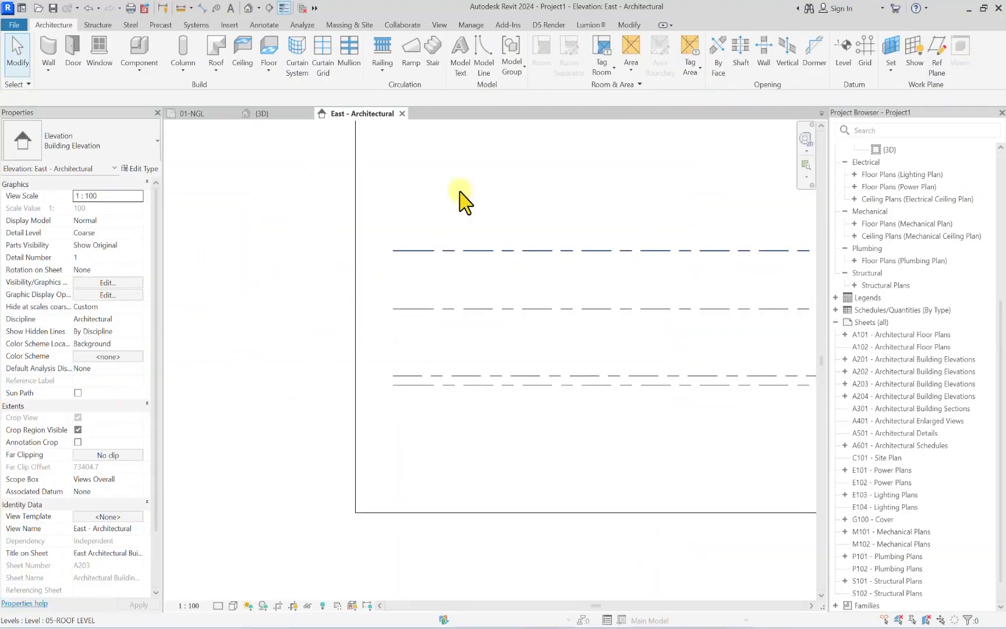
{"action": "key", "text": "l"}
{"action": "key", "text": "l"}
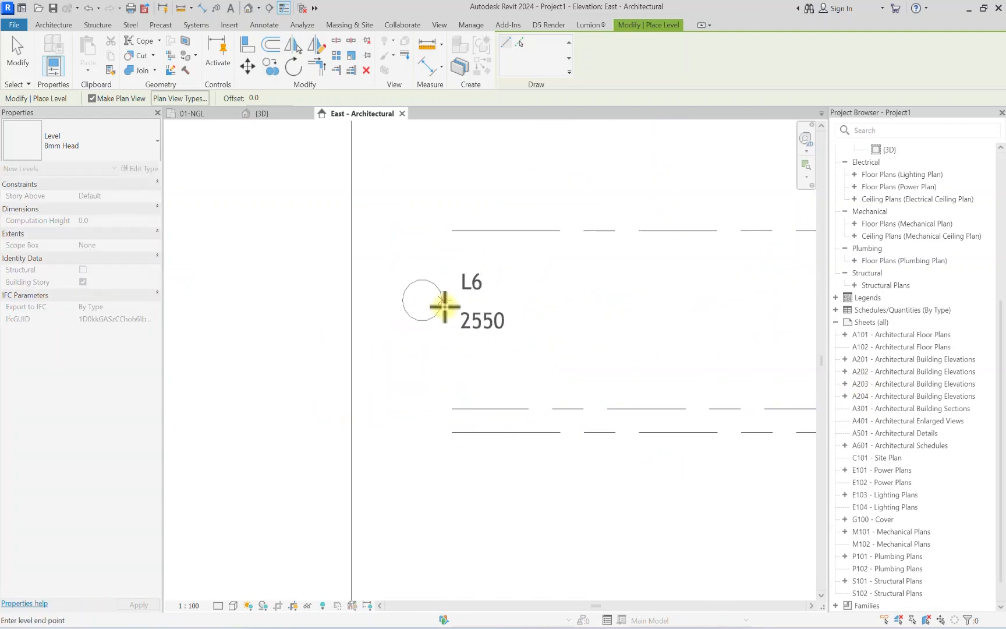
{"action": "key", "text": "Escape"}
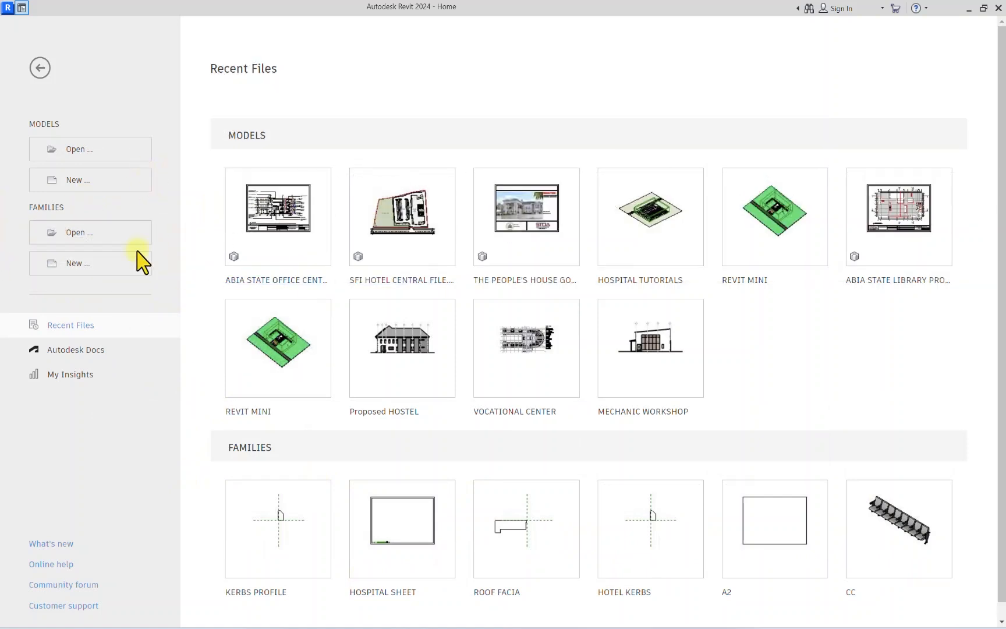
Step: Create a new project from the Metric Multi-discipline template
{"action": "left_click", "coordinate": [83, 182]}
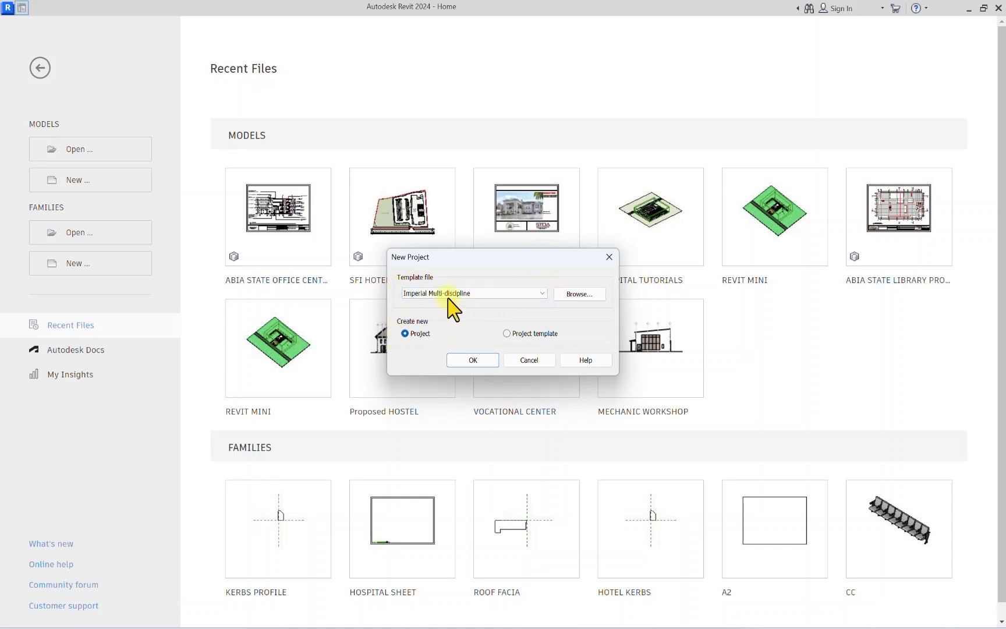
{"action": "left_click", "coordinate": [474, 294]}
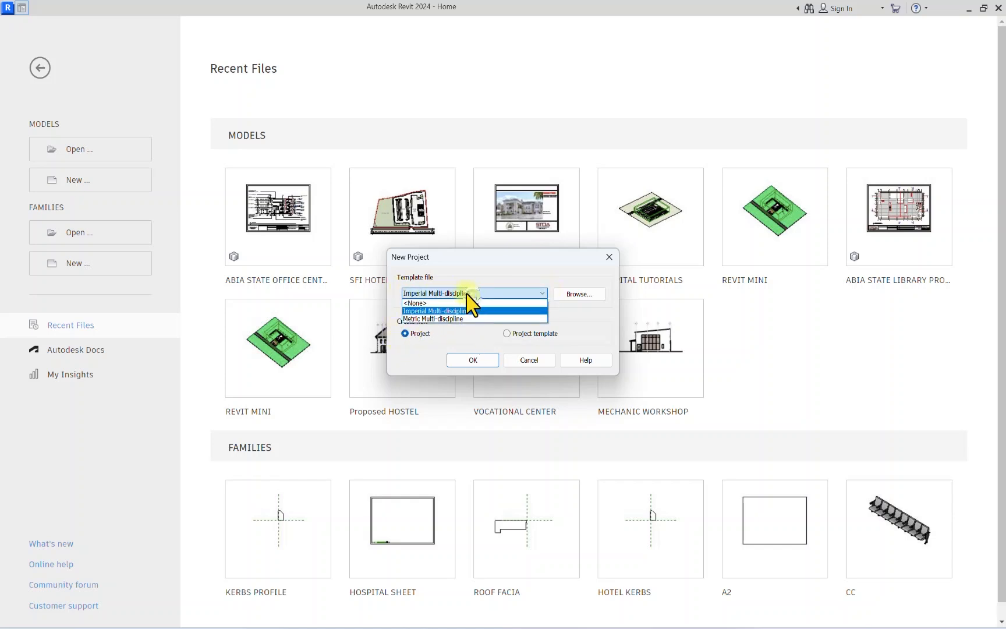
{"action": "left_click", "coordinate": [424, 319]}
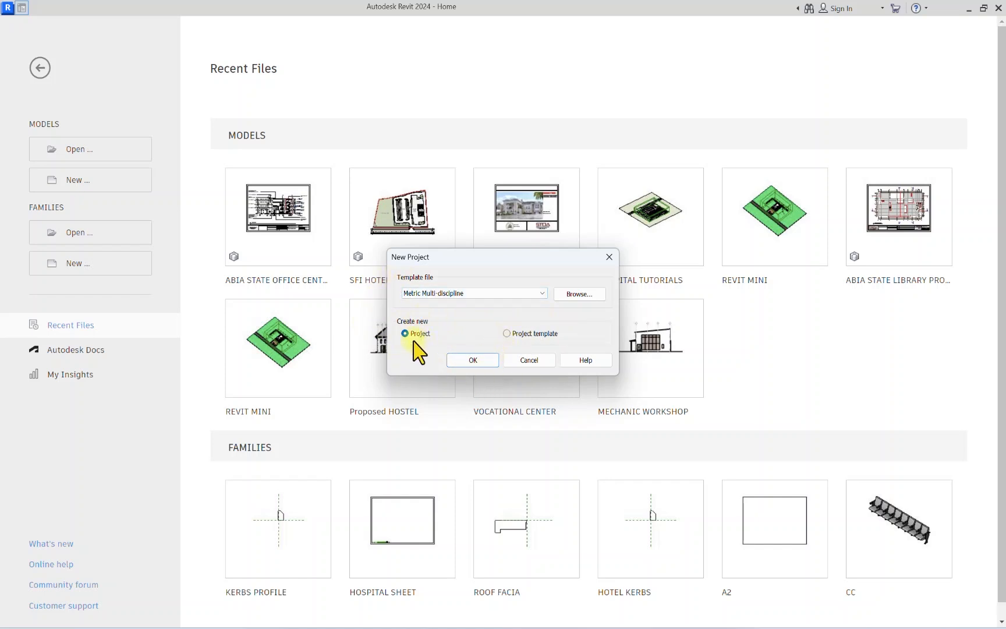
{"action": "left_click", "coordinate": [471, 360]}
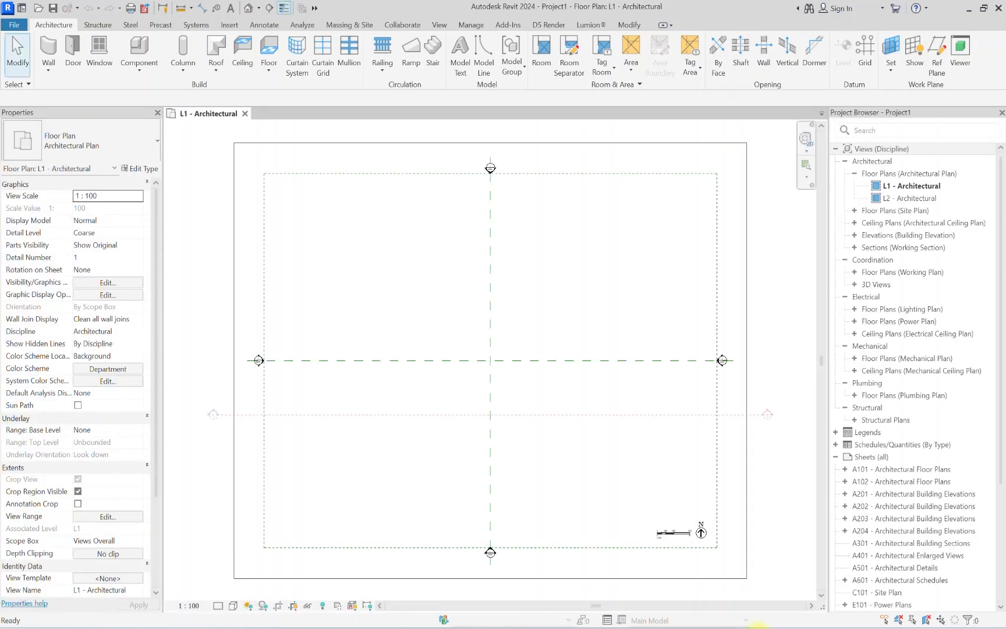
Step: Open the {3D} view listed under the Coordination 3D views
{"action": "scroll", "coordinate": [393, 390], "scroll_direction": "down", "scroll_amount": 3}
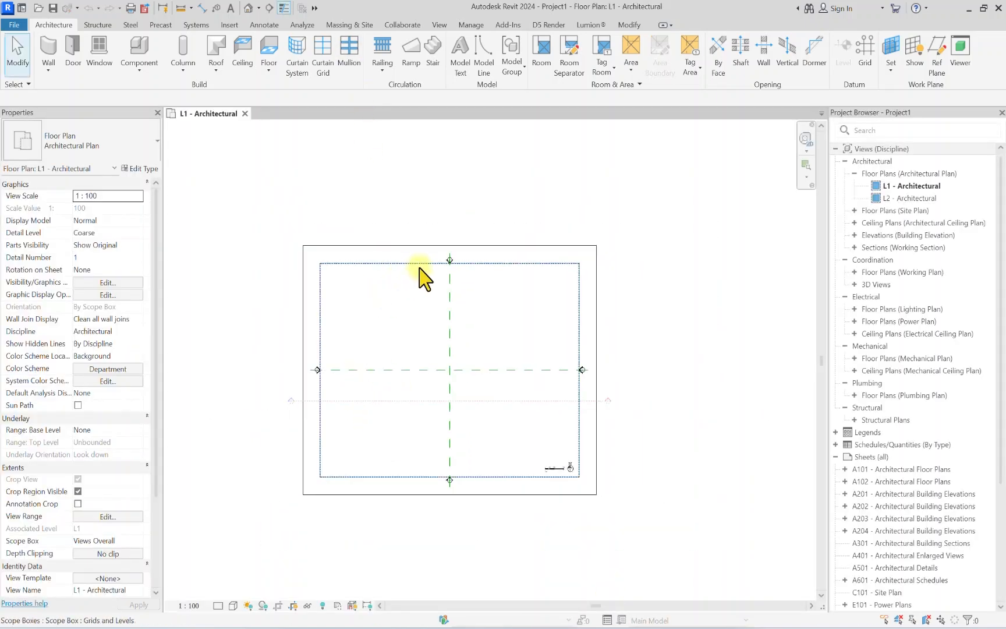
{"action": "scroll", "coordinate": [434, 402], "scroll_direction": "up", "scroll_amount": 3}
{"action": "scroll", "coordinate": [341, 454], "scroll_direction": "down", "scroll_amount": 2}
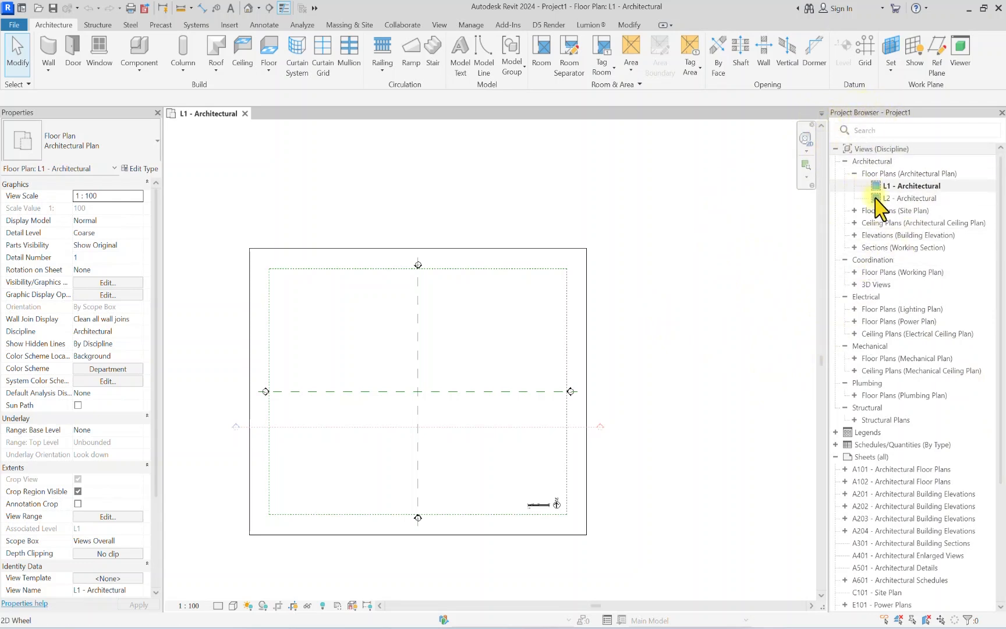
{"action": "scroll", "coordinate": [437, 189], "scroll_direction": "down", "scroll_amount": 2}
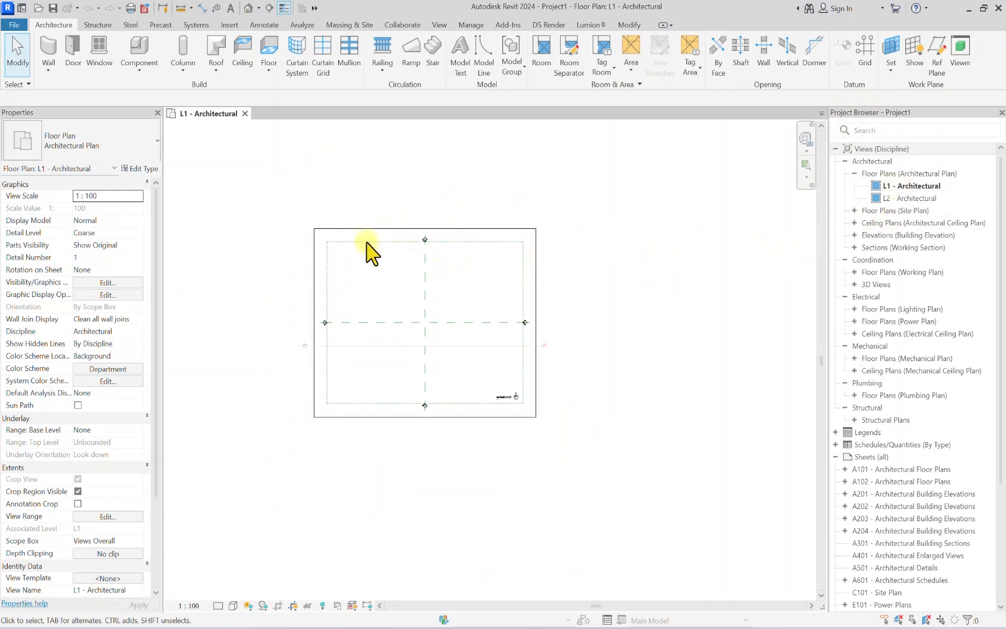
{"action": "double_click", "coordinate": [876, 285]}
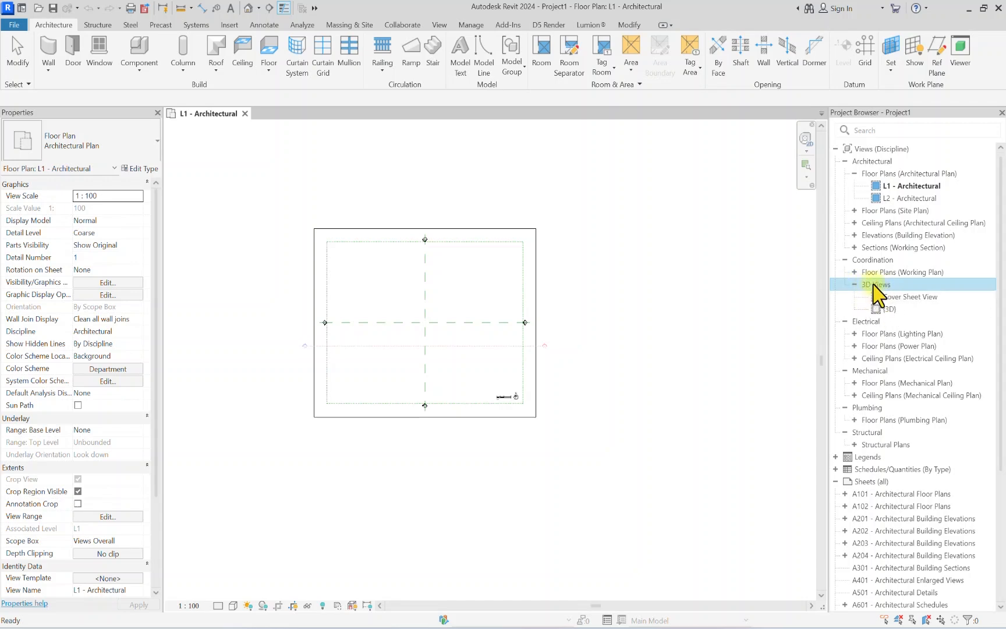
{"action": "double_click", "coordinate": [882, 308]}
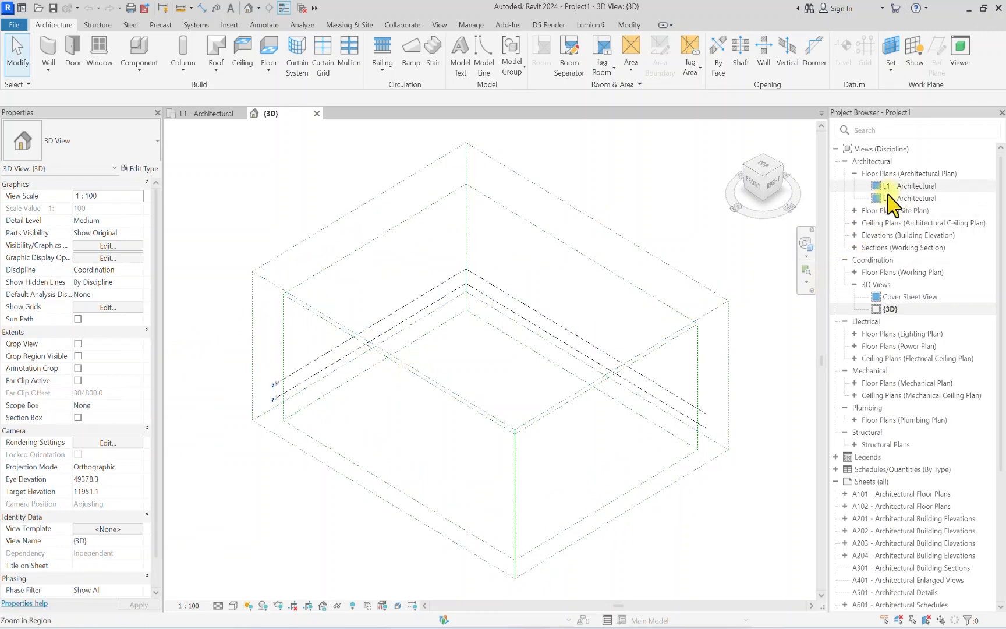
Step: List the building elevations and look through the project's views, sheets and the 3D view's properties
{"action": "left_click", "coordinate": [854, 234]}
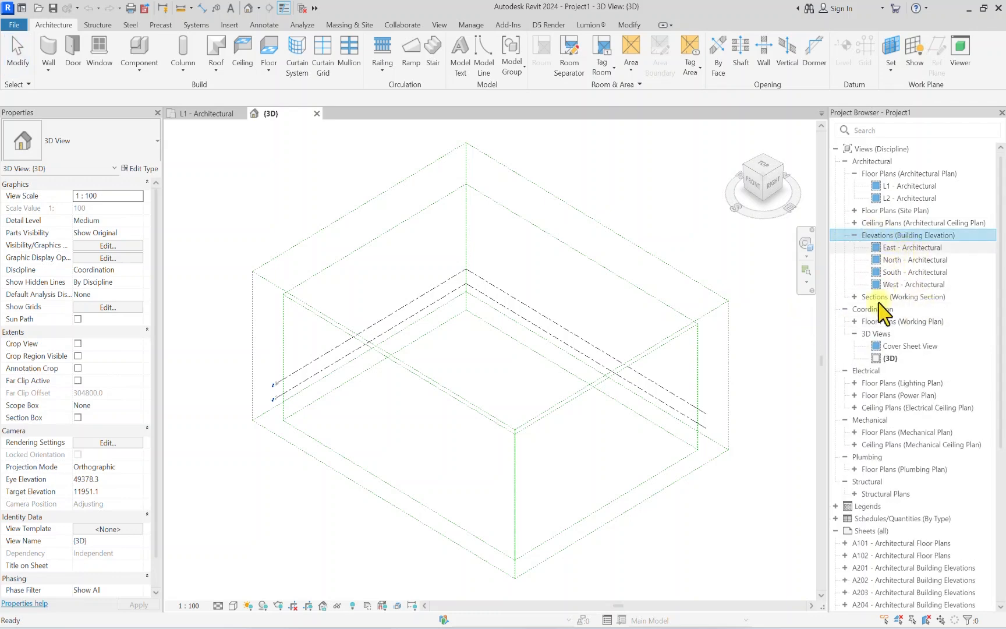
{"action": "scroll", "coordinate": [896, 361], "scroll_direction": "down", "scroll_amount": 6}
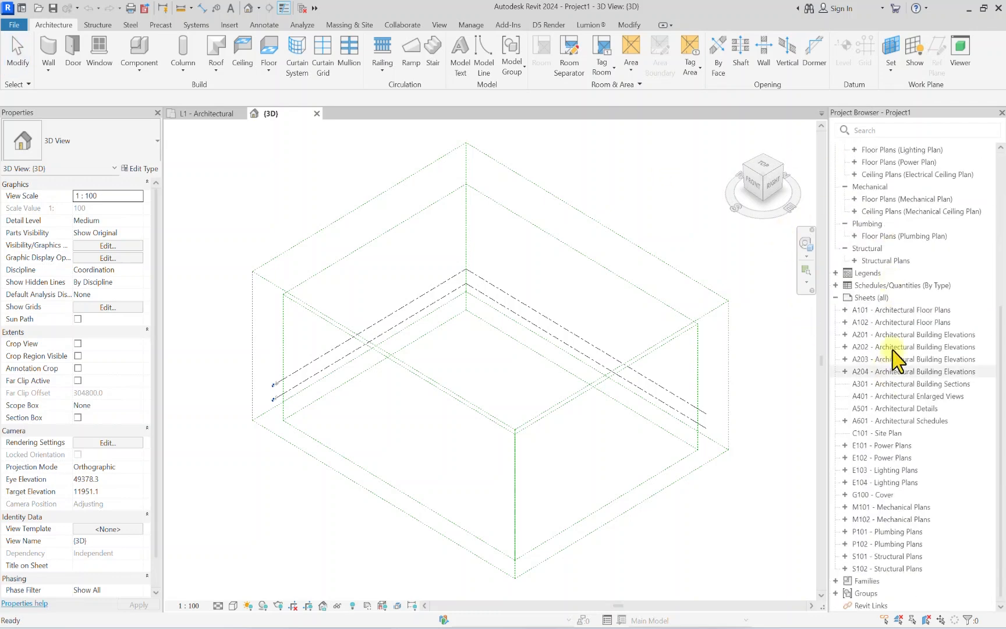
{"action": "scroll", "coordinate": [896, 357], "scroll_direction": "up", "scroll_amount": 6}
{"action": "scroll", "coordinate": [797, 291], "scroll_direction": "up", "scroll_amount": 1}
{"action": "scroll", "coordinate": [850, 524], "scroll_direction": "down", "scroll_amount": 5}
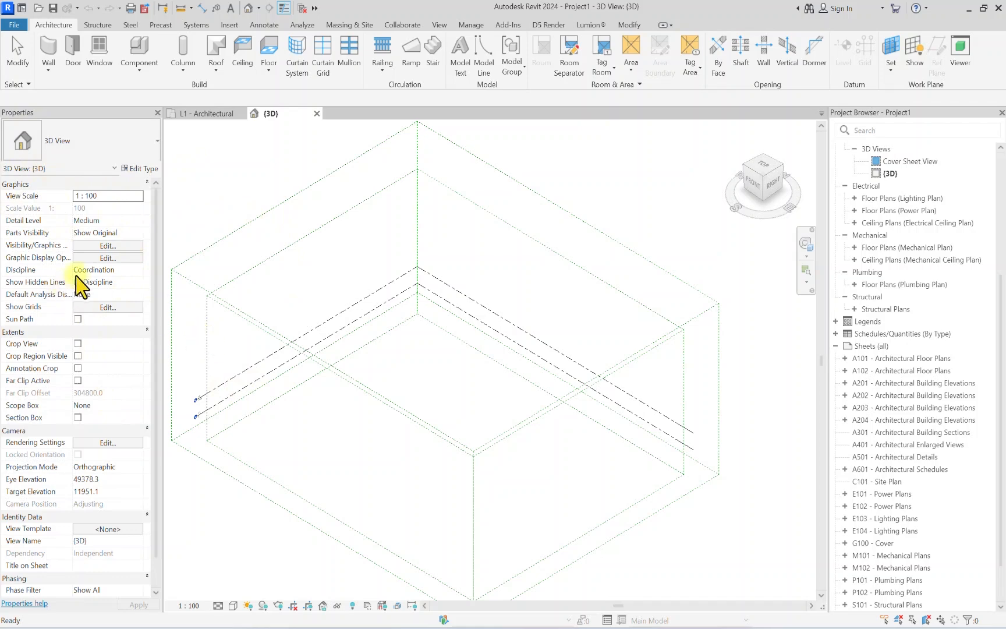
{"action": "scroll", "coordinate": [213, 321], "scroll_direction": "down", "scroll_amount": 3}
{"action": "scroll", "coordinate": [94, 279], "scroll_direction": "down", "scroll_amount": 2}
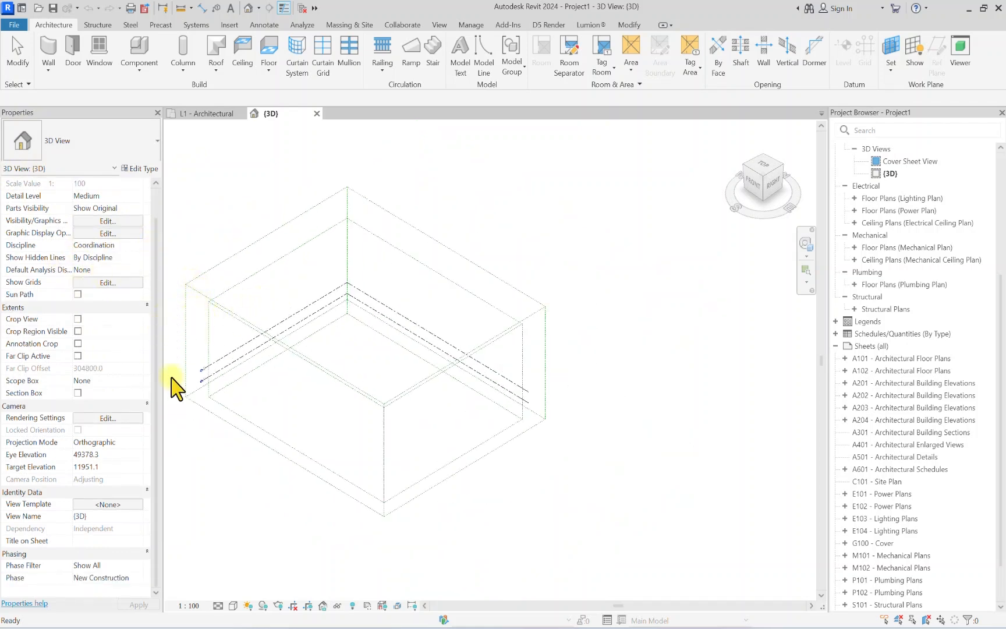
Step: Inspect the properties of the Grids and Levels scope box and of level L2 in the 3D view
{"action": "scroll", "coordinate": [186, 299], "scroll_direction": "up", "scroll_amount": 2}
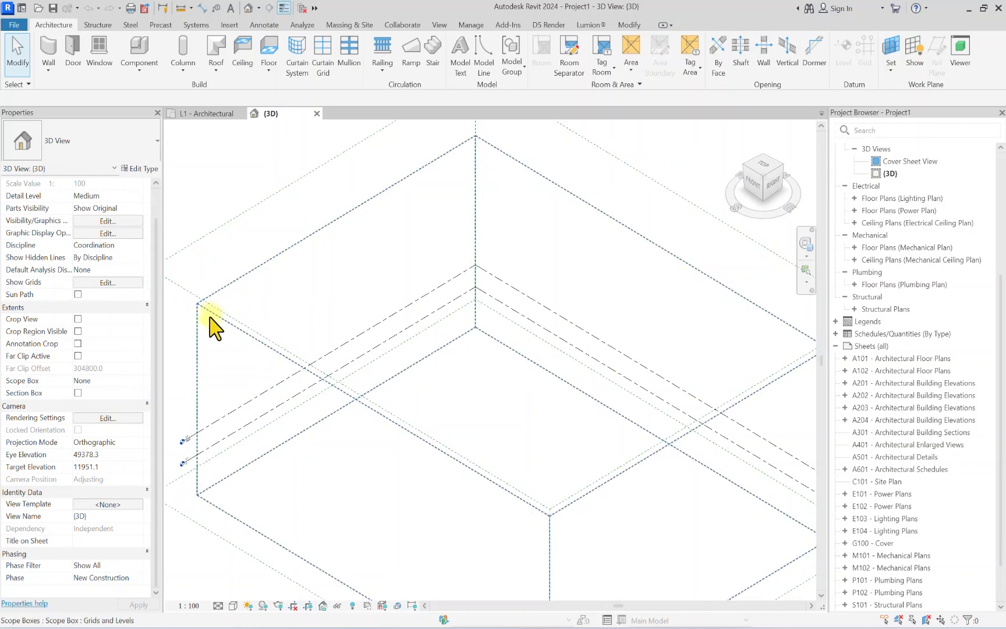
{"action": "left_click", "coordinate": [213, 325]}
{"action": "scroll", "coordinate": [173, 338], "scroll_direction": "down", "scroll_amount": 2}
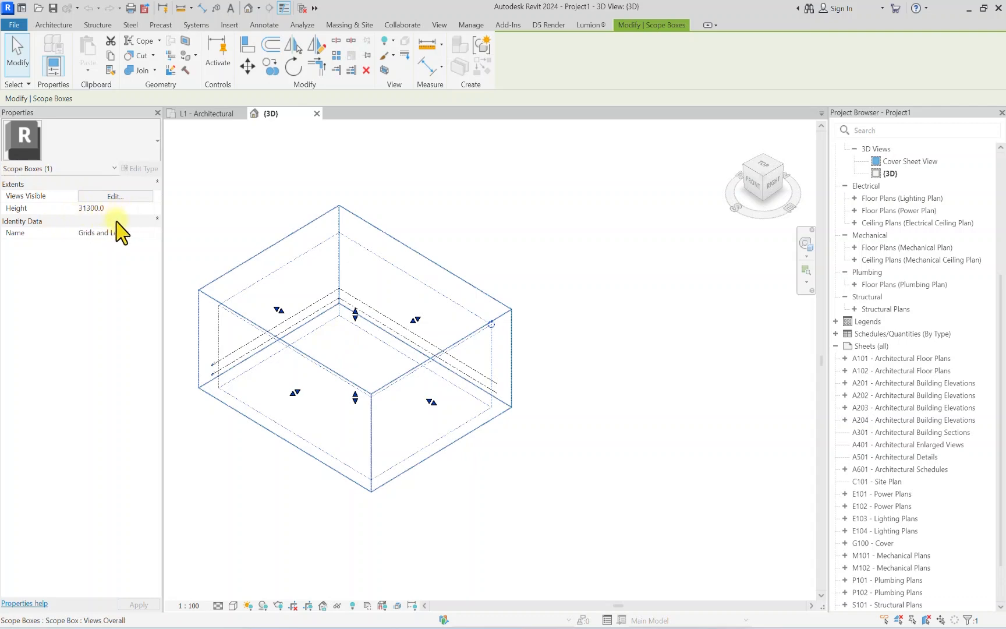
{"action": "scroll", "coordinate": [217, 357], "scroll_direction": "up", "scroll_amount": 5}
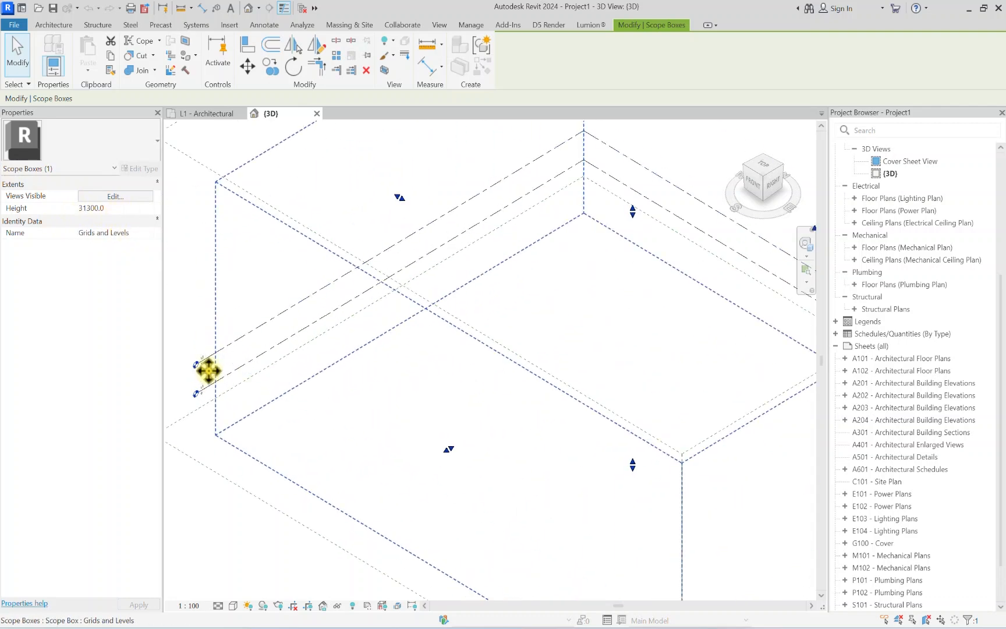
{"action": "left_click", "coordinate": [243, 338]}
{"action": "scroll", "coordinate": [244, 337], "scroll_direction": "down", "scroll_amount": 5}
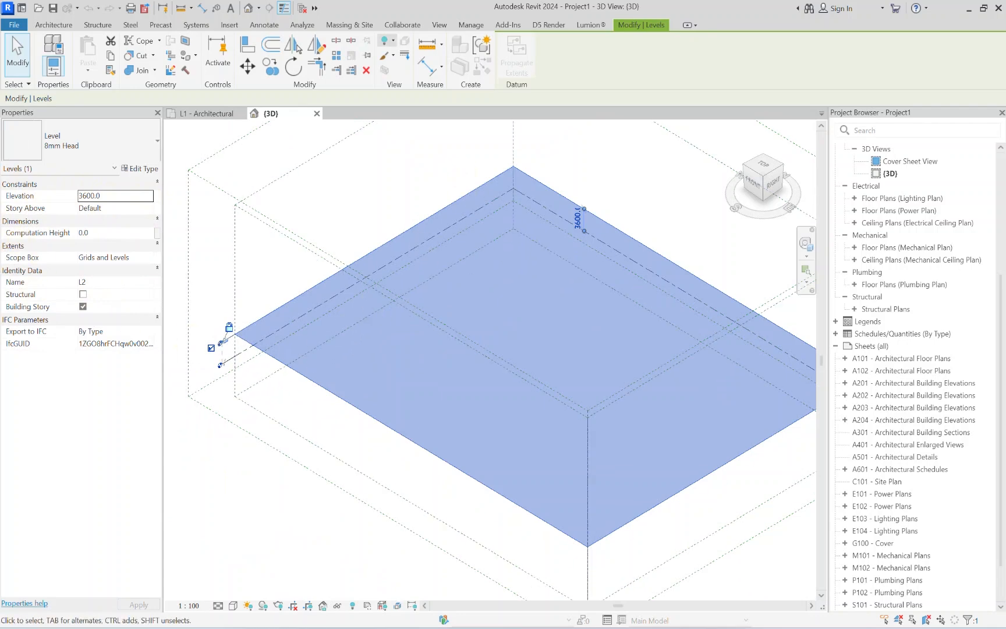
Step: Review the file commands and the available structure, steel, precast, systems, insertion, annotation and analysis tools
{"action": "left_click", "coordinate": [11, 26]}
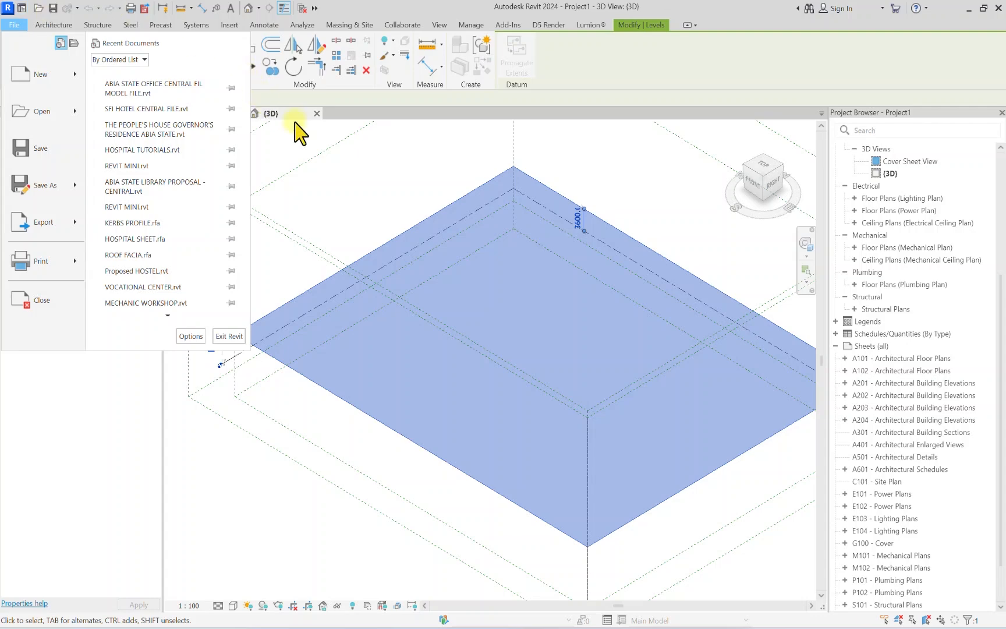
{"action": "left_click", "coordinate": [284, 147]}
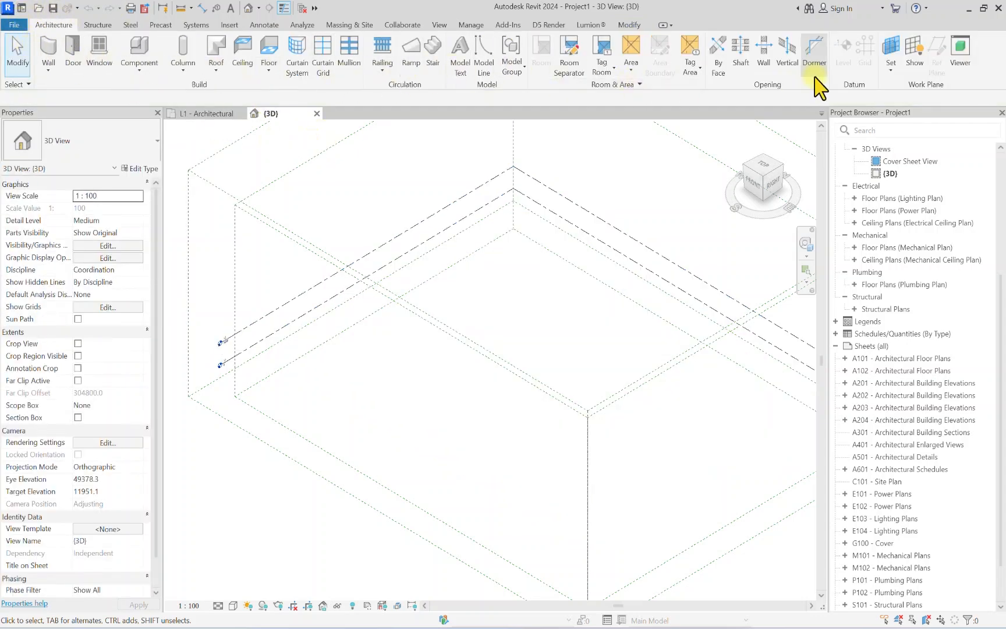
{"action": "left_click", "coordinate": [97, 25]}
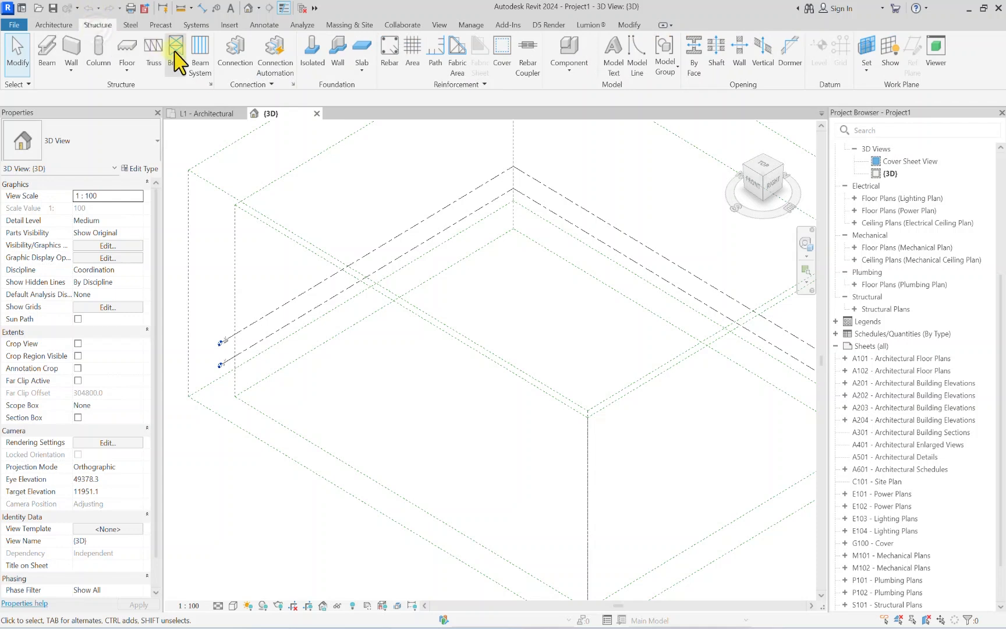
{"action": "left_click", "coordinate": [129, 25]}
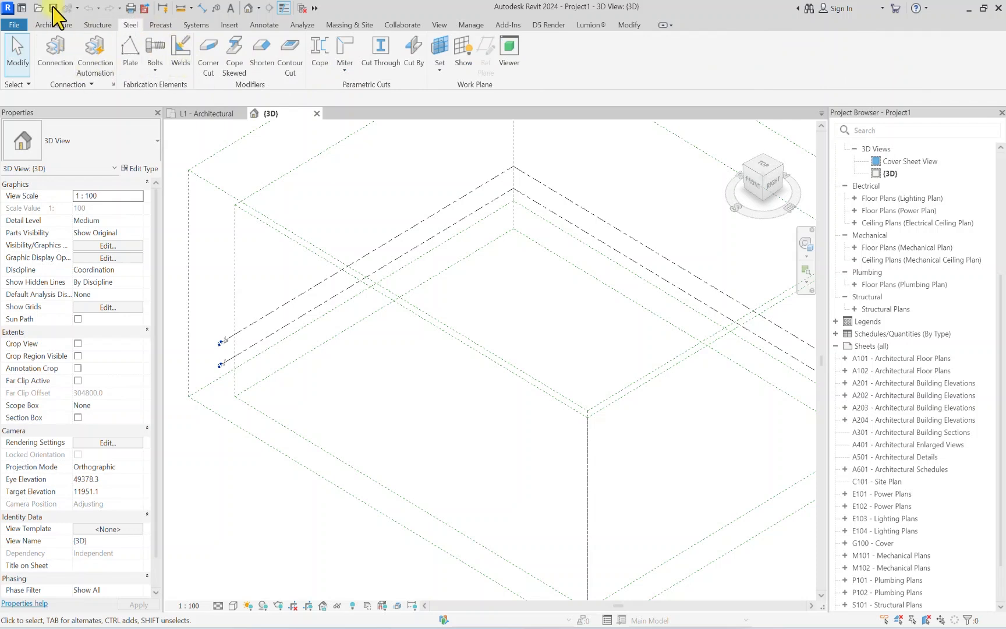
{"action": "left_click", "coordinate": [160, 27]}
{"action": "left_click", "coordinate": [195, 26]}
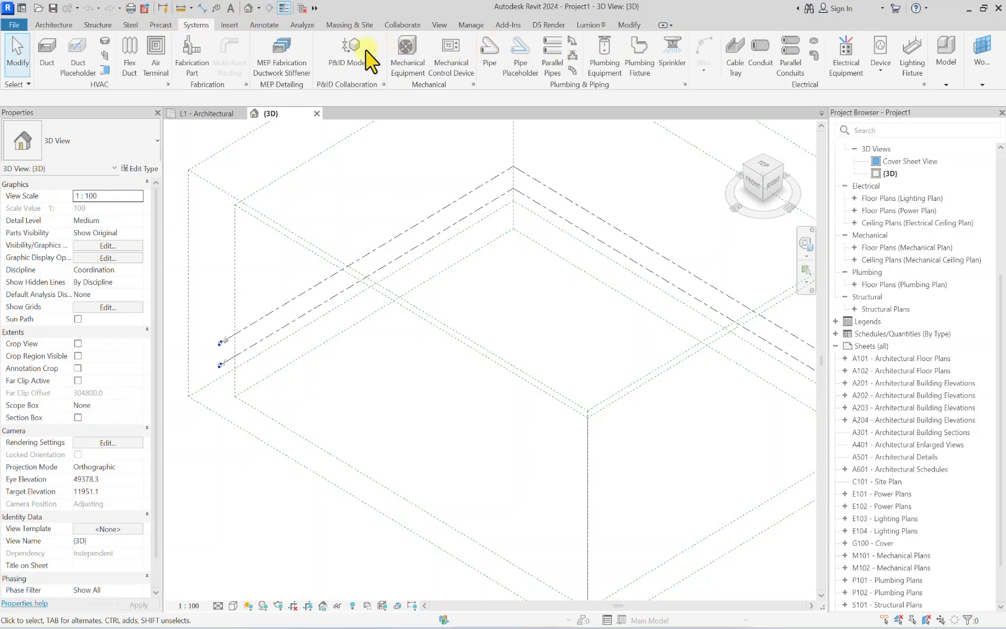
{"action": "left_click", "coordinate": [231, 25]}
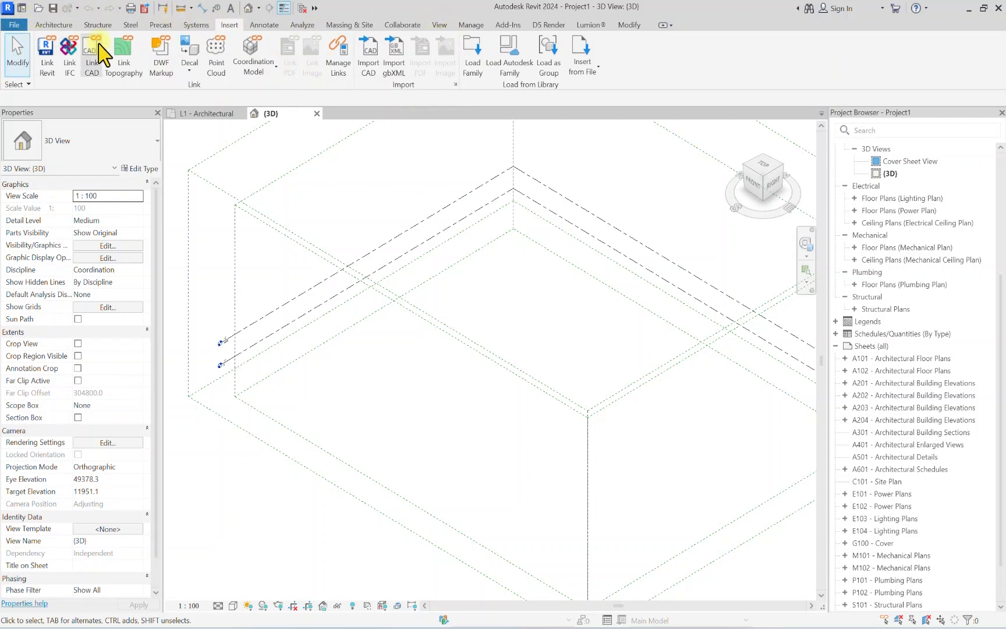
{"action": "left_click", "coordinate": [266, 25]}
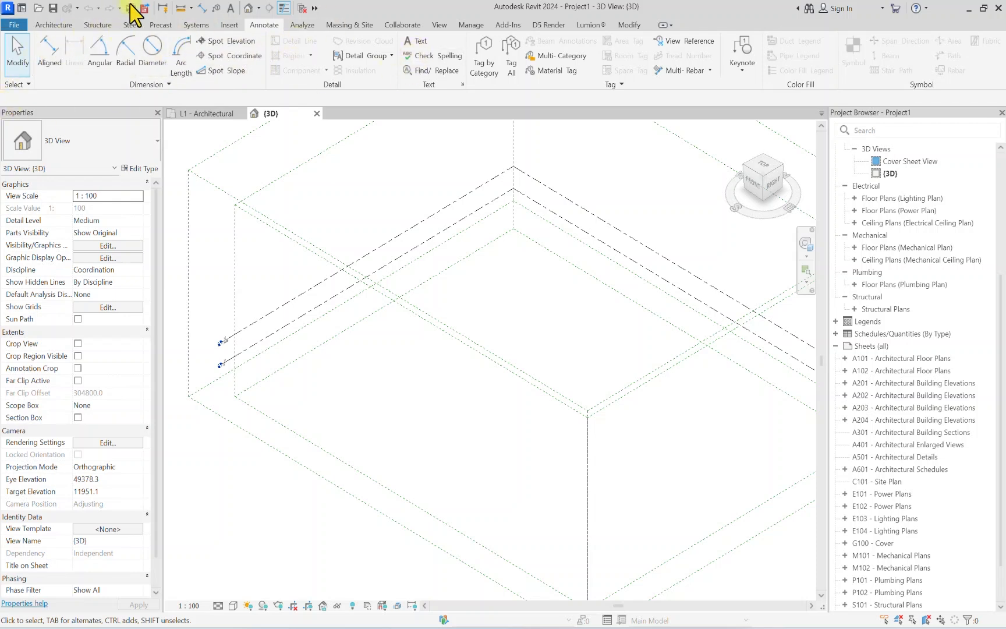
{"action": "left_click", "coordinate": [304, 24]}
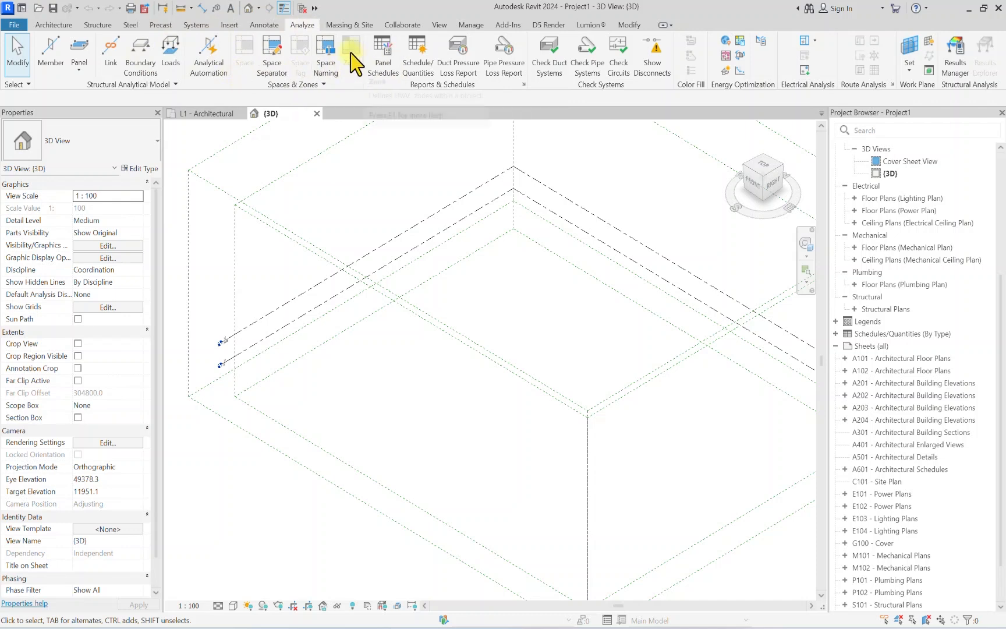
Step: Review the available massing and site, collaboration, view, project management, add-in, D5 Render and modification tools
{"action": "left_click", "coordinate": [346, 26]}
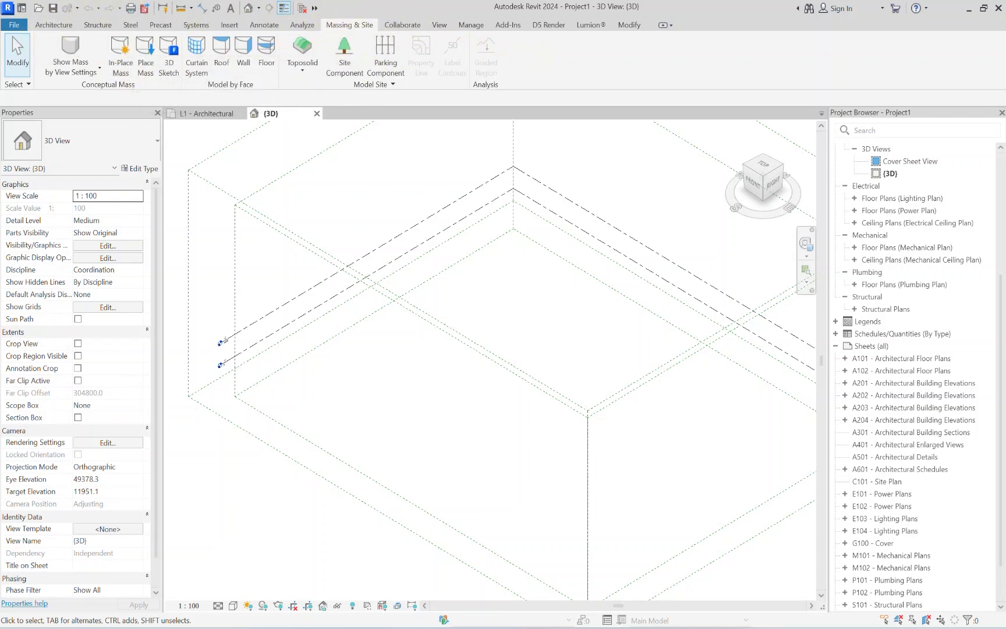
{"action": "left_click", "coordinate": [402, 25]}
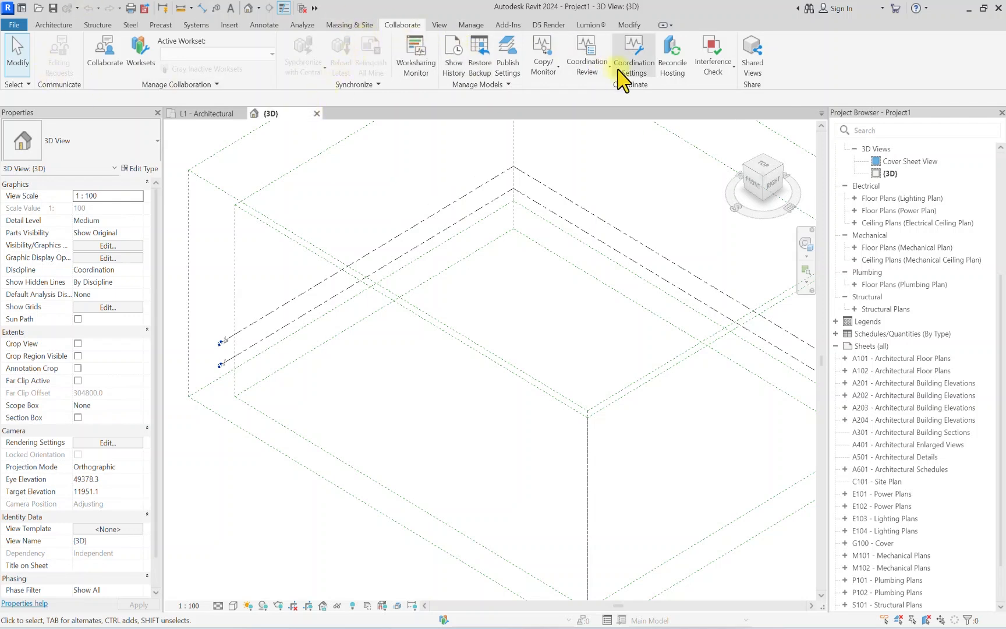
{"action": "left_click", "coordinate": [444, 24]}
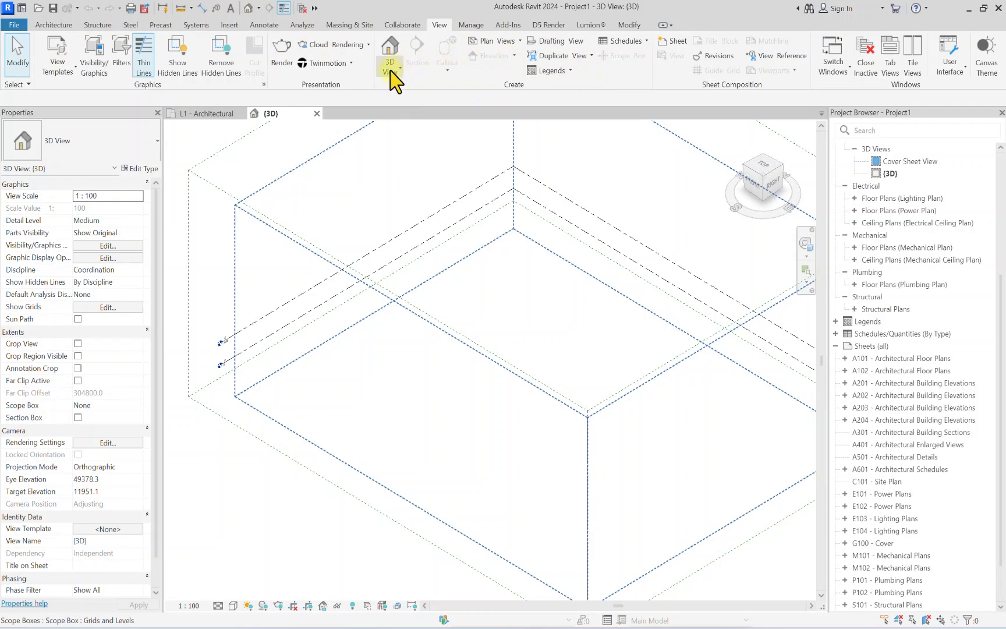
{"action": "left_click", "coordinate": [475, 26]}
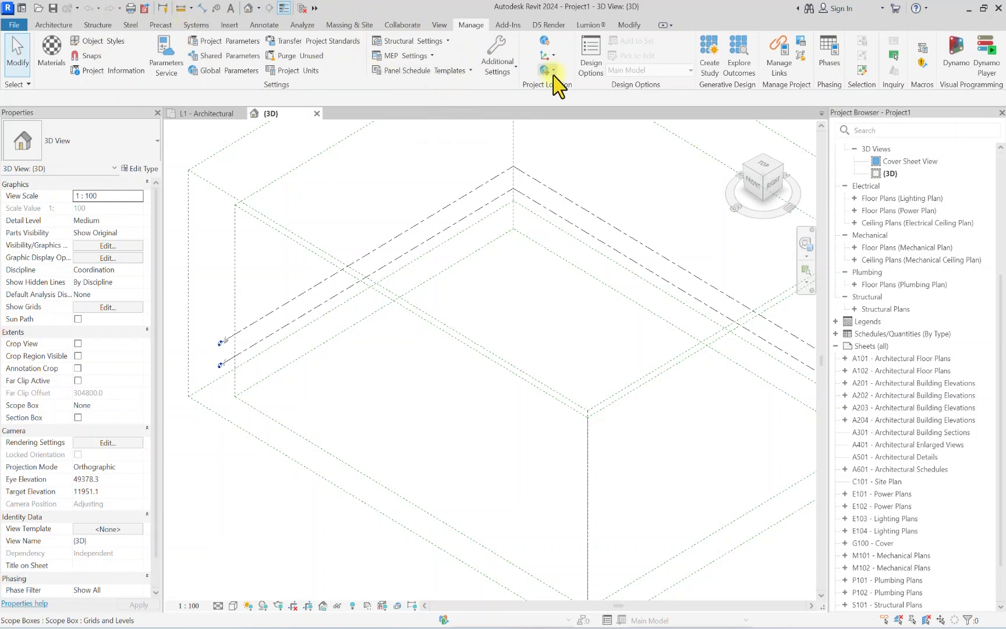
{"action": "left_click", "coordinate": [506, 25]}
{"action": "left_click", "coordinate": [548, 25]}
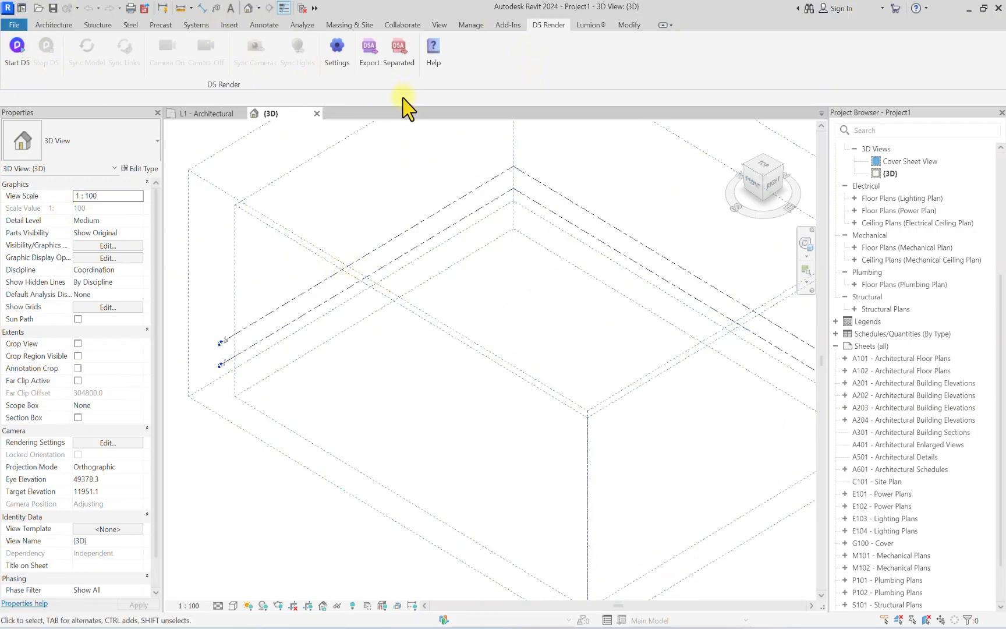
{"action": "left_click", "coordinate": [630, 26]}
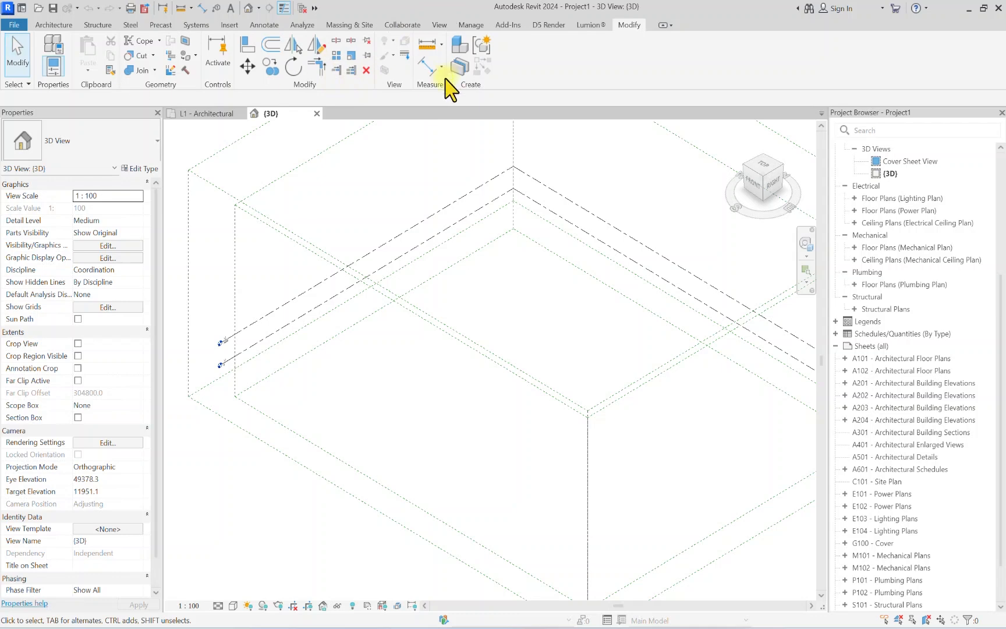
Step: Switch back to the L1 - Architectural floor plan
{"action": "scroll", "coordinate": [242, 291], "scroll_direction": "down", "scroll_amount": 2}
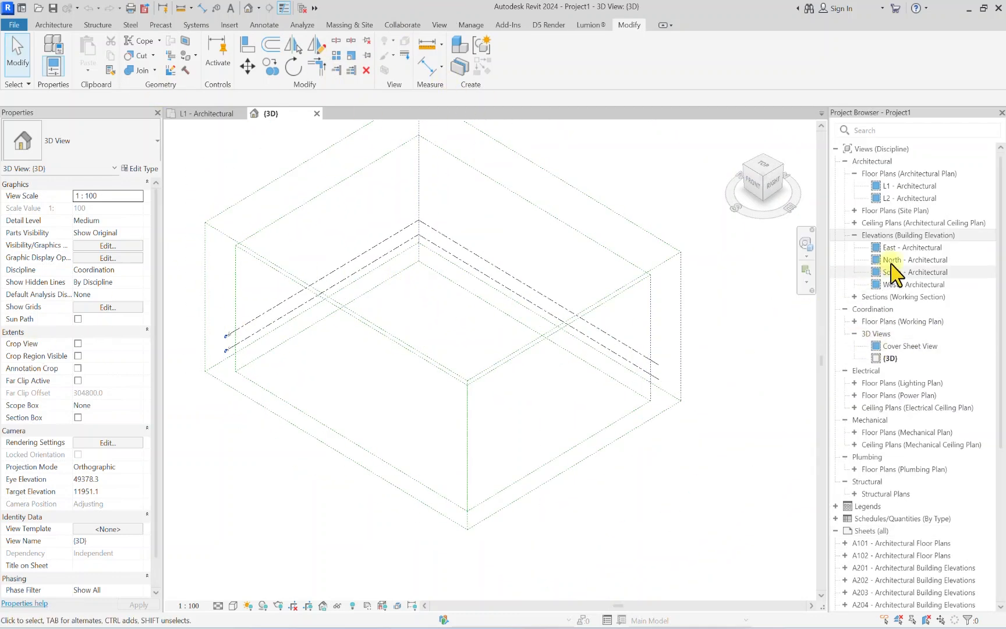
{"action": "left_click", "coordinate": [886, 187]}
{"action": "double_click", "coordinate": [884, 188]}
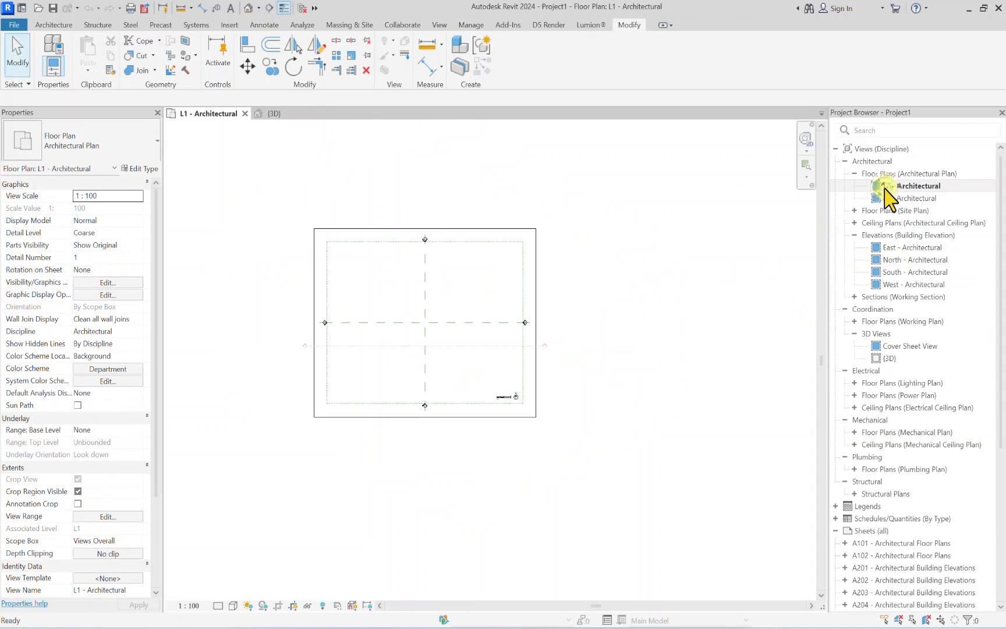
Step: Delete the horizontal Section 1 line from the L1 - Architectural floor plan together with its section view
{"action": "scroll", "coordinate": [462, 379], "scroll_direction": "up", "scroll_amount": 4}
{"action": "scroll", "coordinate": [571, 301], "scroll_direction": "down", "scroll_amount": 4}
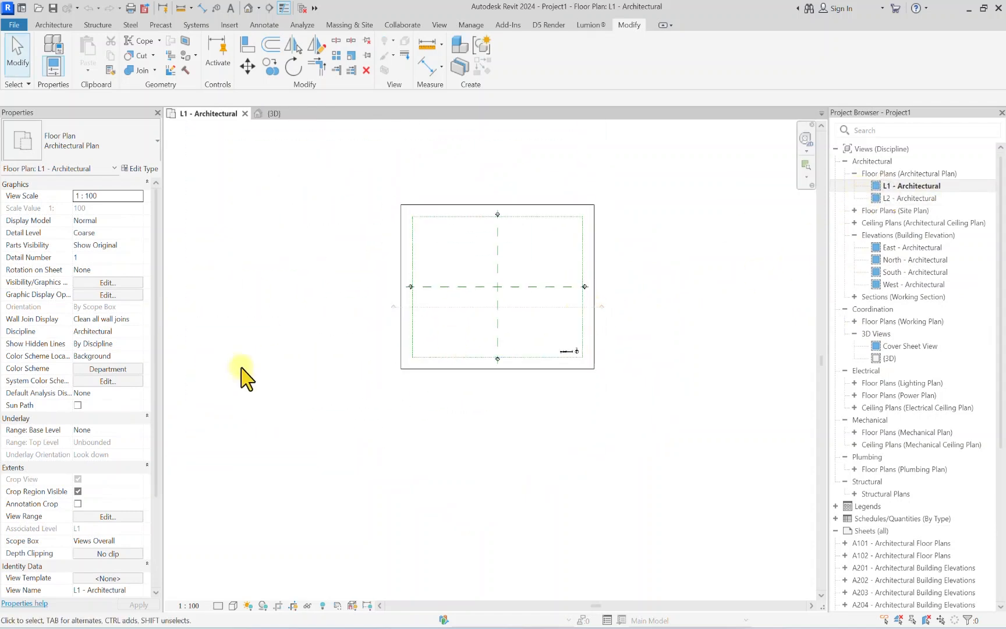
{"action": "scroll", "coordinate": [607, 262], "scroll_direction": "up", "scroll_amount": 3}
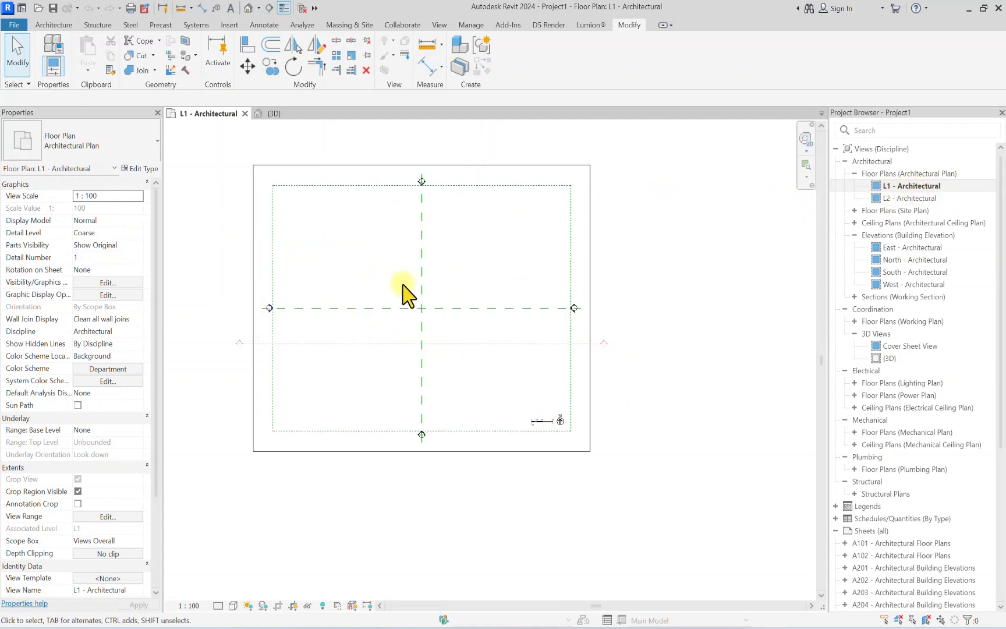
{"action": "scroll", "coordinate": [451, 271], "scroll_direction": "up", "scroll_amount": 2}
{"action": "scroll", "coordinate": [462, 244], "scroll_direction": "down", "scroll_amount": 2}
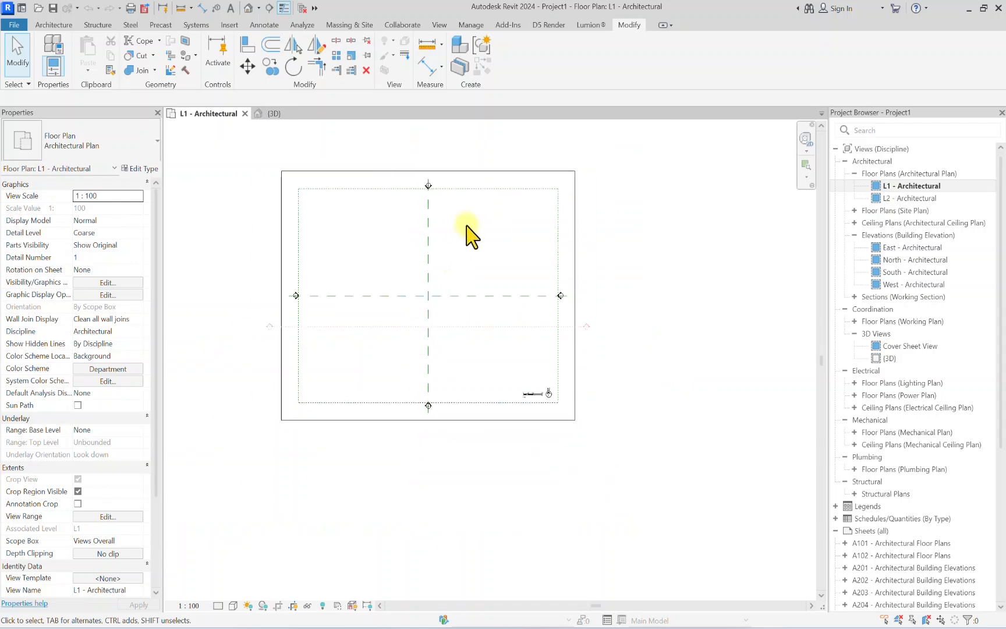
{"action": "scroll", "coordinate": [364, 341], "scroll_direction": "up", "scroll_amount": 3}
{"action": "left_click", "coordinate": [359, 330]}
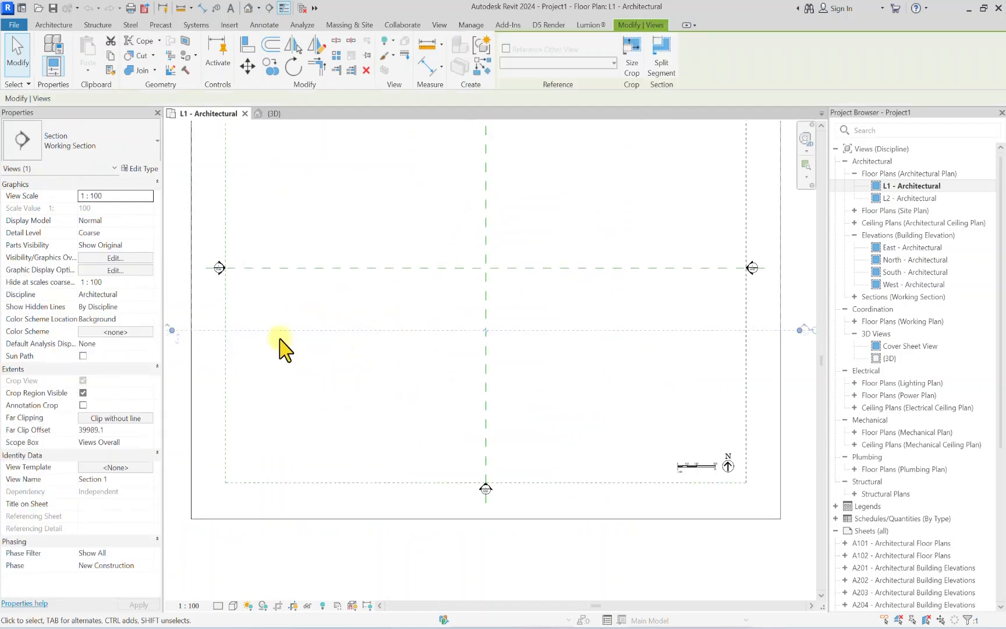
{"action": "left_click", "coordinate": [375, 340]}
{"action": "left_click", "coordinate": [369, 330]}
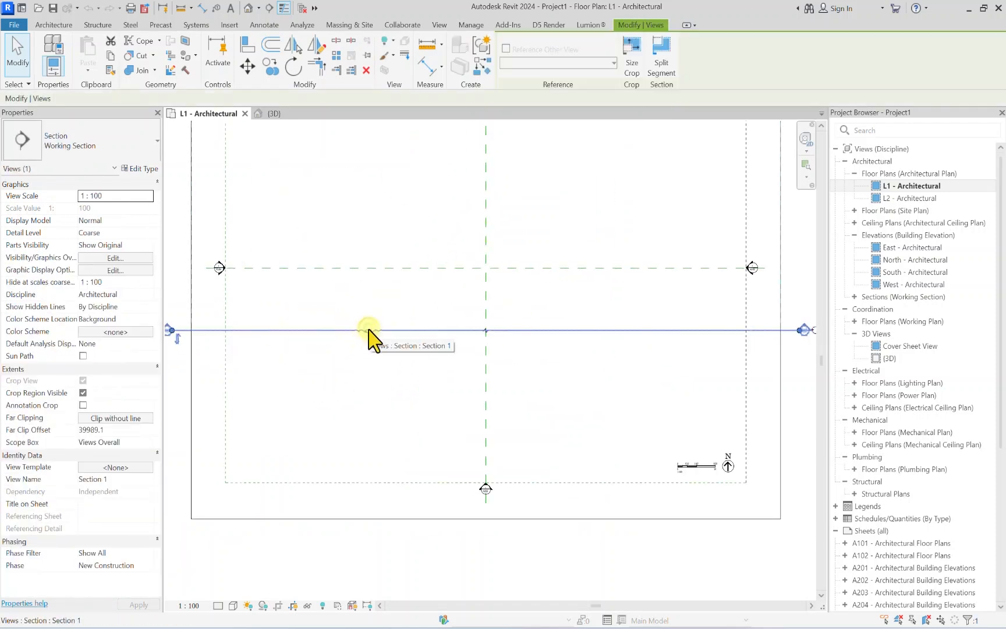
{"action": "key", "text": "Delete"}
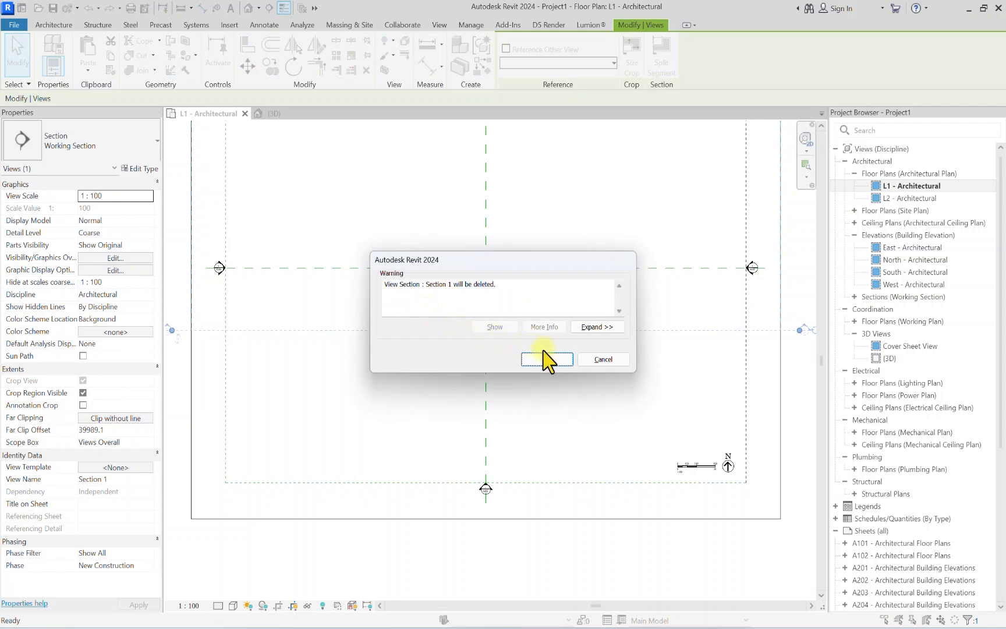
{"action": "left_click", "coordinate": [547, 359]}
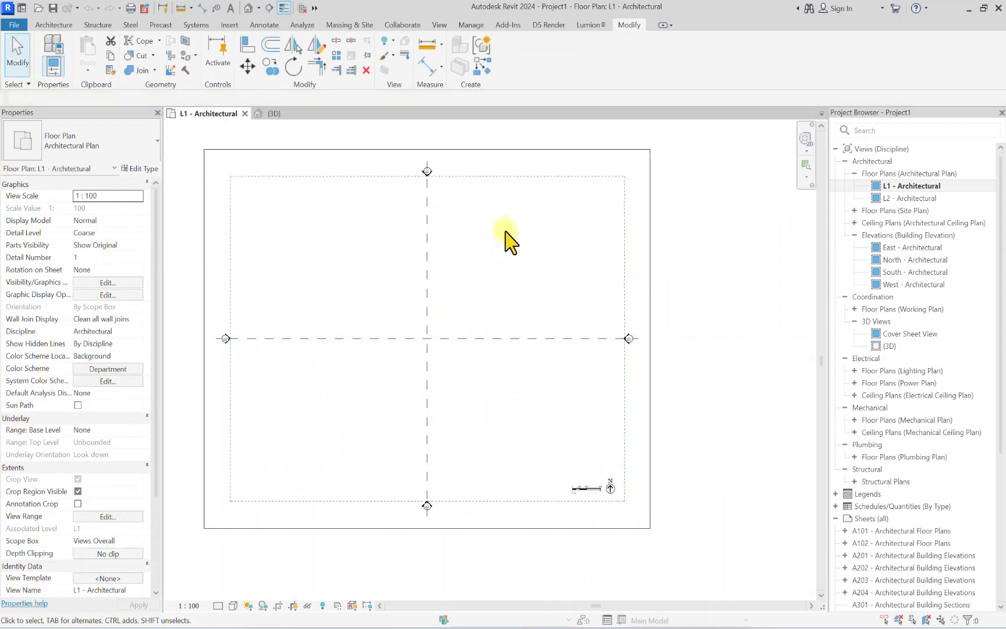
Step: Hide the categories of the two crossing reference planes and the dotted scope box in the L1 floor plan
{"action": "scroll", "coordinate": [507, 166], "scroll_direction": "down", "scroll_amount": 3}
{"action": "scroll", "coordinate": [501, 180], "scroll_direction": "up", "scroll_amount": 3}
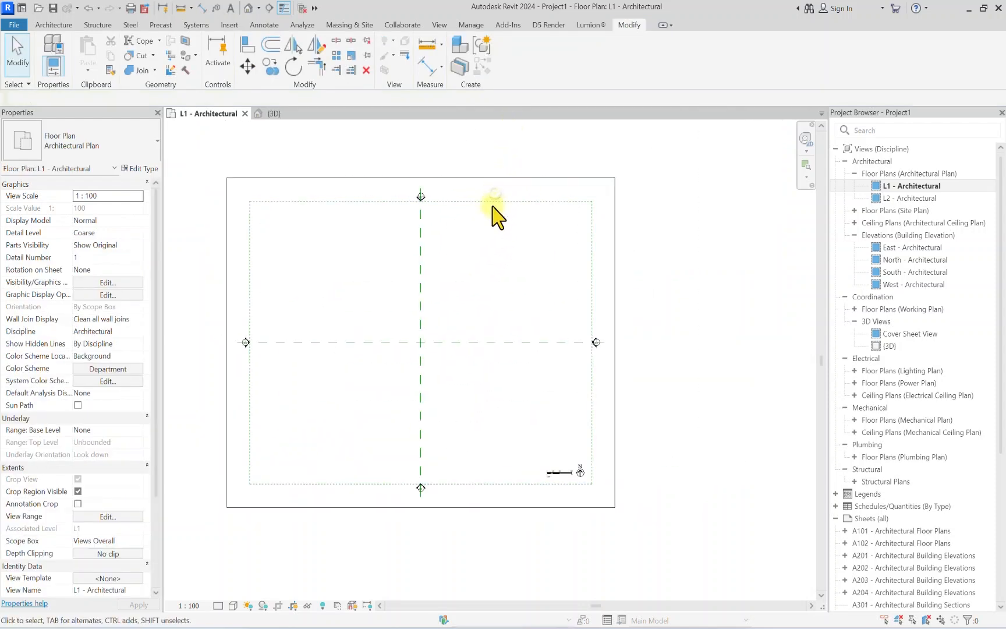
{"action": "left_click_drag", "start_coordinate": [594, 192], "coordinate": [439, 301]}
{"action": "left_click", "coordinate": [496, 193]}
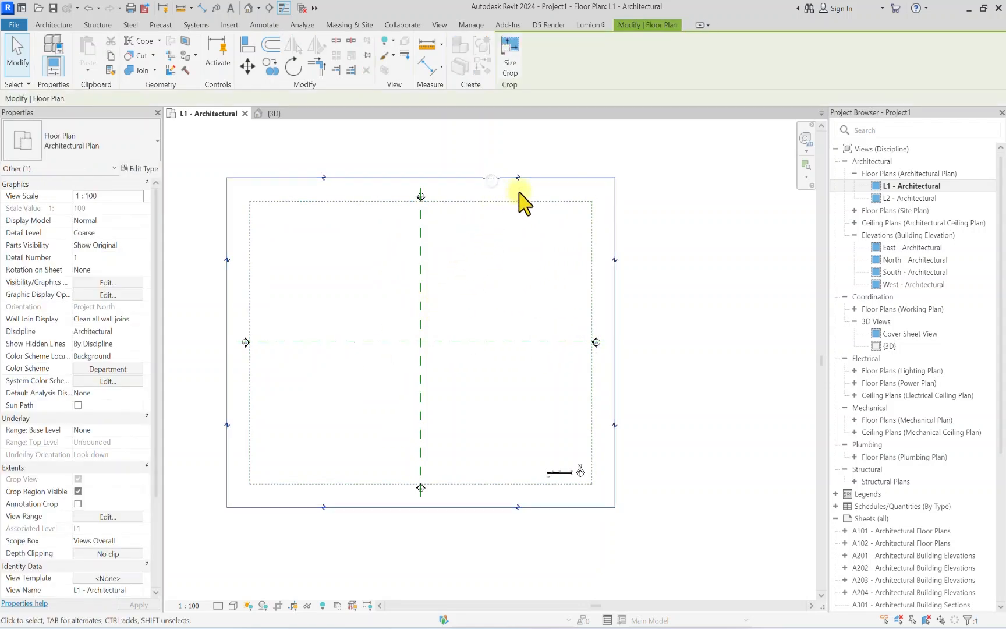
{"action": "left_click_drag", "start_coordinate": [529, 201], "coordinate": [441, 408]}
{"action": "left_click_drag", "start_coordinate": [457, 303], "coordinate": [329, 402], "text": "ctrl"}
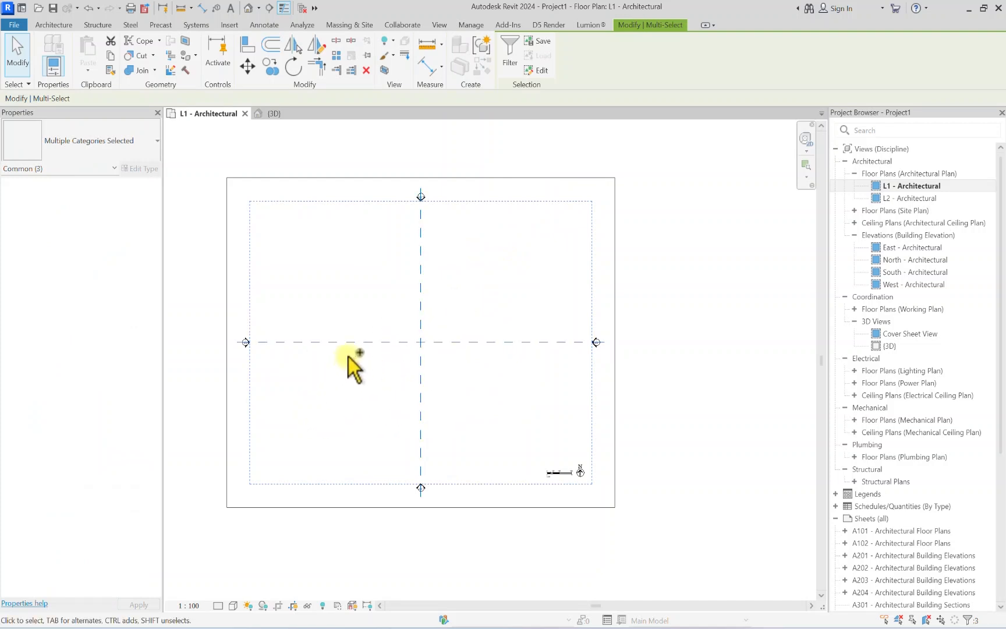
{"action": "right_click", "coordinate": [392, 340]}
{"action": "mouse_move", "coordinate": [421, 361]}
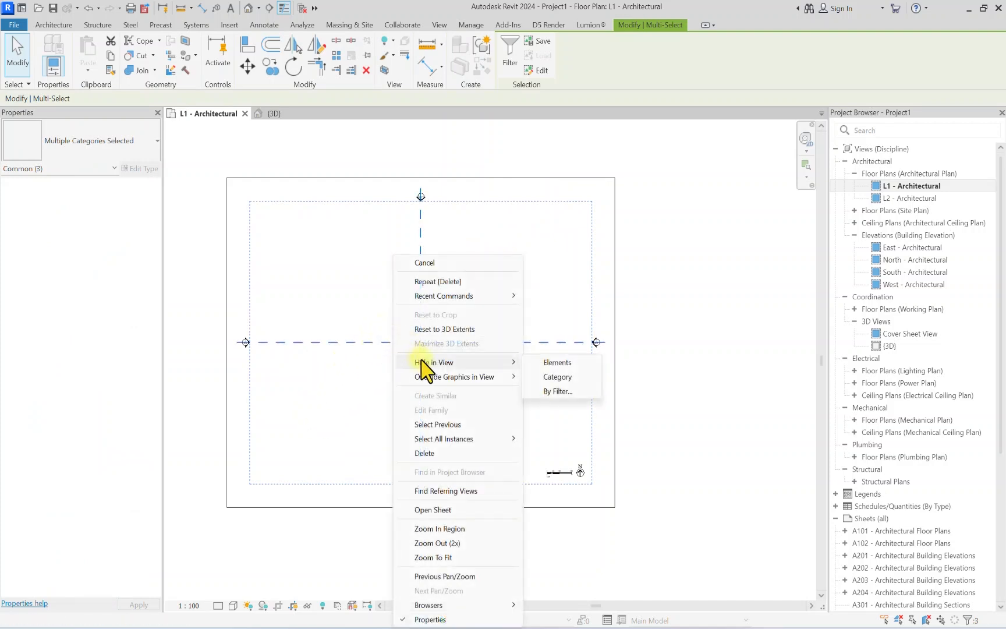
{"action": "left_click", "coordinate": [567, 380]}
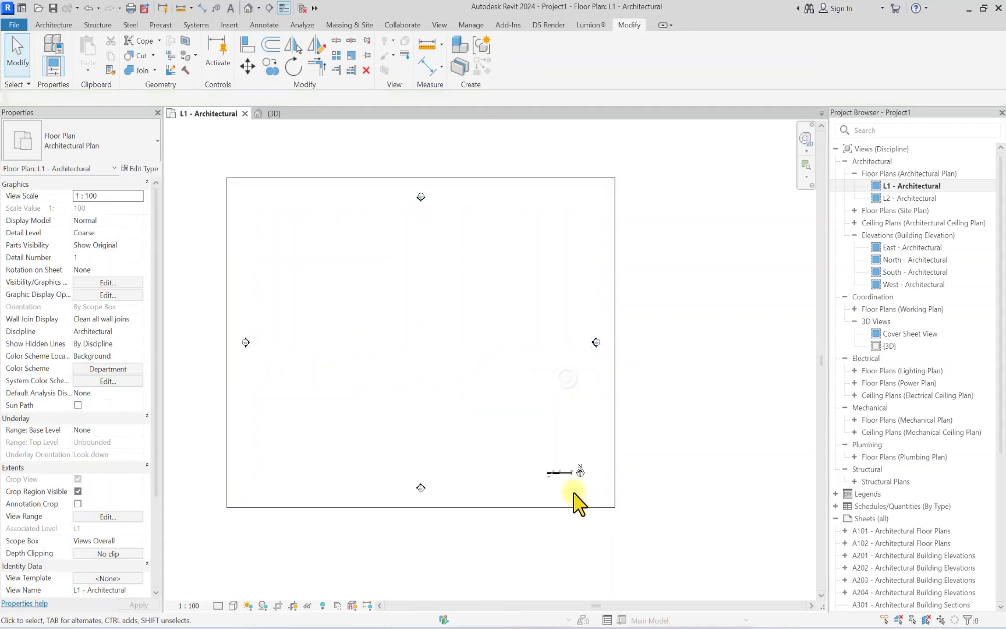
Step: Hide the category of the scale bar and north arrow annotations in the L1 floor plan
{"action": "left_click_drag", "start_coordinate": [531, 484], "coordinate": [538, 488]}
{"action": "right_click", "coordinate": [548, 471]}
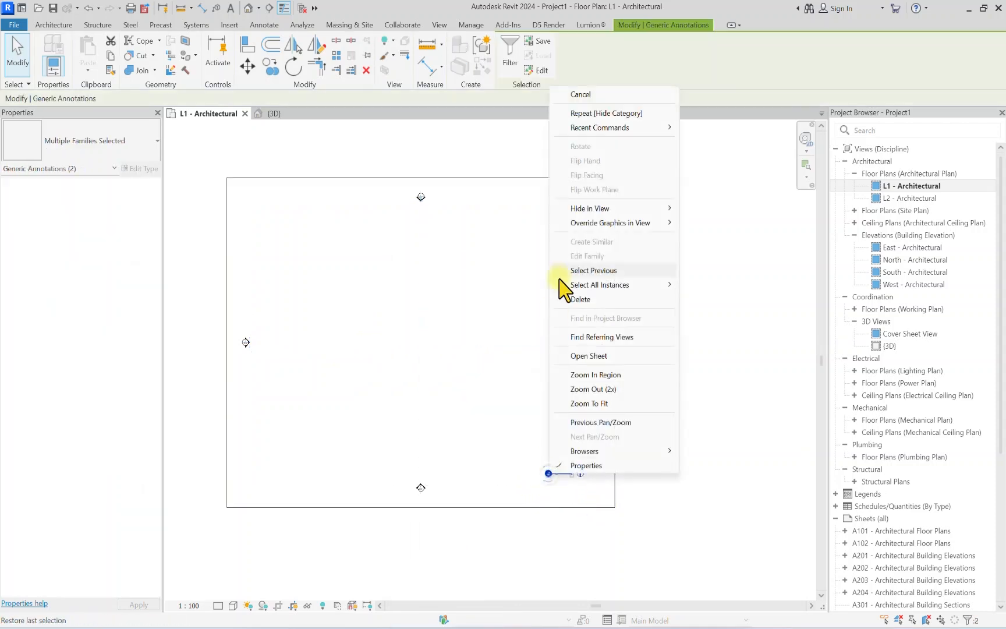
{"action": "mouse_move", "coordinate": [599, 209]}
{"action": "left_click", "coordinate": [711, 226]}
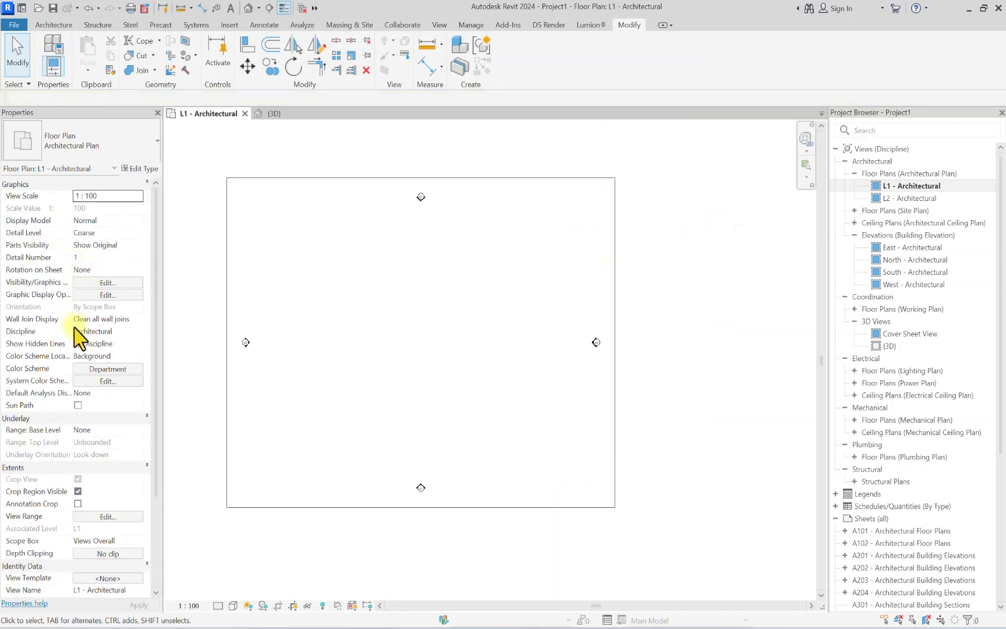
Step: Inspect the West elevation marker in the L1 floor plan, including its view line and properties
{"action": "scroll", "coordinate": [242, 341], "scroll_direction": "up", "scroll_amount": 4}
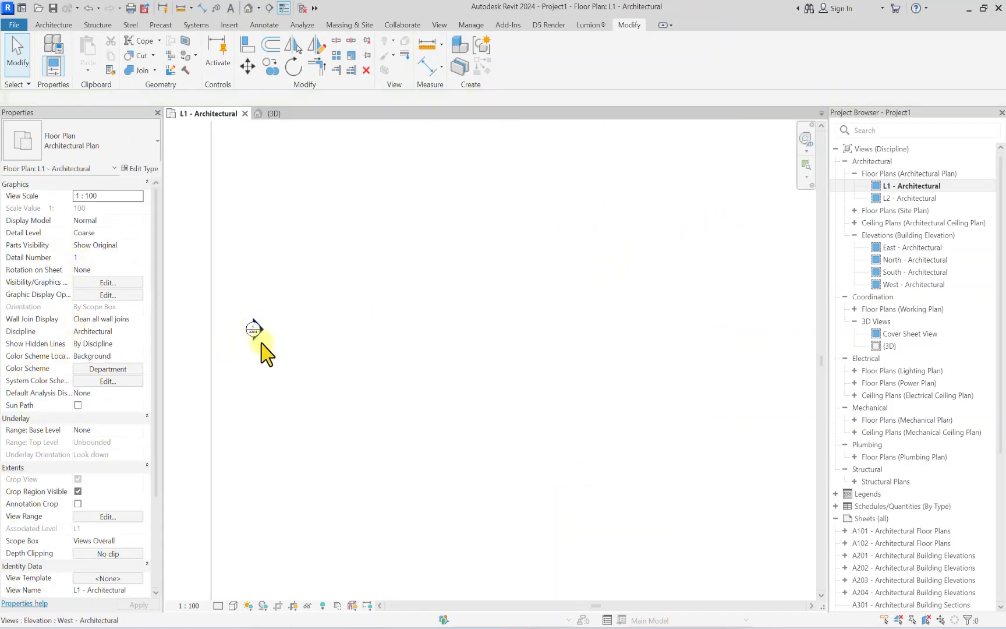
{"action": "scroll", "coordinate": [254, 329], "scroll_direction": "down", "scroll_amount": 4}
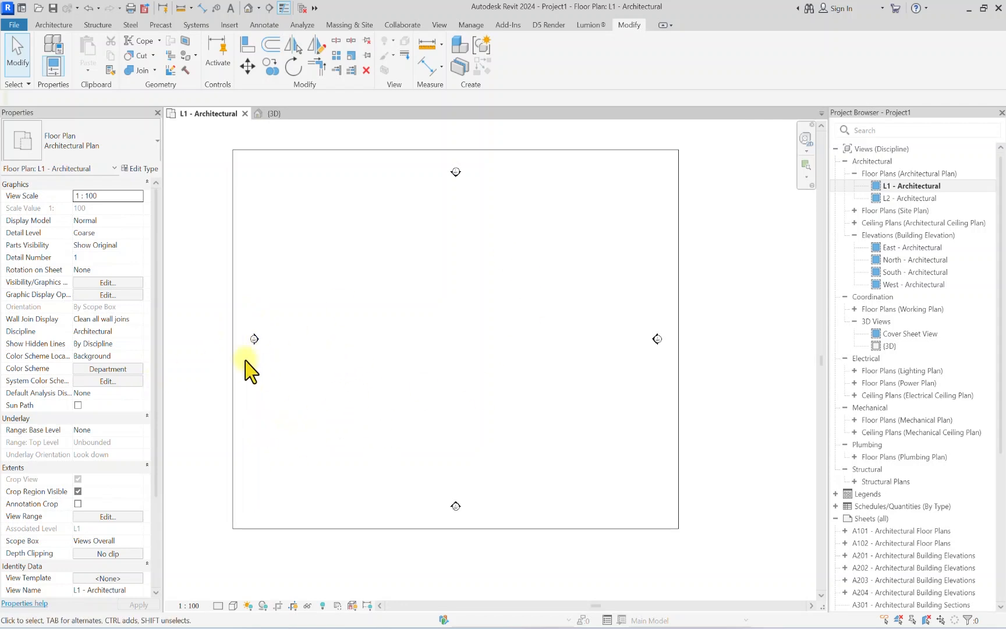
{"action": "left_click", "coordinate": [255, 338]}
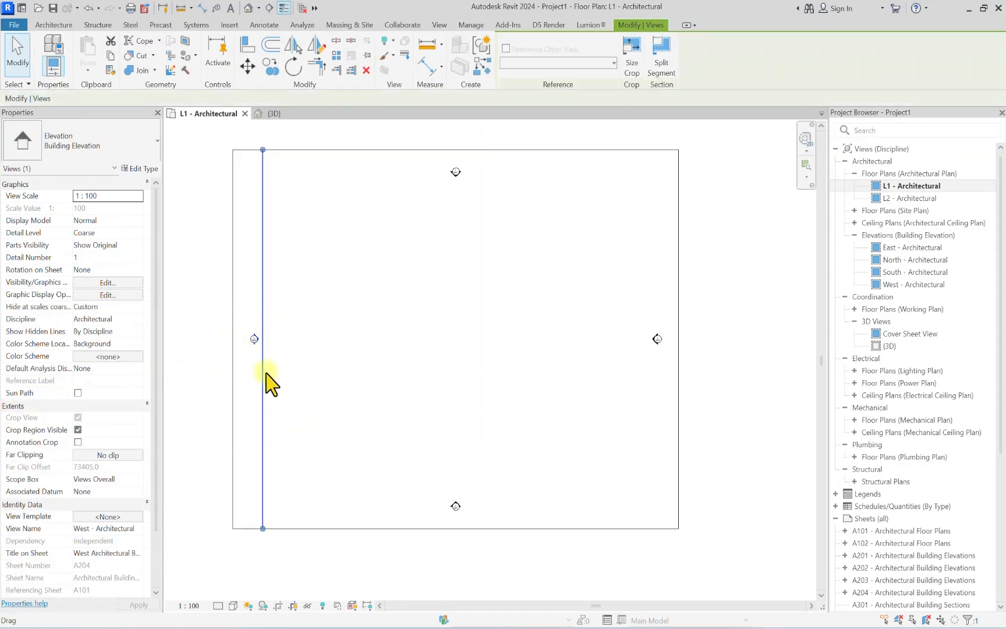
{"action": "scroll", "coordinate": [261, 372], "scroll_direction": "down", "scroll_amount": 2}
{"action": "left_click", "coordinate": [309, 356]}
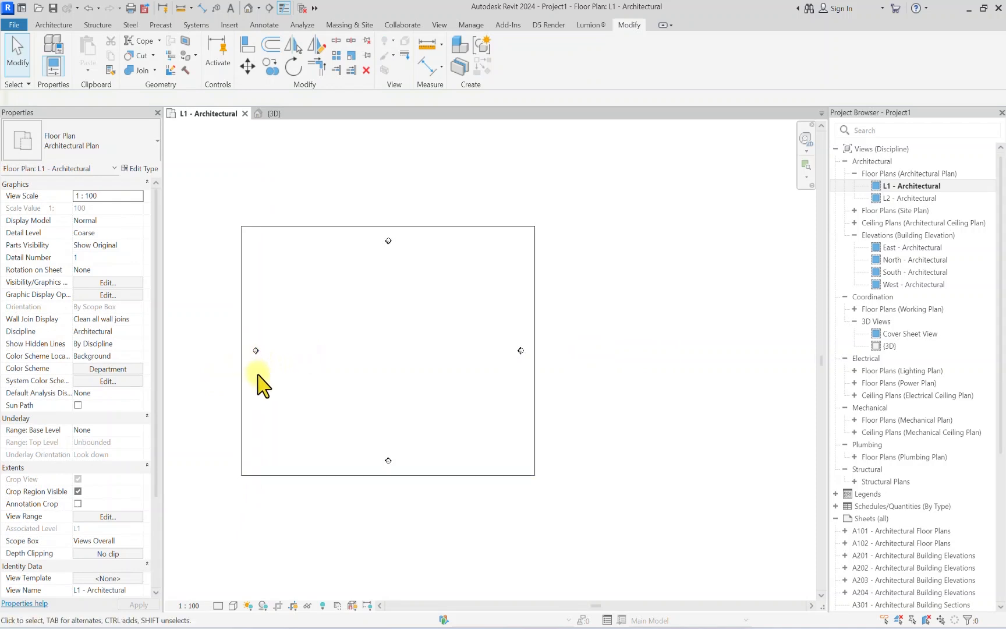
{"action": "scroll", "coordinate": [257, 359], "scroll_direction": "up", "scroll_amount": 2}
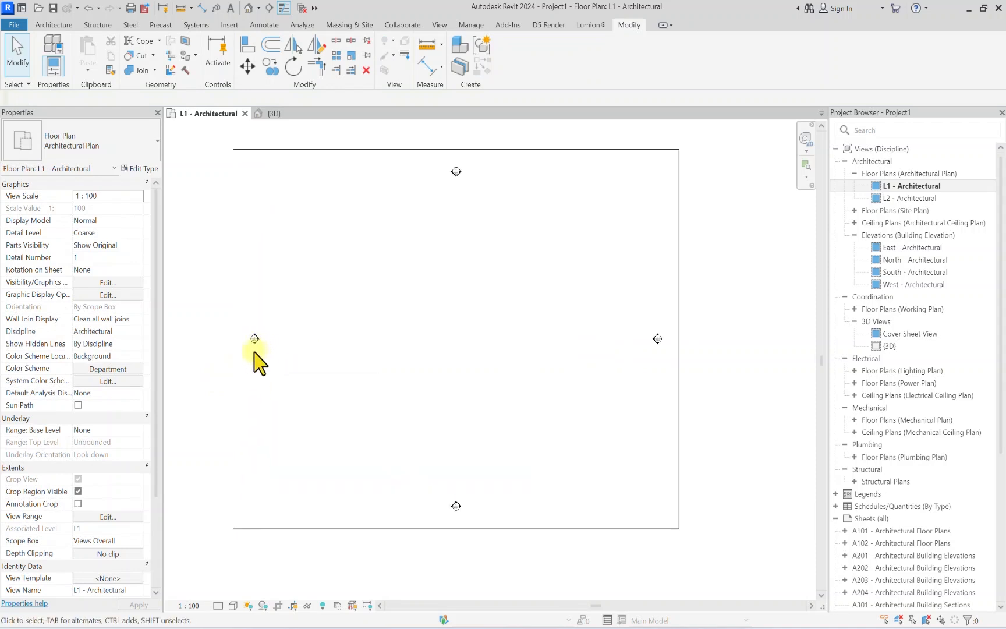
{"action": "left_click", "coordinate": [256, 341]}
{"action": "scroll", "coordinate": [276, 338], "scroll_direction": "down", "scroll_amount": 2}
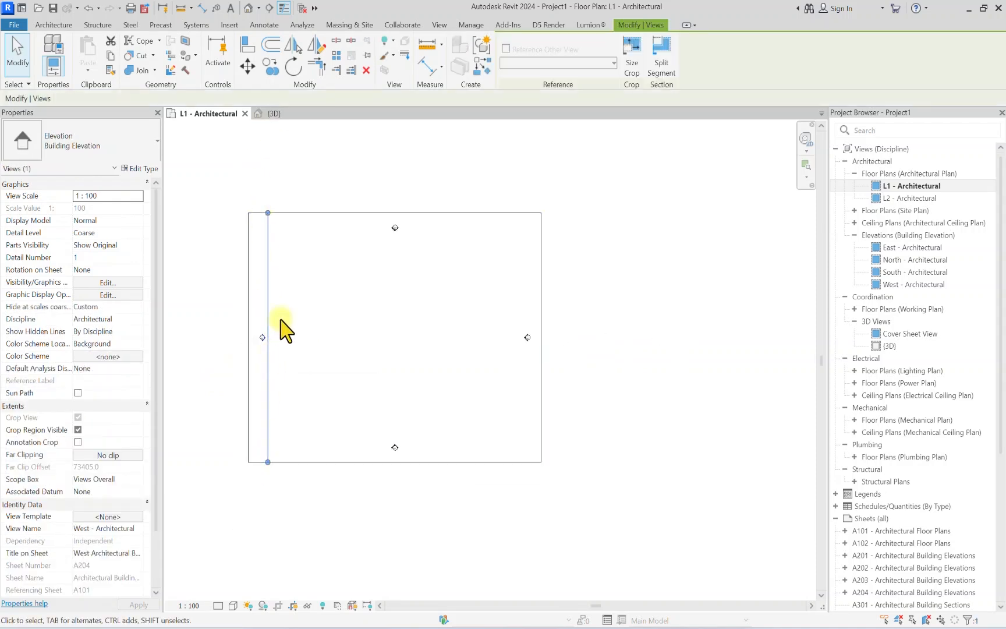
{"action": "scroll", "coordinate": [337, 241], "scroll_direction": "up", "scroll_amount": 2}
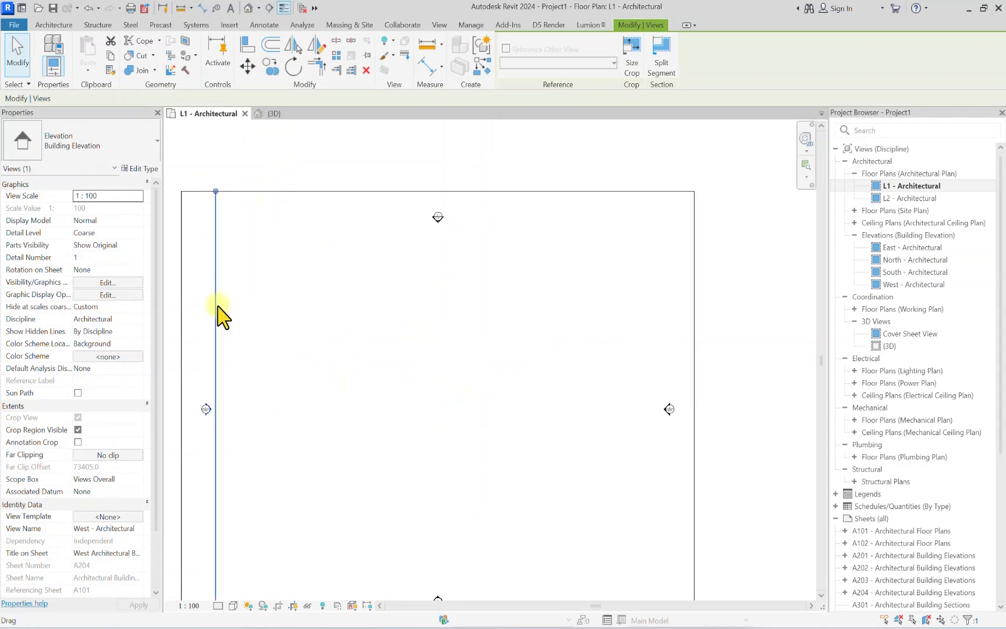
{"action": "scroll", "coordinate": [217, 317], "scroll_direction": "down", "scroll_amount": 1}
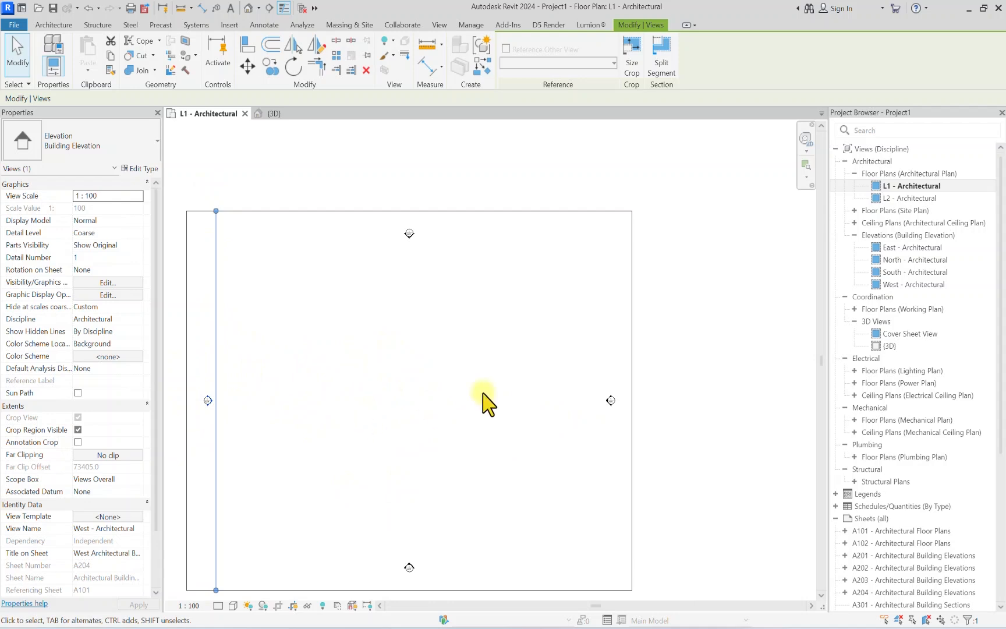
{"action": "scroll", "coordinate": [483, 404], "scroll_direction": "down", "scroll_amount": 2}
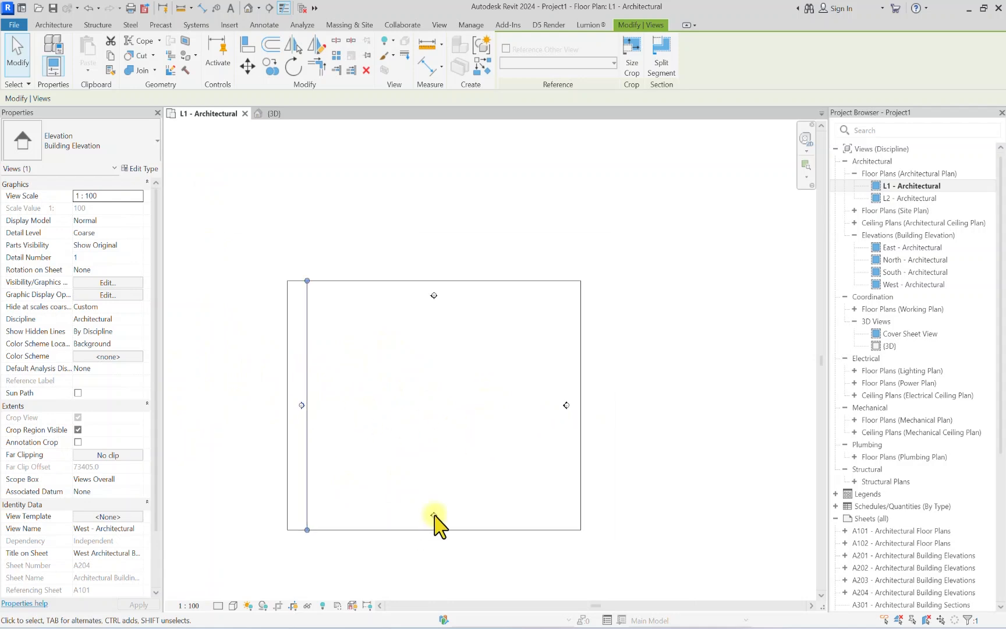
{"action": "left_click", "coordinate": [565, 298]}
{"action": "left_click_drag", "start_coordinate": [570, 298], "coordinate": [301, 521]}
{"action": "key", "text": "Delete"}
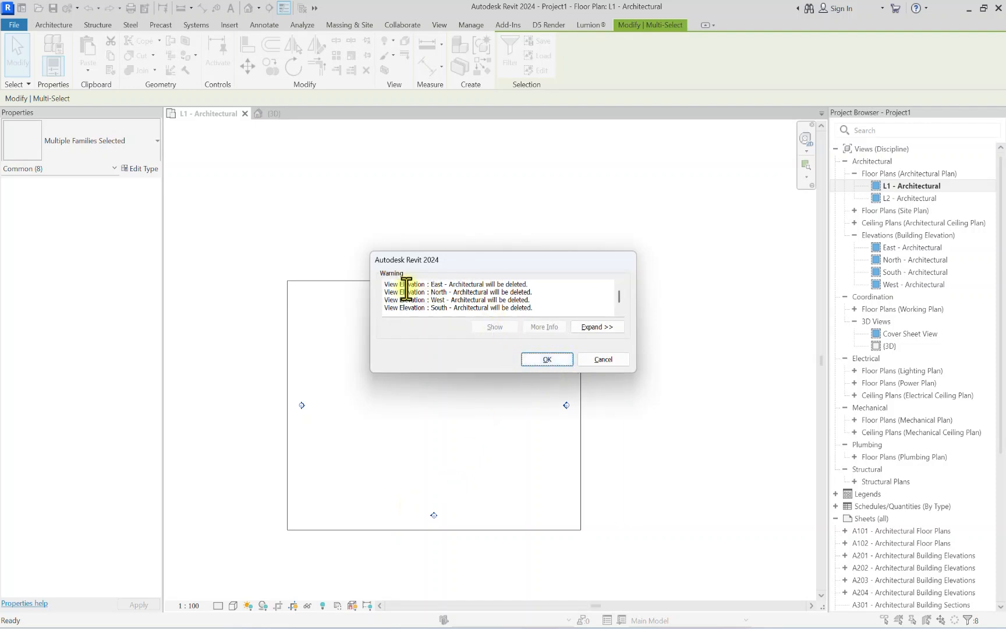
{"action": "left_click", "coordinate": [603, 359]}
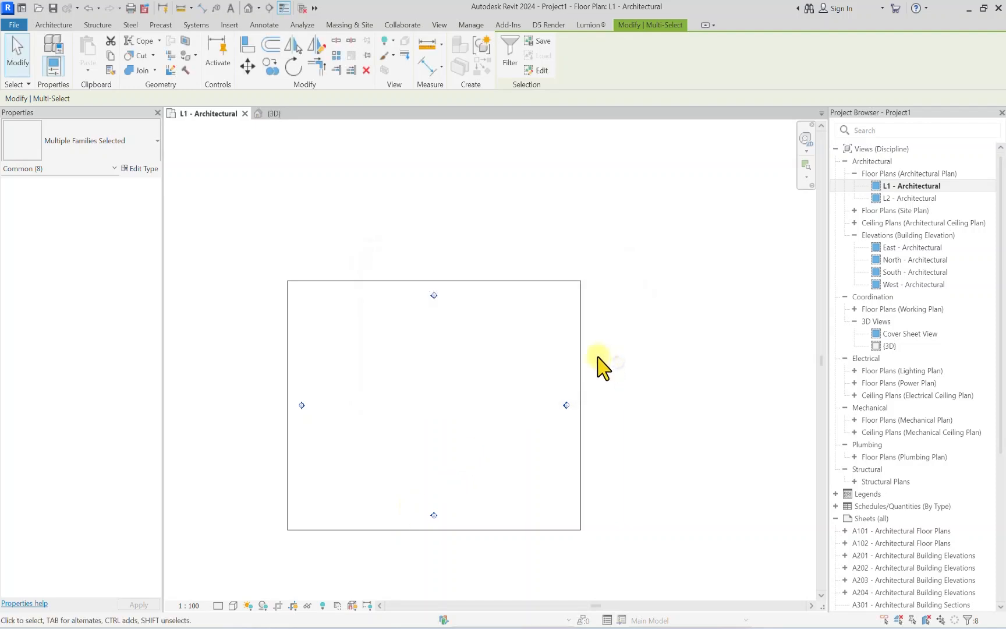
{"action": "left_click", "coordinate": [391, 379]}
Step: Hide the elevation marker categories in the L1 floor plan using the West marker, keeping the elevation views
{"action": "scroll", "coordinate": [282, 463], "scroll_direction": "up", "scroll_amount": 3}
{"action": "scroll", "coordinate": [298, 416], "scroll_direction": "up", "scroll_amount": 1}
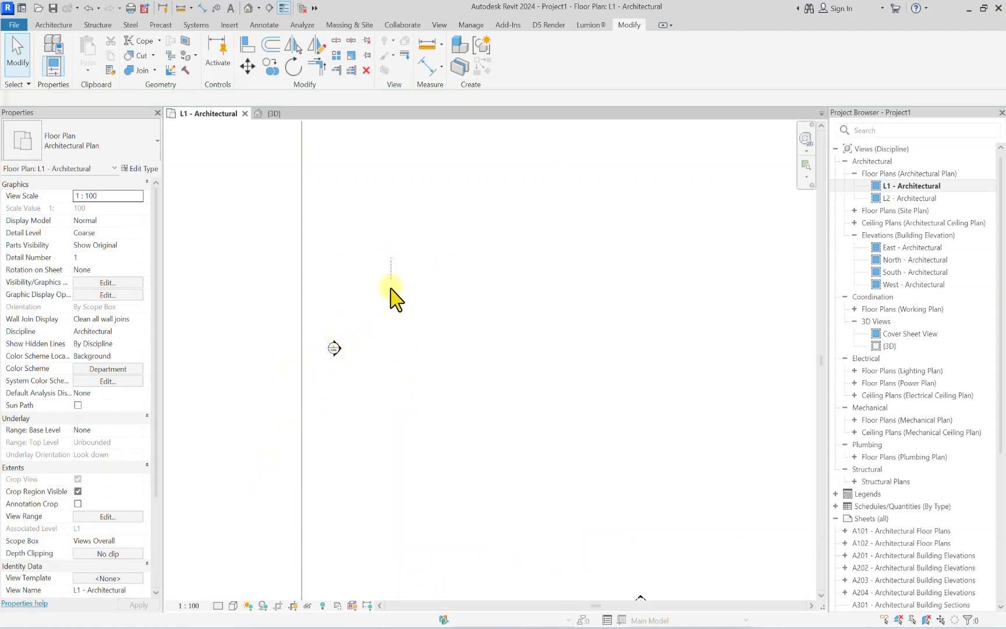
{"action": "mouse_move", "coordinate": [391, 256]}
{"action": "left_mouse_down"}
{"action": "mouse_move", "coordinate": [341, 424]}
{"action": "mouse_move", "coordinate": [315, 424]}
{"action": "left_mouse_up"}
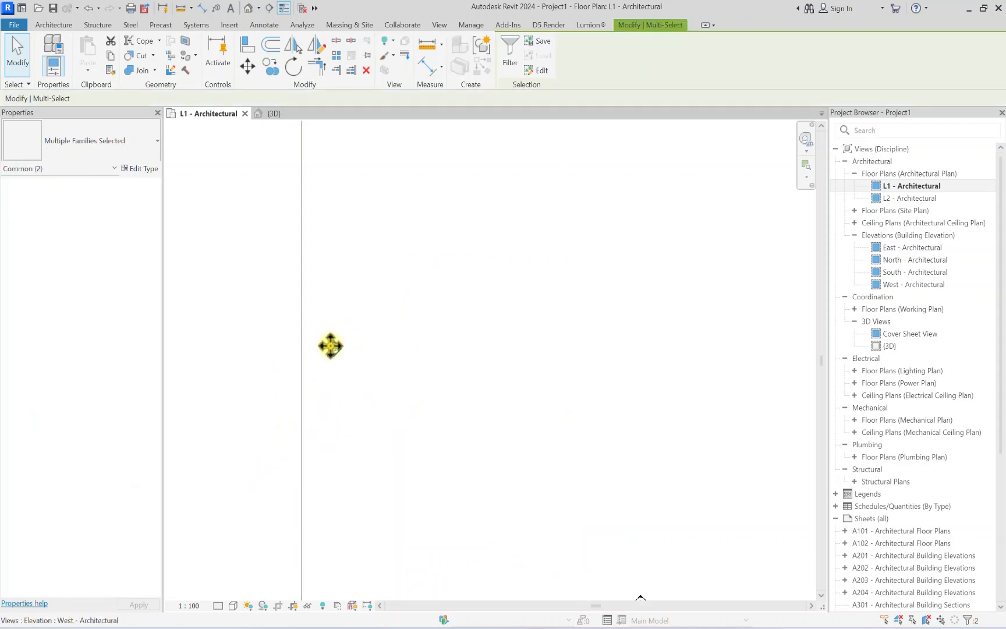
{"action": "right_click", "coordinate": [334, 348]}
{"action": "mouse_move", "coordinate": [372, 82]}
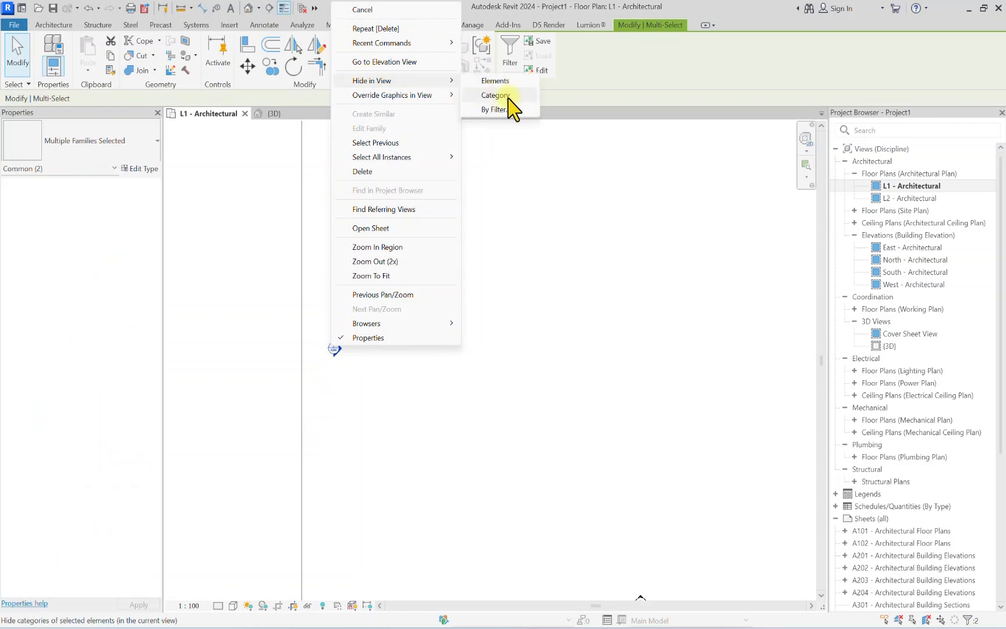
{"action": "left_click", "coordinate": [507, 96]}
{"action": "scroll", "coordinate": [402, 293], "scroll_direction": "up", "scroll_amount": 1}
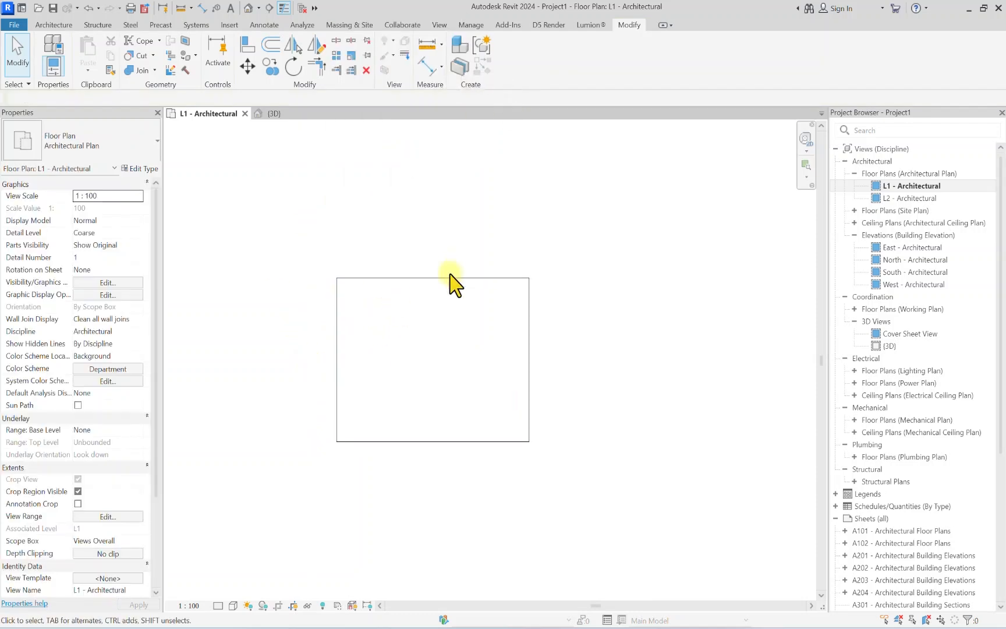
Step: Examine the crop region boundary of the L1 - Architectural floor plan
{"action": "left_click", "coordinate": [435, 277]}
{"action": "left_click", "coordinate": [393, 382]}
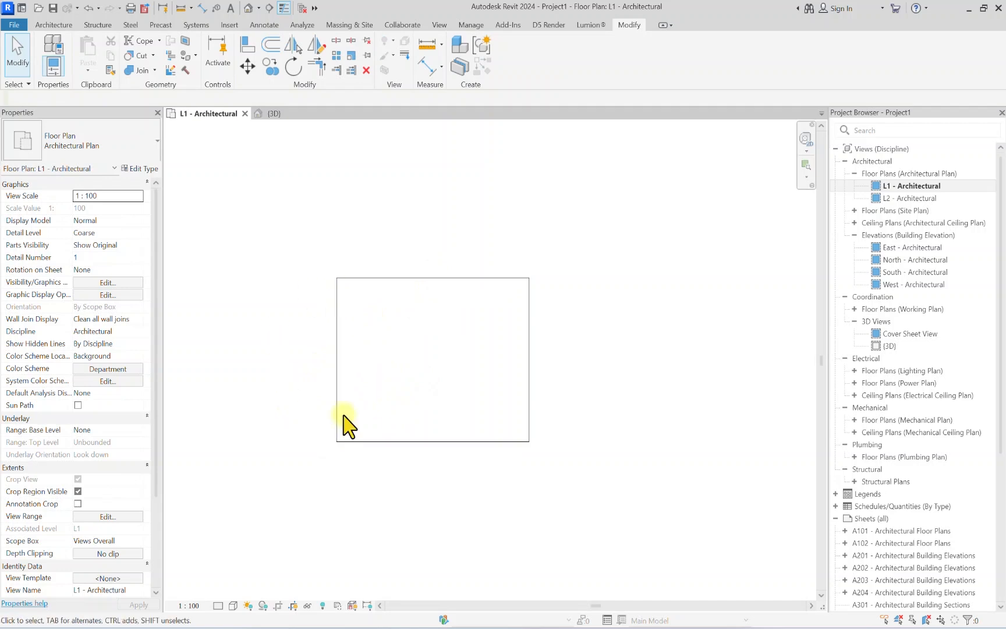
{"action": "scroll", "coordinate": [378, 314], "scroll_direction": "down", "scroll_amount": 5}
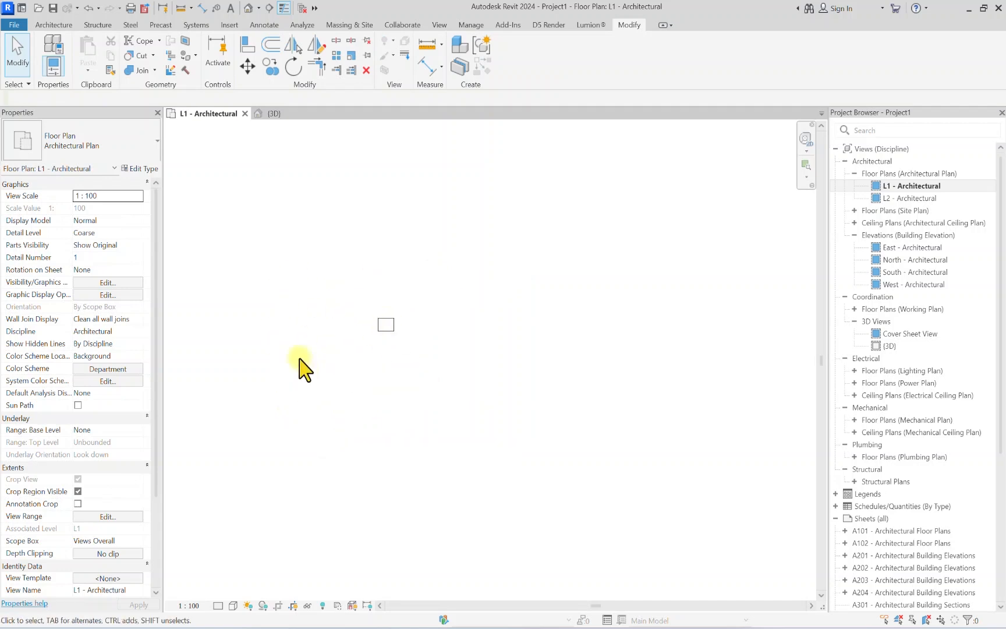
{"action": "scroll", "coordinate": [314, 300], "scroll_direction": "up", "scroll_amount": 2}
{"action": "scroll", "coordinate": [366, 320], "scroll_direction": "up", "scroll_amount": 9}
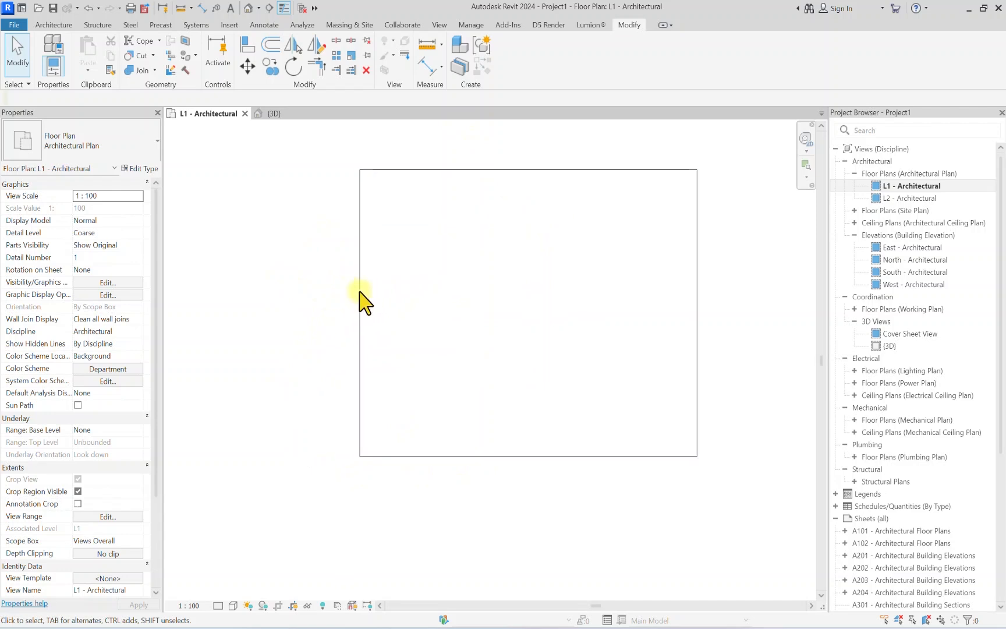
{"action": "scroll", "coordinate": [509, 333], "scroll_direction": "down", "scroll_amount": 3}
{"action": "scroll", "coordinate": [539, 348], "scroll_direction": "up", "scroll_amount": 3}
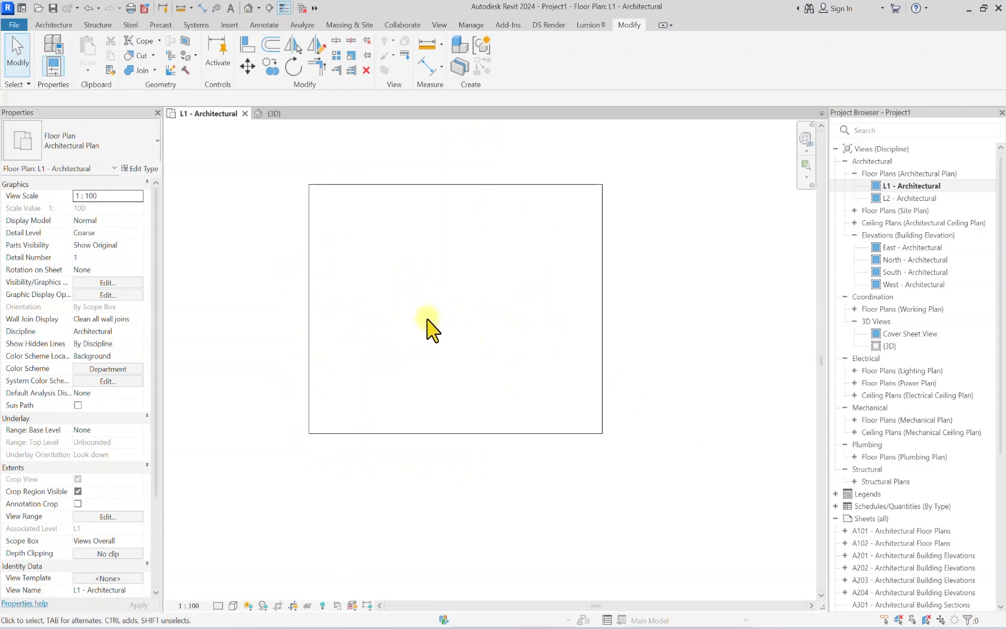
{"action": "scroll", "coordinate": [361, 335], "scroll_direction": "down", "scroll_amount": 4}
{"action": "scroll", "coordinate": [364, 326], "scroll_direction": "down", "scroll_amount": 5}
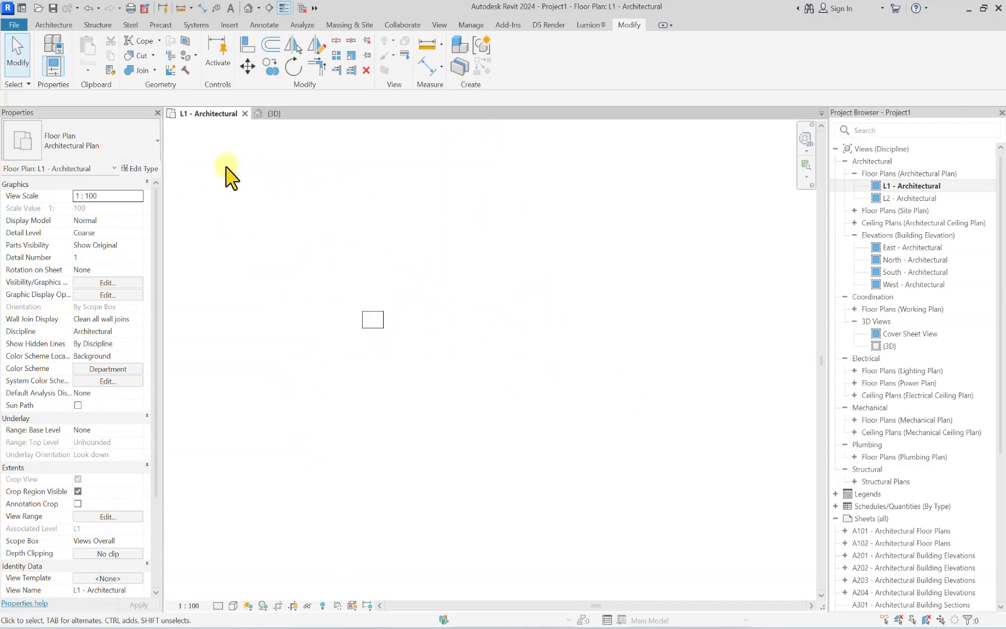
{"action": "scroll", "coordinate": [359, 326], "scroll_direction": "up", "scroll_amount": 5}
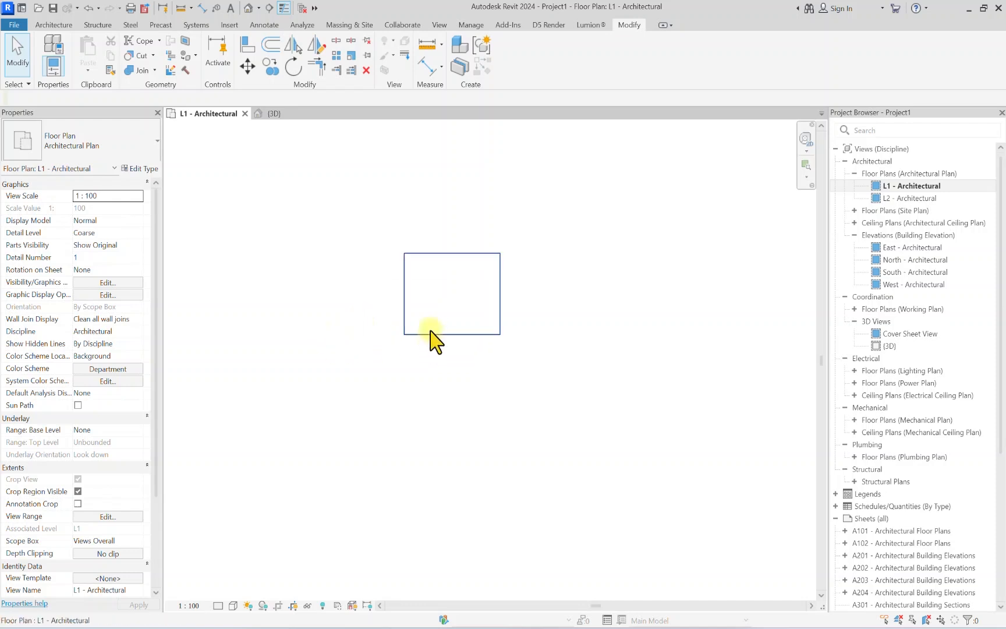
Step: Hide the crop region boundary in the L1 - Architectural floor plan and show it again
{"action": "scroll", "coordinate": [432, 326], "scroll_direction": "up", "scroll_amount": 2}
{"action": "middle_click_drag", "start_coordinate": [466, 233], "coordinate": [384, 370]}
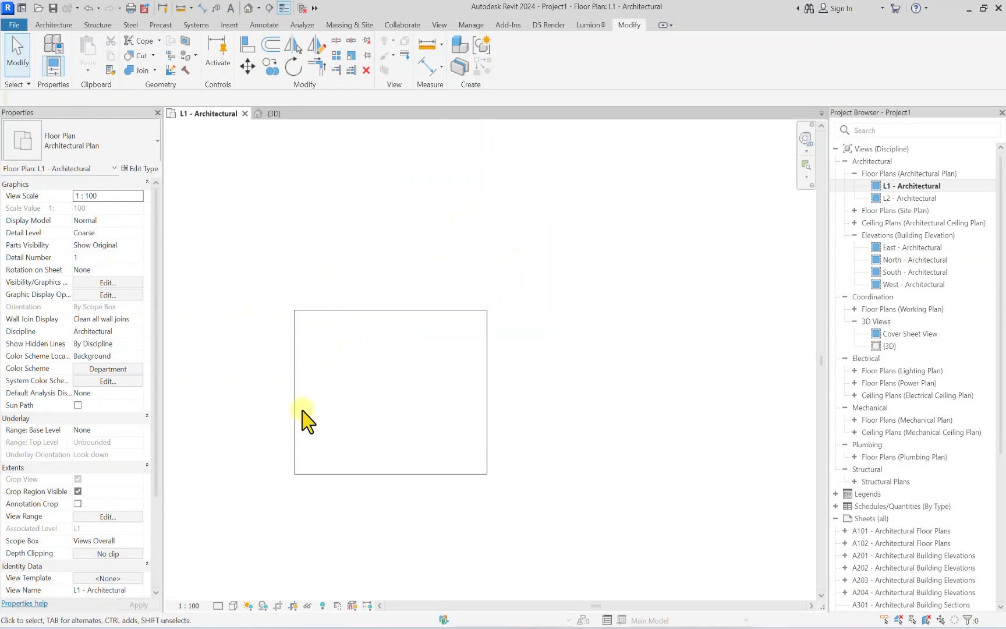
{"action": "scroll", "coordinate": [317, 414], "scroll_direction": "up", "scroll_amount": 1}
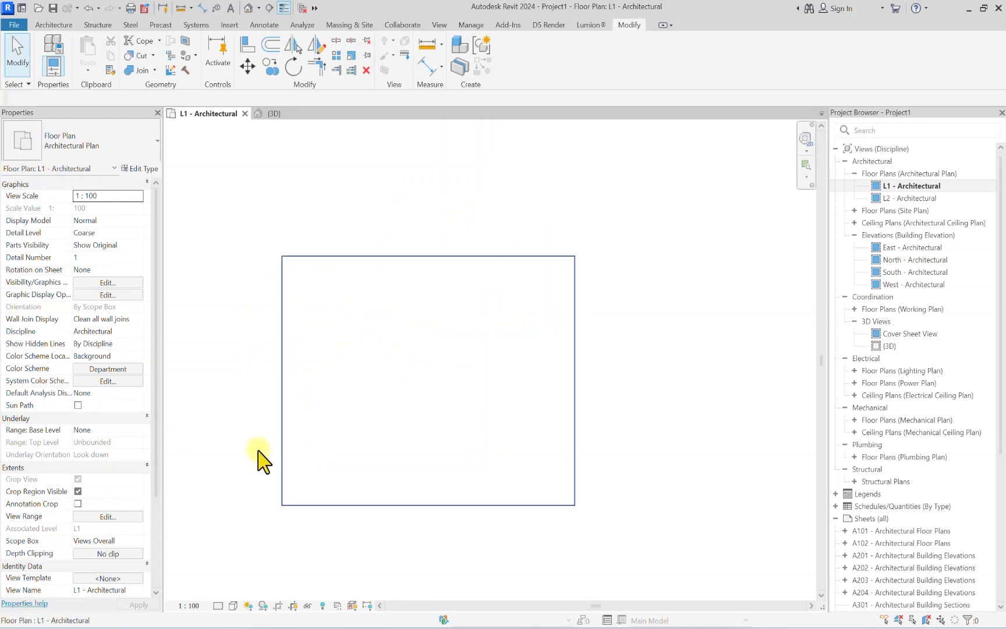
{"action": "scroll", "coordinate": [273, 408], "scroll_direction": "down", "scroll_amount": 3}
{"action": "scroll", "coordinate": [233, 378], "scroll_direction": "up", "scroll_amount": 3}
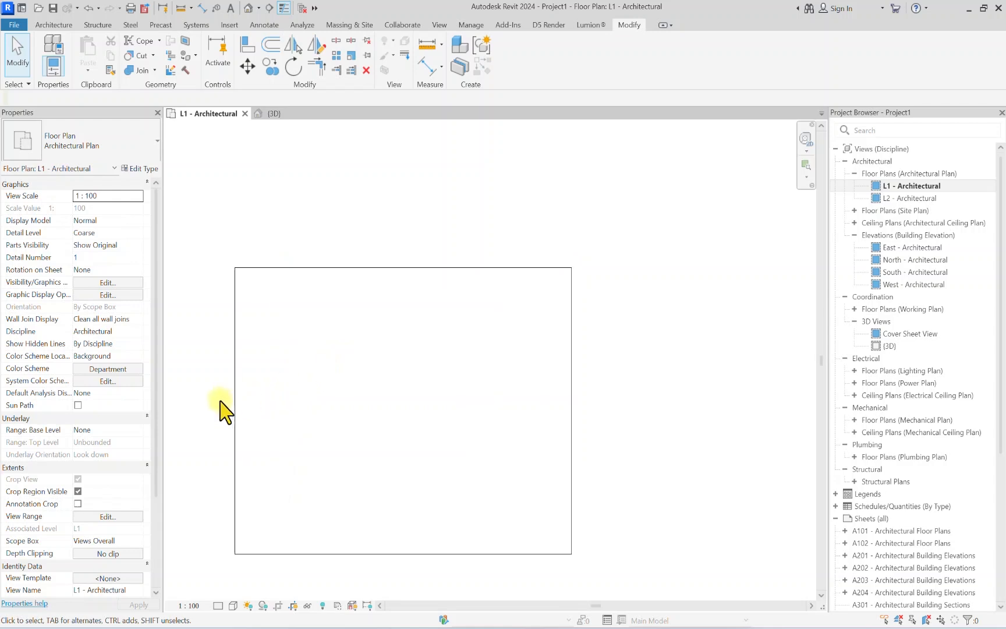
{"action": "left_click", "coordinate": [290, 607]}
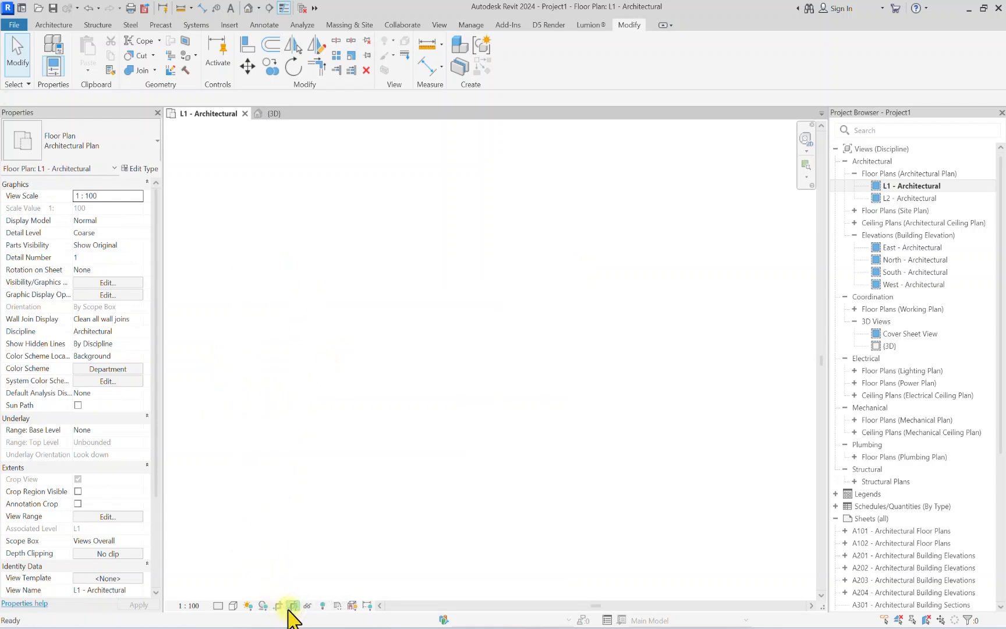
{"action": "left_click", "coordinate": [293, 607]}
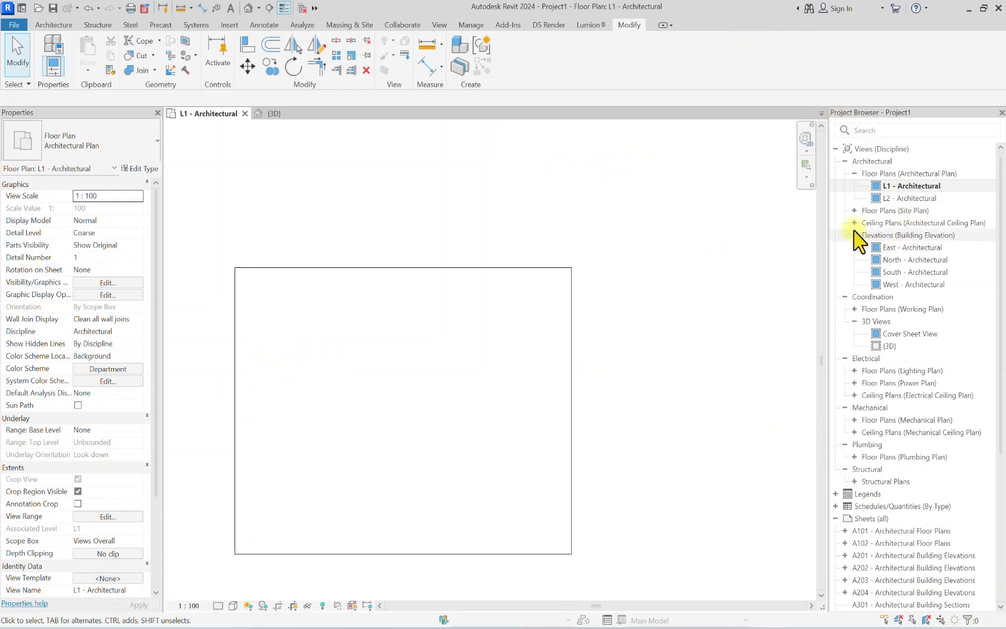
{"action": "scroll", "coordinate": [504, 402], "scroll_direction": "down", "scroll_amount": 1}
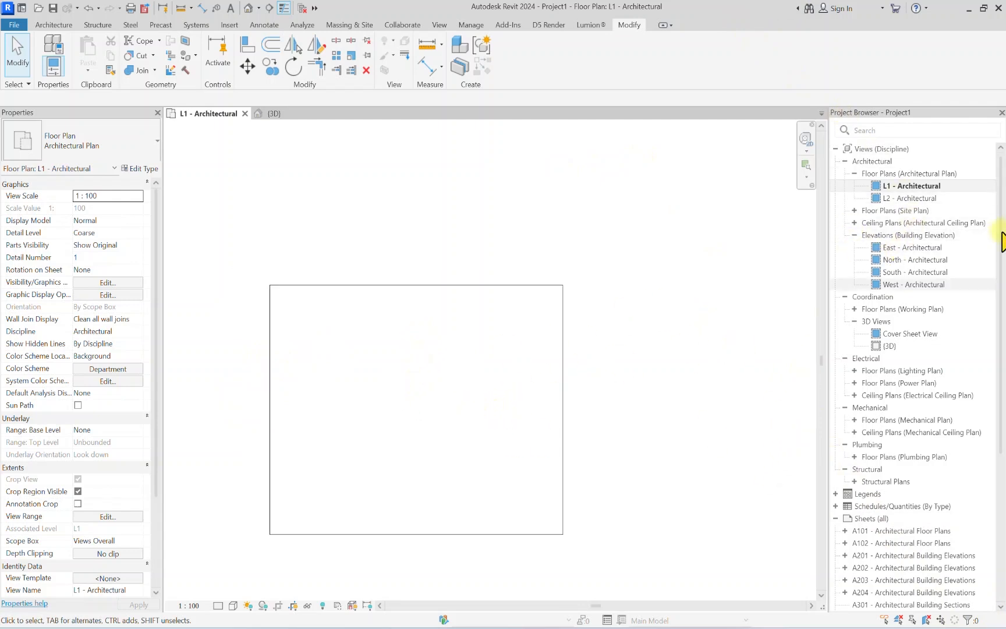
Step: Open the East - Architectural building elevation view
{"action": "left_click", "coordinate": [909, 248]}
{"action": "double_click", "coordinate": [909, 248]}
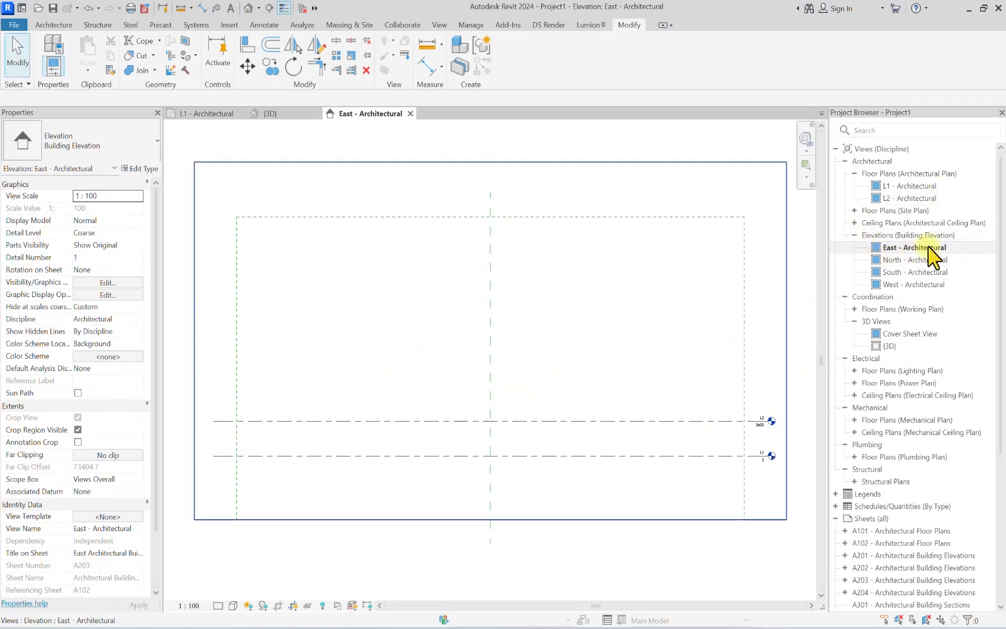
{"action": "scroll", "coordinate": [579, 352], "scroll_direction": "down", "scroll_amount": 1}
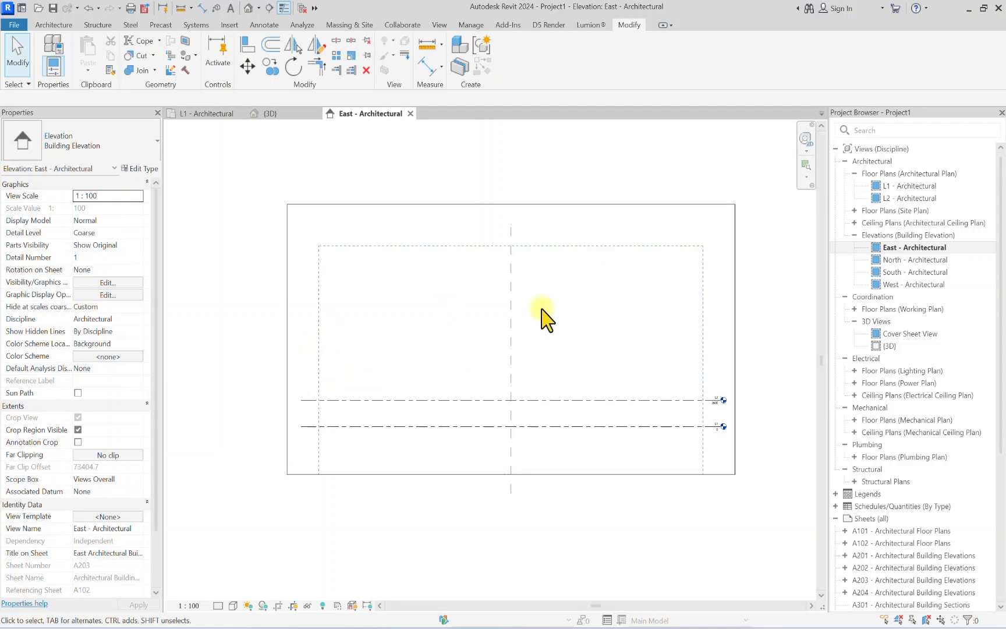
{"action": "scroll", "coordinate": [500, 291], "scroll_direction": "up", "scroll_amount": 1}
Step: Hide the categories of the center reference plane and the dashed scope box in the East elevation, keeping the levels
{"action": "left_click", "coordinate": [503, 307]}
{"action": "scroll", "coordinate": [505, 305], "scroll_direction": "down", "scroll_amount": 3}
{"action": "scroll", "coordinate": [425, 274], "scroll_direction": "up", "scroll_amount": 2}
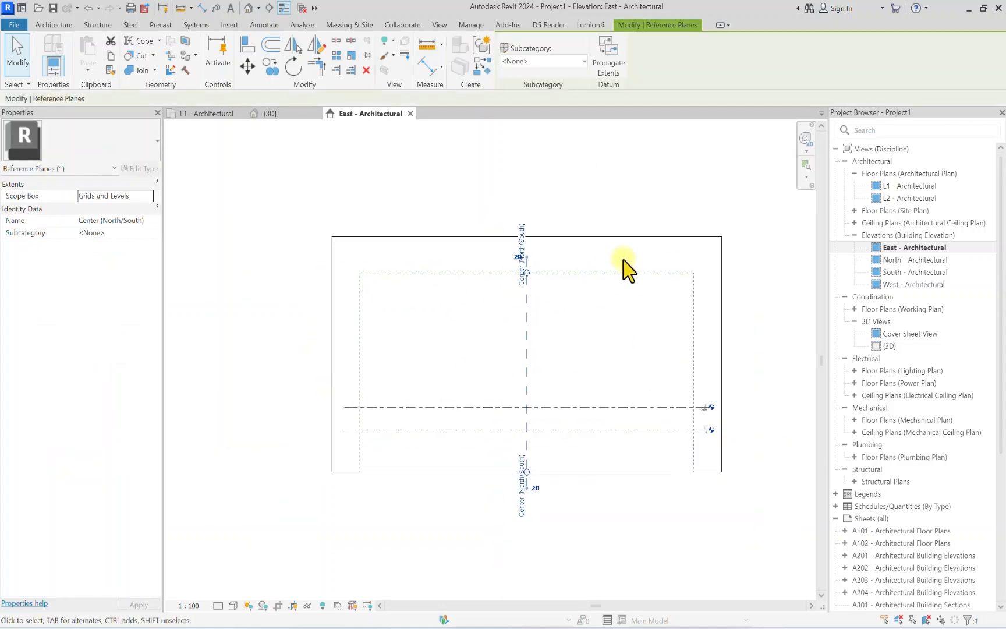
{"action": "left_click", "coordinate": [685, 255]}
{"action": "left_click_drag", "start_coordinate": [701, 256], "coordinate": [348, 394]}
{"action": "right_click", "coordinate": [359, 386]}
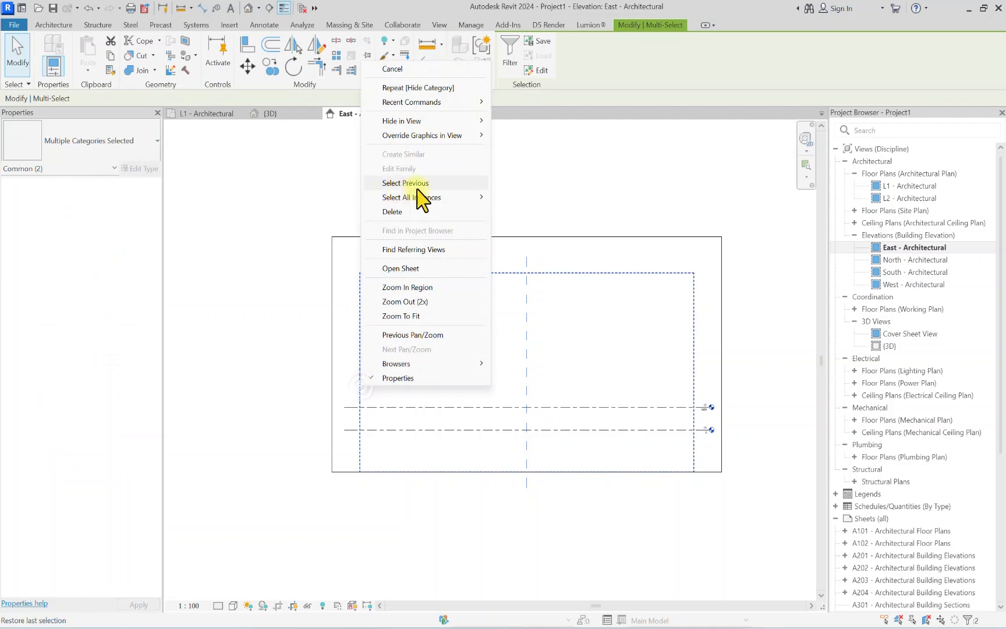
{"action": "left_click", "coordinate": [507, 135]}
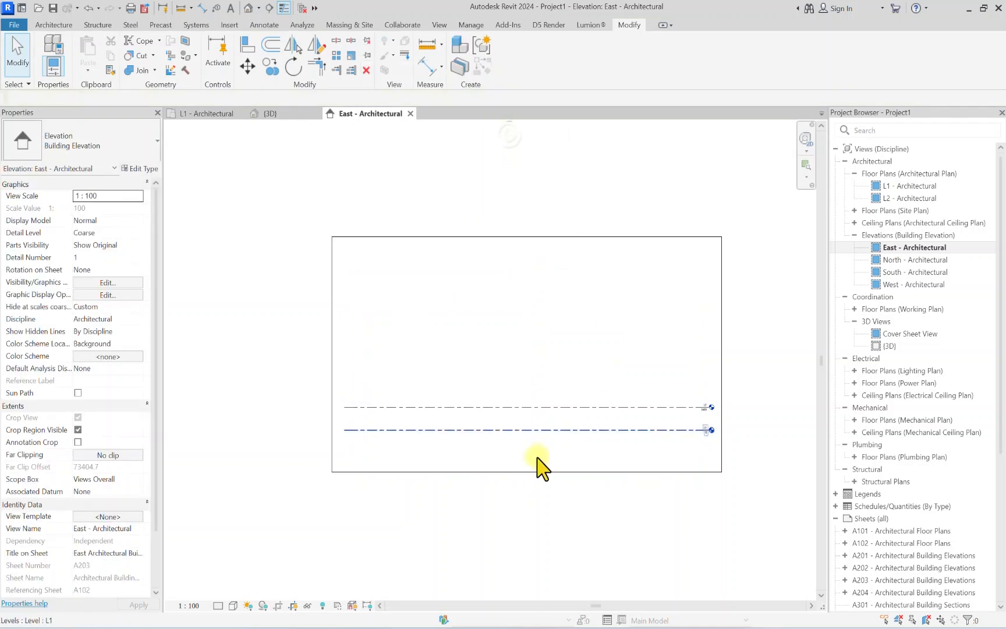
Step: Delete level L2 in the East elevation together with all its dependent views
{"action": "scroll", "coordinate": [701, 408], "scroll_direction": "up", "scroll_amount": 3}
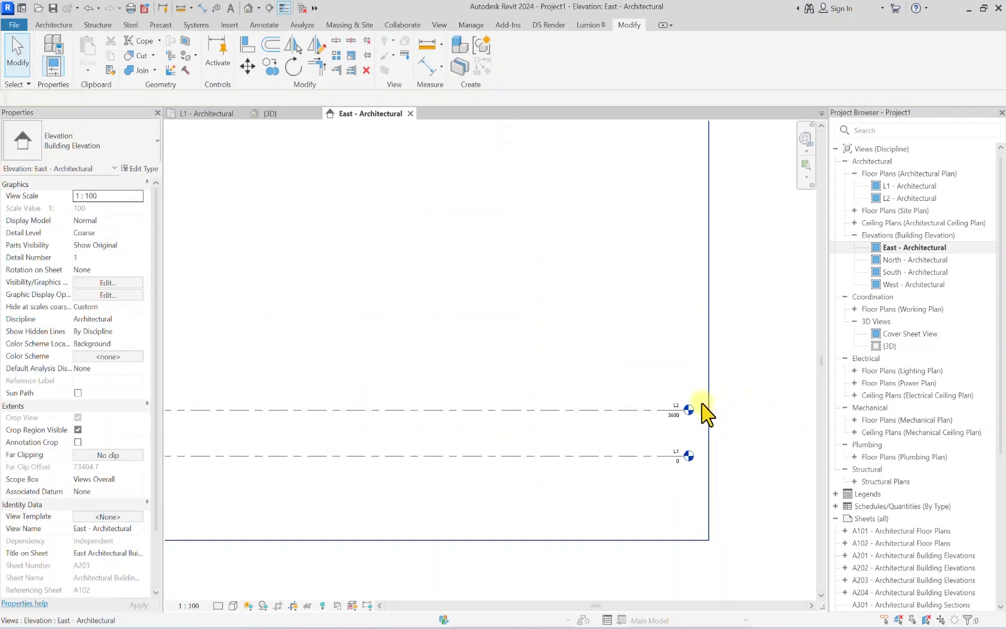
{"action": "left_click", "coordinate": [623, 408]}
{"action": "key", "text": "Delete"}
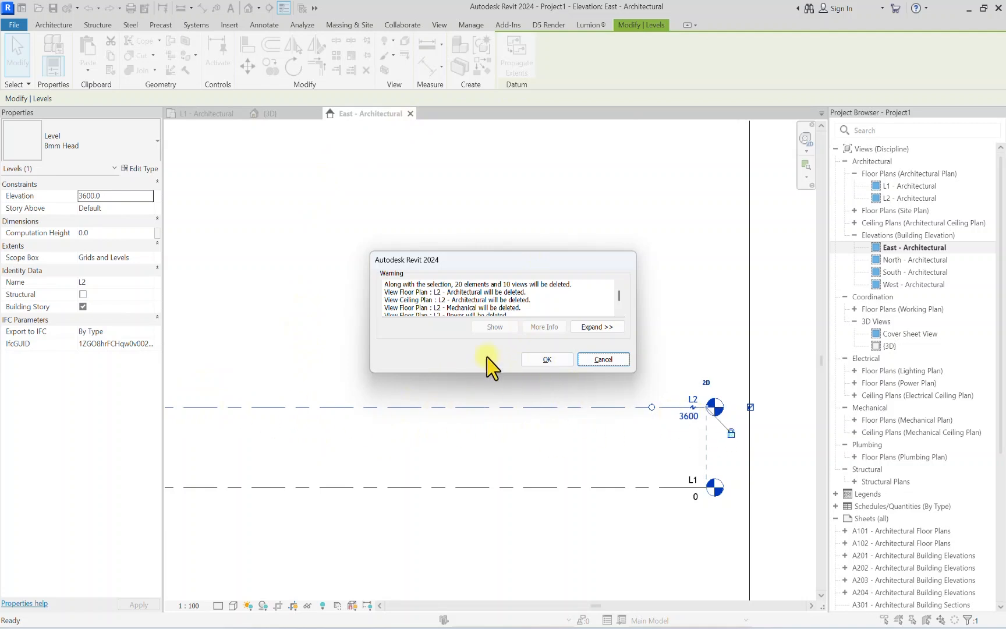
{"action": "scroll", "coordinate": [454, 298], "scroll_direction": "down", "scroll_amount": 3}
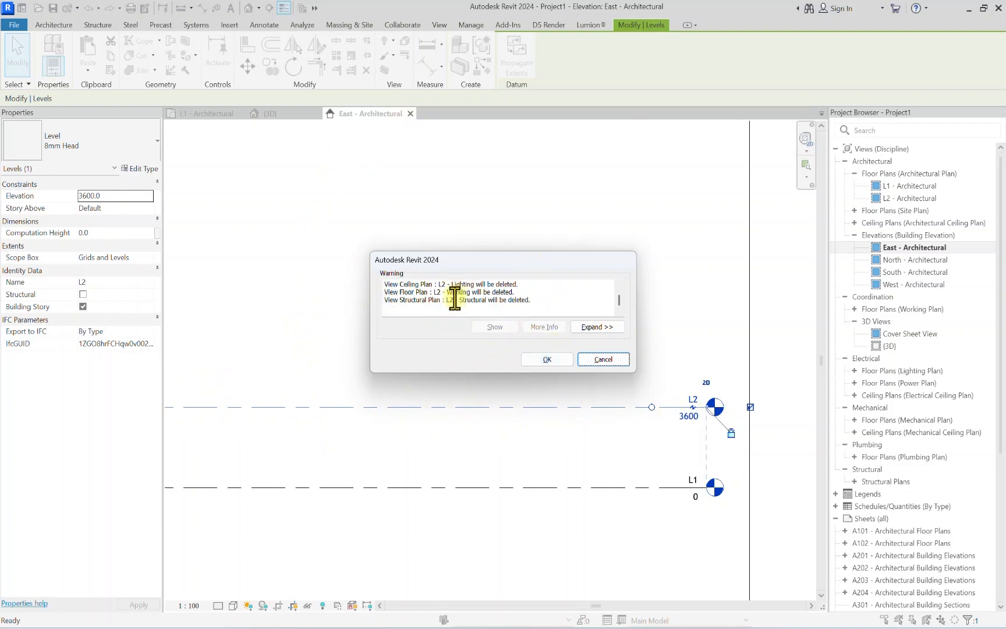
{"action": "left_click", "coordinate": [541, 365]}
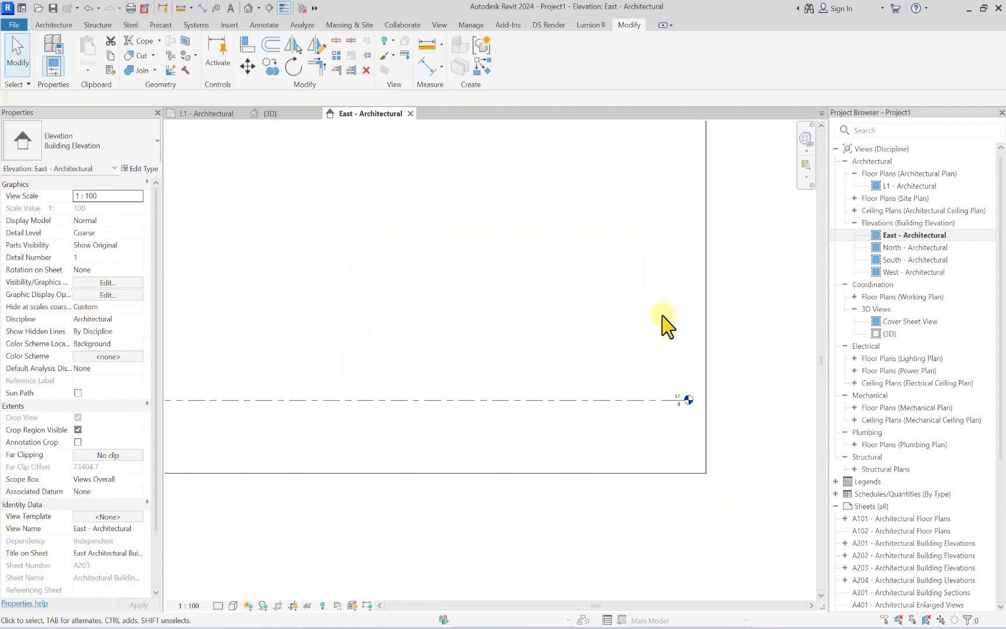
Step: Rename level L1 as 01-NGL on its level head in the East elevation
{"action": "scroll", "coordinate": [664, 326], "scroll_direction": "up", "scroll_amount": 4}
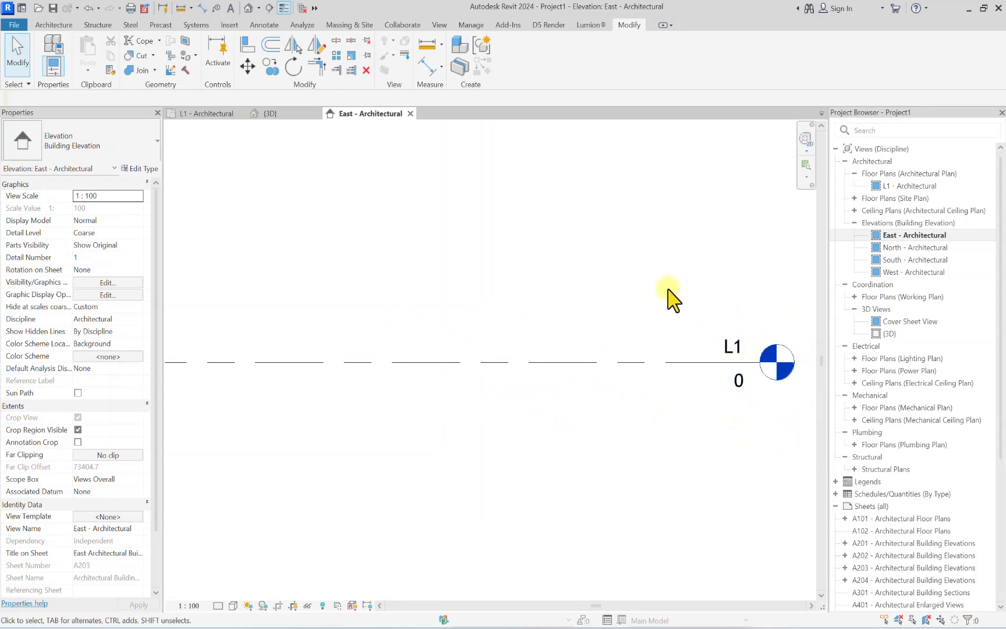
{"action": "left_click", "coordinate": [734, 350]}
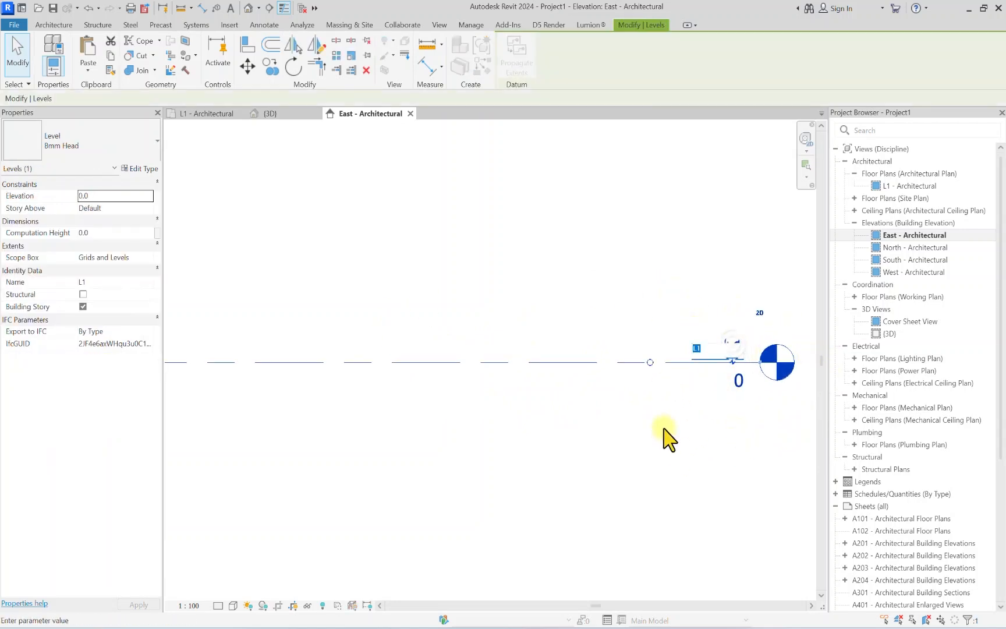
{"action": "left_click", "coordinate": [697, 348]}
{"action": "scroll", "coordinate": [725, 357], "scroll_direction": "up", "scroll_amount": 2}
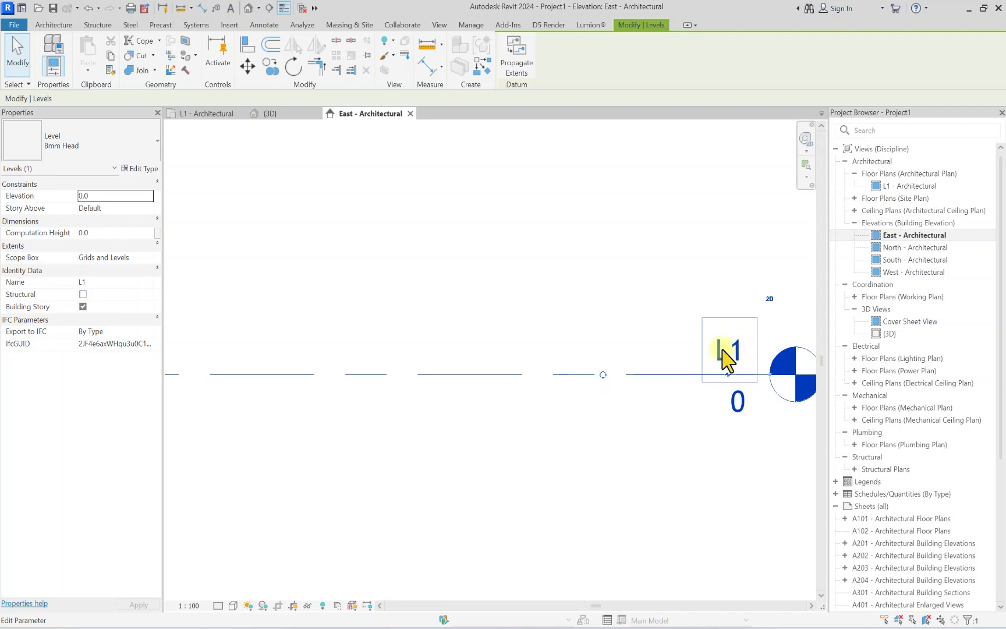
{"action": "left_click", "coordinate": [725, 348]}
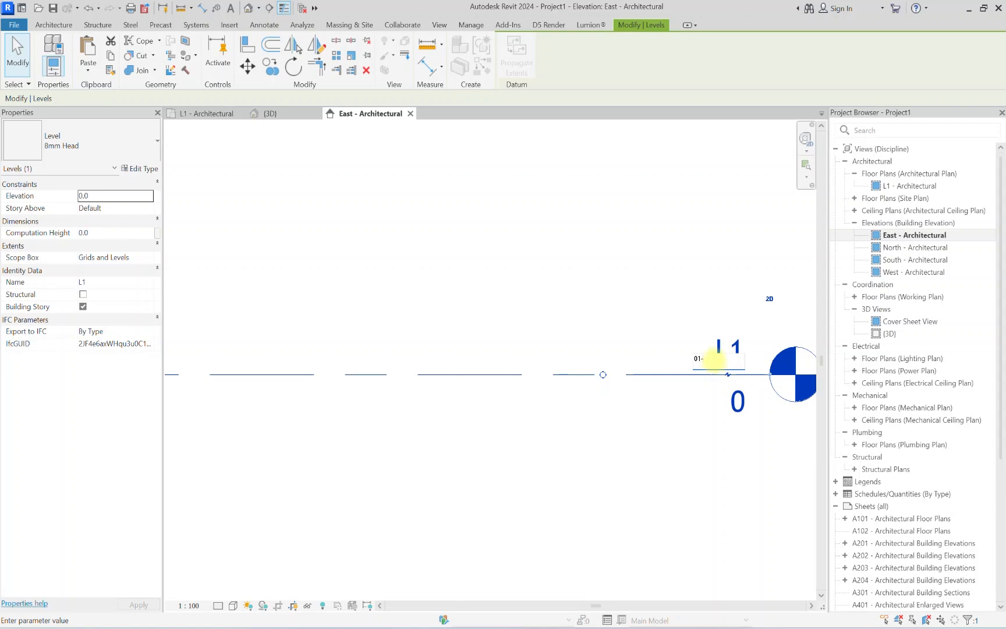
{"action": "scroll", "coordinate": [719, 317], "scroll_direction": "down", "scroll_amount": 1}
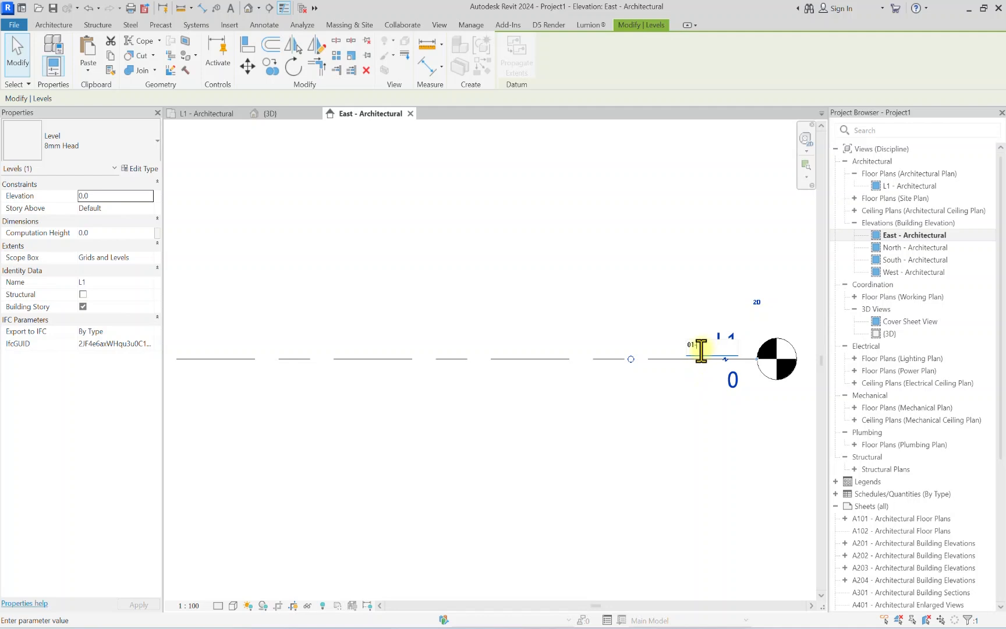
{"action": "scroll", "coordinate": [694, 345], "scroll_direction": "up", "scroll_amount": 1}
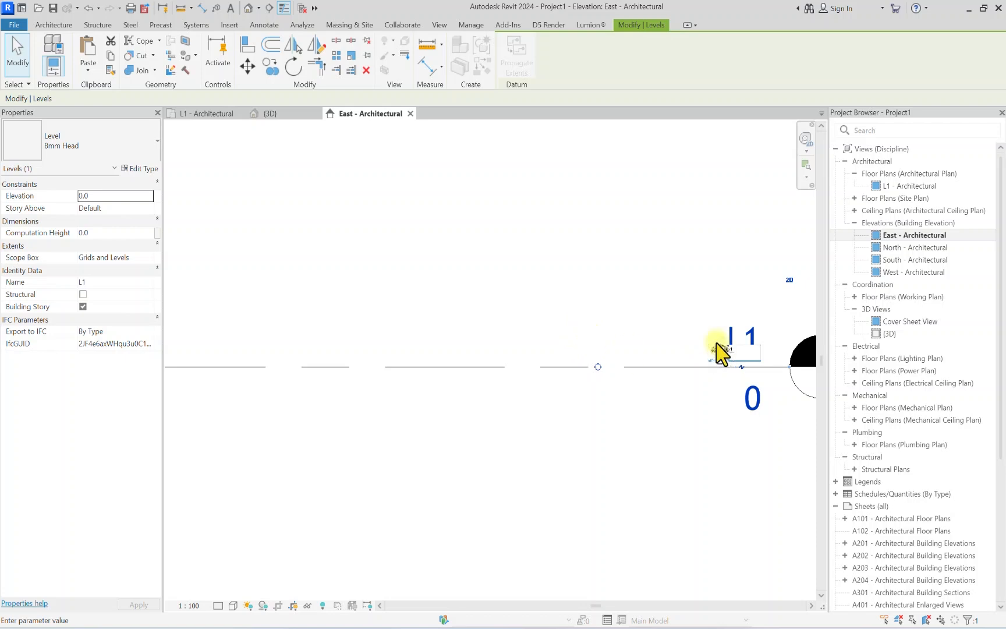
{"action": "key", "text": "Return"}
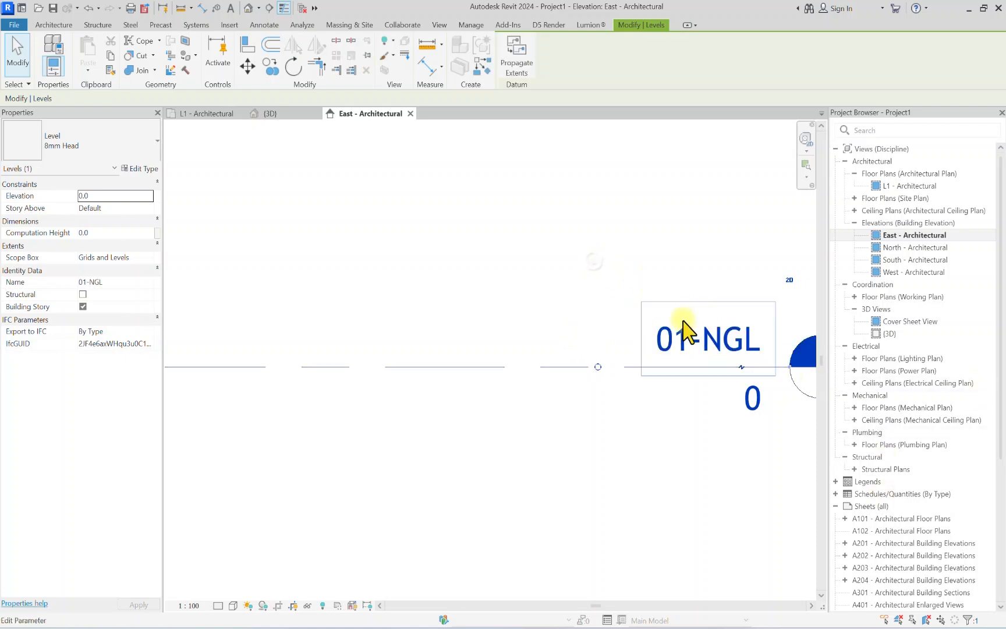
Step: Rename the L1 - Architectural floor plan view as 01-NGL
{"action": "scroll", "coordinate": [643, 340], "scroll_direction": "down", "scroll_amount": 2}
{"action": "scroll", "coordinate": [677, 323], "scroll_direction": "down", "scroll_amount": 5}
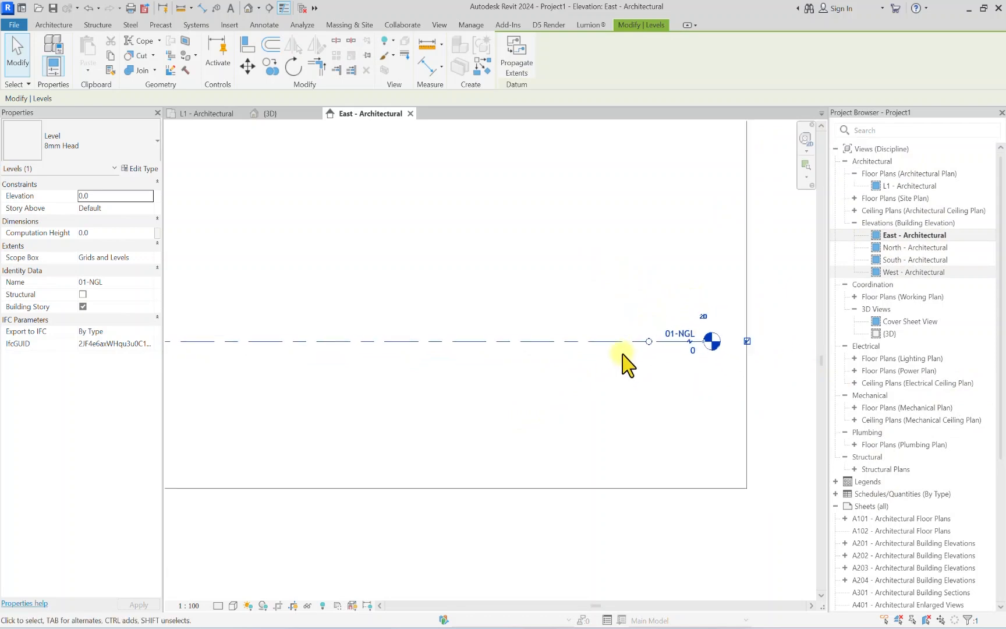
{"action": "scroll", "coordinate": [717, 333], "scroll_direction": "up", "scroll_amount": 4}
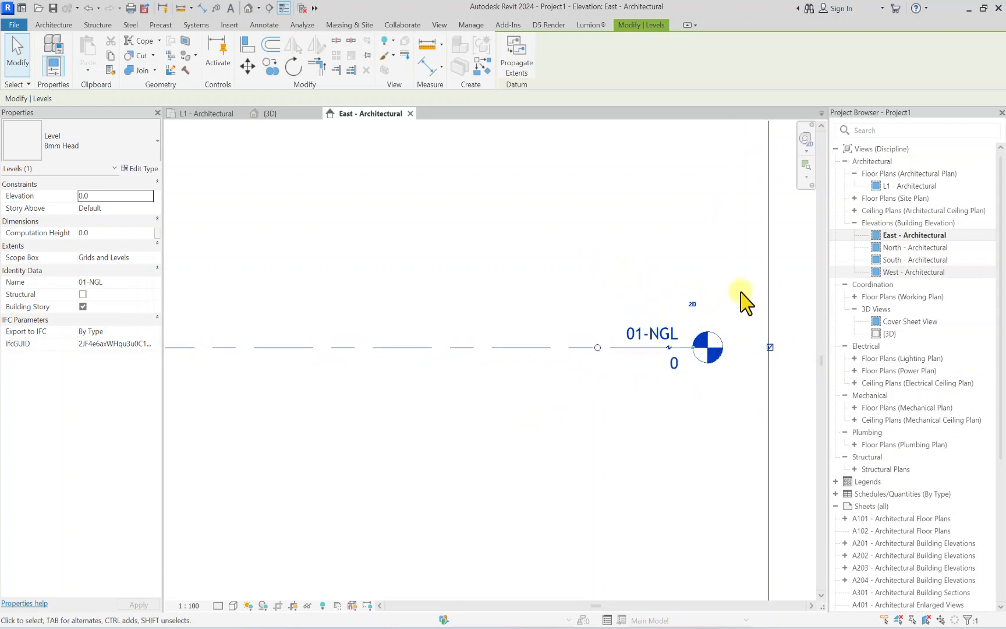
{"action": "left_click", "coordinate": [897, 187]}
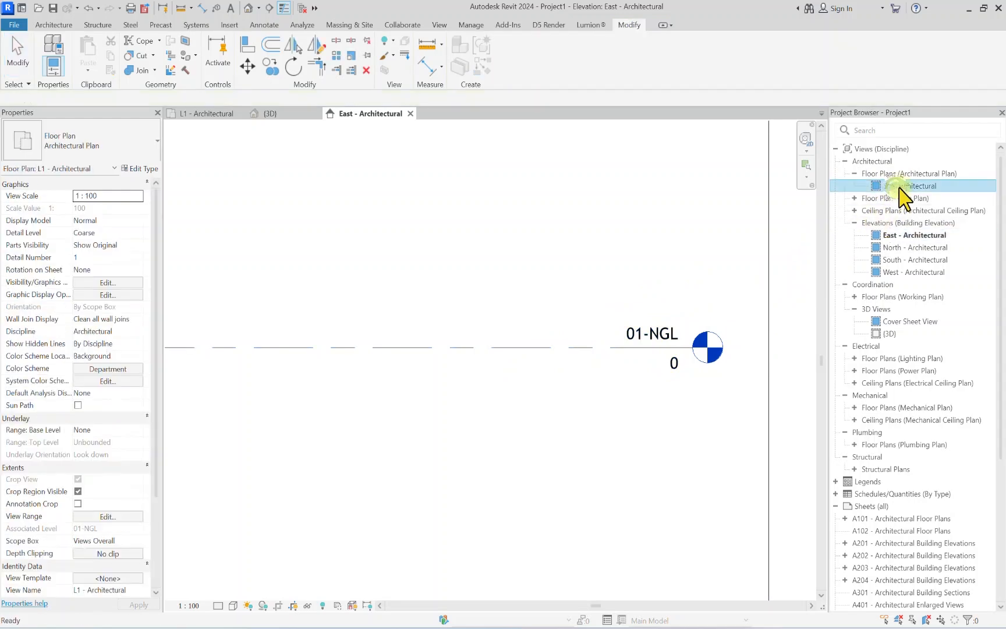
{"action": "right_click", "coordinate": [897, 187]}
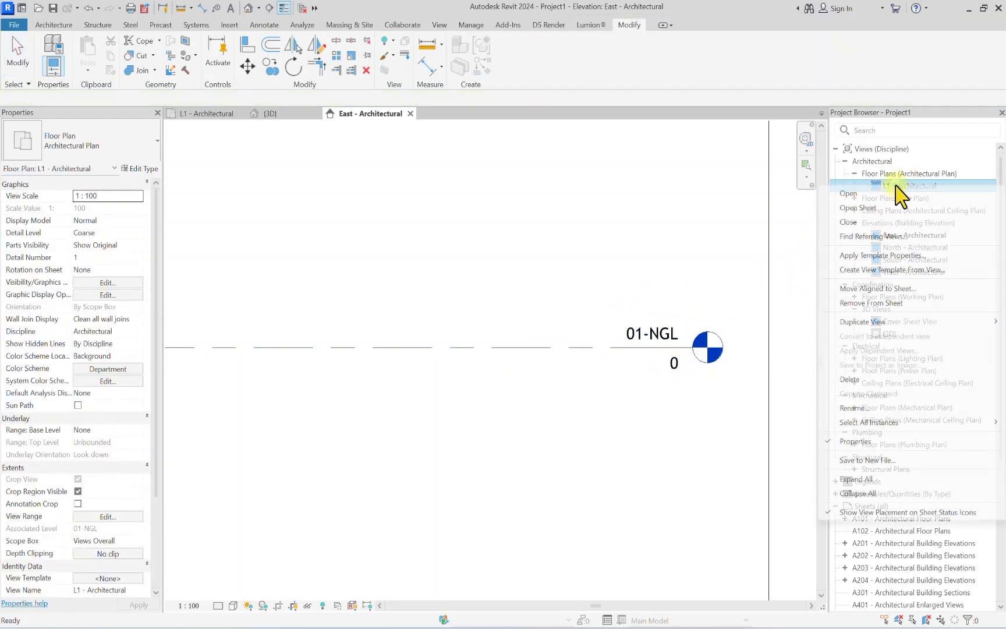
{"action": "left_click", "coordinate": [860, 407]}
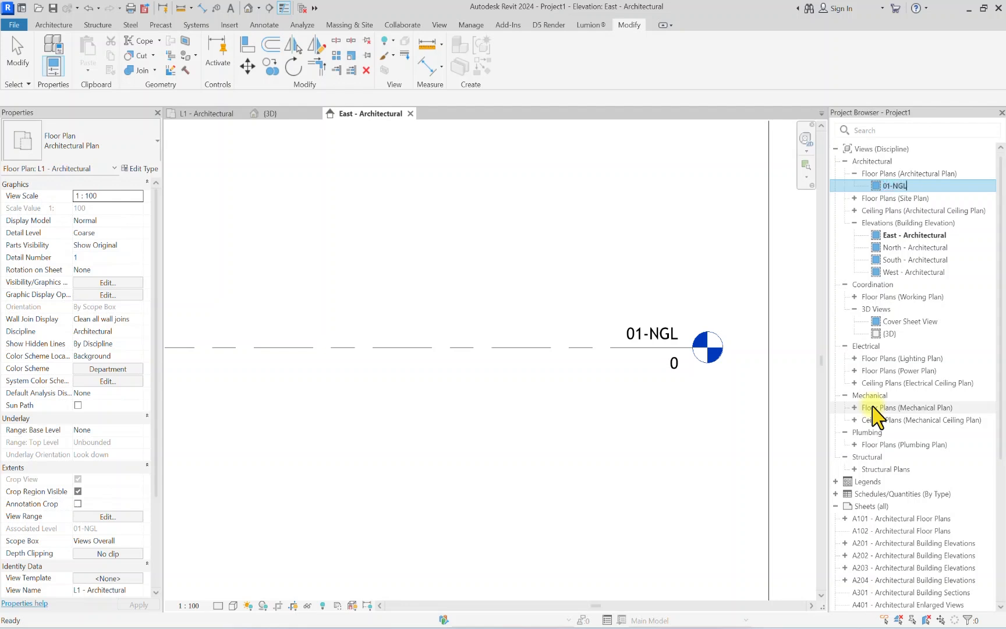
{"action": "left_click", "coordinate": [579, 225]}
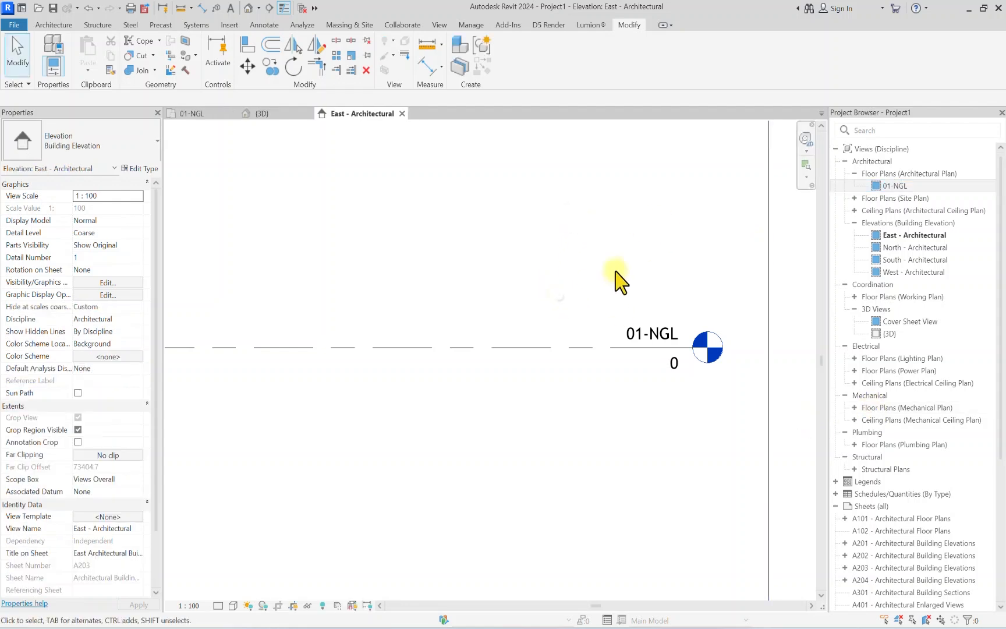
Step: Start placing a new level in the East elevation using the 8mm Head level type
{"action": "scroll", "coordinate": [613, 280], "scroll_direction": "down", "scroll_amount": 2}
{"action": "scroll", "coordinate": [553, 351], "scroll_direction": "down", "scroll_amount": 2}
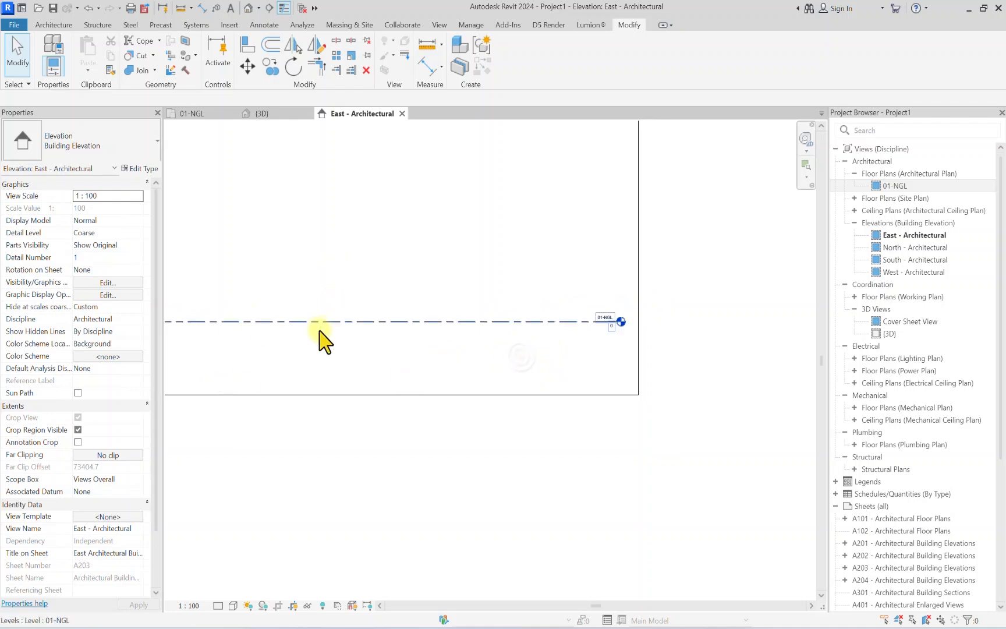
{"action": "middle_click_drag", "start_coordinate": [318, 325], "coordinate": [573, 332]}
{"action": "scroll", "coordinate": [573, 332], "scroll_direction": "down", "scroll_amount": 1}
{"action": "scroll", "coordinate": [395, 388], "scroll_direction": "down", "scroll_amount": 3}
{"action": "scroll", "coordinate": [600, 343], "scroll_direction": "up", "scroll_amount": 4}
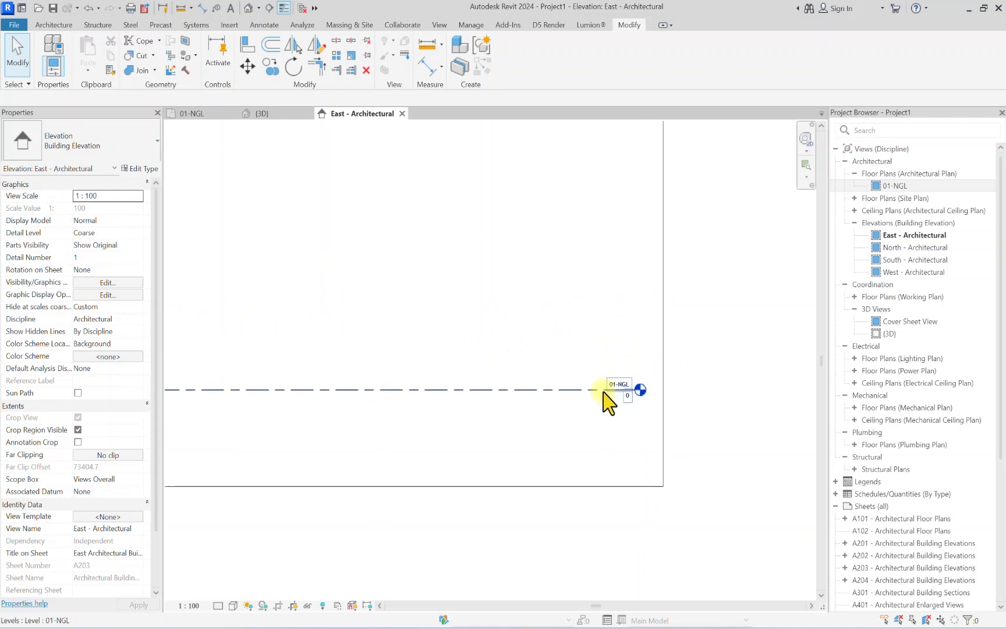
{"action": "scroll", "coordinate": [604, 391], "scroll_direction": "down", "scroll_amount": 2}
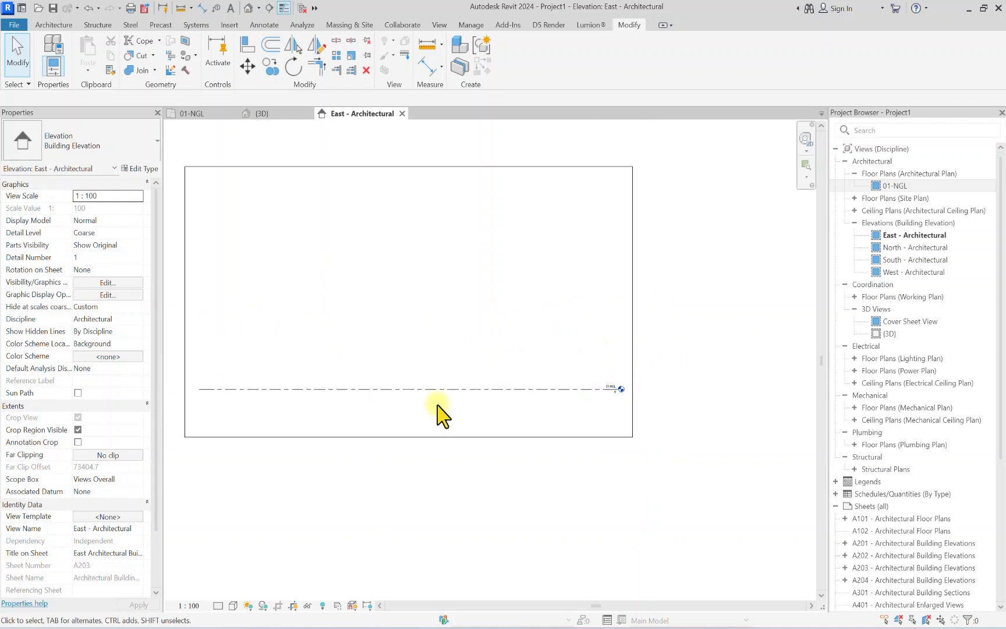
{"action": "left_click", "coordinate": [52, 26]}
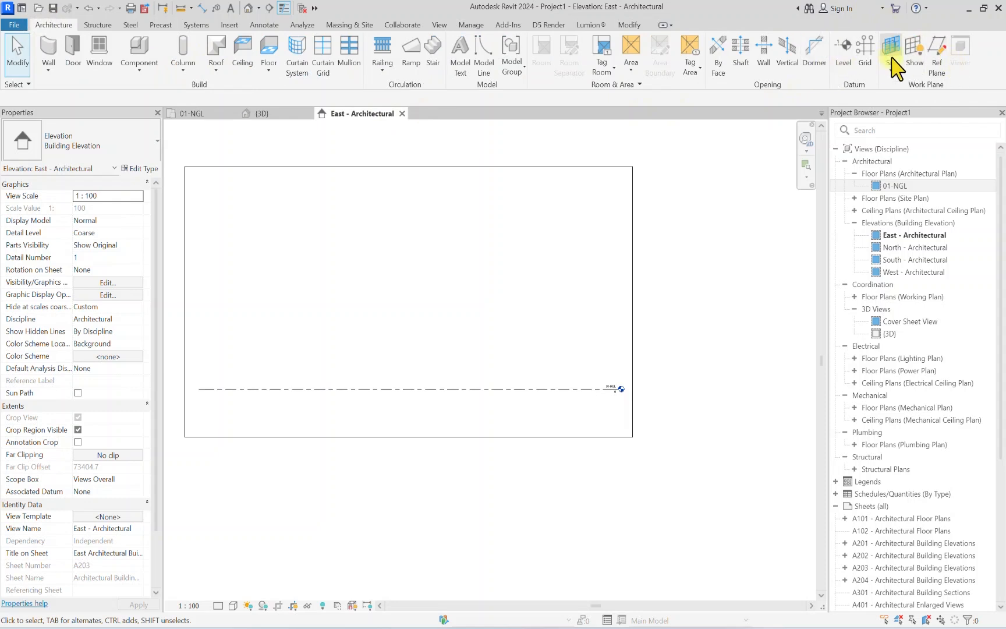
{"action": "left_click", "coordinate": [844, 58]}
{"action": "scroll", "coordinate": [352, 280], "scroll_direction": "up", "scroll_amount": 3}
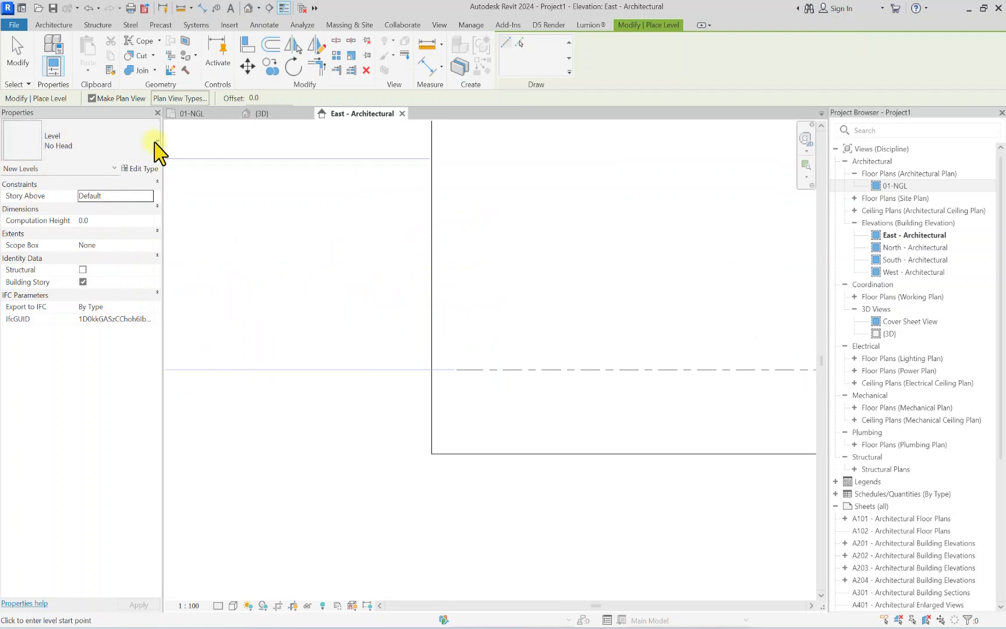
{"action": "left_click", "coordinate": [110, 150]}
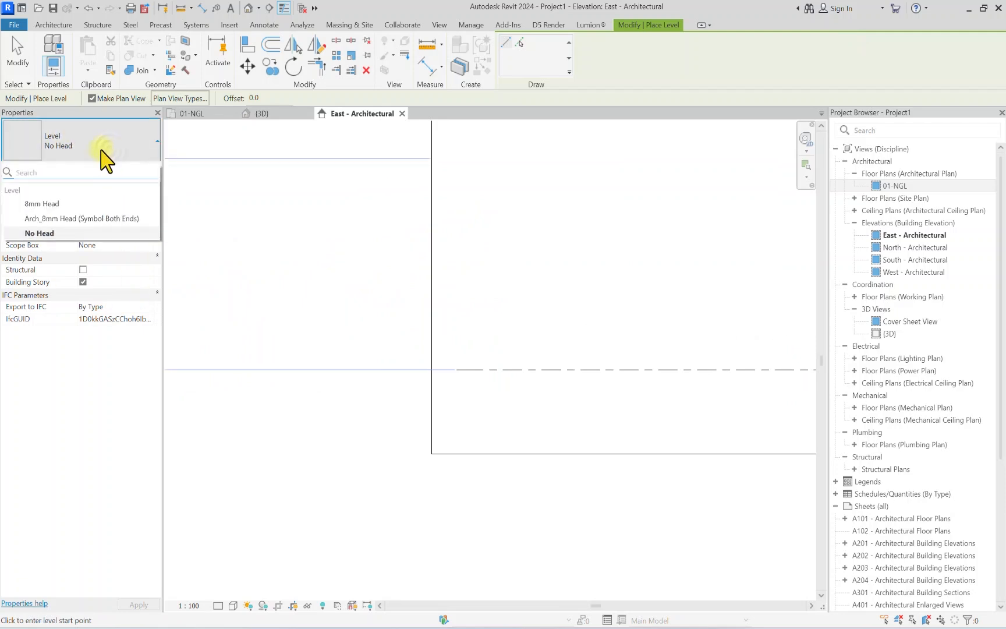
{"action": "left_click", "coordinate": [42, 203]}
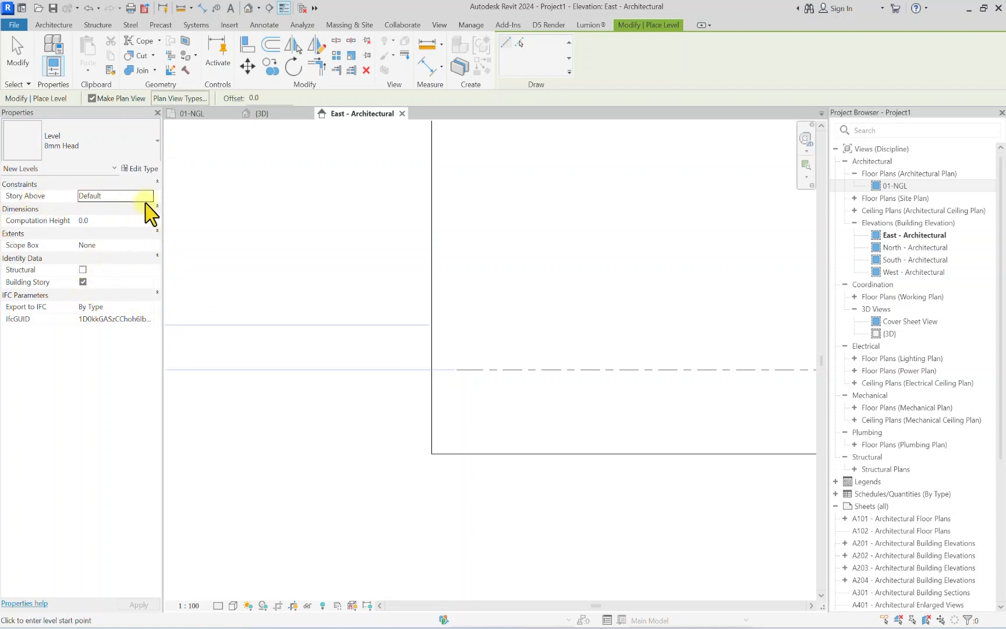
Step: Draw the new level 450 mm above 01-NGL, spanning the same length as that level line
{"action": "scroll", "coordinate": [464, 352], "scroll_direction": "up", "scroll_amount": 4}
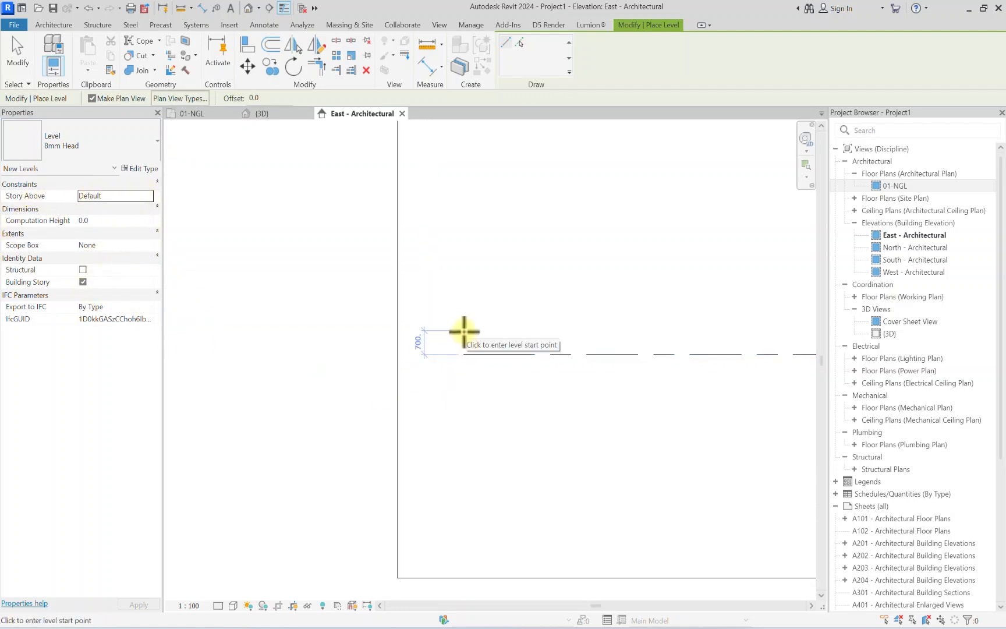
{"action": "scroll", "coordinate": [464, 335], "scroll_direction": "up", "scroll_amount": 1}
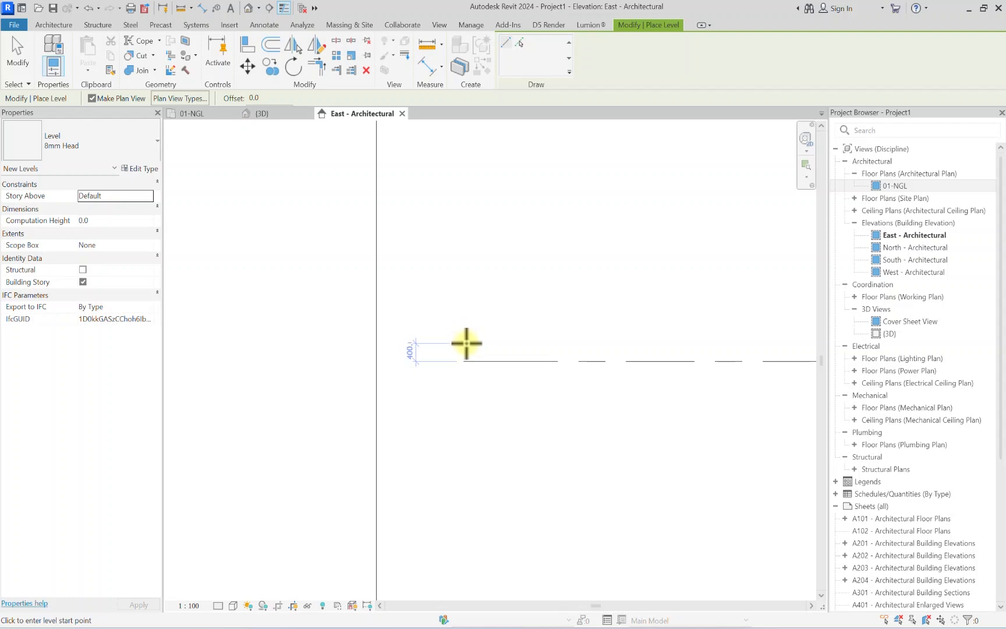
{"action": "scroll", "coordinate": [463, 345], "scroll_direction": "up", "scroll_amount": 1}
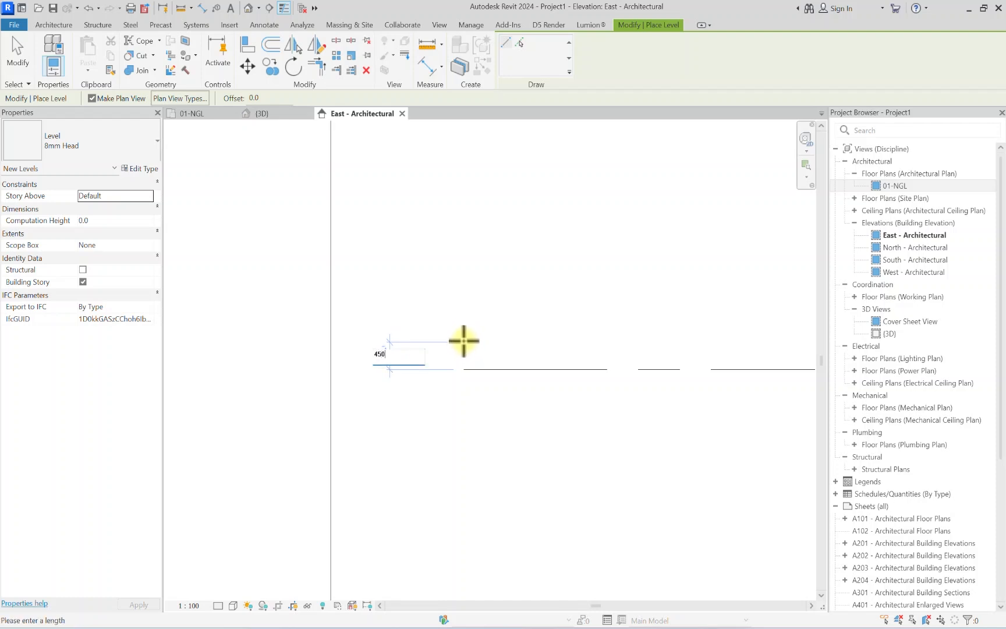
{"action": "key", "text": "Return"}
{"action": "scroll", "coordinate": [543, 301], "scroll_direction": "down", "scroll_amount": 10}
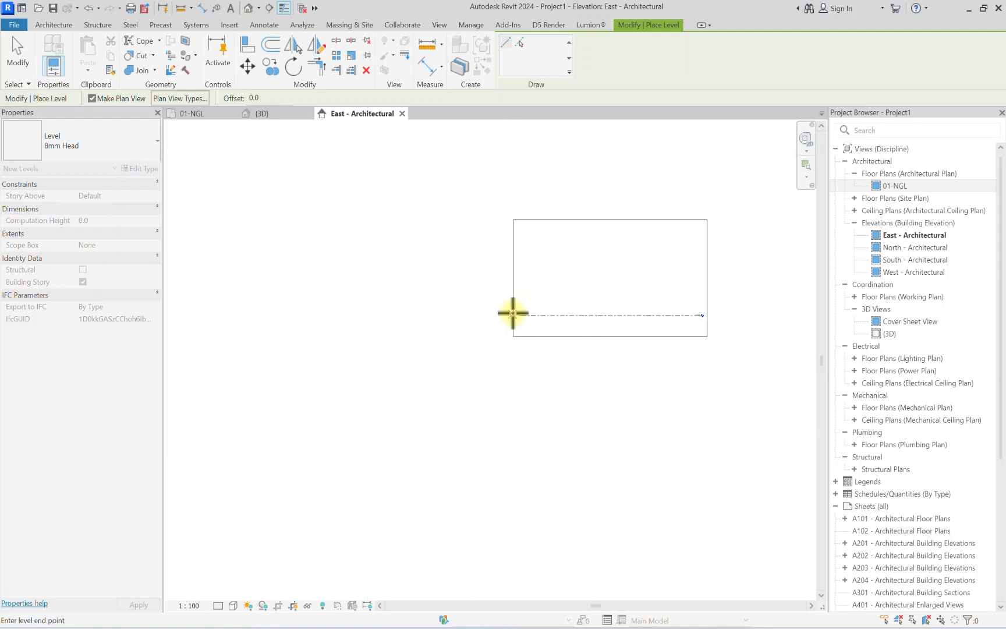
{"action": "middle_click_drag", "start_coordinate": [632, 329], "coordinate": [532, 340]}
{"action": "scroll", "coordinate": [531, 340], "scroll_direction": "up", "scroll_amount": 1}
{"action": "scroll", "coordinate": [628, 294], "scroll_direction": "up", "scroll_amount": 5}
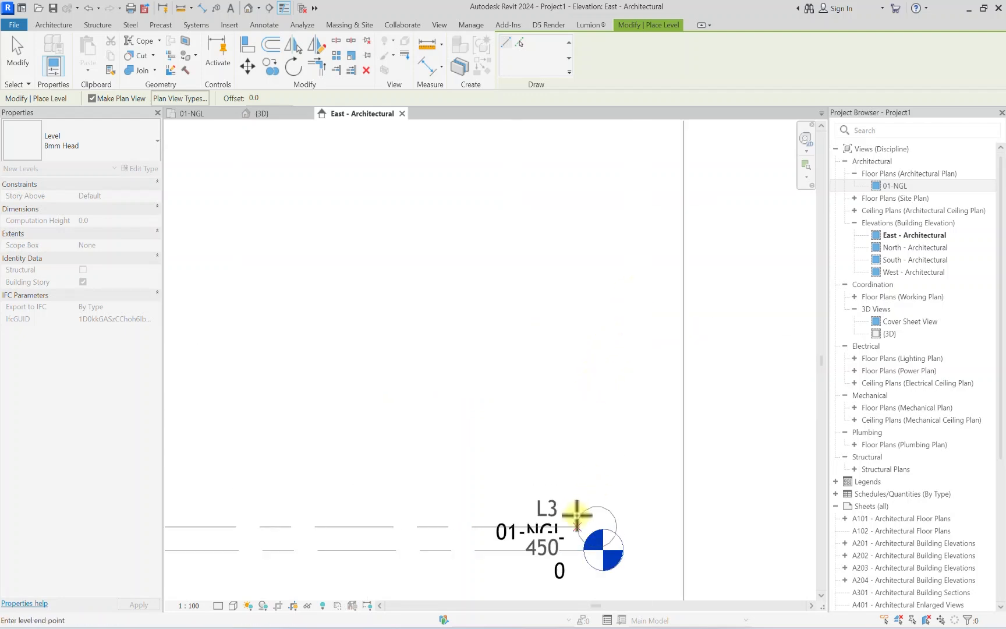
{"action": "left_click", "coordinate": [585, 524]}
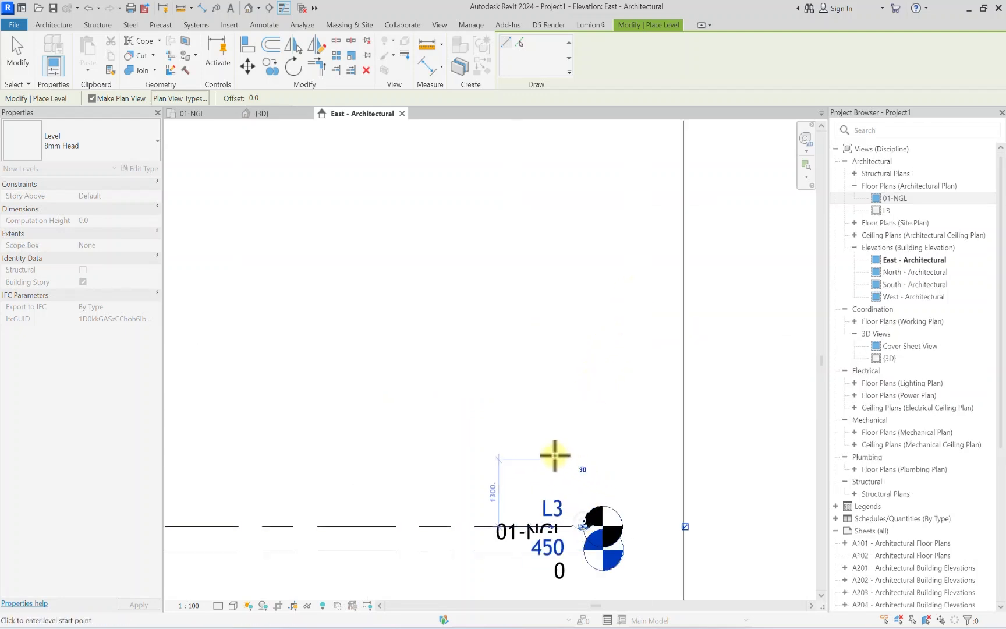
{"action": "key", "text": "Escape"}
{"action": "key", "text": "Escape"}
{"action": "scroll", "coordinate": [565, 531], "scroll_direction": "up", "scroll_amount": 2}
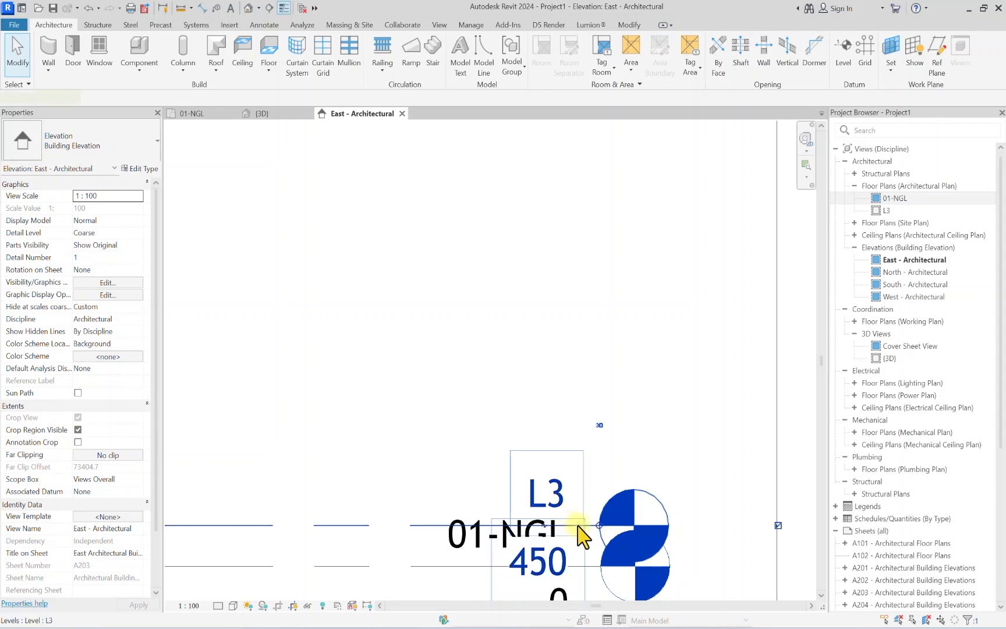
{"action": "left_click", "coordinate": [542, 520]}
{"action": "scroll", "coordinate": [553, 500], "scroll_direction": "down", "scroll_amount": 2}
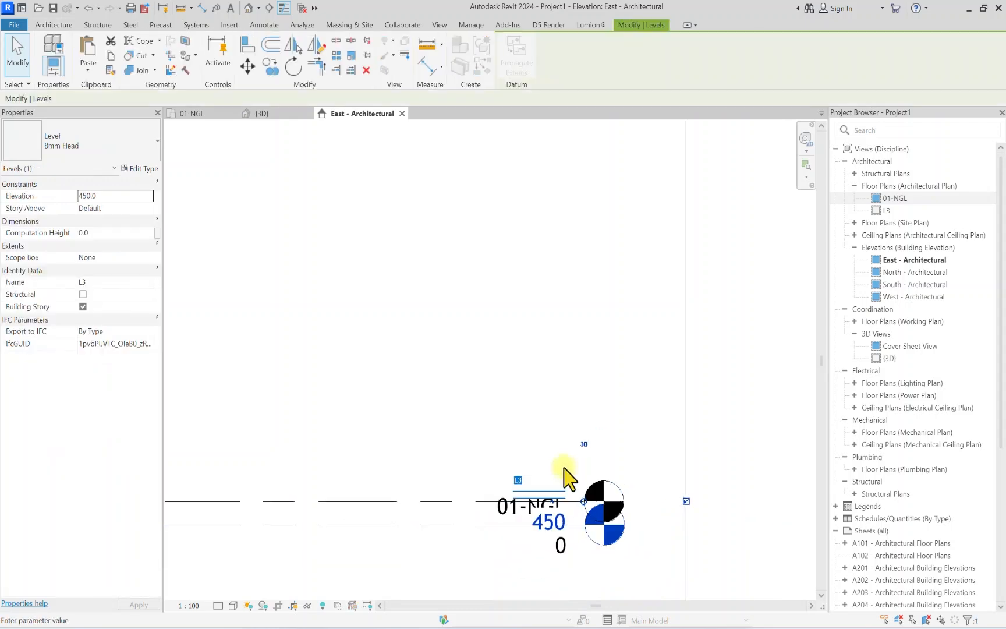
{"action": "scroll", "coordinate": [518, 522], "scroll_direction": "up", "scroll_amount": 3}
{"action": "key", "text": "Escape"}
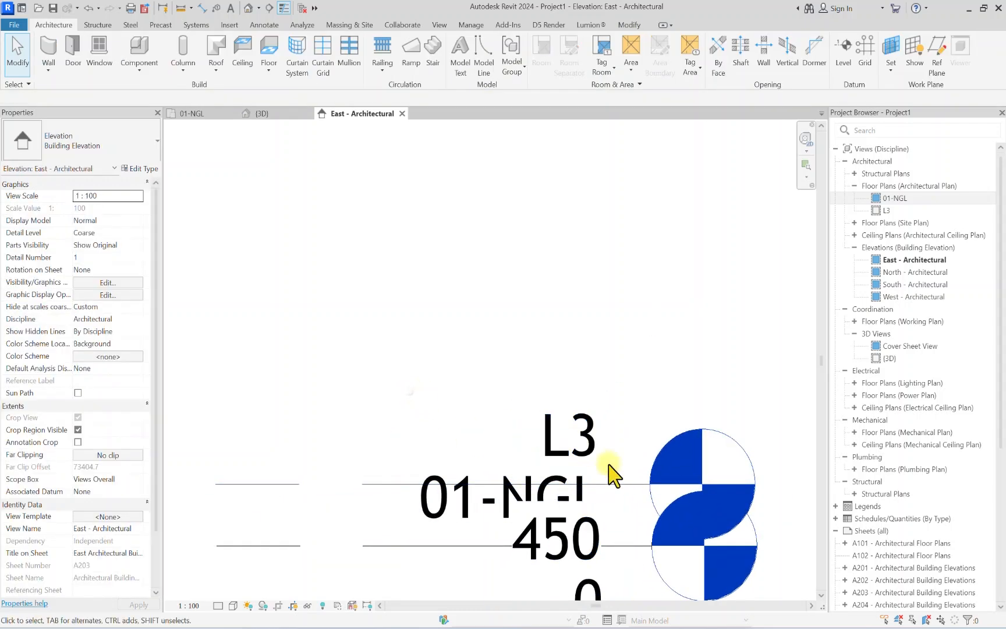
Step: Add an elbow to level L3 and raise its head clear of the 01-NGL level head
{"action": "left_click", "coordinate": [463, 473]}
{"action": "scroll", "coordinate": [557, 460], "scroll_direction": "up", "scroll_amount": 2}
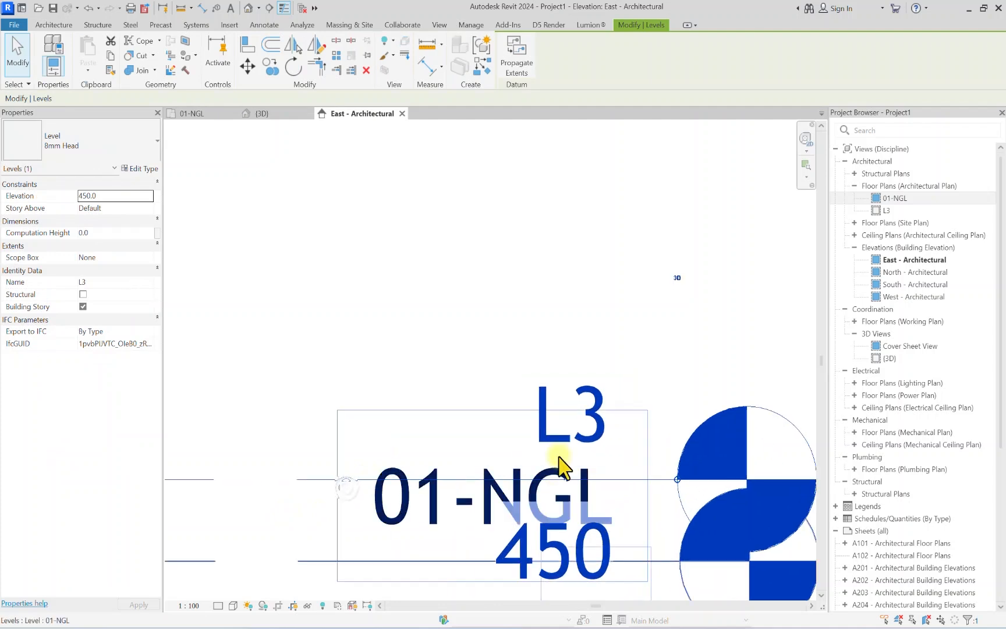
{"action": "scroll", "coordinate": [550, 556], "scroll_direction": "down", "scroll_amount": 4}
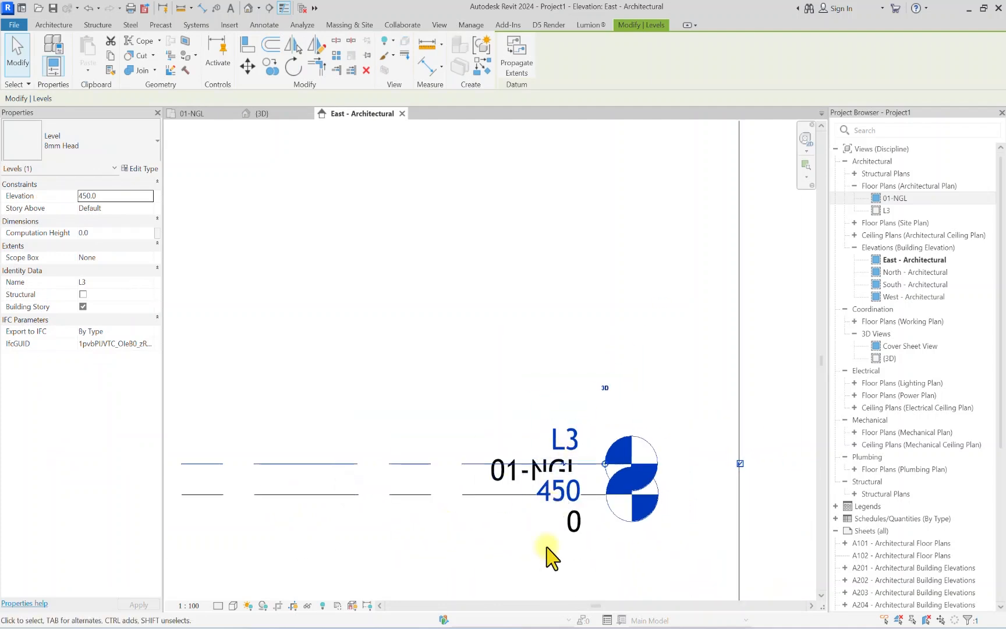
{"action": "left_click", "coordinate": [426, 327]}
{"action": "left_click", "coordinate": [382, 460]}
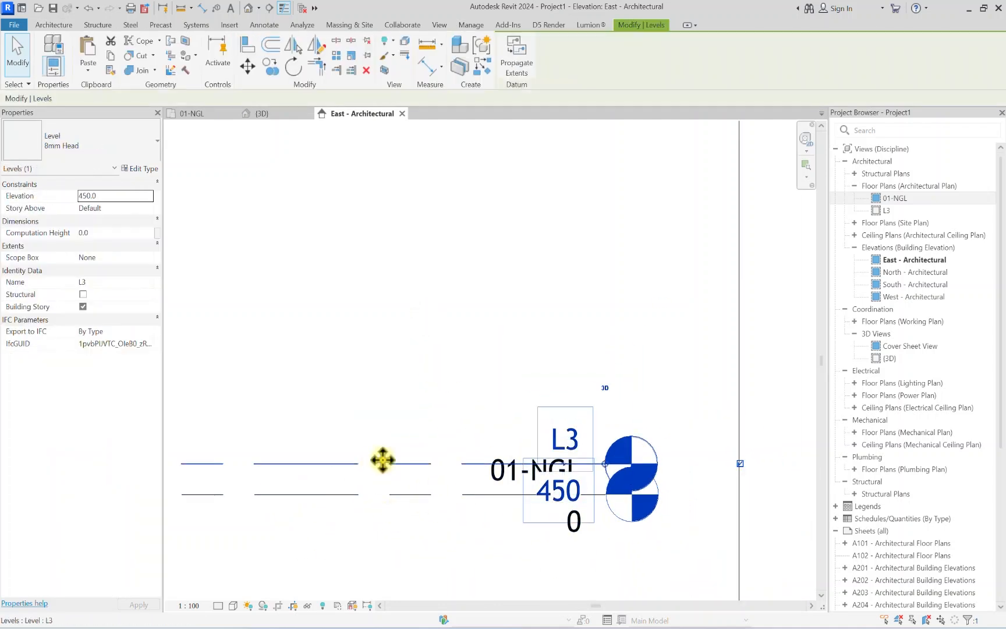
{"action": "scroll", "coordinate": [585, 474], "scroll_direction": "up", "scroll_amount": 2}
{"action": "scroll", "coordinate": [584, 474], "scroll_direction": "up", "scroll_amount": 3}
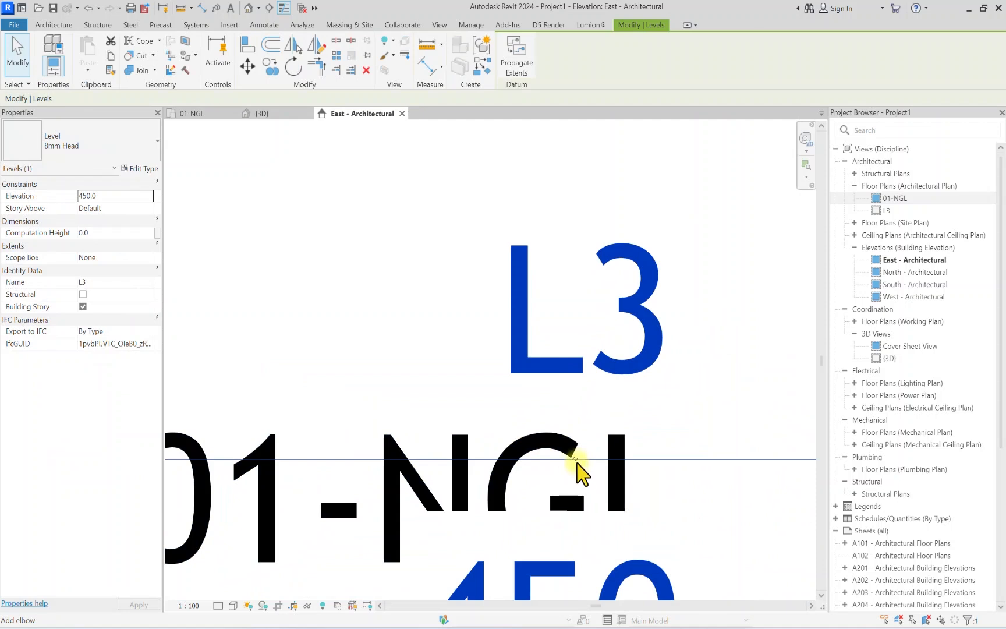
{"action": "left_click", "coordinate": [574, 460]}
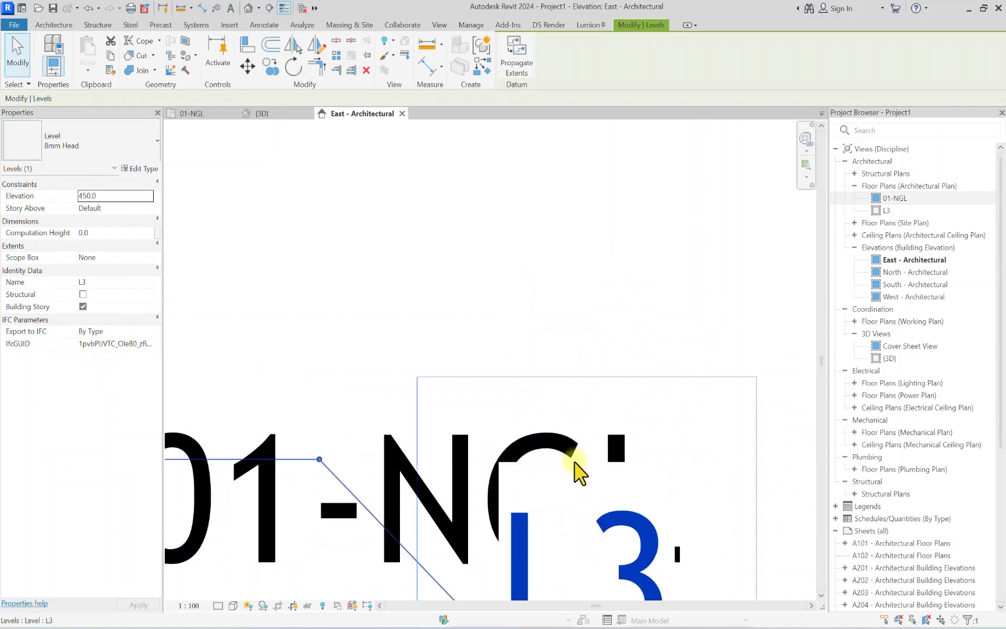
{"action": "scroll", "coordinate": [575, 451], "scroll_direction": "down", "scroll_amount": 3}
{"action": "left_click_drag", "start_coordinate": [574, 543], "coordinate": [574, 238]}
{"action": "scroll", "coordinate": [568, 221], "scroll_direction": "down", "scroll_amount": 3}
{"action": "left_click", "coordinate": [440, 296]}
Step: Rename level L3 as 02-DPC and rename its corresponding views to match
{"action": "scroll", "coordinate": [594, 222], "scroll_direction": "up", "scroll_amount": 3}
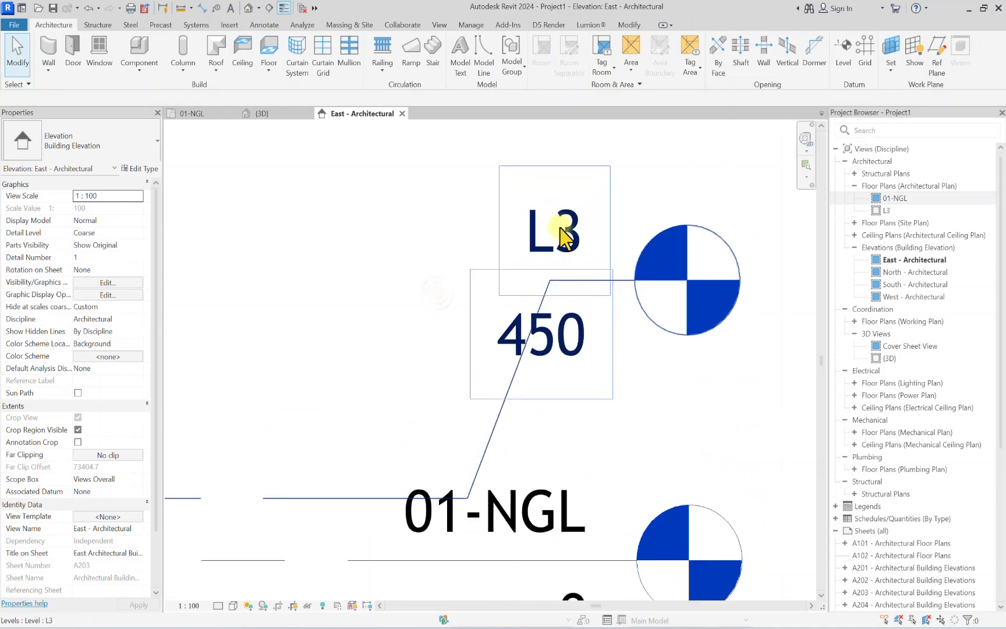
{"action": "double_click", "coordinate": [565, 233]}
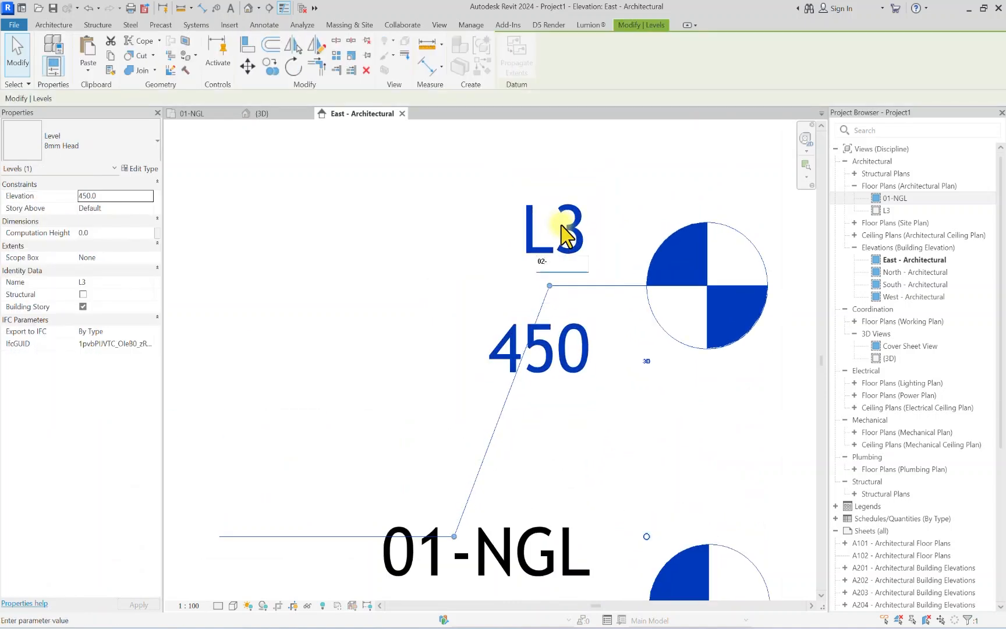
{"action": "left_click", "coordinate": [434, 197]}
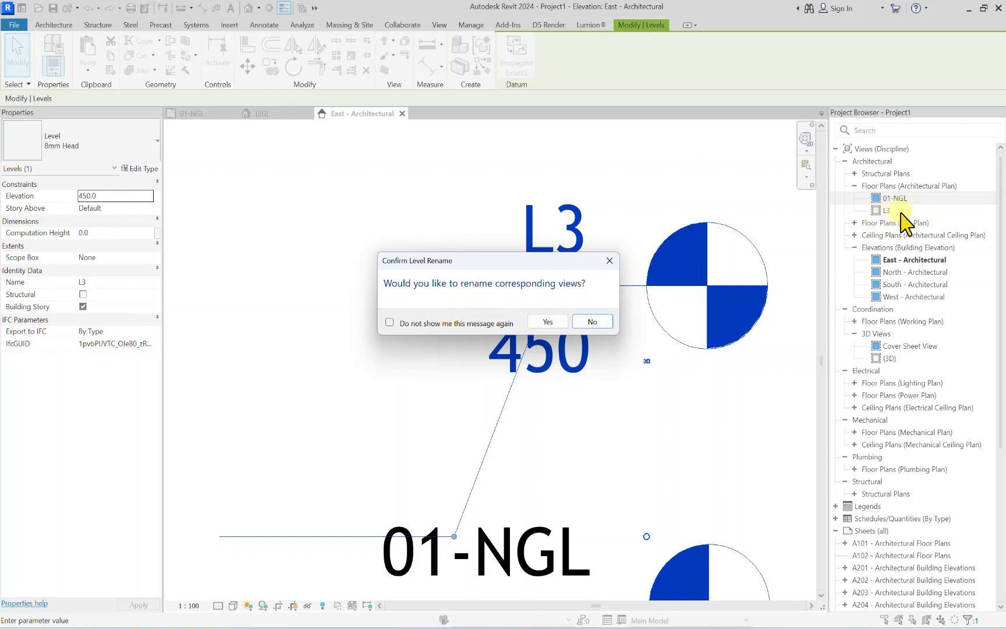
{"action": "left_click", "coordinate": [547, 322]}
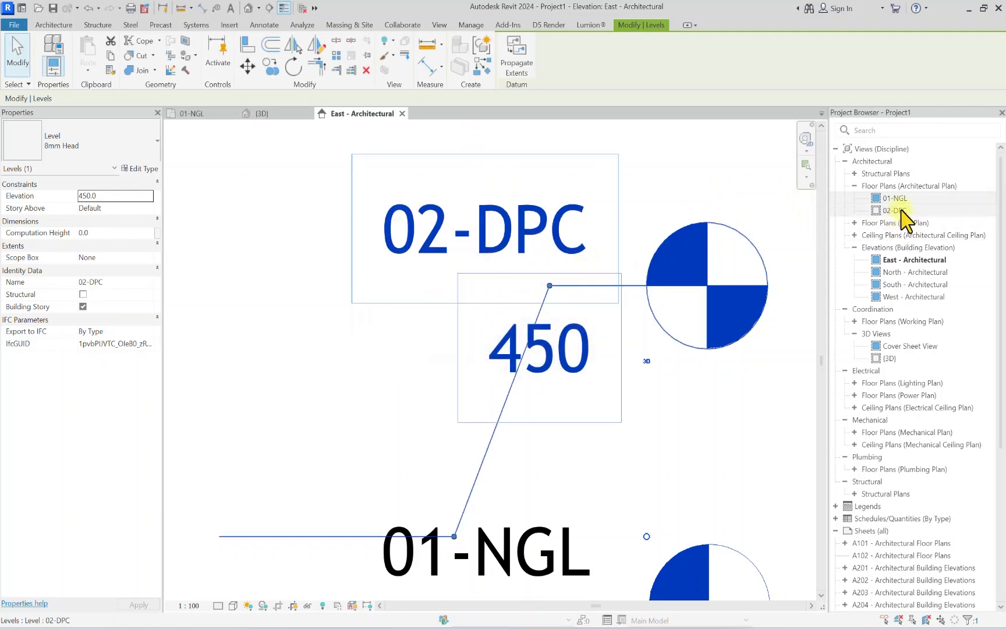
{"action": "scroll", "coordinate": [905, 219], "scroll_direction": "down", "scroll_amount": 6}
{"action": "scroll", "coordinate": [494, 285], "scroll_direction": "down", "scroll_amount": 5}
{"action": "left_click", "coordinate": [453, 262]}
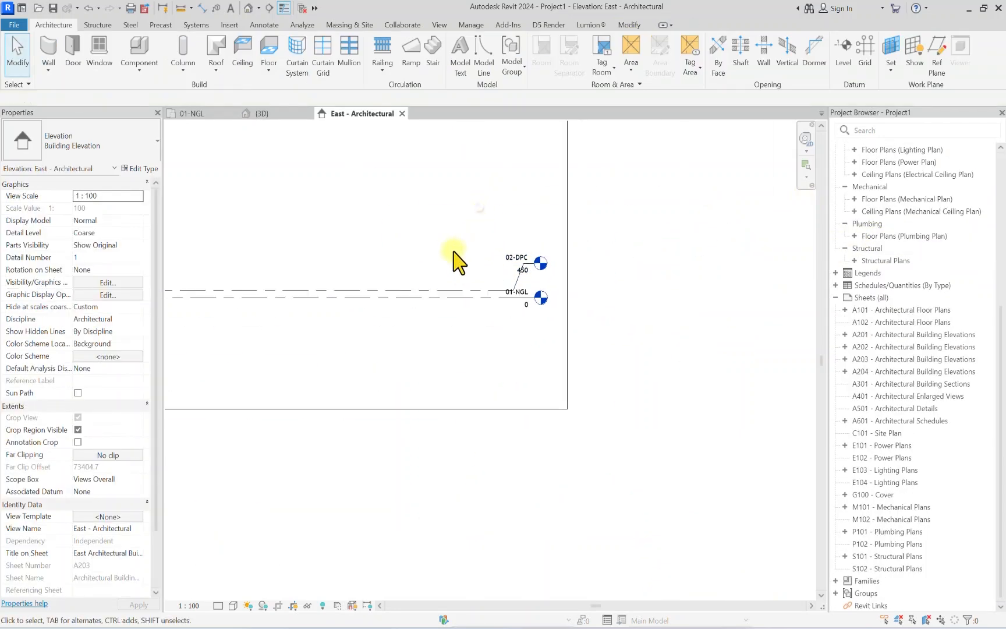
{"action": "middle_click_drag", "start_coordinate": [369, 231], "coordinate": [658, 385]}
{"action": "scroll", "coordinate": [657, 385], "scroll_direction": "down", "scroll_amount": 3}
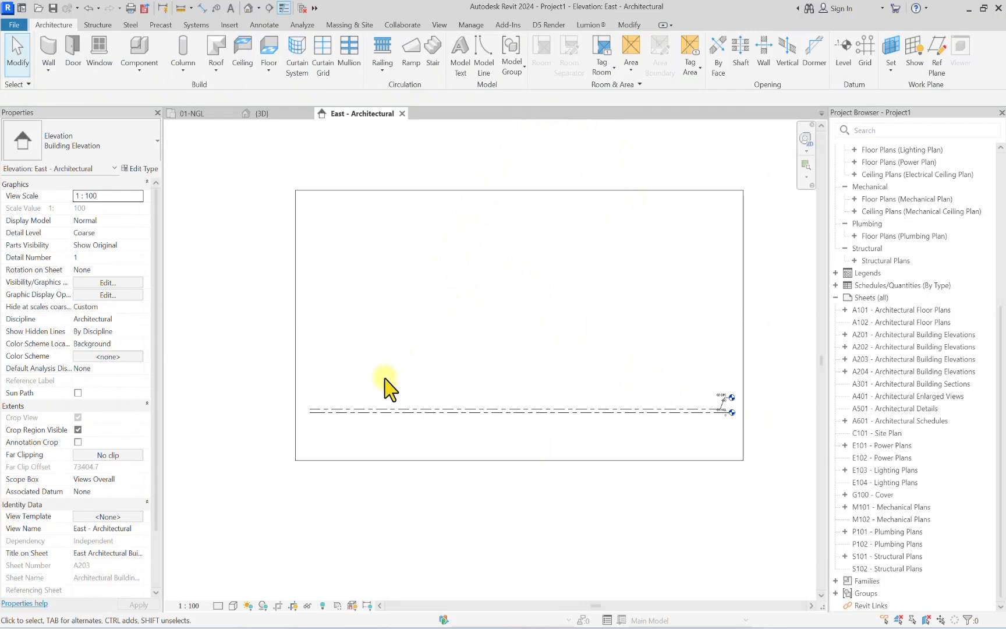
{"action": "scroll", "coordinate": [288, 427], "scroll_direction": "up", "scroll_amount": 2}
{"action": "scroll", "coordinate": [321, 420], "scroll_direction": "down", "scroll_amount": 1}
{"action": "scroll", "coordinate": [345, 422], "scroll_direction": "up", "scroll_amount": 1}
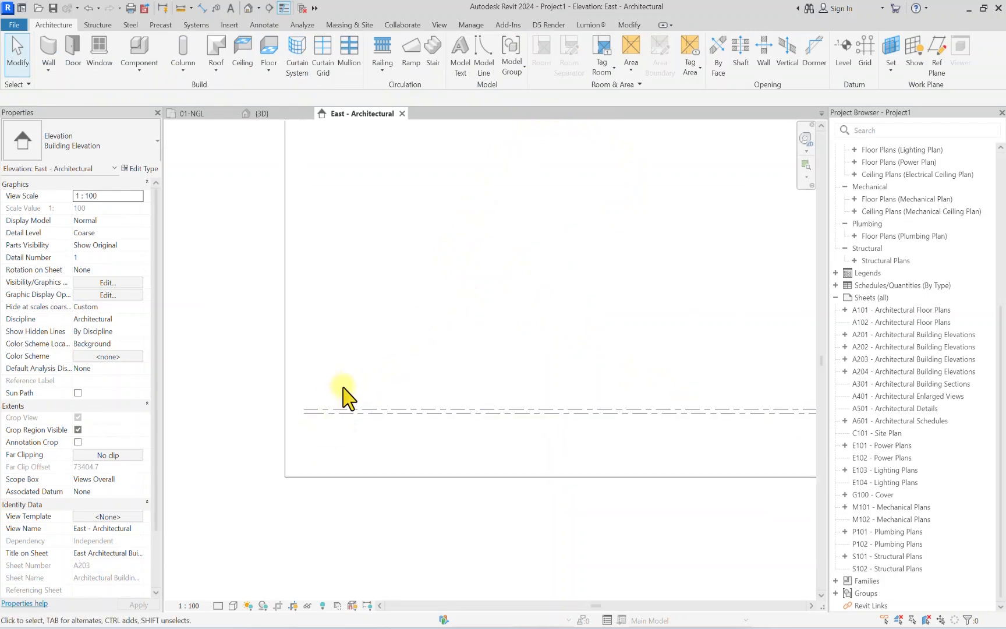
{"action": "scroll", "coordinate": [343, 401], "scroll_direction": "down", "scroll_amount": 1}
{"action": "scroll", "coordinate": [340, 407], "scroll_direction": "up", "scroll_amount": 1}
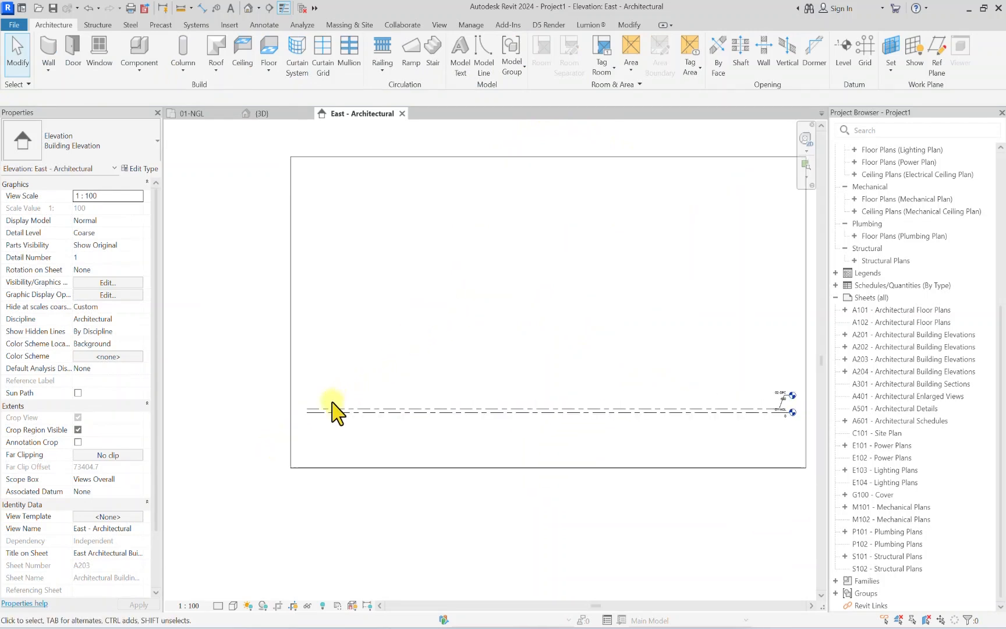
{"action": "scroll", "coordinate": [337, 401], "scroll_direction": "down", "scroll_amount": 1}
{"action": "scroll", "coordinate": [588, 401], "scroll_direction": "up", "scroll_amount": 1}
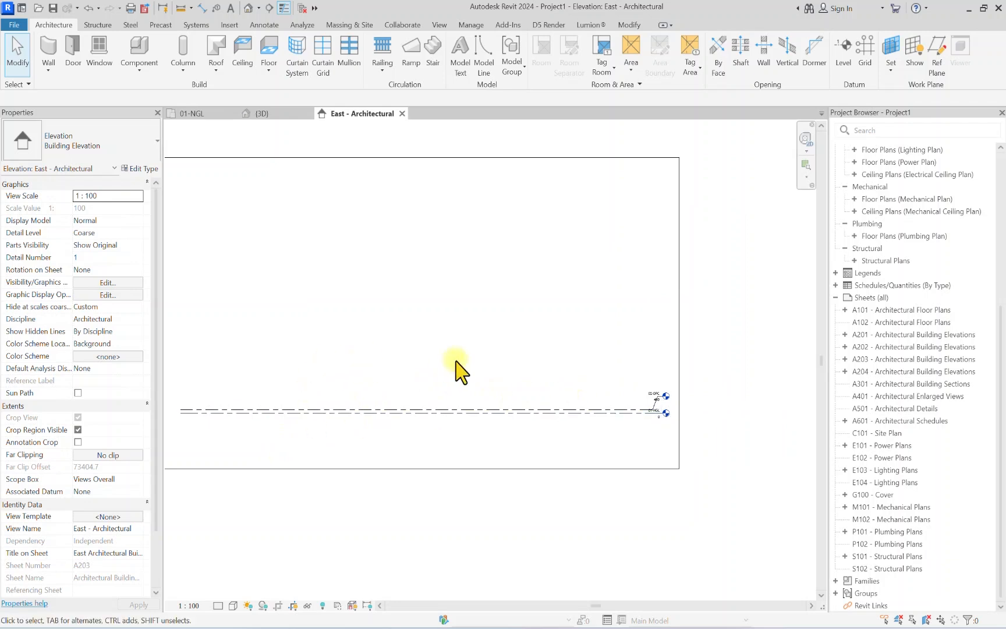
{"action": "scroll", "coordinate": [651, 416], "scroll_direction": "down", "scroll_amount": 1}
{"action": "scroll", "coordinate": [376, 440], "scroll_direction": "up", "scroll_amount": 1}
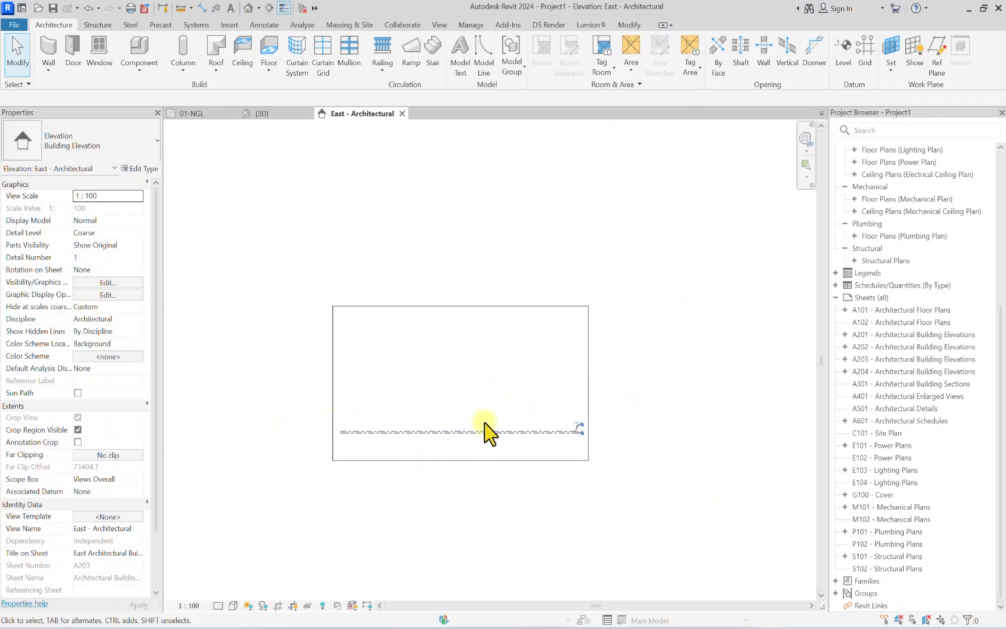
Step: Draw a new 8mm Head level 3450 mm above 02-DPC, aligned with both ends of the existing levels
{"action": "scroll", "coordinate": [225, 460], "scroll_direction": "up", "scroll_amount": 3}
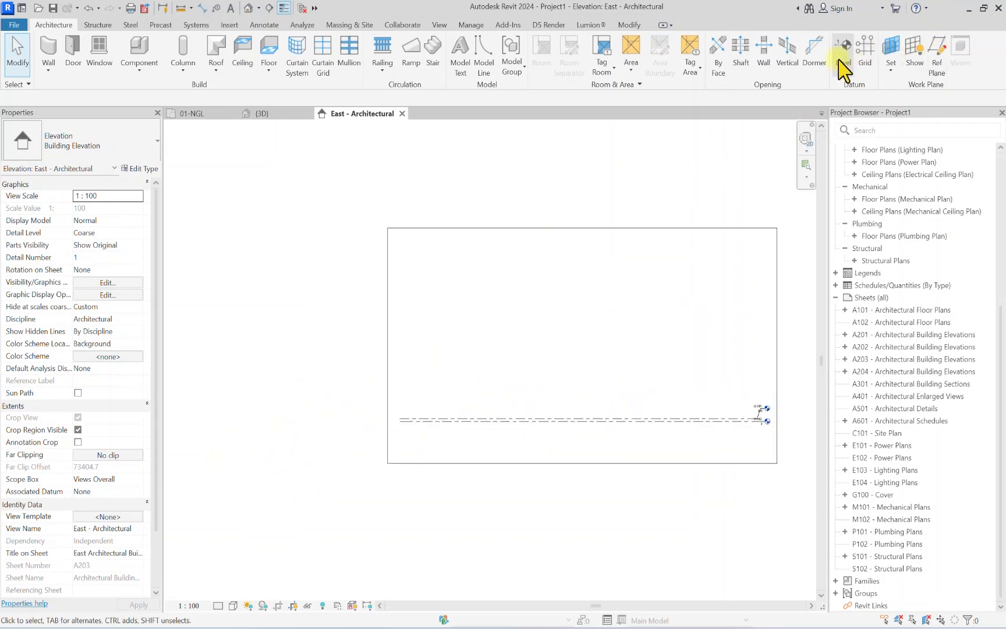
{"action": "key", "text": "l"}
{"action": "key", "text": "l"}
{"action": "scroll", "coordinate": [393, 410], "scroll_direction": "up", "scroll_amount": 3}
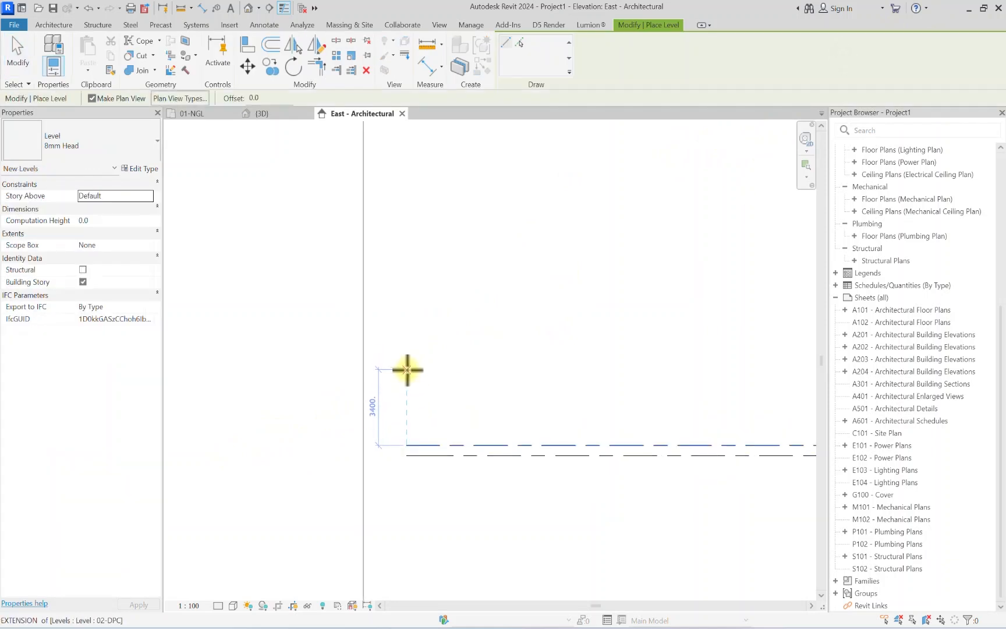
{"action": "scroll", "coordinate": [406, 372], "scroll_direction": "up", "scroll_amount": 1}
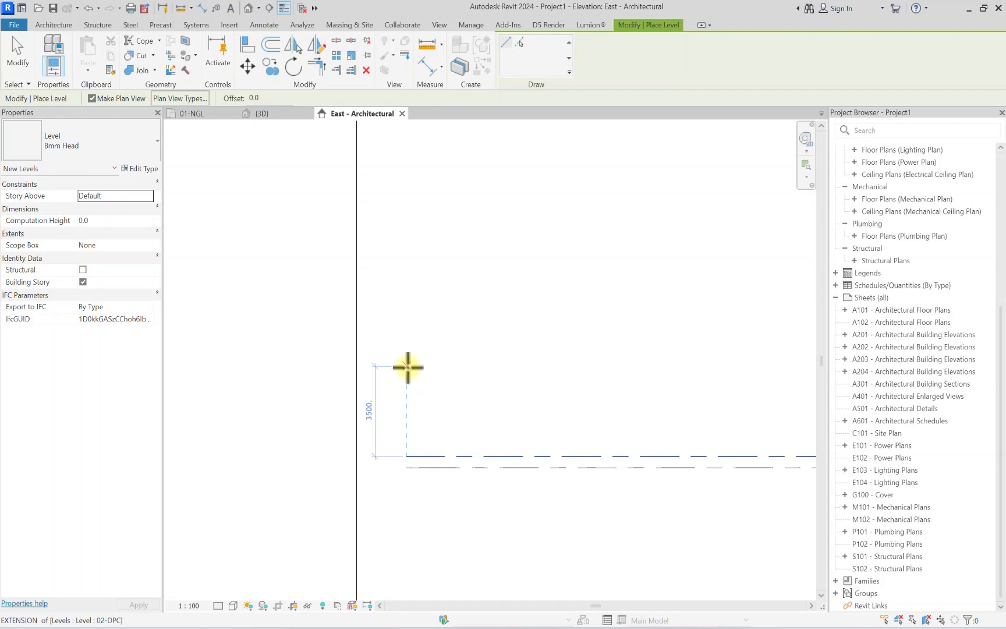
{"action": "scroll", "coordinate": [404, 372], "scroll_direction": "up", "scroll_amount": 2}
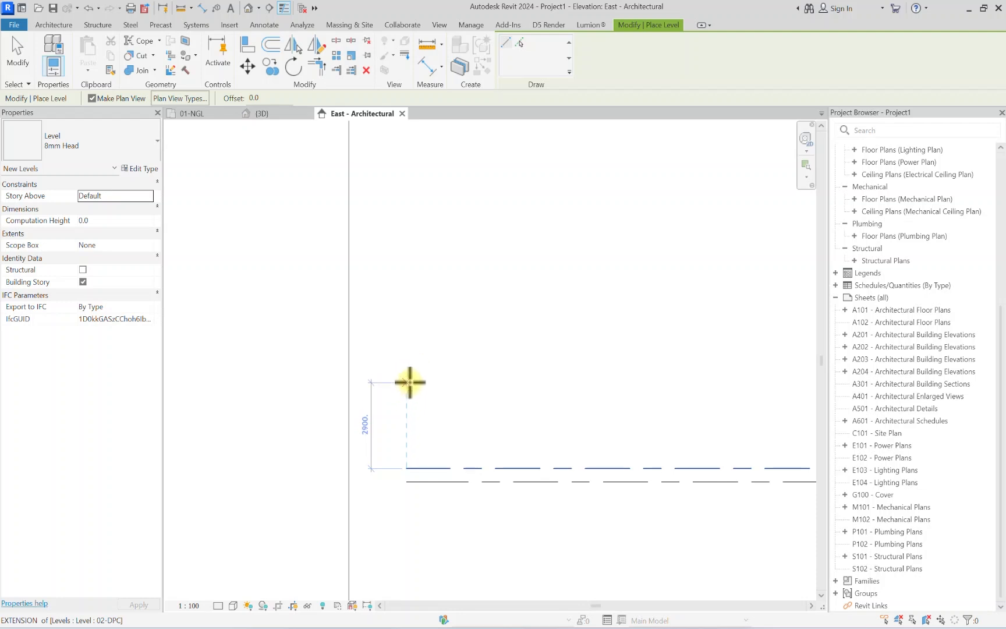
{"action": "scroll", "coordinate": [405, 382], "scroll_direction": "up", "scroll_amount": 2}
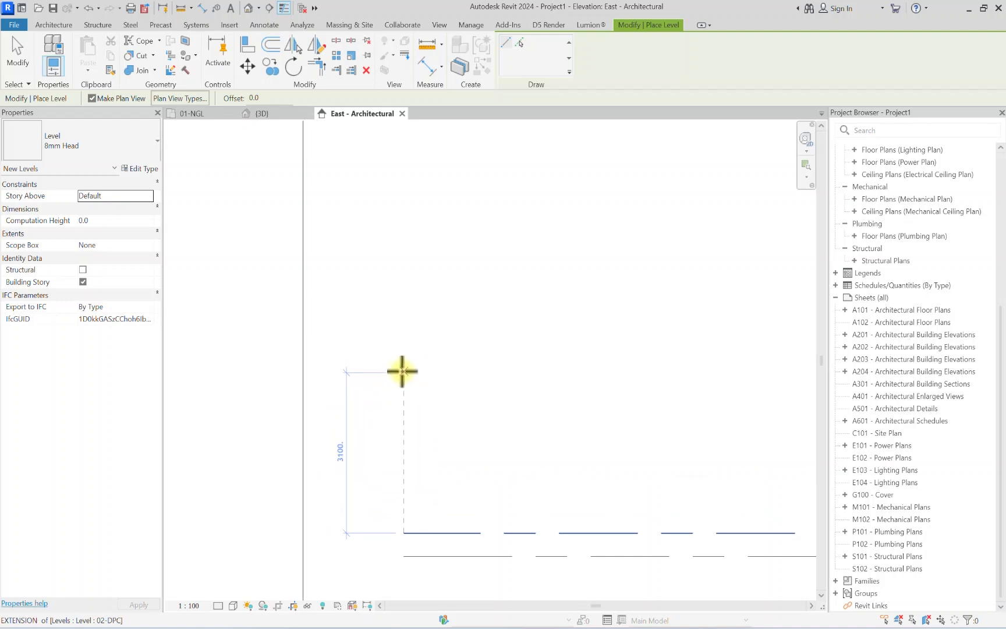
{"action": "scroll", "coordinate": [403, 382], "scroll_direction": "down", "scroll_amount": 1}
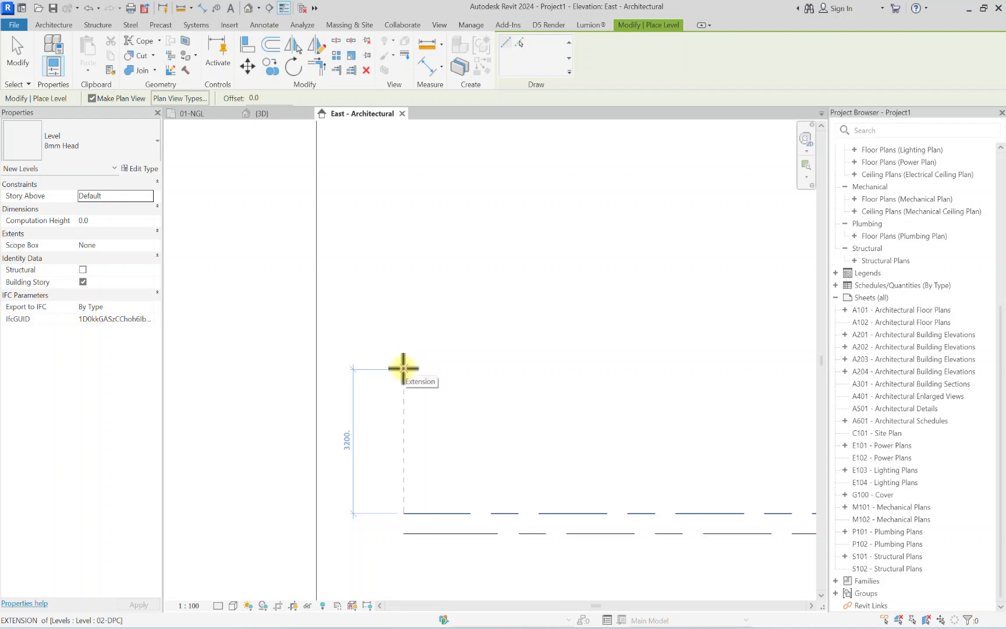
{"action": "type", "text": "3450"}
{"action": "key", "text": "Return"}
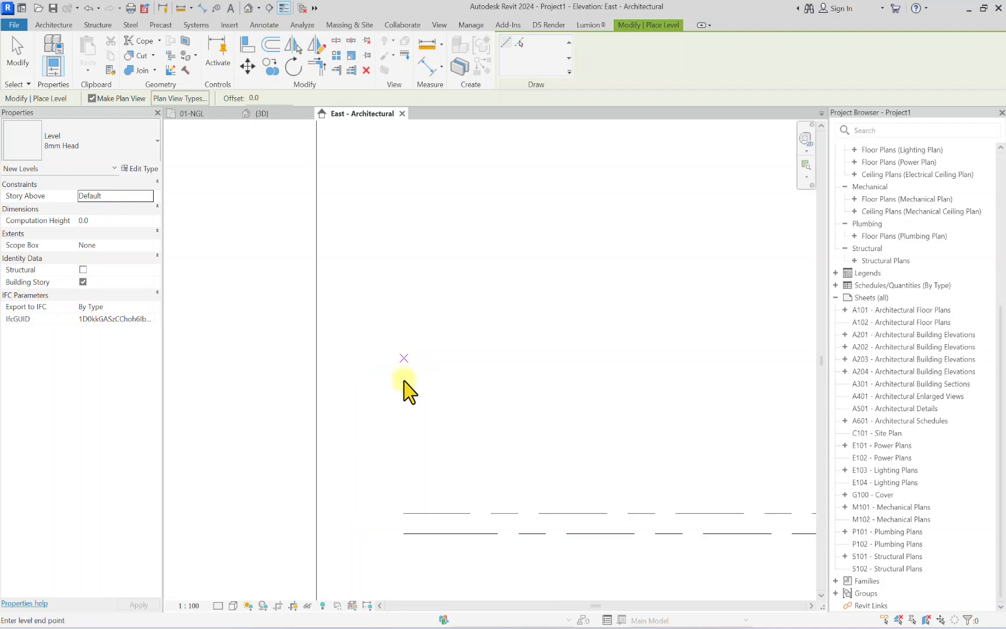
{"action": "scroll", "coordinate": [380, 324], "scroll_direction": "down", "scroll_amount": 5}
{"action": "middle_click_drag", "start_coordinate": [584, 348], "coordinate": [306, 348]}
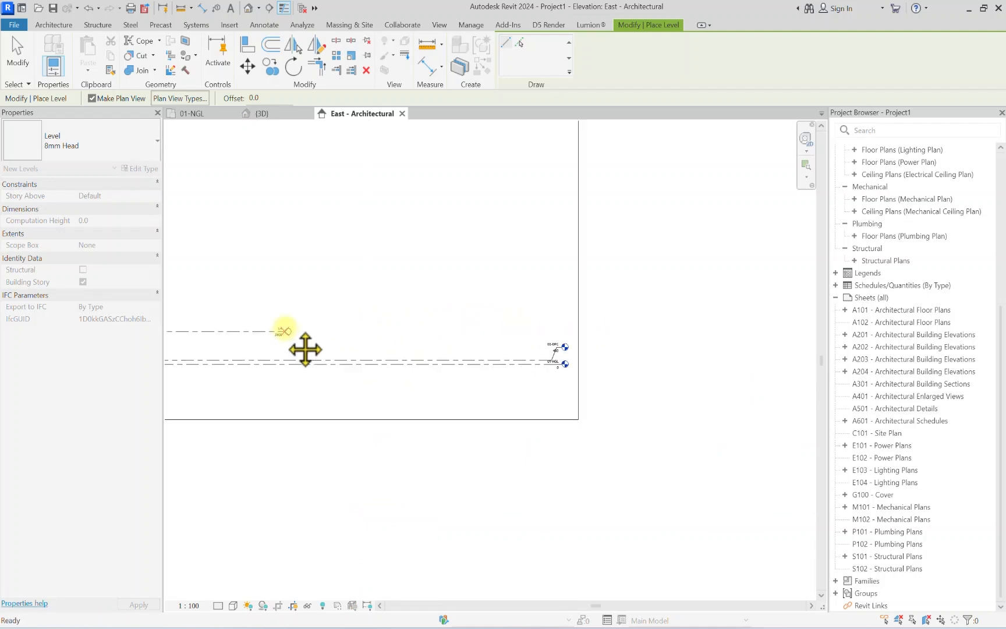
{"action": "scroll", "coordinate": [540, 320], "scroll_direction": "up", "scroll_amount": 2}
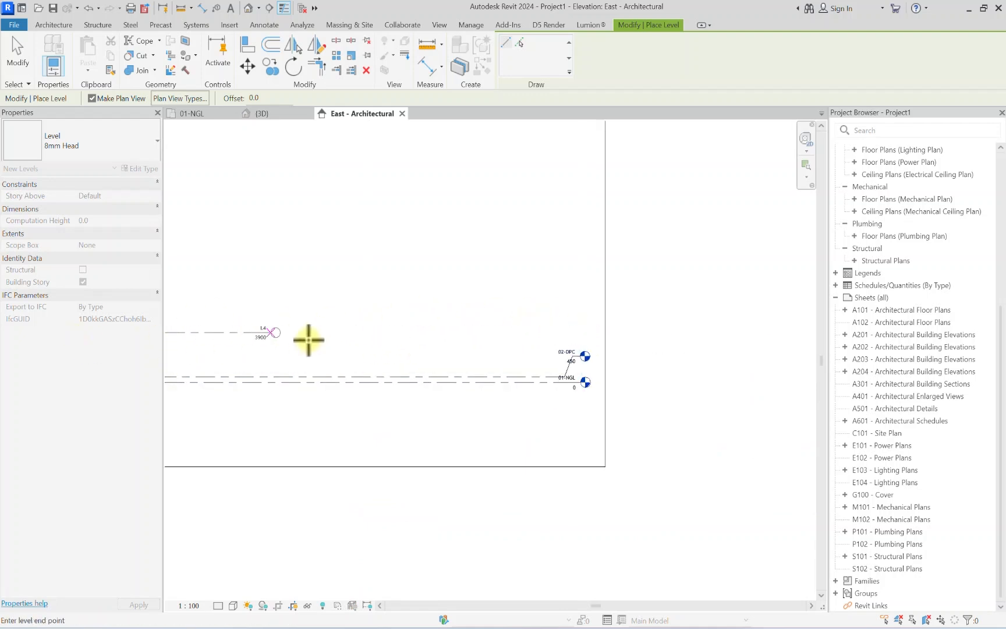
{"action": "scroll", "coordinate": [547, 335], "scroll_direction": "up", "scroll_amount": 1}
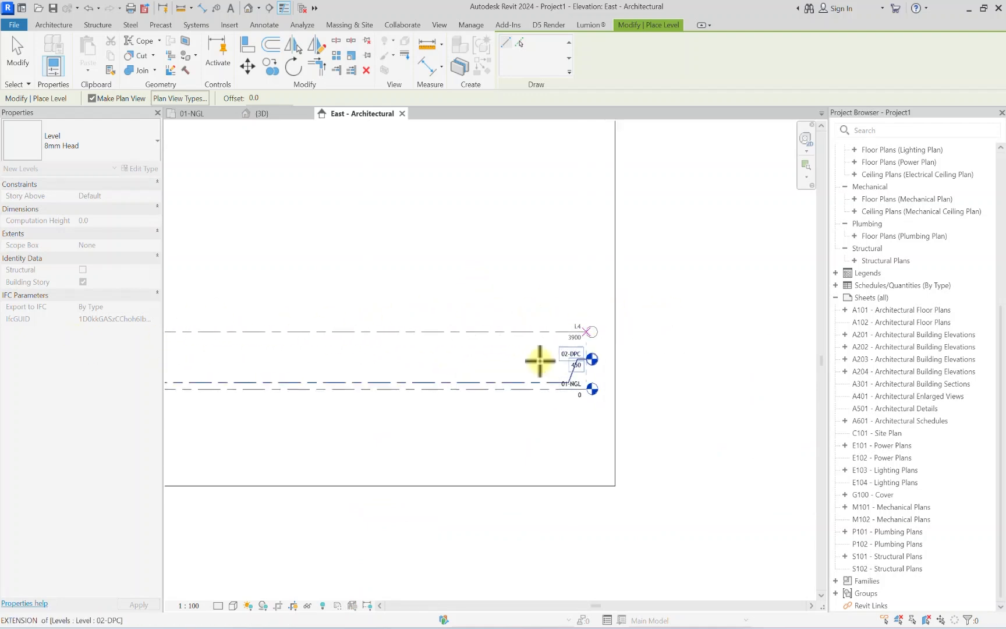
{"action": "scroll", "coordinate": [576, 329], "scroll_direction": "up", "scroll_amount": 3}
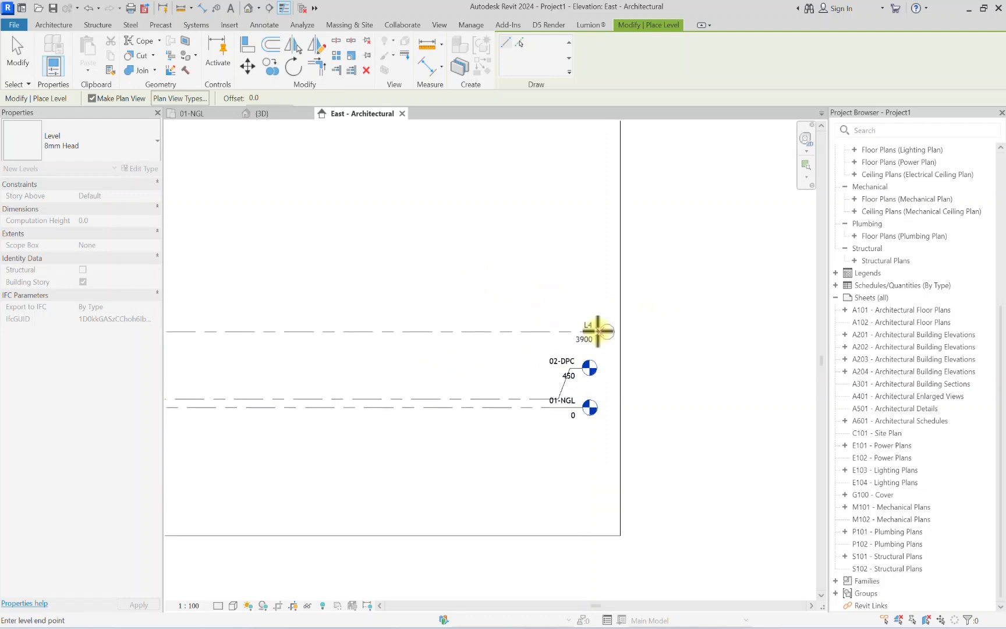
{"action": "left_click", "coordinate": [580, 336]}
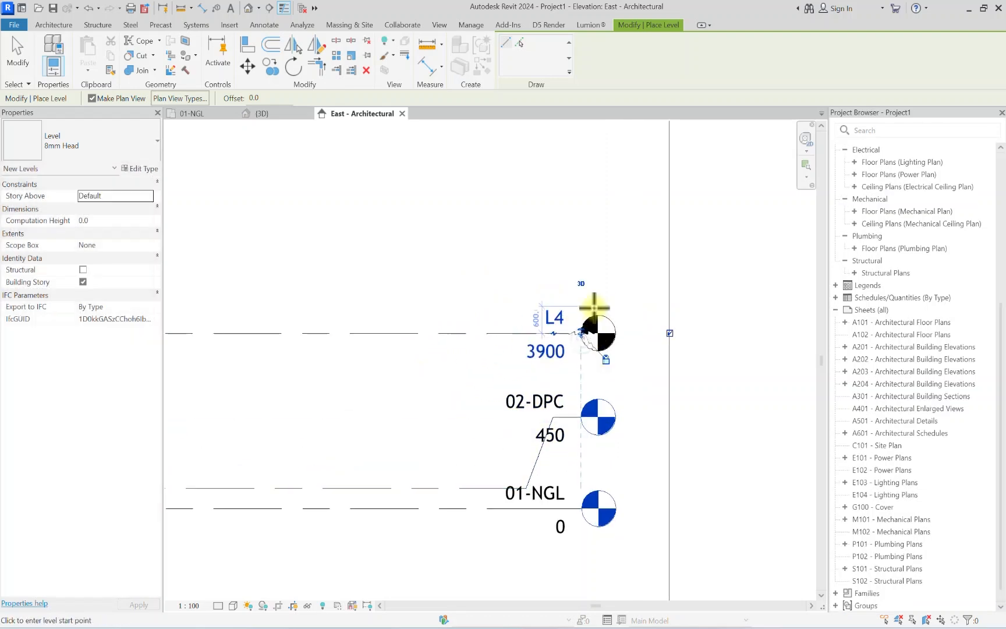
{"action": "key", "text": "Escape"}
{"action": "key", "text": "Escape"}
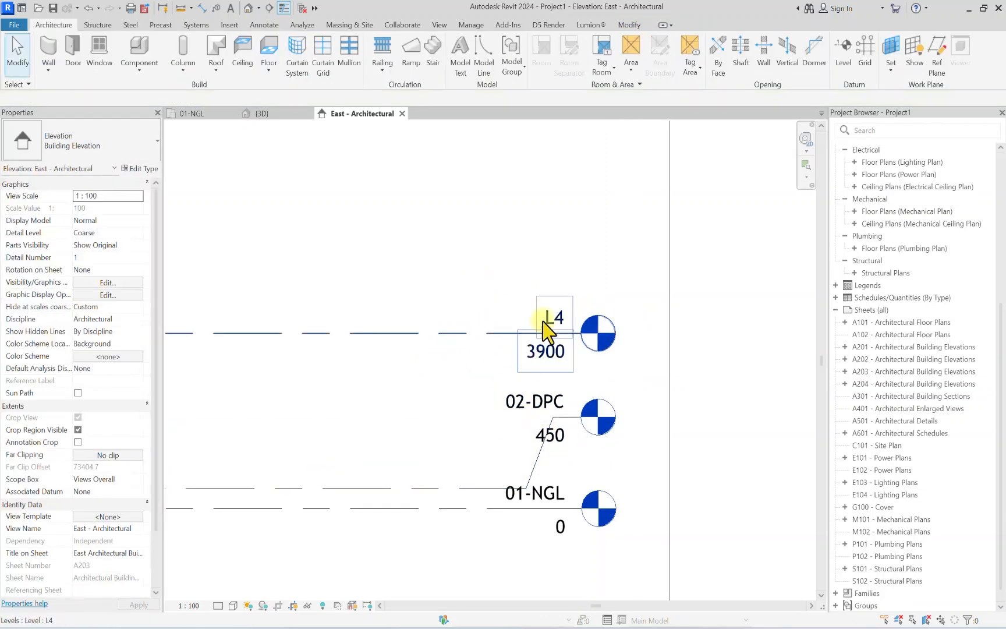
Step: Rename level L4 as 04-DECK LEVEL and rename its corresponding views to match
{"action": "left_click", "coordinate": [566, 325]}
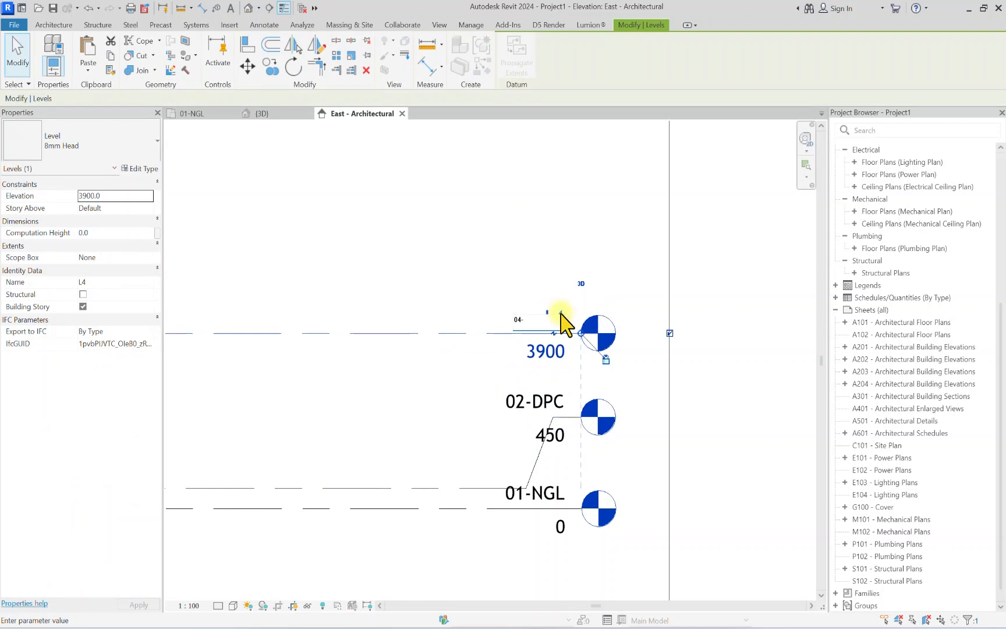
{"action": "left_click", "coordinate": [561, 313]}
{"action": "type", "text": "04-D"}
{"action": "type", "text": "ECK LEVLE"}
{"action": "key", "text": "Return"}
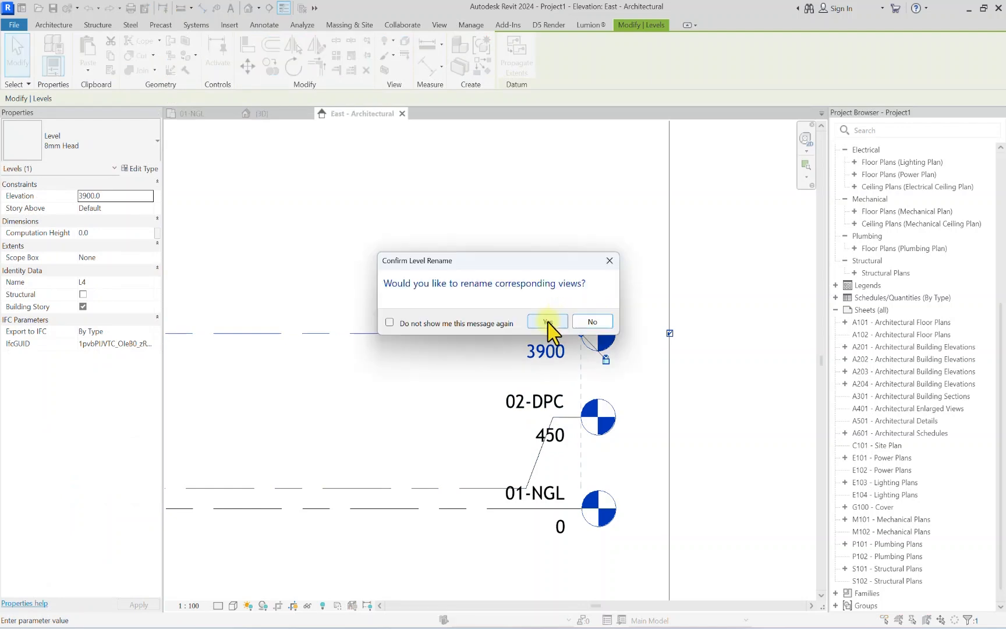
{"action": "left_click", "coordinate": [548, 321]}
{"action": "scroll", "coordinate": [552, 321], "scroll_direction": "up", "scroll_amount": 3}
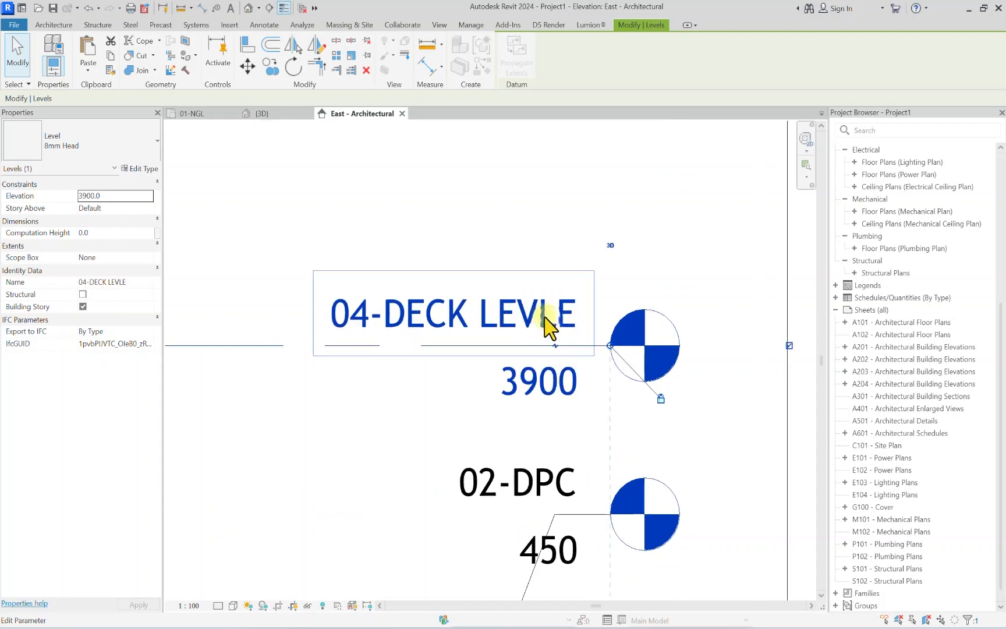
{"action": "left_click", "coordinate": [542, 316]}
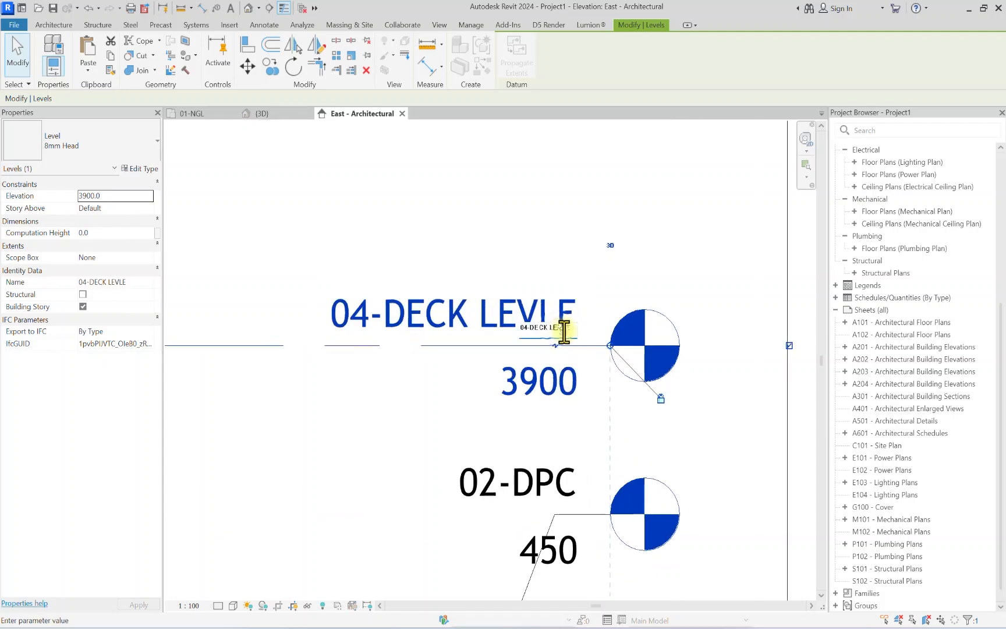
{"action": "key", "text": "Return"}
{"action": "left_click", "coordinate": [545, 320]}
{"action": "left_click", "coordinate": [550, 220]}
Step: Draw another level at elevation 6900, above 04-DECK LEVEL, spanning the same length as the levels below
{"action": "scroll", "coordinate": [547, 219], "scroll_direction": "down", "scroll_amount": 5}
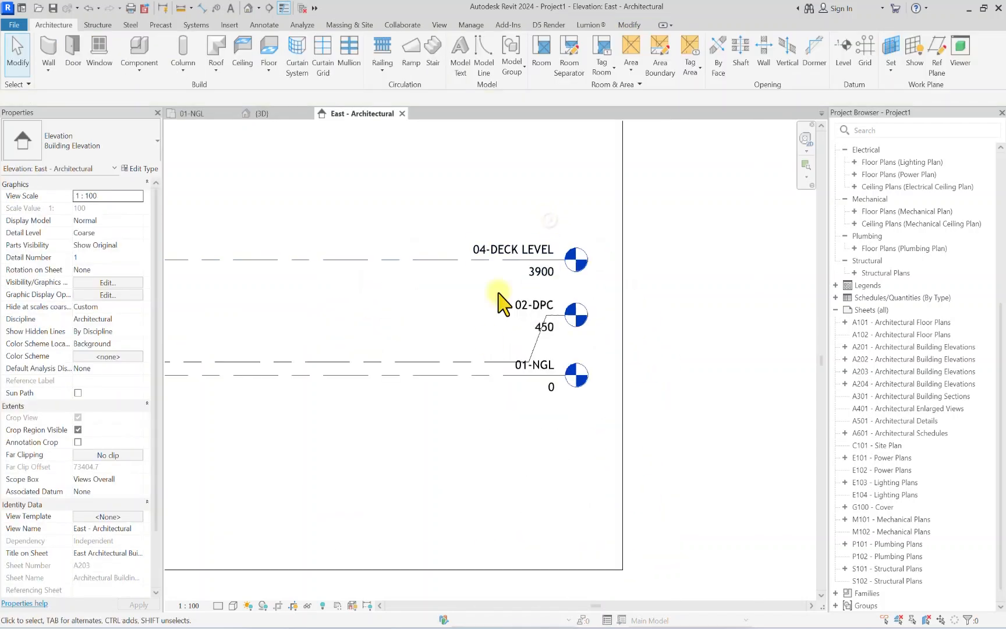
{"action": "scroll", "coordinate": [393, 304], "scroll_direction": "down", "scroll_amount": 3}
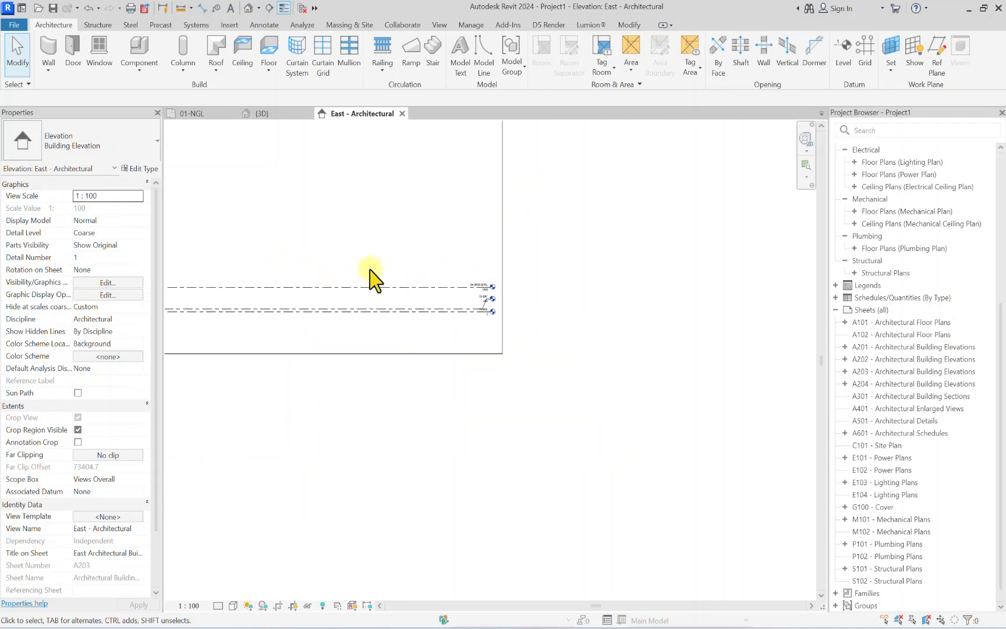
{"action": "middle_click_drag", "start_coordinate": [293, 309], "coordinate": [456, 298]}
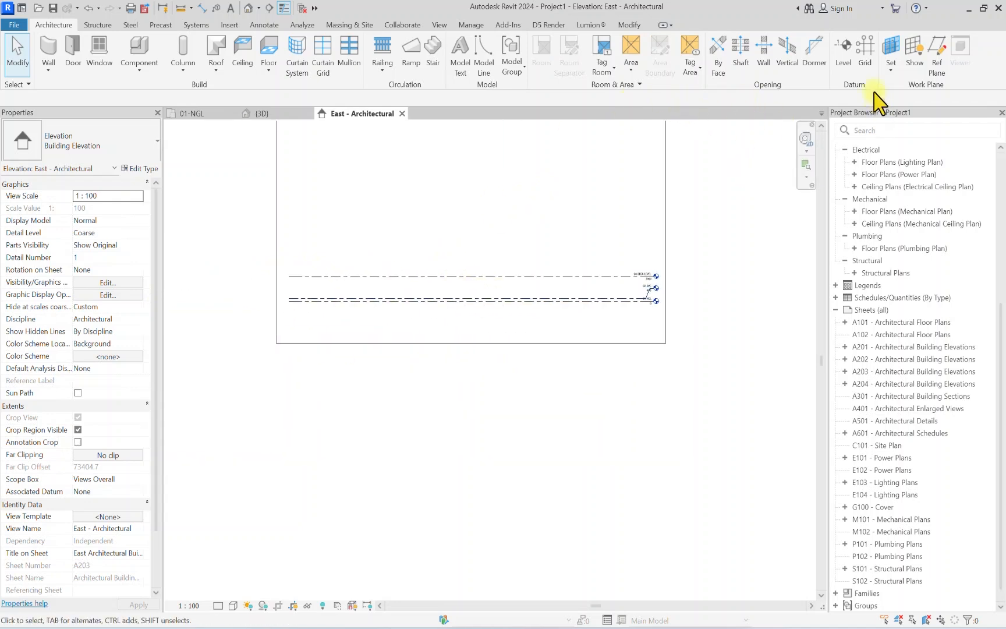
{"action": "left_click", "coordinate": [843, 55]}
{"action": "scroll", "coordinate": [288, 256], "scroll_direction": "up", "scroll_amount": 4}
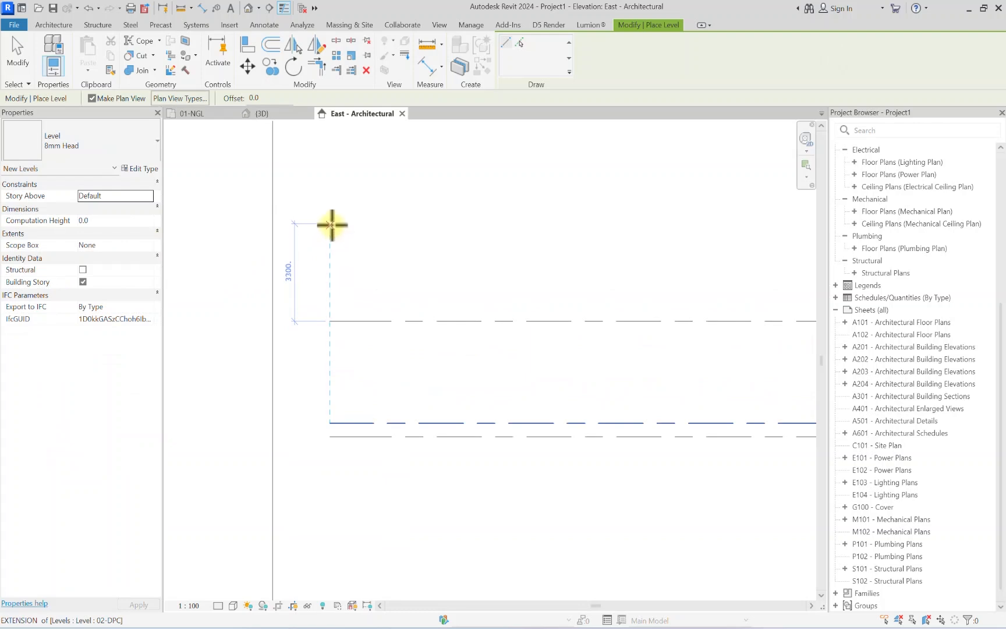
{"action": "left_click", "coordinate": [330, 232]}
{"action": "scroll", "coordinate": [330, 234], "scroll_direction": "down", "scroll_amount": 4}
{"action": "middle_click_drag", "start_coordinate": [536, 265], "coordinate": [273, 286]}
{"action": "scroll", "coordinate": [443, 254], "scroll_direction": "up", "scroll_amount": 3}
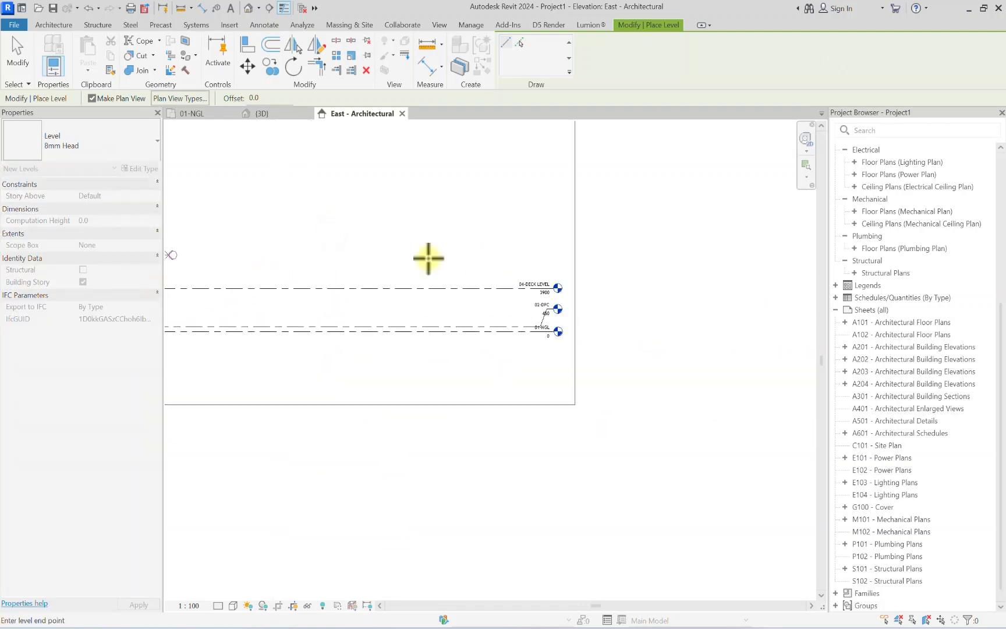
{"action": "scroll", "coordinate": [545, 252], "scroll_direction": "up", "scroll_amount": 1}
{"action": "left_click", "coordinate": [665, 248]}
{"action": "scroll", "coordinate": [658, 251], "scroll_direction": "up", "scroll_amount": 5}
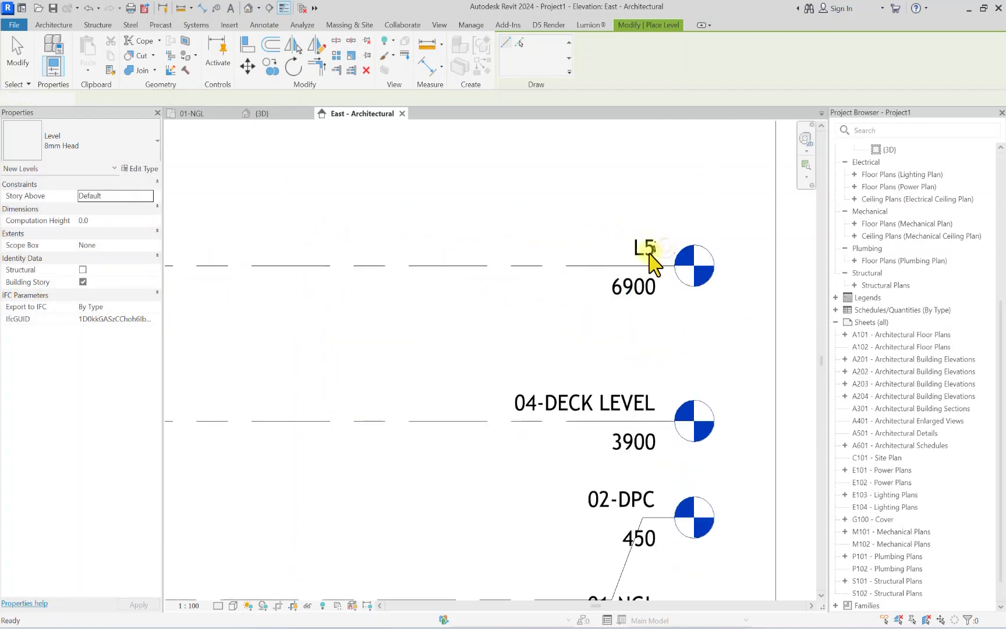
{"action": "key", "text": "Escape"}
Step: Rename level L5 as 05-ROOF LEVEL and rename its corresponding views to match
{"action": "left_click", "coordinate": [643, 250]}
{"action": "left_click", "coordinate": [644, 249]}
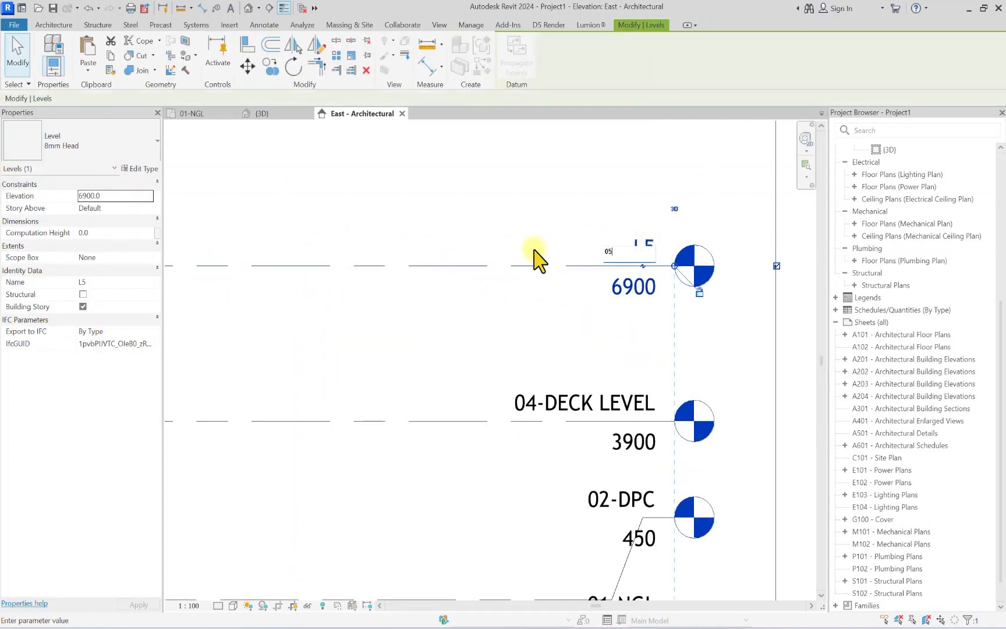
{"action": "type", "text": "05-ROOF LEVEL"}
{"action": "key", "text": "Return"}
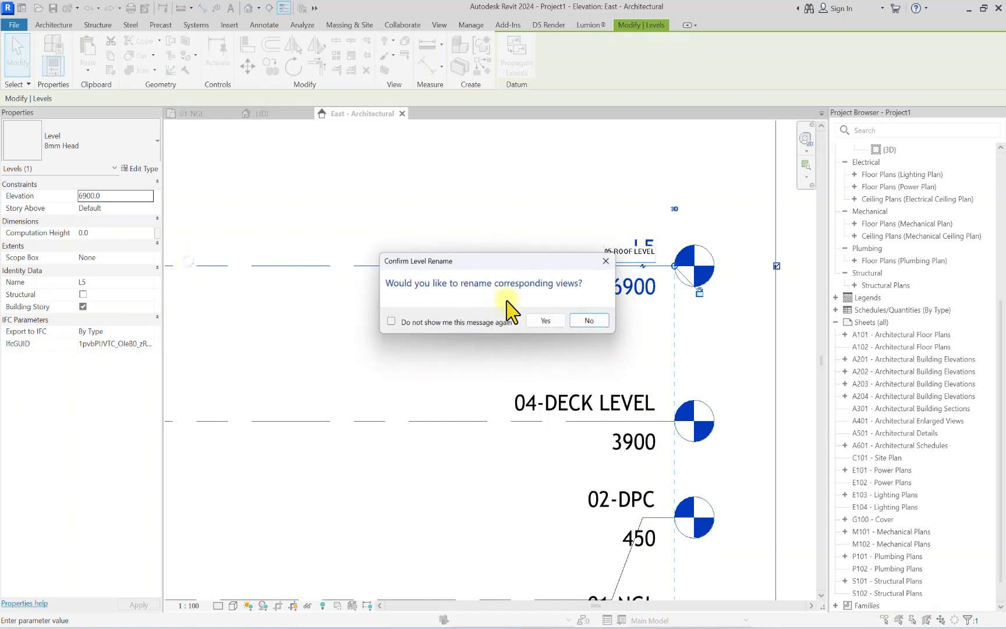
{"action": "left_click", "coordinate": [546, 325]}
{"action": "scroll", "coordinate": [602, 272], "scroll_direction": "down", "scroll_amount": 2}
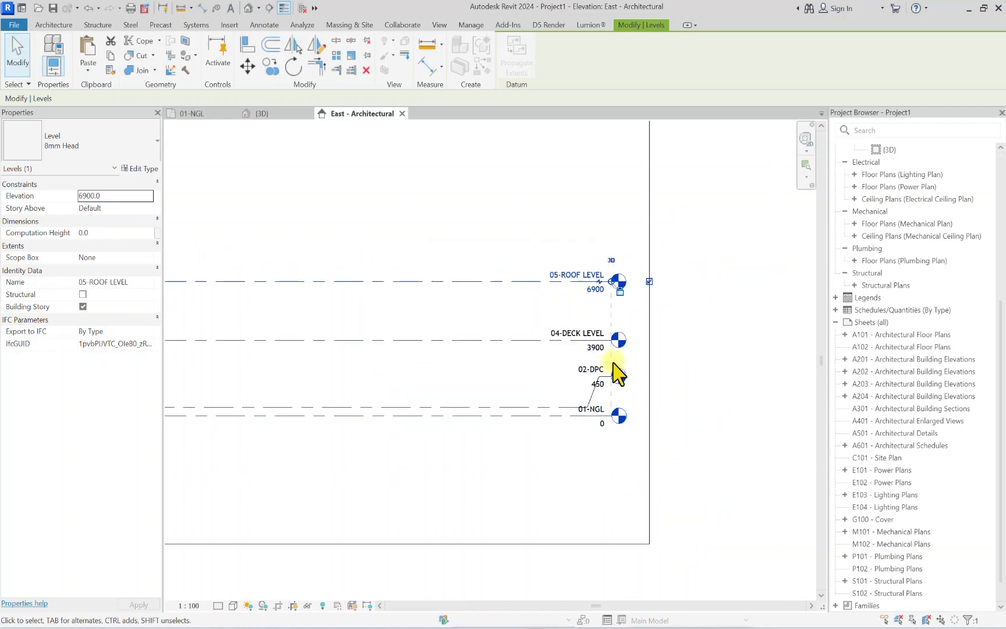
{"action": "scroll", "coordinate": [524, 262], "scroll_direction": "down", "scroll_amount": 2}
{"action": "left_click", "coordinate": [550, 295]}
{"action": "scroll", "coordinate": [639, 358], "scroll_direction": "down", "scroll_amount": 5}
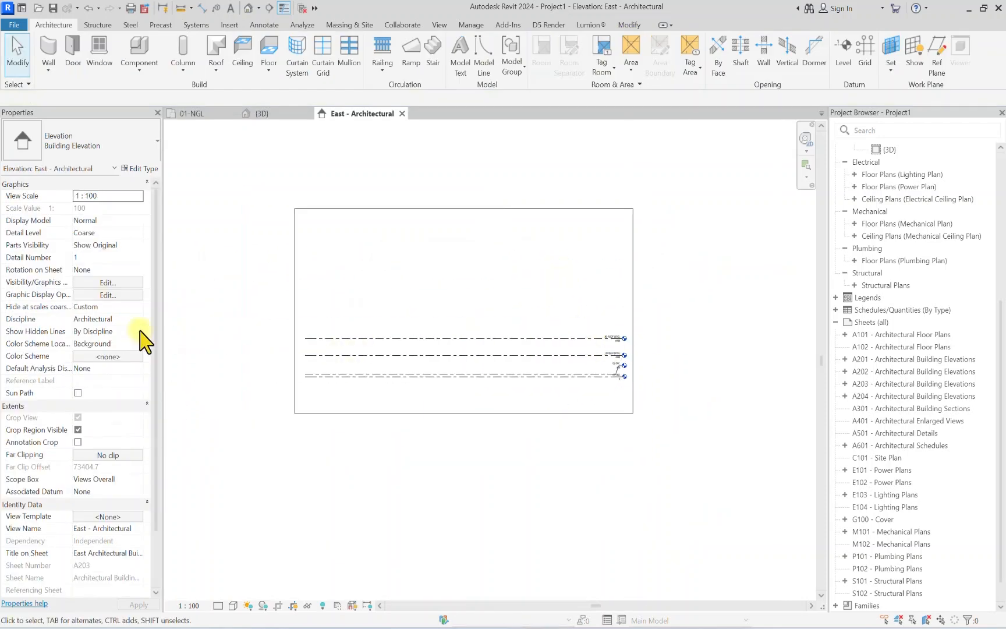
{"action": "scroll", "coordinate": [290, 352], "scroll_direction": "up", "scroll_amount": 1}
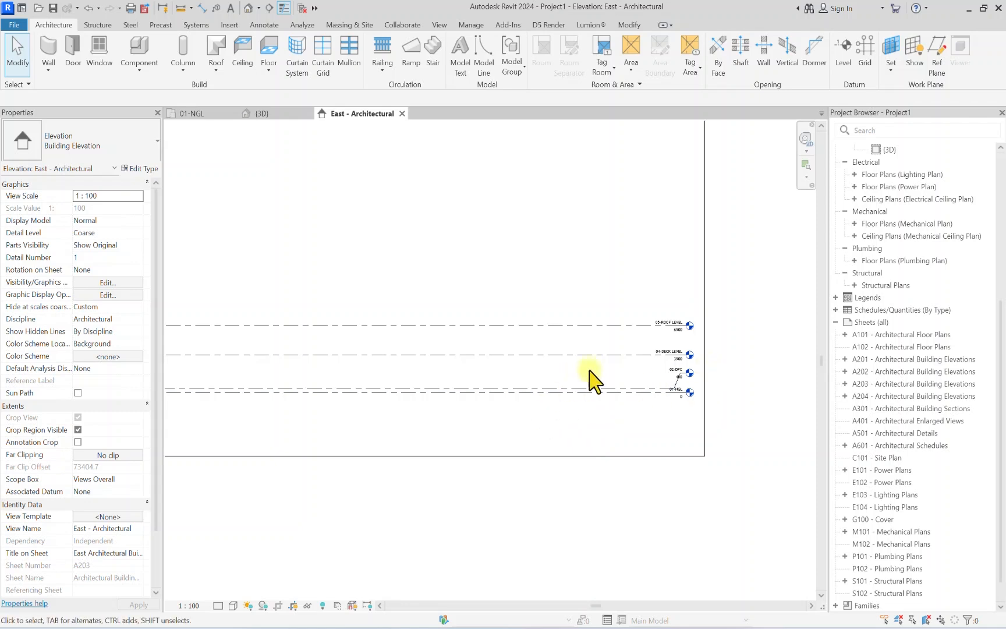
{"action": "scroll", "coordinate": [590, 377], "scroll_direction": "down", "scroll_amount": 1}
{"action": "scroll", "coordinate": [349, 386], "scroll_direction": "up", "scroll_amount": 8}
{"action": "scroll", "coordinate": [351, 361], "scroll_direction": "up", "scroll_amount": 3}
{"action": "scroll", "coordinate": [407, 334], "scroll_direction": "down", "scroll_amount": 3}
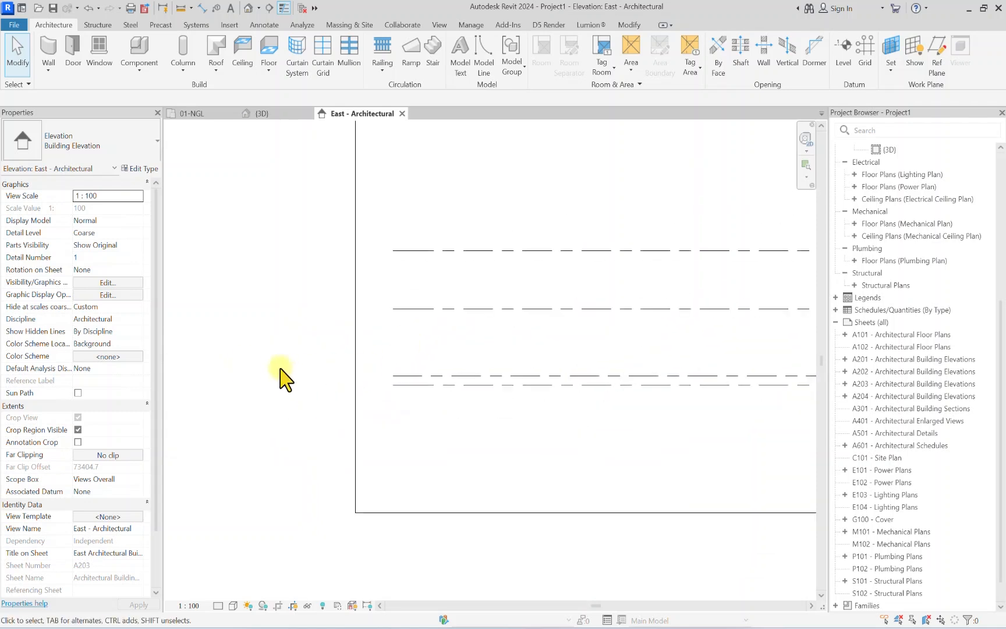
{"action": "scroll", "coordinate": [434, 326], "scroll_direction": "down", "scroll_amount": 3}
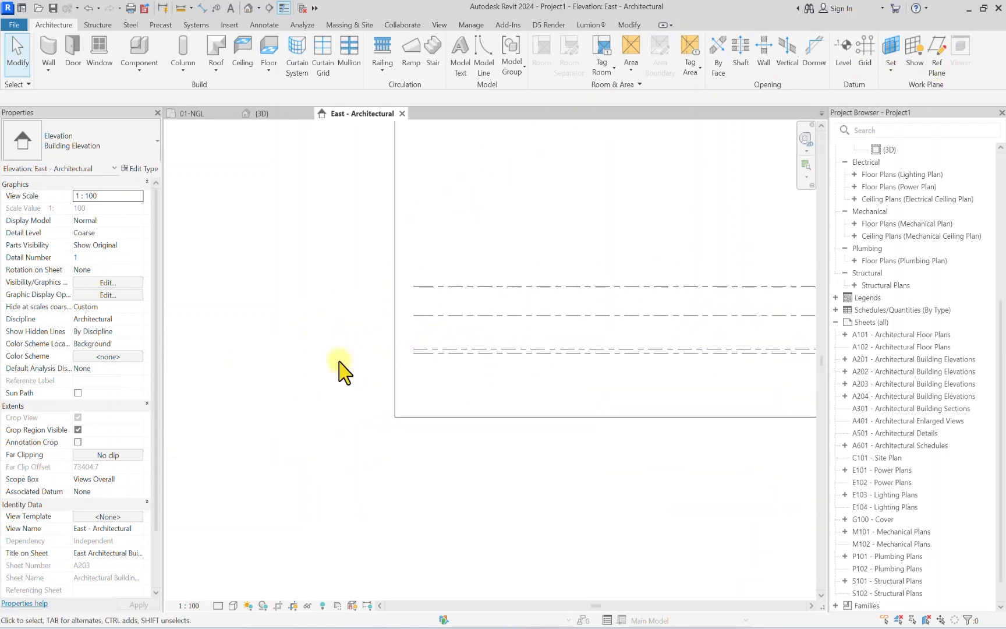
{"action": "left_click", "coordinate": [843, 50]}
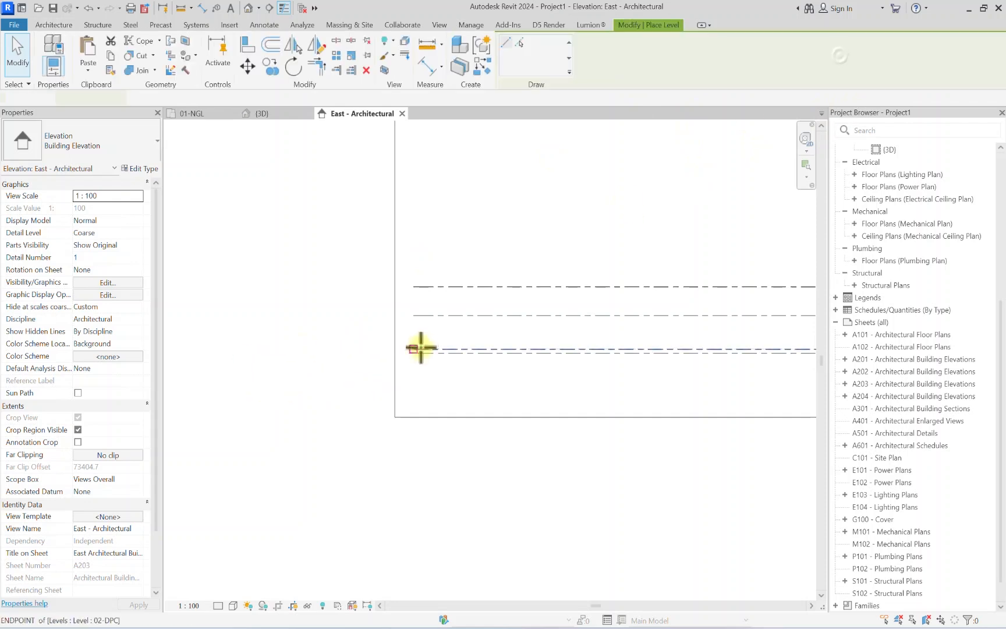
{"action": "scroll", "coordinate": [386, 332], "scroll_direction": "up", "scroll_amount": 5}
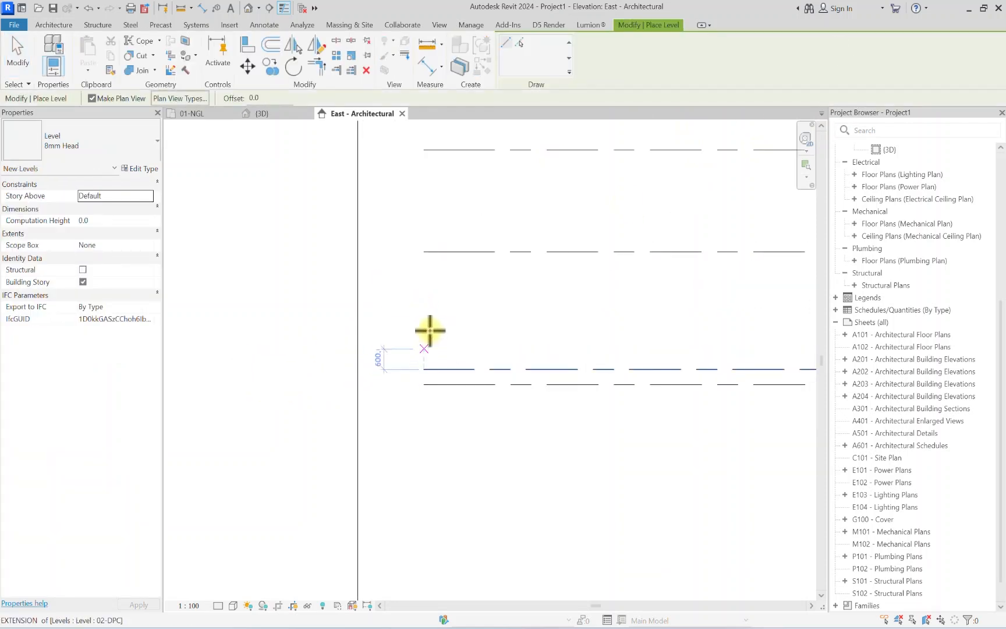
{"action": "type", "text": "2100"}
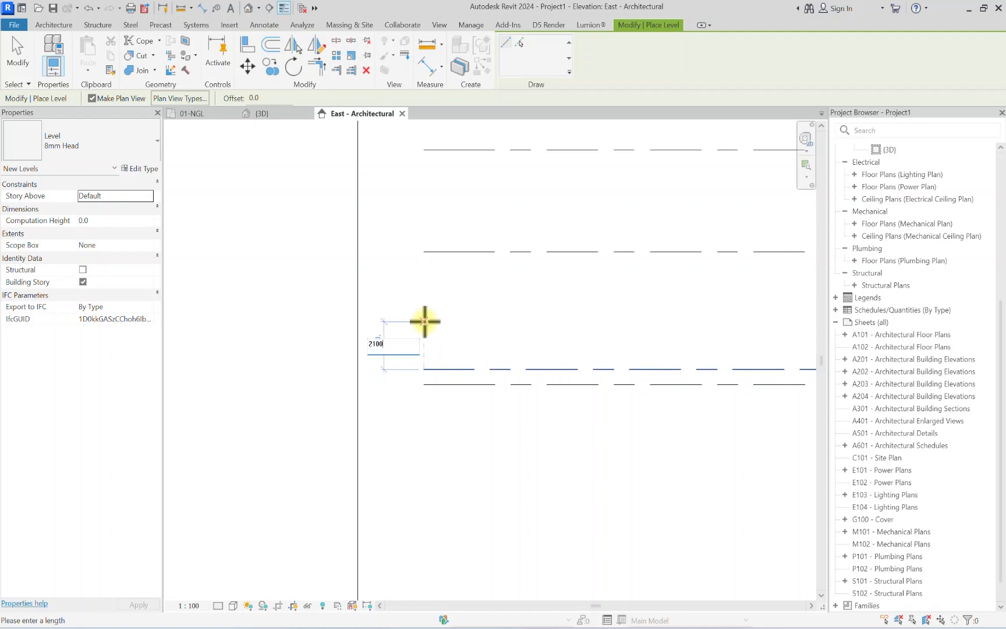
{"action": "key", "text": "Return"}
{"action": "scroll", "coordinate": [508, 313], "scroll_direction": "down", "scroll_amount": 3}
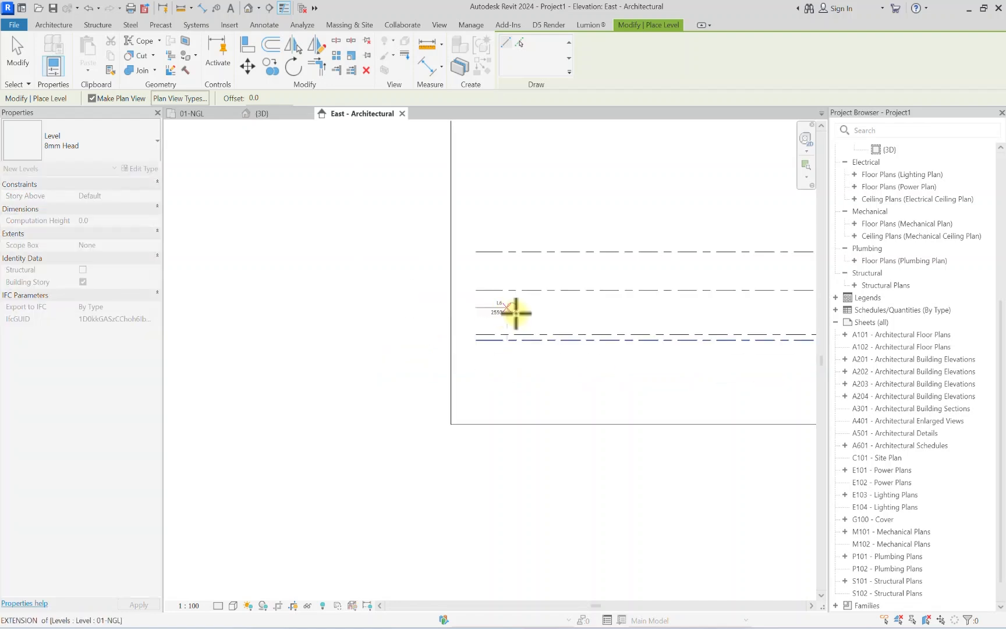
{"action": "middle_click_drag", "start_coordinate": [756, 313], "coordinate": [478, 308]}
{"action": "middle_click_drag", "start_coordinate": [636, 353], "coordinate": [525, 353]}
{"action": "scroll", "coordinate": [631, 319], "scroll_direction": "up", "scroll_amount": 5}
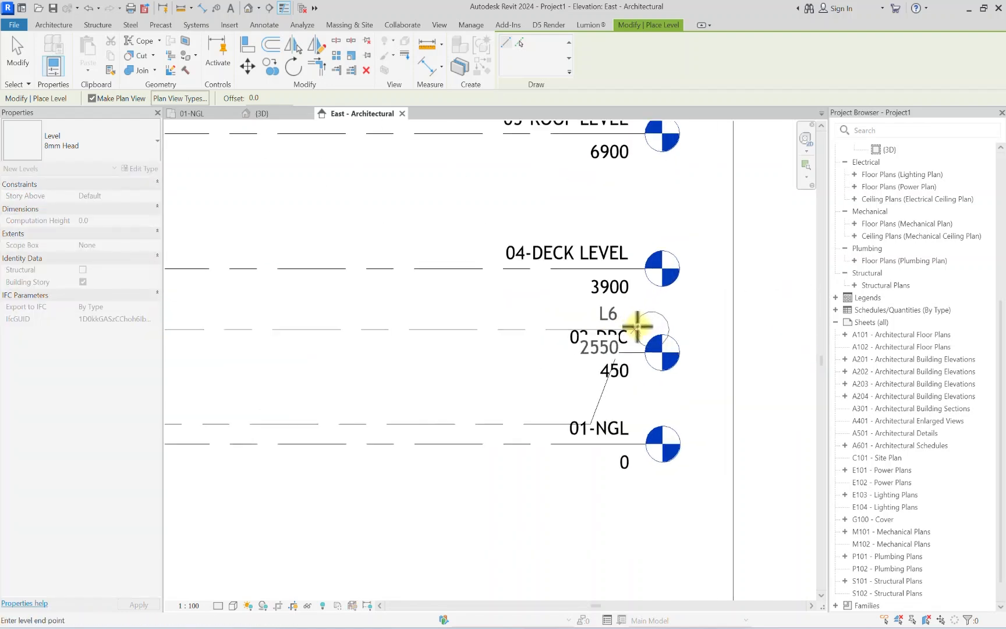
{"action": "scroll", "coordinate": [615, 320], "scroll_direction": "down", "scroll_amount": 3}
{"action": "key", "text": "Escape"}
Step: Draw a new 8mm Head level 2100 mm above 02-DPC, aligned with both ends of the existing levels
{"action": "scroll", "coordinate": [614, 322], "scroll_direction": "down", "scroll_amount": 5}
{"action": "middle_click_drag", "start_coordinate": [302, 373], "coordinate": [738, 368]}
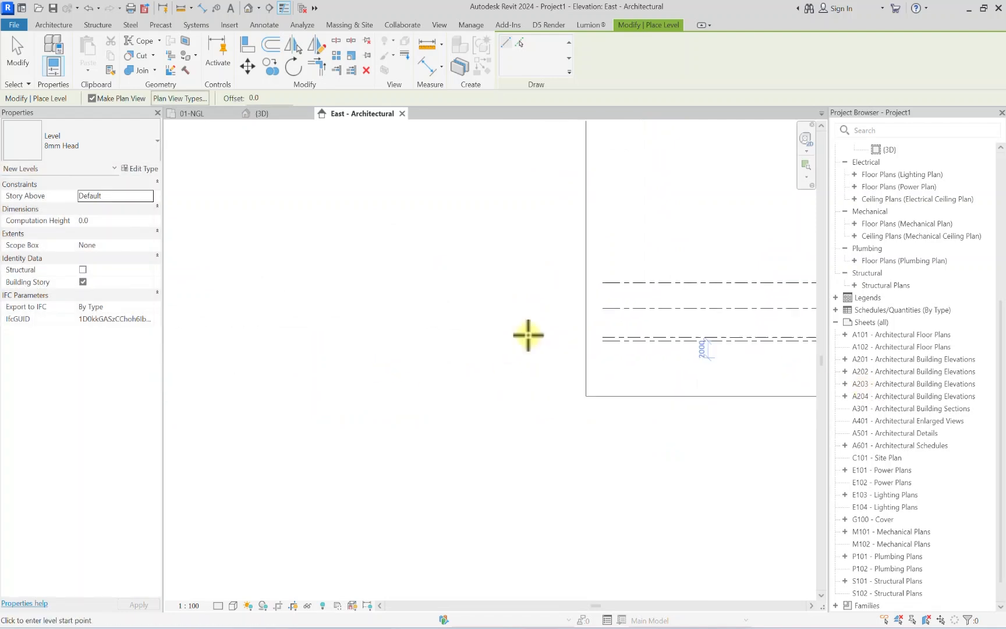
{"action": "scroll", "coordinate": [521, 314], "scroll_direction": "up", "scroll_amount": 7}
{"action": "middle_click_drag", "start_coordinate": [675, 364], "coordinate": [384, 350]}
{"action": "scroll", "coordinate": [422, 344], "scroll_direction": "up", "scroll_amount": 3}
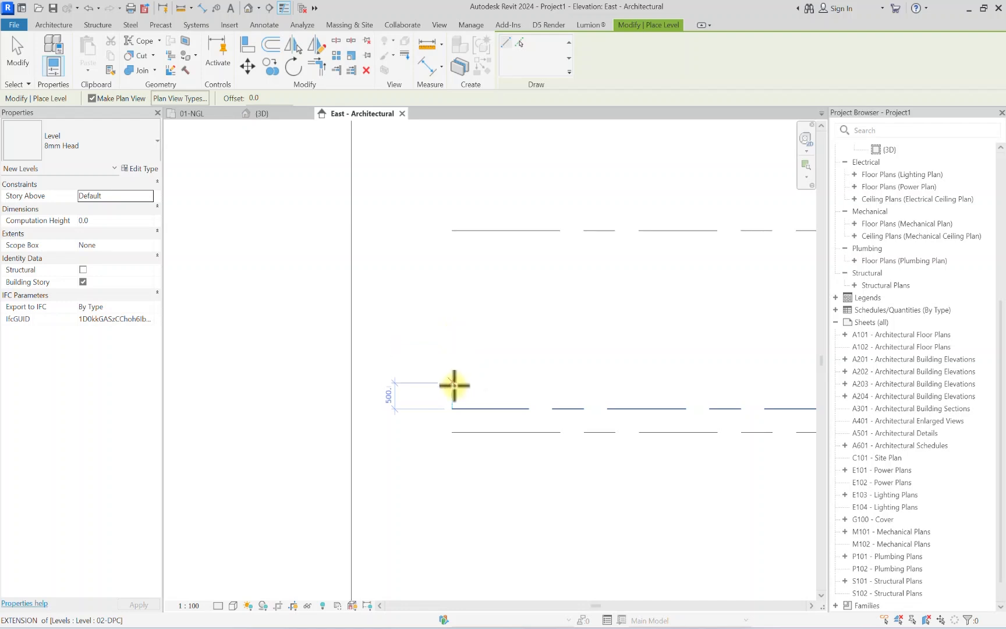
{"action": "type", "text": "2"}
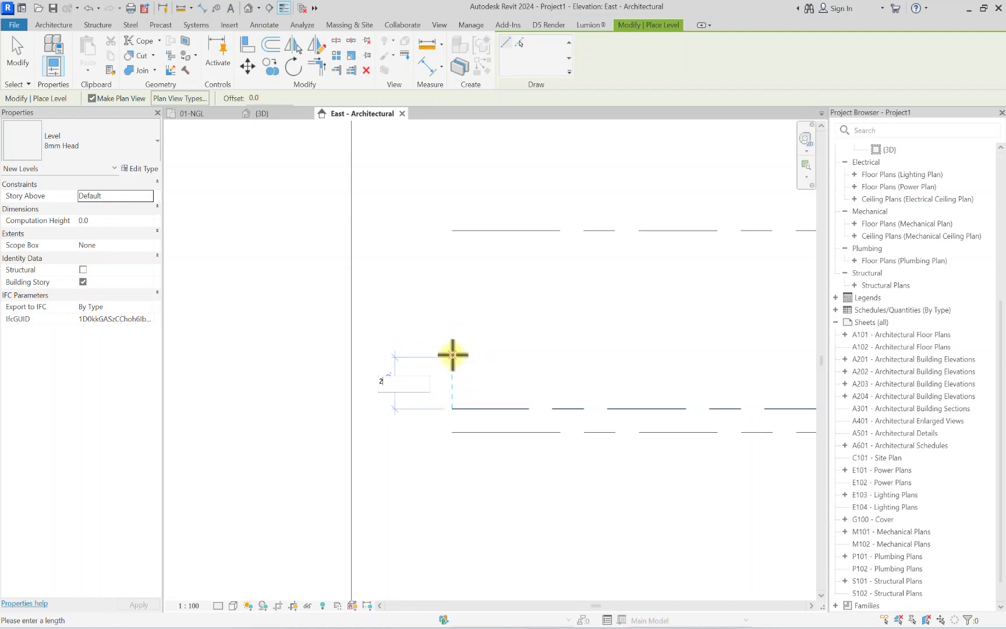
{"action": "type", "text": "100"}
{"action": "key", "text": "Return"}
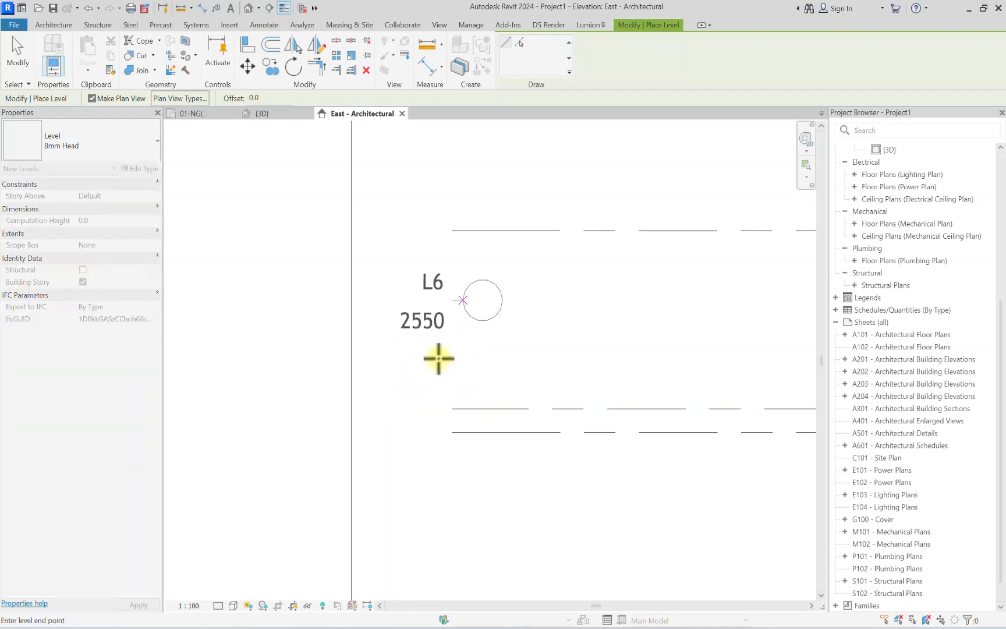
{"action": "scroll", "coordinate": [471, 301], "scroll_direction": "down", "scroll_amount": 6}
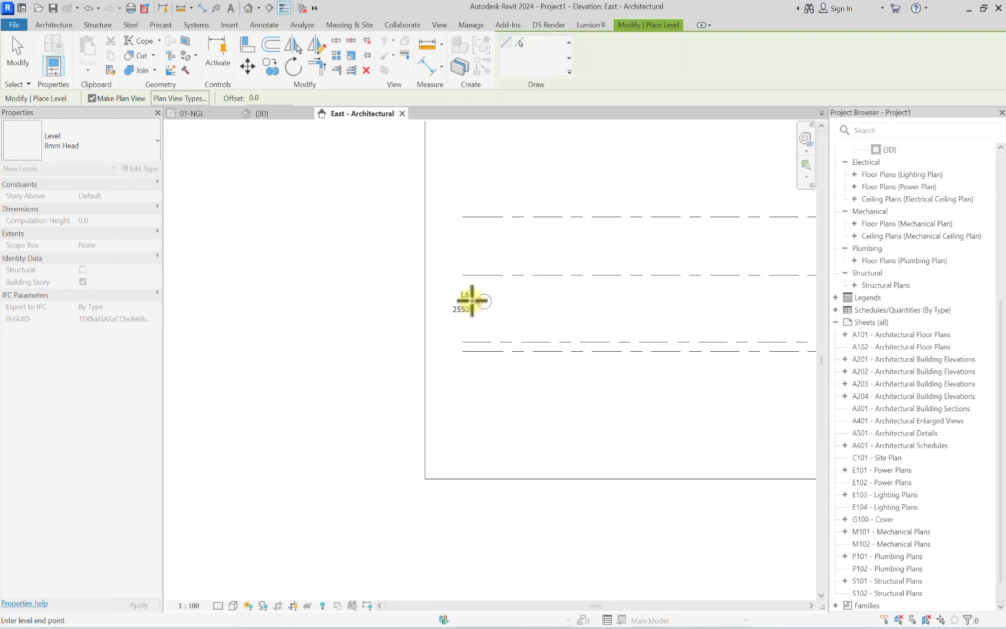
{"action": "middle_click_drag", "start_coordinate": [640, 326], "coordinate": [360, 349]}
{"action": "scroll", "coordinate": [520, 320], "scroll_direction": "up", "scroll_amount": 5}
{"action": "scroll", "coordinate": [590, 308], "scroll_direction": "up", "scroll_amount": 3}
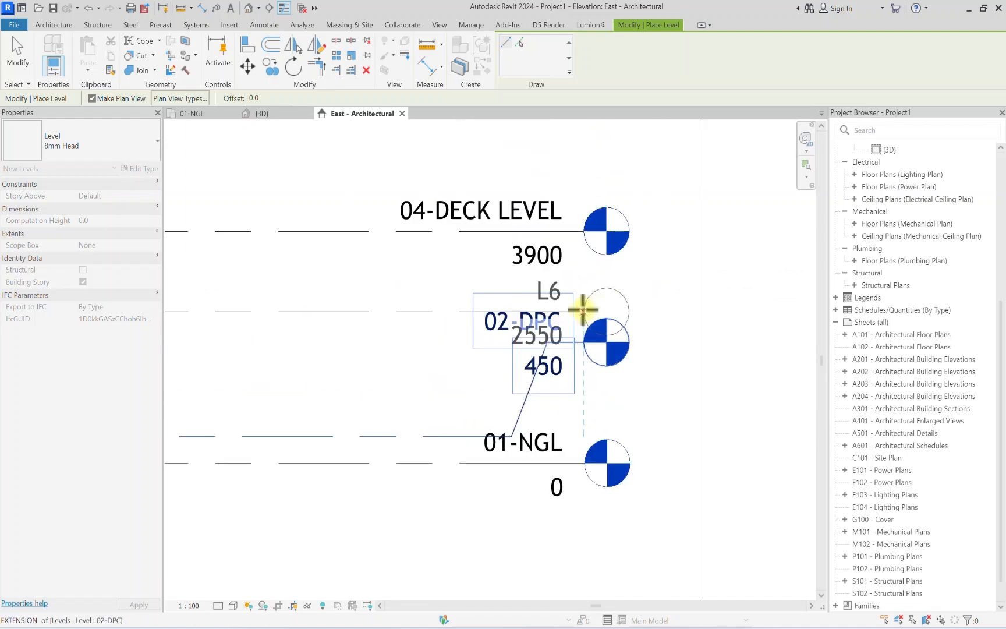
{"action": "left_click", "coordinate": [587, 306]}
{"action": "key", "text": "Escape"}
{"action": "key", "text": "Escape"}
Step: Lower the elbow of the 02-DPC level head so its label clears the new level's head
{"action": "left_click", "coordinate": [530, 404]}
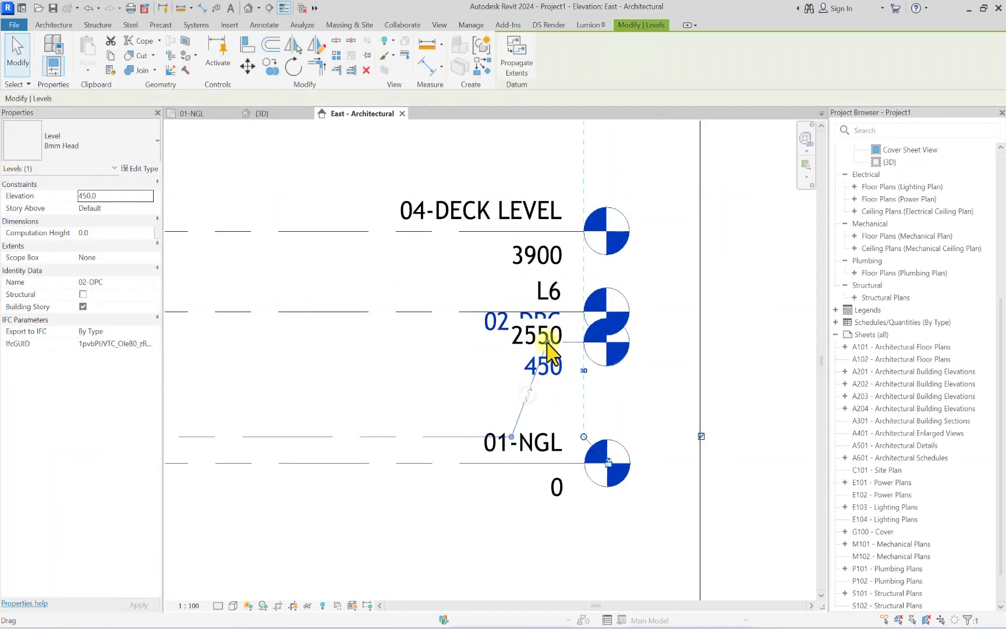
{"action": "left_click_drag", "start_coordinate": [544, 343], "coordinate": [538, 390]}
{"action": "left_click", "coordinate": [710, 375]}
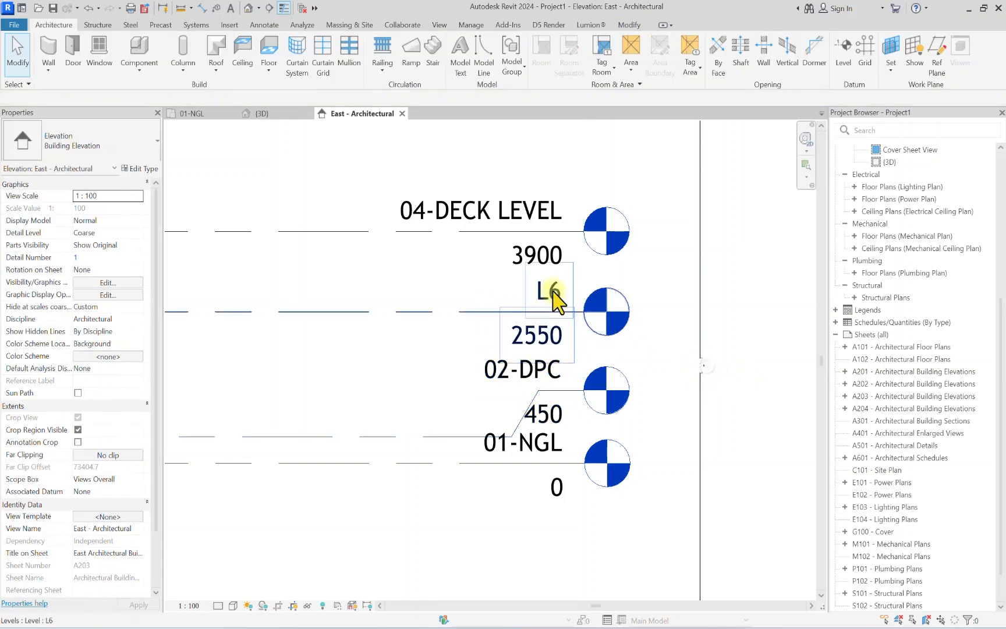
Step: Rename level L6 as 03-LINTEL LEVEL and rename its corresponding views to match
{"action": "scroll", "coordinate": [601, 291], "scroll_direction": "up", "scroll_amount": 2}
{"action": "left_click", "coordinate": [556, 290]}
{"action": "left_click", "coordinate": [556, 294]}
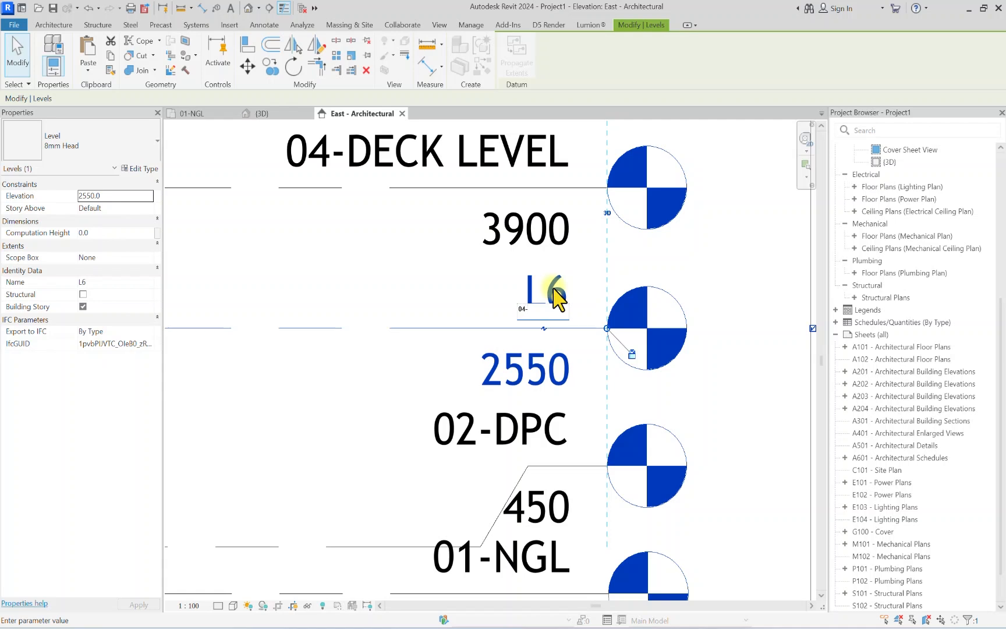
{"action": "type", "text": "04"}
{"action": "key", "text": "BackSpace"}
{"action": "type", "text": "3-LINTEL LEVEL"}
{"action": "left_click", "coordinate": [428, 287]}
{"action": "left_click", "coordinate": [542, 323]}
Step: Review the full stack of levels in the East elevation, checking their names, elevations and extents
{"action": "scroll", "coordinate": [545, 304], "scroll_direction": "down", "scroll_amount": 4}
{"action": "left_click", "coordinate": [589, 233]}
{"action": "scroll", "coordinate": [588, 231], "scroll_direction": "down", "scroll_amount": 5}
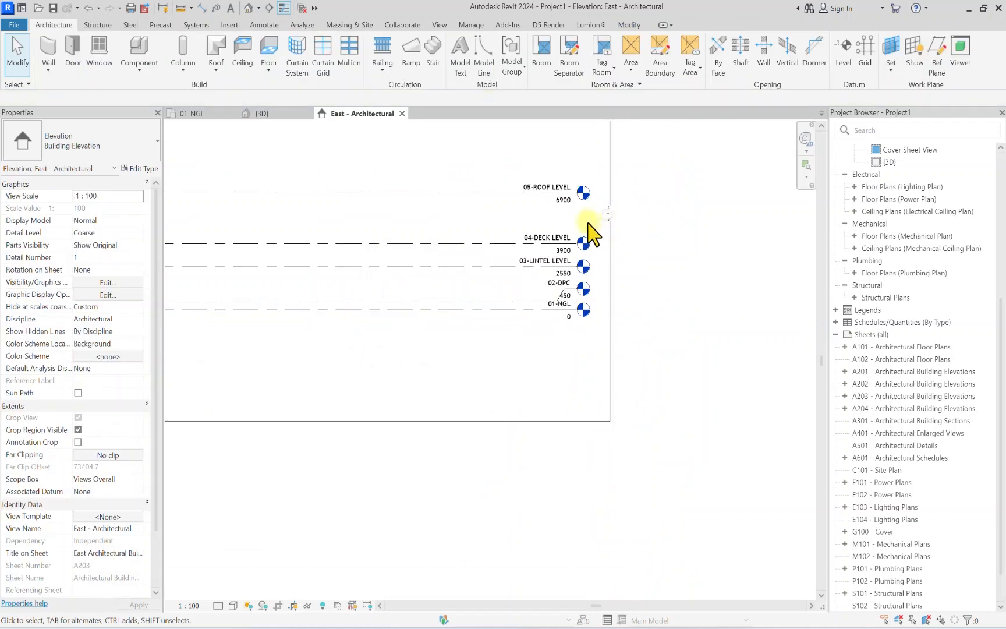
{"action": "middle_click_drag", "start_coordinate": [325, 188], "coordinate": [315, 277]}
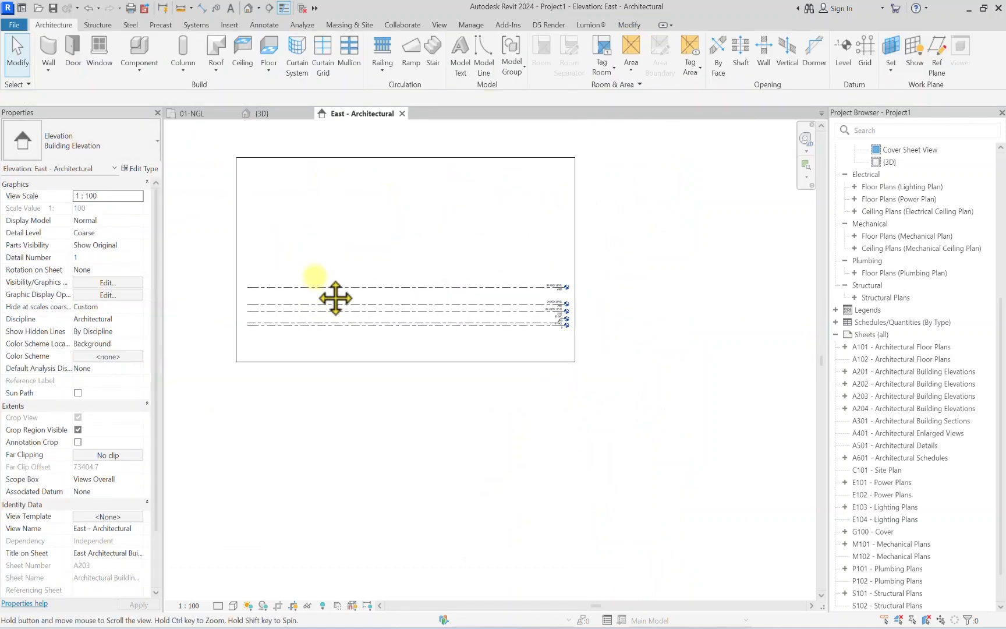
{"action": "scroll", "coordinate": [802, 330], "scroll_direction": "up", "scroll_amount": 1}
{"action": "scroll", "coordinate": [834, 314], "scroll_direction": "up", "scroll_amount": 2}
{"action": "scroll", "coordinate": [579, 280], "scroll_direction": "down", "scroll_amount": 4}
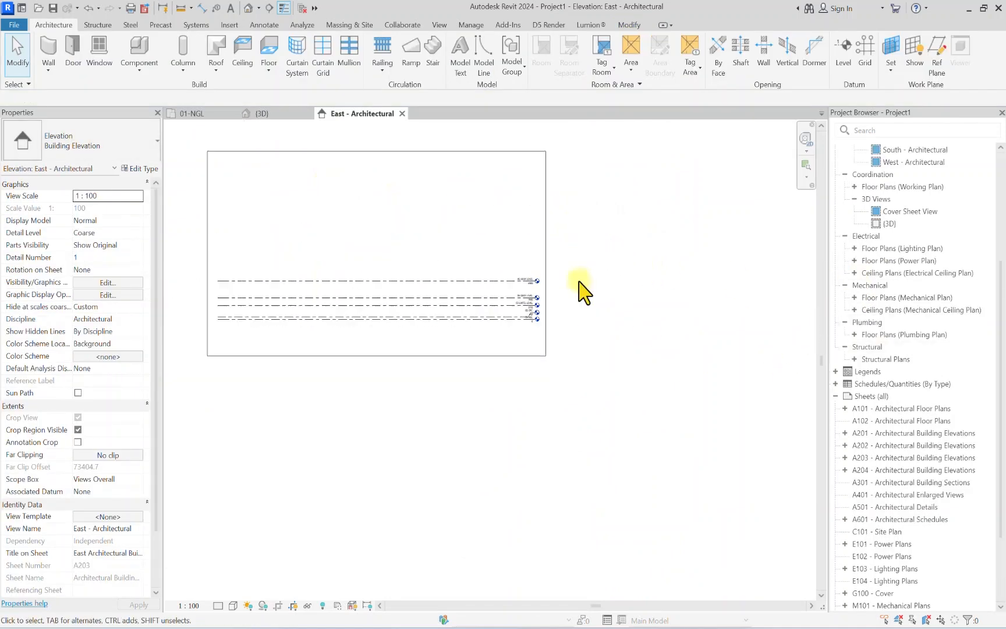
{"action": "scroll", "coordinate": [421, 230], "scroll_direction": "up", "scroll_amount": 2}
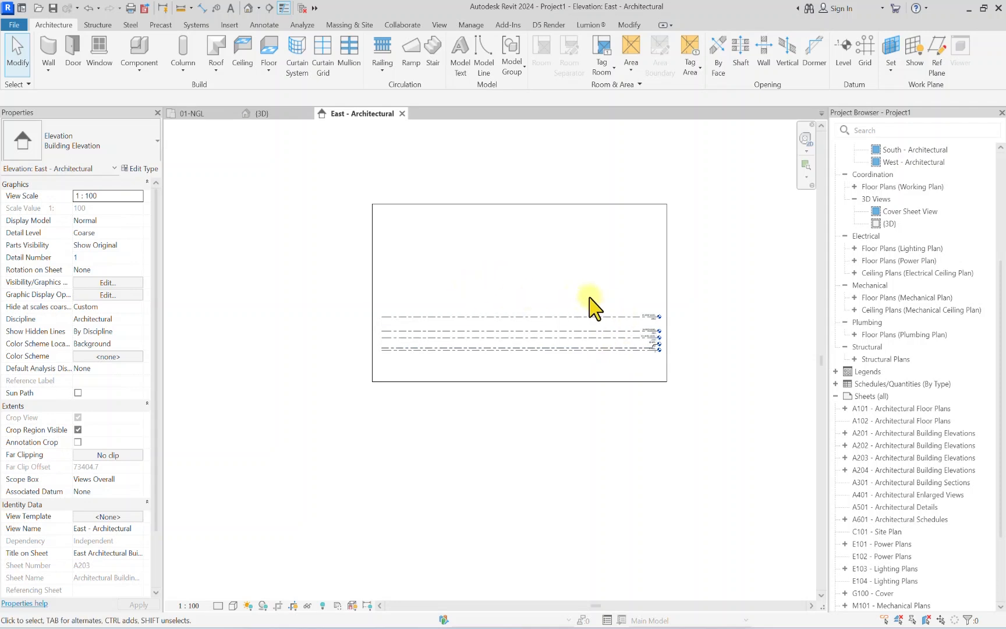
{"action": "scroll", "coordinate": [646, 352], "scroll_direction": "up", "scroll_amount": 3}
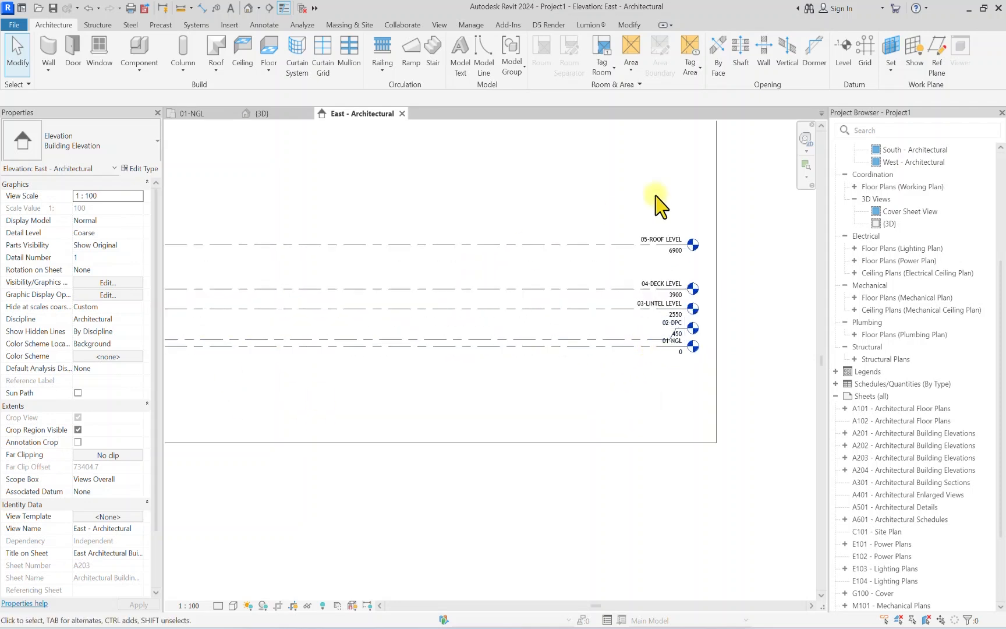
{"action": "scroll", "coordinate": [540, 238], "scroll_direction": "down", "scroll_amount": 2}
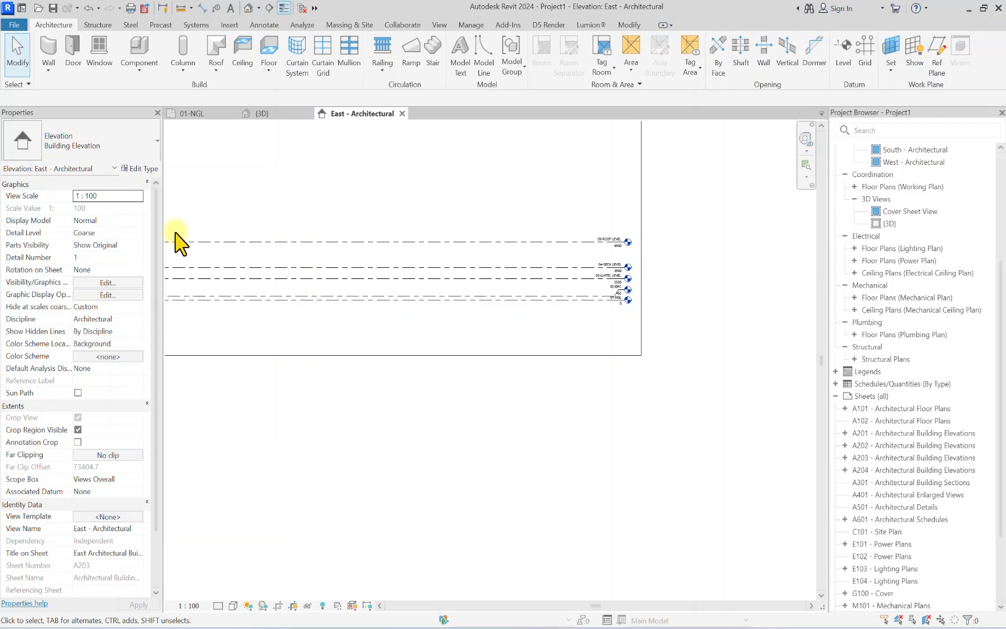
Step: Open the REVIT MINI project in Revit from the TEMPLATE FILE folder in File Explorer, keeping the current project open
{"action": "left_click", "coordinate": [8, 27]}
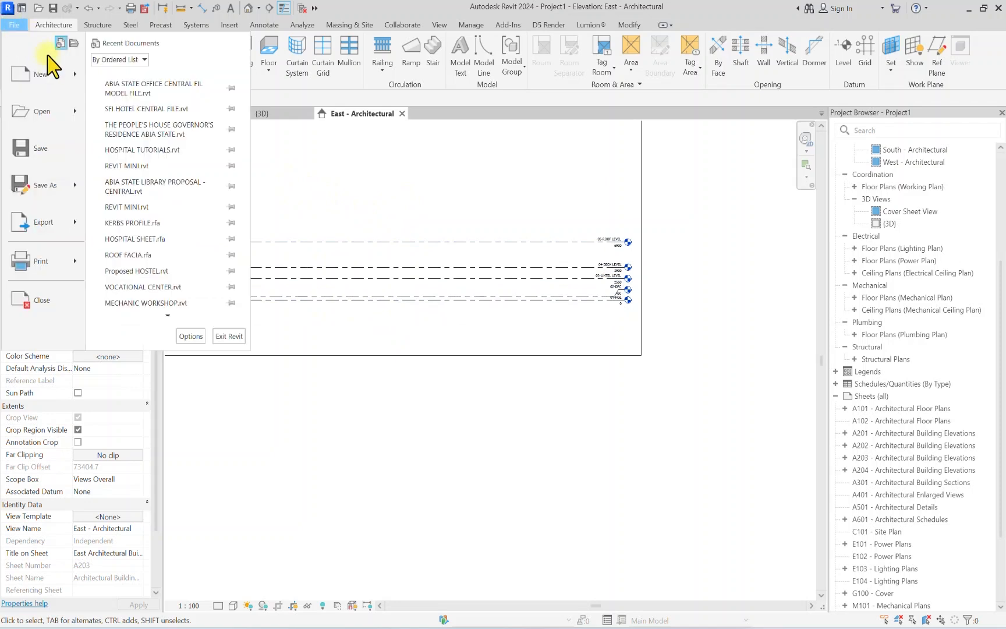
{"action": "left_click", "coordinate": [502, 457]}
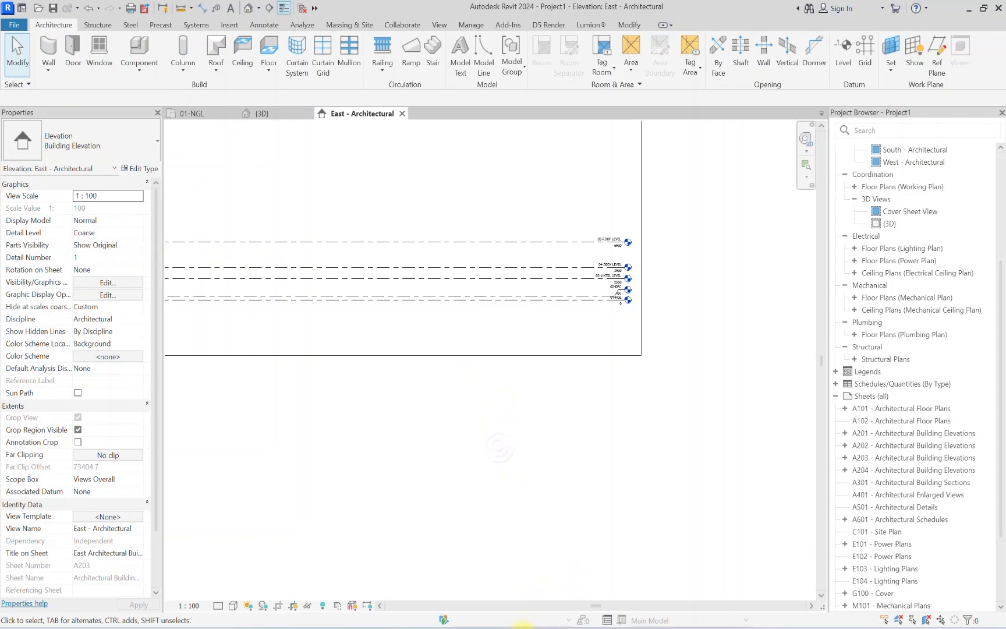
{"action": "left_click", "coordinate": [522, 626]}
{"action": "left_click", "coordinate": [696, 243]}
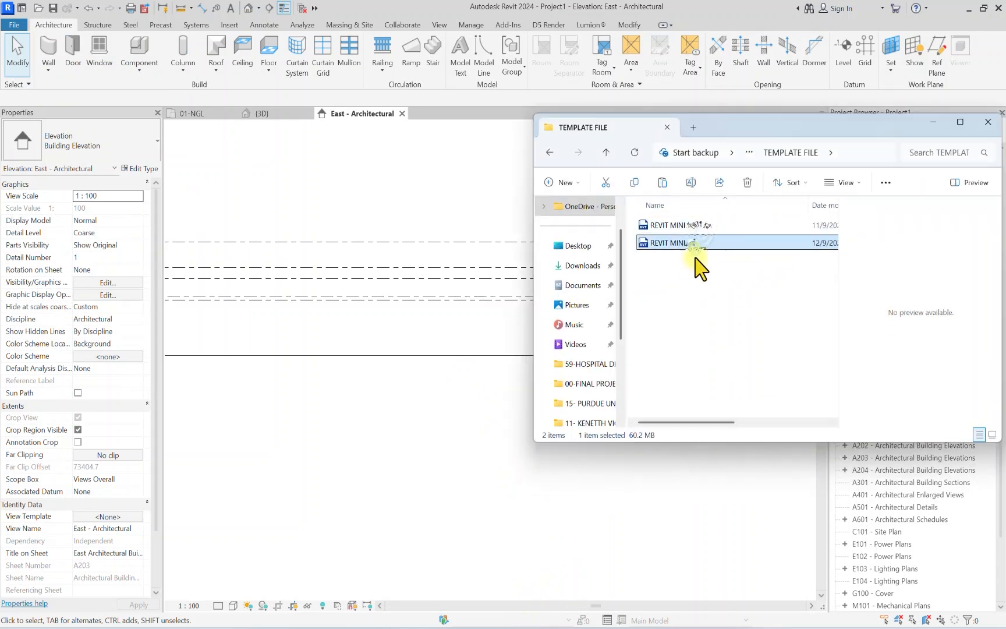
{"action": "left_click_drag", "start_coordinate": [695, 258], "coordinate": [482, 136]}
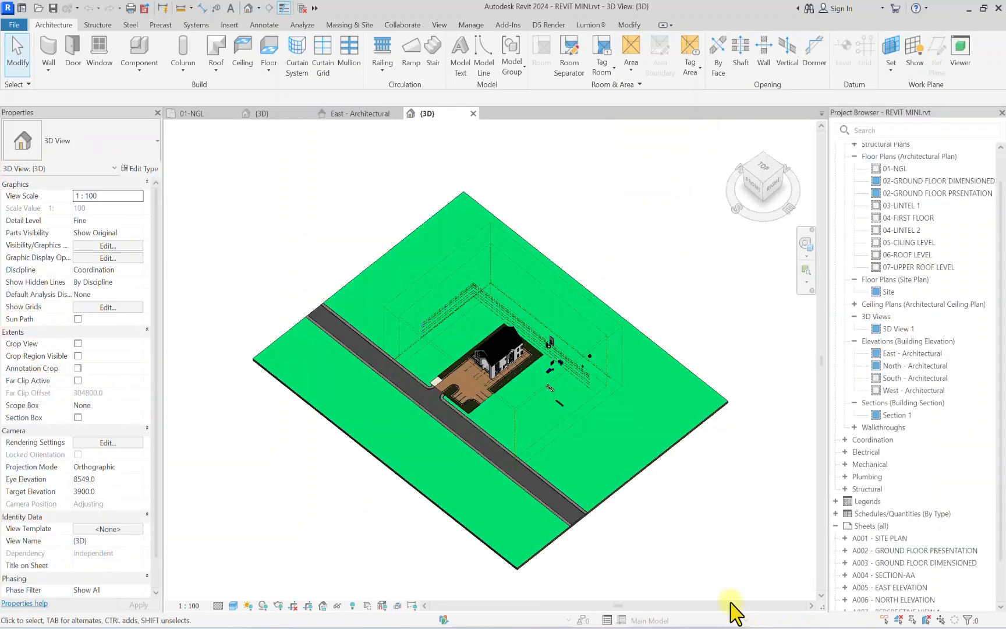
Step: Compare the finished house in REVIT MINI's 3D view with the new project's 3D and East elevation views
{"action": "scroll", "coordinate": [442, 346], "scroll_direction": "up", "scroll_amount": 3}
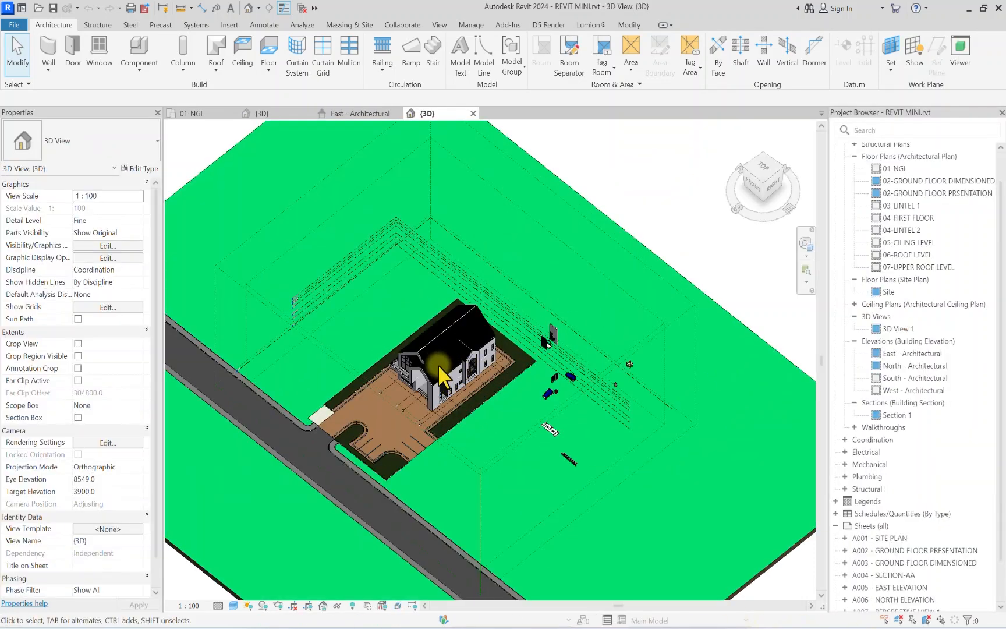
{"action": "left_click", "coordinate": [260, 114]}
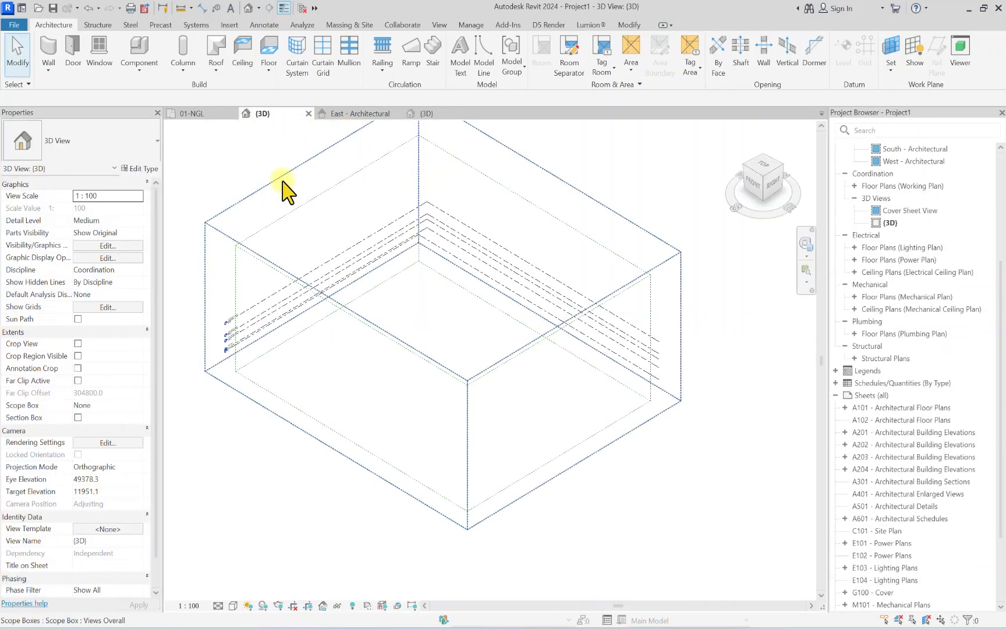
{"action": "left_click", "coordinate": [419, 114]}
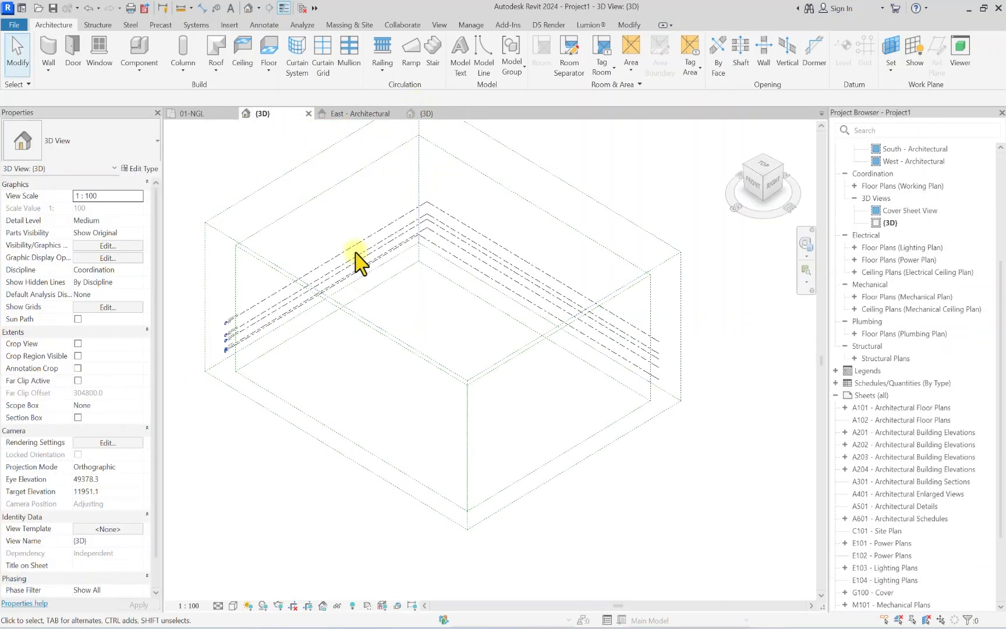
{"action": "scroll", "coordinate": [535, 394], "scroll_direction": "down", "scroll_amount": 2}
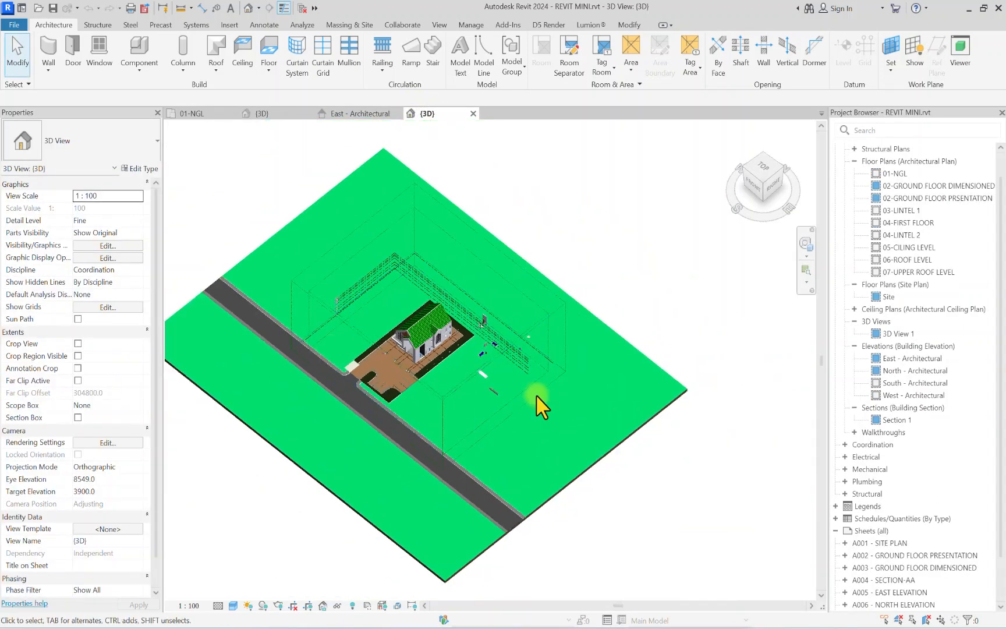
{"action": "scroll", "coordinate": [442, 363], "scroll_direction": "up", "scroll_amount": 4}
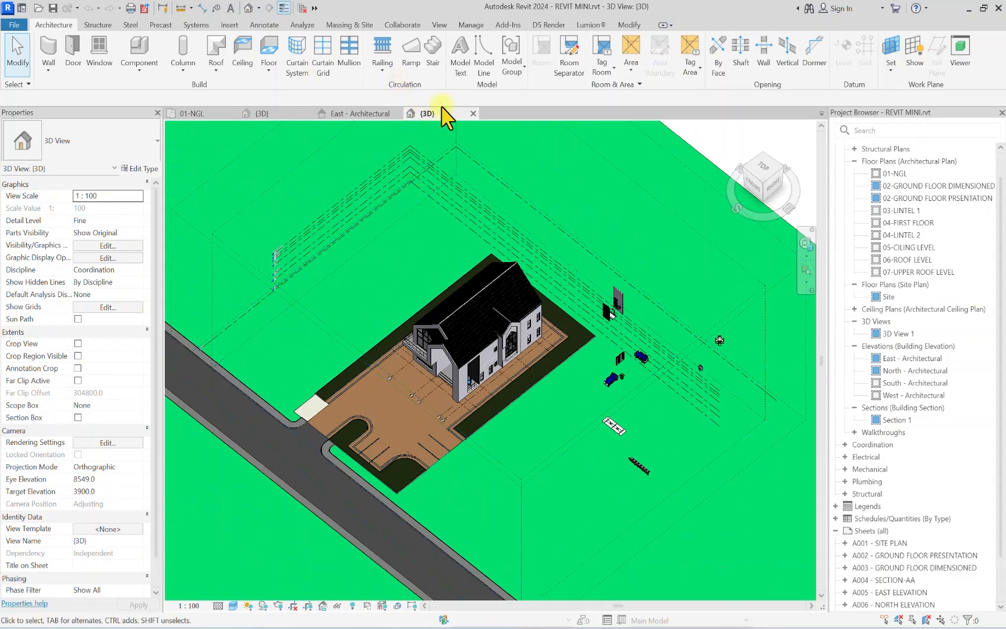
{"action": "left_click", "coordinate": [345, 114]}
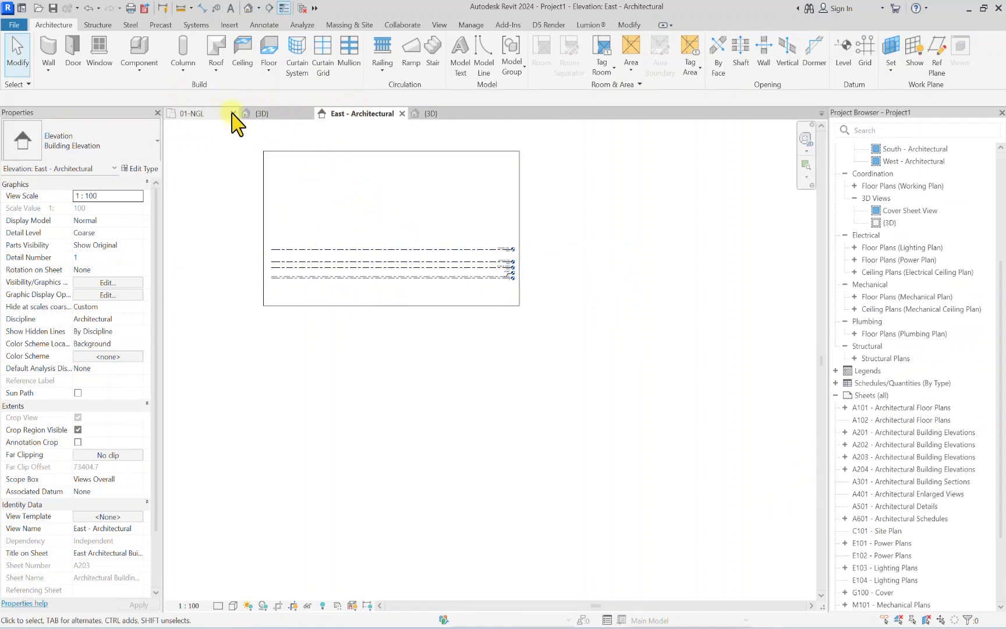
{"action": "left_click", "coordinate": [257, 114]}
{"action": "left_click", "coordinate": [388, 114]}
{"action": "left_click", "coordinate": [428, 114]}
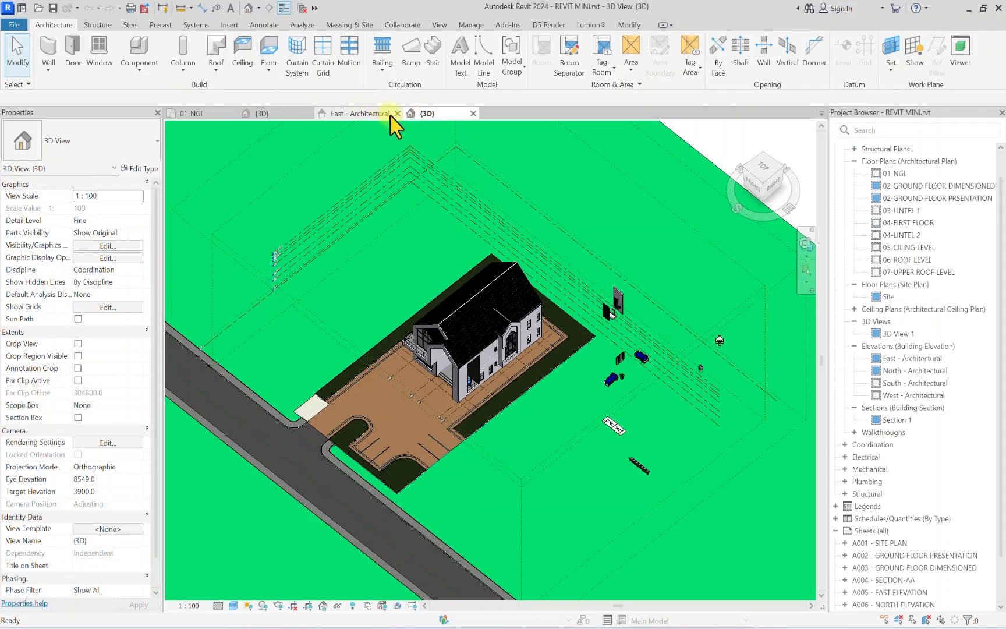
Step: Transfer all project standards from REVIT MINI.rvt into the new project, overwriting the duplicate types
{"action": "left_click", "coordinate": [381, 114]}
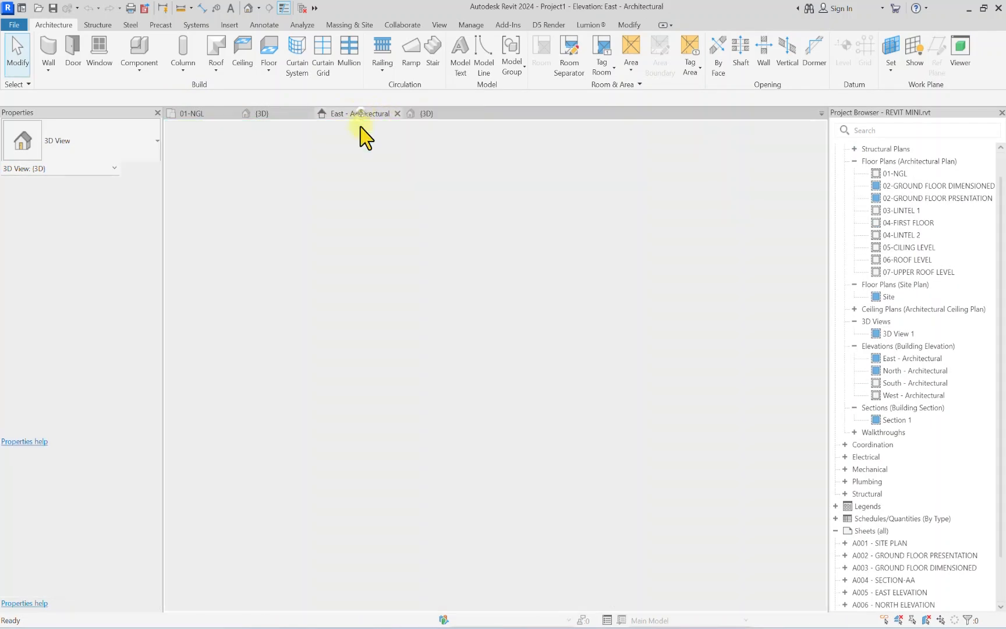
{"action": "left_click", "coordinate": [435, 113]}
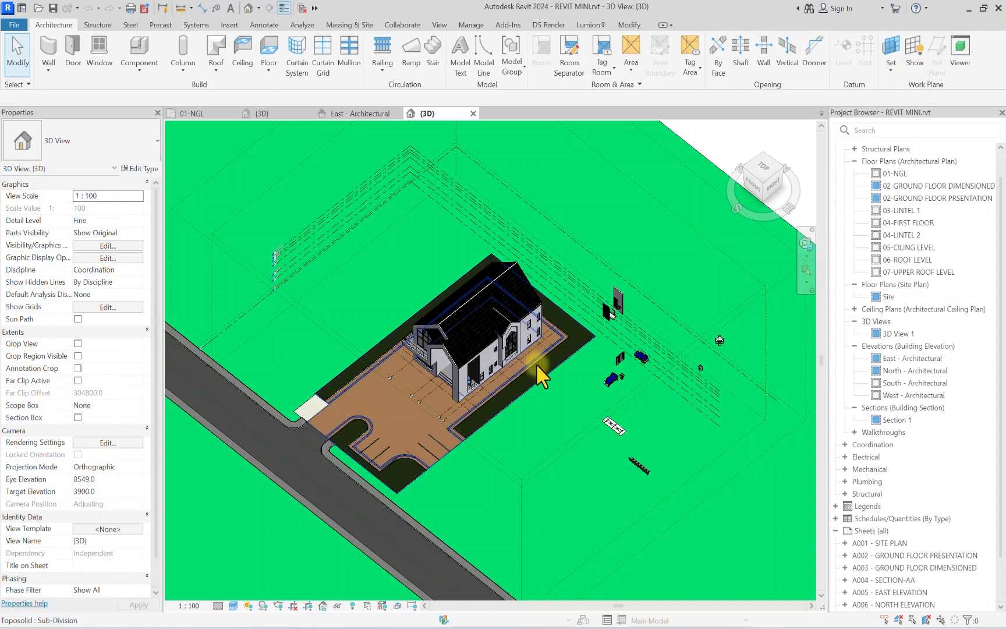
{"action": "left_click", "coordinate": [349, 114]}
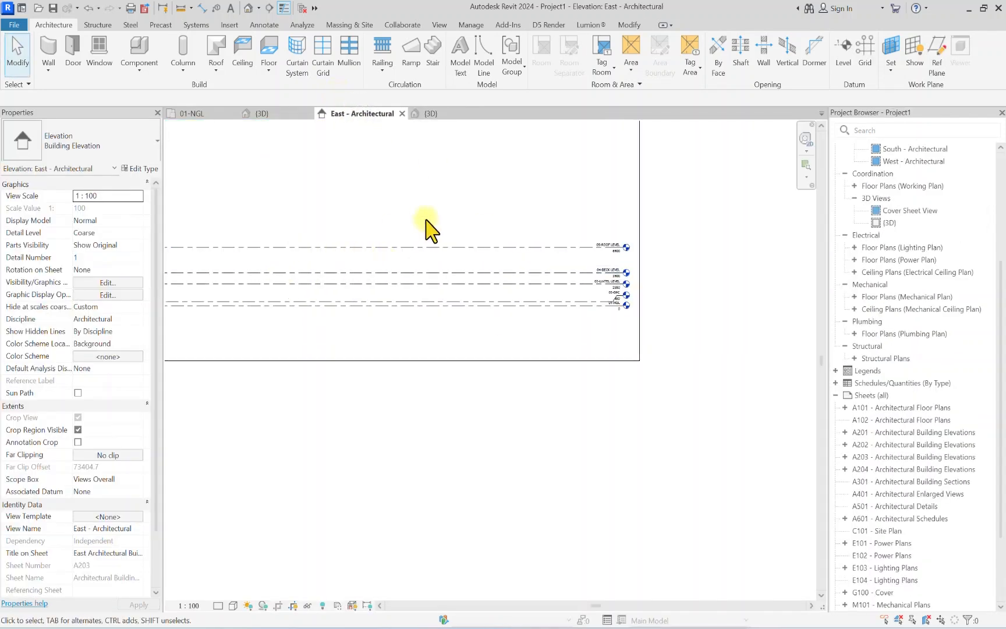
{"action": "left_click", "coordinate": [471, 25]}
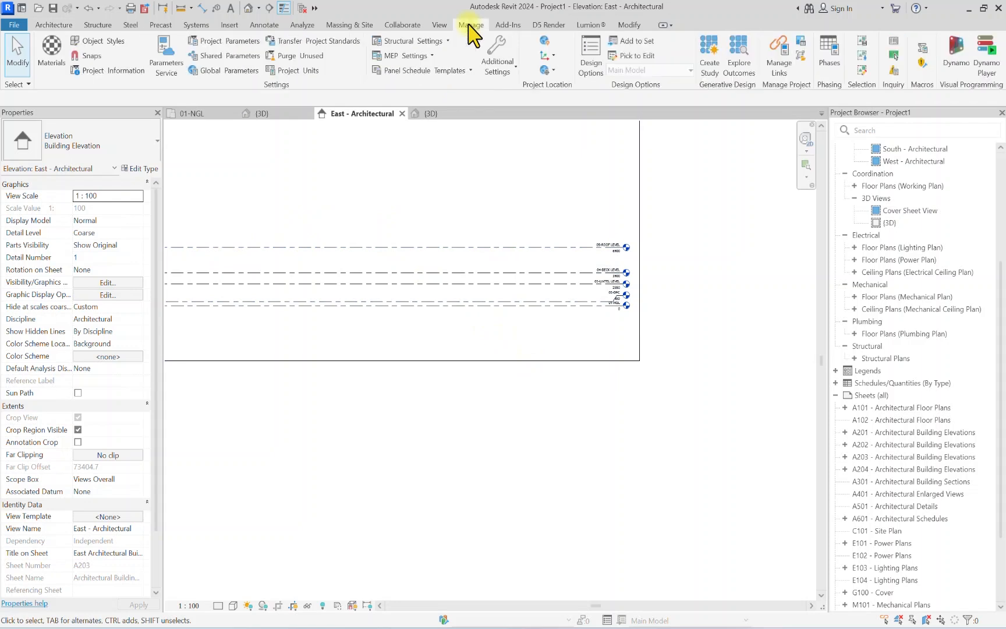
{"action": "left_click", "coordinate": [326, 42]}
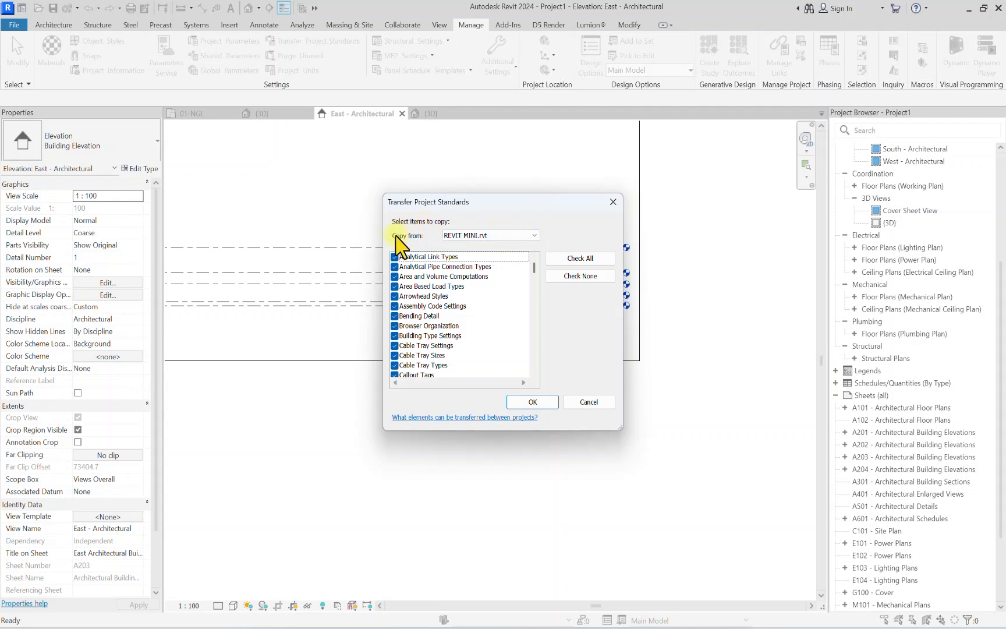
{"action": "left_click", "coordinate": [476, 236]}
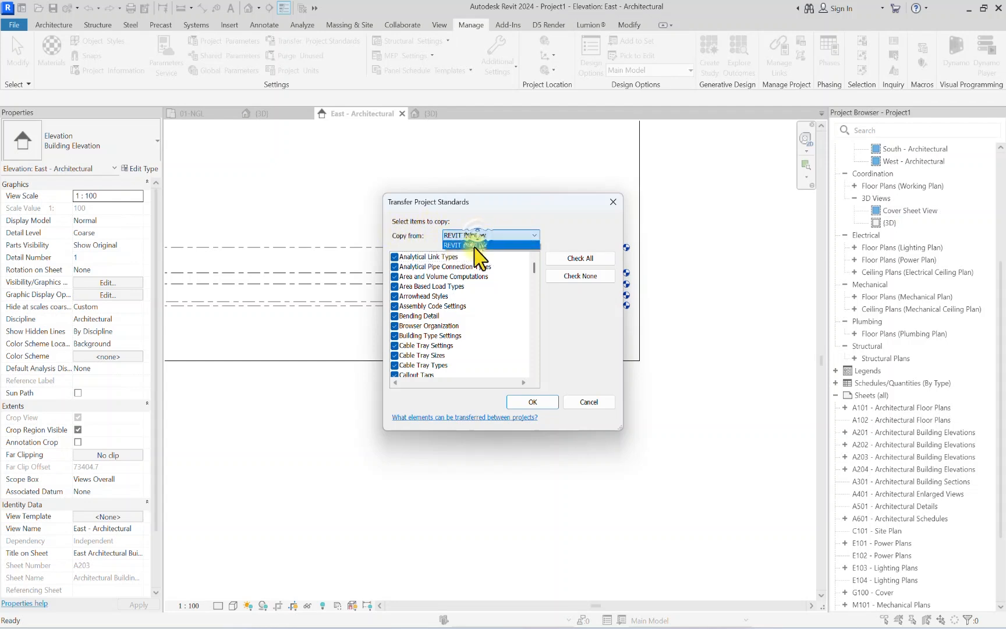
{"action": "left_click", "coordinate": [476, 245]}
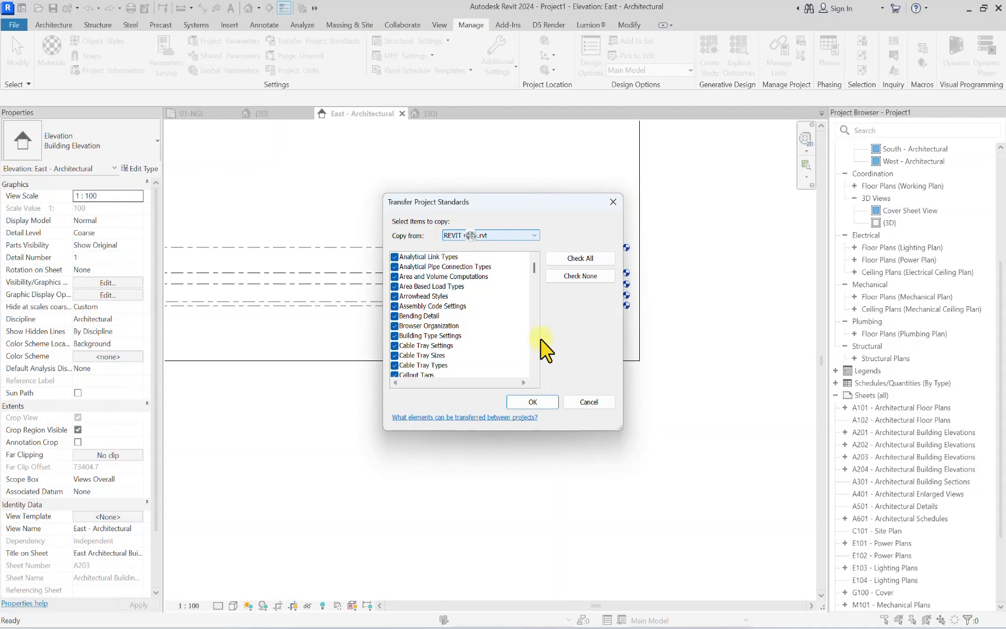
{"action": "left_click", "coordinate": [534, 403]}
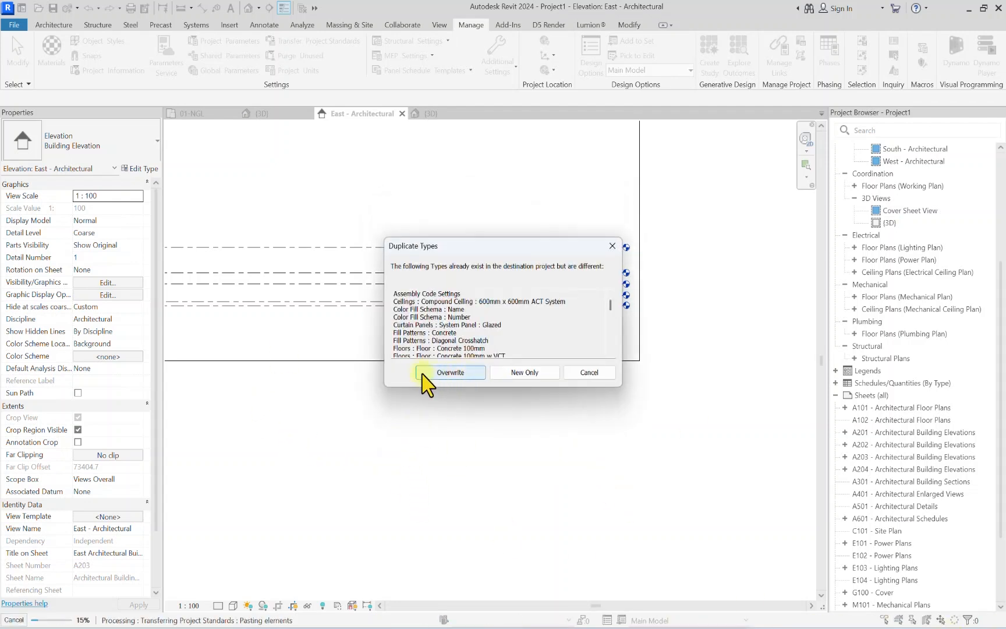
{"action": "left_click", "coordinate": [465, 376]}
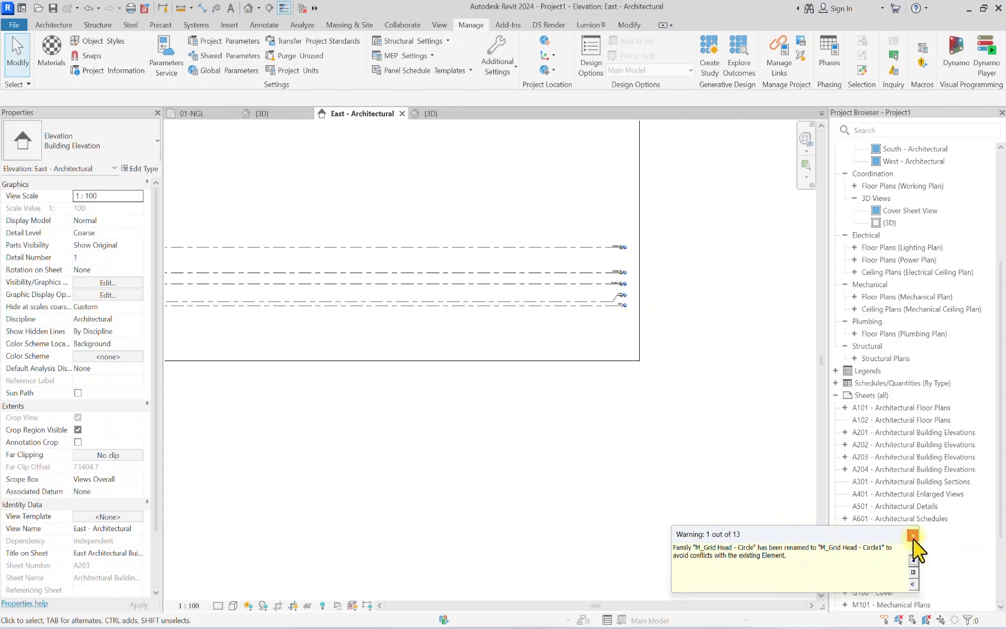
{"action": "left_click", "coordinate": [912, 535]}
Step: Examine the level heads in the new project's East elevation and the house in REVIT MINI's 3D view
{"action": "scroll", "coordinate": [588, 256], "scroll_direction": "up", "scroll_amount": 5}
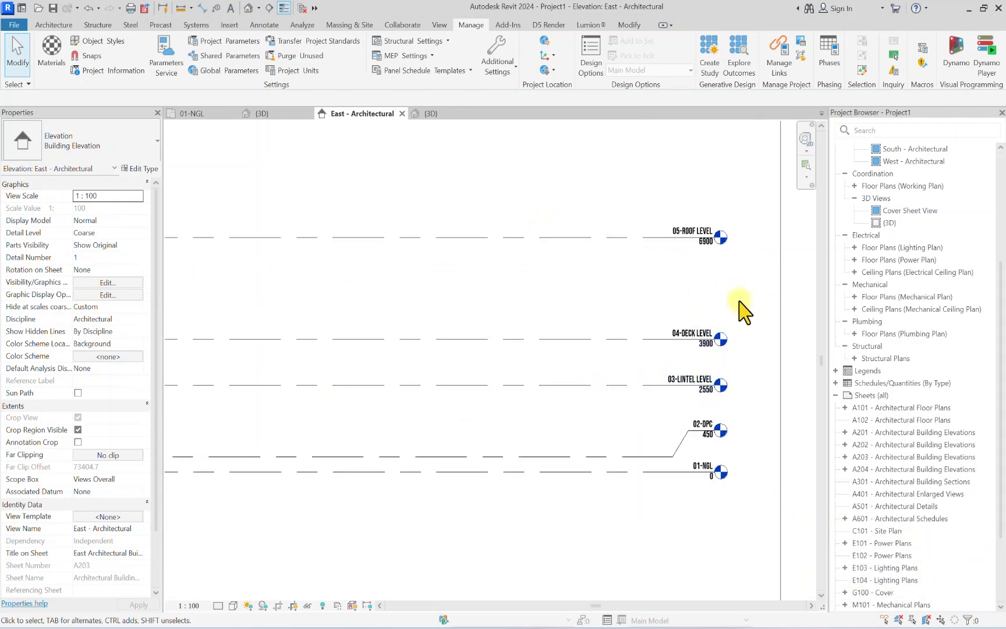
{"action": "scroll", "coordinate": [680, 364], "scroll_direction": "up", "scroll_amount": 5}
{"action": "scroll", "coordinate": [669, 314], "scroll_direction": "down", "scroll_amount": 4}
{"action": "scroll", "coordinate": [685, 173], "scroll_direction": "up", "scroll_amount": 2}
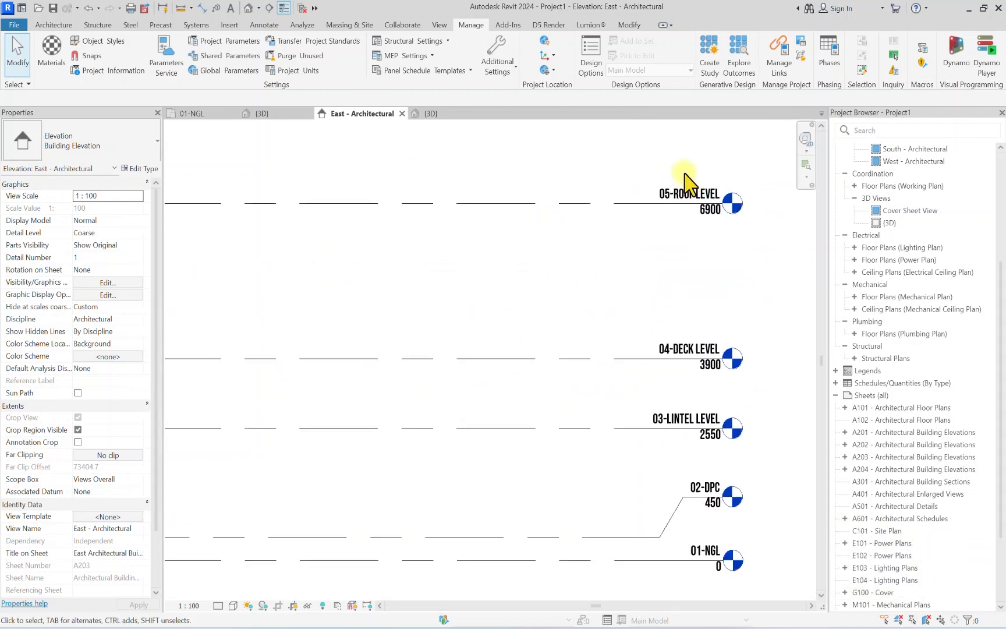
{"action": "scroll", "coordinate": [685, 173], "scroll_direction": "up", "scroll_amount": 1}
{"action": "scroll", "coordinate": [698, 201], "scroll_direction": "down", "scroll_amount": 4}
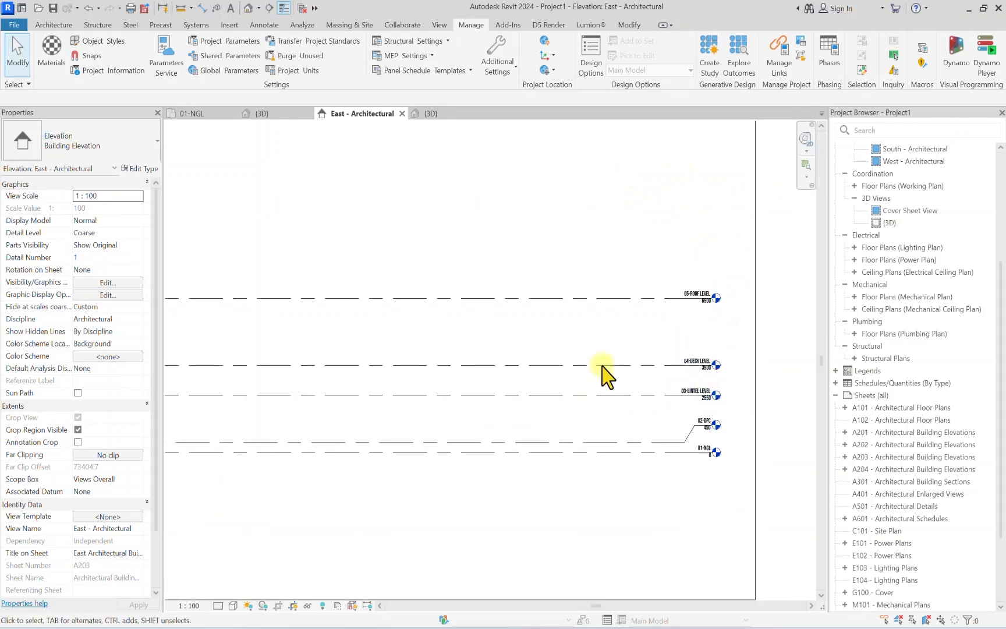
{"action": "scroll", "coordinate": [523, 372], "scroll_direction": "down", "scroll_amount": 3}
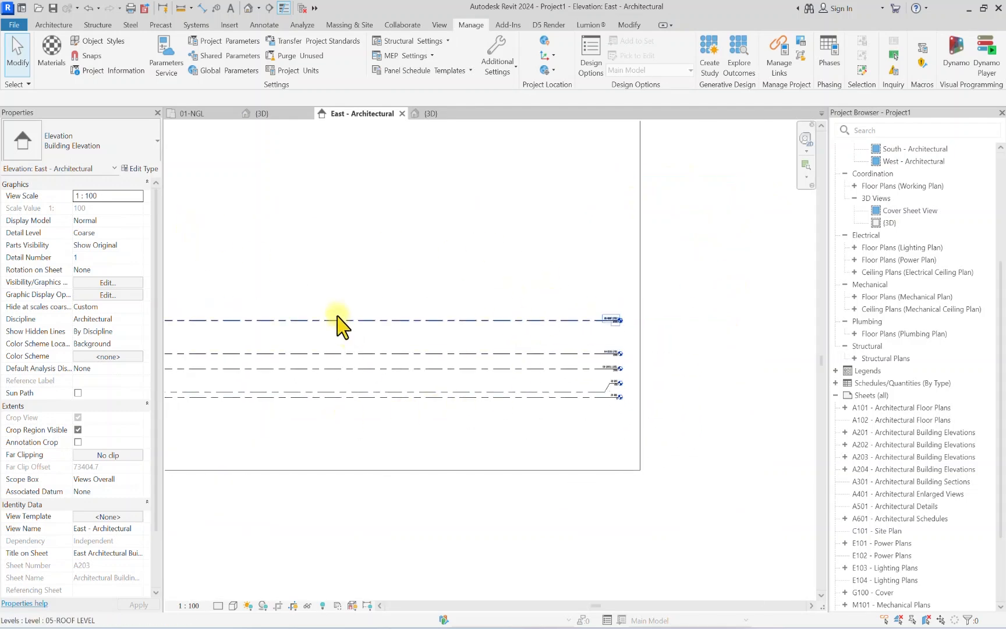
{"action": "left_click", "coordinate": [445, 113]}
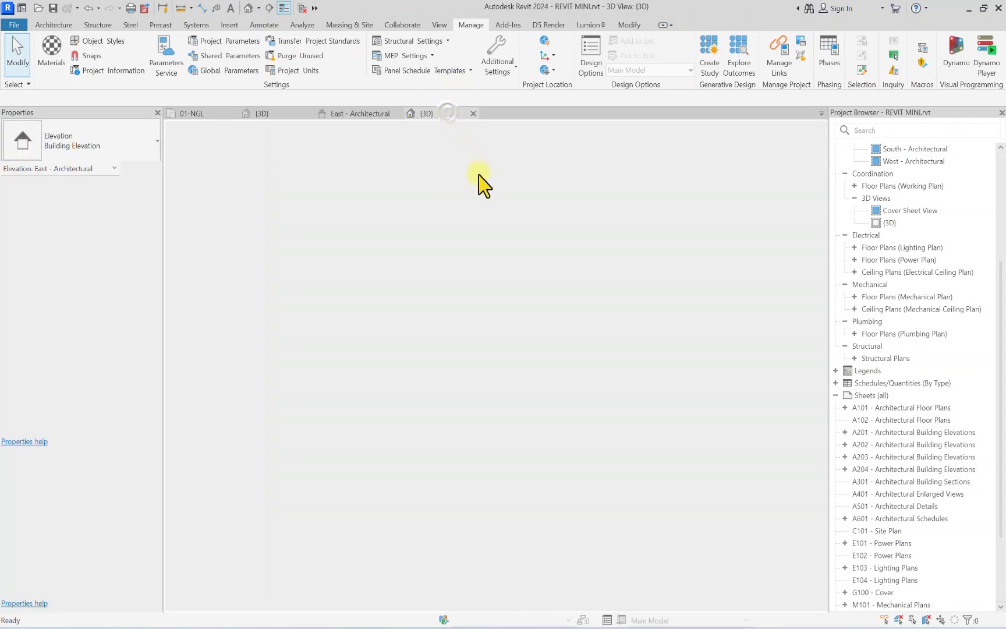
{"action": "scroll", "coordinate": [421, 407], "scroll_direction": "up", "scroll_amount": 6}
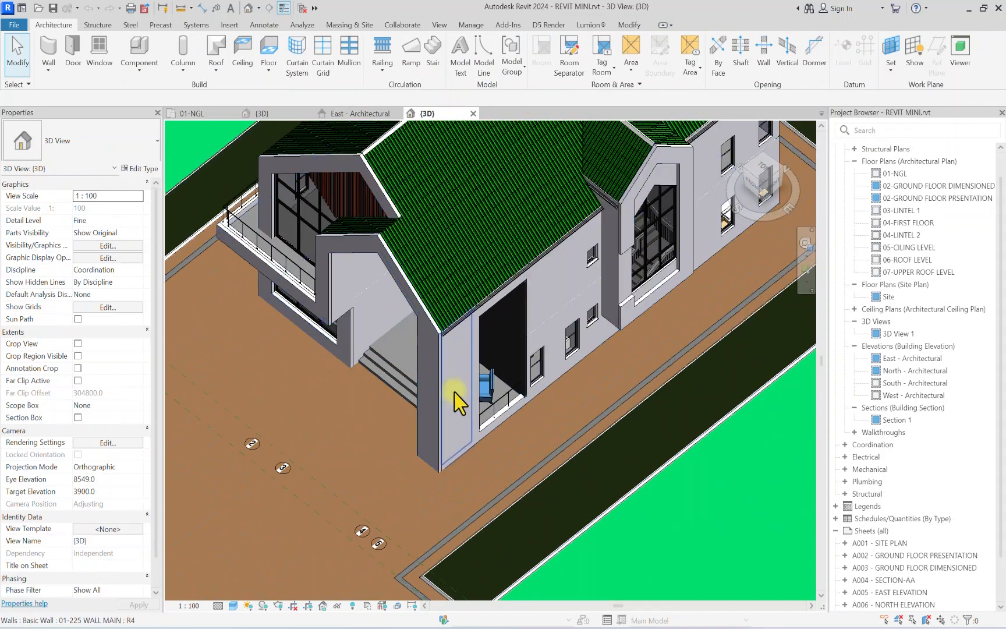
{"action": "scroll", "coordinate": [453, 407], "scroll_direction": "down", "scroll_amount": 3}
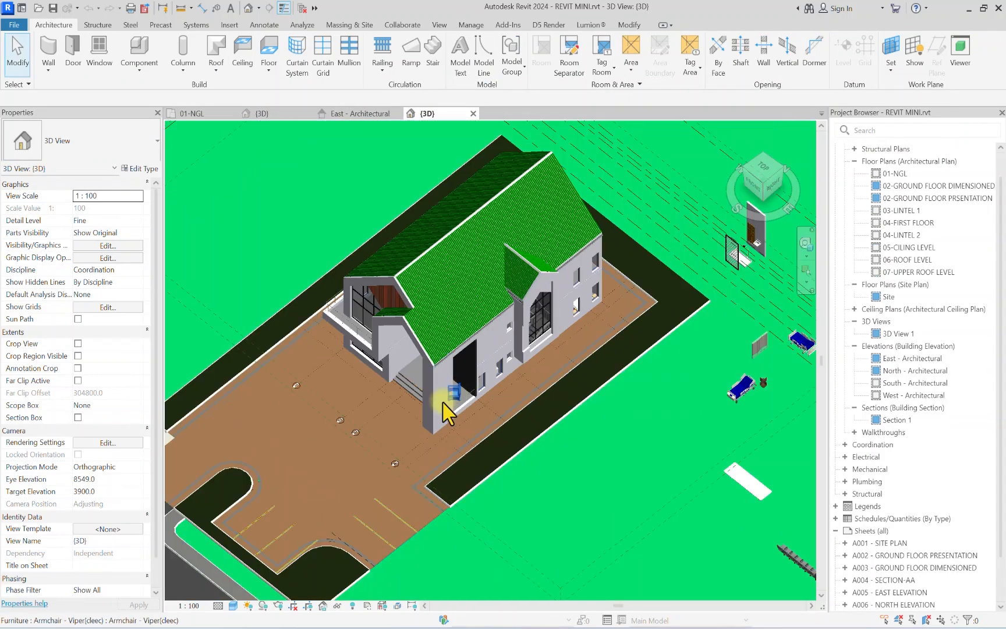
{"action": "scroll", "coordinate": [476, 366], "scroll_direction": "up", "scroll_amount": 2}
{"action": "scroll", "coordinate": [650, 553], "scroll_direction": "down", "scroll_amount": 5}
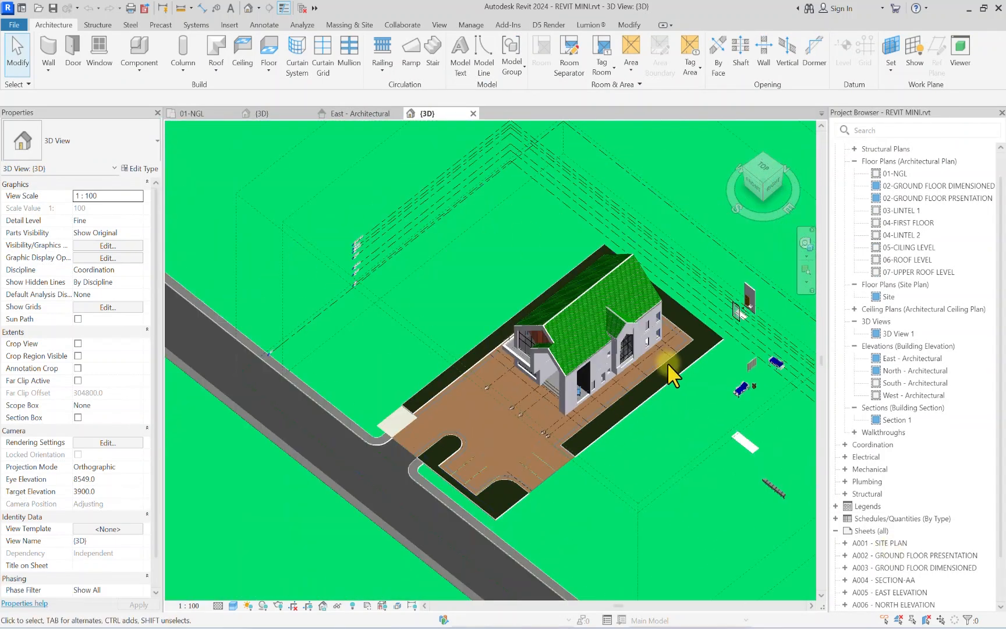
Step: Hide the crop region in the new project's East - Architectural elevation
{"action": "left_click", "coordinate": [354, 114]}
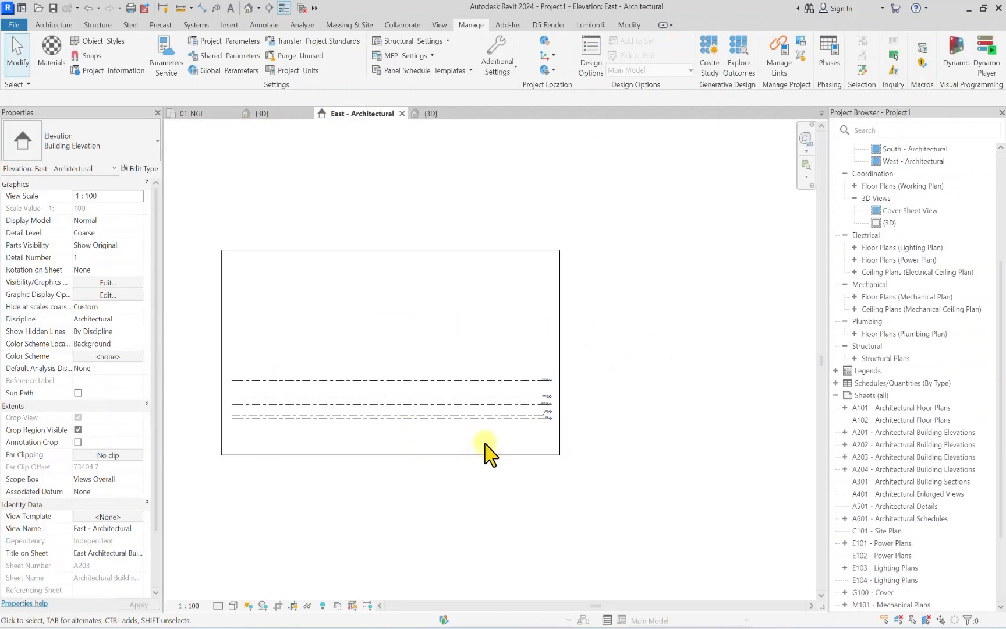
{"action": "left_click", "coordinate": [293, 605]}
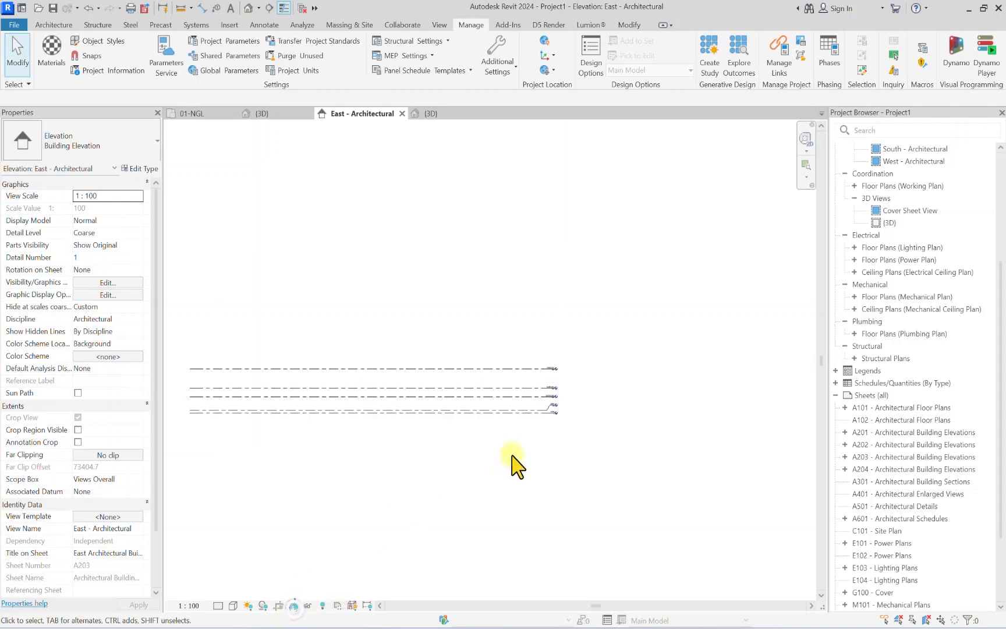
{"action": "scroll", "coordinate": [442, 343], "scroll_direction": "up", "scroll_amount": 3}
{"action": "scroll", "coordinate": [675, 262], "scroll_direction": "up", "scroll_amount": 2}
{"action": "scroll", "coordinate": [640, 303], "scroll_direction": "down", "scroll_amount": 3}
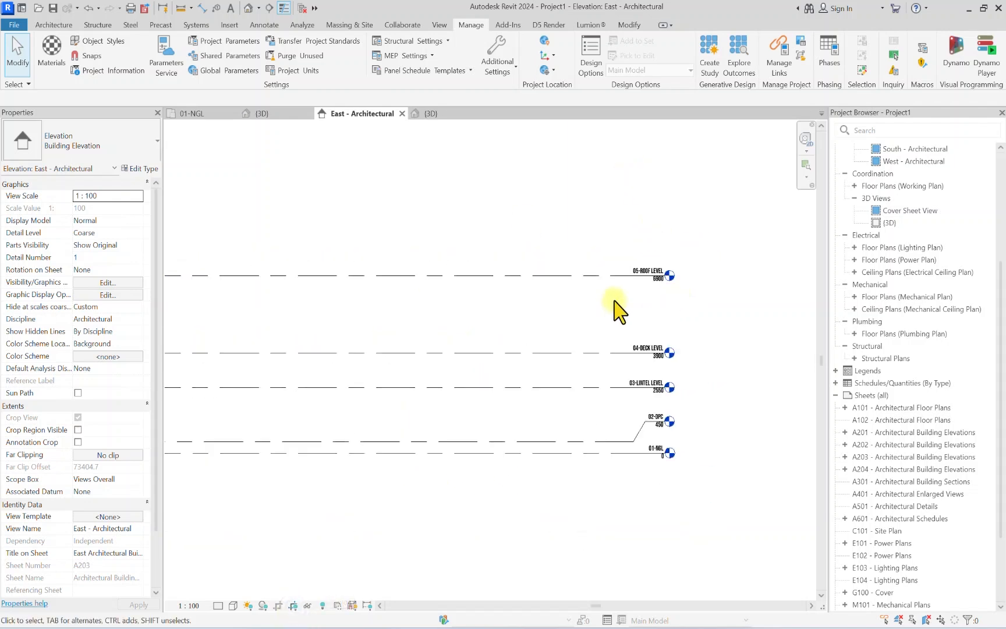
{"action": "scroll", "coordinate": [870, 314], "scroll_direction": "up", "scroll_amount": 5}
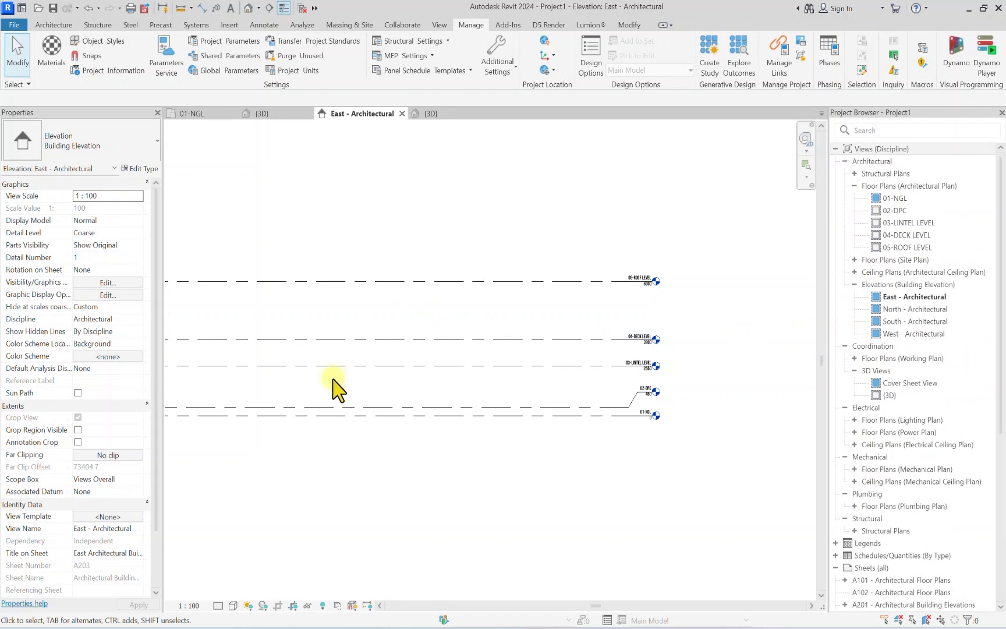
Step: Open the new project's 01-NGL architectural floor plan
{"action": "left_click", "coordinate": [887, 199]}
{"action": "double_click", "coordinate": [888, 199]}
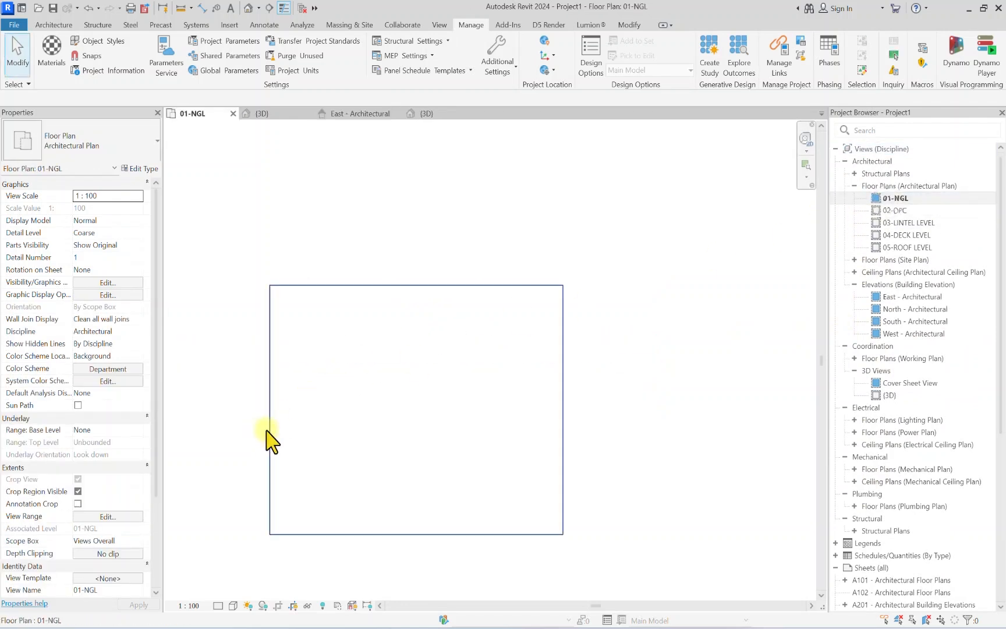
{"action": "scroll", "coordinate": [271, 437], "scroll_direction": "down", "scroll_amount": 2}
{"action": "scroll", "coordinate": [332, 419], "scroll_direction": "up", "scroll_amount": 4}
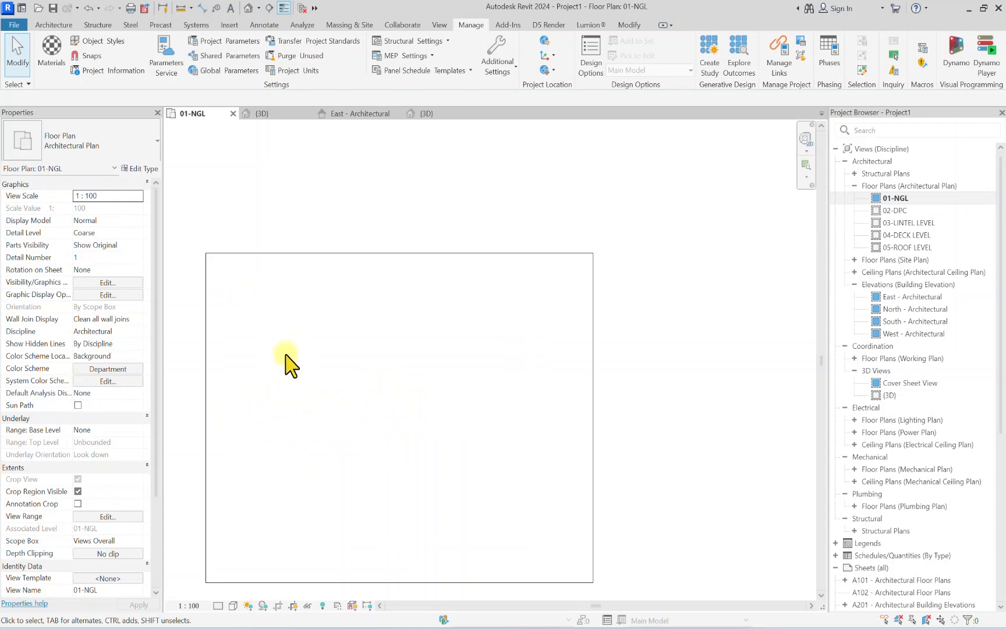
Step: Start an architectural wall in the 01-NGL plan with the transferred basic wall type 01-225 WALL
{"action": "left_click", "coordinate": [44, 26]}
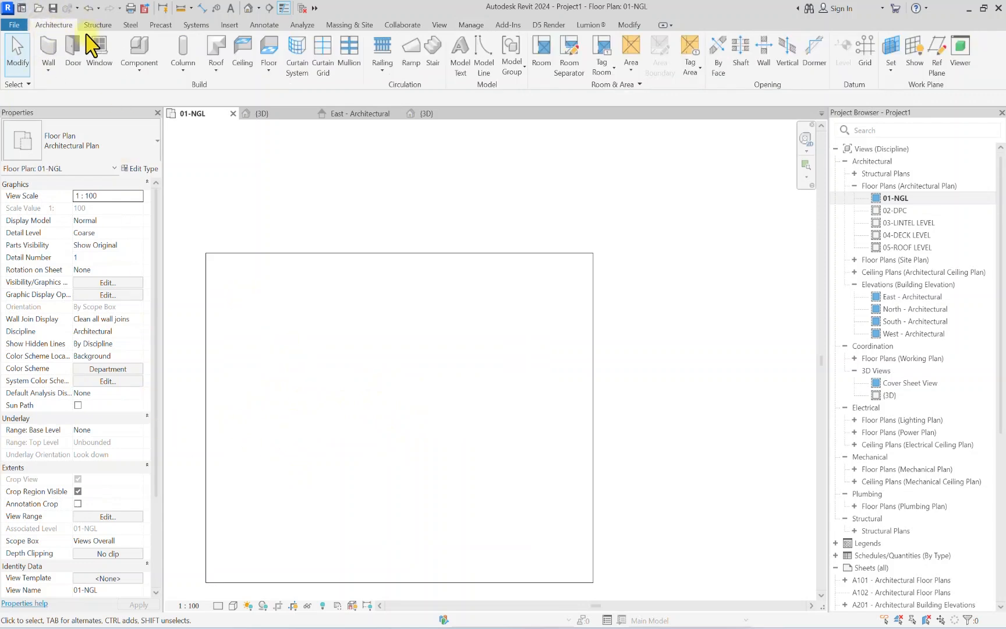
{"action": "left_click", "coordinate": [46, 50]}
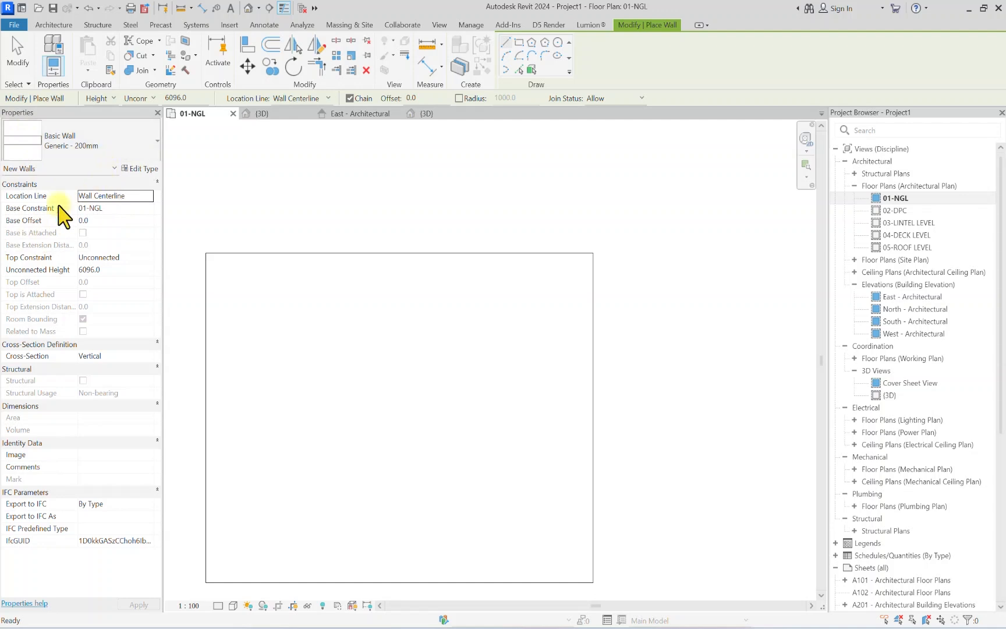
{"action": "left_click", "coordinate": [115, 150]}
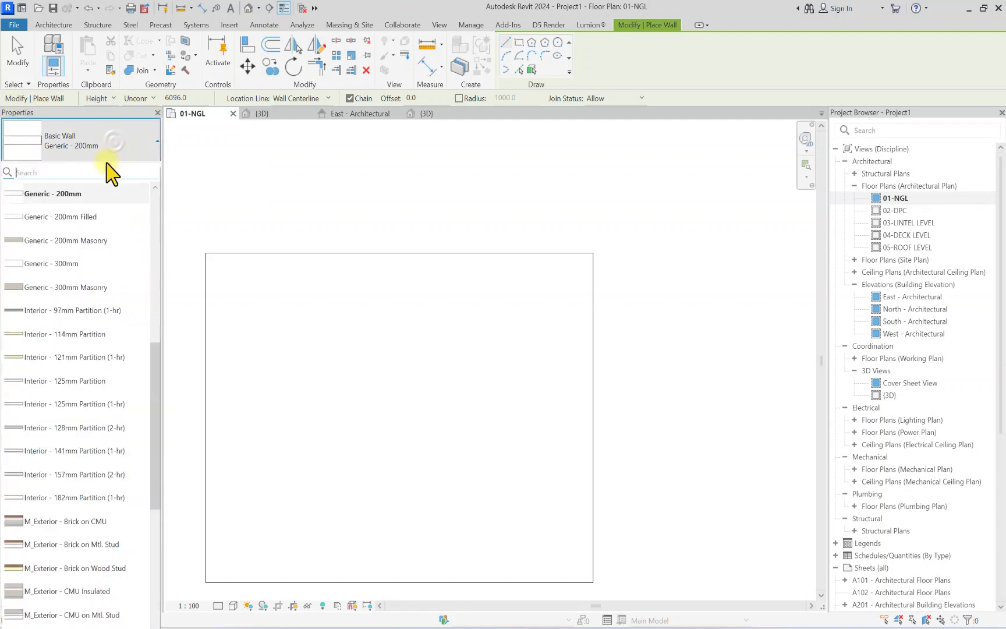
{"action": "scroll", "coordinate": [46, 329], "scroll_direction": "up", "scroll_amount": 3}
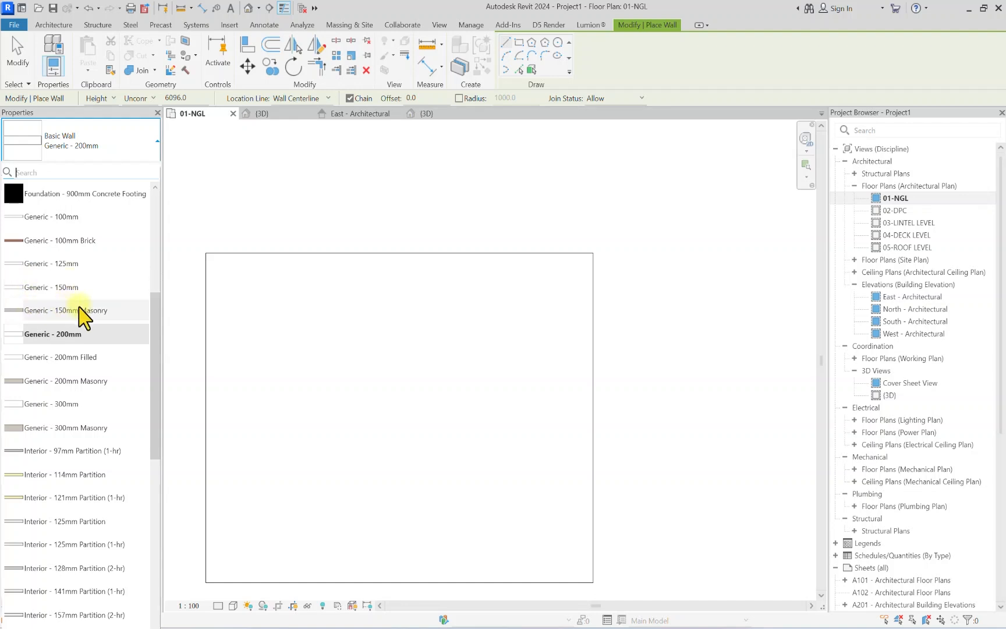
{"action": "scroll", "coordinate": [41, 262], "scroll_direction": "up", "scroll_amount": 5}
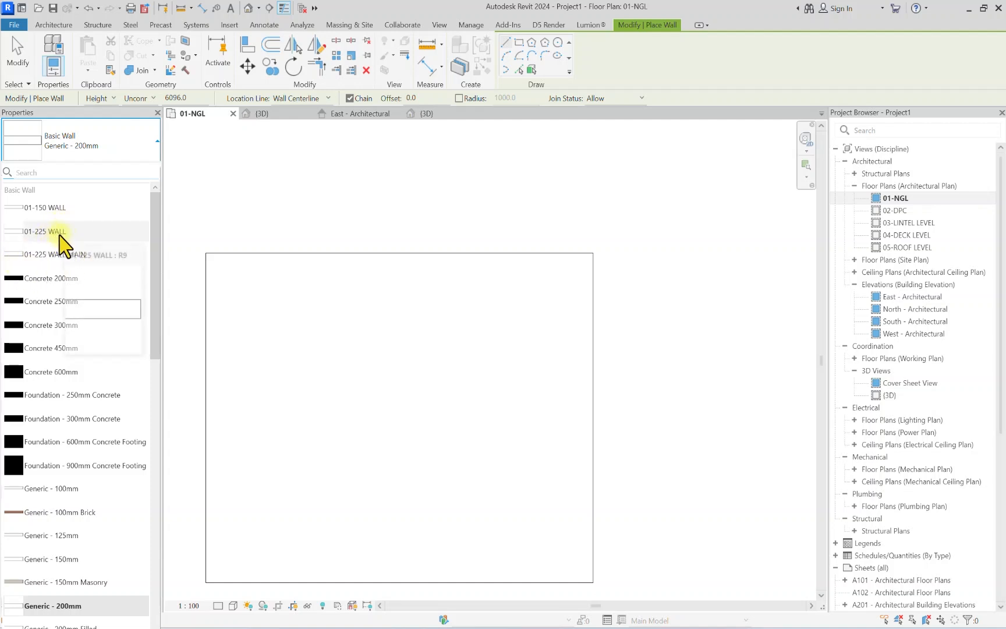
{"action": "left_click", "coordinate": [64, 239]}
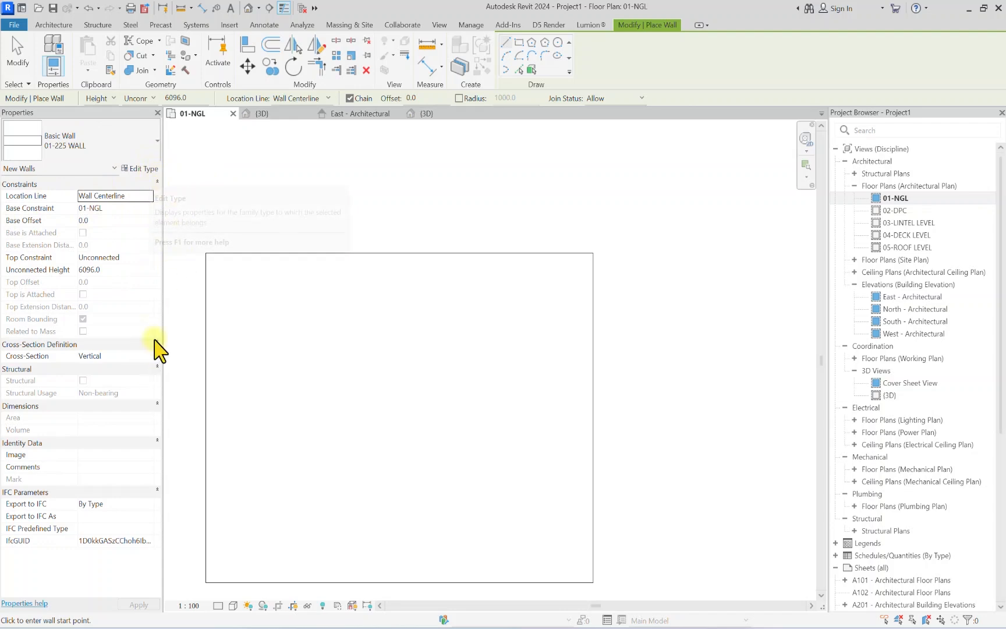
{"action": "left_click", "coordinate": [117, 156]}
{"action": "left_click", "coordinate": [77, 198]}
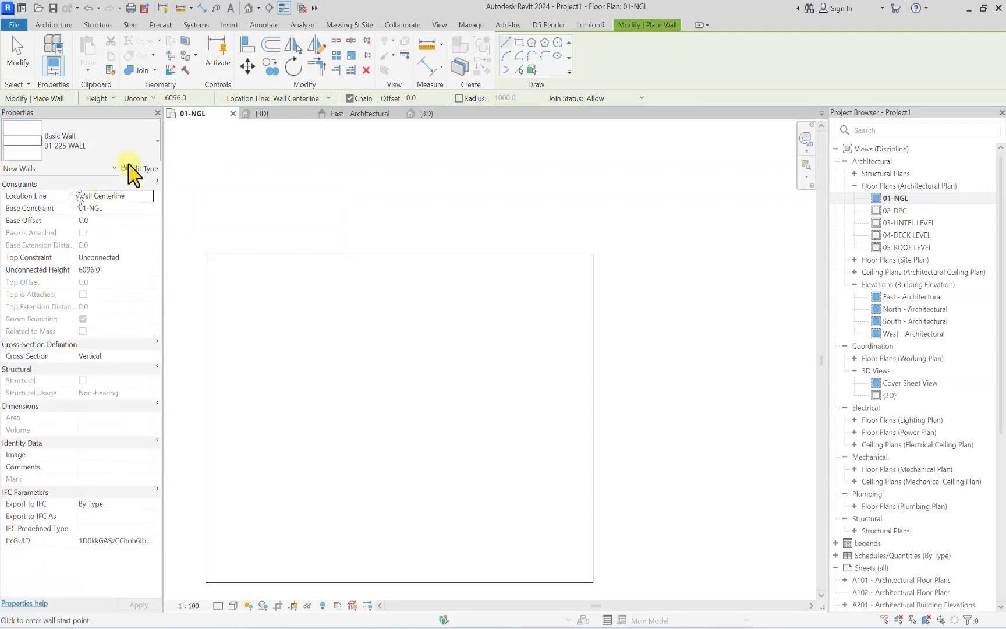
Step: Duplicate the 01-225 WALL type under the name 000-NEW WALL 225
{"action": "left_click", "coordinate": [140, 168]}
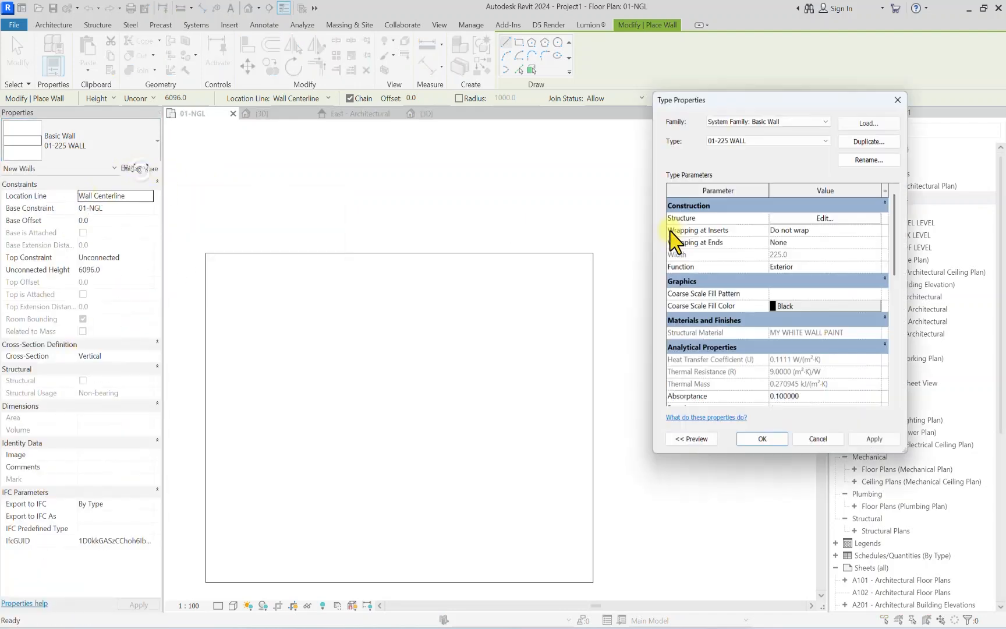
{"action": "left_click", "coordinate": [871, 141]}
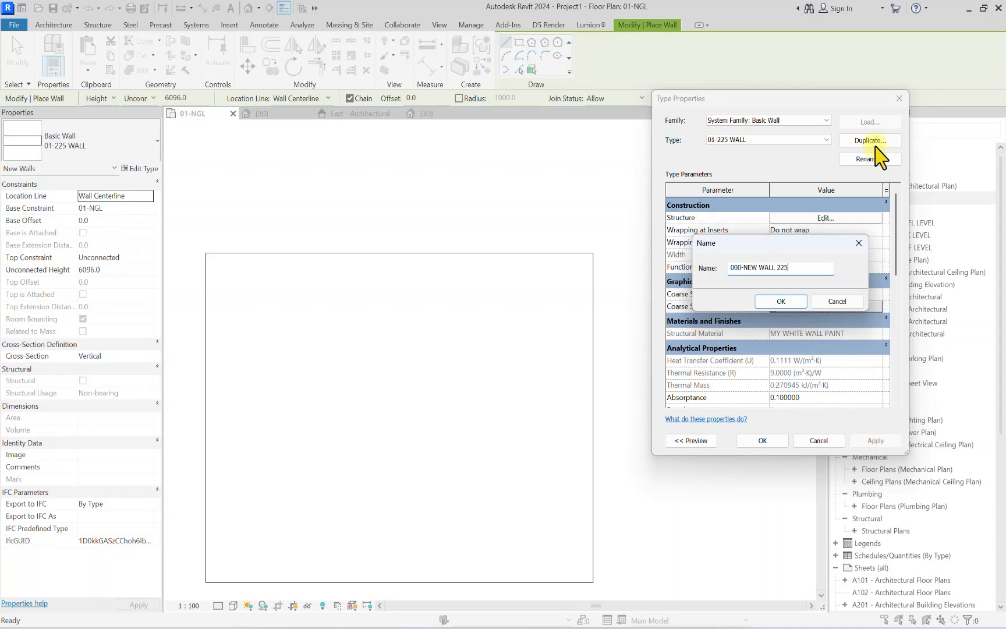
{"action": "left_click", "coordinate": [781, 301]}
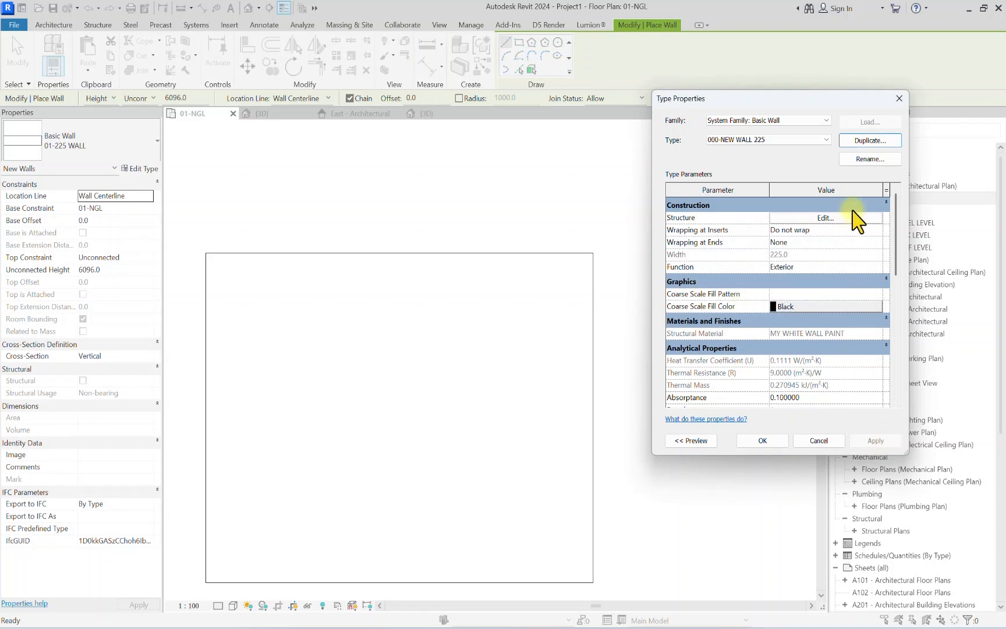
Step: Assign the material MY STONE WALL to the structure layer of 000-NEW WALL 225 and accept the type's properties
{"action": "left_click", "coordinate": [830, 219]}
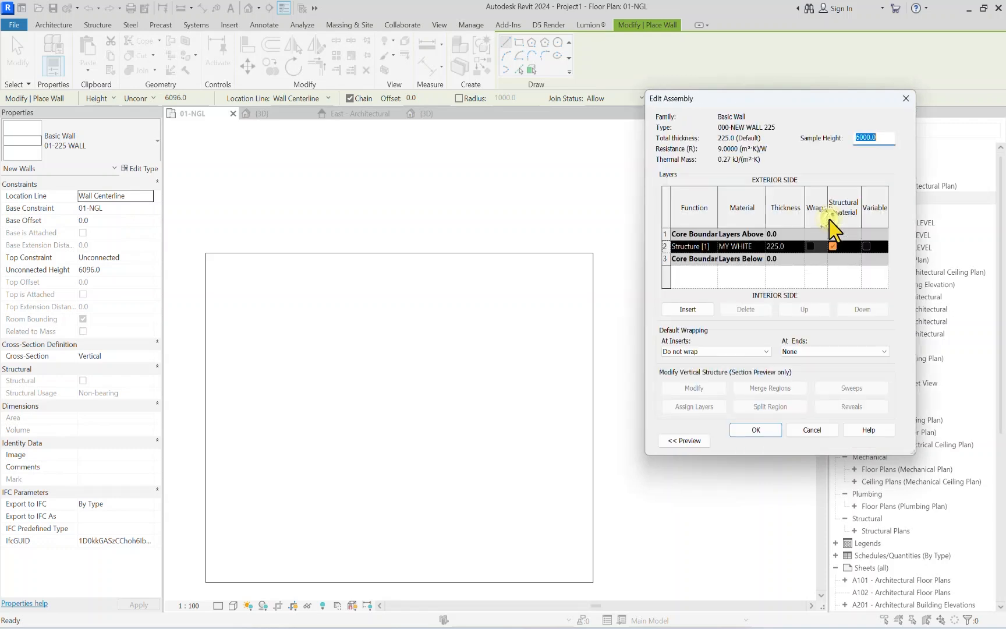
{"action": "left_click", "coordinate": [795, 245]}
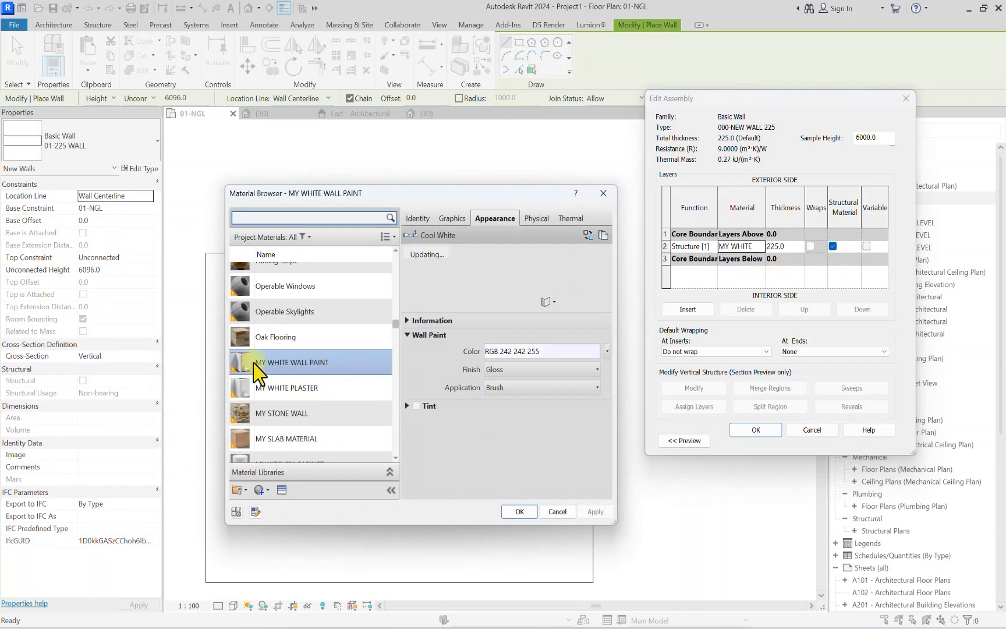
{"action": "left_click", "coordinate": [251, 413]}
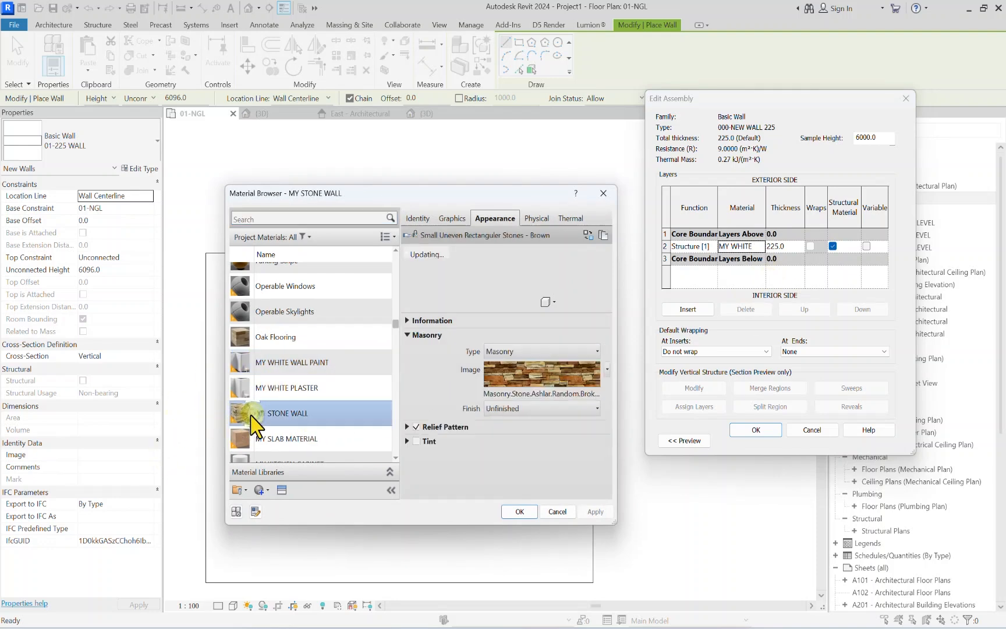
{"action": "left_click", "coordinate": [519, 511]}
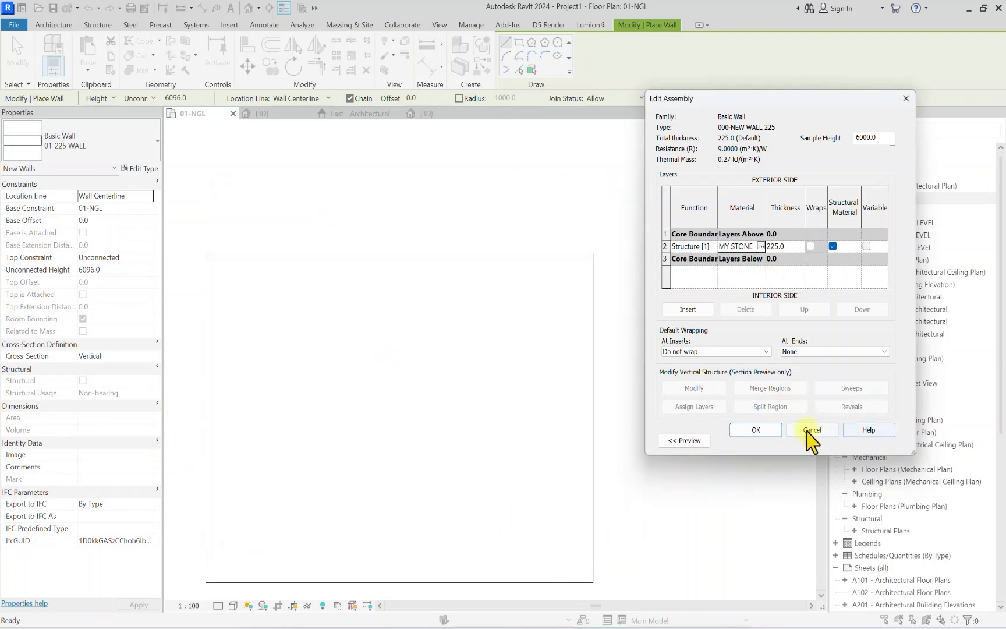
{"action": "left_click", "coordinate": [755, 430]}
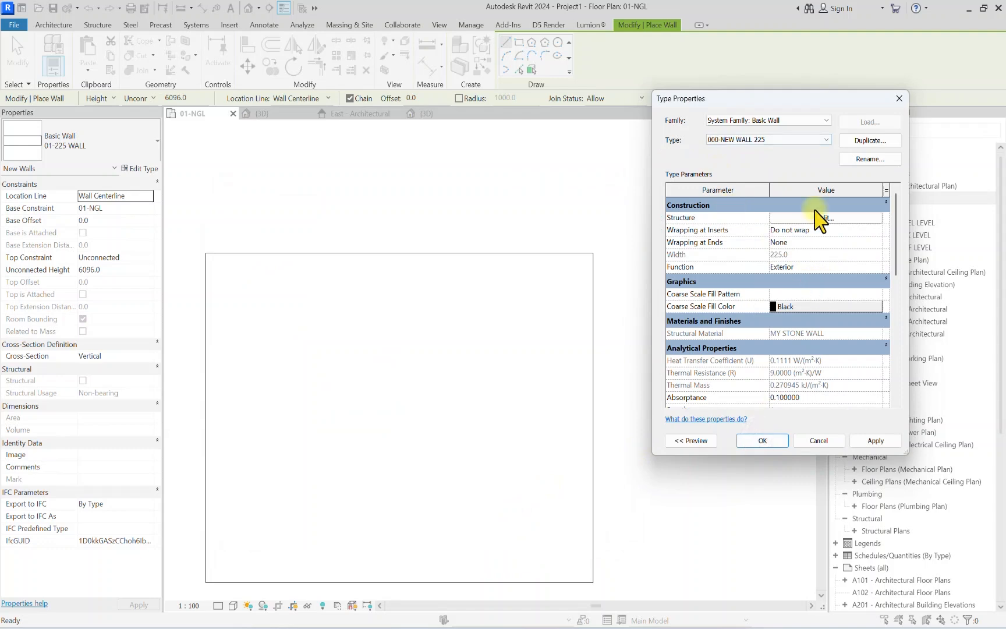
{"action": "left_click", "coordinate": [824, 218]}
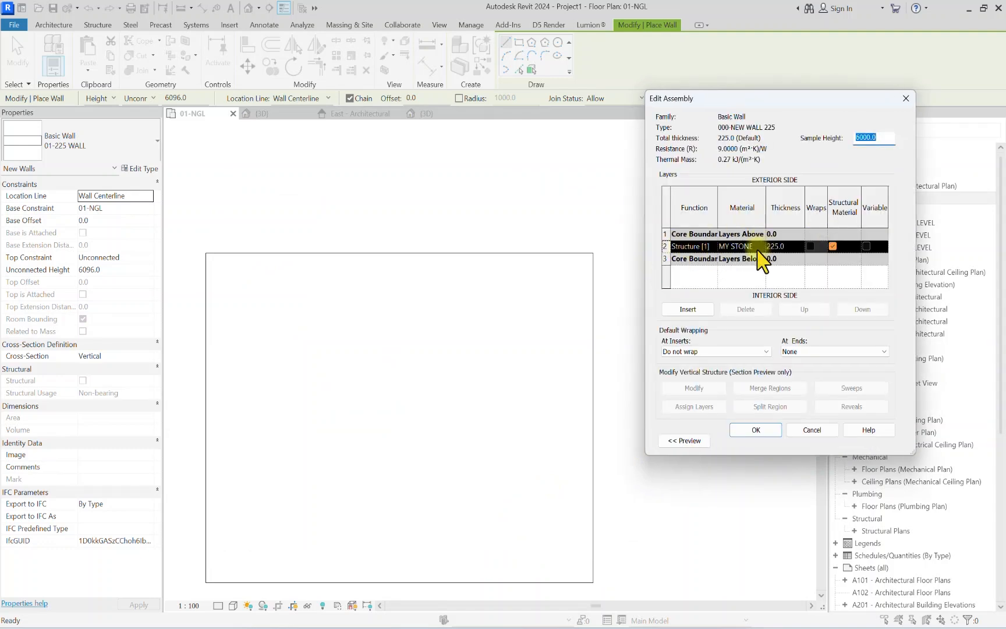
{"action": "left_click", "coordinate": [755, 431]}
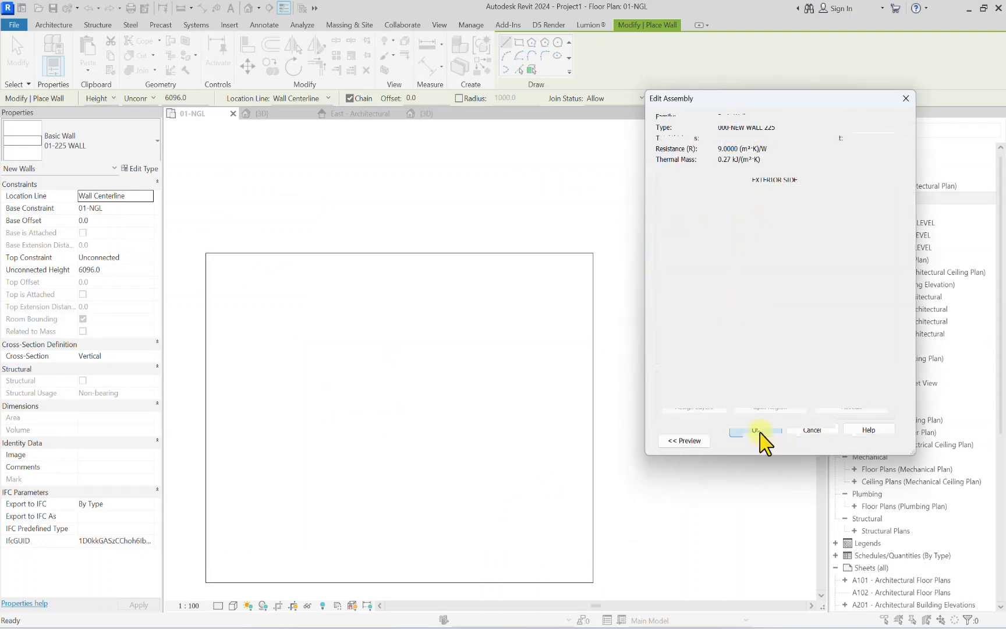
{"action": "left_click", "coordinate": [768, 377]}
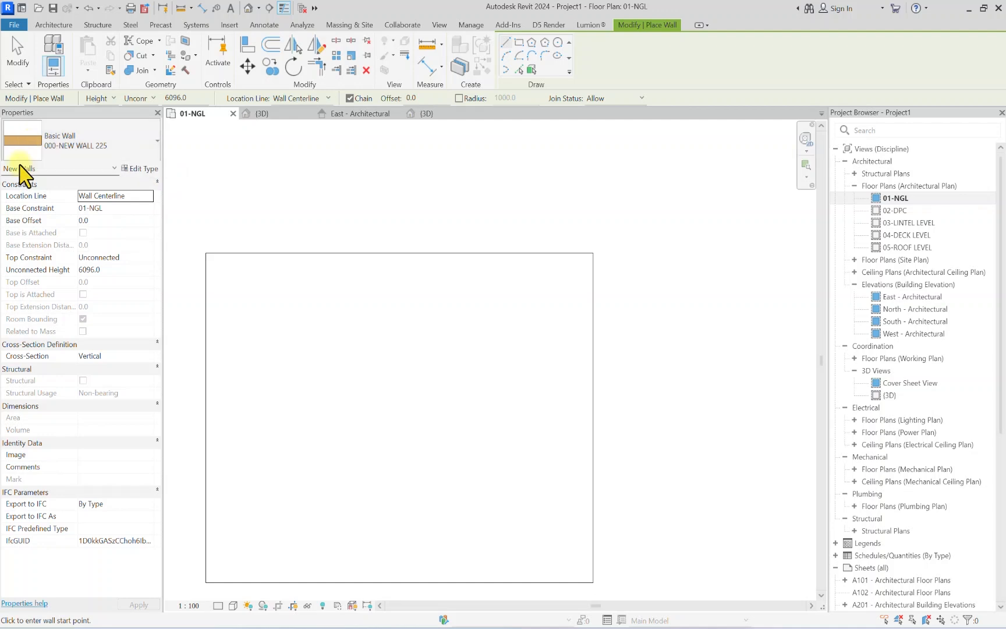
Step: Switch the new wall back to the type 01-225 WALL and choose the straight line as drawing shape
{"action": "left_click", "coordinate": [88, 140]}
{"action": "left_click", "coordinate": [64, 254]}
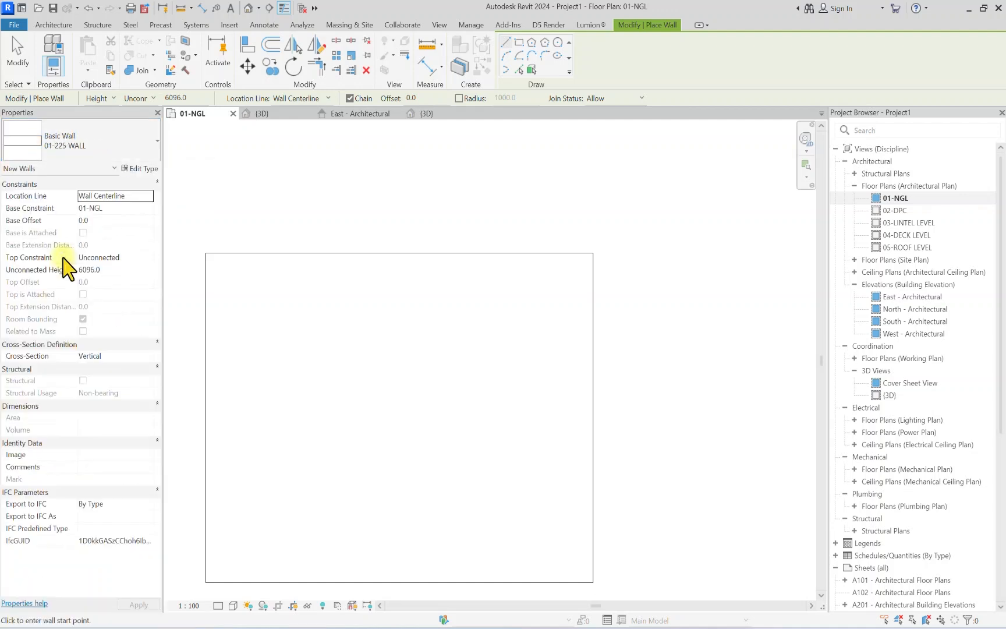
{"action": "scroll", "coordinate": [307, 391], "scroll_direction": "up", "scroll_amount": 2}
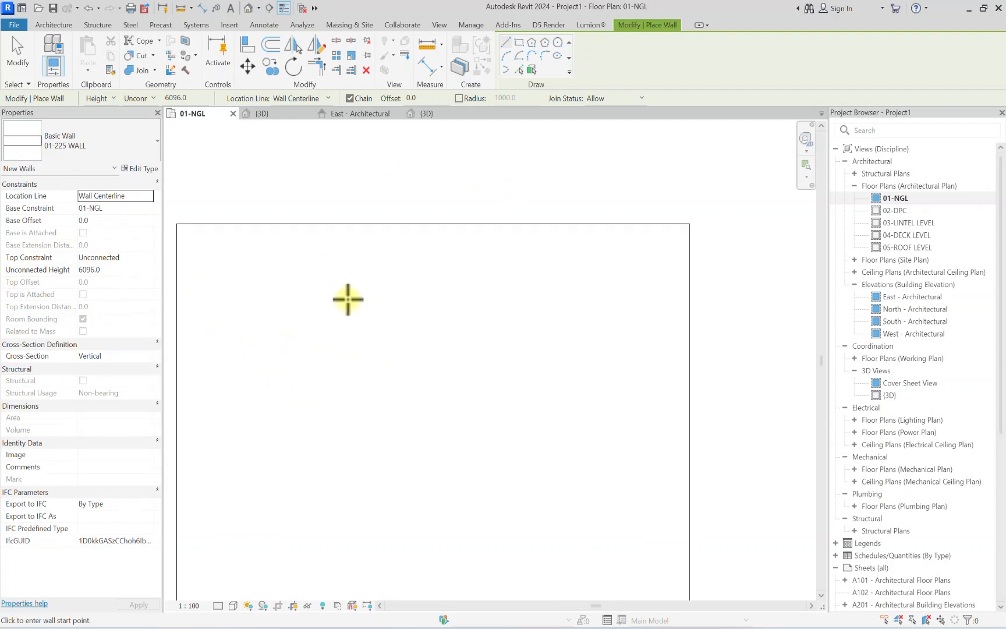
{"action": "scroll", "coordinate": [348, 298], "scroll_direction": "down", "scroll_amount": 2}
{"action": "scroll", "coordinate": [299, 337], "scroll_direction": "up", "scroll_amount": 2}
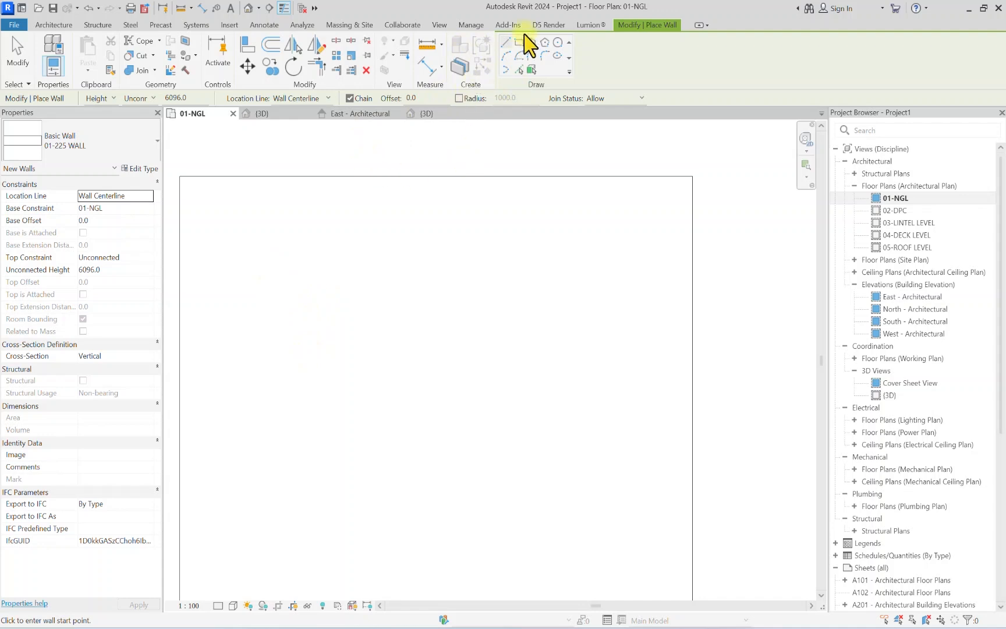
{"action": "left_click", "coordinate": [518, 42]}
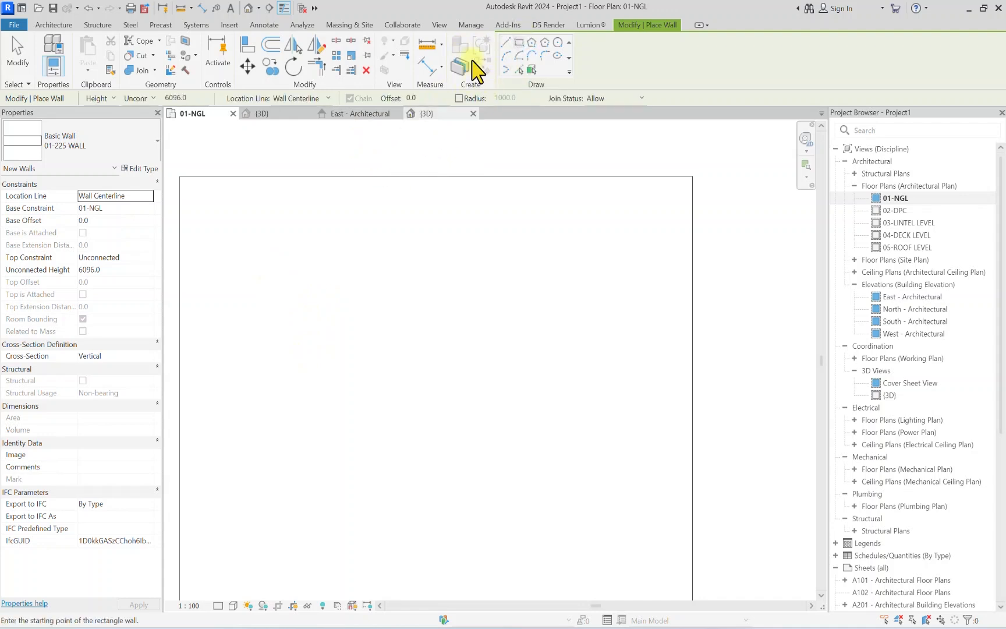
{"action": "left_click", "coordinate": [505, 43]}
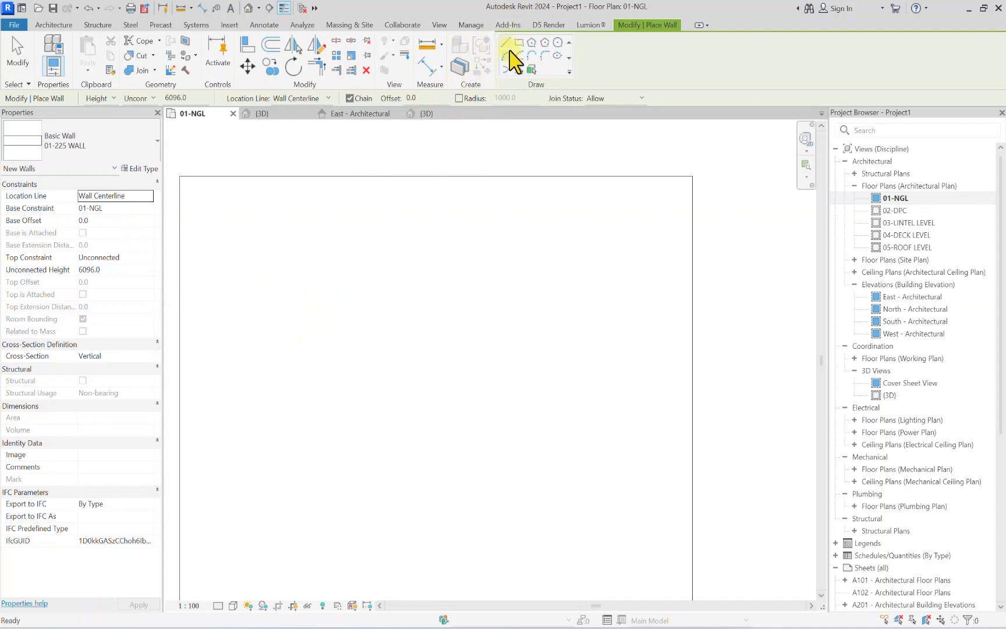
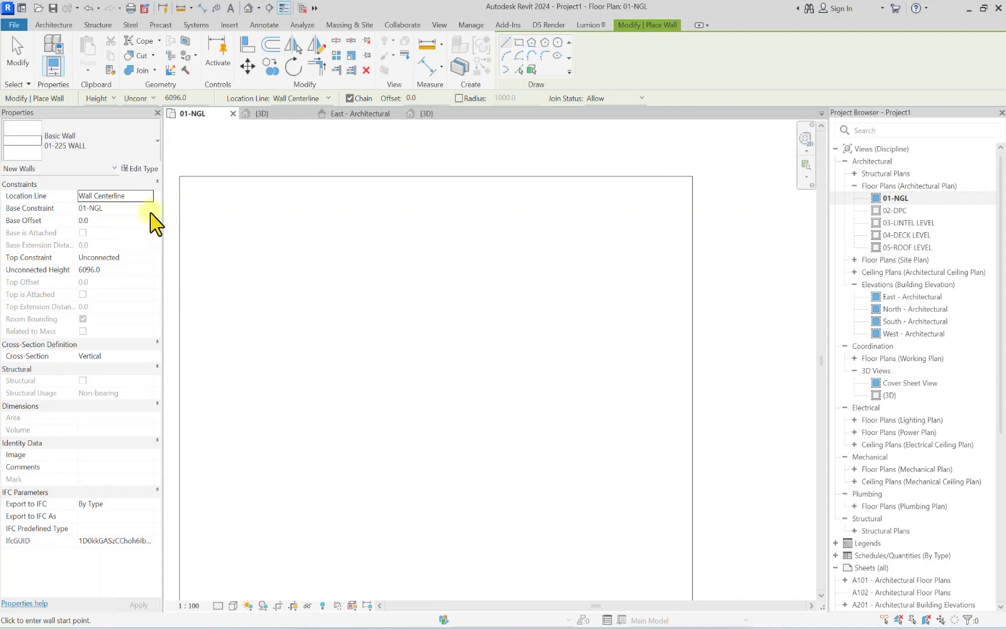
Step: Constrain the new wall's top up to level 04-DECK LEVEL and use Wall Centerline as its location line
{"action": "left_click", "coordinate": [150, 259]}
{"action": "scroll", "coordinate": [99, 314], "scroll_direction": "down", "scroll_amount": 1}
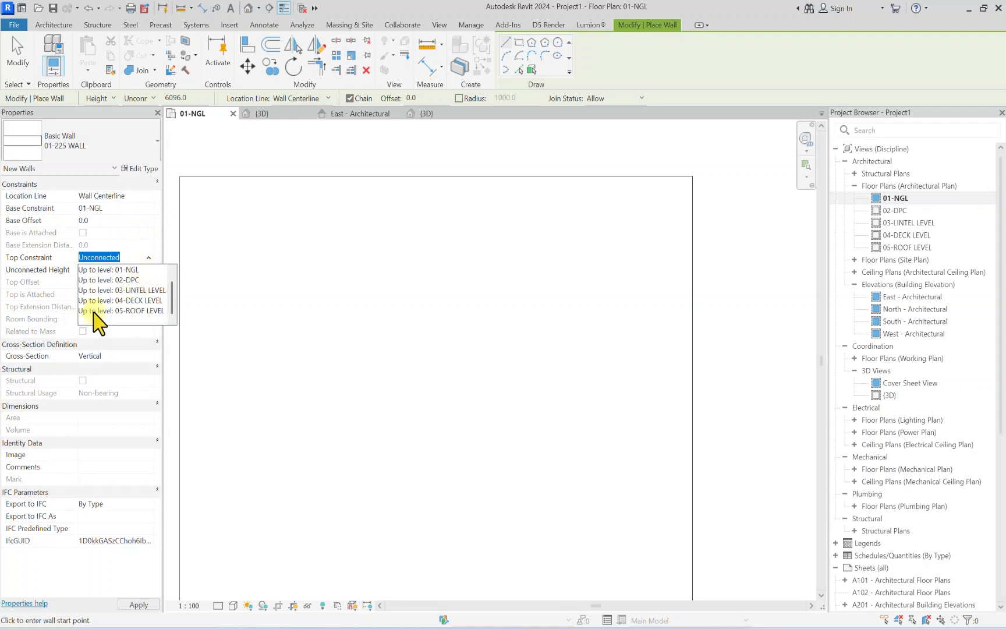
{"action": "left_click", "coordinate": [128, 300]}
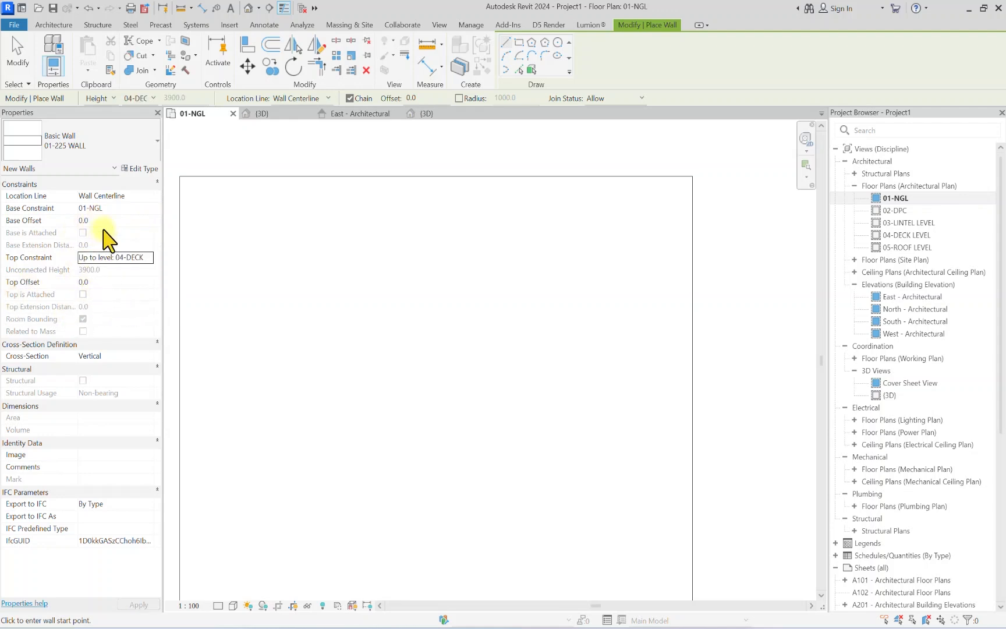
{"action": "middle_click_drag", "start_coordinate": [305, 288], "coordinate": [426, 222]}
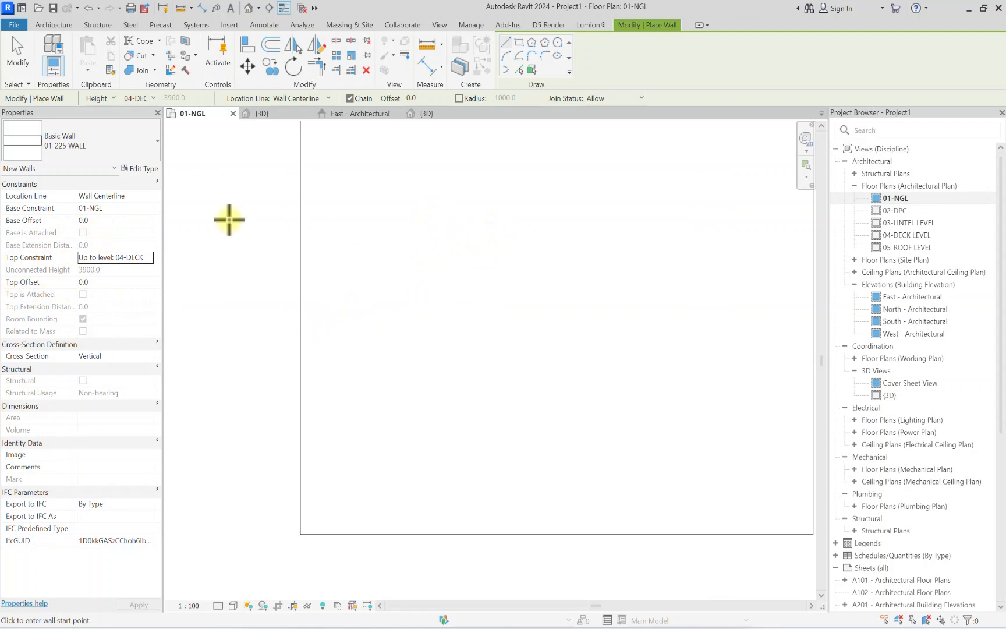
{"action": "left_click", "coordinate": [146, 196]}
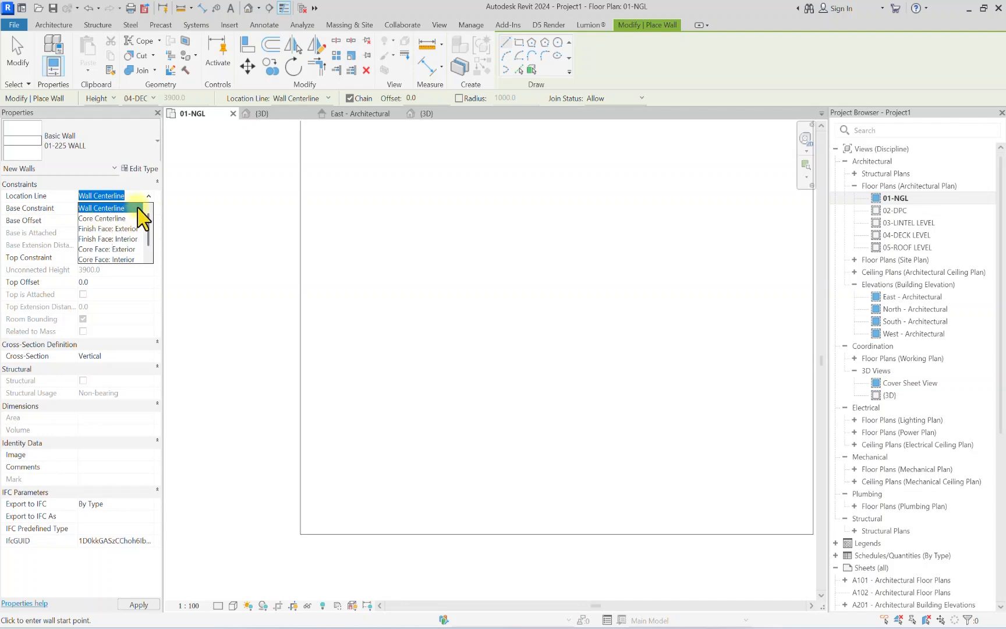
{"action": "left_click", "coordinate": [134, 209]}
{"action": "scroll", "coordinate": [542, 219], "scroll_direction": "down", "scroll_amount": 1}
{"action": "middle_click_drag", "start_coordinate": [540, 256], "coordinate": [402, 309]}
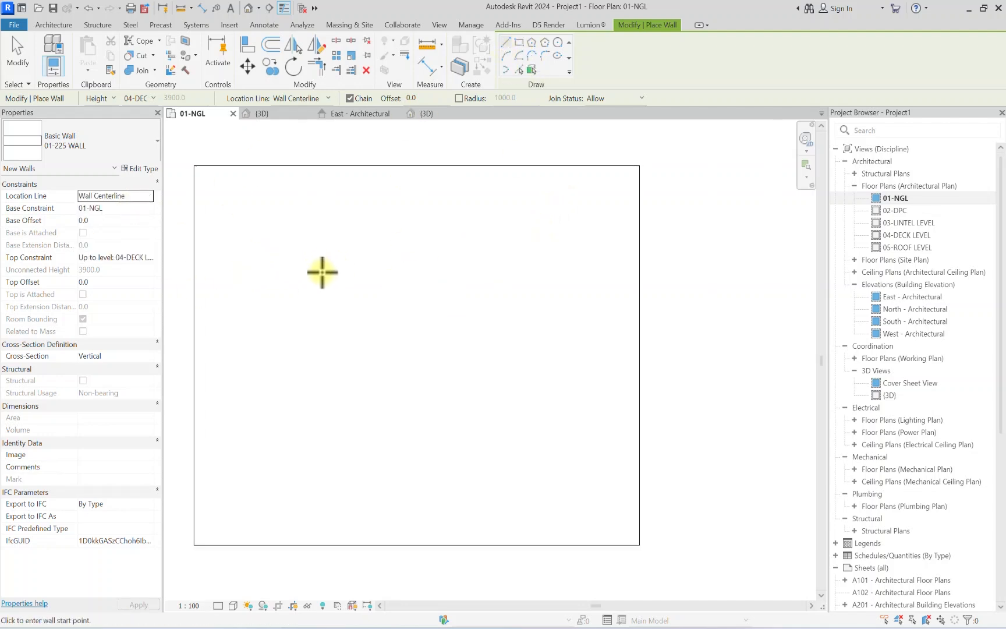
Step: Draw a closed rectangle of four walls about 21000 by 9000 mm inside the crop region of the 01-NGL plan
{"action": "left_click", "coordinate": [333, 278]}
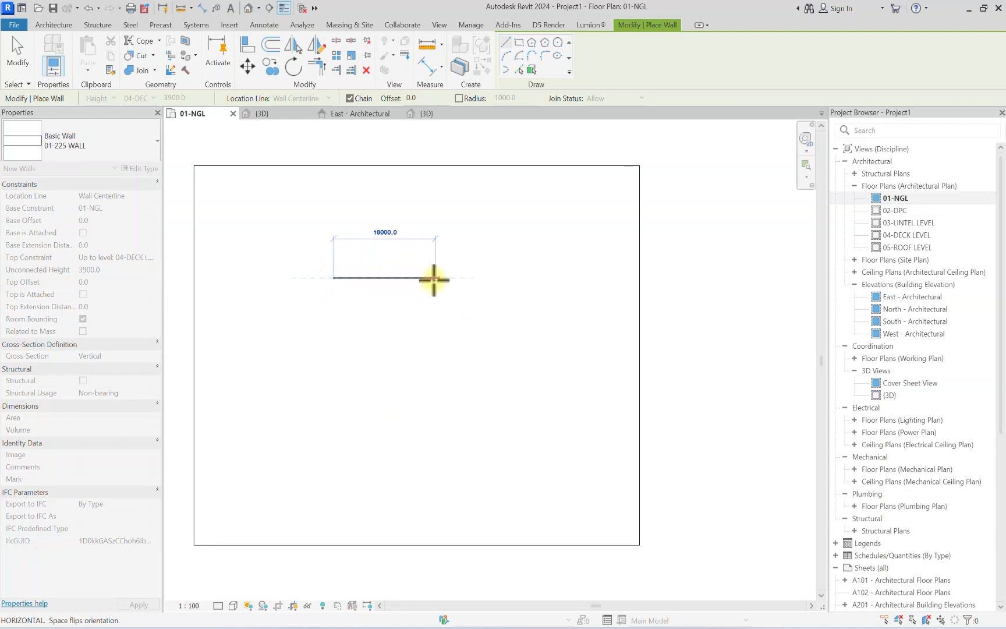
{"action": "left_click", "coordinate": [452, 278]}
{"action": "scroll", "coordinate": [442, 314], "scroll_direction": "up", "scroll_amount": 1}
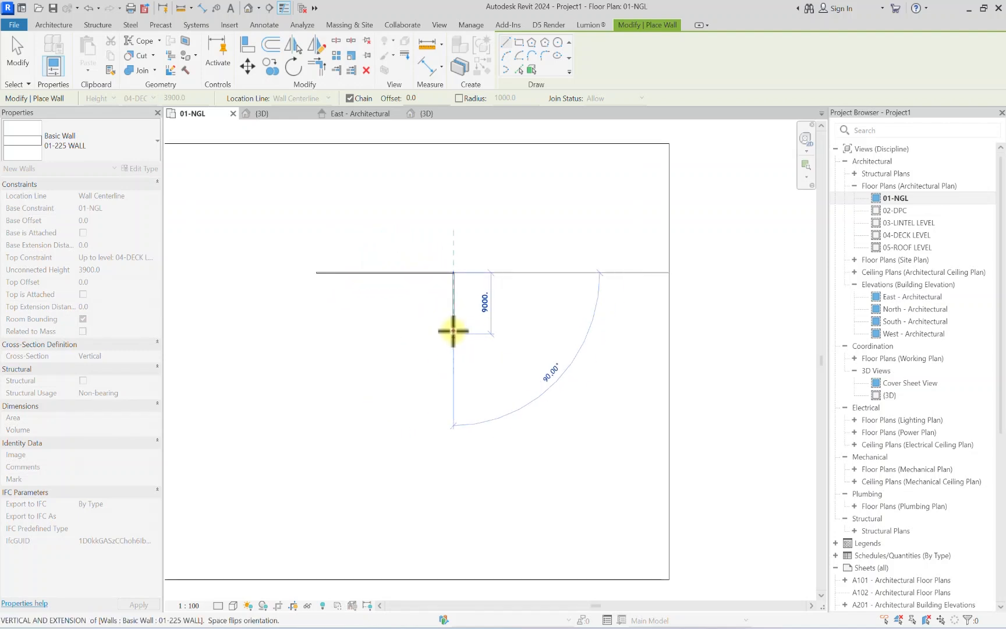
{"action": "left_click", "coordinate": [454, 333]}
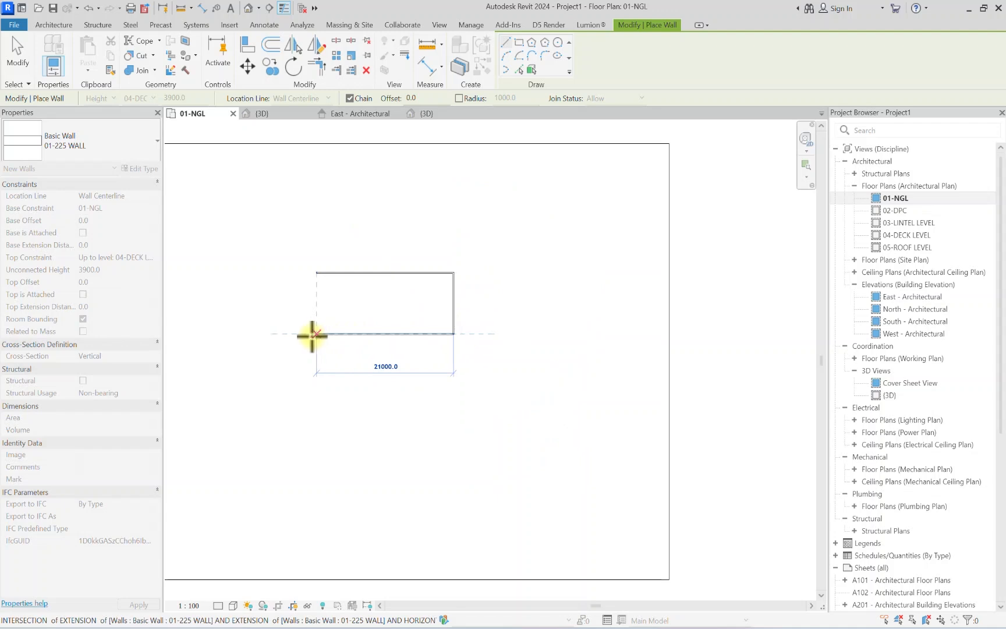
{"action": "left_click", "coordinate": [315, 333]}
{"action": "left_click", "coordinate": [316, 272]}
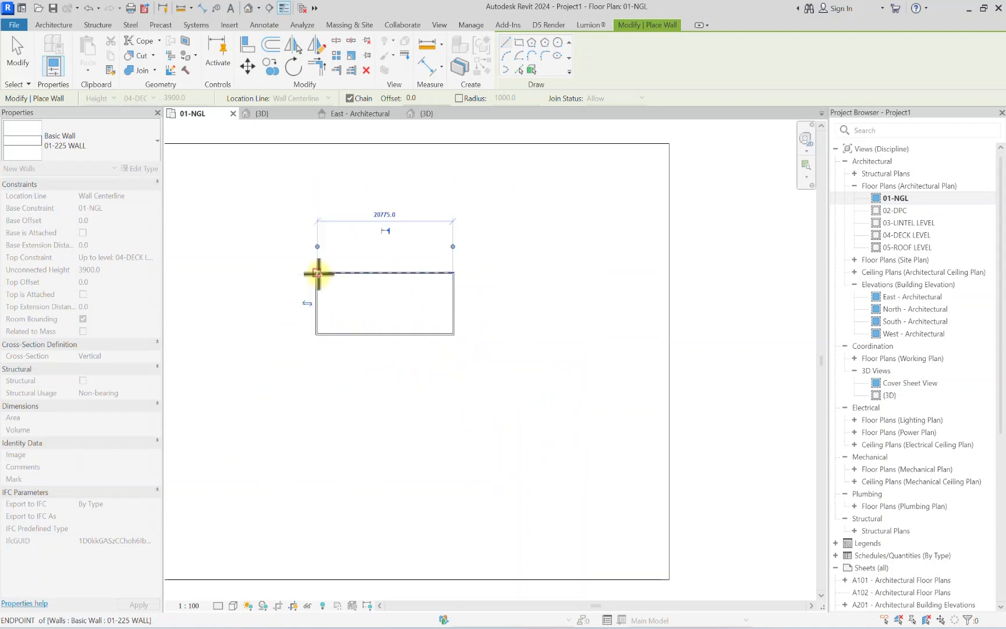
{"action": "scroll", "coordinate": [274, 307], "scroll_direction": "down", "scroll_amount": 3}
{"action": "scroll", "coordinate": [332, 337], "scroll_direction": "up", "scroll_amount": 3}
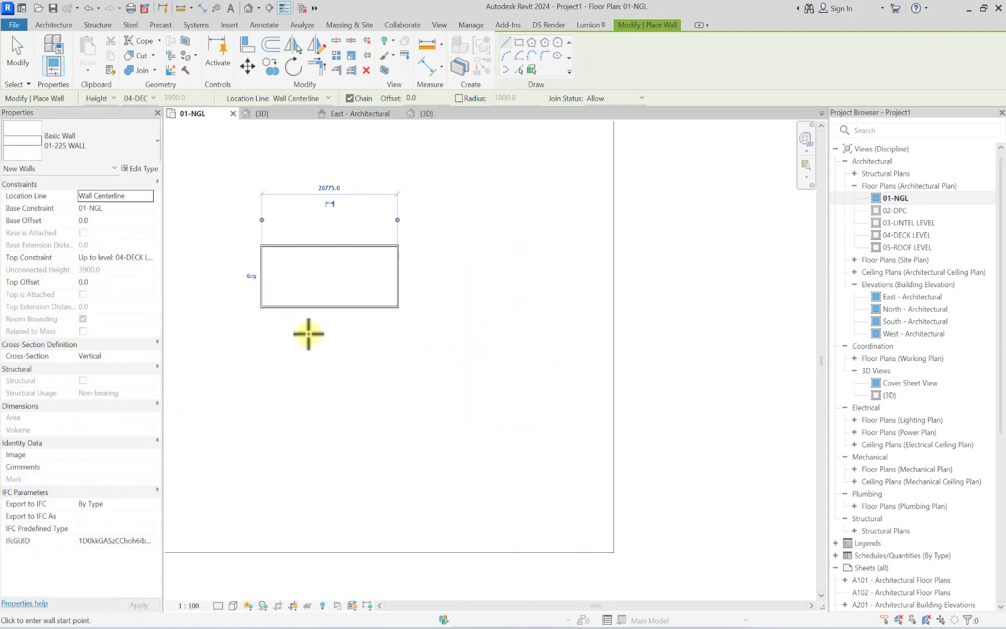
Step: Draw two chains of freely angled trial walls below the rectangle and delete them all
{"action": "left_click", "coordinate": [374, 380]}
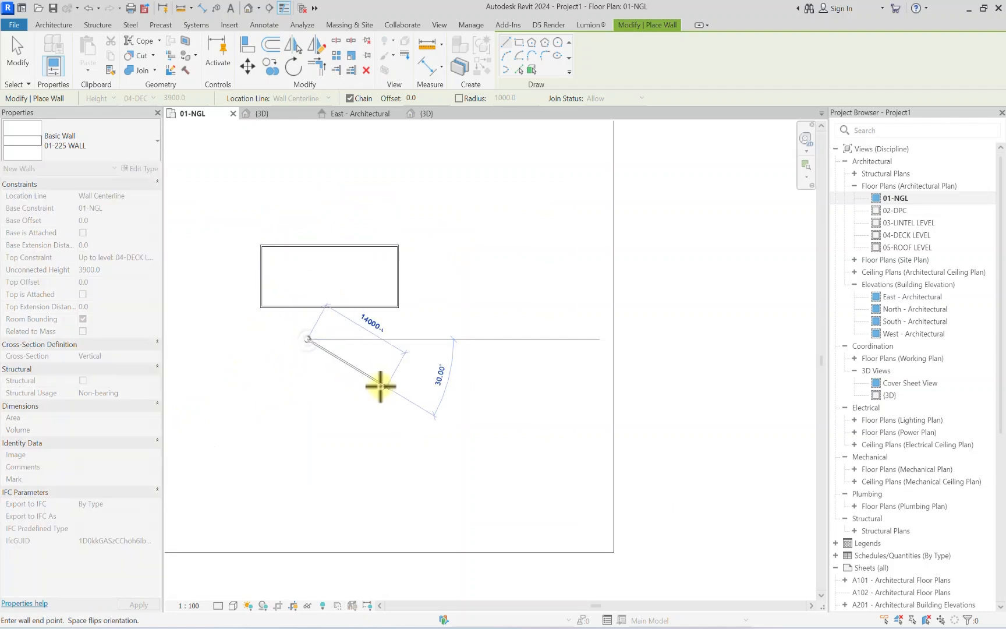
{"action": "left_click", "coordinate": [262, 389]}
{"action": "left_click", "coordinate": [305, 457]}
{"action": "left_click", "coordinate": [341, 364]}
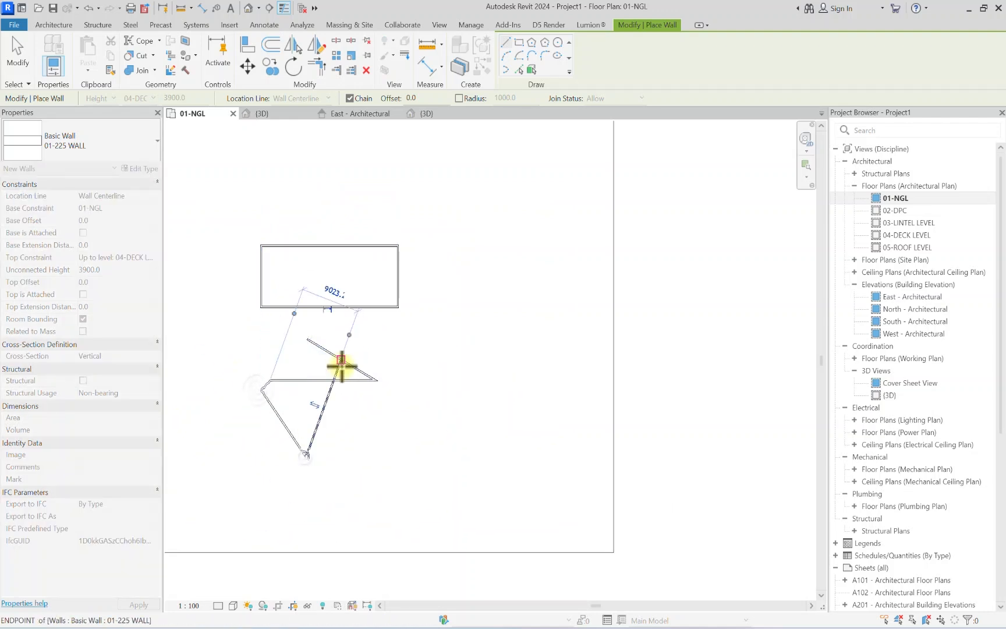
{"action": "left_click", "coordinate": [423, 380]}
{"action": "left_click", "coordinate": [397, 417]}
{"action": "left_click", "coordinate": [348, 418]}
{"action": "left_click", "coordinate": [388, 461]}
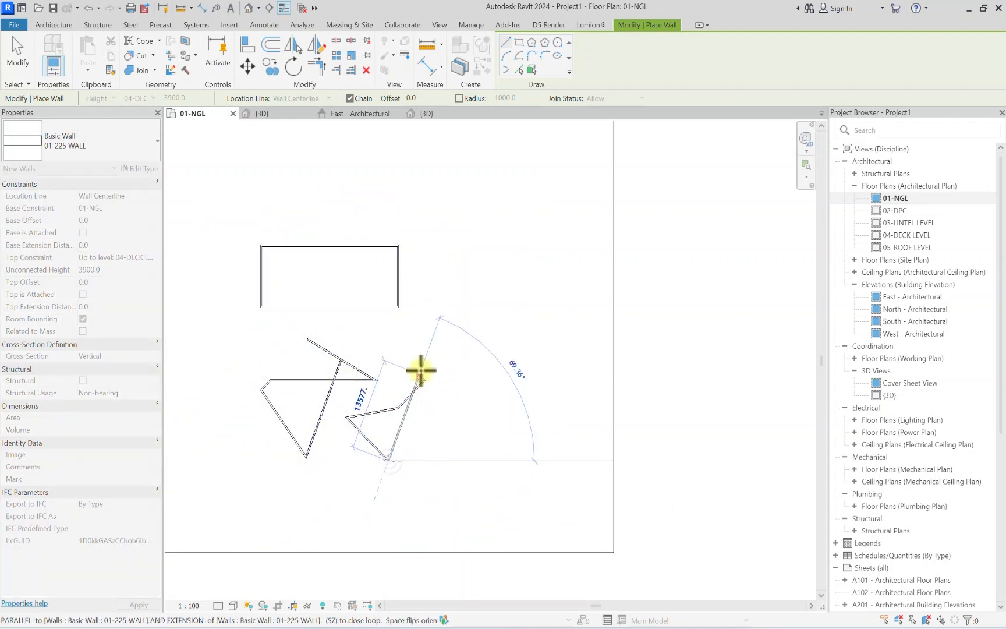
{"action": "key", "text": "Escape"}
{"action": "key", "text": "Escape"}
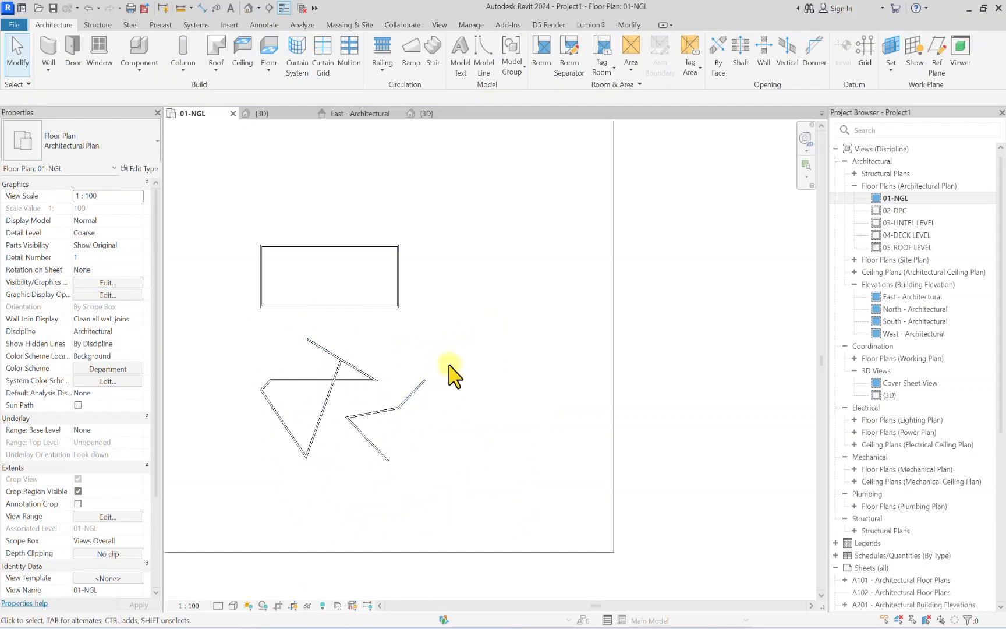
{"action": "left_click_drag", "start_coordinate": [472, 317], "coordinate": [218, 488]}
{"action": "key", "text": "Delete"}
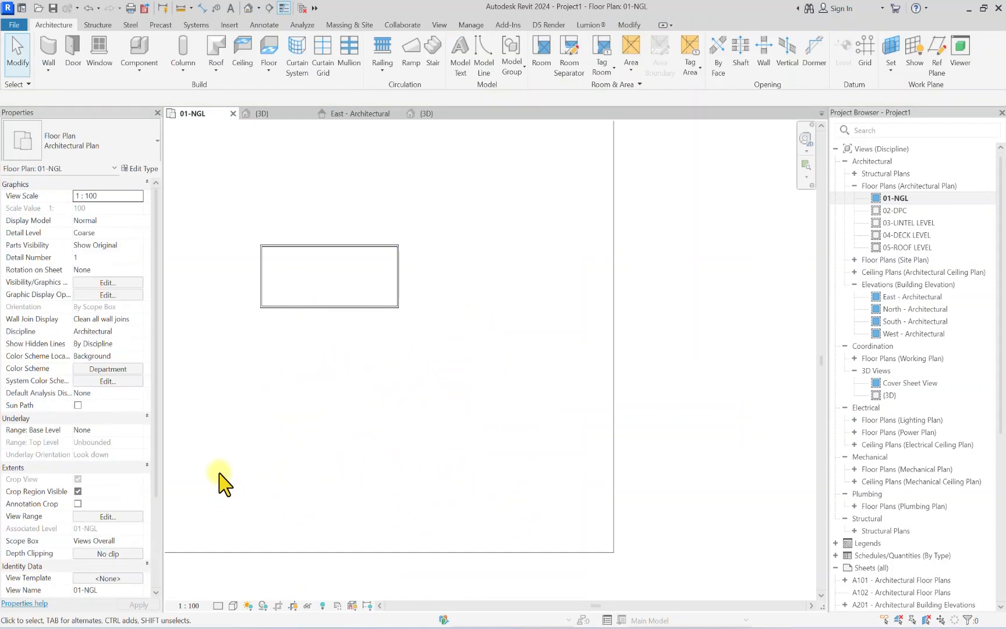
Step: Select the rectangle's four walls and move them together down towards the middle of the crop region
{"action": "scroll", "coordinate": [412, 337], "scroll_direction": "down", "scroll_amount": 4}
{"action": "scroll", "coordinate": [341, 279], "scroll_direction": "up", "scroll_amount": 2}
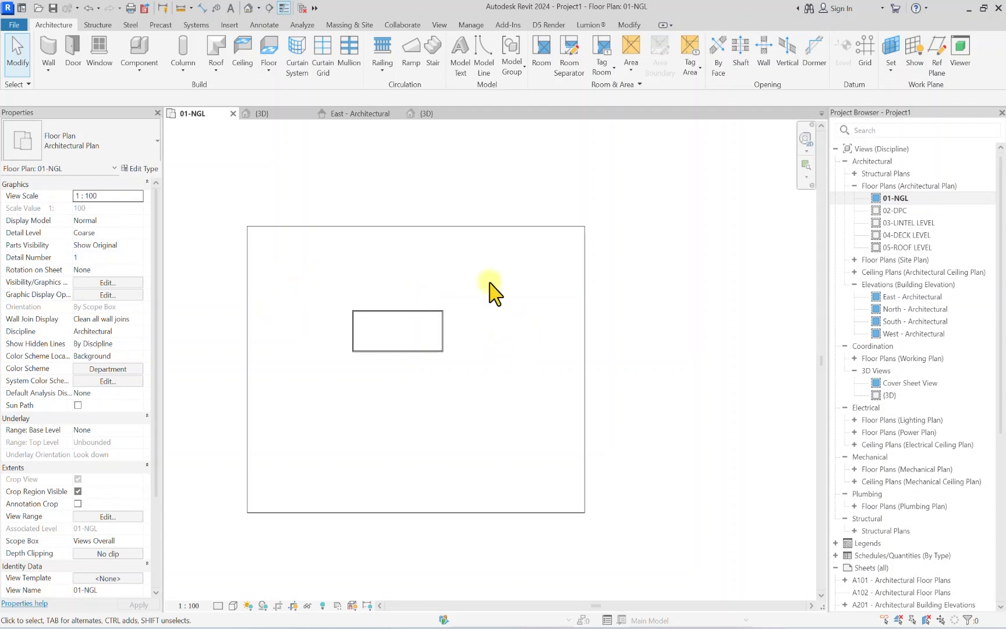
{"action": "scroll", "coordinate": [354, 332], "scroll_direction": "up", "scroll_amount": 2}
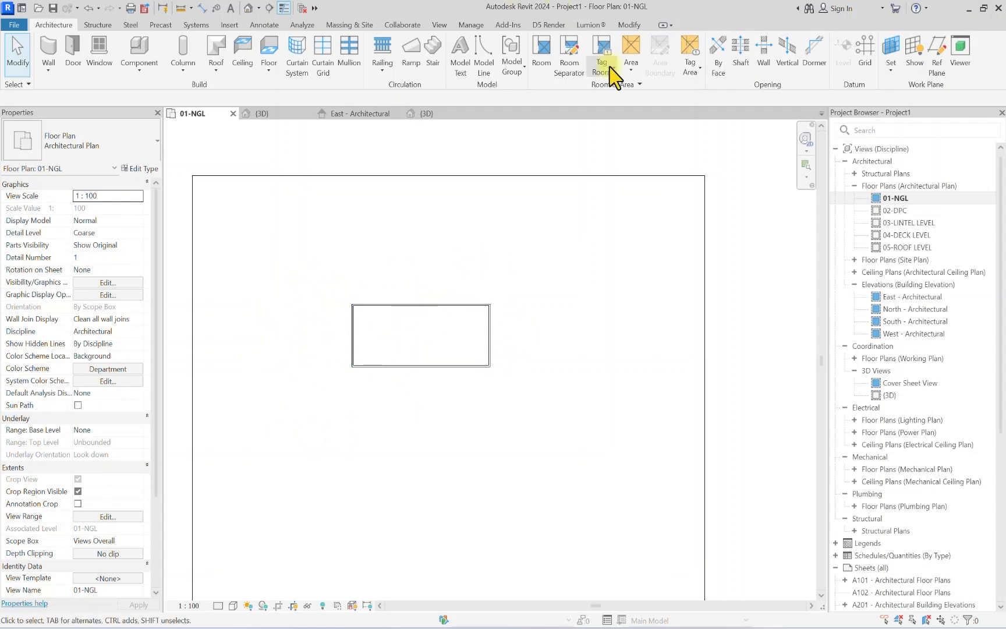
{"action": "left_click_drag", "start_coordinate": [566, 268], "coordinate": [322, 423]}
{"action": "middle_click_drag", "start_coordinate": [378, 416], "coordinate": [365, 374]}
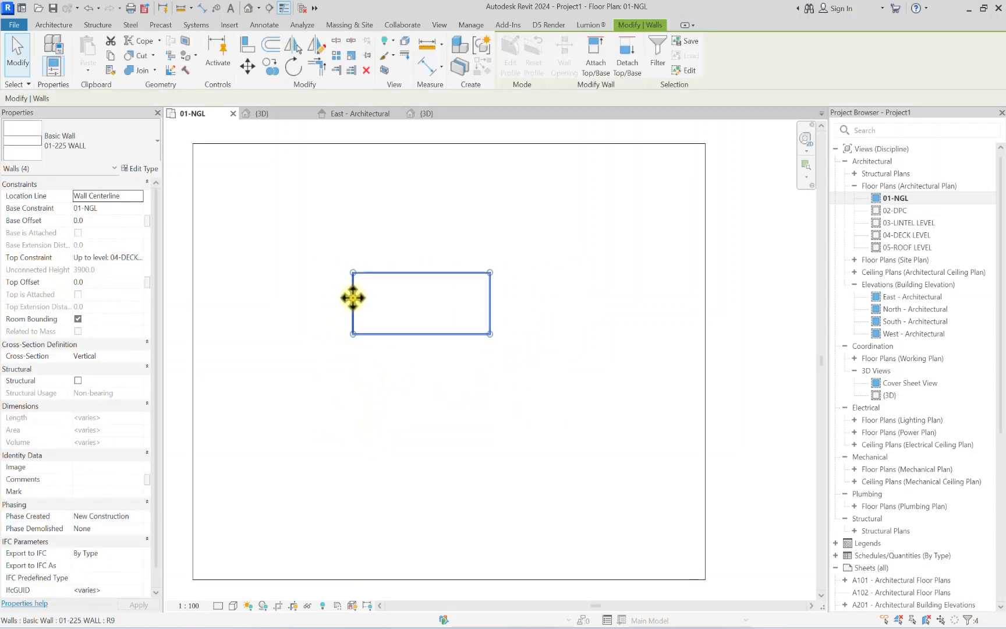
{"action": "scroll", "coordinate": [349, 303], "scroll_direction": "up", "scroll_amount": 2}
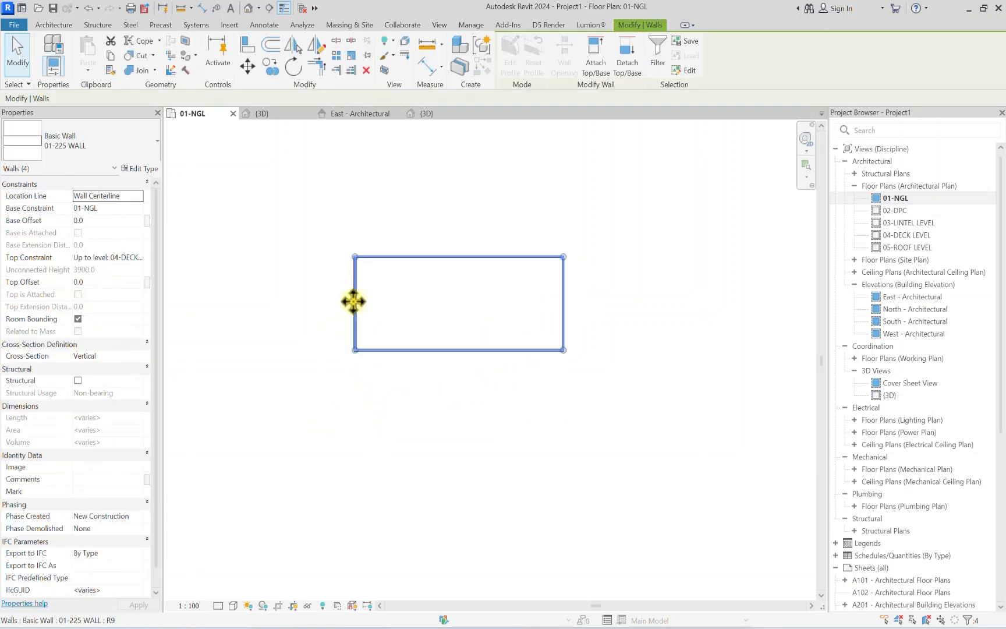
{"action": "scroll", "coordinate": [353, 301], "scroll_direction": "up", "scroll_amount": 1}
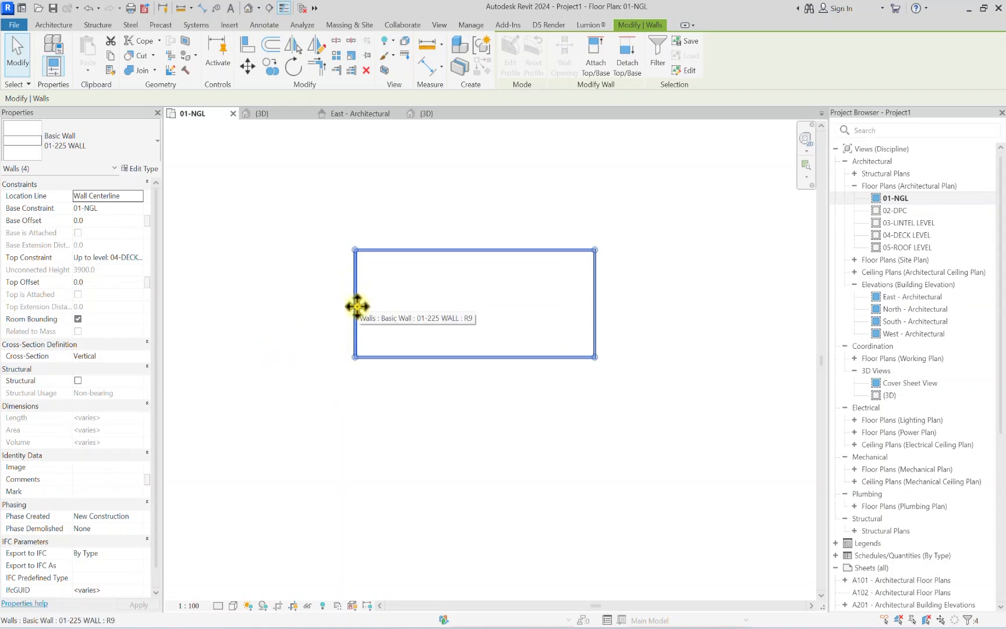
{"action": "left_click_drag", "start_coordinate": [355, 306], "coordinate": [397, 426]}
{"action": "scroll", "coordinate": [401, 435], "scroll_direction": "down", "scroll_amount": 4}
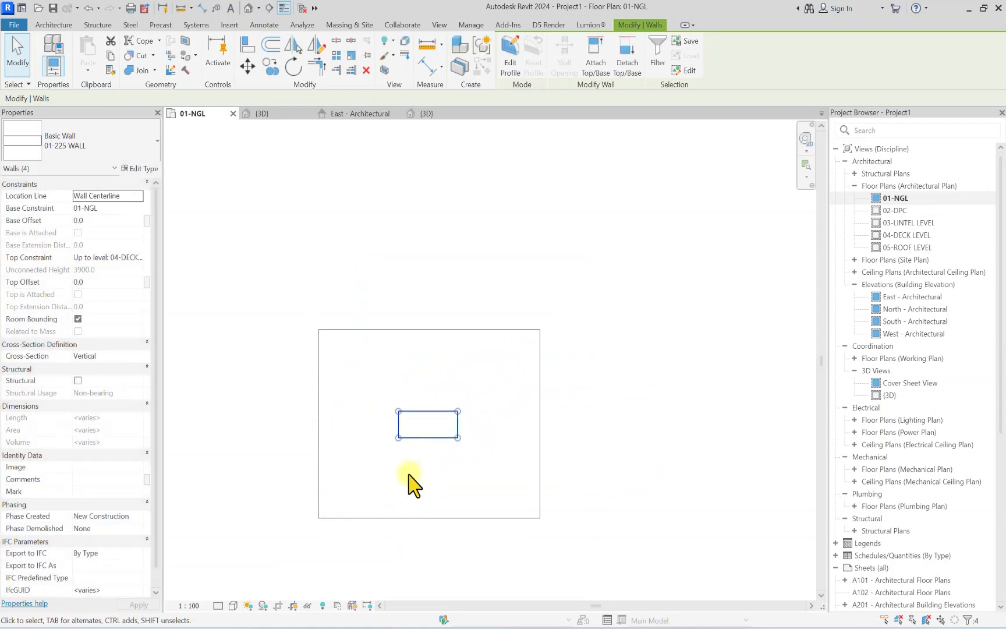
Step: Deselect the moved walls and inspect the four-wall enclosure in the {3D} view
{"action": "left_click", "coordinate": [411, 478]}
{"action": "scroll", "coordinate": [415, 433], "scroll_direction": "up", "scroll_amount": 5}
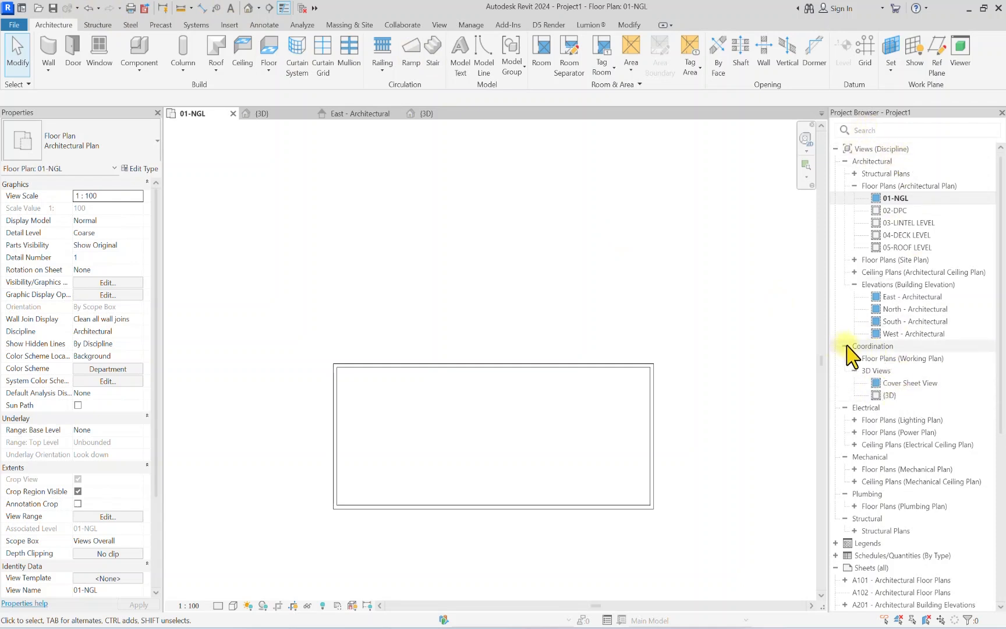
{"action": "double_click", "coordinate": [880, 400]}
{"action": "scroll", "coordinate": [402, 224], "scroll_direction": "up", "scroll_amount": 3}
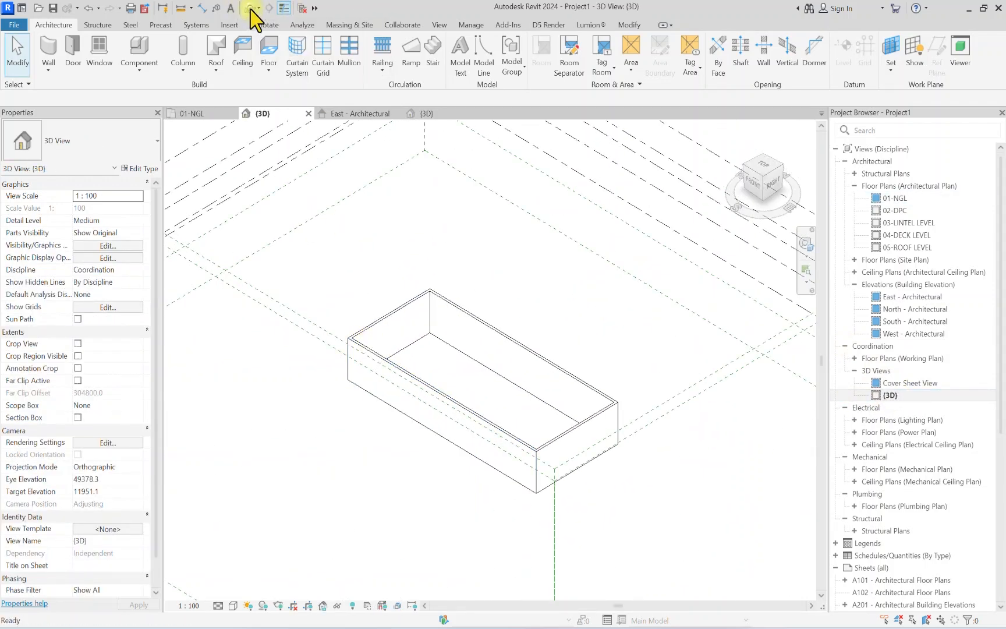
{"action": "double_click", "coordinate": [895, 198]}
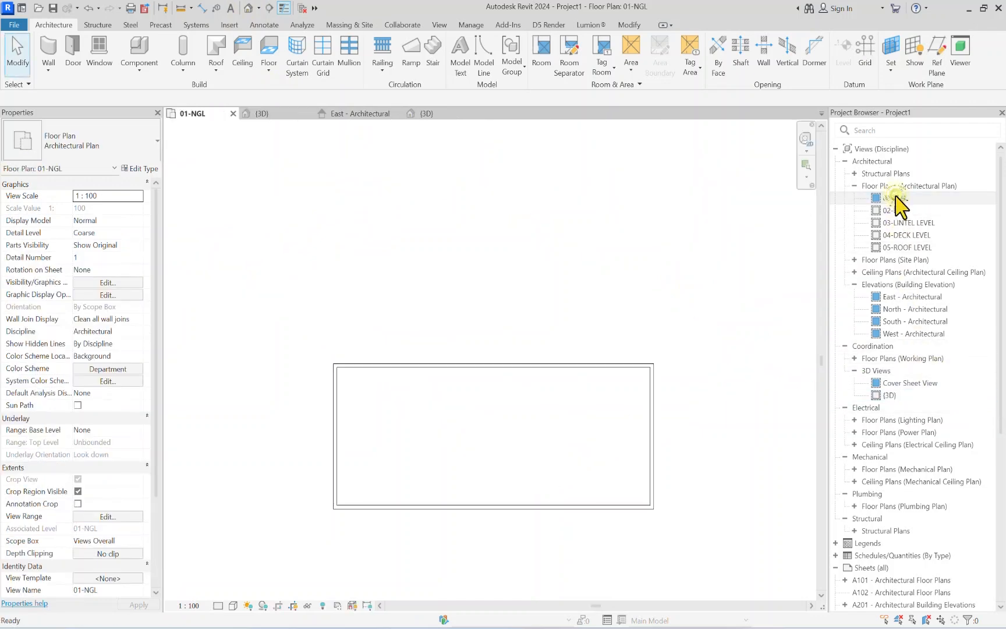
{"action": "left_click", "coordinate": [247, 8]}
{"action": "scroll", "coordinate": [378, 367], "scroll_direction": "up", "scroll_amount": 6}
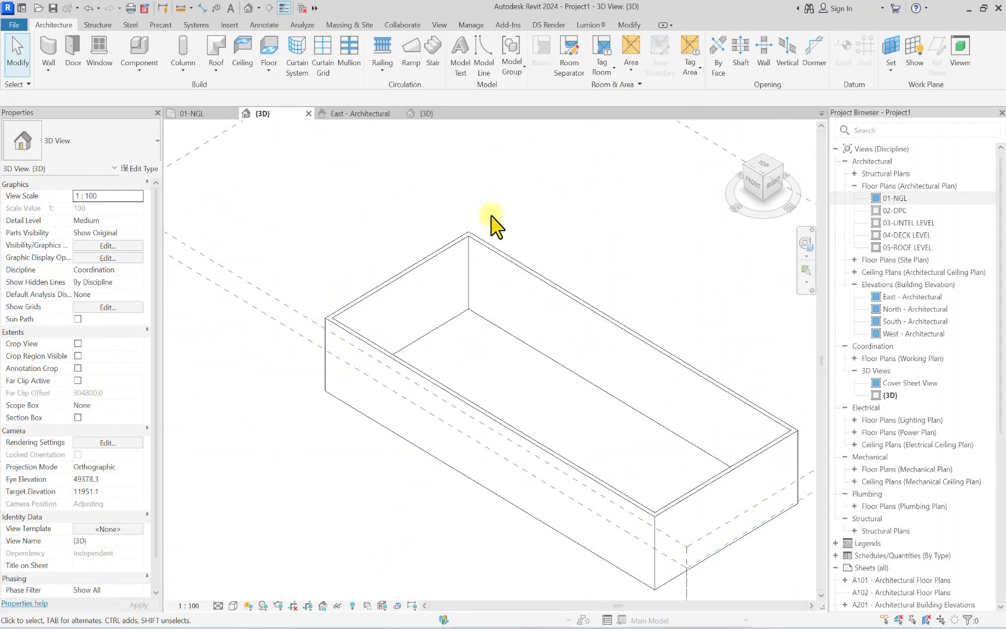
{"action": "scroll", "coordinate": [405, 221], "scroll_direction": "down", "scroll_amount": 3}
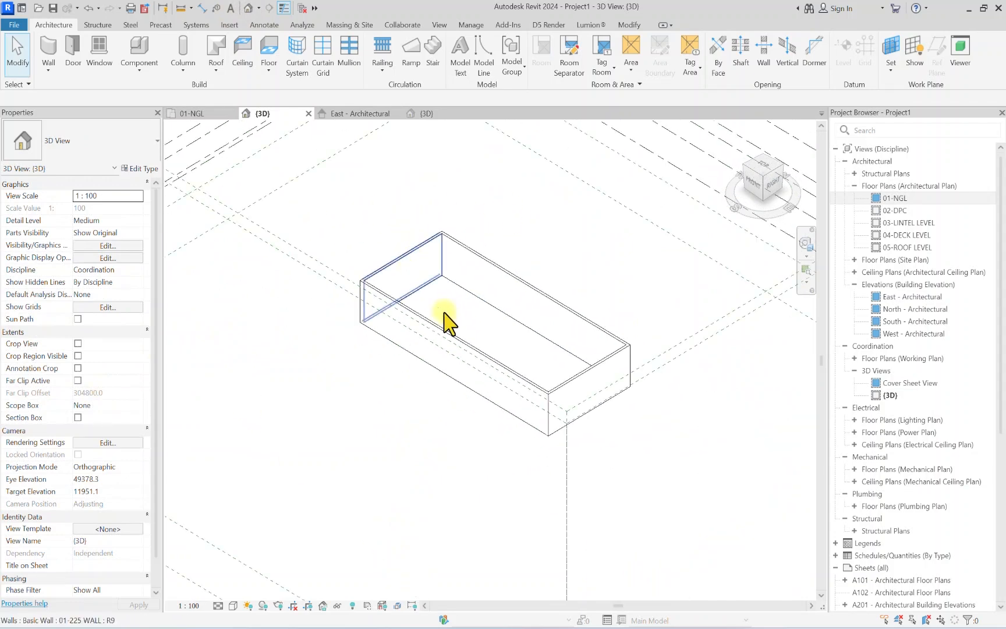
Step: Set the {3D} view's visual style to Shaded and its detail level to Fine
{"action": "left_click", "coordinate": [233, 605]}
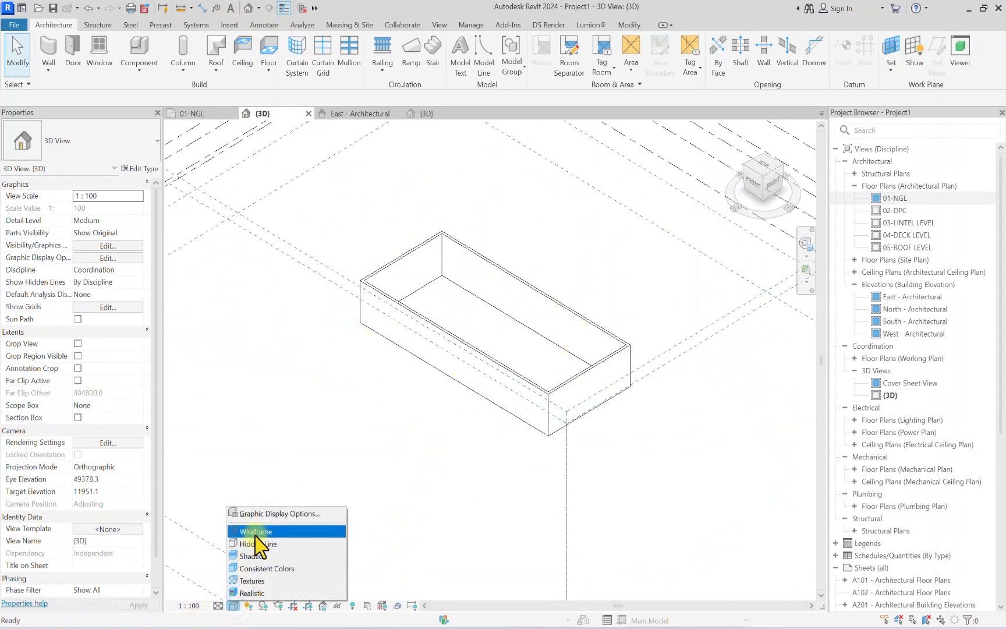
{"action": "left_click", "coordinate": [254, 556]}
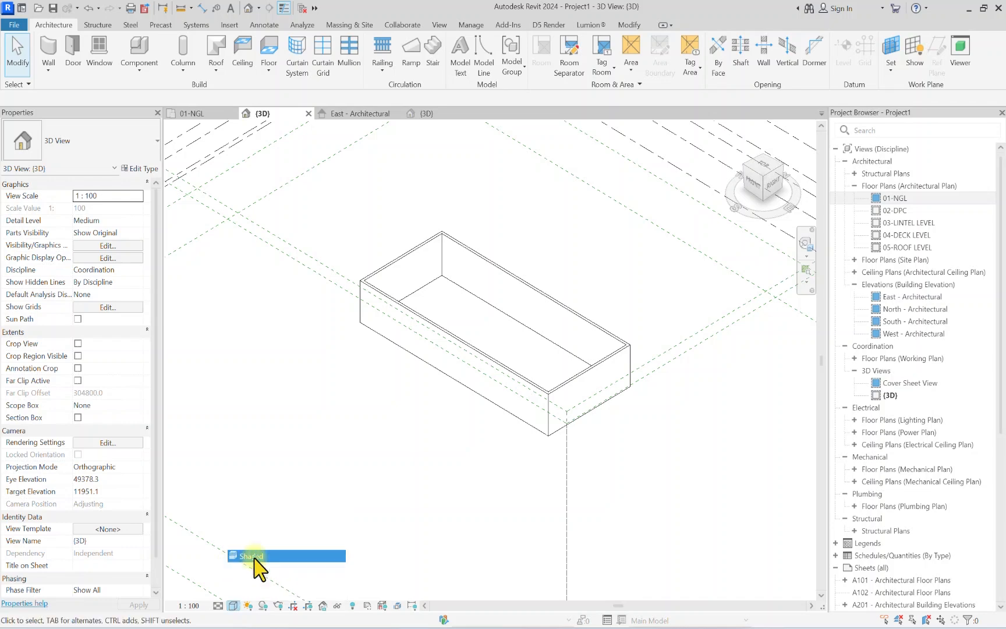
{"action": "scroll", "coordinate": [390, 349], "scroll_direction": "up", "scroll_amount": 4}
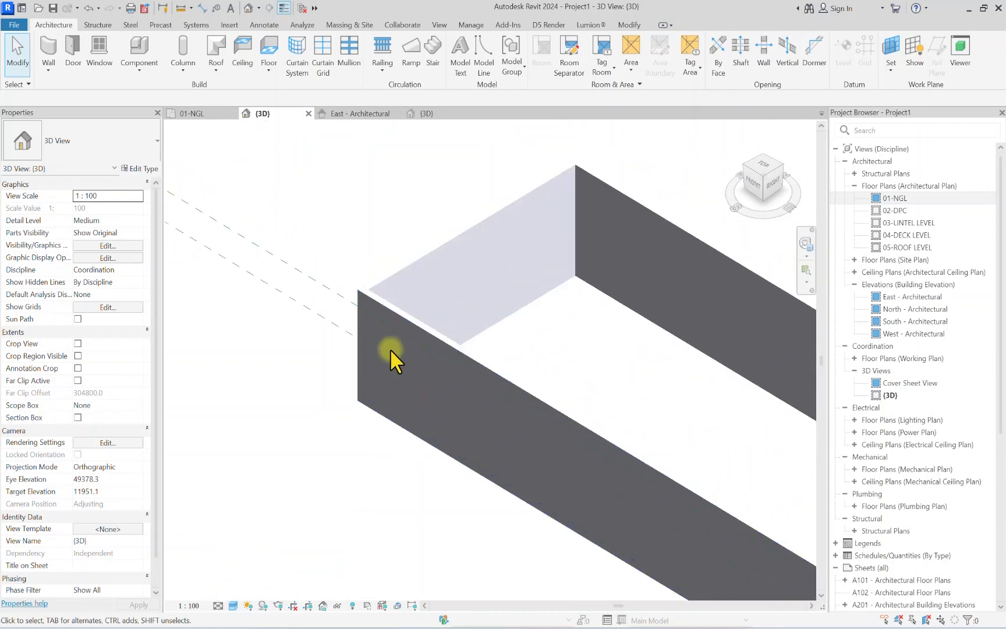
{"action": "left_click", "coordinate": [218, 605]}
{"action": "left_click", "coordinate": [224, 592]}
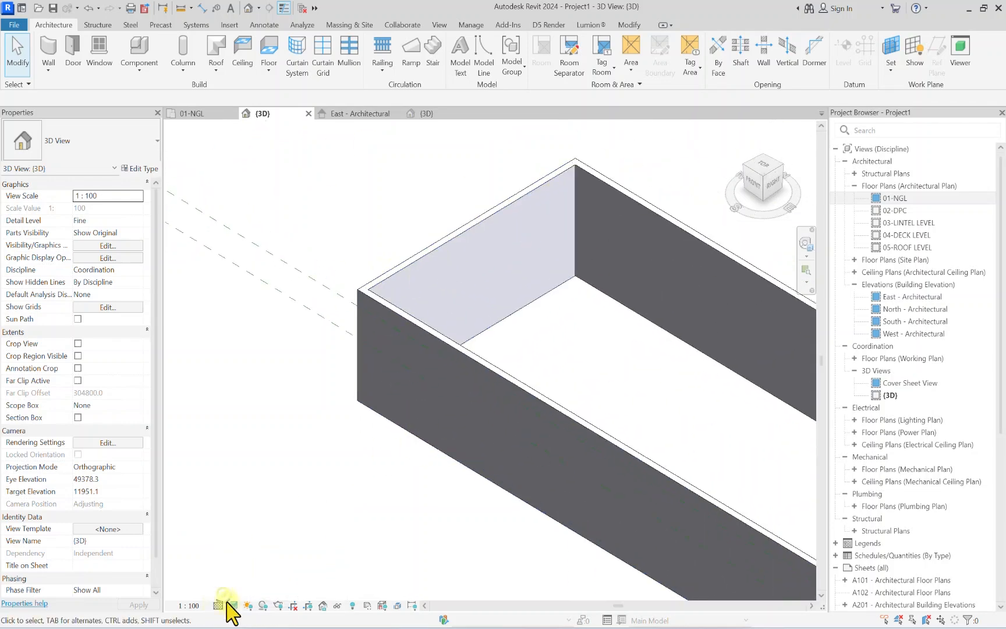
{"action": "scroll", "coordinate": [292, 503], "scroll_direction": "down", "scroll_amount": 3}
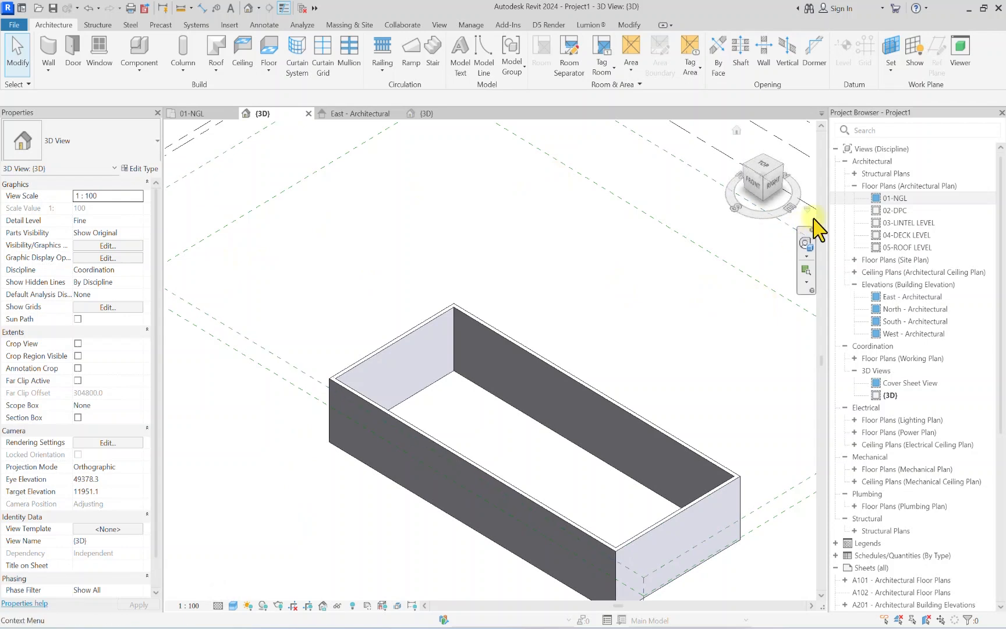
Step: Return to the 01-NGL plan and select the upper long wall to examine its temporary spacing dimension to the lower wall
{"action": "double_click", "coordinate": [888, 198]}
{"action": "scroll", "coordinate": [359, 431], "scroll_direction": "down", "scroll_amount": 3}
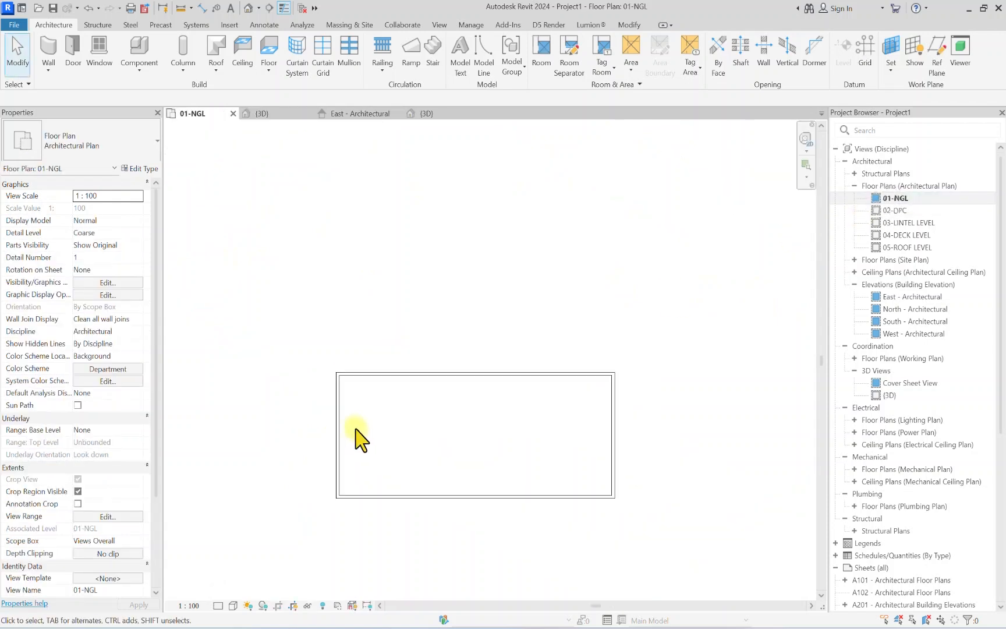
{"action": "scroll", "coordinate": [363, 453], "scroll_direction": "up", "scroll_amount": 3}
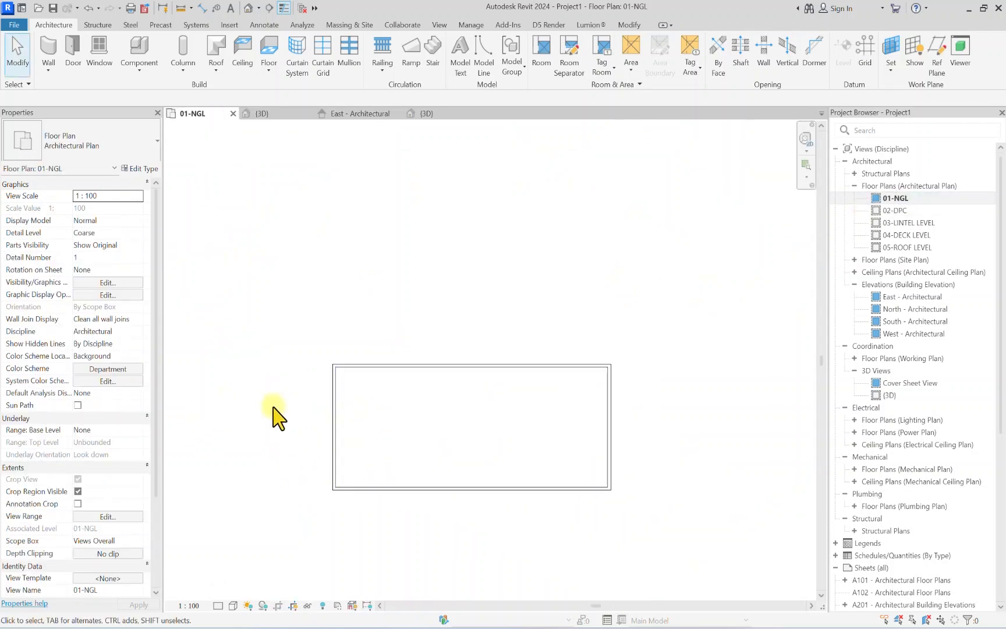
{"action": "scroll", "coordinate": [375, 460], "scroll_direction": "down", "scroll_amount": 1}
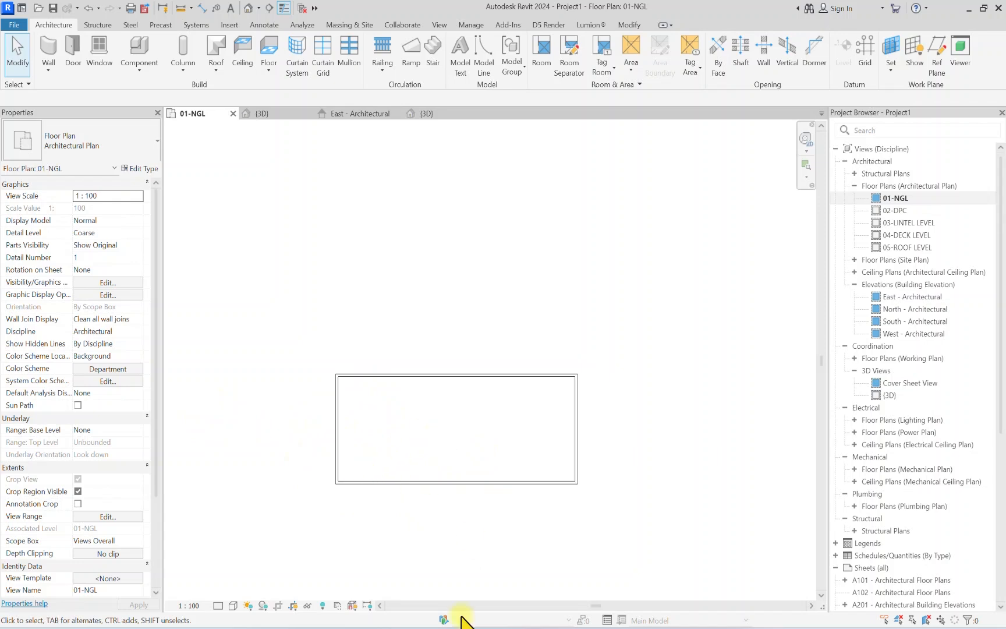
{"action": "left_click", "coordinate": [372, 378]}
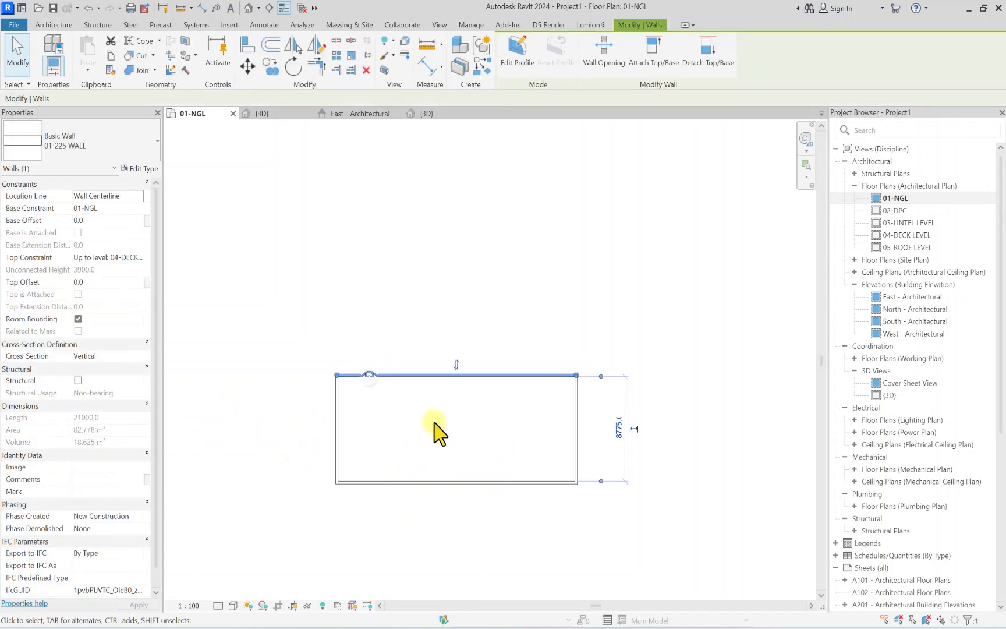
{"action": "scroll", "coordinate": [440, 434], "scroll_direction": "up", "scroll_amount": 1}
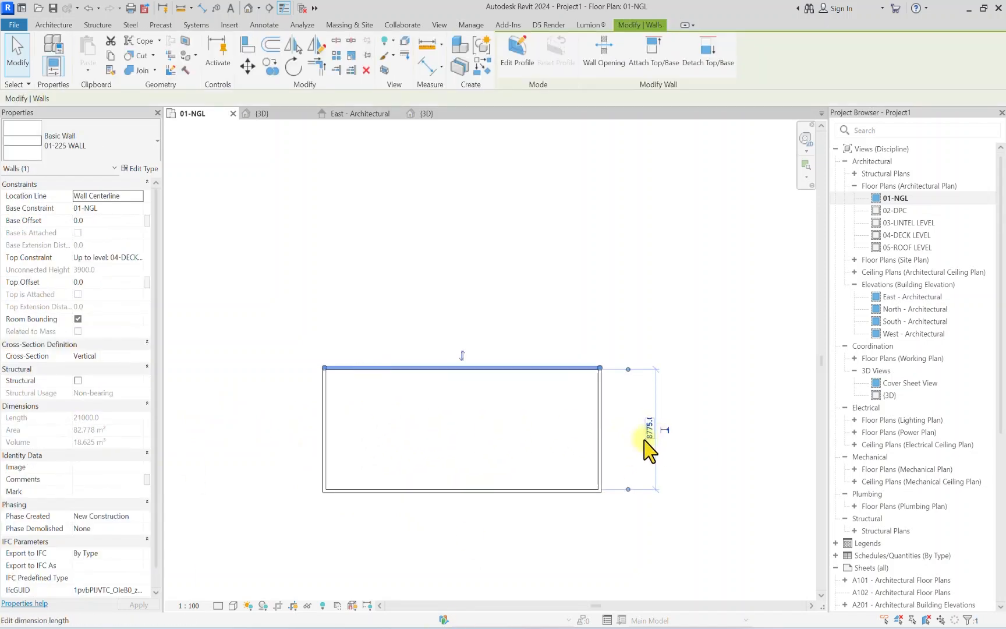
{"action": "scroll", "coordinate": [649, 417], "scroll_direction": "up", "scroll_amount": 2}
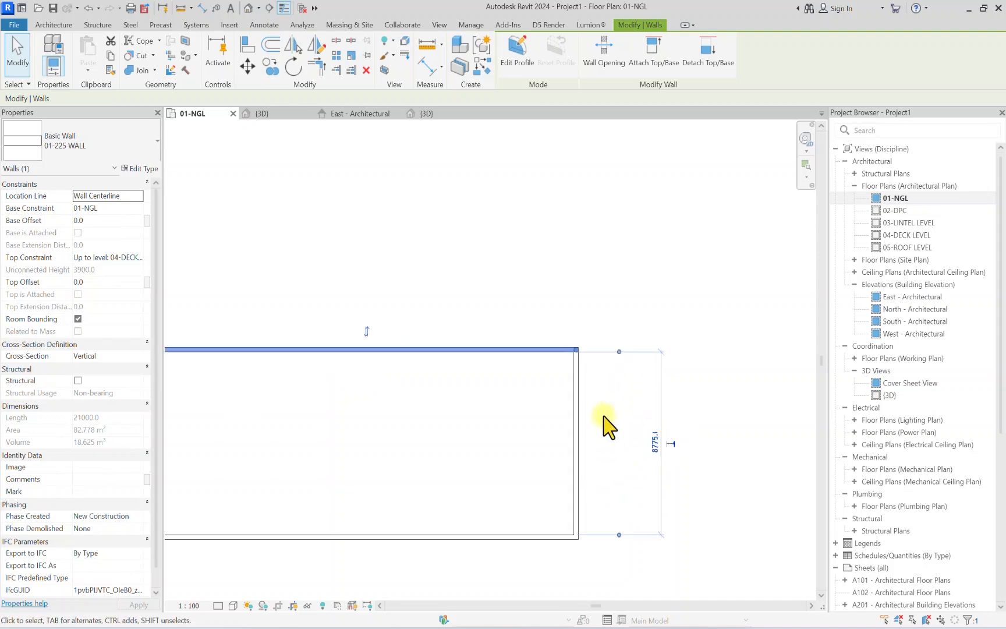
{"action": "scroll", "coordinate": [611, 576], "scroll_direction": "up", "scroll_amount": 2}
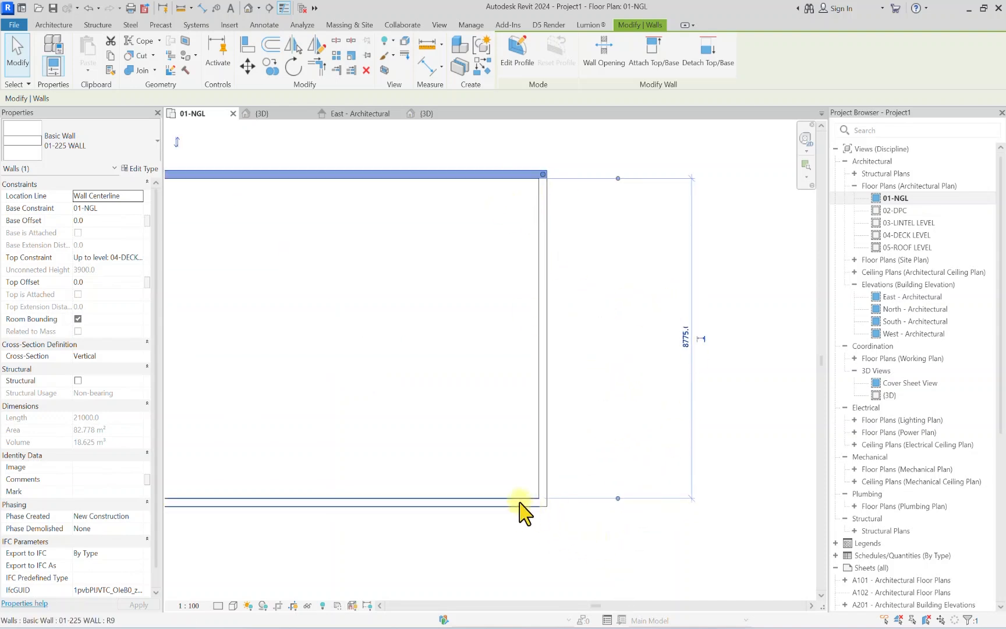
{"action": "scroll", "coordinate": [337, 476], "scroll_direction": "down", "scroll_amount": 5}
{"action": "scroll", "coordinate": [333, 489], "scroll_direction": "up", "scroll_amount": 3}
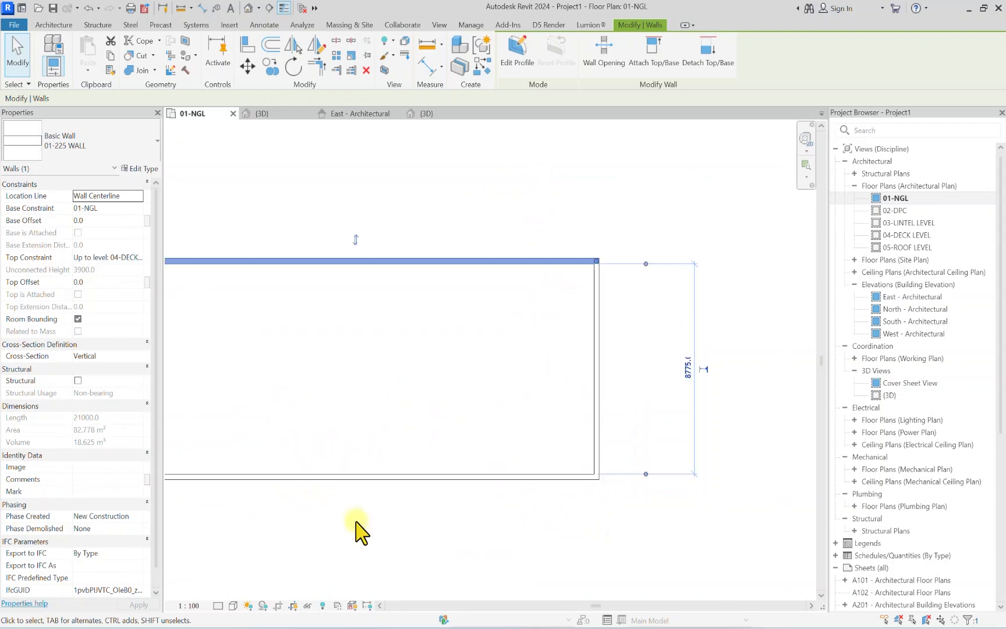
Step: Move the lower long wall by setting its temporary spacing dimension to the upper wall to 6000 mm
{"action": "left_click", "coordinate": [458, 476]}
{"action": "scroll", "coordinate": [469, 446], "scroll_direction": "down", "scroll_amount": 2}
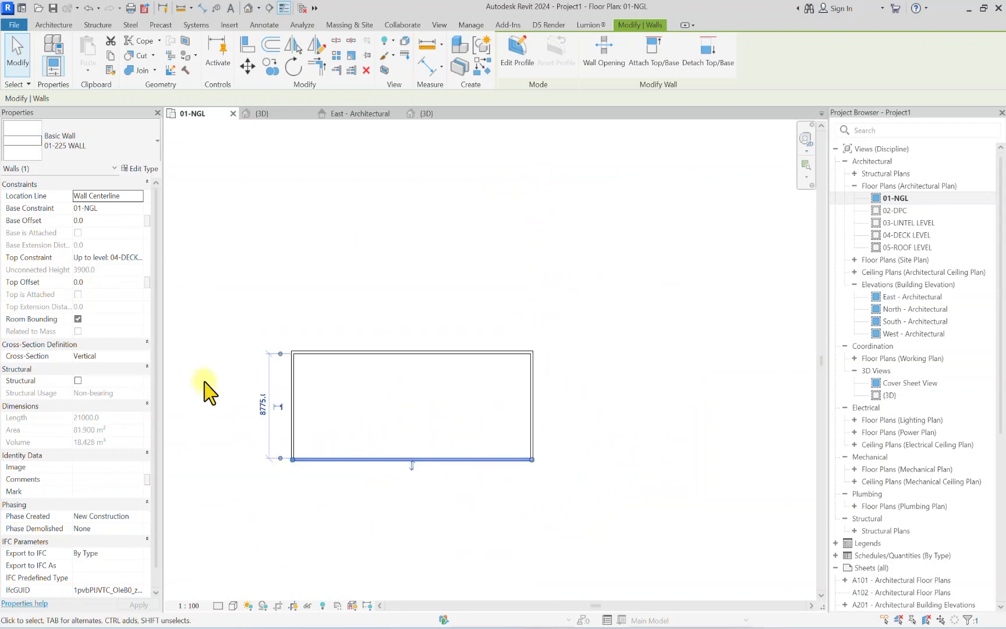
{"action": "scroll", "coordinate": [206, 391], "scroll_direction": "up", "scroll_amount": 2}
{"action": "left_click", "coordinate": [291, 430]}
{"action": "left_click", "coordinate": [378, 500]}
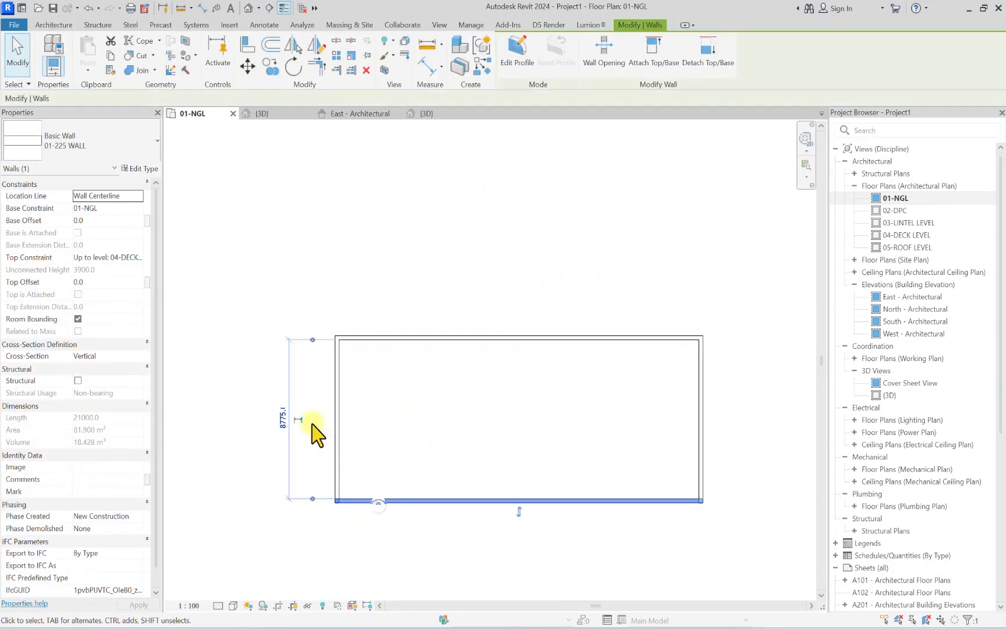
{"action": "left_click", "coordinate": [282, 418]}
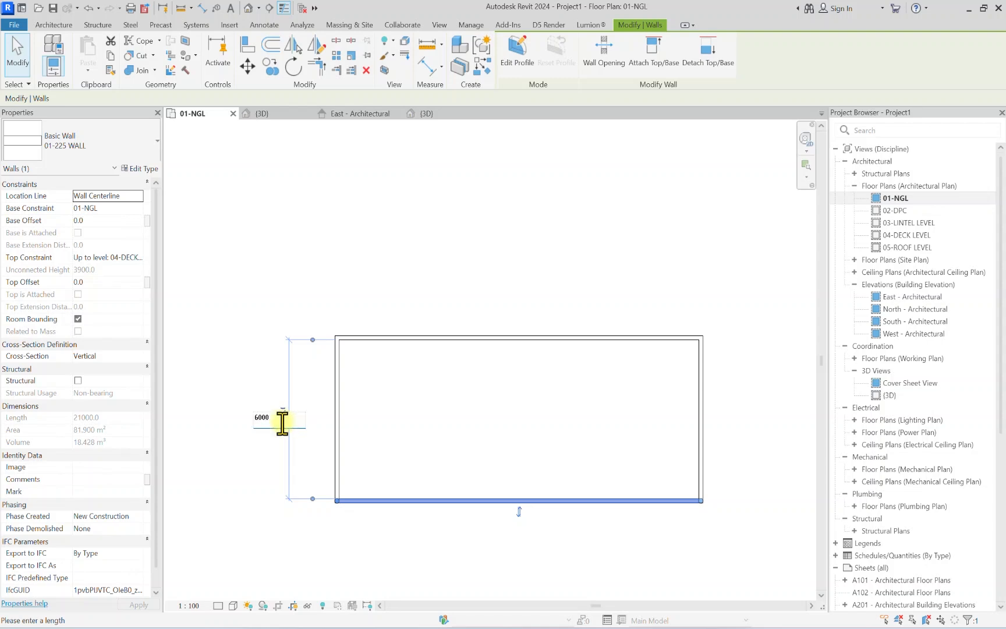
{"action": "key", "text": "Return"}
{"action": "scroll", "coordinate": [415, 382], "scroll_direction": "down", "scroll_amount": 2}
{"action": "scroll", "coordinate": [398, 355], "scroll_direction": "up", "scroll_amount": 2}
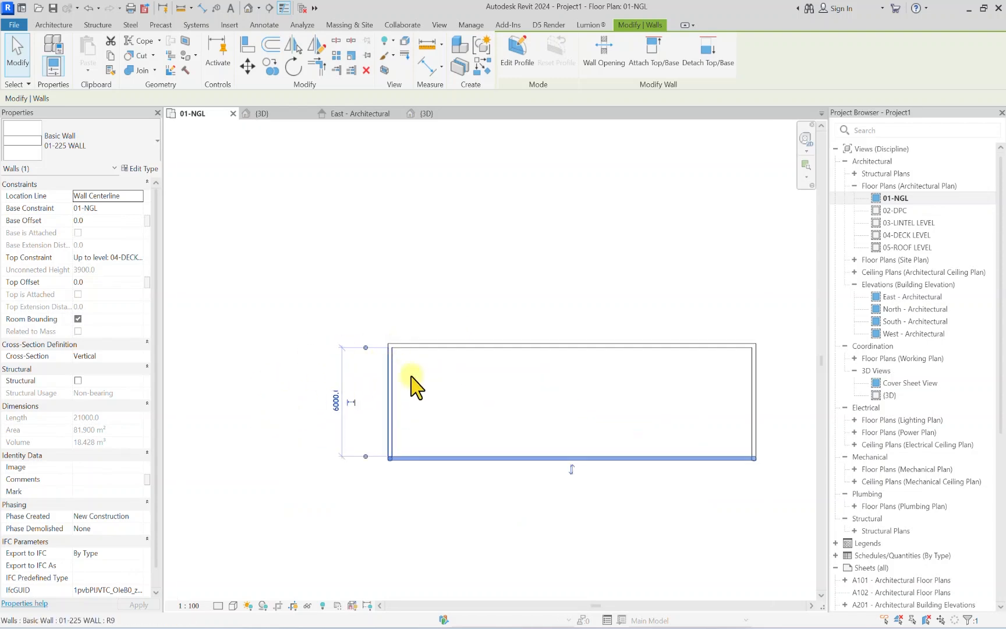
{"action": "scroll", "coordinate": [338, 403], "scroll_direction": "down", "scroll_amount": 1}
Step: Move the right end wall by setting its temporary distance from the left end wall to 15000 mm
{"action": "left_click", "coordinate": [614, 411]}
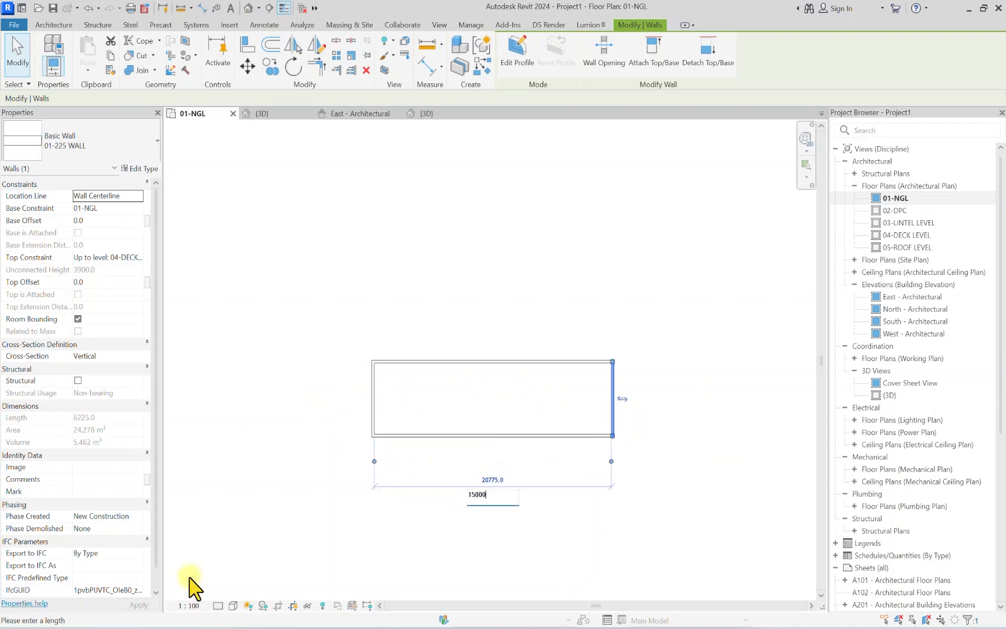
{"action": "key", "text": "Return"}
{"action": "left_click", "coordinate": [562, 286]}
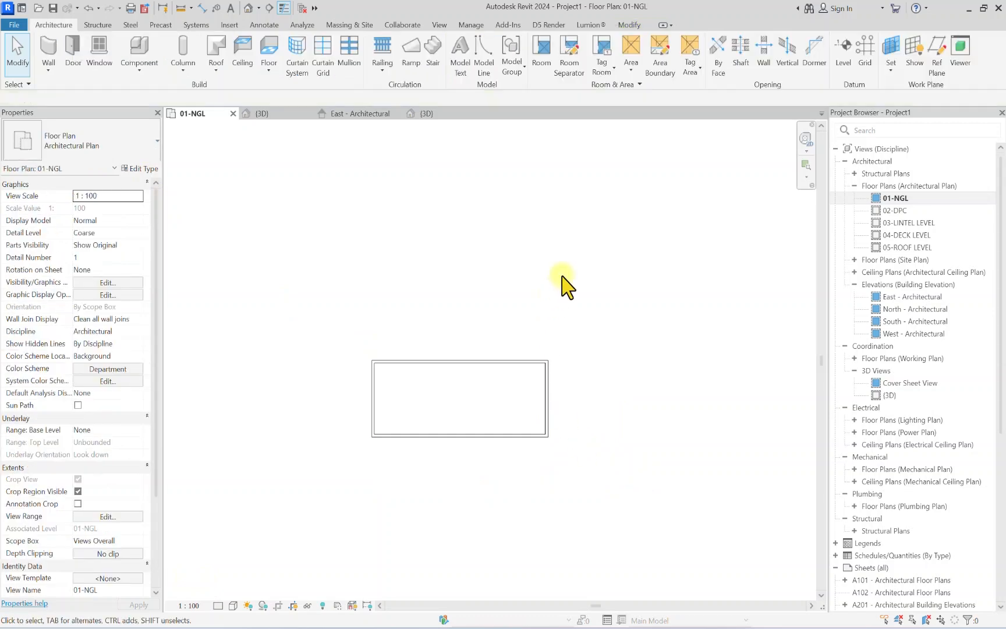
Step: Move the left end wall by setting its temporary distance from the right end wall to 20000 mm
{"action": "scroll", "coordinate": [451, 393], "scroll_direction": "down", "scroll_amount": 2}
{"action": "scroll", "coordinate": [469, 381], "scroll_direction": "up", "scroll_amount": 2}
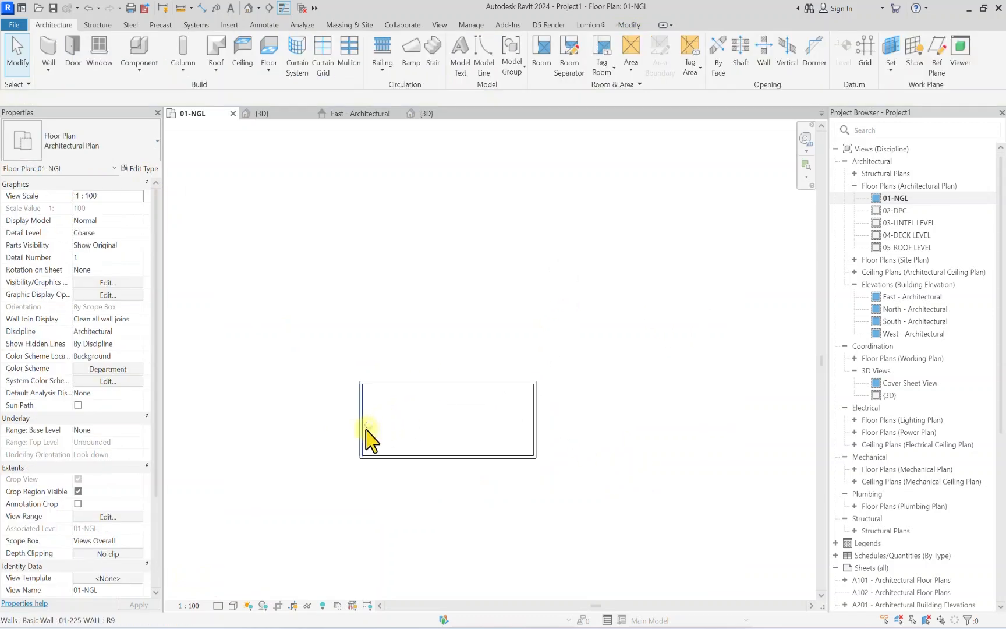
{"action": "left_click", "coordinate": [362, 424]}
{"action": "left_click", "coordinate": [452, 323]}
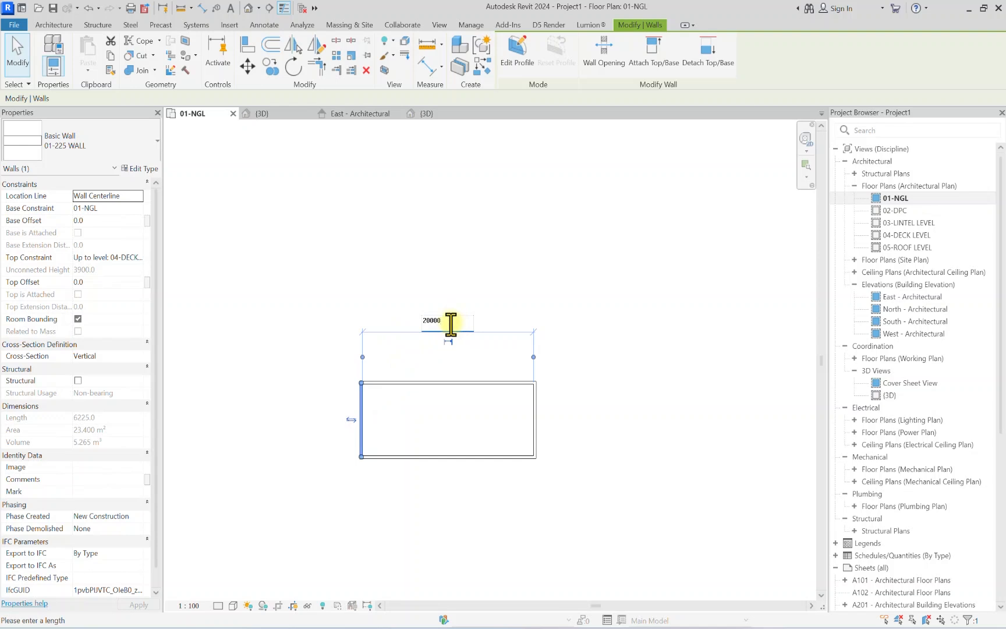
{"action": "key", "text": "Return"}
{"action": "left_click", "coordinate": [413, 280]}
Step: Draw a vertical 01-225 WALL partition from the upper to the lower long wall, about 8700 mm from the right end wall
{"action": "scroll", "coordinate": [470, 393], "scroll_direction": "up", "scroll_amount": 4}
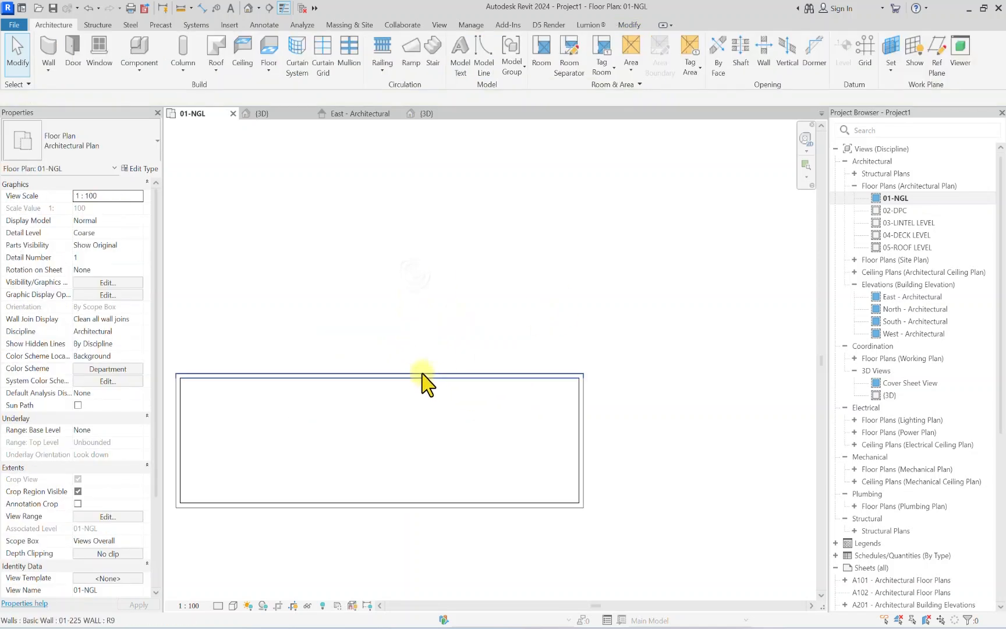
{"action": "scroll", "coordinate": [428, 378], "scroll_direction": "down", "scroll_amount": 3}
{"action": "scroll", "coordinate": [389, 407], "scroll_direction": "up", "scroll_amount": 3}
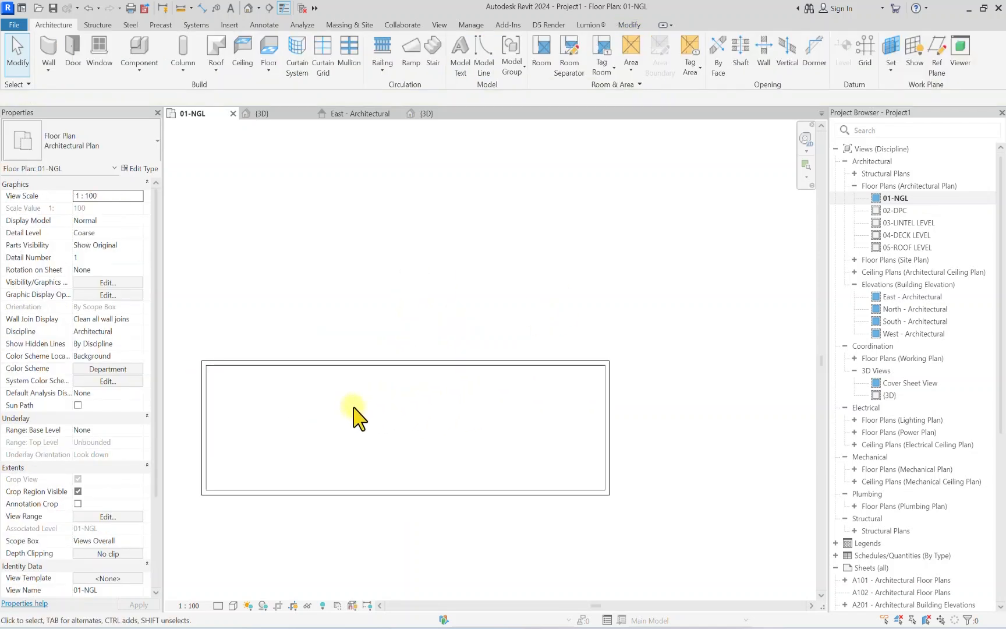
{"action": "scroll", "coordinate": [448, 405], "scroll_direction": "down", "scroll_amount": 1}
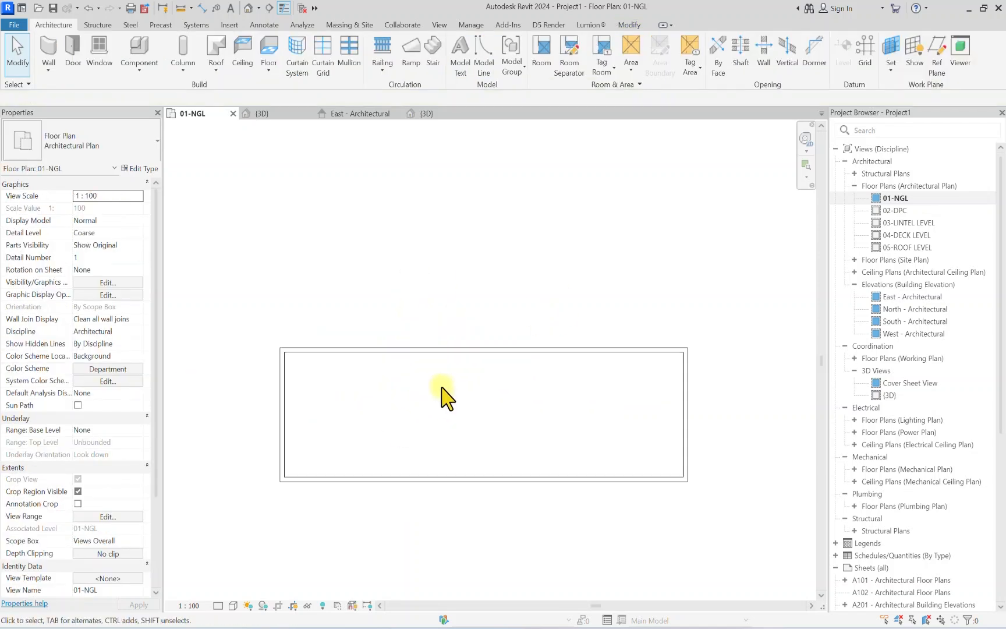
{"action": "left_click", "coordinate": [47, 51]}
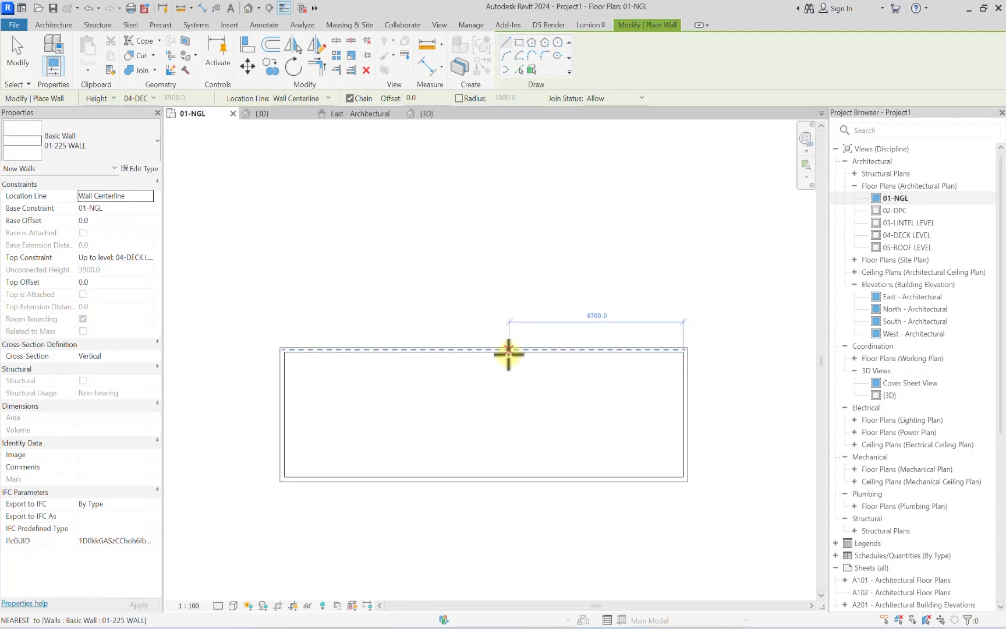
{"action": "left_click", "coordinate": [509, 351]}
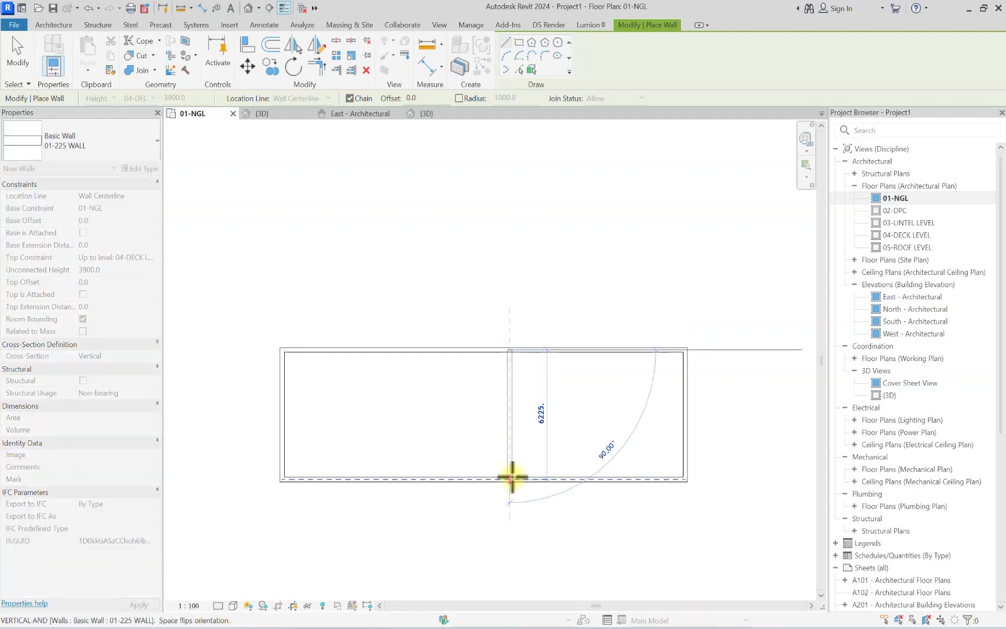
{"action": "left_click", "coordinate": [510, 478]}
{"action": "key", "text": "Escape"}
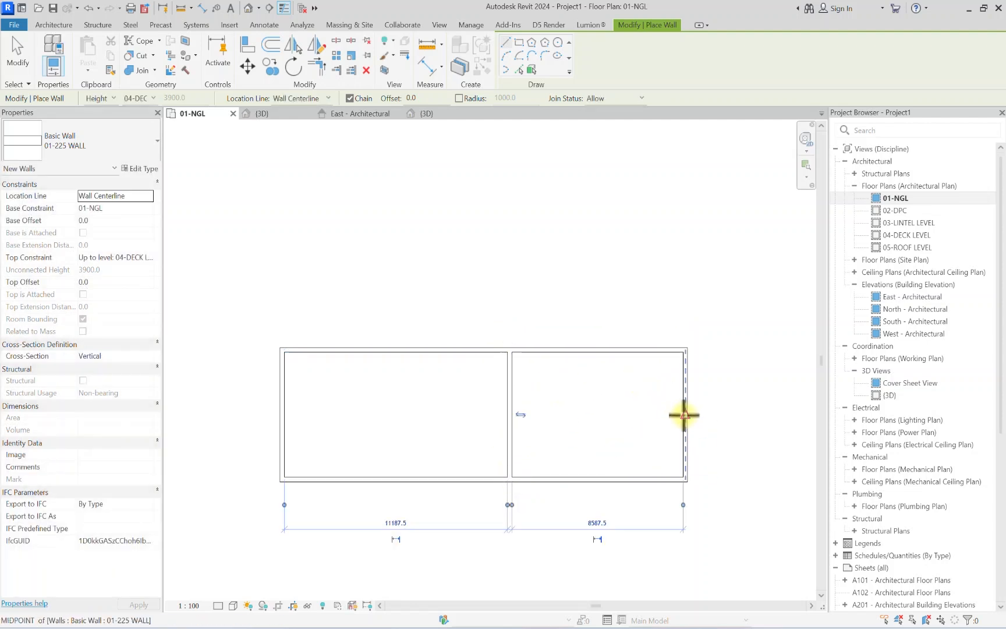
Step: Draw a horizontal partition from the midpoint of the right end wall to about halfway across the right-hand room
{"action": "left_click", "coordinate": [684, 415]}
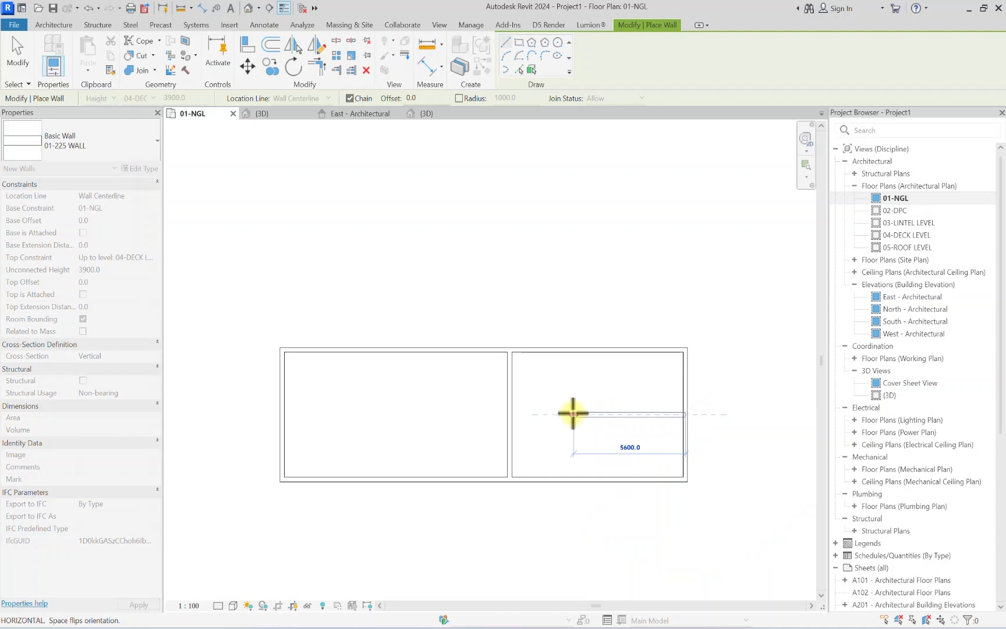
{"action": "left_click", "coordinate": [598, 414]}
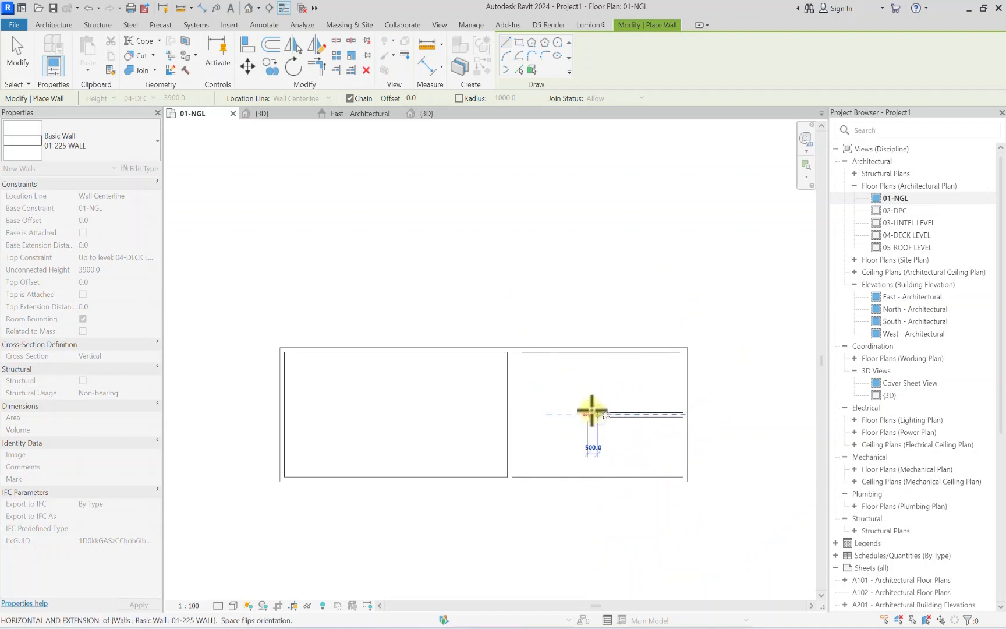
{"action": "key", "text": "Escape"}
Step: Draw a vertical 01-225 WALL partition from the right-hand room's horizontal partition down to the lower long wall, about 3112 mm long
{"action": "scroll", "coordinate": [611, 413], "scroll_direction": "up", "scroll_amount": 2}
{"action": "left_click", "coordinate": [651, 410]}
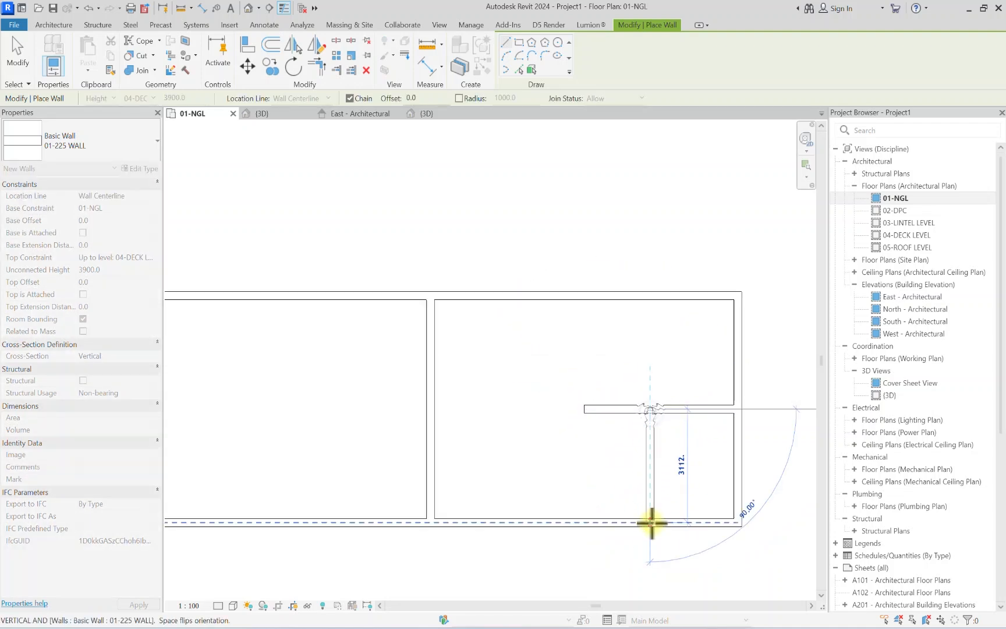
{"action": "left_click", "coordinate": [650, 522]}
{"action": "key", "text": "Escape"}
{"action": "scroll", "coordinate": [603, 459], "scroll_direction": "down", "scroll_amount": 3}
{"action": "scroll", "coordinate": [558, 419], "scroll_direction": "up", "scroll_amount": 3}
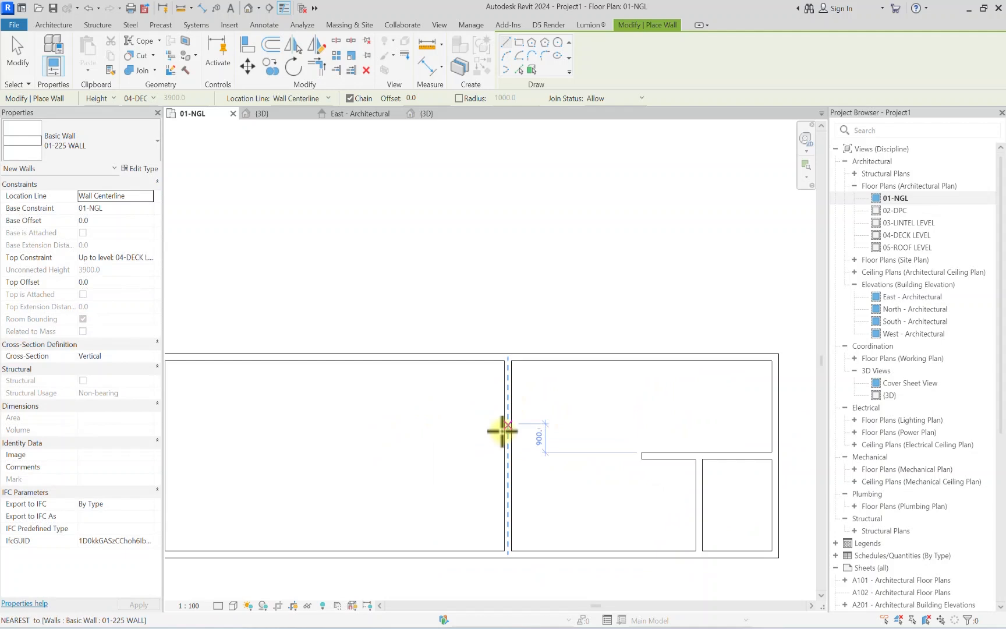
Step: Enclose a small room about 2190 mm wide beside the full-height partition, with 01-225 walls from the upper long wall down to mid-depth and across
{"action": "left_click", "coordinate": [580, 360]}
{"action": "left_click", "coordinate": [580, 455]}
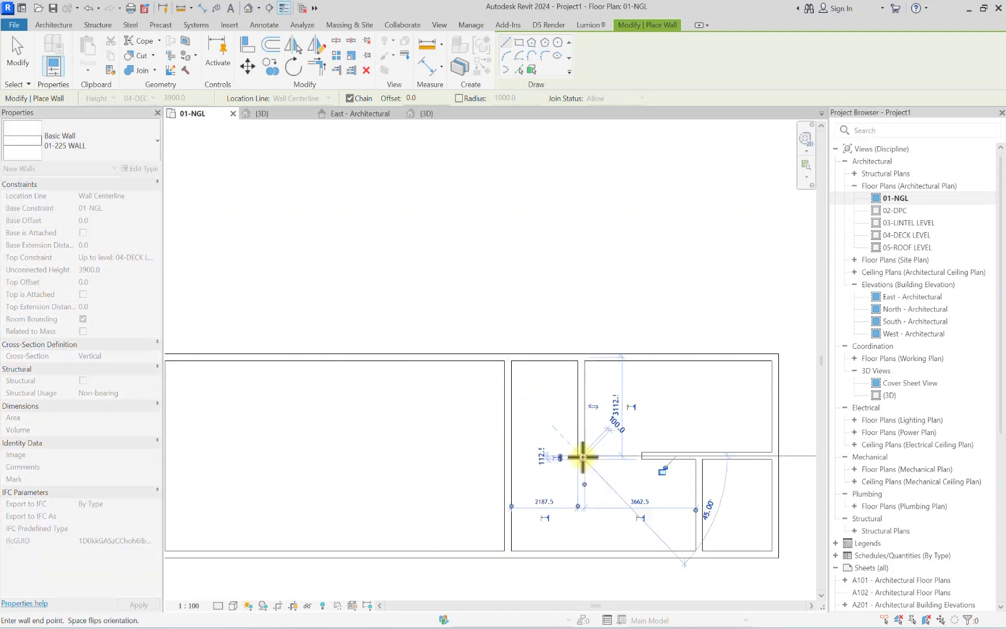
{"action": "left_click", "coordinate": [511, 455]}
{"action": "scroll", "coordinate": [573, 416], "scroll_direction": "down", "scroll_amount": 2}
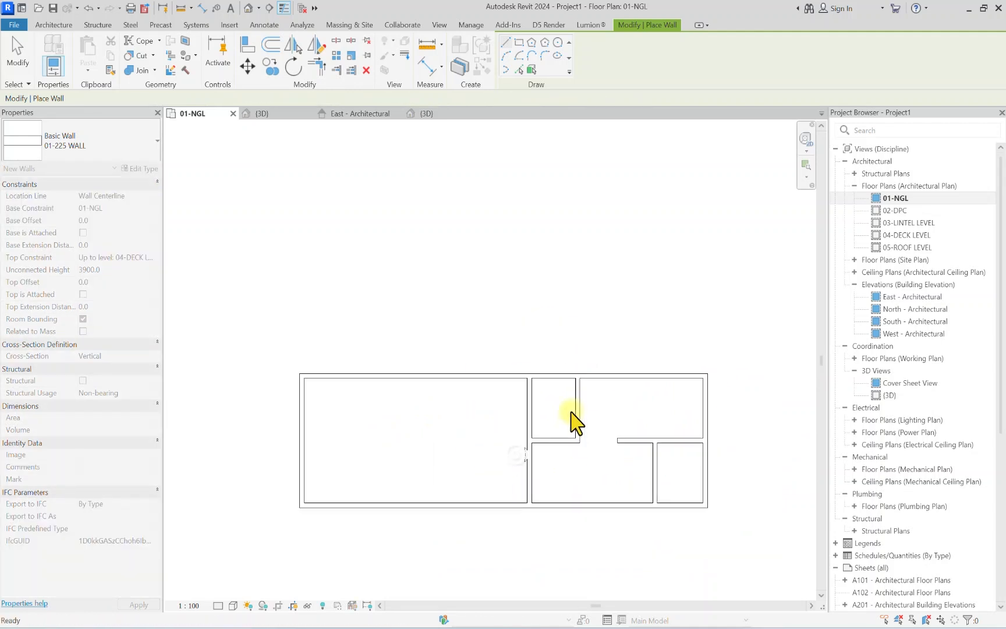
{"action": "key", "text": "Escape"}
{"action": "key", "text": "Escape"}
{"action": "scroll", "coordinate": [597, 444], "scroll_direction": "up", "scroll_amount": 2}
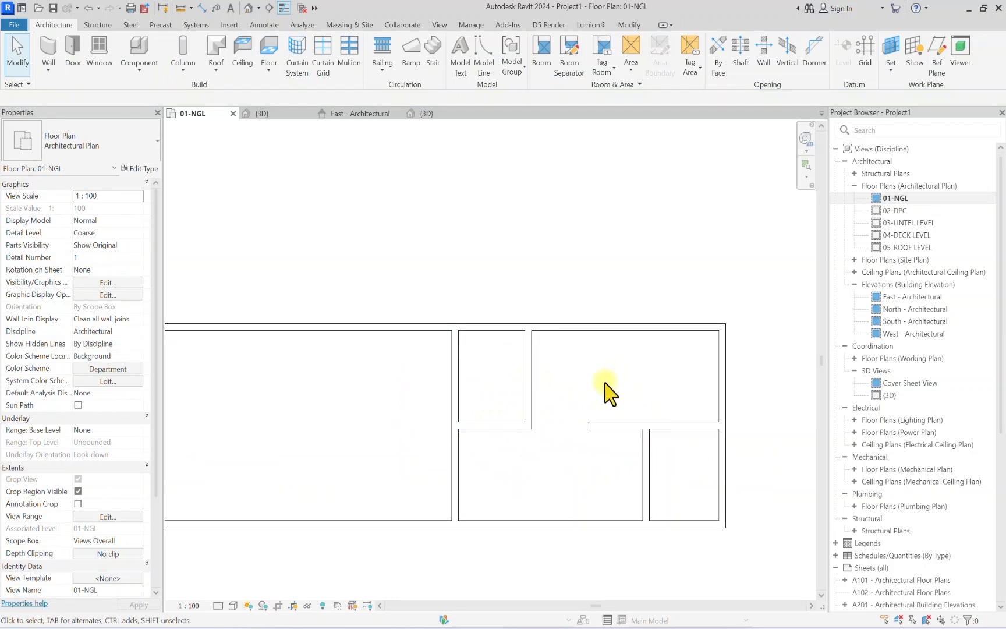
Step: Delete the short vertical partition between the horizontal partition and the lower long wall
{"action": "scroll", "coordinate": [667, 489], "scroll_direction": "up", "scroll_amount": 2}
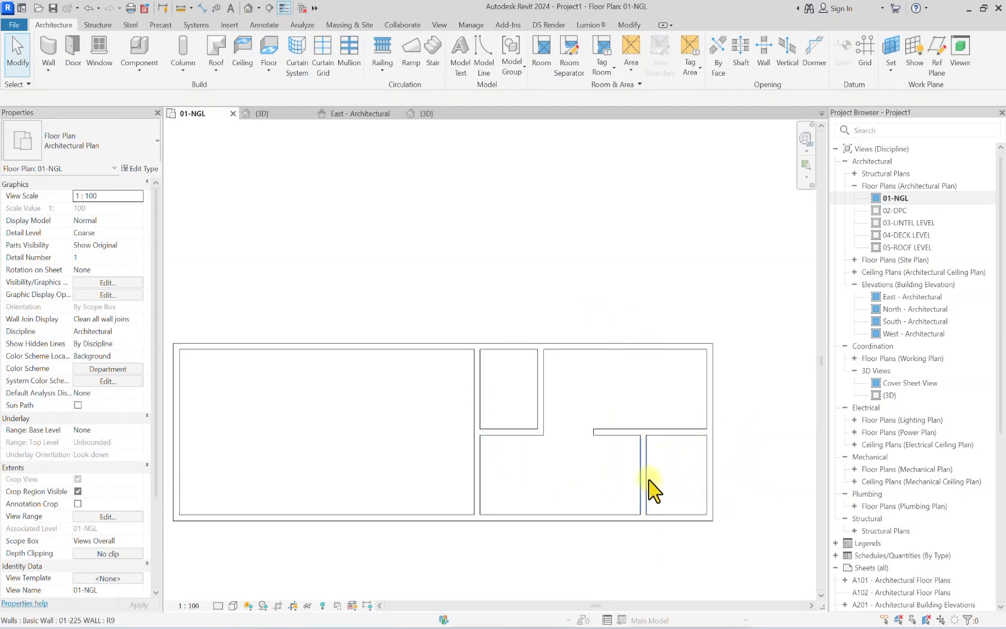
{"action": "left_click", "coordinate": [645, 477]}
{"action": "key", "text": "Delete"}
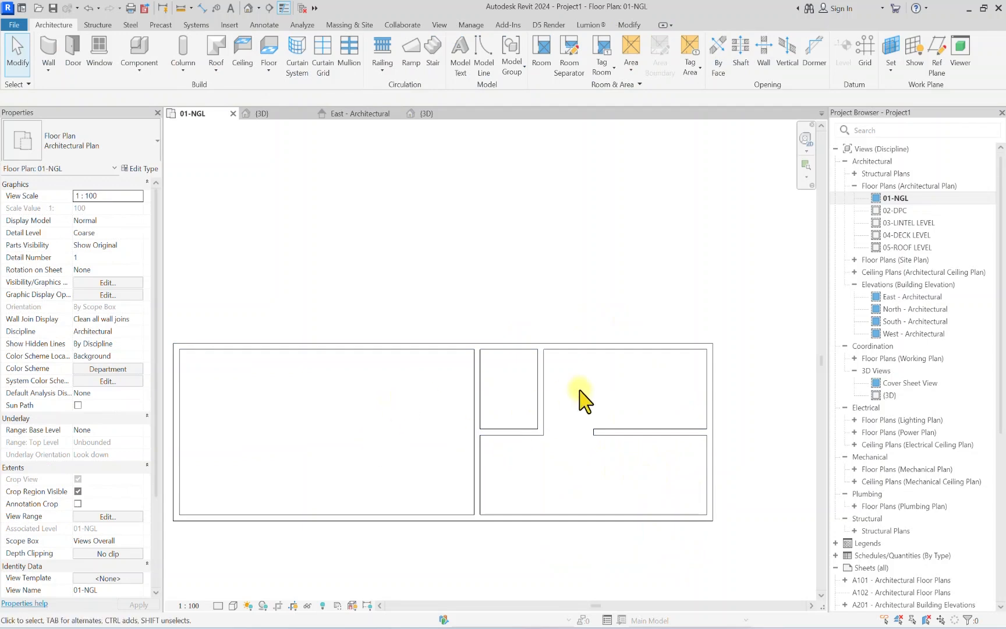
{"action": "scroll", "coordinate": [633, 373], "scroll_direction": "down", "scroll_amount": 3}
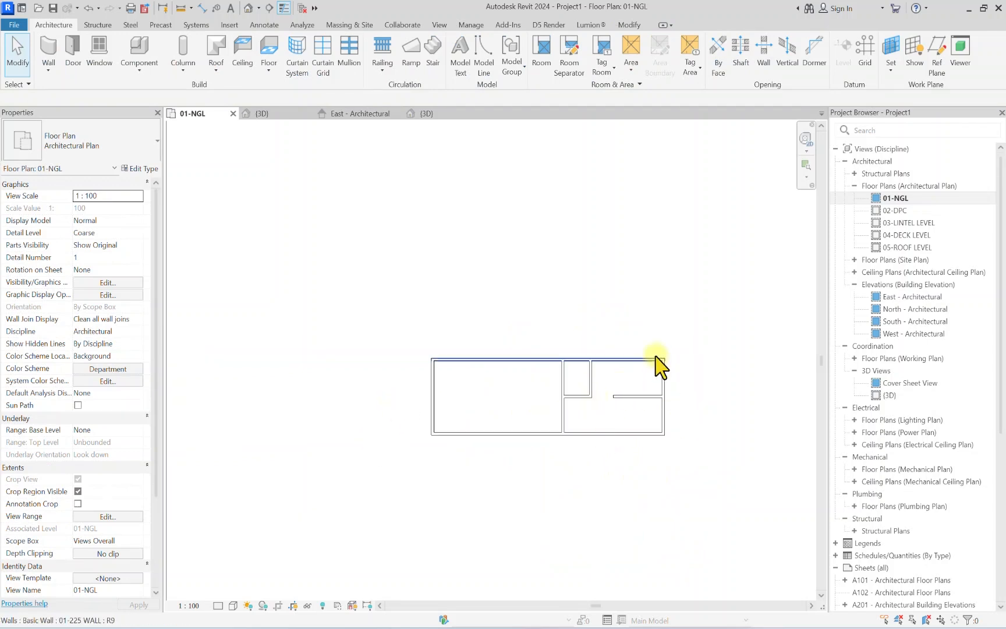
{"action": "scroll", "coordinate": [579, 370], "scroll_direction": "up", "scroll_amount": 3}
{"action": "scroll", "coordinate": [541, 370], "scroll_direction": "down", "scroll_amount": 1}
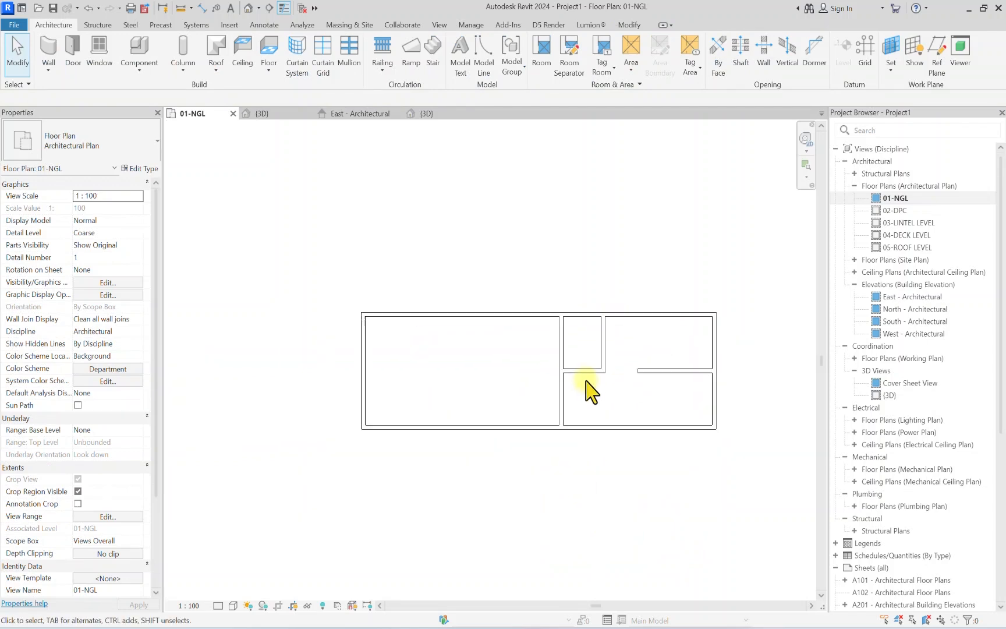
{"action": "scroll", "coordinate": [589, 390], "scroll_direction": "up", "scroll_amount": 3}
{"action": "scroll", "coordinate": [476, 381], "scroll_direction": "down", "scroll_amount": 2}
{"action": "scroll", "coordinate": [545, 400], "scroll_direction": "up", "scroll_amount": 1}
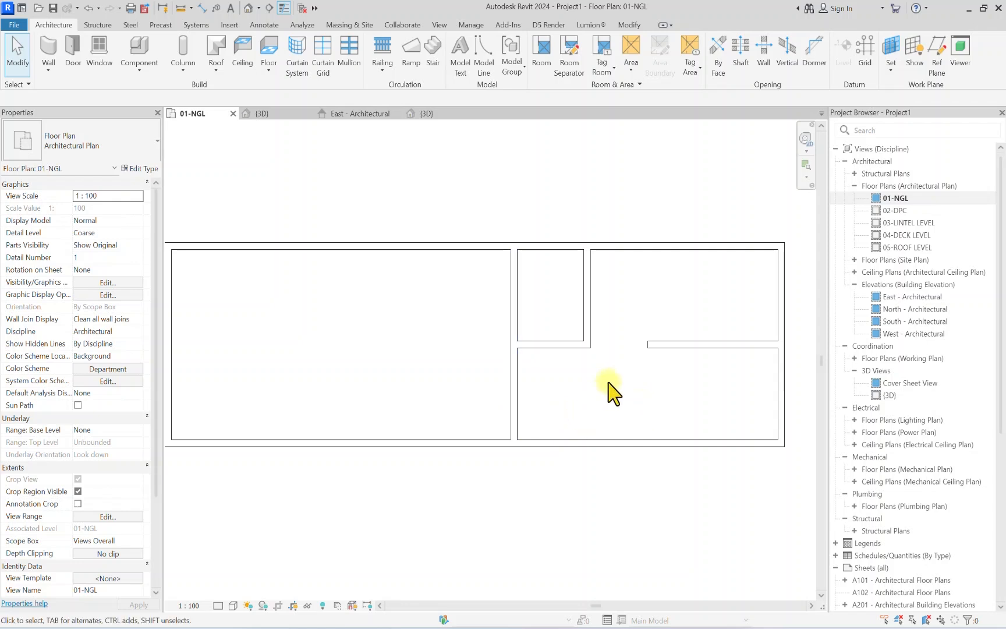
{"action": "scroll", "coordinate": [607, 383], "scroll_direction": "down", "scroll_amount": 2}
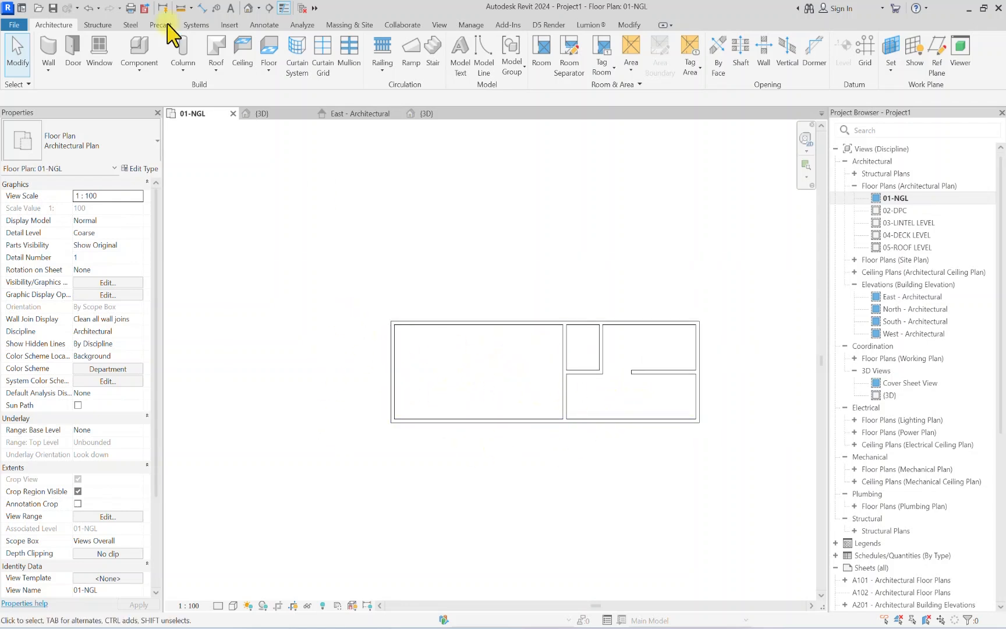
Step: Outline an area outside the left end wall with three Thin Lines detail lines, 5100 mm out, 6000 mm along and back to the wall
{"action": "left_click", "coordinate": [264, 25]}
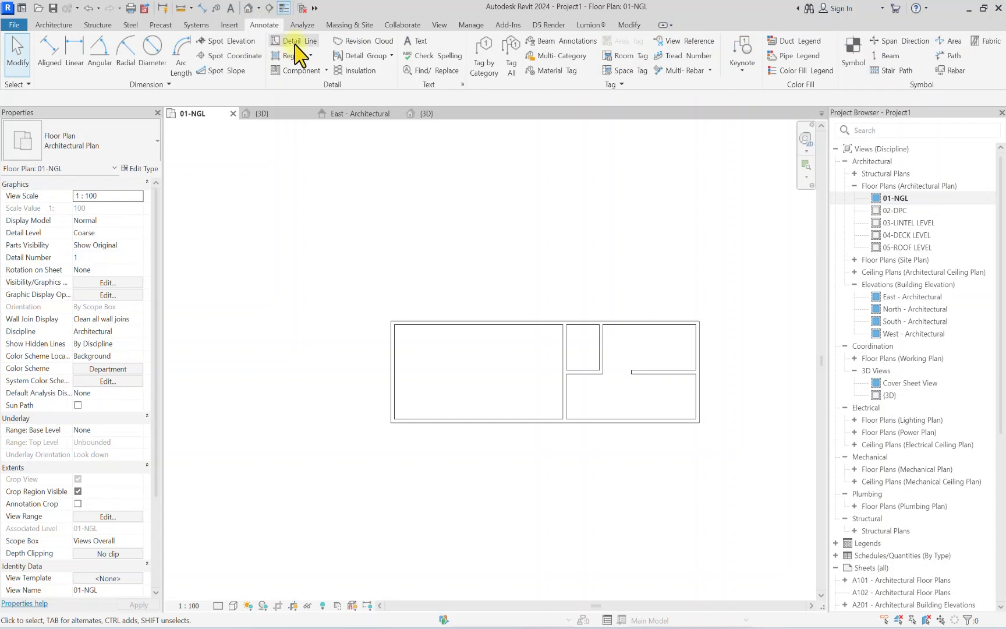
{"action": "left_click", "coordinate": [296, 41]}
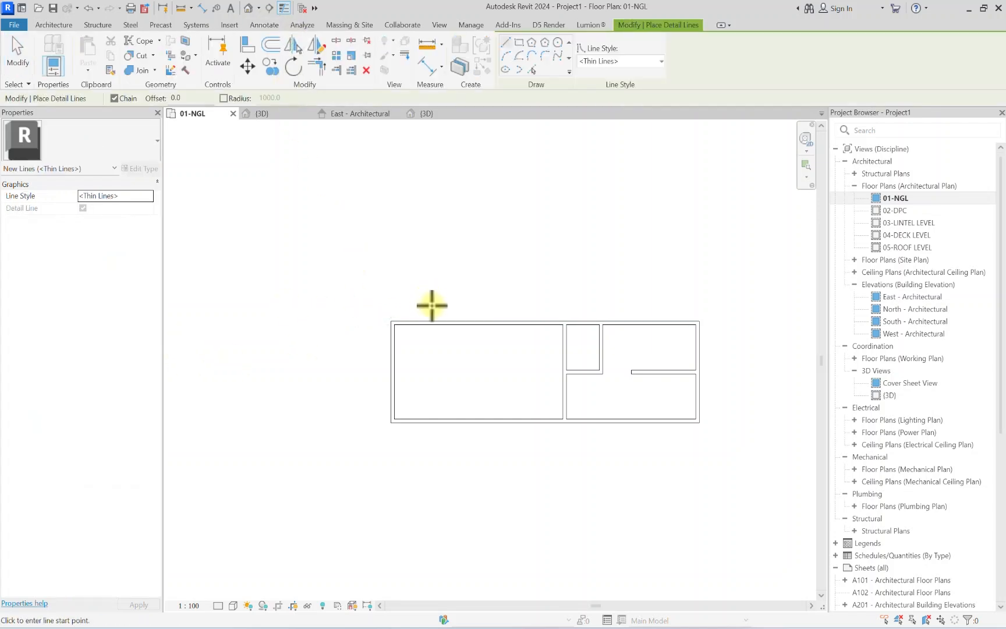
{"action": "scroll", "coordinate": [390, 329], "scroll_direction": "up", "scroll_amount": 2}
{"action": "left_click", "coordinate": [396, 321]}
{"action": "scroll", "coordinate": [382, 323], "scroll_direction": "down", "scroll_amount": 2}
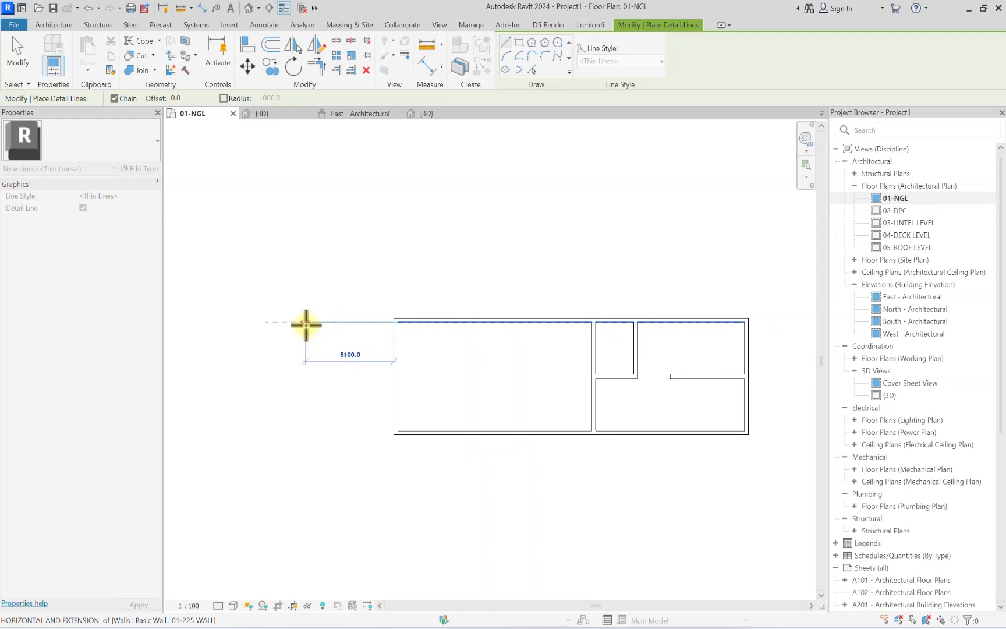
{"action": "left_click", "coordinate": [306, 323]}
{"action": "left_click", "coordinate": [305, 431]}
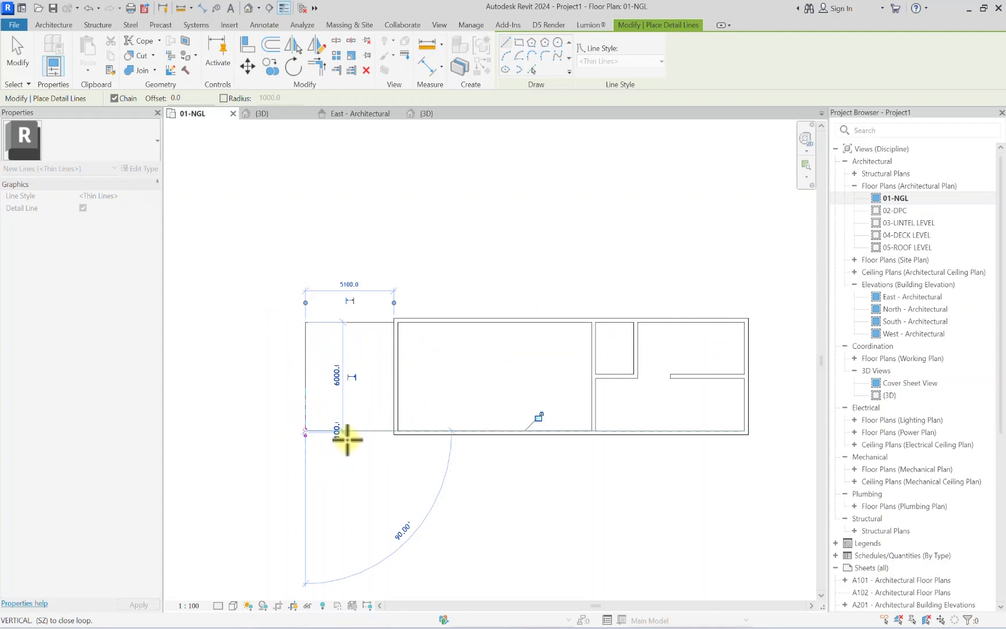
{"action": "scroll", "coordinate": [386, 430], "scroll_direction": "up", "scroll_amount": 5}
{"action": "left_click", "coordinate": [387, 424]}
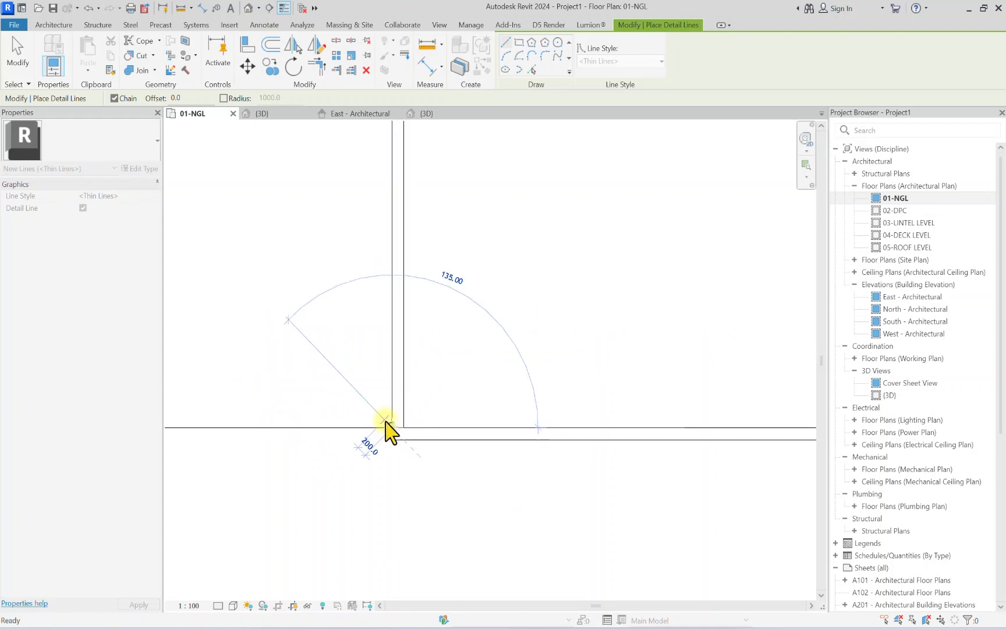
{"action": "key", "text": "Escape"}
{"action": "scroll", "coordinate": [577, 464], "scroll_direction": "down", "scroll_amount": 5}
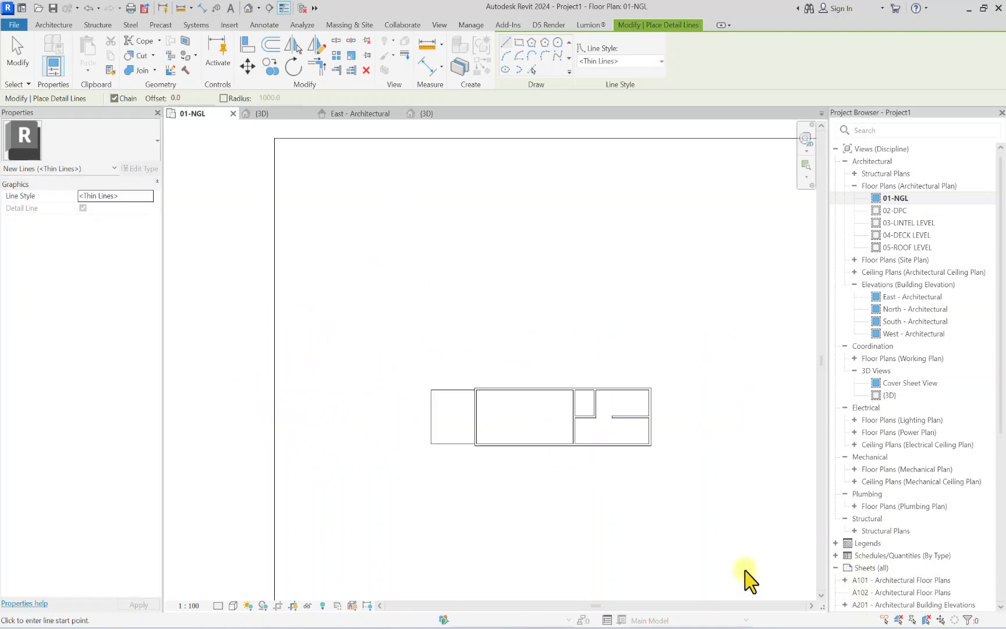
{"action": "scroll", "coordinate": [528, 433], "scroll_direction": "up", "scroll_amount": 3}
{"action": "key", "text": "Escape"}
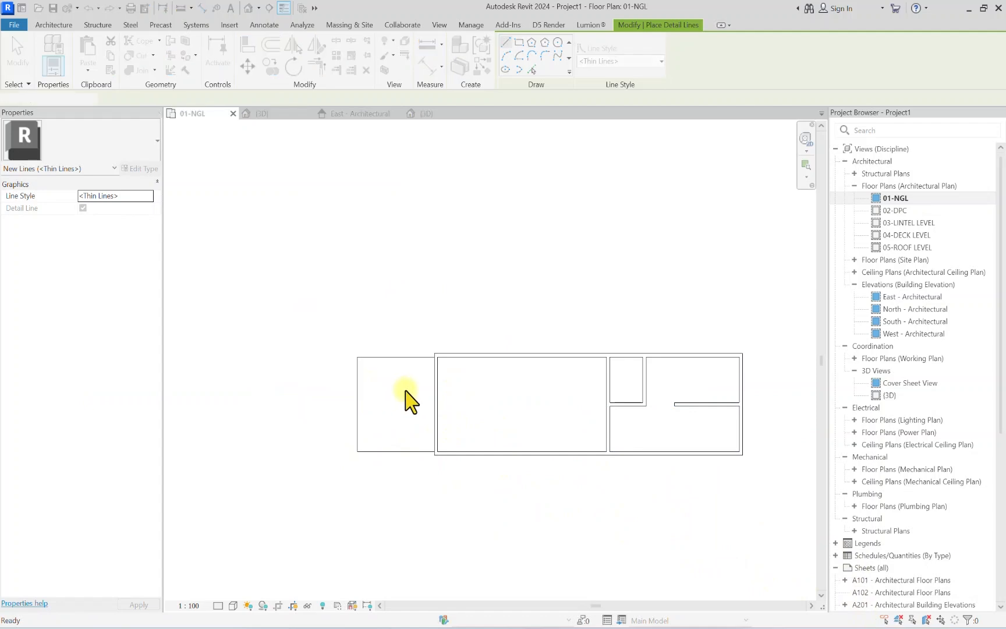
{"action": "scroll", "coordinate": [364, 383], "scroll_direction": "down", "scroll_amount": 2}
{"action": "scroll", "coordinate": [404, 391], "scroll_direction": "up", "scroll_amount": 3}
{"action": "scroll", "coordinate": [380, 376], "scroll_direction": "down", "scroll_amount": 2}
{"action": "scroll", "coordinate": [474, 384], "scroll_direction": "up", "scroll_amount": 2}
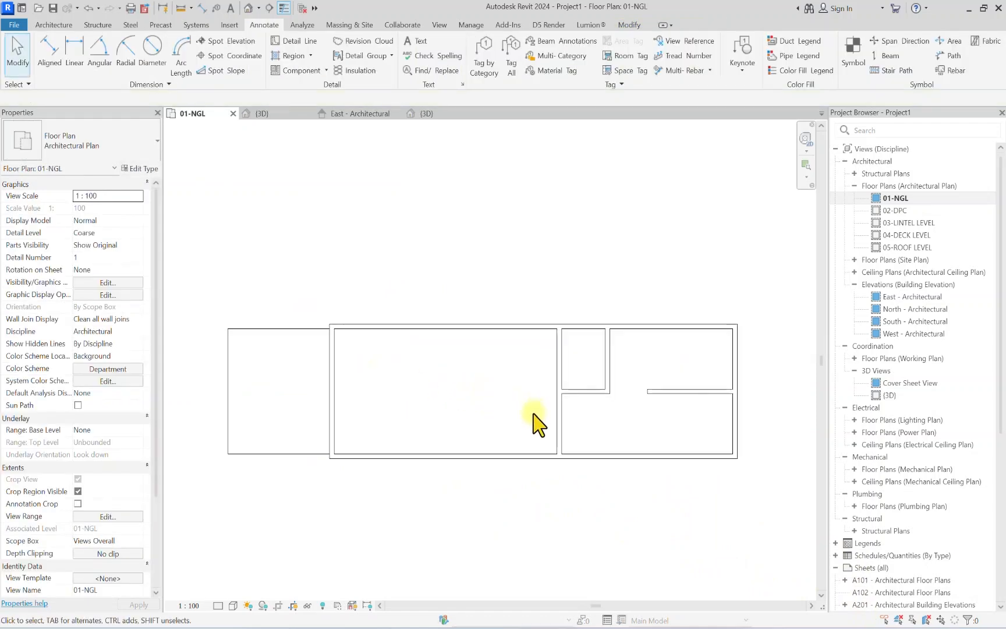
{"action": "middle_click_drag", "start_coordinate": [533, 414], "coordinate": [390, 410]}
{"action": "scroll", "coordinate": [534, 401], "scroll_direction": "down", "scroll_amount": 3}
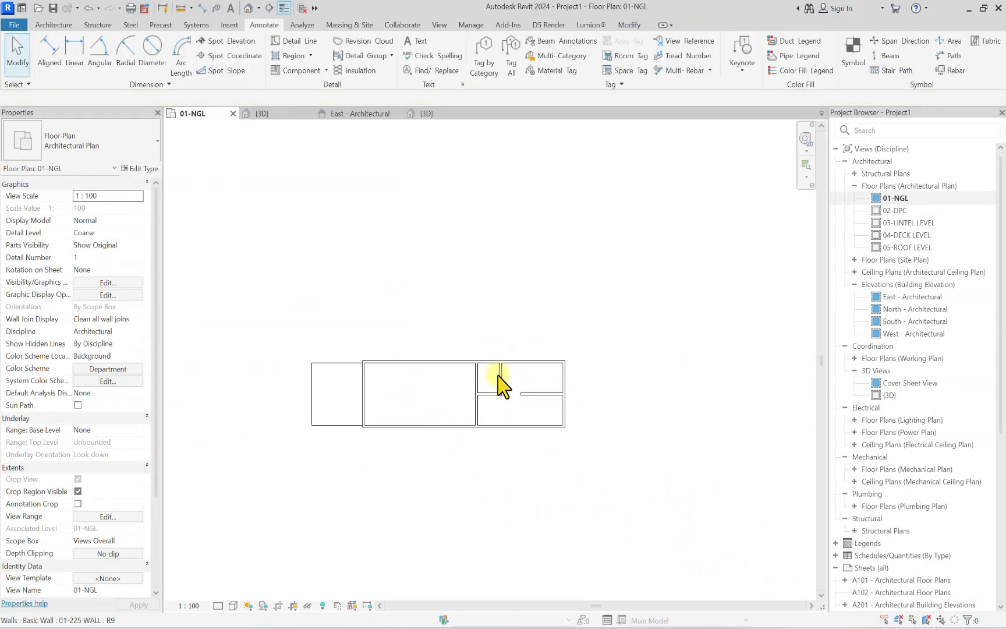
{"action": "scroll", "coordinate": [496, 378], "scroll_direction": "up", "scroll_amount": 3}
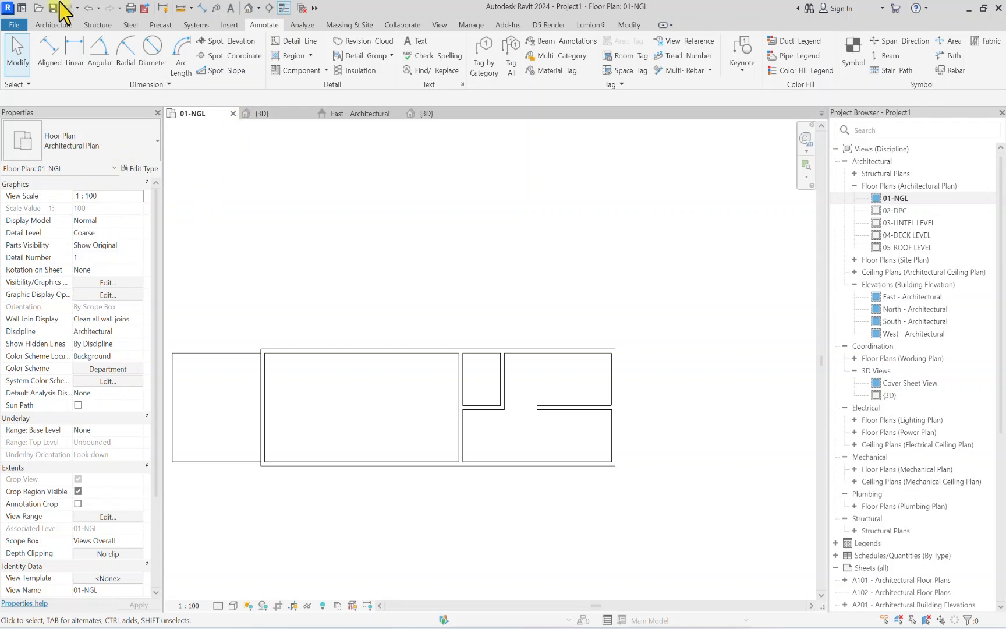
Step: Draw a vertical 01-150 WALL partition down the middle of the small room from the upper long wall, stopping short of the room's lower wall
{"action": "left_click", "coordinate": [53, 24]}
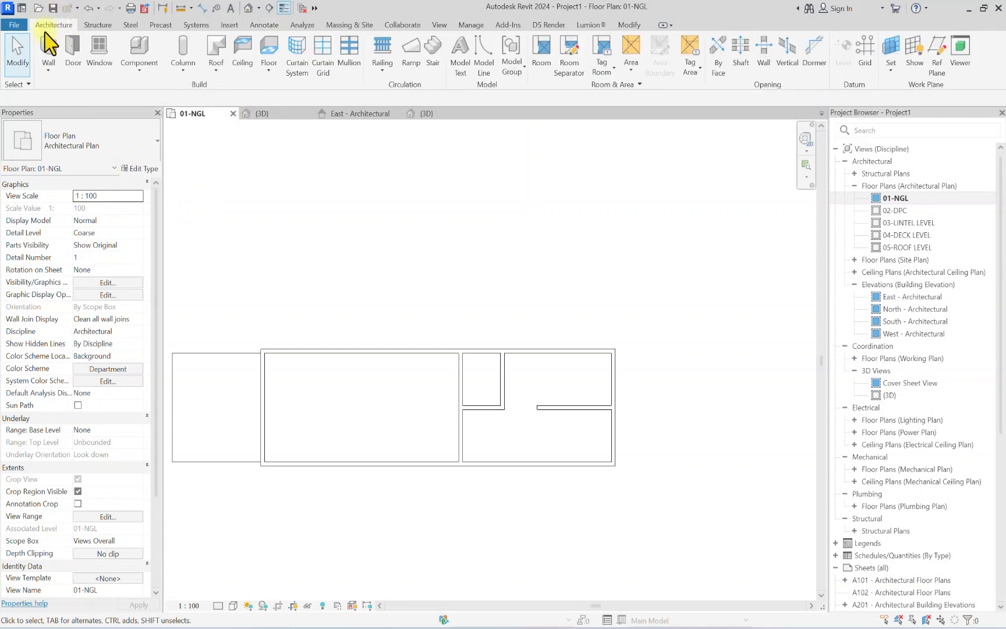
{"action": "left_click", "coordinate": [48, 51]}
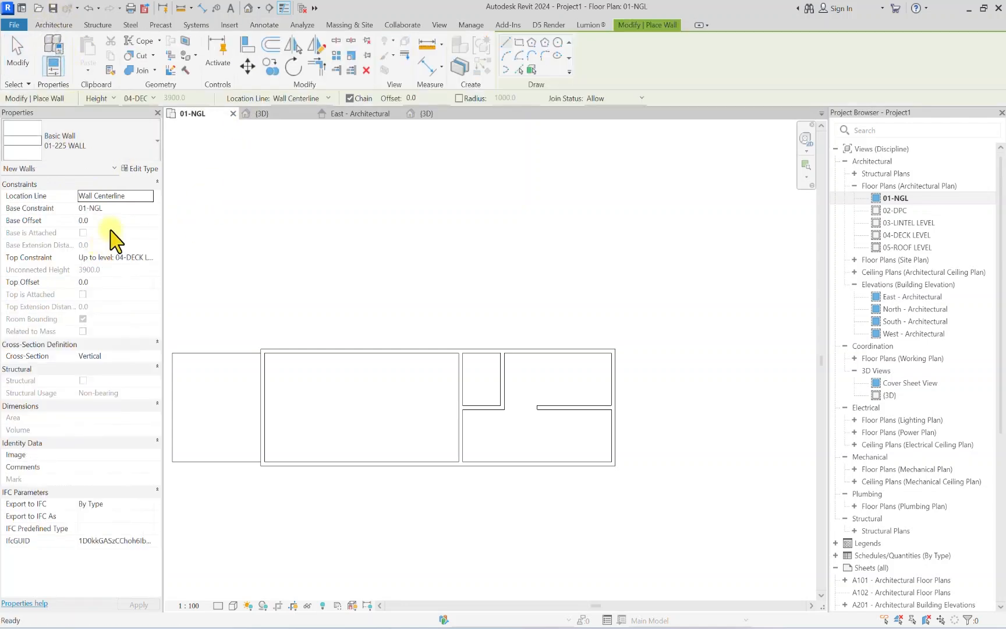
{"action": "left_click", "coordinate": [93, 146]}
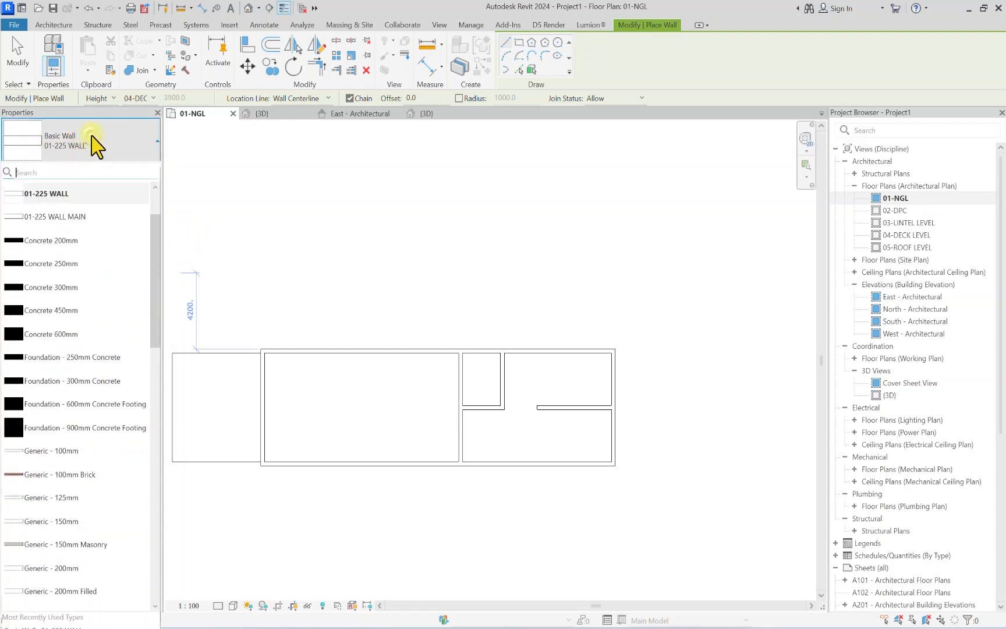
{"action": "scroll", "coordinate": [85, 254], "scroll_direction": "up", "scroll_amount": 1}
{"action": "left_click", "coordinate": [80, 236]}
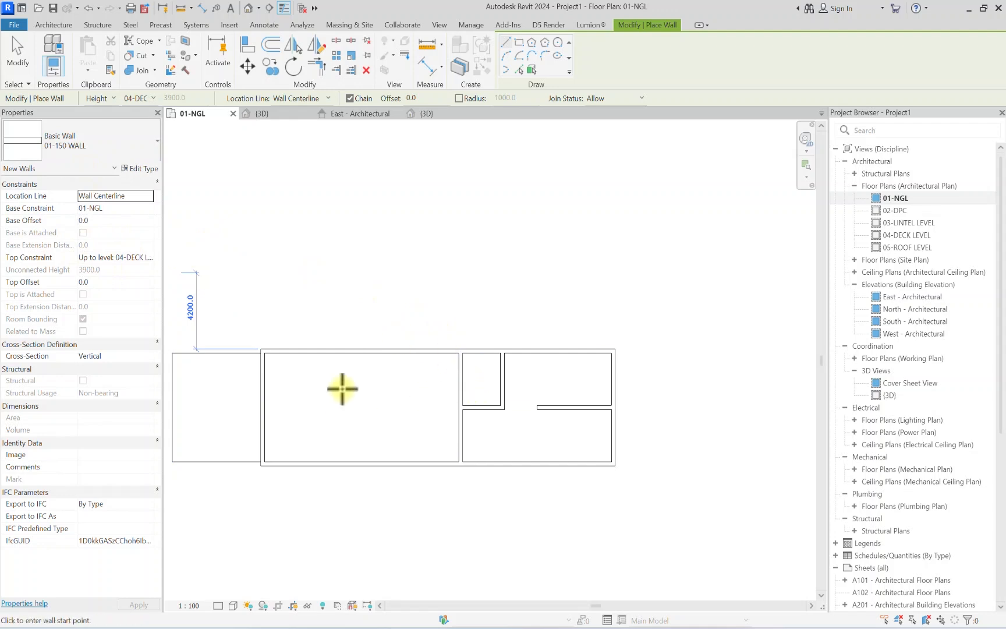
{"action": "middle_click_drag", "start_coordinate": [496, 419], "coordinate": [547, 402]}
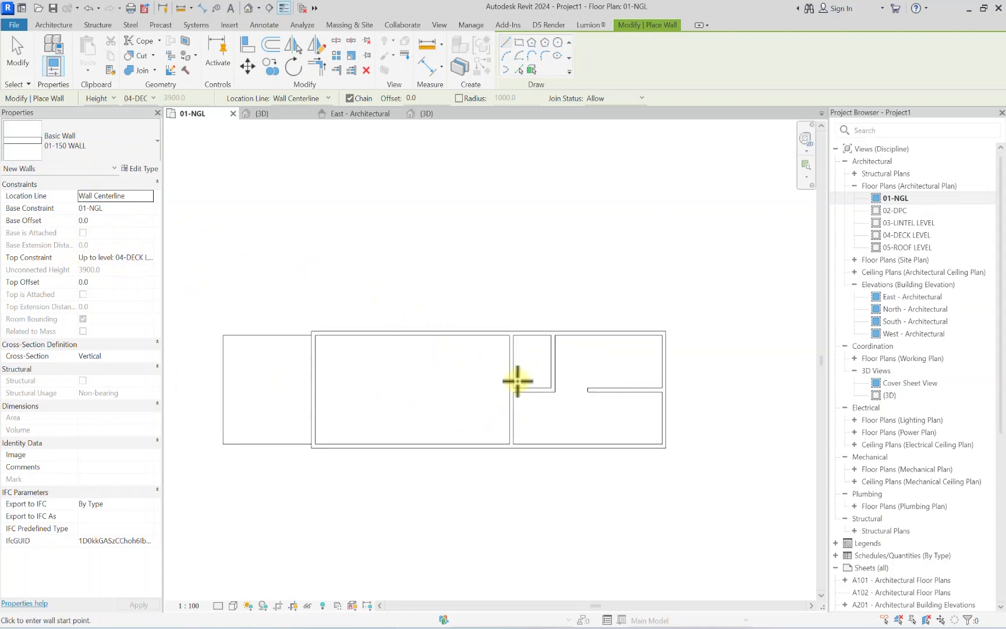
{"action": "scroll", "coordinate": [590, 394], "scroll_direction": "up", "scroll_amount": 2}
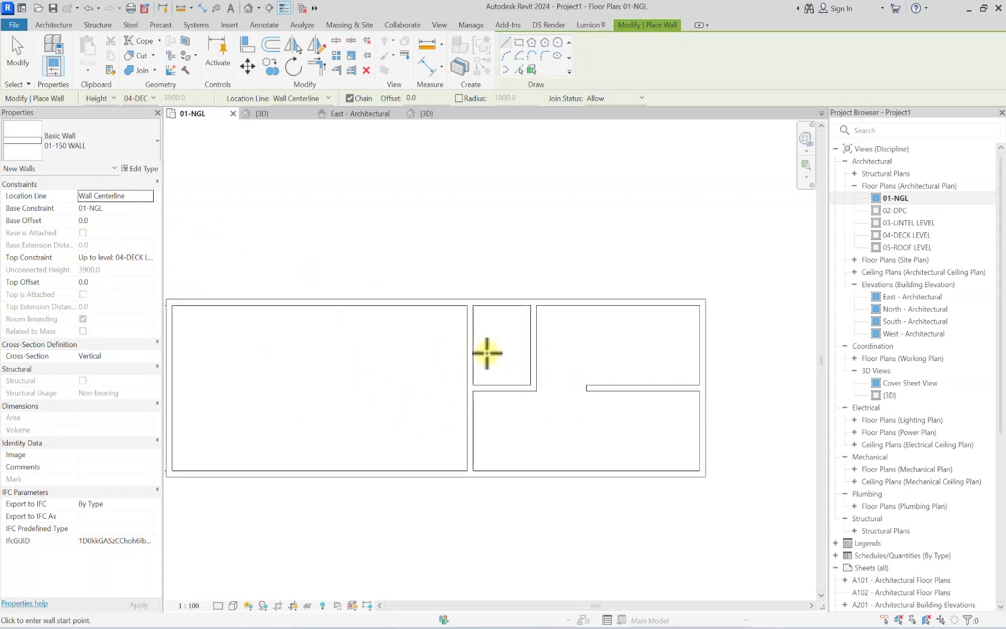
{"action": "scroll", "coordinate": [487, 353], "scroll_direction": "up", "scroll_amount": 1}
{"action": "left_click", "coordinate": [464, 317]}
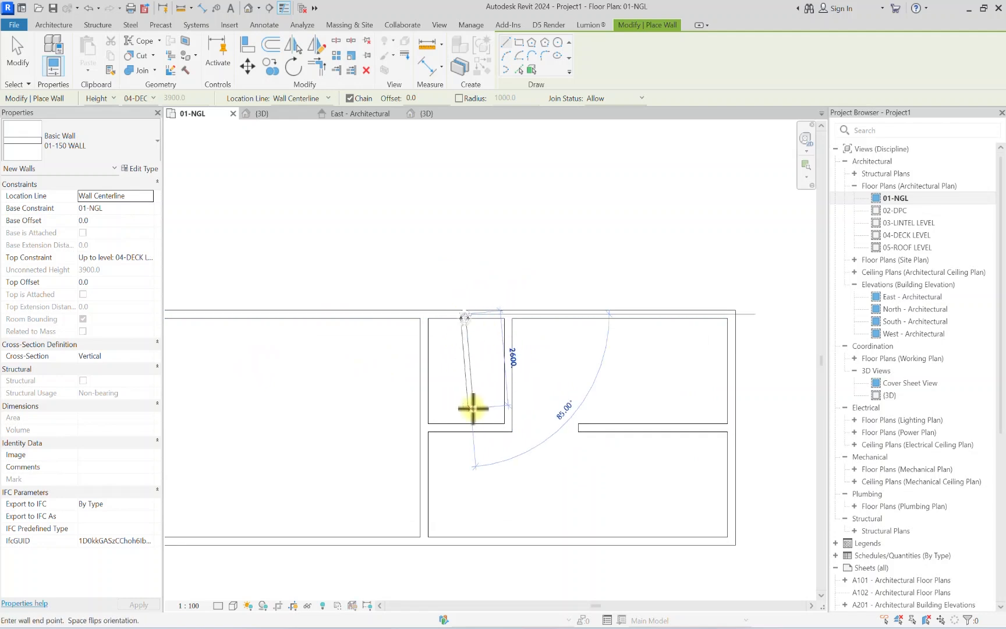
{"action": "left_click", "coordinate": [463, 398]}
{"action": "key", "text": "Escape"}
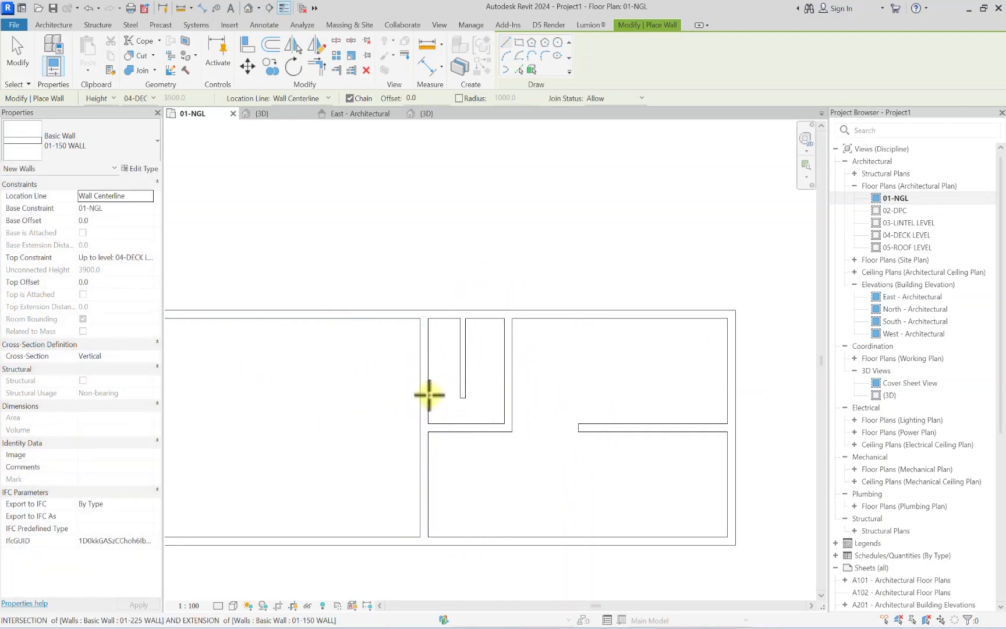
Step: Draw a horizontal 01-150 WALL partition across the small room, meeting the lower end of its middle partition
{"action": "left_click", "coordinate": [429, 395]}
{"action": "left_click", "coordinate": [504, 394]}
{"action": "scroll", "coordinate": [475, 371], "scroll_direction": "down", "scroll_amount": 3}
{"action": "key", "text": "Escape"}
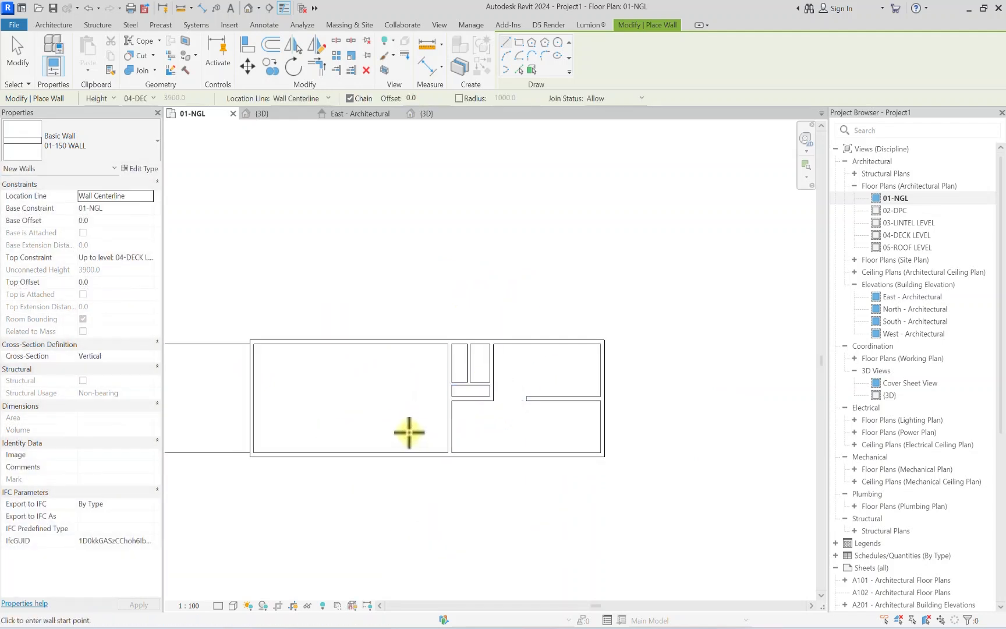
Step: Enclose a room in the large left-hand space with 01-150 walls running 3600 mm from the full-height partition at mid-depth and up to the upper long wall
{"action": "scroll", "coordinate": [540, 370], "scroll_direction": "up", "scroll_amount": 2}
{"action": "scroll", "coordinate": [581, 368], "scroll_direction": "down", "scroll_amount": 1}
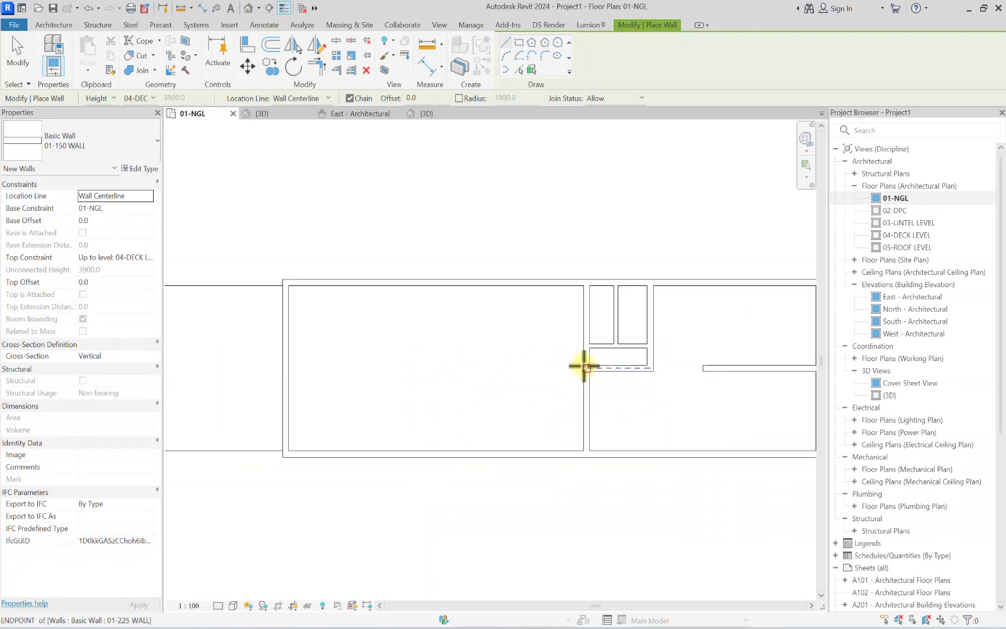
{"action": "left_click", "coordinate": [585, 368]}
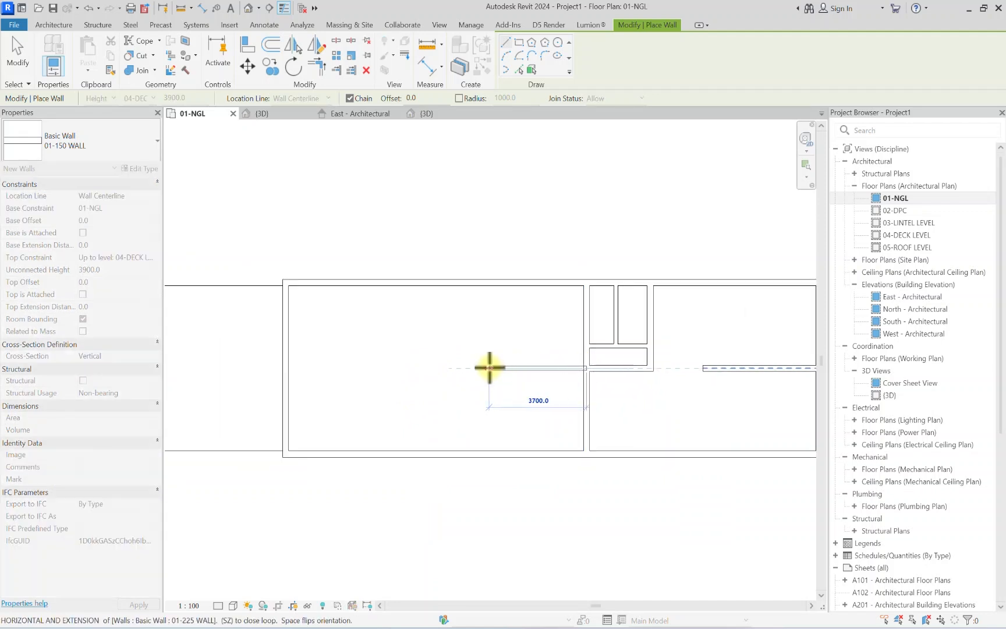
{"action": "left_click", "coordinate": [492, 368]}
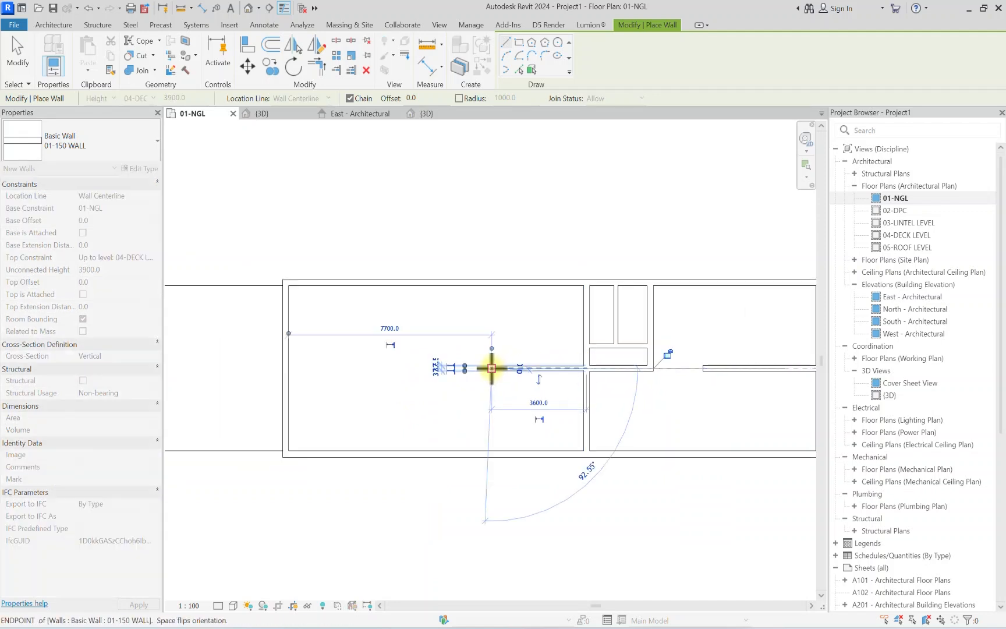
{"action": "left_click", "coordinate": [491, 286]}
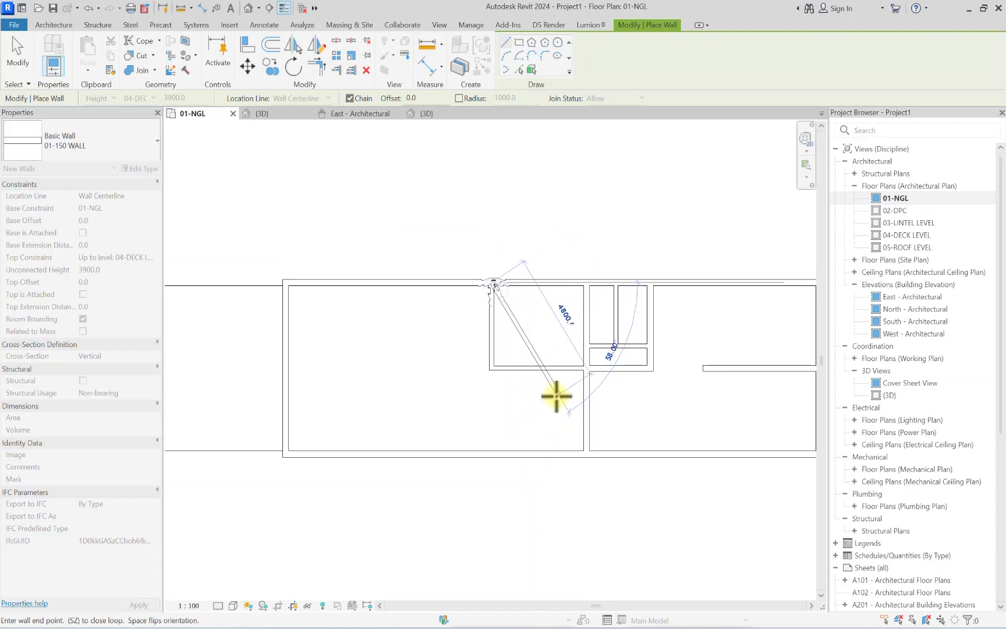
{"action": "key", "text": "Escape"}
{"action": "scroll", "coordinate": [561, 382], "scroll_direction": "down", "scroll_amount": 1}
{"action": "scroll", "coordinate": [505, 409], "scroll_direction": "up", "scroll_amount": 3}
{"action": "scroll", "coordinate": [575, 320], "scroll_direction": "down", "scroll_amount": 5}
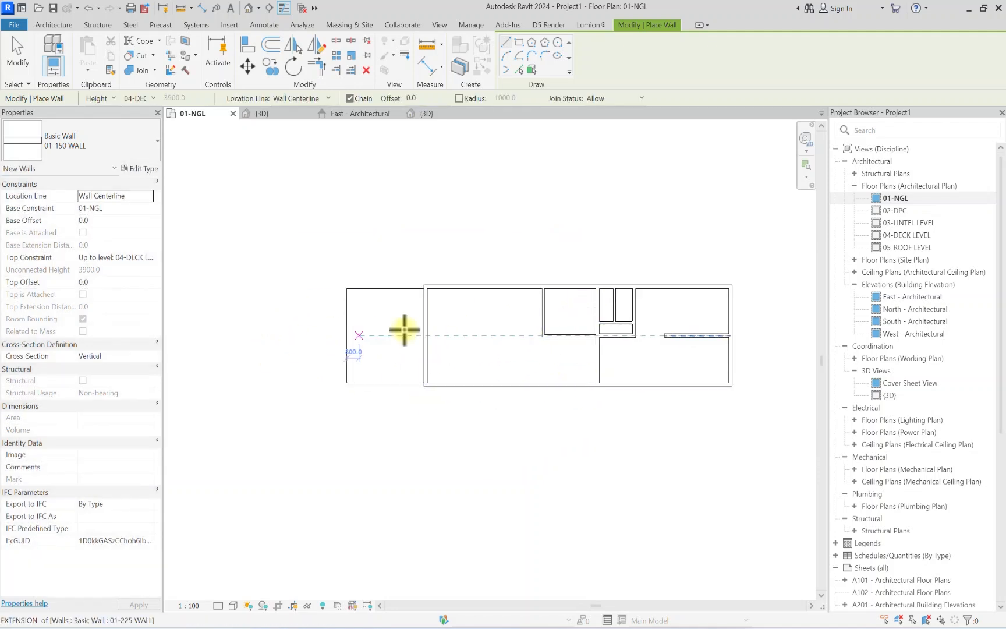
Step: Reposition the short horizontal 01-225 partition at the right-hand end so it stands 2400 mm clear of the lower long wall
{"action": "middle_click_drag", "start_coordinate": [404, 328], "coordinate": [249, 354]}
{"action": "middle_click_drag", "start_coordinate": [310, 357], "coordinate": [375, 341]}
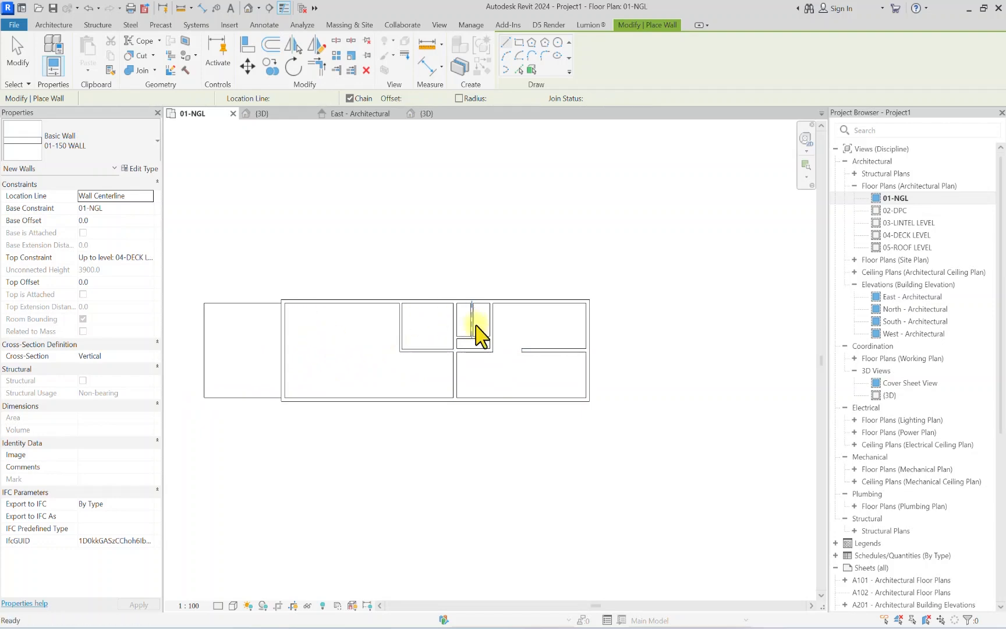
{"action": "key", "text": "Escape"}
{"action": "scroll", "coordinate": [521, 353], "scroll_direction": "up", "scroll_amount": 3}
{"action": "scroll", "coordinate": [469, 345], "scroll_direction": "down", "scroll_amount": 2}
{"action": "scroll", "coordinate": [451, 331], "scroll_direction": "up", "scroll_amount": 4}
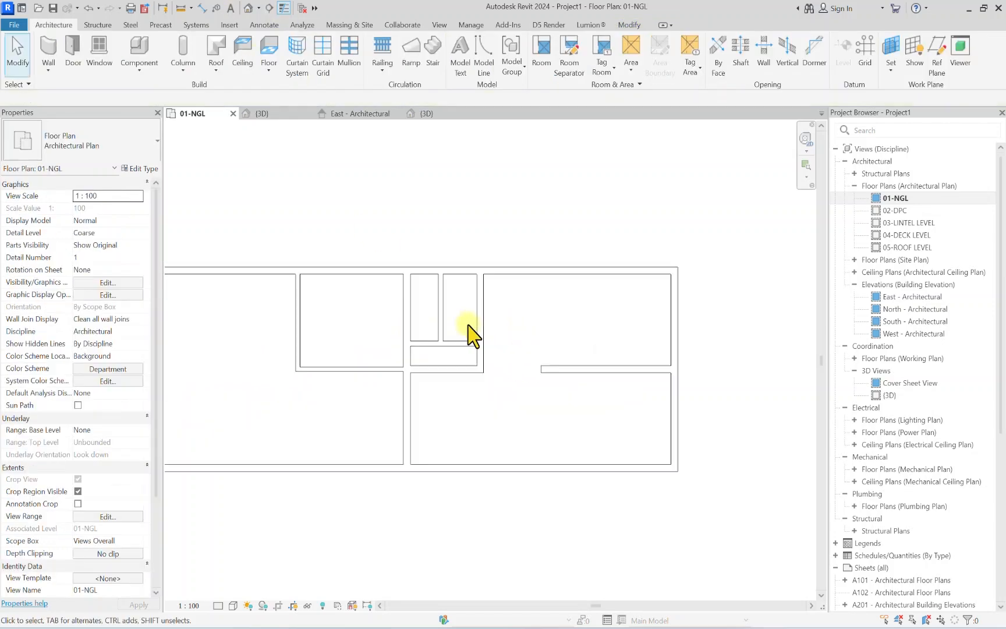
{"action": "scroll", "coordinate": [473, 313], "scroll_direction": "down", "scroll_amount": 3}
{"action": "scroll", "coordinate": [534, 314], "scroll_direction": "up", "scroll_amount": 1}
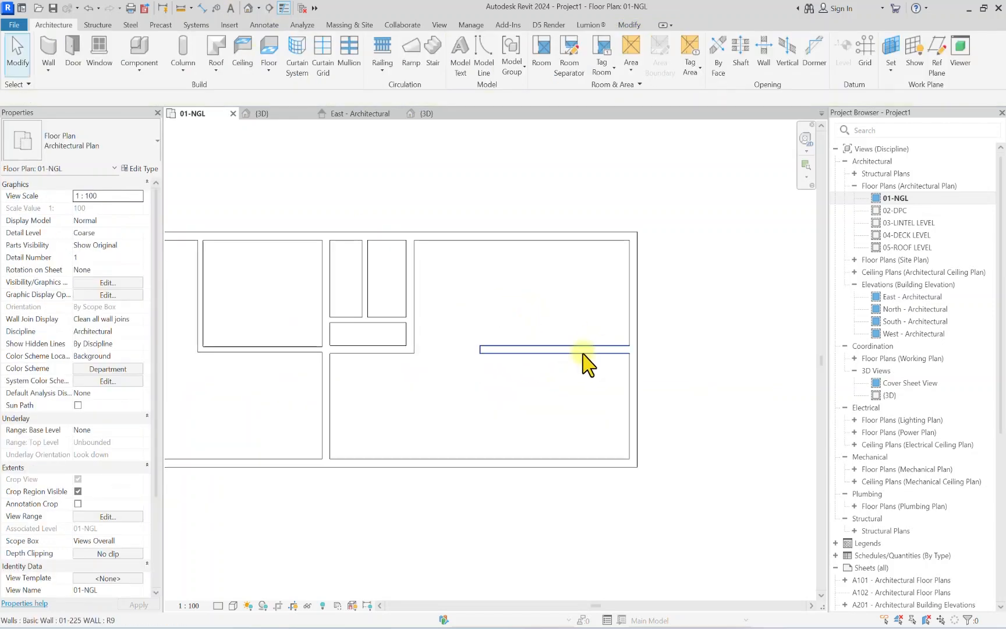
{"action": "left_click", "coordinate": [584, 350]}
{"action": "scroll", "coordinate": [466, 350], "scroll_direction": "up", "scroll_amount": 2}
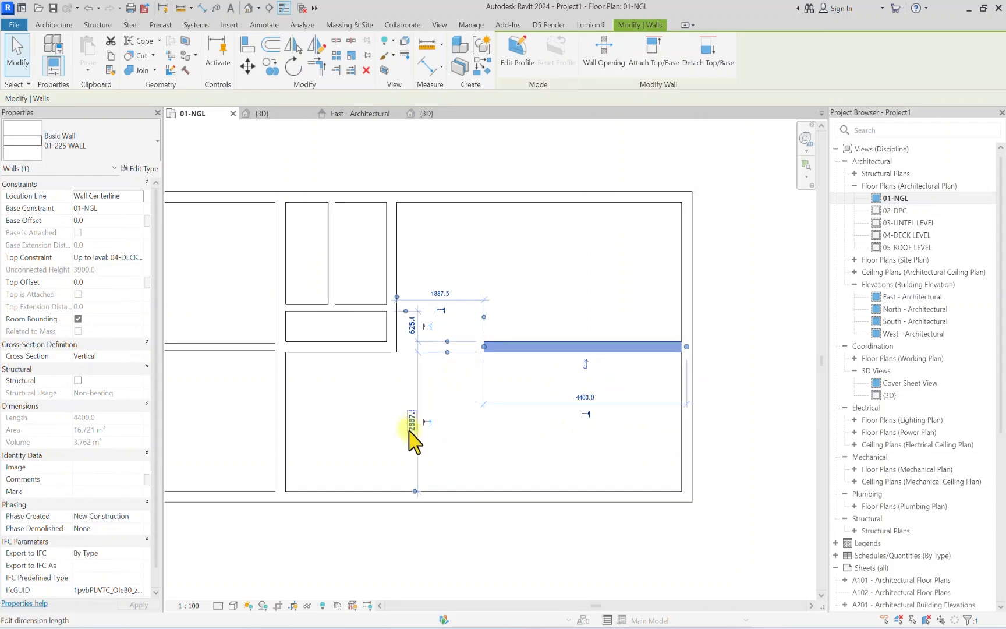
{"action": "scroll", "coordinate": [412, 426], "scroll_direction": "down", "scroll_amount": 4}
{"action": "scroll", "coordinate": [505, 447], "scroll_direction": "up", "scroll_amount": 1}
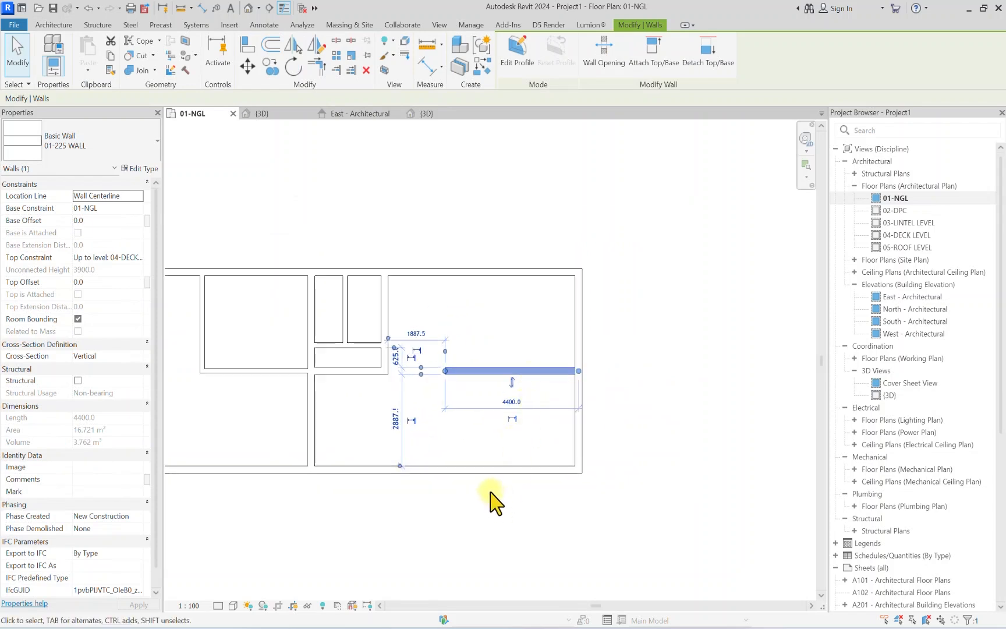
{"action": "scroll", "coordinate": [386, 407], "scroll_direction": "up", "scroll_amount": 1}
{"action": "scroll", "coordinate": [388, 414], "scroll_direction": "up", "scroll_amount": 2}
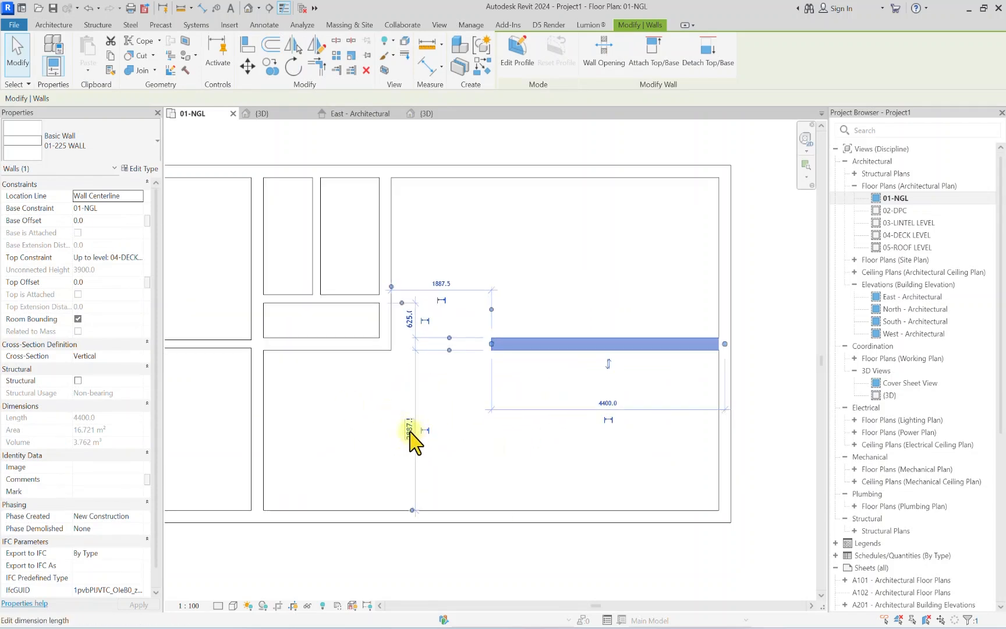
{"action": "left_click", "coordinate": [411, 431]}
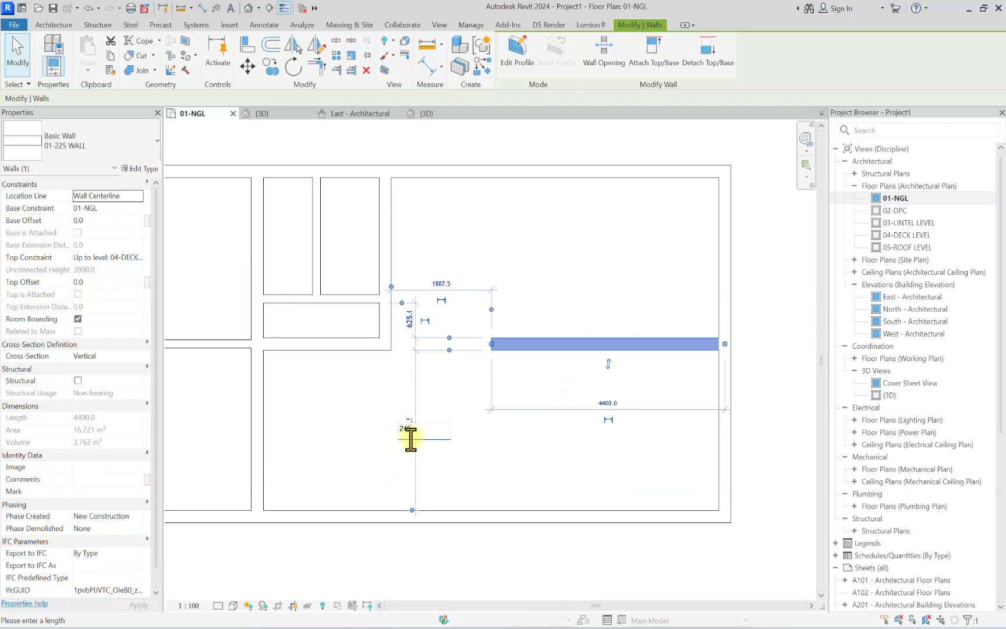
{"action": "type", "text": "2400"}
{"action": "key", "text": "Return"}
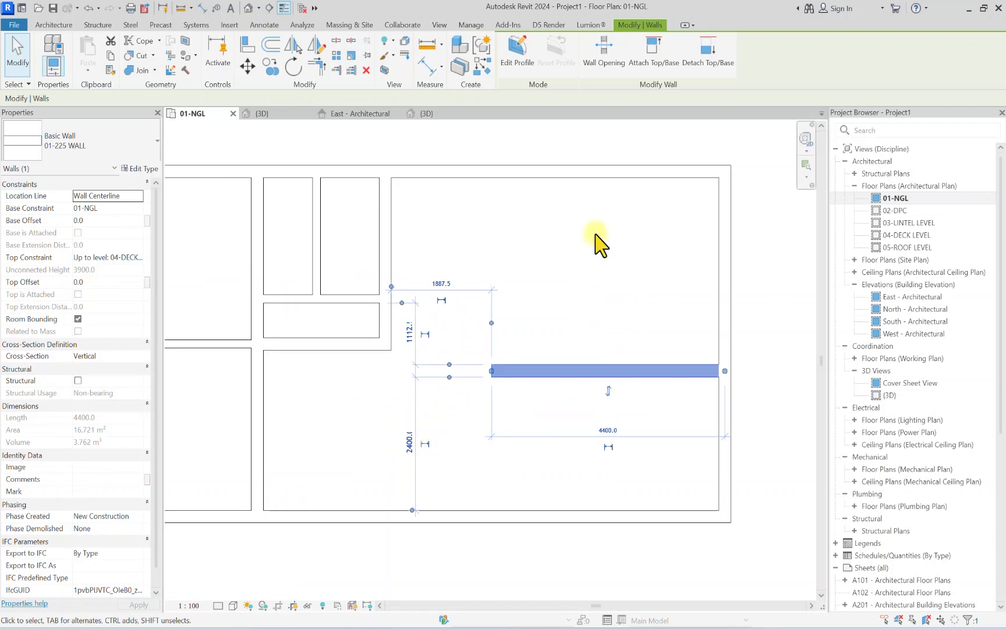
{"action": "left_click", "coordinate": [596, 234]}
Step: Change the horizontal 01-150 wall of the enclosed room left of the small rooms to type 01-225 WALL
{"action": "scroll", "coordinate": [525, 437], "scroll_direction": "down", "scroll_amount": 5}
{"action": "scroll", "coordinate": [464, 388], "scroll_direction": "up", "scroll_amount": 4}
{"action": "left_click_drag", "start_coordinate": [420, 393], "coordinate": [400, 422]}
{"action": "left_click_drag", "start_coordinate": [255, 393], "coordinate": [246, 415]}
{"action": "scroll", "coordinate": [348, 337], "scroll_direction": "down", "scroll_amount": 6}
{"action": "scroll", "coordinate": [374, 344], "scroll_direction": "up", "scroll_amount": 5}
{"action": "left_click", "coordinate": [455, 454]}
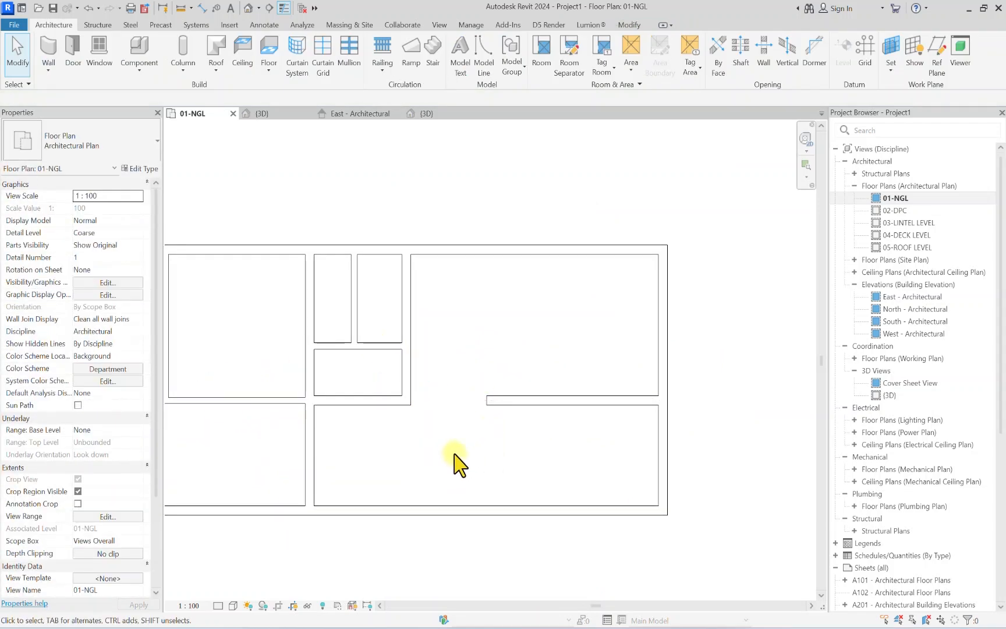
{"action": "scroll", "coordinate": [274, 373], "scroll_direction": "down", "scroll_amount": 5}
{"action": "scroll", "coordinate": [265, 390], "scroll_direction": "up", "scroll_amount": 5}
{"action": "left_click", "coordinate": [261, 381]}
{"action": "middle_click_drag", "start_coordinate": [301, 387], "coordinate": [442, 387]}
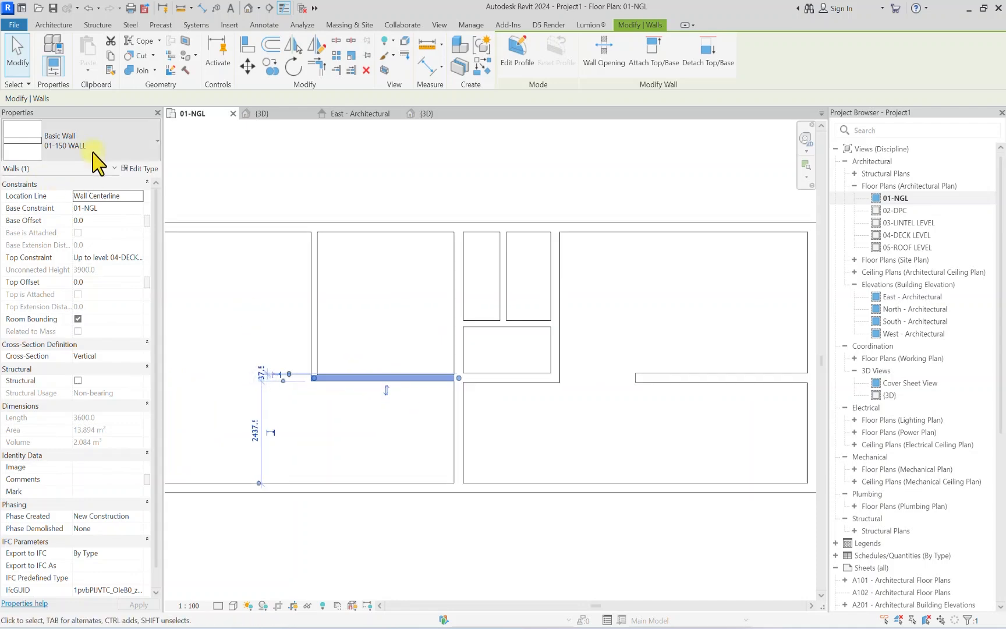
{"action": "left_click", "coordinate": [94, 154]}
{"action": "left_click", "coordinate": [71, 226]}
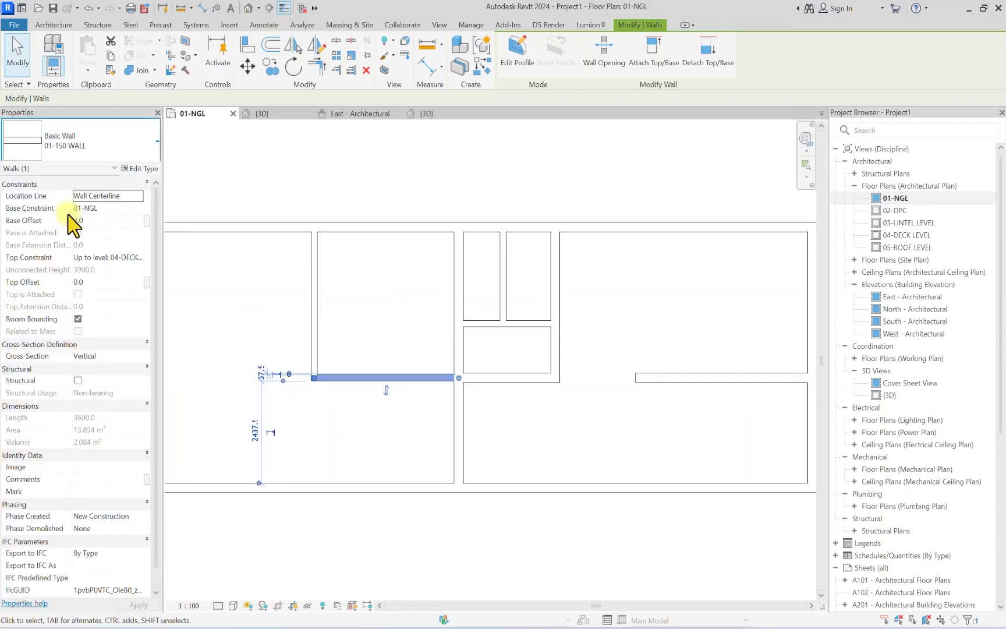
{"action": "left_click", "coordinate": [586, 415]}
{"action": "scroll", "coordinate": [368, 287], "scroll_direction": "down", "scroll_amount": 3}
{"action": "scroll", "coordinate": [468, 279], "scroll_direction": "up", "scroll_amount": 2}
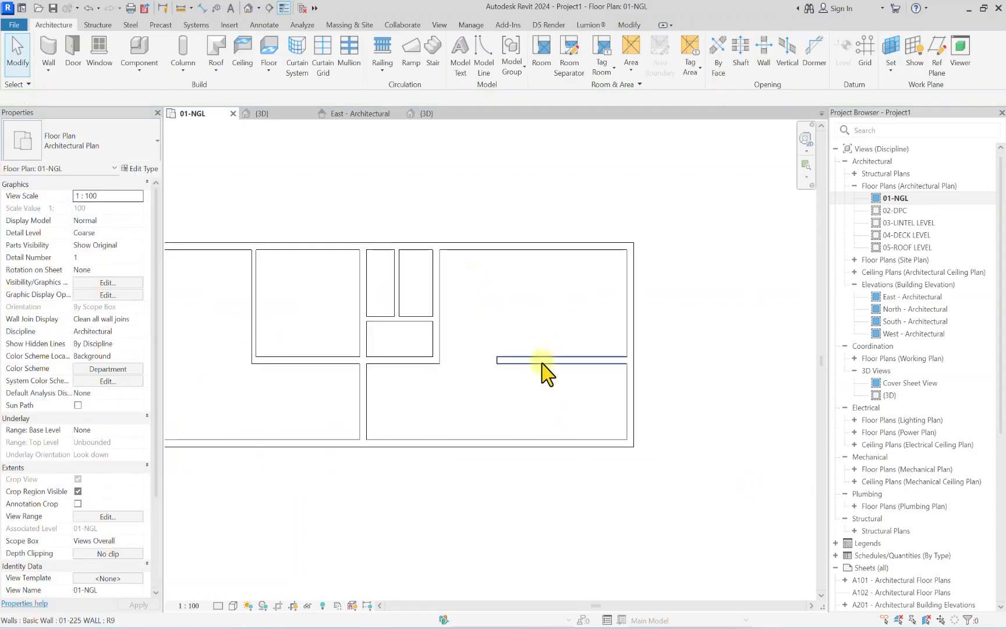
{"action": "left_click", "coordinate": [541, 361]}
{"action": "scroll", "coordinate": [454, 335], "scroll_direction": "up", "scroll_amount": 2}
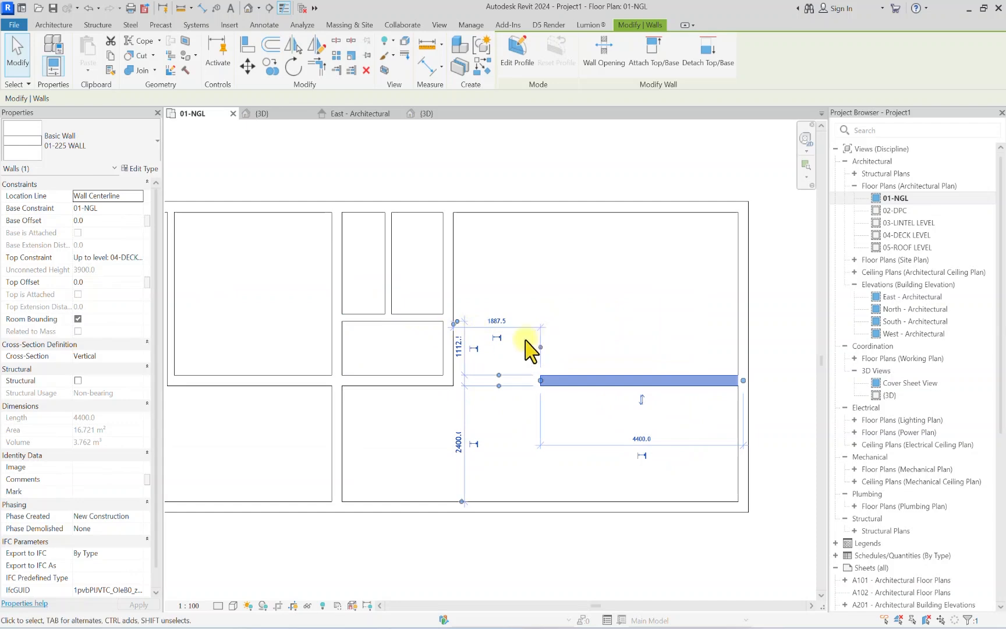
{"action": "scroll", "coordinate": [504, 320], "scroll_direction": "up", "scroll_amount": 3}
{"action": "left_click", "coordinate": [503, 258]}
{"action": "scroll", "coordinate": [499, 302], "scroll_direction": "down", "scroll_amount": 5}
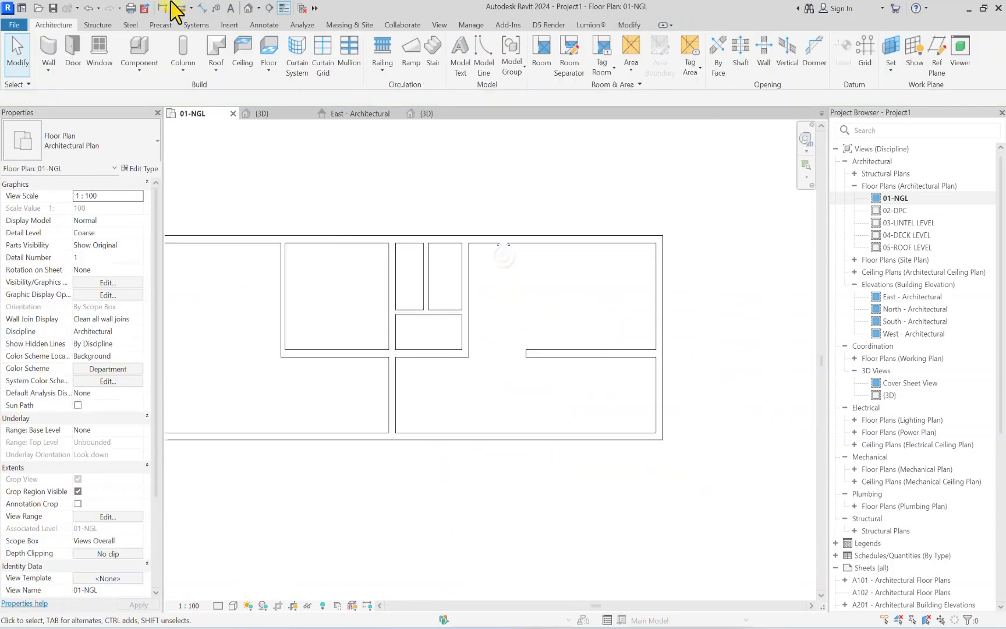
Step: Place an aligned dimension in style 01-DIMENSION 1 between the short partition and the upper long wall
{"action": "left_click", "coordinate": [271, 25]}
{"action": "left_click", "coordinate": [49, 47]}
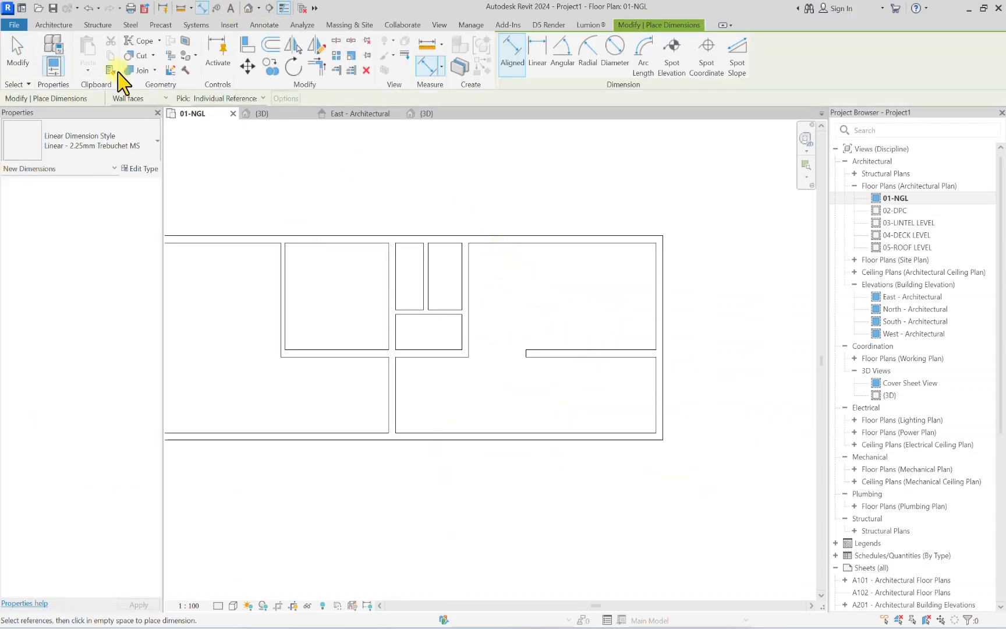
{"action": "left_click", "coordinate": [71, 143]}
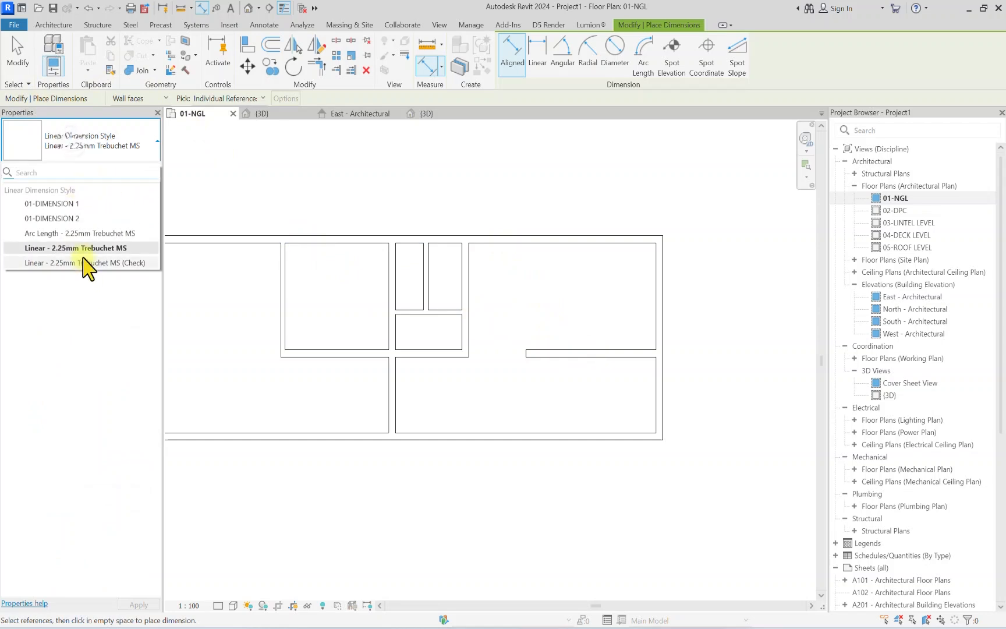
{"action": "left_click", "coordinate": [53, 204]}
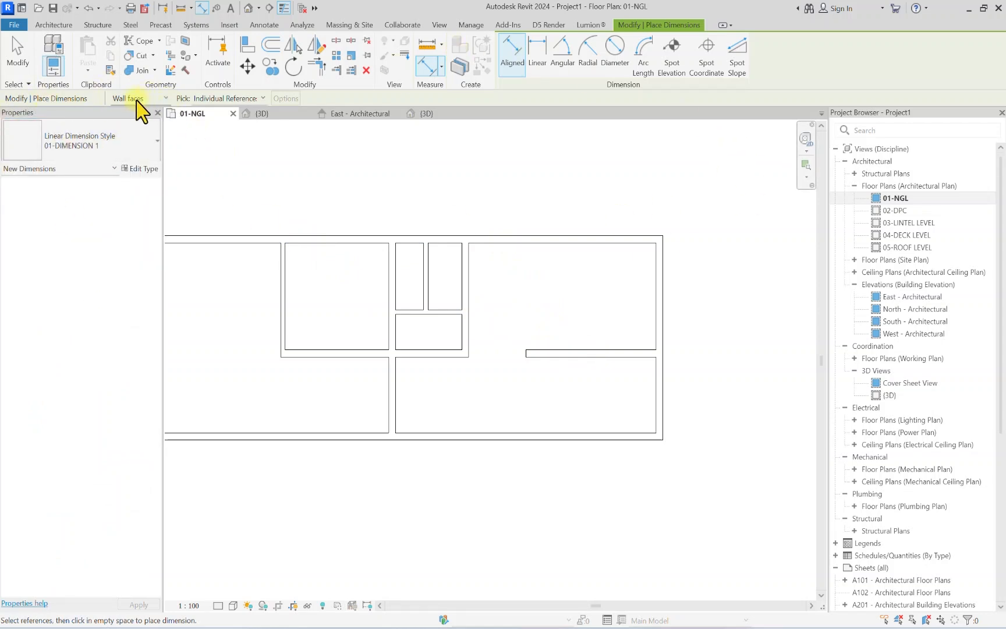
{"action": "left_click", "coordinate": [607, 351]}
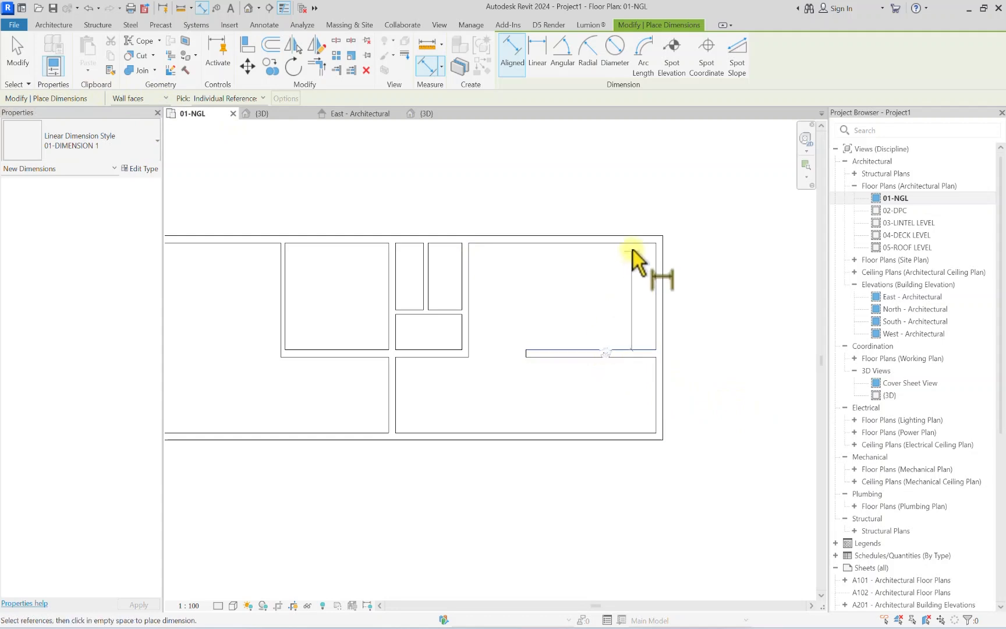
{"action": "left_click", "coordinate": [631, 245]}
{"action": "scroll", "coordinate": [629, 297], "scroll_direction": "up", "scroll_amount": 3}
{"action": "left_click", "coordinate": [631, 306]}
{"action": "key", "text": "Escape"}
{"action": "scroll", "coordinate": [622, 317], "scroll_direction": "down", "scroll_amount": 2}
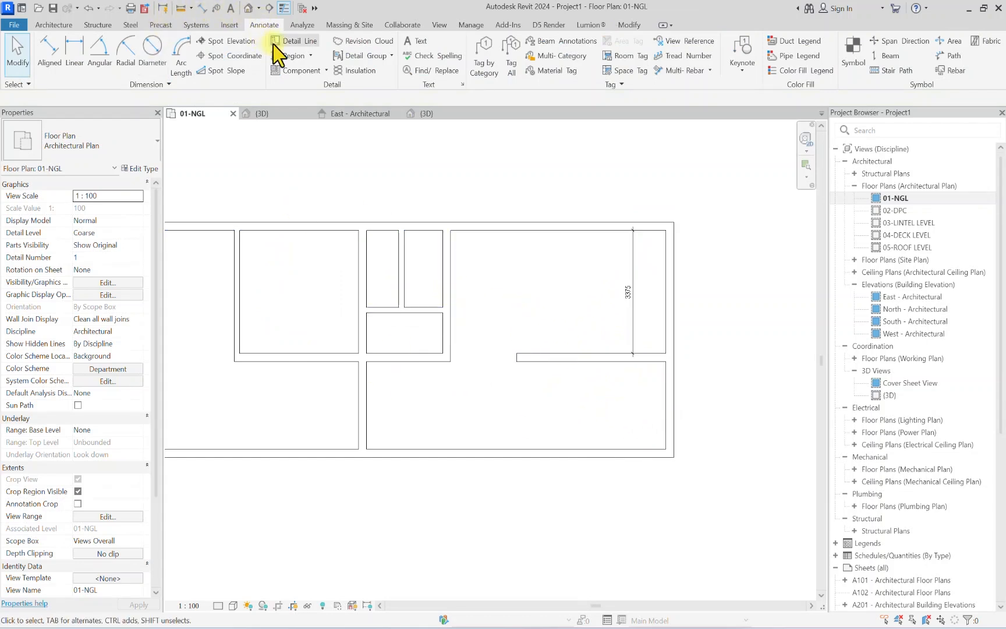
Step: Draw a Thin Lines detail line about 3600 mm along the short partition from the right end wall, then down across its thickness
{"action": "left_click", "coordinate": [292, 42]}
{"action": "scroll", "coordinate": [656, 276], "scroll_direction": "up", "scroll_amount": 2}
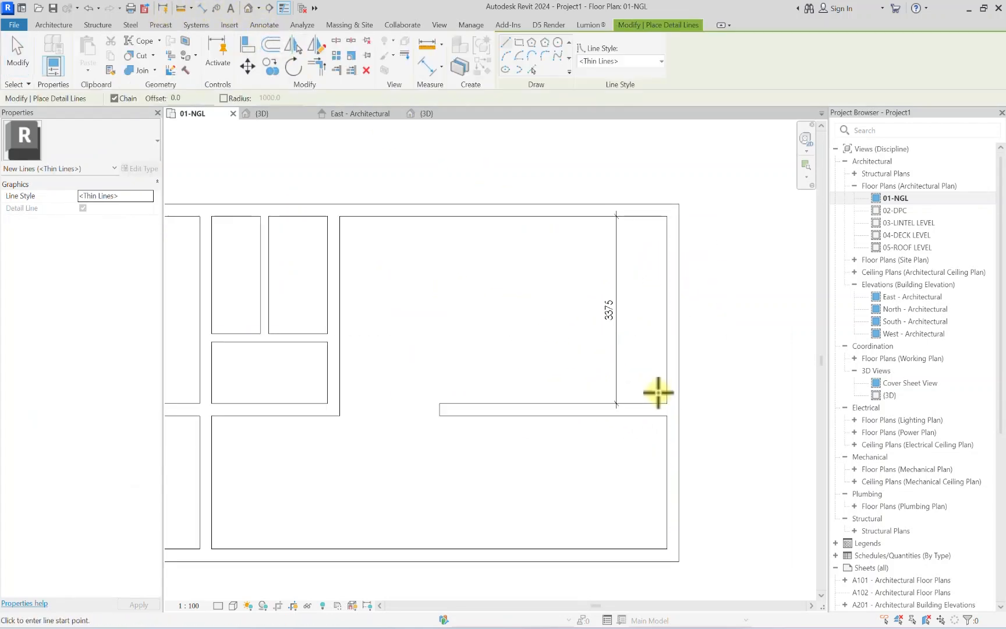
{"action": "left_click", "coordinate": [667, 402]}
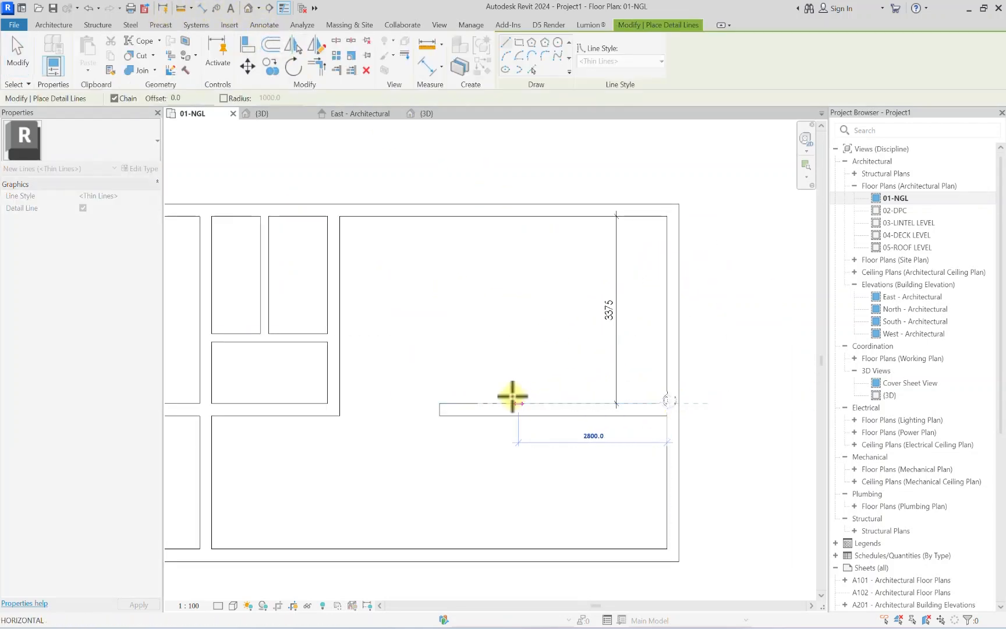
{"action": "left_click", "coordinate": [475, 402]}
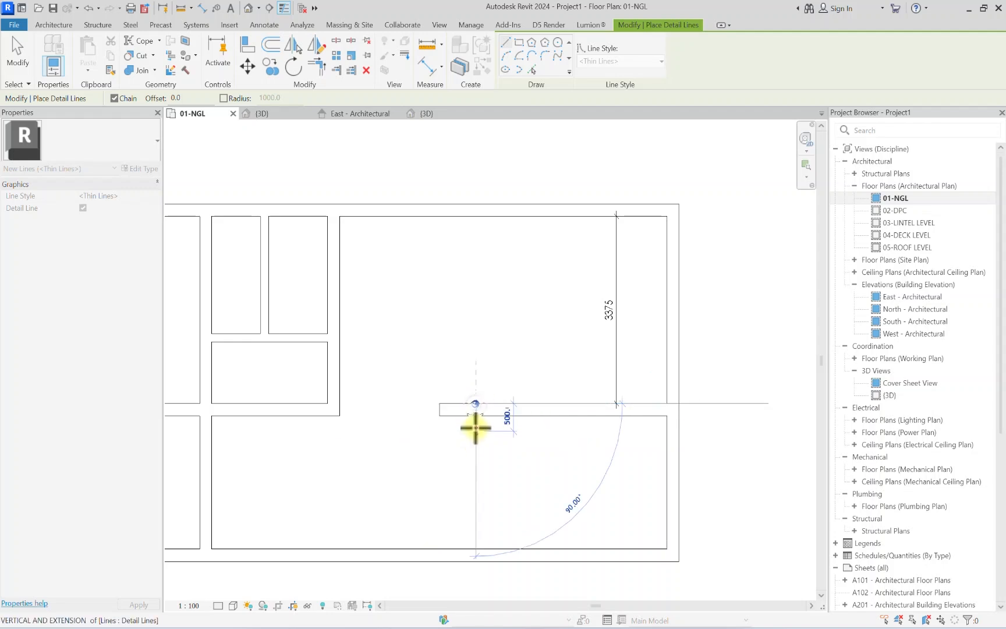
{"action": "left_click", "coordinate": [475, 415]}
{"action": "key", "text": "Escape"}
{"action": "key", "text": "Escape"}
Step: Shorten the short horizontal partition to the vertical detail line, giving it a length of 3712.5 mm
{"action": "left_click", "coordinate": [448, 411]}
{"action": "scroll", "coordinate": [433, 410], "scroll_direction": "up", "scroll_amount": 2}
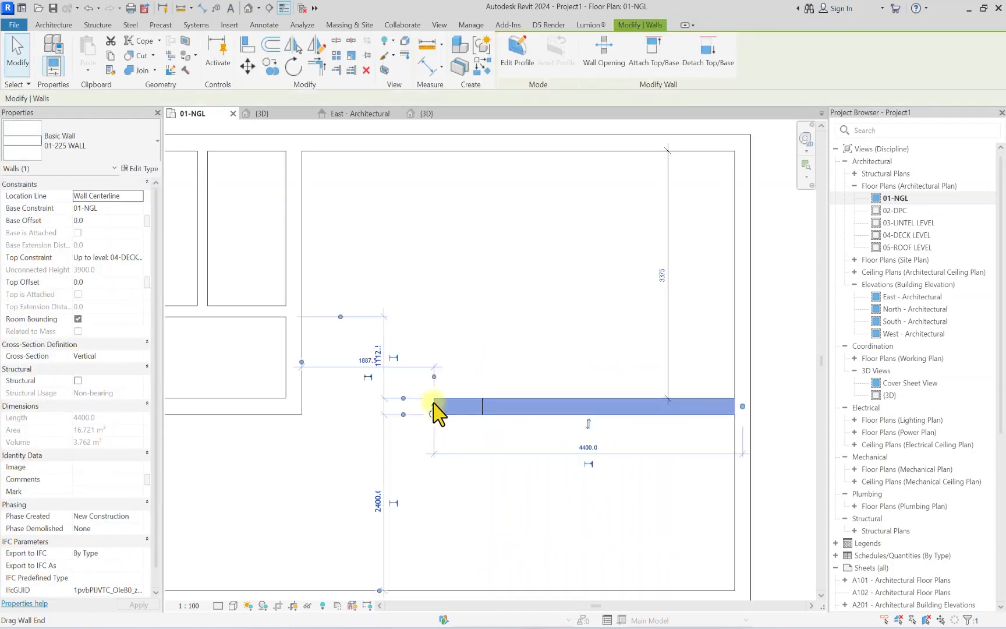
{"action": "left_click_drag", "start_coordinate": [435, 406], "coordinate": [479, 406]}
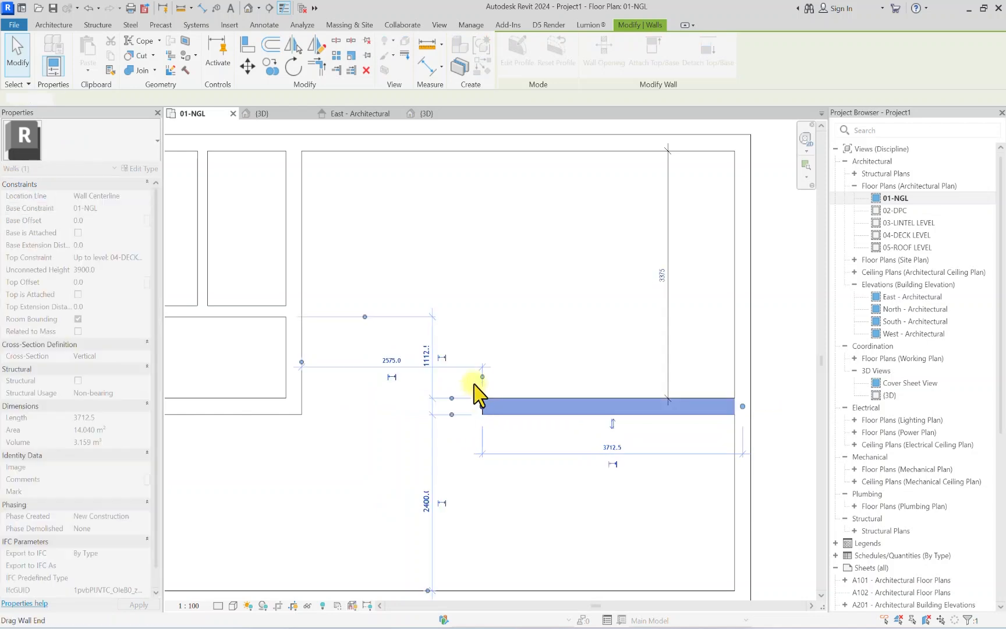
{"action": "scroll", "coordinate": [476, 396], "scroll_direction": "down", "scroll_amount": 3}
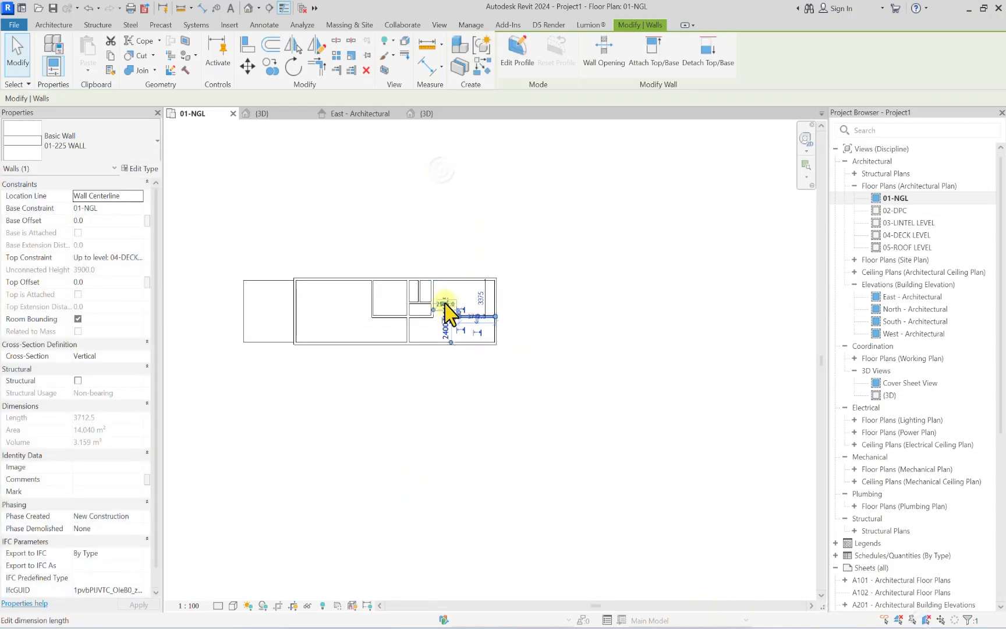
{"action": "key", "text": "Escape"}
Step: Place an aligned 01-DIMENSION 1 dimension across the upper right-hand room, from the right end wall to the vertical partition
{"action": "scroll", "coordinate": [459, 338], "scroll_direction": "up", "scroll_amount": 2}
{"action": "middle_click_drag", "start_coordinate": [308, 302], "coordinate": [388, 277]}
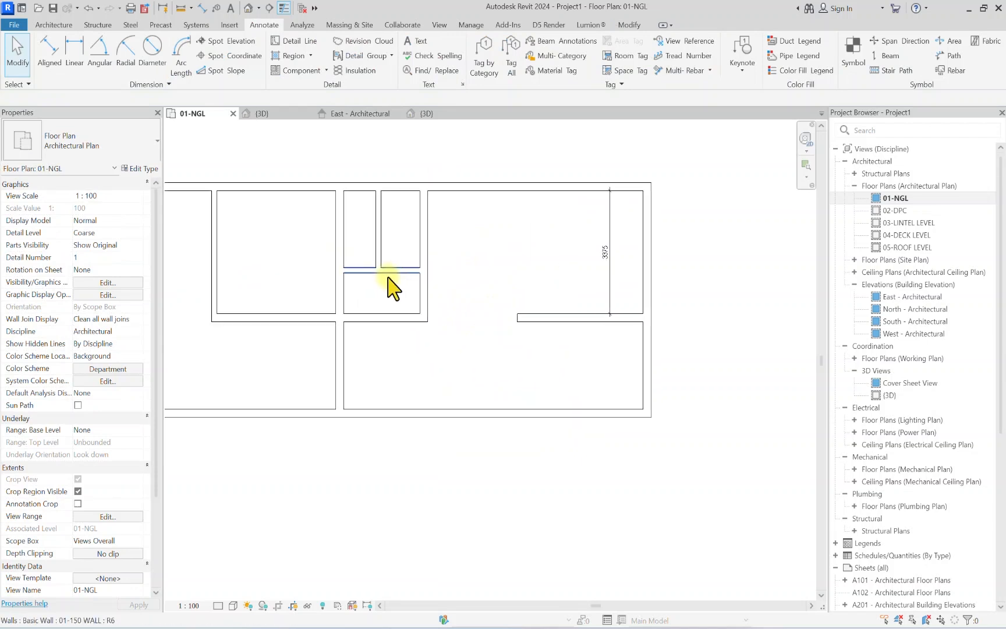
{"action": "left_click", "coordinate": [50, 52]}
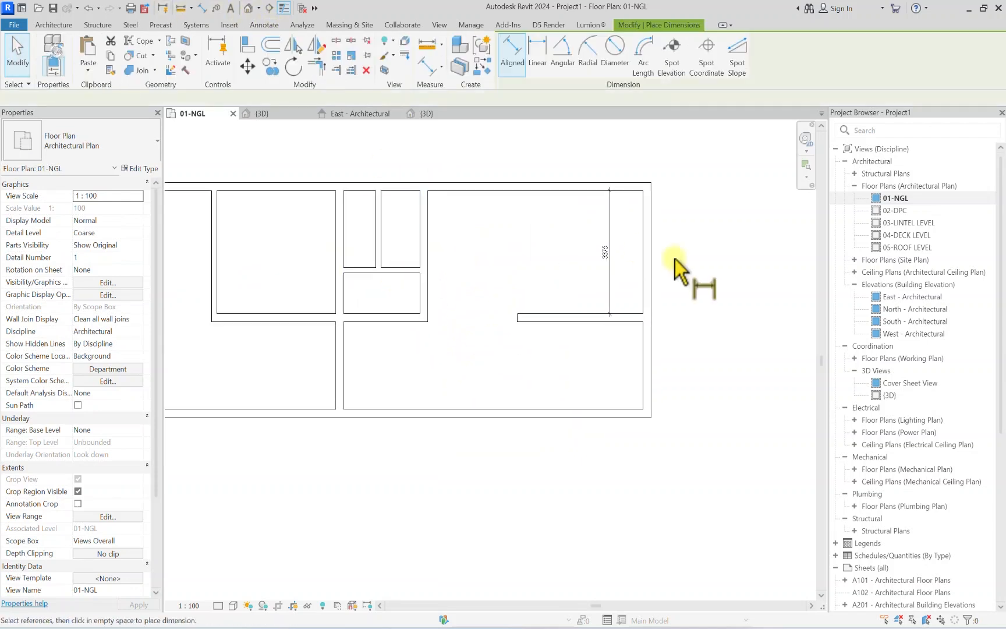
{"action": "left_click", "coordinate": [639, 224]}
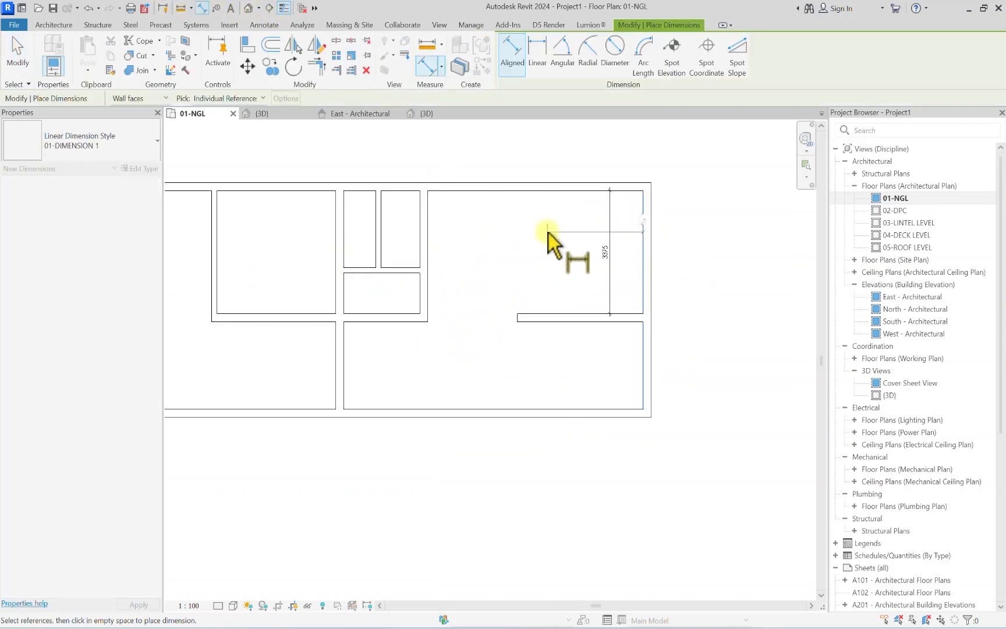
{"action": "left_click", "coordinate": [430, 216]}
{"action": "scroll", "coordinate": [471, 222], "scroll_direction": "up", "scroll_amount": 2}
{"action": "left_click", "coordinate": [471, 223]}
{"action": "key", "text": "Escape"}
{"action": "key", "text": "Escape"}
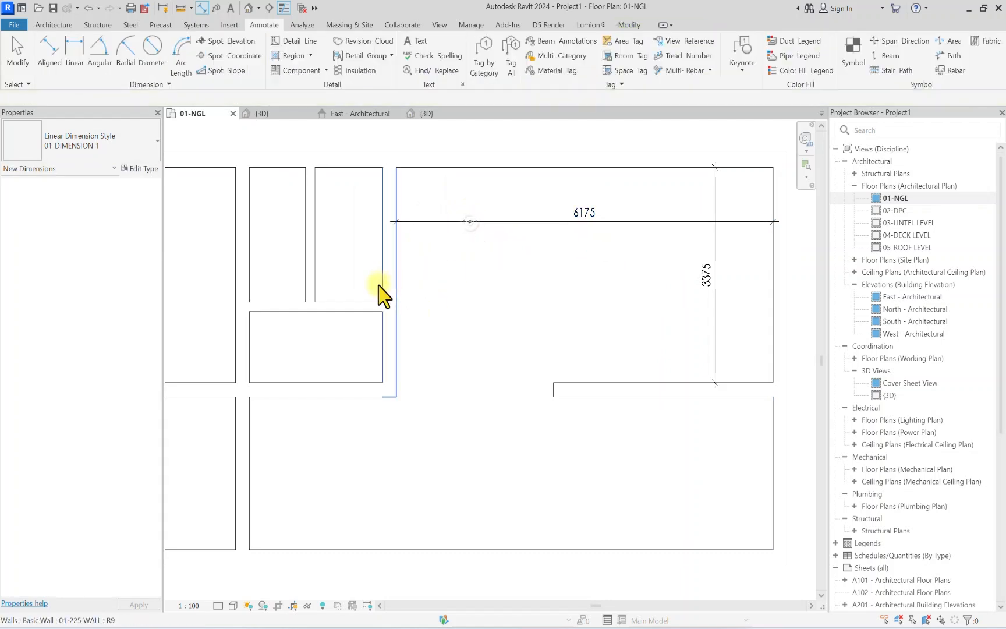
Step: Set the upper right-hand room's width to 5700 mm by moving its vertical 01-225 partition
{"action": "left_click", "coordinate": [395, 275]}
{"action": "scroll", "coordinate": [476, 210], "scroll_direction": "down", "scroll_amount": 3}
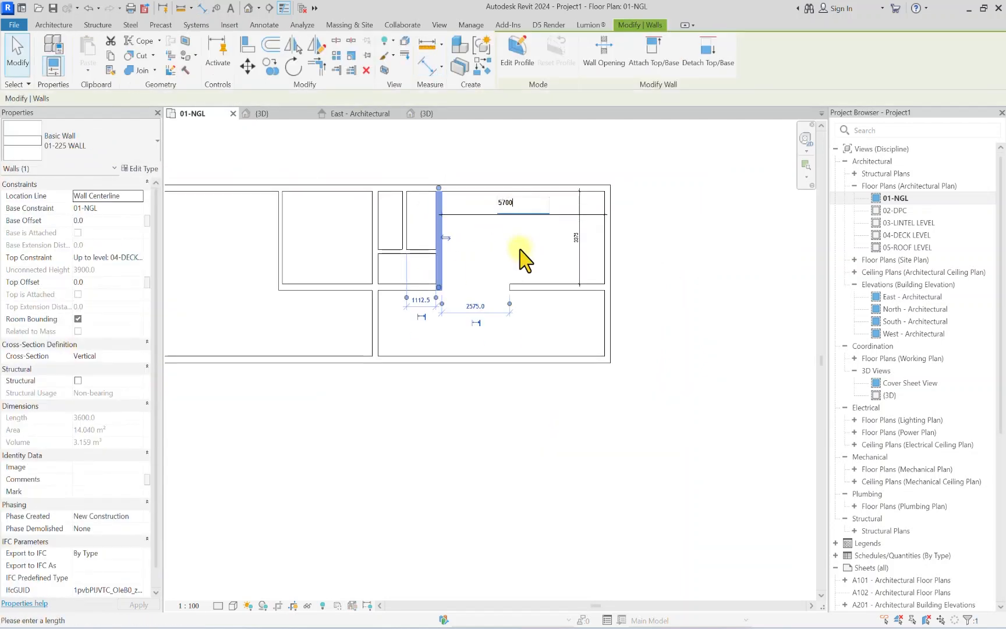
{"action": "key", "text": "Return"}
Step: Set the small rooms' middle 01-150 partition 1200 mm from the full-height partition on its left
{"action": "scroll", "coordinate": [404, 222], "scroll_direction": "up", "scroll_amount": 2}
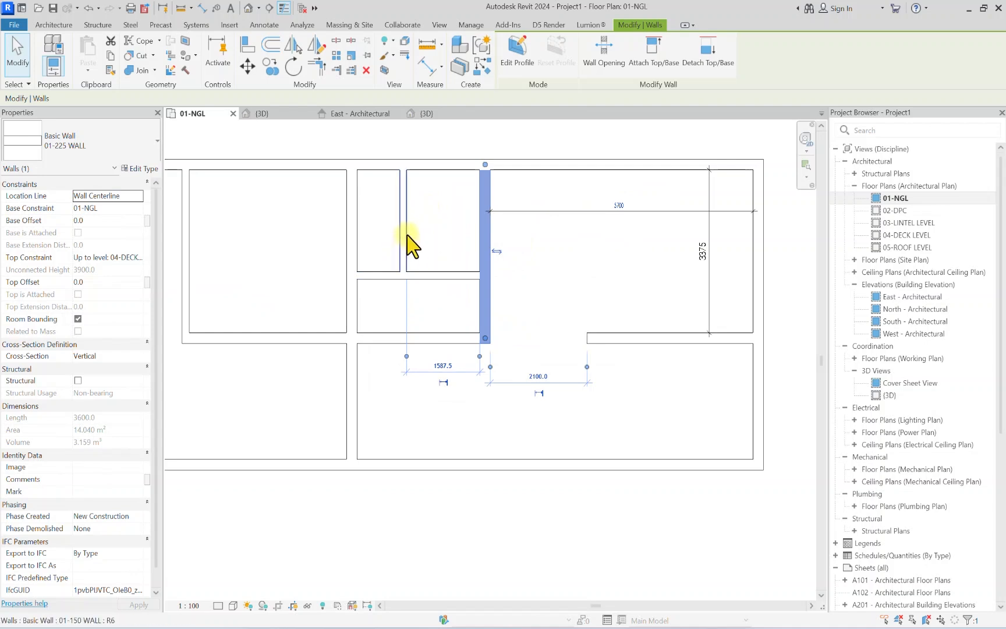
{"action": "left_click", "coordinate": [405, 235]}
{"action": "scroll", "coordinate": [370, 270], "scroll_direction": "up", "scroll_amount": 3}
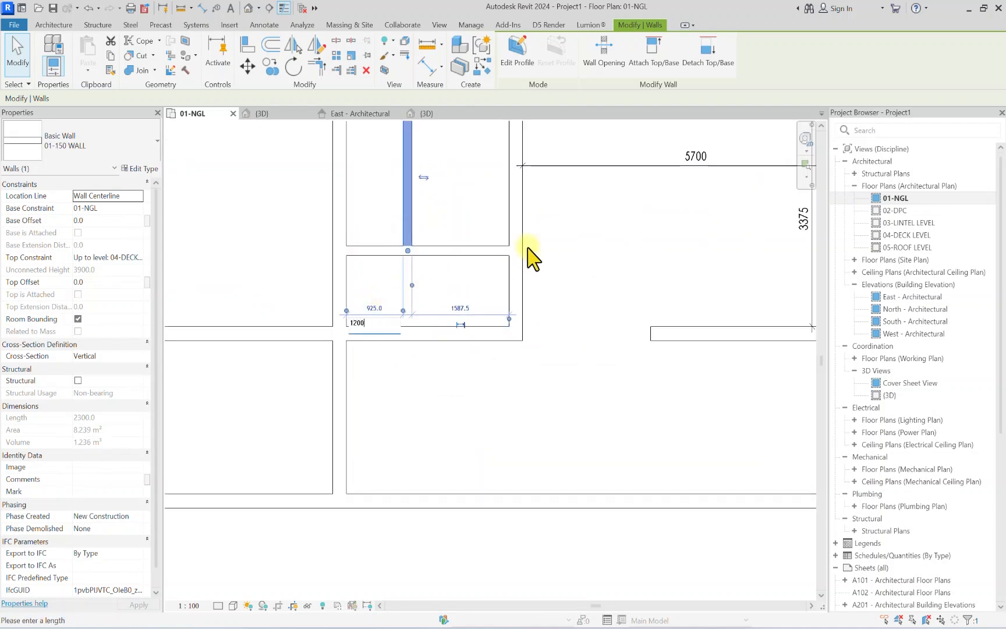
{"action": "key", "text": "Return"}
{"action": "scroll", "coordinate": [411, 349], "scroll_direction": "down", "scroll_amount": 3}
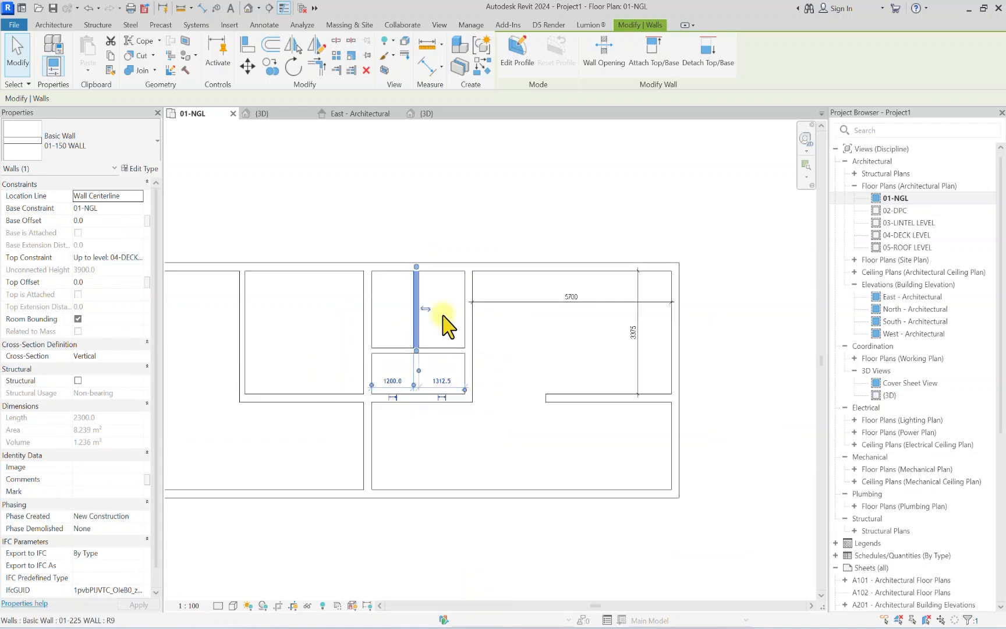
Step: Set the middle 01-150 partition 1200 mm from the vertical 01-225 partition on its right
{"action": "scroll", "coordinate": [406, 352], "scroll_direction": "up", "scroll_amount": 2}
{"action": "scroll", "coordinate": [354, 478], "scroll_direction": "down", "scroll_amount": 2}
{"action": "scroll", "coordinate": [389, 346], "scroll_direction": "up", "scroll_amount": 3}
{"action": "left_click", "coordinate": [409, 422]}
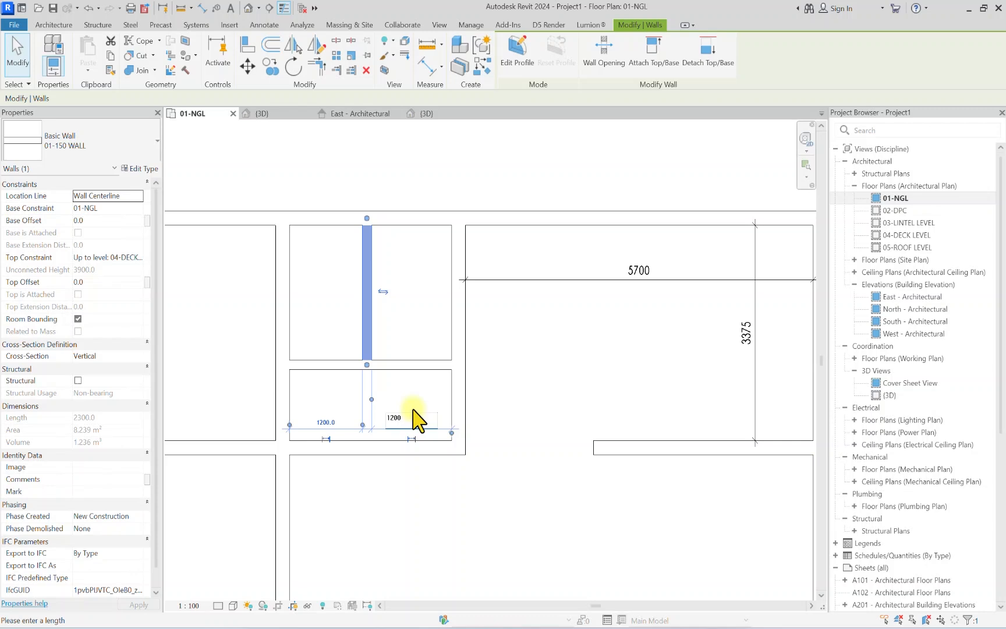
{"action": "key", "text": "Return"}
Step: Set the full-height 01-225 partition 1200 mm from the small rooms' middle 01-150 partition
{"action": "scroll", "coordinate": [296, 326], "scroll_direction": "down", "scroll_amount": 2}
{"action": "left_click", "coordinate": [291, 321]}
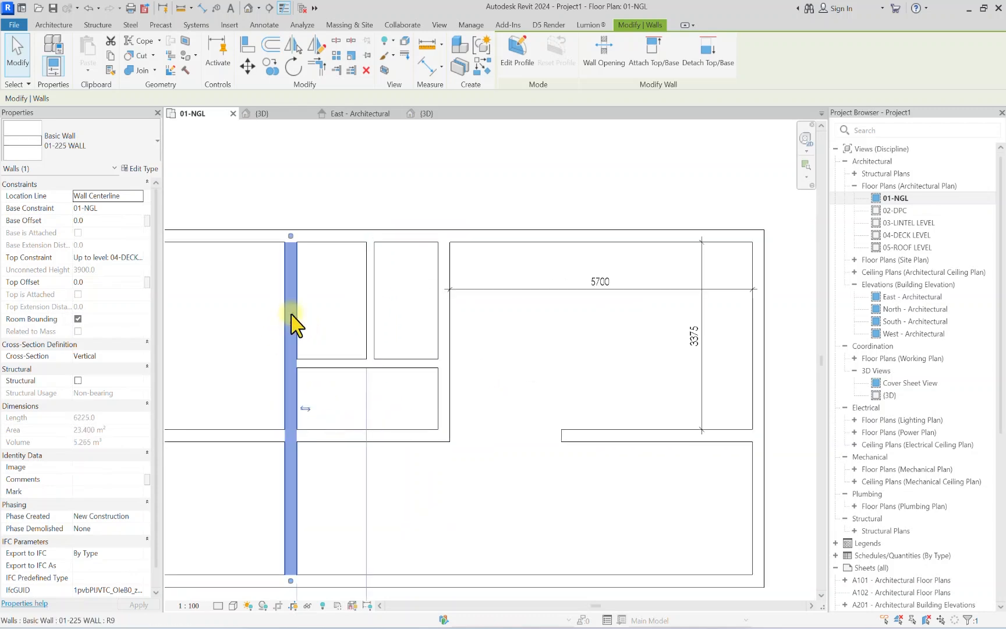
{"action": "scroll", "coordinate": [321, 431], "scroll_direction": "down", "scroll_amount": 1}
{"action": "middle_click_drag", "start_coordinate": [322, 585], "coordinate": [323, 514]}
{"action": "scroll", "coordinate": [323, 514], "scroll_direction": "up", "scroll_amount": 1}
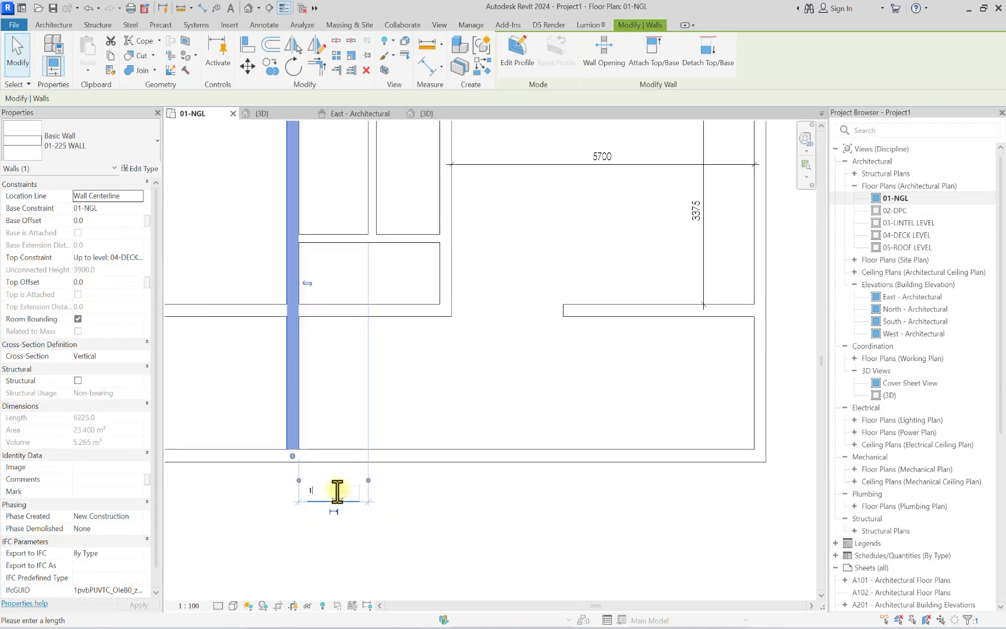
{"action": "key", "text": "Return"}
{"action": "scroll", "coordinate": [366, 254], "scroll_direction": "down", "scroll_amount": 2}
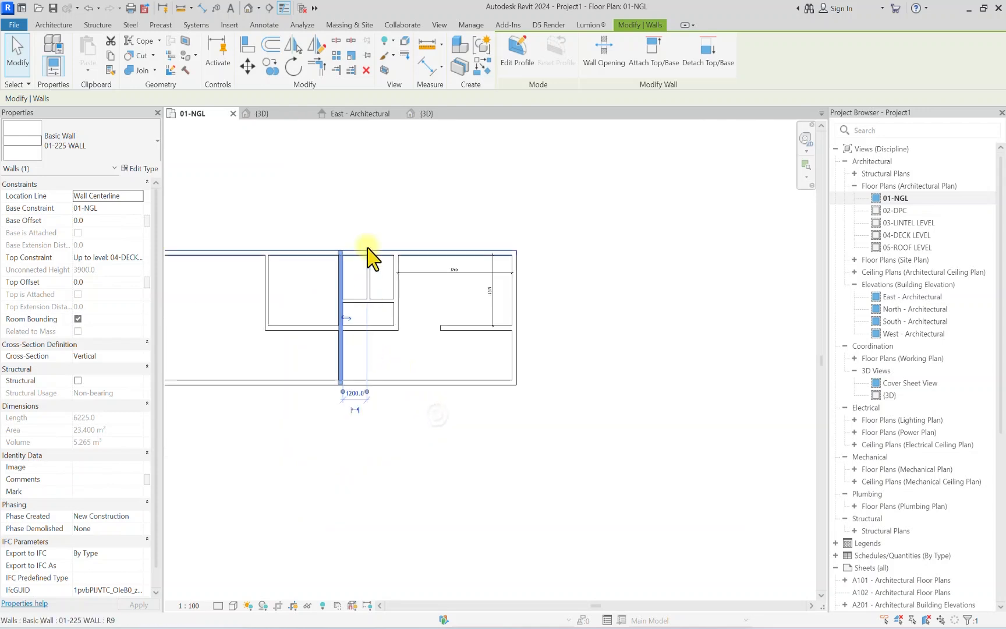
Step: Set the middle 01-150 partition 1000 mm from the small rooms' right-hand vertical 01-225 partition
{"action": "scroll", "coordinate": [366, 259], "scroll_direction": "up", "scroll_amount": 2}
{"action": "left_click", "coordinate": [368, 326]}
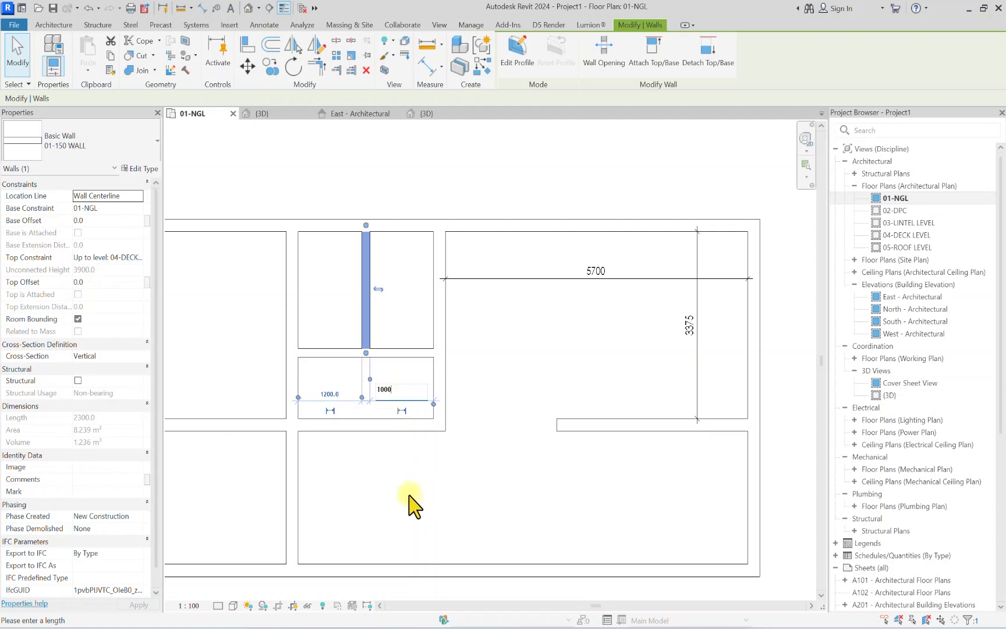
{"action": "type", "text": "1000"}
{"action": "key", "text": "Return"}
Step: Move the full-height 01-225 partition to 1000 mm from the middle 01-150 partition
{"action": "left_click", "coordinate": [287, 349]}
{"action": "scroll", "coordinate": [323, 527], "scroll_direction": "down", "scroll_amount": 2}
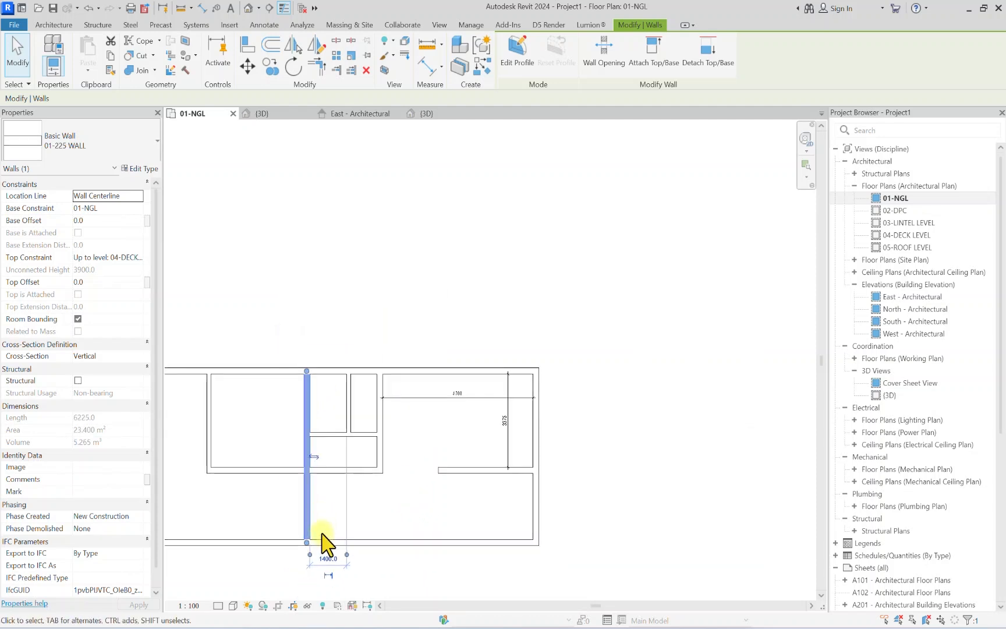
{"action": "scroll", "coordinate": [323, 533], "scroll_direction": "up", "scroll_amount": 2}
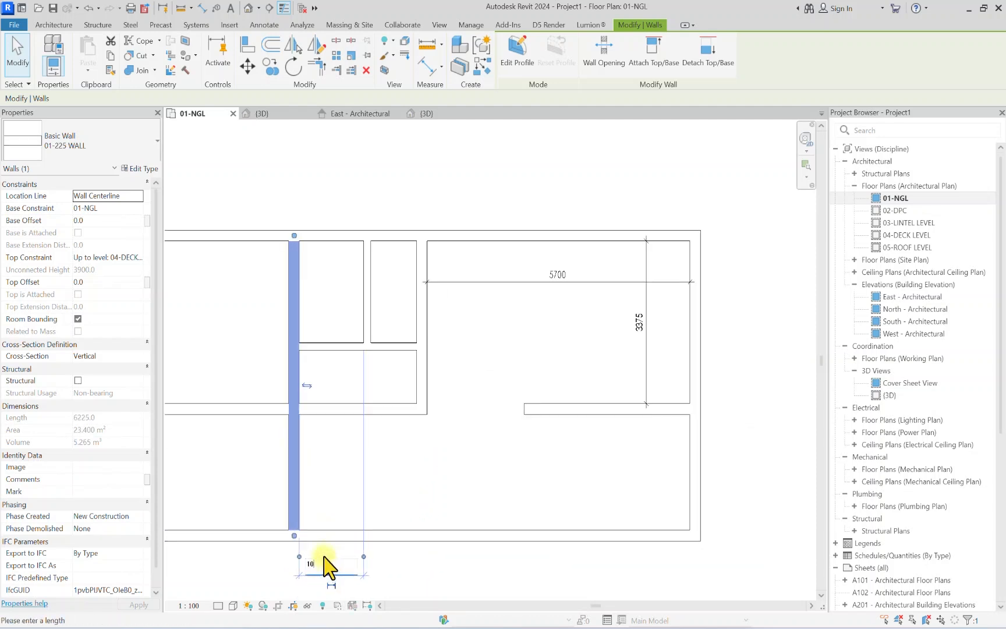
{"action": "key", "text": "Return"}
{"action": "scroll", "coordinate": [412, 459], "scroll_direction": "down", "scroll_amount": 3}
{"action": "left_click", "coordinate": [443, 505]}
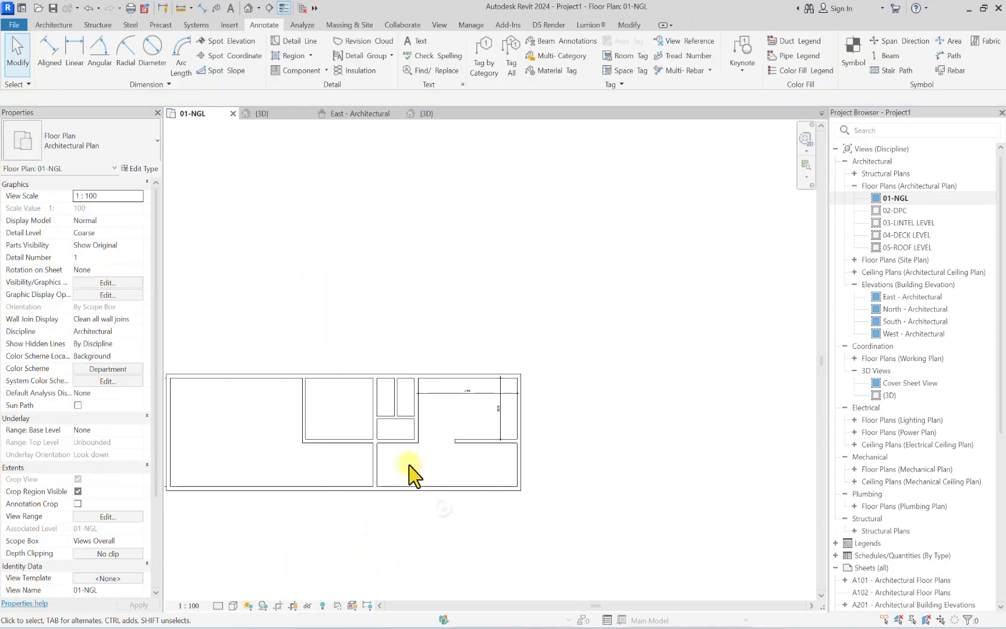
Step: Start a copy of the vertical 01-150 partition that closes the left side of the upper room beside the full-height partition
{"action": "scroll", "coordinate": [294, 449], "scroll_direction": "up", "scroll_amount": 1}
{"action": "scroll", "coordinate": [281, 386], "scroll_direction": "up", "scroll_amount": 1}
{"action": "left_click", "coordinate": [310, 398]}
{"action": "scroll", "coordinate": [309, 399], "scroll_direction": "up", "scroll_amount": 2}
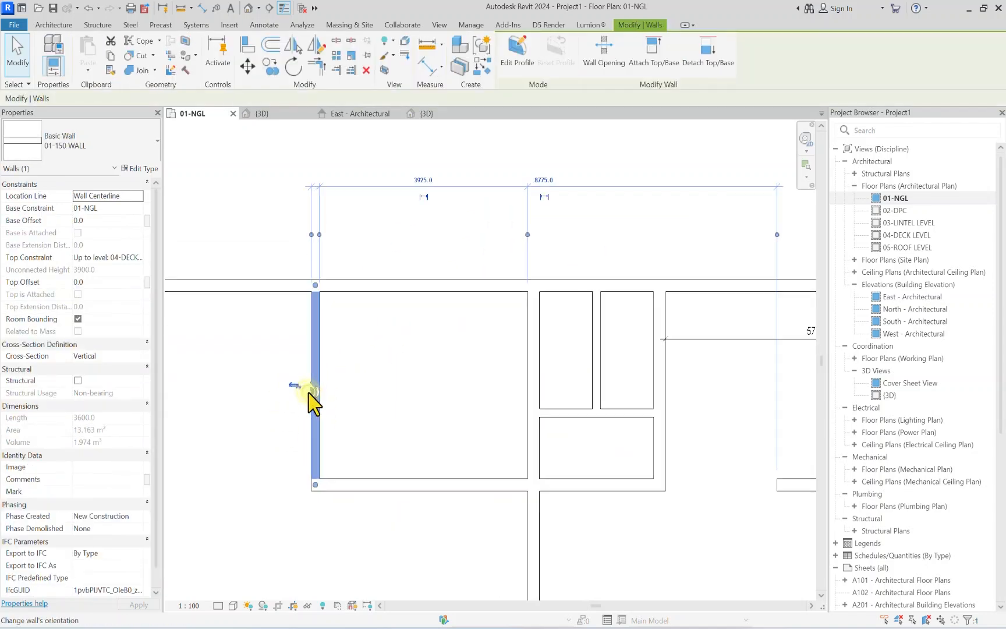
{"action": "scroll", "coordinate": [328, 386], "scroll_direction": "down", "scroll_amount": 1}
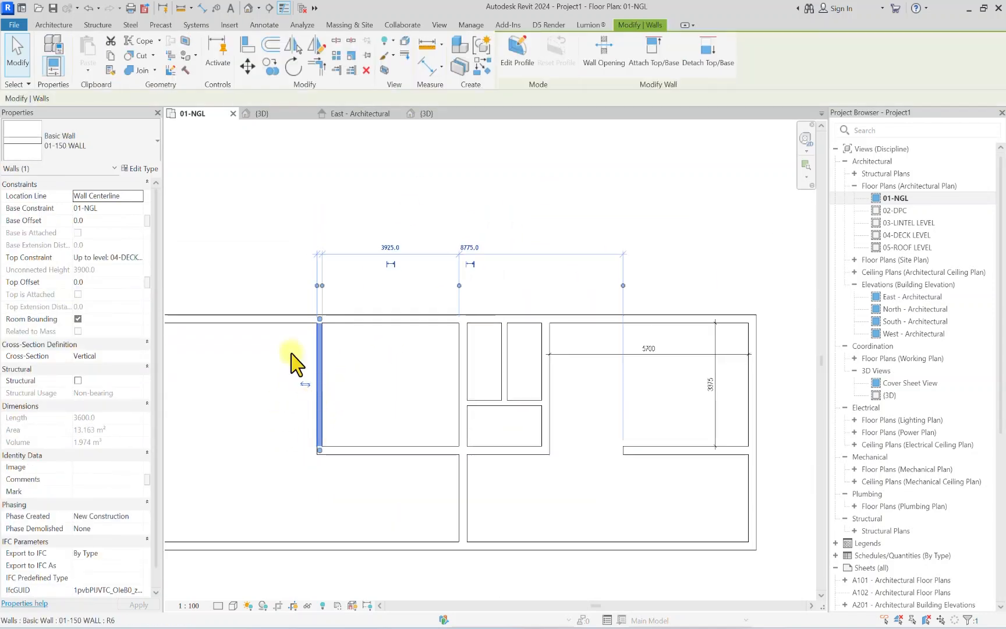
{"action": "left_click", "coordinate": [270, 67]}
{"action": "scroll", "coordinate": [321, 453], "scroll_direction": "up", "scroll_amount": 2}
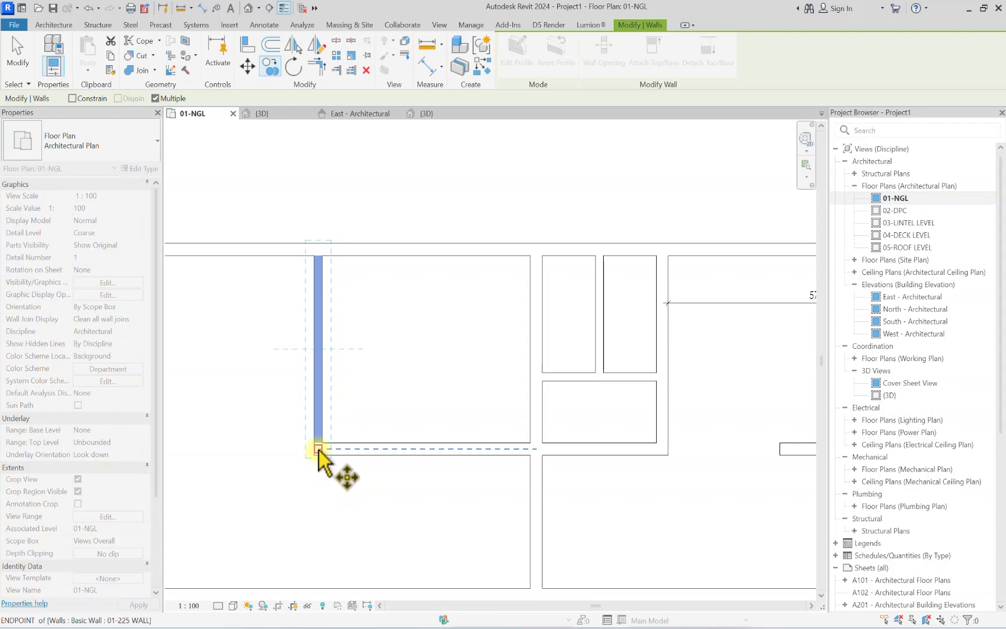
Step: Copy the room's left 01-150 WALL partition into the middle of the room, leaving a clear gap of about 2250 mm
{"action": "left_click", "coordinate": [319, 450]}
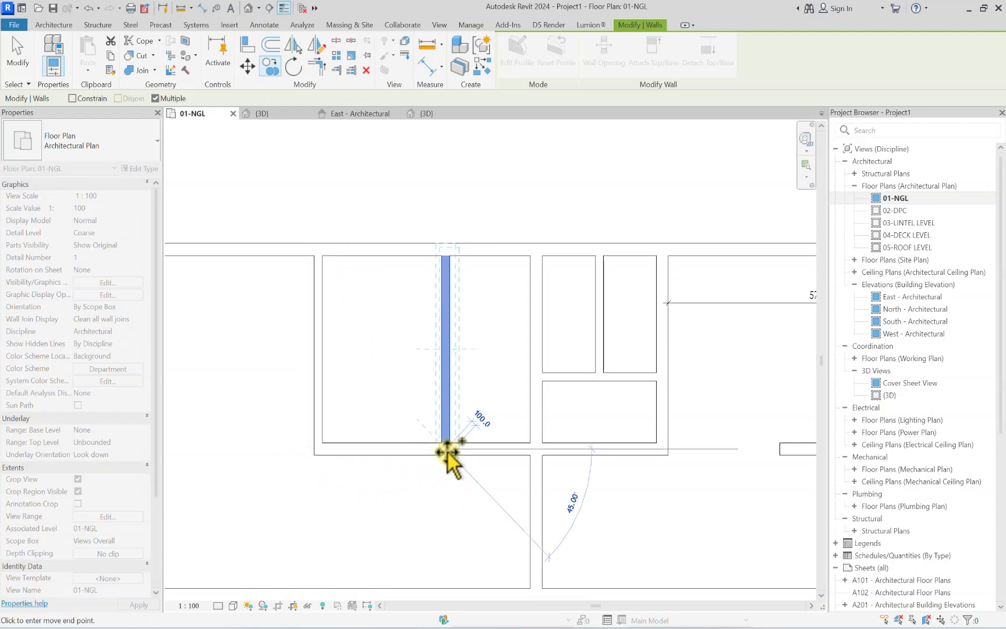
{"action": "left_click", "coordinate": [447, 452]}
{"action": "scroll", "coordinate": [447, 451], "scroll_direction": "down", "scroll_amount": 3}
{"action": "key", "text": "Escape"}
{"action": "key", "text": "Escape"}
{"action": "middle_click_drag", "start_coordinate": [446, 403], "coordinate": [447, 412]}
Step: Set the clear distance between the copied partition and the wall on its right to 1500 mm
{"action": "left_click", "coordinate": [448, 412]}
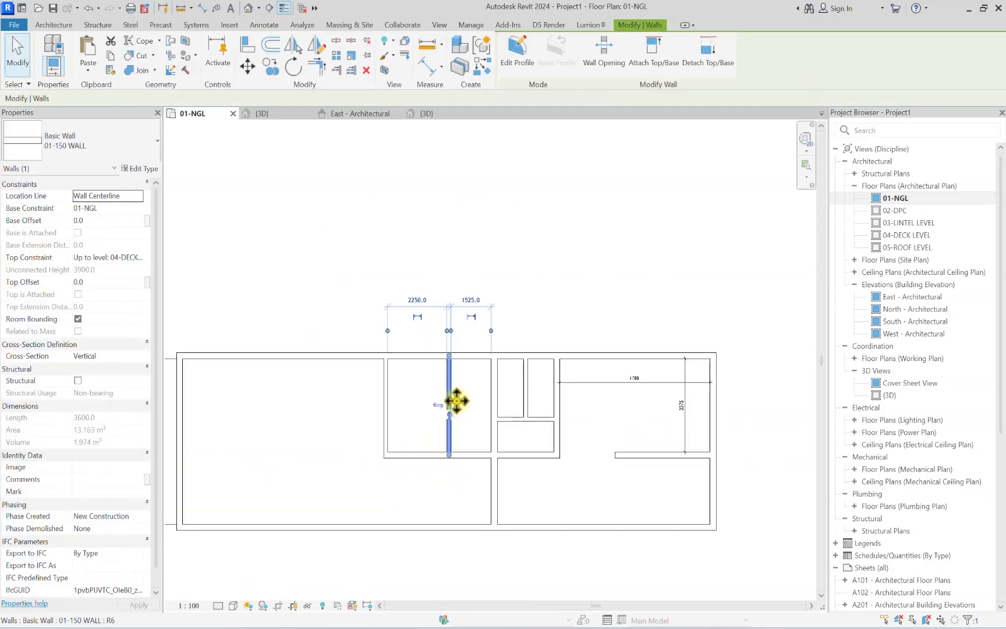
{"action": "scroll", "coordinate": [469, 298], "scroll_direction": "up", "scroll_amount": 2}
{"action": "left_click", "coordinate": [471, 302]}
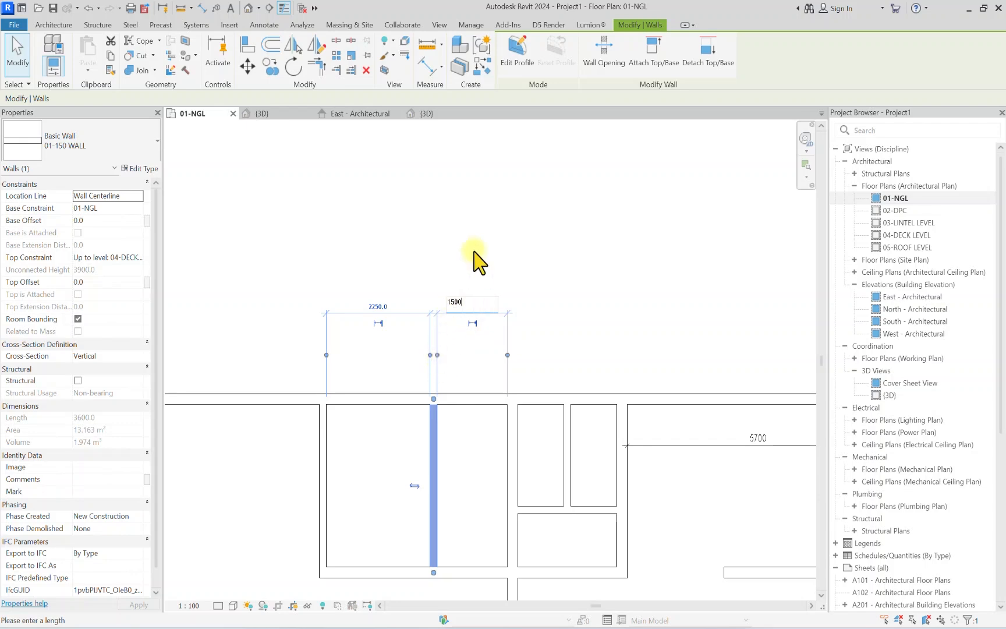
{"action": "key", "text": "Return"}
Step: Set the clear distance between the original left partition and the copied partition to 2100 mm
{"action": "scroll", "coordinate": [377, 416], "scroll_direction": "down", "scroll_amount": 2}
{"action": "left_click", "coordinate": [351, 461]}
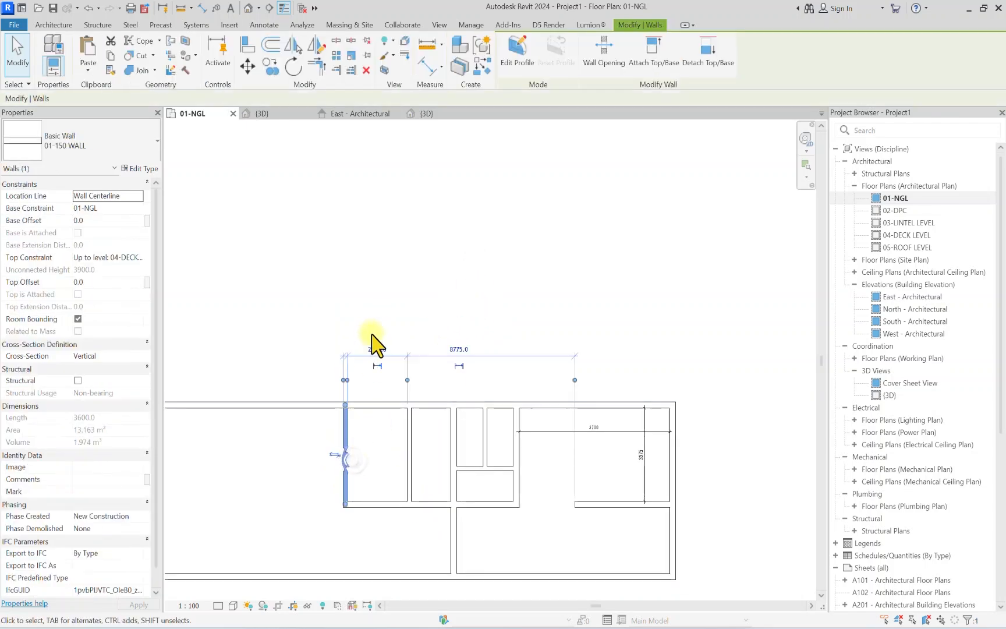
{"action": "scroll", "coordinate": [377, 326], "scroll_direction": "up", "scroll_amount": 2}
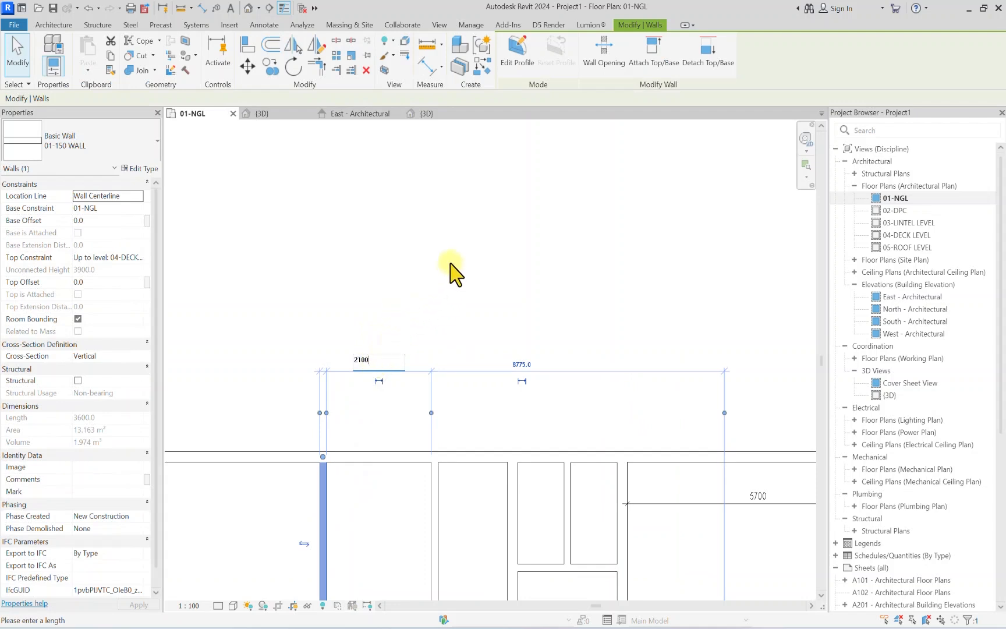
{"action": "key", "text": "Return"}
{"action": "scroll", "coordinate": [449, 225], "scroll_direction": "down", "scroll_amount": 2}
{"action": "key", "text": "Escape"}
Step: Examine the wall layout and room arrangement on the 01-NGL floor plan
{"action": "scroll", "coordinate": [520, 372], "scroll_direction": "up", "scroll_amount": 2}
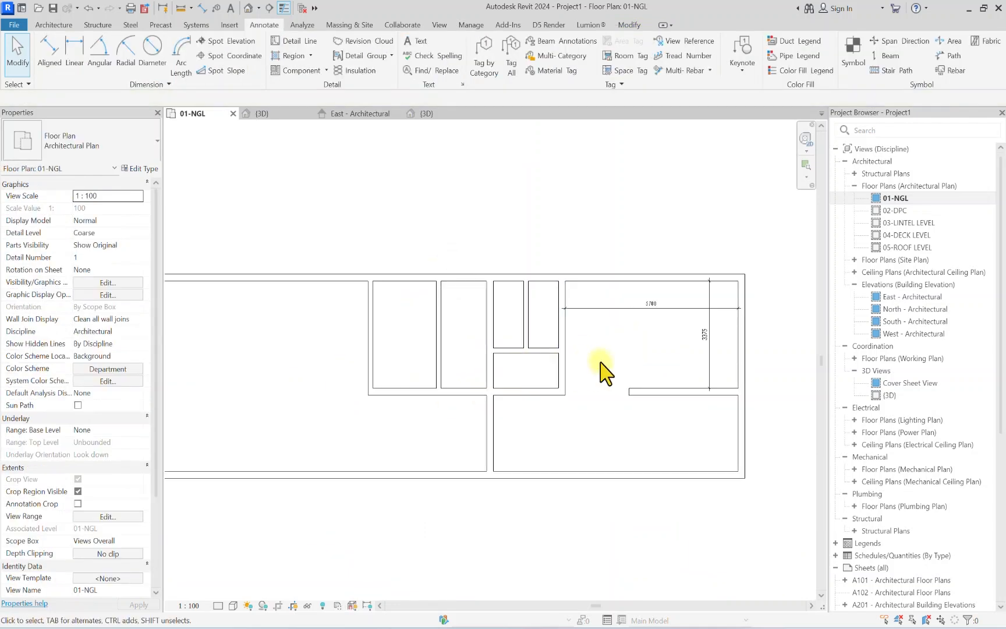
{"action": "scroll", "coordinate": [600, 363], "scroll_direction": "down", "scroll_amount": 3}
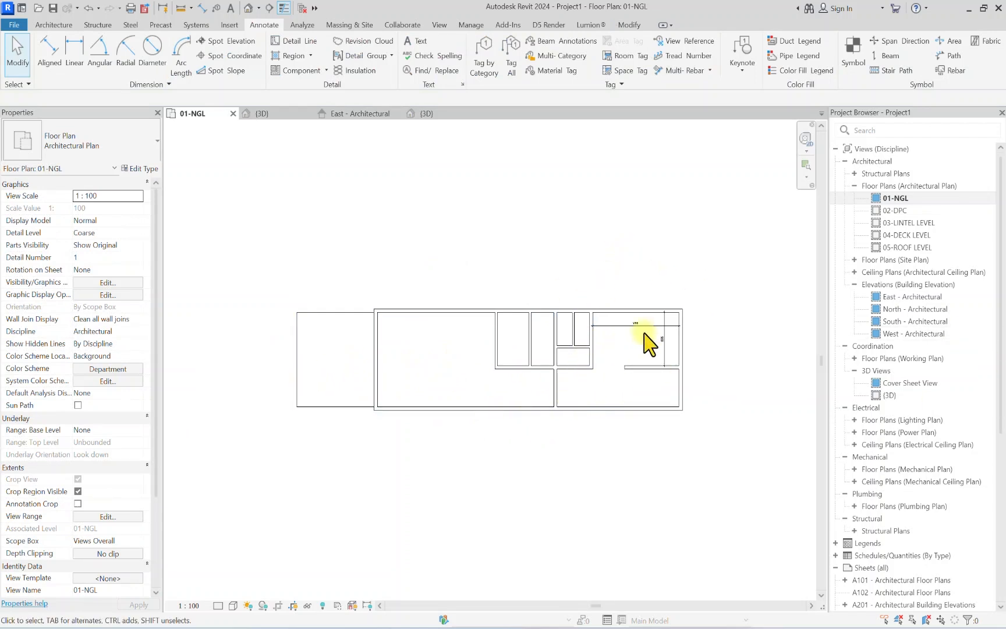
{"action": "scroll", "coordinate": [644, 335], "scroll_direction": "up", "scroll_amount": 2}
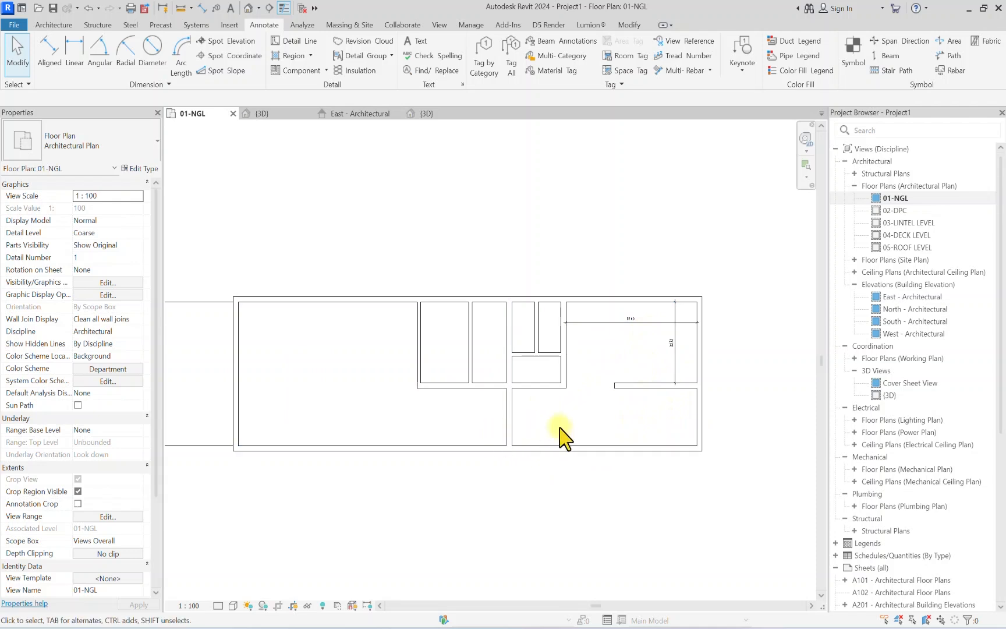
{"action": "scroll", "coordinate": [519, 363], "scroll_direction": "down", "scroll_amount": 1}
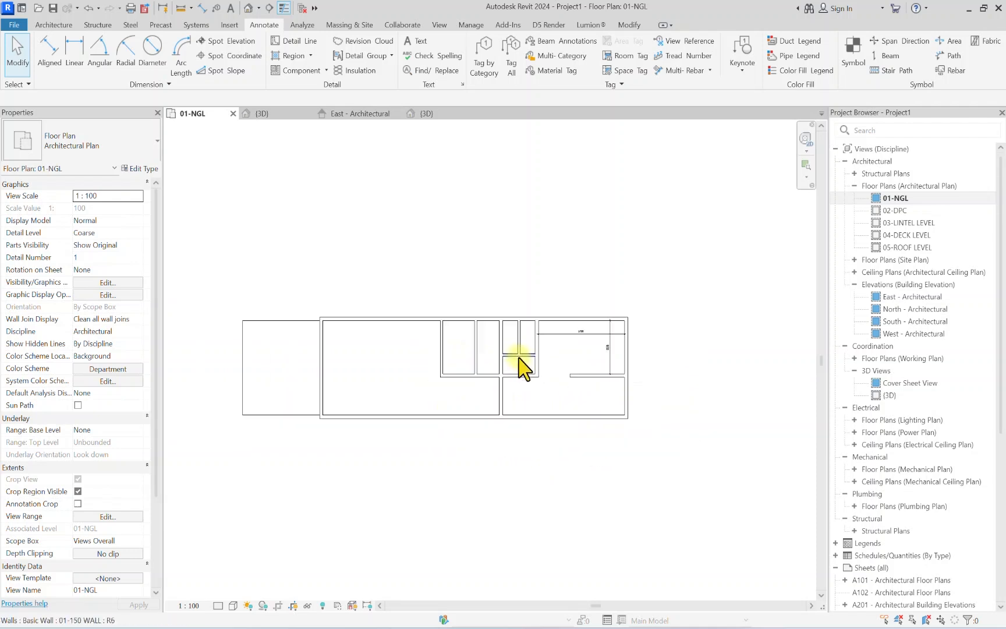
{"action": "scroll", "coordinate": [519, 352], "scroll_direction": "up", "scroll_amount": 4}
{"action": "scroll", "coordinate": [447, 384], "scroll_direction": "down", "scroll_amount": 3}
{"action": "scroll", "coordinate": [460, 374], "scroll_direction": "down", "scroll_amount": 4}
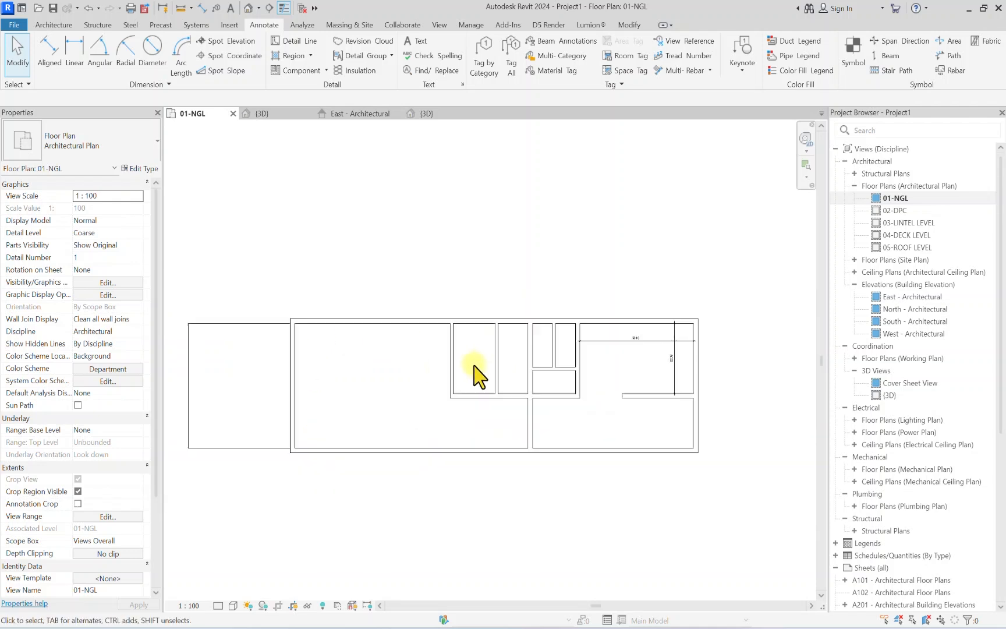
{"action": "scroll", "coordinate": [432, 386], "scroll_direction": "up", "scroll_amount": 2}
{"action": "scroll", "coordinate": [454, 384], "scroll_direction": "down", "scroll_amount": 3}
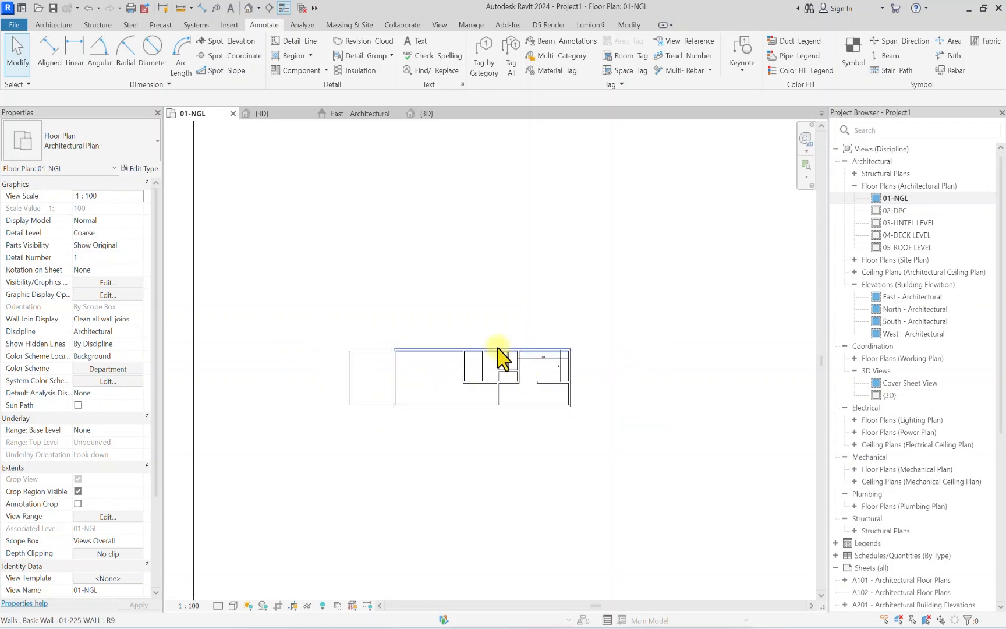
Step: Open the 02-DPC floor plan and hide the categories of the elevation markers, reference planes and dashed boundary boxes in the view
{"action": "double_click", "coordinate": [895, 211]}
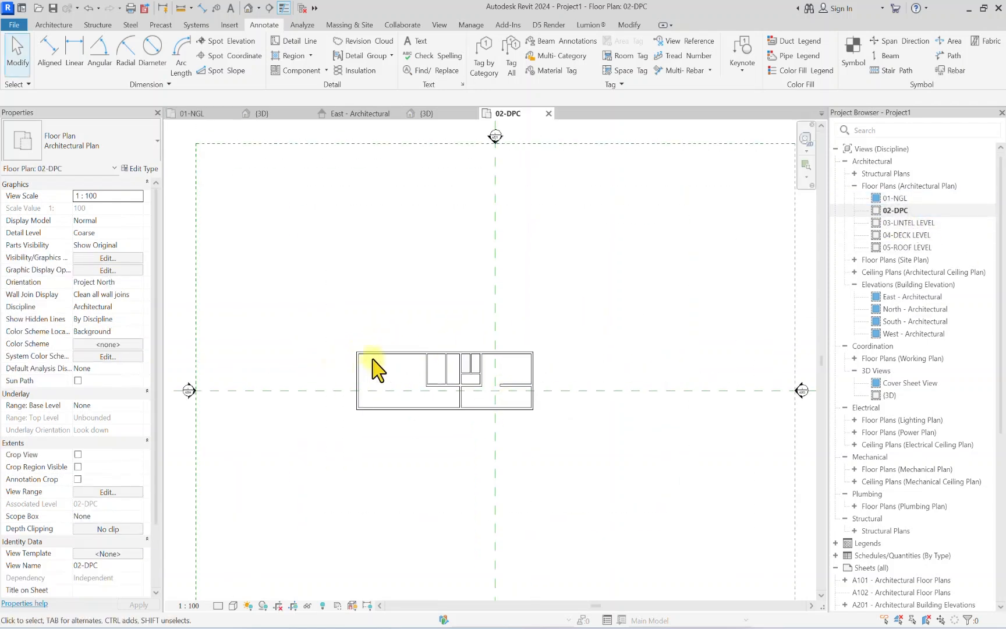
{"action": "scroll", "coordinate": [407, 376], "scroll_direction": "up", "scroll_amount": 3}
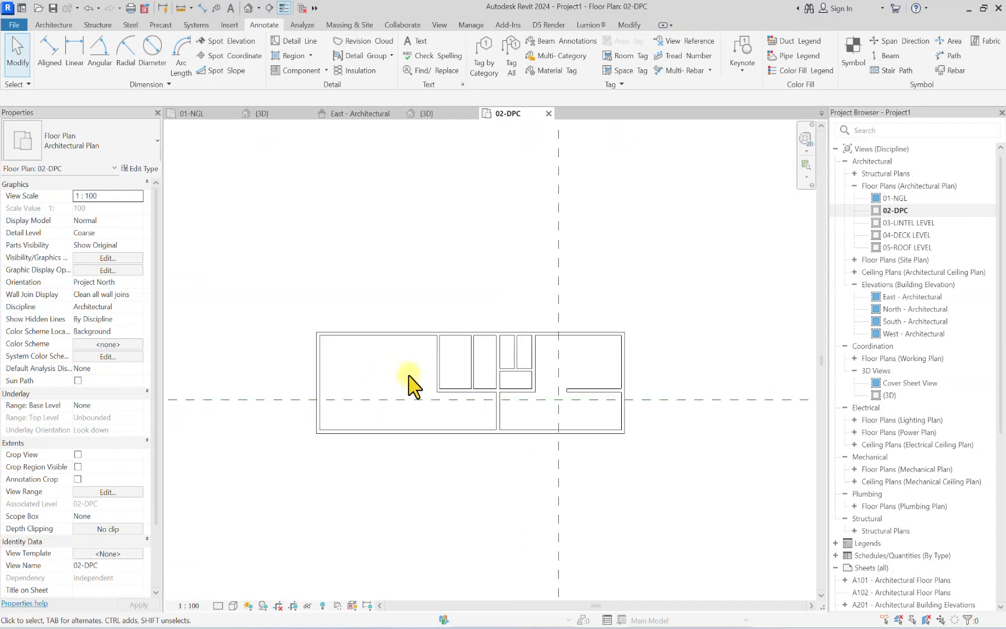
{"action": "scroll", "coordinate": [447, 344], "scroll_direction": "down", "scroll_amount": 4}
{"action": "scroll", "coordinate": [328, 352], "scroll_direction": "down", "scroll_amount": 3}
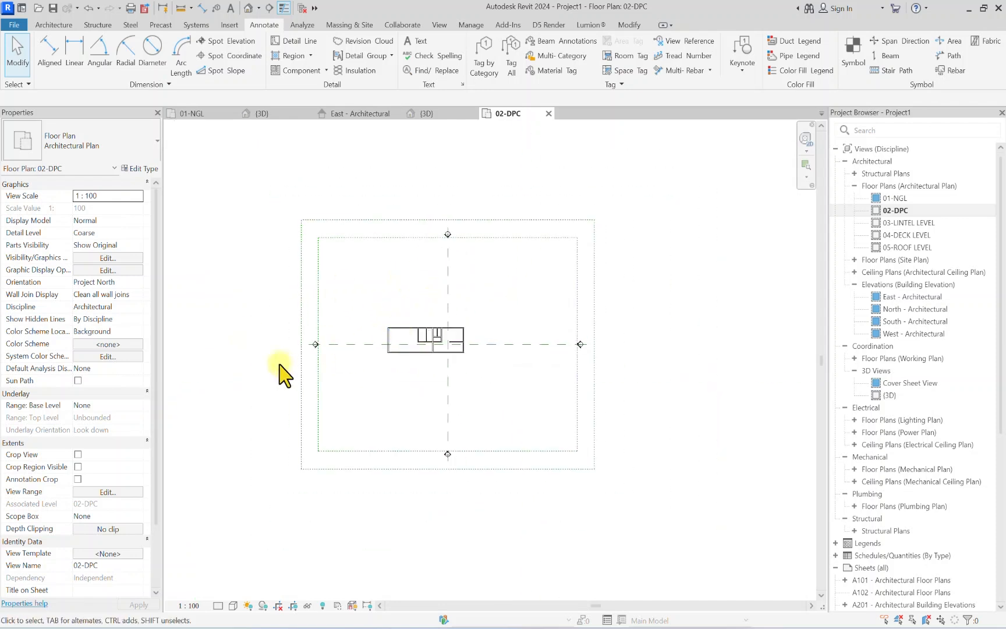
{"action": "scroll", "coordinate": [395, 225], "scroll_direction": "up", "scroll_amount": 2}
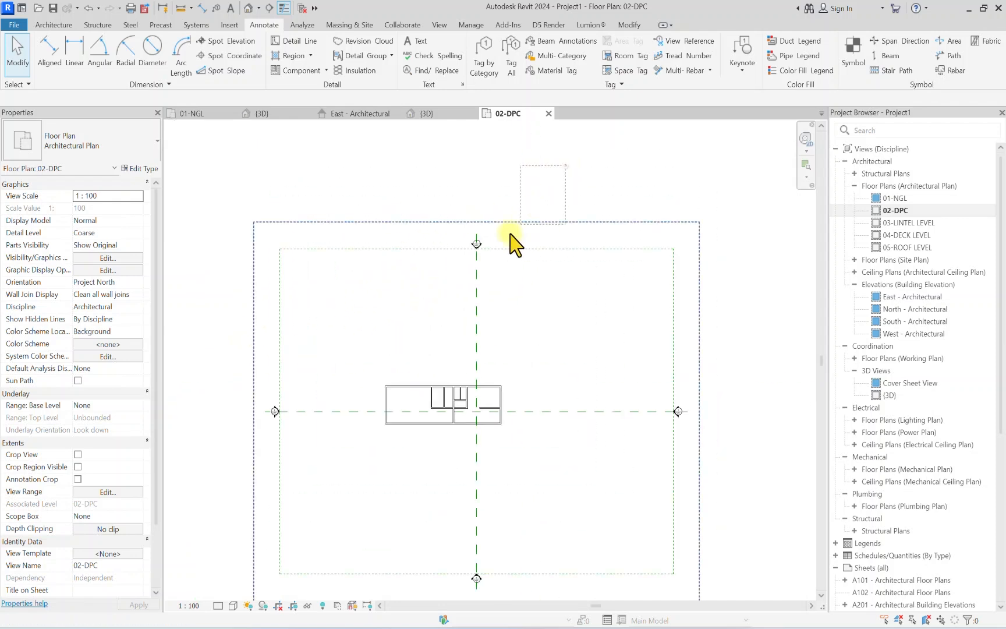
{"action": "left_click_drag", "start_coordinate": [305, 329], "coordinate": [220, 365]}
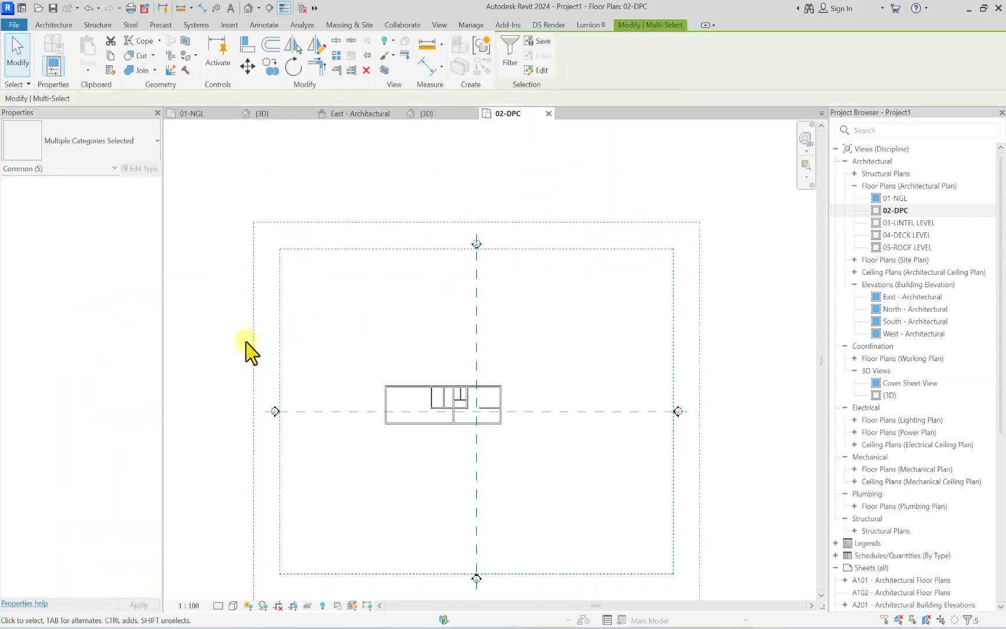
{"action": "right_click", "coordinate": [272, 338]}
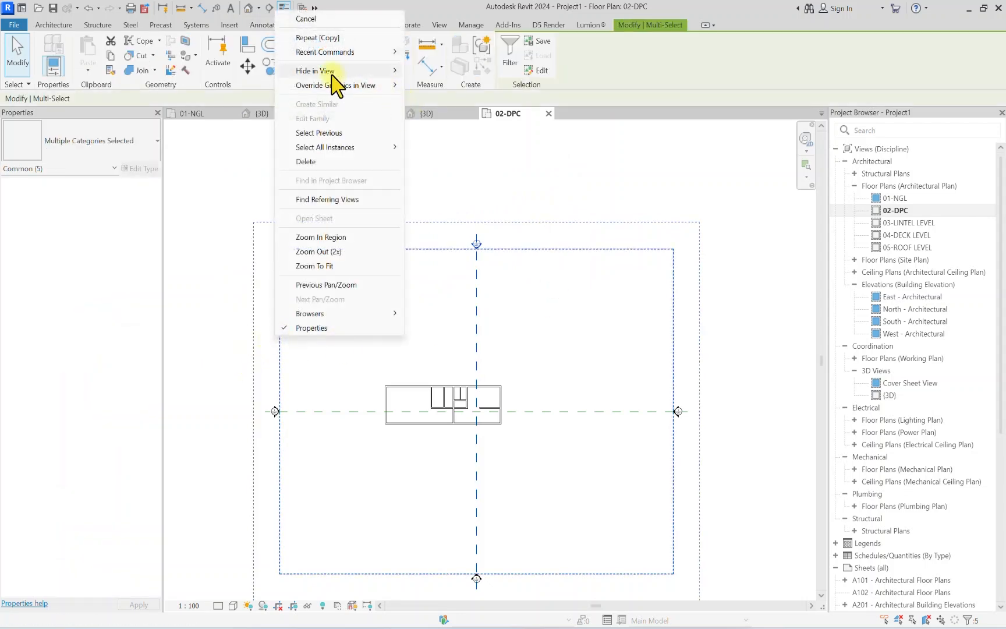
{"action": "mouse_move", "coordinate": [329, 71]}
{"action": "left_click", "coordinate": [438, 85]}
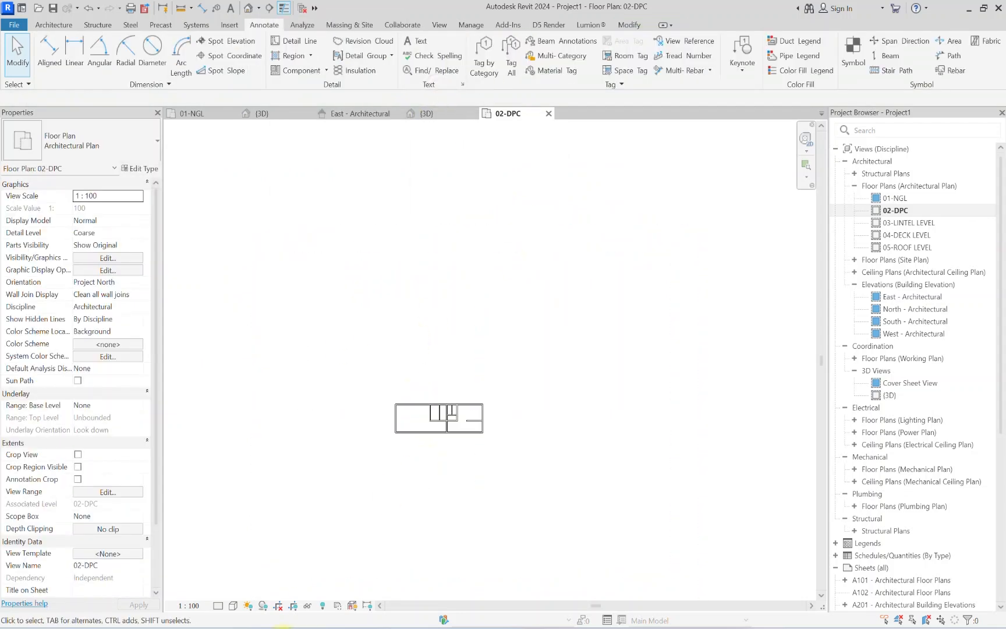
{"action": "scroll", "coordinate": [470, 407], "scroll_direction": "up", "scroll_amount": 5}
{"action": "scroll", "coordinate": [467, 390], "scroll_direction": "down", "scroll_amount": 3}
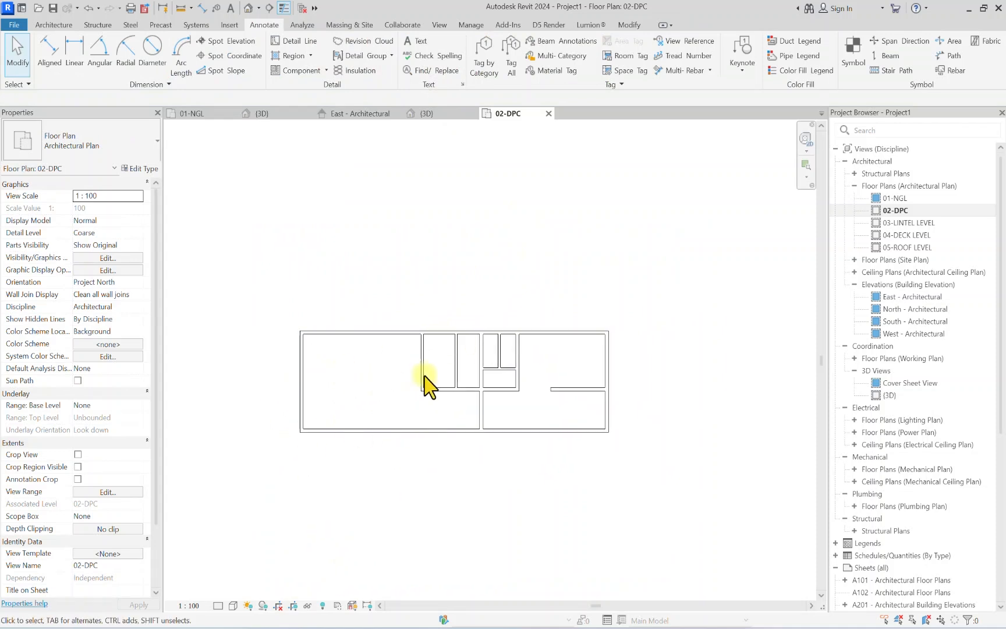
{"action": "scroll", "coordinate": [454, 398], "scroll_direction": "up", "scroll_amount": 2}
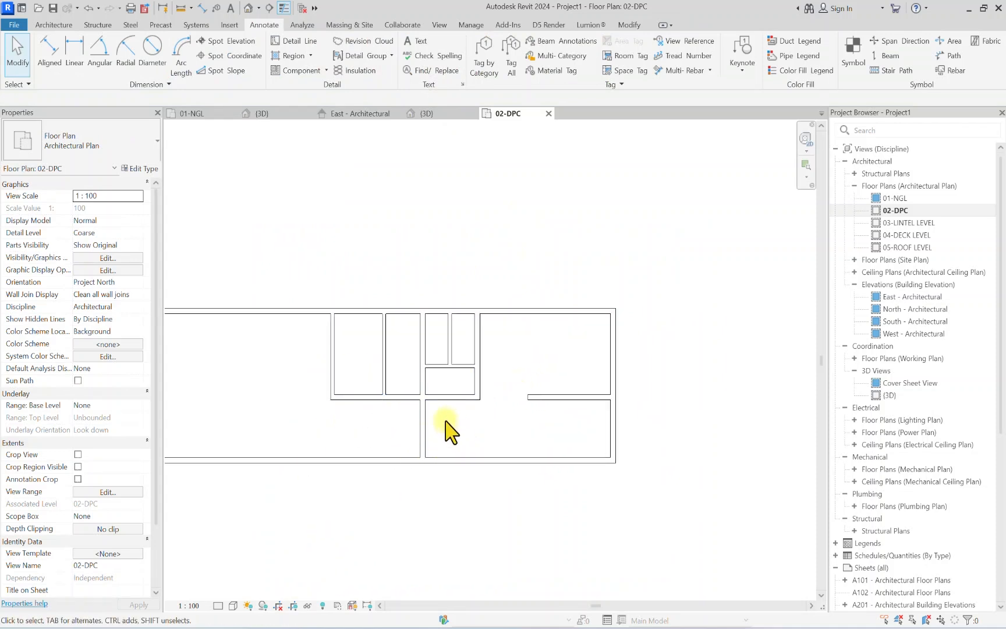
{"action": "scroll", "coordinate": [445, 420], "scroll_direction": "down", "scroll_amount": 2}
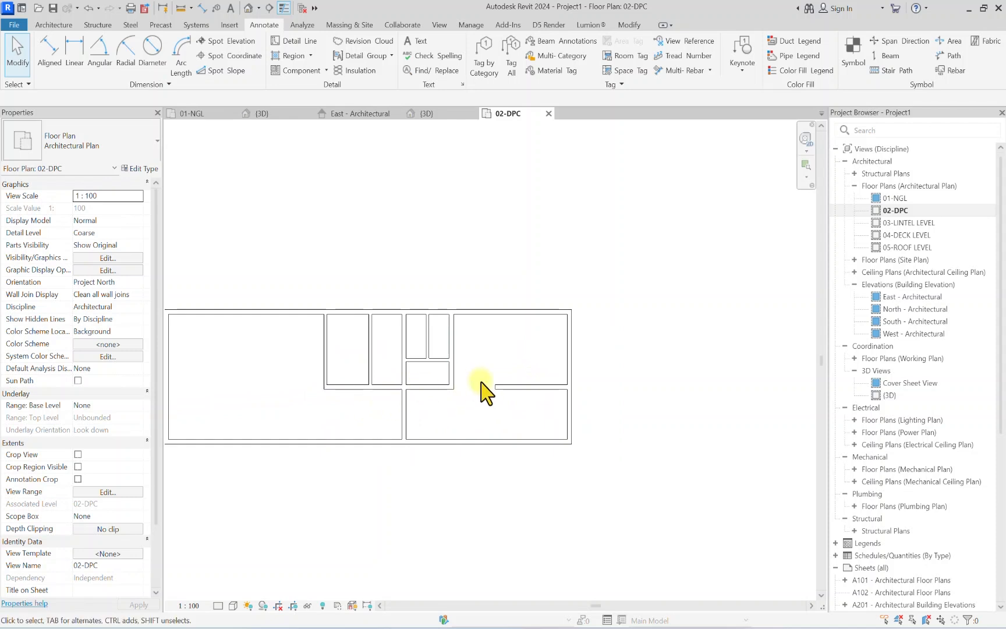
{"action": "middle_click_drag", "start_coordinate": [424, 391], "coordinate": [498, 406]}
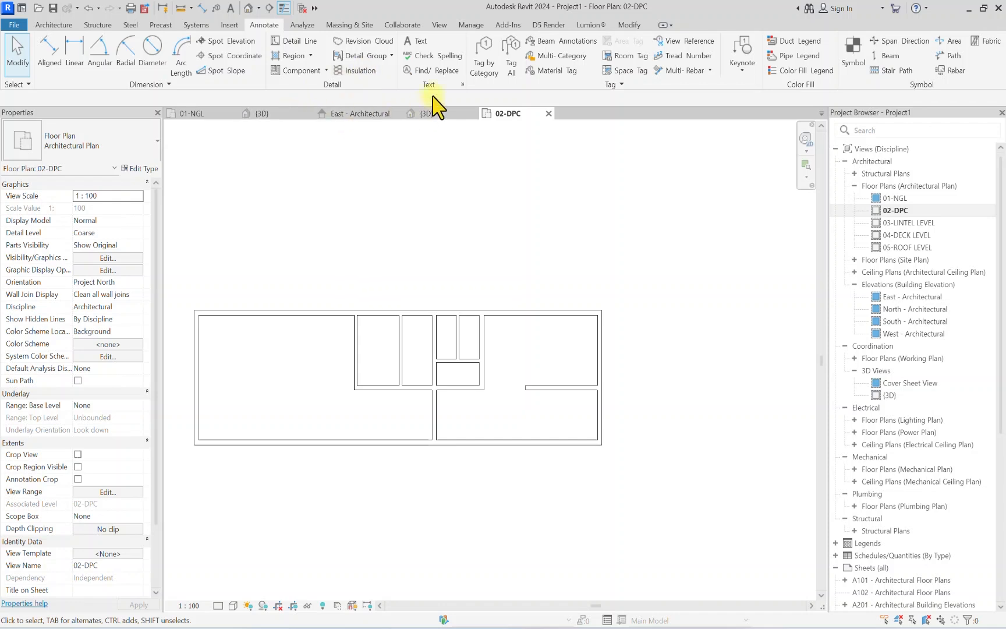
{"action": "left_click", "coordinate": [419, 46]}
{"action": "scroll", "coordinate": [247, 373], "scroll_direction": "up", "scroll_amount": 3}
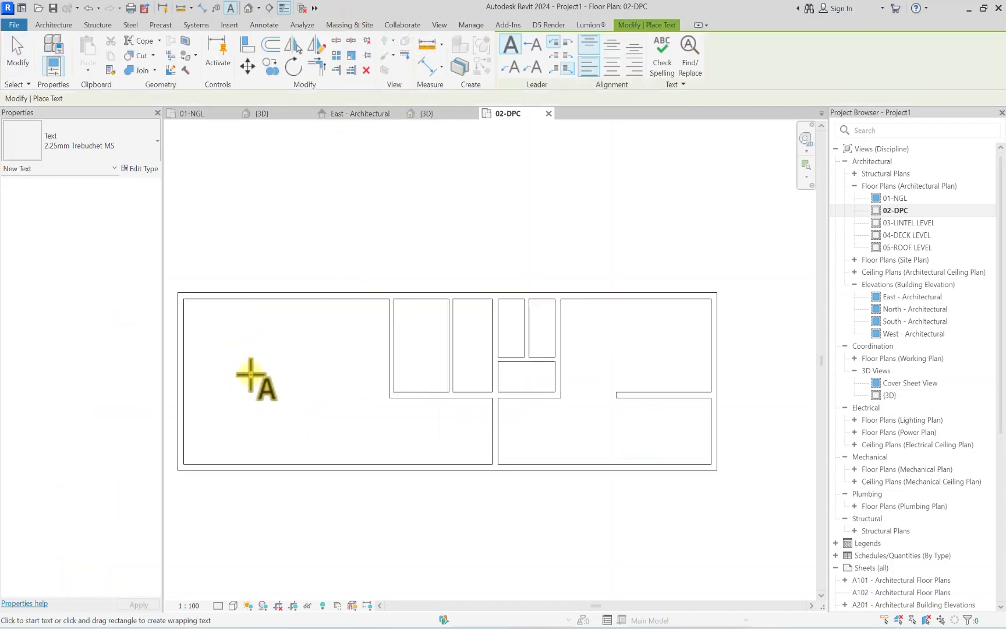
{"action": "left_click", "coordinate": [250, 373]}
{"action": "key", "text": "Escape"}
{"action": "key", "text": "Escape"}
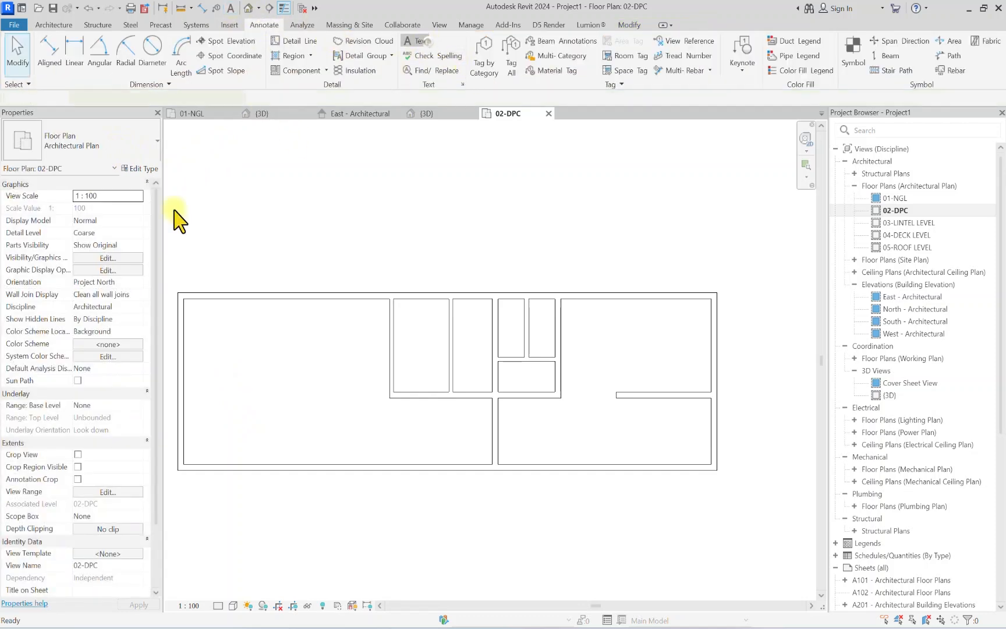
Step: Review the type properties of the 2.25mm Trebuchet MS text type for a new text note
{"action": "left_click", "coordinate": [106, 155]}
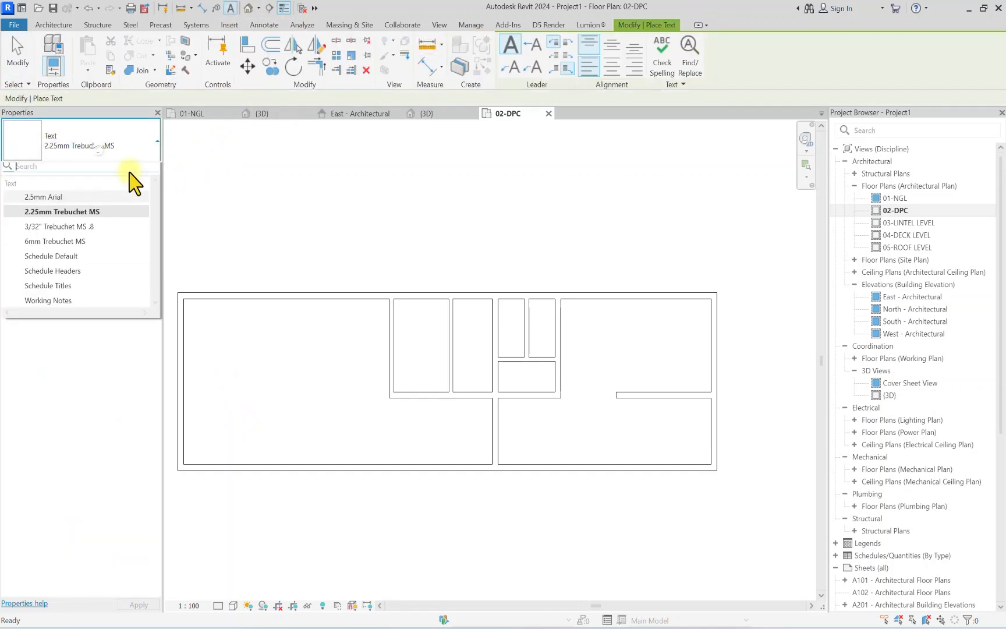
{"action": "left_click", "coordinate": [116, 156]}
{"action": "left_click", "coordinate": [145, 168]}
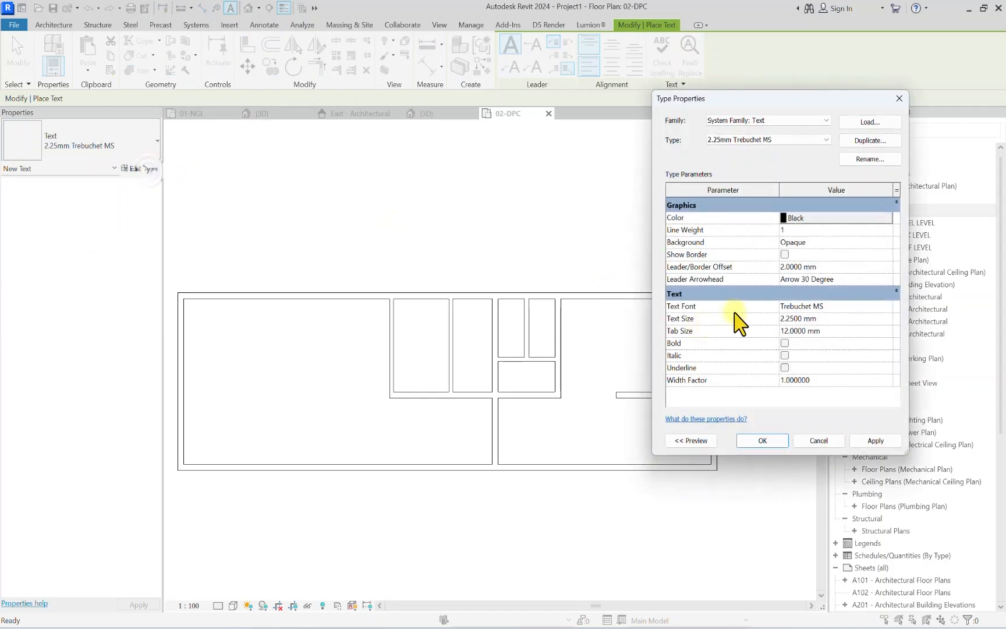
{"action": "left_click", "coordinate": [763, 441]}
Step: Label the large left room SALOON and the upper right room STAIR-WAY with text notes
{"action": "left_click", "coordinate": [230, 372]}
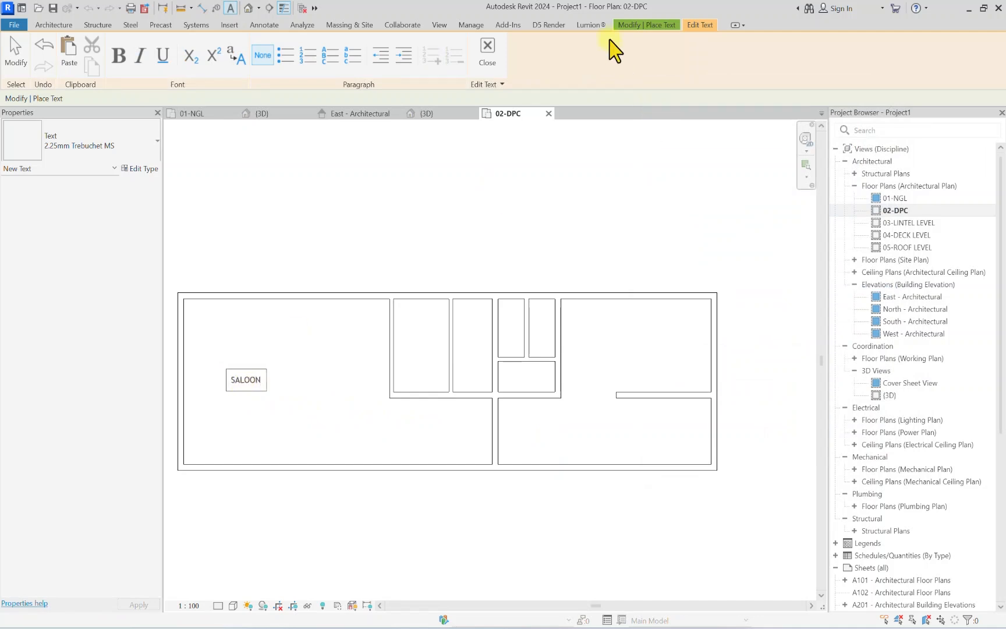
{"action": "left_click", "coordinate": [366, 315]}
{"action": "scroll", "coordinate": [616, 348], "scroll_direction": "up", "scroll_amount": 2}
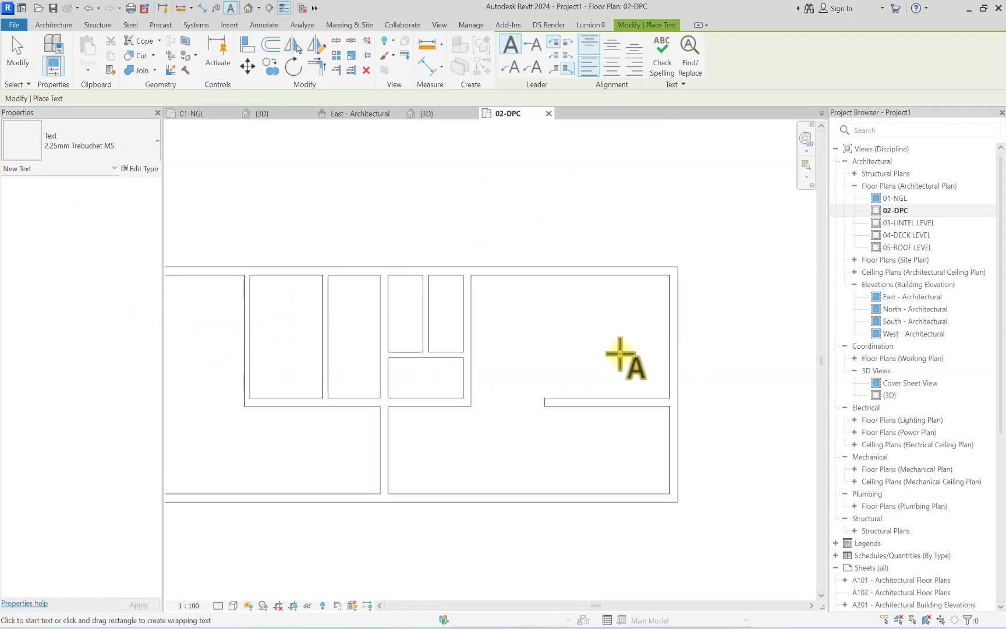
{"action": "left_click", "coordinate": [582, 334]}
{"action": "scroll", "coordinate": [600, 379], "scroll_direction": "down", "scroll_amount": 2}
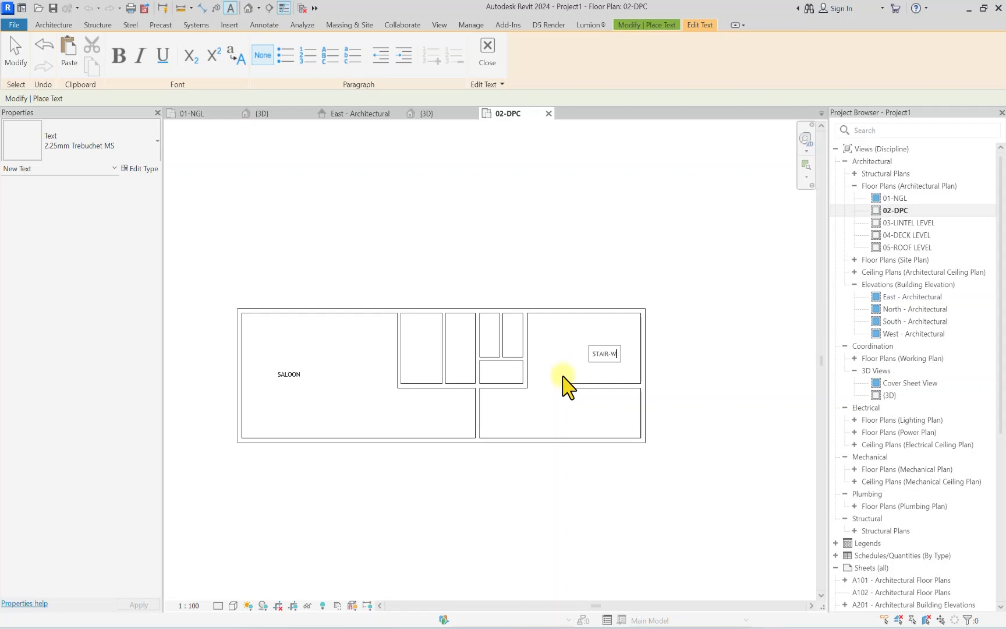
{"action": "left_click", "coordinate": [656, 352]}
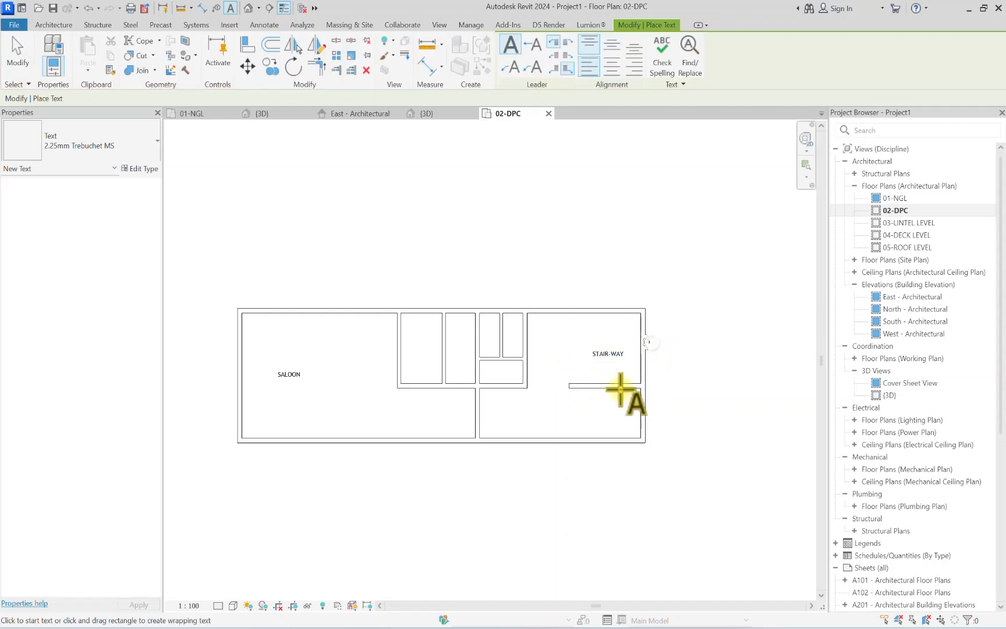
{"action": "key", "text": "Escape"}
{"action": "scroll", "coordinate": [298, 388], "scroll_direction": "down", "scroll_amount": 6}
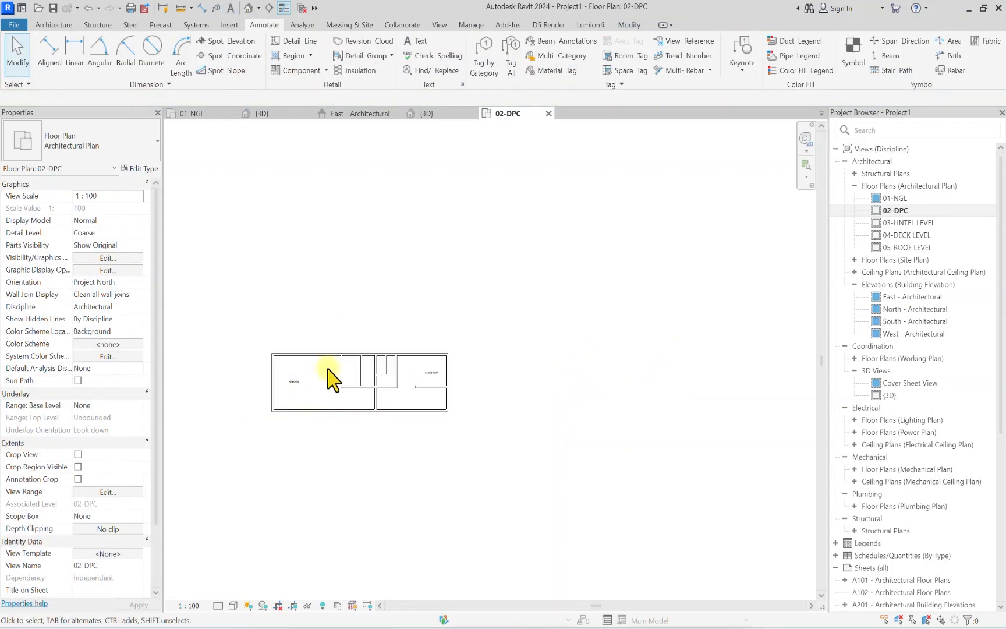
{"action": "scroll", "coordinate": [300, 389], "scroll_direction": "up", "scroll_amount": 5}
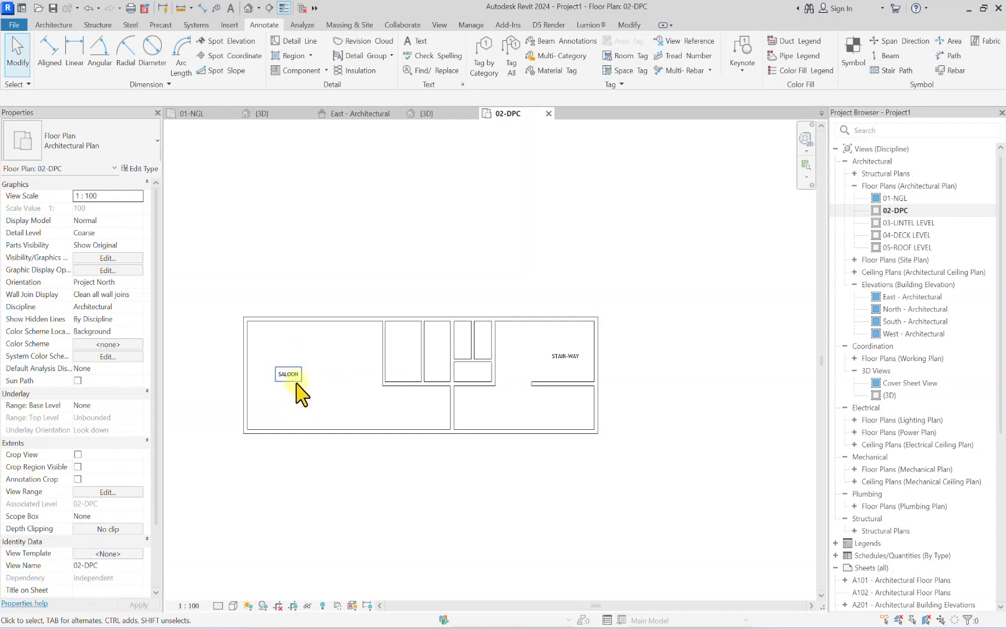
{"action": "scroll", "coordinate": [299, 386], "scroll_direction": "down", "scroll_amount": 2}
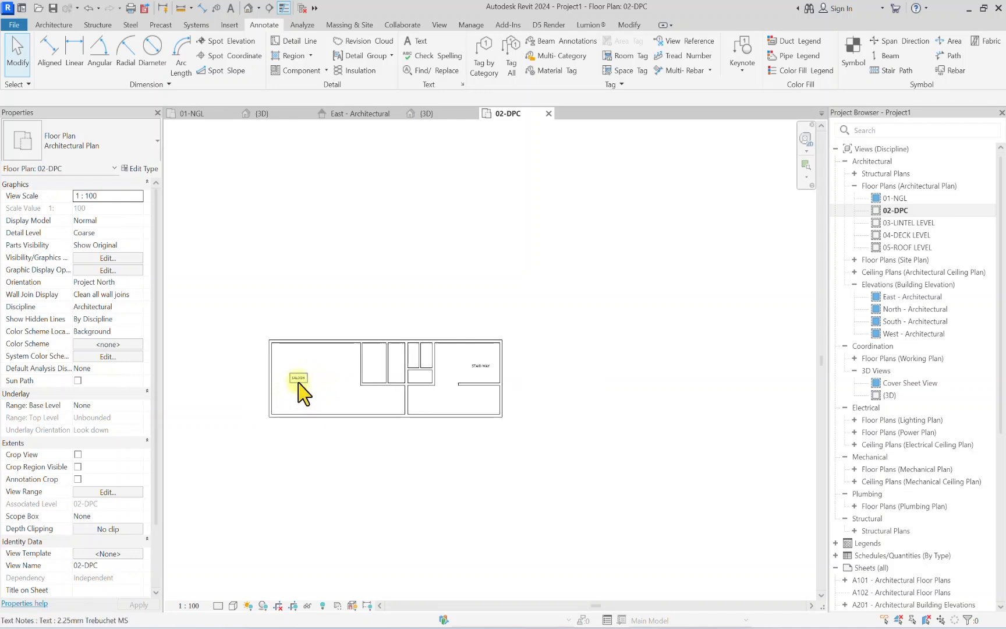
{"action": "scroll", "coordinate": [276, 377], "scroll_direction": "up", "scroll_amount": 3}
{"action": "scroll", "coordinate": [279, 401], "scroll_direction": "down", "scroll_amount": 3}
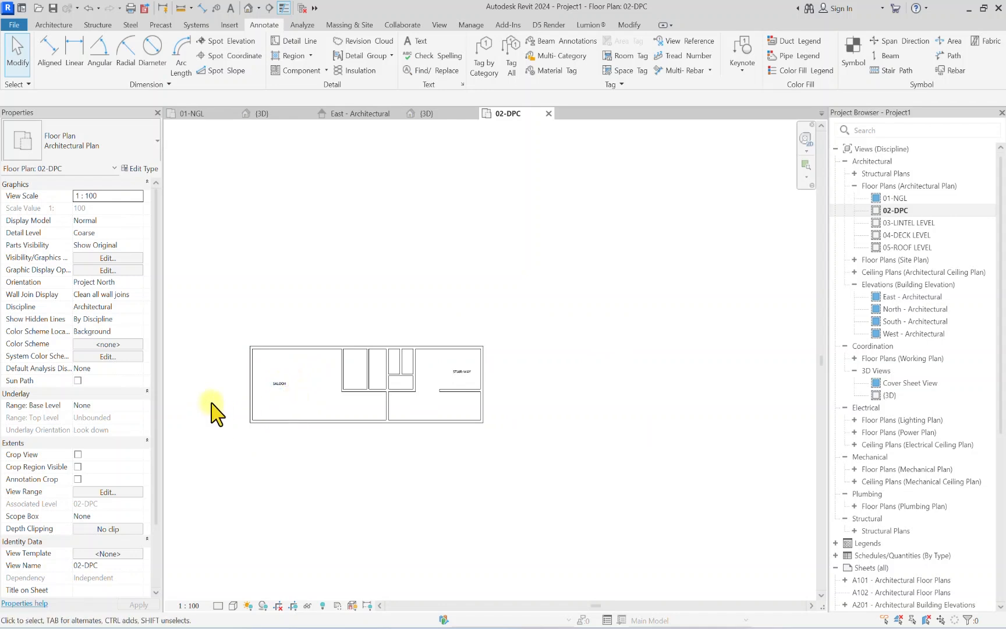
{"action": "scroll", "coordinate": [297, 376], "scroll_direction": "up", "scroll_amount": 1}
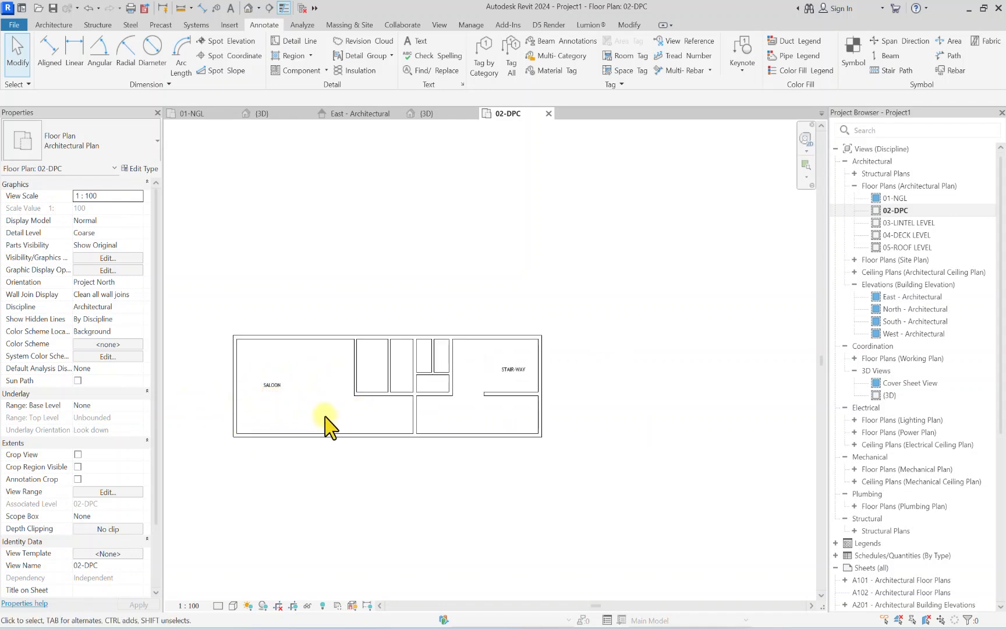
Step: Delete the SALOON and STAIR-WAY text notes from the 02-DPC plan
{"action": "left_click", "coordinate": [277, 393]}
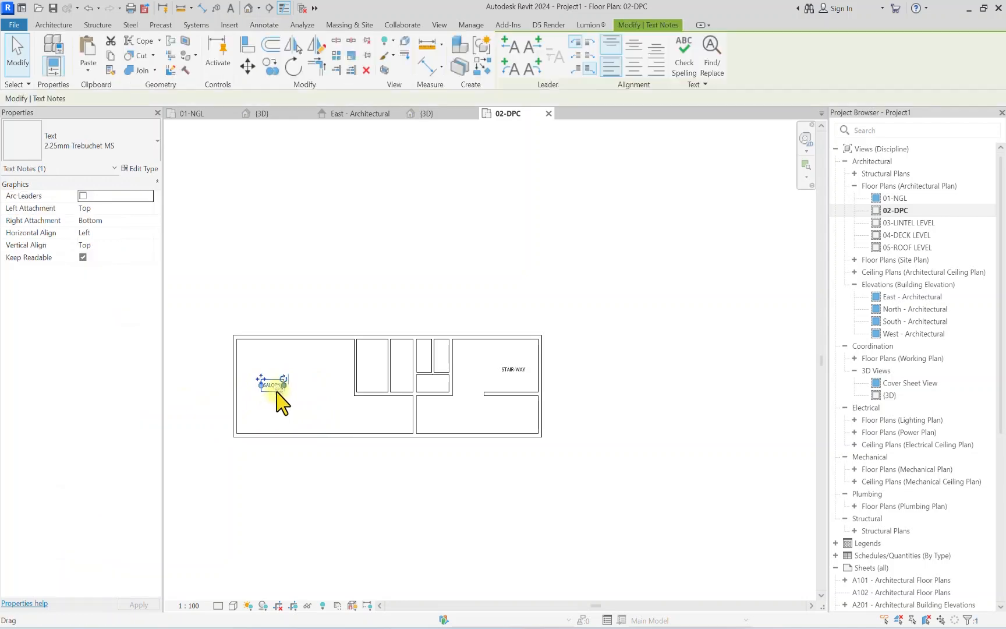
{"action": "key", "text": "Delete"}
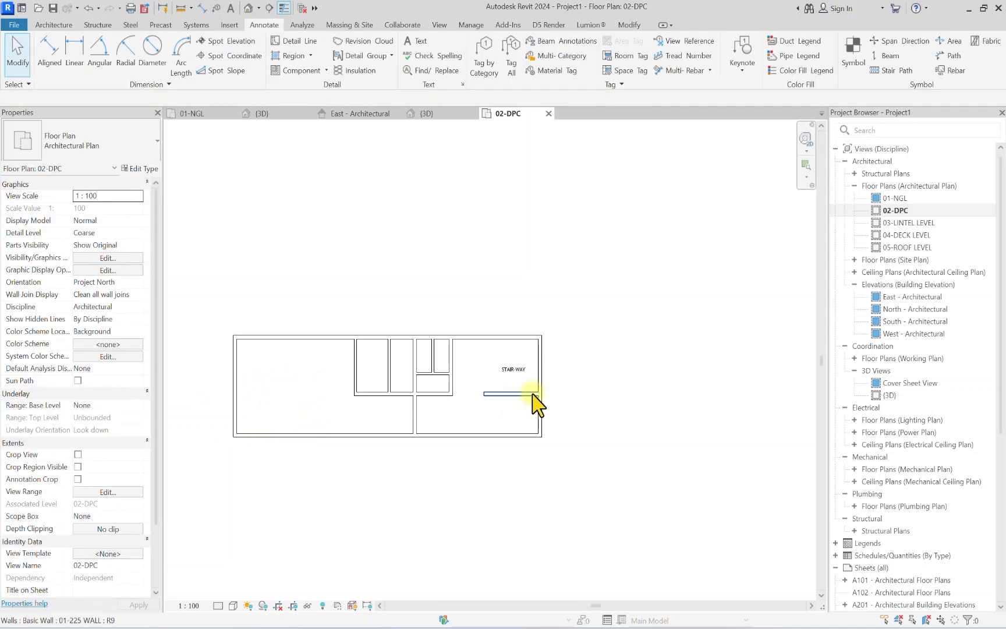
{"action": "left_click", "coordinate": [519, 382]}
{"action": "key", "text": "Delete"}
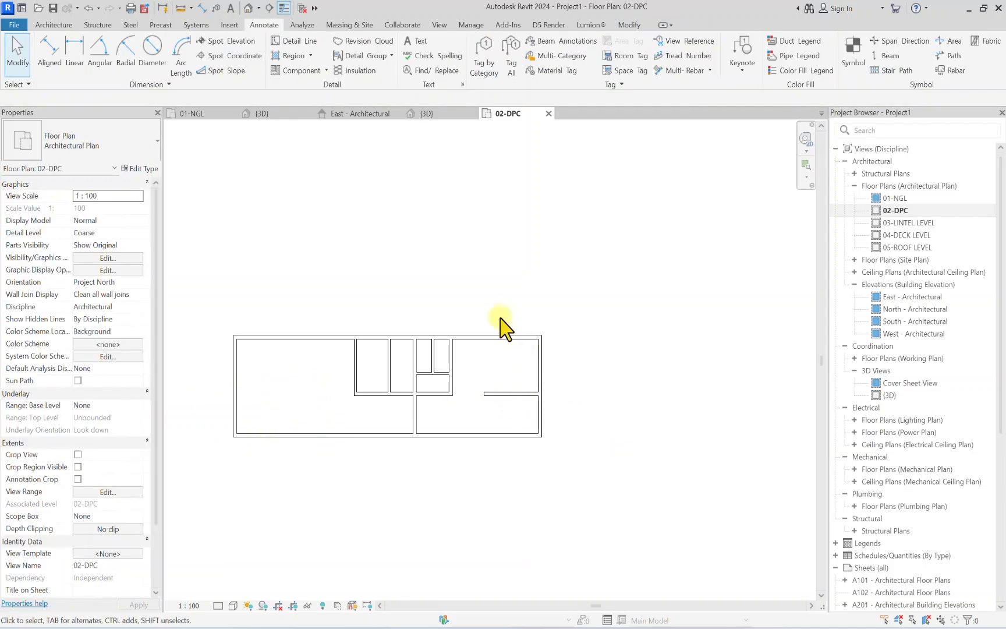
Step: Place tagged rooms with upper limit 04-DECK LEVEL in the large left room, the right-hand area, the two adjoining middle rooms and the small room beside them
{"action": "left_click", "coordinate": [54, 25]}
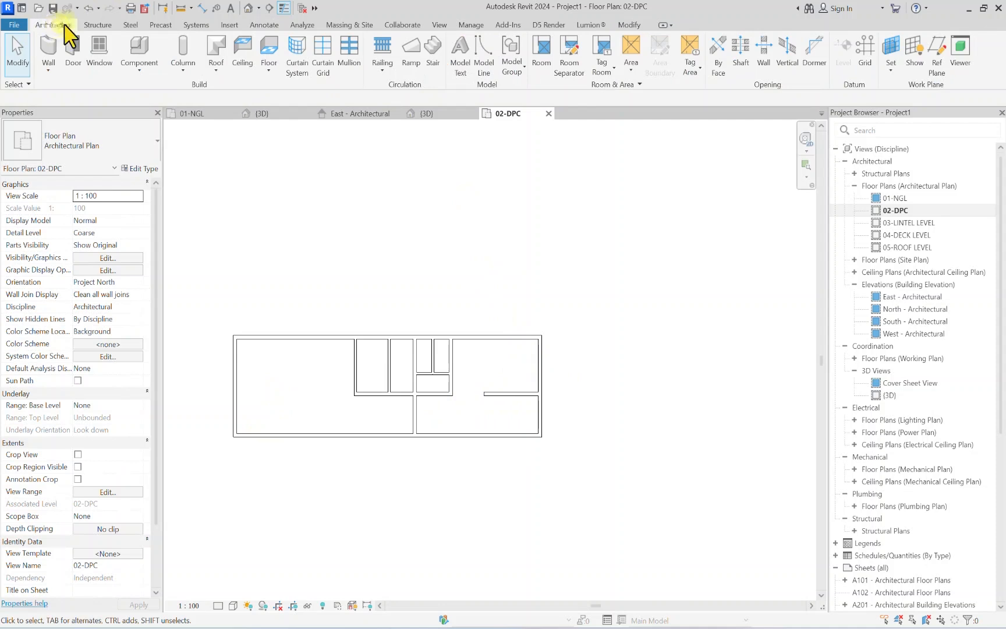
{"action": "left_click", "coordinate": [541, 53]}
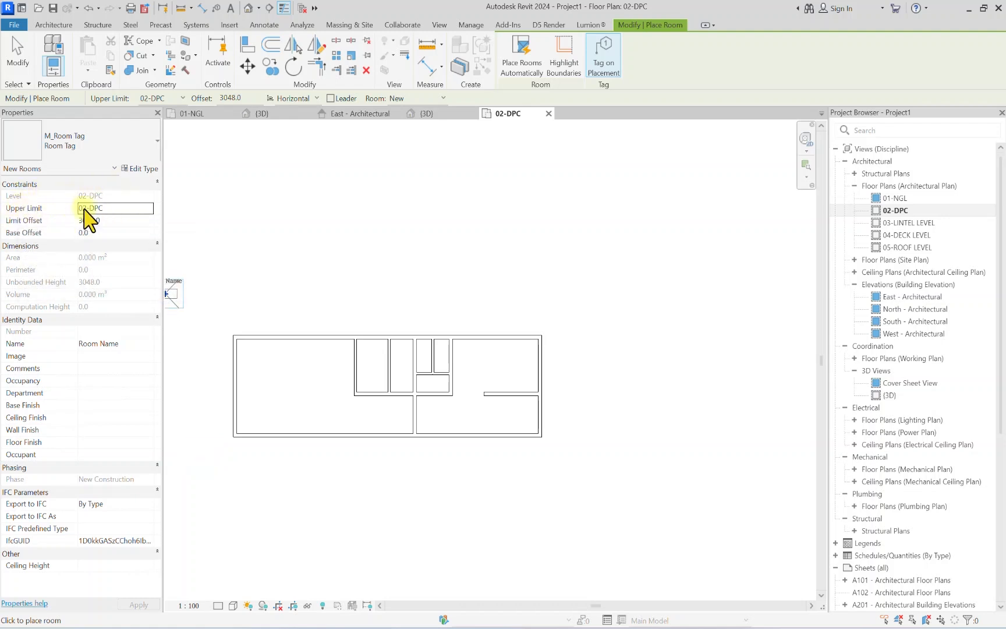
{"action": "left_click", "coordinate": [143, 211]}
{"action": "left_click", "coordinate": [147, 210]}
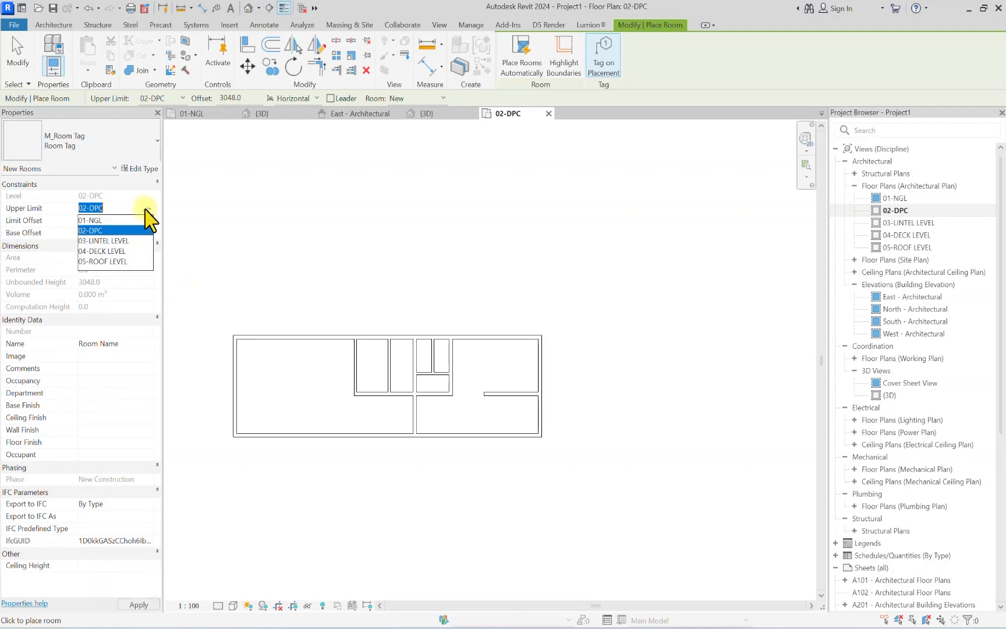
{"action": "left_click", "coordinate": [110, 251]}
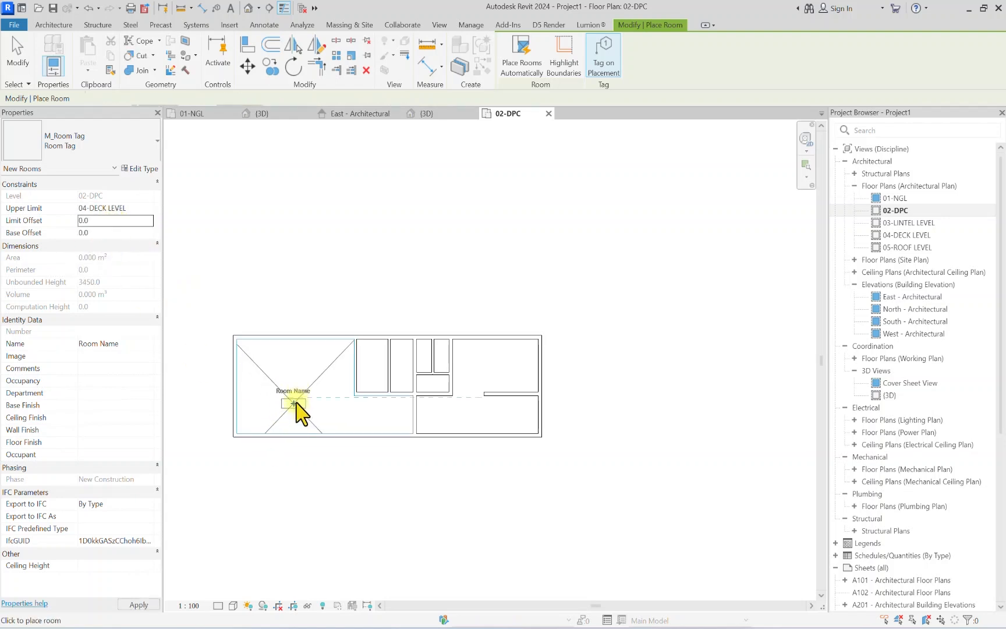
{"action": "scroll", "coordinate": [294, 404], "scroll_direction": "up", "scroll_amount": 5}
{"action": "scroll", "coordinate": [285, 359], "scroll_direction": "down", "scroll_amount": 1}
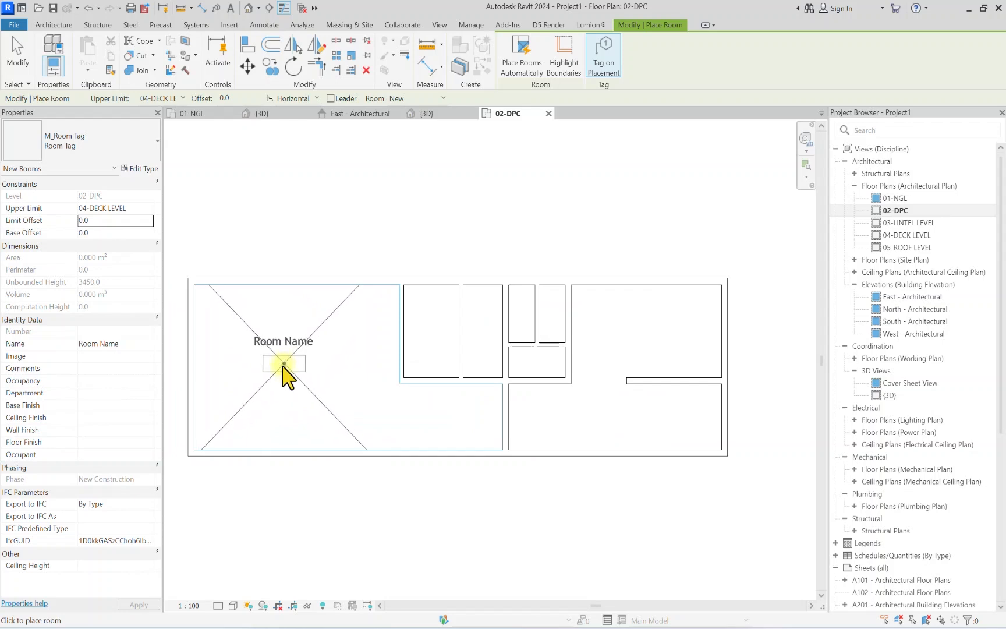
{"action": "left_click", "coordinate": [283, 362]}
{"action": "scroll", "coordinate": [265, 466], "scroll_direction": "down", "scroll_amount": 2}
{"action": "scroll", "coordinate": [479, 438], "scroll_direction": "up", "scroll_amount": 2}
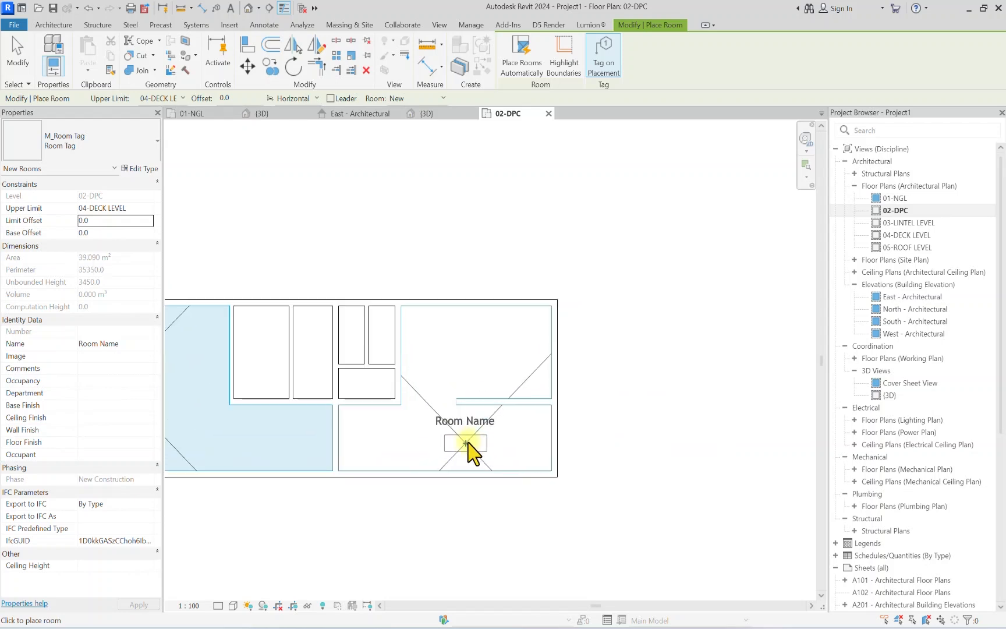
{"action": "left_click", "coordinate": [463, 436]}
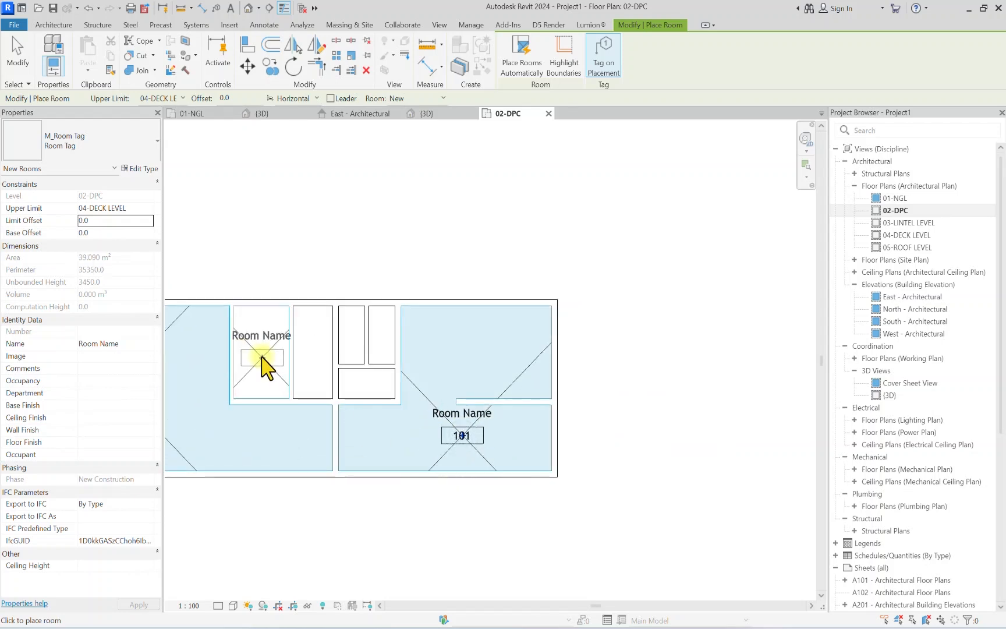
{"action": "left_click", "coordinate": [359, 384]}
{"action": "key", "text": "Escape"}
{"action": "key", "text": "Escape"}
Step: Examine the placed rooms and their tags across the floor plan
{"action": "scroll", "coordinate": [408, 425], "scroll_direction": "down", "scroll_amount": 2}
{"action": "scroll", "coordinate": [427, 422], "scroll_direction": "up", "scroll_amount": 2}
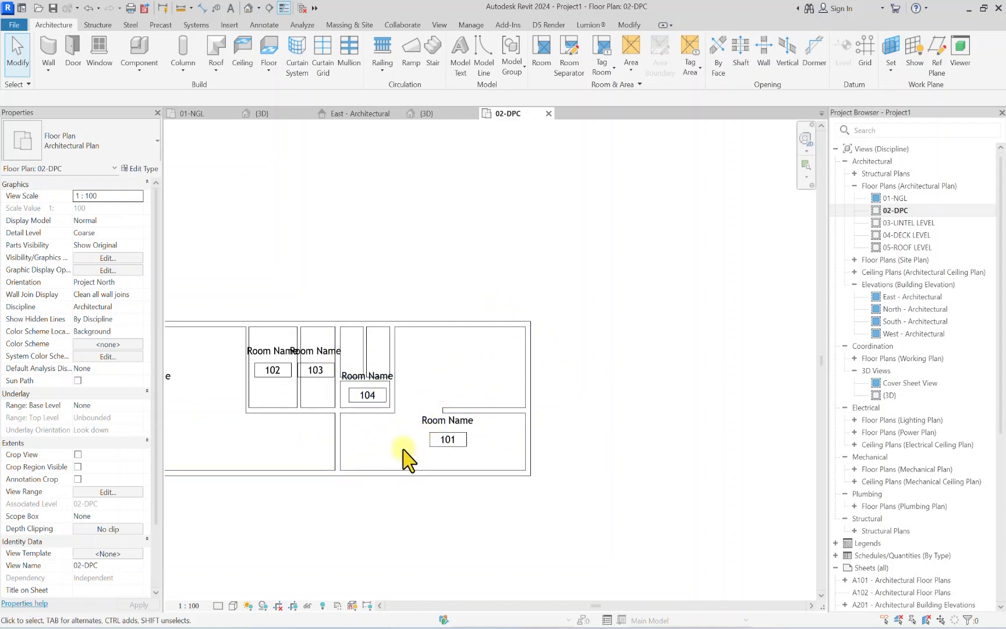
{"action": "scroll", "coordinate": [436, 445], "scroll_direction": "down", "scroll_amount": 1}
{"action": "scroll", "coordinate": [404, 489], "scroll_direction": "up", "scroll_amount": 2}
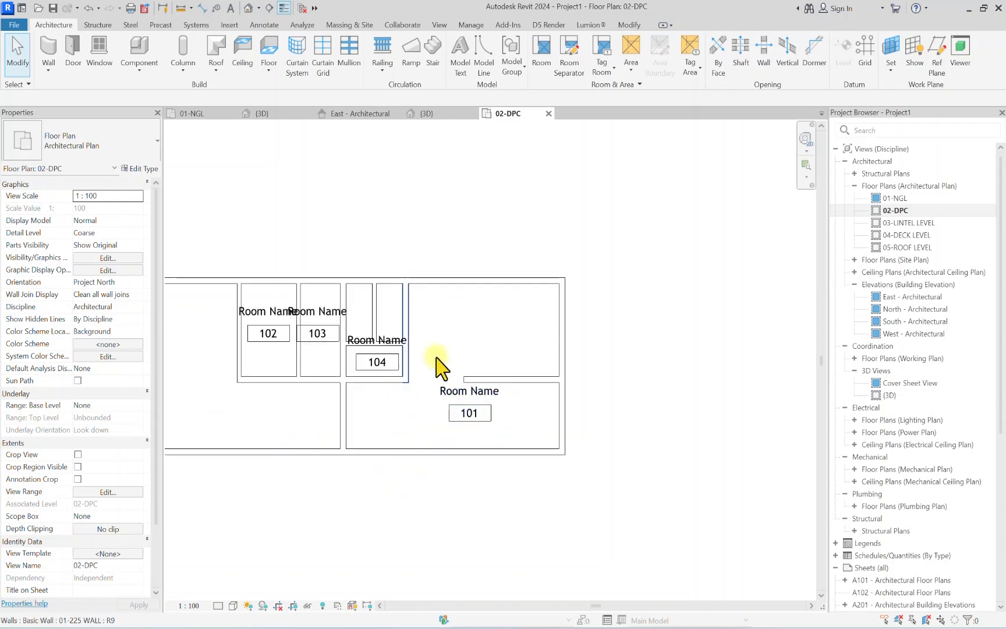
{"action": "scroll", "coordinate": [435, 356], "scroll_direction": "up", "scroll_amount": 2}
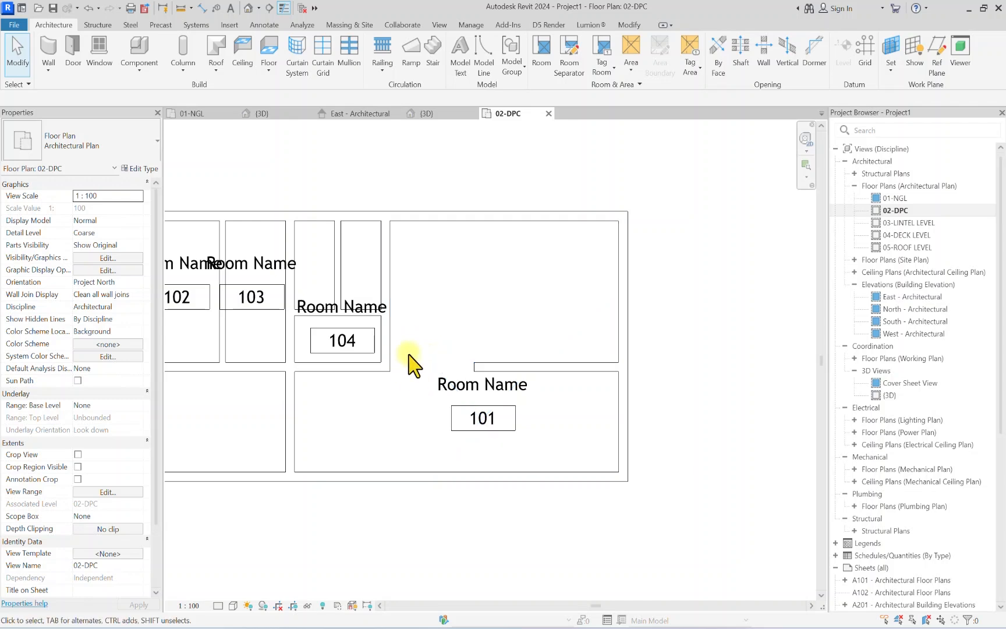
{"action": "scroll", "coordinate": [435, 349], "scroll_direction": "down", "scroll_amount": 1}
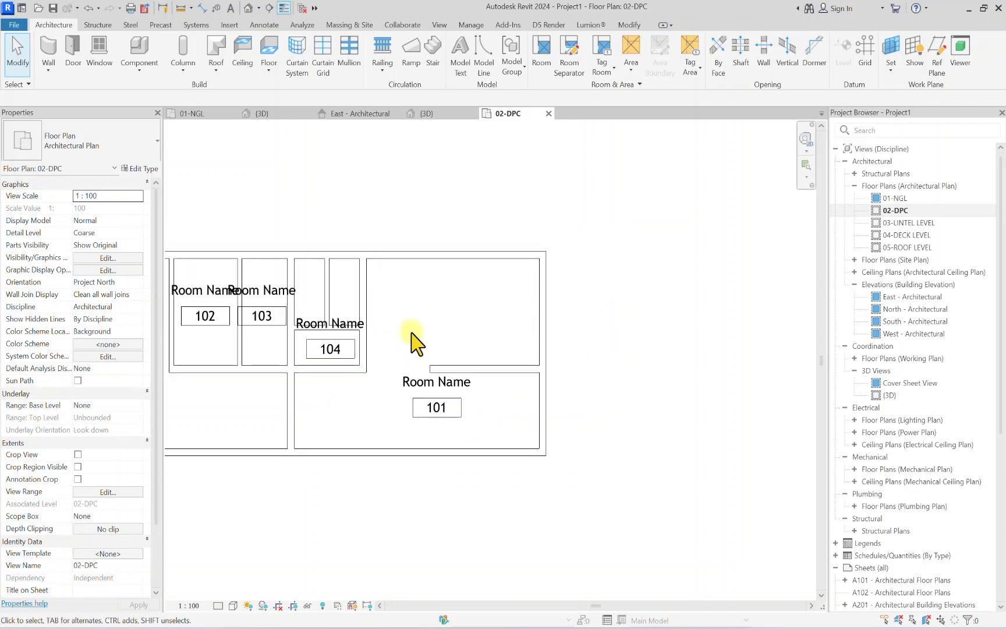
{"action": "left_click", "coordinate": [464, 371]}
{"action": "scroll", "coordinate": [363, 352], "scroll_direction": "down", "scroll_amount": 3}
{"action": "left_click", "coordinate": [372, 493]}
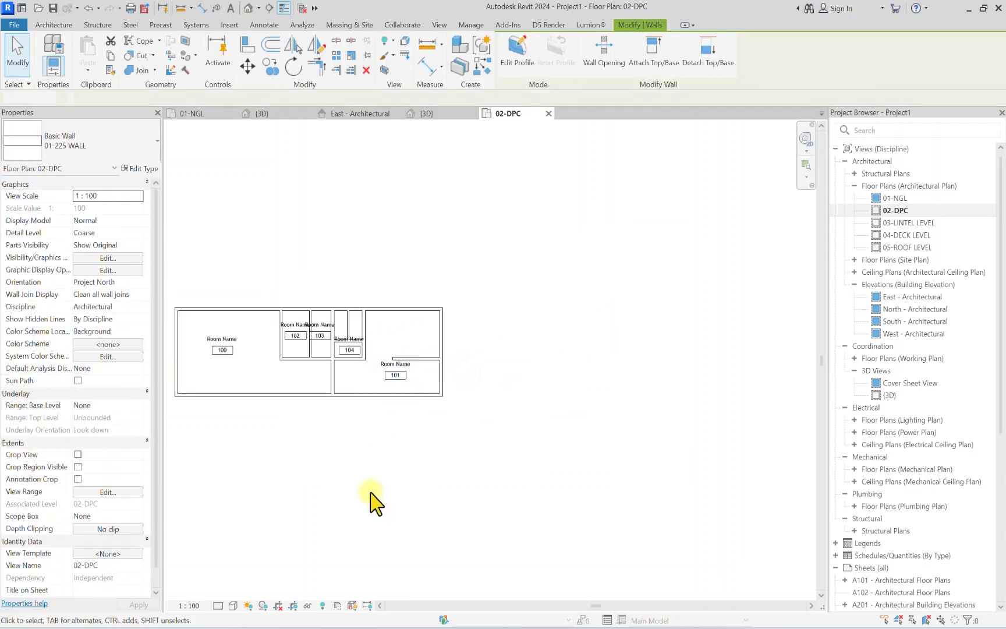
{"action": "scroll", "coordinate": [335, 350], "scroll_direction": "up", "scroll_amount": 1}
{"action": "middle_click_drag", "start_coordinate": [272, 370], "coordinate": [552, 374]}
{"action": "scroll", "coordinate": [552, 375], "scroll_direction": "up", "scroll_amount": 1}
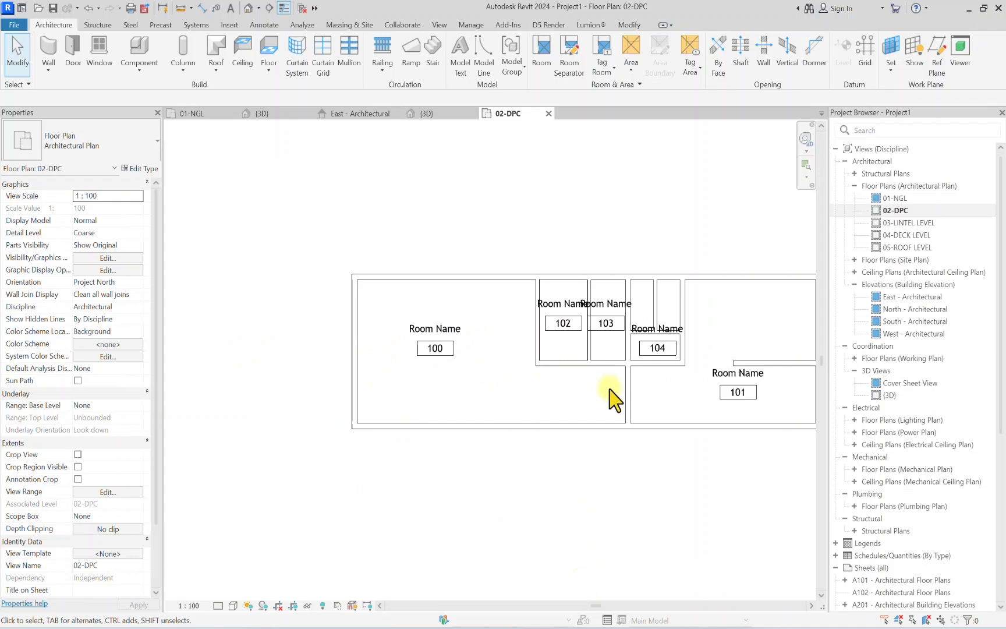
{"action": "middle_click_drag", "start_coordinate": [611, 398], "coordinate": [410, 388]}
{"action": "scroll", "coordinate": [317, 373], "scroll_direction": "down", "scroll_amount": 1}
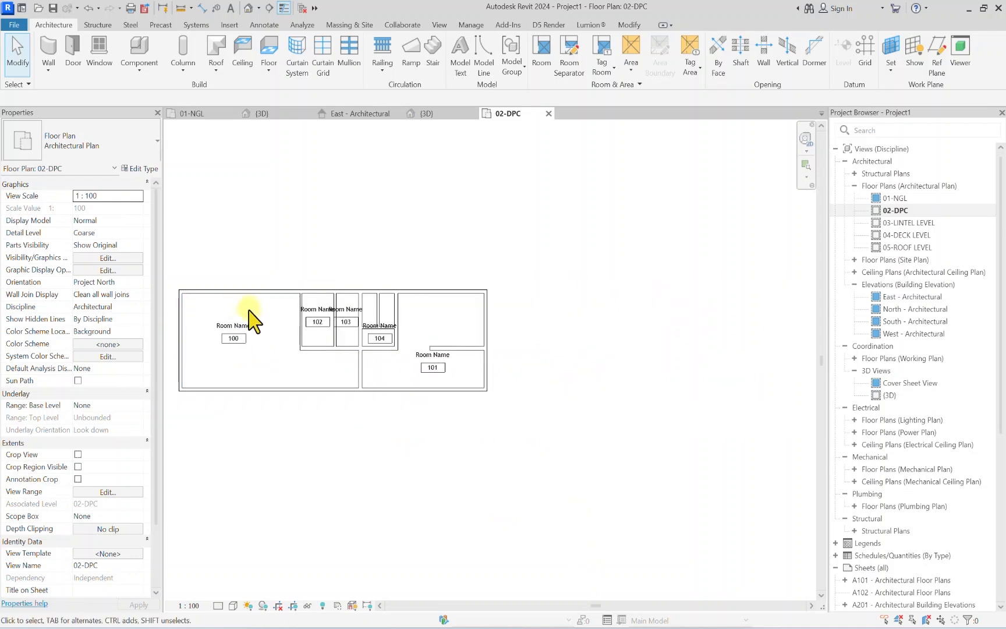
Step: Change all room tags visible in the view to the Room Tag With Area type
{"action": "scroll", "coordinate": [234, 364], "scroll_direction": "up", "scroll_amount": 3}
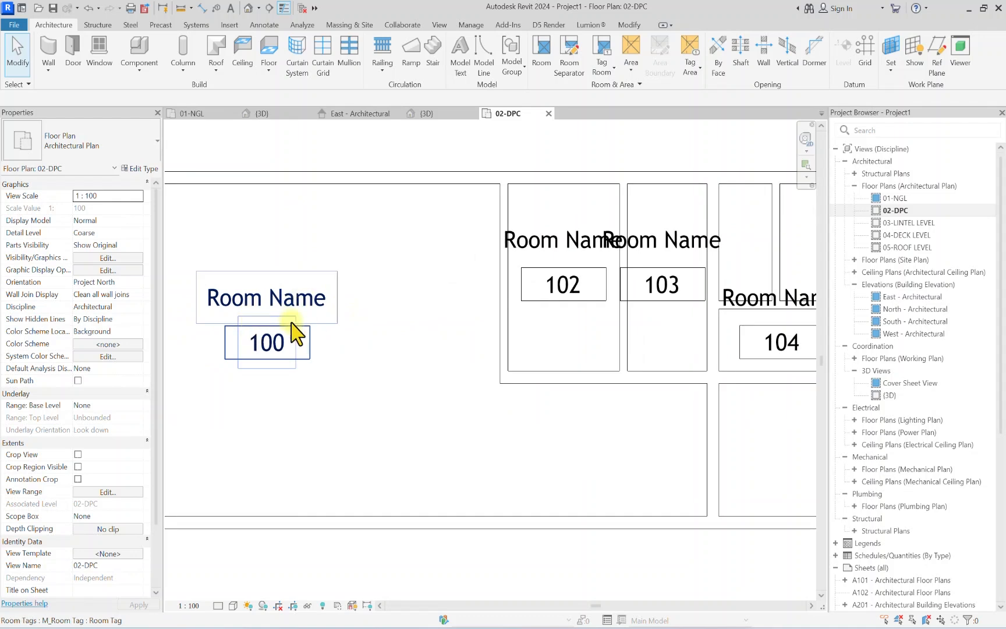
{"action": "left_click", "coordinate": [263, 301]}
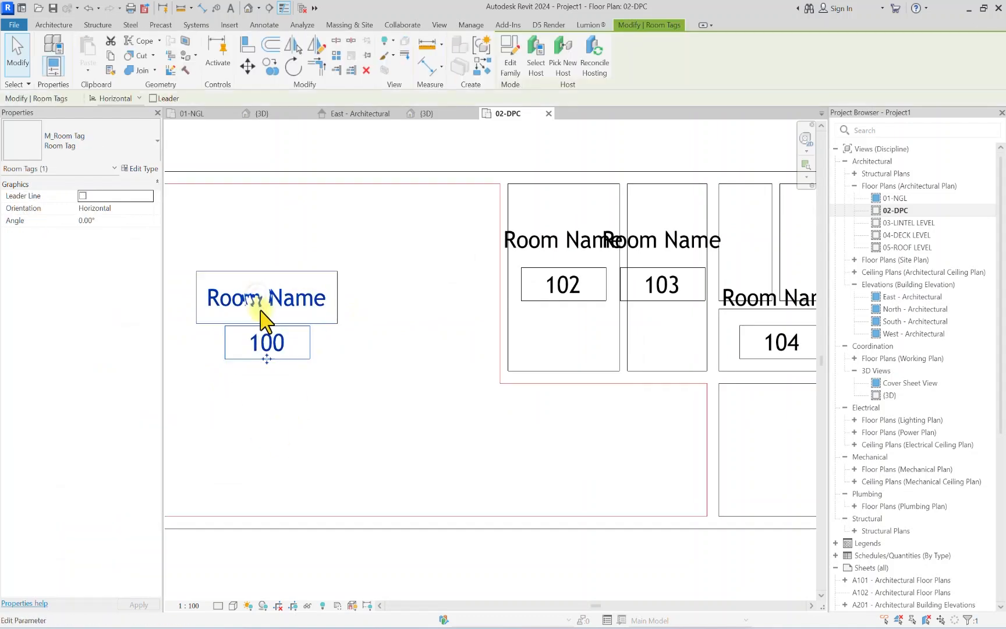
{"action": "right_click", "coordinate": [260, 294]}
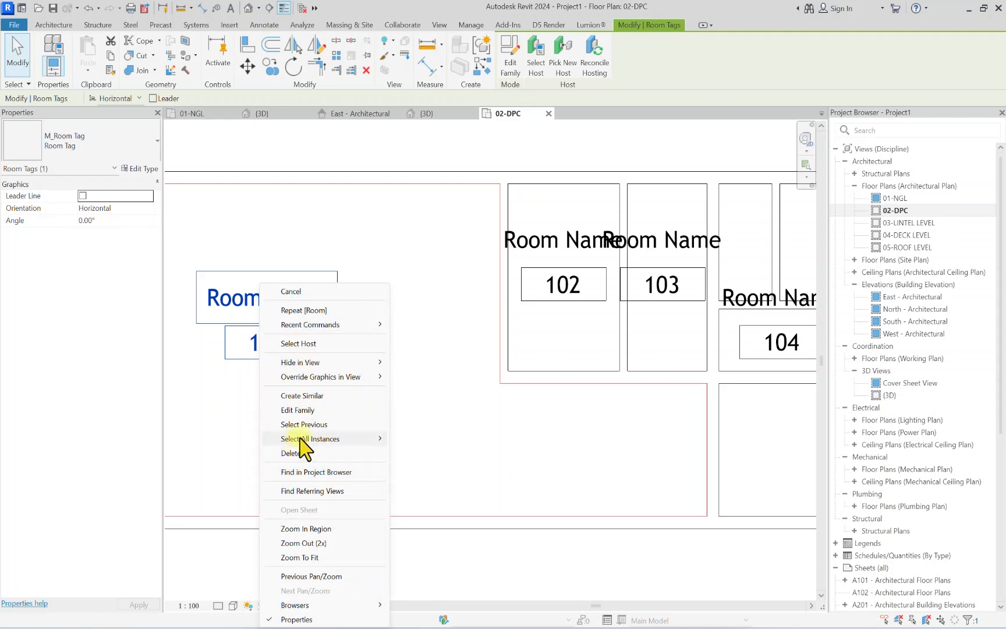
{"action": "mouse_move", "coordinate": [306, 437]}
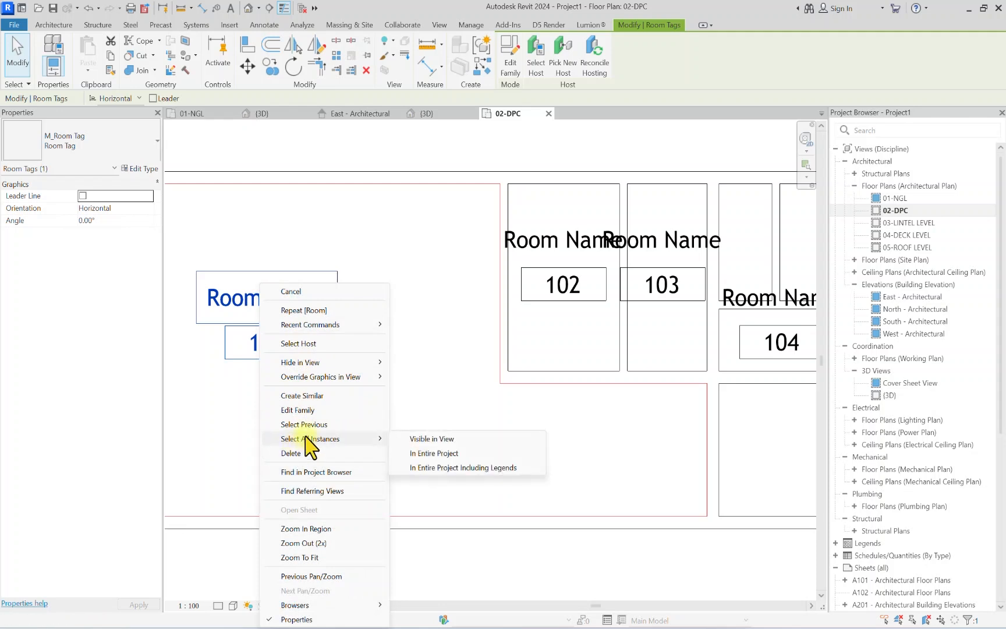
{"action": "left_click", "coordinate": [433, 440]}
{"action": "scroll", "coordinate": [440, 414], "scroll_direction": "down", "scroll_amount": 4}
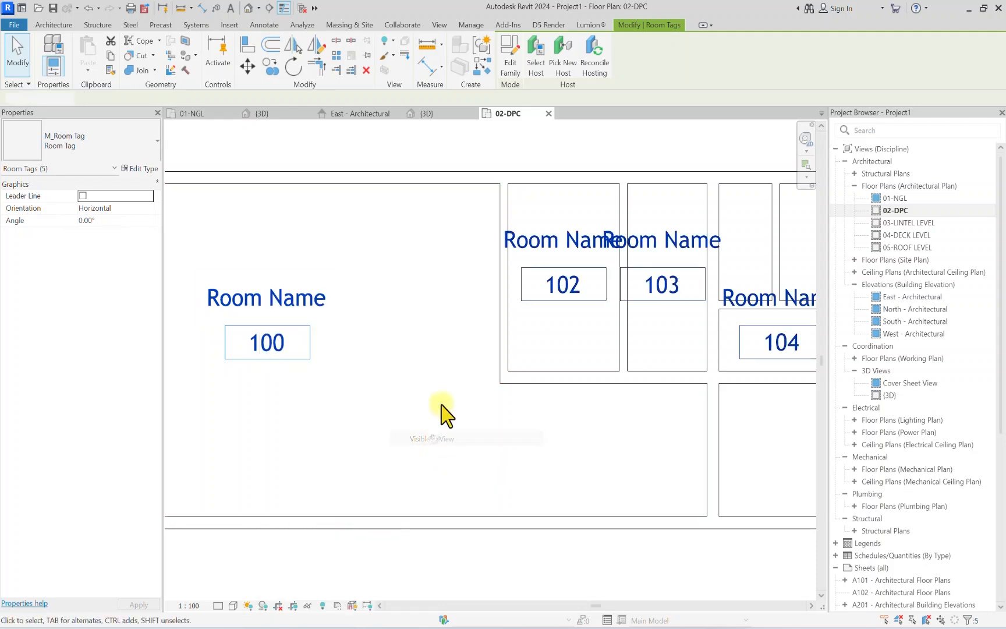
{"action": "left_click", "coordinate": [102, 145]}
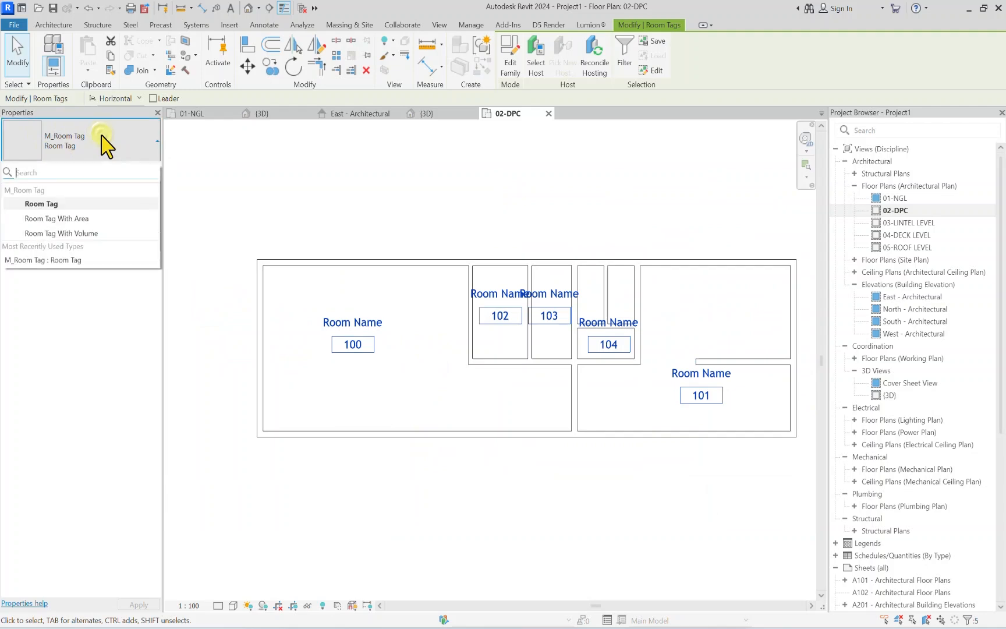
{"action": "left_click", "coordinate": [70, 219]}
{"action": "left_click", "coordinate": [341, 505]}
Step: Open the M_Room Tag family for editing from the large left room's tag
{"action": "scroll", "coordinate": [355, 358], "scroll_direction": "up", "scroll_amount": 3}
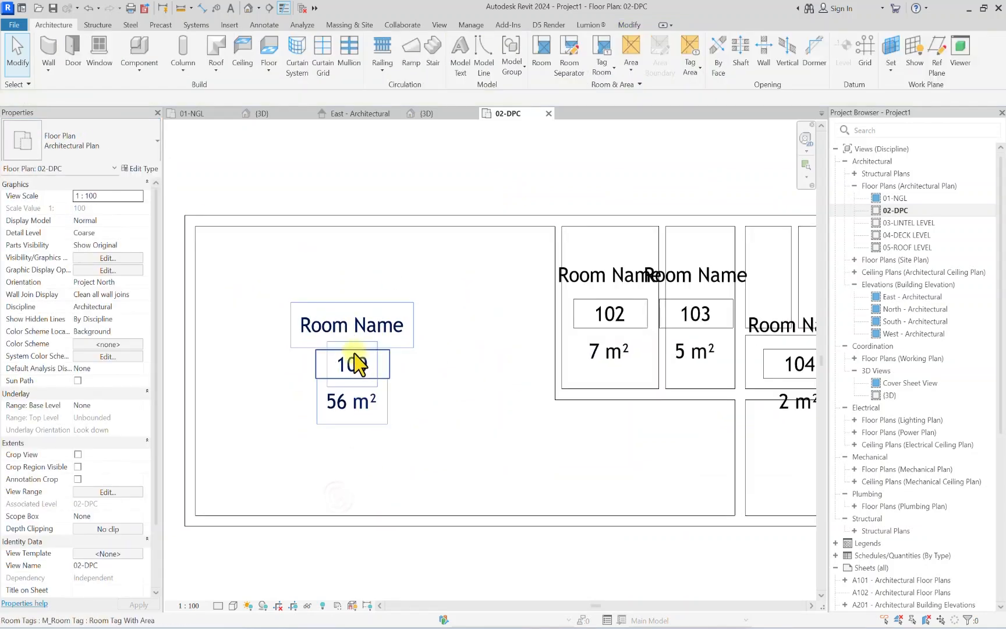
{"action": "scroll", "coordinate": [356, 364], "scroll_direction": "down", "scroll_amount": 2}
{"action": "scroll", "coordinate": [291, 378], "scroll_direction": "up", "scroll_amount": 3}
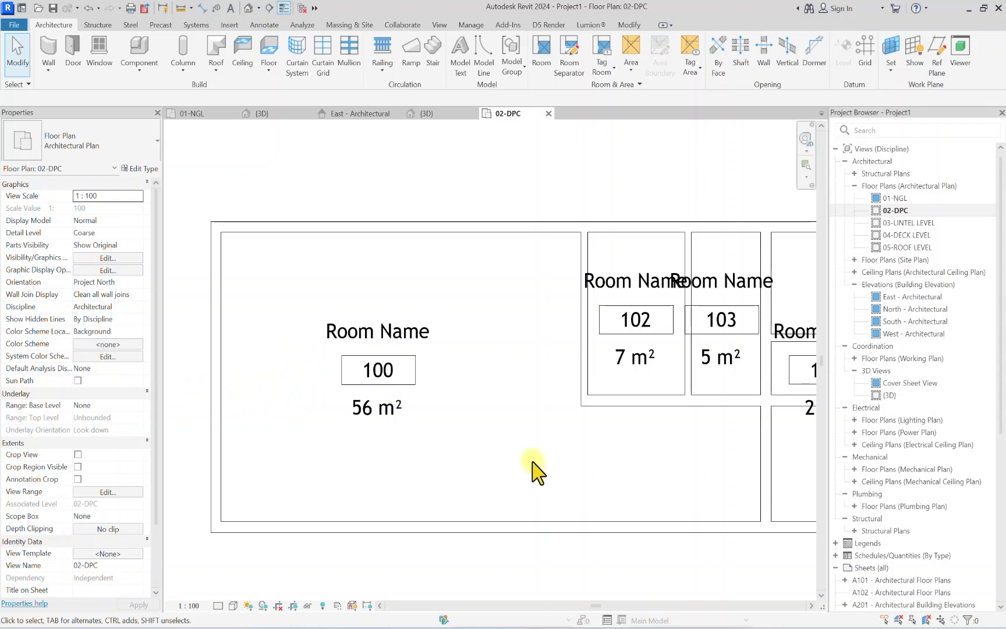
{"action": "scroll", "coordinate": [442, 437], "scroll_direction": "down", "scroll_amount": 2}
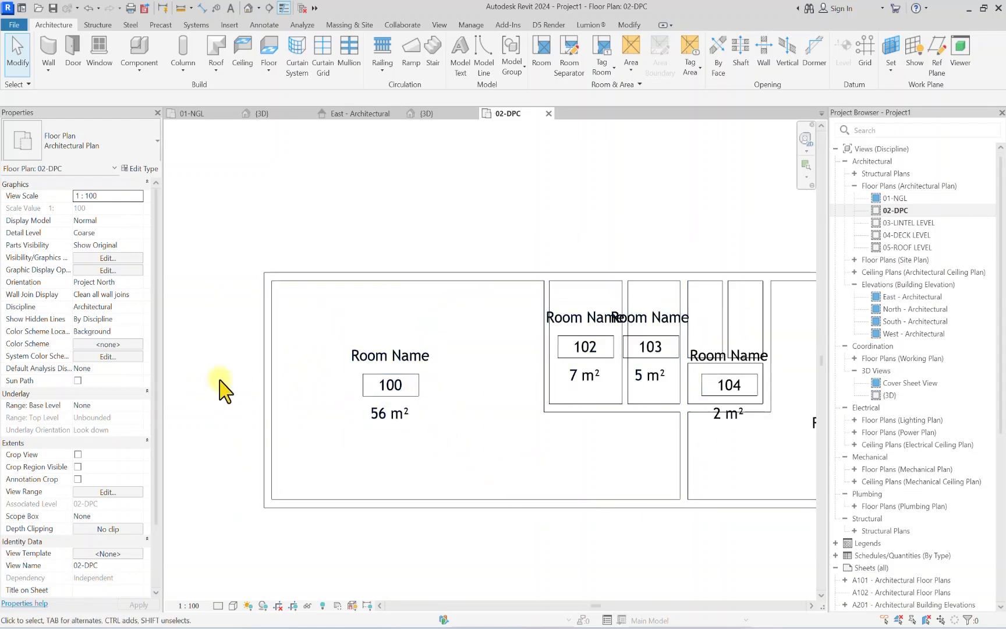
{"action": "scroll", "coordinate": [341, 387], "scroll_direction": "down", "scroll_amount": 1}
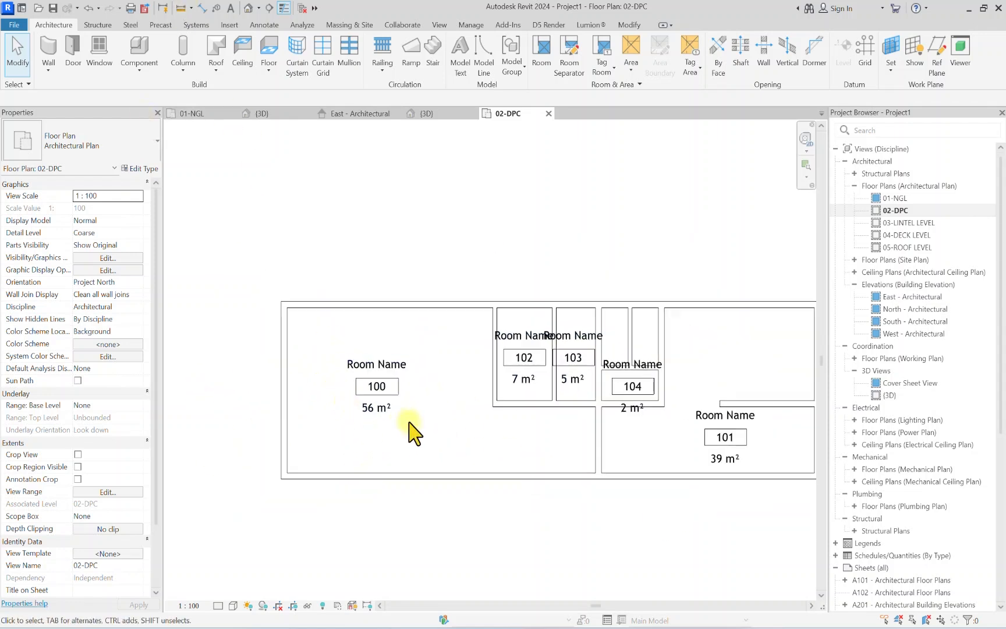
{"action": "middle_click_drag", "start_coordinate": [528, 474], "coordinate": [550, 426]}
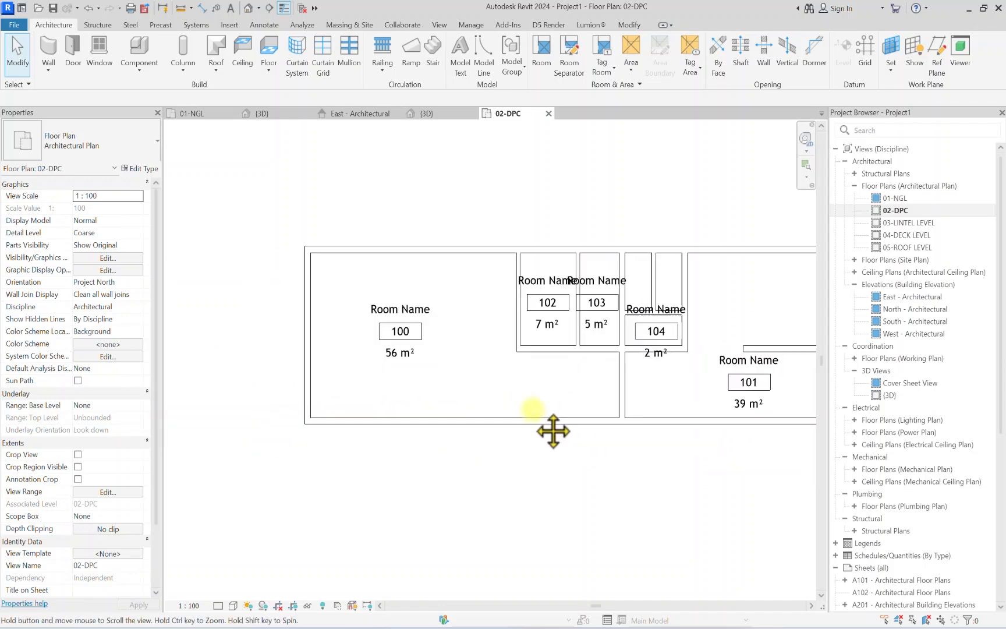
{"action": "left_click", "coordinate": [398, 323]}
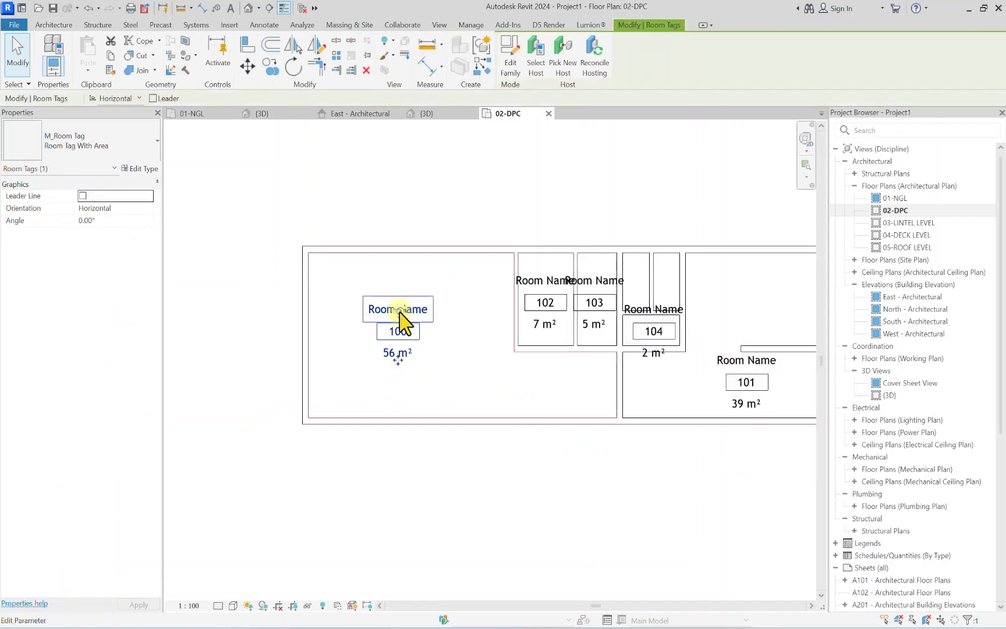
{"action": "left_click", "coordinate": [515, 69]}
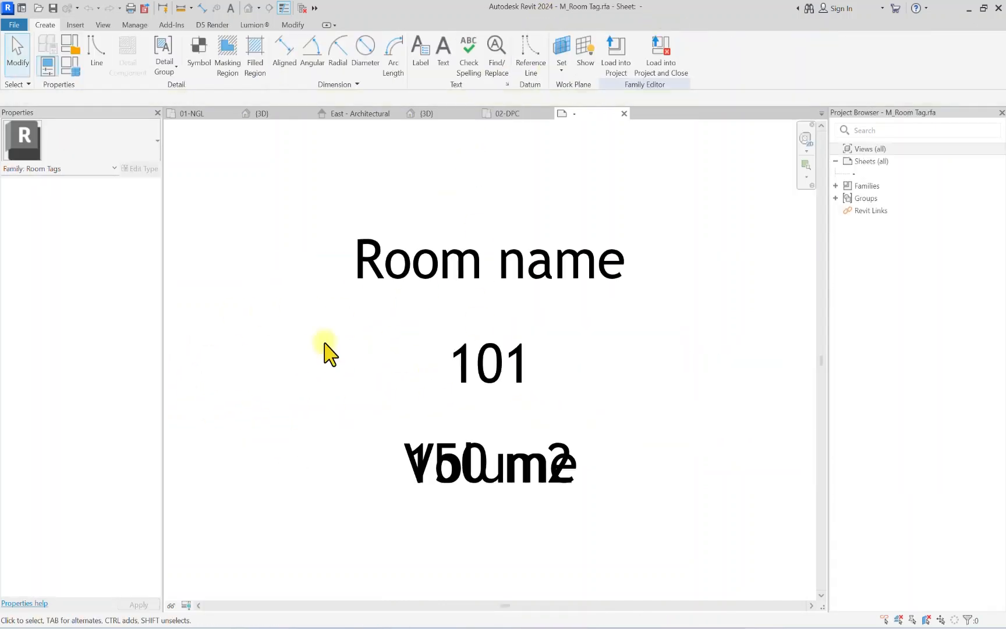
Step: Delete the volume label and the room number label from the room tag family
{"action": "scroll", "coordinate": [460, 404], "scroll_direction": "down", "scroll_amount": 2}
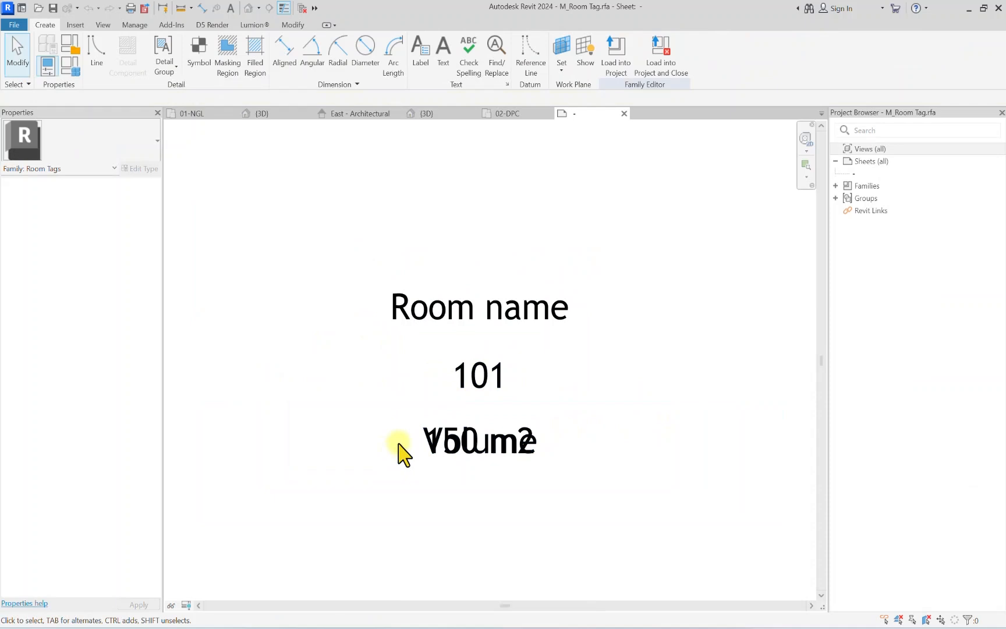
{"action": "left_click", "coordinate": [541, 462]}
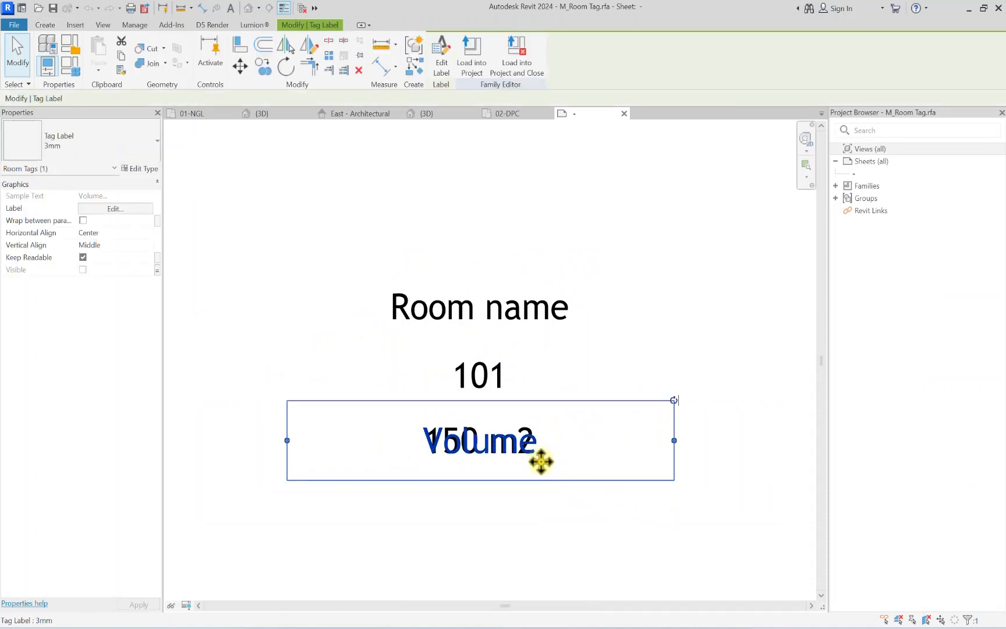
{"action": "key", "text": "Escape"}
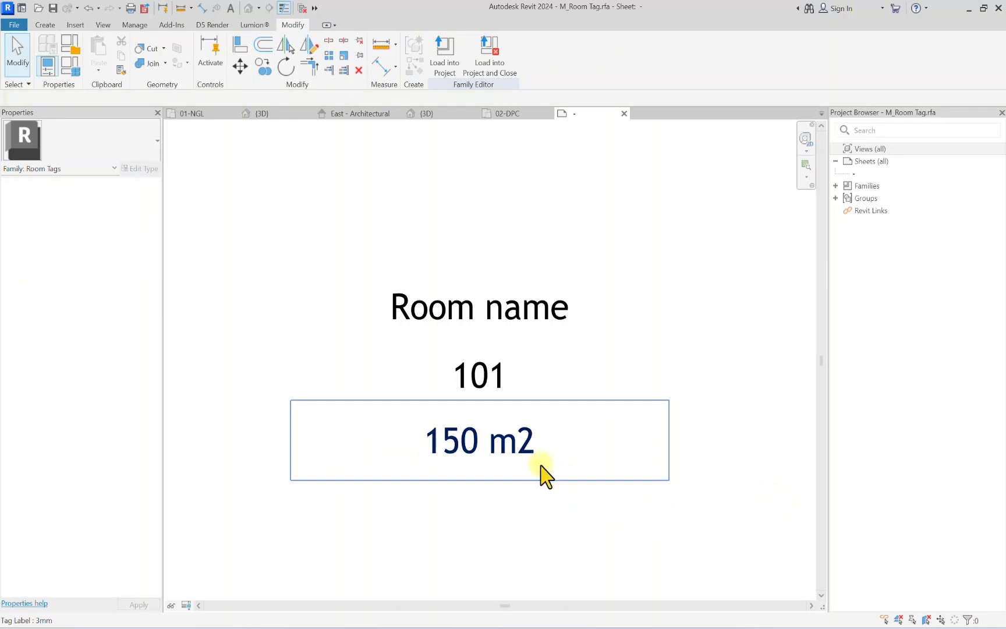
{"action": "left_click", "coordinate": [481, 391]}
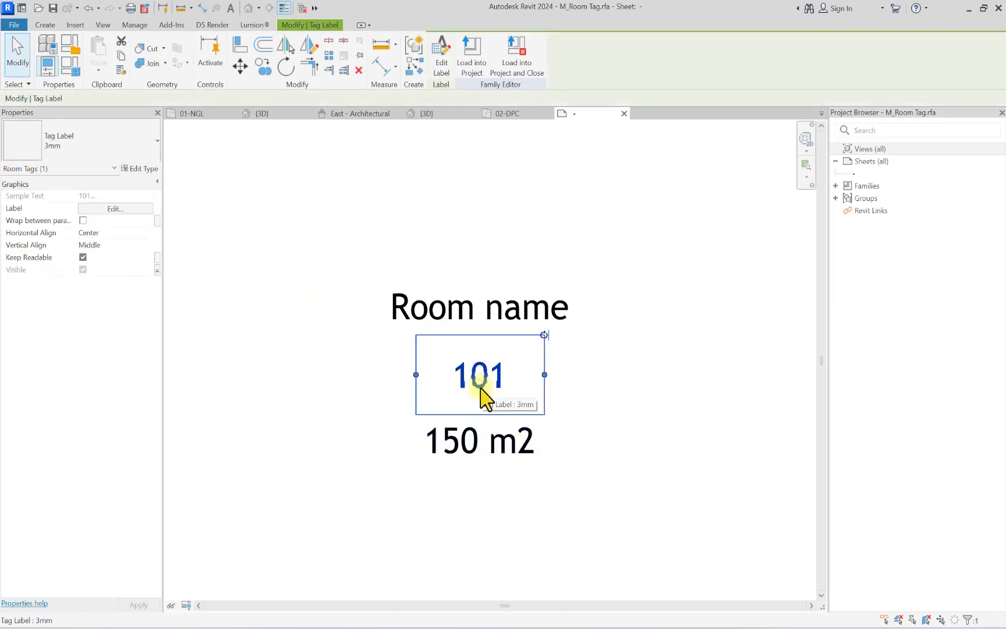
{"action": "key", "text": "Delete"}
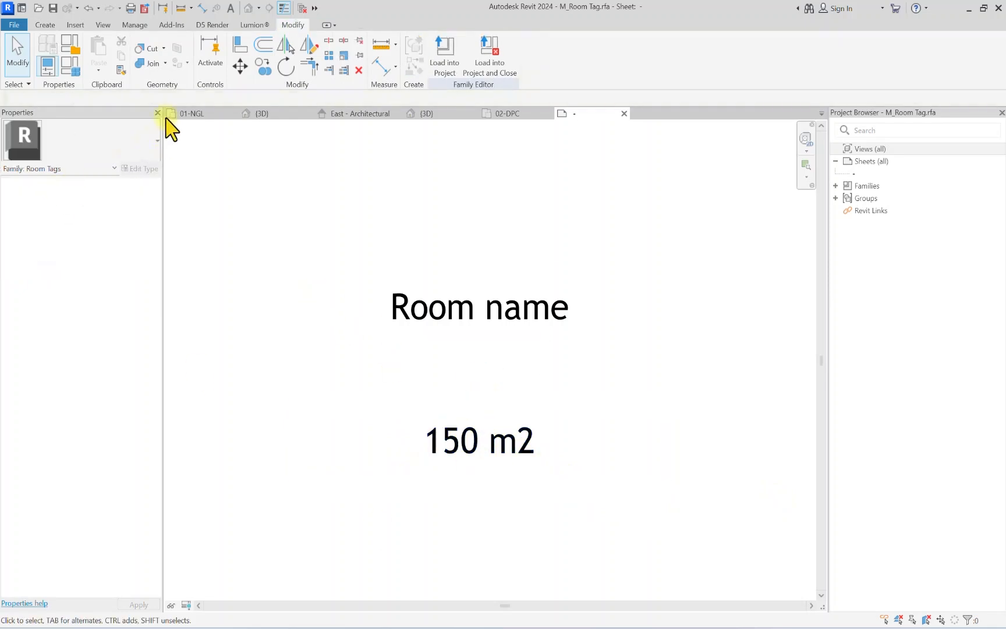
Step: Turn on the display of annotation categories in the room tag family's view
{"action": "left_click", "coordinate": [100, 26]}
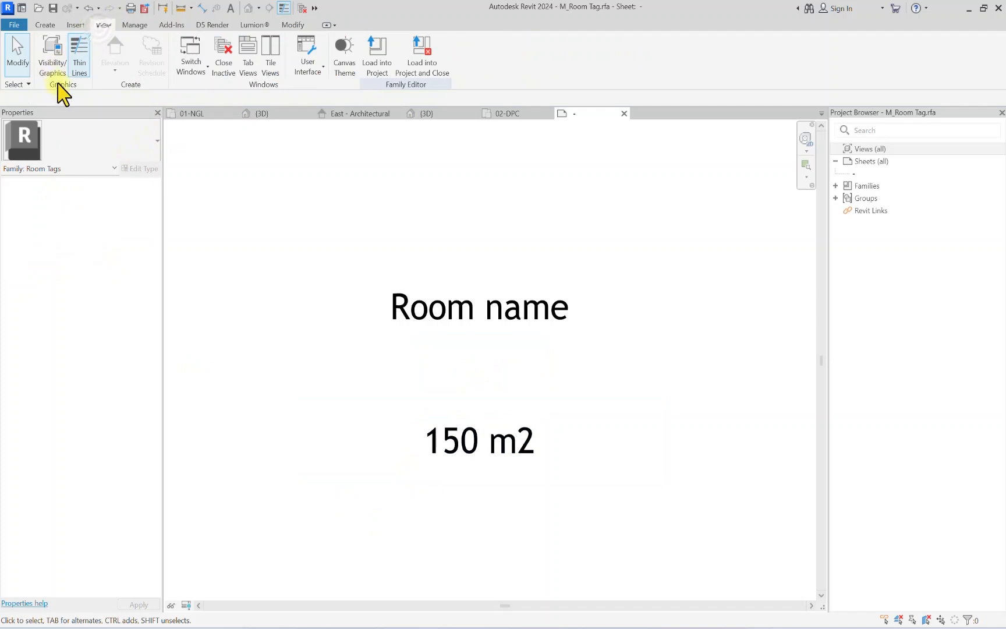
{"action": "left_click", "coordinate": [52, 67]}
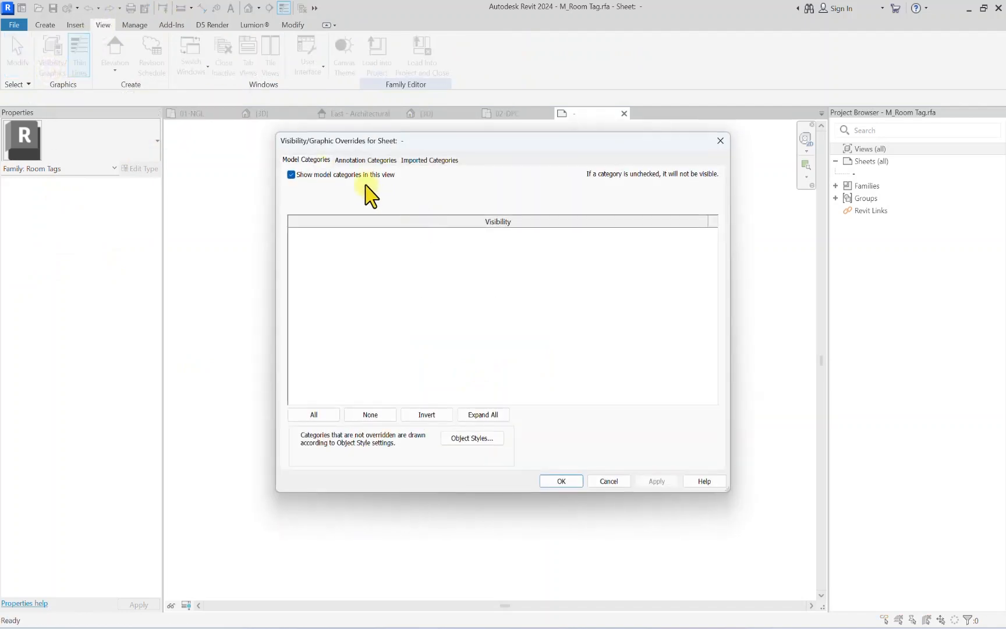
{"action": "left_click", "coordinate": [370, 160]}
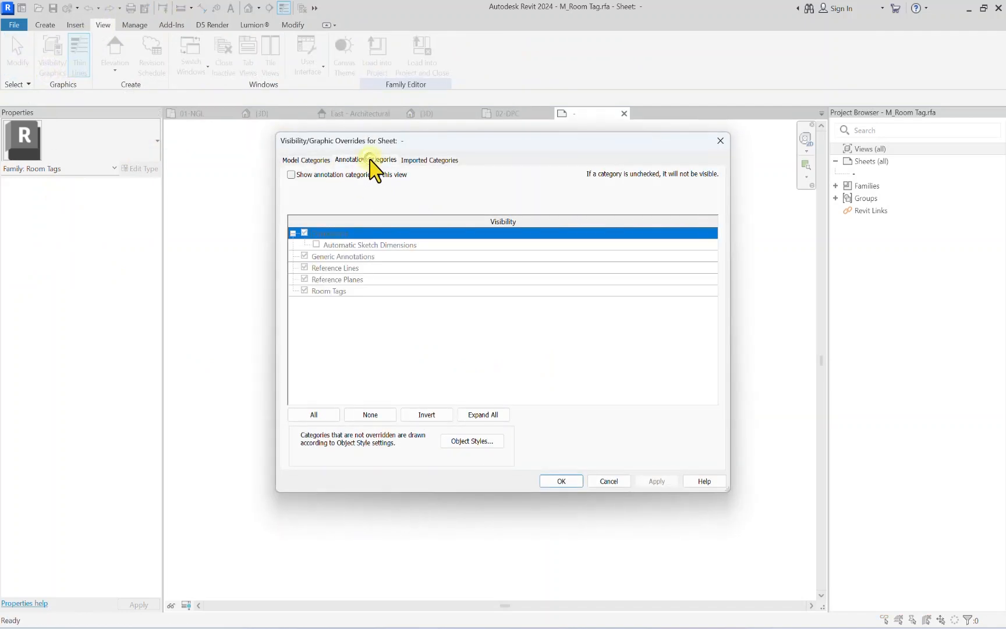
{"action": "left_click", "coordinate": [290, 174]}
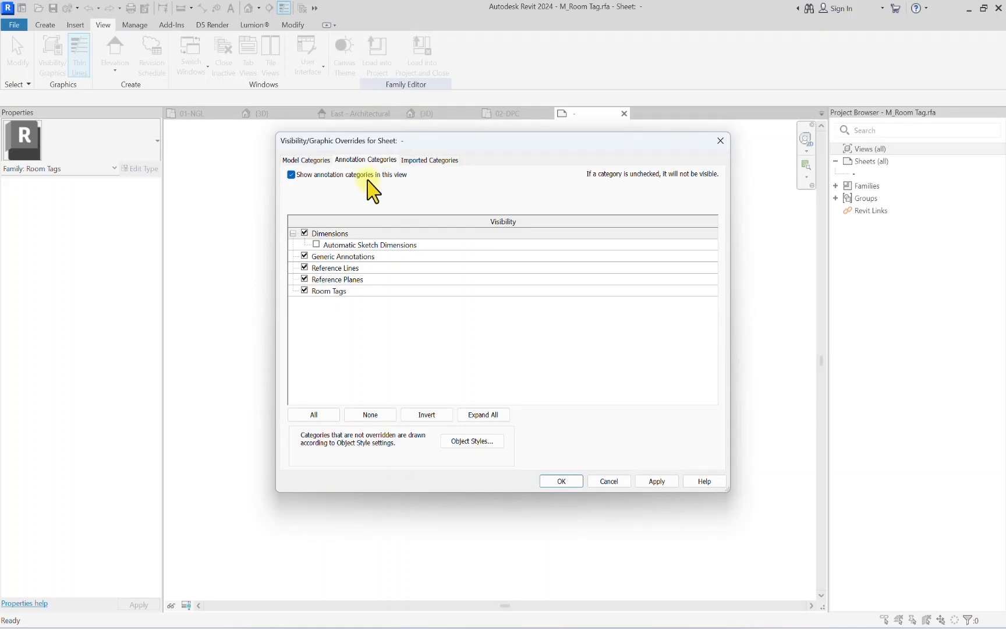
{"action": "left_click", "coordinate": [557, 486]}
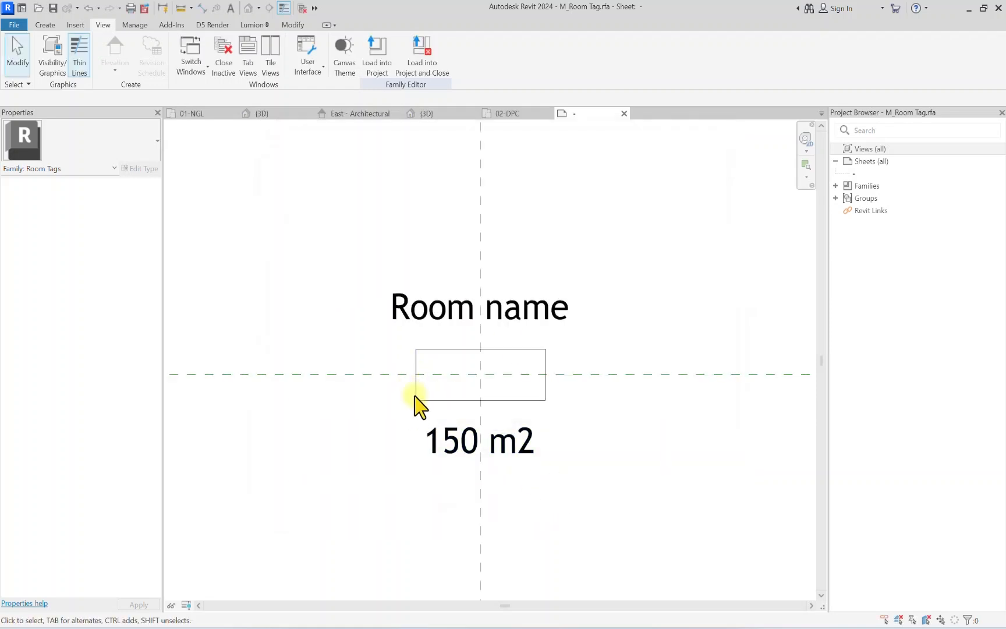
Step: Delete the whole rectangle of lines between the room name label and the area label
{"action": "key", "text": "Tab"}
{"action": "left_click", "coordinate": [416, 388]}
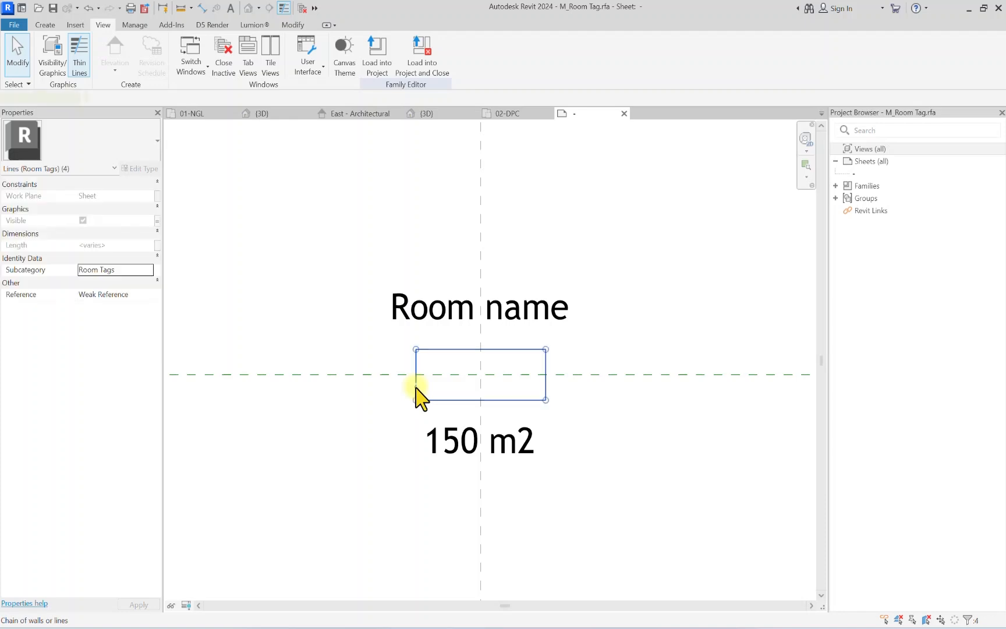
{"action": "key", "text": "Delete"}
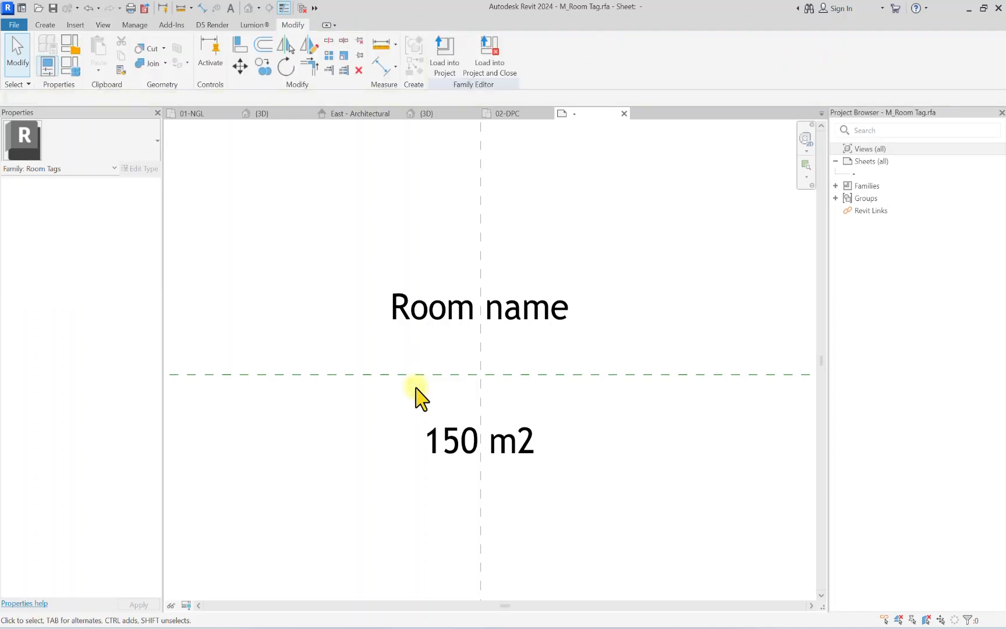
Step: Move the room name label straight down along the vertical reference plane until its text sits just above the horizontal reference plane
{"action": "scroll", "coordinate": [401, 303], "scroll_direction": "down", "scroll_amount": 2}
{"action": "scroll", "coordinate": [472, 326], "scroll_direction": "up", "scroll_amount": 2}
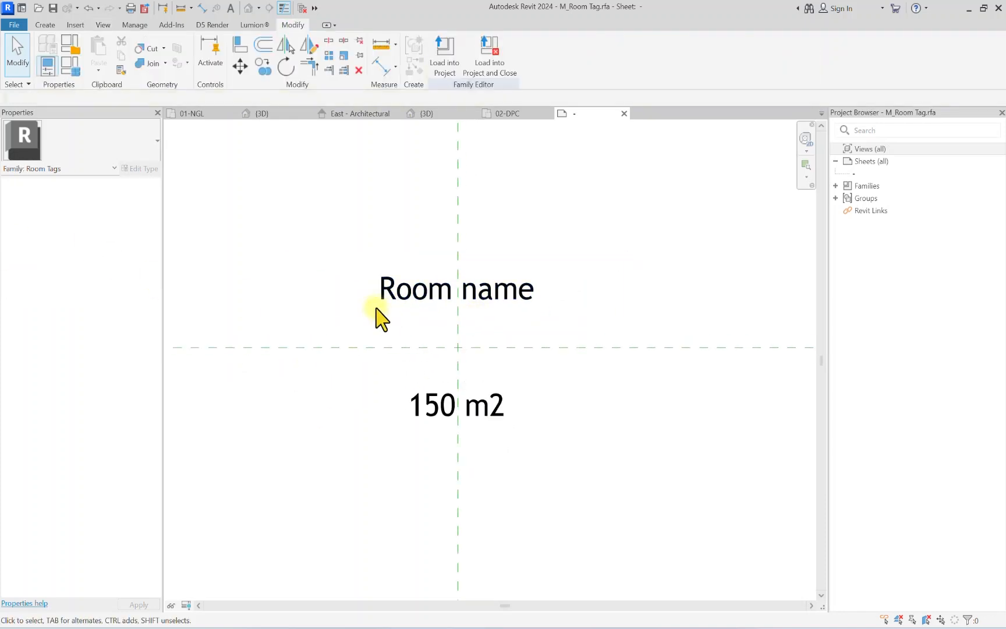
{"action": "left_click", "coordinate": [422, 313]}
{"action": "left_click", "coordinate": [239, 68]}
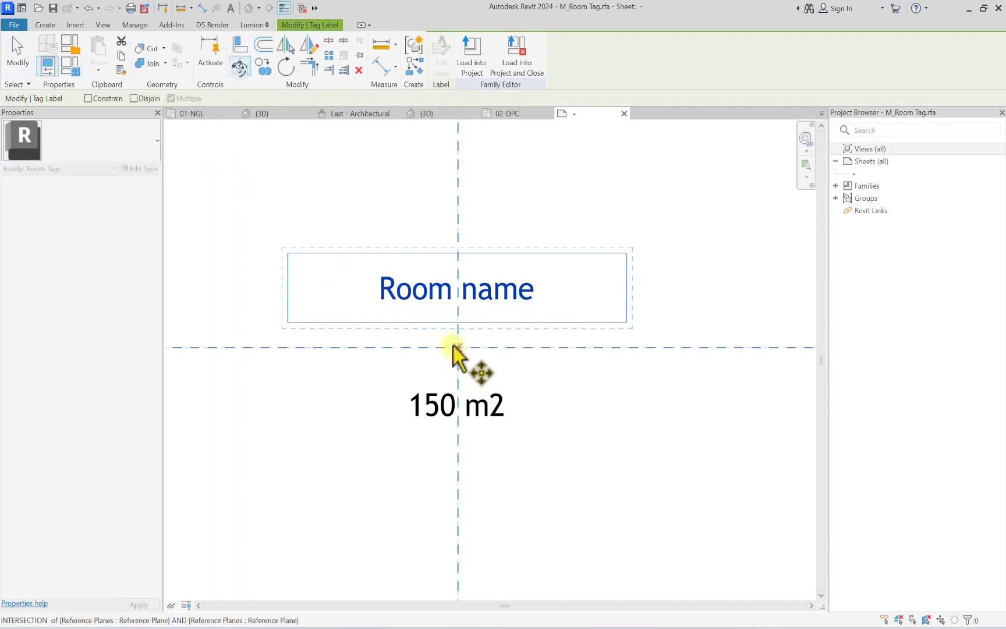
{"action": "scroll", "coordinate": [453, 346], "scroll_direction": "up", "scroll_amount": 3}
{"action": "left_click", "coordinate": [462, 291]}
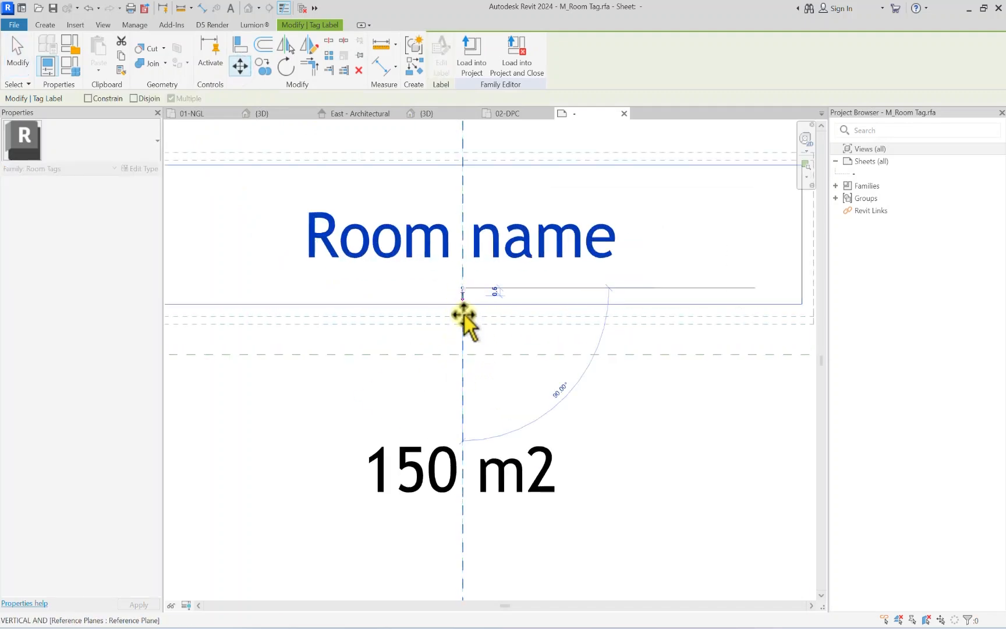
{"action": "left_click", "coordinate": [463, 341]}
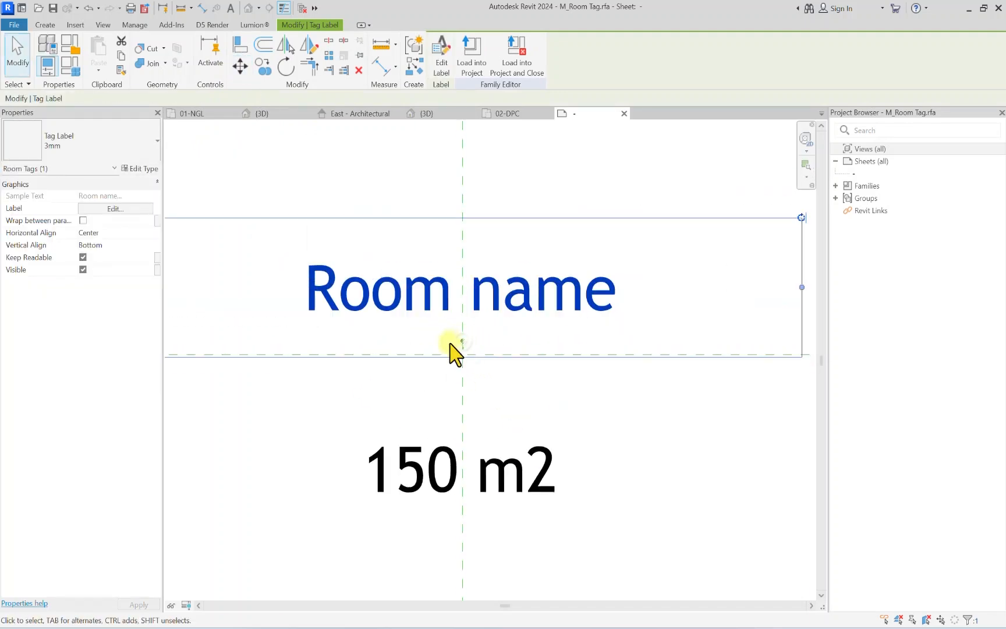
{"action": "key", "text": "Down"}
{"action": "key", "text": "Down"}
{"action": "key", "text": "Down"}
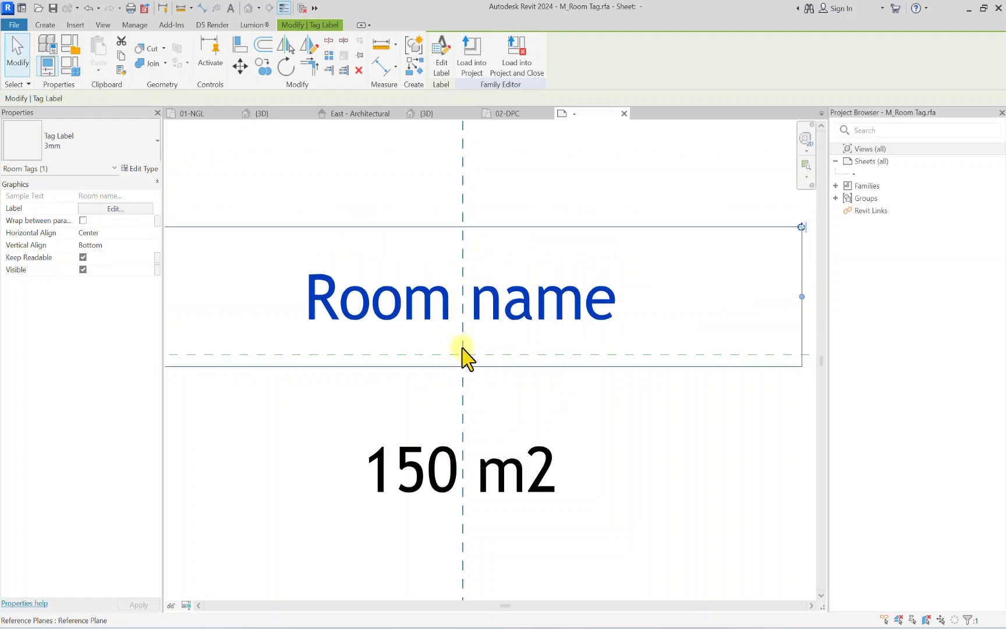
Step: Move the area label up so its text sits just below the horizontal reference plane, centred under the room name
{"action": "scroll", "coordinate": [464, 399], "scroll_direction": "down", "scroll_amount": 1}
{"action": "scroll", "coordinate": [422, 461], "scroll_direction": "up", "scroll_amount": 2}
{"action": "left_click_drag", "start_coordinate": [421, 468], "coordinate": [416, 370]}
{"action": "scroll", "coordinate": [406, 375], "scroll_direction": "down", "scroll_amount": 2}
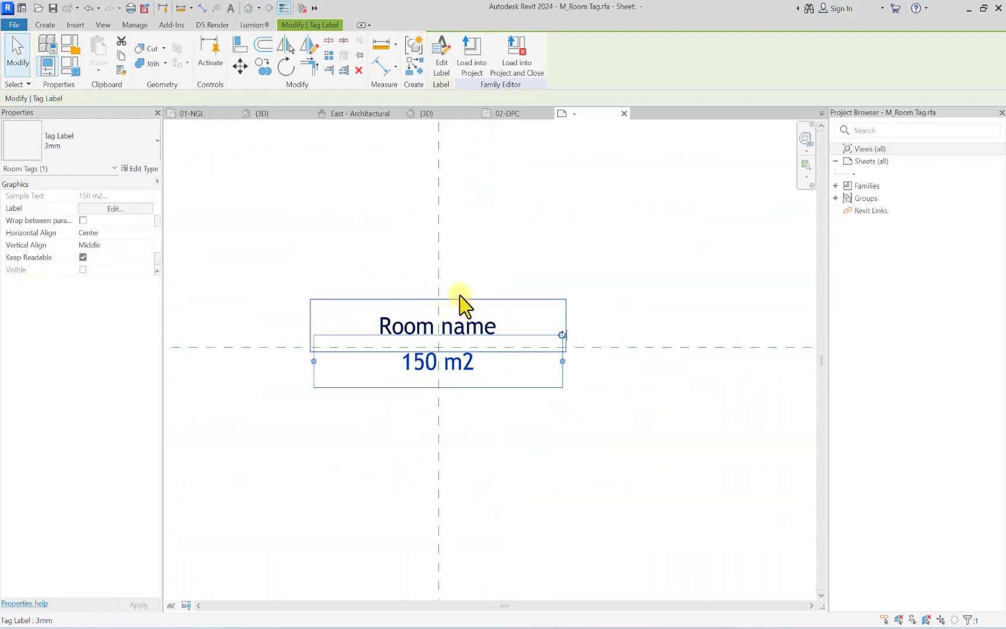
Step: Duplicate the area label's 3mm type under the name 00-AREA
{"action": "scroll", "coordinate": [460, 303], "scroll_direction": "up", "scroll_amount": 2}
{"action": "left_click", "coordinate": [463, 336]}
{"action": "left_click", "coordinate": [417, 420]}
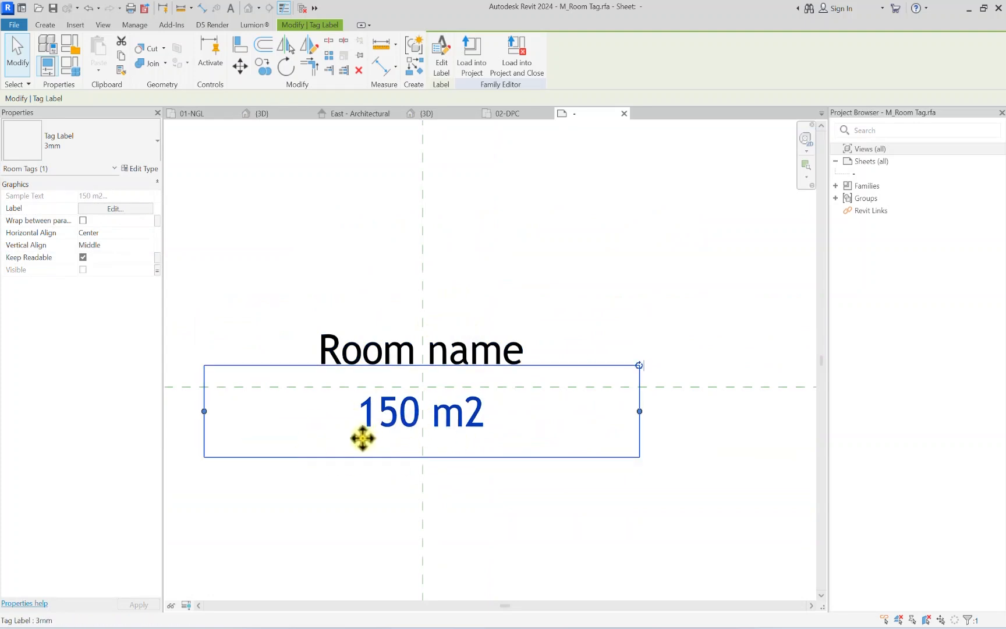
{"action": "left_click", "coordinate": [139, 169]}
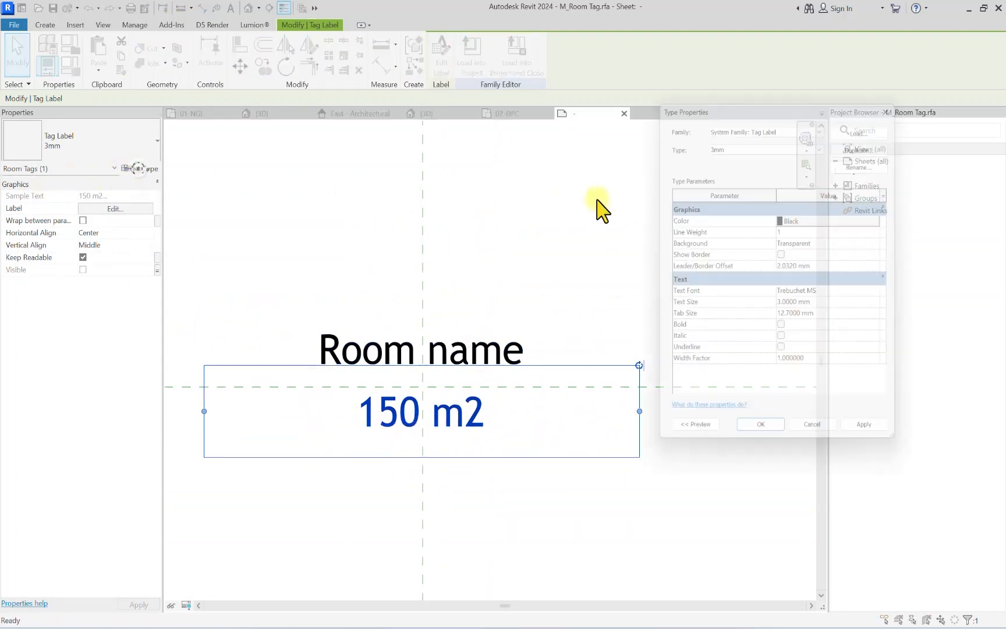
{"action": "left_click", "coordinate": [855, 142]}
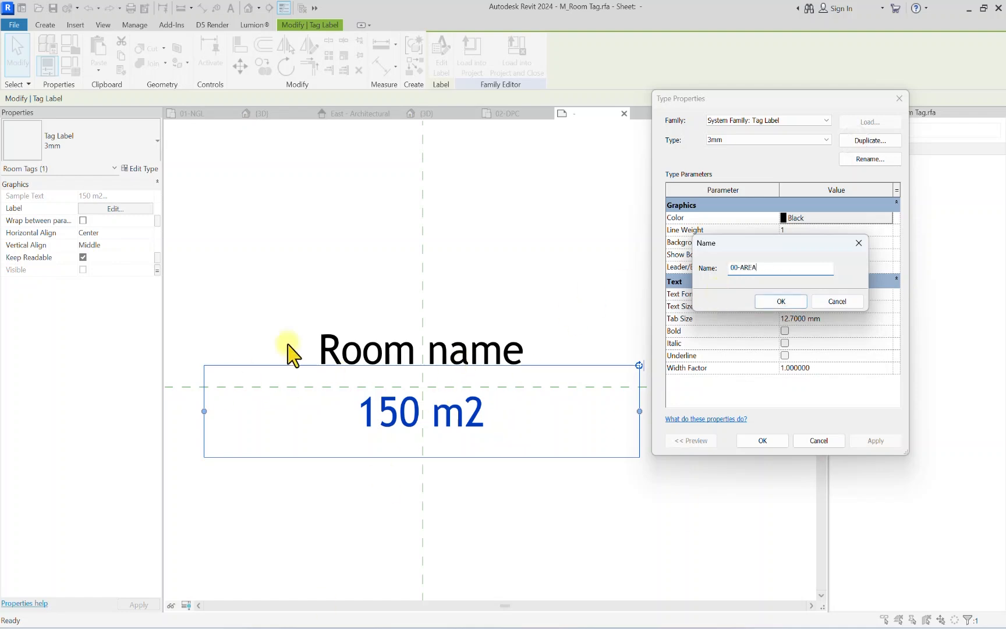
{"action": "left_click", "coordinate": [778, 301]}
Step: Give the 00-AREA label type the Source Sans Pro font, a 1.3 mm text size and the dark red colour RGB 128-000-000
{"action": "left_click", "coordinate": [874, 294]}
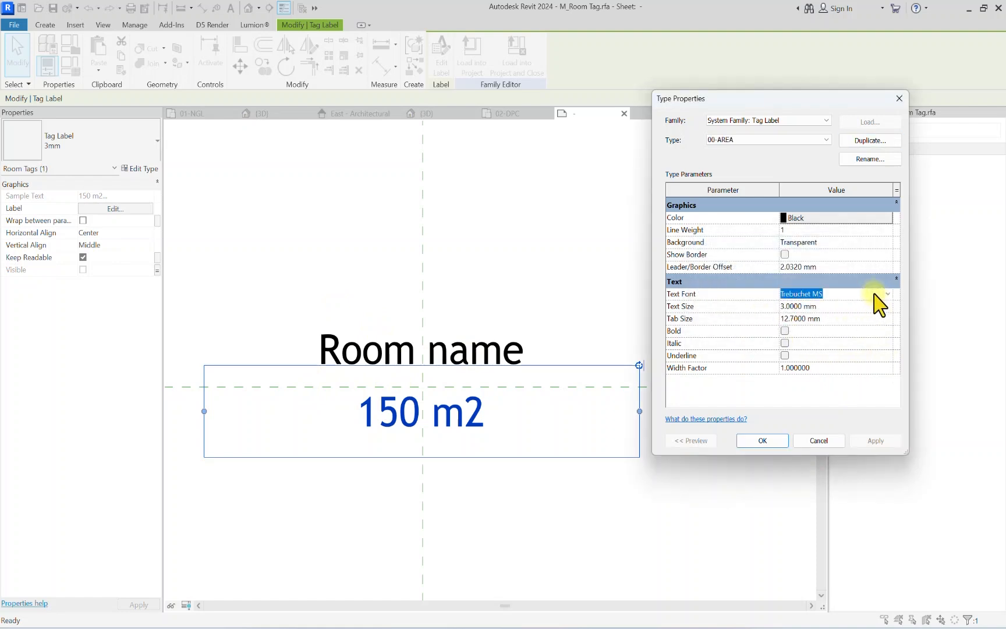
{"action": "type", "text": "Source Sans Pro"}
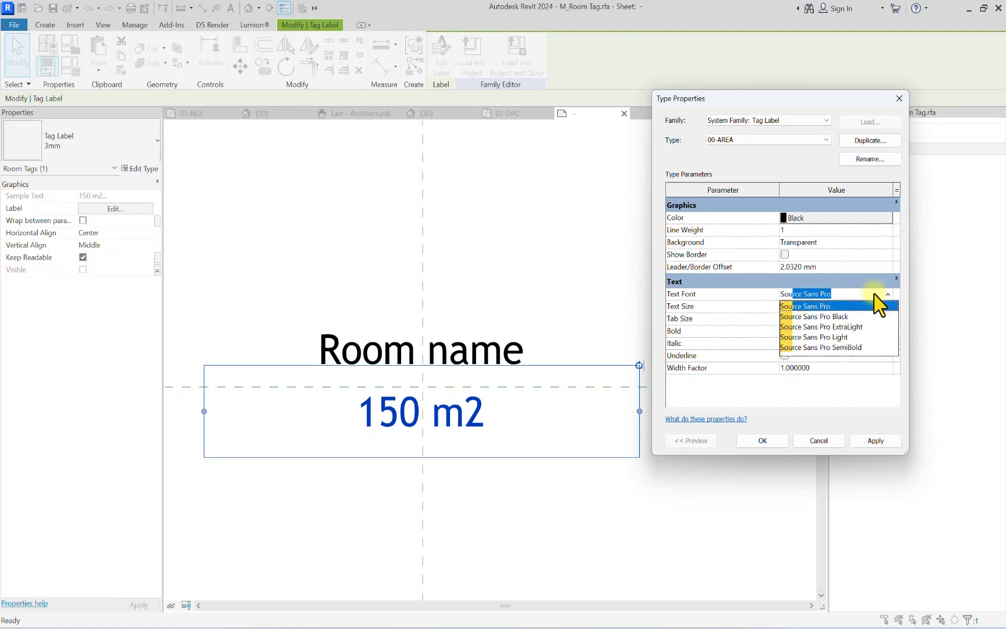
{"action": "left_click", "coordinate": [837, 305]}
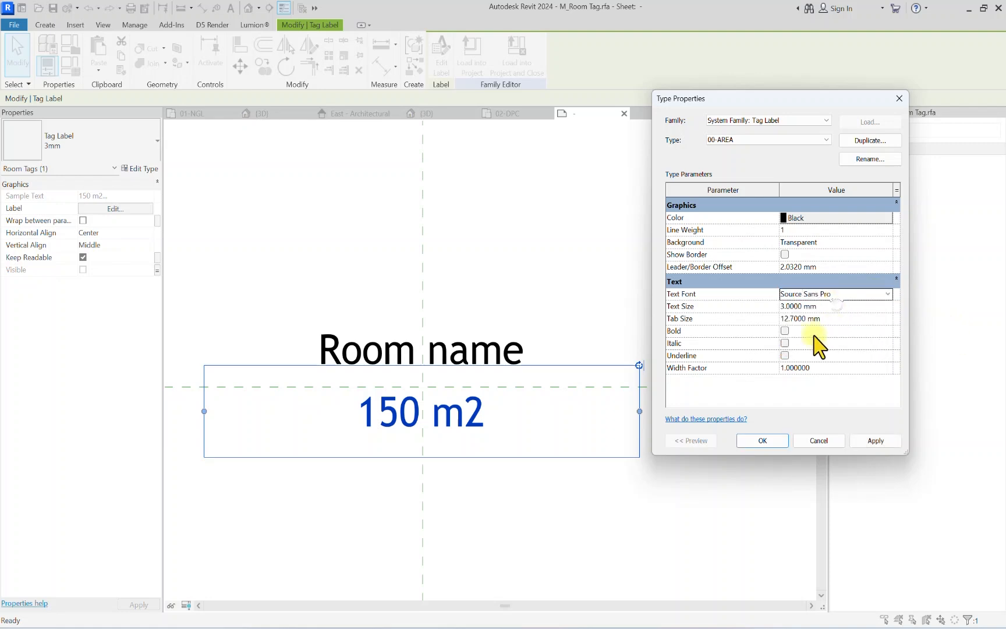
{"action": "left_click", "coordinate": [844, 306]}
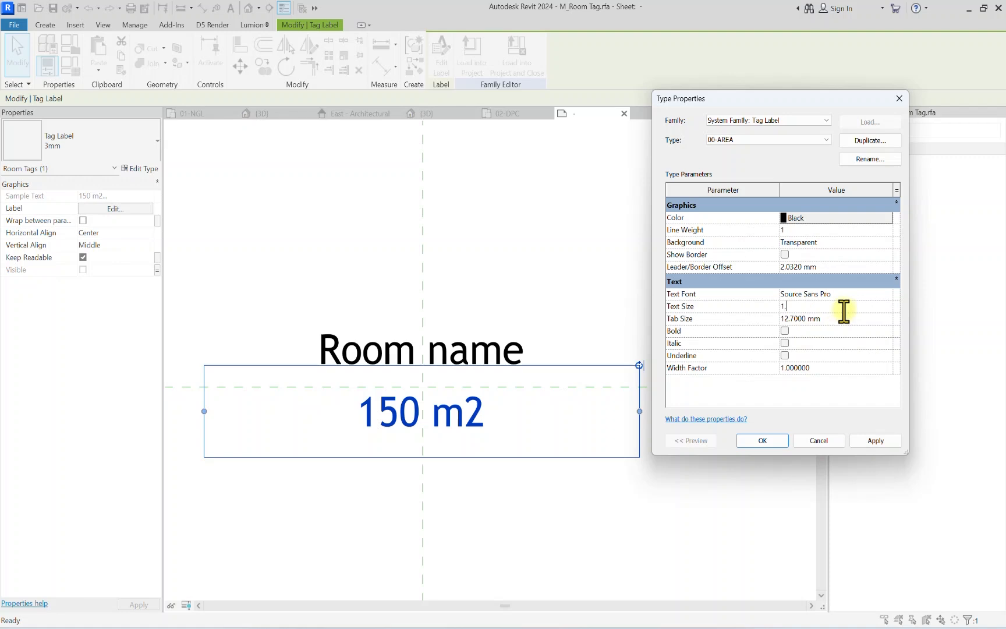
{"action": "left_click", "coordinate": [783, 219]}
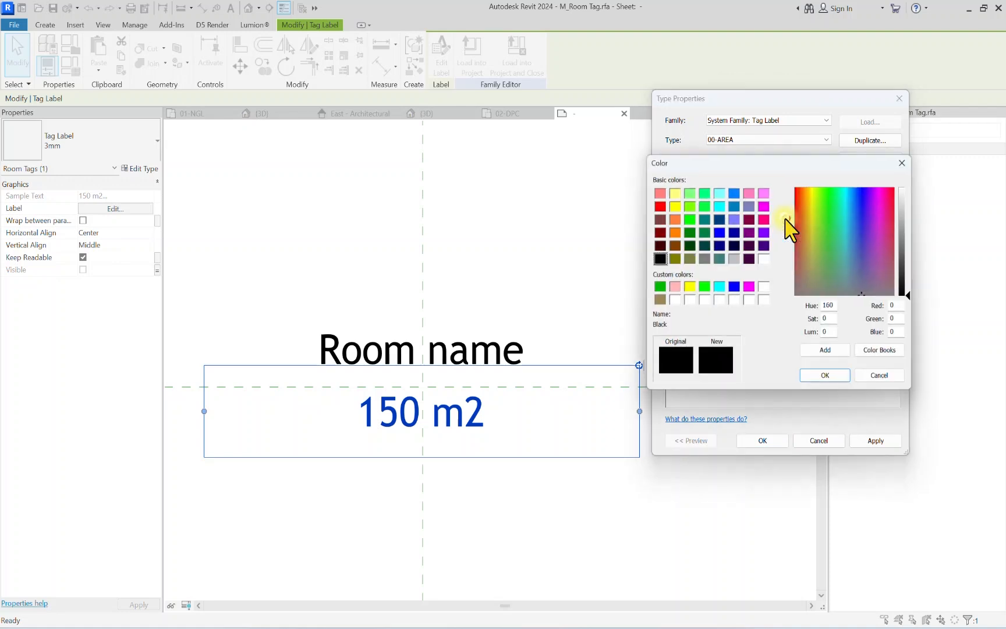
{"action": "left_click", "coordinate": [658, 231]}
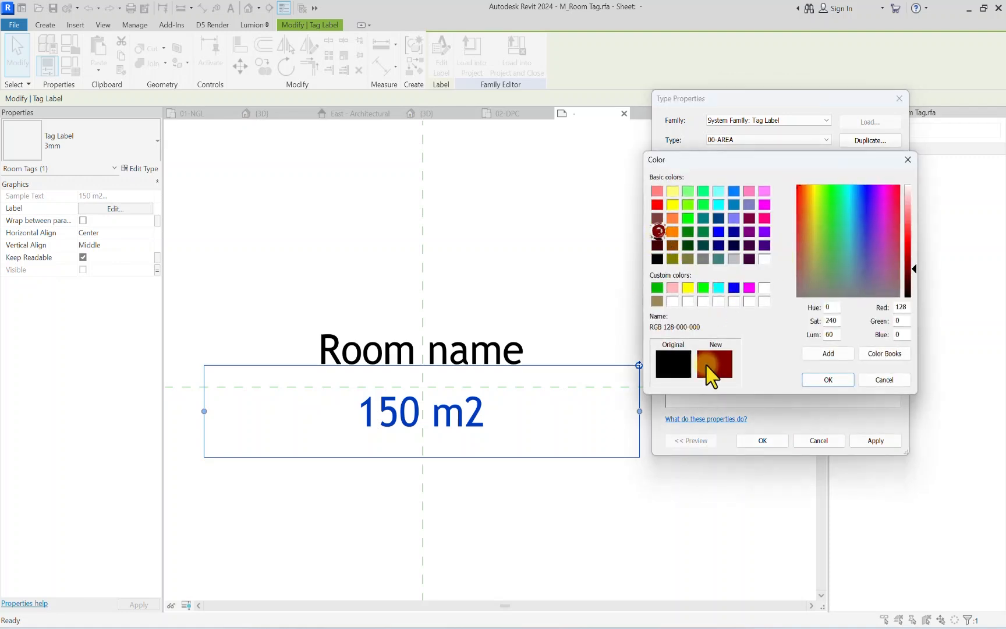
{"action": "left_click", "coordinate": [827, 379]}
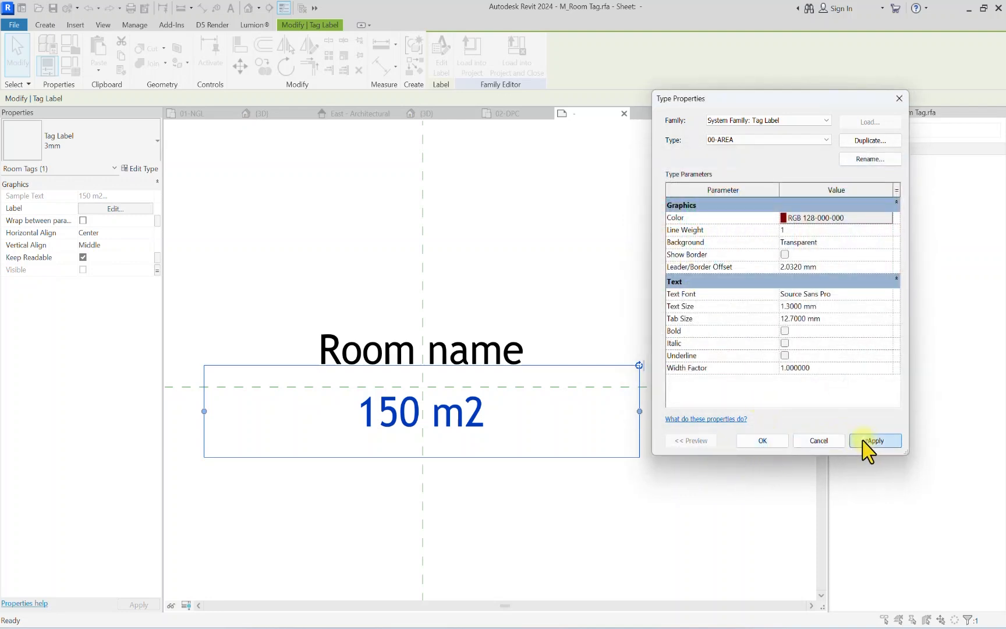
{"action": "left_click", "coordinate": [863, 437]}
{"action": "left_click", "coordinate": [763, 441]}
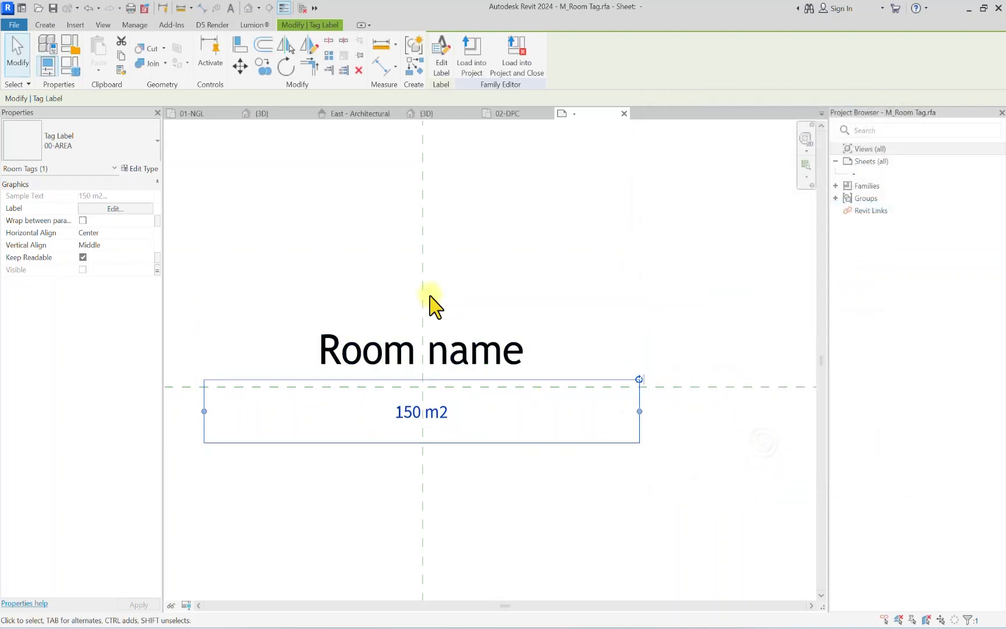
{"action": "left_click", "coordinate": [426, 304]}
Step: Change the room name label's 3mm type to the Source Sans Pro font with a text size of 2 mm
{"action": "scroll", "coordinate": [410, 367], "scroll_direction": "up", "scroll_amount": 2}
{"action": "scroll", "coordinate": [507, 448], "scroll_direction": "down", "scroll_amount": 2}
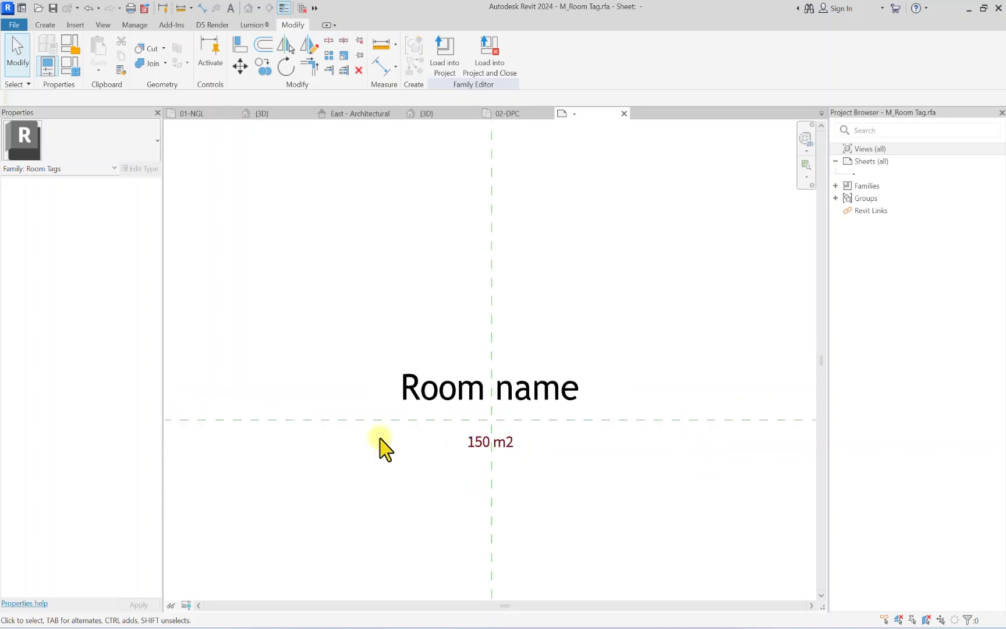
{"action": "scroll", "coordinate": [407, 387], "scroll_direction": "up", "scroll_amount": 3}
{"action": "left_click", "coordinate": [469, 390]}
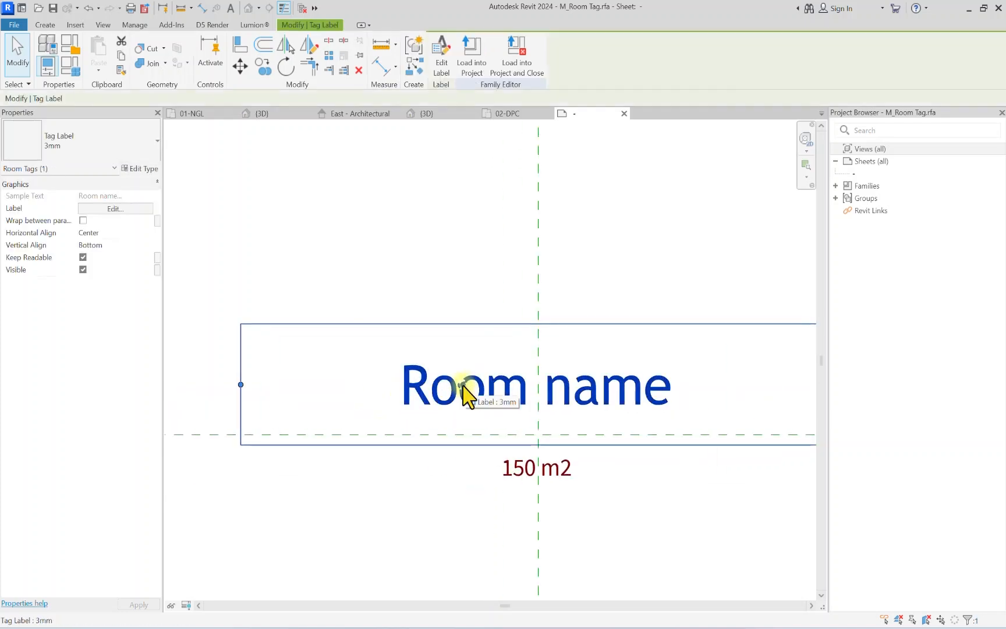
{"action": "left_click", "coordinate": [142, 168]}
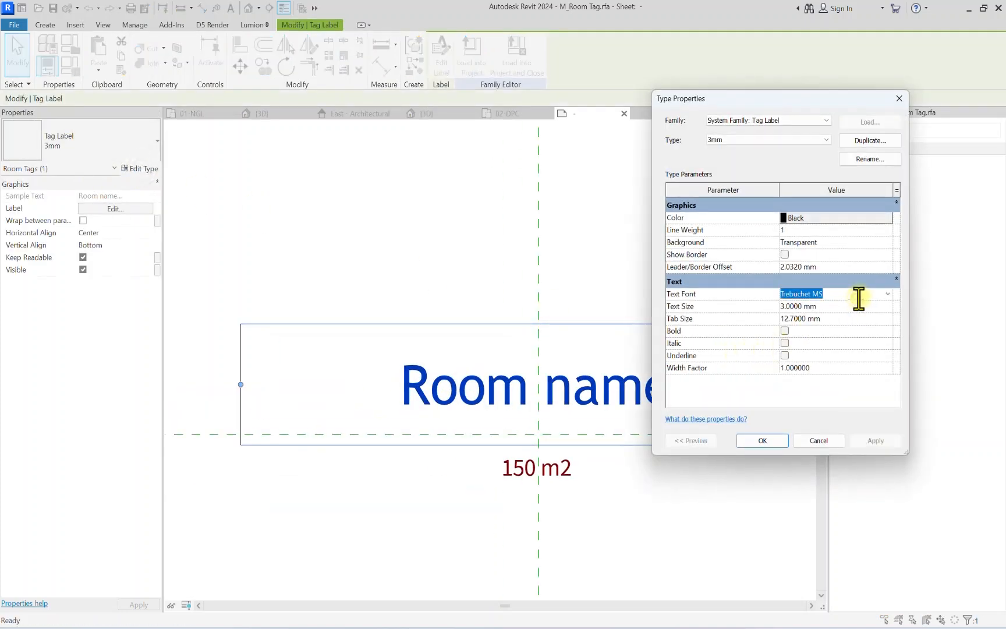
{"action": "type", "text": "Source Sans Pro"}
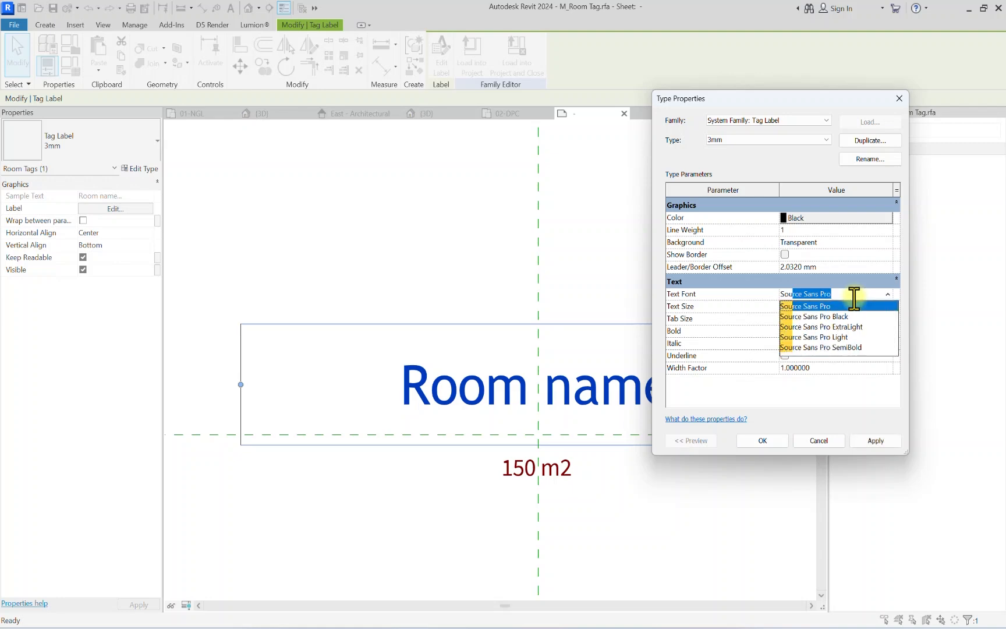
{"action": "left_click", "coordinate": [872, 306]}
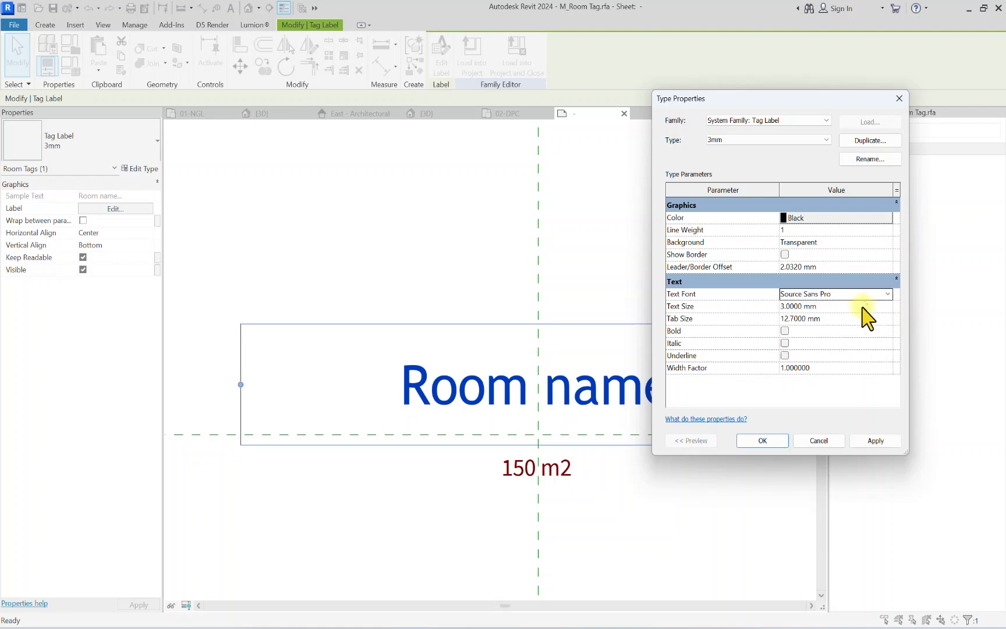
{"action": "left_click", "coordinate": [843, 307]}
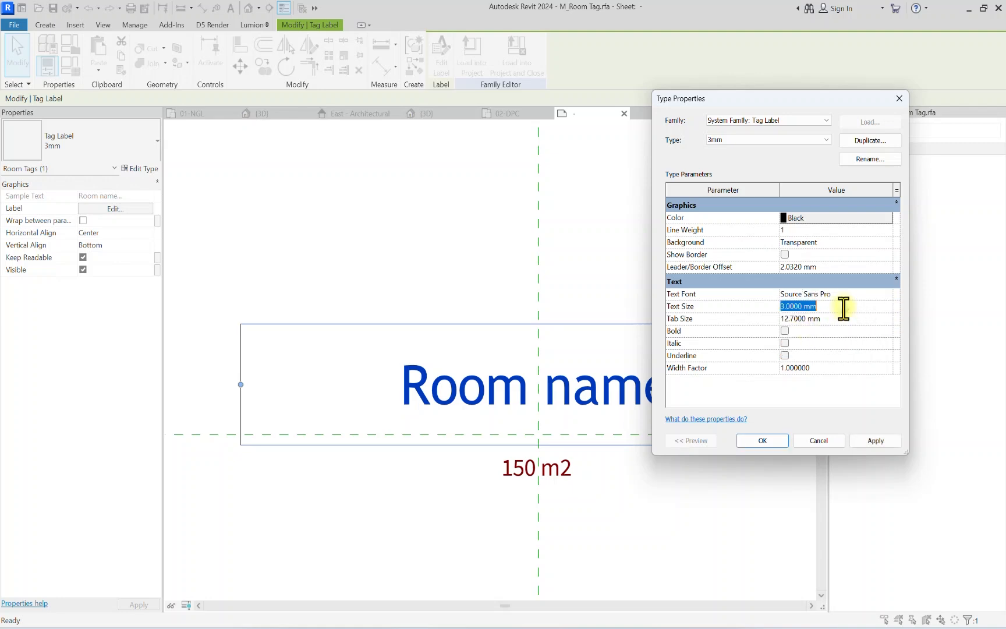
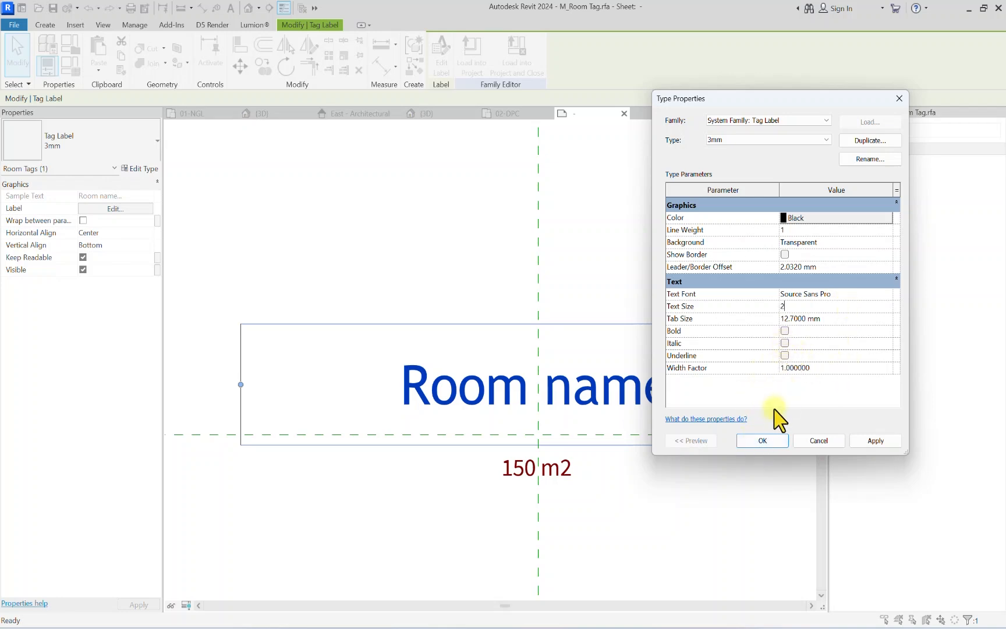
{"action": "left_click", "coordinate": [871, 441]}
{"action": "left_click", "coordinate": [763, 442]}
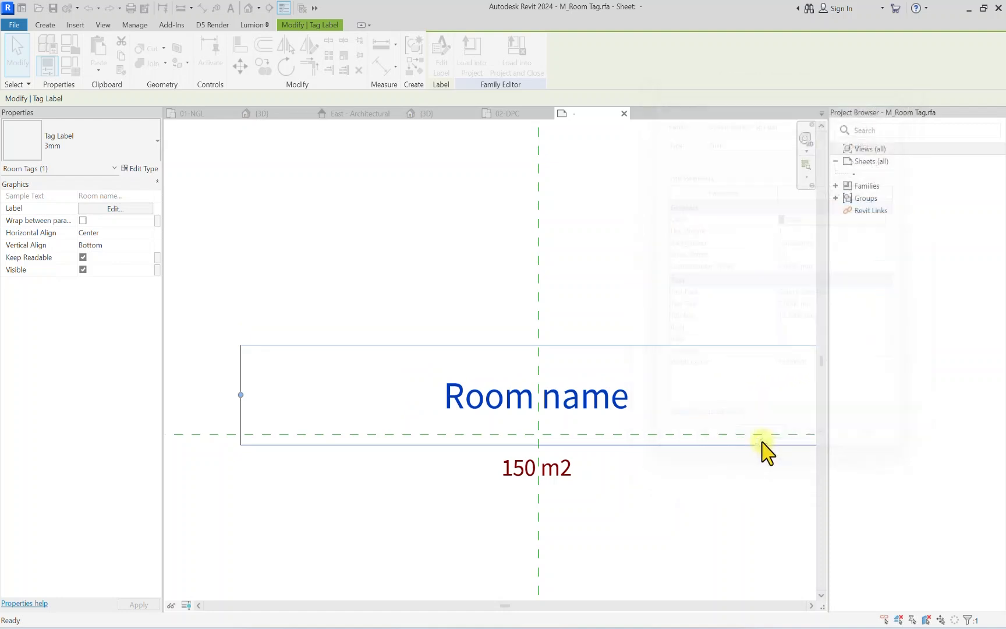
{"action": "left_click", "coordinate": [481, 262]}
Step: Tighten the spacing between the labels by nudging the area label up and the room name label down
{"action": "scroll", "coordinate": [499, 382], "scroll_direction": "down", "scroll_amount": 2}
{"action": "scroll", "coordinate": [498, 398], "scroll_direction": "up", "scroll_amount": 2}
{"action": "left_click", "coordinate": [491, 385]}
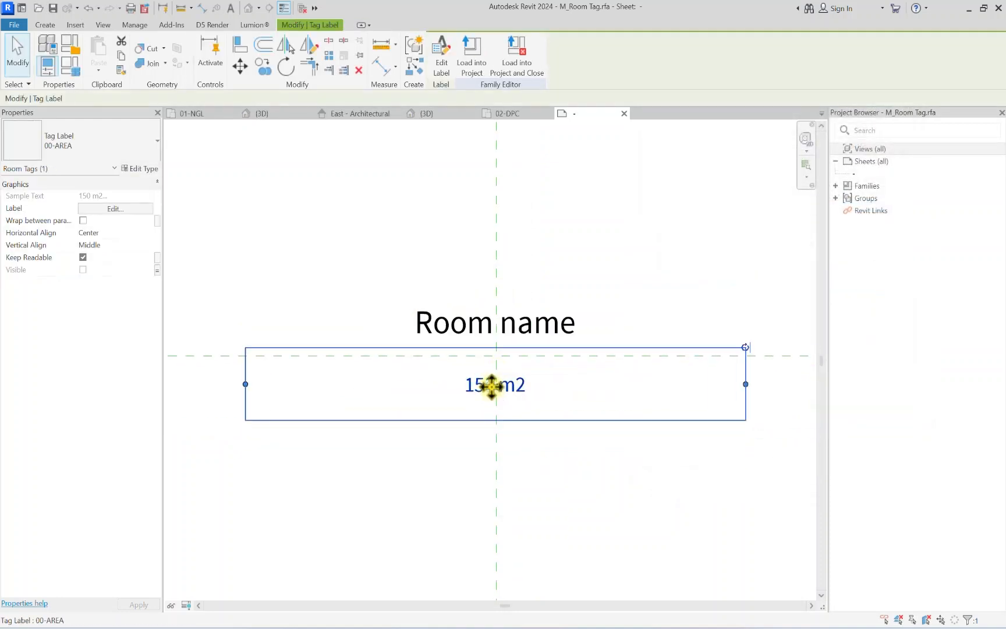
{"action": "key", "text": "Up"}
{"action": "key", "text": "Up"}
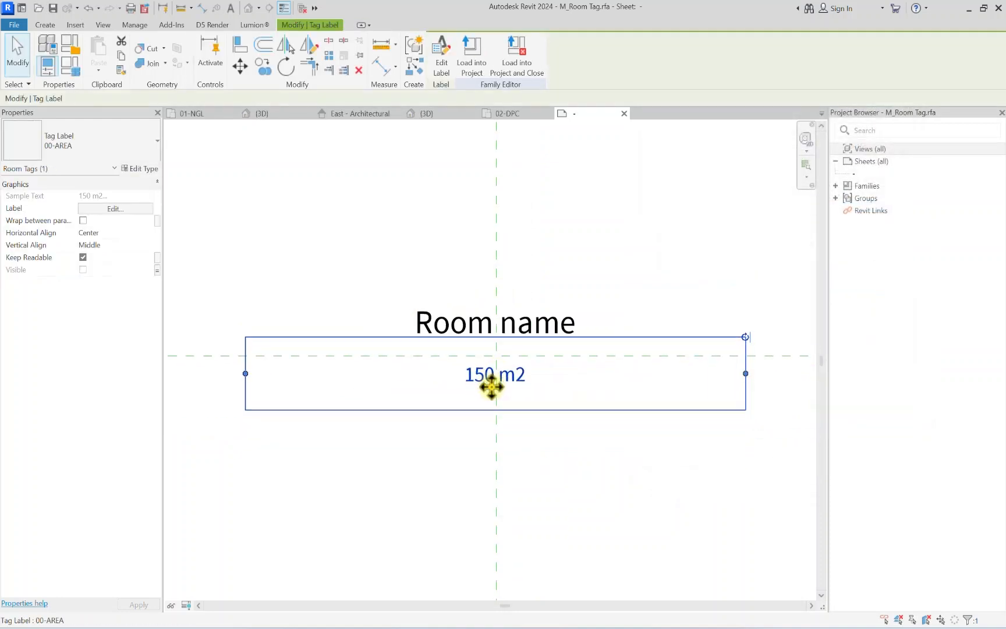
{"action": "left_click", "coordinate": [466, 322]}
{"action": "key", "text": "Down"}
{"action": "key", "text": "Down"}
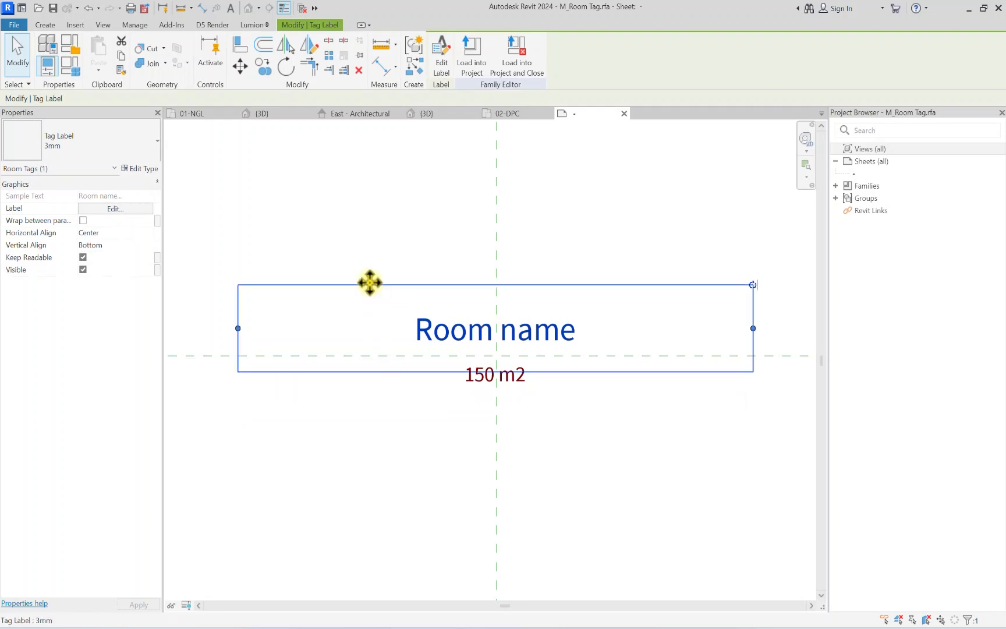
Step: Load the edited room tag family into Project1, overwriting the existing version and its parameter values
{"action": "key", "text": "Escape"}
{"action": "left_click", "coordinate": [490, 62]}
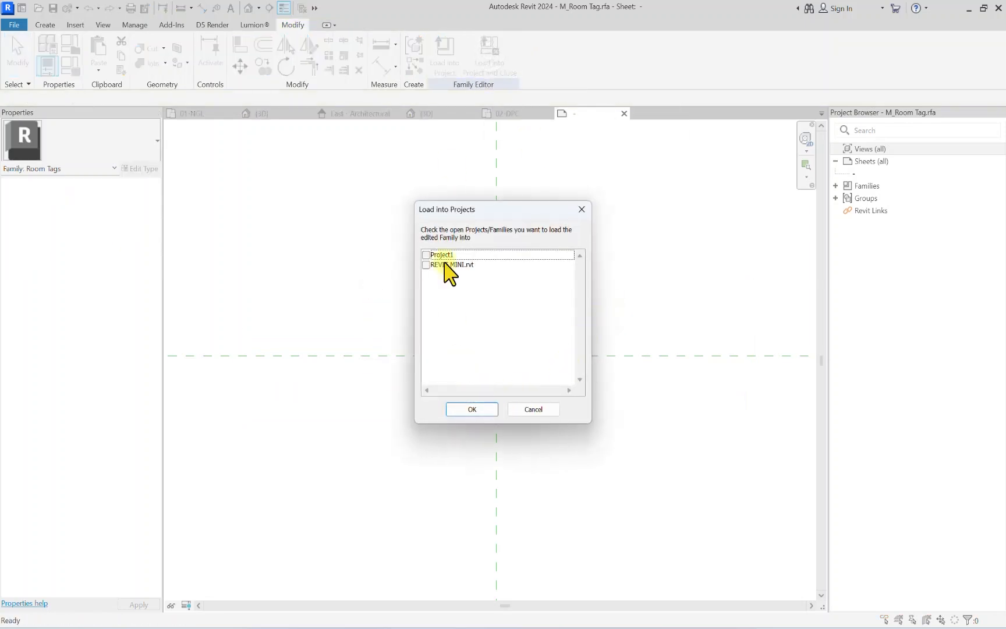
{"action": "left_click", "coordinate": [427, 255]}
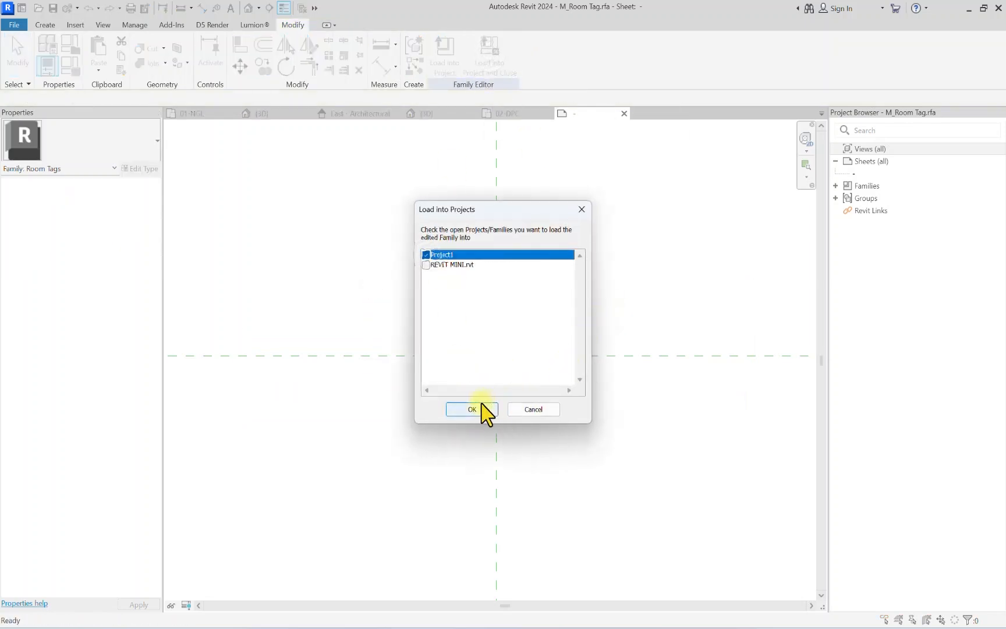
{"action": "left_click", "coordinate": [485, 409]}
{"action": "left_click", "coordinate": [530, 328]}
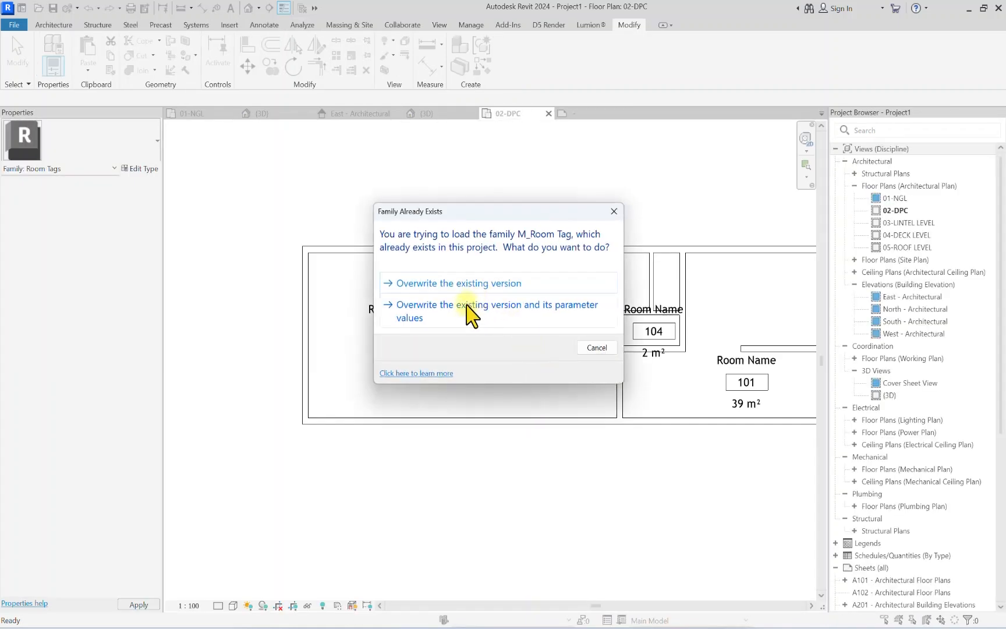
{"action": "left_click", "coordinate": [469, 315]}
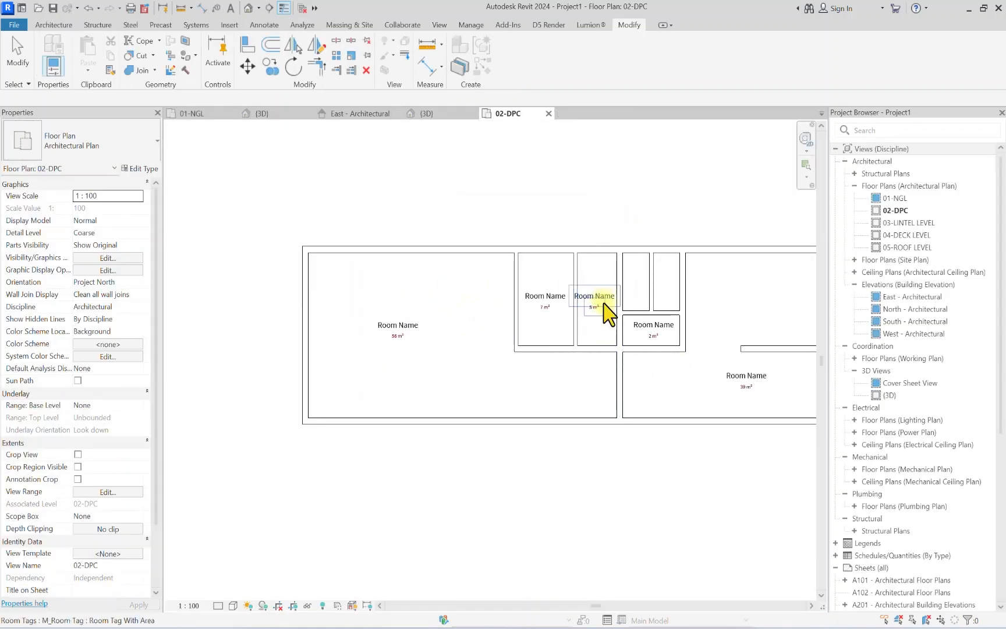
Step: Save the project as BARBING SALOON in the 60-BARBING SALOON folder
{"action": "scroll", "coordinate": [618, 370], "scroll_direction": "down", "scroll_amount": 2}
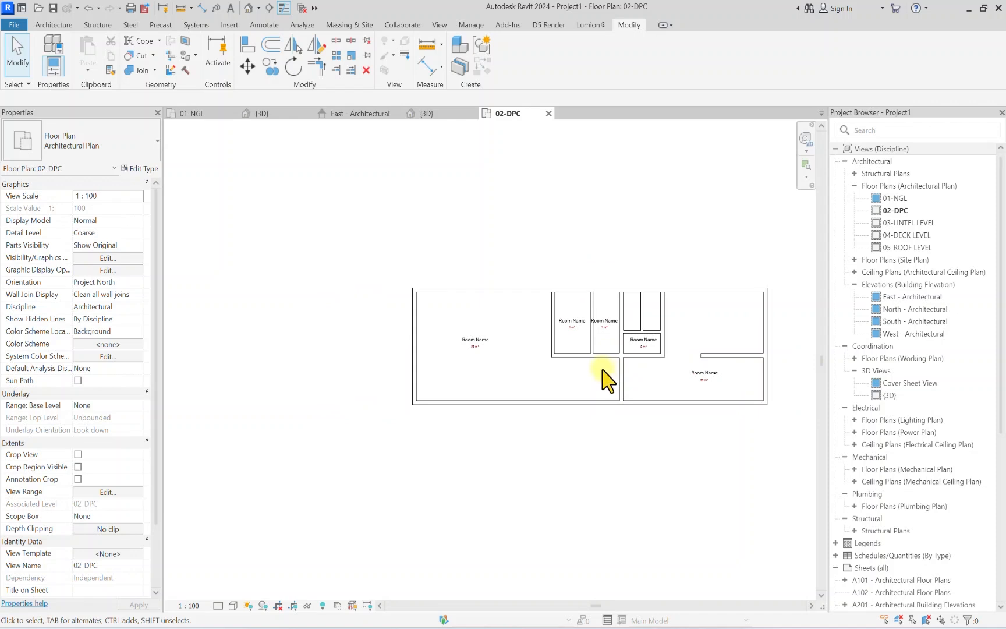
{"action": "scroll", "coordinate": [721, 419], "scroll_direction": "up", "scroll_amount": 2}
{"action": "scroll", "coordinate": [355, 342], "scroll_direction": "down", "scroll_amount": 3}
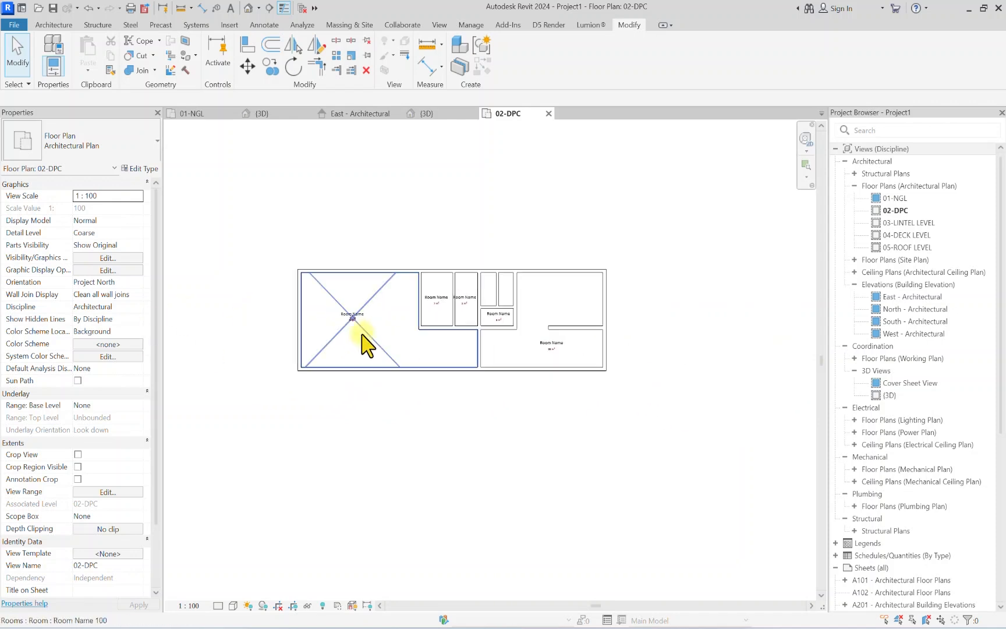
{"action": "scroll", "coordinate": [355, 326], "scroll_direction": "up", "scroll_amount": 3}
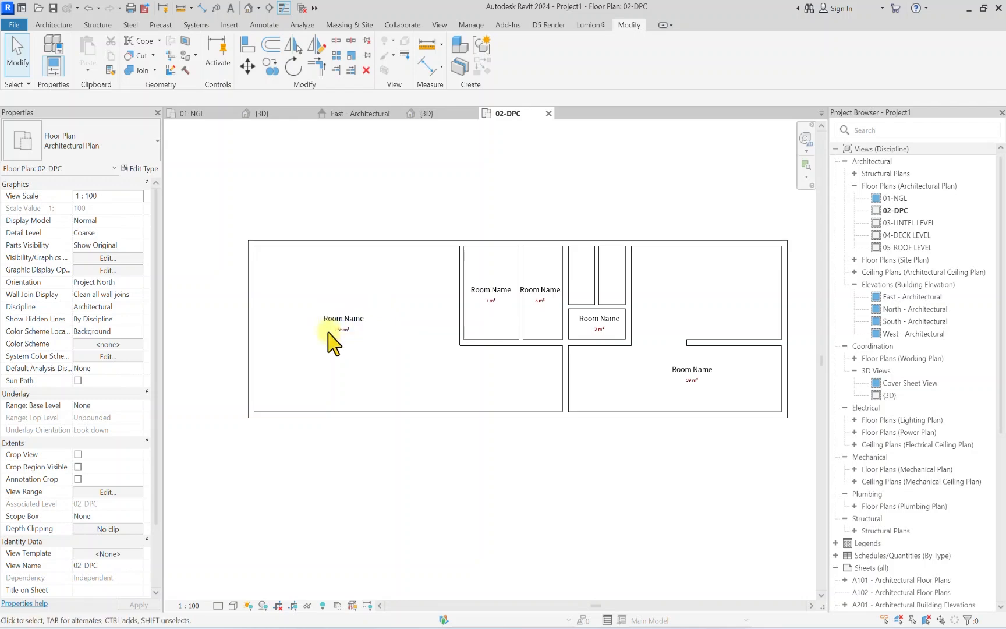
{"action": "key", "text": "ctrl+s"}
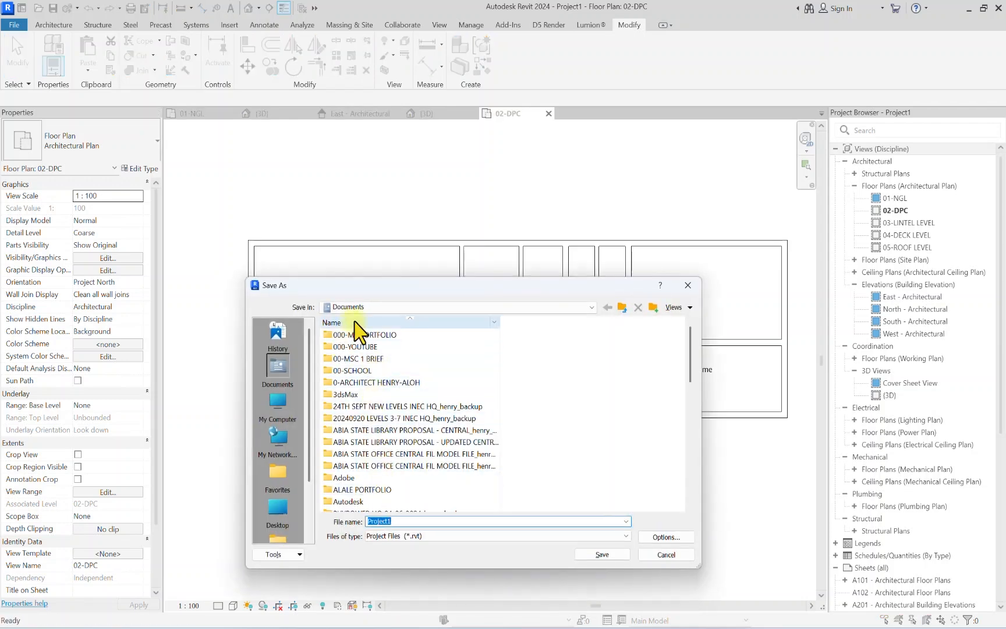
{"action": "double_click", "coordinate": [357, 347]}
{"action": "double_click", "coordinate": [355, 336]}
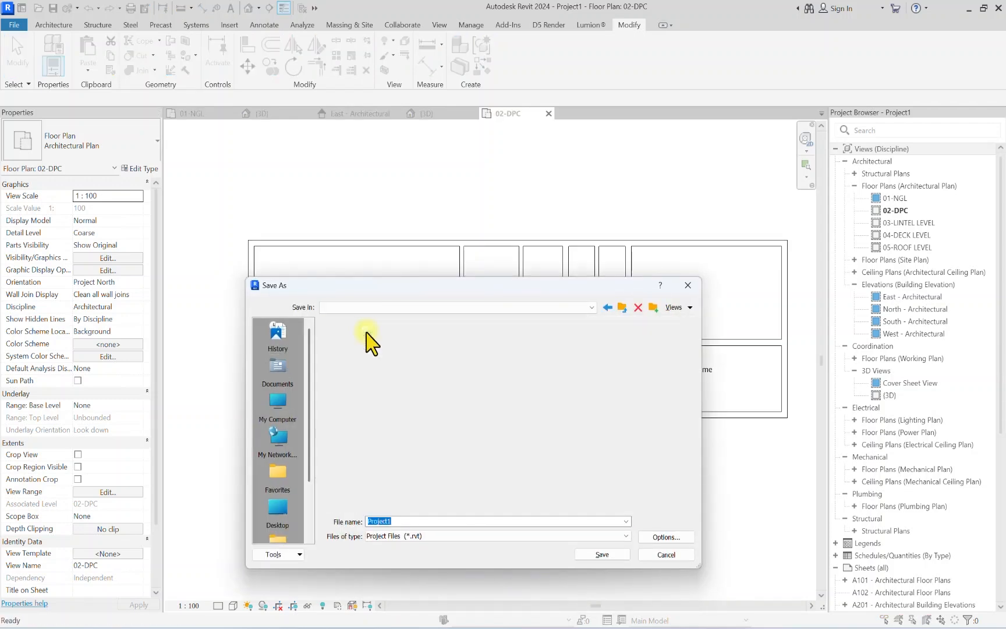
{"action": "scroll", "coordinate": [347, 407], "scroll_direction": "down", "scroll_amount": 3}
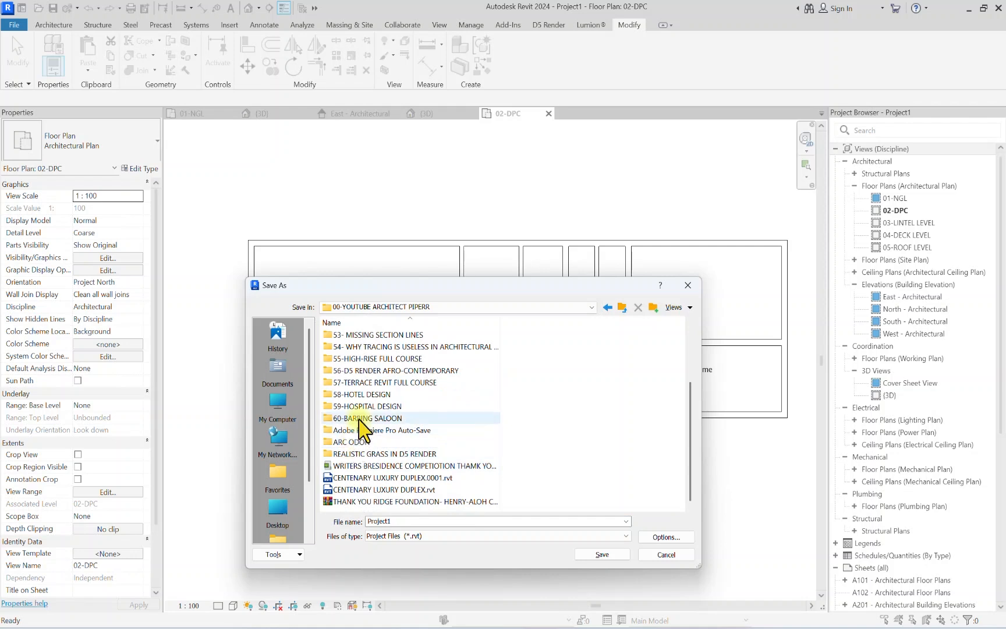
{"action": "double_click", "coordinate": [363, 478]}
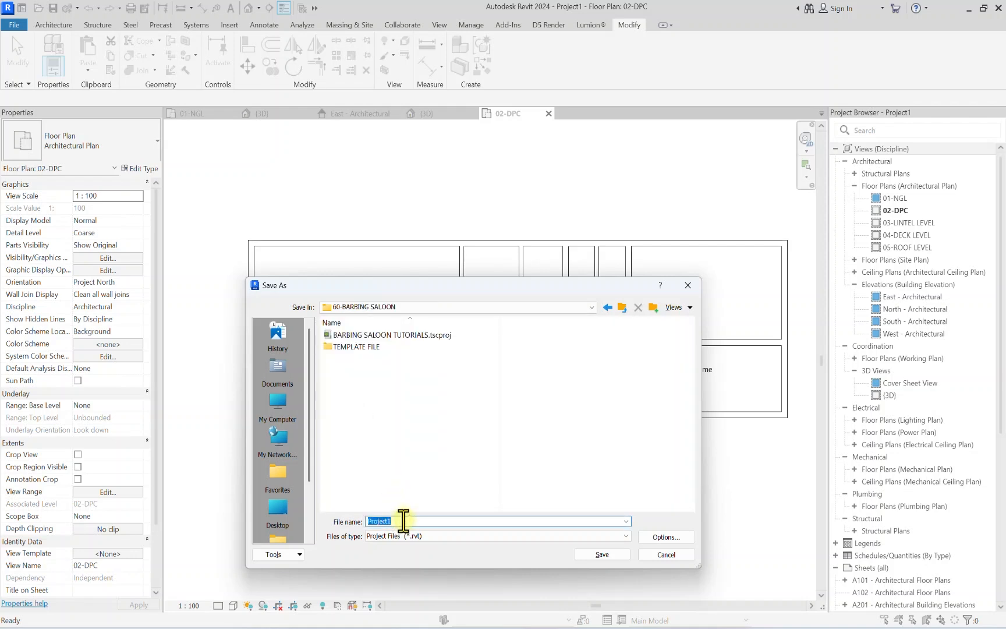
{"action": "type", "text": "BARBING SALOON"}
{"action": "left_click", "coordinate": [608, 554]}
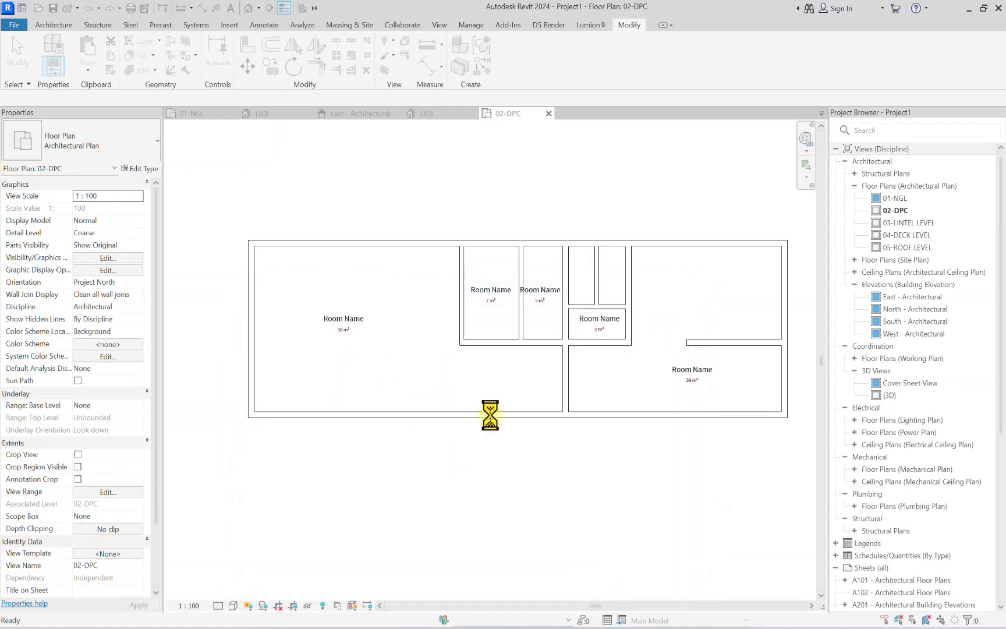
Step: Draw two parallel 2100 mm room separation lines across the wall opening between the two eastern spaces, one along each wall face
{"action": "scroll", "coordinate": [505, 332], "scroll_direction": "down", "scroll_amount": 2}
{"action": "scroll", "coordinate": [505, 332], "scroll_direction": "down", "scroll_amount": 1}
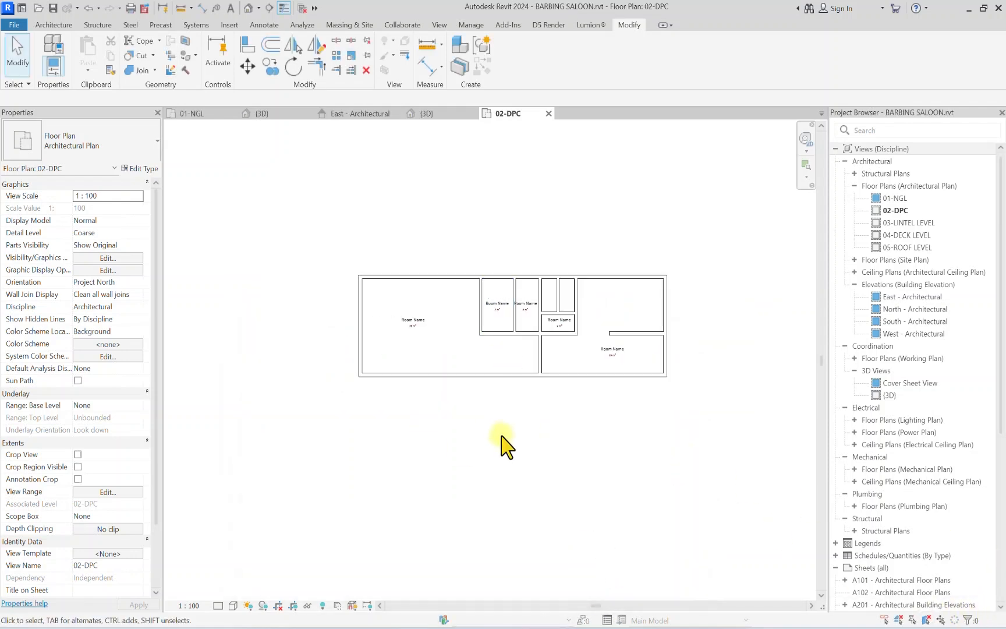
{"action": "scroll", "coordinate": [606, 259], "scroll_direction": "up", "scroll_amount": 4}
{"action": "scroll", "coordinate": [562, 390], "scroll_direction": "down", "scroll_amount": 1}
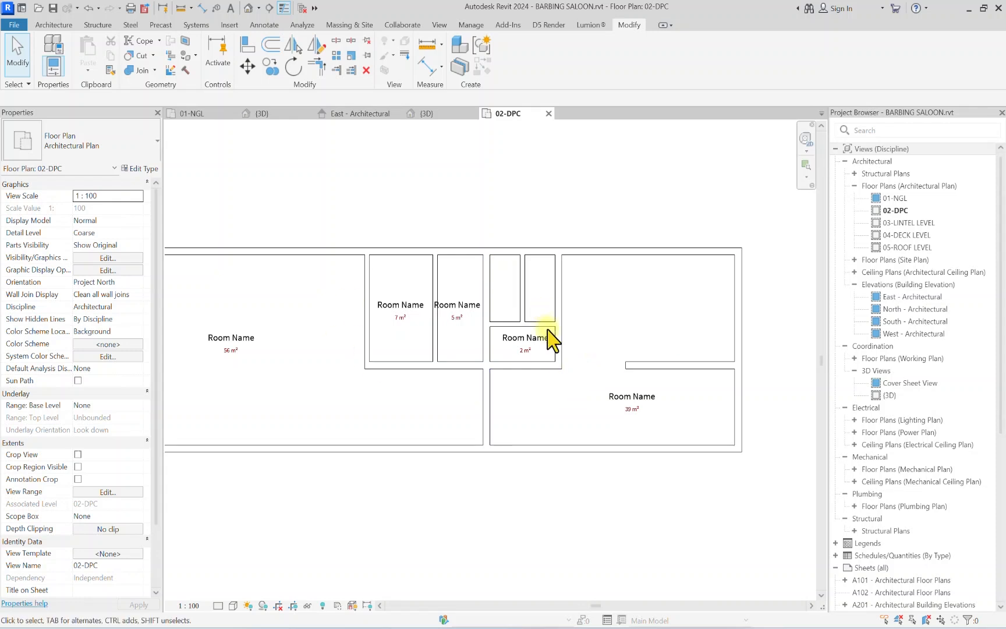
{"action": "mouse_move", "coordinate": [567, 391]}
{"action": "middle_mouse_down"}
{"action": "mouse_move", "coordinate": [550, 386]}
{"action": "mouse_move", "coordinate": [559, 386]}
{"action": "middle_mouse_up"}
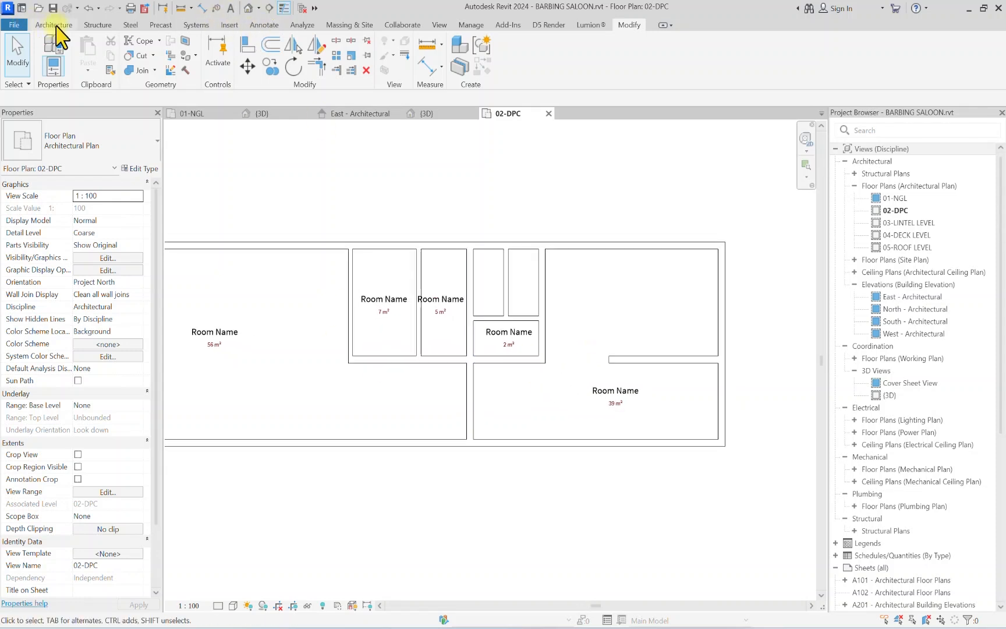
{"action": "left_click", "coordinate": [54, 25]}
{"action": "scroll", "coordinate": [454, 497], "scroll_direction": "up", "scroll_amount": 1}
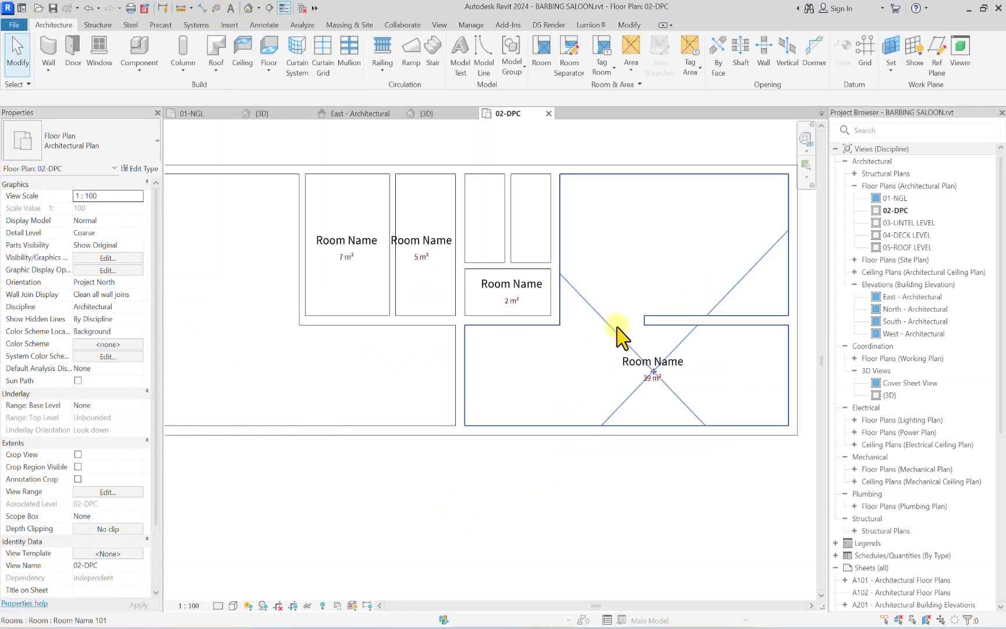
{"action": "scroll", "coordinate": [618, 388], "scroll_direction": "down", "scroll_amount": 3}
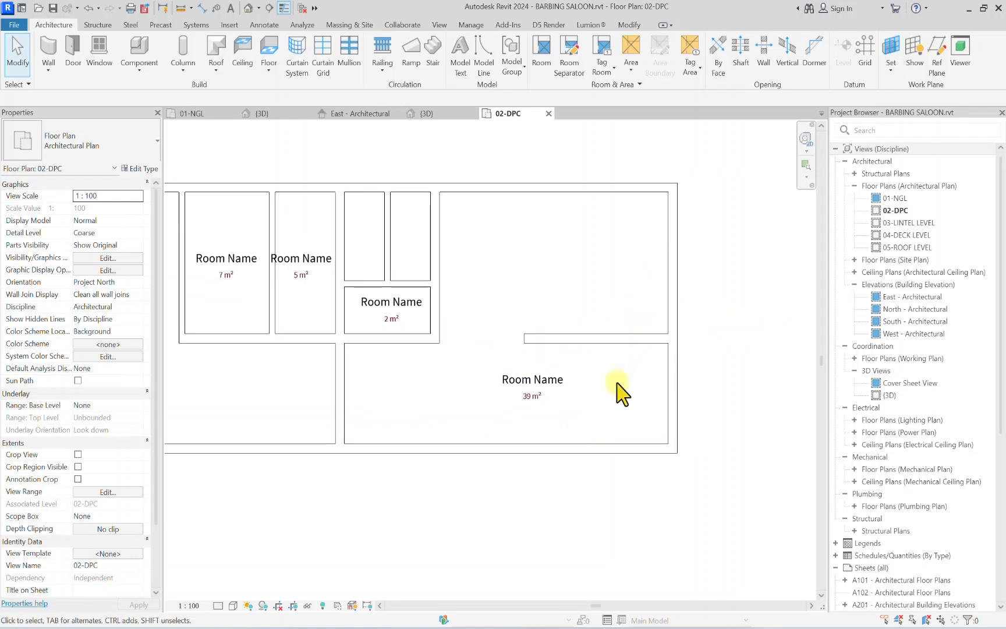
{"action": "scroll", "coordinate": [523, 370], "scroll_direction": "up", "scroll_amount": 3}
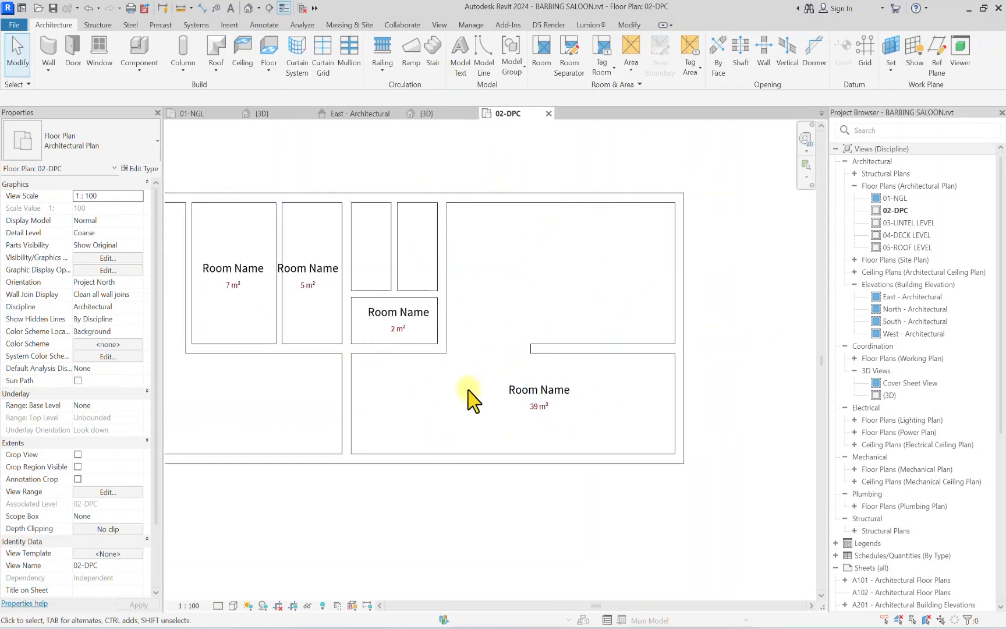
{"action": "middle_click_drag", "start_coordinate": [487, 368], "coordinate": [529, 358]}
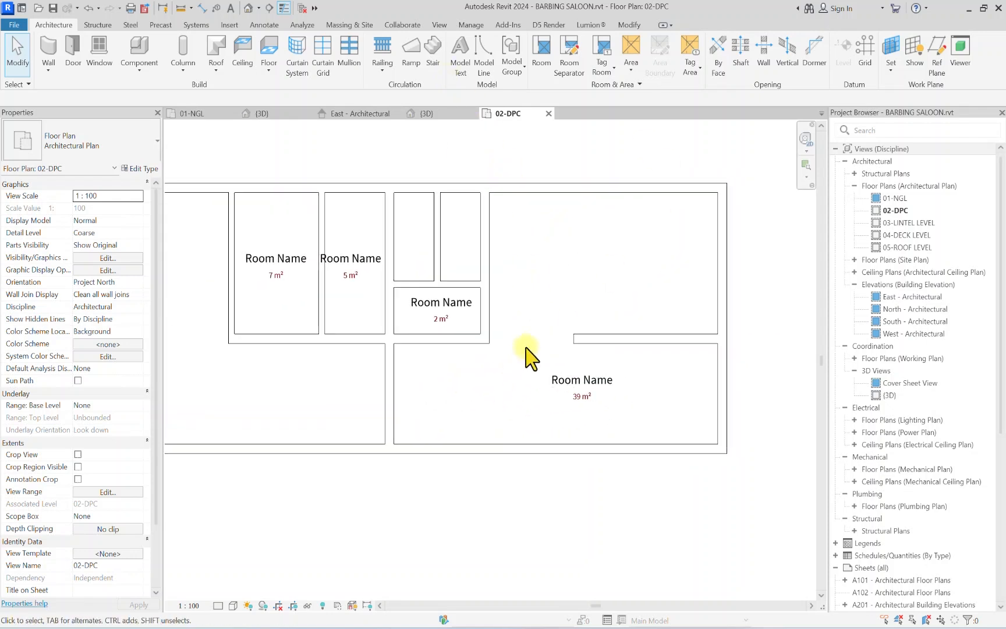
{"action": "left_click", "coordinate": [563, 58]}
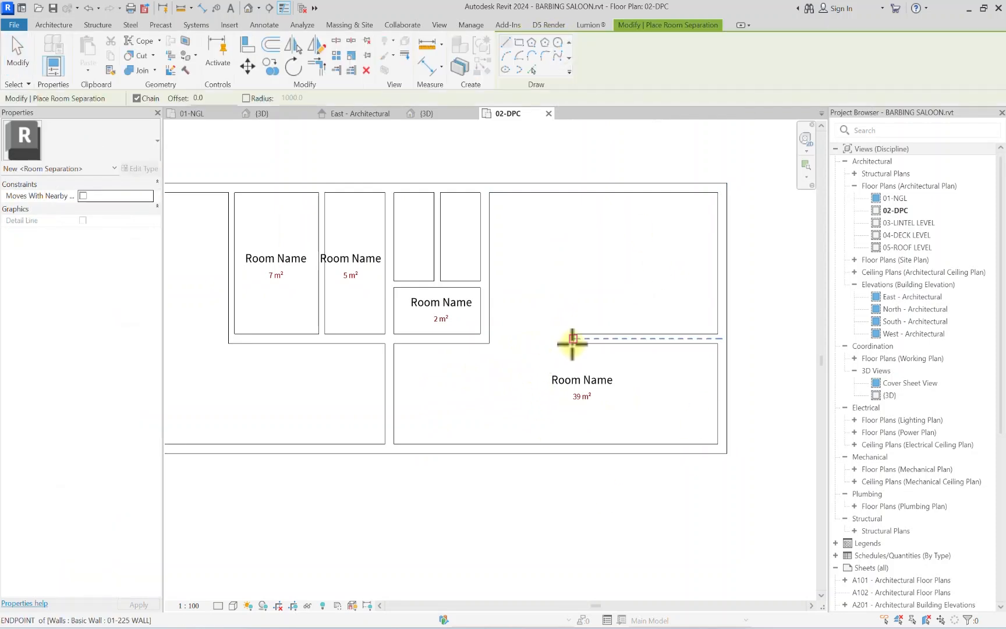
{"action": "left_click", "coordinate": [573, 344]}
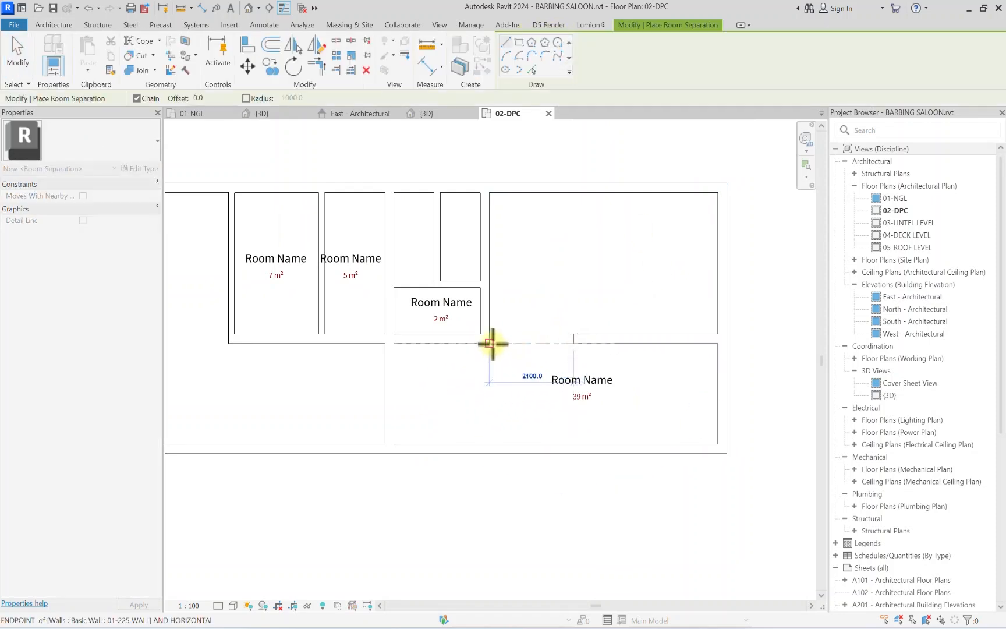
{"action": "left_click", "coordinate": [489, 343]}
{"action": "key", "text": "Escape"}
{"action": "left_click", "coordinate": [573, 333]}
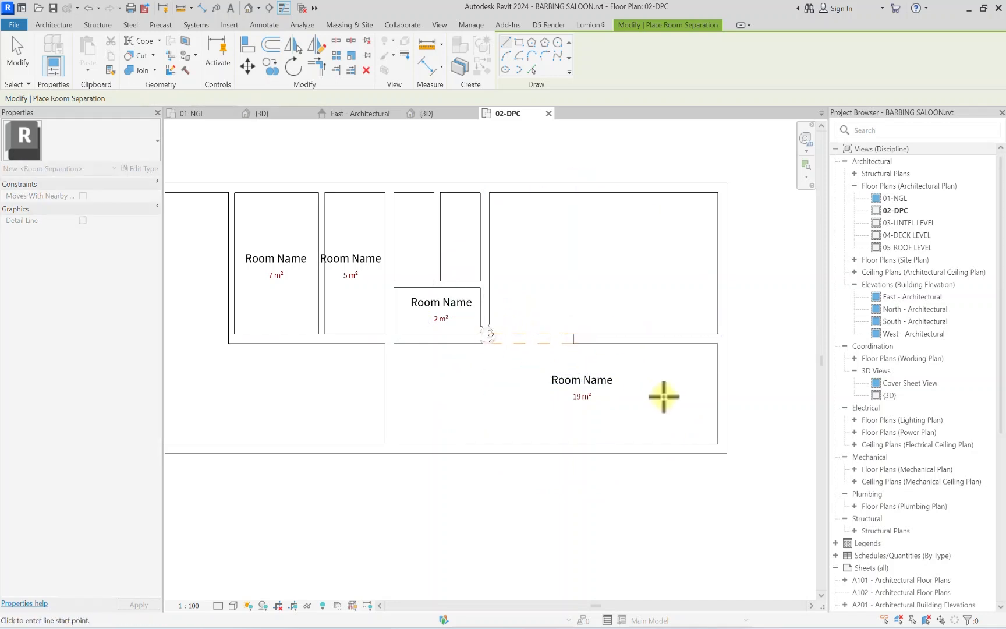
{"action": "key", "text": "Escape"}
{"action": "scroll", "coordinate": [559, 343], "scroll_direction": "up", "scroll_amount": 3}
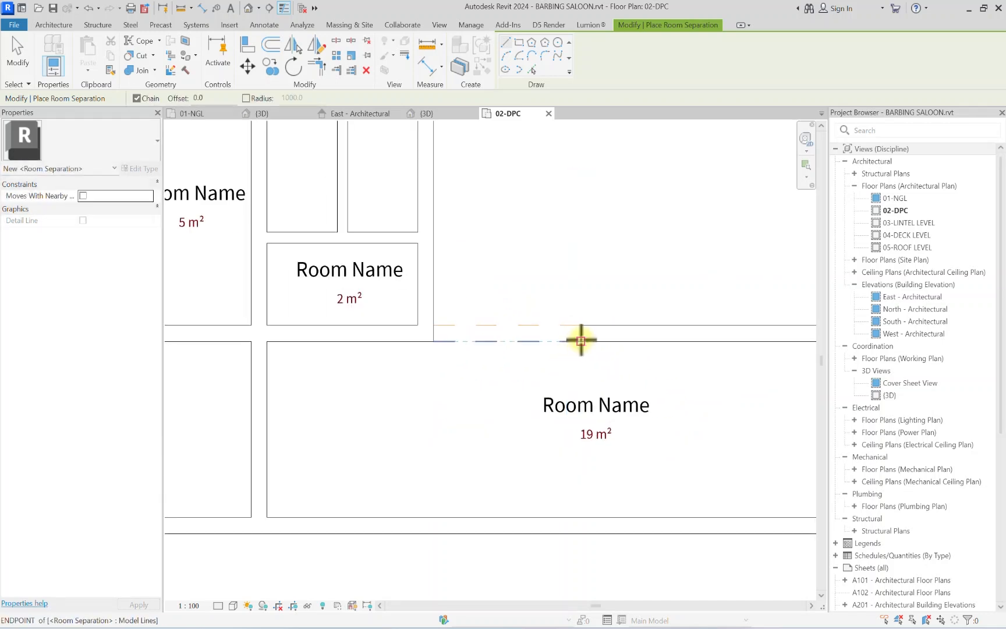
{"action": "left_click", "coordinate": [575, 340]}
{"action": "scroll", "coordinate": [579, 488], "scroll_direction": "down", "scroll_amount": 2}
{"action": "key", "text": "Escape"}
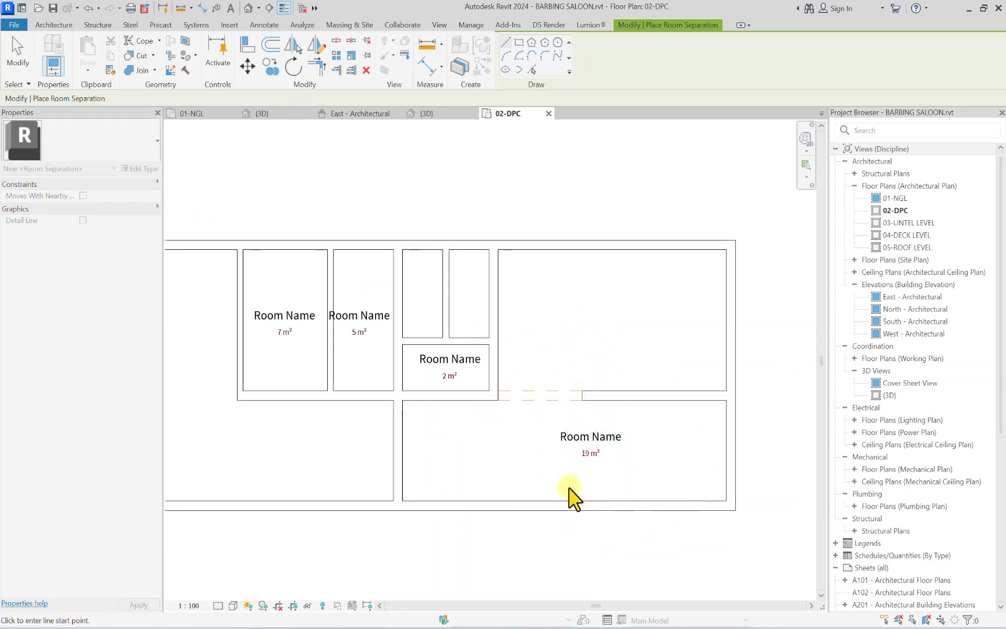
{"action": "scroll", "coordinate": [359, 269], "scroll_direction": "up", "scroll_amount": 4}
{"action": "scroll", "coordinate": [374, 211], "scroll_direction": "up", "scroll_amount": 1}
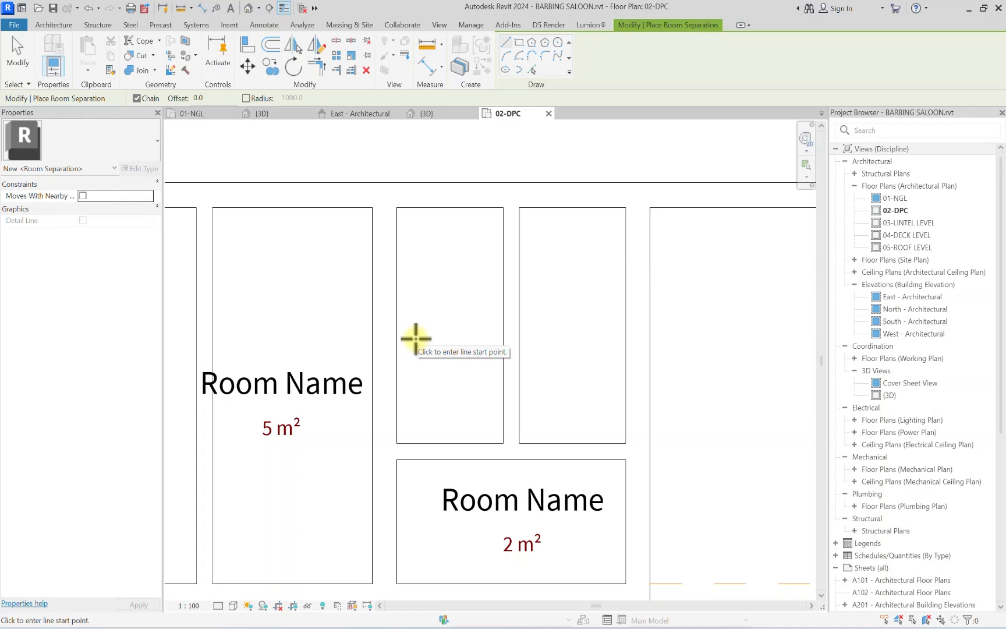
Step: Toggle thin line display off and back on to inspect the room separation lines at the opening
{"action": "key", "text": "t"}
{"action": "key", "text": "l"}
{"action": "scroll", "coordinate": [415, 338], "scroll_direction": "down", "scroll_amount": 3}
{"action": "left_click", "coordinate": [532, 418]}
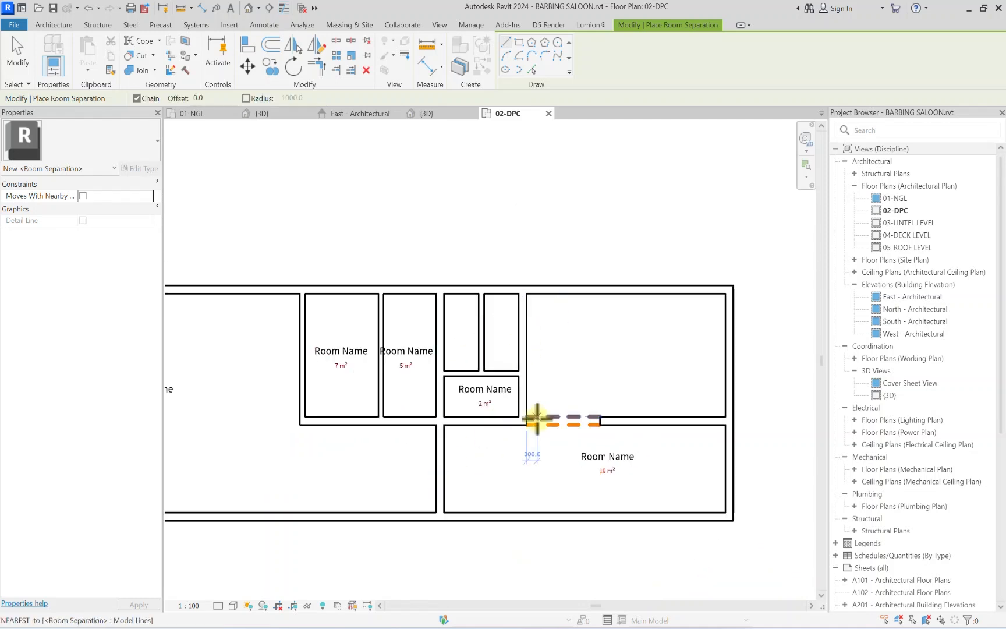
{"action": "scroll", "coordinate": [574, 416], "scroll_direction": "up", "scroll_amount": 2}
{"action": "key", "text": "t"}
{"action": "key", "text": "l"}
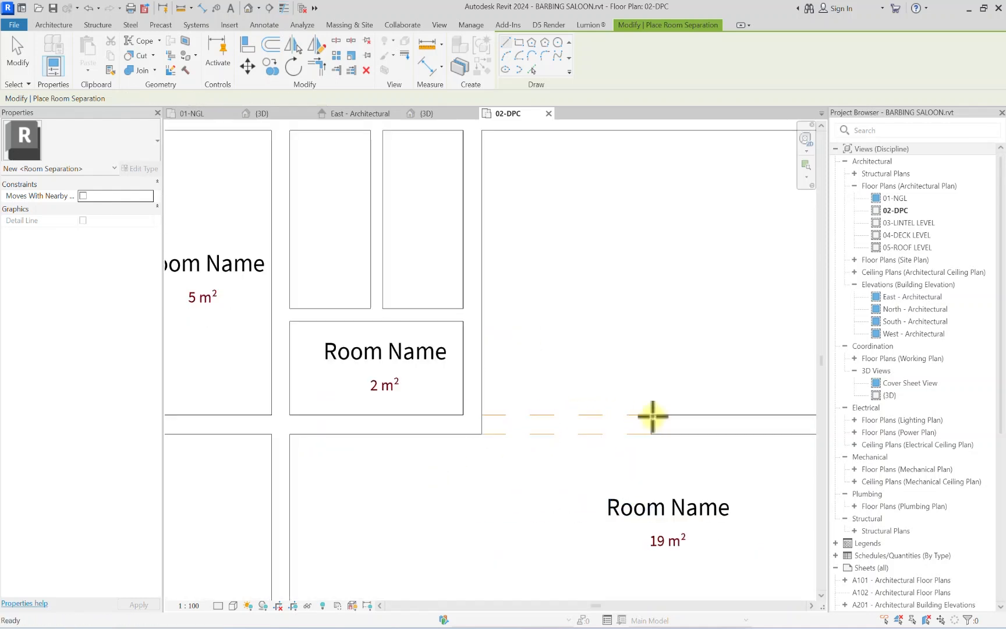
Step: Draw a vertical room separation line from the free end of the short interior wall down to the lower exterior wall
{"action": "scroll", "coordinate": [498, 442], "scroll_direction": "down", "scroll_amount": 3}
{"action": "left_click", "coordinate": [489, 430]}
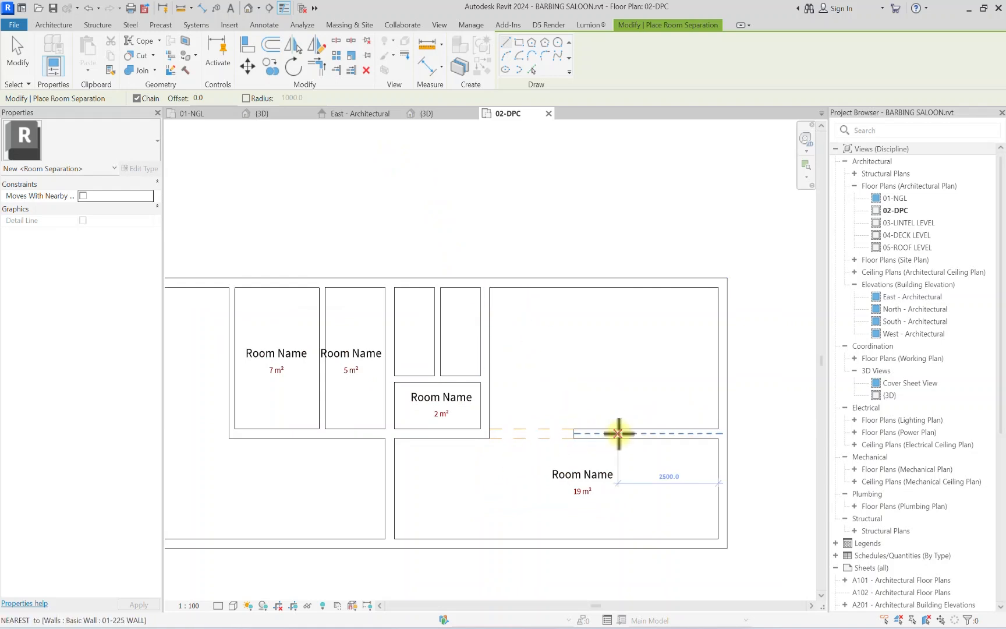
{"action": "scroll", "coordinate": [550, 425], "scroll_direction": "up", "scroll_amount": 2}
{"action": "scroll", "coordinate": [570, 423], "scroll_direction": "up", "scroll_amount": 1}
{"action": "scroll", "coordinate": [570, 423], "scroll_direction": "up", "scroll_amount": 2}
{"action": "left_click", "coordinate": [570, 424]}
{"action": "scroll", "coordinate": [571, 449], "scroll_direction": "down", "scroll_amount": 6}
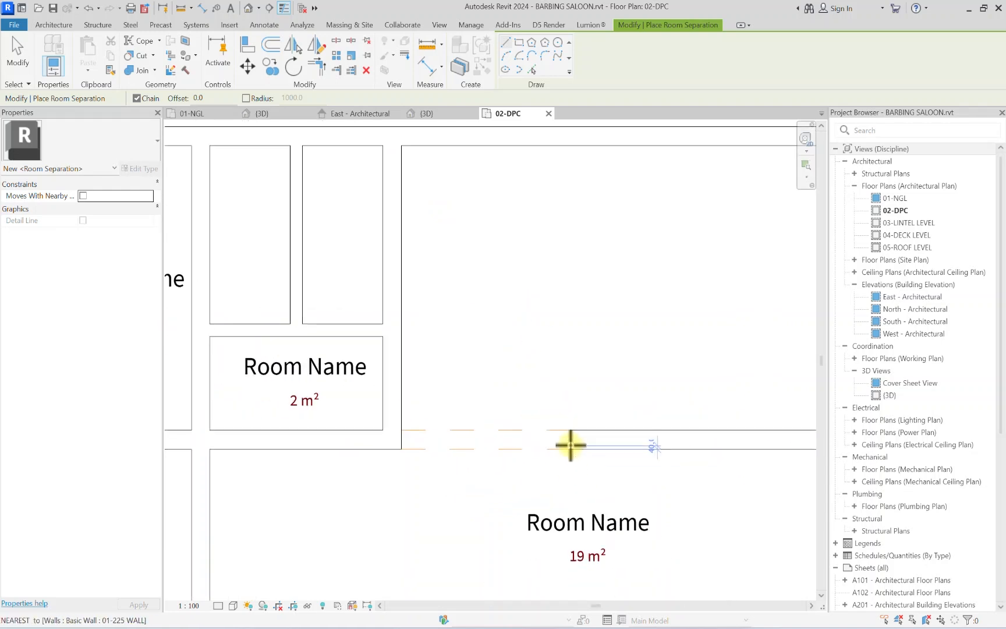
{"action": "scroll", "coordinate": [575, 462], "scroll_direction": "up", "scroll_amount": 2}
{"action": "key", "text": "Escape"}
{"action": "left_click", "coordinate": [569, 445]}
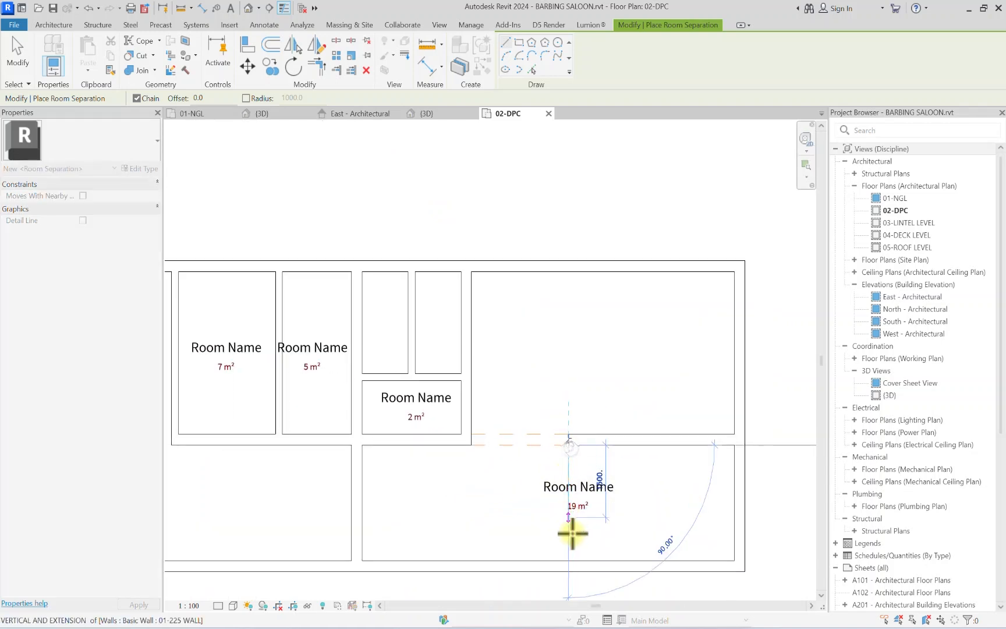
{"action": "left_click", "coordinate": [570, 560]}
{"action": "scroll", "coordinate": [572, 498], "scroll_direction": "down", "scroll_amount": 2}
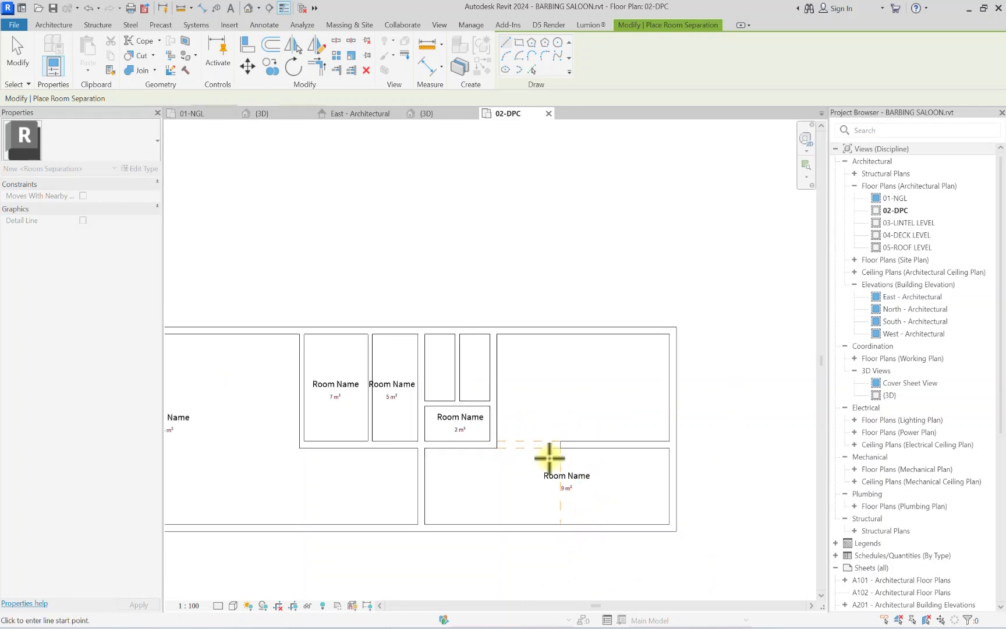
{"action": "key", "text": "Escape"}
{"action": "key", "text": "Escape"}
Step: Move the room tag that overlaps the vertical separation line fully inside the room to its right
{"action": "scroll", "coordinate": [550, 461], "scroll_direction": "down", "scroll_amount": 3}
{"action": "scroll", "coordinate": [588, 489], "scroll_direction": "up", "scroll_amount": 4}
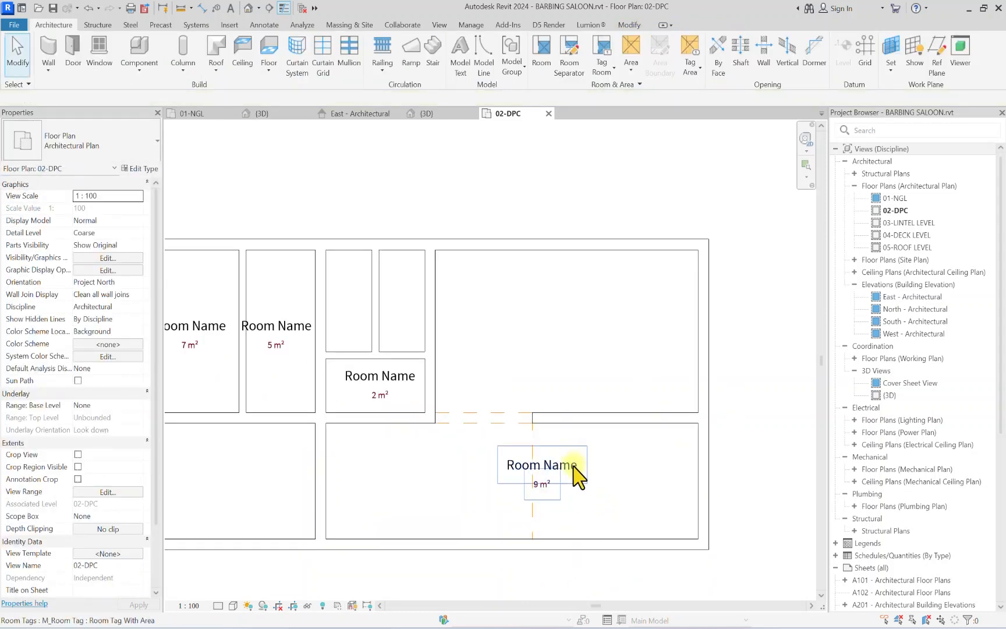
{"action": "left_click_drag", "start_coordinate": [576, 471], "coordinate": [633, 476]}
{"action": "scroll", "coordinate": [640, 466], "scroll_direction": "down", "scroll_amount": 3}
{"action": "key", "text": "Escape"}
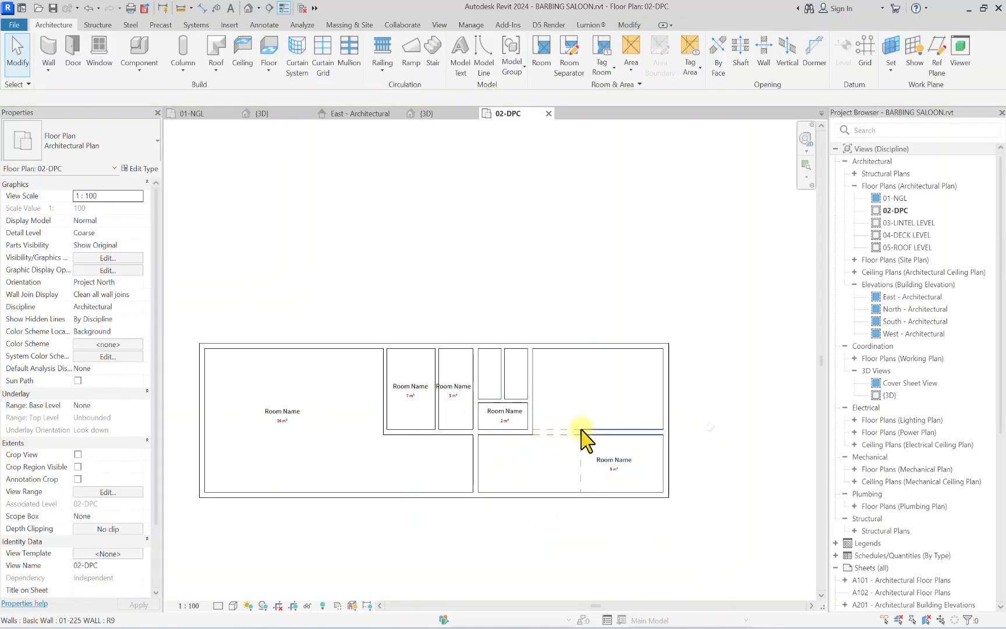
Step: Place rooms in the large northeastern space, the space west of the vertical separation line, and the two small northern cubicles
{"action": "scroll", "coordinate": [581, 430], "scroll_direction": "up", "scroll_amount": 1}
{"action": "scroll", "coordinate": [519, 430], "scroll_direction": "down", "scroll_amount": 1}
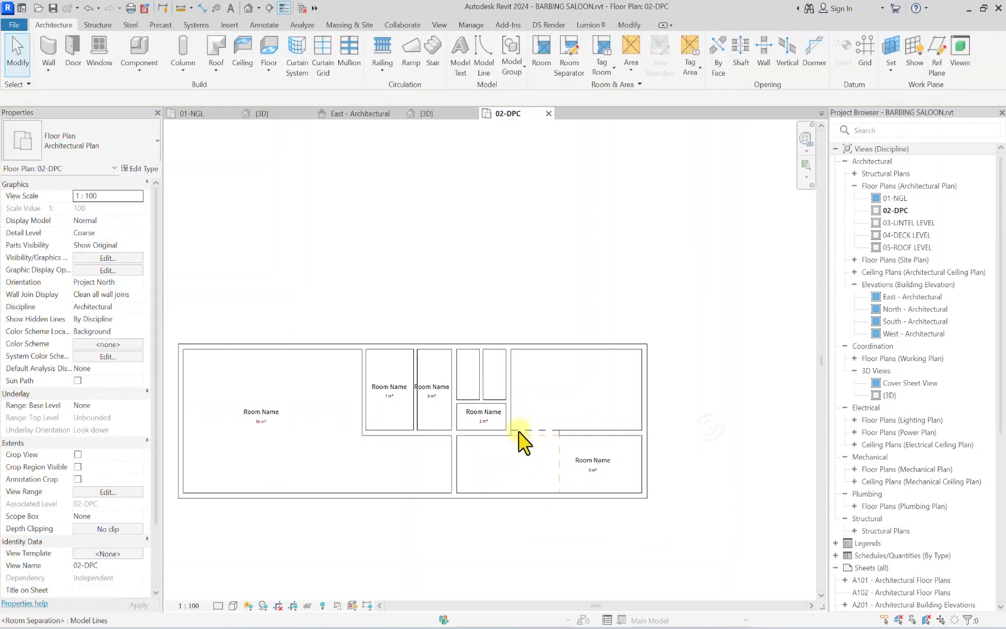
{"action": "left_click", "coordinate": [542, 55]}
{"action": "scroll", "coordinate": [568, 396], "scroll_direction": "up", "scroll_amount": 2}
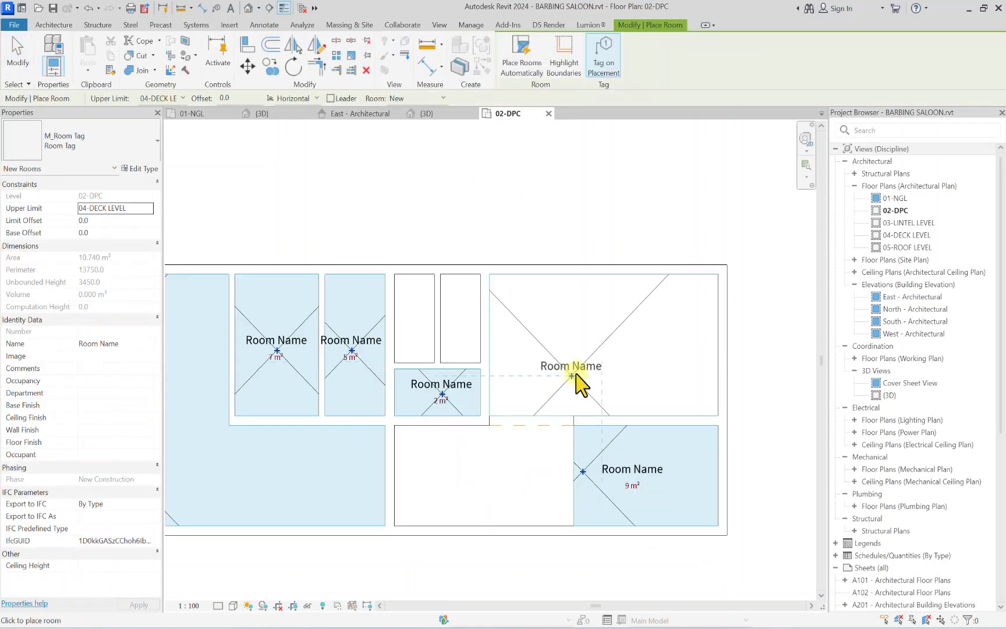
{"action": "left_click", "coordinate": [600, 349]}
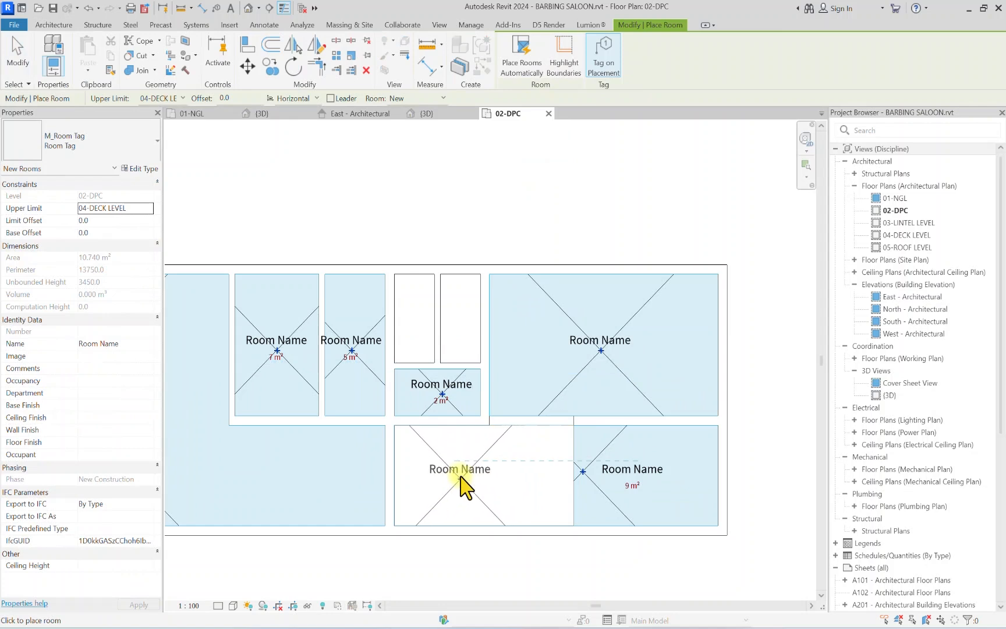
{"action": "left_click", "coordinate": [460, 477]}
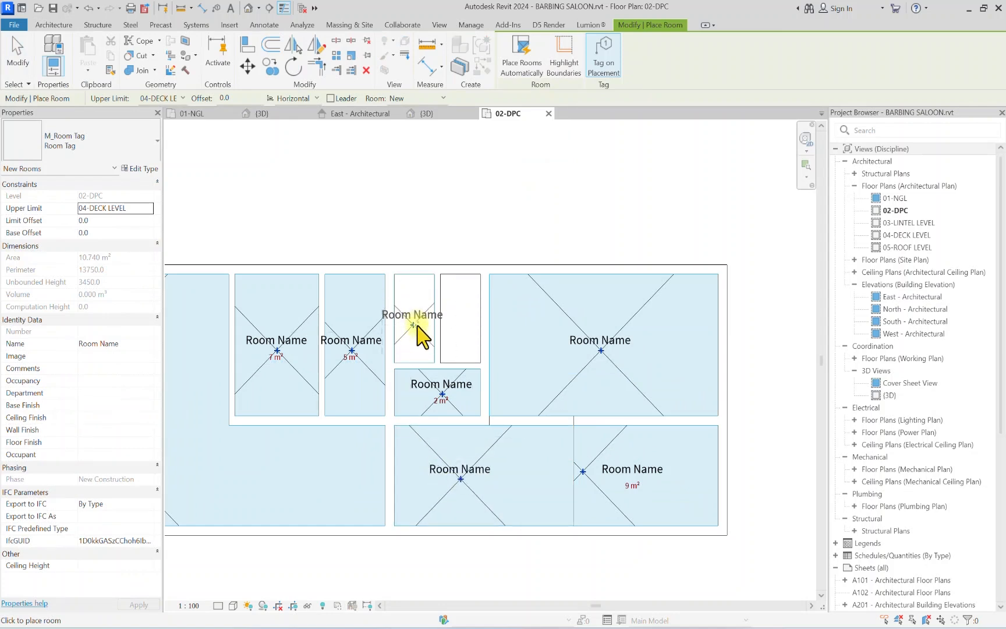
{"action": "left_click", "coordinate": [464, 331]}
{"action": "key", "text": "Escape"}
{"action": "key", "text": "Escape"}
{"action": "scroll", "coordinate": [460, 386], "scroll_direction": "down", "scroll_amount": 3}
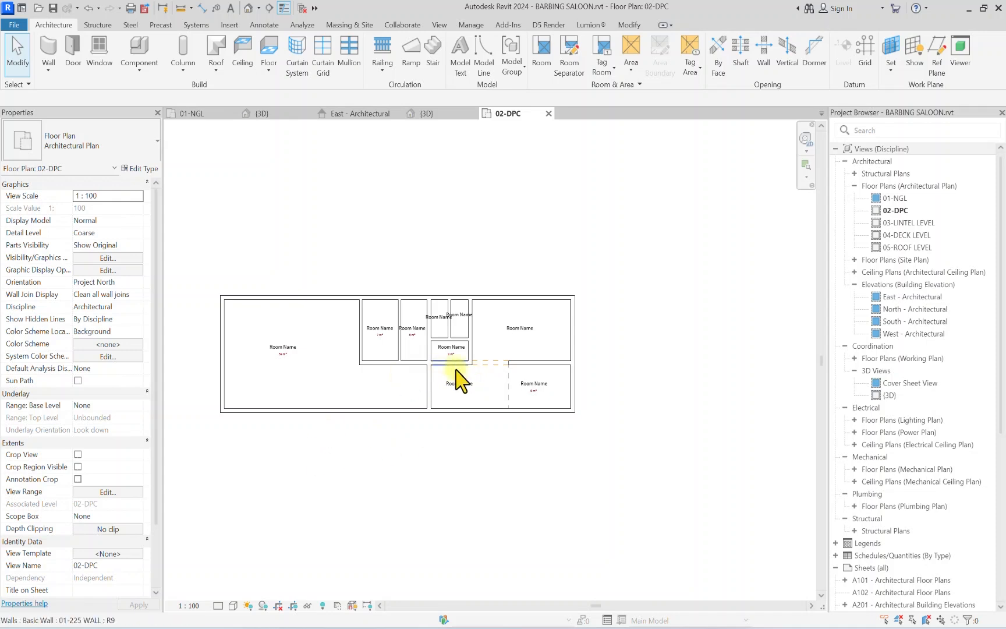
Step: Name the large western room SALOON and the lower middle room WAITING through their room tags
{"action": "scroll", "coordinate": [425, 332], "scroll_direction": "up", "scroll_amount": 2}
{"action": "left_click", "coordinate": [425, 326]}
{"action": "left_click", "coordinate": [425, 326]}
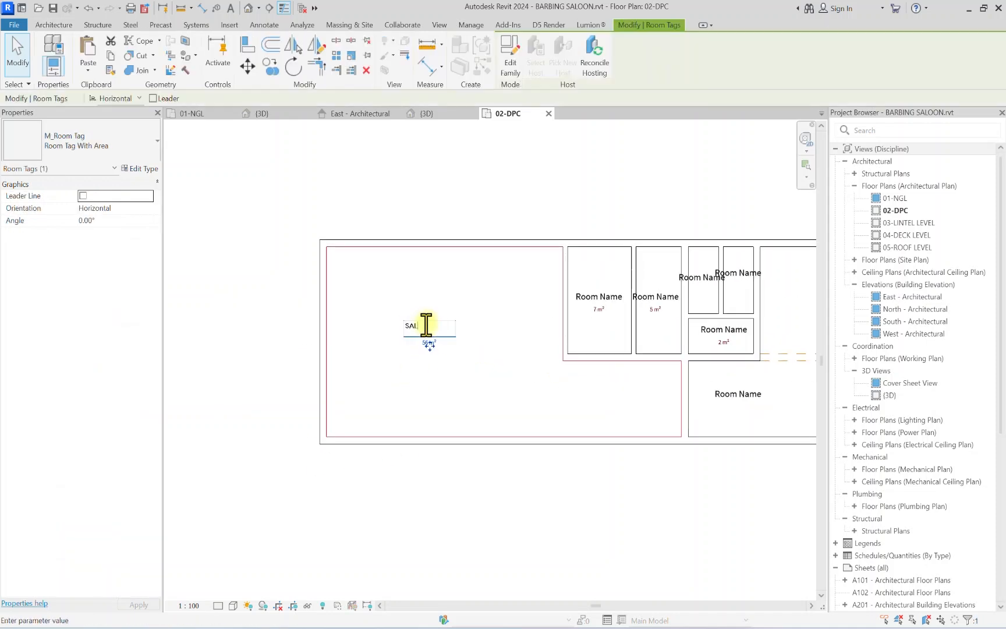
{"action": "left_click", "coordinate": [511, 382]}
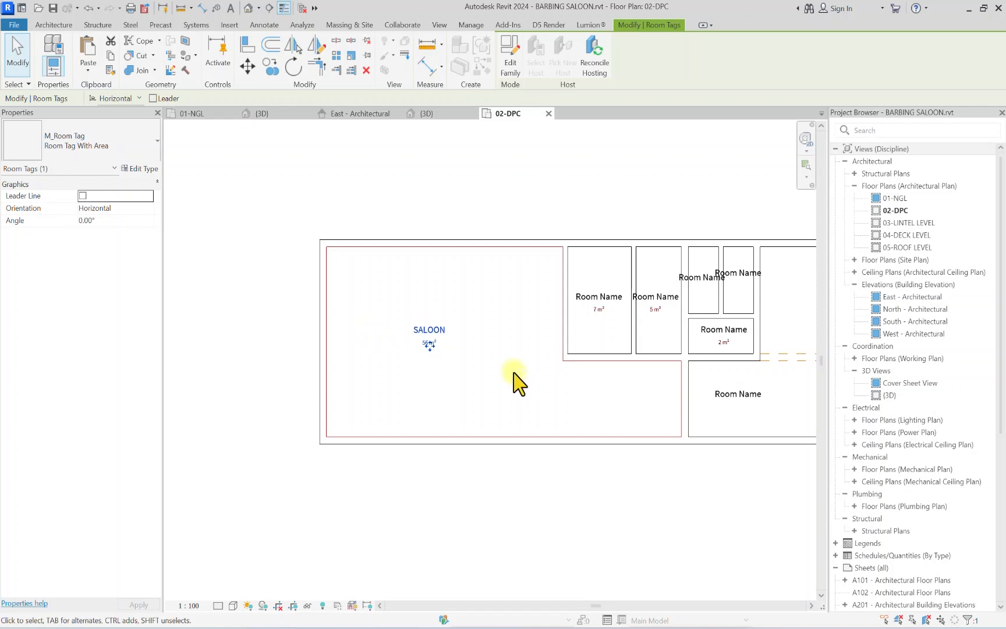
{"action": "scroll", "coordinate": [440, 402], "scroll_direction": "down", "scroll_amount": 2}
{"action": "scroll", "coordinate": [478, 397], "scroll_direction": "up", "scroll_amount": 5}
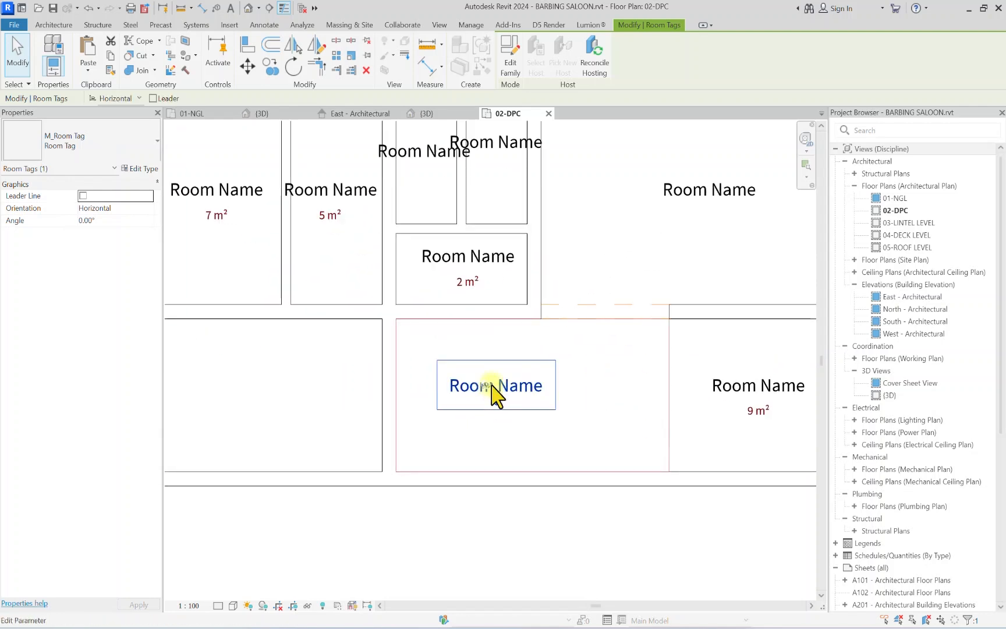
{"action": "scroll", "coordinate": [497, 402], "scroll_direction": "up", "scroll_amount": 3}
{"action": "left_click", "coordinate": [497, 402]}
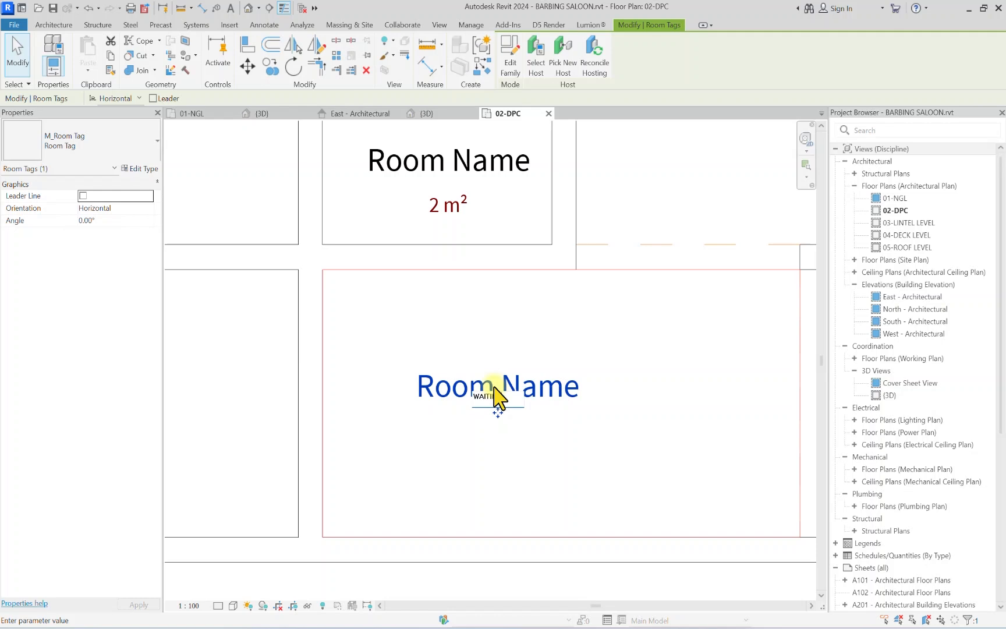
{"action": "key", "text": "Return"}
Step: Name the room in the southeastern corner RECEPTIONIST through its room tag
{"action": "scroll", "coordinate": [689, 377], "scroll_direction": "down", "scroll_amount": 3}
{"action": "scroll", "coordinate": [637, 337], "scroll_direction": "up", "scroll_amount": 4}
{"action": "left_click", "coordinate": [644, 333]}
{"action": "left_click", "coordinate": [650, 329]}
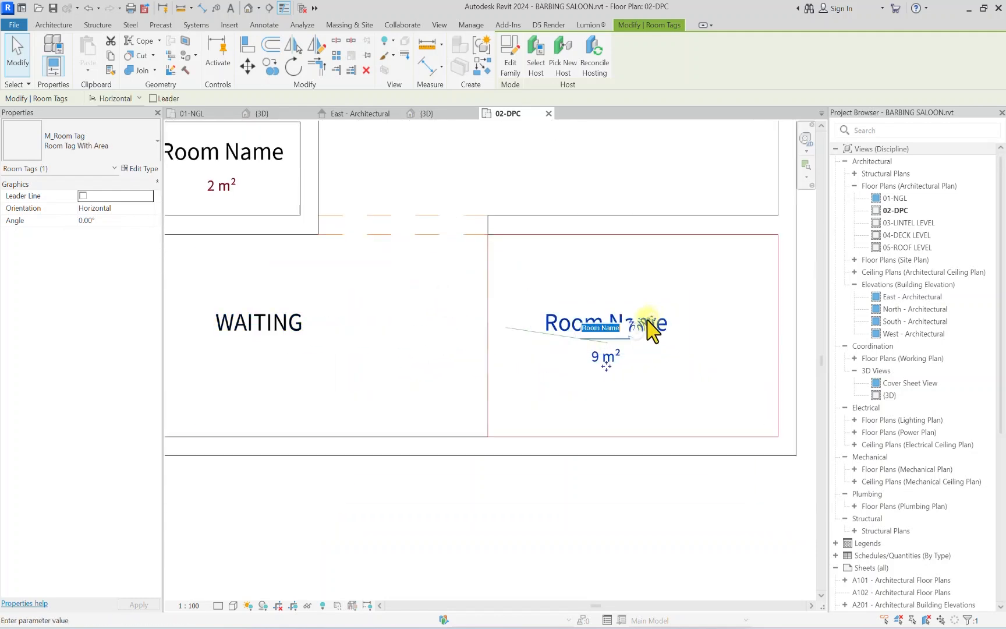
{"action": "scroll", "coordinate": [646, 333], "scroll_direction": "down", "scroll_amount": 3}
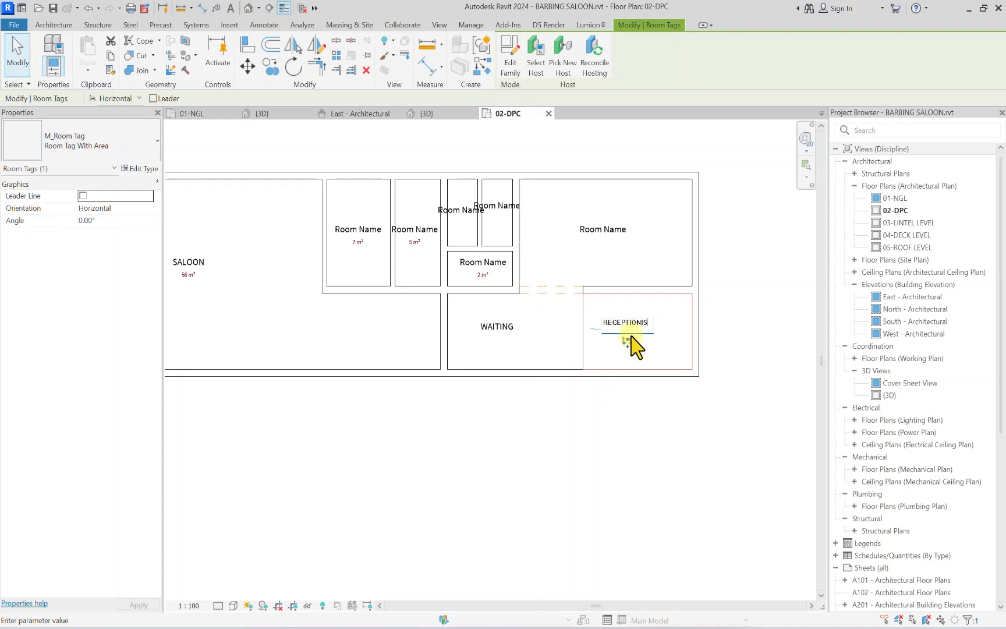
{"action": "left_click", "coordinate": [650, 255]}
Step: Name the small 2 m² room below the two cubicles CONVENIENCE, correcting its spelling
{"action": "scroll", "coordinate": [469, 268], "scroll_direction": "up", "scroll_amount": 2}
{"action": "double_click", "coordinate": [499, 257]}
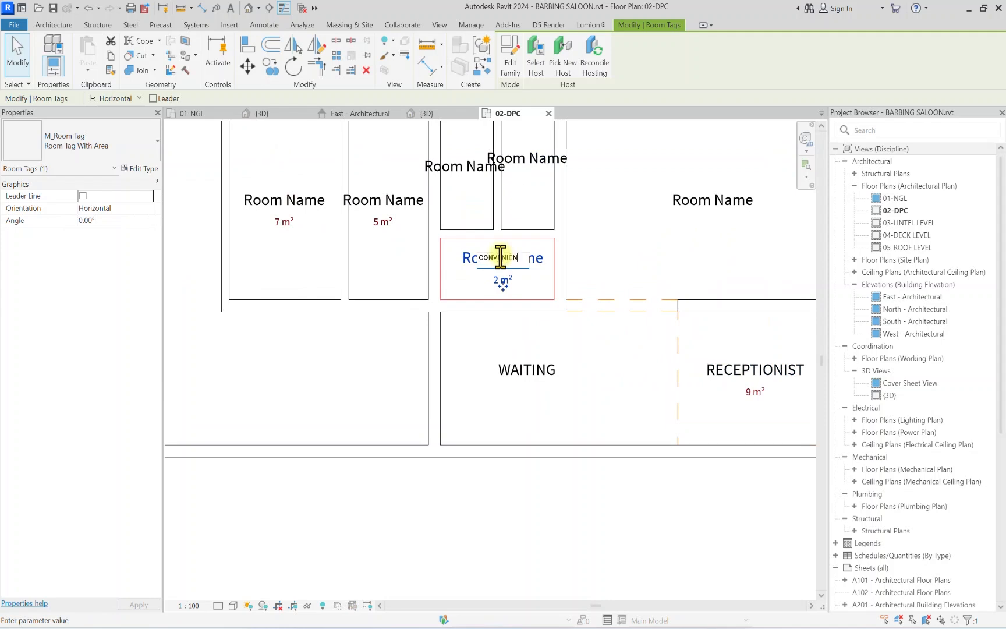
{"action": "type", "text": "CONVENIENVE"}
{"action": "key", "text": "Return"}
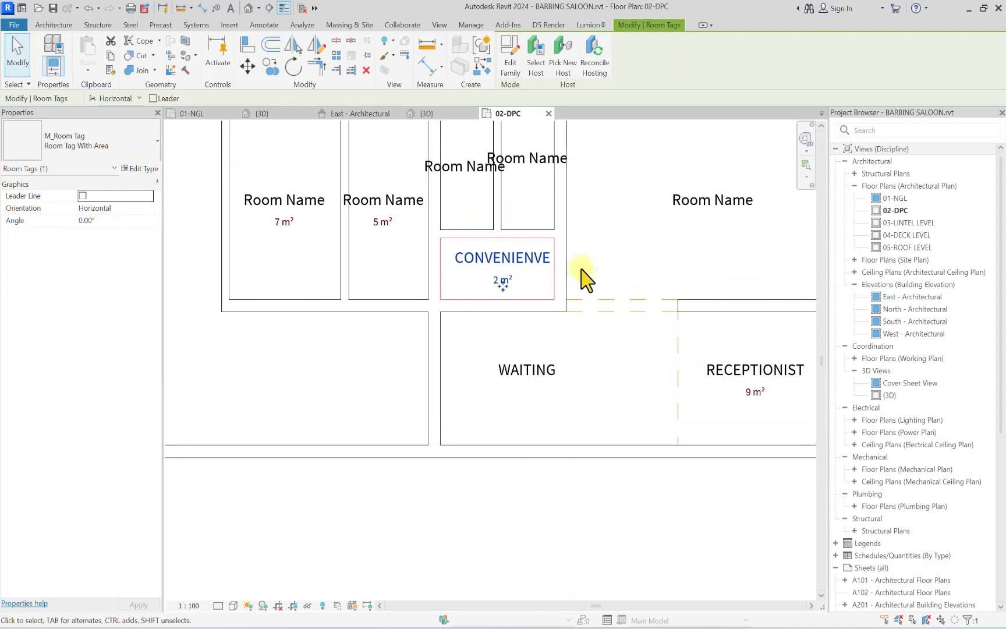
{"action": "scroll", "coordinate": [579, 276], "scroll_direction": "down", "scroll_amount": 3}
{"action": "scroll", "coordinate": [496, 251], "scroll_direction": "up", "scroll_amount": 5}
{"action": "double_click", "coordinate": [459, 267]}
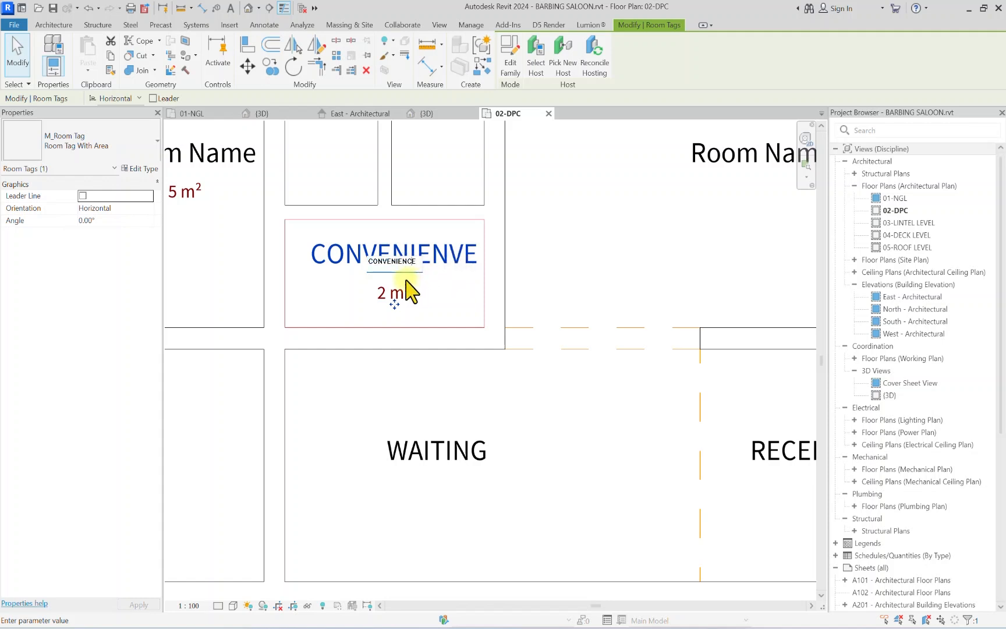
{"action": "type", "text": "CONVENIENCE"}
{"action": "key", "text": "Return"}
Step: Name the large northeastern room STAIR-WAY through its room tag
{"action": "scroll", "coordinate": [431, 148], "scroll_direction": "down", "scroll_amount": 3}
{"action": "scroll", "coordinate": [539, 217], "scroll_direction": "up", "scroll_amount": 2}
{"action": "double_click", "coordinate": [547, 236]}
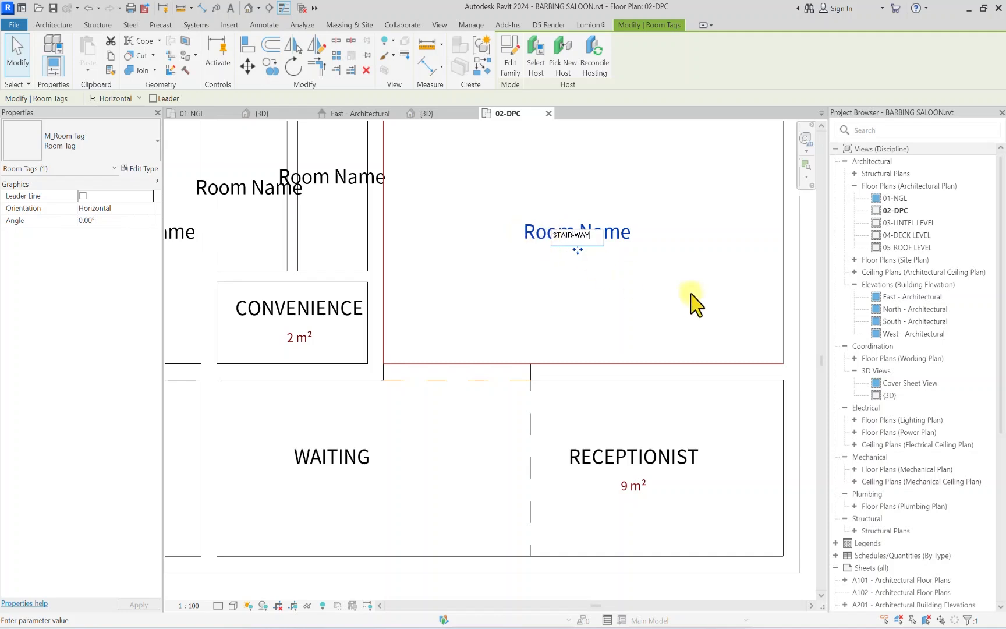
{"action": "key", "text": "Return"}
Step: Name the eastern of the two small cubicles MALE and the western one FEMALE
{"action": "scroll", "coordinate": [608, 244], "scroll_direction": "down", "scroll_amount": 2}
{"action": "scroll", "coordinate": [505, 207], "scroll_direction": "up", "scroll_amount": 3}
{"action": "double_click", "coordinate": [545, 246]}
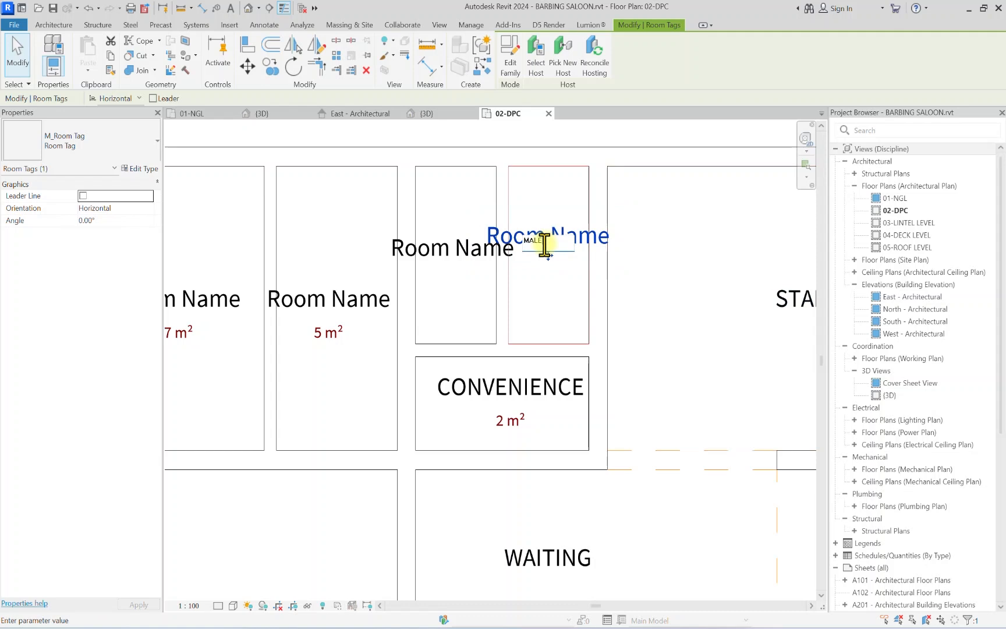
{"action": "key", "text": "Return"}
{"action": "scroll", "coordinate": [441, 251], "scroll_direction": "up", "scroll_amount": 2}
{"action": "double_click", "coordinate": [441, 252]}
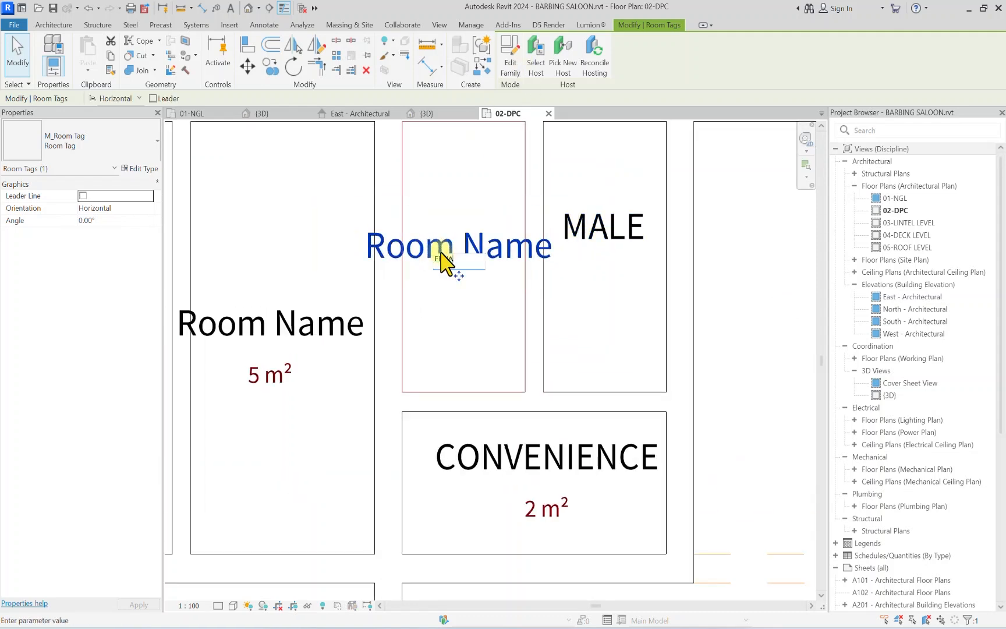
{"action": "key", "text": "Return"}
Step: Name the 5 m² room west of the FEMALE cubicle CHANGING ROOM
{"action": "scroll", "coordinate": [270, 254], "scroll_direction": "down", "scroll_amount": 3}
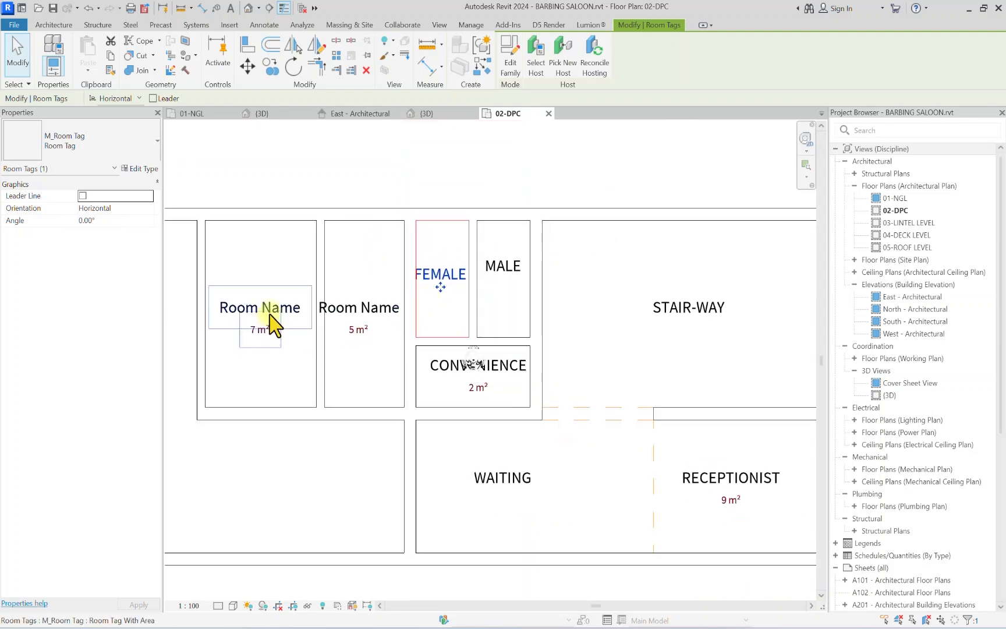
{"action": "scroll", "coordinate": [491, 321], "scroll_direction": "up", "scroll_amount": 2}
{"action": "scroll", "coordinate": [504, 280], "scroll_direction": "down", "scroll_amount": 3}
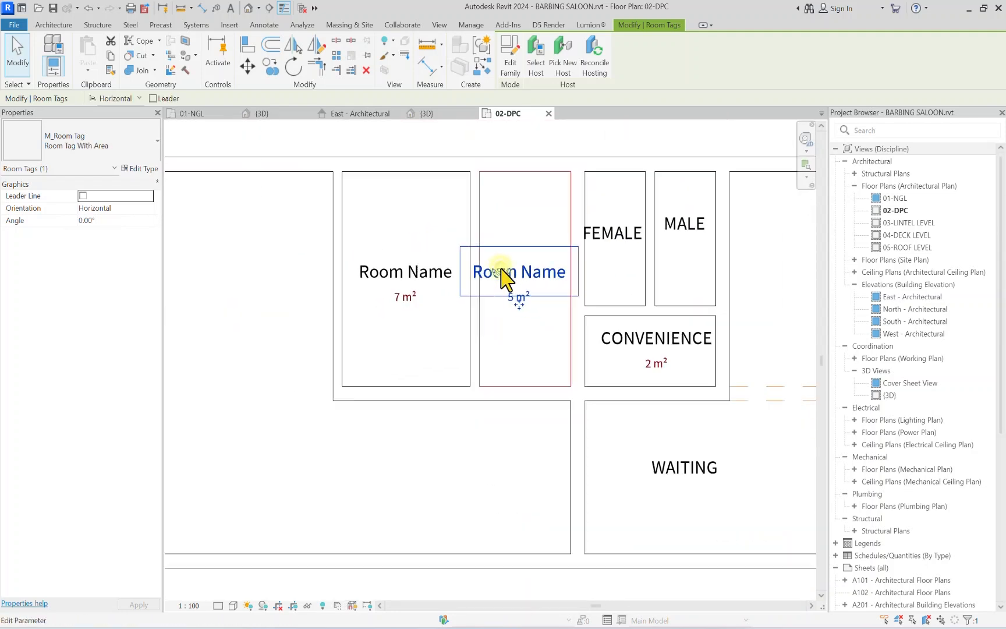
{"action": "double_click", "coordinate": [507, 281]}
{"action": "scroll", "coordinate": [498, 293], "scroll_direction": "down", "scroll_amount": 2}
{"action": "scroll", "coordinate": [505, 274], "scroll_direction": "up", "scroll_amount": 2}
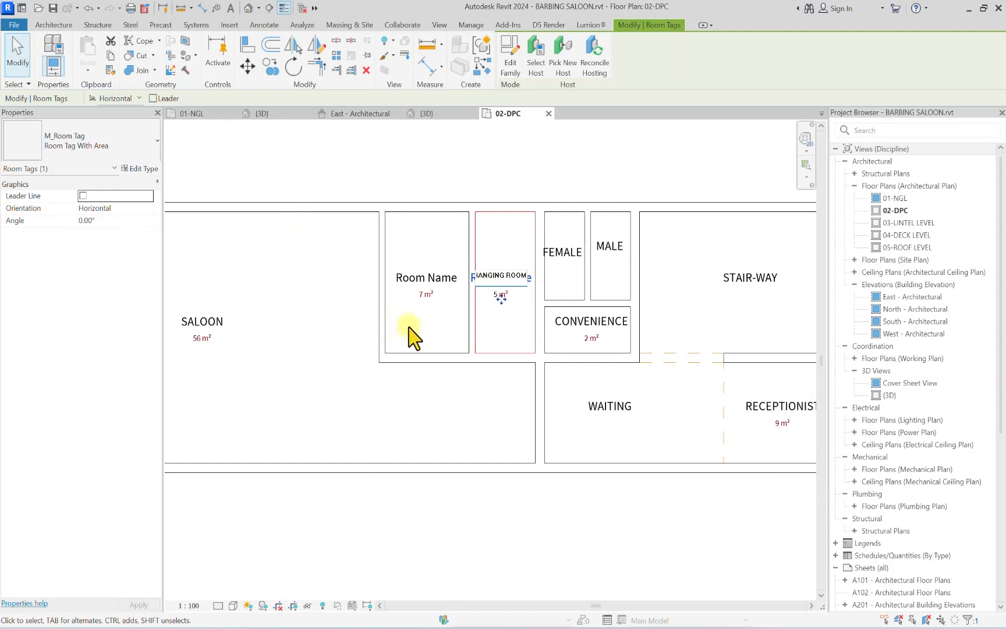
Step: Name the 7 m² room between the saloon and the changing room FACIALS
{"action": "scroll", "coordinate": [414, 279], "scroll_direction": "up", "scroll_amount": 4}
{"action": "double_click", "coordinate": [424, 279]}
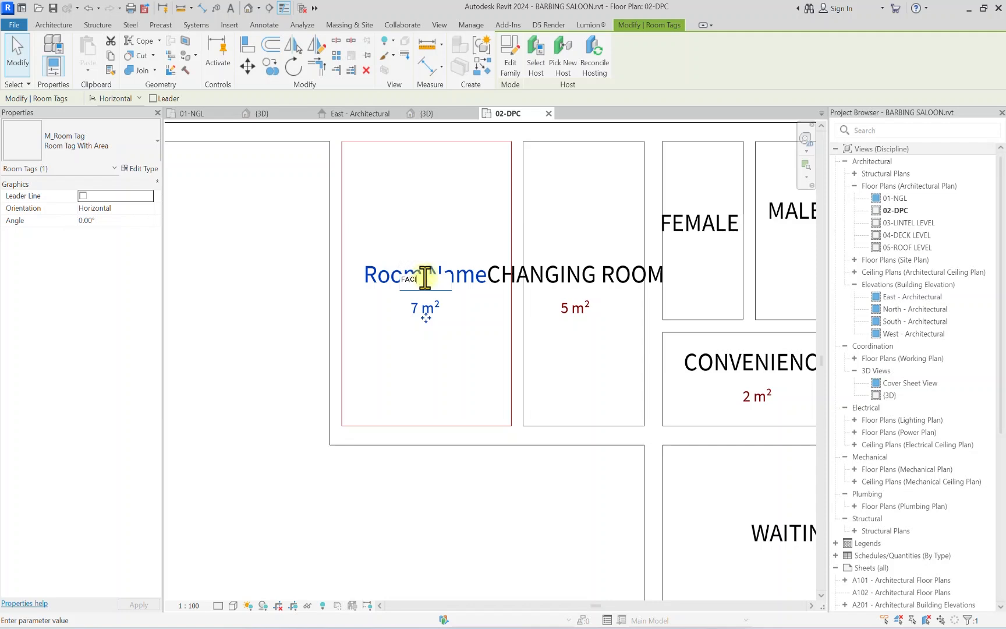
{"action": "key", "text": "Return"}
{"action": "scroll", "coordinate": [442, 366], "scroll_direction": "down", "scroll_amount": 4}
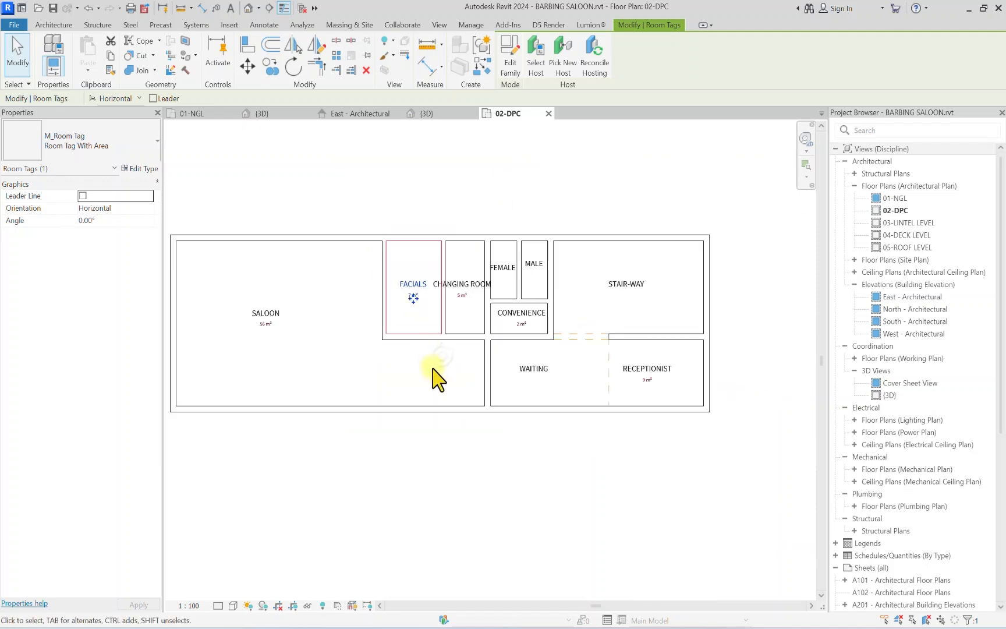
{"action": "key", "text": "Escape"}
{"action": "scroll", "coordinate": [555, 283], "scroll_direction": "down", "scroll_amount": 2}
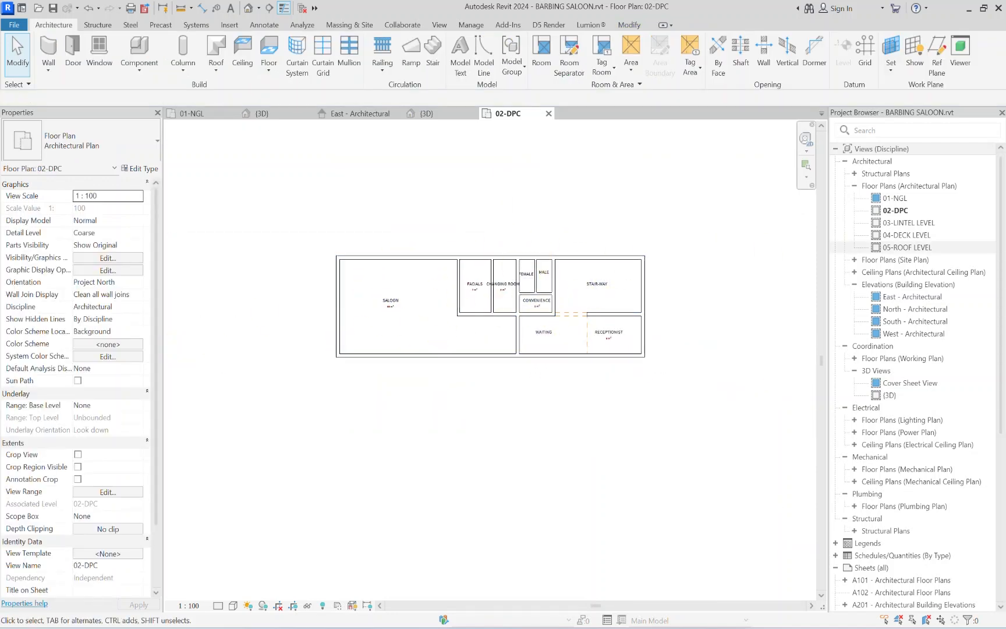
{"action": "scroll", "coordinate": [544, 347], "scroll_direction": "up", "scroll_amount": 2}
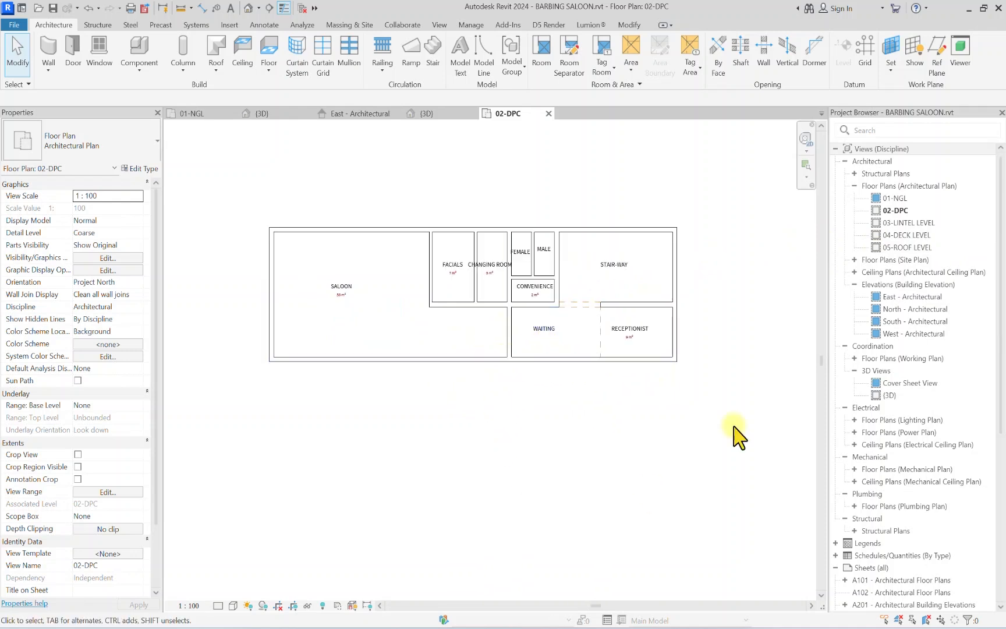
Step: Copy the three thin detail lines west of the building in 01-NGL, paste them aligned into floor plan 02-DPC, and open that plan
{"action": "double_click", "coordinate": [910, 199]}
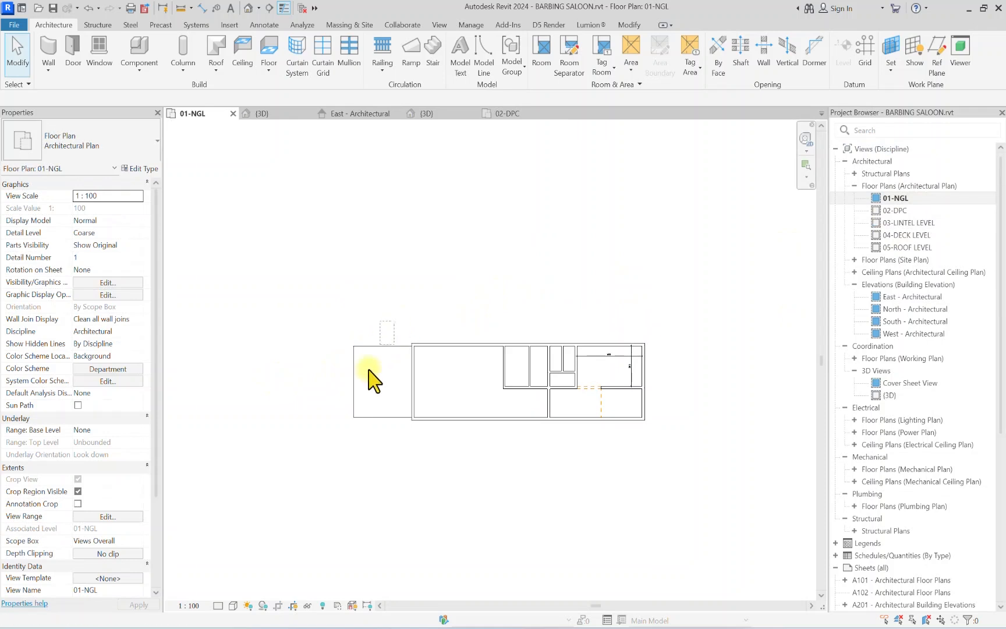
{"action": "left_click_drag", "start_coordinate": [372, 381], "coordinate": [321, 465]}
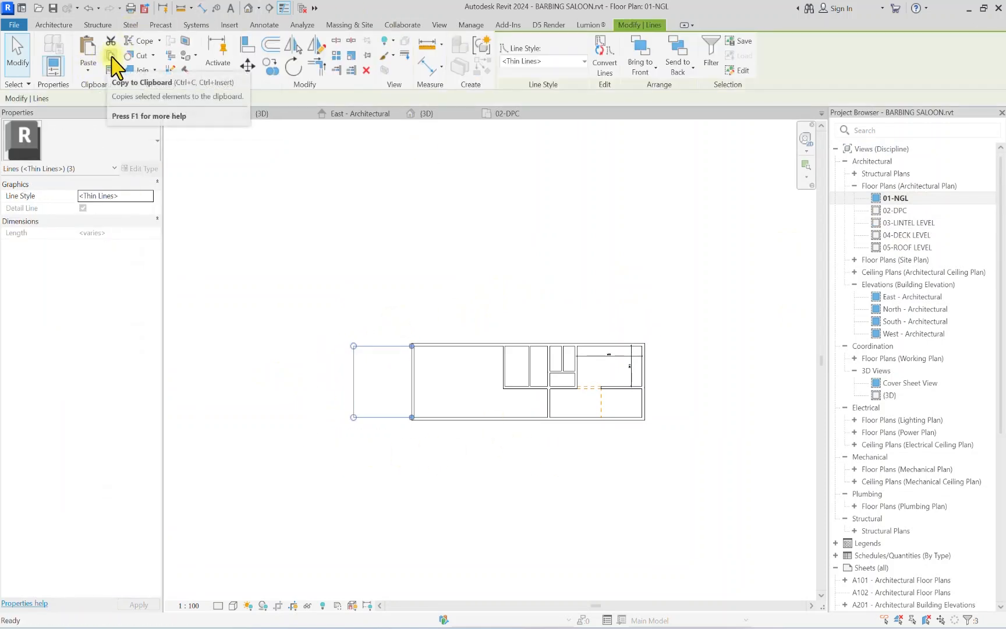
{"action": "left_click", "coordinate": [88, 70]}
{"action": "left_click", "coordinate": [146, 142]}
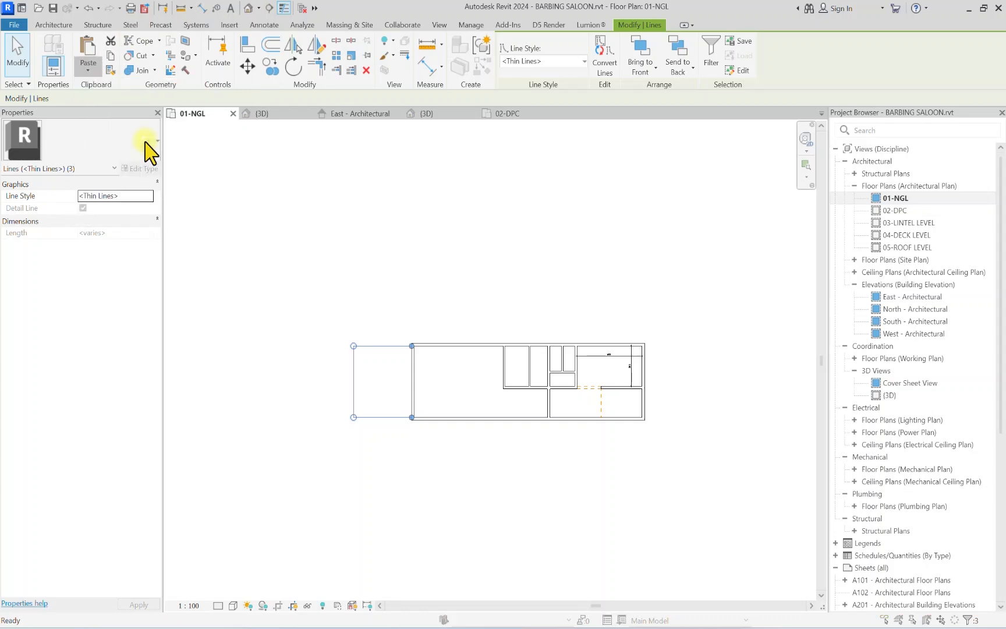
{"action": "left_click", "coordinate": [616, 338]}
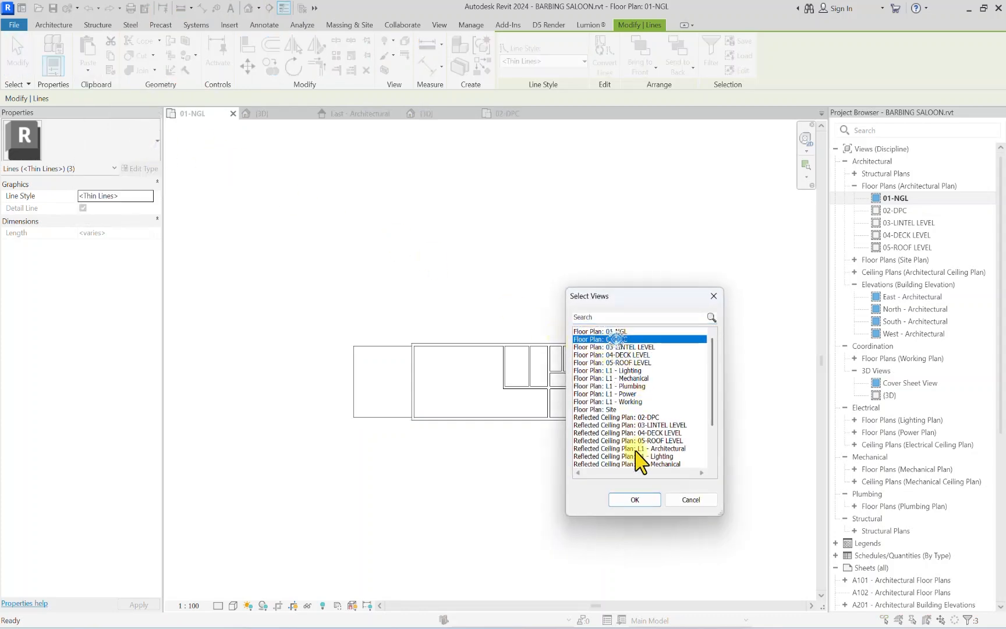
{"action": "left_click", "coordinate": [633, 500]}
{"action": "double_click", "coordinate": [896, 210]}
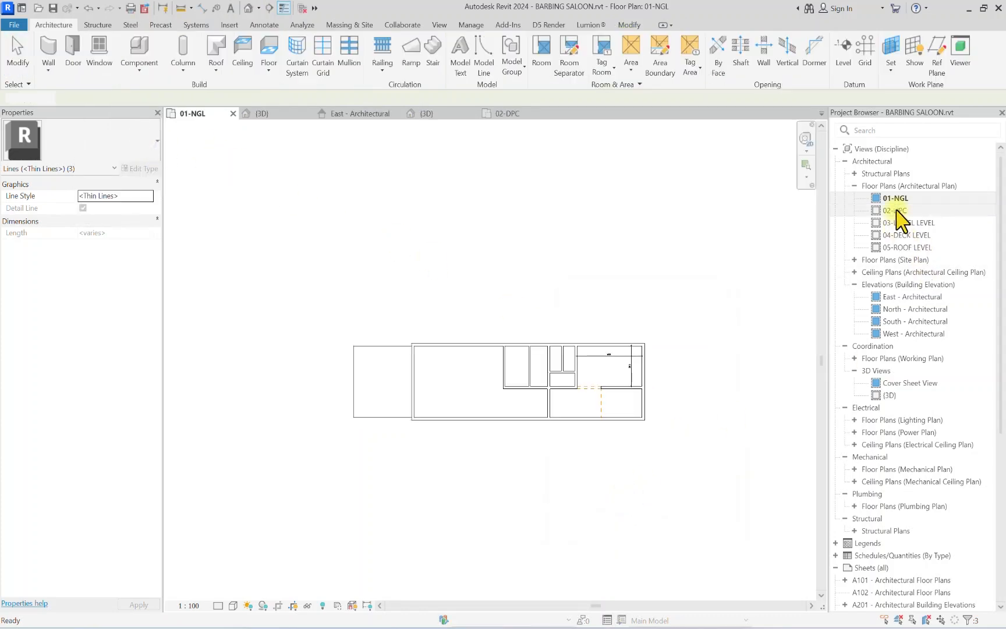
{"action": "scroll", "coordinate": [360, 293], "scroll_direction": "down", "scroll_amount": 6}
{"action": "left_click", "coordinate": [320, 389]}
{"action": "scroll", "coordinate": [308, 338], "scroll_direction": "up", "scroll_amount": 5}
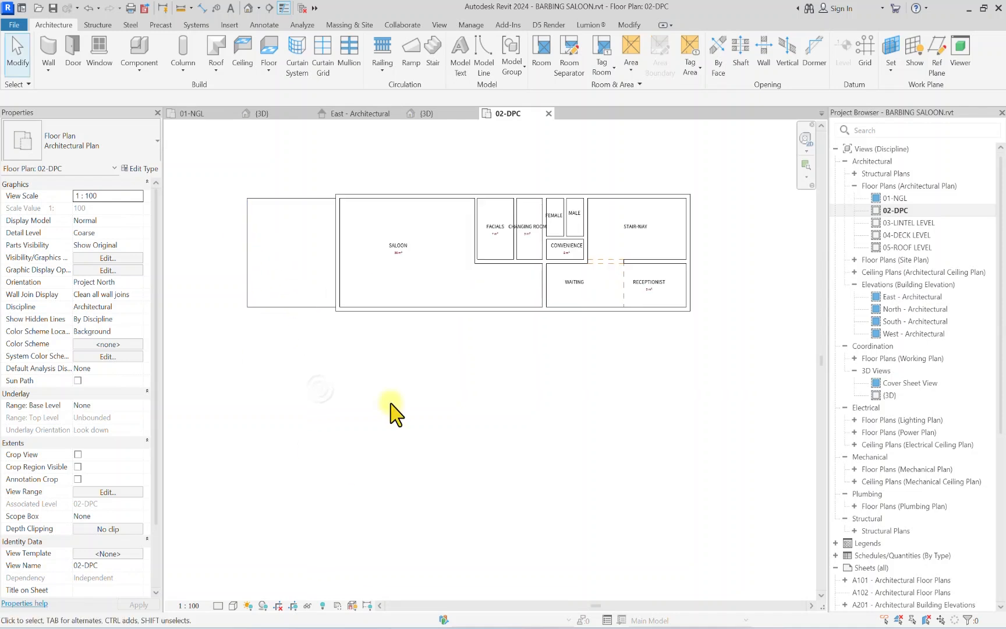
Step: Draw three connected thin detail lines outlining a rectangle about 5700 by 1900 mm against the building's south wall, below RECEPTIONIST
{"action": "middle_click_drag", "start_coordinate": [547, 244], "coordinate": [435, 297]}
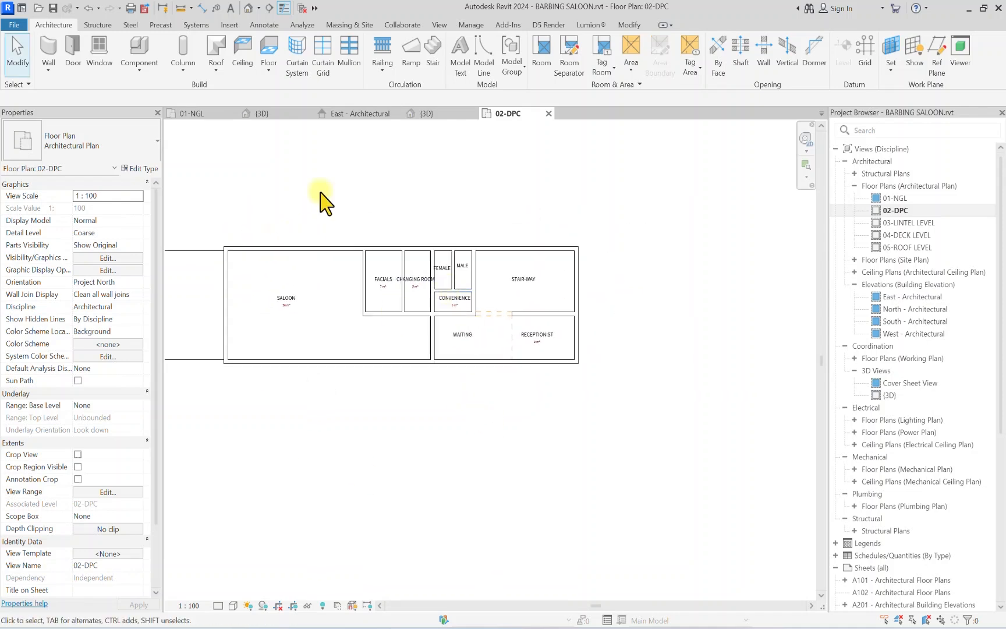
{"action": "left_click", "coordinate": [265, 25]}
{"action": "scroll", "coordinate": [385, 355], "scroll_direction": "up", "scroll_amount": 2}
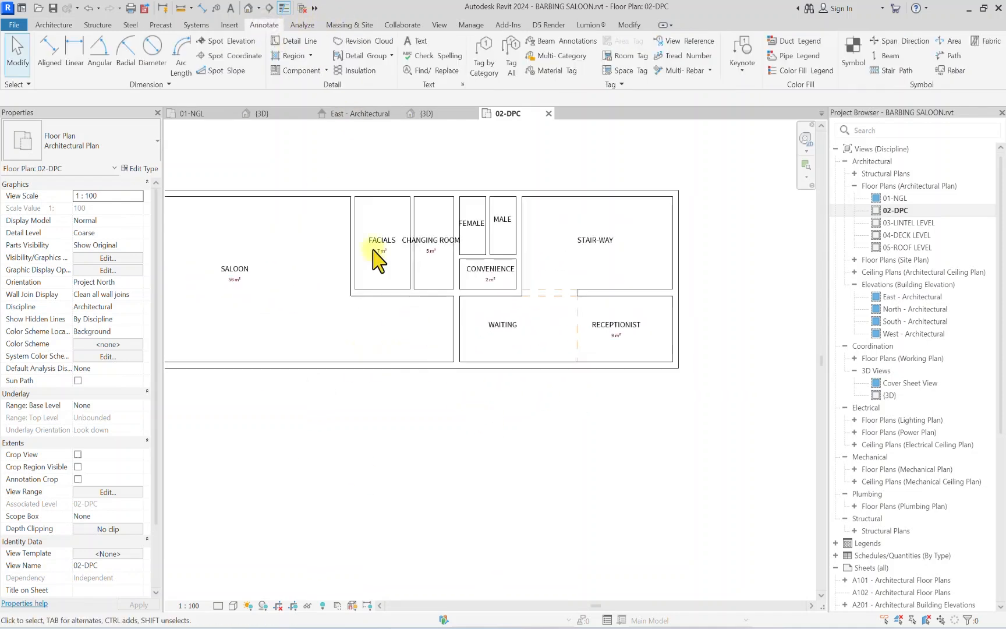
{"action": "left_click", "coordinate": [309, 44]}
{"action": "scroll", "coordinate": [561, 471], "scroll_direction": "up", "scroll_amount": 4}
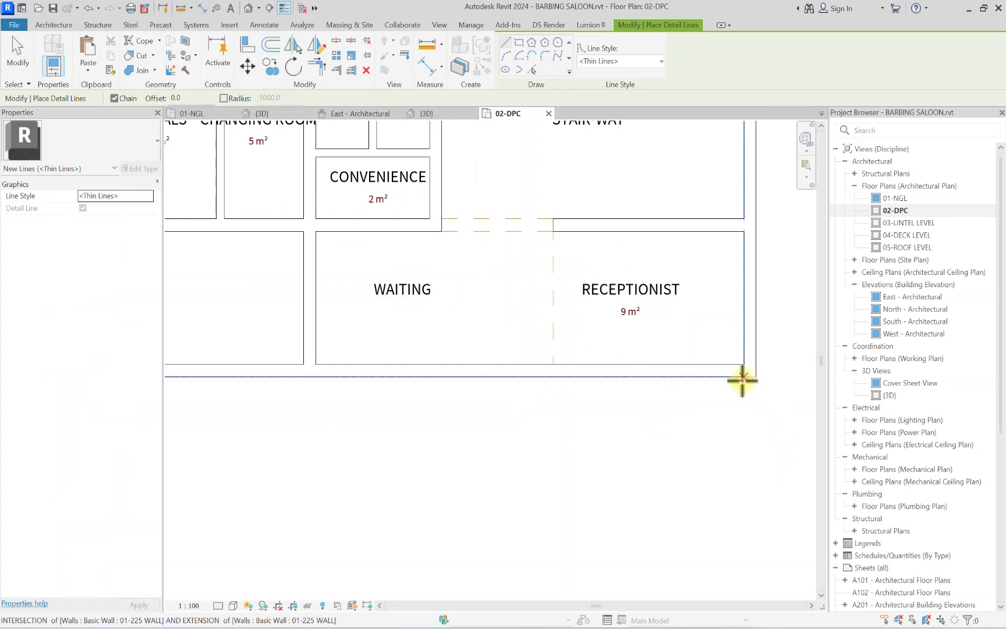
{"action": "left_click", "coordinate": [742, 379]}
{"action": "scroll", "coordinate": [745, 386], "scroll_direction": "down", "scroll_amount": 4}
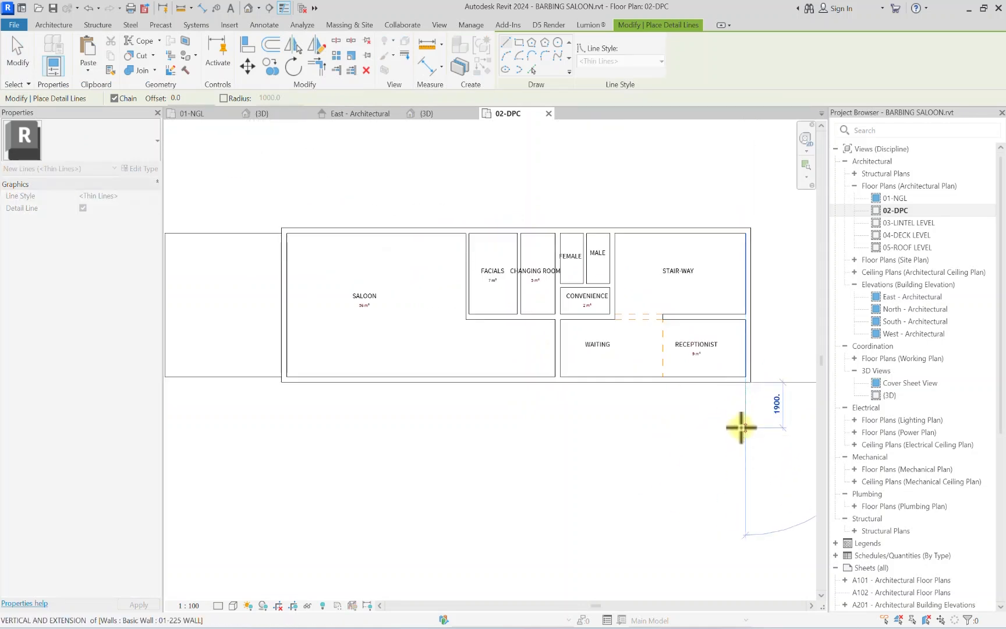
{"action": "left_click", "coordinate": [741, 425]}
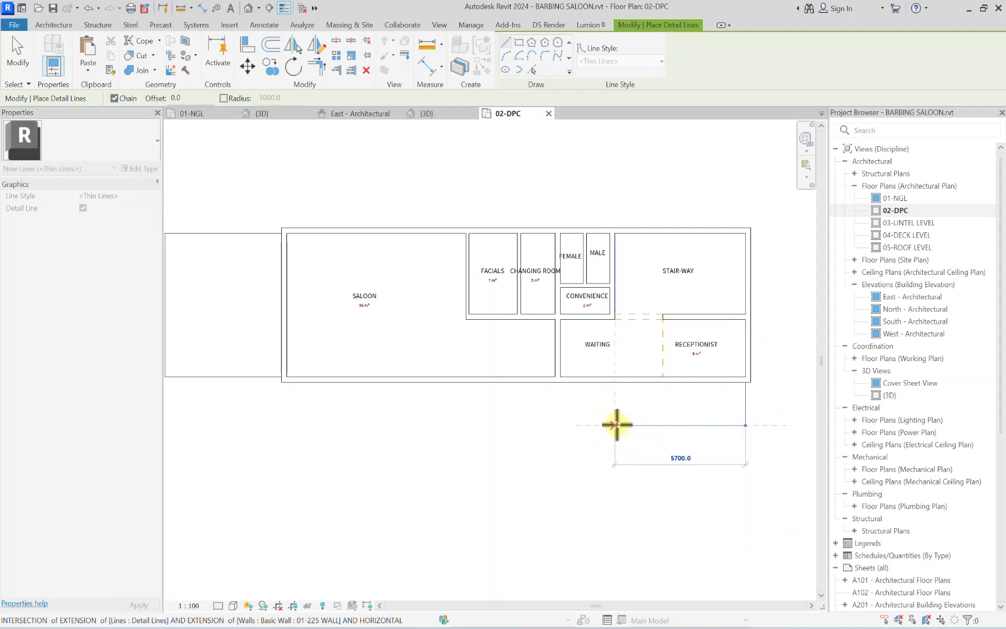
{"action": "left_click", "coordinate": [614, 425]}
{"action": "left_click", "coordinate": [614, 381]}
{"action": "key", "text": "Escape"}
{"action": "key", "text": "Escape"}
{"action": "scroll", "coordinate": [555, 372], "scroll_direction": "down", "scroll_amount": 3}
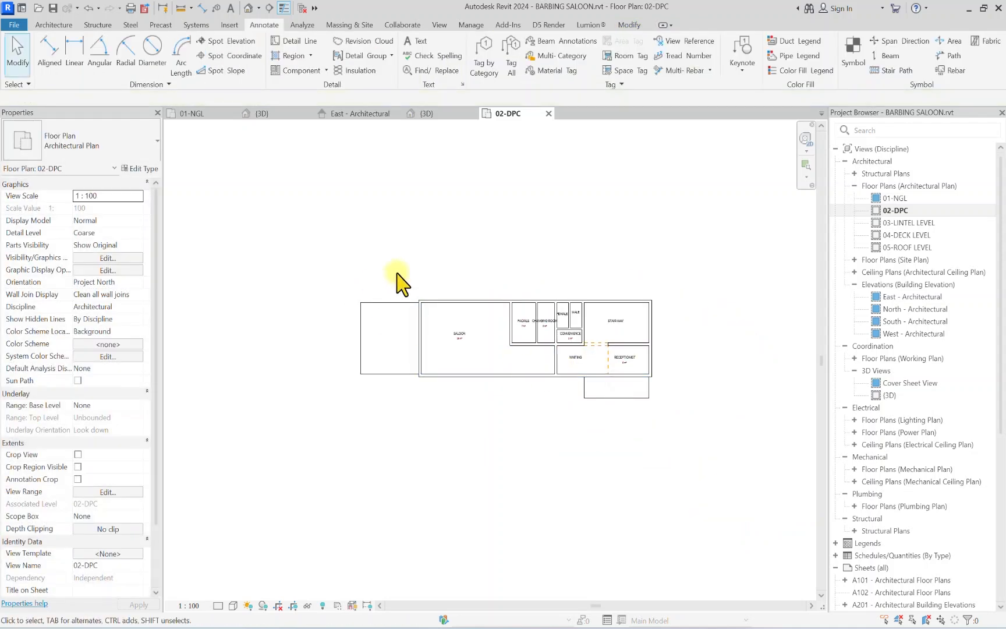
Step: Place a 900 x 2100mm M_Door-Passage-Single-Vision_Lite door in the CHANGING ROOM's south wall, hinged on its west side and swinging inward
{"action": "scroll", "coordinate": [524, 355], "scroll_direction": "up", "scroll_amount": 2}
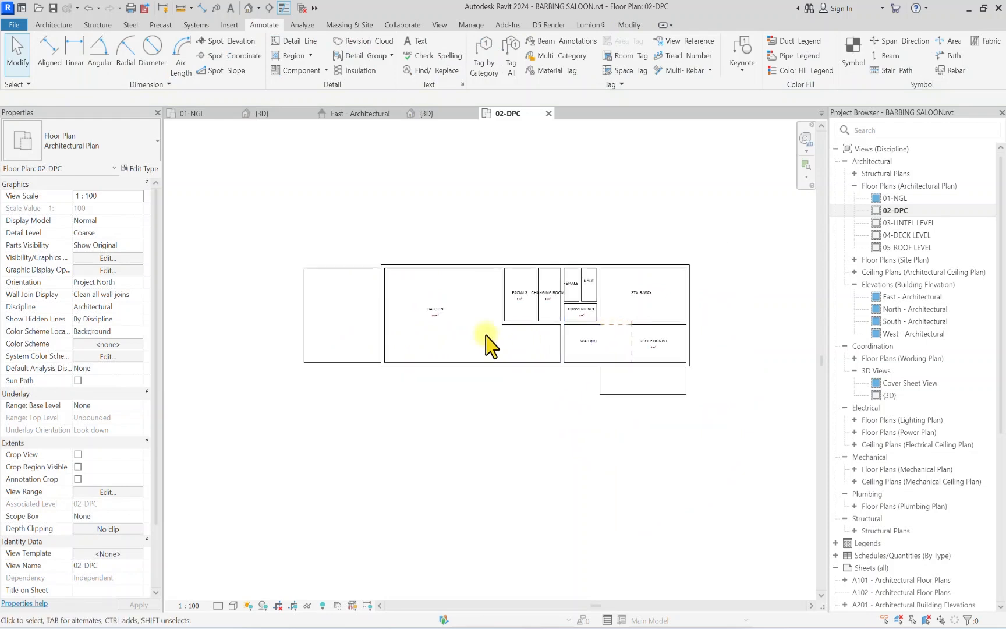
{"action": "scroll", "coordinate": [532, 310], "scroll_direction": "up", "scroll_amount": 1}
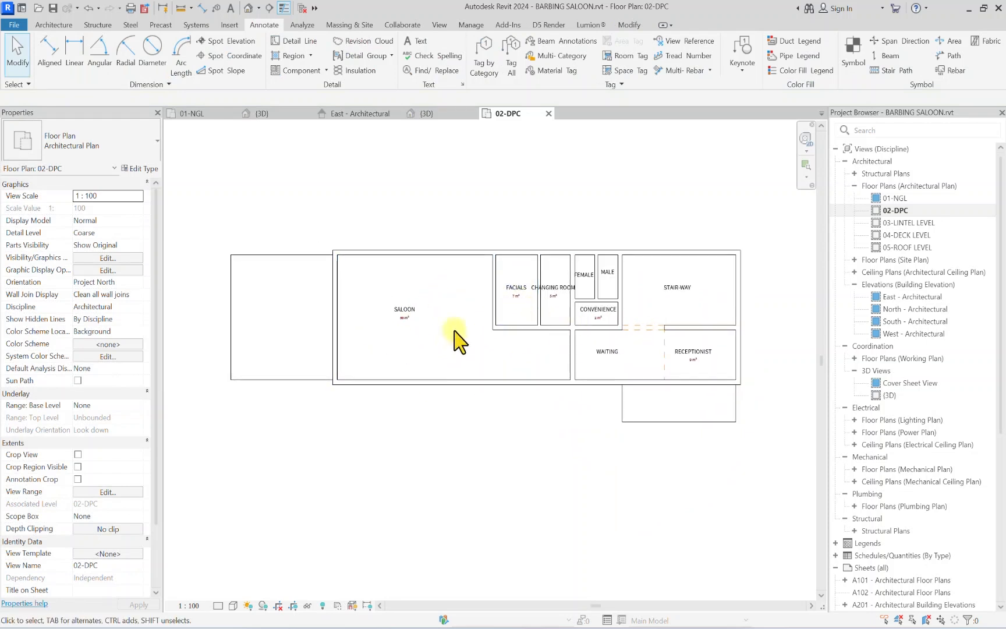
{"action": "scroll", "coordinate": [566, 285], "scroll_direction": "up", "scroll_amount": 1}
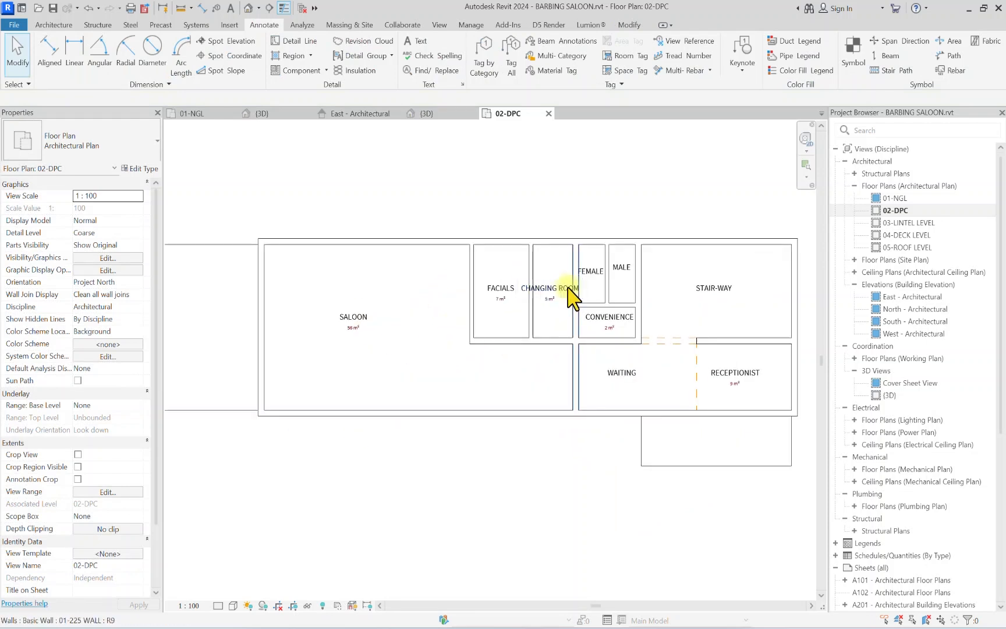
{"action": "left_click", "coordinate": [52, 24]}
{"action": "left_click", "coordinate": [76, 49]}
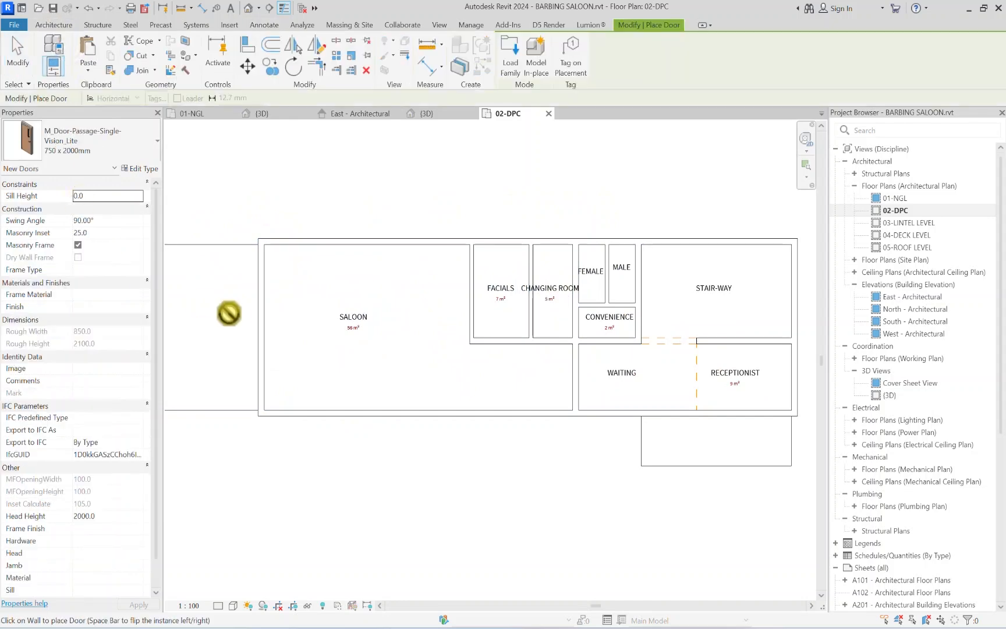
{"action": "left_click", "coordinate": [86, 150]}
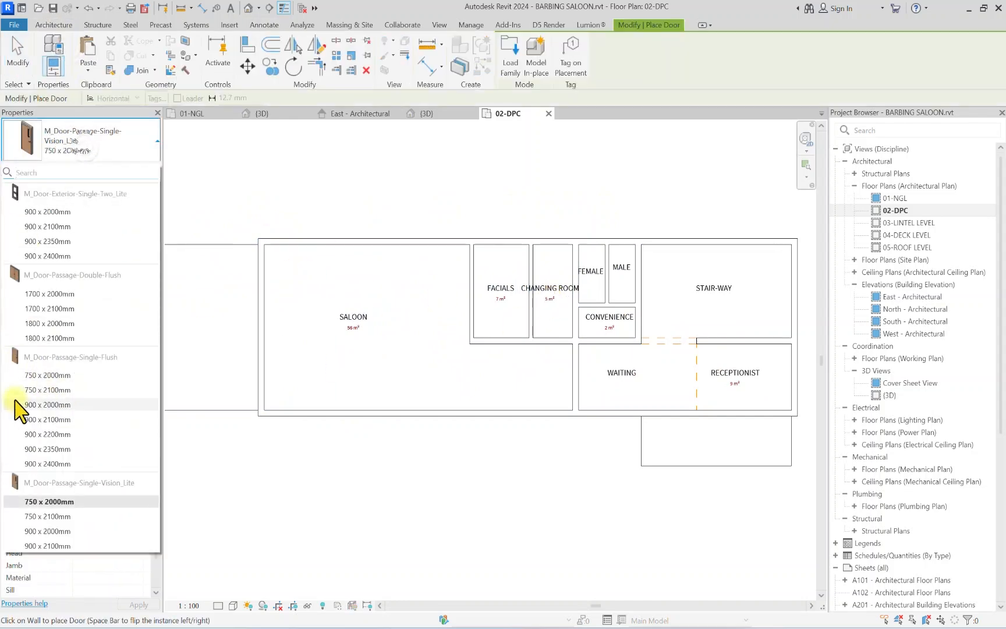
{"action": "left_click", "coordinate": [45, 546]}
{"action": "scroll", "coordinate": [572, 348], "scroll_direction": "up", "scroll_amount": 3}
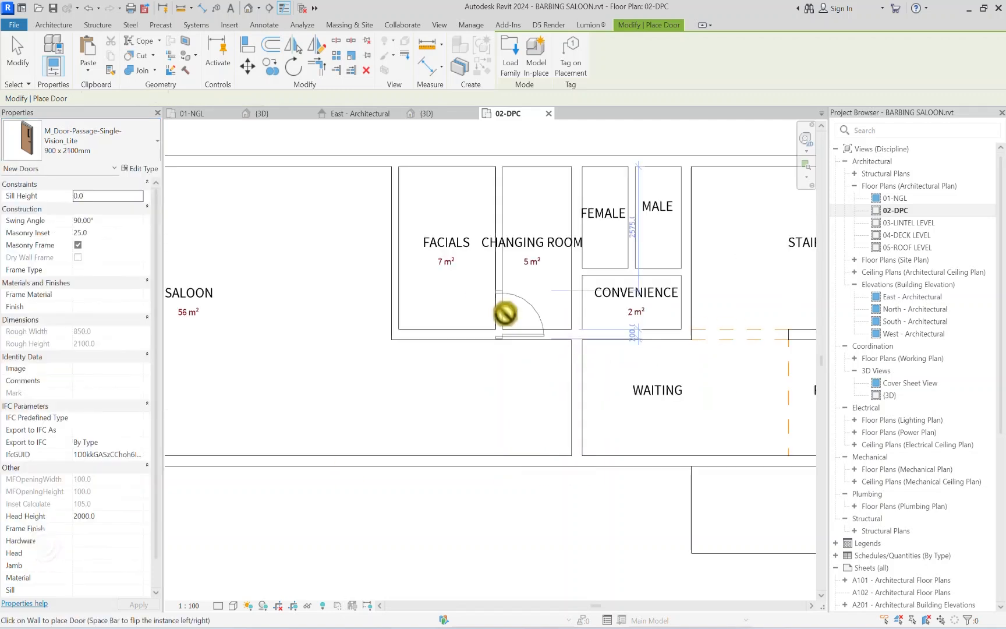
{"action": "scroll", "coordinate": [505, 313], "scroll_direction": "up", "scroll_amount": 1}
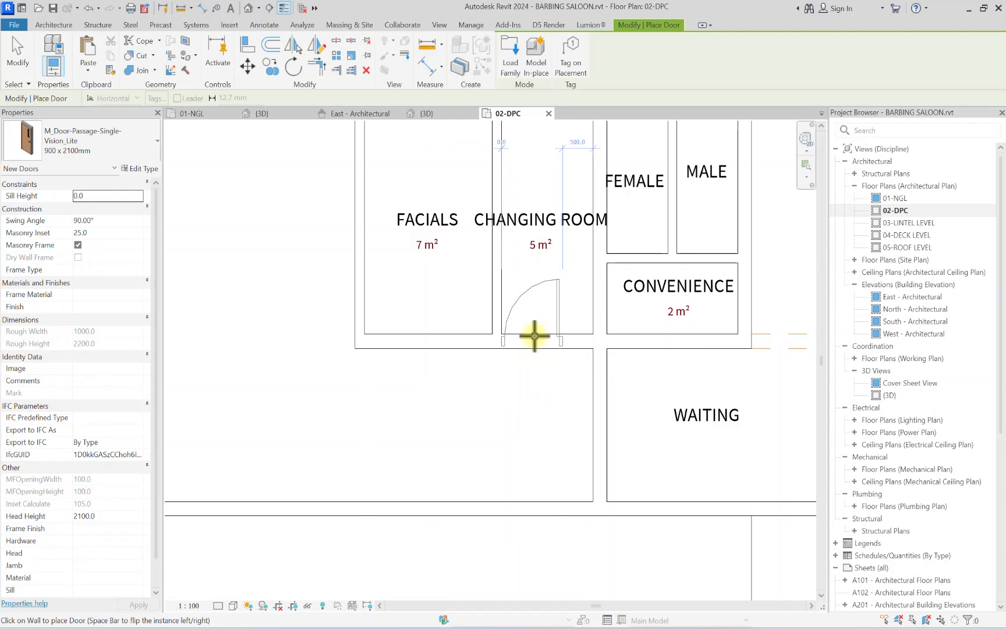
{"action": "key", "text": "space"}
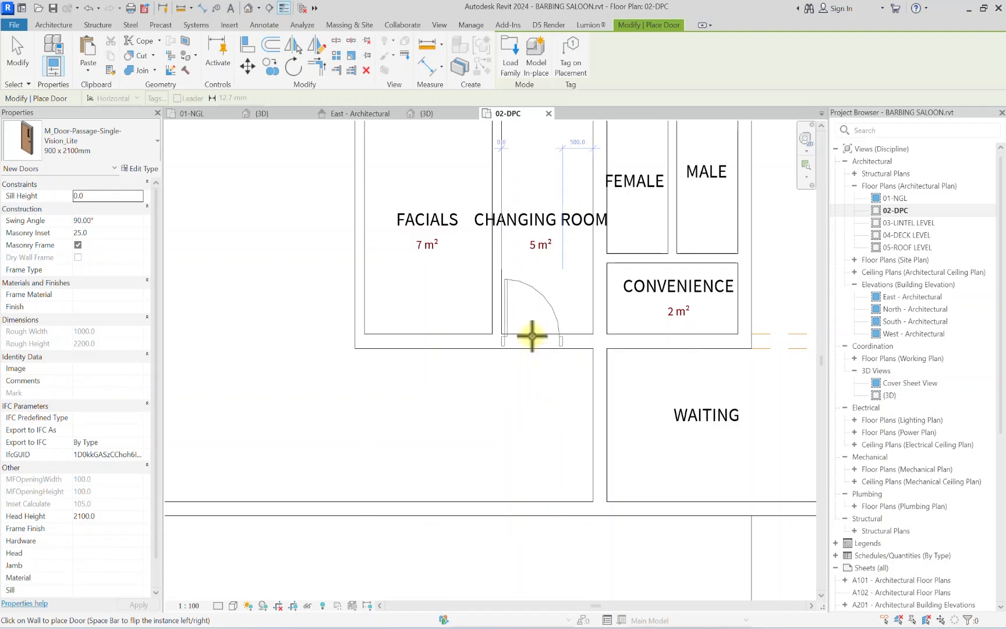
{"action": "left_click", "coordinate": [531, 336]}
{"action": "scroll", "coordinate": [531, 336], "scroll_direction": "down", "scroll_amount": 3}
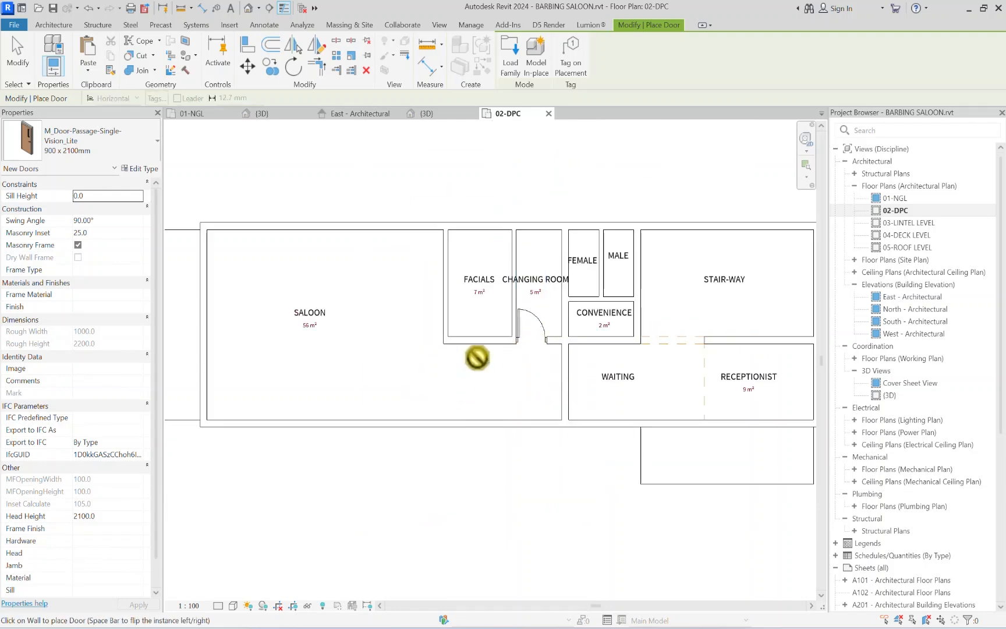
{"action": "key", "text": "Escape"}
{"action": "key", "text": "Escape"}
Step: Remove the door from the CHANGING ROOM's south wall
{"action": "scroll", "coordinate": [534, 325], "scroll_direction": "up", "scroll_amount": 3}
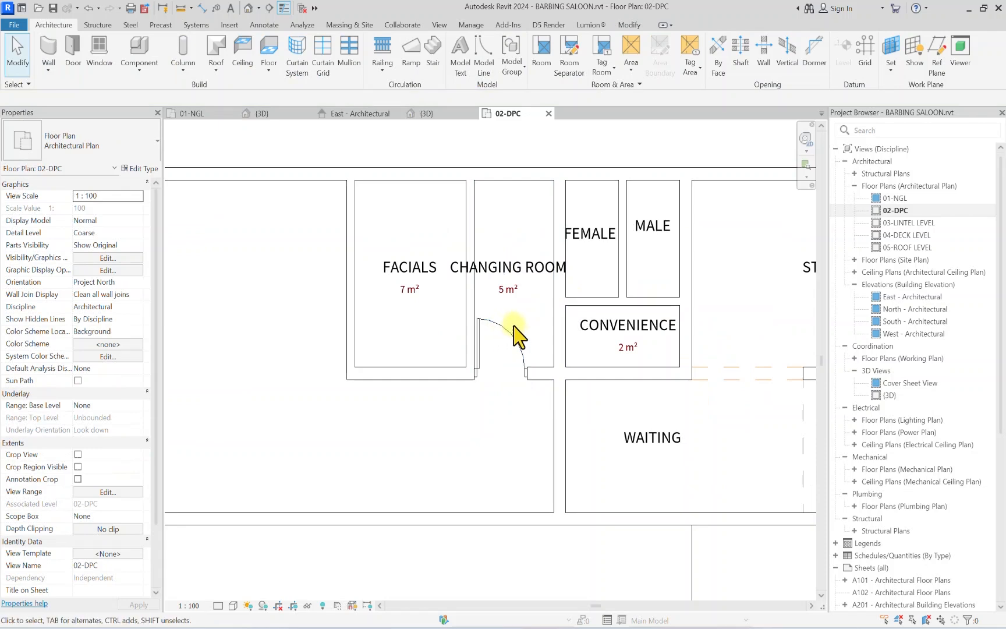
{"action": "left_click", "coordinate": [509, 348]}
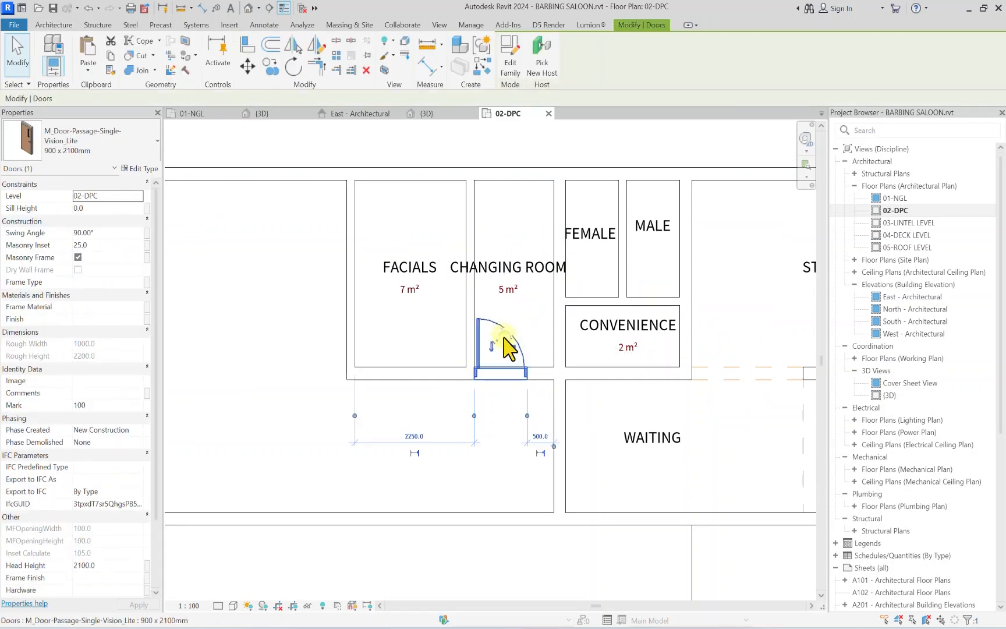
{"action": "scroll", "coordinate": [384, 385], "scroll_direction": "down", "scroll_amount": 2}
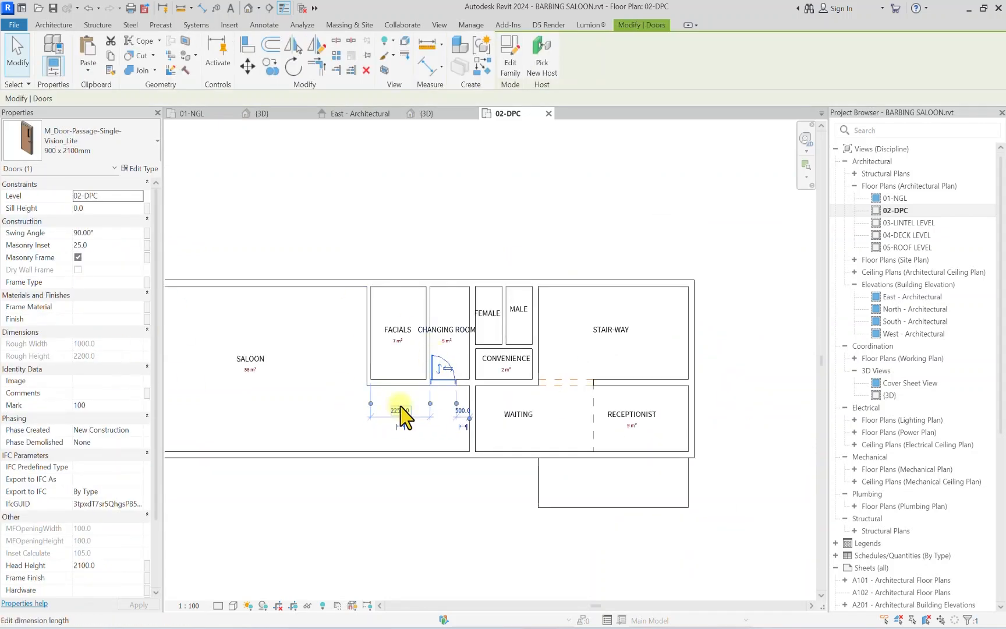
{"action": "key", "text": "Escape"}
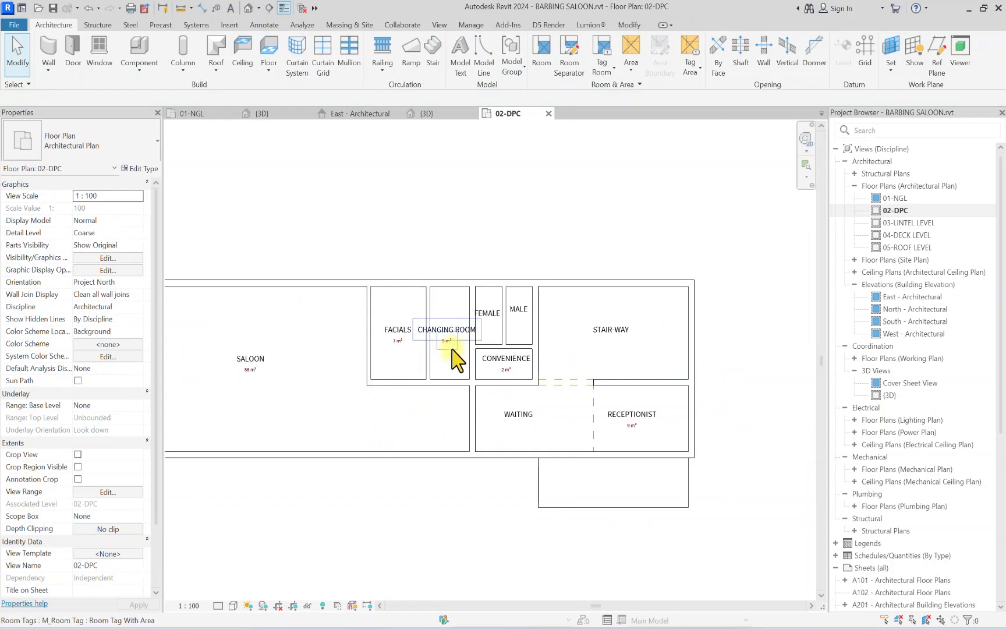
Step: Switch to the REVIT MINI project and open its 02-GROUND FLOOR DIMENSIONED and 02-GROUND FLOOR PRSENTATION plans
{"action": "left_click", "coordinate": [440, 116]}
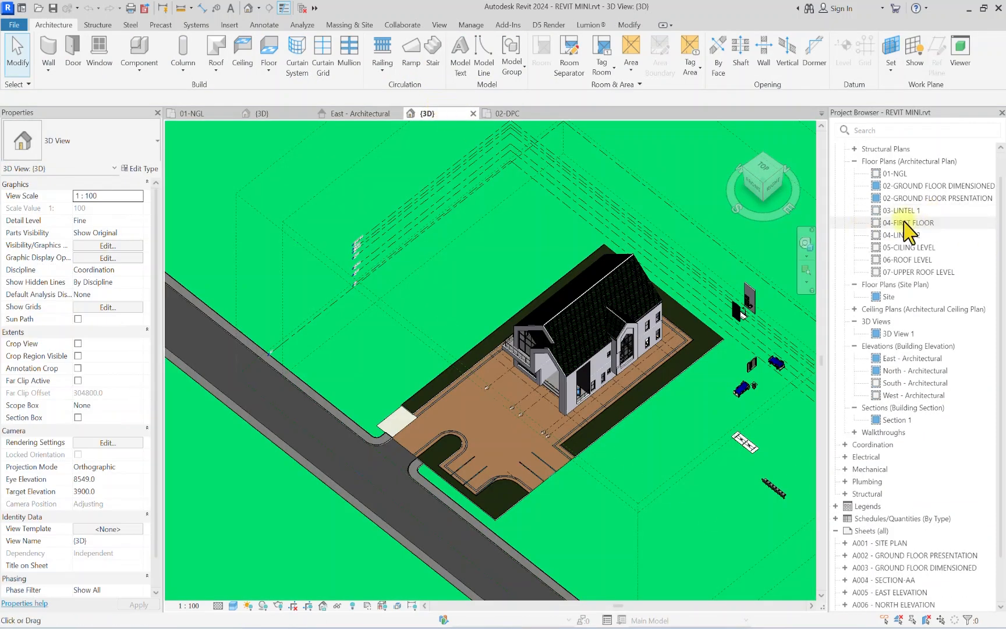
{"action": "double_click", "coordinate": [921, 186]}
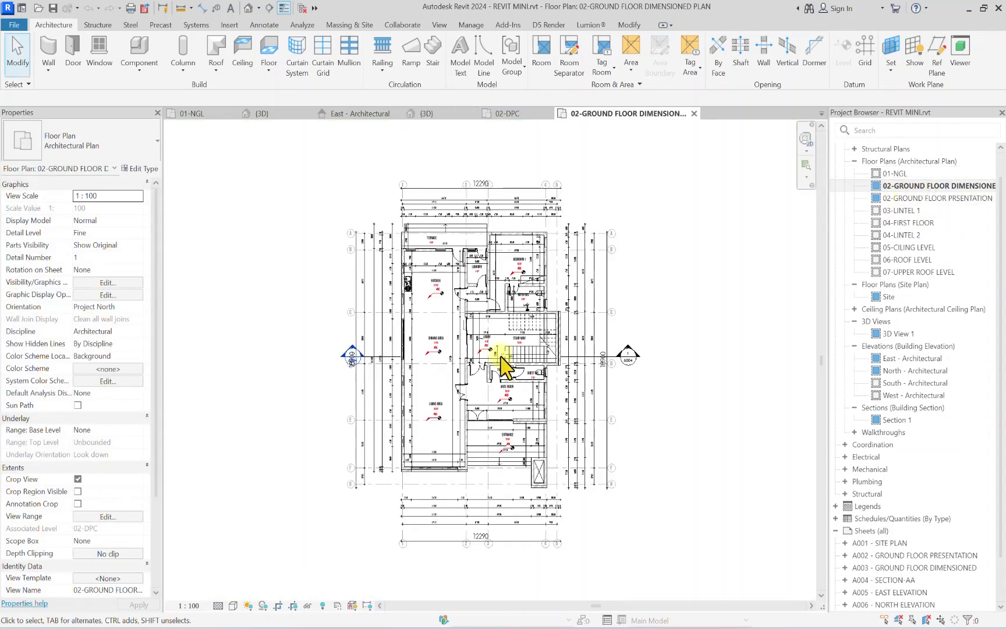
{"action": "double_click", "coordinate": [885, 197]}
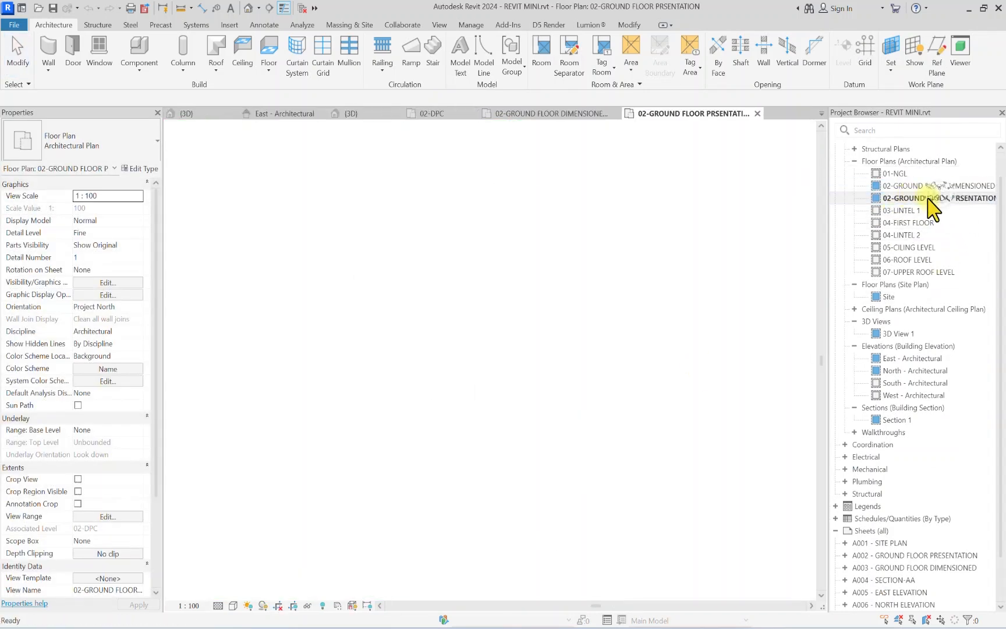
{"action": "scroll", "coordinate": [444, 459], "scroll_direction": "up", "scroll_amount": 3}
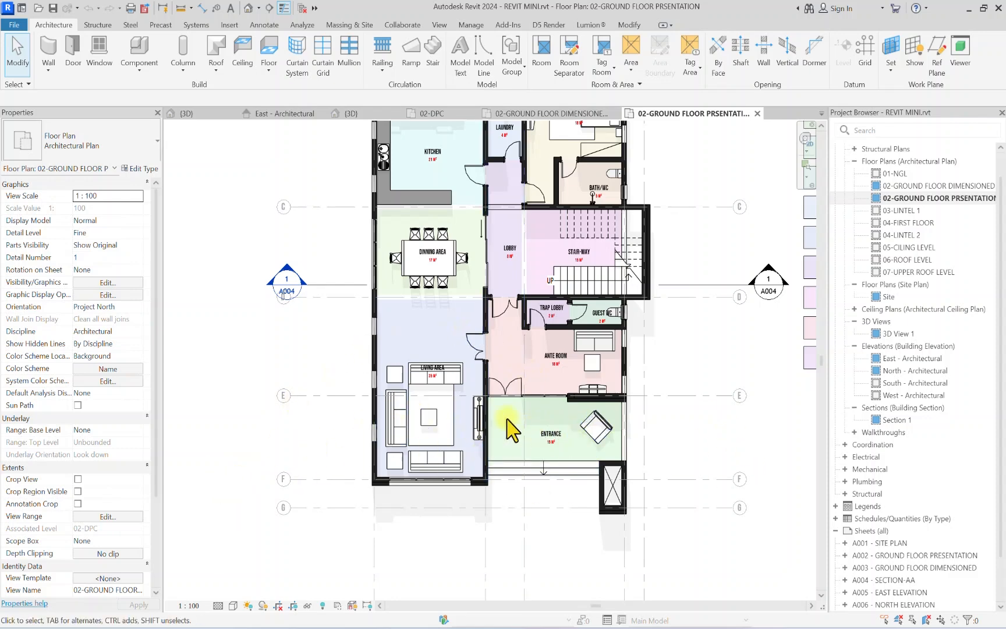
Step: Select the wall and curtain wall between ANTE ROOM and ENTRANCE, plus the ante room's TV unit, couch and coffee table
{"action": "scroll", "coordinate": [507, 419], "scroll_direction": "up", "scroll_amount": 5}
{"action": "left_click", "coordinate": [611, 388]}
{"action": "scroll", "coordinate": [611, 388], "scroll_direction": "down", "scroll_amount": 2}
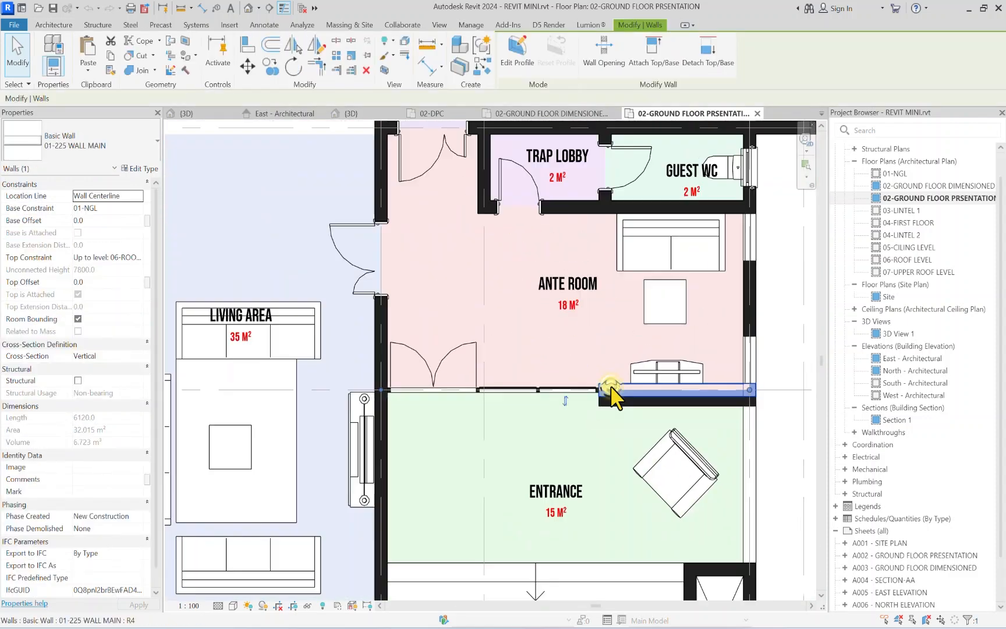
{"action": "scroll", "coordinate": [610, 386], "scroll_direction": "down", "scroll_amount": 1}
{"action": "scroll", "coordinate": [517, 389], "scroll_direction": "up", "scroll_amount": 3}
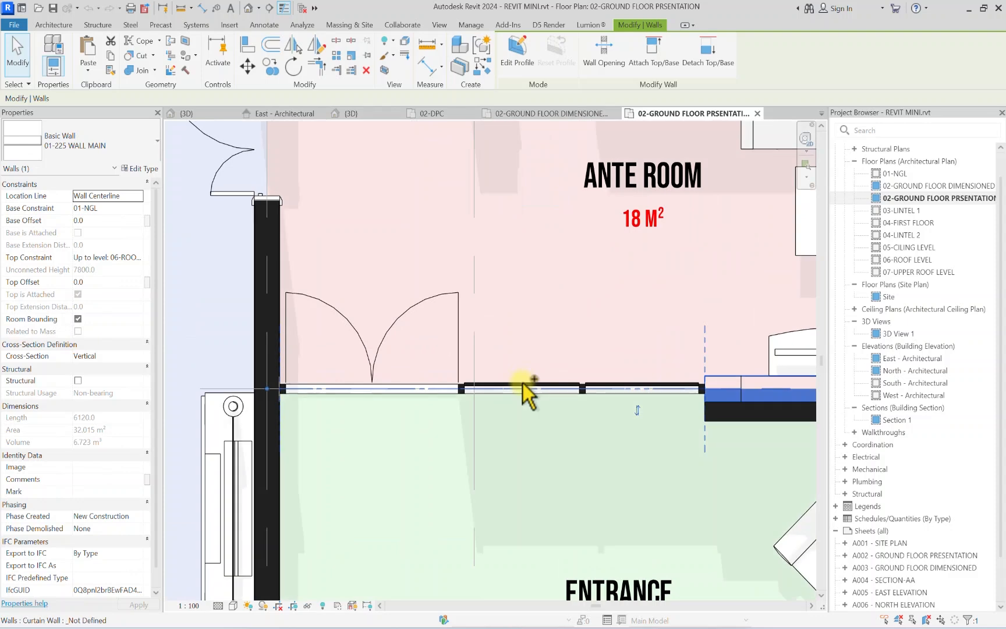
{"action": "left_click", "coordinate": [523, 384], "text": "ctrl"}
{"action": "scroll", "coordinate": [523, 384], "scroll_direction": "down", "scroll_amount": 4}
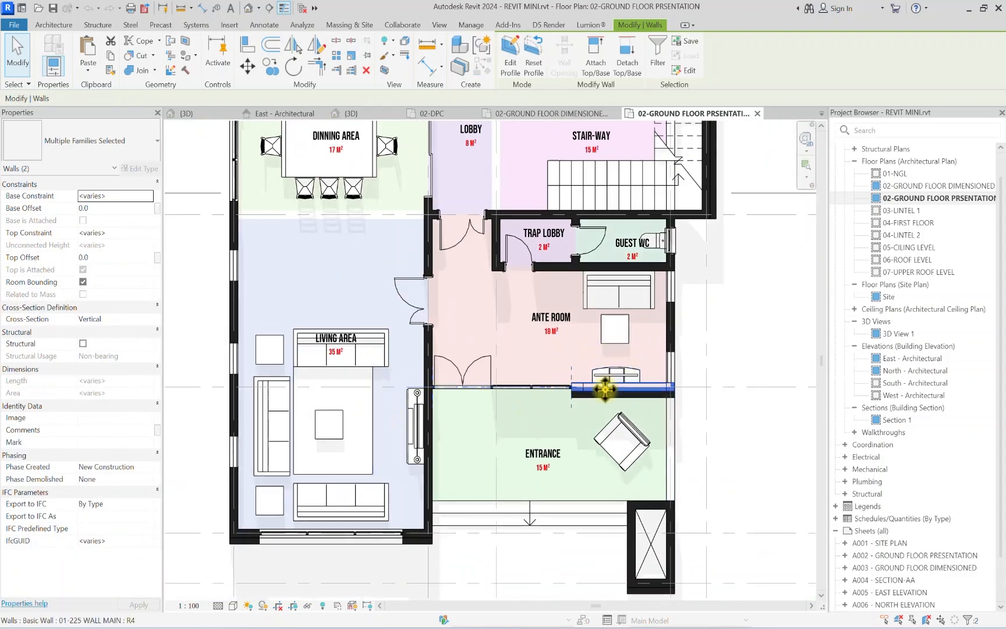
{"action": "scroll", "coordinate": [640, 382], "scroll_direction": "up", "scroll_amount": 3}
{"action": "left_click", "coordinate": [629, 369], "text": "ctrl"}
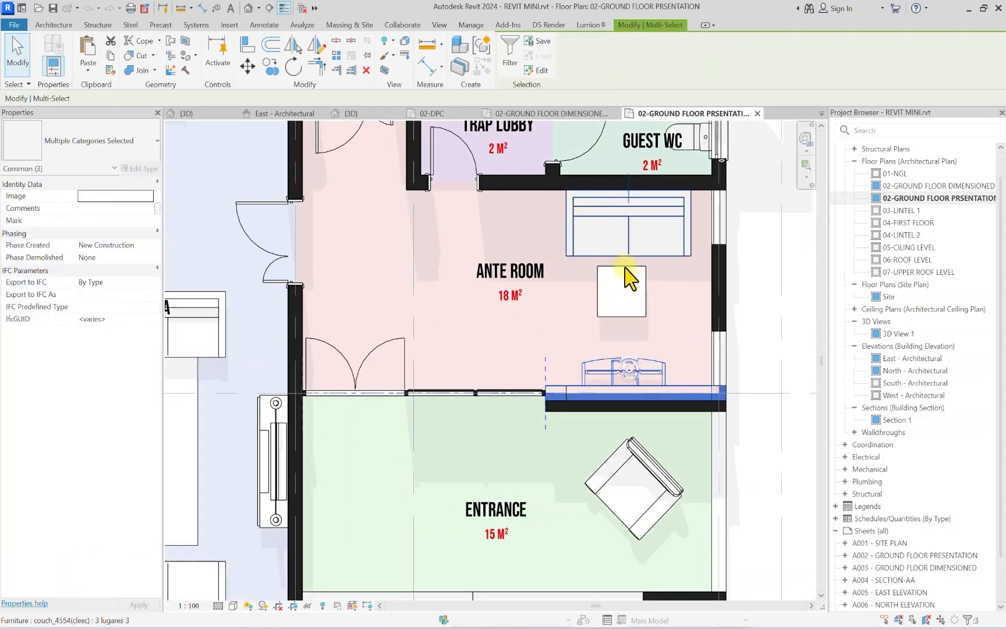
{"action": "scroll", "coordinate": [631, 275], "scroll_direction": "down", "scroll_amount": 2}
{"action": "left_click", "coordinate": [658, 262], "text": "ctrl"}
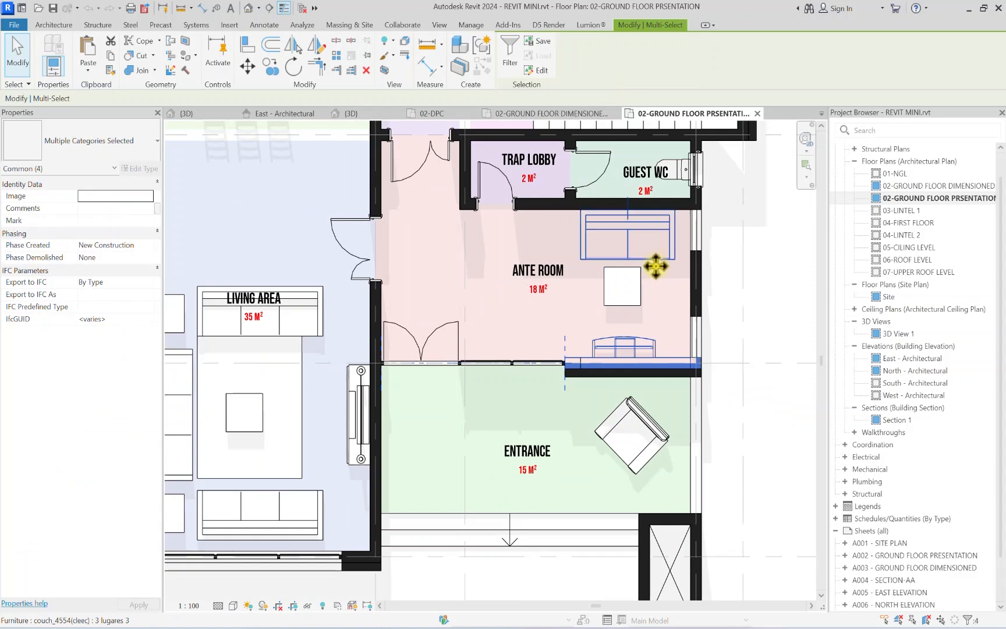
{"action": "left_click", "coordinate": [629, 304], "text": "ctrl"}
Step: Add the GUEST WC's east external wall and its floorstanding toilet to the current selection
{"action": "scroll", "coordinate": [678, 224], "scroll_direction": "down", "scroll_amount": 3}
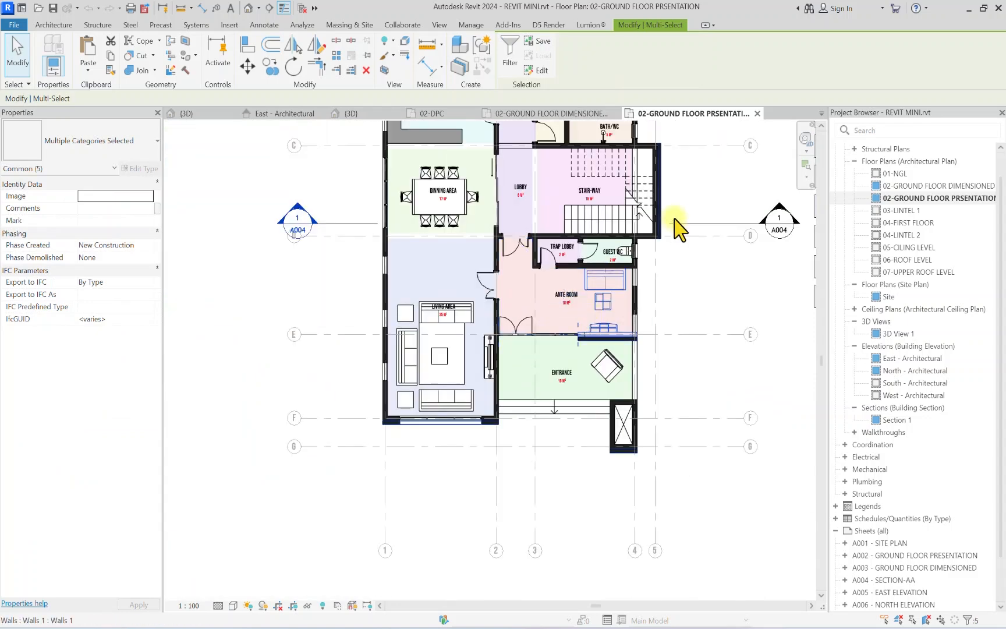
{"action": "scroll", "coordinate": [602, 224], "scroll_direction": "up", "scroll_amount": 6}
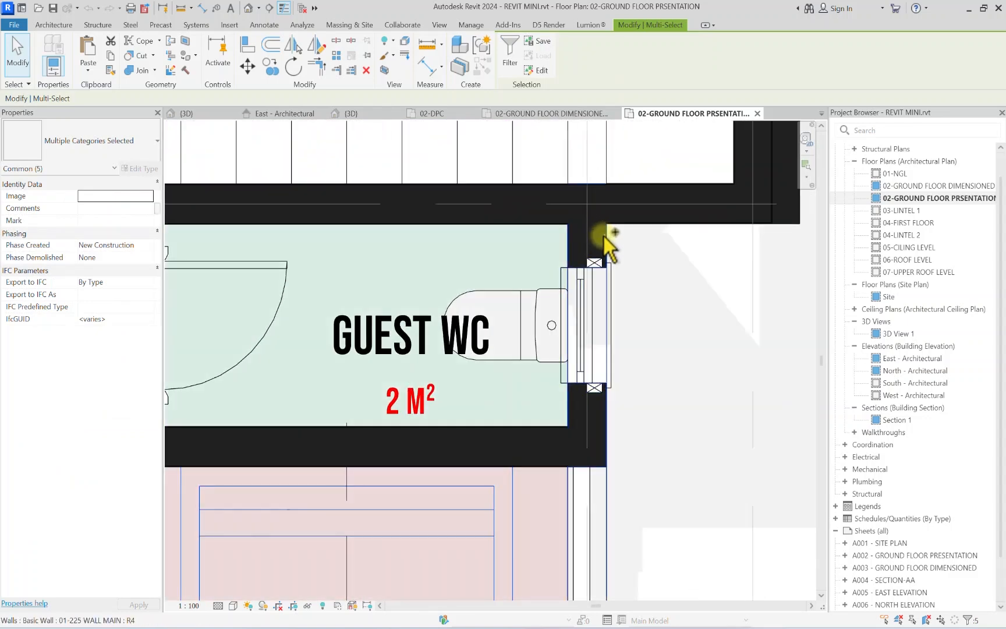
{"action": "left_click", "coordinate": [603, 236], "text": "ctrl"}
{"action": "left_click", "coordinate": [536, 296], "text": "ctrl"}
{"action": "scroll", "coordinate": [536, 295], "scroll_direction": "down", "scroll_amount": 1}
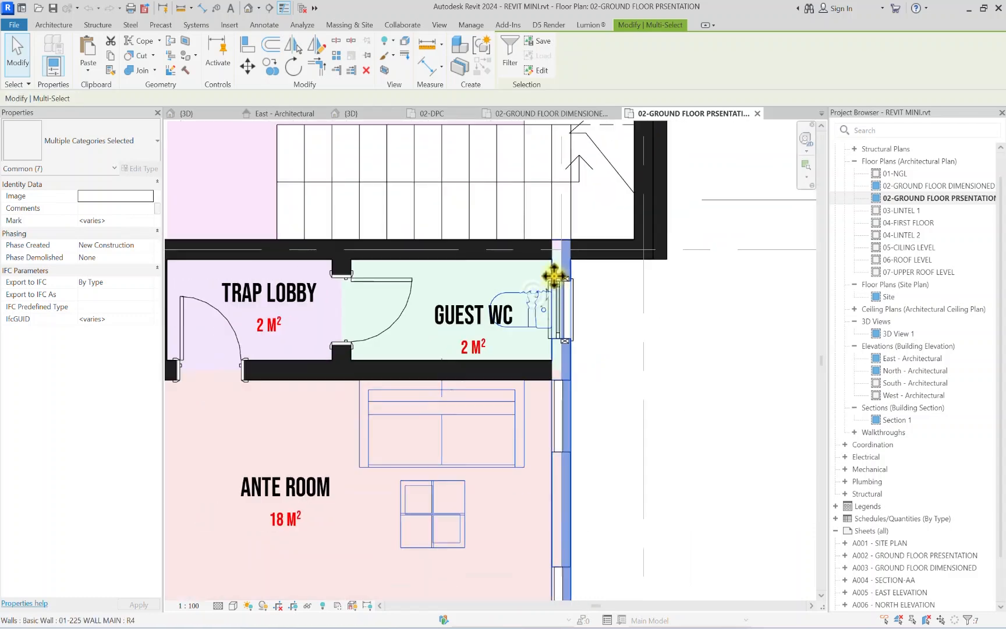
{"action": "scroll", "coordinate": [550, 269], "scroll_direction": "up", "scroll_amount": 1}
{"action": "scroll", "coordinate": [542, 249], "scroll_direction": "down", "scroll_amount": 2}
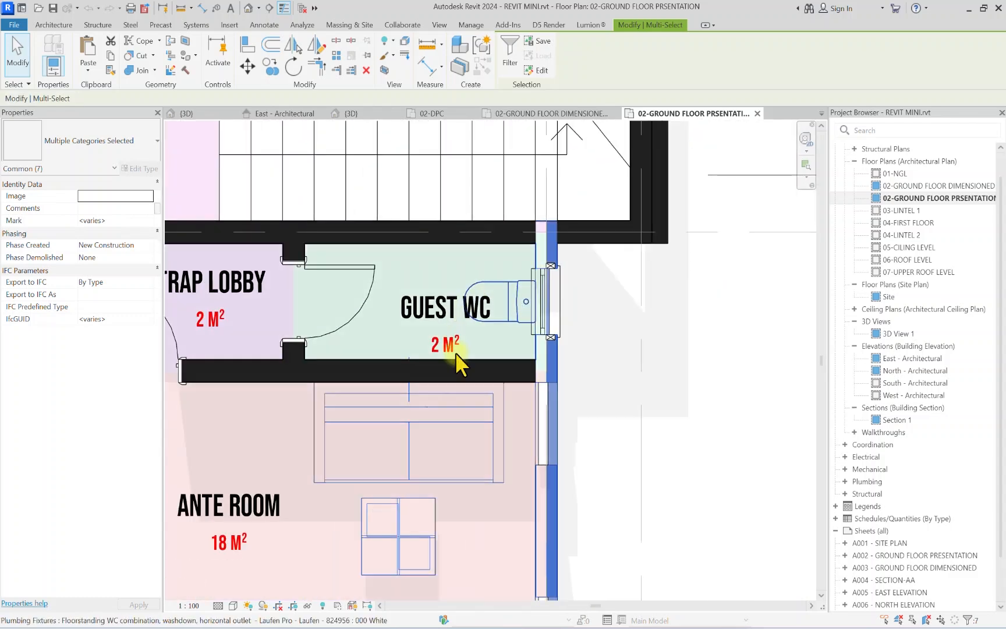
{"action": "scroll", "coordinate": [552, 244], "scroll_direction": "up", "scroll_amount": 2}
Step: Add the ENTRANCE armchair, the LIVING AREA entertainment center and the living area's east wall to the selection
{"action": "scroll", "coordinate": [551, 240], "scroll_direction": "down", "scroll_amount": 4}
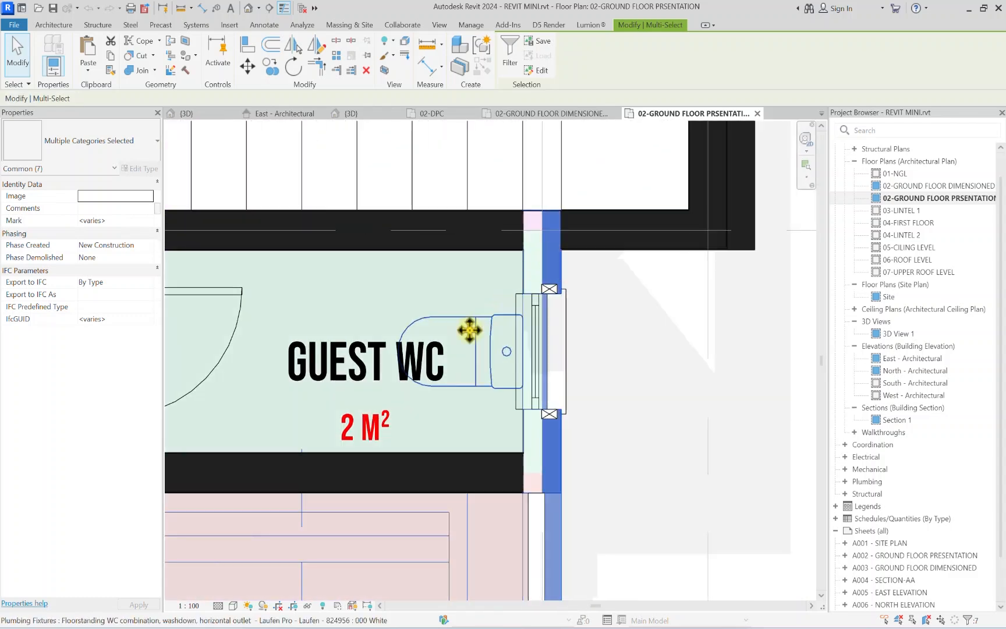
{"action": "scroll", "coordinate": [402, 297], "scroll_direction": "up", "scroll_amount": 2}
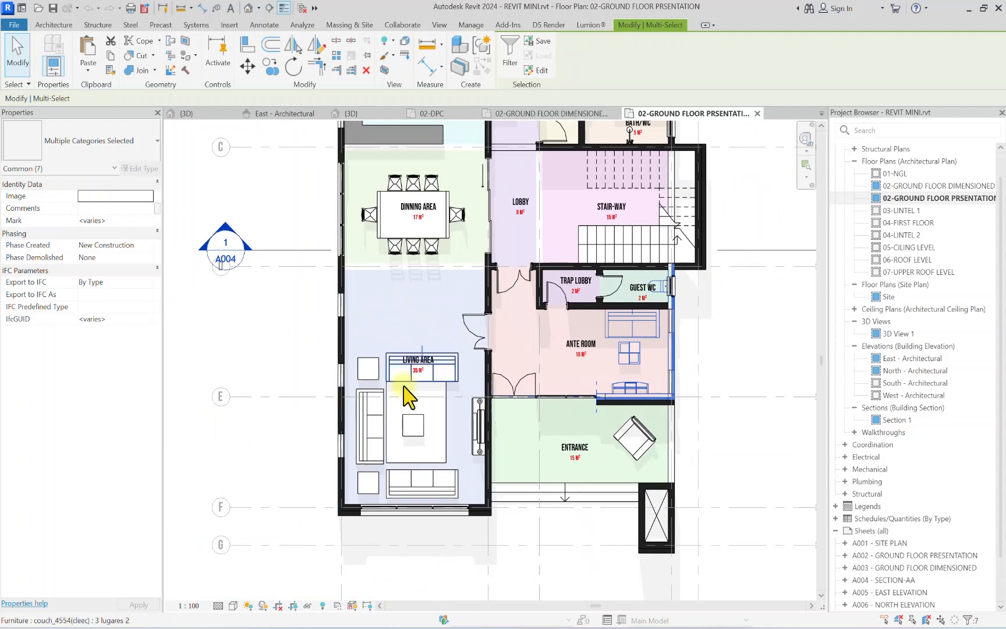
{"action": "scroll", "coordinate": [460, 432], "scroll_direction": "up", "scroll_amount": 1}
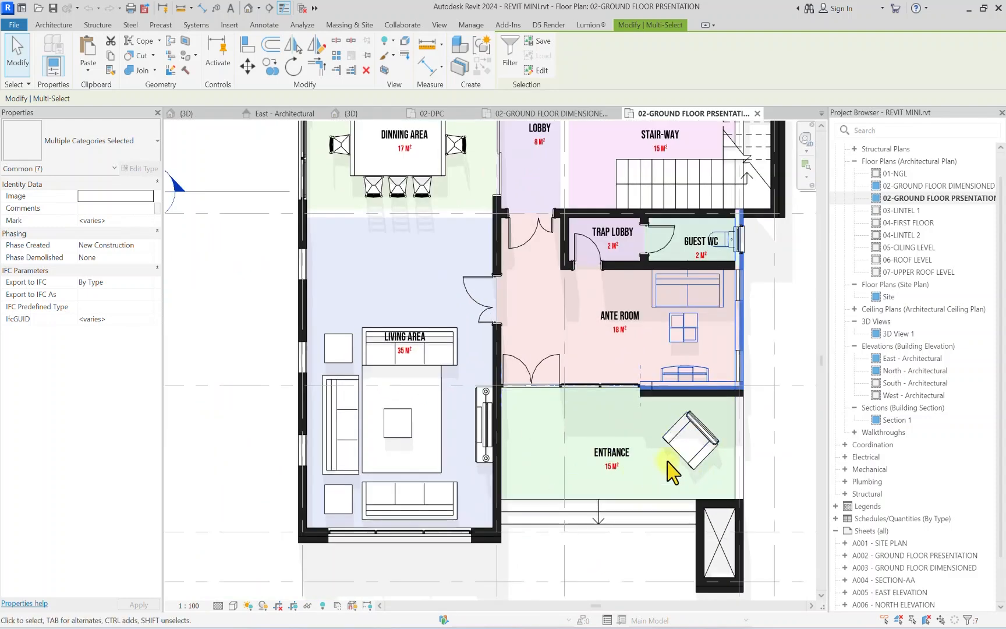
{"action": "left_click", "coordinate": [486, 459], "text": "ctrl"}
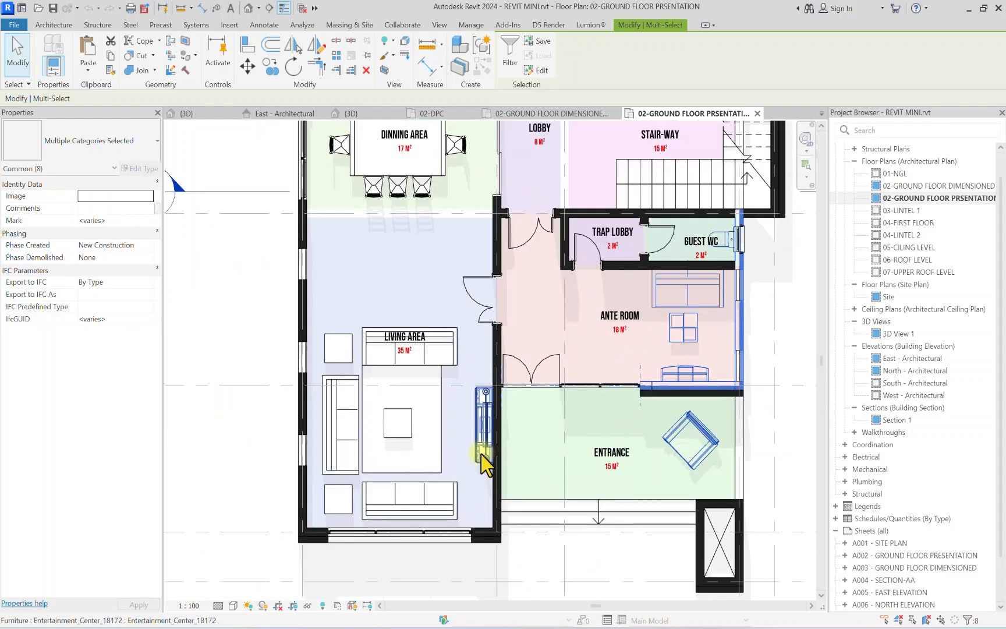
{"action": "scroll", "coordinate": [481, 450], "scroll_direction": "down", "scroll_amount": 3}
{"action": "scroll", "coordinate": [435, 312], "scroll_direction": "up", "scroll_amount": 4}
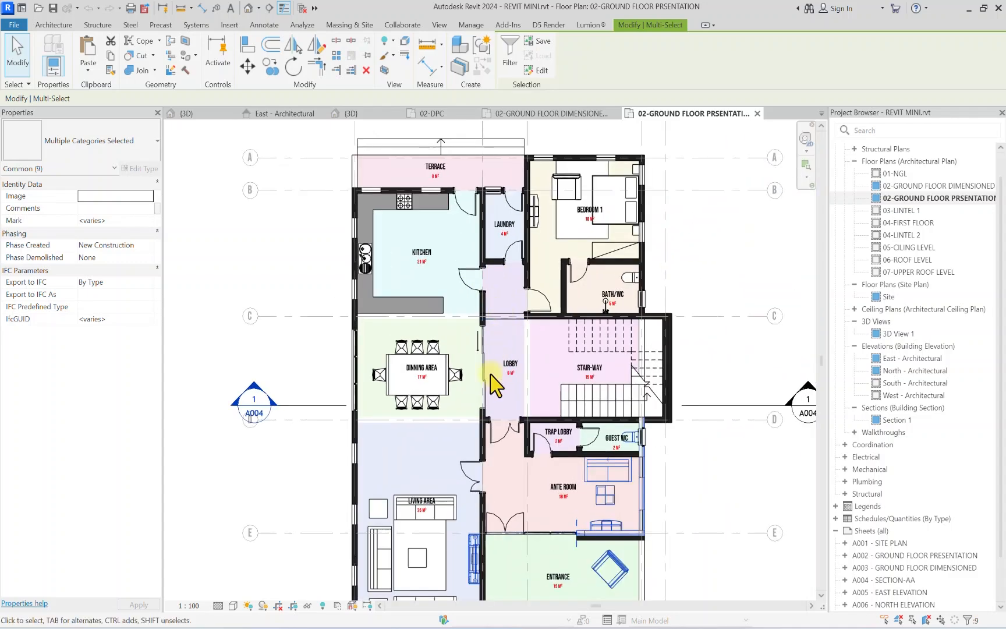
{"action": "scroll", "coordinate": [471, 502], "scroll_direction": "up", "scroll_amount": 3}
{"action": "left_click", "coordinate": [474, 423], "text": "ctrl"}
{"action": "scroll", "coordinate": [463, 437], "scroll_direction": "down", "scroll_amount": 1}
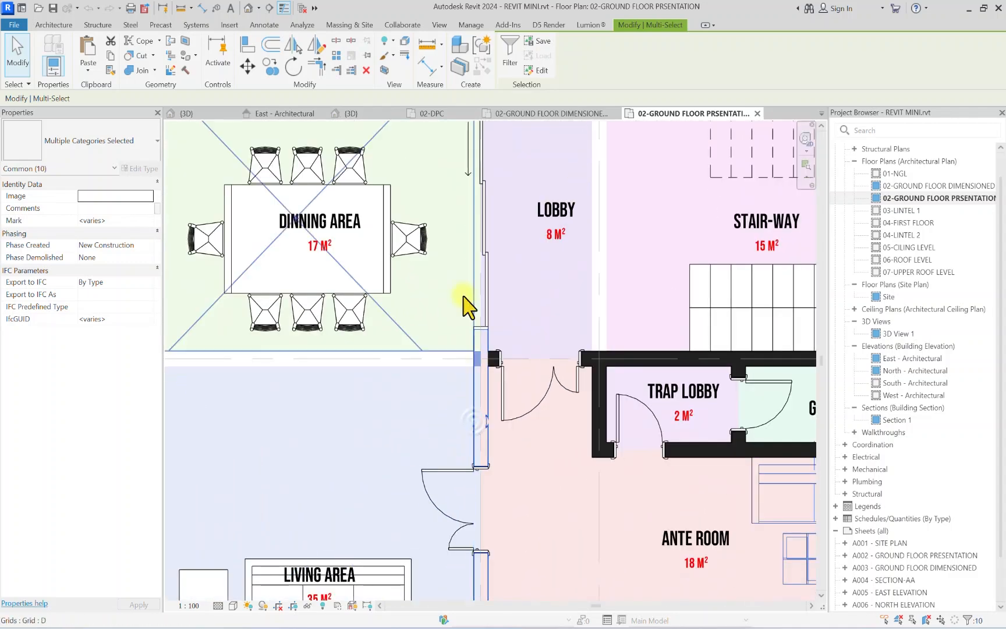
Step: Add the D2 door in the LAUNDRY's south wall and the BATH/WC shower column to the selection
{"action": "middle_click_drag", "start_coordinate": [502, 169], "coordinate": [454, 410]}
{"action": "scroll", "coordinate": [401, 291], "scroll_direction": "down", "scroll_amount": 4}
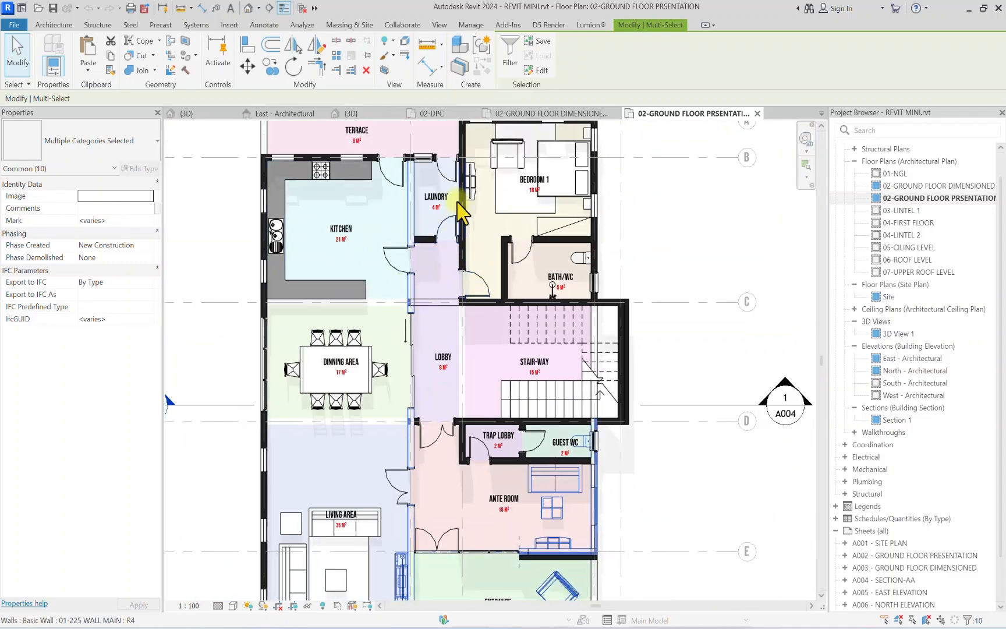
{"action": "scroll", "coordinate": [448, 201], "scroll_direction": "up", "scroll_amount": 3}
{"action": "middle_click_drag", "start_coordinate": [416, 197], "coordinate": [418, 254]}
{"action": "scroll", "coordinate": [425, 197], "scroll_direction": "up", "scroll_amount": 1}
{"action": "scroll", "coordinate": [402, 370], "scroll_direction": "up", "scroll_amount": 4}
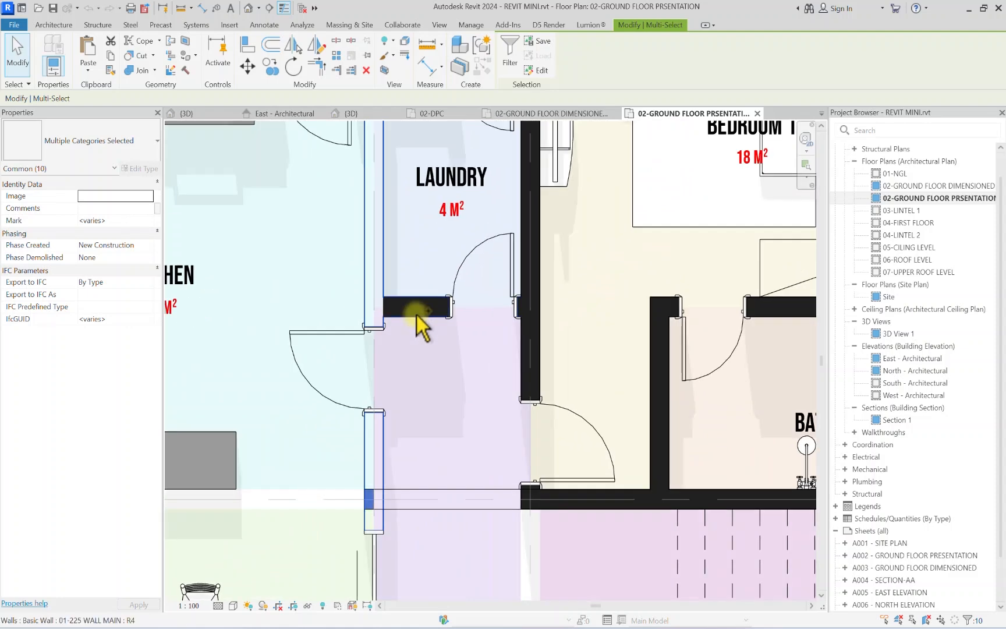
{"action": "left_click", "coordinate": [483, 300], "text": "ctrl"}
{"action": "scroll", "coordinate": [465, 282], "scroll_direction": "down", "scroll_amount": 5}
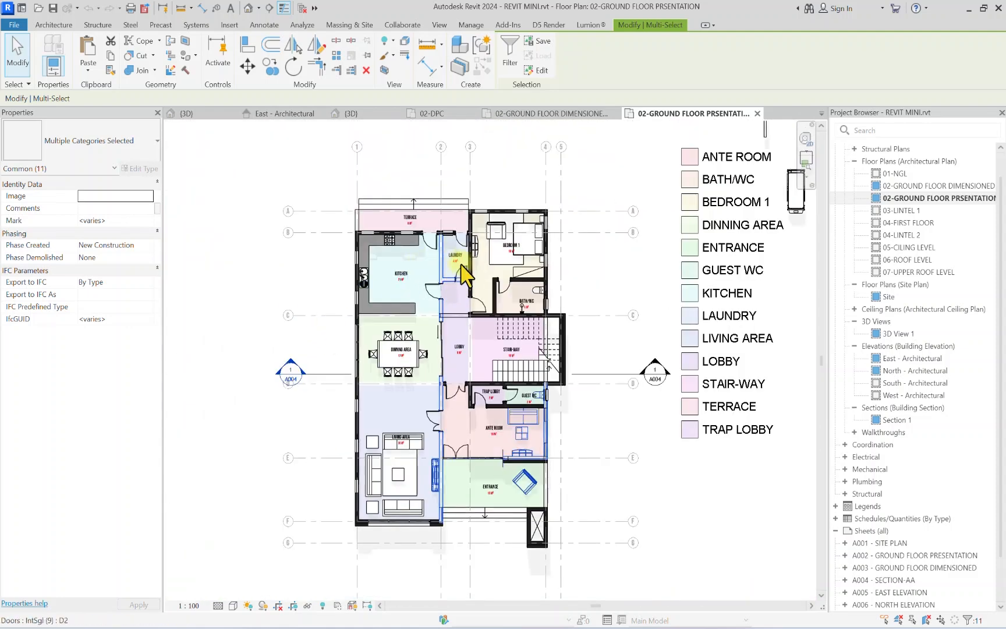
{"action": "scroll", "coordinate": [462, 274], "scroll_direction": "up", "scroll_amount": 4}
{"action": "left_click", "coordinate": [450, 361], "text": "ctrl"}
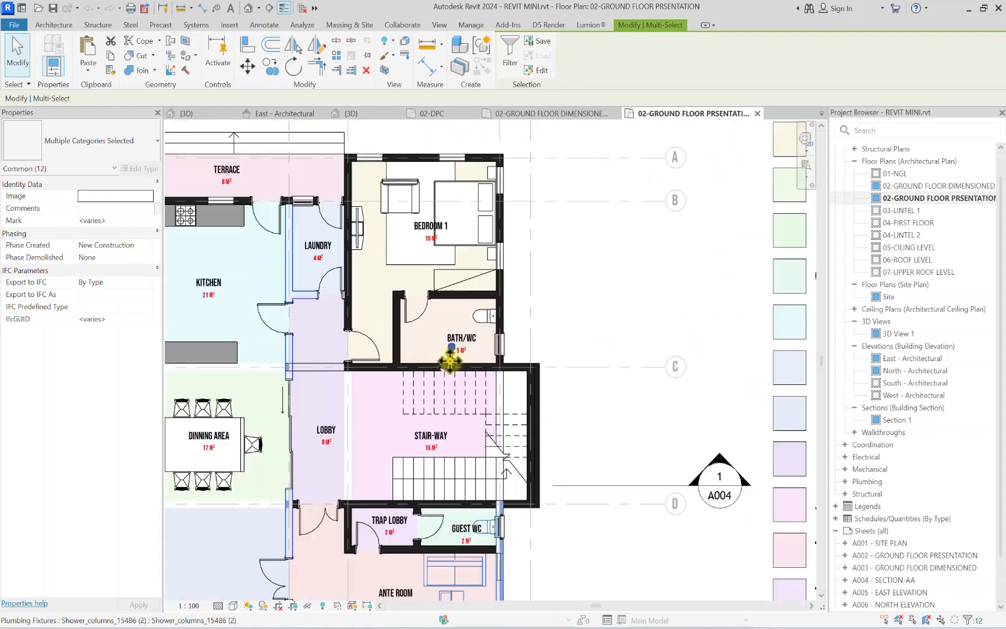
{"action": "scroll", "coordinate": [449, 361], "scroll_direction": "down", "scroll_amount": 3}
{"action": "scroll", "coordinate": [297, 294], "scroll_direction": "down", "scroll_amount": 2}
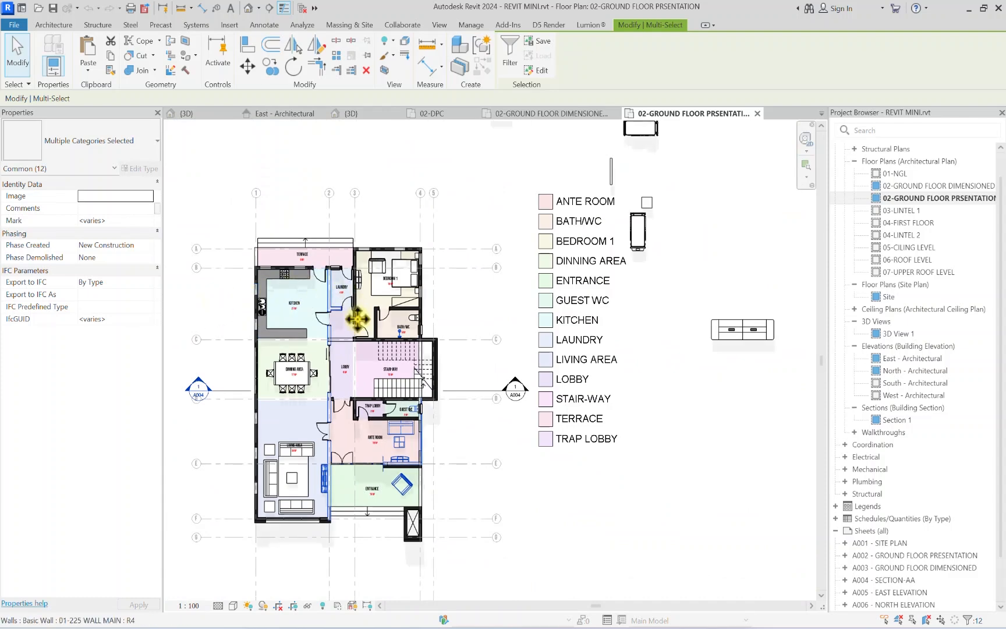
Step: Add the horizontal patient bed above the room legend to the selection and copy all selected elements to the clipboard
{"action": "middle_click_drag", "start_coordinate": [696, 231], "coordinate": [643, 291]}
{"action": "scroll", "coordinate": [583, 213], "scroll_direction": "up", "scroll_amount": 3}
{"action": "middle_click_drag", "start_coordinate": [466, 319], "coordinate": [367, 398]}
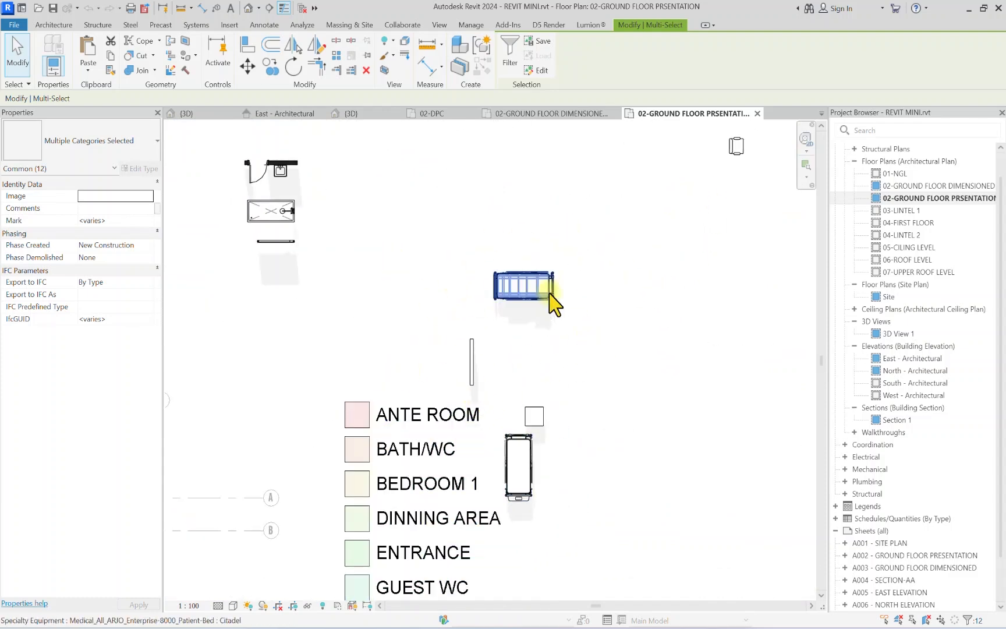
{"action": "scroll", "coordinate": [484, 305], "scroll_direction": "up", "scroll_amount": 2}
{"action": "scroll", "coordinate": [534, 286], "scroll_direction": "down", "scroll_amount": 3}
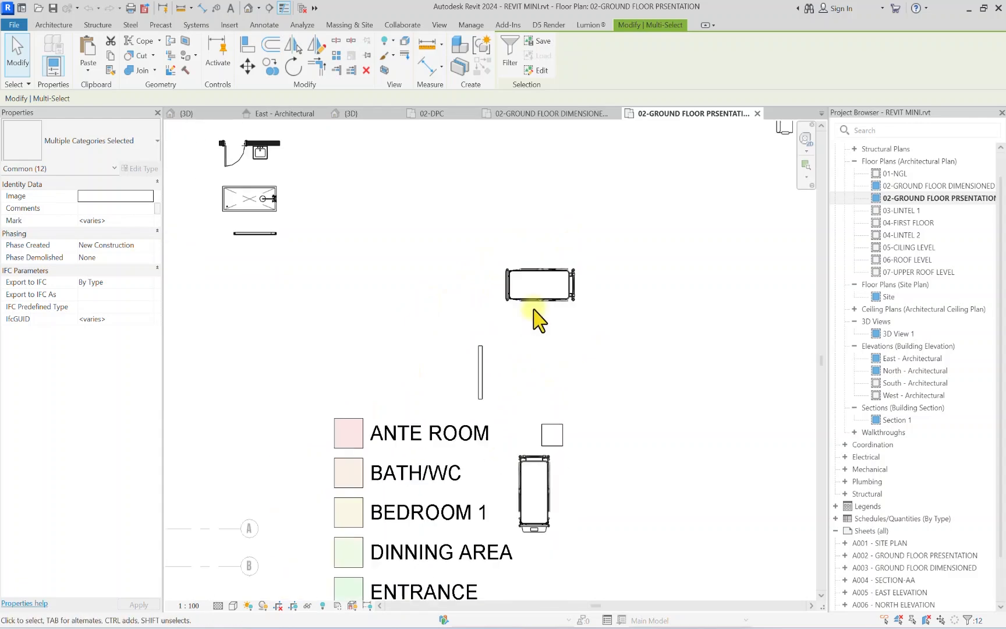
{"action": "left_click", "coordinate": [540, 302], "text": "ctrl"}
{"action": "scroll", "coordinate": [523, 301], "scroll_direction": "down", "scroll_amount": 6}
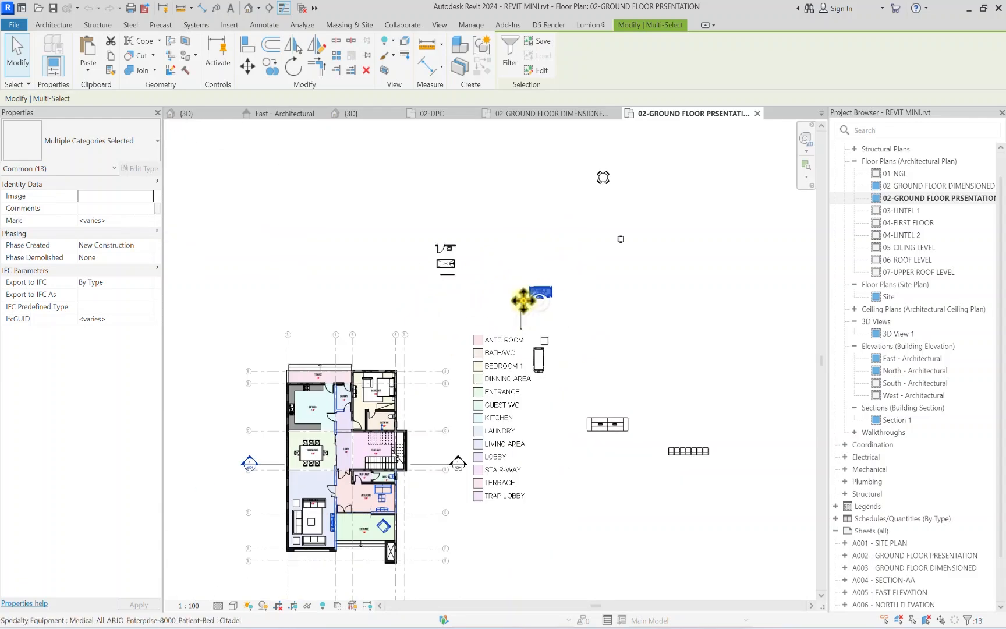
{"action": "scroll", "coordinate": [398, 397], "scroll_direction": "up", "scroll_amount": 4}
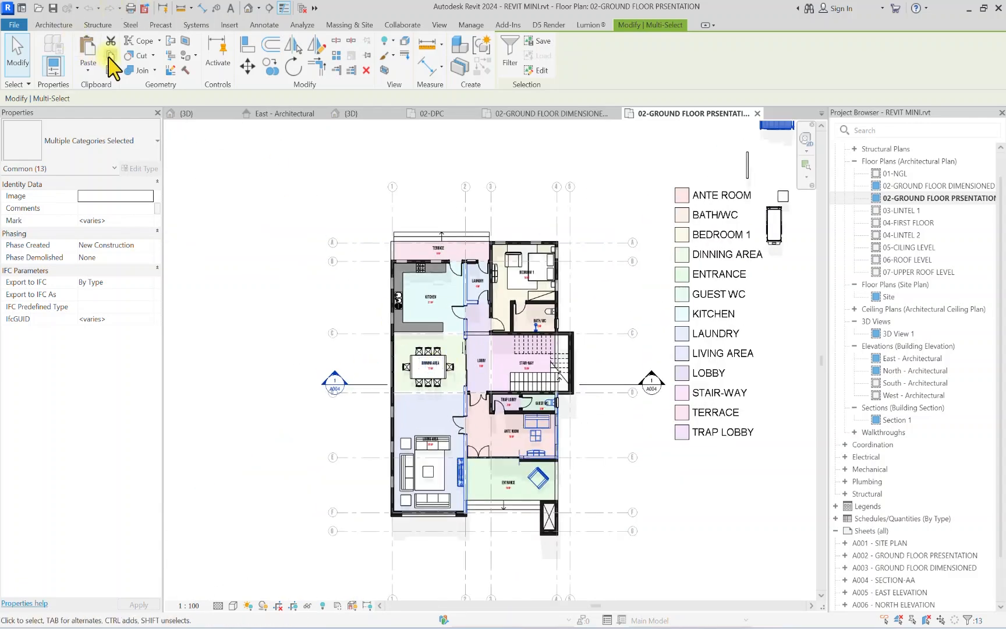
{"action": "left_click", "coordinate": [111, 56]}
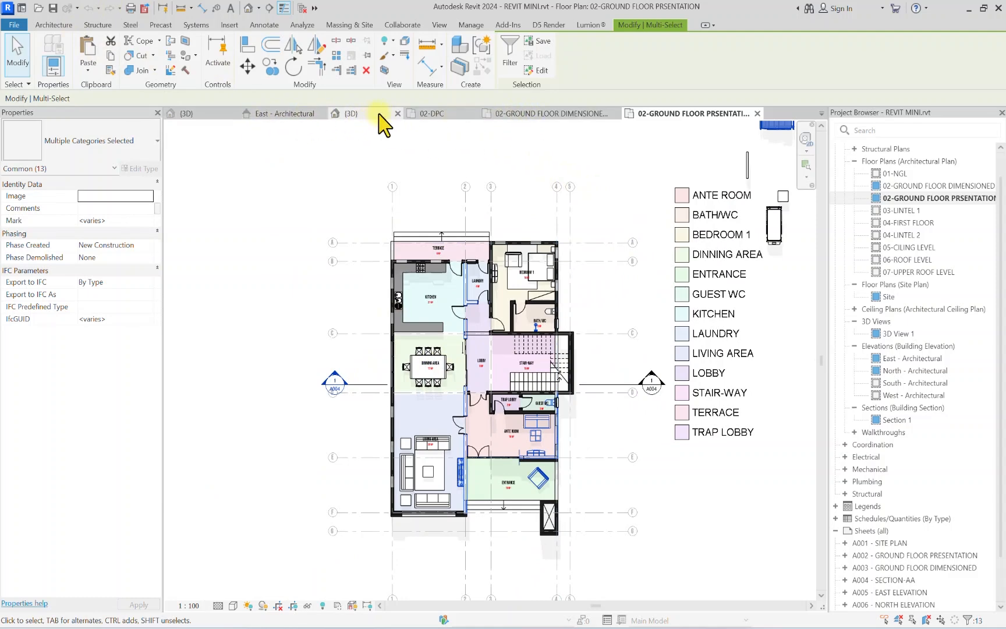
Step: Paste the copied elements north of the building in BARBING SALOON's 02-DPC plan, accepting the duplicate types
{"action": "left_click", "coordinate": [420, 116]}
{"action": "scroll", "coordinate": [393, 326], "scroll_direction": "down", "scroll_amount": 3}
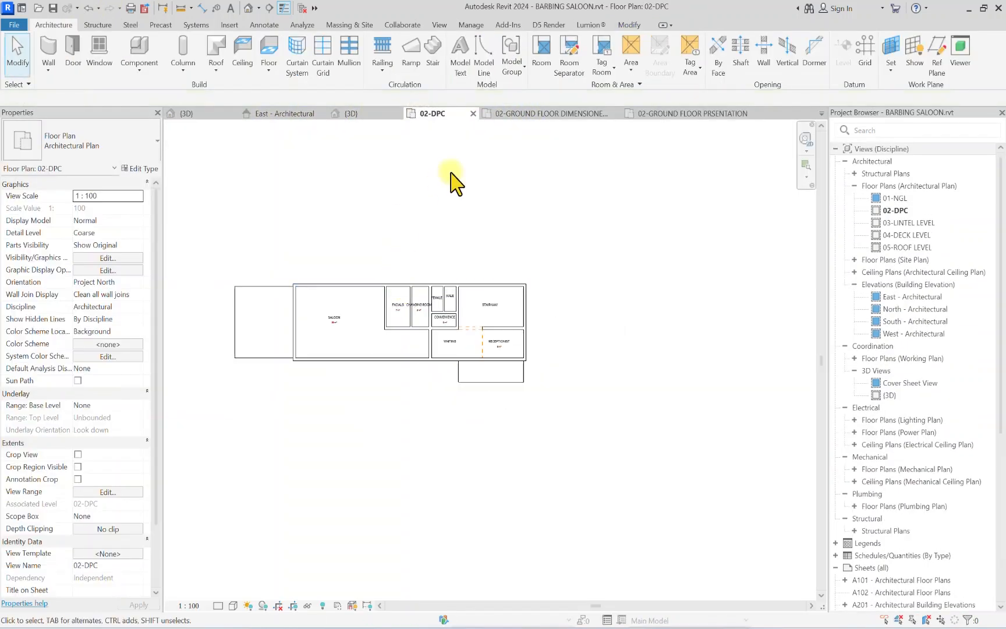
{"action": "middle_click_drag", "start_coordinate": [456, 180], "coordinate": [404, 321]}
{"action": "left_click", "coordinate": [409, 258]}
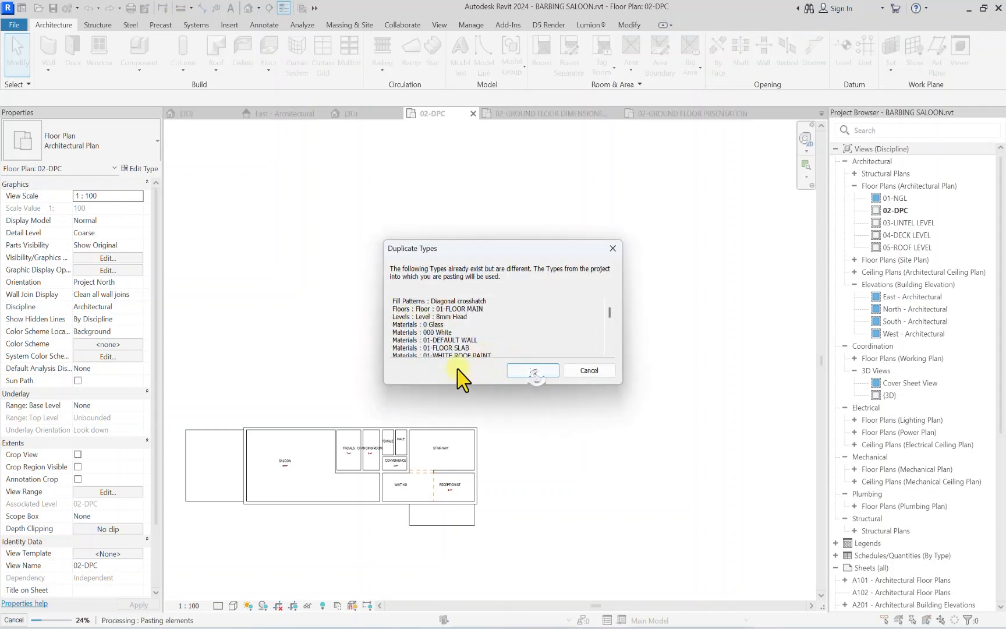
{"action": "left_click", "coordinate": [531, 371]}
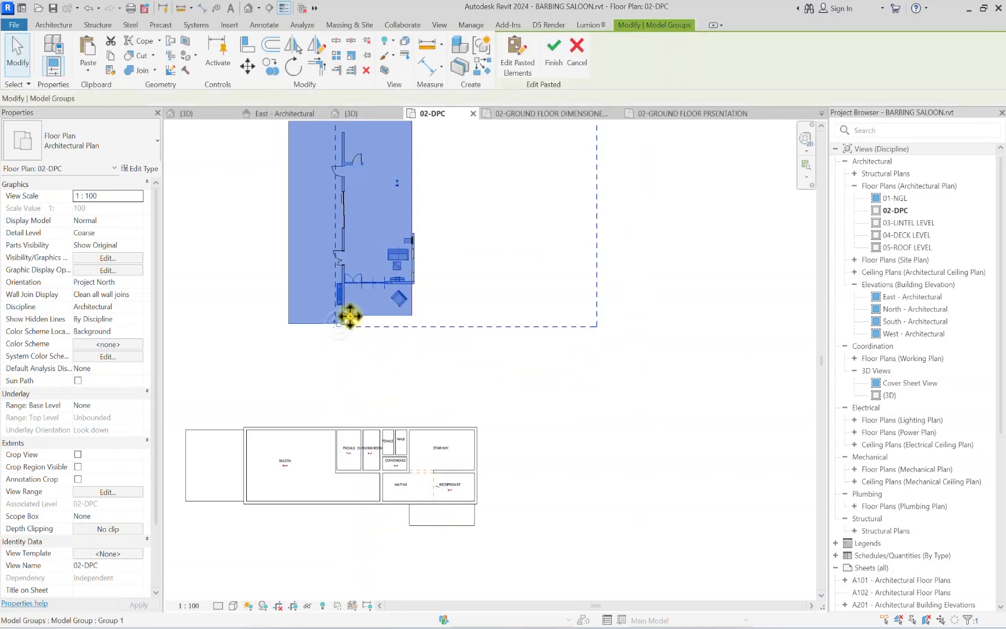
{"action": "scroll", "coordinate": [349, 316], "scroll_direction": "down", "scroll_amount": 5}
{"action": "key", "text": "Escape"}
{"action": "scroll", "coordinate": [358, 300], "scroll_direction": "up", "scroll_amount": 2}
{"action": "middle_click_drag", "start_coordinate": [344, 365], "coordinate": [406, 402]}
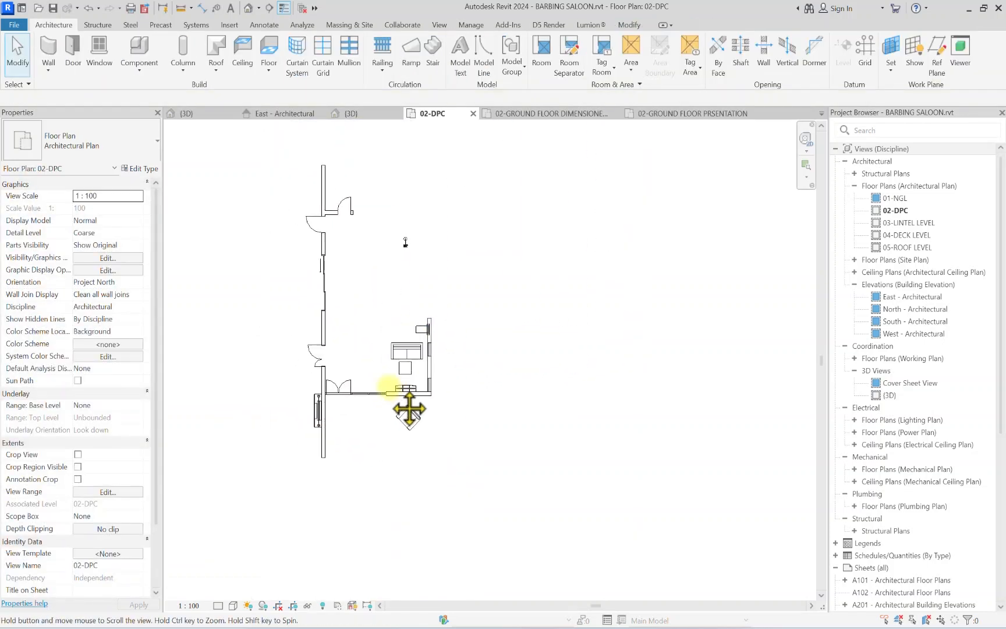
Step: Delete all the pasted walls, furniture and fixtures north of the floor plan
{"action": "scroll", "coordinate": [363, 349], "scroll_direction": "down", "scroll_amount": 4}
{"action": "scroll", "coordinate": [366, 371], "scroll_direction": "up", "scroll_amount": 2}
{"action": "scroll", "coordinate": [354, 291], "scroll_direction": "up", "scroll_amount": 3}
{"action": "scroll", "coordinate": [315, 294], "scroll_direction": "down", "scroll_amount": 4}
{"action": "scroll", "coordinate": [314, 294], "scroll_direction": "down", "scroll_amount": 1}
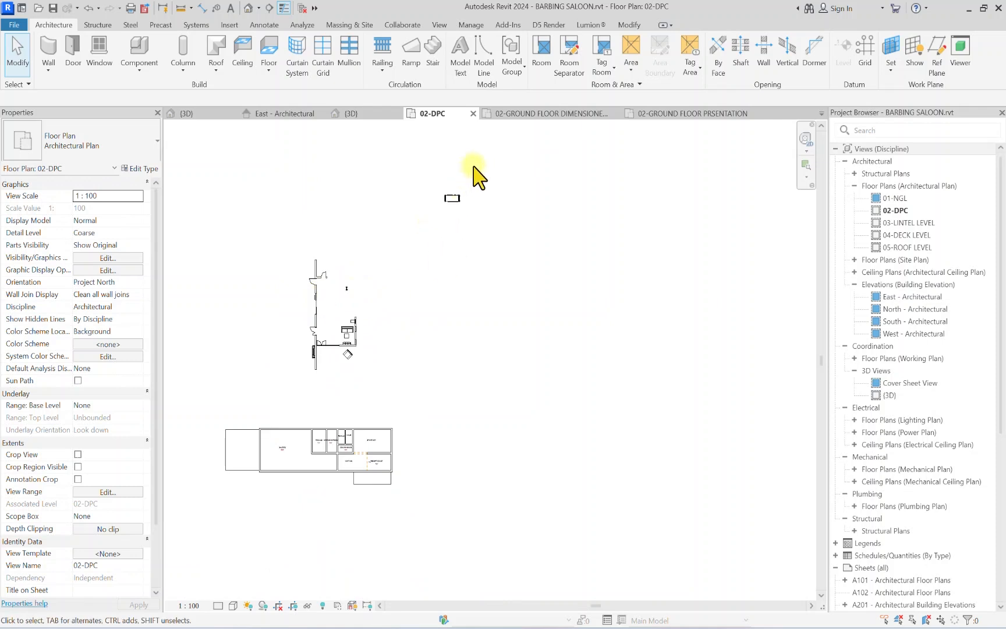
{"action": "scroll", "coordinate": [314, 292], "scroll_direction": "up", "scroll_amount": 4}
{"action": "scroll", "coordinate": [415, 275], "scroll_direction": "down", "scroll_amount": 4}
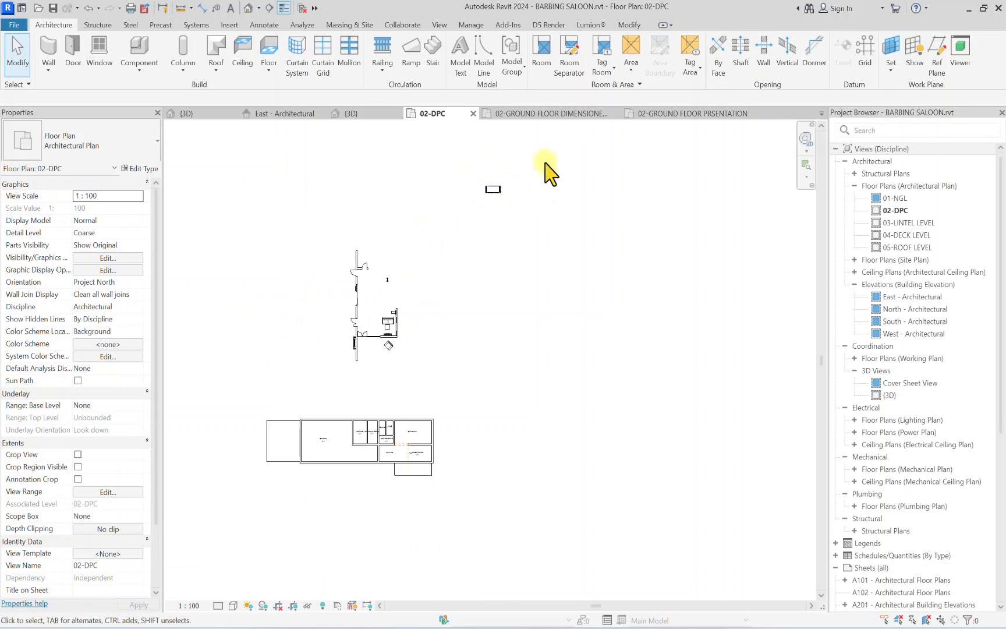
{"action": "left_click_drag", "start_coordinate": [558, 156], "coordinate": [274, 402]}
{"action": "key", "text": "Delete"}
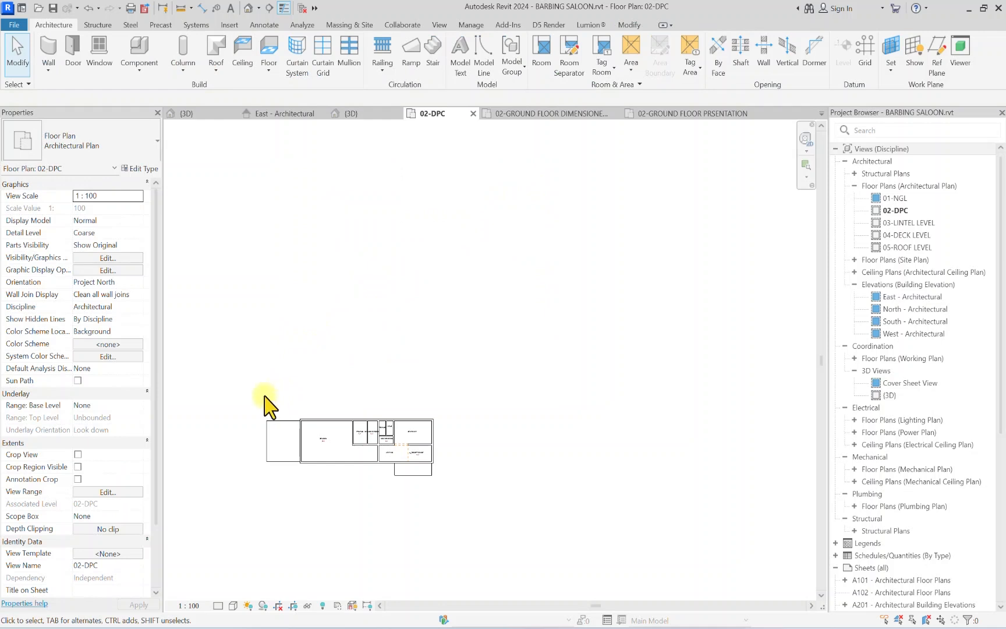
Step: Place an IntSgl (9) D2 door centred in the wall between FEMALE and CONVENIENCE, hinged on its east side and swinging into FEMALE
{"action": "scroll", "coordinate": [303, 527], "scroll_direction": "up", "scroll_amount": 2}
{"action": "scroll", "coordinate": [420, 290], "scroll_direction": "up", "scroll_amount": 1}
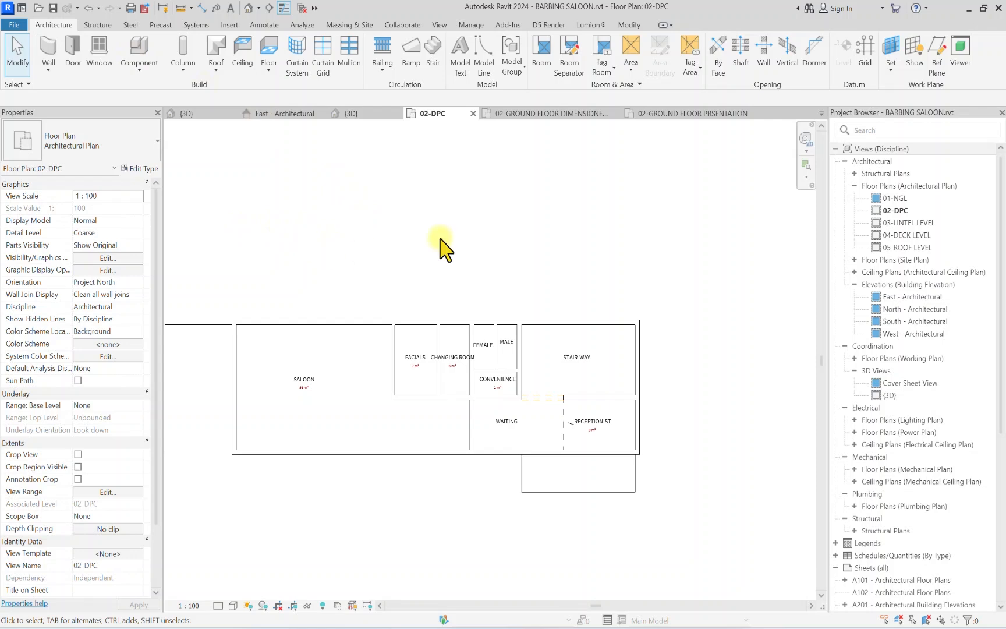
{"action": "scroll", "coordinate": [317, 326], "scroll_direction": "down", "scroll_amount": 2}
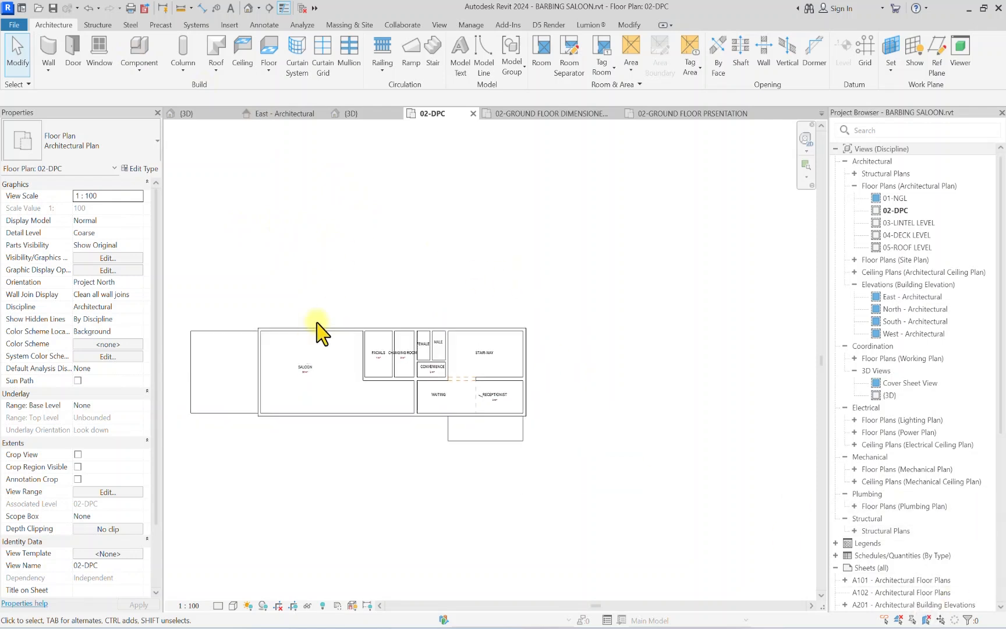
{"action": "left_click", "coordinate": [73, 51]}
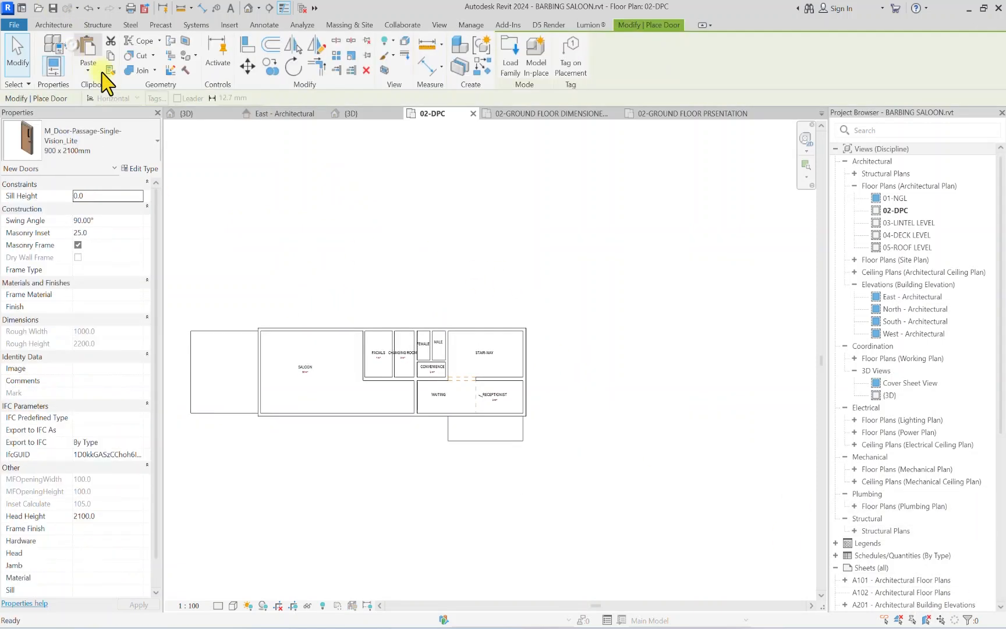
{"action": "left_click", "coordinate": [95, 153]}
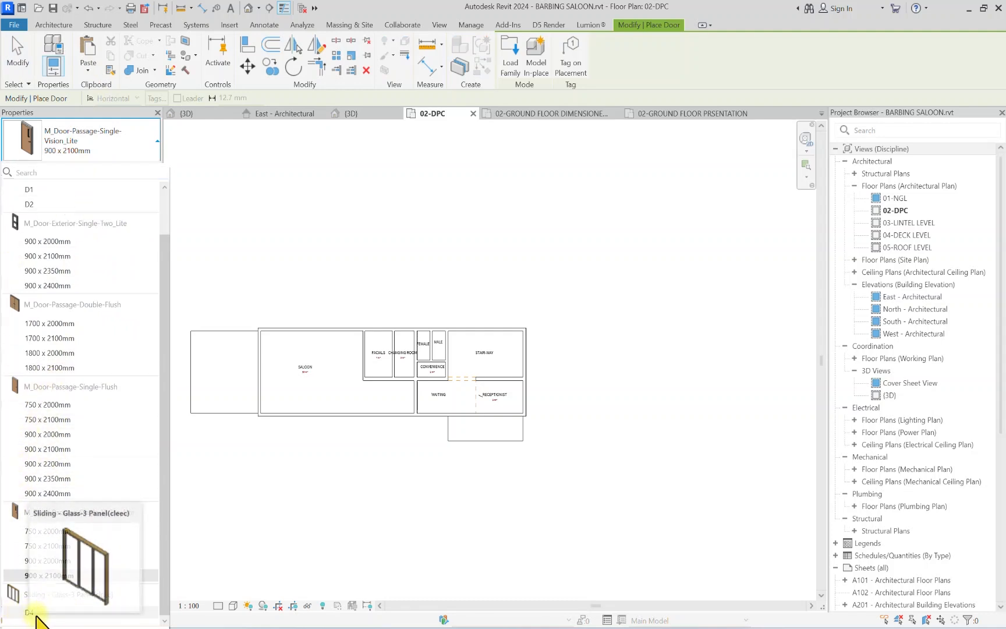
{"action": "scroll", "coordinate": [18, 296], "scroll_direction": "up", "scroll_amount": 2}
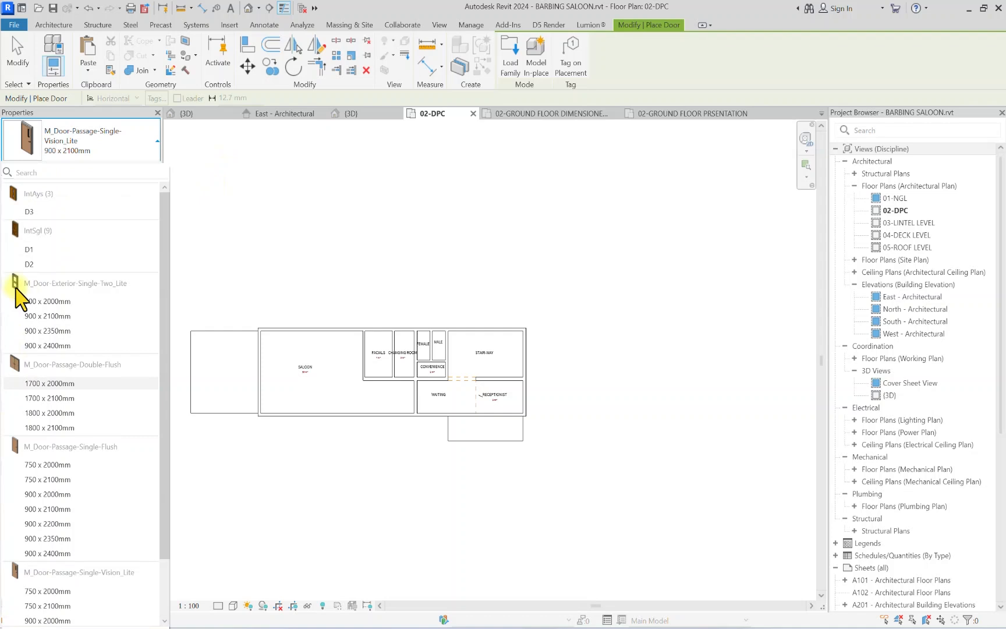
{"action": "left_click", "coordinate": [40, 250]}
{"action": "left_click", "coordinate": [58, 153]}
{"action": "left_click", "coordinate": [40, 227]}
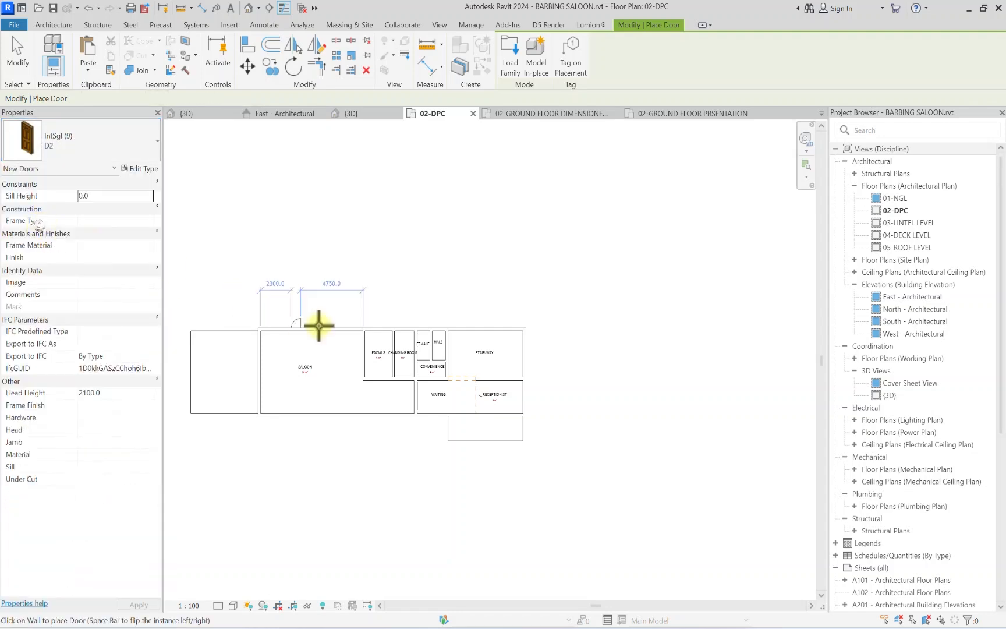
{"action": "scroll", "coordinate": [431, 349], "scroll_direction": "up", "scroll_amount": 5}
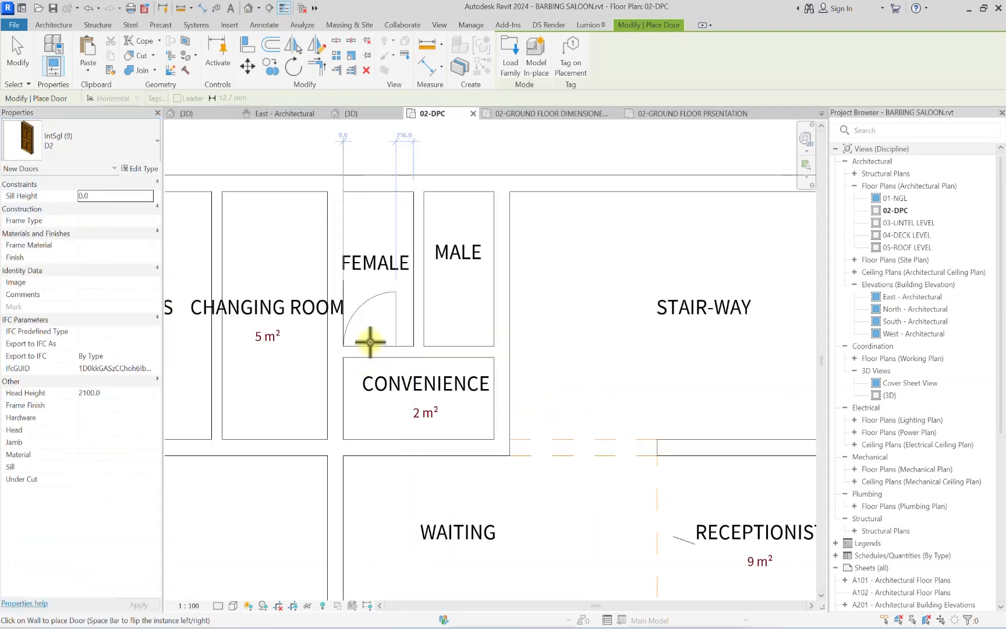
{"action": "left_click", "coordinate": [378, 351]}
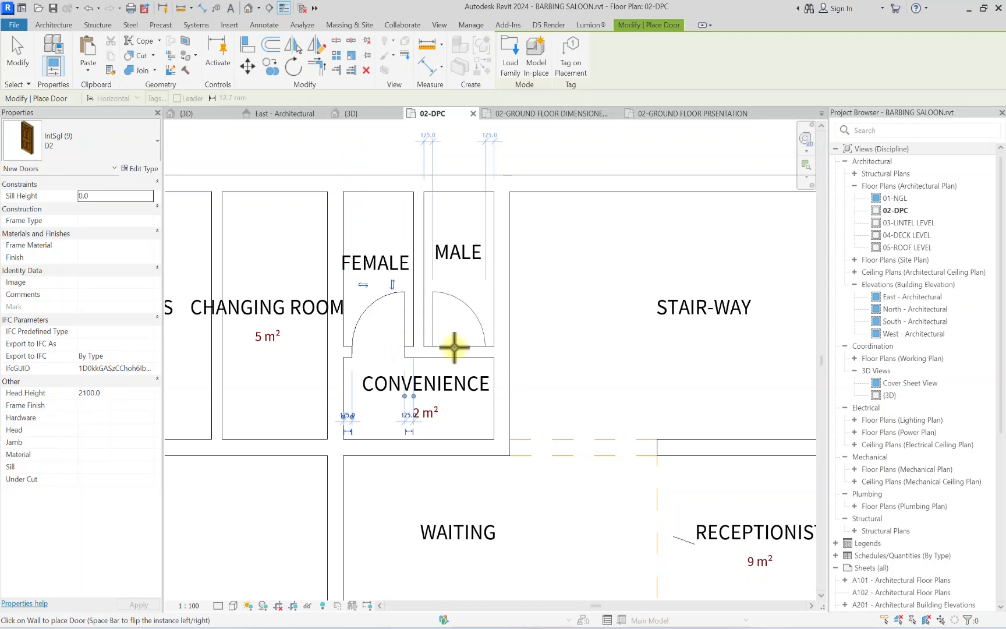
Step: Place an IntSgl (9) D2 door in the wall between MALE and CONVENIENCE, hinged on its west side and swinging into MALE
{"action": "left_click", "coordinate": [454, 345]}
{"action": "scroll", "coordinate": [454, 344], "scroll_direction": "down", "scroll_amount": 3}
{"action": "scroll", "coordinate": [477, 330], "scroll_direction": "up", "scroll_amount": 5}
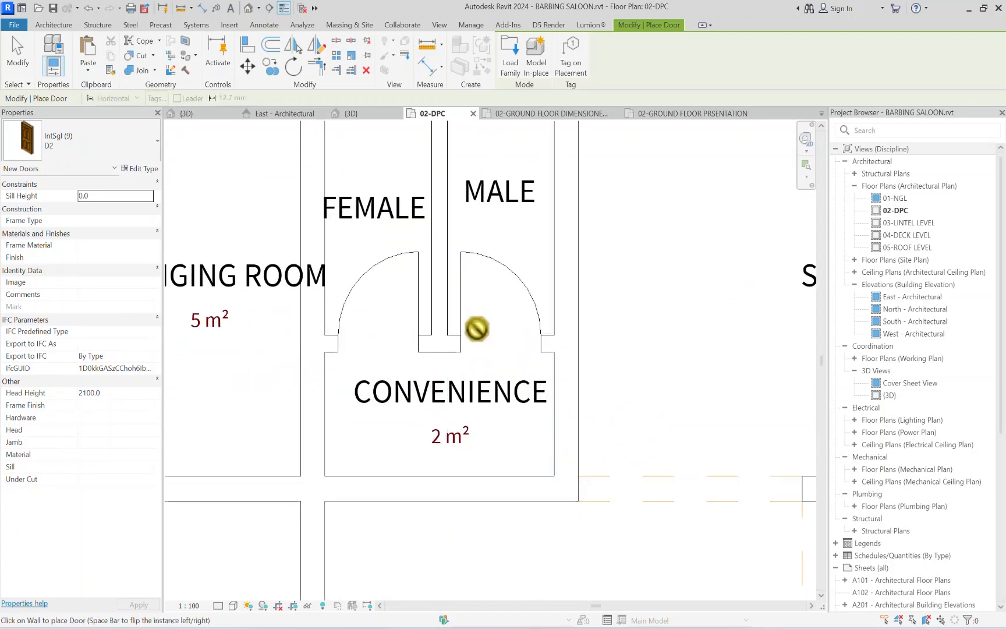
{"action": "key", "text": "Escape"}
{"action": "key", "text": "Escape"}
{"action": "scroll", "coordinate": [457, 350], "scroll_direction": "up", "scroll_amount": 3}
{"action": "scroll", "coordinate": [442, 326], "scroll_direction": "down", "scroll_amount": 2}
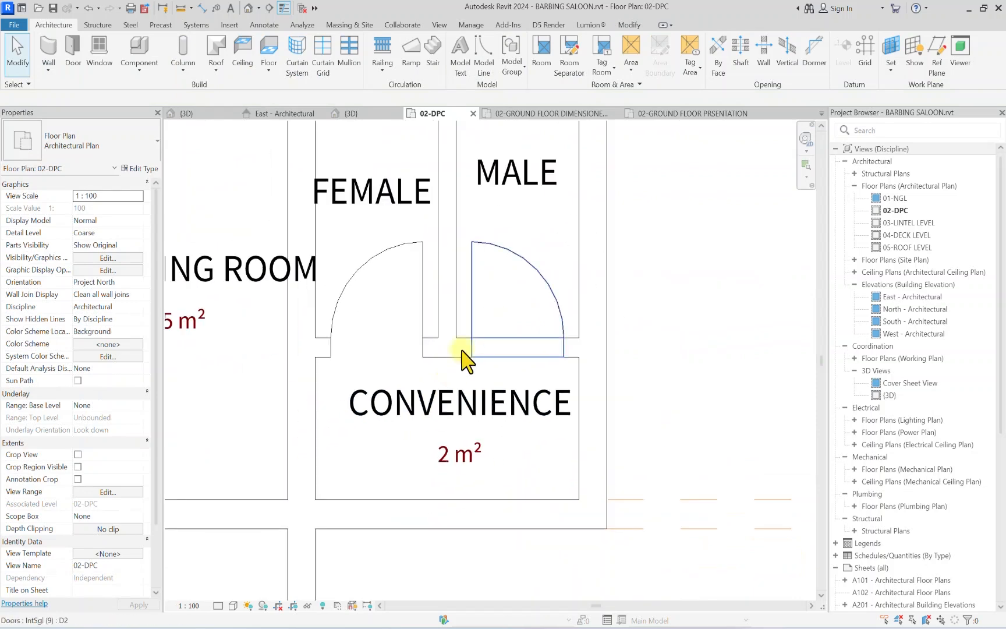
{"action": "scroll", "coordinate": [462, 326], "scroll_direction": "up", "scroll_amount": 1}
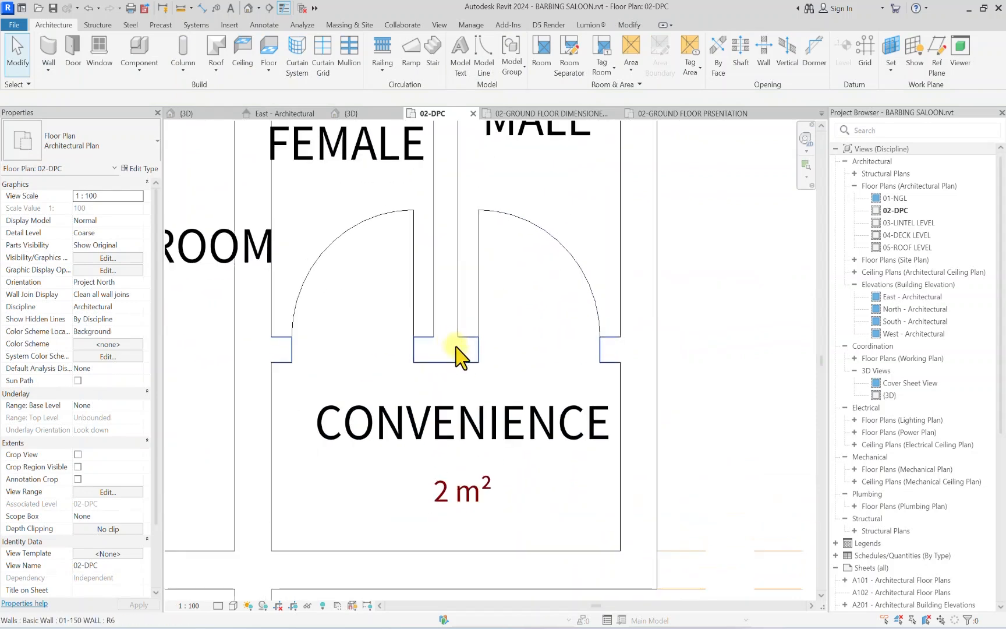
Step: Set the 02-DPC plan's detail level to Fine
{"action": "left_click", "coordinate": [218, 605]}
{"action": "left_click", "coordinate": [233, 598]}
{"action": "scroll", "coordinate": [442, 281], "scroll_direction": "up", "scroll_amount": 1}
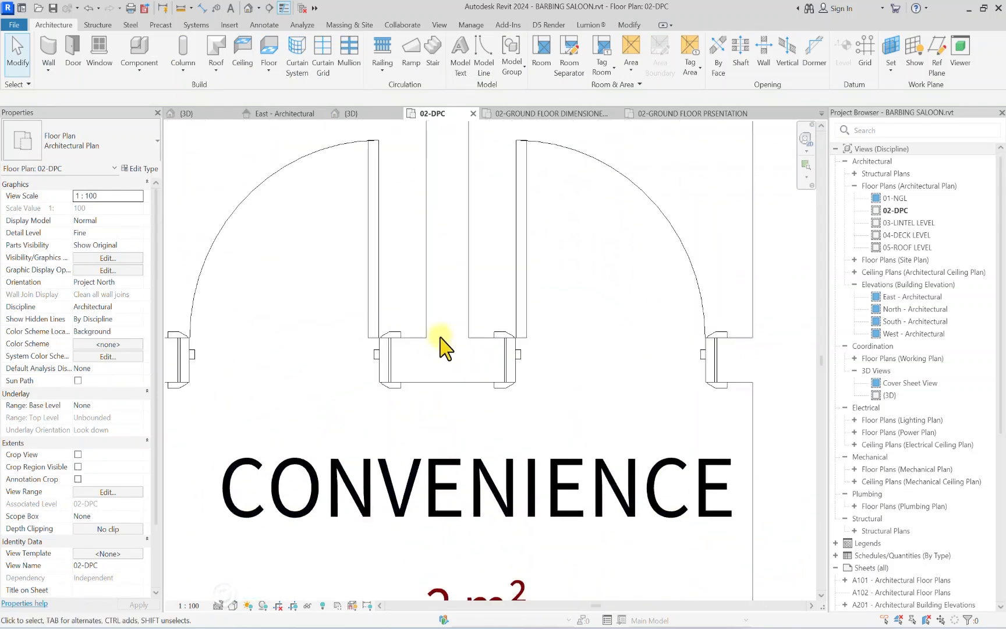
{"action": "scroll", "coordinate": [438, 341], "scroll_direction": "down", "scroll_amount": 2}
{"action": "scroll", "coordinate": [314, 333], "scroll_direction": "down", "scroll_amount": 2}
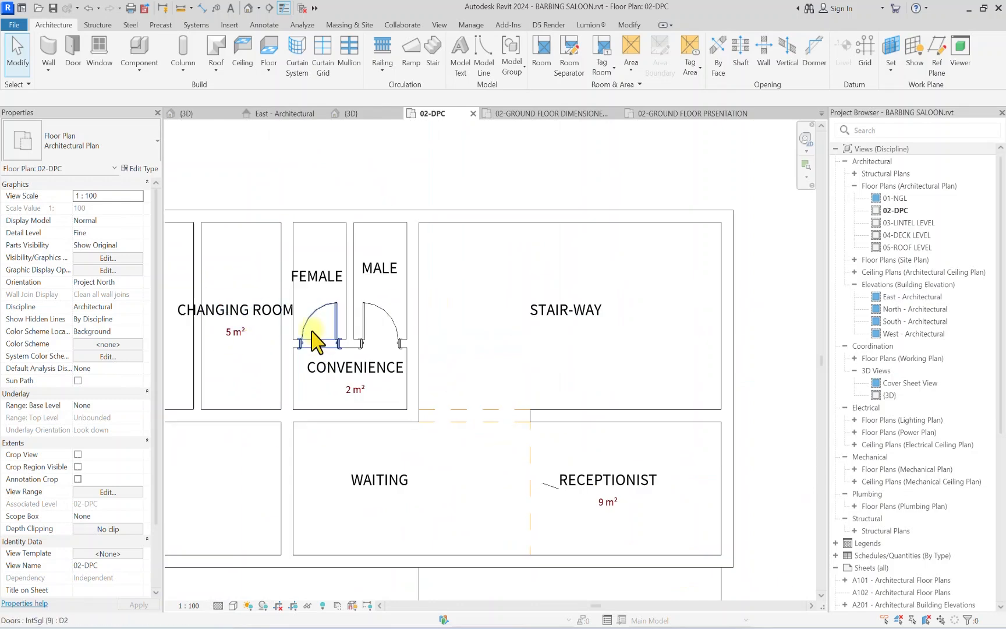
Step: Move the MALE door 90 mm west so its frame edge meets the partition between FEMALE and MALE
{"action": "scroll", "coordinate": [375, 348], "scroll_direction": "up", "scroll_amount": 3}
{"action": "scroll", "coordinate": [374, 339], "scroll_direction": "up", "scroll_amount": 3}
{"action": "left_click", "coordinate": [349, 323]}
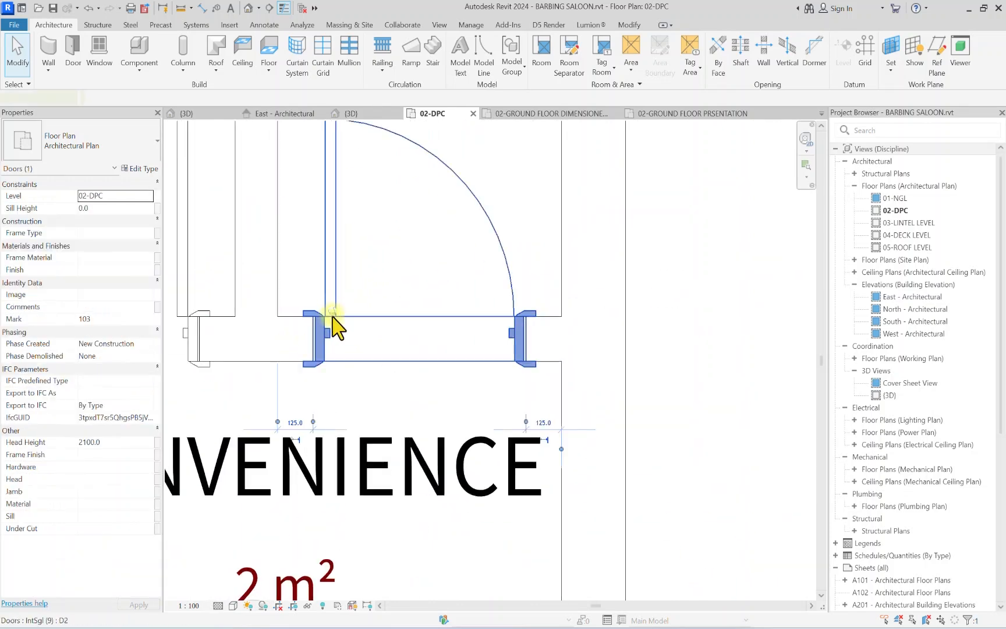
{"action": "left_click", "coordinate": [248, 66]}
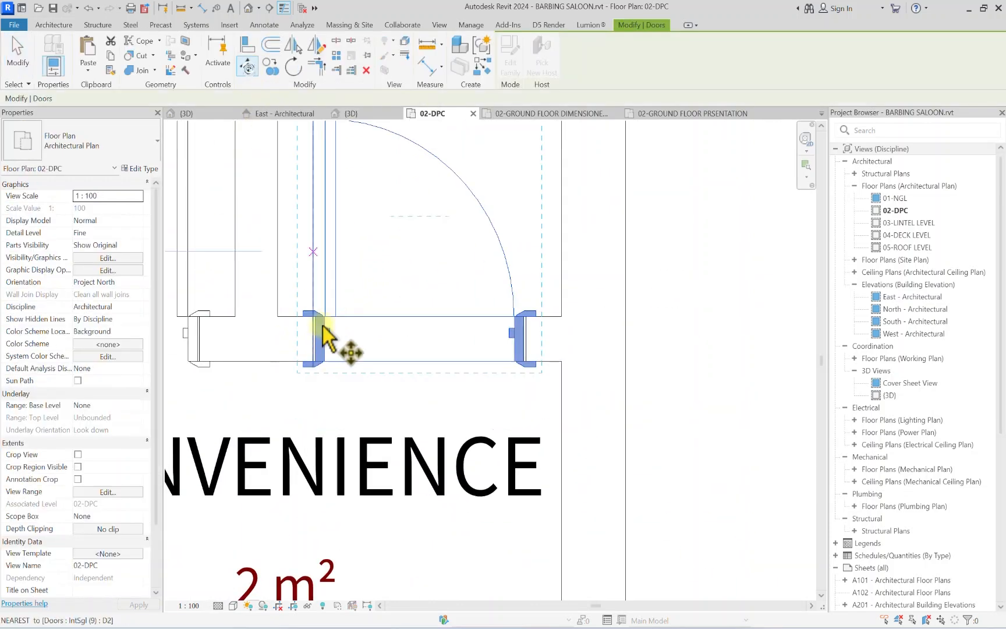
{"action": "left_click", "coordinate": [321, 344]}
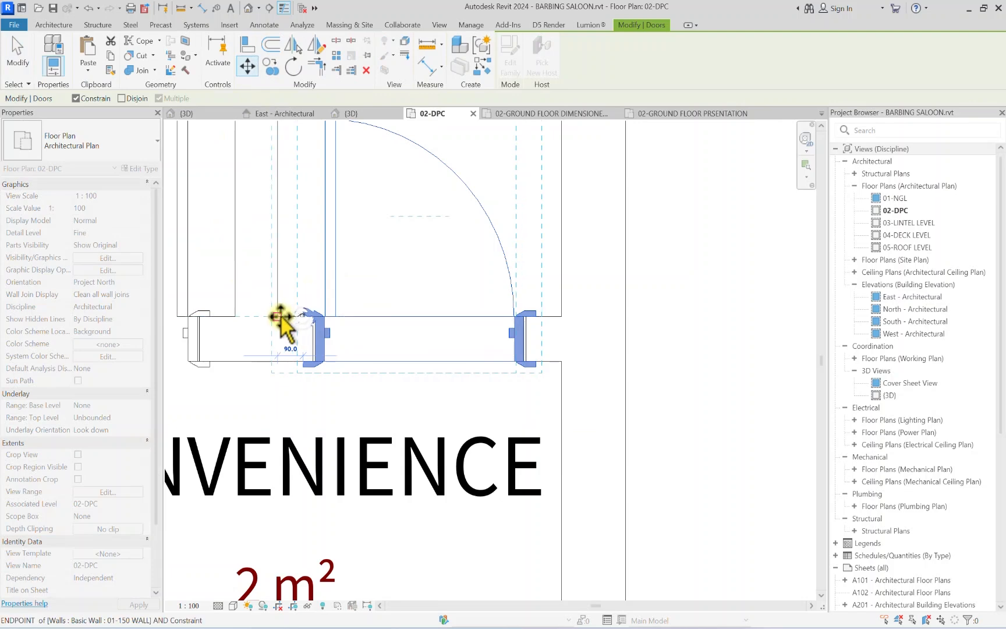
{"action": "left_click", "coordinate": [285, 321]}
Step: Move the FEMALE door east so its frame edge meets the face of the partition between FEMALE and MALE
{"action": "left_click", "coordinate": [199, 319]}
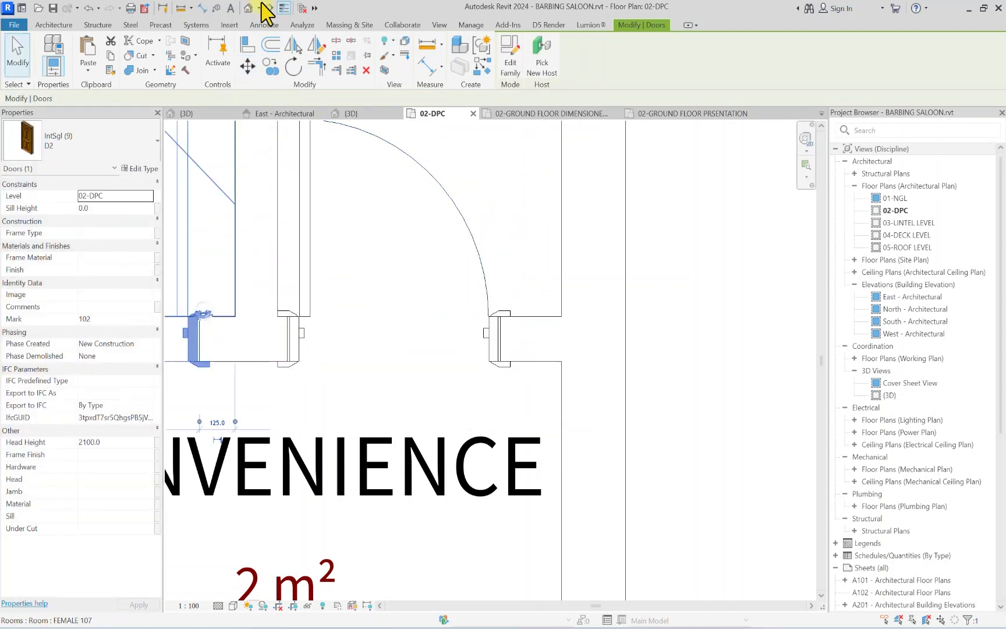
{"action": "left_click", "coordinate": [247, 66]}
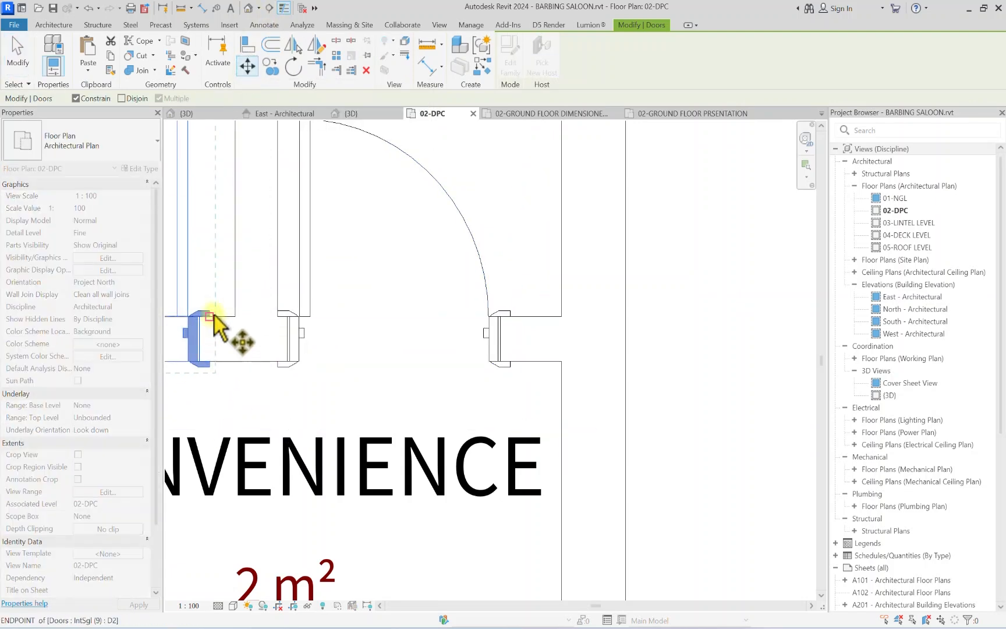
{"action": "left_click", "coordinate": [209, 316]}
{"action": "left_click", "coordinate": [236, 316]}
{"action": "scroll", "coordinate": [290, 237], "scroll_direction": "down", "scroll_amount": 5}
{"action": "left_click", "coordinate": [378, 261]}
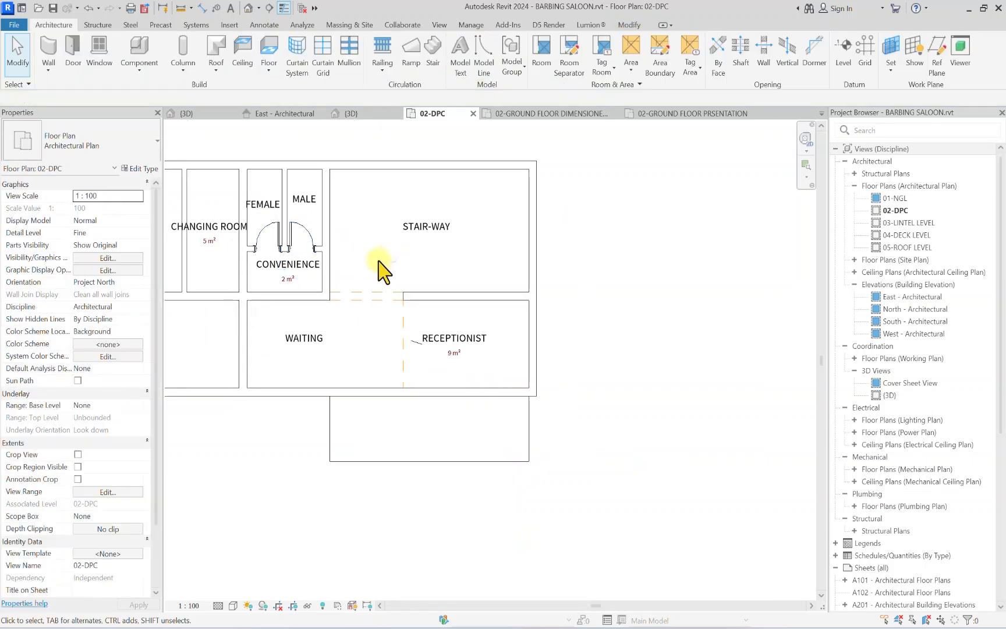
Step: Shorten the 01-225 WALL between CONVENIENCE and STAIR-WAY northward so it ends near the wall holding the MALE and FEMALE doors
{"action": "scroll", "coordinate": [264, 258], "scroll_direction": "up", "scroll_amount": 3}
{"action": "middle_click_drag", "start_coordinate": [243, 357], "coordinate": [394, 338]}
{"action": "scroll", "coordinate": [395, 335], "scroll_direction": "down", "scroll_amount": 3}
{"action": "scroll", "coordinate": [418, 304], "scroll_direction": "up", "scroll_amount": 2}
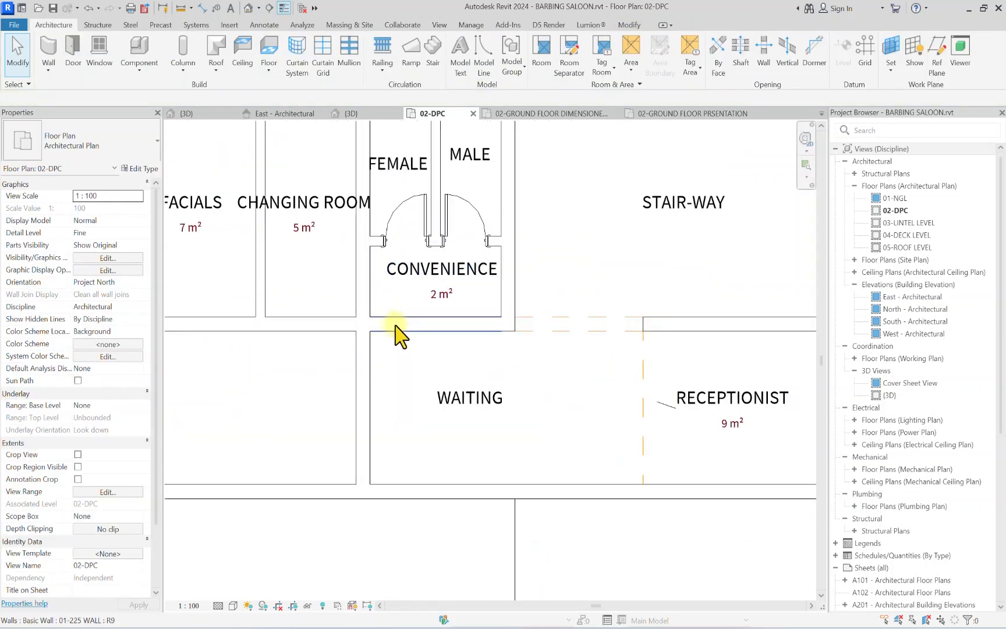
{"action": "scroll", "coordinate": [397, 334], "scroll_direction": "down", "scroll_amount": 3}
{"action": "scroll", "coordinate": [408, 328], "scroll_direction": "up", "scroll_amount": 2}
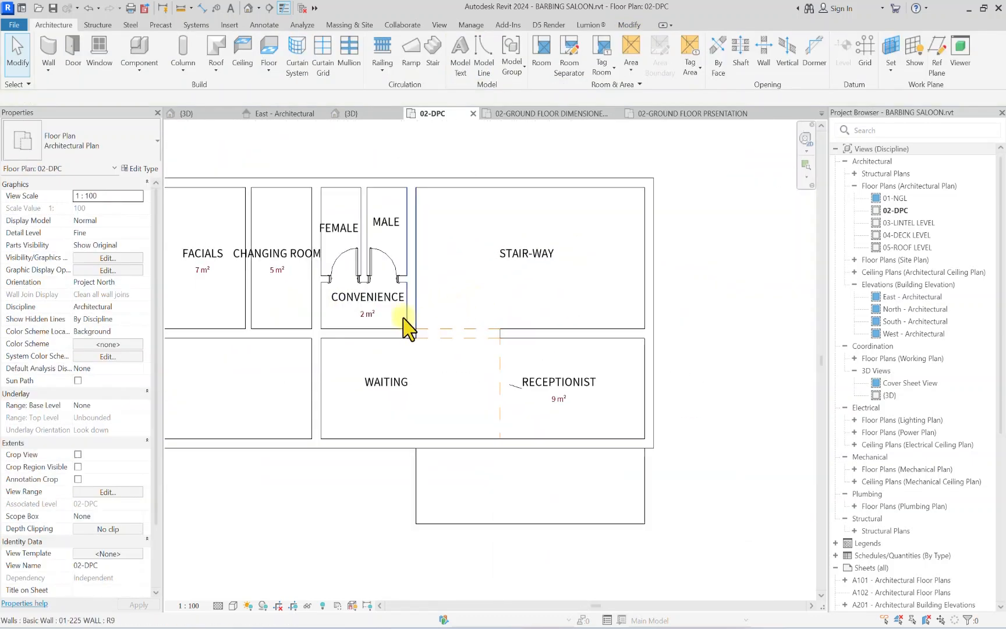
{"action": "scroll", "coordinate": [405, 323], "scroll_direction": "up", "scroll_amount": 2}
{"action": "left_click", "coordinate": [403, 349]}
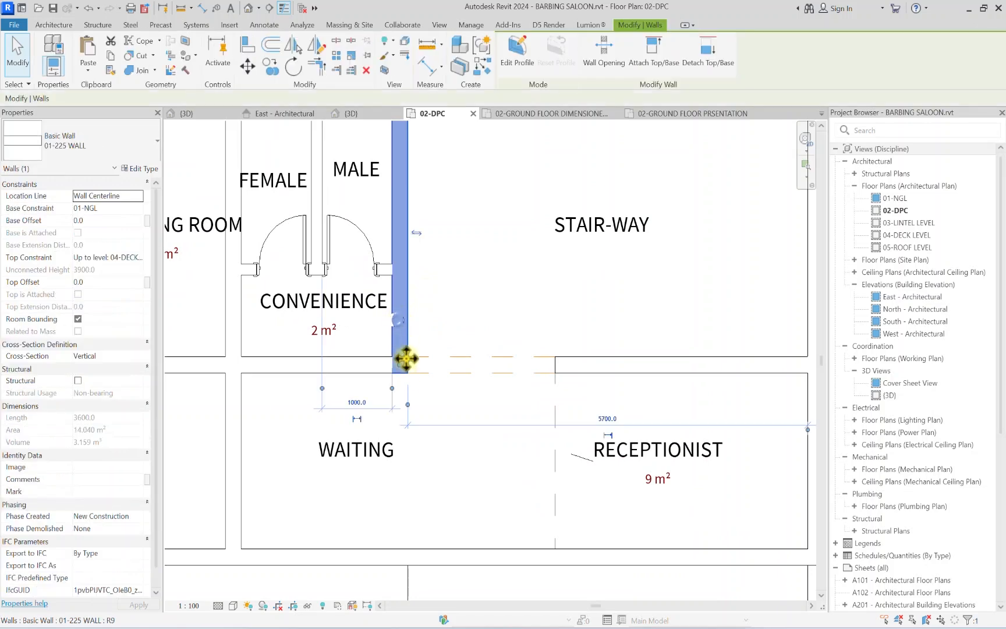
{"action": "left_click_drag", "start_coordinate": [397, 364], "coordinate": [397, 274]}
{"action": "scroll", "coordinate": [398, 275], "scroll_direction": "down", "scroll_amount": 2}
{"action": "scroll", "coordinate": [703, 464], "scroll_direction": "down", "scroll_amount": 2}
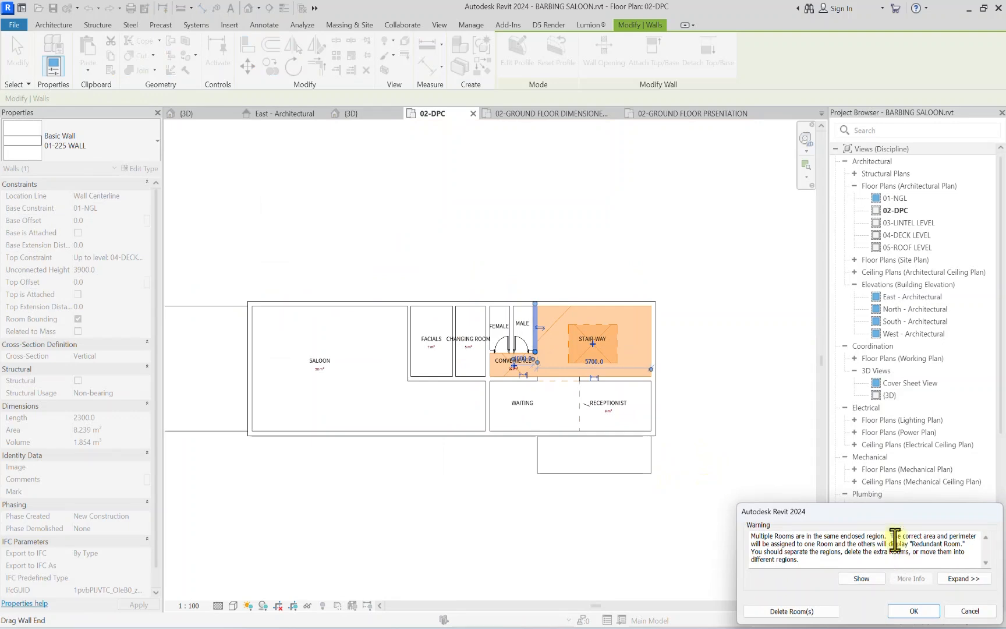
Step: Move the multiple-rooms warning aside to check the affected rooms and accept it
{"action": "left_click_drag", "start_coordinate": [756, 512], "coordinate": [577, 314]}
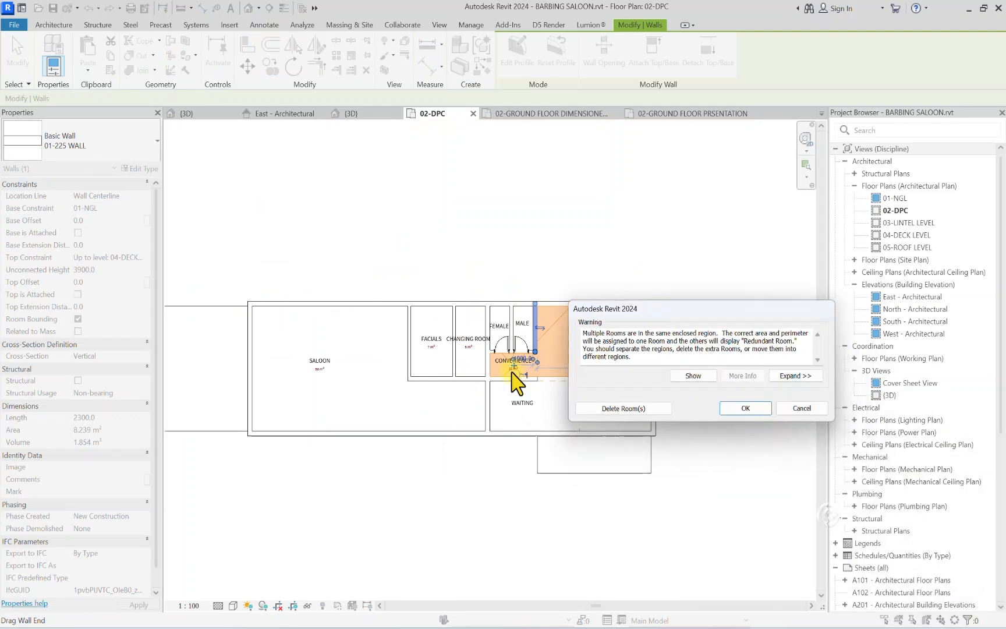
{"action": "scroll", "coordinate": [559, 340], "scroll_direction": "up", "scroll_amount": 3}
{"action": "middle_click_drag", "start_coordinate": [556, 330], "coordinate": [378, 326]}
{"action": "scroll", "coordinate": [483, 317], "scroll_direction": "up", "scroll_amount": 1}
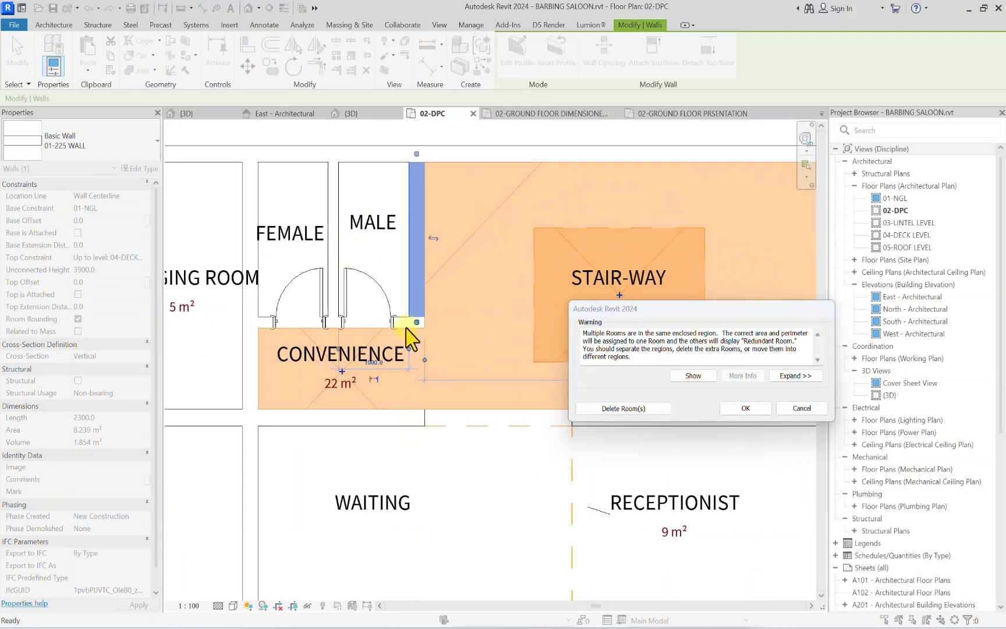
{"action": "left_click", "coordinate": [745, 408]}
{"action": "scroll", "coordinate": [411, 440], "scroll_direction": "down", "scroll_amount": 1}
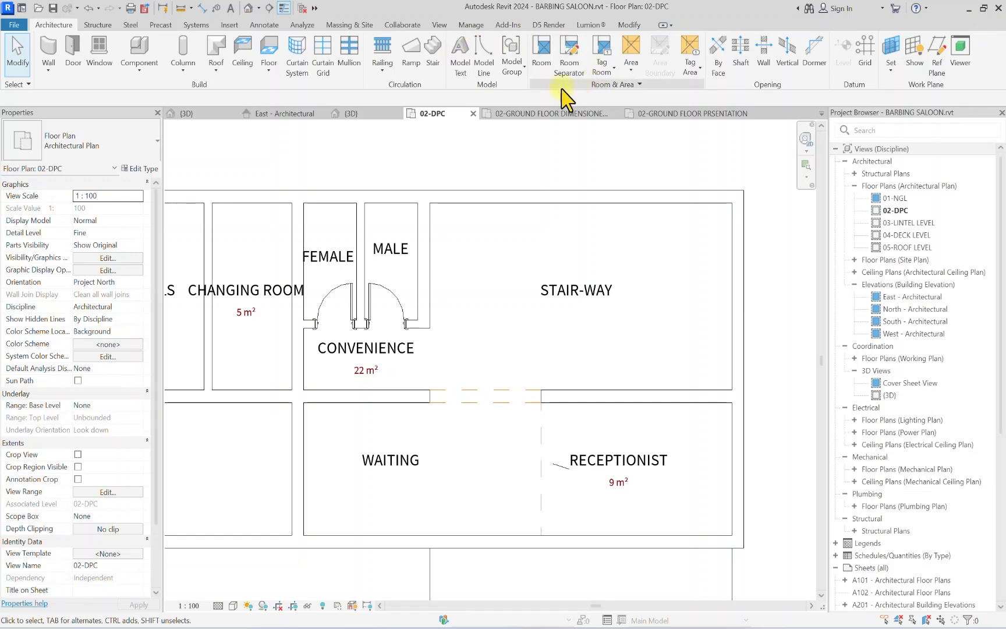
Step: Draw two north-south room separation lines closing CONVENIENCE's east side, in line with the two faces of the shortened wall
{"action": "left_click", "coordinate": [572, 69]}
{"action": "scroll", "coordinate": [426, 333], "scroll_direction": "up", "scroll_amount": 2}
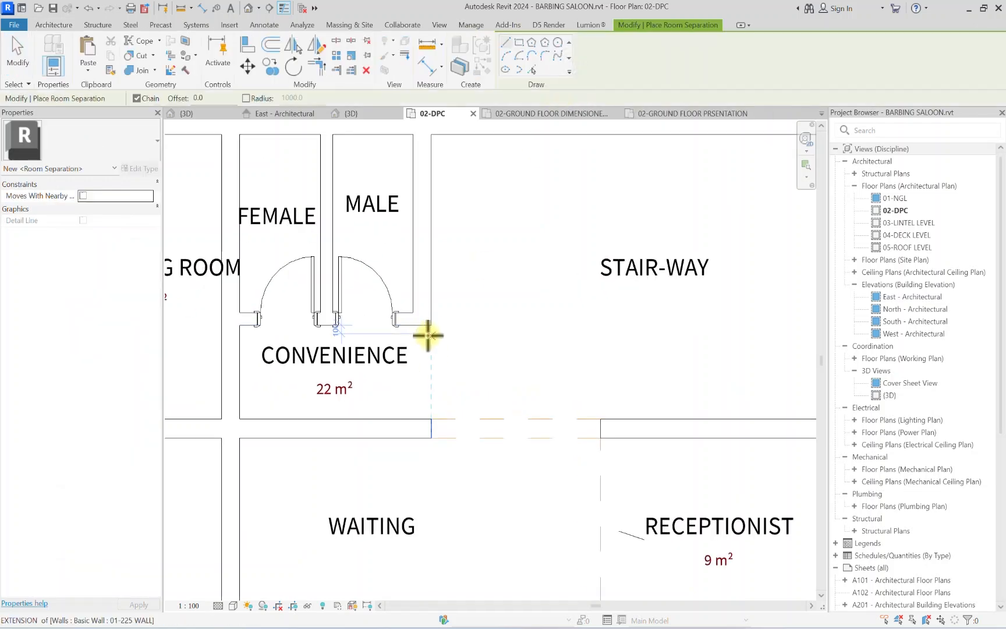
{"action": "left_click", "coordinate": [431, 324]}
{"action": "scroll", "coordinate": [412, 314], "scroll_direction": "up", "scroll_amount": 3}
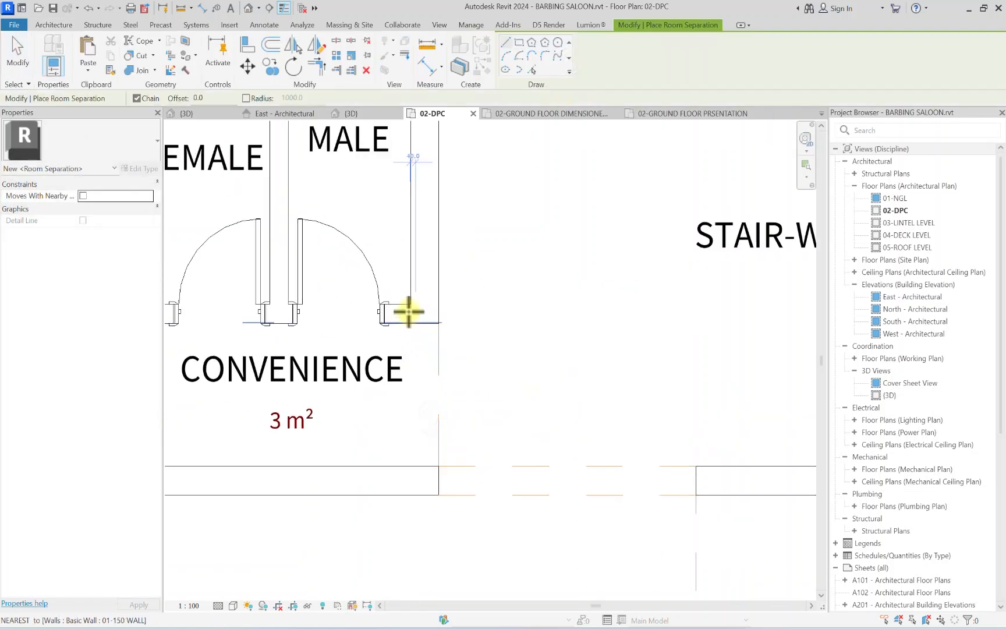
{"action": "left_click", "coordinate": [409, 486]}
{"action": "scroll", "coordinate": [413, 465], "scroll_direction": "down", "scroll_amount": 5}
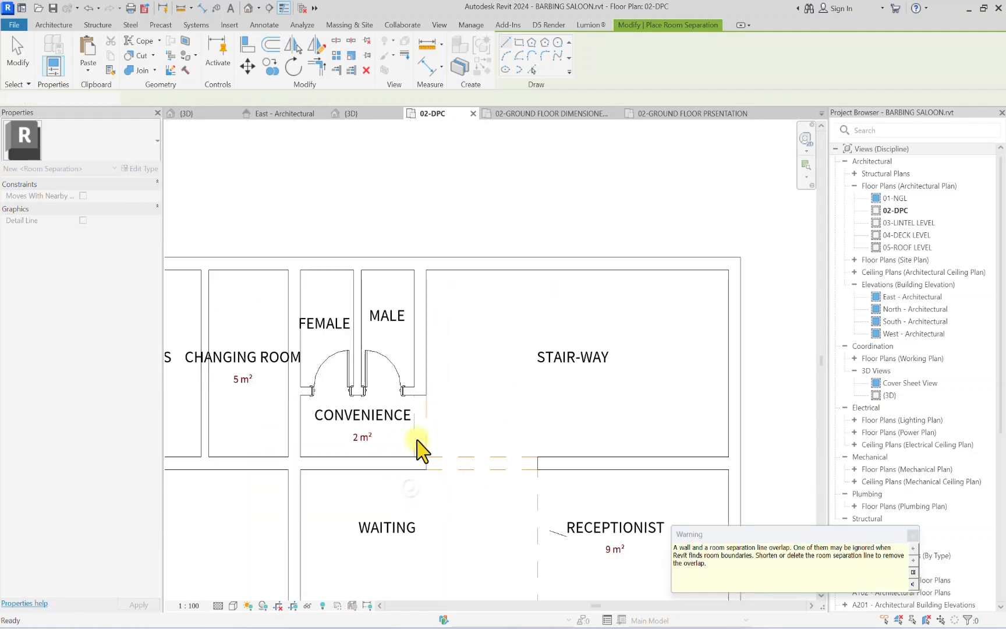
{"action": "key", "text": "Escape"}
{"action": "key", "text": "Escape"}
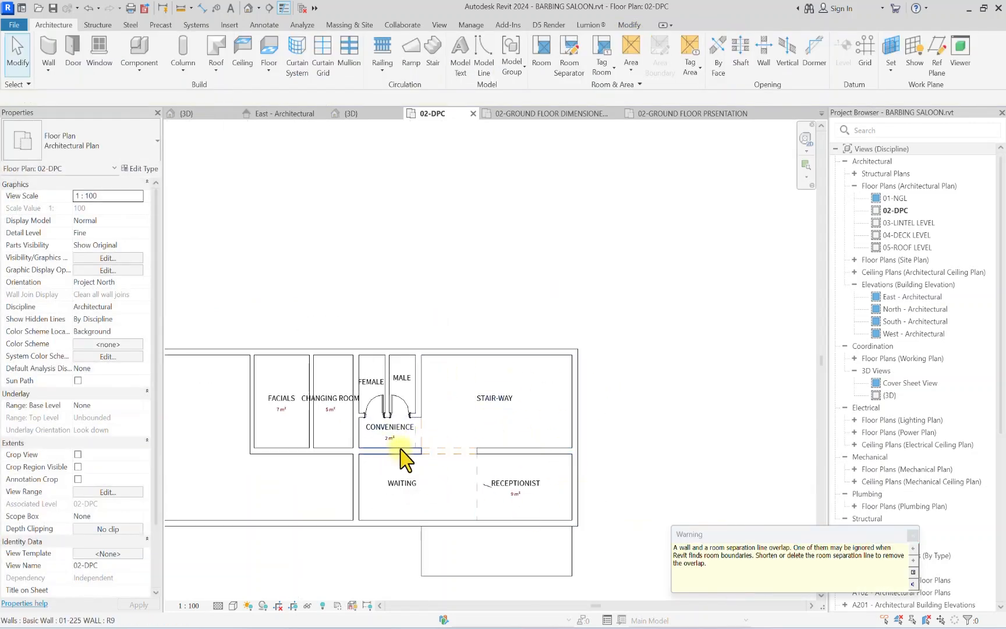
{"action": "scroll", "coordinate": [444, 416], "scroll_direction": "up", "scroll_amount": 2}
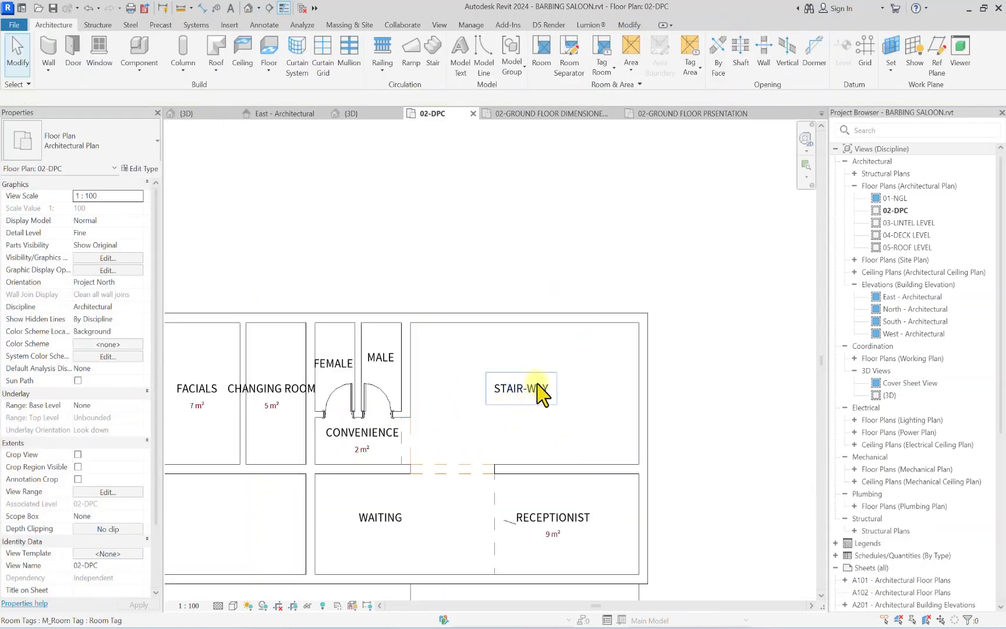
Step: Change the STAIR-WAY and WAITING room tags to the Room Tag With Area type
{"action": "left_click", "coordinate": [537, 396]}
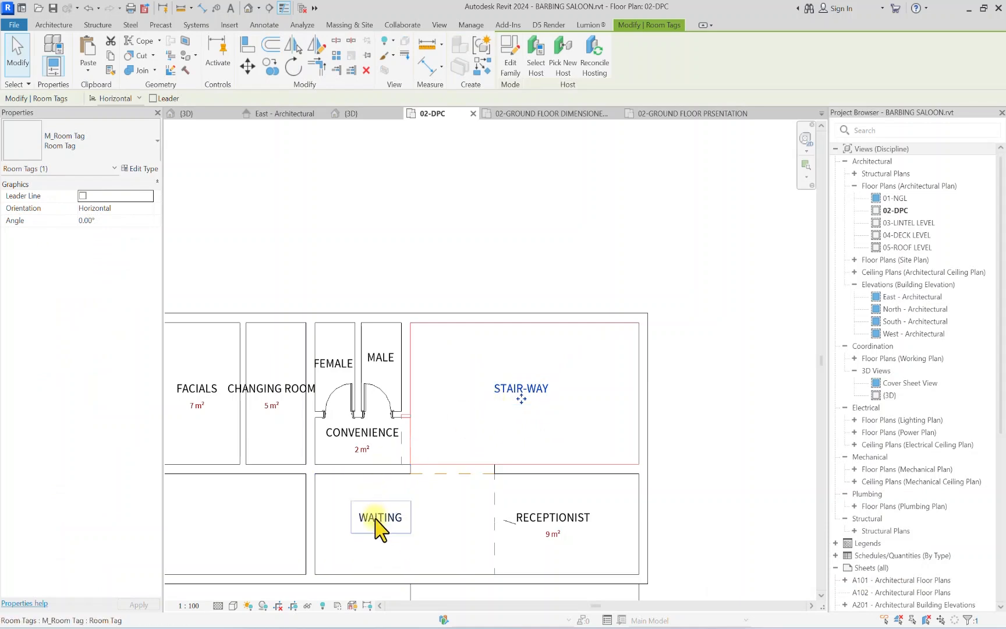
{"action": "left_click", "coordinate": [378, 518], "text": "ctrl"}
{"action": "left_click", "coordinate": [121, 142]}
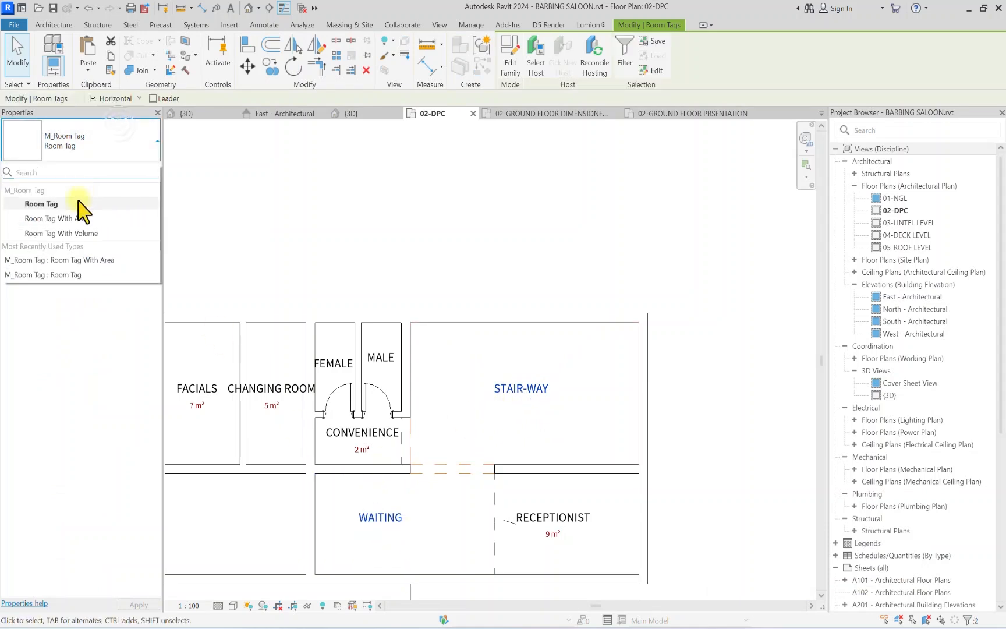
{"action": "left_click", "coordinate": [65, 219]}
{"action": "left_click", "coordinate": [527, 366]}
{"action": "scroll", "coordinate": [527, 366], "scroll_direction": "down", "scroll_amount": 2}
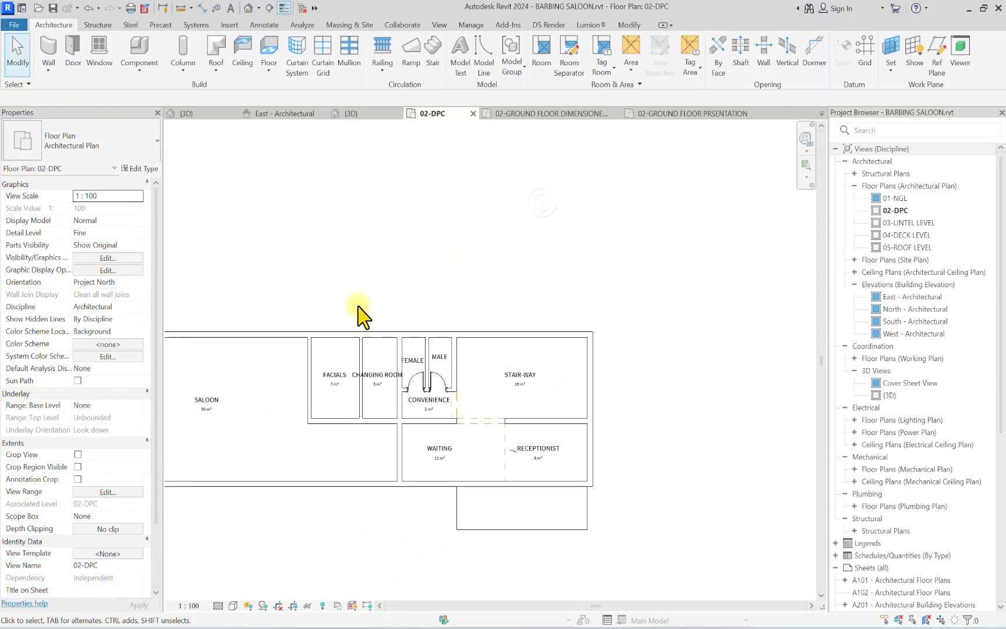
Step: Place inward-swinging IntSgl (9) D2 doors in FACIALS' west wall near its south end and in CHANGING ROOM's south wall near its east end
{"action": "scroll", "coordinate": [392, 352], "scroll_direction": "up", "scroll_amount": 4}
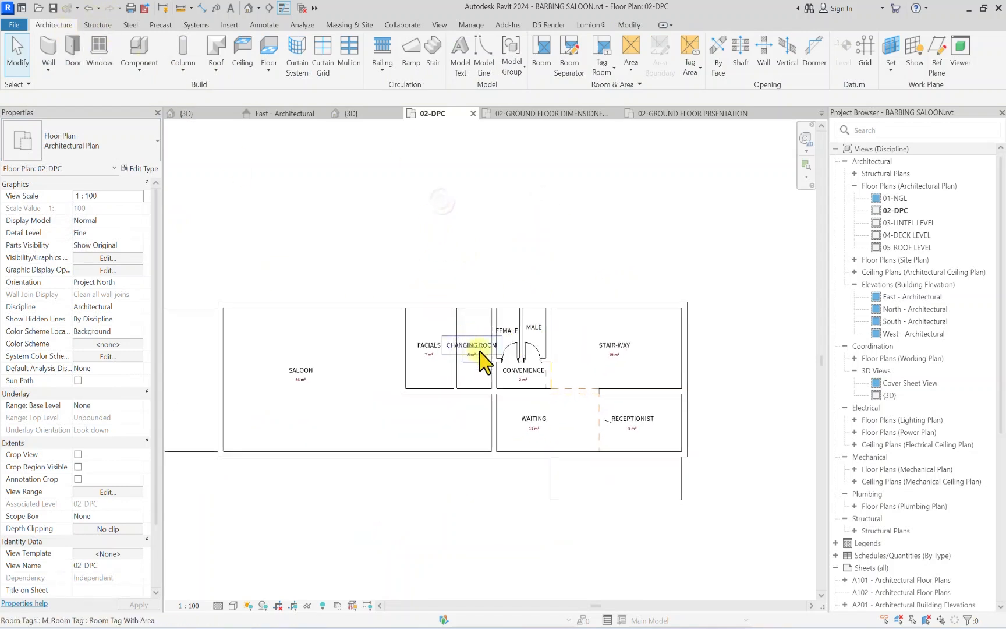
{"action": "left_click", "coordinate": [74, 61]}
{"action": "scroll", "coordinate": [424, 388], "scroll_direction": "up", "scroll_amount": 2}
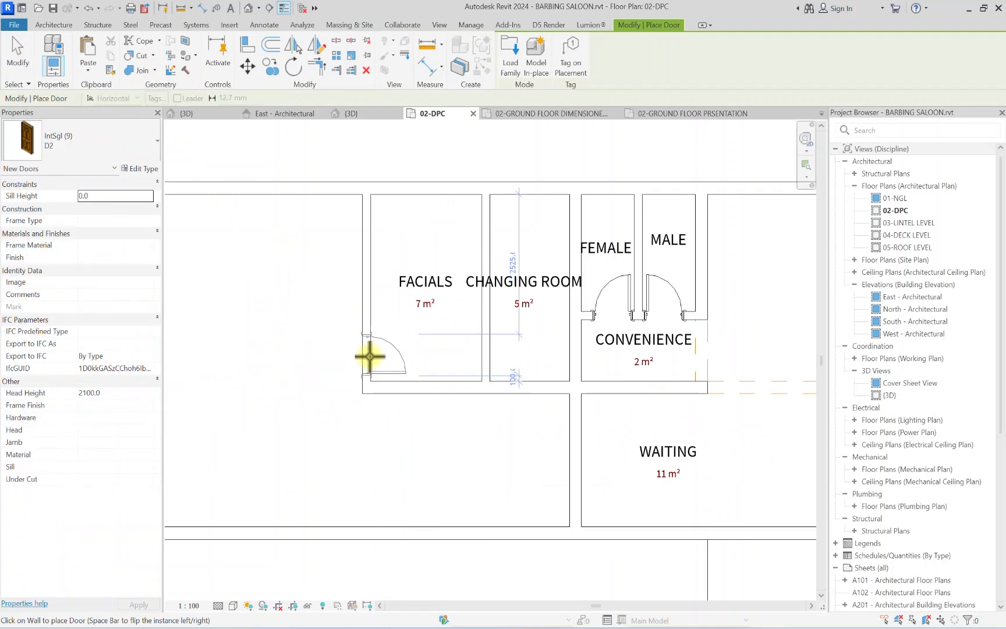
{"action": "left_click", "coordinate": [369, 356]}
{"action": "scroll", "coordinate": [512, 372], "scroll_direction": "up", "scroll_amount": 2}
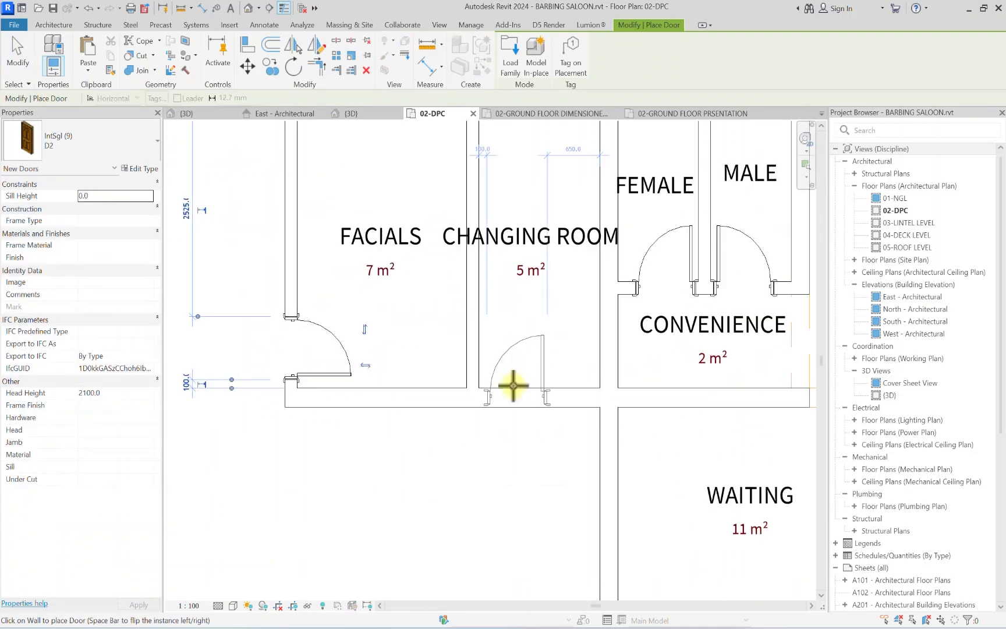
{"action": "left_click", "coordinate": [564, 385]}
{"action": "key", "text": "Escape"}
{"action": "key", "text": "Escape"}
Step: Move the CHANGING ROOM door east so its frame edge meets the room's east wall
{"action": "scroll", "coordinate": [619, 372], "scroll_direction": "up", "scroll_amount": 2}
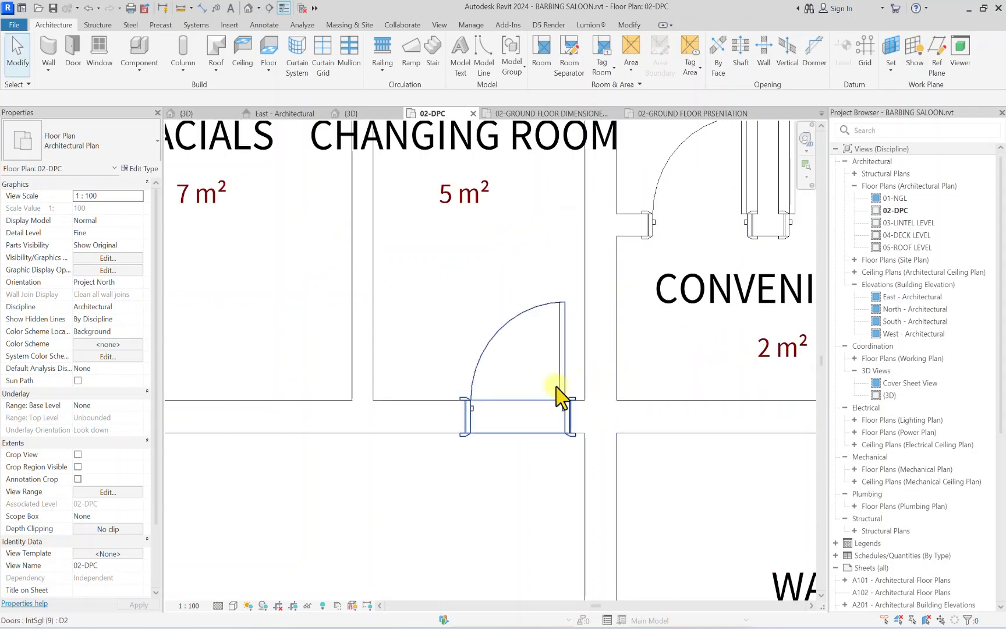
{"action": "left_click", "coordinate": [557, 386]}
{"action": "left_click", "coordinate": [246, 66]}
{"action": "scroll", "coordinate": [587, 413], "scroll_direction": "up", "scroll_amount": 2}
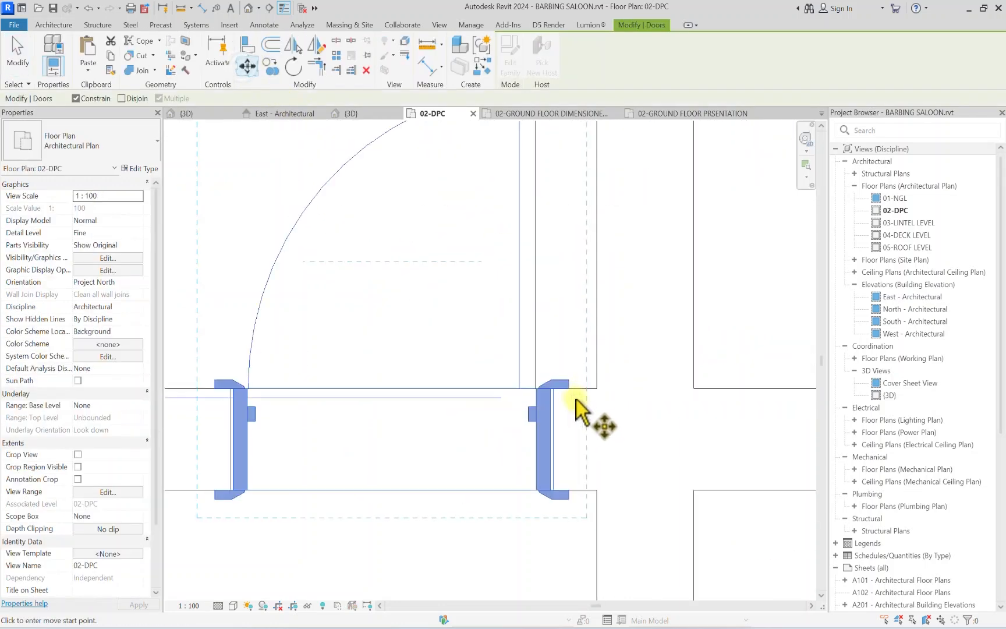
{"action": "scroll", "coordinate": [588, 372], "scroll_direction": "down", "scroll_amount": 5}
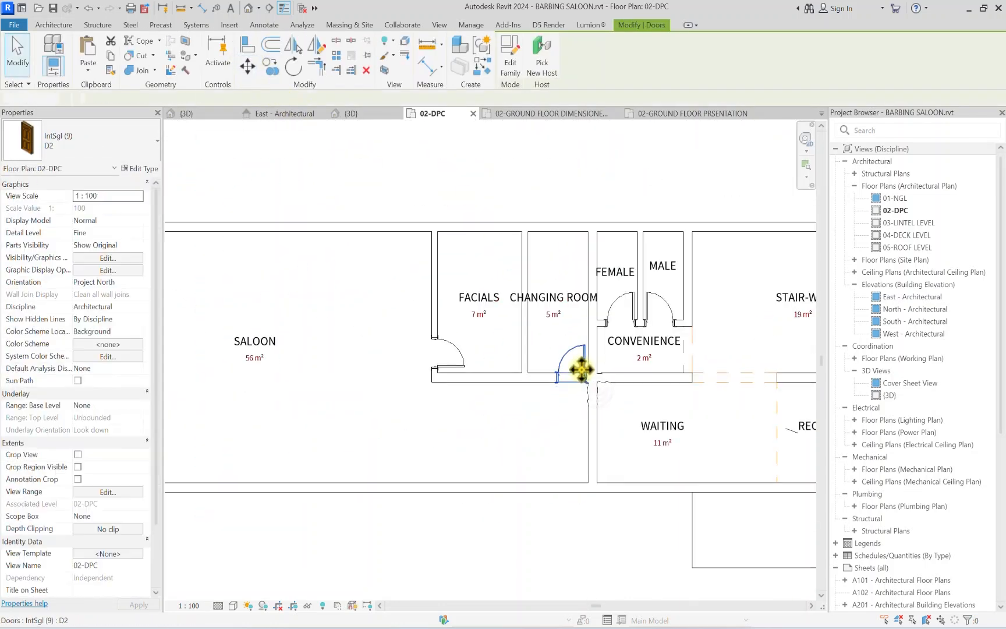
{"action": "key", "text": "Escape"}
{"action": "key", "text": "Escape"}
{"action": "scroll", "coordinate": [466, 440], "scroll_direction": "down", "scroll_amount": 3}
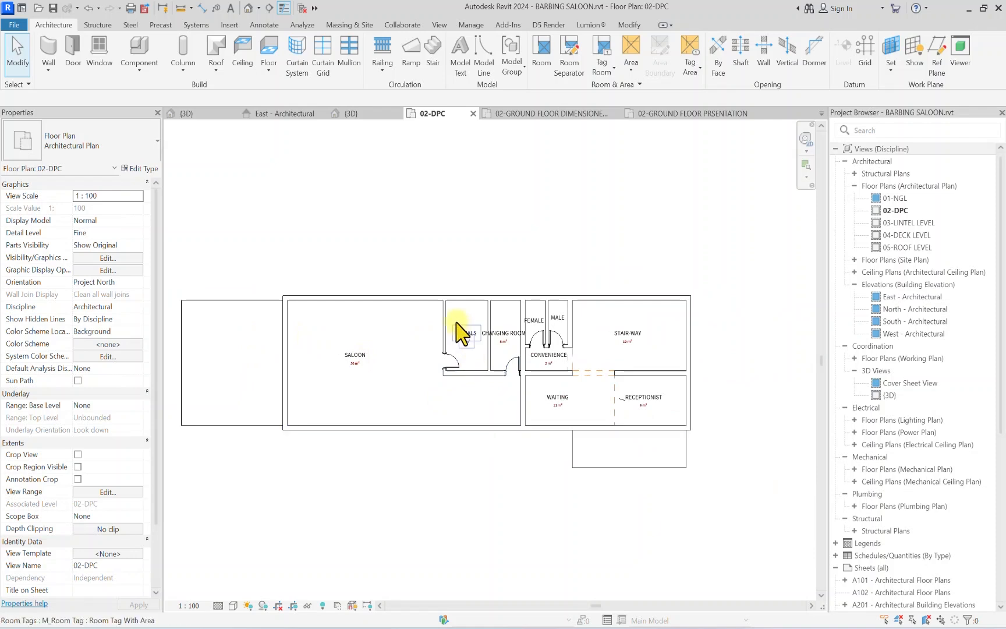
{"action": "scroll", "coordinate": [579, 378], "scroll_direction": "up", "scroll_amount": 1}
{"action": "middle_click_drag", "start_coordinate": [579, 378], "coordinate": [524, 382]}
{"action": "scroll", "coordinate": [563, 334], "scroll_direction": "down", "scroll_amount": 3}
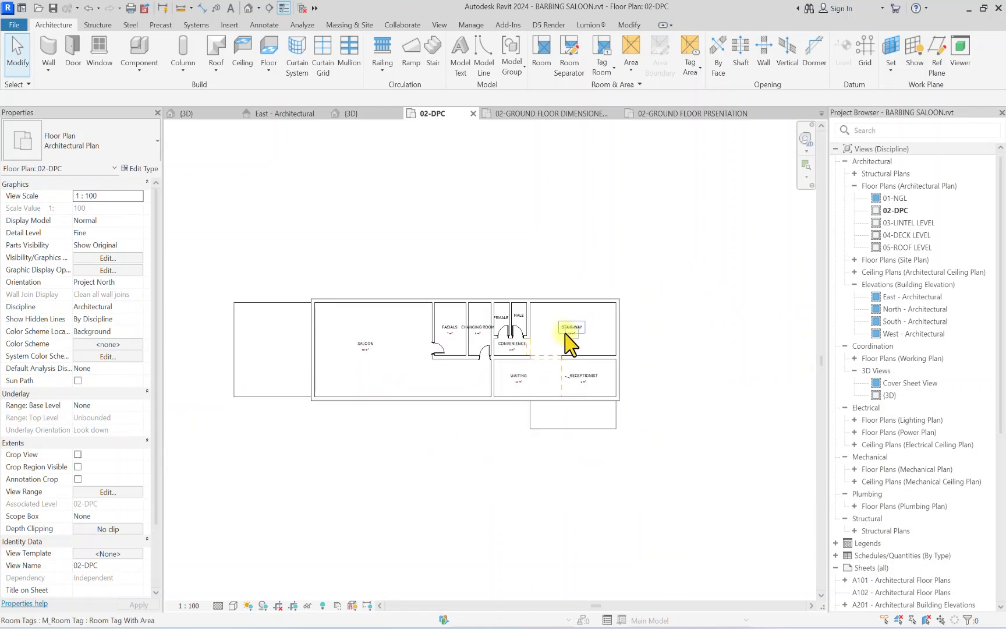
{"action": "scroll", "coordinate": [553, 325], "scroll_direction": "up", "scroll_amount": 2}
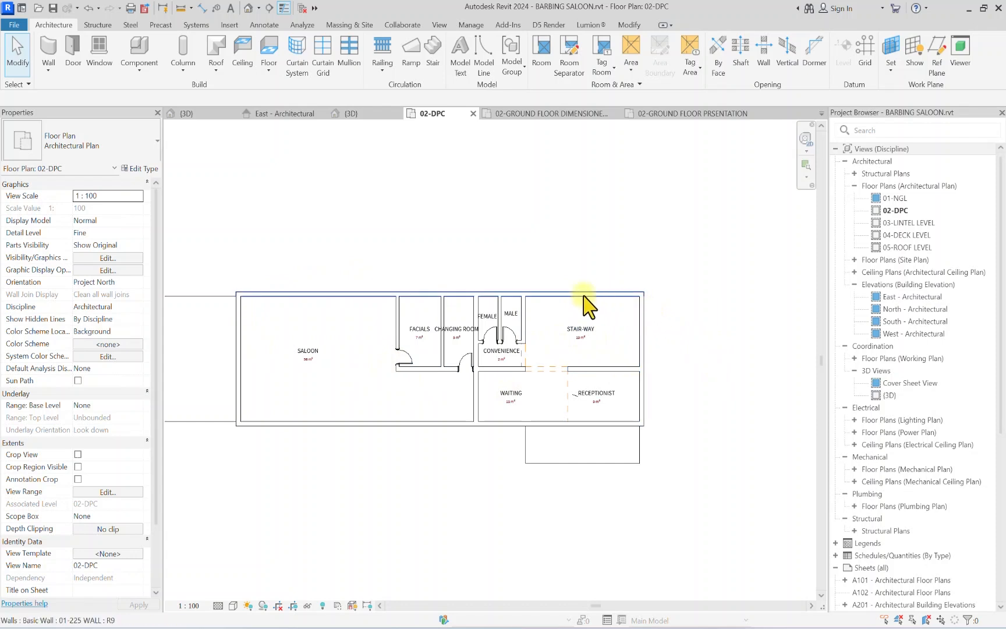
Step: Start a stair from level 02-DPC up to 04-DECK LEVEL with 23 desired risers and a 300 mm tread depth
{"action": "scroll", "coordinate": [550, 341], "scroll_direction": "up", "scroll_amount": 1}
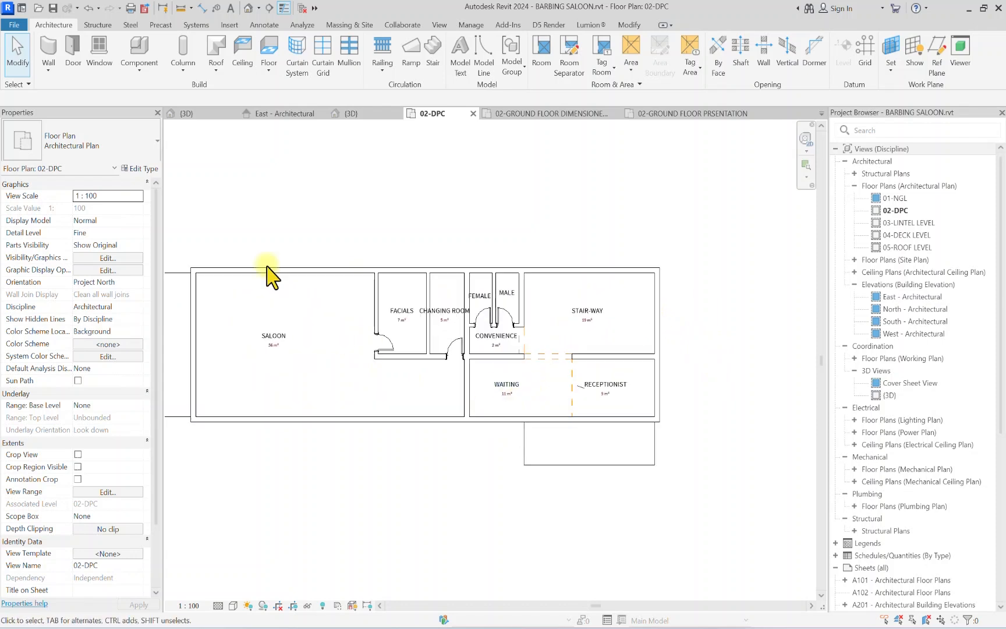
{"action": "middle_click_drag", "start_coordinate": [570, 258], "coordinate": [521, 303]}
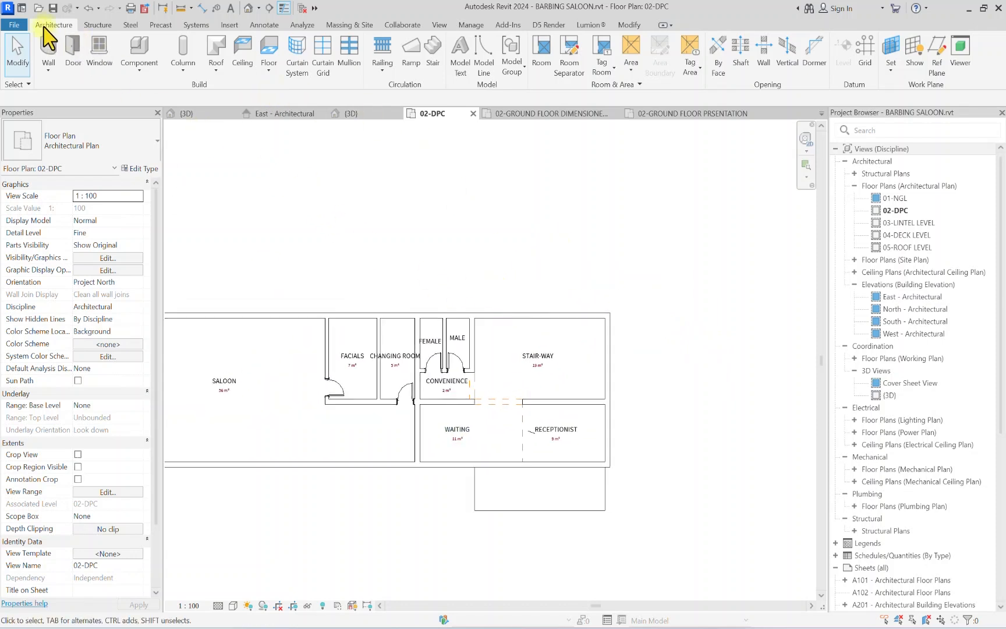
{"action": "left_click", "coordinate": [435, 49]}
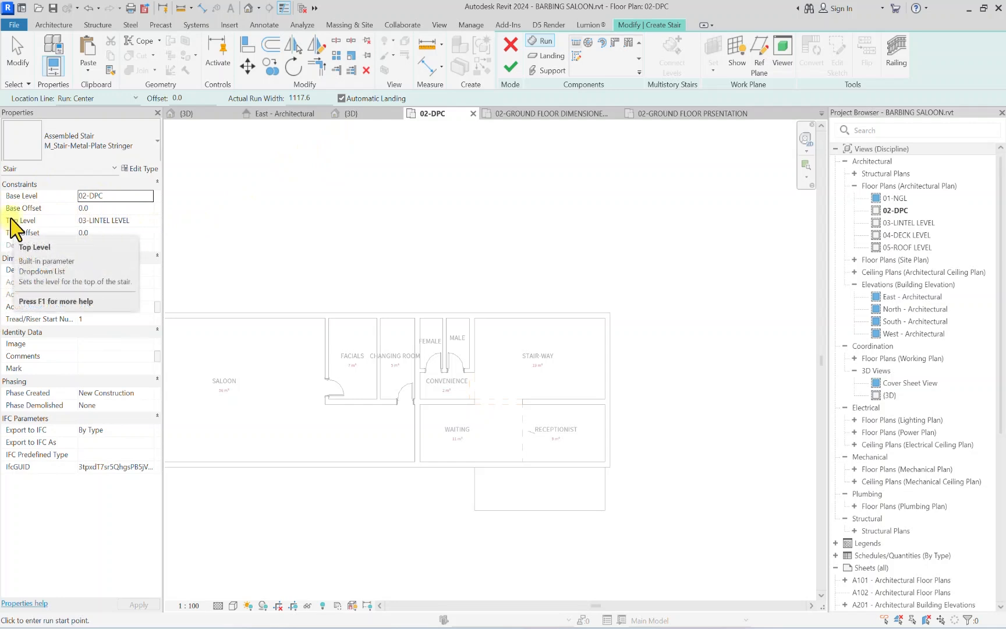
{"action": "left_click", "coordinate": [150, 221]}
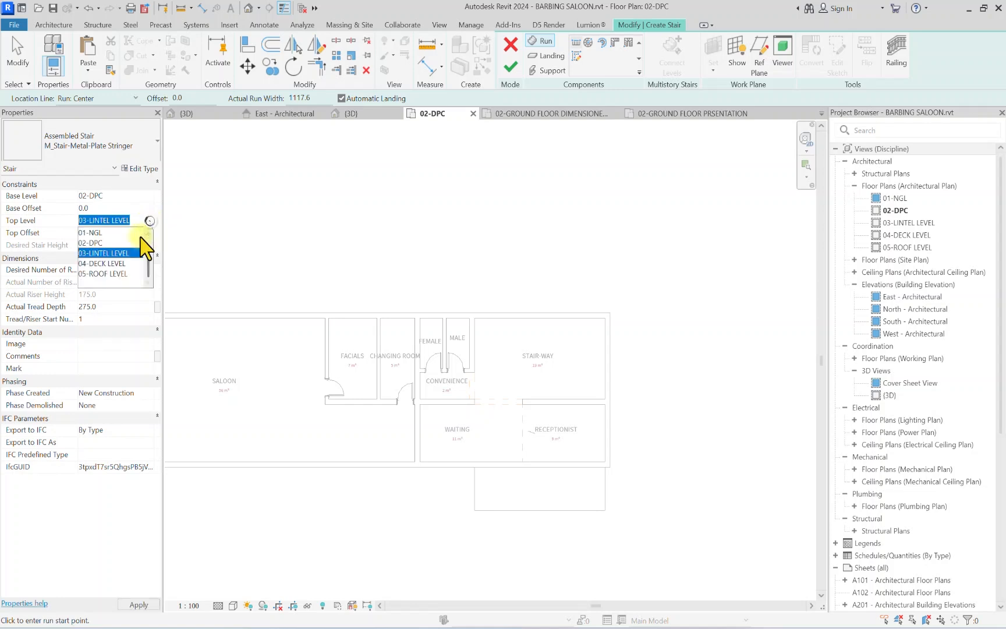
{"action": "left_click", "coordinate": [112, 263]}
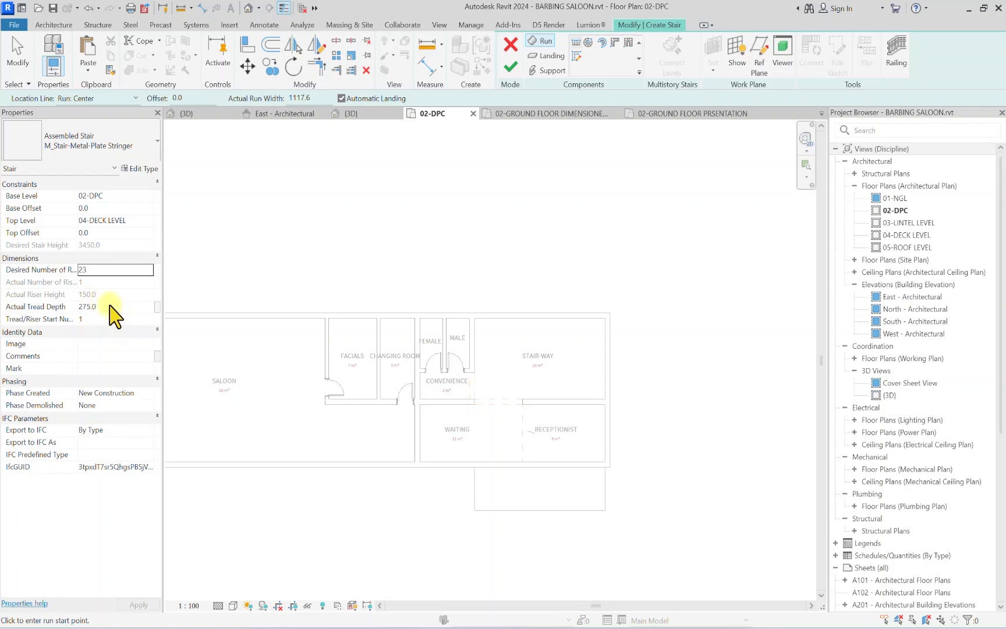
{"action": "left_click", "coordinate": [112, 307]}
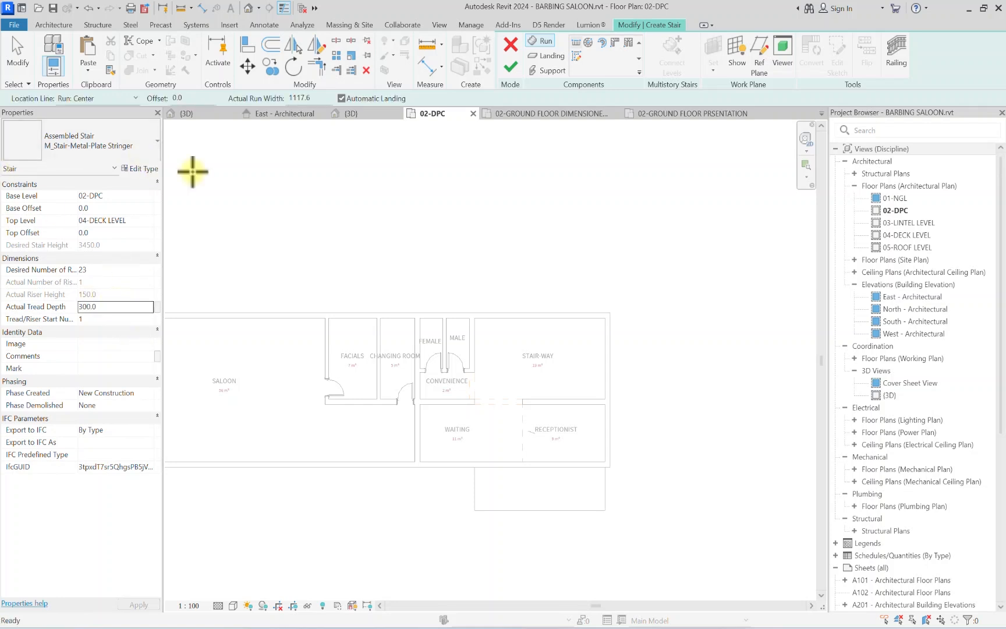
Step: Change the stair type to cast-in-place M_Monolithic Stair with 23 desired risers and a 300 mm tread depth
{"action": "left_click", "coordinate": [110, 152]}
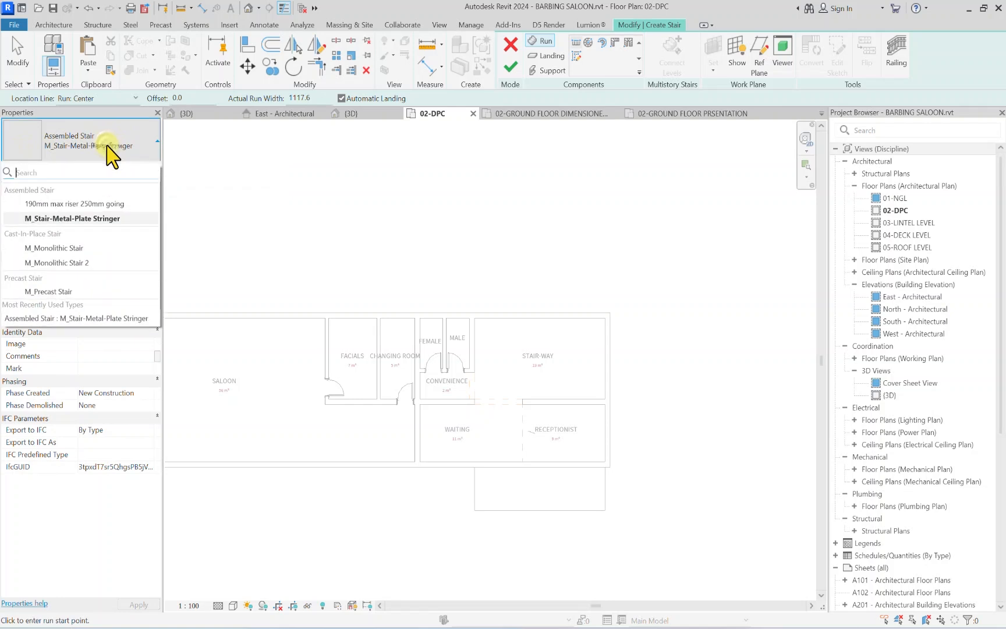
{"action": "left_click", "coordinate": [81, 249]}
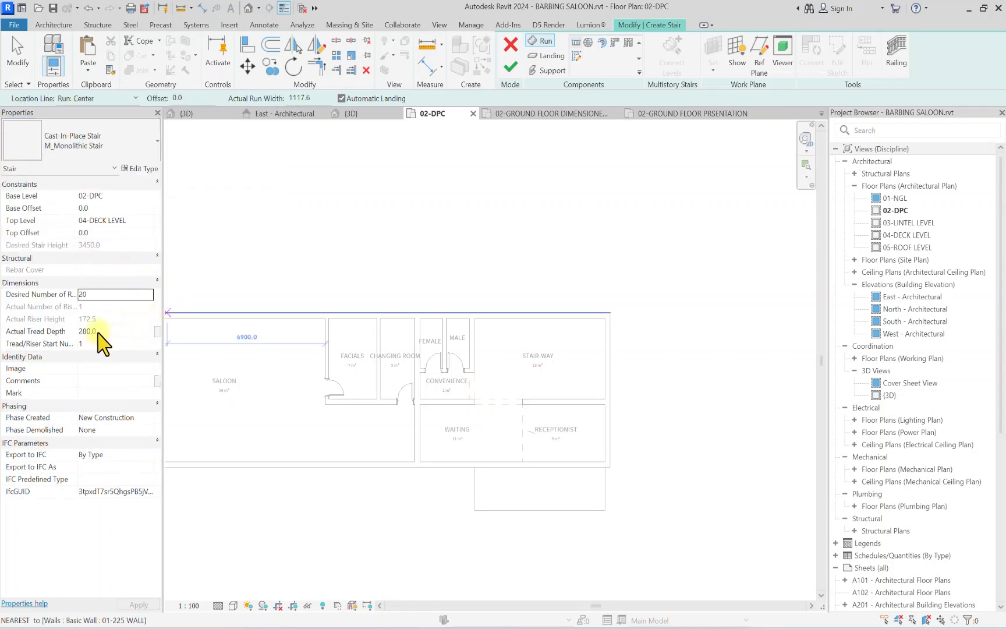
{"action": "left_click", "coordinate": [99, 295]}
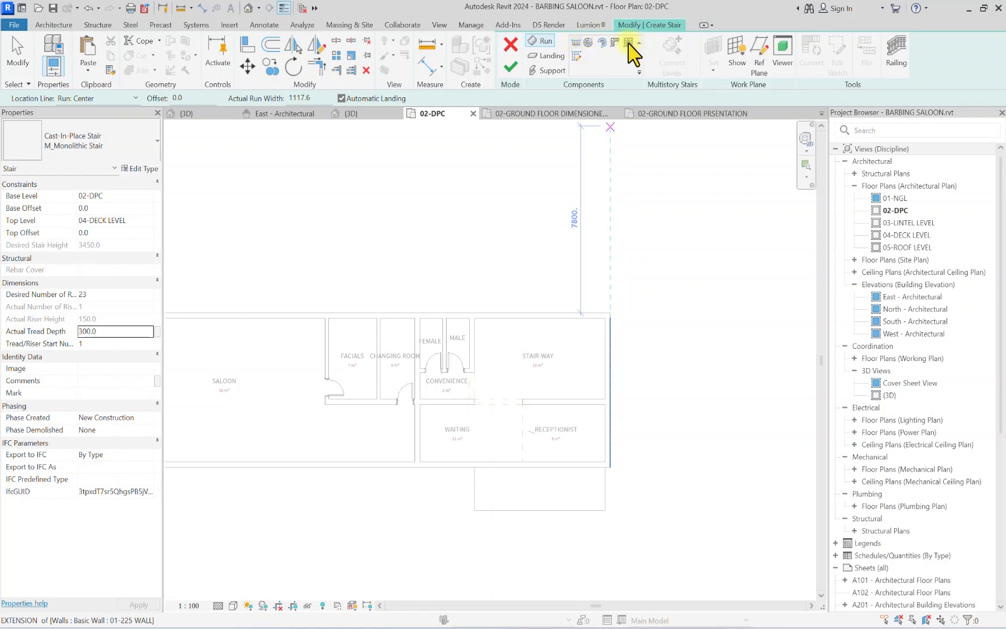
Step: Sketch the stair run's outer boundary along STAIR-WAY's south, east and north walls, with about 3600 mm long south and north sides
{"action": "left_click", "coordinate": [577, 64]}
{"action": "middle_click_drag", "start_coordinate": [514, 340], "coordinate": [467, 336]}
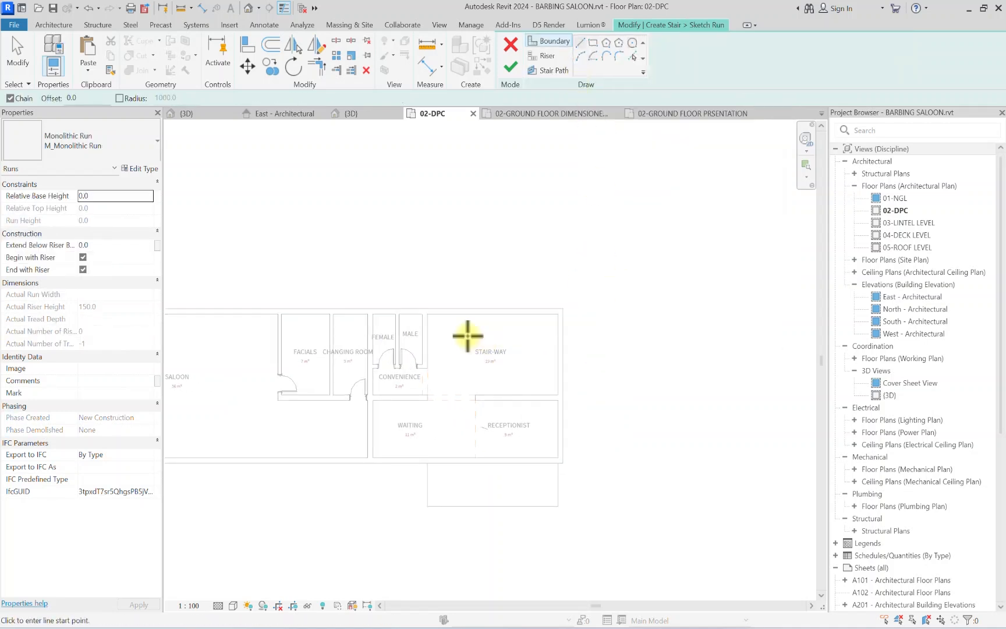
{"action": "scroll", "coordinate": [499, 392], "scroll_direction": "up", "scroll_amount": 3}
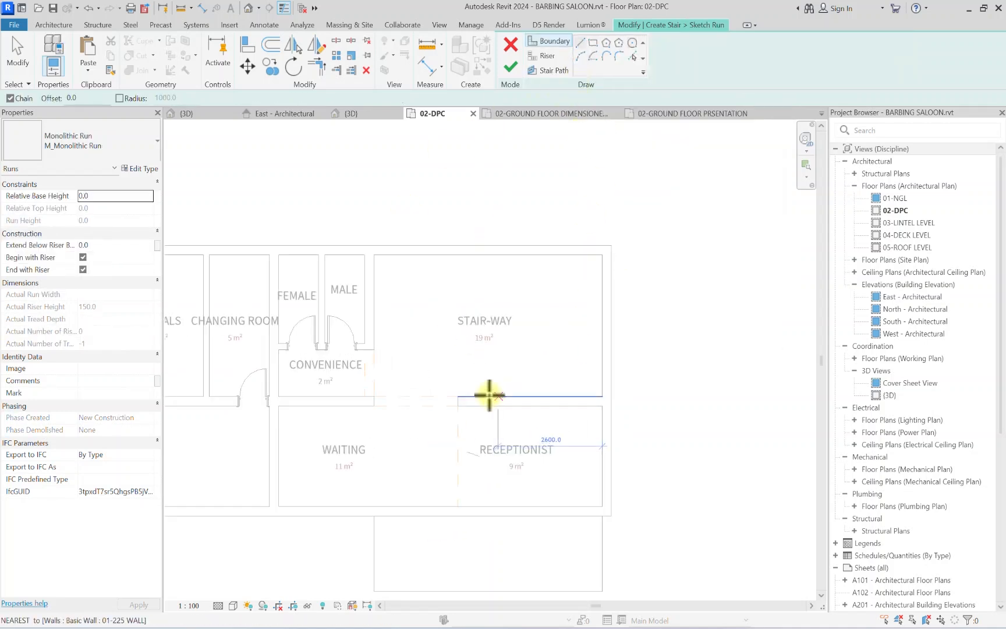
{"action": "left_click", "coordinate": [458, 396]}
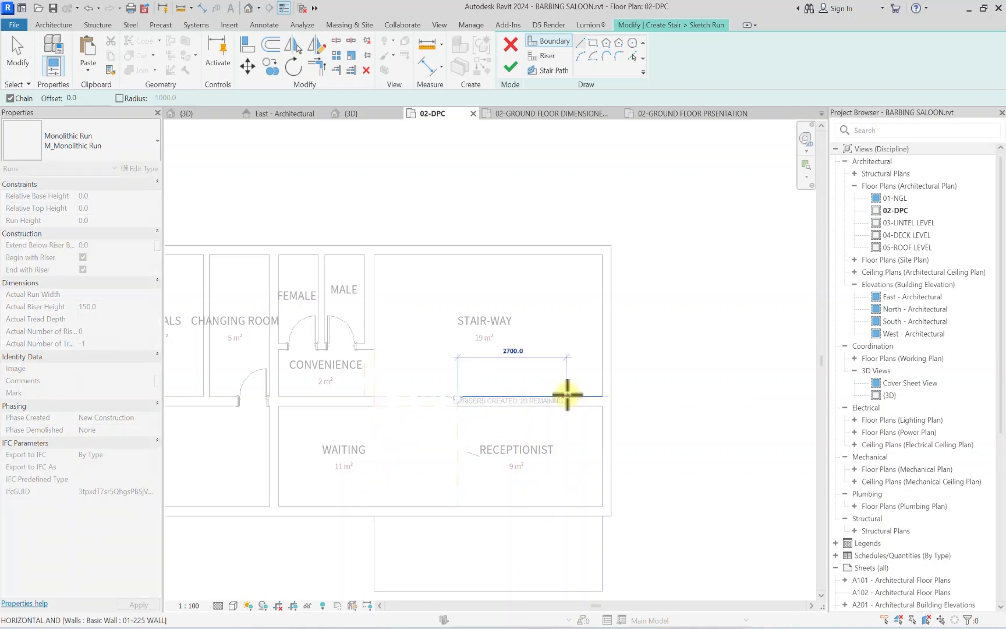
{"action": "left_click", "coordinate": [603, 396]}
{"action": "left_click", "coordinate": [602, 254]}
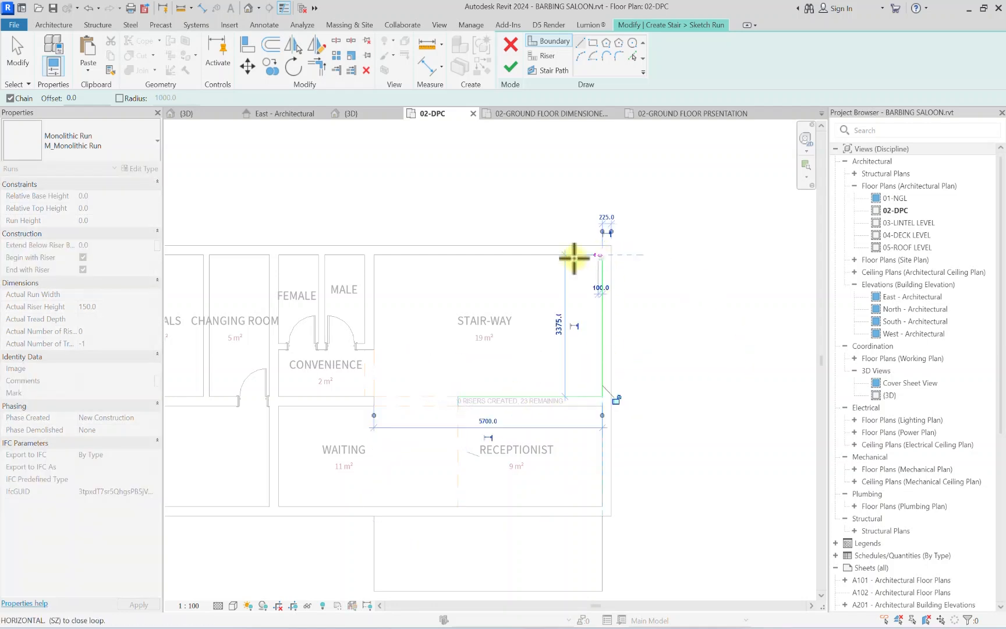
{"action": "left_click", "coordinate": [459, 254]}
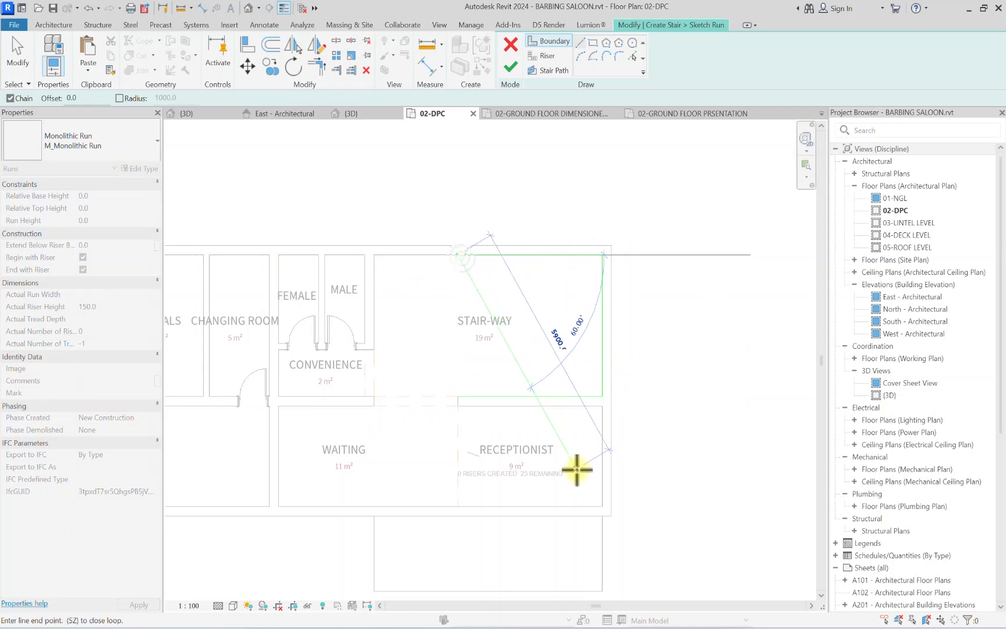
Step: Offset copies of the three outer boundary lines 1200 mm inward and trim them into an inner U-shaped boundary
{"action": "left_click", "coordinate": [271, 47]}
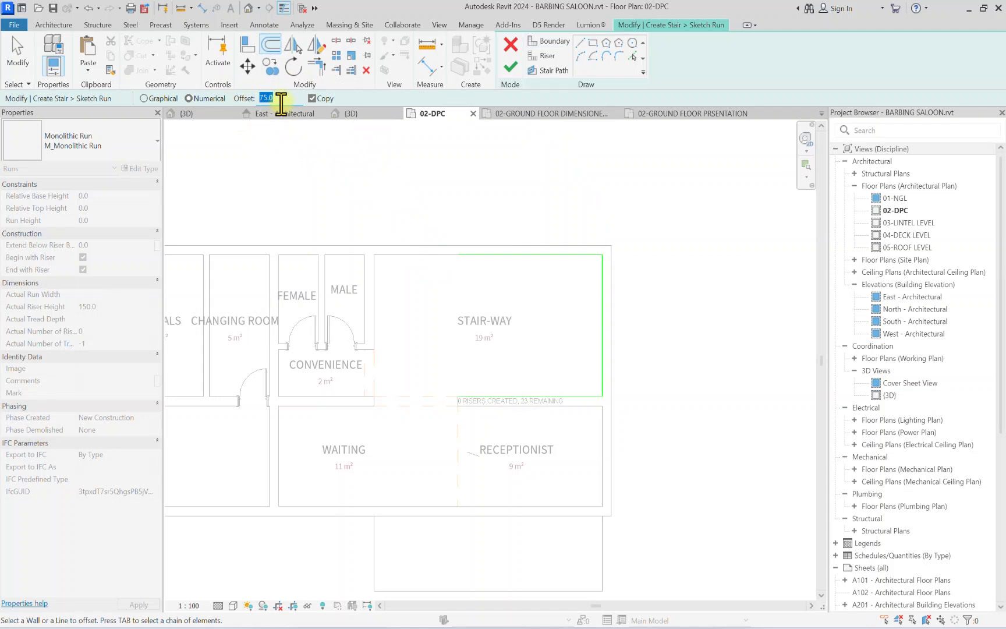
{"action": "left_click", "coordinate": [535, 257]}
{"action": "left_click", "coordinate": [600, 328]}
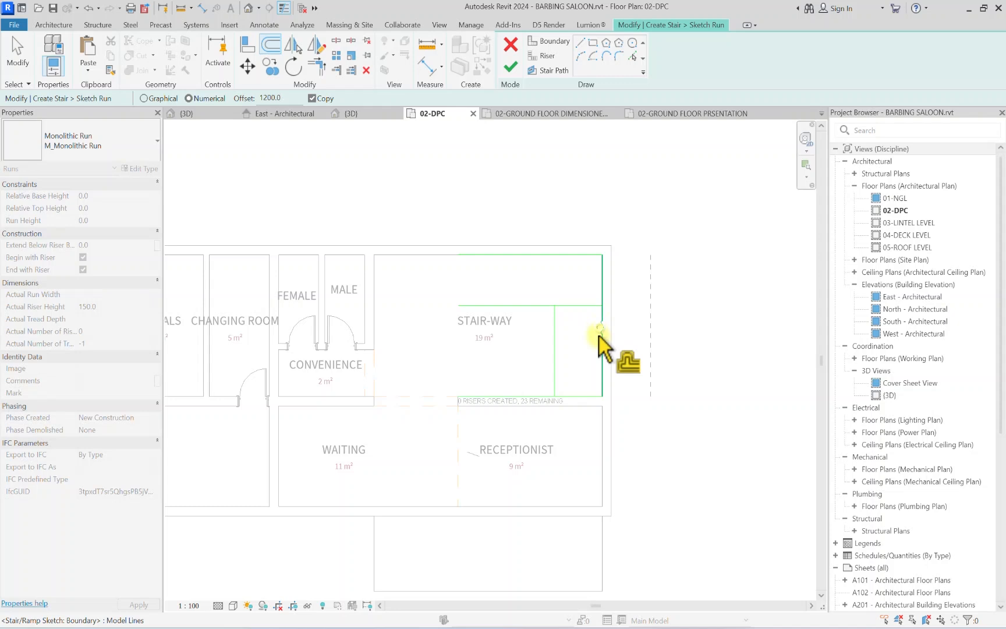
{"action": "left_click", "coordinate": [499, 397]}
{"action": "key", "text": "Escape"}
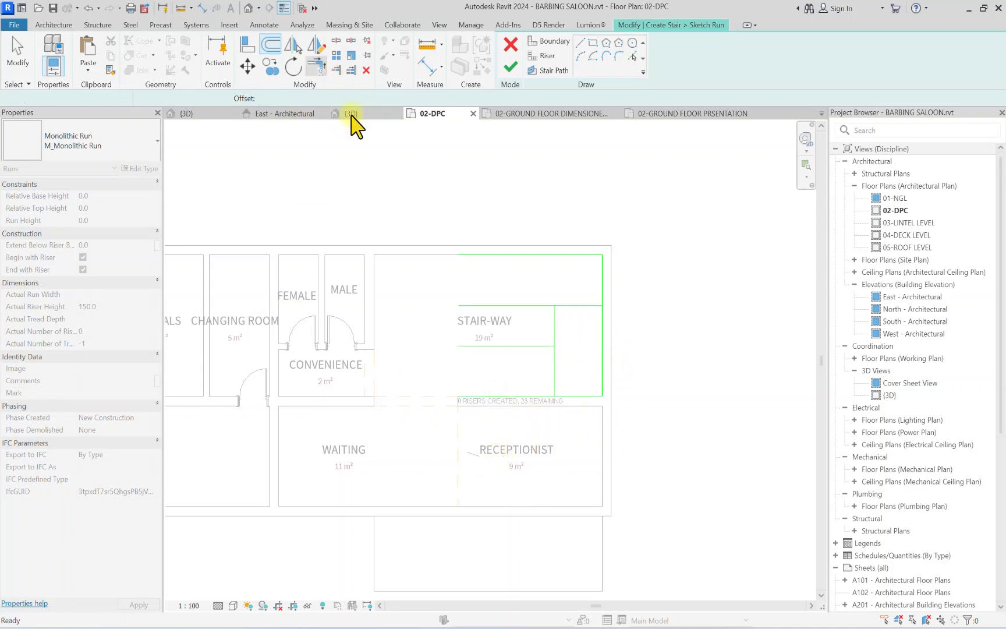
{"action": "key", "text": "t"}
{"action": "key", "text": "r"}
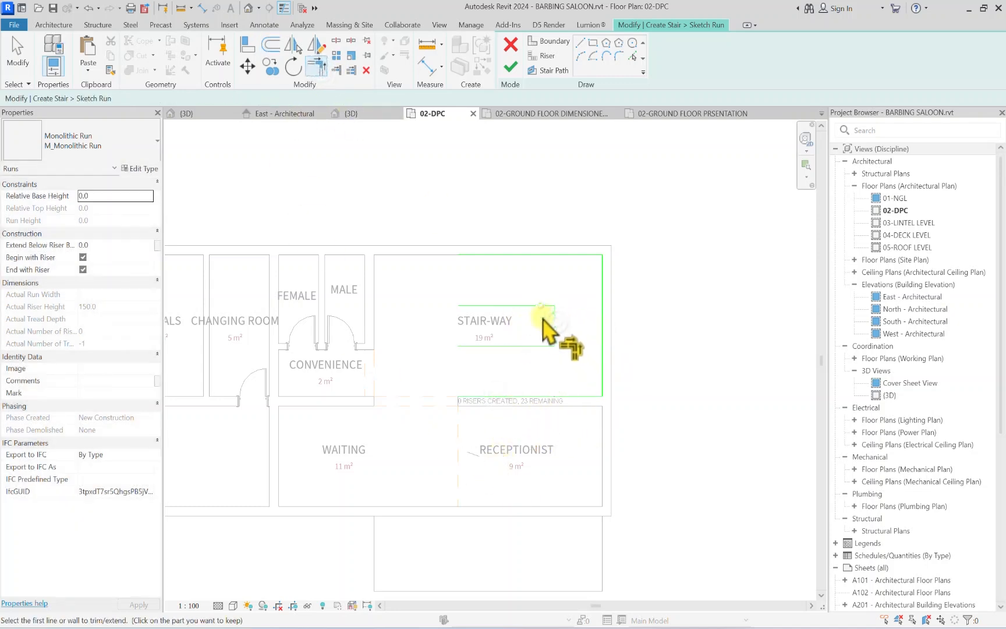
Step: Draw riser lines closing the west ends of the south and north flights between the inner and outer boundaries
{"action": "left_click", "coordinate": [547, 56]}
{"action": "left_click", "coordinate": [458, 347]}
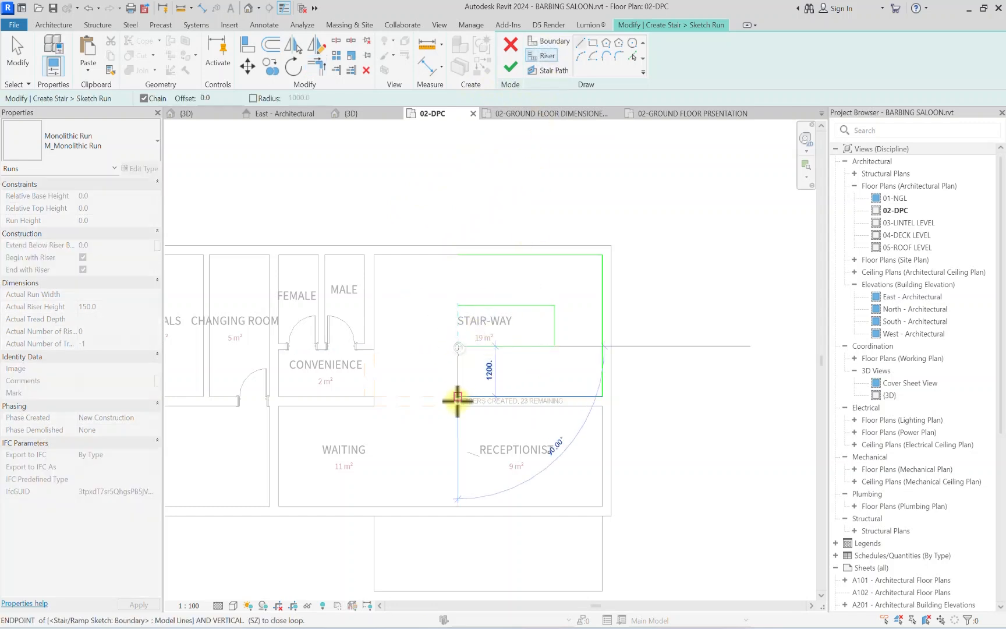
{"action": "left_click", "coordinate": [458, 400]}
{"action": "left_click", "coordinate": [458, 305]}
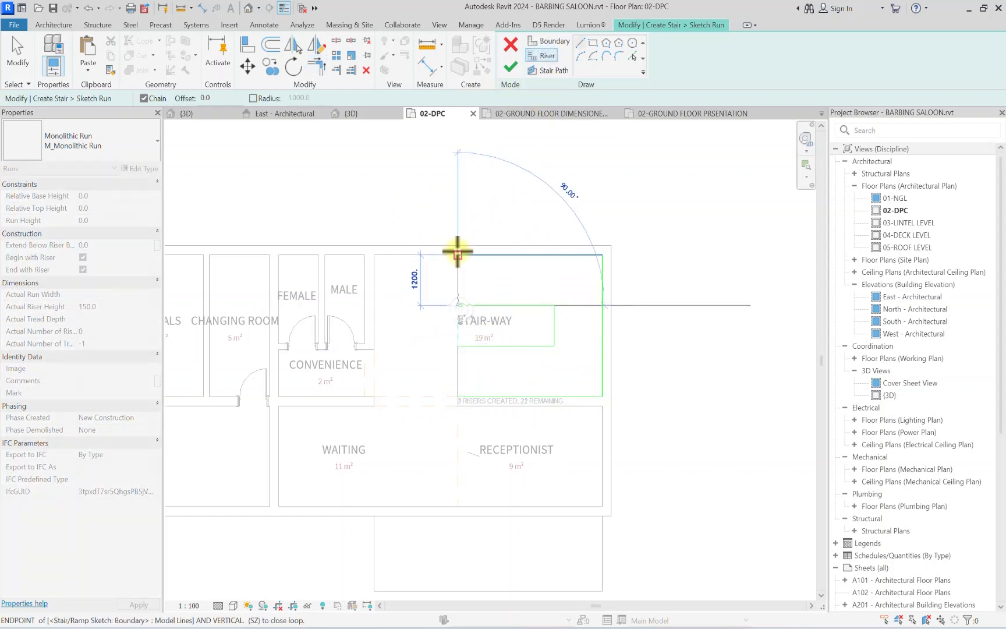
{"action": "left_click", "coordinate": [458, 255]}
Step: Offset the north flight's end riser eastward in eight 300 mm copies up to the inner boundary's east side
{"action": "left_click", "coordinate": [278, 51]}
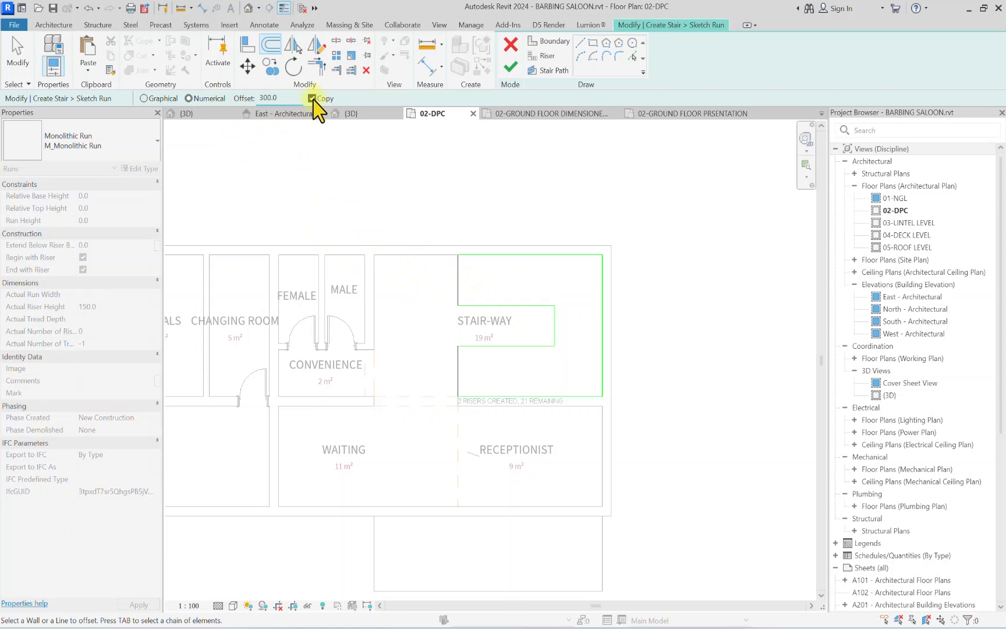
{"action": "left_click", "coordinate": [463, 288]}
{"action": "left_click", "coordinate": [475, 290]}
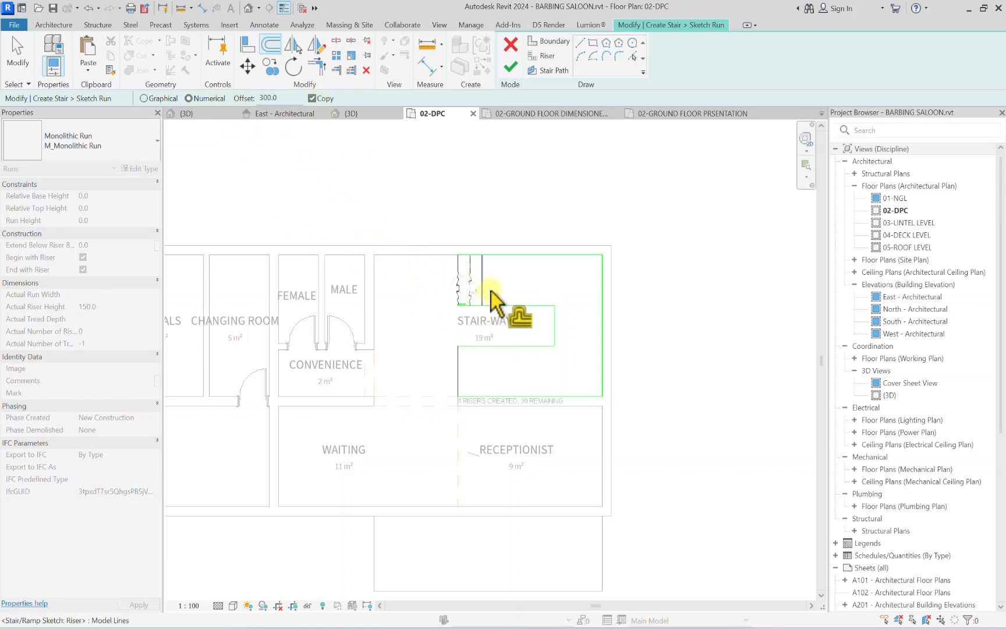
{"action": "left_click", "coordinate": [484, 291]}
{"action": "left_click", "coordinate": [496, 291]}
{"action": "left_click", "coordinate": [507, 291]}
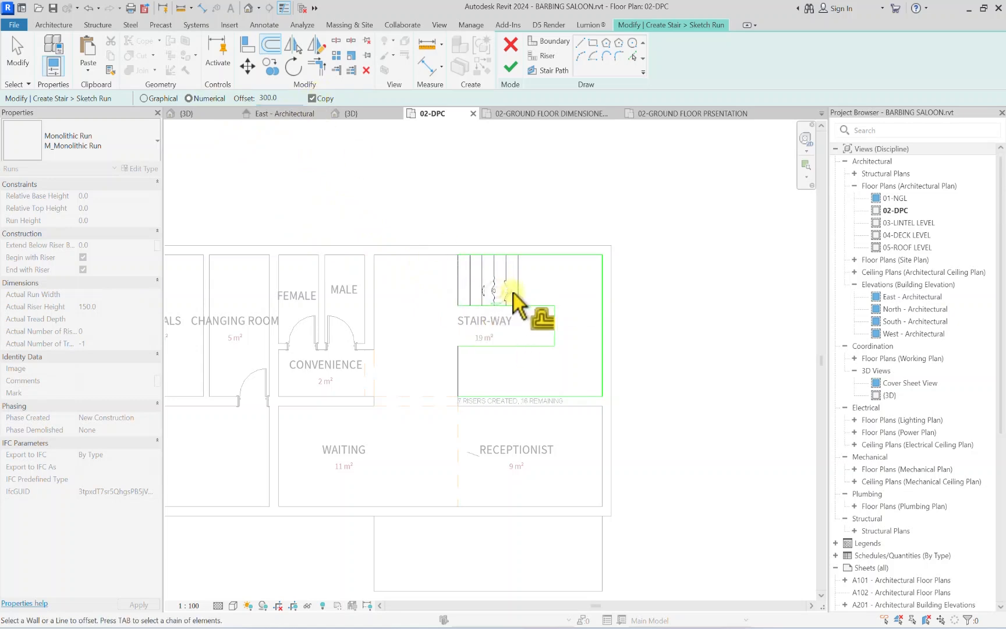
{"action": "left_click", "coordinate": [520, 294]}
{"action": "left_click", "coordinate": [532, 293]}
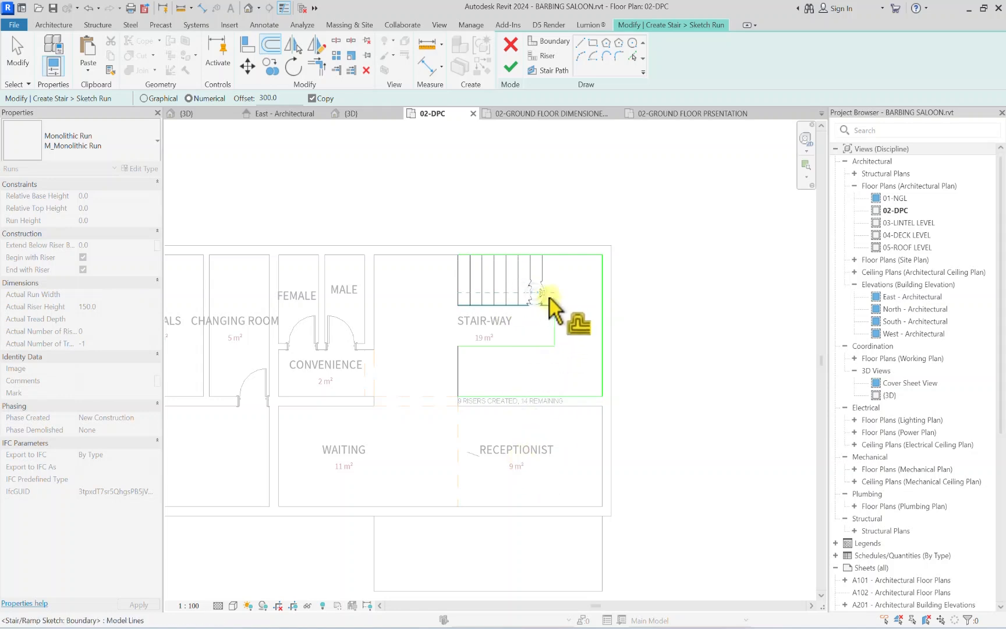
{"action": "left_click", "coordinate": [549, 296]}
Step: Offset the south flight's end riser eastward in eight 300 mm copies up to the inner boundary's east side
{"action": "left_click", "coordinate": [464, 380]}
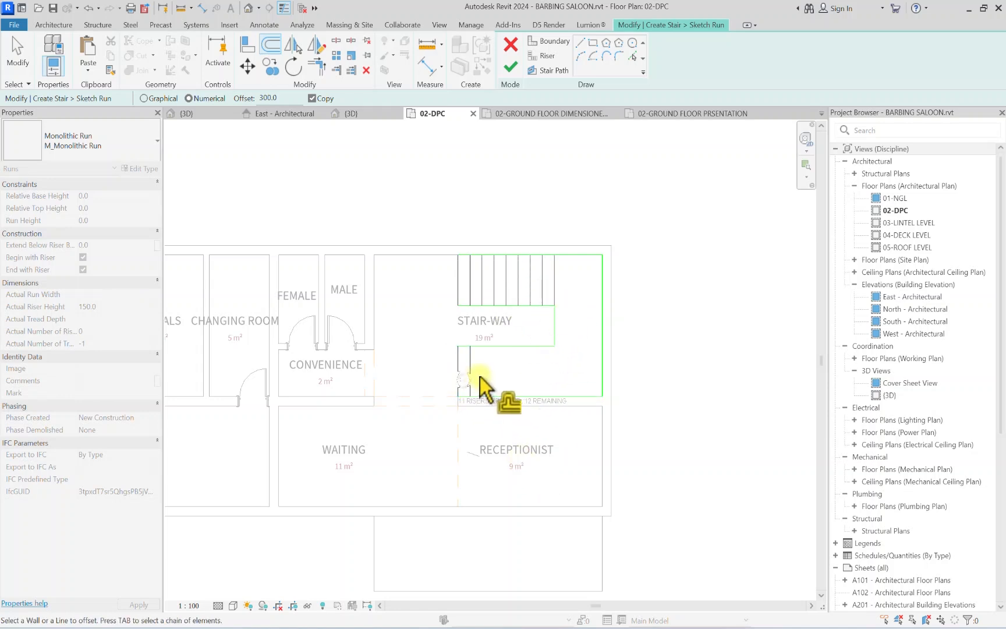
{"action": "left_click", "coordinate": [476, 378]}
{"action": "left_click", "coordinate": [487, 376]}
{"action": "scroll", "coordinate": [523, 405], "scroll_direction": "up", "scroll_amount": 2}
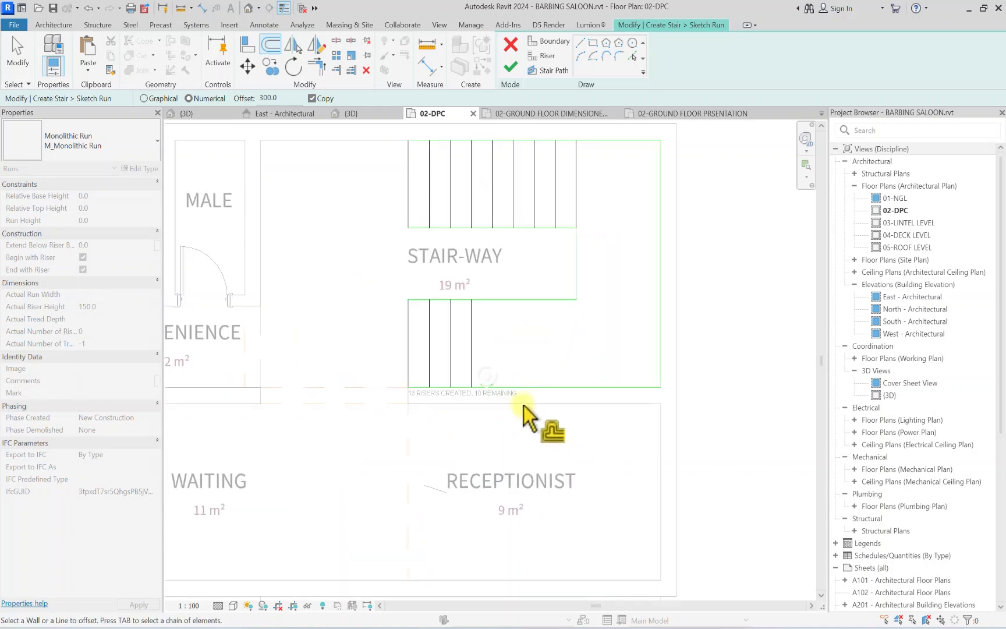
{"action": "scroll", "coordinate": [433, 407], "scroll_direction": "down", "scroll_amount": 2}
{"action": "scroll", "coordinate": [477, 396], "scroll_direction": "up", "scroll_amount": 2}
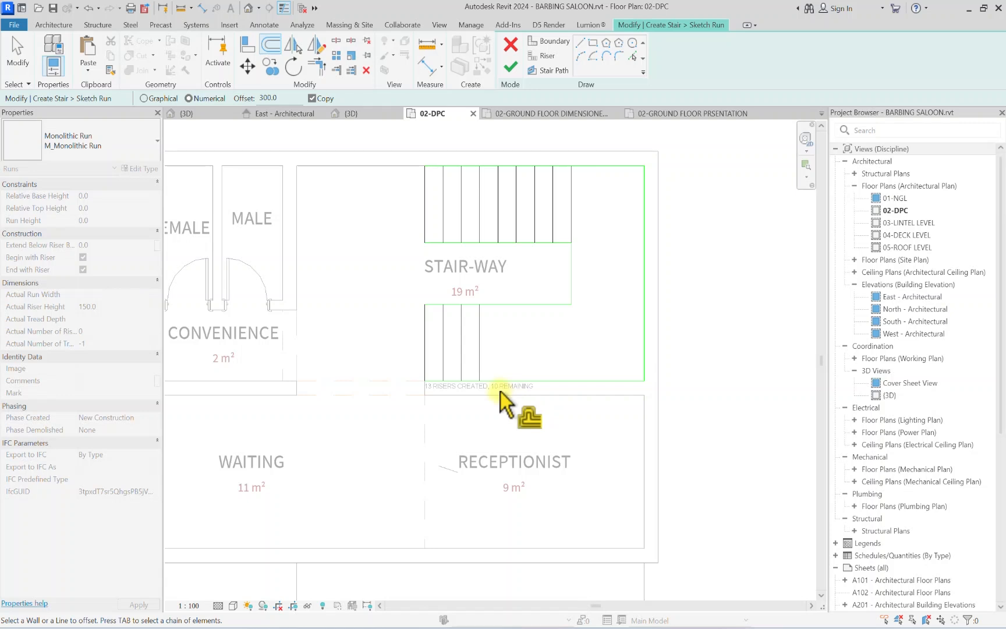
{"action": "scroll", "coordinate": [451, 407], "scroll_direction": "down", "scroll_amount": 2}
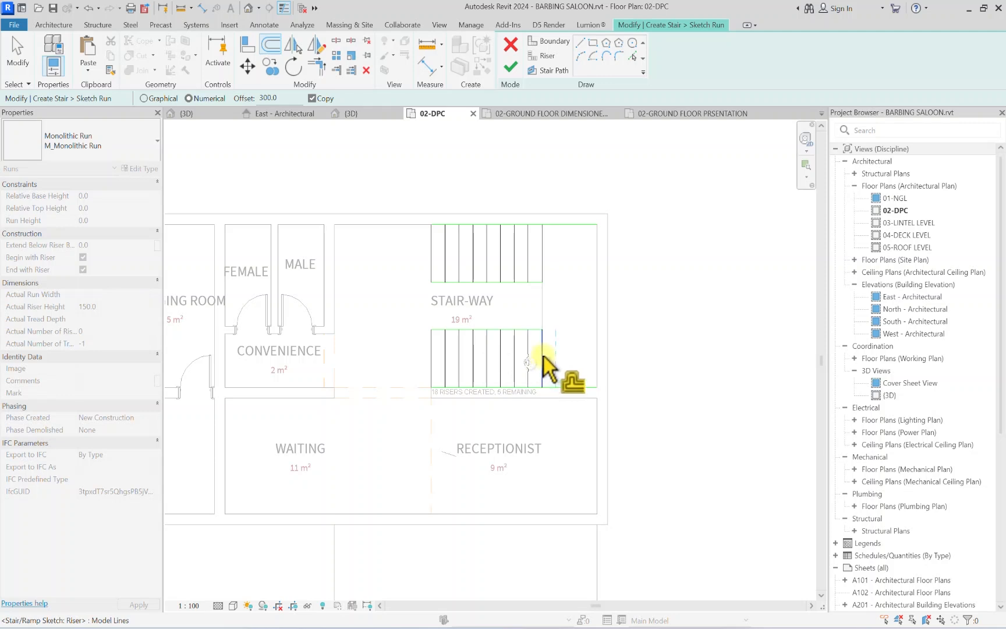
{"action": "scroll", "coordinate": [541, 355], "scroll_direction": "down", "scroll_amount": 1}
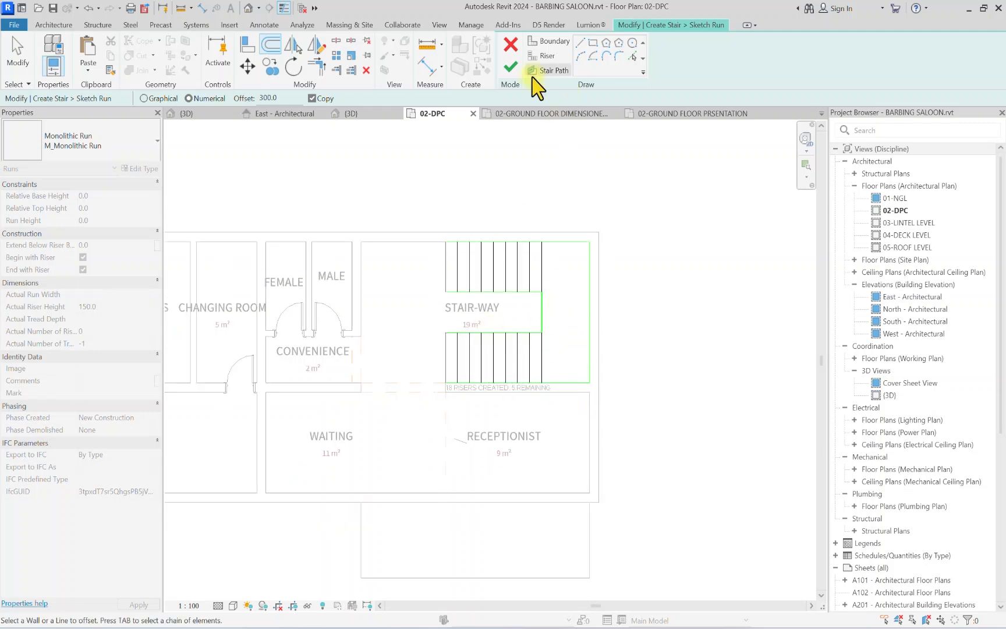
Step: Draw a riser from the midpoint of the inner boundary's east side to the outer boundary and offset copies 300 mm north and south
{"action": "left_click", "coordinate": [544, 56]}
{"action": "scroll", "coordinate": [524, 325], "scroll_direction": "up", "scroll_amount": 4}
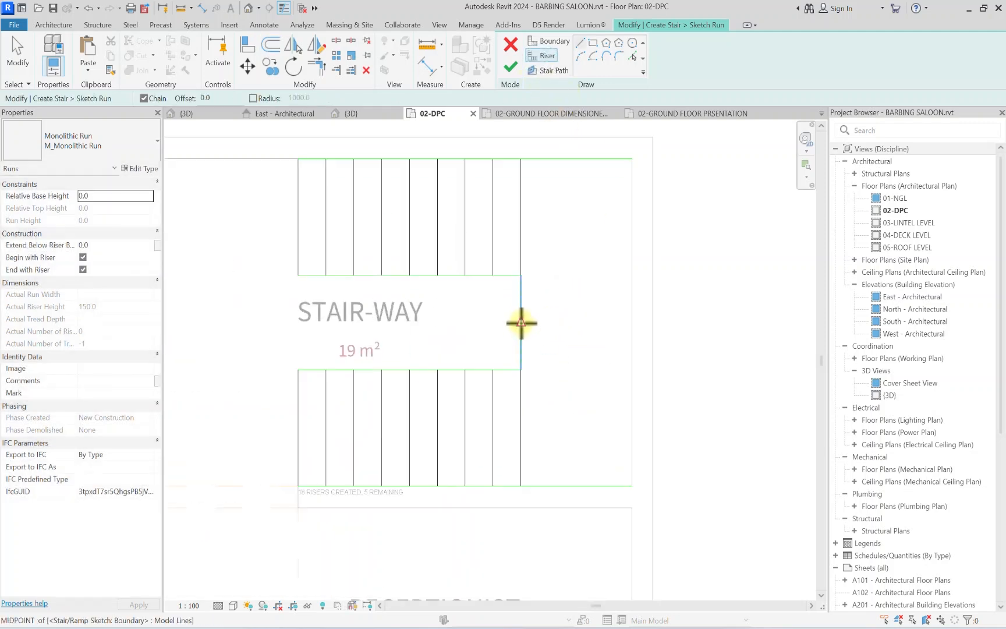
{"action": "left_click", "coordinate": [524, 324]}
{"action": "left_click", "coordinate": [631, 323]}
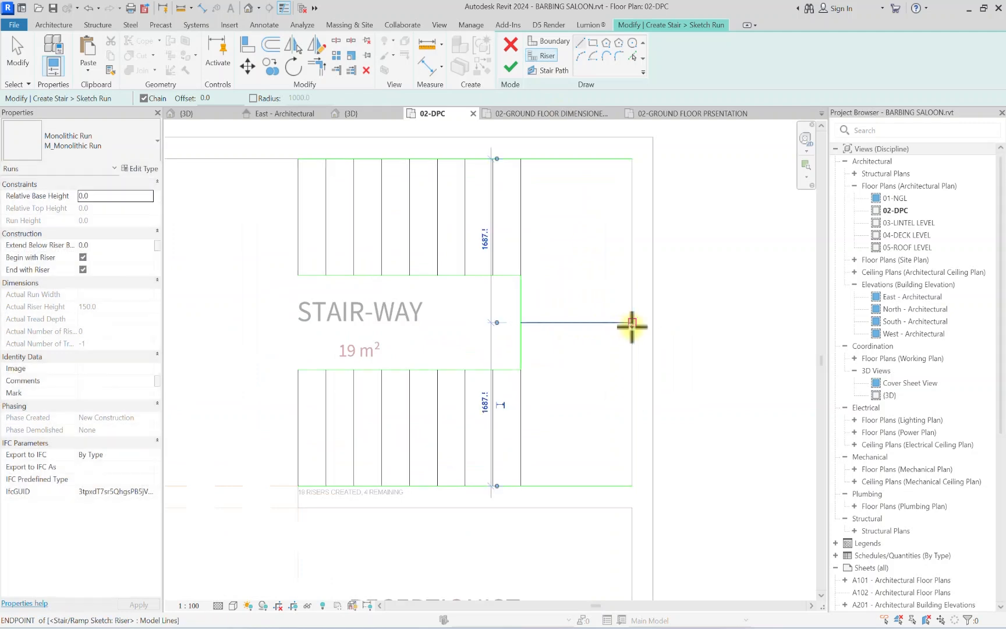
{"action": "left_click", "coordinate": [270, 45]}
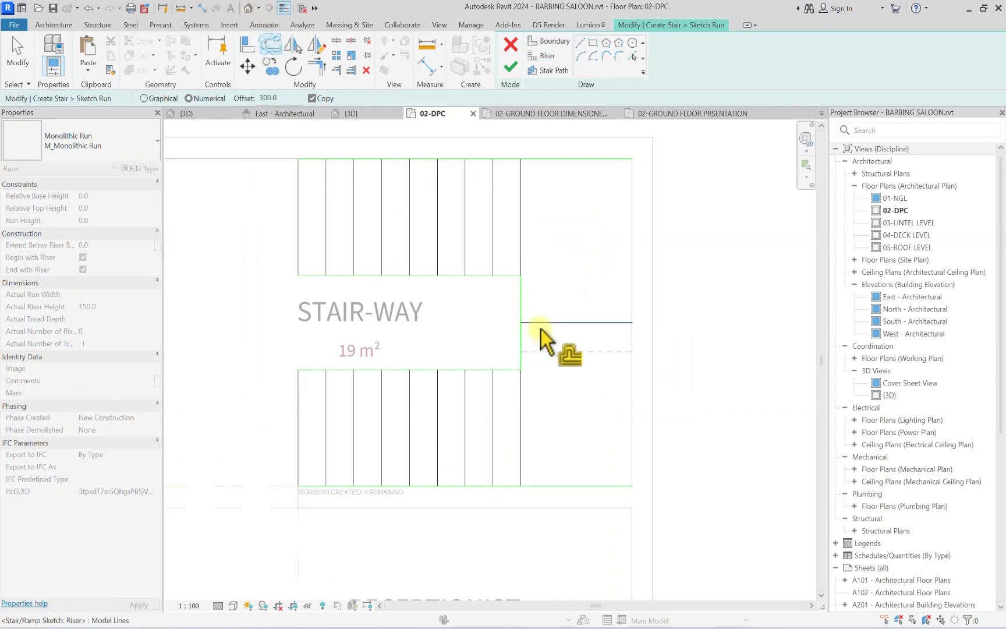
{"action": "left_click", "coordinate": [541, 329]}
{"action": "left_click", "coordinate": [551, 319]}
{"action": "middle_click_drag", "start_coordinate": [574, 294], "coordinate": [449, 336]}
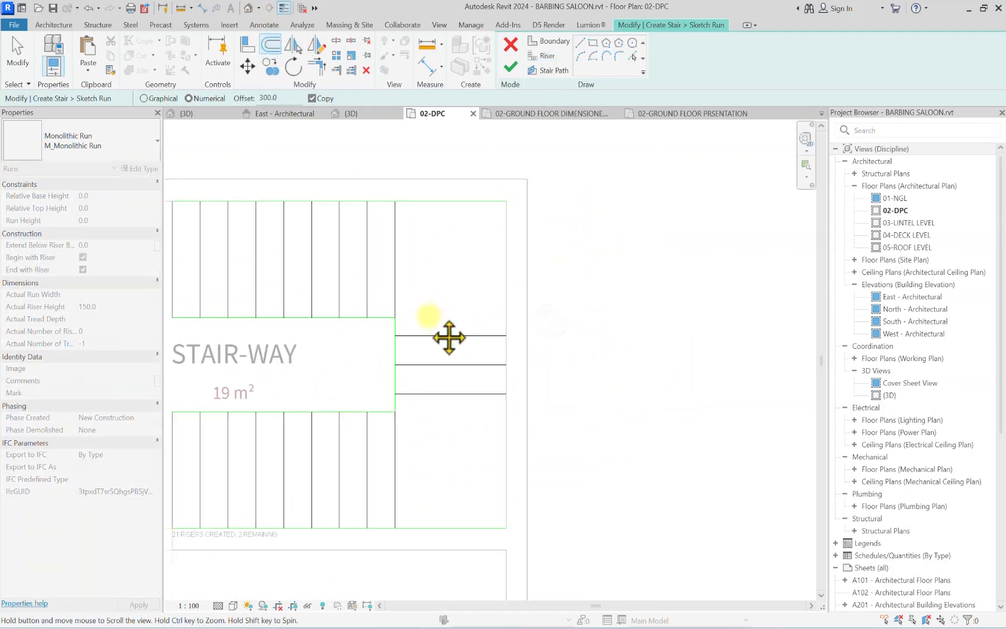
Step: Draw helper riser lines from the southernmost east riser's west end, a short way west and about 187 mm south to the inner boundary
{"action": "left_click", "coordinate": [541, 56]}
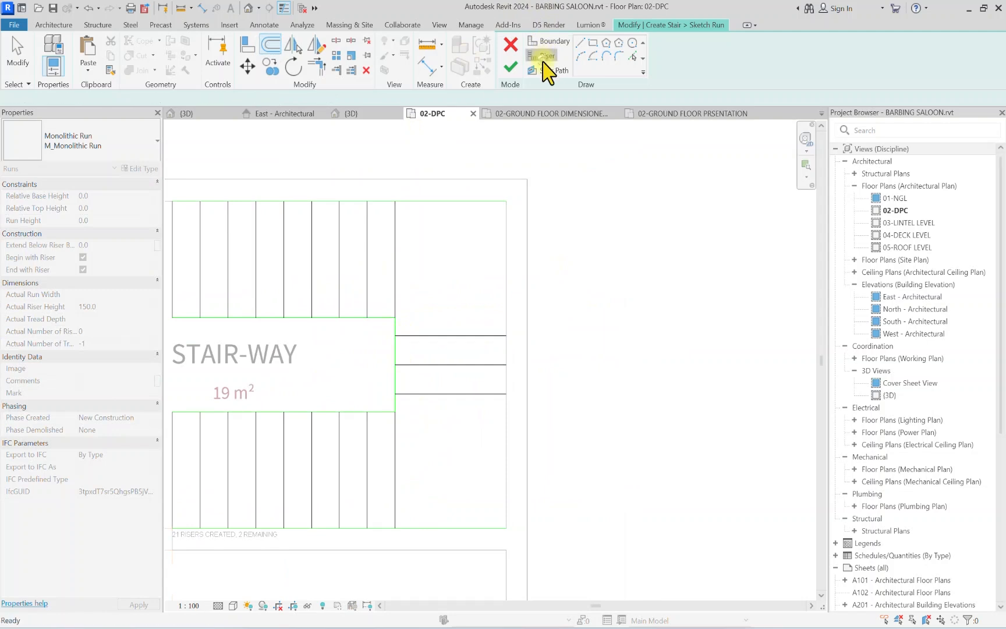
{"action": "scroll", "coordinate": [302, 467], "scroll_direction": "down", "scroll_amount": 2}
{"action": "scroll", "coordinate": [386, 426], "scroll_direction": "up", "scroll_amount": 5}
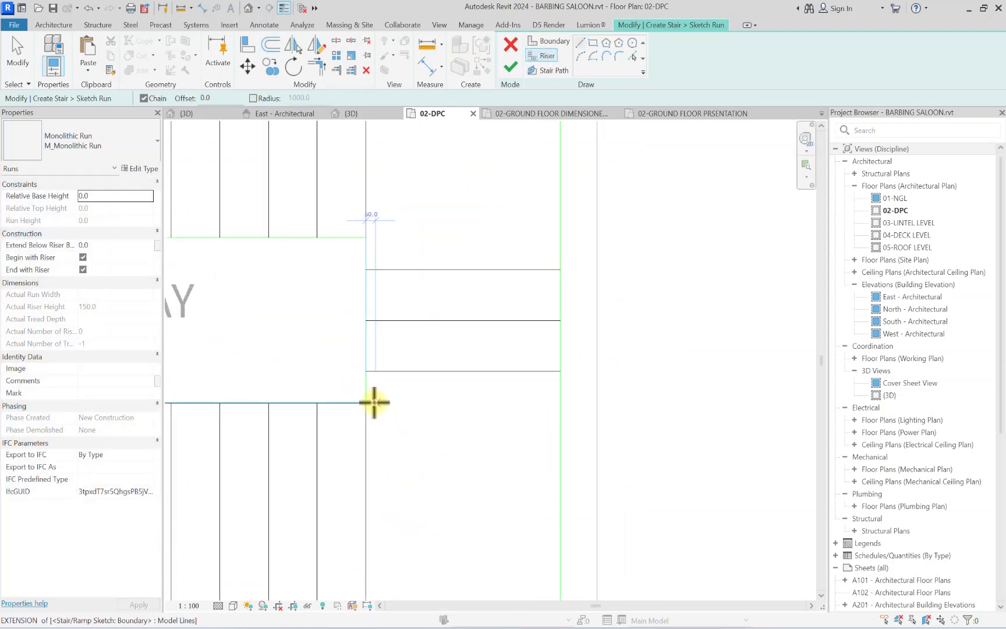
{"action": "scroll", "coordinate": [366, 390], "scroll_direction": "down", "scroll_amount": 4}
{"action": "scroll", "coordinate": [372, 391], "scroll_direction": "up", "scroll_amount": 5}
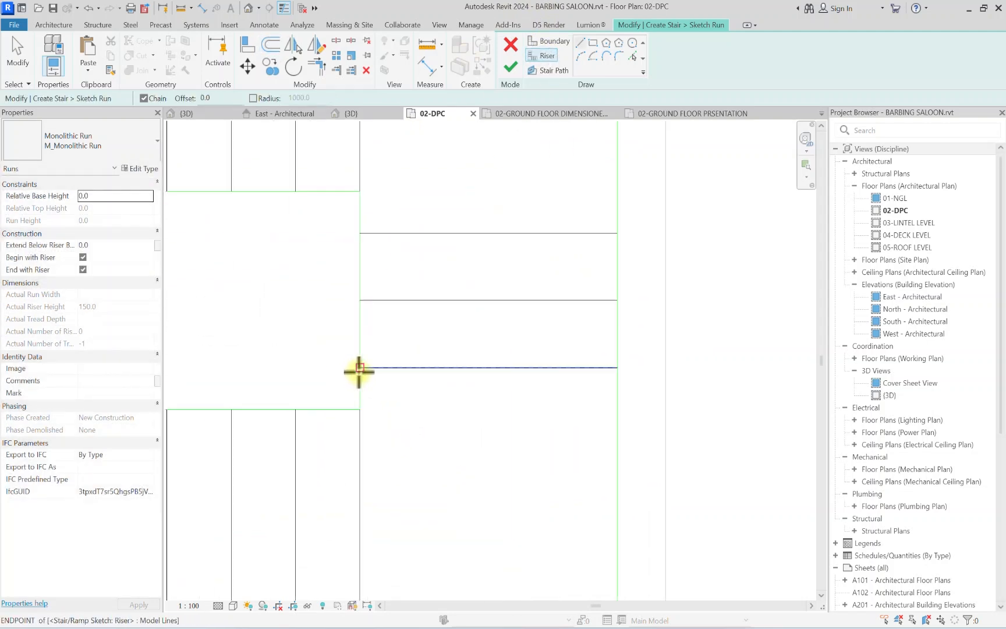
{"action": "left_click", "coordinate": [360, 368]}
{"action": "left_click", "coordinate": [334, 368]}
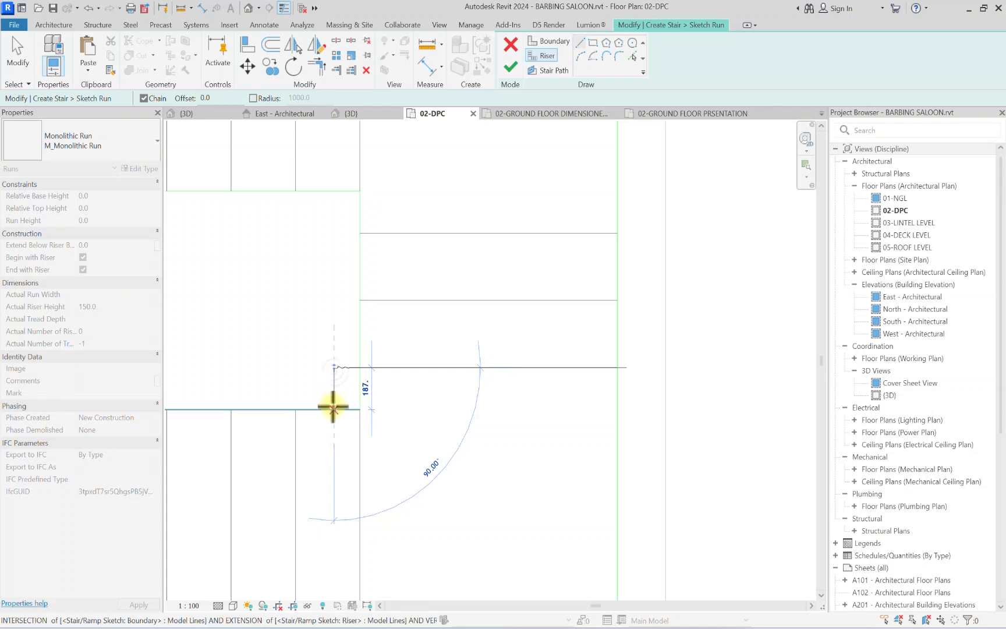
{"action": "left_click", "coordinate": [334, 409]}
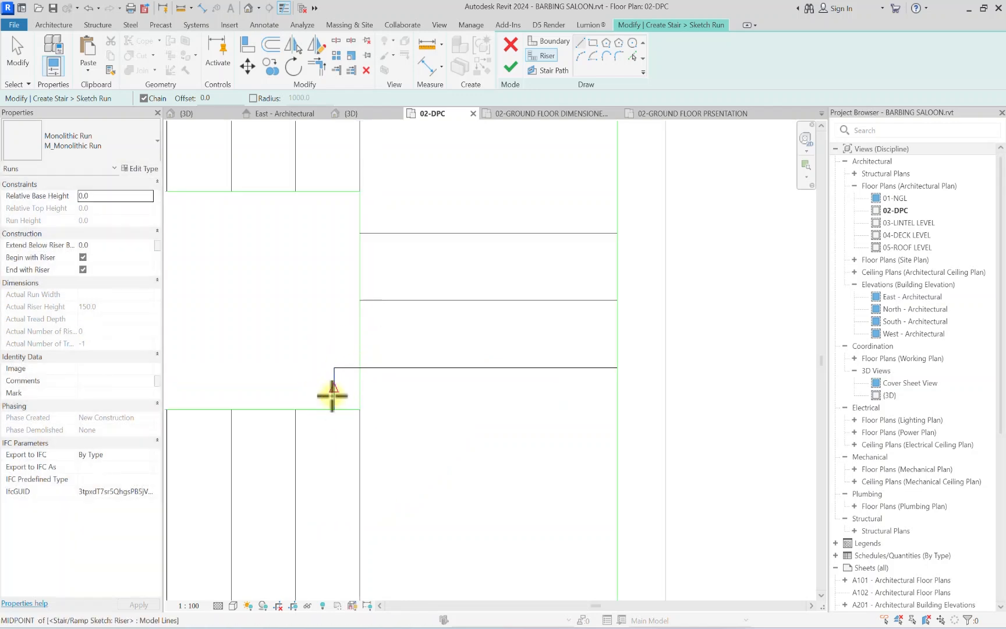
Step: Draw a horizontal helper line from the midpoint of the short vertical line to the inner boundary's east side
{"action": "scroll", "coordinate": [333, 396], "scroll_direction": "up", "scroll_amount": 3}
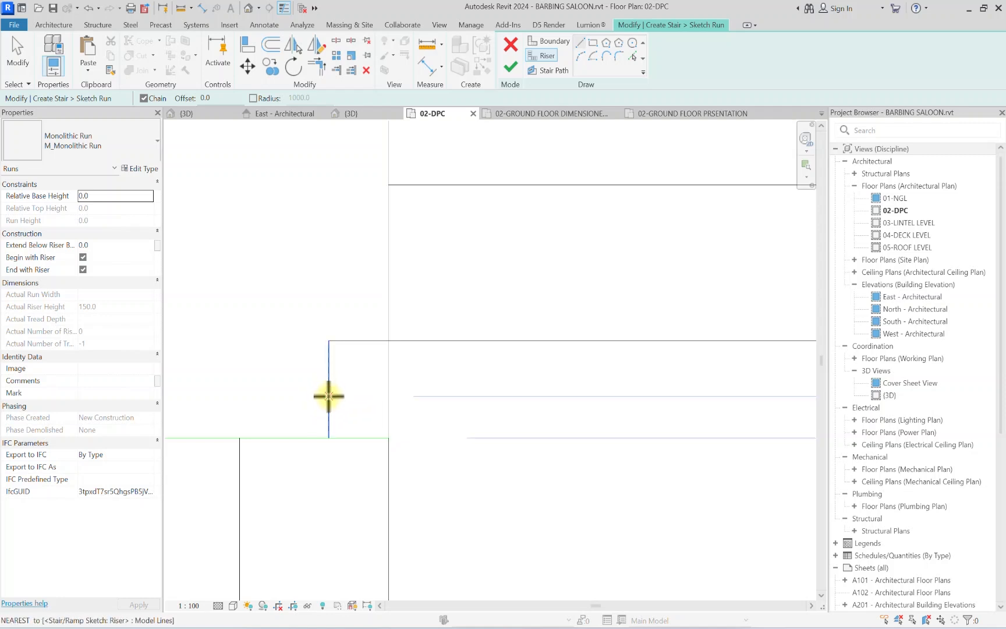
{"action": "left_click", "coordinate": [328, 391]}
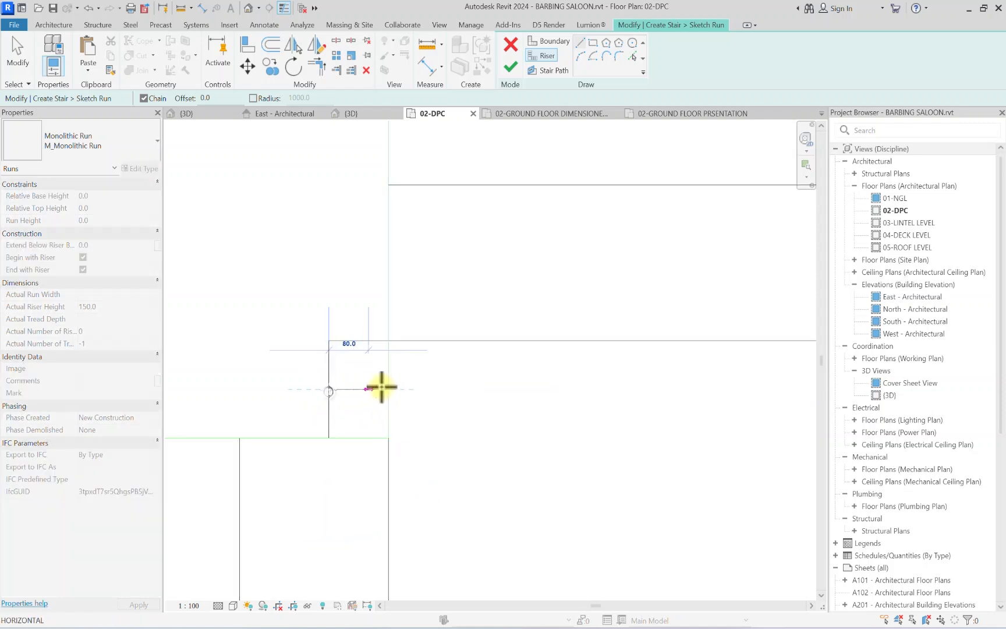
{"action": "left_click", "coordinate": [388, 389]}
{"action": "key", "text": "Escape"}
Step: Draw a diagonal riser from the helper line's east end to the outer boundary's southeast corner
{"action": "scroll", "coordinate": [388, 388], "scroll_direction": "down", "scroll_amount": 3}
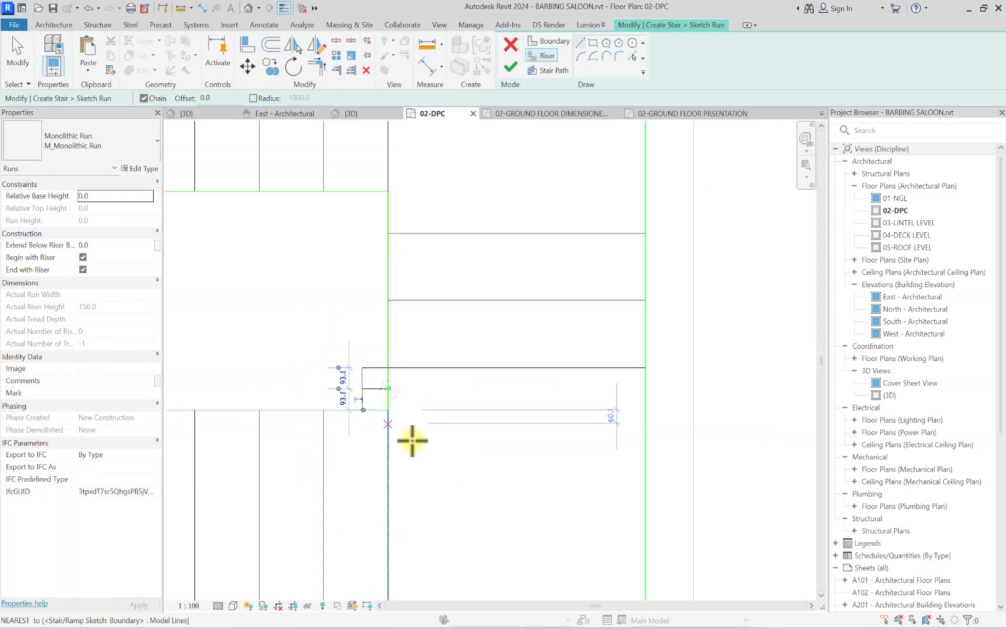
{"action": "left_click", "coordinate": [388, 389]}
{"action": "scroll", "coordinate": [388, 389], "scroll_direction": "down", "scroll_amount": 4}
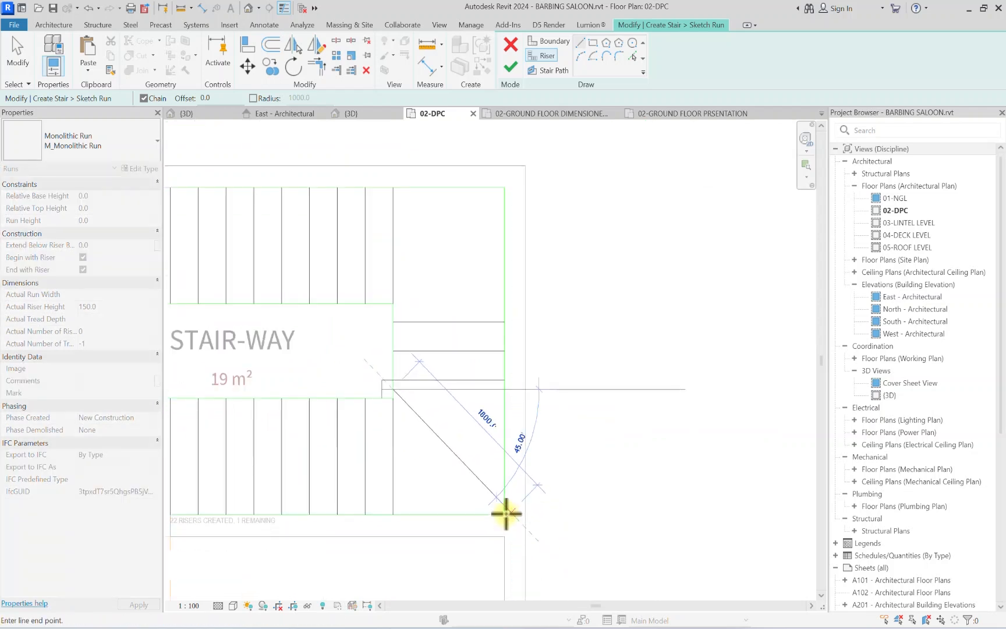
{"action": "scroll", "coordinate": [502, 514], "scroll_direction": "up", "scroll_amount": 2}
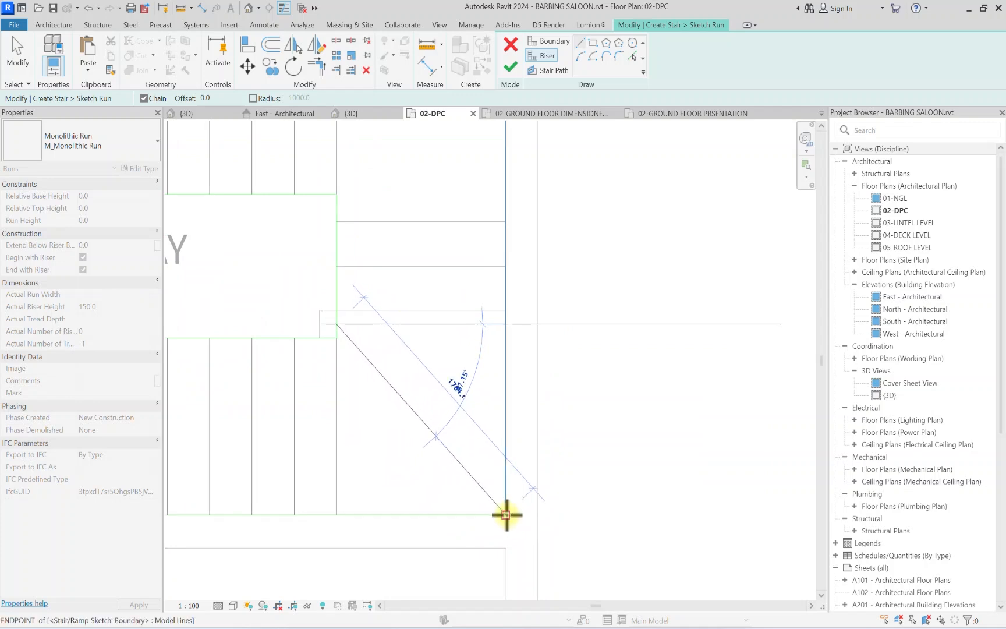
{"action": "left_click", "coordinate": [506, 514]}
{"action": "key", "text": "Escape"}
{"action": "key", "text": "Escape"}
Step: Delete the short helper lines west of the inner boundary's east side
{"action": "scroll", "coordinate": [303, 316], "scroll_direction": "up", "scroll_amount": 4}
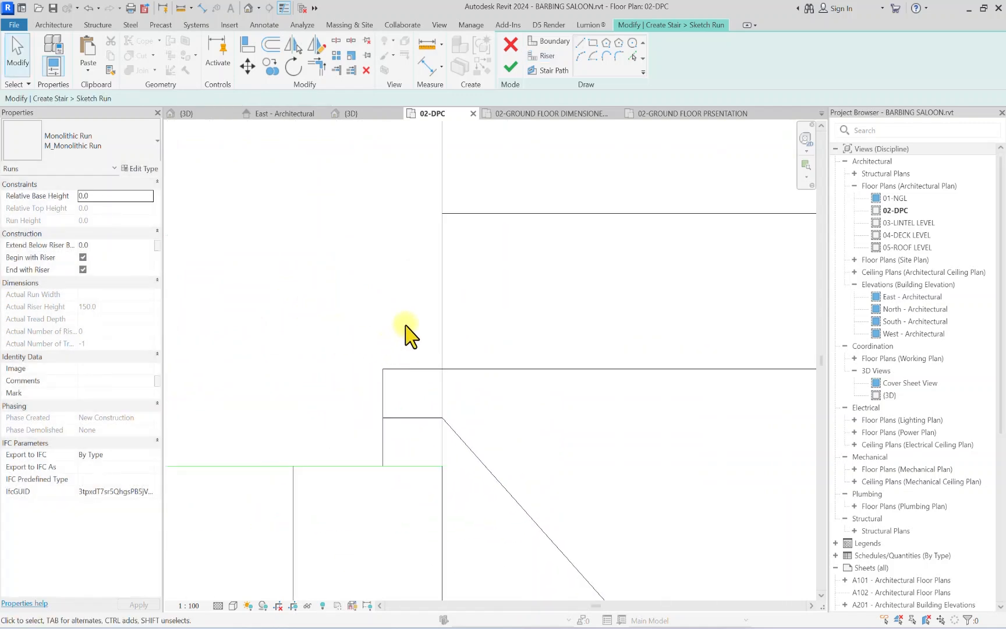
{"action": "left_click_drag", "start_coordinate": [406, 334], "coordinate": [353, 457]}
{"action": "key", "text": "Delete"}
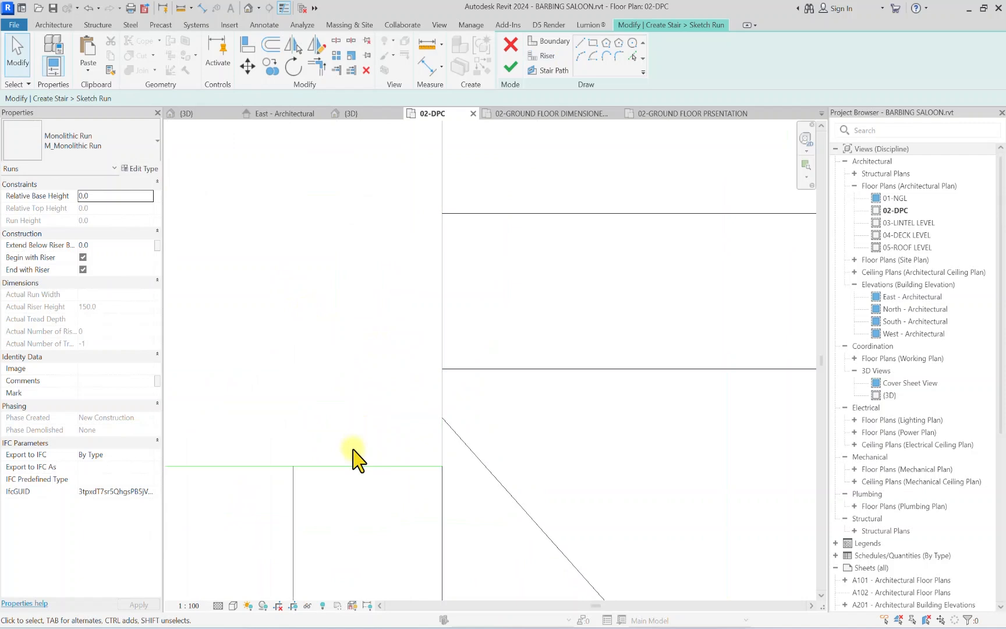
Step: Mirror a copy of the diagonal riser about the middle east riser line to form the northeast corner winder
{"action": "scroll", "coordinate": [245, 483], "scroll_direction": "down", "scroll_amount": 5}
{"action": "left_click", "coordinate": [277, 512]}
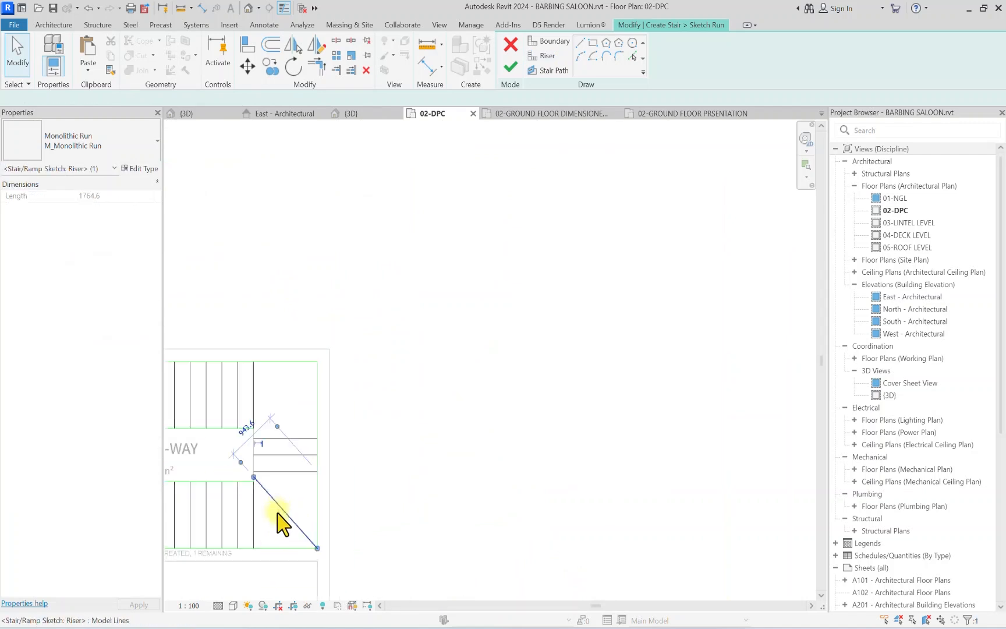
{"action": "middle_click_drag", "start_coordinate": [282, 524], "coordinate": [414, 449]}
{"action": "left_click", "coordinate": [315, 44]}
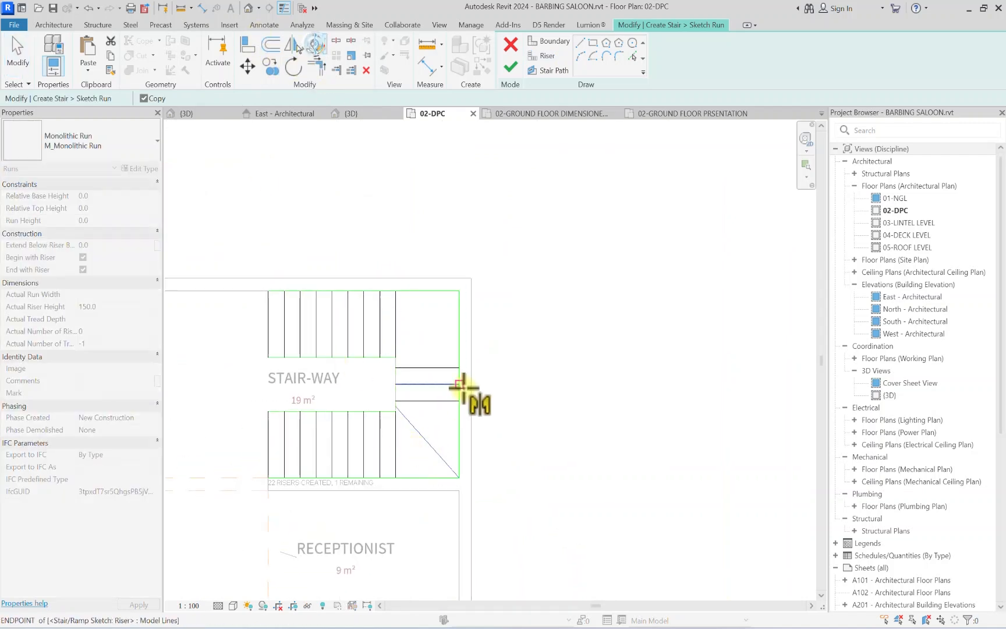
{"action": "left_click", "coordinate": [460, 384]}
{"action": "left_click", "coordinate": [396, 384]}
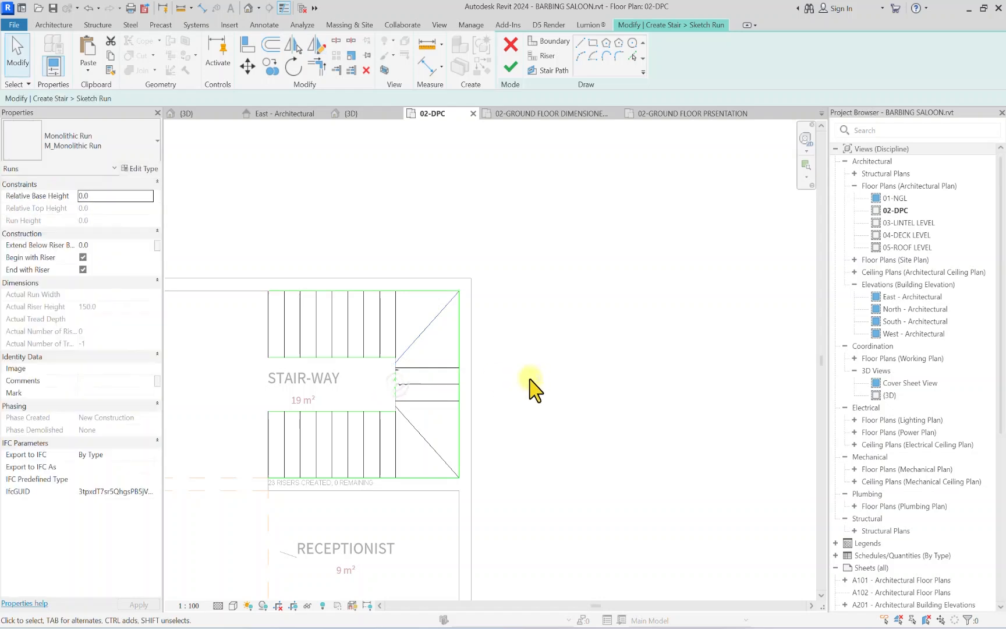
Step: Draw the stair path through the middle of the north flight, down across the east risers, and along the middle of the south flight
{"action": "scroll", "coordinate": [180, 303], "scroll_direction": "down", "scroll_amount": 2}
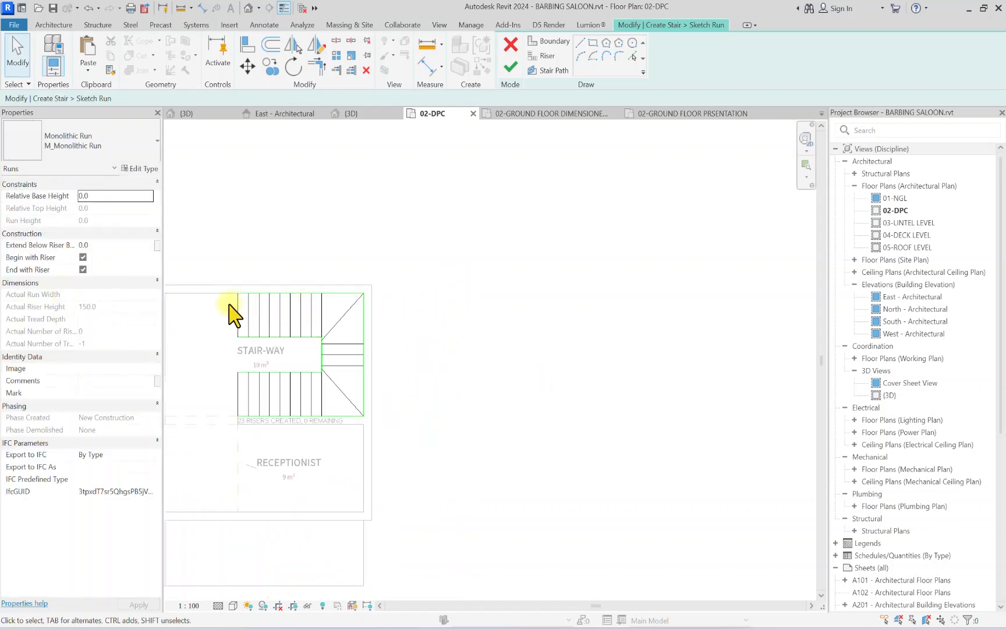
{"action": "scroll", "coordinate": [193, 303], "scroll_direction": "up", "scroll_amount": 2}
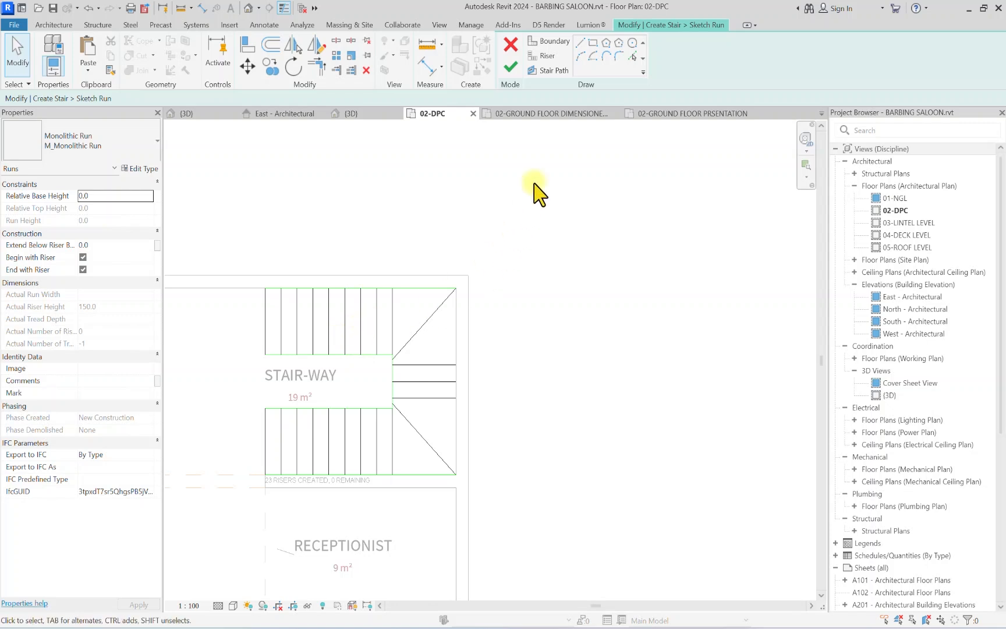
{"action": "left_click", "coordinate": [551, 74]}
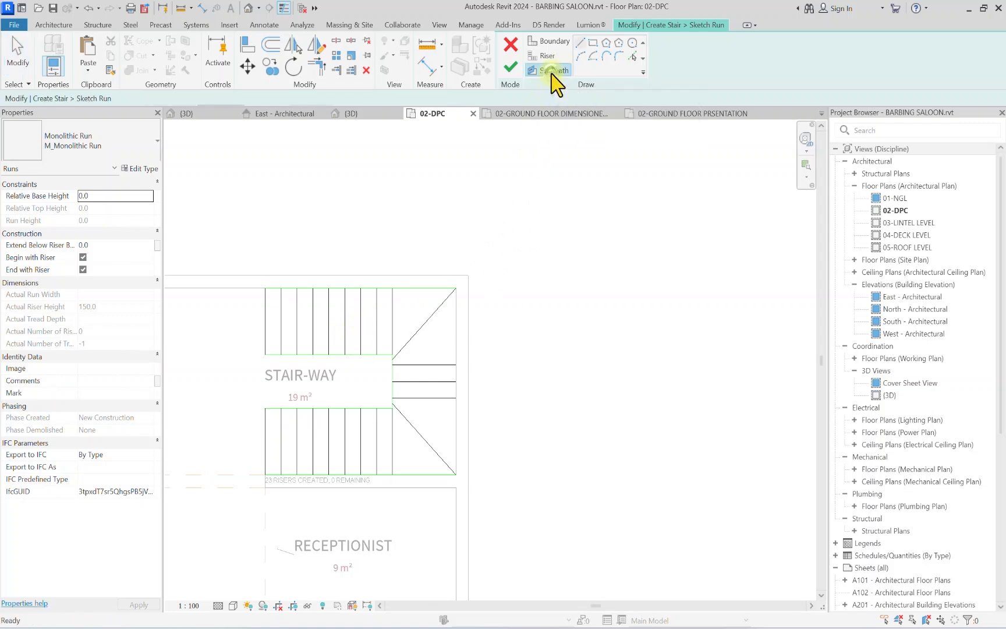
{"action": "left_click", "coordinate": [265, 320]}
{"action": "left_click", "coordinate": [427, 320]}
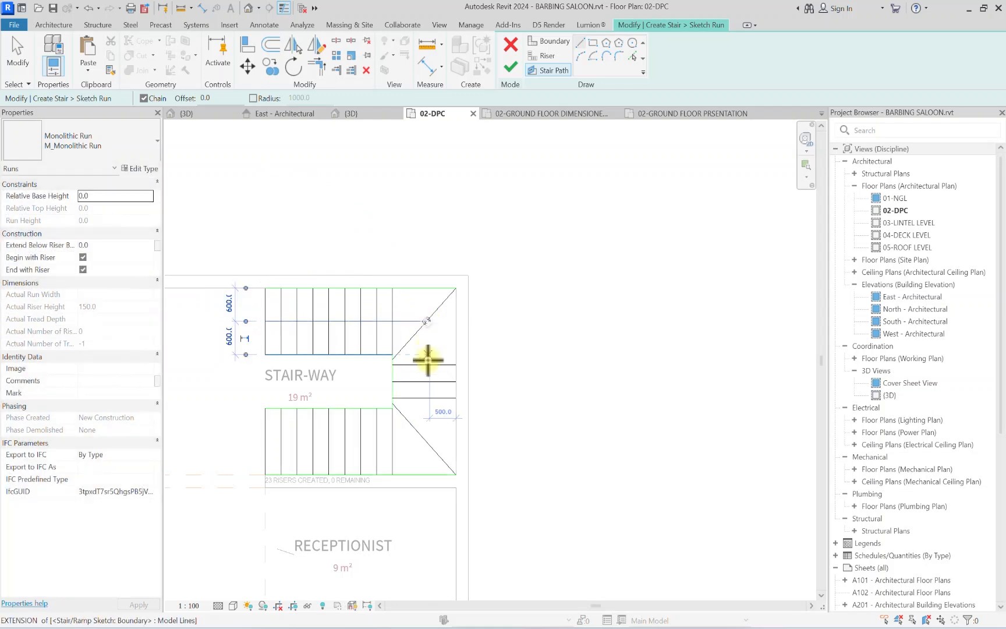
{"action": "left_click", "coordinate": [425, 438]}
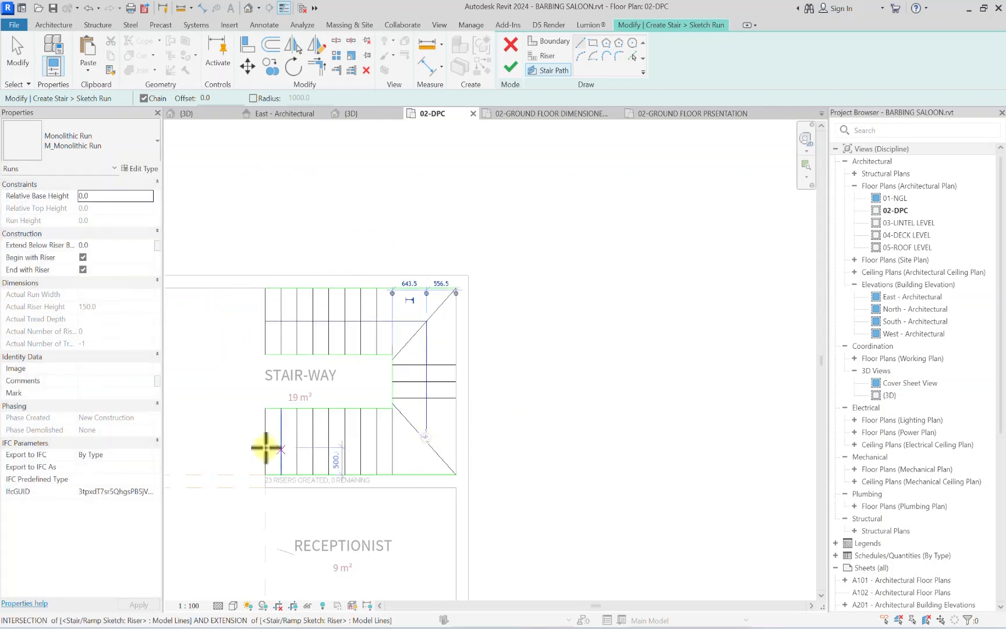
{"action": "left_click", "coordinate": [265, 443]}
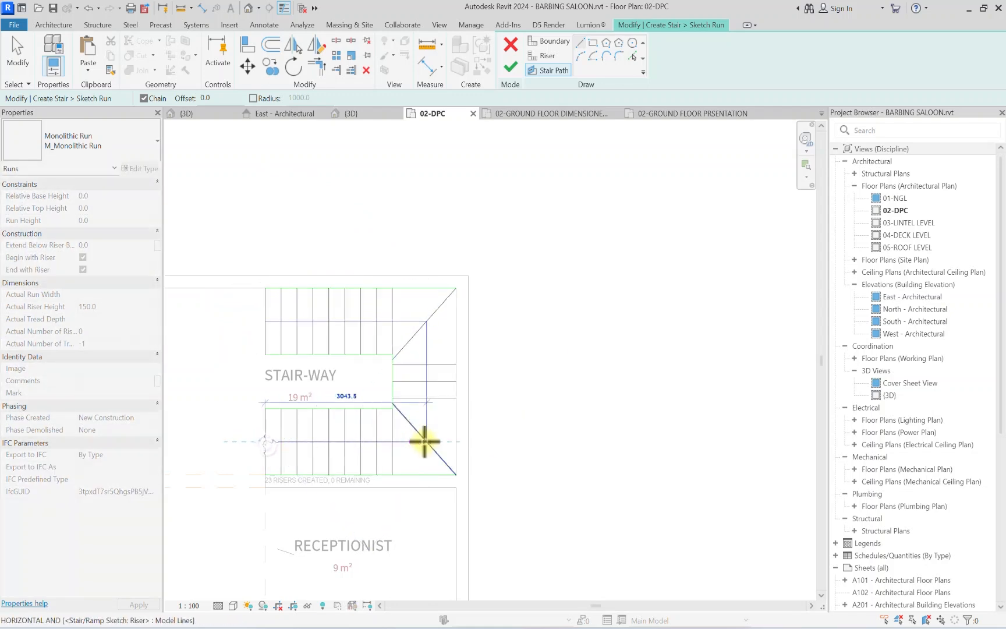
{"action": "left_click", "coordinate": [426, 442]}
{"action": "scroll", "coordinate": [262, 358], "scroll_direction": "down", "scroll_amount": 4}
{"action": "scroll", "coordinate": [273, 334], "scroll_direction": "up", "scroll_amount": 2}
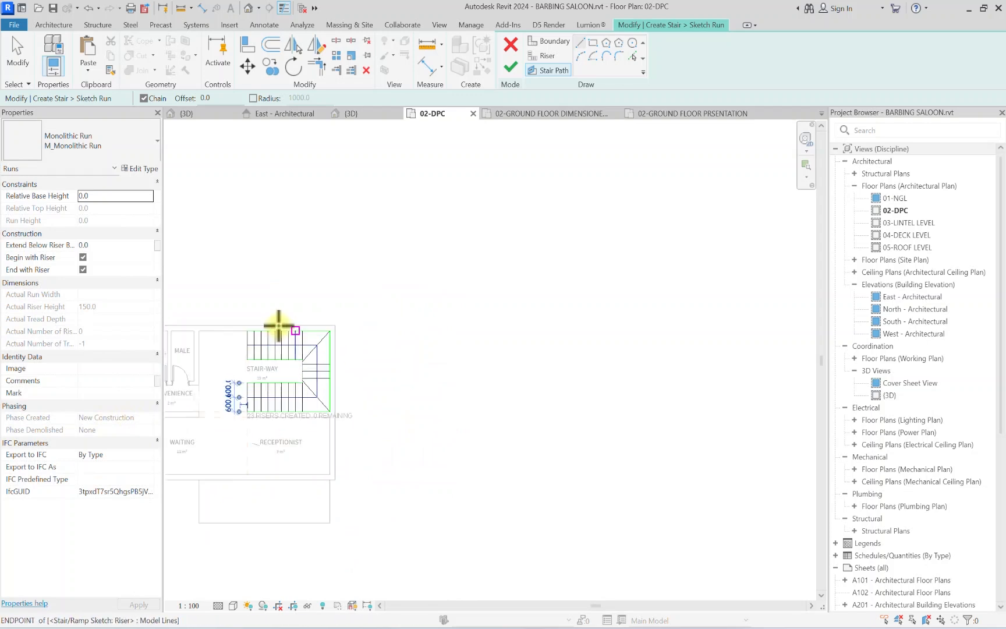
Step: Finish the run sketch and complete the monolithic stair in STAIR-WAY
{"action": "left_click", "coordinate": [511, 68]}
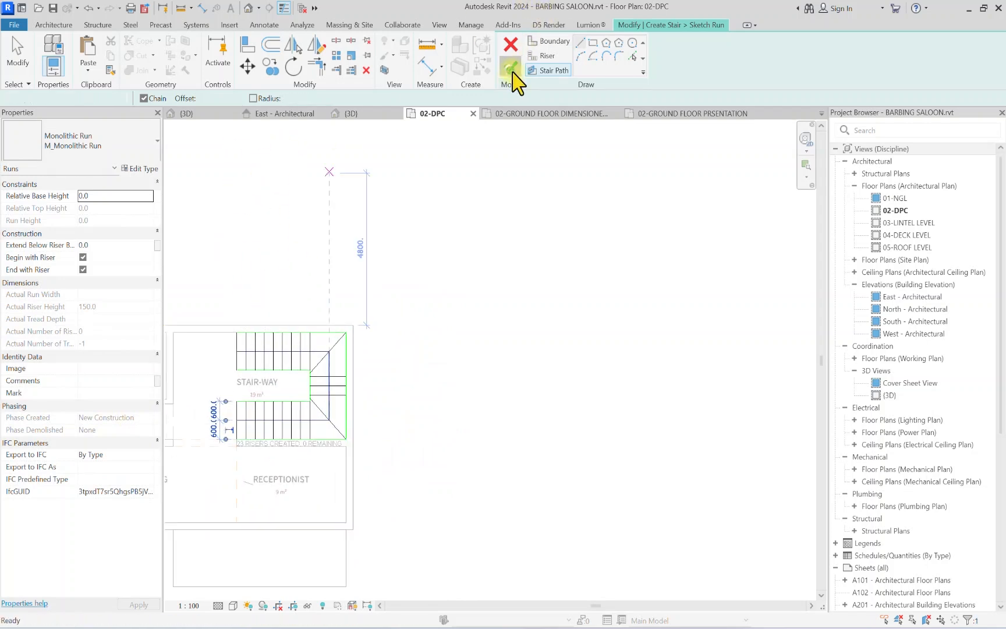
{"action": "scroll", "coordinate": [195, 434], "scroll_direction": "up", "scroll_amount": 2}
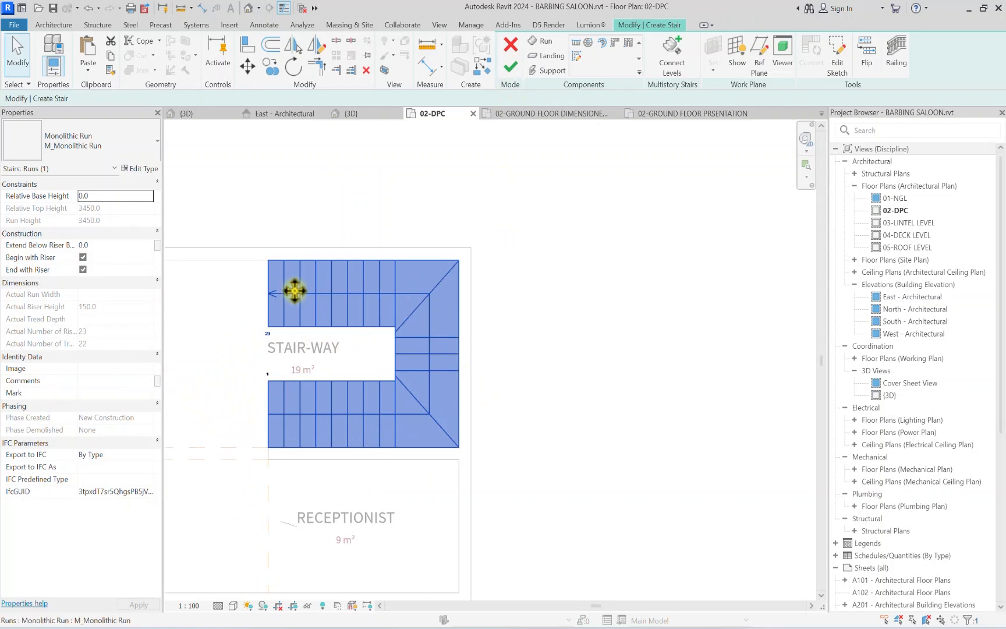
{"action": "scroll", "coordinate": [288, 291], "scroll_direction": "down", "scroll_amount": 2}
{"action": "middle_click_drag", "start_coordinate": [246, 338], "coordinate": [331, 308]}
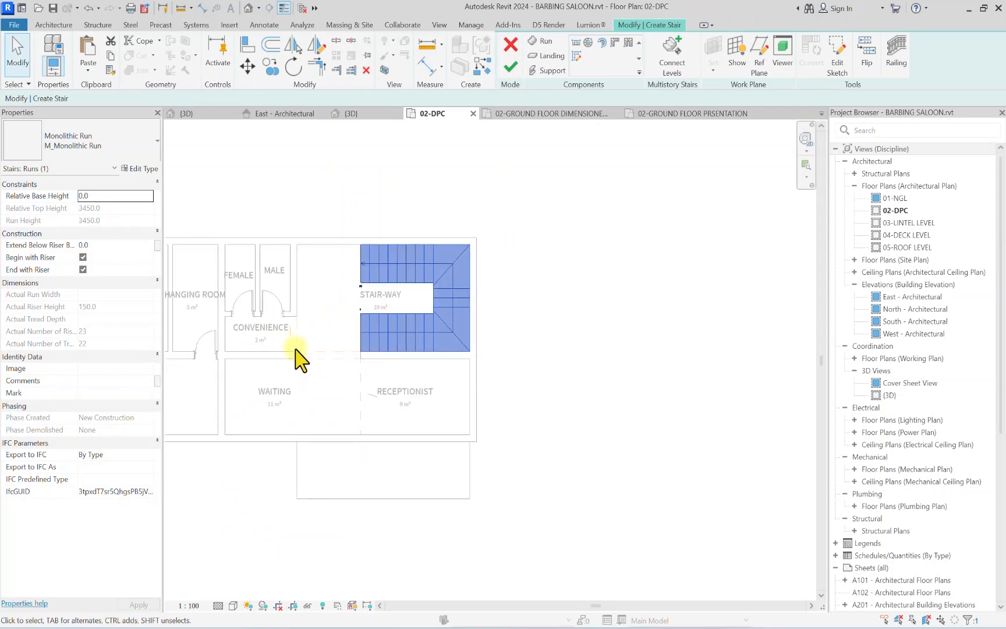
{"action": "left_click", "coordinate": [512, 67]}
Step: Change the profile of the stair's inner railing's Rectangular - 50x50mm top rail type to M_Square Rail : 20mm
{"action": "scroll", "coordinate": [318, 365], "scroll_direction": "up", "scroll_amount": 2}
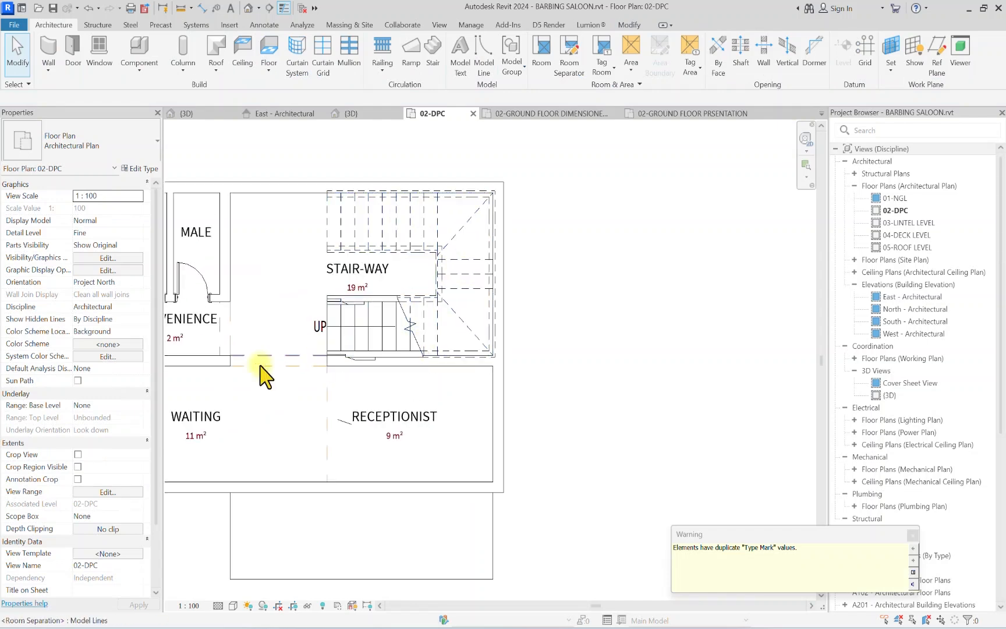
{"action": "scroll", "coordinate": [349, 372], "scroll_direction": "up", "scroll_amount": 4}
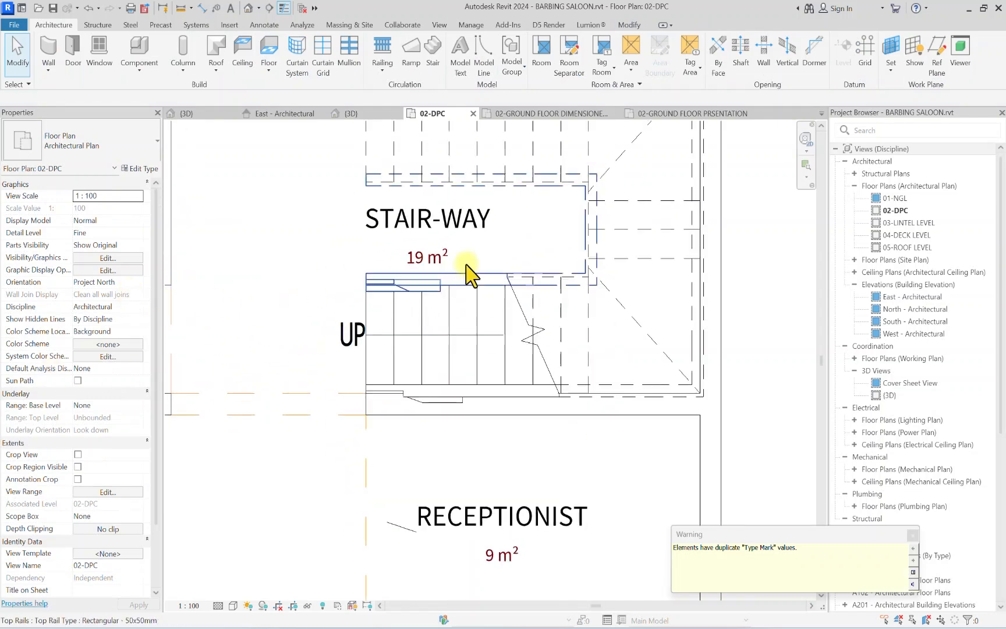
{"action": "scroll", "coordinate": [419, 288], "scroll_direction": "up", "scroll_amount": 3}
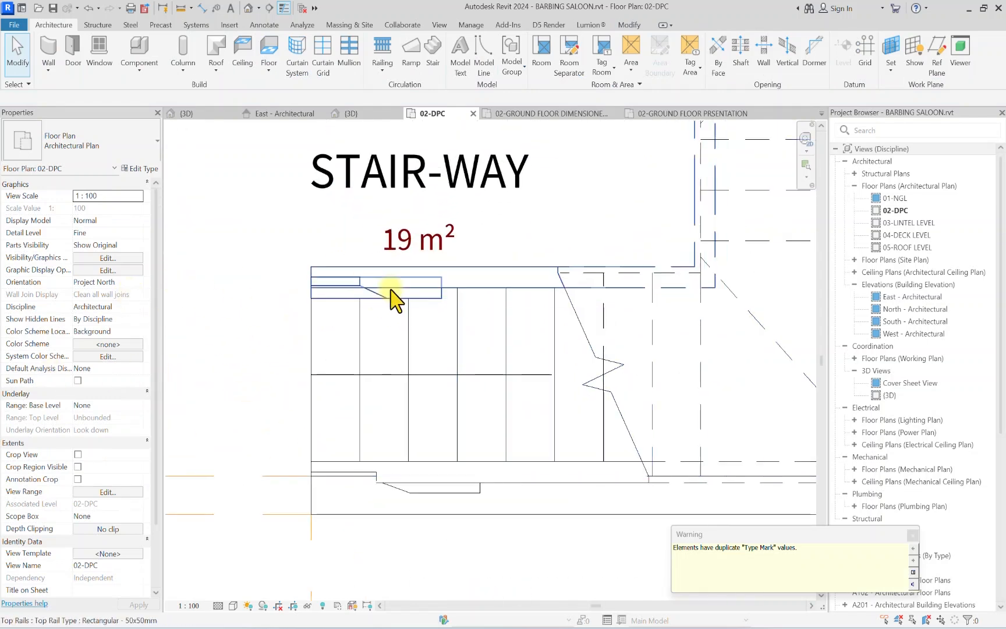
{"action": "scroll", "coordinate": [366, 349], "scroll_direction": "down", "scroll_amount": 1}
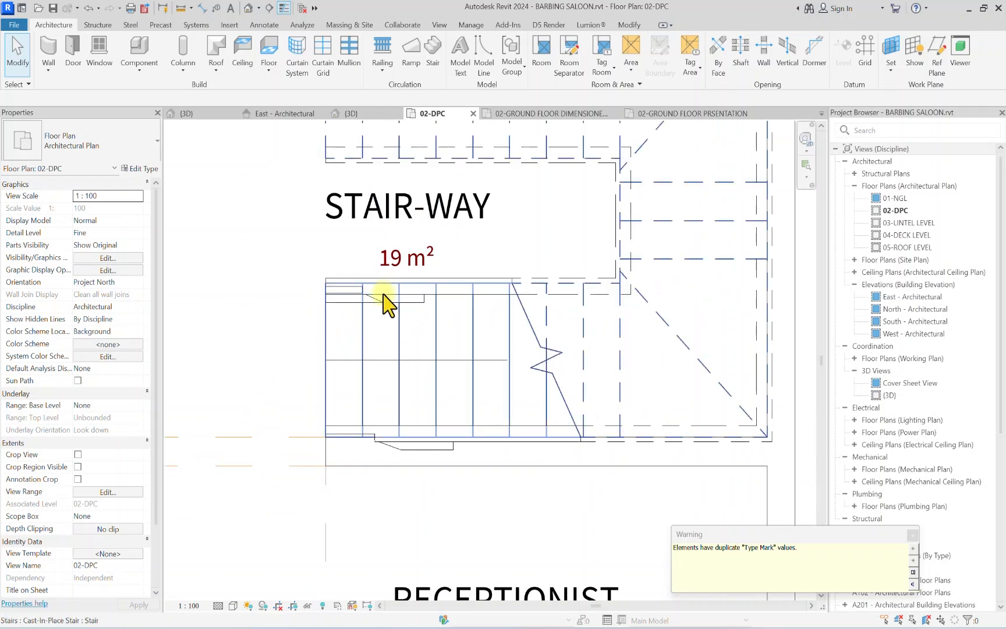
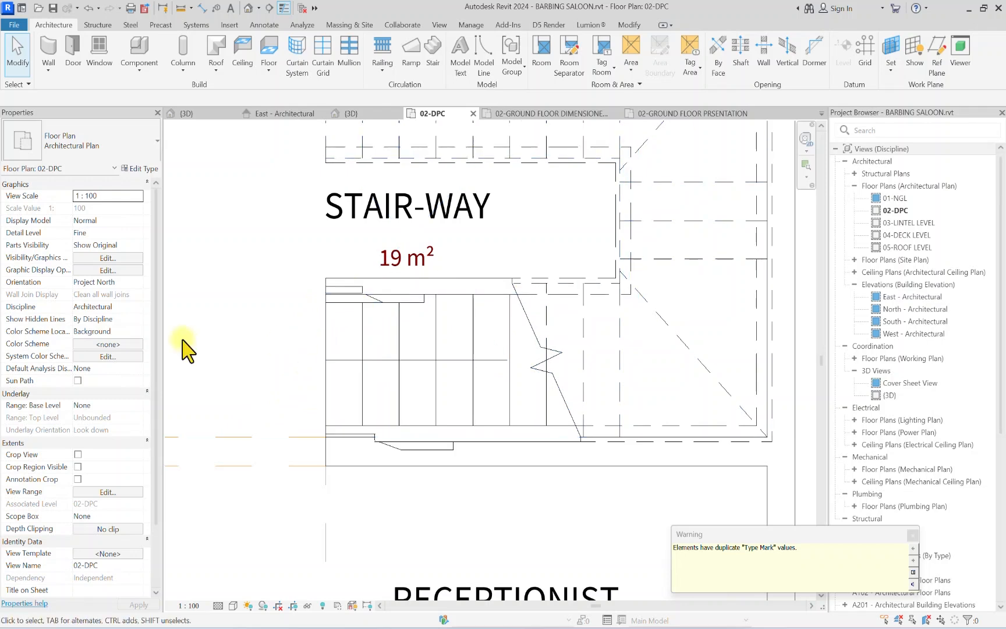
{"action": "left_click", "coordinate": [342, 297]}
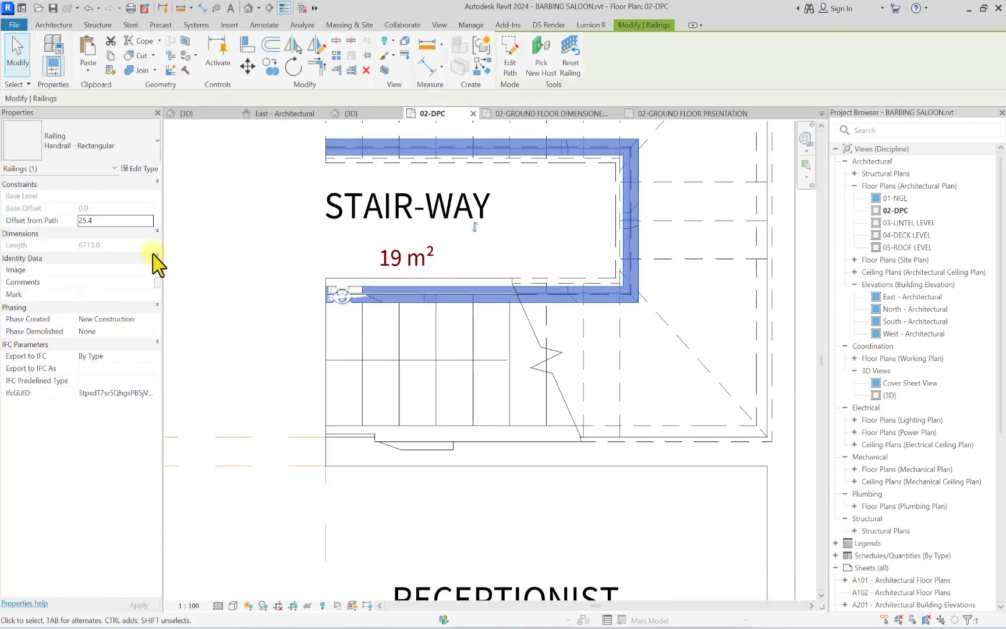
{"action": "left_click", "coordinate": [138, 168]}
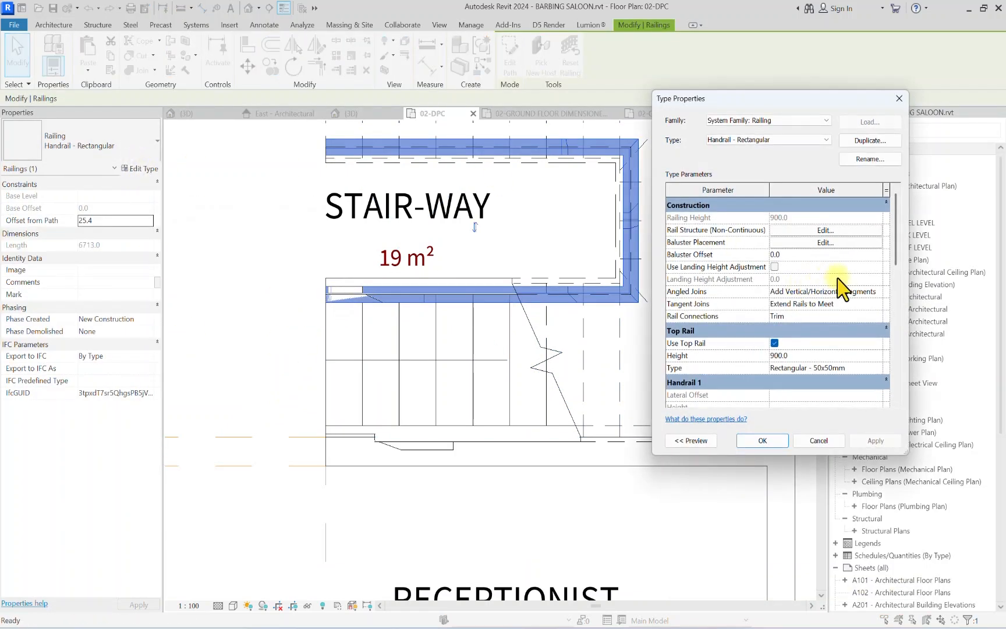
{"action": "scroll", "coordinate": [842, 287], "scroll_direction": "down", "scroll_amount": 1}
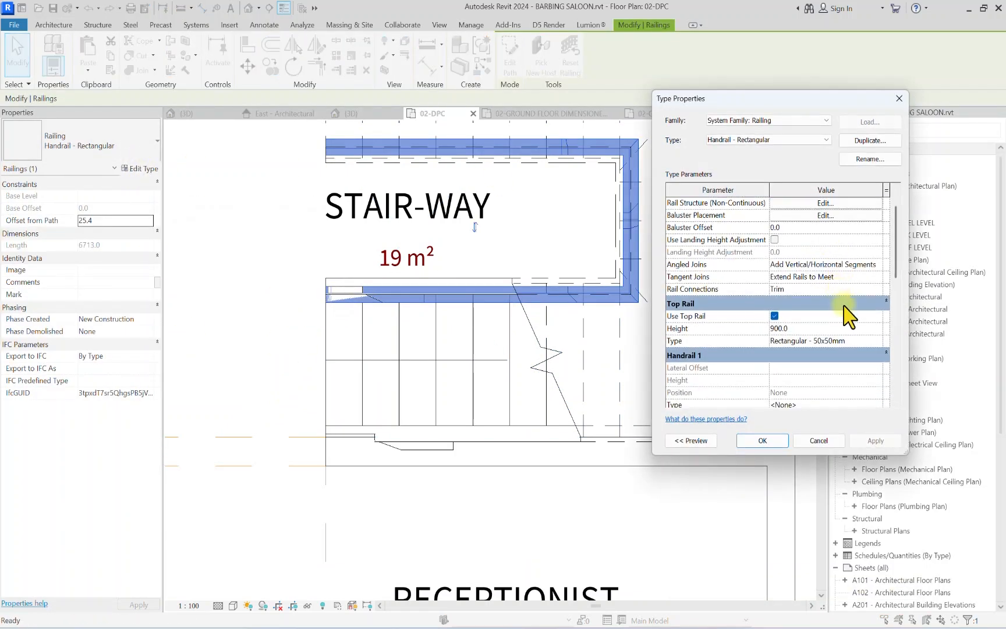
{"action": "left_click", "coordinate": [879, 341]}
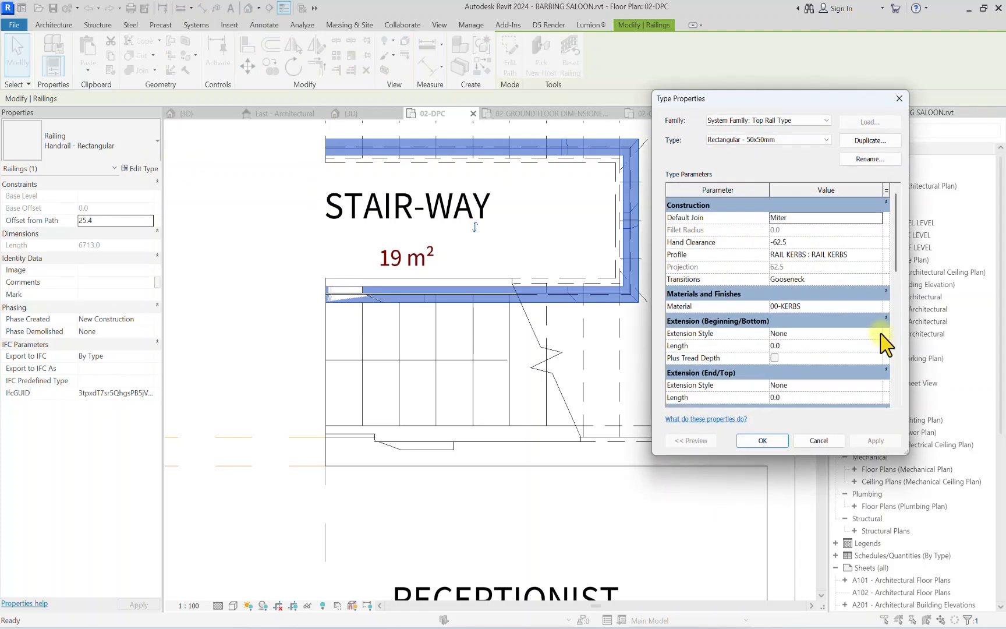
{"action": "left_click", "coordinate": [878, 256]}
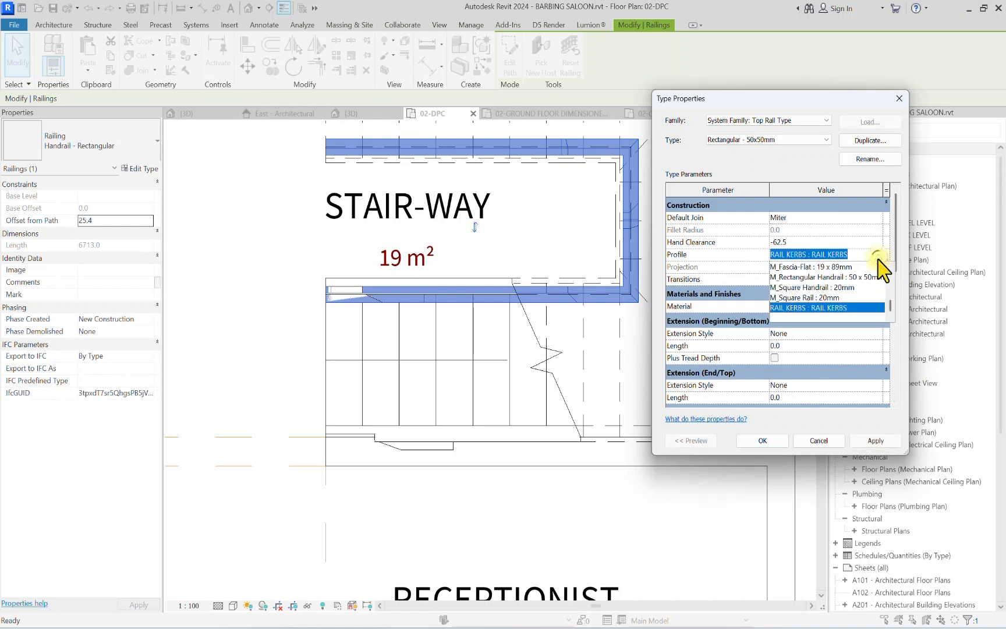
{"action": "left_click", "coordinate": [819, 298]}
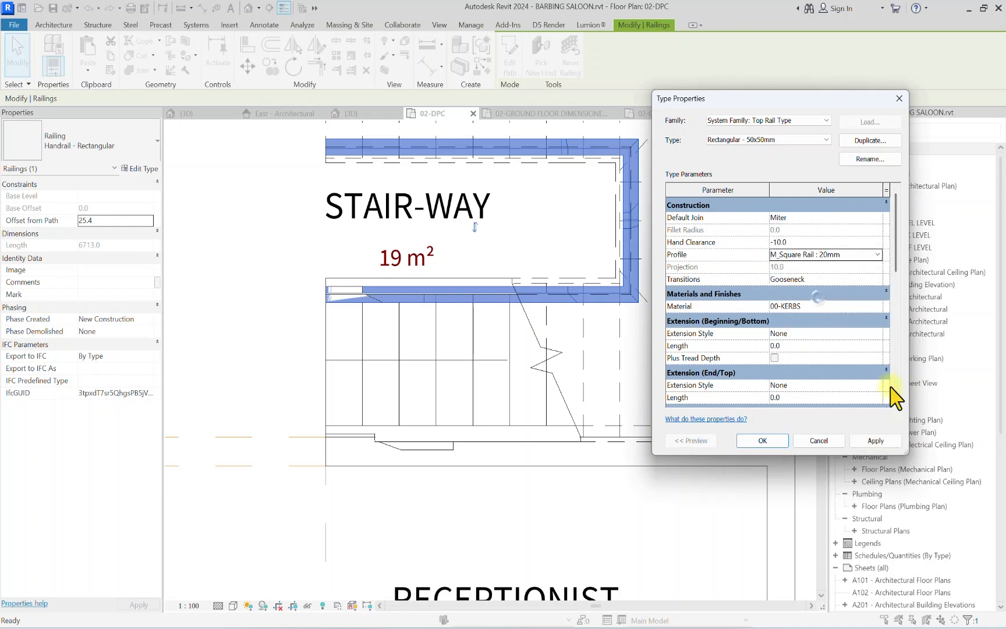
{"action": "left_click", "coordinate": [875, 441]}
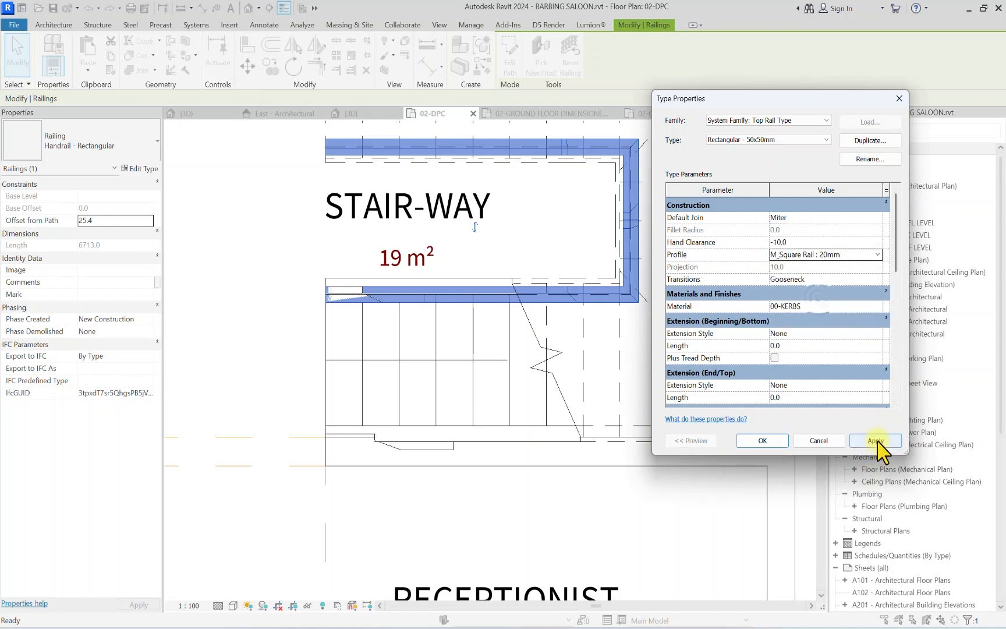
{"action": "left_click", "coordinate": [757, 442]}
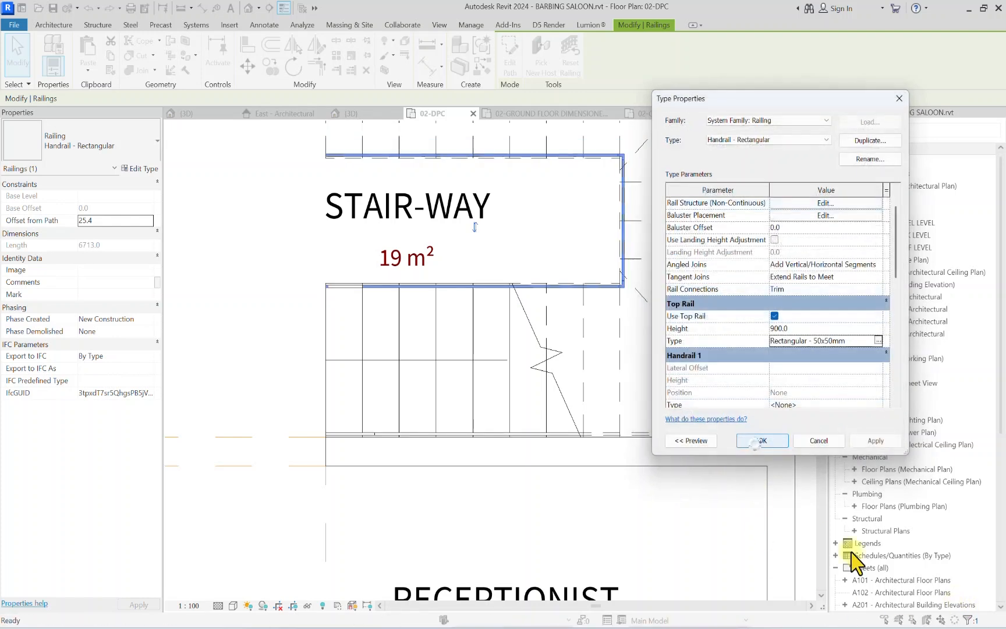
{"action": "left_click", "coordinate": [776, 447]}
{"action": "scroll", "coordinate": [545, 234], "scroll_direction": "down", "scroll_amount": 5}
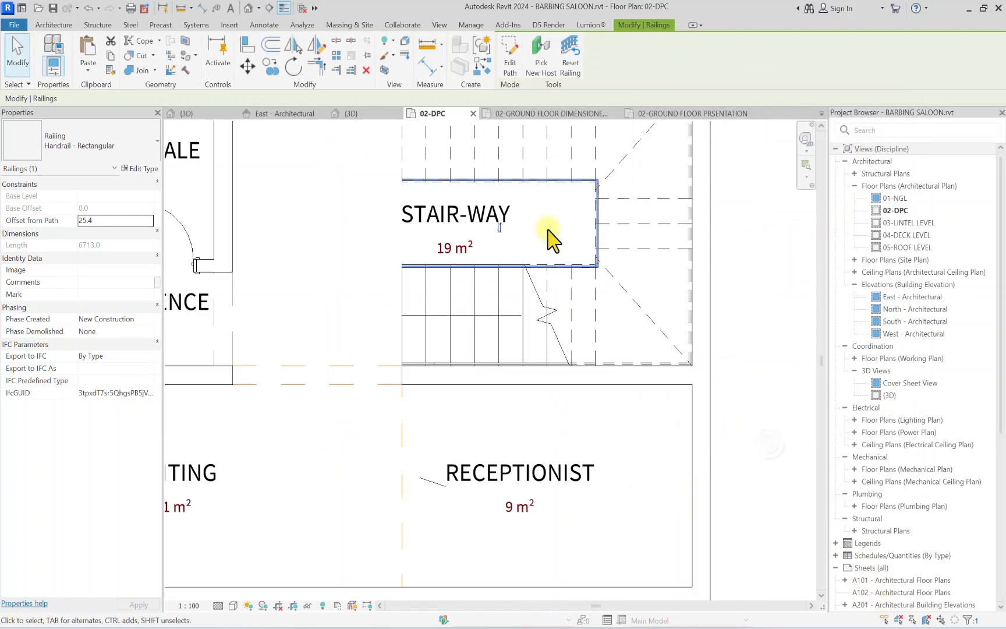
{"action": "left_click", "coordinate": [632, 239]}
Step: Start a floor sketch on level 02-DPC using the 01-FLOOR MAIN floor type
{"action": "middle_click_drag", "start_coordinate": [438, 241], "coordinate": [532, 252]}
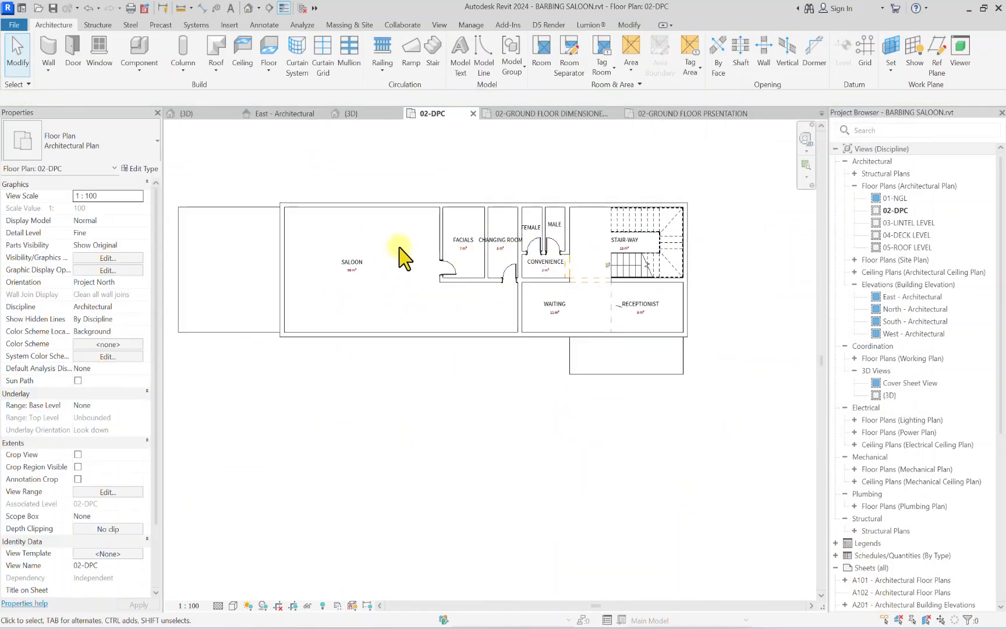
{"action": "scroll", "coordinate": [402, 243], "scroll_direction": "down", "scroll_amount": 3}
{"action": "scroll", "coordinate": [452, 212], "scroll_direction": "up", "scroll_amount": 3}
{"action": "scroll", "coordinate": [378, 269], "scroll_direction": "down", "scroll_amount": 3}
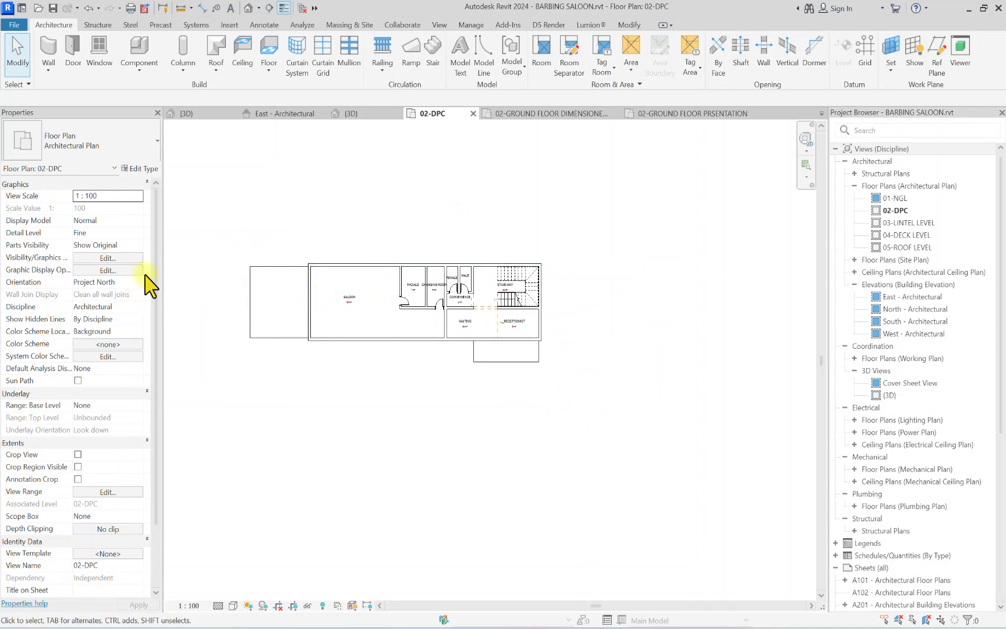
{"action": "left_click", "coordinate": [268, 49]}
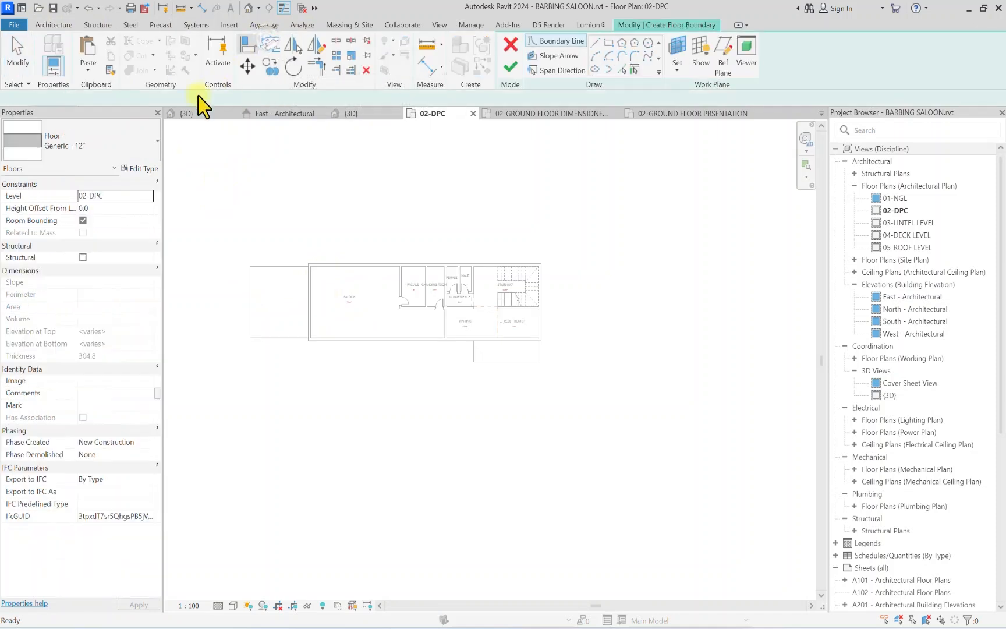
{"action": "left_click", "coordinate": [74, 143]}
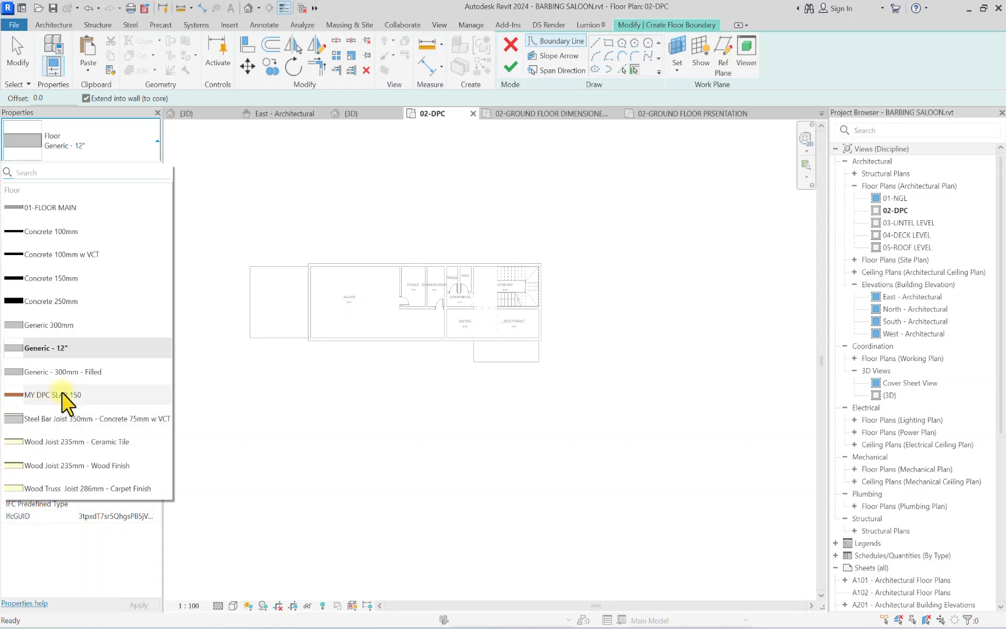
{"action": "left_click", "coordinate": [47, 209]}
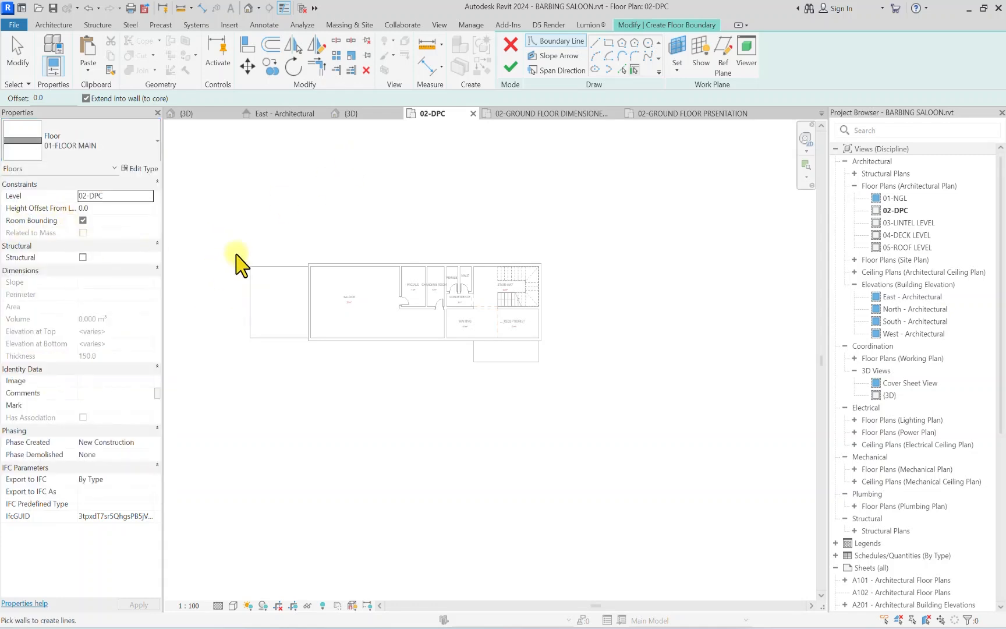
Step: Examine the layer structure of the 01-FLOOR MAIN type, inserting and removing a trial structure layer
{"action": "scroll", "coordinate": [206, 255], "scroll_direction": "up", "scroll_amount": 2}
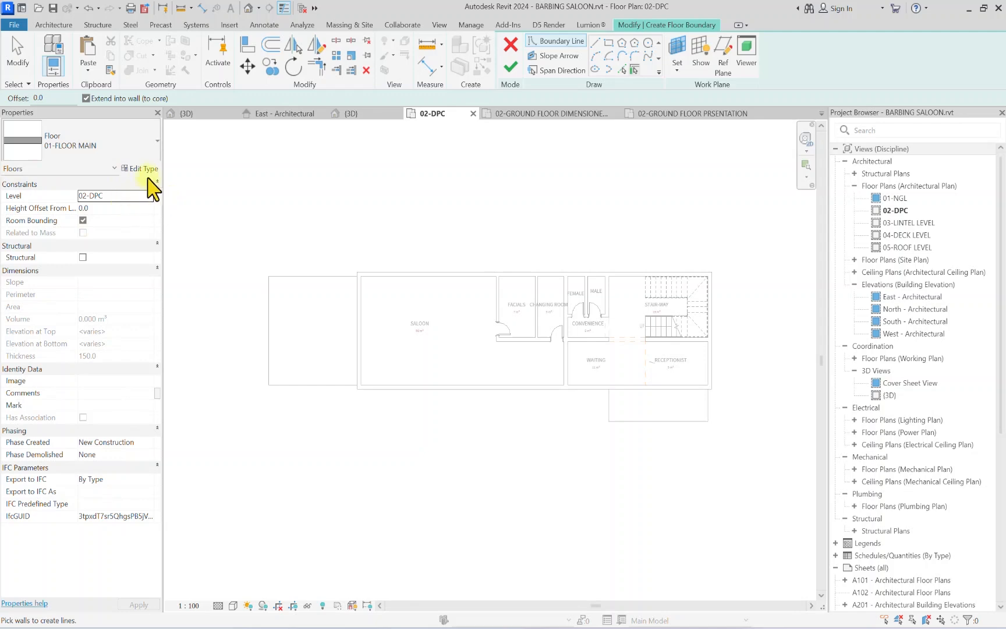
{"action": "left_click", "coordinate": [142, 170]}
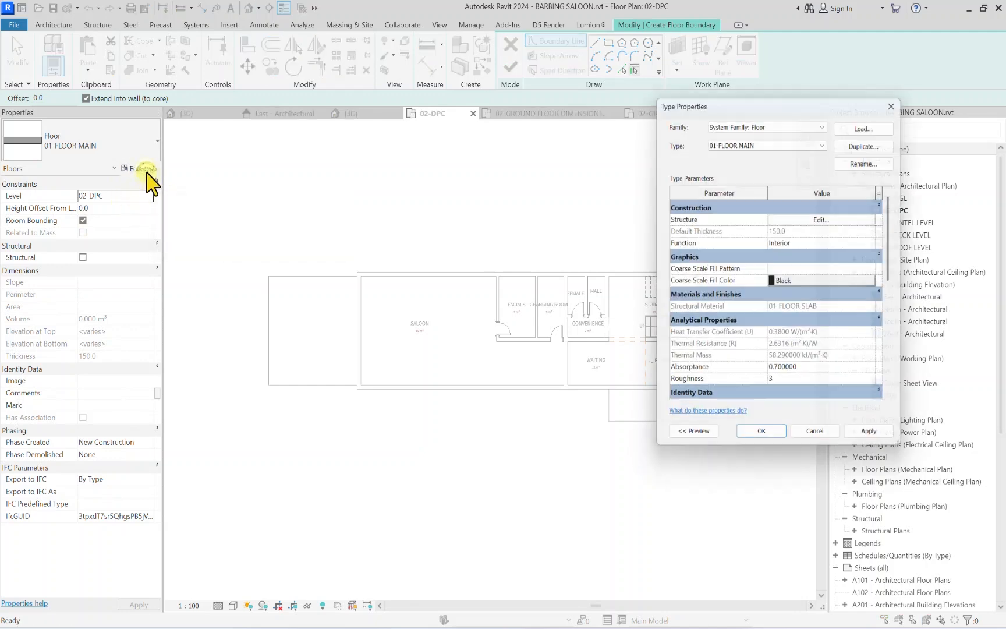
{"action": "left_click", "coordinate": [821, 218]}
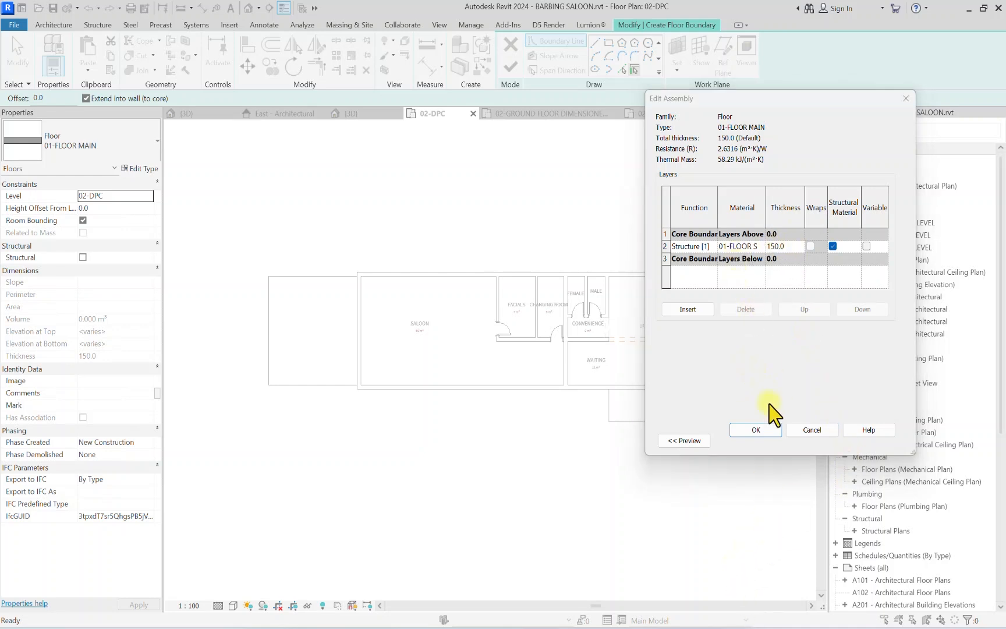
{"action": "left_click", "coordinate": [791, 250]}
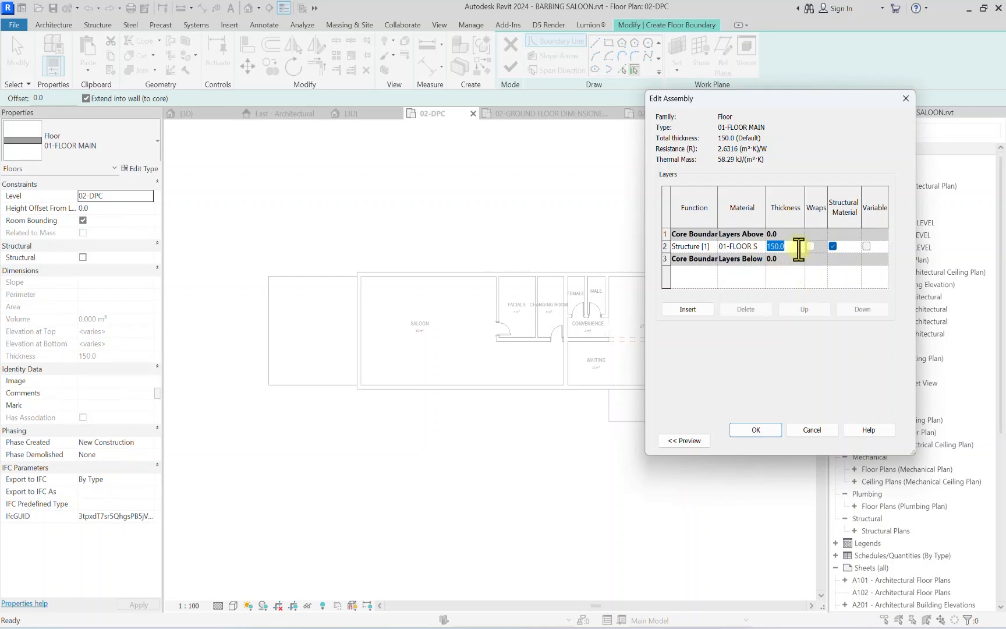
{"action": "left_click", "coordinate": [682, 311]}
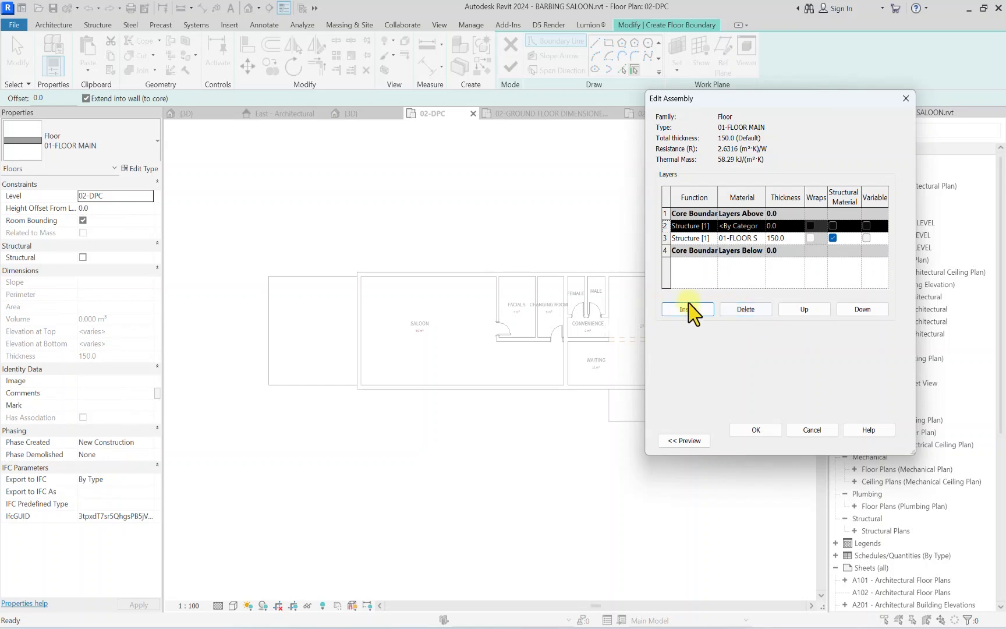
{"action": "left_click", "coordinate": [746, 309]}
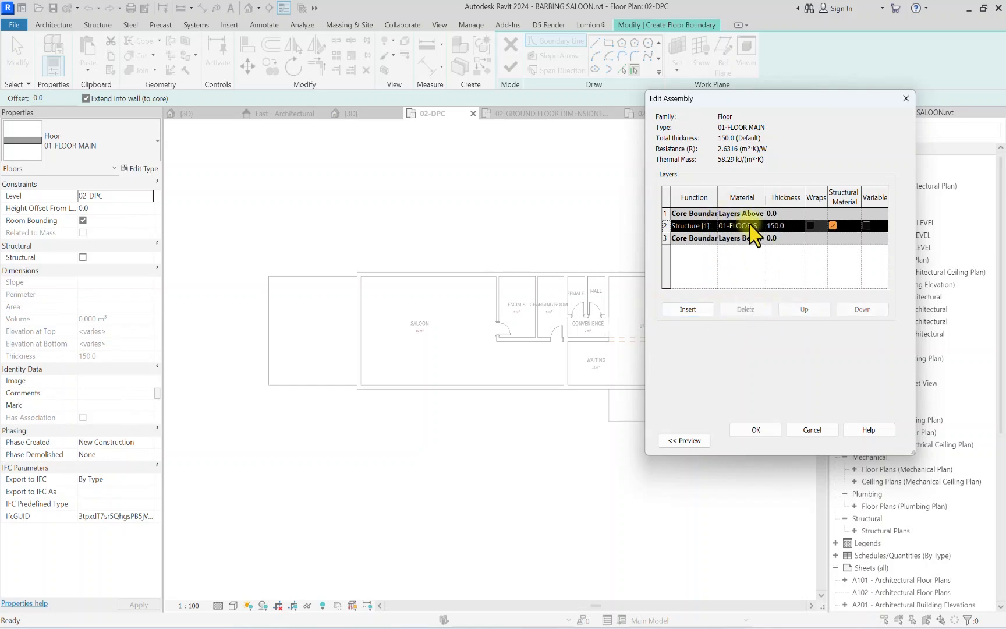
{"action": "left_click", "coordinate": [755, 431]}
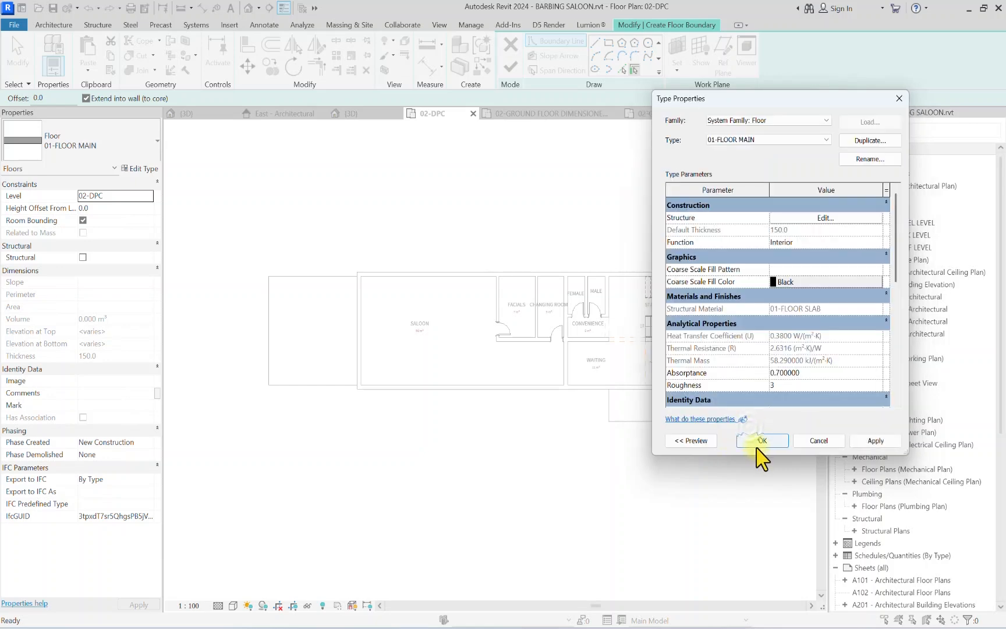
{"action": "left_click", "coordinate": [756, 442]}
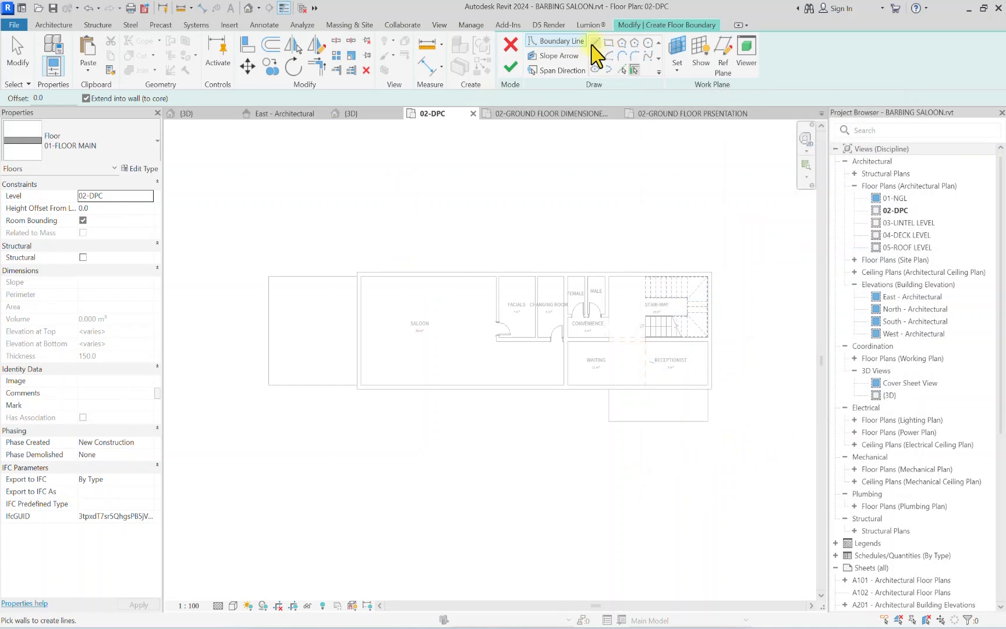
Step: Sketch a straight floor boundary line along the outer face of the SALOON's west wall, from the southwest to the northwest corner
{"action": "left_click", "coordinate": [594, 42]}
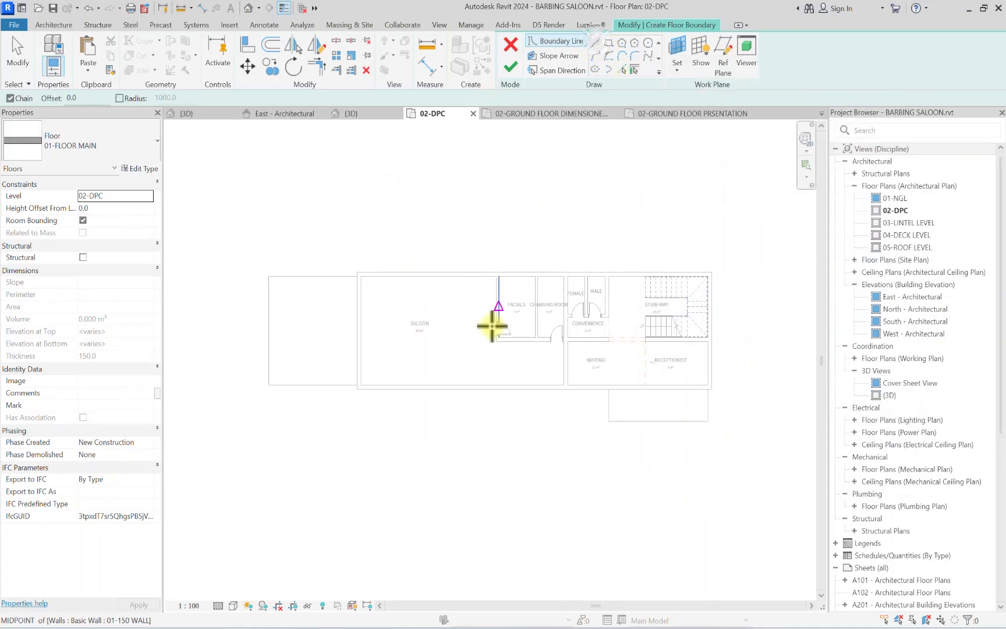
{"action": "scroll", "coordinate": [355, 293], "scroll_direction": "up", "scroll_amount": 2}
{"action": "left_click", "coordinate": [359, 269]}
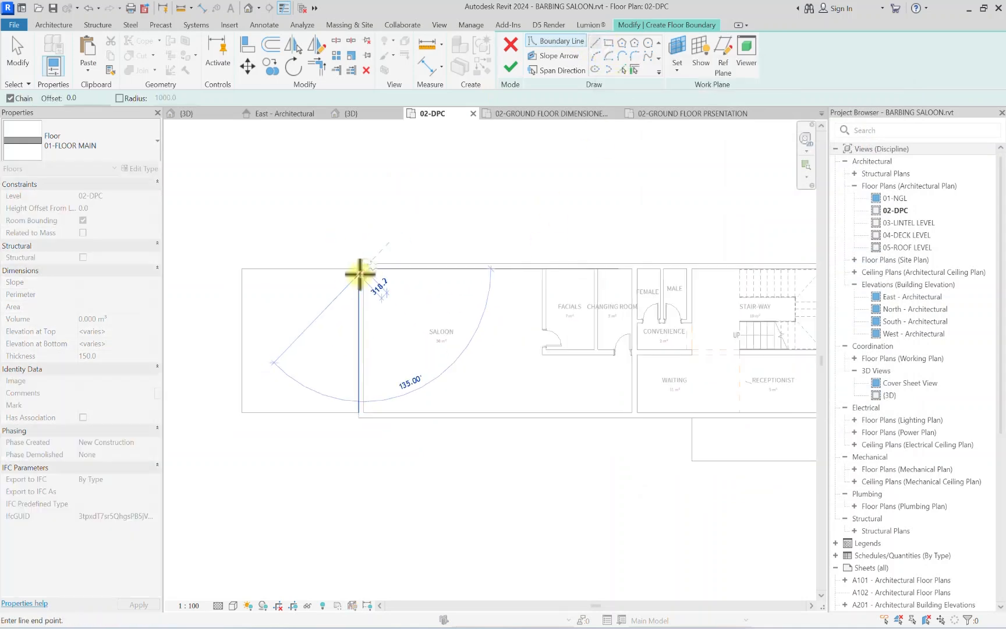
{"action": "scroll", "coordinate": [359, 272], "scroll_direction": "down", "scroll_amount": 2}
{"action": "key", "text": "Escape"}
{"action": "scroll", "coordinate": [353, 291], "scroll_direction": "up", "scroll_amount": 2}
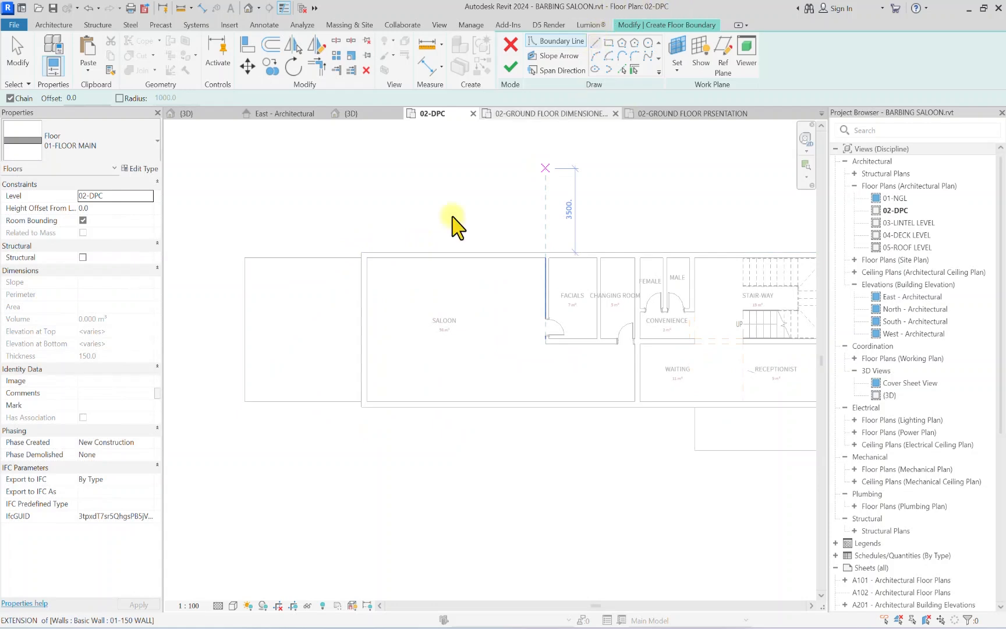
{"action": "left_click", "coordinate": [359, 402]}
{"action": "scroll", "coordinate": [357, 250], "scroll_direction": "up", "scroll_amount": 3}
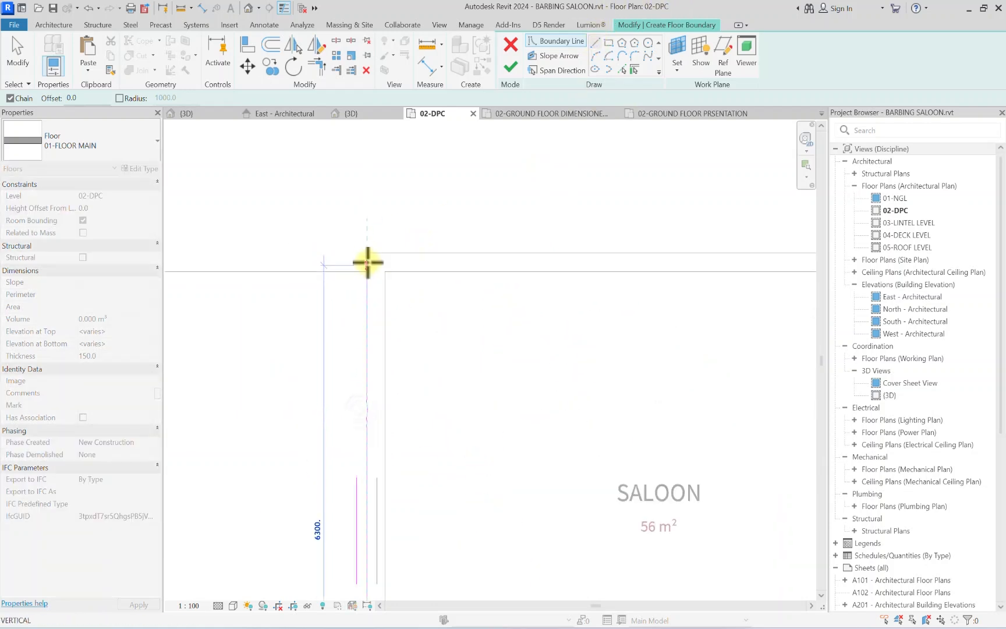
{"action": "left_click", "coordinate": [367, 252]}
{"action": "scroll", "coordinate": [366, 253], "scroll_direction": "down", "scroll_amount": 3}
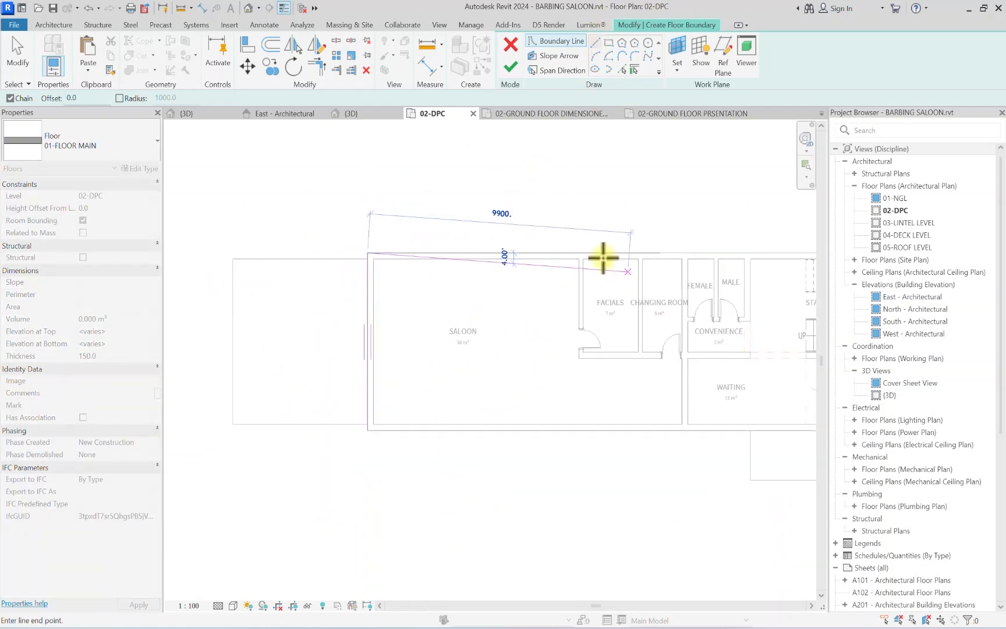
{"action": "scroll", "coordinate": [610, 254], "scroll_direction": "down", "scroll_amount": 2}
{"action": "scroll", "coordinate": [774, 247], "scroll_direction": "up", "scroll_amount": 2}
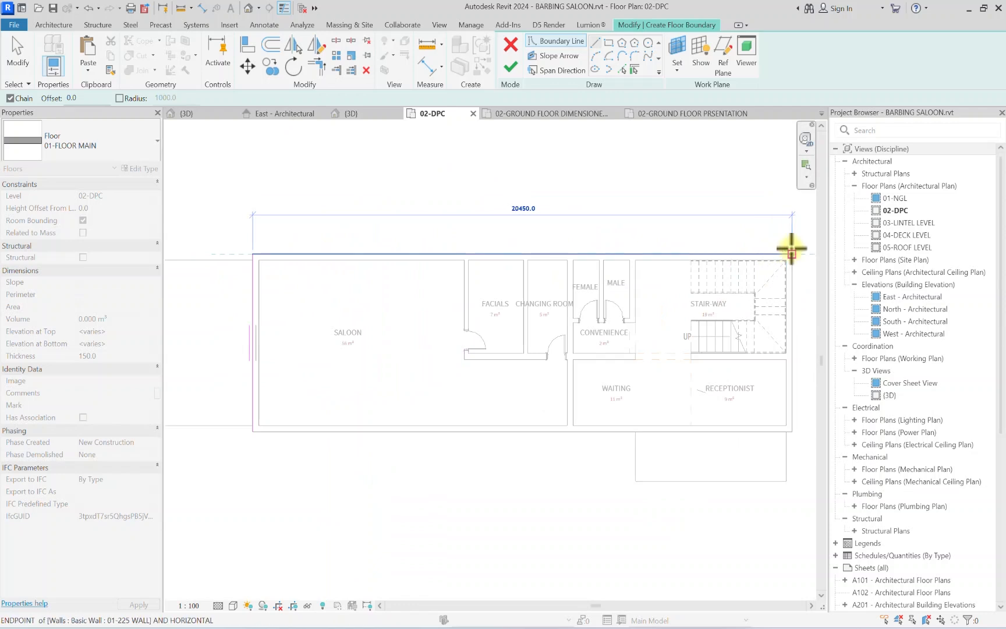
{"action": "key", "text": "Escape"}
{"action": "scroll", "coordinate": [259, 425], "scroll_direction": "up", "scroll_amount": 1}
{"action": "left_click", "coordinate": [259, 426]}
{"action": "scroll", "coordinate": [261, 206], "scroll_direction": "down", "scroll_amount": 3}
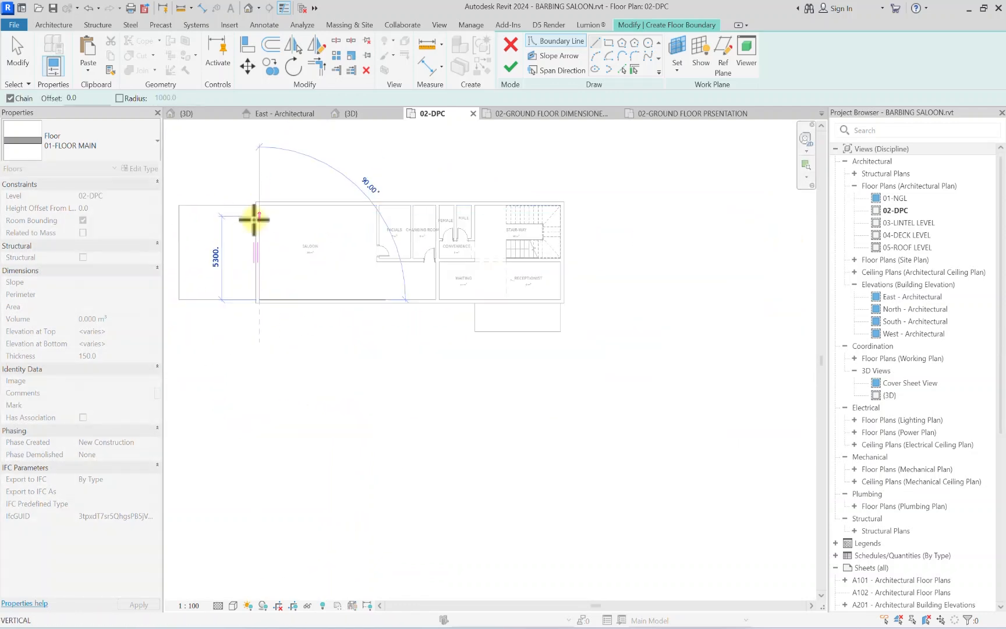
{"action": "scroll", "coordinate": [245, 209], "scroll_direction": "up", "scroll_amount": 4}
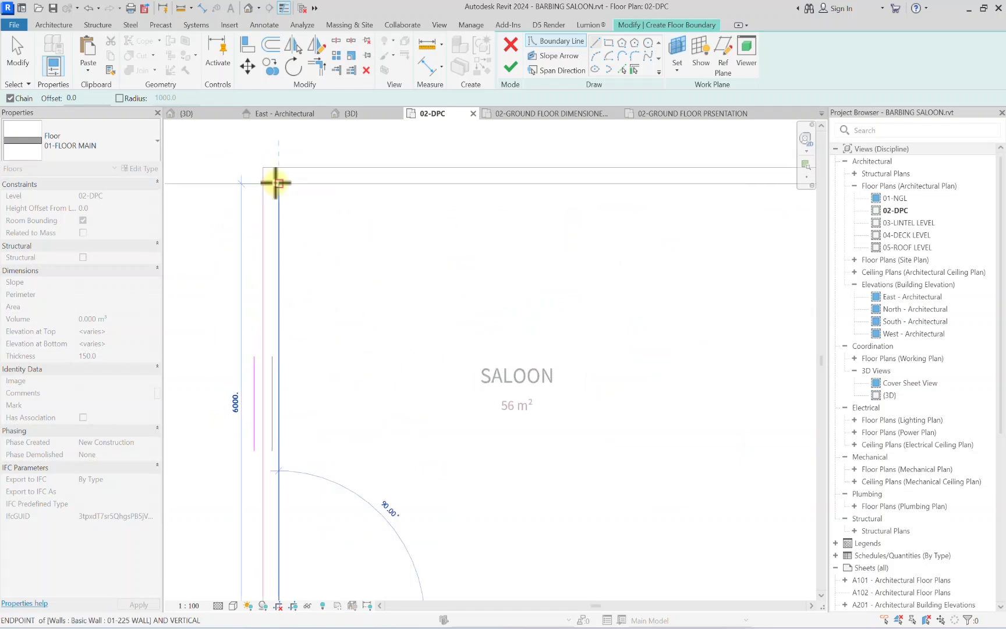
{"action": "scroll", "coordinate": [273, 187], "scroll_direction": "down", "scroll_amount": 3}
{"action": "scroll", "coordinate": [250, 191], "scroll_direction": "down", "scroll_amount": 2}
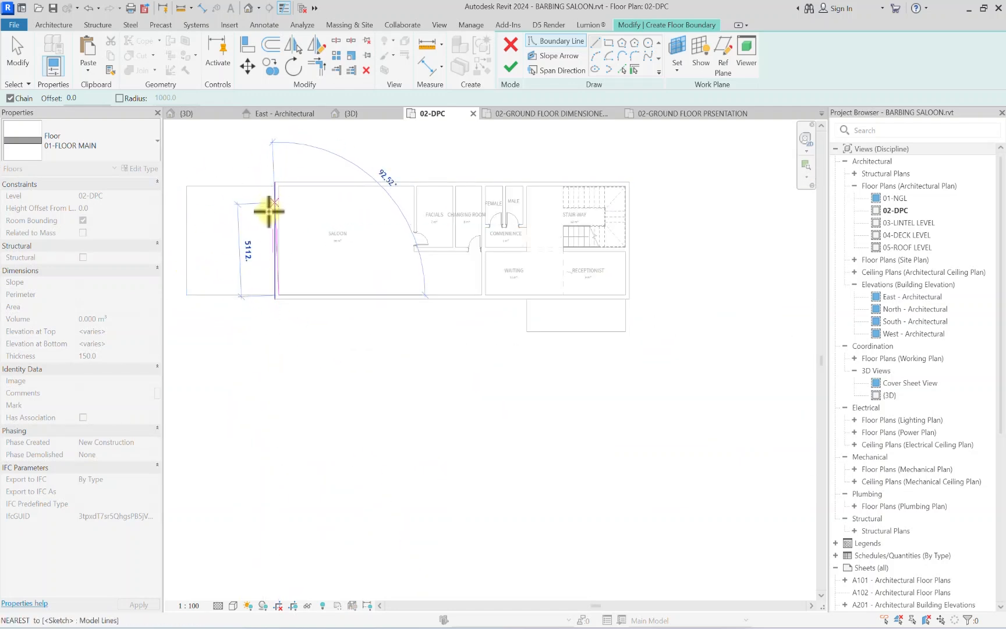
{"action": "key", "text": "Escape"}
{"action": "scroll", "coordinate": [280, 201], "scroll_direction": "up", "scroll_amount": 2}
{"action": "key", "text": "Escape"}
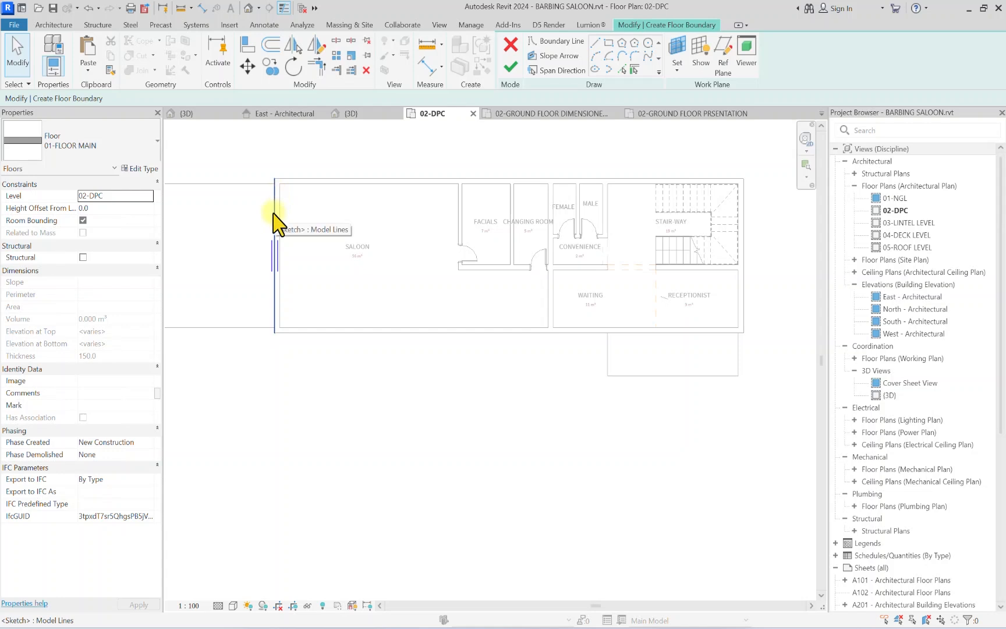
Step: Delete the floor boundary line on the outer face of the SALOON's west wall
{"action": "scroll", "coordinate": [279, 201], "scroll_direction": "down", "scroll_amount": 2}
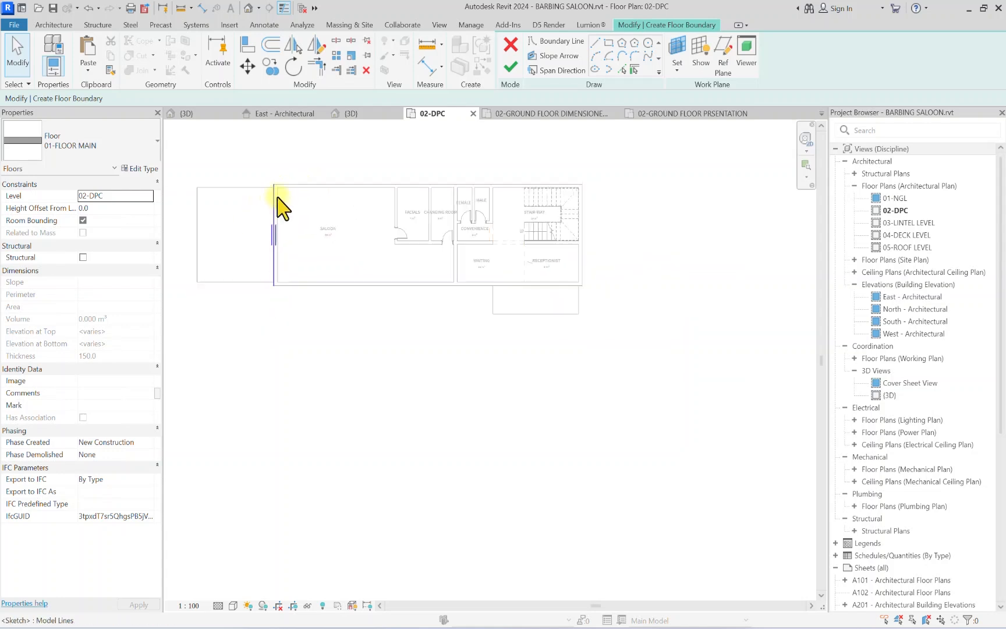
{"action": "scroll", "coordinate": [267, 202], "scroll_direction": "up", "scroll_amount": 4}
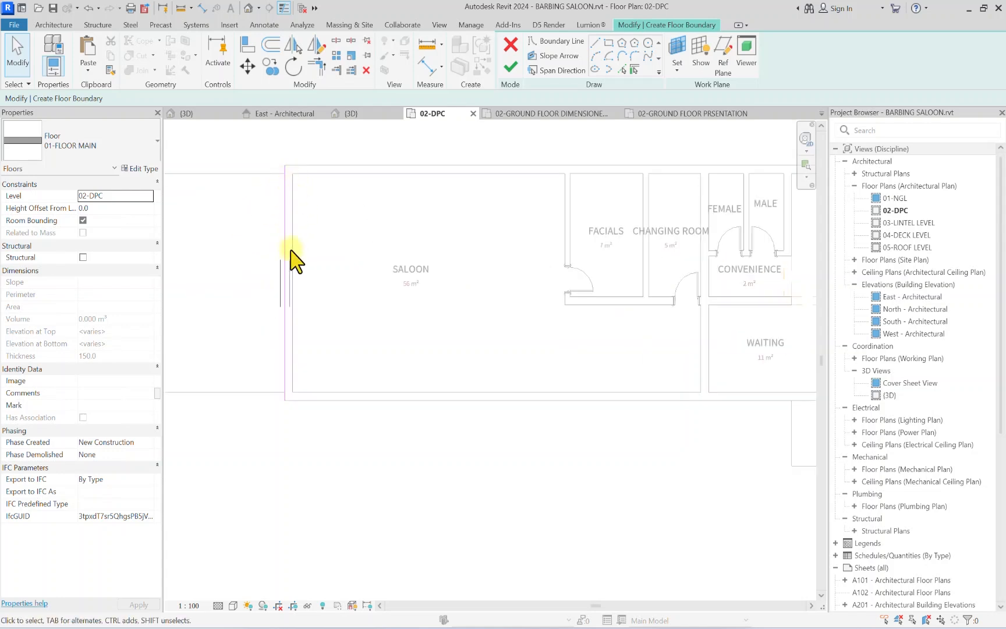
{"action": "scroll", "coordinate": [298, 378], "scroll_direction": "down", "scroll_amount": 3}
{"action": "scroll", "coordinate": [291, 306], "scroll_direction": "up", "scroll_amount": 3}
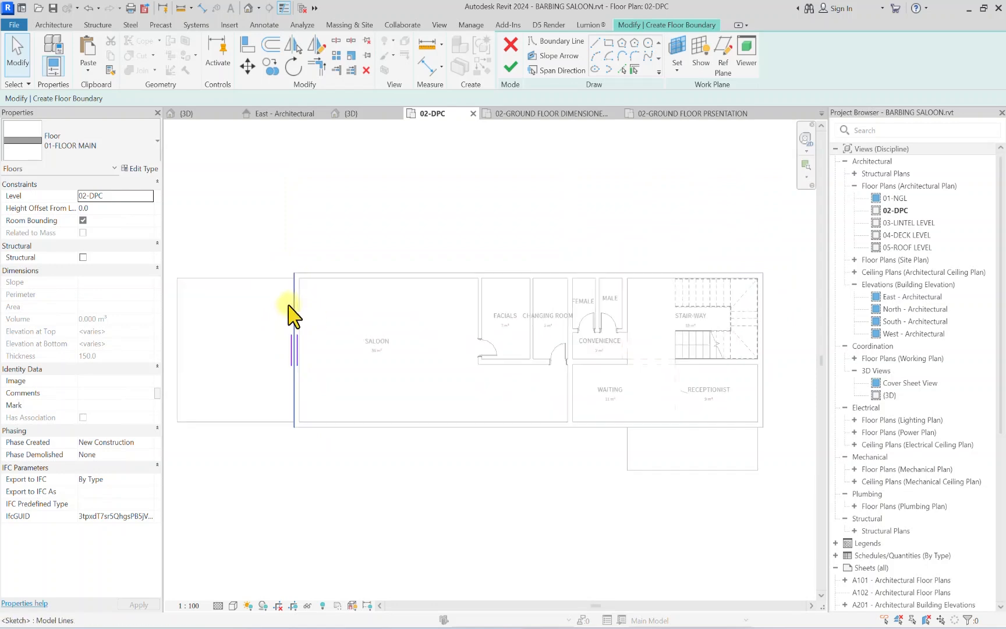
{"action": "scroll", "coordinate": [316, 280], "scroll_direction": "down", "scroll_amount": 2}
{"action": "scroll", "coordinate": [327, 276], "scroll_direction": "up", "scroll_amount": 2}
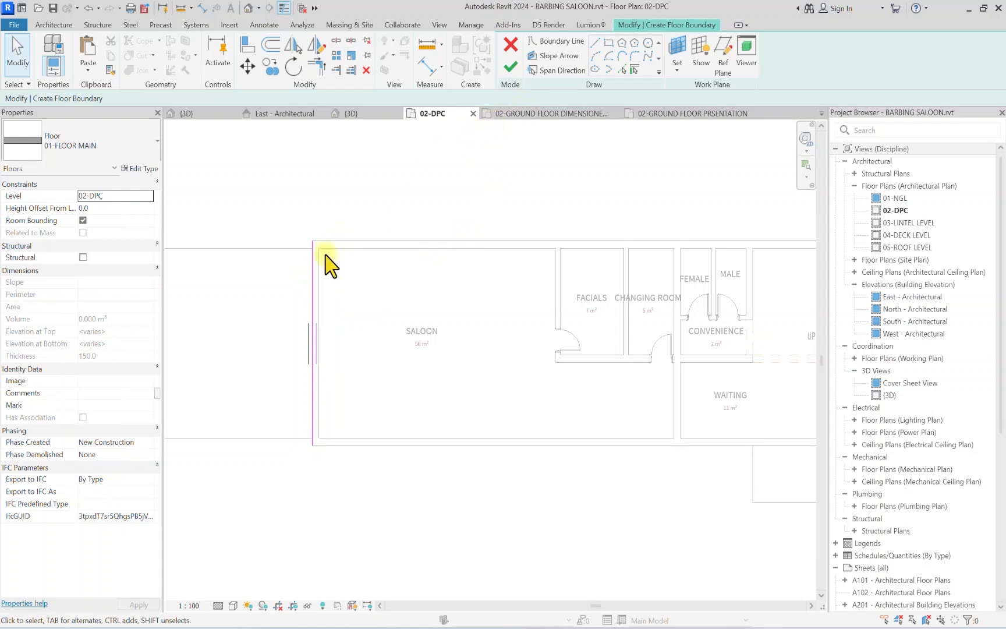
{"action": "left_click", "coordinate": [308, 273]}
{"action": "key", "text": "Delete"}
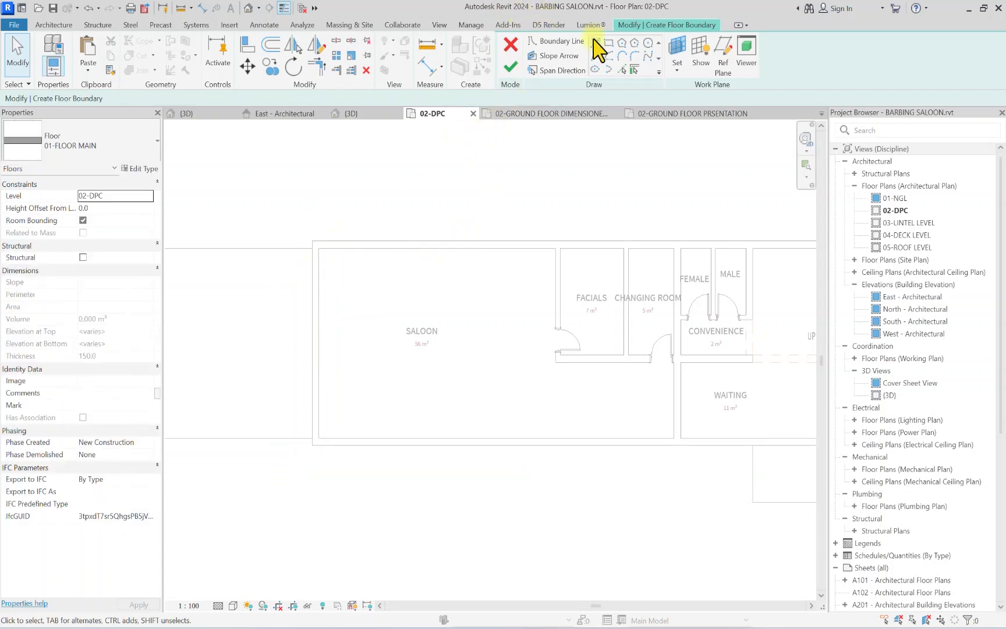
Step: Sketch chained floor boundary lines along the inner faces of the west, north and east exterior walls, from the southwest to the southeast corner
{"action": "left_click", "coordinate": [594, 42]}
{"action": "left_click", "coordinate": [319, 438]}
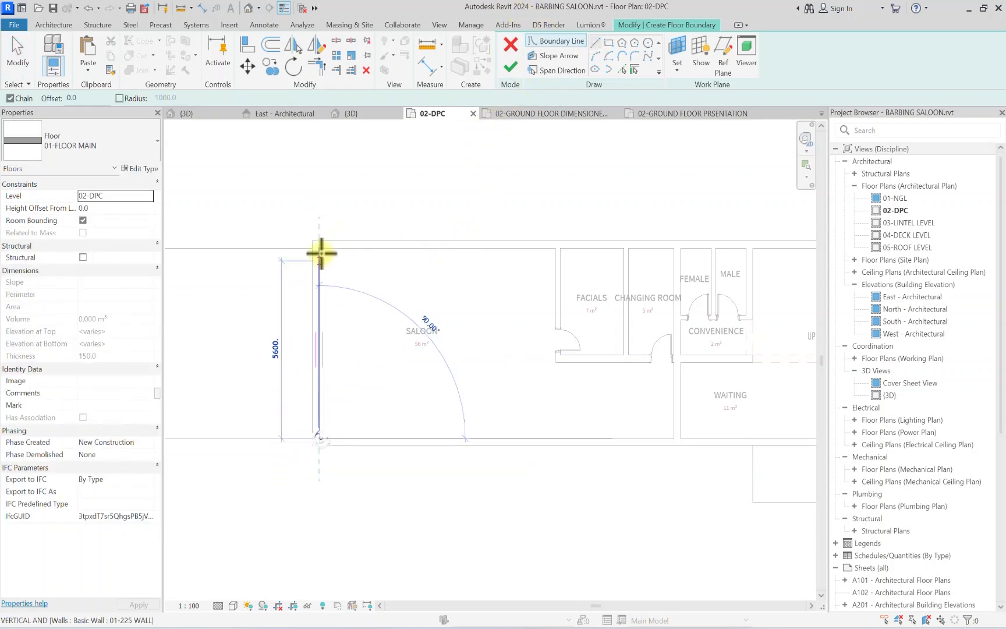
{"action": "left_click", "coordinate": [320, 253]}
{"action": "scroll", "coordinate": [505, 274], "scroll_direction": "down", "scroll_amount": 3}
{"action": "scroll", "coordinate": [561, 229], "scroll_direction": "up", "scroll_amount": 6}
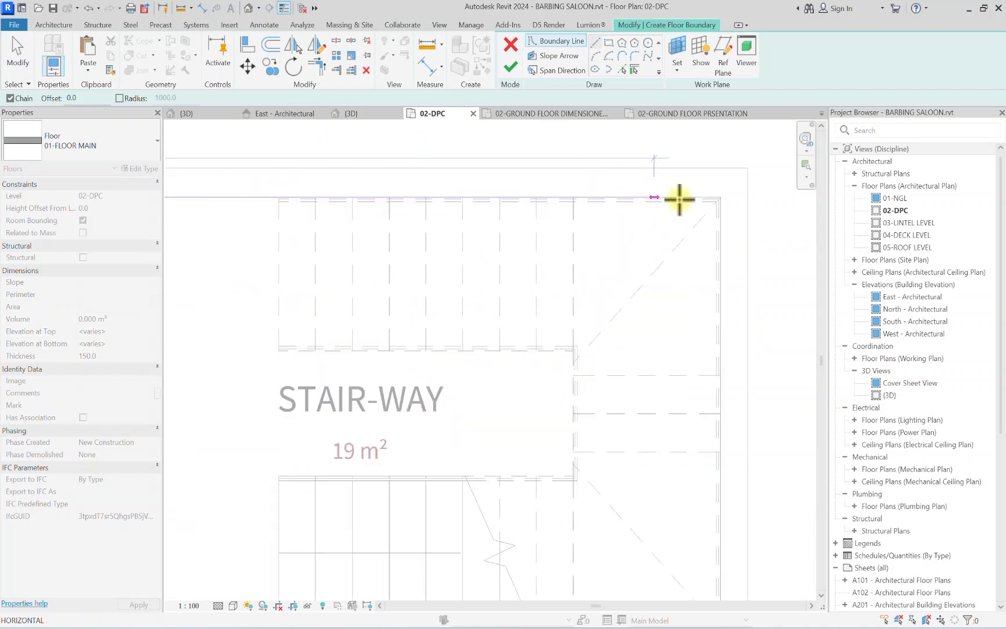
{"action": "scroll", "coordinate": [741, 197], "scroll_direction": "up", "scroll_amount": 2}
{"action": "left_click", "coordinate": [736, 204]}
{"action": "scroll", "coordinate": [707, 184], "scroll_direction": "down", "scroll_amount": 5}
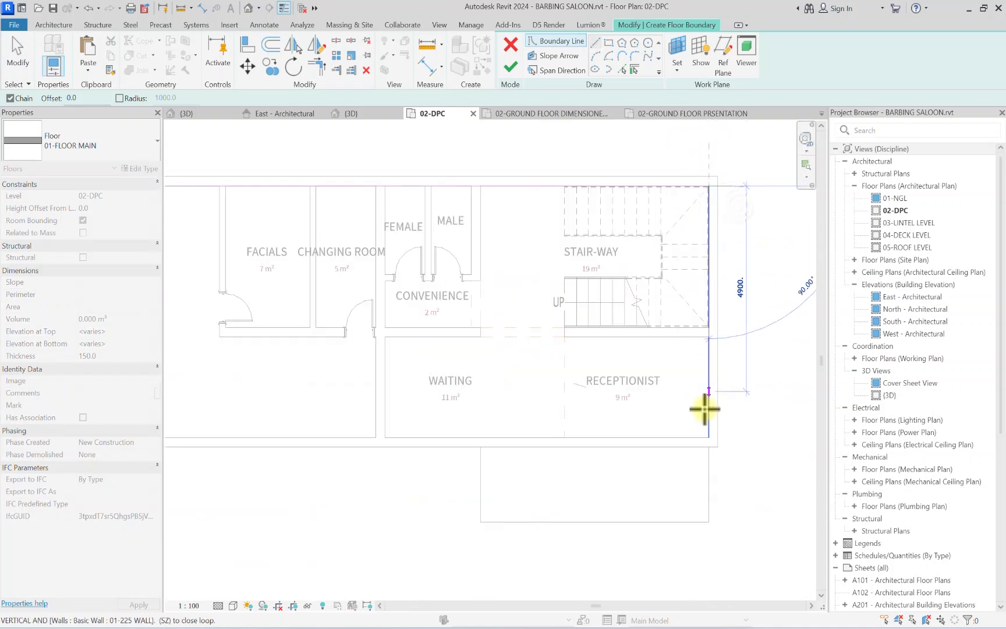
{"action": "left_click", "coordinate": [709, 436]}
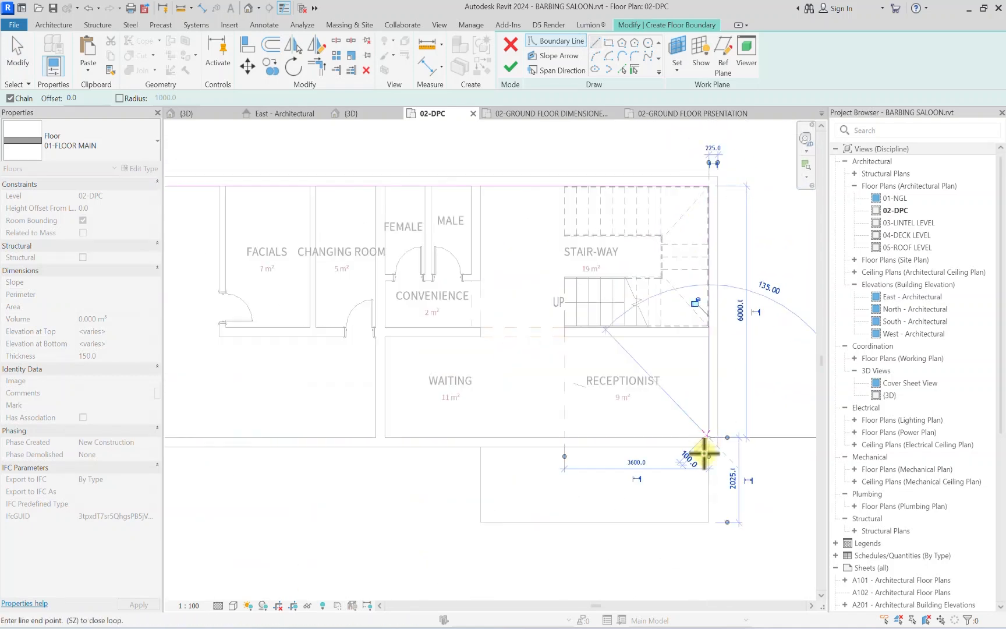
Step: Complete the 01-FLOOR MAIN boundary around the 5700 mm wide entrance porch and along the front wall to the saloon's corner, and finish the floor
{"action": "left_click", "coordinate": [709, 522]}
{"action": "left_click", "coordinate": [480, 523]}
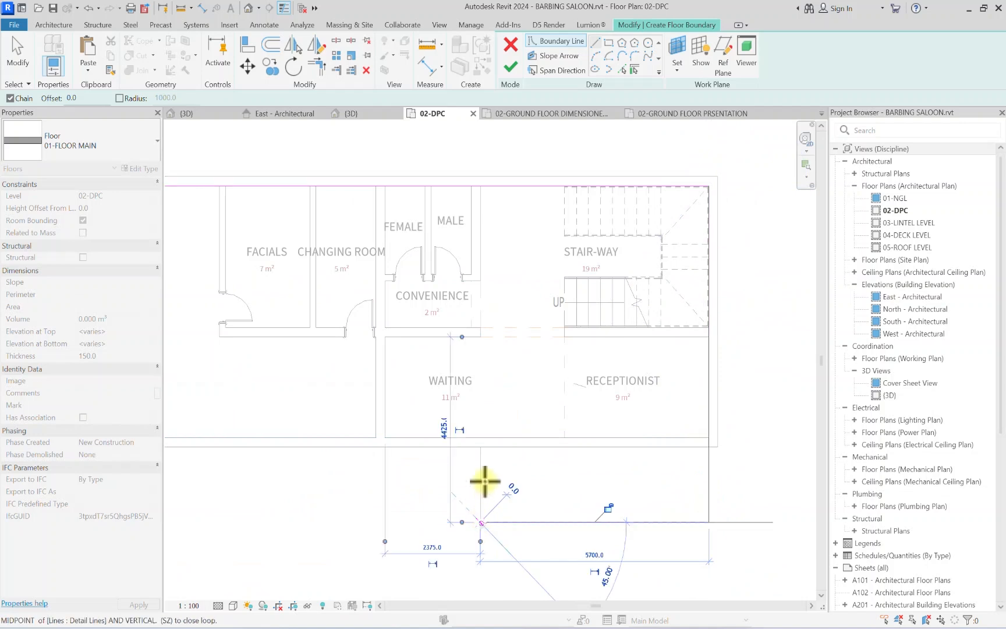
{"action": "left_click", "coordinate": [482, 436]}
{"action": "scroll", "coordinate": [373, 411], "scroll_direction": "down", "scroll_amount": 3}
{"action": "middle_click_drag", "start_coordinate": [386, 406], "coordinate": [616, 436]}
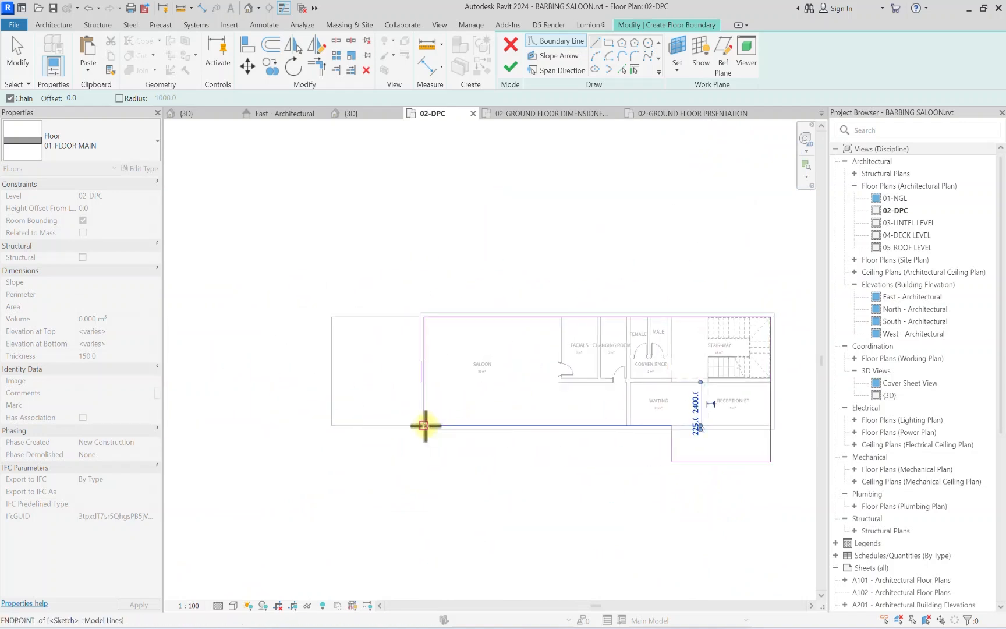
{"action": "left_click", "coordinate": [425, 425]}
{"action": "scroll", "coordinate": [359, 280], "scroll_direction": "down", "scroll_amount": 2}
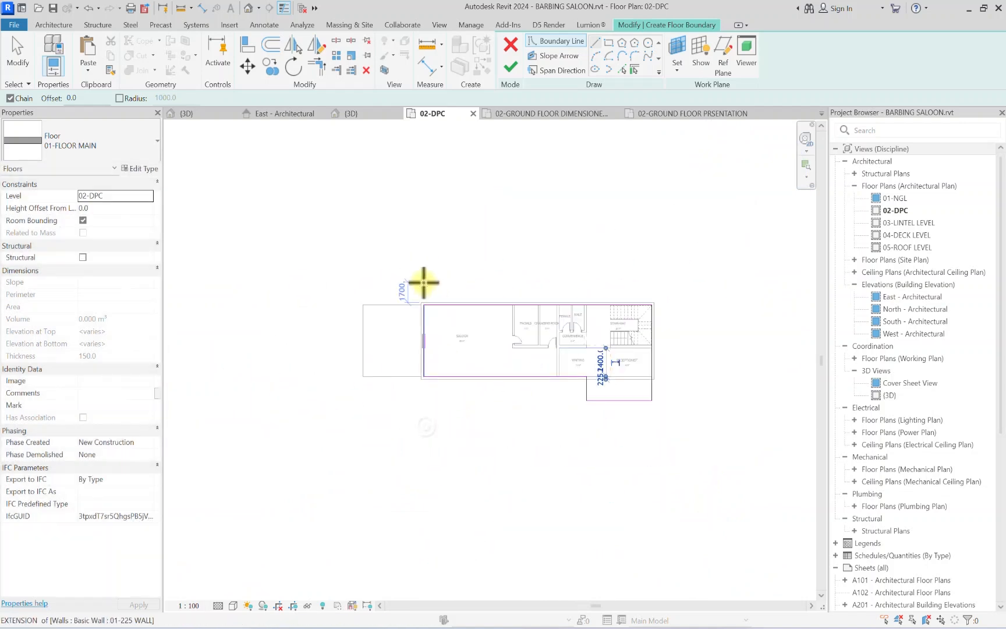
{"action": "left_click", "coordinate": [501, 69]}
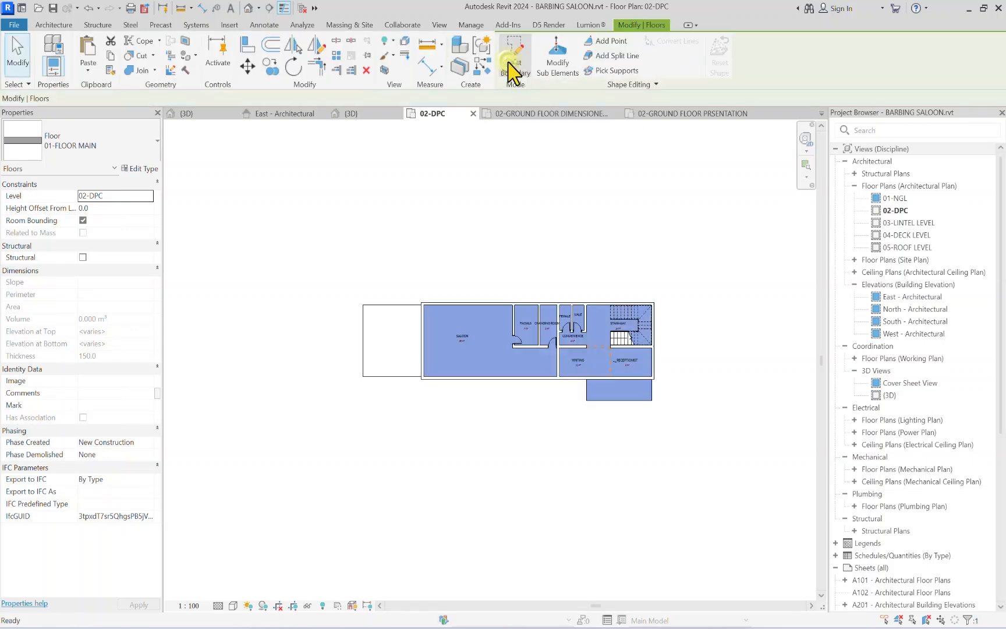
{"action": "left_click", "coordinate": [477, 456]}
{"action": "scroll", "coordinate": [594, 410], "scroll_direction": "up", "scroll_amount": 2}
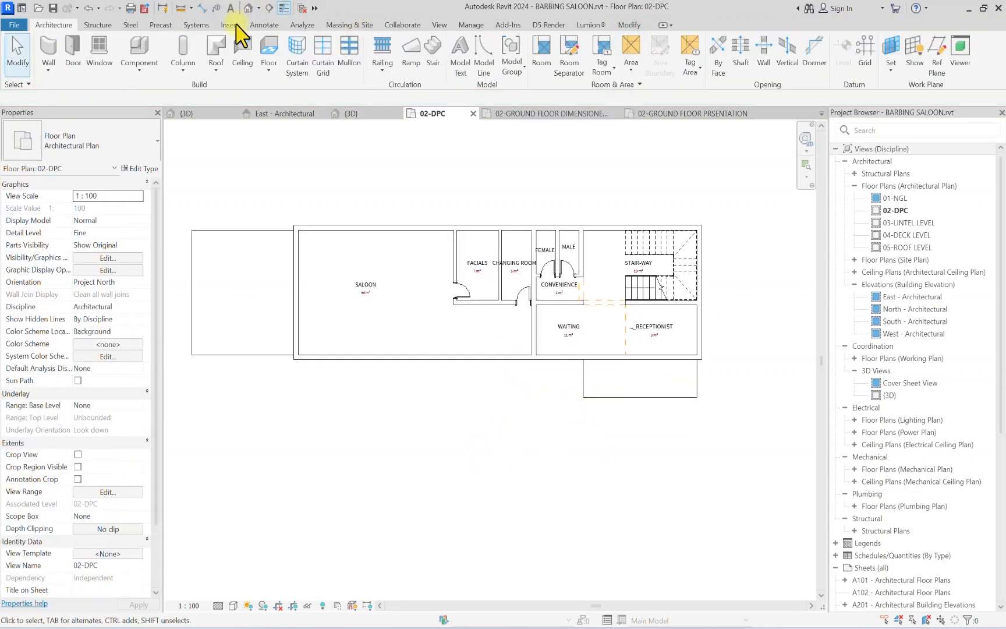
Step: Examine the new floor, the porch slab and the staircase in the 3D view from several sides
{"action": "left_click", "coordinate": [249, 11]}
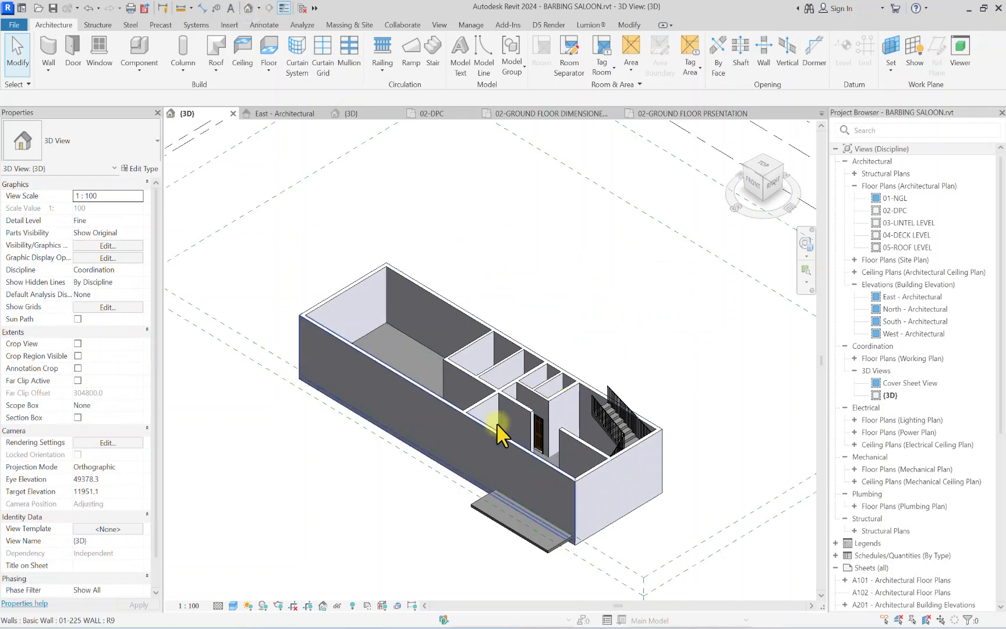
{"action": "scroll", "coordinate": [523, 454], "scroll_direction": "up", "scroll_amount": 2}
{"action": "middle_click_drag", "start_coordinate": [553, 471], "coordinate": [585, 407]}
{"action": "scroll", "coordinate": [621, 270], "scroll_direction": "down", "scroll_amount": 2}
{"action": "left_click_drag", "start_coordinate": [768, 185], "coordinate": [702, 199]}
{"action": "scroll", "coordinate": [474, 389], "scroll_direction": "up", "scroll_amount": 3}
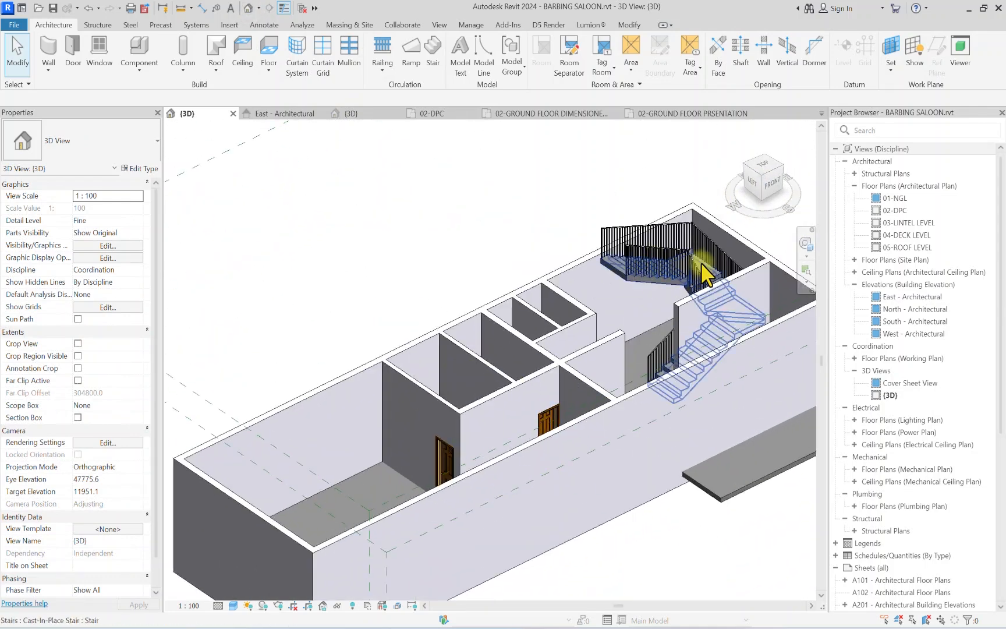
{"action": "scroll", "coordinate": [703, 270], "scroll_direction": "down", "scroll_amount": 4}
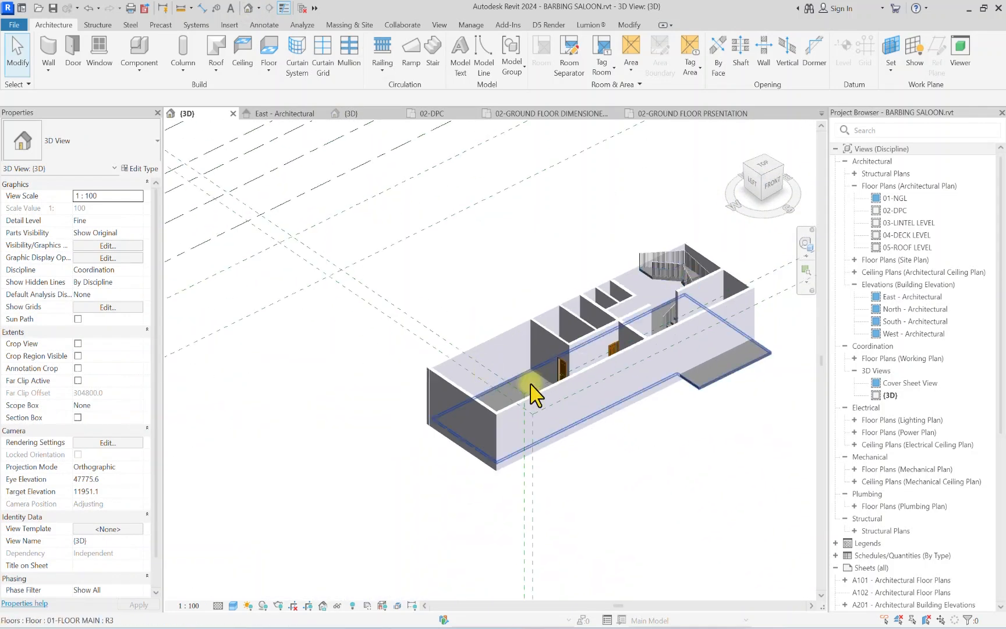
Step: Return to the 02-DPC floor plan and examine the outlined areas beside the saloon and in front of the reception
{"action": "double_click", "coordinate": [895, 210]}
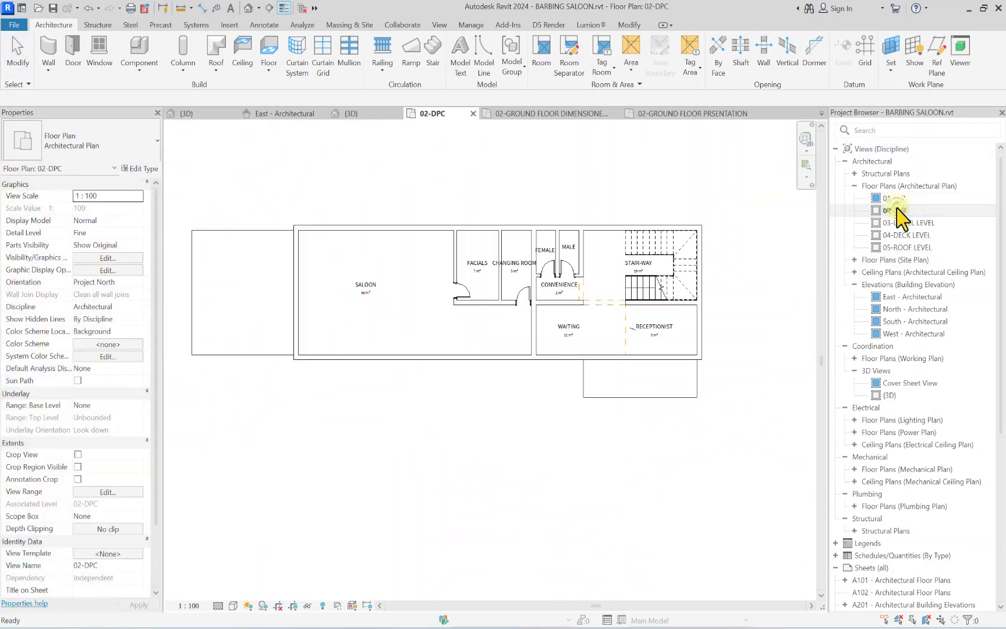
{"action": "scroll", "coordinate": [315, 276], "scroll_direction": "up", "scroll_amount": 5}
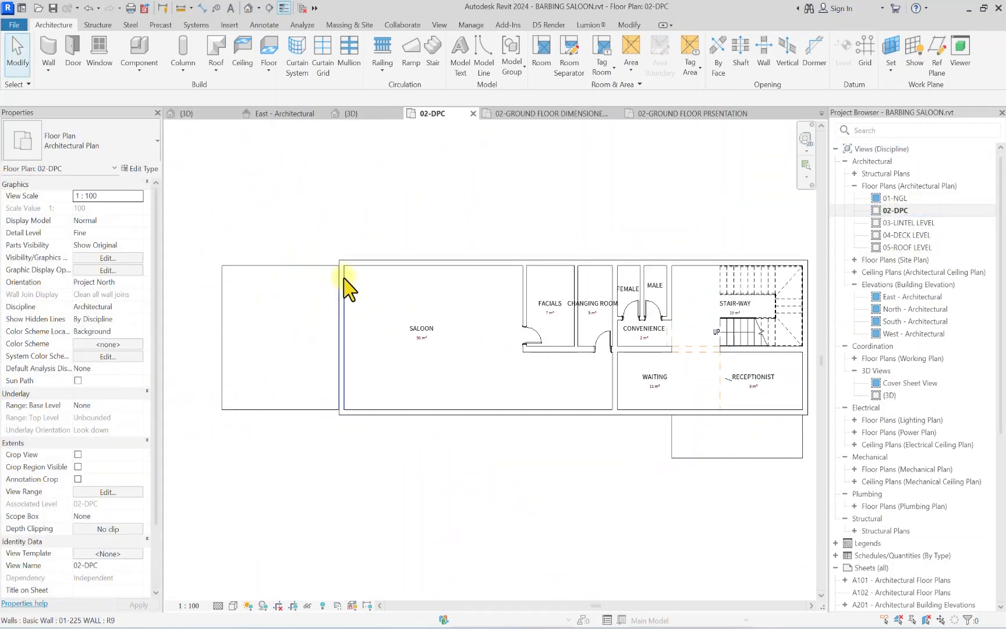
{"action": "scroll", "coordinate": [329, 274], "scroll_direction": "down", "scroll_amount": 5}
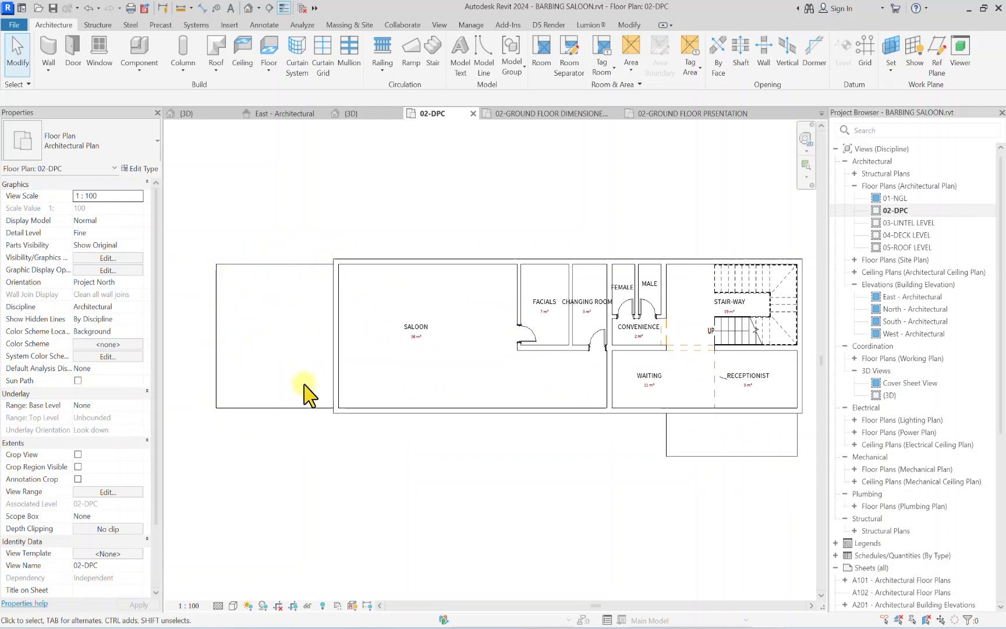
{"action": "scroll", "coordinate": [334, 285], "scroll_direction": "up", "scroll_amount": 1}
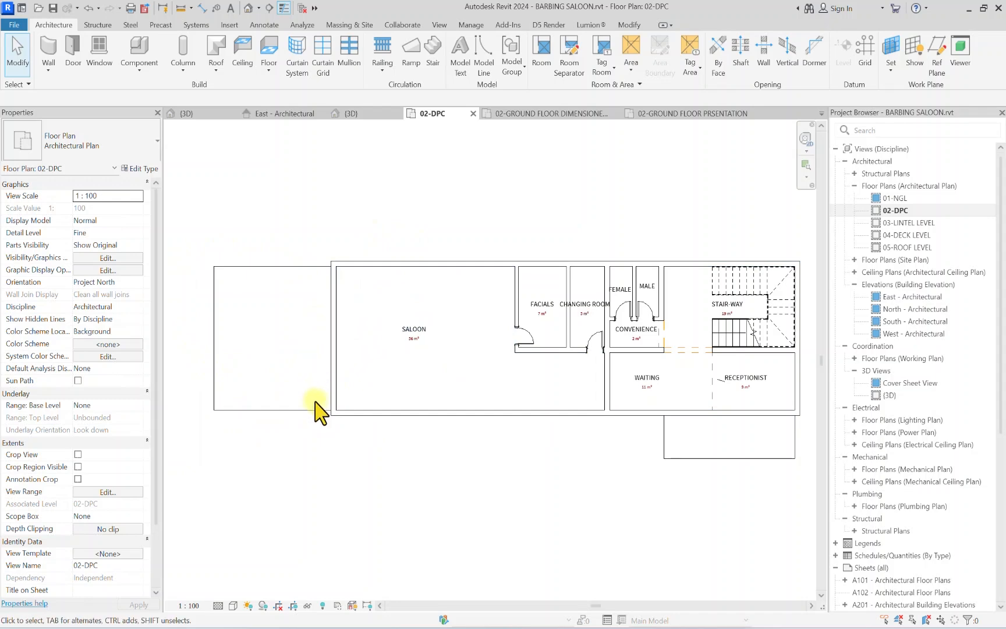
{"action": "scroll", "coordinate": [311, 381], "scroll_direction": "down", "scroll_amount": 3}
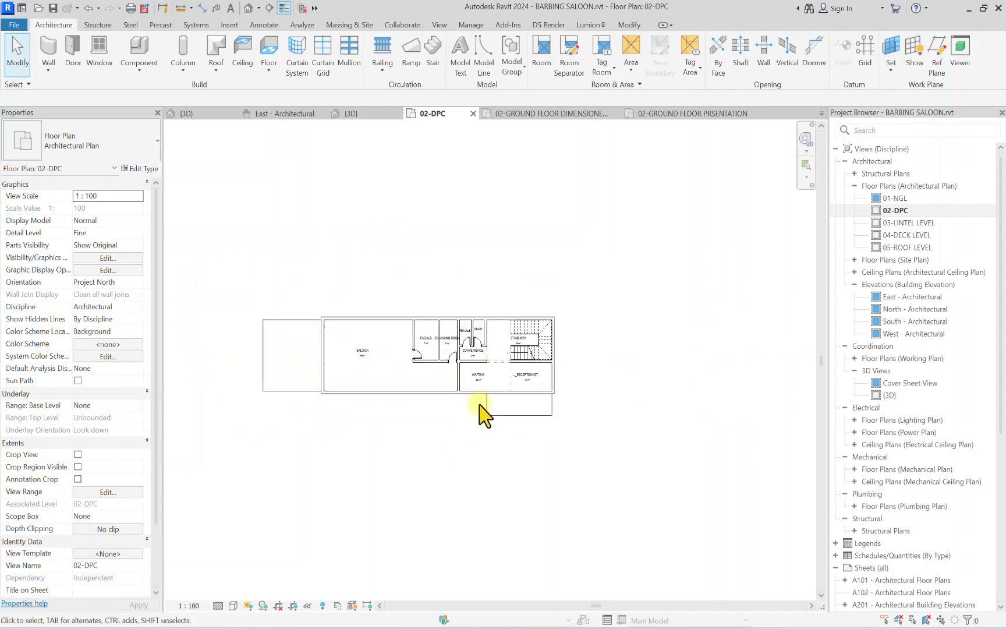
{"action": "scroll", "coordinate": [492, 417], "scroll_direction": "up", "scroll_amount": 3}
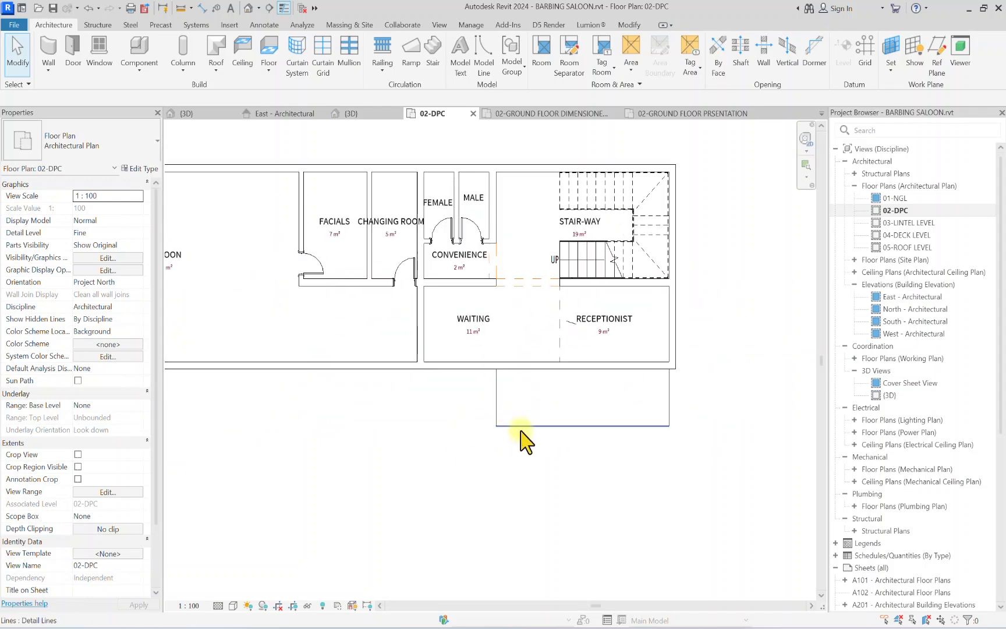
{"action": "scroll", "coordinate": [608, 425], "scroll_direction": "down", "scroll_amount": 1}
{"action": "scroll", "coordinate": [582, 399], "scroll_direction": "up", "scroll_amount": 1}
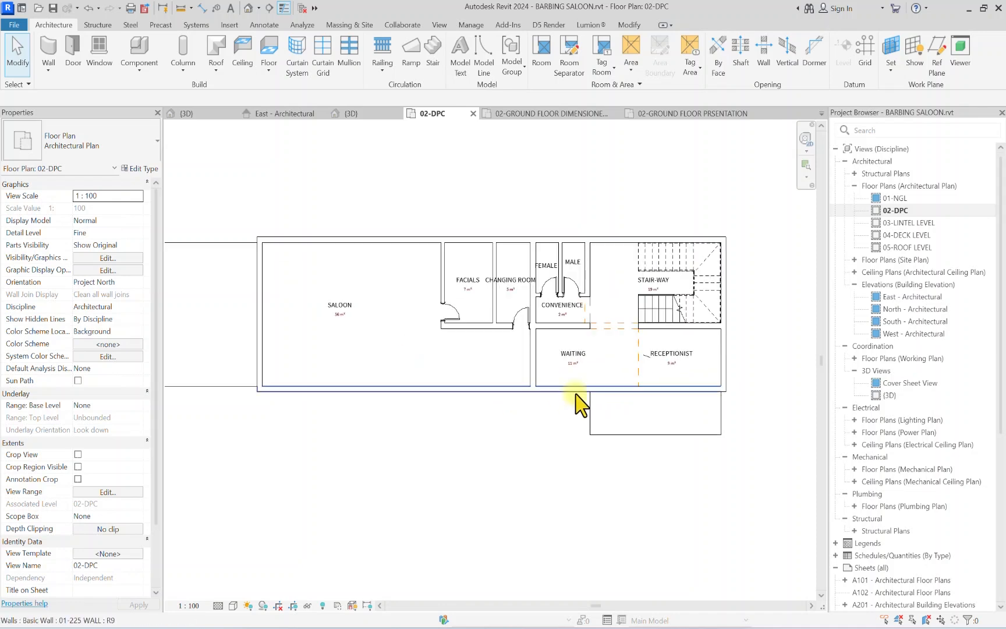
{"action": "scroll", "coordinate": [611, 411], "scroll_direction": "down", "scroll_amount": 2}
{"action": "scroll", "coordinate": [454, 355], "scroll_direction": "up", "scroll_amount": 2}
{"action": "scroll", "coordinate": [372, 377], "scroll_direction": "down", "scroll_amount": 1}
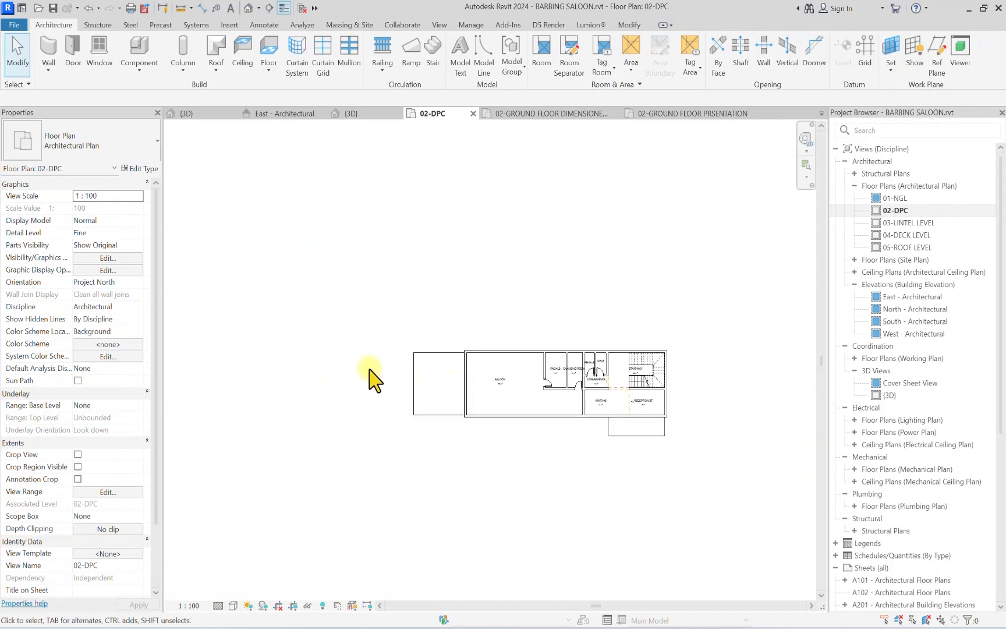
{"action": "scroll", "coordinate": [489, 298], "scroll_direction": "up", "scroll_amount": 1}
{"action": "scroll", "coordinate": [436, 354], "scroll_direction": "down", "scroll_amount": 1}
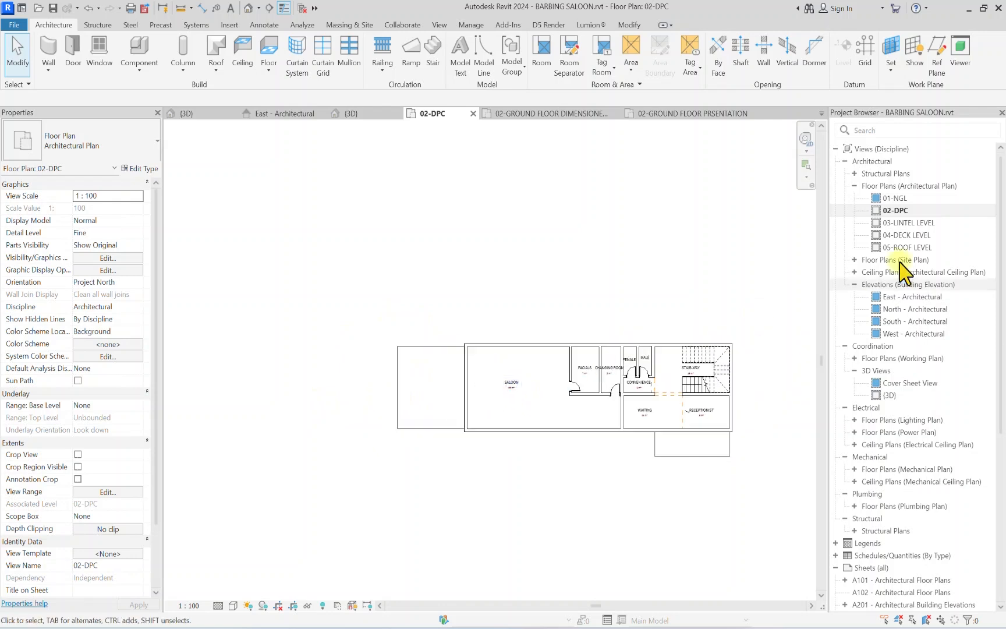
Step: Open the 01-NGL floor plan, framed on the outlined area beside the saloon
{"action": "left_click", "coordinate": [896, 198]}
{"action": "double_click", "coordinate": [896, 198]}
{"action": "scroll", "coordinate": [579, 476], "scroll_direction": "up", "scroll_amount": 2}
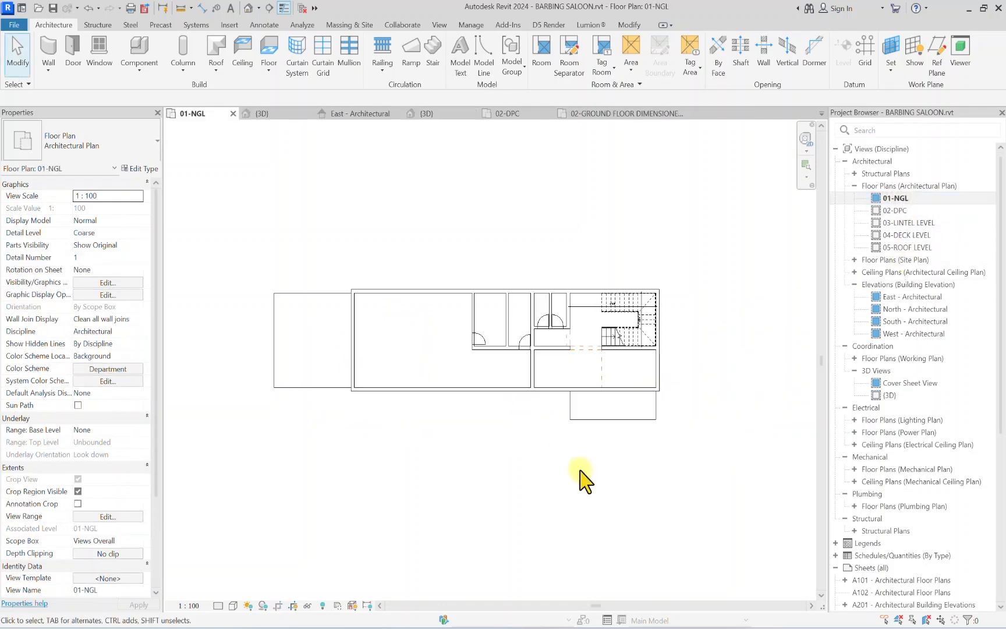
{"action": "scroll", "coordinate": [530, 407], "scroll_direction": "down", "scroll_amount": 1}
{"action": "scroll", "coordinate": [527, 401], "scroll_direction": "down", "scroll_amount": 1}
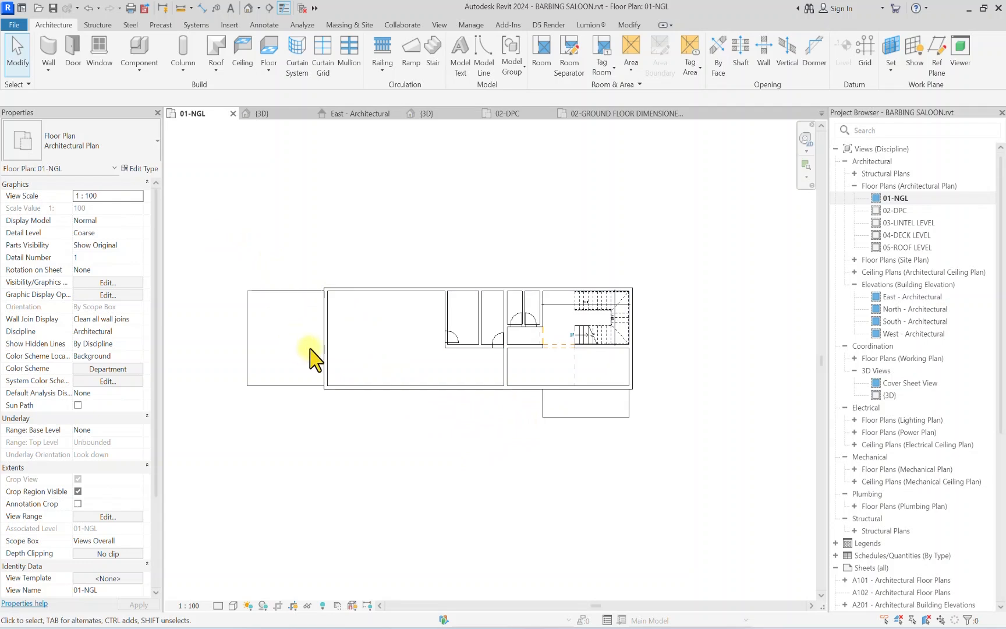
{"action": "scroll", "coordinate": [292, 352], "scroll_direction": "up", "scroll_amount": 3}
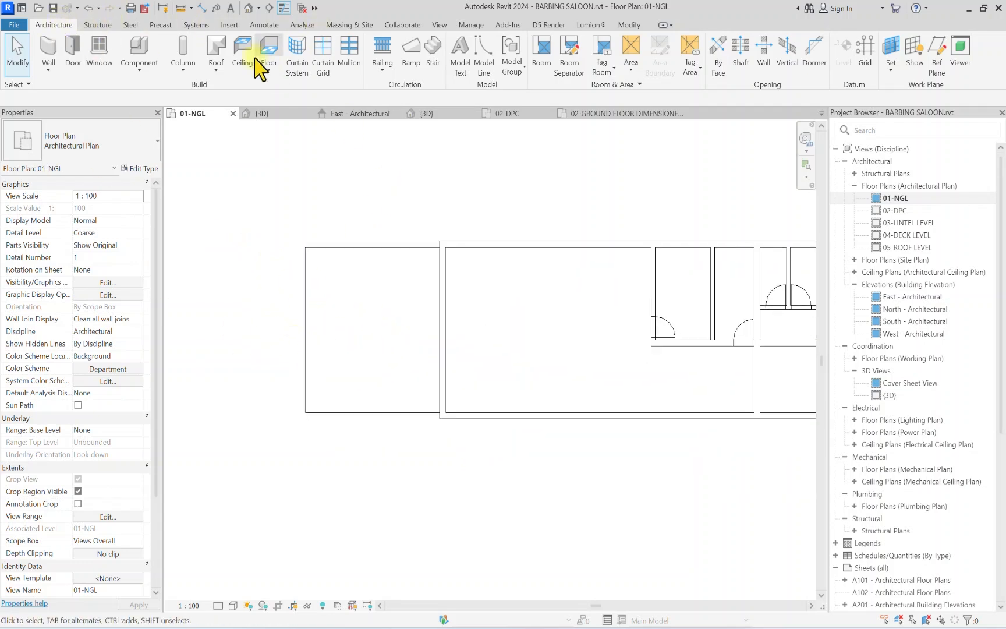
Step: Start a new floor on 01-NGL and duplicate the 01-FLOOR MAIN type as 00-CONCRETE SLAB
{"action": "left_click", "coordinate": [269, 47]}
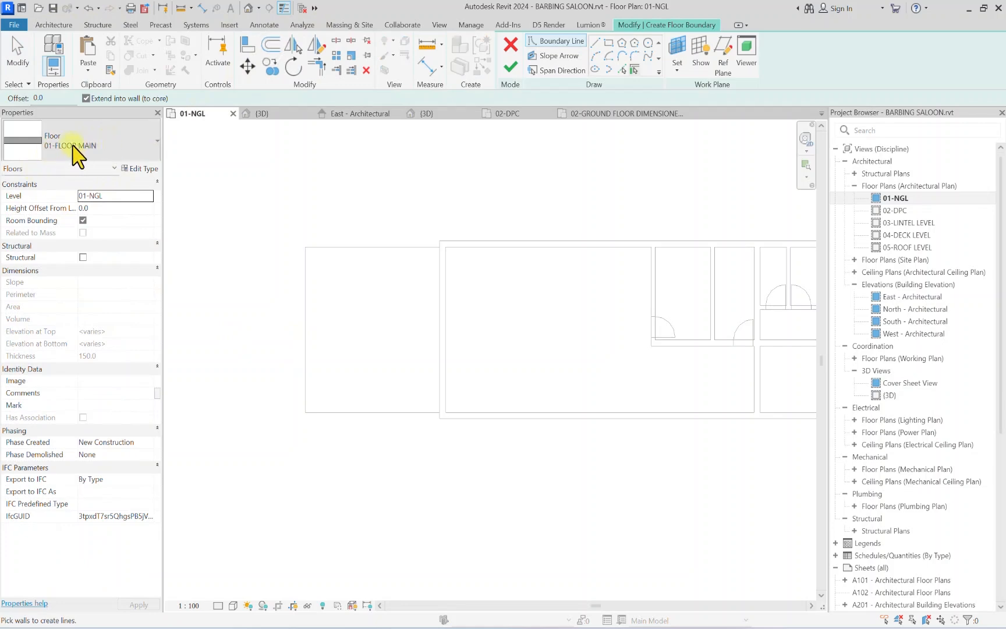
{"action": "left_click", "coordinate": [99, 150]}
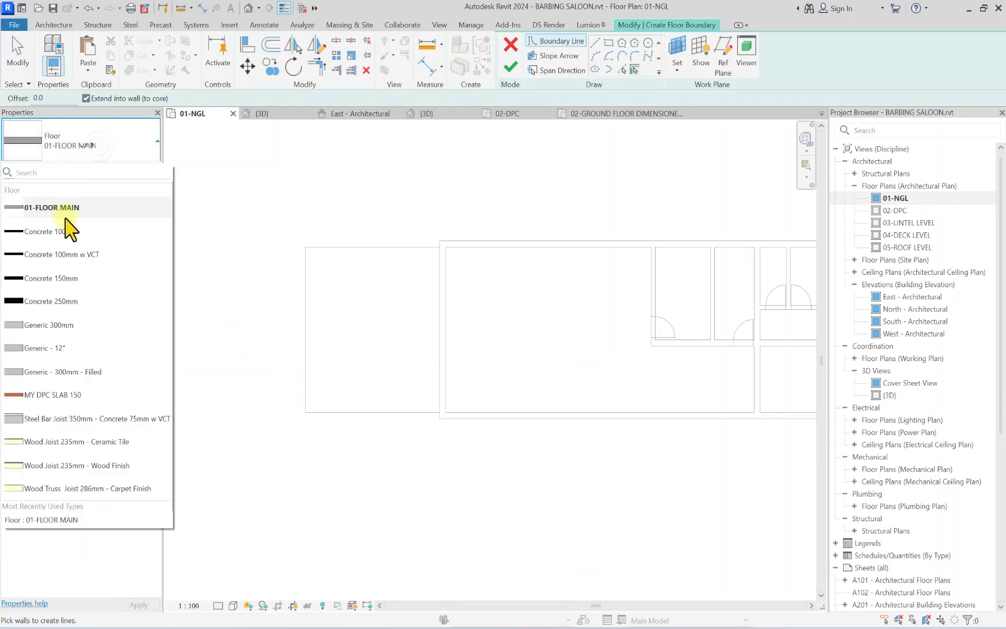
{"action": "left_click", "coordinate": [97, 153]}
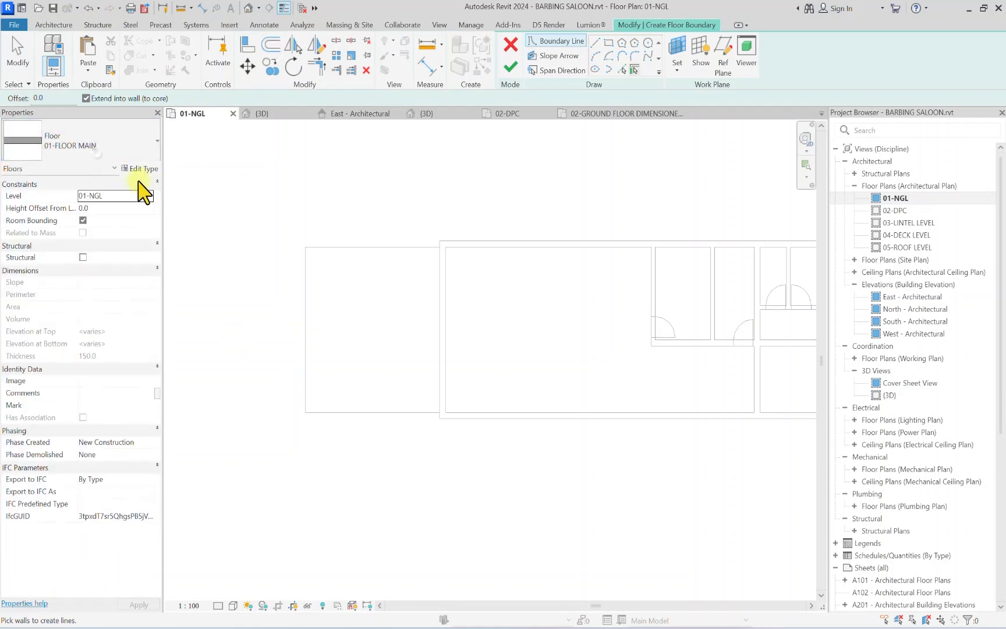
{"action": "left_click", "coordinate": [141, 169]}
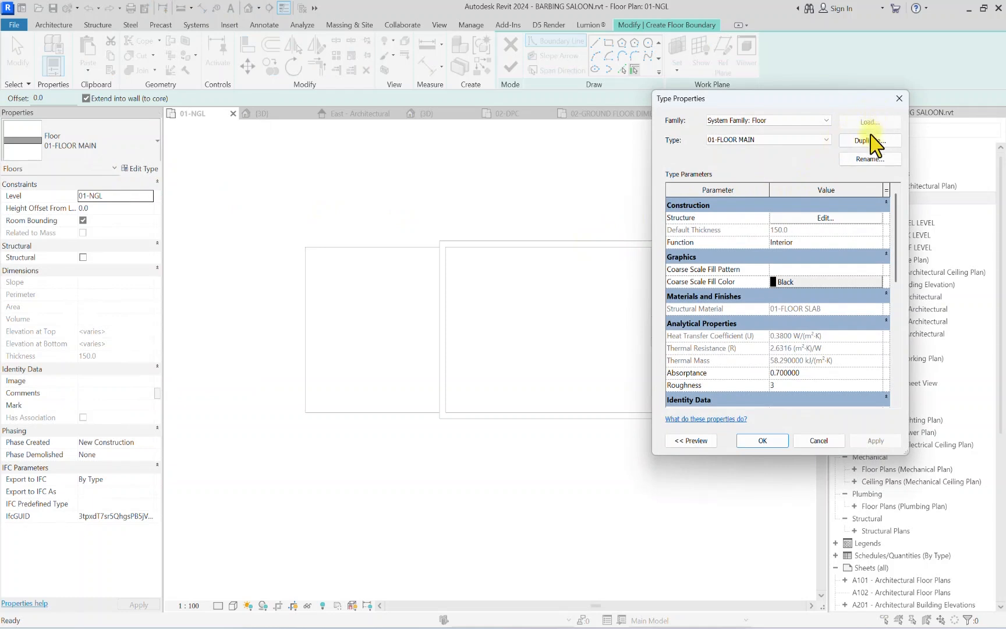
{"action": "left_click", "coordinate": [871, 140]}
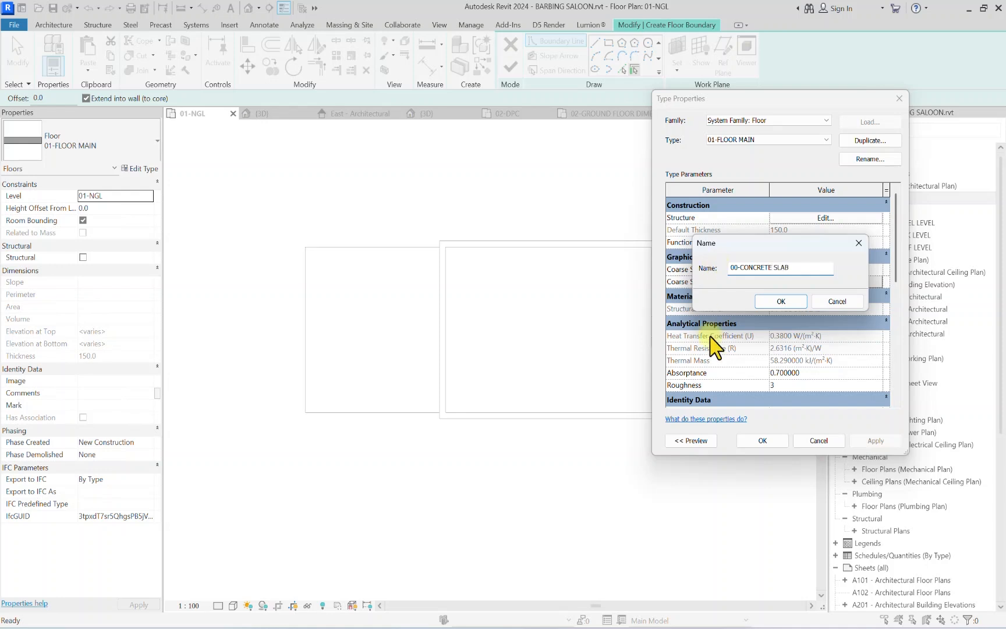
{"action": "left_click", "coordinate": [780, 302]}
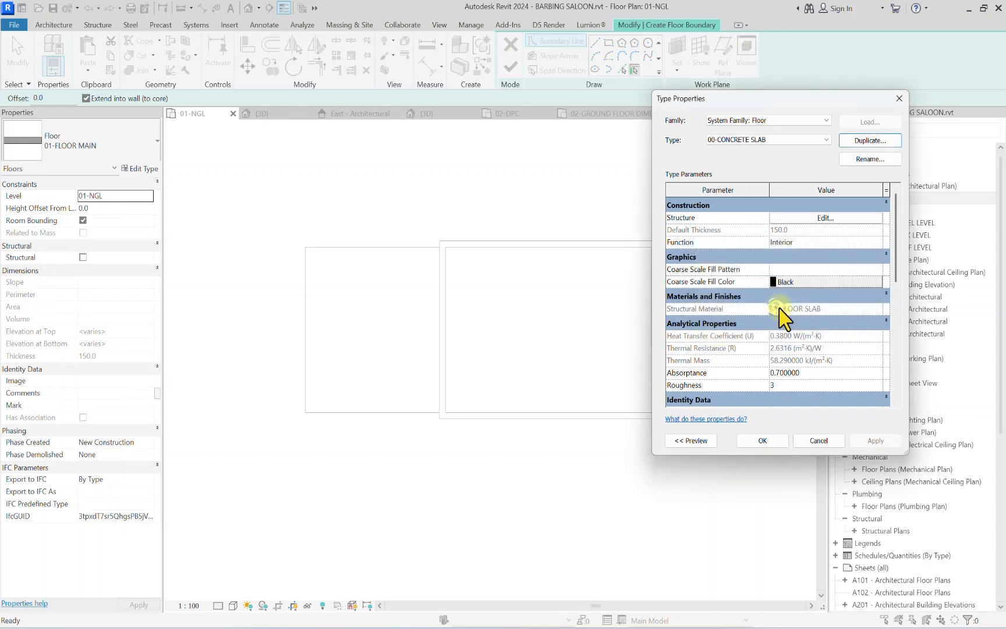
Step: Assign the Concrete, Lightweight material to the structure layer of 00-CONCRETE SLAB and apply the type
{"action": "left_click", "coordinate": [823, 218]}
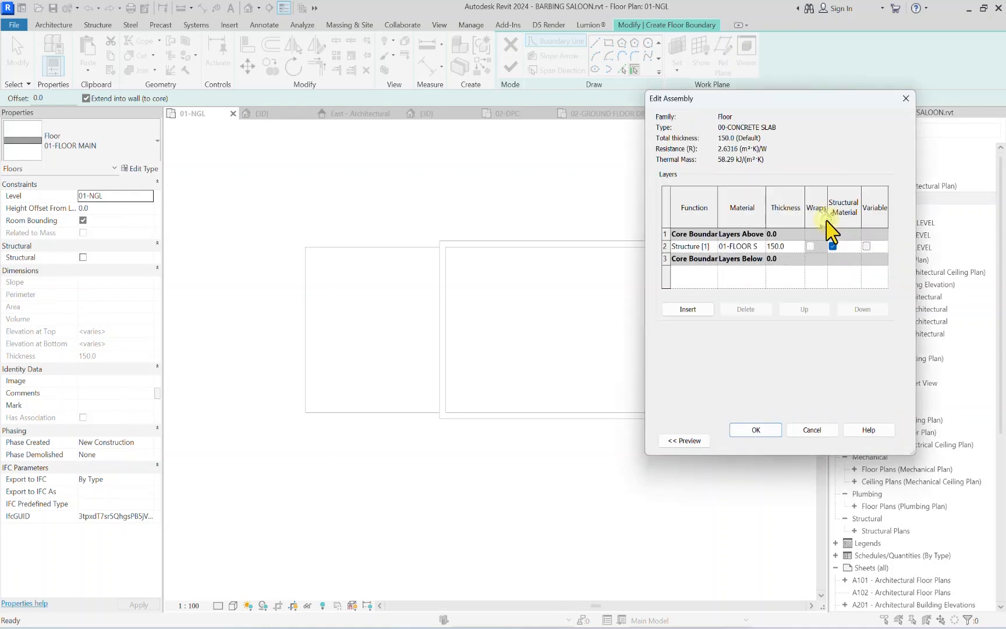
{"action": "left_click", "coordinate": [763, 247]}
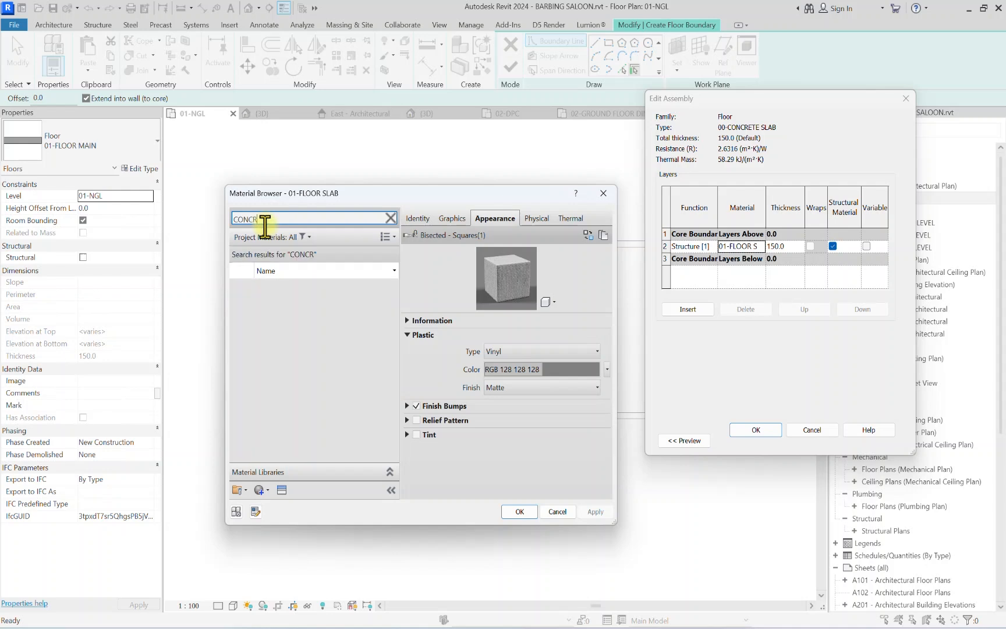
{"action": "type", "text": "ETE"}
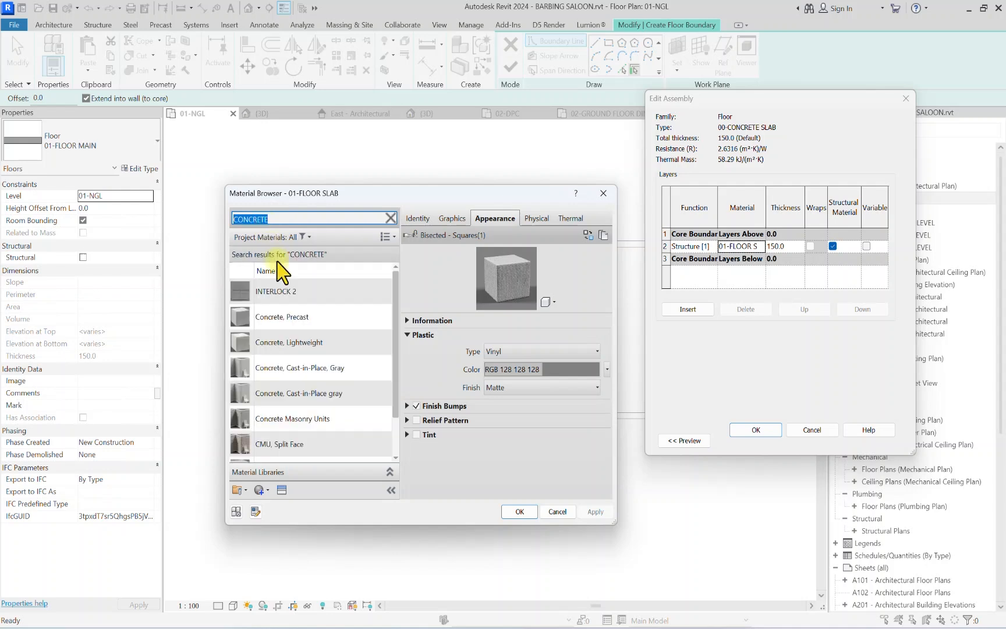
{"action": "left_click", "coordinate": [272, 344]}
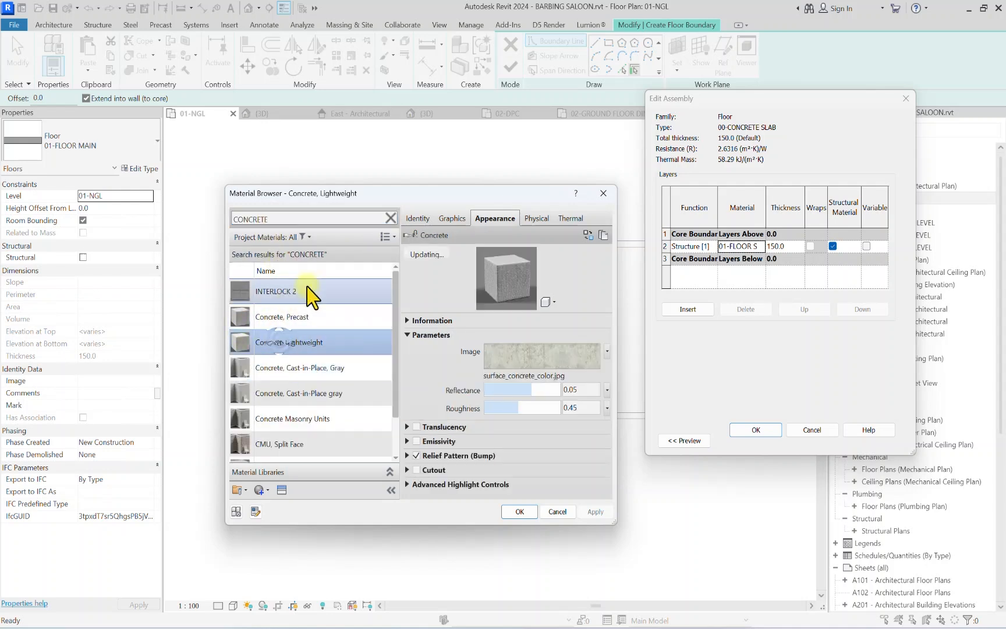
{"action": "left_click", "coordinate": [452, 219]}
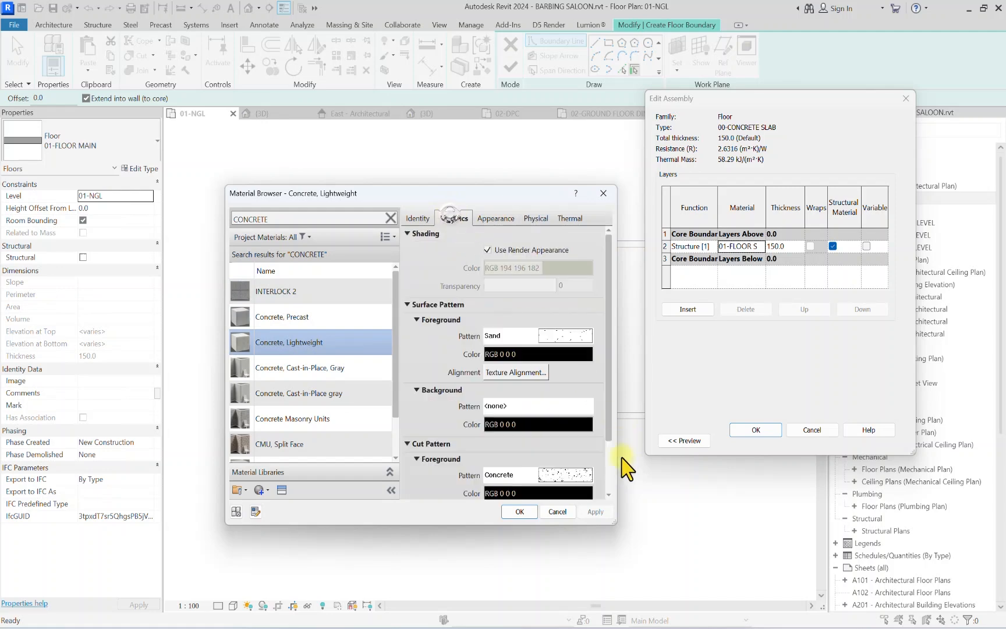
{"action": "left_click", "coordinate": [518, 512]}
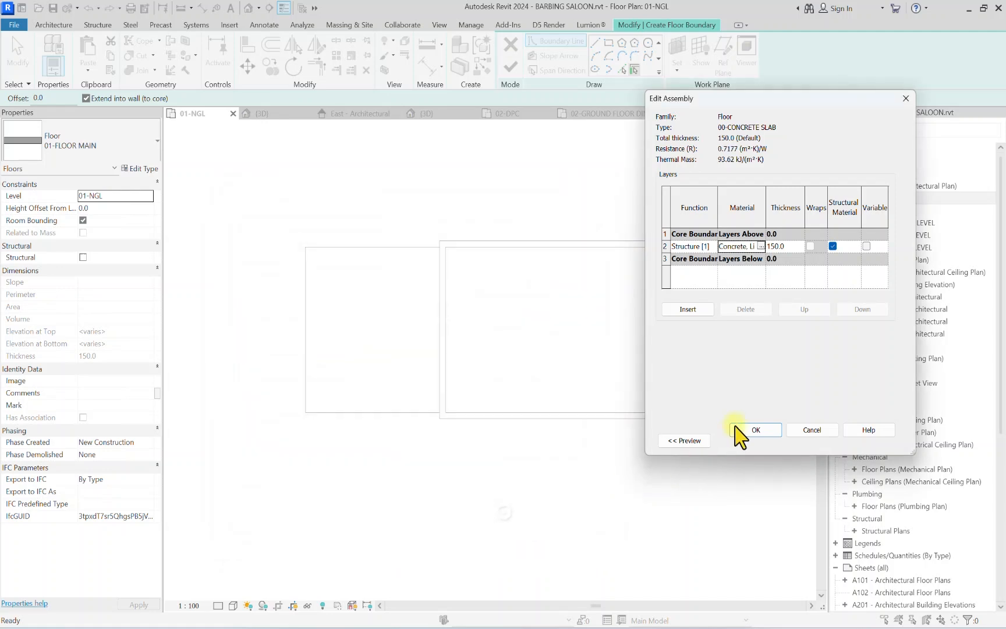
{"action": "left_click", "coordinate": [745, 432]}
{"action": "left_click", "coordinate": [761, 505]}
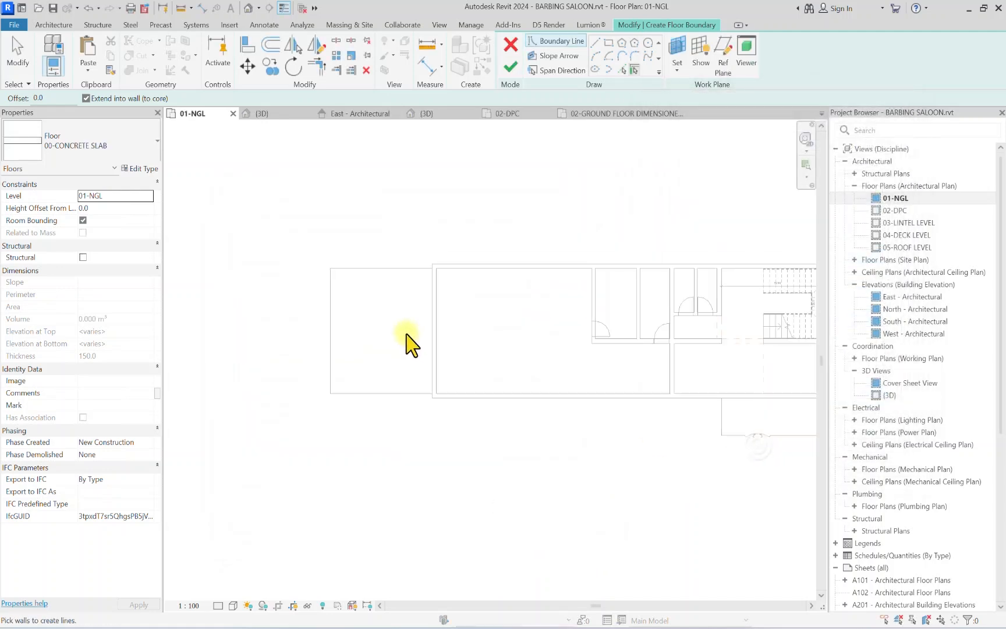
Step: Sketch a rectangular floor boundary about 6450 mm deep over the outlined area beside the saloon, aligned to the outer wall faces
{"action": "left_click", "coordinate": [609, 43]}
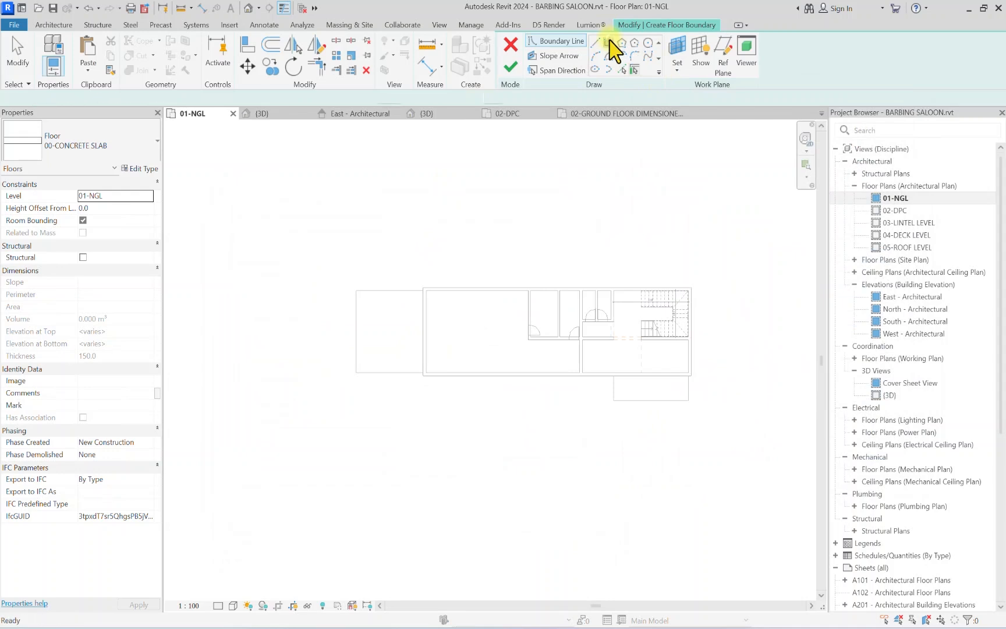
{"action": "scroll", "coordinate": [437, 280], "scroll_direction": "up", "scroll_amount": 5}
{"action": "left_click", "coordinate": [454, 254]}
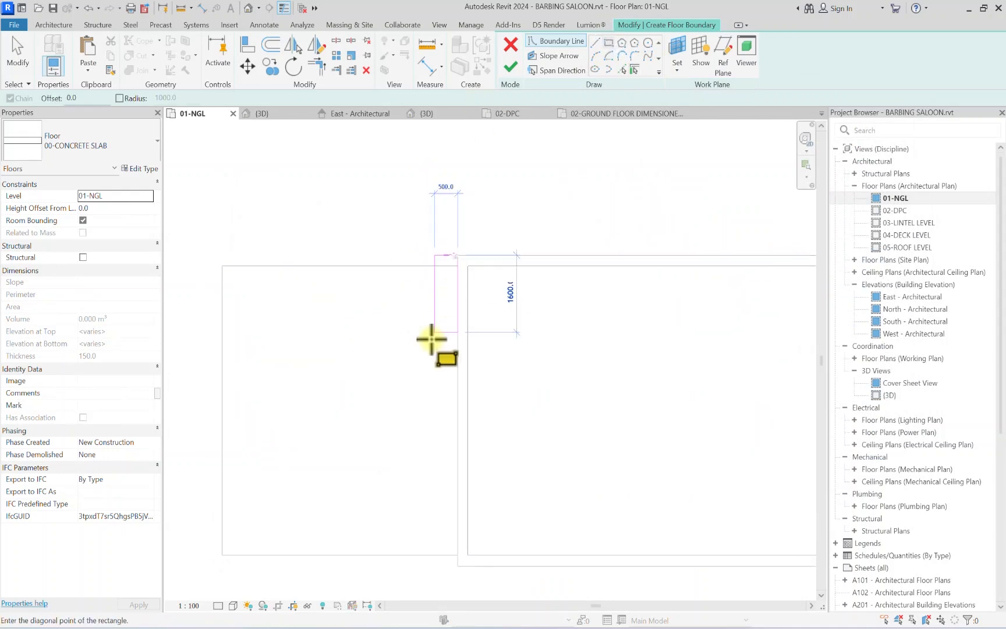
{"action": "scroll", "coordinate": [321, 433], "scroll_direction": "up", "scroll_amount": 2}
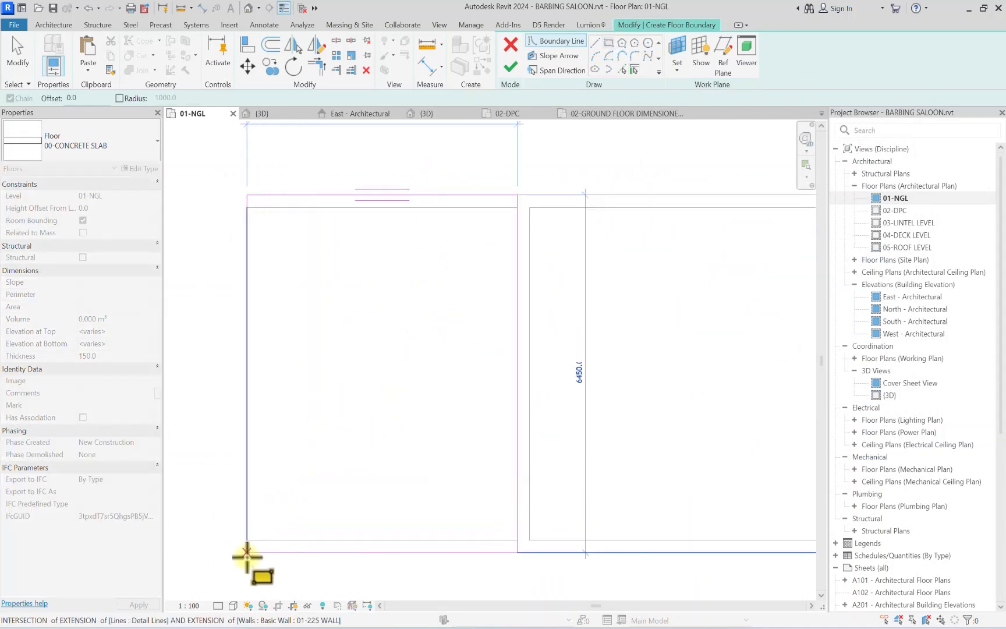
{"action": "left_click", "coordinate": [246, 555]}
{"action": "scroll", "coordinate": [287, 467], "scroll_direction": "down", "scroll_amount": 5}
{"action": "key", "text": "Escape"}
{"action": "key", "text": "Escape"}
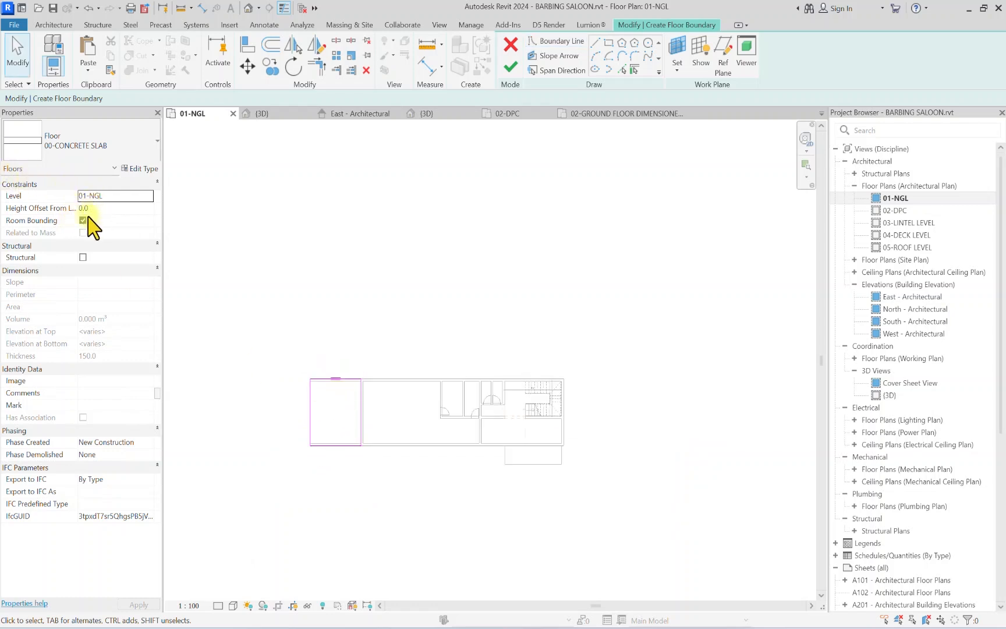
Step: Set the slab's height offset from level to 150 and finish the floor
{"action": "left_click", "coordinate": [103, 209]}
{"action": "type", "text": "150"}
{"action": "left_click", "coordinate": [511, 69]}
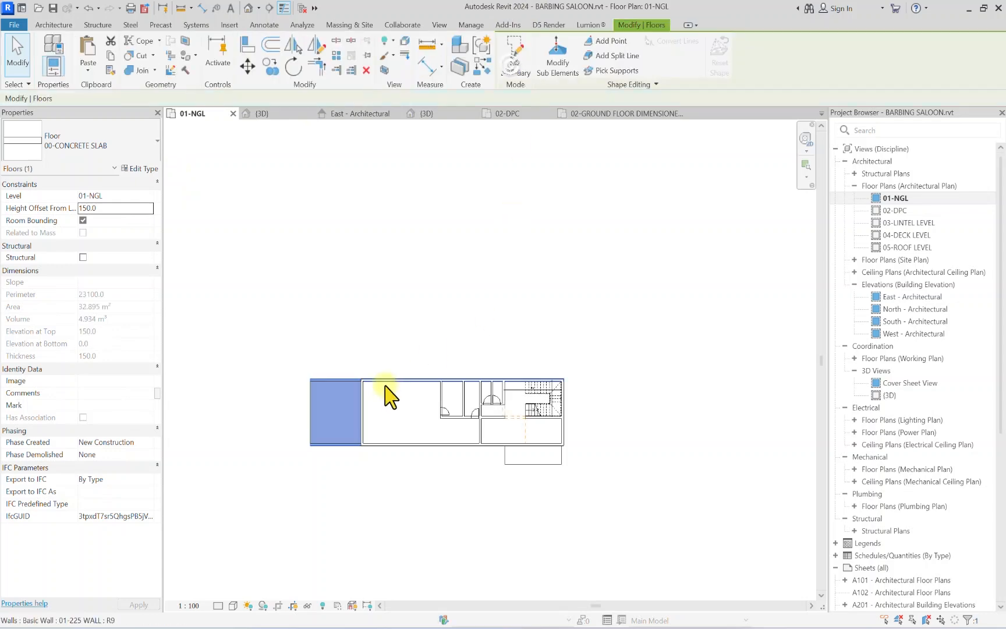
{"action": "left_click", "coordinate": [392, 366]}
Step: Start a new stair and duplicate the M_Monolithic Stair type as 01-ENTRANCE STEPS
{"action": "scroll", "coordinate": [341, 407], "scroll_direction": "up", "scroll_amount": 2}
{"action": "scroll", "coordinate": [324, 352], "scroll_direction": "down", "scroll_amount": 2}
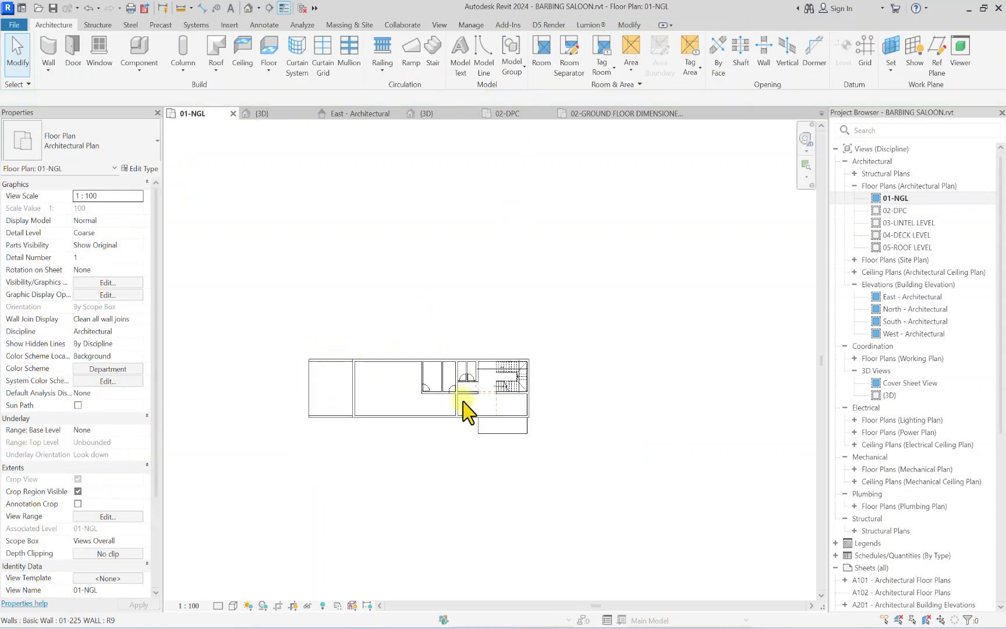
{"action": "scroll", "coordinate": [465, 406], "scroll_direction": "up", "scroll_amount": 2}
{"action": "scroll", "coordinate": [274, 395], "scroll_direction": "down", "scroll_amount": 3}
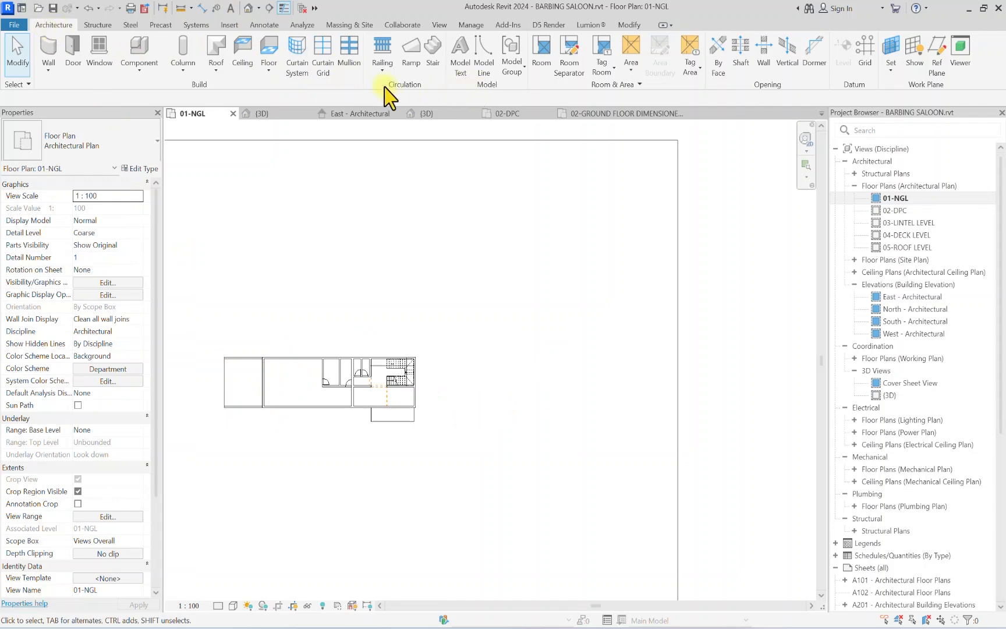
{"action": "left_click", "coordinate": [431, 50]}
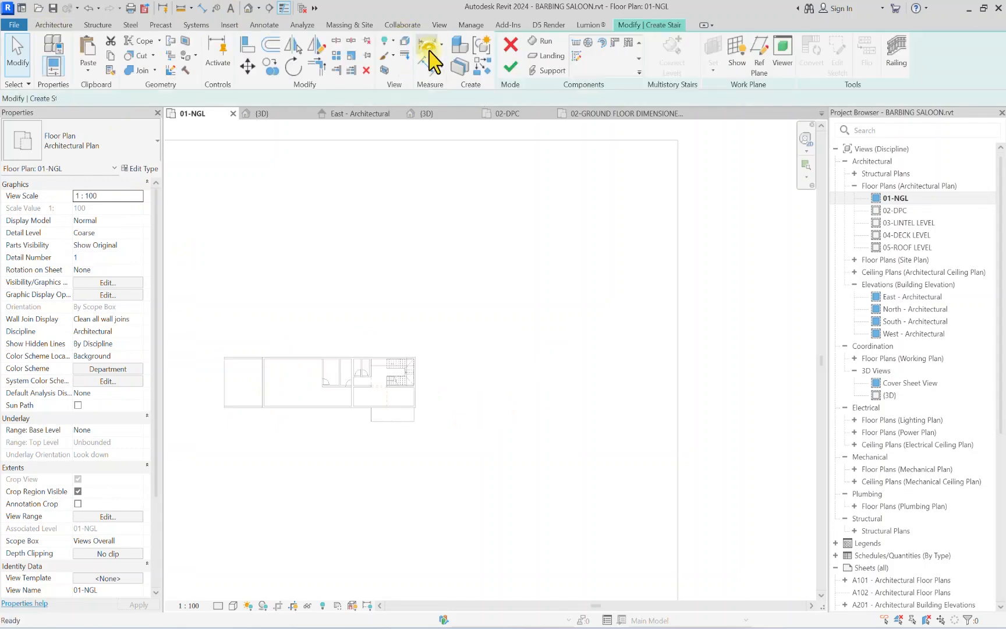
{"action": "left_click", "coordinate": [140, 169]}
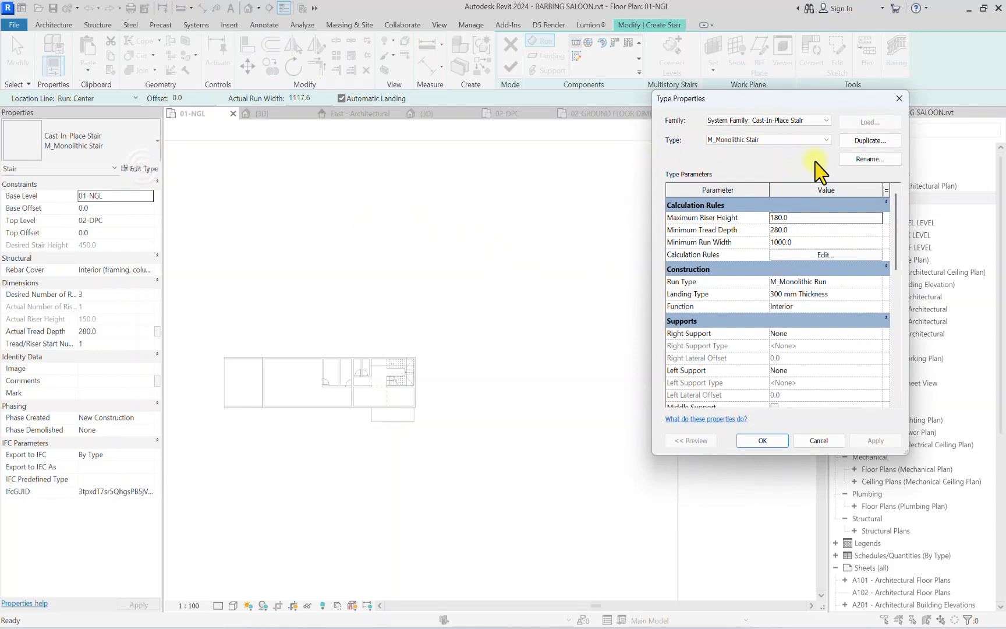
{"action": "left_click", "coordinate": [858, 142]}
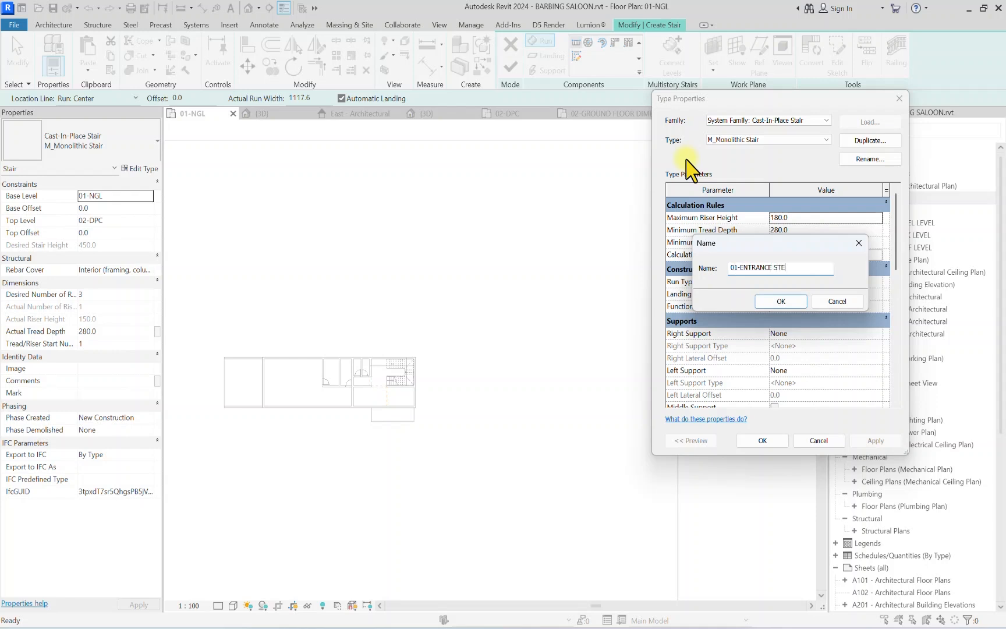
{"action": "left_click", "coordinate": [781, 301]}
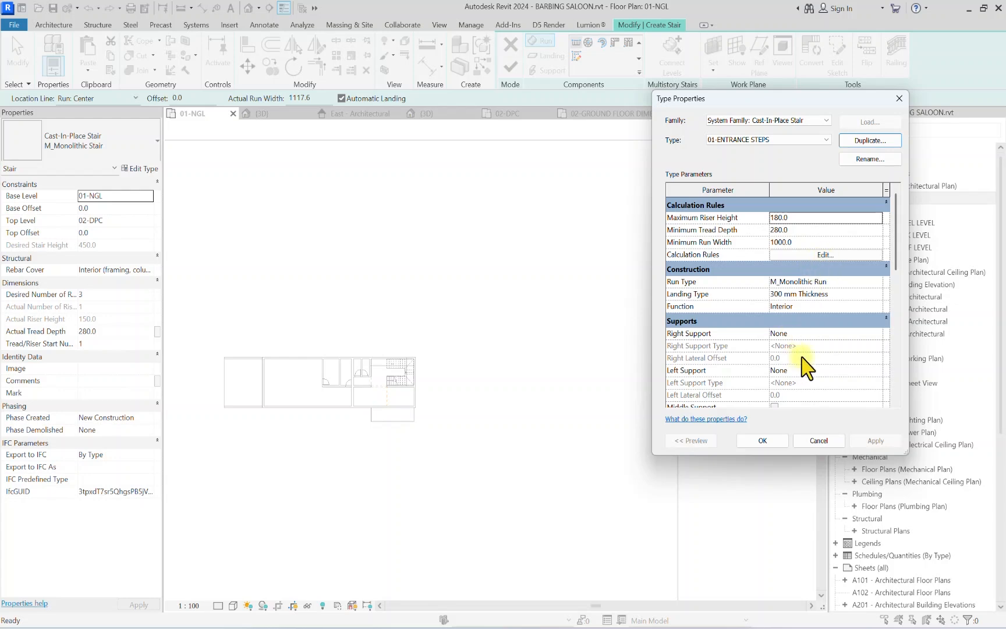
Step: Duplicate the stair's M_Monolithic Run type as 00-STEPS
{"action": "left_click", "coordinate": [879, 282]}
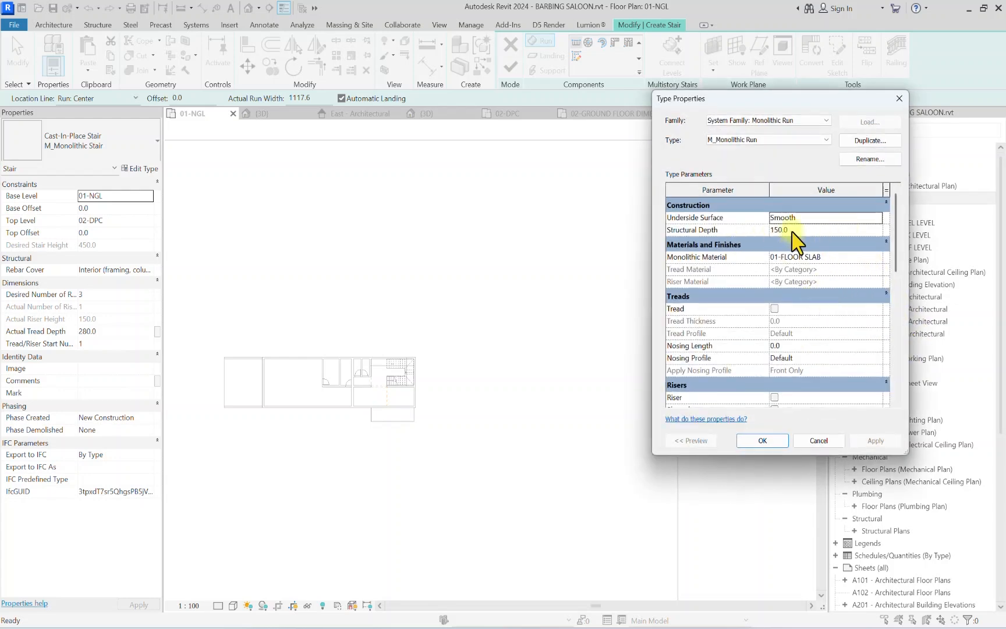
{"action": "left_click", "coordinate": [862, 142]}
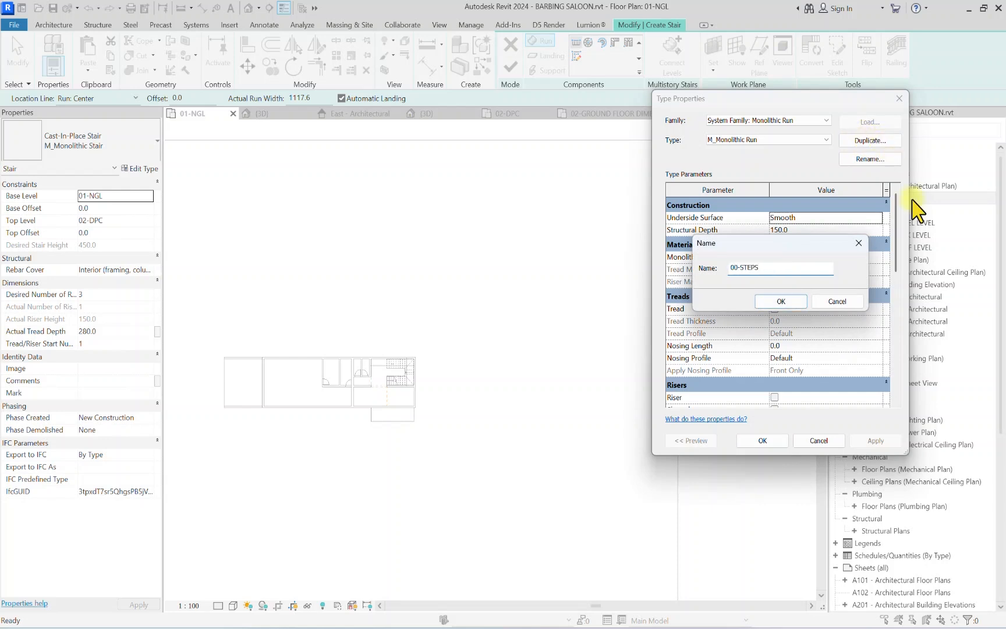
{"action": "left_click", "coordinate": [780, 301]}
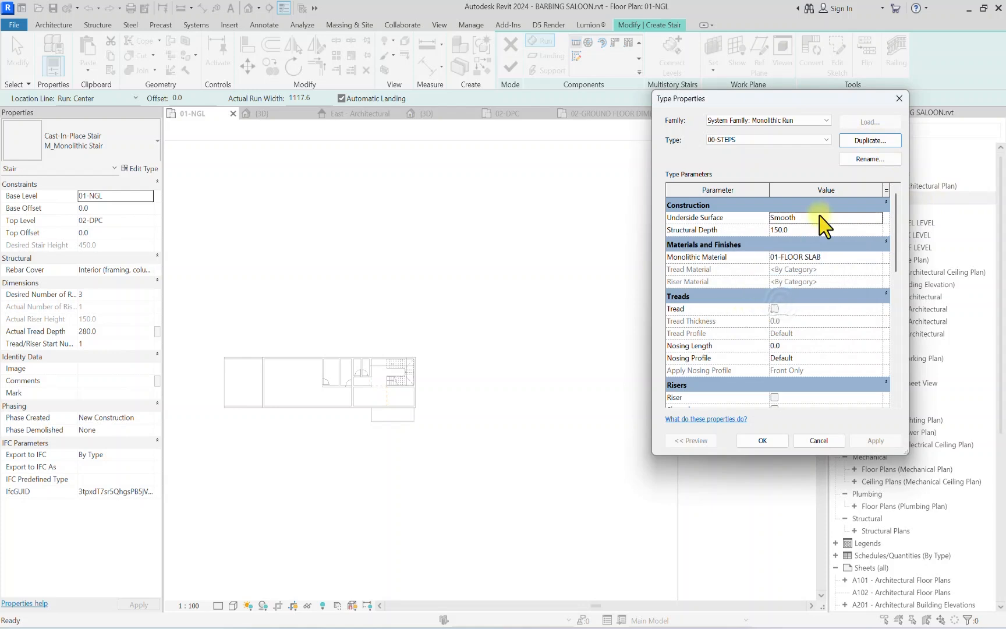
Step: Give the 00-STEPS run a Stepped underside surface and a structural depth of 450, and apply both stair types
{"action": "left_click", "coordinate": [878, 217]}
{"action": "left_click", "coordinate": [812, 234]}
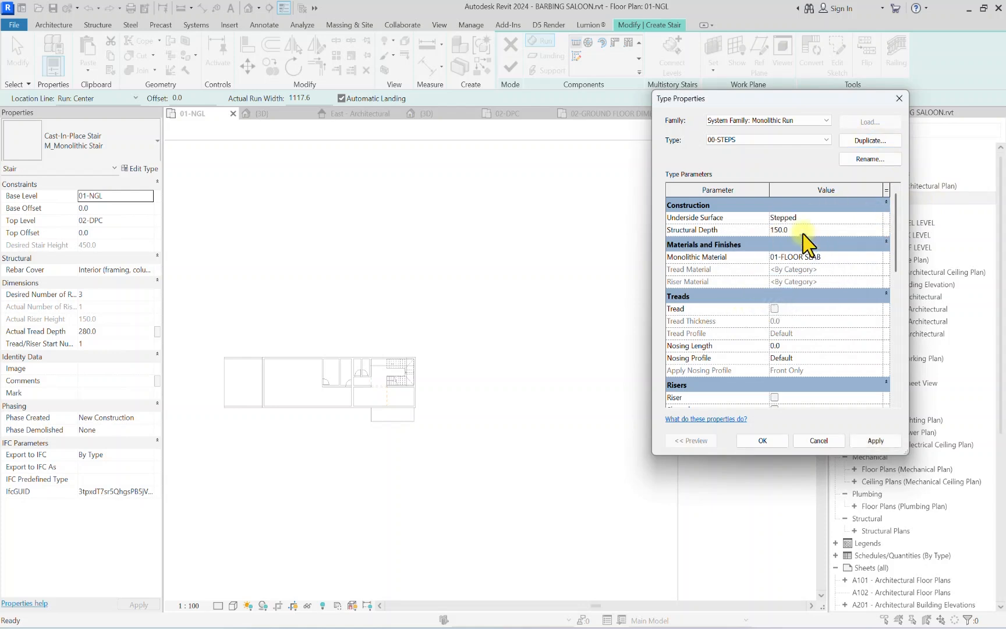
{"action": "left_click", "coordinate": [814, 230]}
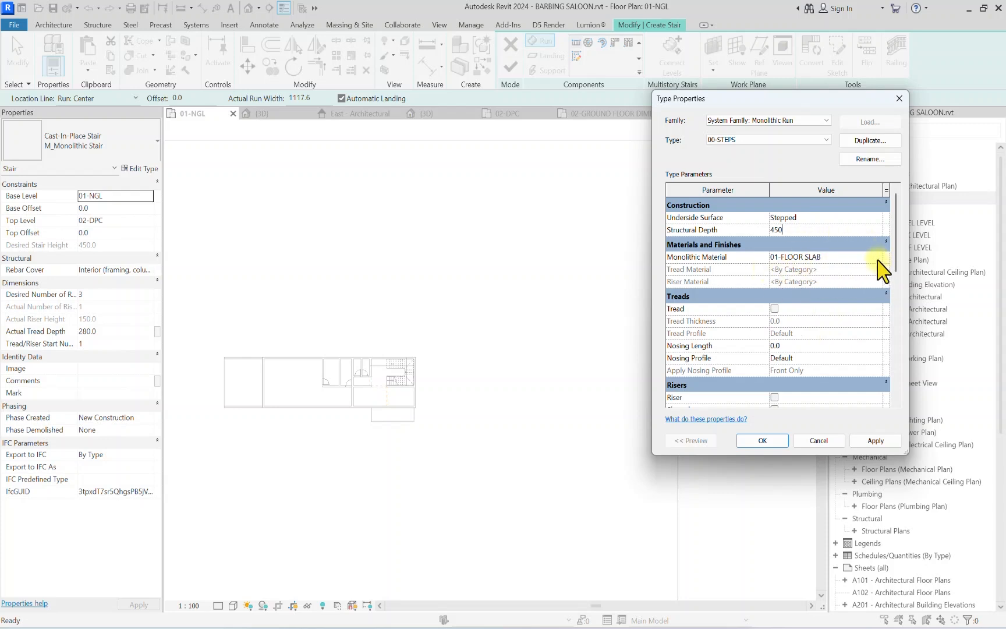
{"action": "left_click", "coordinate": [763, 440]}
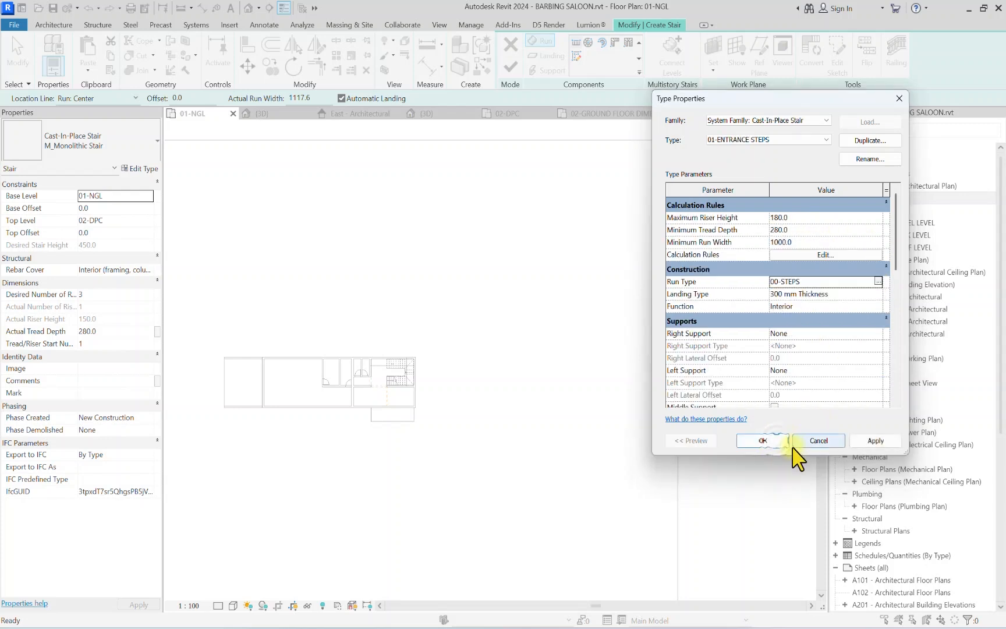
{"action": "left_click", "coordinate": [879, 441]}
{"action": "left_click", "coordinate": [763, 440]}
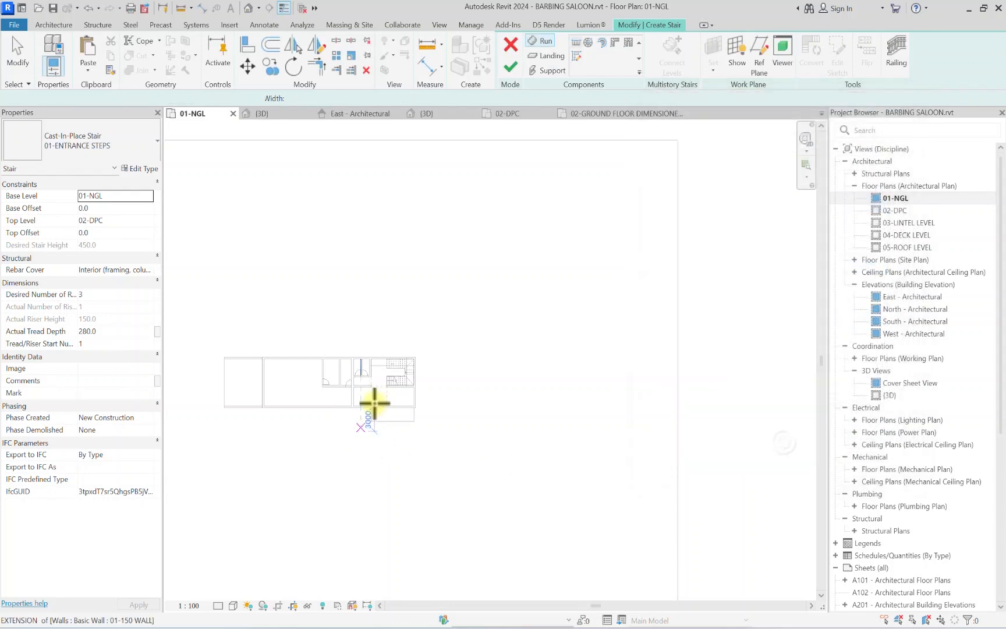
Step: Start a sketched run and draw its two side boundary lines extending 600 mm outward from the entrance porch's front corners
{"action": "scroll", "coordinate": [372, 407], "scroll_direction": "up", "scroll_amount": 3}
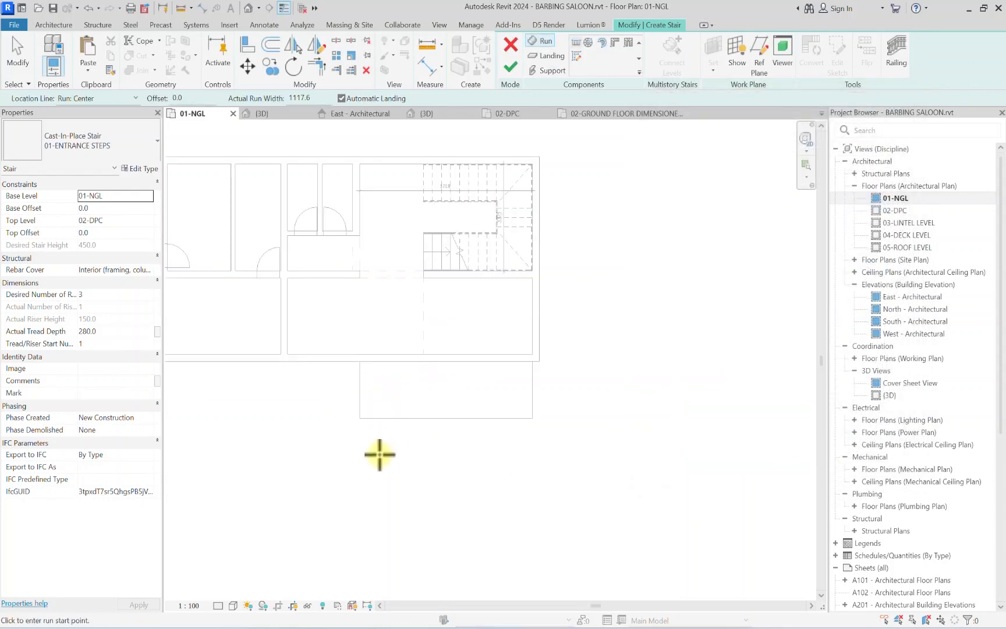
{"action": "left_click", "coordinate": [575, 56]}
{"action": "middle_click_drag", "start_coordinate": [332, 362], "coordinate": [444, 336]}
{"action": "scroll", "coordinate": [466, 340], "scroll_direction": "up", "scroll_amount": 1}
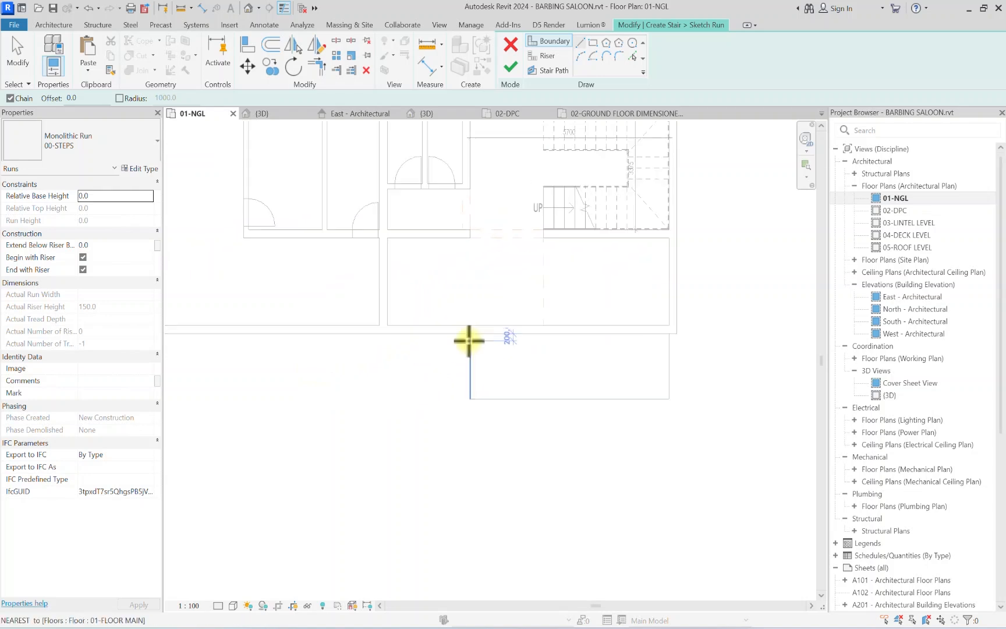
{"action": "left_click", "coordinate": [466, 334]}
{"action": "scroll", "coordinate": [457, 408], "scroll_direction": "down", "scroll_amount": 1}
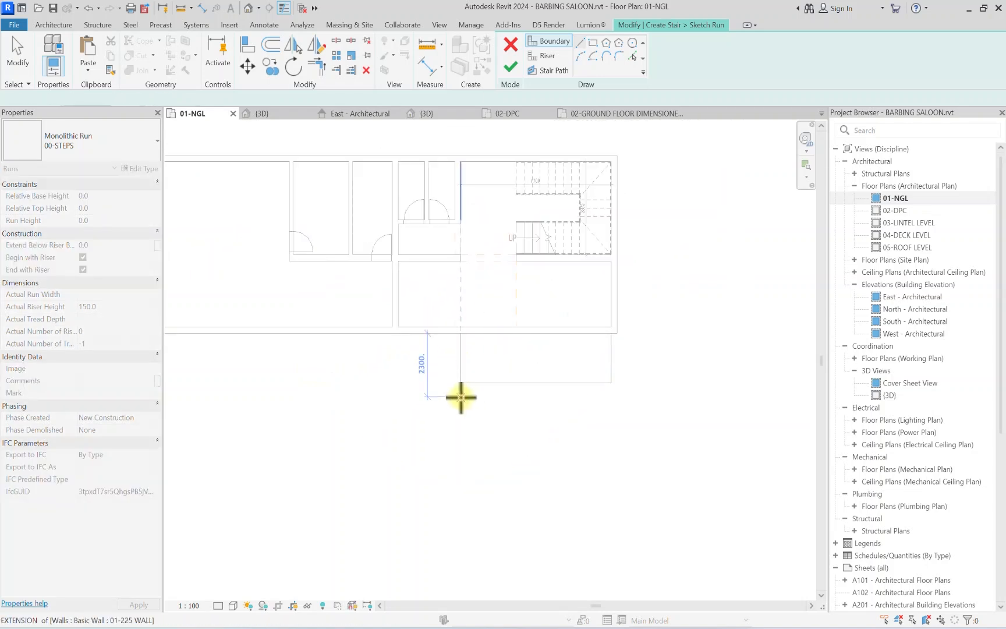
{"action": "key", "text": "Escape"}
{"action": "left_click", "coordinate": [462, 384]}
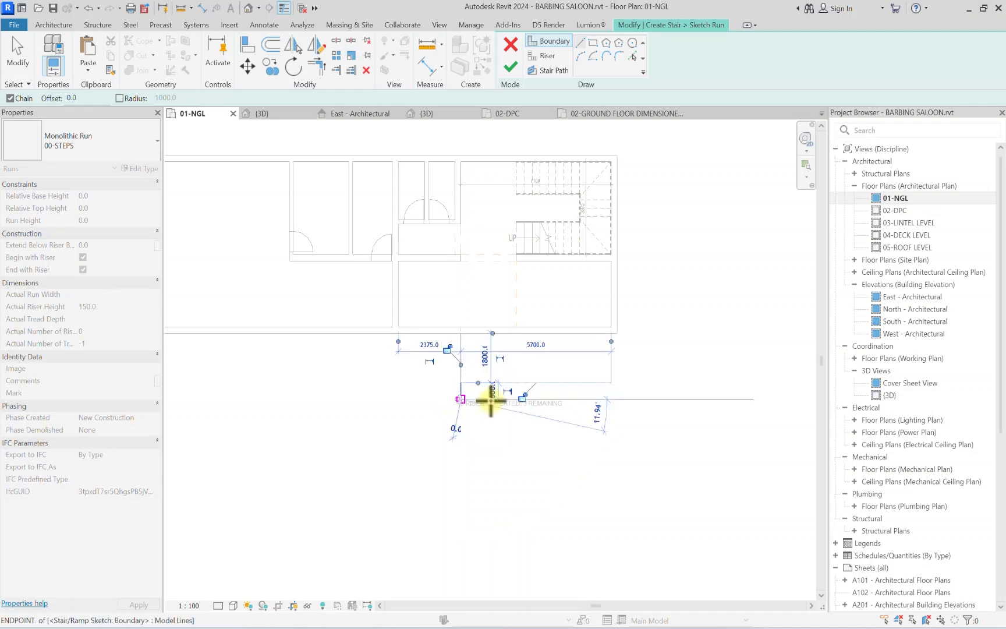
{"action": "scroll", "coordinate": [614, 387], "scroll_direction": "up", "scroll_amount": 3}
{"action": "key", "text": "Escape"}
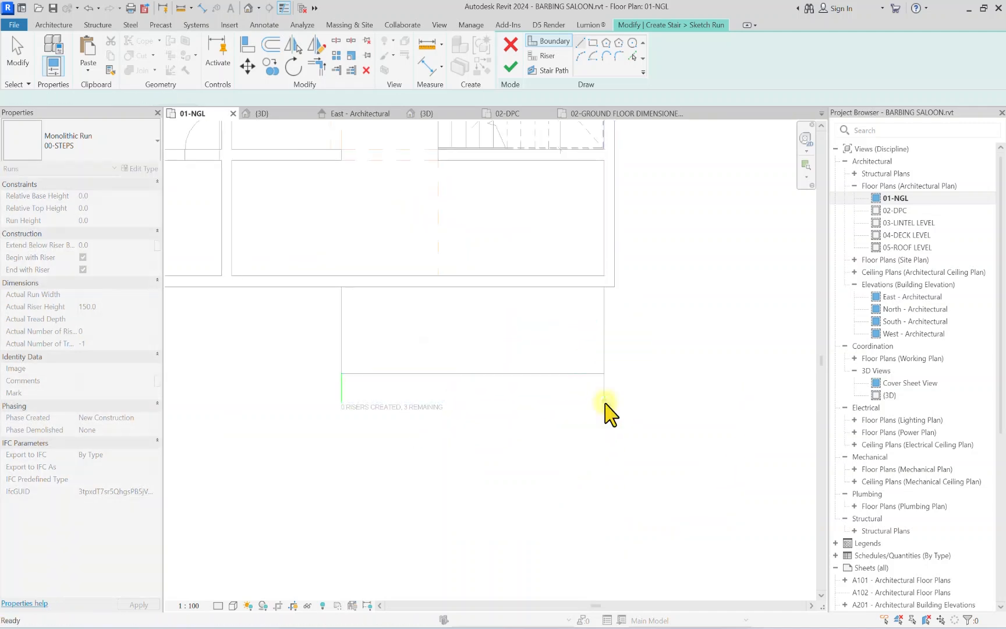
Step: Draw riser lines along the porch's front edge and across the outer boundary ends, and offset a middle riser copy by 300 mm
{"action": "left_click", "coordinate": [542, 58]}
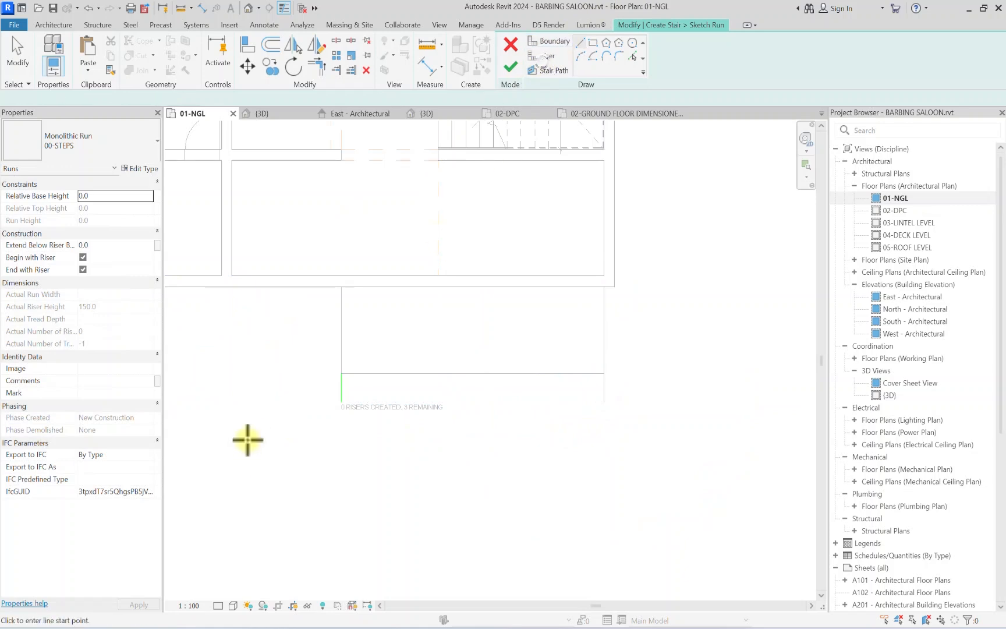
{"action": "left_click", "coordinate": [341, 374]}
{"action": "left_click", "coordinate": [603, 373]}
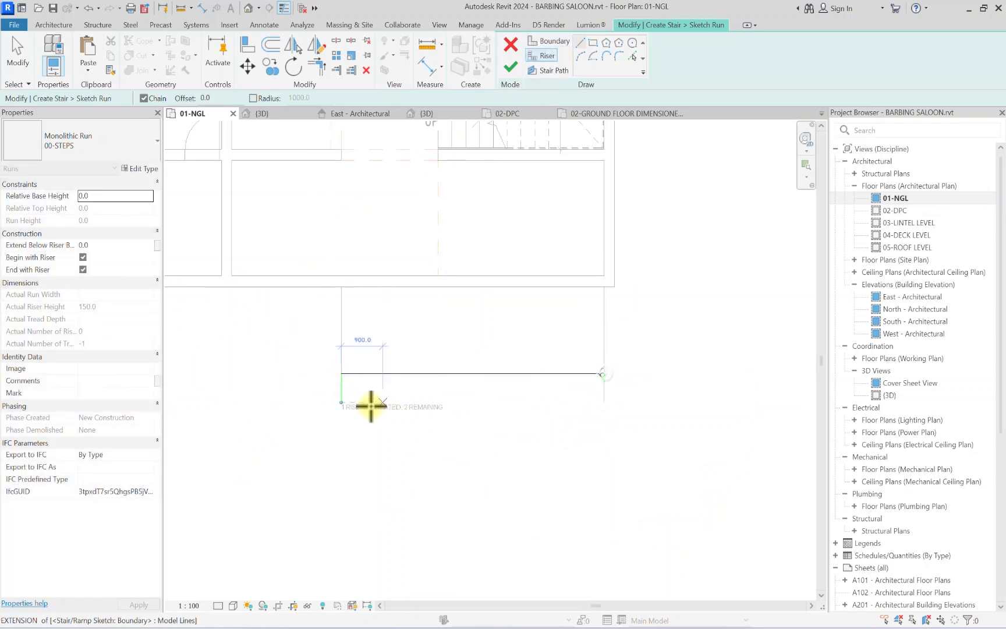
{"action": "left_click", "coordinate": [341, 402]}
{"action": "left_click", "coordinate": [605, 402]}
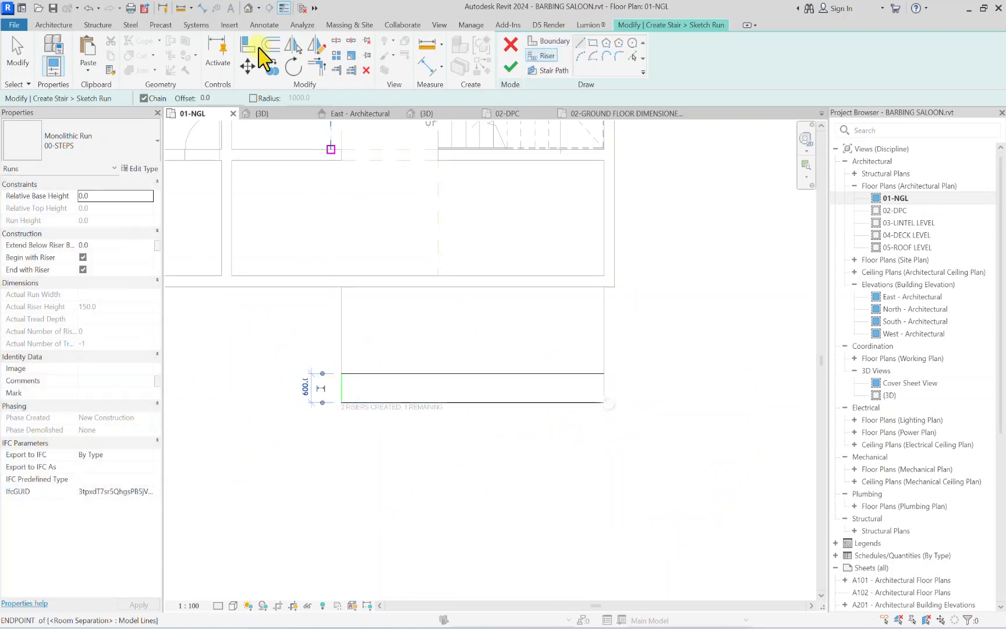
{"action": "left_click", "coordinate": [270, 45]}
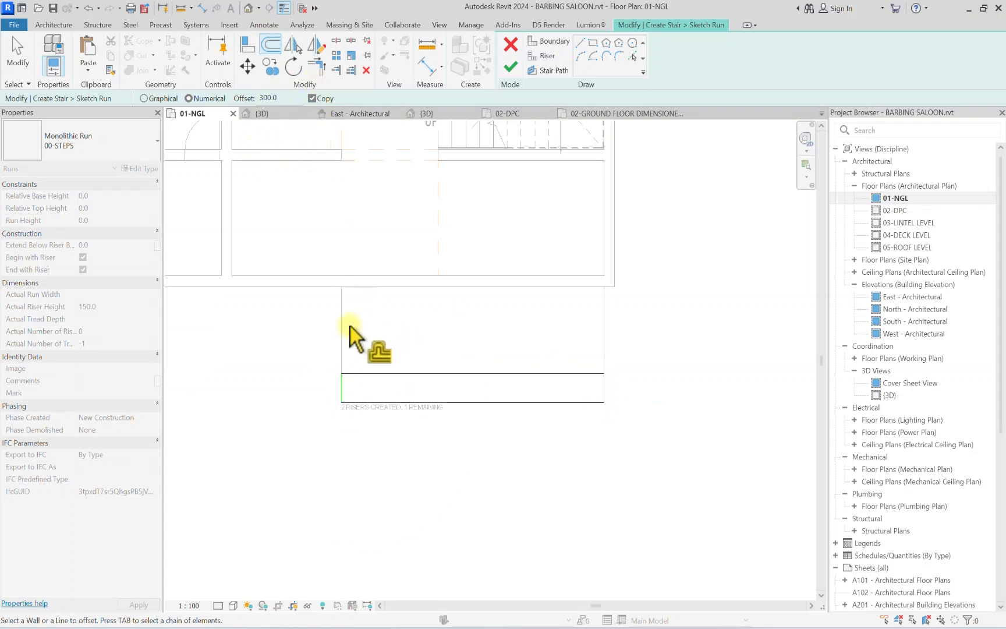
{"action": "left_click", "coordinate": [359, 398]}
{"action": "scroll", "coordinate": [408, 276], "scroll_direction": "down", "scroll_amount": 3}
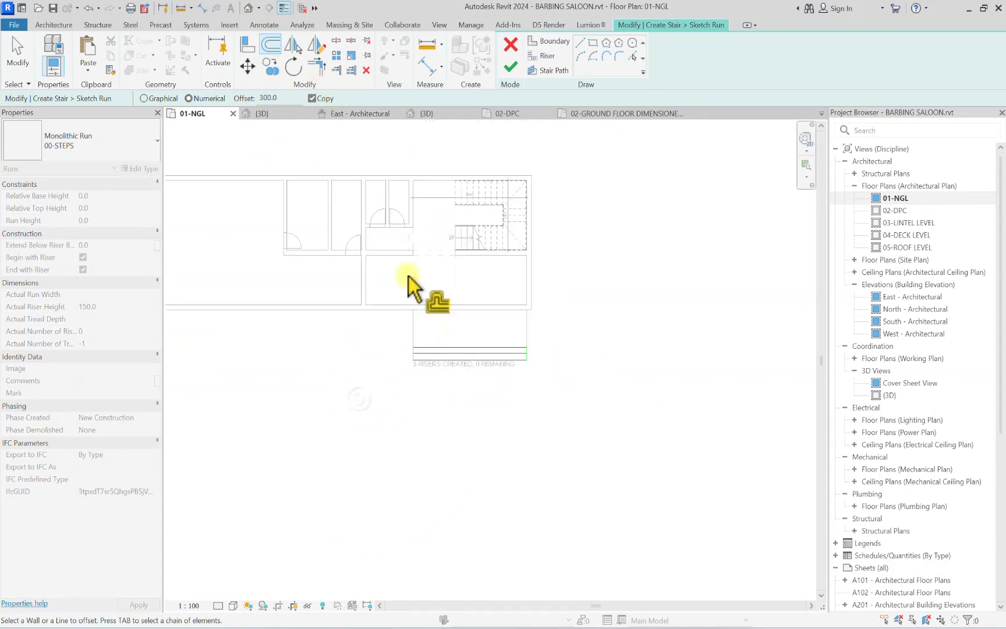
Step: Draw the stair path from the outer riser's midpoint to the porch edge riser and finish the run sketch
{"action": "left_click", "coordinate": [550, 70]}
{"action": "scroll", "coordinate": [456, 372], "scroll_direction": "up", "scroll_amount": 2}
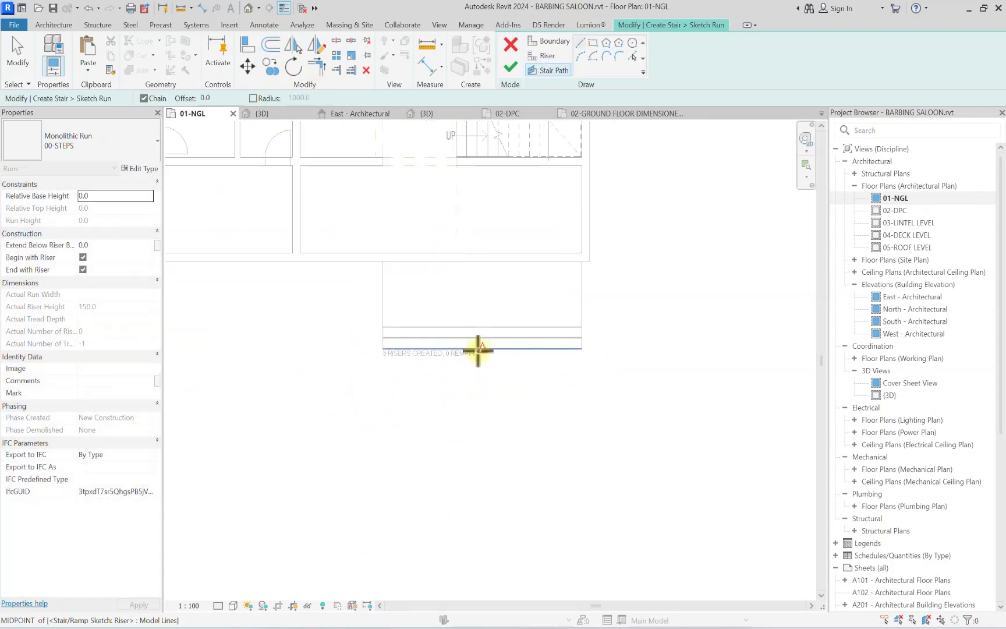
{"action": "left_click", "coordinate": [484, 352]}
{"action": "left_click", "coordinate": [482, 327]}
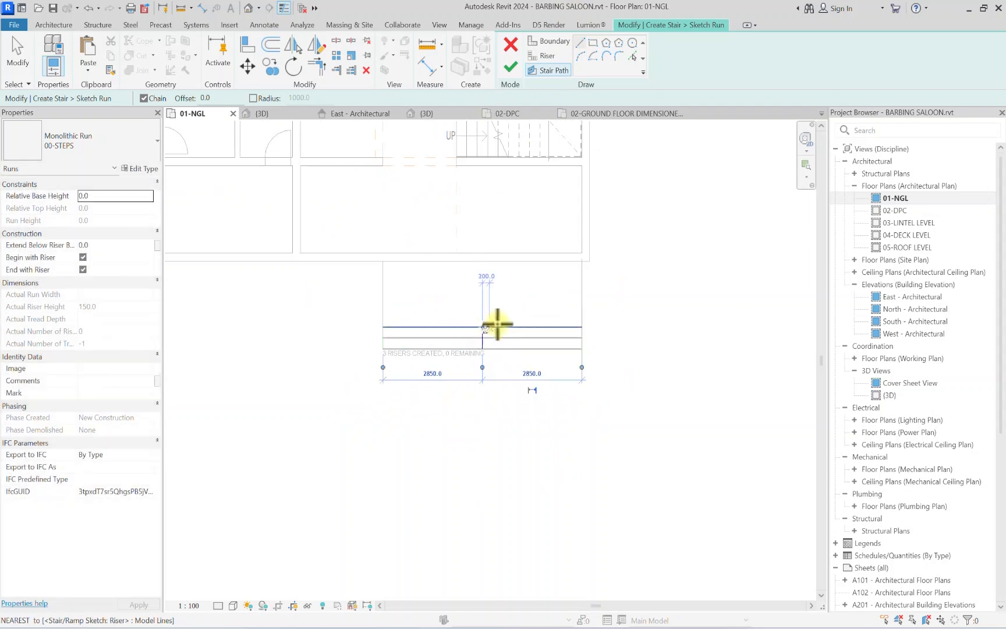
{"action": "scroll", "coordinate": [482, 327], "scroll_direction": "down", "scroll_amount": 2}
{"action": "left_click", "coordinate": [510, 67]}
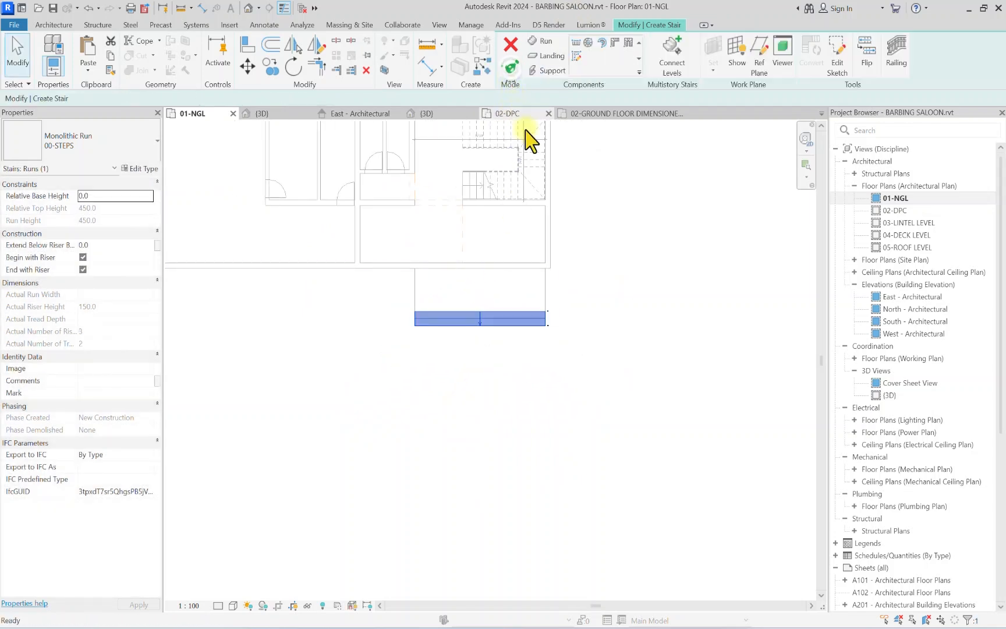
Step: Flip the entrance steps so they climb toward the porch, and finish the stair
{"action": "left_click", "coordinate": [534, 351]}
{"action": "scroll", "coordinate": [463, 304], "scroll_direction": "up", "scroll_amount": 2}
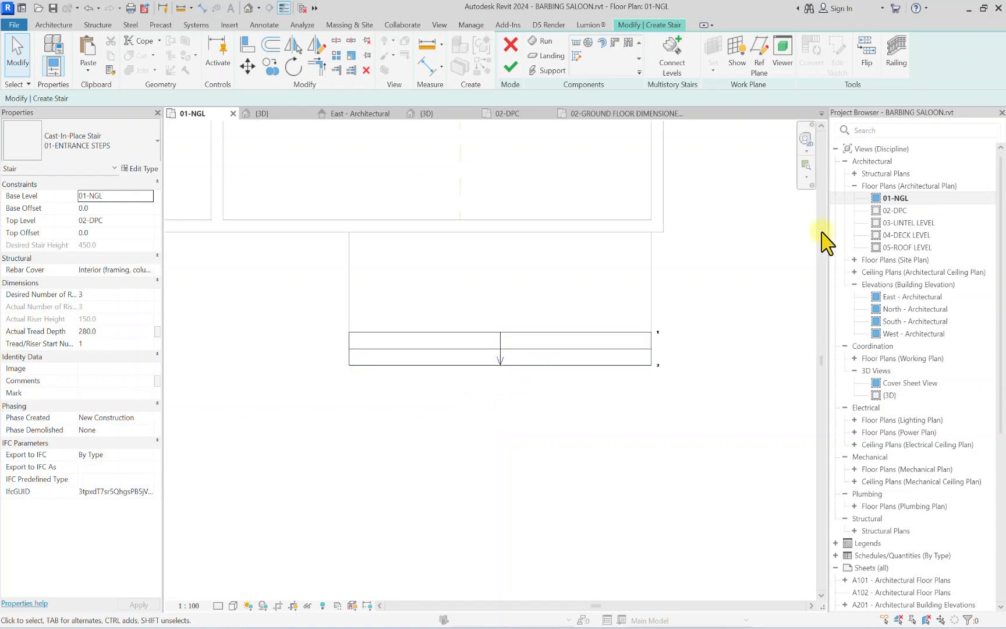
{"action": "left_click", "coordinate": [866, 62]}
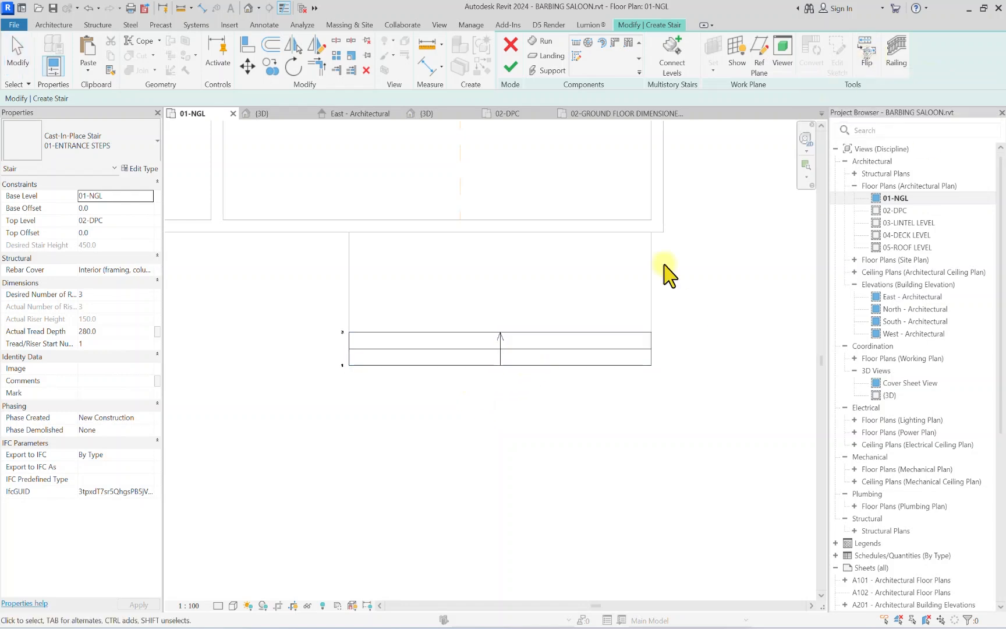
{"action": "scroll", "coordinate": [501, 341], "scroll_direction": "down", "scroll_amount": 4}
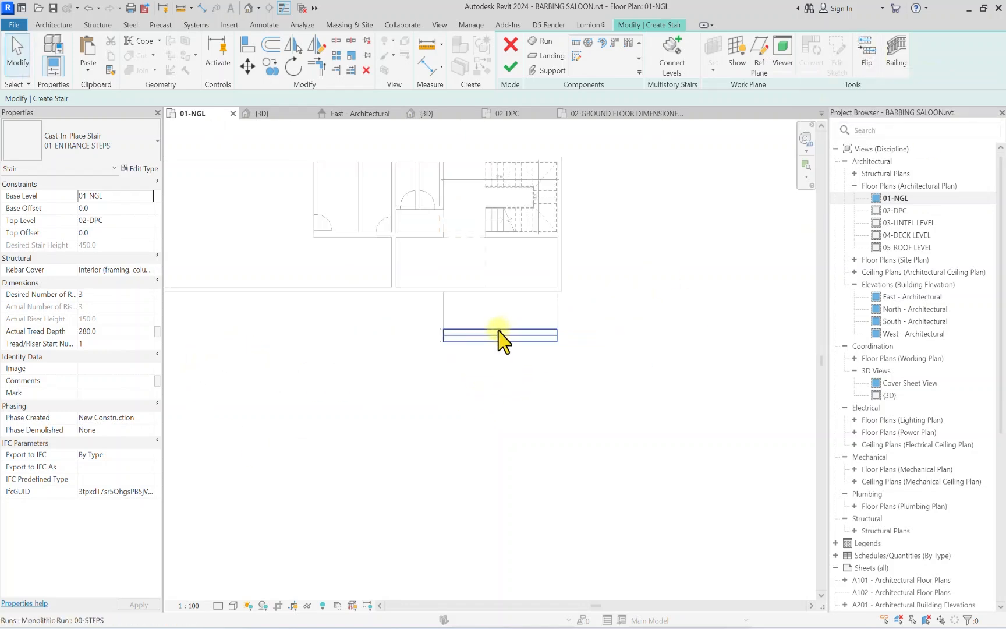
{"action": "scroll", "coordinate": [415, 238], "scroll_direction": "down", "scroll_amount": 2}
{"action": "left_click", "coordinate": [510, 71]}
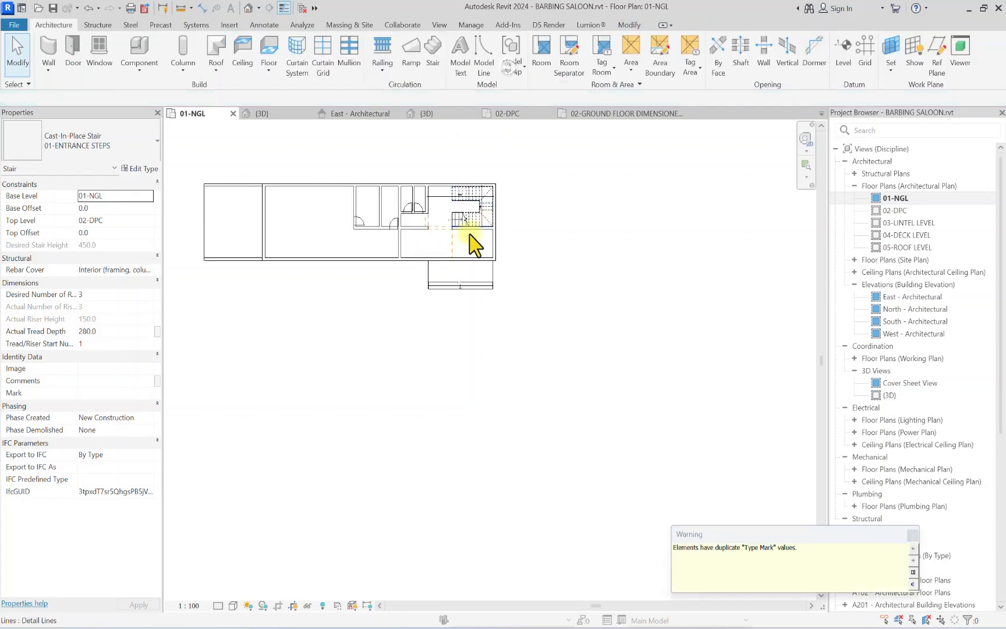
Step: Inspect the porch's entrance steps in the floor plan and in the 3D view
{"action": "scroll", "coordinate": [460, 293], "scroll_direction": "up", "scroll_amount": 6}
{"action": "scroll", "coordinate": [384, 274], "scroll_direction": "down", "scroll_amount": 2}
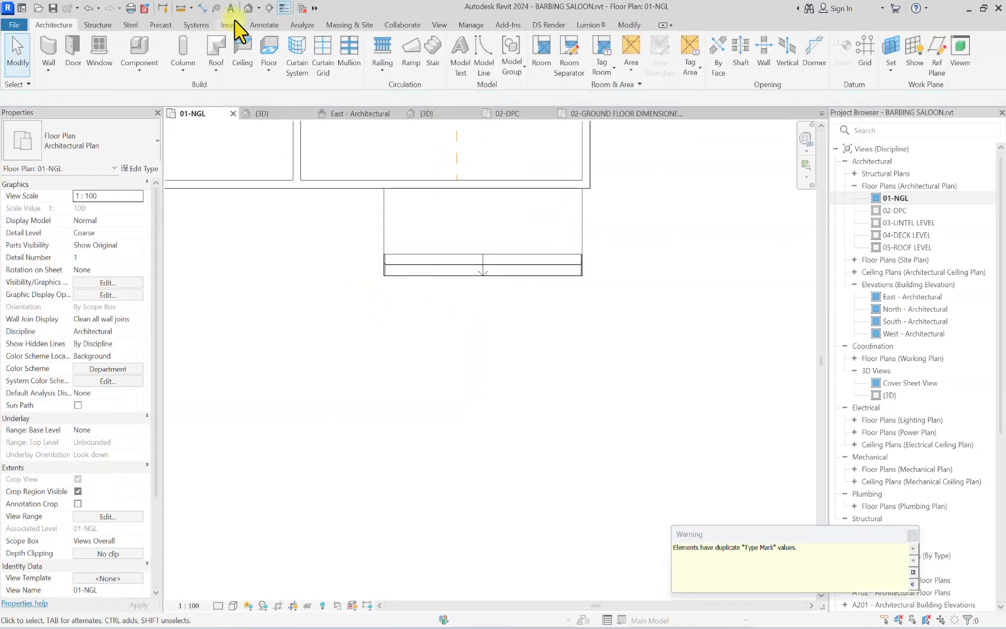
{"action": "left_click", "coordinate": [249, 8]}
{"action": "scroll", "coordinate": [676, 407], "scroll_direction": "up", "scroll_amount": 6}
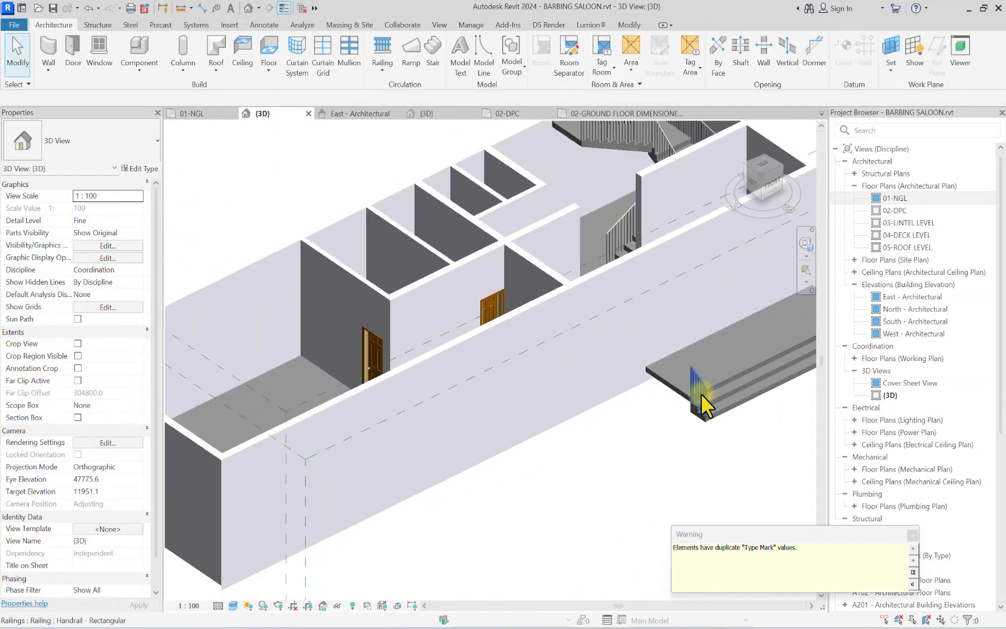
{"action": "scroll", "coordinate": [657, 404], "scroll_direction": "down", "scroll_amount": 6}
{"action": "scroll", "coordinate": [631, 412], "scroll_direction": "up", "scroll_amount": 2}
{"action": "middle_click_drag", "start_coordinate": [631, 412], "coordinate": [497, 380]}
{"action": "scroll", "coordinate": [496, 379], "scroll_direction": "down", "scroll_amount": 4}
Step: Start another 01-ENTRANCE STEPS stair in the 01-NGL floor plan with its base offset set to 150
{"action": "double_click", "coordinate": [897, 198]}
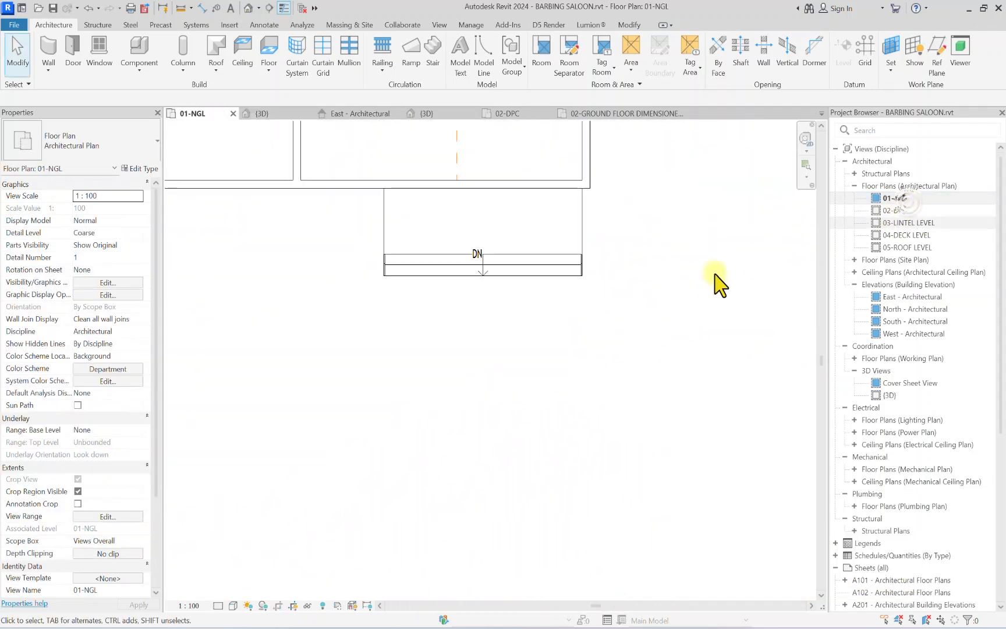
{"action": "scroll", "coordinate": [359, 240], "scroll_direction": "up", "scroll_amount": 4}
{"action": "scroll", "coordinate": [406, 256], "scroll_direction": "down", "scroll_amount": 1}
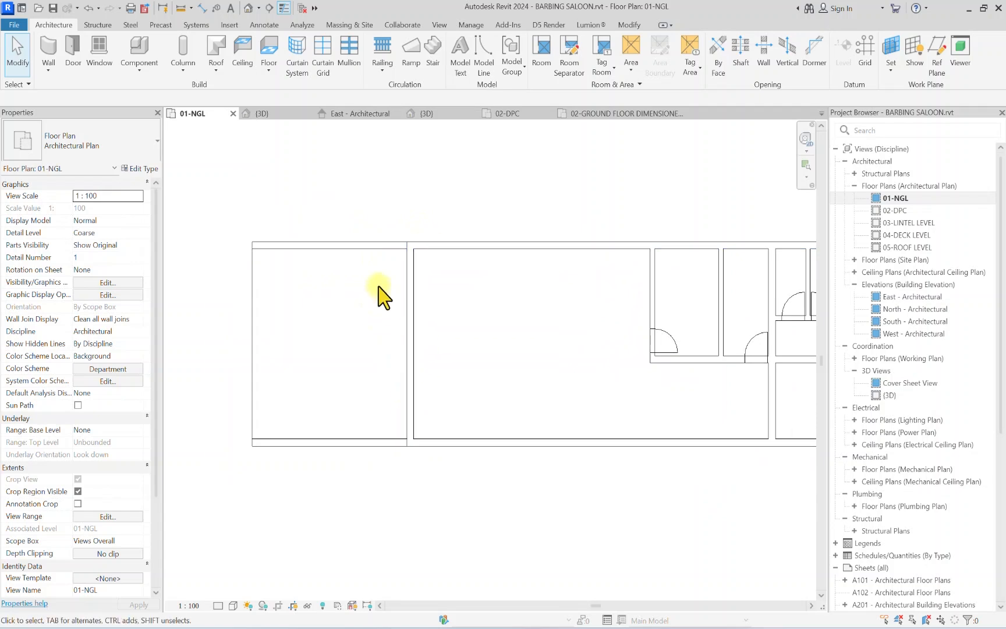
{"action": "scroll", "coordinate": [382, 291], "scroll_direction": "down", "scroll_amount": 3}
{"action": "scroll", "coordinate": [378, 291], "scroll_direction": "up", "scroll_amount": 2}
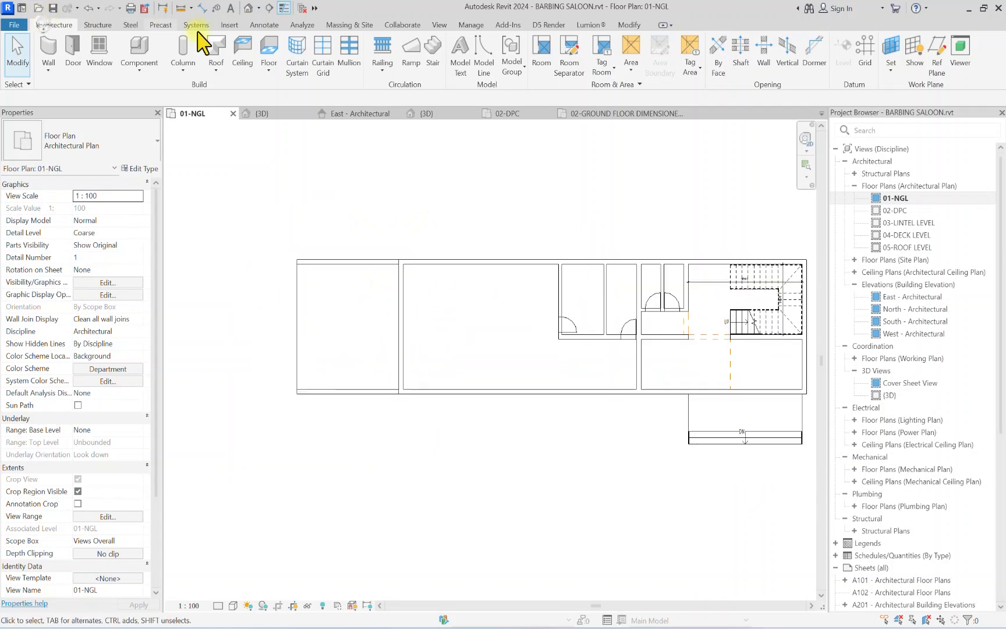
{"action": "left_click", "coordinate": [434, 52]}
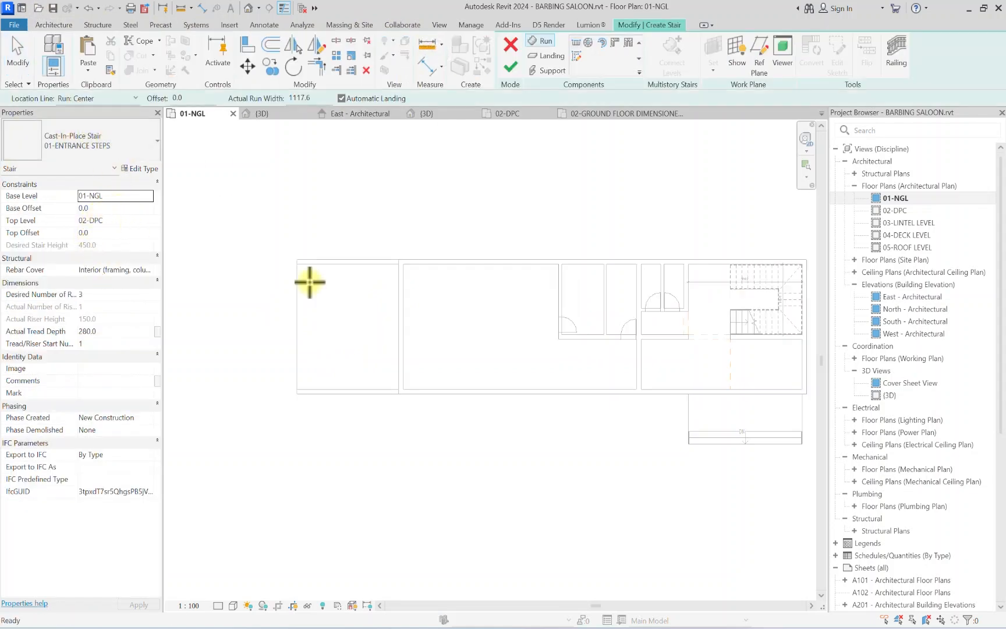
{"action": "scroll", "coordinate": [355, 345], "scroll_direction": "up", "scroll_amount": 2}
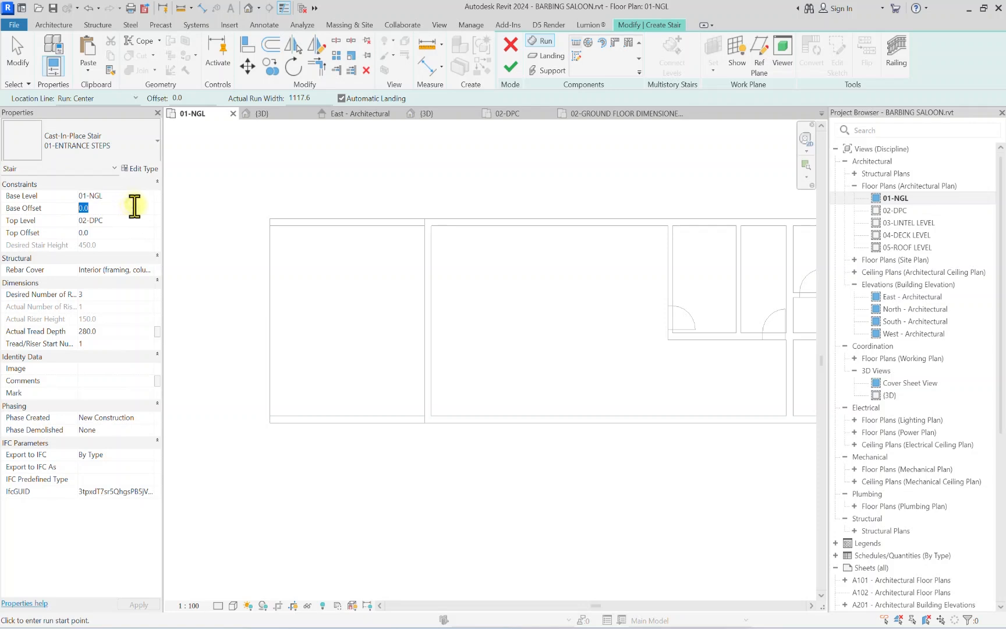
{"action": "type", "text": "0"}
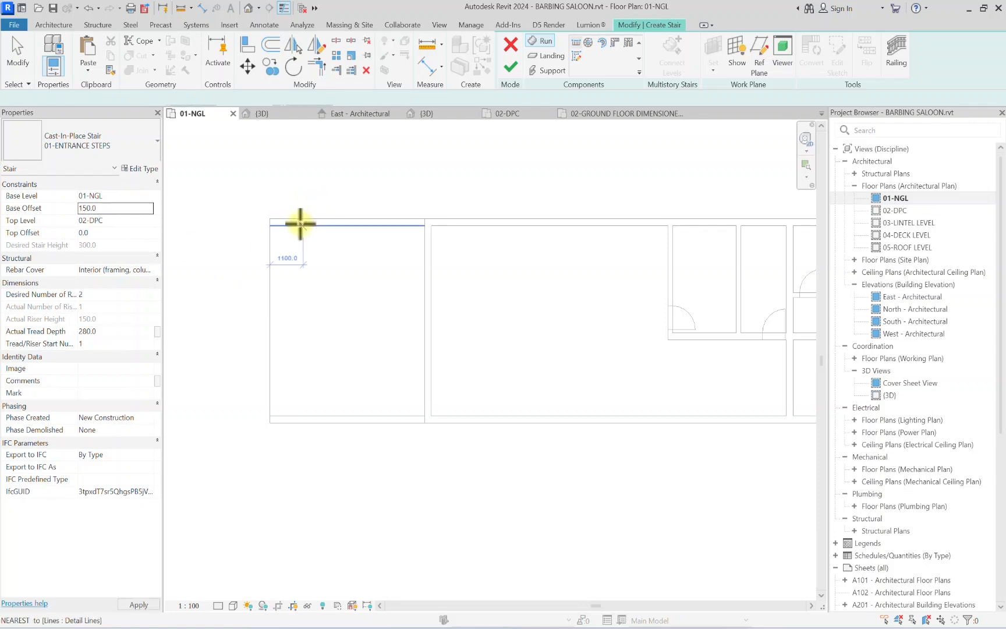
Step: Start a sketched run and draw two side boundary lines extending 300 mm from the end wall's outer corners over the concrete slab
{"action": "left_click", "coordinate": [576, 57]}
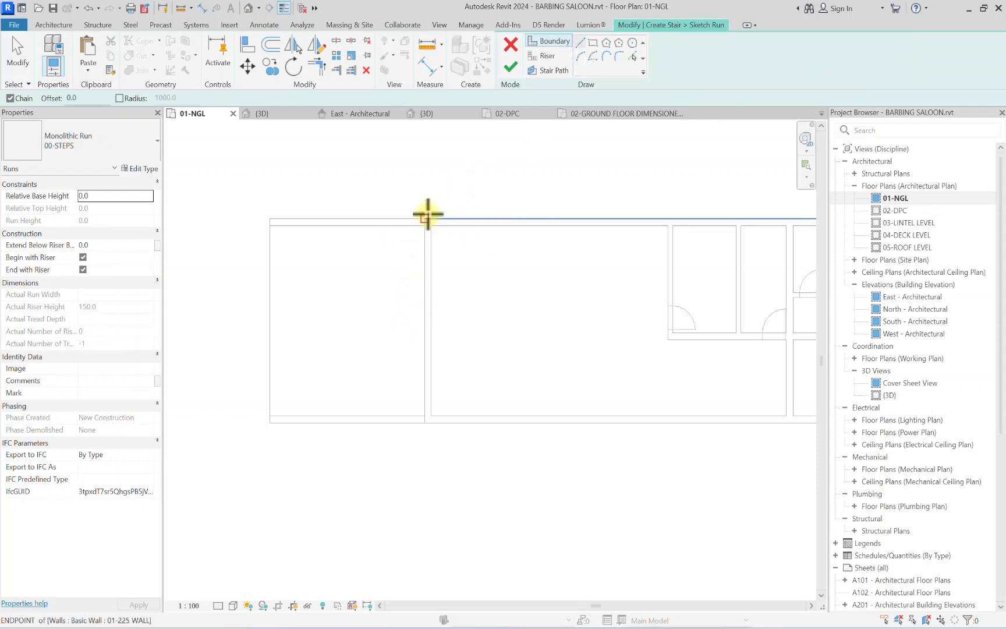
{"action": "scroll", "coordinate": [426, 213], "scroll_direction": "up", "scroll_amount": 2}
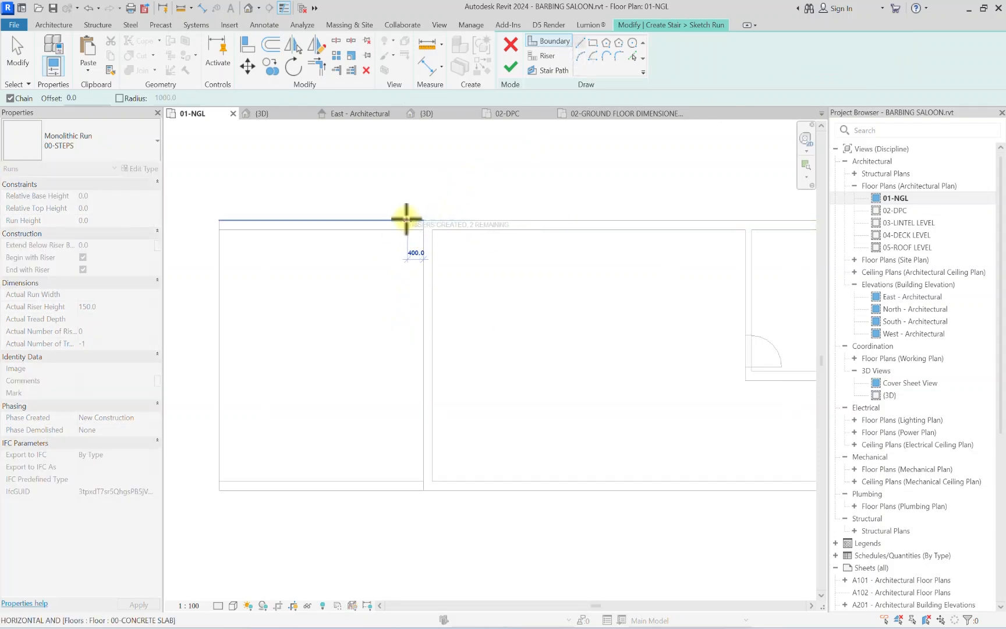
{"action": "left_click", "coordinate": [411, 220]}
{"action": "left_click", "coordinate": [422, 490]}
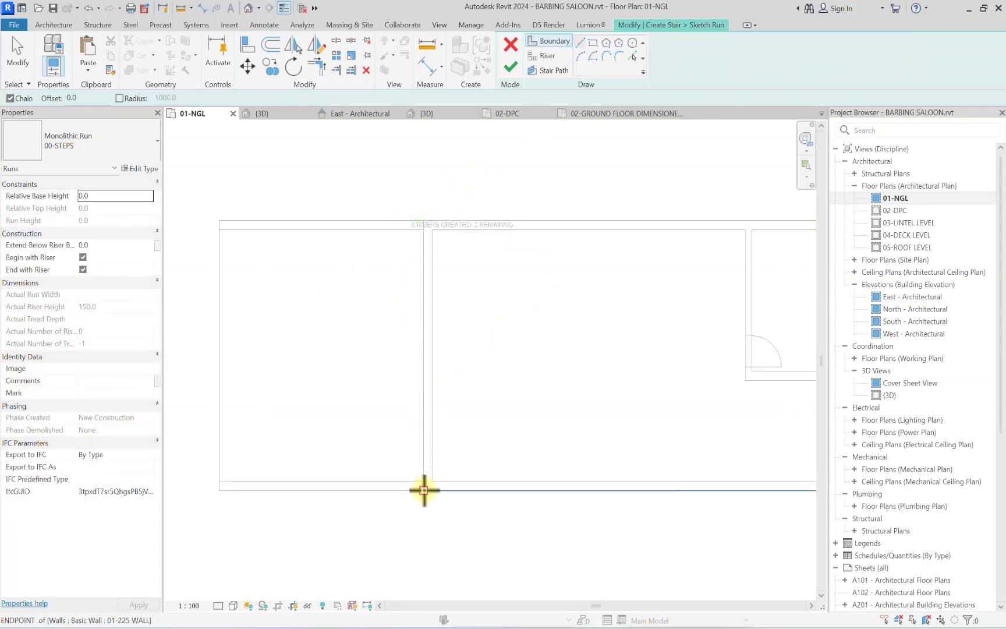
{"action": "left_click", "coordinate": [411, 490]}
{"action": "key", "text": "Escape"}
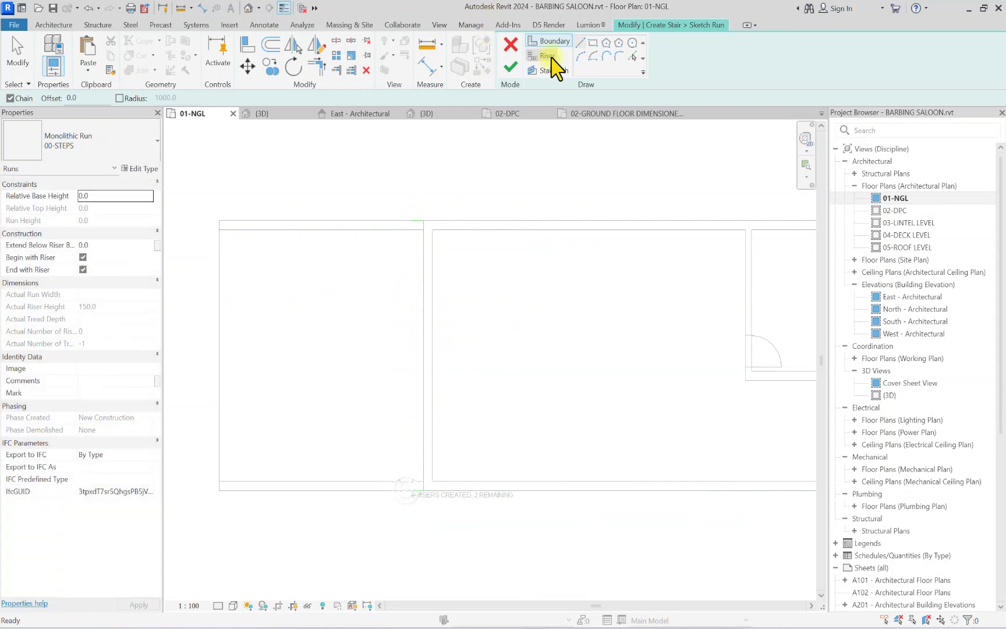
Step: Draw riser lines across the outer boundary ends and along the end wall's outer face
{"action": "left_click", "coordinate": [545, 57]}
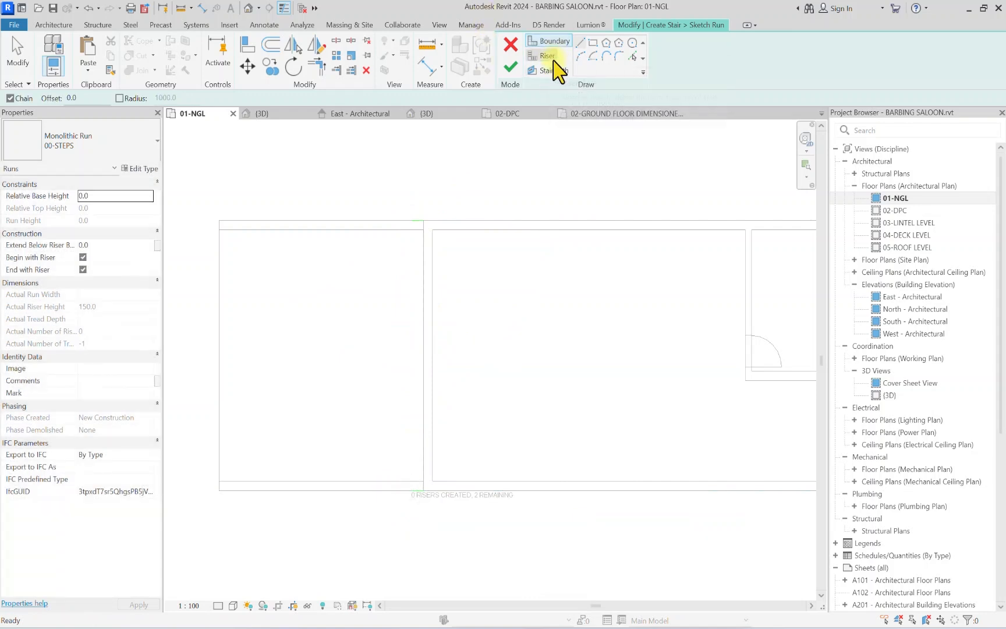
{"action": "left_click", "coordinate": [411, 220]}
{"action": "left_click", "coordinate": [411, 490]}
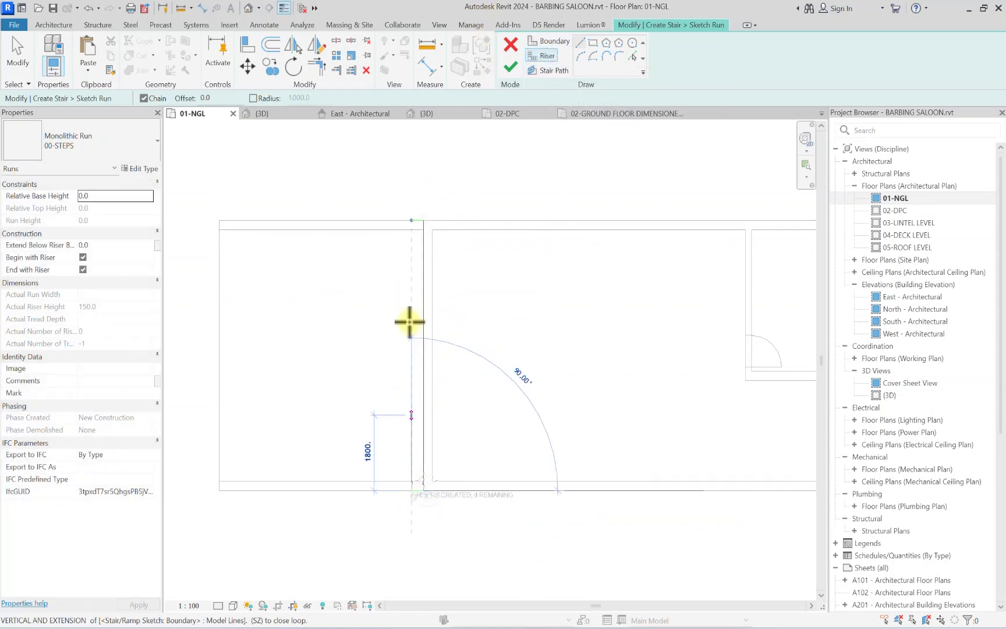
{"action": "key", "text": "Escape"}
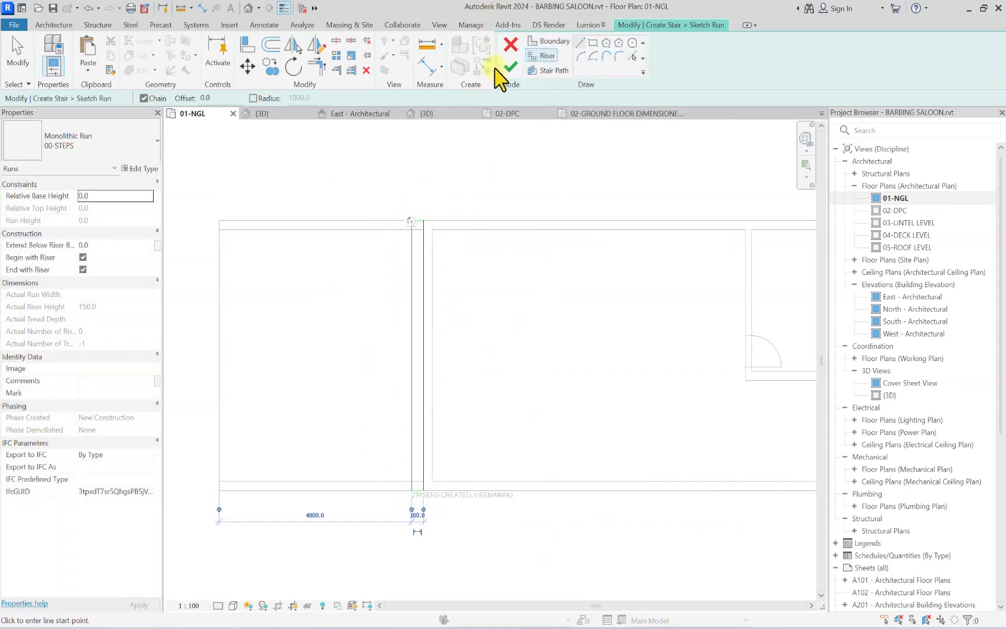
Step: Draw the stair path between the risers' midpoints, flip the run to climb toward the building, and finish the stair
{"action": "left_click", "coordinate": [558, 70]}
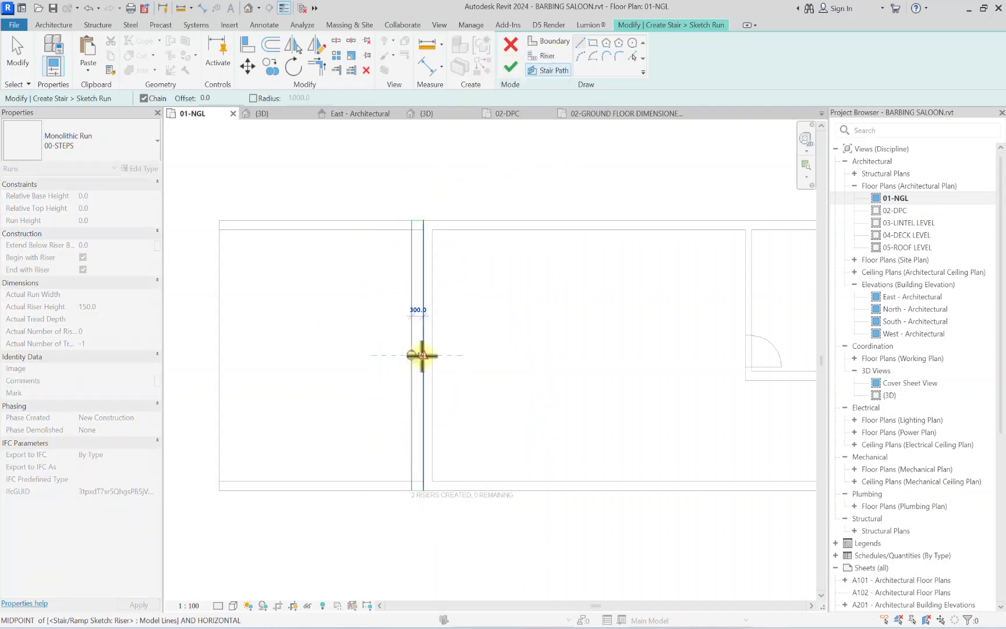
{"action": "left_click", "coordinate": [511, 68]}
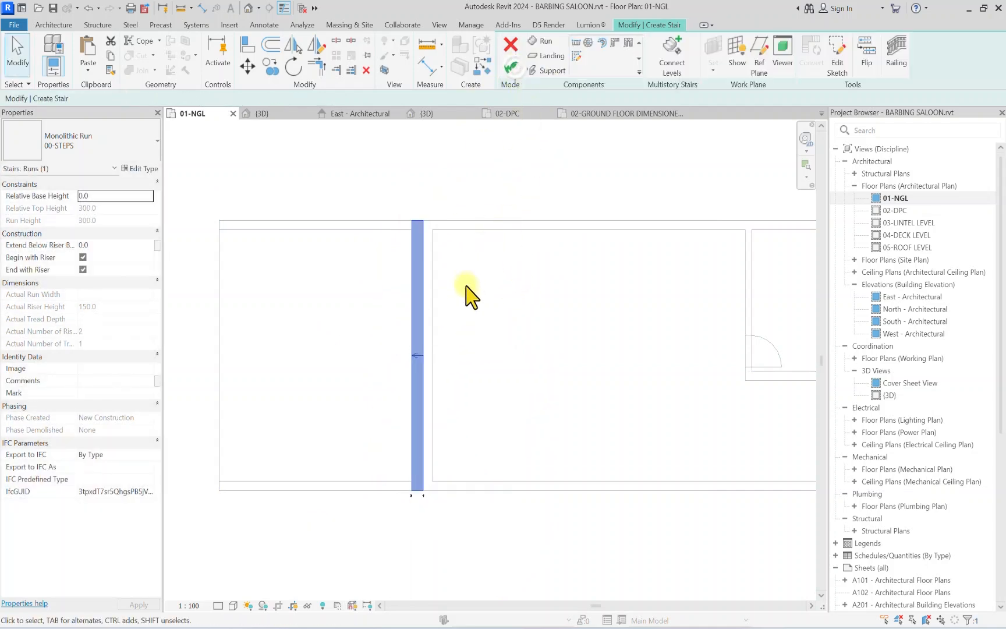
{"action": "left_click", "coordinate": [866, 58]}
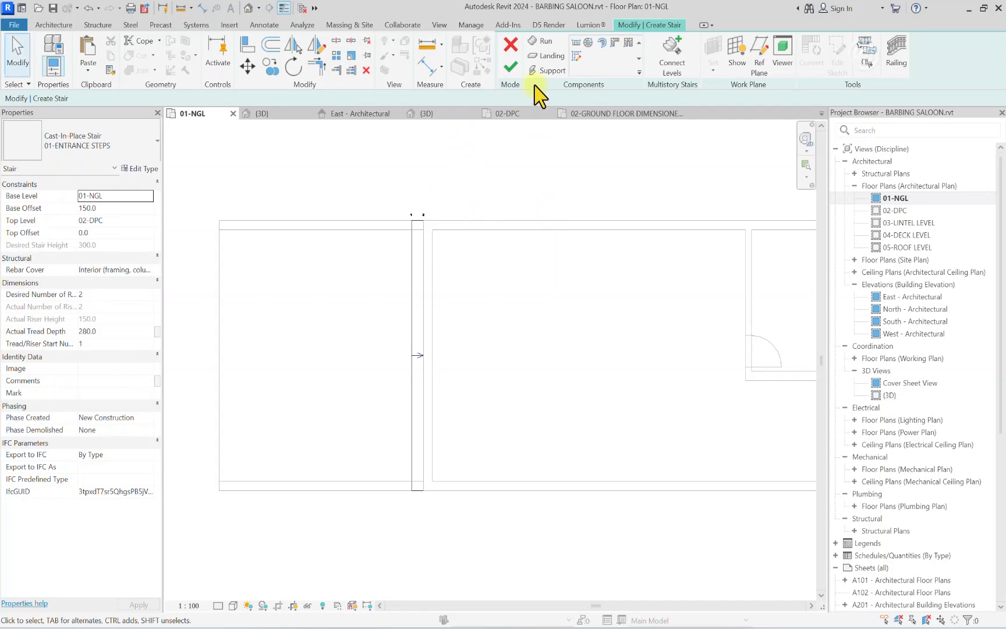
{"action": "left_click", "coordinate": [510, 68]}
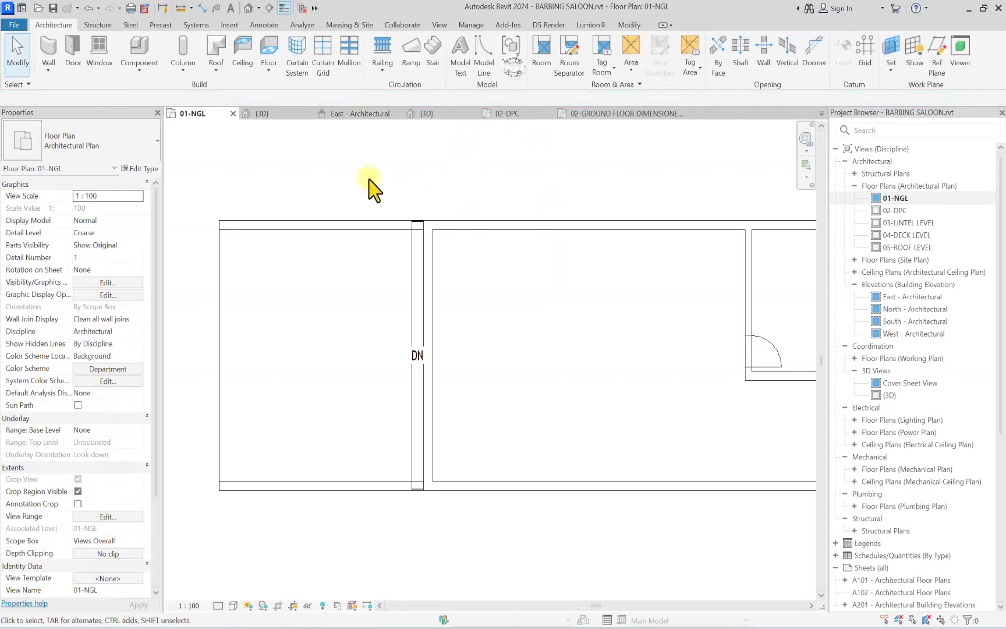
Step: Delete the railings at both ends of the new slab-side steps in the 3D view
{"action": "left_click", "coordinate": [246, 8]}
{"action": "scroll", "coordinate": [266, 465], "scroll_direction": "up", "scroll_amount": 5}
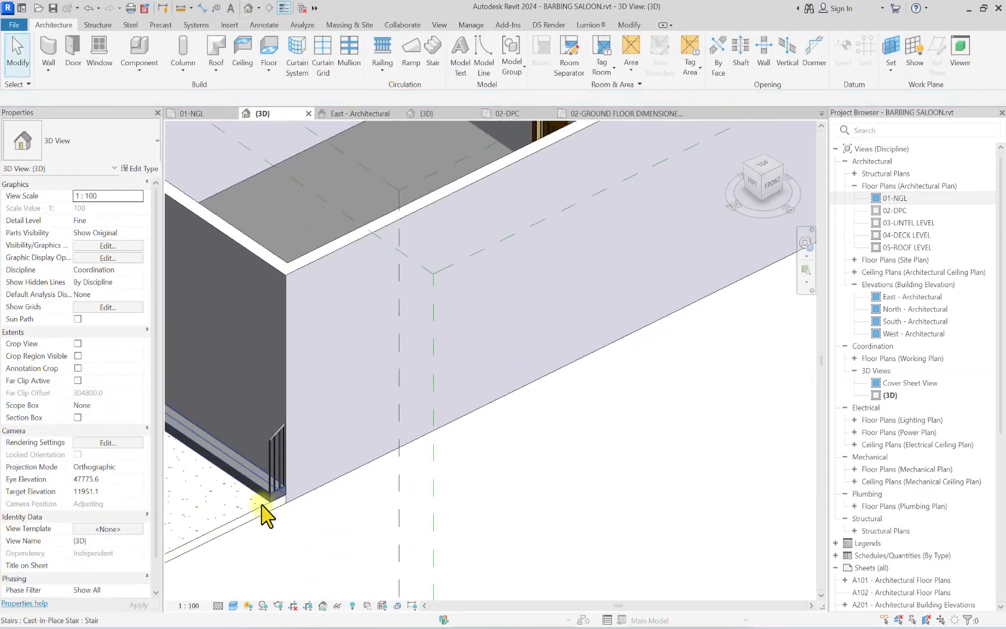
{"action": "middle_click_drag", "start_coordinate": [266, 513], "coordinate": [393, 489]}
{"action": "scroll", "coordinate": [341, 456], "scroll_direction": "down", "scroll_amount": 2}
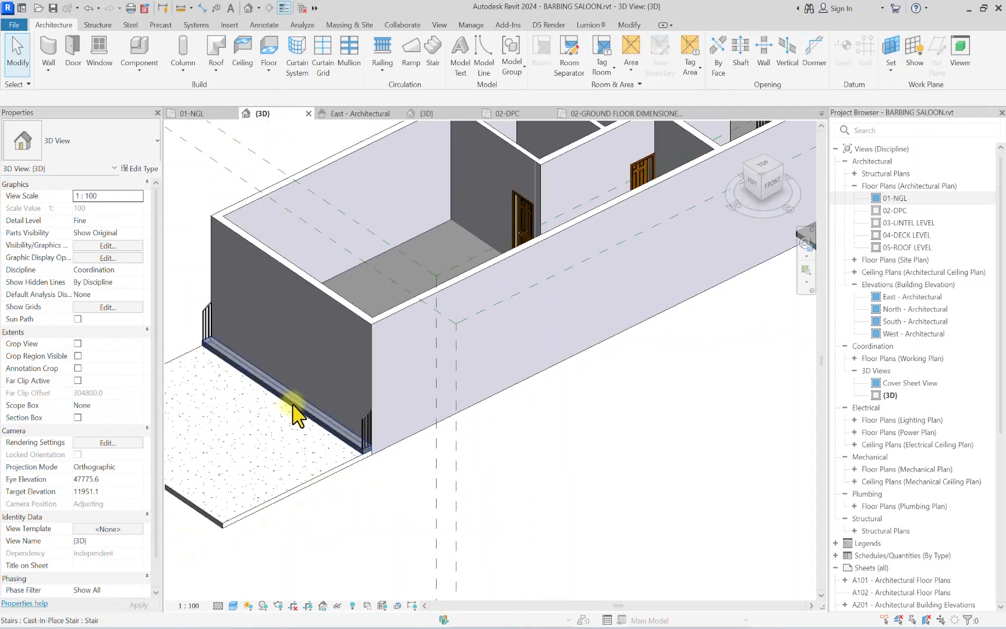
{"action": "left_click", "coordinate": [359, 433]}
{"action": "key", "text": "Escape"}
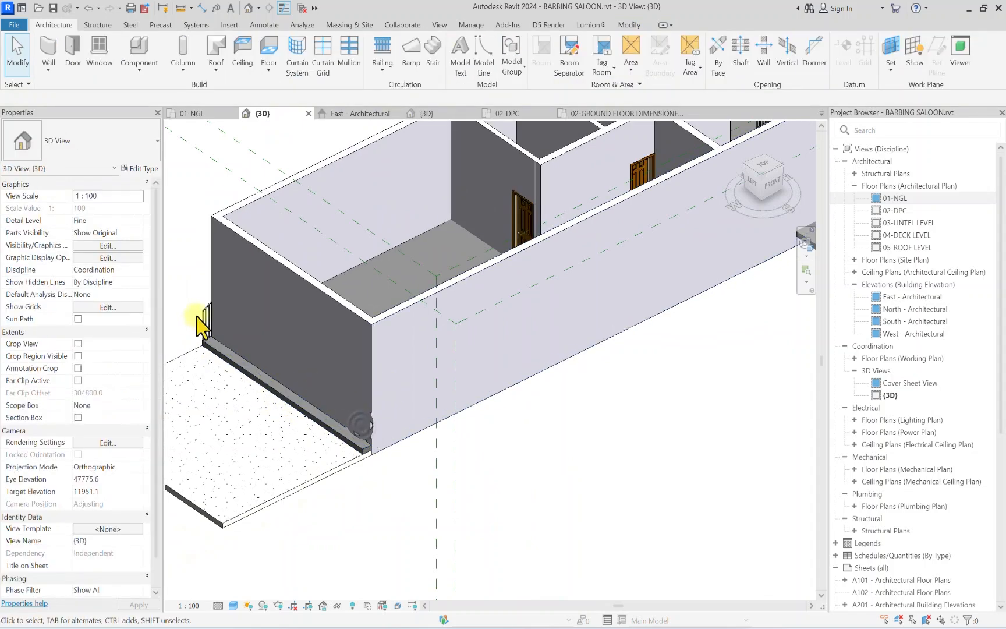
{"action": "scroll", "coordinate": [433, 348], "scroll_direction": "down", "scroll_amount": 3}
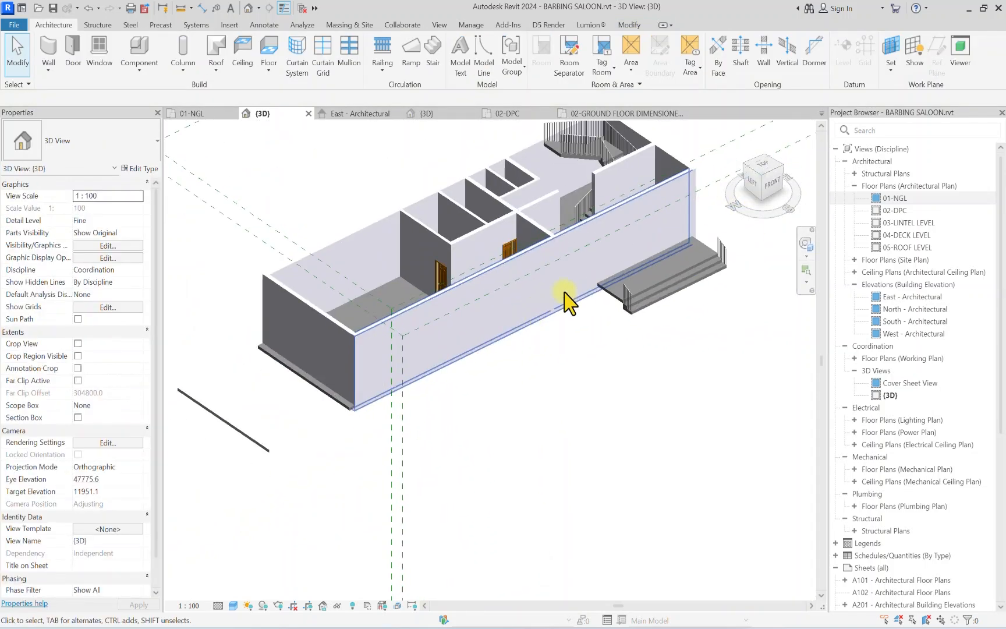
Step: Start a ramp in the 01-NGL floor plan and duplicate its type as ENTRANCE RAMP
{"action": "double_click", "coordinate": [897, 198]}
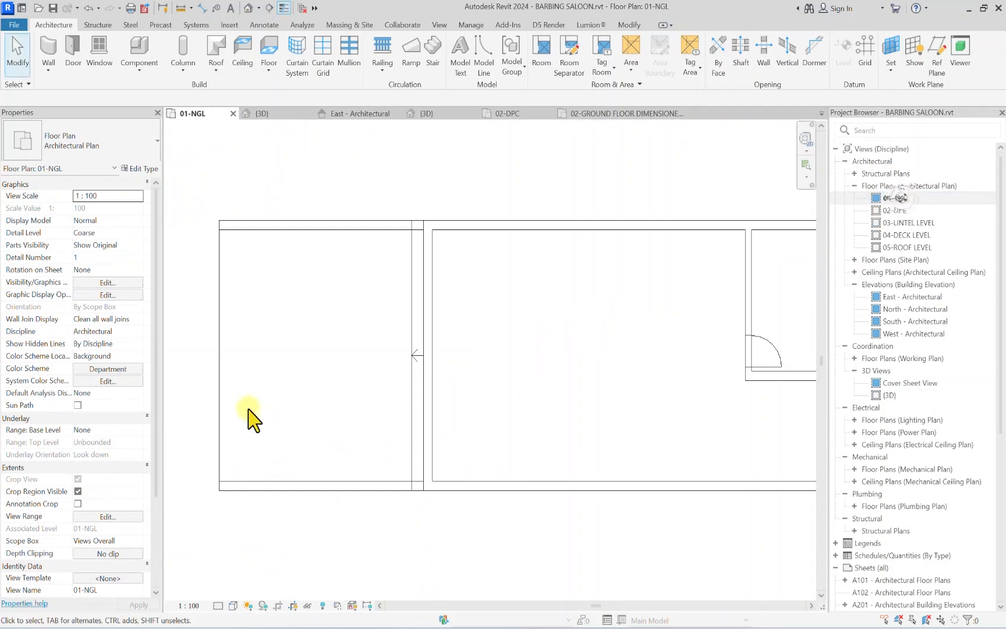
{"action": "scroll", "coordinate": [515, 454], "scroll_direction": "up", "scroll_amount": 5}
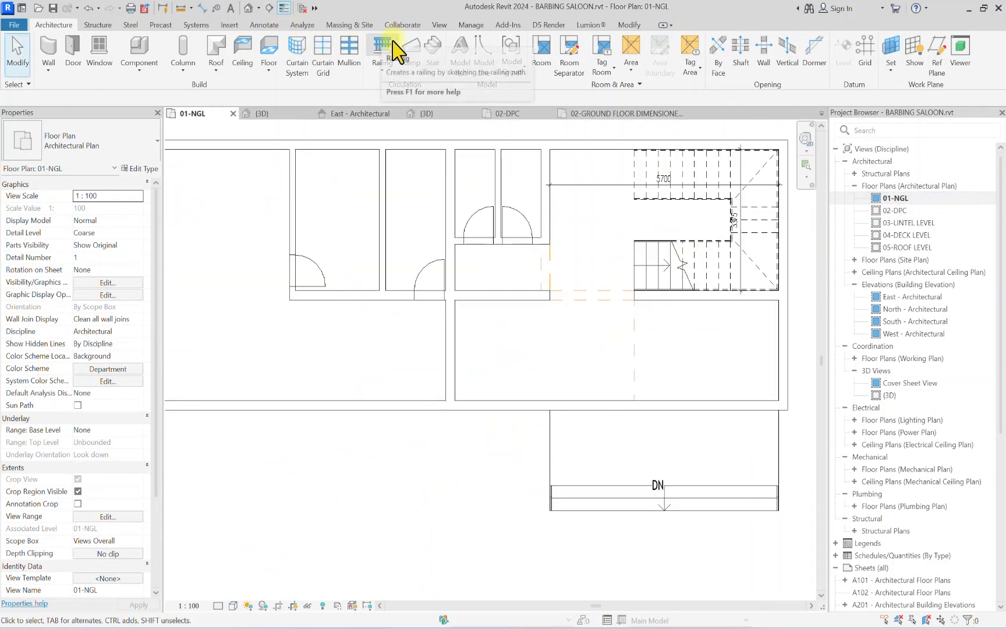
{"action": "scroll", "coordinate": [325, 146], "scroll_direction": "down", "scroll_amount": 3}
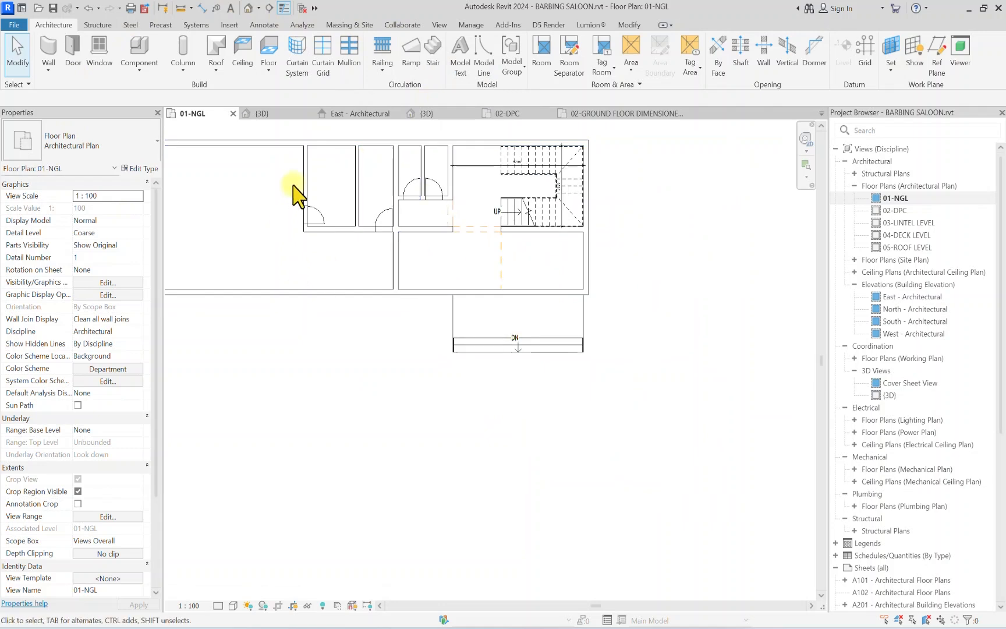
{"action": "left_click", "coordinate": [411, 56]}
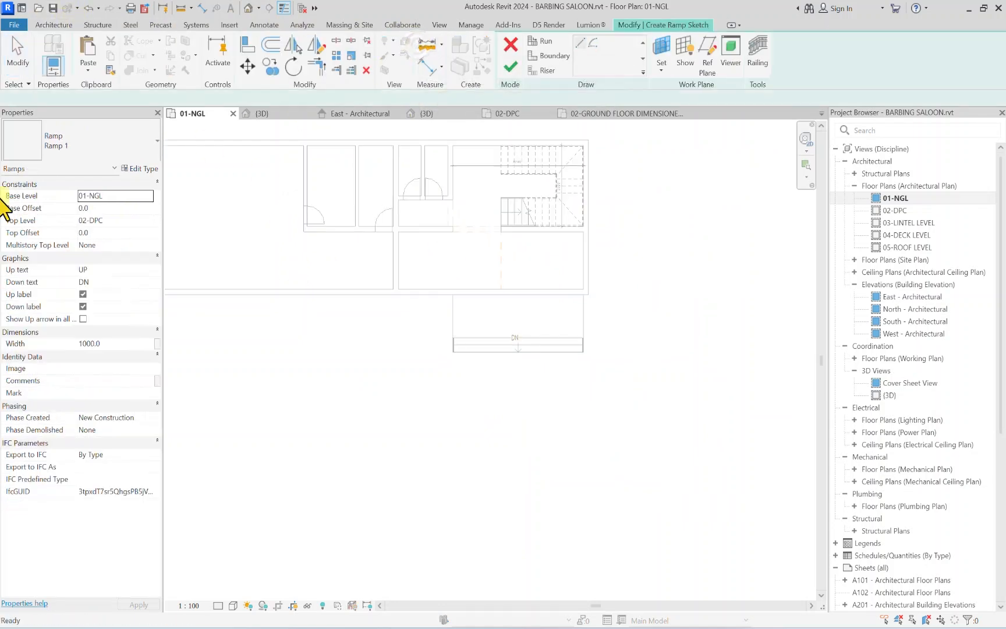
{"action": "left_click", "coordinate": [139, 168]}
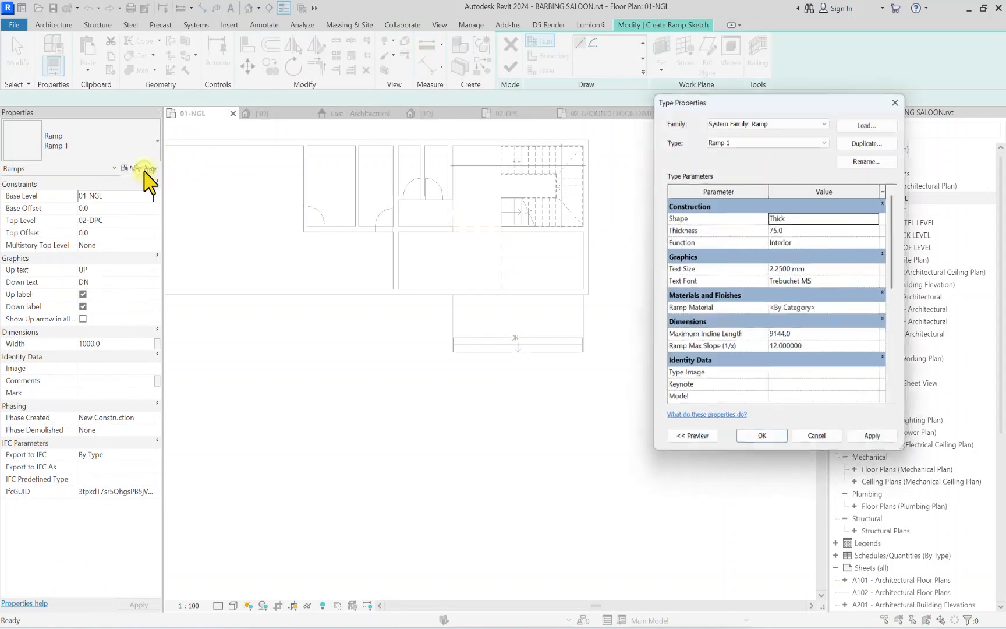
{"action": "left_click", "coordinate": [879, 142]}
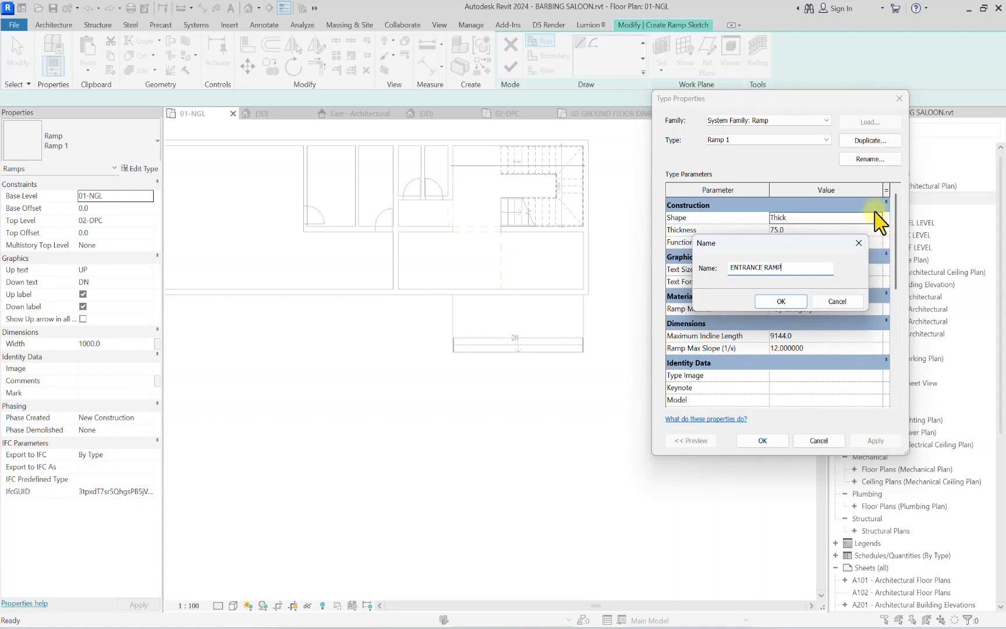
{"action": "left_click", "coordinate": [780, 301]}
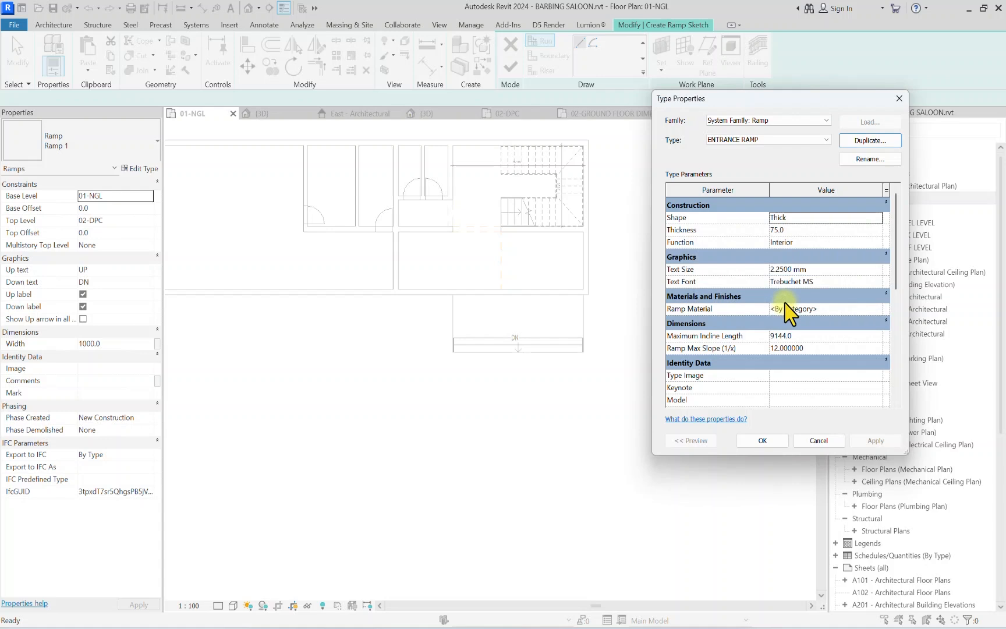
Step: Set the ENTRANCE RAMP type's shape to Solid and its ramp material to Concrete, Lightweight
{"action": "left_click", "coordinate": [876, 219]}
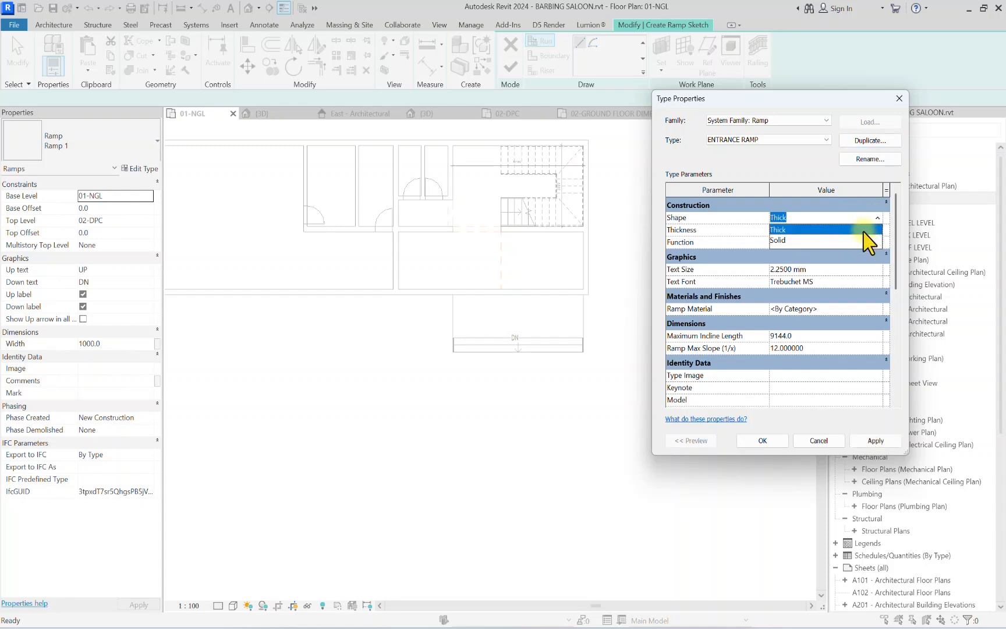
{"action": "left_click", "coordinate": [827, 240]}
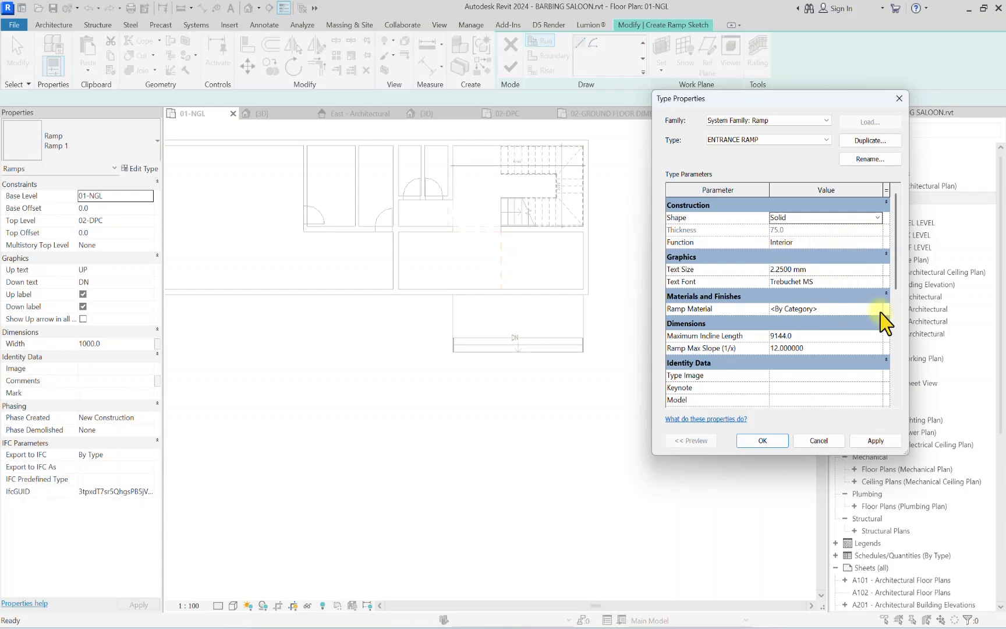
{"action": "left_click", "coordinate": [880, 310]}
{"action": "left_click", "coordinate": [874, 309]}
{"action": "scroll", "coordinate": [353, 361], "scroll_direction": "up", "scroll_amount": 1}
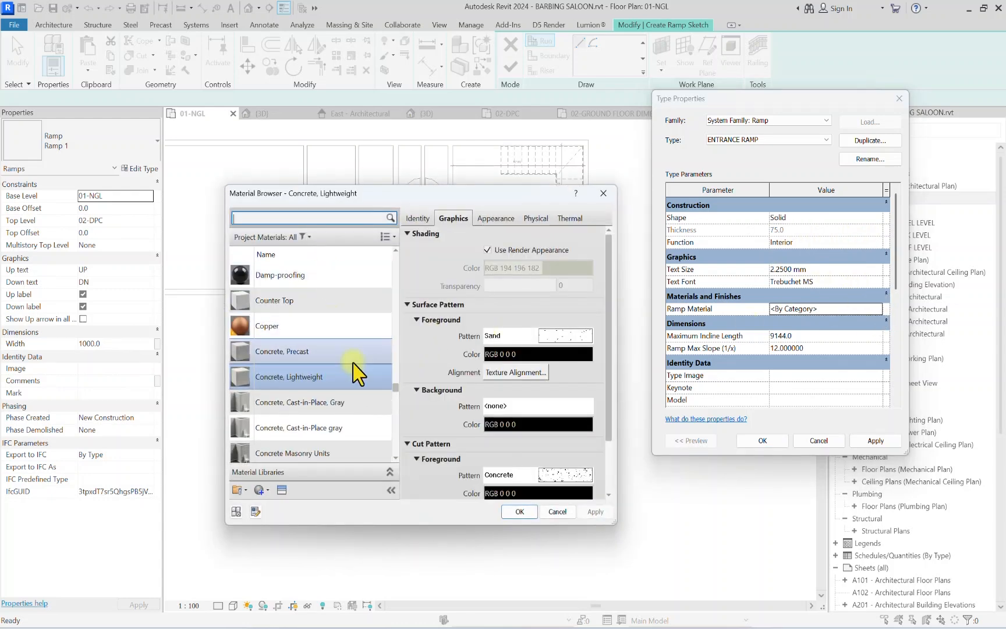
{"action": "left_click", "coordinate": [520, 511]}
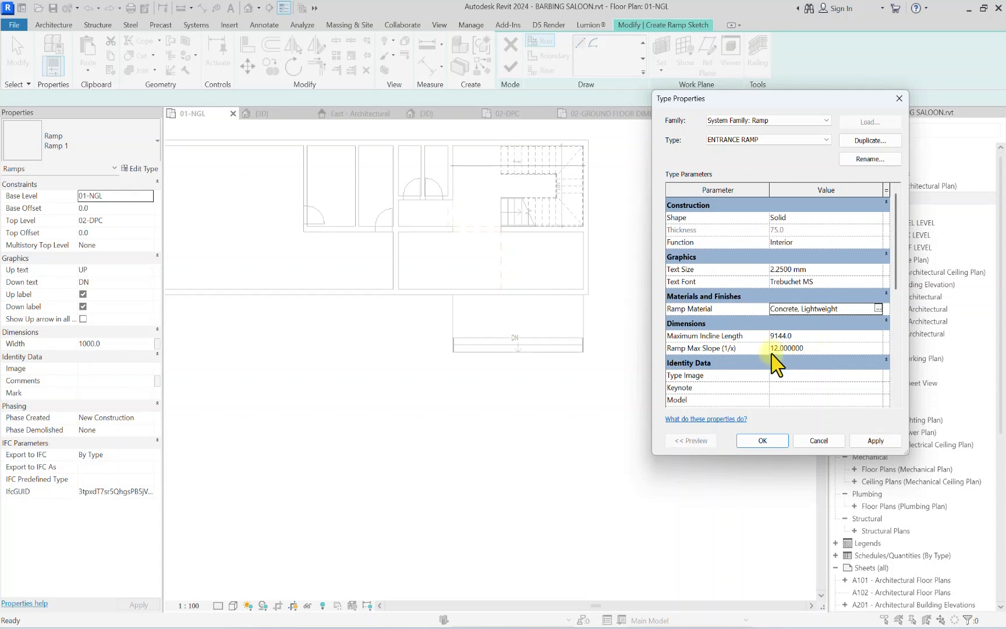
{"action": "mouse_move", "coordinate": [739, 353]}
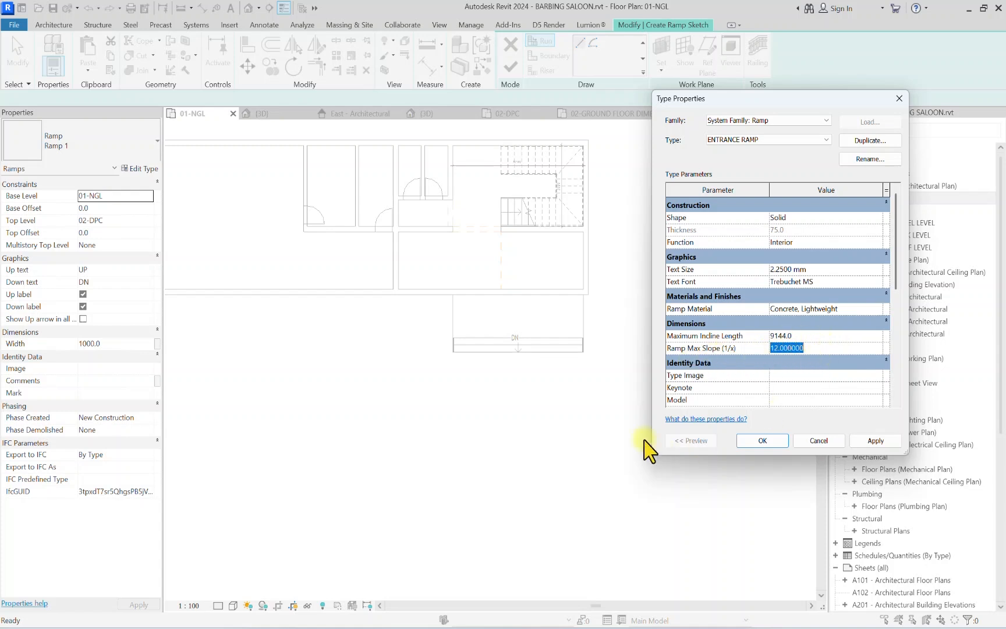
Step: Accept the ramp type settings and draw two parallel ramp boundaries about 5700 mm long, one along the outer wall and one from the porch steps' corner
{"action": "left_click", "coordinate": [763, 441]}
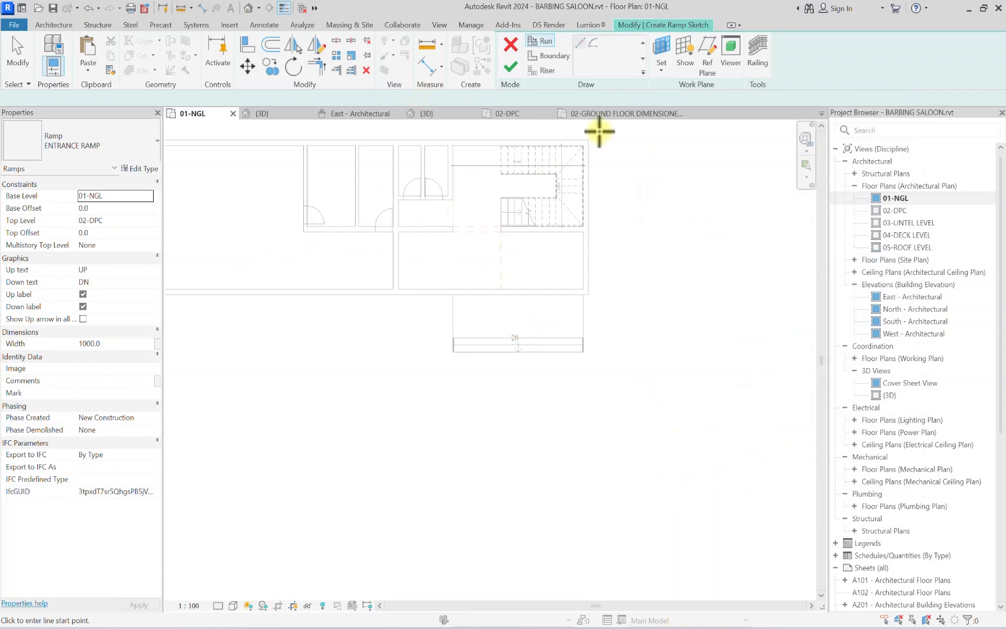
{"action": "left_click", "coordinate": [547, 55]}
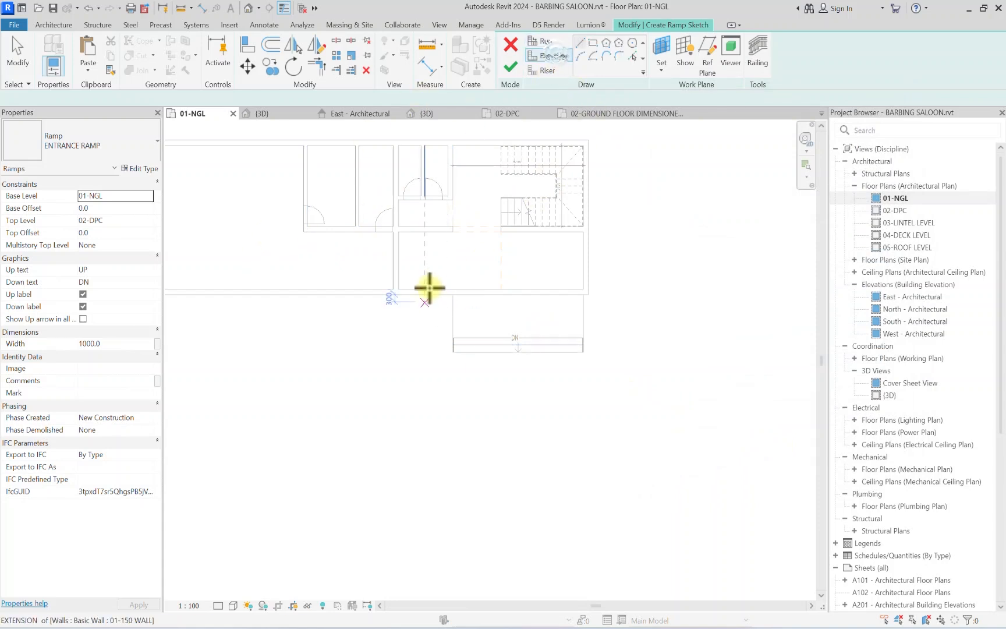
{"action": "scroll", "coordinate": [457, 299], "scroll_direction": "up", "scroll_amount": 2}
{"action": "left_click", "coordinate": [462, 300]}
{"action": "scroll", "coordinate": [402, 300], "scroll_direction": "down", "scroll_amount": 1}
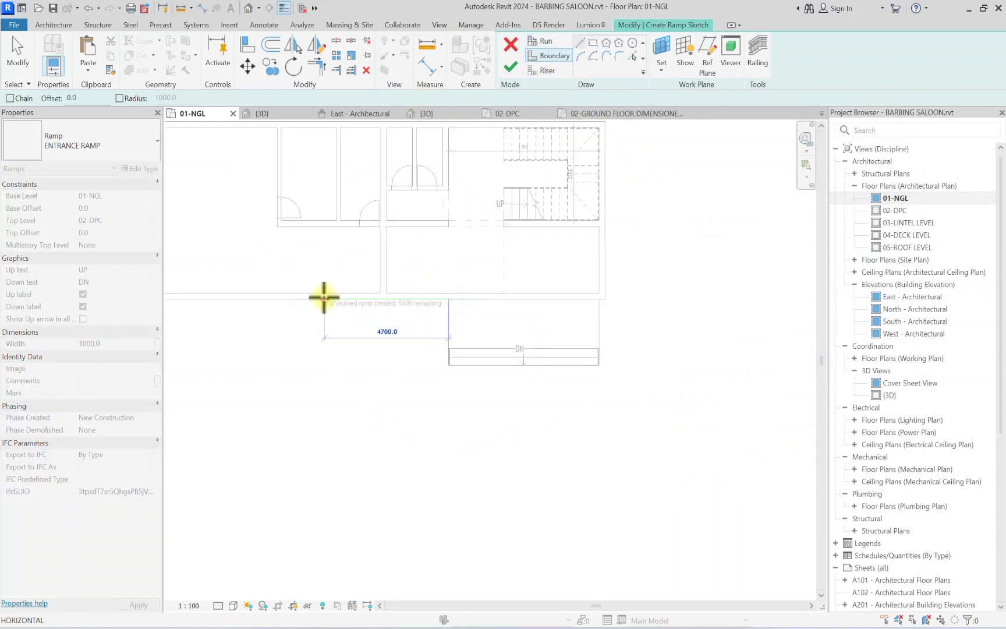
{"action": "middle_click_drag", "start_coordinate": [306, 303], "coordinate": [411, 300]}
{"action": "scroll", "coordinate": [401, 302], "scroll_direction": "down", "scroll_amount": 1}
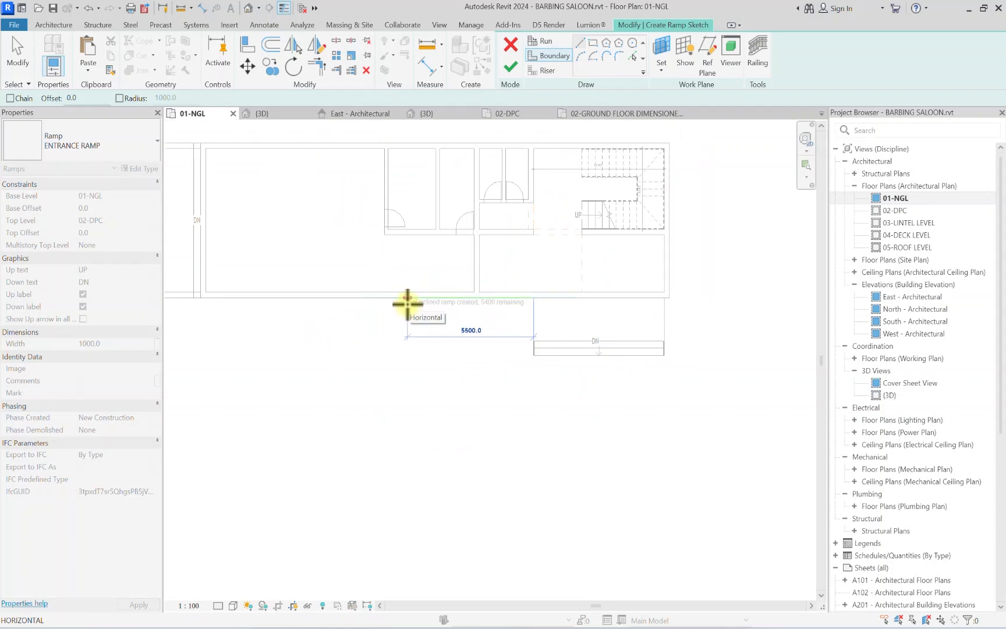
{"action": "scroll", "coordinate": [388, 296], "scroll_direction": "up", "scroll_amount": 1}
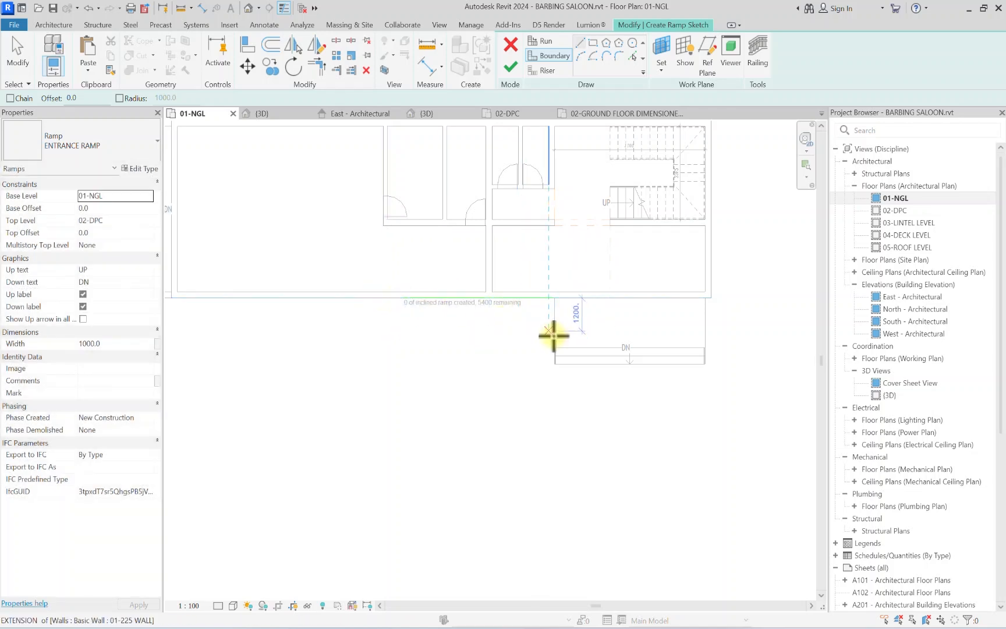
{"action": "scroll", "coordinate": [552, 343], "scroll_direction": "up", "scroll_amount": 2}
{"action": "left_click", "coordinate": [555, 355]}
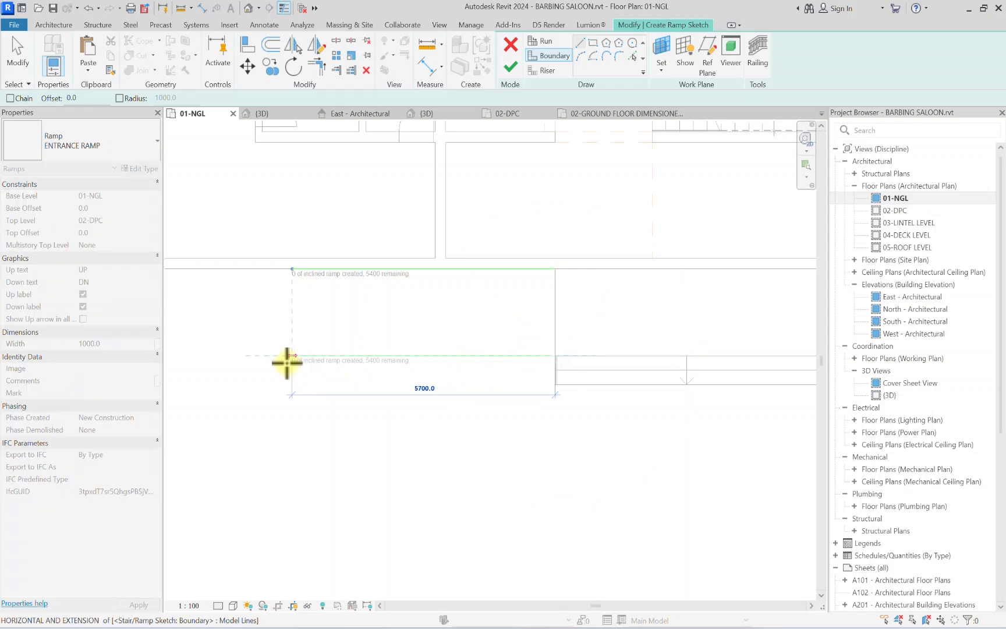
{"action": "left_click", "coordinate": [287, 362]}
Step: Draw riser lines closing both ends of the ramp boundaries and finish the ramp sketch
{"action": "left_click", "coordinate": [547, 71]}
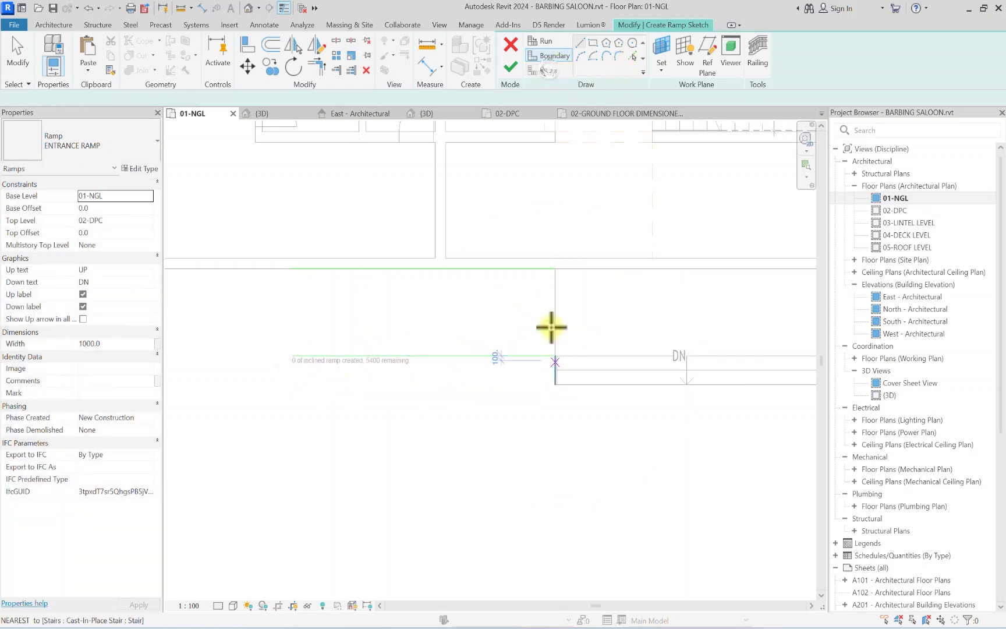
{"action": "left_click", "coordinate": [555, 268]}
{"action": "left_click", "coordinate": [554, 355]}
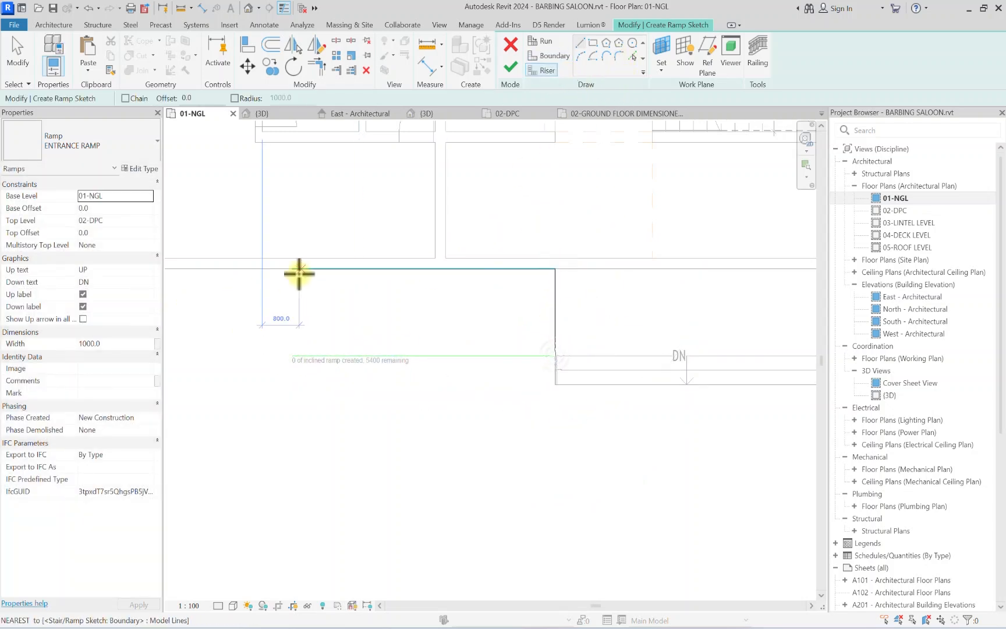
{"action": "left_click", "coordinate": [292, 268]}
{"action": "left_click", "coordinate": [292, 354]}
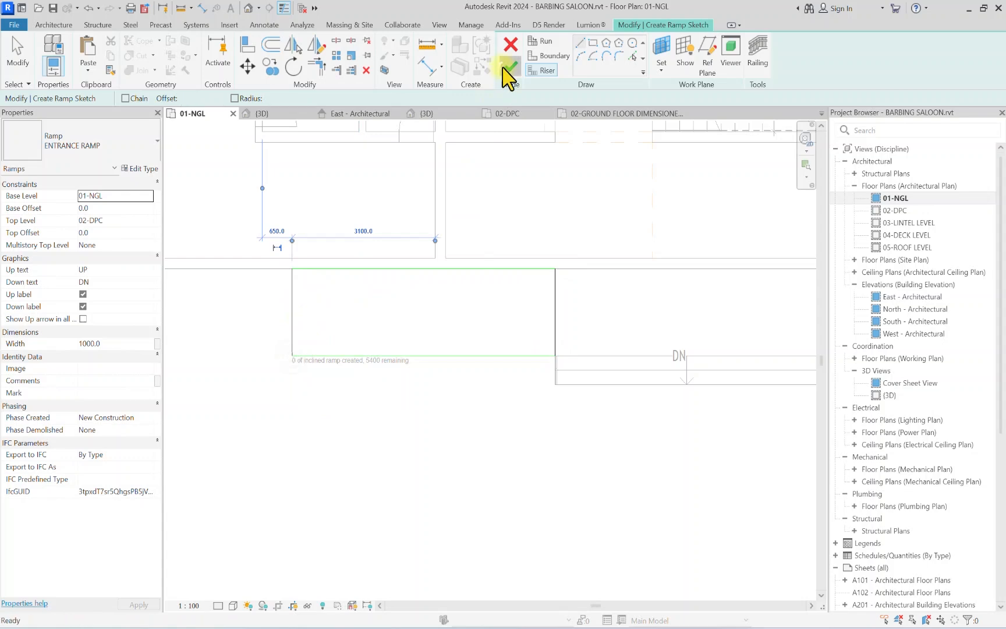
{"action": "left_click", "coordinate": [510, 74]}
Step: Flip the entrance ramp's direction so that it climbs toward the porch
{"action": "scroll", "coordinate": [298, 336], "scroll_direction": "down", "scroll_amount": 2}
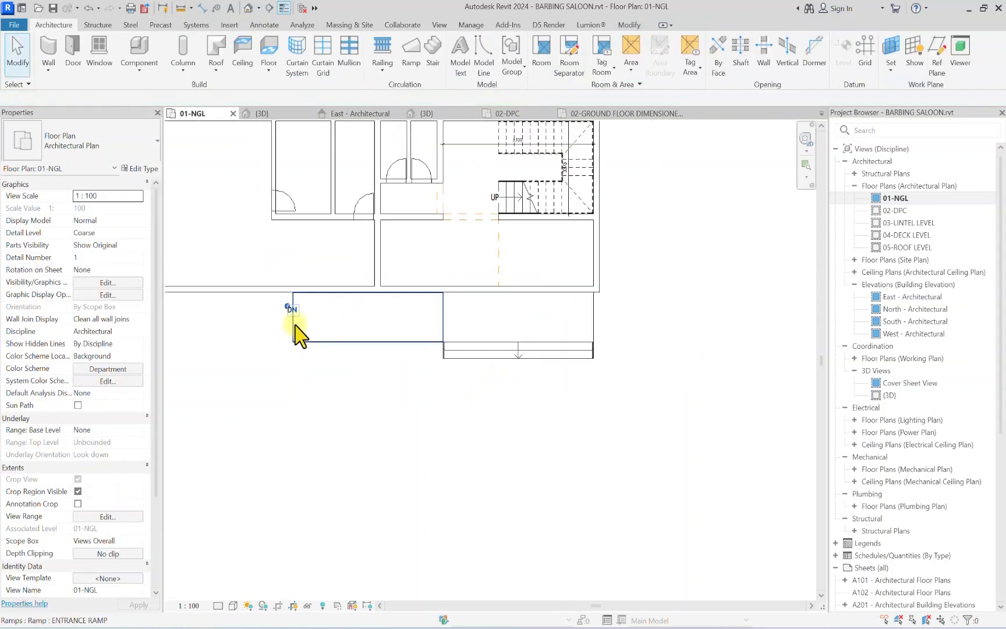
{"action": "scroll", "coordinate": [298, 335], "scroll_direction": "up", "scroll_amount": 3}
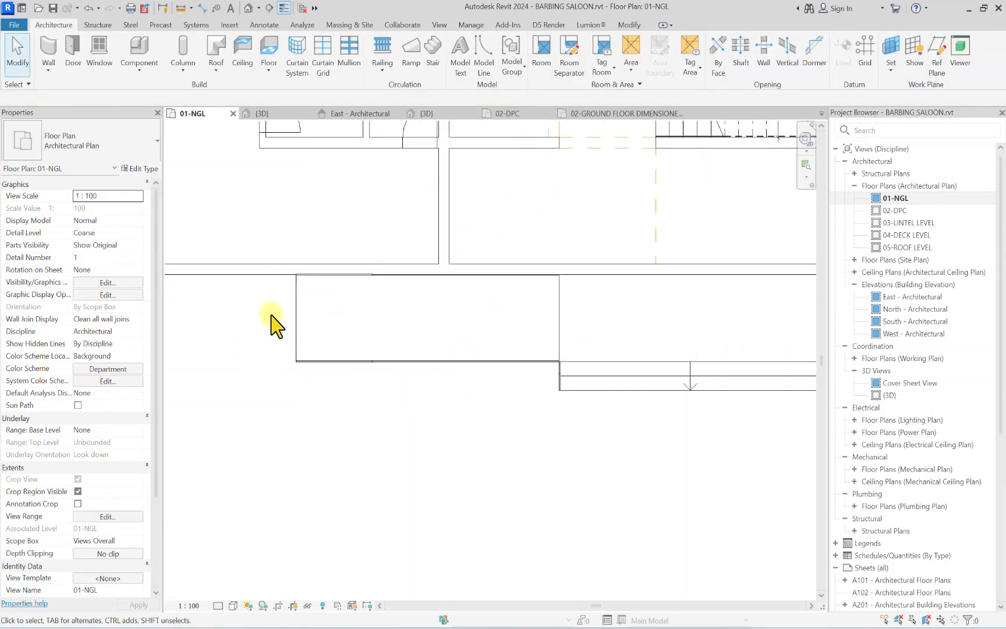
{"action": "scroll", "coordinate": [276, 326], "scroll_direction": "up", "scroll_amount": 2}
{"action": "scroll", "coordinate": [300, 314], "scroll_direction": "down", "scroll_amount": 2}
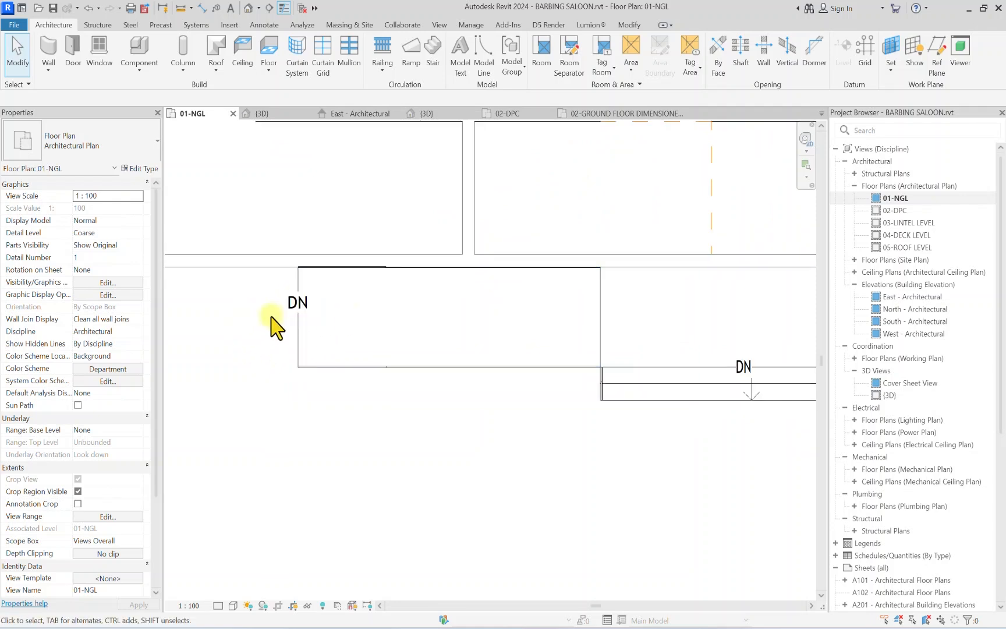
{"action": "scroll", "coordinate": [296, 348], "scroll_direction": "down", "scroll_amount": 1}
{"action": "left_click", "coordinate": [295, 348]}
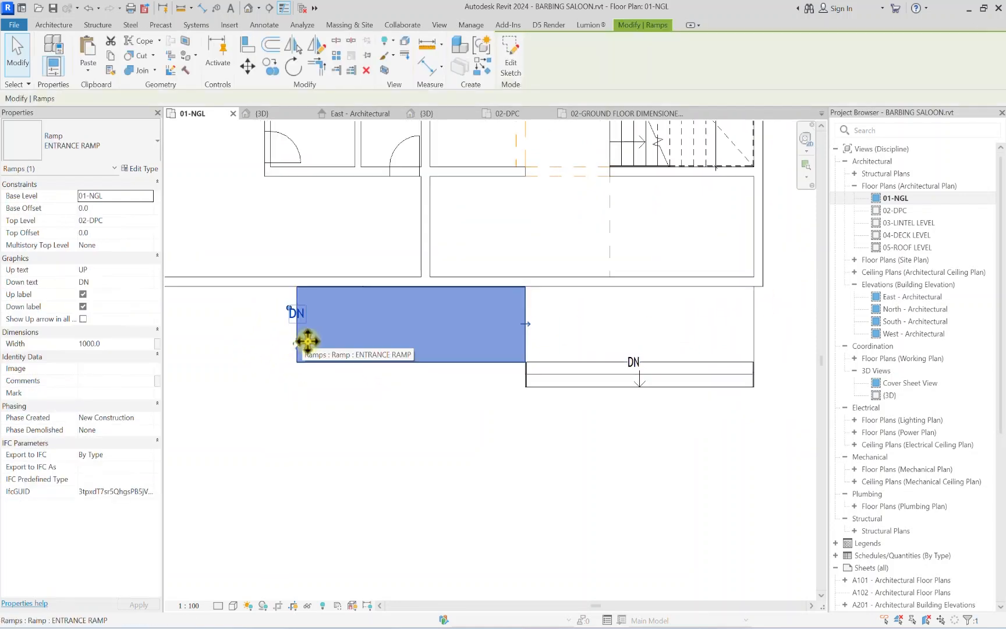
{"action": "scroll", "coordinate": [528, 333], "scroll_direction": "up", "scroll_amount": 1}
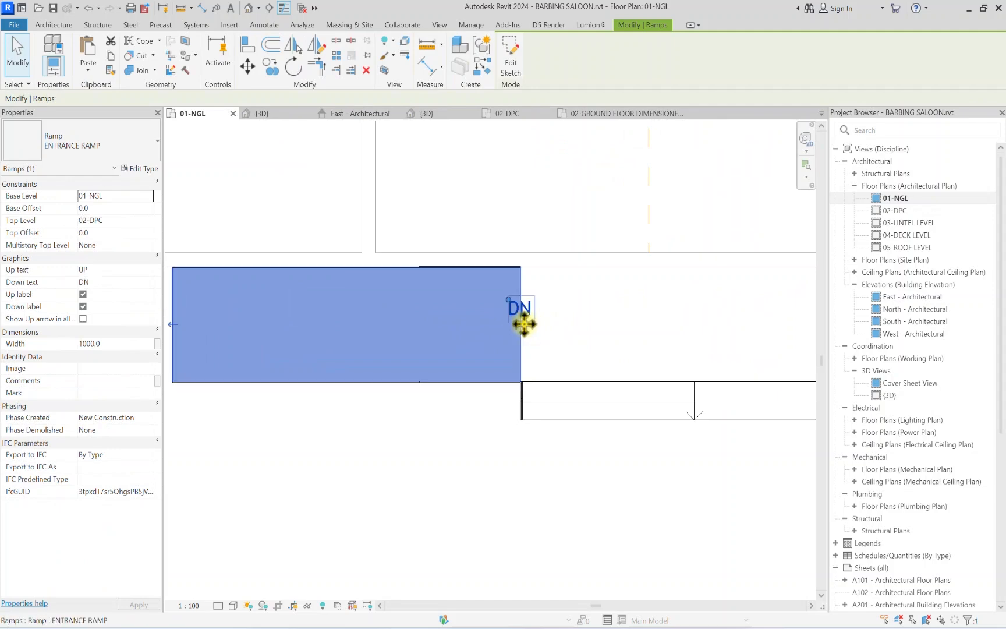
{"action": "scroll", "coordinate": [524, 322], "scroll_direction": "down", "scroll_amount": 2}
{"action": "left_click", "coordinate": [433, 387]}
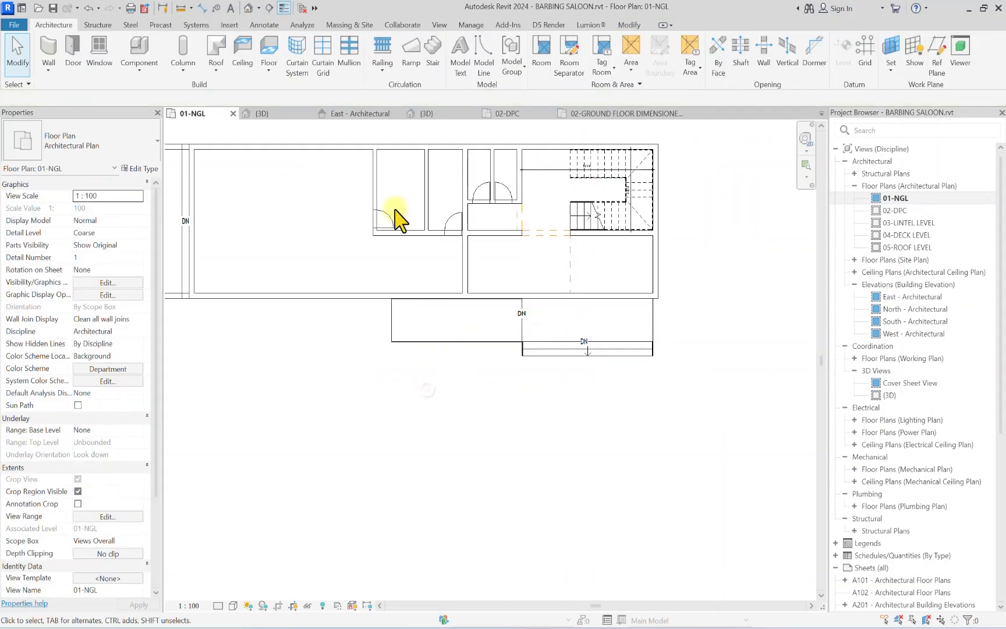
Step: Inspect the entrance ramp and its railings beside the porch steps in the 3D view
{"action": "left_click", "coordinate": [249, 8]}
{"action": "scroll", "coordinate": [652, 268], "scroll_direction": "up", "scroll_amount": 4}
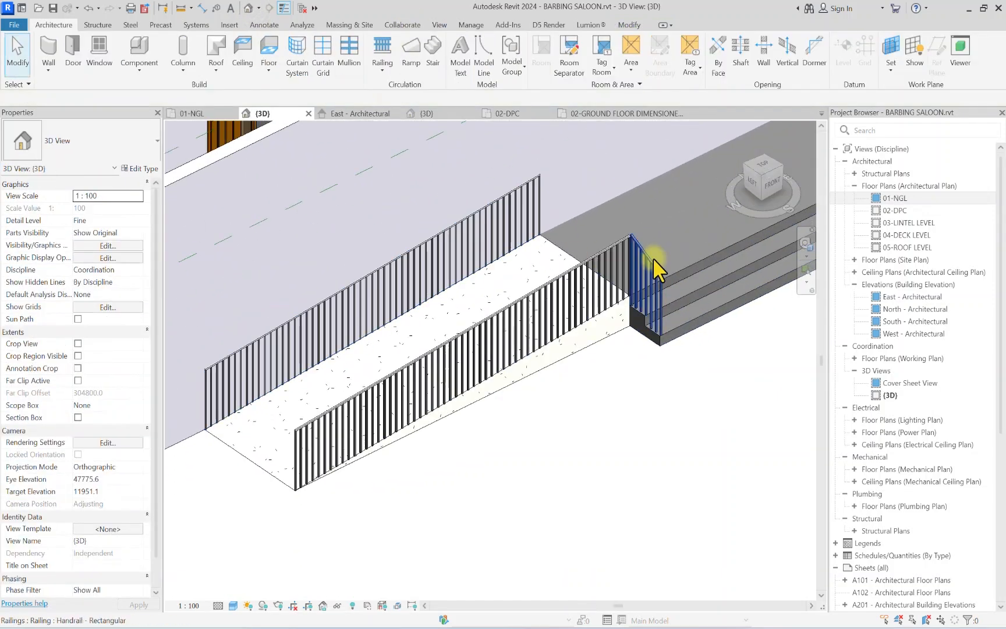
{"action": "scroll", "coordinate": [460, 269], "scroll_direction": "down", "scroll_amount": 6}
{"action": "middle_click_drag", "start_coordinate": [490, 269], "coordinate": [602, 319]}
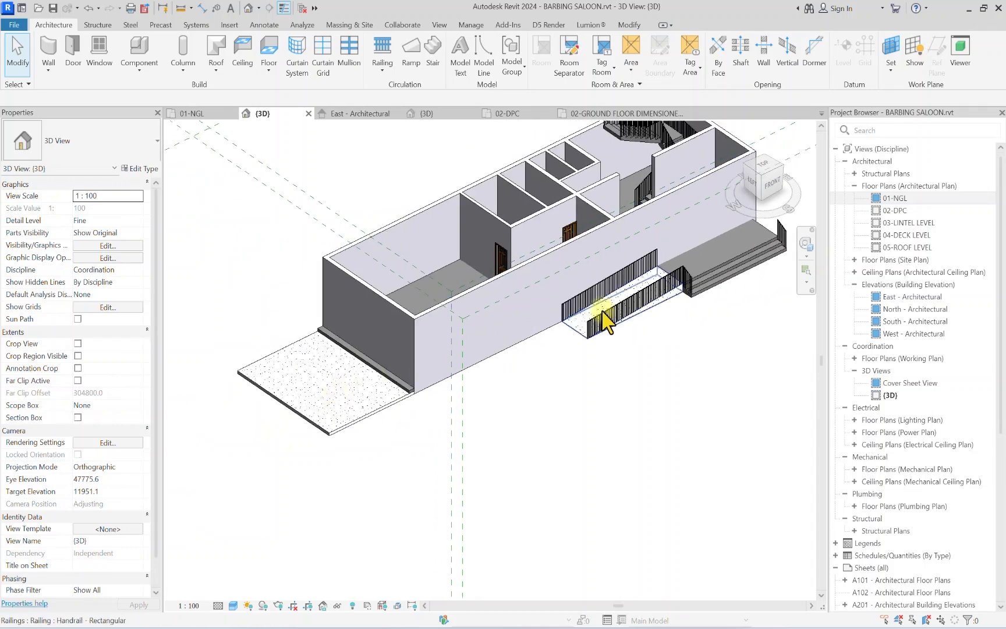
{"action": "middle_click_drag", "start_coordinate": [663, 364], "coordinate": [576, 439]}
{"action": "scroll", "coordinate": [584, 348], "scroll_direction": "up", "scroll_amount": 1}
{"action": "scroll", "coordinate": [596, 336], "scroll_direction": "down", "scroll_amount": 3}
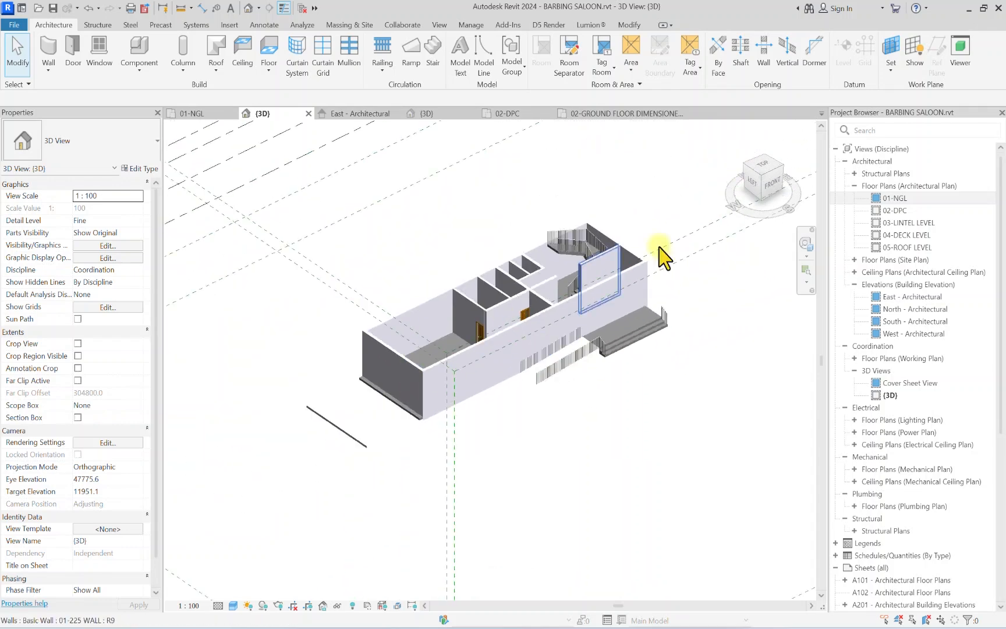
Step: Open the 02-DPC floor plan and examine the room layout, slab, ramp and entrance steps
{"action": "double_click", "coordinate": [902, 211]}
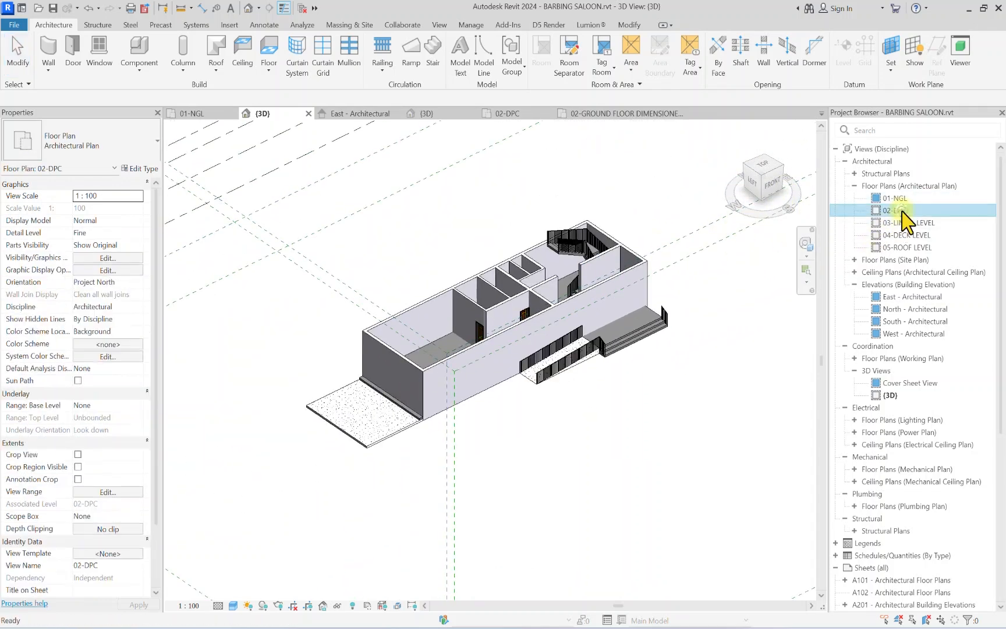
{"action": "scroll", "coordinate": [524, 390], "scroll_direction": "up", "scroll_amount": 2}
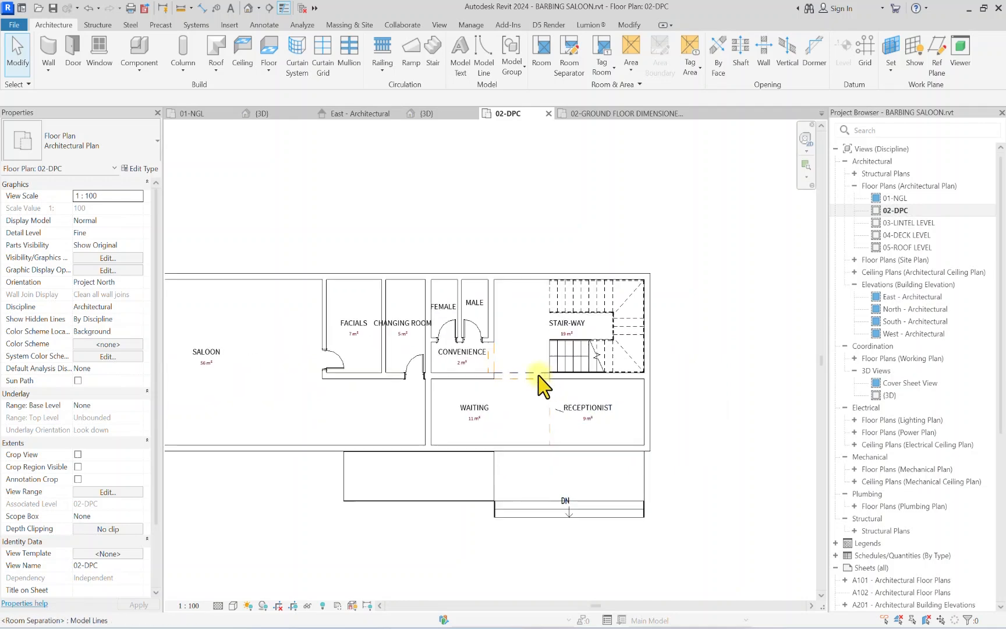
{"action": "scroll", "coordinate": [472, 348], "scroll_direction": "down", "scroll_amount": 3}
{"action": "scroll", "coordinate": [482, 349], "scroll_direction": "up", "scroll_amount": 4}
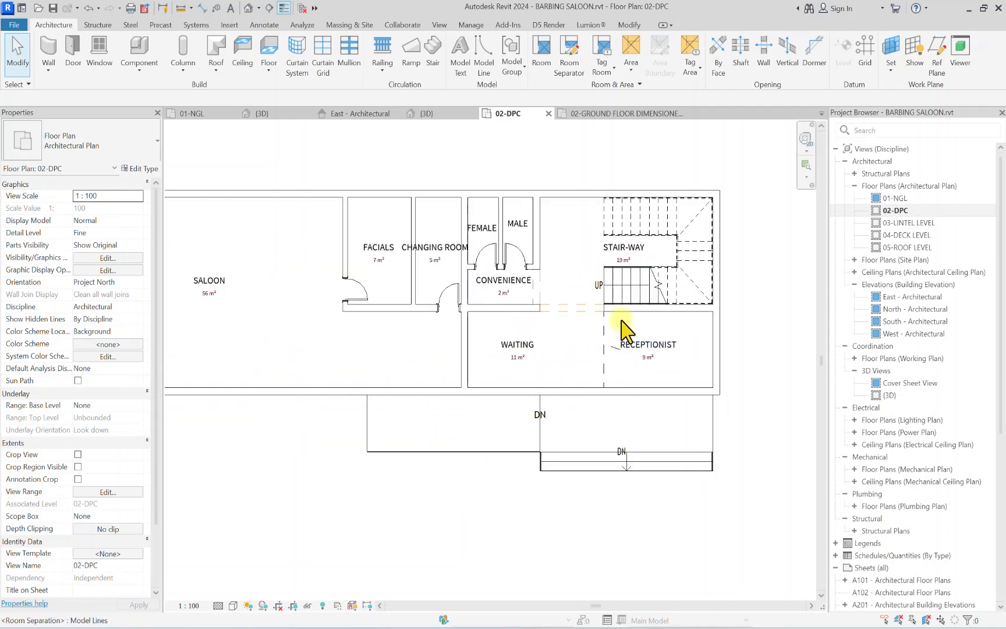
{"action": "scroll", "coordinate": [567, 356], "scroll_direction": "down", "scroll_amount": 4}
{"action": "scroll", "coordinate": [299, 317], "scroll_direction": "up", "scroll_amount": 3}
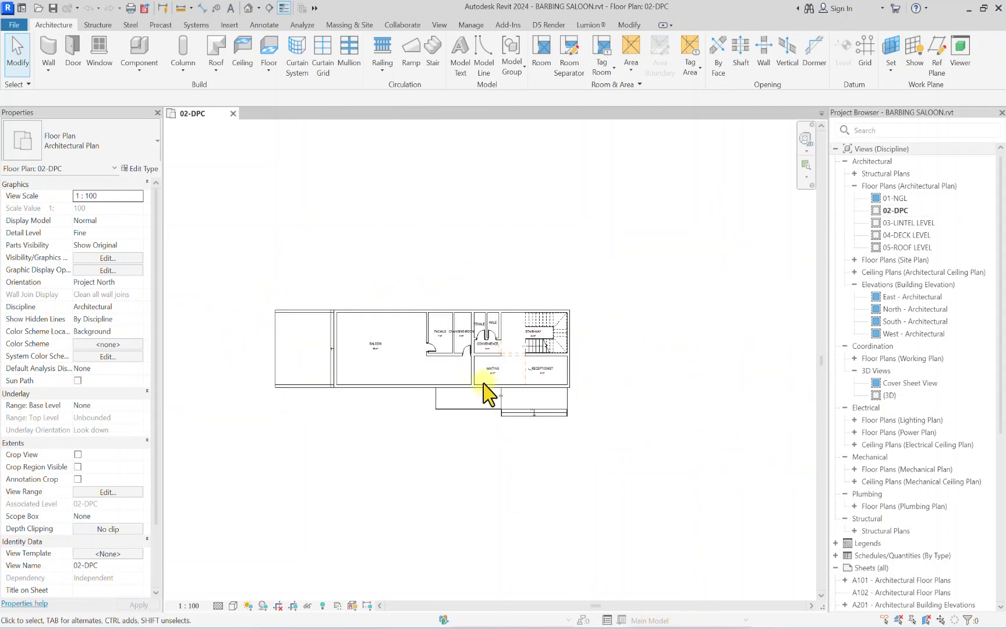
{"action": "scroll", "coordinate": [482, 403], "scroll_direction": "down", "scroll_amount": 2}
{"action": "scroll", "coordinate": [340, 371], "scroll_direction": "up", "scroll_amount": 2}
{"action": "scroll", "coordinate": [396, 376], "scroll_direction": "up", "scroll_amount": 3}
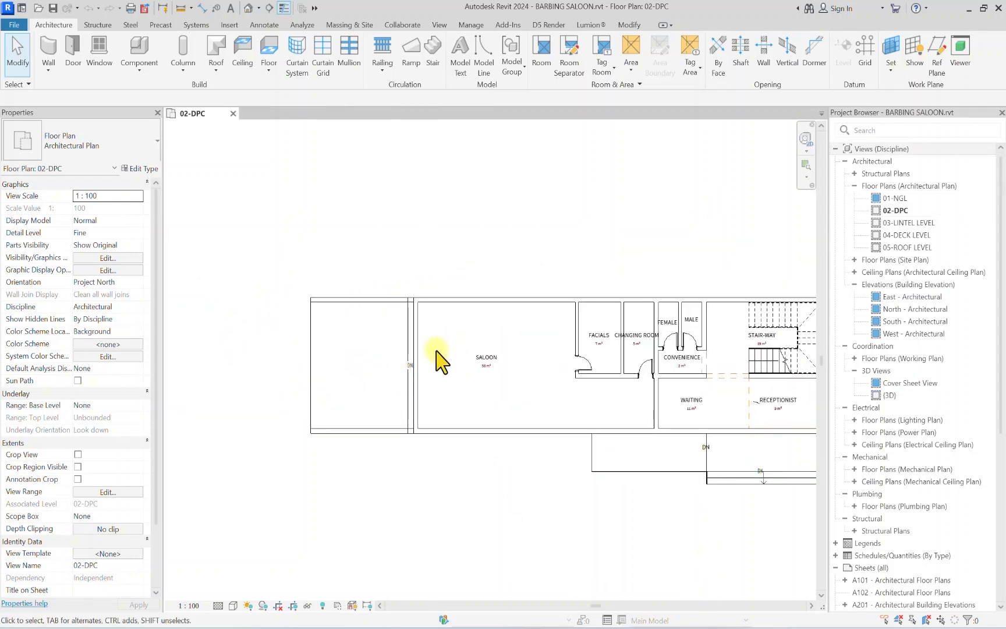
{"action": "scroll", "coordinate": [433, 352], "scroll_direction": "down", "scroll_amount": 3}
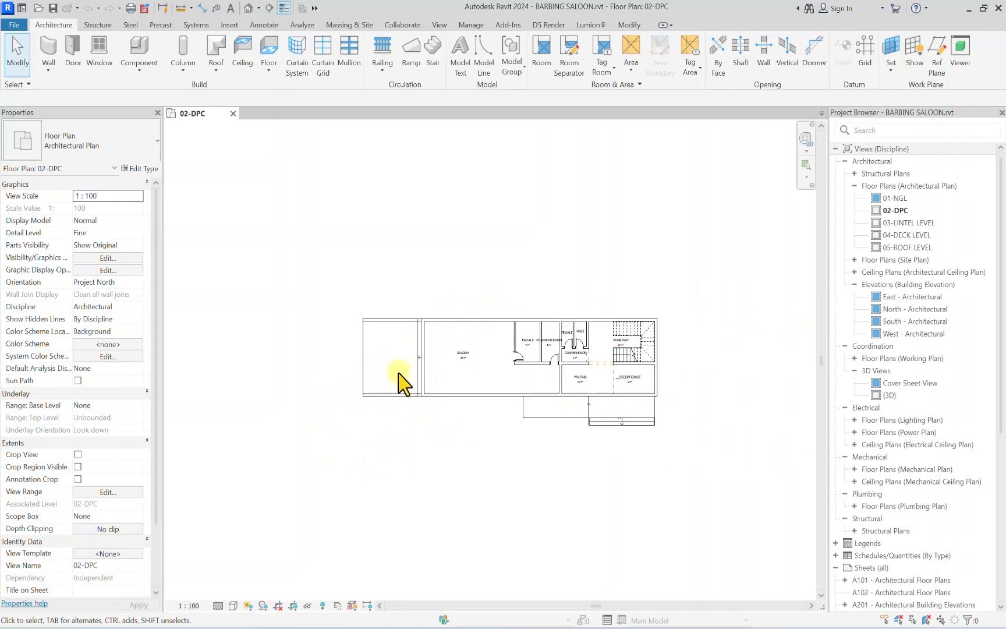
{"action": "scroll", "coordinate": [543, 368], "scroll_direction": "up", "scroll_amount": 3}
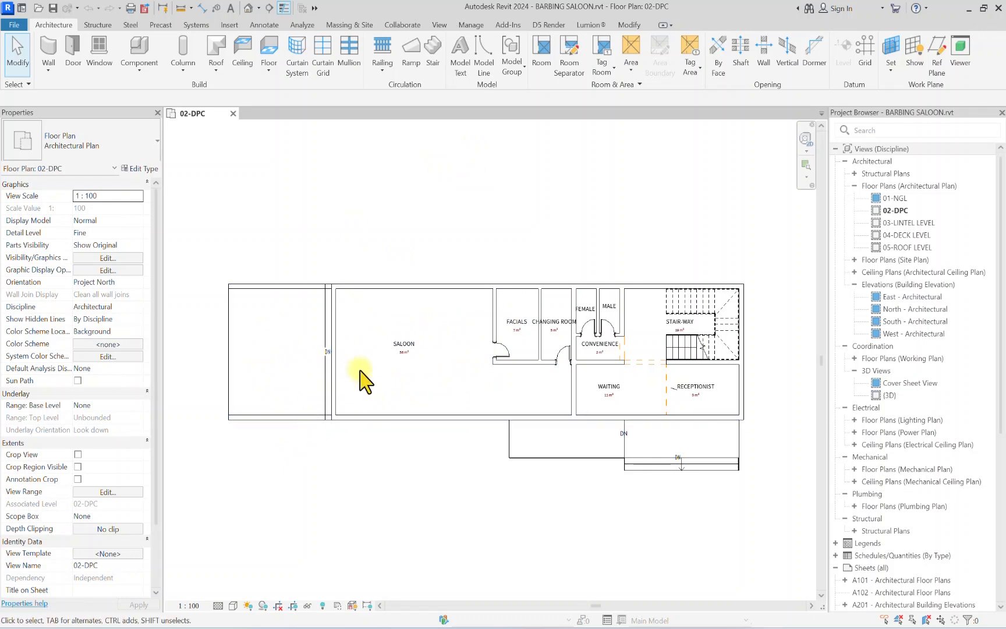
{"action": "scroll", "coordinate": [476, 384], "scroll_direction": "up", "scroll_amount": 1}
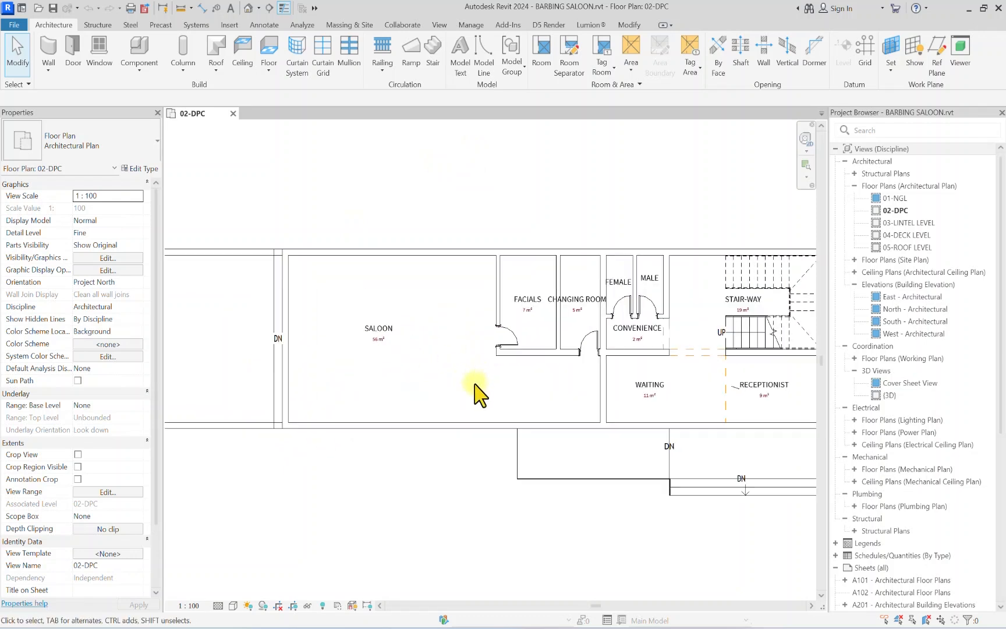
{"action": "scroll", "coordinate": [339, 330], "scroll_direction": "down", "scroll_amount": 1}
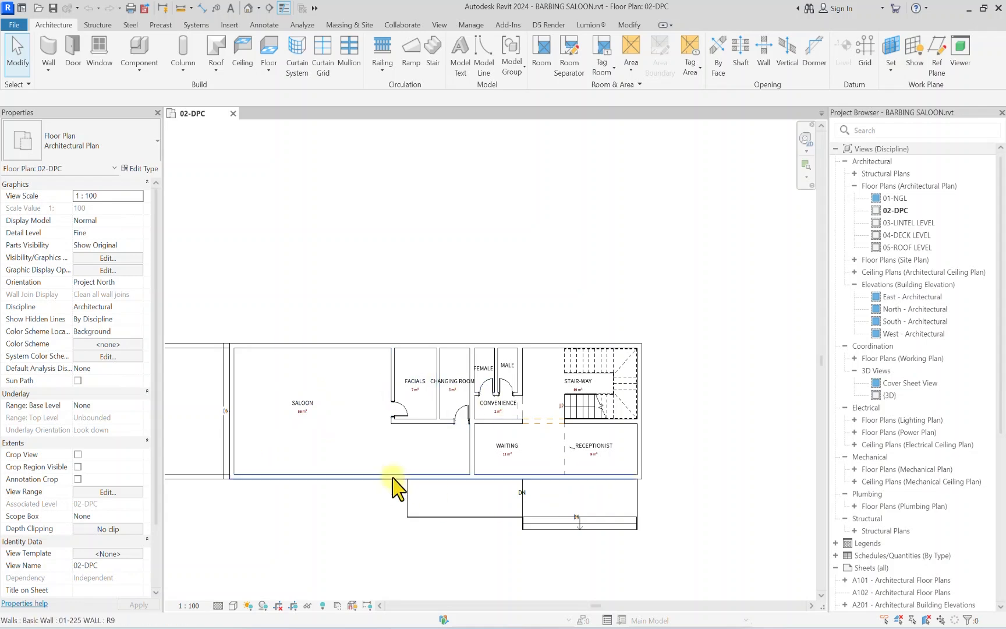
{"action": "middle_click_drag", "start_coordinate": [307, 402], "coordinate": [412, 403]}
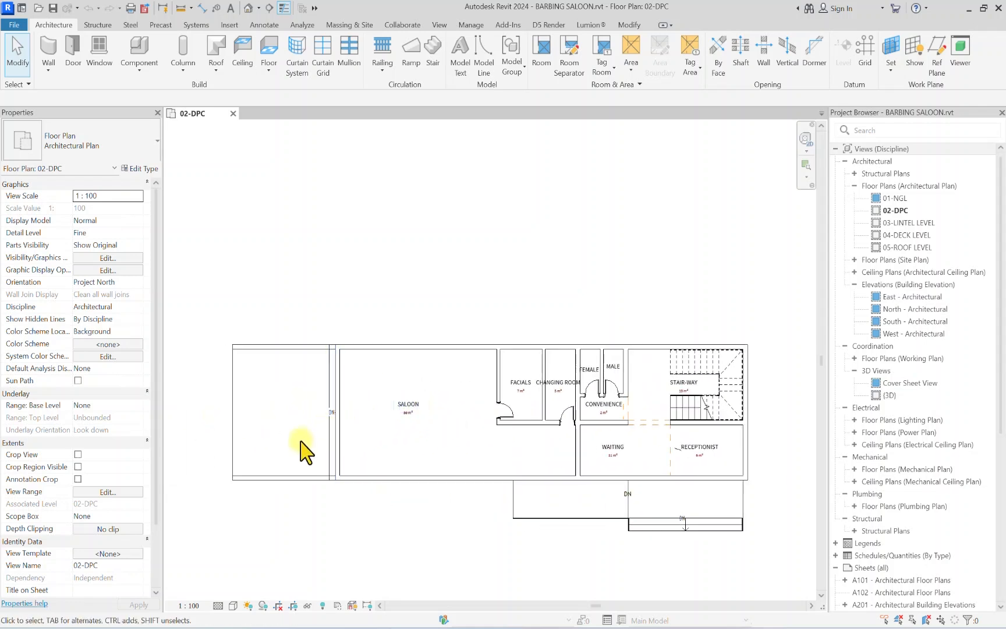
{"action": "scroll", "coordinate": [380, 405], "scroll_direction": "down", "scroll_amount": 1}
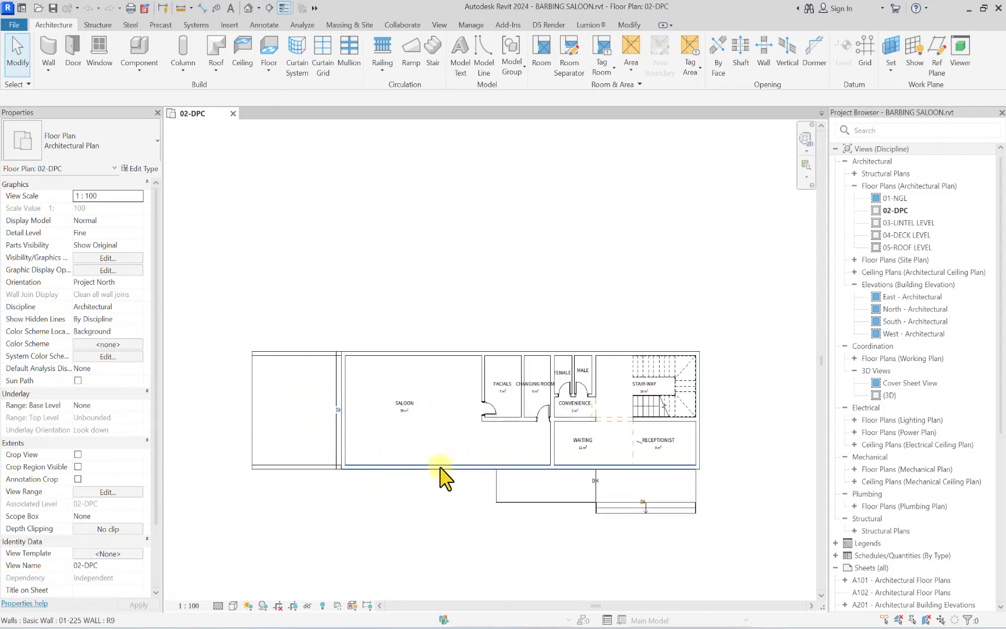
{"action": "scroll", "coordinate": [369, 418], "scroll_direction": "down", "scroll_amount": 2}
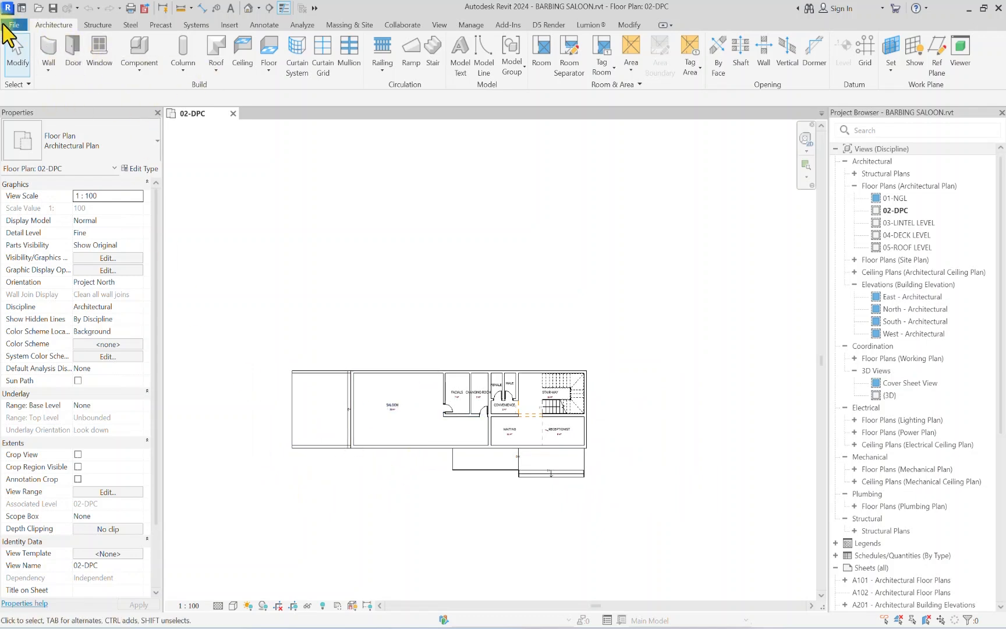
Step: Open the REVIT MINI project and bring up its 02-GROUND FLOOR DIMENSIONED plan
{"action": "left_click", "coordinate": [11, 25]}
{"action": "left_click", "coordinate": [128, 104]}
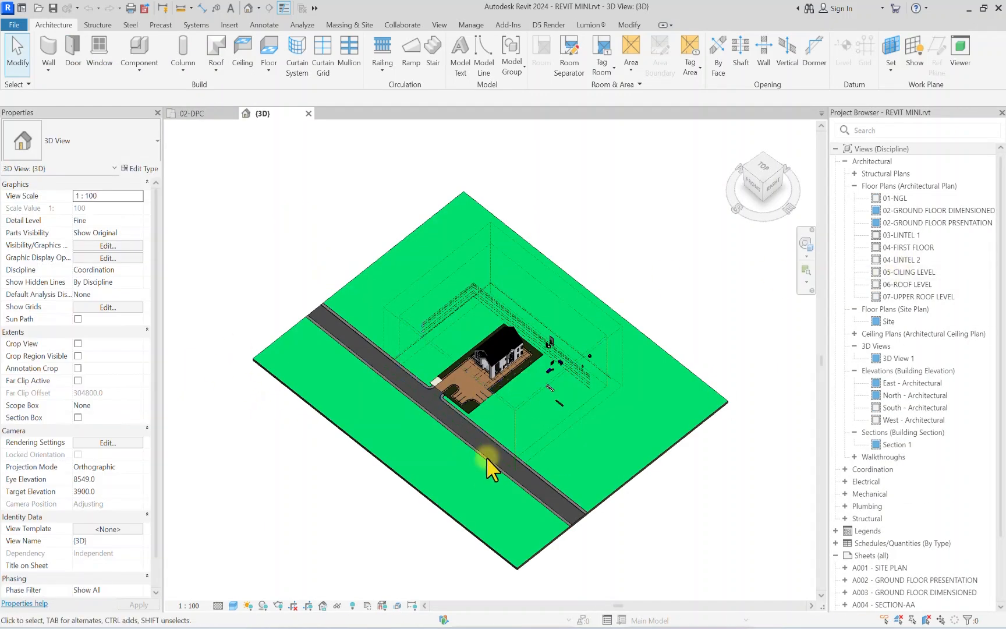
{"action": "scroll", "coordinate": [491, 345], "scroll_direction": "up", "scroll_amount": 5}
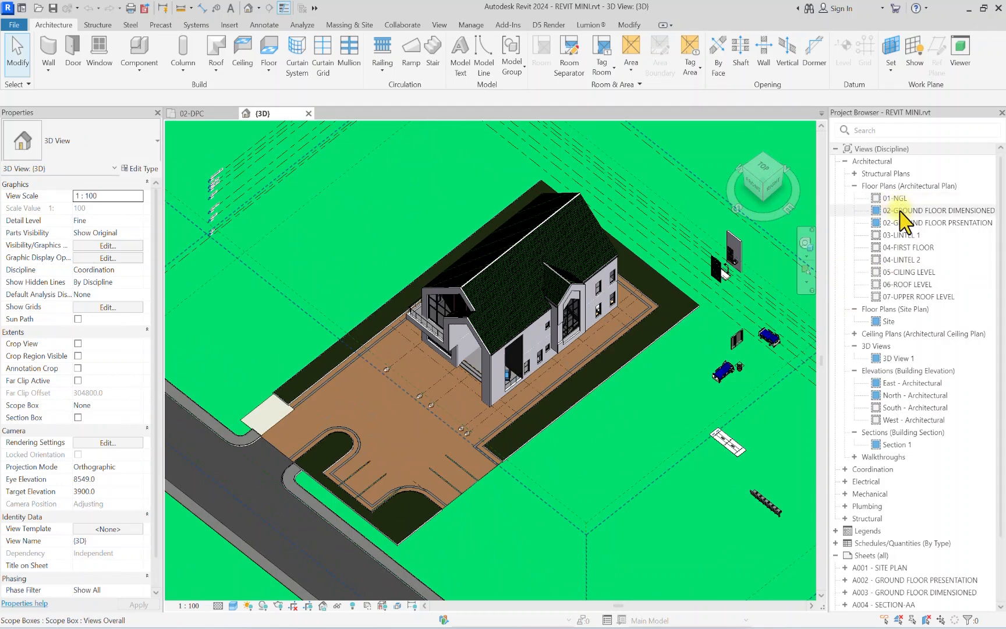
{"action": "double_click", "coordinate": [901, 210]}
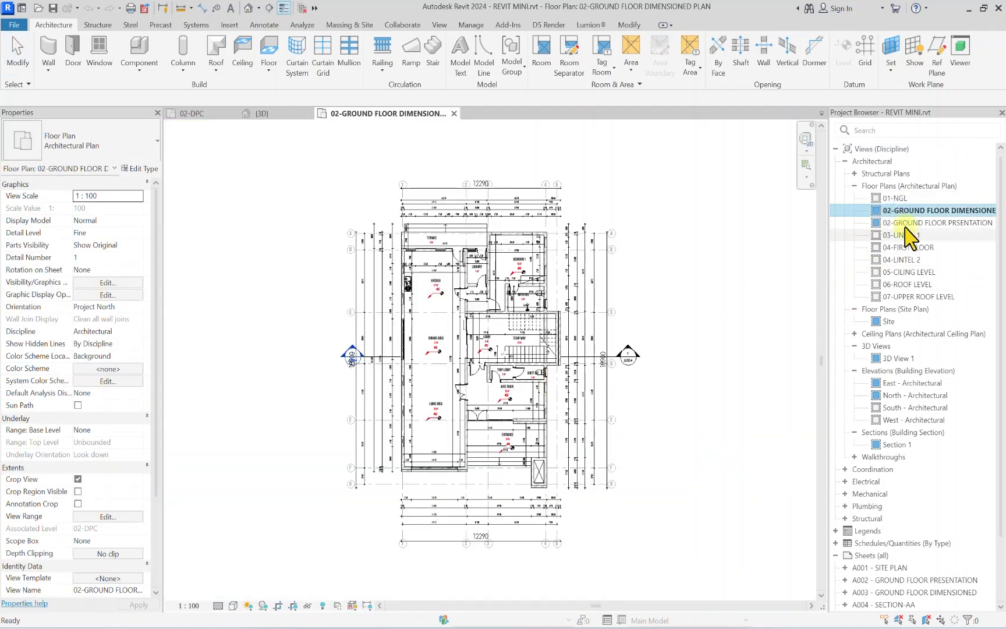
Step: Open the 02-GROUND FLOOR PRSENTATION plan and select the kitchen's U-shaped casework counter
{"action": "left_click", "coordinate": [905, 223]}
{"action": "double_click", "coordinate": [930, 223]}
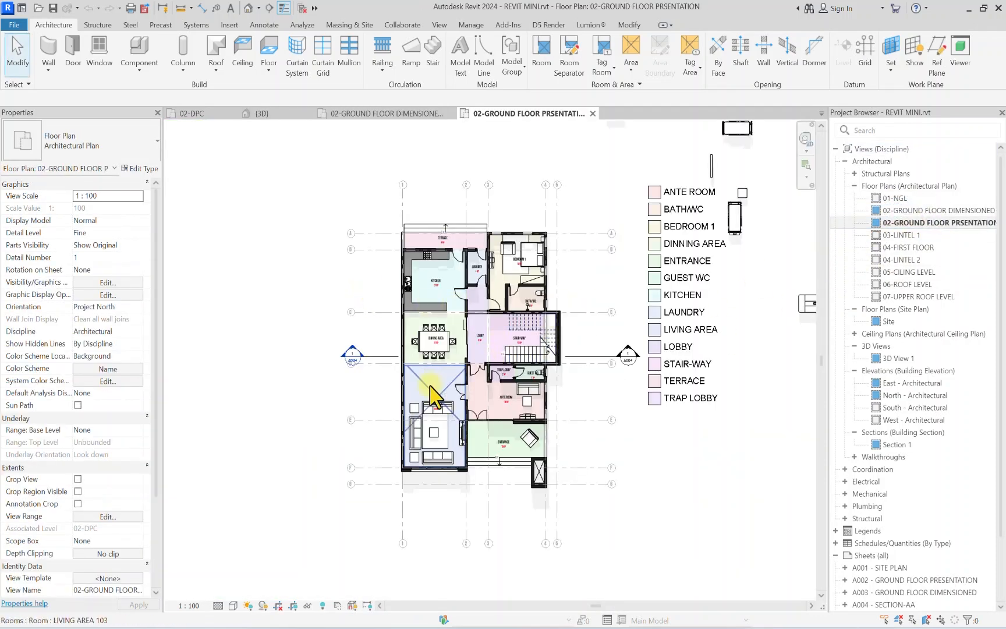
{"action": "scroll", "coordinate": [407, 245], "scroll_direction": "up", "scroll_amount": 5}
{"action": "left_click", "coordinate": [407, 261]}
{"action": "scroll", "coordinate": [399, 268], "scroll_direction": "up", "scroll_amount": 4}
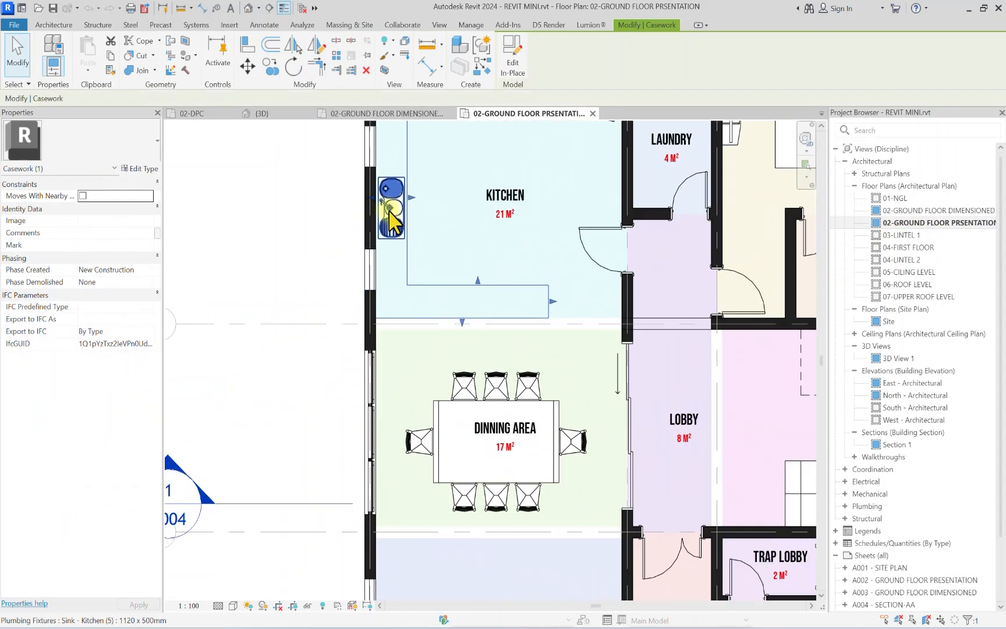
{"action": "scroll", "coordinate": [413, 305], "scroll_direction": "down", "scroll_amount": 4}
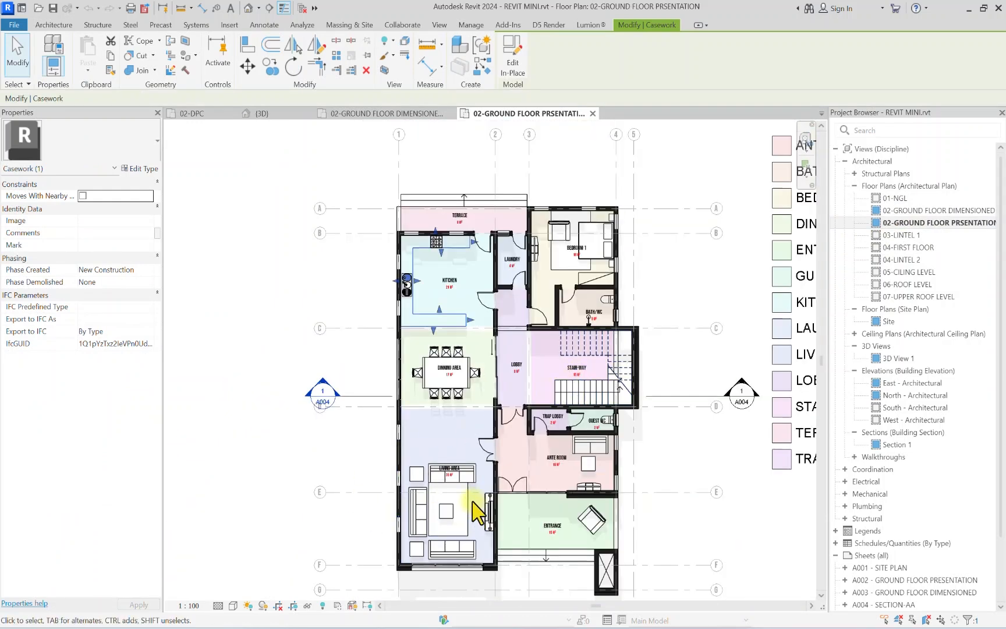
{"action": "scroll", "coordinate": [795, 328], "scroll_direction": "up", "scroll_amount": 1}
Step: View the 04-FIRST FLOOR plan and return to the 02-GROUND FLOOR PRSENTATION plan
{"action": "left_click", "coordinate": [919, 210]}
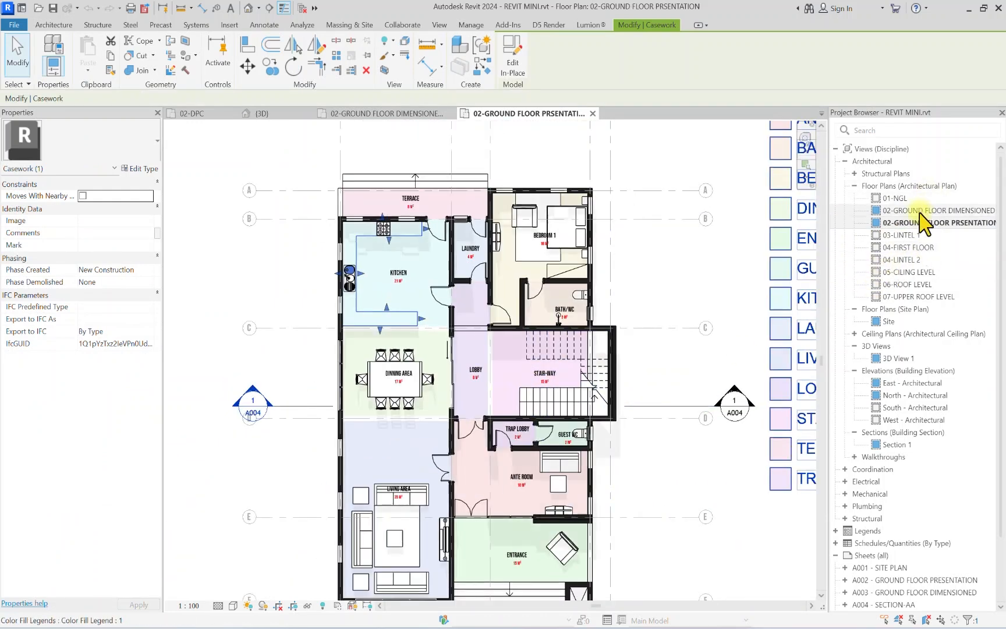
{"action": "double_click", "coordinate": [908, 247]}
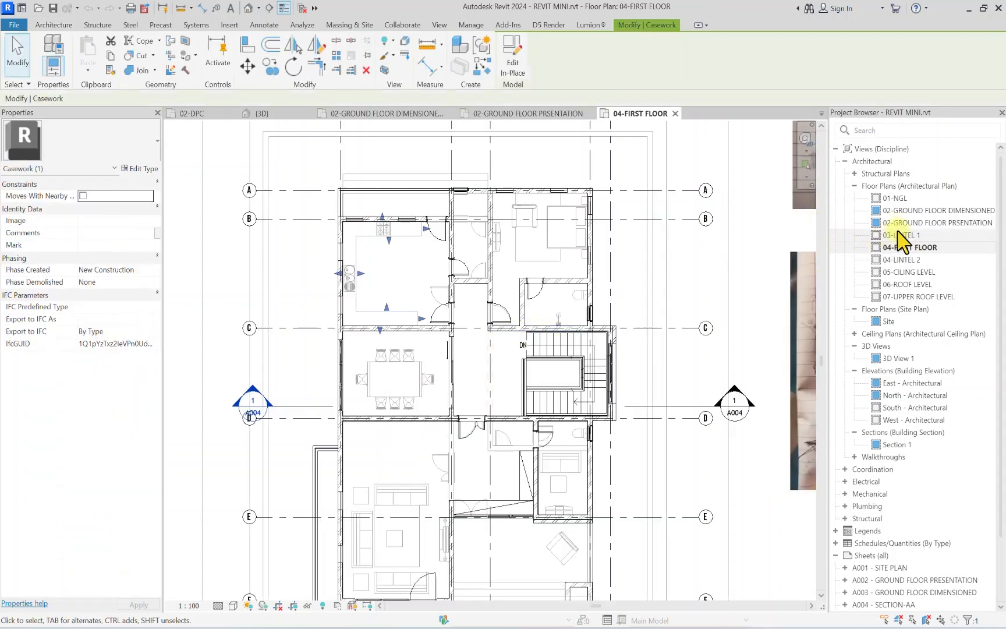
{"action": "double_click", "coordinate": [902, 223]}
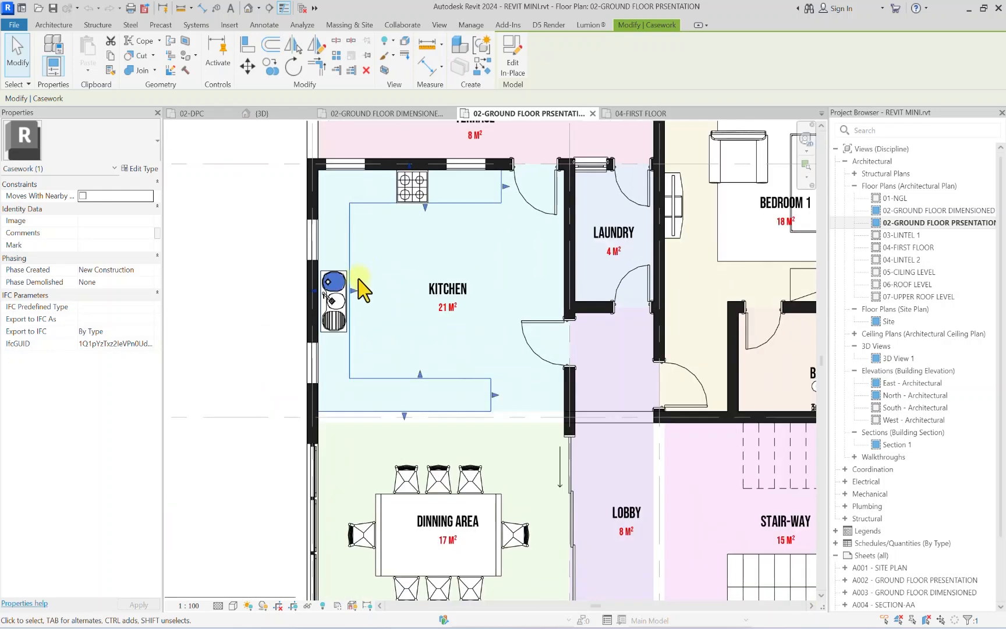
Step: Copy the selected kitchen casework to the clipboard
{"action": "scroll", "coordinate": [365, 272], "scroll_direction": "up", "scroll_amount": 5}
{"action": "scroll", "coordinate": [352, 239], "scroll_direction": "down", "scroll_amount": 3}
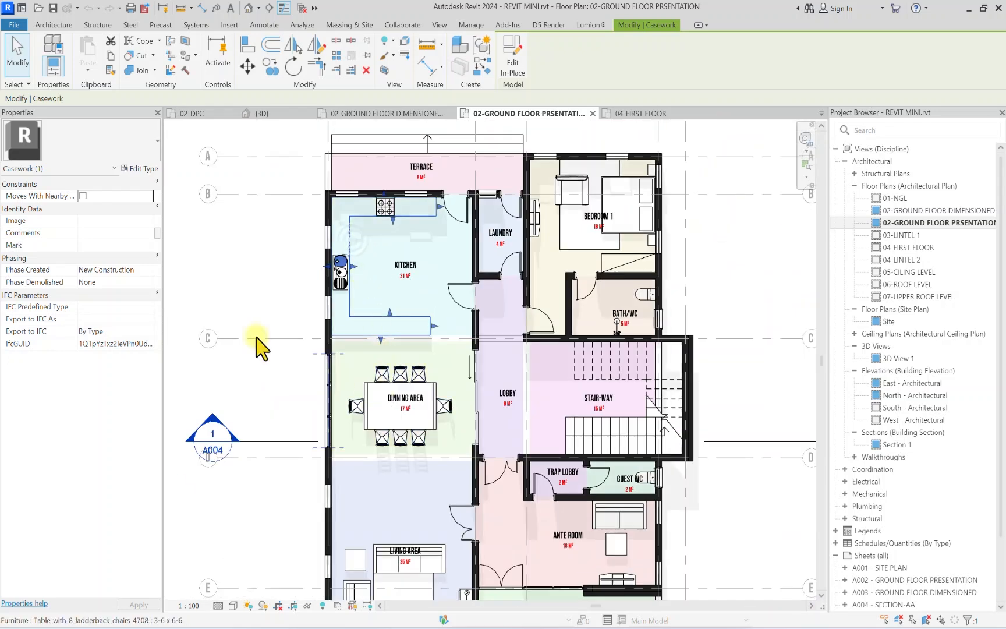
{"action": "left_click", "coordinate": [110, 54]}
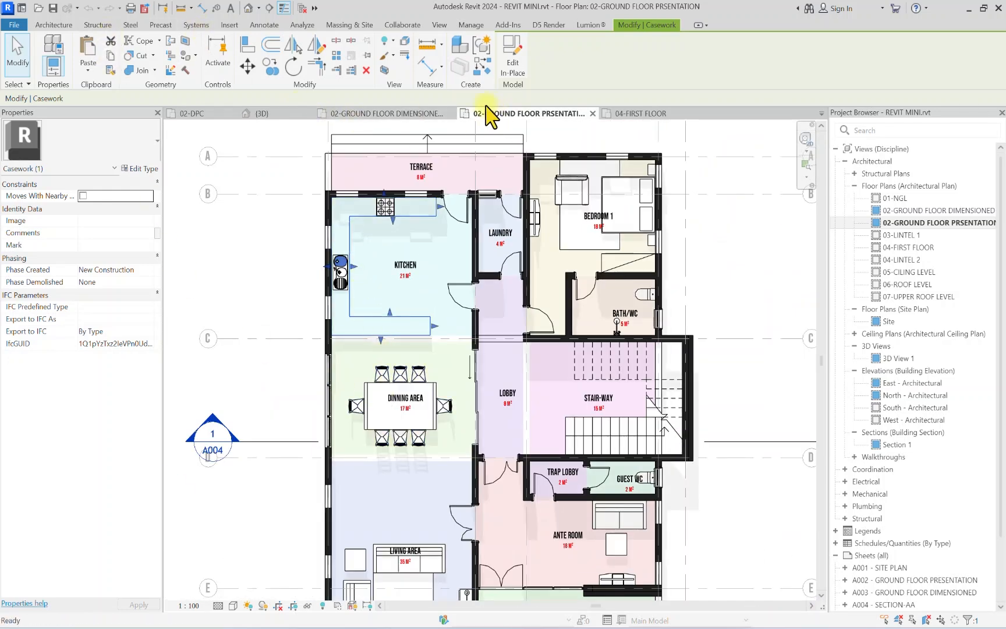
Step: Paste the copied casework into the barbing saloon's 02-DPC plan, placing it inside the SALOON room
{"action": "left_click", "coordinate": [191, 114]}
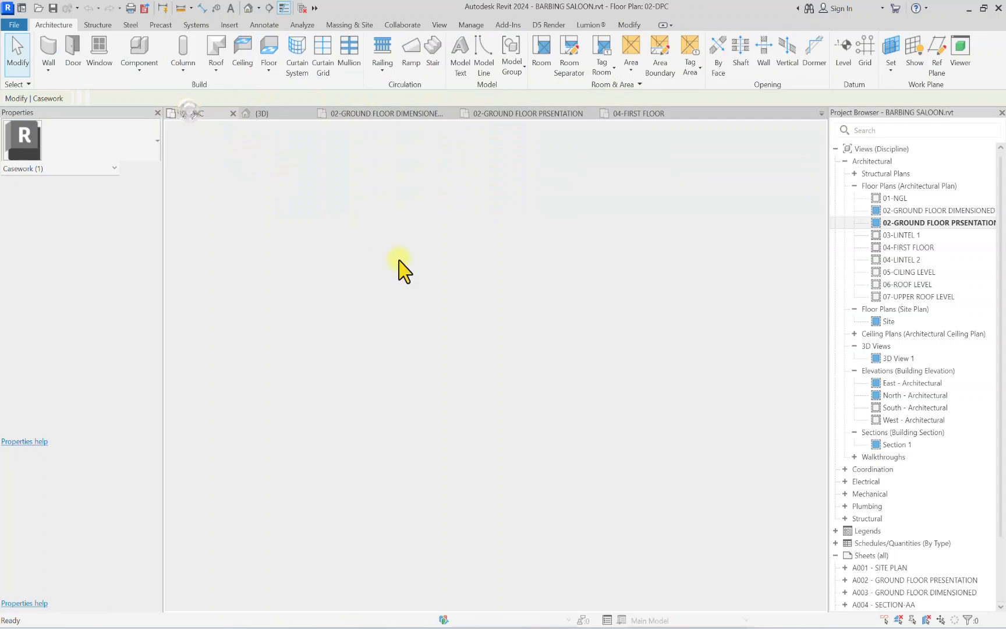
{"action": "scroll", "coordinate": [364, 418], "scroll_direction": "up", "scroll_amount": 4}
{"action": "key", "text": "ctrl+v"}
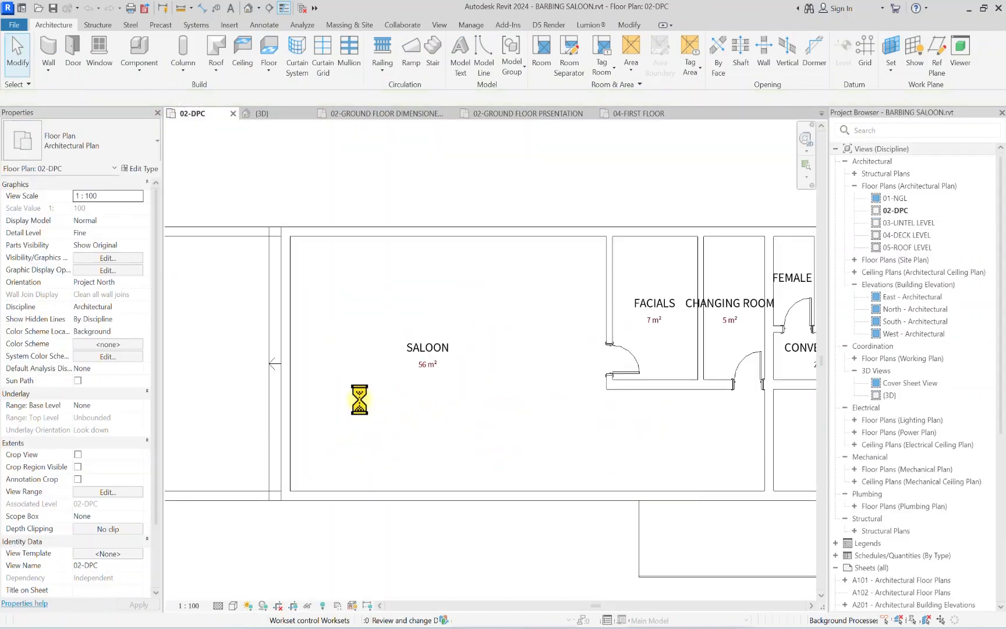
{"action": "left_click", "coordinate": [532, 368]}
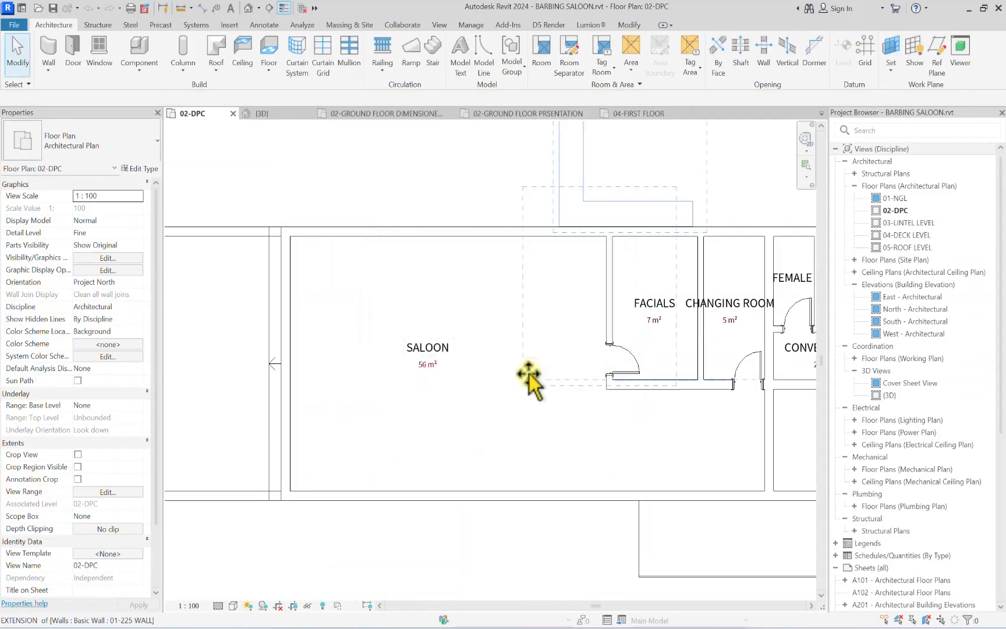
{"action": "scroll", "coordinate": [442, 433], "scroll_direction": "down", "scroll_amount": 4}
{"action": "left_click", "coordinate": [390, 447]}
{"action": "scroll", "coordinate": [391, 441], "scroll_direction": "down", "scroll_amount": 5}
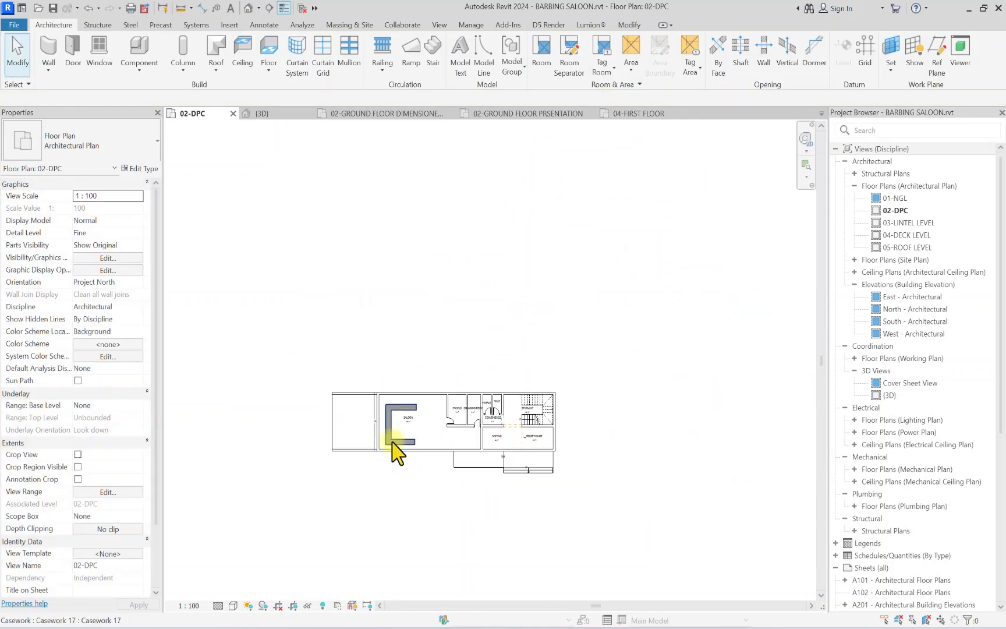
{"action": "scroll", "coordinate": [395, 416], "scroll_direction": "up", "scroll_amount": 6}
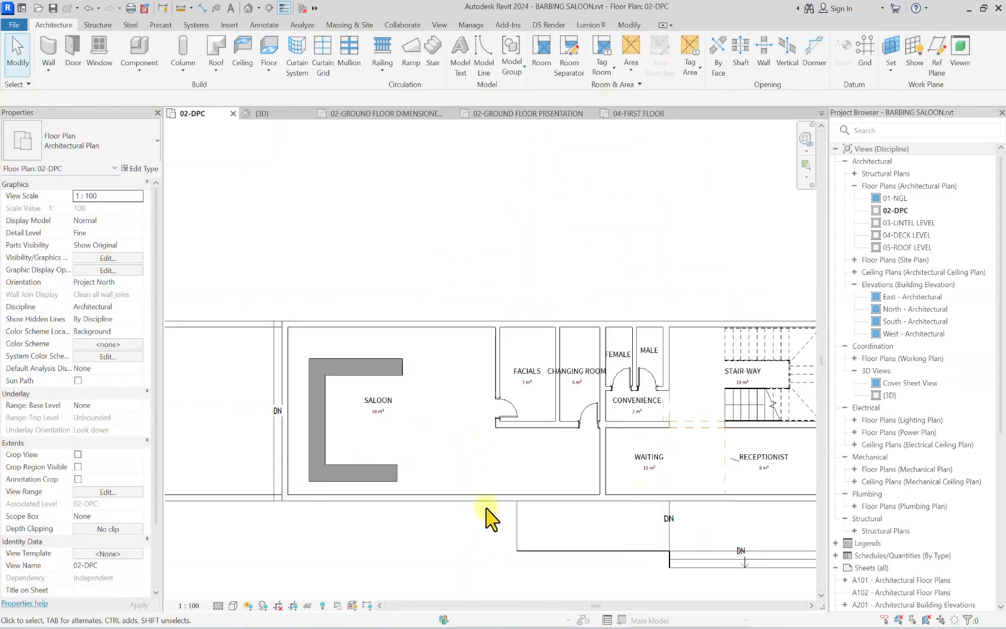
Step: Edit the pasted saloon casework in place and open its extrusion profile for sketching
{"action": "left_click", "coordinate": [310, 456]}
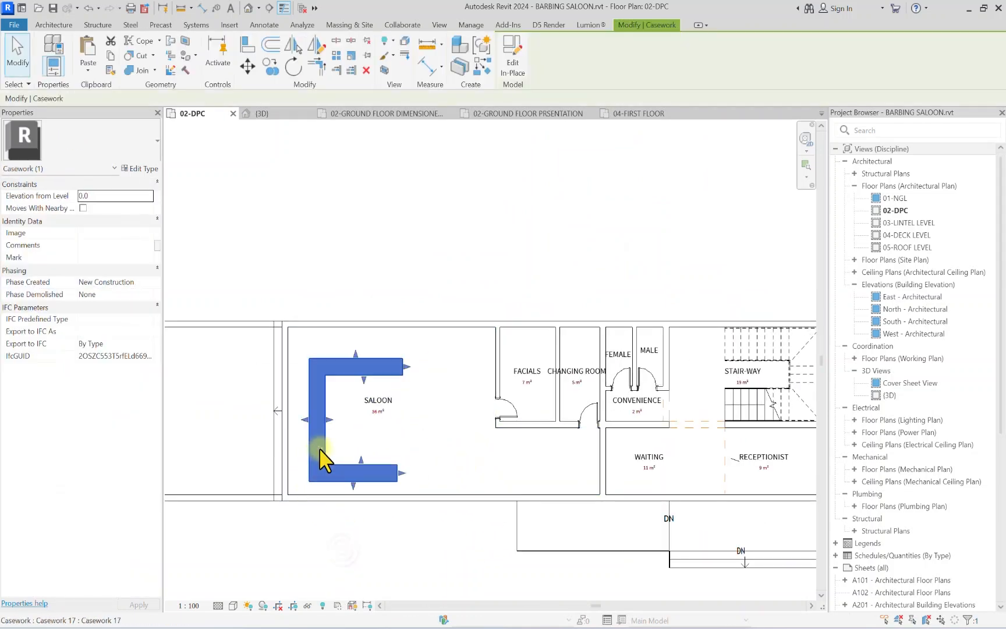
{"action": "scroll", "coordinate": [320, 448], "scroll_direction": "down", "scroll_amount": 4}
{"action": "left_click", "coordinate": [503, 64]}
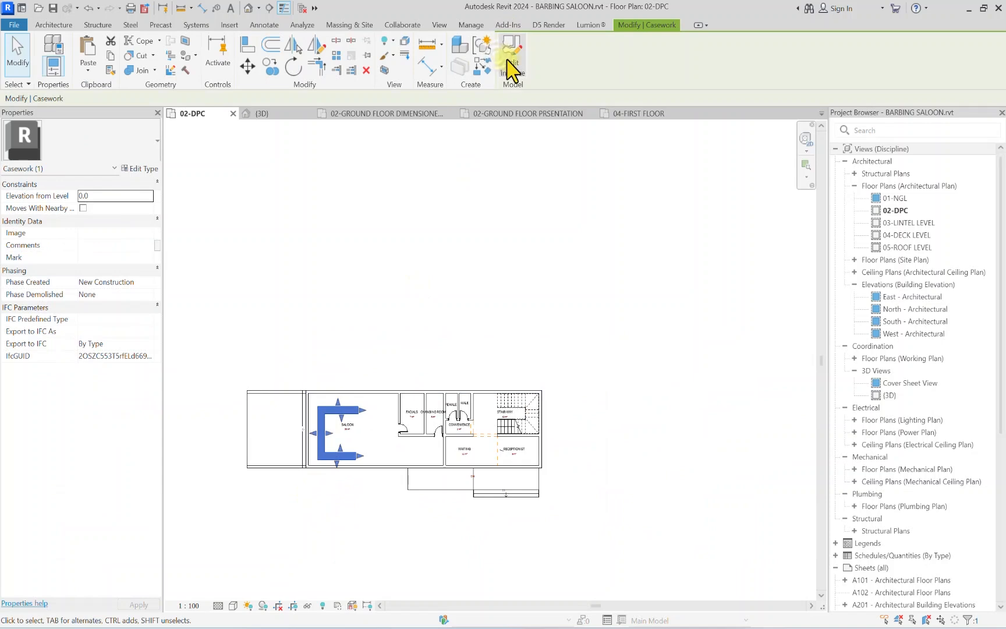
{"action": "scroll", "coordinate": [384, 377], "scroll_direction": "up", "scroll_amount": 1}
{"action": "left_click", "coordinate": [304, 481]}
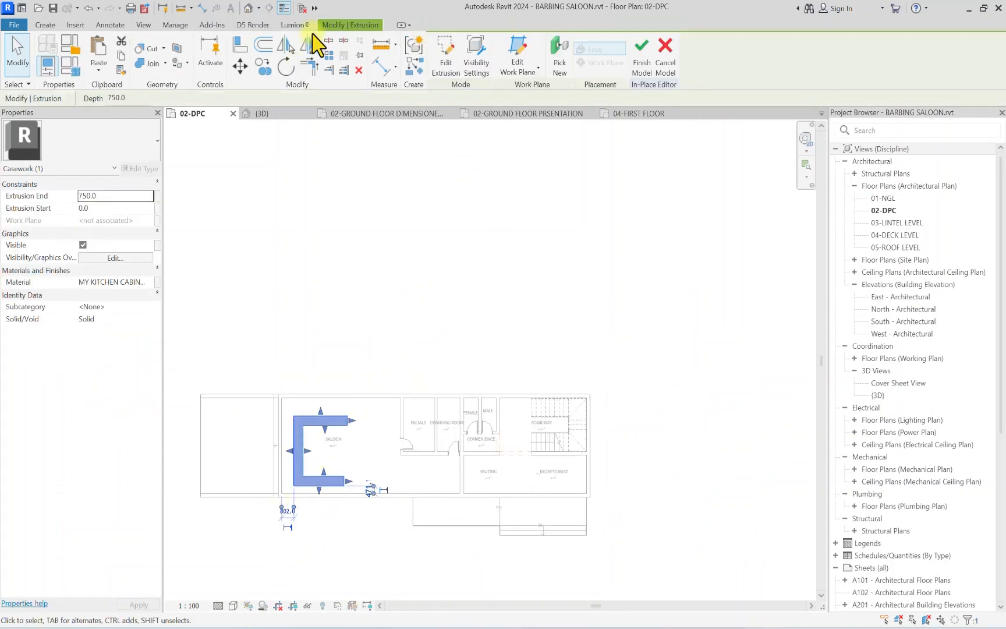
{"action": "left_click", "coordinate": [449, 57]}
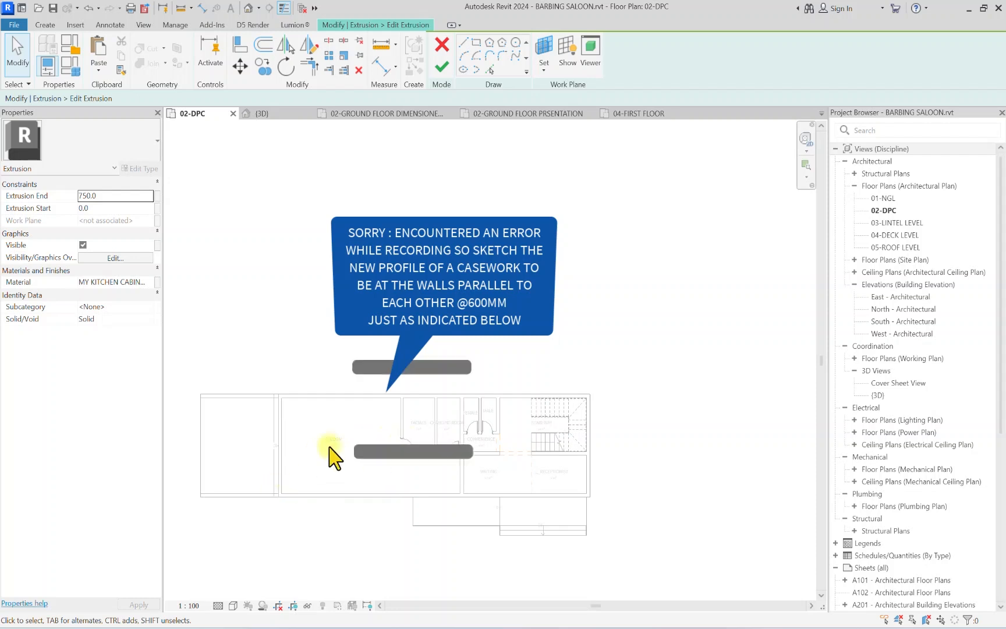
Step: Sketch a closed rectangular counter profile 600 mm deep along the SALOON's upper wall, from the terrace-side wall to the FACIALS wall
{"action": "middle_click_drag", "start_coordinate": [333, 454], "coordinate": [382, 405]}
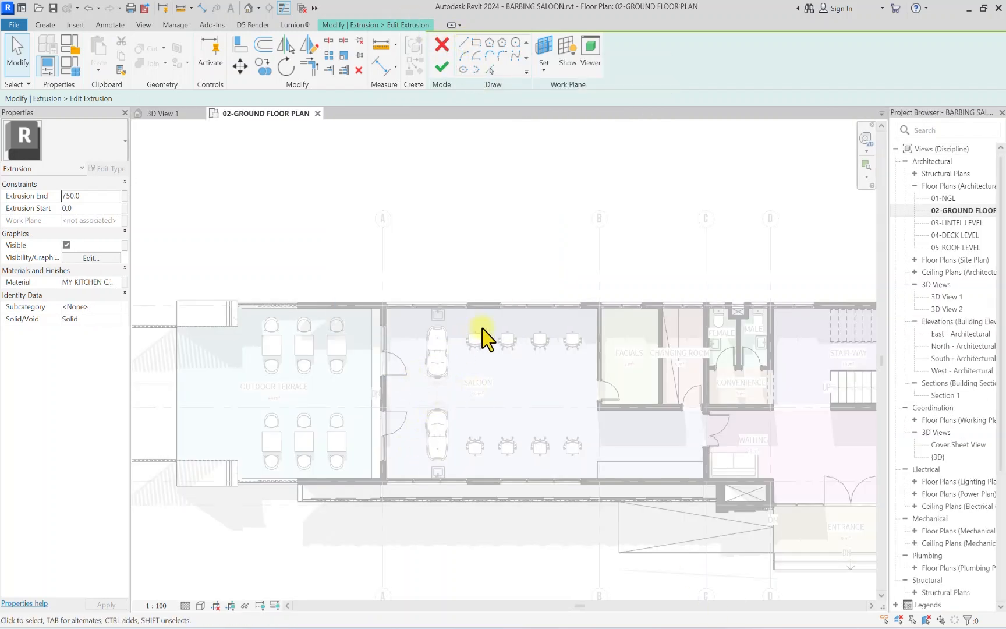
{"action": "scroll", "coordinate": [434, 316], "scroll_direction": "down", "scroll_amount": 2}
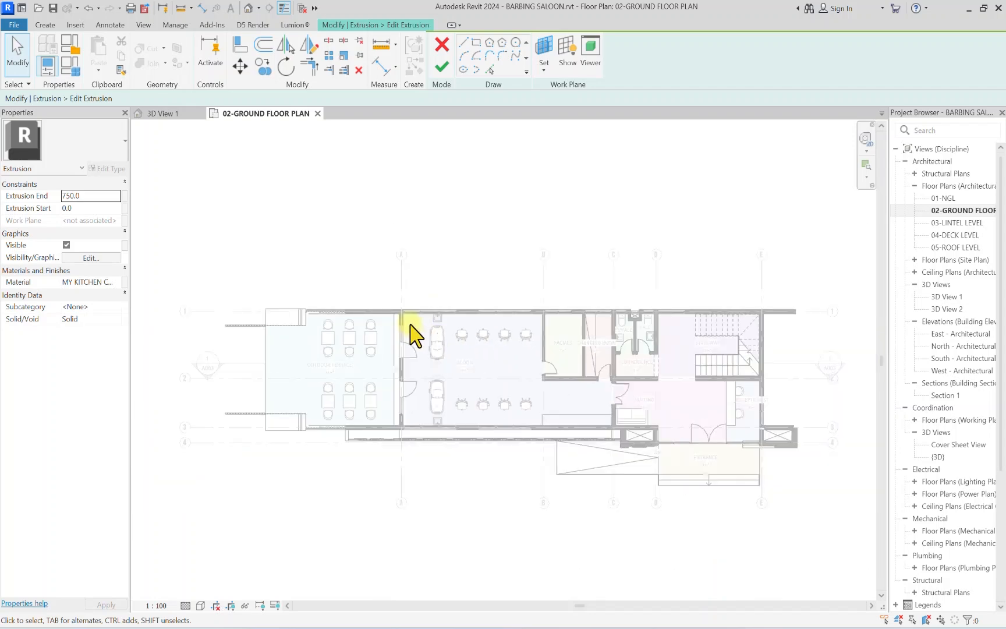
{"action": "scroll", "coordinate": [408, 324], "scroll_direction": "up", "scroll_amount": 5}
{"action": "scroll", "coordinate": [339, 297], "scroll_direction": "down", "scroll_amount": 3}
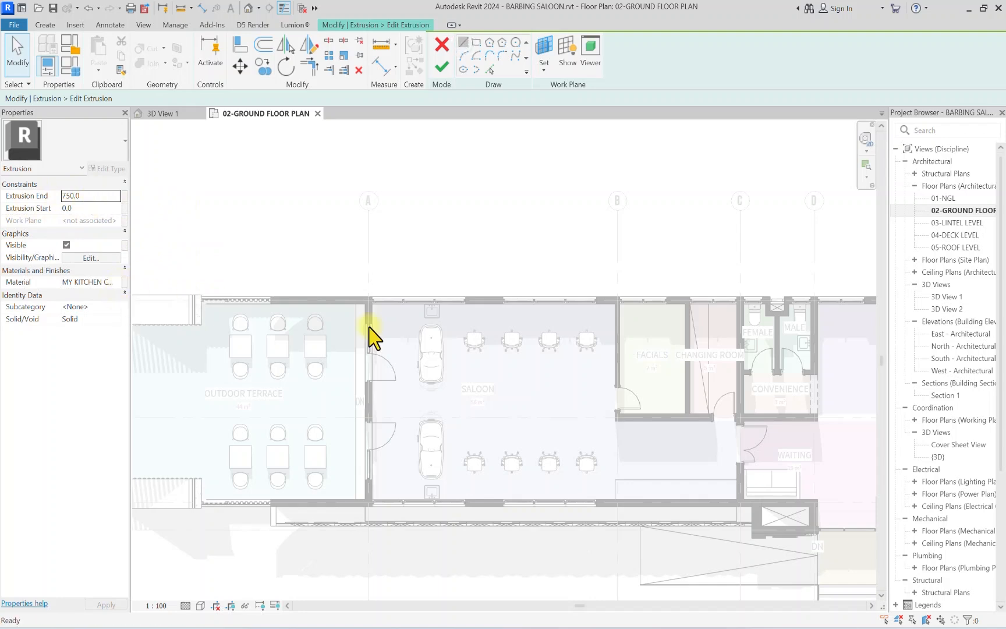
{"action": "scroll", "coordinate": [369, 326], "scroll_direction": "up", "scroll_amount": 4}
{"action": "key", "text": "l"}
{"action": "key", "text": "i"}
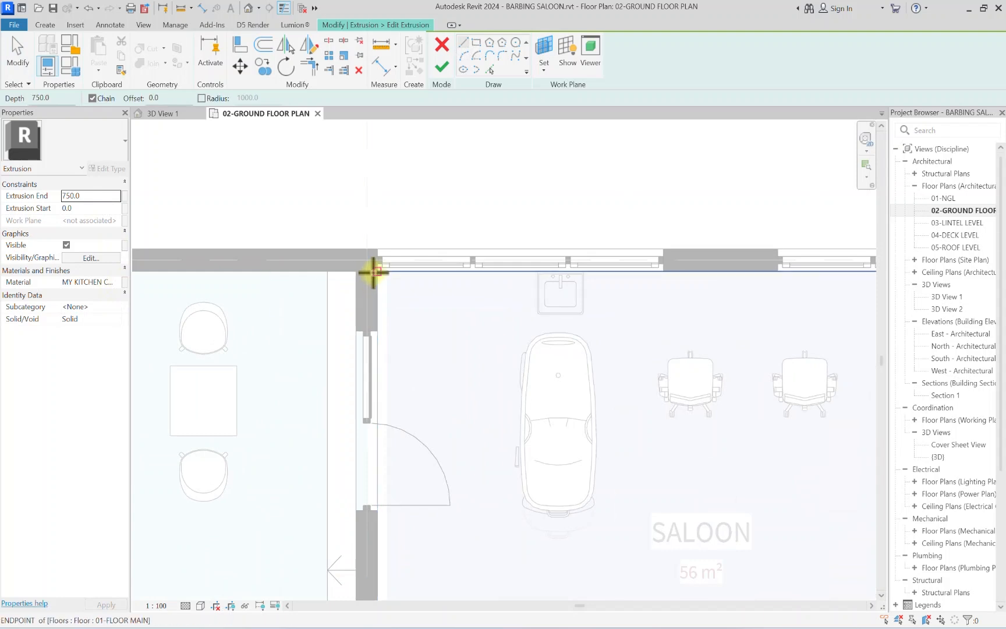
{"action": "left_click", "coordinate": [375, 272]}
{"action": "middle_click_drag", "start_coordinate": [404, 285], "coordinate": [299, 303]}
{"action": "scroll", "coordinate": [301, 305], "scroll_direction": "down", "scroll_amount": 1}
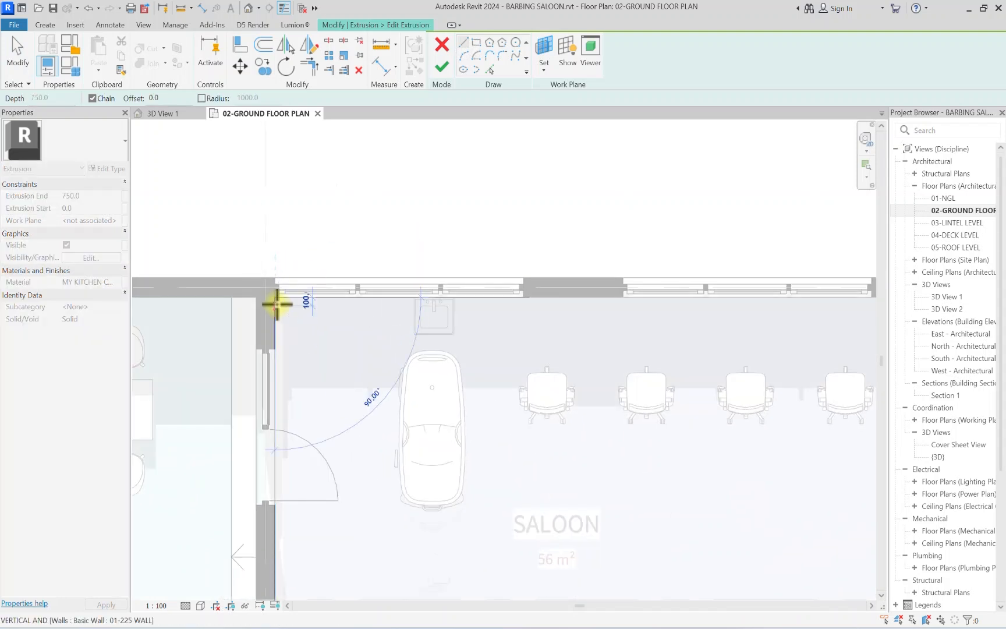
{"action": "scroll", "coordinate": [364, 305], "scroll_direction": "down", "scroll_amount": 1}
{"action": "middle_click_drag", "start_coordinate": [363, 306], "coordinate": [291, 321]}
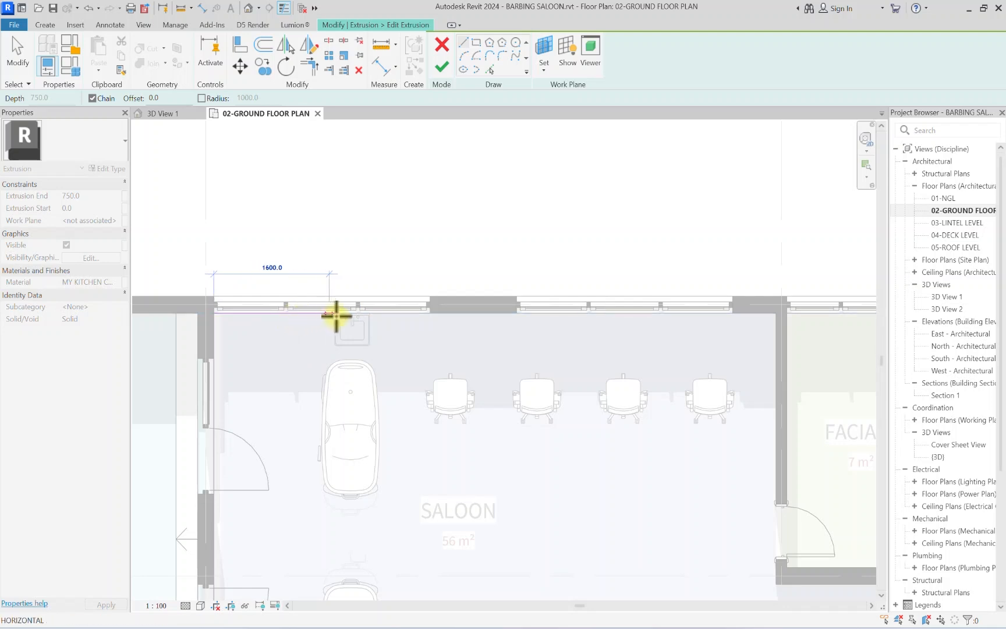
{"action": "scroll", "coordinate": [265, 314], "scroll_direction": "down", "scroll_amount": 2}
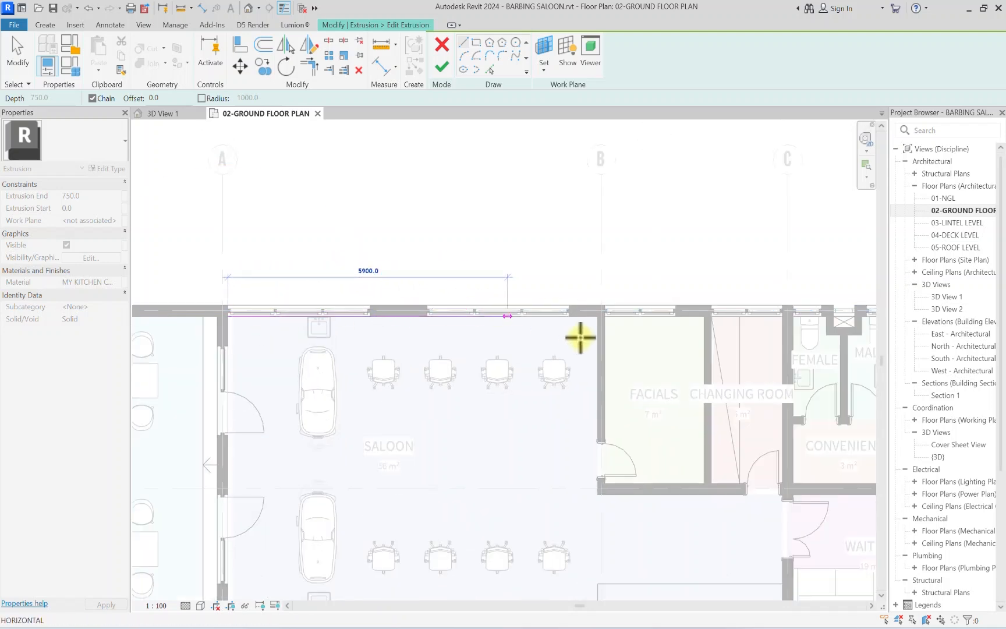
{"action": "left_click", "coordinate": [598, 315]}
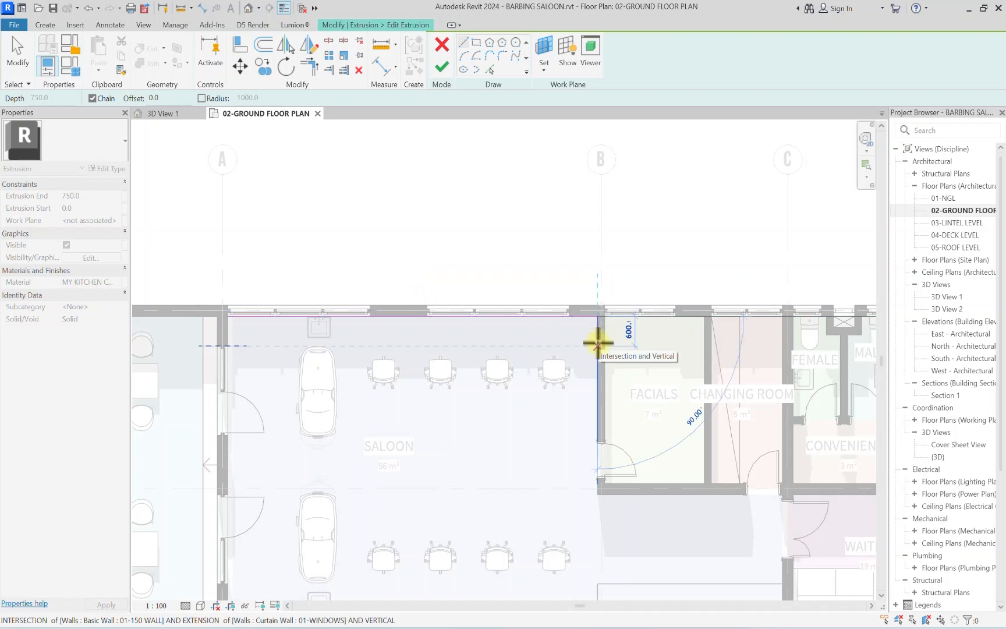
{"action": "left_click", "coordinate": [597, 345]}
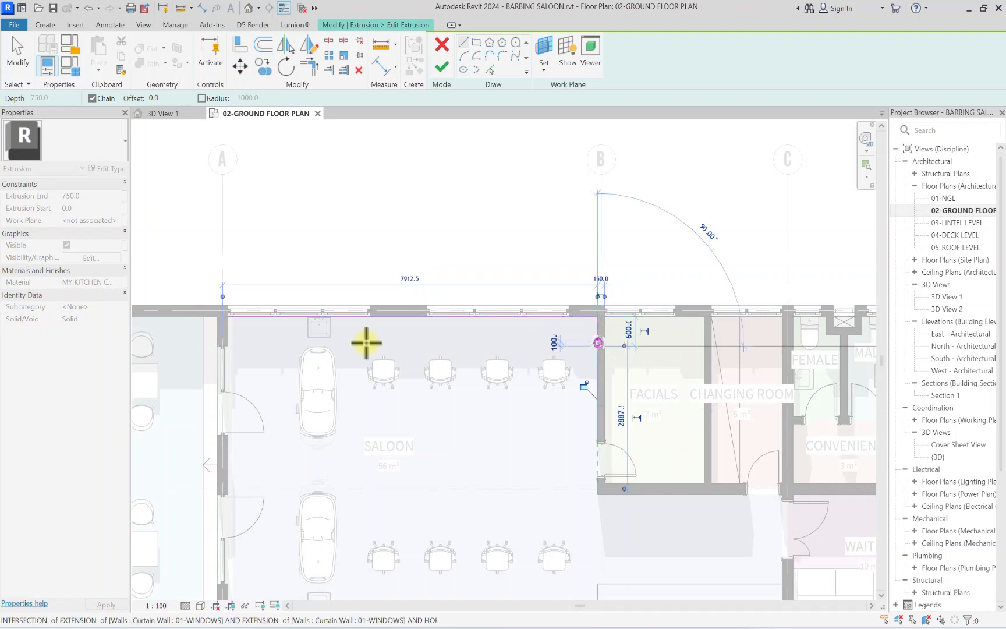
{"action": "left_click", "coordinate": [227, 345]}
{"action": "left_click", "coordinate": [225, 315]}
Step: Sketch a second rectangular counter profile, 7800 mm long and 600 mm deep, along the SALOON's lower wall from the terrace-side corner
{"action": "scroll", "coordinate": [397, 362], "scroll_direction": "up", "scroll_amount": 3}
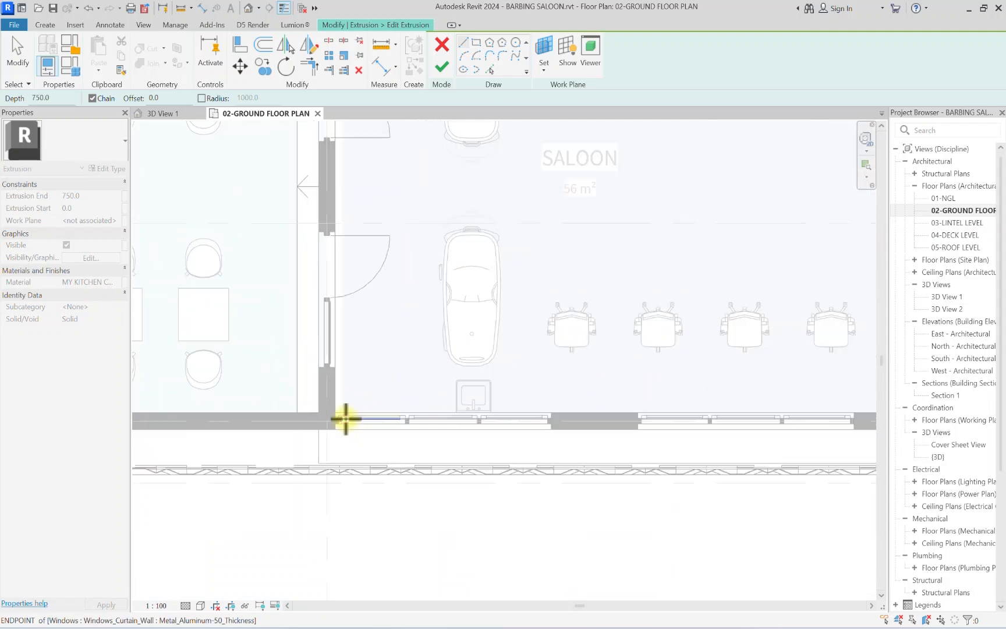
{"action": "scroll", "coordinate": [346, 417], "scroll_direction": "up", "scroll_amount": 2}
{"action": "left_click", "coordinate": [327, 407]}
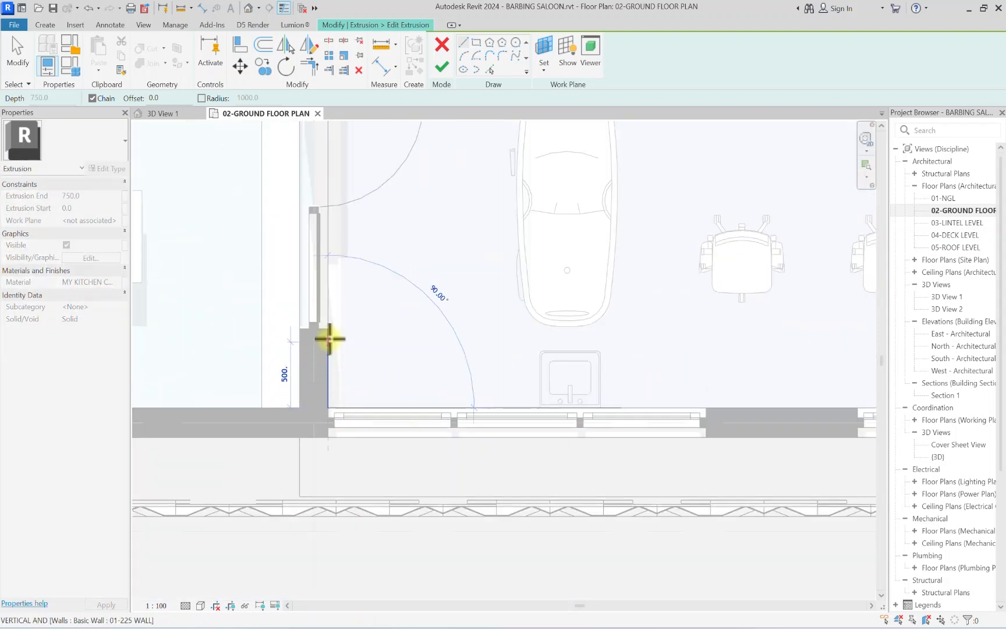
{"action": "left_click", "coordinate": [329, 329]}
{"action": "scroll", "coordinate": [426, 348], "scroll_direction": "down", "scroll_amount": 3}
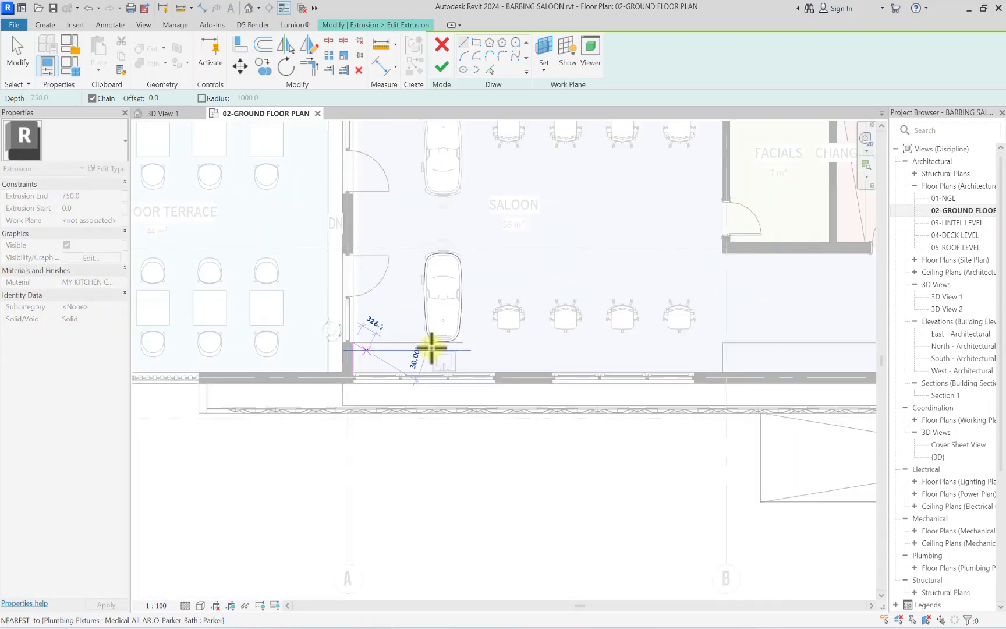
{"action": "scroll", "coordinate": [440, 377], "scroll_direction": "up", "scroll_amount": 4}
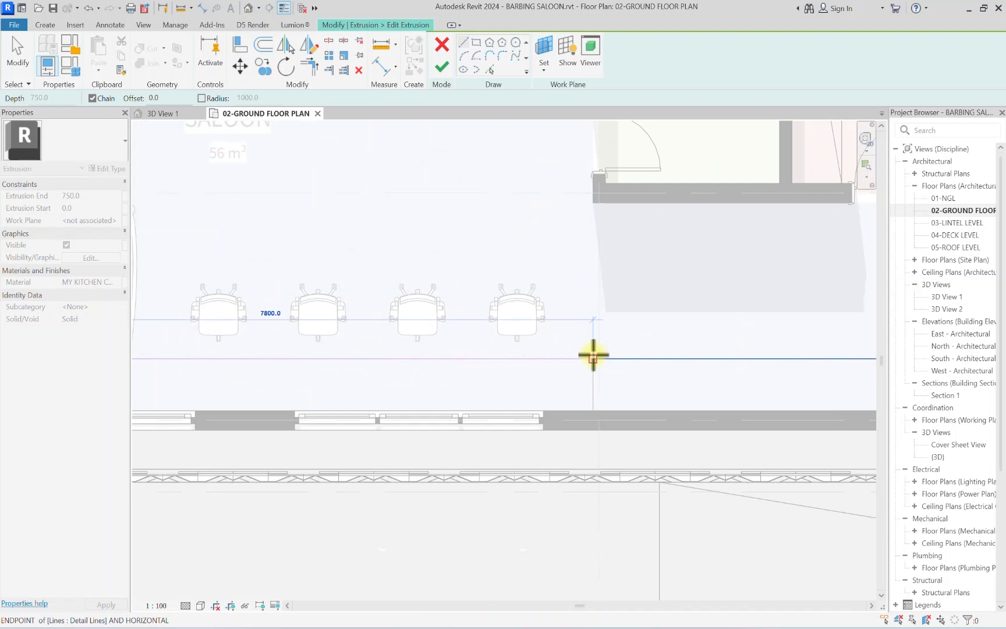
{"action": "left_click", "coordinate": [593, 356]}
{"action": "left_click", "coordinate": [592, 408]}
{"action": "scroll", "coordinate": [579, 407], "scroll_direction": "down", "scroll_amount": 2}
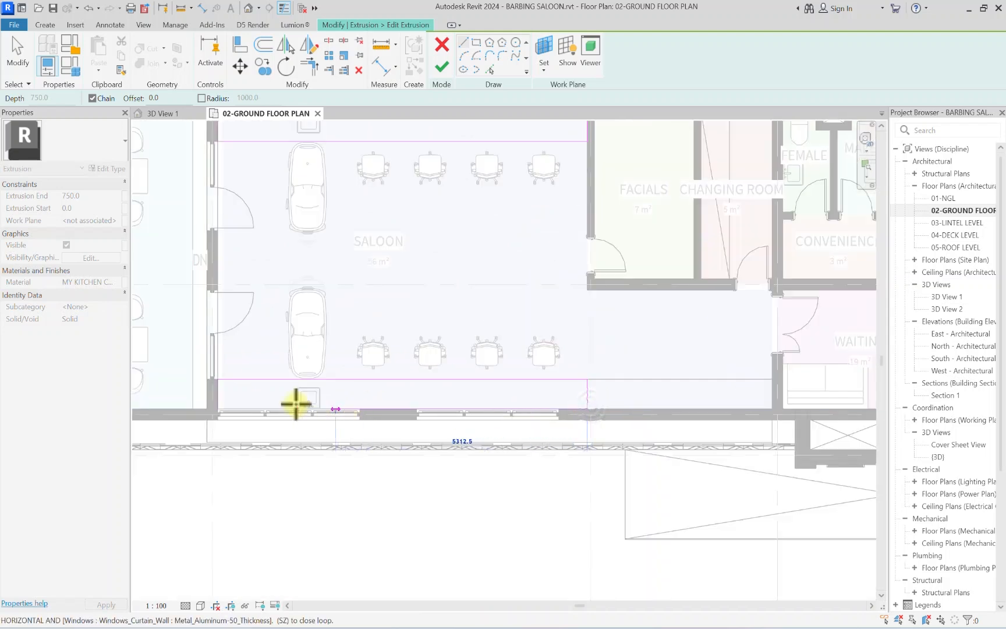
{"action": "left_click", "coordinate": [215, 408]}
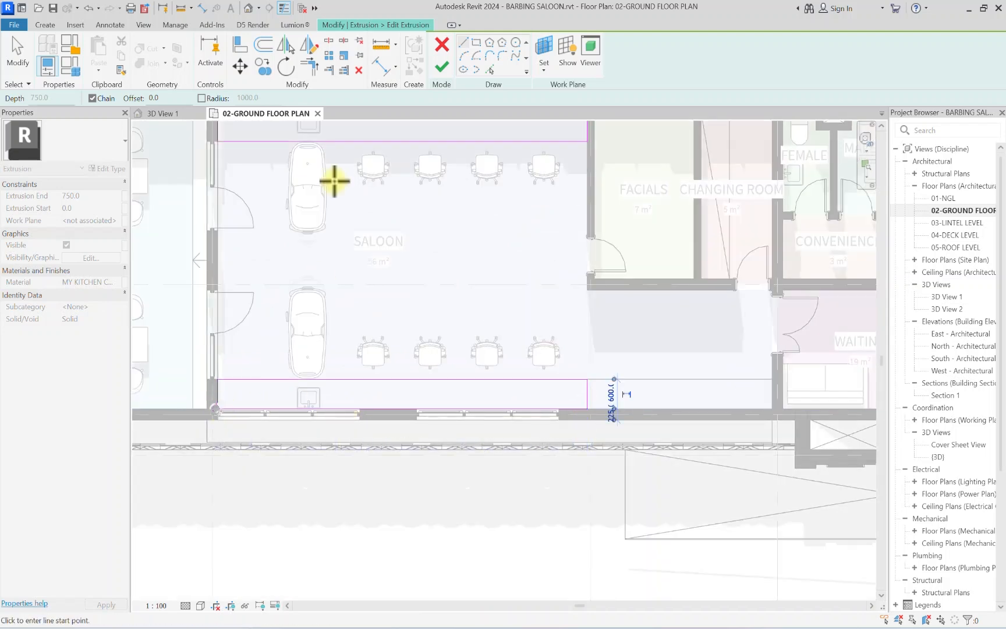
Step: Finish the extrusion sketch and the in-place model to create both saloon counters
{"action": "left_click", "coordinate": [442, 67]}
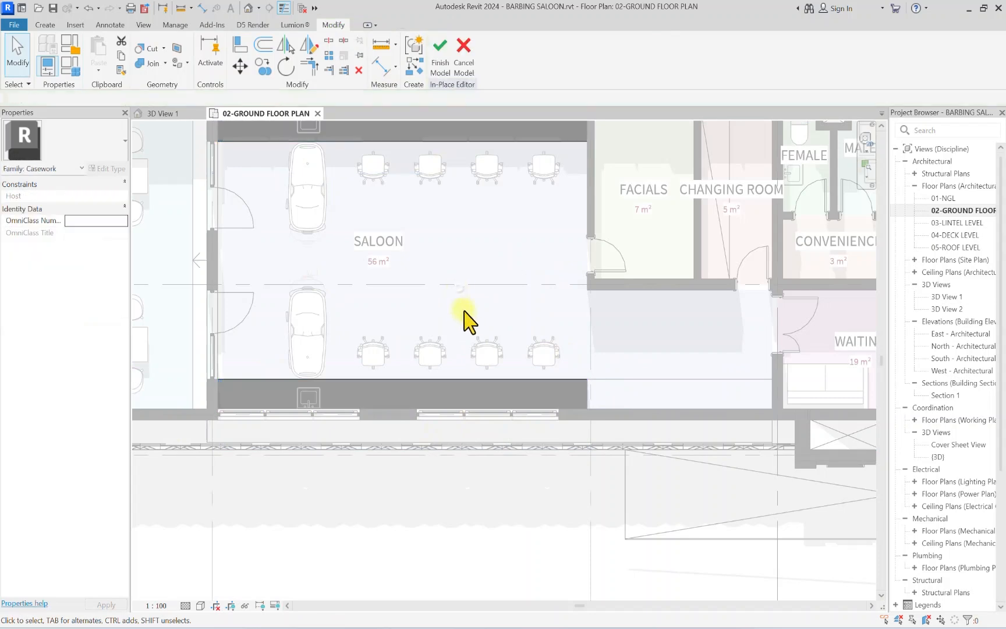
{"action": "scroll", "coordinate": [463, 299], "scroll_direction": "down", "scroll_amount": 3}
{"action": "scroll", "coordinate": [417, 216], "scroll_direction": "up", "scroll_amount": 2}
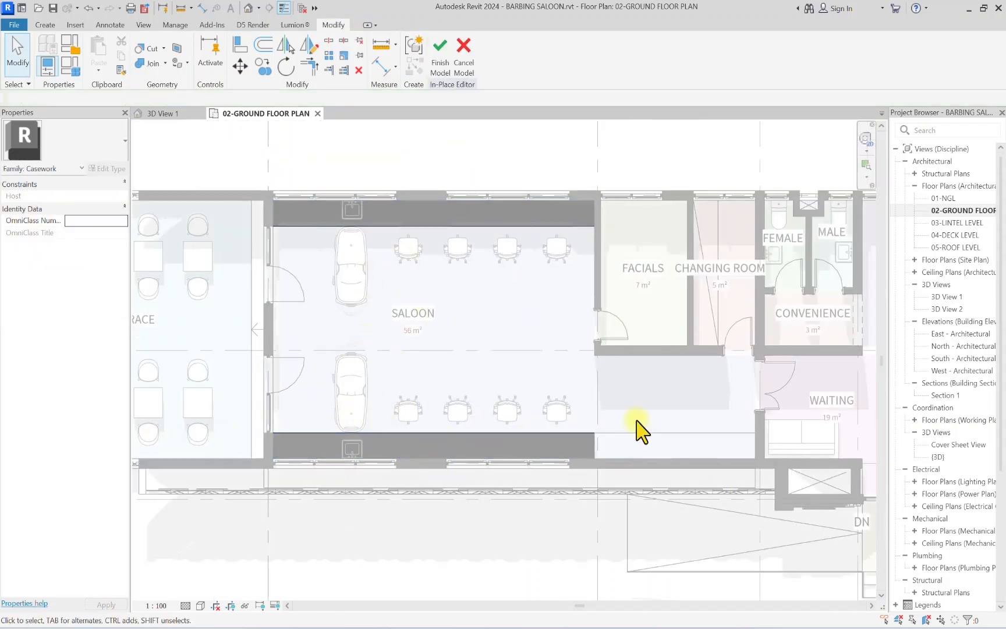
{"action": "scroll", "coordinate": [638, 430], "scroll_direction": "up", "scroll_amount": 2}
{"action": "left_click", "coordinate": [438, 55]}
{"action": "scroll", "coordinate": [646, 442], "scroll_direction": "up", "scroll_amount": 2}
{"action": "middle_click_drag", "start_coordinate": [647, 443], "coordinate": [385, 440]}
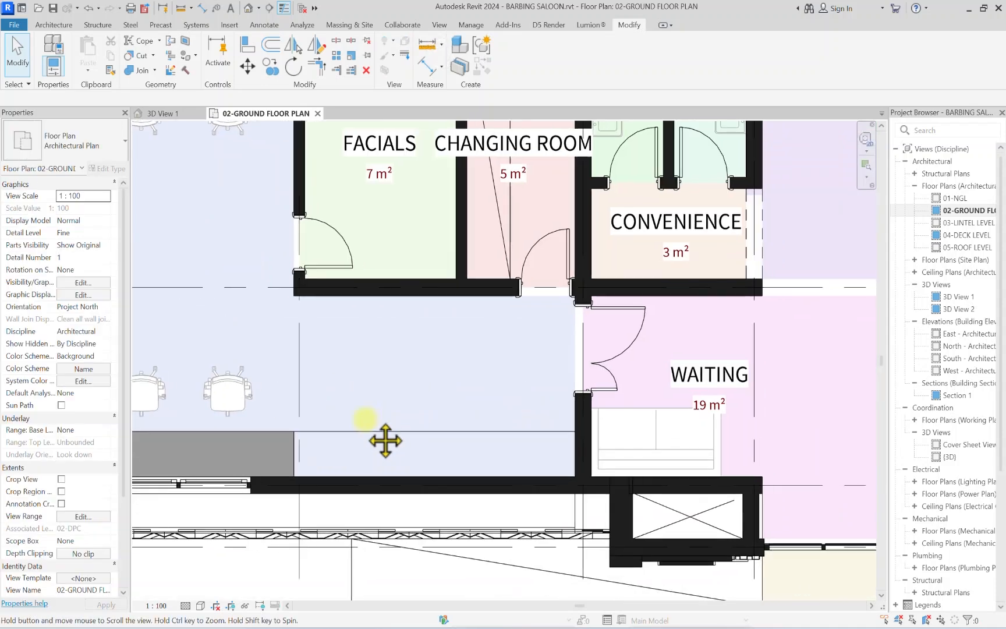
{"action": "scroll", "coordinate": [334, 434], "scroll_direction": "up", "scroll_amount": 1}
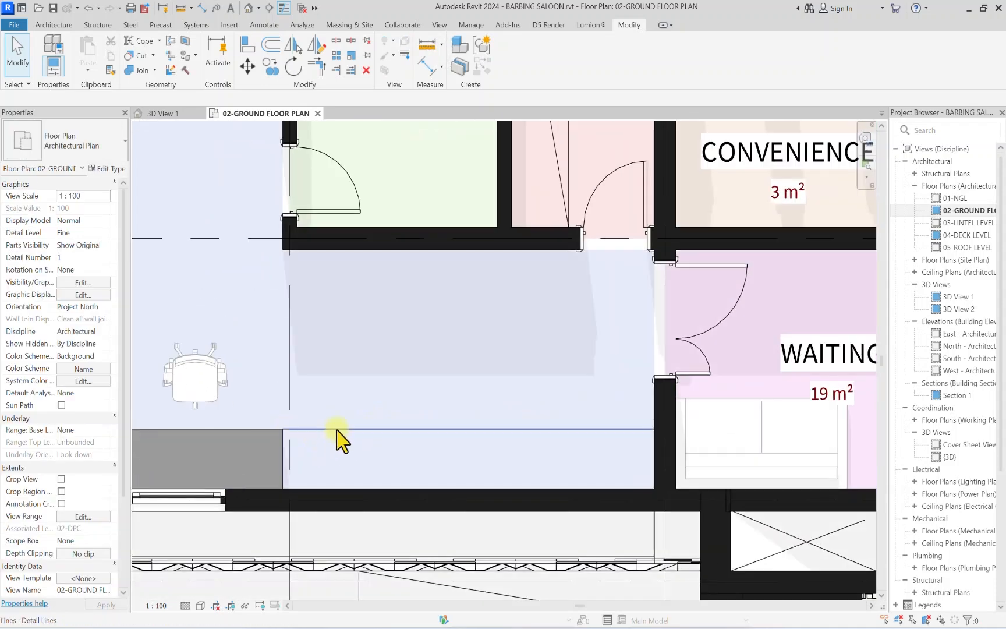
{"action": "left_click", "coordinate": [337, 430]}
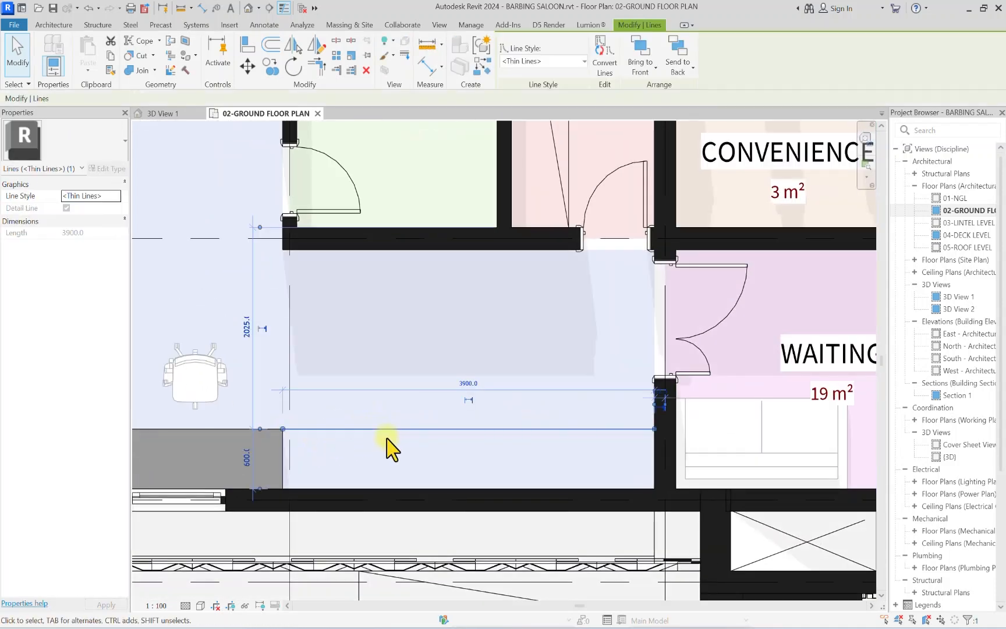
{"action": "scroll", "coordinate": [388, 443], "scroll_direction": "down", "scroll_amount": 1}
{"action": "left_click", "coordinate": [376, 458]}
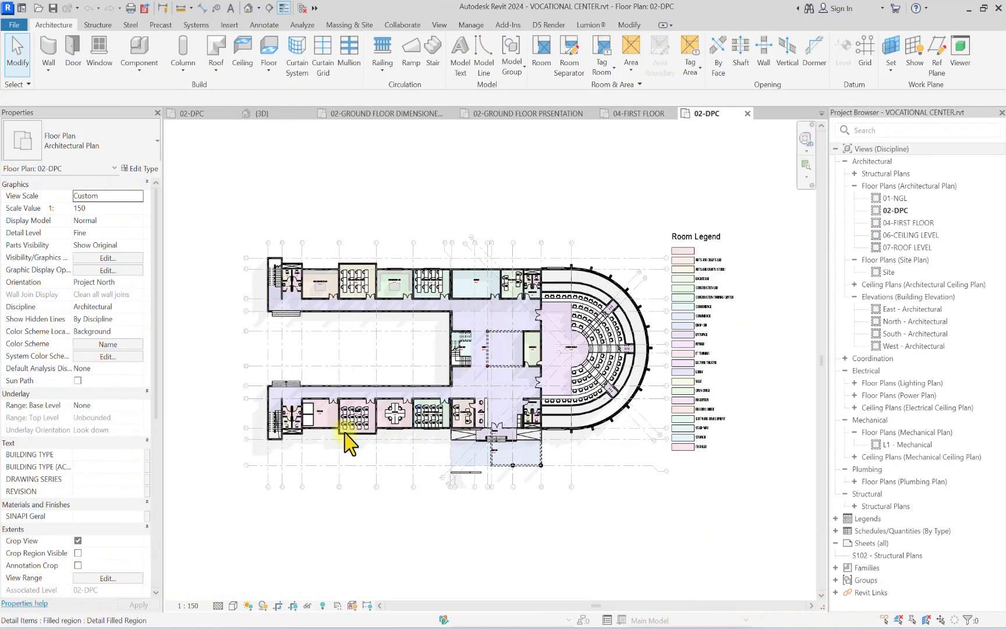
Step: In the VOCATIONAL CENTER floor plan, select the RECEPTION counter casework together with its upper two task chairs
{"action": "scroll", "coordinate": [431, 355], "scroll_direction": "up", "scroll_amount": 2}
{"action": "scroll", "coordinate": [384, 378], "scroll_direction": "up", "scroll_amount": 3}
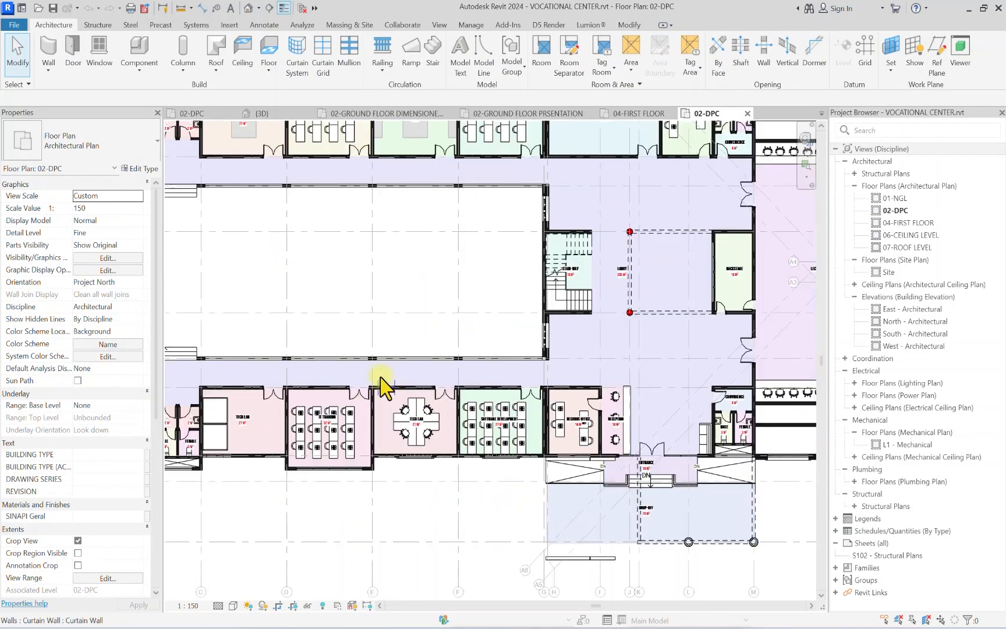
{"action": "scroll", "coordinate": [623, 416], "scroll_direction": "up", "scroll_amount": 4}
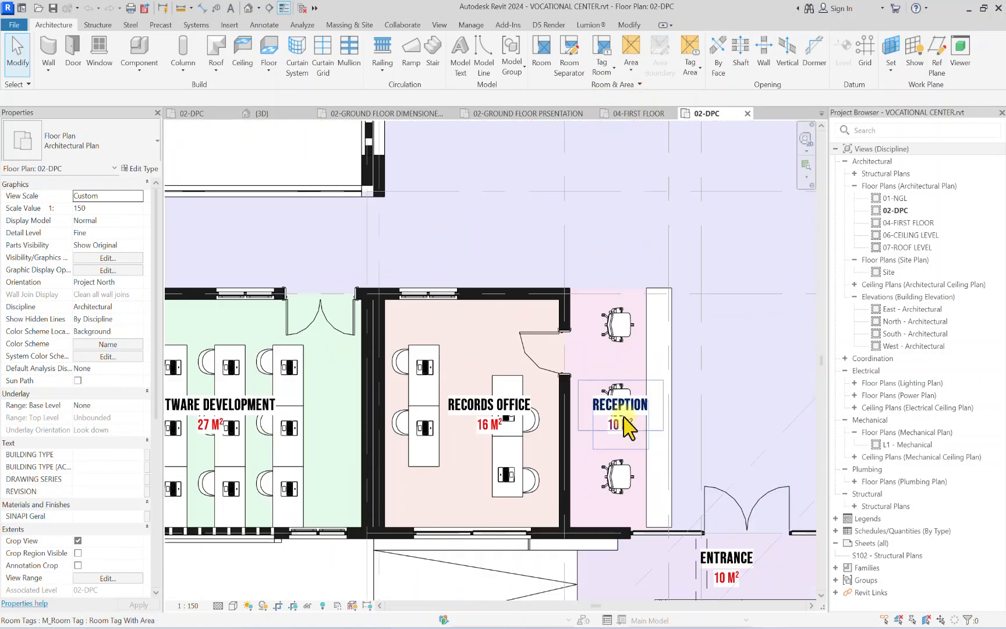
{"action": "left_click", "coordinate": [649, 326]}
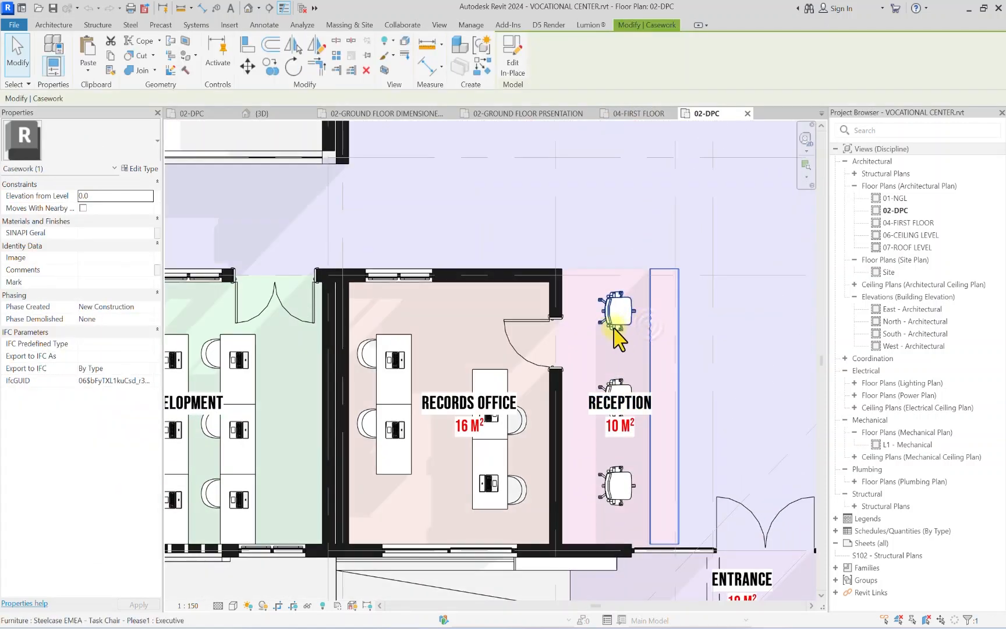
{"action": "left_click", "coordinate": [614, 325], "text": "ctrl"}
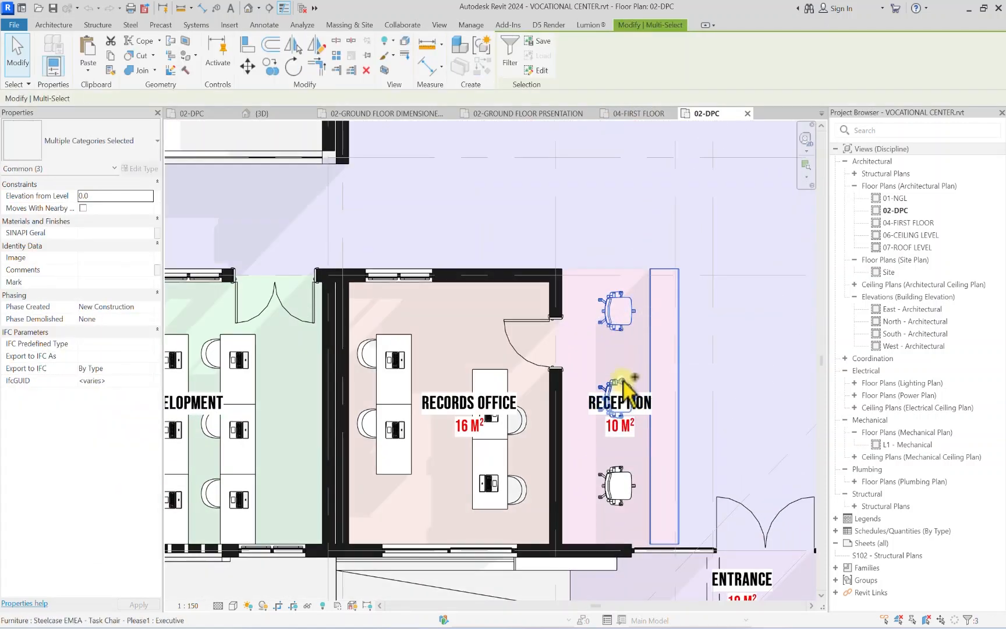
{"action": "scroll", "coordinate": [393, 370], "scroll_direction": "down", "scroll_amount": 4}
{"action": "scroll", "coordinate": [448, 367], "scroll_direction": "up", "scroll_amount": 1}
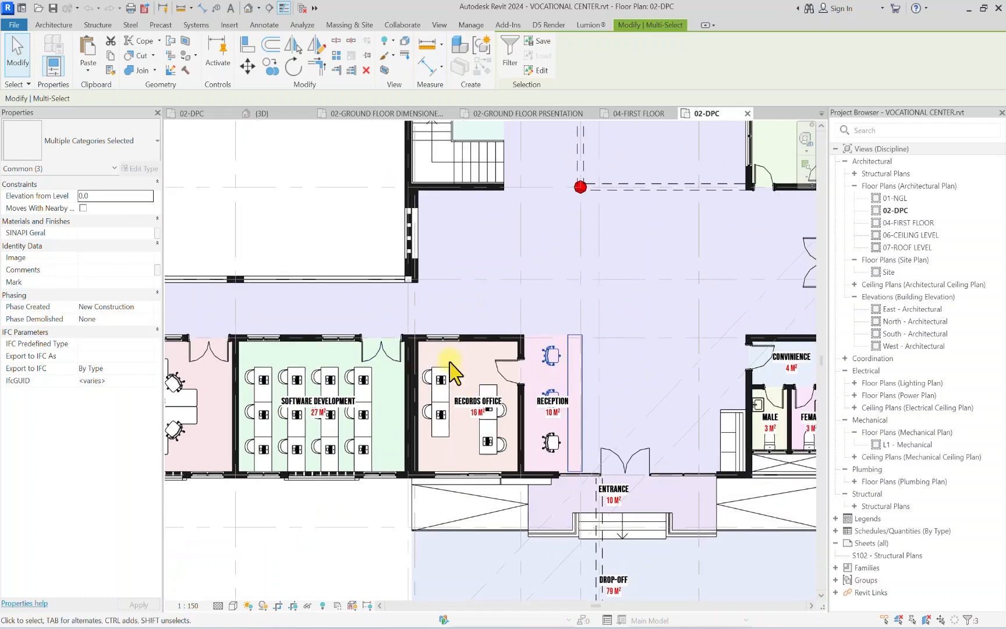
Step: Add the RECORDS OFFICE's upper desk, its laptop and its chair to the selection and copy the selected furniture
{"action": "scroll", "coordinate": [448, 362], "scroll_direction": "up", "scroll_amount": 5}
{"action": "left_click", "coordinate": [442, 355], "text": "ctrl"}
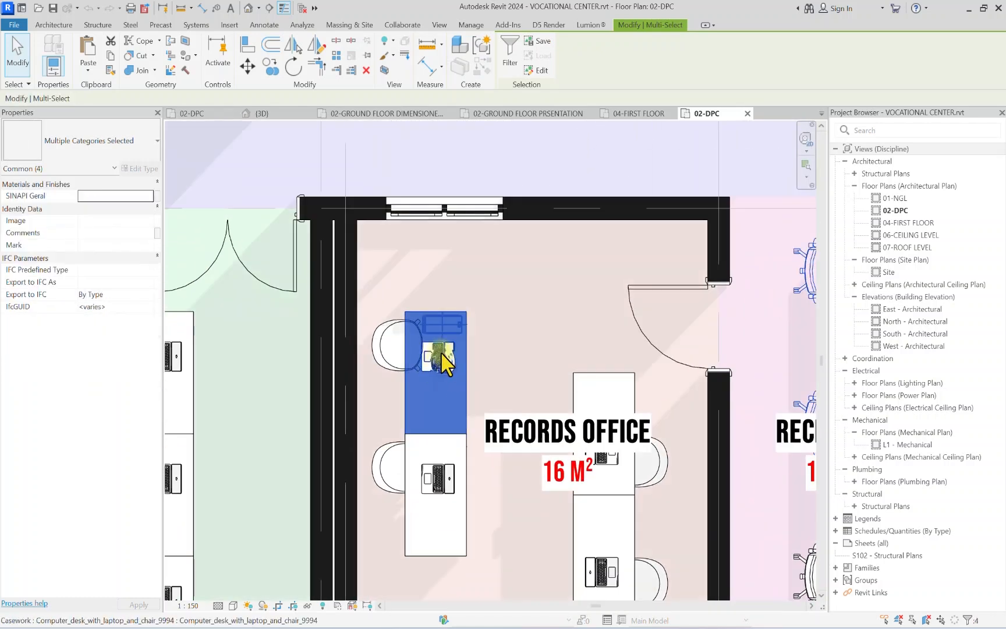
{"action": "scroll", "coordinate": [441, 354], "scroll_direction": "up", "scroll_amount": 5}
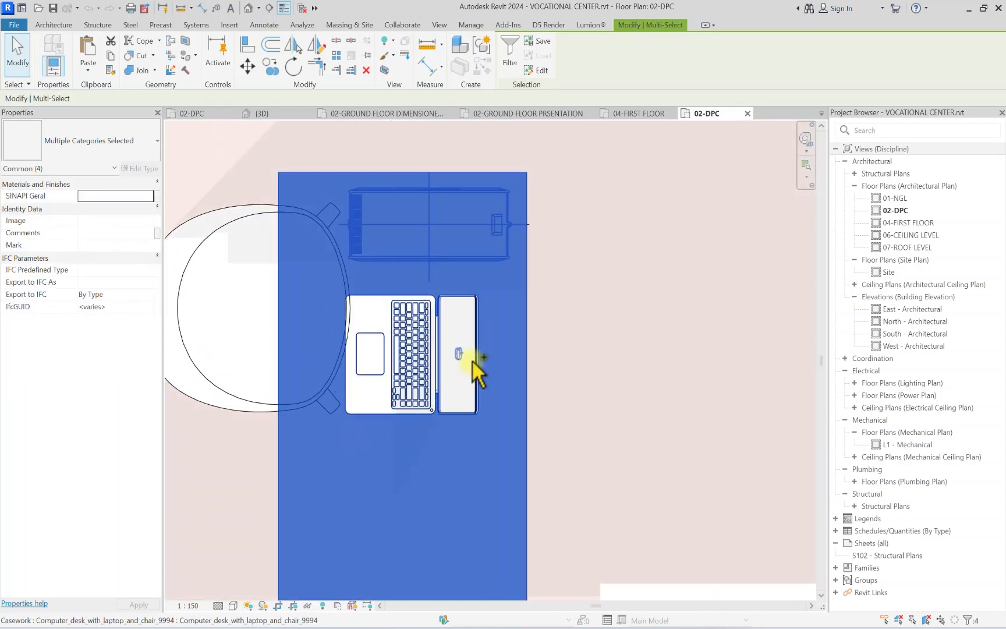
{"action": "left_click", "coordinate": [472, 360], "text": "ctrl"}
{"action": "scroll", "coordinate": [472, 361], "scroll_direction": "down", "scroll_amount": 3}
{"action": "left_click", "coordinate": [362, 380], "text": "ctrl"}
{"action": "scroll", "coordinate": [380, 375], "scroll_direction": "down", "scroll_amount": 4}
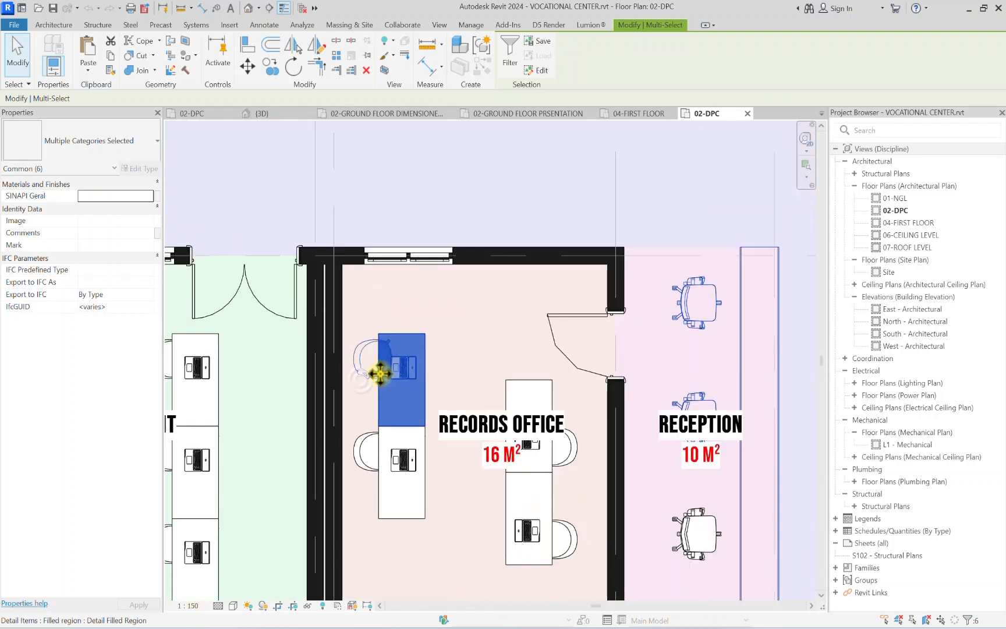
{"action": "scroll", "coordinate": [380, 373], "scroll_direction": "down", "scroll_amount": 4}
{"action": "scroll", "coordinate": [483, 262], "scroll_direction": "down", "scroll_amount": 6}
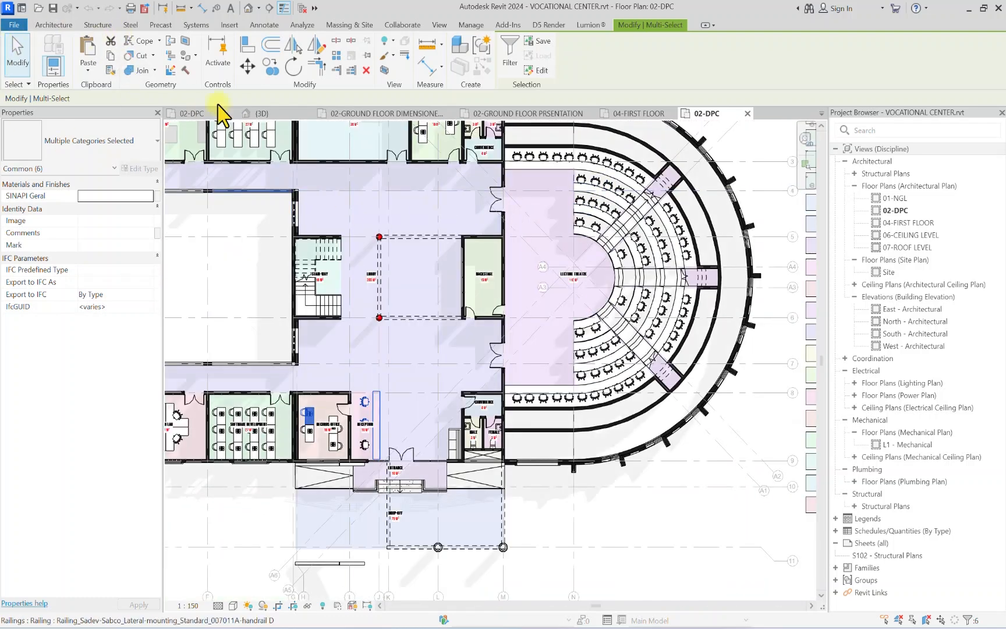
Step: Paste the copied furniture into the BARBING SALOON 02-DPC plan above the building, accept the duplicate types and finish the paste
{"action": "left_click", "coordinate": [204, 114]}
{"action": "scroll", "coordinate": [487, 341], "scroll_direction": "down", "scroll_amount": 2}
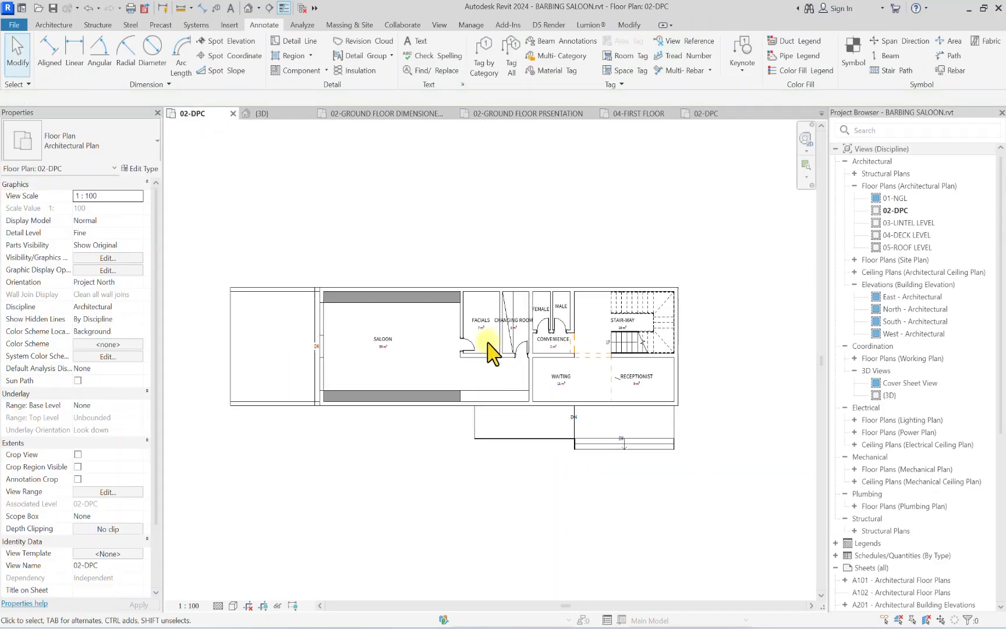
{"action": "scroll", "coordinate": [415, 344], "scroll_direction": "up", "scroll_amount": 2}
{"action": "key", "text": "ctrl+v"}
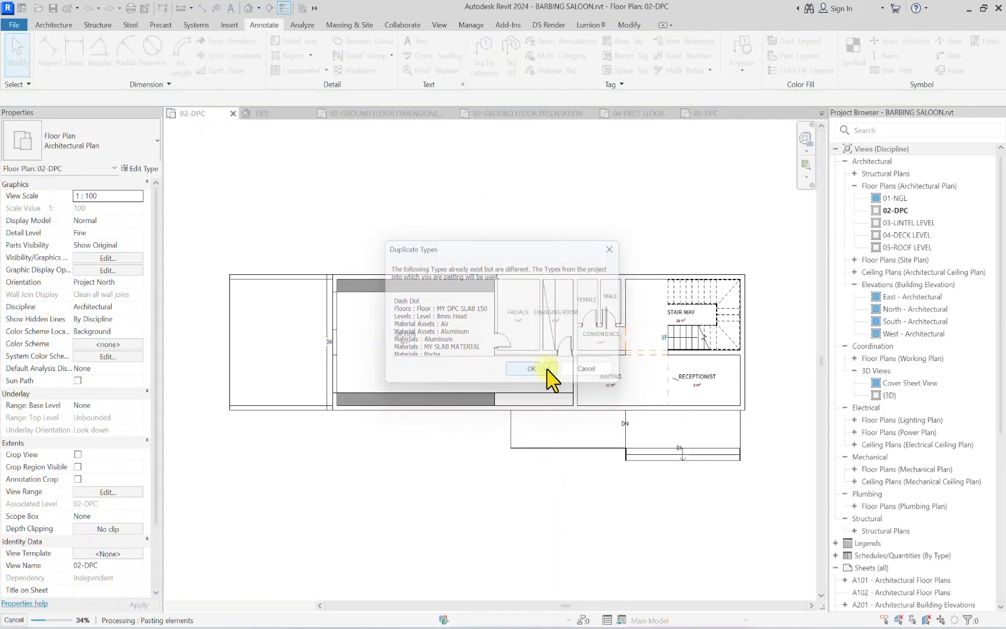
{"action": "left_click", "coordinate": [550, 371]}
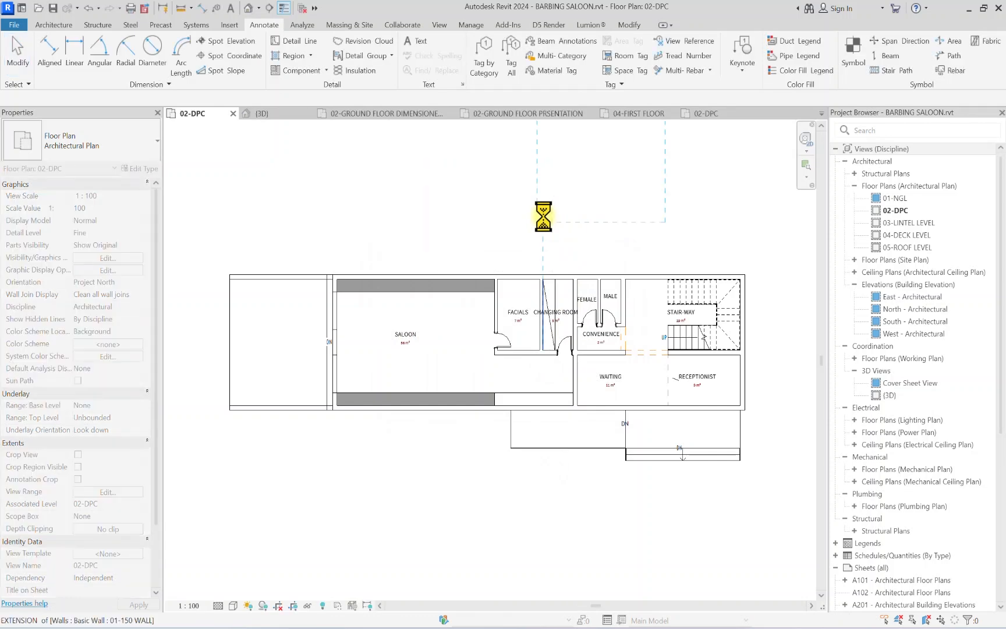
{"action": "left_click", "coordinate": [531, 226]}
{"action": "middle_click_drag", "start_coordinate": [560, 219], "coordinate": [491, 271]}
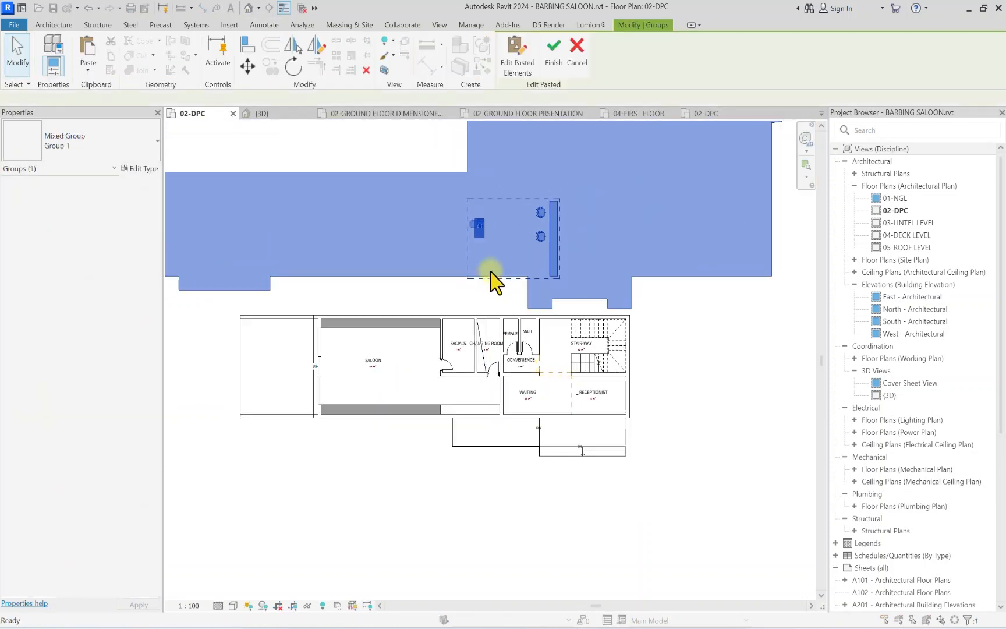
{"action": "left_click", "coordinate": [524, 256]}
{"action": "scroll", "coordinate": [553, 250], "scroll_direction": "up", "scroll_amount": 2}
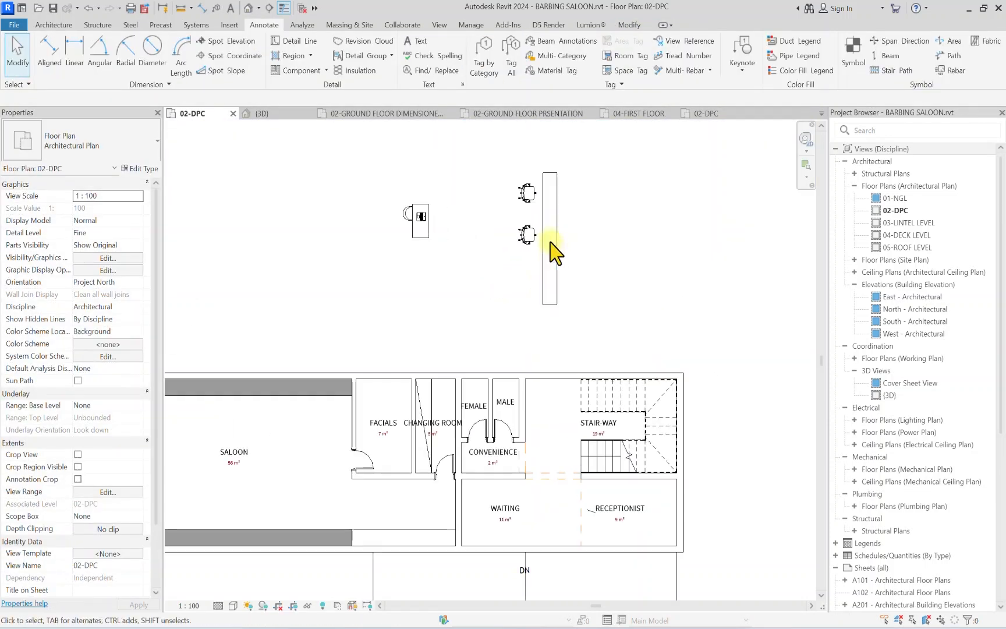
Step: Try to move the lower pasted task chair into the SALOON, just below the upper counter near the FACIALS wall
{"action": "left_click", "coordinate": [553, 259]}
{"action": "scroll", "coordinate": [529, 231], "scroll_direction": "up", "scroll_amount": 3}
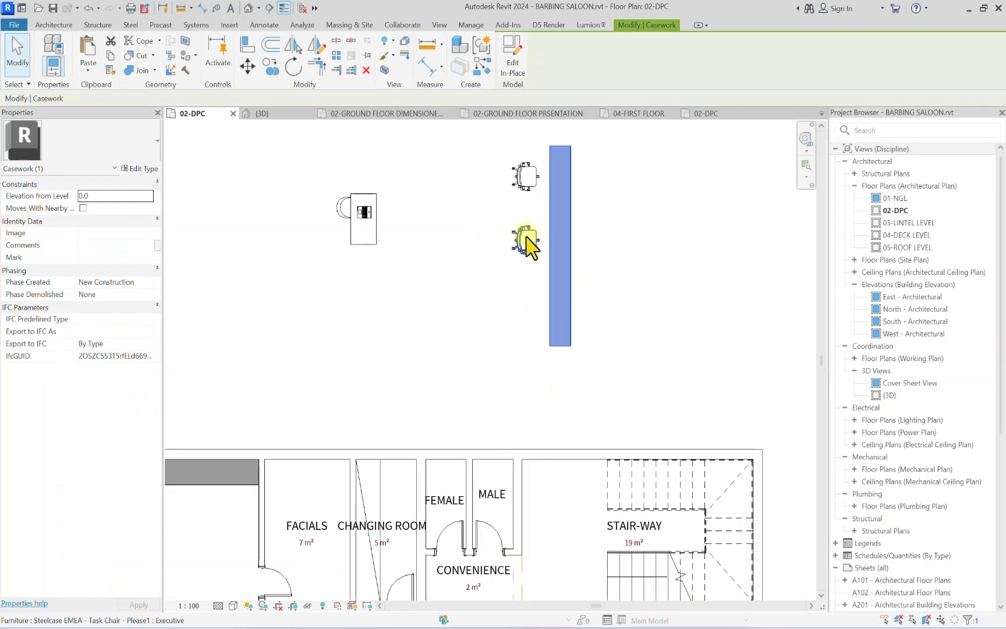
{"action": "left_click_drag", "start_coordinate": [526, 236], "coordinate": [206, 506]}
{"action": "scroll", "coordinate": [212, 512], "scroll_direction": "up", "scroll_amount": 1}
{"action": "middle_click_drag", "start_coordinate": [220, 525], "coordinate": [511, 424]}
{"action": "scroll", "coordinate": [496, 410], "scroll_direction": "up", "scroll_amount": 3}
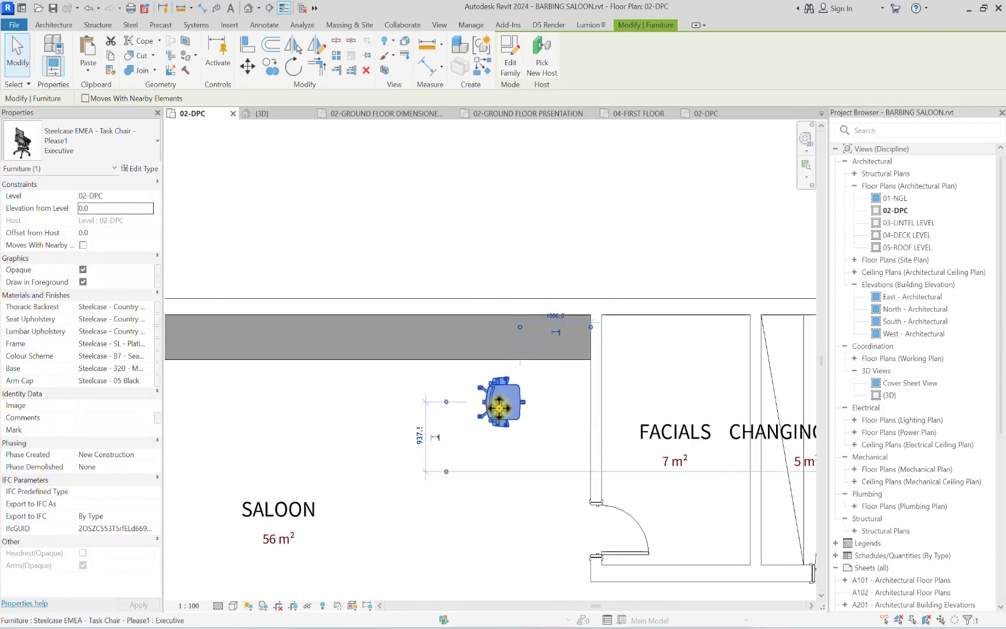
{"action": "scroll", "coordinate": [490, 411], "scroll_direction": "down", "scroll_amount": 3}
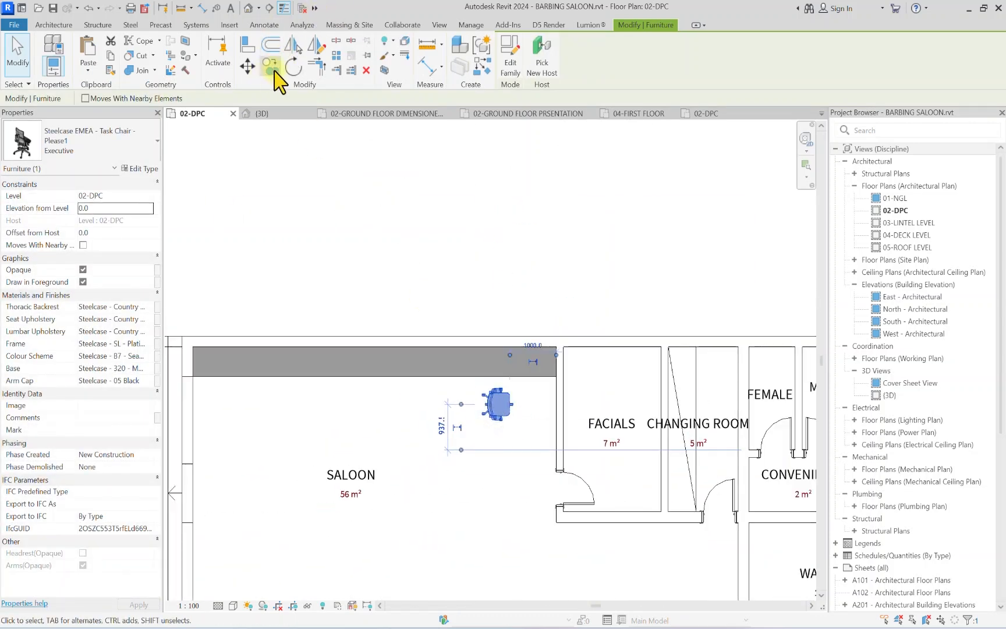
Step: Try to rotate the SALOON task chair about its centre so that it faces the upper counter
{"action": "left_click", "coordinate": [297, 70]}
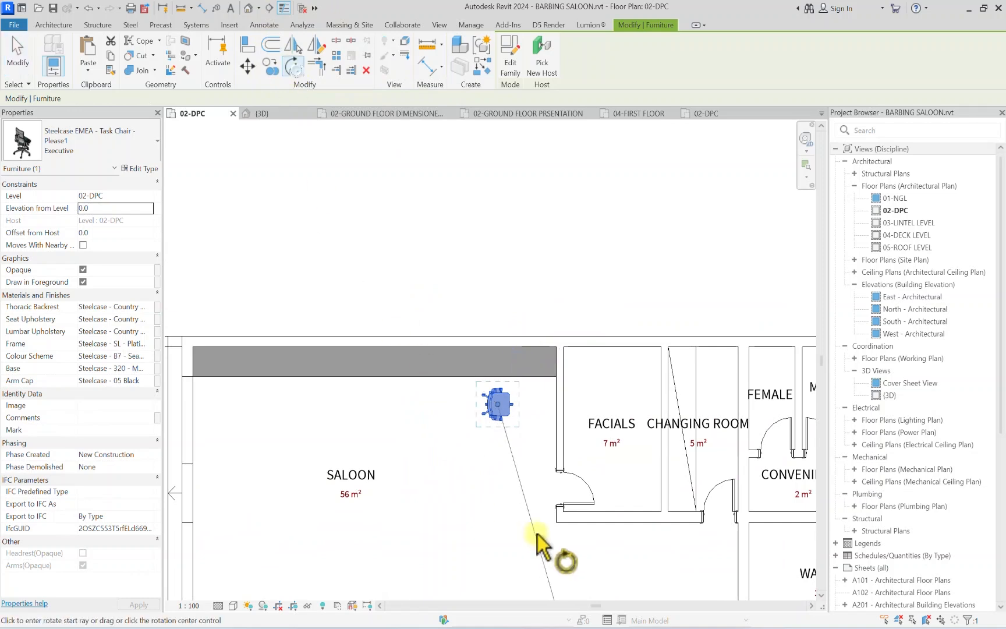
{"action": "left_click", "coordinate": [543, 405]}
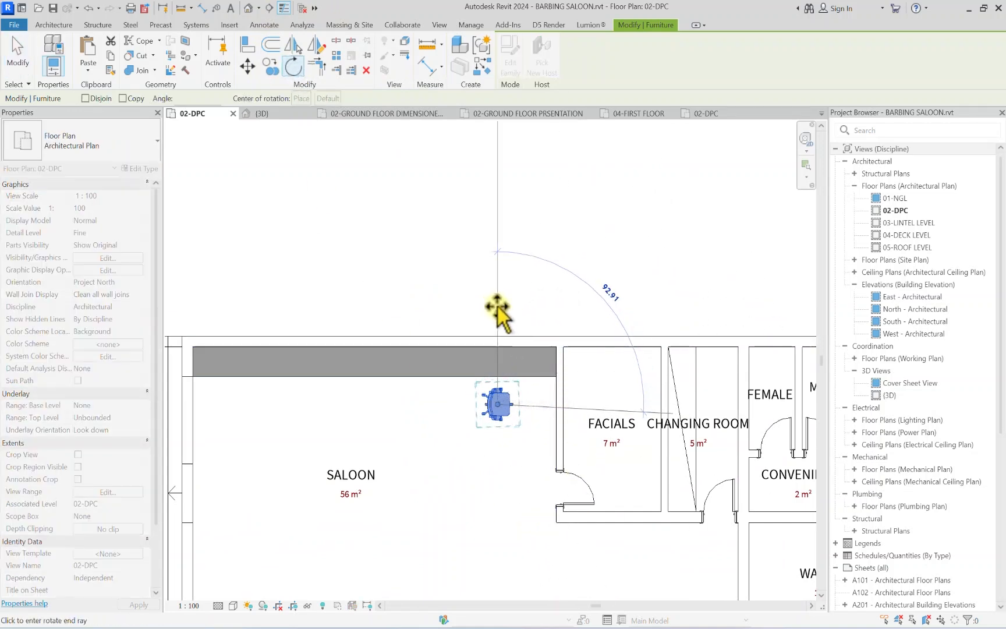
{"action": "key", "text": "Return"}
{"action": "scroll", "coordinate": [498, 312], "scroll_direction": "down", "scroll_amount": 4}
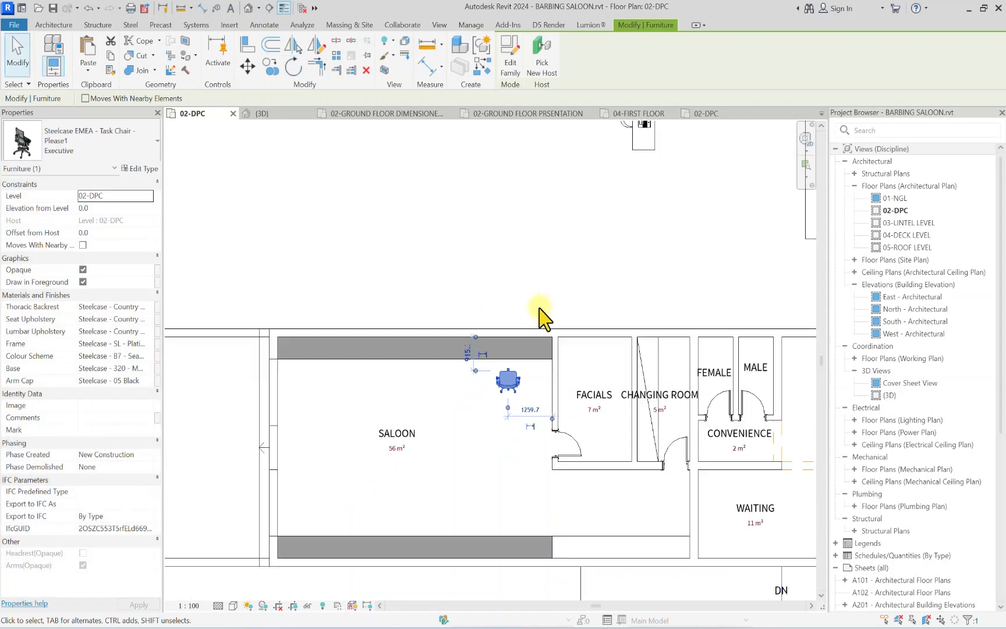
{"action": "key", "text": "Escape"}
{"action": "scroll", "coordinate": [511, 334], "scroll_direction": "up", "scroll_amount": 2}
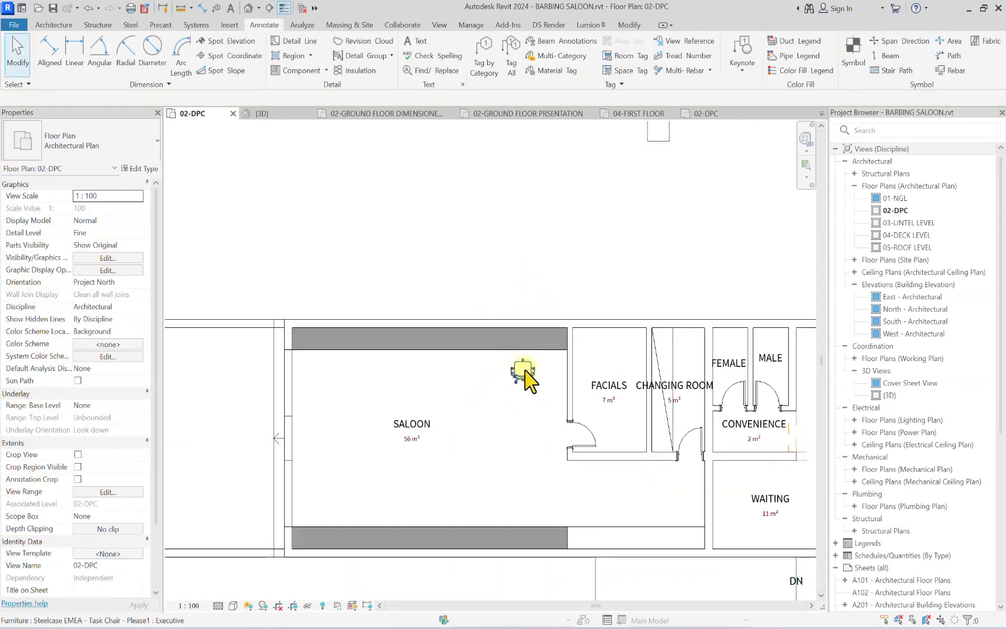
Step: Move the lower pasted task chair with the Move tool into the SALOON, below the upper counter near the FACIALS wall
{"action": "scroll", "coordinate": [524, 377], "scroll_direction": "down", "scroll_amount": 5}
{"action": "left_click", "coordinate": [525, 297]}
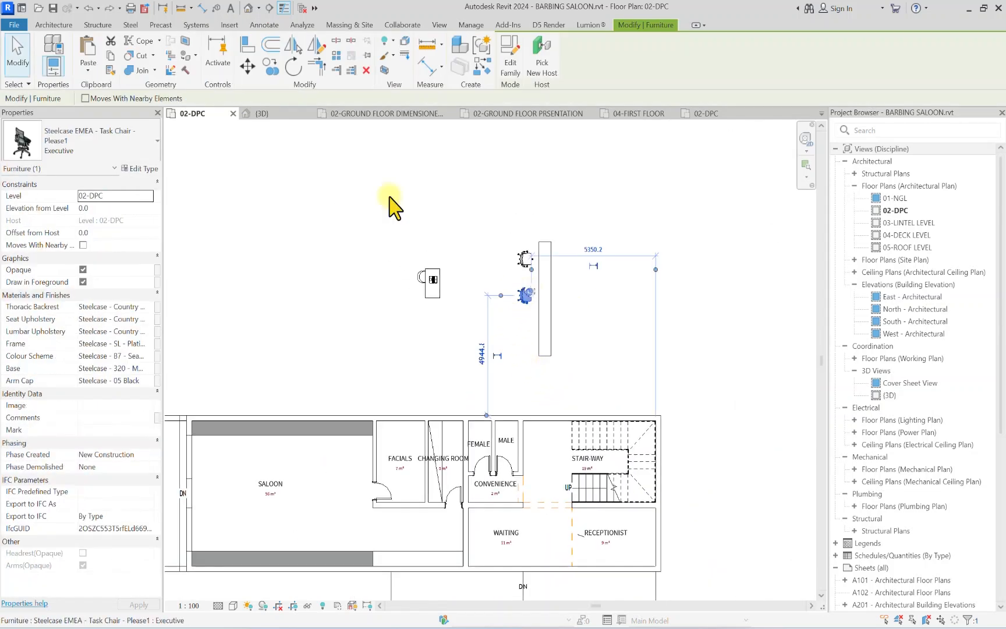
{"action": "left_click", "coordinate": [249, 67]}
{"action": "left_click", "coordinate": [527, 299]}
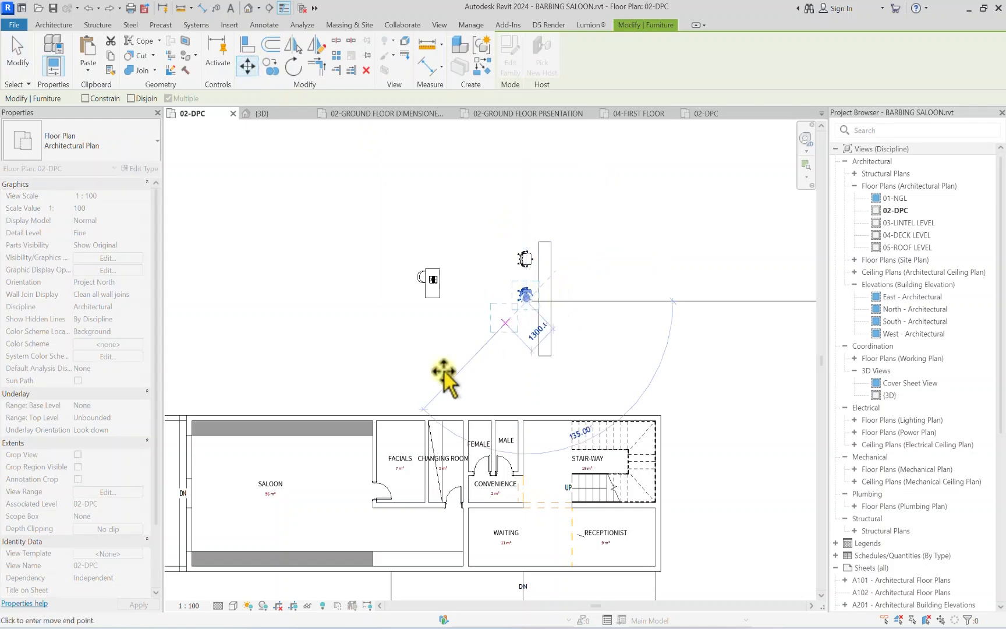
{"action": "left_click", "coordinate": [357, 458]}
{"action": "scroll", "coordinate": [357, 460], "scroll_direction": "up", "scroll_amount": 4}
{"action": "key", "text": "Escape"}
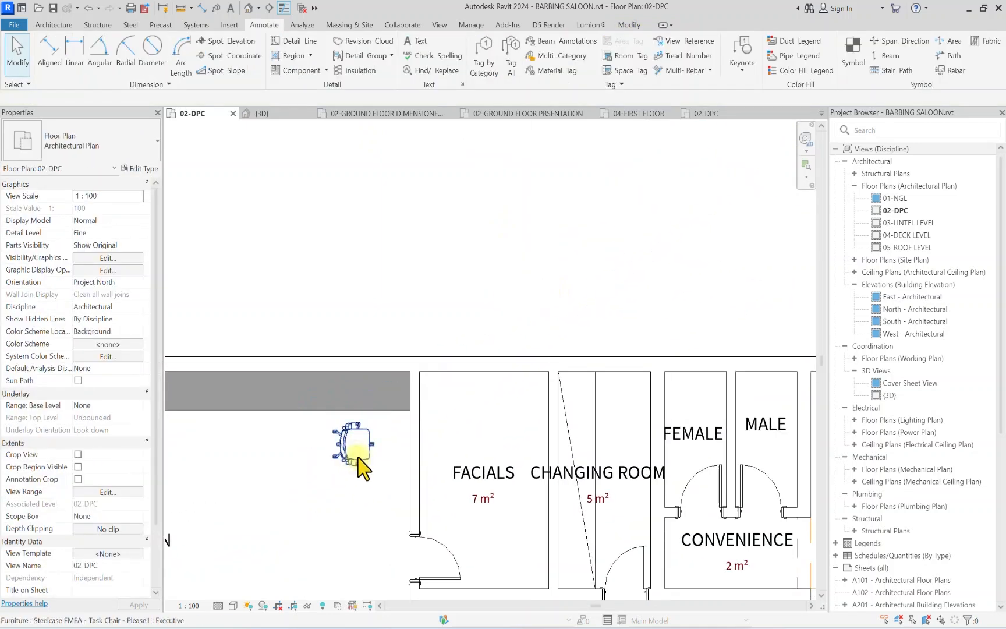
Step: Rotate the SALOON task chair 90 degrees about its centre so that it faces the upper counter
{"action": "scroll", "coordinate": [358, 458], "scroll_direction": "down", "scroll_amount": 2}
{"action": "left_click", "coordinate": [353, 457]}
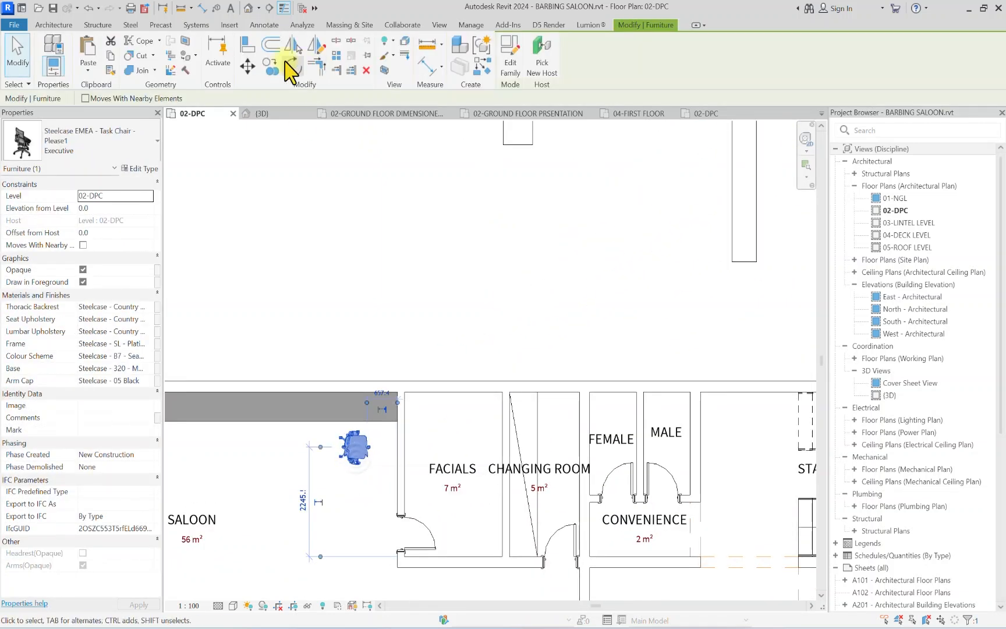
{"action": "left_click", "coordinate": [291, 65]}
{"action": "scroll", "coordinate": [416, 454], "scroll_direction": "up", "scroll_amount": 3}
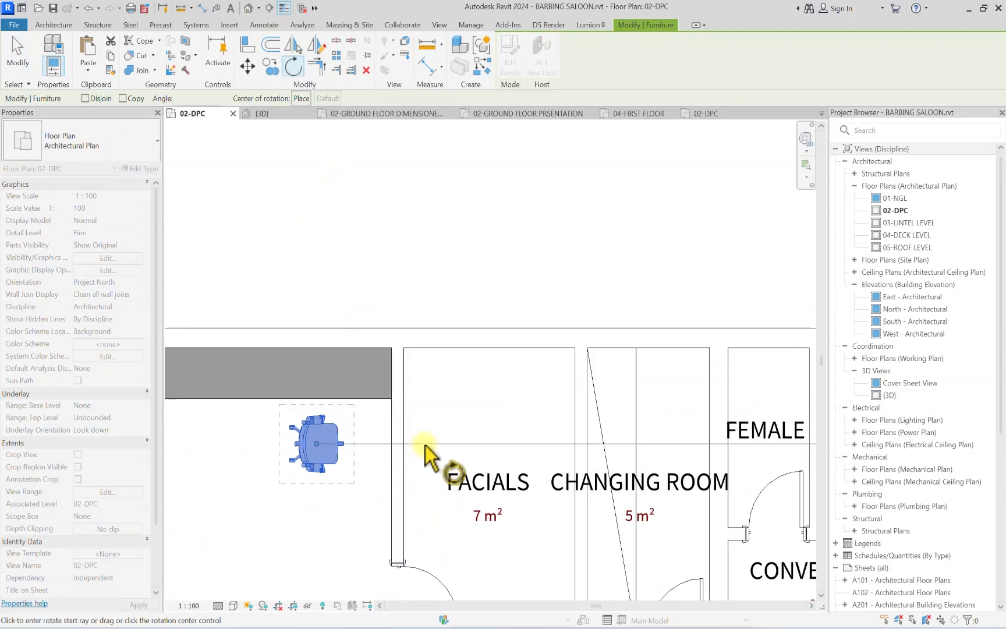
{"action": "scroll", "coordinate": [457, 447], "scroll_direction": "down", "scroll_amount": 1}
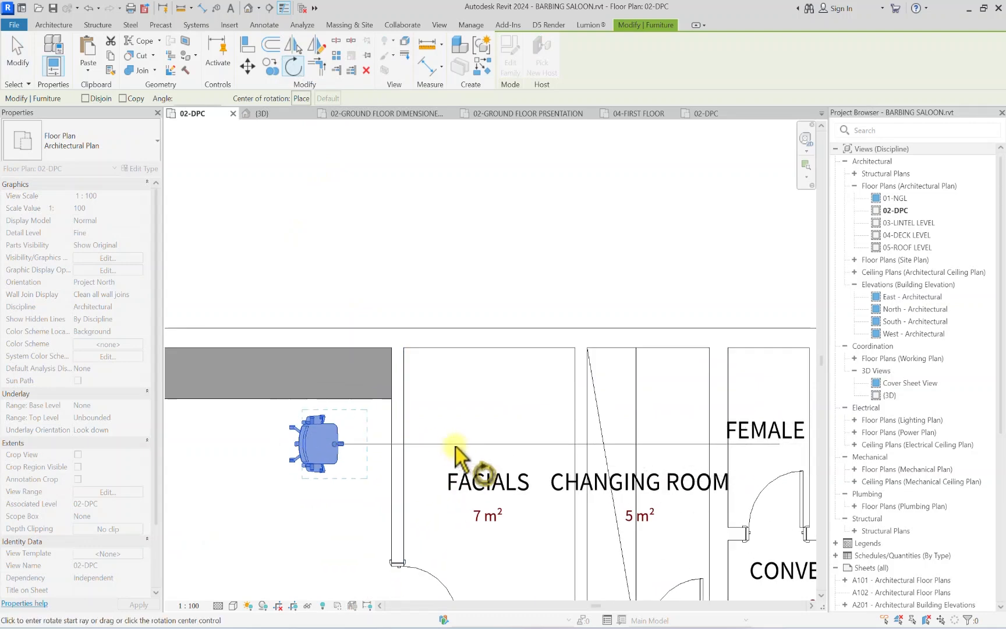
{"action": "scroll", "coordinate": [456, 446], "scroll_direction": "down", "scroll_amount": 3}
{"action": "scroll", "coordinate": [459, 431], "scroll_direction": "up", "scroll_amount": 2}
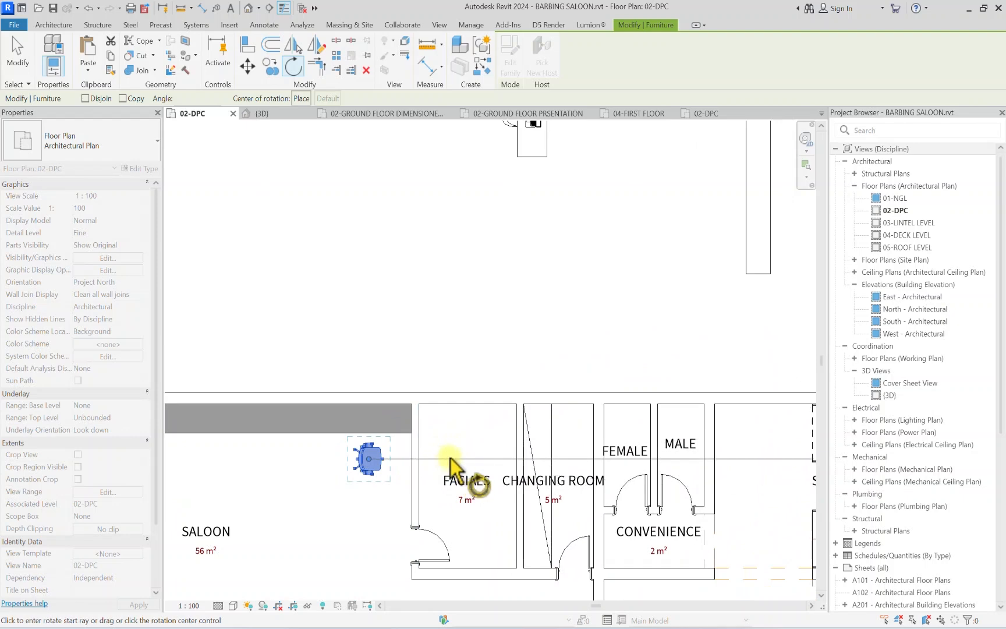
{"action": "left_click", "coordinate": [498, 461]}
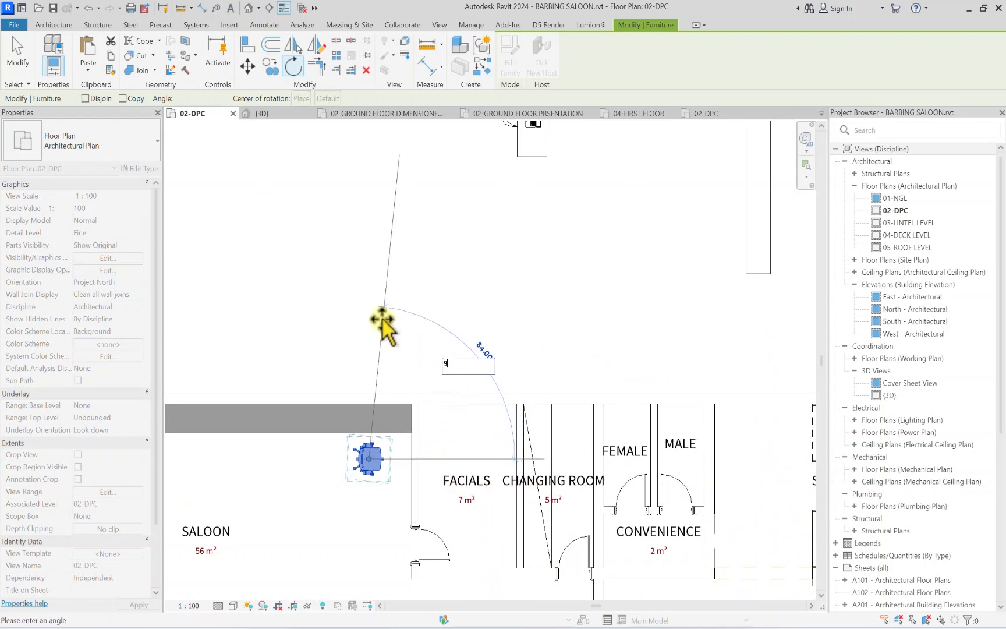
{"action": "key", "text": "Return"}
{"action": "scroll", "coordinate": [350, 423], "scroll_direction": "down", "scroll_amount": 2}
{"action": "middle_click_drag", "start_coordinate": [350, 445], "coordinate": [527, 359]}
{"action": "scroll", "coordinate": [527, 356], "scroll_direction": "up", "scroll_amount": 5}
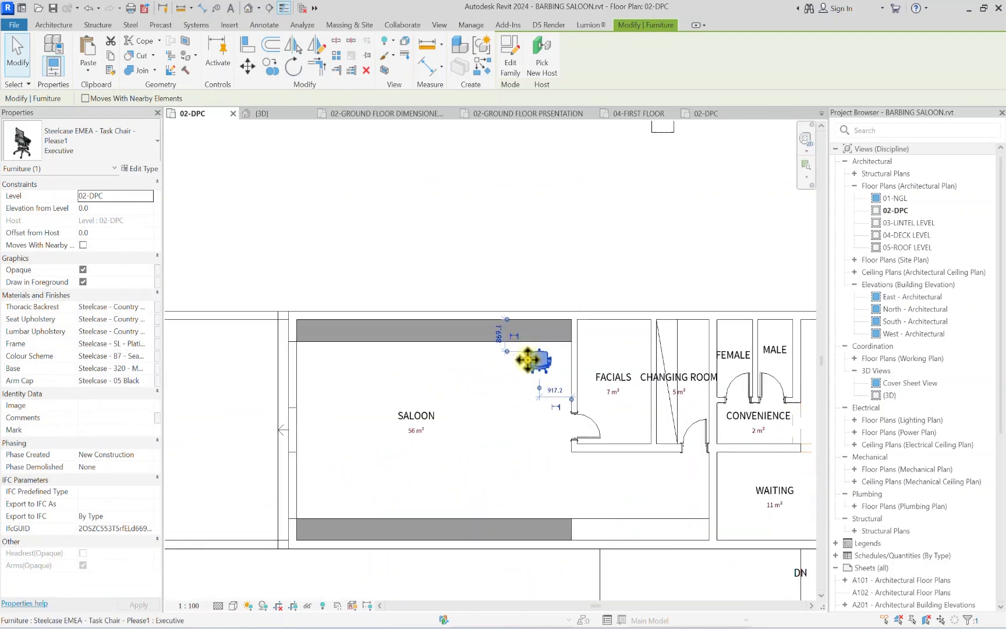
Step: Copy the SALOON task chair three times in a row leftward along the upper counter, spacing the copies 1200 mm apart
{"action": "scroll", "coordinate": [486, 367], "scroll_direction": "down", "scroll_amount": 3}
{"action": "middle_click_drag", "start_coordinate": [432, 365], "coordinate": [513, 357]}
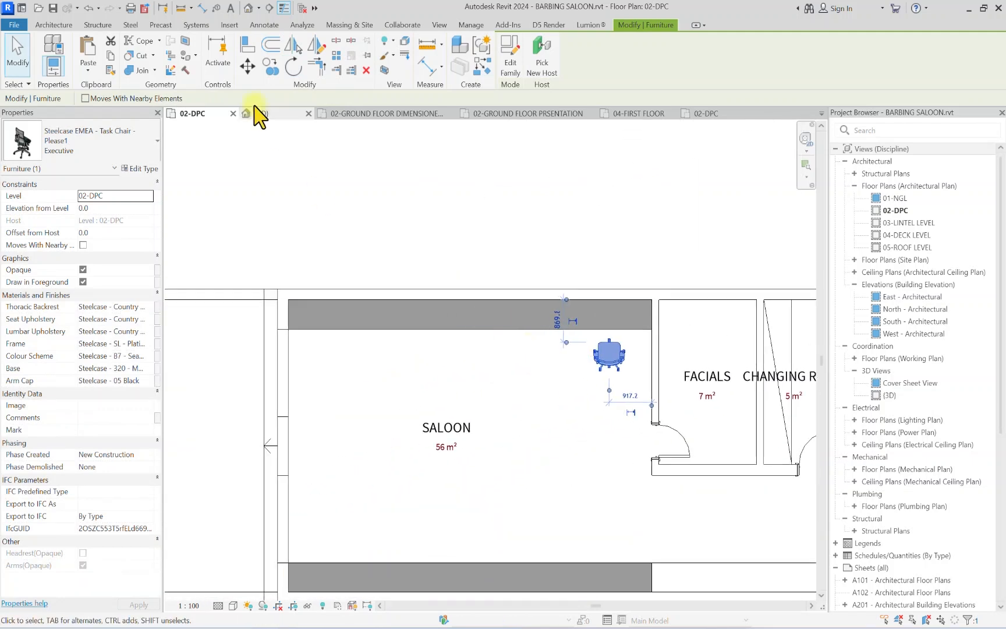
{"action": "left_click", "coordinate": [269, 65]}
{"action": "scroll", "coordinate": [588, 364], "scroll_direction": "up", "scroll_amount": 6}
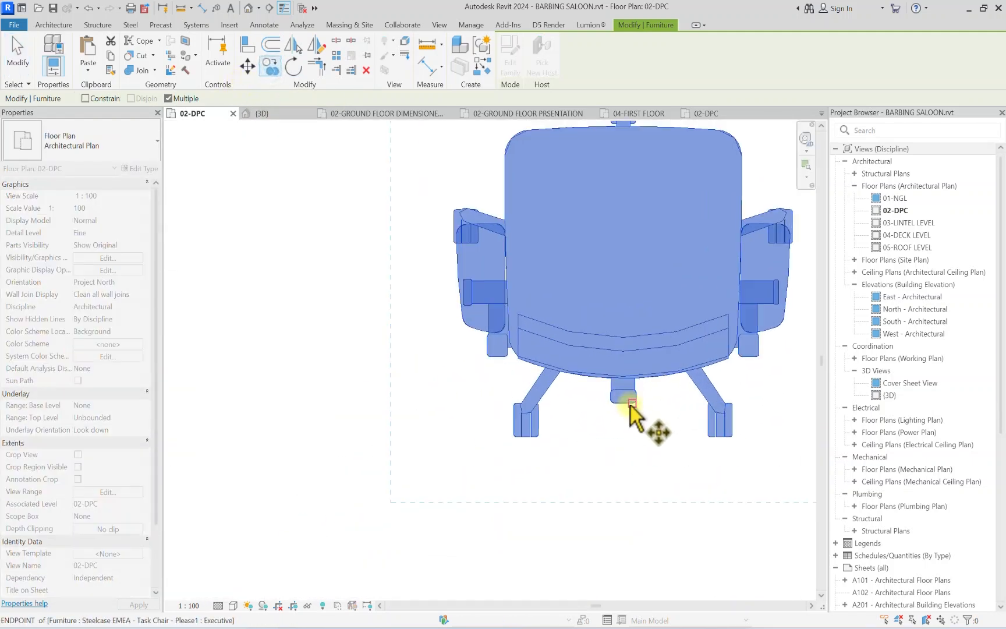
{"action": "left_click", "coordinate": [626, 403]}
{"action": "scroll", "coordinate": [629, 407], "scroll_direction": "down", "scroll_amount": 5}
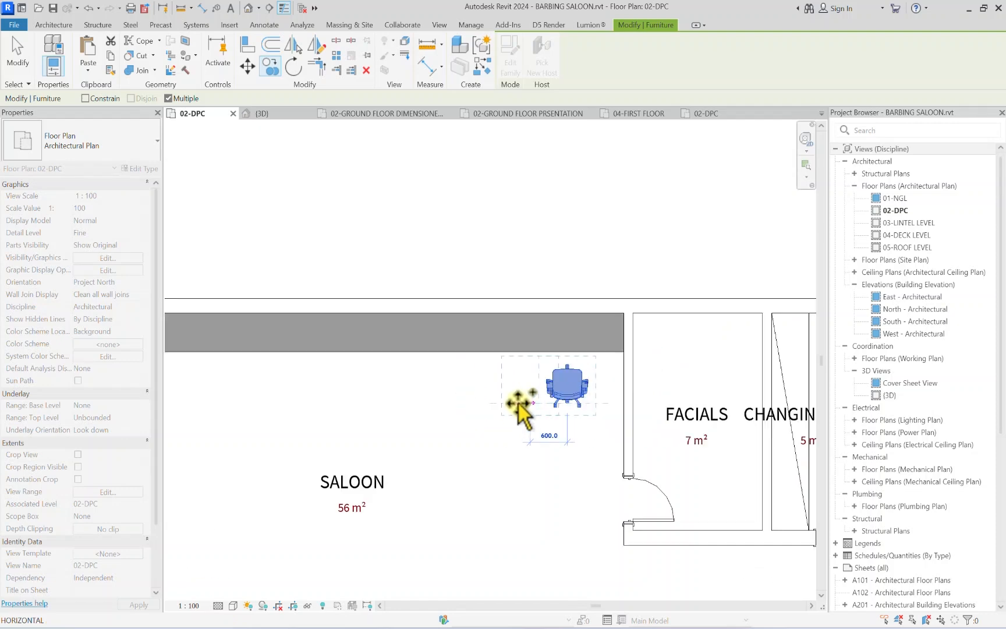
{"action": "left_click", "coordinate": [495, 403]}
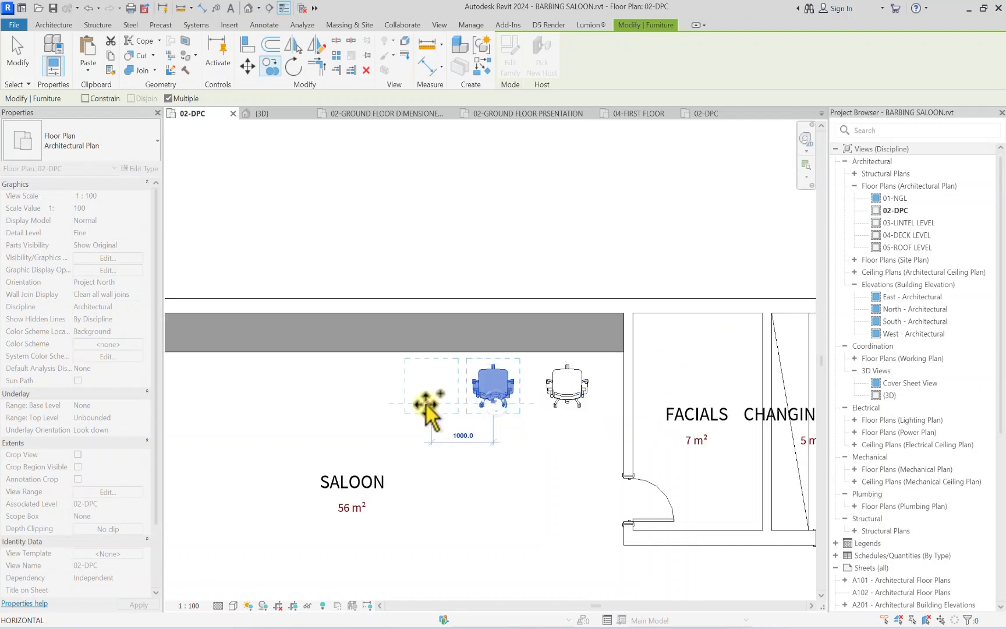
{"action": "left_click", "coordinate": [417, 402]}
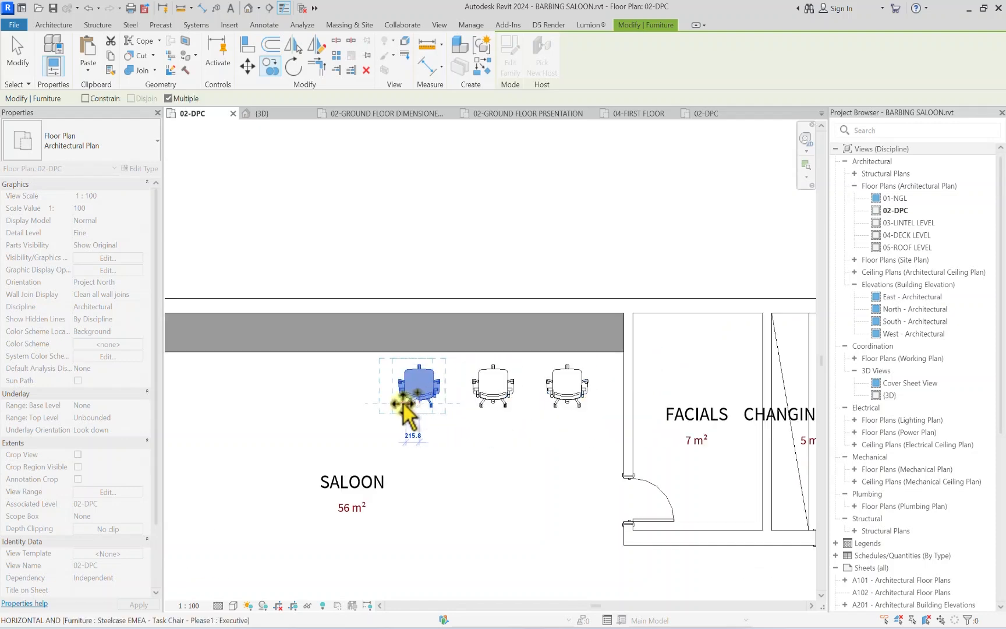
{"action": "scroll", "coordinate": [402, 404], "scroll_direction": "down", "scroll_amount": 3}
{"action": "scroll", "coordinate": [364, 404], "scroll_direction": "up", "scroll_amount": 2}
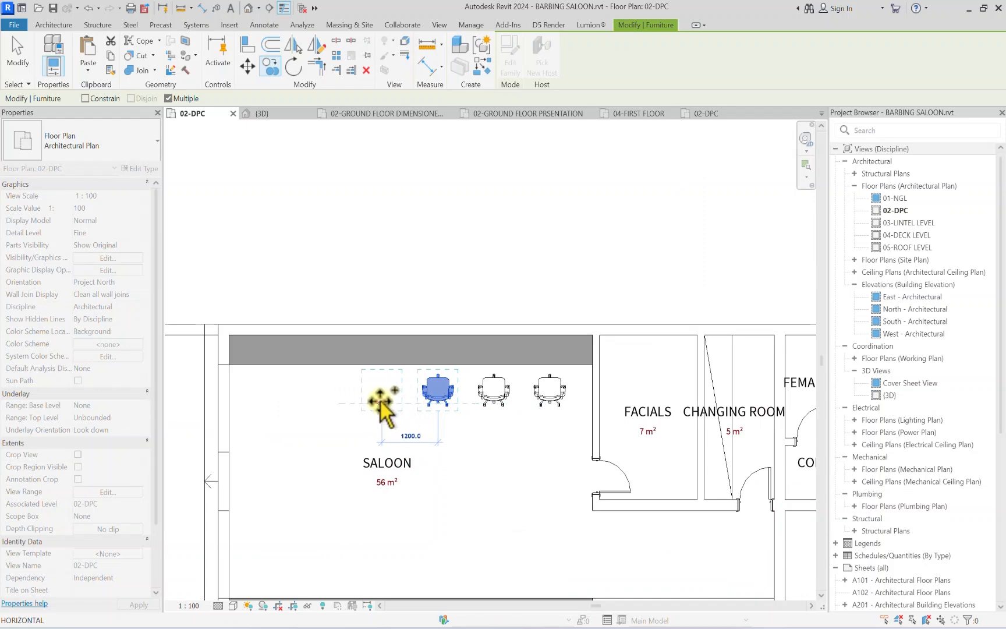
{"action": "left_click", "coordinate": [381, 405]}
Step: Add two more task chair copies along the upper counter toward the SALOON's left wall, at 1500 mm and 1200 mm spacing
{"action": "scroll", "coordinate": [326, 403], "scroll_direction": "down", "scroll_amount": 2}
{"action": "scroll", "coordinate": [303, 404], "scroll_direction": "up", "scroll_amount": 3}
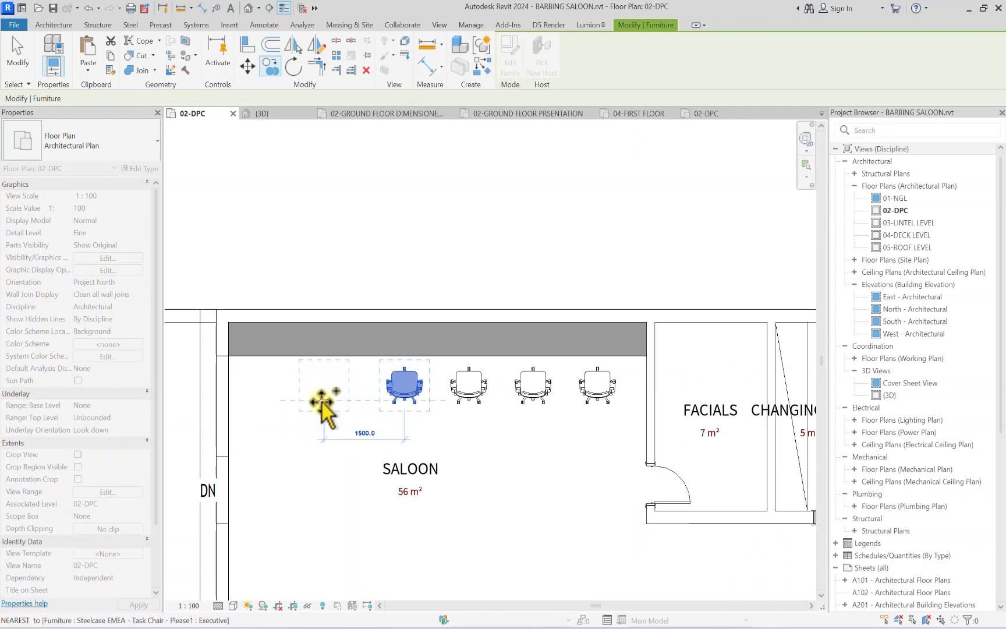
{"action": "left_click", "coordinate": [322, 402]}
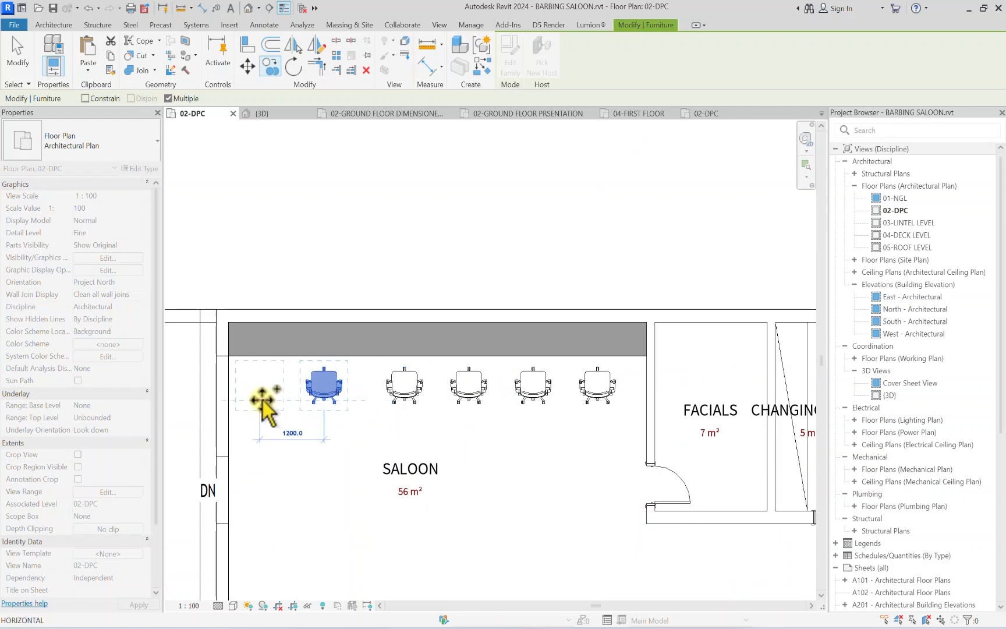
{"action": "left_click", "coordinate": [261, 402]}
{"action": "key", "text": "Escape"}
Step: Examine the spacing of the task chair row along the SALOON's upper counter
{"action": "scroll", "coordinate": [291, 409], "scroll_direction": "down", "scroll_amount": 3}
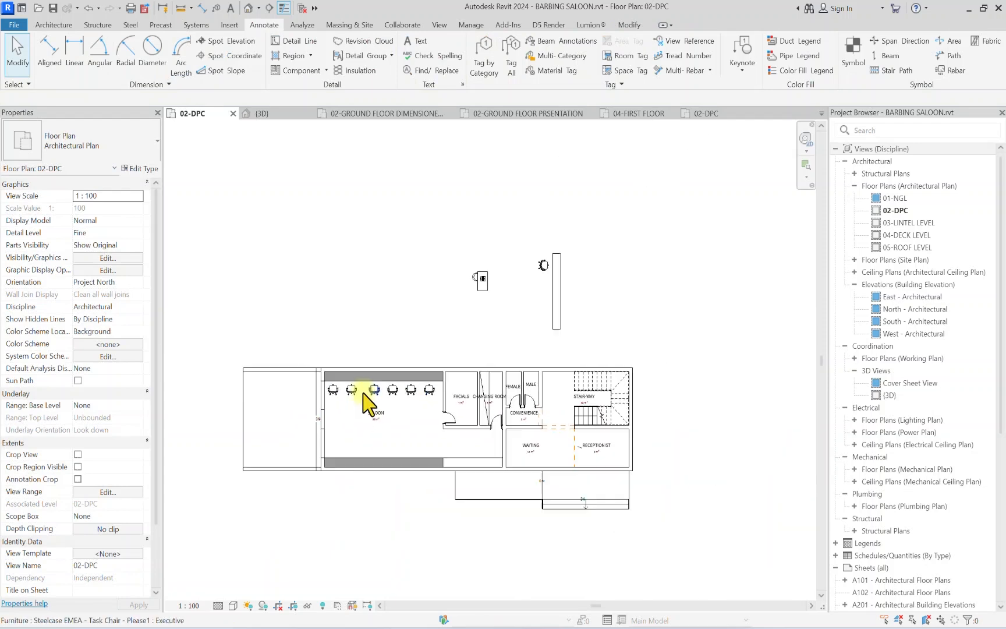
{"action": "scroll", "coordinate": [370, 398], "scroll_direction": "up", "scroll_amount": 2}
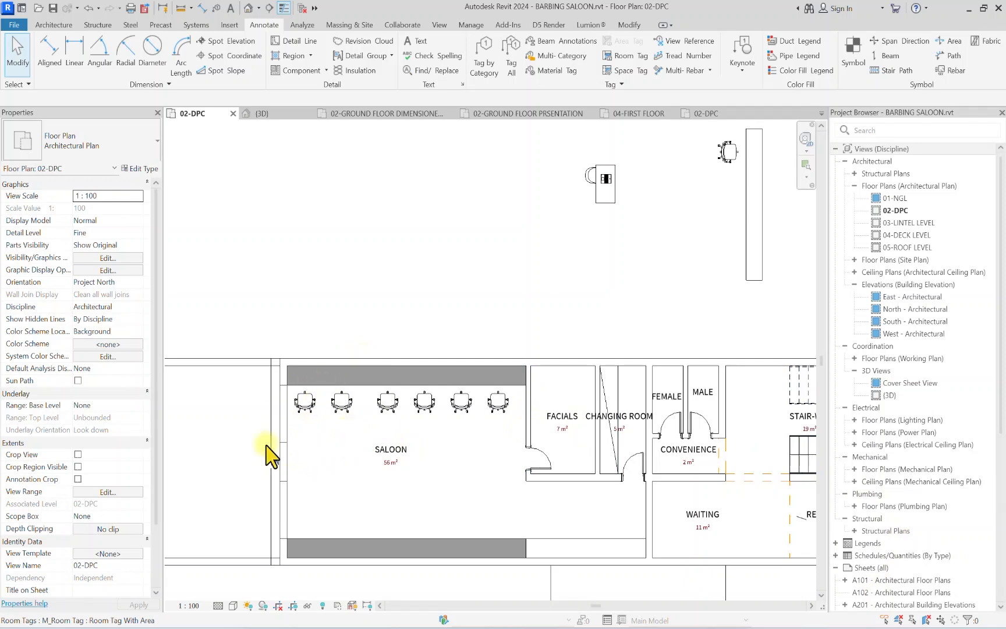
{"action": "scroll", "coordinate": [336, 426], "scroll_direction": "up", "scroll_amount": 3}
{"action": "scroll", "coordinate": [263, 460], "scroll_direction": "down", "scroll_amount": 2}
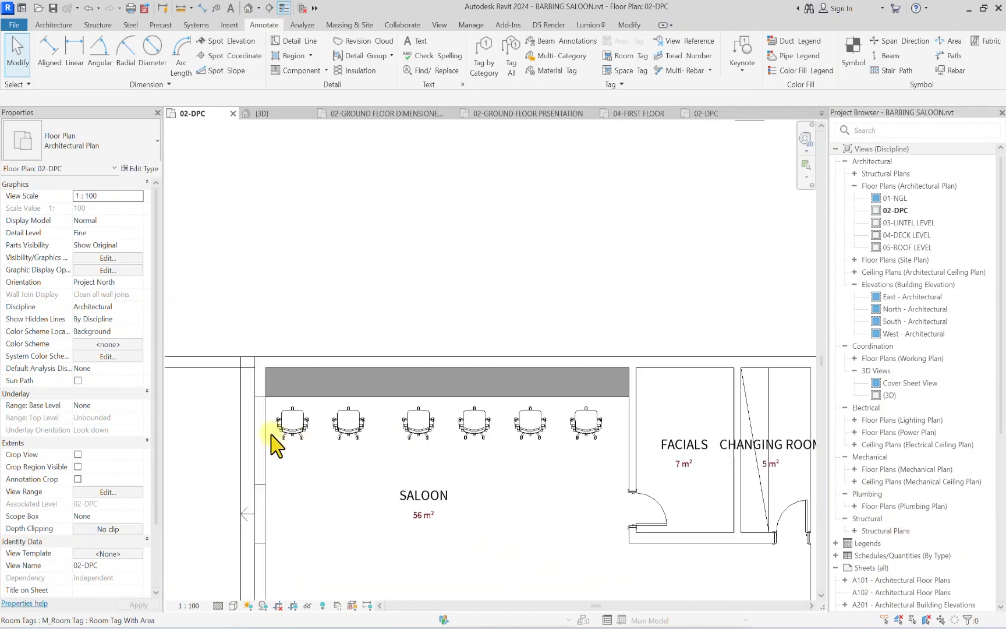
{"action": "scroll", "coordinate": [292, 442], "scroll_direction": "down", "scroll_amount": 2}
{"action": "scroll", "coordinate": [349, 427], "scroll_direction": "up", "scroll_amount": 1}
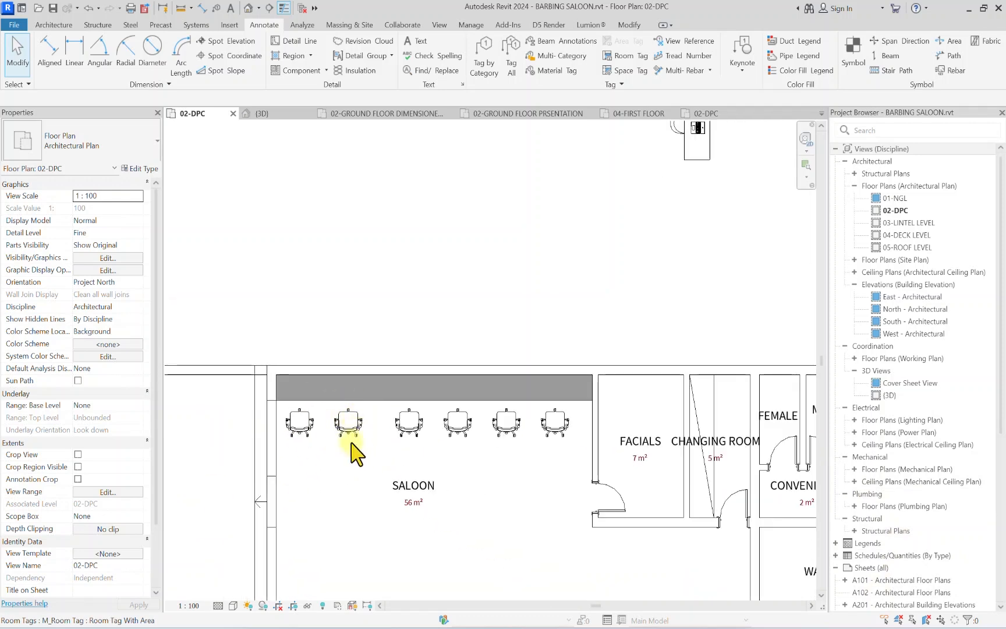
{"action": "scroll", "coordinate": [259, 448], "scroll_direction": "up", "scroll_amount": 2}
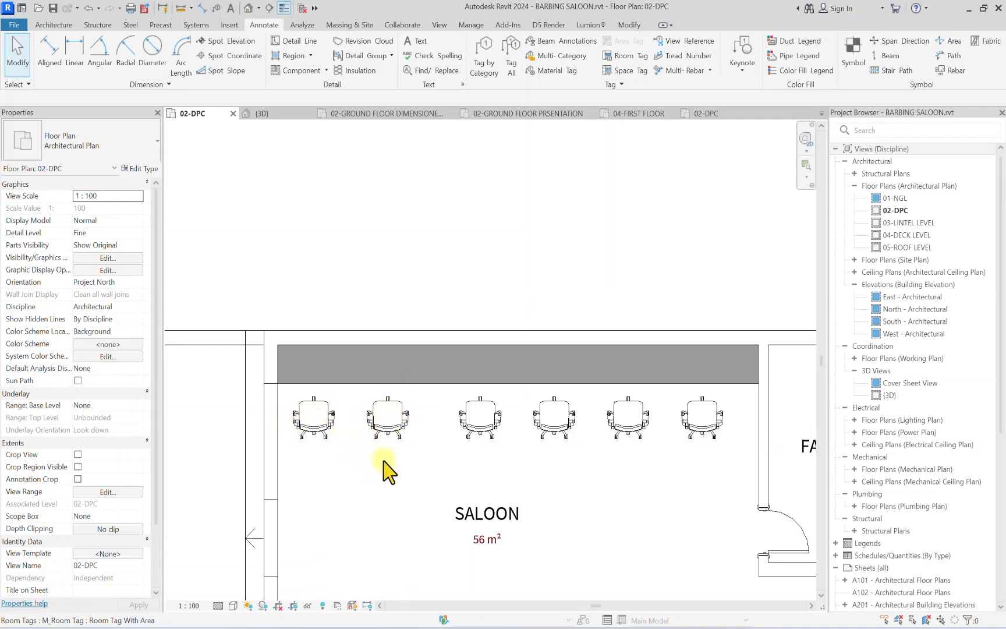
{"action": "scroll", "coordinate": [395, 437], "scroll_direction": "down", "scroll_amount": 3}
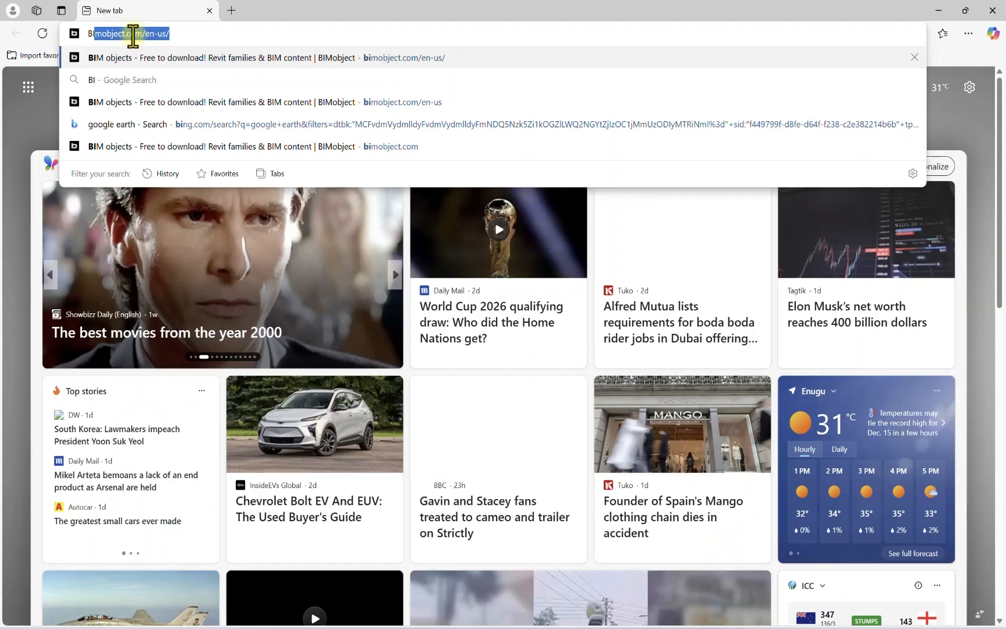
Step: Open bimobject.com in the web browser and search its product library for HAIRWASH
{"action": "key", "text": "Return"}
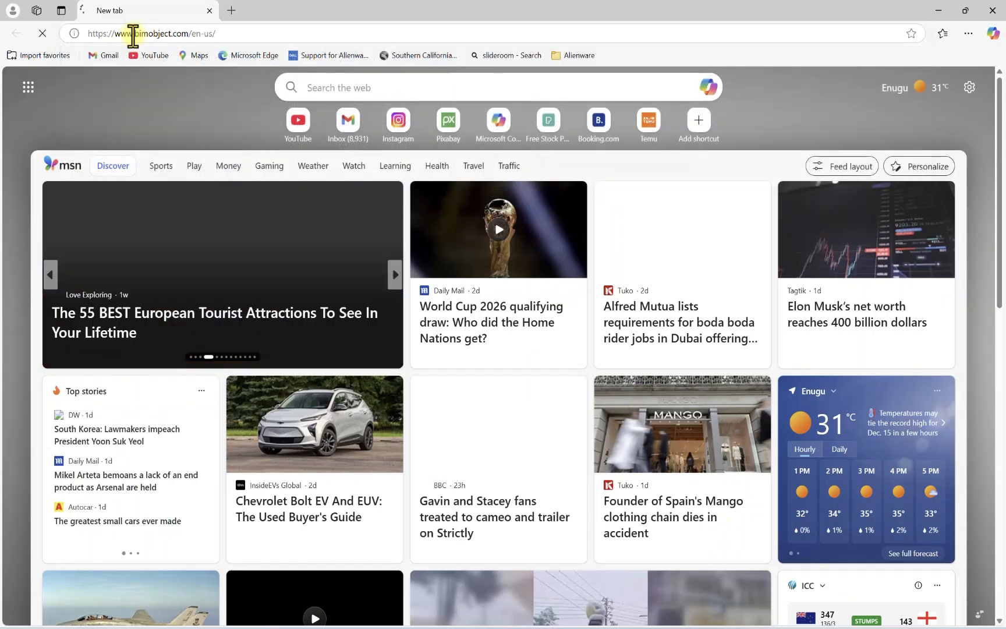
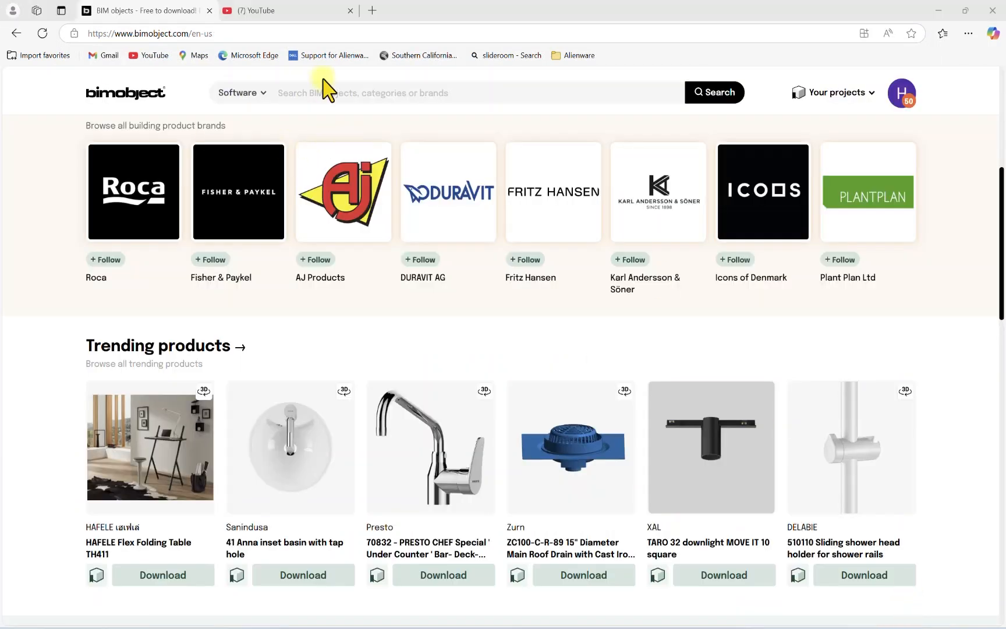
{"action": "left_click", "coordinate": [324, 92]}
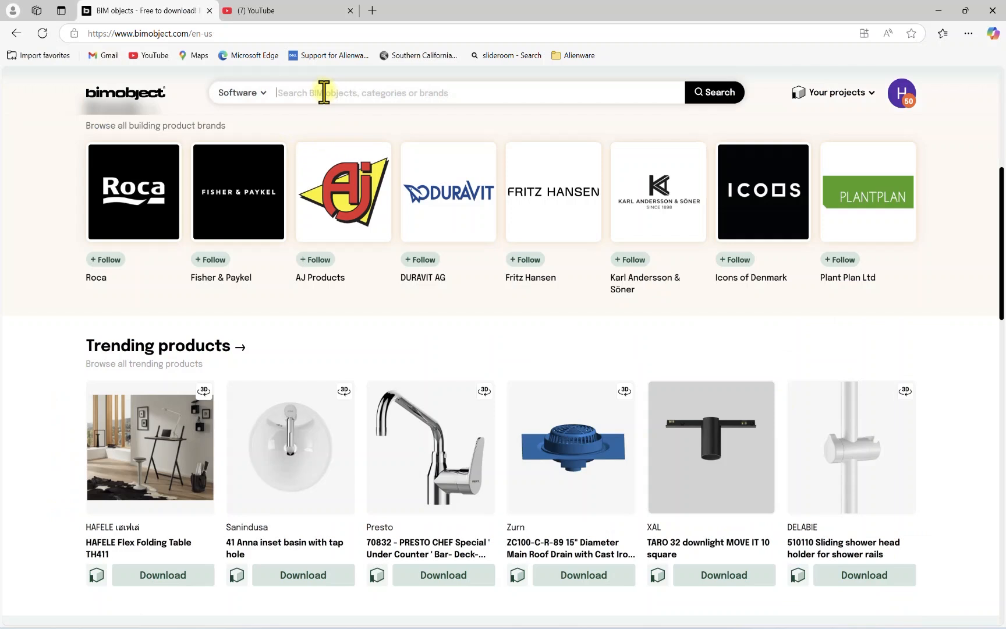
{"action": "type", "text": "HAIRWASH"}
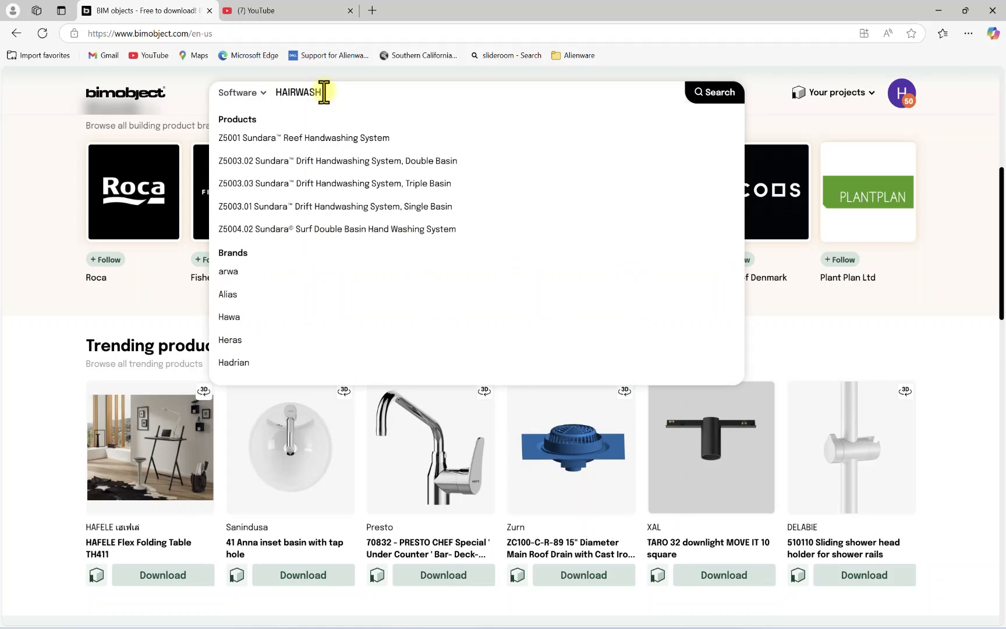
{"action": "key", "text": "Return"}
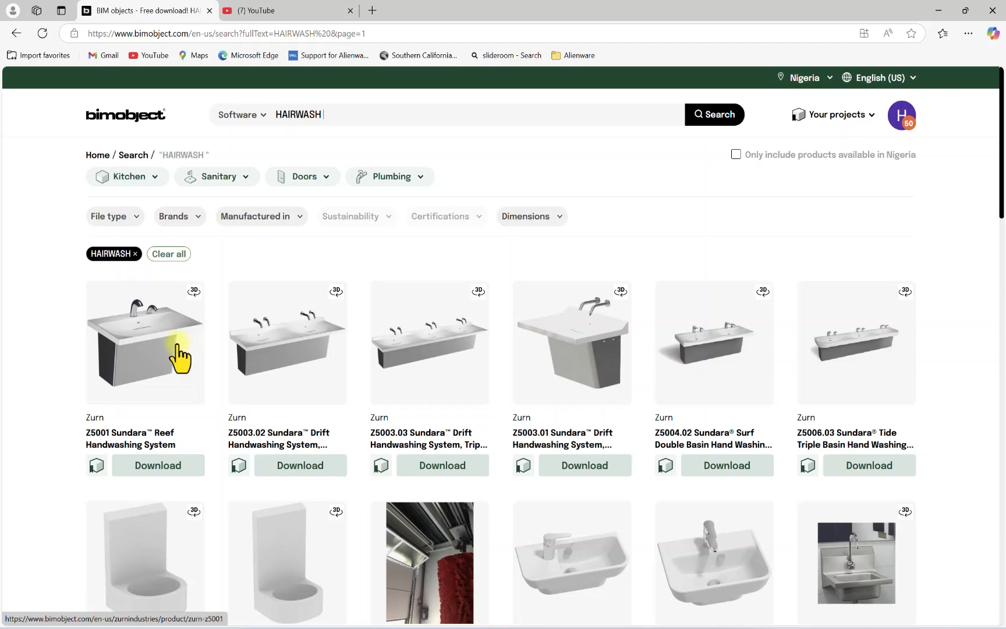
Step: Search the BIMobject library for BARBER and look through the products
{"action": "key", "text": "alt+Left"}
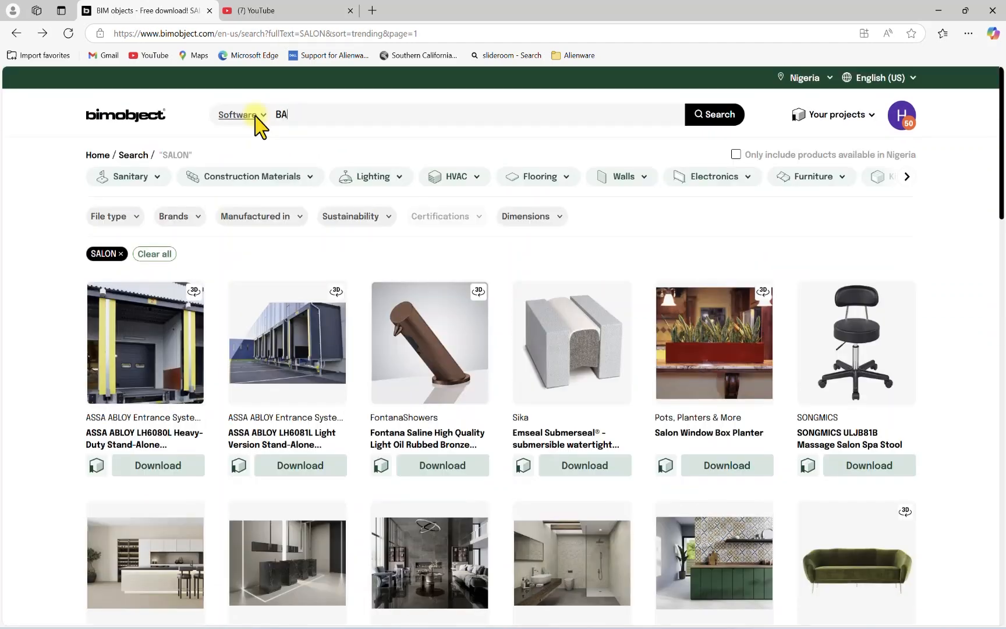
{"action": "type", "text": "BARBER"}
{"action": "key", "text": "Return"}
{"action": "scroll", "coordinate": [221, 349], "scroll_direction": "down", "scroll_amount": 1}
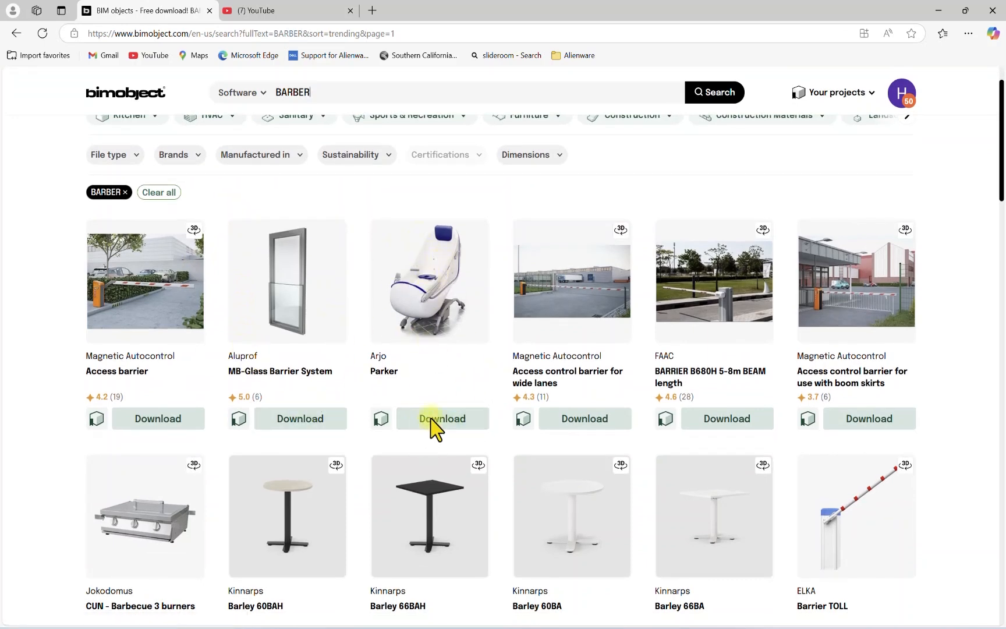
Step: Download only the Revit file Medical_All_ARJO_Parker_Bath.rfa of the Arjo Parker product, and close its download pane
{"action": "left_click", "coordinate": [432, 420]}
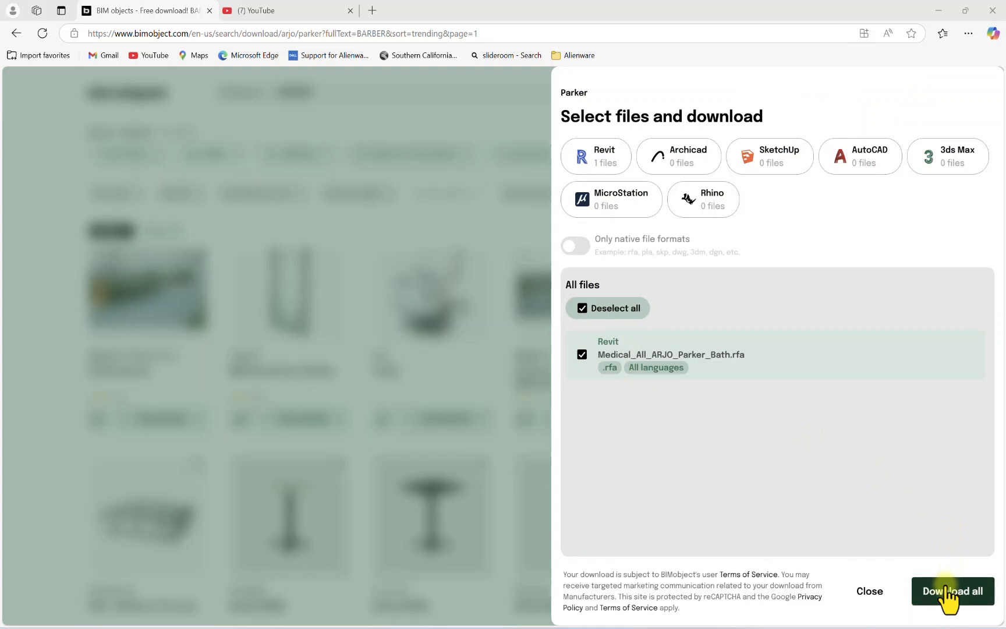
{"action": "left_click", "coordinate": [582, 309]}
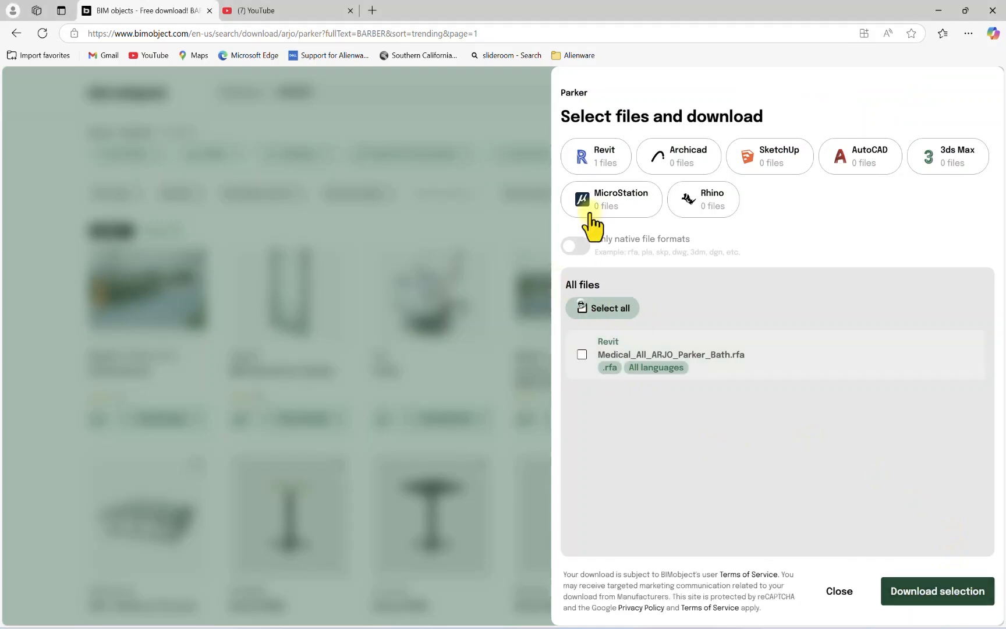
{"action": "left_click", "coordinate": [586, 160]}
{"action": "left_click", "coordinate": [944, 587]}
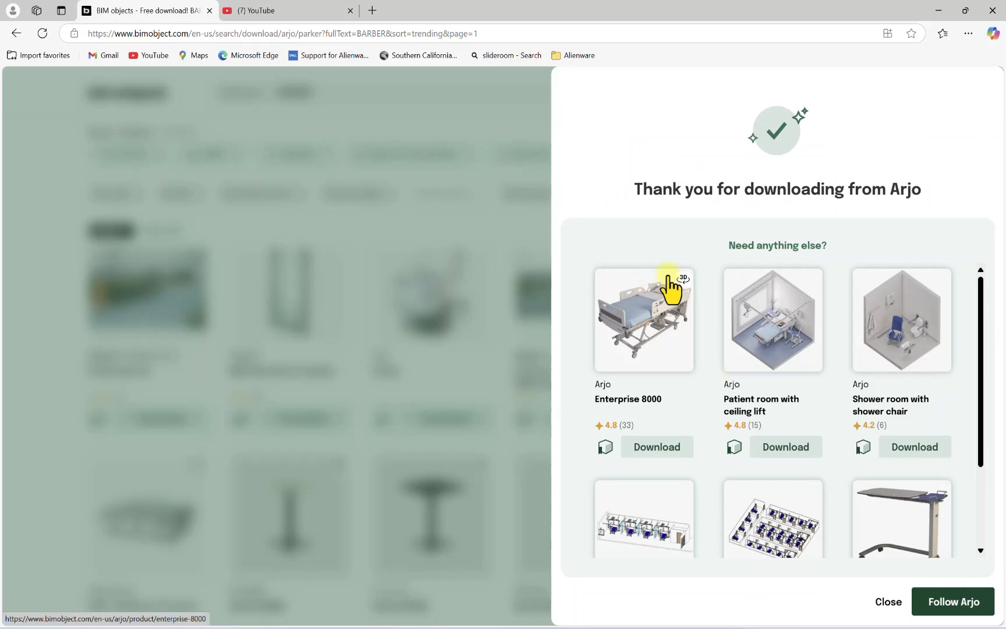
{"action": "left_click", "coordinate": [405, 224]}
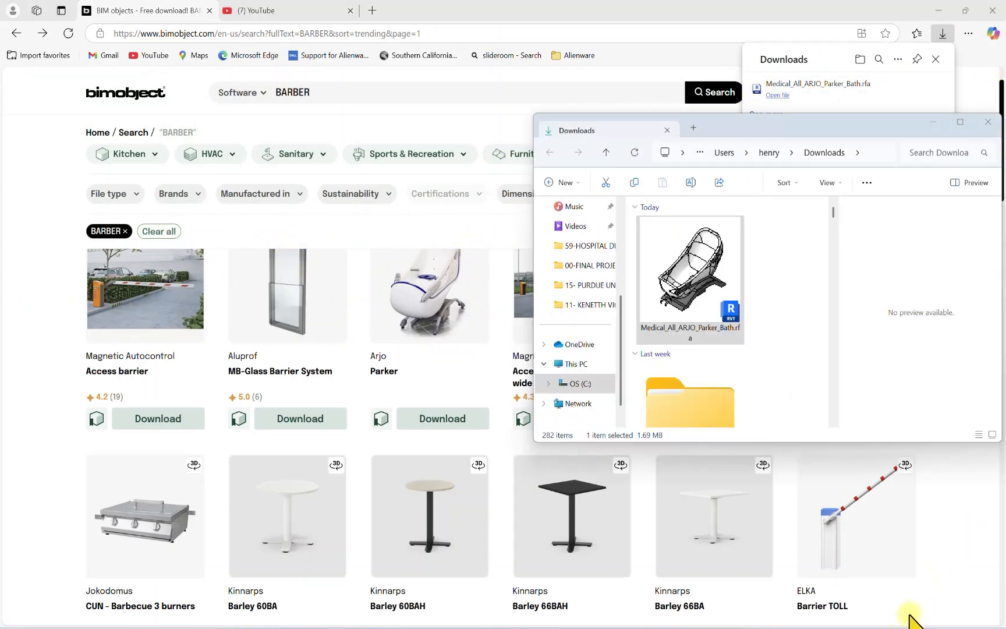
Step: Return to Revit, load Medical_All_ARJO_Parker_Bath.rfa from the Downloads folder and place one over the second chair from the SALOON's left wall
{"action": "left_click", "coordinate": [938, 9]}
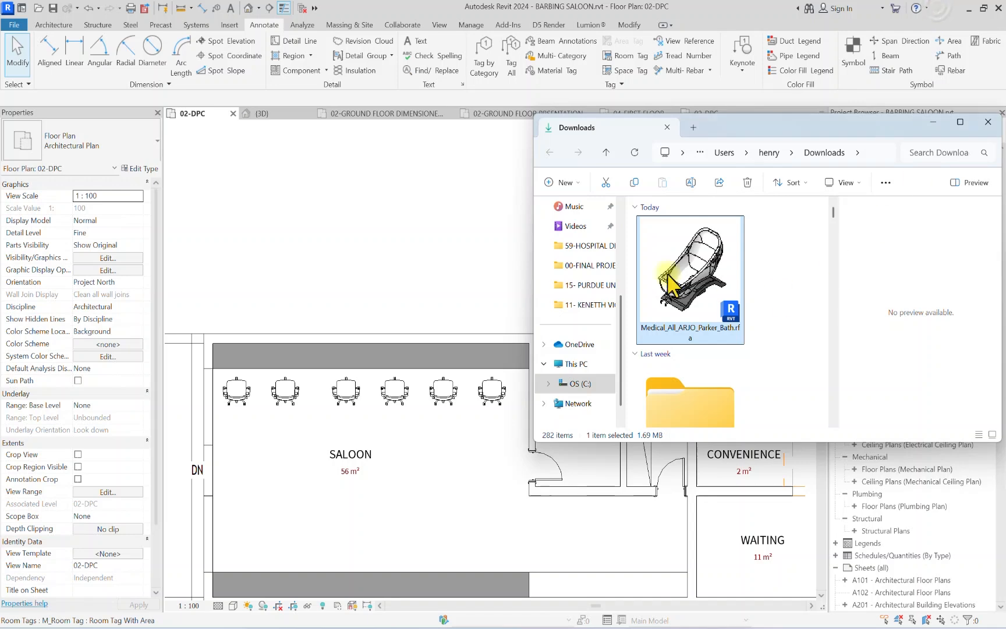
{"action": "left_click_drag", "start_coordinate": [687, 285], "coordinate": [285, 387]}
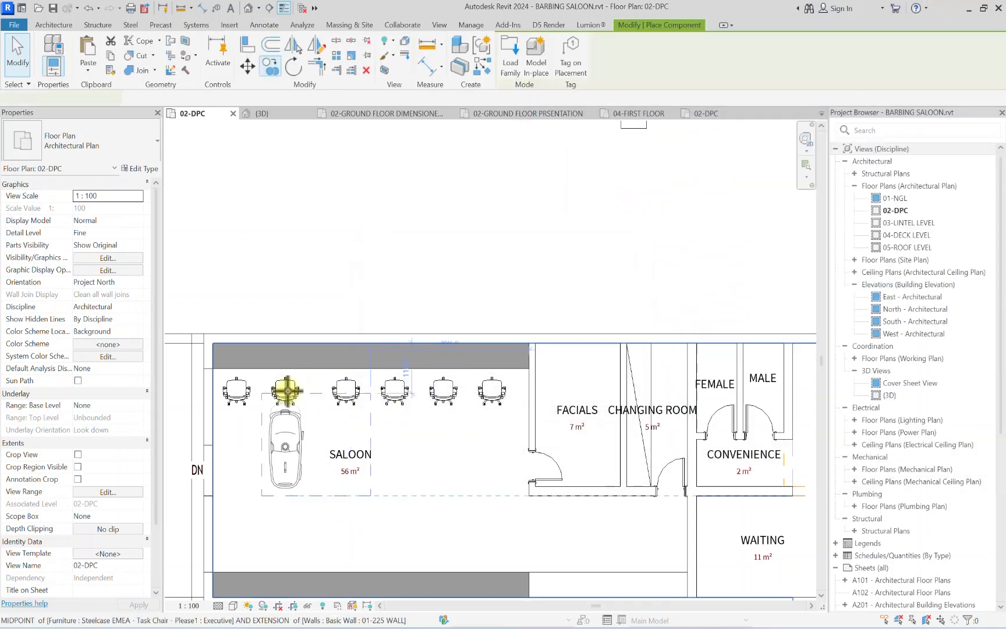
{"action": "scroll", "coordinate": [288, 382], "scroll_direction": "up", "scroll_amount": 2}
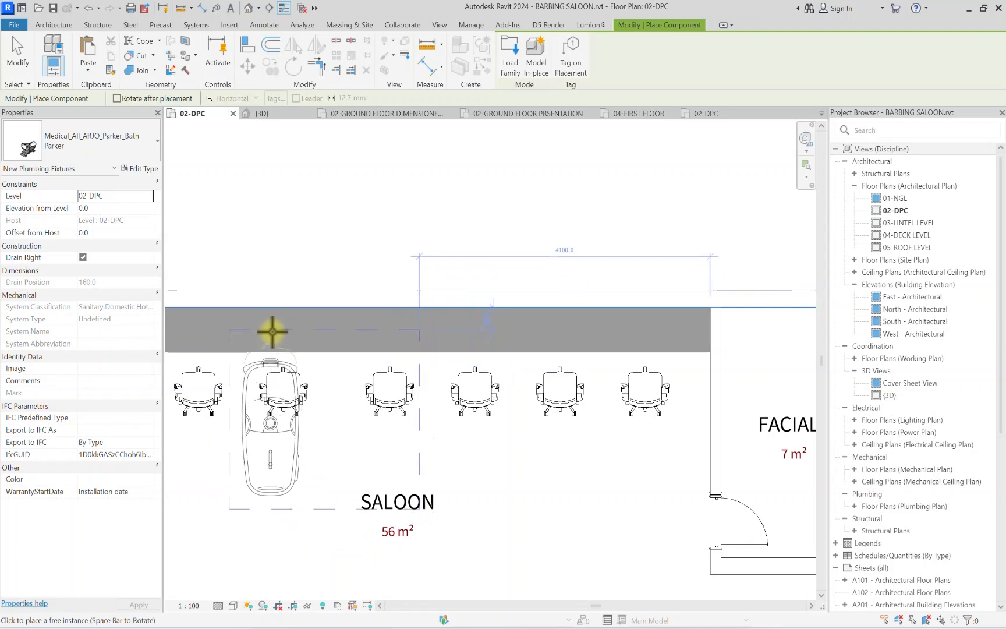
{"action": "left_click", "coordinate": [294, 355]}
{"action": "key", "text": "Escape"}
{"action": "key", "text": "Escape"}
Step: Open the placed Parker bath's family for editing and show its Ref. Level floor plan
{"action": "scroll", "coordinate": [314, 398], "scroll_direction": "up", "scroll_amount": 1}
{"action": "scroll", "coordinate": [314, 399], "scroll_direction": "up", "scroll_amount": 1}
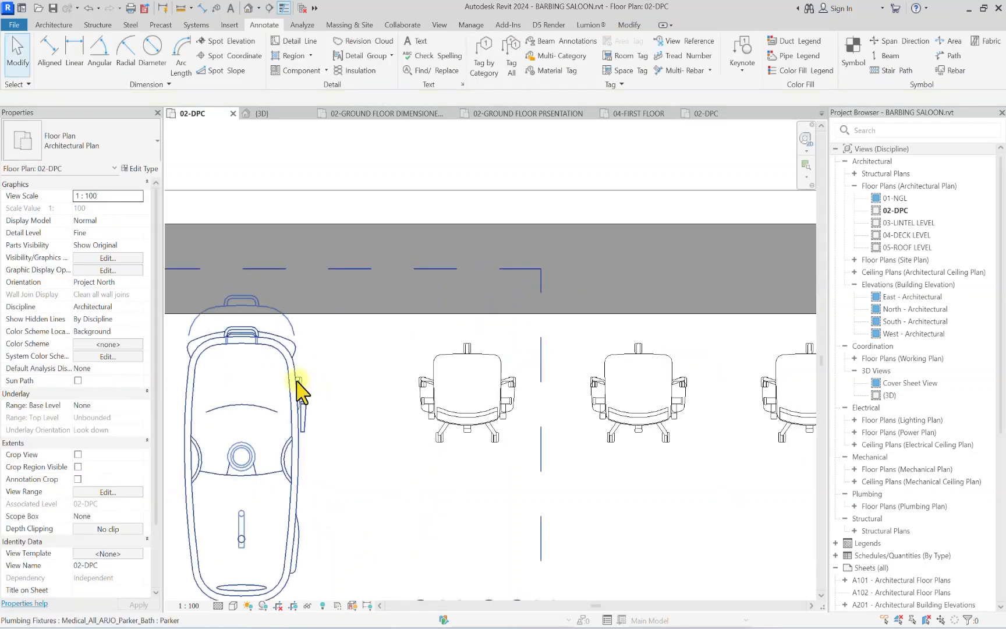
{"action": "left_click", "coordinate": [302, 388]}
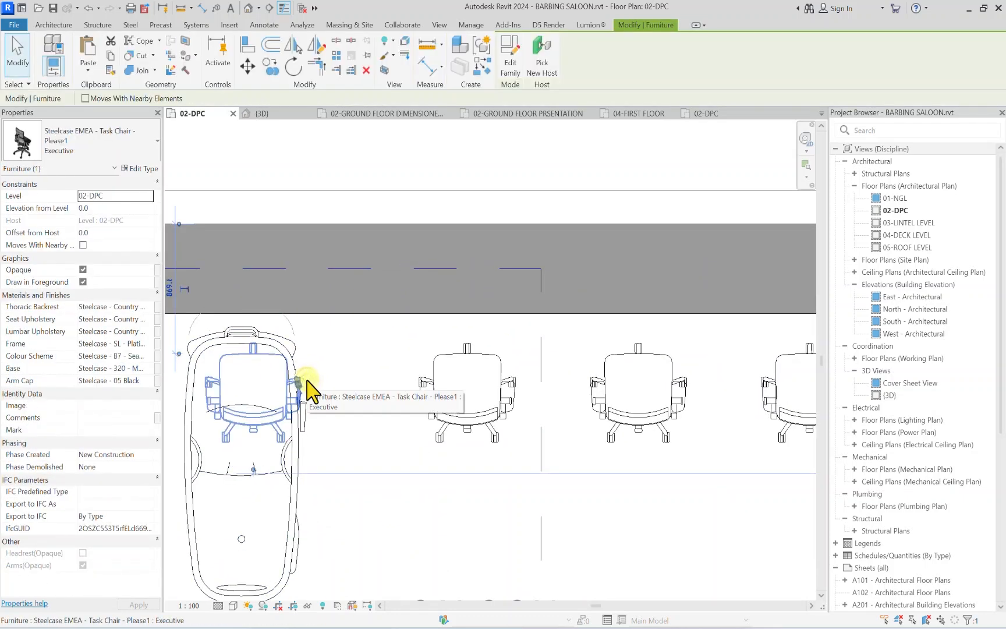
{"action": "key", "text": "Escape"}
{"action": "scroll", "coordinate": [305, 387], "scroll_direction": "down", "scroll_amount": 3}
{"action": "left_click", "coordinate": [296, 466]}
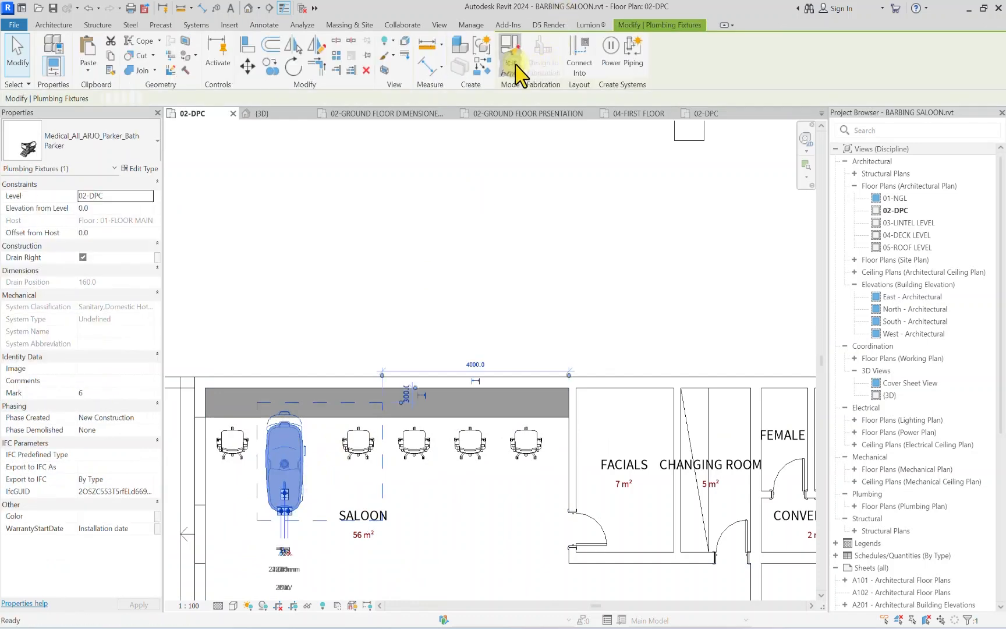
{"action": "left_click", "coordinate": [511, 58]}
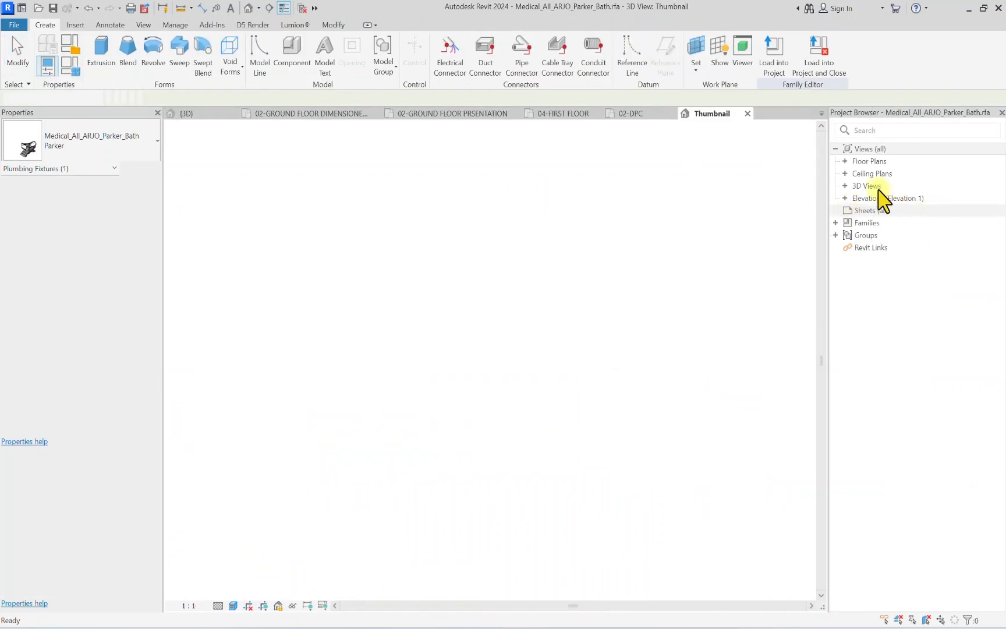
{"action": "left_click", "coordinate": [844, 162]}
{"action": "double_click", "coordinate": [873, 172]}
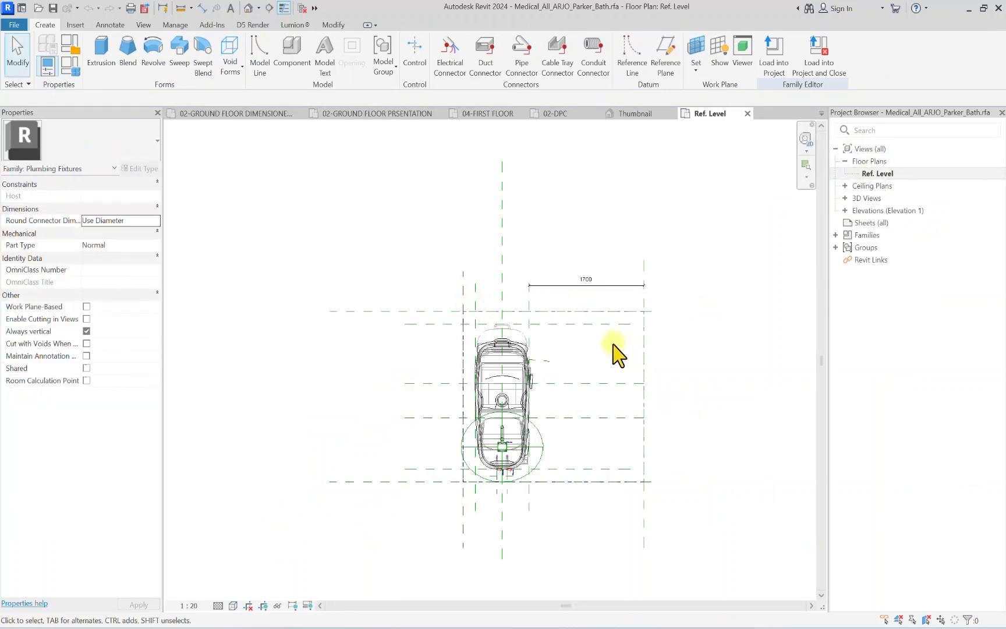
Step: Delete the four Space Requirement symbolic lines that outline the rectangle around the bath in the family's plan
{"action": "scroll", "coordinate": [641, 326], "scroll_direction": "up", "scroll_amount": 5}
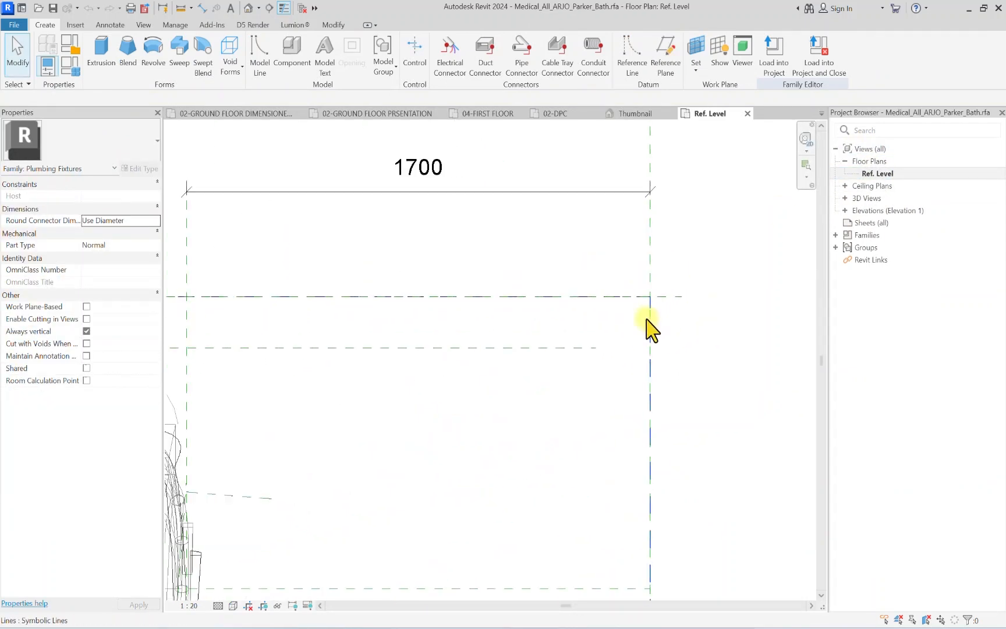
{"action": "left_click", "coordinate": [651, 318]}
{"action": "scroll", "coordinate": [653, 318], "scroll_direction": "down", "scroll_amount": 5}
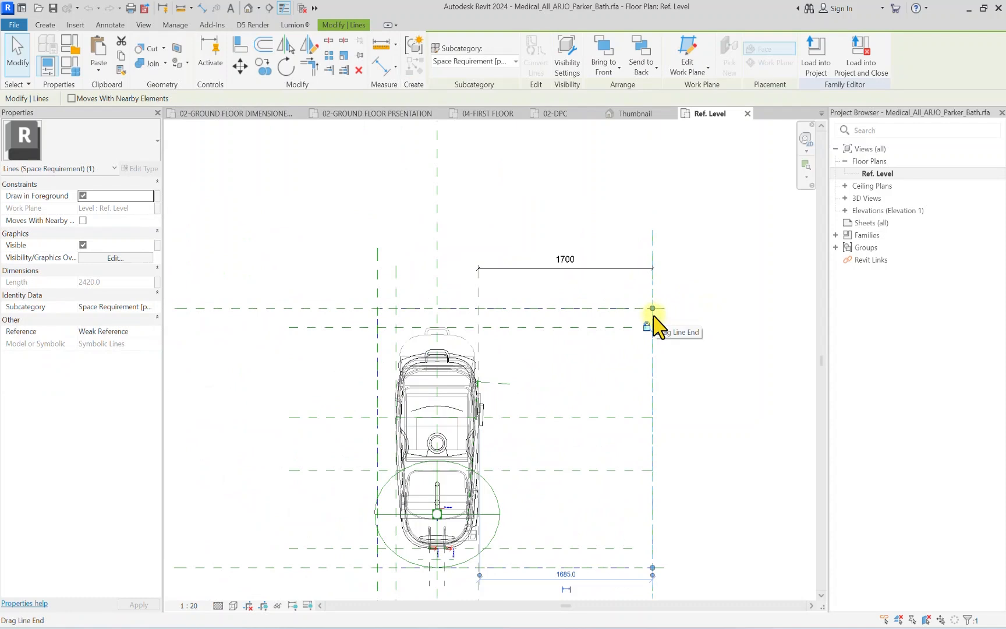
{"action": "key", "text": "Escape"}
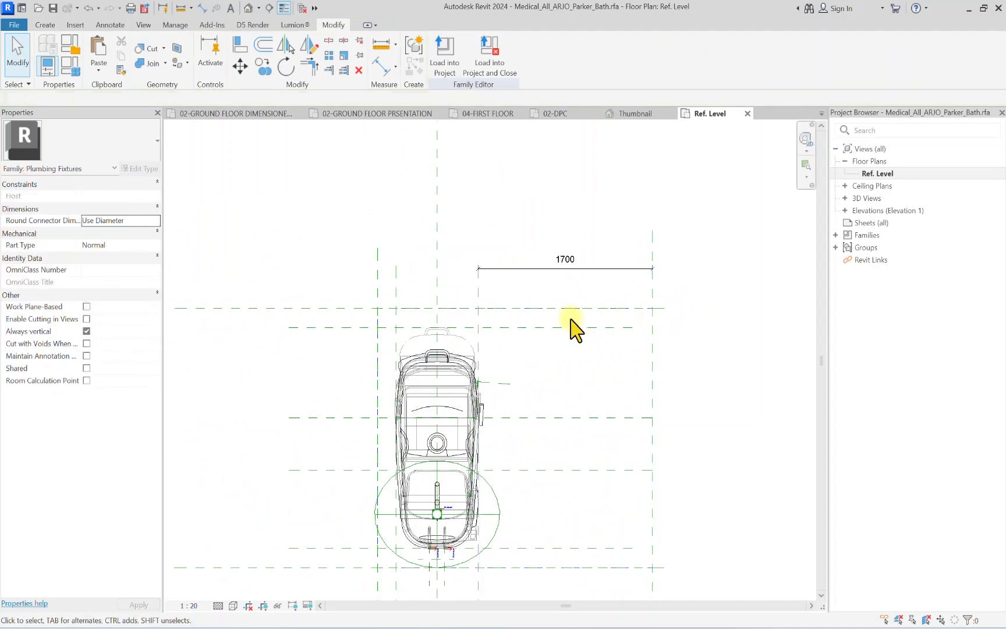
{"action": "scroll", "coordinate": [582, 307], "scroll_direction": "down", "scroll_amount": 3}
{"action": "left_click", "coordinate": [583, 307]}
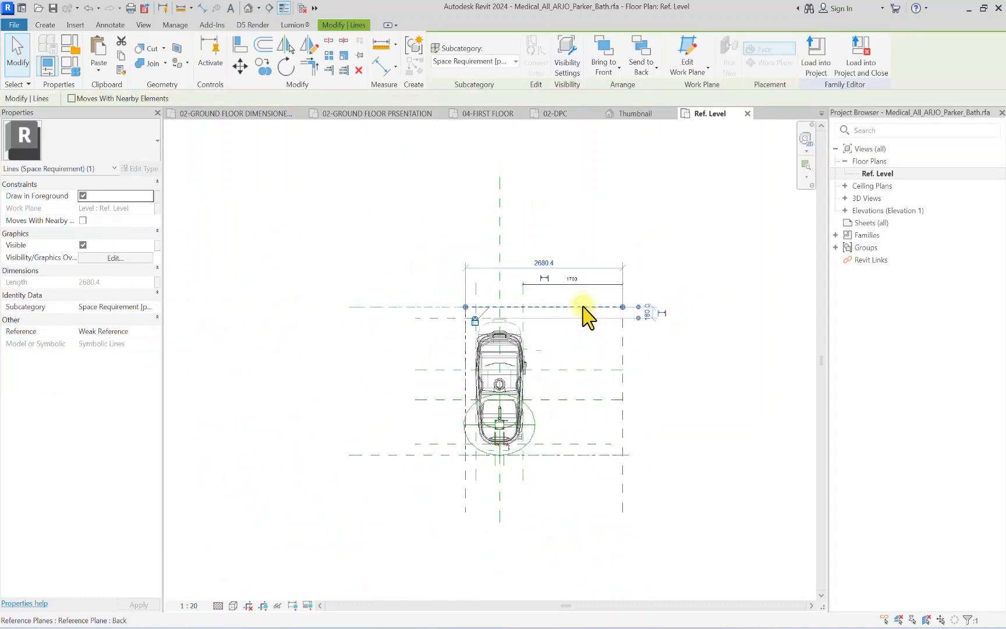
{"action": "key", "text": "Escape"}
{"action": "left_click", "coordinate": [504, 442]}
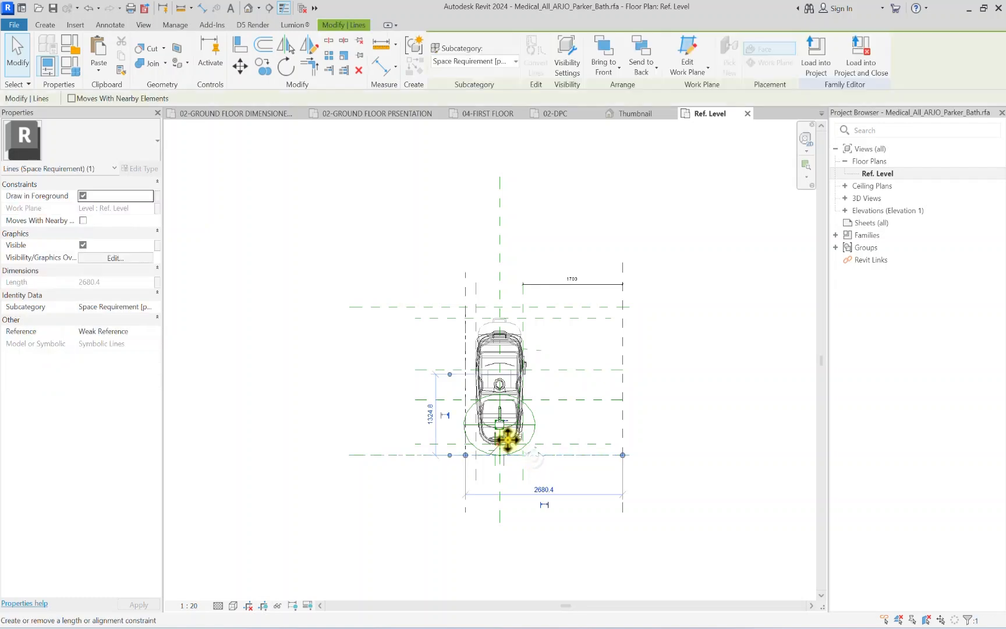
{"action": "key", "text": "Escape"}
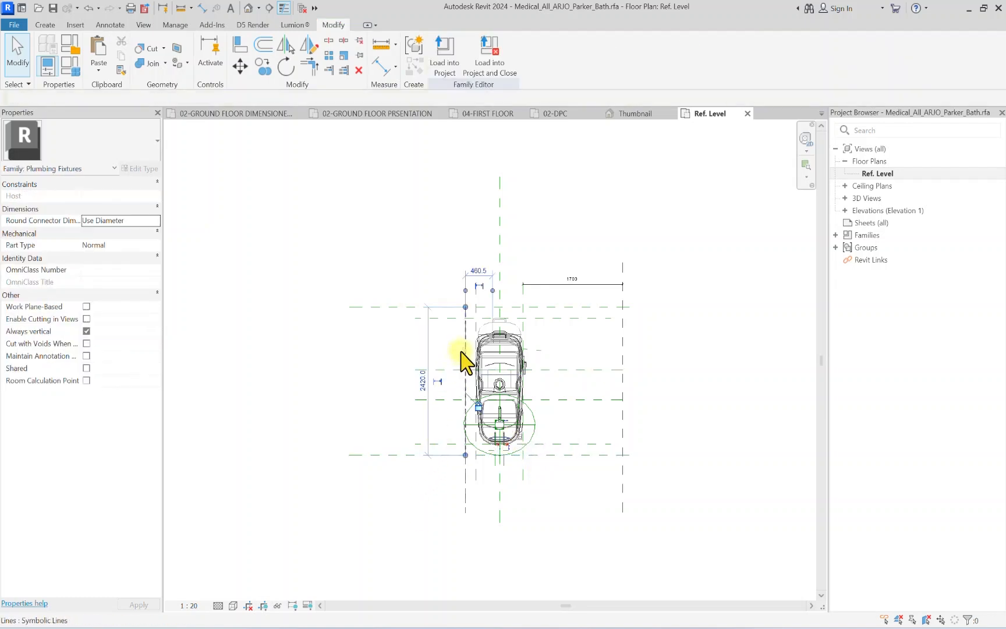
{"action": "left_click", "coordinate": [464, 353]}
{"action": "key", "text": "Escape"}
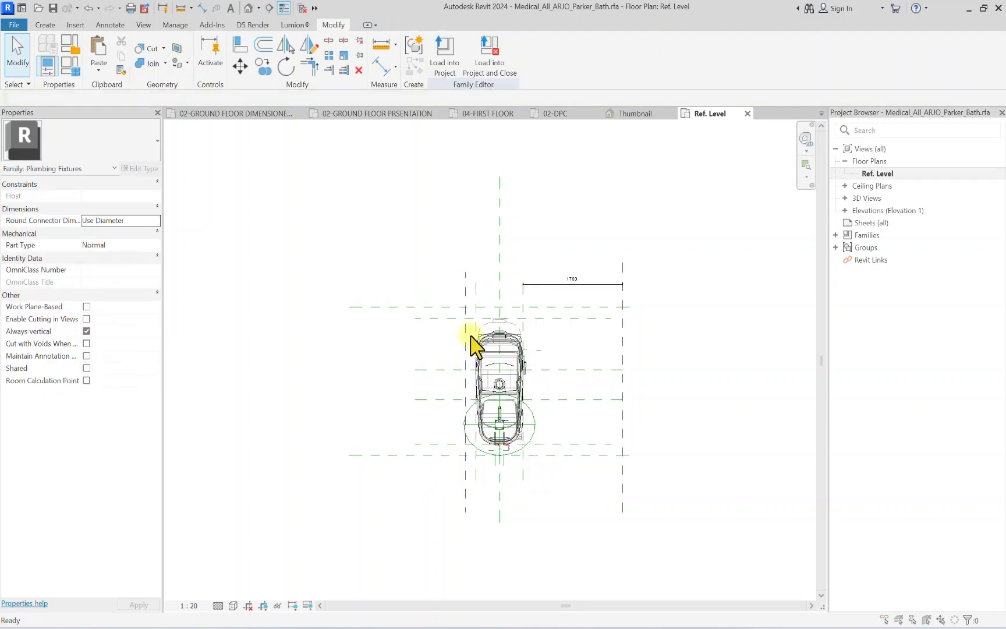
Step: Load the edited bath family into BARBING SALOON.rvt, overwriting the existing version and its parameter values
{"action": "key", "text": "ctrl+s"}
{"action": "left_click", "coordinate": [501, 339]}
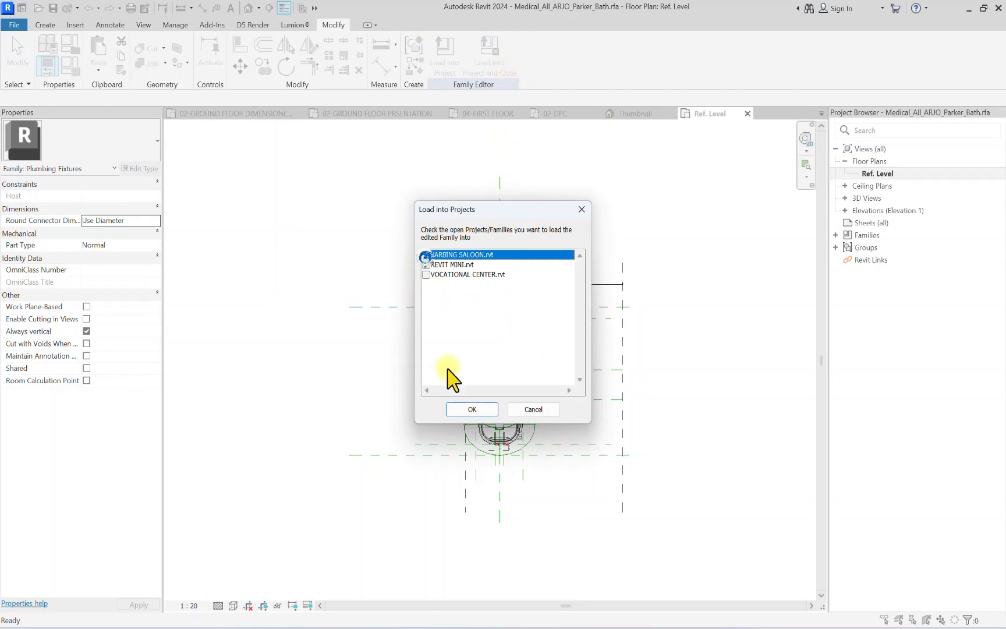
{"action": "left_click", "coordinate": [469, 409]}
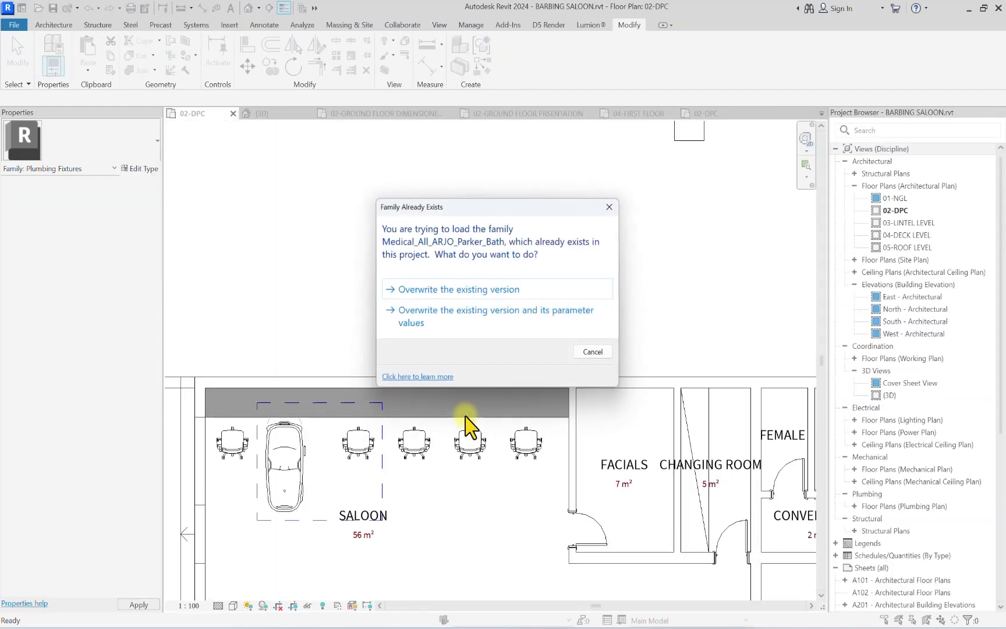
{"action": "left_click", "coordinate": [438, 323]}
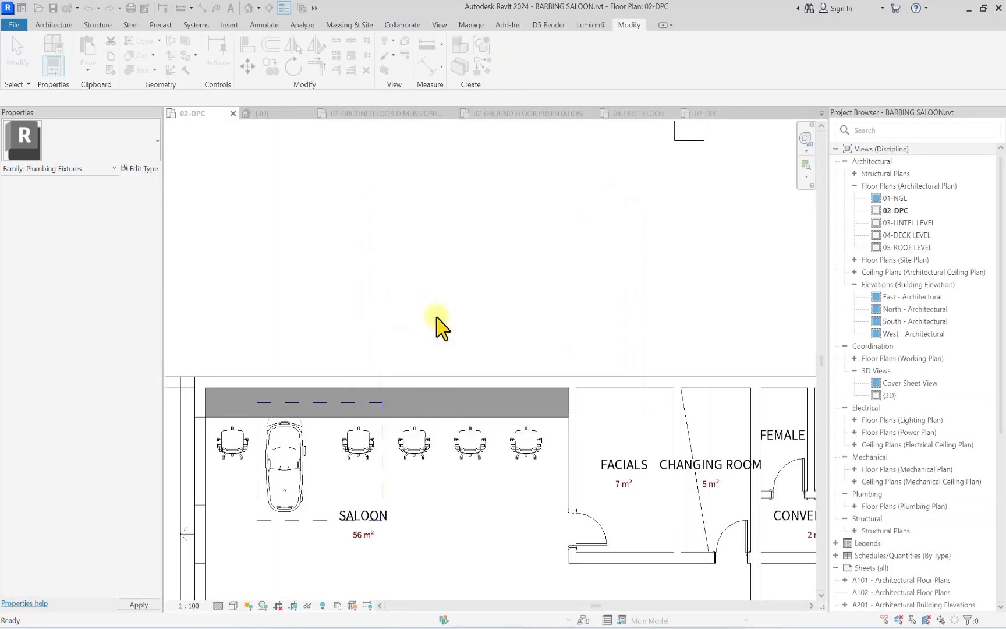
Step: Move the Parker bath slightly down and right so it clears the counter, and delete the task chair to its left
{"action": "scroll", "coordinate": [317, 387], "scroll_direction": "up", "scroll_amount": 3}
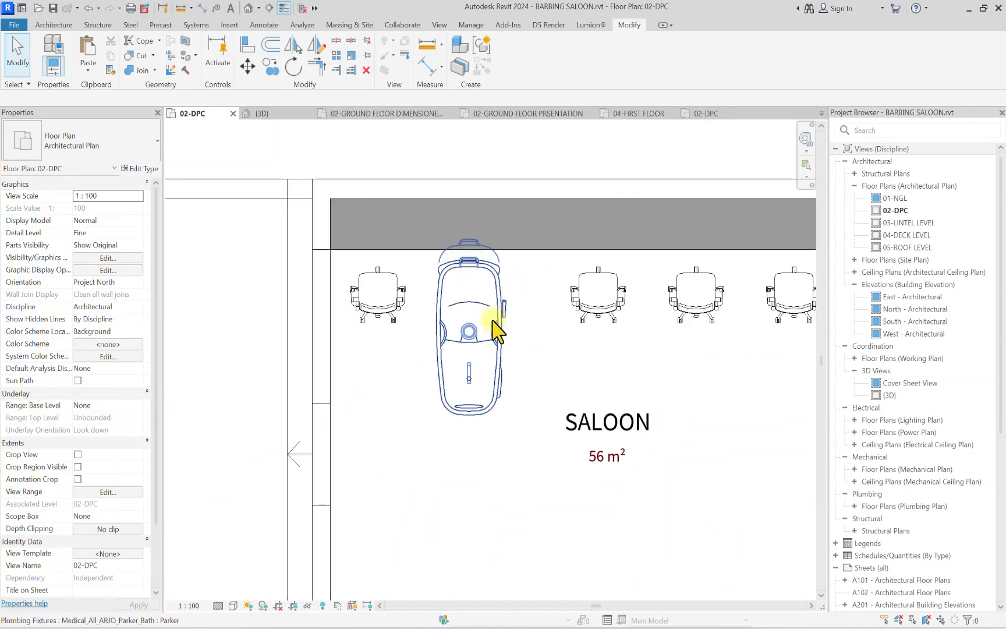
{"action": "mouse_move", "coordinate": [464, 334]}
{"action": "left_mouse_down"}
{"action": "mouse_move", "coordinate": [469, 367]}
{"action": "mouse_move", "coordinate": [485, 362]}
{"action": "mouse_move", "coordinate": [480, 343]}
{"action": "left_mouse_up"}
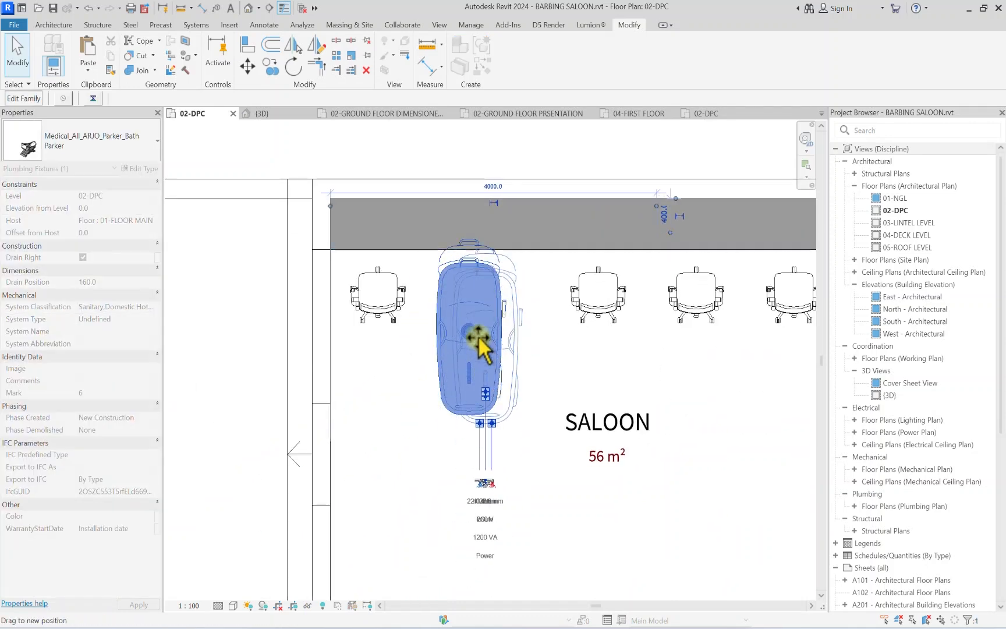
{"action": "scroll", "coordinate": [469, 349], "scroll_direction": "down", "scroll_amount": 5}
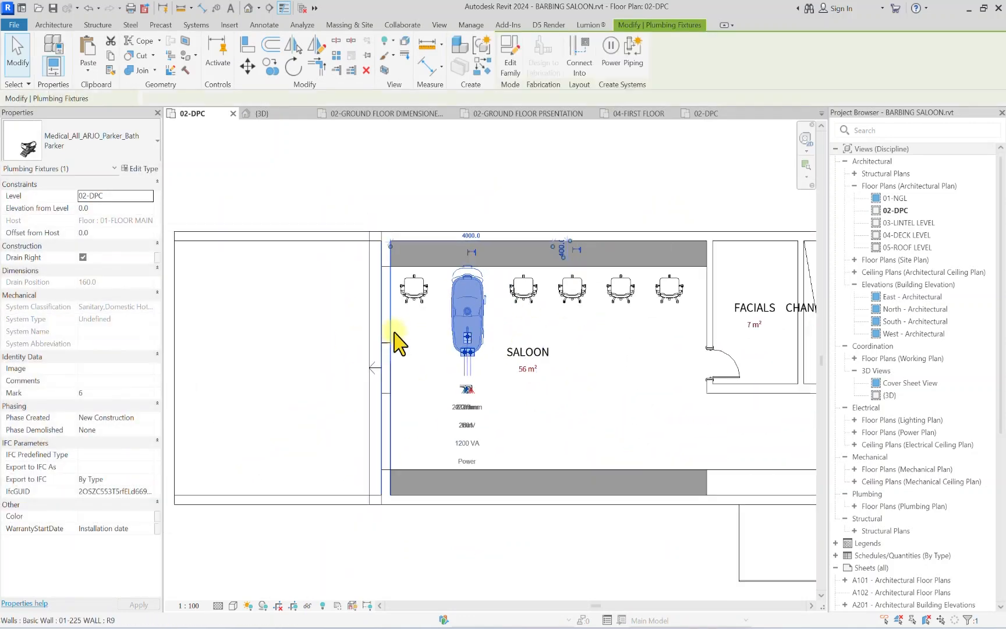
{"action": "scroll", "coordinate": [480, 323], "scroll_direction": "up", "scroll_amount": 2}
{"action": "scroll", "coordinate": [326, 326], "scroll_direction": "up", "scroll_amount": 2}
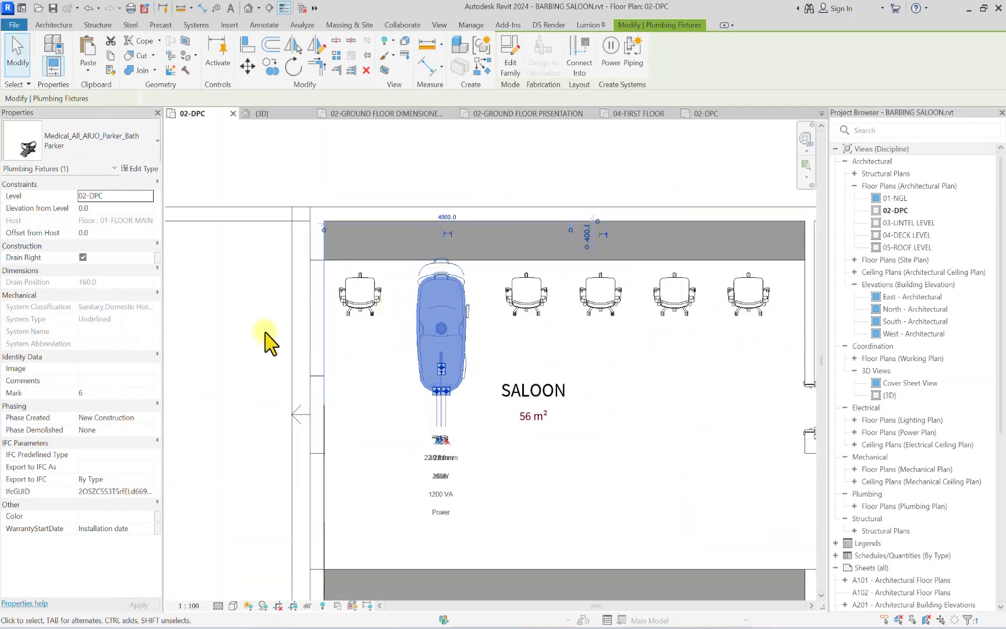
{"action": "left_click", "coordinate": [367, 308]}
{"action": "key", "text": "Delete"}
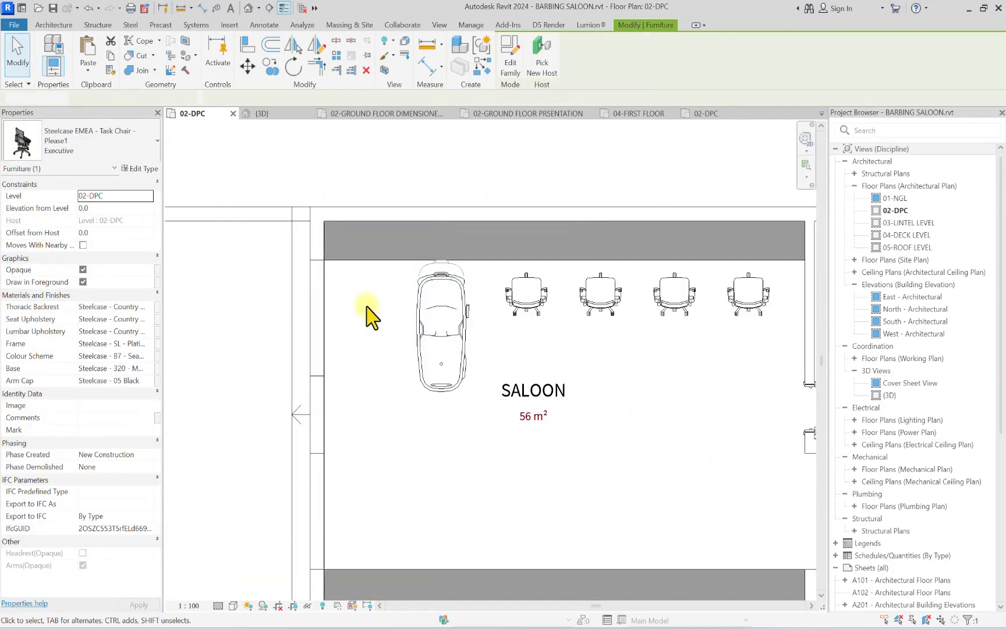
{"action": "scroll", "coordinate": [395, 323], "scroll_direction": "down", "scroll_amount": 2}
{"action": "scroll", "coordinate": [437, 319], "scroll_direction": "up", "scroll_amount": 2}
Step: Shift the Parker bath slightly left, and copy it about 1300 mm horizontally towards the SALOON's left wall
{"action": "left_click", "coordinate": [429, 301]}
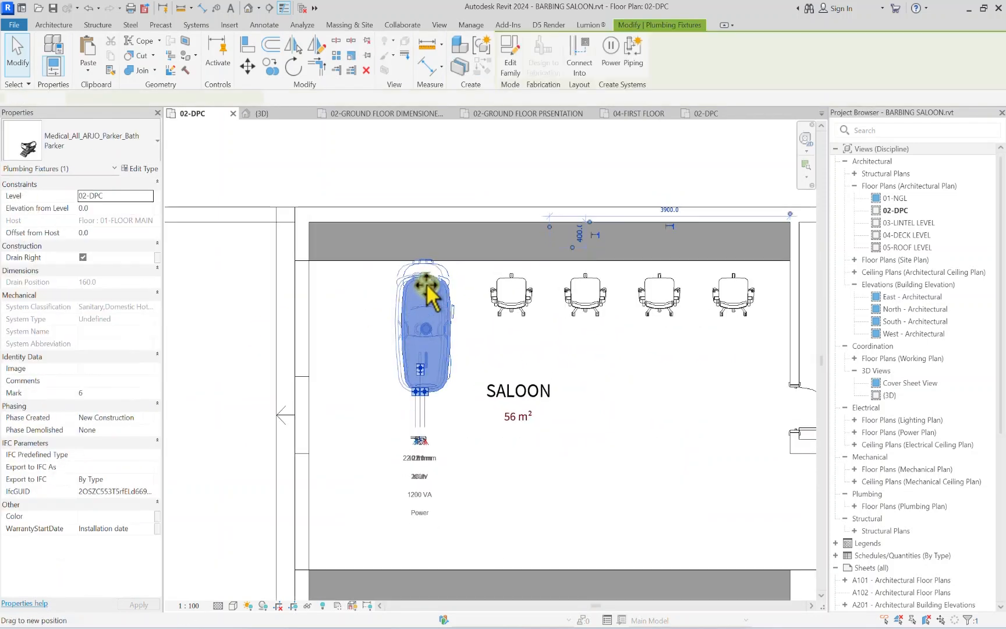
{"action": "scroll", "coordinate": [436, 288], "scroll_direction": "up", "scroll_amount": 2}
{"action": "scroll", "coordinate": [402, 289], "scroll_direction": "down", "scroll_amount": 2}
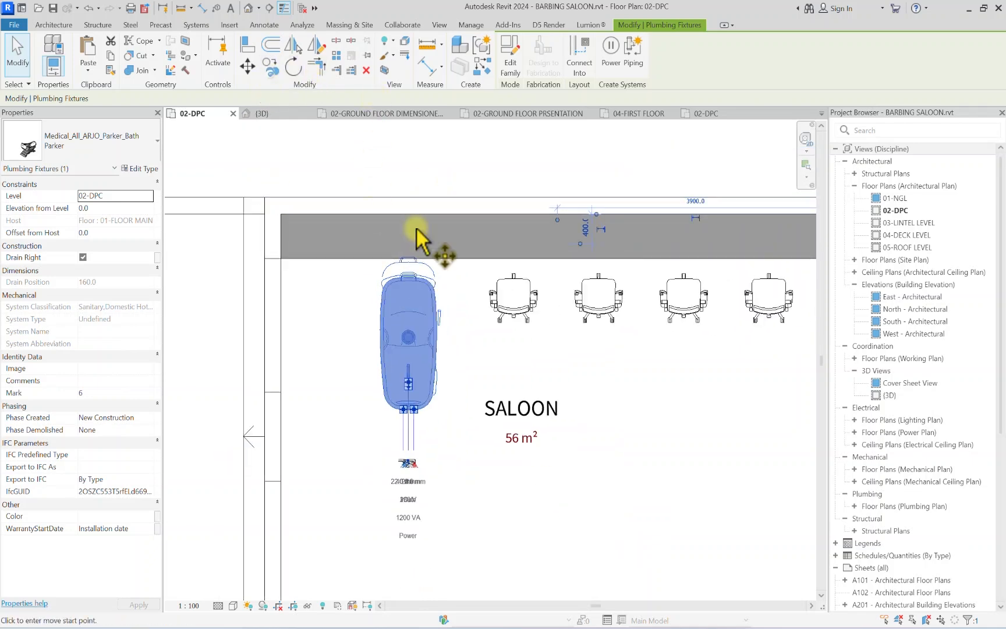
{"action": "left_click", "coordinate": [406, 262]}
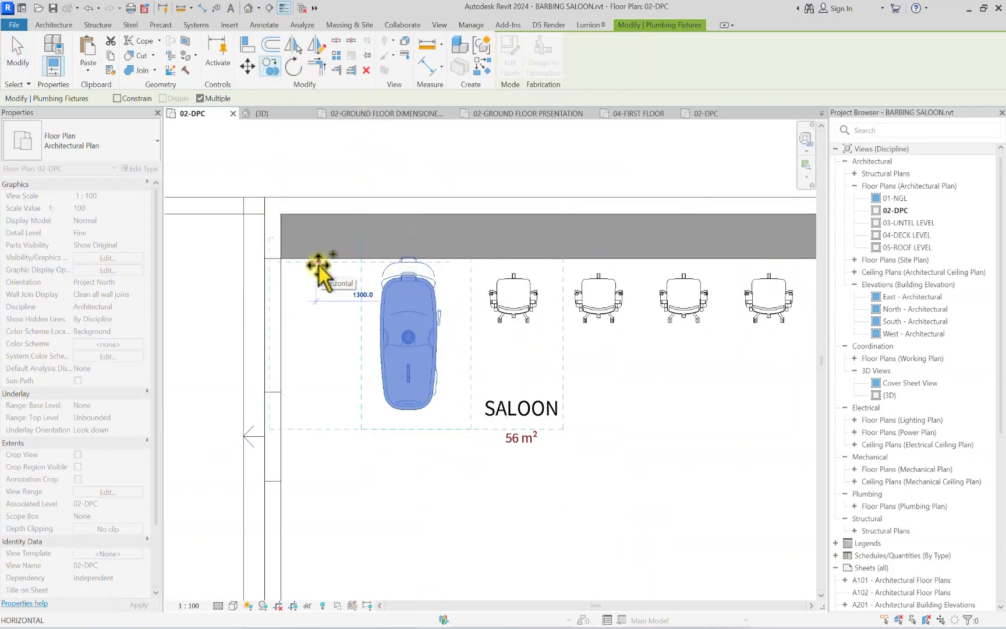
{"action": "left_click", "coordinate": [324, 270]}
{"action": "scroll", "coordinate": [297, 267], "scroll_direction": "down", "scroll_amount": 2}
{"action": "key", "text": "Escape"}
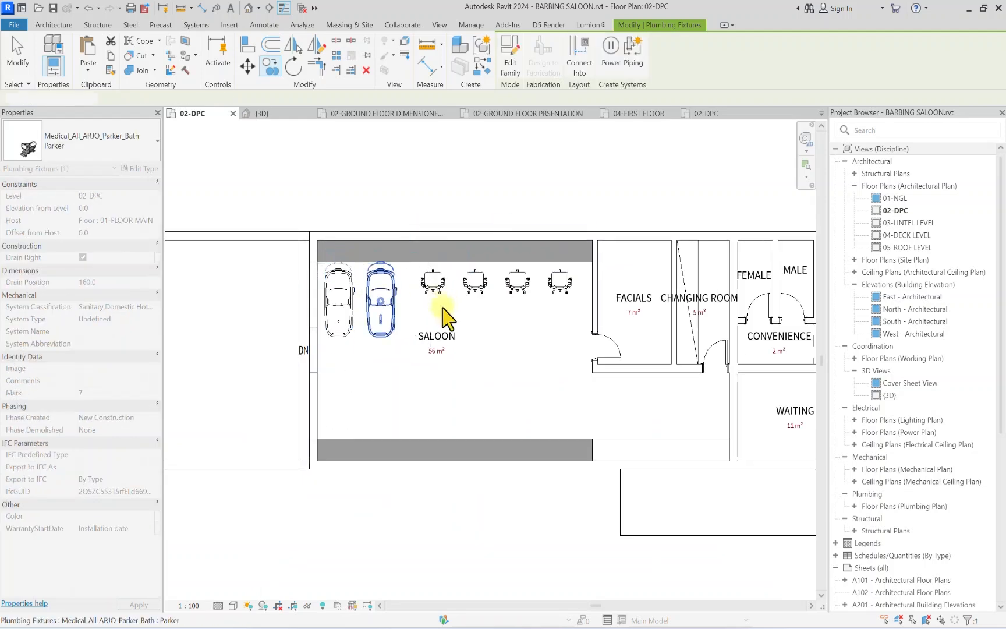
{"action": "key", "text": "Escape"}
{"action": "left_click", "coordinate": [389, 325]}
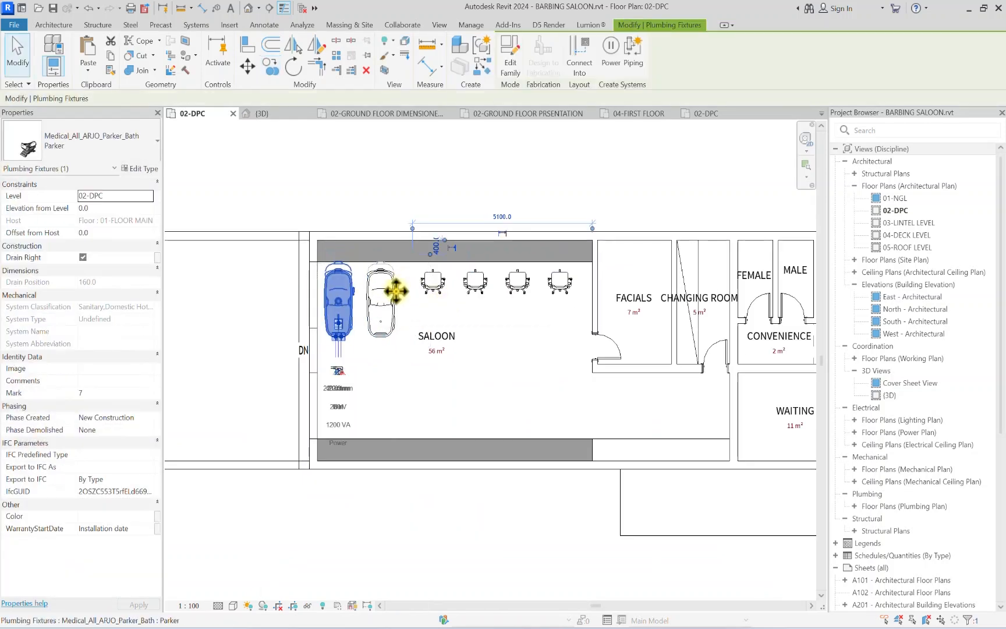
{"action": "scroll", "coordinate": [390, 339], "scroll_direction": "up", "scroll_amount": 2}
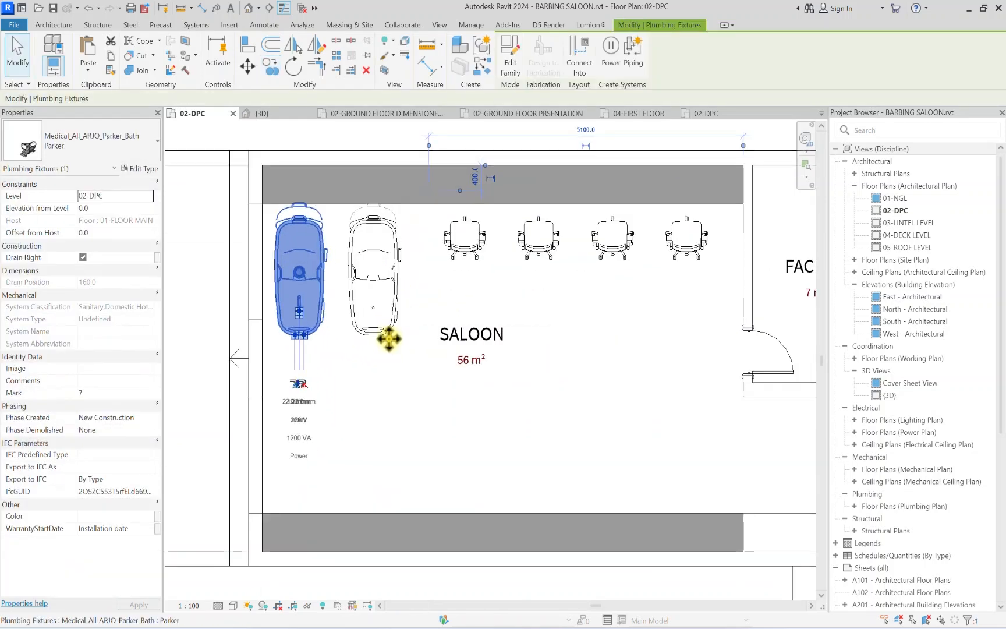
{"action": "left_click", "coordinate": [397, 280], "text": "ctrl"}
{"action": "scroll", "coordinate": [476, 238], "scroll_direction": "up", "scroll_amount": 1}
{"action": "left_click", "coordinate": [476, 223], "text": "ctrl"}
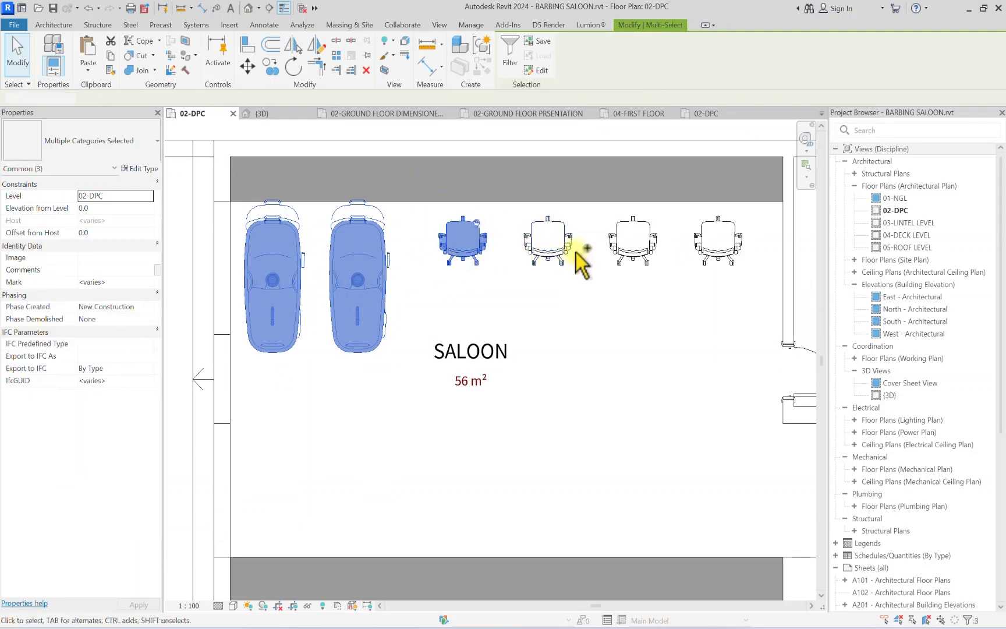
{"action": "left_click", "coordinate": [571, 254], "text": "ctrl"}
{"action": "left_click", "coordinate": [615, 246], "text": "ctrl"}
{"action": "scroll", "coordinate": [616, 246], "scroll_direction": "down", "scroll_amount": 2}
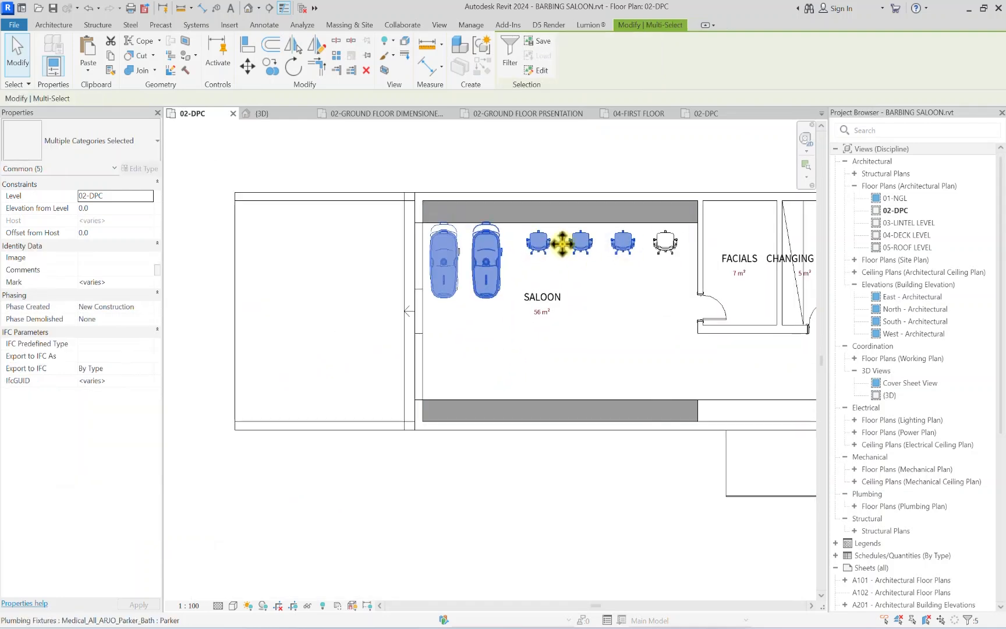
{"action": "left_click", "coordinate": [356, 155]}
Step: Start placing a component and search the loaded component types for SINK
{"action": "scroll", "coordinate": [354, 155], "scroll_direction": "up", "scroll_amount": 2}
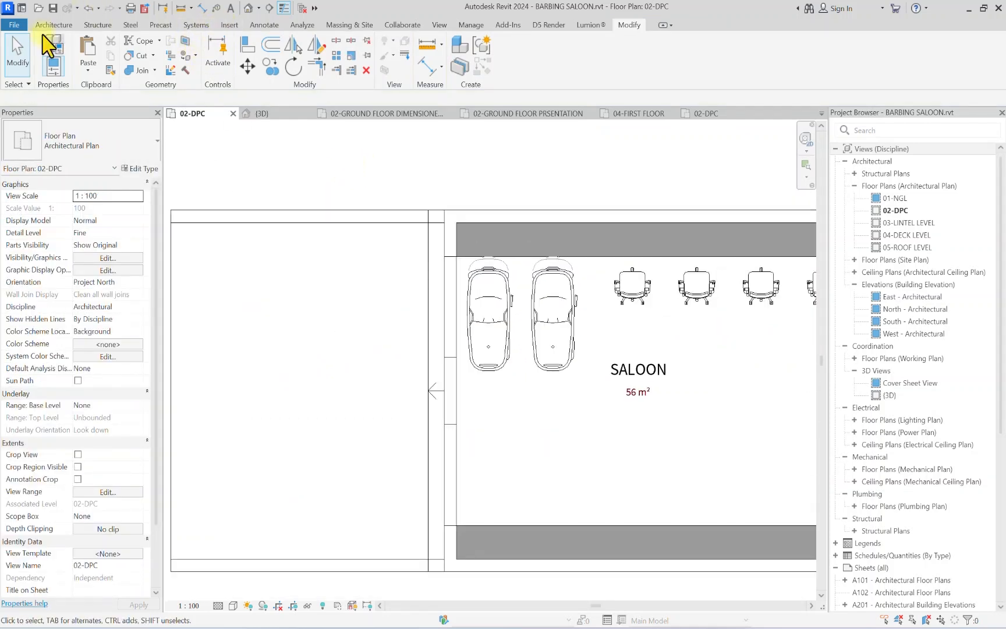
{"action": "left_click", "coordinate": [54, 26]}
{"action": "left_click", "coordinate": [133, 46]}
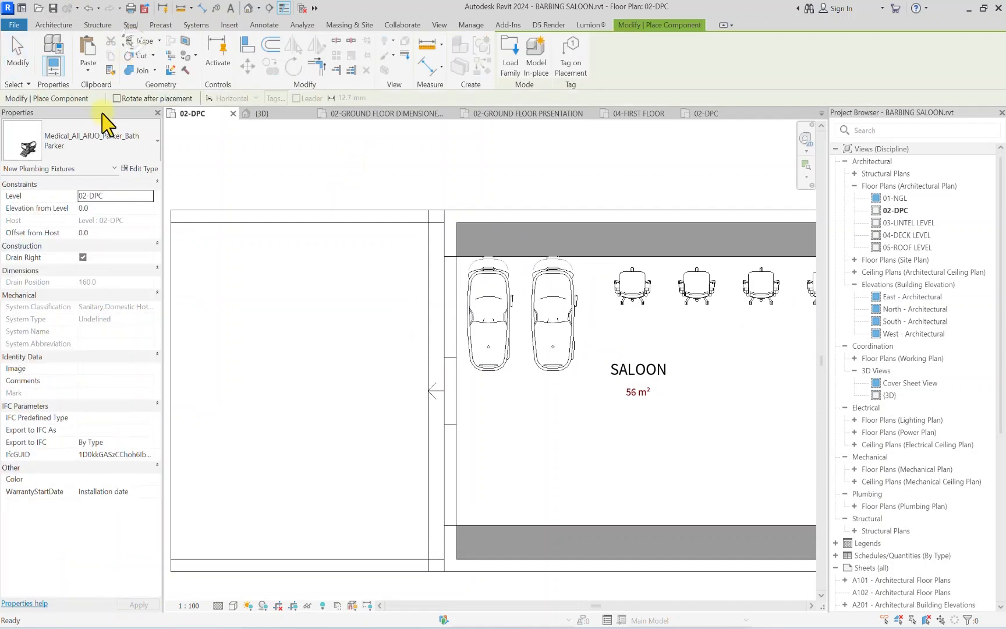
{"action": "left_click", "coordinate": [69, 150]}
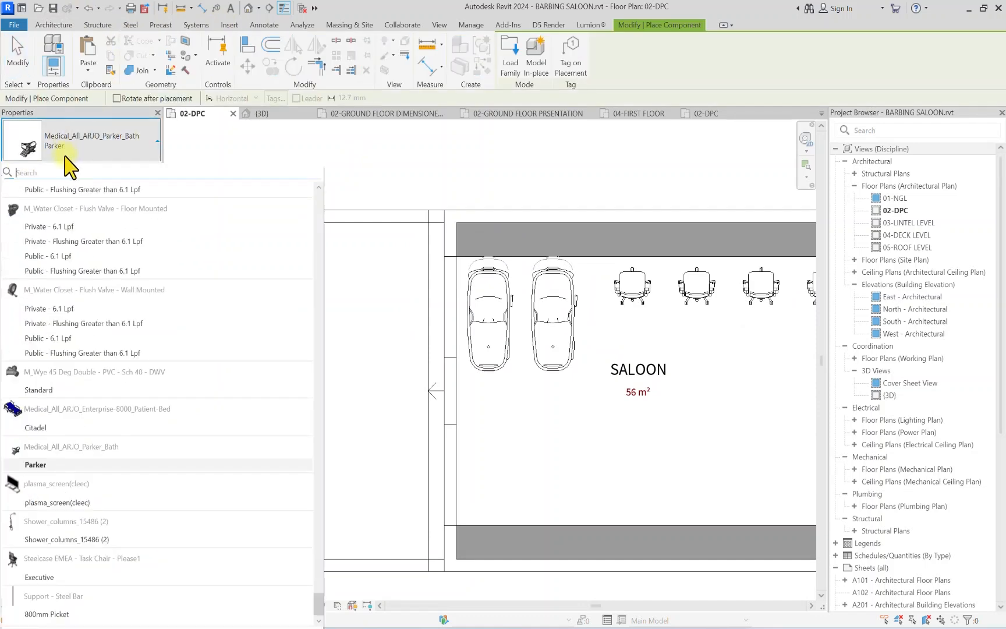
{"action": "type", "text": "SINK"}
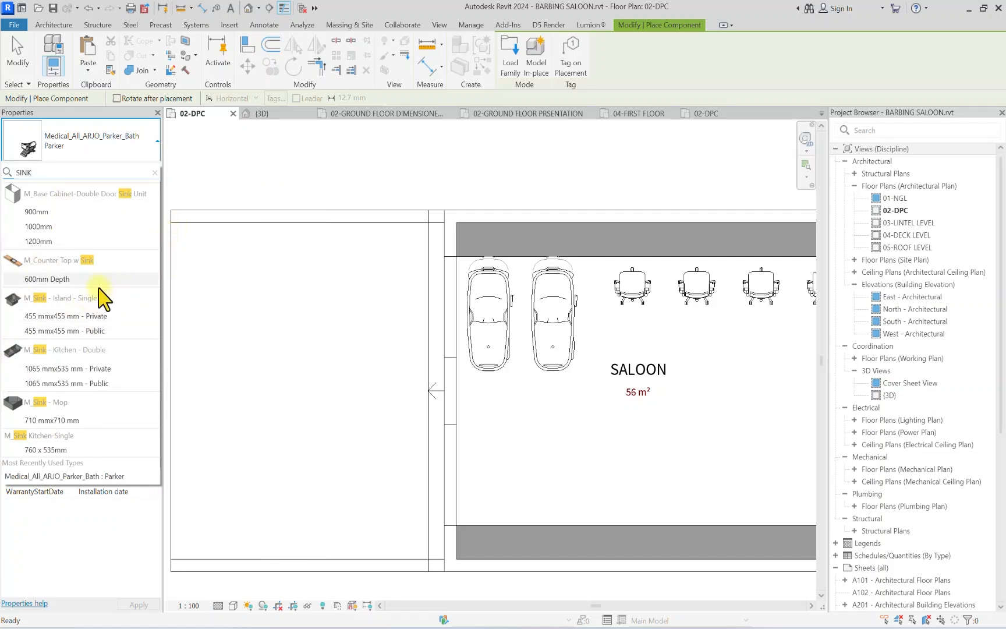
{"action": "left_click", "coordinate": [227, 193]}
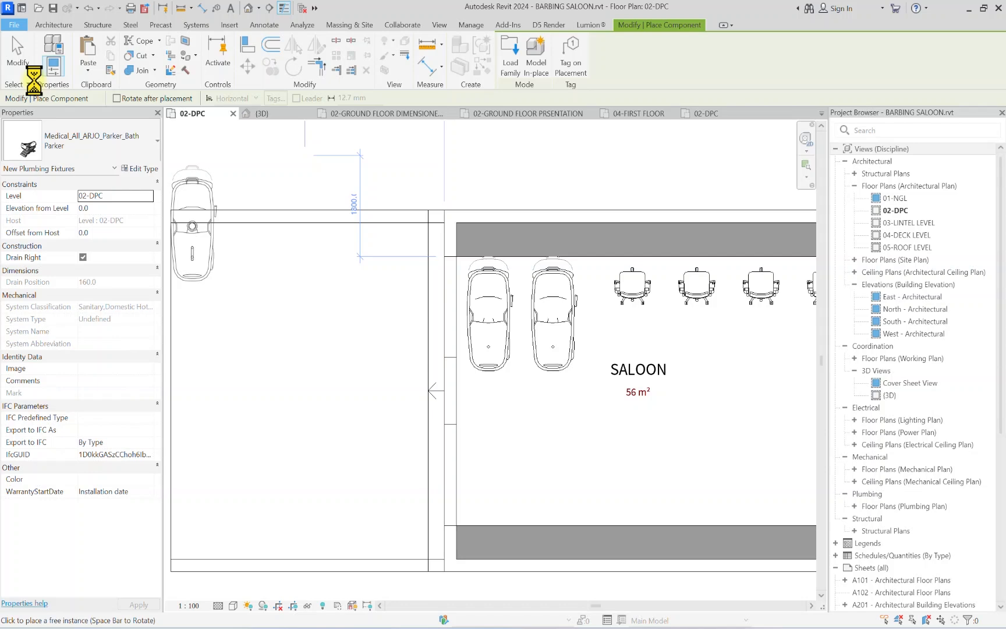
Step: Switch to VOCATIONAL CENTER.rvt and copy the wash basin outside the MALE toilet together with the wall it sits on
{"action": "left_click", "coordinate": [14, 25]}
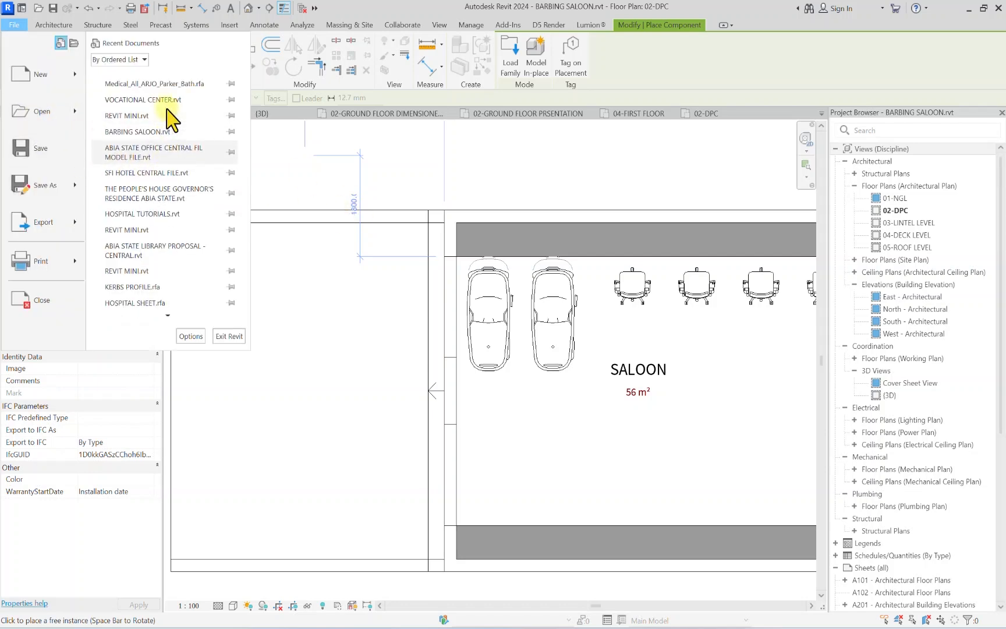
{"action": "left_click", "coordinate": [159, 99]}
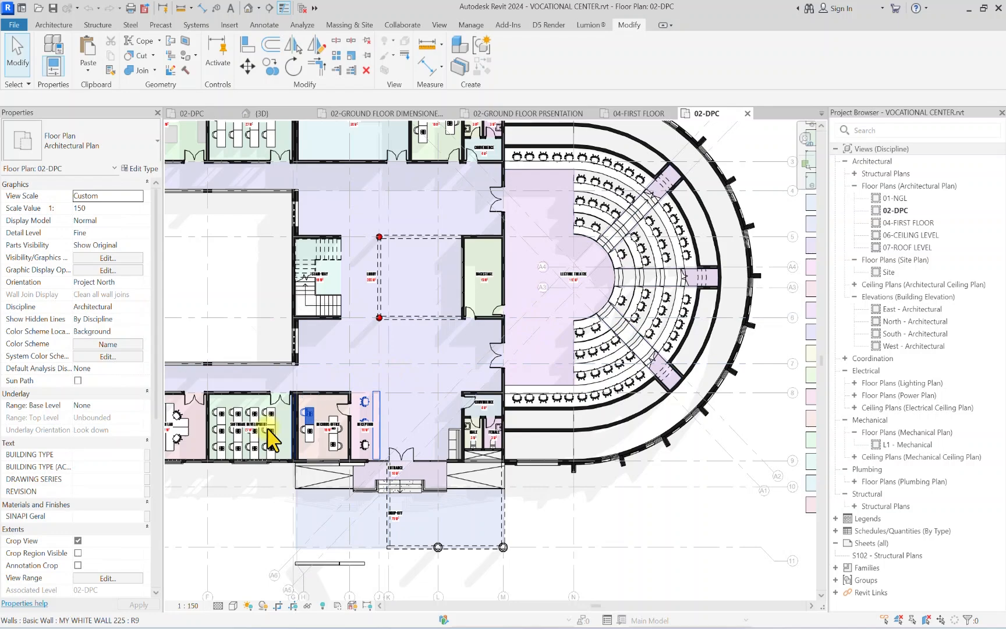
{"action": "middle_click_drag", "start_coordinate": [268, 438], "coordinate": [753, 402]}
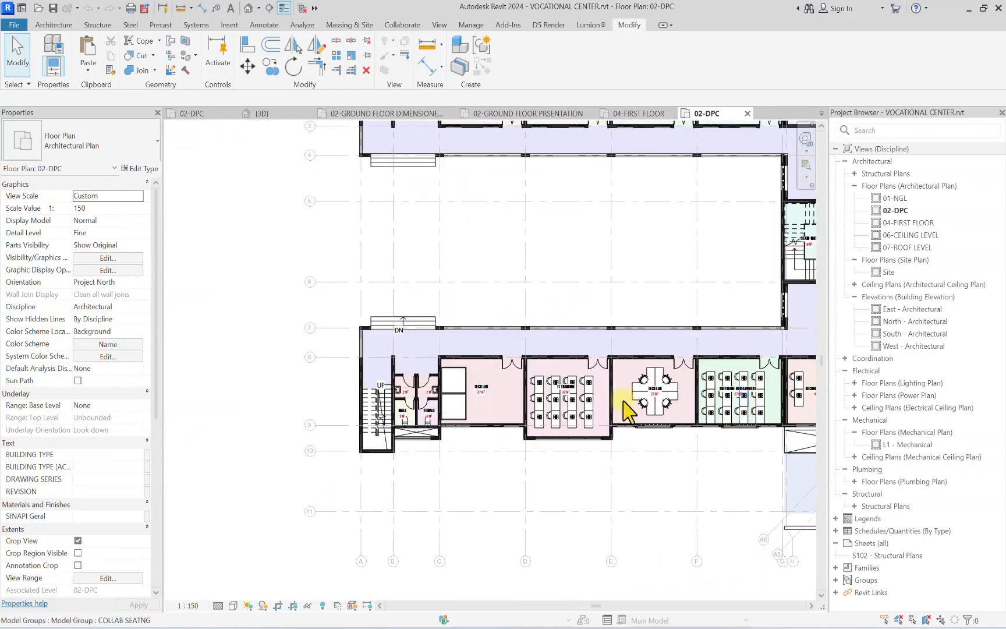
{"action": "scroll", "coordinate": [359, 420], "scroll_direction": "up", "scroll_amount": 6}
{"action": "left_click", "coordinate": [367, 355]}
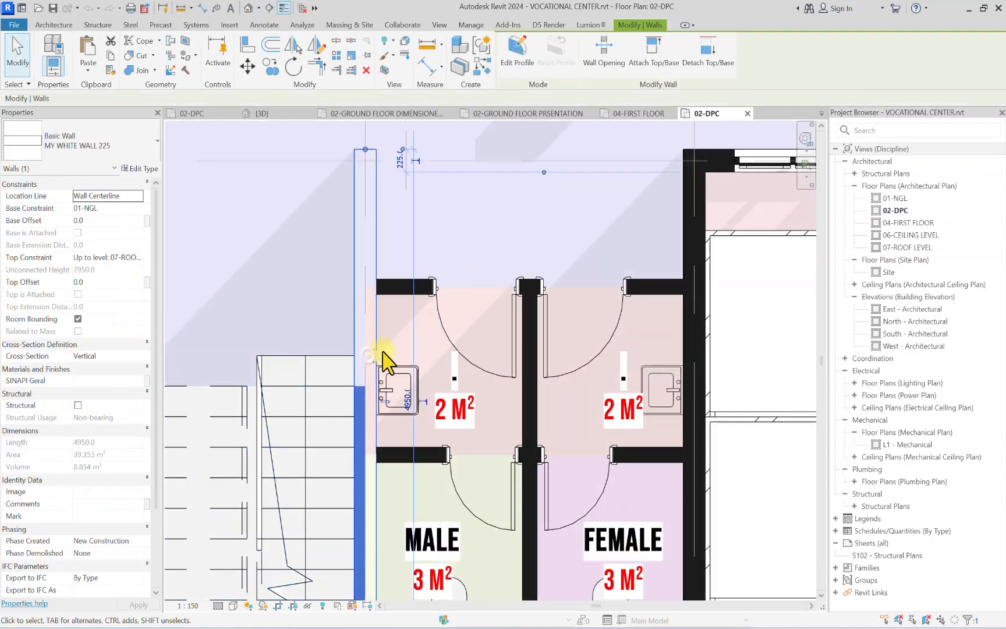
{"action": "left_click", "coordinate": [397, 387], "text": "ctrl"}
{"action": "scroll", "coordinate": [373, 395], "scroll_direction": "down", "scroll_amount": 4}
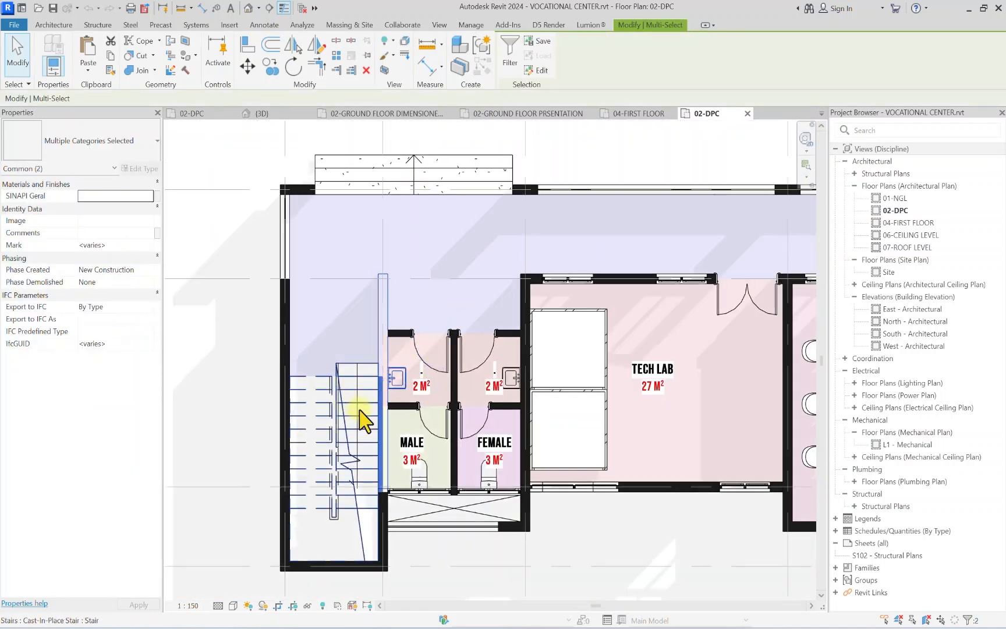
{"action": "scroll", "coordinate": [382, 381], "scroll_direction": "up", "scroll_amount": 3}
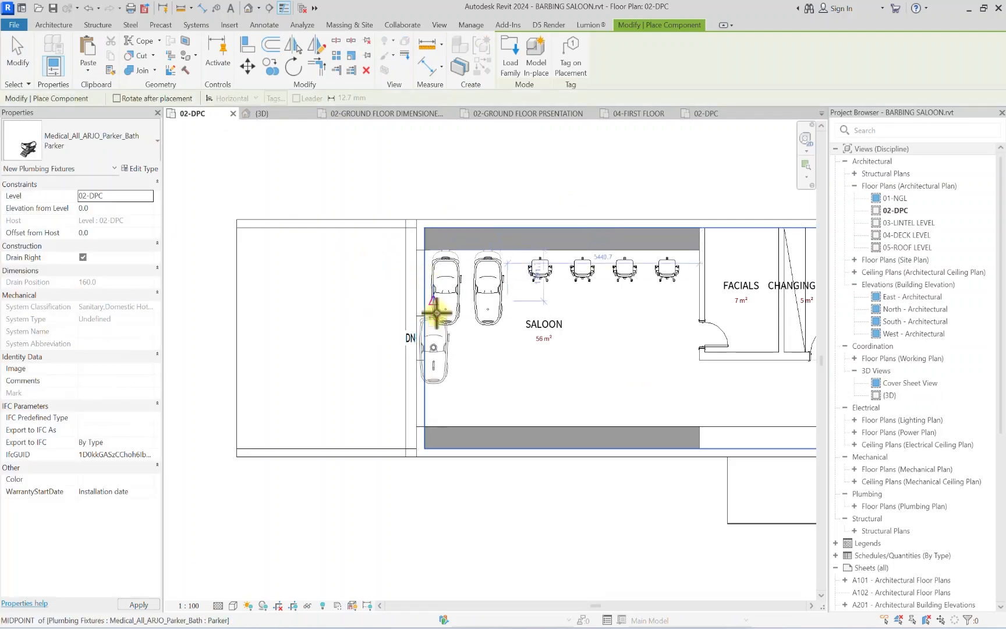
Step: Paste the copied wash basin and its wall into the 02-DPC plan, above the building, accepting the duplicate types
{"action": "left_click", "coordinate": [448, 304]}
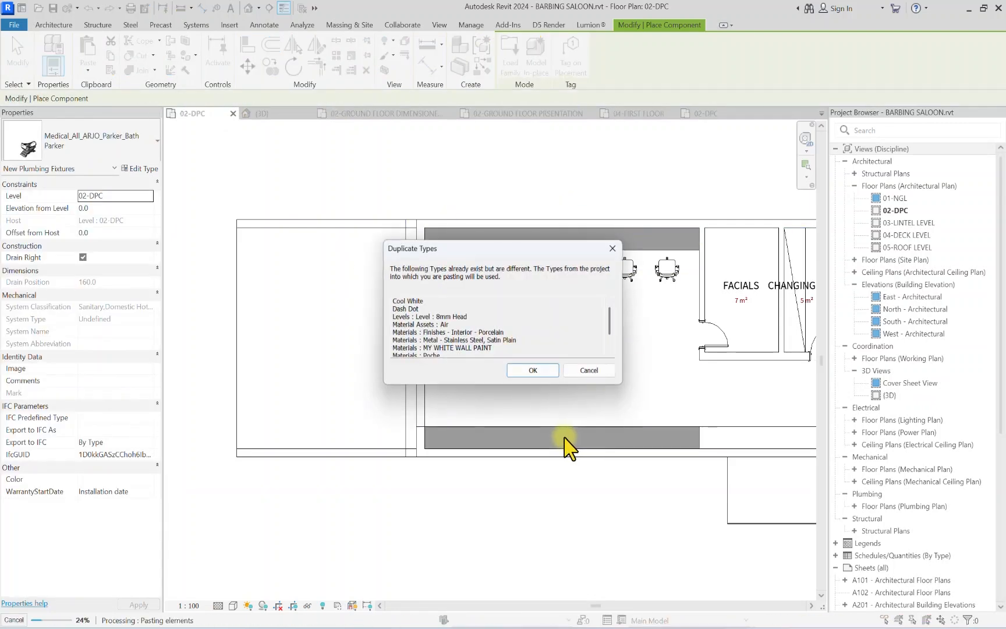
{"action": "left_click", "coordinate": [530, 370]}
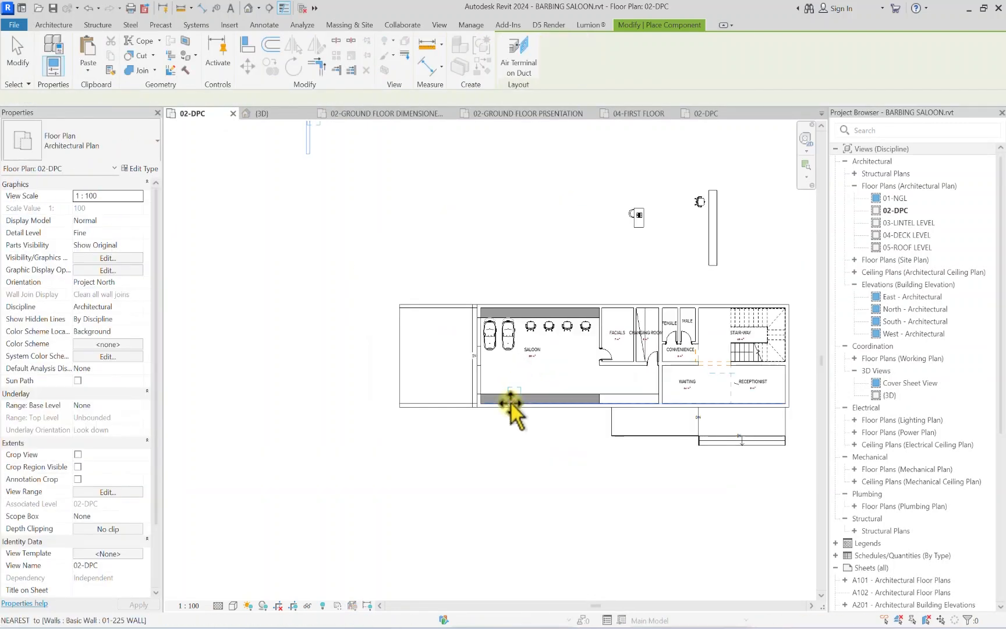
{"action": "left_click", "coordinate": [579, 178]}
{"action": "middle_click_drag", "start_coordinate": [582, 268], "coordinate": [447, 465]}
{"action": "scroll", "coordinate": [487, 345], "scroll_direction": "down", "scroll_amount": 3}
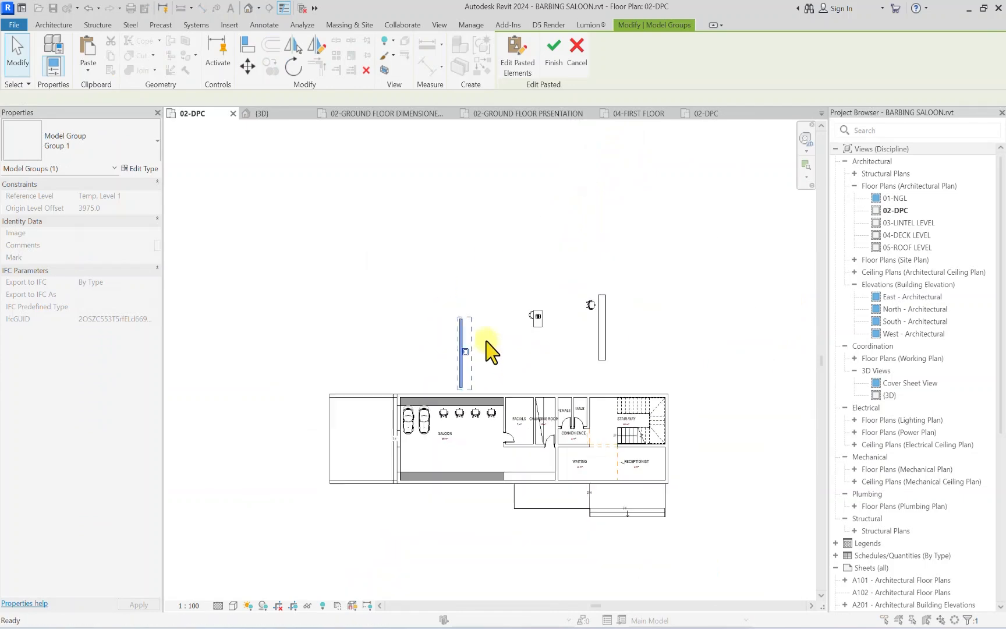
{"action": "left_click", "coordinate": [487, 345]}
{"action": "scroll", "coordinate": [556, 337], "scroll_direction": "up", "scroll_amount": 3}
{"action": "middle_click_drag", "start_coordinate": [573, 348], "coordinate": [483, 297]}
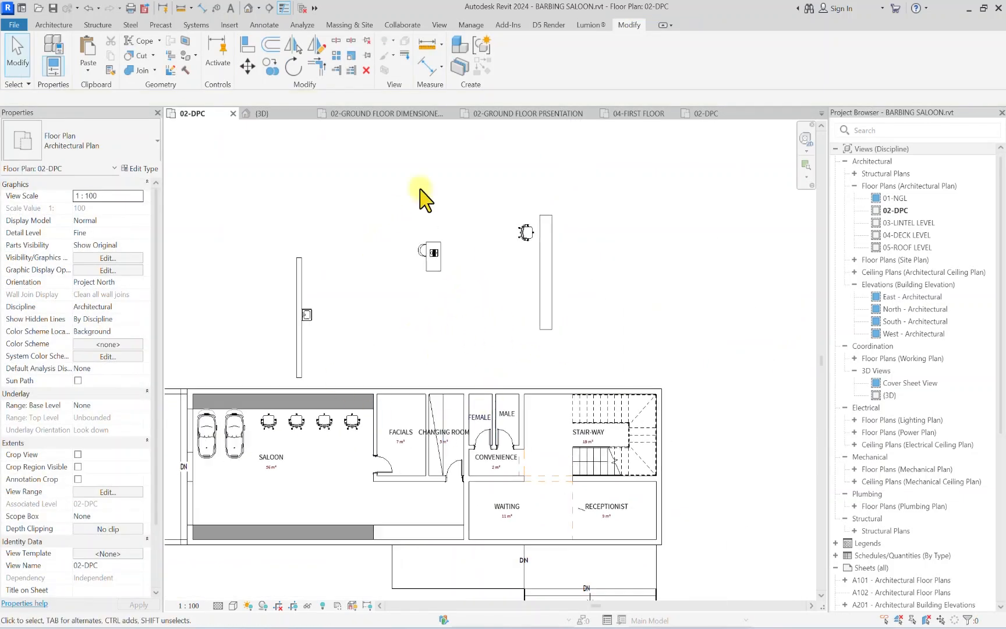
Step: Rotate the desk, laptop and chair set standing above the plan by 180 degrees
{"action": "scroll", "coordinate": [438, 278], "scroll_direction": "up", "scroll_amount": 3}
{"action": "scroll", "coordinate": [442, 265], "scroll_direction": "down", "scroll_amount": 3}
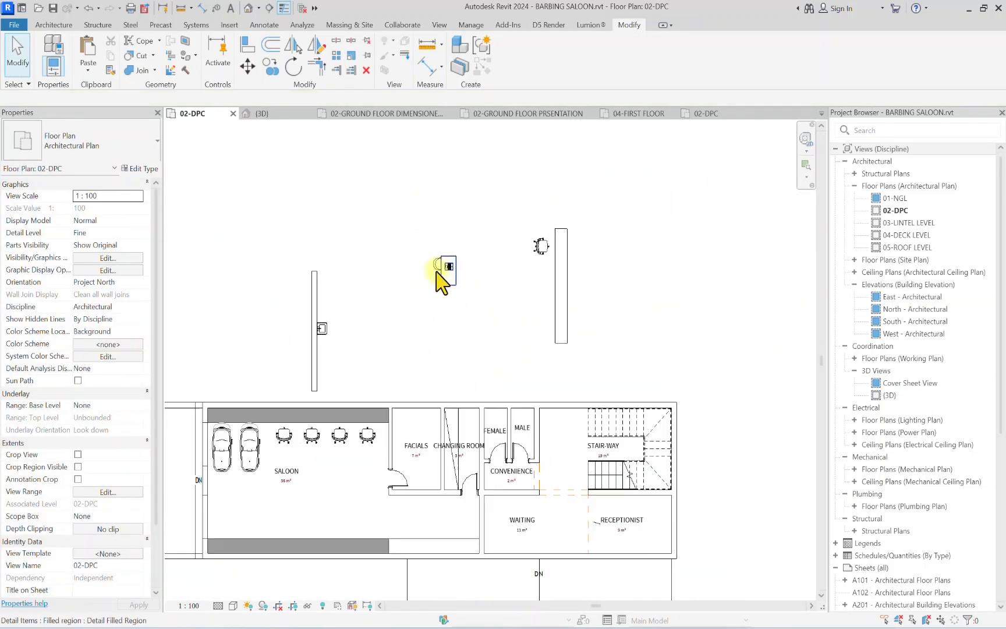
{"action": "scroll", "coordinate": [442, 278], "scroll_direction": "up", "scroll_amount": 2}
{"action": "left_click_drag", "start_coordinate": [486, 225], "coordinate": [423, 310]}
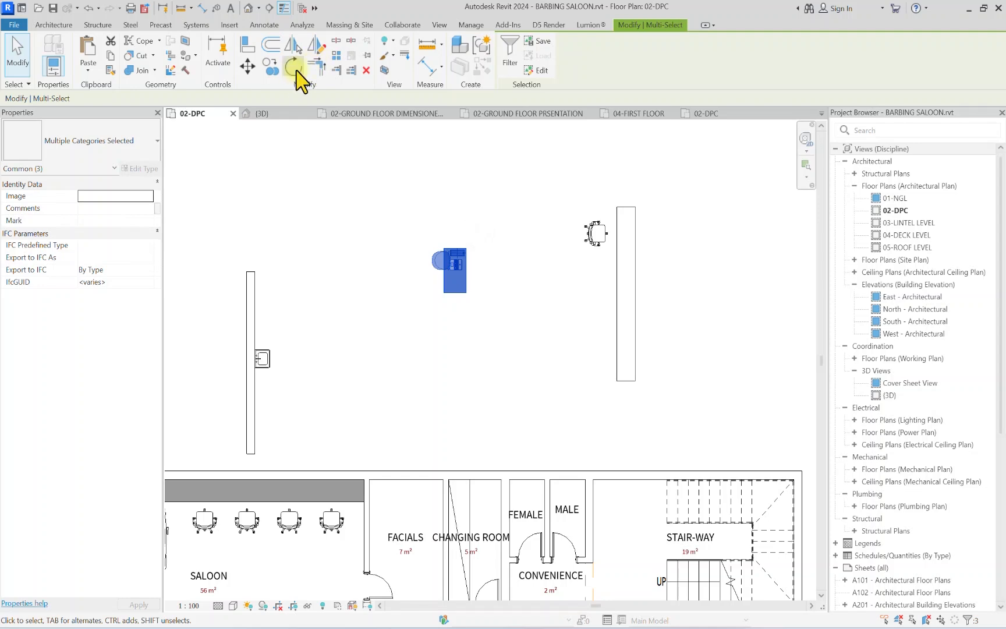
{"action": "left_click", "coordinate": [458, 418]}
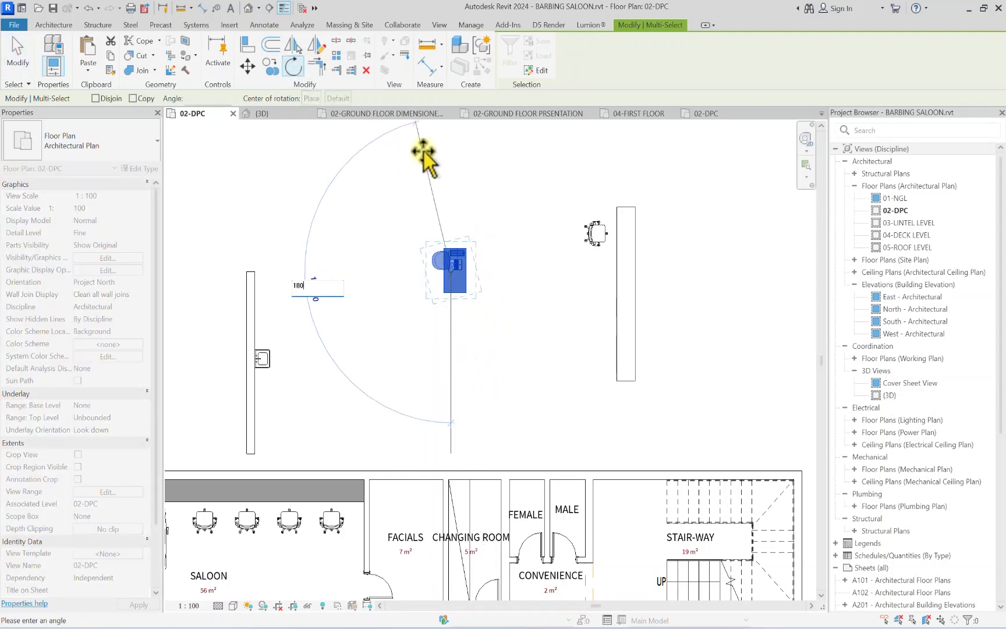
{"action": "key", "text": "Return"}
Step: Move the desk, laptop and chair into the RECEPTIONIST area, against the lower wall and along the boundary with WAITING
{"action": "scroll", "coordinate": [448, 198], "scroll_direction": "down", "scroll_amount": 3}
{"action": "scroll", "coordinate": [449, 218], "scroll_direction": "up", "scroll_amount": 1}
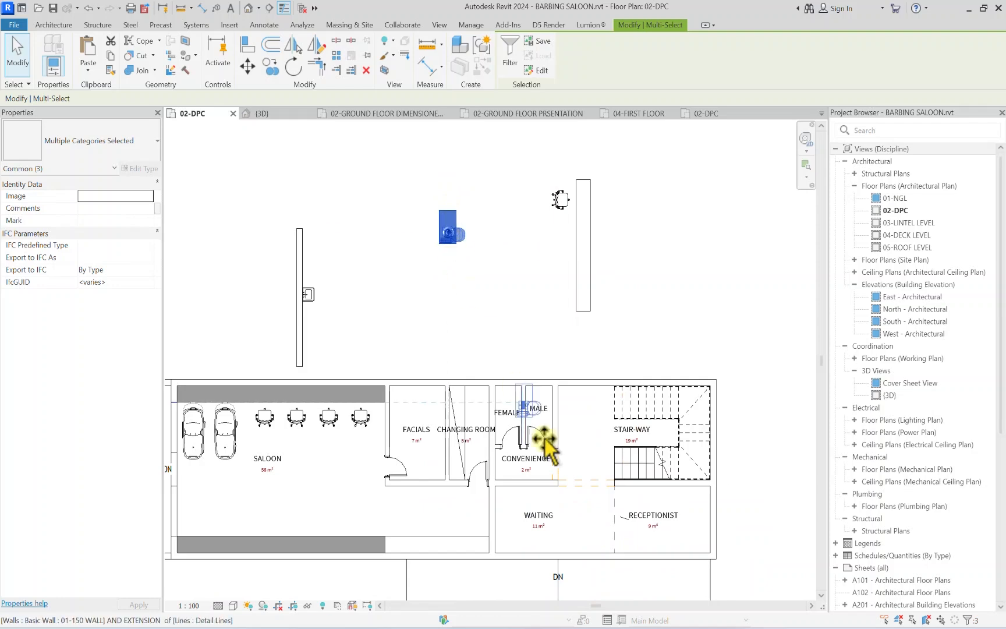
{"action": "left_click", "coordinate": [628, 545]}
{"action": "scroll", "coordinate": [627, 539], "scroll_direction": "up", "scroll_amount": 5}
{"action": "scroll", "coordinate": [625, 538], "scroll_direction": "down", "scroll_amount": 1}
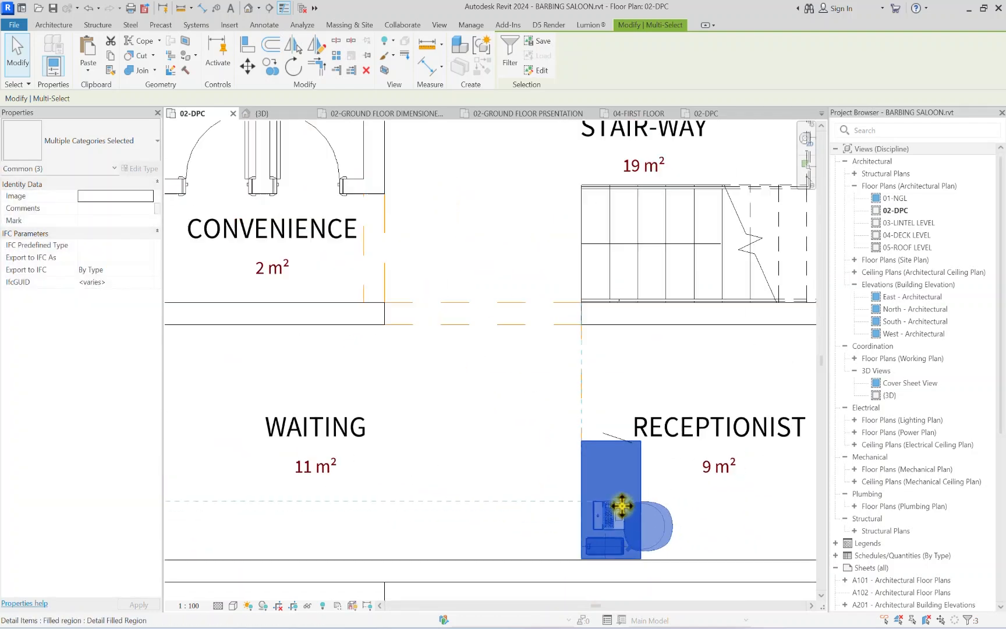
{"action": "scroll", "coordinate": [622, 506], "scroll_direction": "down", "scroll_amount": 3}
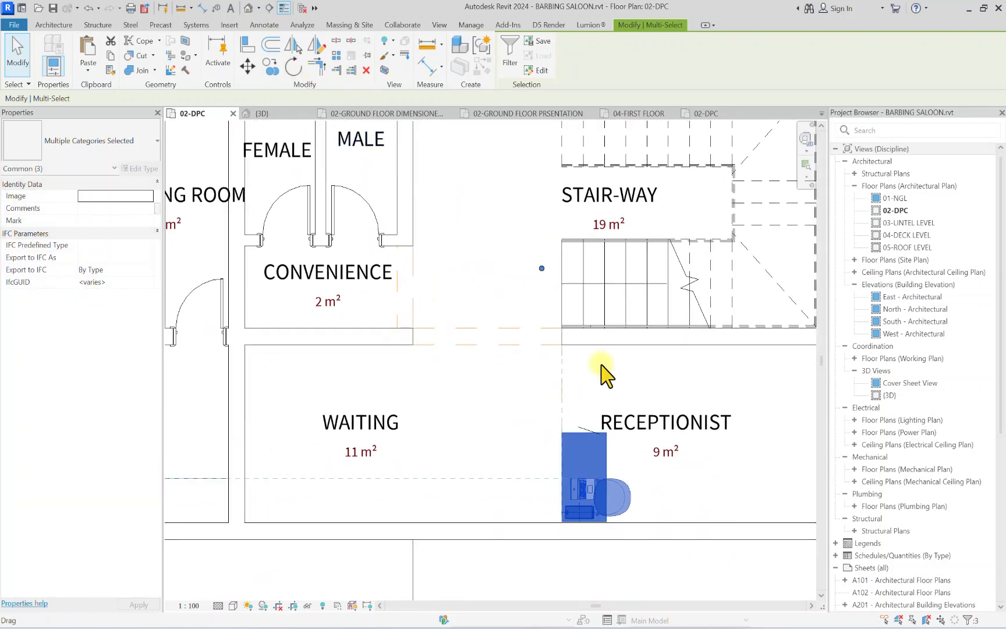
{"action": "left_click", "coordinate": [606, 375]}
Step: Stretch the reception desk's filled region up to the room's upper wall
{"action": "left_click", "coordinate": [605, 443]}
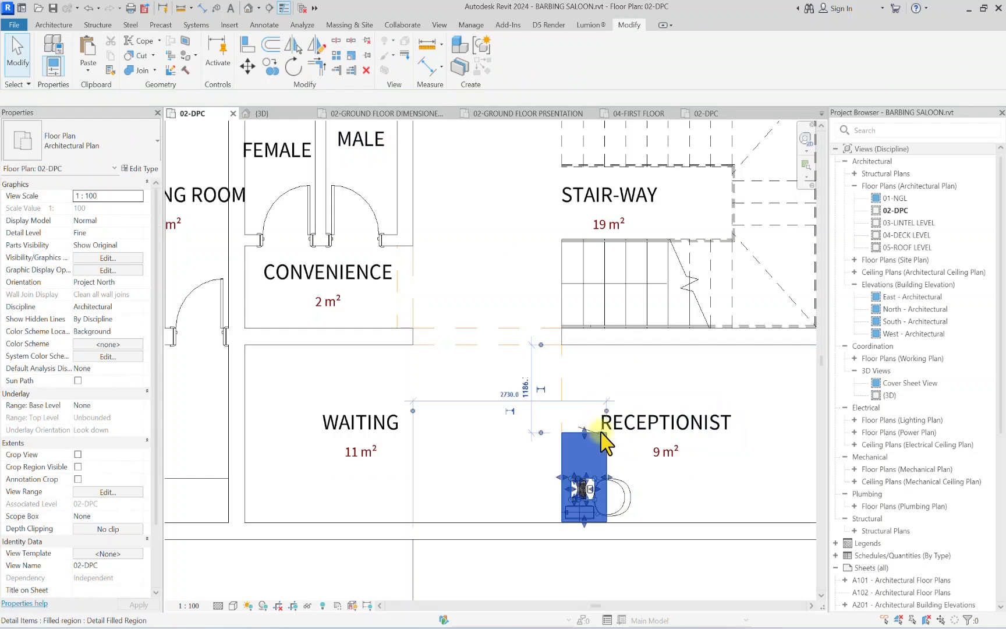
{"action": "left_click_drag", "start_coordinate": [584, 432], "coordinate": [590, 345]}
{"action": "left_click", "coordinate": [662, 379]}
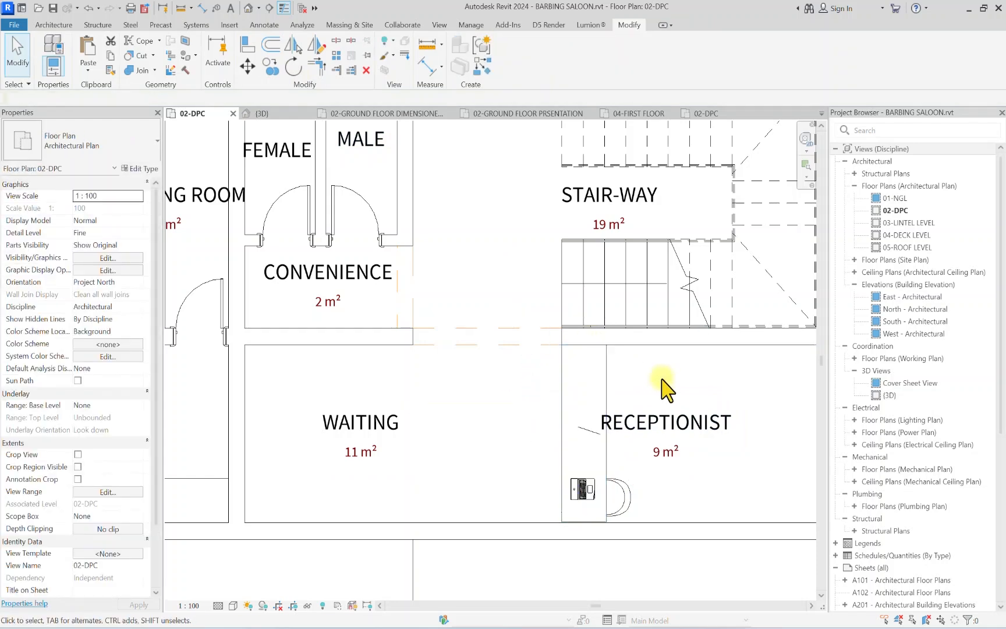
{"action": "scroll", "coordinate": [599, 547], "scroll_direction": "up", "scroll_amount": 2}
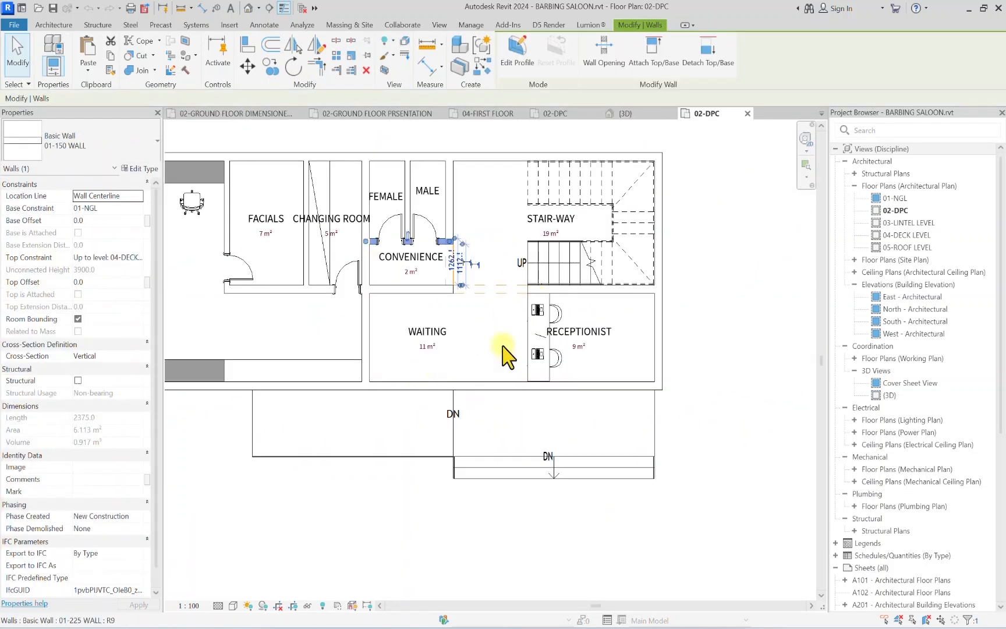
Step: Delete the filled region that forms the desk top beneath the two laptops in the reception
{"action": "scroll", "coordinate": [541, 367], "scroll_direction": "up", "scroll_amount": 8}
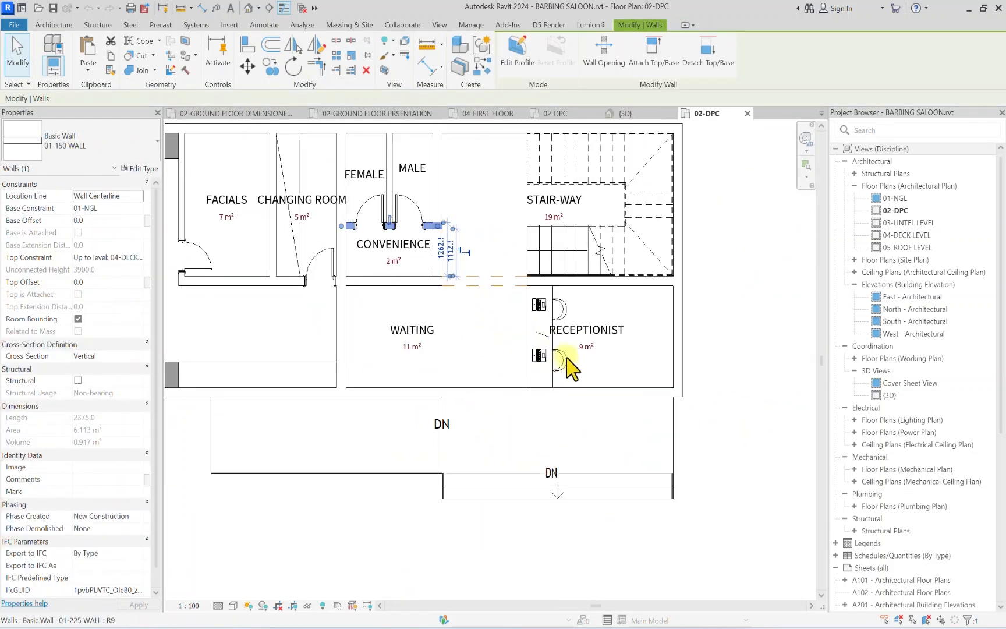
{"action": "scroll", "coordinate": [535, 384], "scroll_direction": "down", "scroll_amount": 5}
{"action": "scroll", "coordinate": [561, 274], "scroll_direction": "up", "scroll_amount": 3}
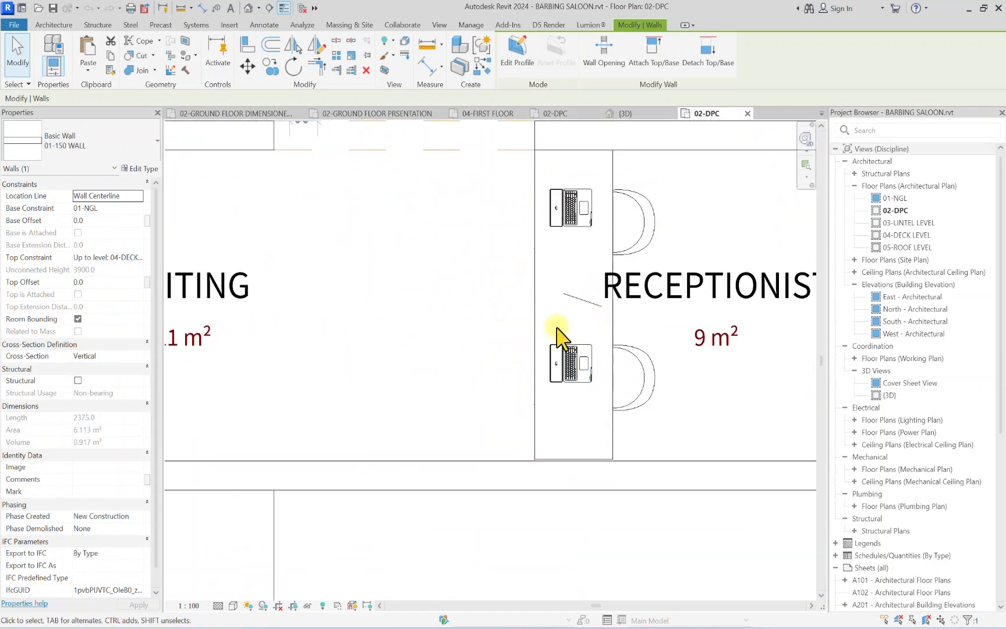
{"action": "left_click", "coordinate": [528, 348]}
{"action": "scroll", "coordinate": [544, 346], "scroll_direction": "down", "scroll_amount": 4}
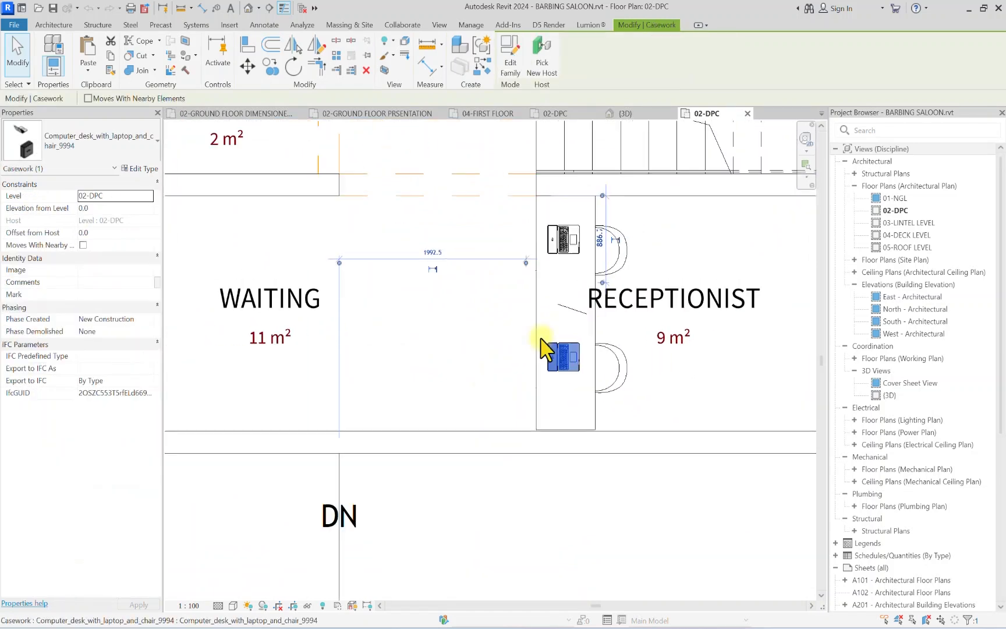
{"action": "scroll", "coordinate": [535, 303], "scroll_direction": "up", "scroll_amount": 3}
{"action": "left_click", "coordinate": [513, 341]}
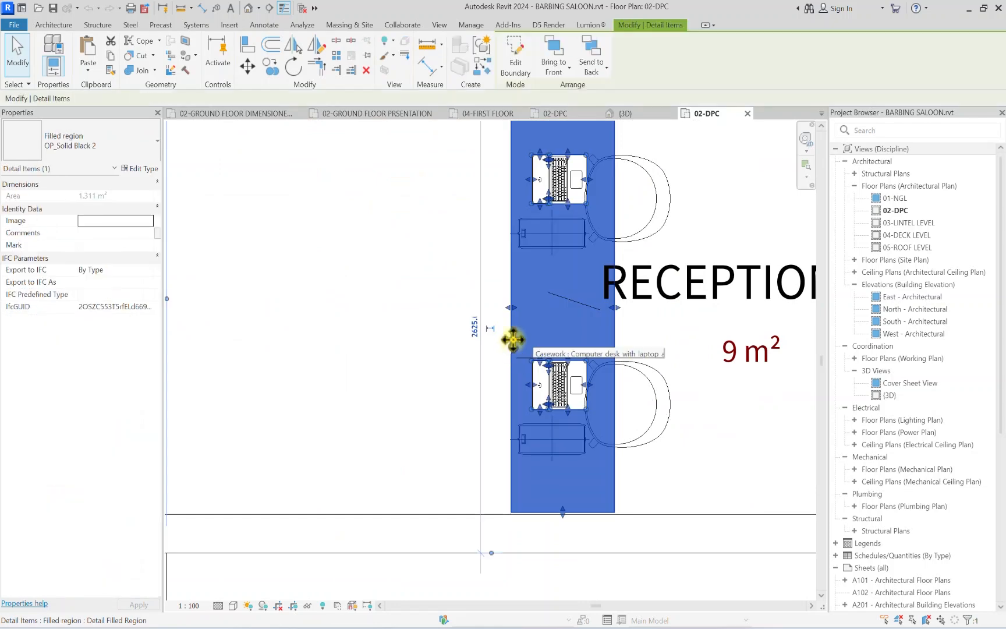
{"action": "scroll", "coordinate": [568, 336], "scroll_direction": "down", "scroll_amount": 3}
{"action": "scroll", "coordinate": [492, 313], "scroll_direction": "up", "scroll_amount": 3}
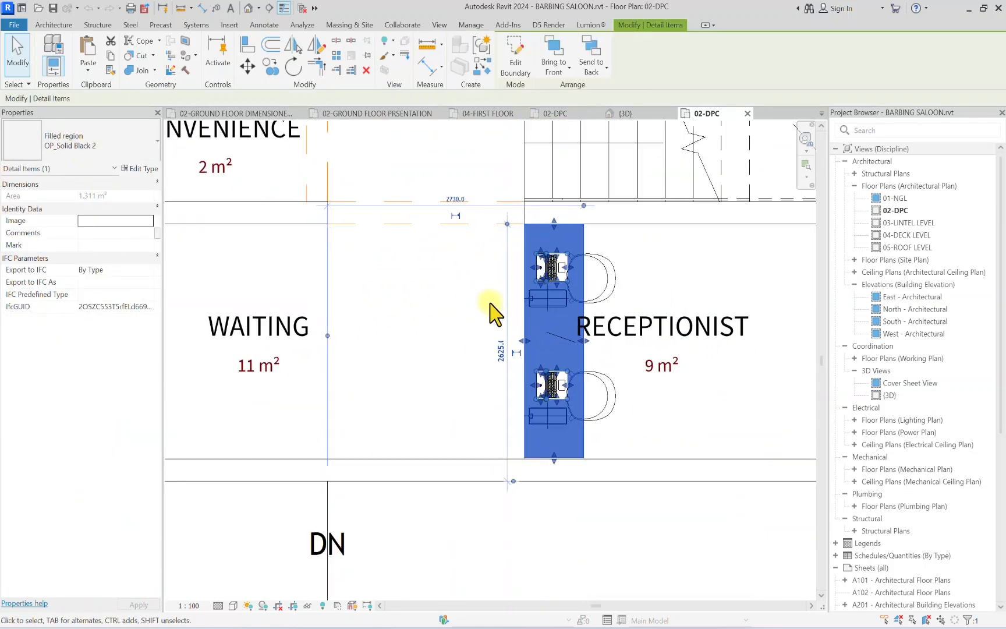
{"action": "key", "text": "Delete"}
Step: Copy the casework counter from above the plan into the reception, its lower-left corner where the WAITING boundary meets the lower wall
{"action": "scroll", "coordinate": [585, 268], "scroll_direction": "down", "scroll_amount": 6}
{"action": "scroll", "coordinate": [559, 264], "scroll_direction": "up", "scroll_amount": 3}
{"action": "middle_click_drag", "start_coordinate": [561, 269], "coordinate": [456, 416]}
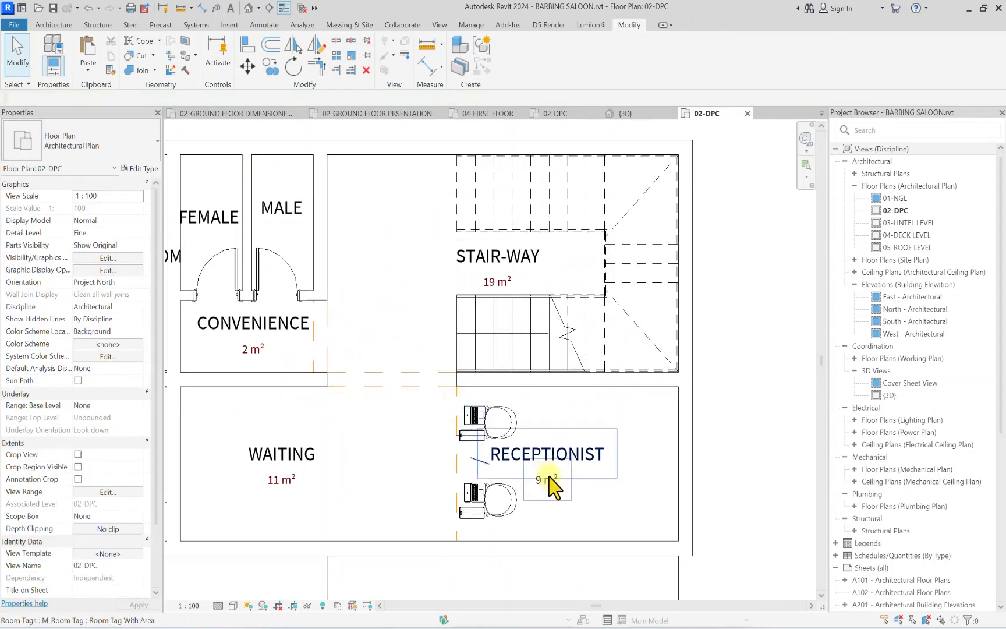
{"action": "scroll", "coordinate": [512, 414], "scroll_direction": "up", "scroll_amount": 2}
{"action": "scroll", "coordinate": [508, 419], "scroll_direction": "down", "scroll_amount": 3}
{"action": "middle_click_drag", "start_coordinate": [377, 141], "coordinate": [402, 238]}
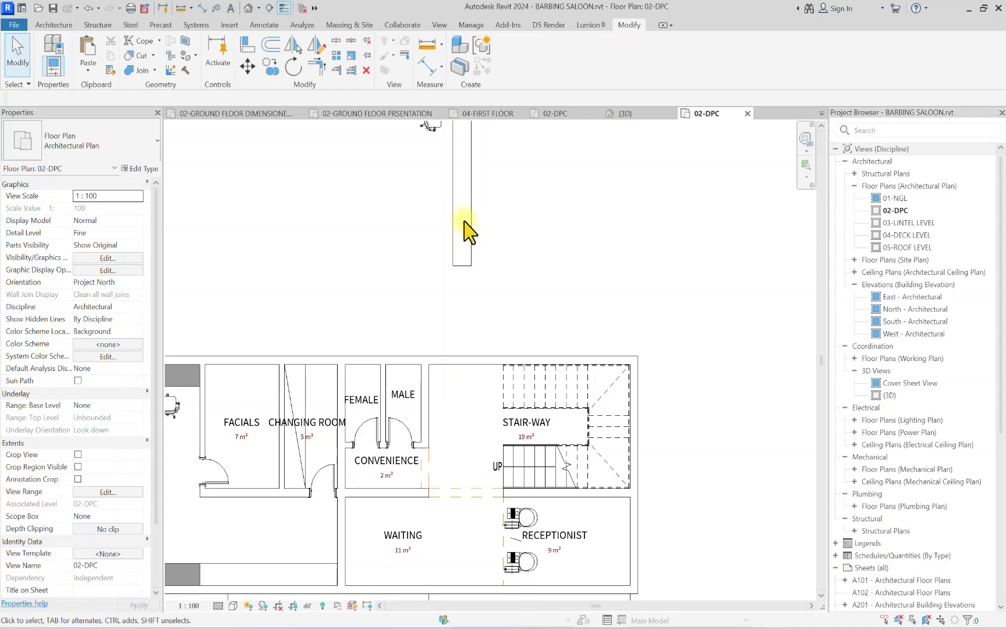
{"action": "left_click", "coordinate": [468, 232]}
{"action": "scroll", "coordinate": [470, 238], "scroll_direction": "down", "scroll_amount": 2}
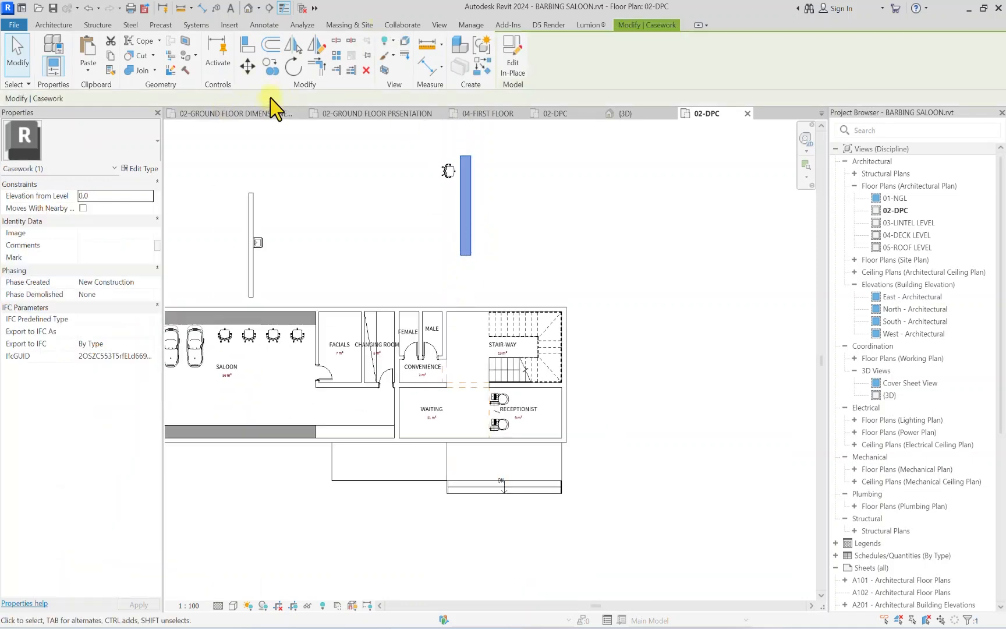
{"action": "left_click", "coordinate": [272, 68]}
{"action": "scroll", "coordinate": [456, 252], "scroll_direction": "up", "scroll_amount": 2}
{"action": "left_click", "coordinate": [466, 262]}
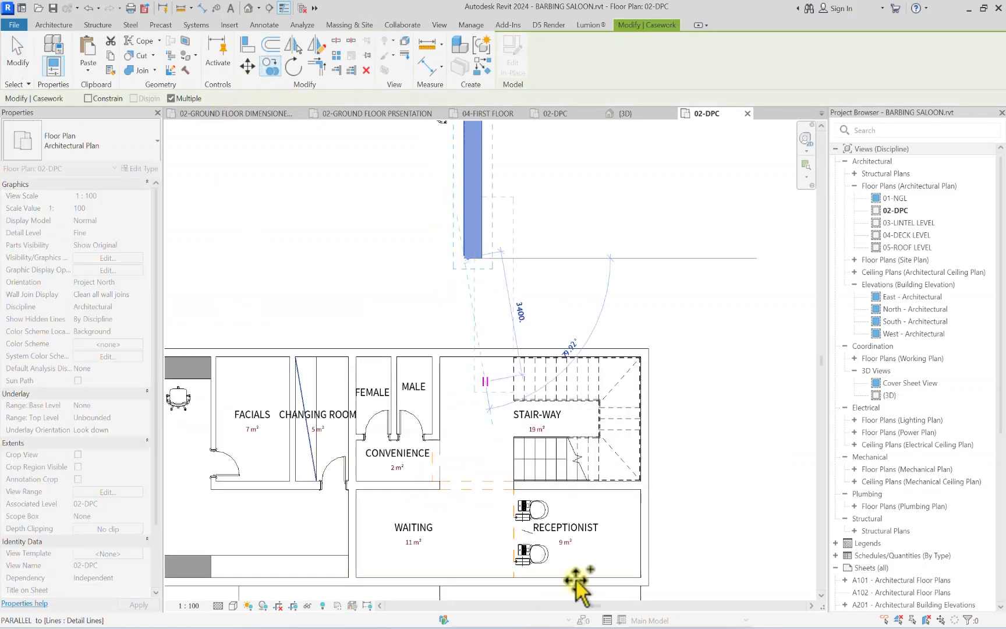
{"action": "scroll", "coordinate": [541, 560], "scroll_direction": "up", "scroll_amount": 1}
{"action": "middle_click_drag", "start_coordinate": [532, 559], "coordinate": [480, 424]}
{"action": "scroll", "coordinate": [486, 431], "scroll_direction": "up", "scroll_amount": 3}
{"action": "left_click", "coordinate": [464, 388]}
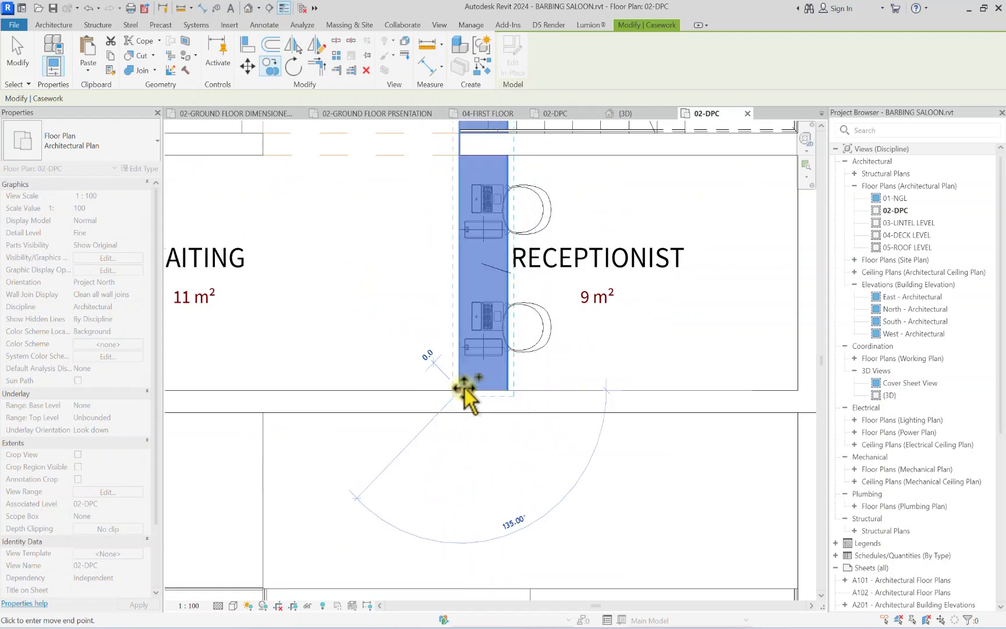
Step: Edit the copied counter in place, shortening its sweep path to 2400 mm so it ends at the reception's upper wall
{"action": "scroll", "coordinate": [465, 388], "scroll_direction": "down", "scroll_amount": 4}
{"action": "scroll", "coordinate": [481, 319], "scroll_direction": "up", "scroll_amount": 3}
{"action": "left_click", "coordinate": [465, 391]}
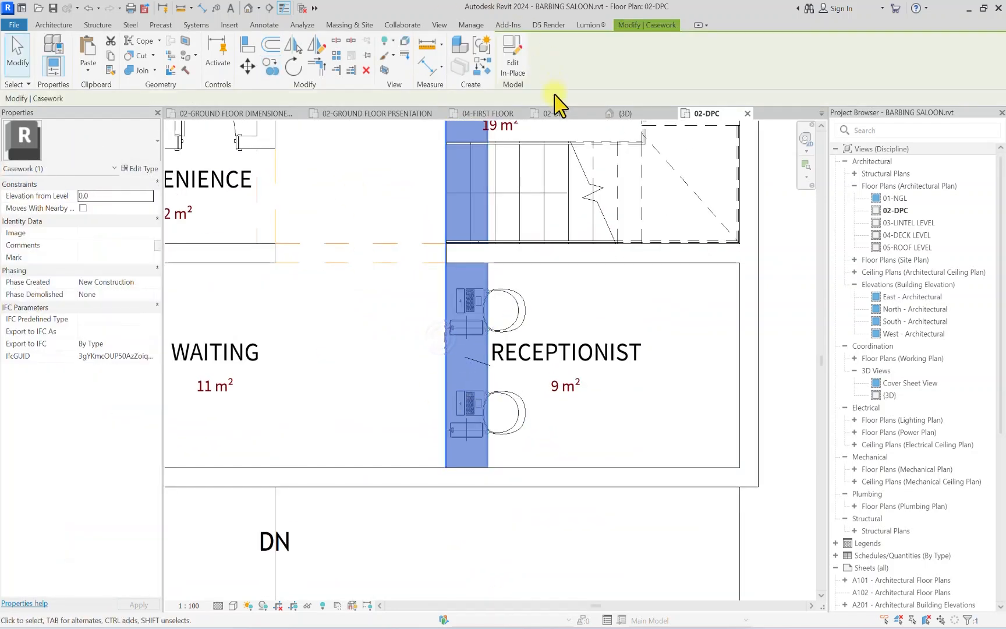
{"action": "left_click", "coordinate": [512, 69]}
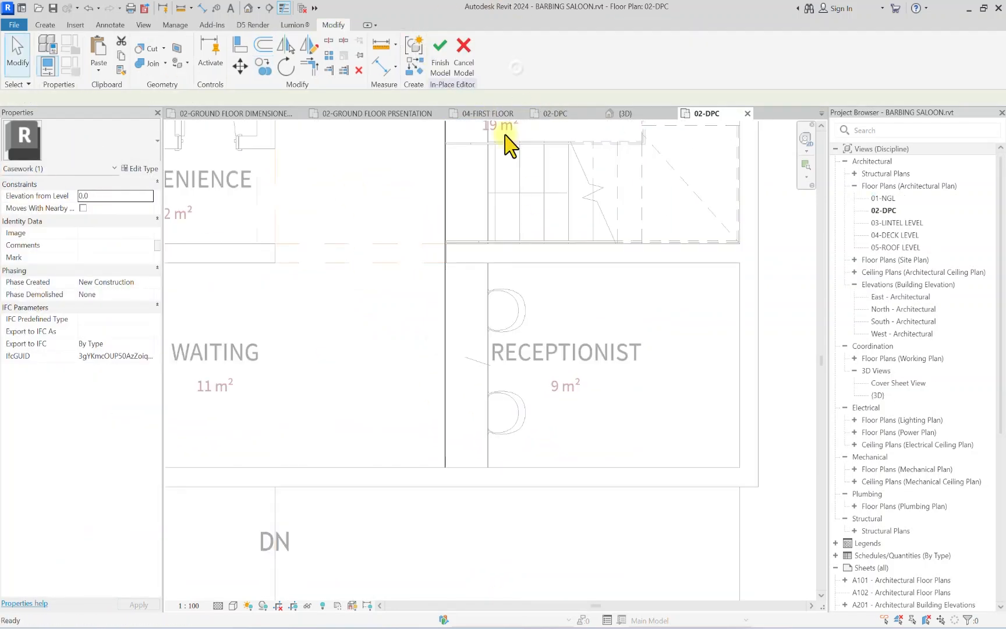
{"action": "scroll", "coordinate": [480, 282], "scroll_direction": "down", "scroll_amount": 3}
{"action": "scroll", "coordinate": [465, 170], "scroll_direction": "up", "scroll_amount": 1}
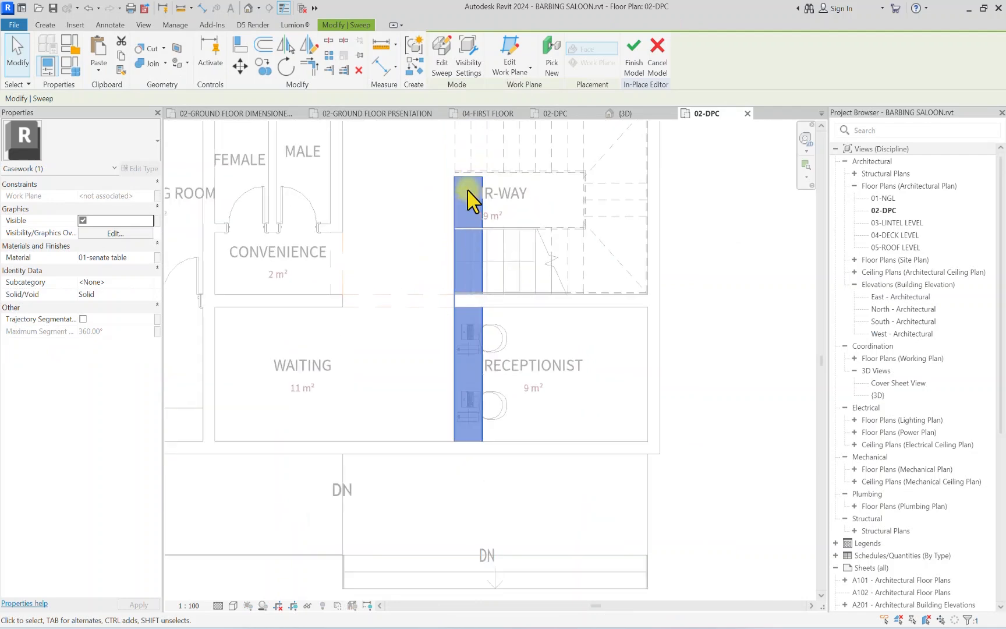
{"action": "left_click", "coordinate": [465, 190]}
{"action": "left_click", "coordinate": [472, 178]}
{"action": "left_click", "coordinate": [441, 64]}
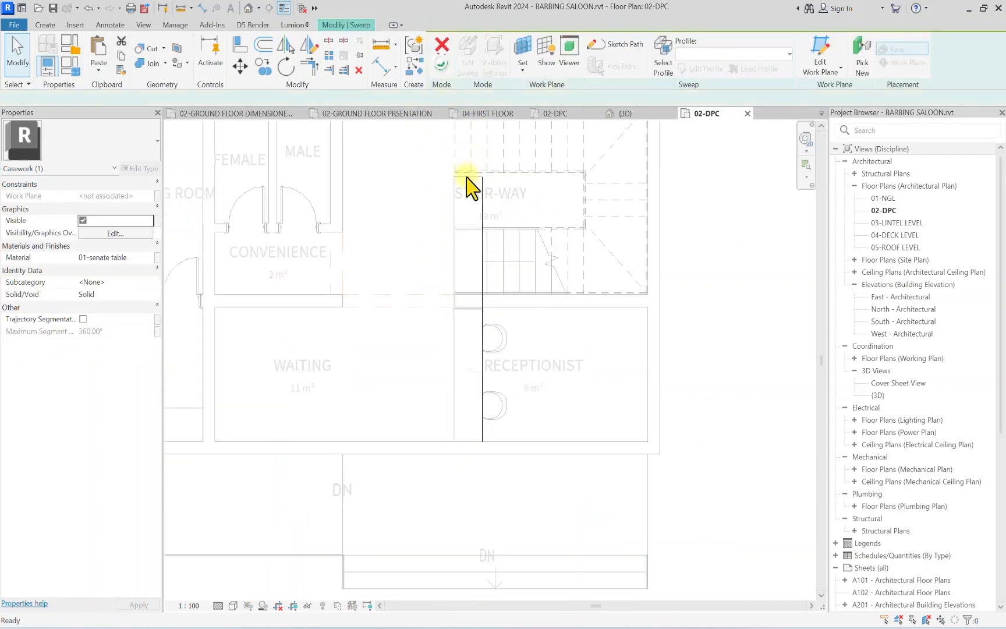
{"action": "scroll", "coordinate": [480, 177], "scroll_direction": "up", "scroll_amount": 3}
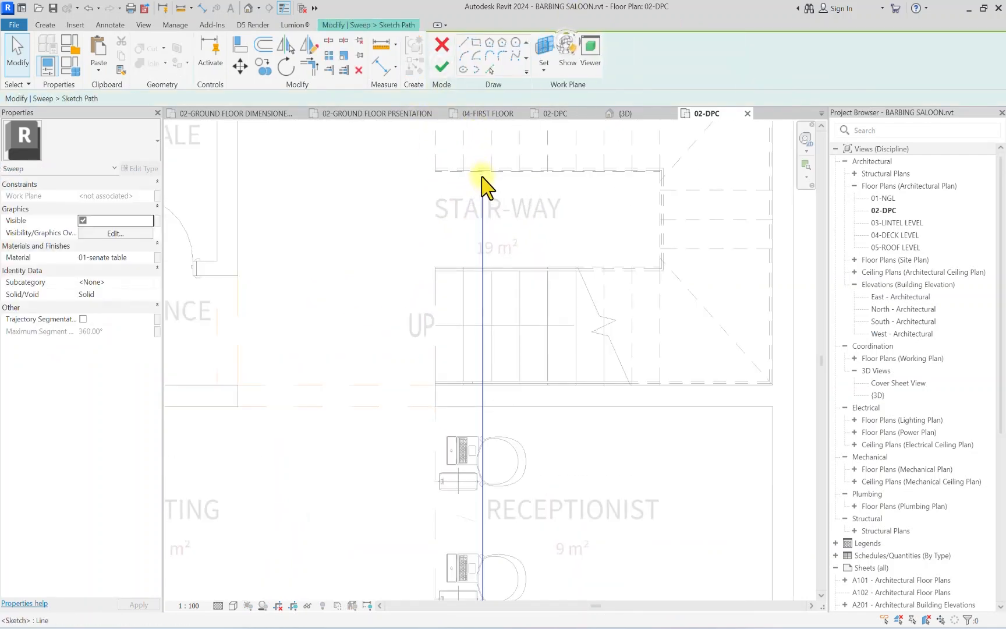
{"action": "left_click", "coordinate": [483, 181]}
{"action": "left_click_drag", "start_coordinate": [482, 177], "coordinate": [482, 406]}
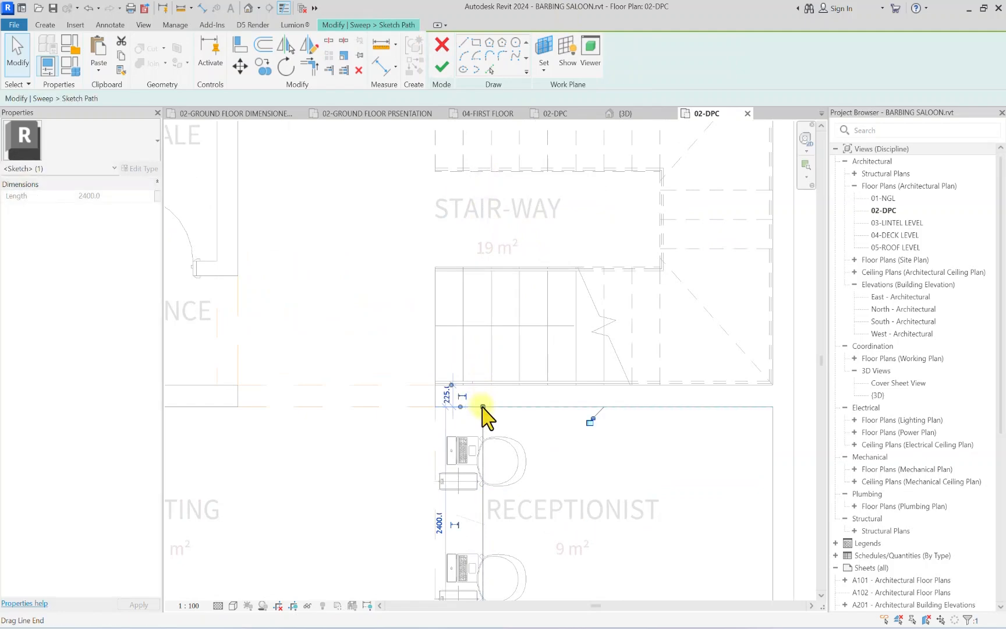
{"action": "left_click", "coordinate": [435, 62]}
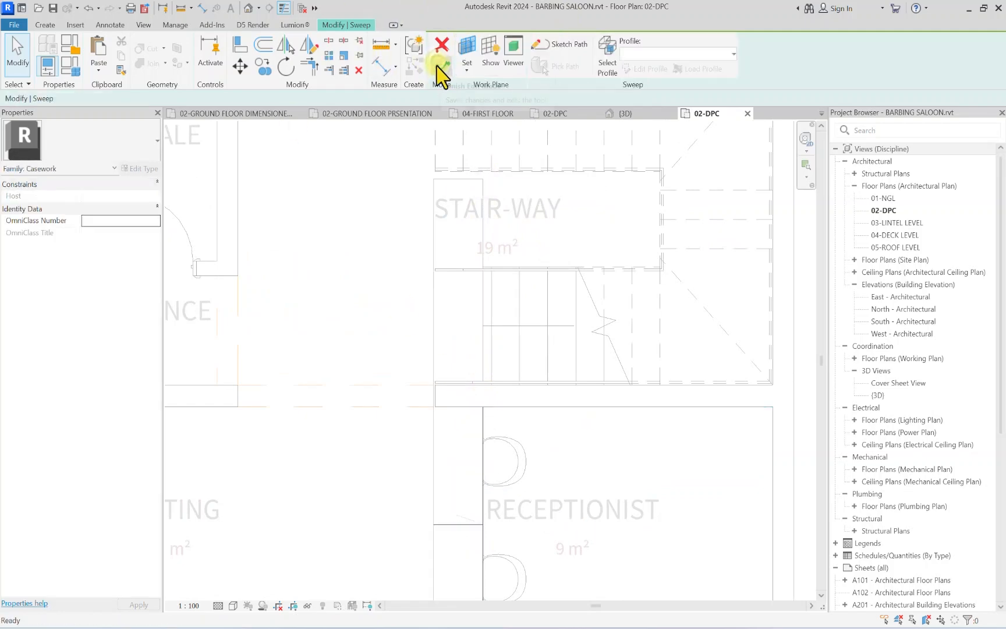
{"action": "left_click", "coordinate": [452, 64]}
{"action": "scroll", "coordinate": [532, 221], "scroll_direction": "down", "scroll_amount": 3}
{"action": "scroll", "coordinate": [532, 221], "scroll_direction": "down", "scroll_amount": 1}
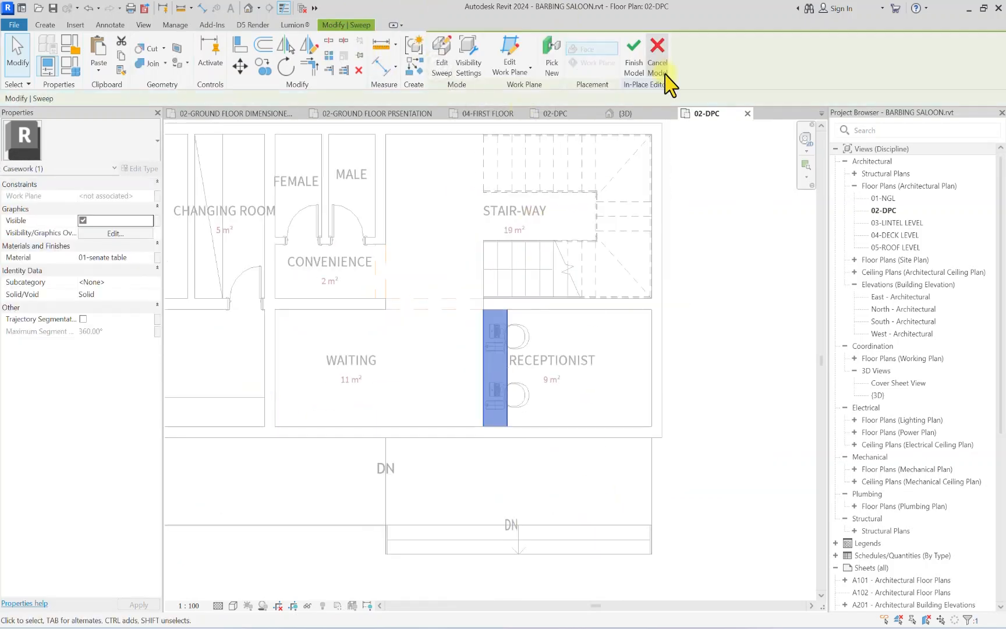
{"action": "left_click", "coordinate": [633, 73]}
Step: Delete the spare counter, the task chair and the pasted basin wall left above the building
{"action": "scroll", "coordinate": [483, 326], "scroll_direction": "down", "scroll_amount": 4}
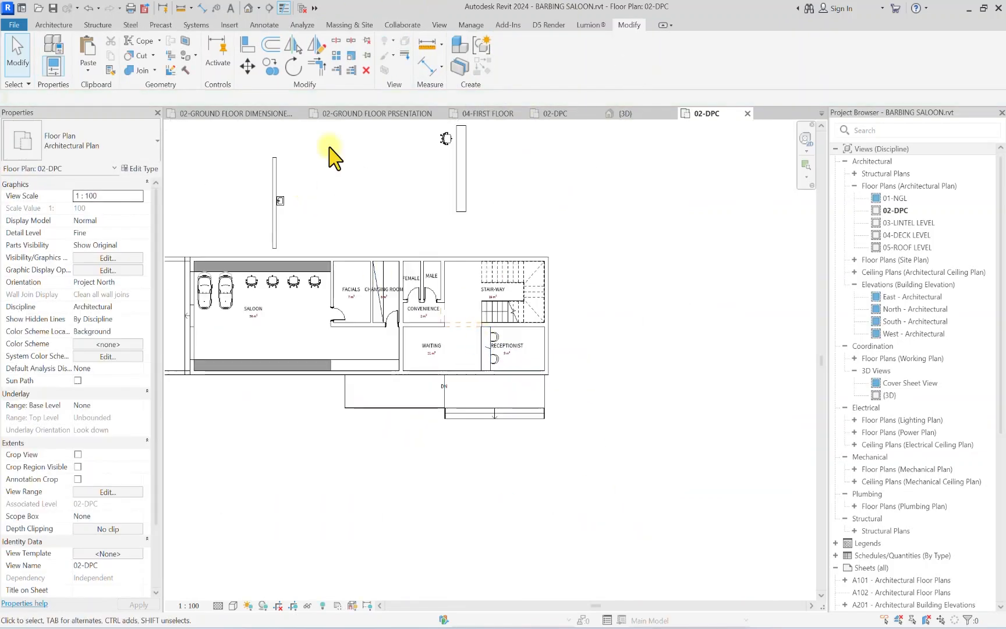
{"action": "left_click", "coordinate": [461, 185]}
{"action": "key", "text": "Delete"}
{"action": "left_click", "coordinate": [445, 137]}
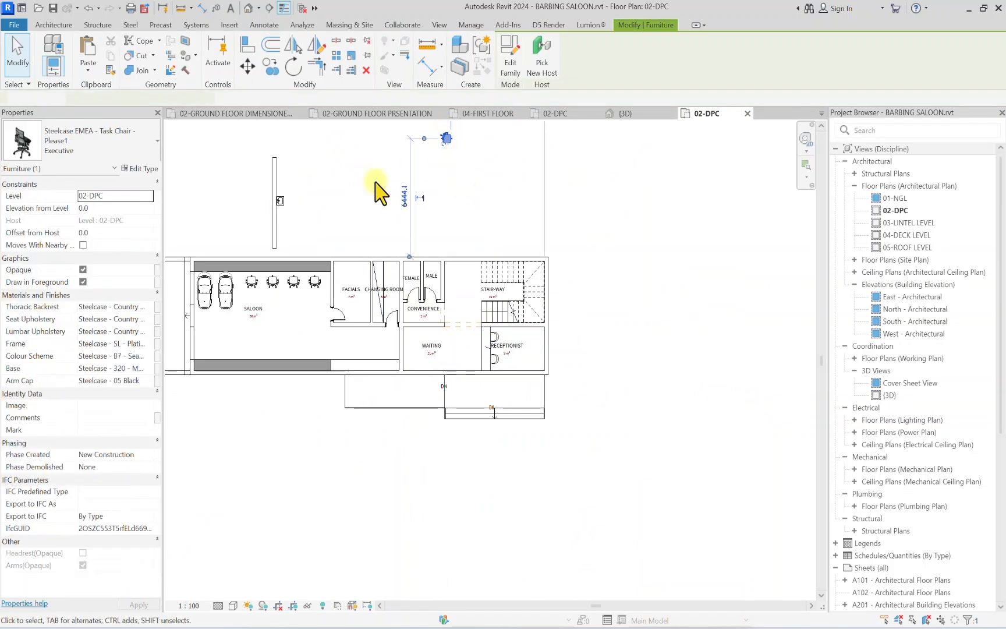
{"action": "key", "text": "Delete"}
{"action": "scroll", "coordinate": [281, 206], "scroll_direction": "up", "scroll_amount": 3}
{"action": "left_click", "coordinate": [271, 210]}
{"action": "key", "text": "Delete"}
{"action": "scroll", "coordinate": [411, 254], "scroll_direction": "down", "scroll_amount": 2}
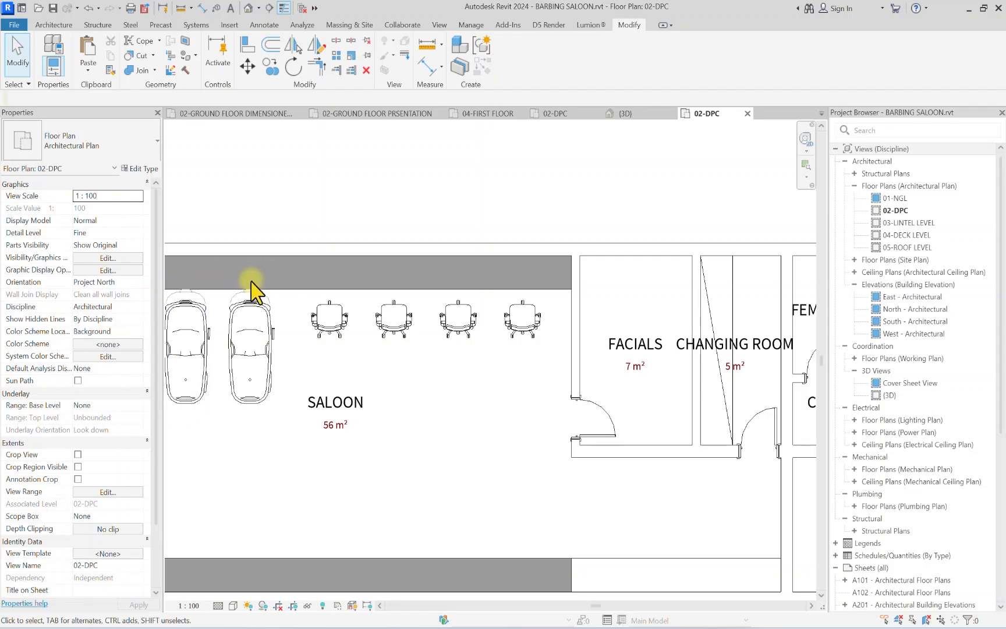
{"action": "scroll", "coordinate": [280, 261], "scroll_direction": "down", "scroll_amount": 2}
{"action": "scroll", "coordinate": [288, 247], "scroll_direction": "up", "scroll_amount": 1}
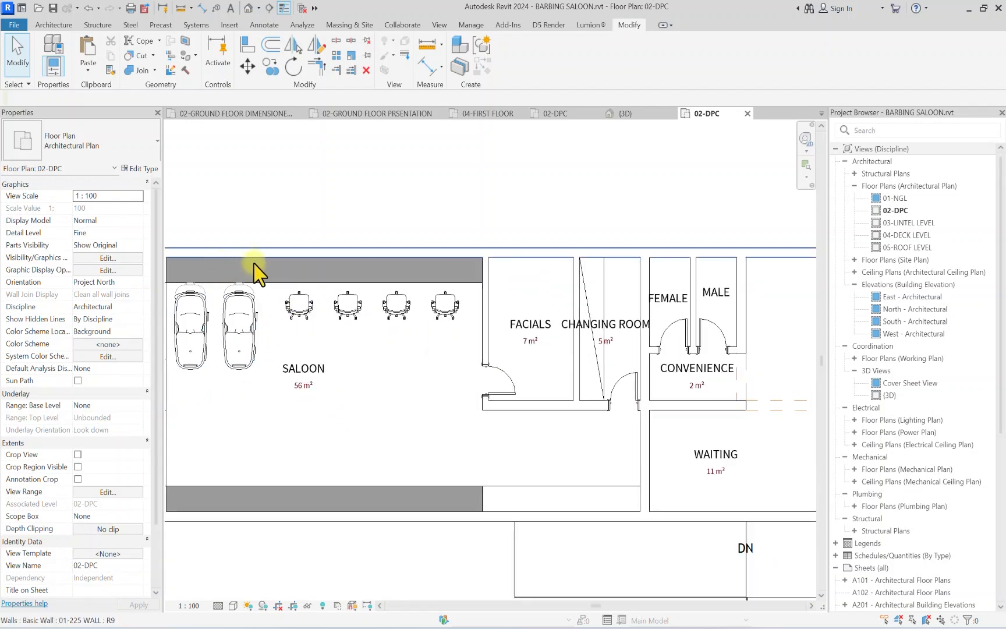
Step: Rotate the saloon's two Medical_All_ARJO_Parker_Bath units together by 180 degrees
{"action": "scroll", "coordinate": [262, 269], "scroll_direction": "up", "scroll_amount": 2}
{"action": "scroll", "coordinate": [249, 280], "scroll_direction": "down", "scroll_amount": 1}
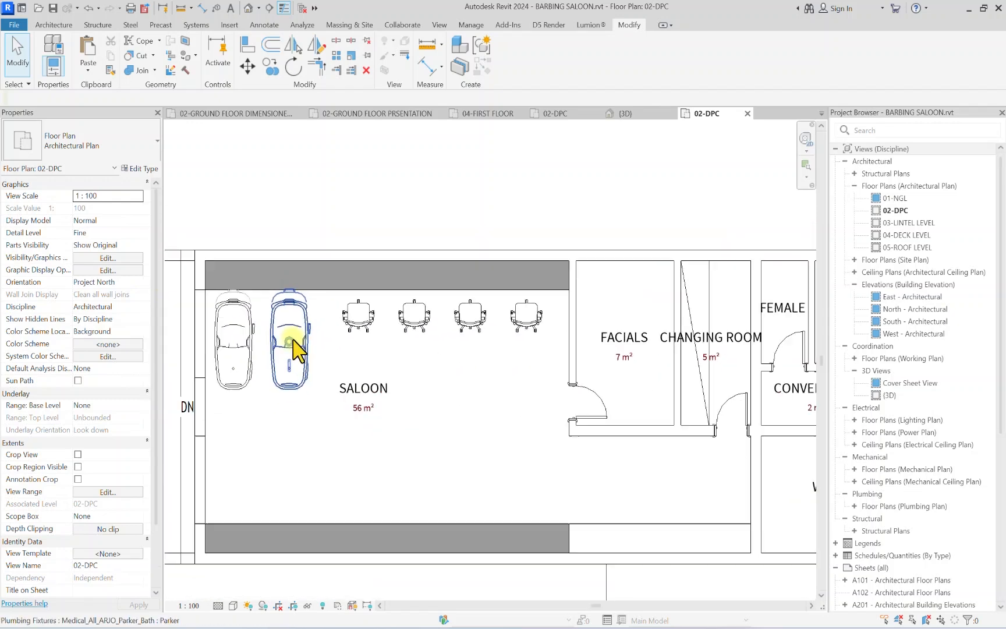
{"action": "scroll", "coordinate": [294, 352], "scroll_direction": "up", "scroll_amount": 2}
{"action": "scroll", "coordinate": [248, 363], "scroll_direction": "down", "scroll_amount": 1}
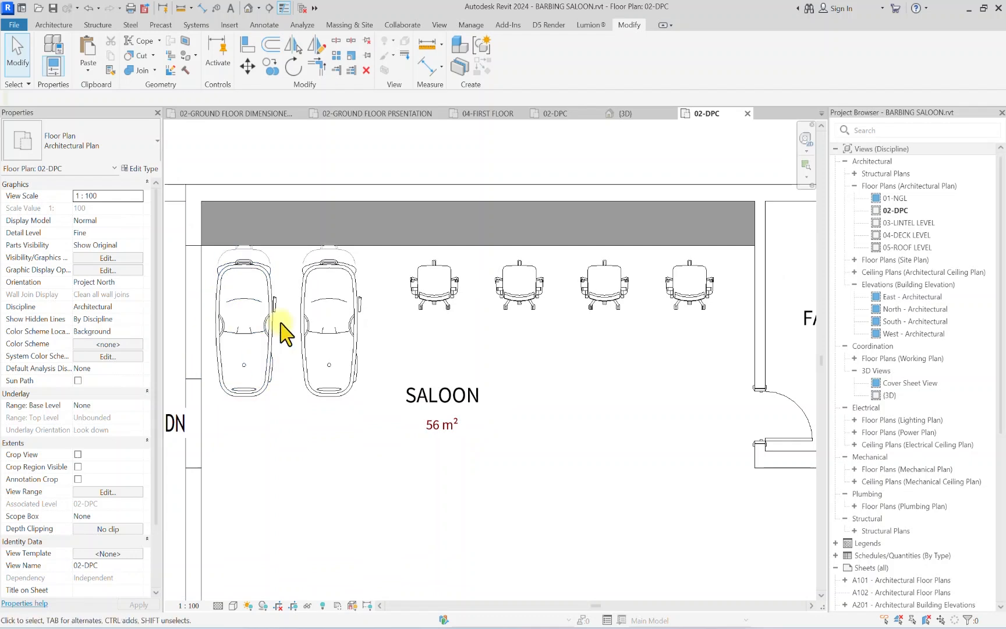
{"action": "left_click", "coordinate": [269, 364]}
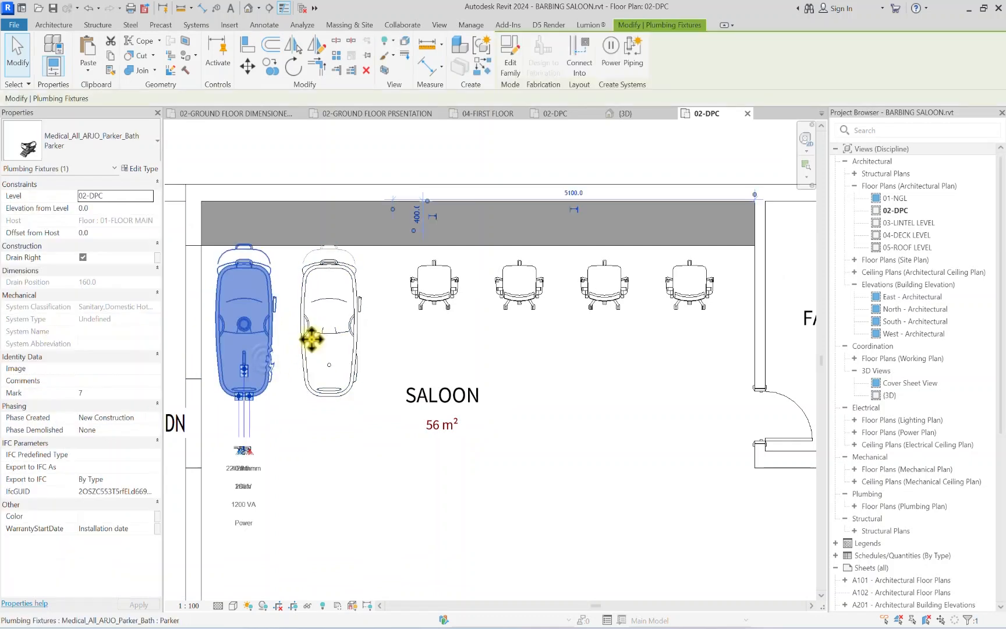
{"action": "left_click", "coordinate": [326, 352], "text": "ctrl"}
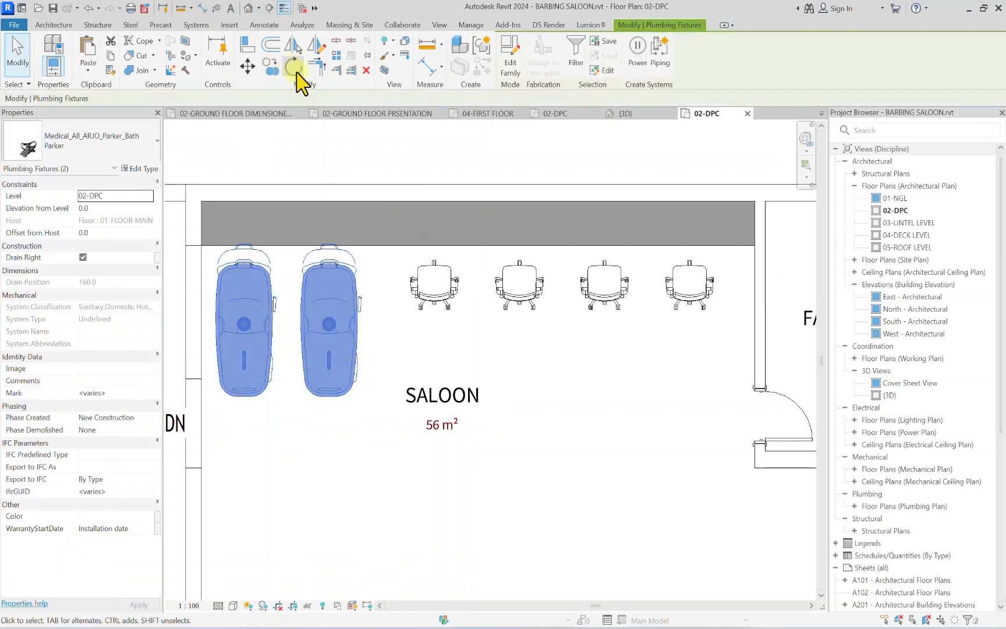
{"action": "left_click", "coordinate": [293, 69]}
{"action": "left_click", "coordinate": [358, 440]}
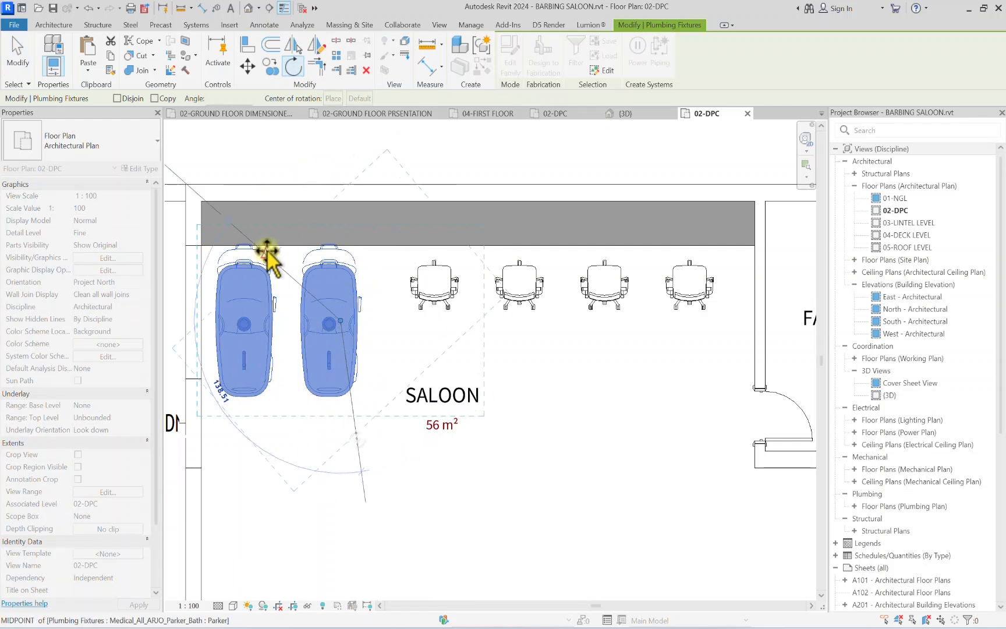
{"action": "type", "text": "180"}
{"action": "key", "text": "Return"}
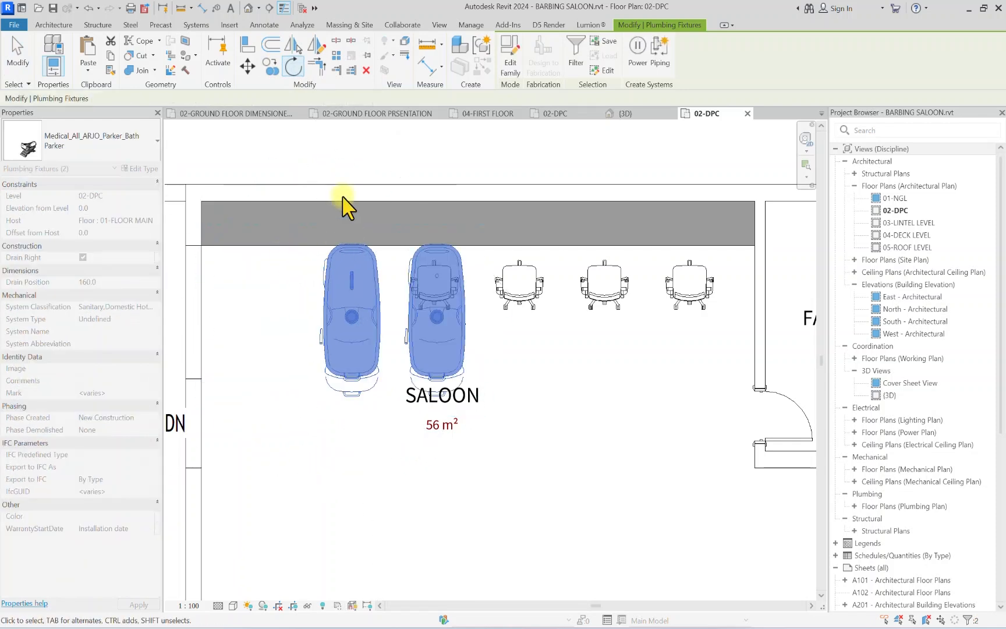
Step: Move the two rotated bath units beside the saloon's left wall, with their flat ends touching the upper counter's lower edge
{"action": "left_click_drag", "start_coordinate": [400, 336], "coordinate": [335, 328]}
{"action": "left_click", "coordinate": [359, 174]}
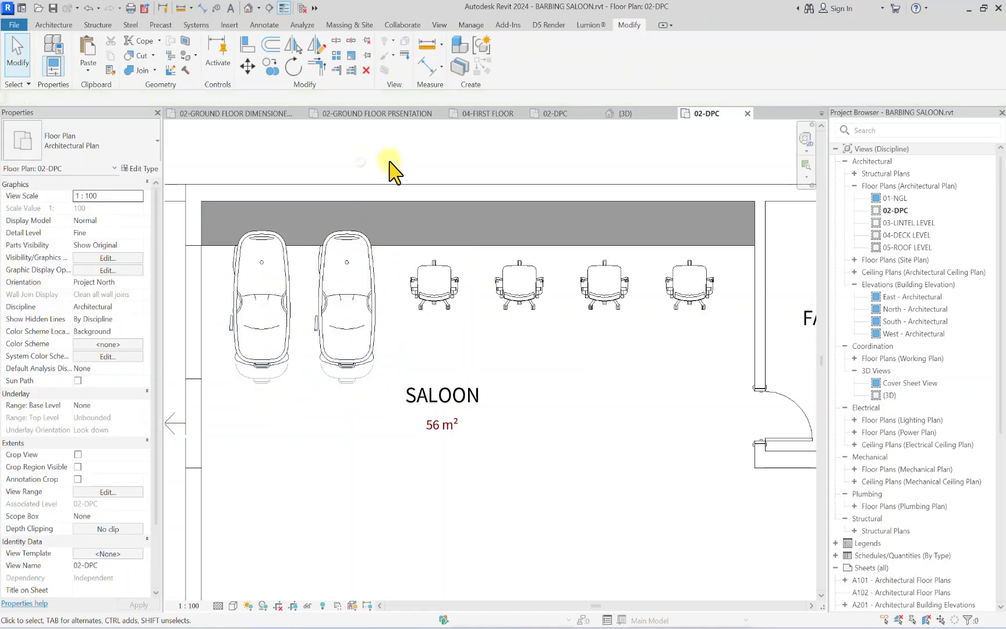
{"action": "scroll", "coordinate": [362, 309], "scroll_direction": "down", "scroll_amount": 3}
{"action": "scroll", "coordinate": [347, 304], "scroll_direction": "up", "scroll_amount": 2}
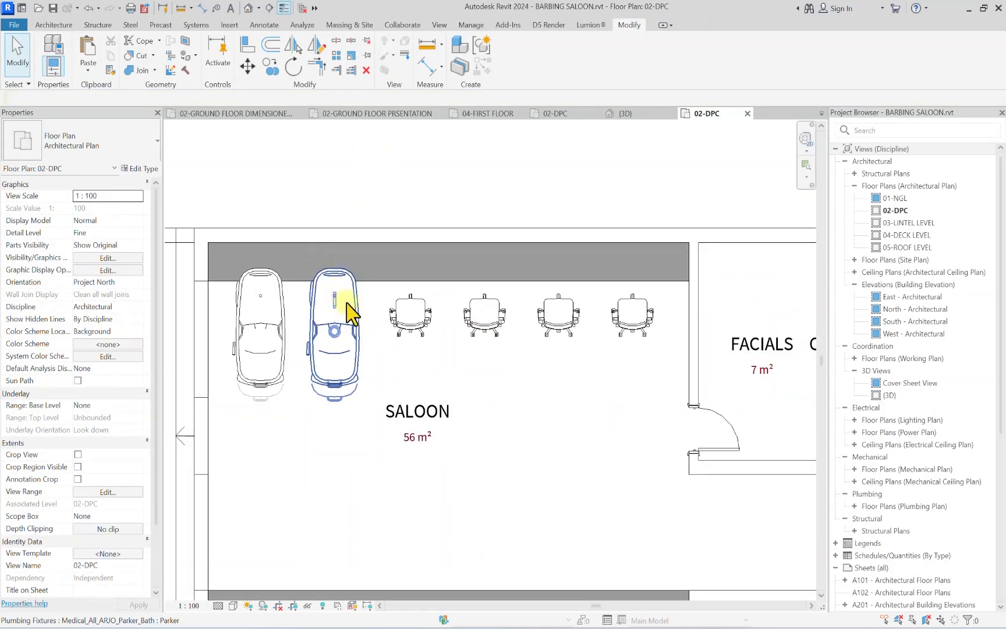
{"action": "left_click", "coordinate": [359, 326]}
{"action": "left_click", "coordinate": [280, 332], "text": "ctrl"}
{"action": "left_click_drag", "start_coordinate": [281, 332], "coordinate": [265, 349]}
{"action": "left_click", "coordinate": [269, 202]}
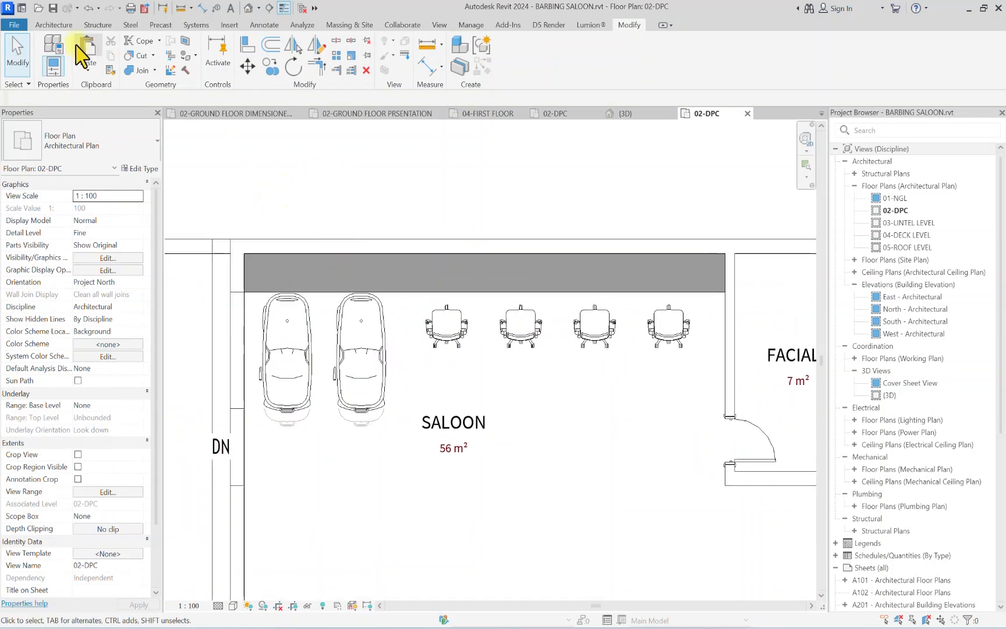
Step: Place a Sink-Hand 19" x 17" at 750 mm elevation on the saloon's upper wall, behind the right-hand bath unit
{"action": "left_click", "coordinate": [45, 22]}
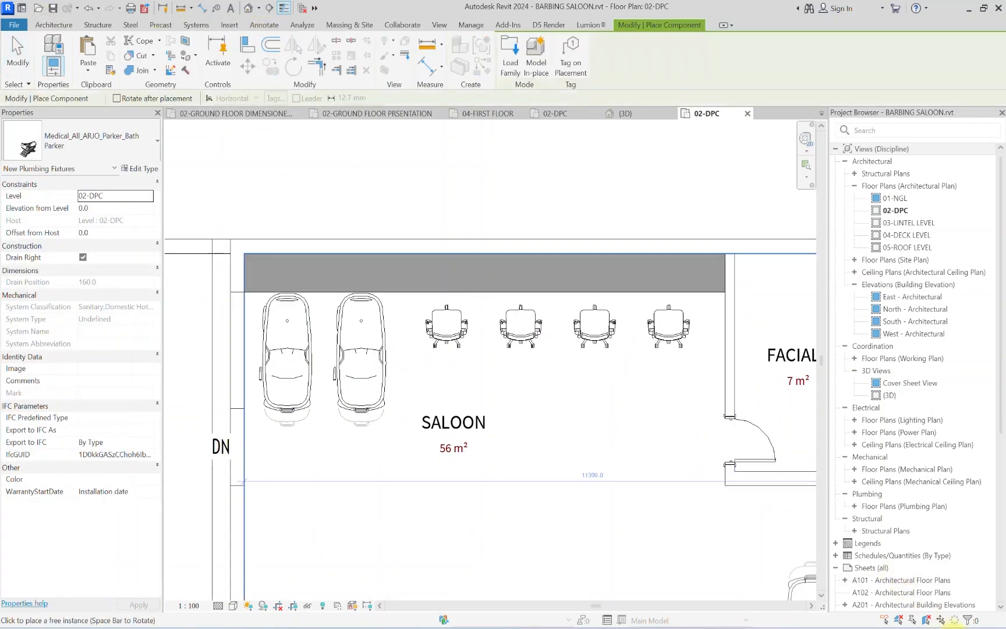
{"action": "left_click", "coordinate": [58, 154]}
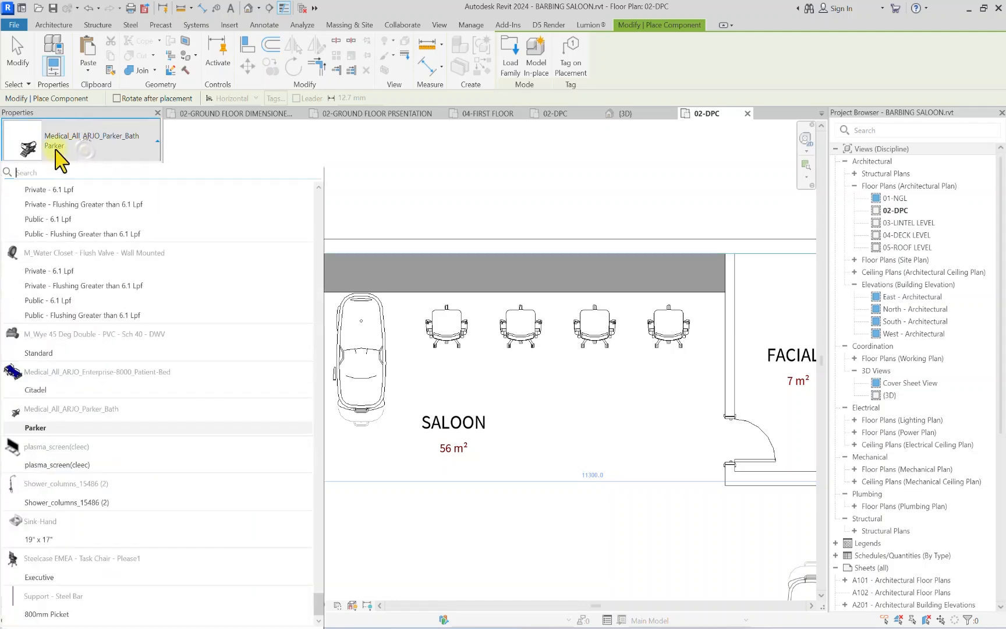
{"action": "type", "text": "SINK"}
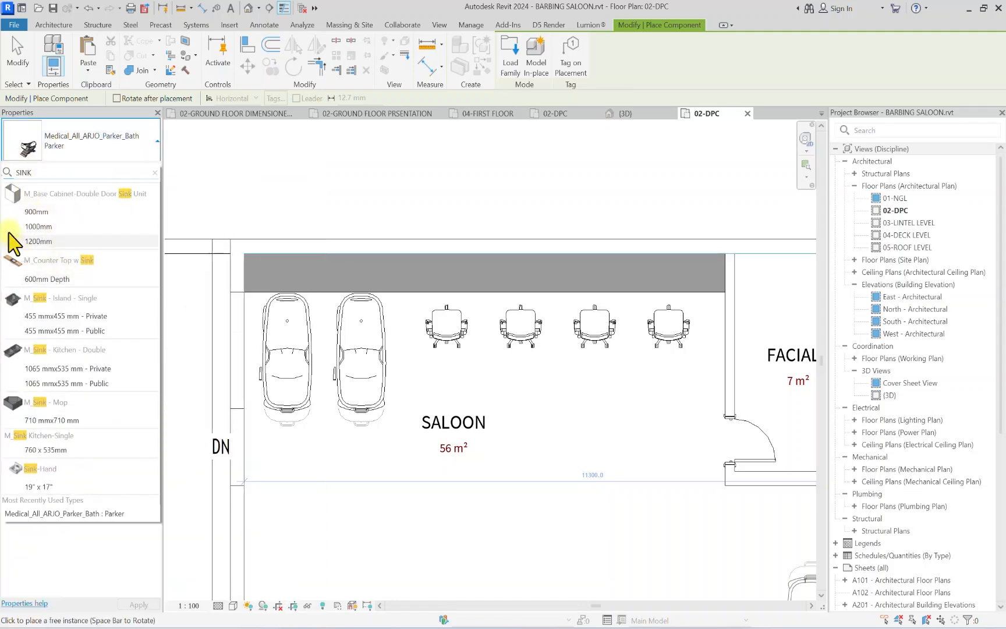
{"action": "left_click", "coordinate": [33, 485]}
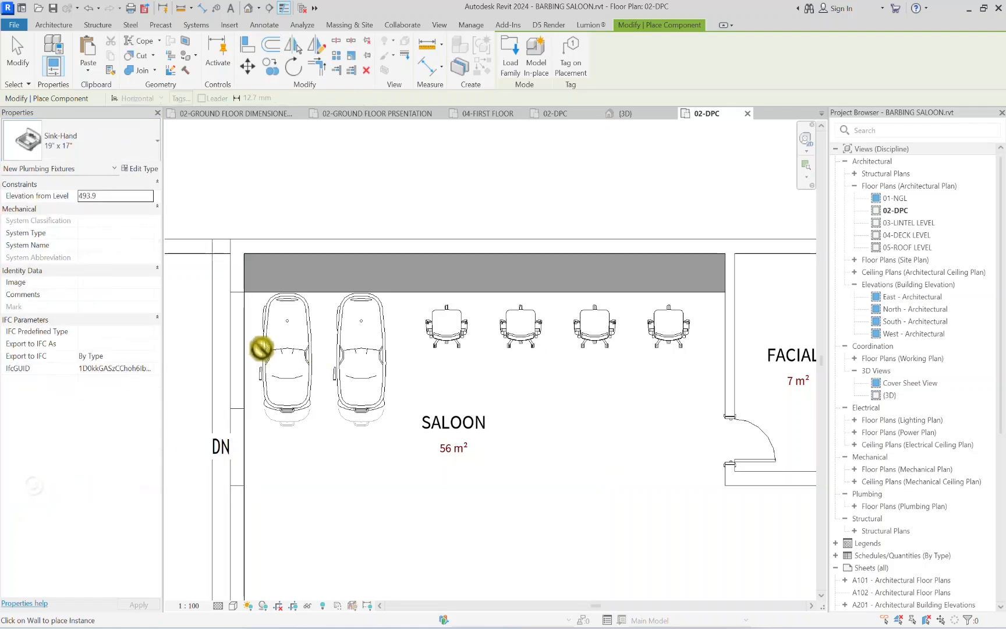
{"action": "scroll", "coordinate": [343, 229], "scroll_direction": "up", "scroll_amount": 2}
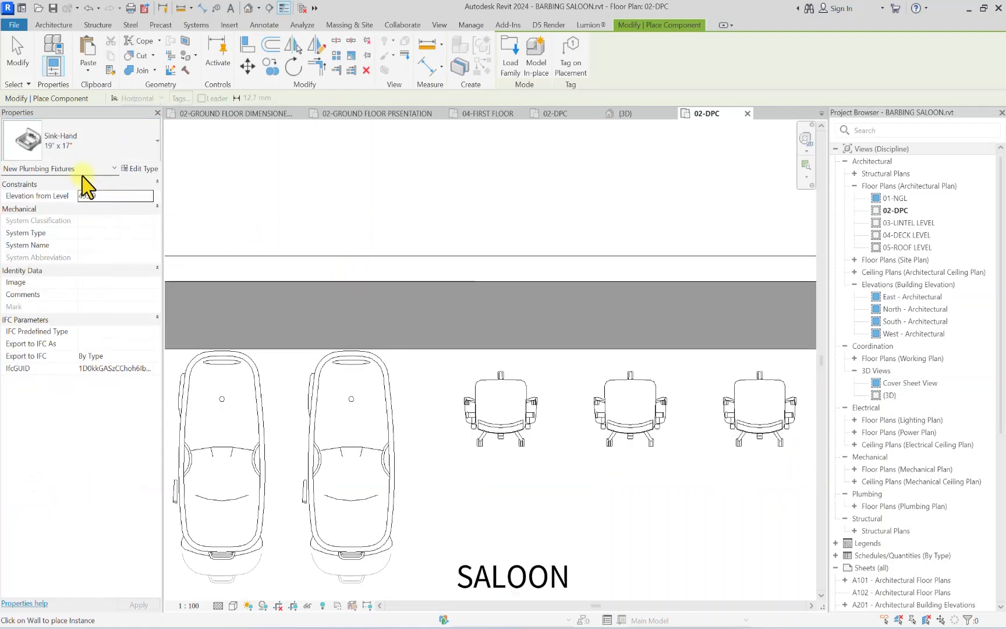
{"action": "left_click", "coordinate": [131, 202]}
{"action": "type", "text": "750"}
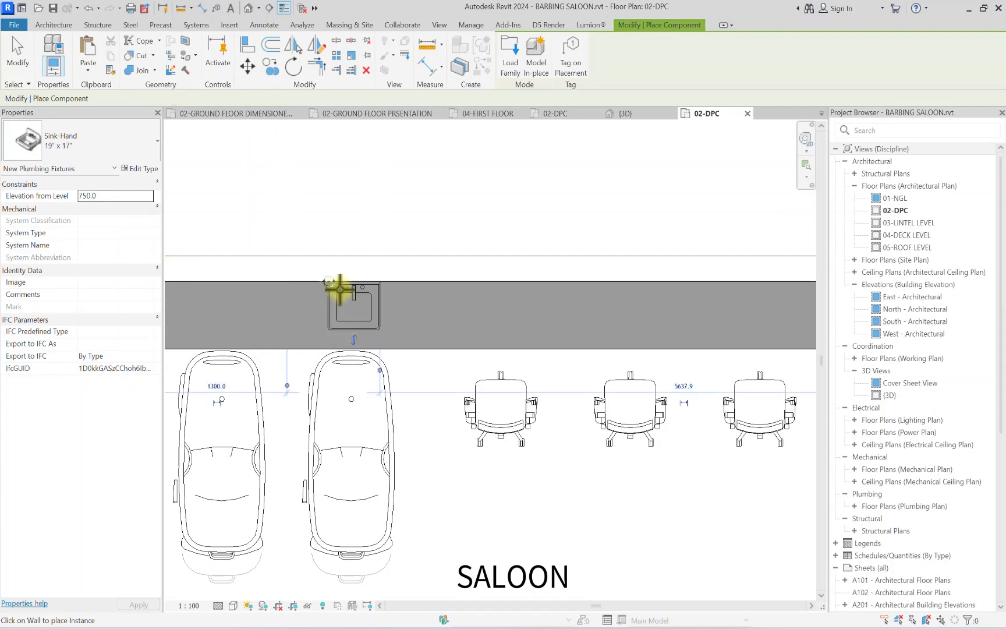
{"action": "left_click", "coordinate": [336, 285]}
{"action": "scroll", "coordinate": [326, 297], "scroll_direction": "down", "scroll_amount": 2}
{"action": "scroll", "coordinate": [264, 298], "scroll_direction": "up", "scroll_amount": 2}
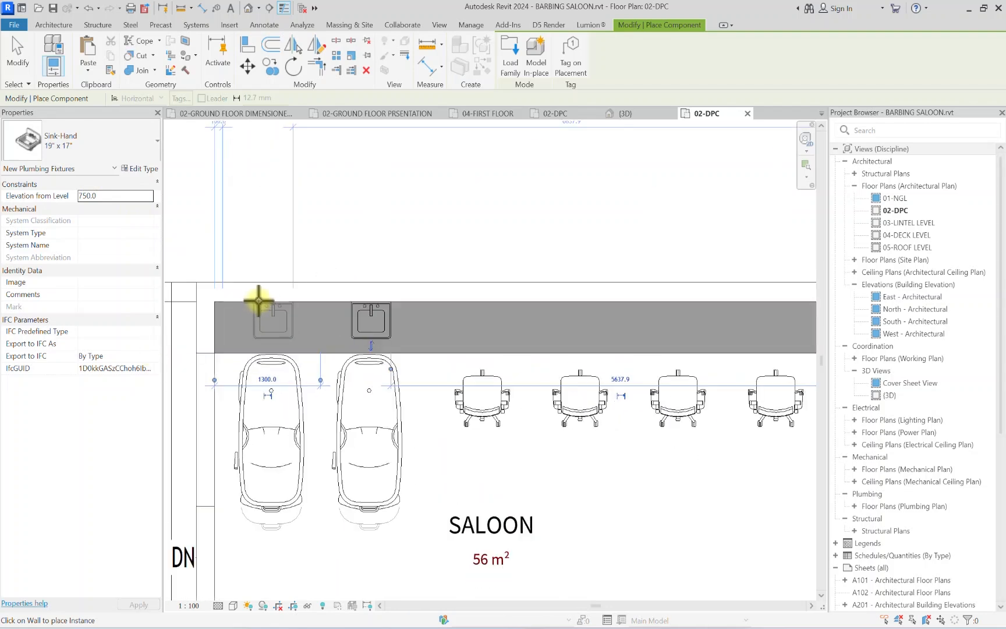
{"action": "scroll", "coordinate": [298, 254], "scroll_direction": "down", "scroll_amount": 2}
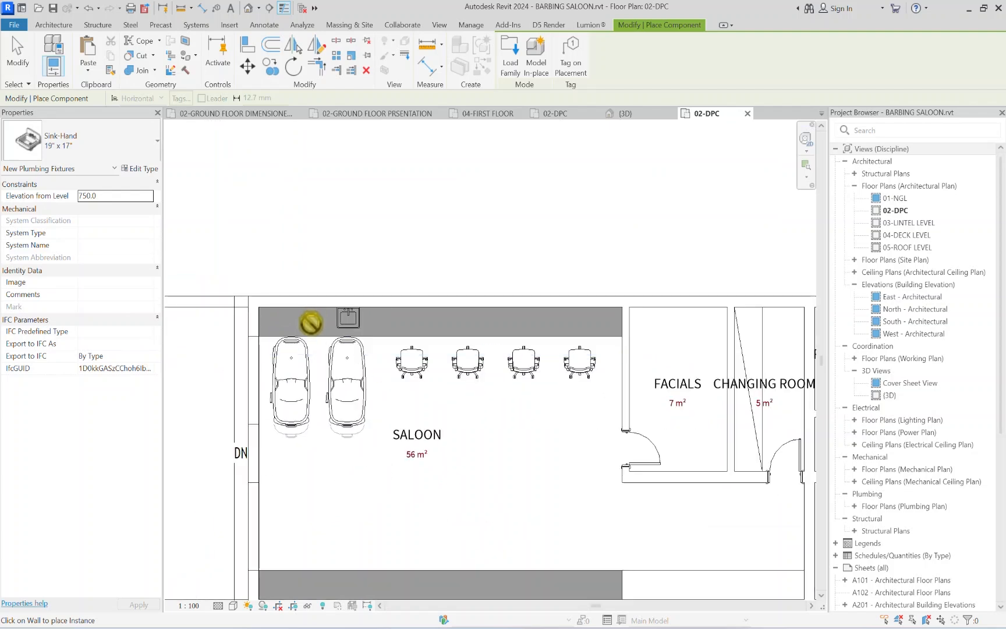
{"action": "key", "text": "Escape"}
{"action": "key", "text": "Escape"}
Step: Mirror copies of the two bath units, four task chairs and hand sink about a horizontal axis through the saloon's mid-height onto the lower counter side
{"action": "scroll", "coordinate": [359, 302], "scroll_direction": "down", "scroll_amount": 2}
{"action": "scroll", "coordinate": [314, 381], "scroll_direction": "up", "scroll_amount": 3}
{"action": "scroll", "coordinate": [315, 381], "scroll_direction": "up", "scroll_amount": 2}
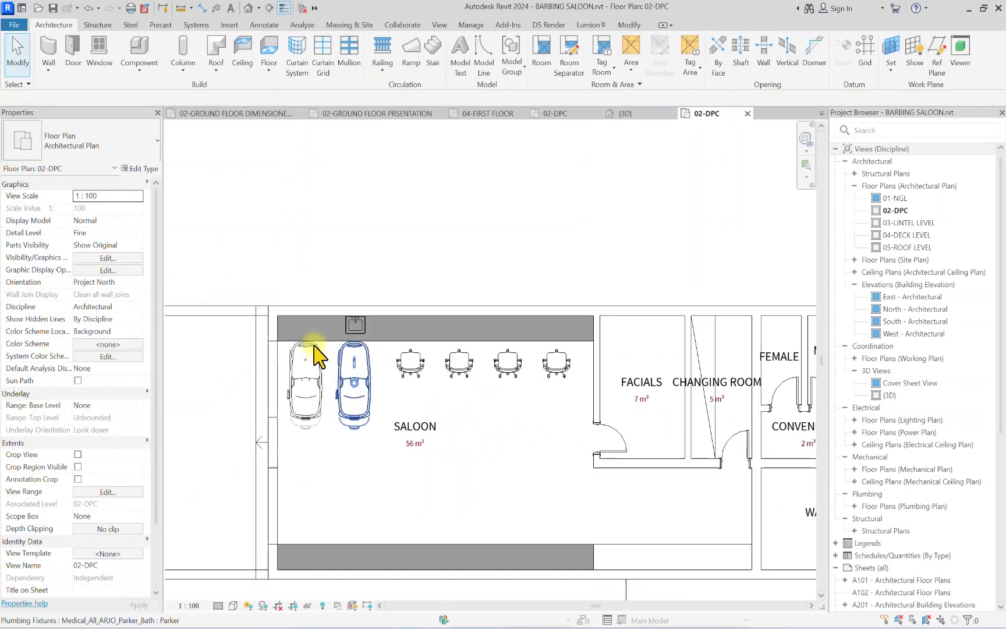
{"action": "left_click", "coordinate": [307, 385]}
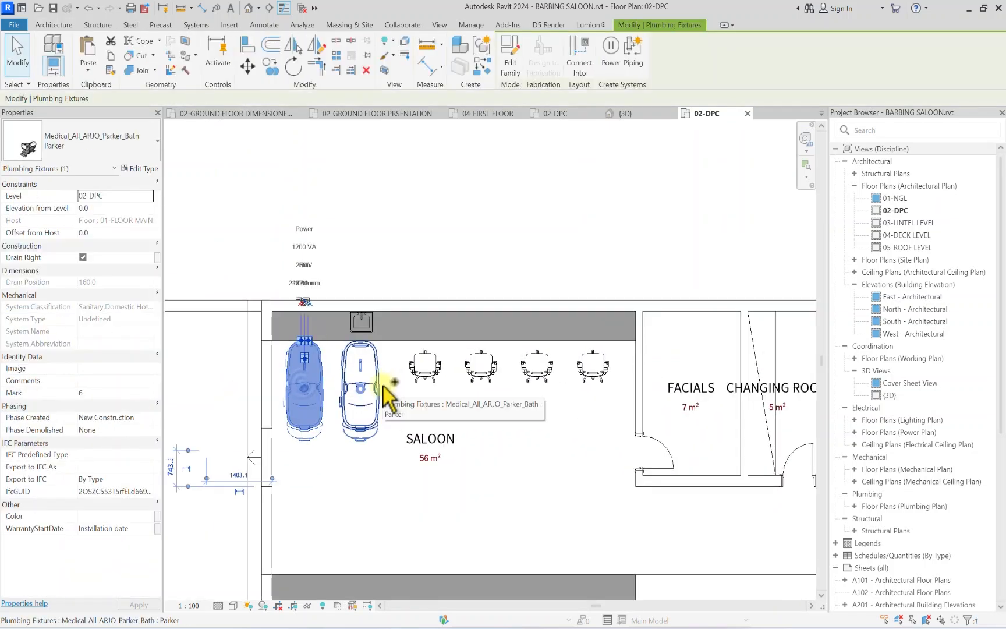
{"action": "left_click", "coordinate": [372, 388], "text": "ctrl"}
{"action": "left_click", "coordinate": [431, 375], "text": "ctrl"}
{"action": "left_click", "coordinate": [477, 376], "text": "ctrl"}
{"action": "left_click", "coordinate": [536, 367], "text": "ctrl"}
{"action": "left_click", "coordinate": [593, 368], "text": "ctrl"}
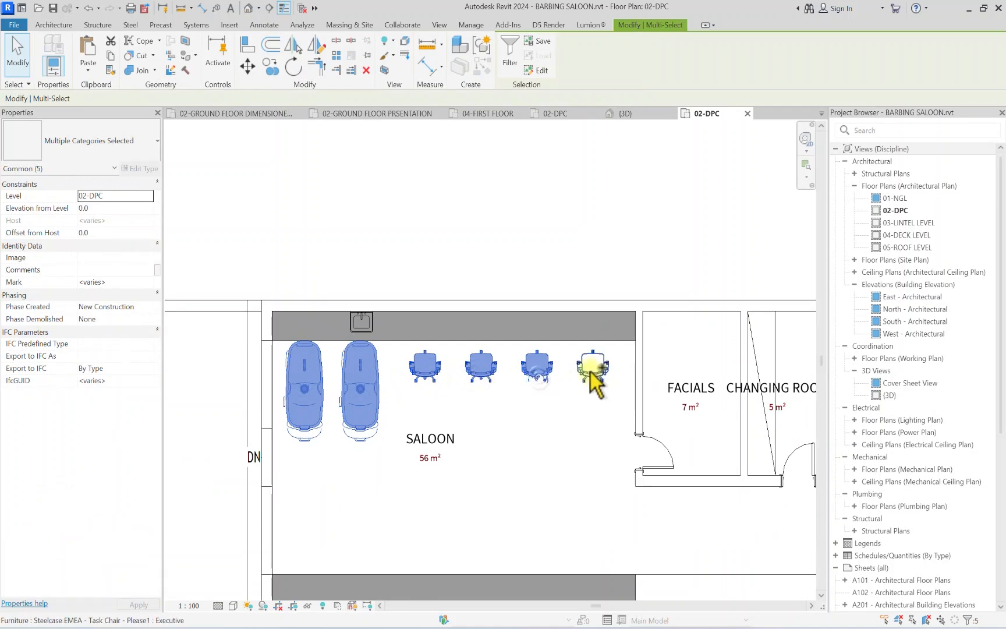
{"action": "left_click", "coordinate": [364, 321], "text": "ctrl"}
{"action": "scroll", "coordinate": [366, 324], "scroll_direction": "down", "scroll_amount": 3}
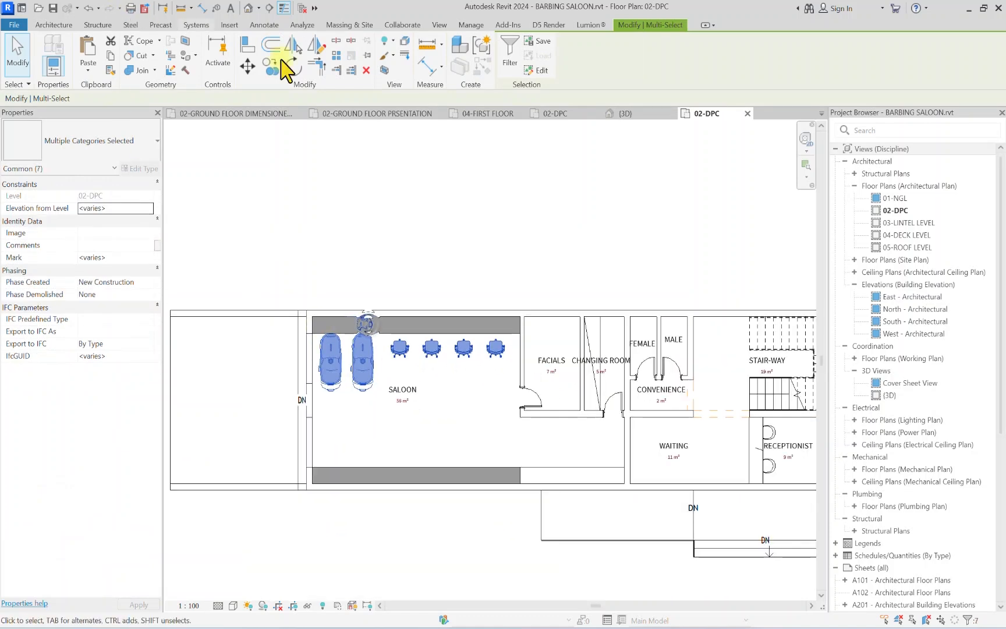
{"action": "left_click", "coordinate": [320, 52]}
{"action": "scroll", "coordinate": [313, 402], "scroll_direction": "up", "scroll_amount": 2}
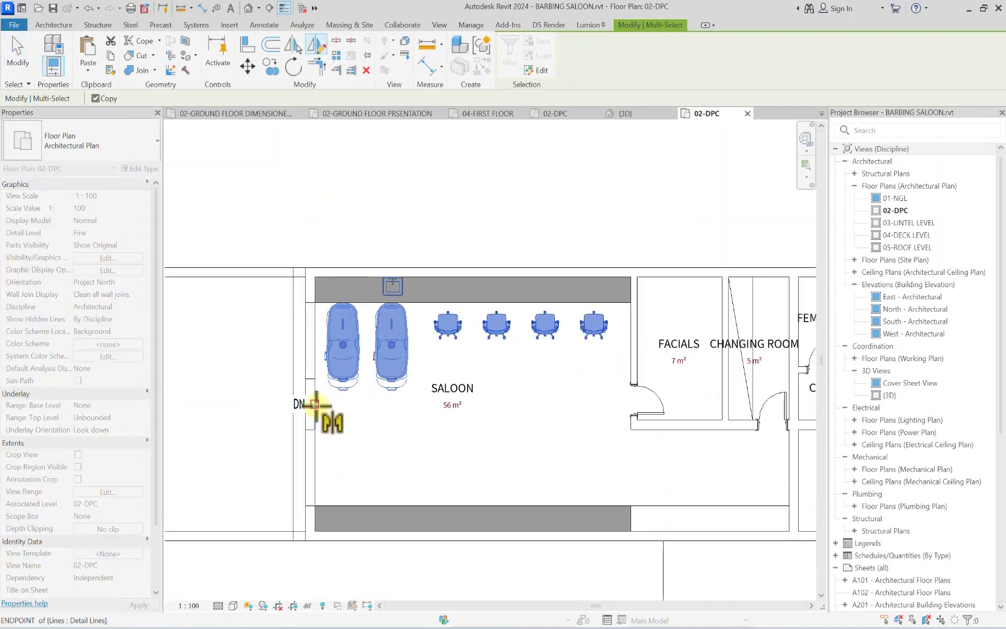
{"action": "left_click", "coordinate": [314, 403]}
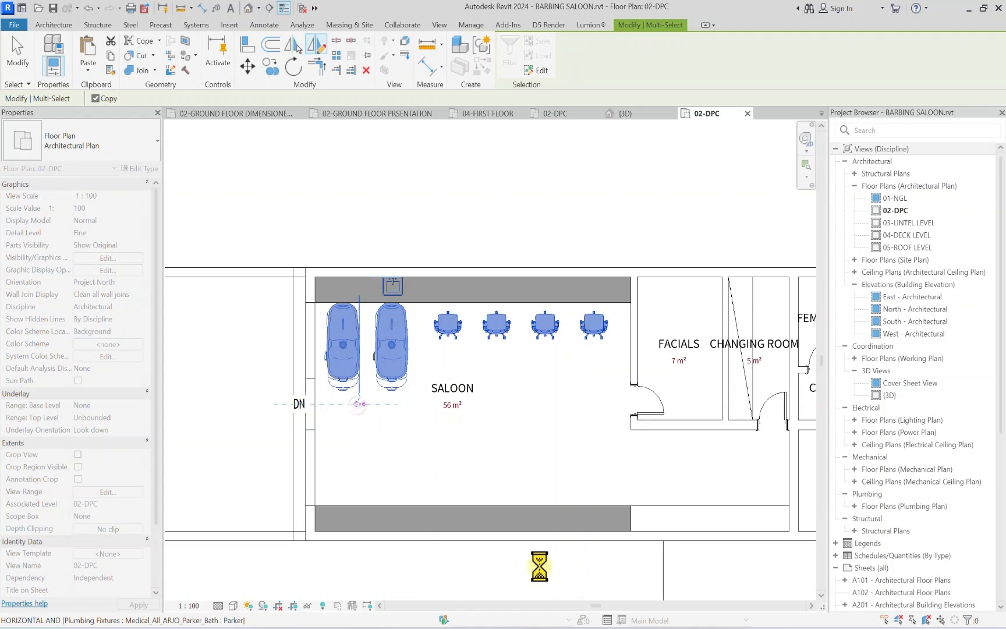
{"action": "scroll", "coordinate": [491, 530], "scroll_direction": "down", "scroll_amount": 3}
{"action": "left_click", "coordinate": [417, 581]}
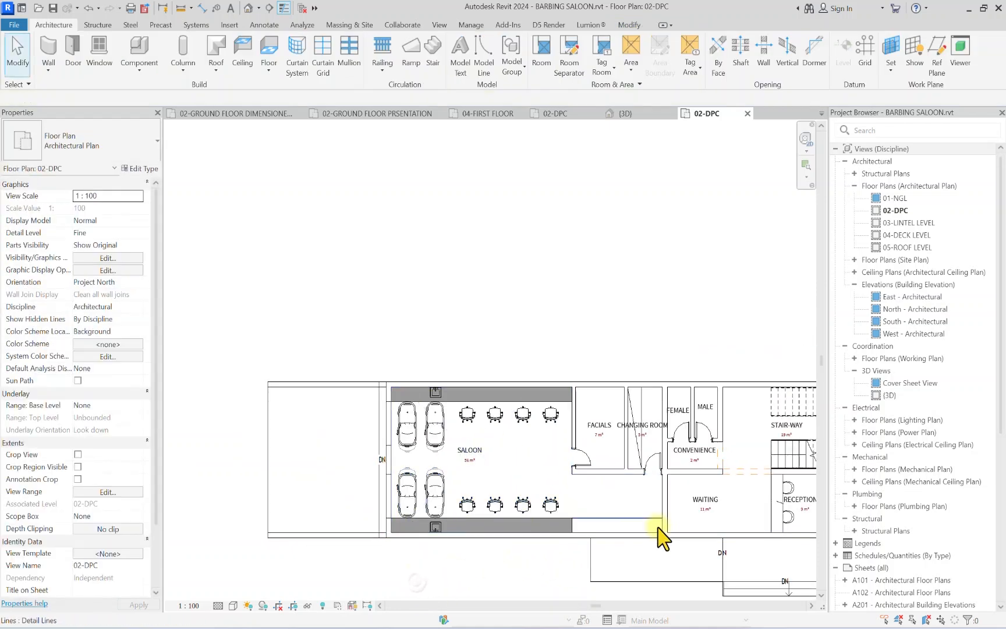
Step: Search the component types for LUG and choose the couch_4554(cleec) type 3 lugares 3 for placement
{"action": "middle_click_drag", "start_coordinate": [658, 527], "coordinate": [568, 516]}
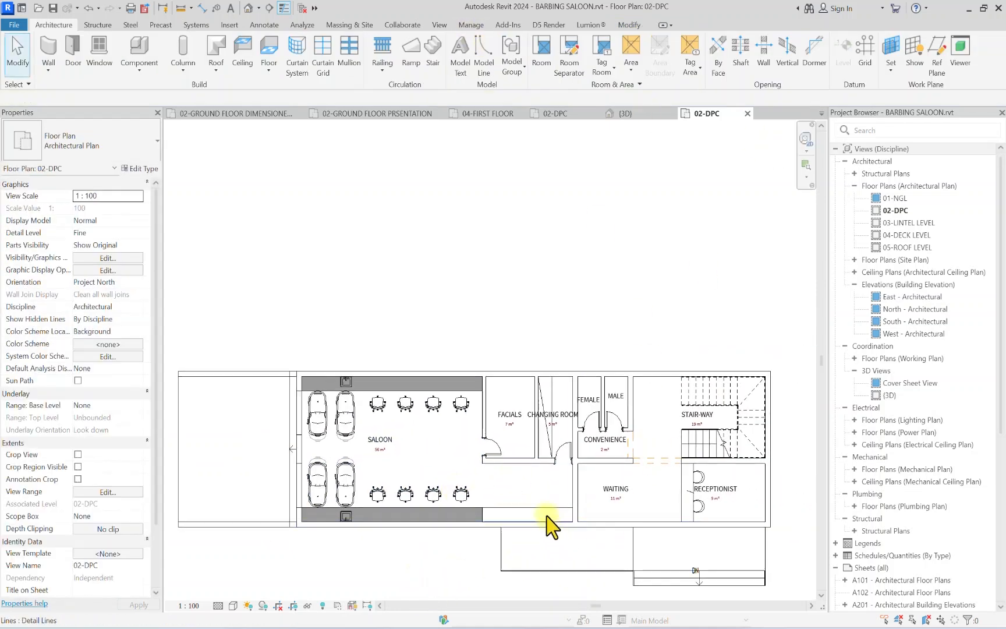
{"action": "scroll", "coordinate": [617, 430], "scroll_direction": "up", "scroll_amount": 1}
{"action": "scroll", "coordinate": [466, 460], "scroll_direction": "up", "scroll_amount": 2}
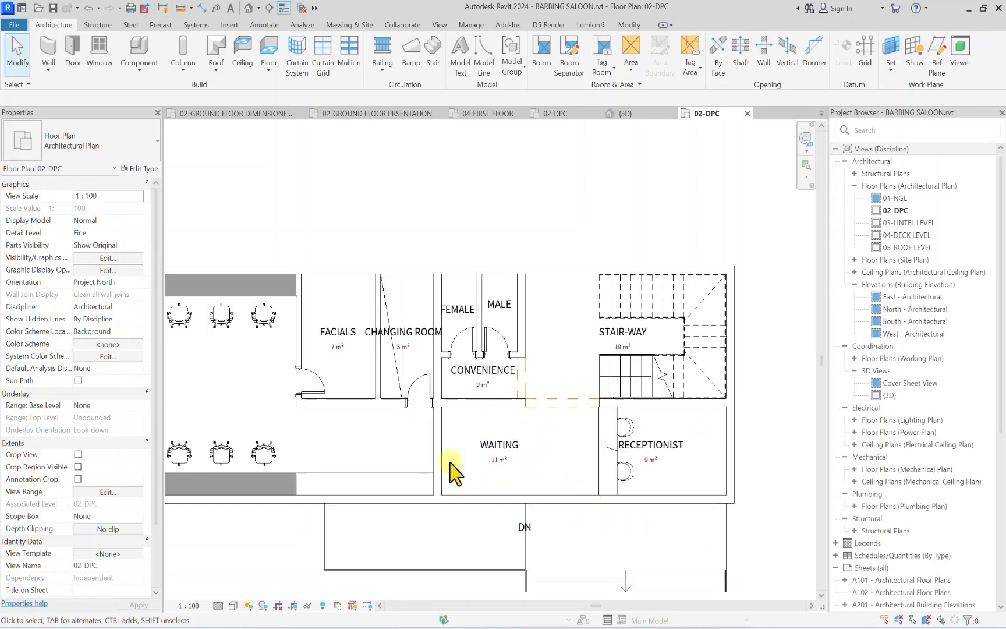
{"action": "scroll", "coordinate": [451, 466], "scroll_direction": "down", "scroll_amount": 3}
{"action": "scroll", "coordinate": [476, 442], "scroll_direction": "up", "scroll_amount": 2}
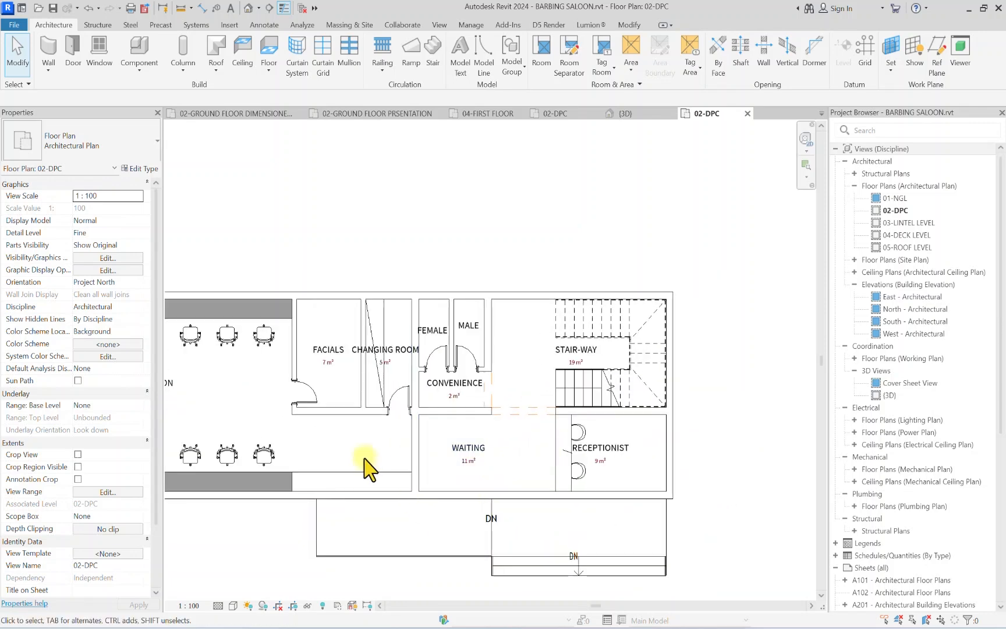
{"action": "middle_click_drag", "start_coordinate": [404, 452], "coordinate": [389, 372]}
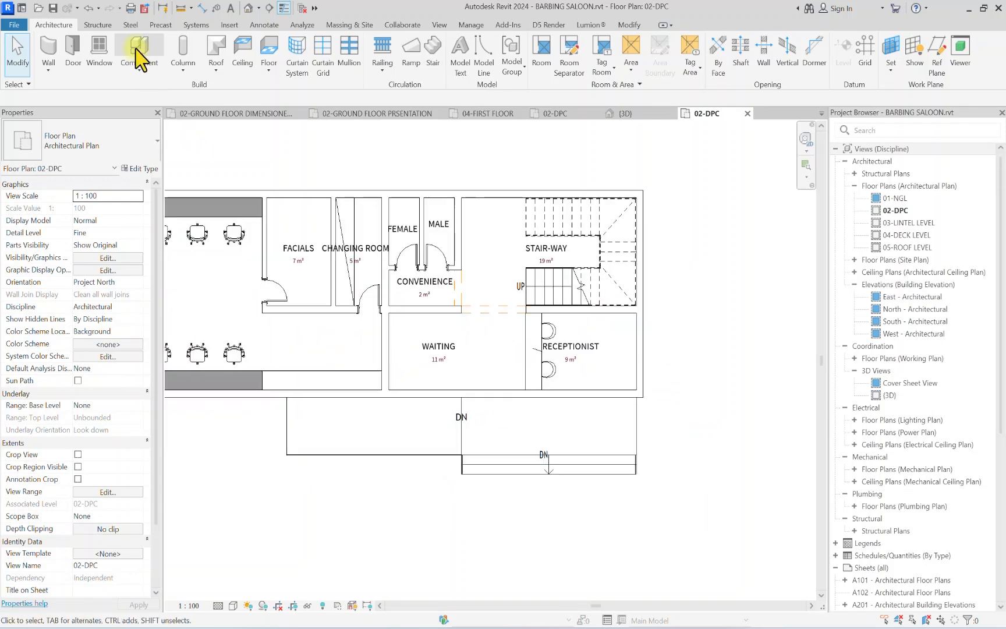
{"action": "left_click", "coordinate": [140, 58]}
{"action": "left_click", "coordinate": [61, 143]}
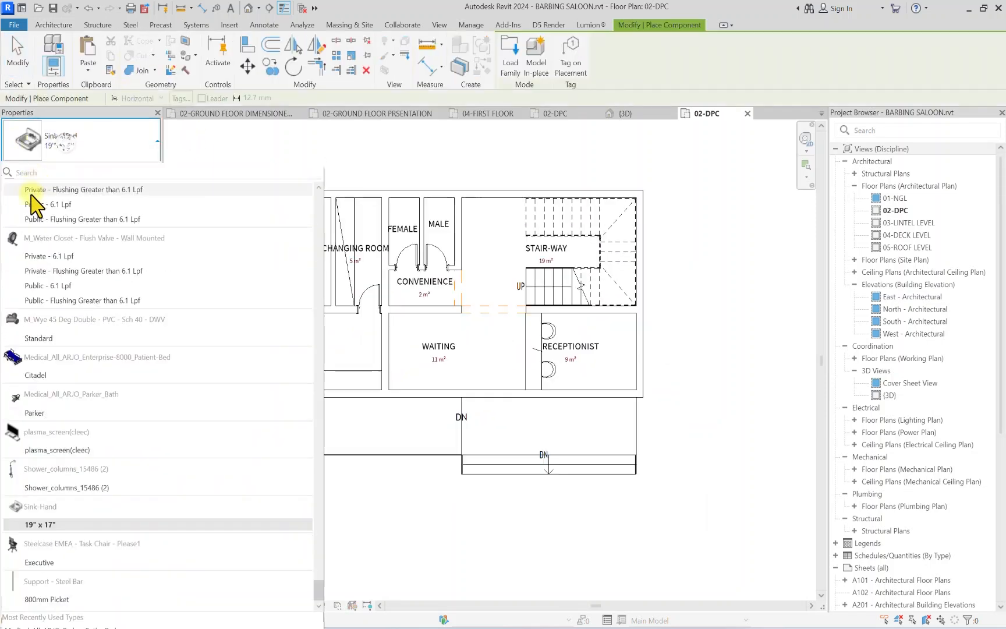
{"action": "scroll", "coordinate": [38, 195], "scroll_direction": "up", "scroll_amount": 1}
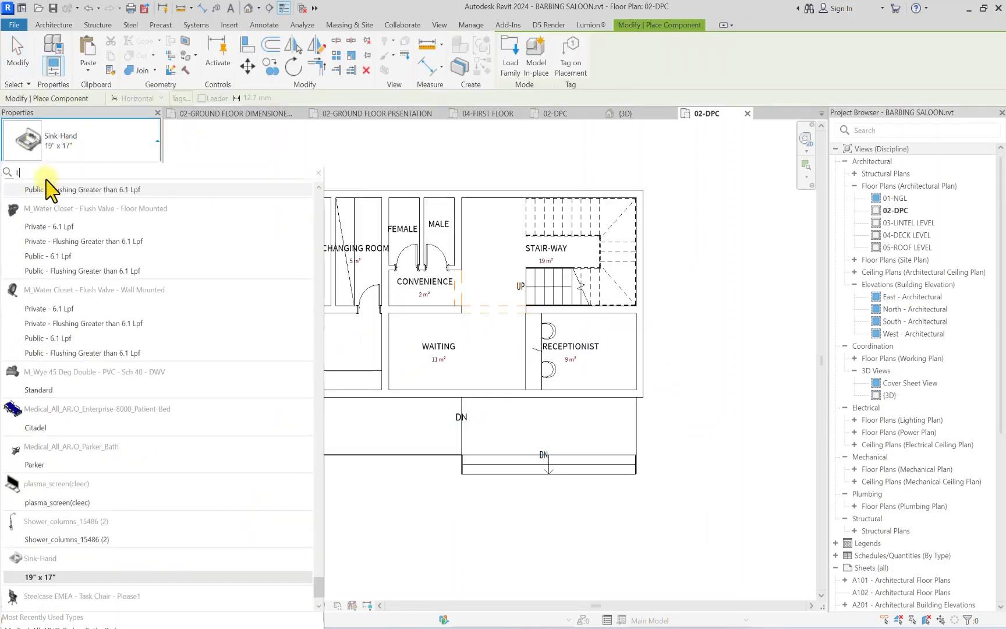
{"action": "type", "text": "LUGGE"}
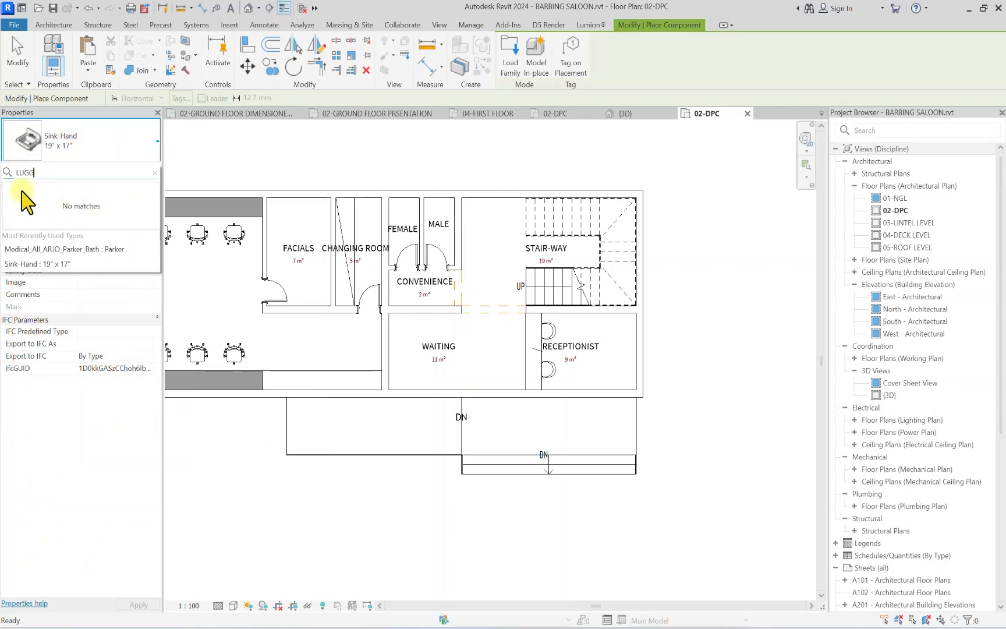
{"action": "key", "text": "BackSpace"}
{"action": "key", "text": "BackSpace"}
{"action": "key", "text": "BackSpace"}
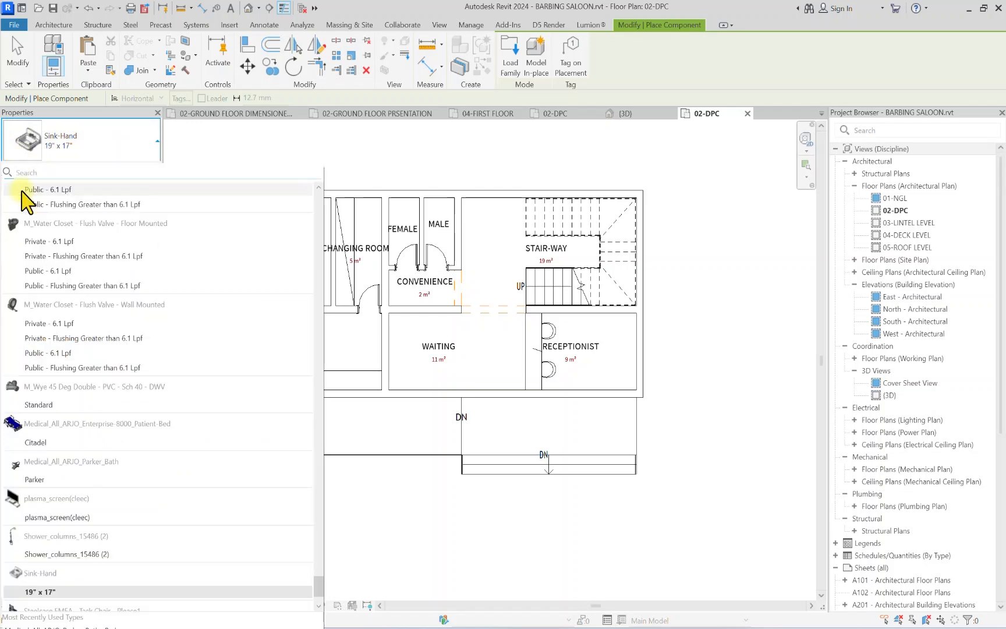
{"action": "type", "text": "LUG"}
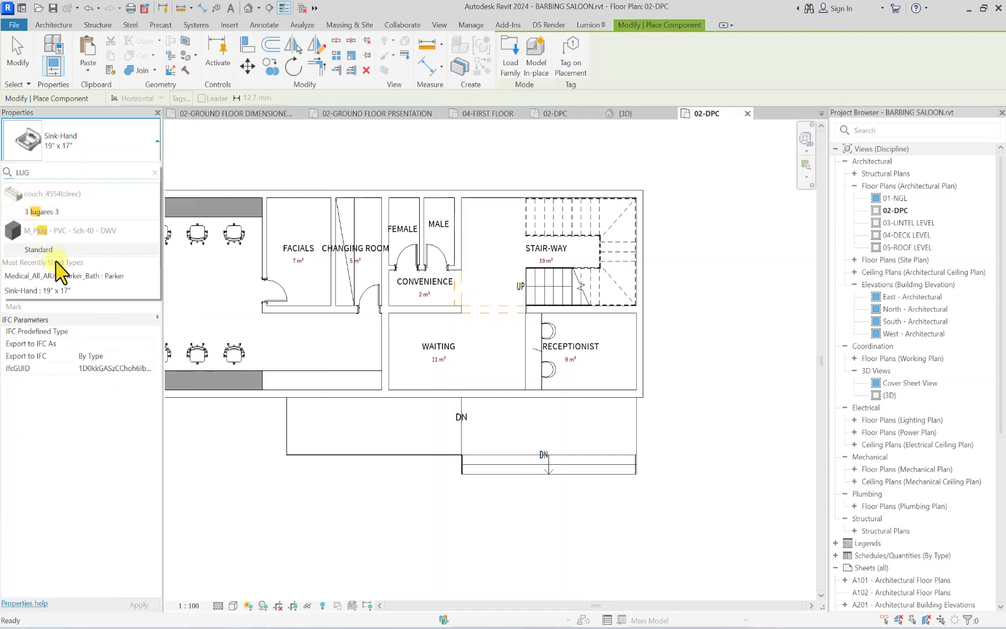
{"action": "left_click", "coordinate": [45, 212]}
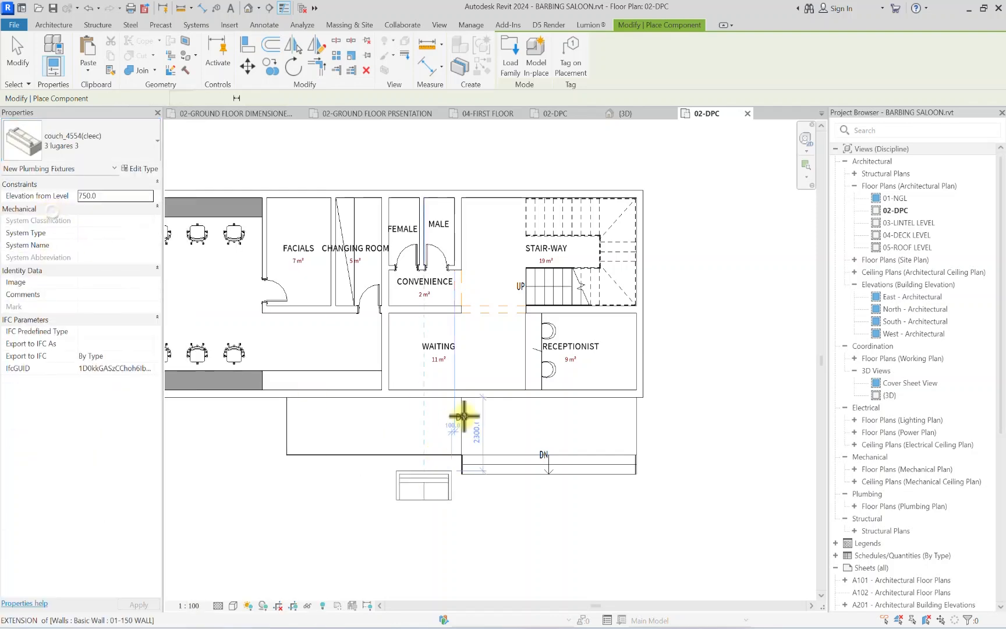
Step: Place the three-seat couch in the waiting room's lower-left corner, with its back against the lower wall
{"action": "scroll", "coordinate": [418, 367], "scroll_direction": "up", "scroll_amount": 3}
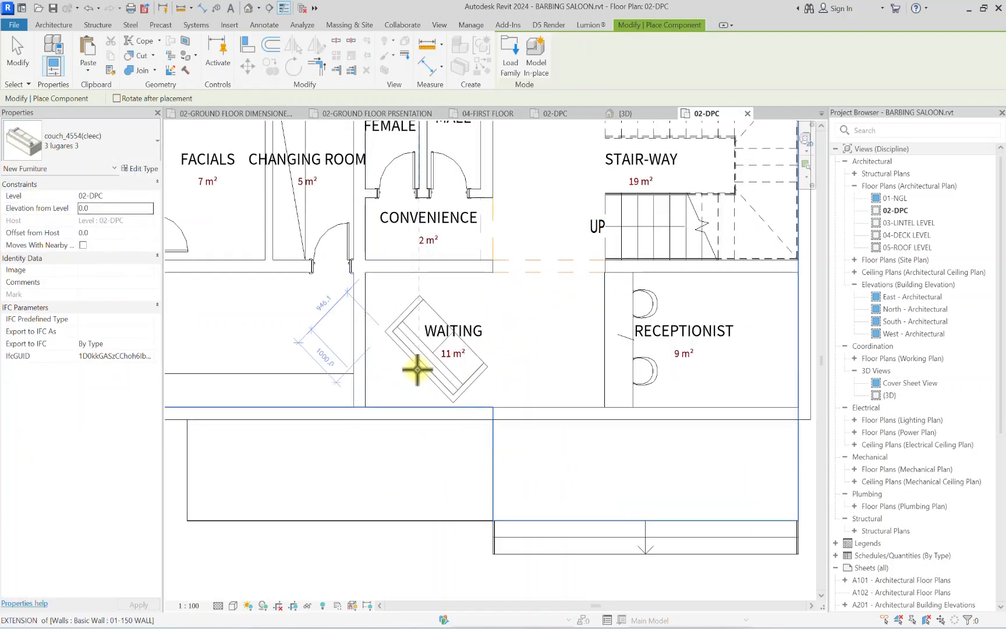
{"action": "left_click", "coordinate": [419, 404]}
{"action": "key", "text": "Escape"}
{"action": "key", "text": "Escape"}
{"action": "scroll", "coordinate": [428, 395], "scroll_direction": "down", "scroll_amount": 2}
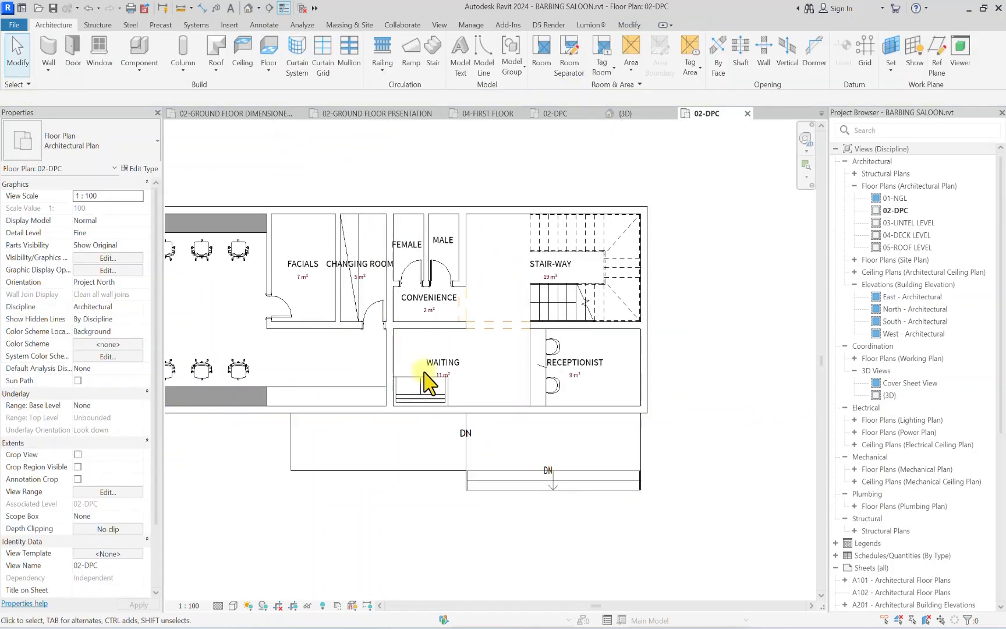
{"action": "scroll", "coordinate": [401, 375], "scroll_direction": "up", "scroll_amount": 2}
{"action": "scroll", "coordinate": [405, 372], "scroll_direction": "down", "scroll_amount": 3}
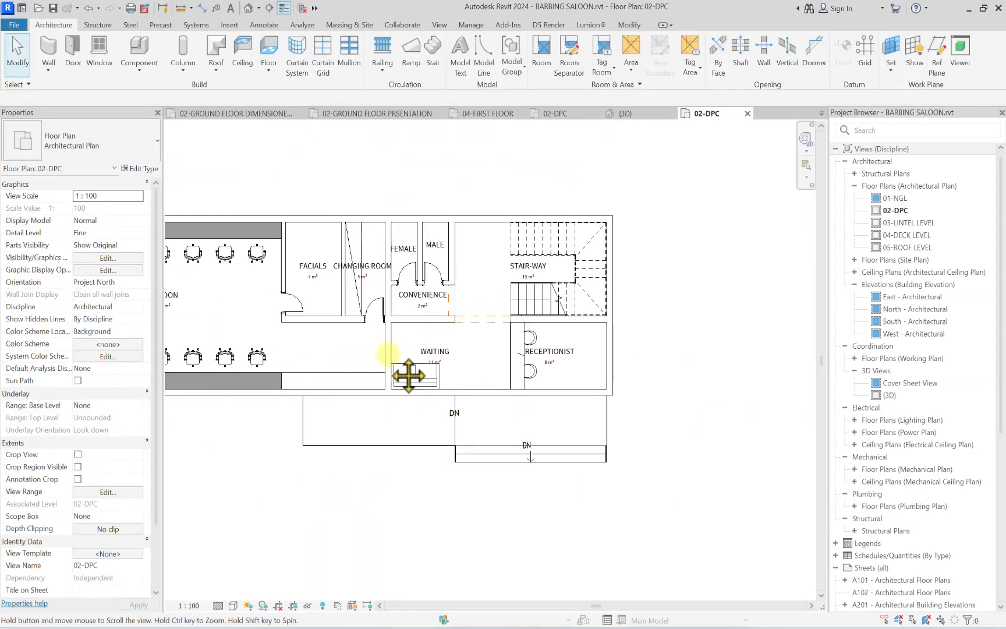
Step: Place an IntAys (3) D3 door in the wall between saloon and waiting room, 100 mm below the upper wall, opening into the waiting room
{"action": "left_click", "coordinate": [72, 51]}
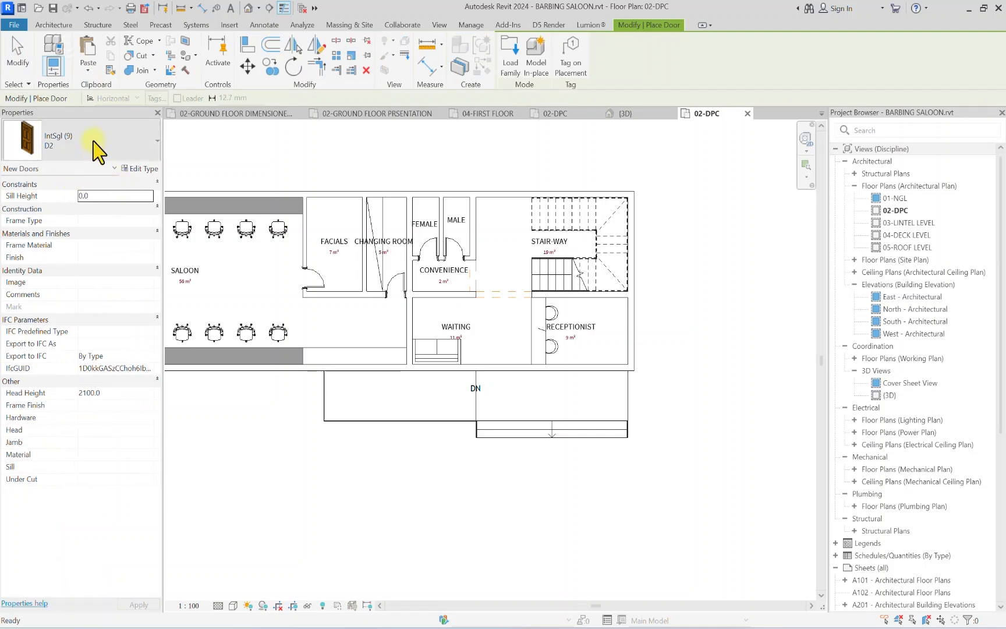
{"action": "left_click", "coordinate": [97, 151]}
{"action": "left_click", "coordinate": [47, 213]}
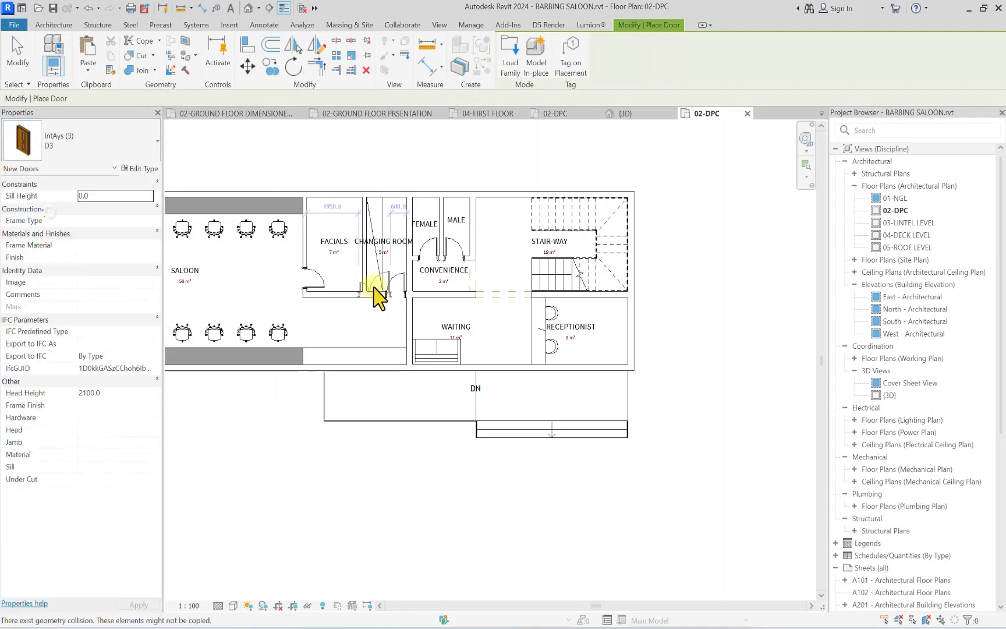
{"action": "scroll", "coordinate": [384, 294], "scroll_direction": "up", "scroll_amount": 5}
{"action": "key", "text": "space"}
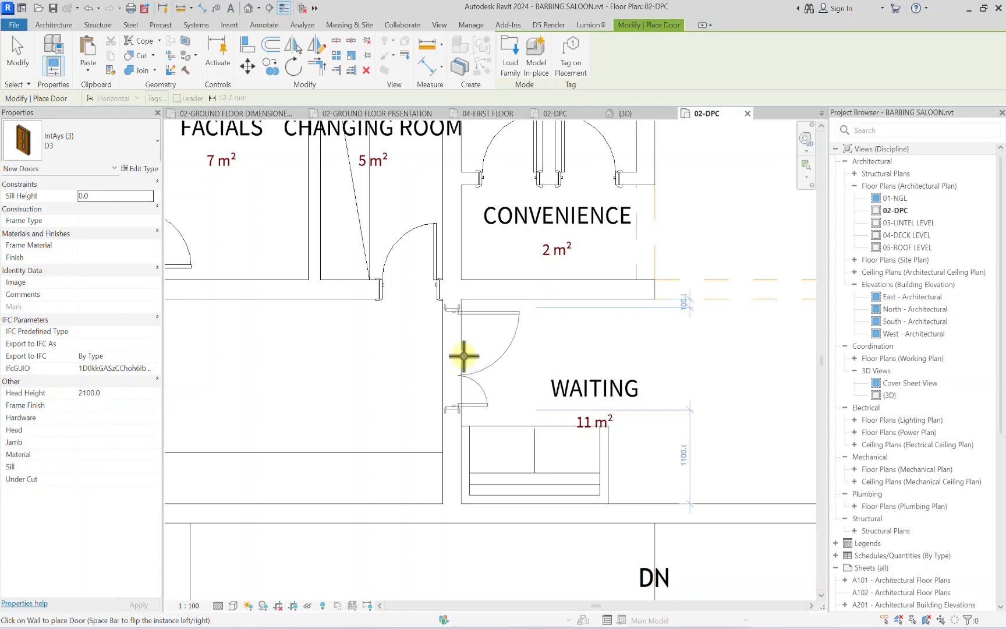
{"action": "left_click", "coordinate": [464, 356]}
{"action": "scroll", "coordinate": [475, 364], "scroll_direction": "down", "scroll_amount": 5}
{"action": "key", "text": "Escape"}
{"action": "key", "text": "Escape"}
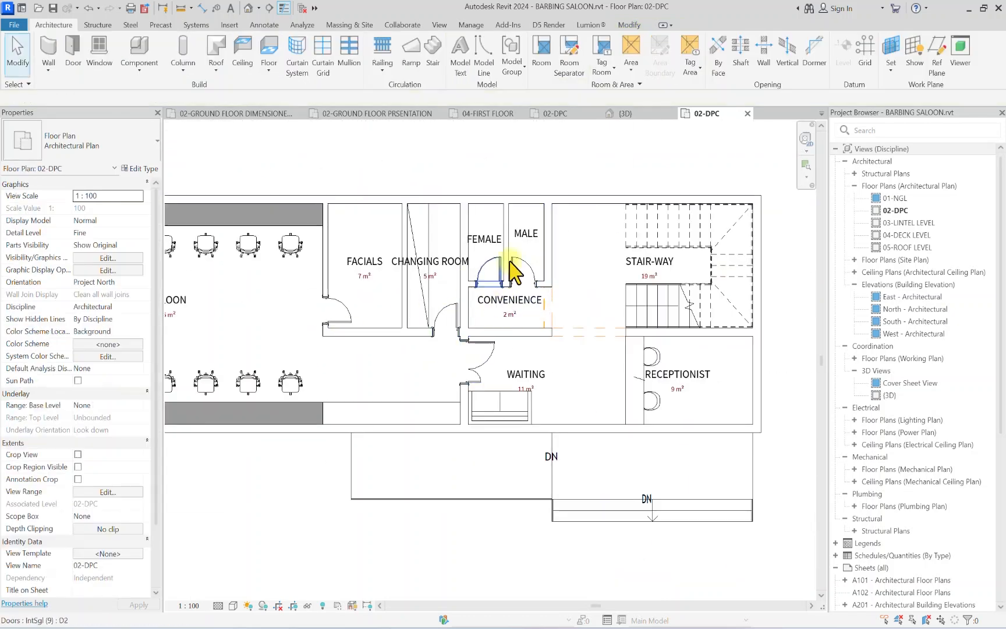
Step: Move the wall holding the female and male toilet doors so the convenience lobby's clear depth is 1200 mm
{"action": "scroll", "coordinate": [512, 274], "scroll_direction": "up", "scroll_amount": 5}
{"action": "scroll", "coordinate": [395, 310], "scroll_direction": "down", "scroll_amount": 5}
{"action": "scroll", "coordinate": [433, 246], "scroll_direction": "up", "scroll_amount": 4}
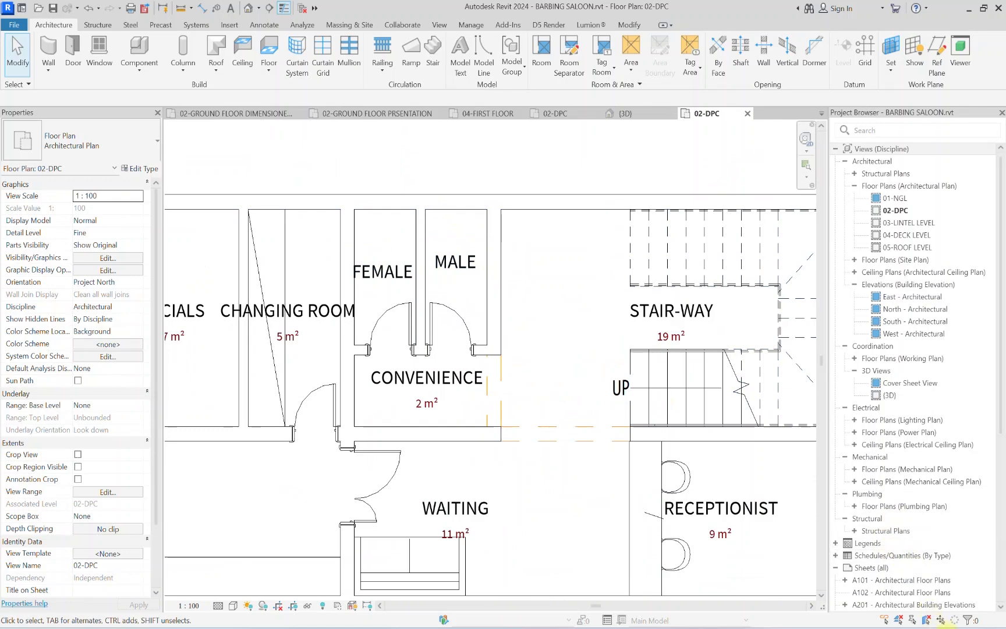
{"action": "scroll", "coordinate": [392, 314], "scroll_direction": "up", "scroll_amount": 4}
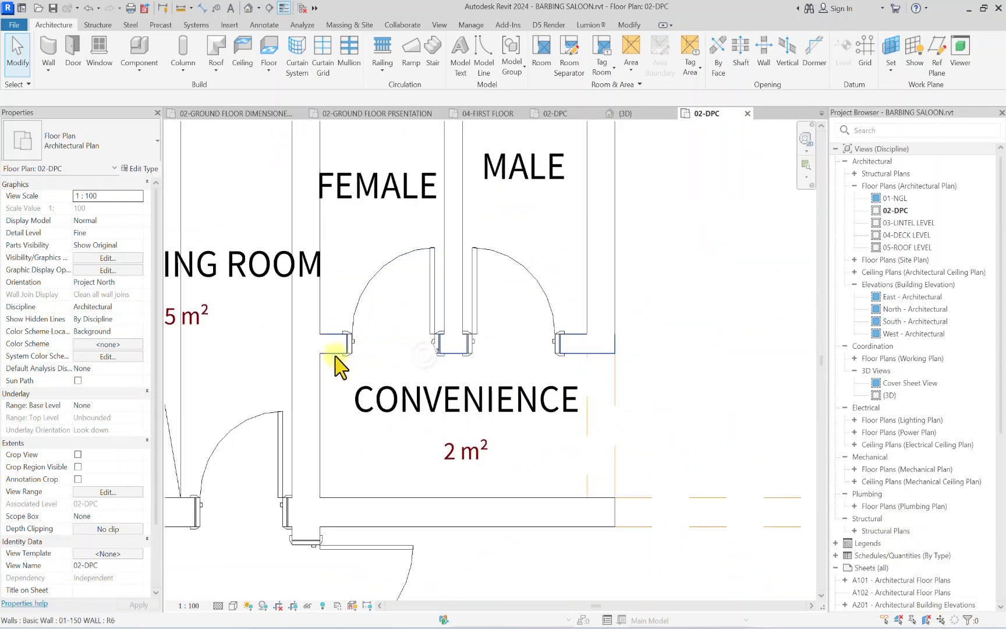
{"action": "left_click", "coordinate": [353, 348]}
{"action": "scroll", "coordinate": [337, 337], "scroll_direction": "down", "scroll_amount": 1}
{"action": "scroll", "coordinate": [573, 412], "scroll_direction": "up", "scroll_amount": 2}
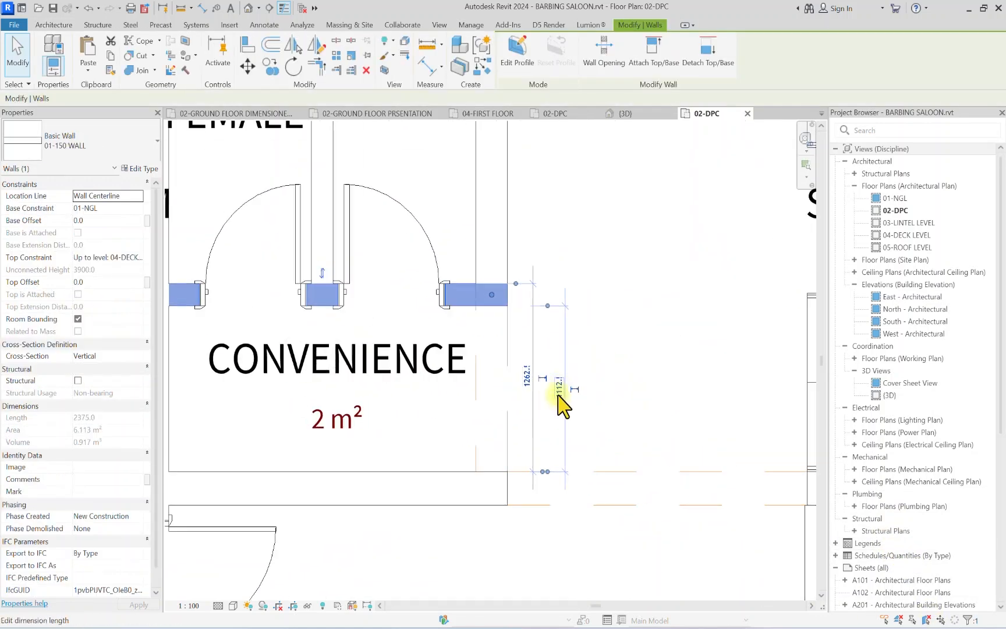
{"action": "scroll", "coordinate": [472, 348], "scroll_direction": "down", "scroll_amount": 1}
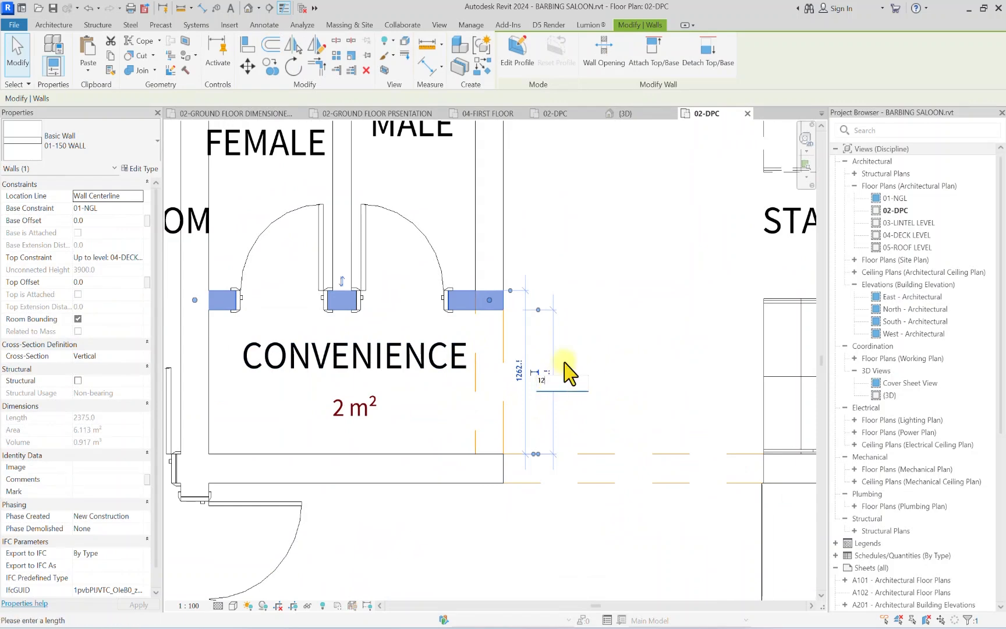
{"action": "key", "text": "Return"}
{"action": "scroll", "coordinate": [582, 343], "scroll_direction": "down", "scroll_amount": 3}
{"action": "key", "text": "Escape"}
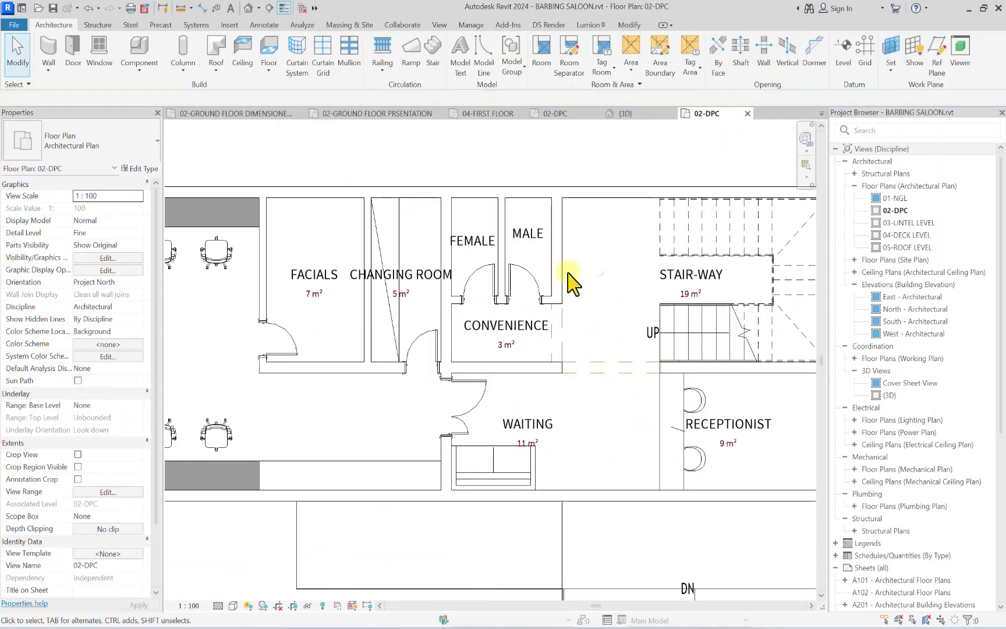
Step: Draw an L-shaped 01-150 WALL up to 04-DECK LEVEL, about 400 mm wide, enclosing a duct in the female toilet's upper-right corner
{"action": "scroll", "coordinate": [534, 265], "scroll_direction": "up", "scroll_amount": 2}
{"action": "left_click", "coordinate": [642, 391]}
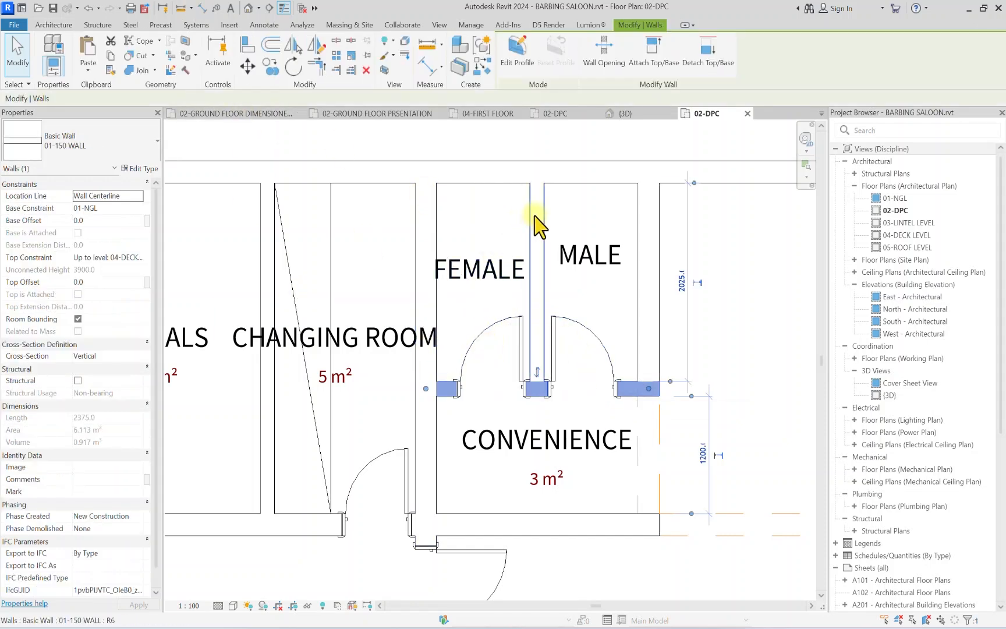
{"action": "left_click", "coordinate": [52, 23]}
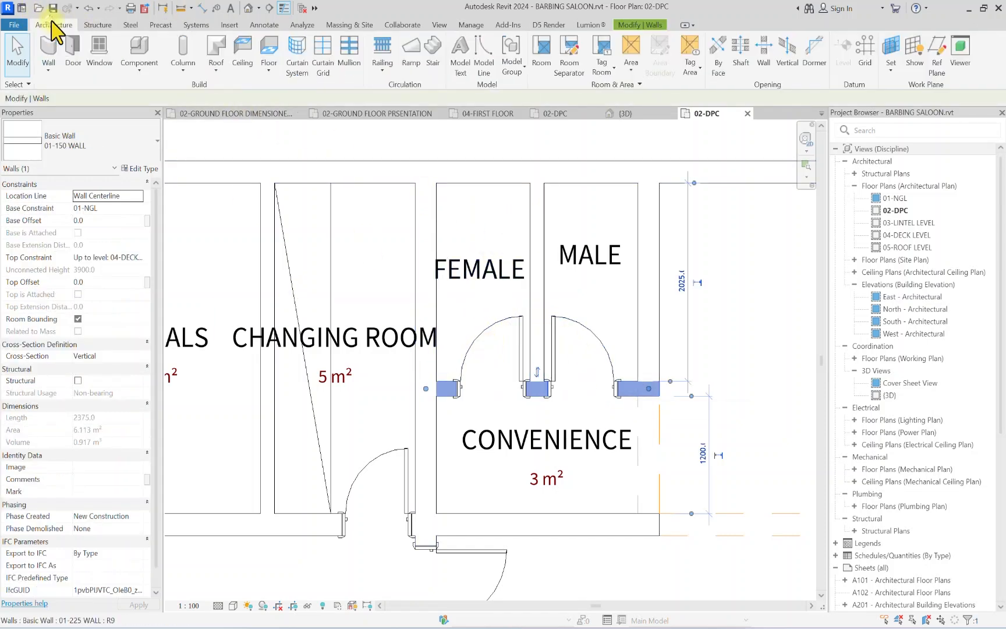
{"action": "left_click", "coordinate": [49, 51]}
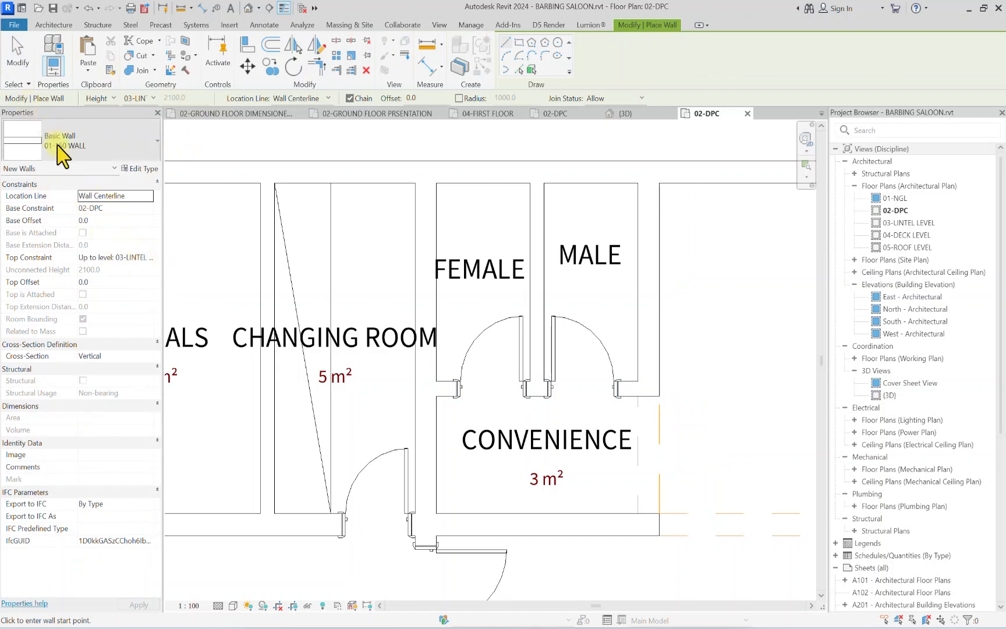
{"action": "left_click", "coordinate": [153, 258]}
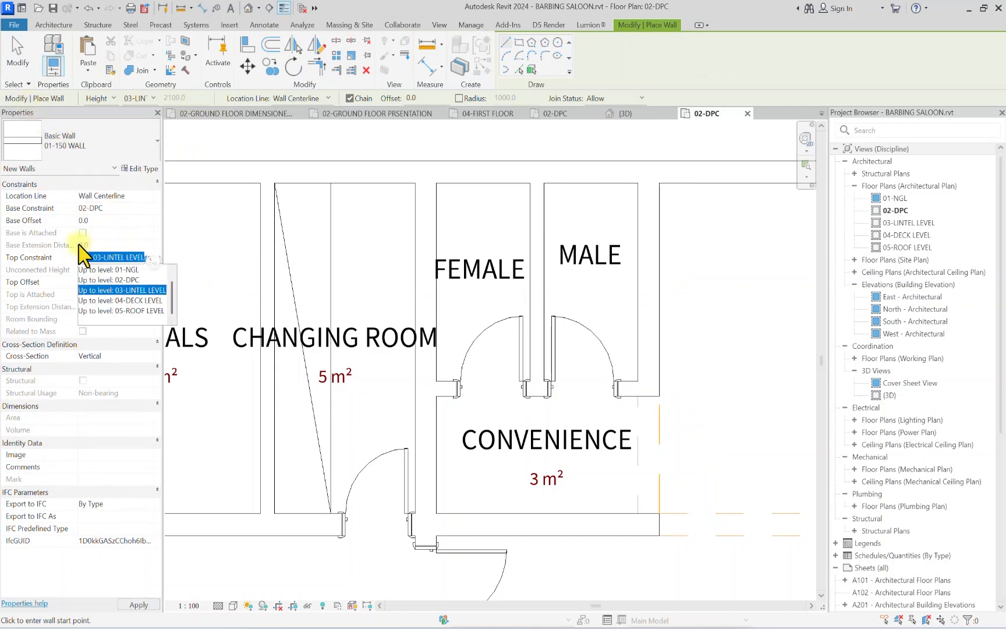
{"action": "left_click", "coordinate": [140, 300]}
{"action": "left_click", "coordinate": [536, 212]}
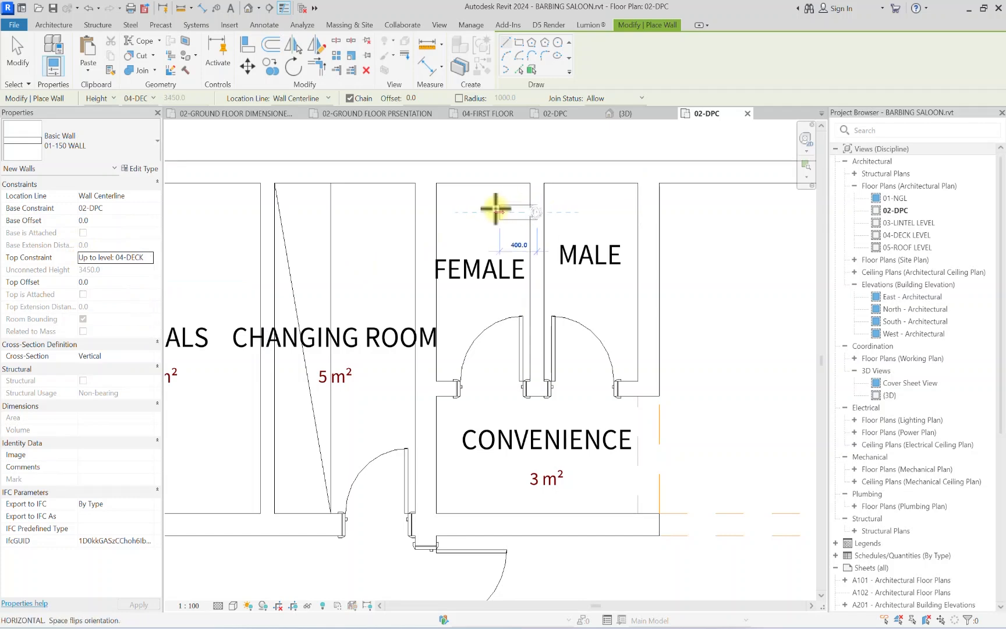
{"action": "left_click", "coordinate": [499, 210]}
{"action": "left_click", "coordinate": [501, 171]}
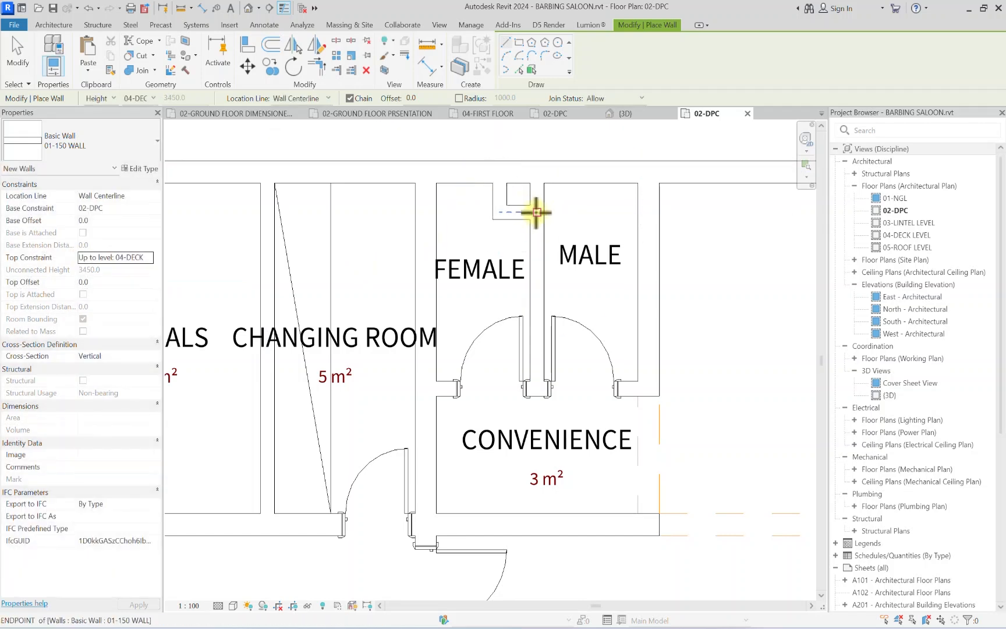
Step: Draw a matching L-shaped wall, about 400 mm wide, enclosing a duct in the male toilet's upper-left corner
{"action": "left_click", "coordinate": [536, 212]}
{"action": "left_click", "coordinate": [573, 212]}
{"action": "left_click", "coordinate": [569, 170]}
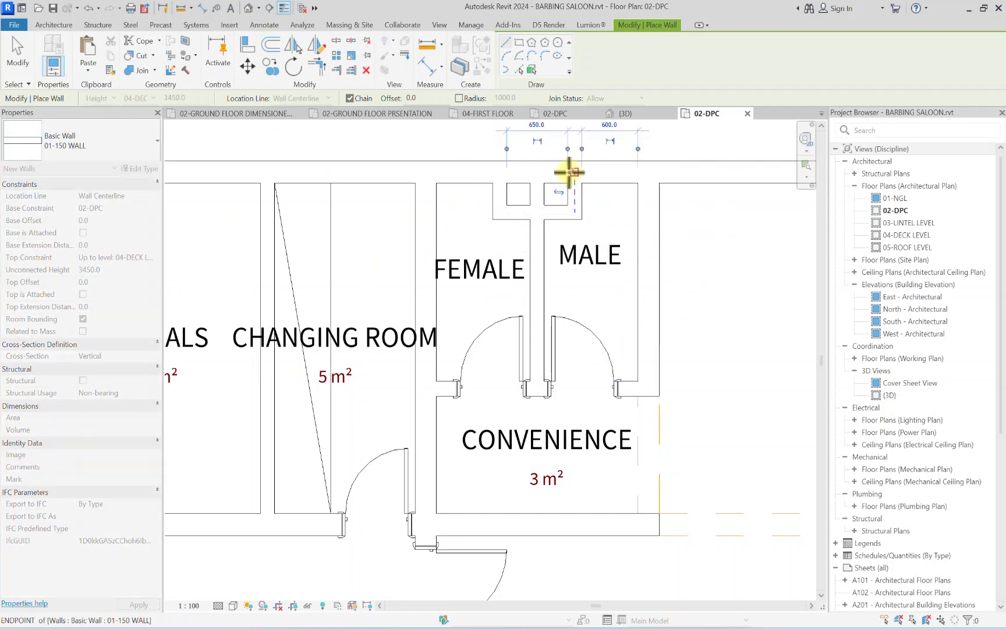
{"action": "key", "text": "Escape"}
{"action": "key", "text": "Escape"}
Step: Set the female toilet duct's clear width to 150 mm, measured from its outer wall to the partition between the toilets
{"action": "scroll", "coordinate": [549, 192], "scroll_direction": "up", "scroll_amount": 2}
{"action": "middle_click_drag", "start_coordinate": [557, 230], "coordinate": [493, 332]}
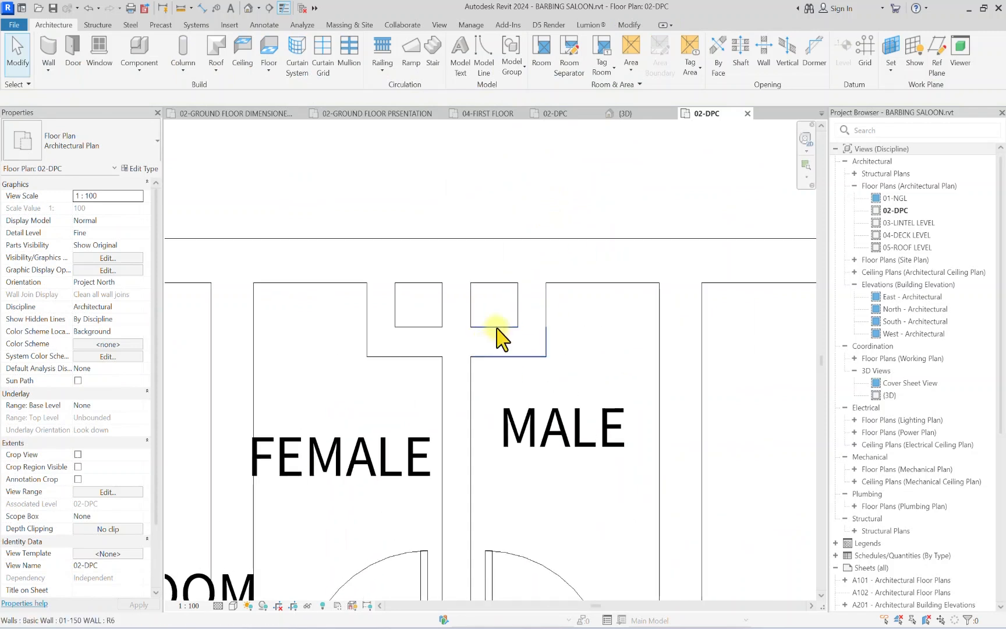
{"action": "left_click", "coordinate": [498, 333]}
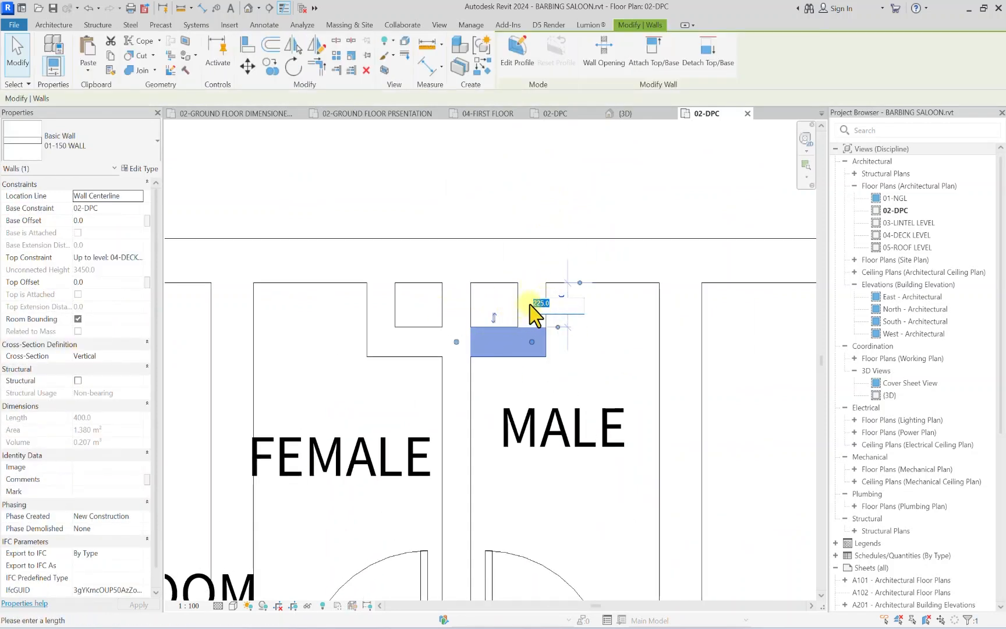
{"action": "left_click", "coordinate": [402, 354]}
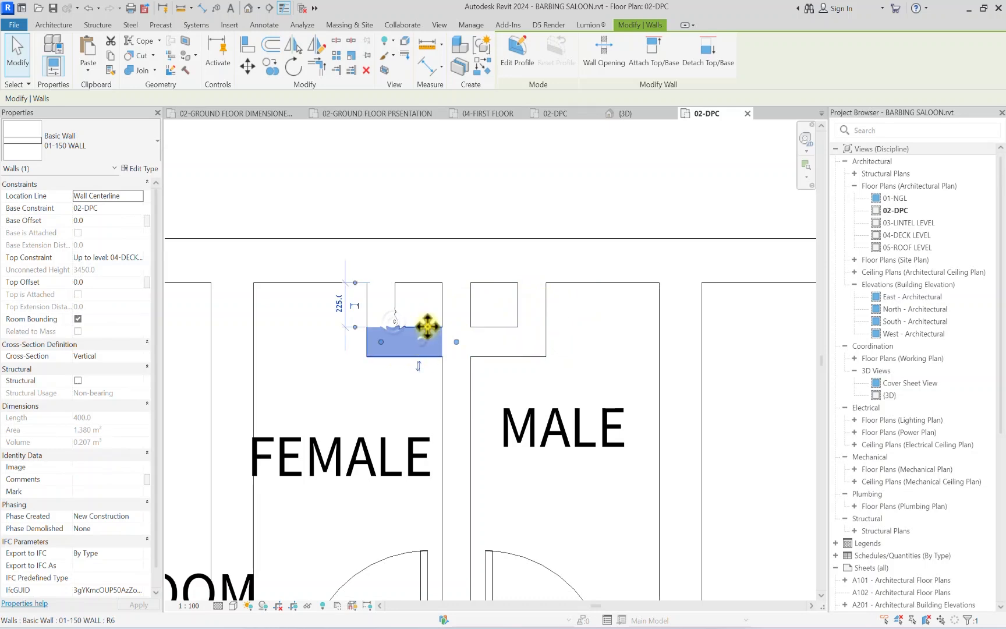
{"action": "left_click", "coordinate": [388, 311]}
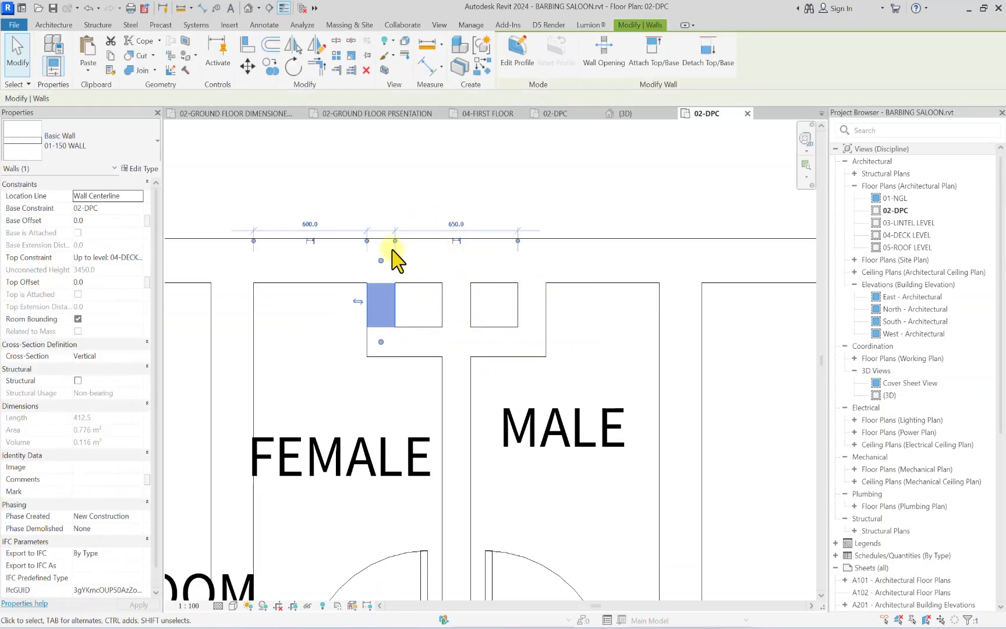
{"action": "left_click_drag", "start_coordinate": [518, 240], "coordinate": [443, 327]}
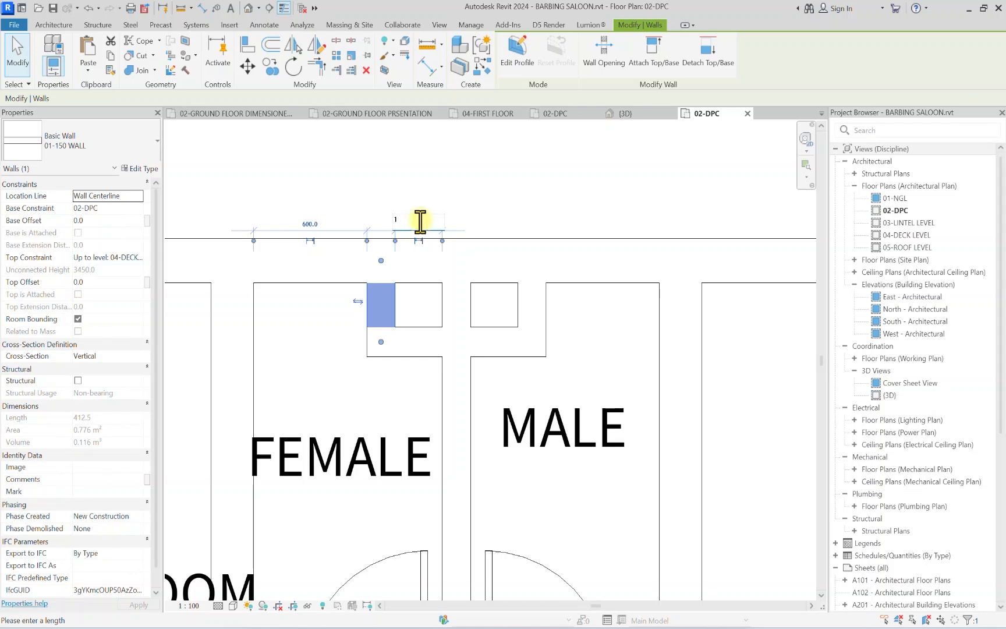
{"action": "key", "text": "Return"}
Step: Set the male toilet duct's clear width to 150 mm, measured from its outer wall to the partition between the toilets
{"action": "left_click", "coordinate": [531, 305]}
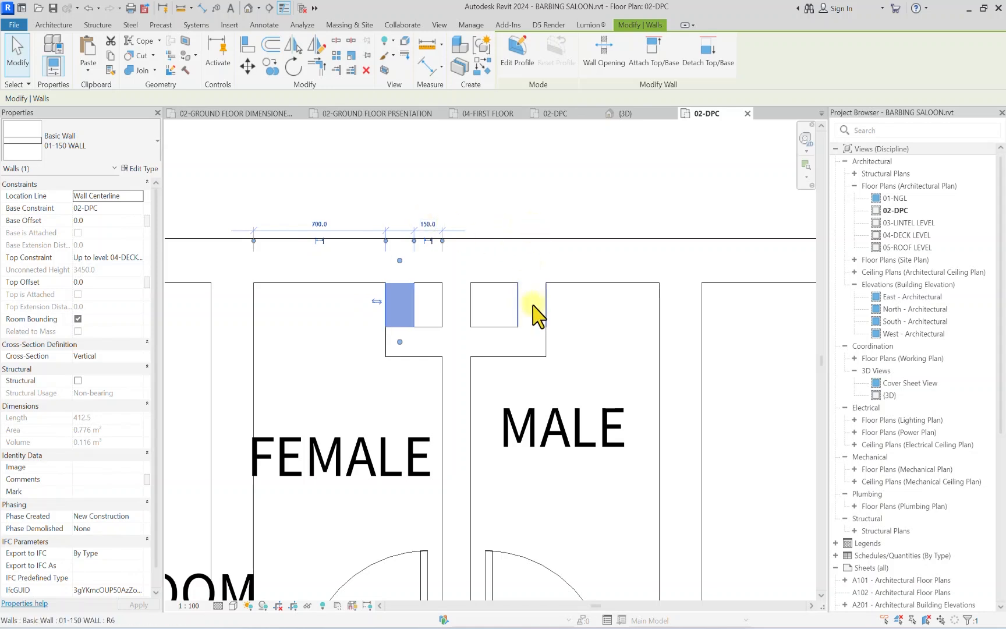
{"action": "left_click_drag", "start_coordinate": [410, 241], "coordinate": [470, 251]}
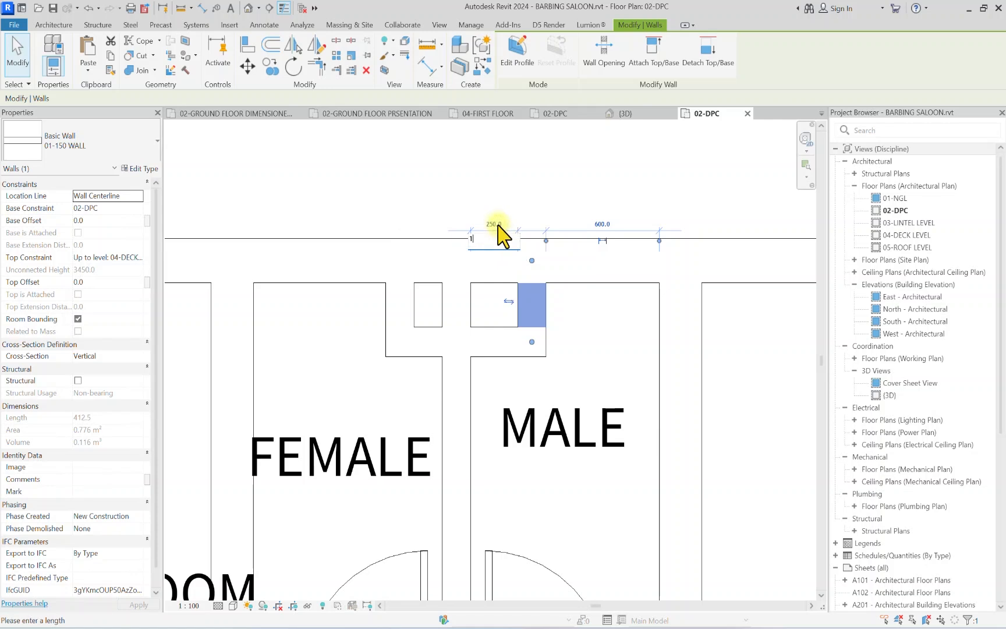
{"action": "key", "text": "Return"}
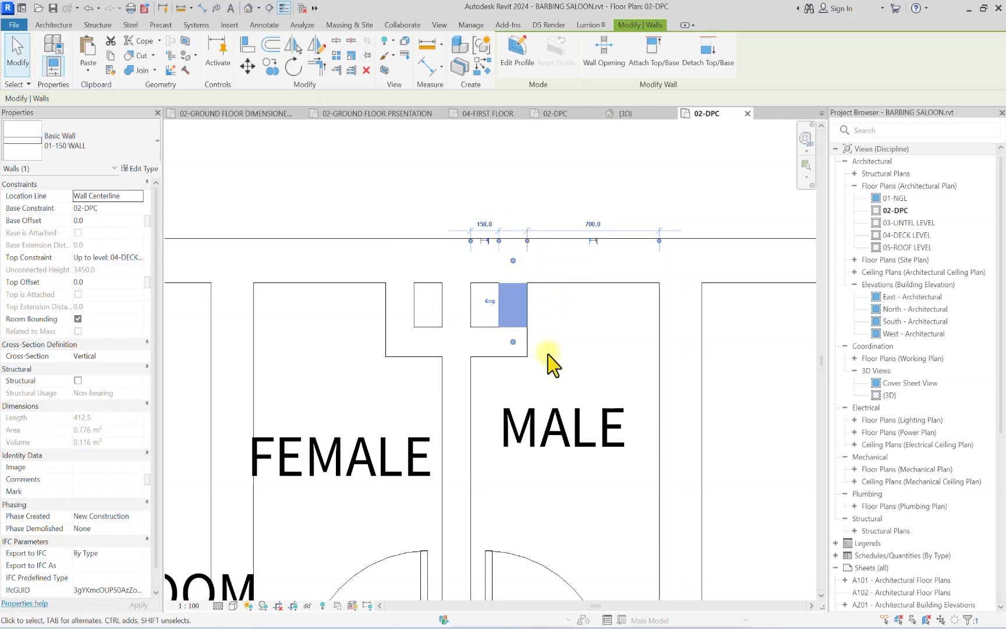
Step: Shorten the partition between the toilets to end at the ducts' lower wall, merging the two ducts into one
{"action": "left_click", "coordinate": [461, 400]}
{"action": "left_click_drag", "start_coordinate": [456, 260], "coordinate": [457, 340]}
Step: Set the base constraint of the four walls enclosing the toilet duct to 01-NGL
{"action": "scroll", "coordinate": [422, 349], "scroll_direction": "down", "scroll_amount": 1}
{"action": "left_click", "coordinate": [426, 345]}
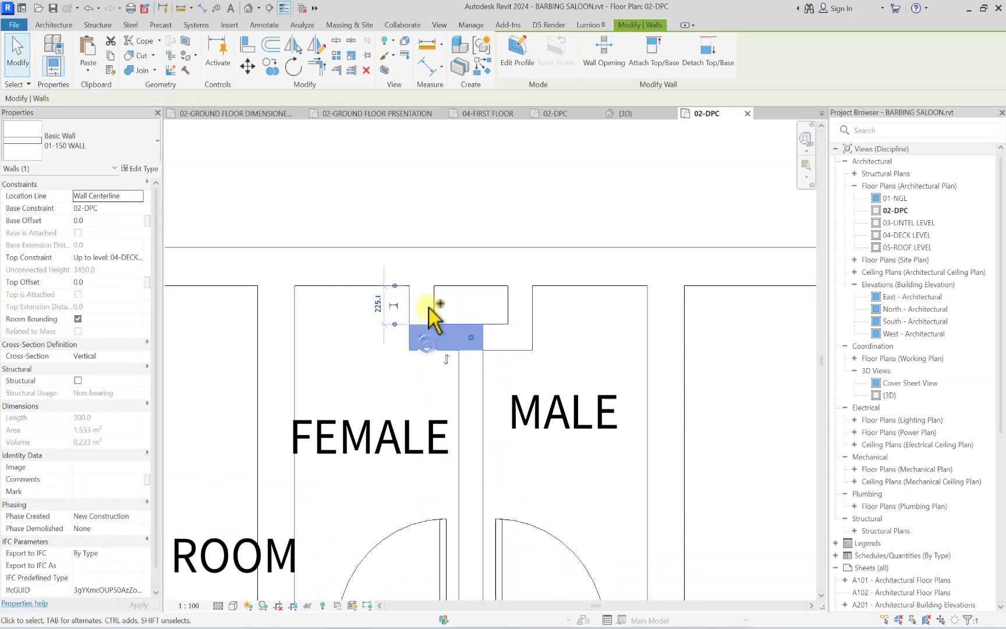
{"action": "left_click", "coordinate": [433, 308], "text": "ctrl"}
{"action": "left_click", "coordinate": [526, 334], "text": "ctrl"}
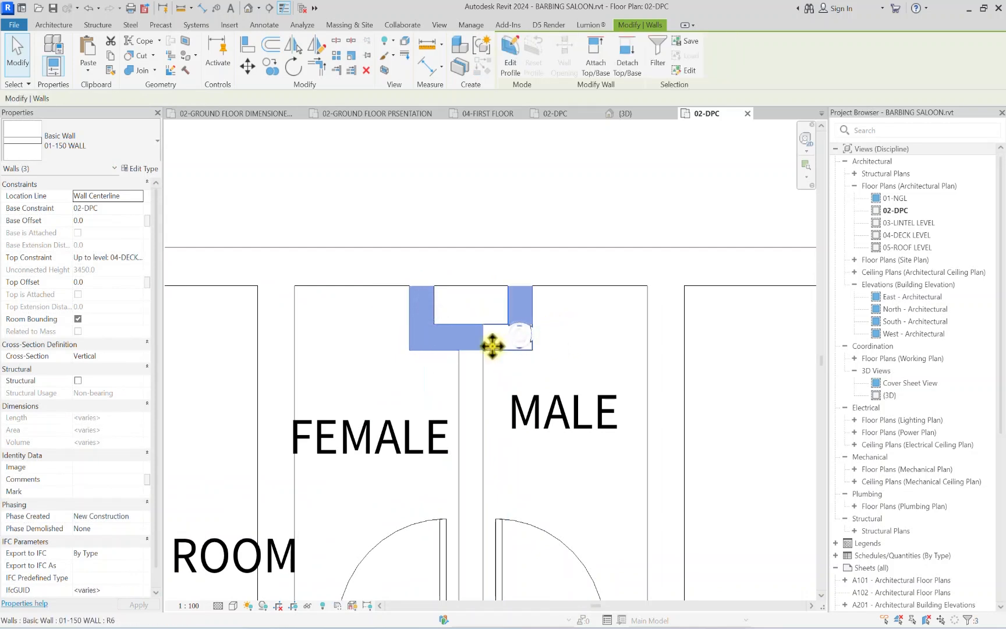
{"action": "left_click", "coordinate": [492, 346], "text": "ctrl"}
{"action": "left_click", "coordinate": [139, 209]}
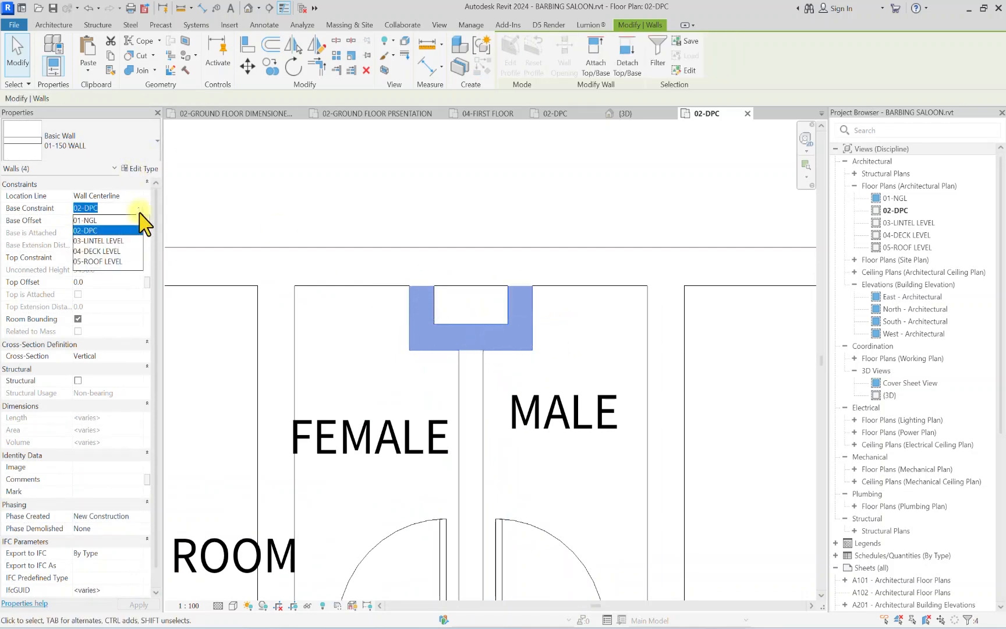
{"action": "left_click", "coordinate": [89, 221]}
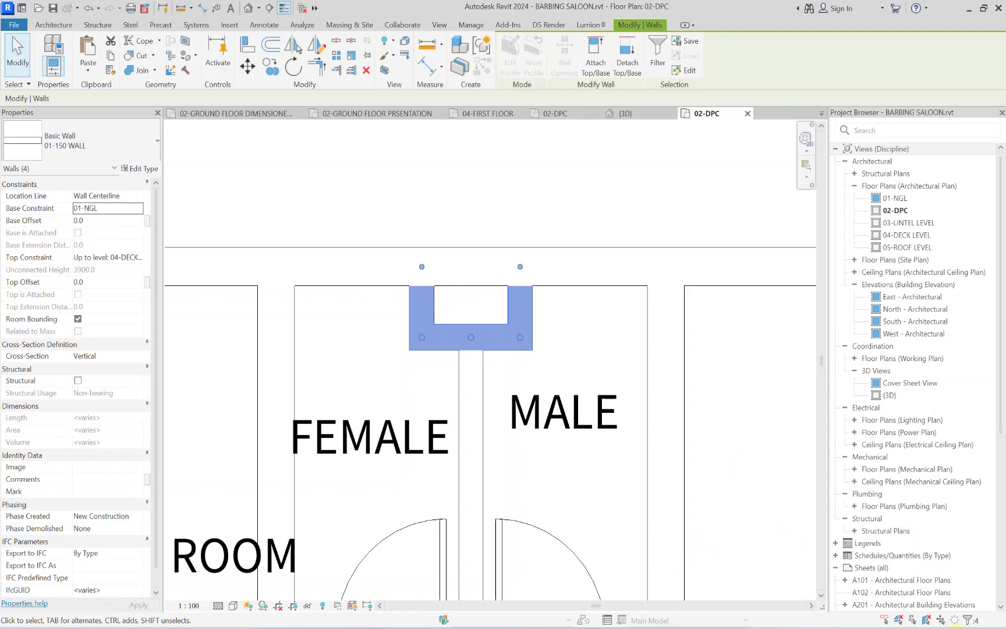
Step: Place the floorstanding WC combination, type 000 White, against the rear wall of both the FEMALE and MALE toilets
{"action": "scroll", "coordinate": [420, 194], "scroll_direction": "down", "scroll_amount": 8}
{"action": "key", "text": "Escape"}
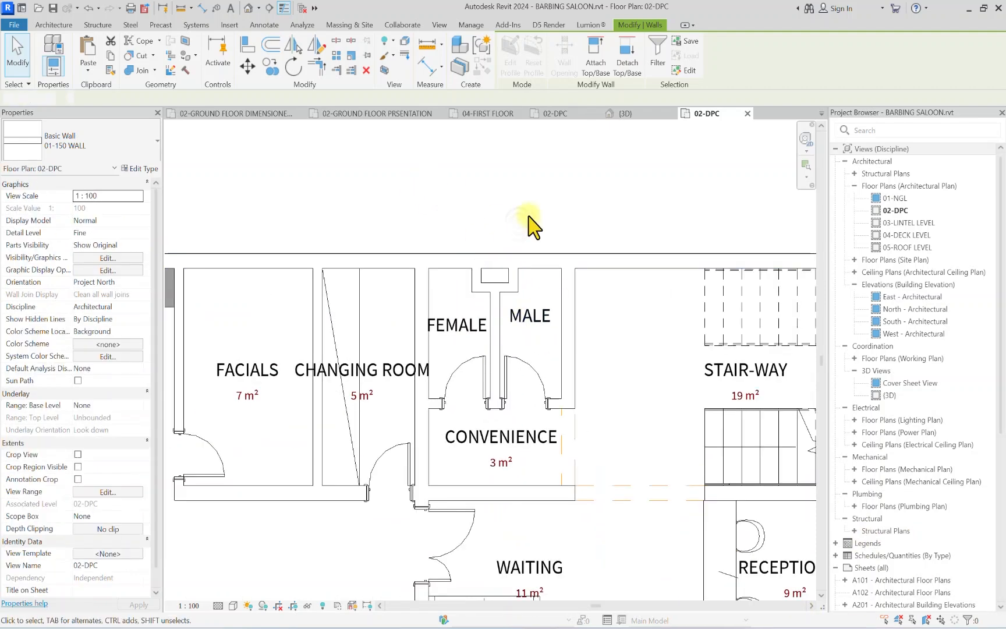
{"action": "scroll", "coordinate": [494, 349], "scroll_direction": "up", "scroll_amount": 3}
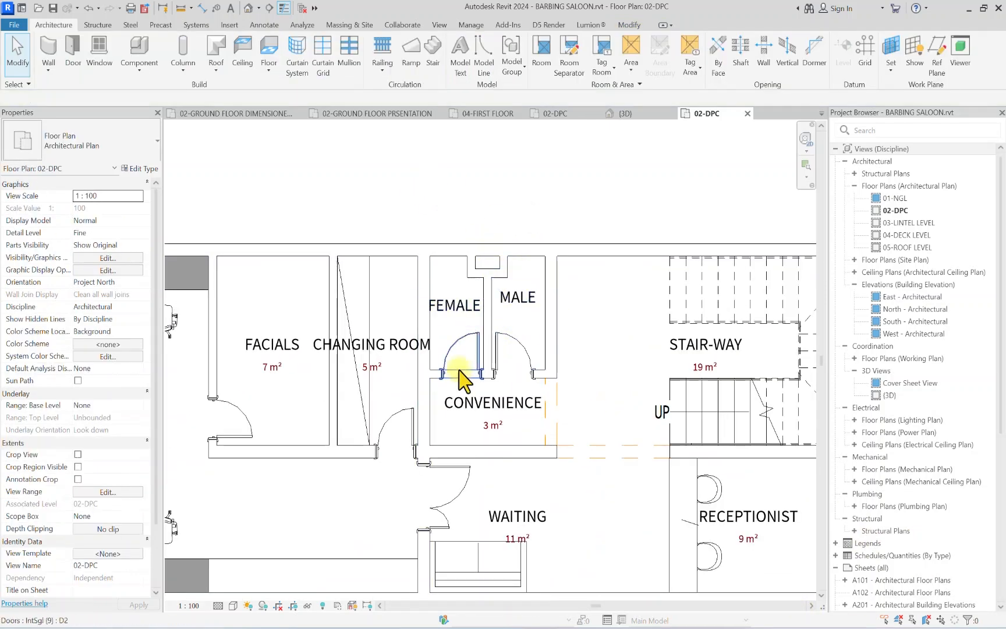
{"action": "left_click", "coordinate": [142, 58]}
{"action": "left_click", "coordinate": [32, 143]}
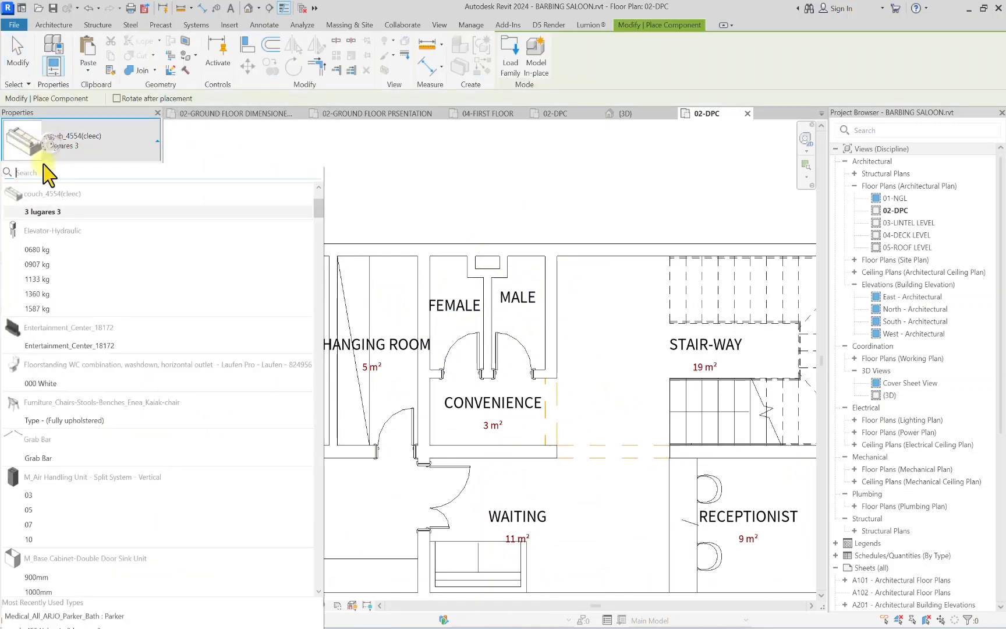
{"action": "left_click", "coordinate": [34, 173]}
{"action": "type", "text": "wc"}
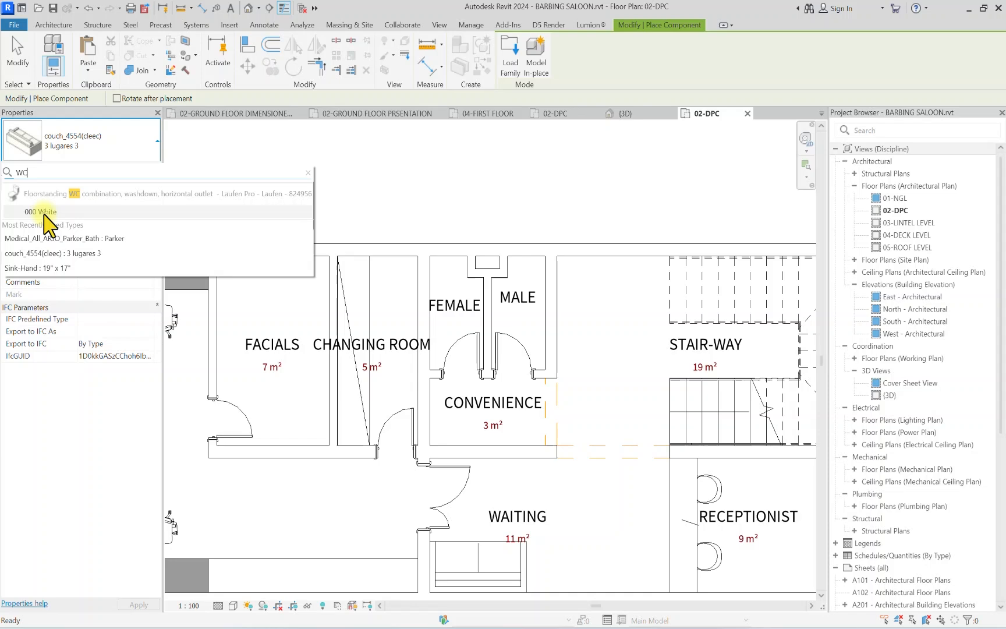
{"action": "left_click", "coordinate": [45, 213]}
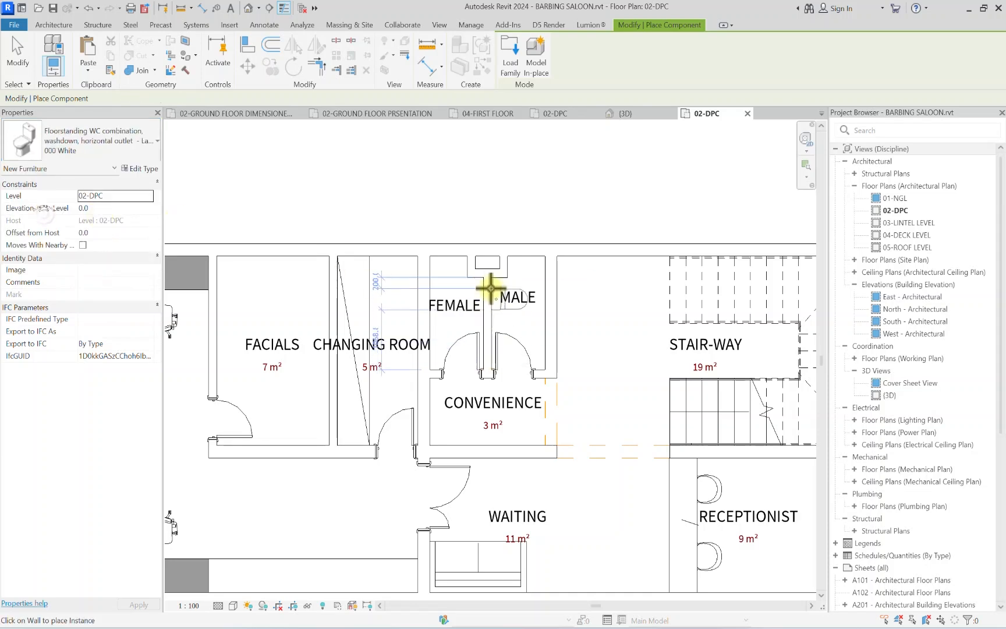
{"action": "scroll", "coordinate": [442, 279], "scroll_direction": "up", "scroll_amount": 4}
{"action": "left_click", "coordinate": [611, 228]}
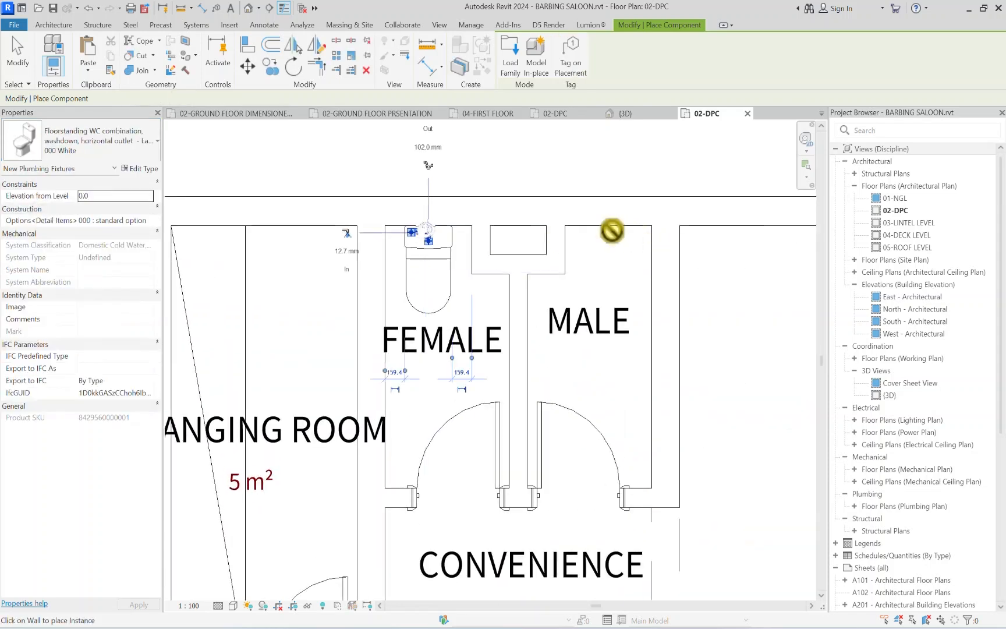
Step: Place a Sink-Hand 19" x 17" on the outer side walls of both the FEMALE and MALE toilets
{"action": "left_click", "coordinate": [39, 136]}
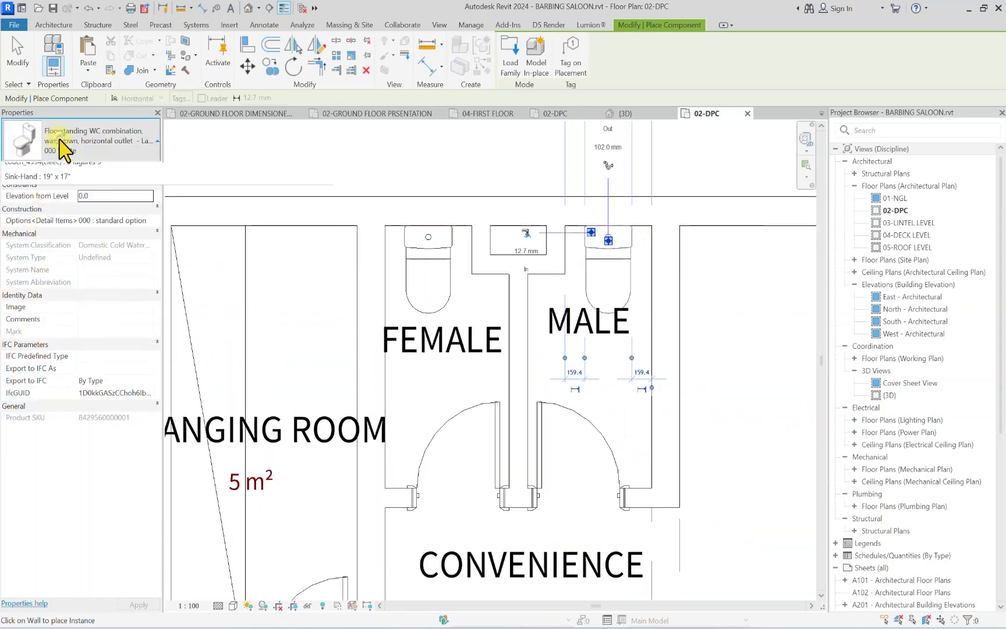
{"action": "scroll", "coordinate": [58, 256], "scroll_direction": "up", "scroll_amount": 4}
{"action": "scroll", "coordinate": [26, 239], "scroll_direction": "up", "scroll_amount": 3}
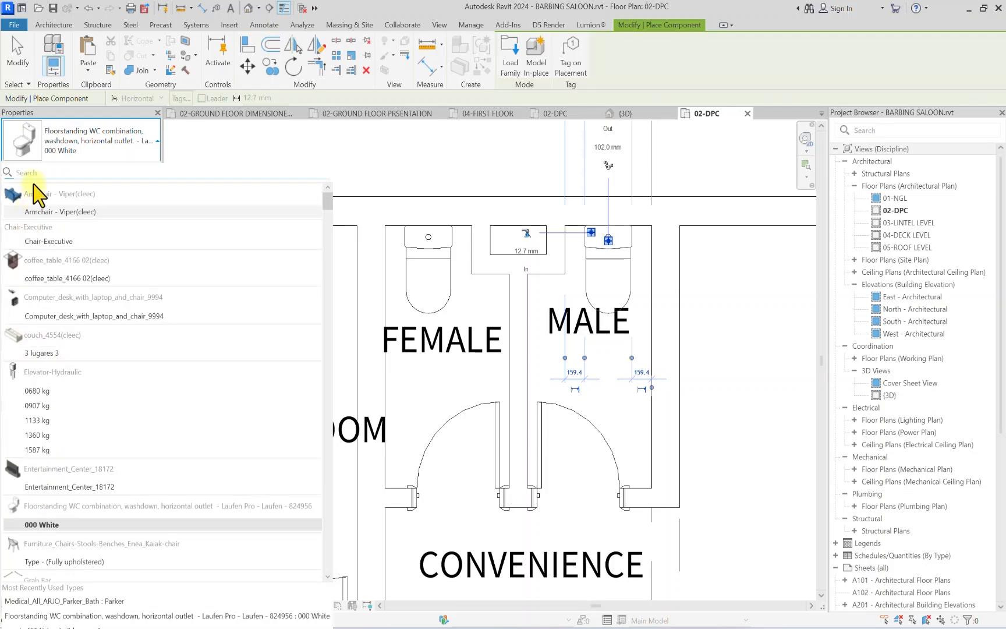
{"action": "type", "text": "SINK"}
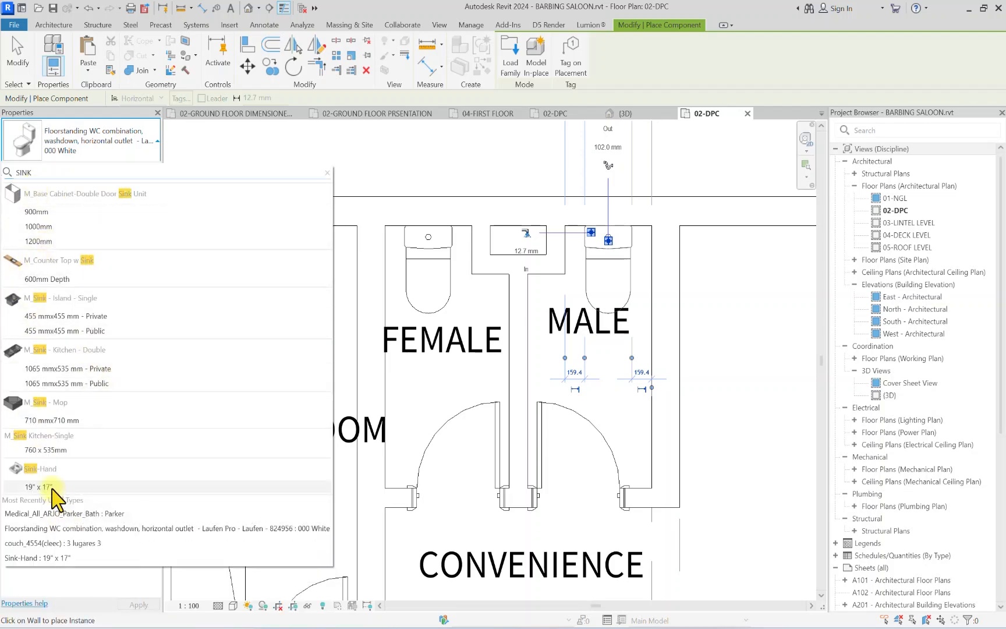
{"action": "left_click", "coordinate": [52, 488]}
{"action": "scroll", "coordinate": [396, 430], "scroll_direction": "down", "scroll_amount": 1}
{"action": "left_click", "coordinate": [384, 417]}
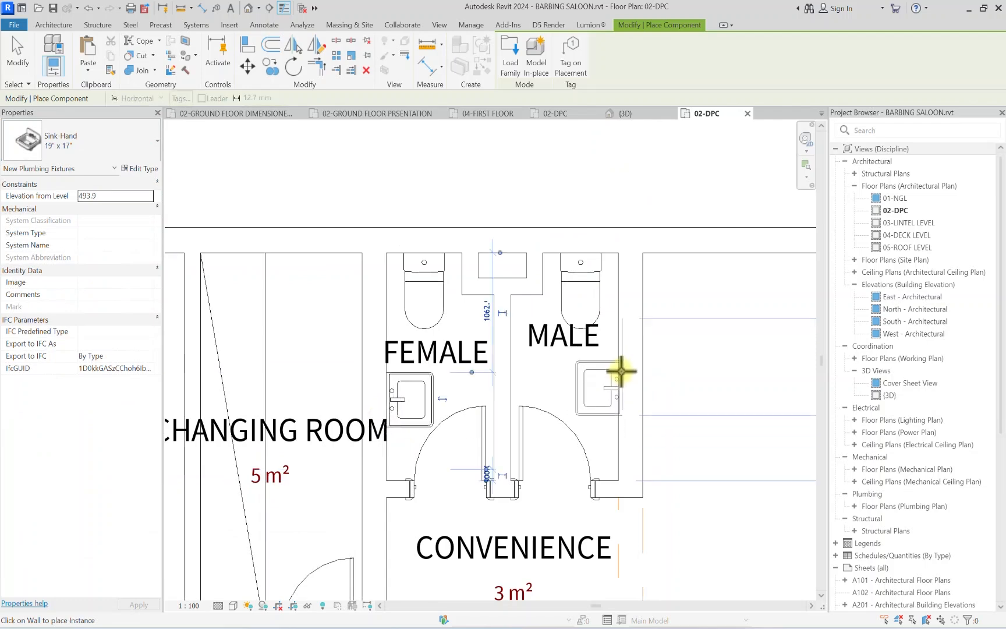
{"action": "left_click", "coordinate": [621, 371]}
{"action": "key", "text": "Escape"}
{"action": "key", "text": "Escape"}
Step: Shift the FEMALE toilet's sink along its wall, away from the door and roughly level with the MALE toilet's sink
{"action": "scroll", "coordinate": [385, 416], "scroll_direction": "up", "scroll_amount": 2}
{"action": "left_click", "coordinate": [404, 362]}
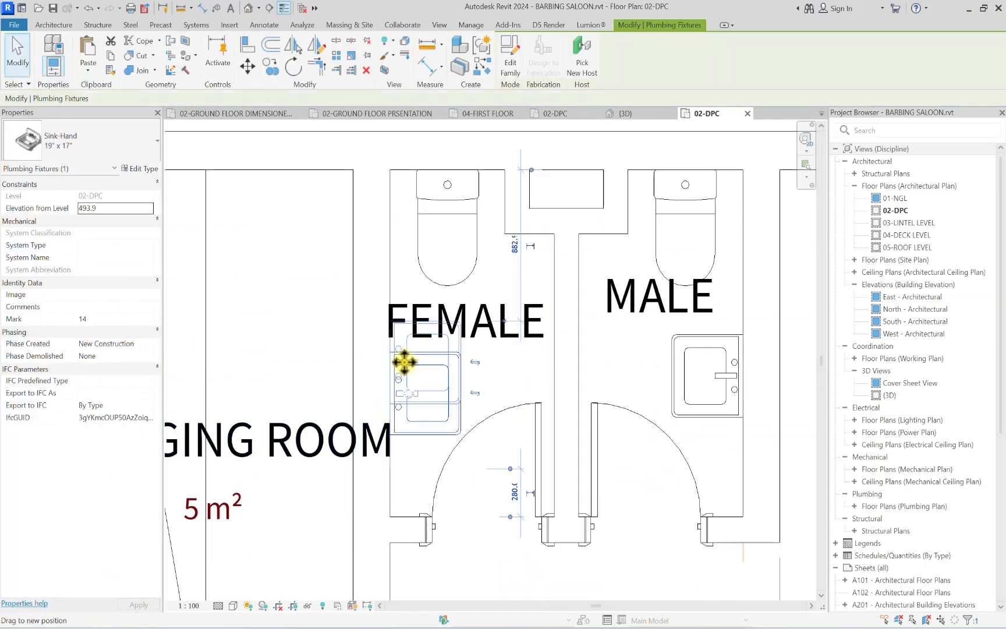
{"action": "mouse_move", "coordinate": [404, 362]}
{"action": "left_mouse_down"}
{"action": "mouse_move", "coordinate": [400, 407]}
{"action": "mouse_move", "coordinate": [401, 369]}
{"action": "left_mouse_up"}
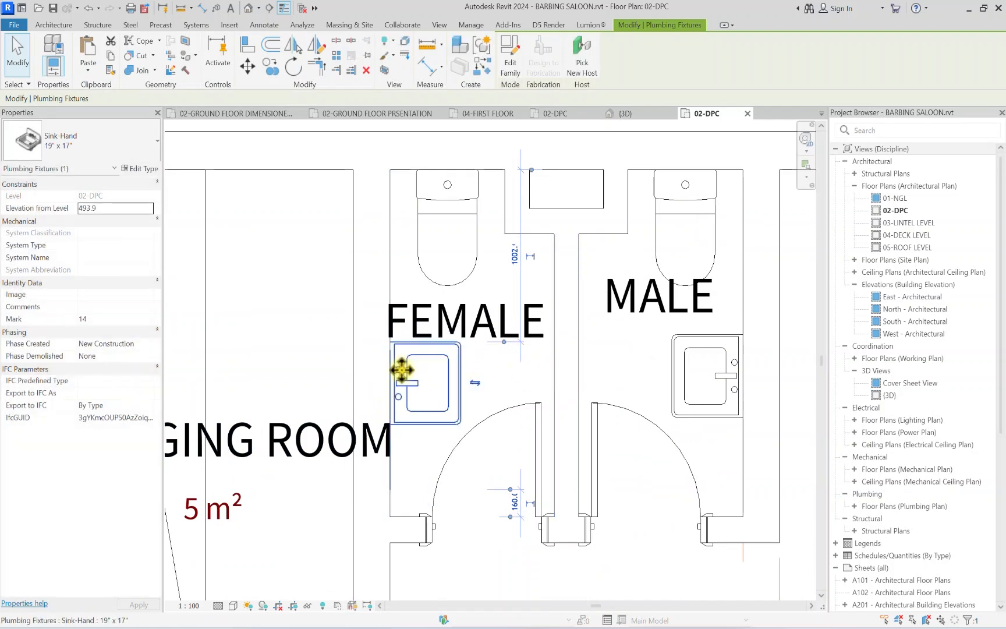
{"action": "scroll", "coordinate": [402, 370], "scroll_direction": "down", "scroll_amount": 3}
{"action": "left_click", "coordinate": [503, 272]}
{"action": "scroll", "coordinate": [494, 269], "scroll_direction": "down", "scroll_amount": 3}
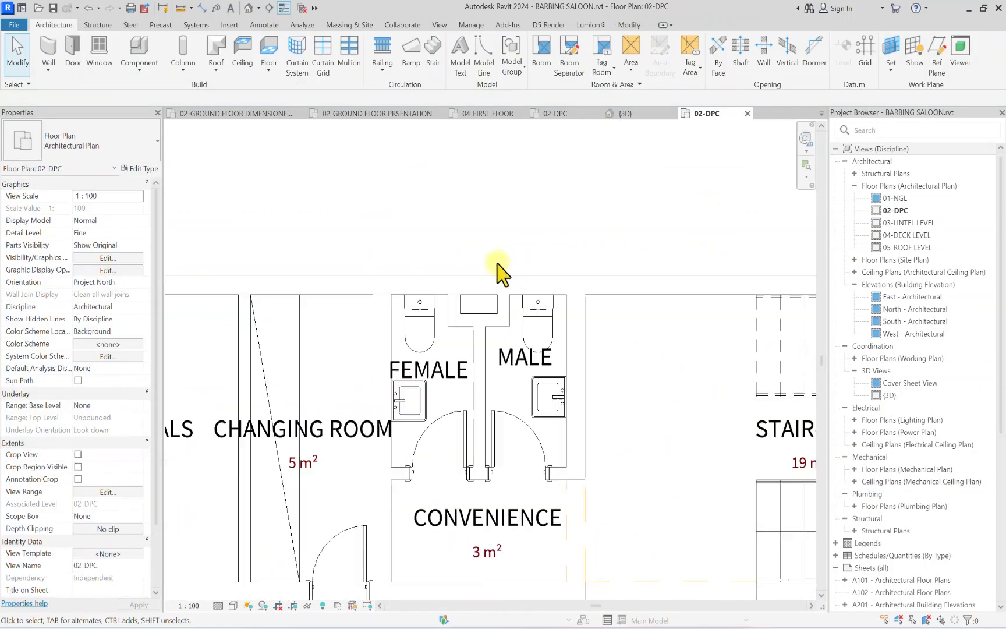
{"action": "scroll", "coordinate": [451, 315], "scroll_direction": "up", "scroll_amount": 2}
{"action": "scroll", "coordinate": [450, 304], "scroll_direction": "up", "scroll_amount": 1}
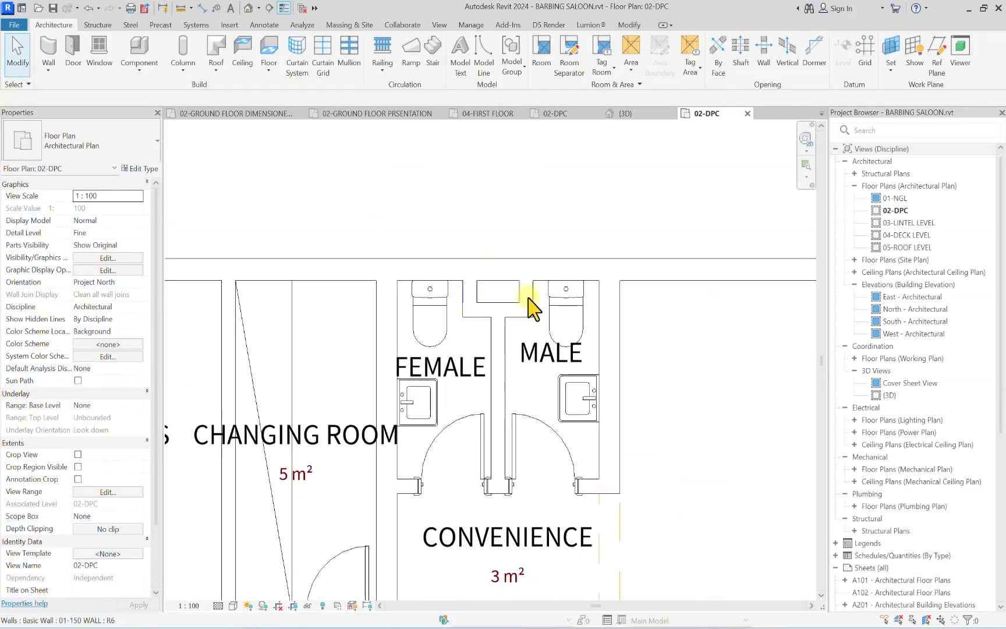
{"action": "scroll", "coordinate": [395, 303], "scroll_direction": "down", "scroll_amount": 2}
{"action": "scroll", "coordinate": [412, 288], "scroll_direction": "up", "scroll_amount": 3}
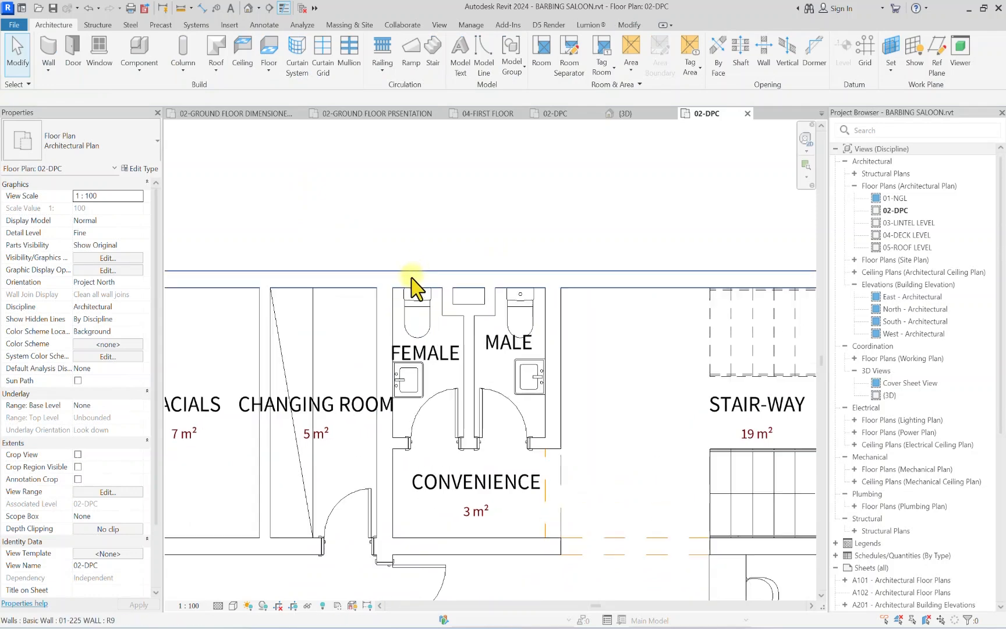
{"action": "scroll", "coordinate": [478, 314], "scroll_direction": "down", "scroll_amount": 2}
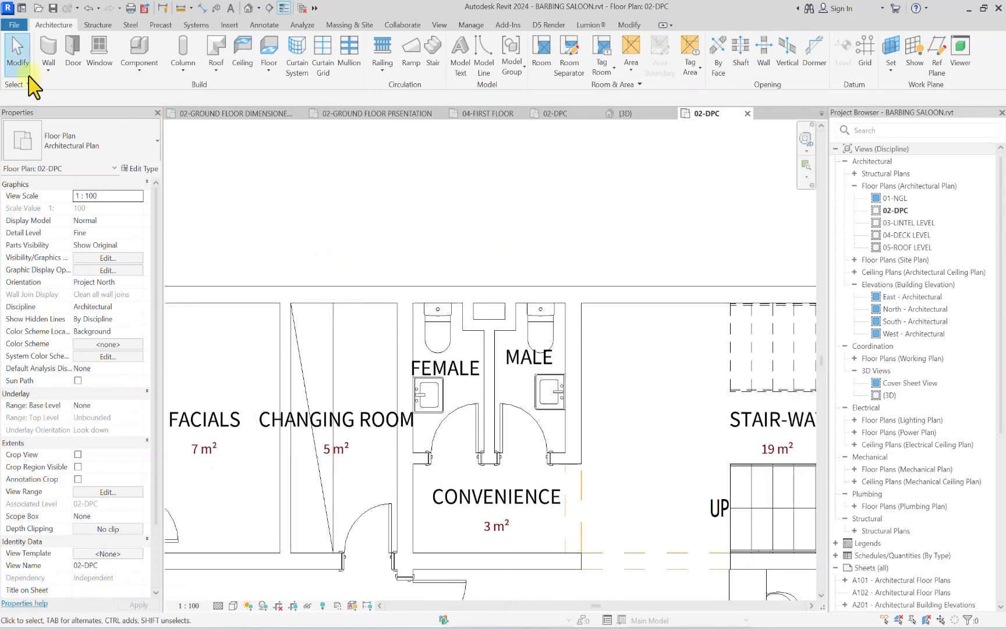
Step: Draw a 01-GRILL PANEL curtain wall about 440 mm long within the exterior wall, across the duct between the toilets
{"action": "left_click", "coordinate": [49, 47]}
{"action": "left_click", "coordinate": [40, 145]}
{"action": "scroll", "coordinate": [78, 268], "scroll_direction": "down", "scroll_amount": 10}
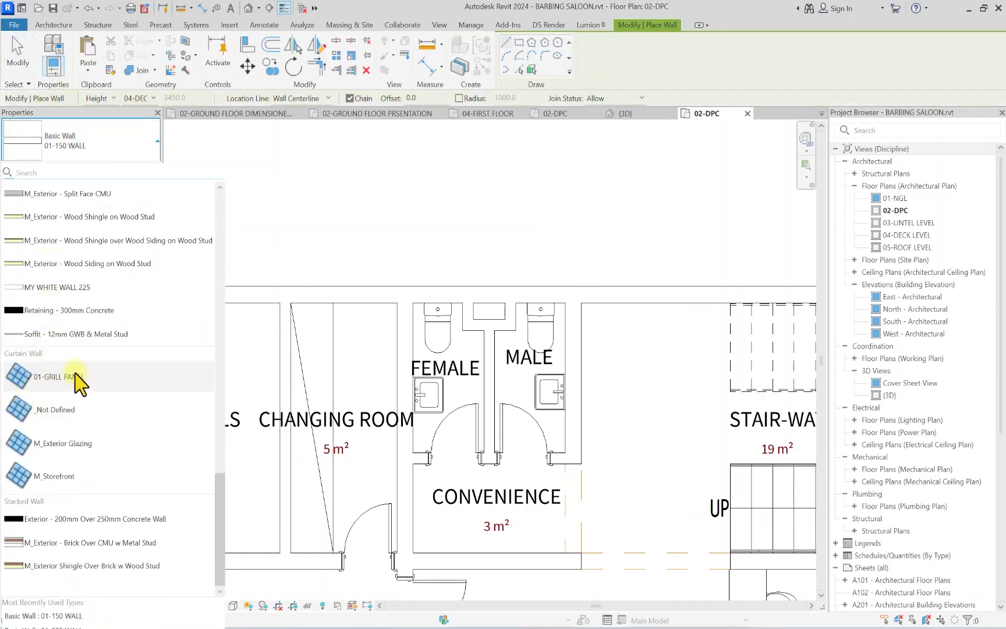
{"action": "left_click", "coordinate": [53, 384]}
{"action": "scroll", "coordinate": [505, 332], "scroll_direction": "up", "scroll_amount": 5}
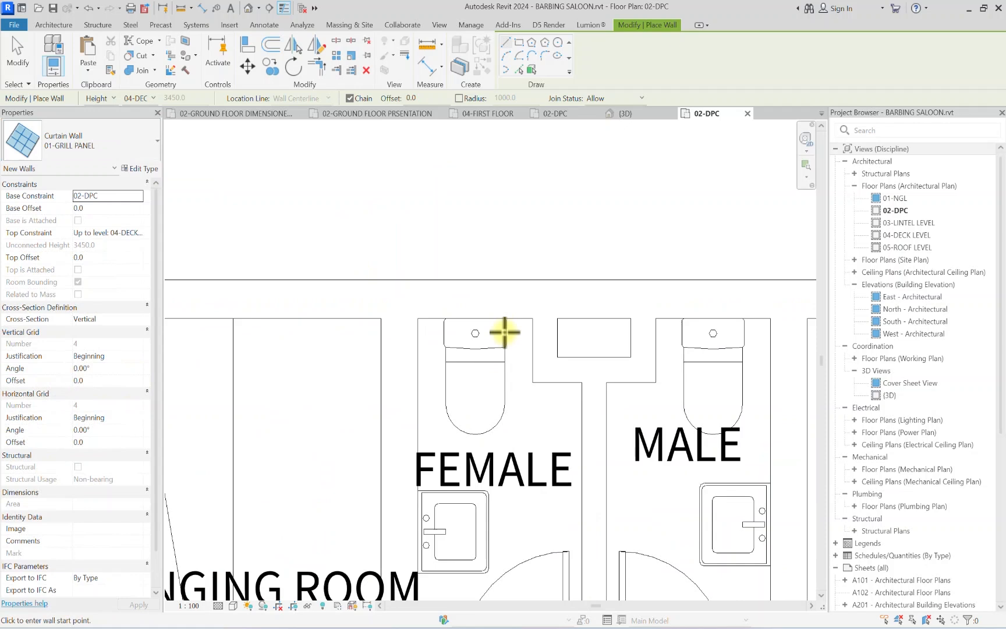
{"action": "left_click", "coordinate": [565, 294]}
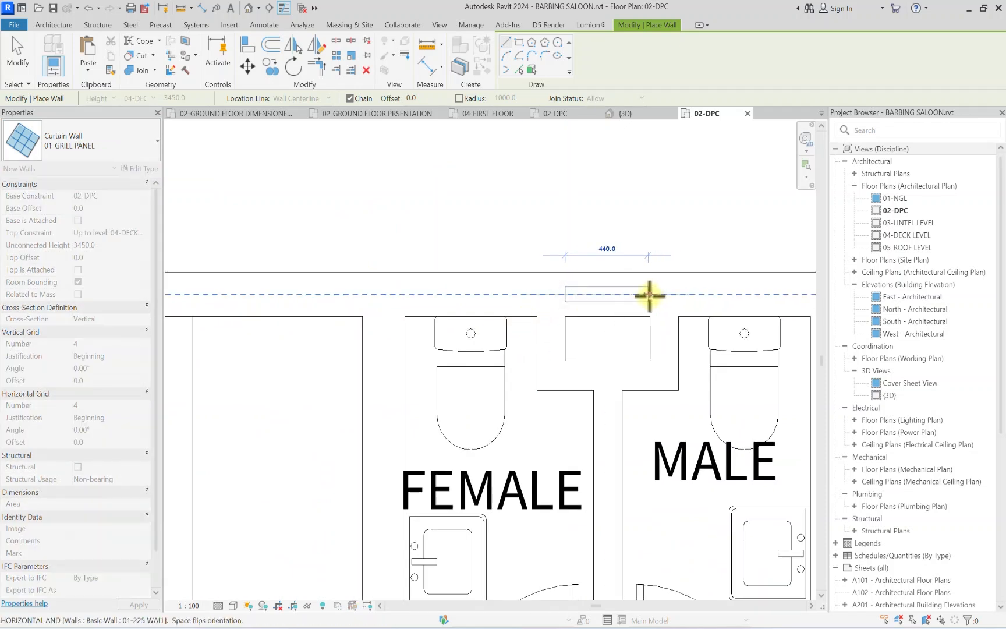
{"action": "left_click", "coordinate": [648, 295]}
{"action": "key", "text": "Escape"}
{"action": "key", "text": "Escape"}
{"action": "scroll", "coordinate": [643, 323], "scroll_direction": "up", "scroll_amount": 4}
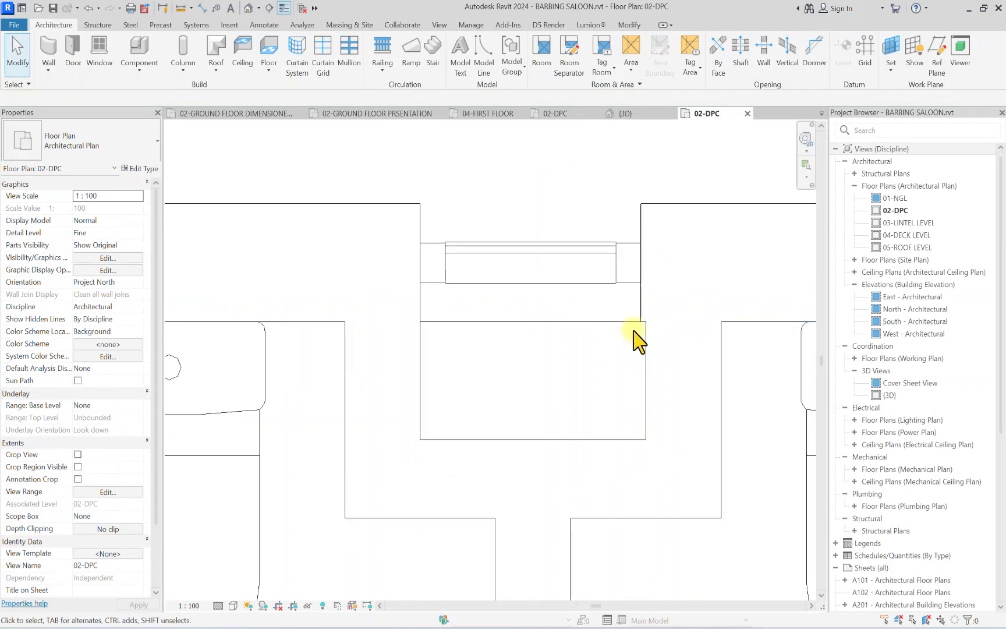
{"action": "key", "text": "a"}
{"action": "key", "text": "l"}
{"action": "left_click", "coordinate": [644, 361]}
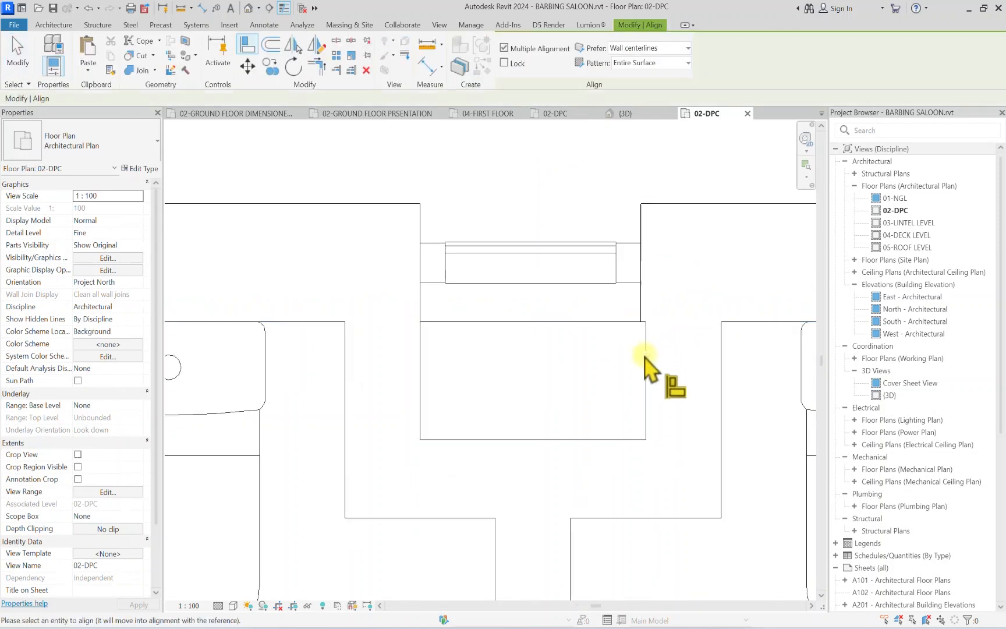
{"action": "key", "text": "Escape"}
{"action": "key", "text": "Escape"}
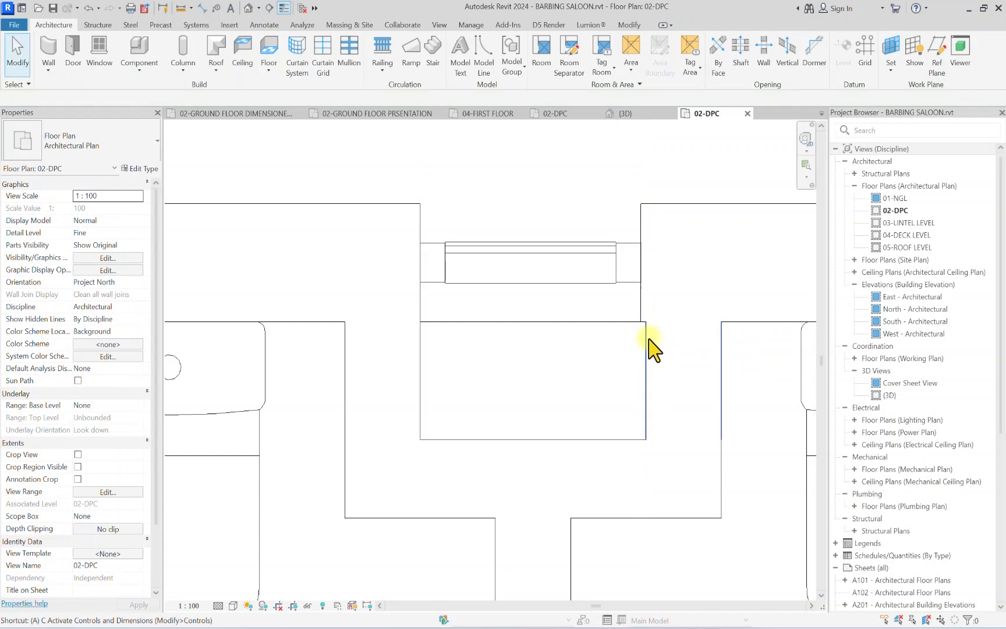
Step: Align the grill panel's end on the MALE toilet side with the inner face of the duct wall
{"action": "key", "text": "a"}
{"action": "key", "text": "l"}
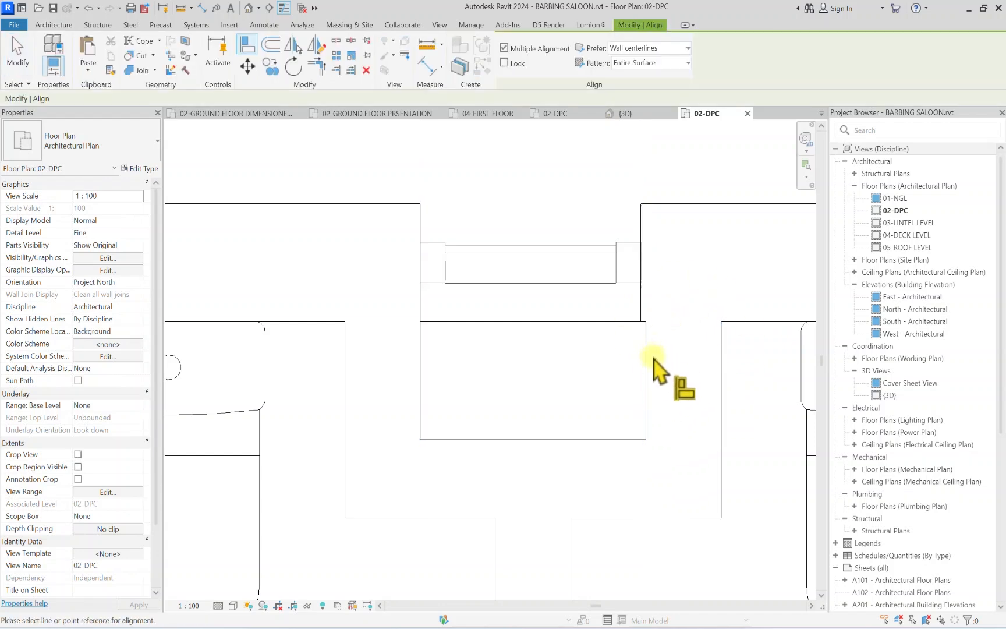
{"action": "left_click", "coordinate": [642, 323]}
{"action": "left_click", "coordinate": [643, 293]}
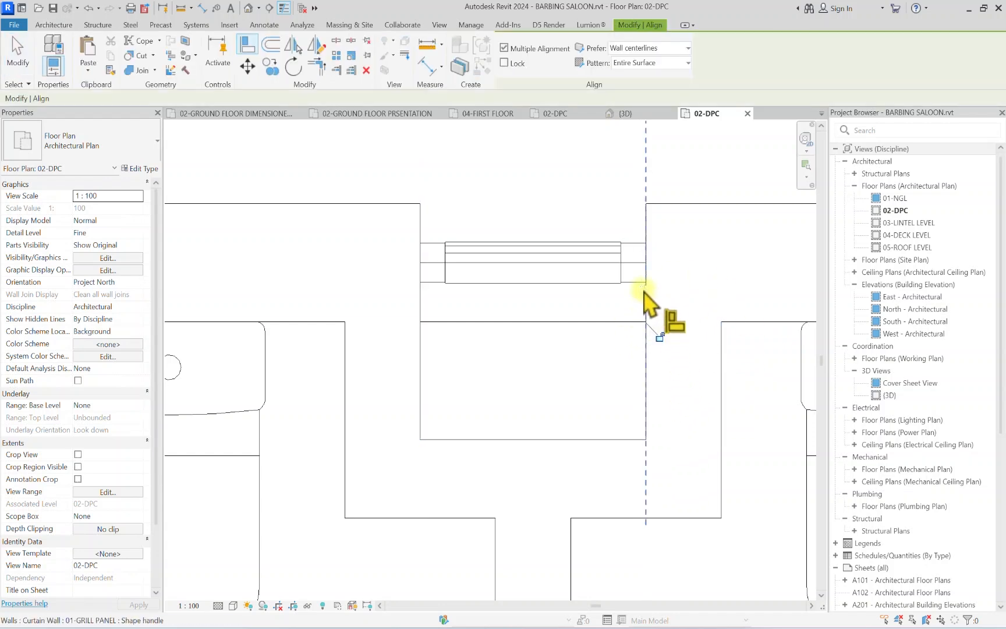
{"action": "key", "text": "Escape"}
{"action": "key", "text": "Escape"}
Step: Set the grill panel curtain wall's top constraint to Up to level: 03-LINTEL LEVEL
{"action": "scroll", "coordinate": [468, 311], "scroll_direction": "down", "scroll_amount": 3}
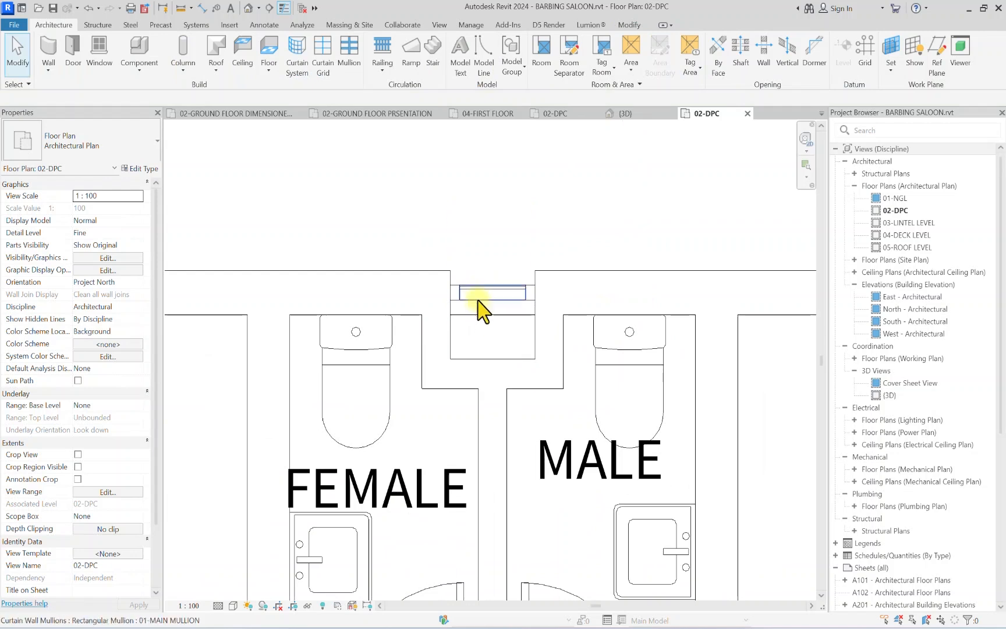
{"action": "left_click", "coordinate": [479, 294]}
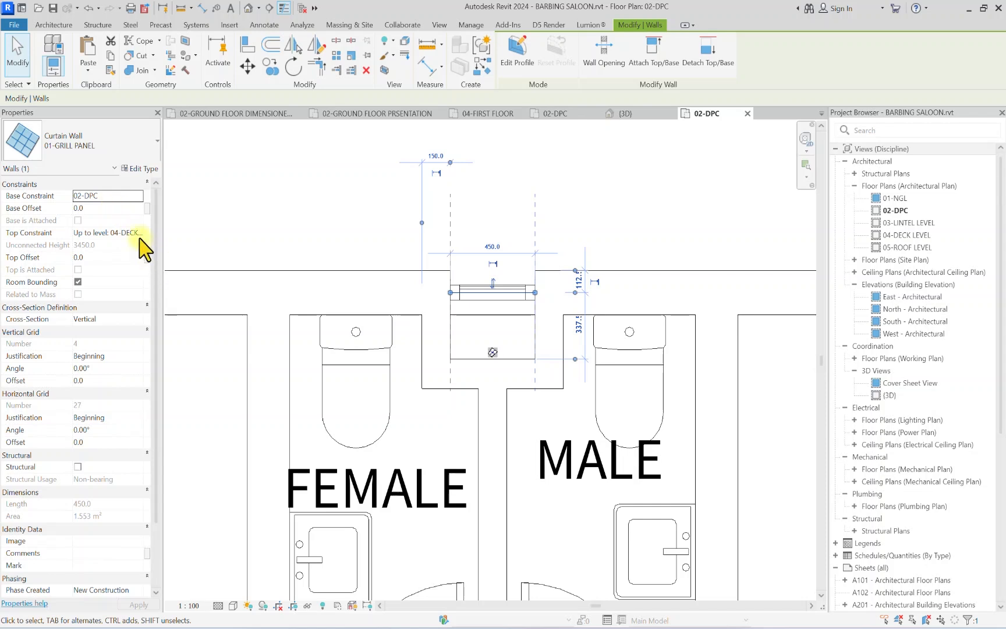
{"action": "left_click", "coordinate": [143, 234]}
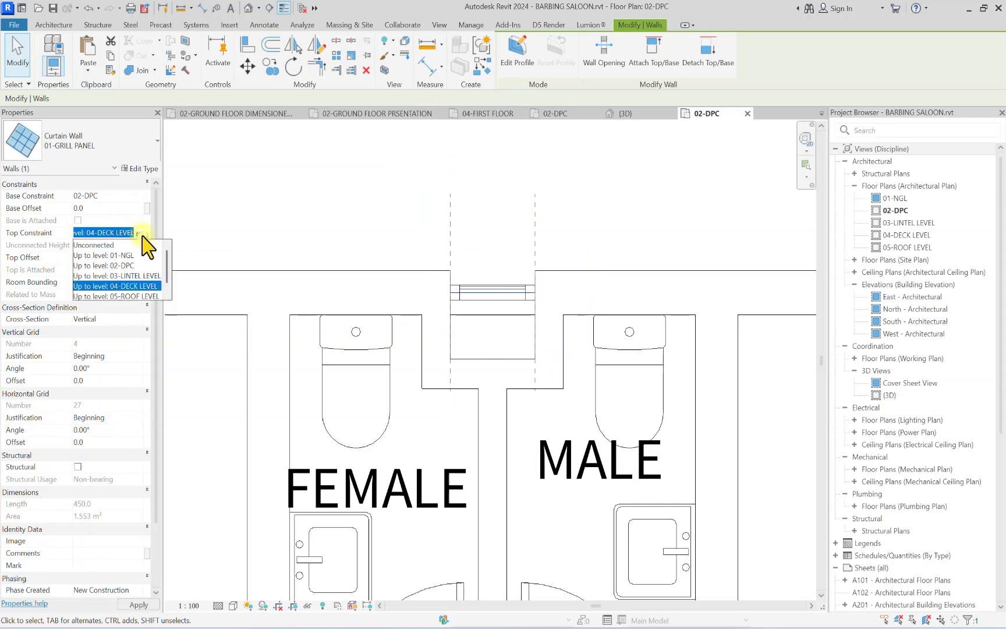
{"action": "left_click", "coordinate": [135, 276]}
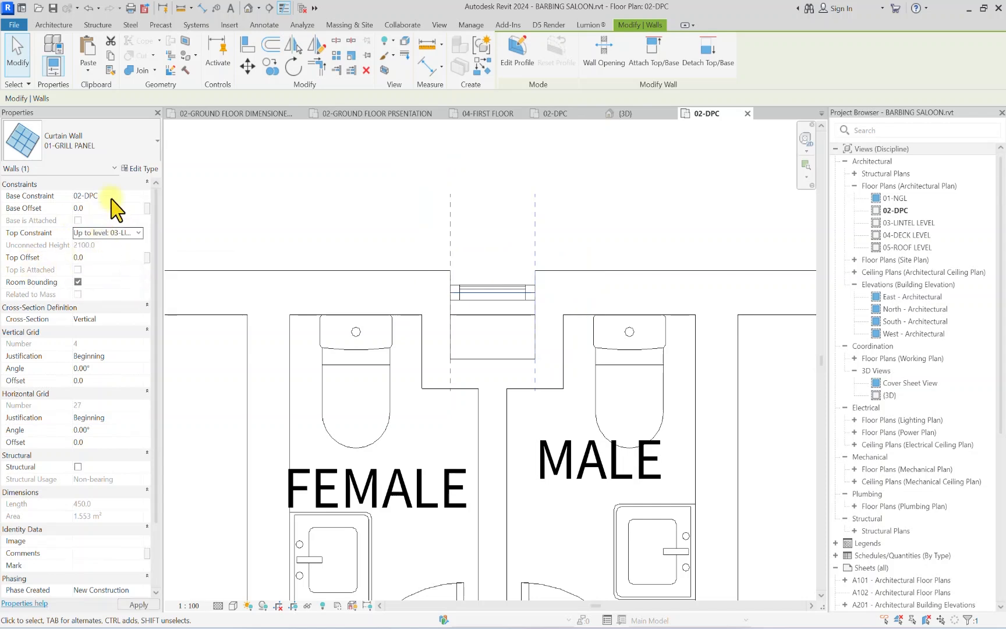
{"action": "left_click", "coordinate": [579, 215]}
Step: Examine the layout of the whole 02-DPC floor plan, from the toilets to the saloon and its outer end
{"action": "scroll", "coordinate": [578, 211], "scroll_direction": "down", "scroll_amount": 5}
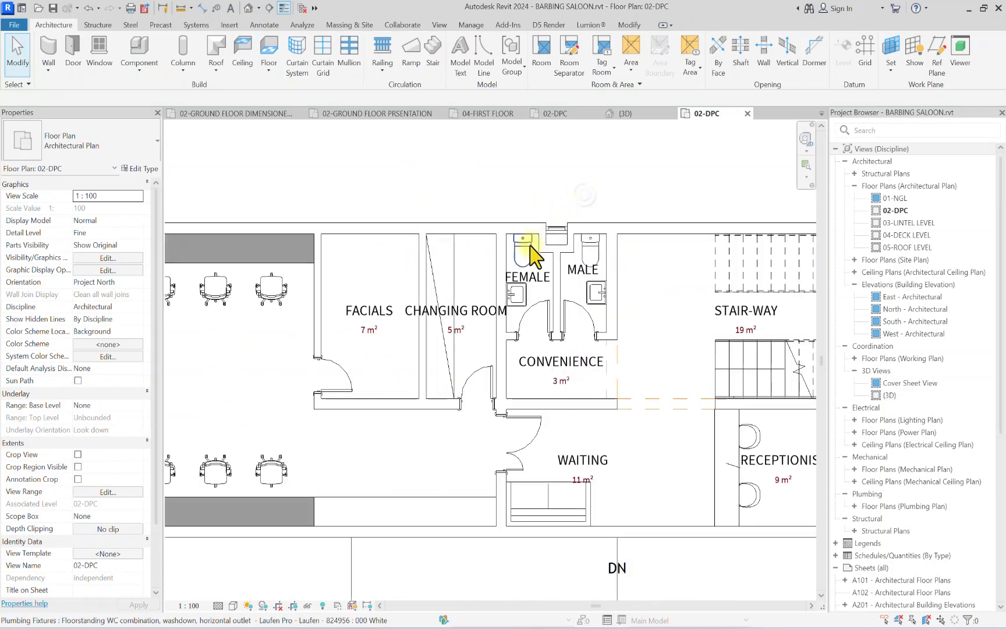
{"action": "scroll", "coordinate": [542, 238], "scroll_direction": "up", "scroll_amount": 2}
{"action": "scroll", "coordinate": [411, 403], "scroll_direction": "down", "scroll_amount": 3}
{"action": "scroll", "coordinate": [220, 426], "scroll_direction": "down", "scroll_amount": 2}
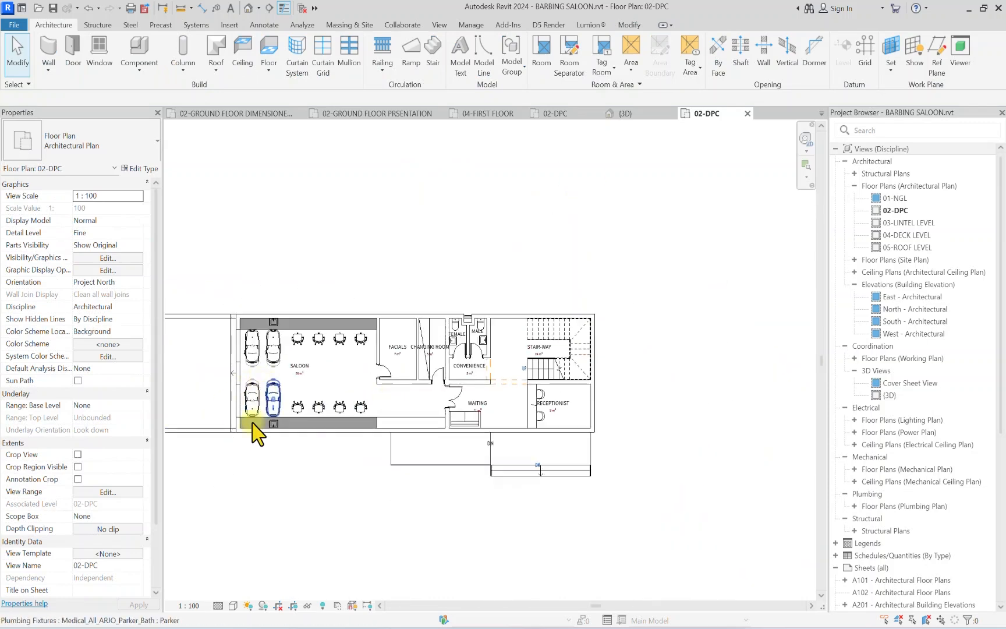
{"action": "scroll", "coordinate": [341, 348], "scroll_direction": "up", "scroll_amount": 3}
{"action": "scroll", "coordinate": [348, 377], "scroll_direction": "down", "scroll_amount": 2}
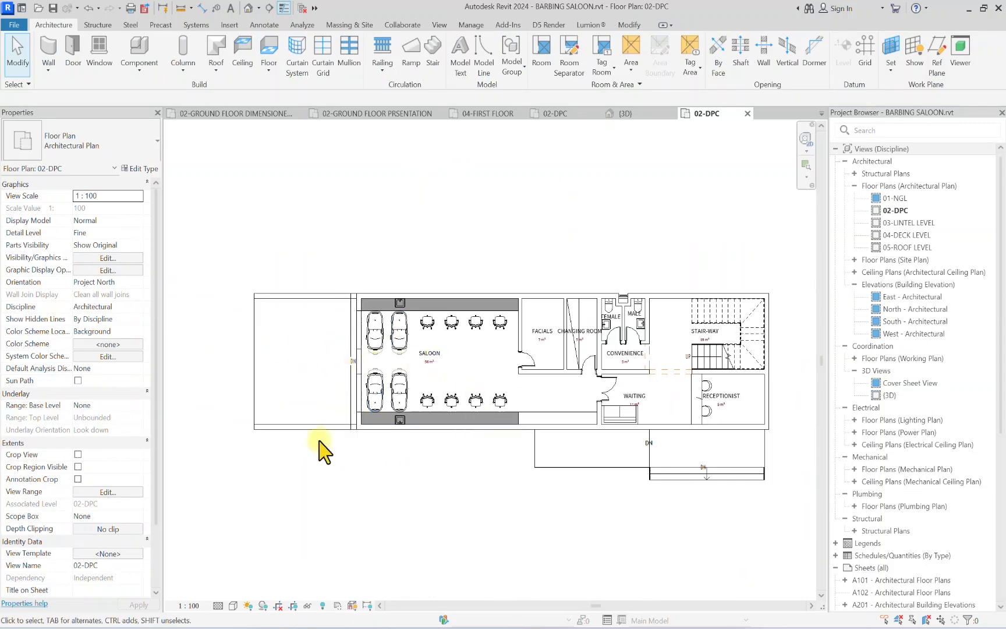
{"action": "scroll", "coordinate": [382, 377], "scroll_direction": "up", "scroll_amount": 3}
{"action": "scroll", "coordinate": [377, 337], "scroll_direction": "down", "scroll_amount": 1}
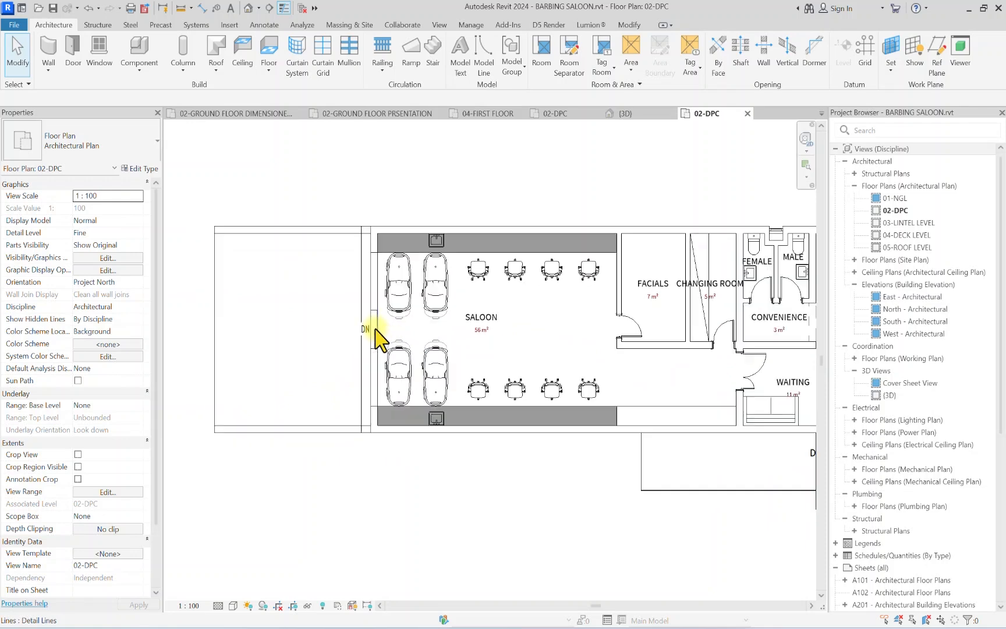
{"action": "scroll", "coordinate": [375, 328], "scroll_direction": "down", "scroll_amount": 2}
{"action": "middle_click_drag", "start_coordinate": [524, 386], "coordinate": [475, 387]}
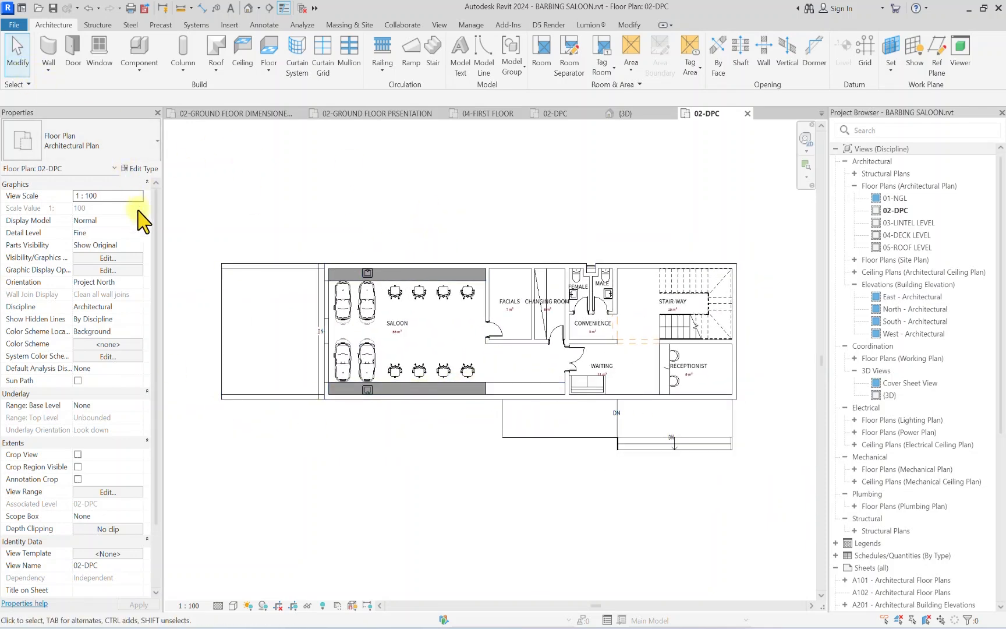
Step: Place an M_Window-Fixed 600 x 900mm window in the exterior wall of the WAITING area, between the couch and RECEPTIONIST
{"action": "left_click", "coordinate": [99, 49]}
{"action": "scroll", "coordinate": [489, 375], "scroll_direction": "up", "scroll_amount": 2}
{"action": "scroll", "coordinate": [550, 407], "scroll_direction": "up", "scroll_amount": 2}
{"action": "middle_click_drag", "start_coordinate": [546, 408], "coordinate": [384, 392]}
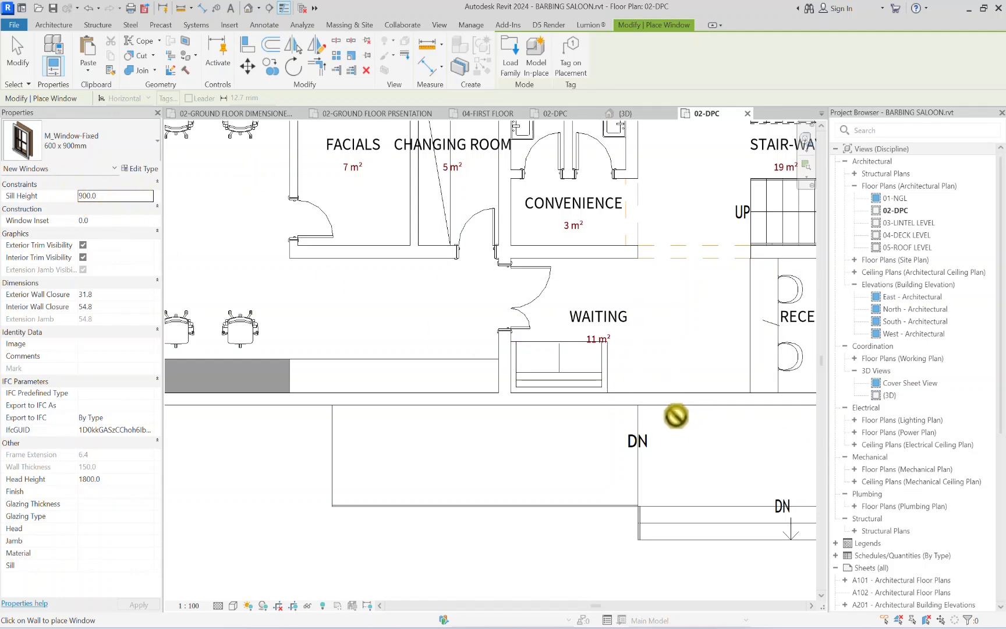
{"action": "scroll", "coordinate": [673, 413], "scroll_direction": "up", "scroll_amount": 1}
{"action": "middle_click_drag", "start_coordinate": [665, 411], "coordinate": [406, 397]}
{"action": "left_click", "coordinate": [406, 398]}
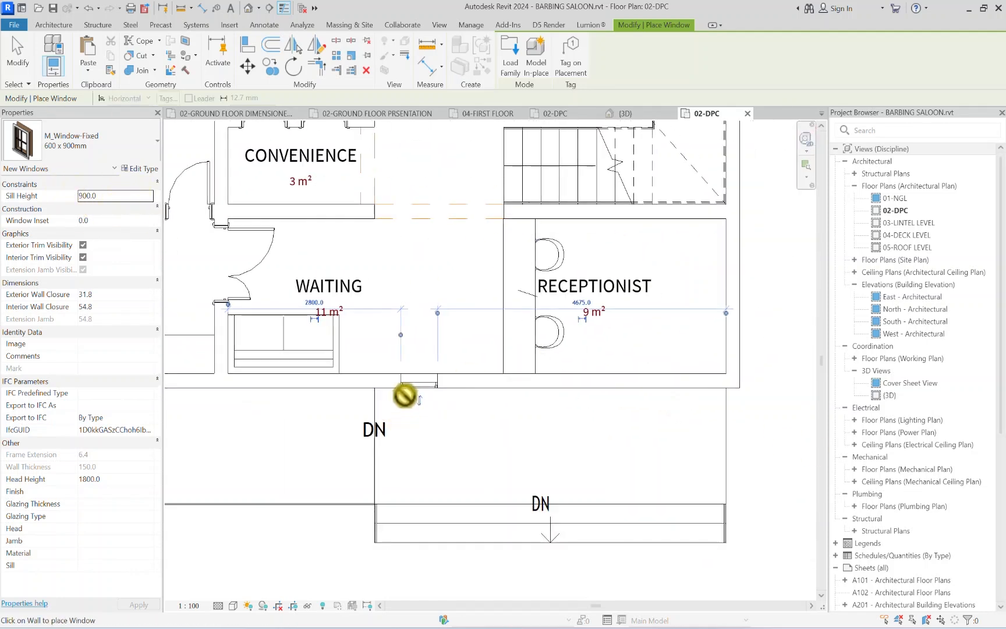
Step: Delete the M_Window-Fixed 600 x 900mm window from the WAITING area's exterior wall
{"action": "key", "text": "Escape"}
{"action": "key", "text": "Escape"}
{"action": "scroll", "coordinate": [407, 396], "scroll_direction": "down", "scroll_amount": 2}
{"action": "left_click", "coordinate": [407, 381]}
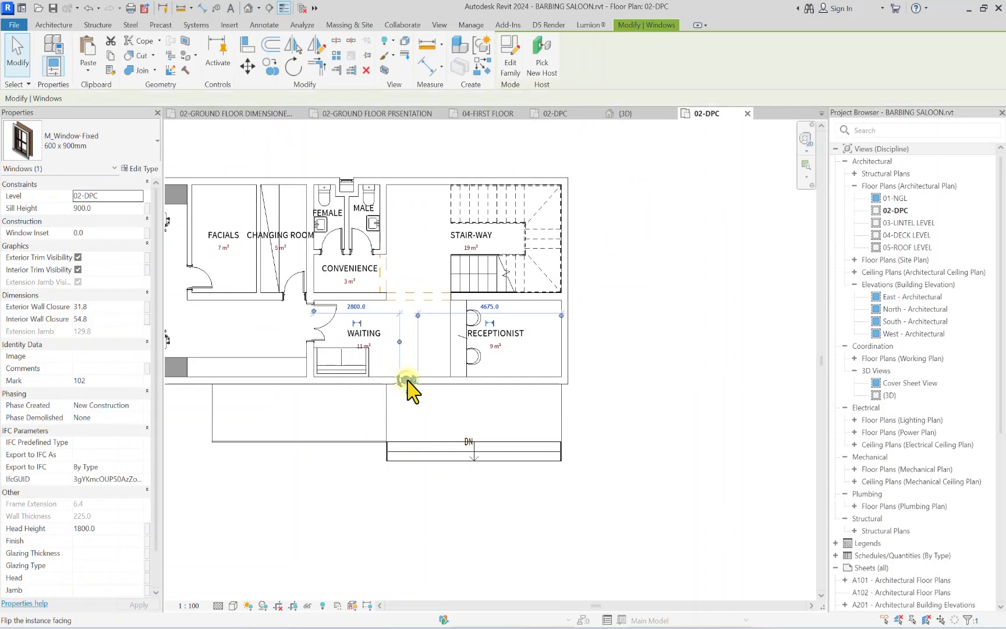
{"action": "key", "text": "Escape"}
Step: Examine the ground floor plan's exterior walls around the SALOON, FACIALS, CHANGING ROOM and WAITING areas for window positions
{"action": "scroll", "coordinate": [341, 359], "scroll_direction": "down", "scroll_amount": 3}
{"action": "scroll", "coordinate": [236, 343], "scroll_direction": "up", "scroll_amount": 2}
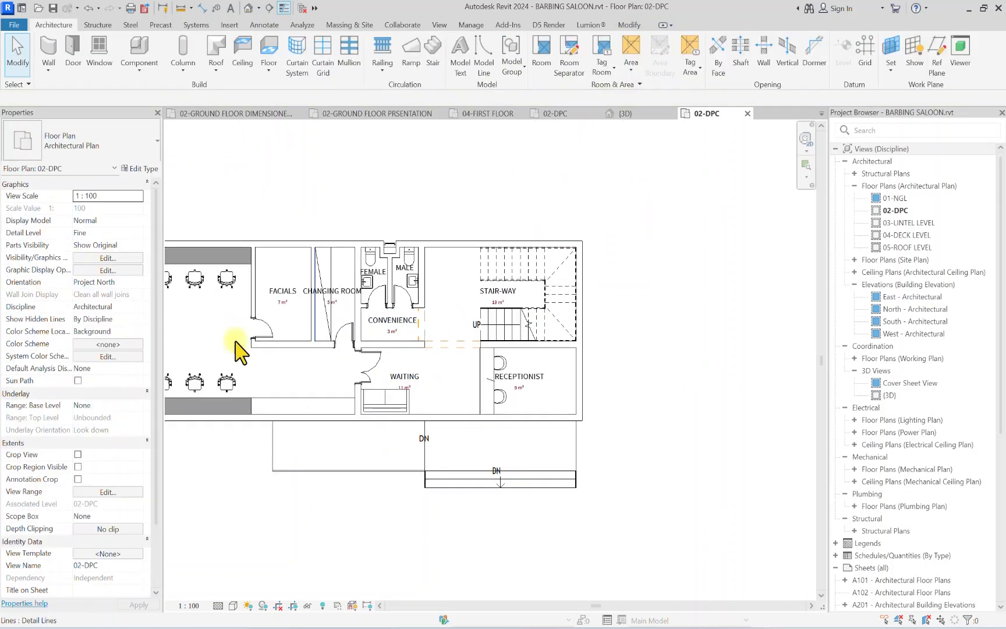
{"action": "middle_click_drag", "start_coordinate": [354, 280], "coordinate": [458, 277]}
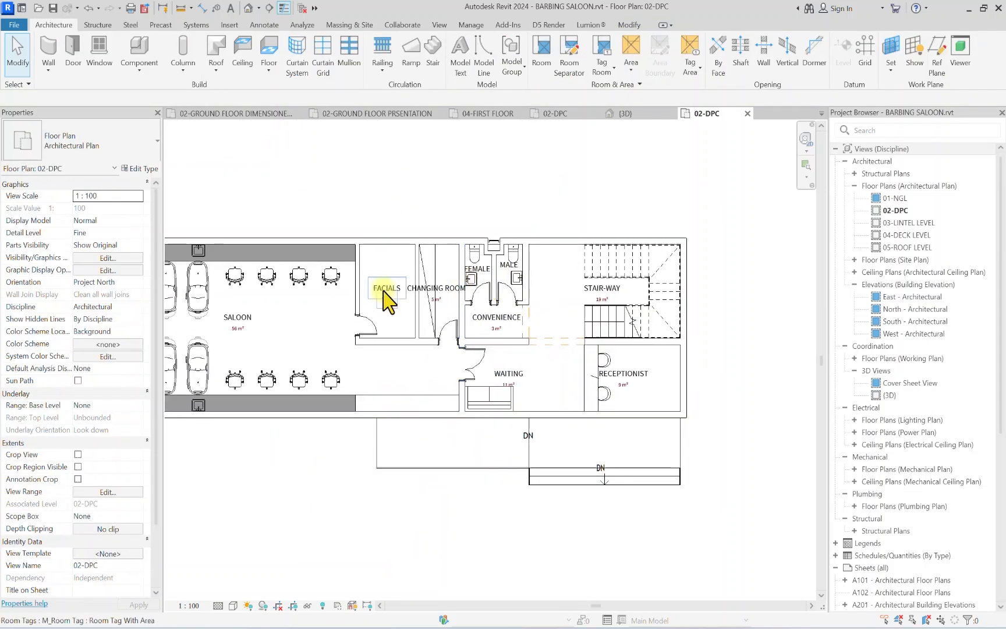
{"action": "scroll", "coordinate": [382, 290], "scroll_direction": "down", "scroll_amount": 2}
{"action": "scroll", "coordinate": [263, 317], "scroll_direction": "up", "scroll_amount": 4}
{"action": "scroll", "coordinate": [258, 348], "scroll_direction": "down", "scroll_amount": 1}
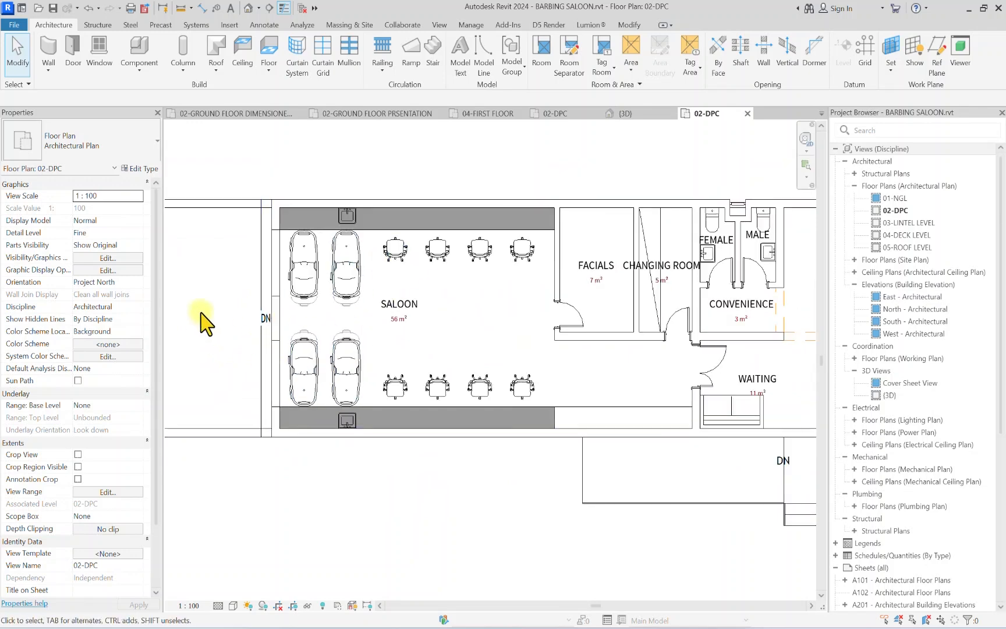
{"action": "scroll", "coordinate": [254, 236], "scroll_direction": "up", "scroll_amount": 2}
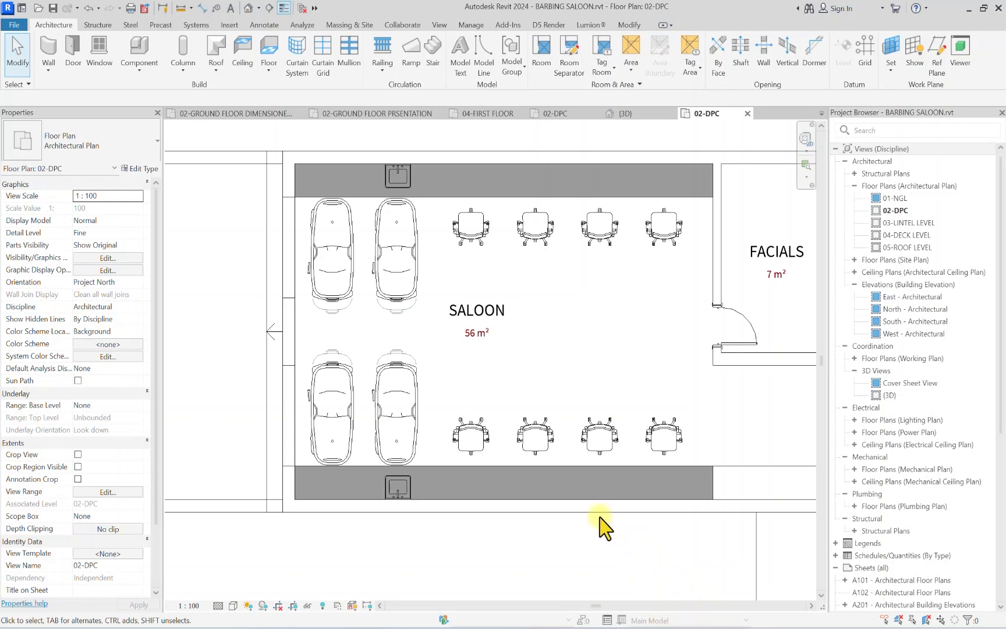
{"action": "scroll", "coordinate": [472, 408], "scroll_direction": "down", "scroll_amount": 1}
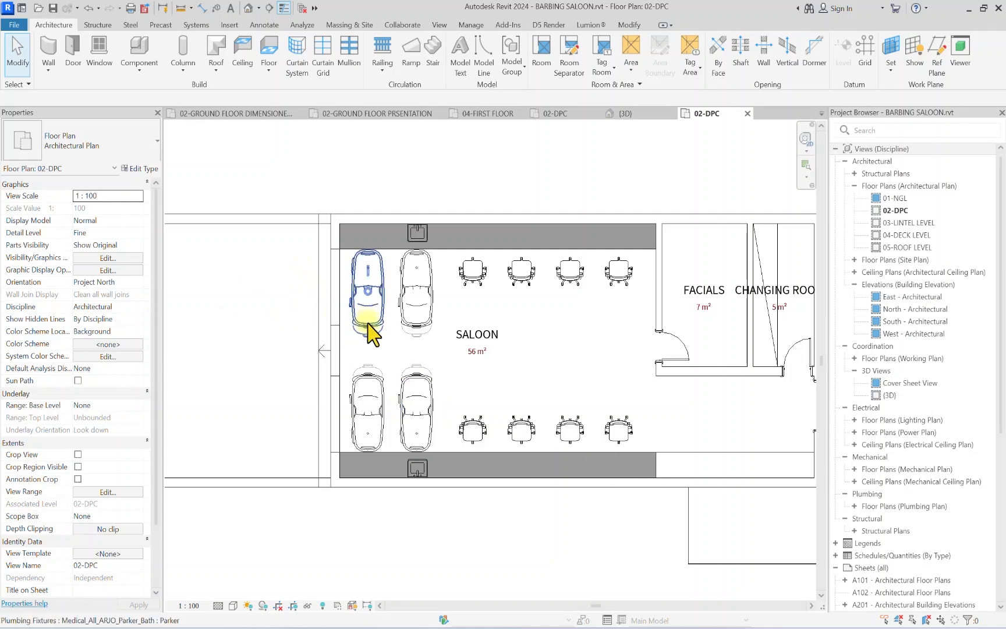
{"action": "scroll", "coordinate": [716, 378], "scroll_direction": "down", "scroll_amount": 1}
{"action": "middle_click_drag", "start_coordinate": [733, 385], "coordinate": [432, 405]}
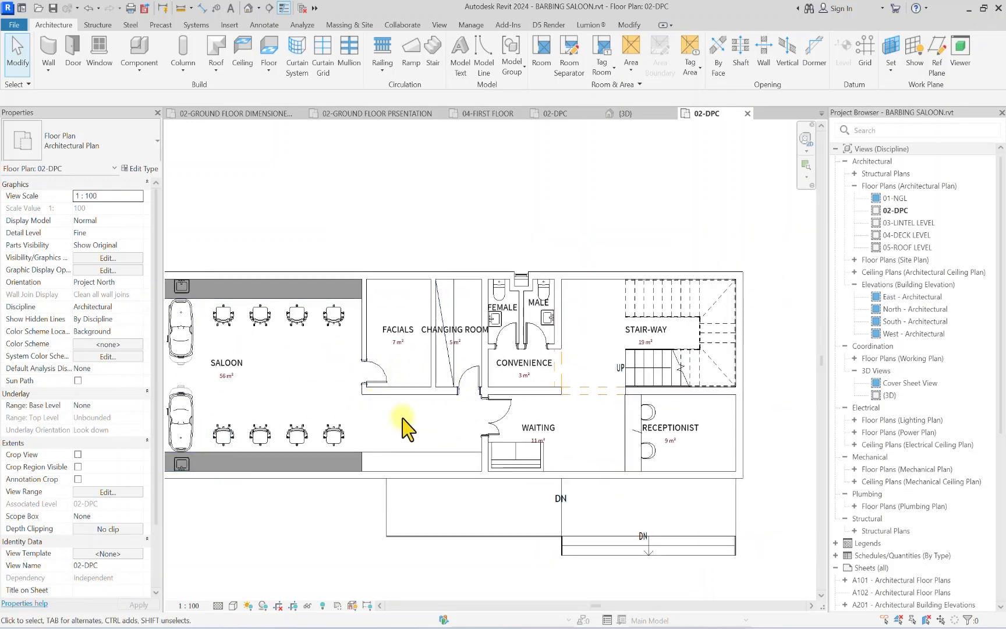
{"action": "middle_click_drag", "start_coordinate": [270, 392], "coordinate": [320, 382]}
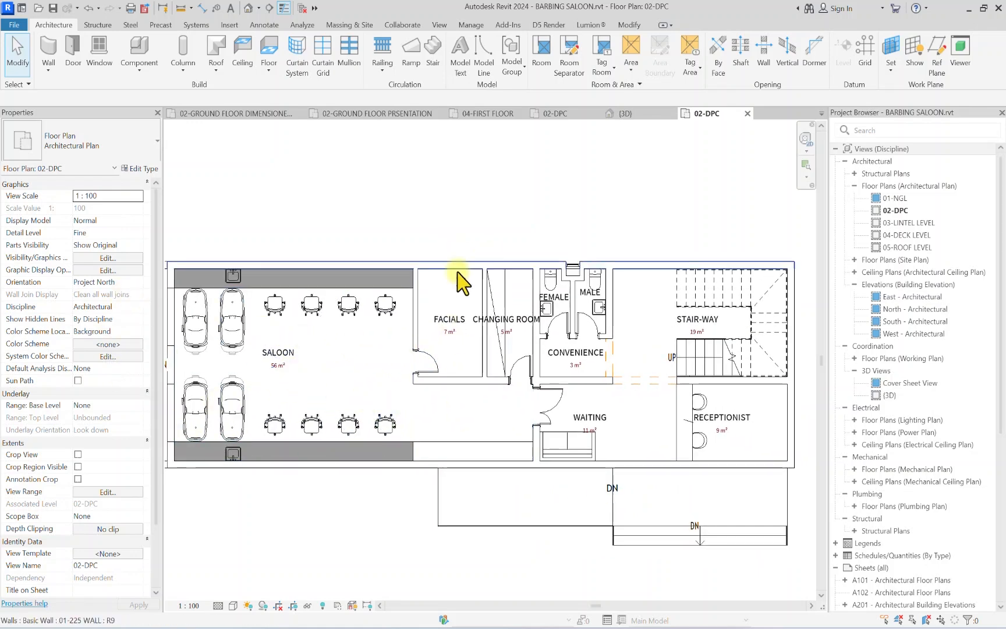
{"action": "middle_click_drag", "start_coordinate": [307, 391], "coordinate": [377, 359]}
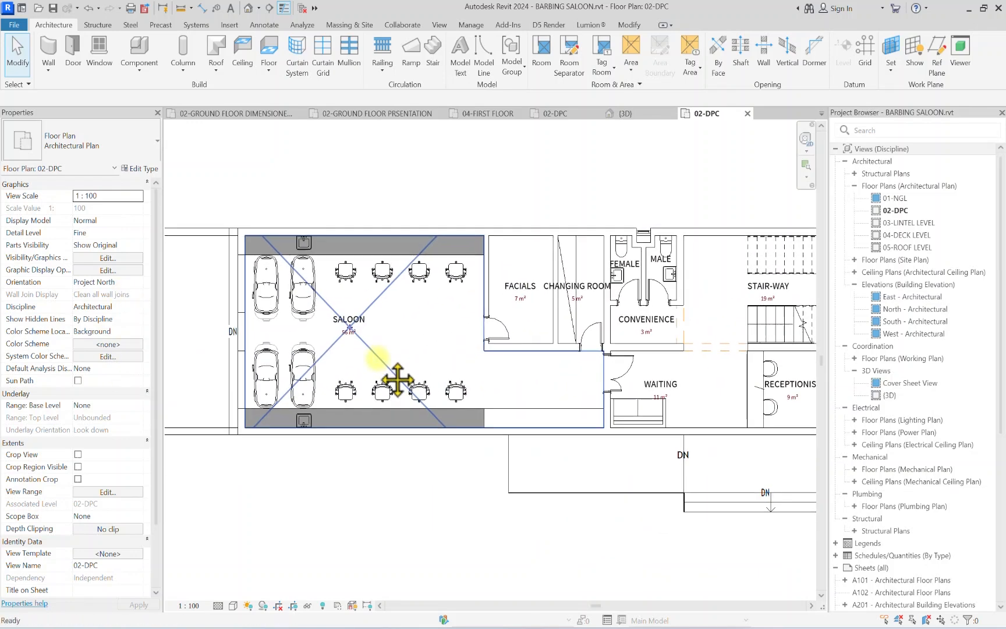
Step: Start a wall with the _Not Defined curtain wall type and duplicate that type as 01-WINDOWS
{"action": "left_click", "coordinate": [50, 52]}
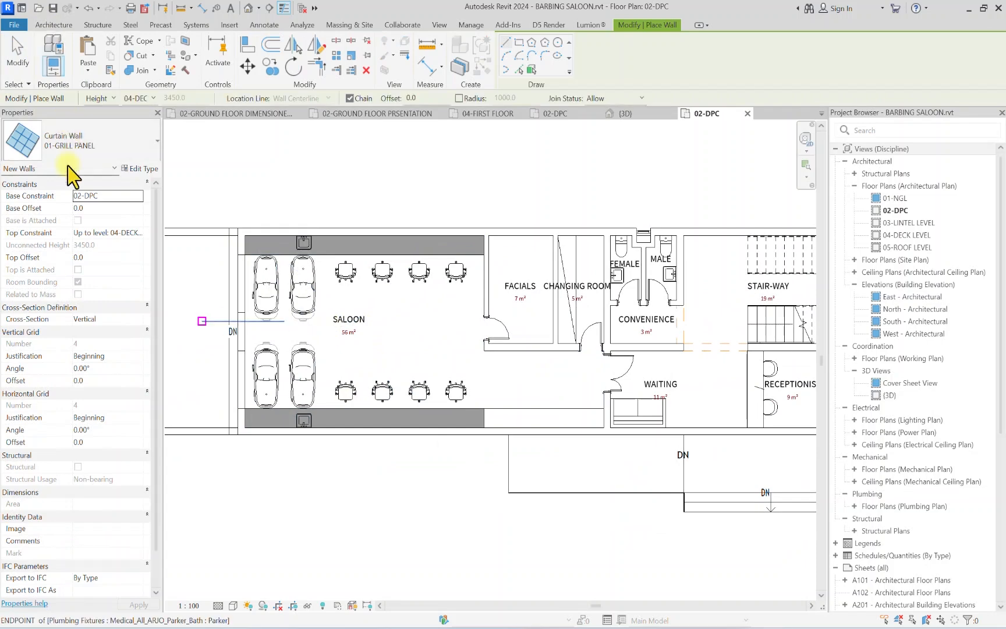
{"action": "left_click", "coordinate": [92, 147]}
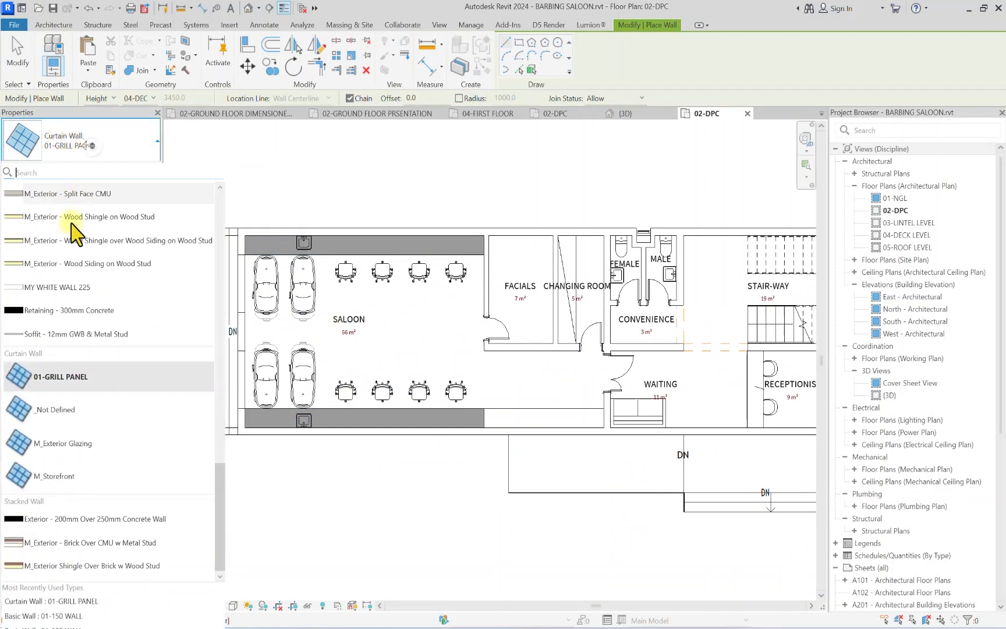
{"action": "left_click", "coordinate": [47, 410]}
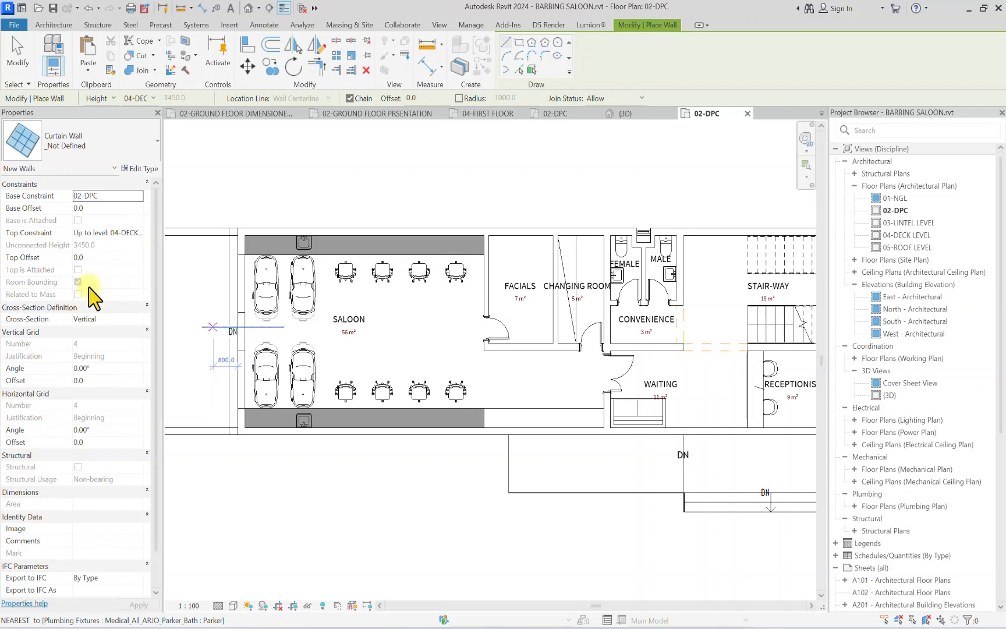
{"action": "left_click", "coordinate": [140, 169]}
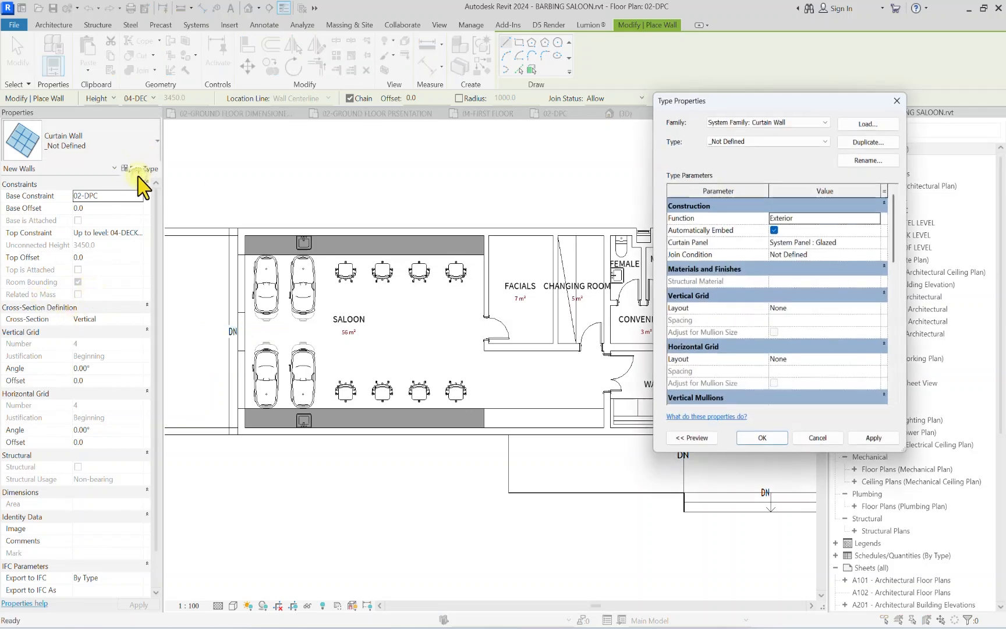
{"action": "left_click", "coordinate": [868, 141]}
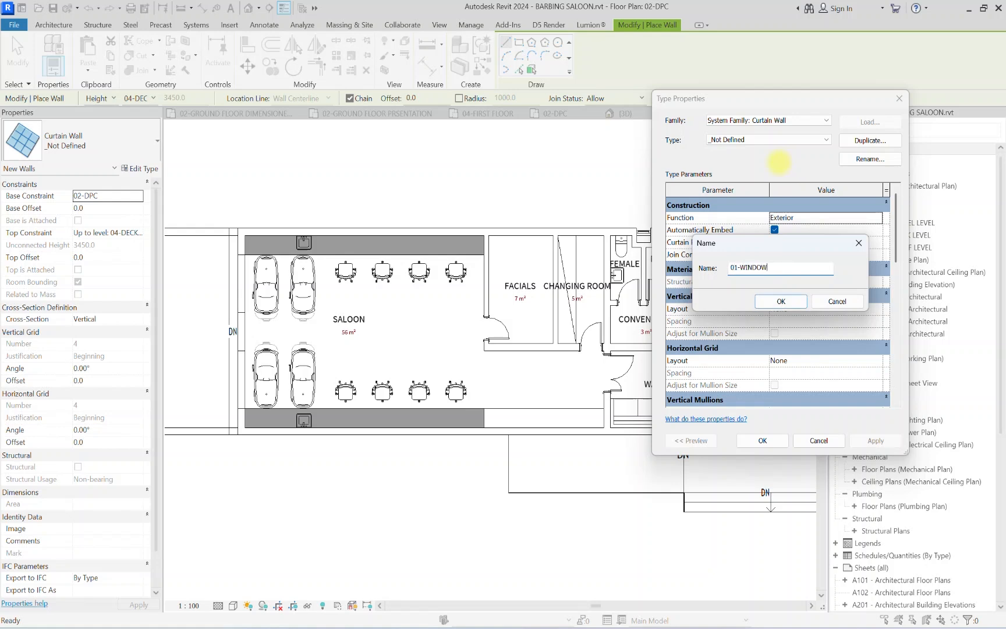
{"action": "left_click", "coordinate": [778, 300]}
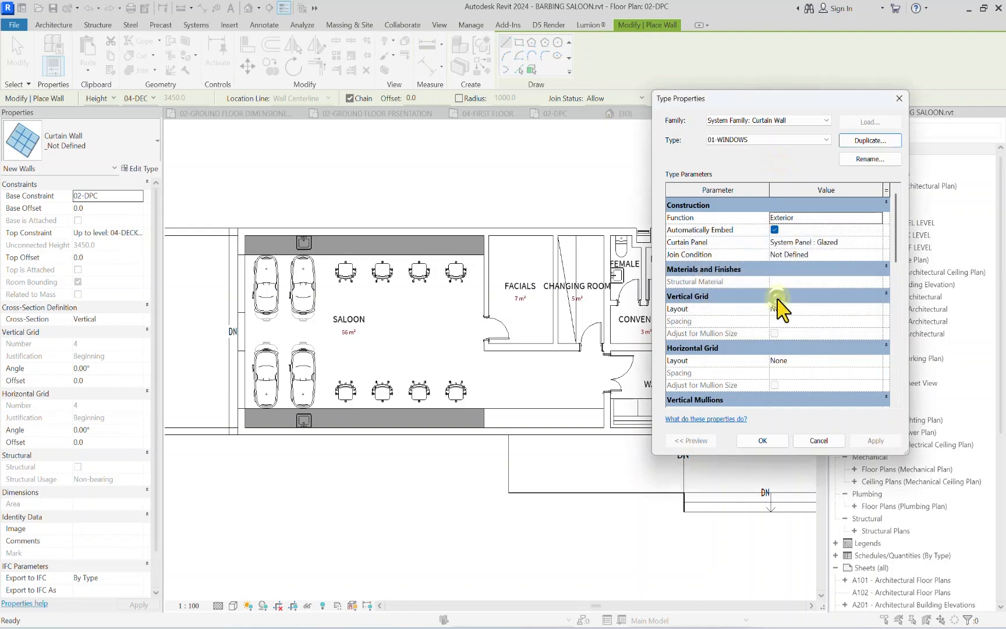
{"action": "left_click", "coordinate": [767, 443]}
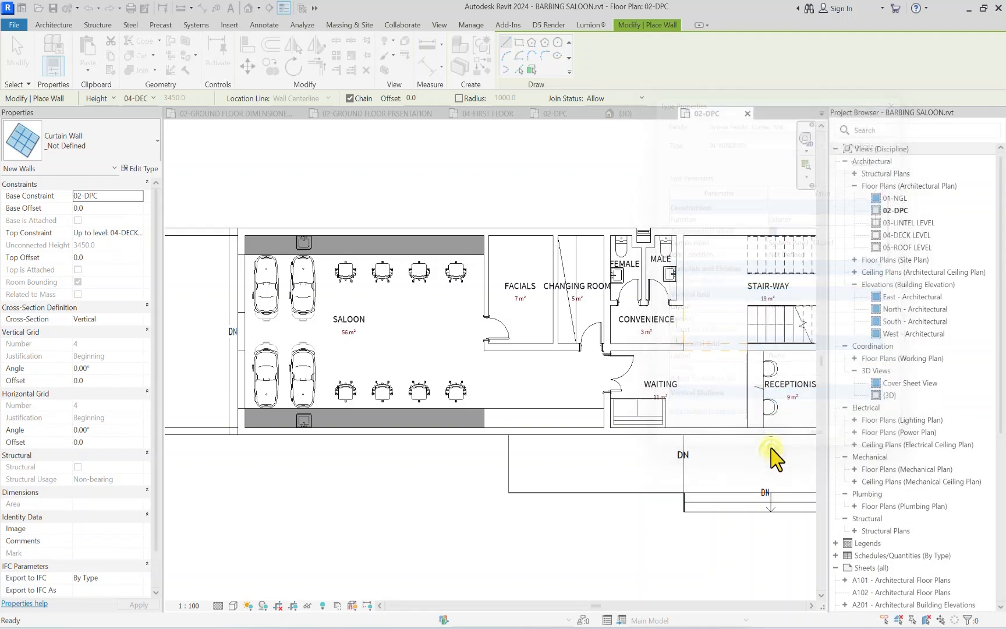
Step: Set the 01-WINDOWS type's vertical interior, border 1 and border 2 mullions to Rectangular Mullion : 01-MAIN MULLION
{"action": "left_click", "coordinate": [139, 168]}
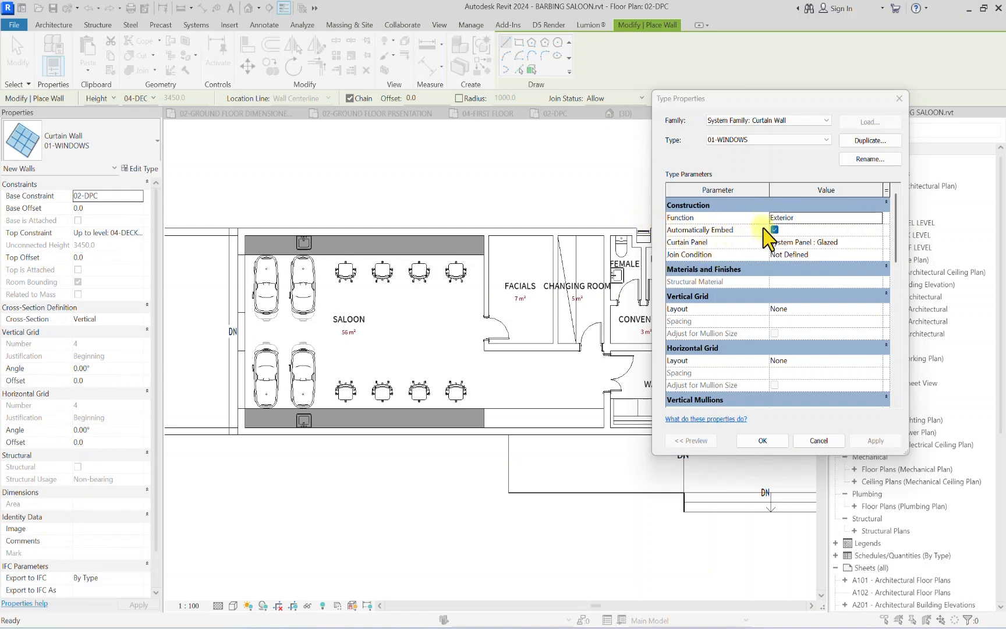
{"action": "left_click", "coordinate": [871, 243]}
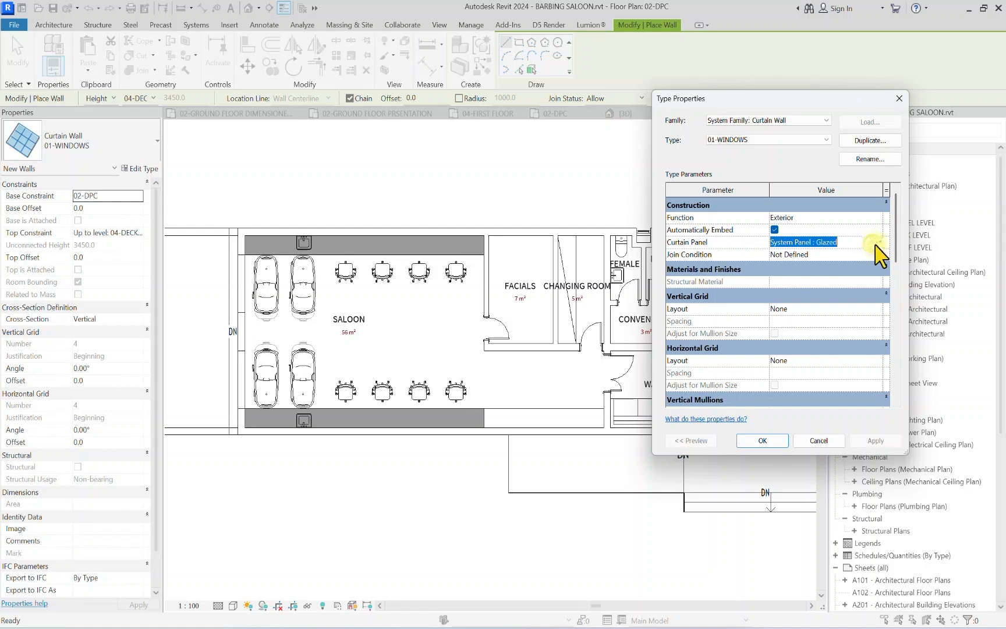
{"action": "left_click", "coordinate": [875, 242]}
{"action": "left_click", "coordinate": [876, 243]}
{"action": "scroll", "coordinate": [841, 340], "scroll_direction": "down", "scroll_amount": 3}
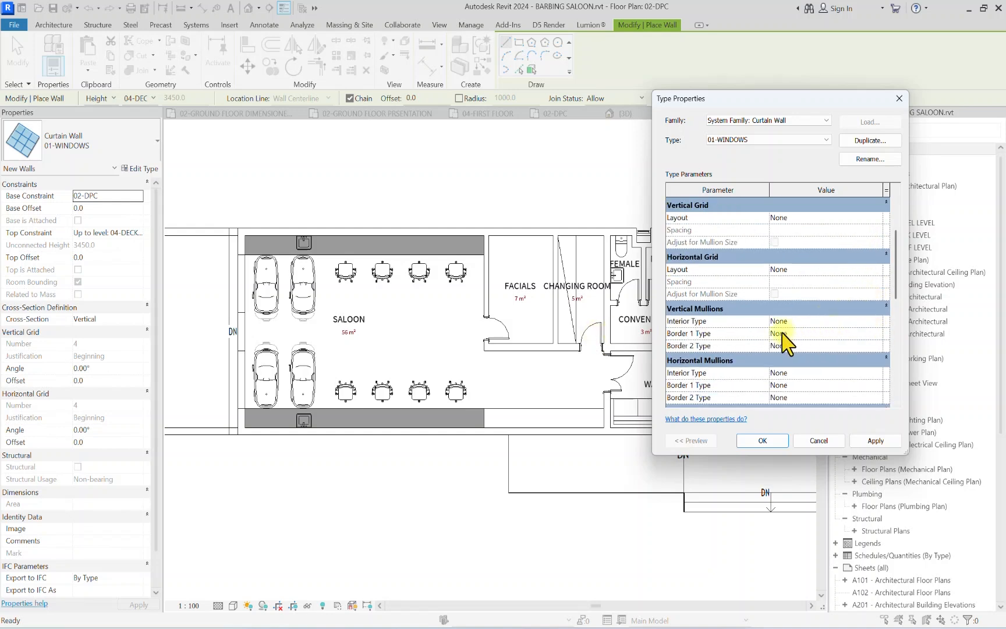
{"action": "left_click", "coordinate": [878, 322]}
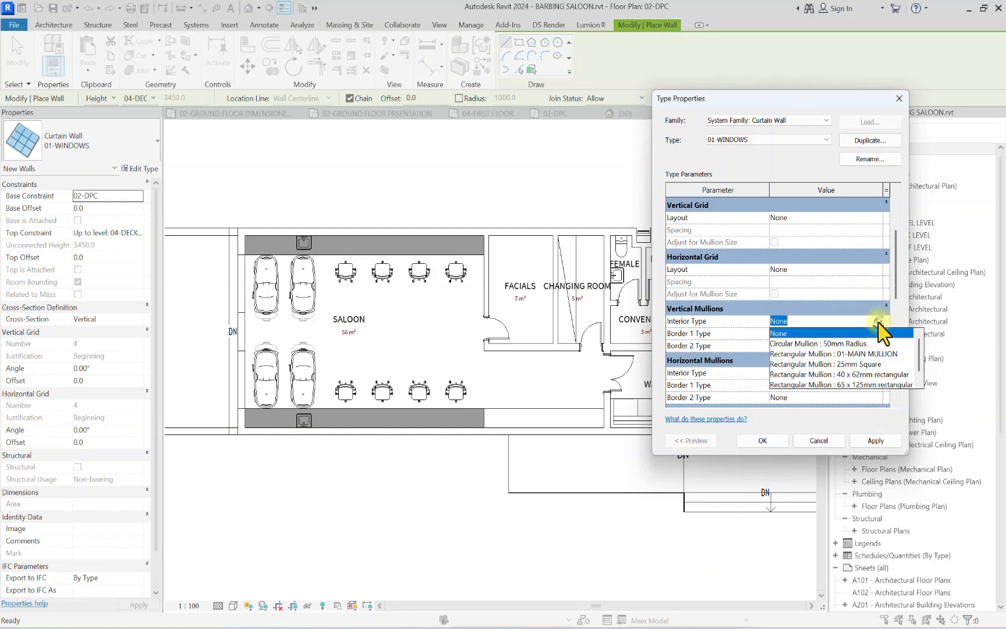
{"action": "left_click", "coordinate": [866, 354]}
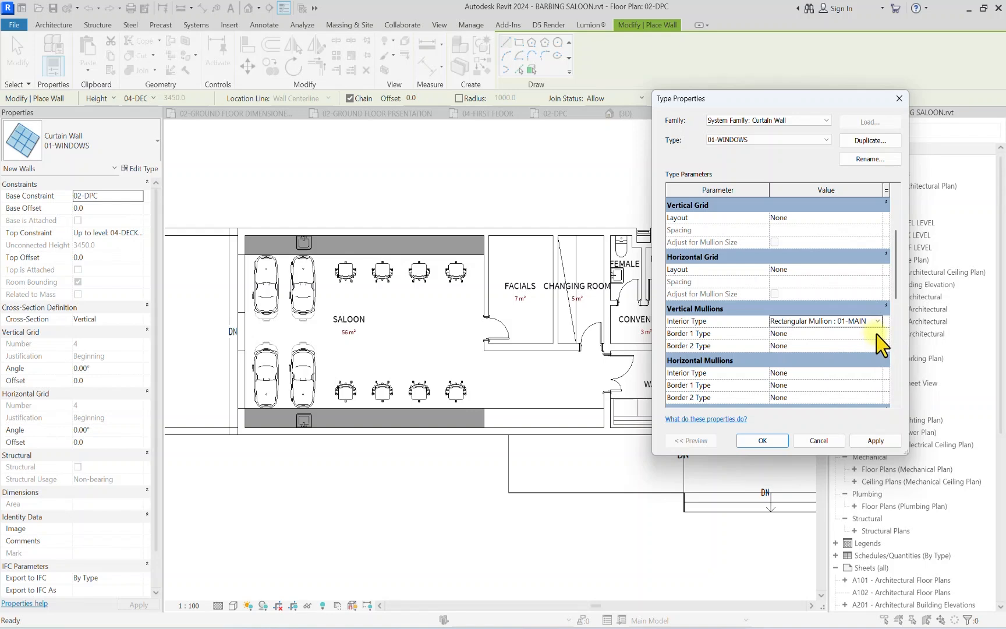
{"action": "left_click", "coordinate": [877, 335]}
{"action": "left_click", "coordinate": [865, 387]}
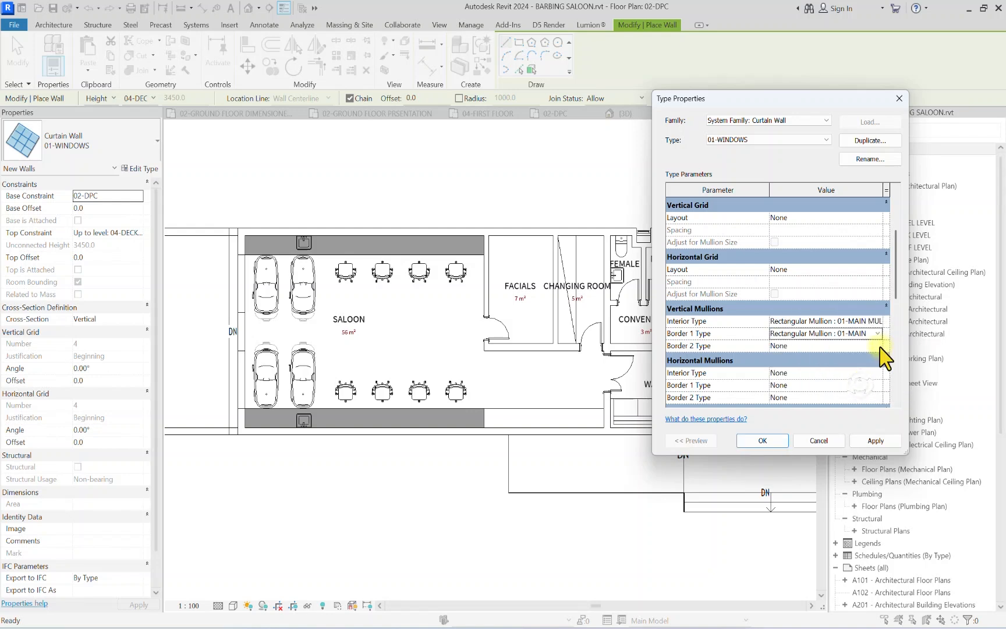
{"action": "left_click", "coordinate": [878, 345]}
{"action": "left_click", "coordinate": [856, 399]}
Step: Set the 01-WINDOWS type's horizontal interior, border 1 and border 2 mullions to Rectangular Mullion : 01-MAIN MULLION and apply the type changes
{"action": "scroll", "coordinate": [876, 349], "scroll_direction": "down", "scroll_amount": 1}
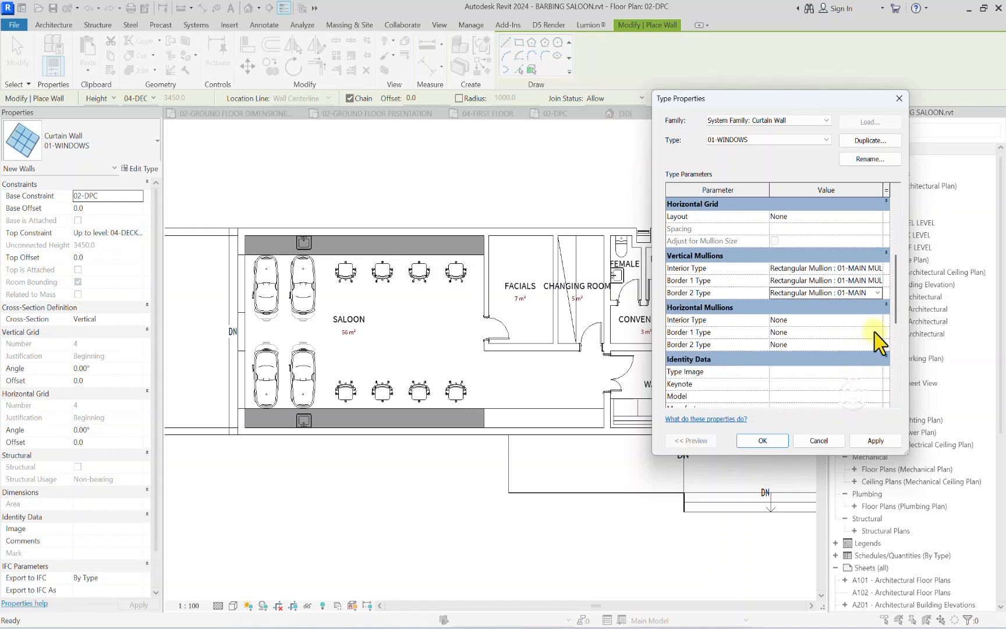
{"action": "left_click", "coordinate": [878, 320]}
{"action": "left_click", "coordinate": [876, 331]}
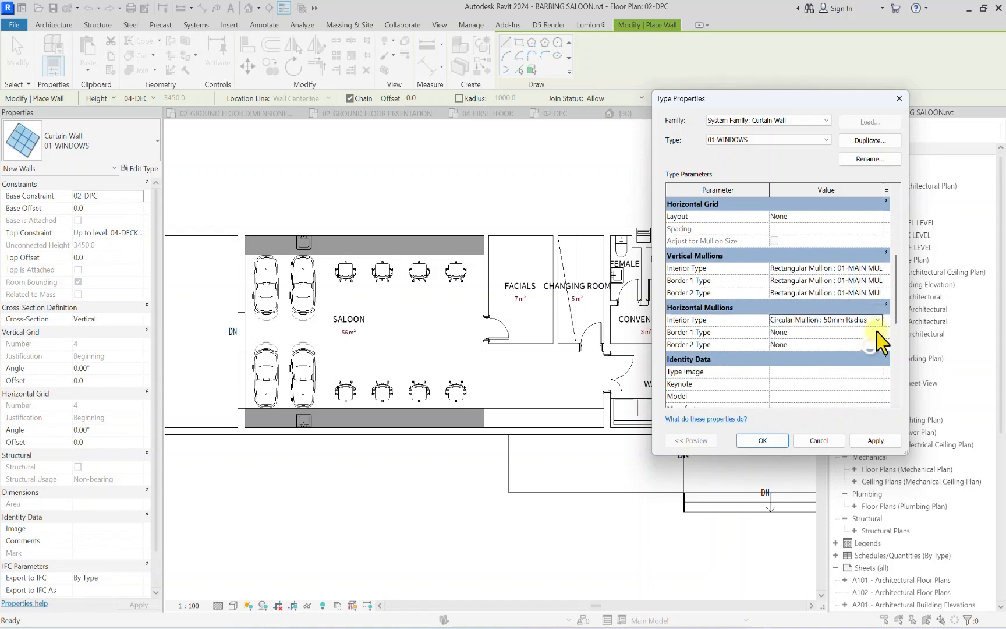
{"action": "left_click", "coordinate": [878, 320]}
{"action": "left_click", "coordinate": [870, 352]}
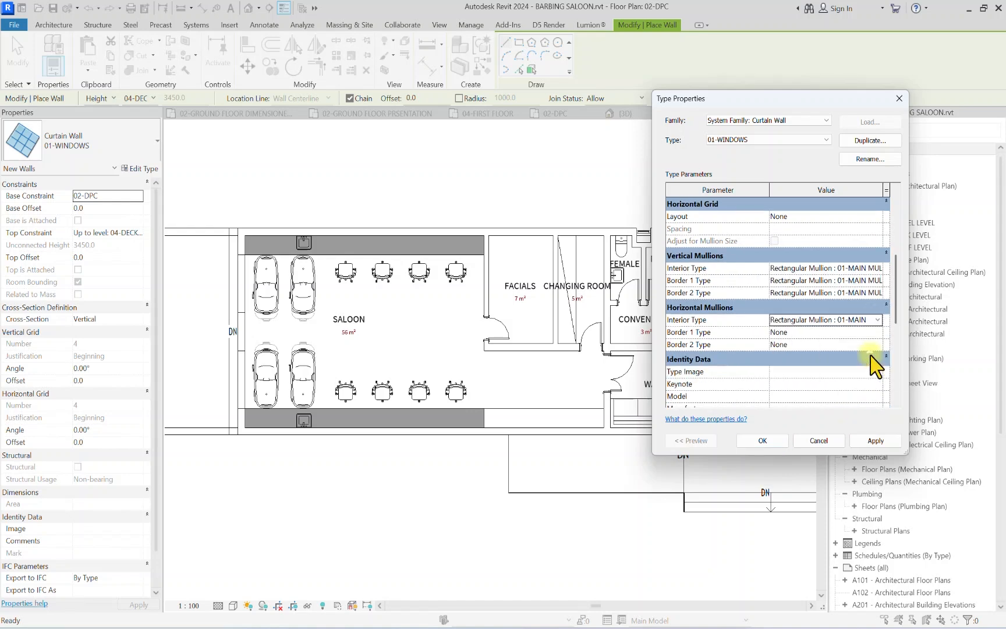
{"action": "left_click", "coordinate": [878, 331]}
{"action": "left_click", "coordinate": [878, 332]}
{"action": "left_click", "coordinate": [867, 389]}
{"action": "left_click", "coordinate": [877, 344]}
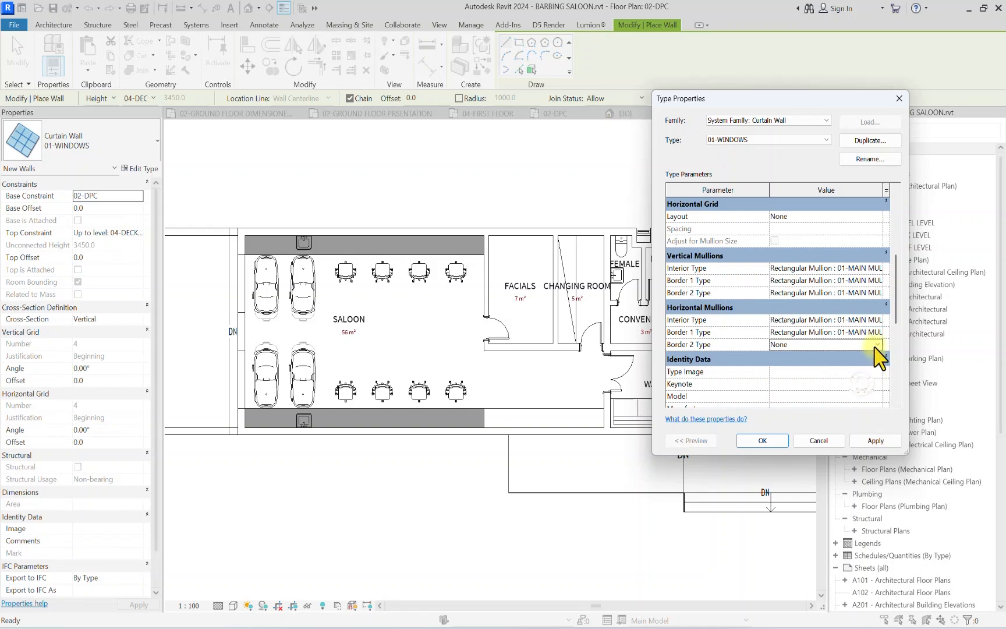
{"action": "left_click", "coordinate": [878, 344]}
{"action": "left_click", "coordinate": [838, 400]}
{"action": "scroll", "coordinate": [826, 377], "scroll_direction": "down", "scroll_amount": 1}
{"action": "scroll", "coordinate": [826, 381], "scroll_direction": "down", "scroll_amount": 5}
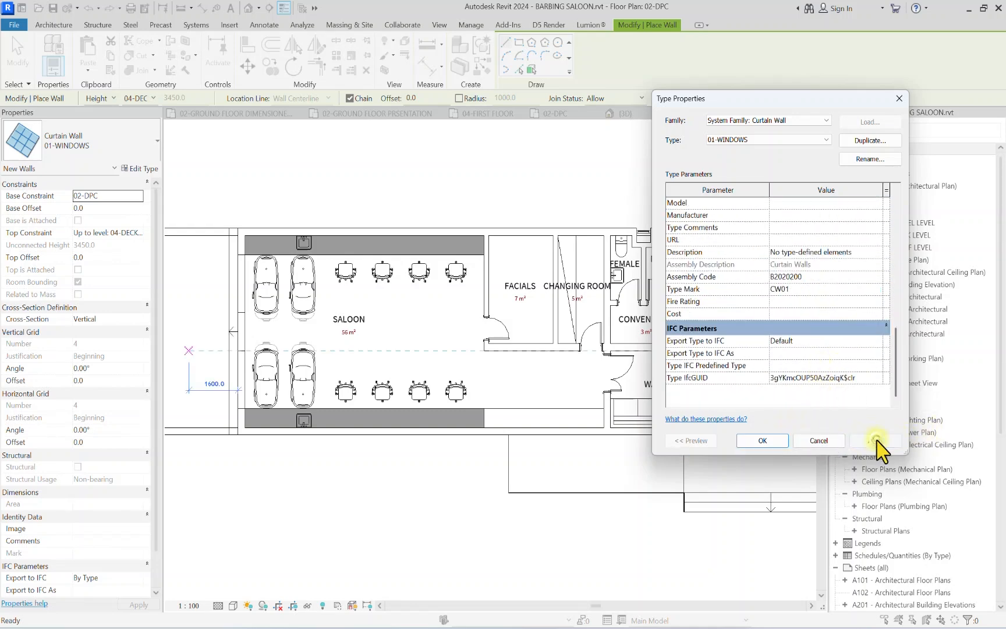
{"action": "left_click", "coordinate": [762, 440]}
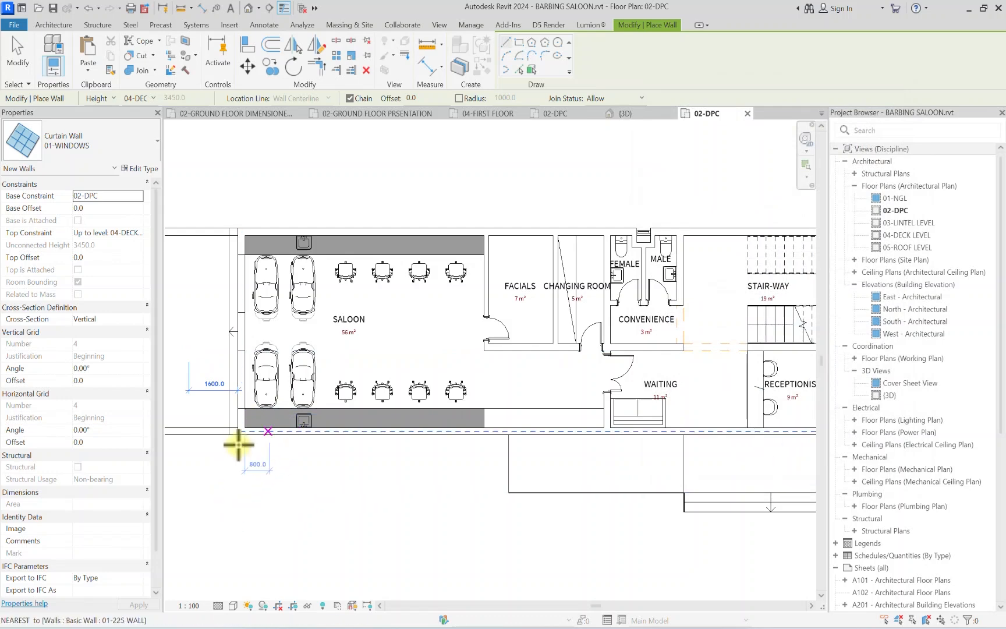
Step: Set the top constraint for the new 01-WINDOWS curtain wall to Up to level: 03-LINTEL LEVEL
{"action": "middle_click_drag", "start_coordinate": [386, 389], "coordinate": [428, 400]}
{"action": "scroll", "coordinate": [285, 254], "scroll_direction": "up", "scroll_amount": 2}
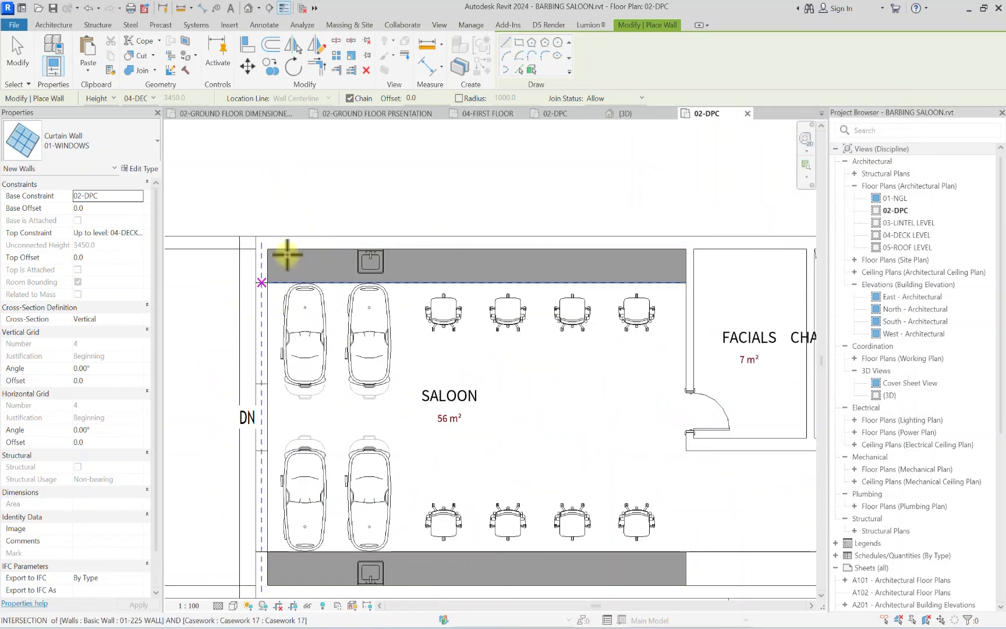
{"action": "scroll", "coordinate": [276, 271], "scroll_direction": "down", "scroll_amount": 2}
{"action": "scroll", "coordinate": [305, 256], "scroll_direction": "up", "scroll_amount": 1}
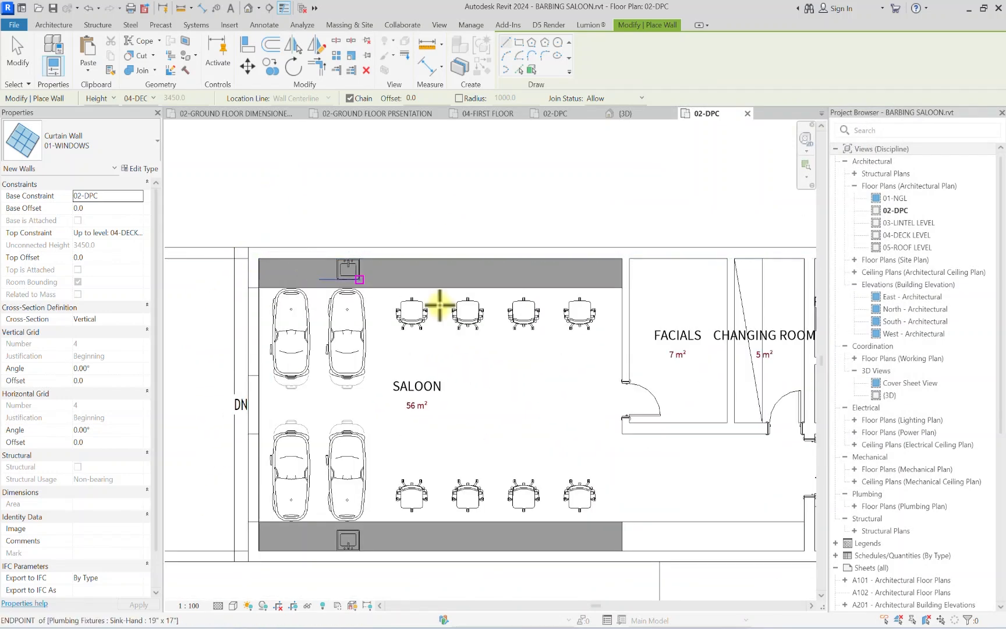
{"action": "scroll", "coordinate": [404, 262], "scroll_direction": "down", "scroll_amount": 1}
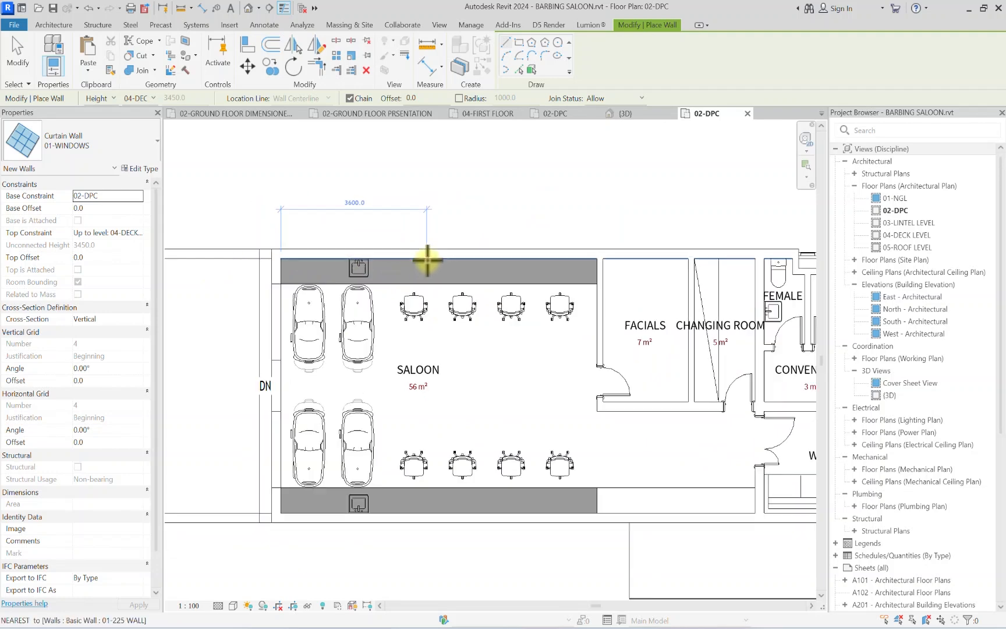
{"action": "key", "text": "Escape"}
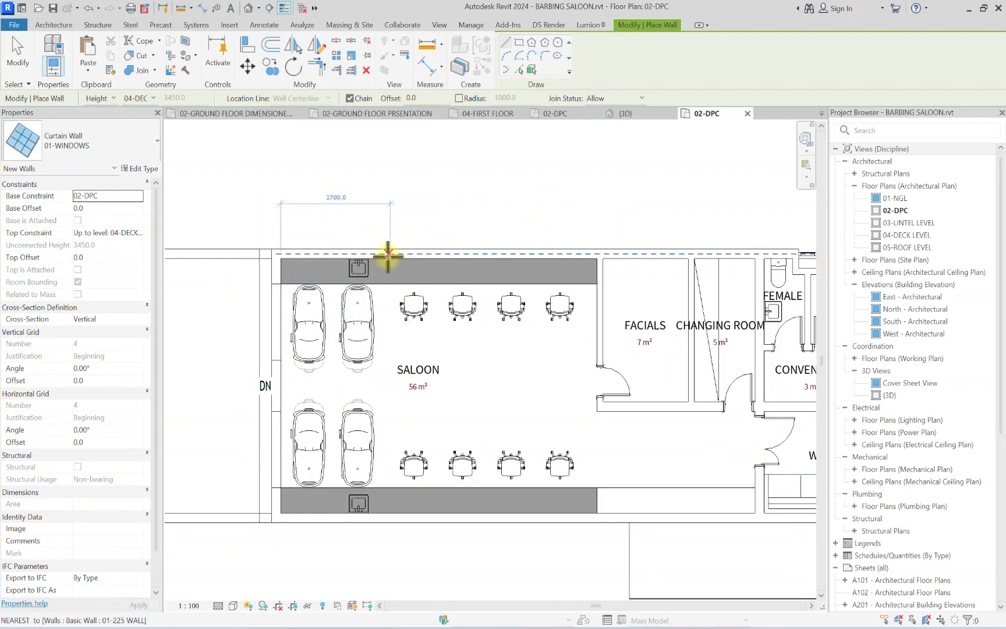
{"action": "scroll", "coordinate": [516, 254], "scroll_direction": "down", "scroll_amount": 1}
{"action": "scroll", "coordinate": [335, 457], "scroll_direction": "up", "scroll_amount": 1}
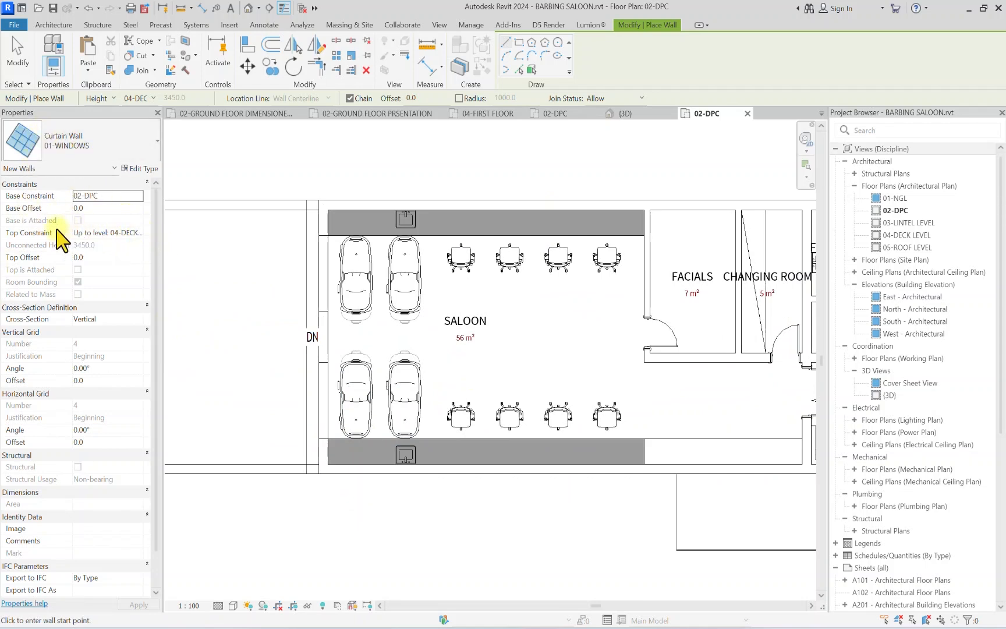
{"action": "left_click", "coordinate": [140, 232]}
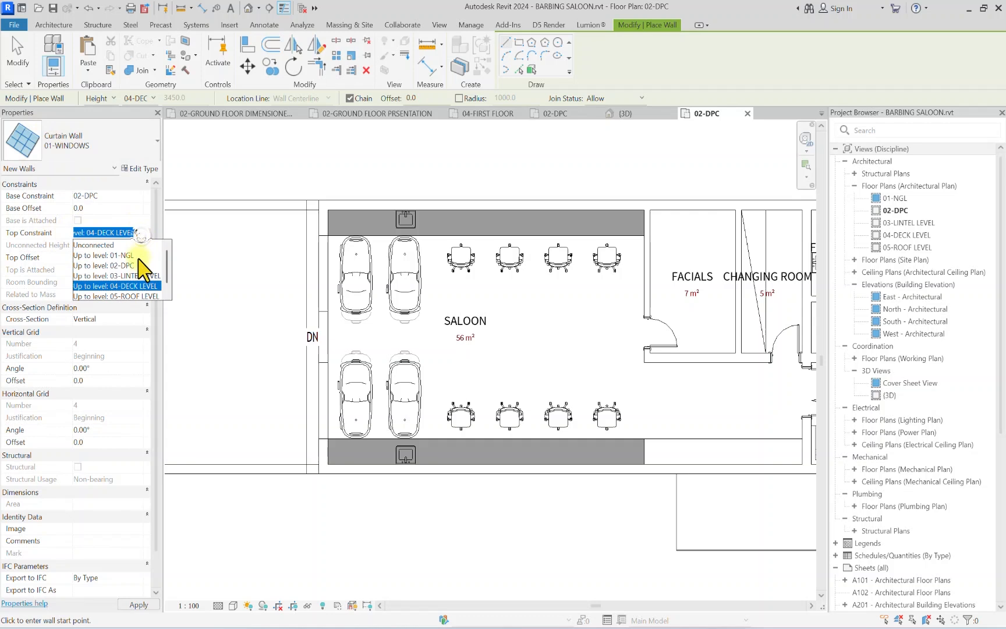
{"action": "left_click", "coordinate": [135, 278]}
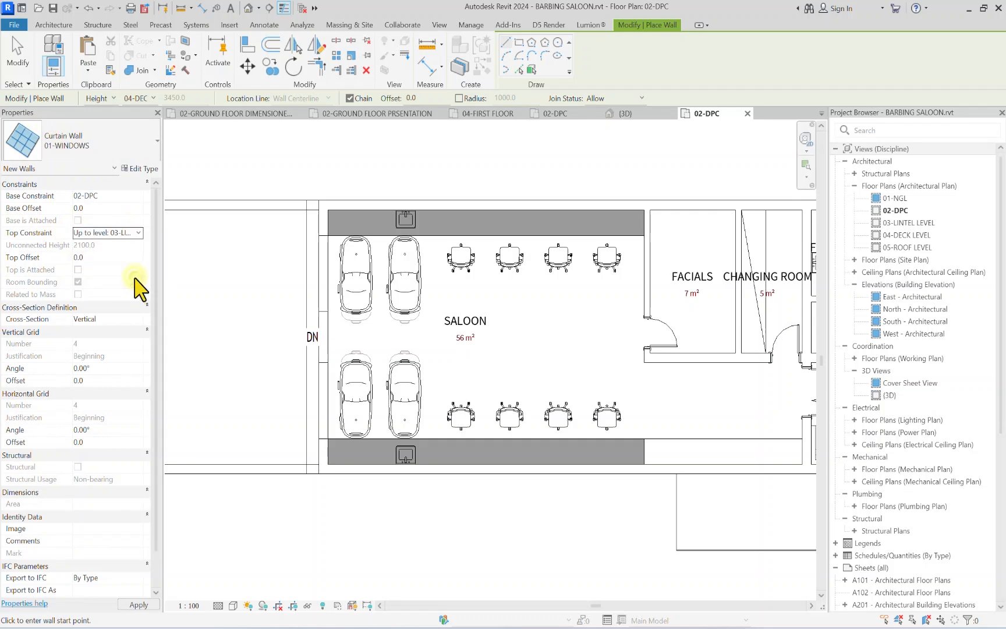
Step: Set the base offset to 1500 and place a 3000 mm long 01-WINDOWS curtain wall in the saloon's front wall, starting at the inner corner
{"action": "left_click", "coordinate": [103, 208]}
{"action": "type", "text": "15"}
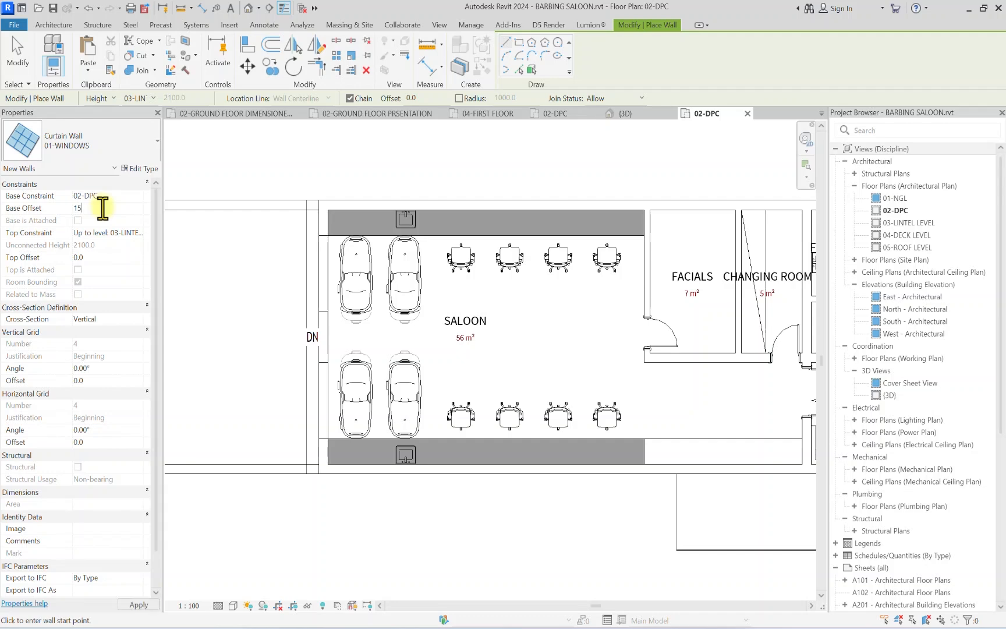
{"action": "type", "text": "00"}
{"action": "scroll", "coordinate": [319, 443], "scroll_direction": "up", "scroll_amount": 4}
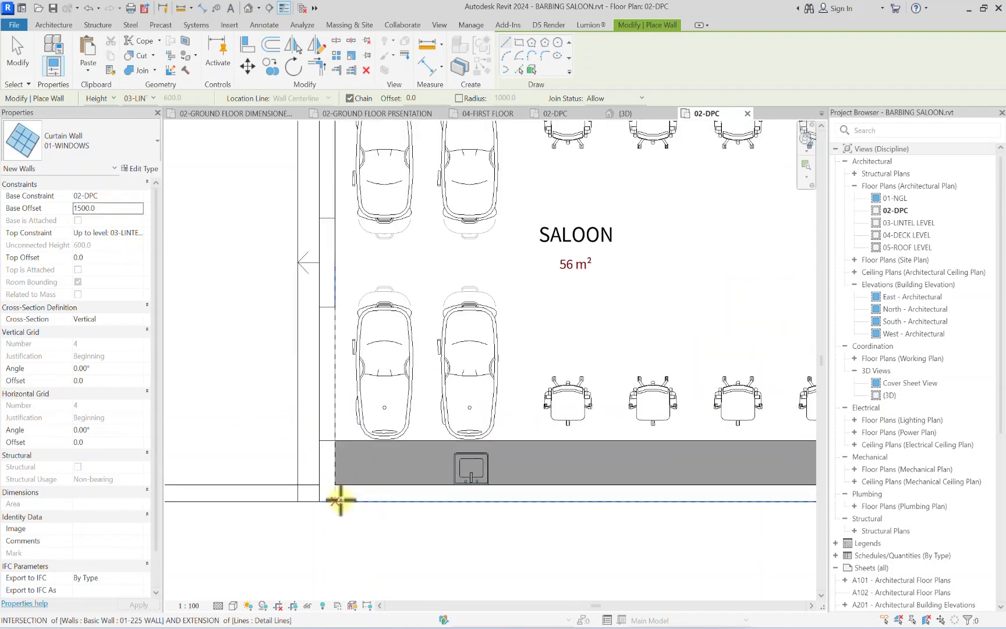
{"action": "left_click", "coordinate": [339, 500]}
{"action": "scroll", "coordinate": [386, 503], "scroll_direction": "down", "scroll_amount": 2}
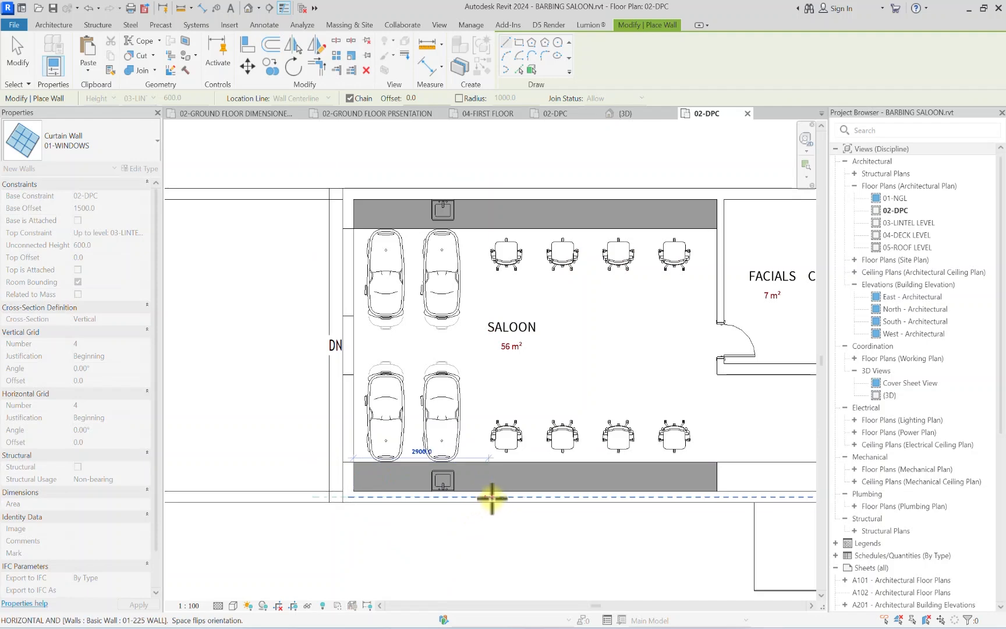
{"action": "left_click", "coordinate": [493, 499]}
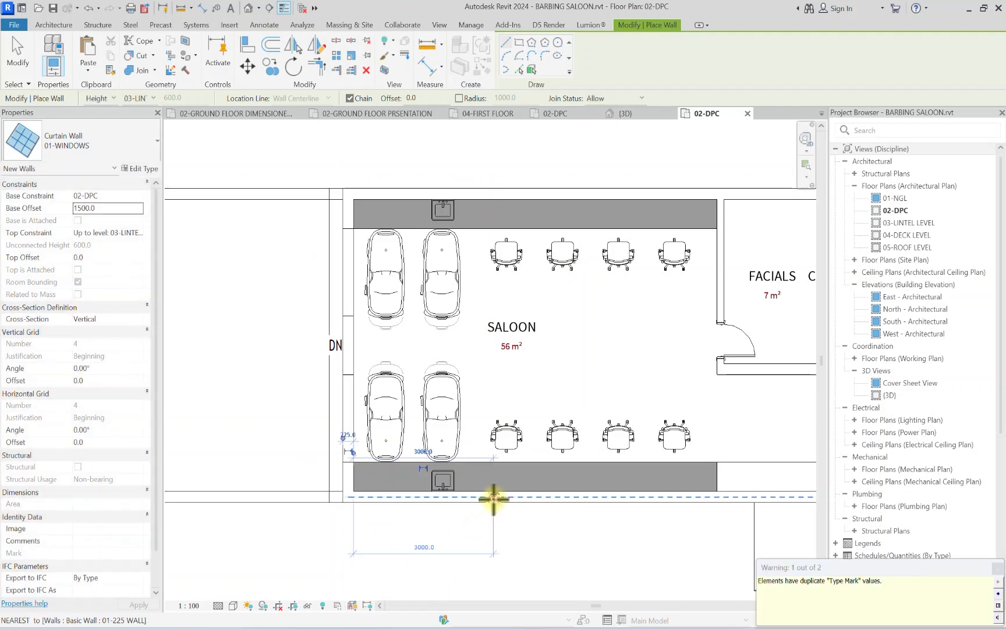
{"action": "key", "text": "Escape"}
{"action": "key", "text": "Escape"}
{"action": "scroll", "coordinate": [460, 512], "scroll_direction": "down", "scroll_amount": 2}
{"action": "scroll", "coordinate": [435, 515], "scroll_direction": "up", "scroll_amount": 2}
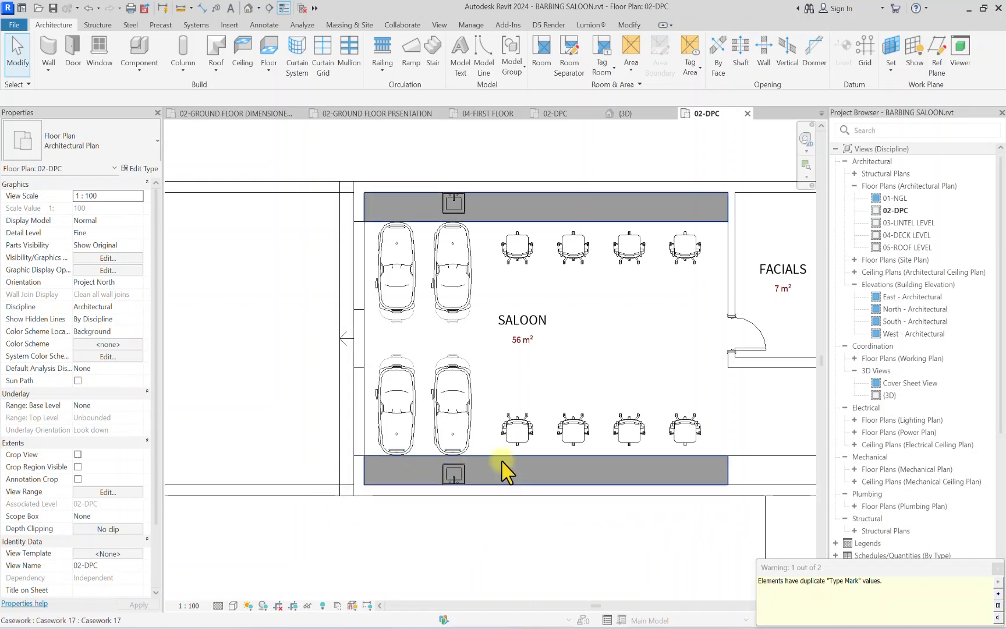
Step: Examine the new window in the saloon's front wall in the 3D view
{"action": "scroll", "coordinate": [440, 465], "scroll_direction": "down", "scroll_amount": 1}
{"action": "left_click", "coordinate": [248, 8]}
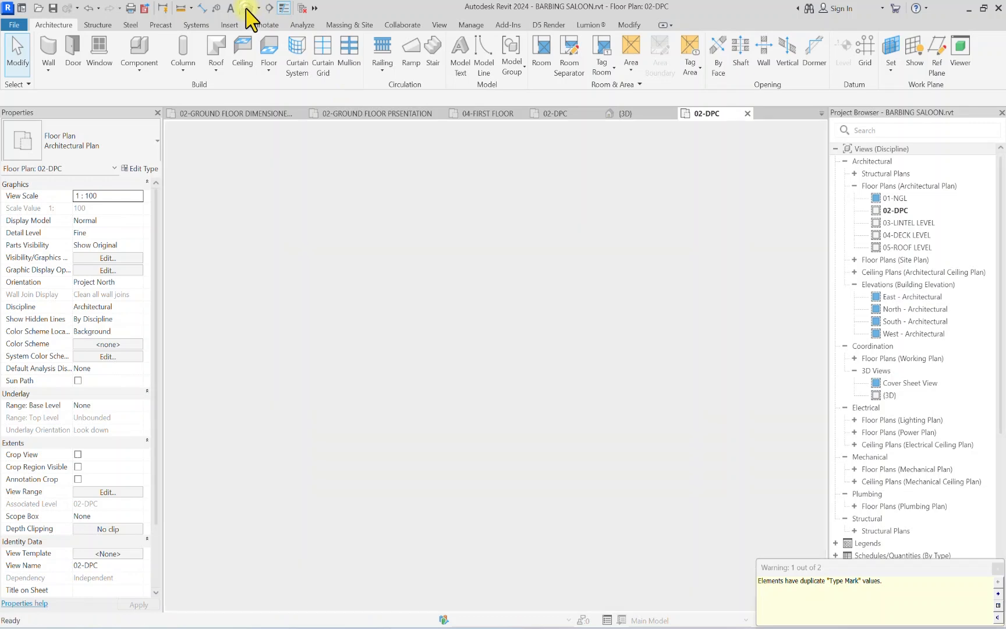
{"action": "scroll", "coordinate": [469, 379], "scroll_direction": "up", "scroll_amount": 8}
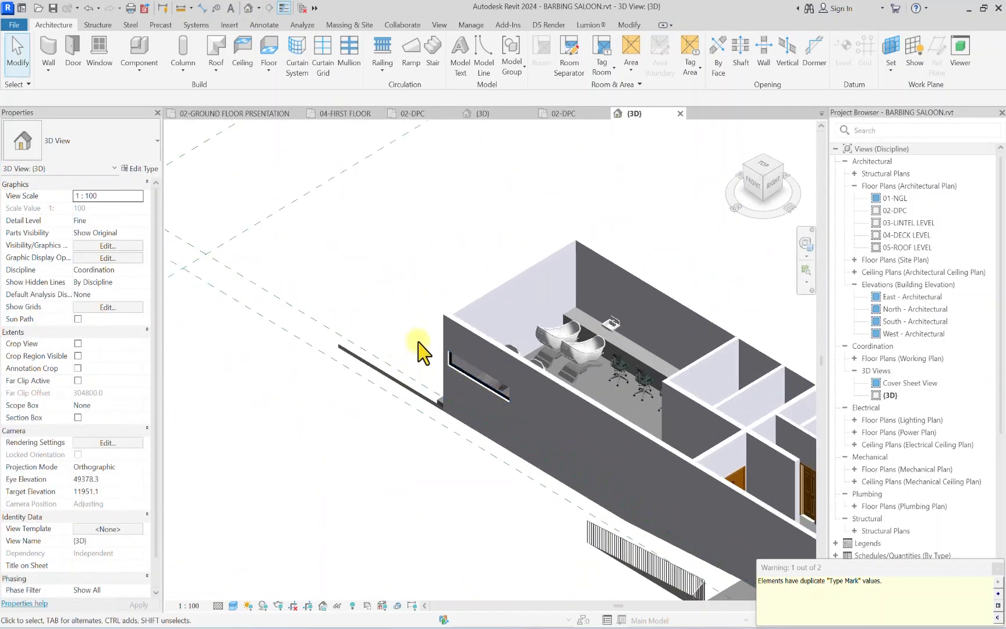
{"action": "scroll", "coordinate": [359, 298], "scroll_direction": "down", "scroll_amount": 3}
{"action": "scroll", "coordinate": [420, 328], "scroll_direction": "up", "scroll_amount": 2}
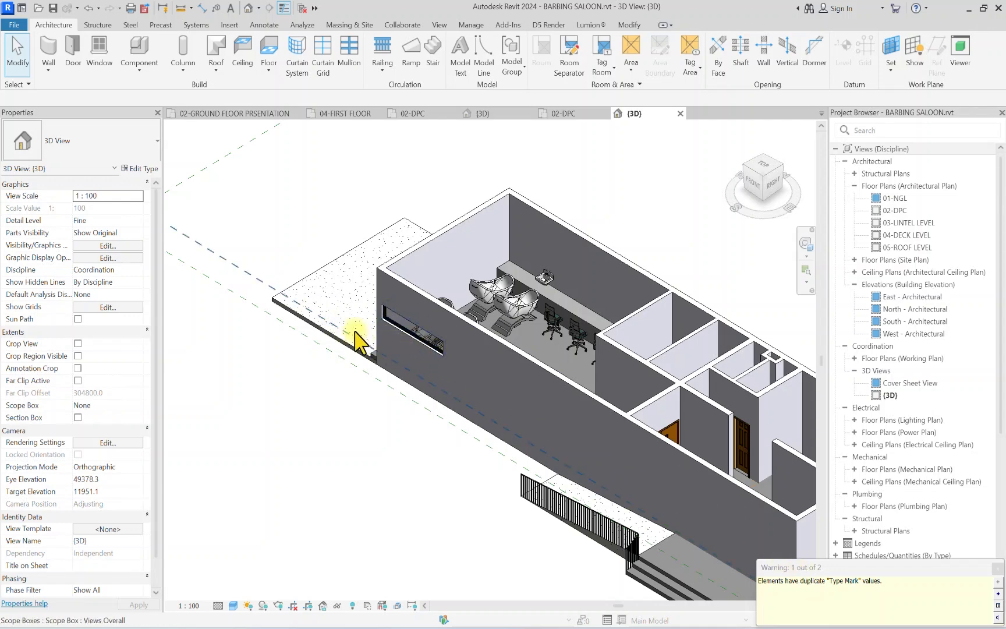
{"action": "scroll", "coordinate": [358, 331], "scroll_direction": "down", "scroll_amount": 3}
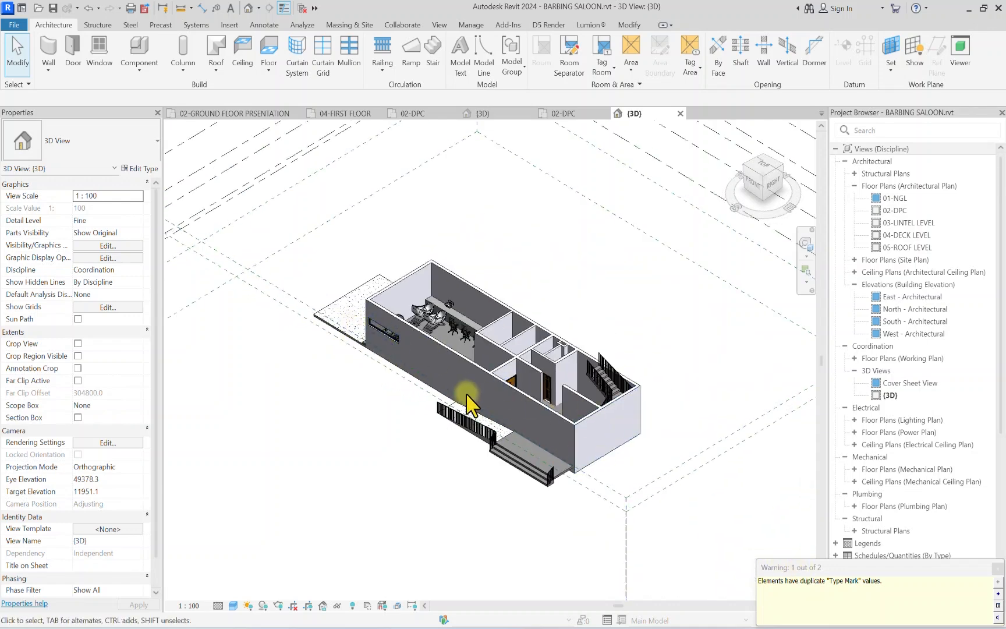
{"action": "scroll", "coordinate": [366, 337], "scroll_direction": "up", "scroll_amount": 2}
{"action": "scroll", "coordinate": [368, 339], "scroll_direction": "up", "scroll_amount": 3}
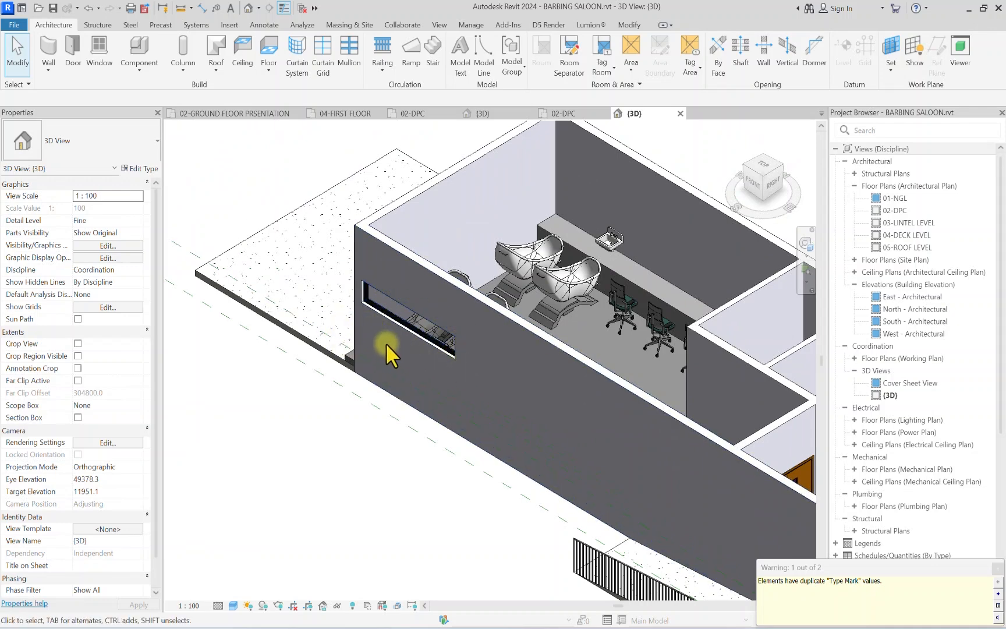
{"action": "scroll", "coordinate": [378, 338], "scroll_direction": "up", "scroll_amount": 3}
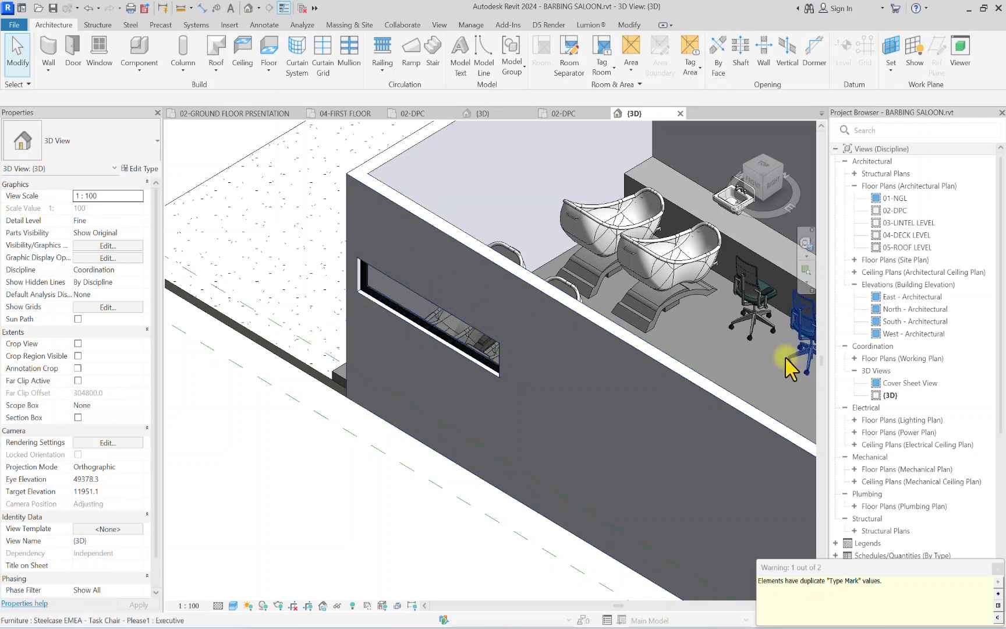
Step: Set the cut plane offset of the 02-DPC floor plan's view range to 1800
{"action": "left_click", "coordinate": [895, 212]}
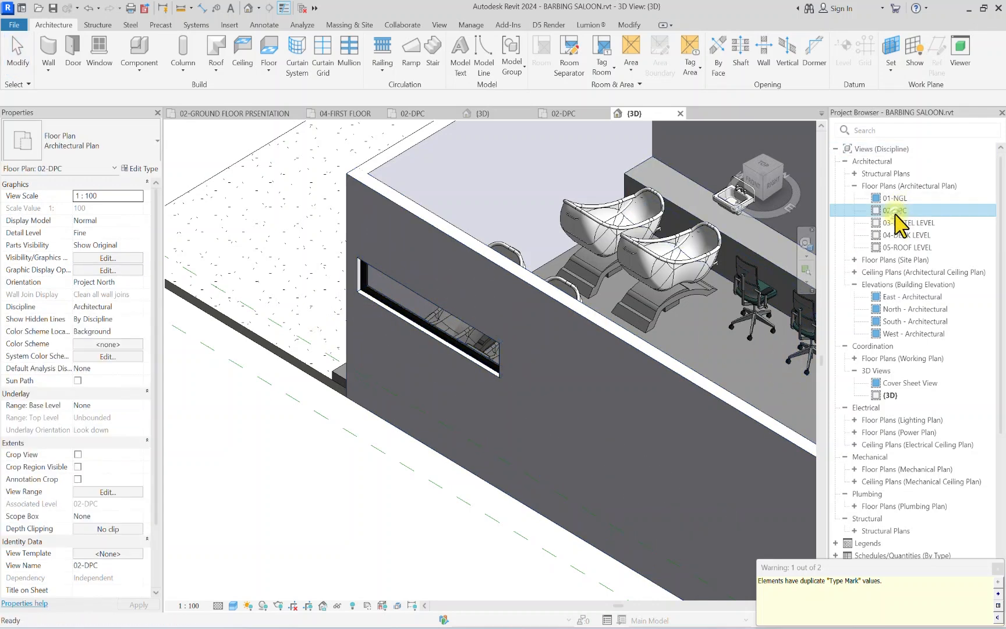
{"action": "double_click", "coordinate": [895, 211]}
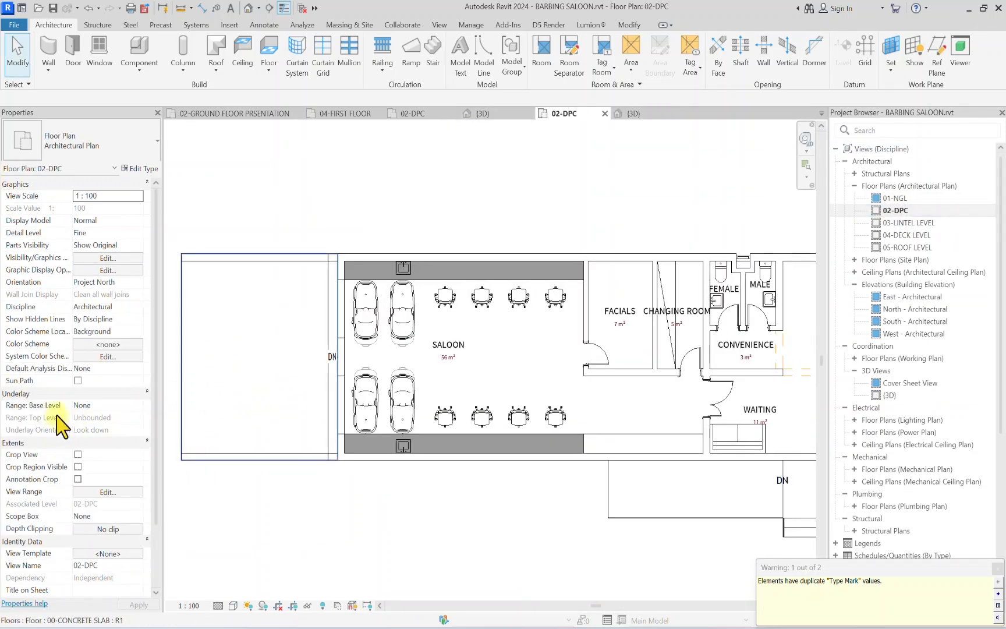
{"action": "left_click", "coordinate": [108, 493]}
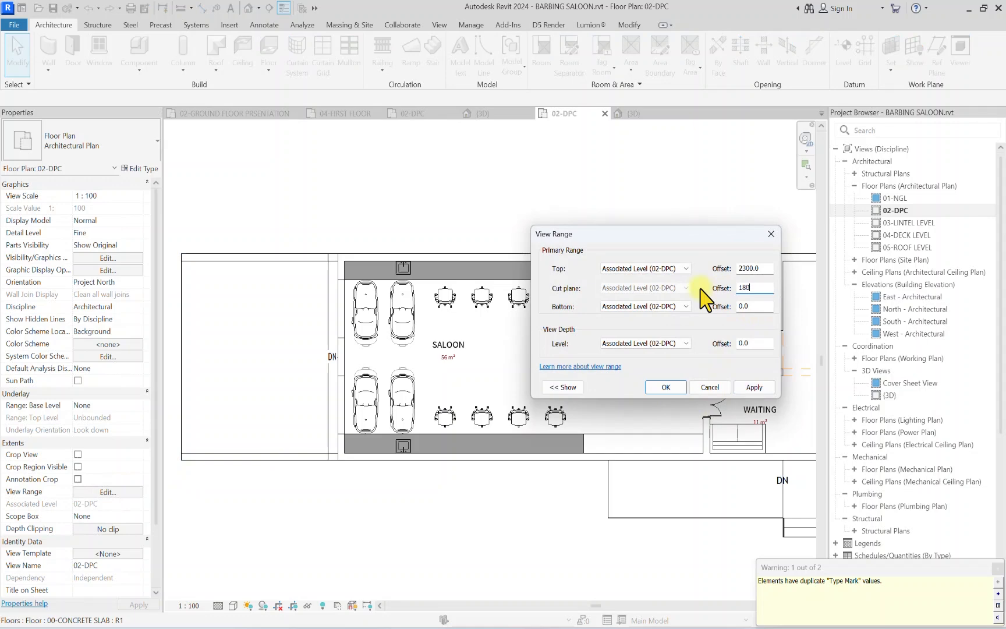
{"action": "left_click", "coordinate": [747, 387]}
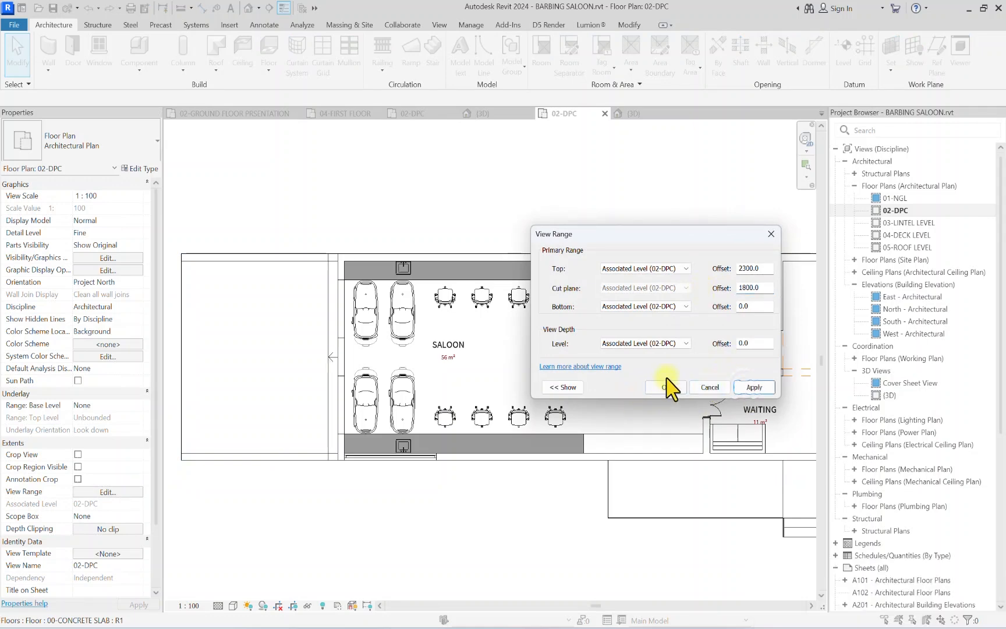
{"action": "left_click", "coordinate": [666, 386]}
{"action": "scroll", "coordinate": [408, 451], "scroll_direction": "up", "scroll_amount": 5}
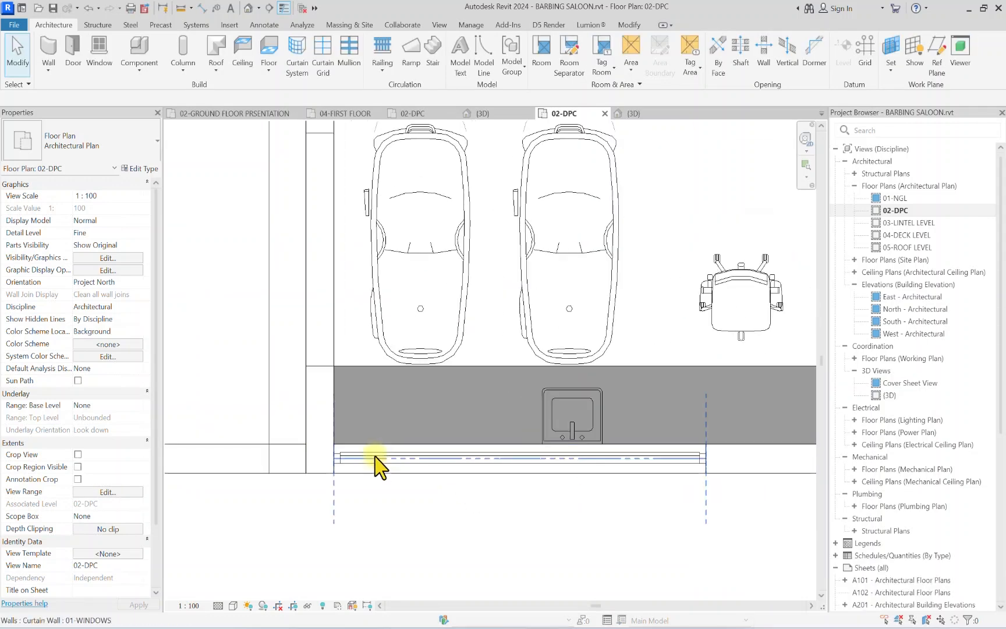
{"action": "scroll", "coordinate": [373, 464], "scroll_direction": "down", "scroll_amount": 3}
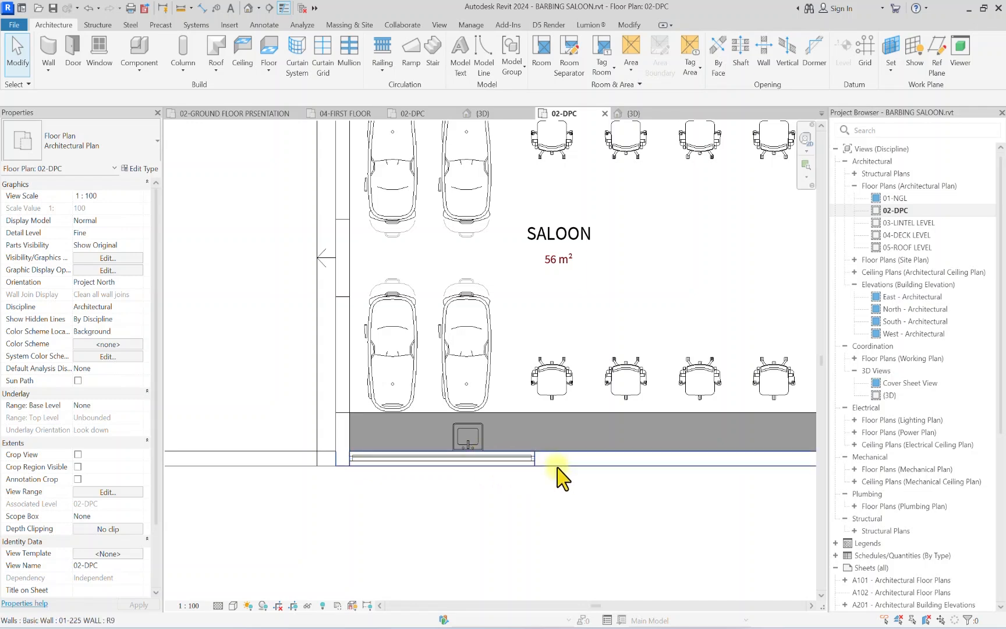
{"action": "scroll", "coordinate": [411, 429], "scroll_direction": "down", "scroll_amount": 4}
Step: Inspect the saloon window's frame and wall opening up close in the 3D view
{"action": "left_click", "coordinate": [249, 8]}
{"action": "scroll", "coordinate": [368, 245], "scroll_direction": "down", "scroll_amount": 5}
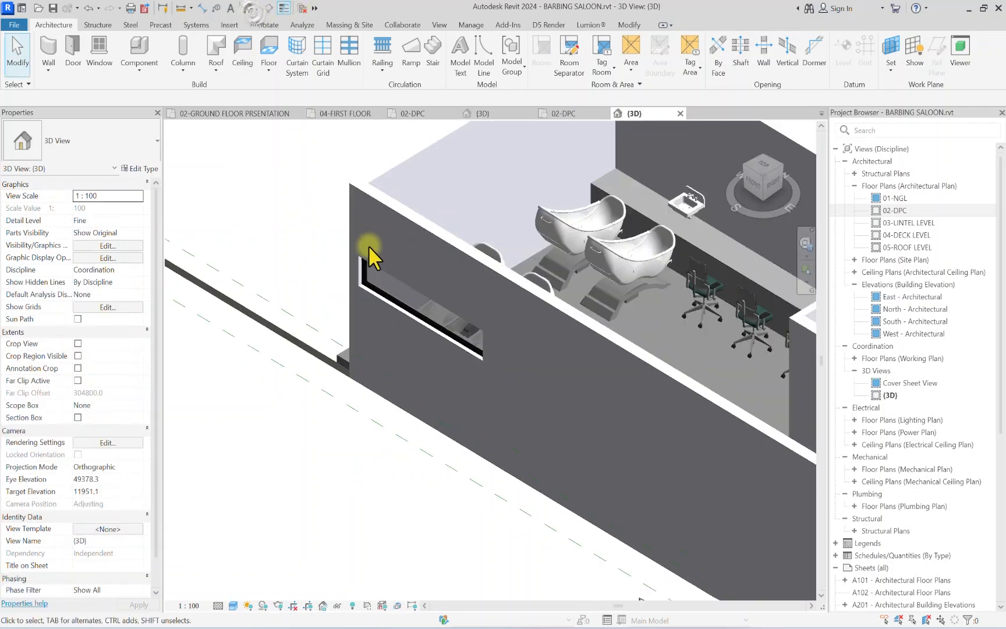
{"action": "scroll", "coordinate": [379, 279], "scroll_direction": "up", "scroll_amount": 7}
{"action": "scroll", "coordinate": [393, 231], "scroll_direction": "up", "scroll_amount": 3}
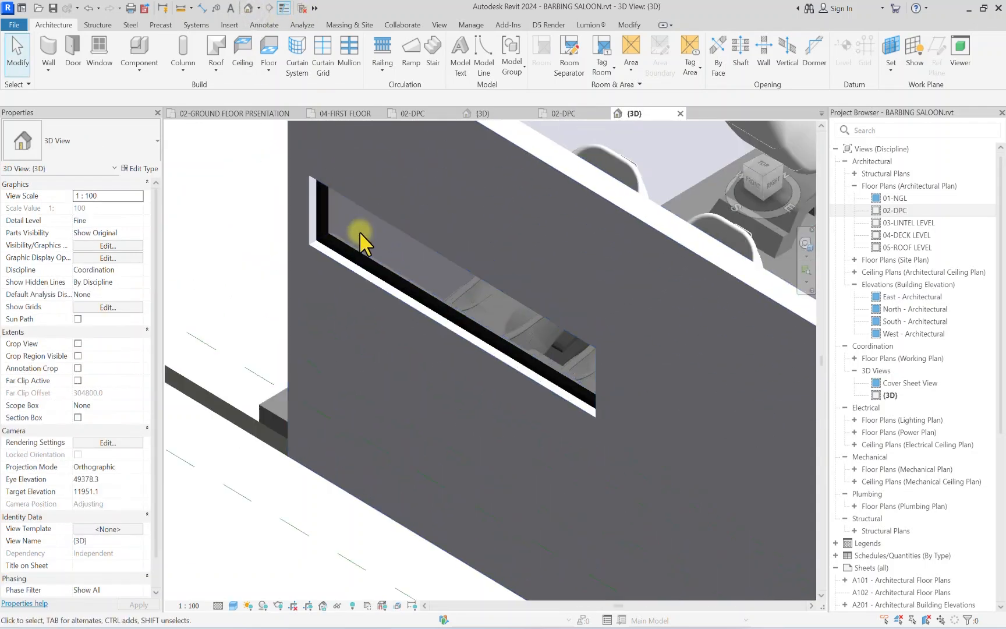
{"action": "scroll", "coordinate": [407, 247], "scroll_direction": "down", "scroll_amount": 3}
{"action": "scroll", "coordinate": [372, 254], "scroll_direction": "up", "scroll_amount": 4}
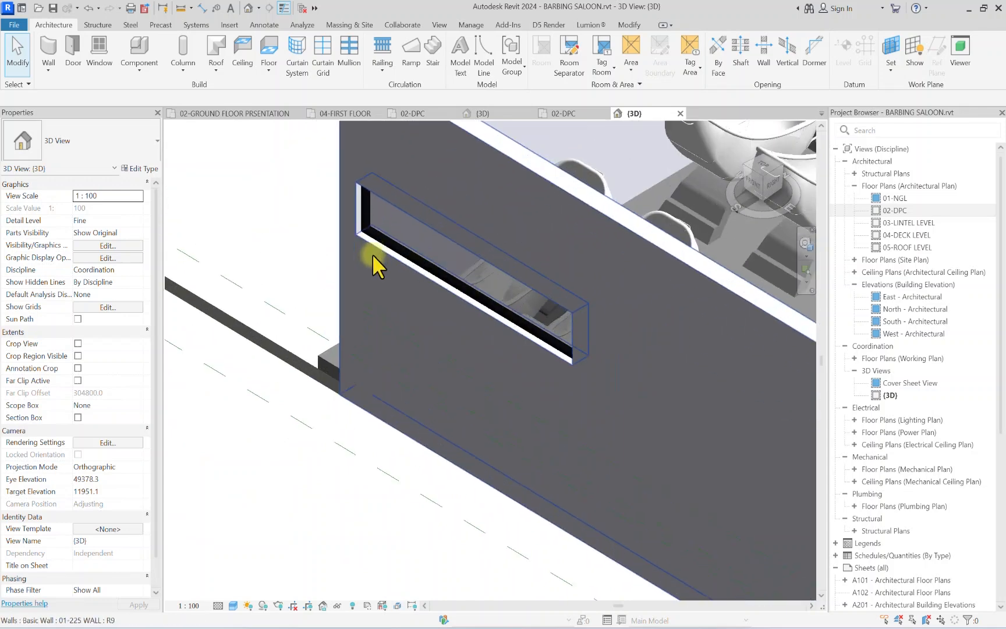
{"action": "scroll", "coordinate": [436, 292], "scroll_direction": "down", "scroll_amount": 2}
{"action": "scroll", "coordinate": [436, 293], "scroll_direction": "down", "scroll_amount": 6}
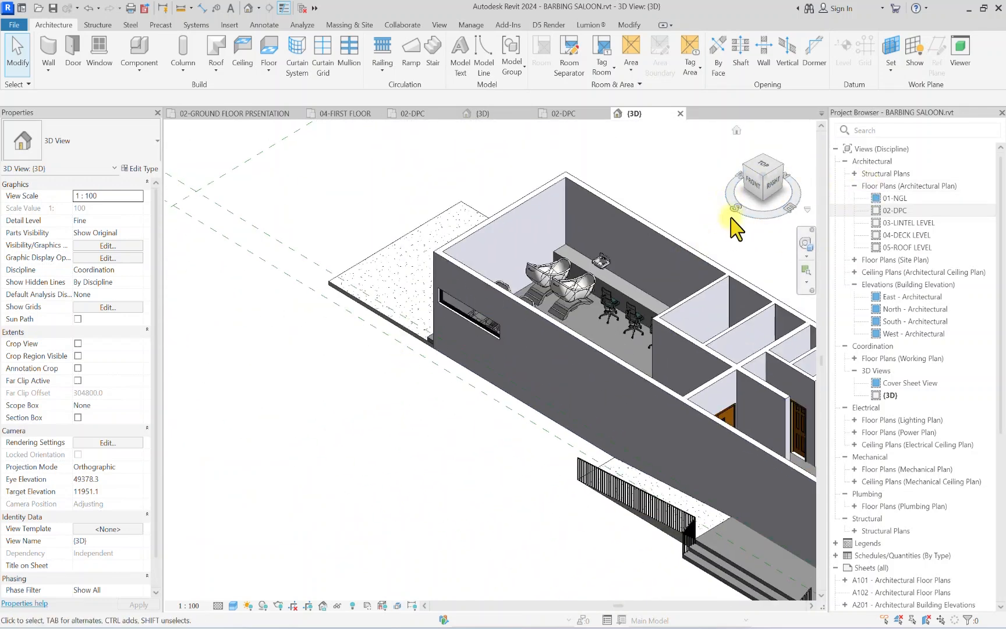
Step: Divide the saloon window into three equal 1000 mm bays with two vertical curtain grid lines across all segments
{"action": "left_click", "coordinate": [756, 190]}
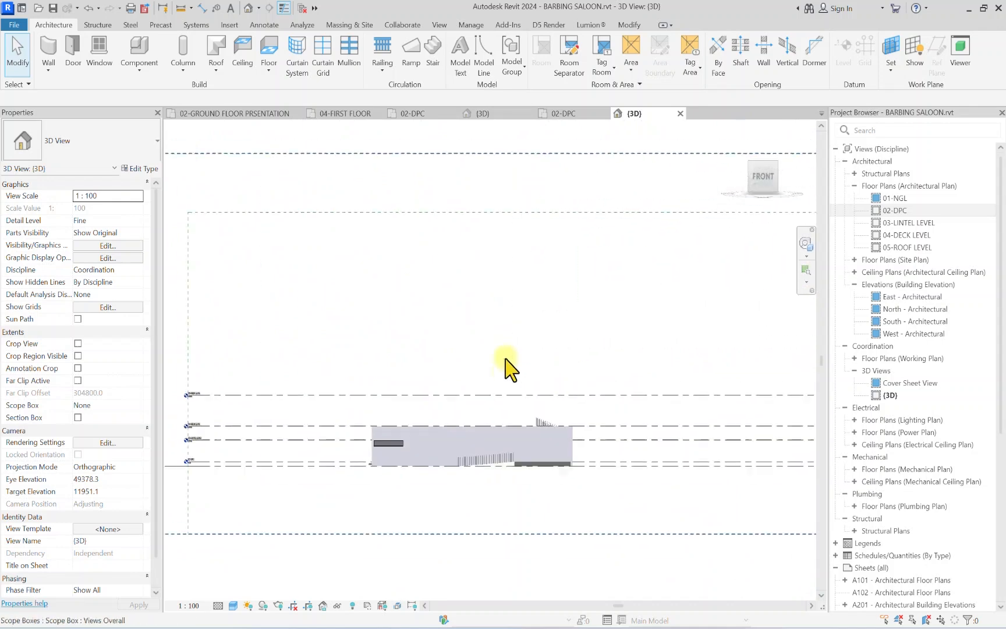
{"action": "scroll", "coordinate": [278, 532], "scroll_direction": "up", "scroll_amount": 3}
{"action": "scroll", "coordinate": [336, 497], "scroll_direction": "up", "scroll_amount": 6}
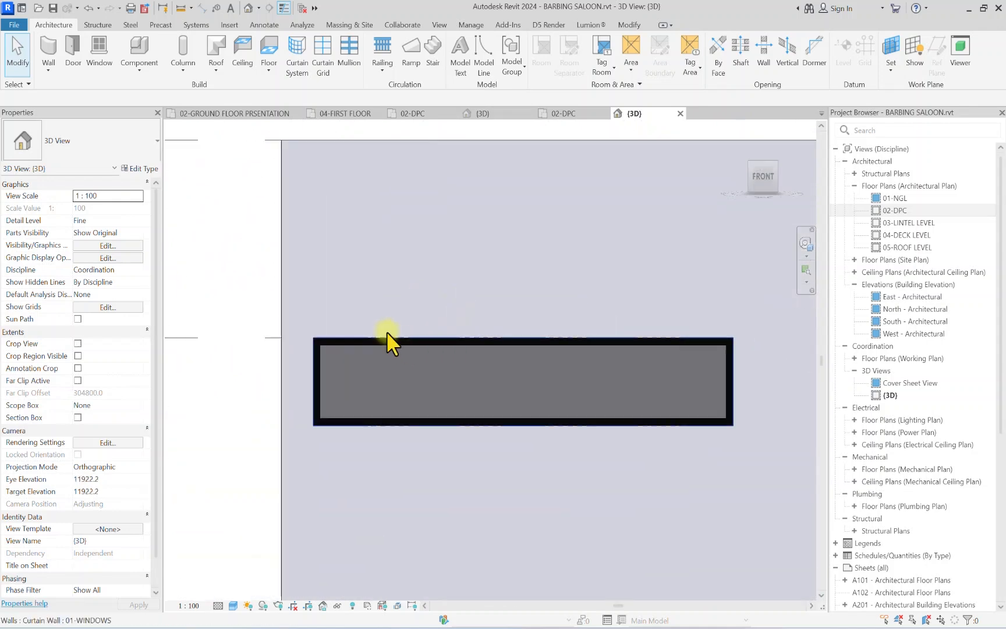
{"action": "scroll", "coordinate": [406, 339], "scroll_direction": "down", "scroll_amount": 2}
{"action": "scroll", "coordinate": [405, 339], "scroll_direction": "up", "scroll_amount": 1}
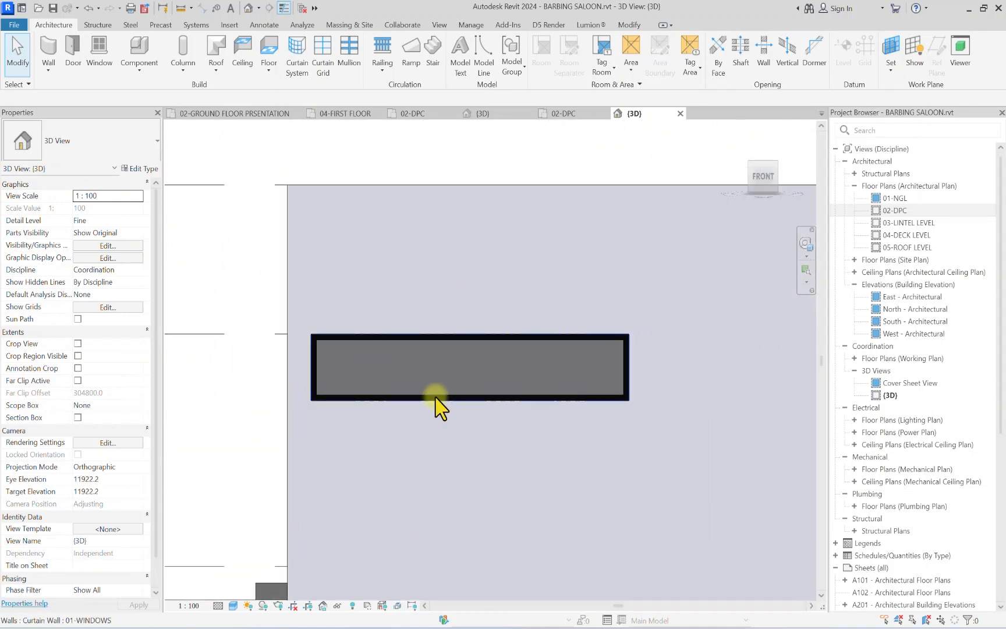
{"action": "scroll", "coordinate": [434, 342], "scroll_direction": "down", "scroll_amount": 2}
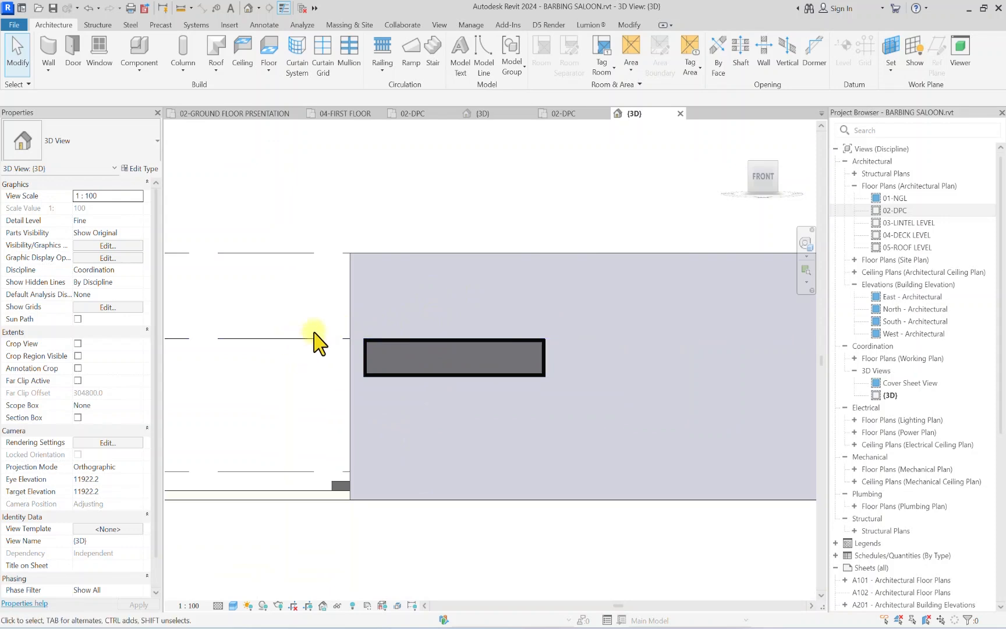
{"action": "scroll", "coordinate": [390, 366], "scroll_direction": "up", "scroll_amount": 2}
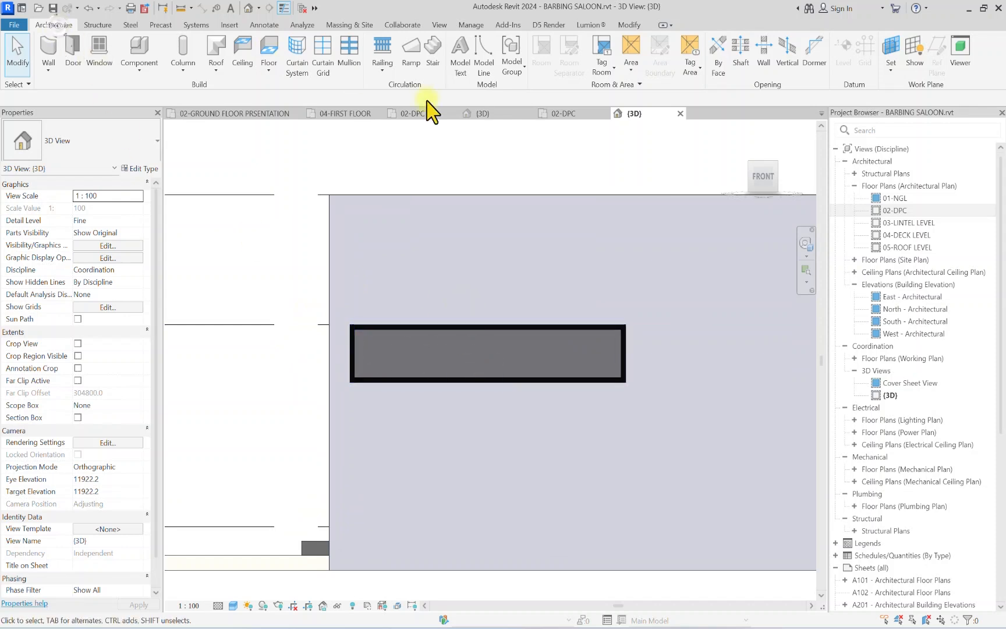
{"action": "left_click", "coordinate": [323, 58]}
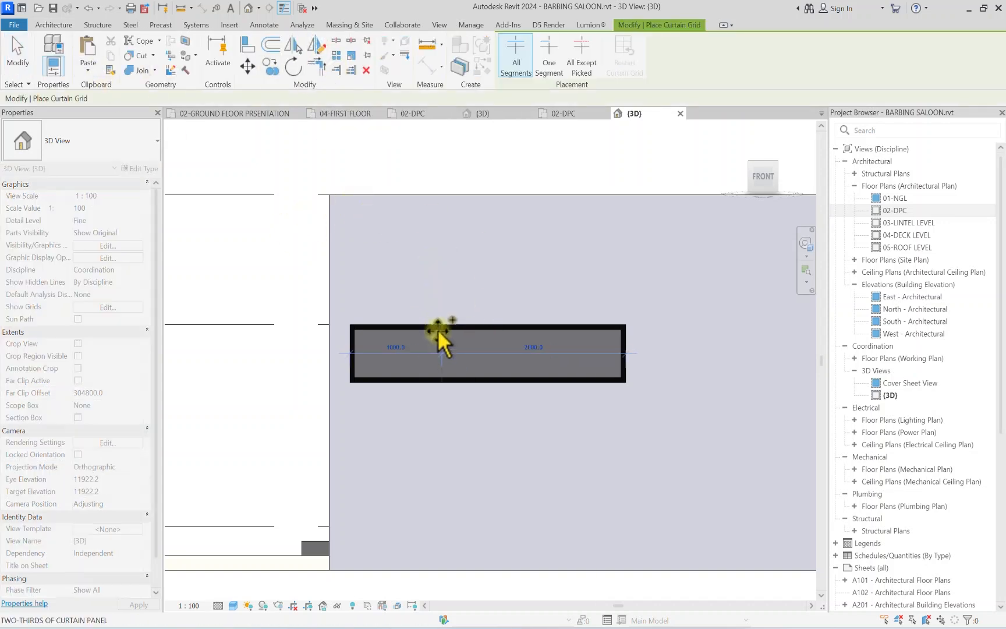
{"action": "scroll", "coordinate": [437, 330], "scroll_direction": "up", "scroll_amount": 3}
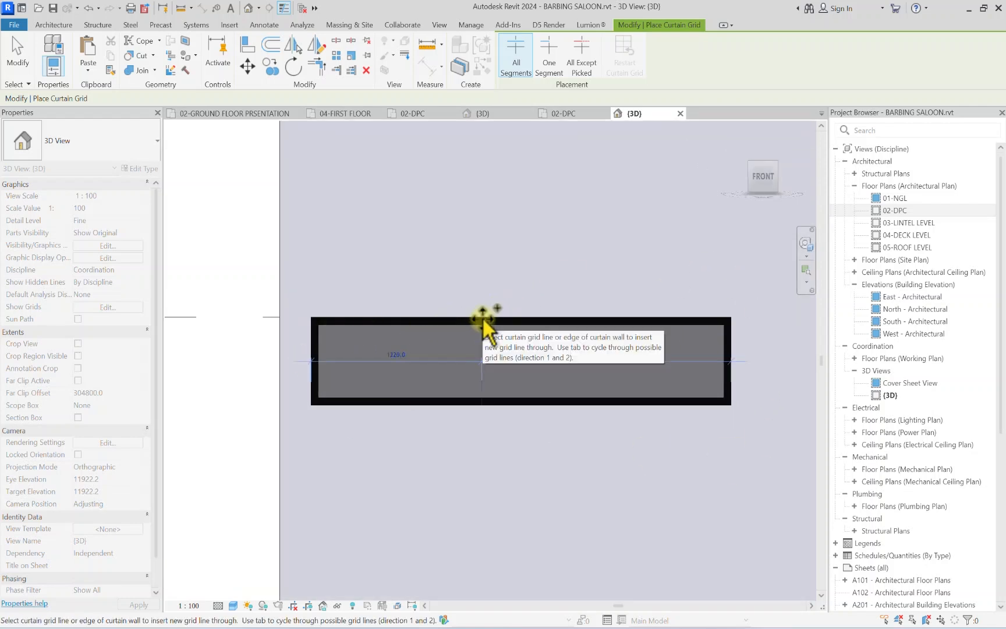
{"action": "left_click", "coordinate": [458, 314]}
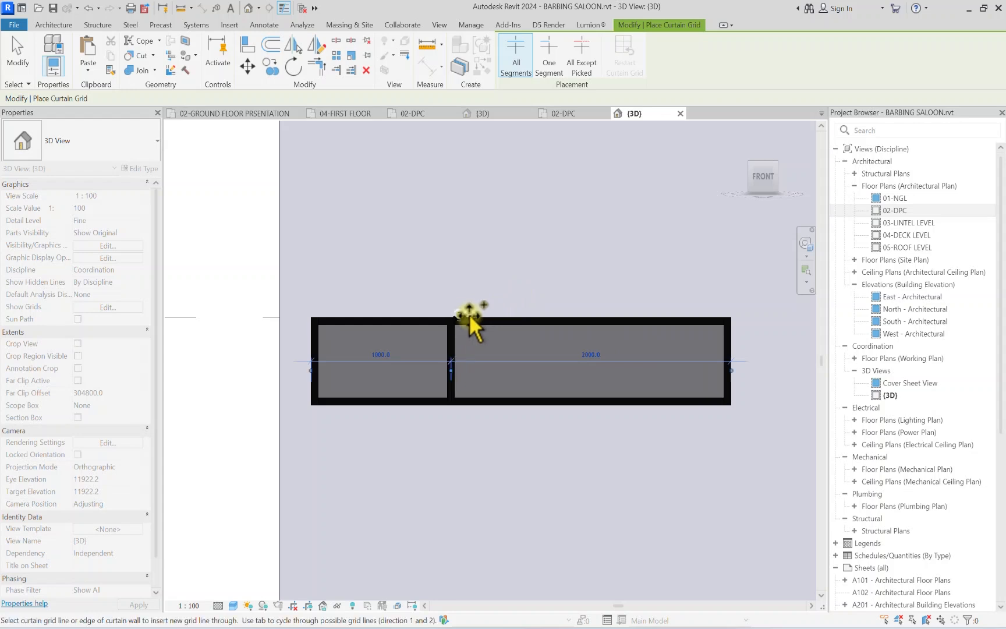
{"action": "left_click", "coordinate": [601, 323]}
{"action": "scroll", "coordinate": [601, 323], "scroll_direction": "down", "scroll_amount": 3}
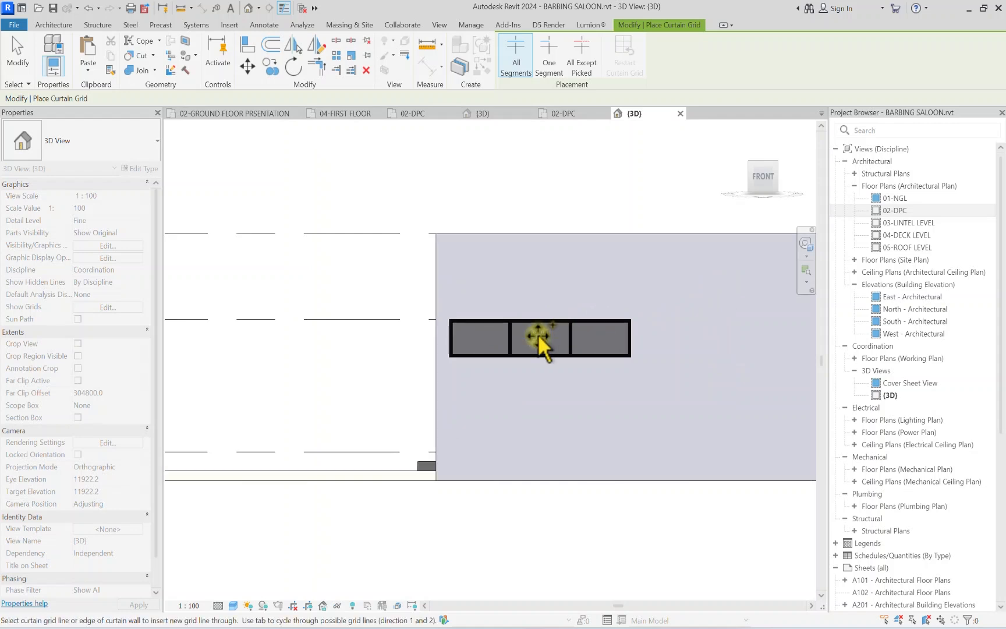
{"action": "key", "text": "Escape"}
{"action": "scroll", "coordinate": [520, 343], "scroll_direction": "up", "scroll_amount": 3}
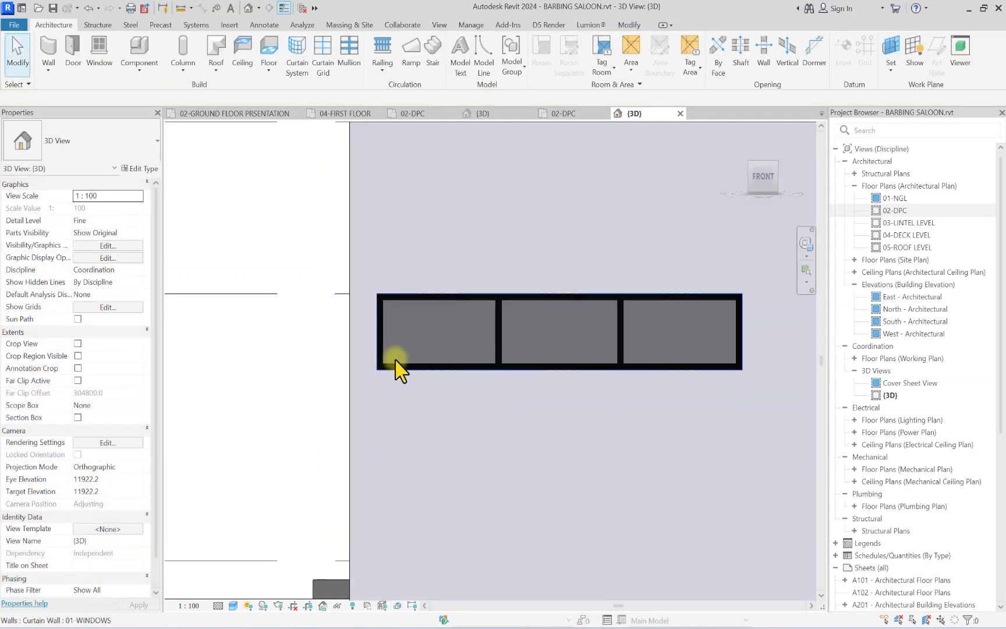
{"action": "scroll", "coordinate": [395, 361], "scroll_direction": "up", "scroll_amount": 1}
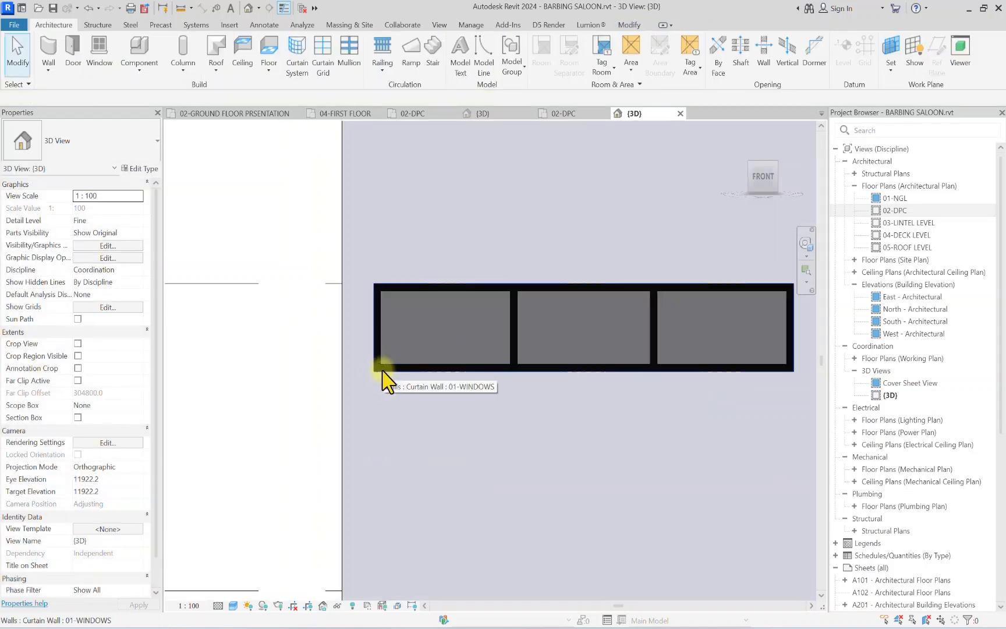
{"action": "scroll", "coordinate": [366, 364], "scroll_direction": "down", "scroll_amount": 2}
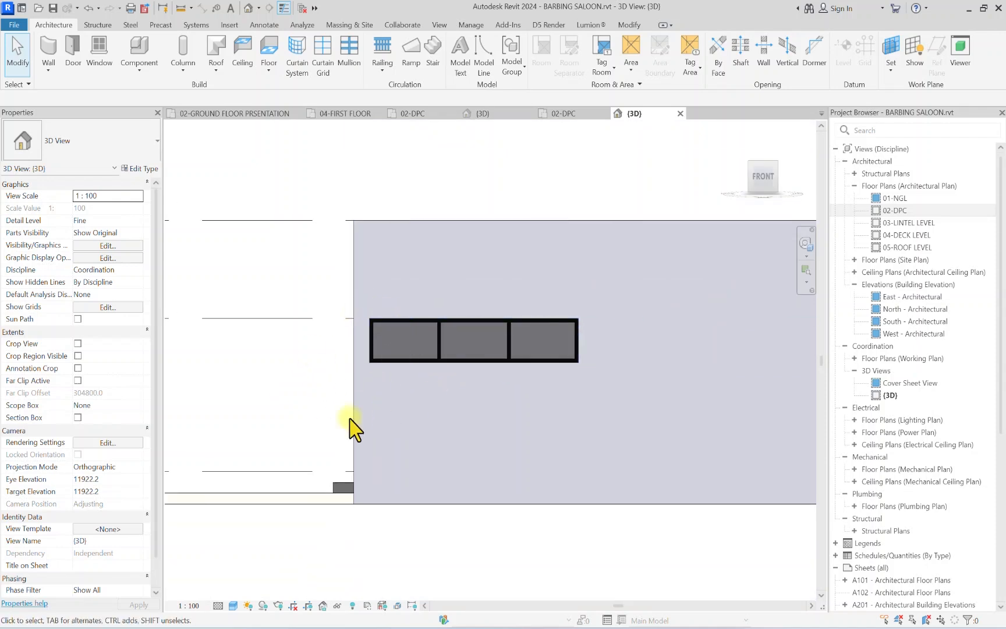
{"action": "scroll", "coordinate": [415, 366], "scroll_direction": "up", "scroll_amount": 2}
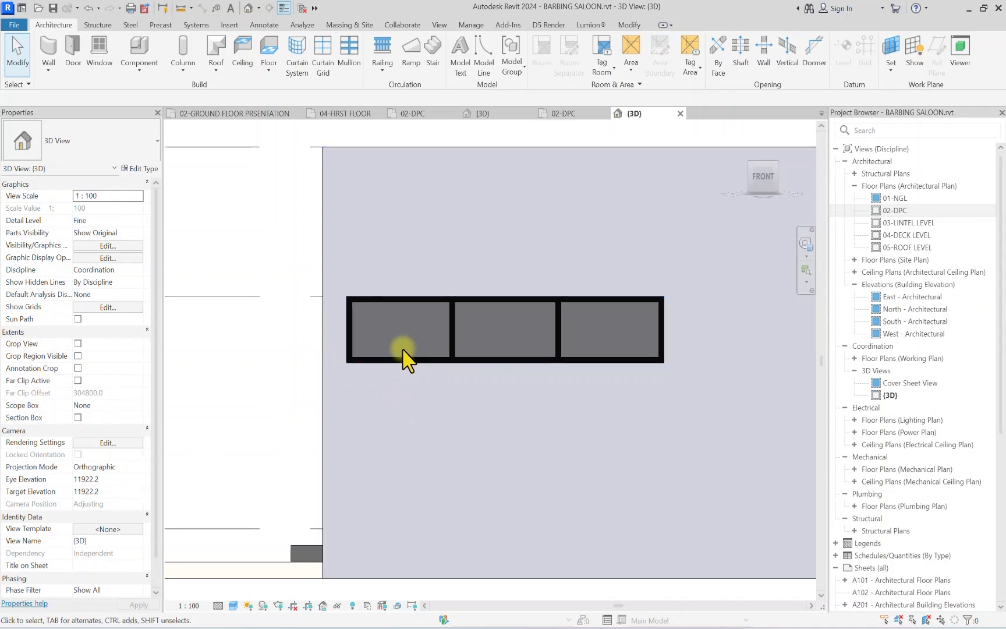
{"action": "left_click", "coordinate": [401, 355]}
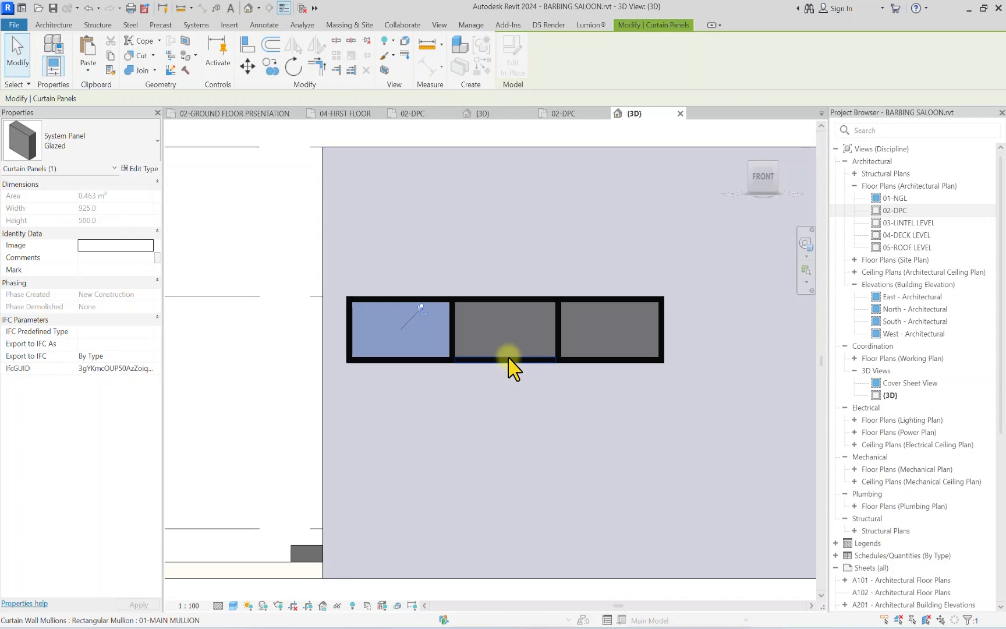
{"action": "left_click", "coordinate": [258, 382]}
Step: Change the saloon window's three glazed panels to the Windows_Curtain_Wall type Metal_Aluminum-50_Thickness
{"action": "scroll", "coordinate": [352, 381], "scroll_direction": "up", "scroll_amount": 6}
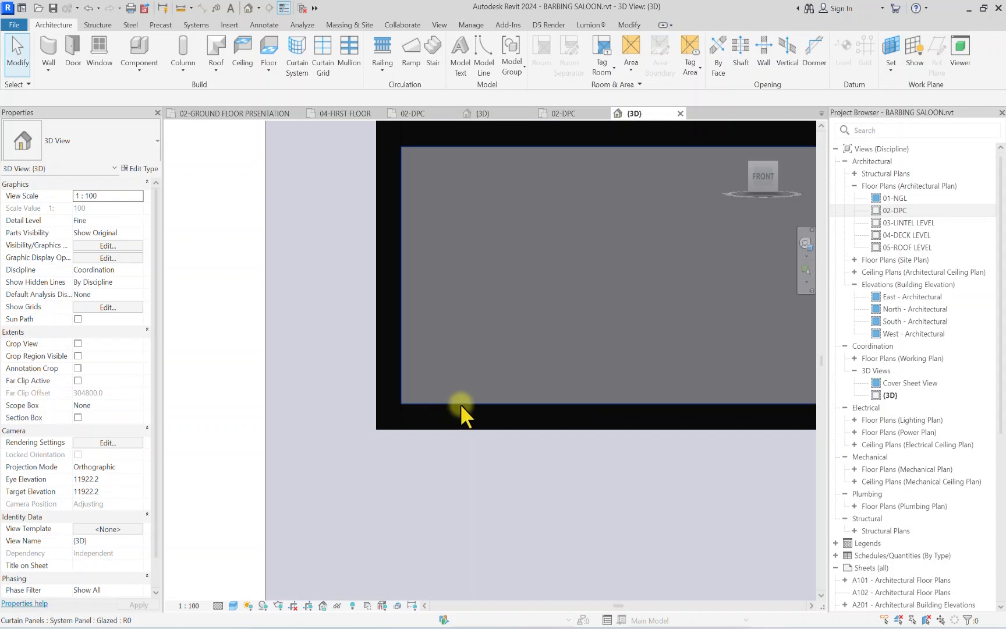
{"action": "left_click", "coordinate": [461, 405]}
{"action": "scroll", "coordinate": [460, 405], "scroll_direction": "down", "scroll_amount": 4}
{"action": "scroll", "coordinate": [607, 403], "scroll_direction": "up", "scroll_amount": 3}
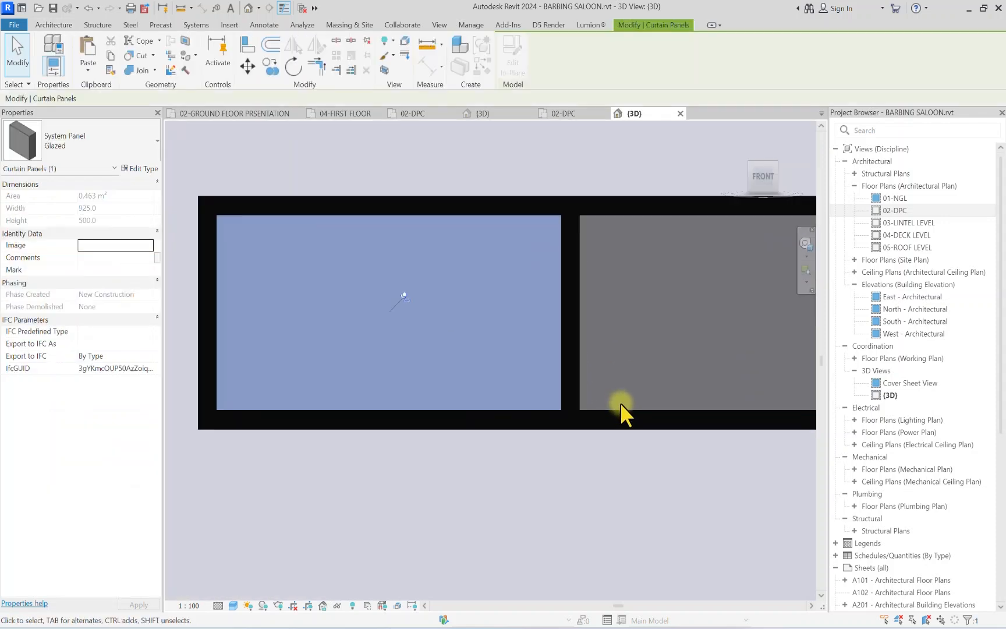
{"action": "scroll", "coordinate": [607, 407], "scroll_direction": "up", "scroll_amount": 2}
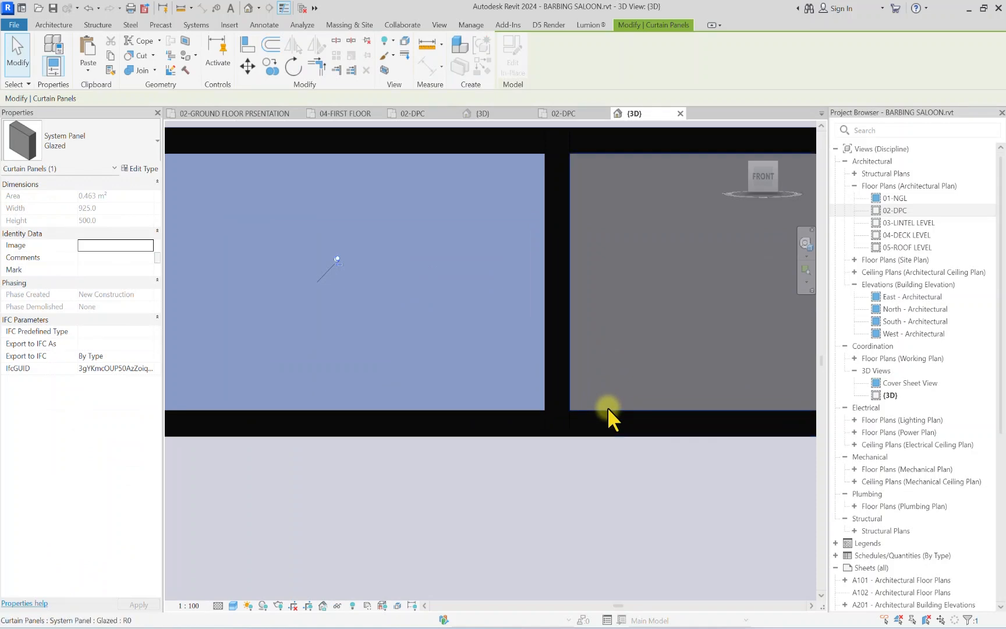
{"action": "left_click", "coordinate": [608, 407]}
{"action": "scroll", "coordinate": [608, 407], "scroll_direction": "down", "scroll_amount": 4}
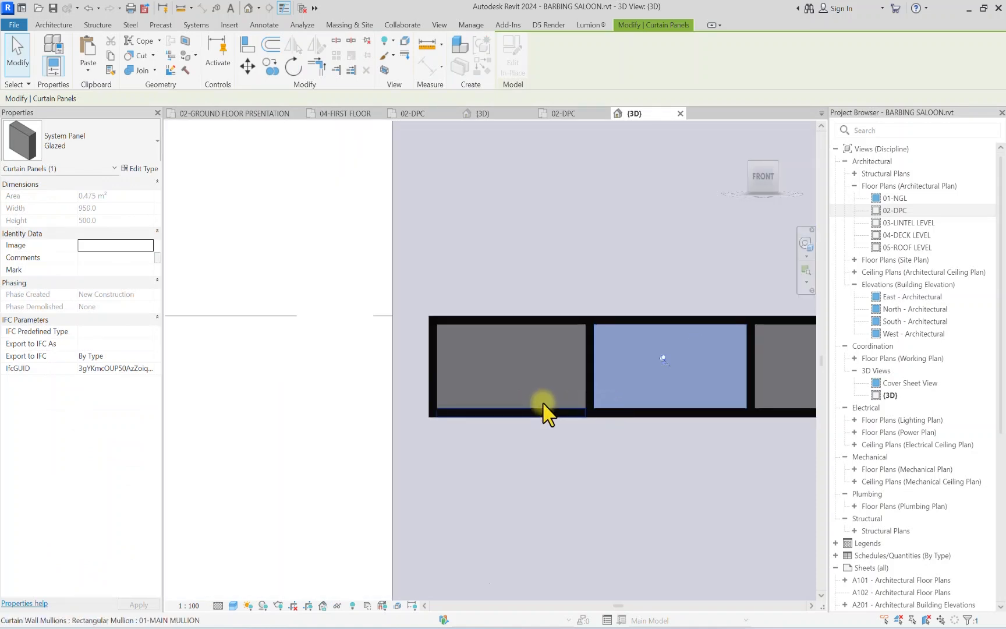
{"action": "scroll", "coordinate": [541, 403], "scroll_direction": "up", "scroll_amount": 6}
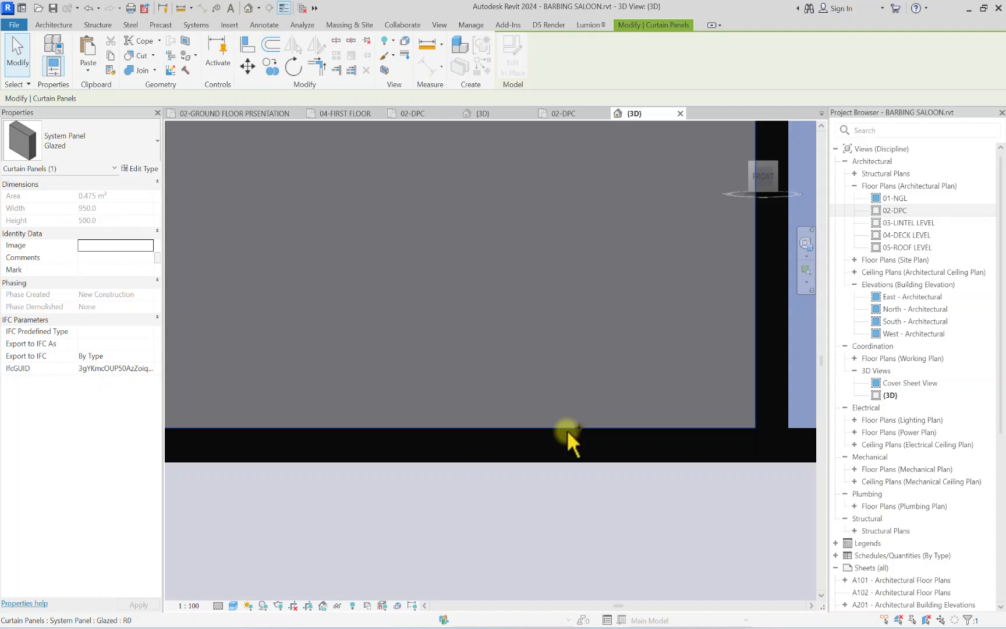
{"action": "left_click", "coordinate": [566, 429], "text": "ctrl"}
{"action": "scroll", "coordinate": [566, 431], "scroll_direction": "down", "scroll_amount": 6}
{"action": "scroll", "coordinate": [552, 419], "scroll_direction": "up", "scroll_amount": 6}
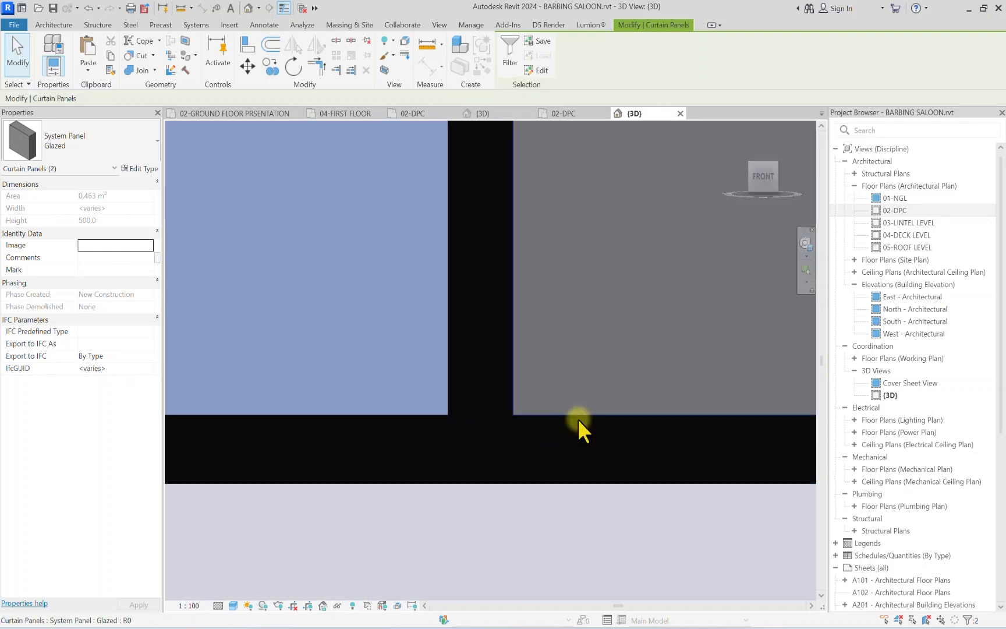
{"action": "left_click", "coordinate": [577, 419], "text": "ctrl"}
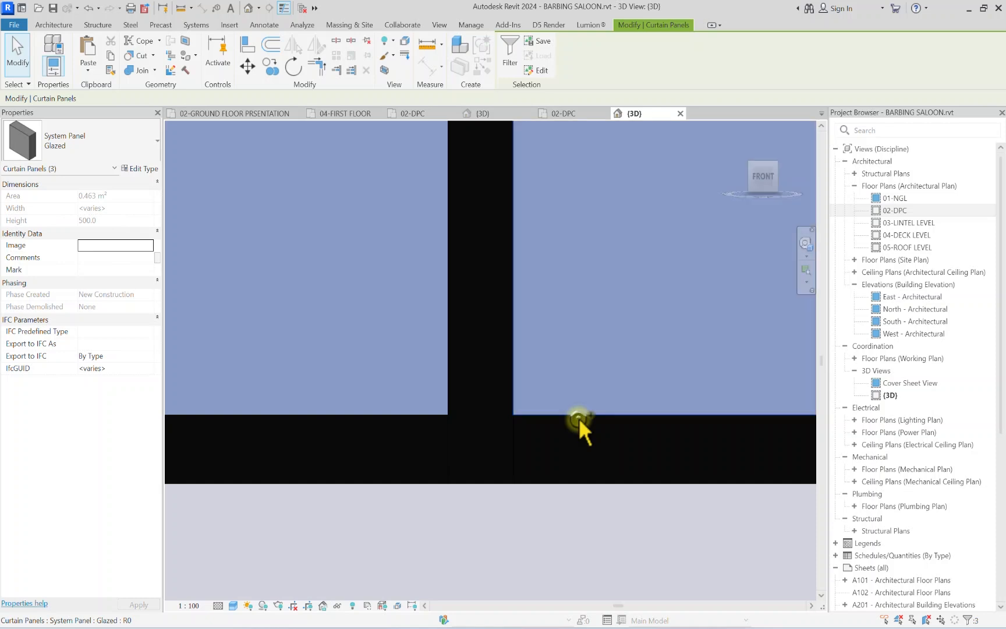
{"action": "scroll", "coordinate": [578, 418], "scroll_direction": "down", "scroll_amount": 4}
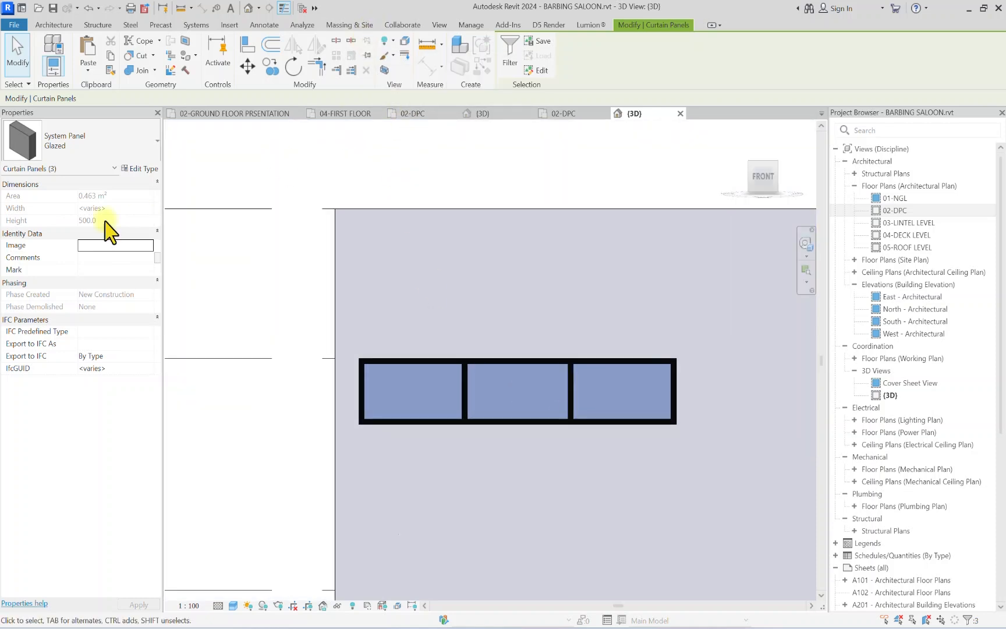
{"action": "left_click", "coordinate": [117, 141]}
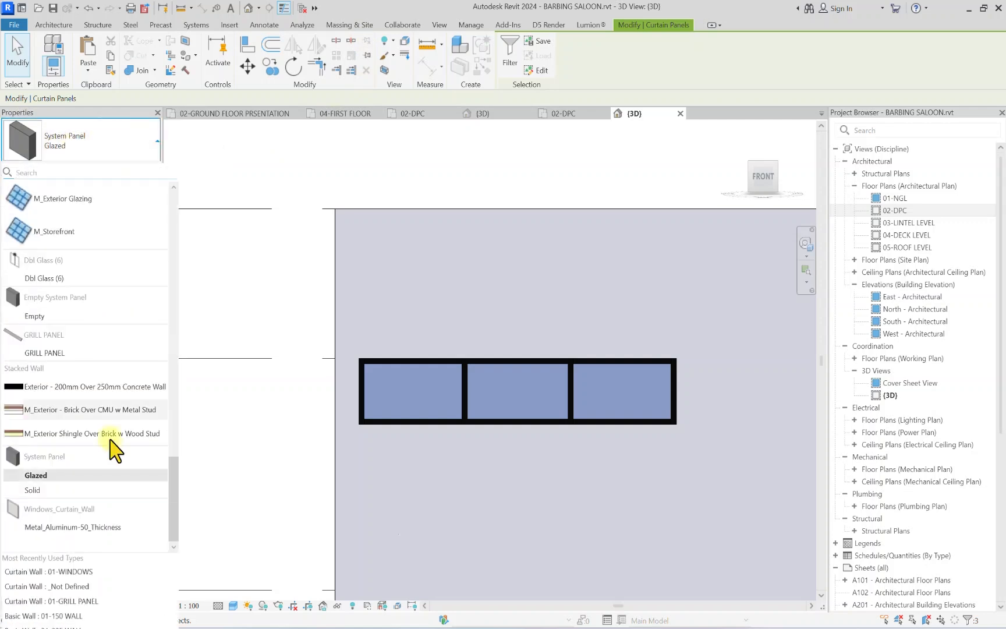
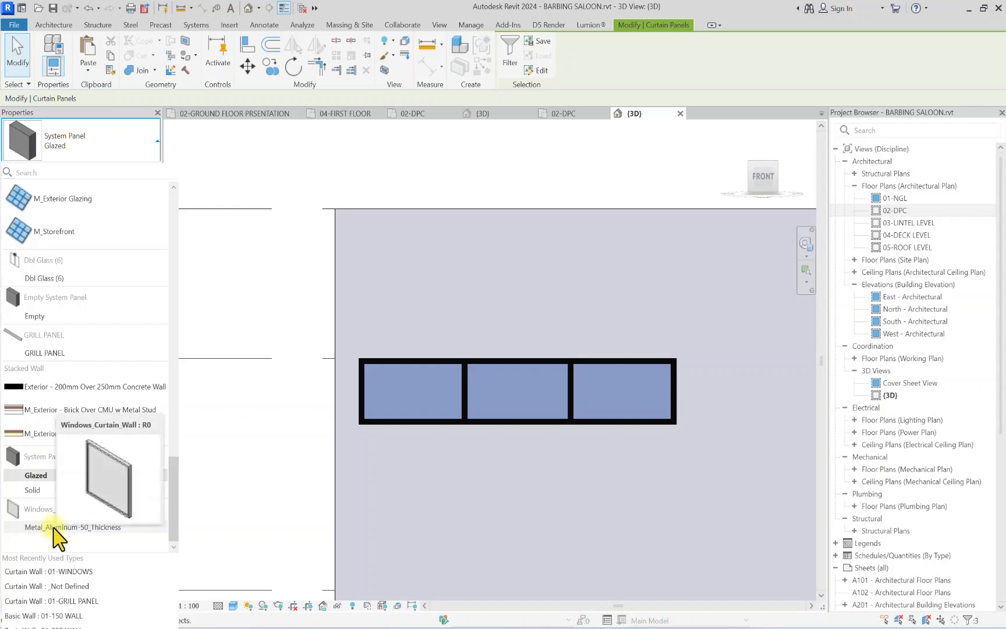
{"action": "left_click", "coordinate": [64, 526]}
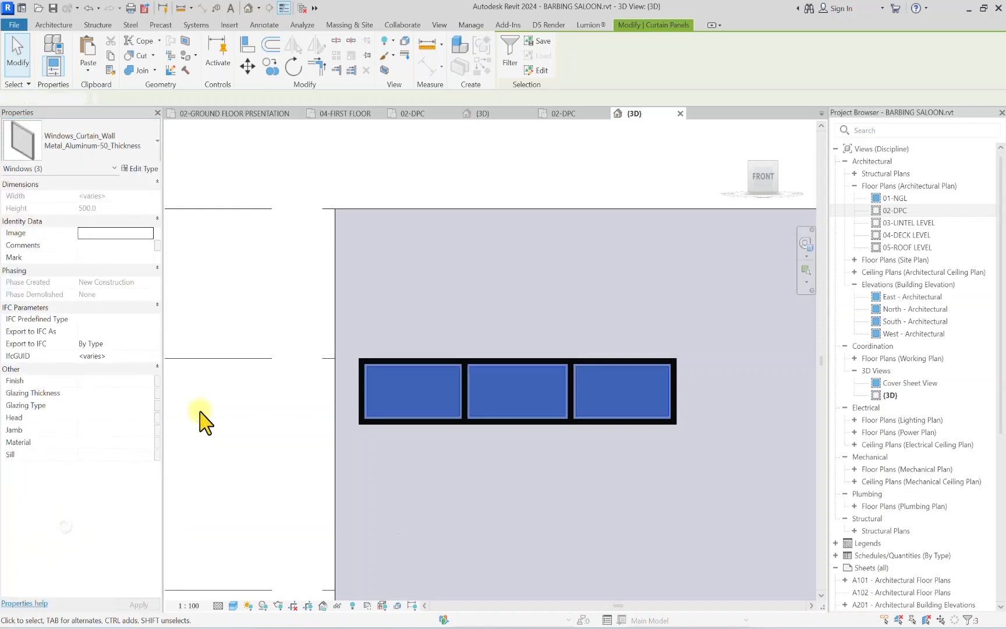
{"action": "left_click", "coordinate": [178, 476]}
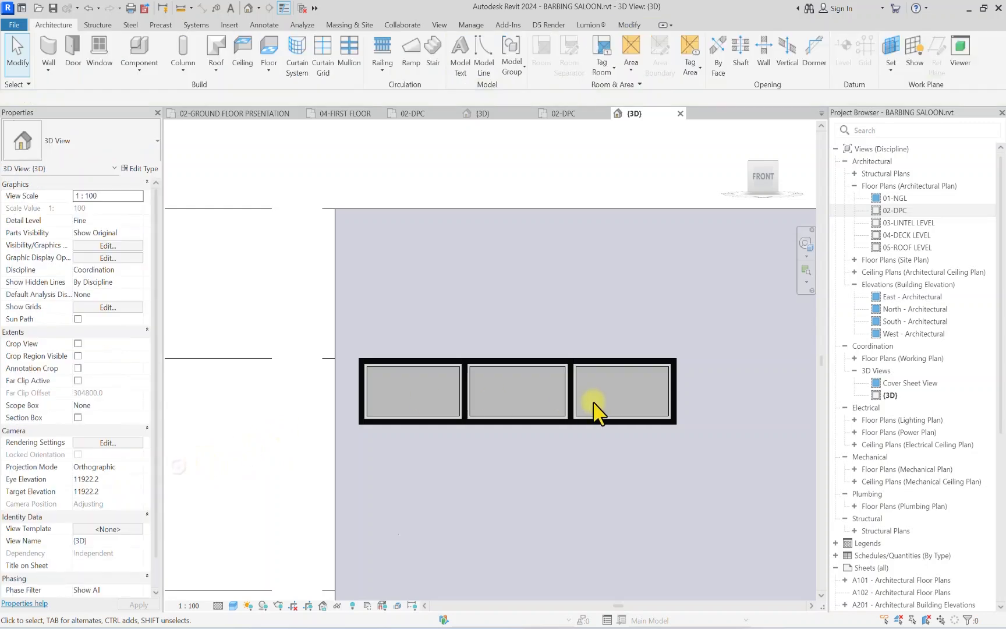
{"action": "scroll", "coordinate": [507, 456], "scroll_direction": "down", "scroll_amount": 4}
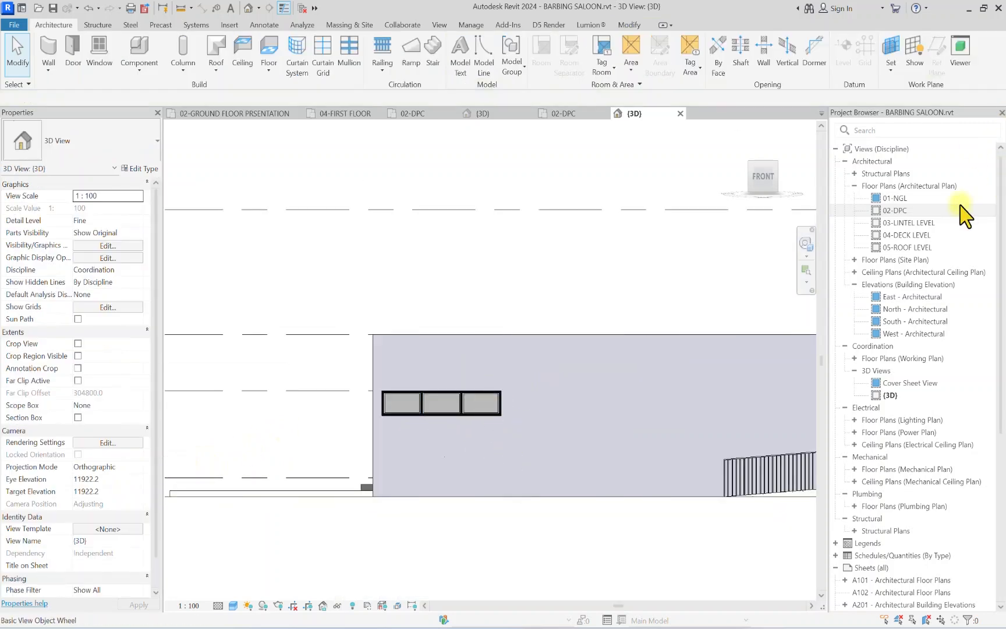
Step: In the 02-DPC floor plan, copy the three-bay window along the same saloon wall to the stretch behind the barber chairs, leaving a gap between them
{"action": "double_click", "coordinate": [895, 210]}
{"action": "scroll", "coordinate": [512, 463], "scroll_direction": "up", "scroll_amount": 3}
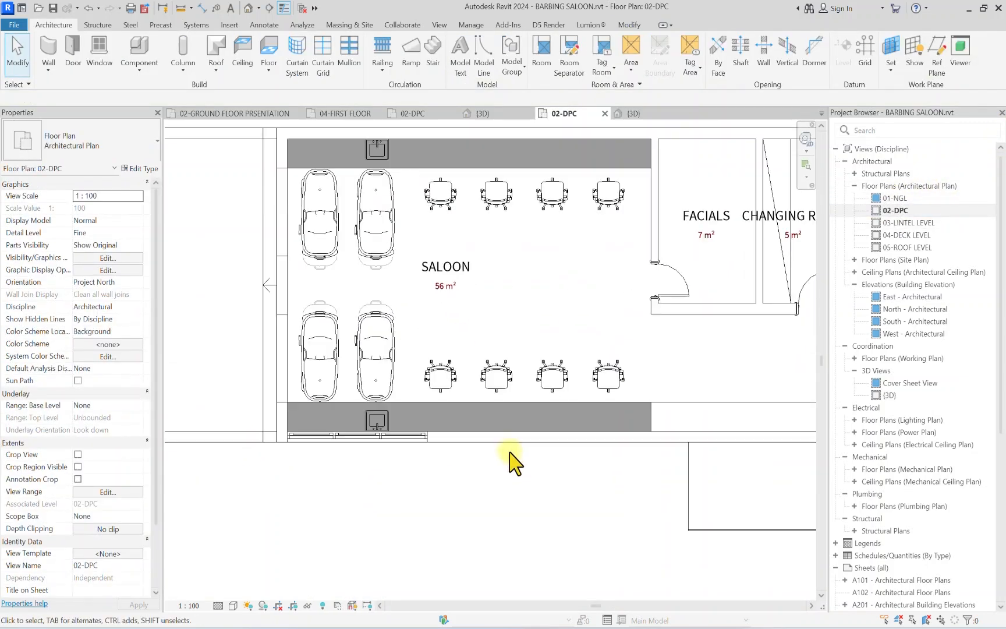
{"action": "left_click", "coordinate": [387, 449]}
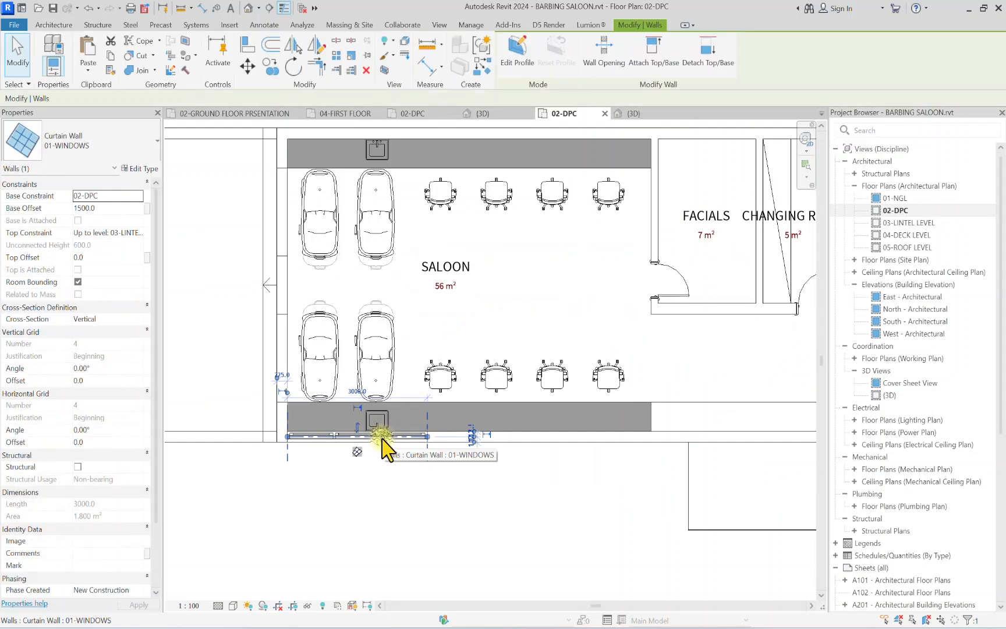
{"action": "scroll", "coordinate": [287, 437], "scroll_direction": "up", "scroll_amount": 2}
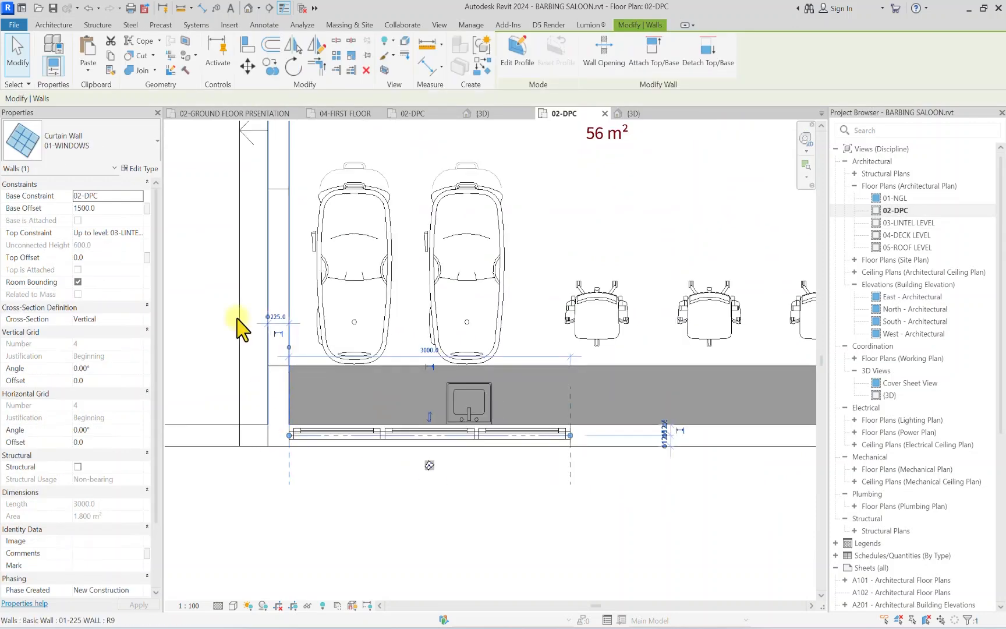
{"action": "left_click", "coordinate": [271, 69]}
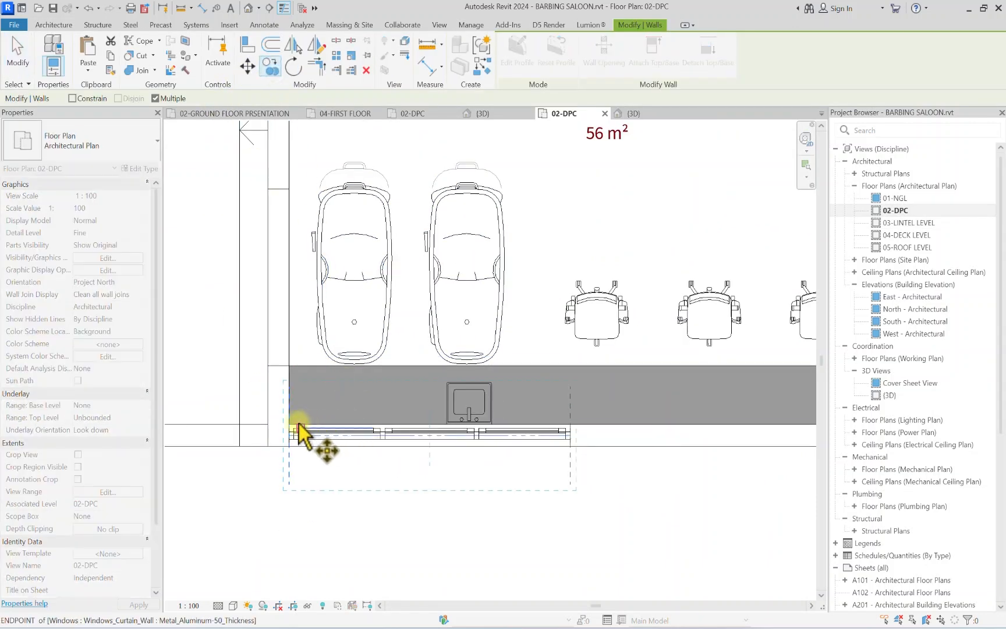
{"action": "scroll", "coordinate": [289, 428], "scroll_direction": "up", "scroll_amount": 2}
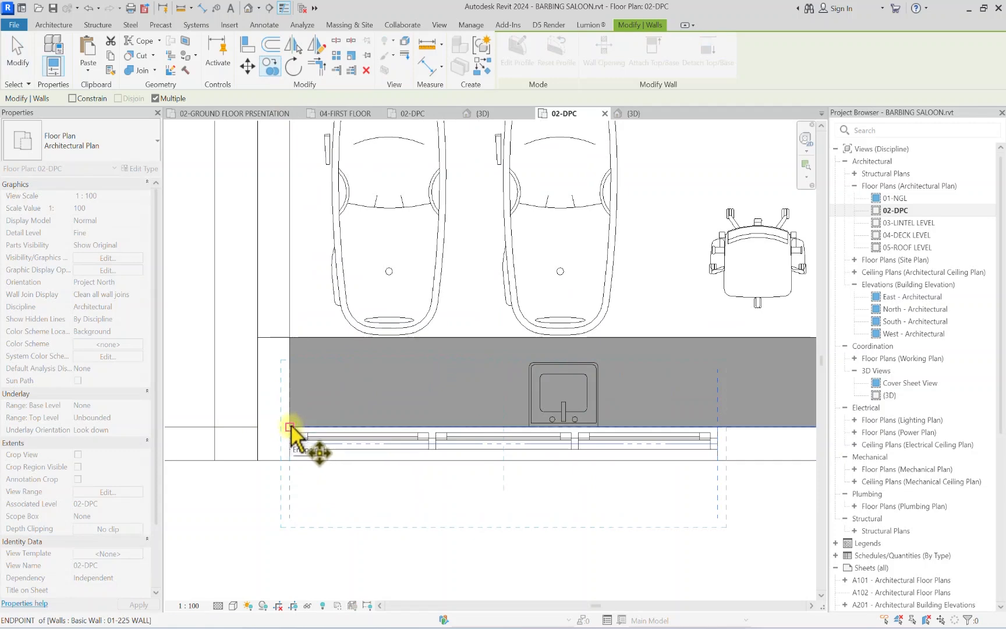
{"action": "left_click", "coordinate": [289, 428]}
{"action": "scroll", "coordinate": [289, 428], "scroll_direction": "down", "scroll_amount": 3}
{"action": "scroll", "coordinate": [450, 417], "scroll_direction": "up", "scroll_amount": 1}
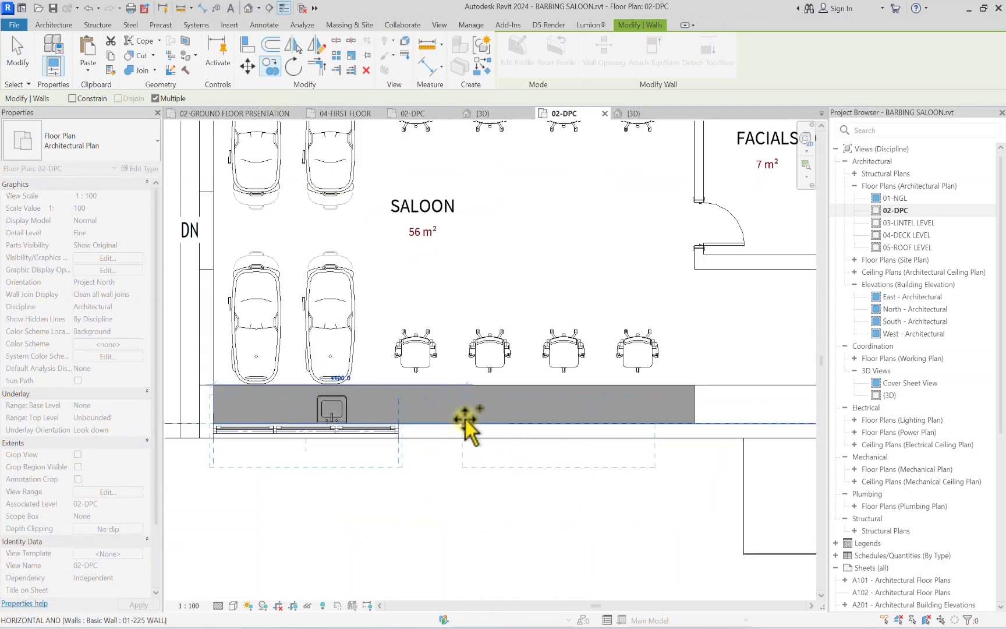
{"action": "left_click", "coordinate": [466, 419]}
{"action": "key", "text": "Escape"}
{"action": "scroll", "coordinate": [468, 422], "scroll_direction": "down", "scroll_amount": 2}
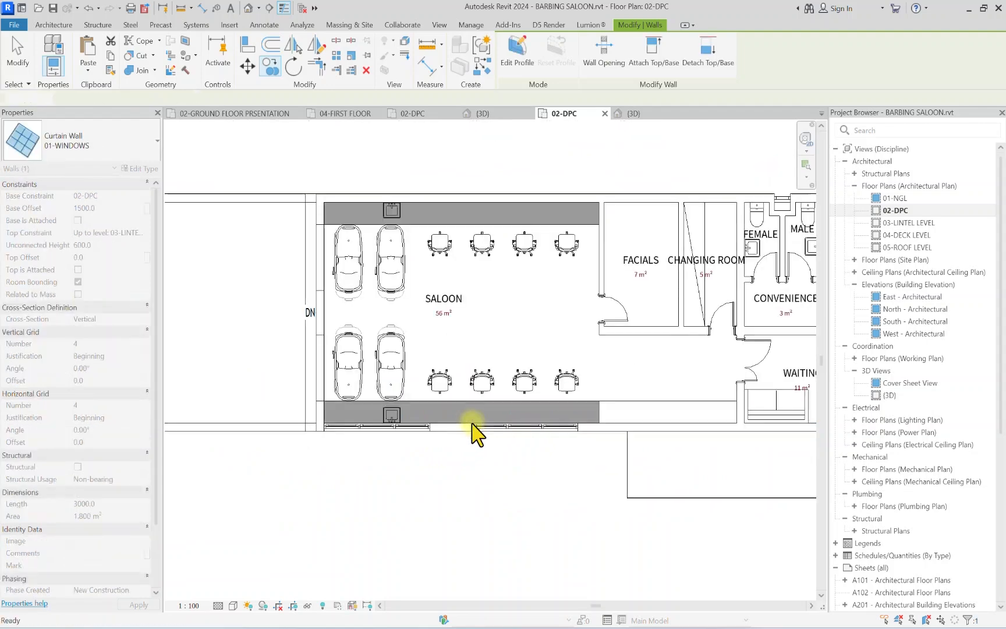
{"action": "key", "text": "Escape"}
Step: Try mirroring copies of both saloon windows onto the opposite wall about a drawn horizontal axis through the middle of the entrance
{"action": "scroll", "coordinate": [385, 428], "scroll_direction": "up", "scroll_amount": 1}
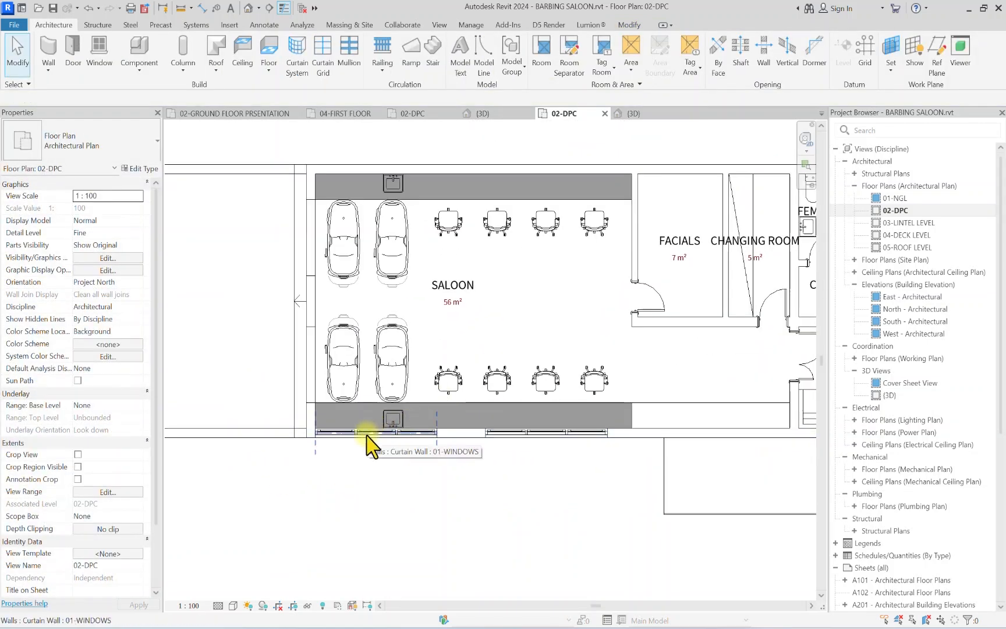
{"action": "left_click", "coordinate": [367, 435]}
{"action": "left_click", "coordinate": [547, 435], "text": "ctrl"}
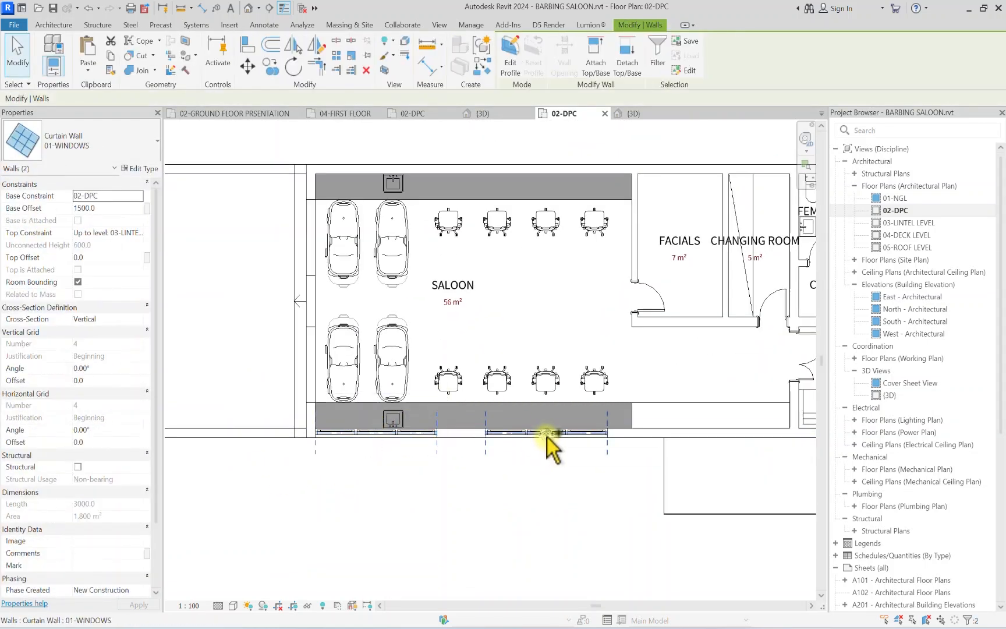
{"action": "scroll", "coordinate": [473, 437], "scroll_direction": "down", "scroll_amount": 2}
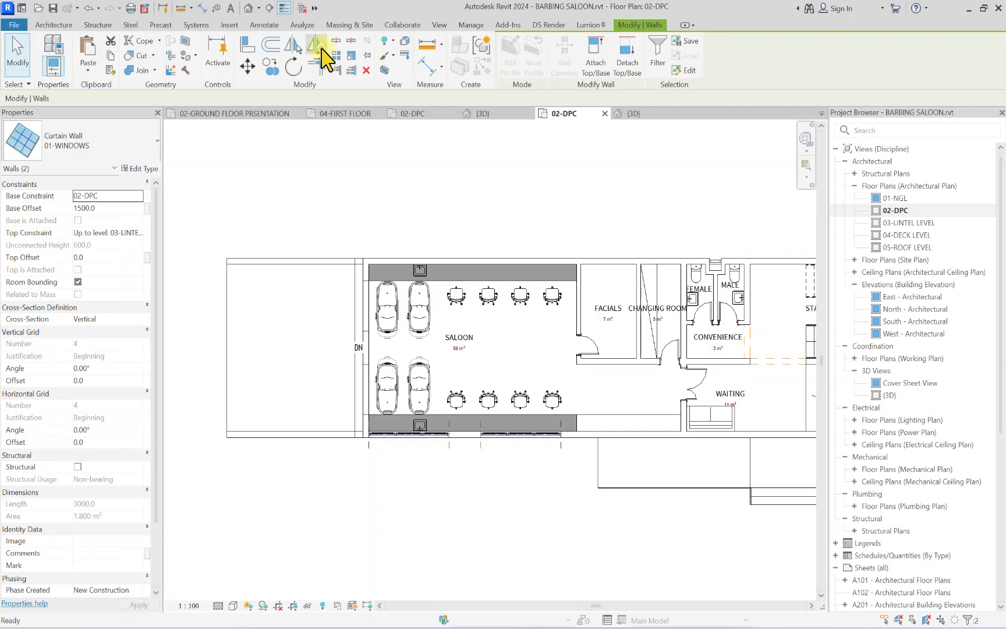
{"action": "left_click", "coordinate": [321, 48]}
{"action": "scroll", "coordinate": [378, 361], "scroll_direction": "up", "scroll_amount": 4}
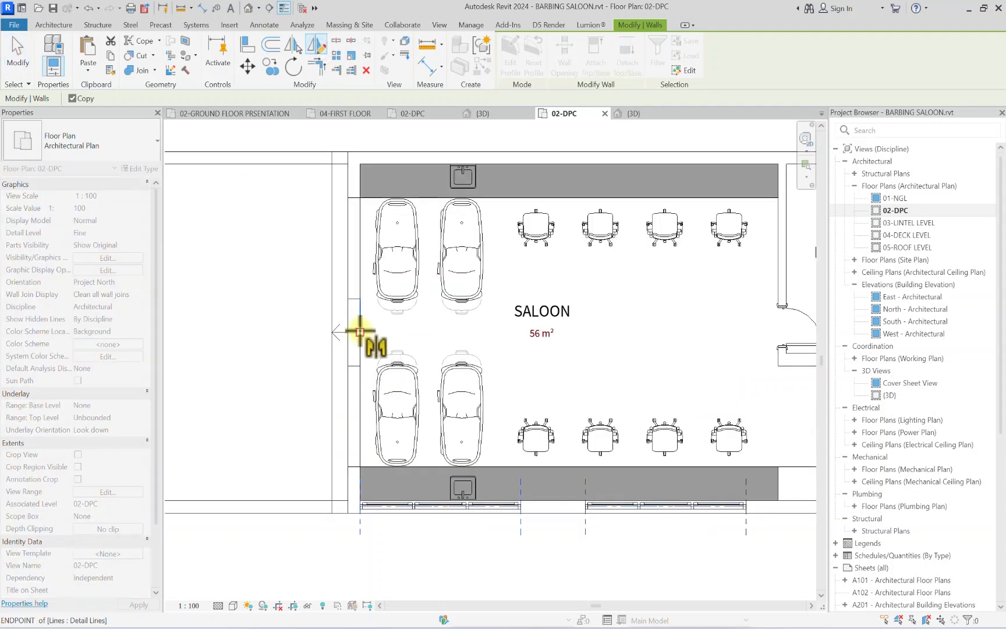
{"action": "left_click", "coordinate": [330, 333]}
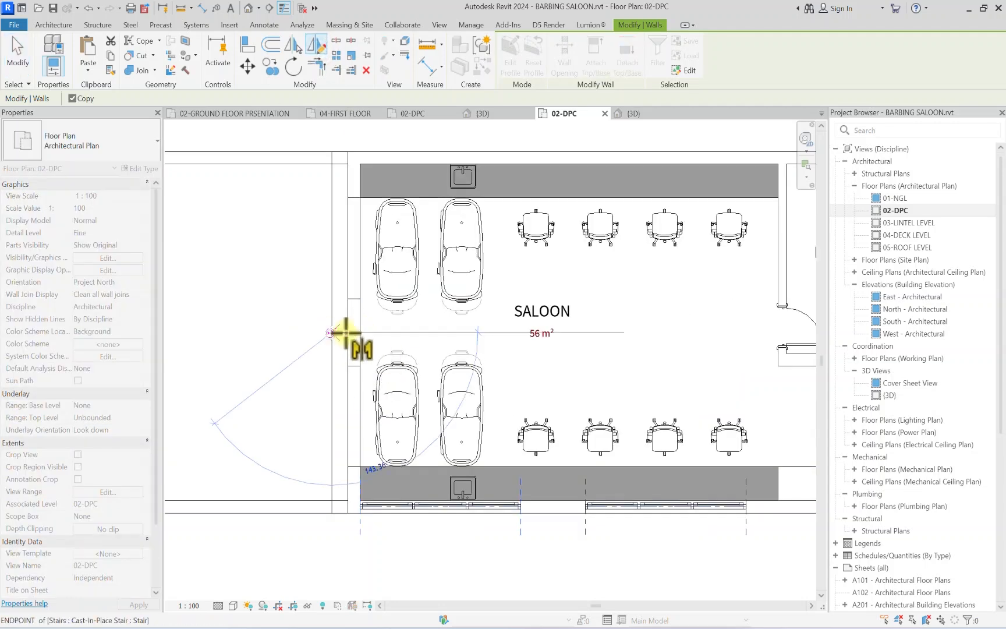
{"action": "left_click", "coordinate": [413, 333]}
{"action": "scroll", "coordinate": [411, 343], "scroll_direction": "down", "scroll_amount": 2}
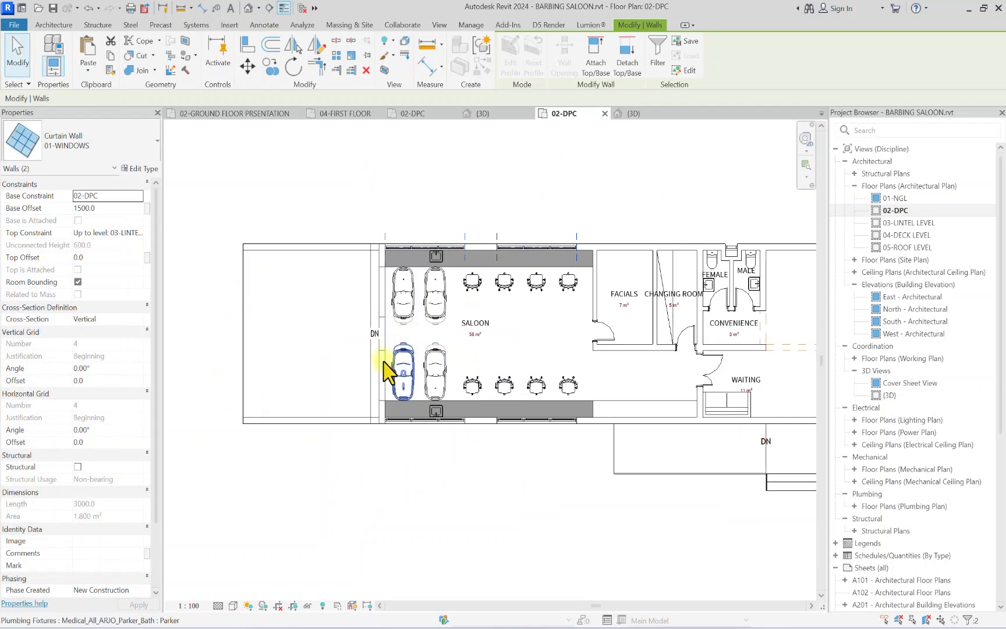
{"action": "key", "text": "ctrl+z"}
Step: Mirror copies of both saloon windows onto the opposite long wall about a drawn horizontal axis through the middle of the entrance
{"action": "scroll", "coordinate": [395, 507], "scroll_direction": "down", "scroll_amount": 2}
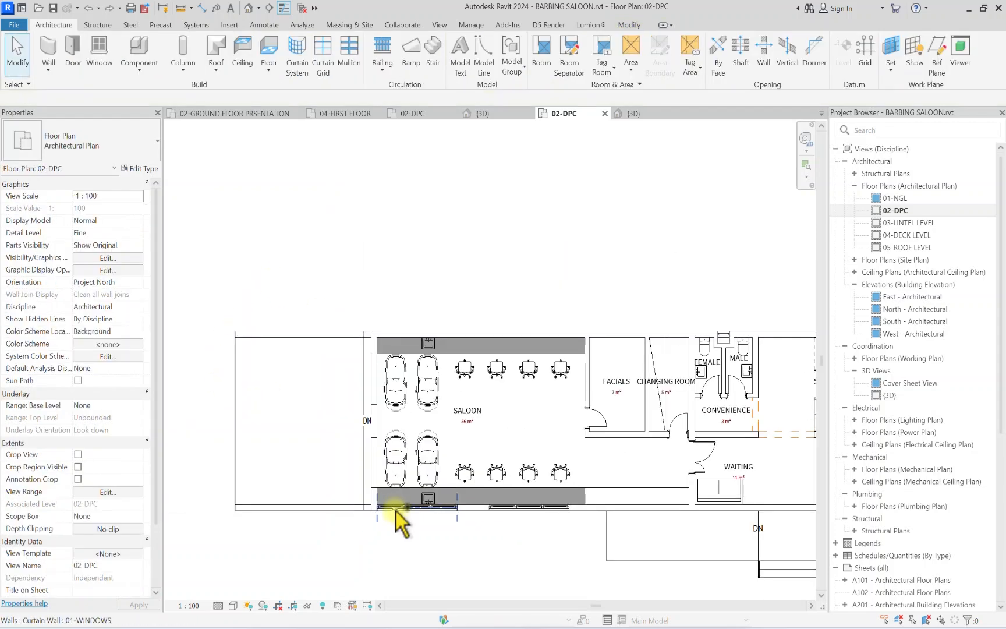
{"action": "left_click", "coordinate": [396, 511]}
{"action": "left_click", "coordinate": [541, 513], "text": "ctrl"}
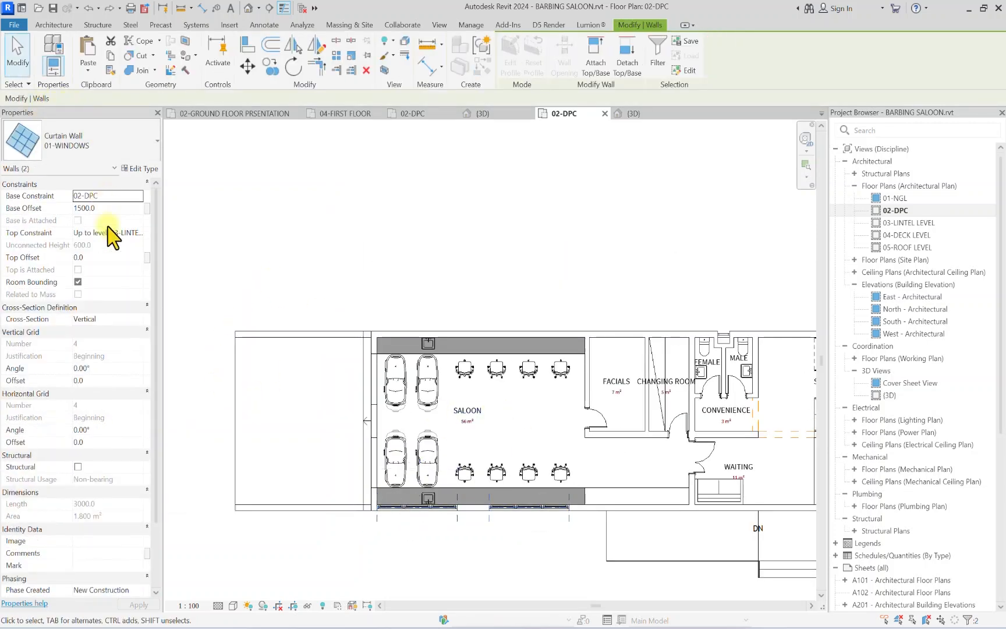
{"action": "left_click", "coordinate": [316, 44]}
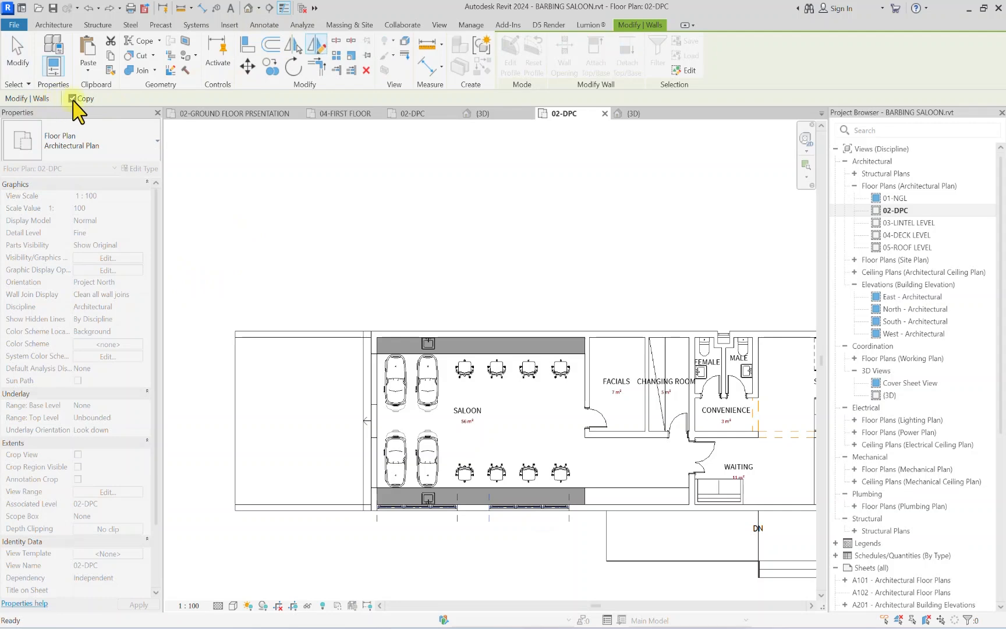
{"action": "scroll", "coordinate": [410, 407], "scroll_direction": "up", "scroll_amount": 3}
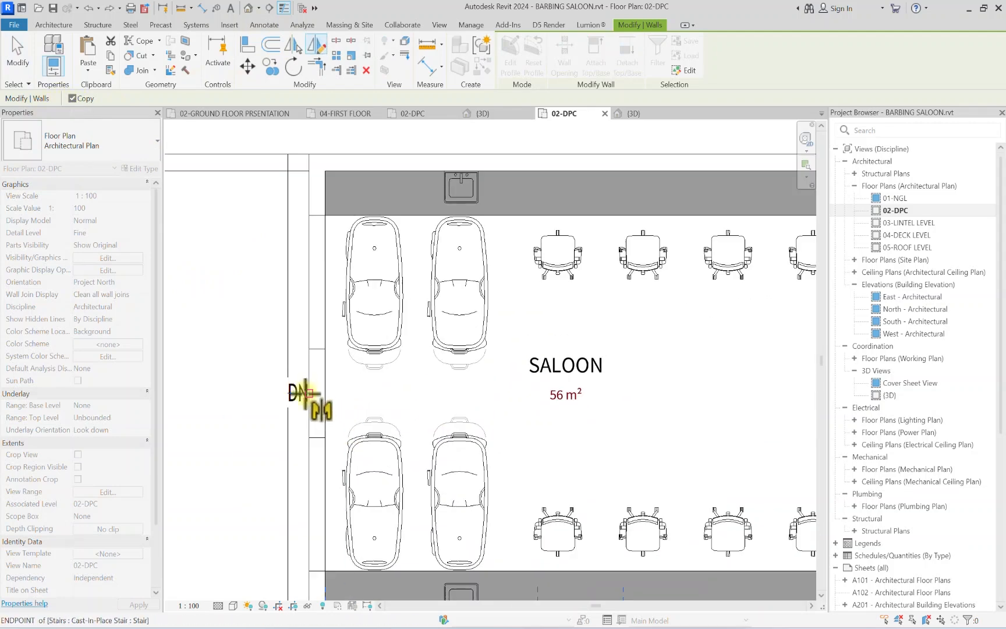
{"action": "scroll", "coordinate": [308, 394], "scroll_direction": "down", "scroll_amount": 3}
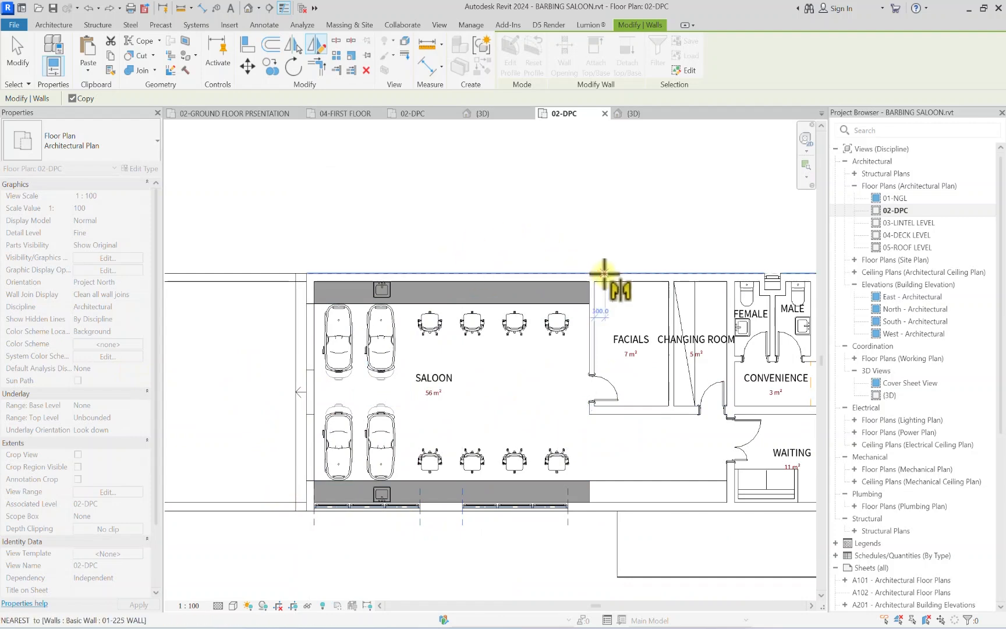
{"action": "scroll", "coordinate": [289, 395], "scroll_direction": "up", "scroll_amount": 5}
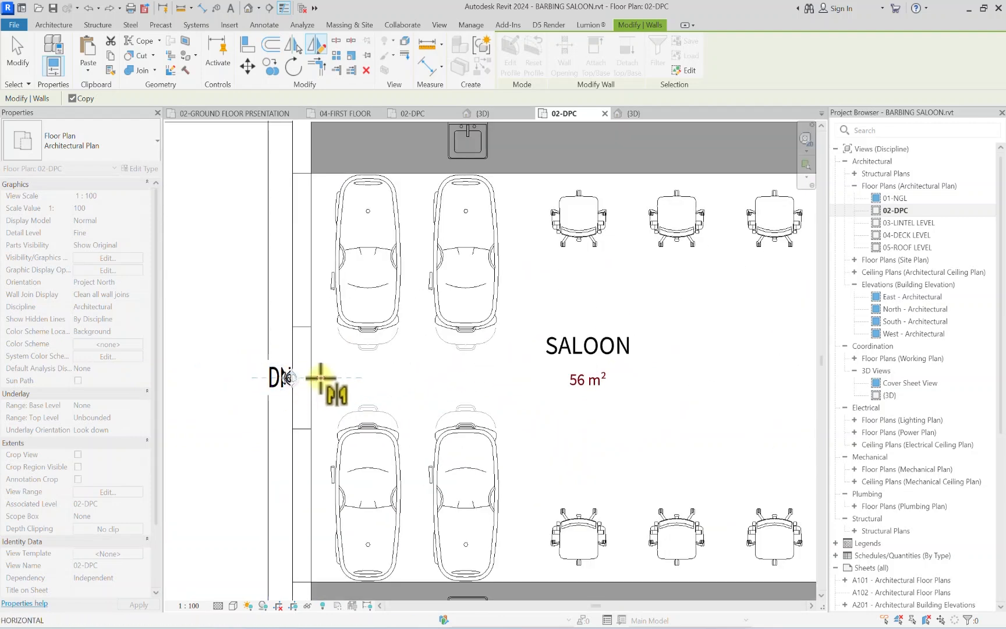
{"action": "key", "text": "Escape"}
{"action": "scroll", "coordinate": [325, 386], "scroll_direction": "down", "scroll_amount": 4}
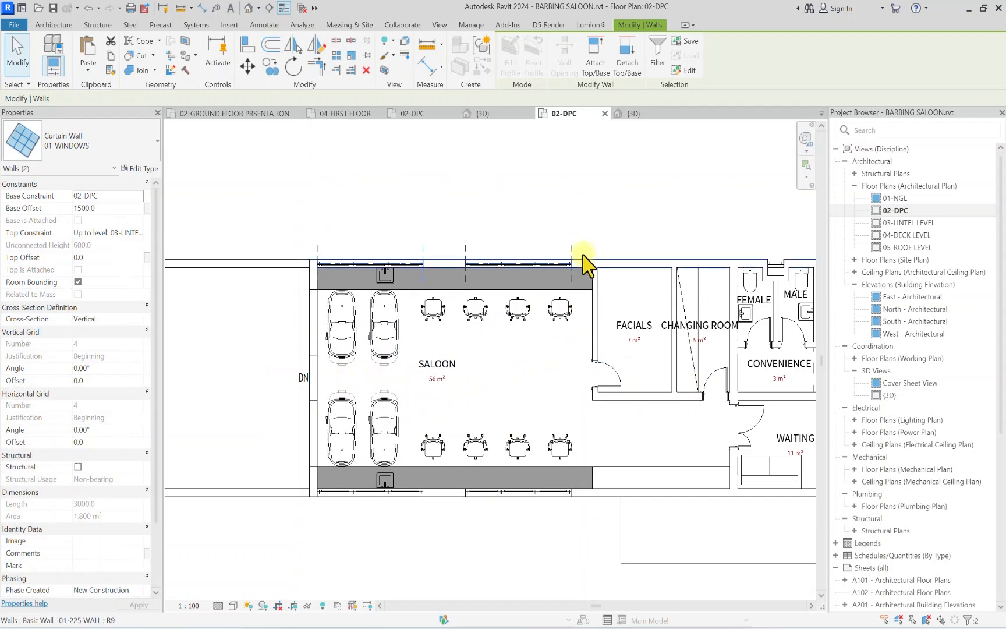
Step: Copy the mirrored window nearest the facials room along the same wall so it starts at the inner face of the saloon–facials partition
{"action": "scroll", "coordinate": [557, 250], "scroll_direction": "down", "scroll_amount": 2}
{"action": "scroll", "coordinate": [516, 309], "scroll_direction": "up", "scroll_amount": 2}
{"action": "middle_click_drag", "start_coordinate": [579, 317], "coordinate": [426, 292]}
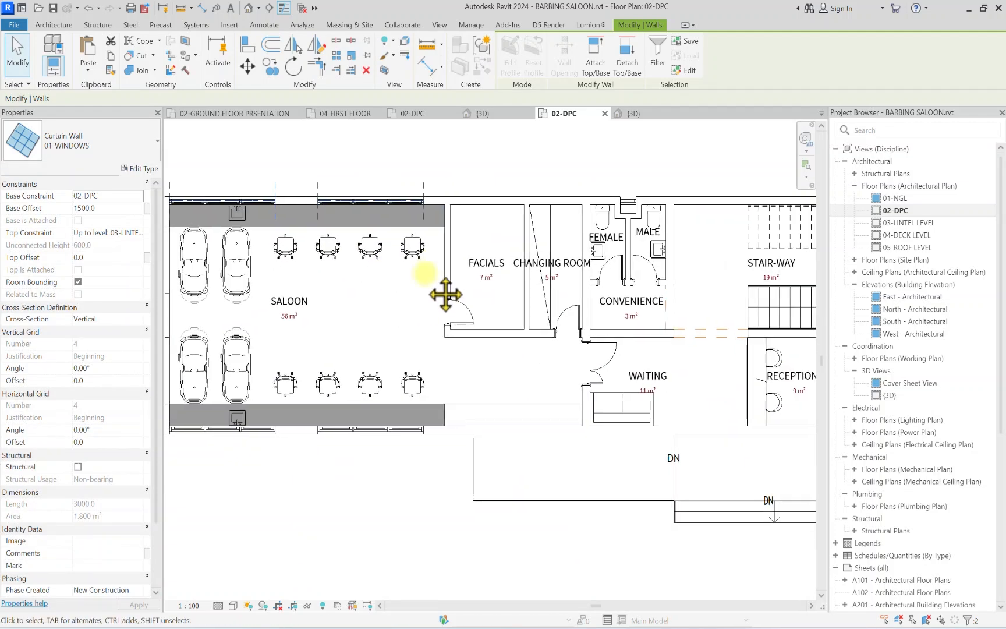
{"action": "scroll", "coordinate": [431, 286], "scroll_direction": "down", "scroll_amount": 2}
{"action": "scroll", "coordinate": [527, 241], "scroll_direction": "up", "scroll_amount": 2}
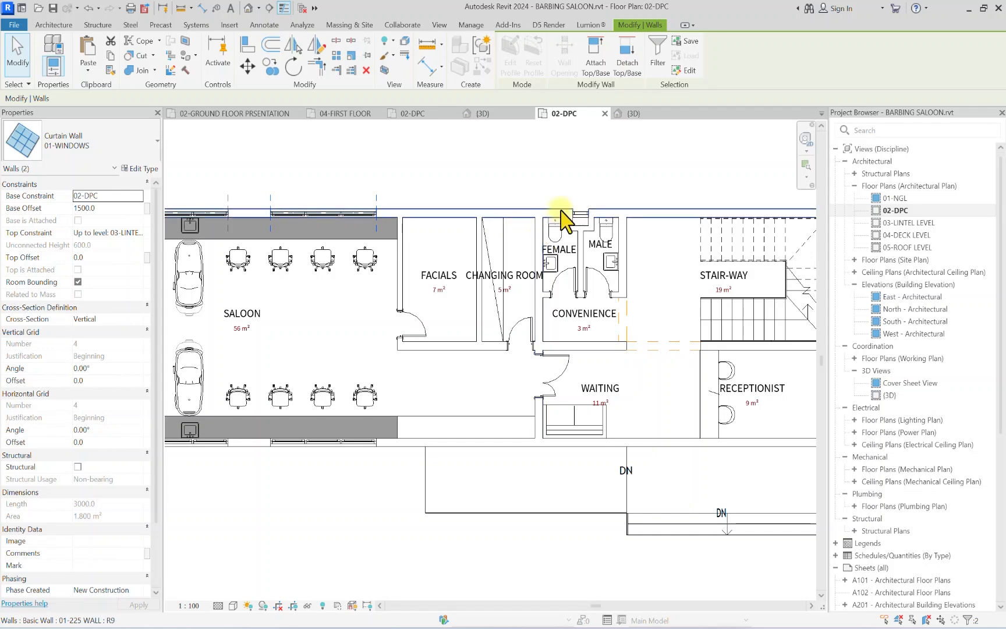
{"action": "middle_click_drag", "start_coordinate": [442, 235], "coordinate": [460, 286]}
{"action": "scroll", "coordinate": [321, 277], "scroll_direction": "up", "scroll_amount": 2}
{"action": "left_click", "coordinate": [399, 153]}
{"action": "left_click", "coordinate": [320, 261]}
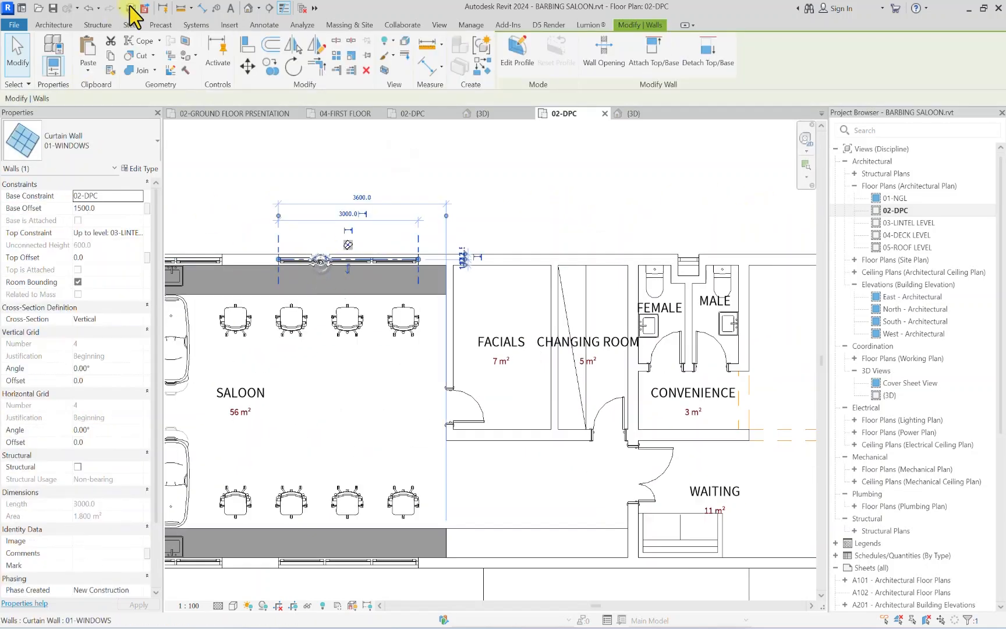
{"action": "left_click", "coordinate": [279, 266]}
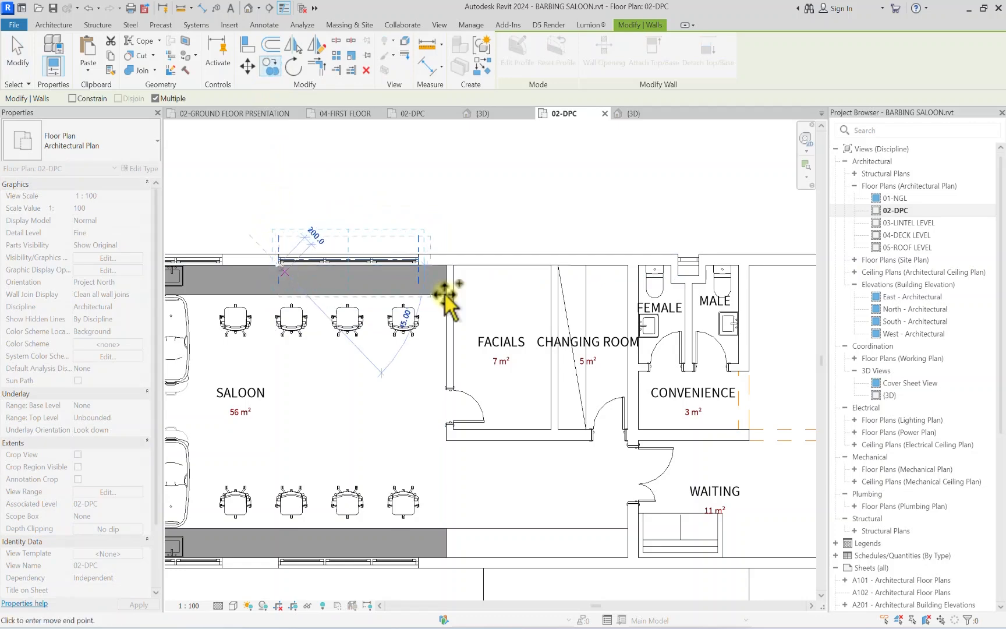
{"action": "scroll", "coordinate": [475, 291], "scroll_direction": "up", "scroll_amount": 2}
{"action": "left_click", "coordinate": [438, 249]}
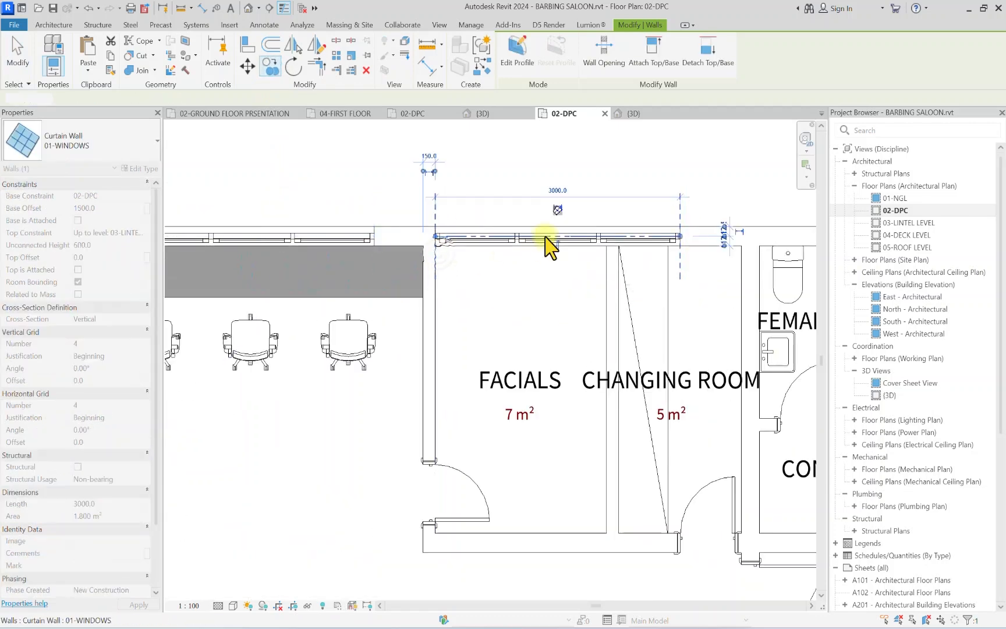
{"action": "key", "text": "Escape"}
Step: Set the facials window's length to 1200 mm, deleting the panel type that cannot be made and replacing missing panels with system panels
{"action": "left_click", "coordinate": [479, 242]}
{"action": "left_click", "coordinate": [558, 187]}
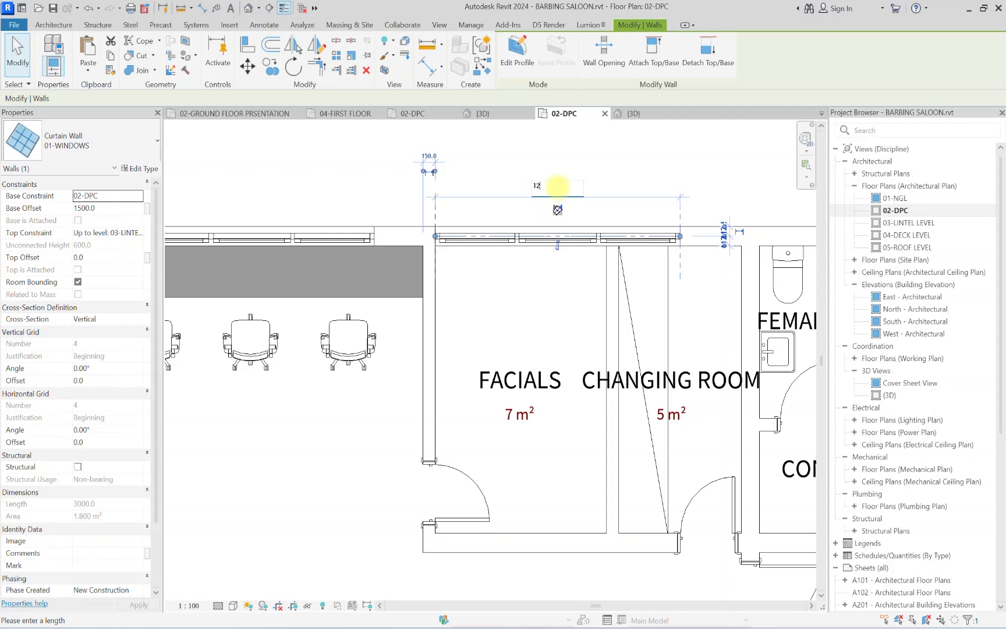
{"action": "type", "text": "1200"}
{"action": "key", "text": "Return"}
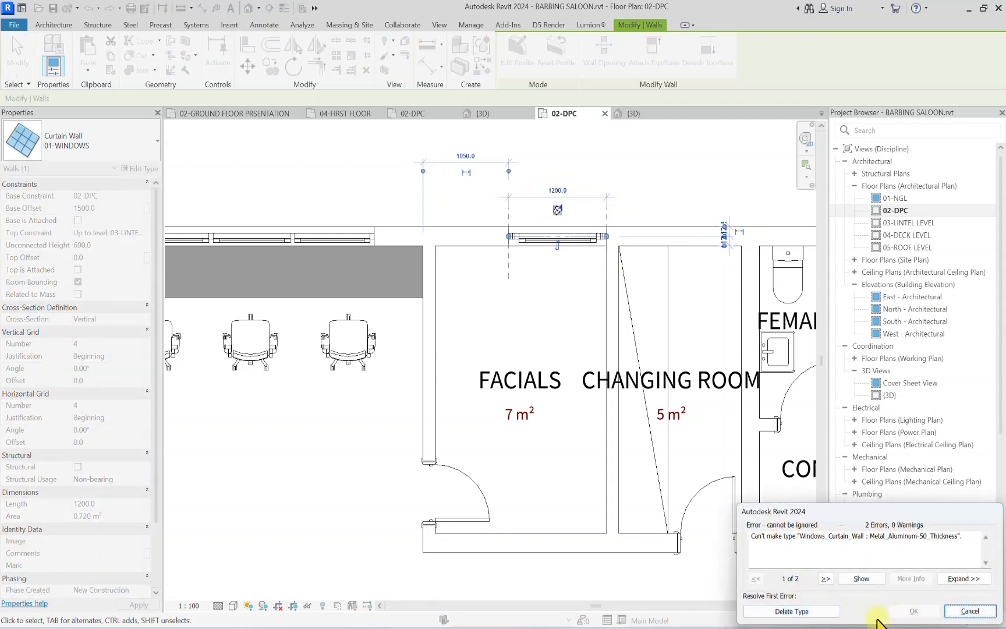
{"action": "left_click", "coordinate": [810, 609]}
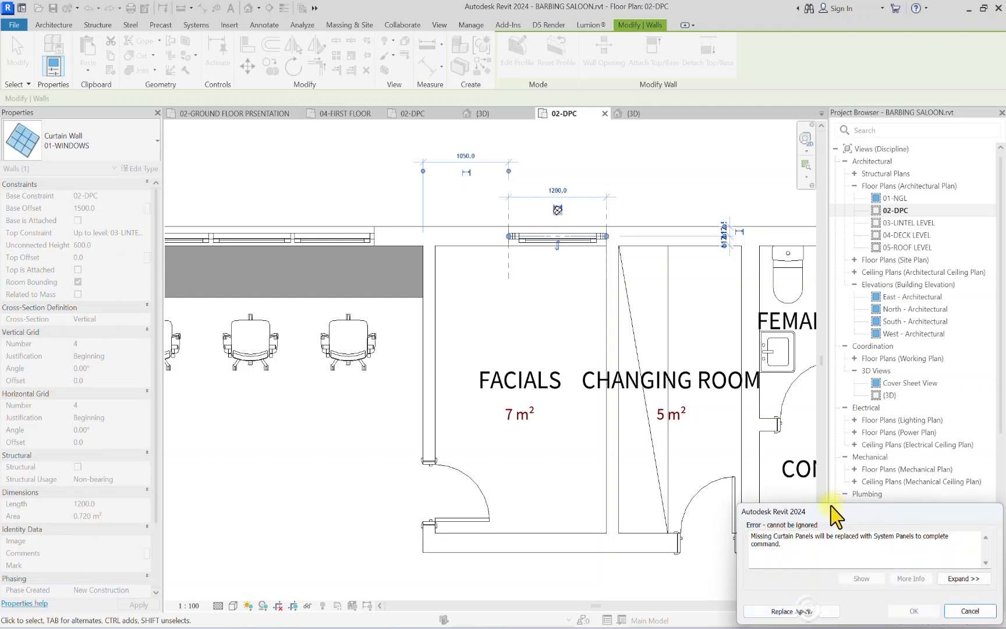
{"action": "left_click", "coordinate": [795, 606]}
{"action": "scroll", "coordinate": [506, 280], "scroll_direction": "up", "scroll_amount": 3}
{"action": "left_click", "coordinate": [527, 350]}
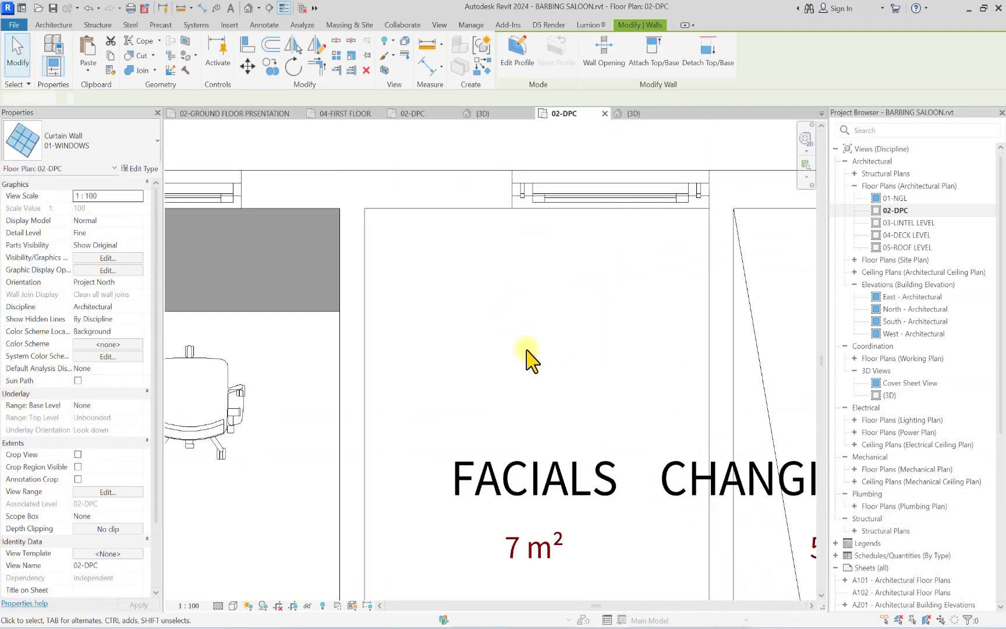
Step: Place the facials window's first vertical grid line 600 mm from the window end nearest the saloon
{"action": "middle_click_drag", "start_coordinate": [521, 200], "coordinate": [459, 288]}
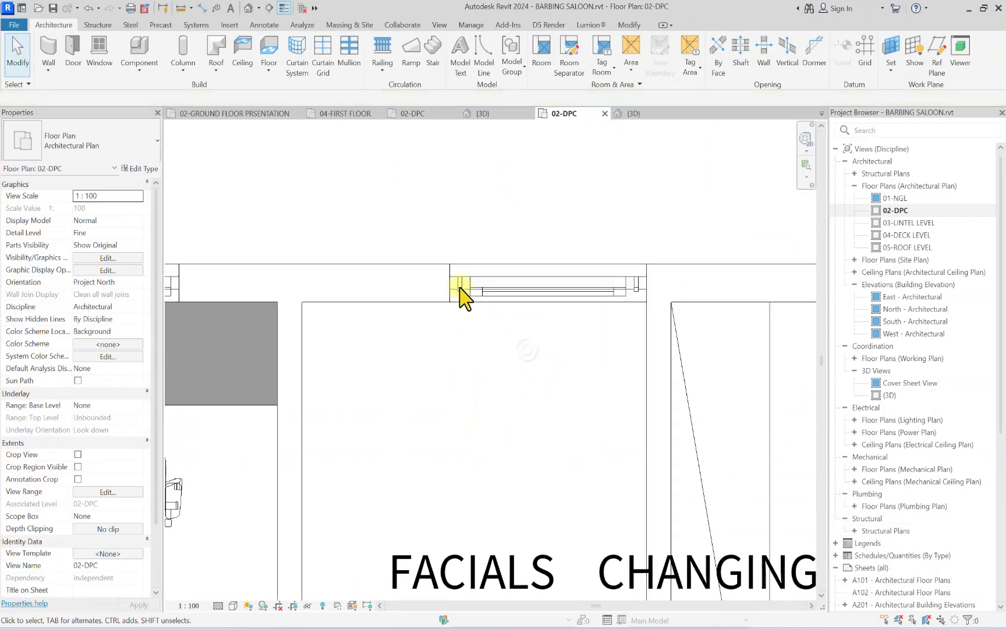
{"action": "left_click", "coordinate": [466, 240]}
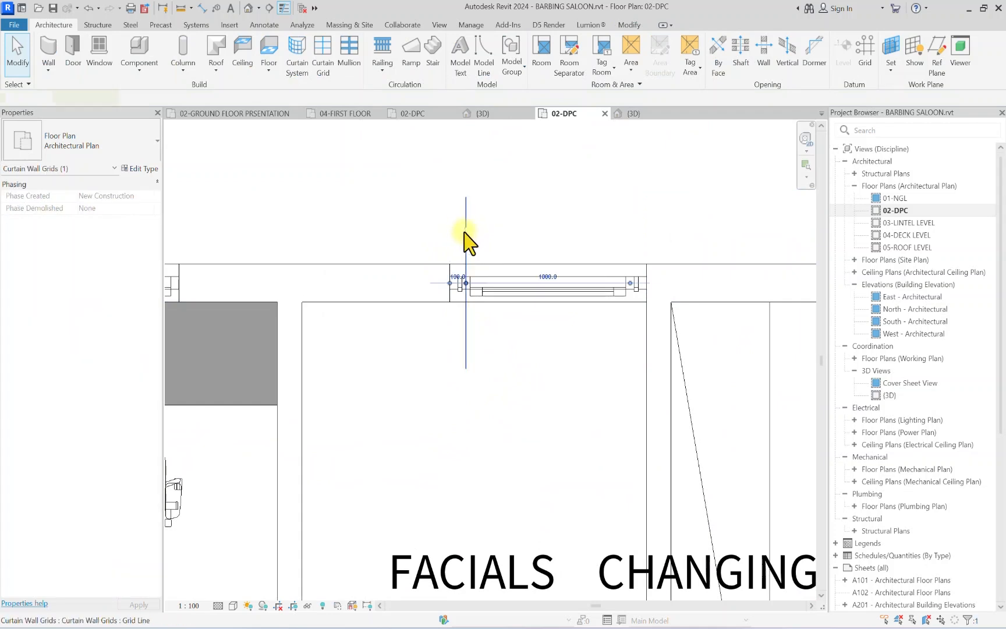
{"action": "scroll", "coordinate": [460, 288], "scroll_direction": "up", "scroll_amount": 2}
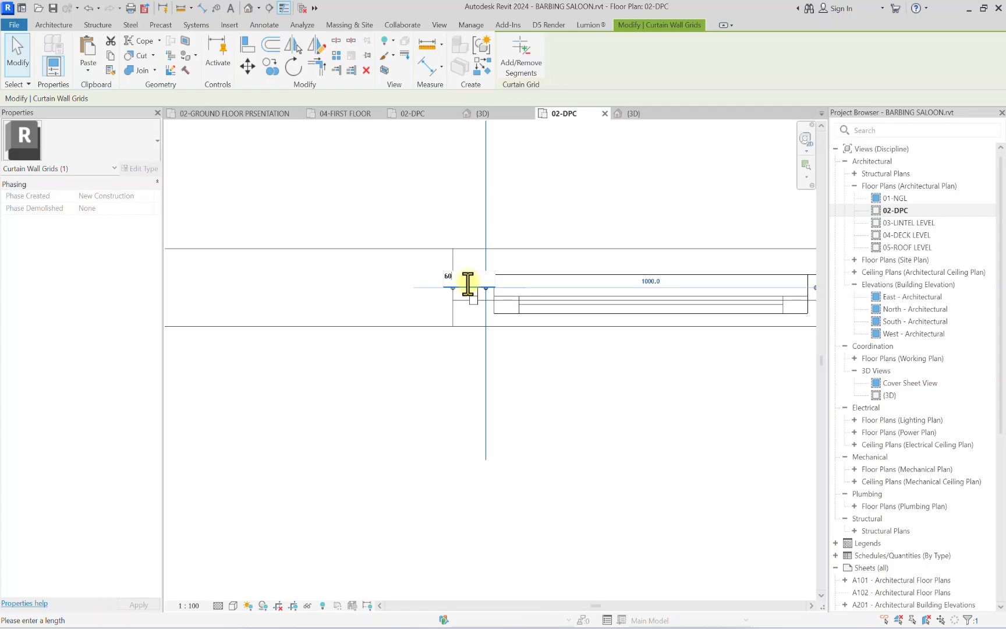
{"action": "key", "text": "Return"}
{"action": "scroll", "coordinate": [591, 204], "scroll_direction": "down", "scroll_amount": 4}
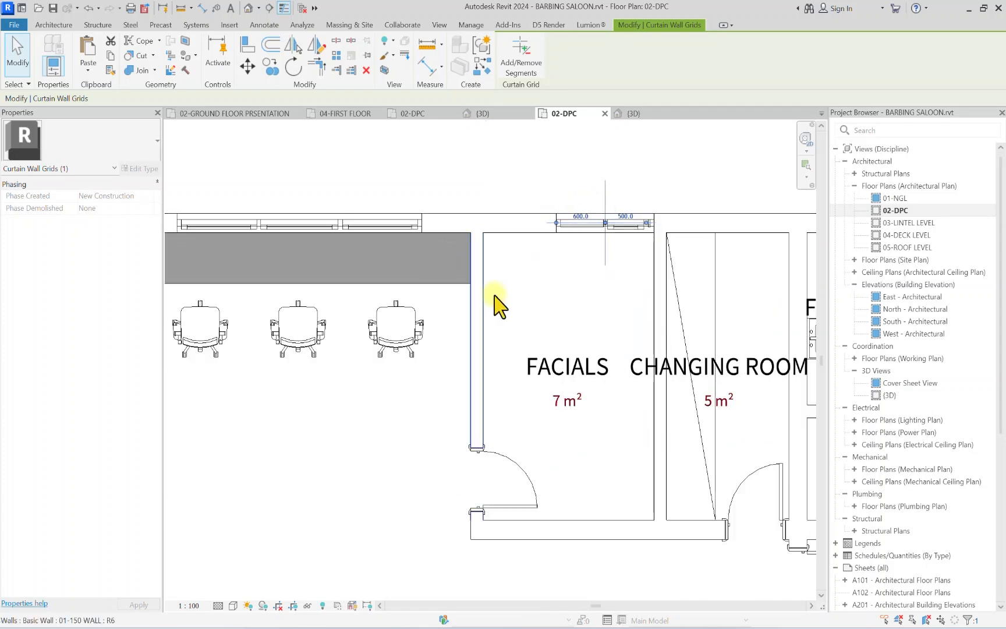
Step: Delete the facials window's other vertical grid line, next to the changing room partition, leaving two bays
{"action": "left_click", "coordinate": [495, 294]}
{"action": "scroll", "coordinate": [567, 235], "scroll_direction": "up", "scroll_amount": 2}
{"action": "left_click", "coordinate": [557, 240]}
{"action": "scroll", "coordinate": [681, 192], "scroll_direction": "up", "scroll_amount": 3}
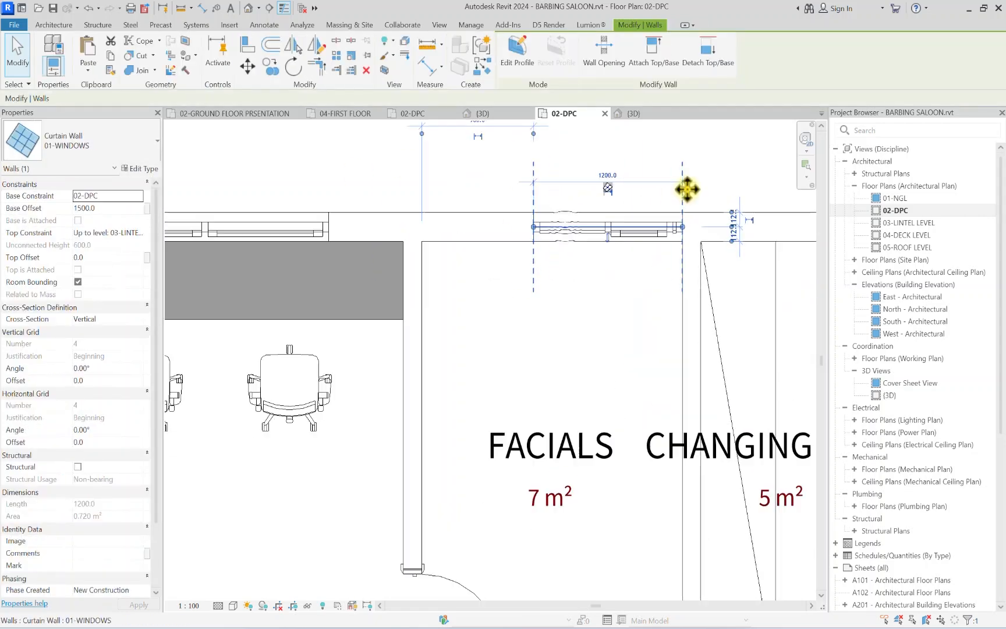
{"action": "left_click", "coordinate": [662, 201]}
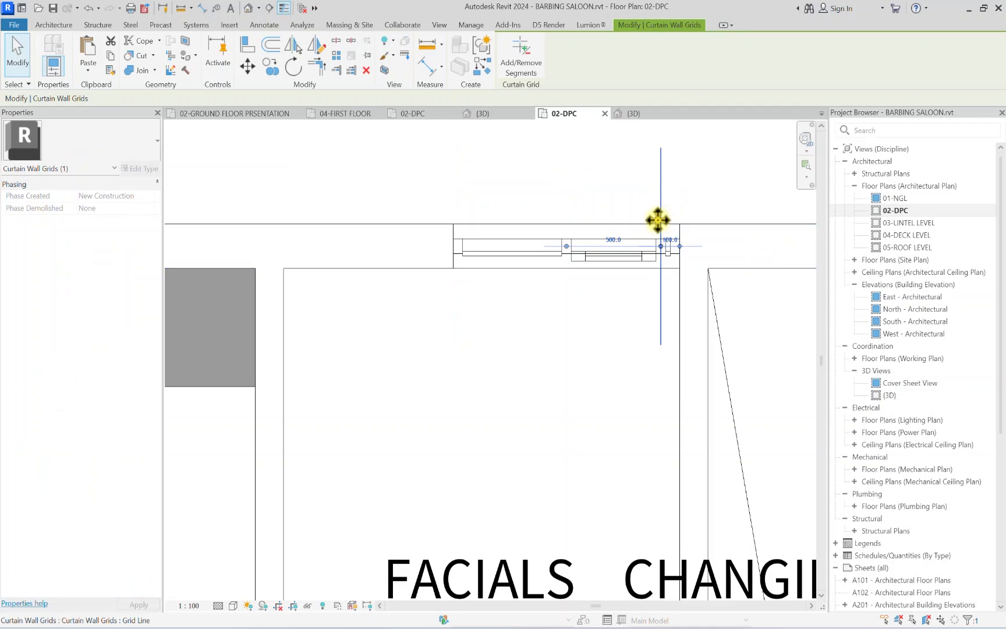
{"action": "key", "text": "Delete"}
{"action": "scroll", "coordinate": [658, 220], "scroll_direction": "down", "scroll_amount": 2}
{"action": "scroll", "coordinate": [584, 236], "scroll_direction": "up", "scroll_amount": 1}
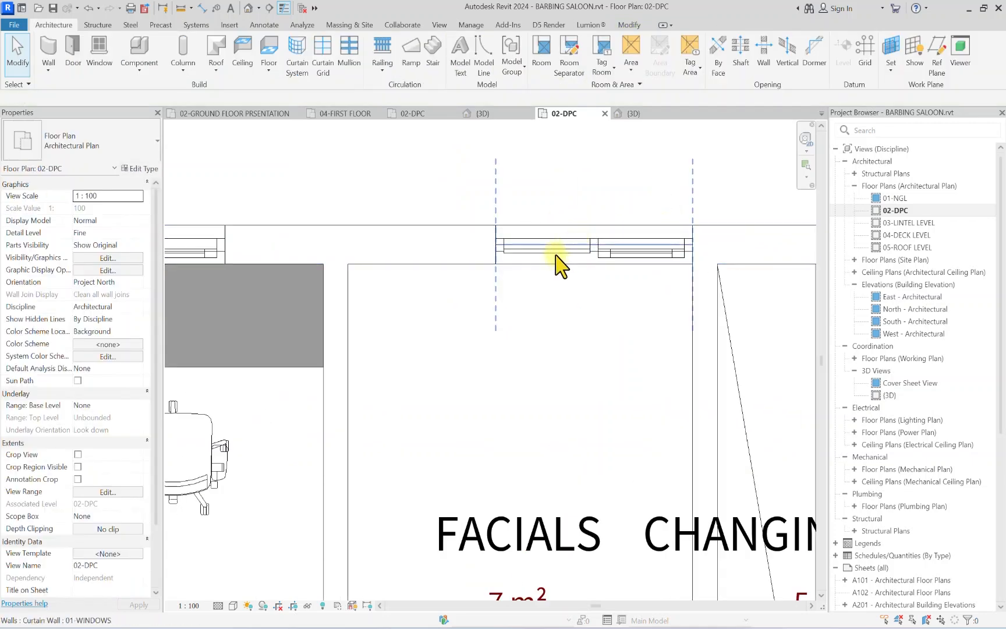
Step: In the 3D view from the back, change the facials window's glazed panel to the Windows_Curtain_Wall type Metal_Aluminum-50_Thickness
{"action": "left_click", "coordinate": [247, 7]}
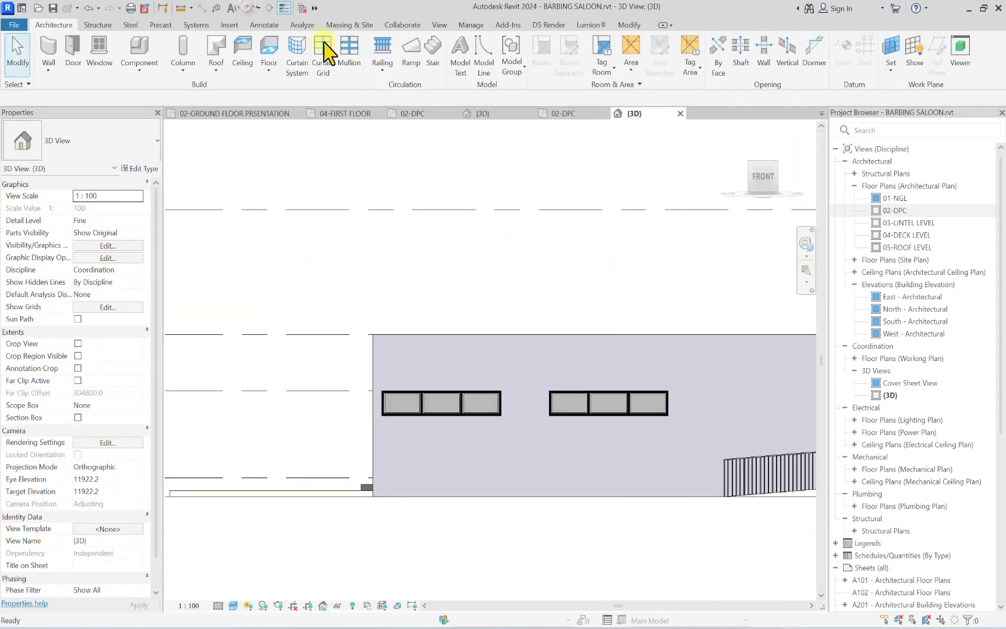
{"action": "left_click_drag", "start_coordinate": [770, 178], "coordinate": [478, 225]}
{"action": "middle_click_drag", "start_coordinate": [595, 317], "coordinate": [129, 312]}
{"action": "scroll", "coordinate": [520, 397], "scroll_direction": "up", "scroll_amount": 3}
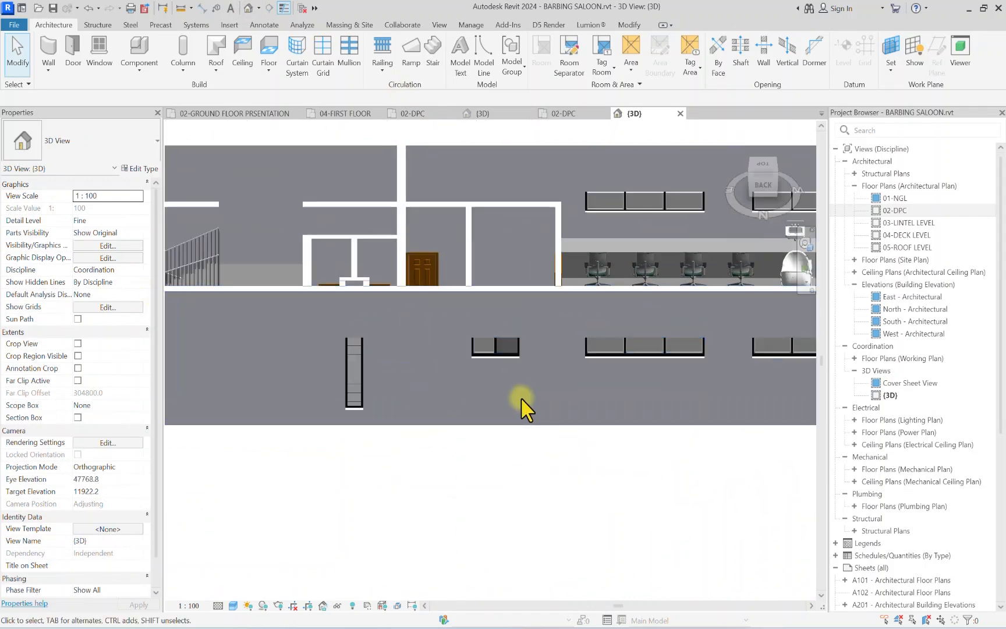
{"action": "scroll", "coordinate": [478, 331], "scroll_direction": "up", "scroll_amount": 5}
{"action": "key", "text": "Tab"}
{"action": "key", "text": "Tab"}
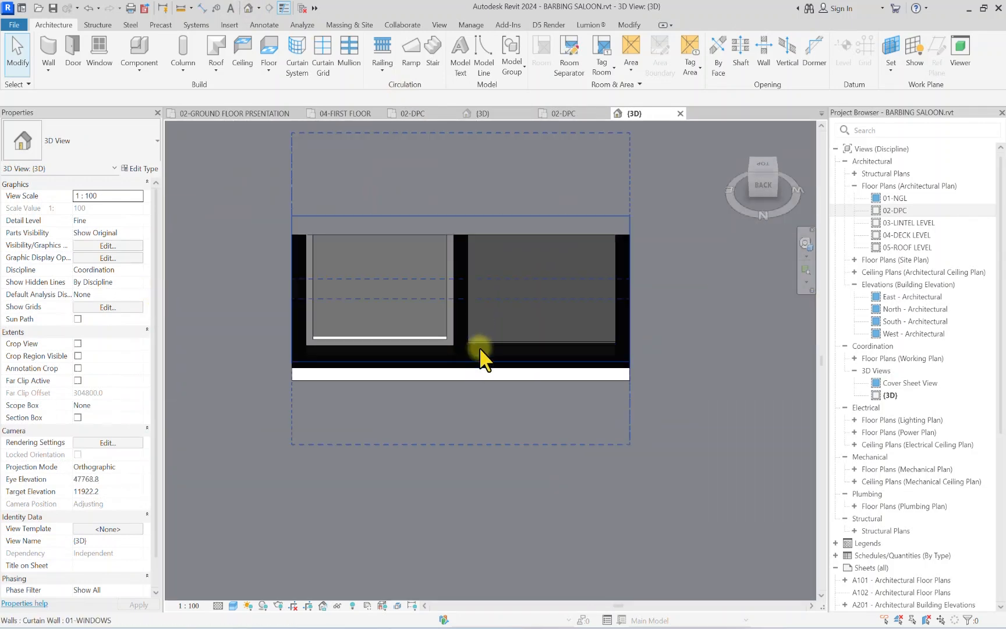
{"action": "key", "text": "Tab"}
{"action": "left_click", "coordinate": [480, 350]}
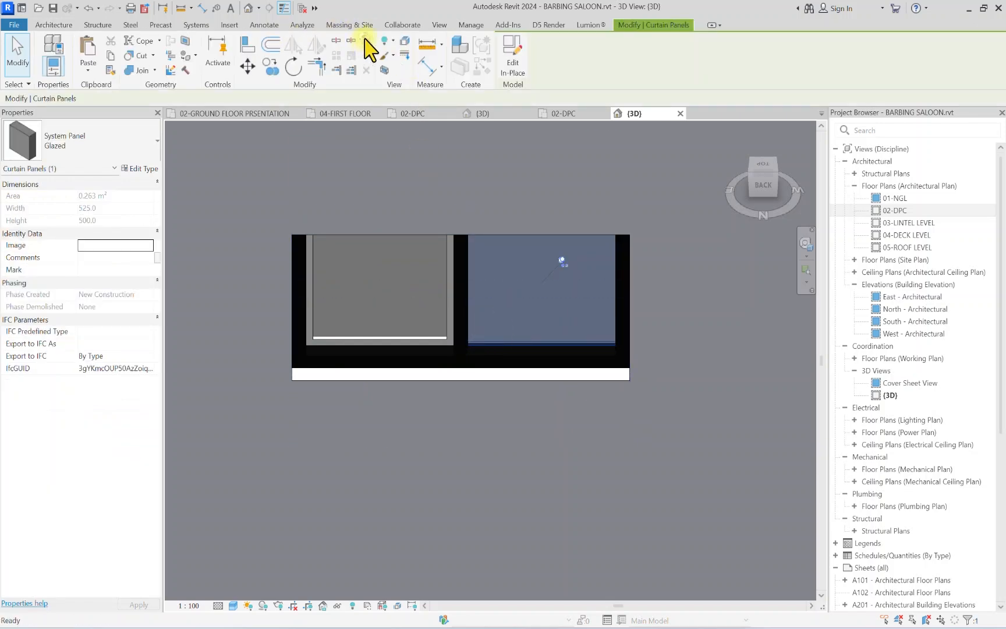
{"action": "left_click", "coordinate": [127, 150]}
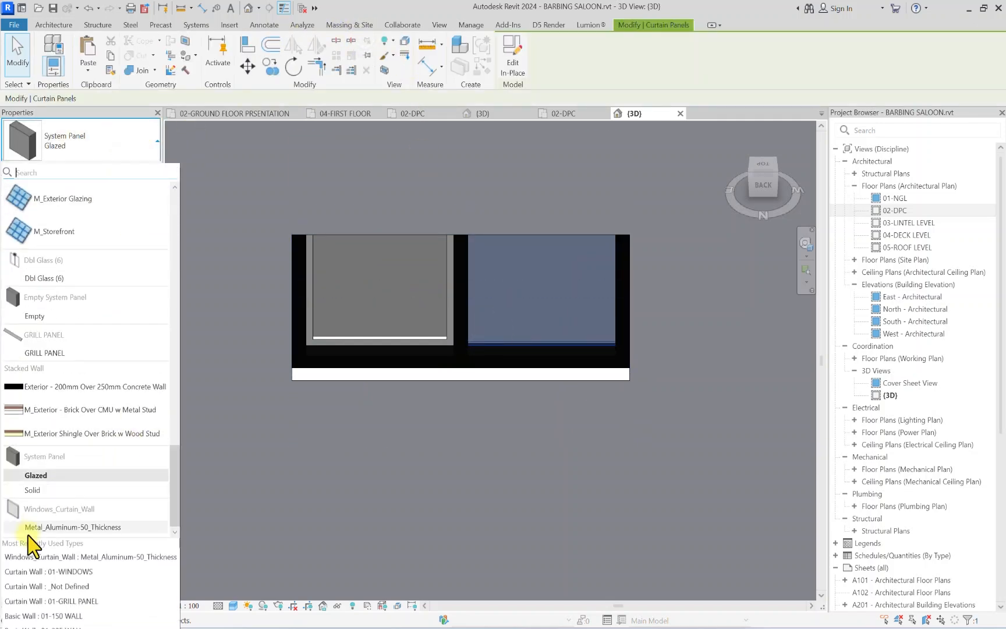
{"action": "left_click", "coordinate": [58, 526]}
{"action": "left_click", "coordinate": [419, 395]}
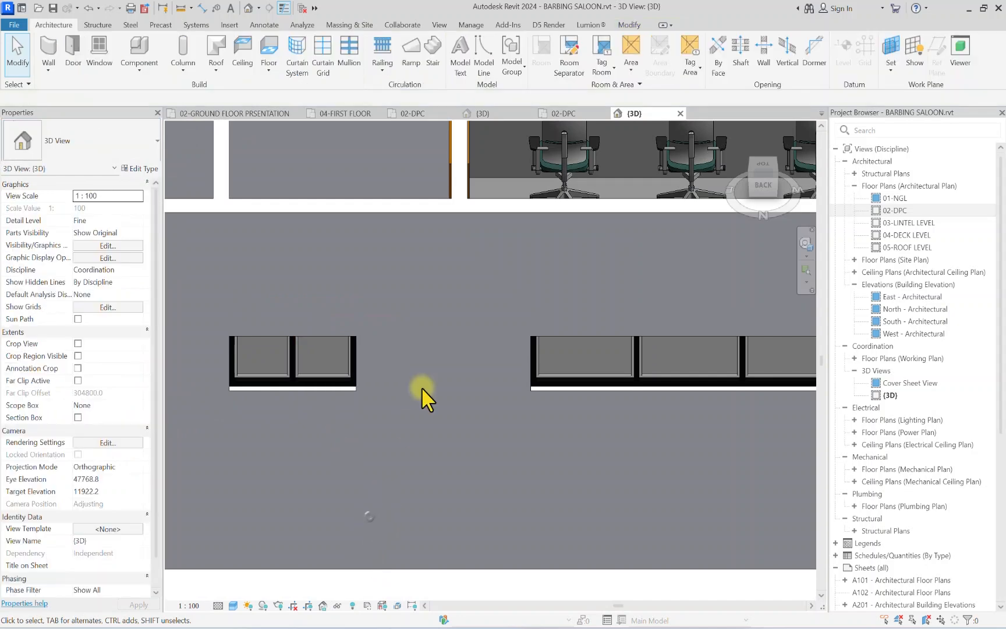
Step: In the 02-DPC floor plan, move the facials window 900 mm along the wall to the inner face of the saloon partition
{"action": "double_click", "coordinate": [896, 210]}
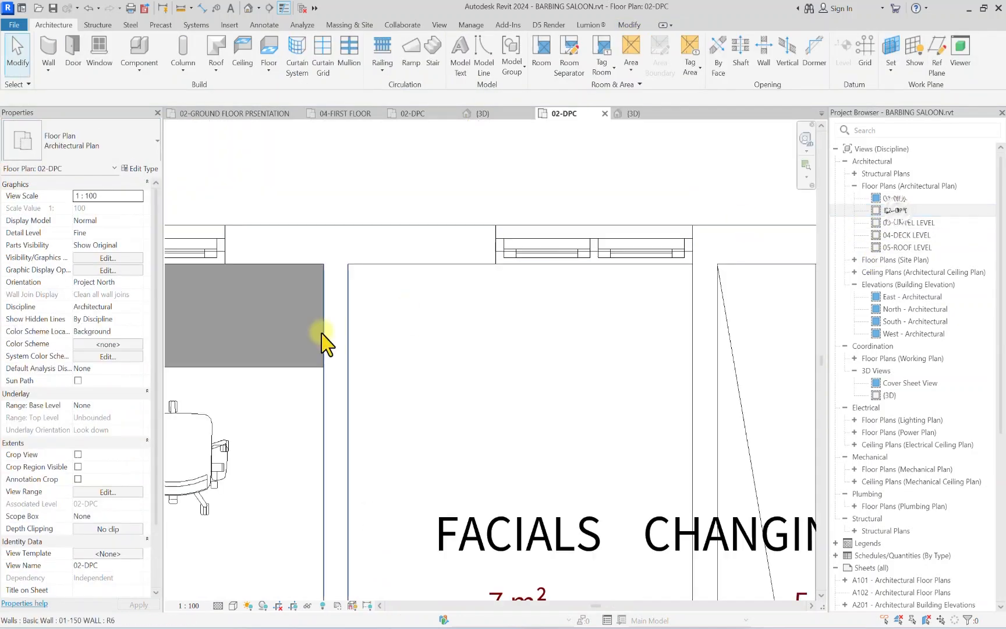
{"action": "left_click", "coordinate": [412, 302]}
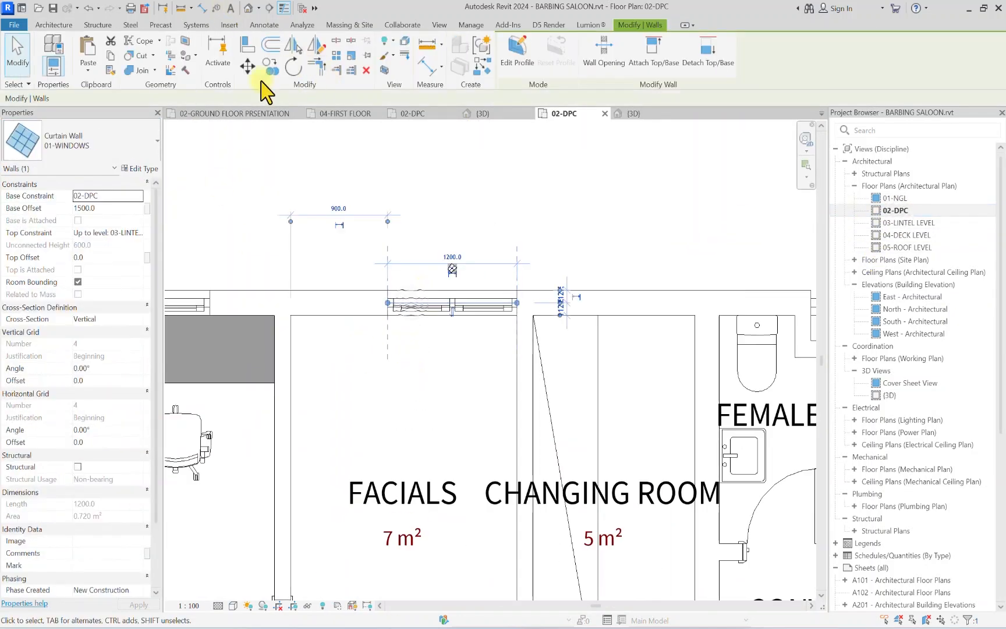
{"action": "left_click", "coordinate": [247, 66]}
{"action": "left_click", "coordinate": [388, 302]}
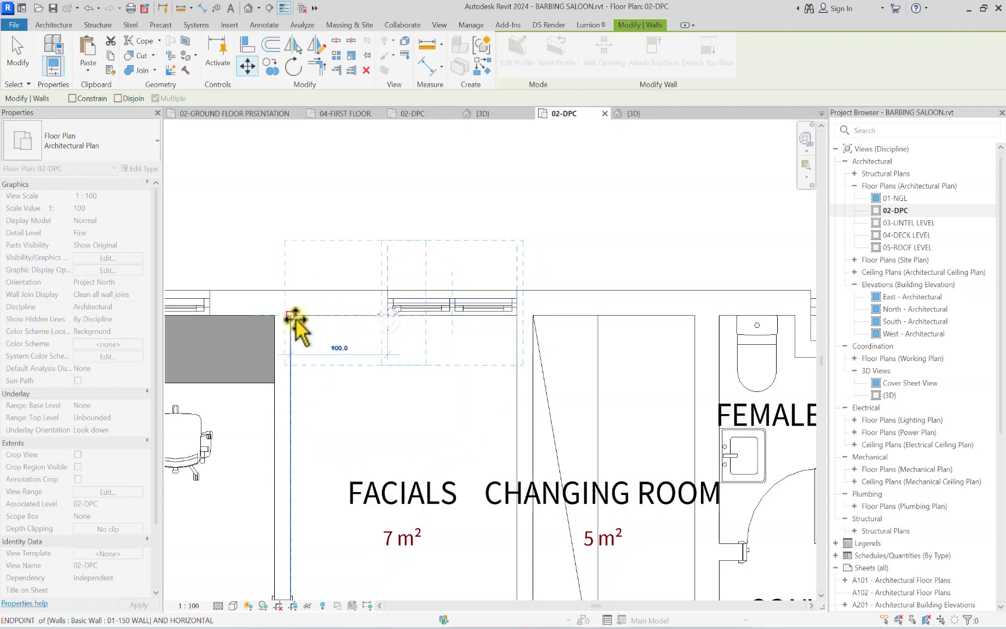
{"action": "left_click", "coordinate": [293, 316]}
Step: Set the facials window's length to 1500 mm and move it so its end aligns with the partition's inner face
{"action": "scroll", "coordinate": [326, 311], "scroll_direction": "down", "scroll_amount": 2}
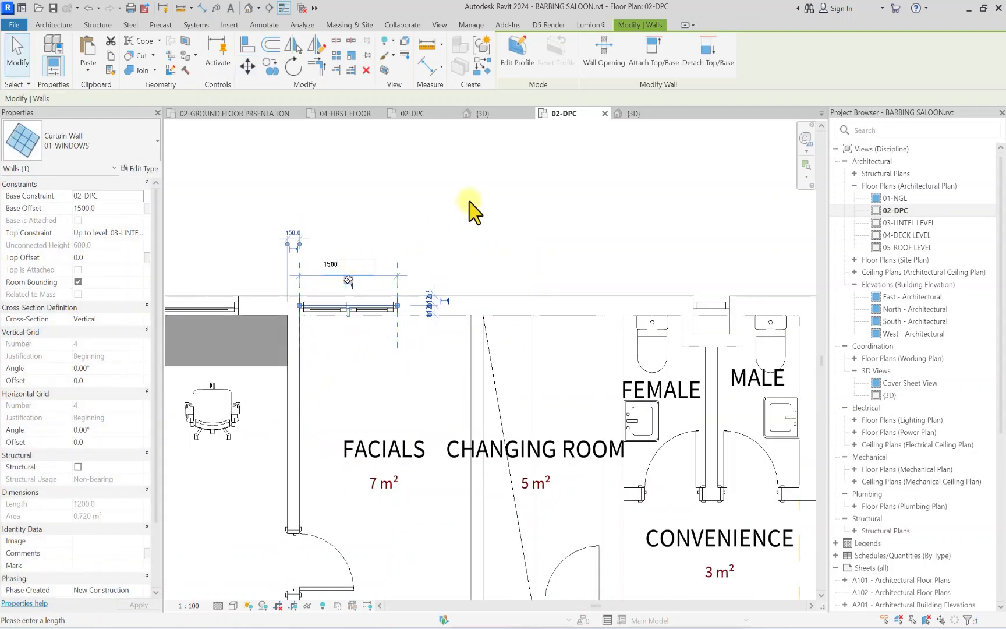
{"action": "key", "text": "Return"}
{"action": "scroll", "coordinate": [259, 307], "scroll_direction": "up", "scroll_amount": 2}
{"action": "left_click", "coordinate": [248, 66]}
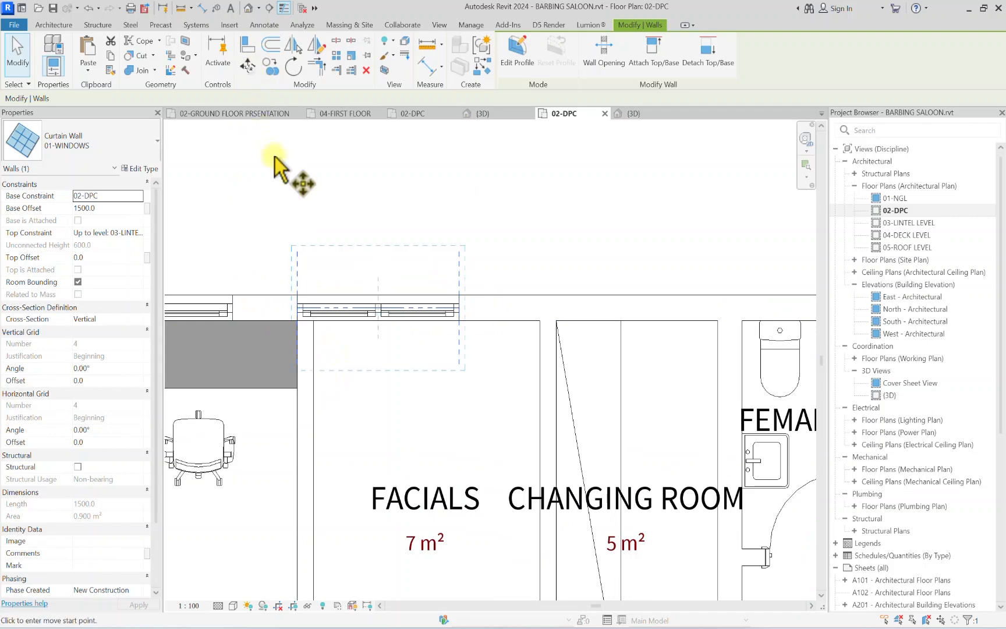
{"action": "scroll", "coordinate": [292, 337], "scroll_direction": "up", "scroll_amount": 2}
{"action": "left_click", "coordinate": [299, 309]}
{"action": "left_click", "coordinate": [325, 314]}
{"action": "scroll", "coordinate": [326, 314], "scroll_direction": "down", "scroll_amount": 3}
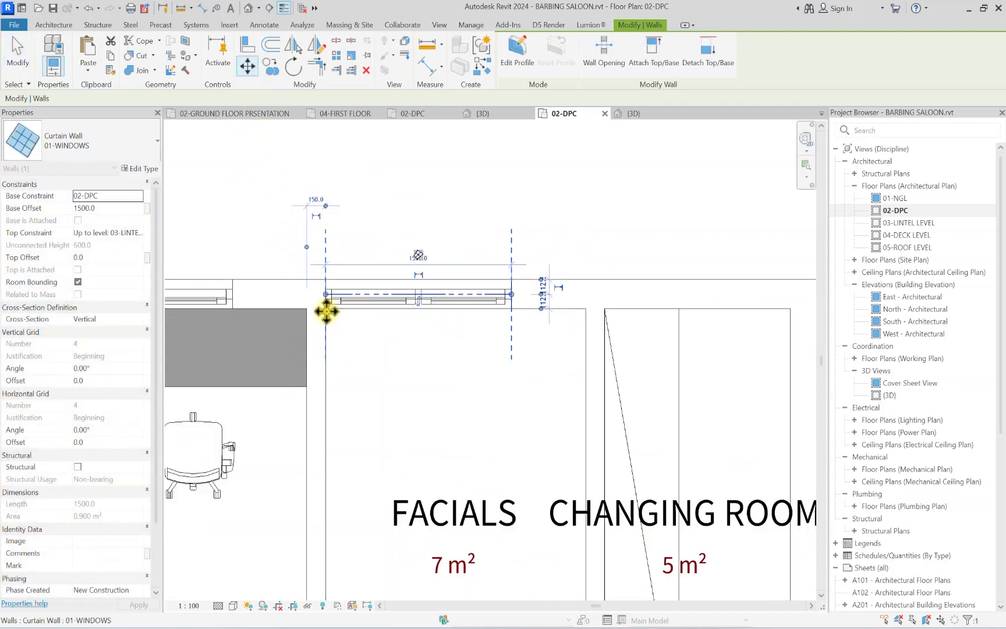
Step: Copy the facials window along the rear wall to the changing room and the female toilet, each starting at its partition's inner face
{"action": "left_click", "coordinate": [269, 66]}
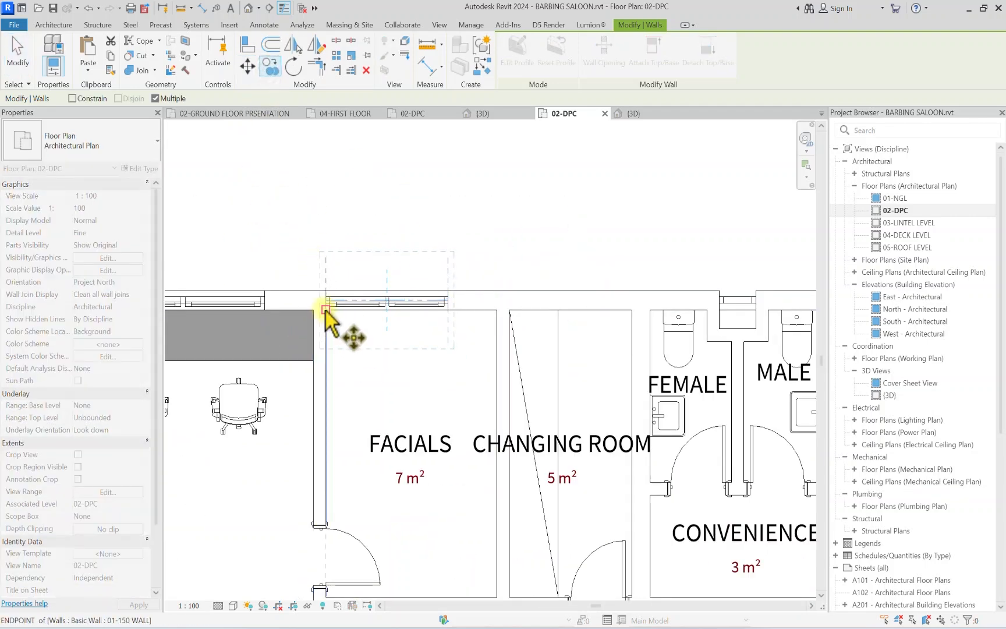
{"action": "left_click", "coordinate": [326, 307]}
{"action": "scroll", "coordinate": [512, 305], "scroll_direction": "down", "scroll_amount": 5}
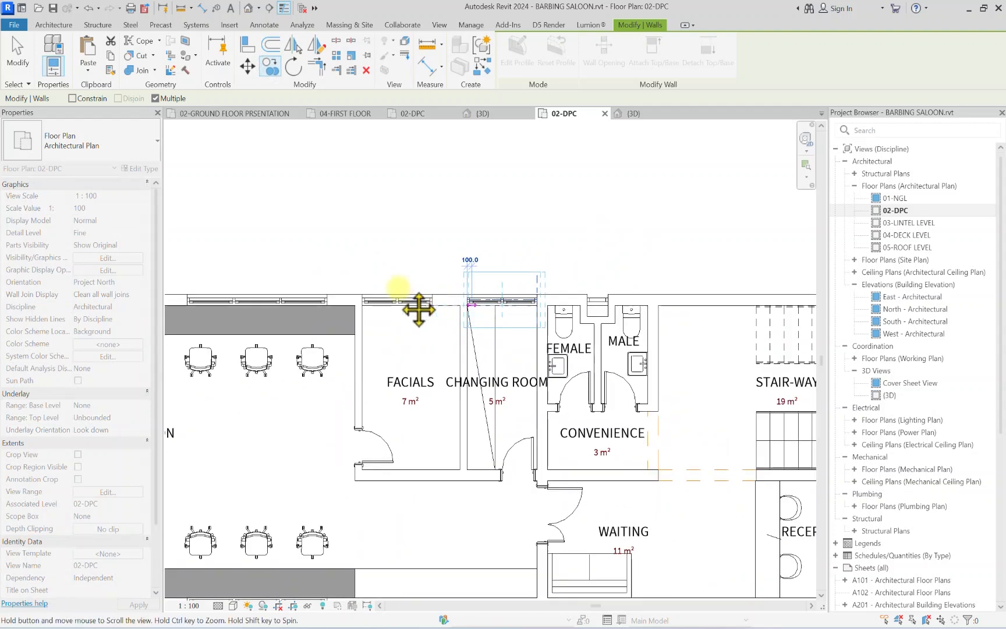
{"action": "scroll", "coordinate": [469, 285], "scroll_direction": "up", "scroll_amount": 8}
{"action": "left_click", "coordinate": [454, 299]}
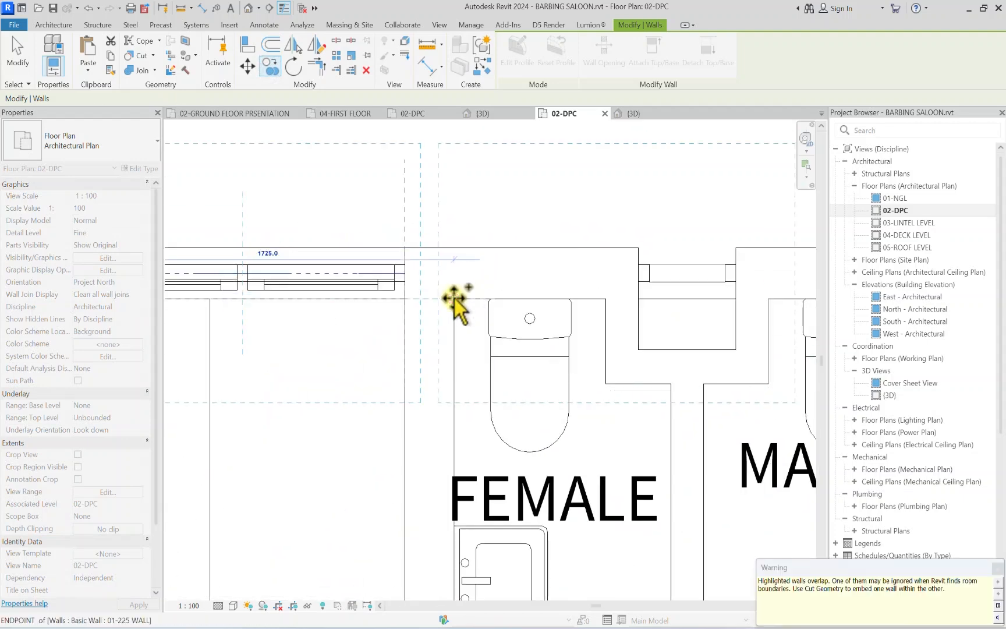
{"action": "key", "text": "Escape"}
{"action": "key", "text": "Escape"}
{"action": "scroll", "coordinate": [454, 299], "scroll_direction": "down", "scroll_amount": 3}
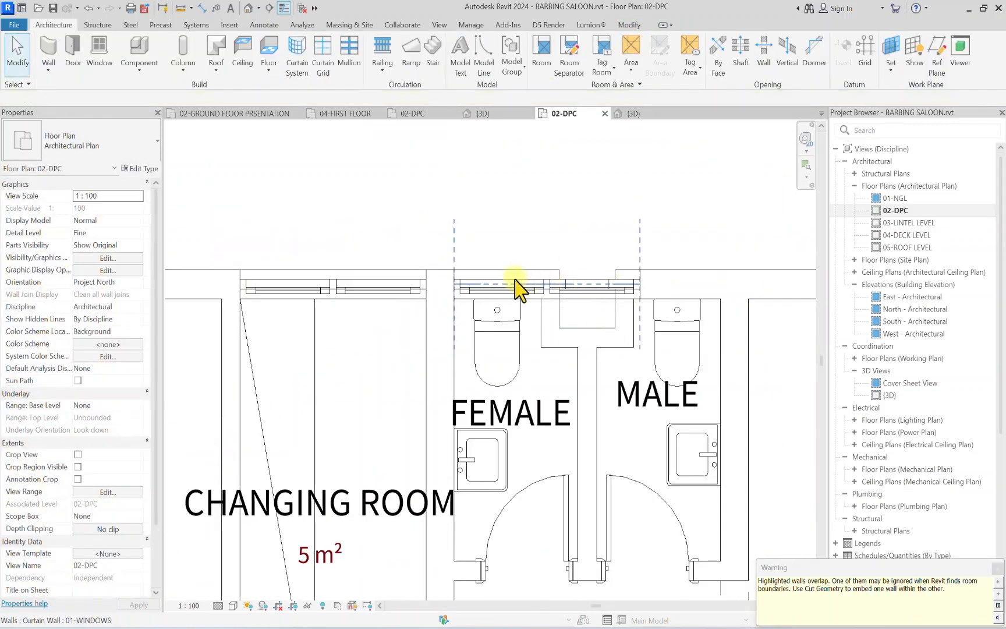
Step: Shorten the female toilet window from its end nearest the male toilet and set its length to 600 mm
{"action": "left_click", "coordinate": [515, 289]}
{"action": "left_click_drag", "start_coordinate": [640, 284], "coordinate": [529, 282]}
{"action": "scroll", "coordinate": [533, 284], "scroll_direction": "up", "scroll_amount": 2}
{"action": "left_click", "coordinate": [799, 611]}
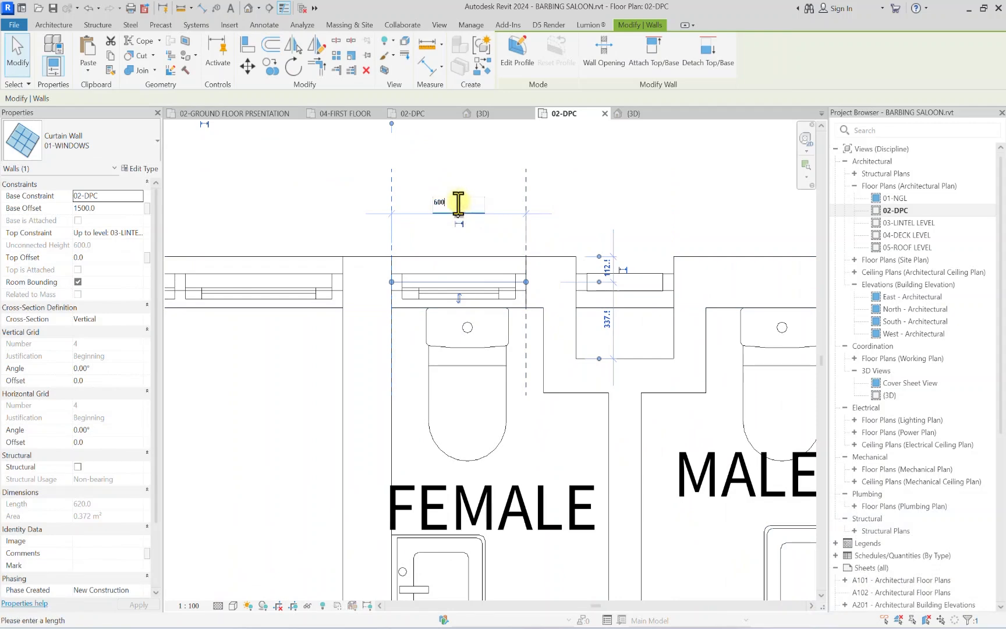
{"action": "key", "text": "Return"}
{"action": "left_click", "coordinate": [505, 194]}
Step: Move the female toilet window so its end aligns with the inner face of the changing room partition
{"action": "scroll", "coordinate": [371, 361], "scroll_direction": "up", "scroll_amount": 2}
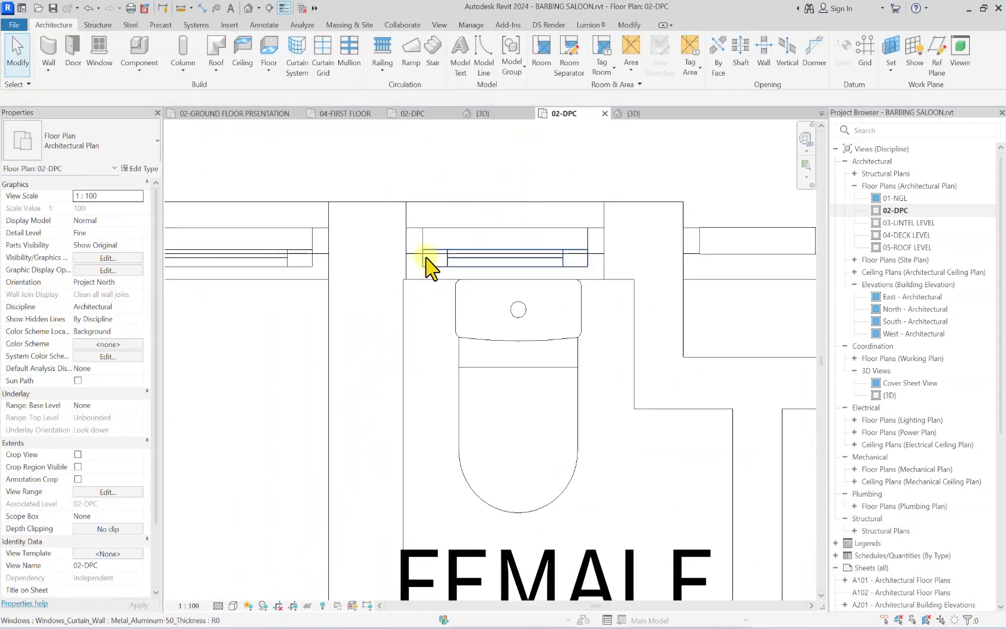
{"action": "left_click", "coordinate": [410, 279]}
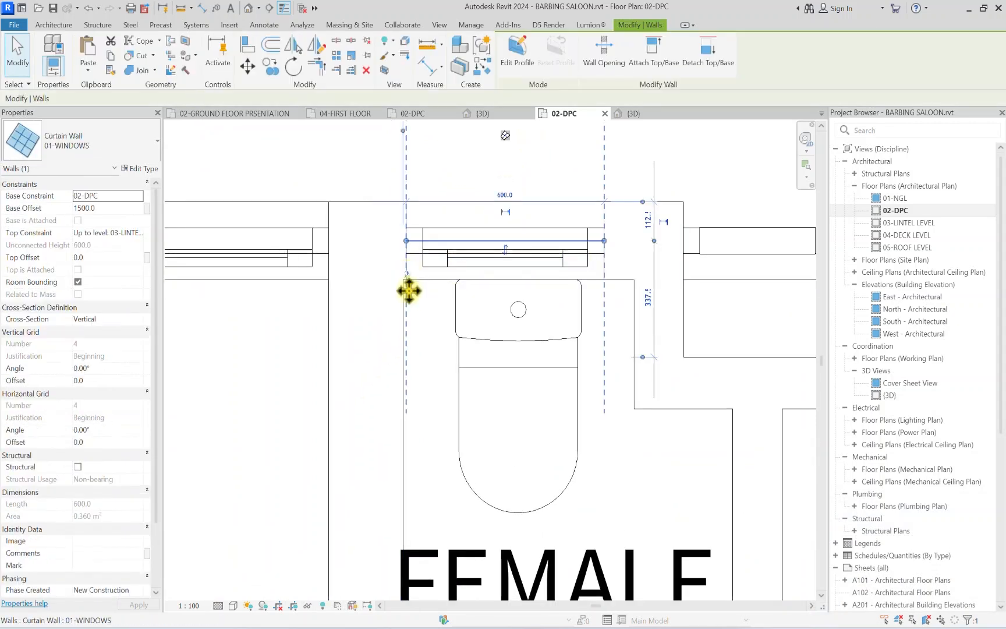
{"action": "left_click", "coordinate": [249, 68]}
{"action": "scroll", "coordinate": [415, 287], "scroll_direction": "up", "scroll_amount": 4}
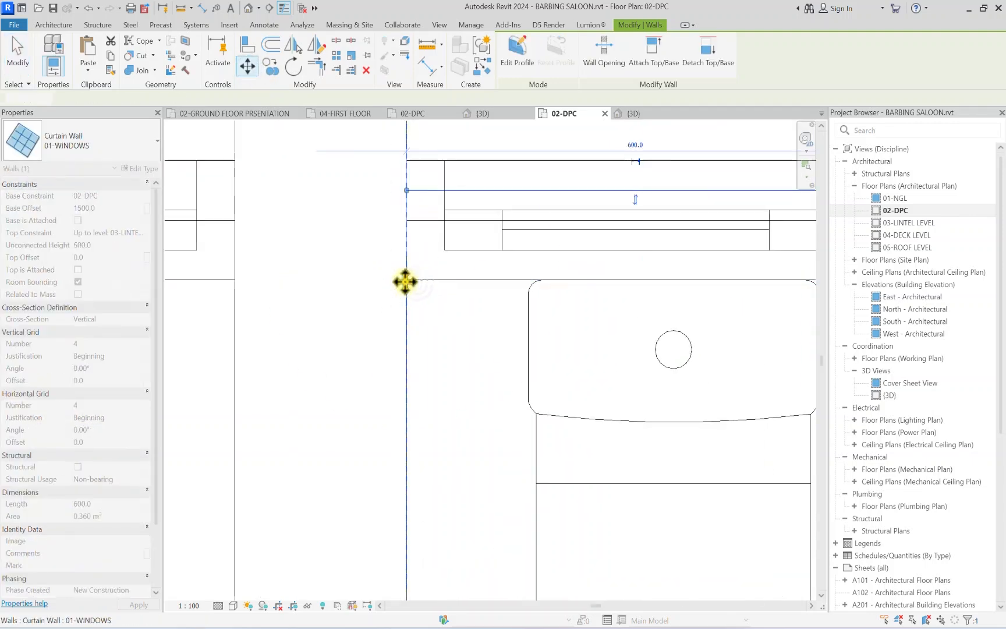
{"action": "scroll", "coordinate": [403, 279], "scroll_direction": "down", "scroll_amount": 4}
{"action": "key", "text": "Escape"}
{"action": "key", "text": "Escape"}
{"action": "scroll", "coordinate": [440, 278], "scroll_direction": "up", "scroll_amount": 3}
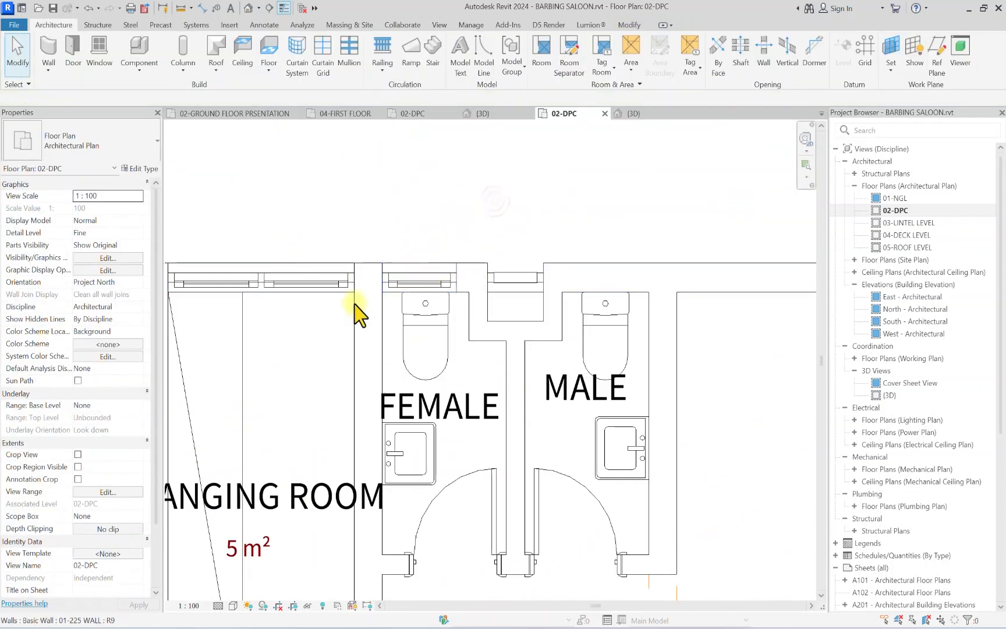
Step: In the 3D view from the back, set the female toilet window's base offset to 1200 mm, and reopen the 02-DPC floor plan
{"action": "left_click", "coordinate": [417, 284]}
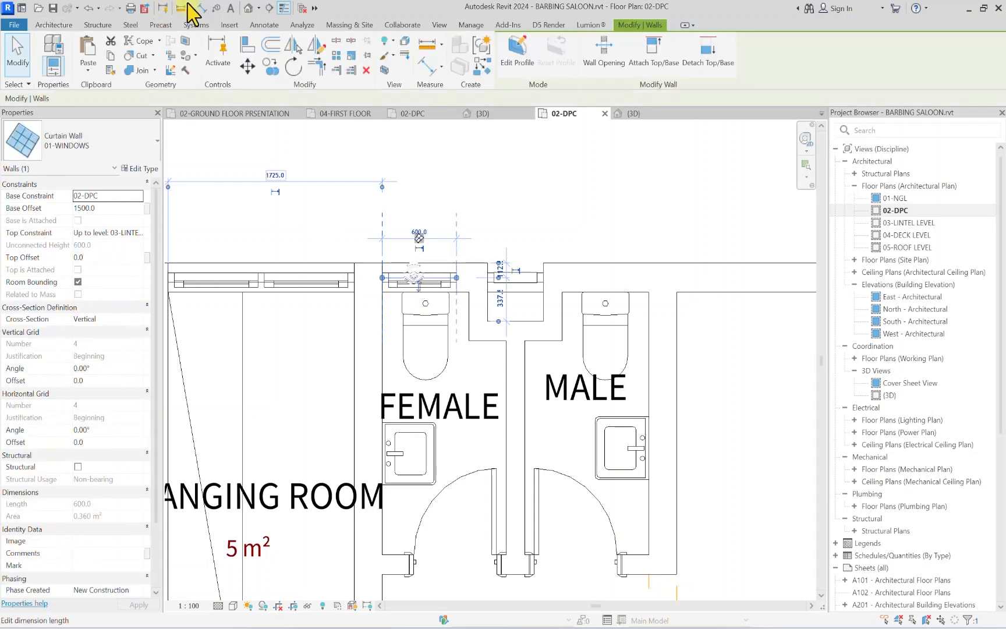
{"action": "left_click", "coordinate": [248, 8]}
{"action": "scroll", "coordinate": [388, 337], "scroll_direction": "up", "scroll_amount": 4}
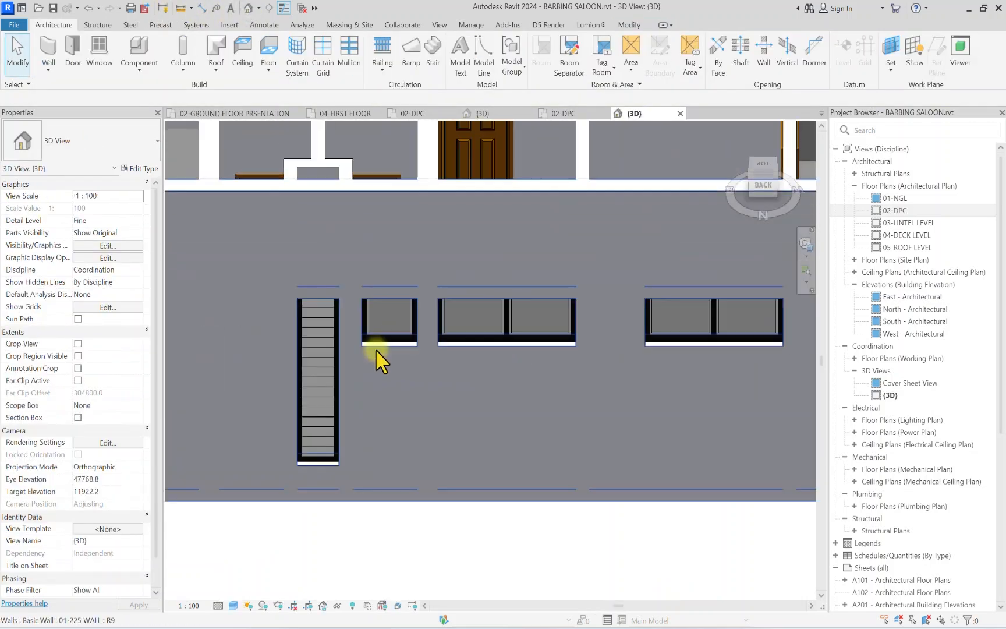
{"action": "left_click", "coordinate": [760, 179]}
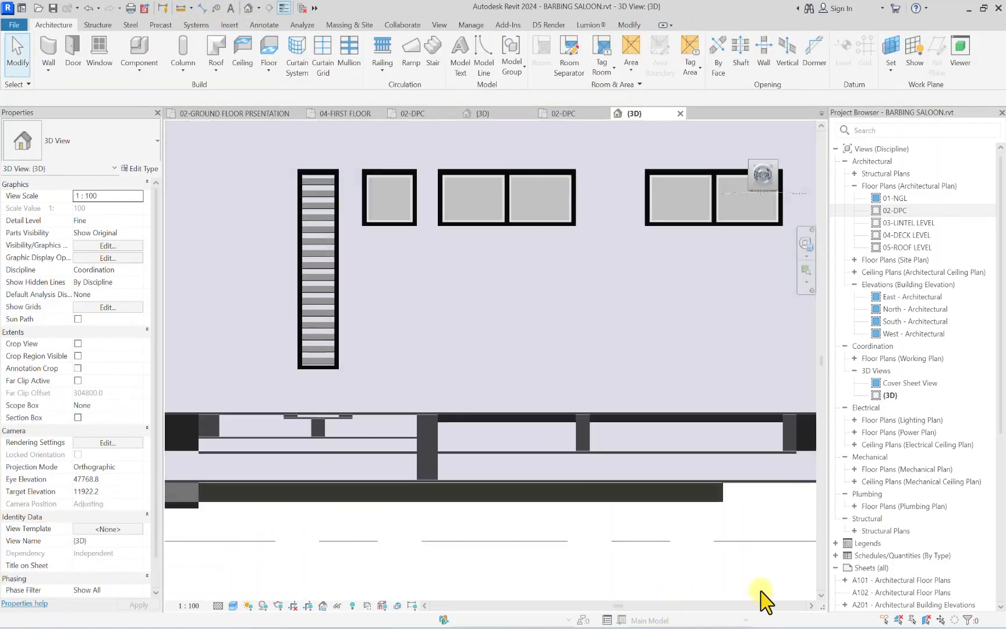
{"action": "left_click", "coordinate": [403, 223]}
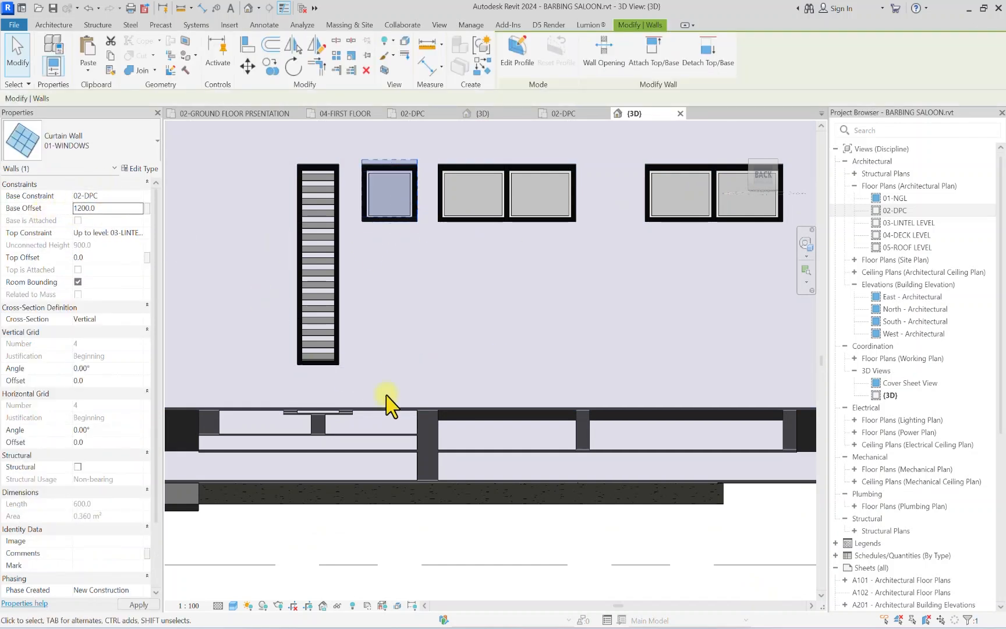
{"action": "scroll", "coordinate": [466, 198], "scroll_direction": "down", "scroll_amount": 3}
{"action": "left_click", "coordinate": [899, 210]}
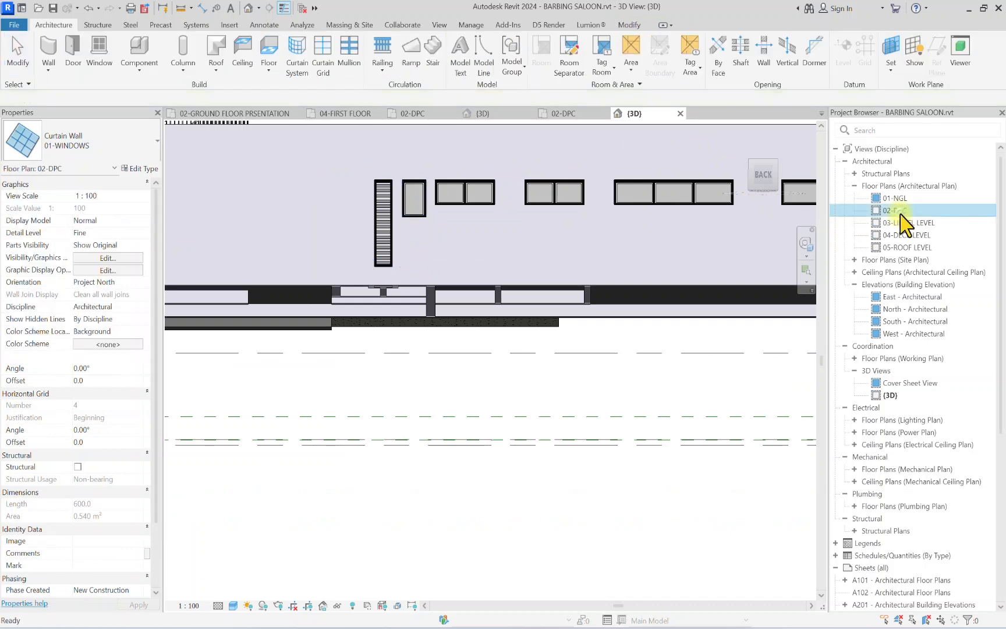
{"action": "double_click", "coordinate": [901, 213]}
{"action": "left_click", "coordinate": [391, 280]}
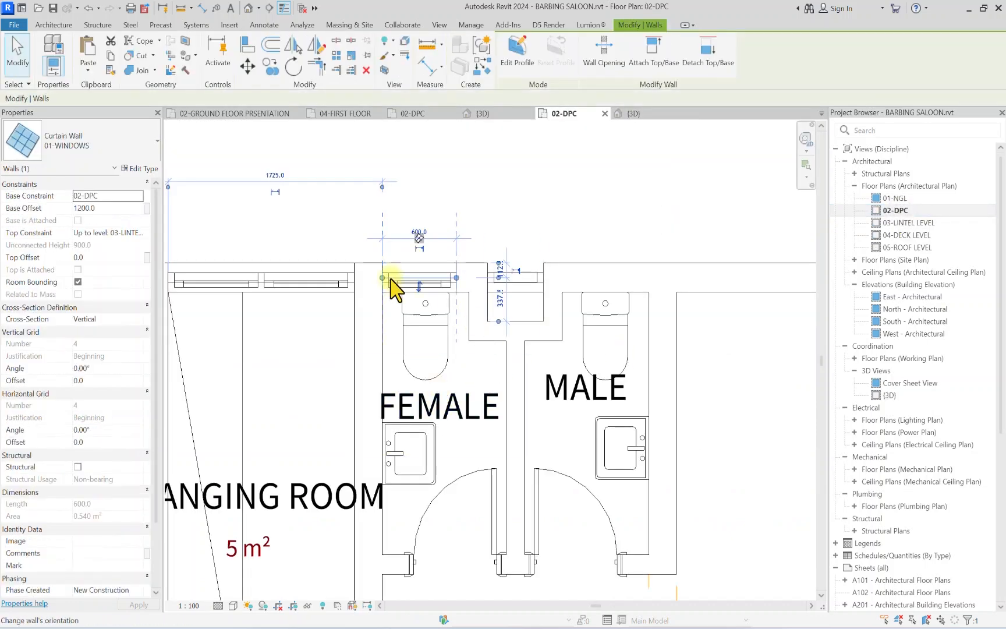
{"action": "left_click", "coordinate": [272, 73]}
{"action": "scroll", "coordinate": [457, 293], "scroll_direction": "up", "scroll_amount": 3}
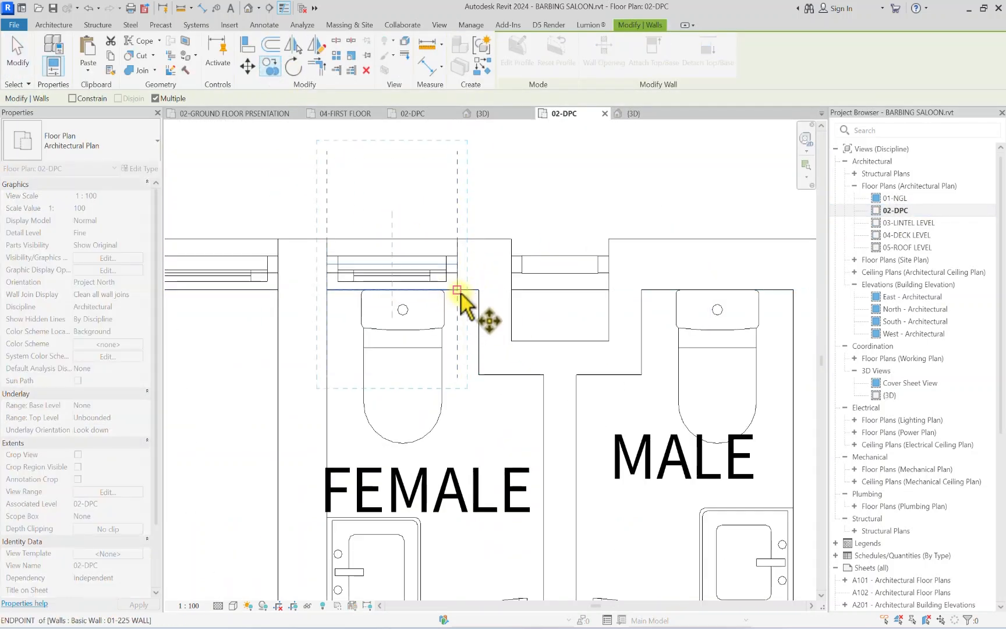
{"action": "scroll", "coordinate": [459, 291], "scroll_direction": "down", "scroll_amount": 3}
{"action": "key", "text": "Escape"}
{"action": "key", "text": "Escape"}
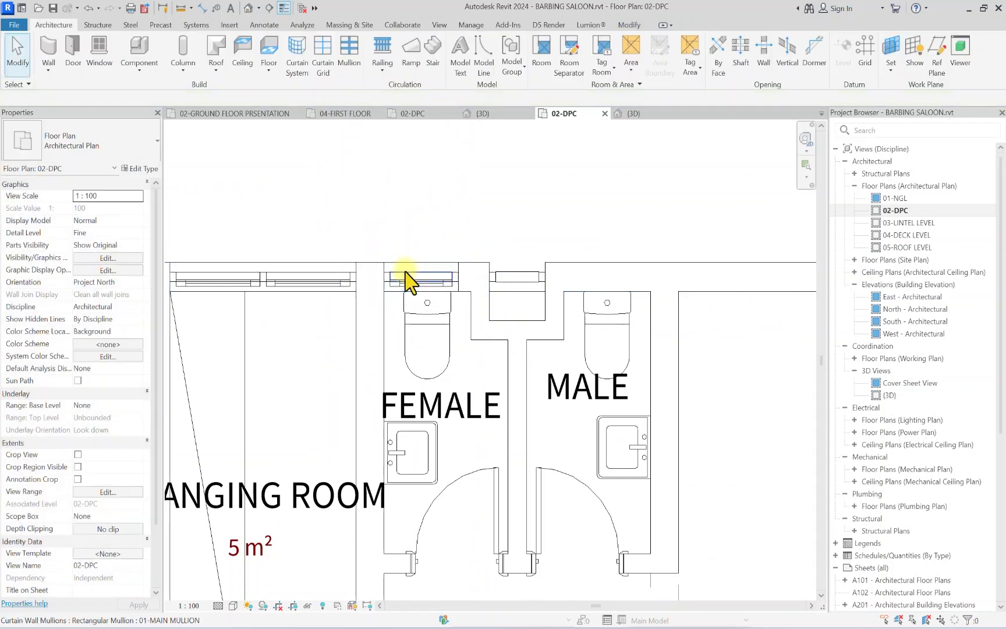
Step: Mirror a copy of the female toilet window into the male toilet about a vertical axis through the centre of their shared partition
{"action": "left_click", "coordinate": [405, 275]}
{"action": "left_click", "coordinate": [407, 215]}
{"action": "left_click", "coordinate": [400, 283]}
{"action": "left_click", "coordinate": [400, 283]}
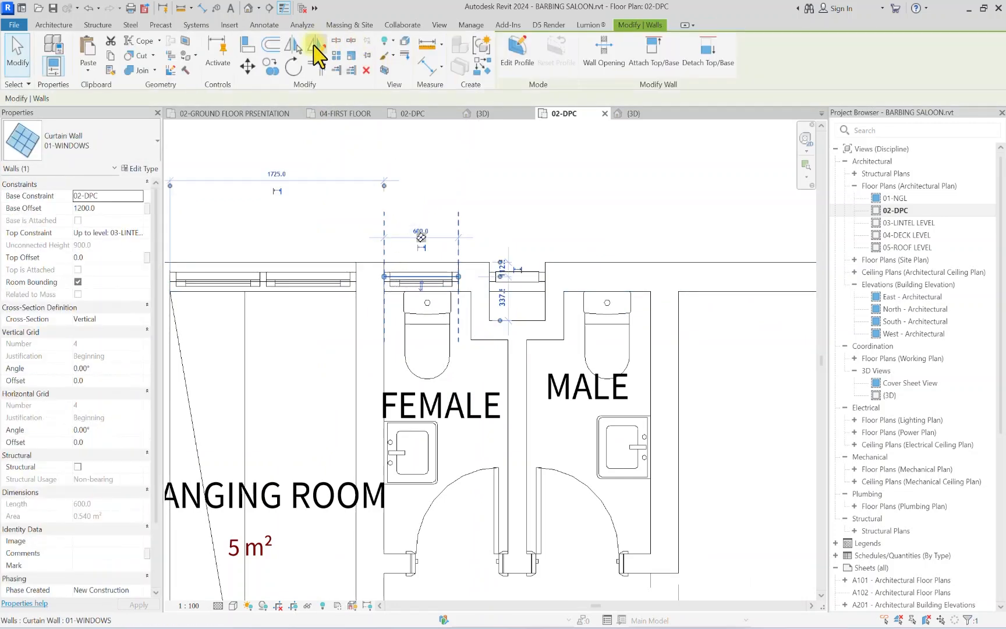
{"action": "left_click", "coordinate": [315, 46]}
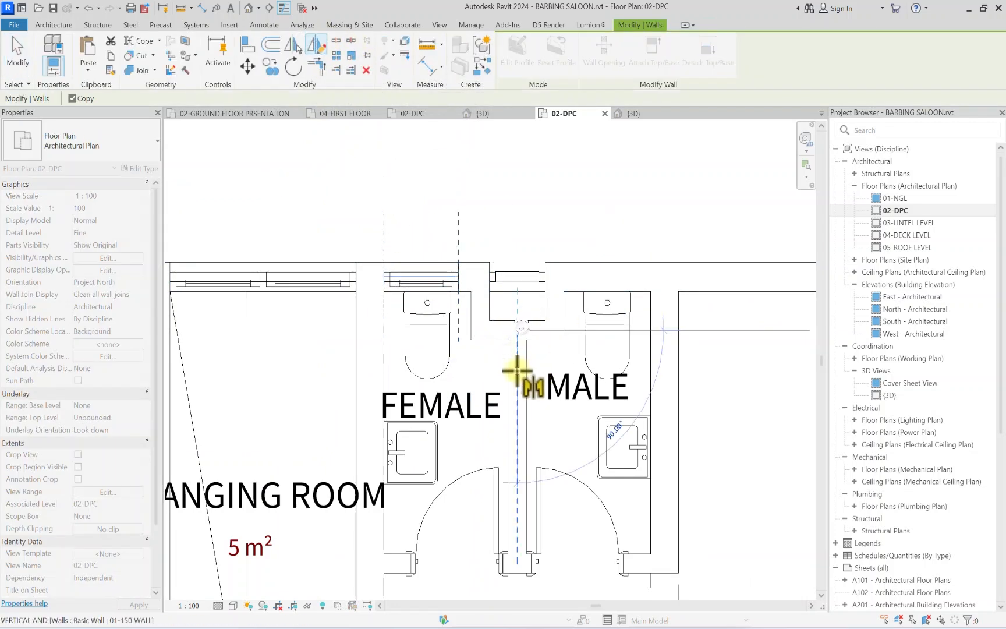
{"action": "scroll", "coordinate": [520, 381], "scroll_direction": "down", "scroll_amount": 4}
{"action": "left_click", "coordinate": [534, 292]}
{"action": "scroll", "coordinate": [429, 316], "scroll_direction": "down", "scroll_amount": 2}
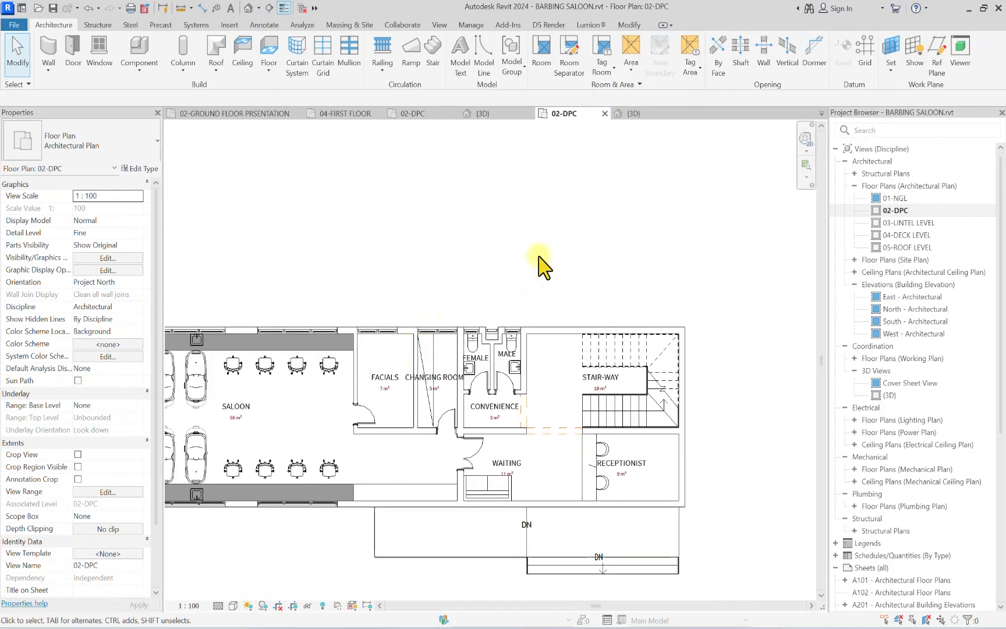
{"action": "scroll", "coordinate": [520, 288], "scroll_direction": "up", "scroll_amount": 3}
{"action": "left_click", "coordinate": [360, 358]}
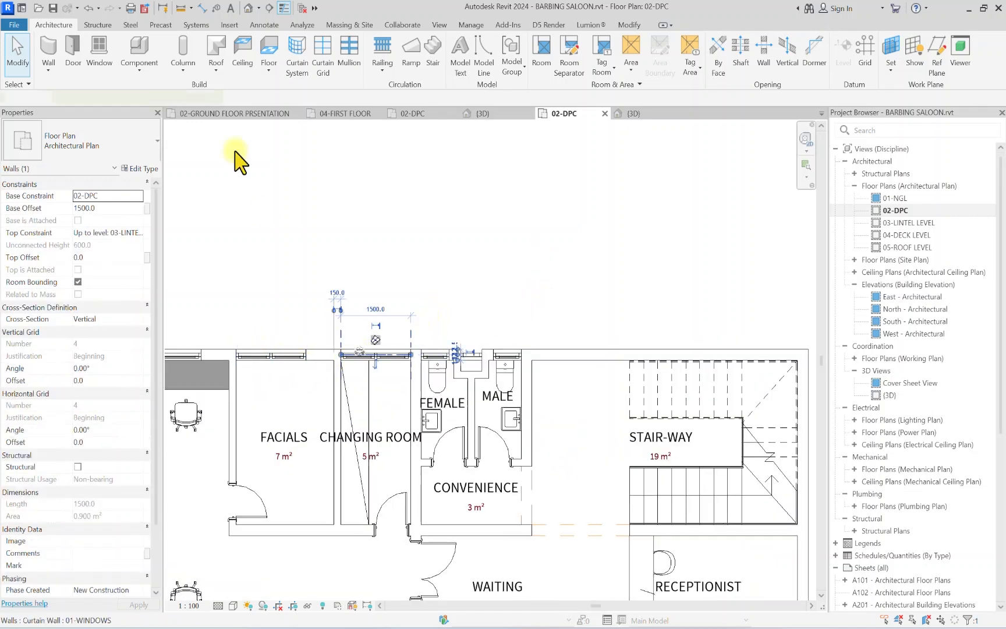
{"action": "left_click", "coordinate": [268, 67]}
{"action": "scroll", "coordinate": [408, 352], "scroll_direction": "up", "scroll_amount": 4}
{"action": "scroll", "coordinate": [421, 397], "scroll_direction": "up", "scroll_amount": 1}
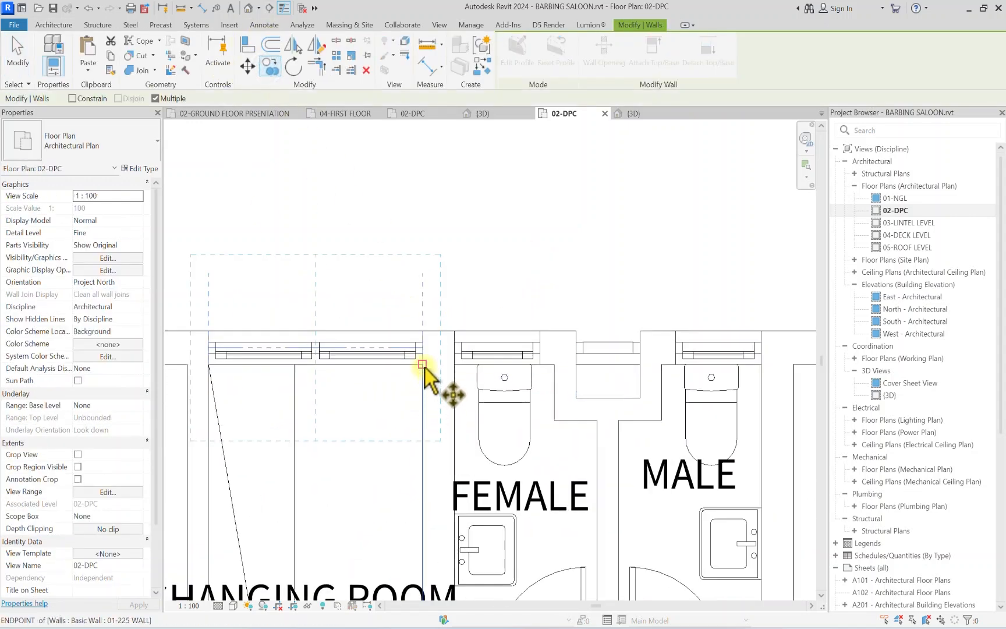
{"action": "left_click", "coordinate": [422, 364]}
{"action": "scroll", "coordinate": [422, 365], "scroll_direction": "down", "scroll_amount": 5}
{"action": "key", "text": "Escape"}
{"action": "key", "text": "Escape"}
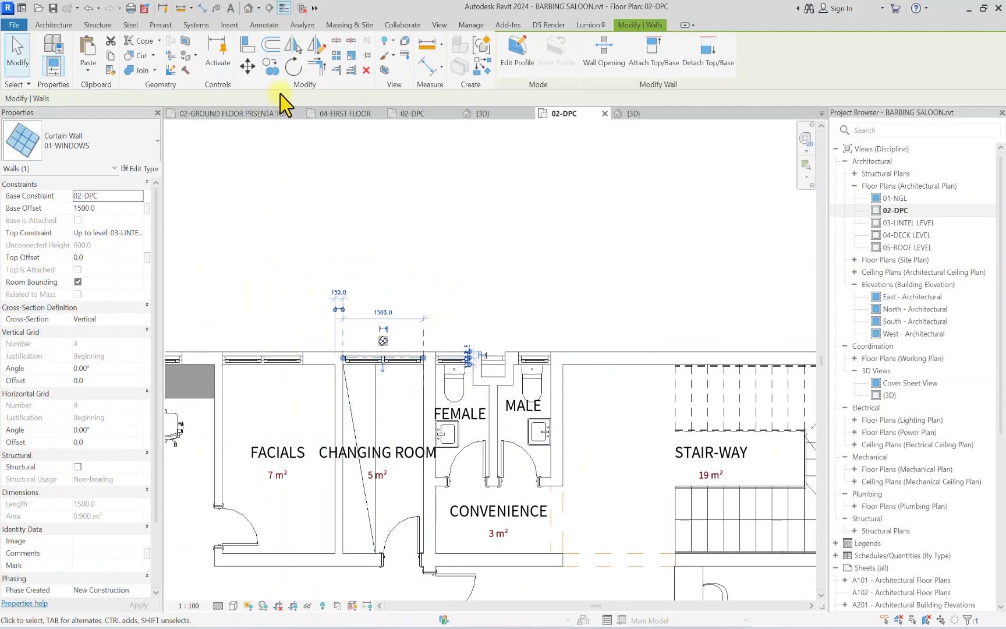
Step: Copy the changing room window to the stair-way's rear wall, starting at the inner face of the male toilet partition
{"action": "left_click", "coordinate": [269, 64]}
{"action": "scroll", "coordinate": [314, 393], "scroll_direction": "up", "scroll_amount": 6}
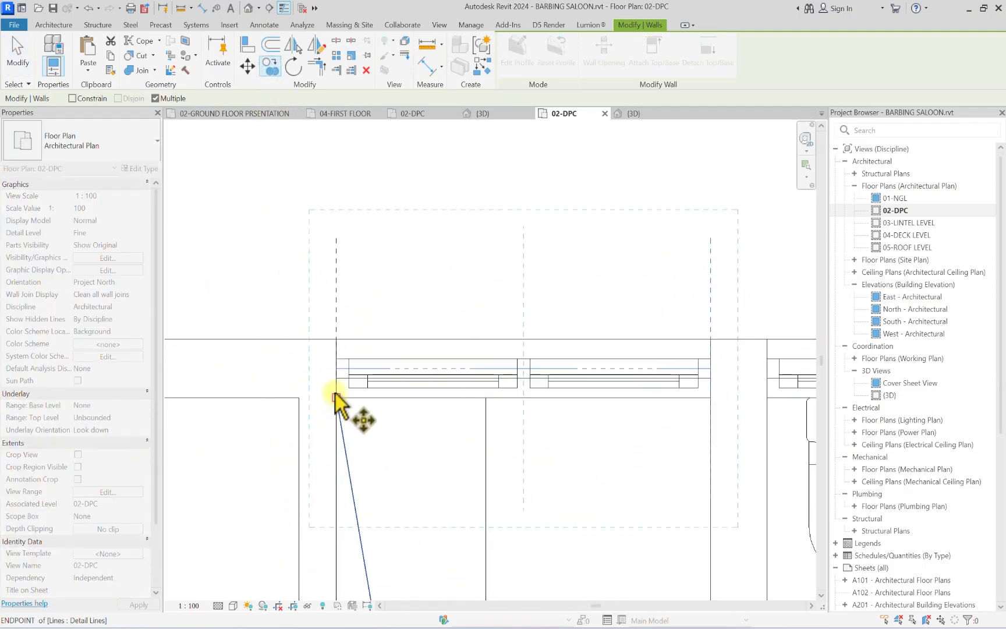
{"action": "left_click", "coordinate": [336, 398]}
{"action": "scroll", "coordinate": [303, 401], "scroll_direction": "down", "scroll_amount": 6}
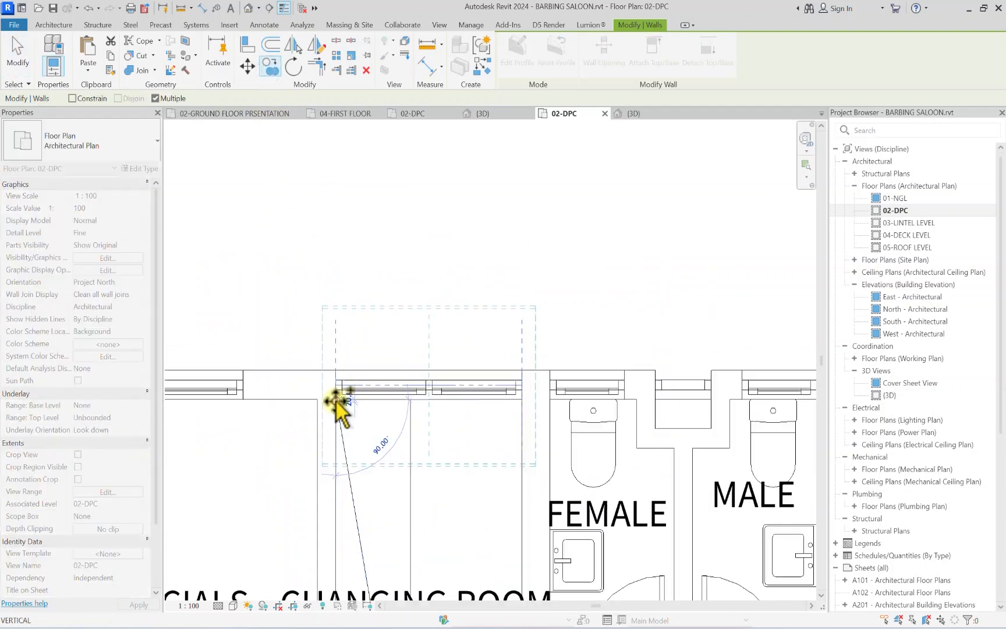
{"action": "left_click", "coordinate": [631, 400]}
{"action": "scroll", "coordinate": [633, 407], "scroll_direction": "down", "scroll_amount": 4}
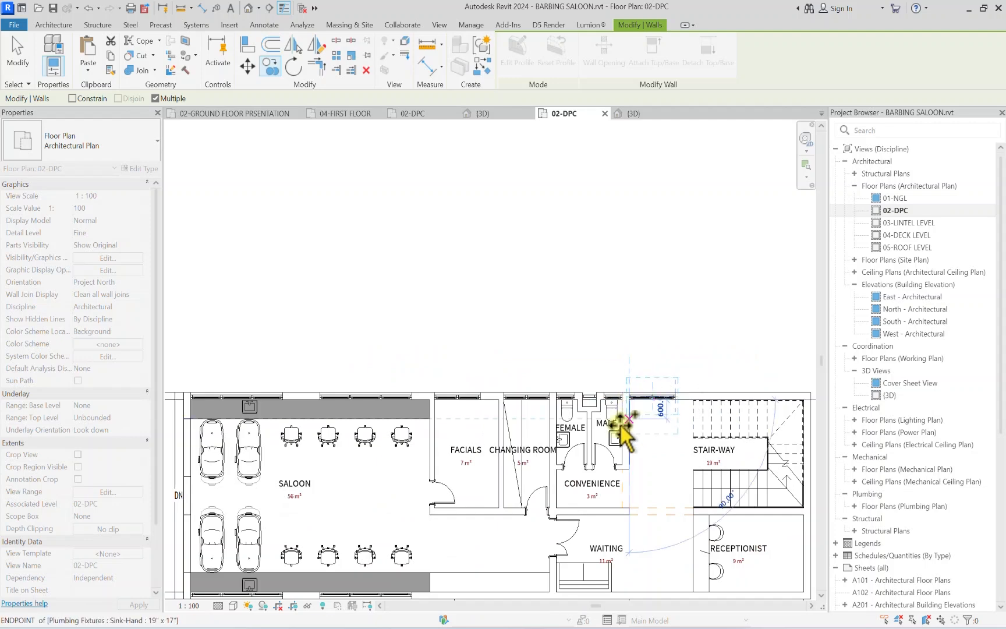
{"action": "scroll", "coordinate": [631, 429], "scroll_direction": "down", "scroll_amount": 2}
{"action": "key", "text": "Escape"}
{"action": "key", "text": "Escape"}
Step: Examine the ground floor plan around the waiting area, receptionist room and the saloon's end wall with its entrance opening
{"action": "middle_click_drag", "start_coordinate": [576, 533], "coordinate": [618, 499]}
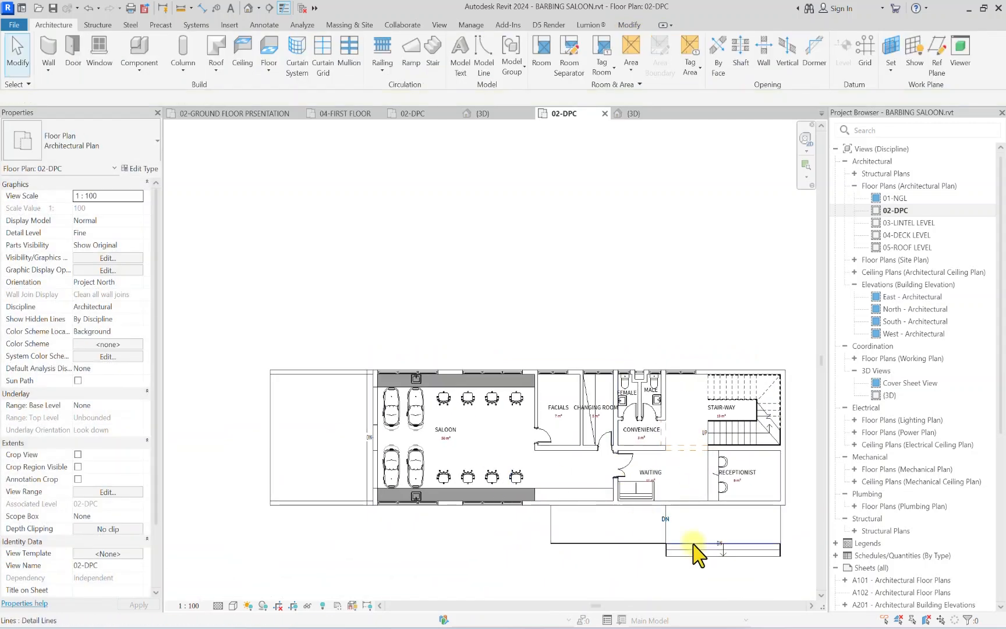
{"action": "scroll", "coordinate": [692, 540], "scroll_direction": "up", "scroll_amount": 3}
{"action": "middle_click_drag", "start_coordinate": [745, 453], "coordinate": [700, 435]}
{"action": "scroll", "coordinate": [533, 455], "scroll_direction": "down", "scroll_amount": 4}
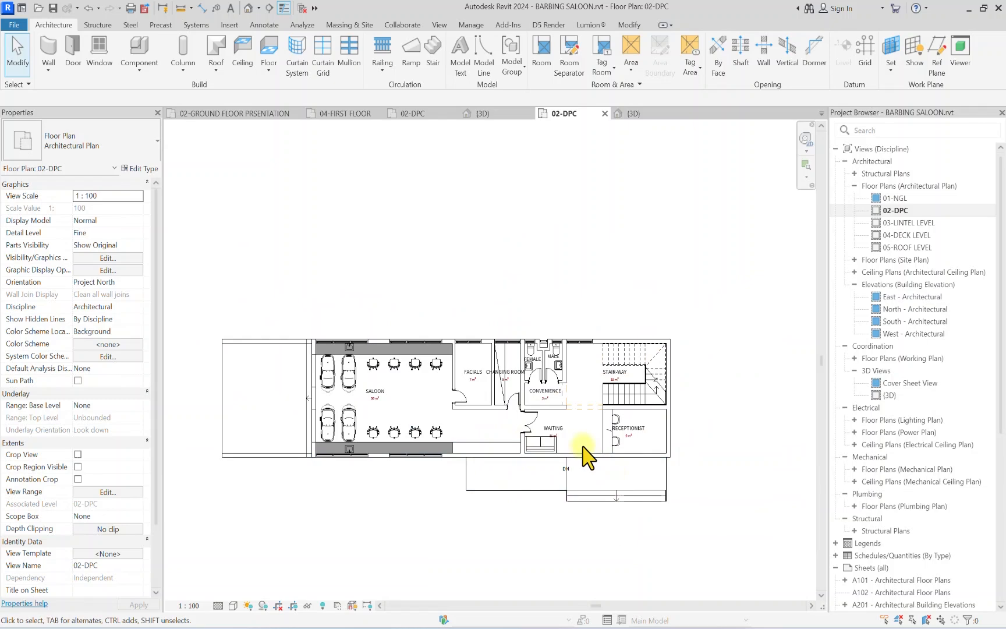
{"action": "scroll", "coordinate": [575, 430], "scroll_direction": "up", "scroll_amount": 3}
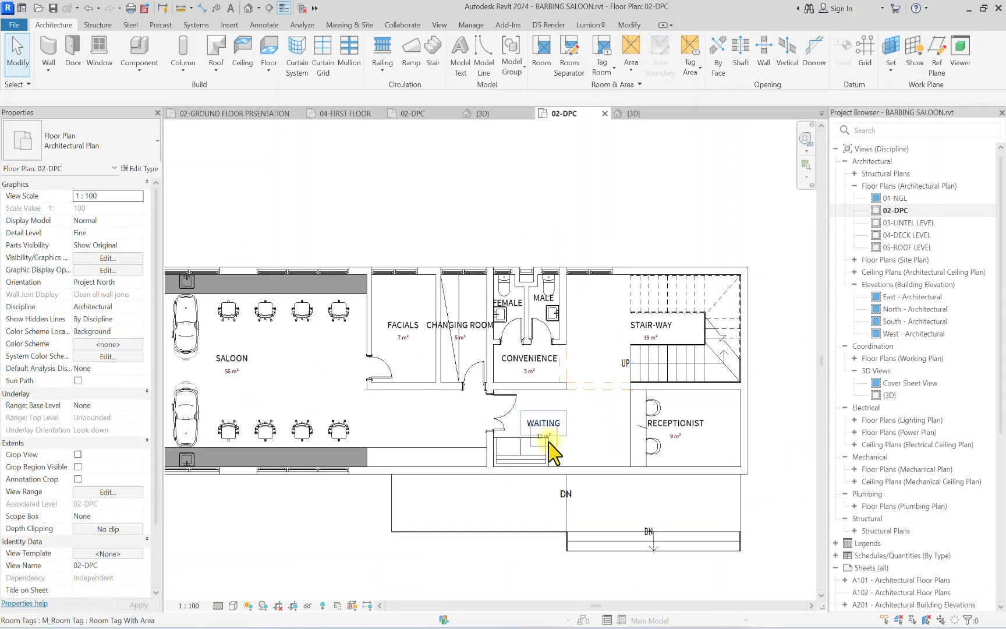
{"action": "scroll", "coordinate": [687, 486], "scroll_direction": "down", "scroll_amount": 2}
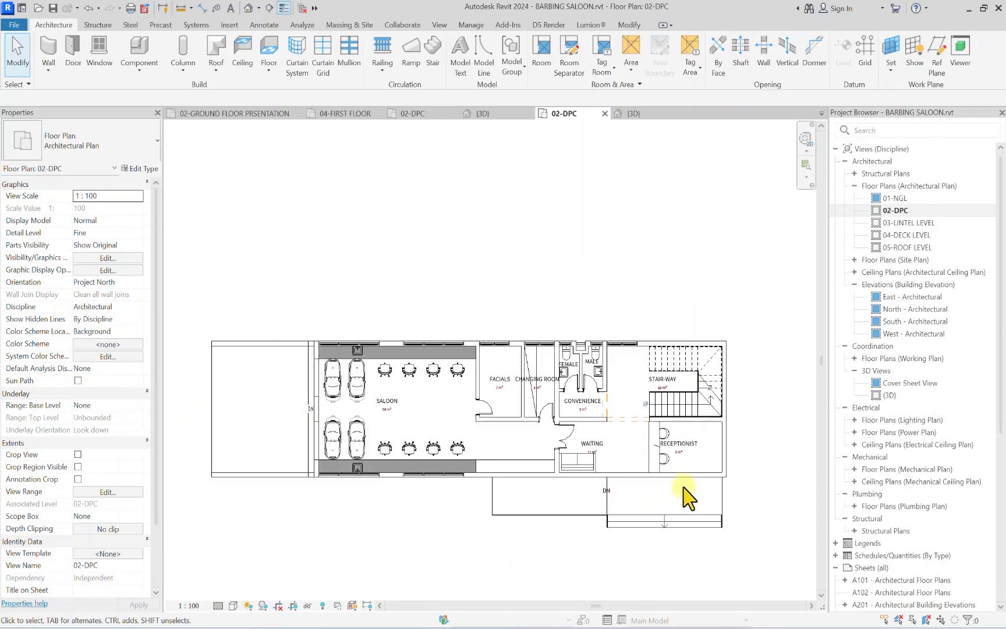
{"action": "scroll", "coordinate": [662, 459], "scroll_direction": "up", "scroll_amount": 2}
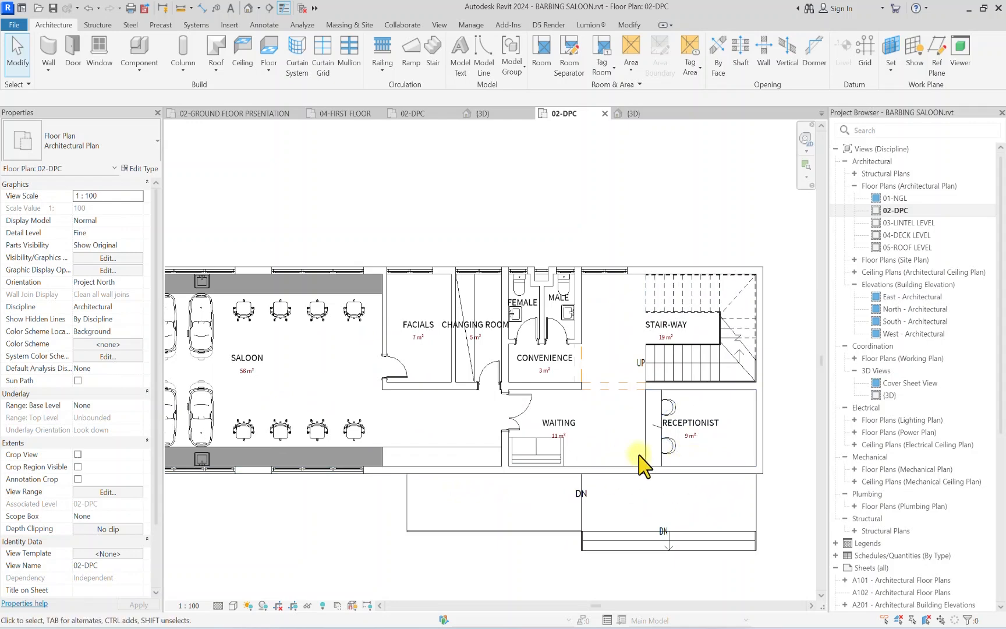
{"action": "scroll", "coordinate": [690, 474], "scroll_direction": "down", "scroll_amount": 2}
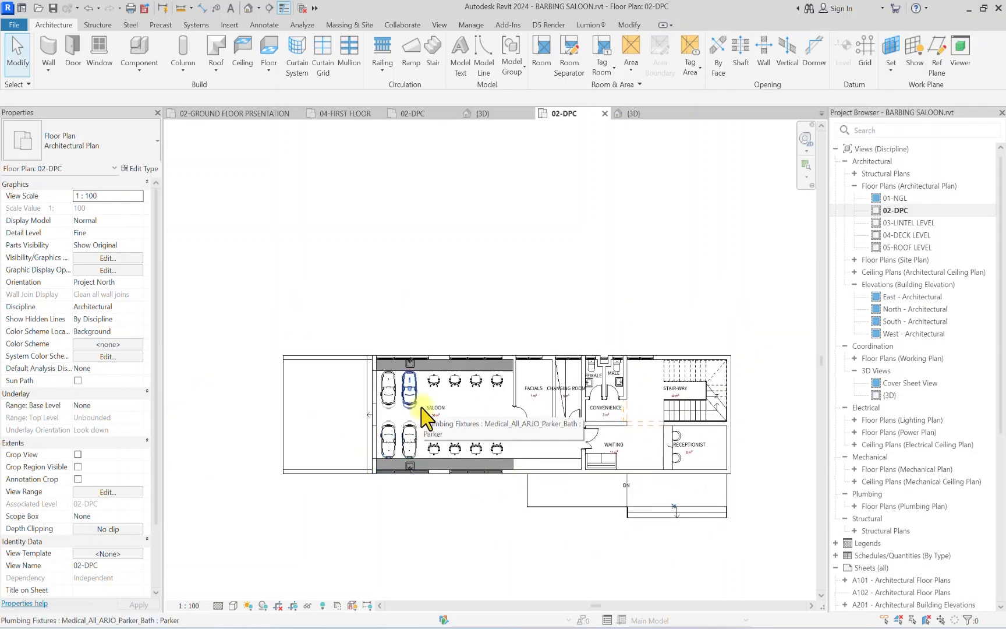
{"action": "scroll", "coordinate": [361, 439], "scroll_direction": "up", "scroll_amount": 4}
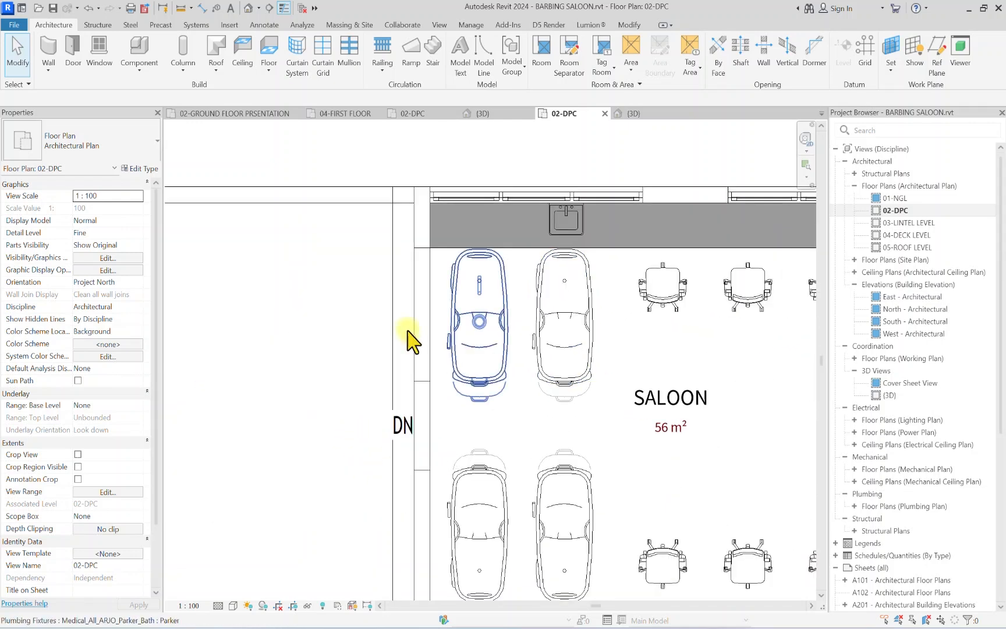
{"action": "scroll", "coordinate": [421, 207], "scroll_direction": "down", "scroll_amount": 3}
{"action": "scroll", "coordinate": [405, 262], "scroll_direction": "up", "scroll_amount": 2}
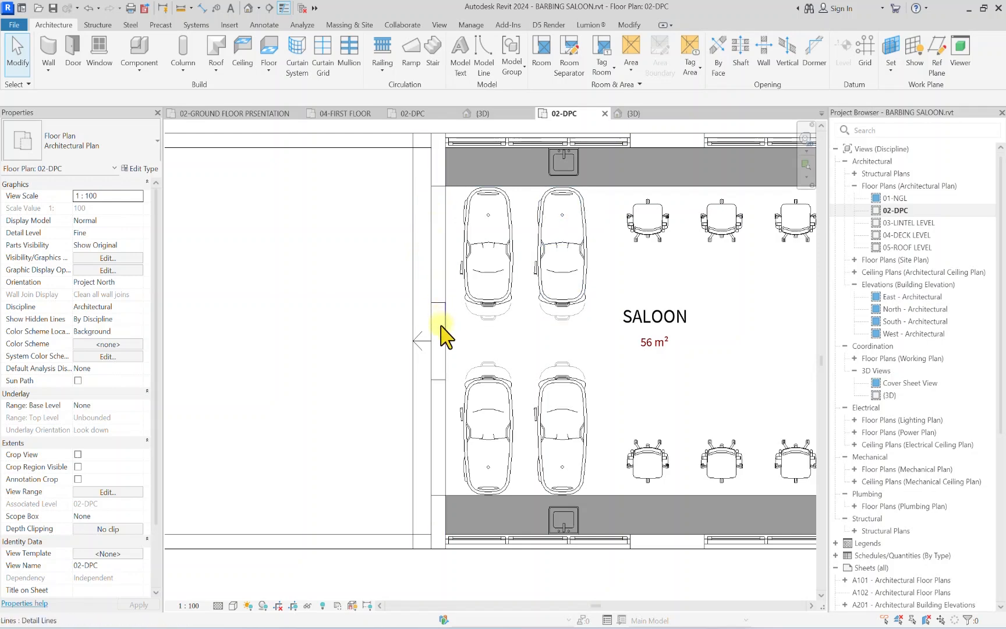
{"action": "scroll", "coordinate": [440, 233], "scroll_direction": "down", "scroll_amount": 3}
{"action": "scroll", "coordinate": [436, 262], "scroll_direction": "up", "scroll_amount": 2}
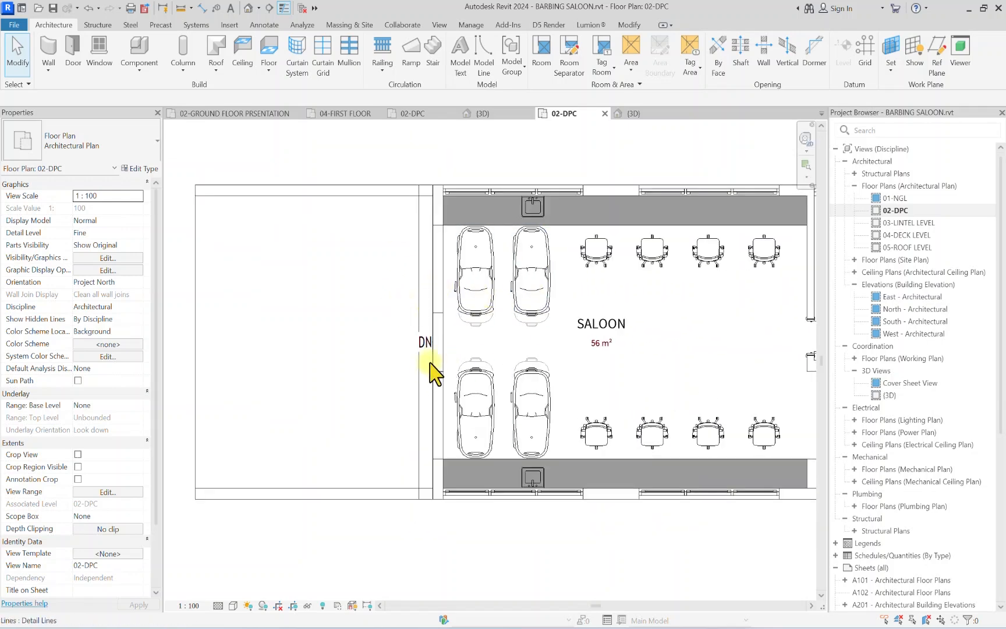
Step: Delete the two outer Parker bath fixtures nearest the saloon's end wall, one beside each counter
{"action": "left_click", "coordinate": [482, 389]}
{"action": "left_click_drag", "start_coordinate": [477, 428], "coordinate": [480, 316]}
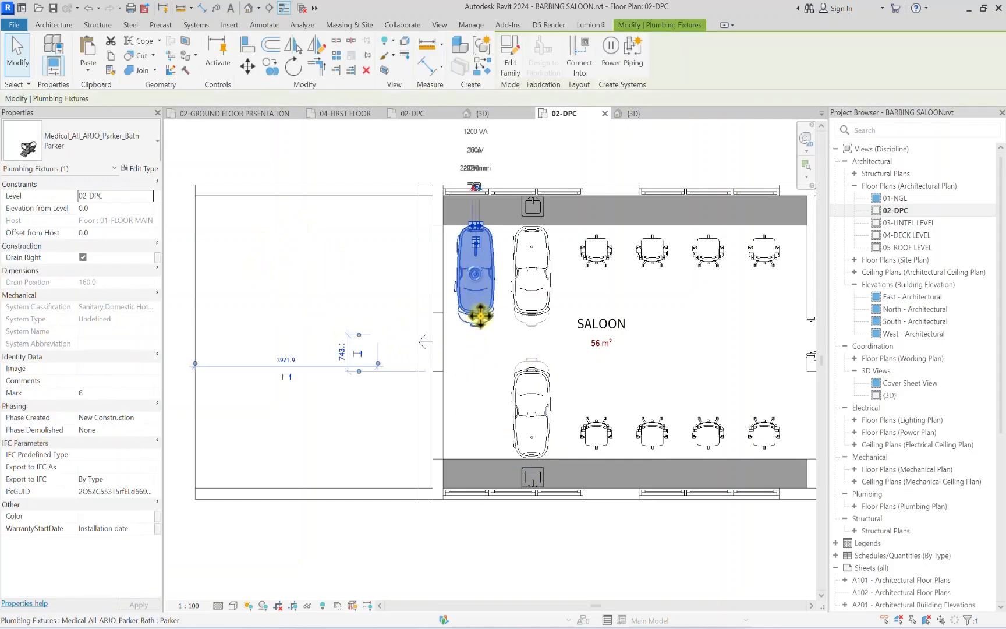
{"action": "key", "text": "Delete"}
{"action": "scroll", "coordinate": [528, 365], "scroll_direction": "down", "scroll_amount": 2}
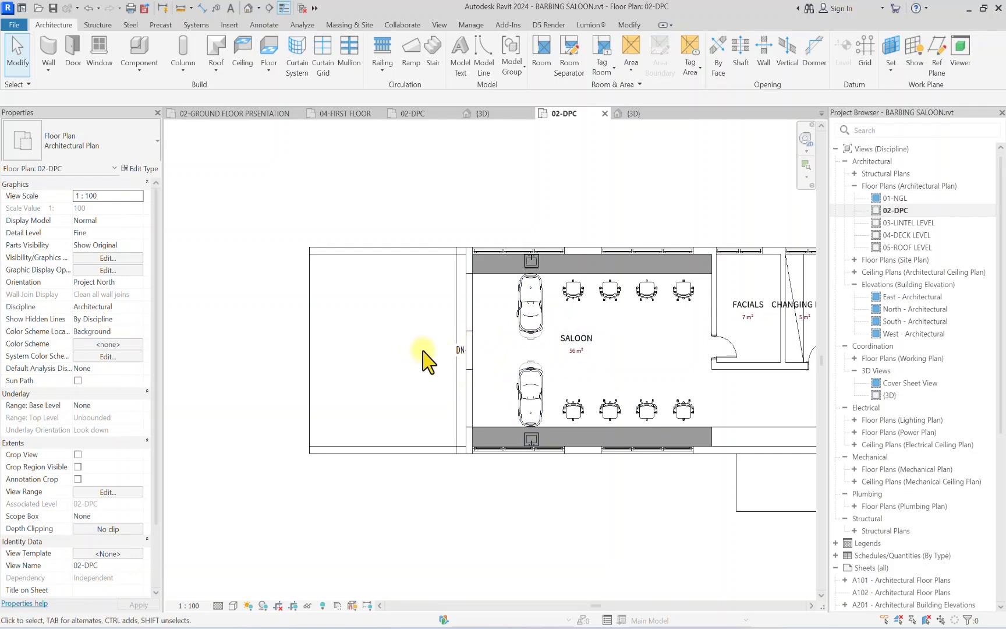
Step: Draw a 01-WINDOWS curtain wall in the saloon's end wall beside the upper counter, up to 04-DECK LEVEL with a top offset of -450
{"action": "left_click", "coordinate": [45, 49]}
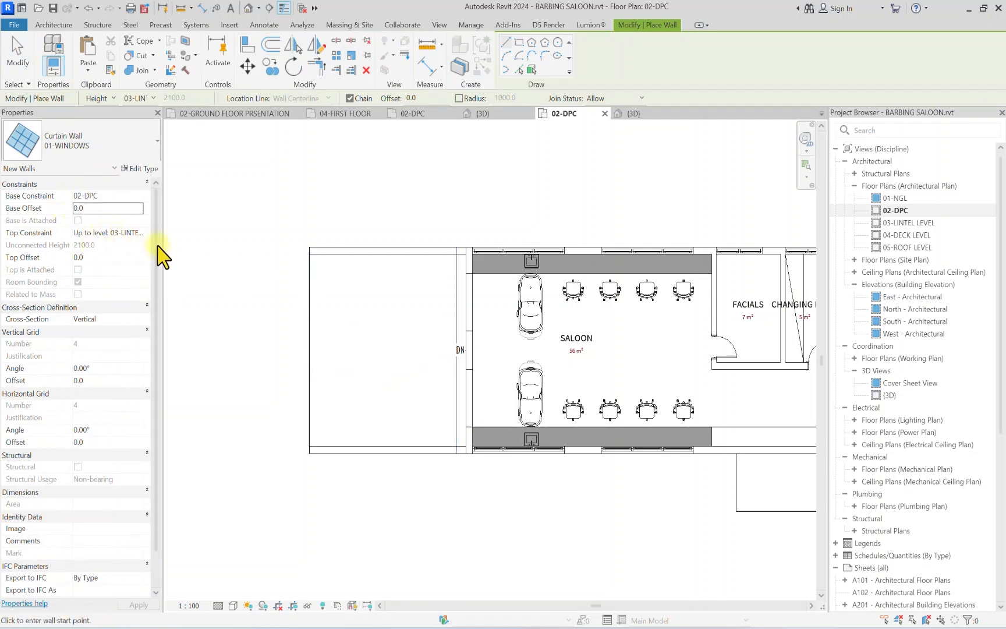
{"action": "left_click", "coordinate": [139, 233]}
{"action": "left_click", "coordinate": [135, 286]}
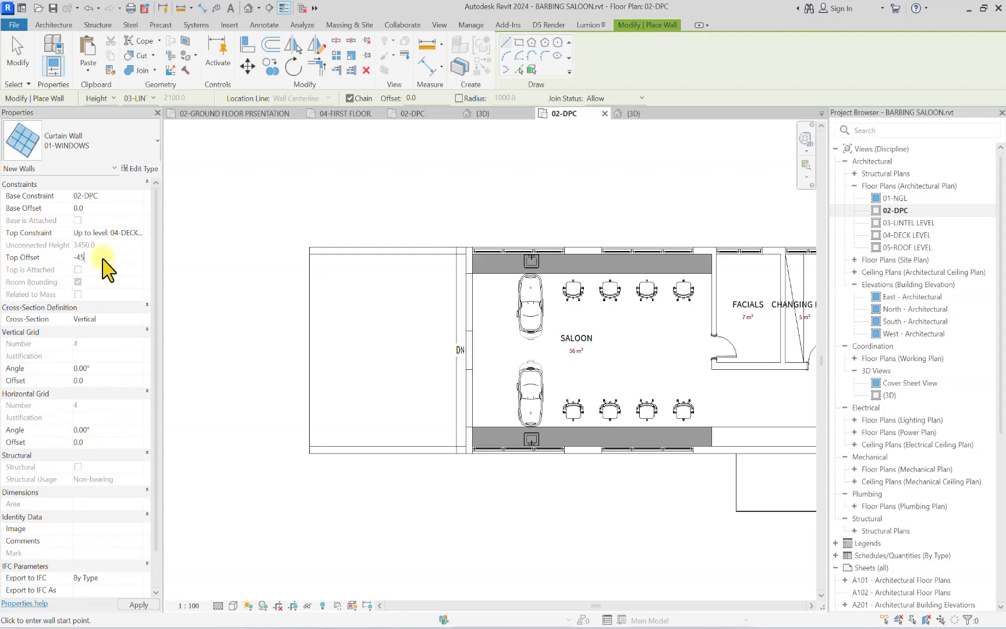
{"action": "scroll", "coordinate": [457, 327], "scroll_direction": "up", "scroll_amount": 3}
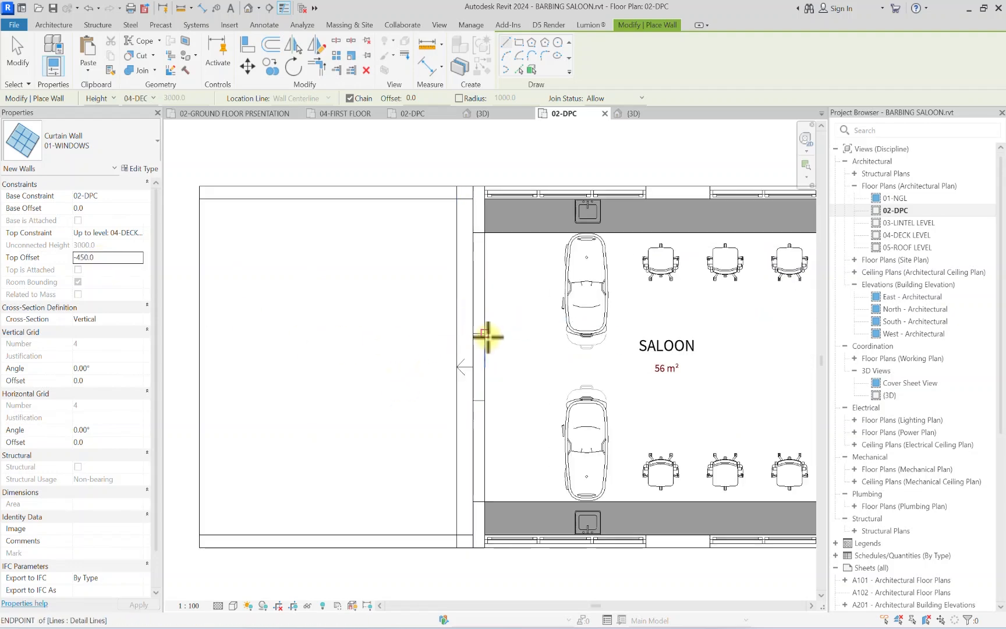
{"action": "scroll", "coordinate": [480, 336], "scroll_direction": "up", "scroll_amount": 3}
{"action": "left_click", "coordinate": [477, 177]}
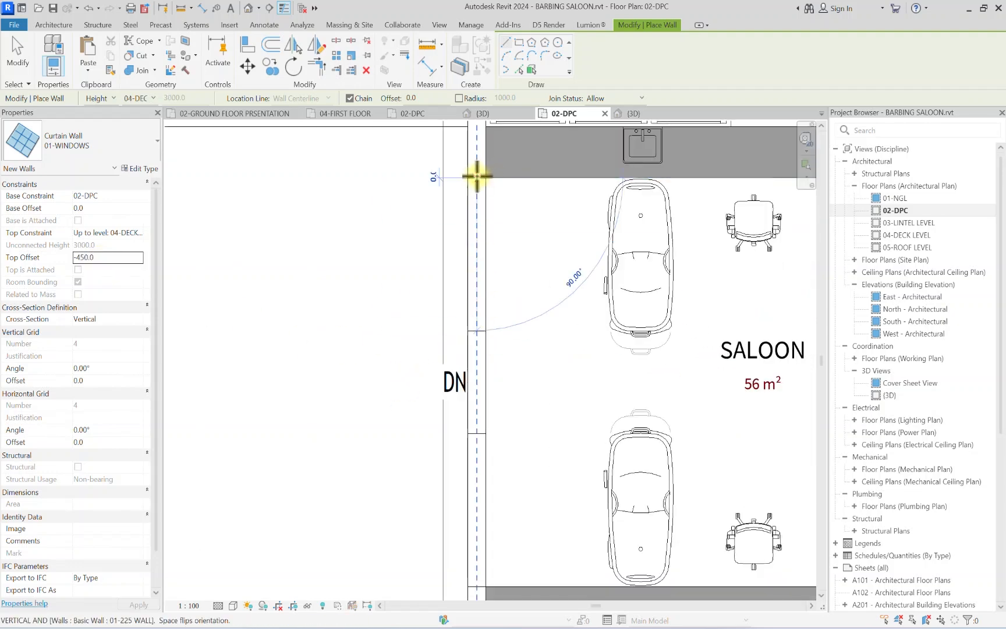
{"action": "left_click", "coordinate": [471, 328]}
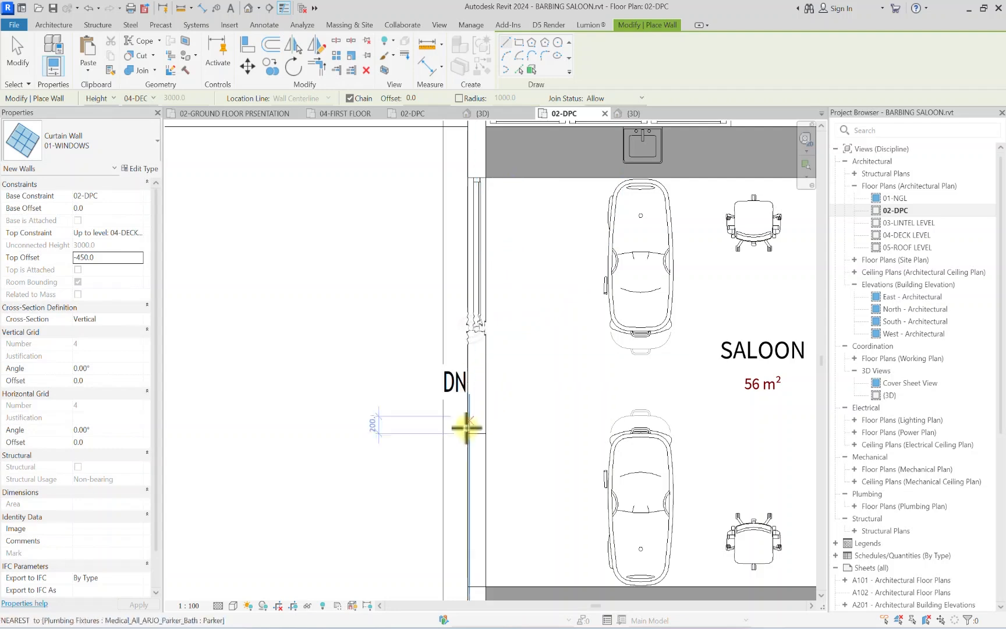
Step: Draw a second 01-WINDOWS curtain wall beside the lower counter and stretch its end to the counter edge, 1800 mm long
{"action": "middle_click_drag", "start_coordinate": [496, 584], "coordinate": [480, 498]}
{"action": "scroll", "coordinate": [464, 499], "scroll_direction": "up", "scroll_amount": 1}
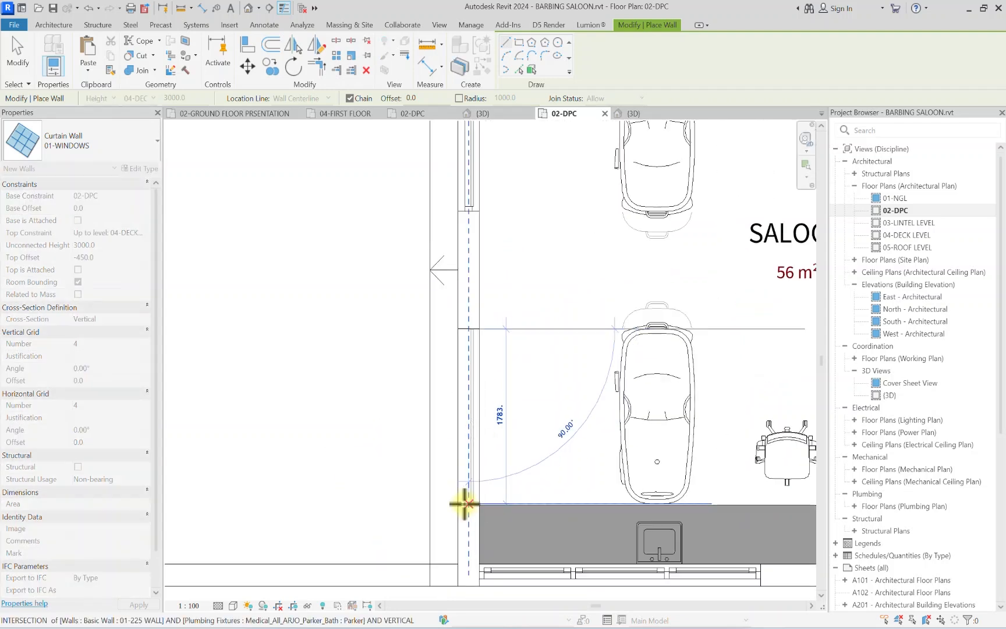
{"action": "left_click", "coordinate": [465, 503]}
{"action": "key", "text": "Escape"}
{"action": "key", "text": "Escape"}
{"action": "scroll", "coordinate": [471, 504], "scroll_direction": "down", "scroll_amount": 1}
{"action": "scroll", "coordinate": [464, 500], "scroll_direction": "up", "scroll_amount": 5}
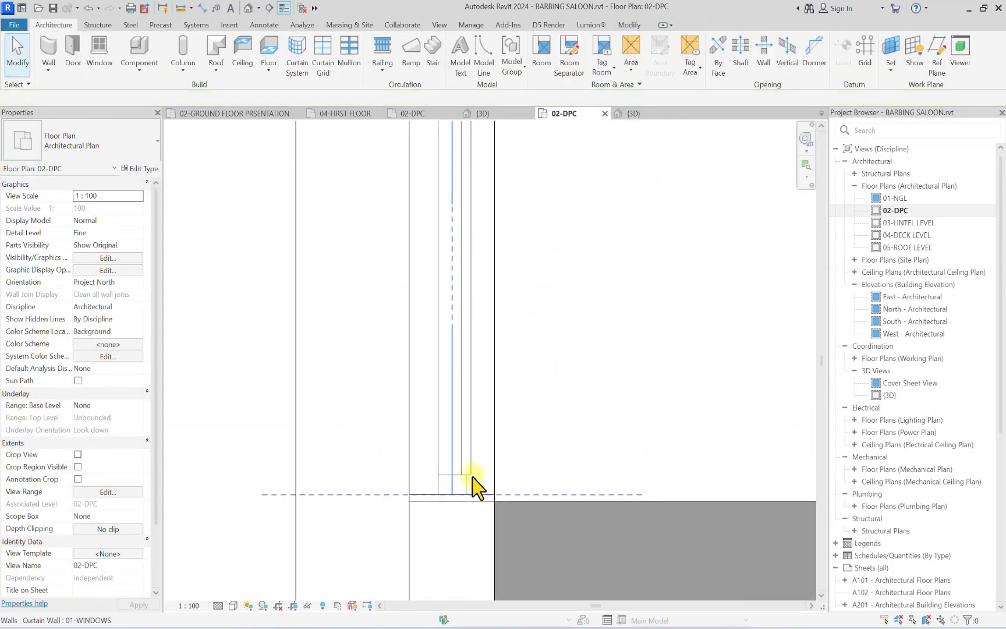
{"action": "left_click", "coordinate": [471, 479]}
{"action": "left_click_drag", "start_coordinate": [450, 494], "coordinate": [450, 500]}
{"action": "scroll", "coordinate": [451, 501], "scroll_direction": "down", "scroll_amount": 3}
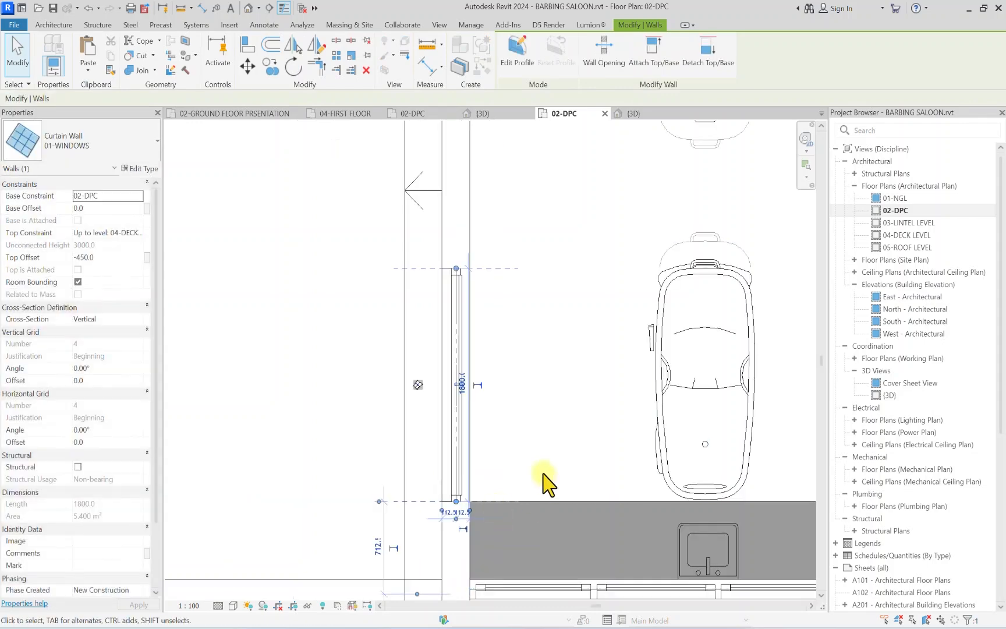
{"action": "left_click", "coordinate": [543, 473]}
Step: In the 3D view from the left, add a horizontal curtain grid line 900 mm below the top of both end-wall windows
{"action": "scroll", "coordinate": [510, 465], "scroll_direction": "down", "scroll_amount": 3}
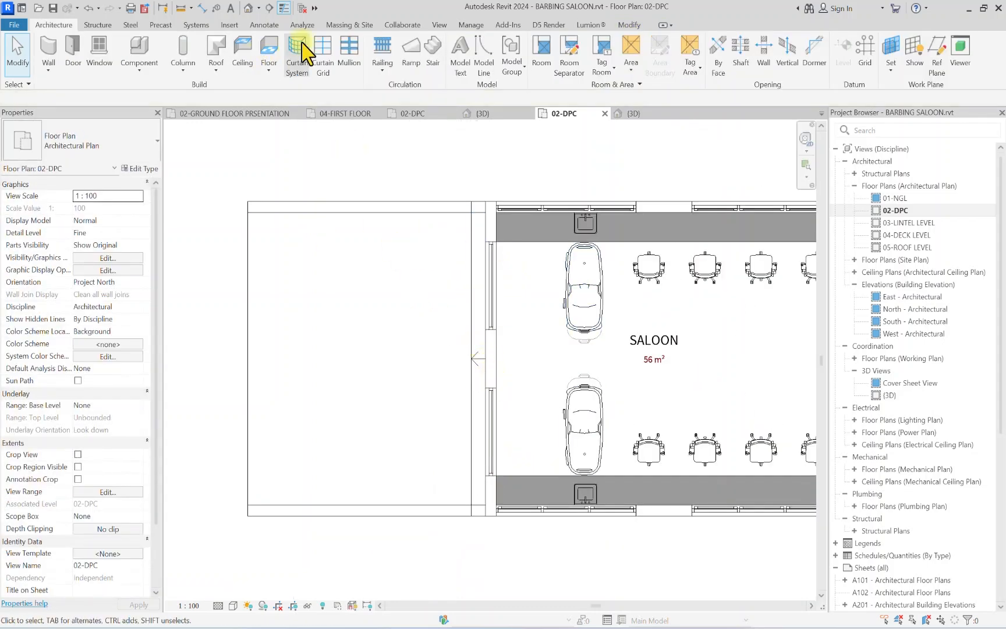
{"action": "left_click", "coordinate": [249, 8]}
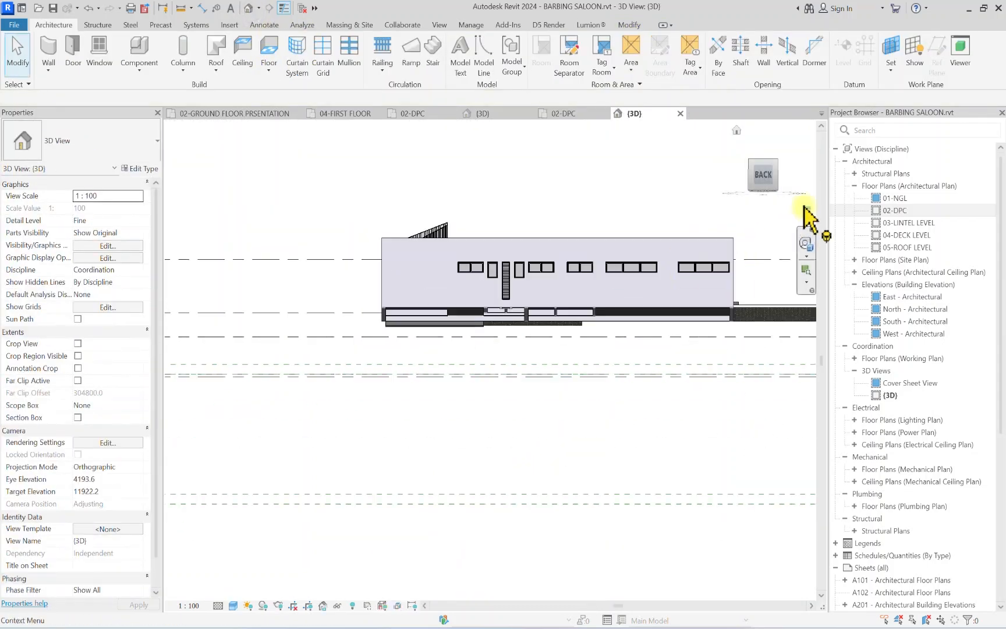
{"action": "left_click", "coordinate": [761, 169]}
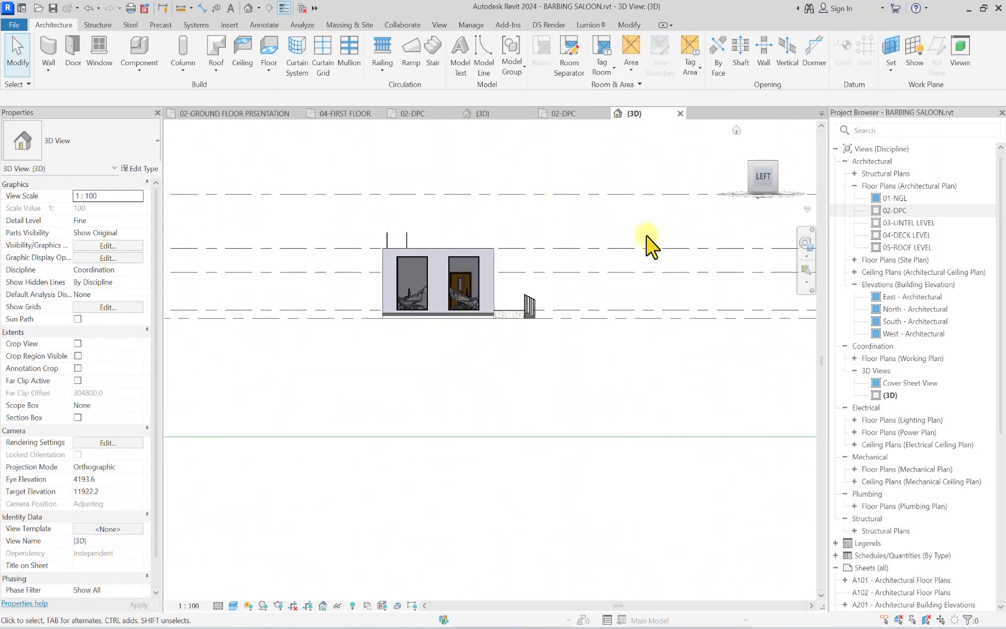
{"action": "scroll", "coordinate": [457, 340], "scroll_direction": "up", "scroll_amount": 3}
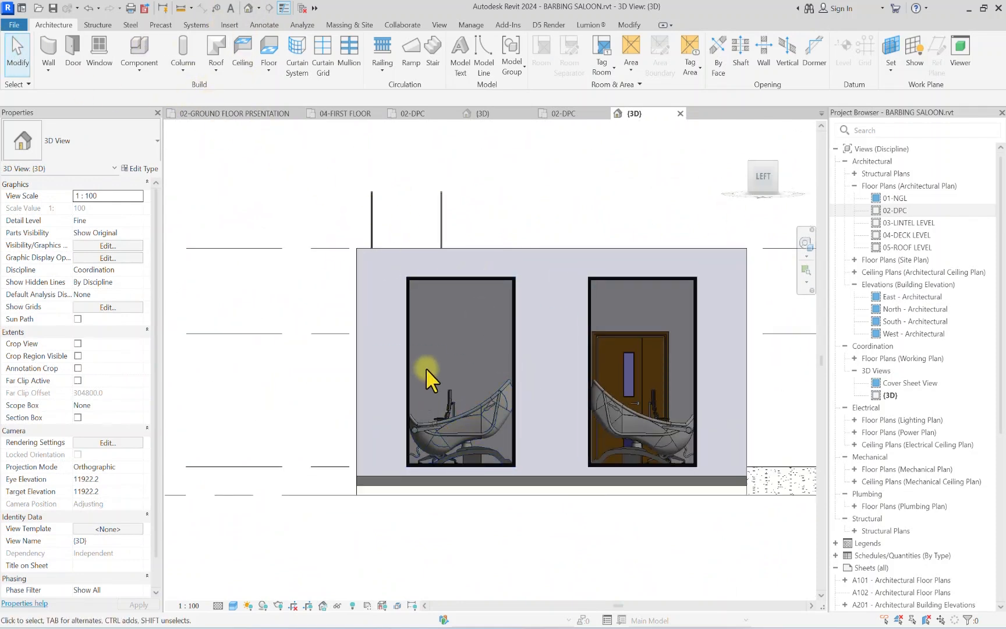
{"action": "scroll", "coordinate": [427, 368], "scroll_direction": "down", "scroll_amount": 2}
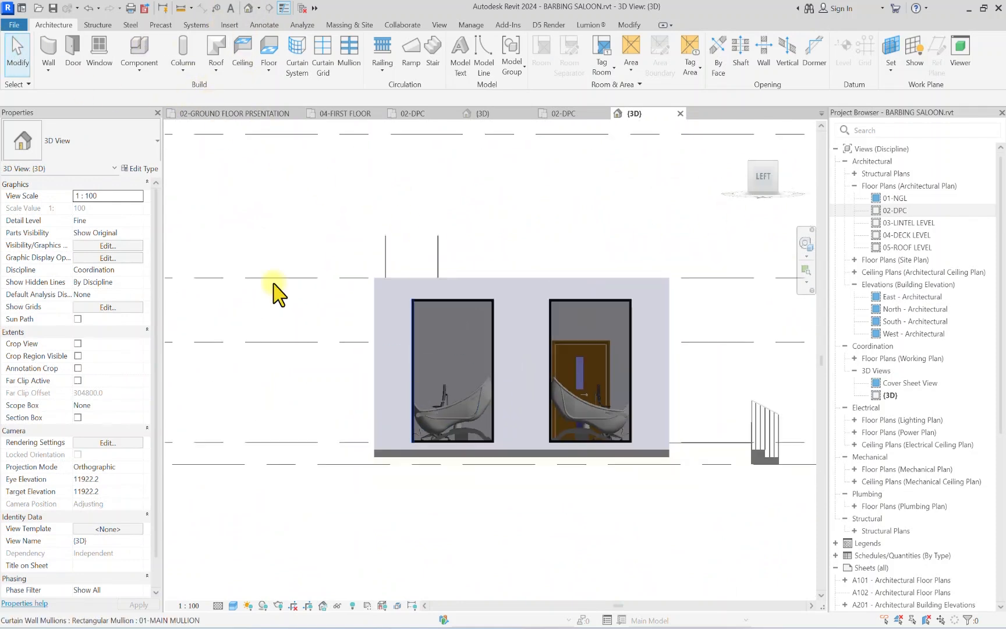
{"action": "left_click", "coordinate": [323, 58]}
{"action": "scroll", "coordinate": [411, 352], "scroll_direction": "up", "scroll_amount": 3}
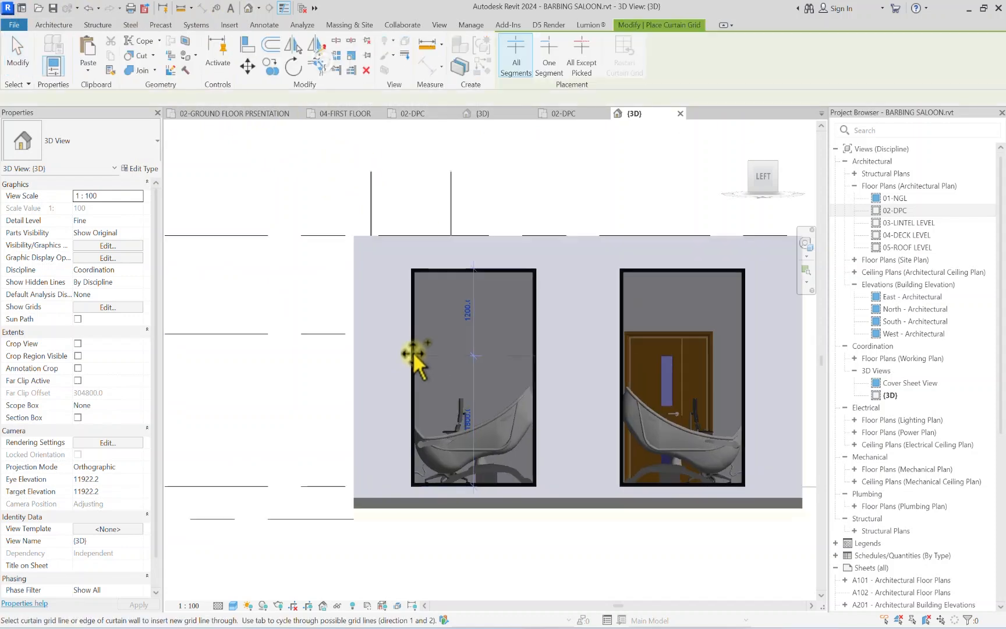
{"action": "left_click", "coordinate": [415, 330]}
{"action": "left_click", "coordinate": [655, 330]}
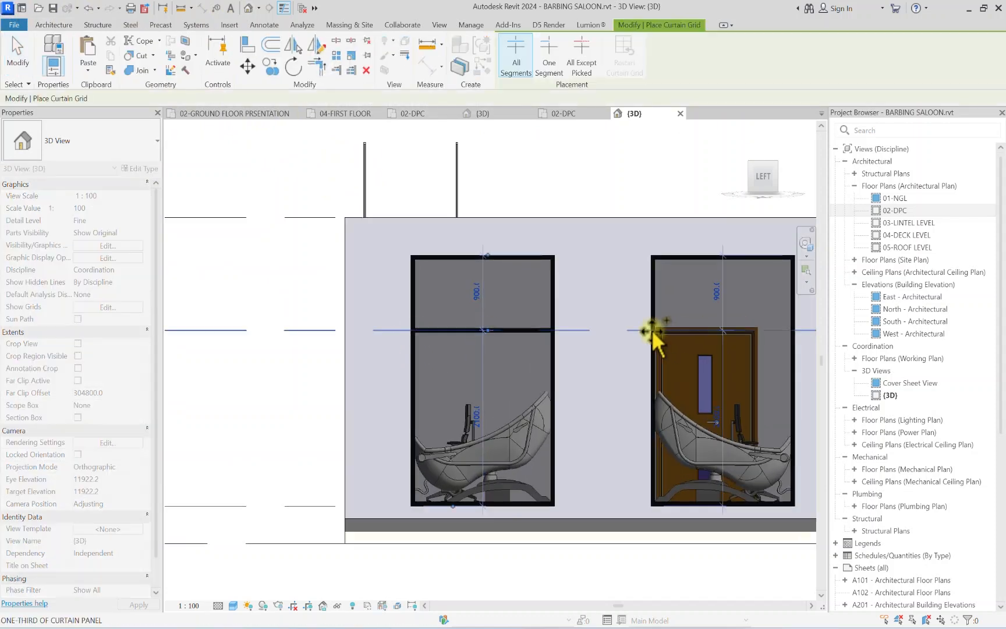
{"action": "middle_click_drag", "start_coordinate": [554, 330], "coordinate": [494, 330]}
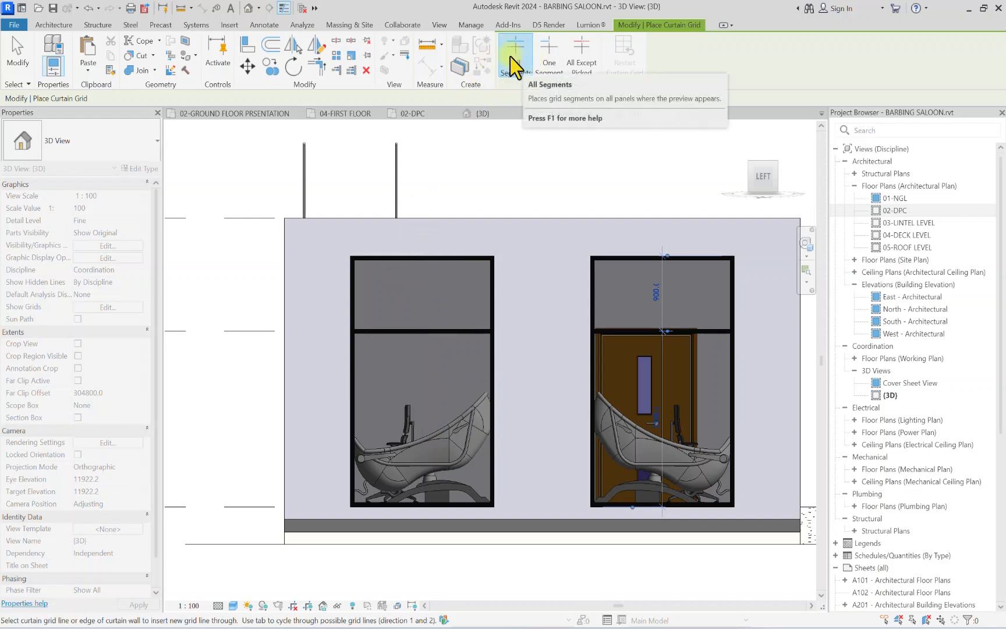
Step: Try one-segment vertical grid lines midway across only the upper panes of both end-wall windows, and undo them
{"action": "left_click", "coordinate": [550, 55]}
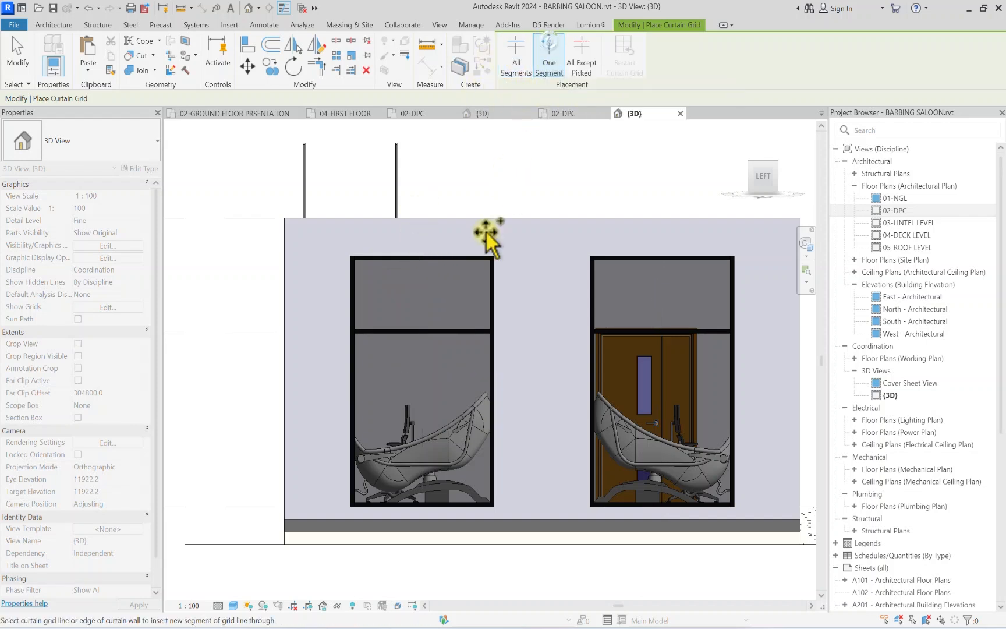
{"action": "left_click", "coordinate": [420, 265]}
{"action": "middle_click_drag", "start_coordinate": [519, 344], "coordinate": [445, 350]}
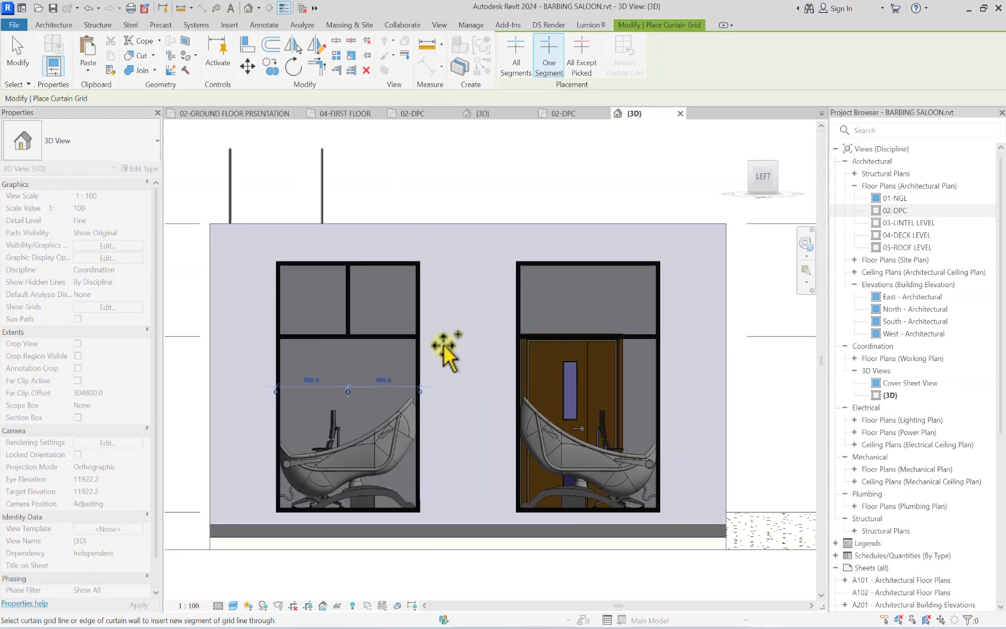
{"action": "left_click", "coordinate": [587, 271]}
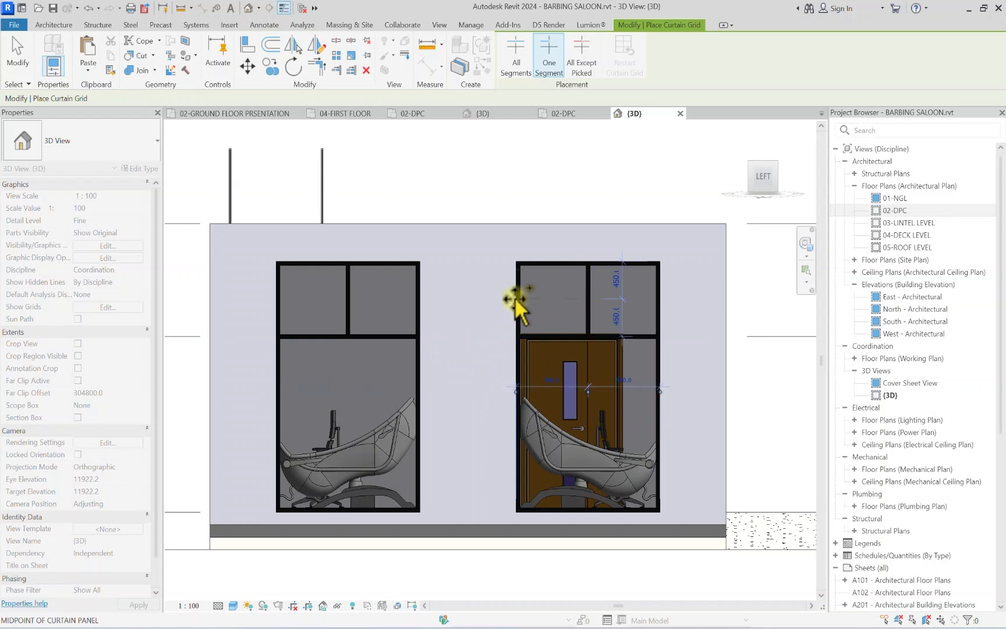
{"action": "key", "text": "ctrl+z"}
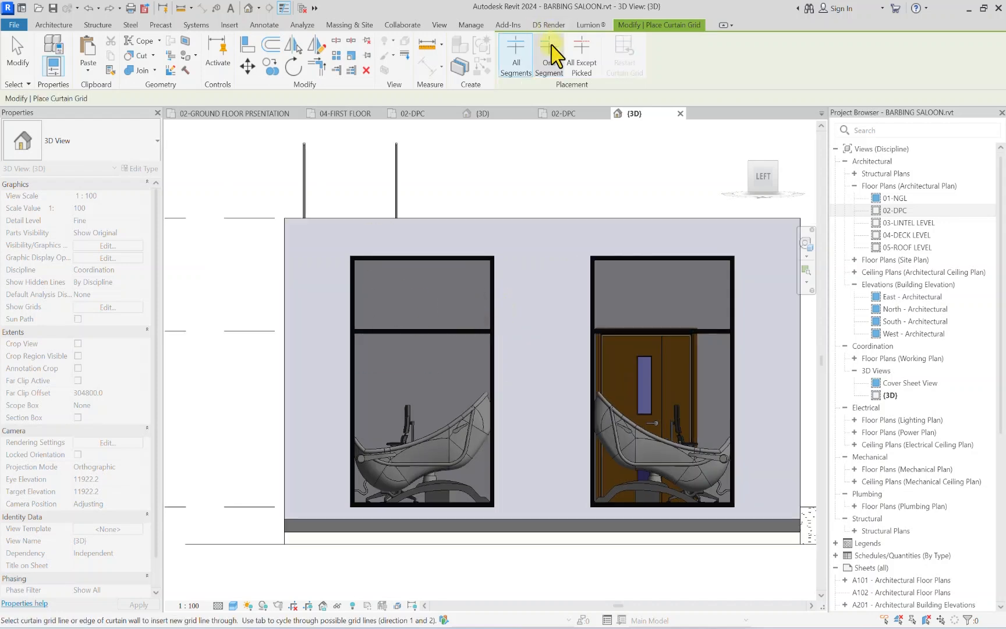
Step: Add a full-height vertical curtain grid line at mid-width of each end-wall window, using all segments
{"action": "left_click", "coordinate": [421, 253]}
{"action": "left_click", "coordinate": [667, 259]}
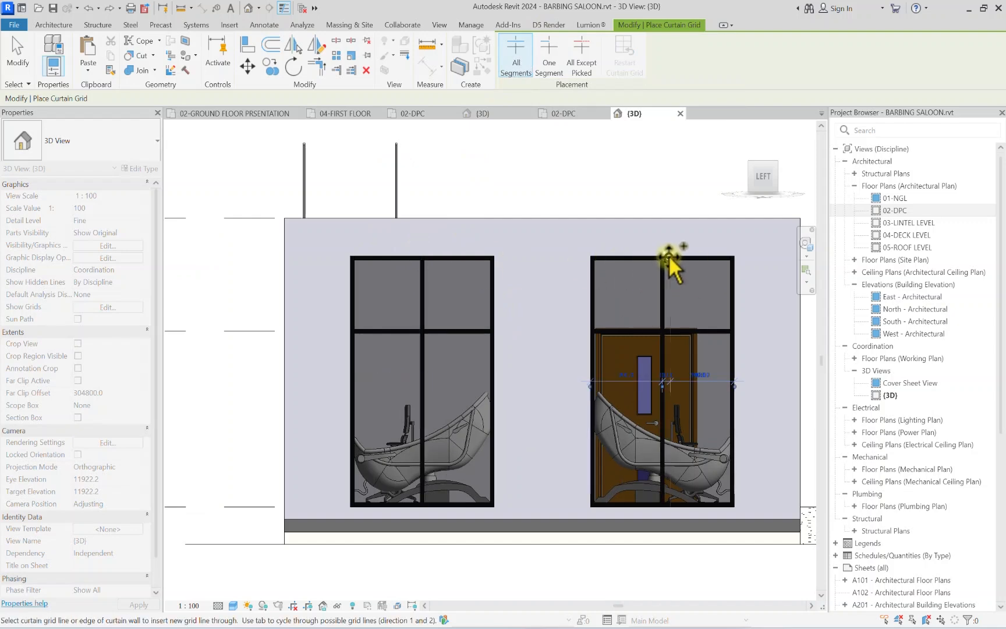
{"action": "scroll", "coordinate": [668, 258], "scroll_direction": "down", "scroll_amount": 3}
{"action": "key", "text": "Escape"}
Step: Select a lower glazed pane of an end-wall window and browse the panel types available for it, keeping Glazed
{"action": "left_click_drag", "start_coordinate": [765, 189], "coordinate": [759, 218]}
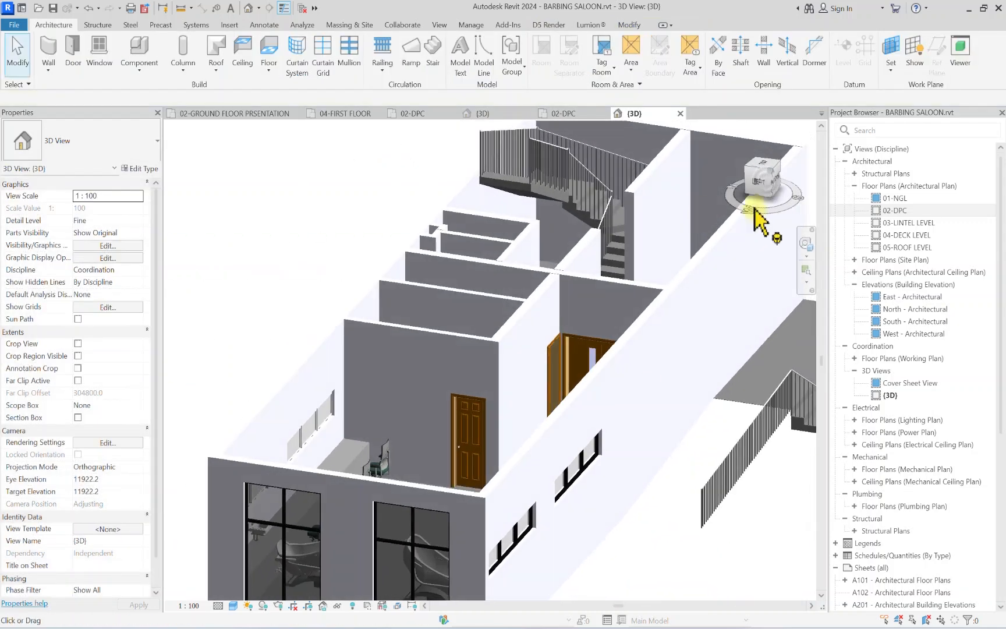
{"action": "scroll", "coordinate": [386, 485], "scroll_direction": "up", "scroll_amount": 3}
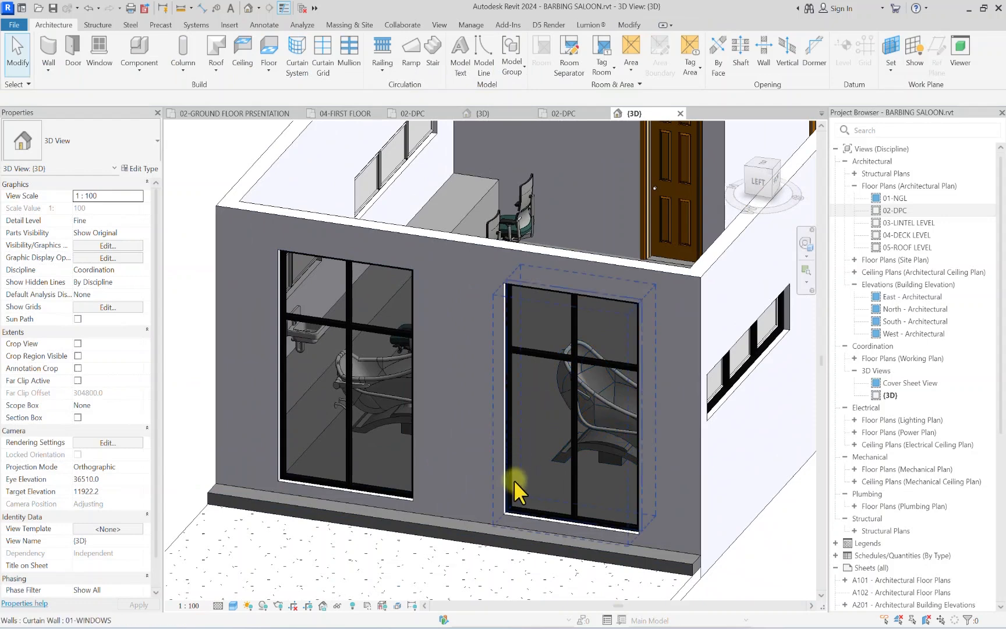
{"action": "scroll", "coordinate": [516, 500], "scroll_direction": "up", "scroll_amount": 4}
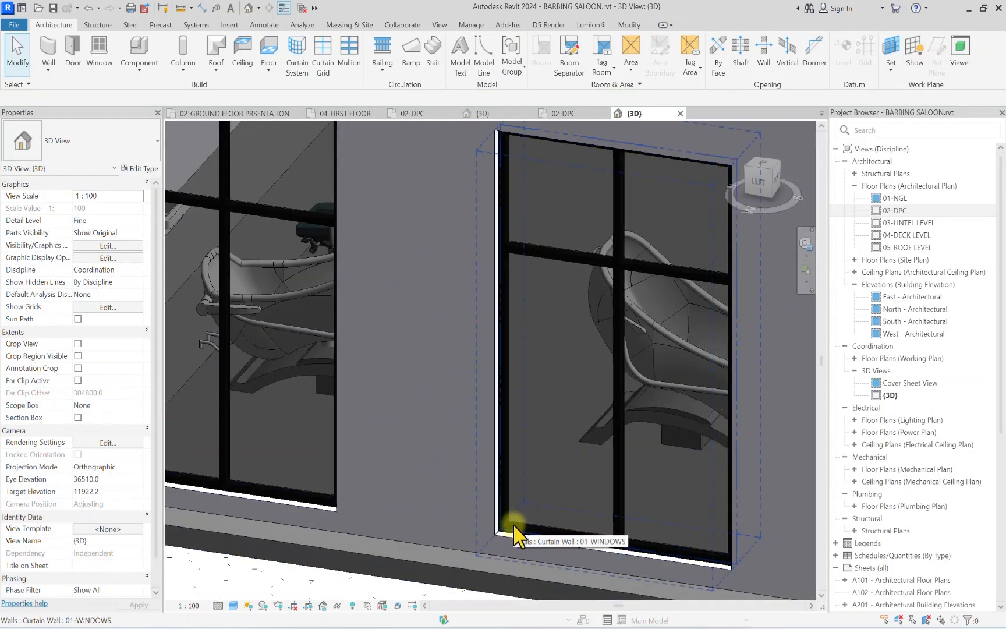
{"action": "key", "text": "Tab"}
{"action": "key", "text": "Tab"}
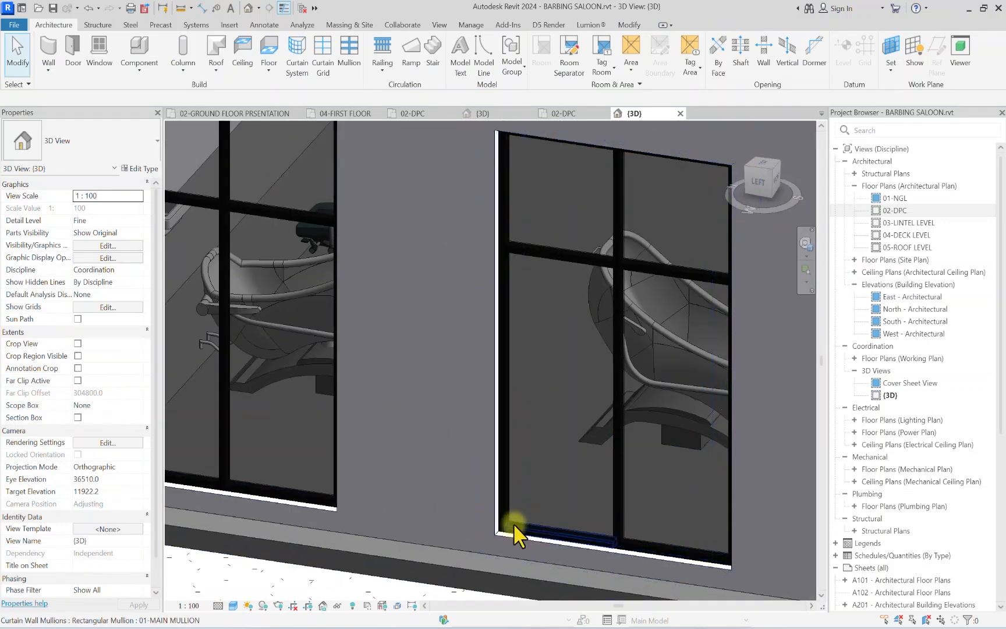
{"action": "left_click", "coordinate": [514, 522]}
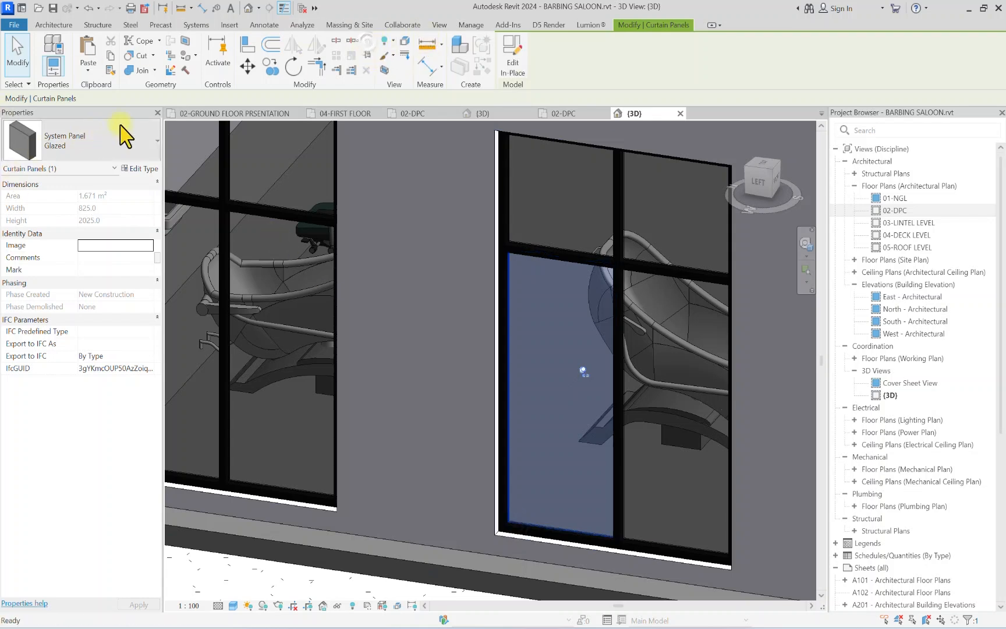
{"action": "left_click", "coordinate": [104, 148]}
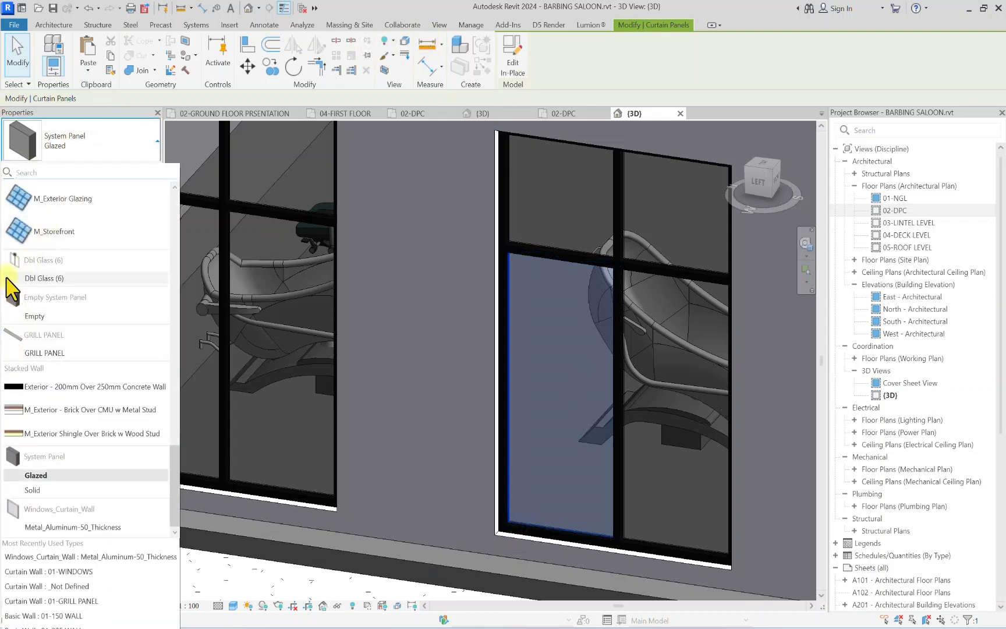
{"action": "scroll", "coordinate": [26, 321], "scroll_direction": "up", "scroll_amount": 10}
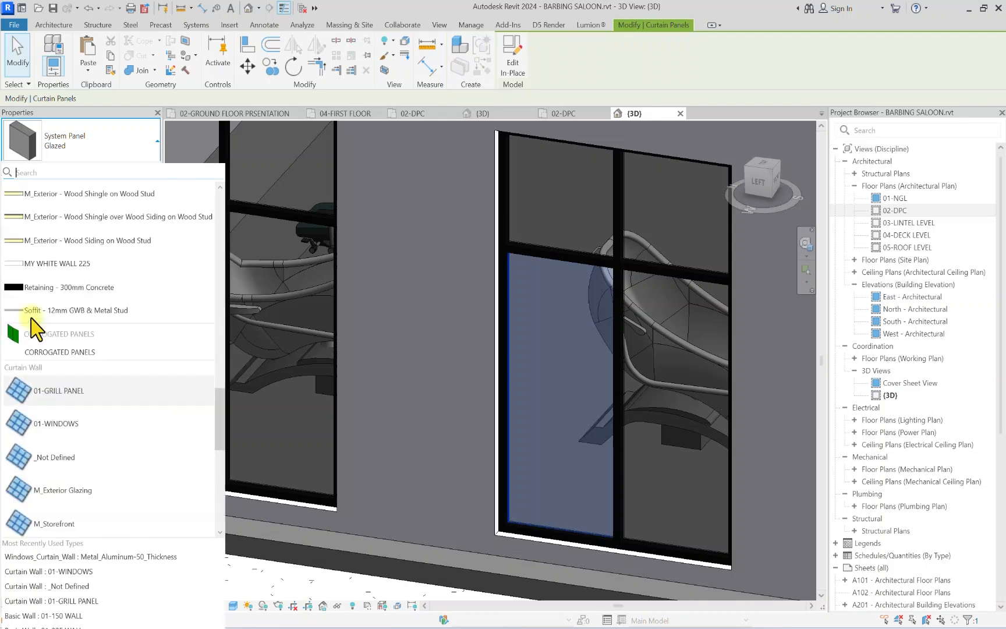
{"action": "scroll", "coordinate": [29, 334], "scroll_direction": "down", "scroll_amount": 6}
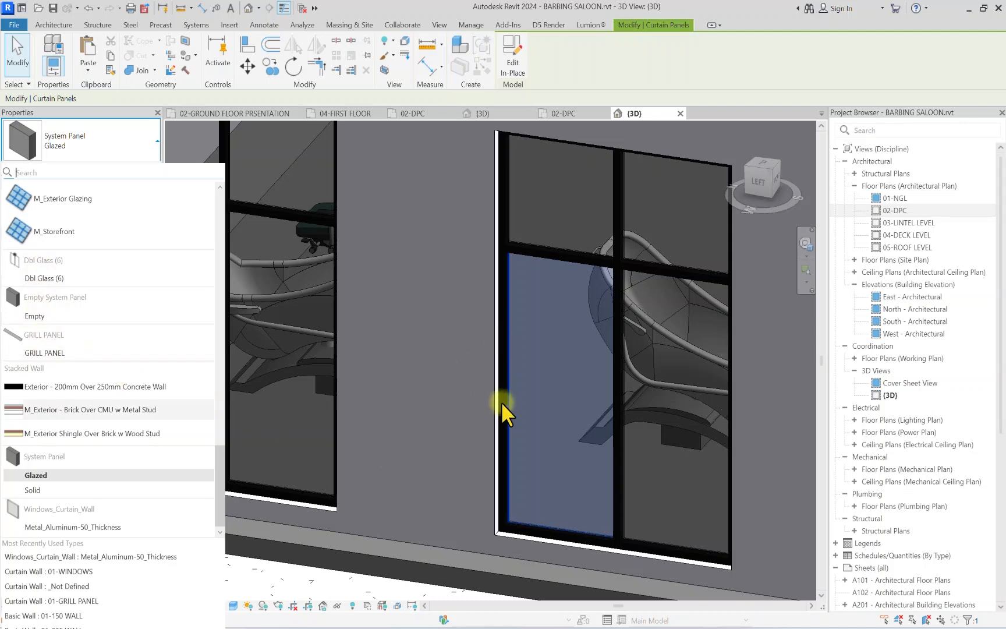
{"action": "key", "text": "Escape"}
{"action": "scroll", "coordinate": [532, 383], "scroll_direction": "down", "scroll_amount": 3}
{"action": "key", "text": "Escape"}
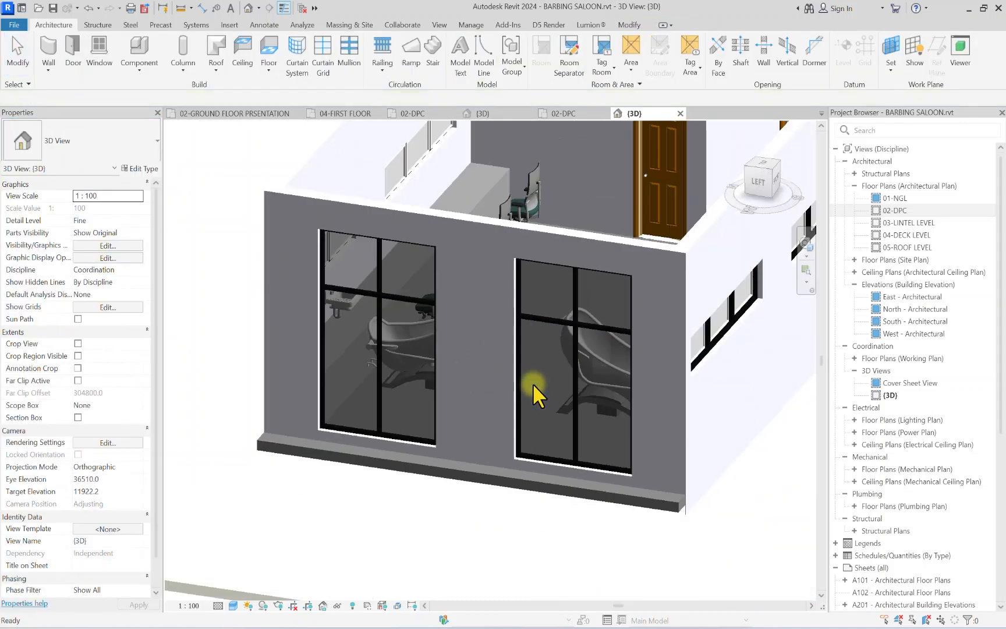
Step: Open the recent project REVIT MINI.rvt and bring its building into close view in 3D
{"action": "left_click", "coordinate": [14, 25]}
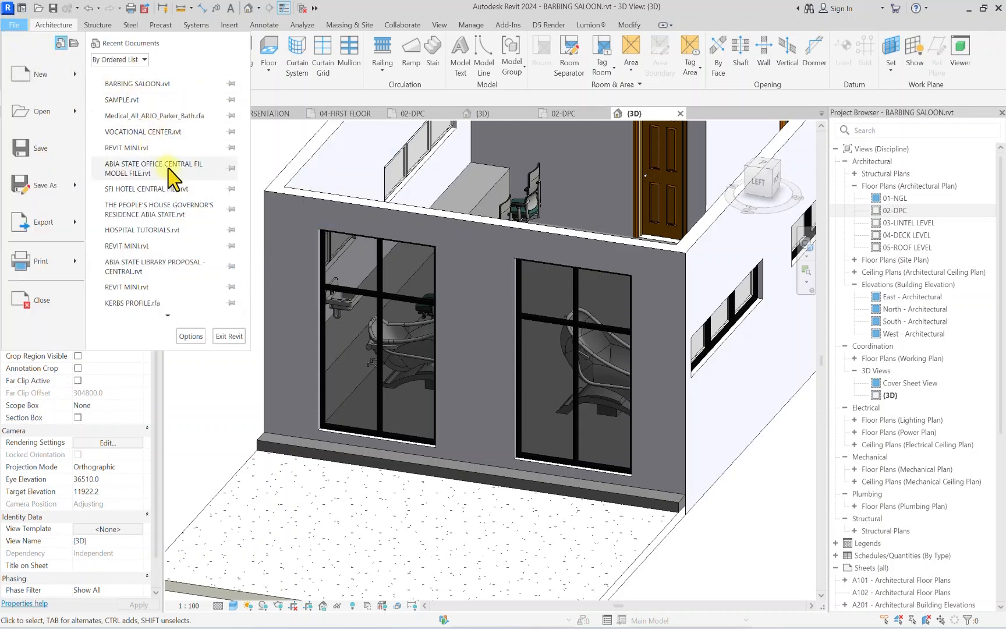
{"action": "left_click", "coordinate": [126, 148]}
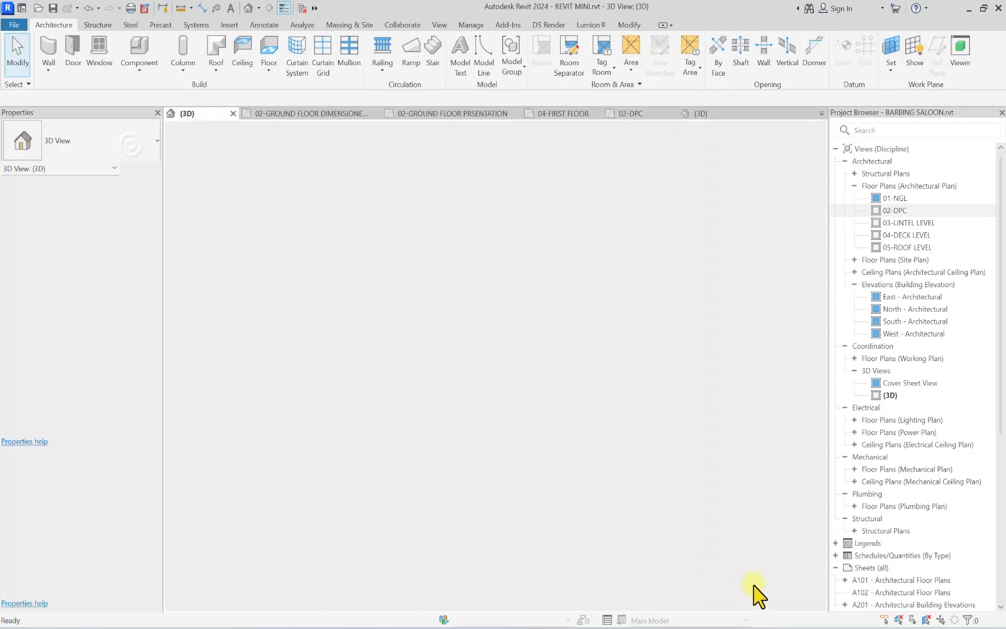
{"action": "scroll", "coordinate": [425, 325], "scroll_direction": "up", "scroll_amount": 4}
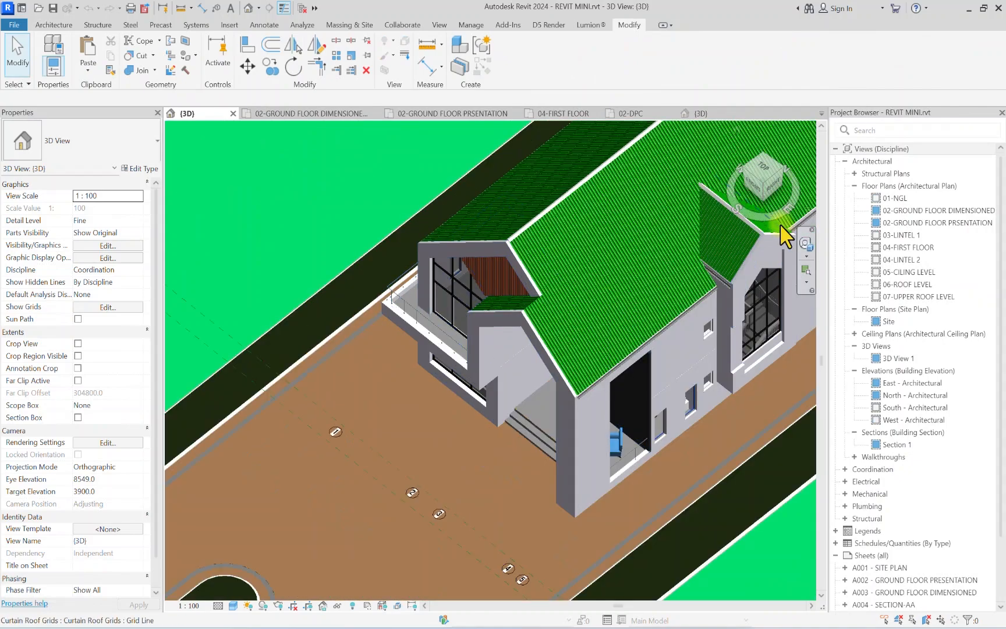
Step: Copy the first-floor balcony curtain wall that contains the Sgl Glass (1) door panel, and switch back to BARBING SALOON.rvt
{"action": "mouse_move", "coordinate": [766, 199]}
{"action": "left_mouse_down"}
{"action": "mouse_move", "coordinate": [788, 165]}
{"action": "mouse_move", "coordinate": [809, 157]}
{"action": "left_mouse_up"}
{"action": "scroll", "coordinate": [366, 414], "scroll_direction": "up", "scroll_amount": 5}
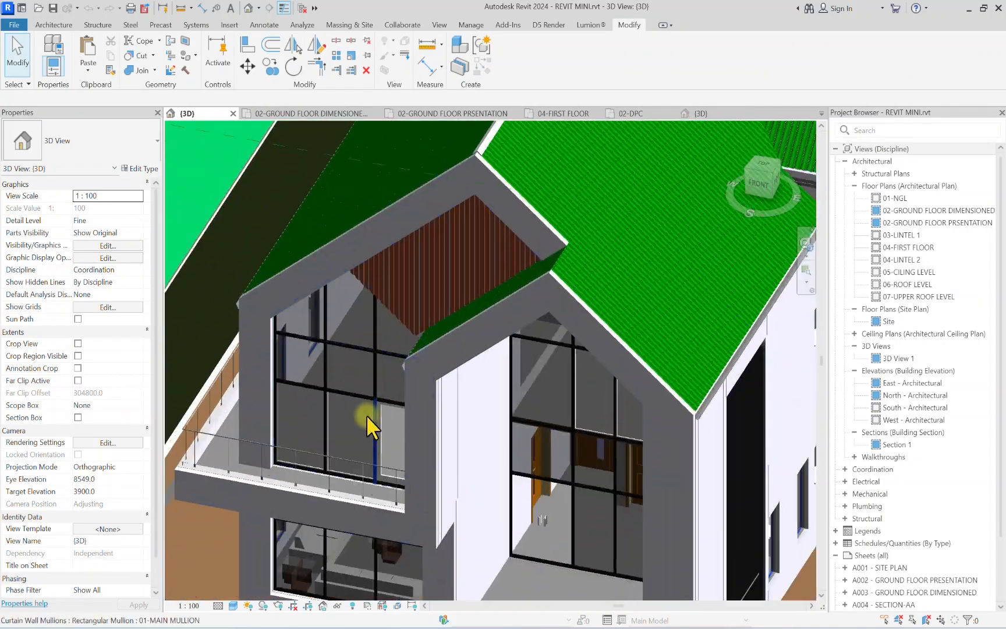
{"action": "scroll", "coordinate": [401, 425], "scroll_direction": "down", "scroll_amount": 3}
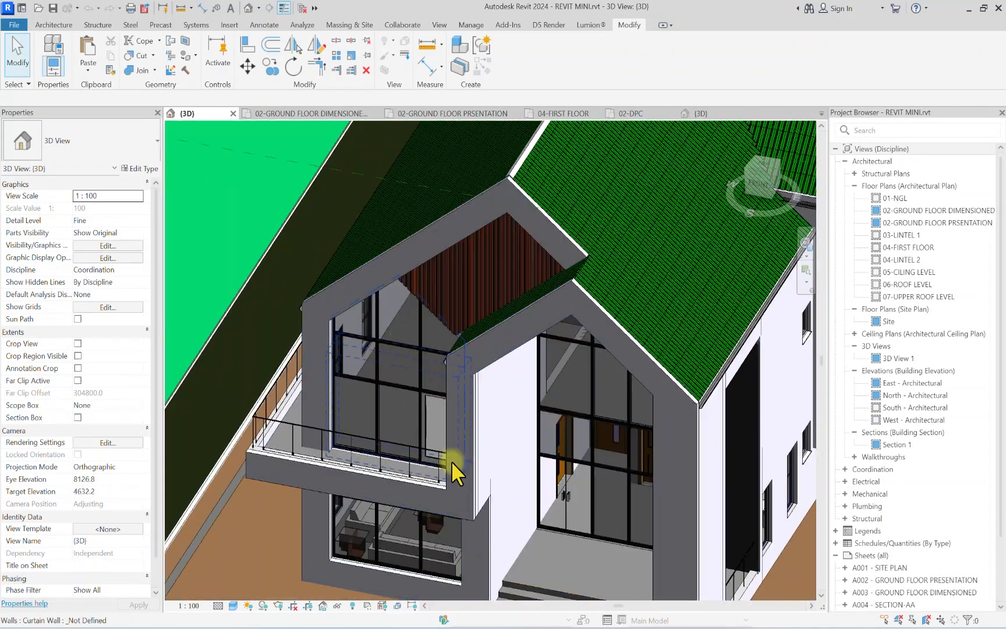
{"action": "scroll", "coordinate": [395, 361], "scroll_direction": "up", "scroll_amount": 5}
{"action": "left_click", "coordinate": [392, 344]}
{"action": "scroll", "coordinate": [392, 344], "scroll_direction": "down", "scroll_amount": 5}
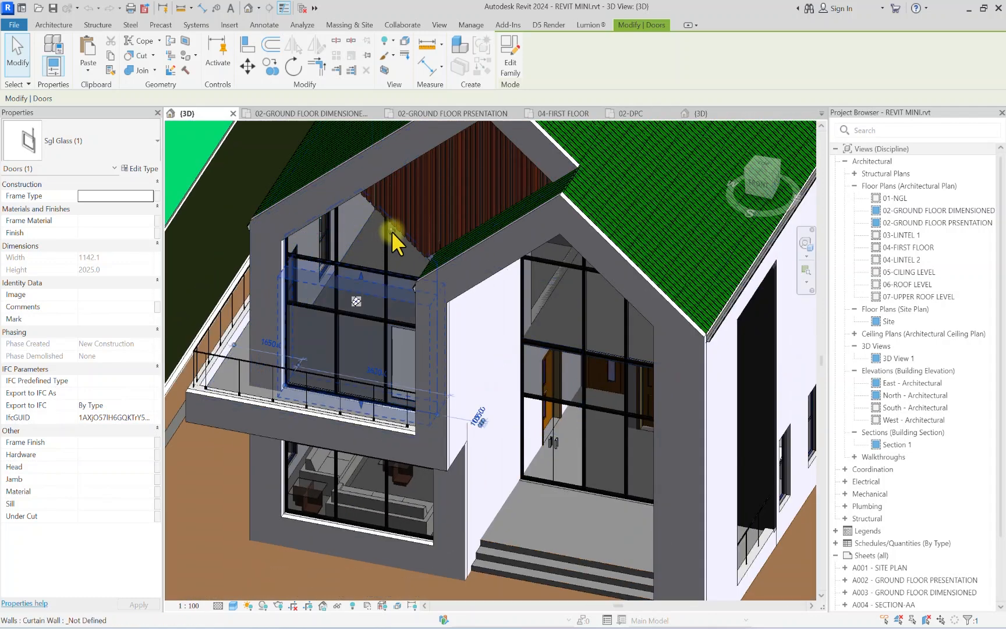
{"action": "left_click", "coordinate": [391, 231]}
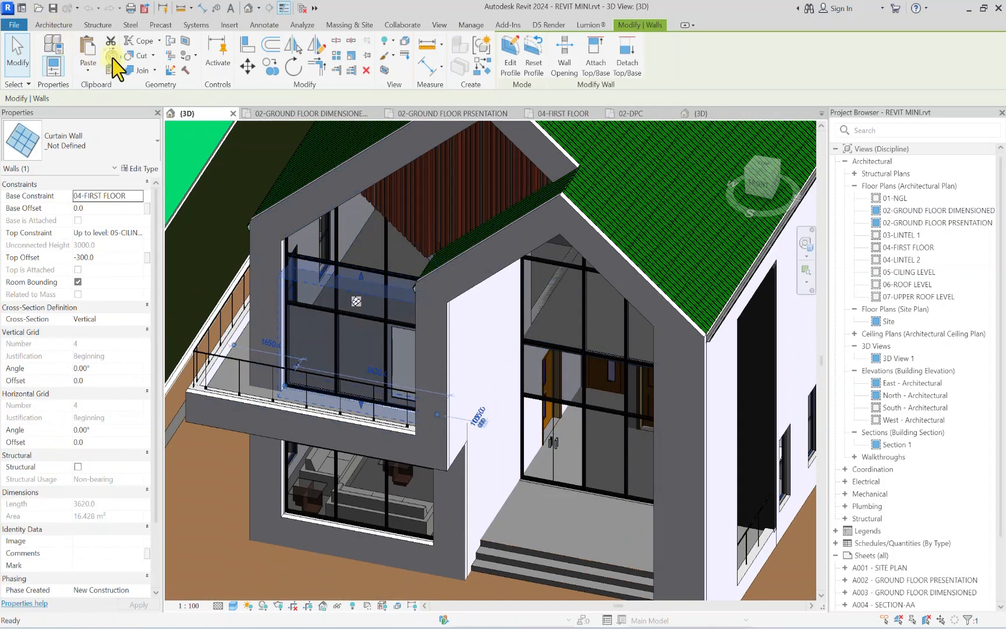
{"action": "left_click", "coordinate": [15, 25]}
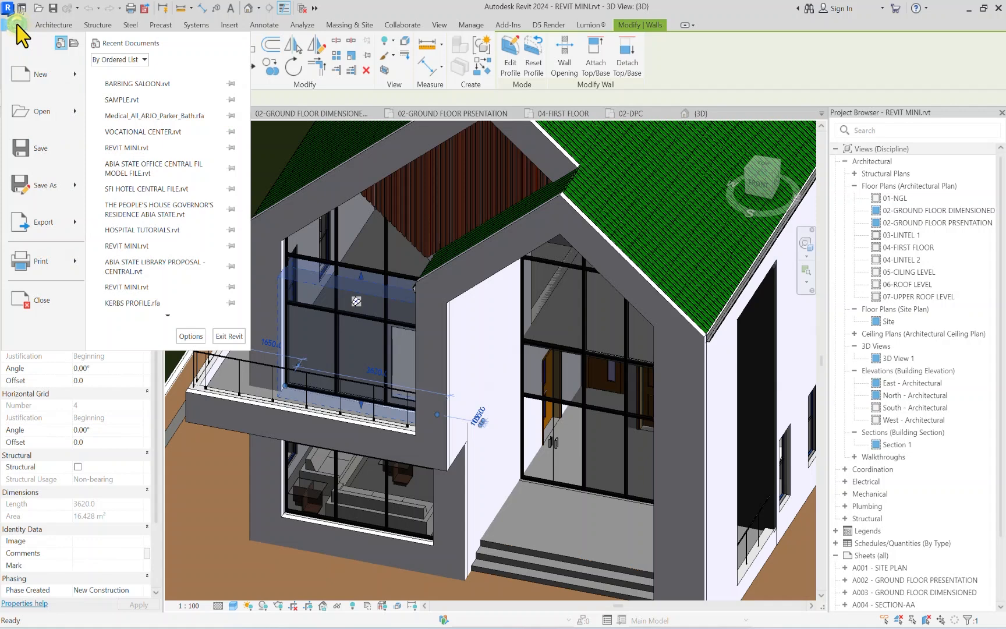
{"action": "left_click", "coordinate": [129, 81]}
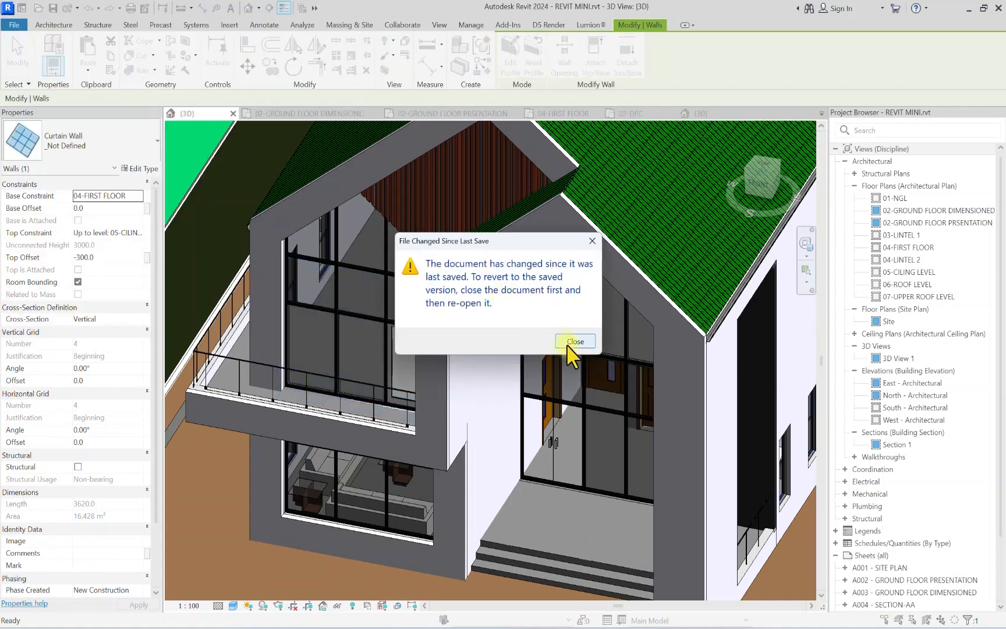
{"action": "left_click", "coordinate": [567, 341]}
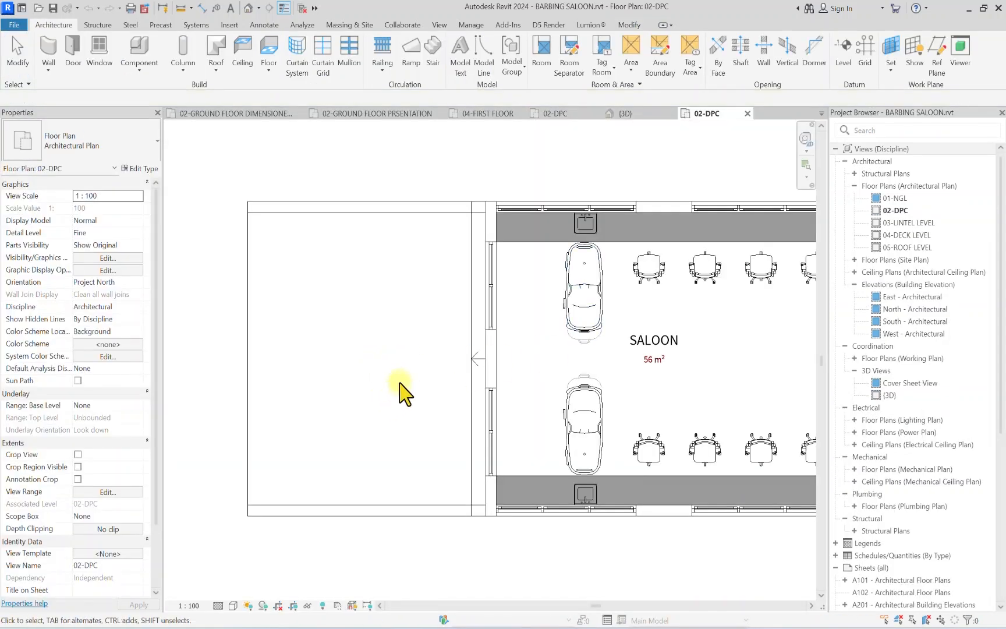
Step: Paste the copied curtain wall onto the entrance slab in the 02-DPC plan, accepting the duplicate types, and delete the pasted wall
{"action": "key", "text": "ctrl+v"}
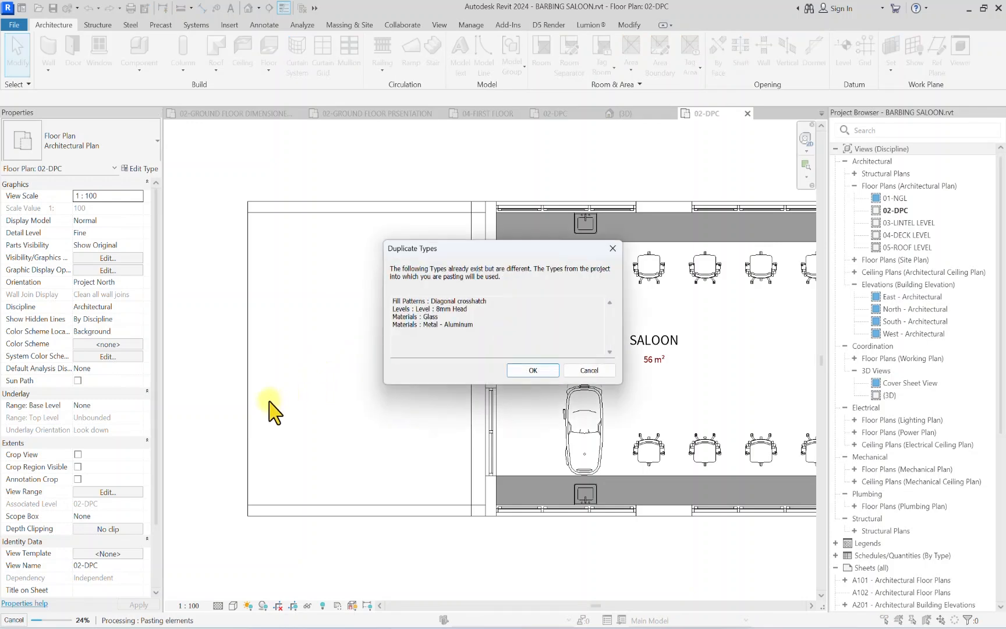
{"action": "left_click", "coordinate": [527, 371]}
{"action": "left_click", "coordinate": [221, 368]}
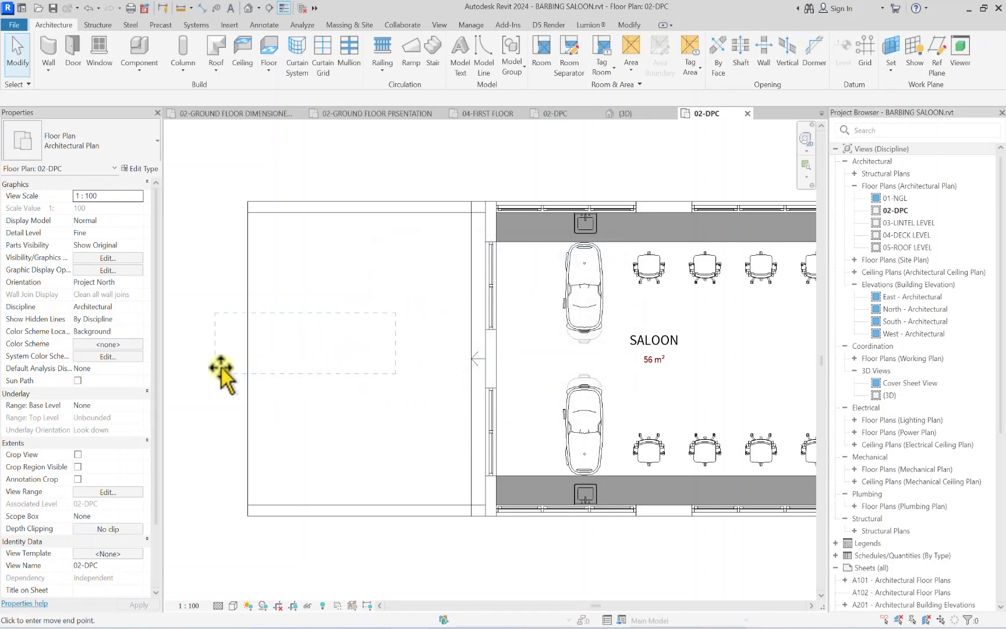
{"action": "left_click", "coordinate": [285, 381]}
{"action": "left_click", "coordinate": [287, 344]}
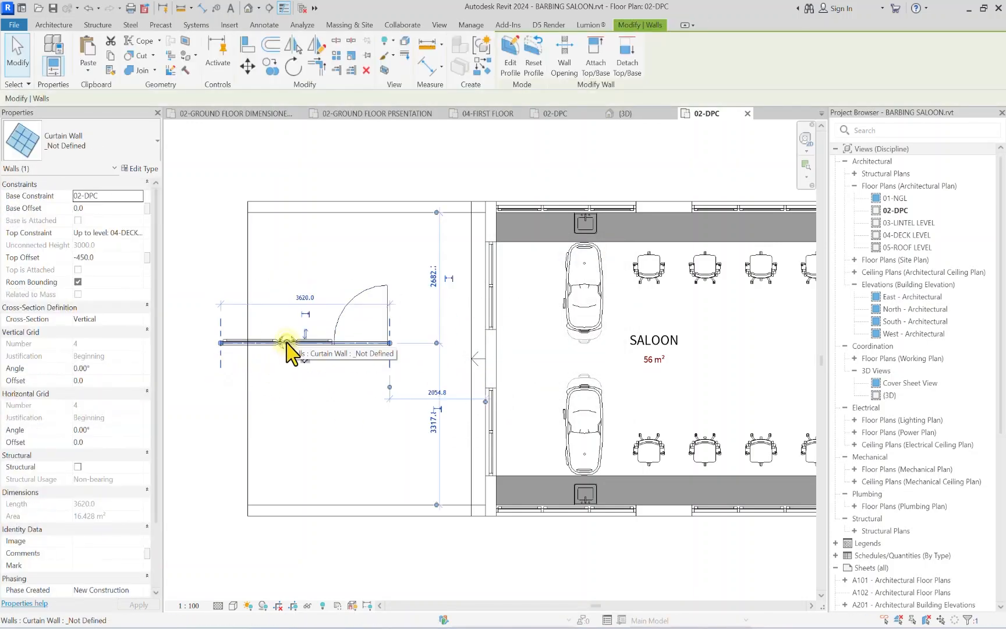
{"action": "key", "text": "Delete"}
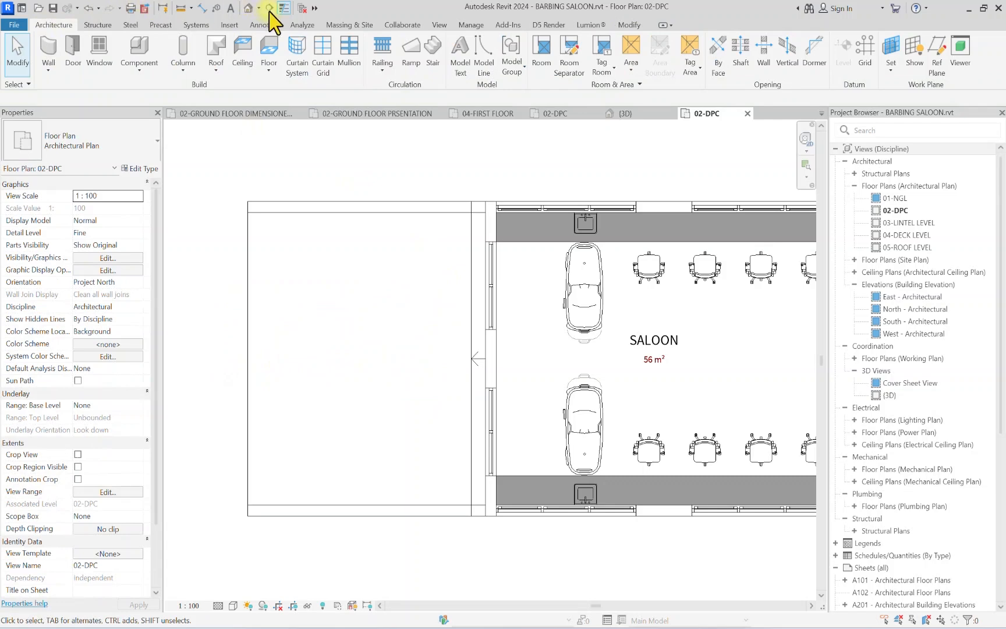
Step: In the 3D view, change the lower inner pane of both end-wall windows to the Sgl Glass (1) panel type
{"action": "left_click", "coordinate": [248, 8]}
{"action": "scroll", "coordinate": [584, 390], "scroll_direction": "up", "scroll_amount": 6}
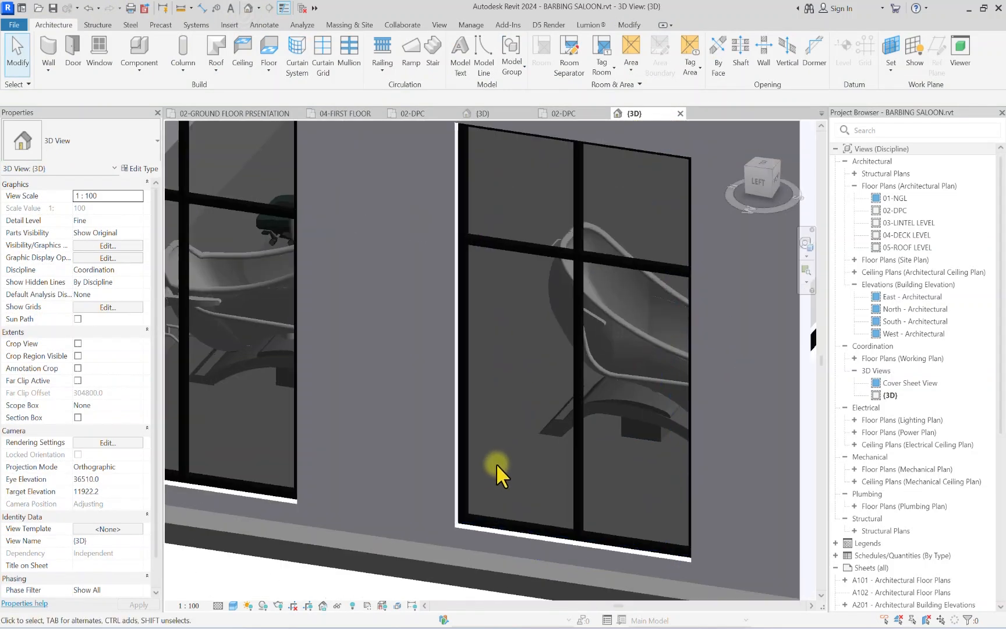
{"action": "left_click", "coordinate": [467, 478]}
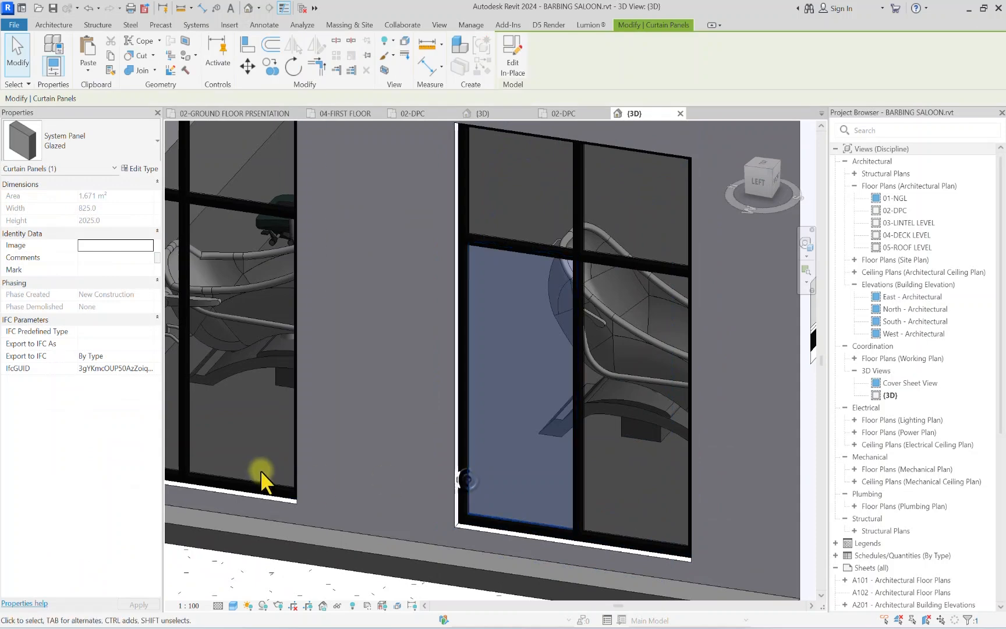
{"action": "scroll", "coordinate": [445, 429], "scroll_direction": "down", "scroll_amount": 2}
{"action": "scroll", "coordinate": [443, 429], "scroll_direction": "up", "scroll_amount": 4}
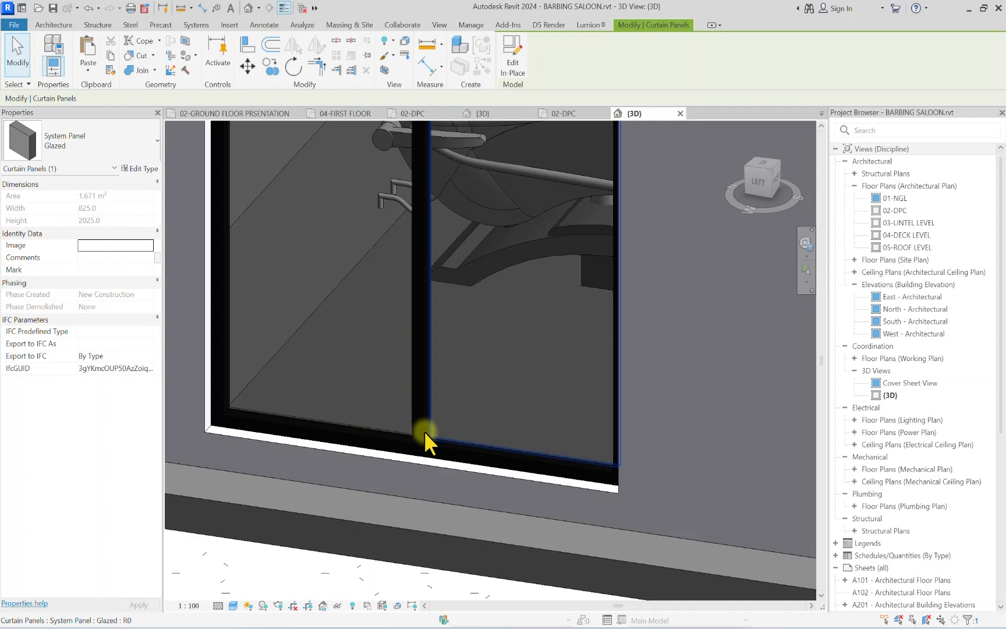
{"action": "left_click", "coordinate": [424, 430], "text": "ctrl"}
{"action": "scroll", "coordinate": [425, 430], "scroll_direction": "down", "scroll_amount": 1}
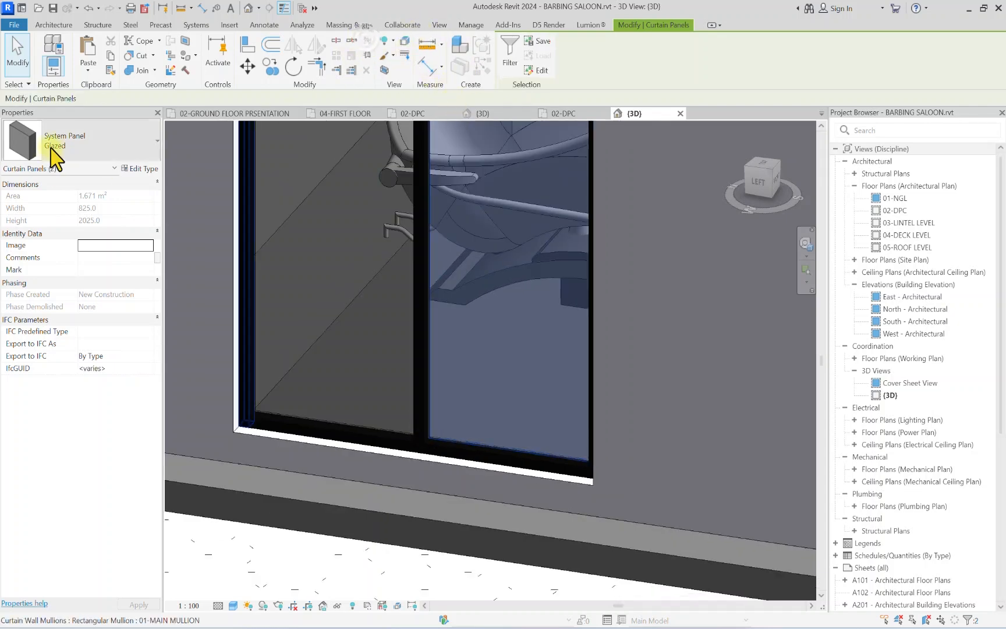
{"action": "left_click", "coordinate": [73, 150]}
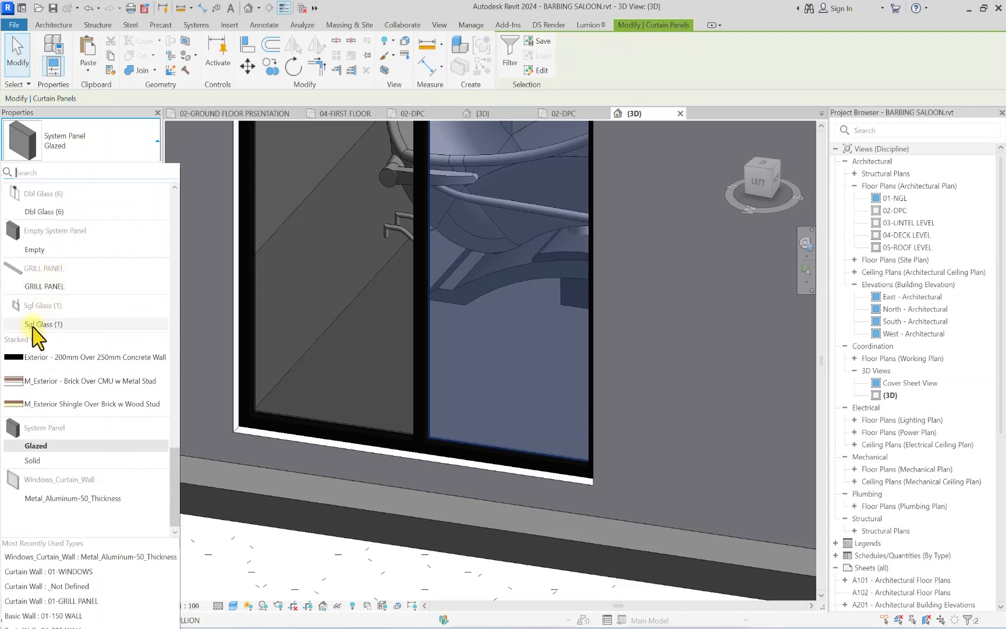
{"action": "left_click", "coordinate": [50, 327]}
{"action": "scroll", "coordinate": [247, 333], "scroll_direction": "down", "scroll_amount": 6}
{"action": "left_click", "coordinate": [238, 460]}
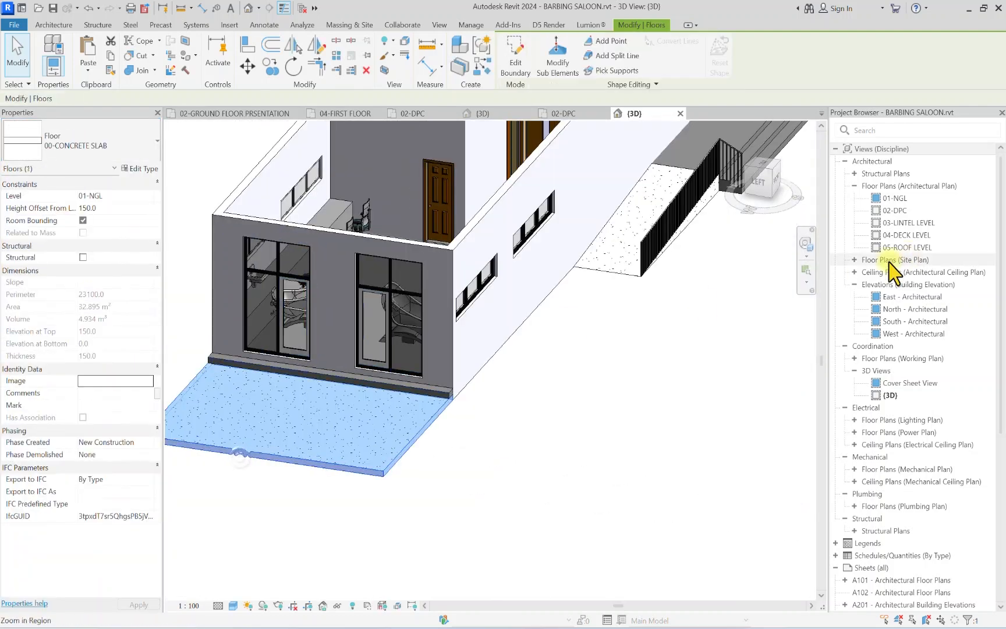
Step: Delete the bottom mullion beneath the glass door panel in each of the two end-wall windows
{"action": "scroll", "coordinate": [304, 378], "scroll_direction": "up", "scroll_amount": 10}
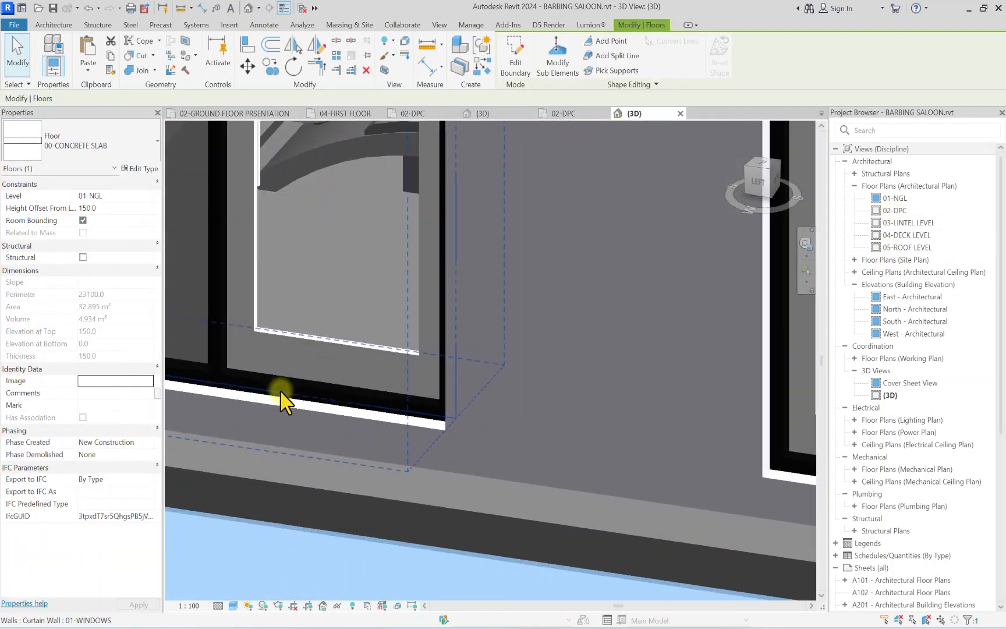
{"action": "left_click", "coordinate": [288, 391]}
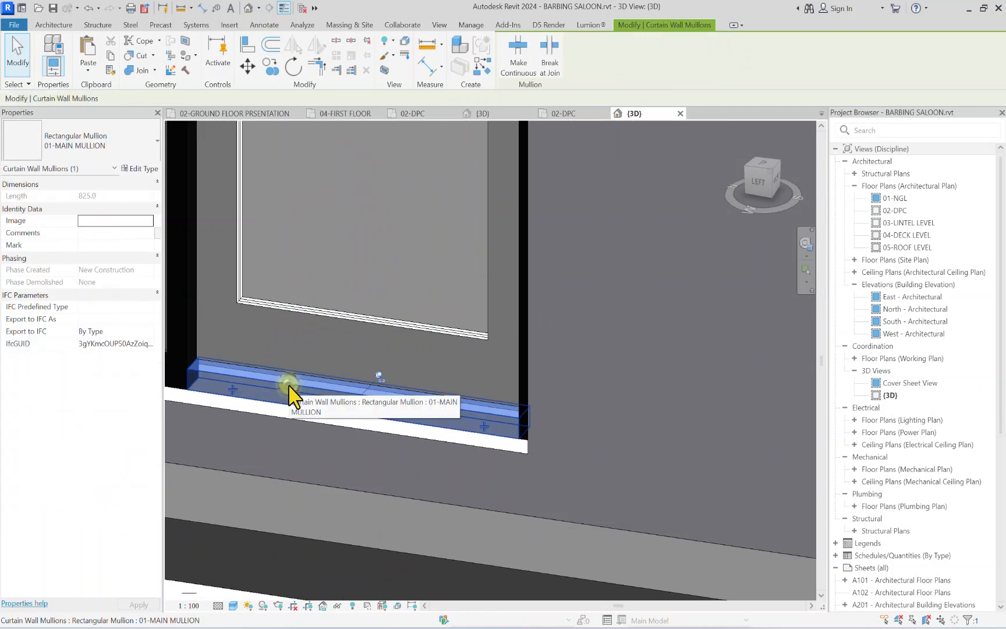
{"action": "scroll", "coordinate": [288, 391], "scroll_direction": "down", "scroll_amount": 3}
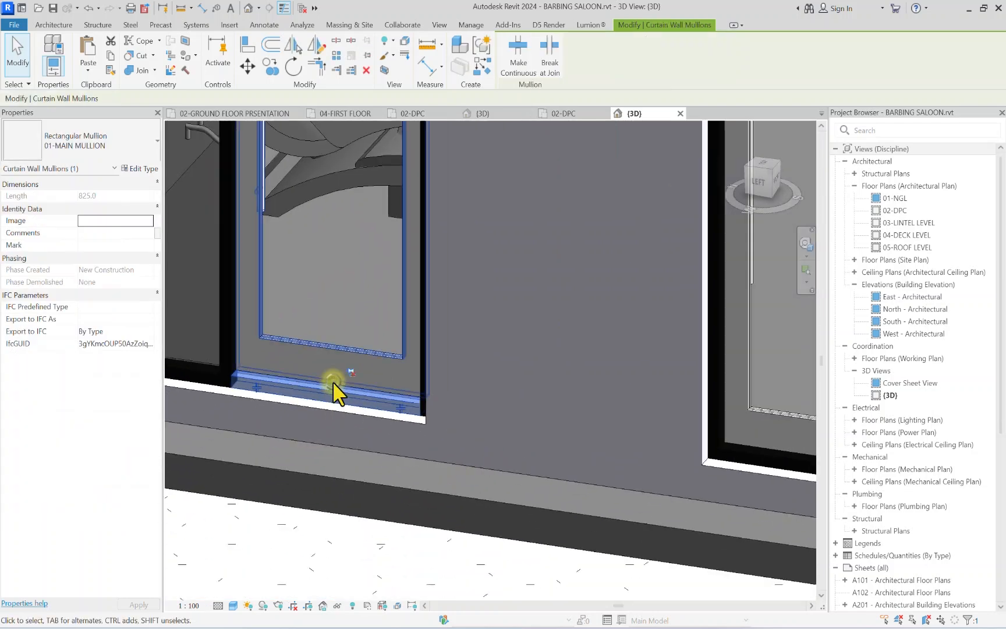
{"action": "key", "text": "Escape"}
{"action": "middle_click_drag", "start_coordinate": [495, 441], "coordinate": [418, 432]}
{"action": "scroll", "coordinate": [461, 427], "scroll_direction": "up", "scroll_amount": 4}
{"action": "left_click", "coordinate": [493, 416]}
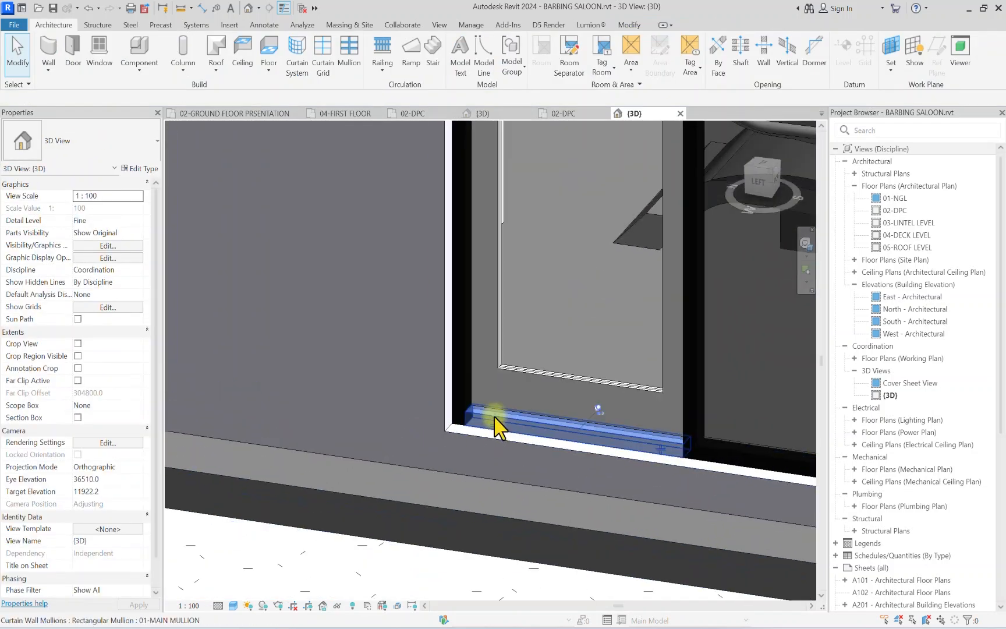
{"action": "key", "text": "Escape"}
{"action": "scroll", "coordinate": [600, 410], "scroll_direction": "down", "scroll_amount": 5}
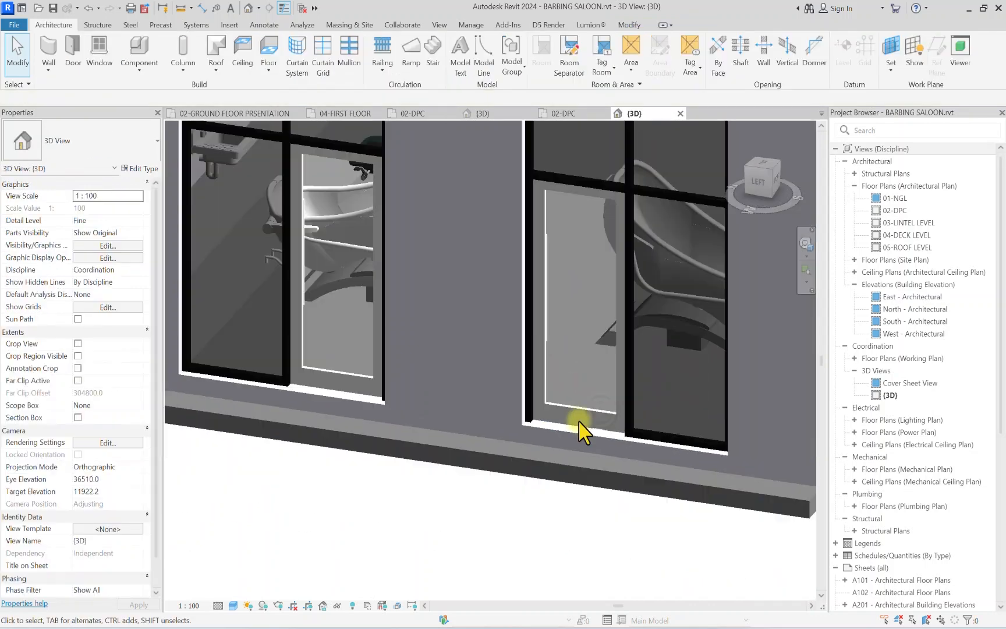
Step: Open the 02-DPC plan and flip the hinge side of the lower end-wall glass door to mirror the upper one
{"action": "double_click", "coordinate": [894, 210]}
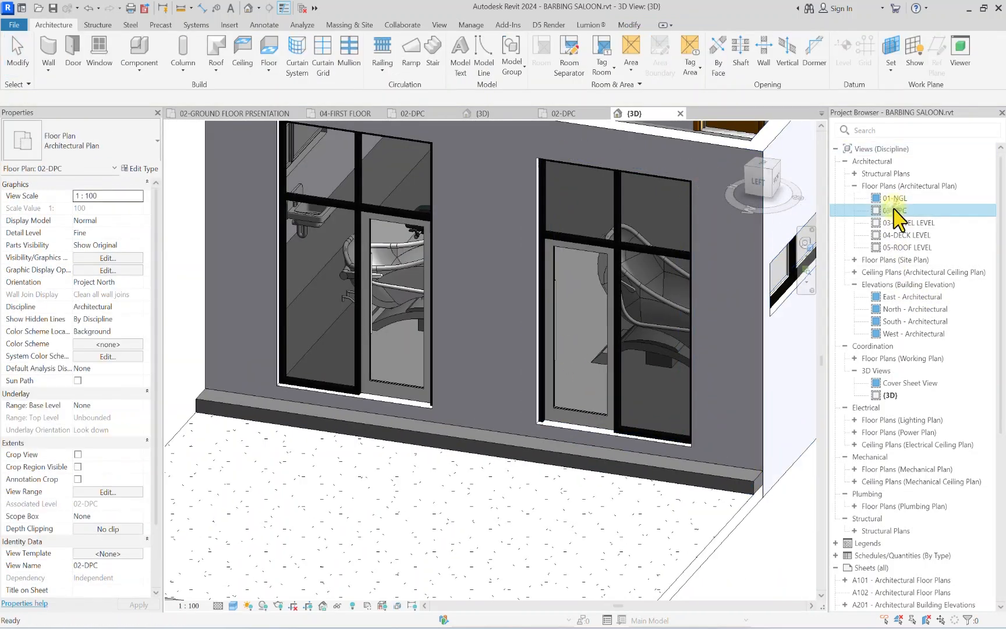
{"action": "scroll", "coordinate": [466, 323], "scroll_direction": "up", "scroll_amount": 2}
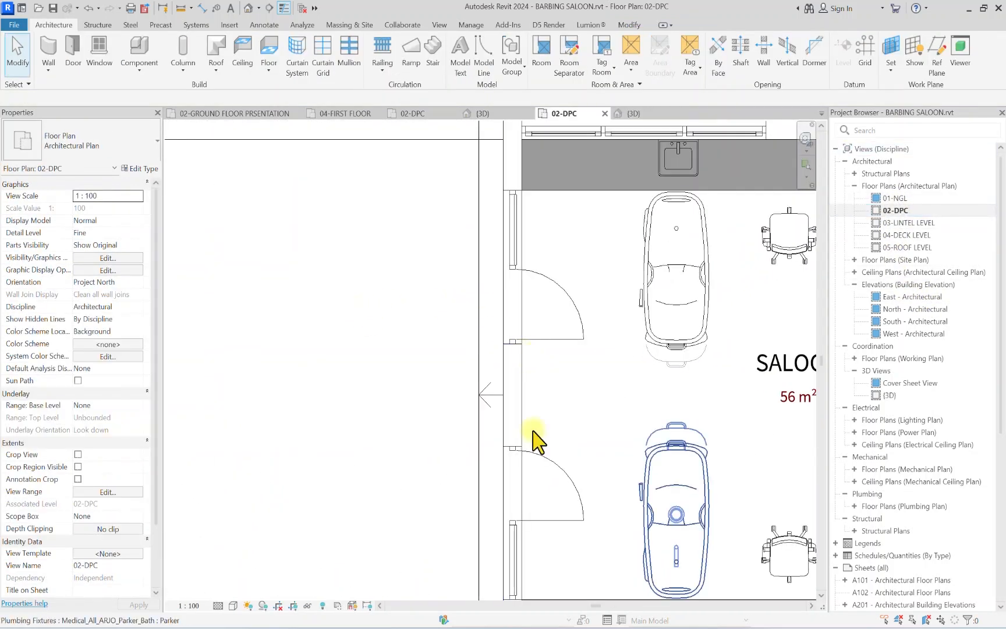
{"action": "left_click", "coordinate": [552, 471]}
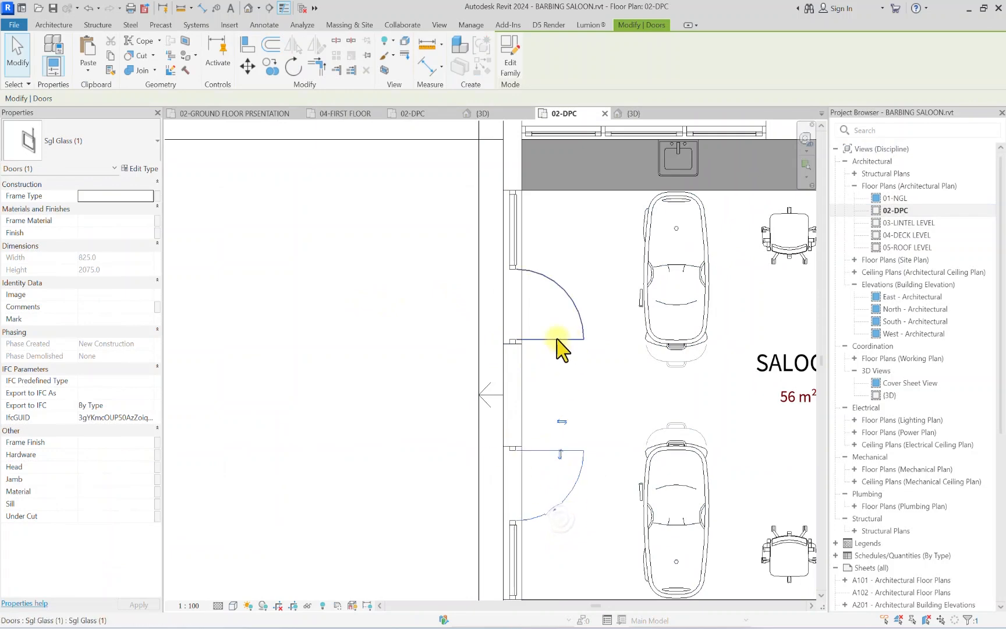
Step: Examine the 02-DPC layout from the entrance slab and saloon doors through to the waiting and reception areas
{"action": "scroll", "coordinate": [564, 326], "scroll_direction": "down", "scroll_amount": 3}
{"action": "scroll", "coordinate": [506, 309], "scroll_direction": "down", "scroll_amount": 1}
{"action": "scroll", "coordinate": [493, 357], "scroll_direction": "down", "scroll_amount": 2}
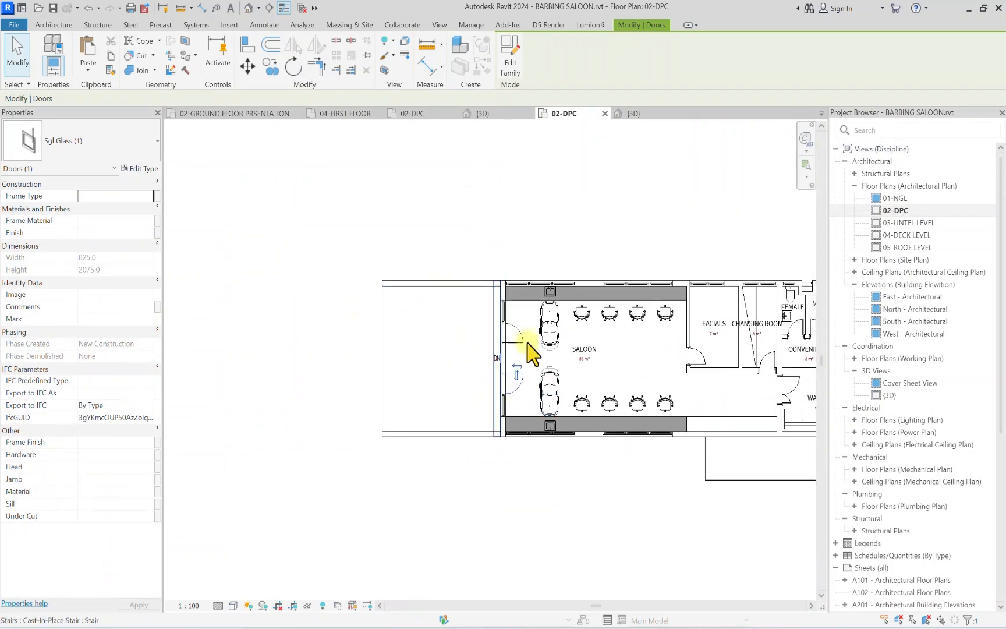
{"action": "scroll", "coordinate": [518, 367], "scroll_direction": "up", "scroll_amount": 2}
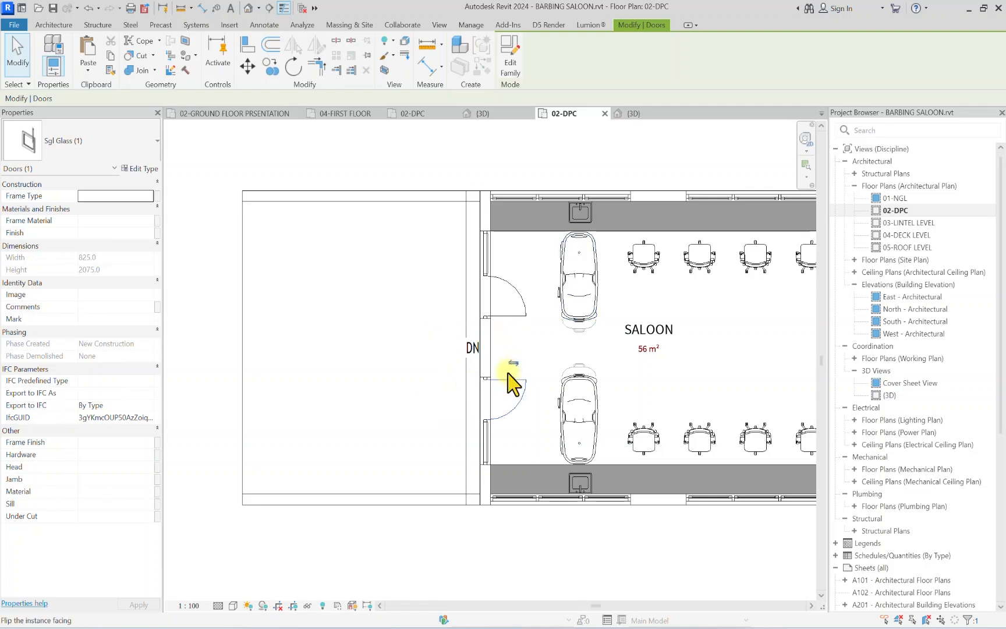
{"action": "scroll", "coordinate": [296, 348], "scroll_direction": "down", "scroll_amount": 2}
{"action": "scroll", "coordinate": [322, 407], "scroll_direction": "up", "scroll_amount": 2}
{"action": "left_click", "coordinate": [291, 424]}
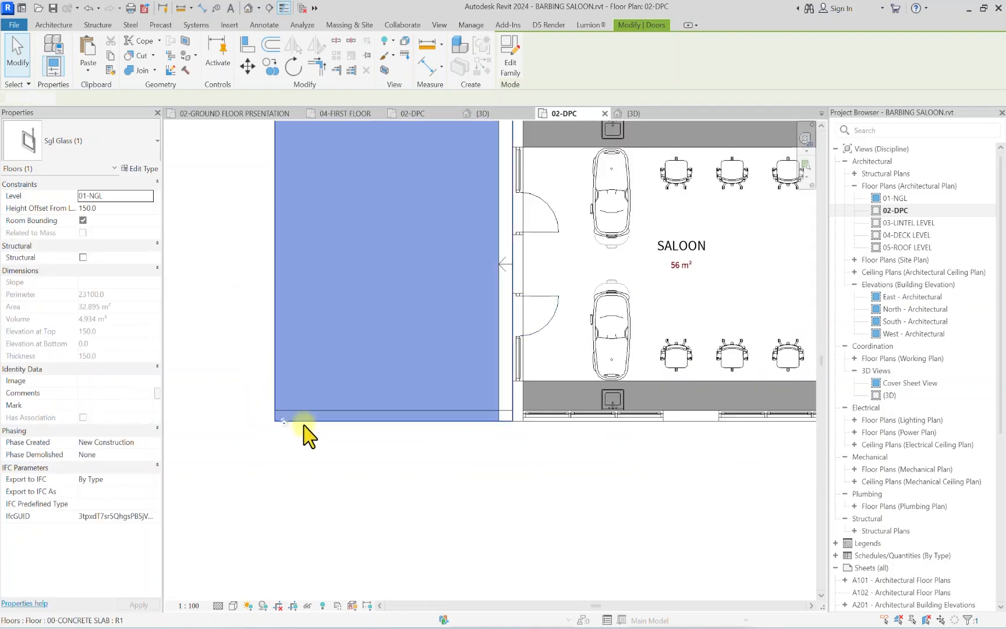
{"action": "left_click", "coordinate": [364, 498]}
{"action": "scroll", "coordinate": [442, 431], "scroll_direction": "down", "scroll_amount": 2}
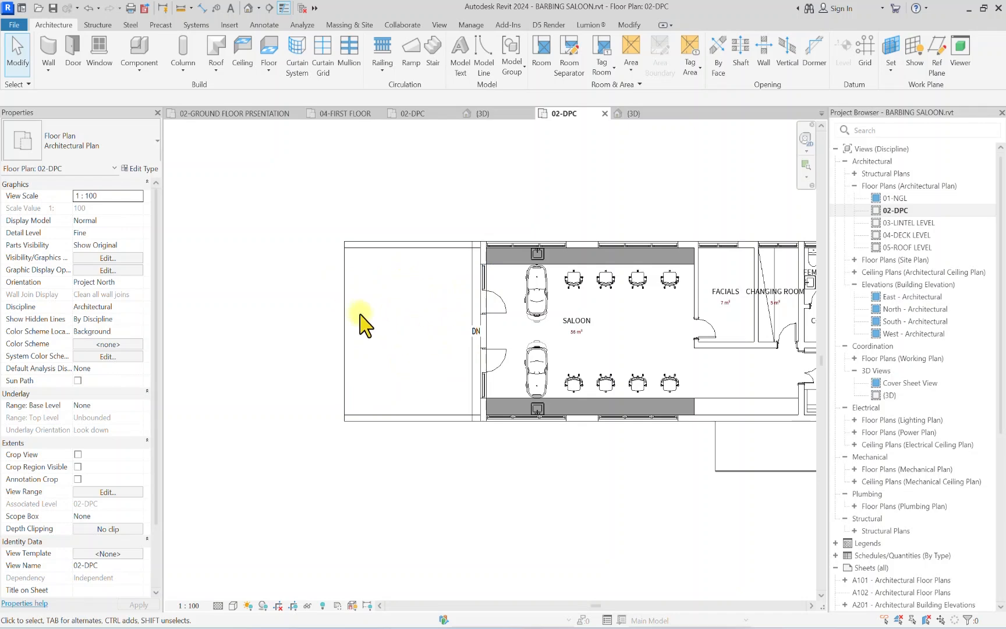
{"action": "scroll", "coordinate": [538, 389], "scroll_direction": "down", "scroll_amount": 1}
{"action": "middle_click_drag", "start_coordinate": [611, 409], "coordinate": [573, 405]}
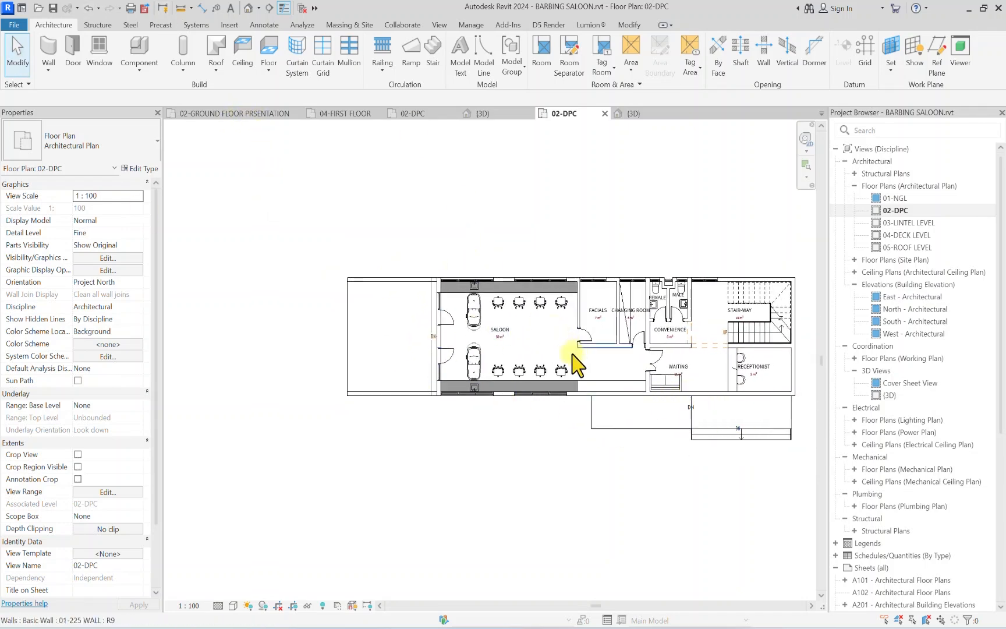
{"action": "scroll", "coordinate": [367, 320], "scroll_direction": "up", "scroll_amount": 3}
{"action": "scroll", "coordinate": [443, 327], "scroll_direction": "down", "scroll_amount": 3}
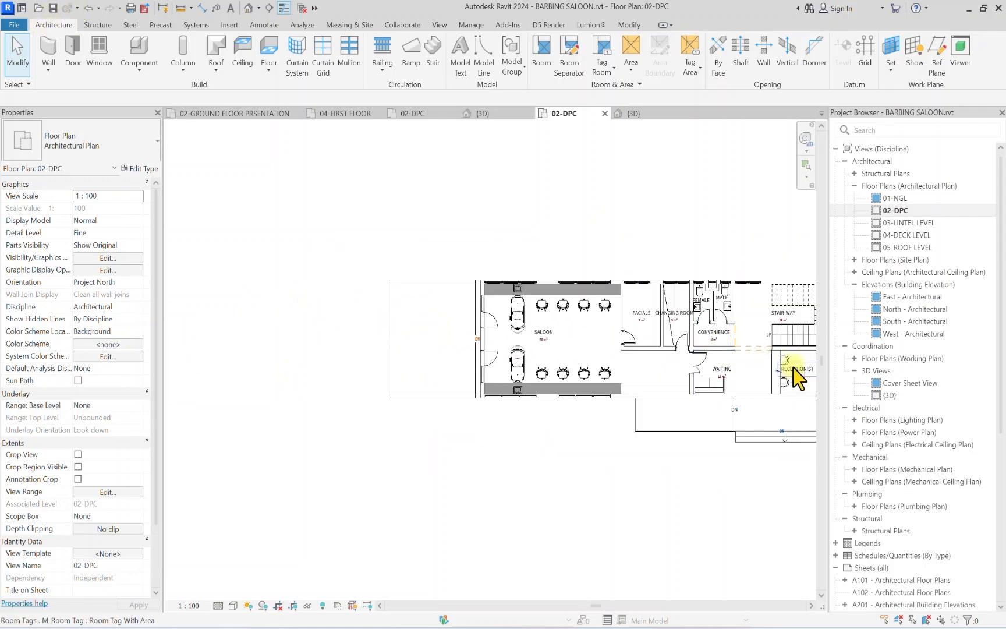
{"action": "scroll", "coordinate": [783, 378], "scroll_direction": "up", "scroll_amount": 3}
{"action": "left_click", "coordinate": [778, 401]}
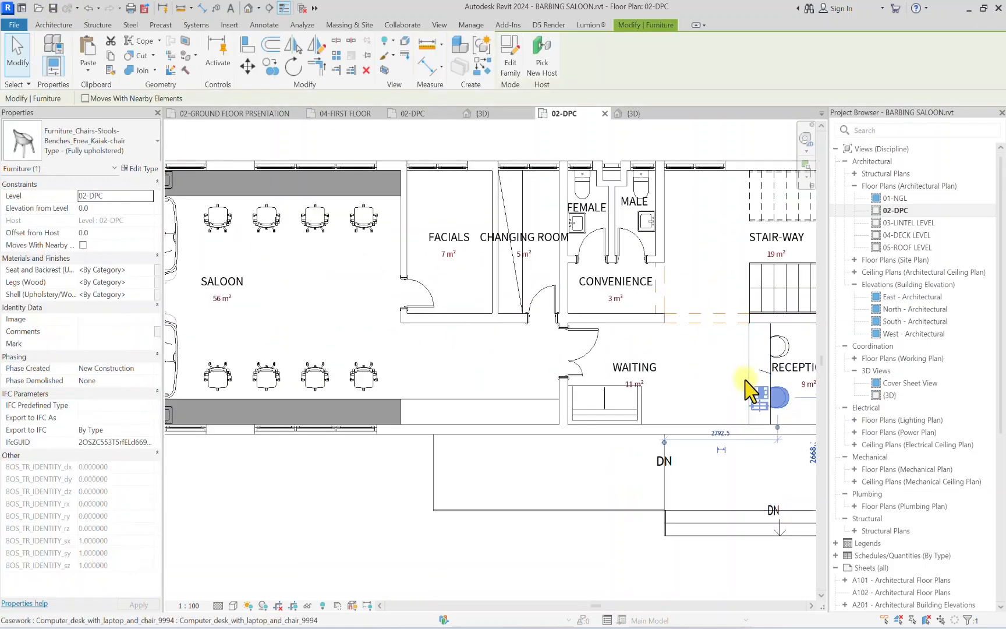
{"action": "scroll", "coordinate": [404, 438], "scroll_direction": "down", "scroll_amount": 3}
{"action": "scroll", "coordinate": [407, 462], "scroll_direction": "up", "scroll_amount": 2}
{"action": "left_click", "coordinate": [401, 465]}
Step: Place a coffee_table_4166 02(cleec) component on the open slab outside the saloon's end-wall glass doors
{"action": "scroll", "coordinate": [389, 384], "scroll_direction": "up", "scroll_amount": 3}
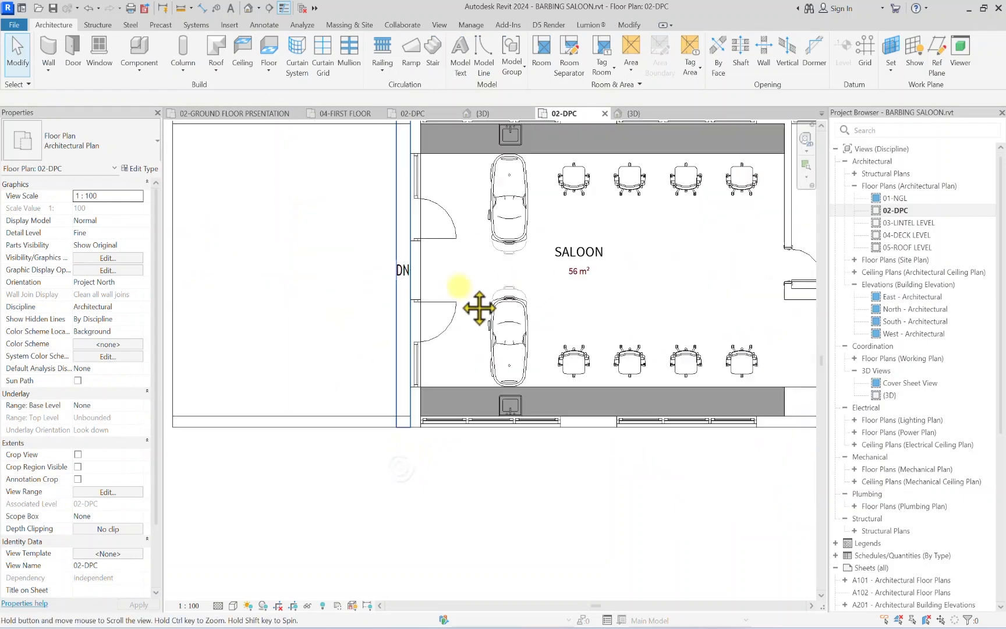
{"action": "left_click", "coordinate": [140, 50]}
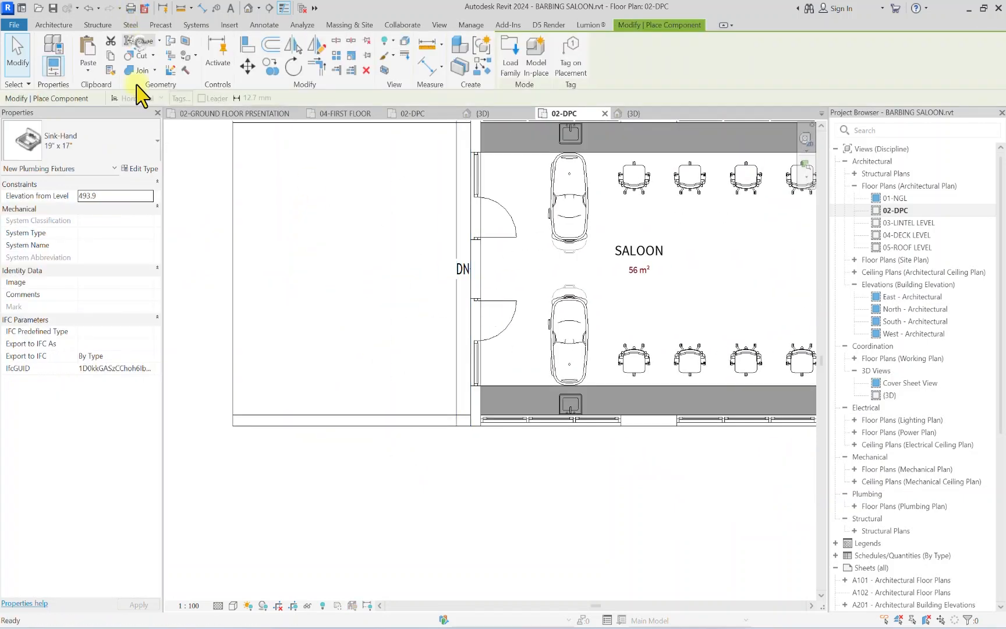
{"action": "left_click", "coordinate": [77, 145]}
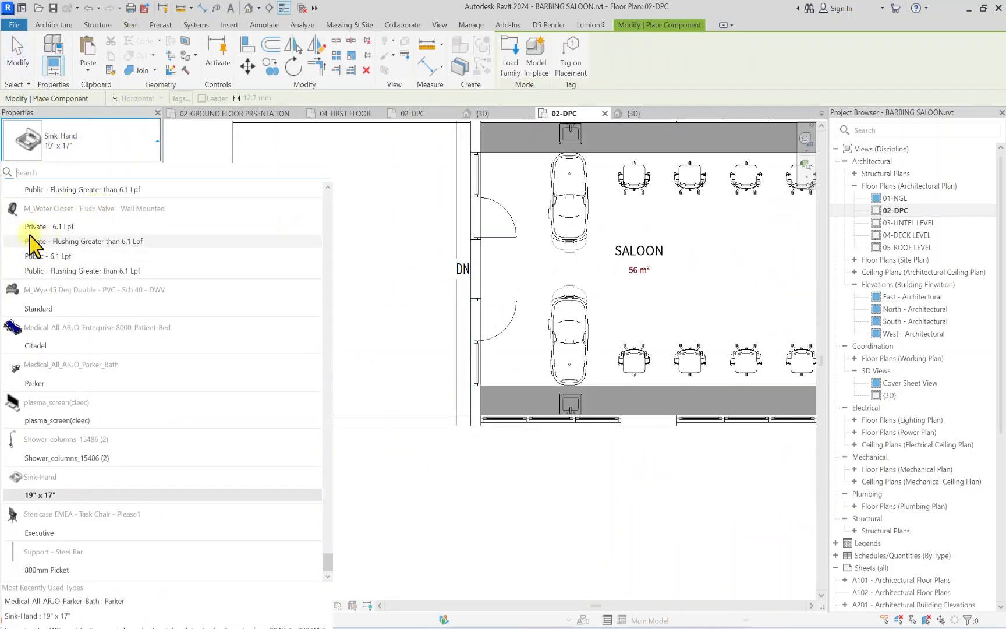
{"action": "scroll", "coordinate": [32, 378], "scroll_direction": "up", "scroll_amount": 5}
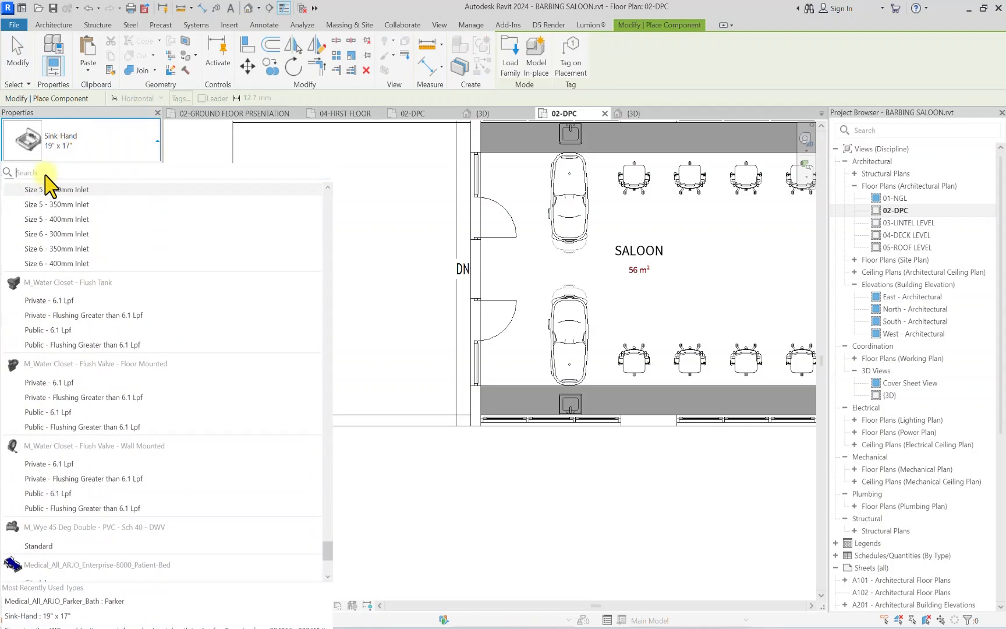
{"action": "type", "text": "tabl"}
{"action": "left_click", "coordinate": [44, 210]}
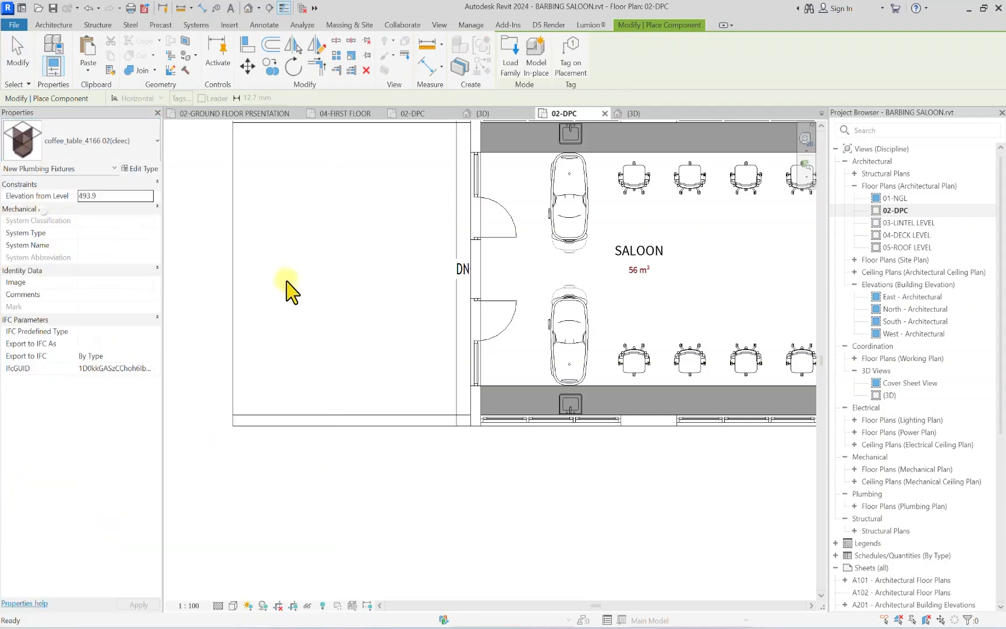
{"action": "scroll", "coordinate": [291, 233], "scroll_direction": "up", "scroll_amount": 3}
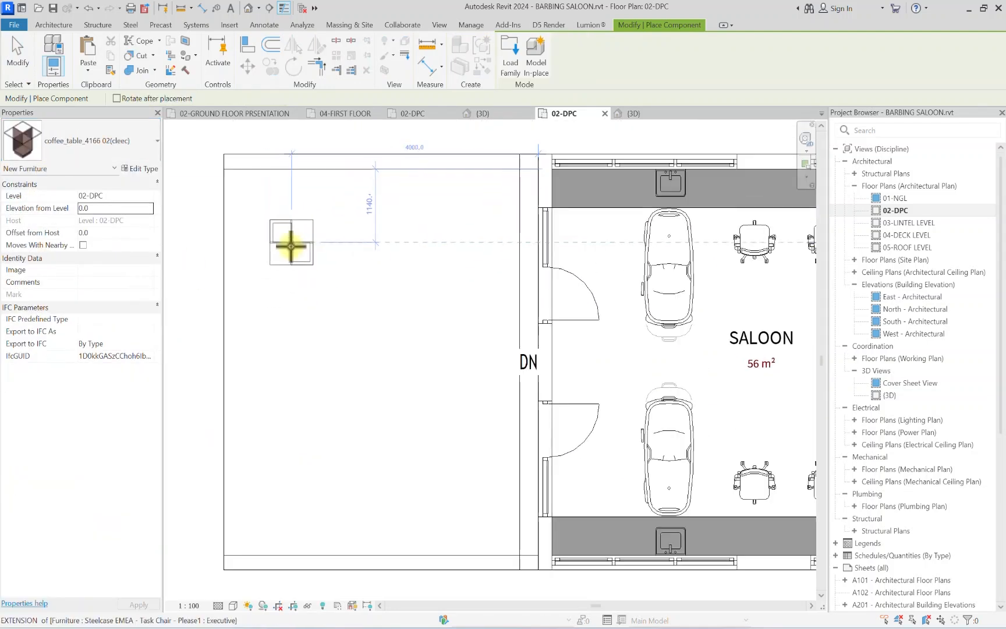
Step: Place a Furniture_Chairs-Stools-Benches_Enea_Kaiak-chair, Type - (Fully upholstered), on the upper side of the coffee table
{"action": "left_click", "coordinate": [99, 146]}
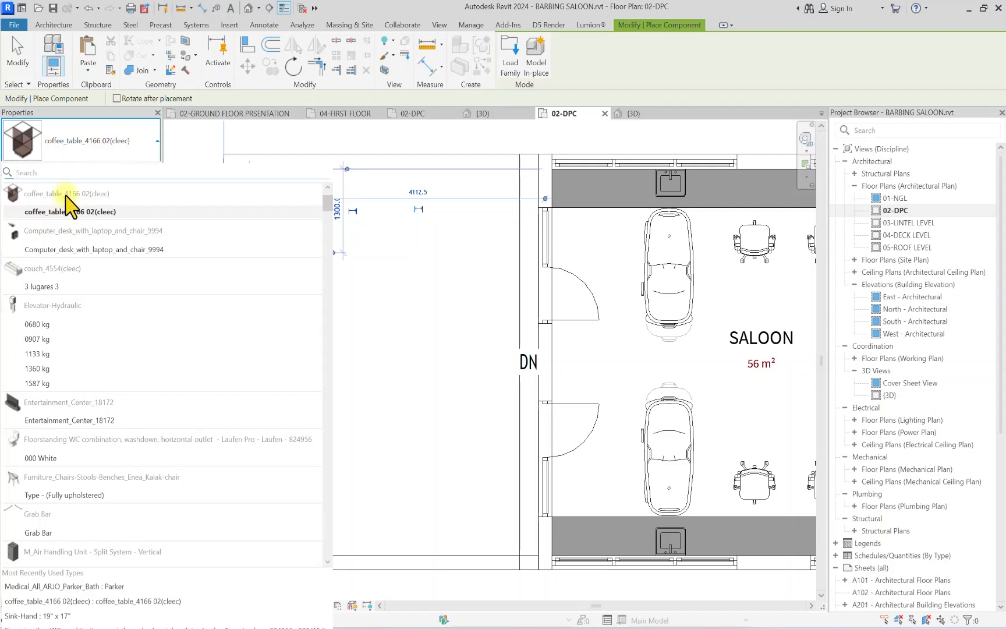
{"action": "mouse_move", "coordinate": [66, 200]}
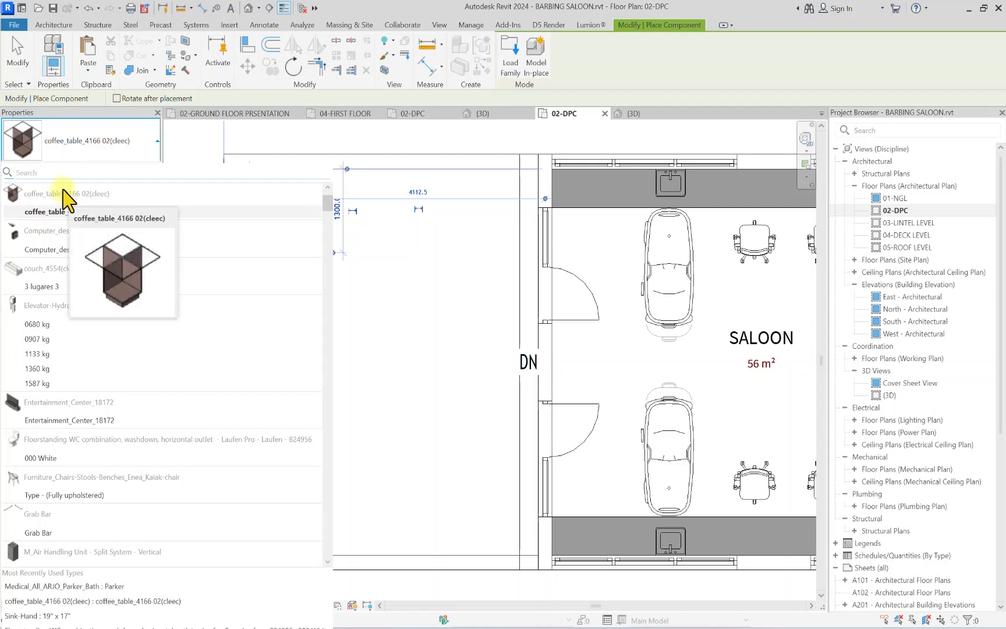
{"action": "type", "text": "CHA"}
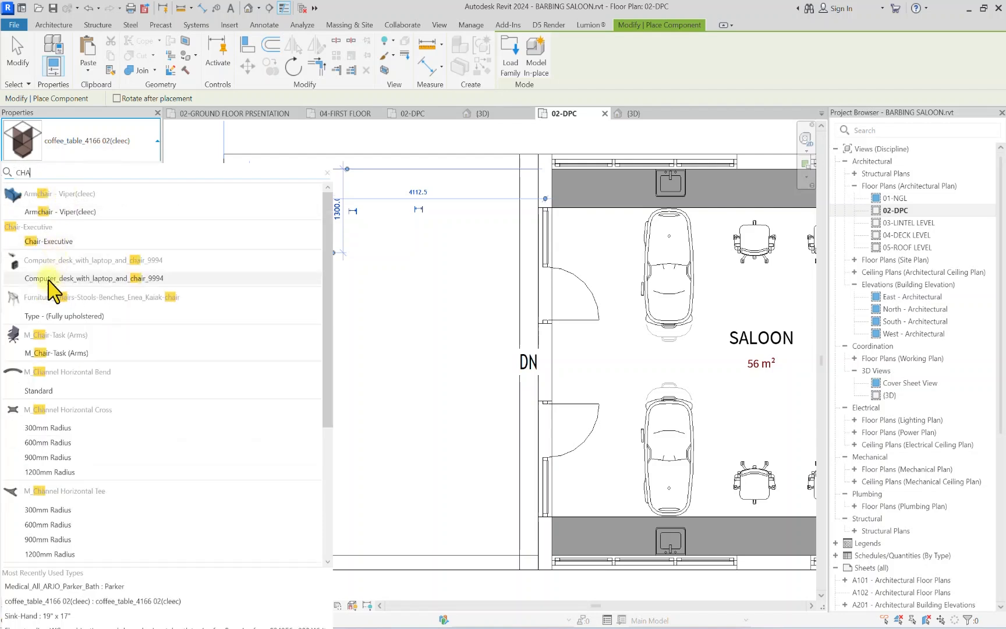
{"action": "left_click", "coordinate": [41, 320]}
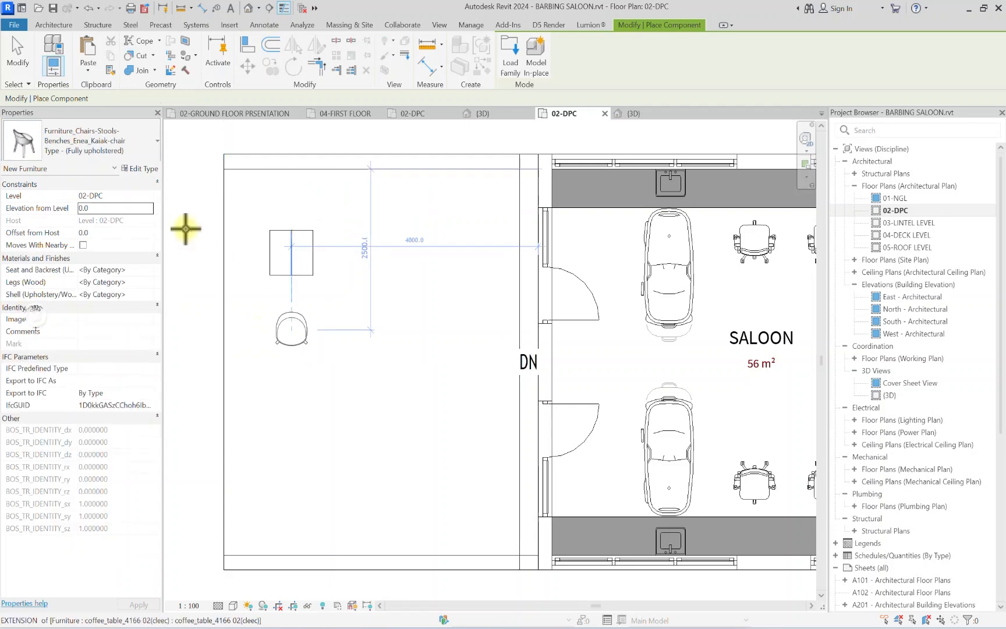
{"action": "scroll", "coordinate": [303, 238], "scroll_direction": "up", "scroll_amount": 3}
{"action": "scroll", "coordinate": [284, 146], "scroll_direction": "down", "scroll_amount": 2}
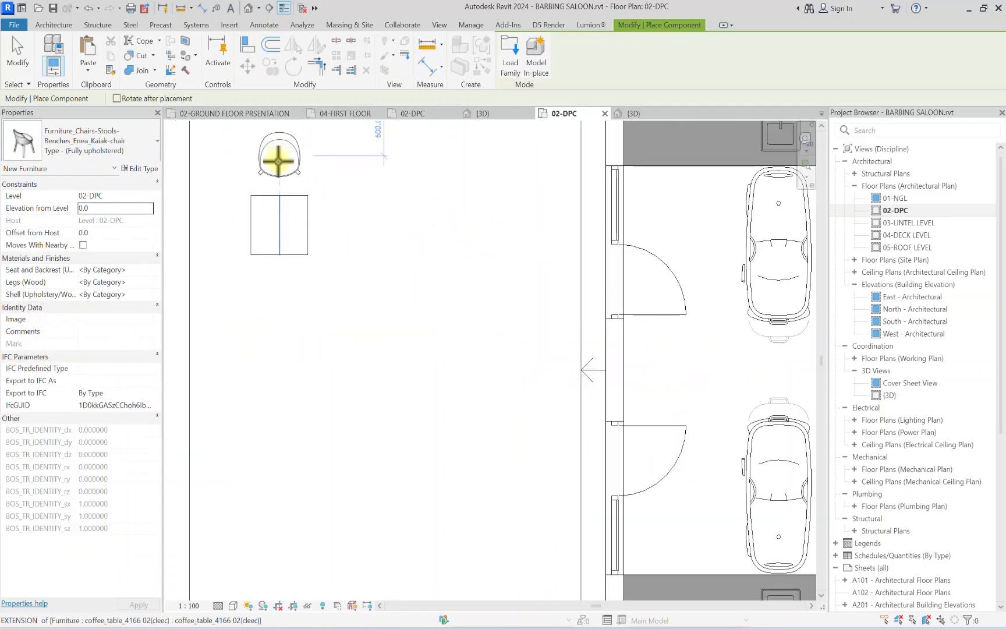
{"action": "left_click", "coordinate": [279, 161]}
{"action": "key", "text": "Escape"}
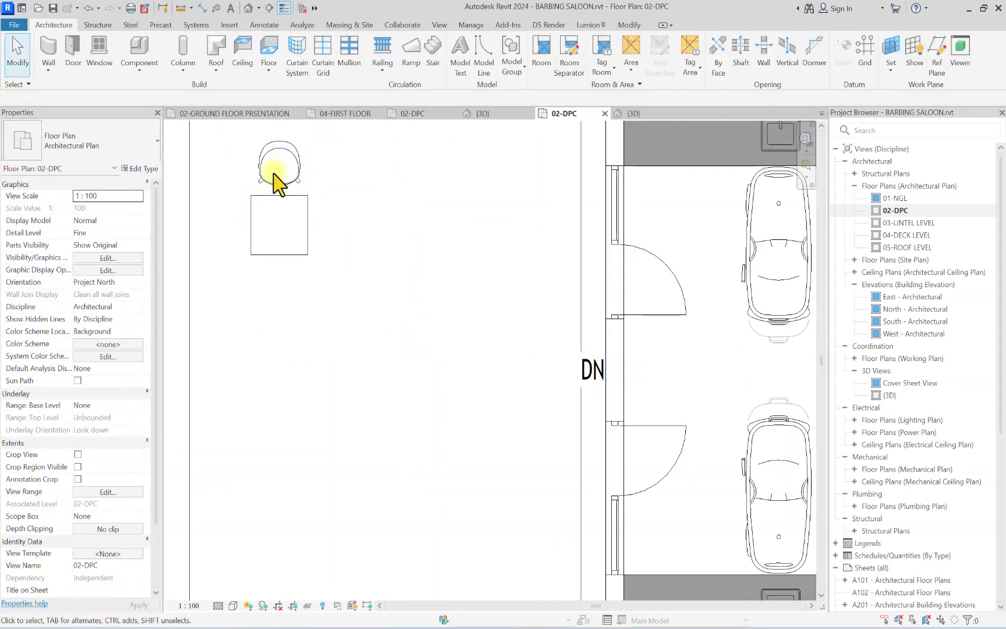
Step: Mirror a copy of the chair about the coffee table's horizontal centre line so it sits on the opposite side
{"action": "left_click", "coordinate": [278, 183]}
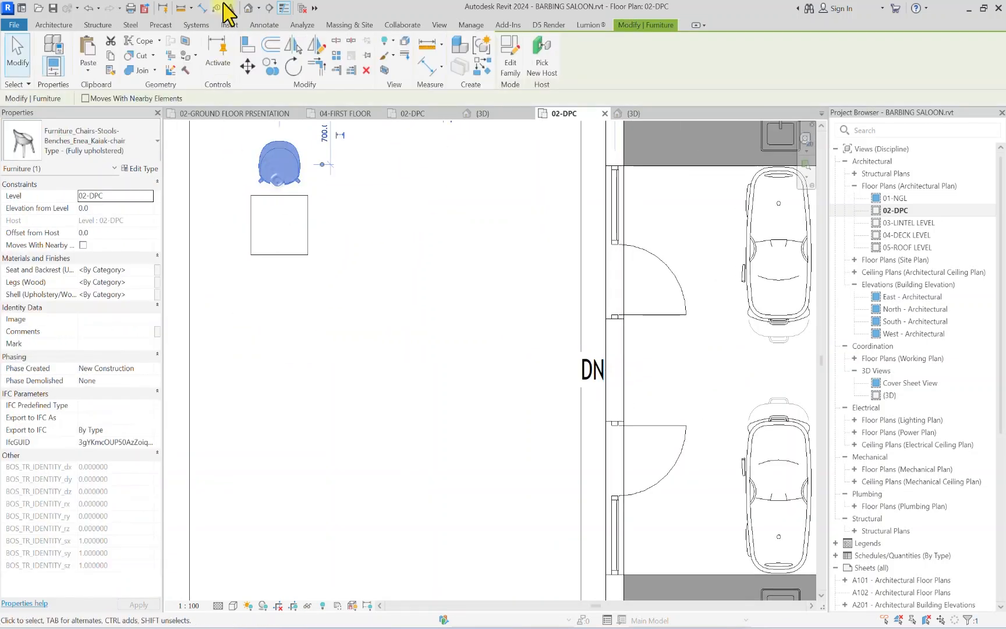
{"action": "left_click", "coordinate": [314, 49]}
{"action": "left_click", "coordinate": [250, 226]}
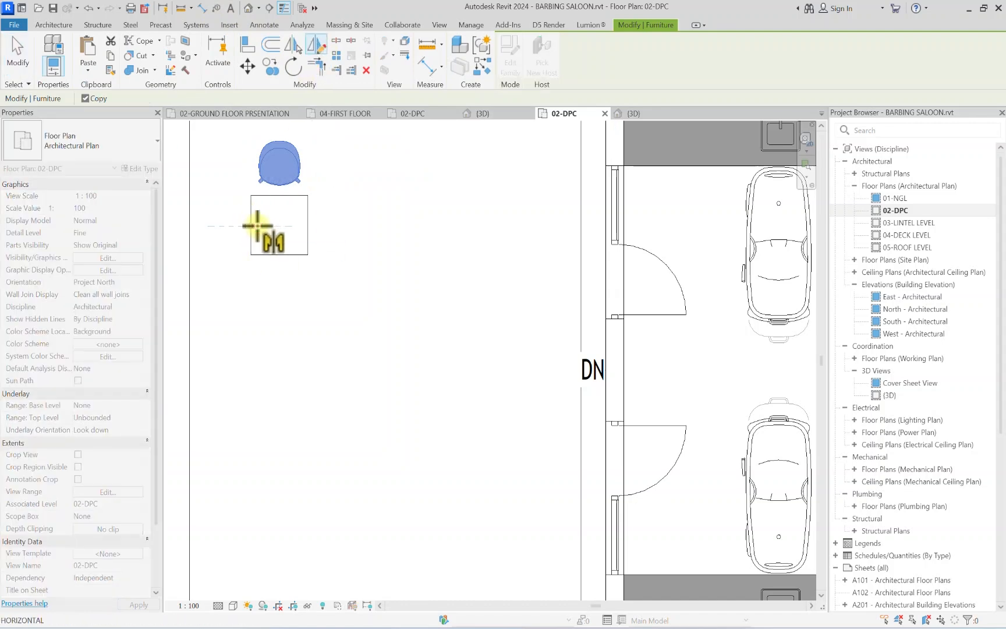
{"action": "left_click", "coordinate": [291, 226]}
{"action": "left_click", "coordinate": [238, 243]}
{"action": "middle_click_drag", "start_coordinate": [269, 257], "coordinate": [343, 330]}
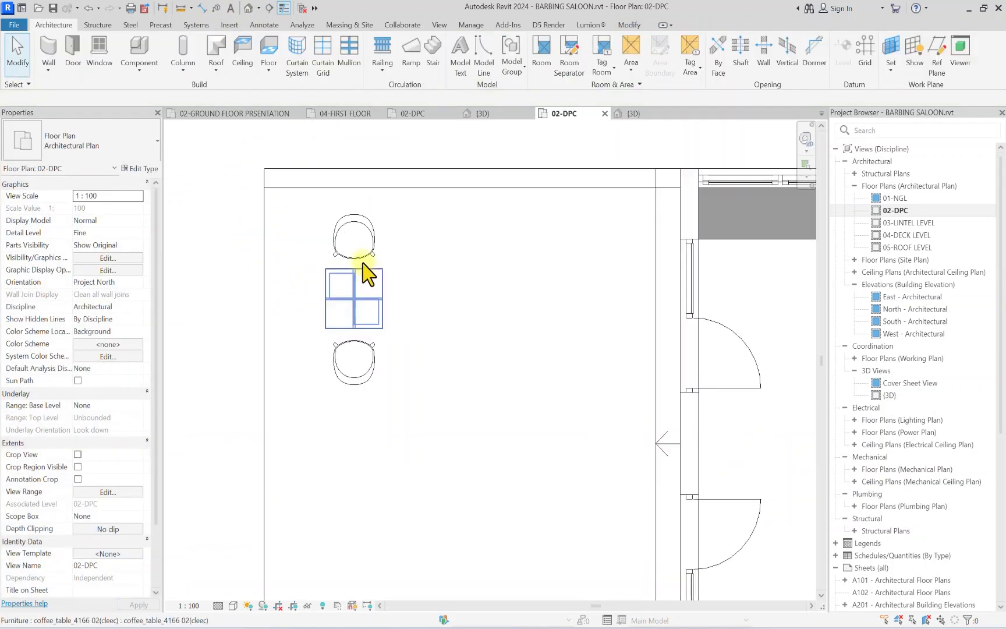
Step: Copy the table and its two chairs twice toward the saloon wall, forming a row of three evenly spaced sets
{"action": "scroll", "coordinate": [359, 254], "scroll_direction": "down", "scroll_amount": 2}
{"action": "scroll", "coordinate": [353, 278], "scroll_direction": "up", "scroll_amount": 2}
{"action": "left_click", "coordinate": [362, 244]}
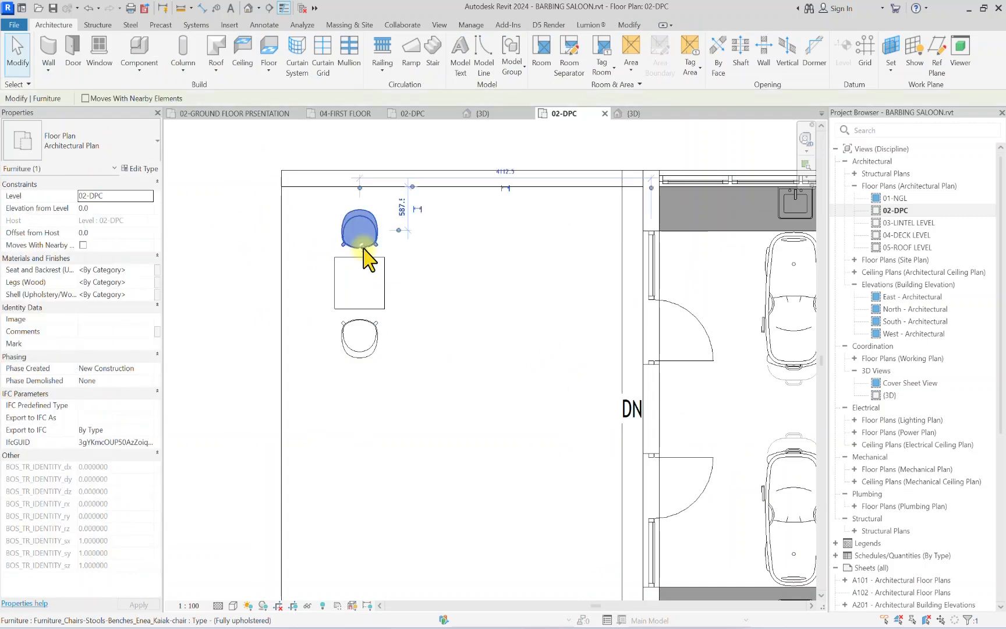
{"action": "left_click", "coordinate": [359, 340], "text": "ctrl"}
{"action": "left_click", "coordinate": [381, 307], "text": "ctrl"}
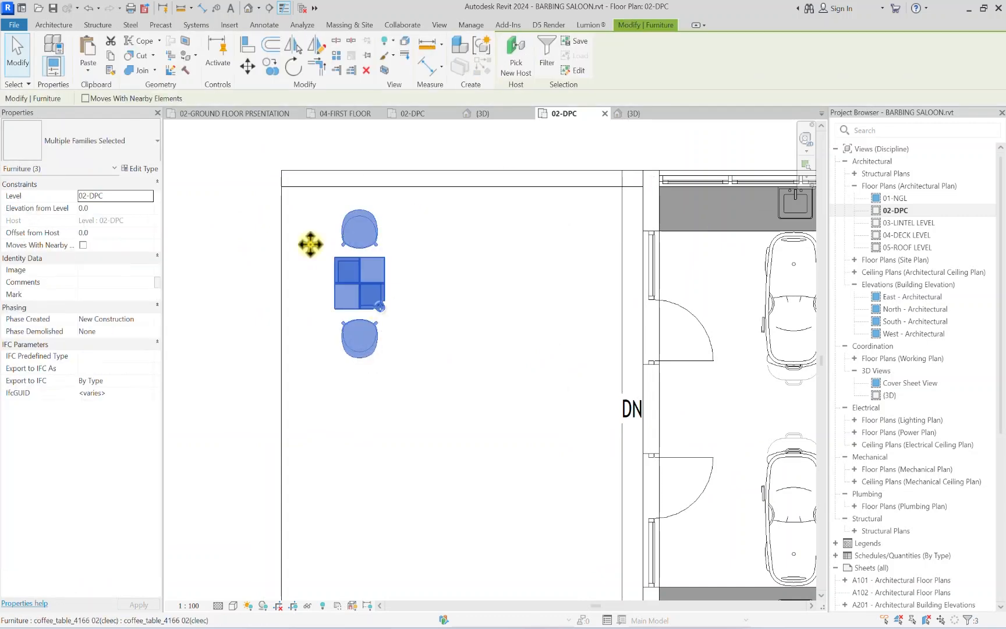
{"action": "left_click", "coordinate": [271, 64]}
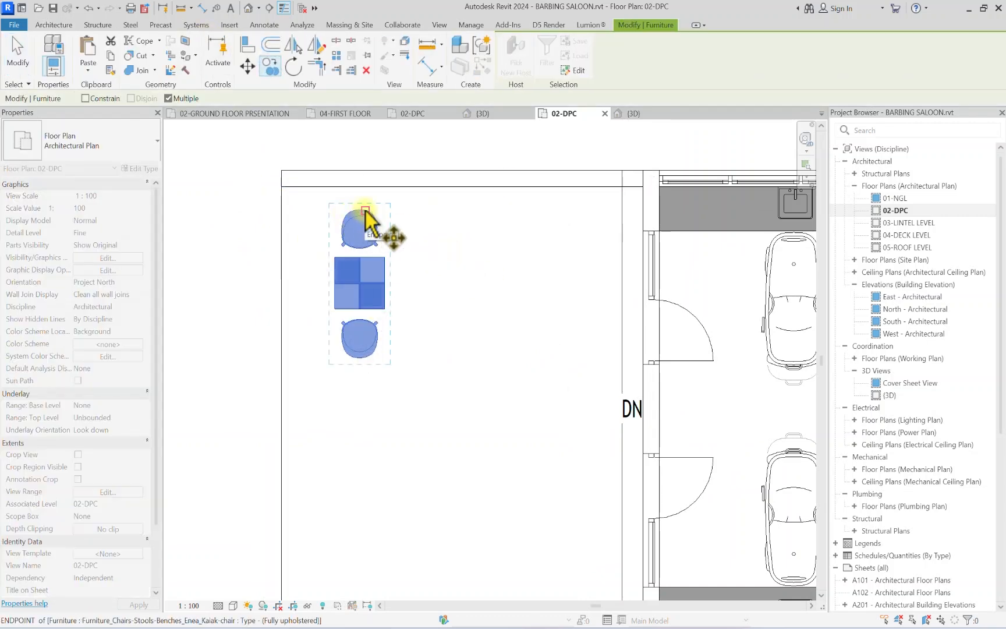
{"action": "left_click", "coordinate": [361, 210]}
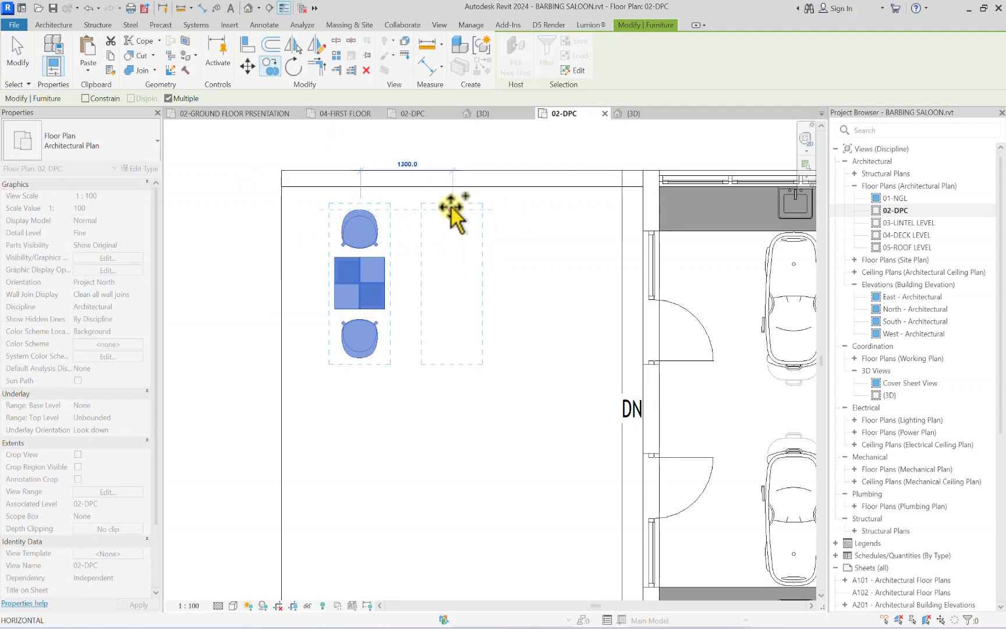
{"action": "left_click", "coordinate": [444, 207]}
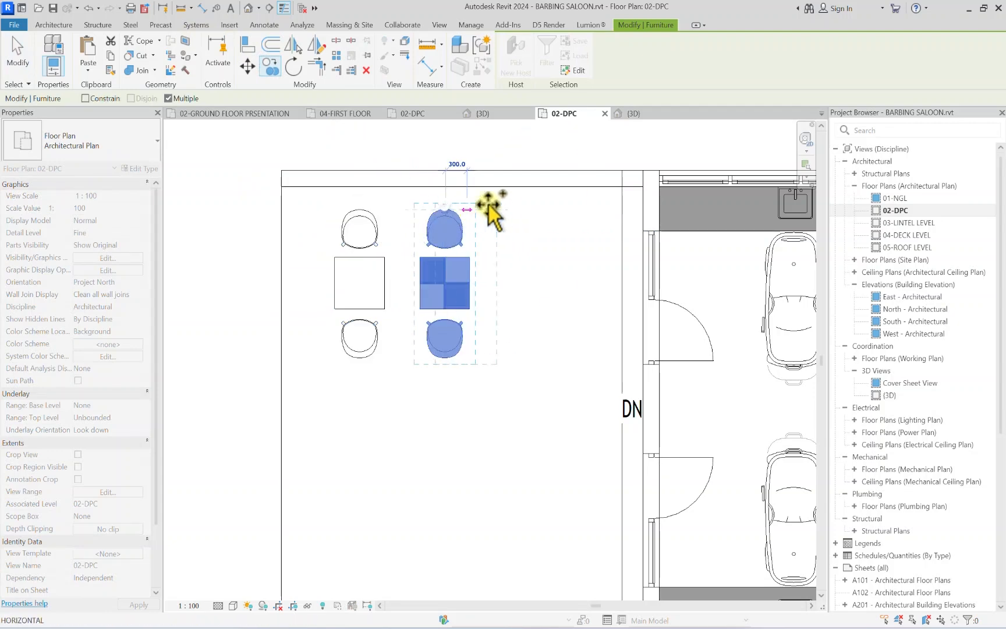
{"action": "left_click", "coordinate": [534, 210]}
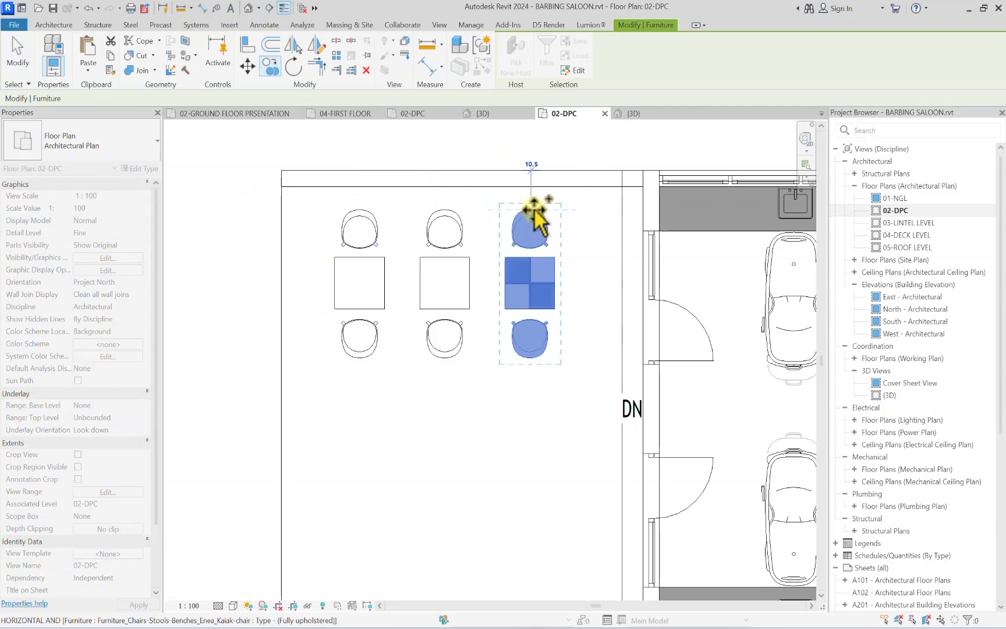
{"action": "key", "text": "Escape"}
{"action": "key", "text": "Escape"}
Step: Try to mirror the three table-and-chair sets with an axis drawn from the midpoint of the slab's outer edge
{"action": "scroll", "coordinate": [534, 210], "scroll_direction": "down", "scroll_amount": 3}
{"action": "scroll", "coordinate": [476, 235], "scroll_direction": "up", "scroll_amount": 2}
{"action": "left_click", "coordinate": [444, 285], "text": "ctrl"}
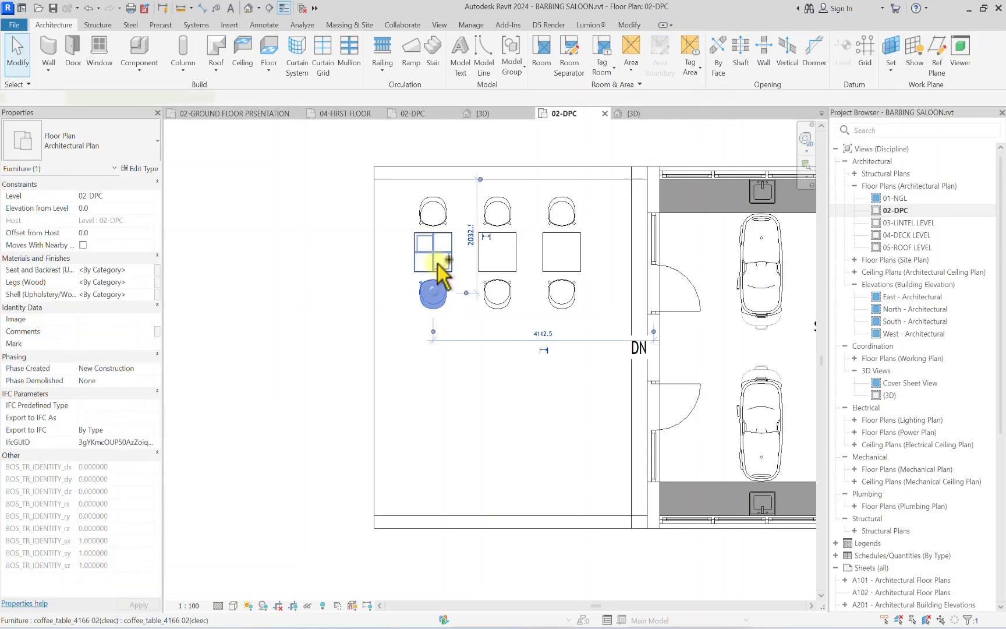
{"action": "left_click", "coordinate": [437, 264], "text": "ctrl"}
{"action": "left_click", "coordinate": [440, 219], "text": "ctrl"}
{"action": "left_click", "coordinate": [498, 216], "text": "ctrl"}
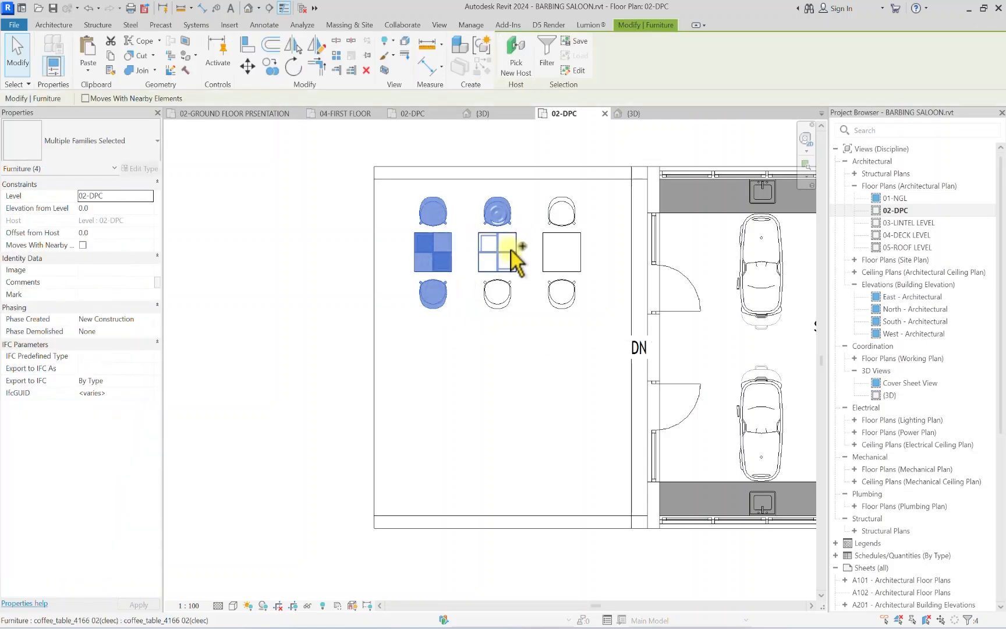
{"action": "left_click", "coordinate": [575, 298], "text": "ctrl"}
{"action": "left_click", "coordinate": [576, 258], "text": "ctrl"}
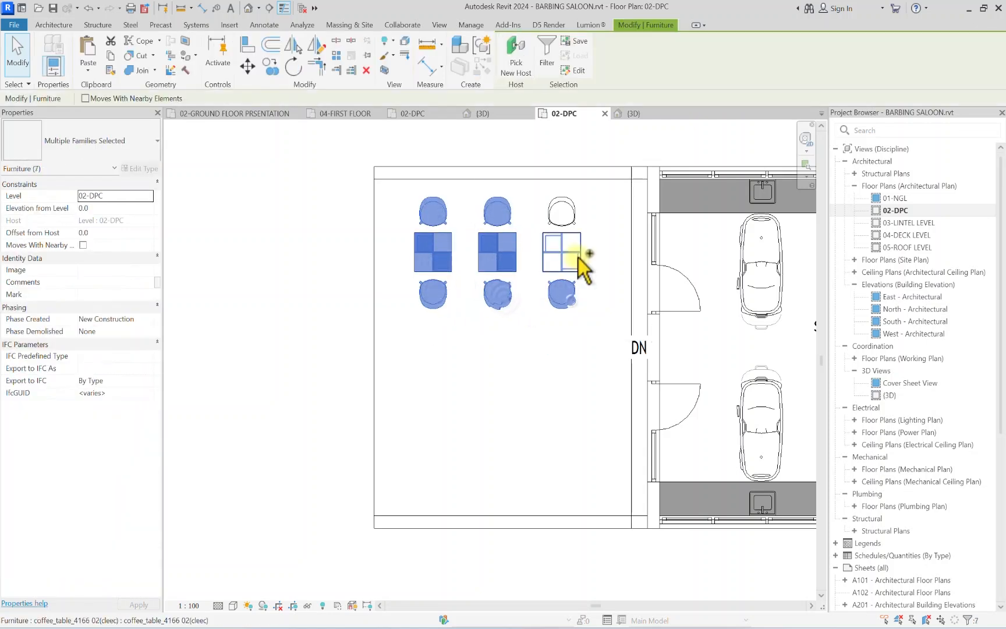
{"action": "left_click", "coordinate": [576, 217], "text": "ctrl"}
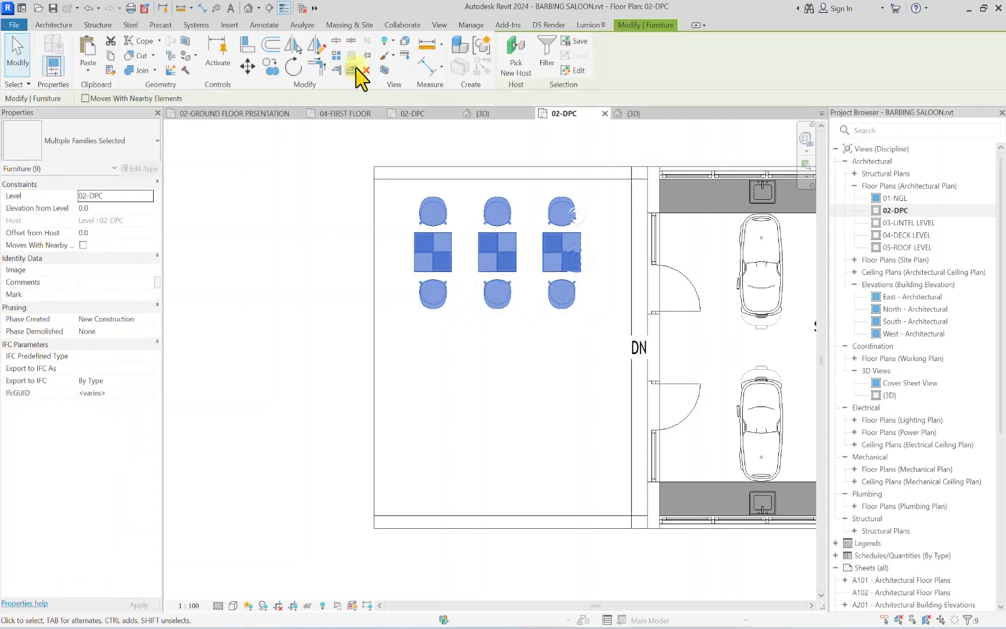
{"action": "left_click", "coordinate": [315, 51]}
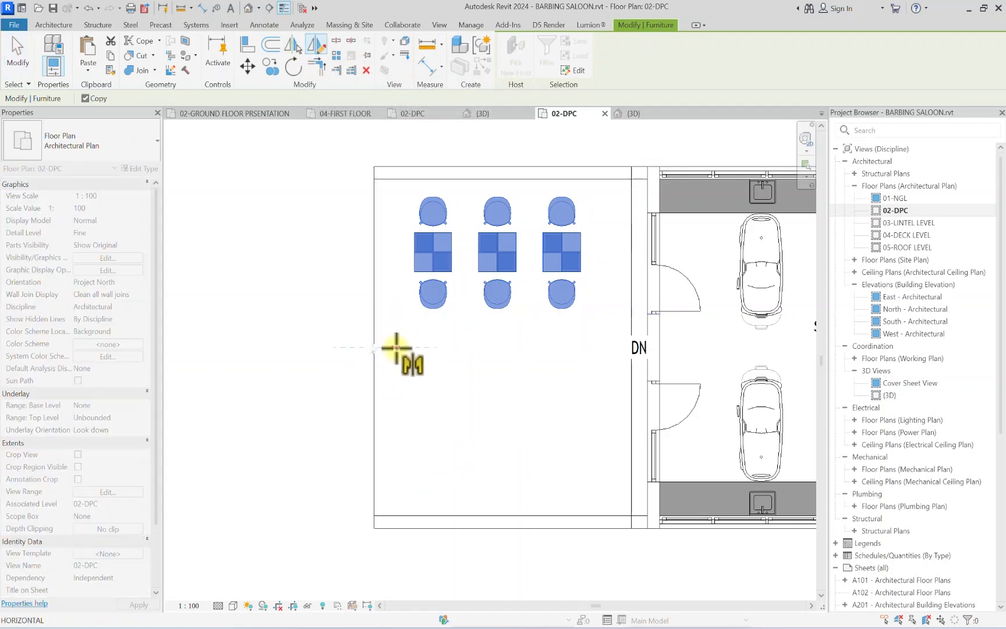
{"action": "left_click", "coordinate": [374, 347]}
{"action": "left_click", "coordinate": [486, 359]}
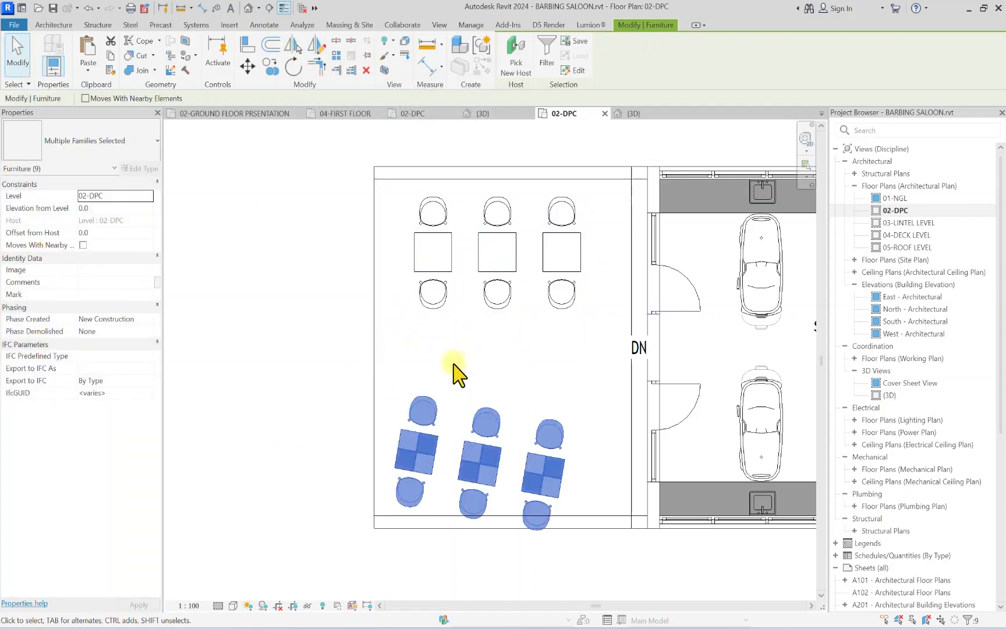
{"action": "key", "text": "ctrl+z"}
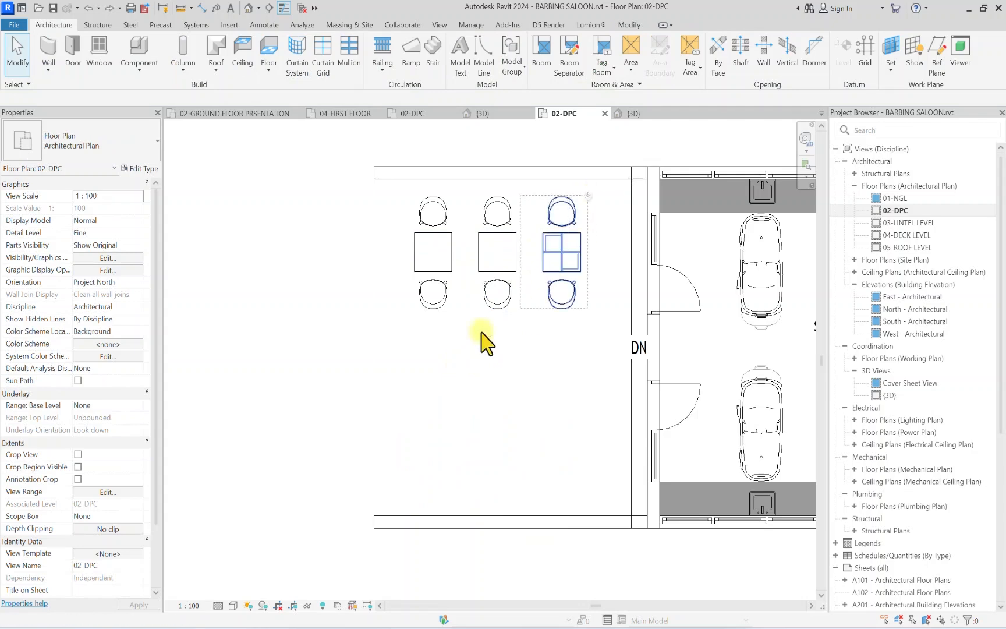
Step: Mirror a copy of all three table-and-chair sets about a horizontal axis through the slab's outer-edge midpoint
{"action": "left_click_drag", "start_coordinate": [481, 333], "coordinate": [414, 349]}
{"action": "left_click", "coordinate": [322, 49]}
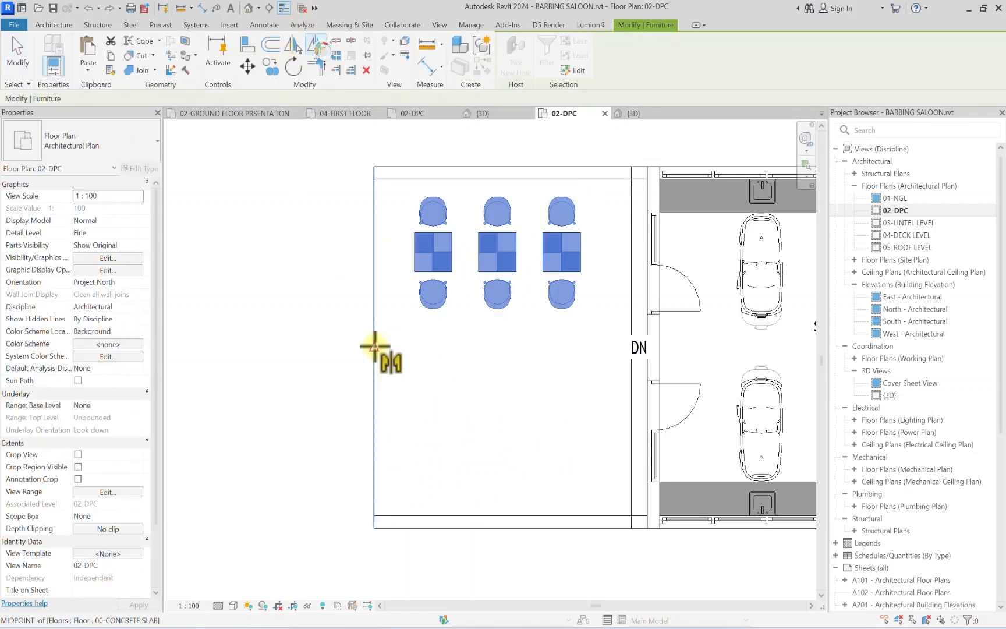
{"action": "left_click", "coordinate": [372, 348]}
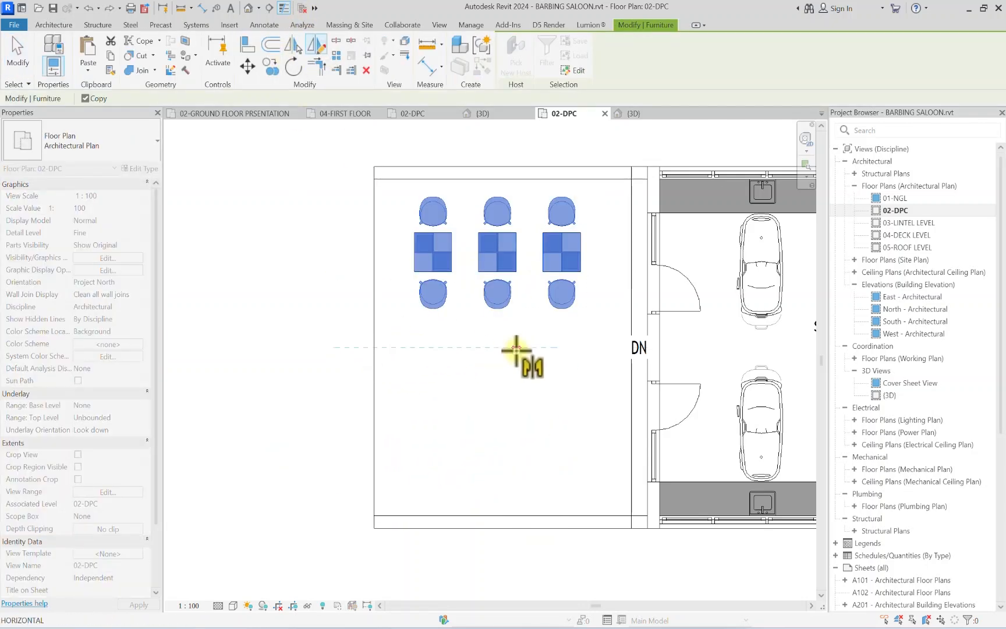
{"action": "left_click", "coordinate": [516, 348]}
{"action": "scroll", "coordinate": [415, 366], "scroll_direction": "down", "scroll_amount": 2}
{"action": "key", "text": "Escape"}
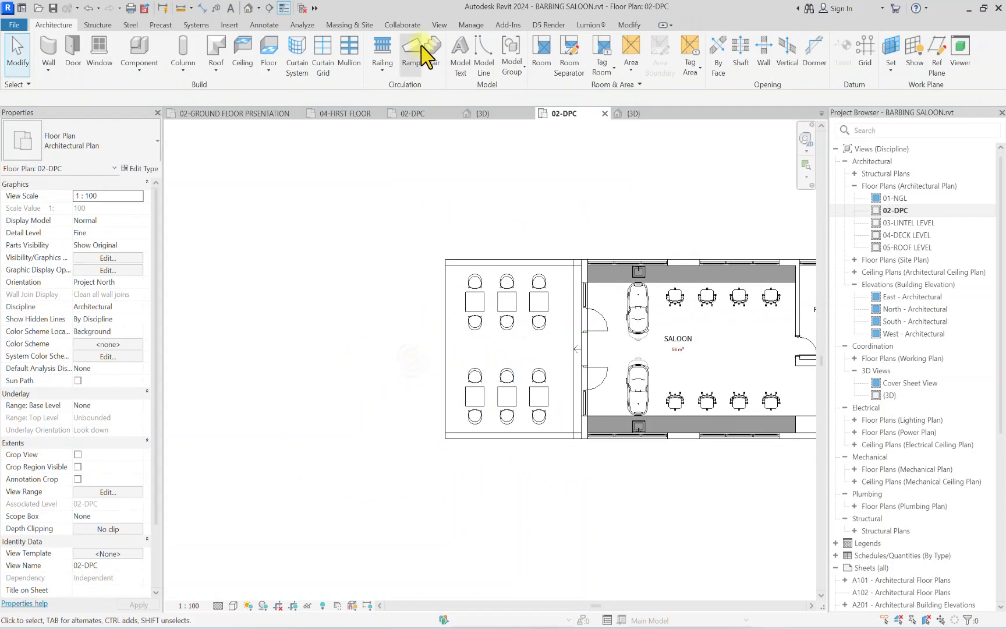
Step: Review the furnished 02-DPC plan from the outdoor seating to reception and select the entrance ramp outside the waiting area
{"action": "scroll", "coordinate": [658, 317], "scroll_direction": "down", "scroll_amount": 3}
{"action": "middle_click_drag", "start_coordinate": [655, 353], "coordinate": [461, 347]}
{"action": "scroll", "coordinate": [510, 325], "scroll_direction": "up", "scroll_amount": 3}
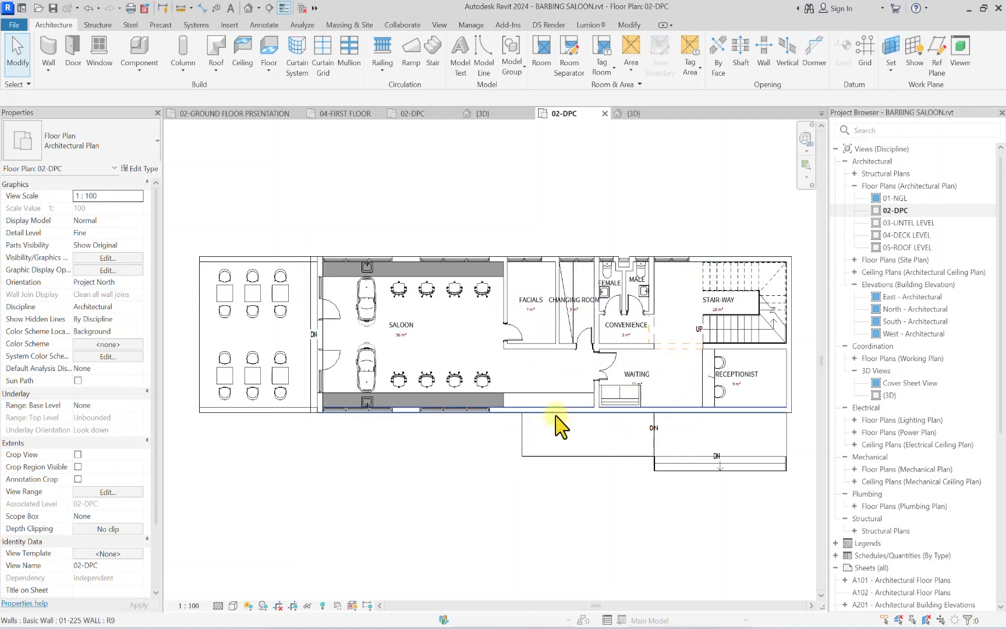
{"action": "scroll", "coordinate": [507, 428], "scroll_direction": "down", "scroll_amount": 2}
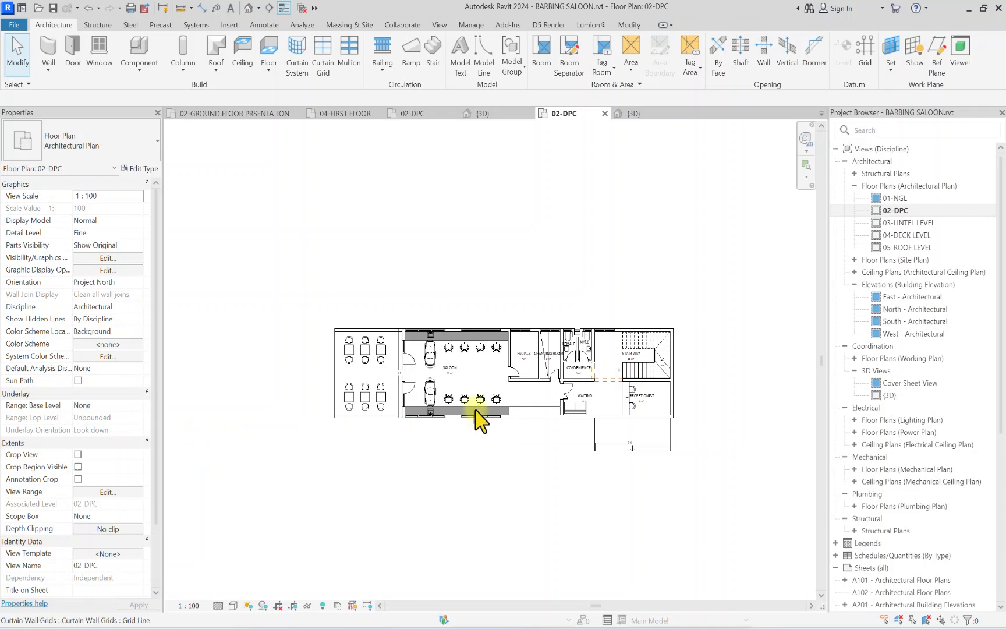
{"action": "scroll", "coordinate": [587, 443], "scroll_direction": "up", "scroll_amount": 1}
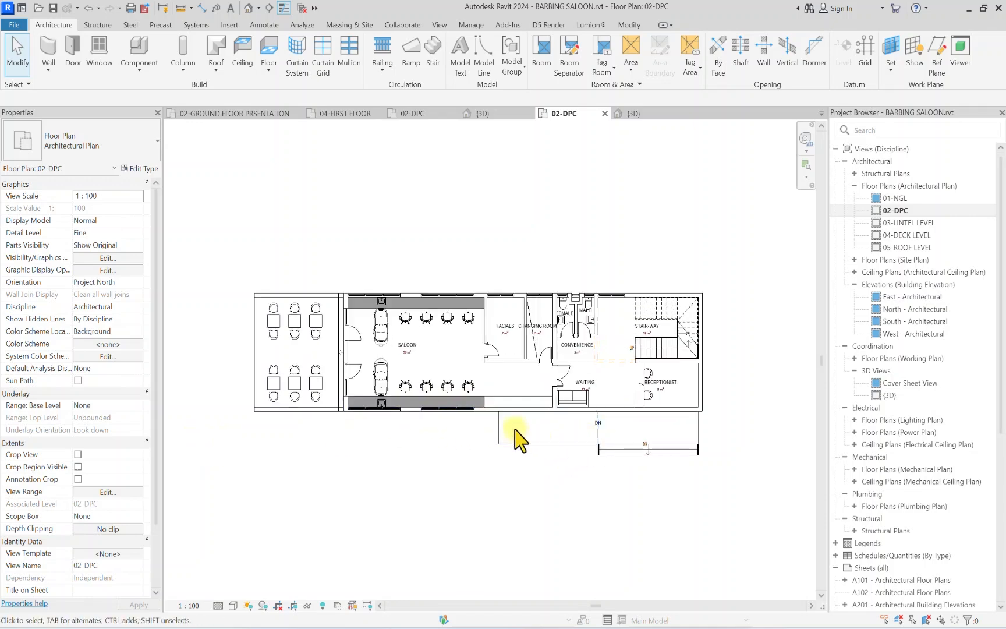
{"action": "left_click", "coordinate": [507, 438]}
{"action": "scroll", "coordinate": [605, 466], "scroll_direction": "up", "scroll_amount": 2}
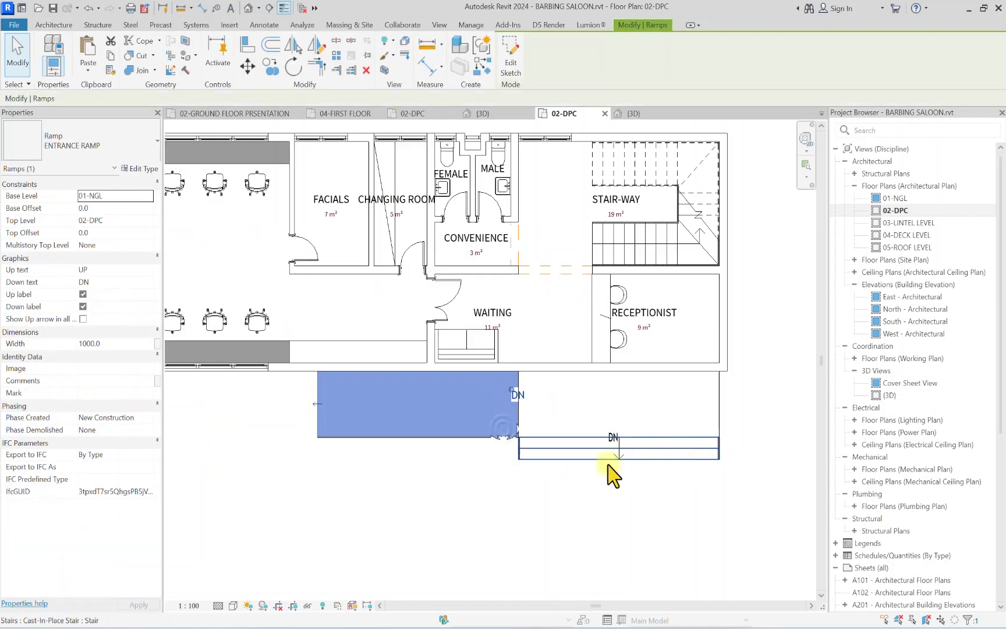
Step: Move the entrance ramp and entrance stair together about 600 mm outward from the exterior wall
{"action": "left_click", "coordinate": [565, 465], "text": "ctrl"}
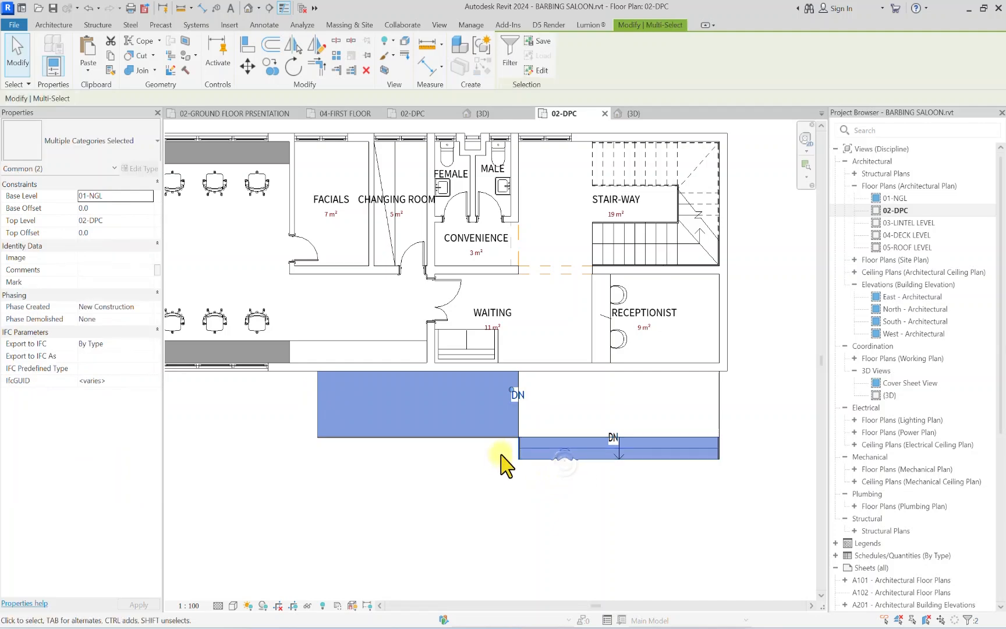
{"action": "scroll", "coordinate": [539, 459], "scroll_direction": "up", "scroll_amount": 2}
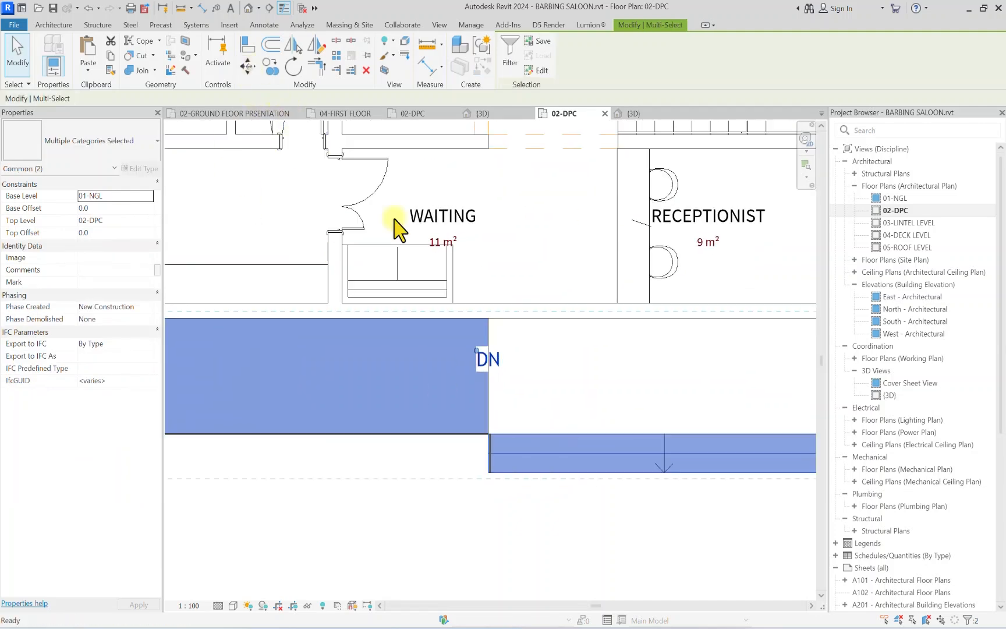
{"action": "key", "text": "m"}
{"action": "key", "text": "v"}
{"action": "left_click", "coordinate": [559, 432]}
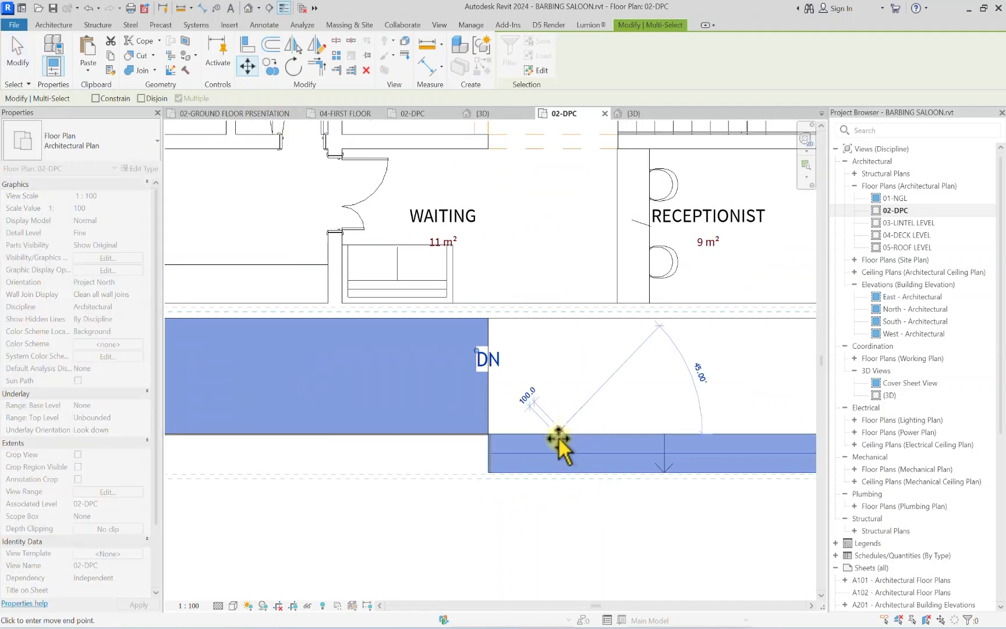
{"action": "left_click", "coordinate": [556, 476]}
{"action": "scroll", "coordinate": [502, 474], "scroll_direction": "down", "scroll_amount": 3}
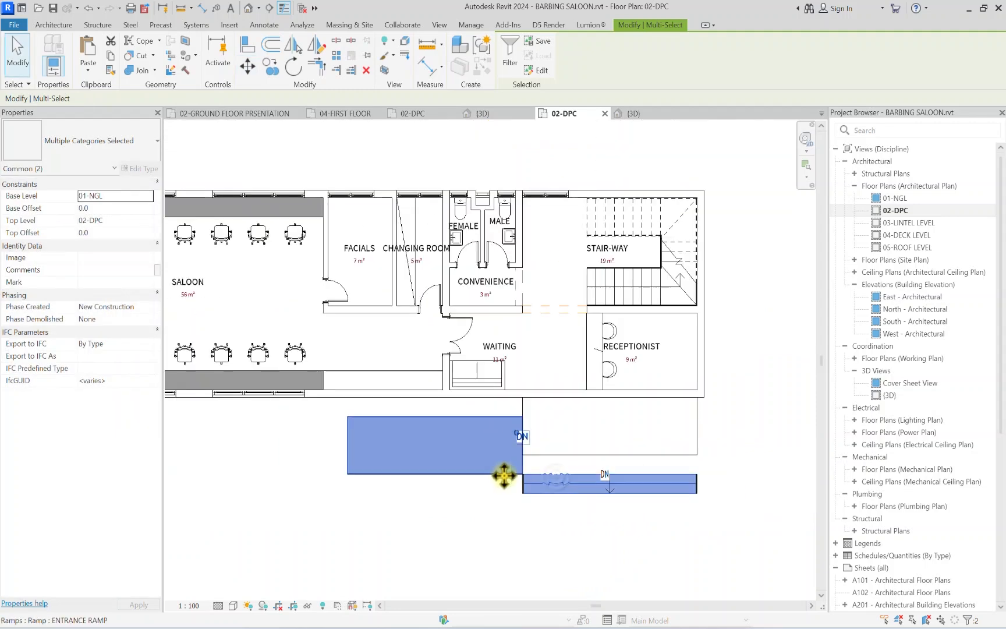
Step: Delete the thin detail lines outlining the entrance slab outside the waiting and reception areas
{"action": "scroll", "coordinate": [554, 478], "scroll_direction": "up", "scroll_amount": 4}
{"action": "left_click", "coordinate": [548, 478]}
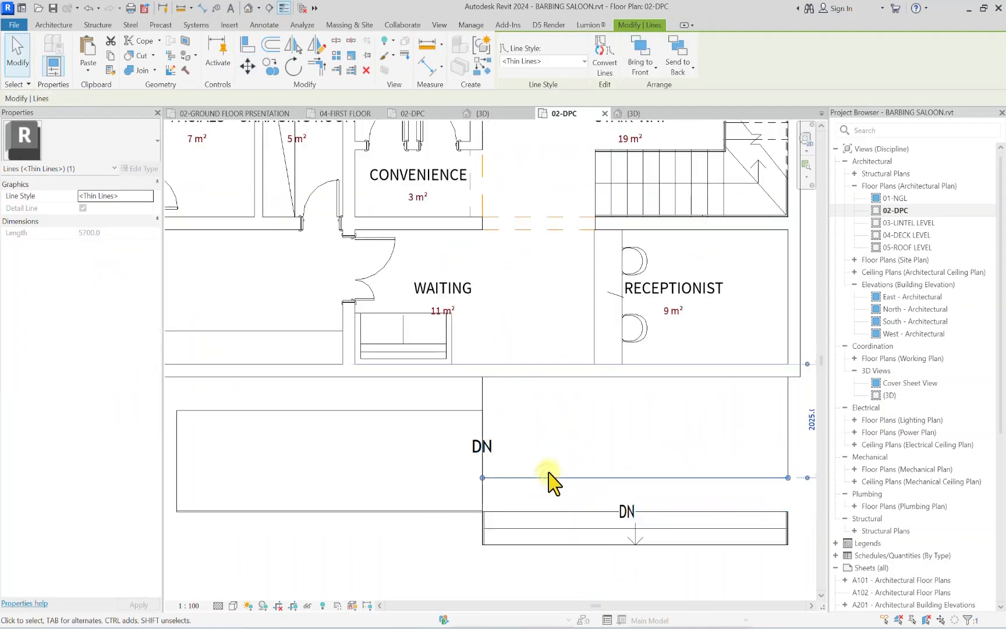
{"action": "key", "text": "Escape"}
{"action": "left_click", "coordinate": [482, 407]}
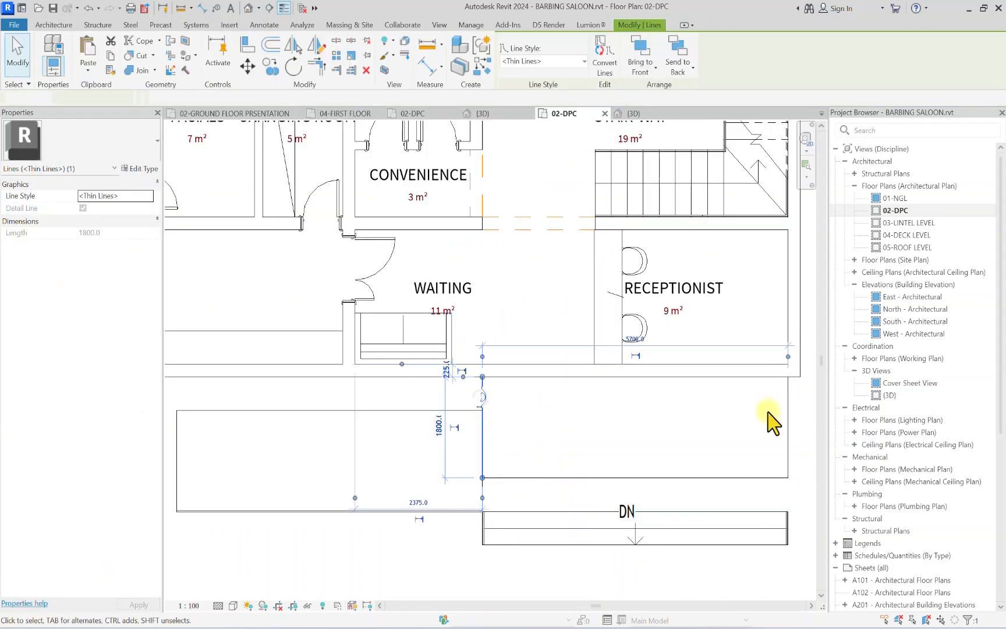
{"action": "key", "text": "Escape"}
{"action": "scroll", "coordinate": [732, 430], "scroll_direction": "down", "scroll_amount": 2}
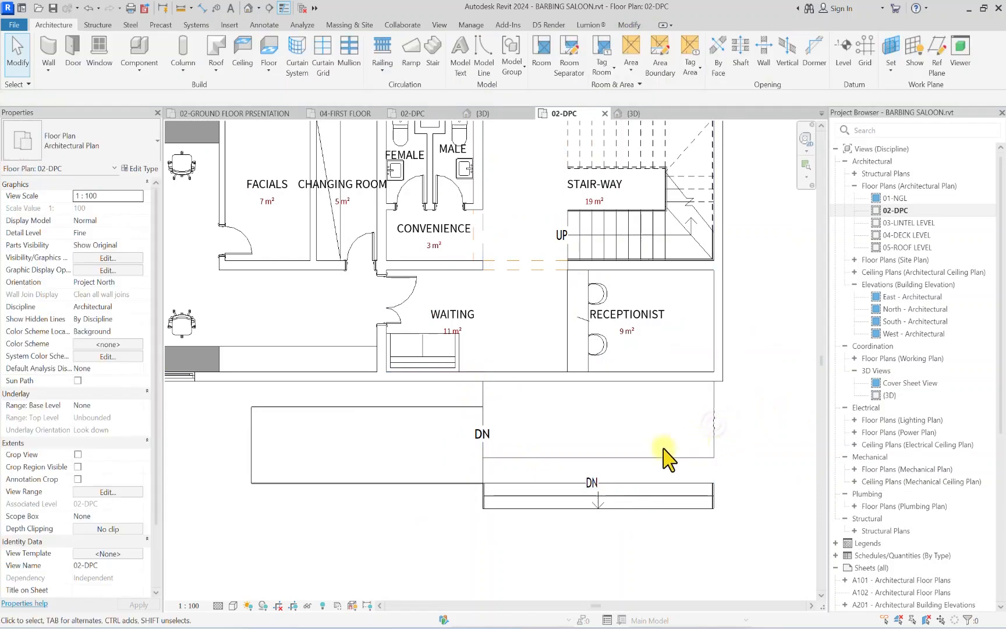
Step: Edit the 01-FLOOR MAIN boundary so the entrance slab's outer edge extends to the entrance stair
{"action": "left_click", "coordinate": [654, 460]}
{"action": "left_click", "coordinate": [515, 58]}
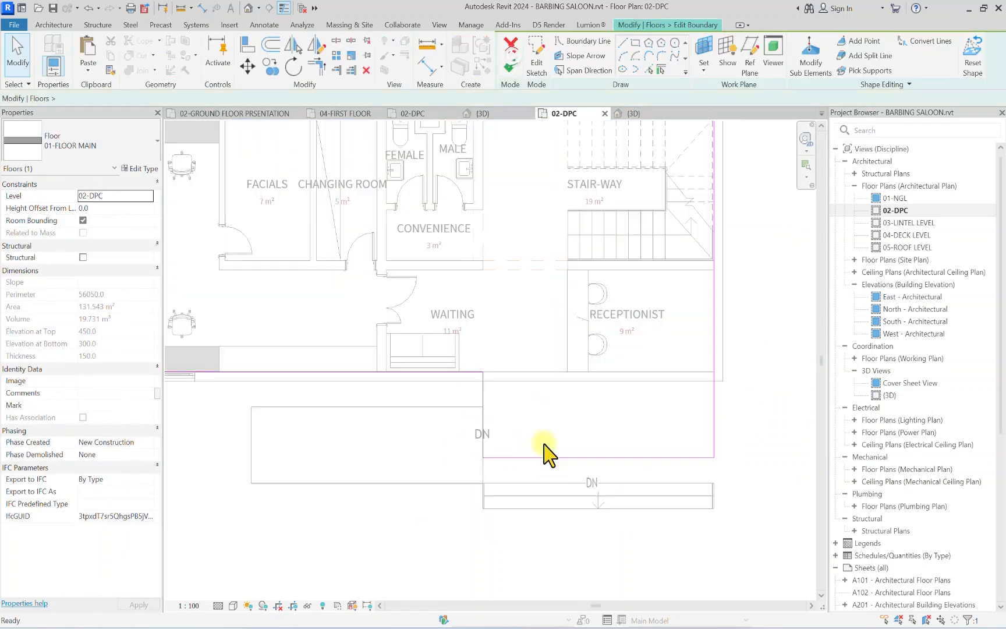
{"action": "left_click", "coordinate": [530, 495]}
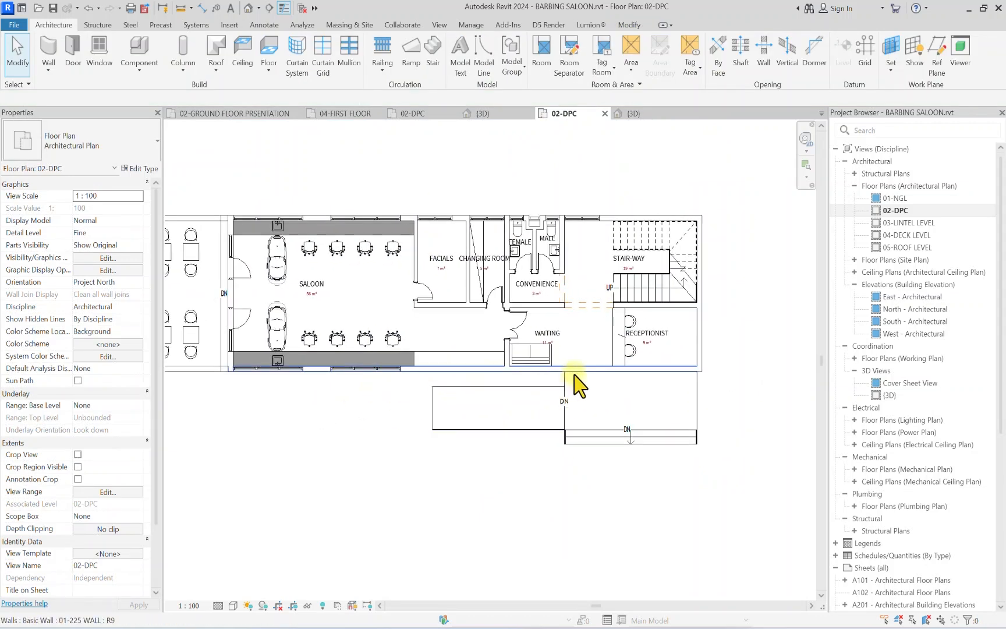
Step: Set up a new 01-225 WALL up to 03-LINTEL LEVEL with a top offset of 0 and location line Finish Face: Exterior
{"action": "scroll", "coordinate": [571, 372], "scroll_direction": "up", "scroll_amount": 1}
{"action": "middle_click_drag", "start_coordinate": [571, 371], "coordinate": [541, 376]}
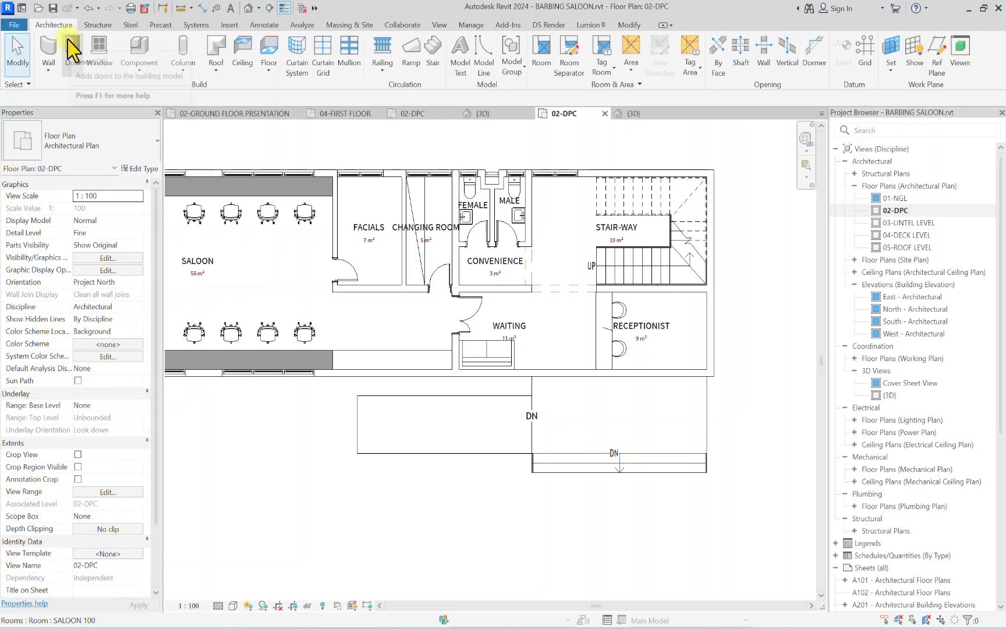
{"action": "left_click", "coordinate": [45, 48]}
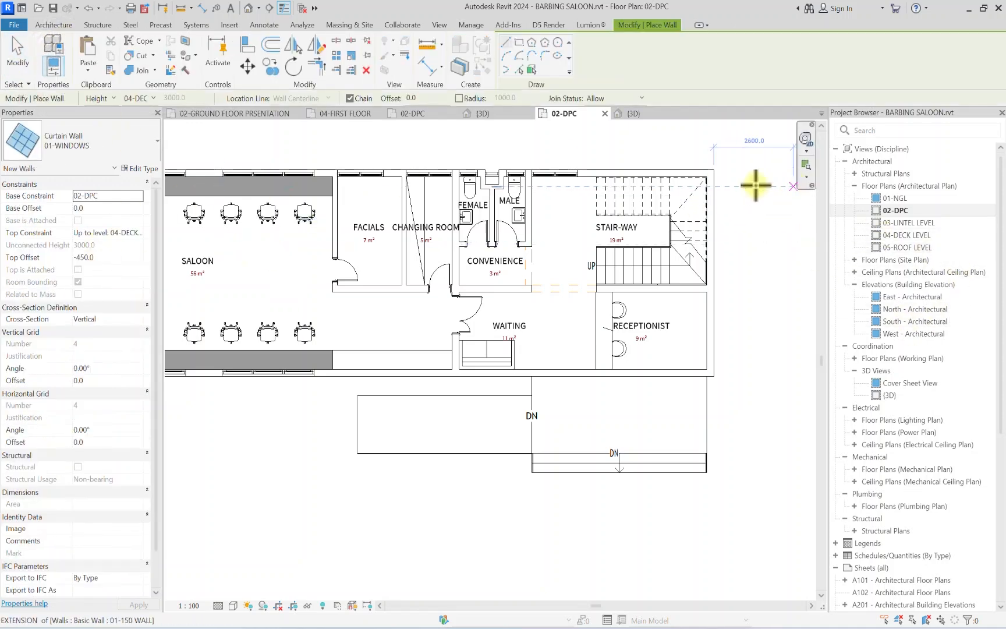
{"action": "left_click", "coordinate": [140, 141]}
{"action": "scroll", "coordinate": [102, 309], "scroll_direction": "up", "scroll_amount": 10}
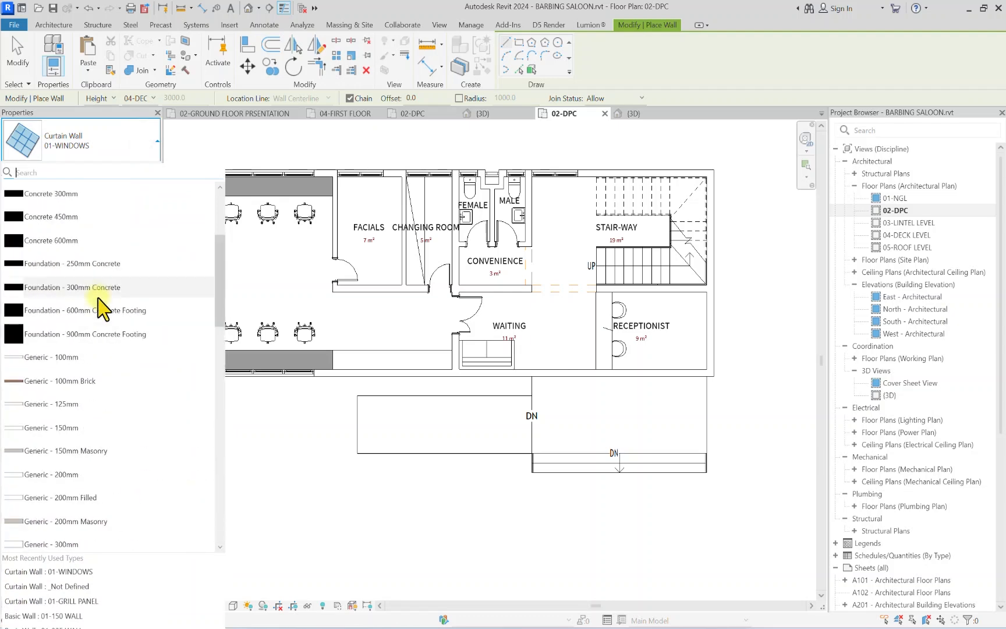
{"action": "scroll", "coordinate": [18, 303], "scroll_direction": "up", "scroll_amount": 5}
{"action": "left_click", "coordinate": [68, 260]}
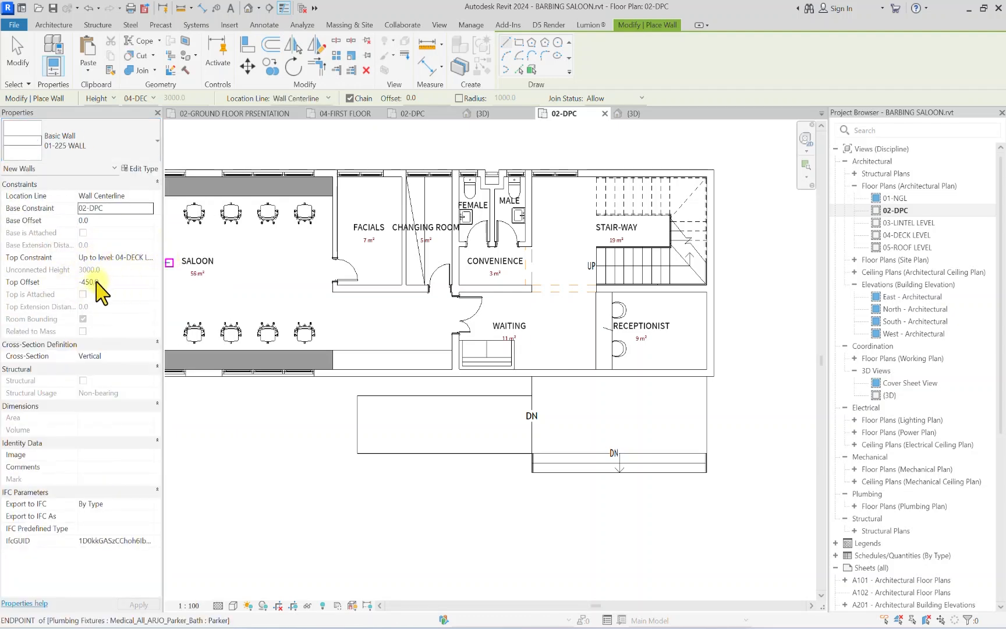
{"action": "left_click", "coordinate": [148, 258]}
{"action": "left_click", "coordinate": [138, 290]}
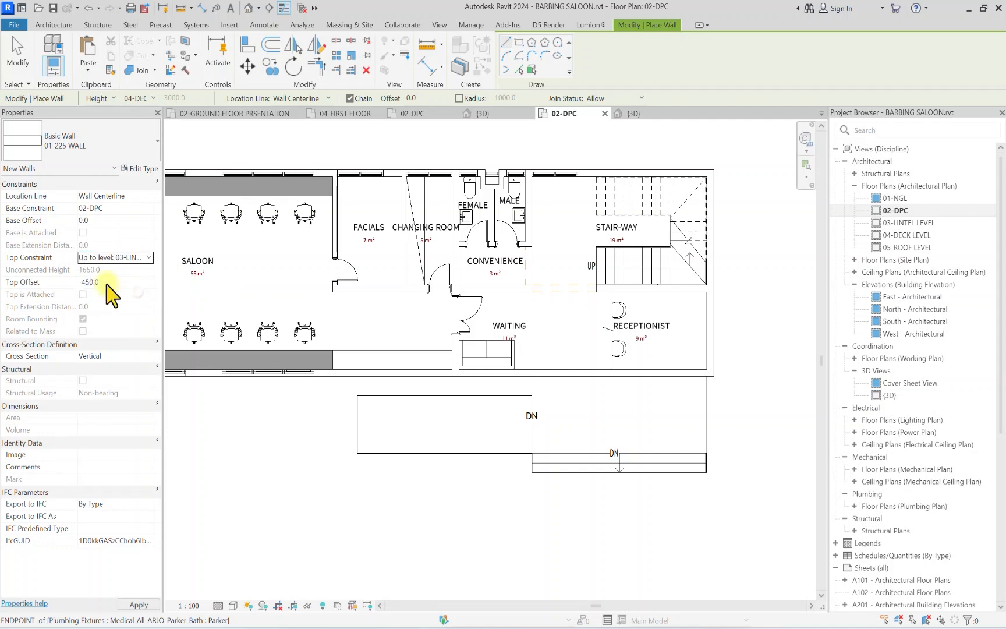
{"action": "key", "text": "Return"}
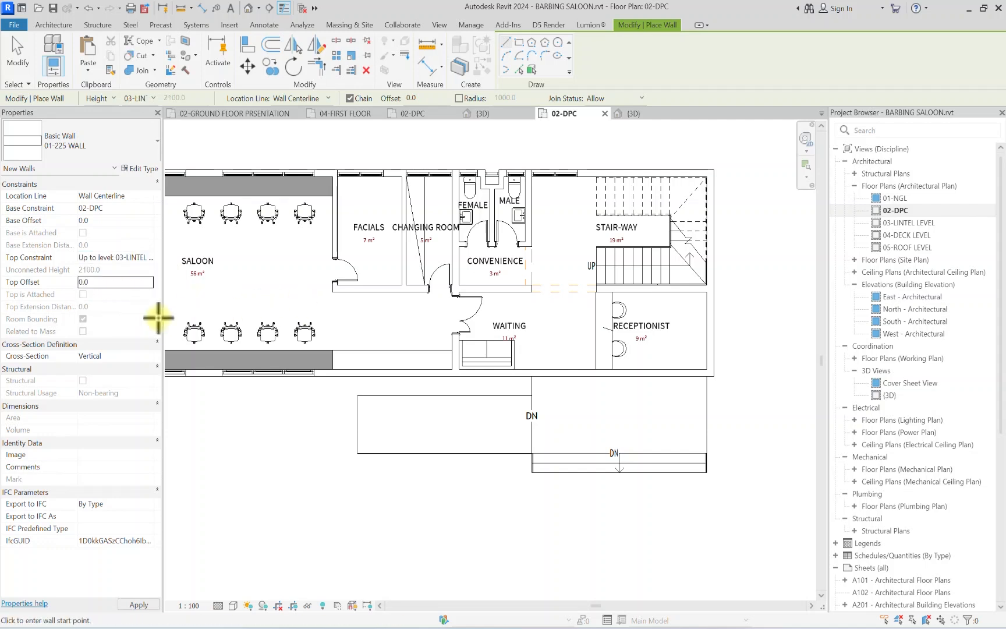
{"action": "left_click", "coordinate": [148, 197]}
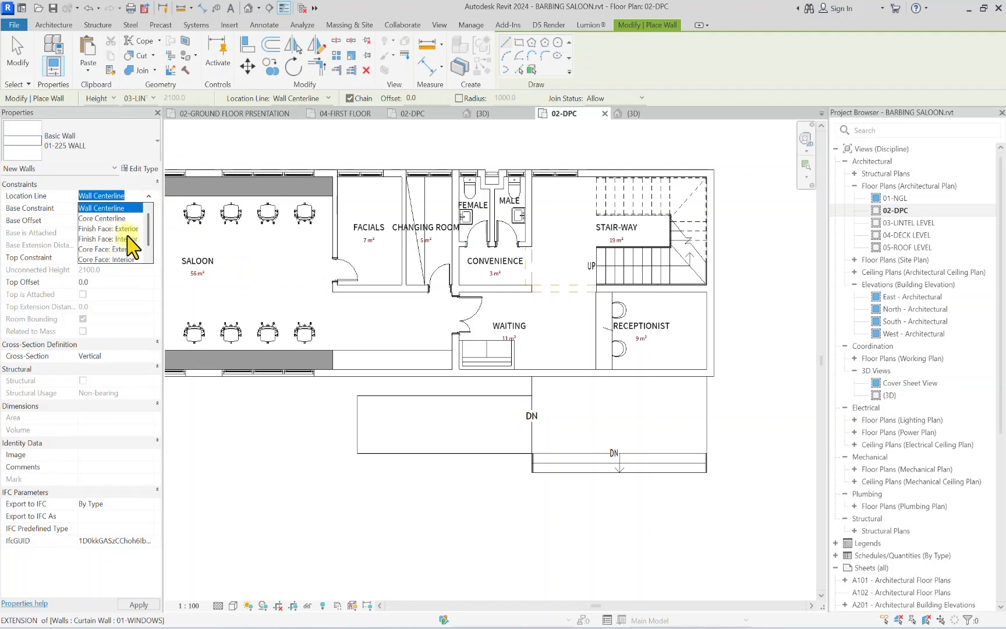
{"action": "left_click", "coordinate": [129, 229]}
Step: Draw a U-shaped wall projecting 600 mm from the exterior wall across the full width of the entrance slab
{"action": "scroll", "coordinate": [534, 402], "scroll_direction": "up", "scroll_amount": 3}
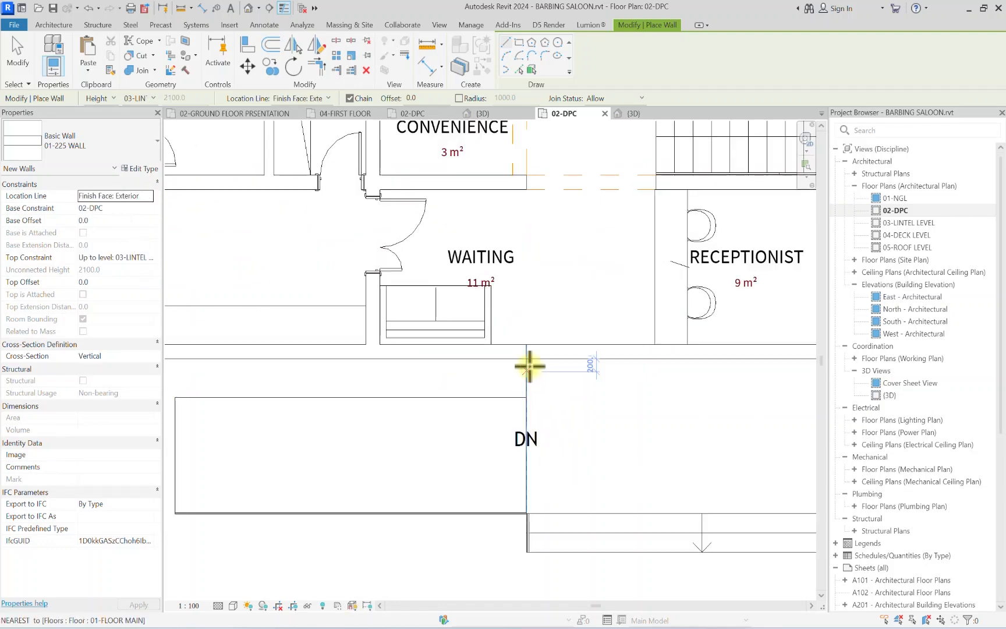
{"action": "left_click", "coordinate": [525, 396]}
{"action": "scroll", "coordinate": [542, 396], "scroll_direction": "down", "scroll_amount": 3}
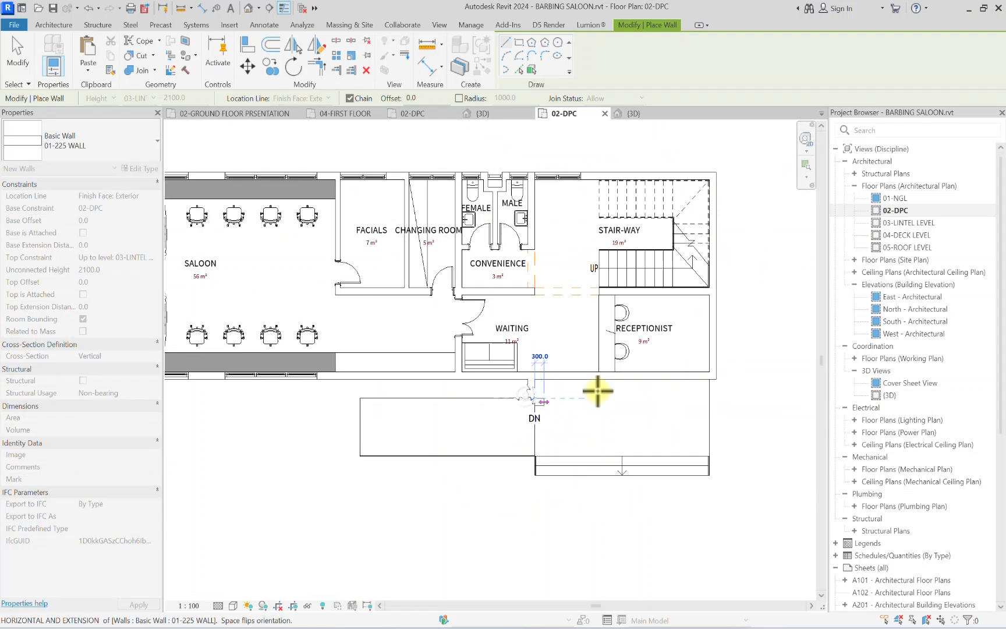
{"action": "scroll", "coordinate": [712, 399], "scroll_direction": "up", "scroll_amount": 2}
{"action": "left_click", "coordinate": [706, 394]}
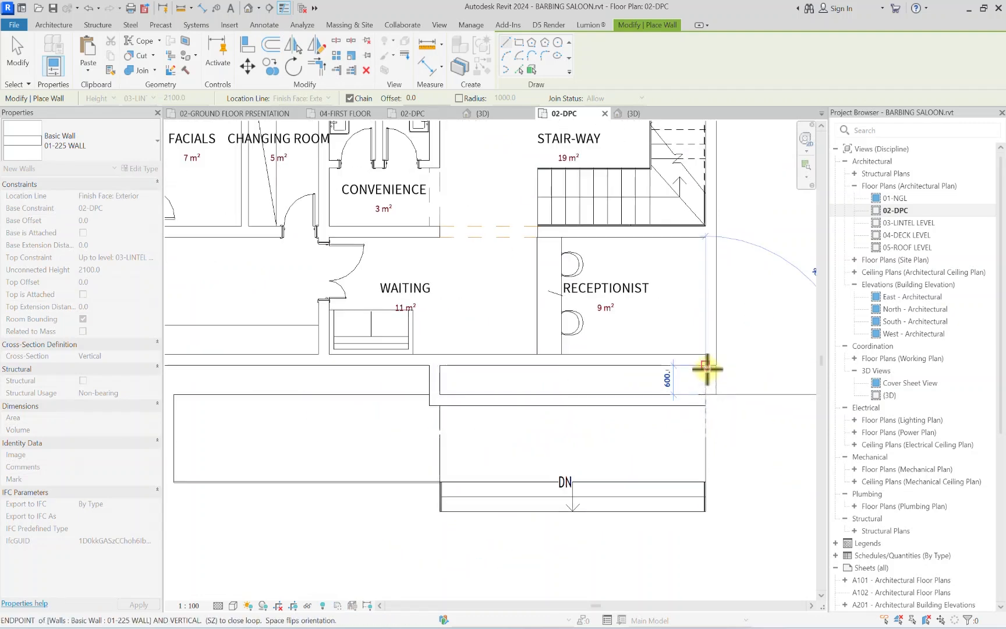
{"action": "left_click", "coordinate": [706, 367]}
{"action": "key", "text": "Escape"}
{"action": "key", "text": "Escape"}
Step: Change the cross-section of the U-shaped wall's two short return walls to Slanted
{"action": "left_click", "coordinate": [717, 378]}
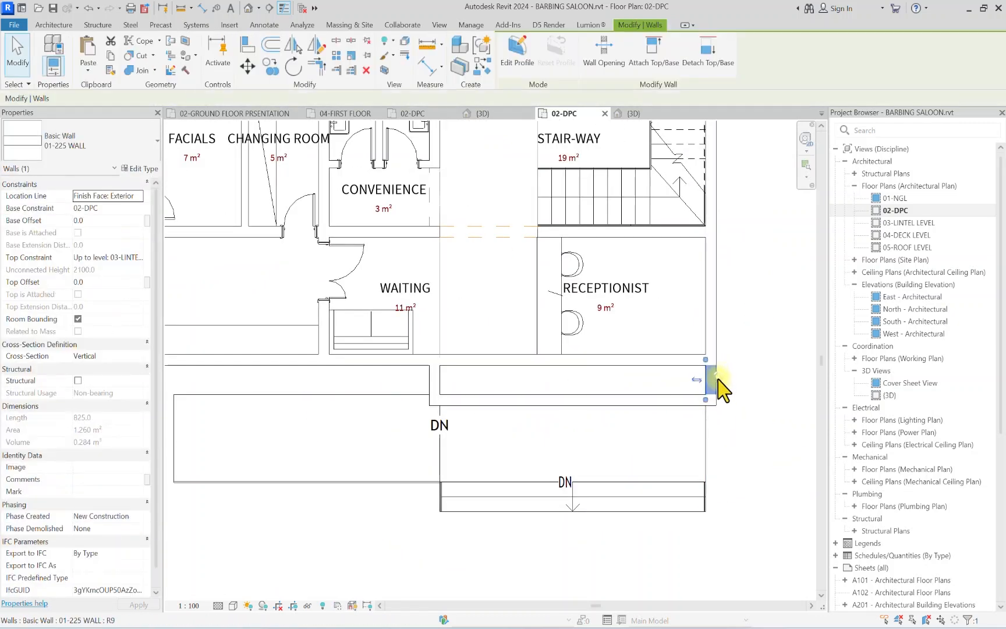
{"action": "left_click", "coordinate": [428, 378], "text": "ctrl"}
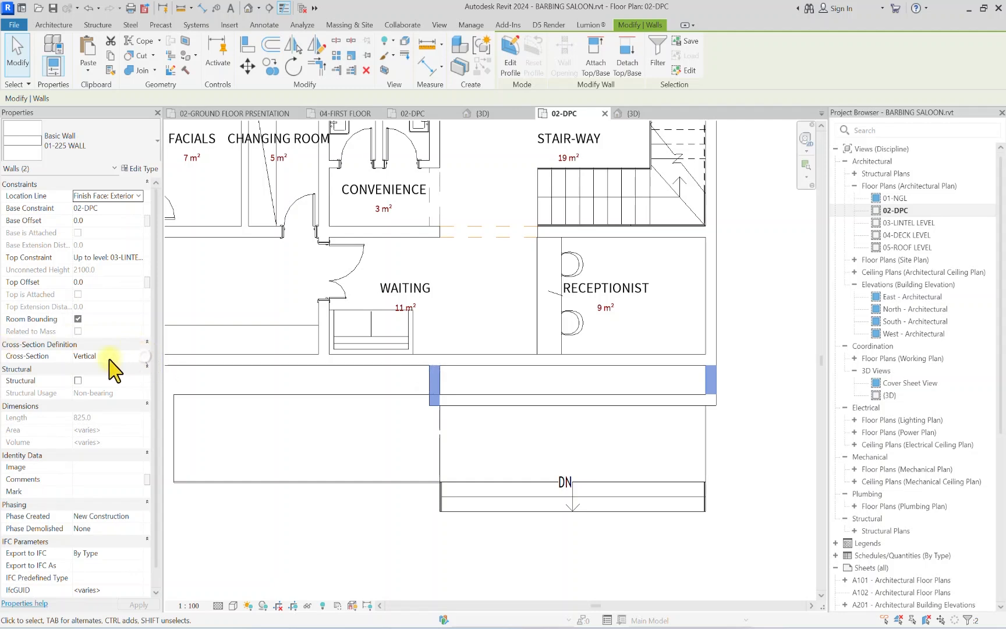
{"action": "left_click", "coordinate": [138, 357]}
{"action": "left_click", "coordinate": [96, 388]}
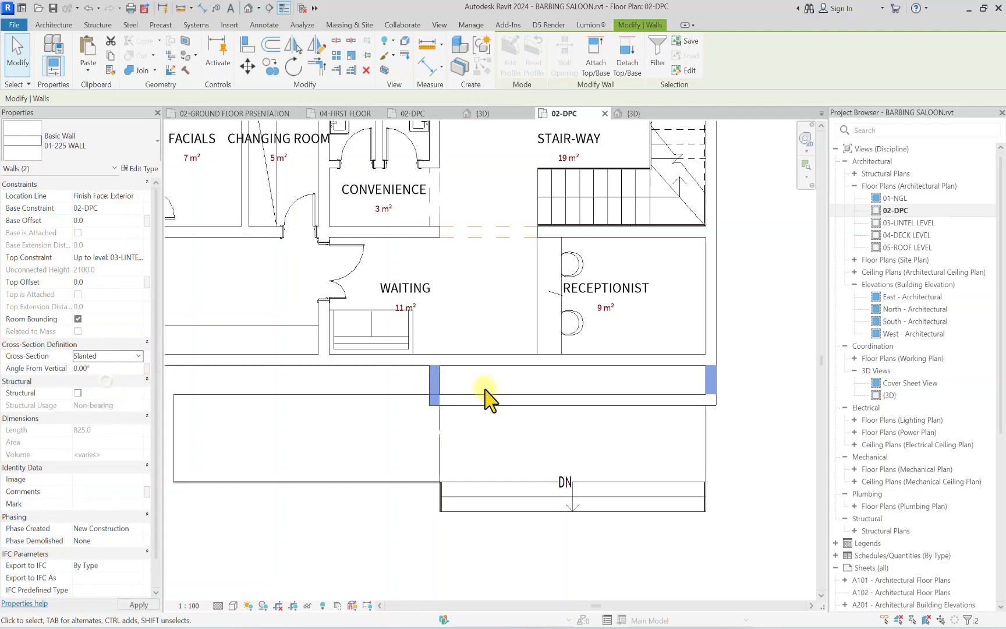
{"action": "left_click", "coordinate": [758, 430]}
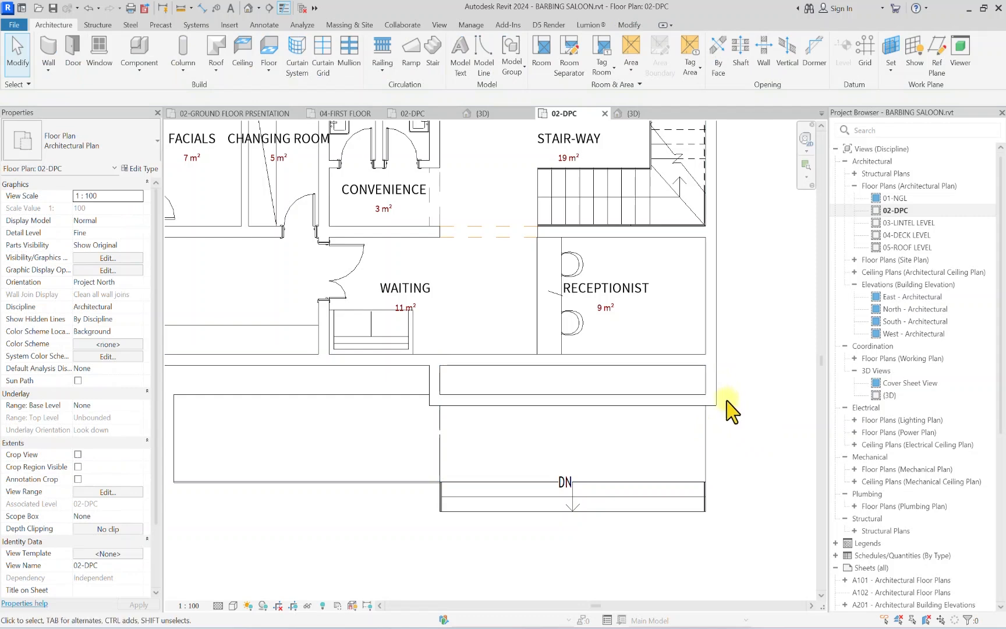
Step: Set the angle from vertical of each slanted return wall to 45°, so both lean outward from the entrance
{"action": "left_click", "coordinate": [717, 382]}
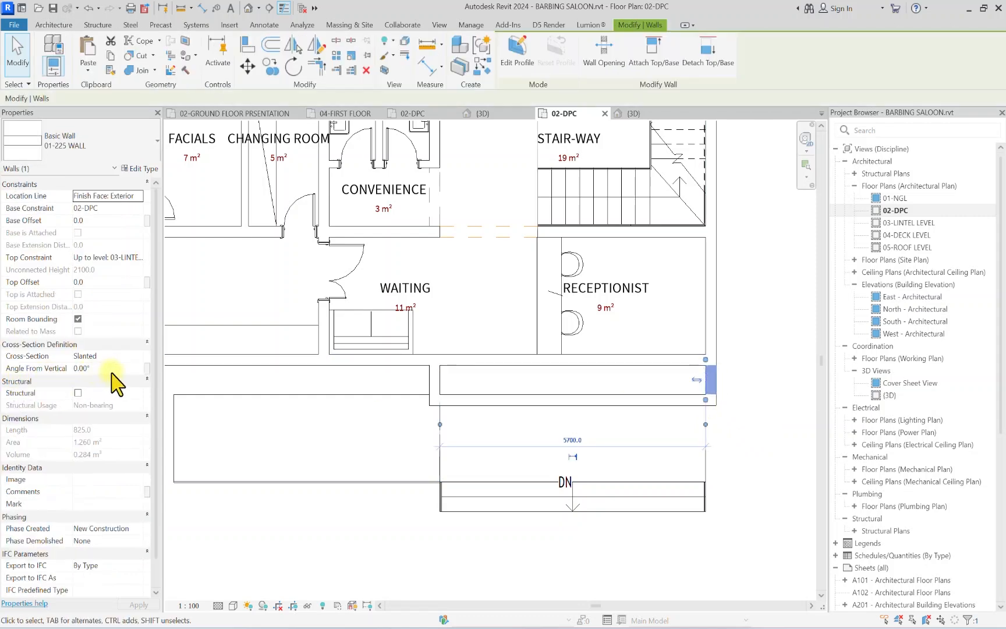
{"action": "left_click", "coordinate": [117, 368]}
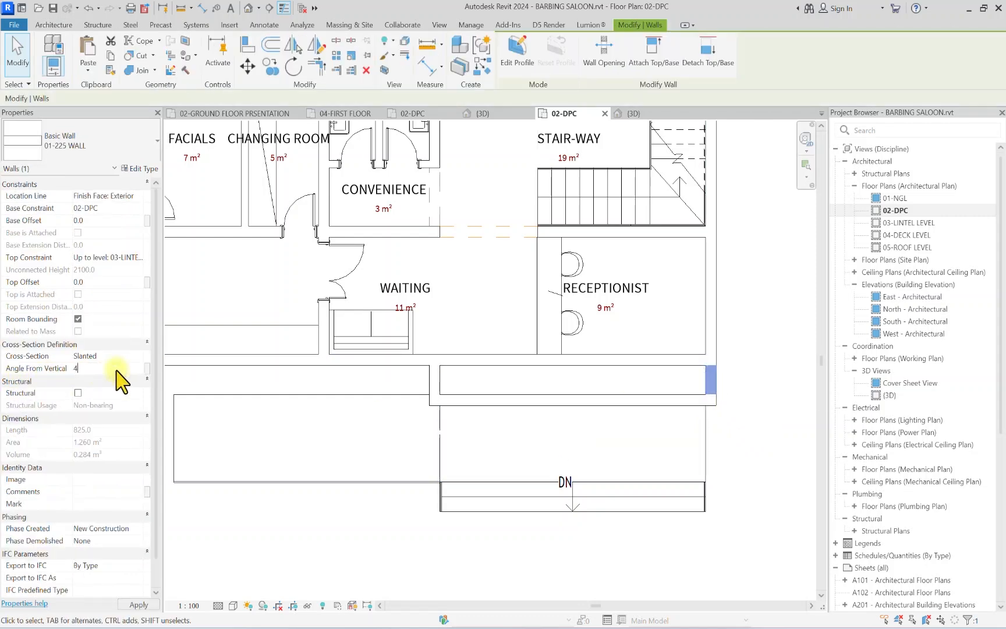
{"action": "left_click", "coordinate": [751, 449]}
{"action": "left_click", "coordinate": [435, 384]}
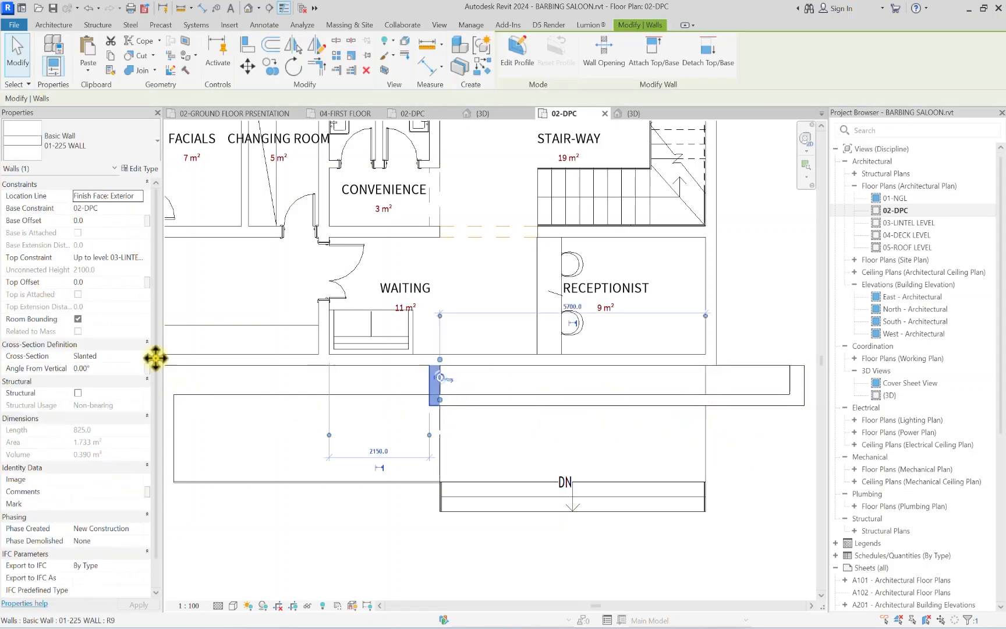
{"action": "left_click", "coordinate": [98, 368]}
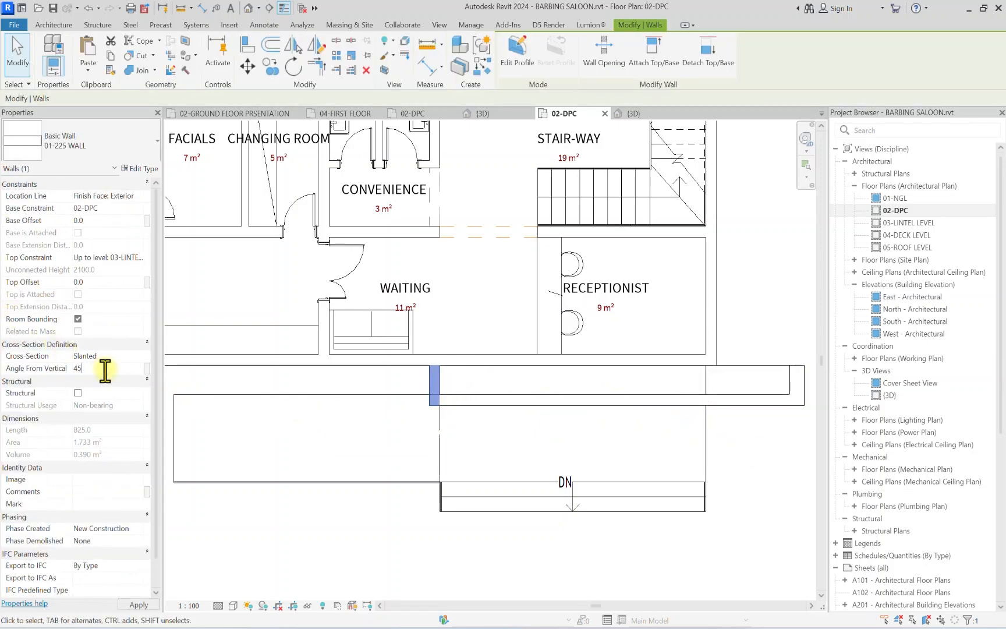
{"action": "type", "text": "45"}
{"action": "scroll", "coordinate": [515, 434], "scroll_direction": "down", "scroll_amount": 3}
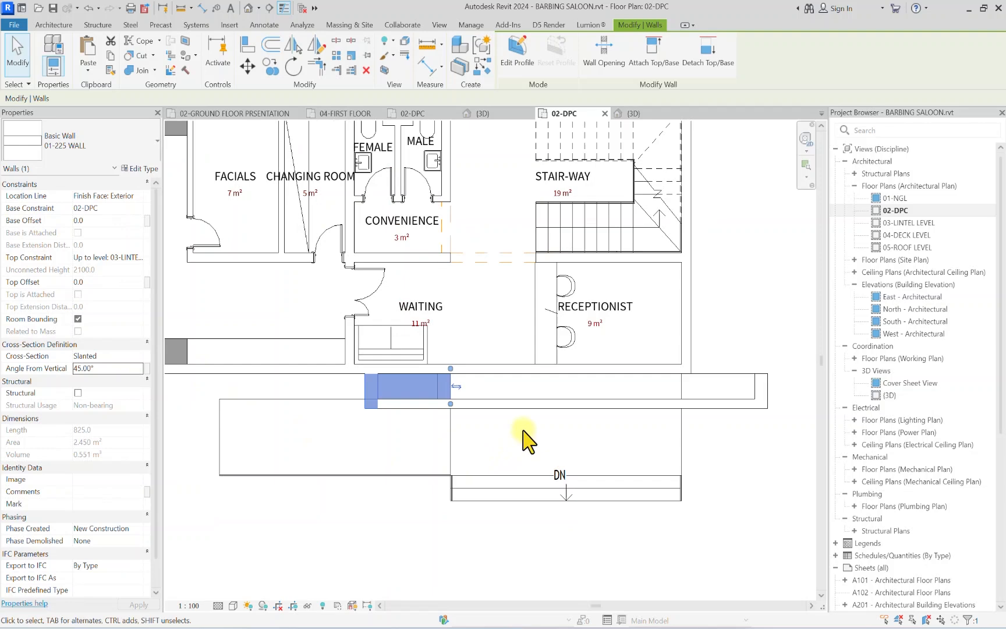
{"action": "left_click", "coordinate": [698, 459]}
Step: Examine the slanted entrance wall in the 3D view from the front and from a raised corner angle
{"action": "scroll", "coordinate": [495, 407], "scroll_direction": "down", "scroll_amount": 2}
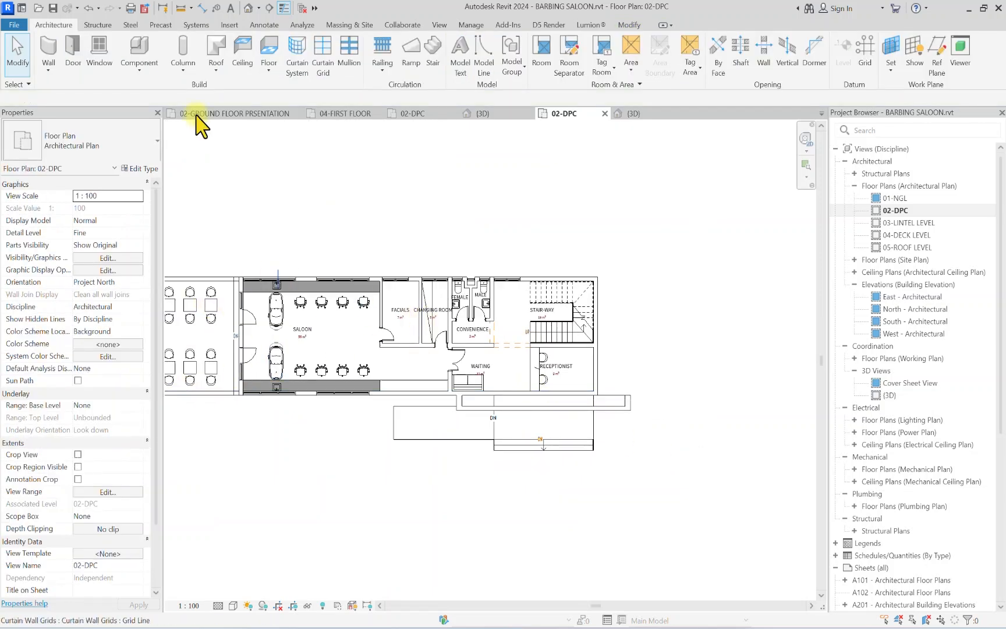
{"action": "left_click", "coordinate": [252, 10]}
{"action": "scroll", "coordinate": [505, 251], "scroll_direction": "down", "scroll_amount": 5}
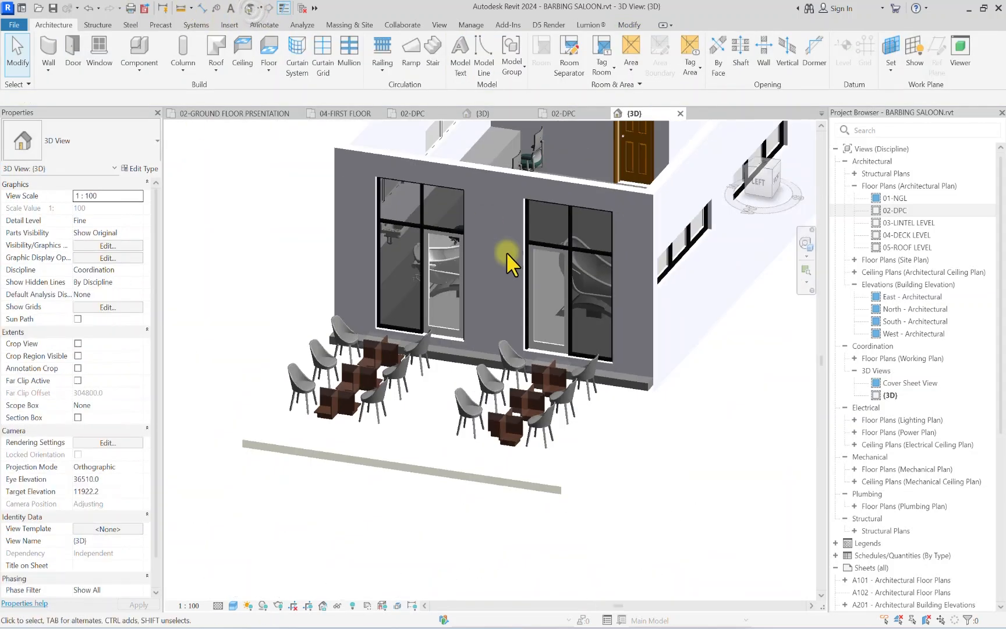
{"action": "left_click", "coordinate": [756, 175]}
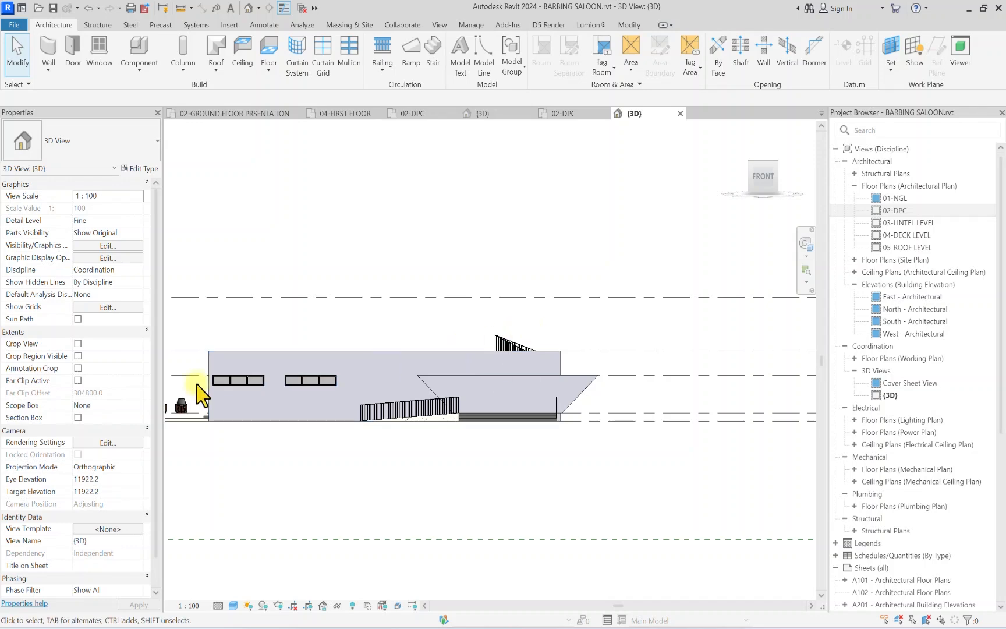
{"action": "mouse_move", "coordinate": [761, 202]}
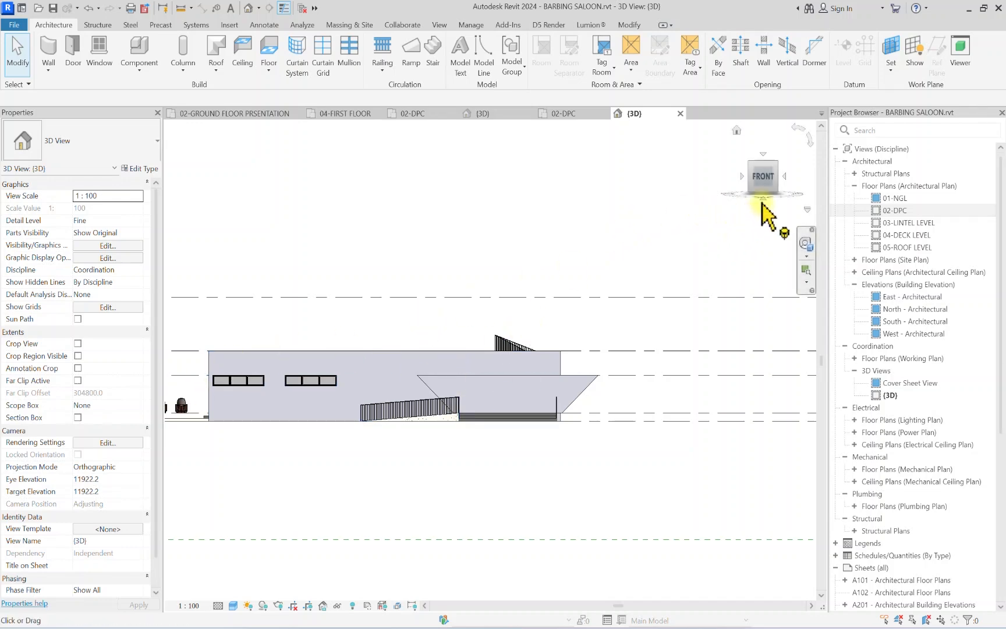
{"action": "mouse_move", "coordinate": [774, 184]}
{"action": "left_mouse_down"}
{"action": "mouse_move", "coordinate": [730, 236]}
{"action": "mouse_move", "coordinate": [770, 179]}
{"action": "left_mouse_up"}
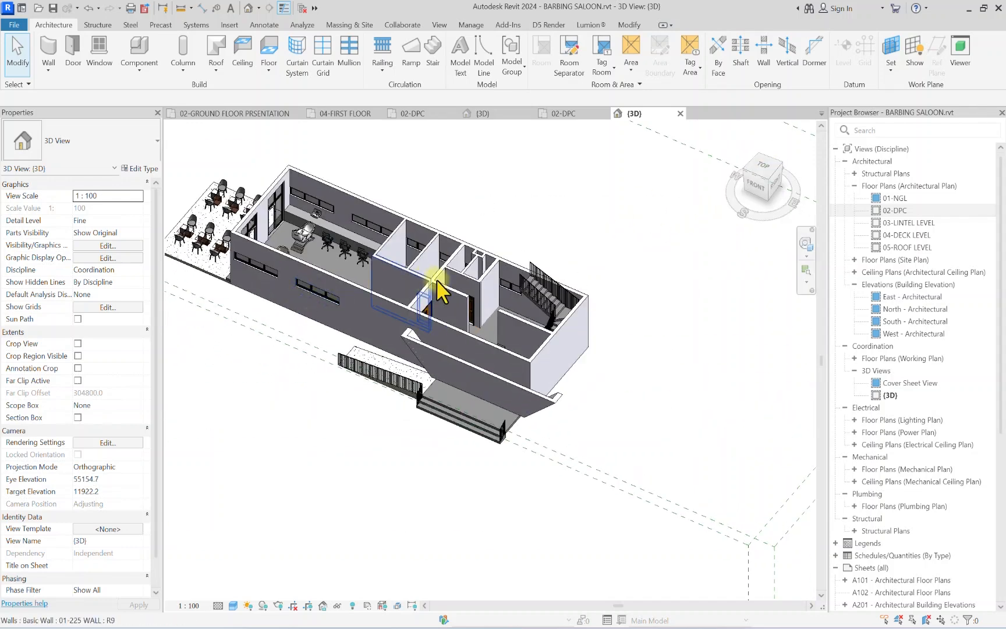
{"action": "scroll", "coordinate": [461, 288], "scroll_direction": "up", "scroll_amount": 5}
{"action": "scroll", "coordinate": [461, 288], "scroll_direction": "down", "scroll_amount": 4}
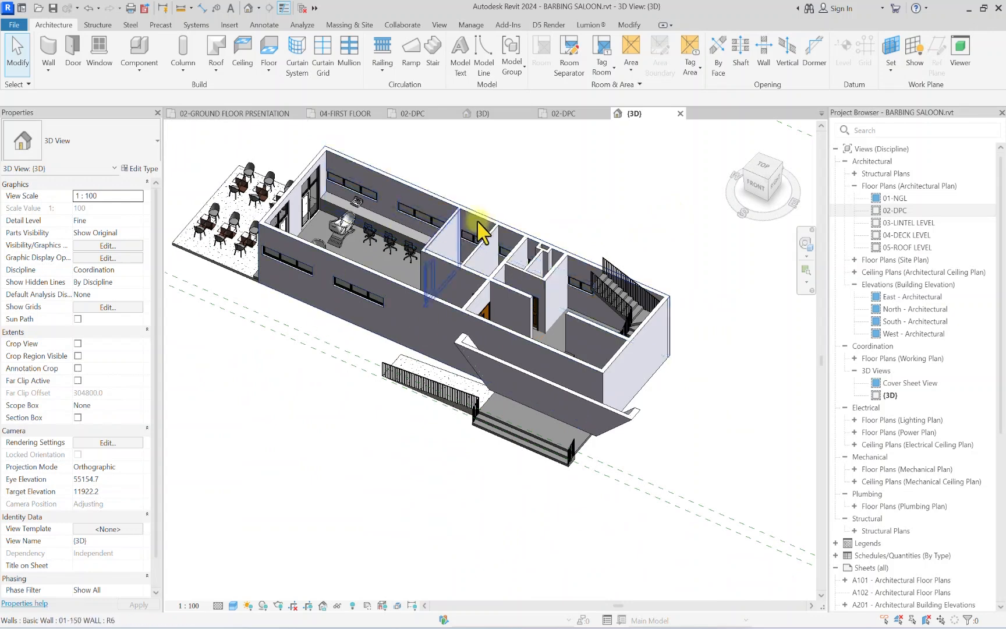
{"action": "scroll", "coordinate": [322, 231], "scroll_direction": "up", "scroll_amount": 4}
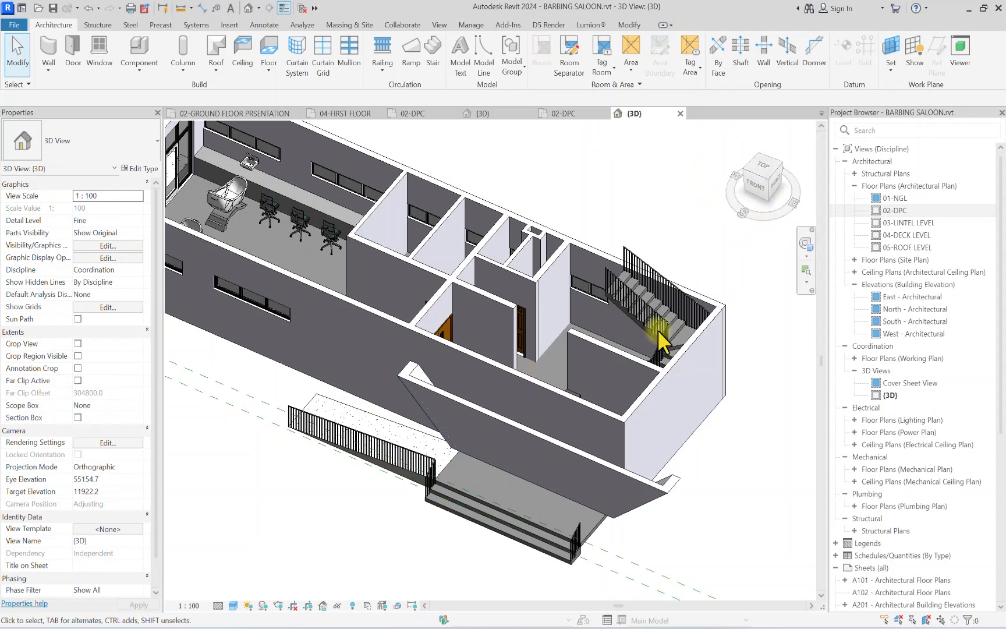
Step: Turn the 3D view to look from the top at the slanted entrance wall
{"action": "scroll", "coordinate": [451, 356], "scroll_direction": "up", "scroll_amount": 4}
{"action": "scroll", "coordinate": [367, 382], "scroll_direction": "down", "scroll_amount": 4}
{"action": "scroll", "coordinate": [381, 372], "scroll_direction": "up", "scroll_amount": 3}
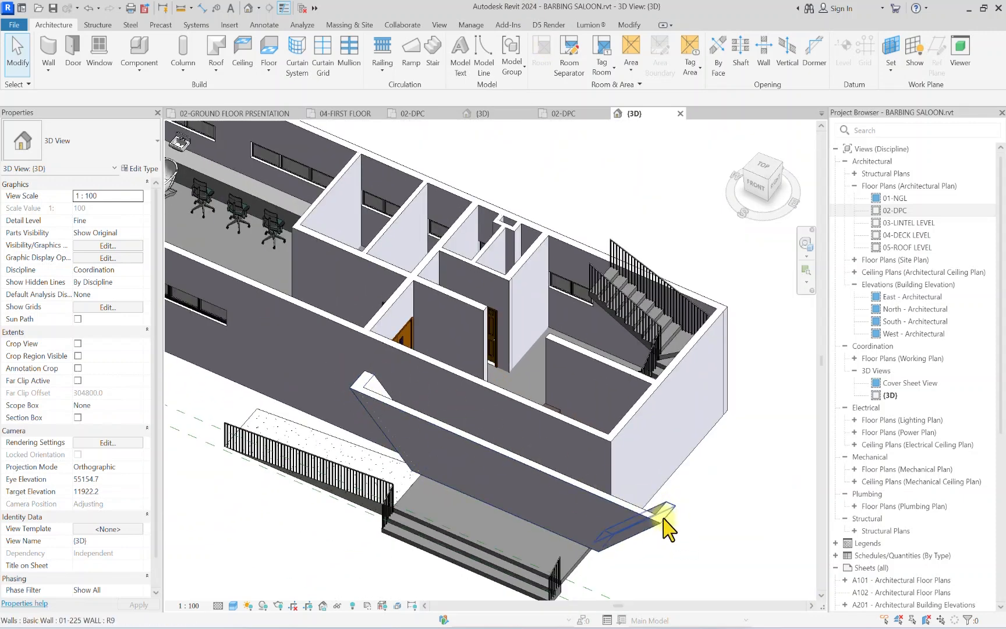
{"action": "left_click", "coordinate": [775, 168]}
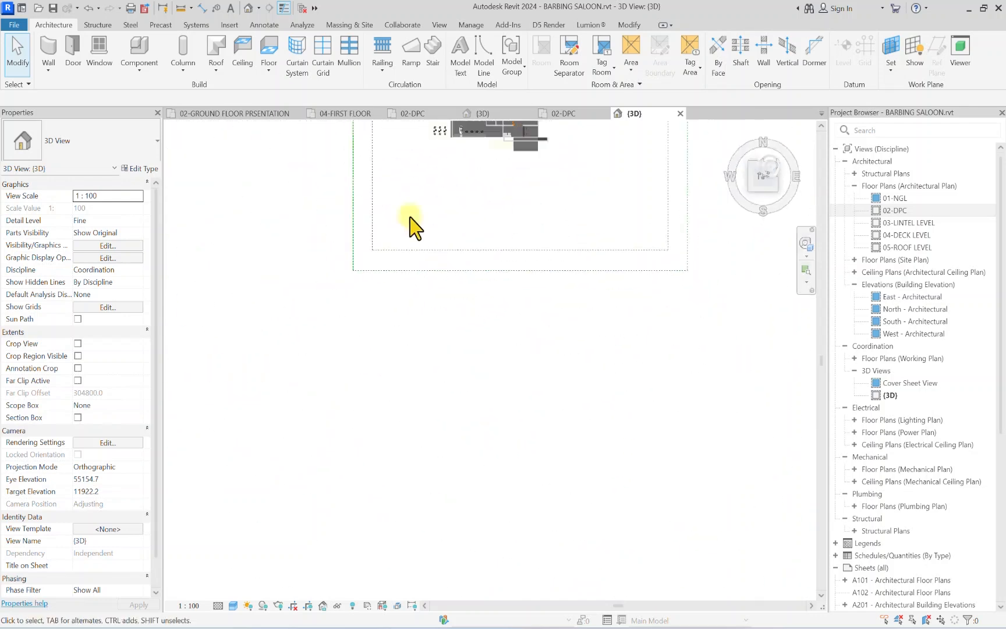
{"action": "scroll", "coordinate": [407, 379], "scroll_direction": "up", "scroll_amount": 5}
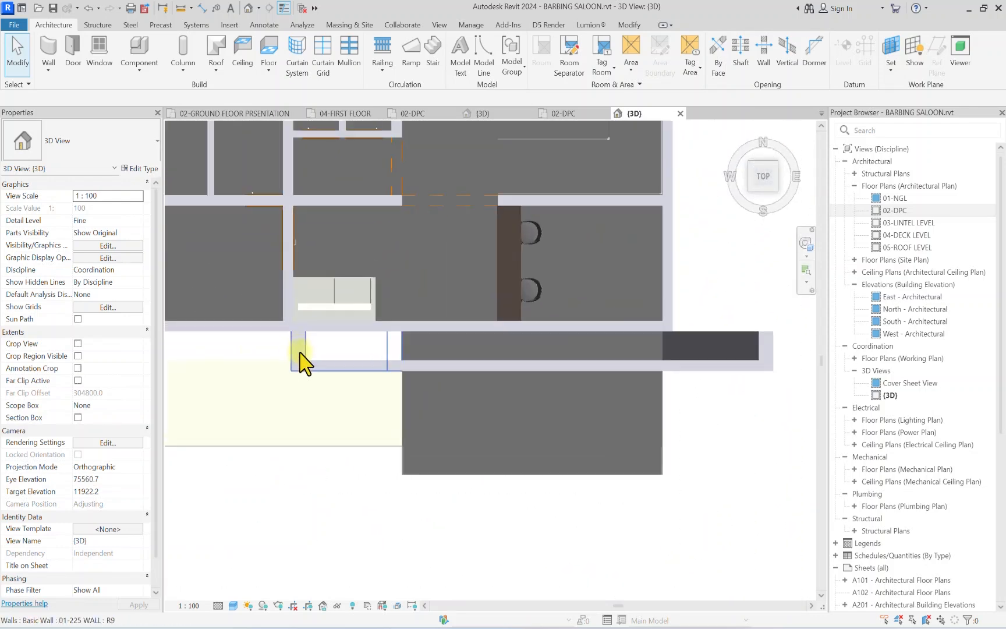
{"action": "scroll", "coordinate": [314, 343], "scroll_direction": "down", "scroll_amount": 2}
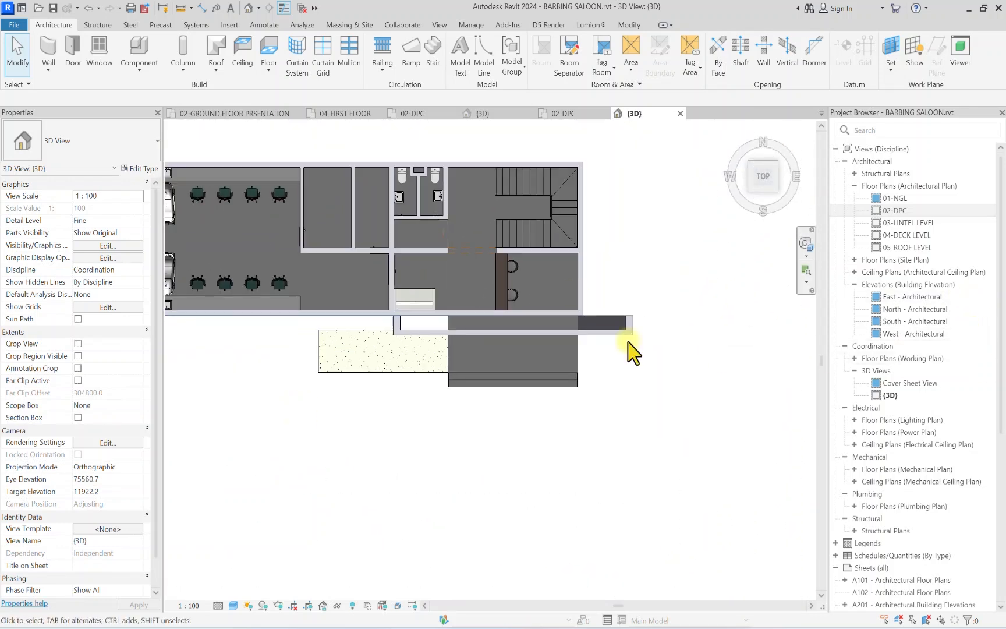
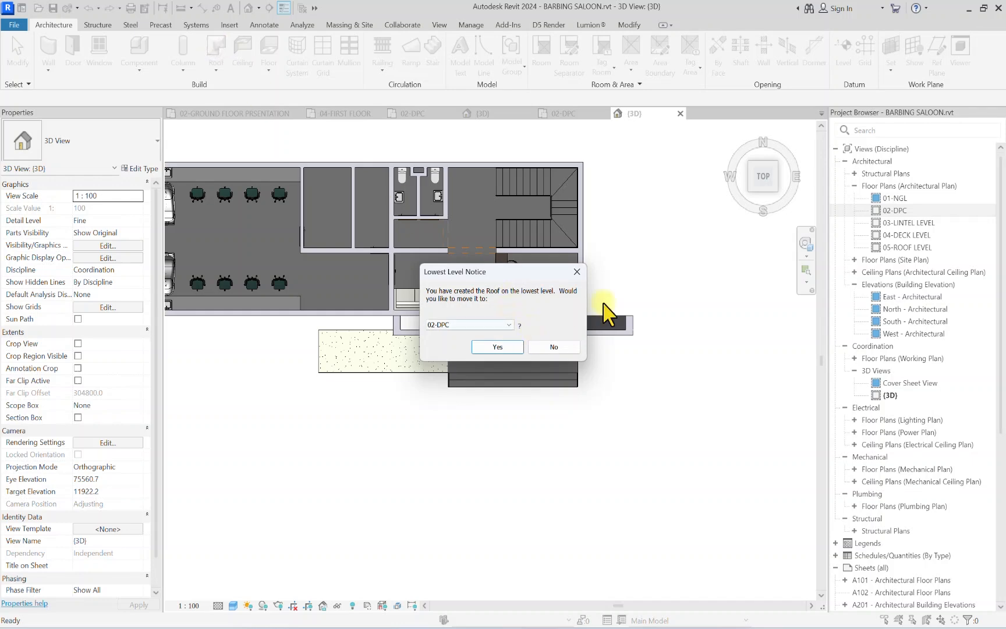
Step: Start a Roof by Footprint sketch and assign the roof to 03-LINTEL LEVEL
{"action": "left_click", "coordinate": [576, 271]}
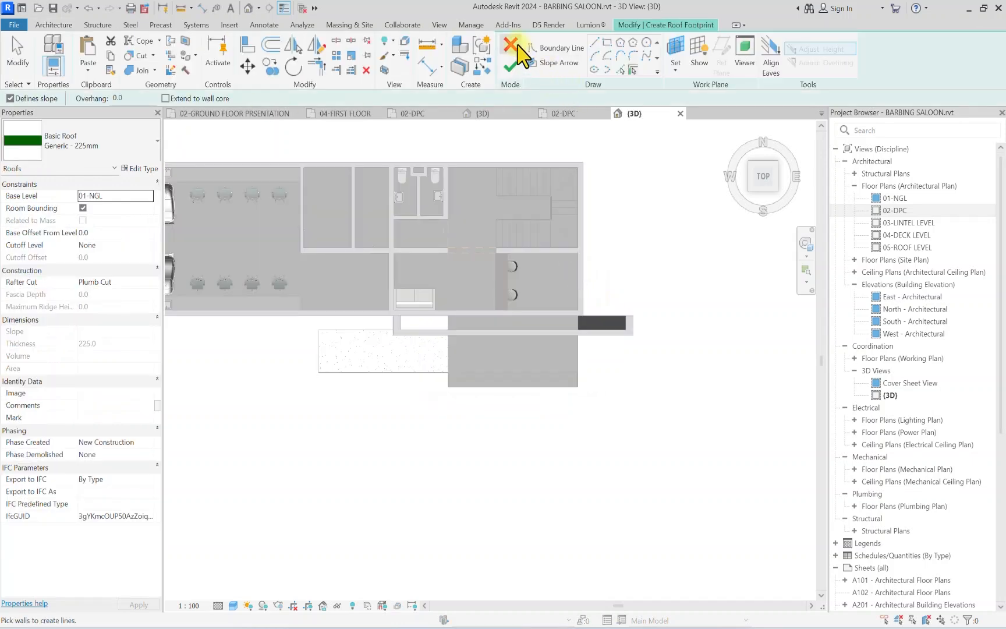
{"action": "left_click", "coordinate": [516, 49]}
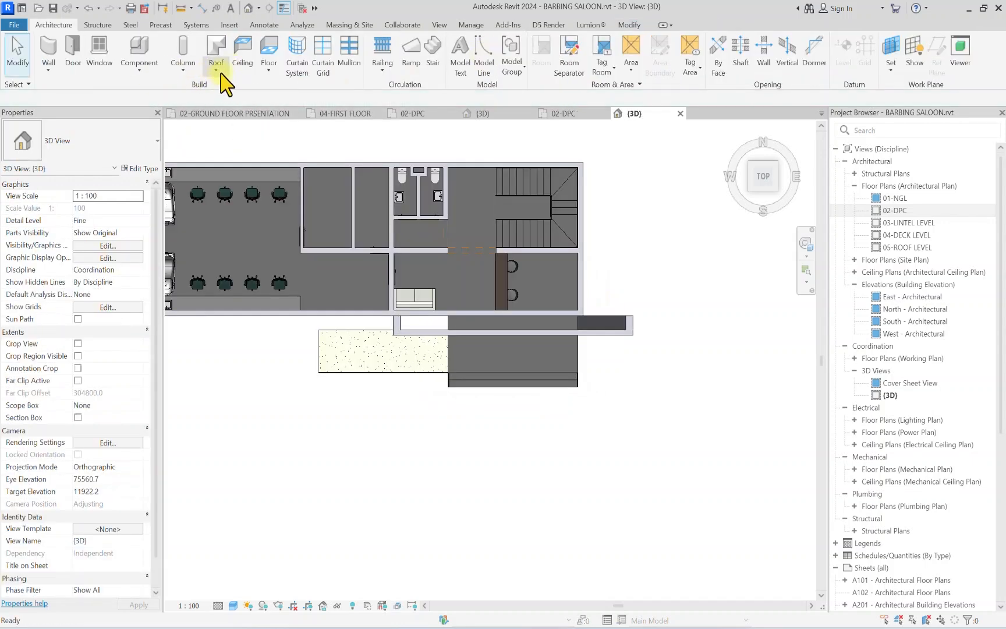
{"action": "left_click", "coordinate": [220, 70]}
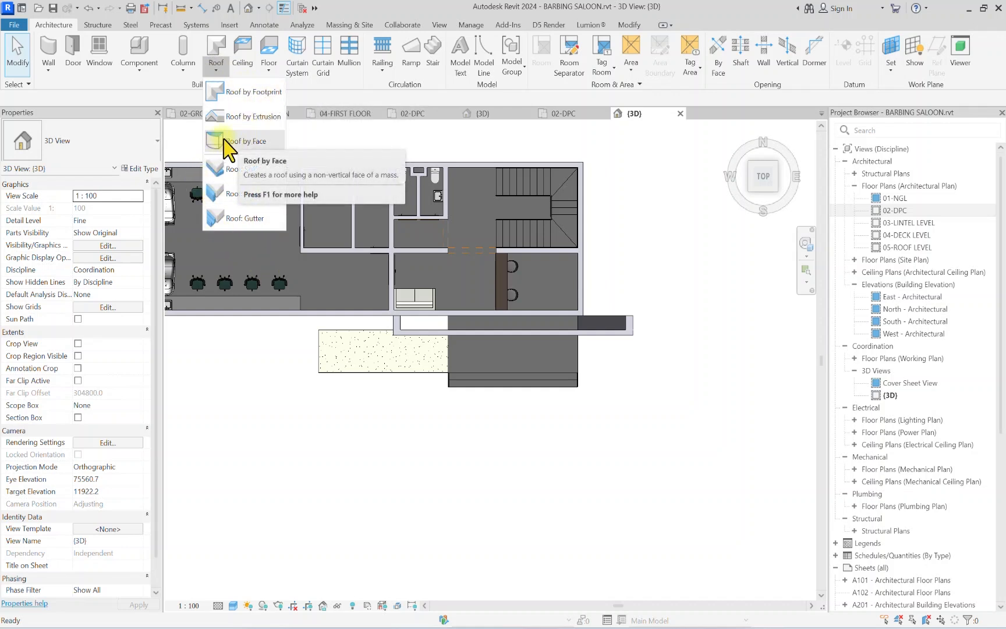
{"action": "left_click", "coordinate": [251, 93]}
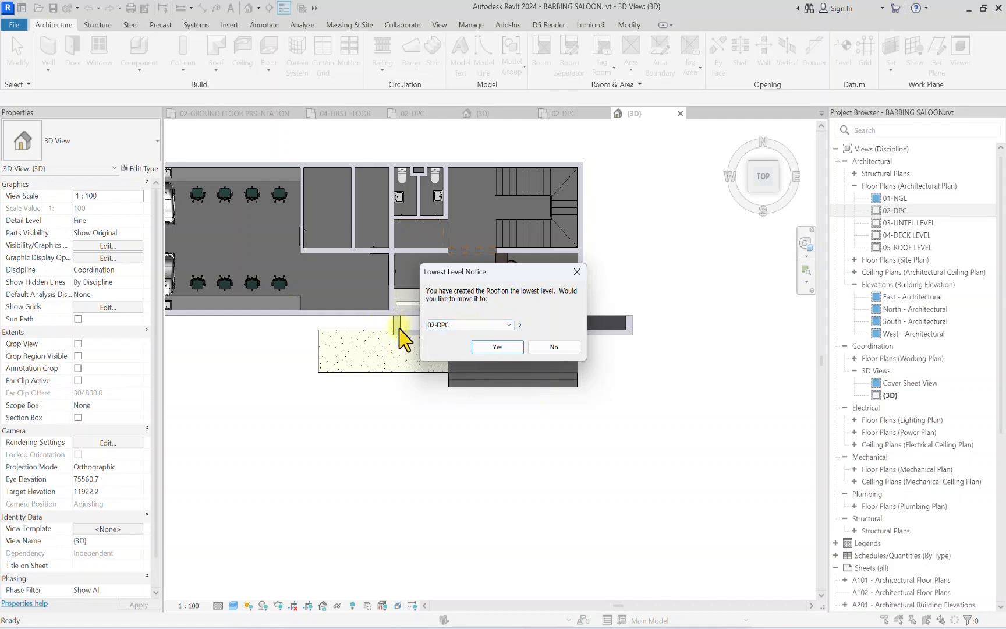
{"action": "left_click", "coordinate": [508, 325]}
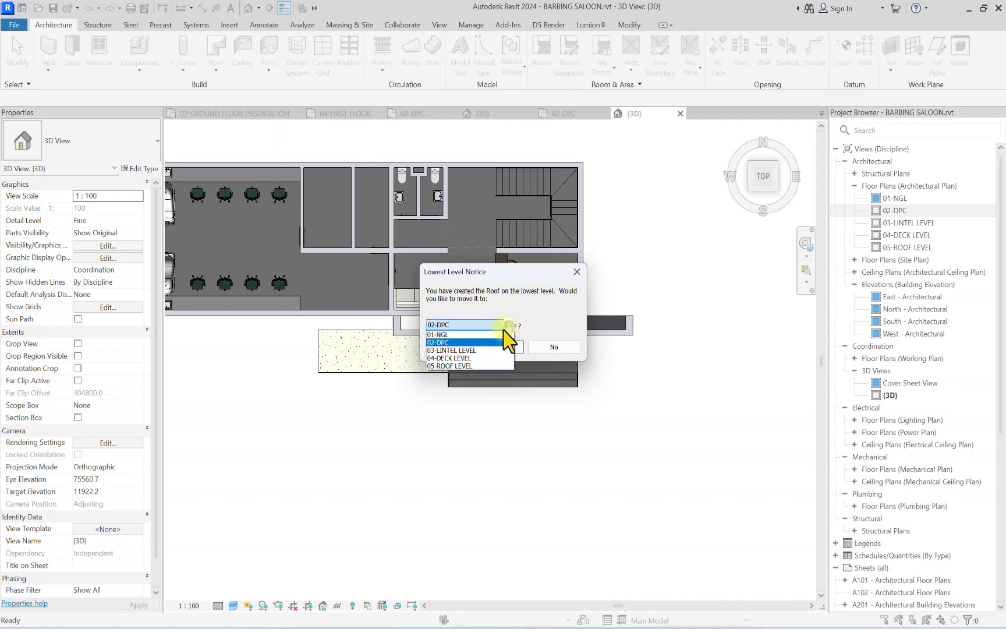
{"action": "left_click", "coordinate": [495, 340]}
{"action": "left_click", "coordinate": [498, 348]}
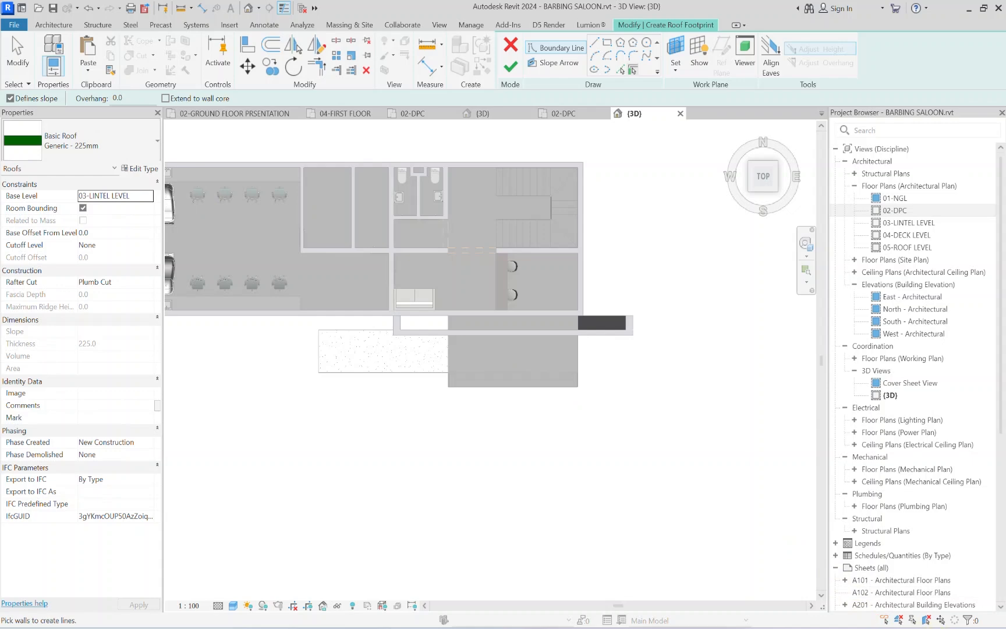
Step: Duplicate the Generic - 225mm basic roof type under the name 01-MAIN ROOF
{"action": "left_click", "coordinate": [139, 170]}
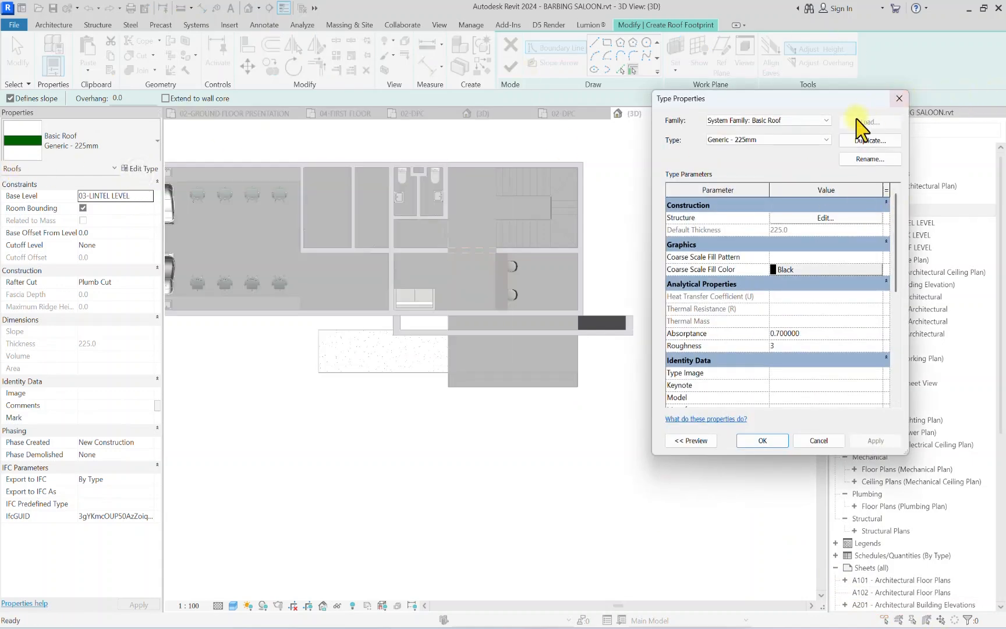
{"action": "left_click", "coordinate": [861, 141]}
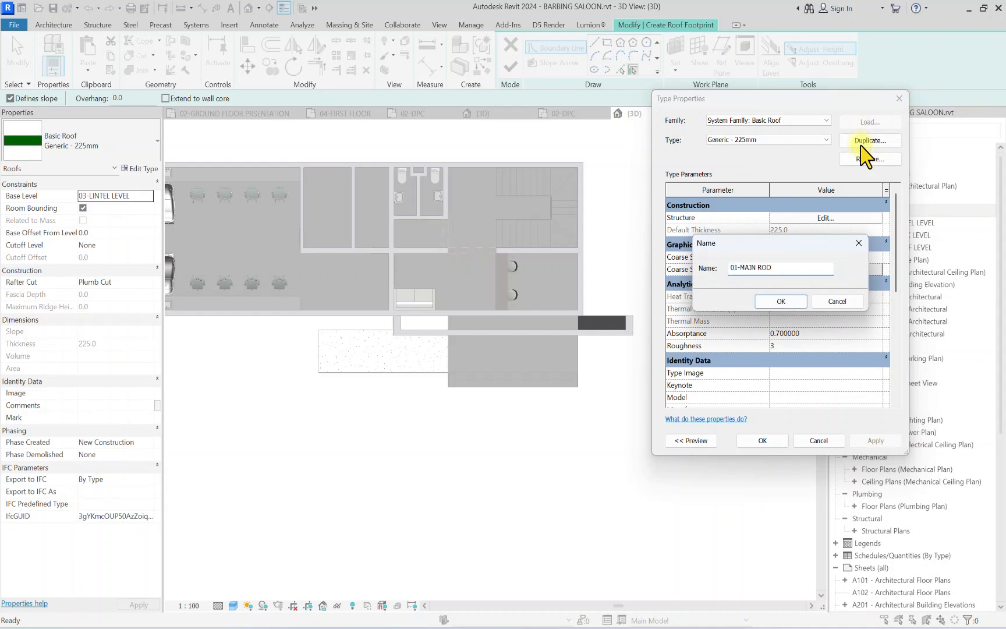
{"action": "type", "text": "01-MAIN ROOF"}
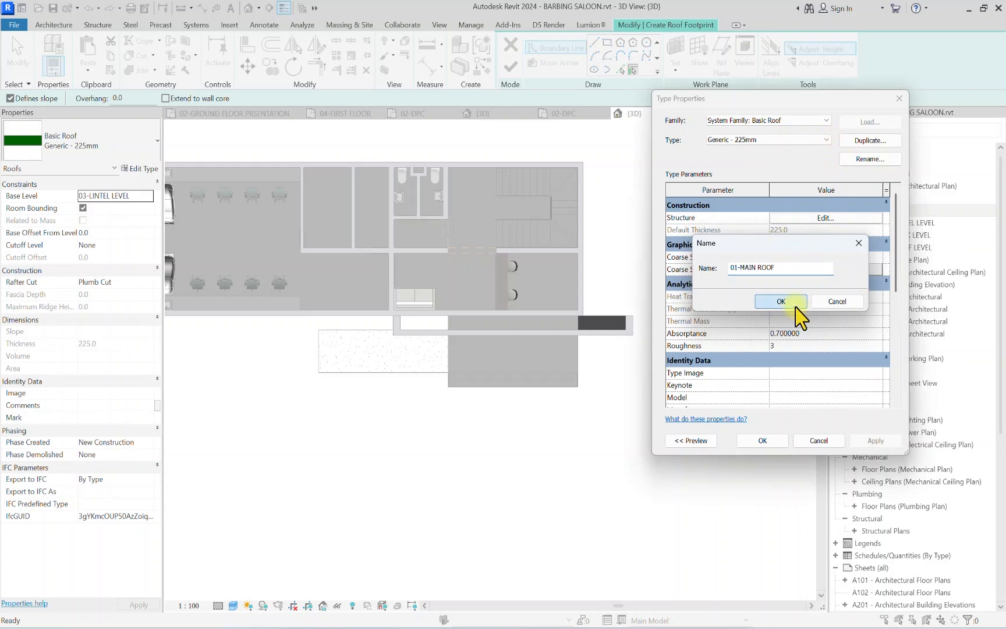
{"action": "left_click", "coordinate": [778, 299]}
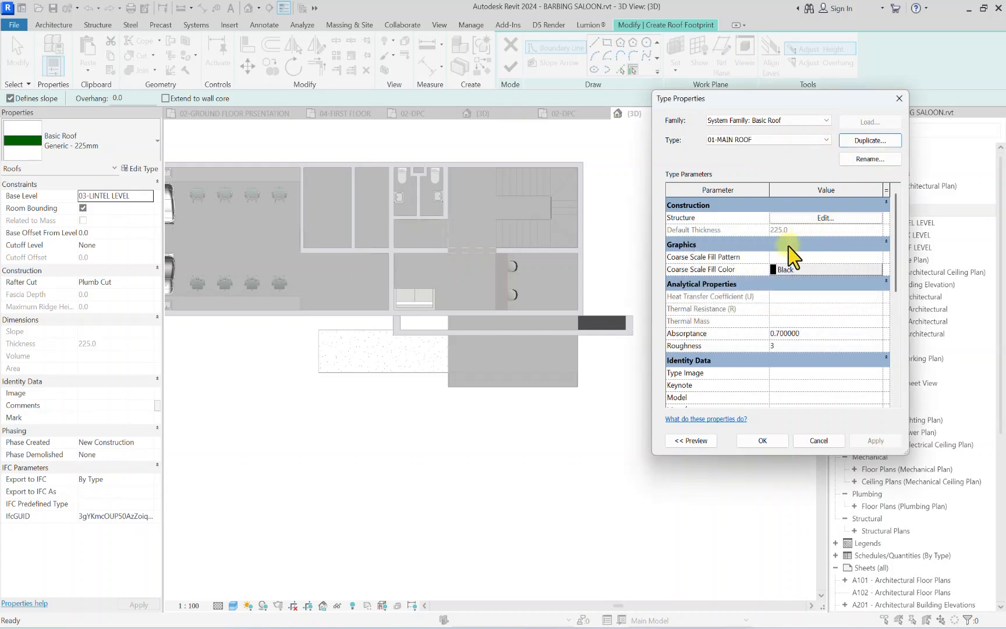
Step: Set the roof type's structure layer to 150 mm thick with the material 01-WHITE ROOF PAINT
{"action": "left_click", "coordinate": [824, 219]}
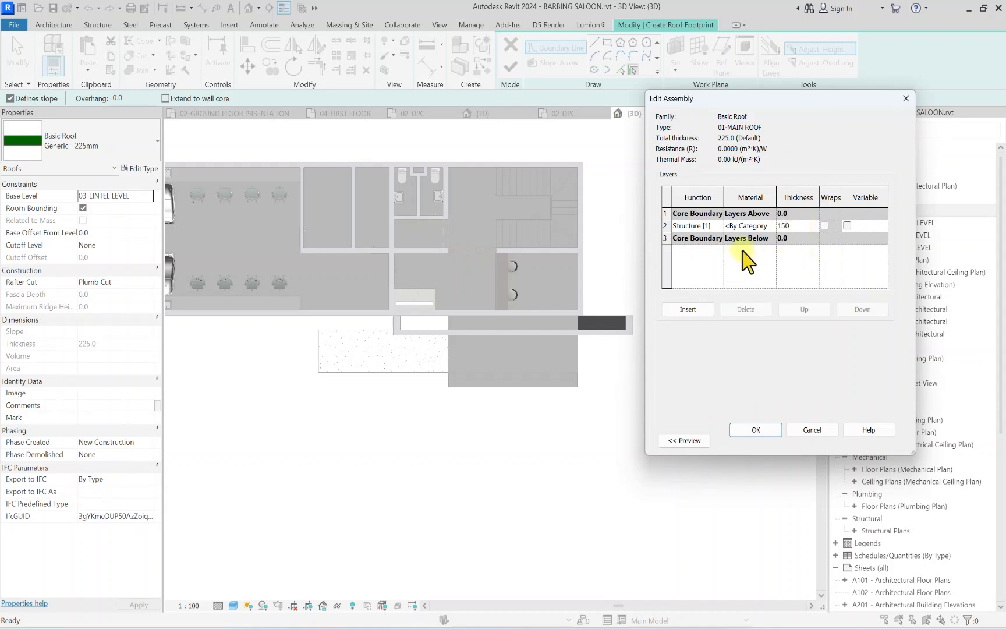
{"action": "left_click", "coordinate": [756, 225]}
{"action": "left_click", "coordinate": [772, 226]}
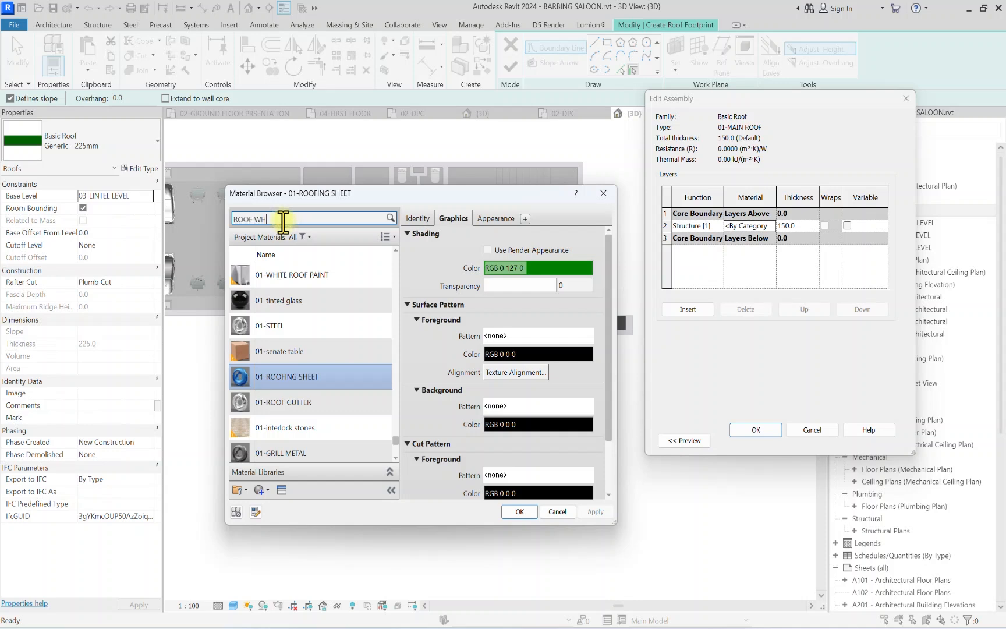
{"action": "left_click", "coordinate": [283, 220]}
{"action": "type", "text": "ROOF WHITE"}
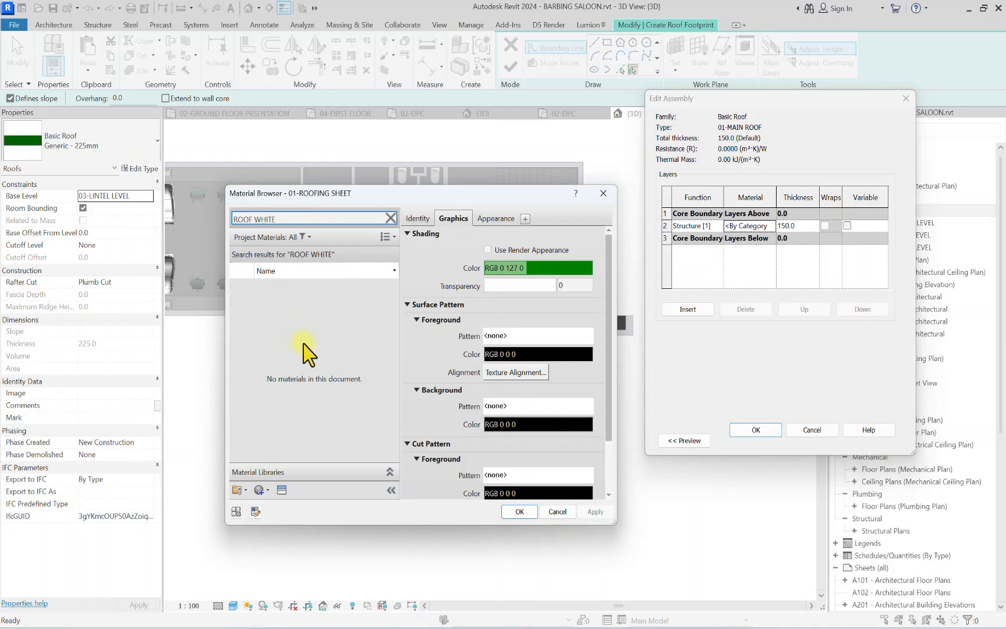
{"action": "left_click", "coordinate": [326, 291]}
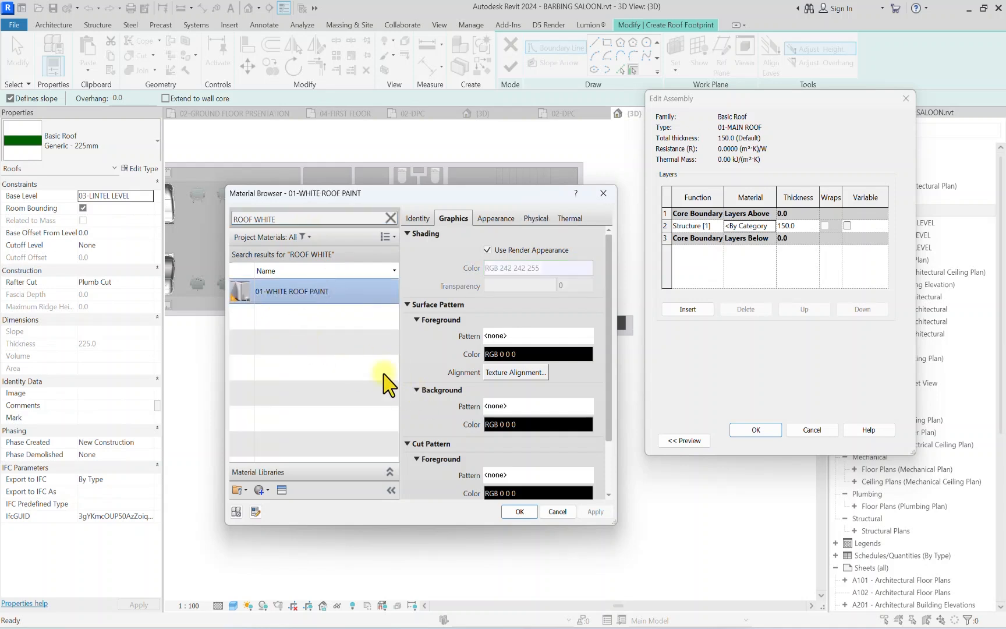
{"action": "left_click", "coordinate": [518, 511]}
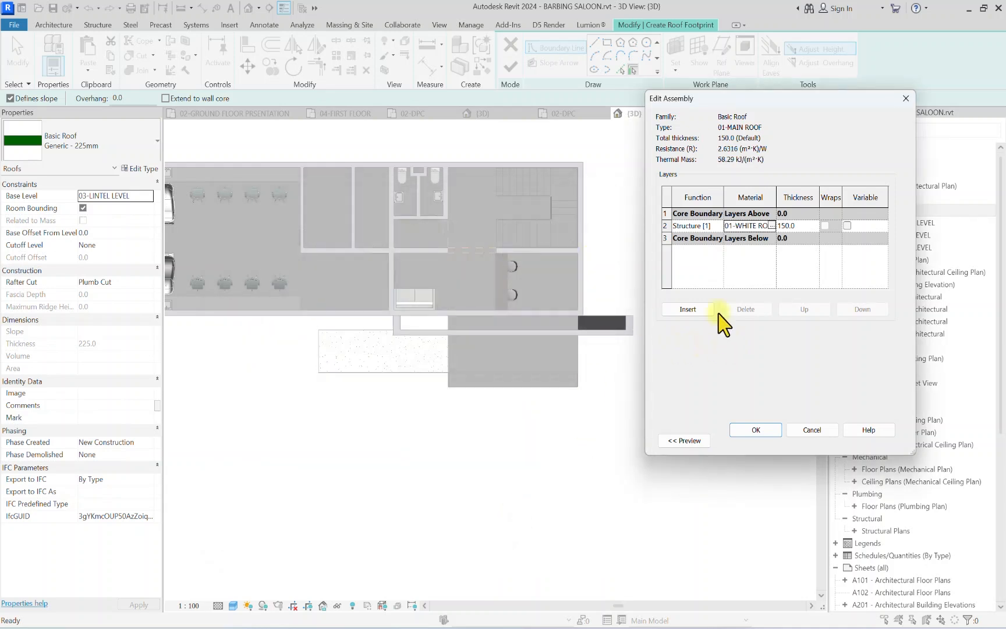
Step: Add a 10 mm structure layer above the white paint layer, using 01-ROOFING SHEET with its render appearance for shading
{"action": "left_click", "coordinate": [684, 318]}
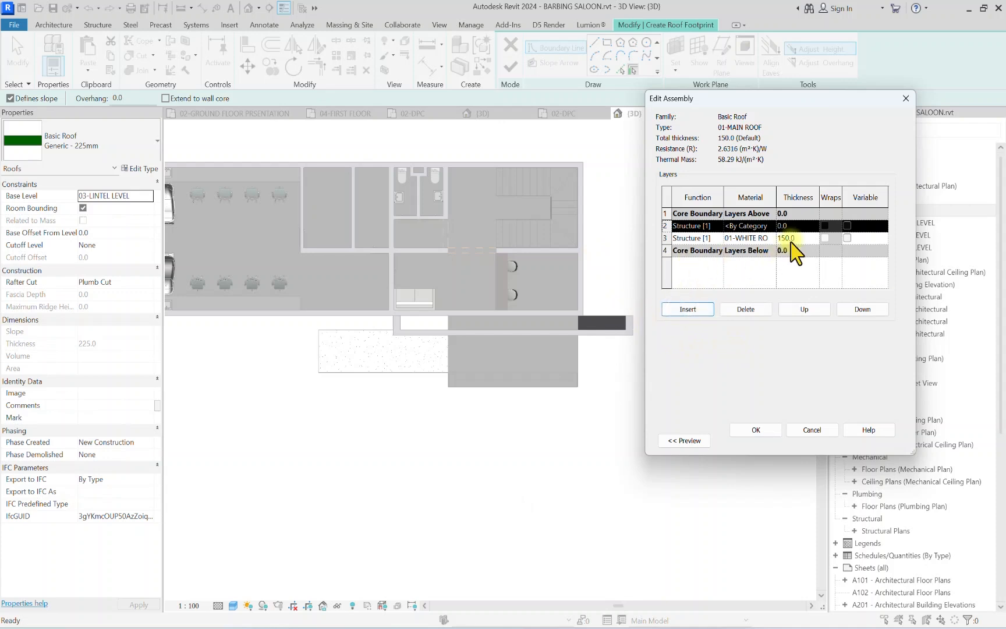
{"action": "left_click", "coordinate": [799, 228]}
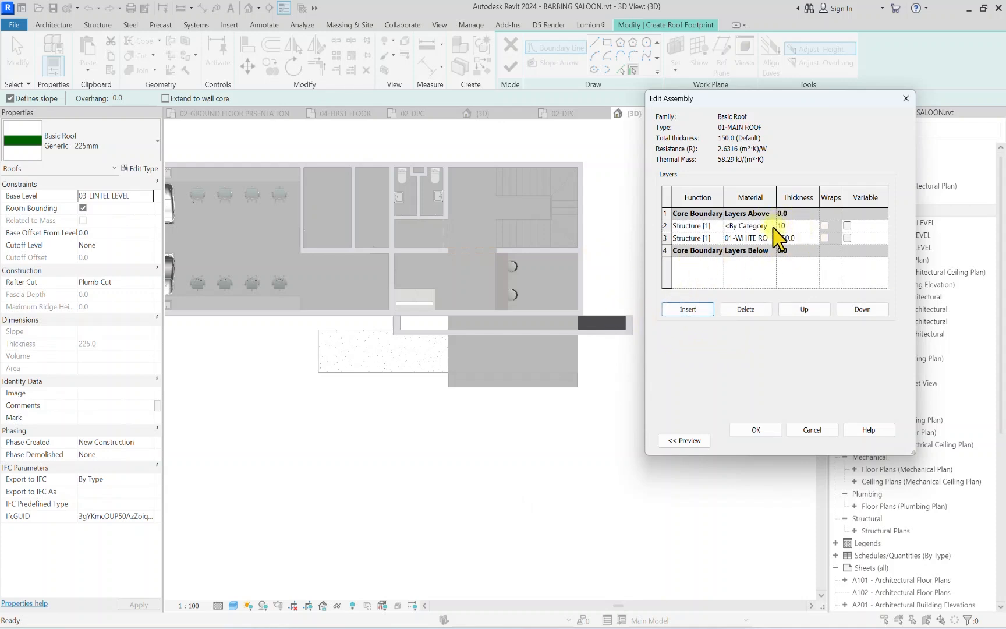
{"action": "left_click", "coordinate": [772, 227]}
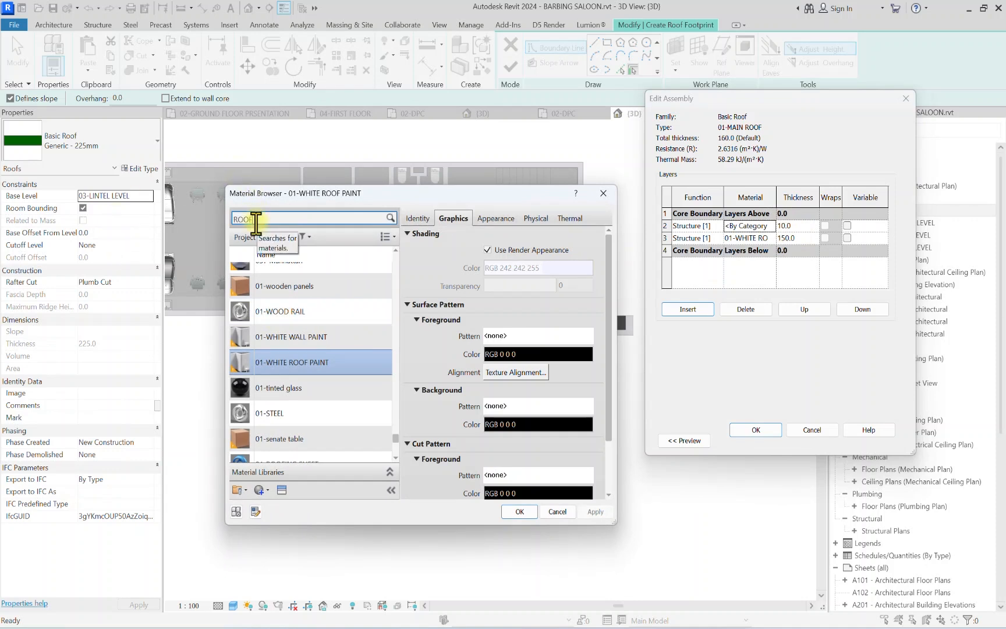
{"action": "left_click", "coordinate": [256, 223]}
{"action": "type", "text": "ROOF SHEET"}
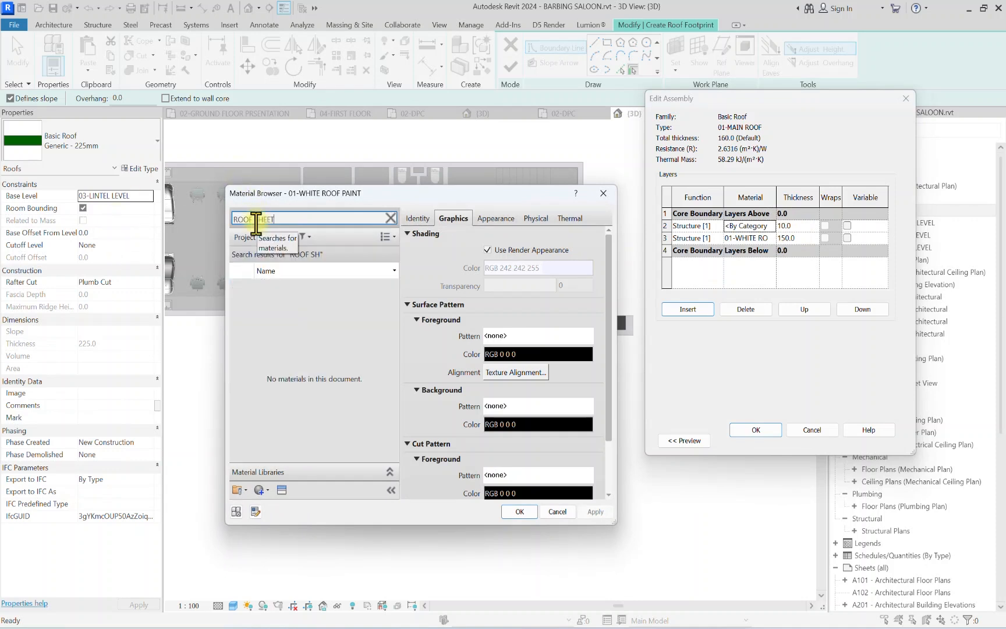
{"action": "left_click", "coordinate": [264, 293]}
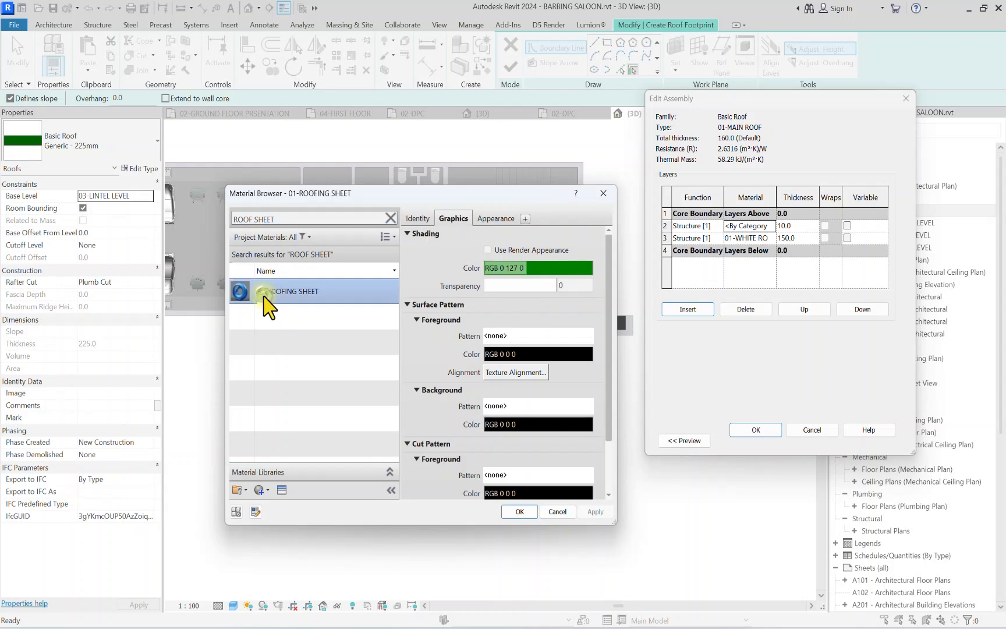
{"action": "left_click", "coordinate": [486, 250]}
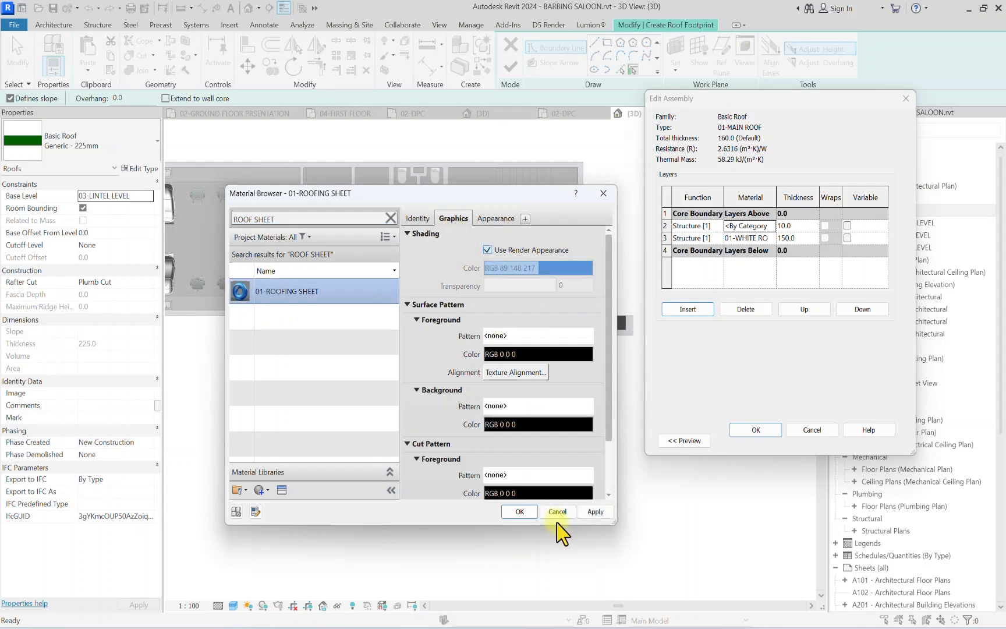
{"action": "left_click", "coordinate": [518, 513]}
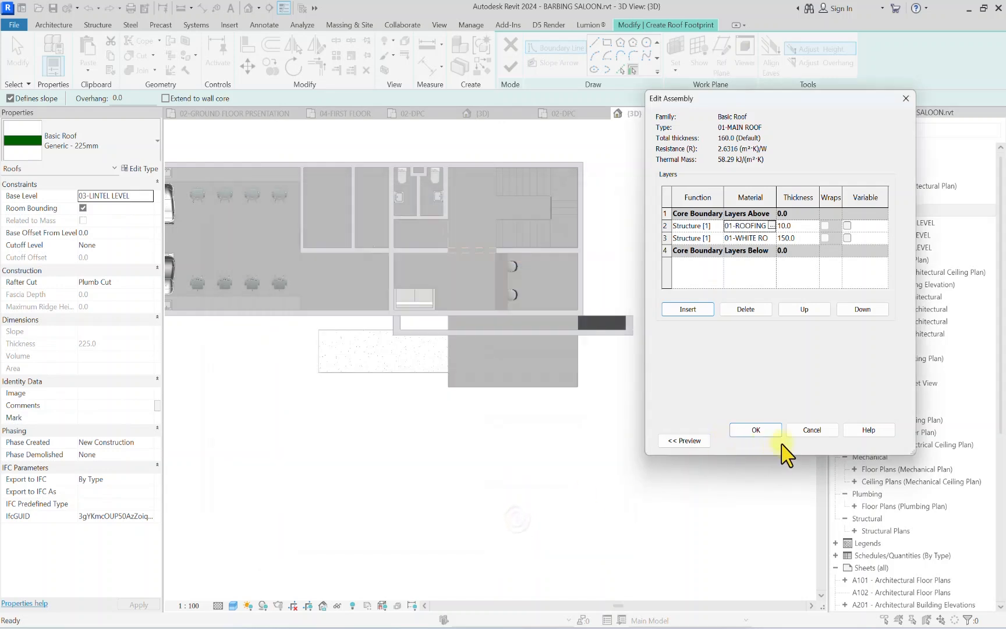
{"action": "left_click", "coordinate": [756, 431]}
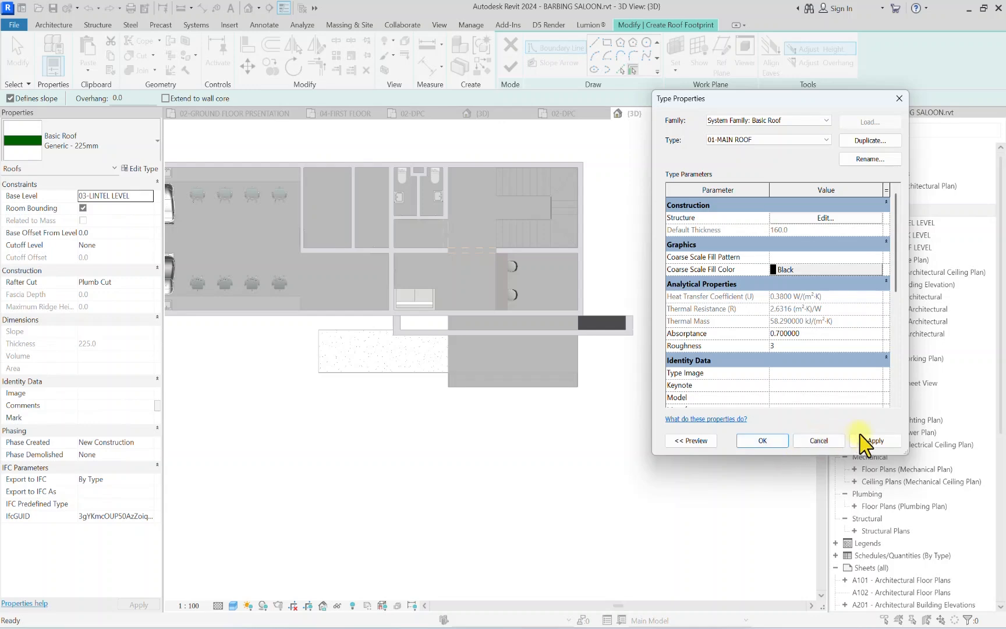
{"action": "left_click", "coordinate": [767, 441]}
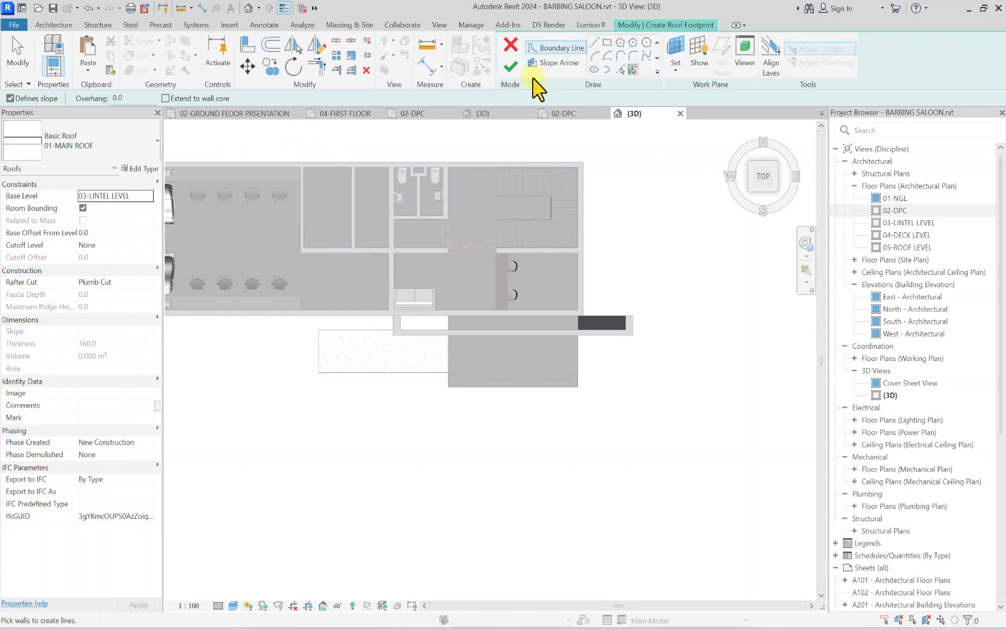
Step: Sketch a rectangular roof boundary over the U-shaped entrance wall, from its inner left corner at the exterior wall to its outer right corner
{"action": "scroll", "coordinate": [409, 309], "scroll_direction": "up", "scroll_amount": 2}
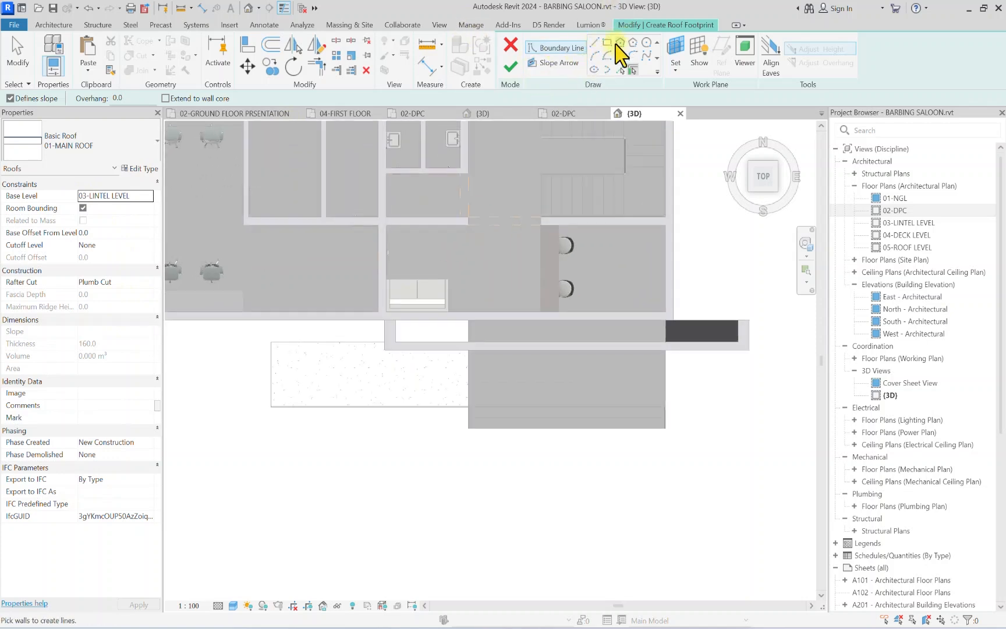
{"action": "left_click", "coordinate": [607, 44]}
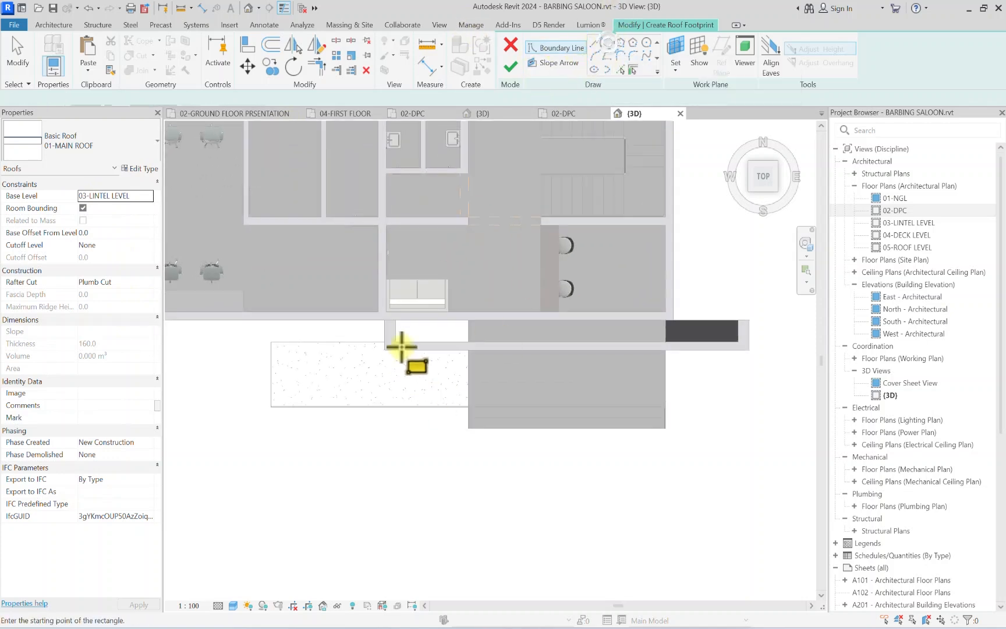
{"action": "scroll", "coordinate": [404, 346], "scroll_direction": "up", "scroll_amount": 3}
{"action": "left_click", "coordinate": [362, 287]}
{"action": "scroll", "coordinate": [366, 332], "scroll_direction": "down", "scroll_amount": 4}
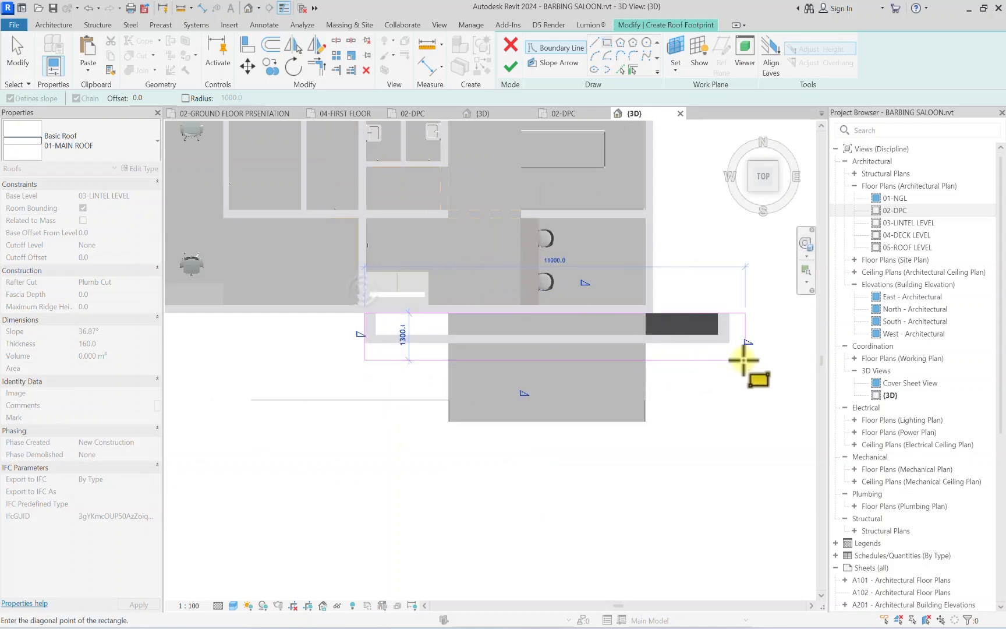
{"action": "scroll", "coordinate": [743, 359], "scroll_direction": "up", "scroll_amount": 3}
{"action": "left_click", "coordinate": [727, 342]}
{"action": "scroll", "coordinate": [719, 336], "scroll_direction": "down", "scroll_amount": 4}
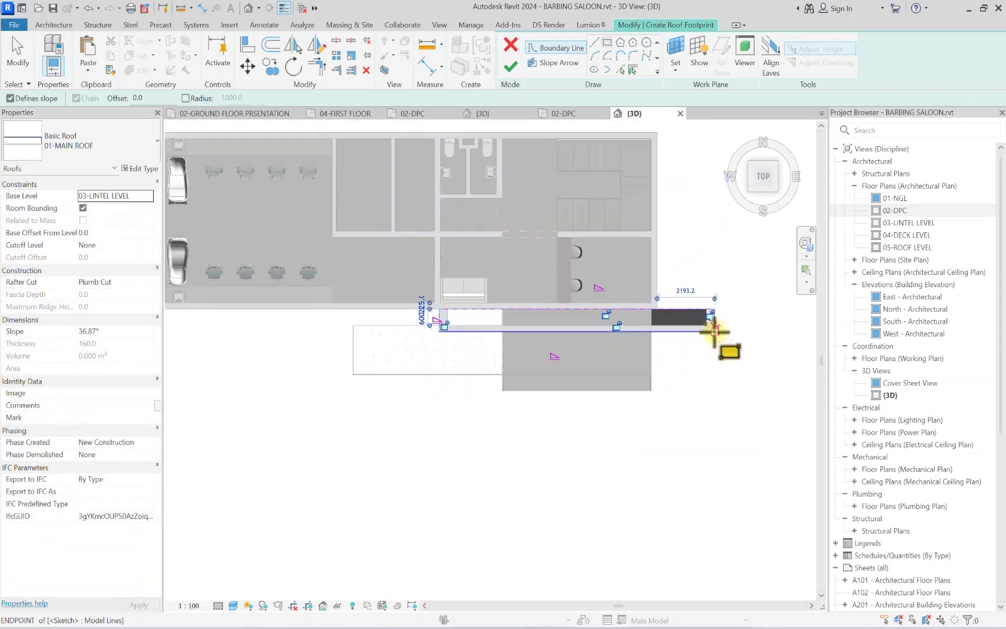
Step: Offset the front boundary line of the roof footprint outward by 50 mm without keeping a copy
{"action": "key", "text": "Escape"}
{"action": "key", "text": "Escape"}
{"action": "scroll", "coordinate": [471, 348], "scroll_direction": "up", "scroll_amount": 3}
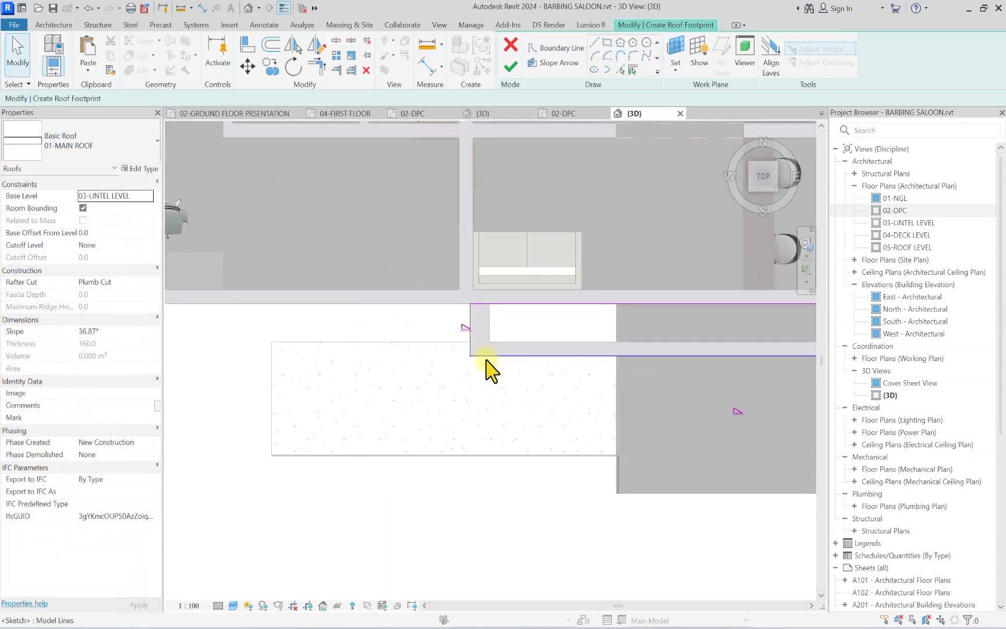
{"action": "scroll", "coordinate": [389, 355], "scroll_direction": "down", "scroll_amount": 2}
{"action": "left_click", "coordinate": [271, 46]}
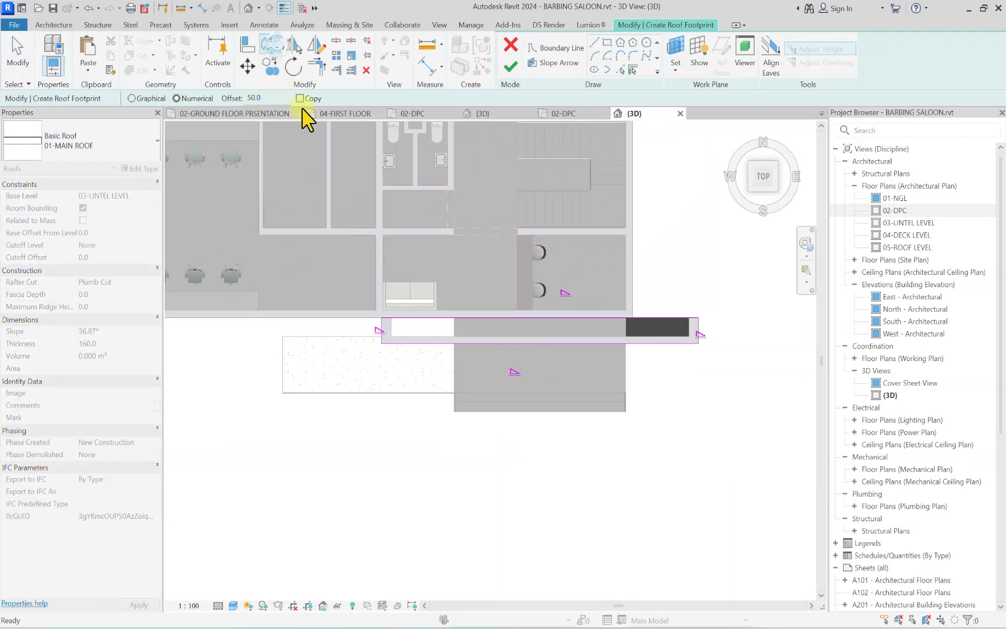
{"action": "scroll", "coordinate": [380, 325], "scroll_direction": "up", "scroll_amount": 2}
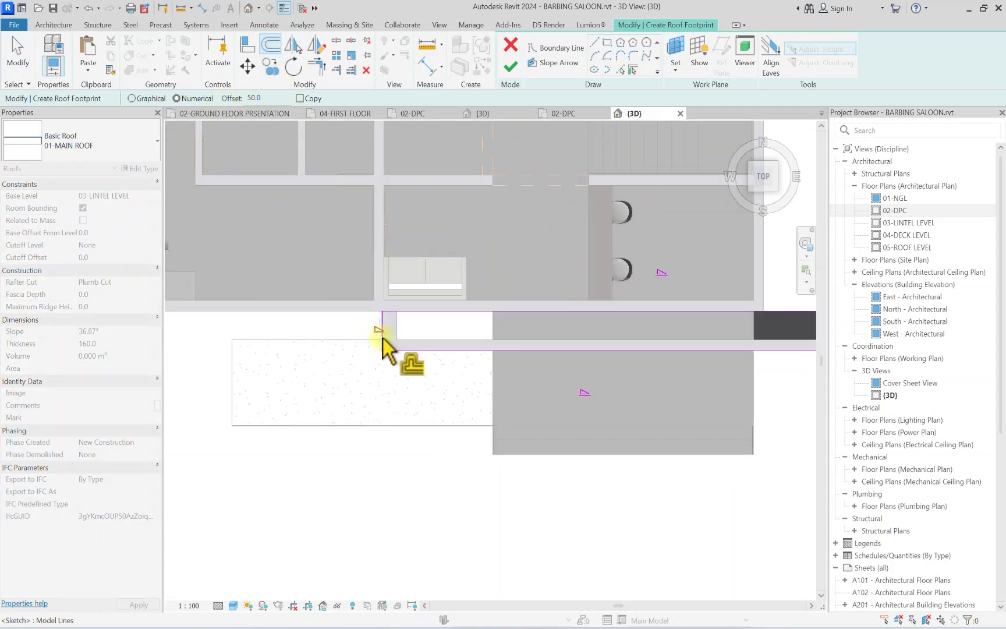
{"action": "scroll", "coordinate": [369, 338], "scroll_direction": "up", "scroll_amount": 2}
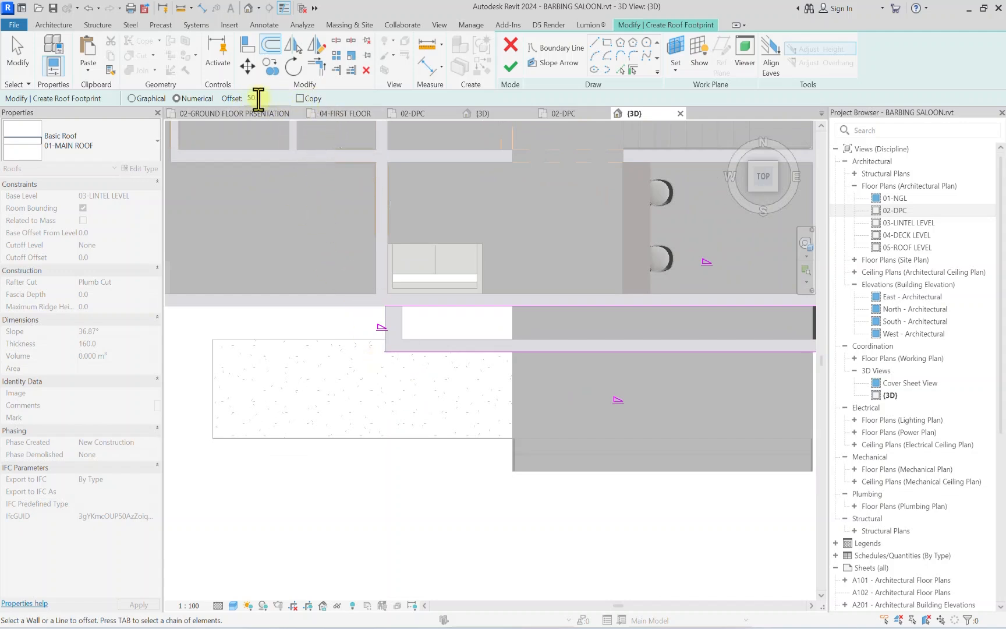
{"action": "left_click", "coordinate": [395, 353]}
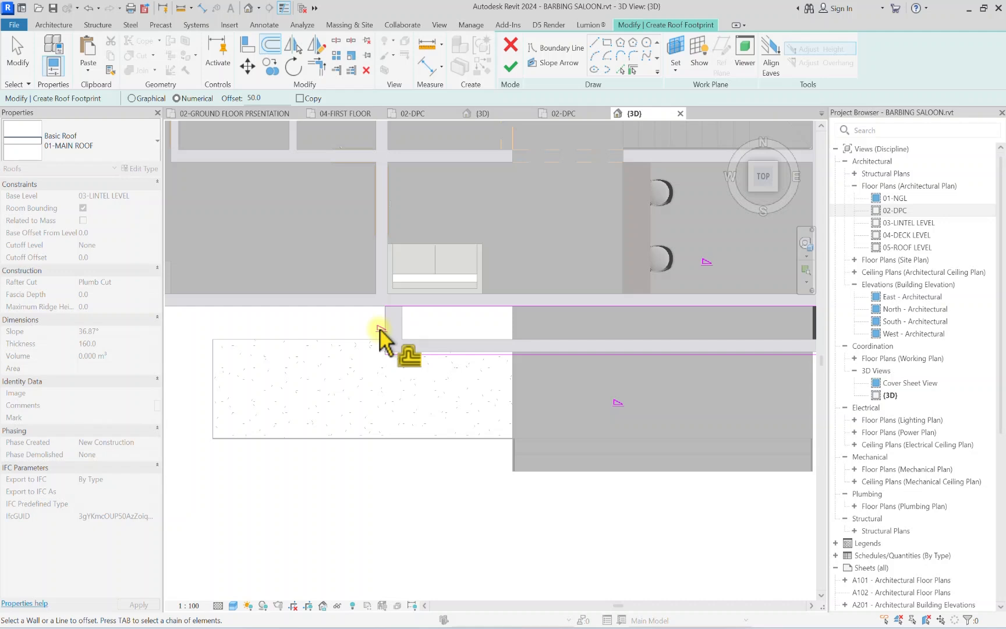
{"action": "scroll", "coordinate": [676, 331], "scroll_direction": "down", "scroll_amount": 5}
{"action": "scroll", "coordinate": [624, 378], "scroll_direction": "up", "scroll_amount": 5}
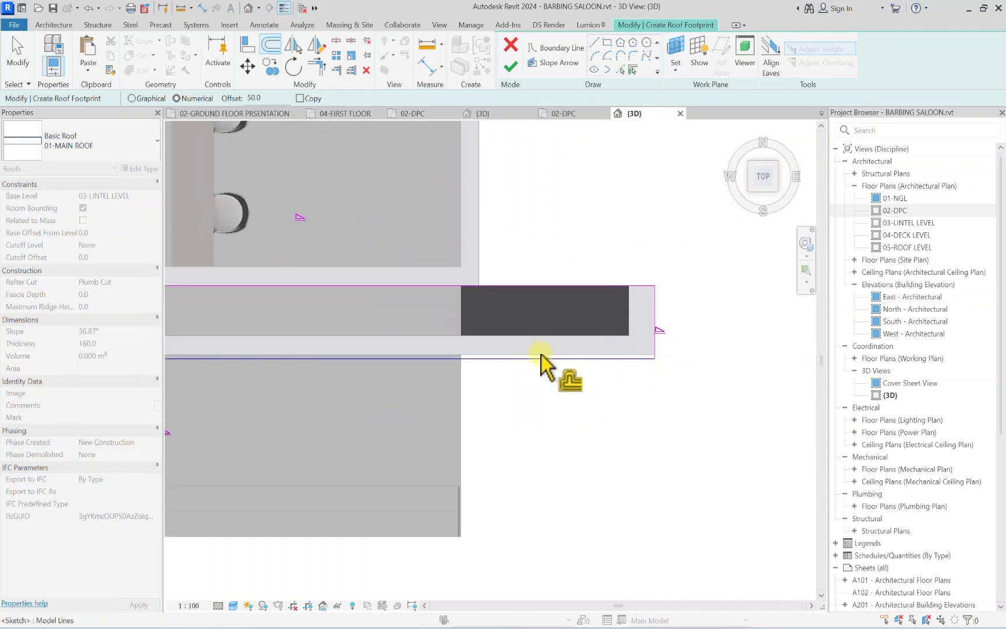
{"action": "scroll", "coordinate": [542, 355], "scroll_direction": "down", "scroll_amount": 2}
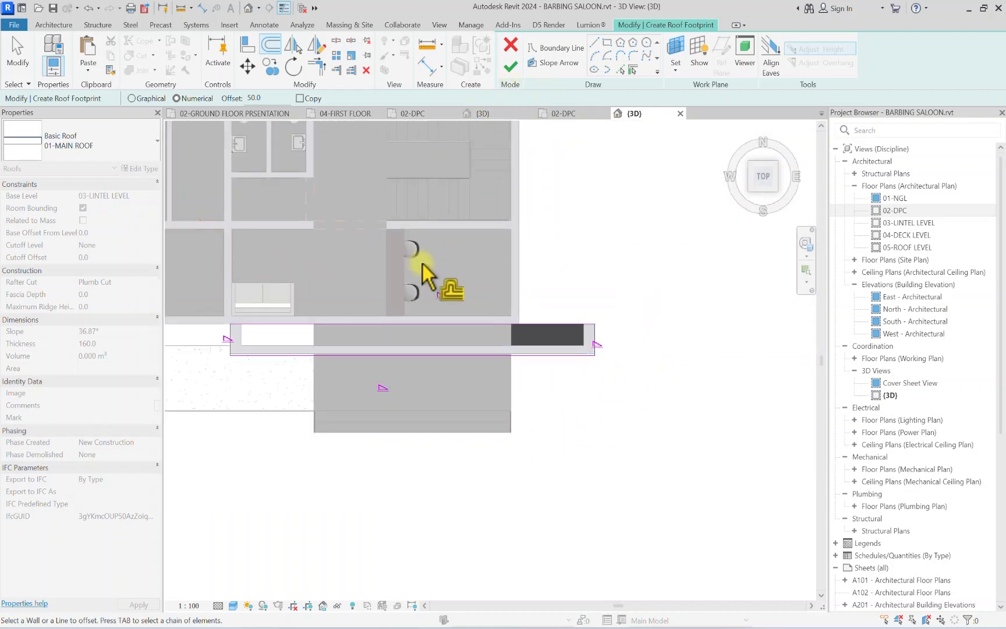
{"action": "key", "text": "Escape"}
Step: Finish the roof footprint sketch and check the new roof from the front-right corner
{"action": "scroll", "coordinate": [388, 296], "scroll_direction": "down", "scroll_amount": 2}
{"action": "scroll", "coordinate": [389, 296], "scroll_direction": "up", "scroll_amount": 2}
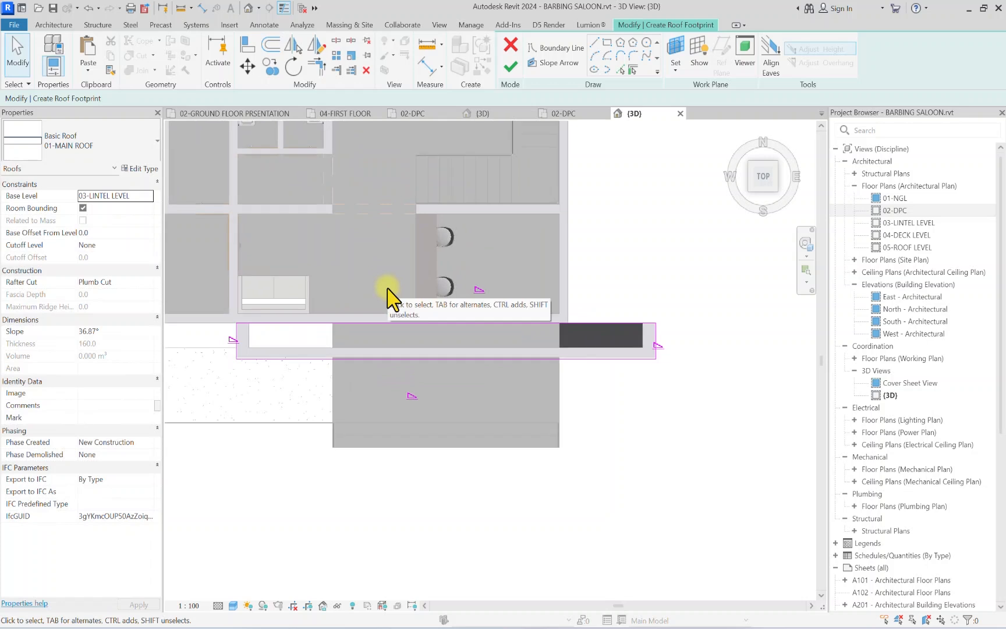
{"action": "scroll", "coordinate": [411, 314], "scroll_direction": "down", "scroll_amount": 3}
{"action": "scroll", "coordinate": [411, 315], "scroll_direction": "up", "scroll_amount": 2}
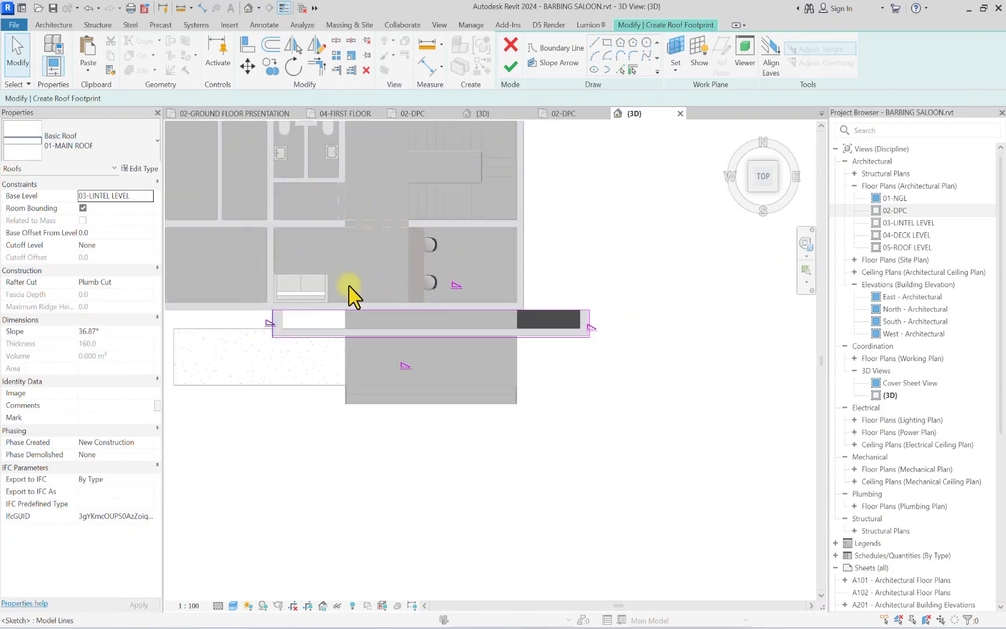
{"action": "left_click", "coordinate": [502, 66]}
{"action": "scroll", "coordinate": [271, 306], "scroll_direction": "up", "scroll_amount": 6}
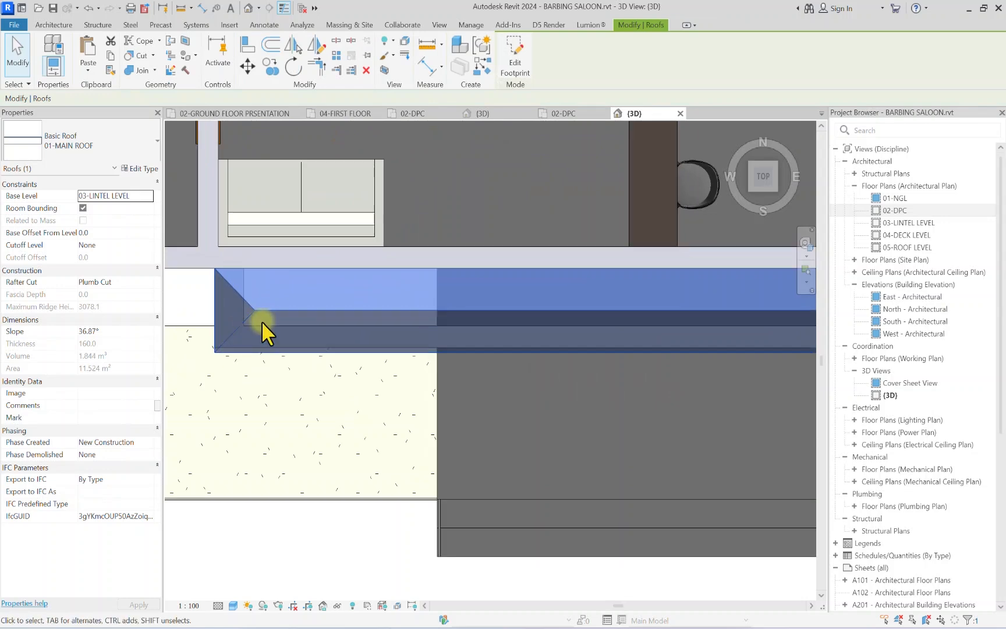
{"action": "scroll", "coordinate": [262, 322], "scroll_direction": "down", "scroll_amount": 4}
{"action": "left_click", "coordinate": [249, 514]}
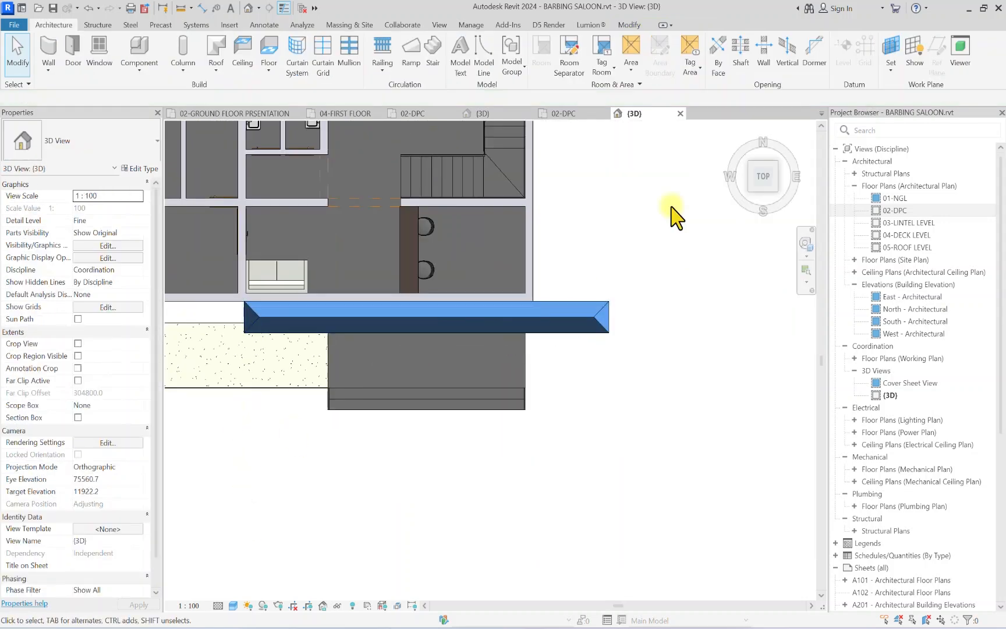
{"action": "left_click", "coordinate": [774, 188]}
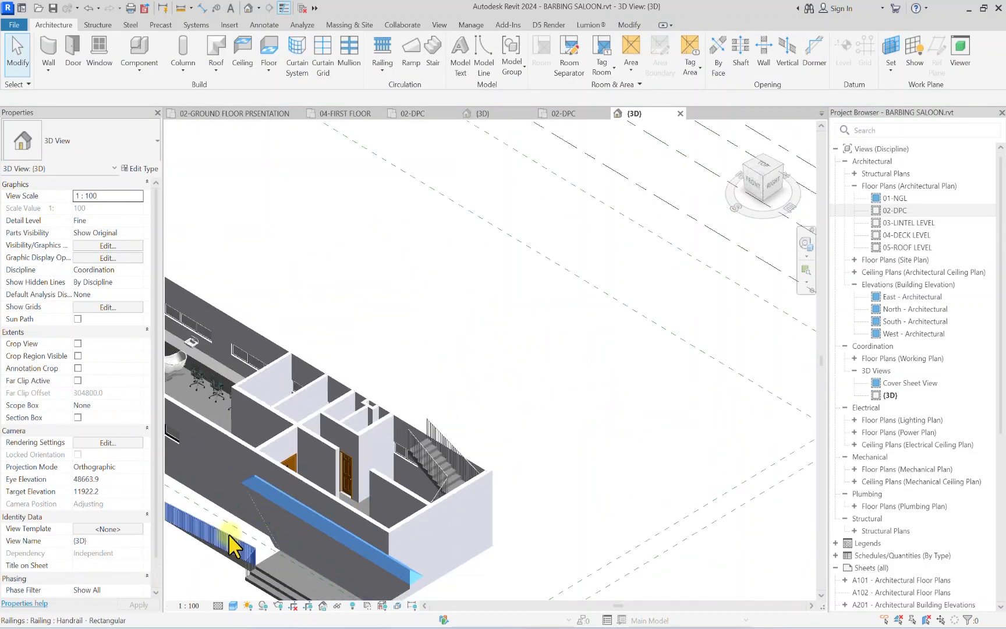
{"action": "scroll", "coordinate": [299, 488], "scroll_direction": "up", "scroll_amount": 3}
Step: Reopen the front roof's footprint for editing and show it in the top view
{"action": "left_click", "coordinate": [300, 488]}
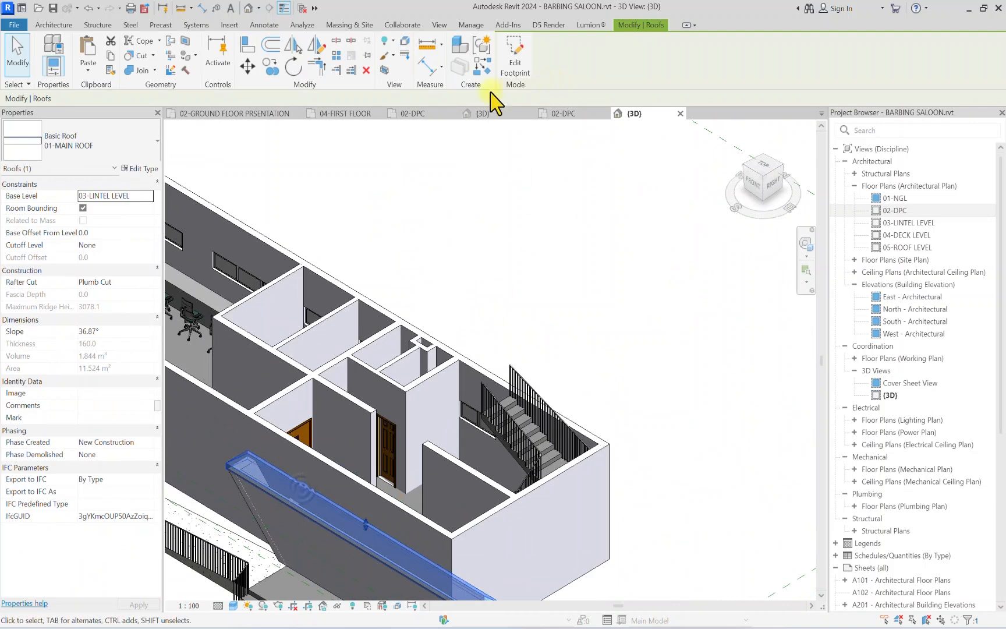
{"action": "left_click", "coordinate": [514, 58]}
{"action": "left_click", "coordinate": [763, 172]}
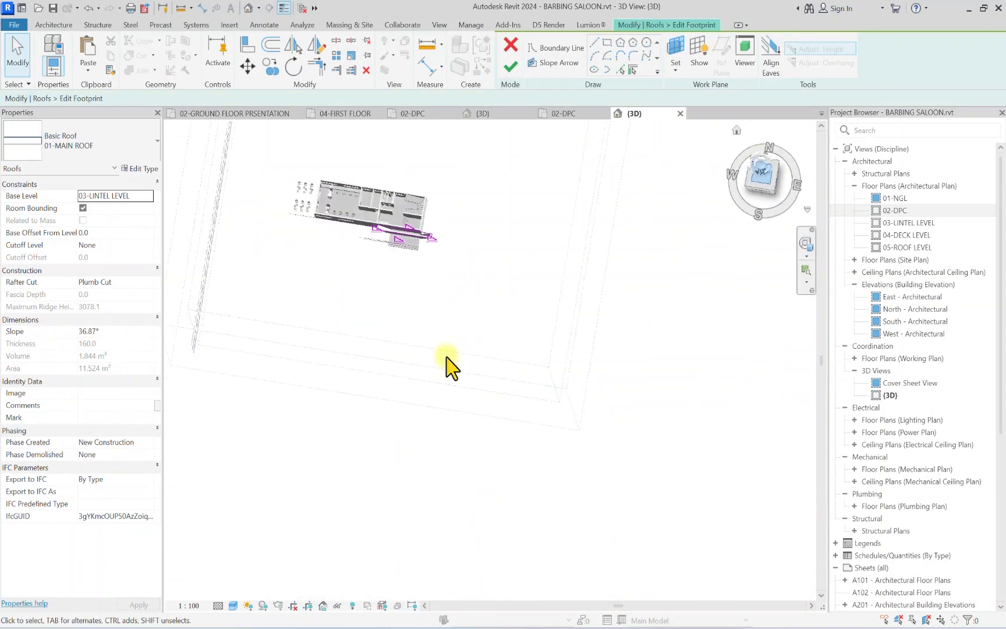
{"action": "scroll", "coordinate": [512, 321], "scroll_direction": "up", "scroll_amount": 6}
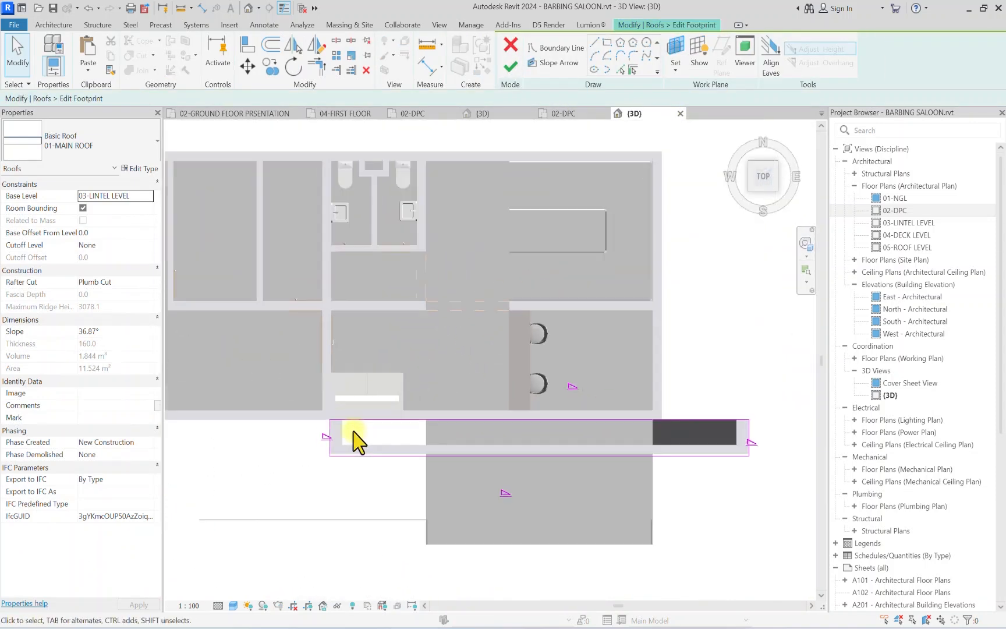
{"action": "scroll", "coordinate": [669, 445], "scroll_direction": "up", "scroll_amount": 2}
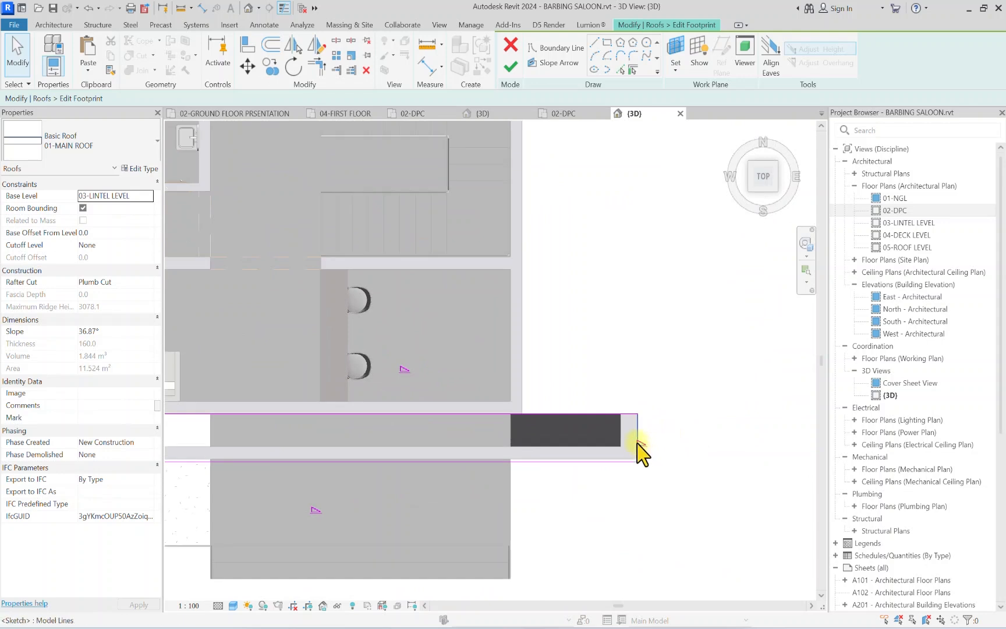
{"action": "scroll", "coordinate": [420, 476], "scroll_direction": "down", "scroll_amount": 2}
{"action": "scroll", "coordinate": [388, 442], "scroll_direction": "up", "scroll_amount": 1}
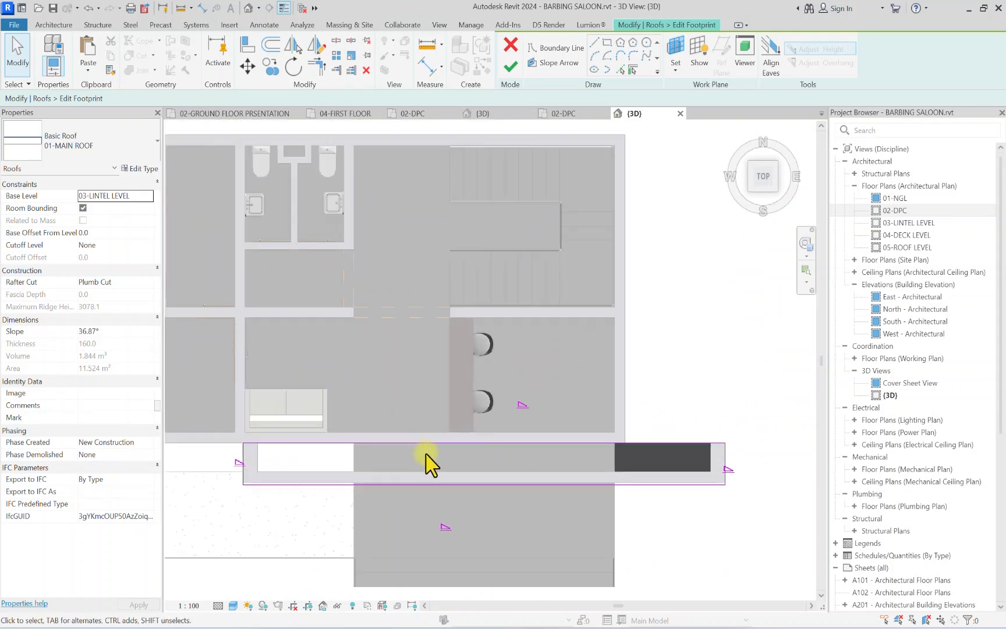
{"action": "scroll", "coordinate": [366, 448], "scroll_direction": "down", "scroll_amount": 2}
{"action": "scroll", "coordinate": [429, 411], "scroll_direction": "up", "scroll_amount": 1}
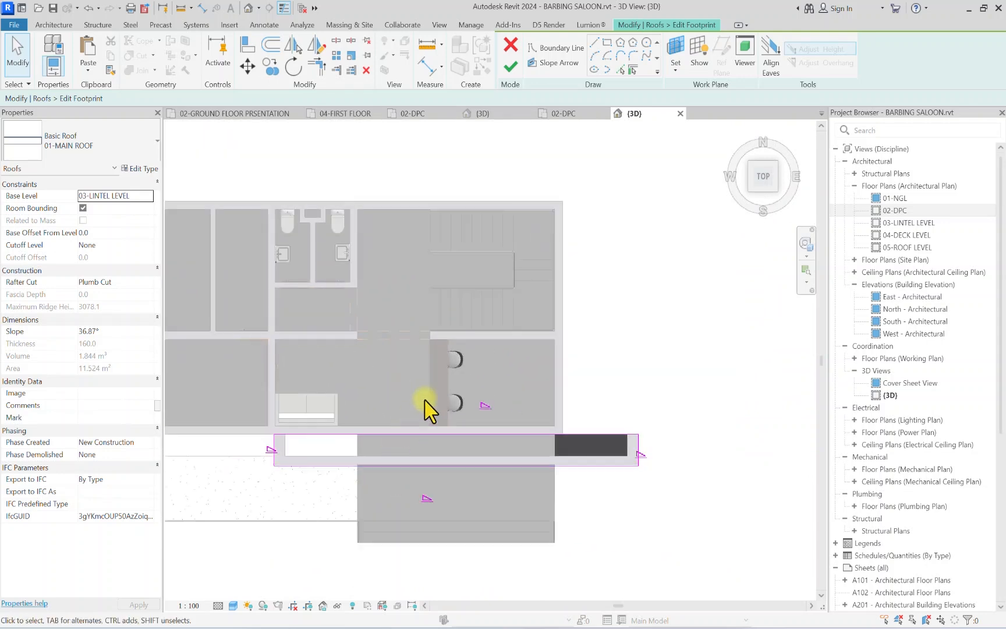
{"action": "scroll", "coordinate": [370, 433], "scroll_direction": "down", "scroll_amount": 1}
{"action": "scroll", "coordinate": [280, 458], "scroll_direction": "up", "scroll_amount": 1}
{"action": "scroll", "coordinate": [373, 437], "scroll_direction": "down", "scroll_amount": 1}
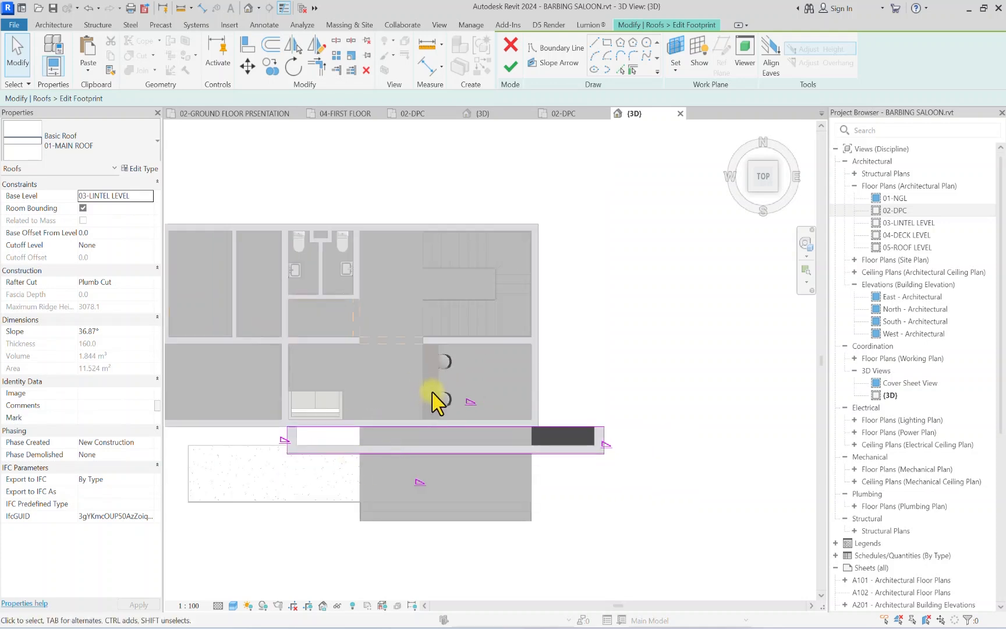
Step: Turn off slope definition for the two long boundary lines of the roof footprint
{"action": "left_click_drag", "start_coordinate": [458, 358], "coordinate": [442, 473]}
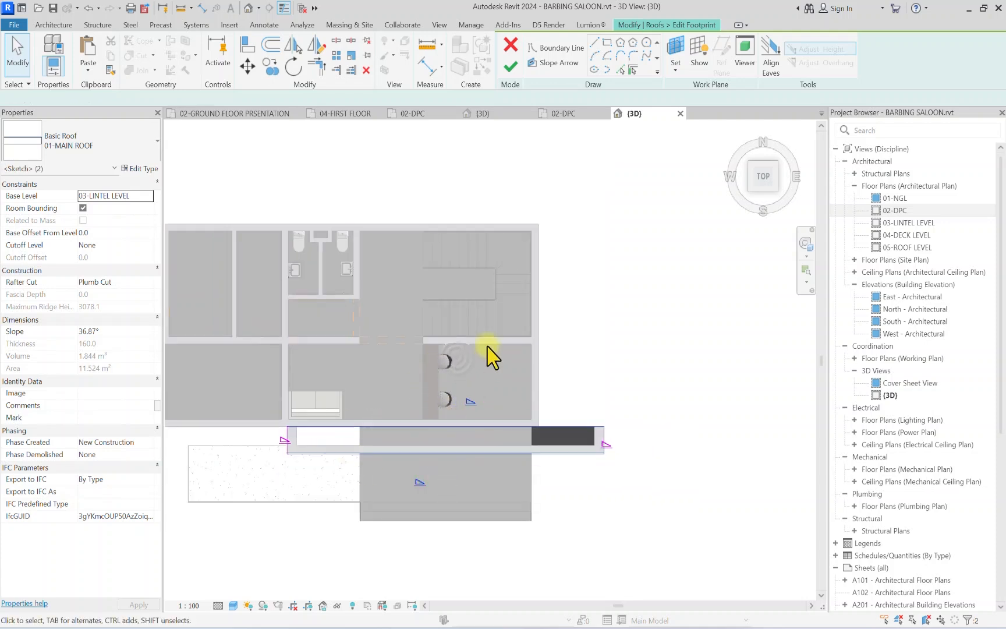
{"action": "left_click_drag", "start_coordinate": [492, 357], "coordinate": [411, 530]}
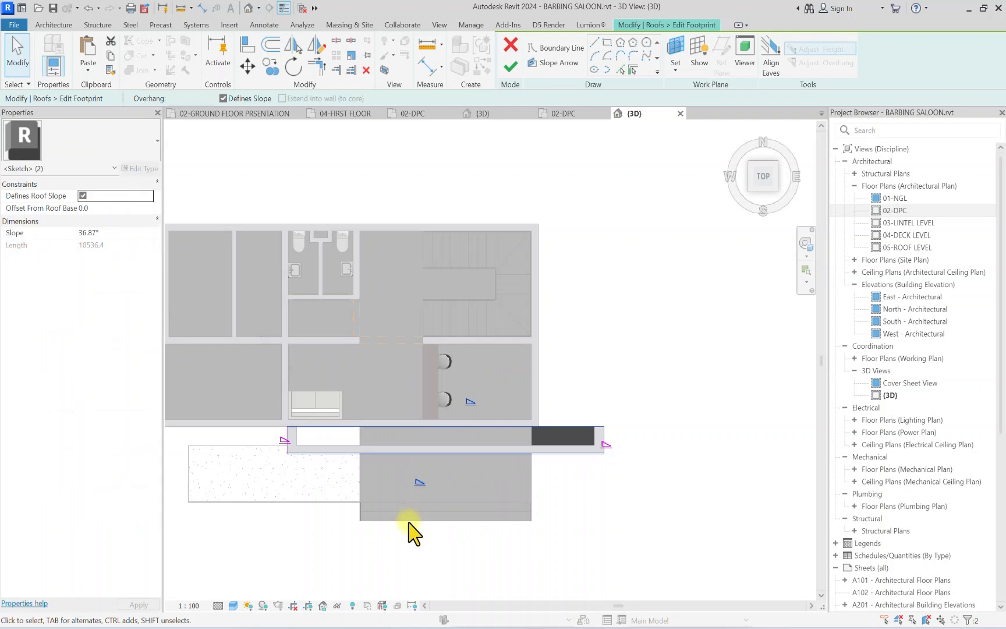
{"action": "left_click", "coordinate": [223, 99]}
{"action": "left_click", "coordinate": [460, 313]}
Step: Set the roof slope to 45° and finish the footprint edit, saving the project
{"action": "scroll", "coordinate": [301, 392], "scroll_direction": "up", "scroll_amount": 2}
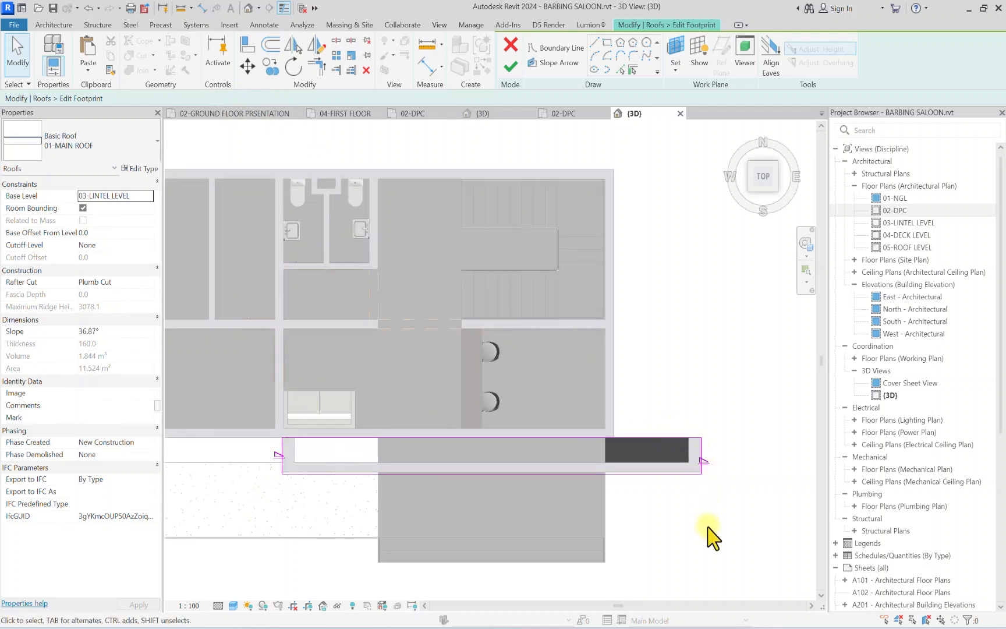
{"action": "scroll", "coordinate": [362, 448], "scroll_direction": "down", "scroll_amount": 1}
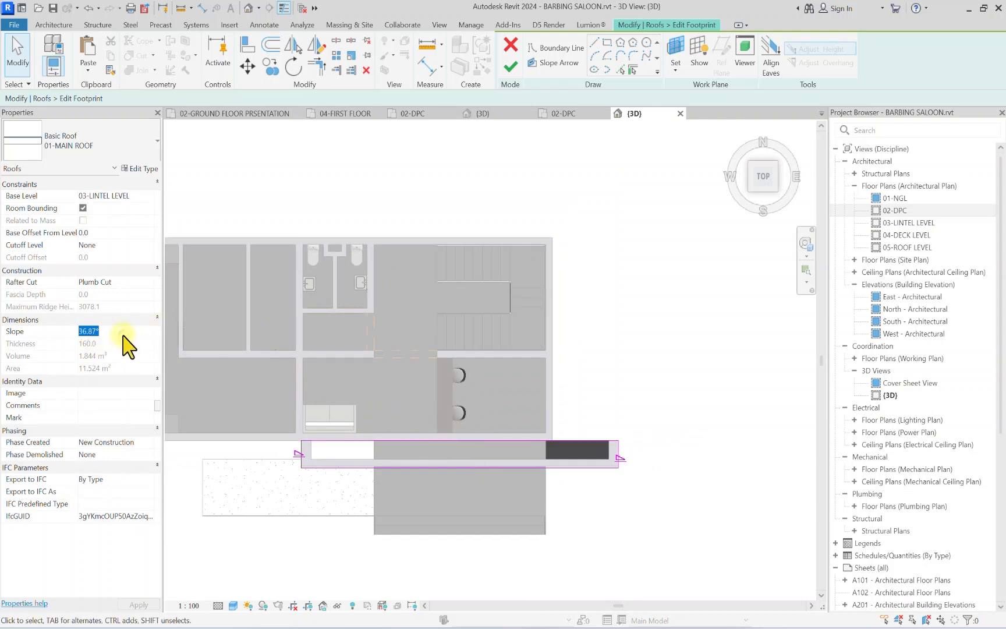
{"action": "type", "text": "5"}
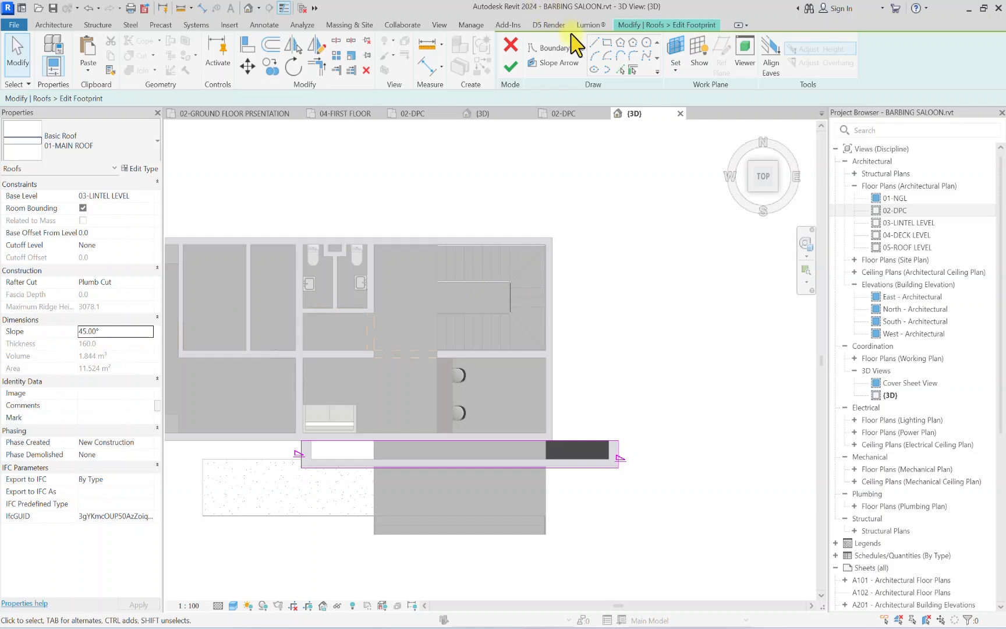
{"action": "left_click", "coordinate": [510, 66]}
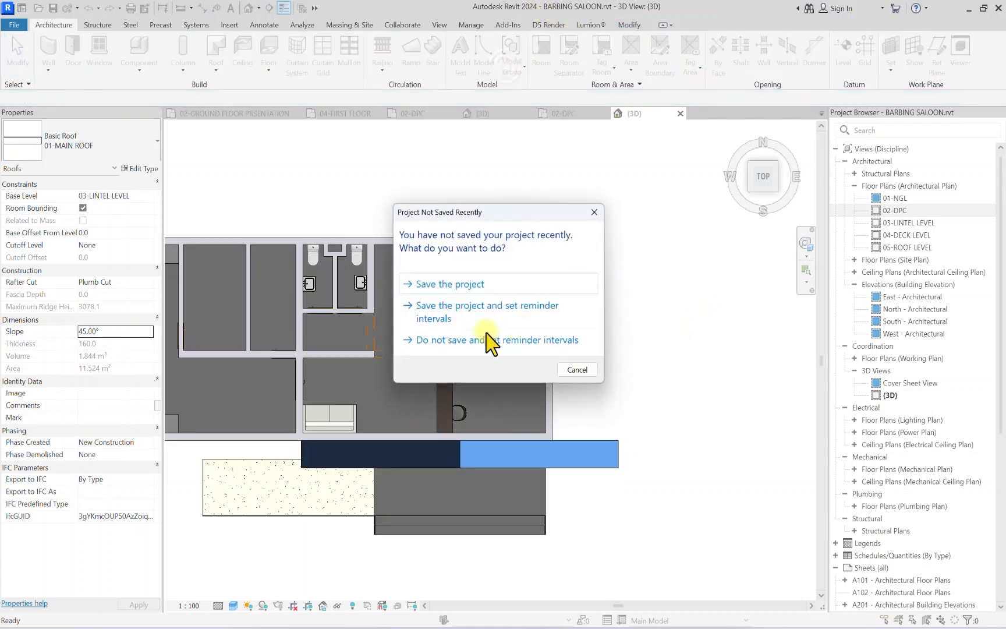
{"action": "left_click", "coordinate": [488, 285]}
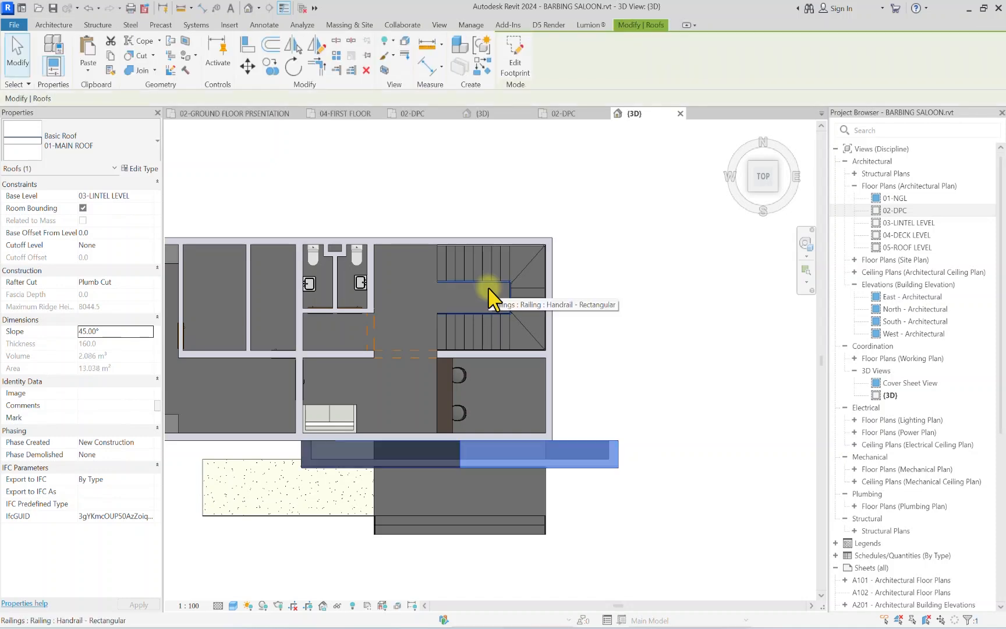
Step: Attach the top of the front wall beneath the gable to the sloped roof
{"action": "left_click", "coordinate": [771, 182]}
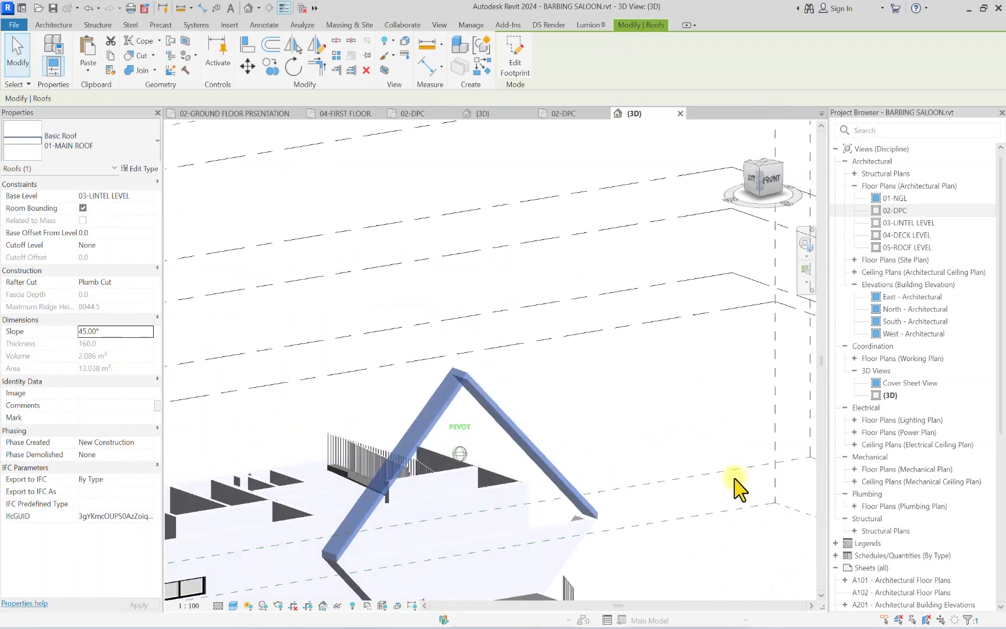
{"action": "middle_click_drag", "start_coordinate": [734, 480], "coordinate": [455, 561], "text": "shift"}
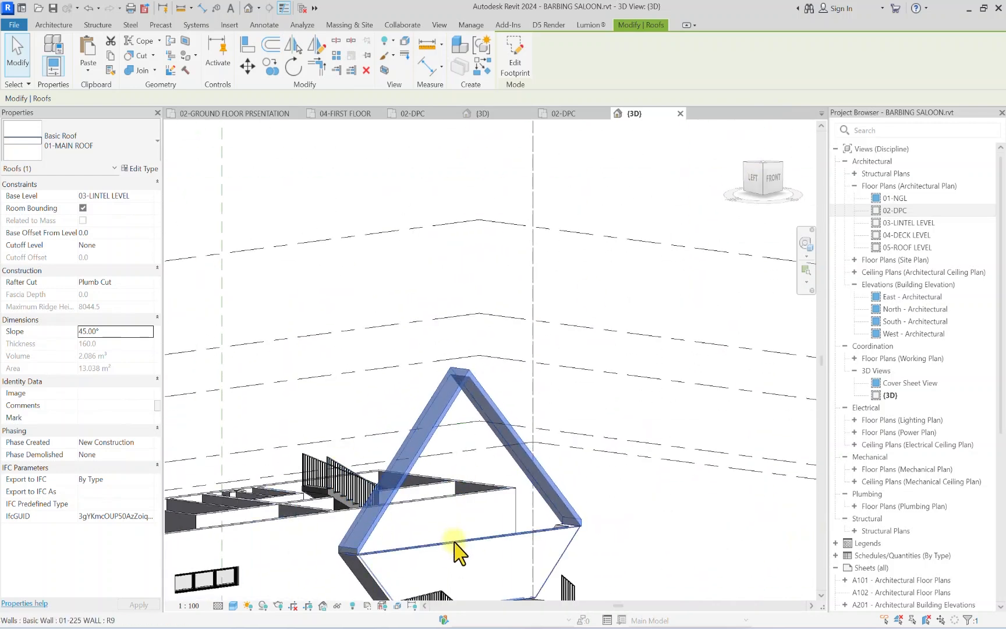
{"action": "left_click", "coordinate": [445, 557]}
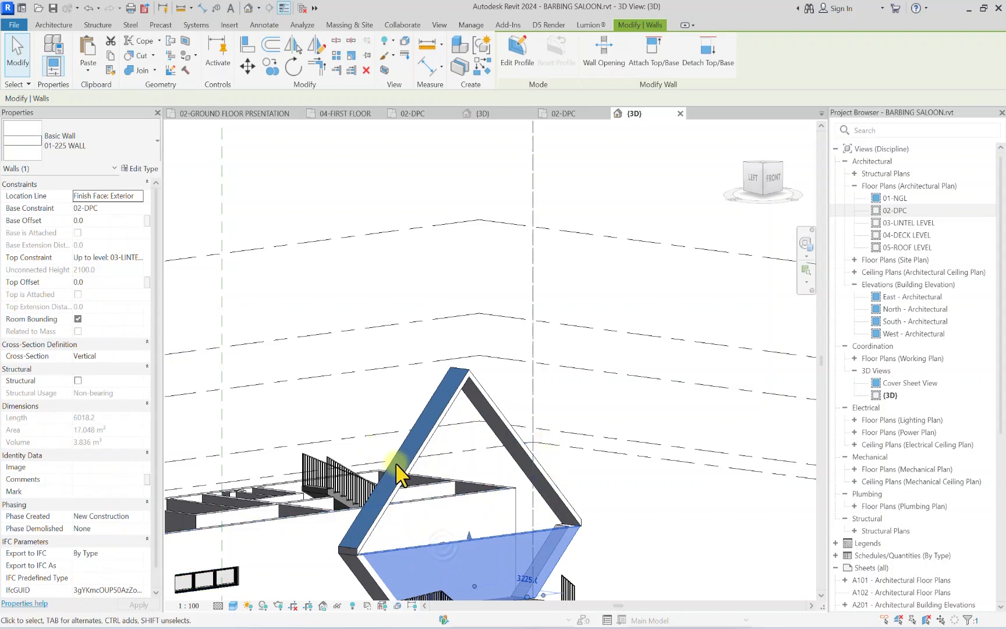
{"action": "scroll", "coordinate": [478, 411], "scroll_direction": "down", "scroll_amount": 3}
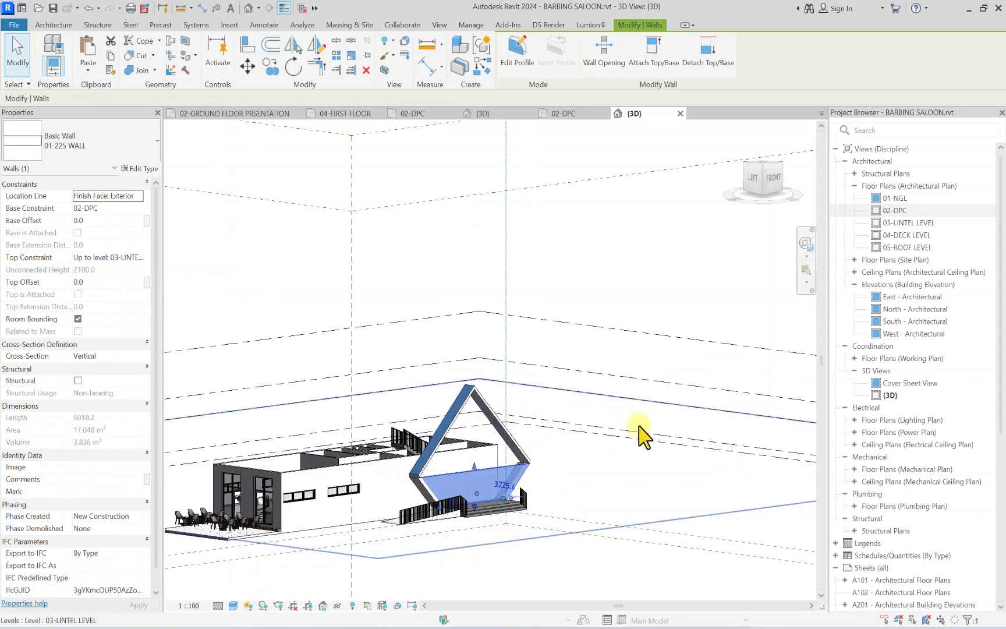
{"action": "left_click", "coordinate": [620, 478]}
{"action": "scroll", "coordinate": [460, 449], "scroll_direction": "up", "scroll_amount": 2}
{"action": "left_click", "coordinate": [455, 488]}
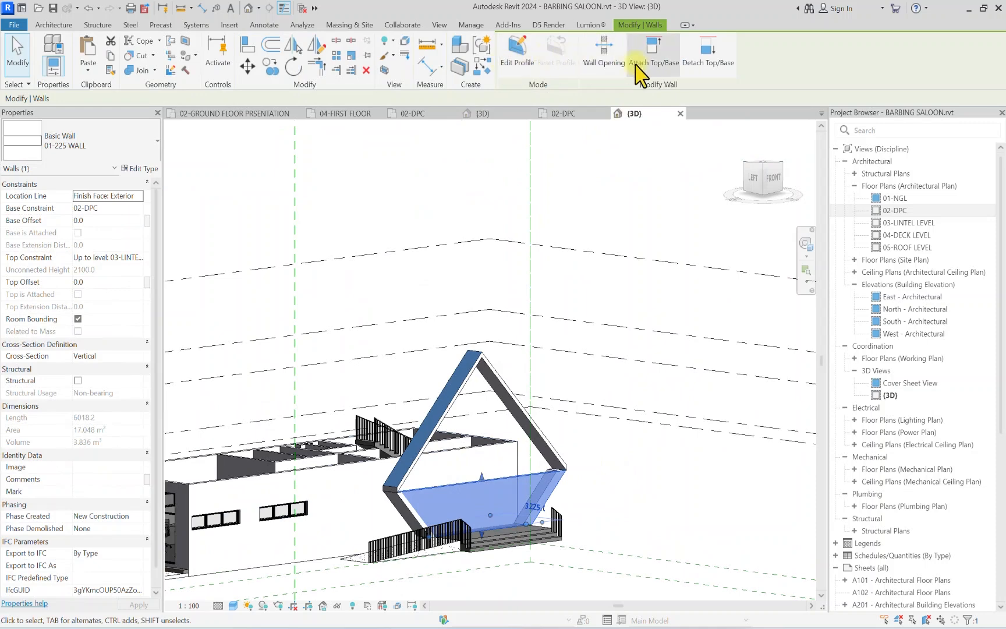
{"action": "left_click", "coordinate": [655, 58]}
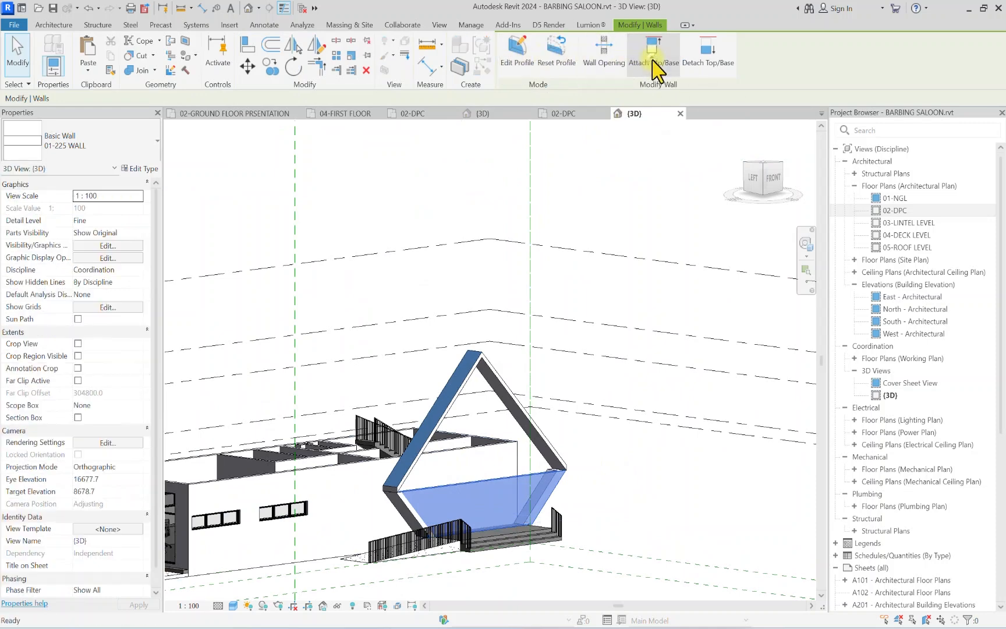
{"action": "left_click", "coordinate": [478, 359]}
{"action": "left_click", "coordinate": [448, 263]}
Step: Examine the gable wall and roof from the front view of the building
{"action": "scroll", "coordinate": [489, 284], "scroll_direction": "down", "scroll_amount": 2}
{"action": "left_click", "coordinate": [760, 167]}
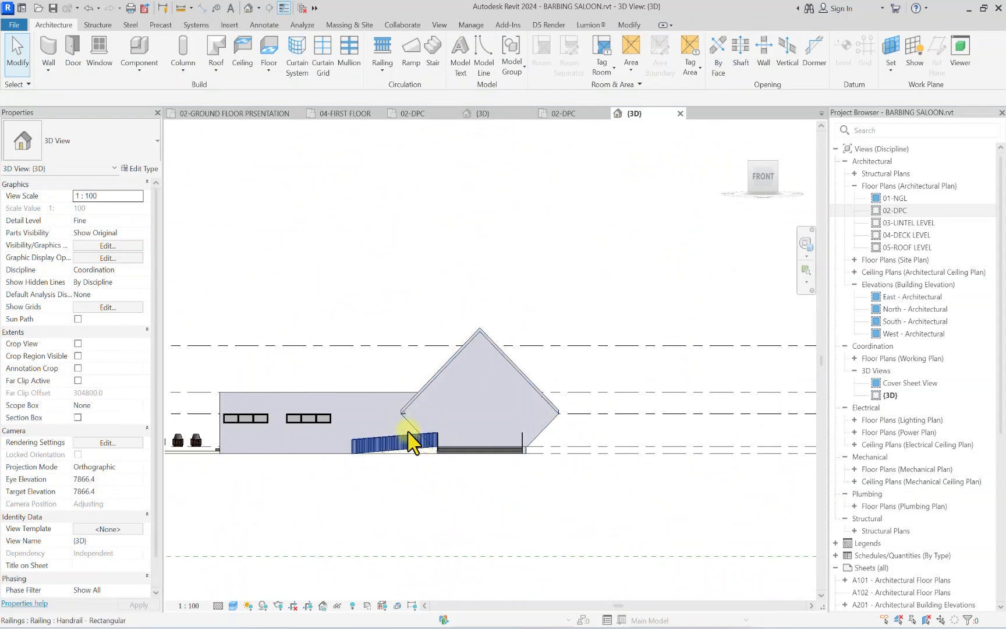
{"action": "scroll", "coordinate": [408, 427], "scroll_direction": "up", "scroll_amount": 3}
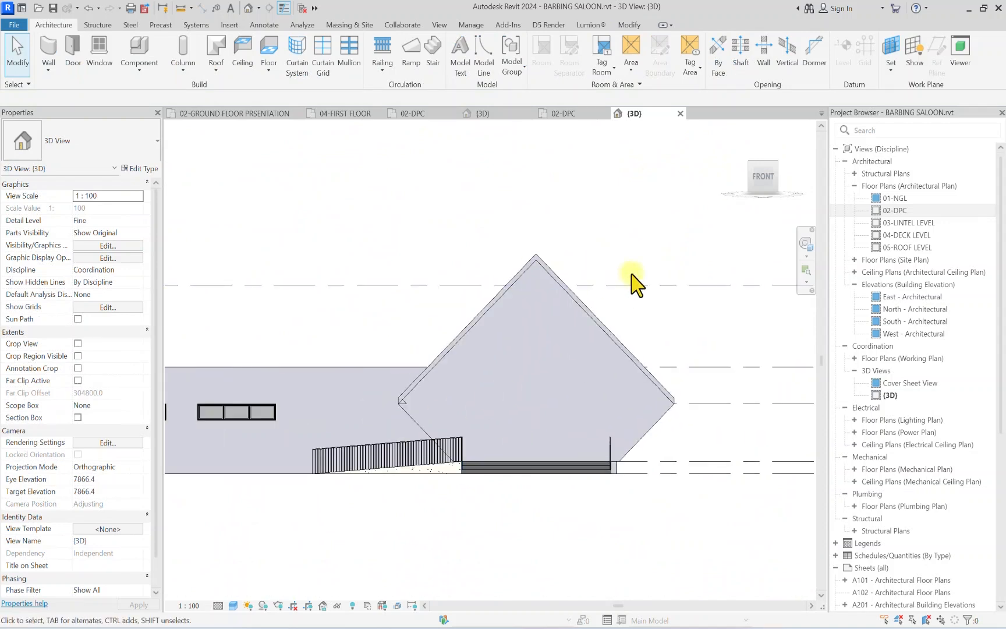
{"action": "scroll", "coordinate": [265, 348], "scroll_direction": "down", "scroll_amount": 3}
{"action": "middle_click_drag", "start_coordinate": [265, 348], "coordinate": [442, 440]}
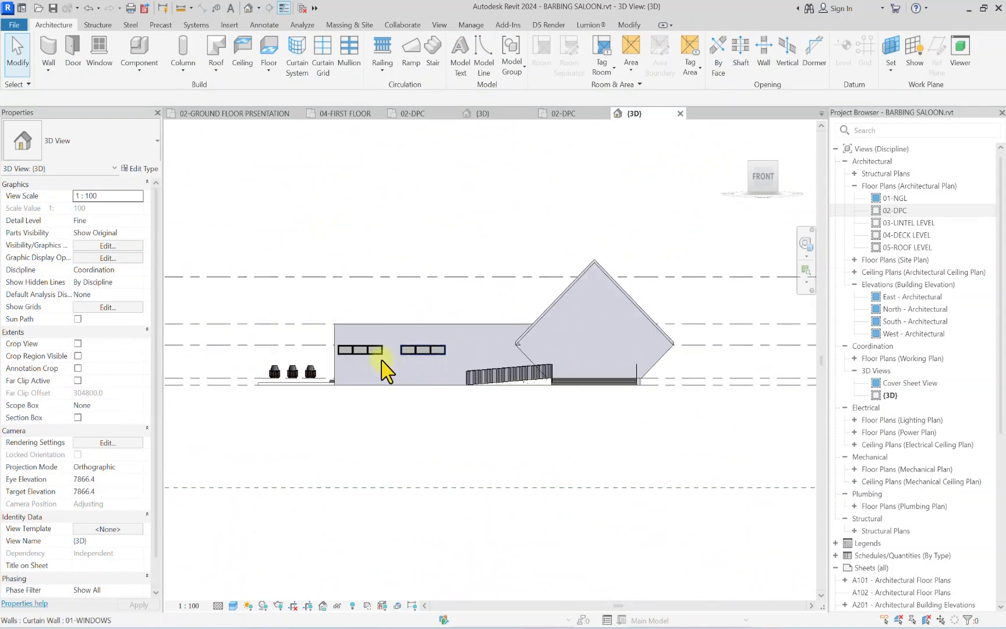
Step: Attach the top of the slanted 01-225 WALL on the ramp side of the entrance gable to the 01-MAIN ROOF
{"action": "scroll", "coordinate": [526, 344], "scroll_direction": "up", "scroll_amount": 3}
{"action": "scroll", "coordinate": [513, 404], "scroll_direction": "up", "scroll_amount": 2}
{"action": "left_click", "coordinate": [514, 404]}
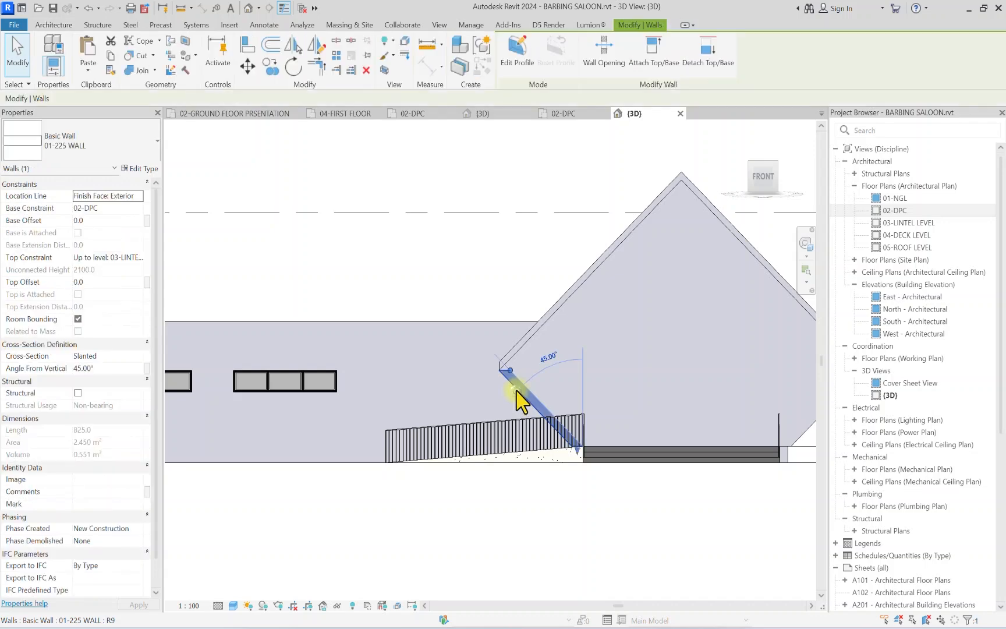
{"action": "left_click", "coordinate": [653, 50]}
{"action": "scroll", "coordinate": [510, 368], "scroll_direction": "up", "scroll_amount": 3}
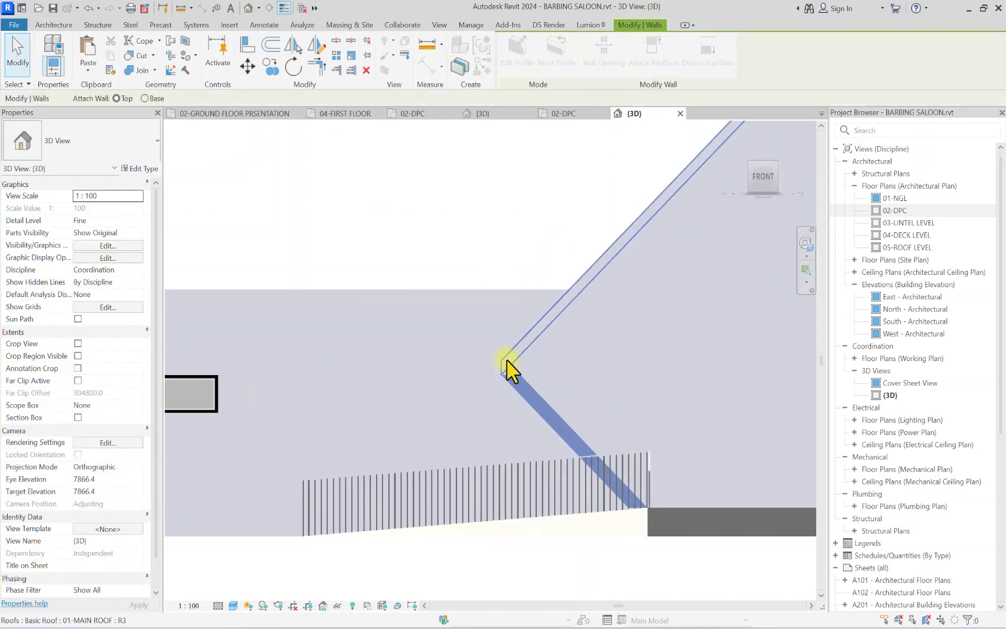
{"action": "left_click", "coordinate": [509, 368]}
{"action": "scroll", "coordinate": [507, 370], "scroll_direction": "up", "scroll_amount": 1}
{"action": "key", "text": "Escape"}
{"action": "scroll", "coordinate": [517, 361], "scroll_direction": "down", "scroll_amount": 6}
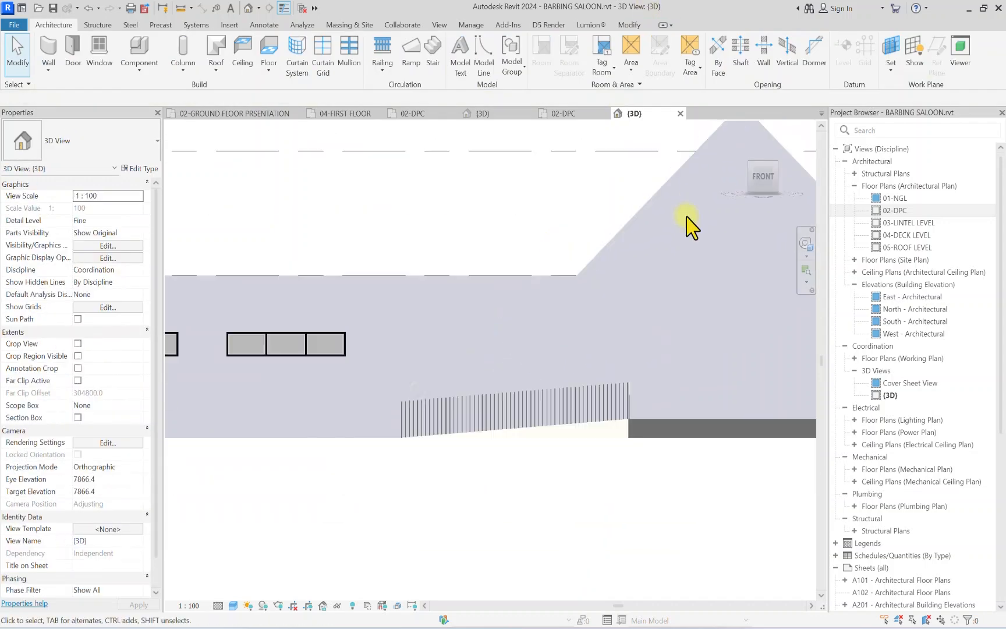
Step: Open the 04-DECK LEVEL floor plan and set its underlay base level to 02-DPC
{"action": "middle_click_drag", "start_coordinate": [562, 326], "coordinate": [347, 321]}
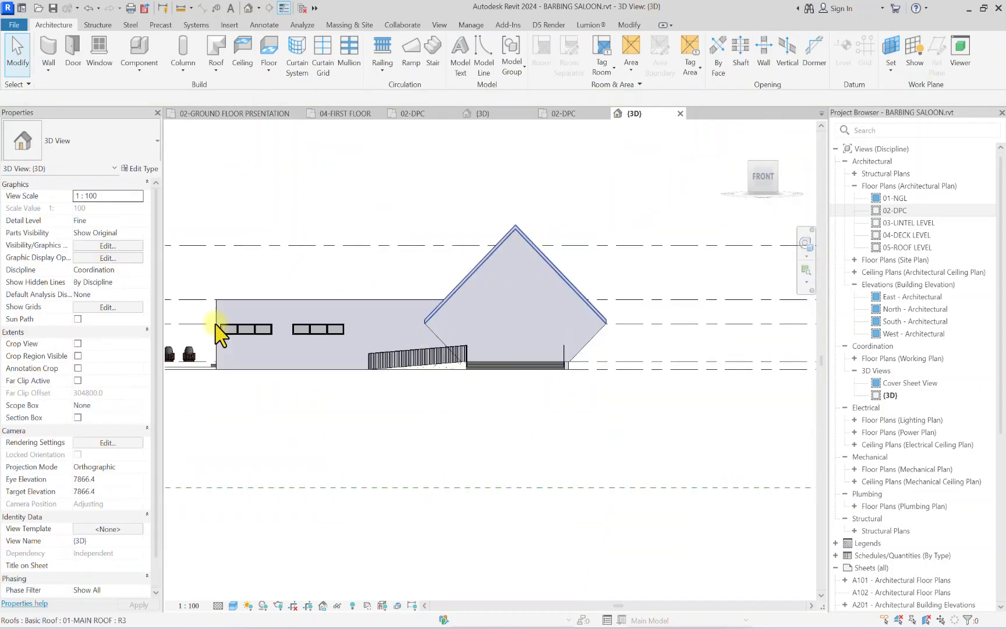
{"action": "left_click", "coordinate": [754, 196]}
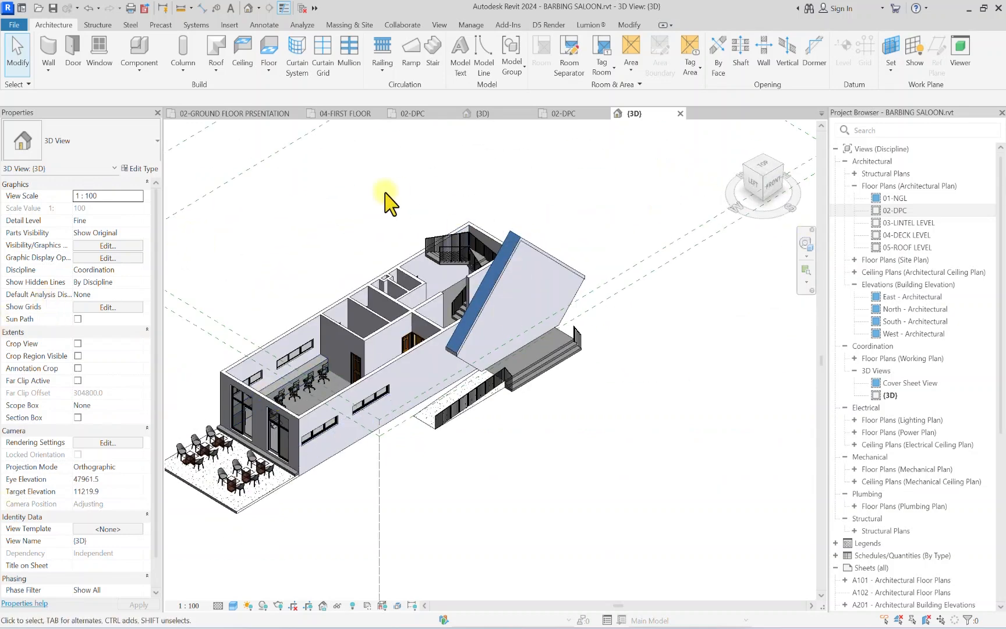
{"action": "scroll", "coordinate": [478, 280], "scroll_direction": "up", "scroll_amount": 4}
{"action": "scroll", "coordinate": [479, 294], "scroll_direction": "down", "scroll_amount": 2}
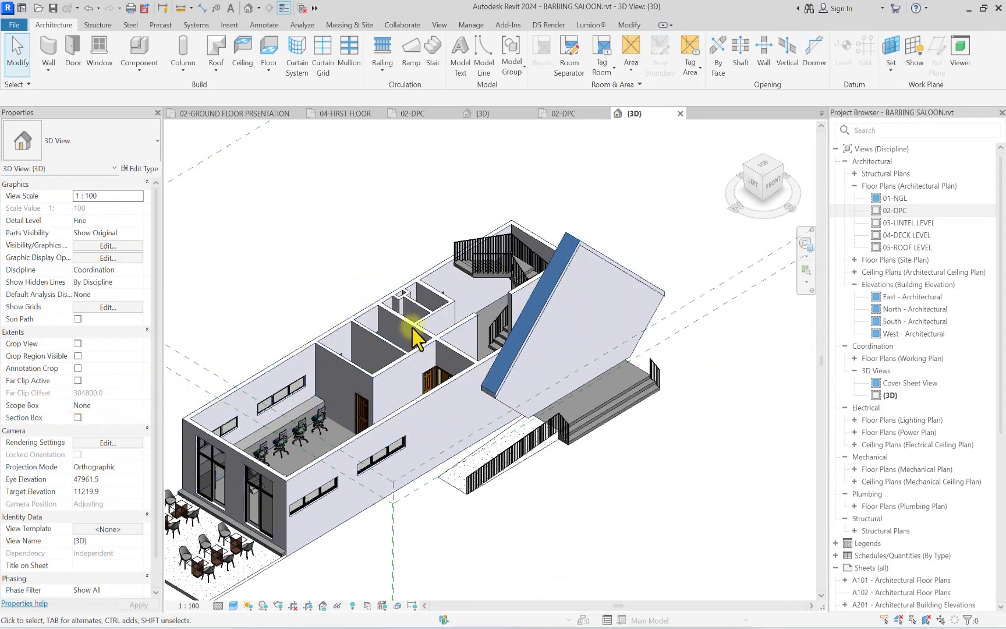
{"action": "double_click", "coordinate": [906, 236]}
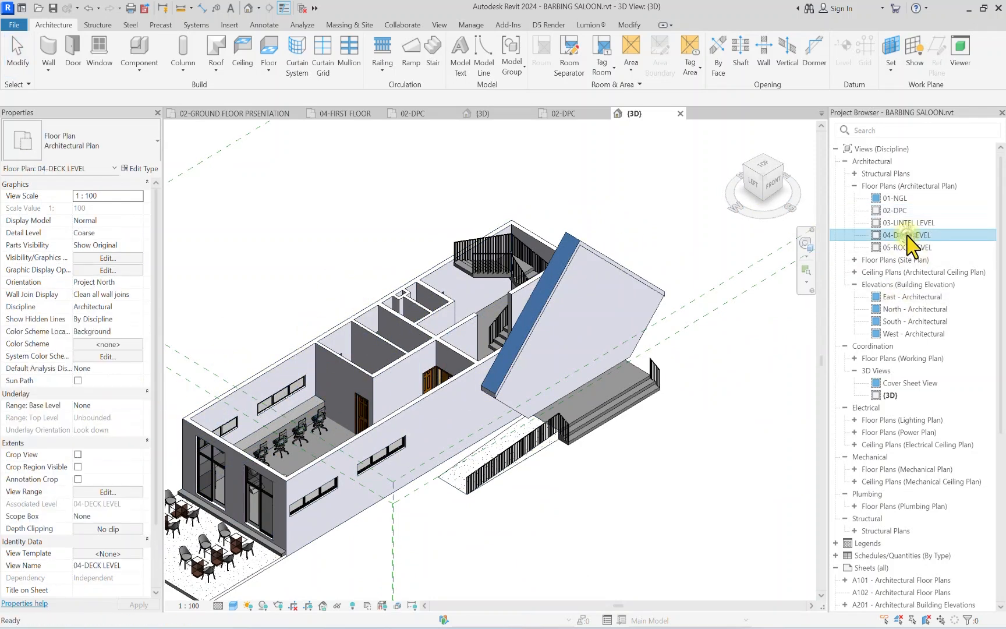
{"action": "scroll", "coordinate": [548, 350], "scroll_direction": "up", "scroll_amount": 3}
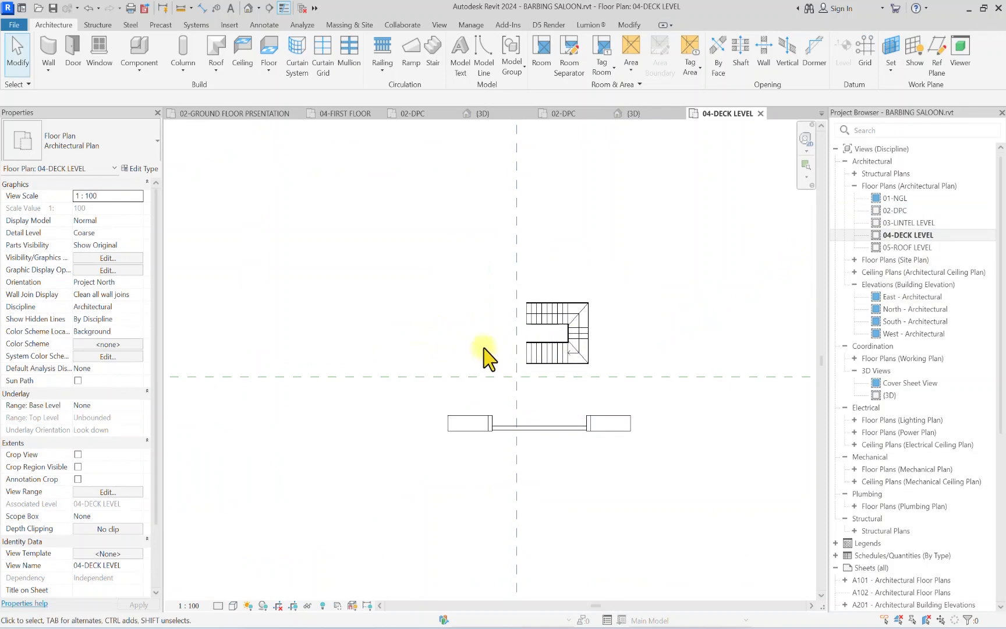
{"action": "scroll", "coordinate": [397, 382], "scroll_direction": "down", "scroll_amount": 2}
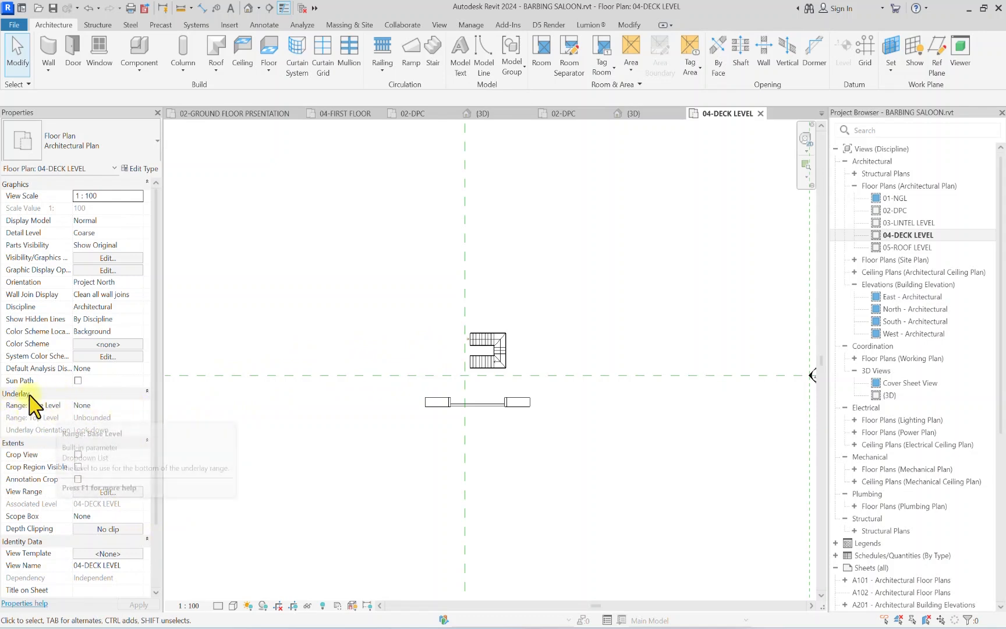
{"action": "left_click", "coordinate": [137, 405]}
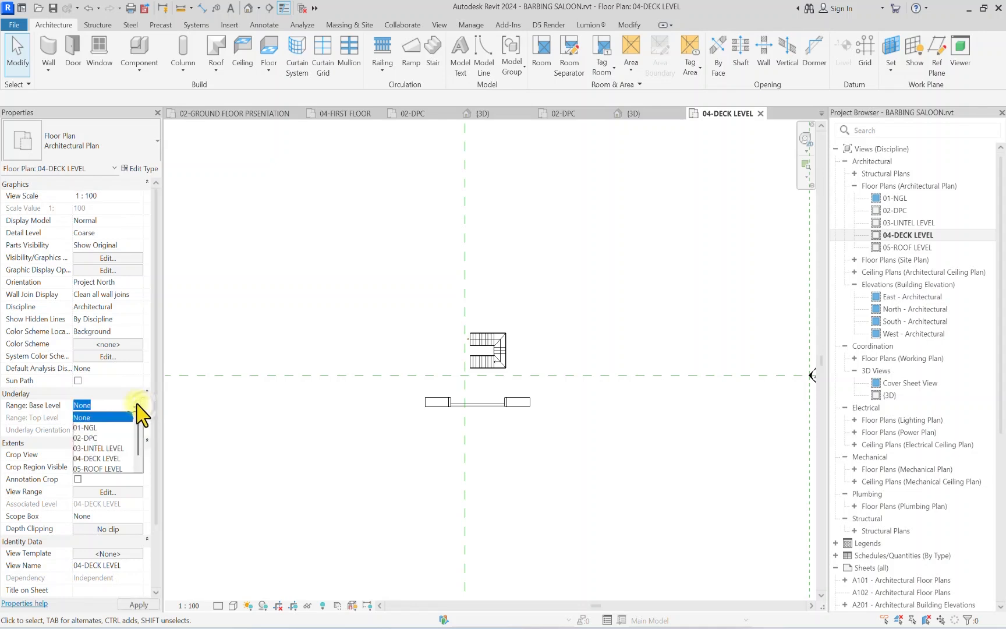
{"action": "left_click", "coordinate": [95, 438]}
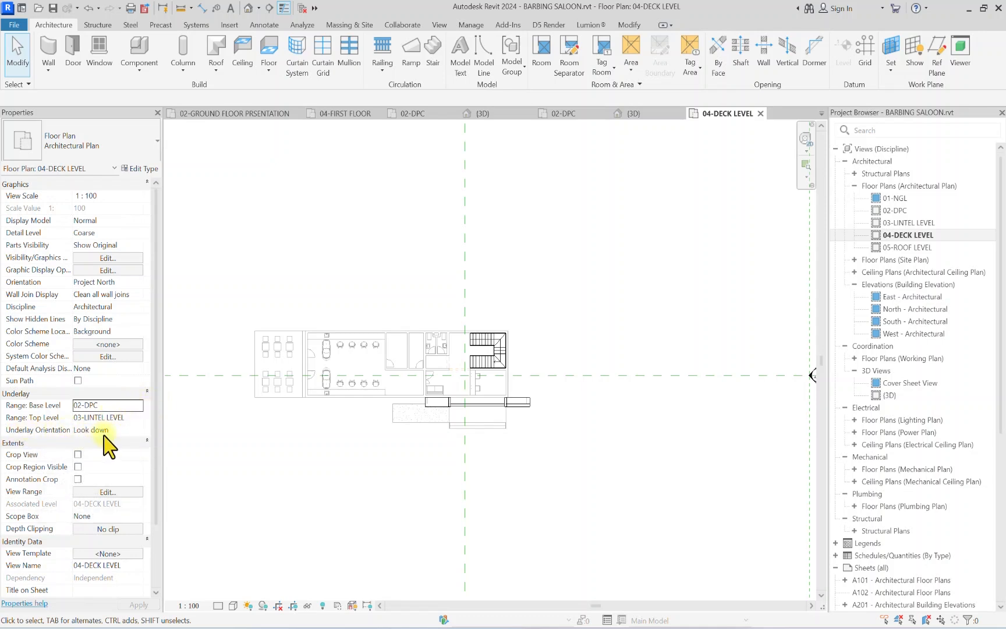
Step: Start a 01-225 WALL with its top constrained to 04-DECK LEVEL, a top offset of 300 and the location line at Wall Centerline
{"action": "scroll", "coordinate": [411, 348], "scroll_direction": "up", "scroll_amount": 5}
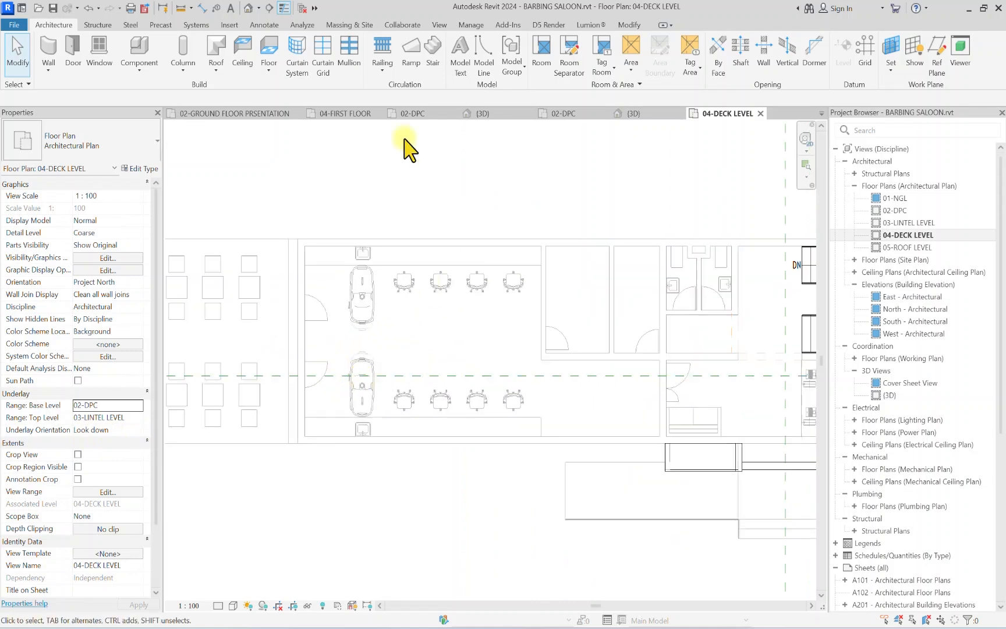
{"action": "scroll", "coordinate": [539, 404], "scroll_direction": "down", "scroll_amount": 2}
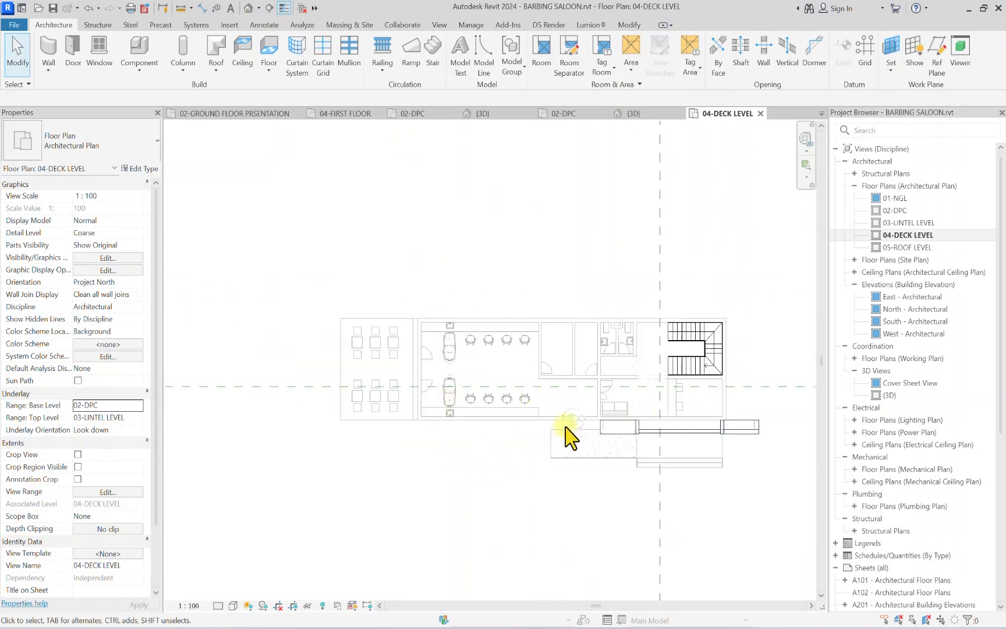
{"action": "scroll", "coordinate": [626, 425], "scroll_direction": "up", "scroll_amount": 2}
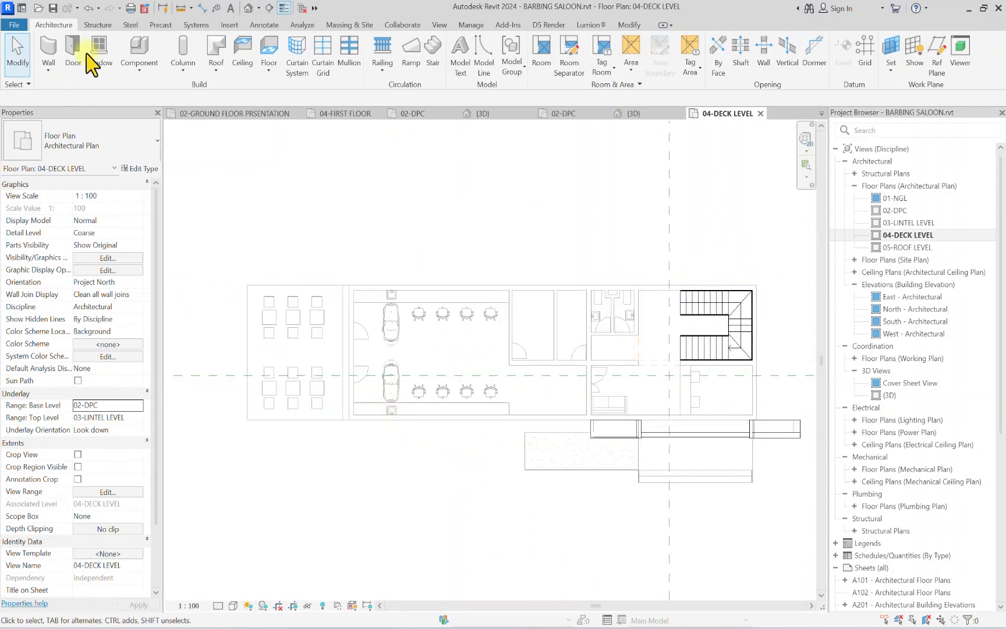
{"action": "left_click", "coordinate": [48, 47]}
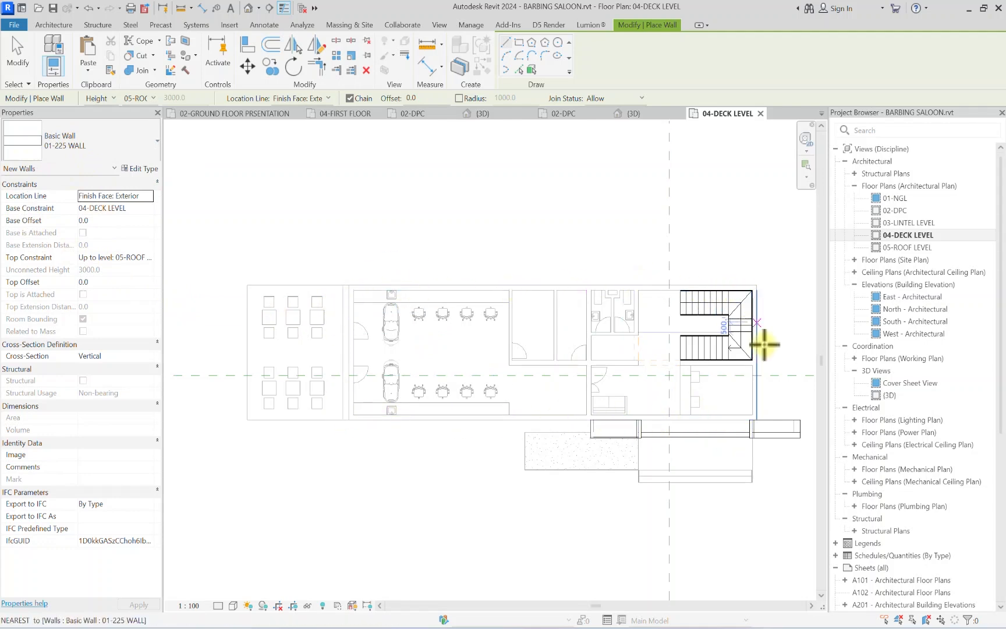
{"action": "left_click", "coordinate": [150, 258]}
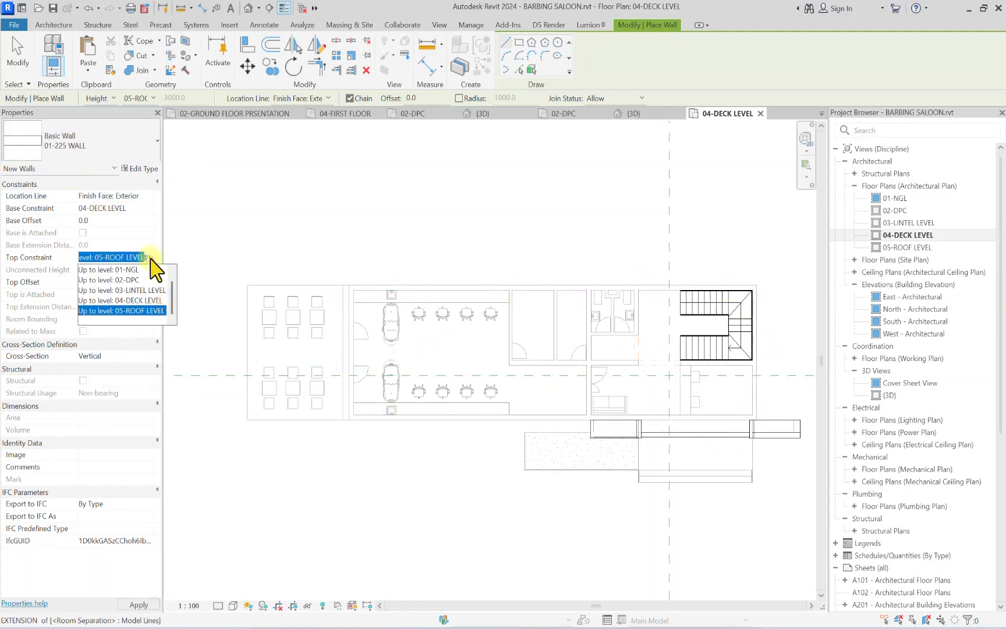
{"action": "left_click", "coordinate": [125, 301]}
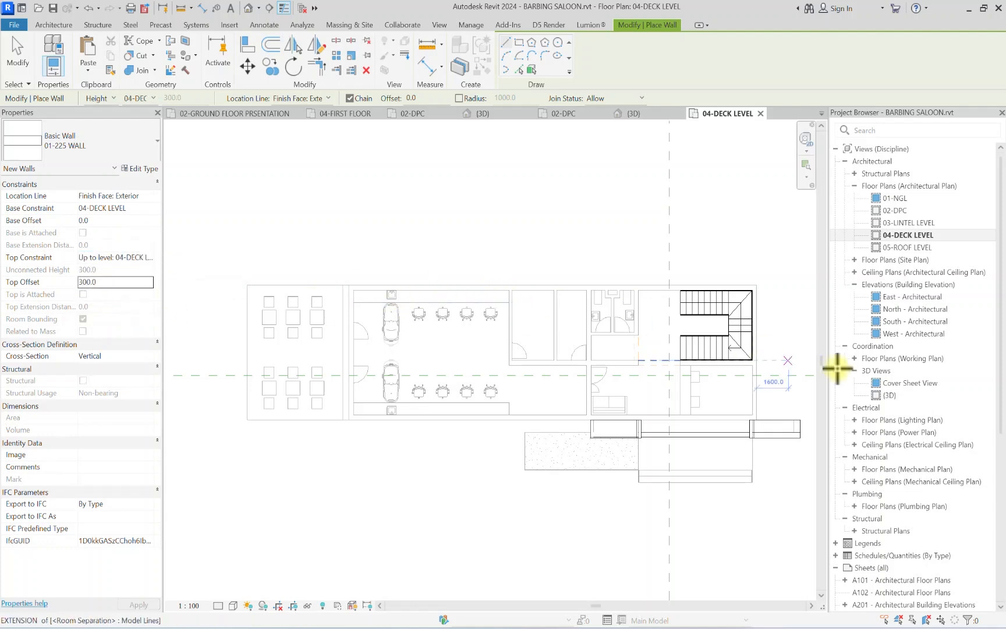
{"action": "scroll", "coordinate": [699, 281], "scroll_direction": "up", "scroll_amount": 2}
{"action": "left_click", "coordinate": [150, 196]}
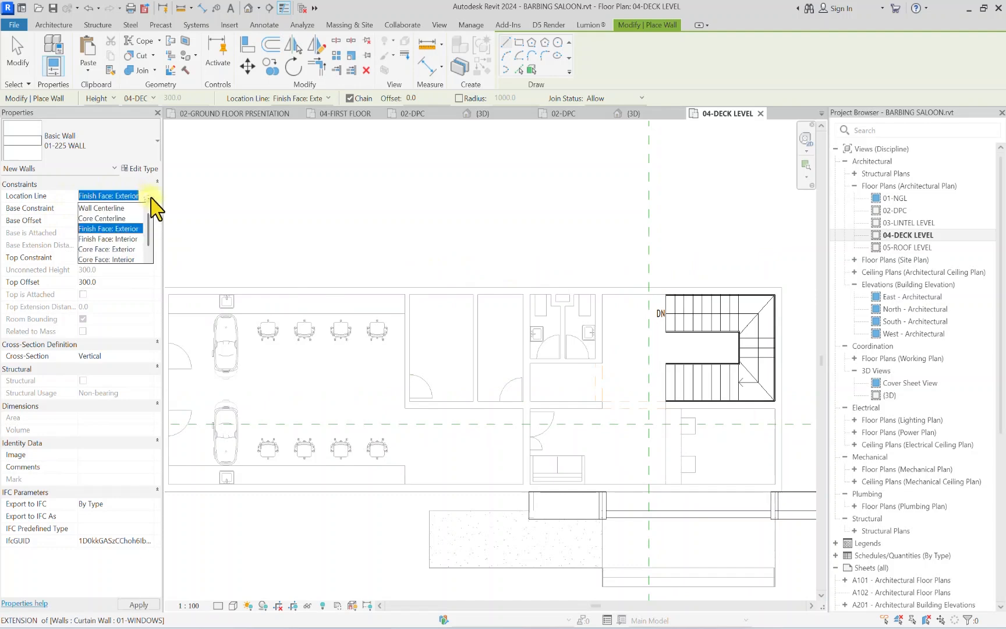
{"action": "left_click", "coordinate": [123, 209]}
Step: Draw the parapet walls along the rear side of the building and the end facing the outdoor seating, following the underlay wall centrelines
{"action": "scroll", "coordinate": [775, 303], "scroll_direction": "up", "scroll_amount": 3}
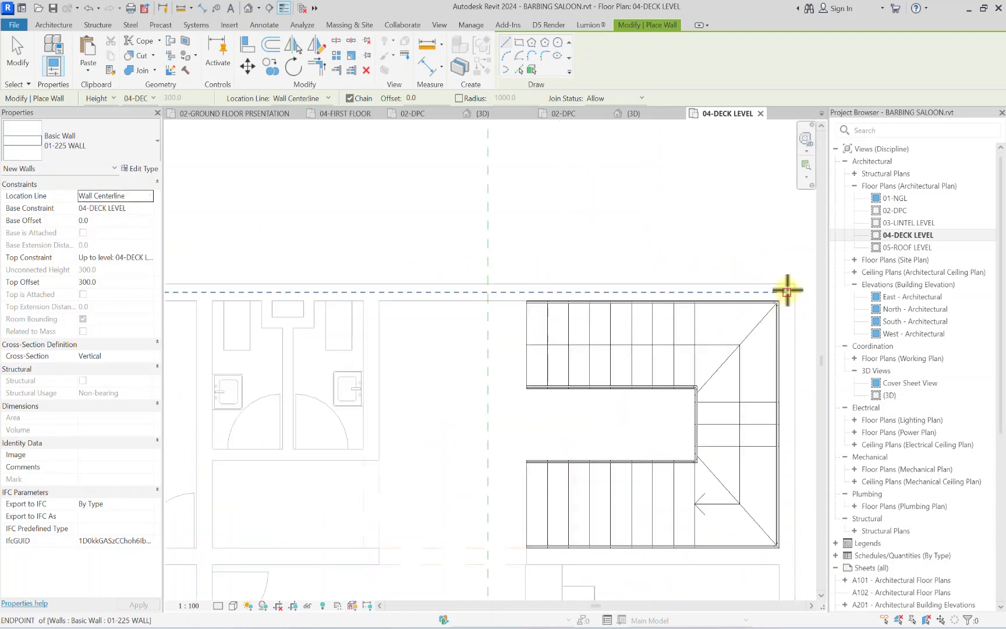
{"action": "left_click", "coordinate": [762, 291]}
{"action": "scroll", "coordinate": [368, 291], "scroll_direction": "down", "scroll_amount": 4}
{"action": "middle_click_drag", "start_coordinate": [233, 304], "coordinate": [626, 266]}
{"action": "scroll", "coordinate": [626, 266], "scroll_direction": "up", "scroll_amount": 2}
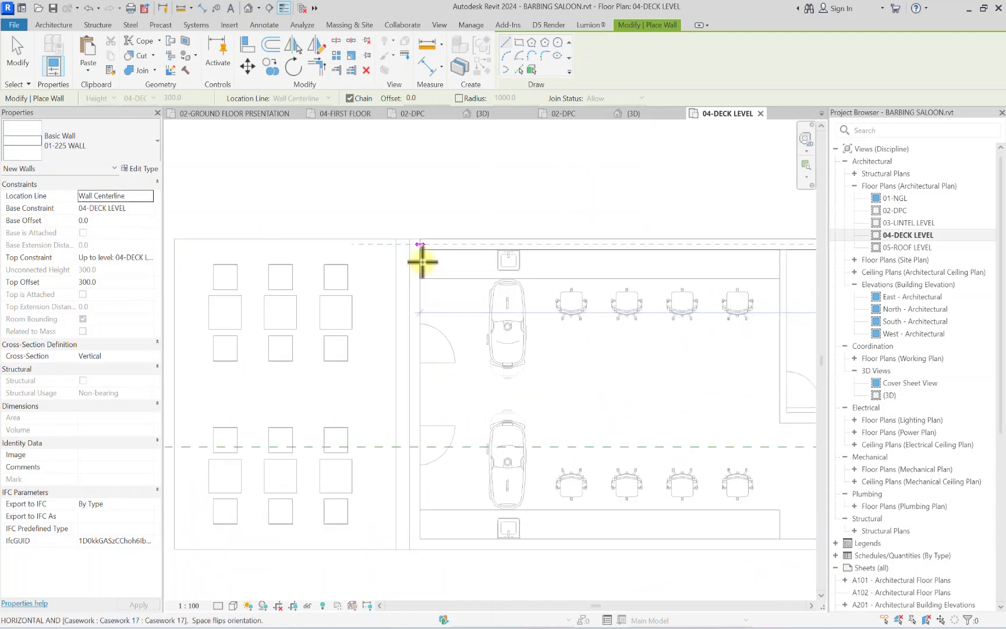
{"action": "left_click", "coordinate": [414, 245]}
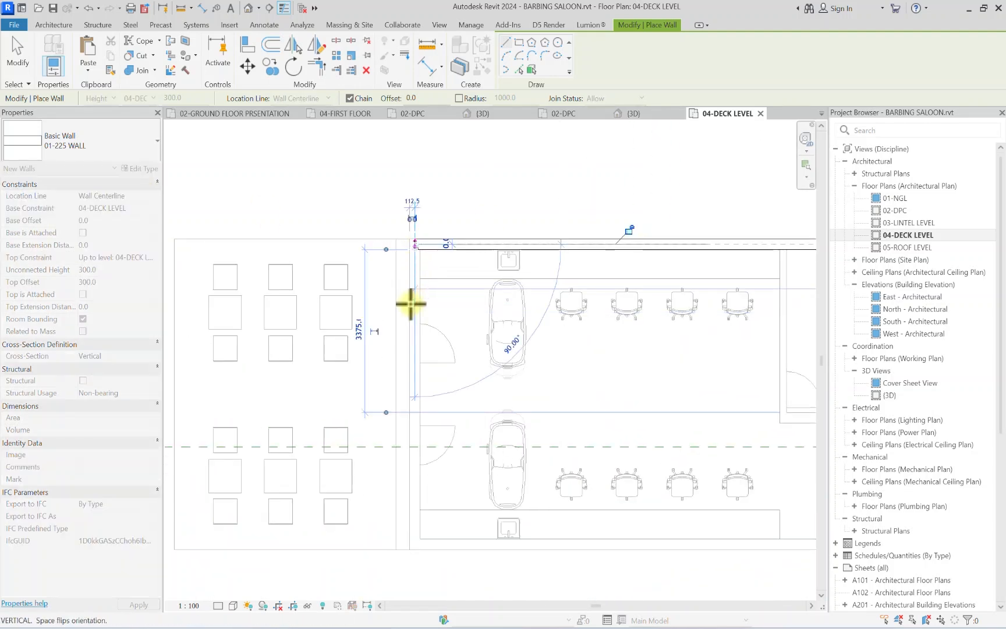
{"action": "left_click", "coordinate": [414, 544]}
Step: Continue the parapet along the front side and up the staircase end, closing the wall loop around the building
{"action": "middle_click_drag", "start_coordinate": [587, 557], "coordinate": [30, 475]}
{"action": "middle_click_drag", "start_coordinate": [664, 465], "coordinate": [294, 455]}
{"action": "scroll", "coordinate": [406, 454], "scroll_direction": "up", "scroll_amount": 3}
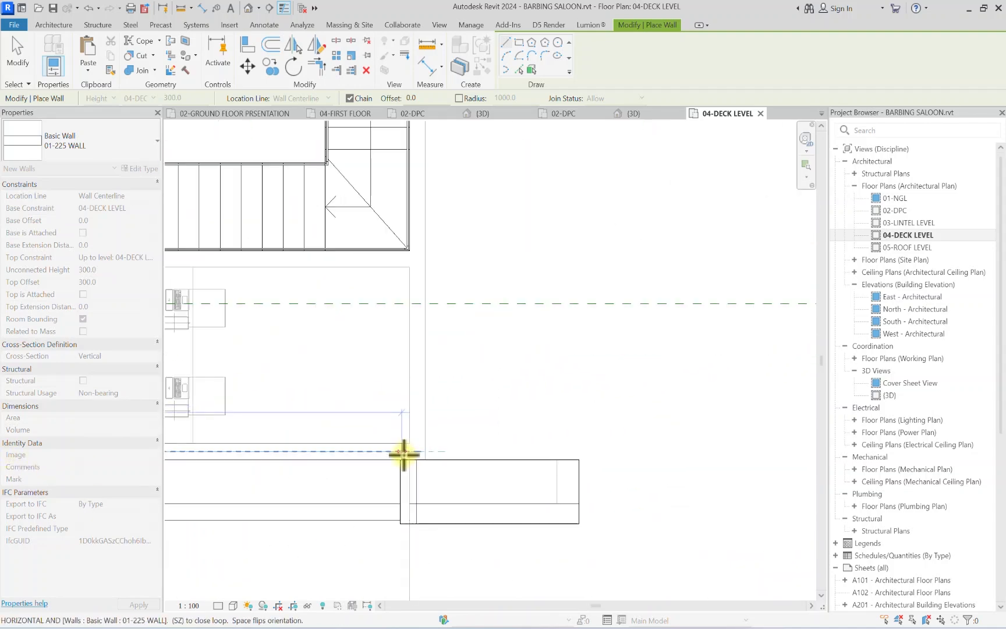
{"action": "left_click", "coordinate": [416, 448]}
{"action": "scroll", "coordinate": [415, 326], "scroll_direction": "down", "scroll_amount": 2}
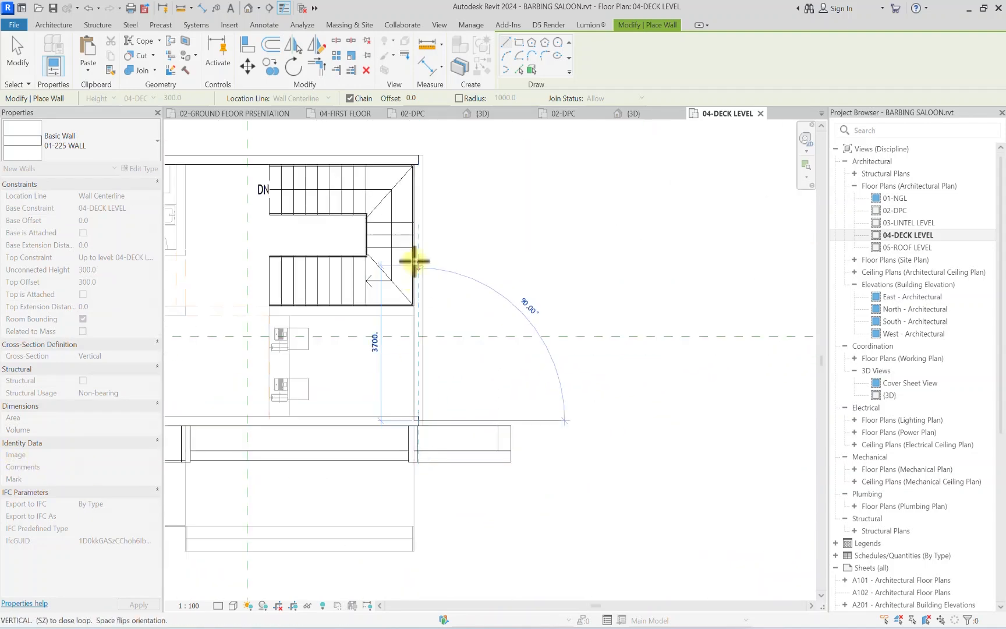
{"action": "scroll", "coordinate": [418, 146], "scroll_direction": "up", "scroll_amount": 2}
{"action": "left_click", "coordinate": [420, 137]}
{"action": "scroll", "coordinate": [420, 137], "scroll_direction": "down", "scroll_amount": 3}
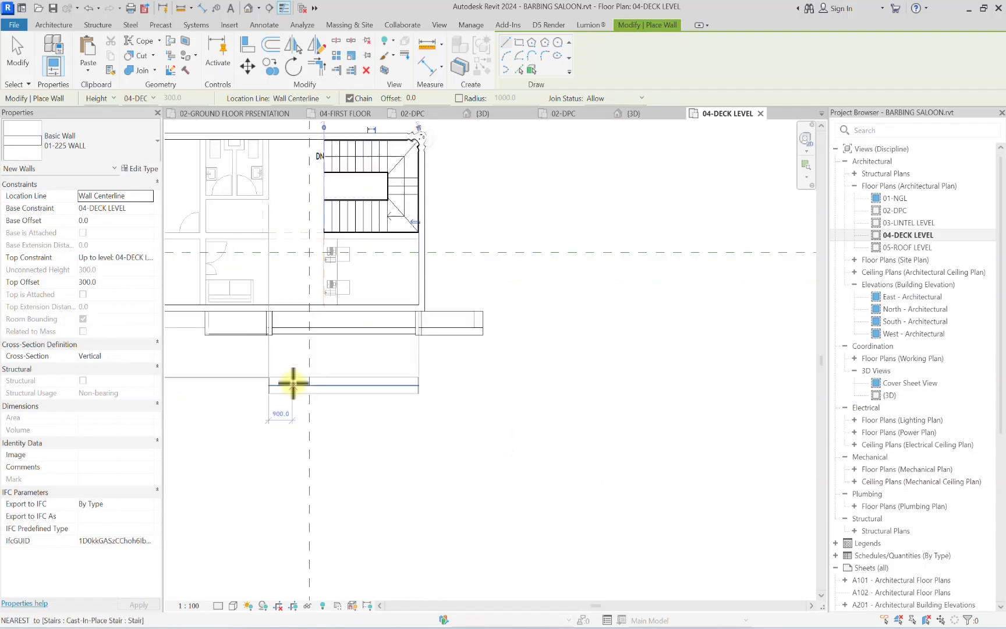
{"action": "middle_click_drag", "start_coordinate": [294, 382], "coordinate": [489, 372]}
{"action": "key", "text": "Escape"}
{"action": "key", "text": "Escape"}
Step: Start a floor of type 00-CONCRETE SLAB on 04-DECK LEVEL with a height offset of 0
{"action": "scroll", "coordinate": [359, 332], "scroll_direction": "down", "scroll_amount": 2}
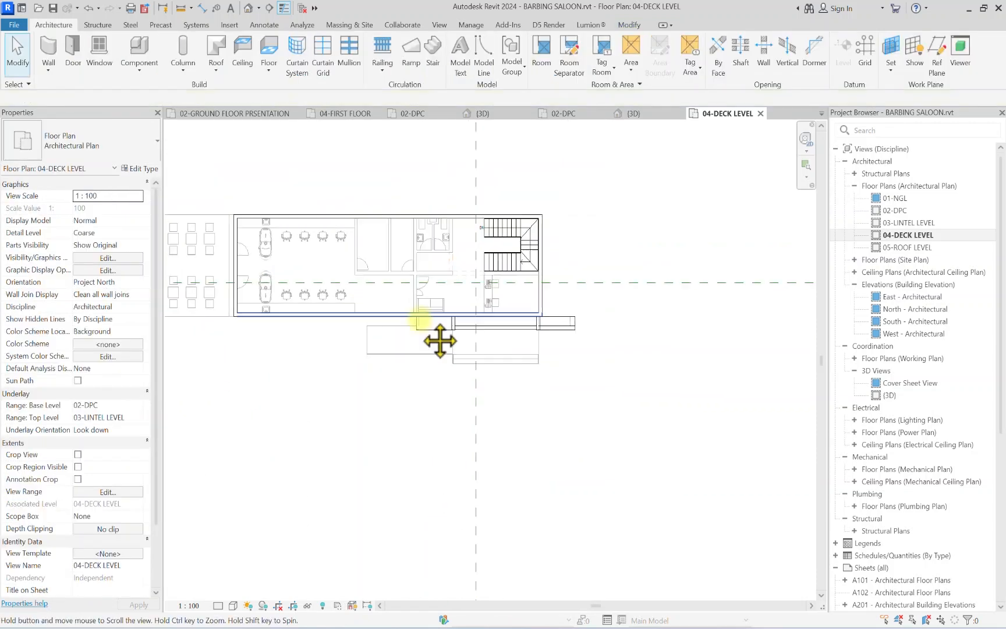
{"action": "middle_click_drag", "start_coordinate": [343, 285], "coordinate": [301, 320]}
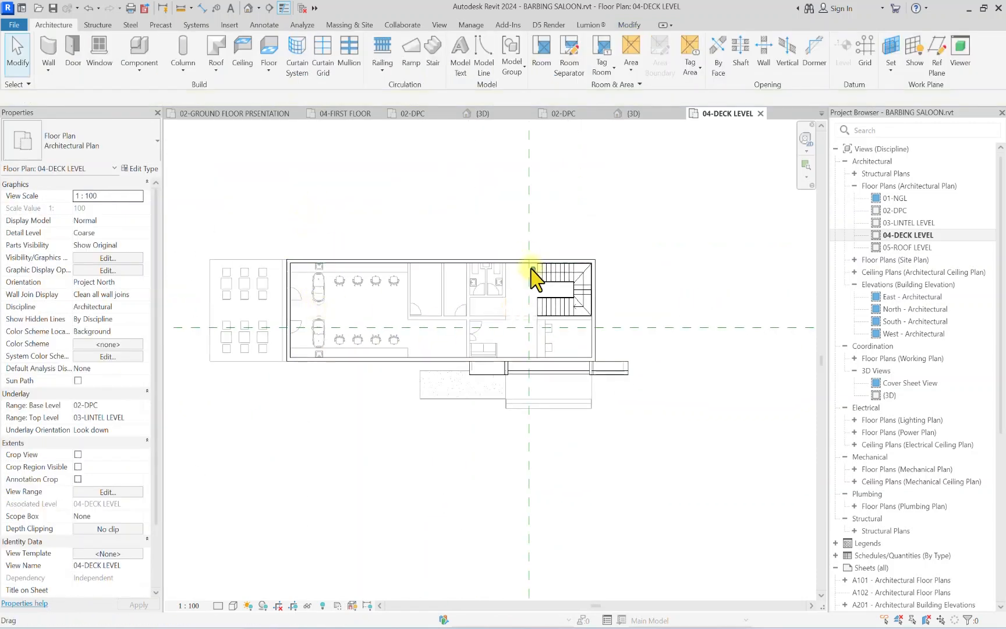
{"action": "scroll", "coordinate": [539, 273], "scroll_direction": "up", "scroll_amount": 1}
{"action": "scroll", "coordinate": [550, 298], "scroll_direction": "down", "scroll_amount": 1}
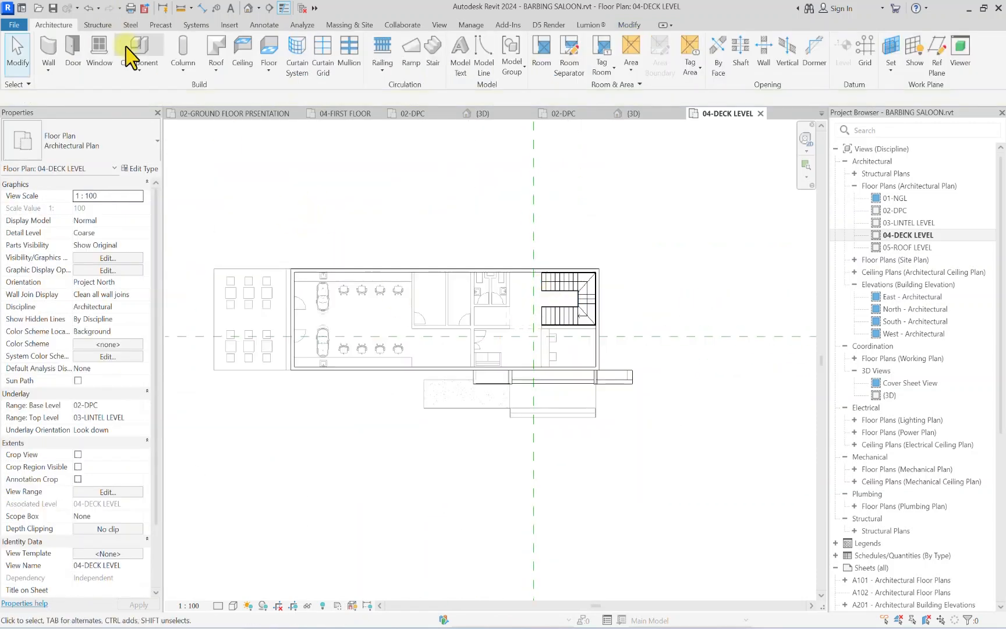
{"action": "left_click", "coordinate": [275, 50]}
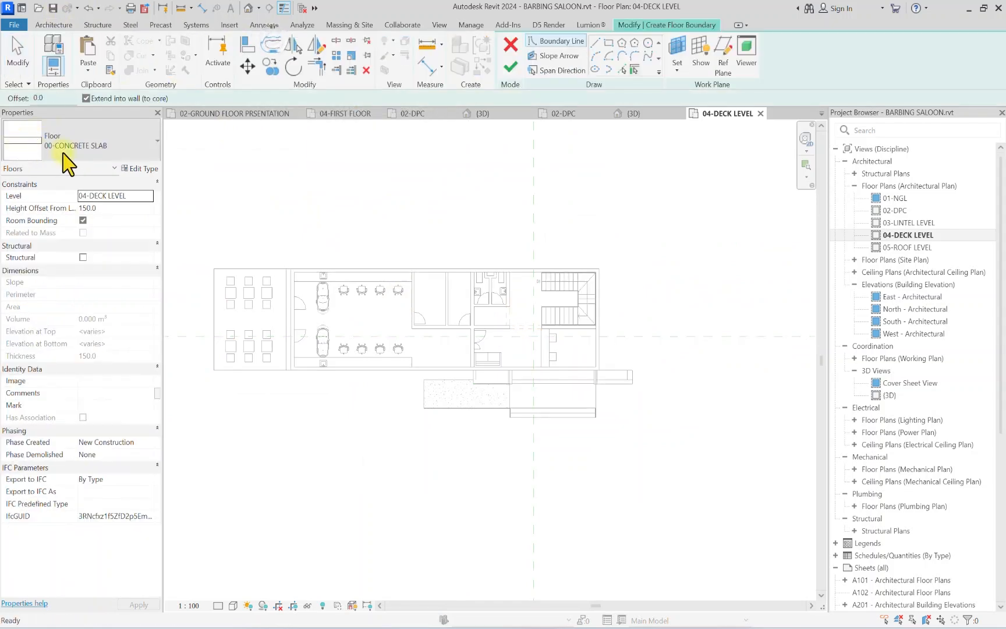
{"action": "left_click", "coordinate": [72, 147]}
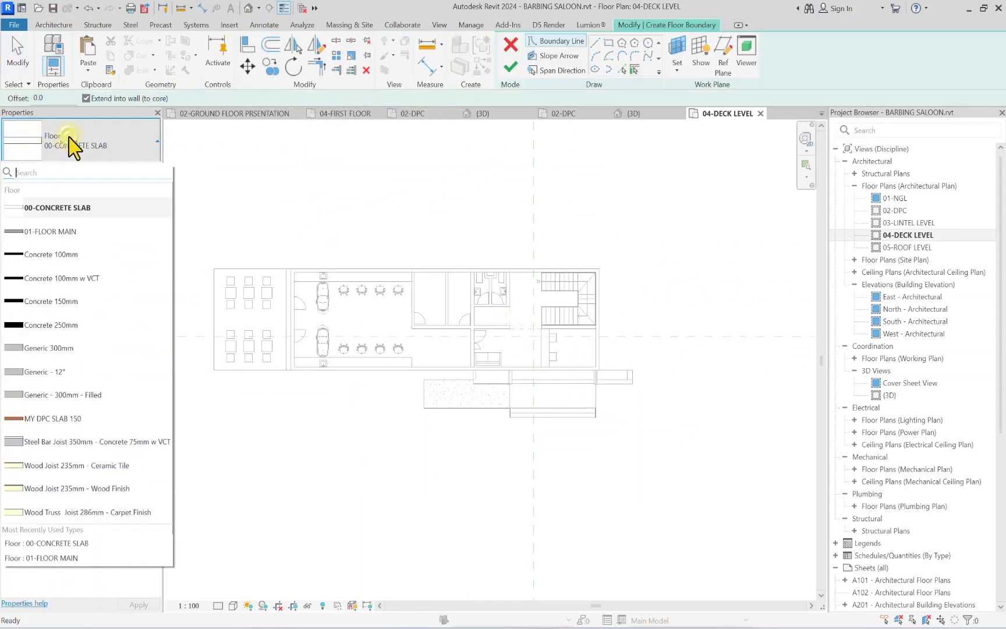
{"action": "left_click", "coordinate": [56, 208]}
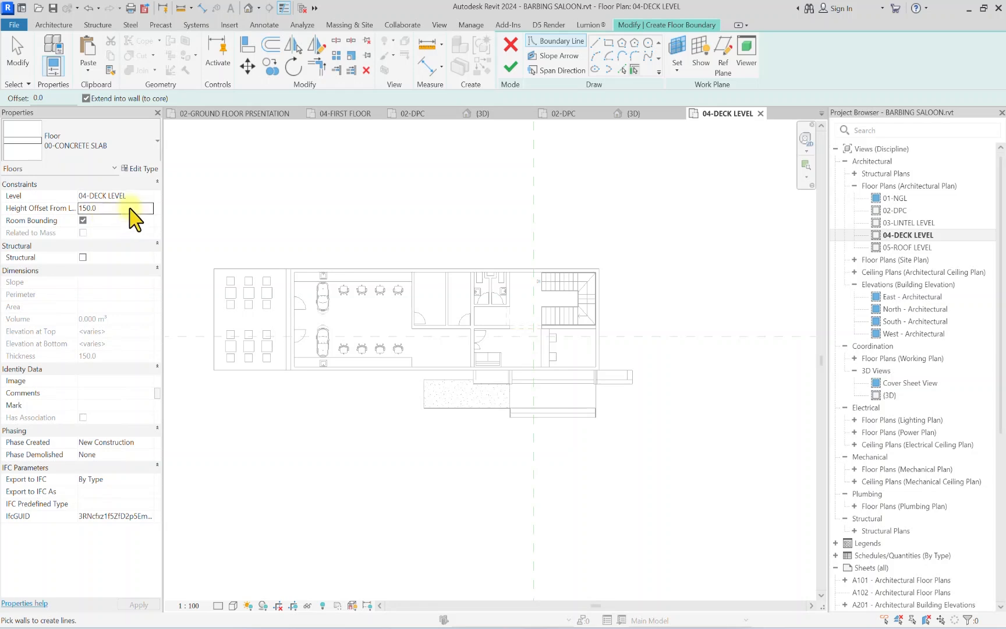
Step: Draw the slab boundary line along the rear wall's inner face, from the outdoor-seating end to the start of the staircase
{"action": "left_click", "coordinate": [595, 43]}
{"action": "scroll", "coordinate": [294, 277], "scroll_direction": "up", "scroll_amount": 3}
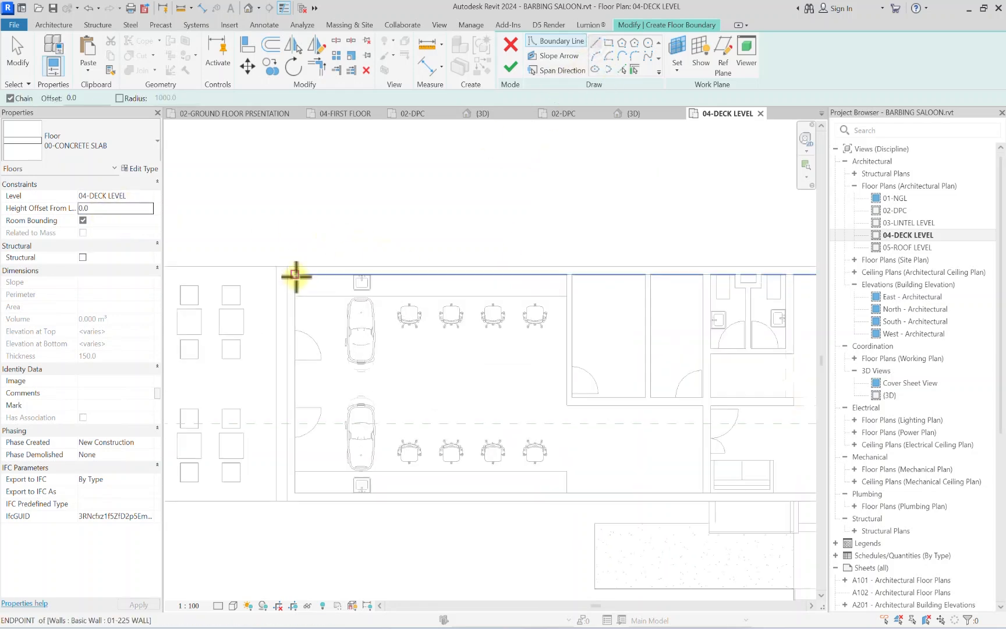
{"action": "left_click", "coordinate": [295, 275]}
{"action": "middle_click_drag", "start_coordinate": [630, 285], "coordinate": [376, 280]}
{"action": "middle_click_drag", "start_coordinate": [546, 276], "coordinate": [390, 287]}
{"action": "scroll", "coordinate": [415, 282], "scroll_direction": "up", "scroll_amount": 4}
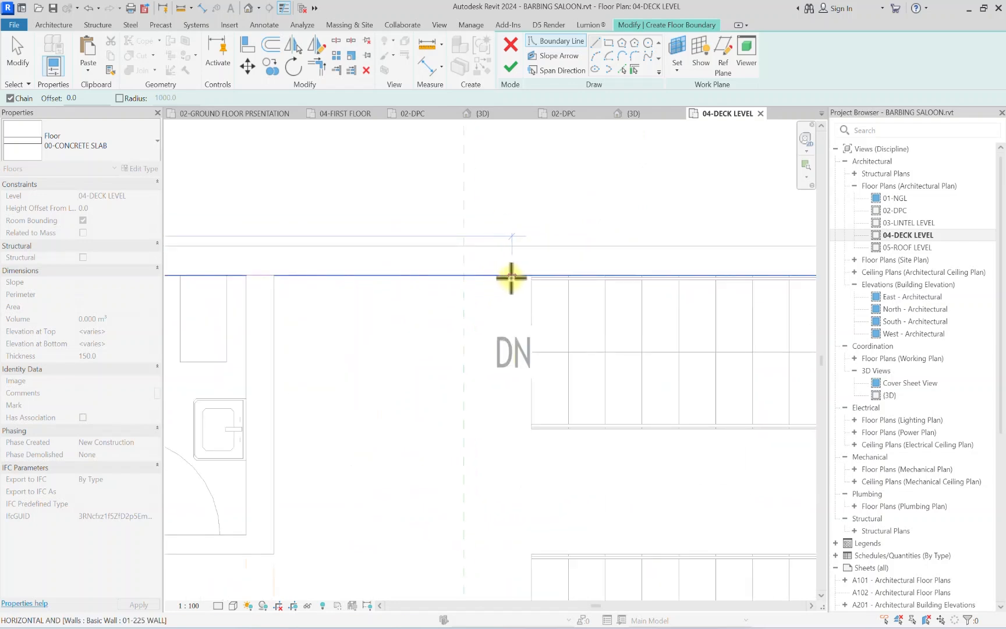
{"action": "scroll", "coordinate": [522, 273], "scroll_direction": "up", "scroll_amount": 4}
{"action": "left_click", "coordinate": [557, 280]}
{"action": "scroll", "coordinate": [555, 297], "scroll_direction": "down", "scroll_amount": 7}
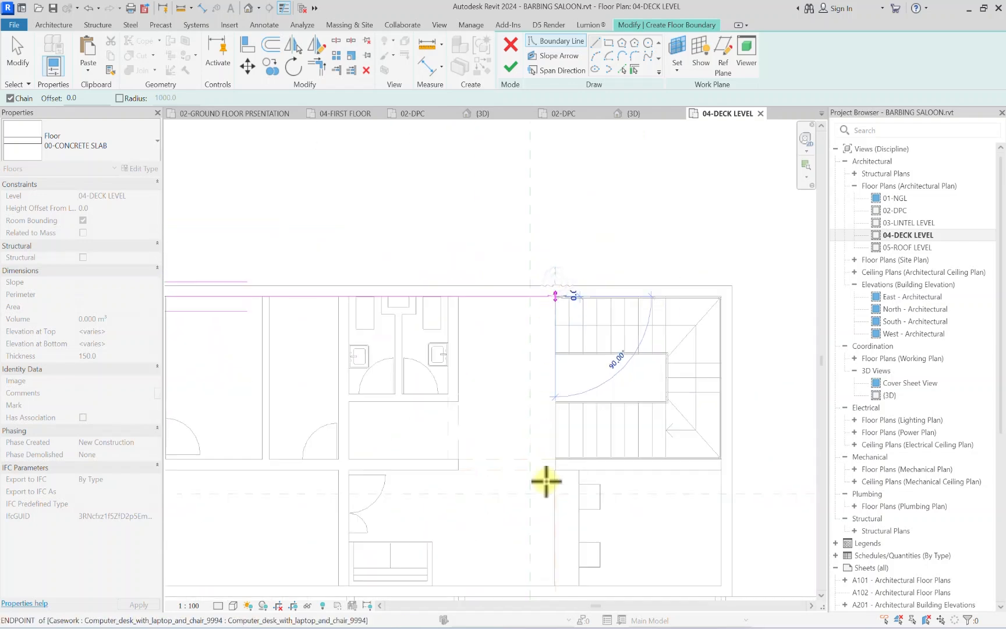
Step: Continue the slab boundary around the staircase opening to the inner face of the staircase end wall
{"action": "scroll", "coordinate": [547, 460], "scroll_direction": "up", "scroll_amount": 5}
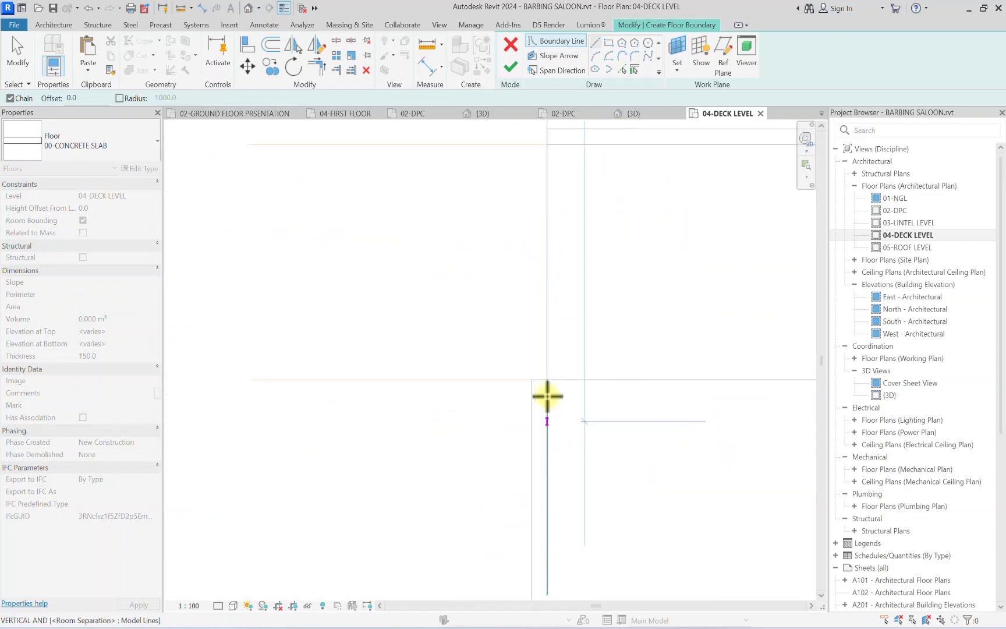
{"action": "left_click", "coordinate": [547, 379]}
{"action": "scroll", "coordinate": [524, 381], "scroll_direction": "down", "scroll_amount": 5}
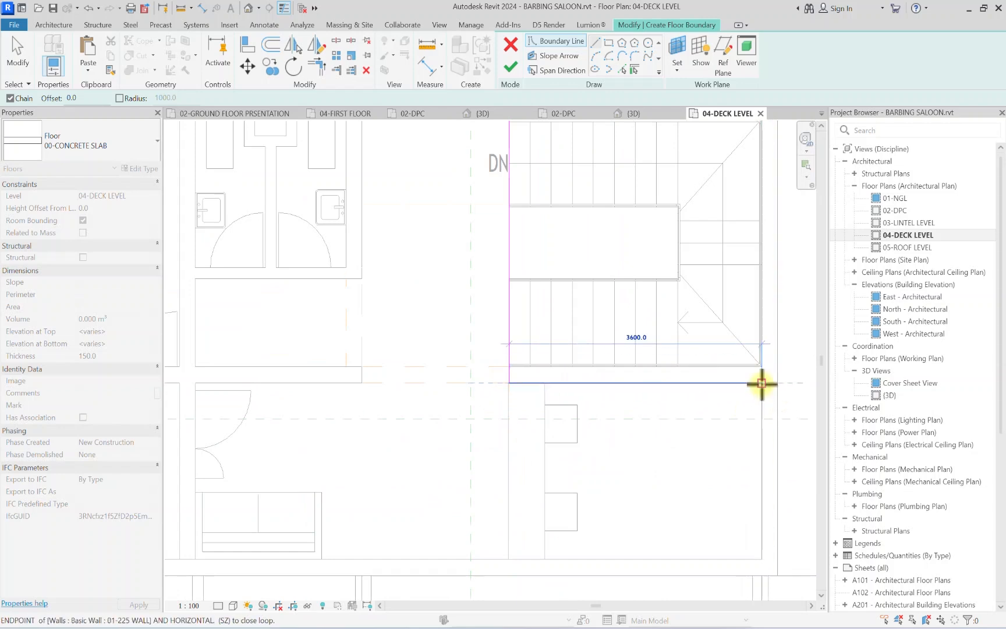
{"action": "left_click", "coordinate": [761, 383]}
Step: Continue the boundary along the front wall's inner face and back along the end facing the outdoor seating
{"action": "scroll", "coordinate": [726, 554], "scroll_direction": "down", "scroll_amount": 5}
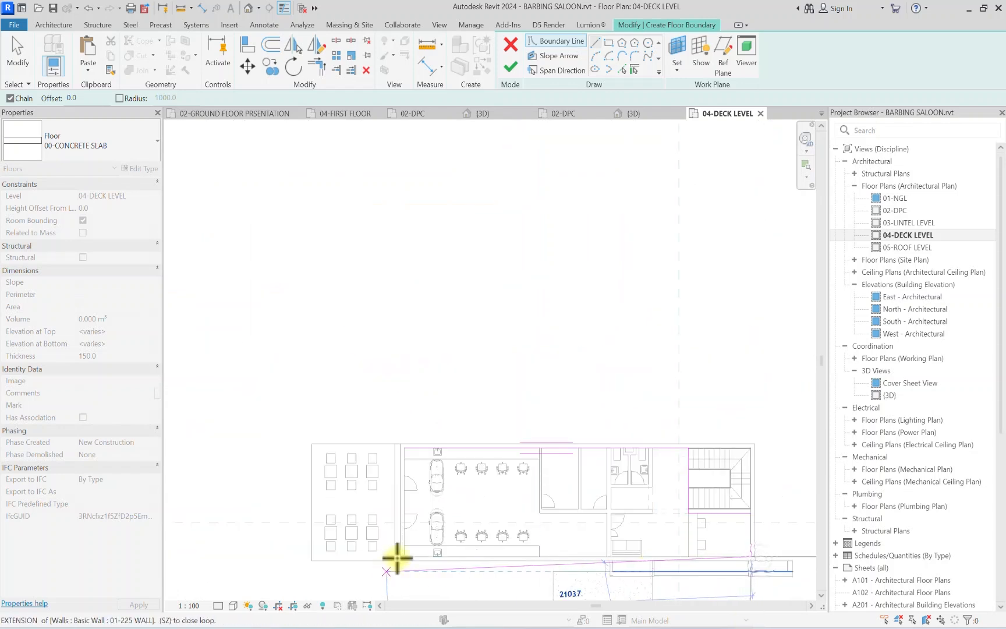
{"action": "scroll", "coordinate": [397, 557], "scroll_direction": "up", "scroll_amount": 2}
{"action": "left_click", "coordinate": [406, 556]}
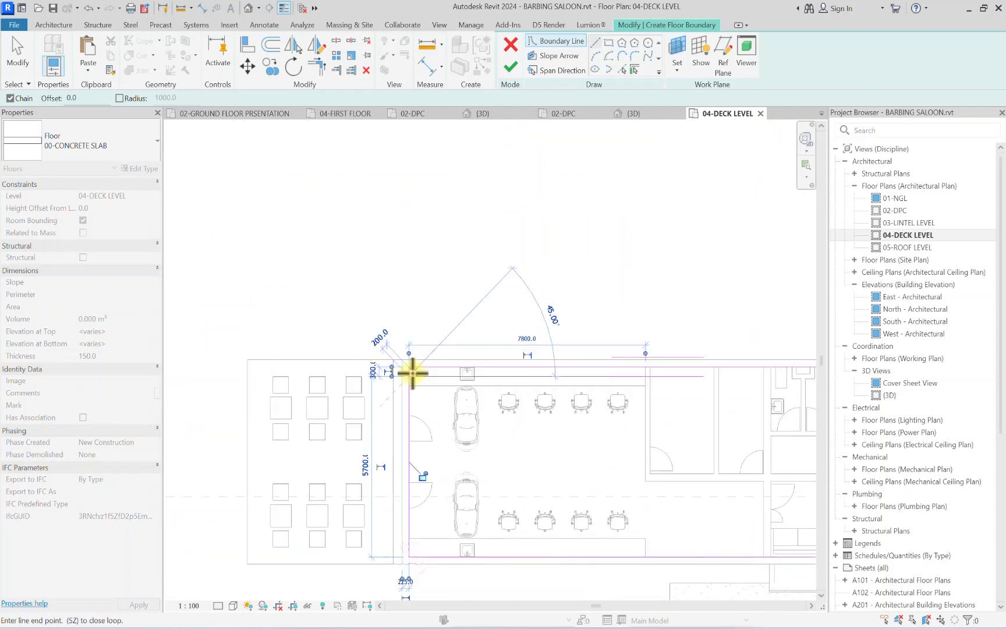
{"action": "left_click", "coordinate": [412, 373]}
{"action": "key", "text": "Escape"}
{"action": "key", "text": "Escape"}
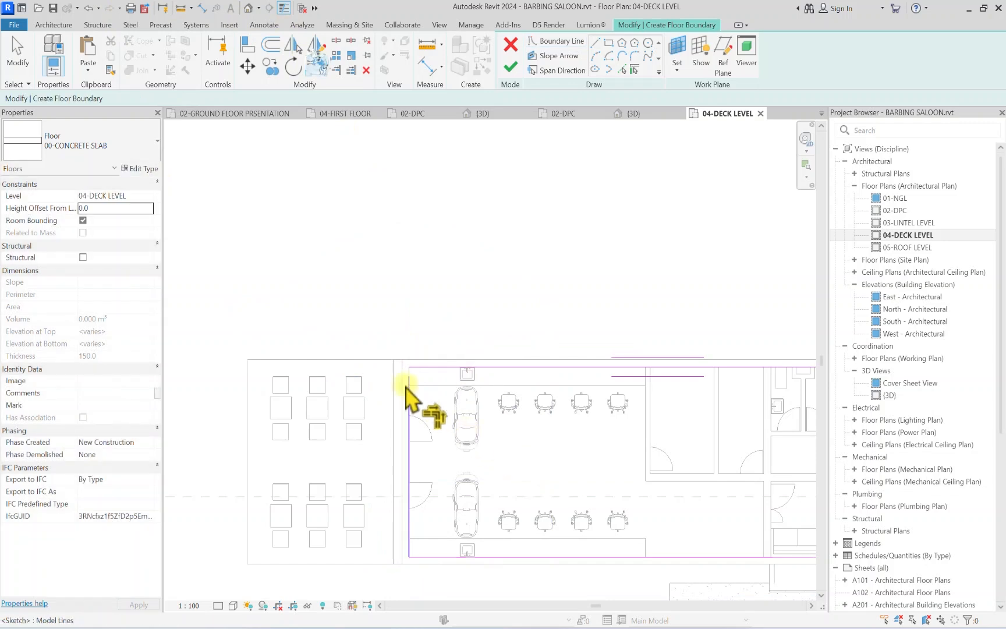
Step: Trim the boundary lines into a closed loop and finish the deck slab without attaching the walls to its bottom
{"action": "scroll", "coordinate": [435, 372], "scroll_direction": "down", "scroll_amount": 3}
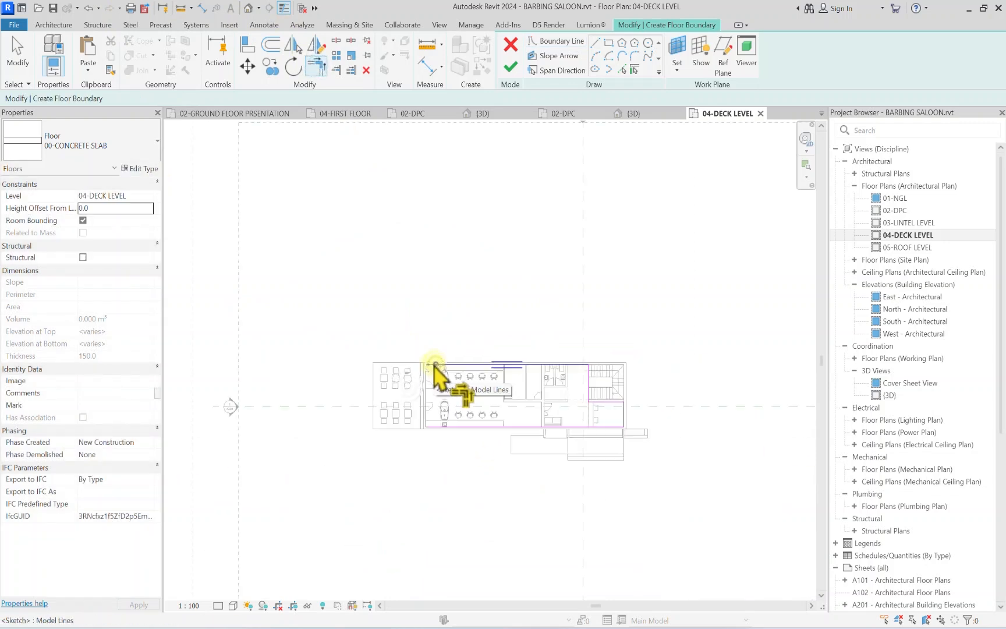
{"action": "left_click", "coordinate": [512, 68]}
{"action": "scroll", "coordinate": [580, 451], "scroll_direction": "up", "scroll_amount": 2}
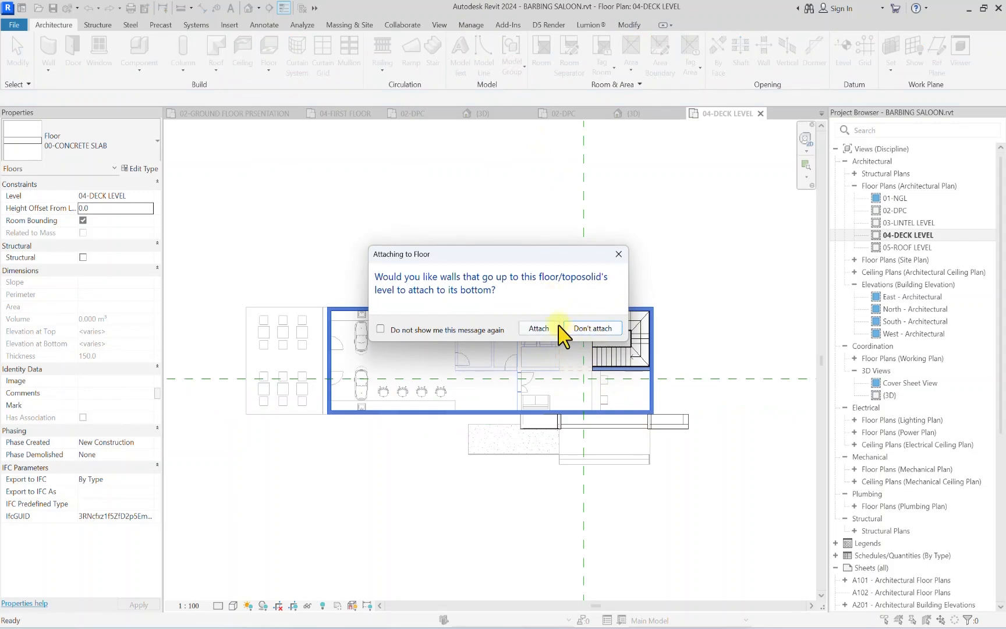
{"action": "left_click", "coordinate": [592, 328]}
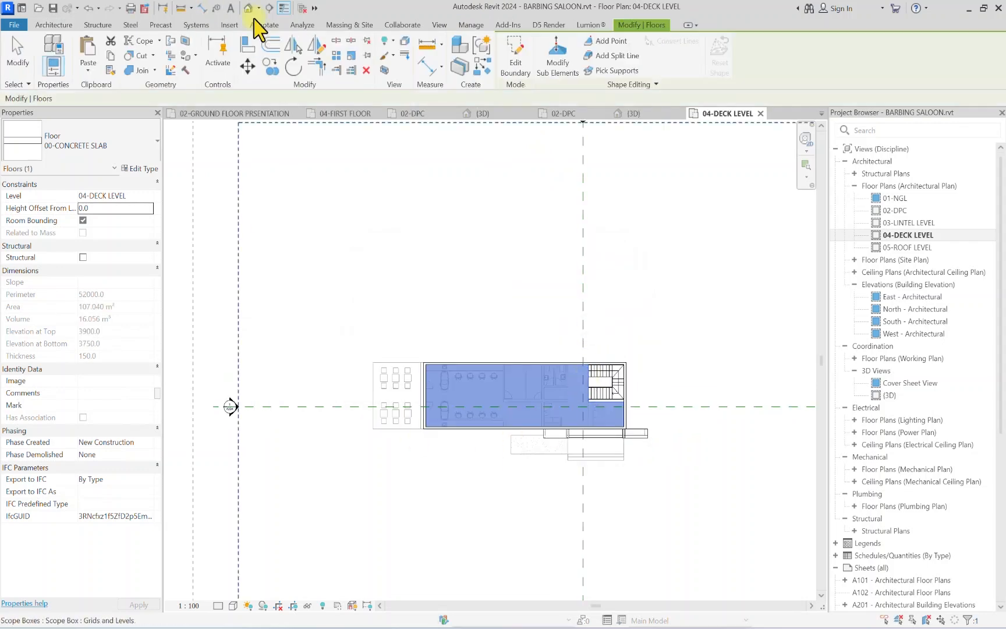
Step: Set the underlay base level of the 04-DECK LEVEL plan to None
{"action": "left_click", "coordinate": [437, 231]}
{"action": "scroll", "coordinate": [489, 410], "scroll_direction": "down", "scroll_amount": 2}
{"action": "scroll", "coordinate": [489, 409], "scroll_direction": "up", "scroll_amount": 2}
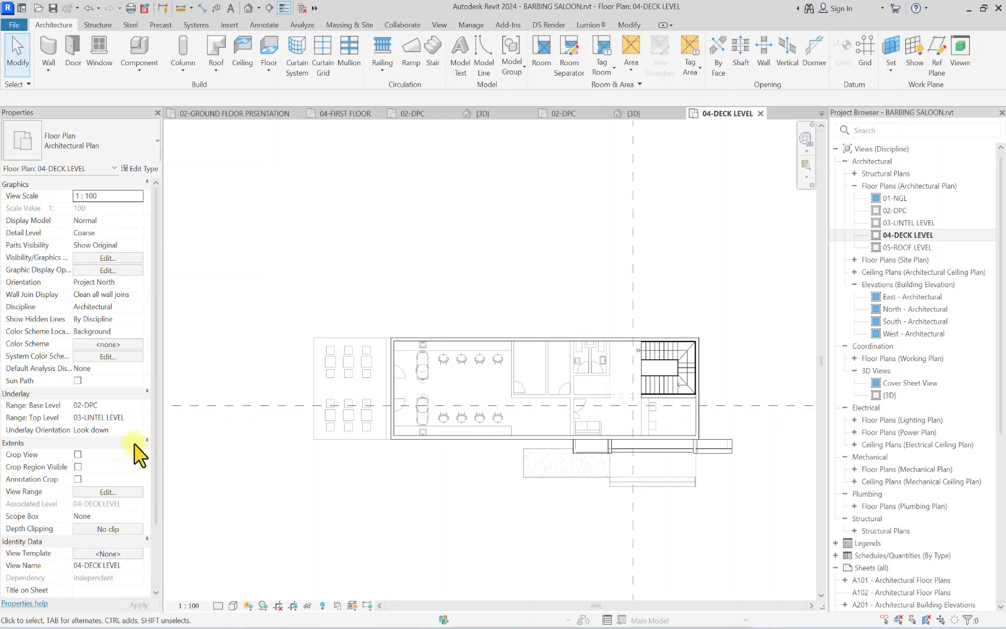
{"action": "left_click", "coordinate": [142, 404]}
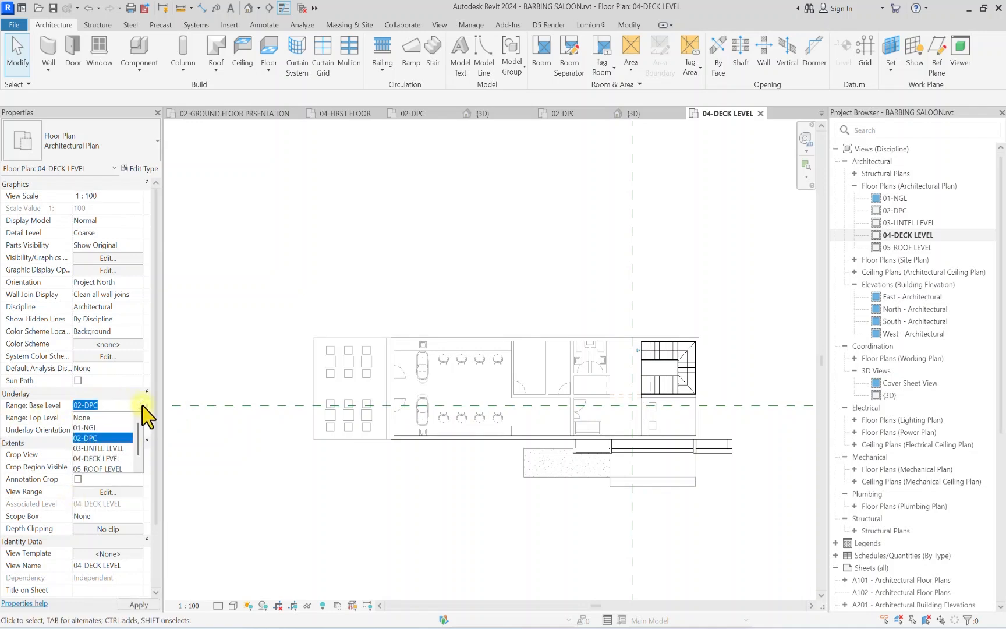
{"action": "left_click", "coordinate": [93, 418]}
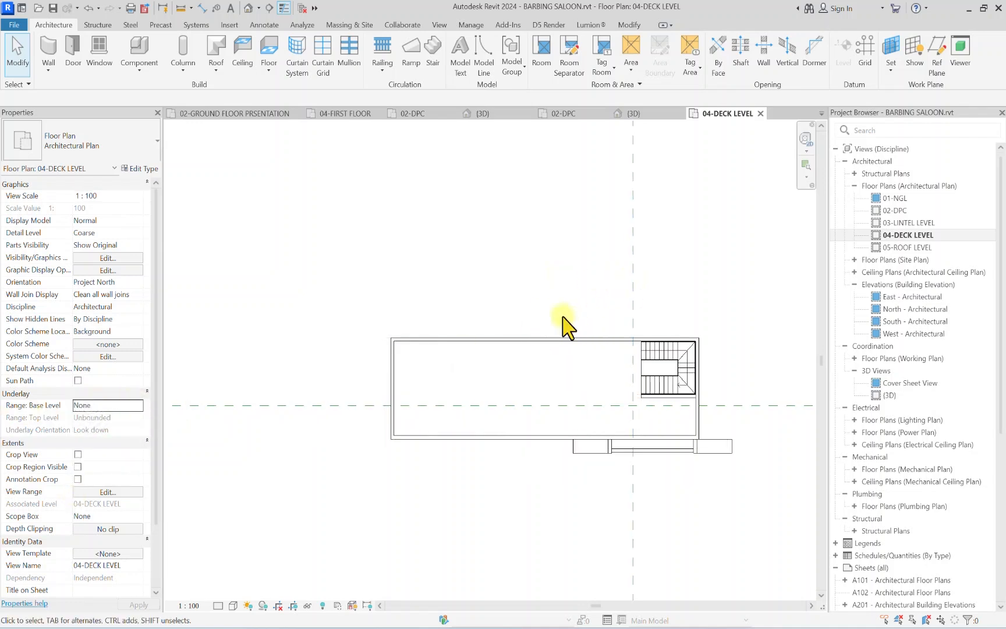
Step: Examine the deck-level plan around the staircase opening, including the slab edge and the surrounding parapet walls
{"action": "scroll", "coordinate": [698, 349], "scroll_direction": "up", "scroll_amount": 3}
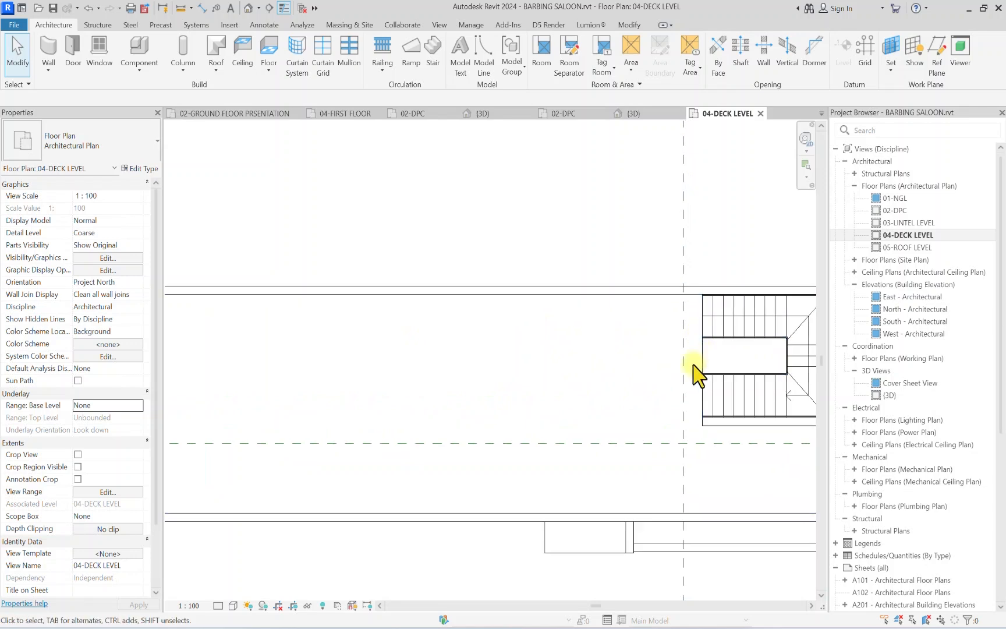
{"action": "scroll", "coordinate": [698, 375], "scroll_direction": "down", "scroll_amount": 4}
{"action": "scroll", "coordinate": [579, 389], "scroll_direction": "up", "scroll_amount": 2}
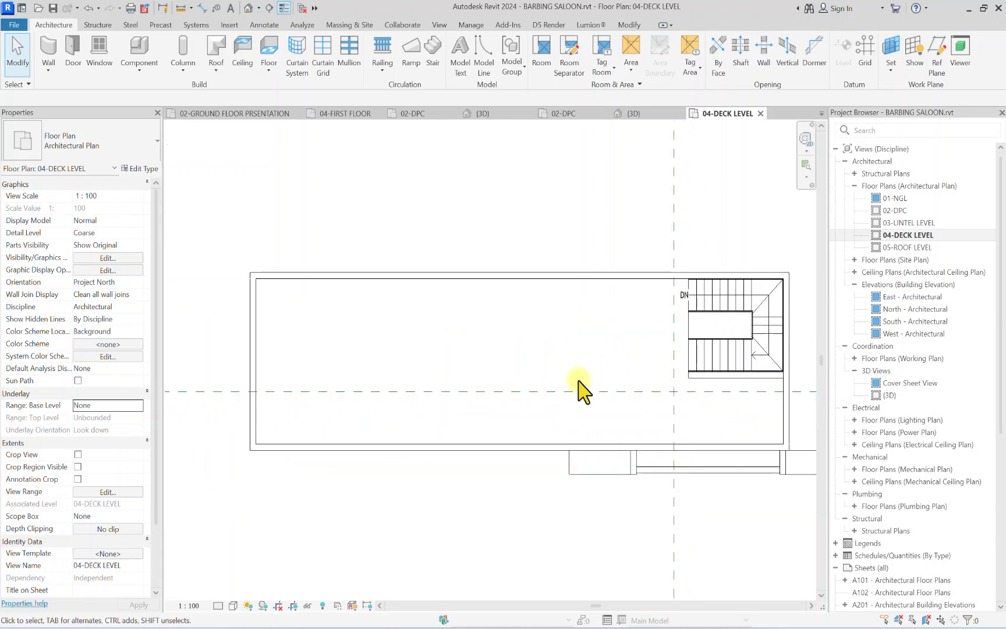
{"action": "scroll", "coordinate": [707, 398], "scroll_direction": "up", "scroll_amount": 2}
{"action": "middle_click_drag", "start_coordinate": [759, 377], "coordinate": [561, 396]}
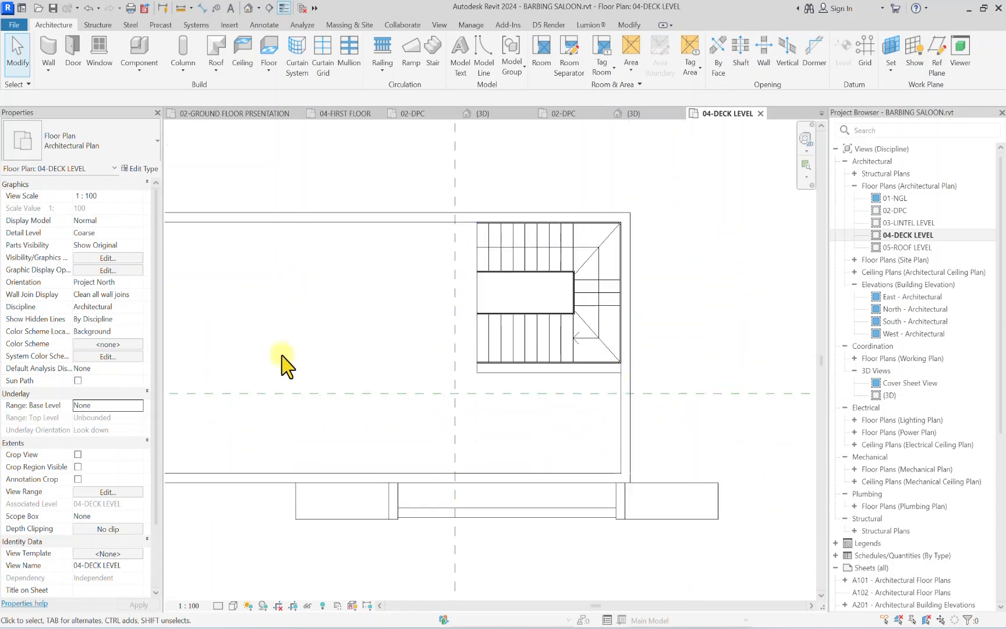
{"action": "scroll", "coordinate": [472, 364], "scroll_direction": "up", "scroll_amount": 1}
{"action": "scroll", "coordinate": [236, 411], "scroll_direction": "down", "scroll_amount": 1}
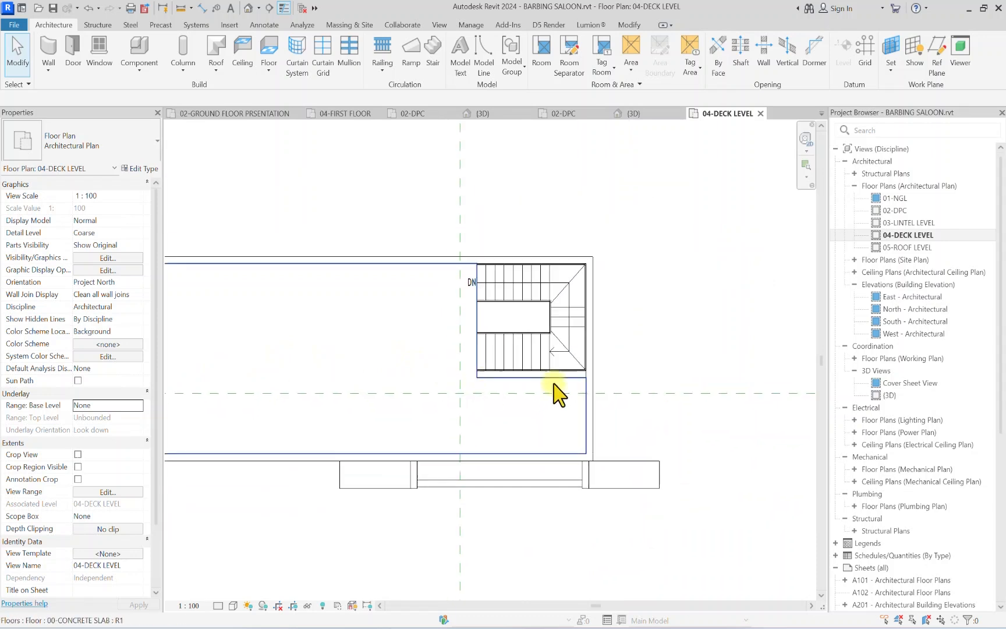
{"action": "scroll", "coordinate": [554, 393], "scroll_direction": "down", "scroll_amount": 2}
{"action": "scroll", "coordinate": [489, 372], "scroll_direction": "down", "scroll_amount": 3}
{"action": "scroll", "coordinate": [476, 326], "scroll_direction": "up", "scroll_amount": 4}
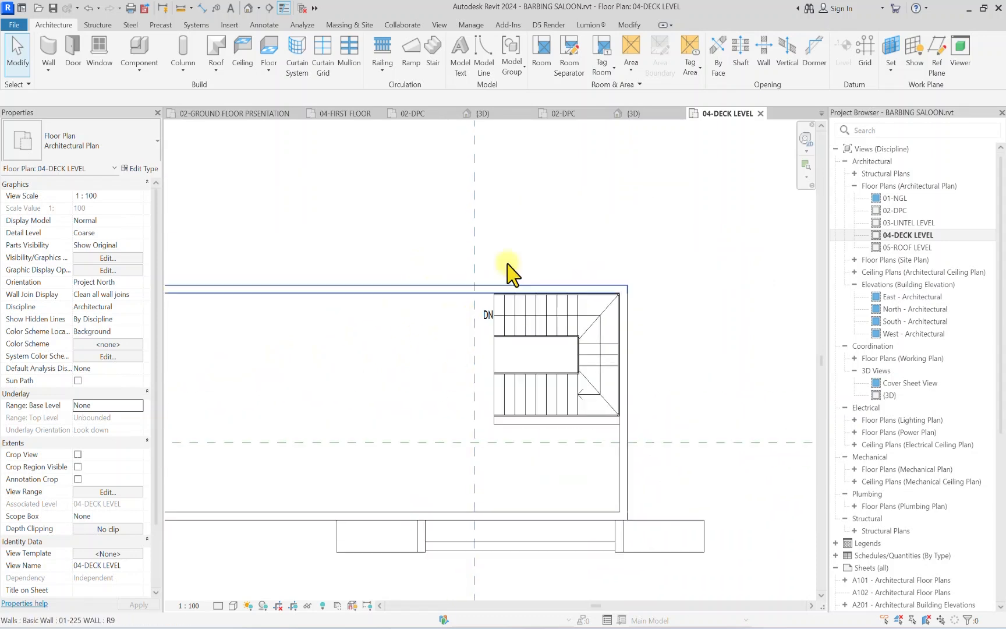
{"action": "scroll", "coordinate": [512, 416], "scroll_direction": "down", "scroll_amount": 1}
{"action": "scroll", "coordinate": [513, 416], "scroll_direction": "up", "scroll_amount": 2}
{"action": "scroll", "coordinate": [613, 374], "scroll_direction": "down", "scroll_amount": 1}
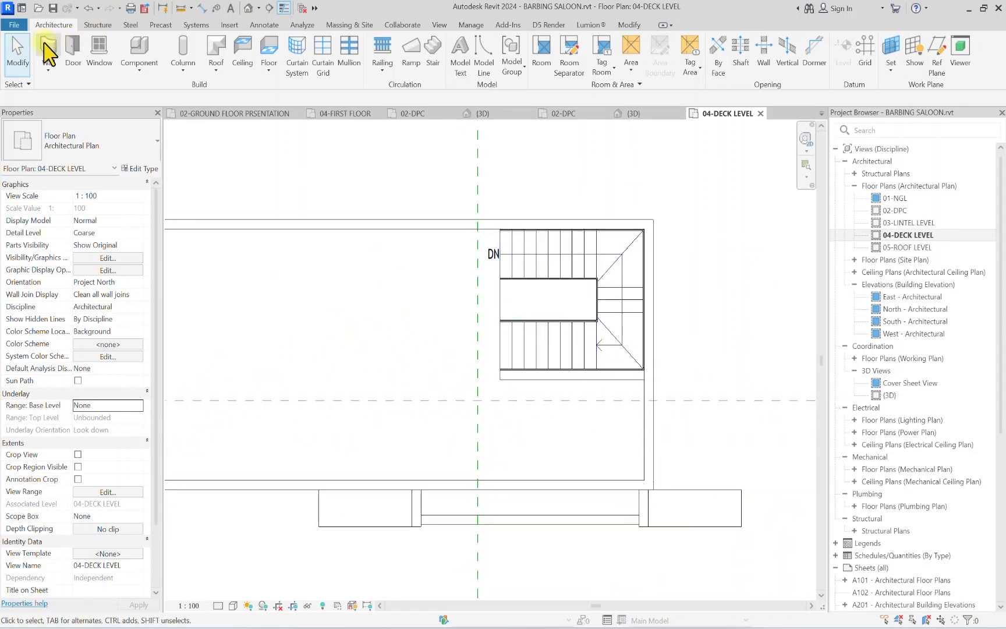
Step: Draw a 01-225 WALL along the slab edge on the front side of the staircase opening, ending at the staircase end wall
{"action": "key", "text": "w"}
{"action": "key", "text": "a"}
{"action": "scroll", "coordinate": [495, 384], "scroll_direction": "up", "scroll_amount": 2}
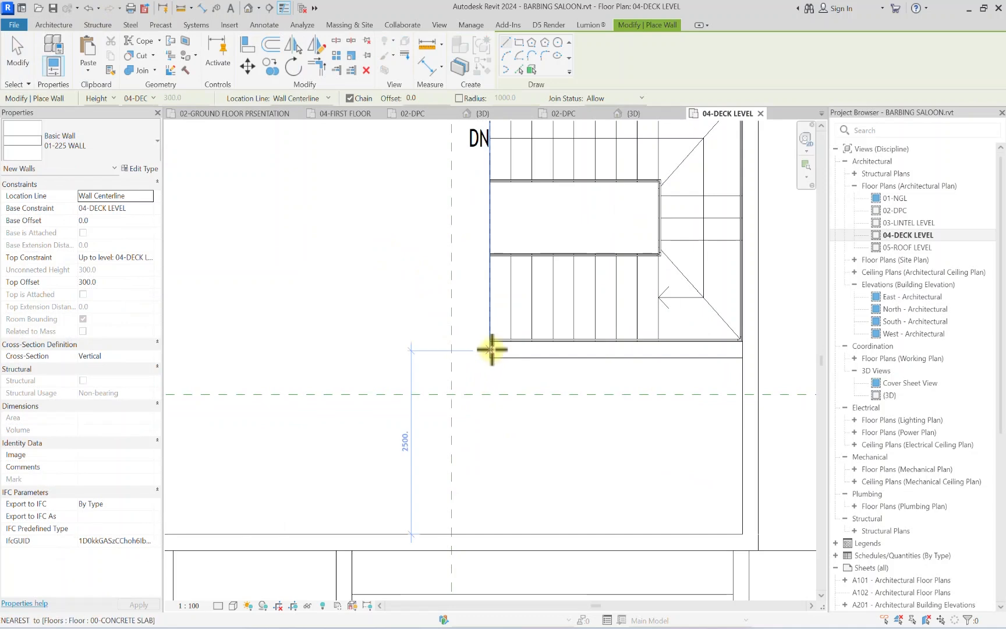
{"action": "scroll", "coordinate": [489, 349], "scroll_direction": "up", "scroll_amount": 2}
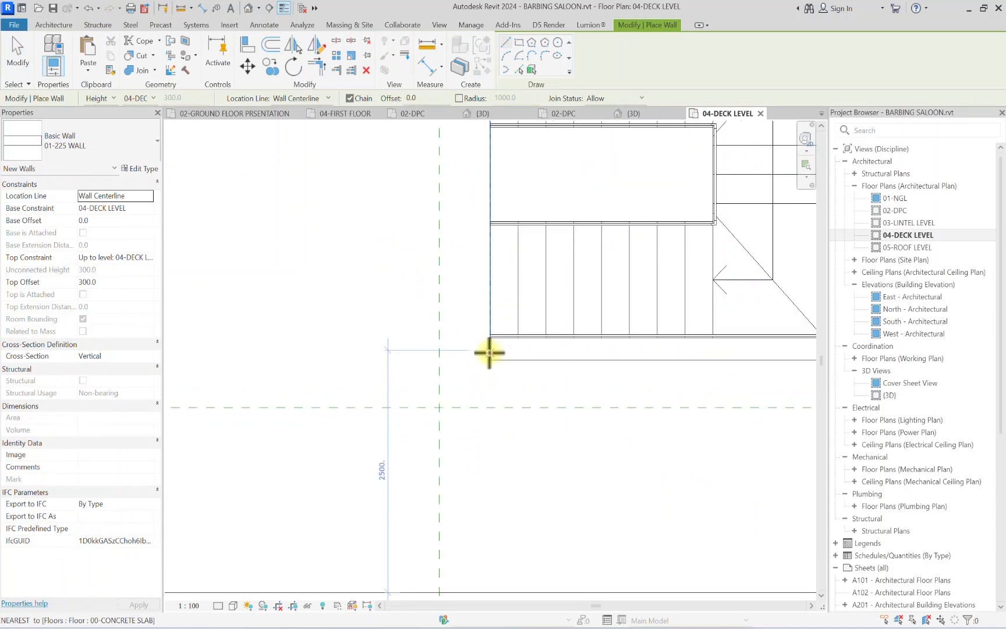
{"action": "left_click", "coordinate": [489, 362]}
{"action": "scroll", "coordinate": [652, 362], "scroll_direction": "down", "scroll_amount": 1}
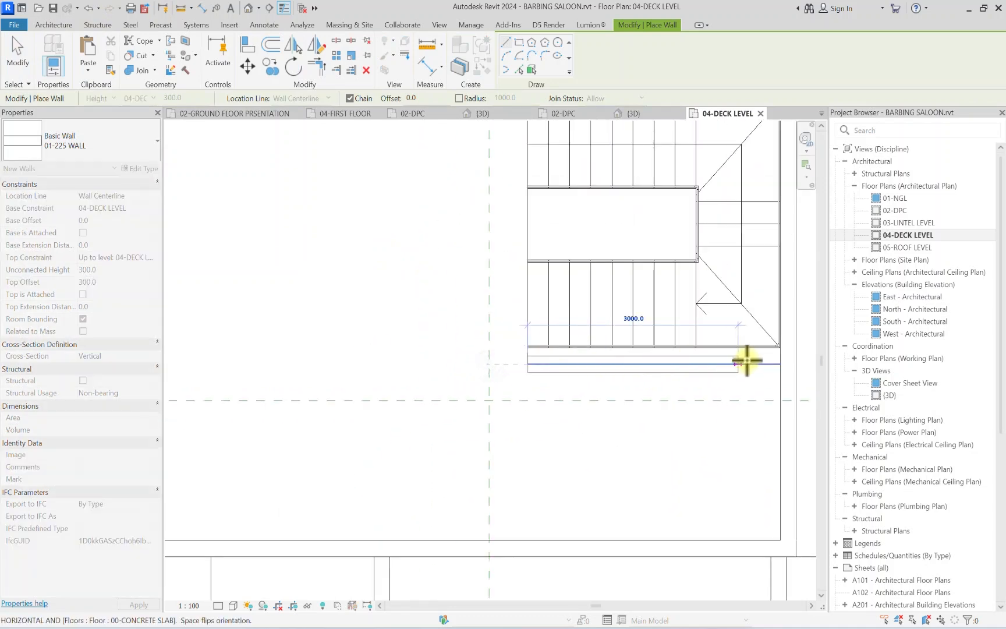
{"action": "left_click", "coordinate": [777, 363]}
{"action": "key", "text": "Escape"}
{"action": "key", "text": "Escape"}
Step: Move the new wall towards the staircase so that its front face lines up with the slab edge
{"action": "left_click", "coordinate": [576, 367]}
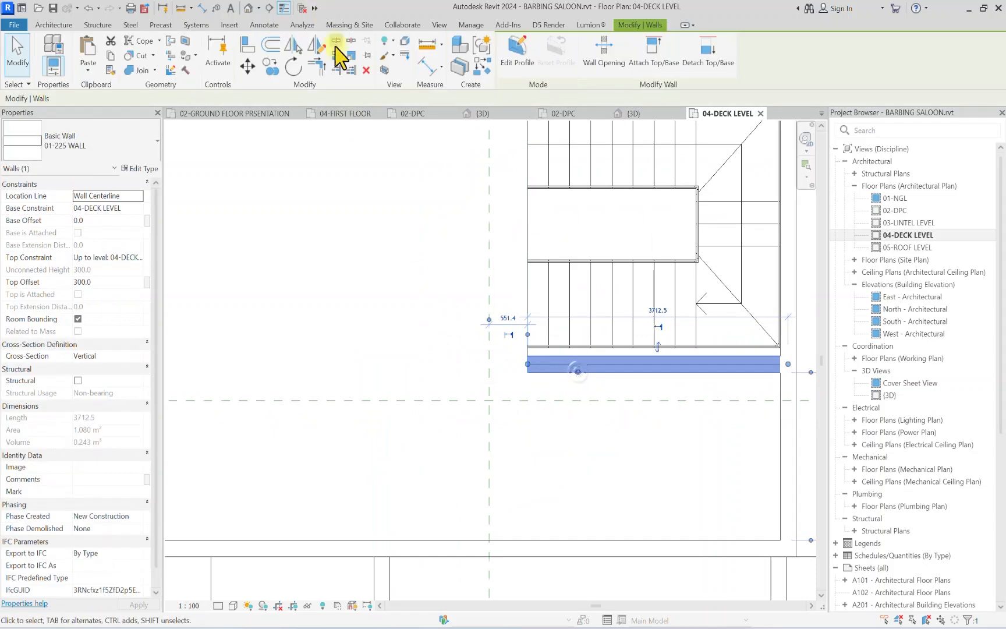
{"action": "left_click", "coordinate": [248, 66]}
{"action": "scroll", "coordinate": [525, 365], "scroll_direction": "up", "scroll_amount": 3}
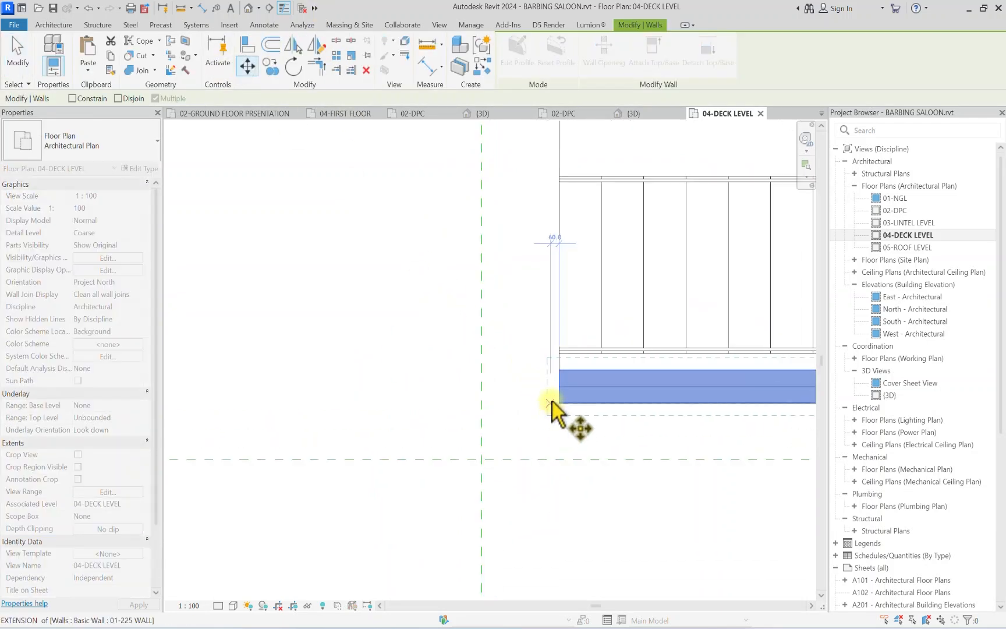
{"action": "left_click", "coordinate": [541, 403]}
{"action": "key", "text": "Escape"}
{"action": "scroll", "coordinate": [539, 404], "scroll_direction": "down", "scroll_amount": 3}
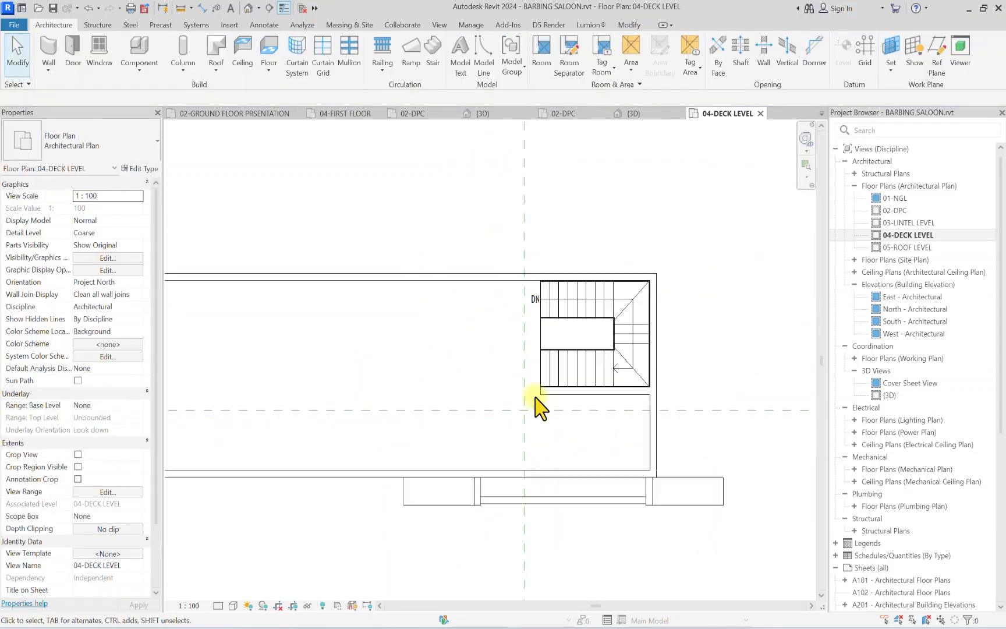
Step: Open the 3D view and inspect the deck slab, the parapets and the new wall around the staircase opening
{"action": "left_click", "coordinate": [248, 8]}
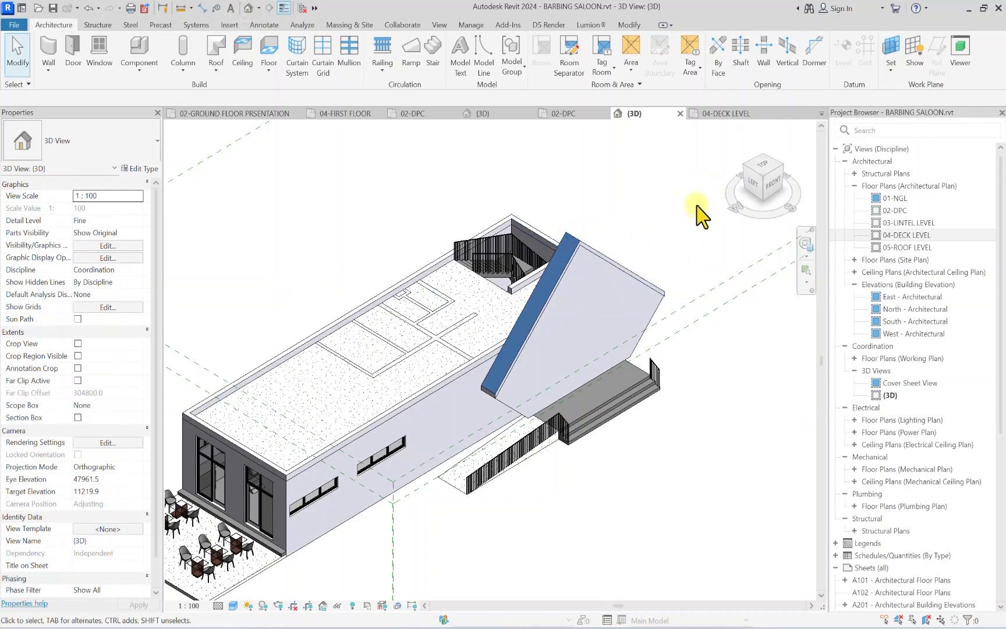
{"action": "middle_click_drag", "start_coordinate": [701, 215], "coordinate": [606, 253], "text": "shift"}
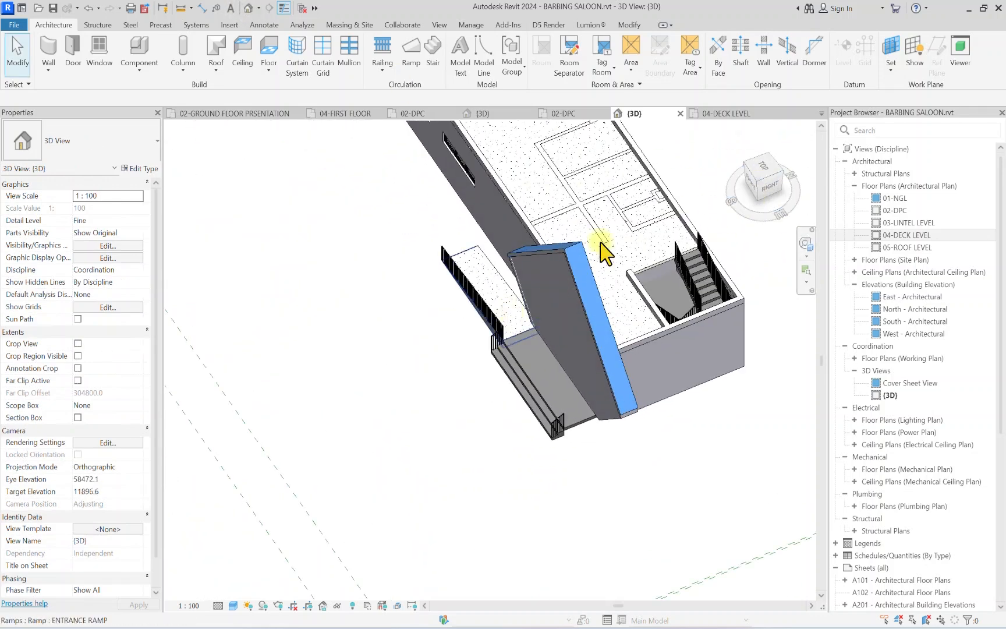
{"action": "scroll", "coordinate": [605, 253], "scroll_direction": "up", "scroll_amount": 3}
{"action": "scroll", "coordinate": [628, 317], "scroll_direction": "up", "scroll_amount": 2}
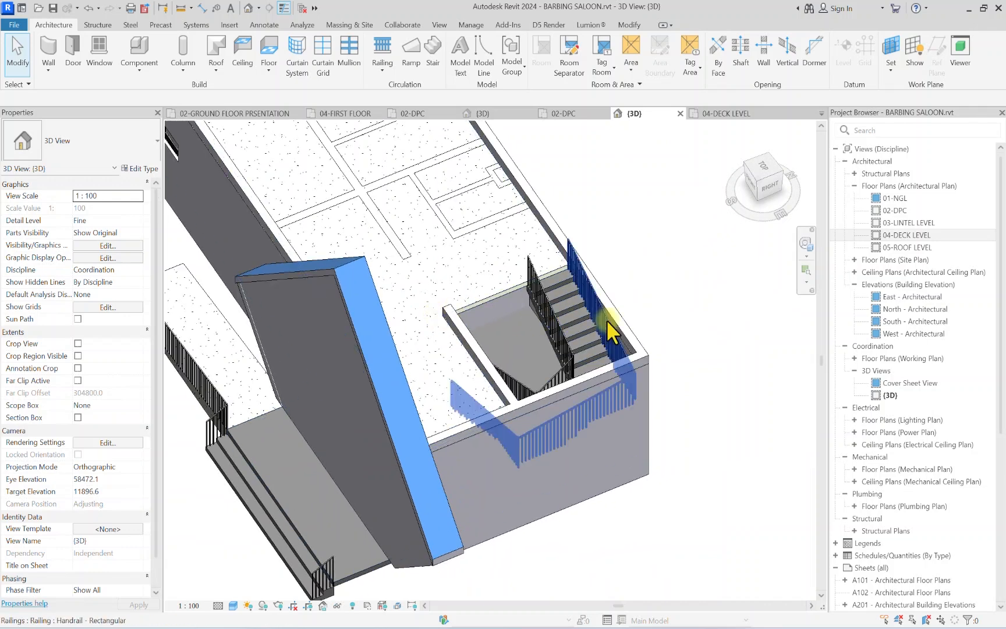
{"action": "scroll", "coordinate": [465, 303], "scroll_direction": "down", "scroll_amount": 2}
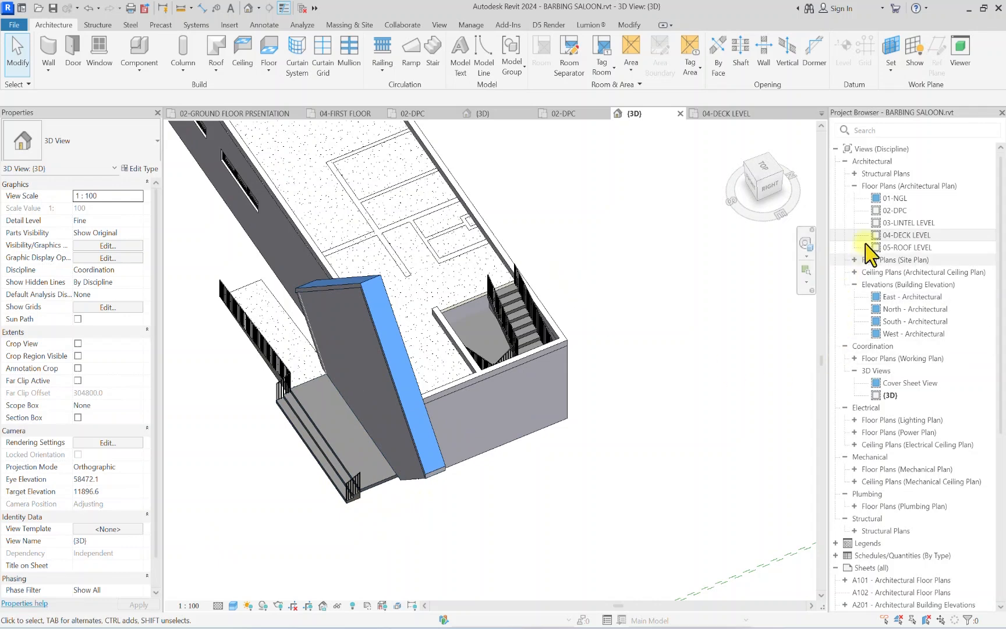
Step: Copy the reception counter and its two chairs from the 02-DPC plan and paste them aligned to 04-DECK LEVEL
{"action": "double_click", "coordinate": [893, 210]}
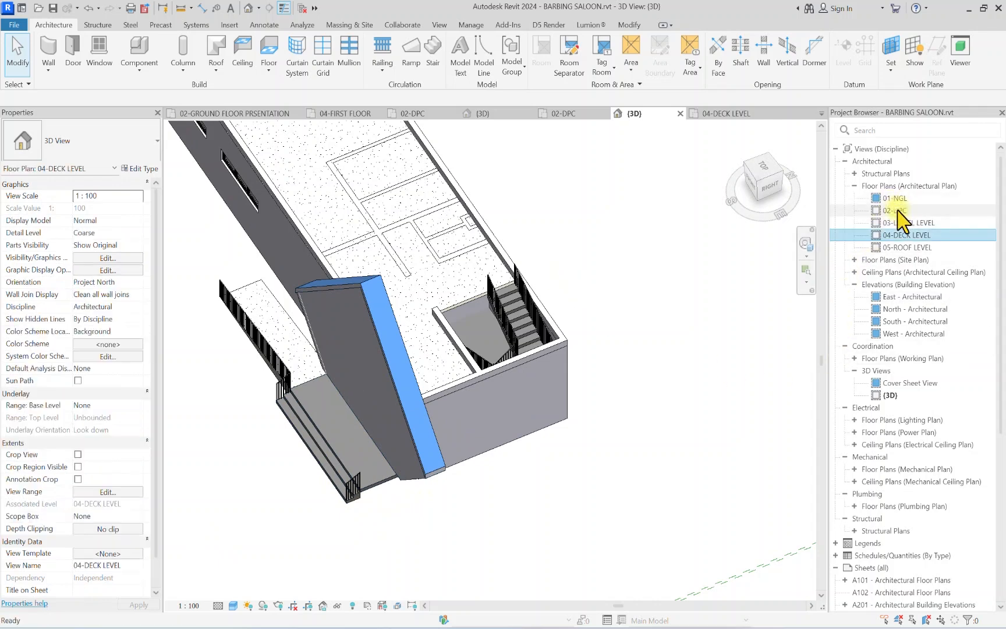
{"action": "scroll", "coordinate": [488, 402], "scroll_direction": "up", "scroll_amount": 5}
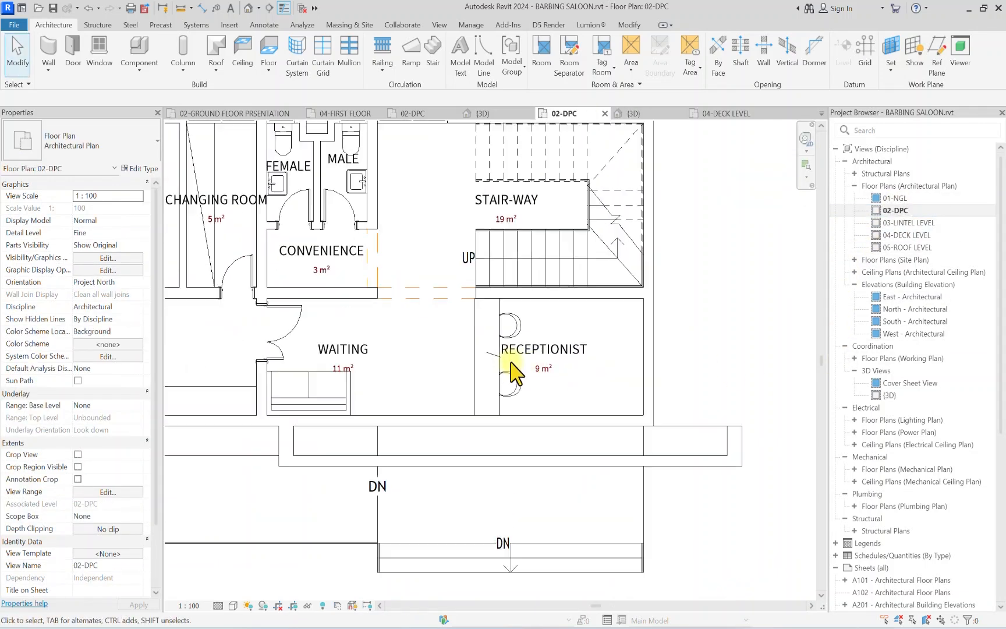
{"action": "left_click", "coordinate": [490, 318]}
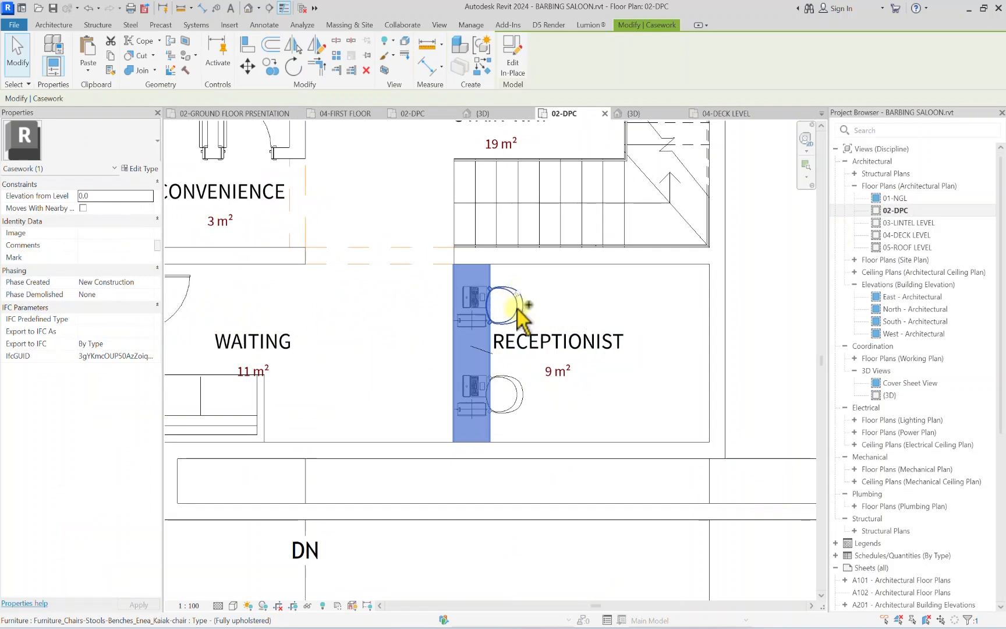
{"action": "left_click", "coordinate": [517, 308], "text": "ctrl"}
{"action": "left_click", "coordinate": [512, 398], "text": "ctrl"}
{"action": "scroll", "coordinate": [512, 398], "scroll_direction": "down", "scroll_amount": 5}
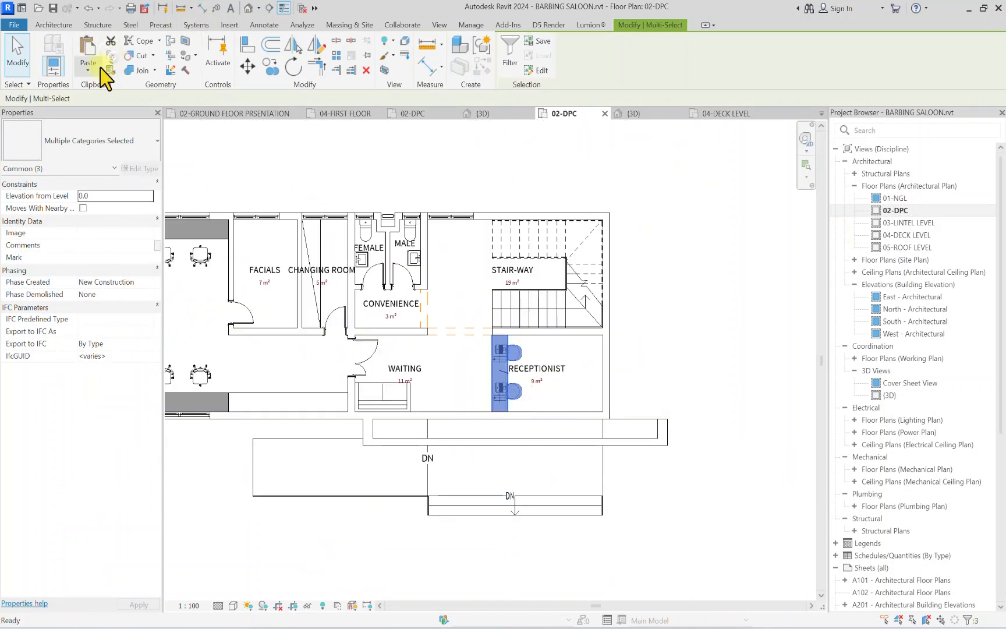
{"action": "left_click", "coordinate": [87, 70]}
{"action": "left_click", "coordinate": [102, 113]}
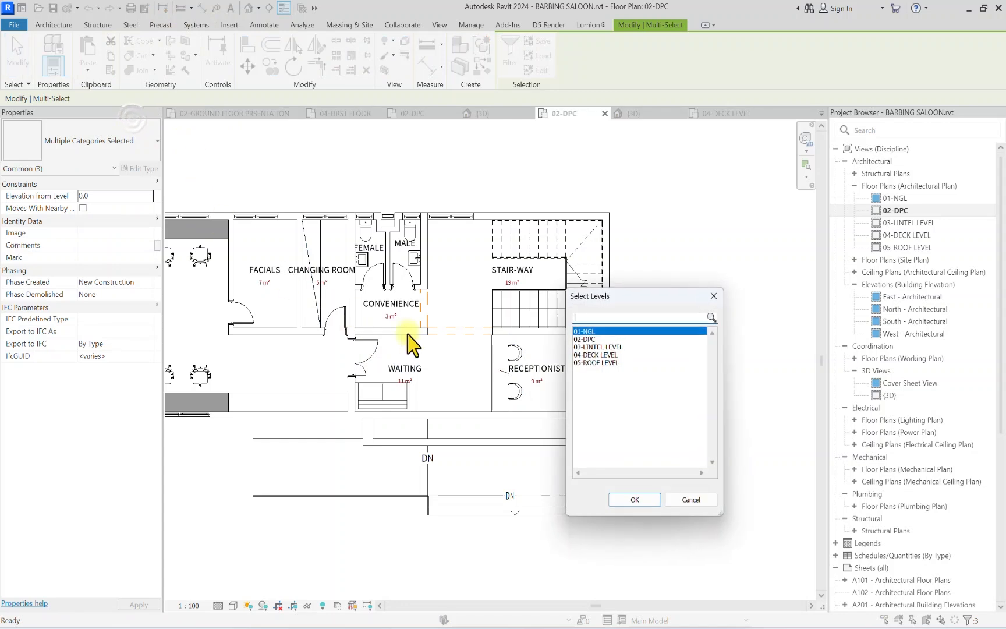
{"action": "left_click", "coordinate": [592, 354]}
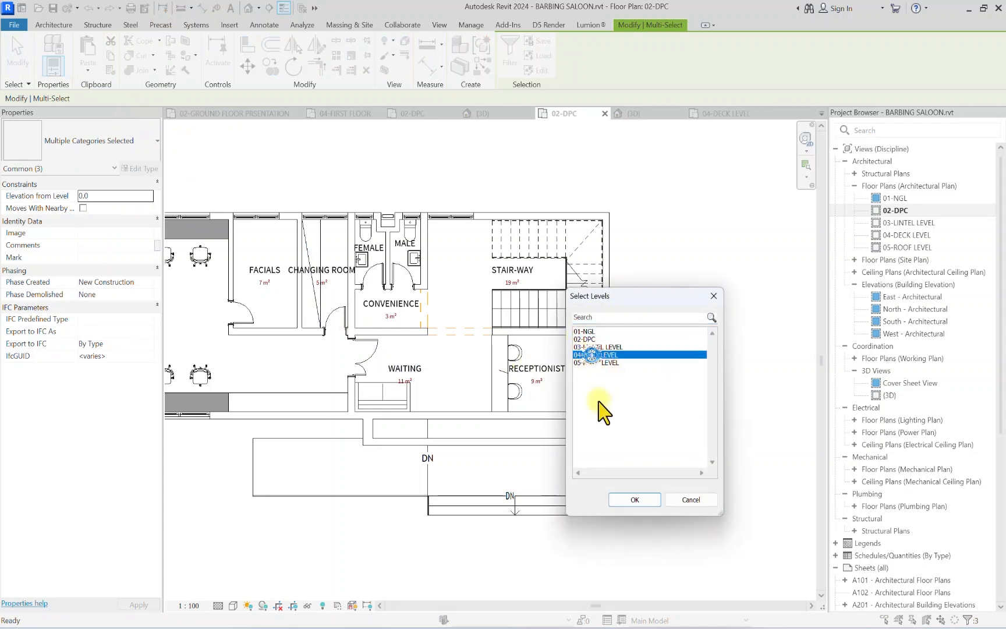
{"action": "left_click", "coordinate": [633, 500]}
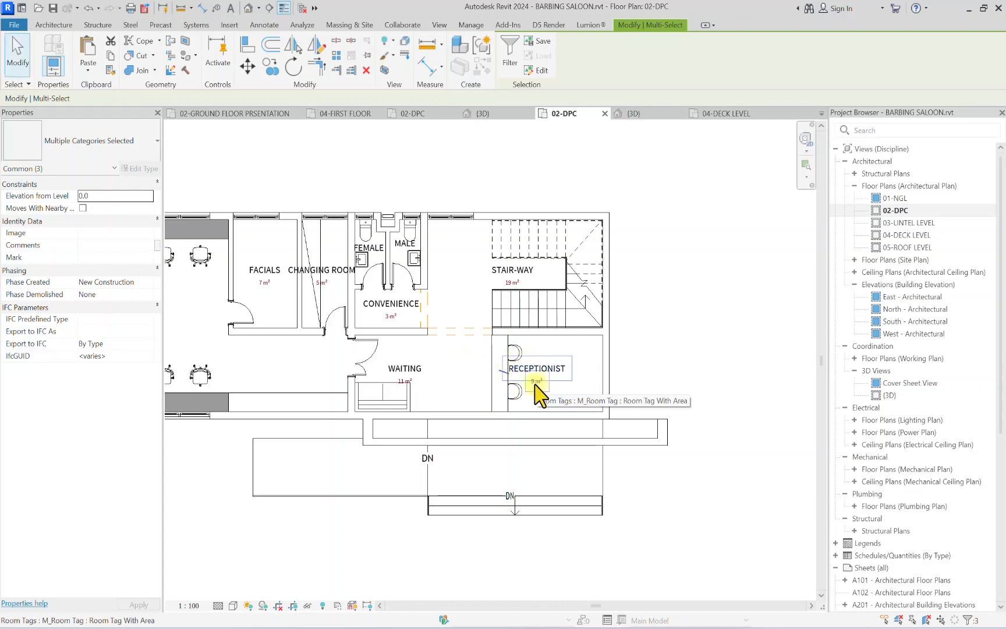
Step: Shorten the long front 01-225 WALL to about 12400 mm, ending at the projecting wall's corner near the waiting area, and unjoin the conflicting elements
{"action": "scroll", "coordinate": [553, 413], "scroll_direction": "down", "scroll_amount": 3}
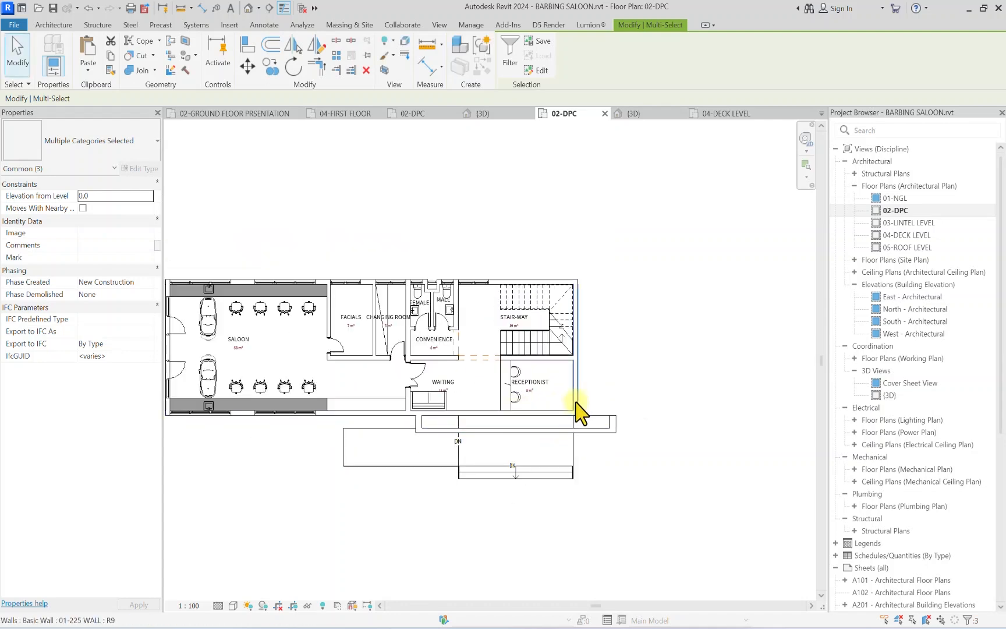
{"action": "scroll", "coordinate": [465, 442], "scroll_direction": "up", "scroll_amount": 4}
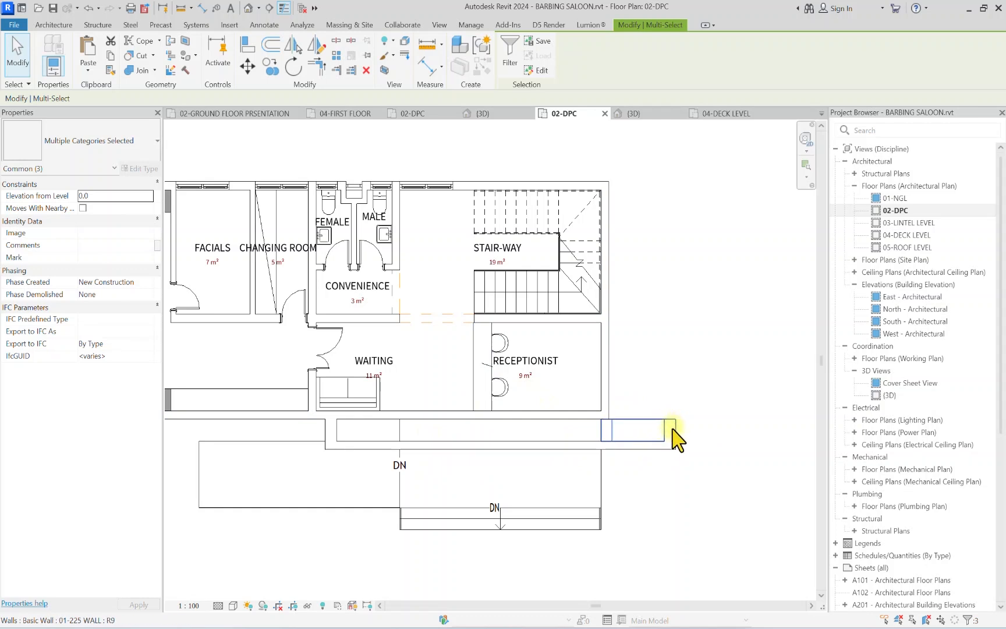
{"action": "left_click", "coordinate": [424, 422]}
{"action": "key", "text": "r"}
{"action": "key", "text": "s"}
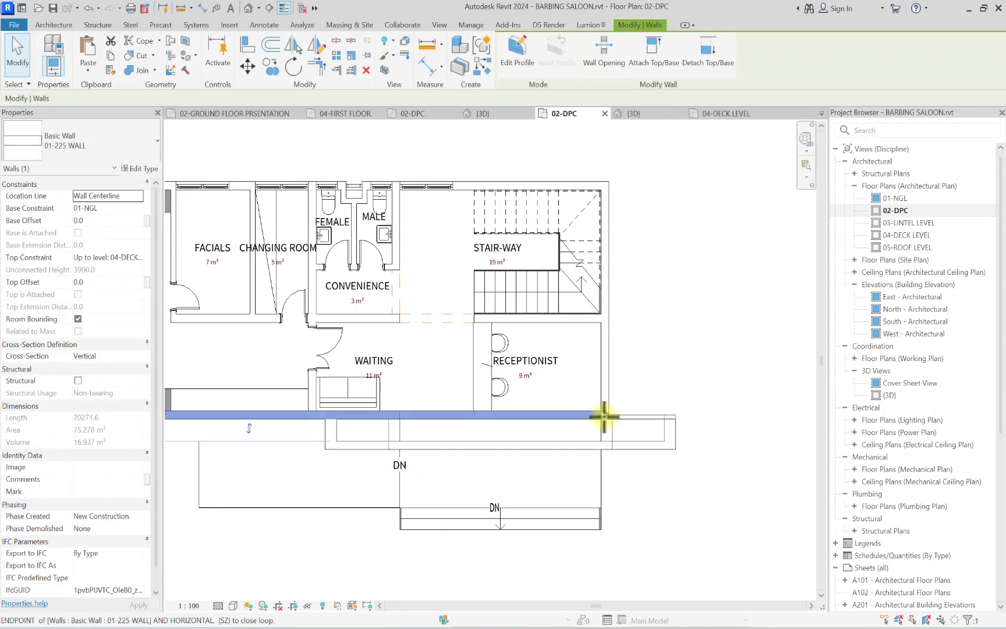
{"action": "left_click_drag", "start_coordinate": [340, 421], "coordinate": [331, 420]}
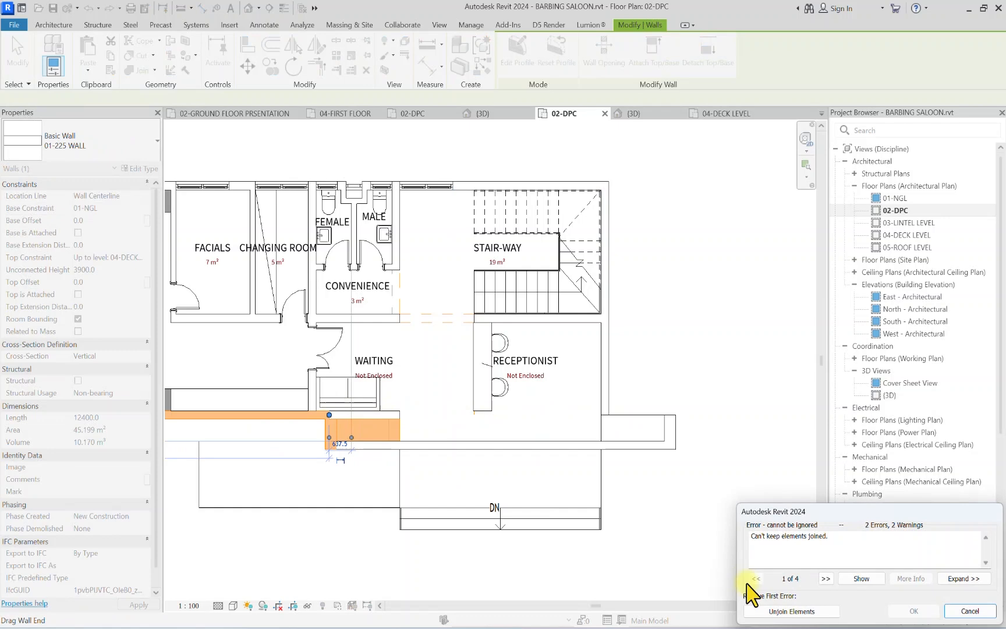
{"action": "left_click", "coordinate": [781, 613]}
{"action": "scroll", "coordinate": [409, 418], "scroll_direction": "up", "scroll_amount": 2}
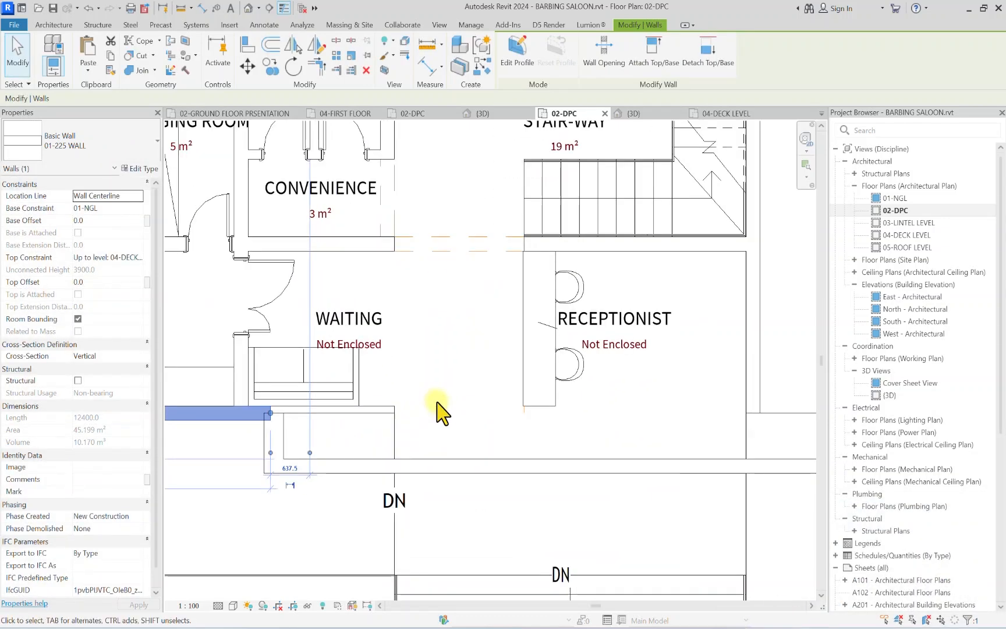
{"action": "left_click", "coordinate": [437, 402]}
Step: Copy the projecting front wall back onto the front wall line of the waiting and receptionist areas
{"action": "scroll", "coordinate": [437, 401], "scroll_direction": "down", "scroll_amount": 3}
{"action": "scroll", "coordinate": [468, 427], "scroll_direction": "up", "scroll_amount": 2}
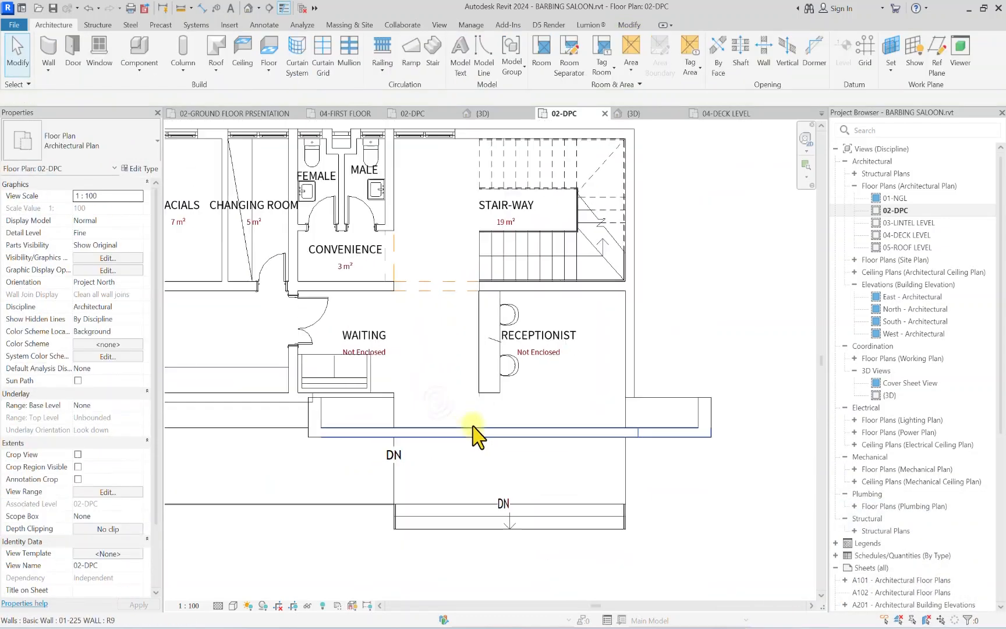
{"action": "left_click", "coordinate": [551, 429]}
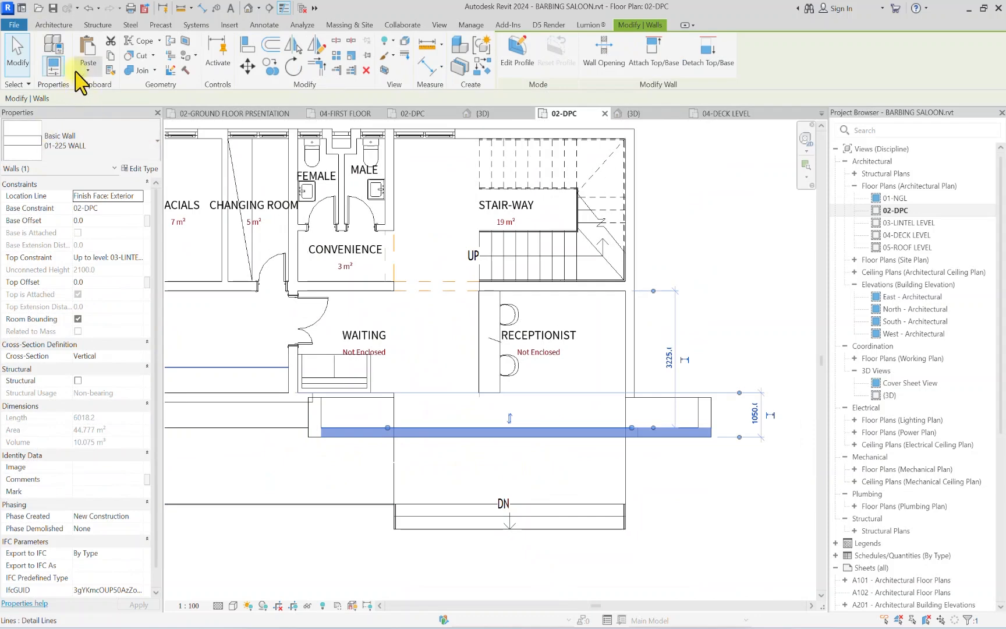
{"action": "left_click", "coordinate": [269, 67]}
{"action": "scroll", "coordinate": [308, 416], "scroll_direction": "up", "scroll_amount": 5}
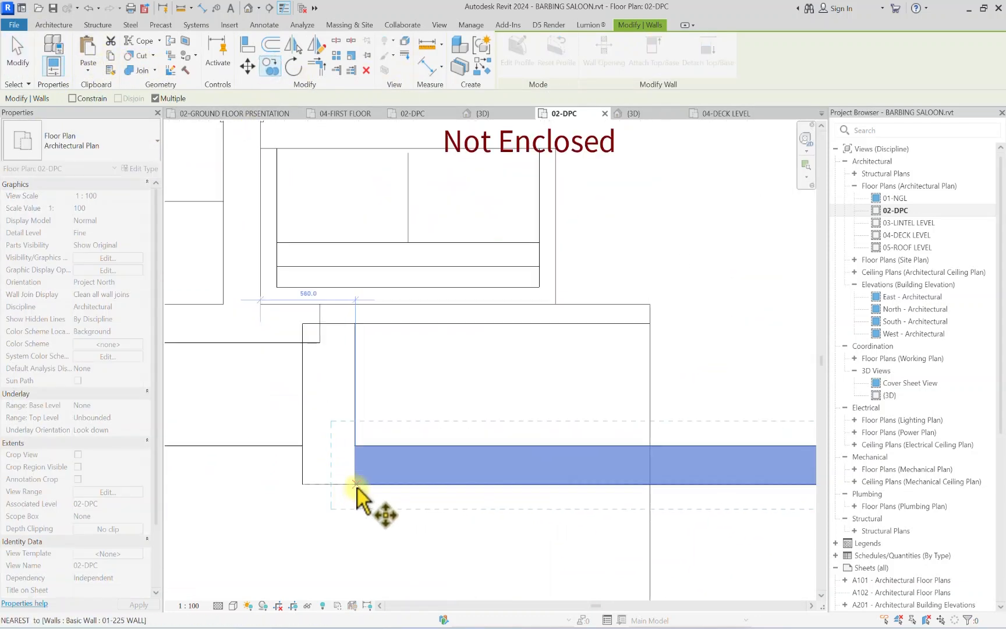
{"action": "left_click", "coordinate": [393, 444]}
{"action": "left_click", "coordinate": [392, 305]}
{"action": "scroll", "coordinate": [392, 306], "scroll_direction": "down", "scroll_amount": 3}
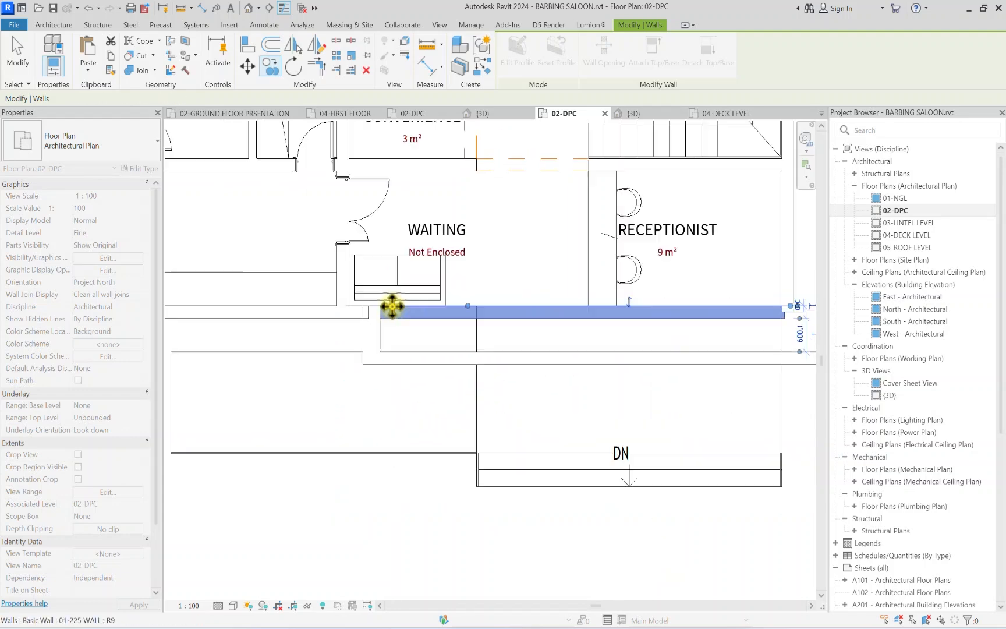
{"action": "key", "text": "Escape"}
{"action": "key", "text": "Escape"}
Step: Extend the copied wall past the receptionist area to the far end of the projecting front wall, about 7800 mm long
{"action": "scroll", "coordinate": [395, 335], "scroll_direction": "down", "scroll_amount": 3}
{"action": "scroll", "coordinate": [542, 306], "scroll_direction": "up", "scroll_amount": 2}
{"action": "left_click", "coordinate": [552, 344]}
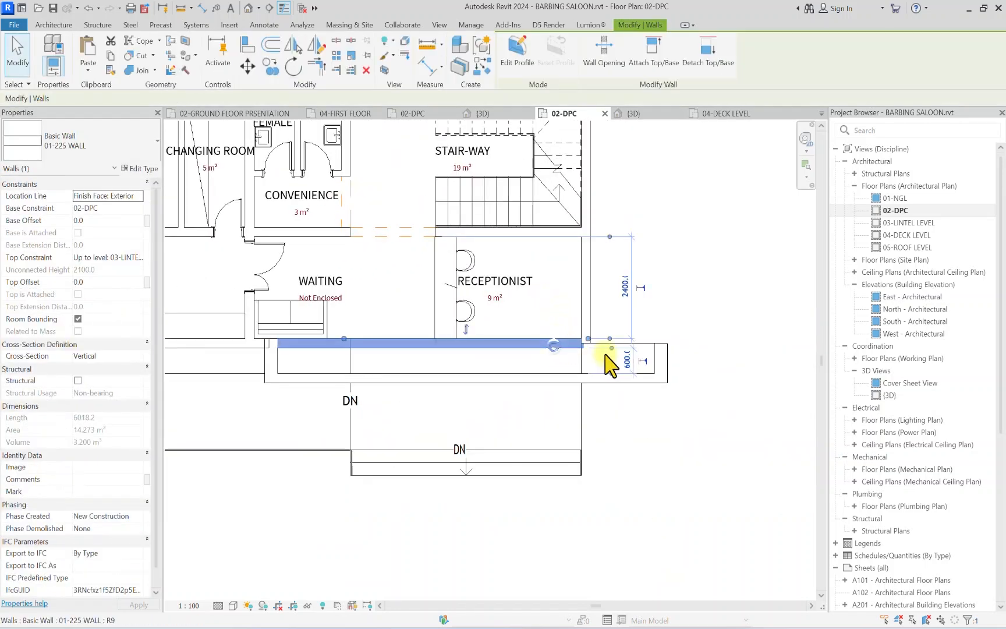
{"action": "left_click_drag", "start_coordinate": [594, 344], "coordinate": [667, 349]}
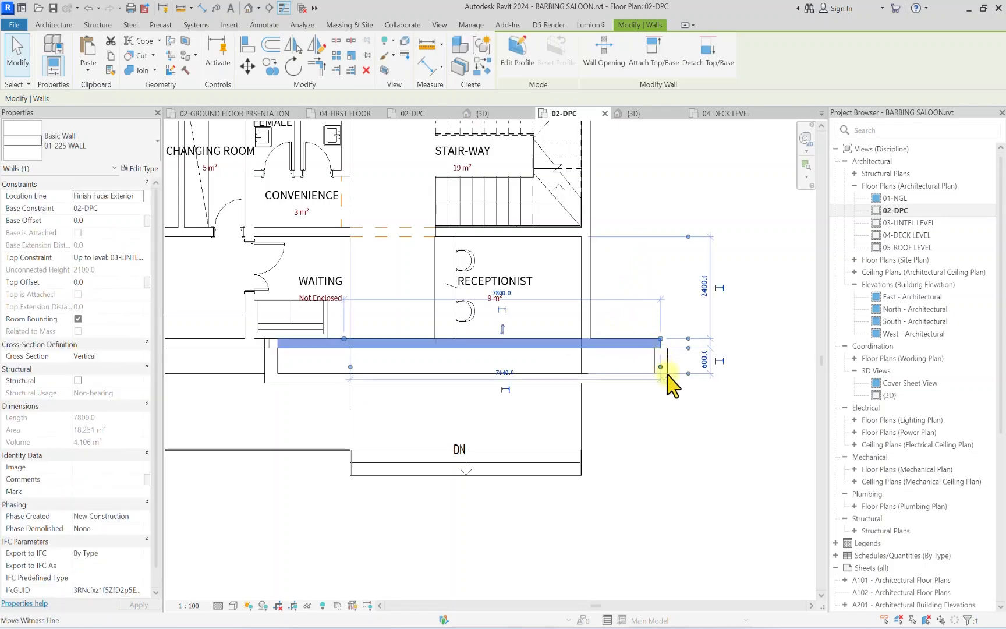
{"action": "left_click", "coordinate": [668, 454]}
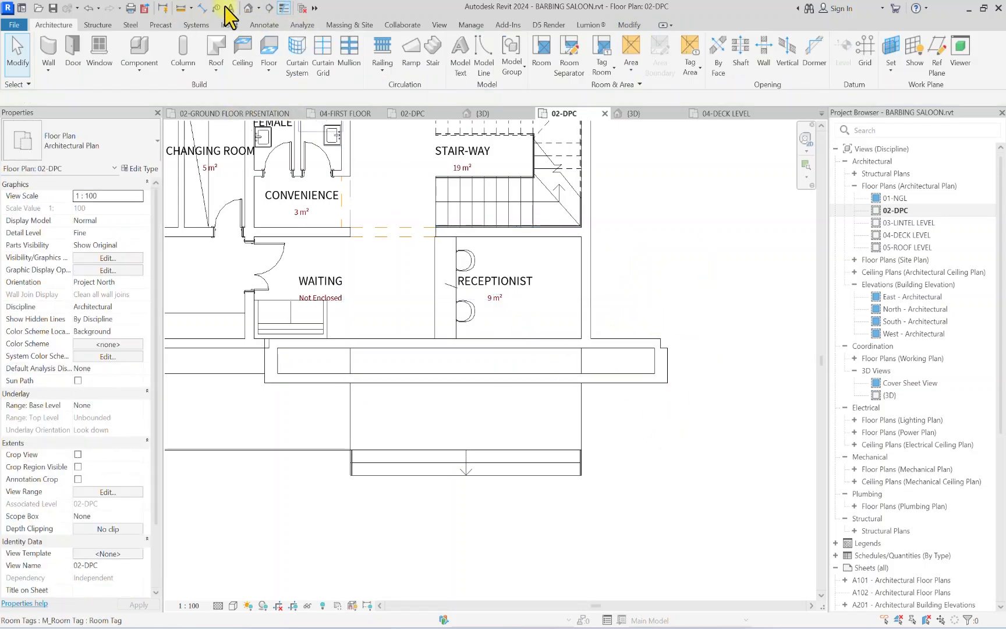
Step: Open the copied wall's profile for editing in the 3D view and delete its rectangular outline
{"action": "left_click", "coordinate": [250, 9]}
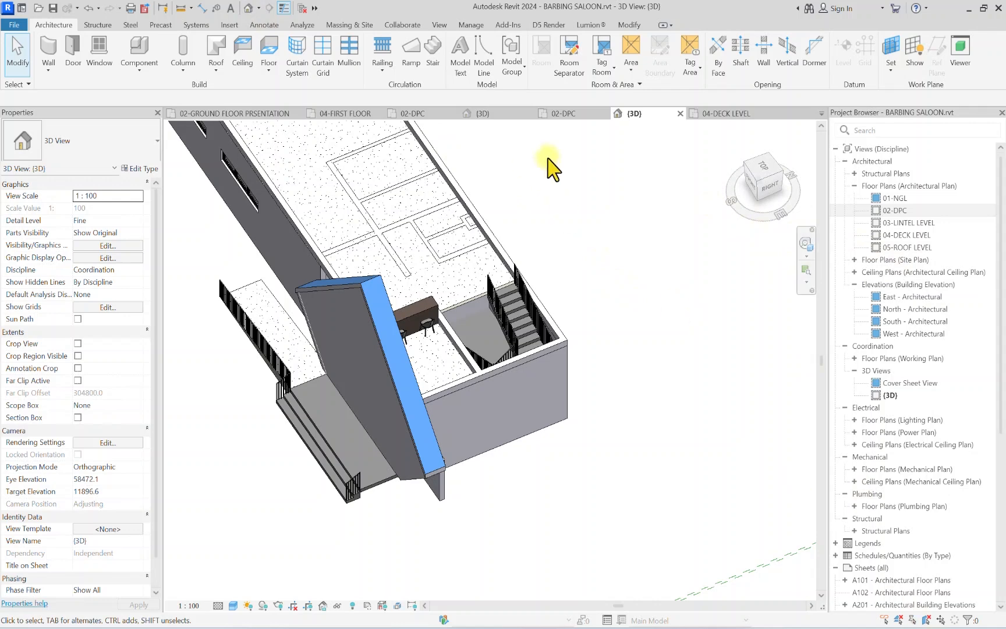
{"action": "left_click", "coordinate": [754, 198]}
{"action": "left_click_drag", "start_coordinate": [571, 192], "coordinate": [609, 185]}
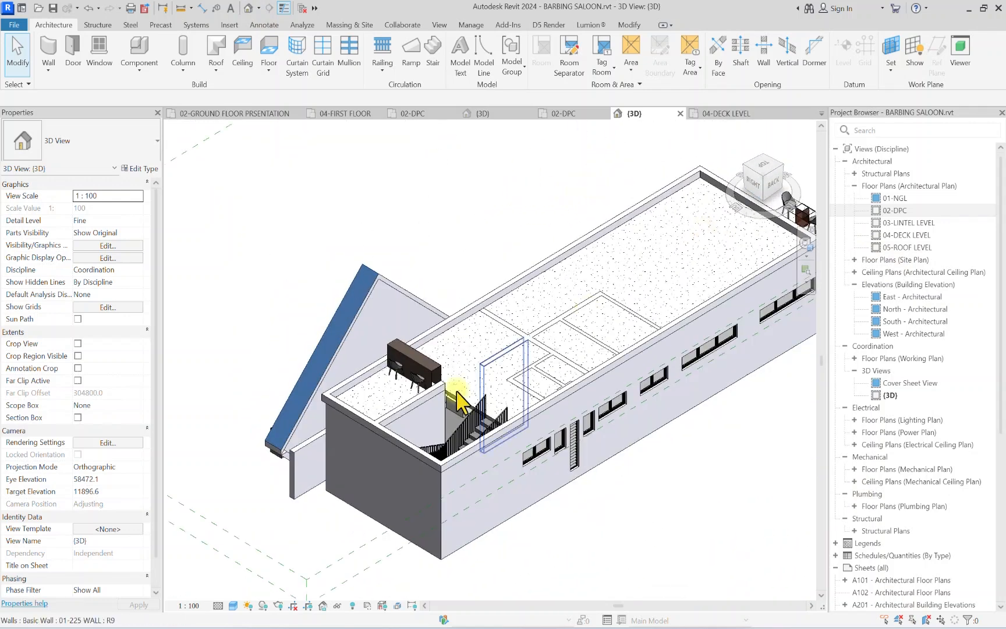
{"action": "left_click", "coordinate": [308, 448]}
{"action": "scroll", "coordinate": [312, 437], "scroll_direction": "up", "scroll_amount": 2}
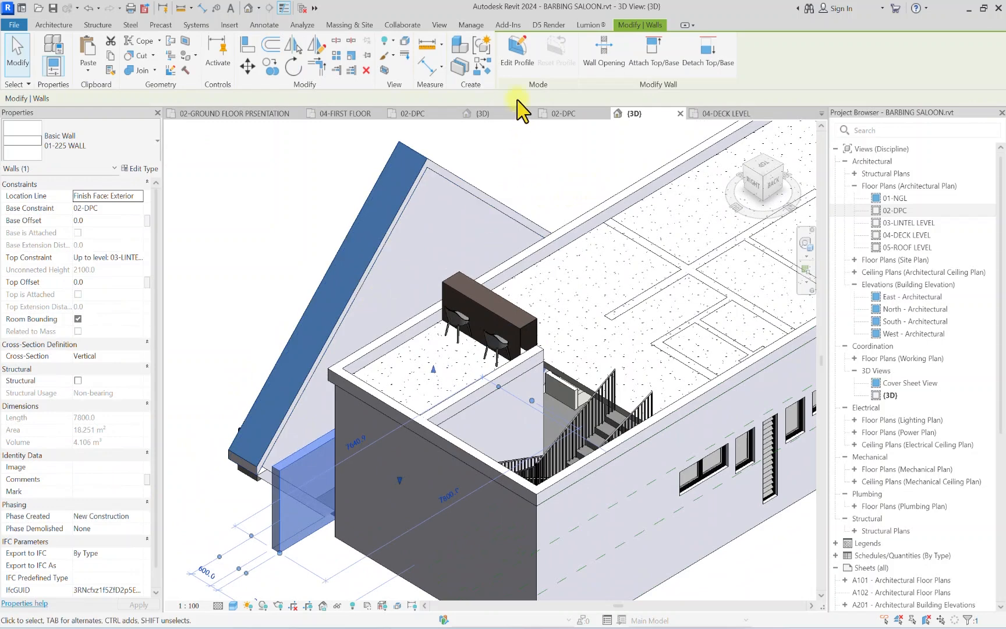
{"action": "left_click", "coordinate": [517, 53]}
{"action": "scroll", "coordinate": [308, 545], "scroll_direction": "down", "scroll_amount": 2}
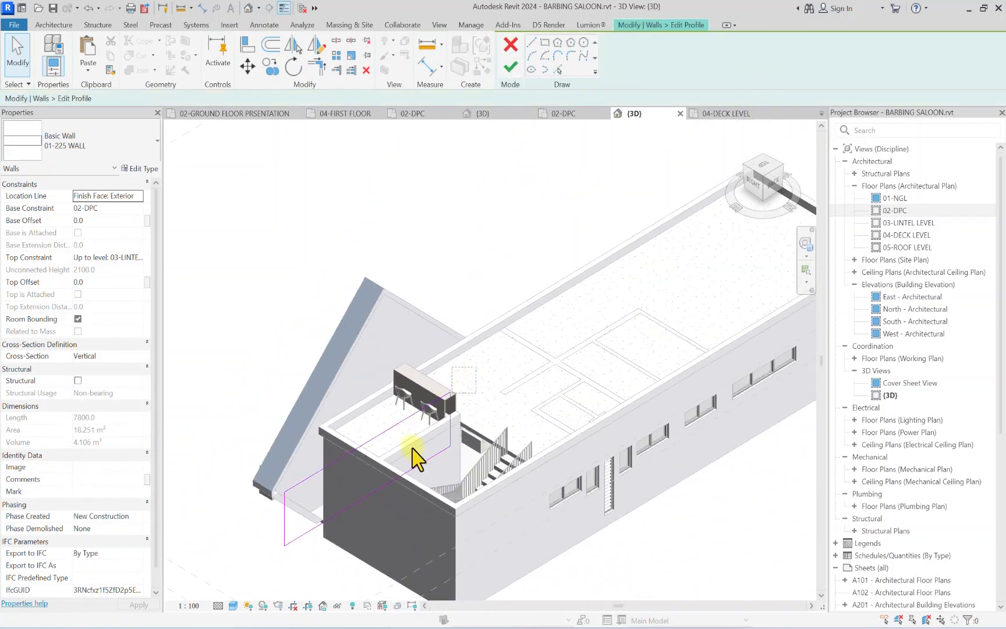
{"action": "left_click_drag", "start_coordinate": [224, 577], "coordinate": [222, 577]}
{"action": "key", "text": "Delete"}
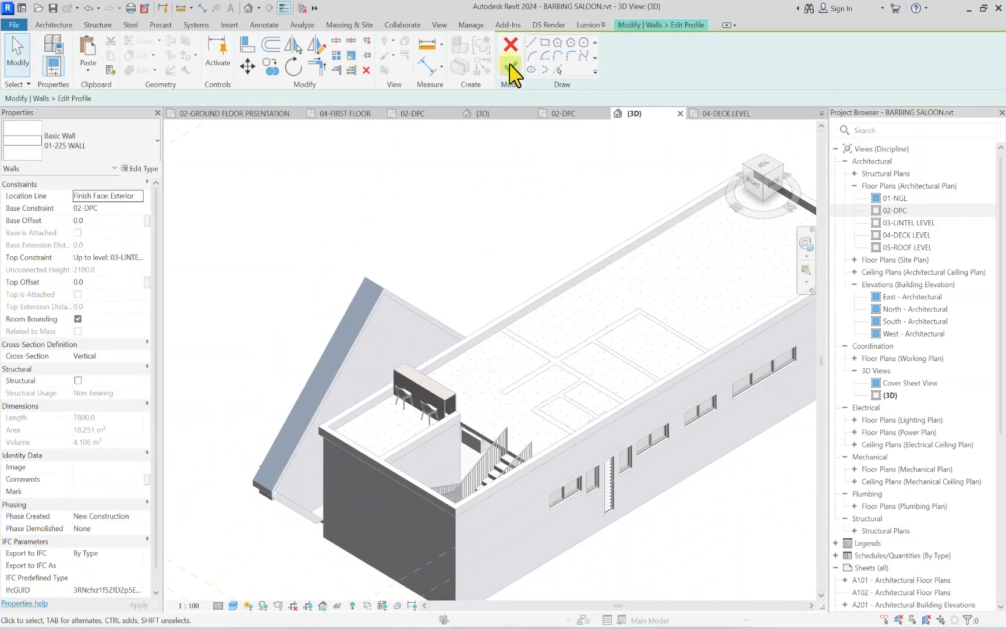
Step: Pick the two inner upper slopes of the diamond-shaped roof and its lower edge on the staircase side as profile lines
{"action": "left_click", "coordinate": [558, 70]}
{"action": "scroll", "coordinate": [396, 326], "scroll_direction": "up", "scroll_amount": 5}
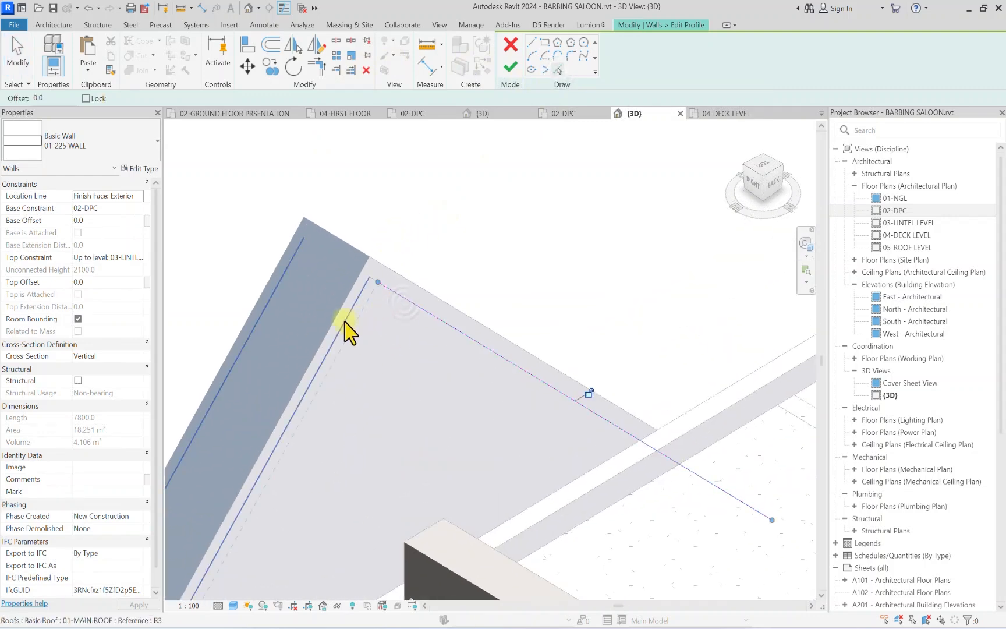
{"action": "scroll", "coordinate": [344, 322], "scroll_direction": "up", "scroll_amount": 1}
{"action": "left_click", "coordinate": [344, 321]}
{"action": "scroll", "coordinate": [357, 317], "scroll_direction": "down", "scroll_amount": 4}
{"action": "middle_click_drag", "start_coordinate": [281, 482], "coordinate": [279, 321]}
{"action": "scroll", "coordinate": [245, 396], "scroll_direction": "up", "scroll_amount": 2}
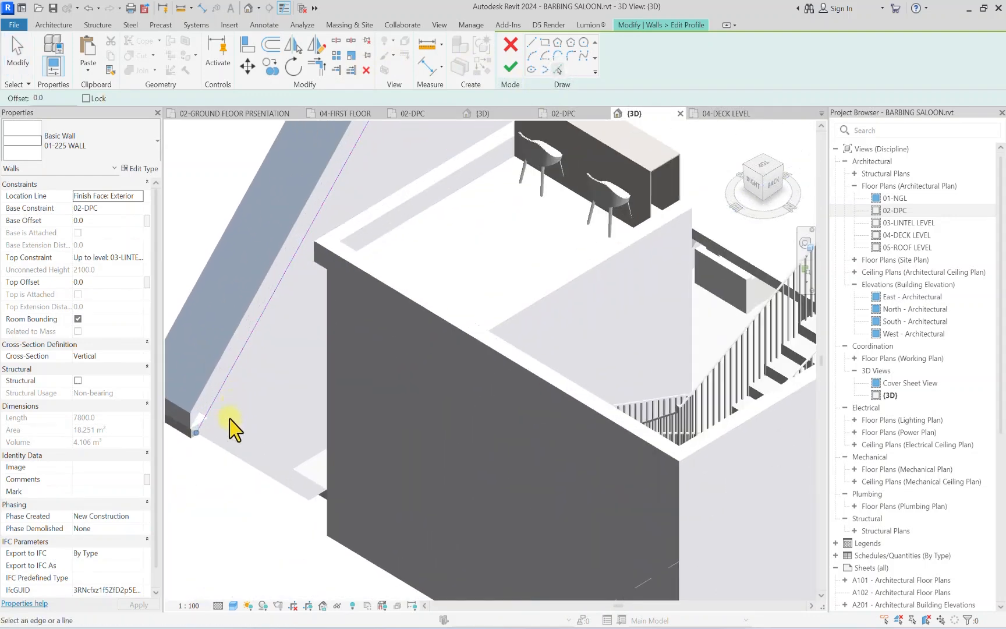
{"action": "left_click", "coordinate": [232, 434]}
{"action": "scroll", "coordinate": [404, 352], "scroll_direction": "down", "scroll_amount": 5}
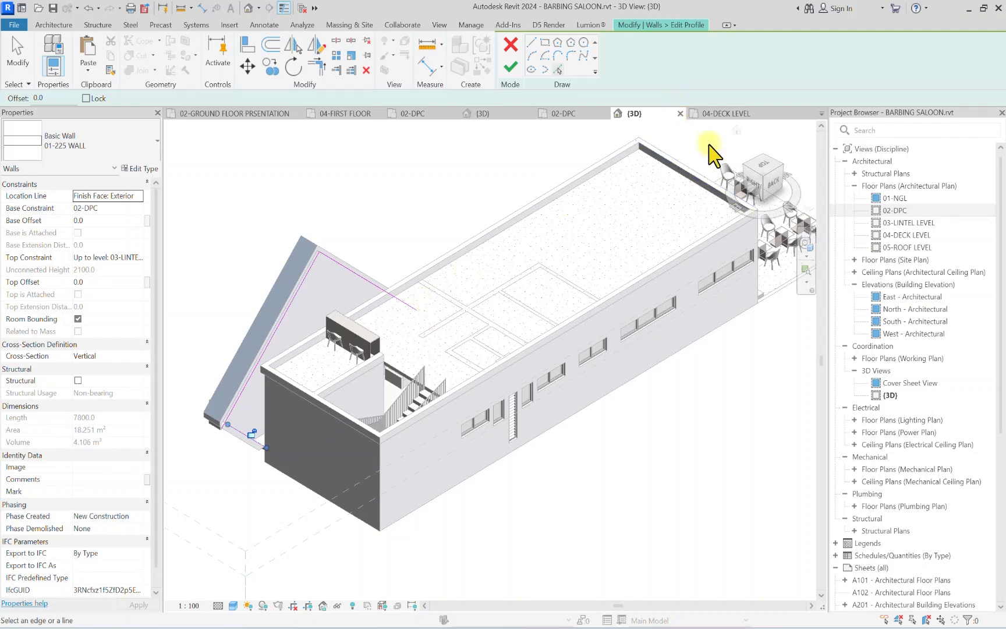
Step: View the model from the front in Hidden Line style and pick the roof's inner lower edge beside the doors as a profile line
{"action": "left_click_drag", "start_coordinate": [753, 180], "coordinate": [452, 192]}
{"action": "middle_click_drag", "start_coordinate": [433, 372], "coordinate": [692, 277]}
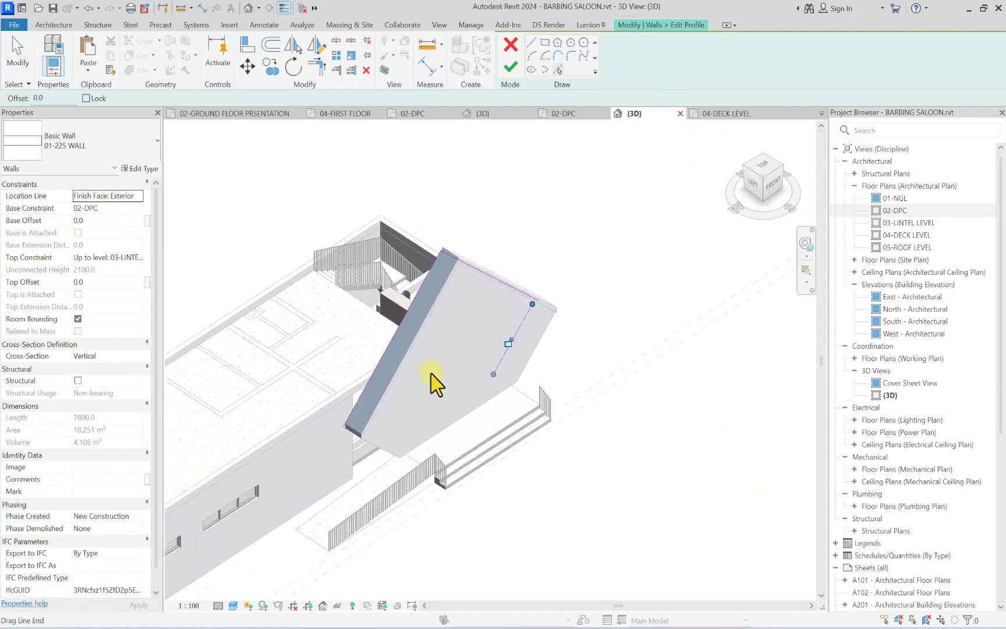
{"action": "scroll", "coordinate": [352, 431], "scroll_direction": "up", "scroll_amount": 4}
{"action": "scroll", "coordinate": [364, 472], "scroll_direction": "down", "scroll_amount": 3}
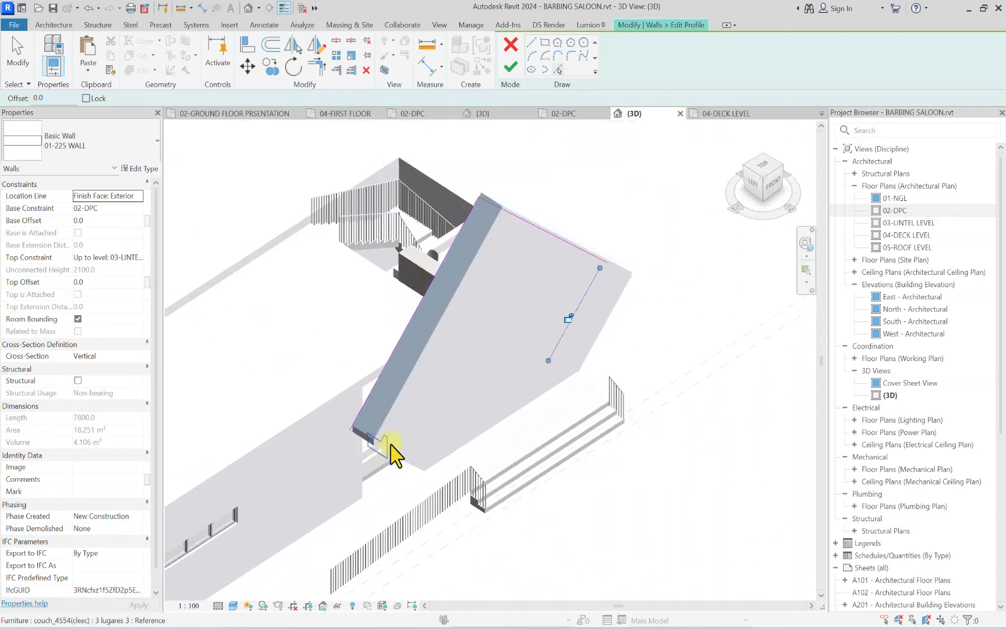
{"action": "scroll", "coordinate": [391, 445], "scroll_direction": "down", "scroll_amount": 2}
{"action": "mouse_move", "coordinate": [760, 198]}
{"action": "left_mouse_down"}
{"action": "mouse_move", "coordinate": [655, 163]}
{"action": "mouse_move", "coordinate": [657, 133]}
{"action": "mouse_move", "coordinate": [669, 134]}
{"action": "left_mouse_up"}
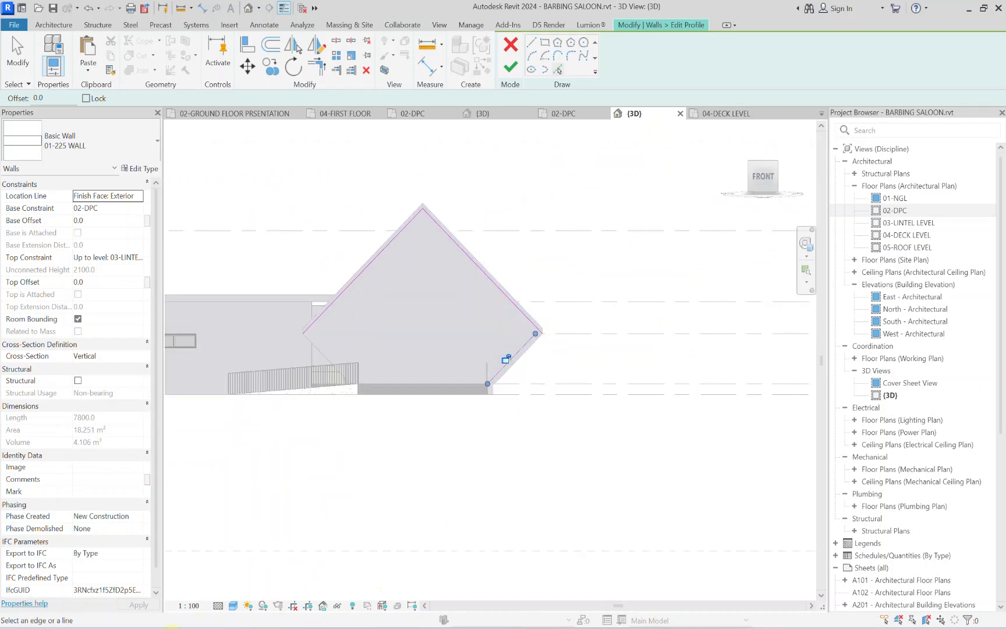
{"action": "left_click", "coordinate": [233, 606]}
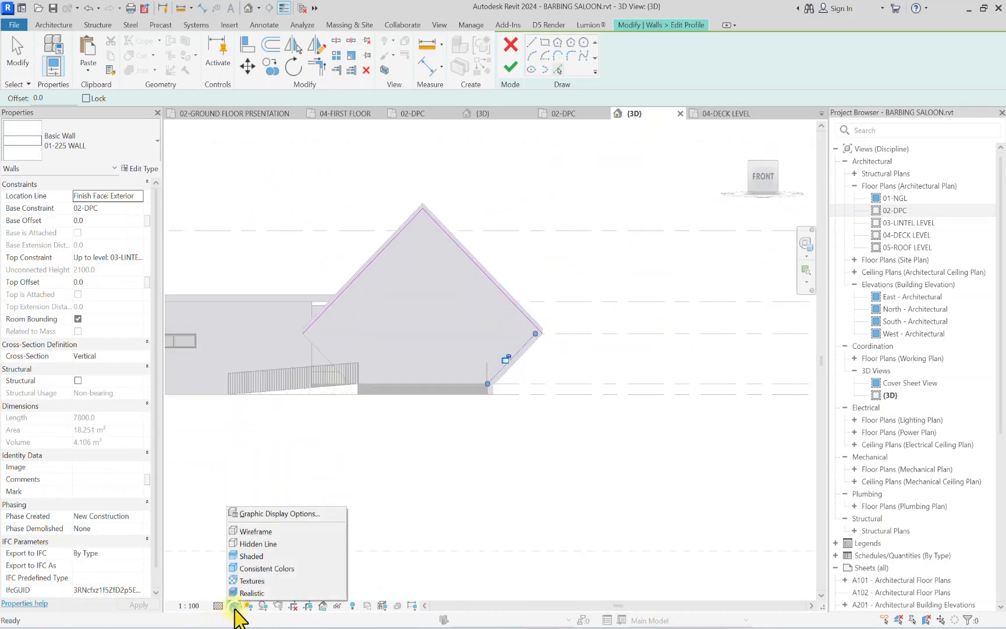
{"action": "left_click", "coordinate": [270, 544]}
{"action": "scroll", "coordinate": [303, 381], "scroll_direction": "up", "scroll_amount": 5}
{"action": "scroll", "coordinate": [282, 336], "scroll_direction": "up", "scroll_amount": 3}
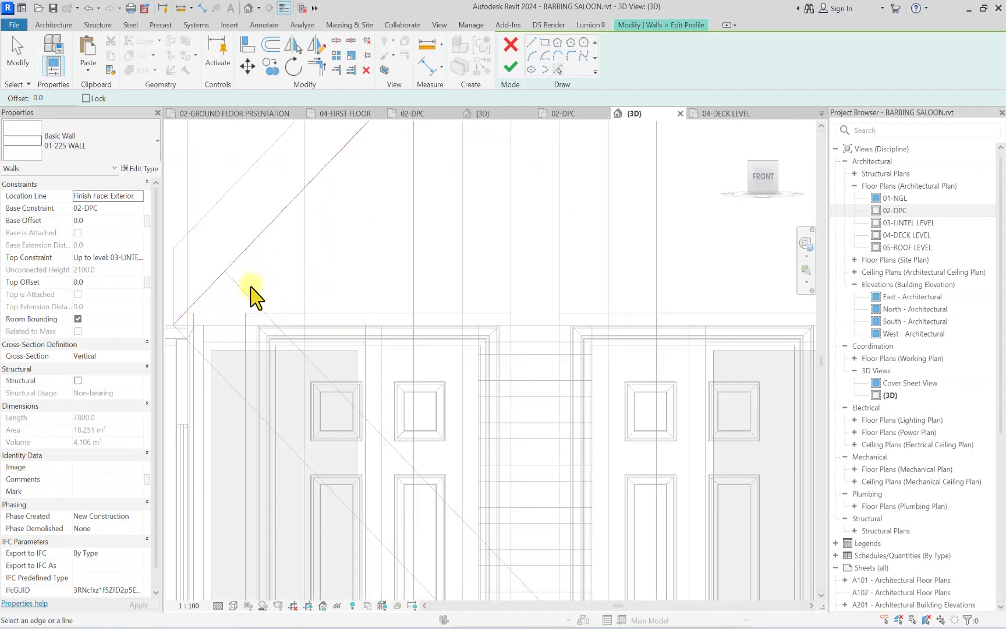
{"action": "scroll", "coordinate": [247, 289], "scroll_direction": "down", "scroll_amount": 8}
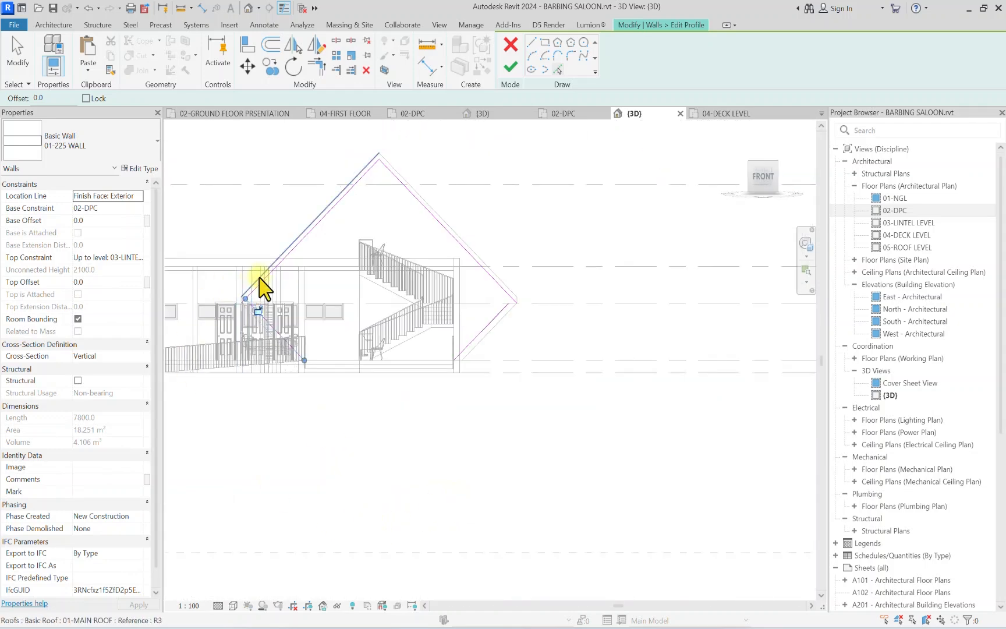
Step: Draw the two sides and top of an entrance opening inside the diamond profile, about 5700 mm wide and 3450 mm high
{"action": "scroll", "coordinate": [261, 287], "scroll_direction": "up", "scroll_amount": 3}
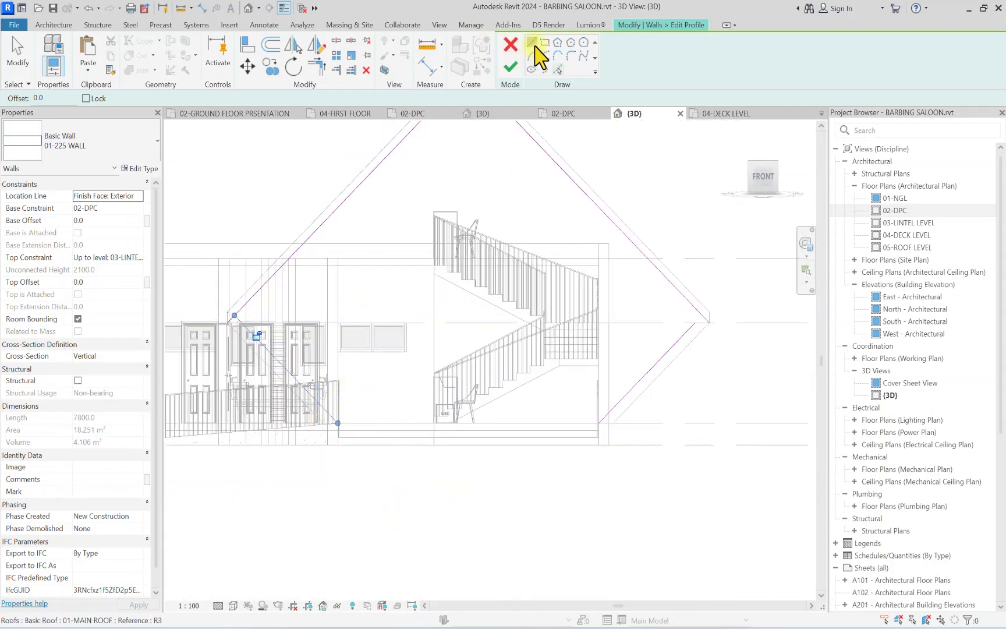
{"action": "scroll", "coordinate": [354, 330], "scroll_direction": "up", "scroll_amount": 2}
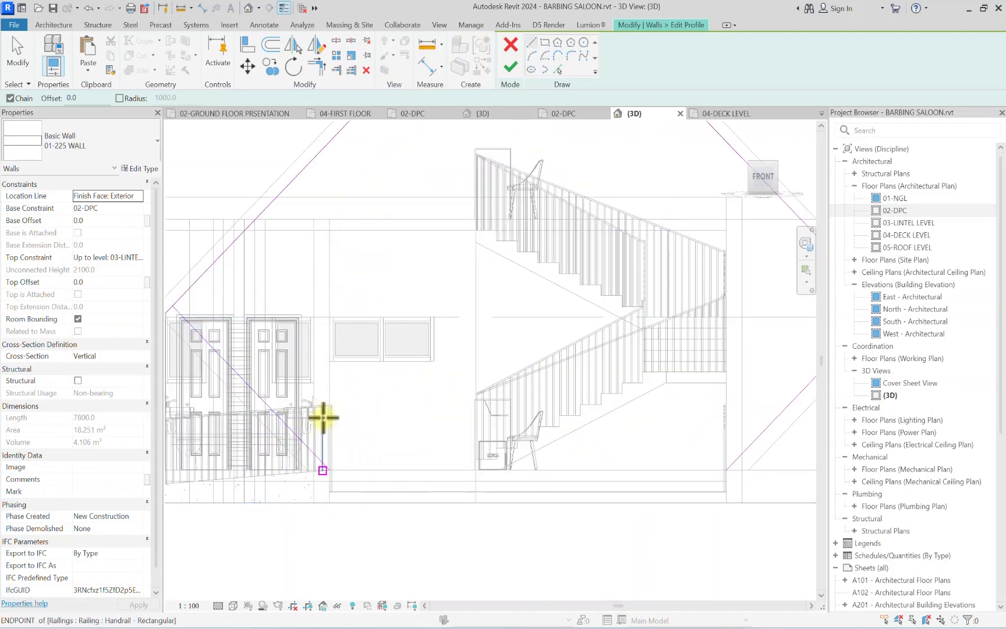
{"action": "scroll", "coordinate": [561, 250], "scroll_direction": "down", "scroll_amount": 2}
{"action": "scroll", "coordinate": [400, 375], "scroll_direction": "down", "scroll_amount": 1}
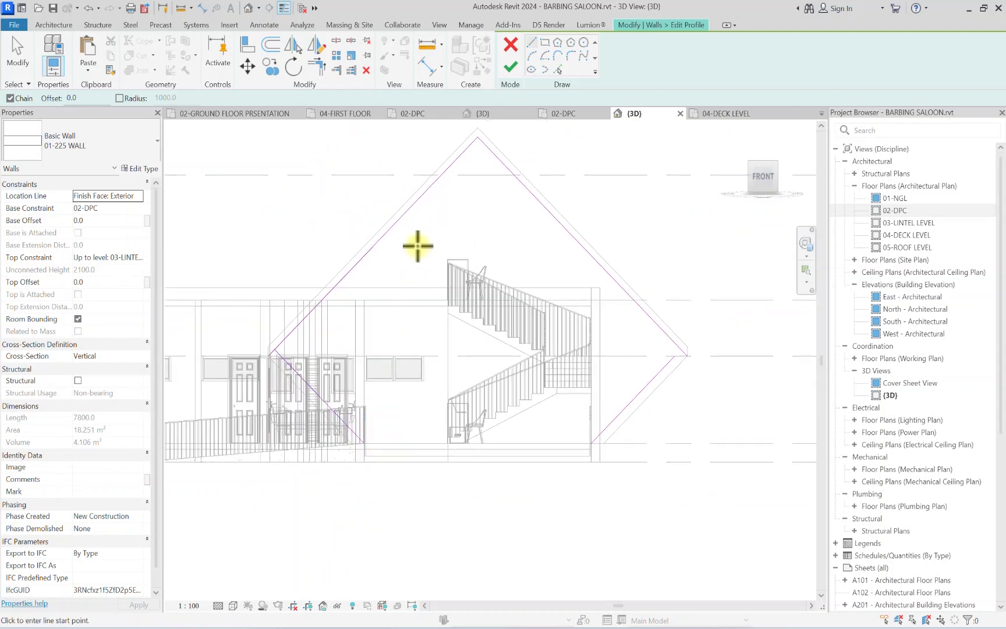
{"action": "scroll", "coordinate": [422, 404], "scroll_direction": "up", "scroll_amount": 4}
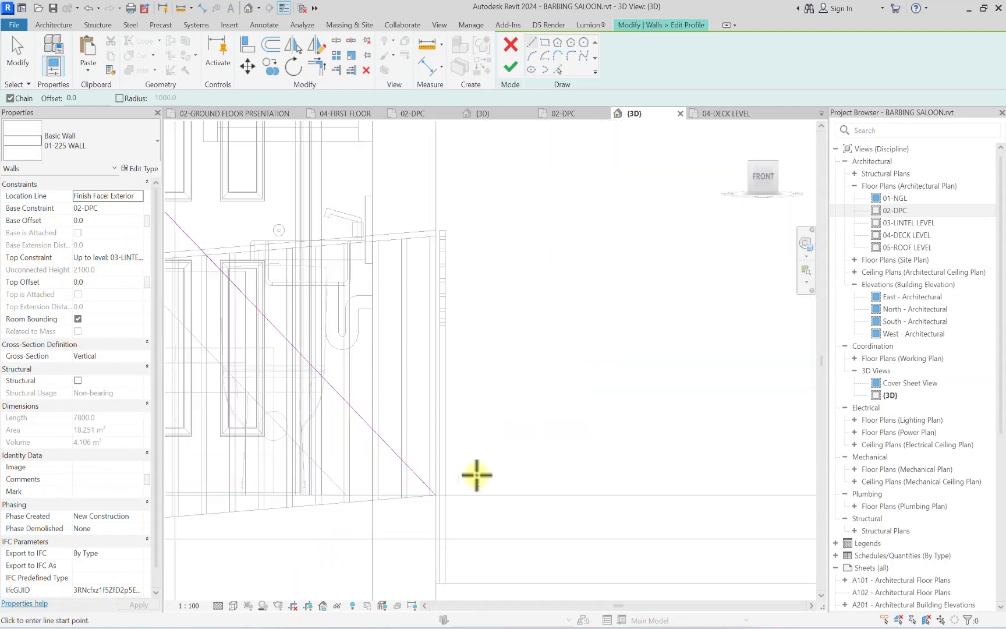
{"action": "left_click", "coordinate": [441, 480]}
{"action": "scroll", "coordinate": [438, 481], "scroll_direction": "down", "scroll_amount": 4}
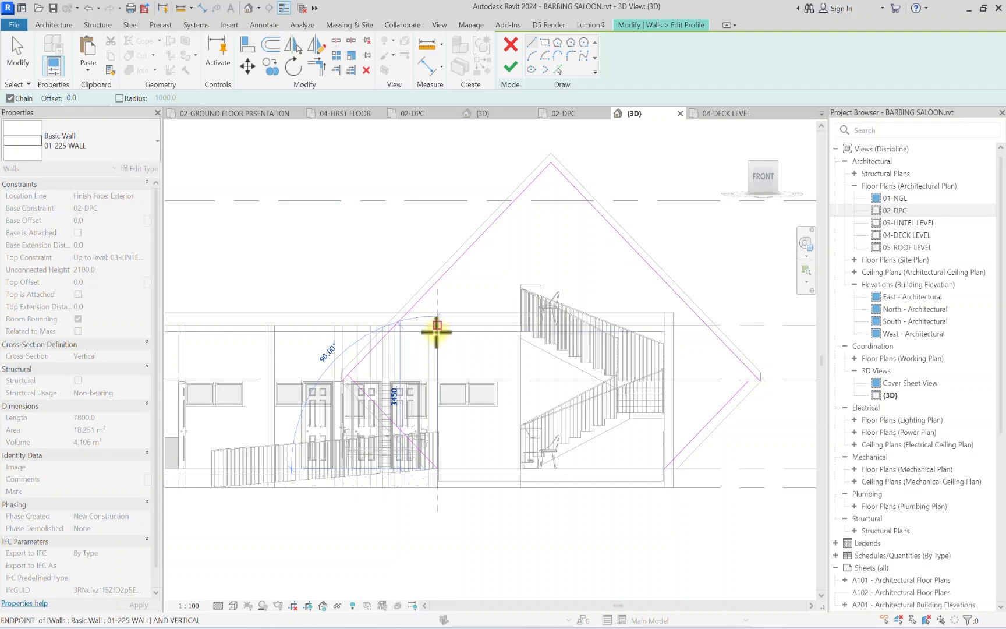
{"action": "left_click", "coordinate": [437, 338]}
{"action": "scroll", "coordinate": [660, 326], "scroll_direction": "up", "scroll_amount": 3}
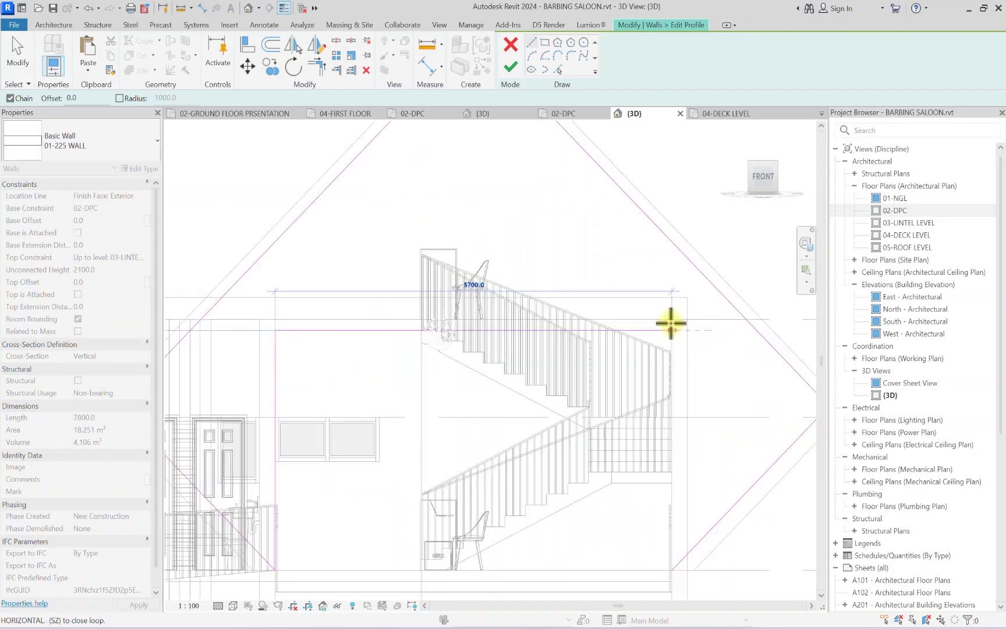
{"action": "left_click", "coordinate": [671, 330]}
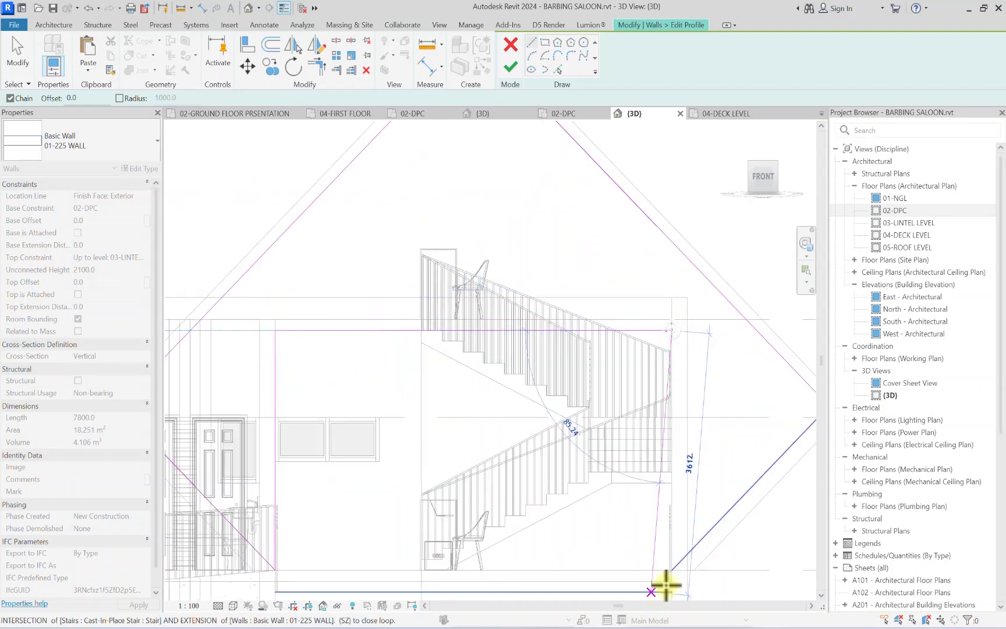
{"action": "left_click", "coordinate": [667, 568]}
{"action": "scroll", "coordinate": [667, 568], "scroll_direction": "down", "scroll_amount": 3}
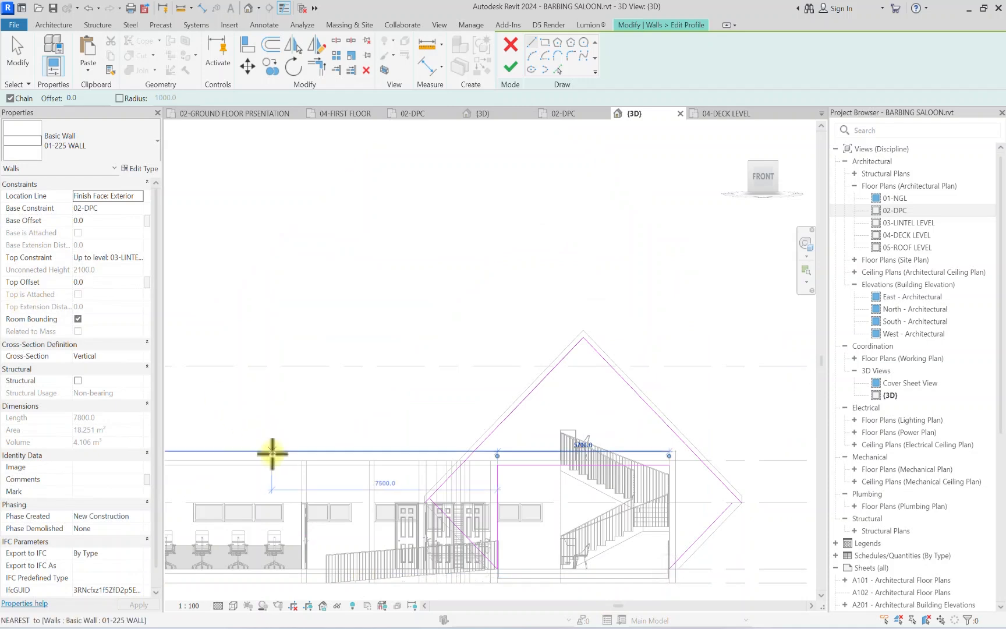
Step: Trim the opening's sides to the diamond's lower edges and offset its top line down 450 mm without copying
{"action": "left_click", "coordinate": [318, 67]}
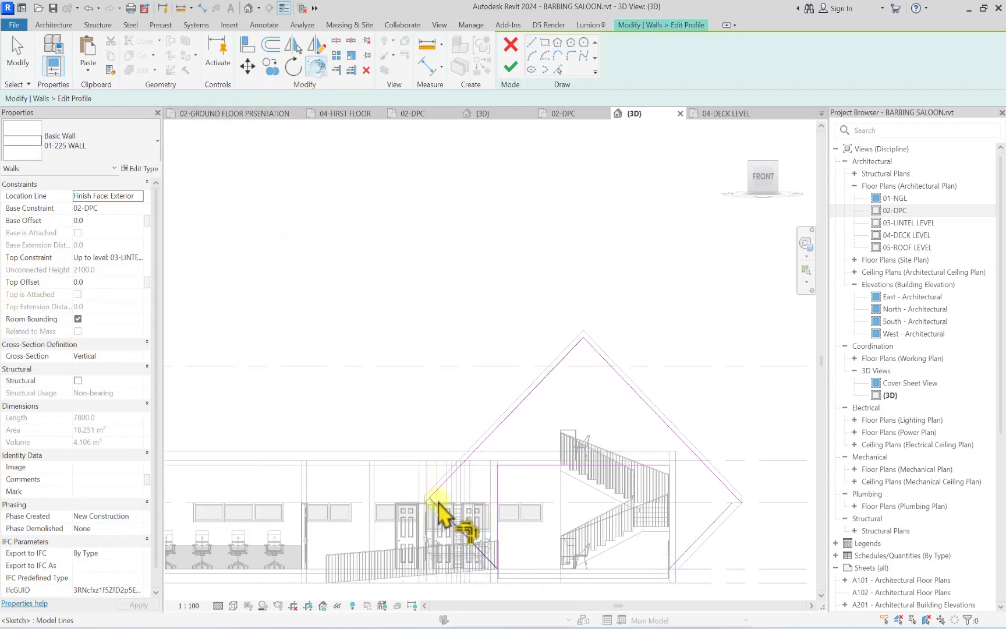
{"action": "left_click", "coordinate": [481, 556]}
{"action": "left_click", "coordinate": [499, 519]}
{"action": "mouse_move", "coordinate": [504, 519]}
{"action": "middle_mouse_down"}
{"action": "mouse_move", "coordinate": [396, 465]}
{"action": "mouse_move", "coordinate": [331, 458]}
{"action": "middle_mouse_up"}
{"action": "left_click", "coordinate": [496, 482]}
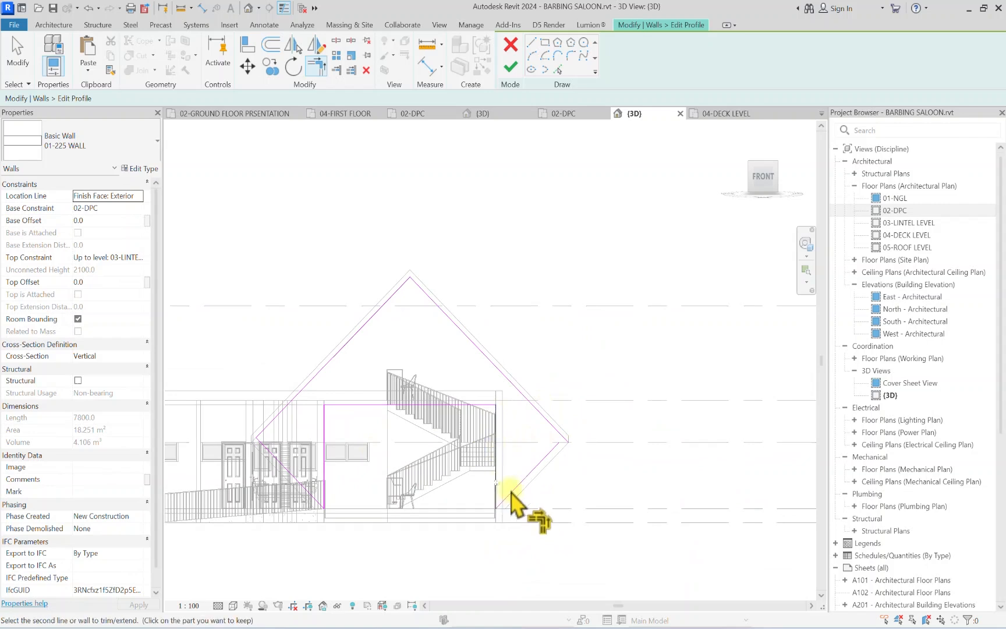
{"action": "left_click", "coordinate": [277, 47]}
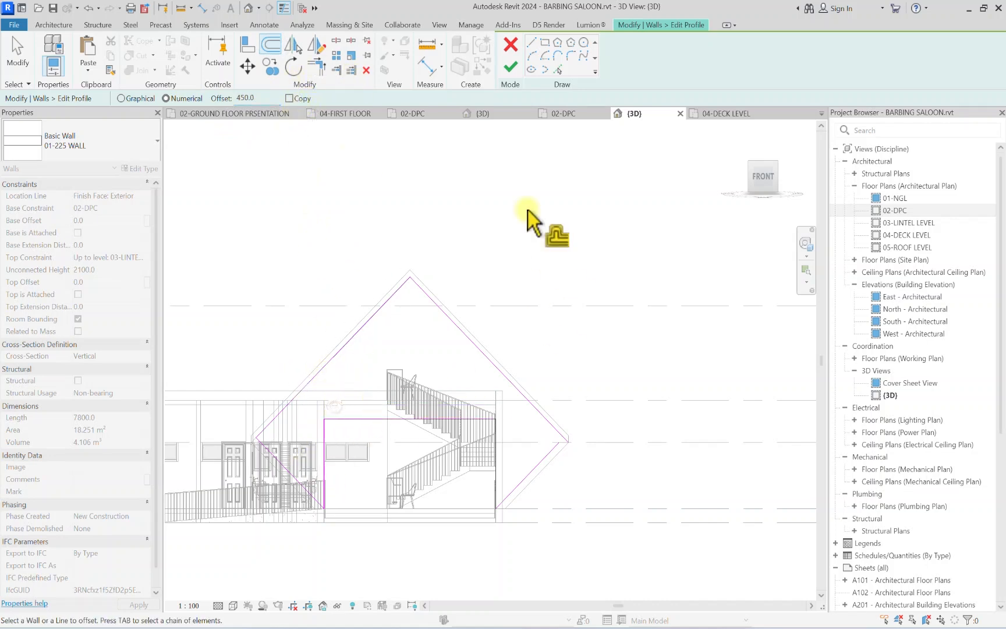
Step: Trim the diamond profile's open corner on the staircase side into a closed loop and finish the wall's profile
{"action": "left_click", "coordinate": [510, 68]}
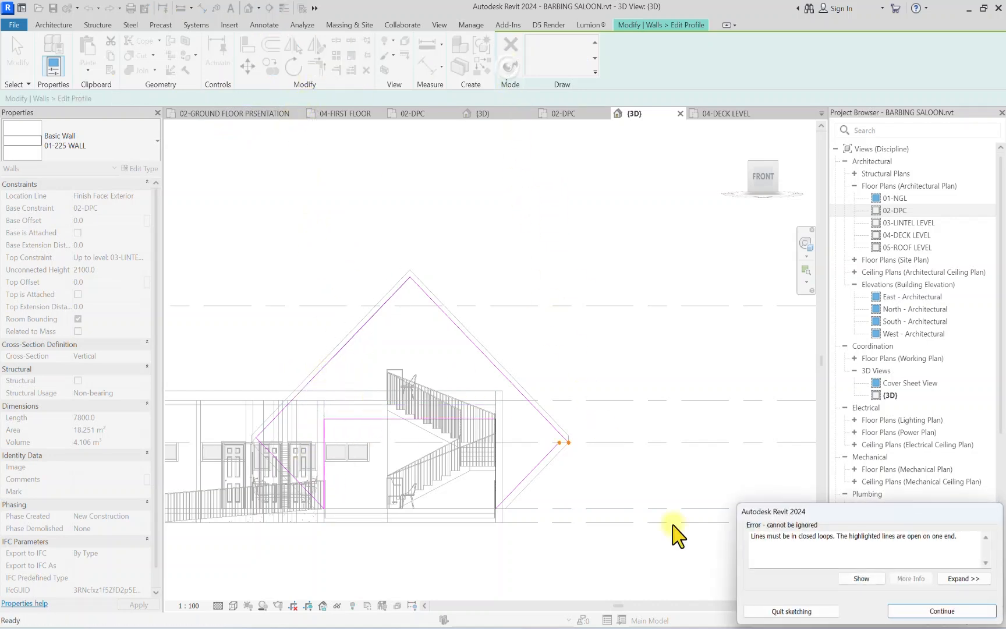
{"action": "left_click", "coordinate": [917, 611]}
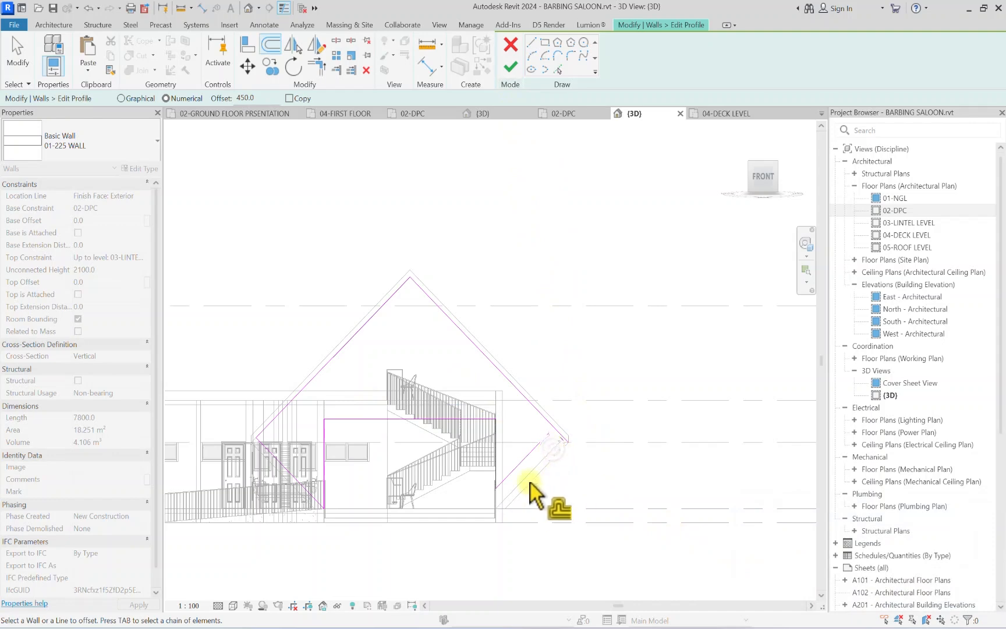
{"action": "key", "text": "Escape"}
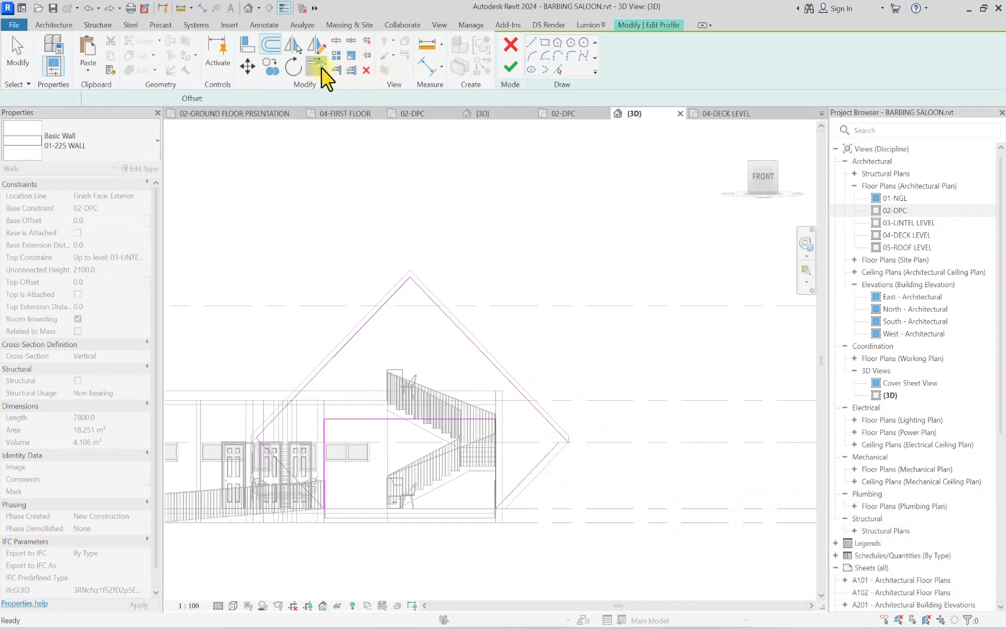
{"action": "left_click", "coordinate": [318, 67]}
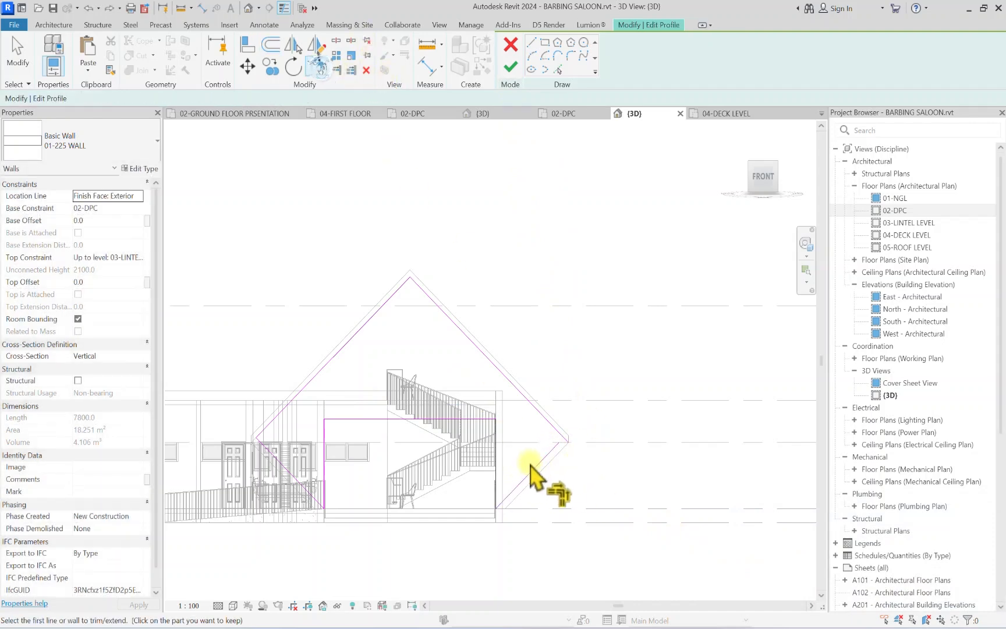
{"action": "left_click", "coordinate": [512, 67]}
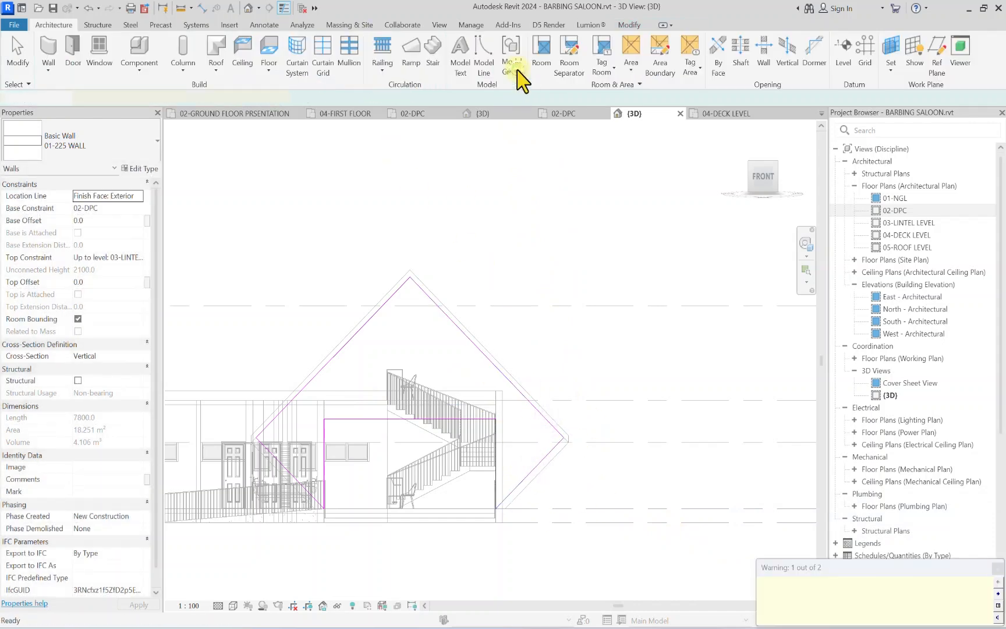
Step: Switch the 3D view to a shaded visual style and orbit behind the building to check the reshaped wall
{"action": "left_click", "coordinate": [232, 606]}
{"action": "left_click", "coordinate": [242, 557]}
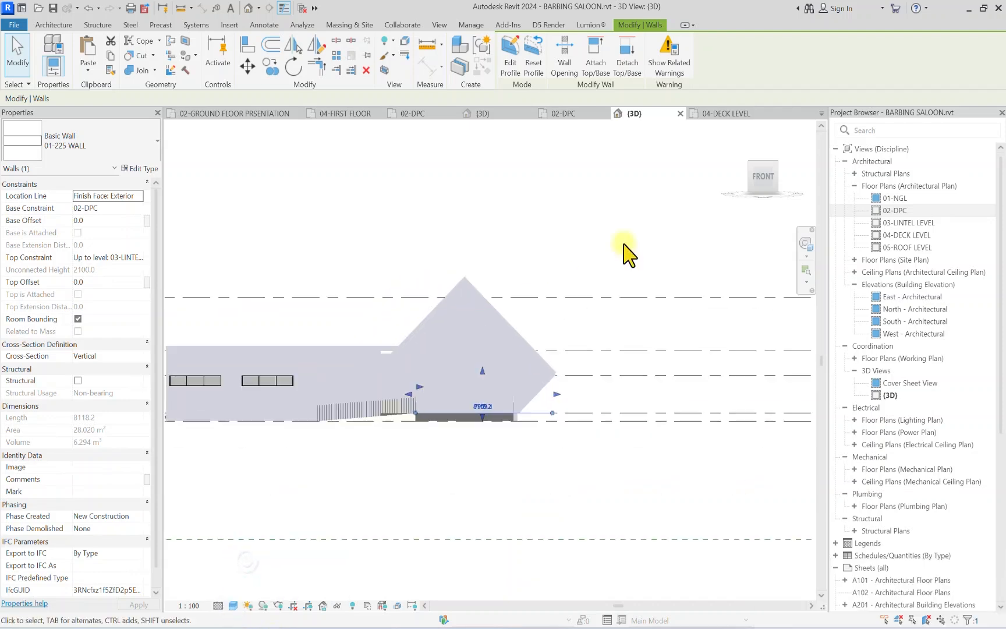
{"action": "mouse_move", "coordinate": [764, 184]}
{"action": "left_mouse_down"}
{"action": "mouse_move", "coordinate": [187, 227]}
{"action": "mouse_move", "coordinate": [292, 218]}
{"action": "mouse_move", "coordinate": [337, 254]}
{"action": "mouse_move", "coordinate": [761, 172]}
{"action": "left_mouse_up"}
{"action": "left_click", "coordinate": [617, 224]}
{"action": "scroll", "coordinate": [460, 280], "scroll_direction": "up", "scroll_amount": 5}
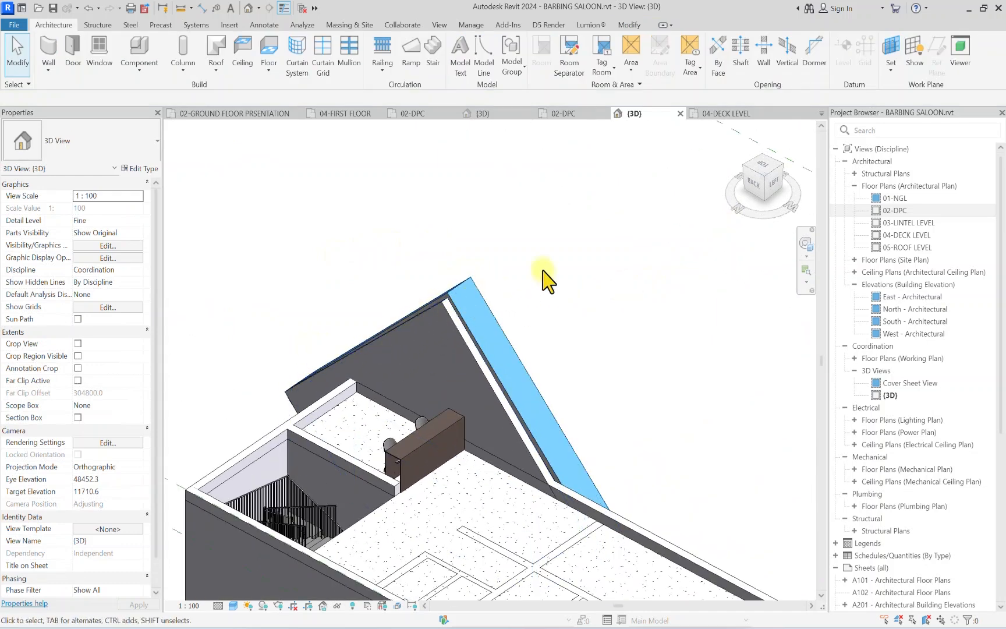
Step: Select the long main front wall beside the diamond roof and open its profile for editing in the front view
{"action": "mouse_move", "coordinate": [774, 190]}
{"action": "left_mouse_down"}
{"action": "mouse_move", "coordinate": [690, 202]}
{"action": "mouse_move", "coordinate": [503, 153]}
{"action": "mouse_move", "coordinate": [476, 594]}
{"action": "mouse_move", "coordinate": [456, 252]}
{"action": "mouse_move", "coordinate": [442, 262]}
{"action": "mouse_move", "coordinate": [443, 235]}
{"action": "mouse_move", "coordinate": [431, 251]}
{"action": "left_mouse_up"}
{"action": "scroll", "coordinate": [298, 447], "scroll_direction": "up", "scroll_amount": 1}
{"action": "middle_click_drag", "start_coordinate": [217, 524], "coordinate": [292, 413]}
{"action": "left_click", "coordinate": [312, 435]}
{"action": "scroll", "coordinate": [310, 391], "scroll_direction": "down", "scroll_amount": 5}
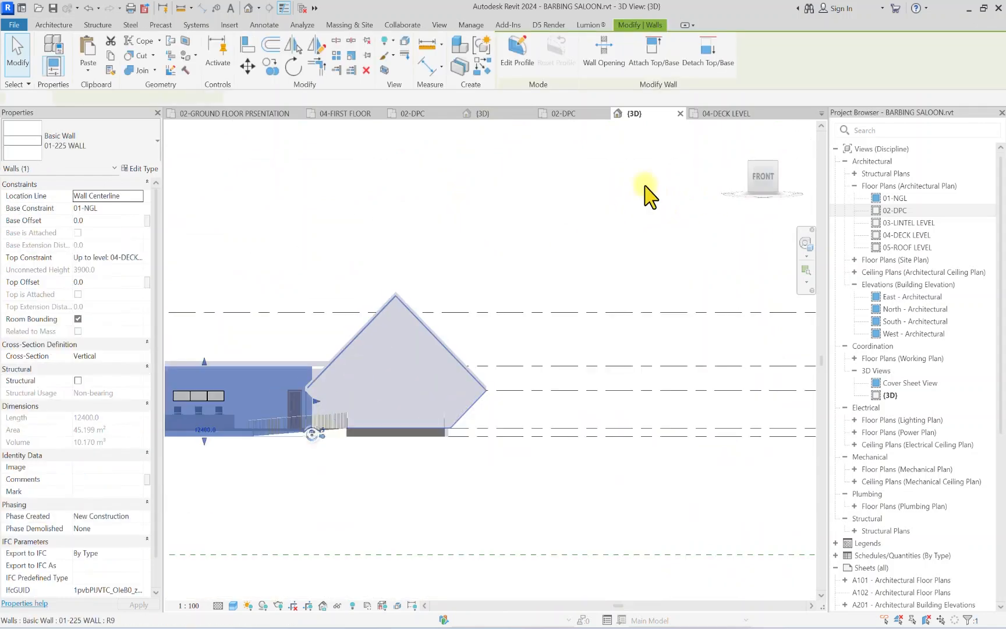
{"action": "left_click", "coordinate": [758, 178]}
{"action": "middle_click_drag", "start_coordinate": [525, 279], "coordinate": [558, 314]}
{"action": "scroll", "coordinate": [584, 316], "scroll_direction": "down", "scroll_amount": 2}
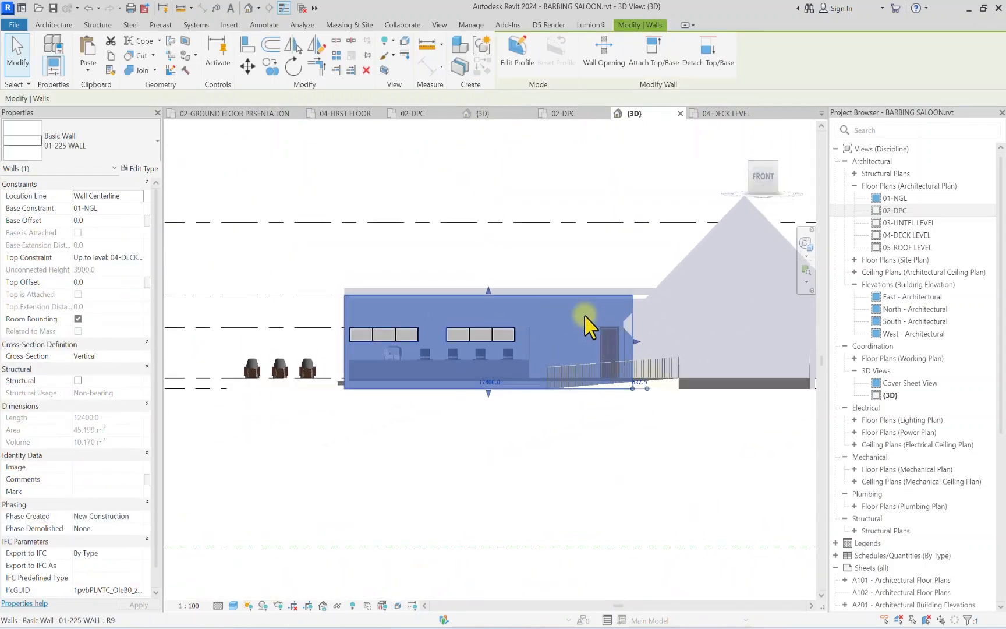
{"action": "middle_click_drag", "start_coordinate": [484, 319], "coordinate": [379, 324]}
{"action": "scroll", "coordinate": [445, 343], "scroll_direction": "up", "scroll_amount": 2}
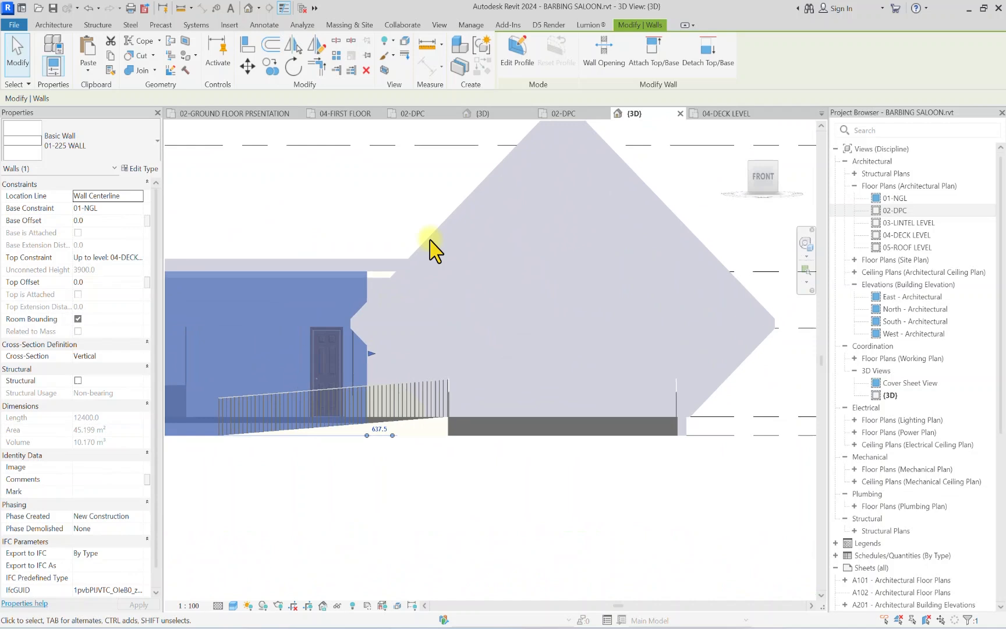
{"action": "left_click", "coordinate": [517, 62]}
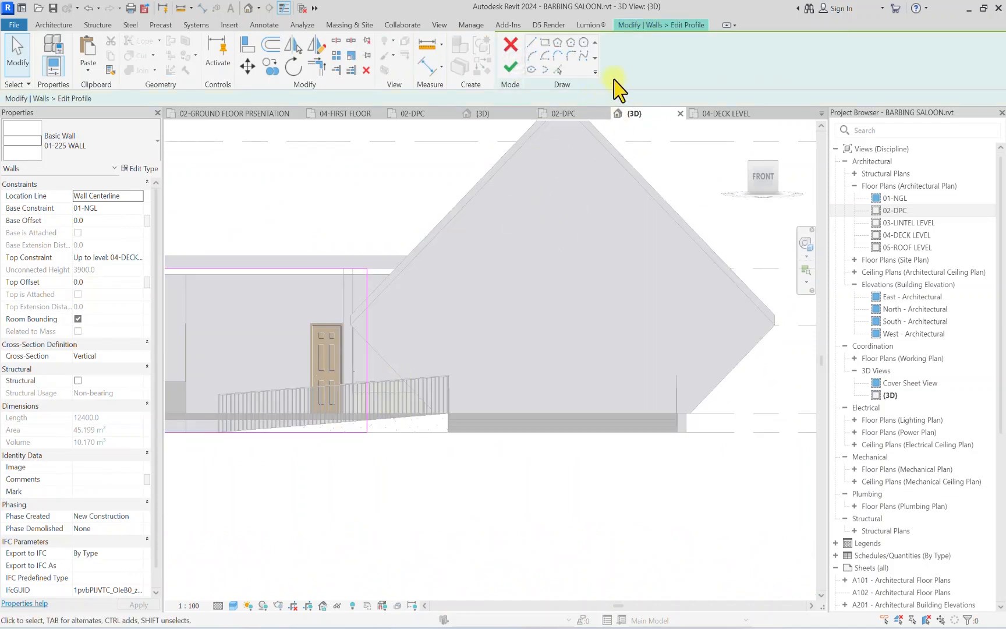
Step: Pick the diamond roof's lower edge and inner upper slope beside the door as profile lines for the long front wall
{"action": "left_click", "coordinate": [557, 70]}
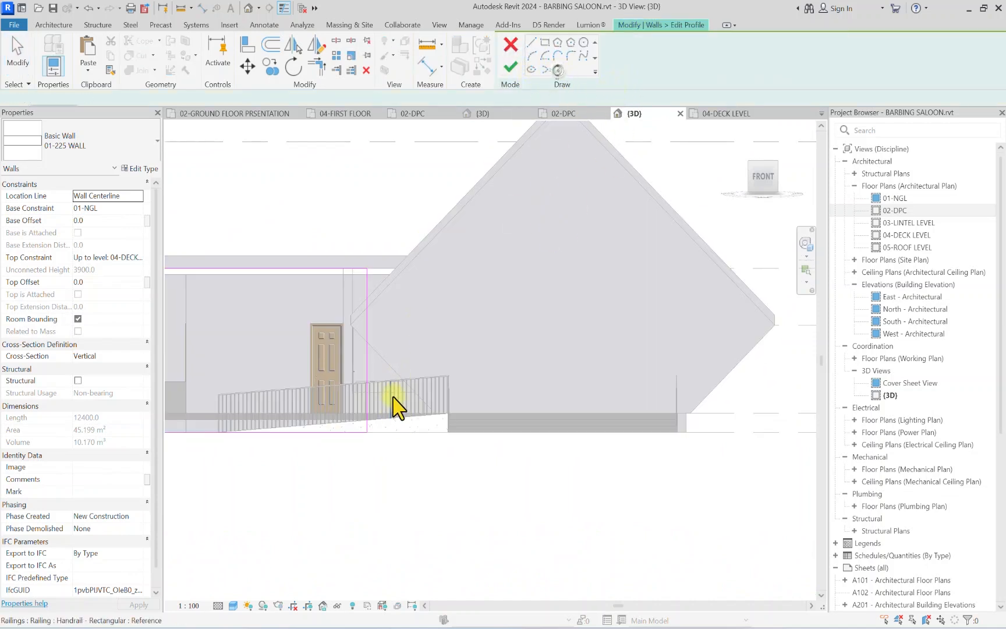
{"action": "left_click", "coordinate": [383, 366]}
{"action": "scroll", "coordinate": [379, 294], "scroll_direction": "up", "scroll_amount": 2}
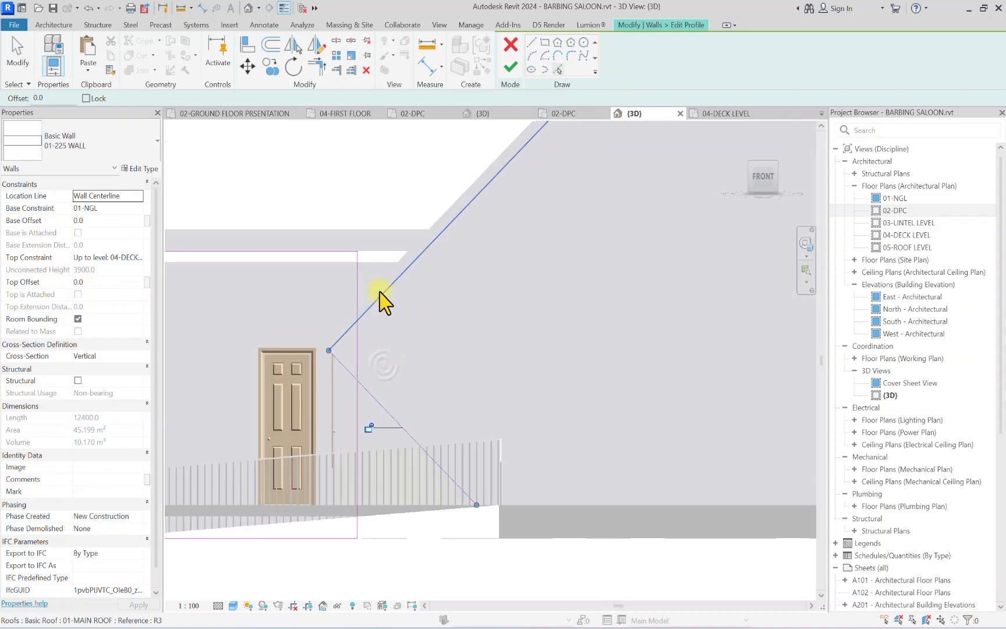
{"action": "scroll", "coordinate": [378, 293], "scroll_direction": "down", "scroll_amount": 3}
{"action": "left_click", "coordinate": [379, 293]}
Step: Trim the picked roof lines to the wall's top and base lines and delete the old vertical end line
{"action": "left_click", "coordinate": [314, 65]}
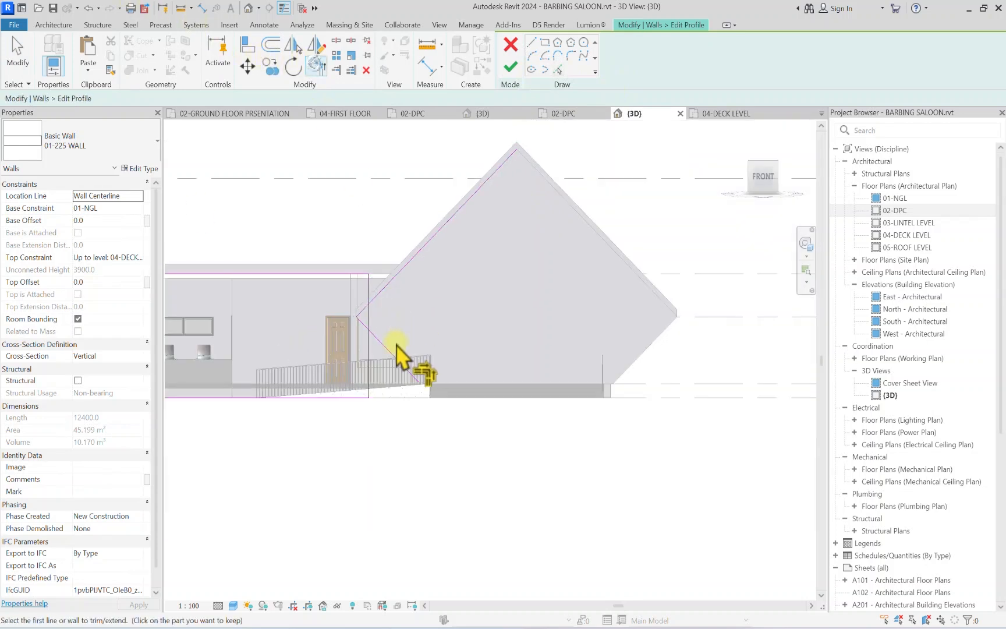
{"action": "left_click", "coordinate": [381, 293]}
{"action": "left_click", "coordinate": [345, 273]}
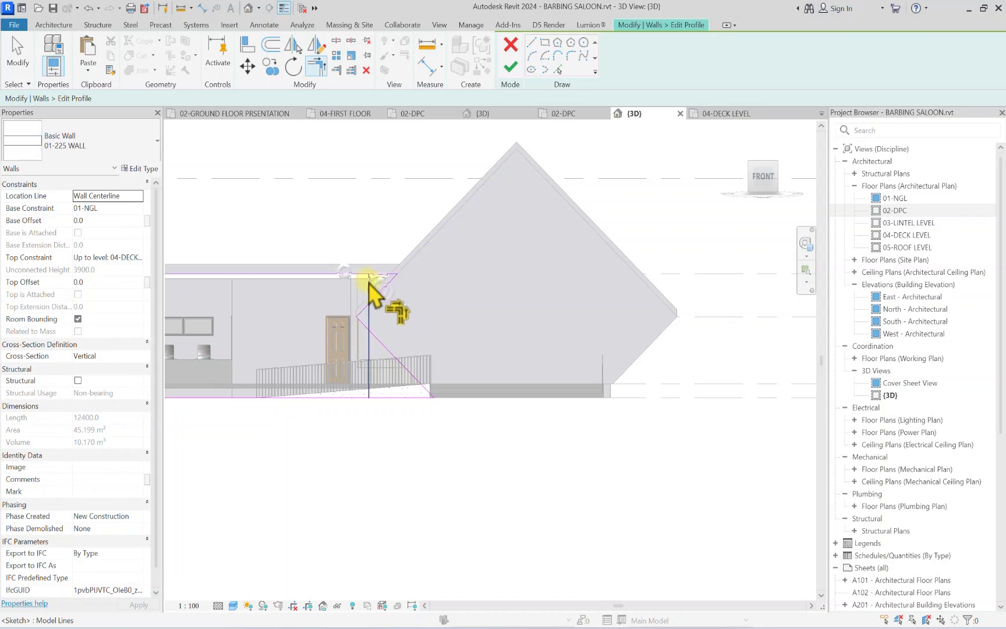
{"action": "scroll", "coordinate": [367, 288], "scroll_direction": "up", "scroll_amount": 2}
{"action": "key", "text": "Escape"}
{"action": "key", "text": "Escape"}
{"action": "left_click", "coordinate": [371, 291]}
{"action": "key", "text": "Delete"}
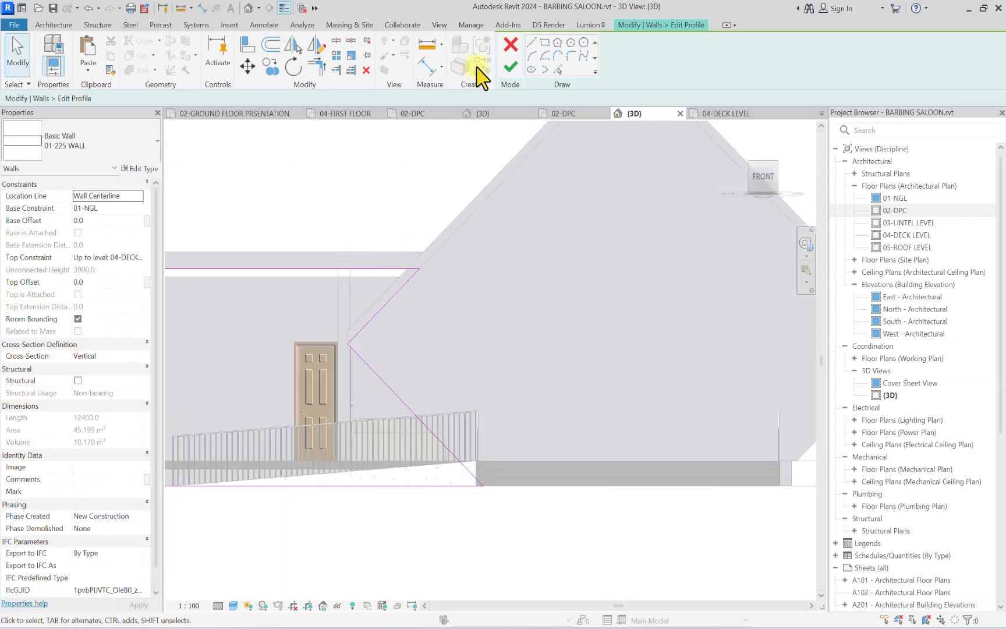
Step: Finish the long front wall's profile without deleting any rooms and check the facade from the front
{"action": "left_click", "coordinate": [508, 73]}
{"action": "scroll", "coordinate": [512, 202], "scroll_direction": "down", "scroll_amount": 3}
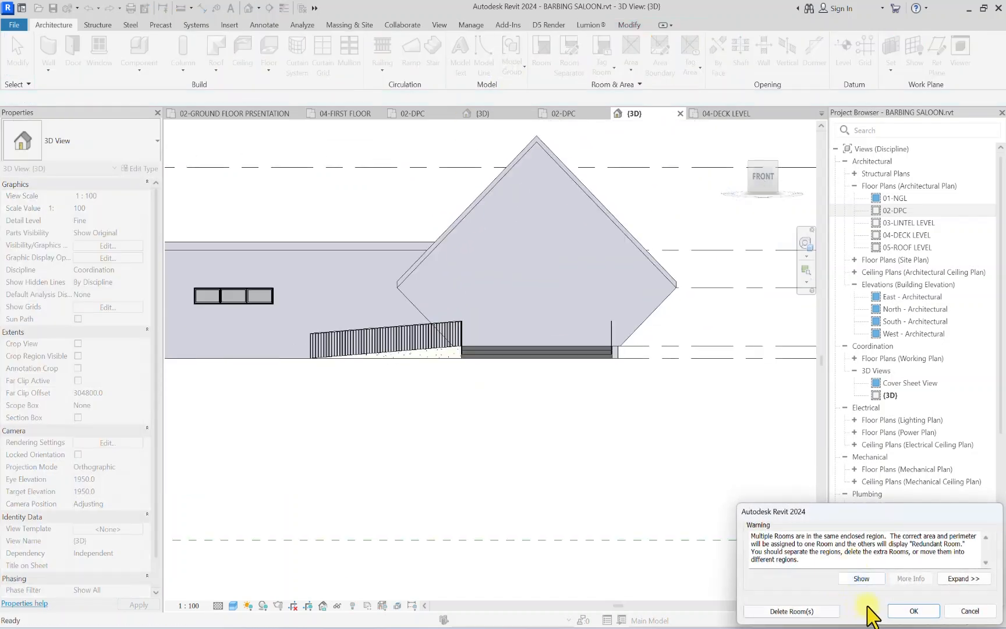
{"action": "left_click", "coordinate": [909, 612]}
{"action": "left_click", "coordinate": [520, 476]}
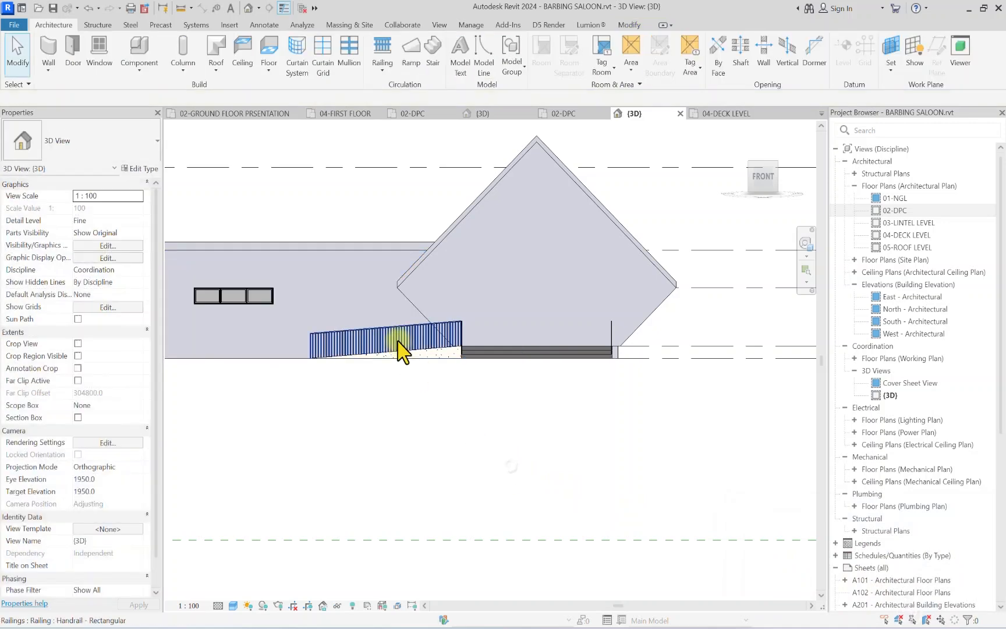
{"action": "scroll", "coordinate": [403, 153], "scroll_direction": "down", "scroll_amount": 2}
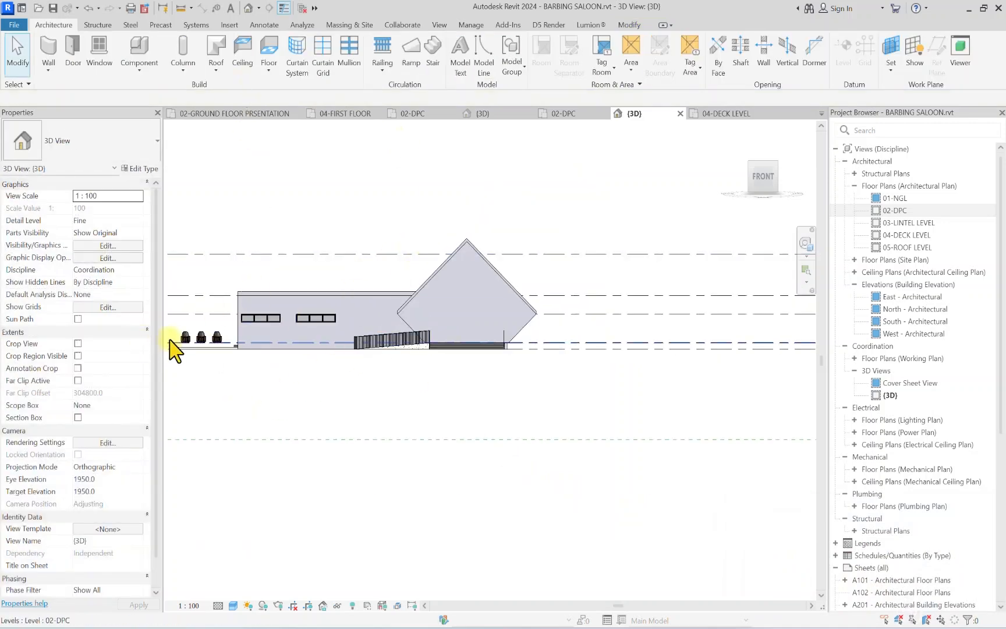
{"action": "middle_click_drag", "start_coordinate": [195, 248], "coordinate": [240, 292]}
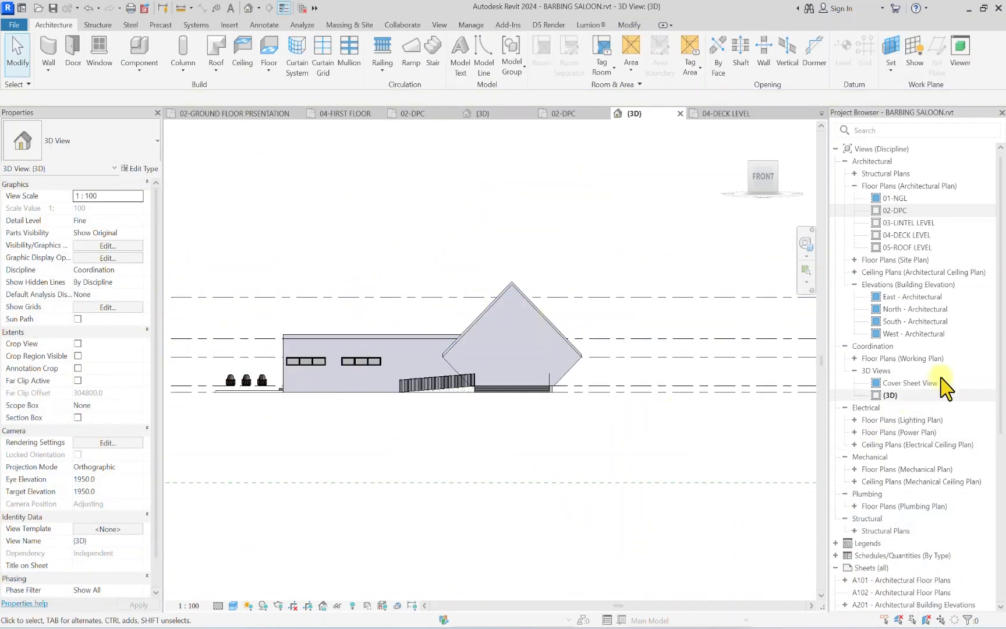
Step: Open the 02-DPC floor plan and examine the wall ends beside the receptionist area
{"action": "double_click", "coordinate": [909, 213]}
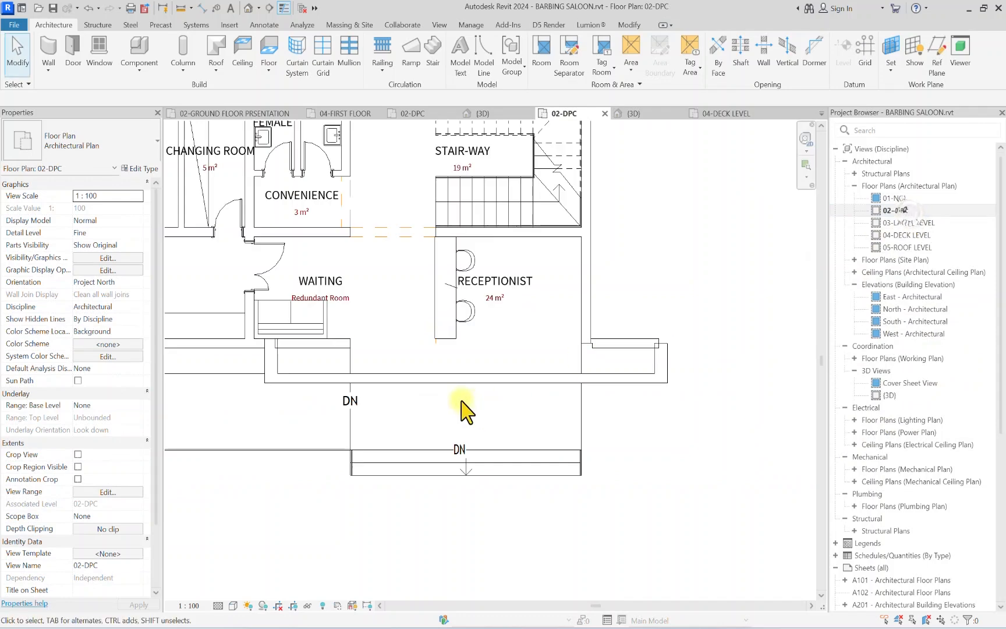
{"action": "scroll", "coordinate": [257, 400], "scroll_direction": "down", "scroll_amount": 1}
{"action": "scroll", "coordinate": [684, 343], "scroll_direction": "down", "scroll_amount": 2}
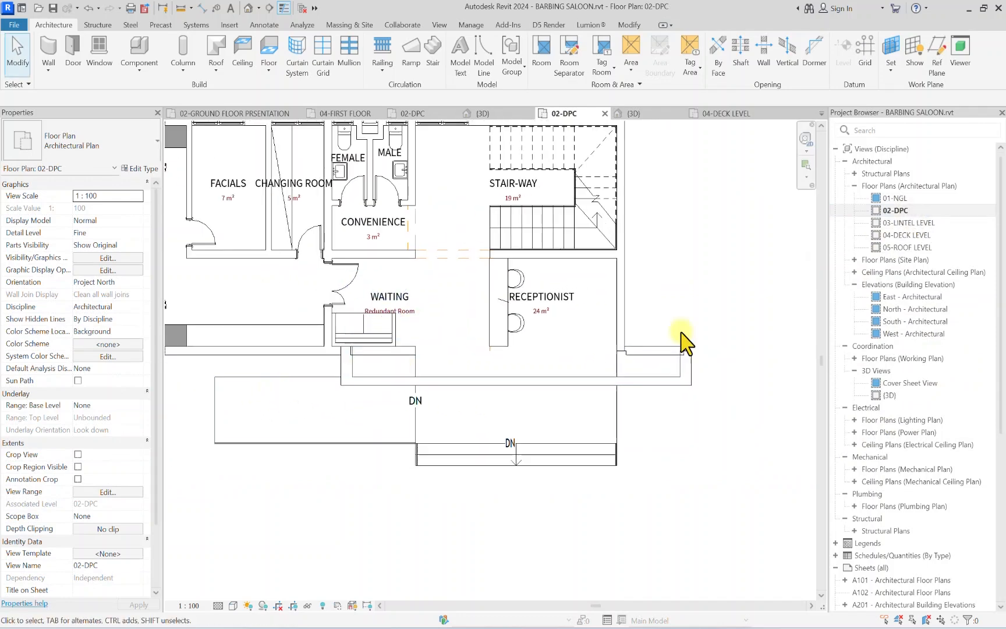
{"action": "scroll", "coordinate": [669, 350], "scroll_direction": "up", "scroll_amount": 2}
{"action": "scroll", "coordinate": [584, 370], "scroll_direction": "down", "scroll_amount": 1}
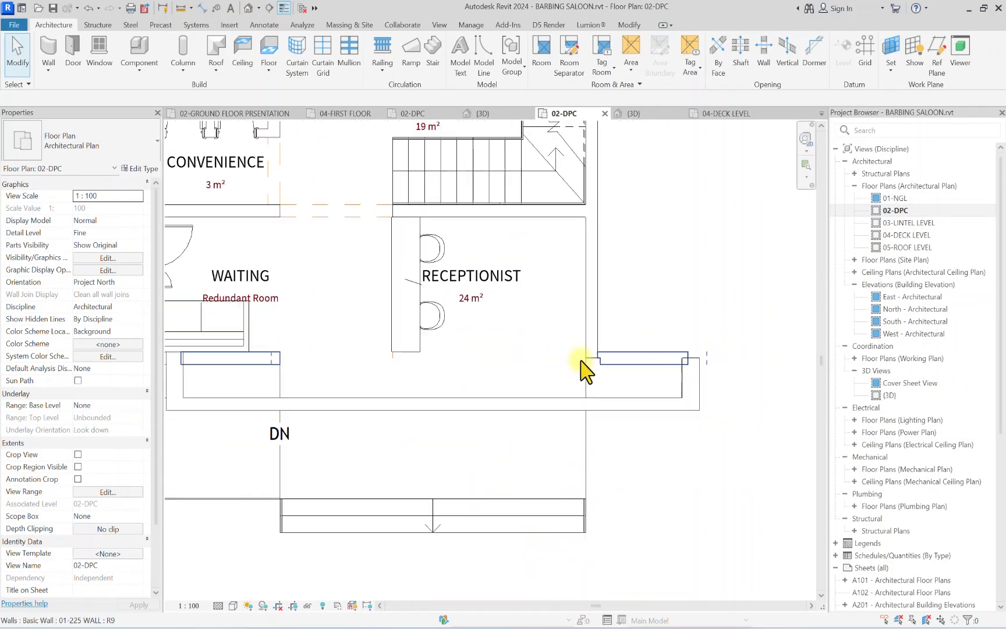
{"action": "left_click", "coordinate": [605, 366]}
{"action": "left_click", "coordinate": [665, 279]}
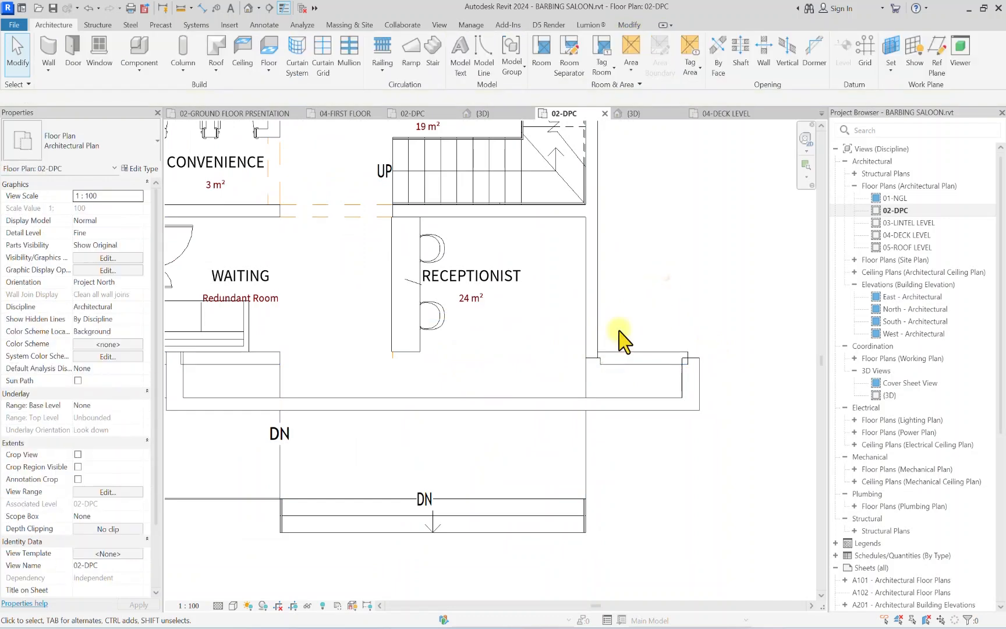
Step: Try to adjust the front end of the outer wall beside the receptionist area
{"action": "left_click", "coordinate": [591, 324]}
{"action": "left_click_drag", "start_coordinate": [591, 353], "coordinate": [587, 352]}
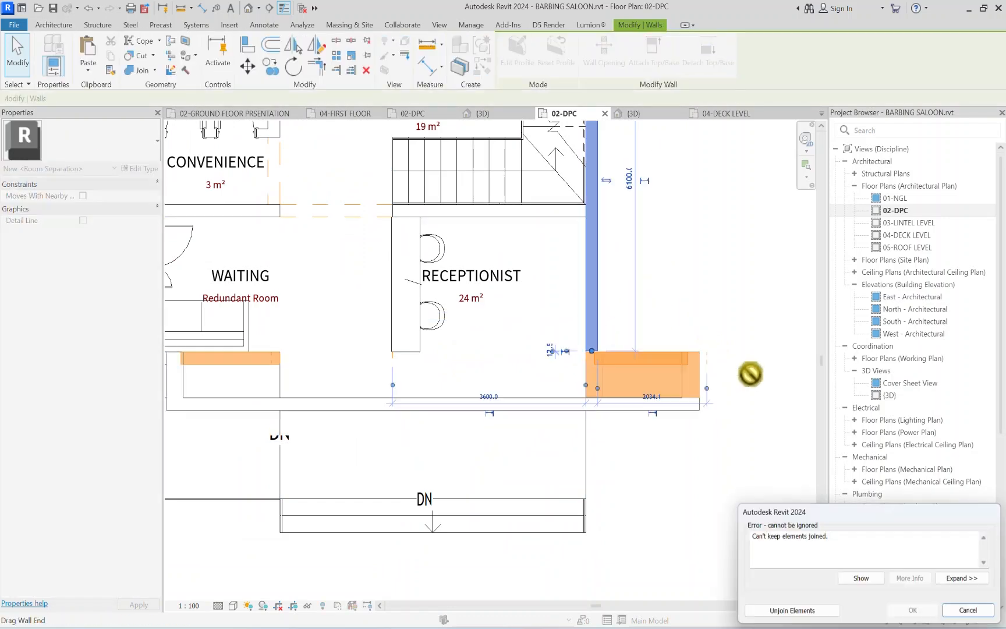
{"action": "left_click", "coordinate": [968, 610]}
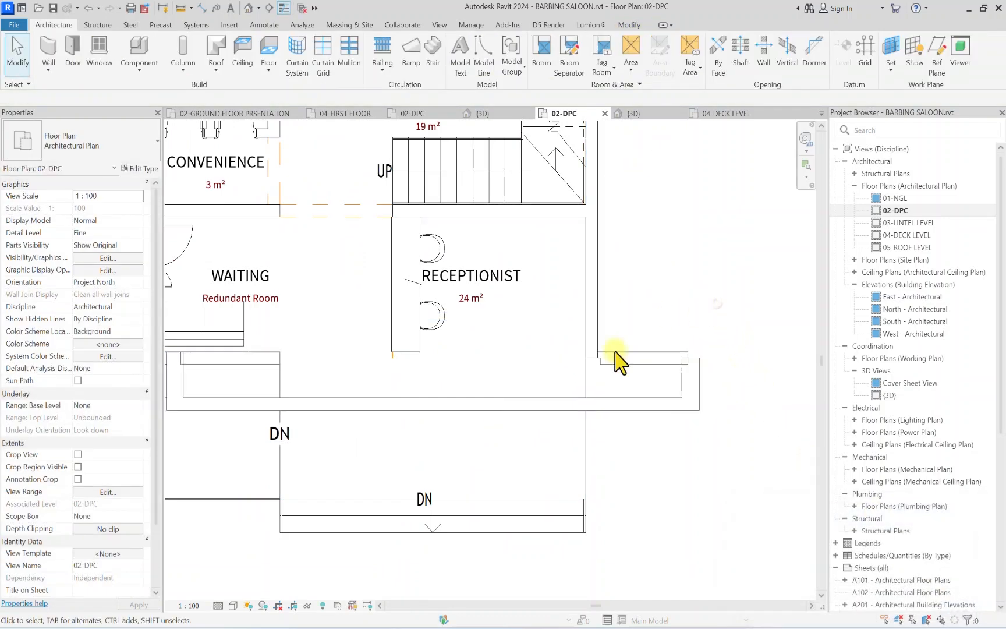
{"action": "scroll", "coordinate": [399, 309], "scroll_direction": "down", "scroll_amount": 2}
{"action": "scroll", "coordinate": [431, 340], "scroll_direction": "up", "scroll_amount": 1}
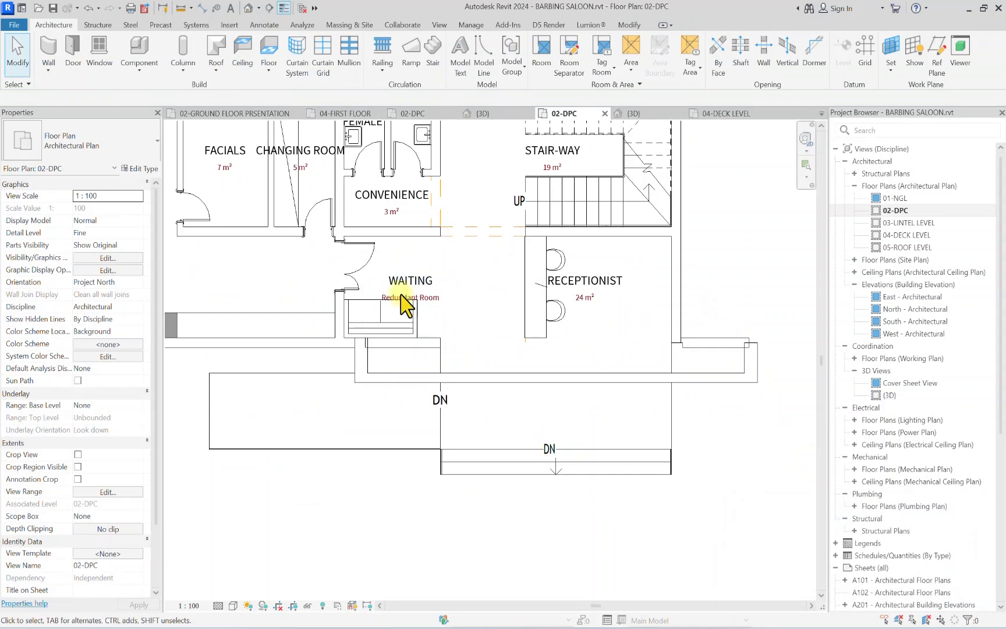
{"action": "scroll", "coordinate": [414, 368], "scroll_direction": "up", "scroll_amount": 1}
{"action": "scroll", "coordinate": [410, 326], "scroll_direction": "down", "scroll_amount": 2}
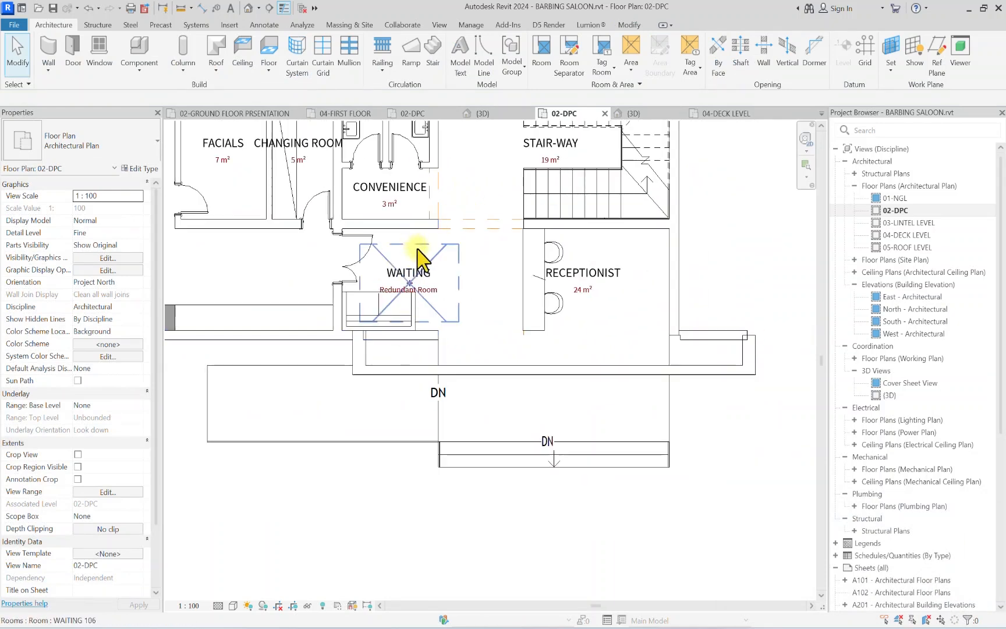
{"action": "scroll", "coordinate": [415, 253], "scroll_direction": "down", "scroll_amount": 1}
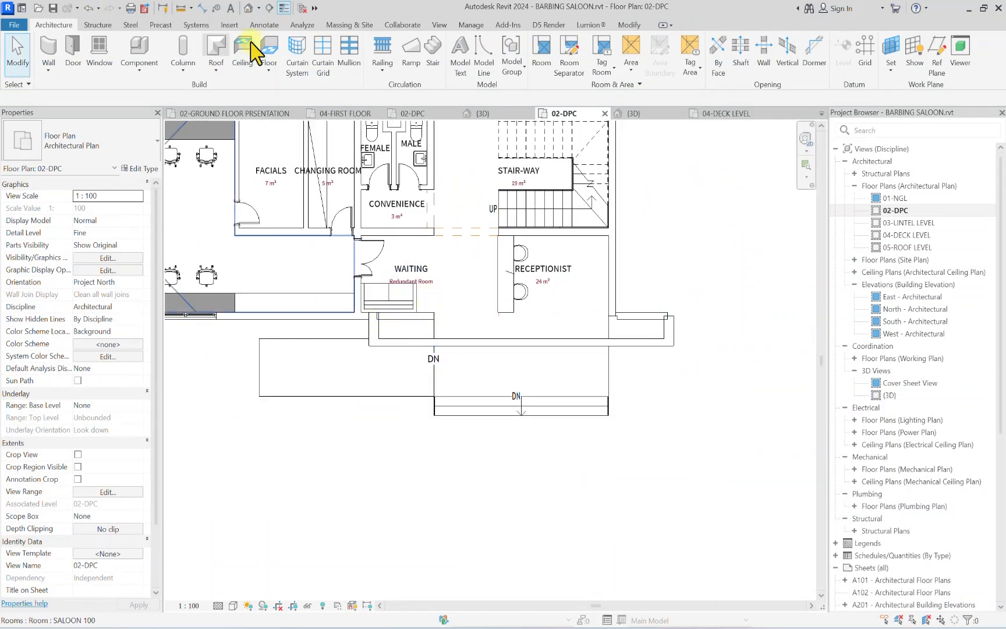
{"action": "left_click", "coordinate": [585, 67]}
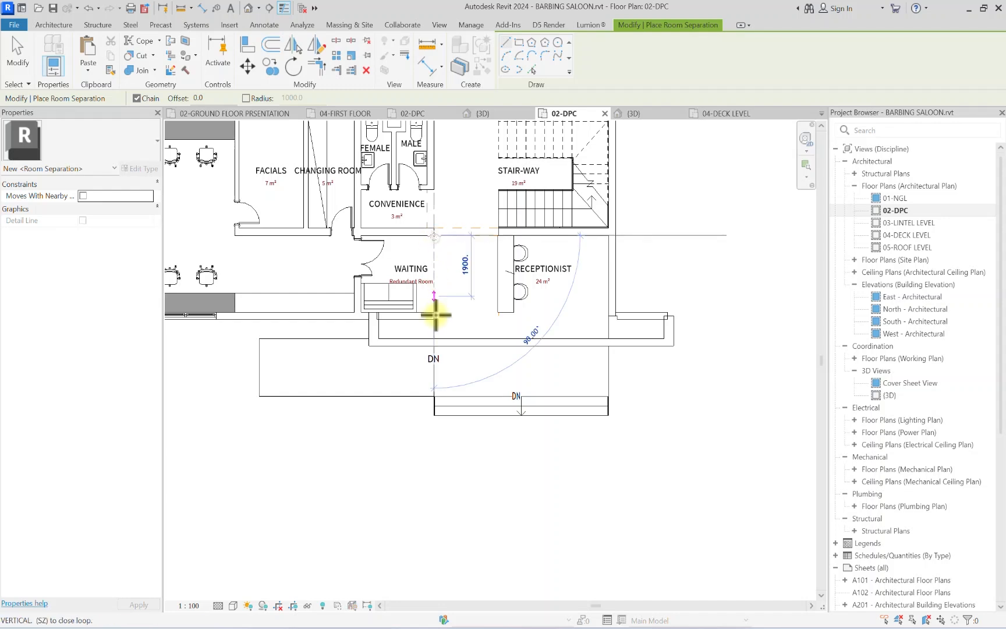
{"action": "scroll", "coordinate": [432, 333], "scroll_direction": "up", "scroll_amount": 3}
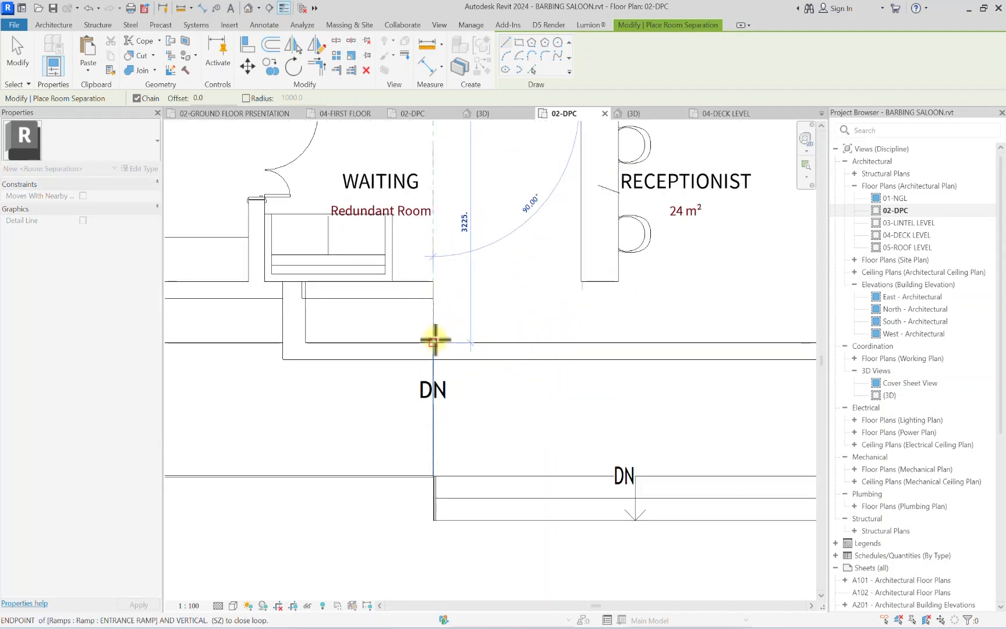
{"action": "scroll", "coordinate": [434, 341], "scroll_direction": "down", "scroll_amount": 3}
{"action": "key", "text": "Escape"}
{"action": "scroll", "coordinate": [483, 228], "scroll_direction": "up", "scroll_amount": 2}
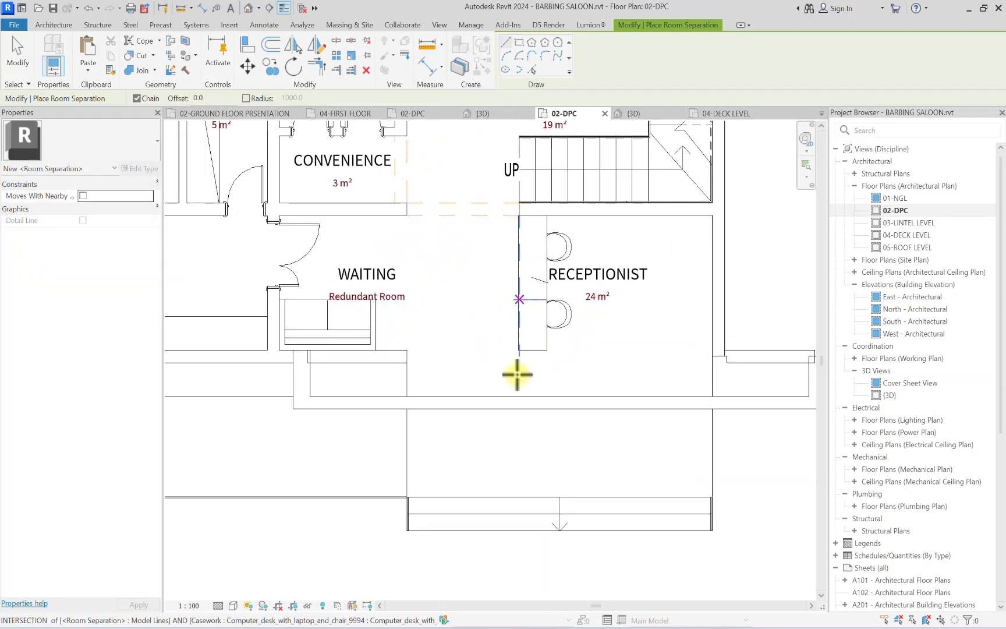
{"action": "key", "text": "Escape"}
Step: Extend the room separation line along the reception counter to the front wall so it divides the waiting and receptionist rooms
{"action": "scroll", "coordinate": [518, 361], "scroll_direction": "up", "scroll_amount": 3}
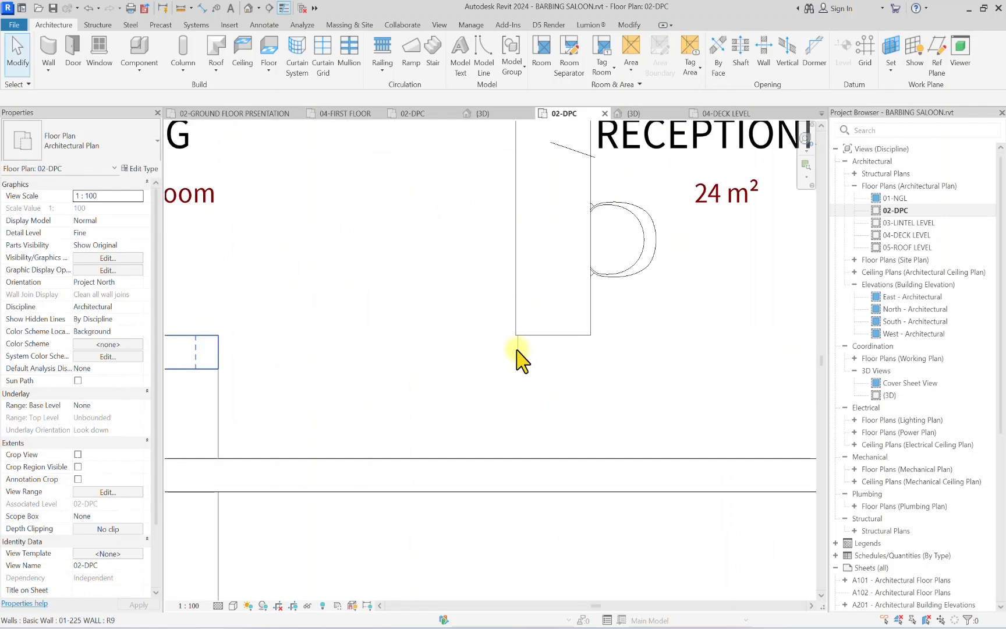
{"action": "left_click", "coordinate": [518, 353]}
{"action": "left_click_drag", "start_coordinate": [517, 352], "coordinate": [518, 475]}
{"action": "scroll", "coordinate": [512, 486], "scroll_direction": "down", "scroll_amount": 3}
{"action": "key", "text": "Escape"}
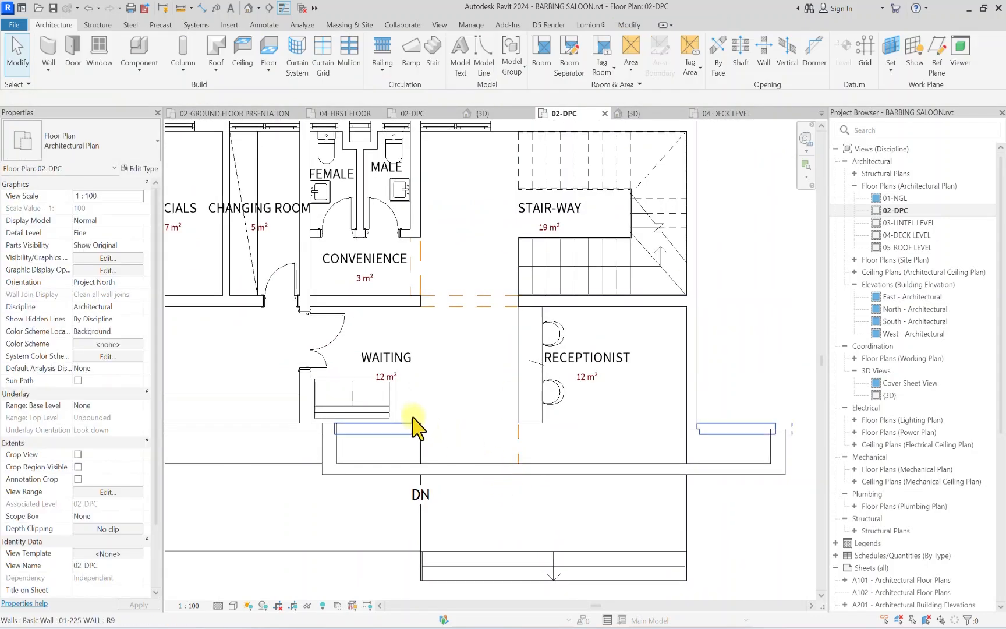
{"action": "scroll", "coordinate": [445, 427], "scroll_direction": "down", "scroll_amount": 3}
{"action": "scroll", "coordinate": [512, 397], "scroll_direction": "up", "scroll_amount": 1}
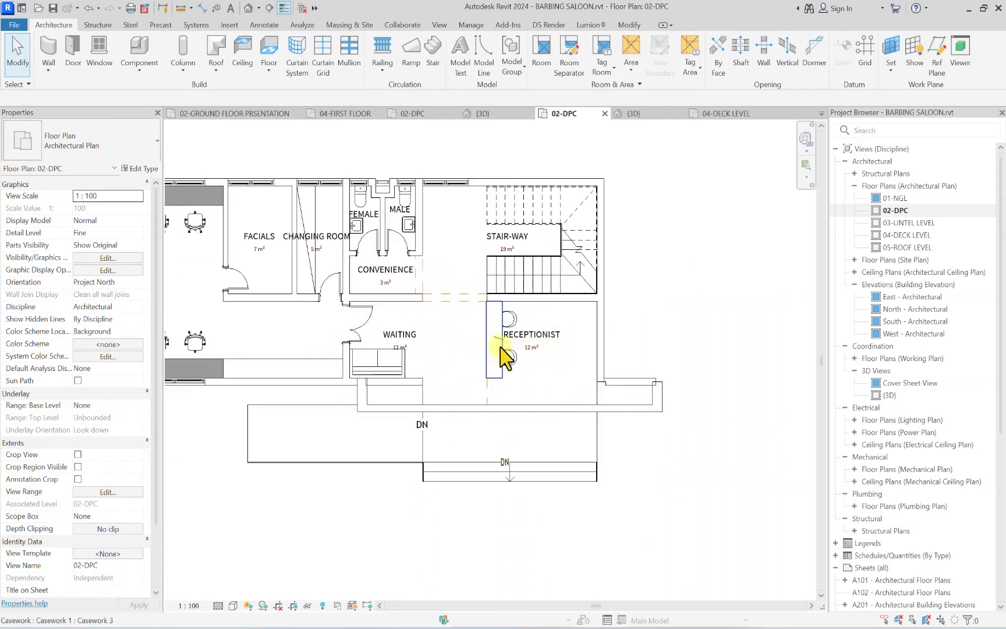
{"action": "scroll", "coordinate": [507, 386], "scroll_direction": "up", "scroll_amount": 2}
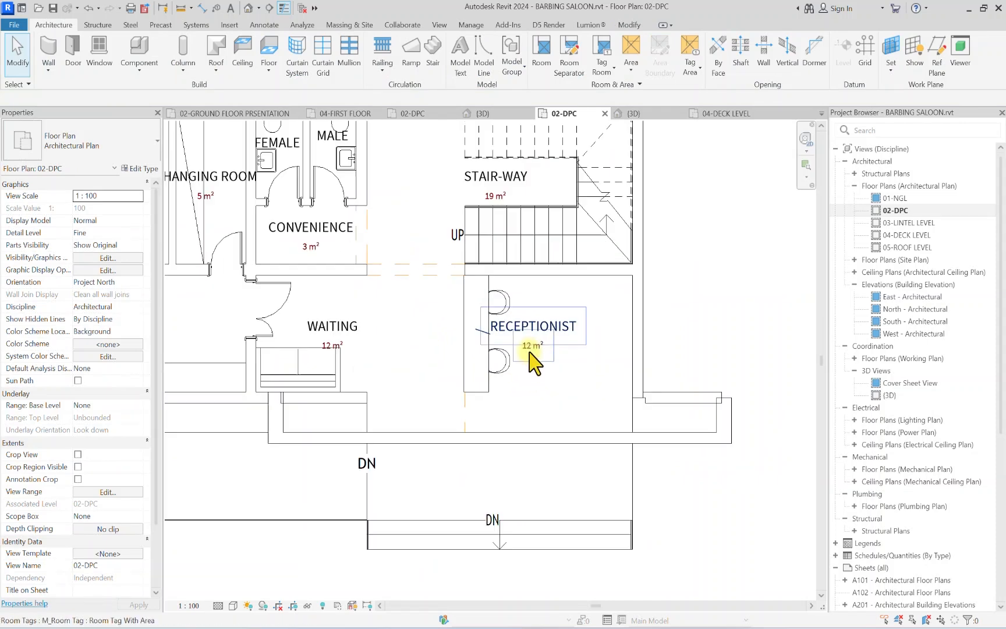
Step: Move the reception counter and its two computer-and-chair sets along the back wall, toward the receptionist area's outer wall
{"action": "left_click", "coordinate": [476, 399]}
{"action": "scroll", "coordinate": [479, 406], "scroll_direction": "up", "scroll_amount": 2}
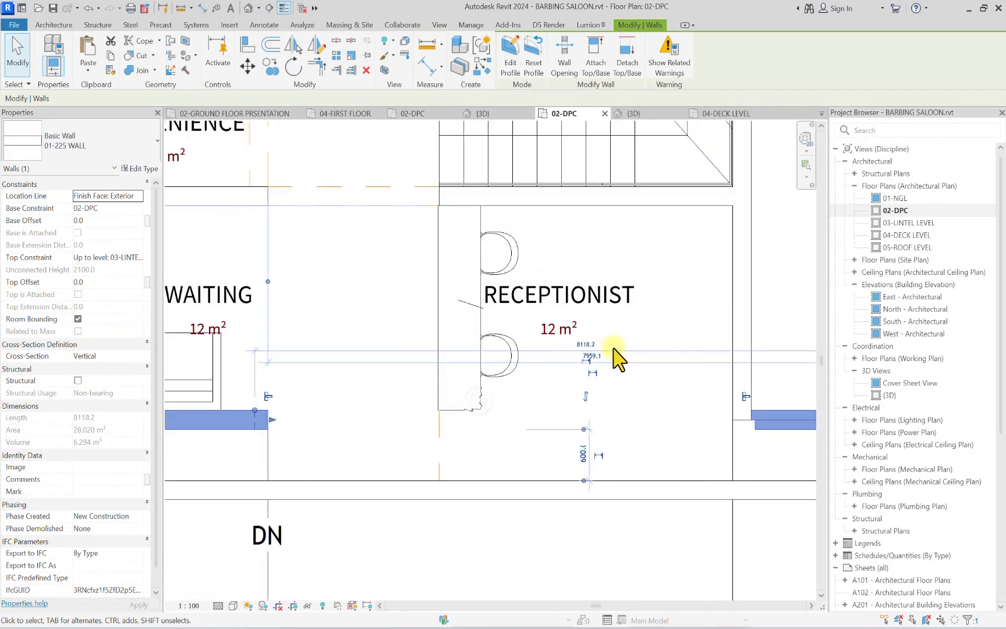
{"action": "key", "text": "Escape"}
{"action": "left_click", "coordinate": [476, 408]}
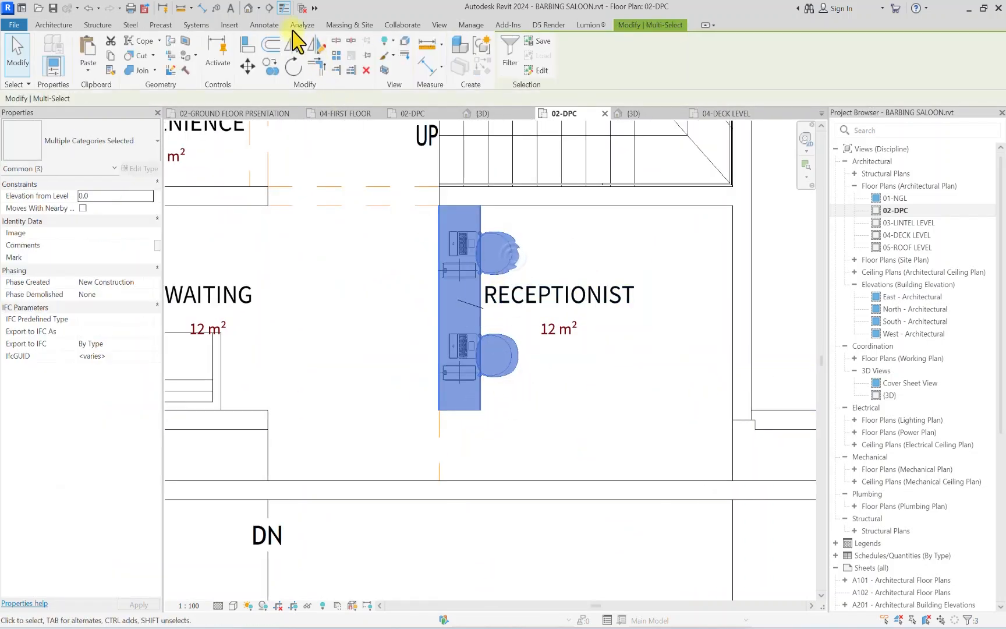
{"action": "scroll", "coordinate": [437, 207], "scroll_direction": "up", "scroll_amount": 2}
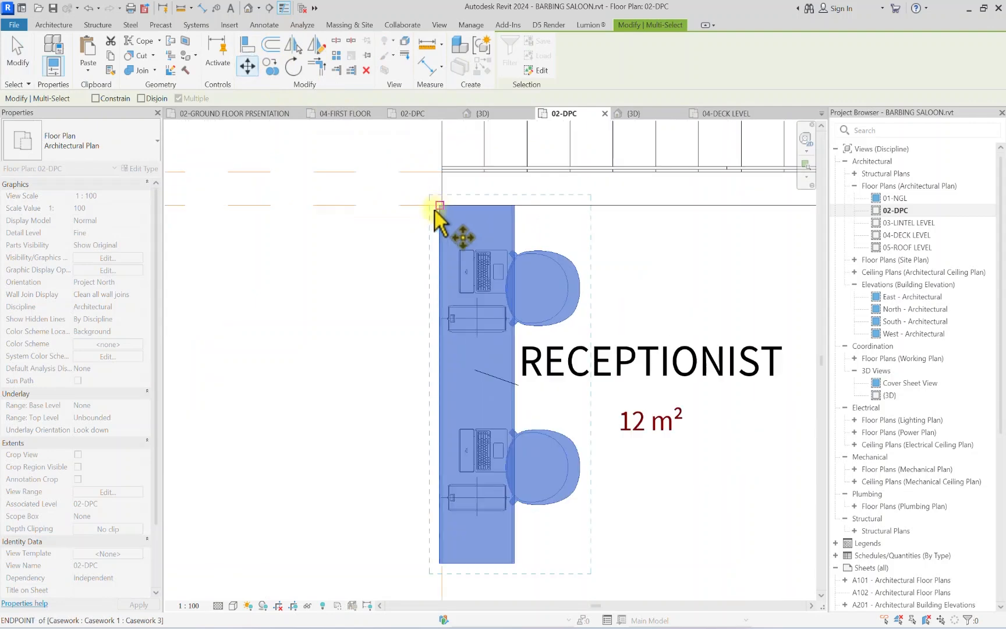
{"action": "left_click", "coordinate": [437, 206]}
{"action": "scroll", "coordinate": [438, 206], "scroll_direction": "down", "scroll_amount": 3}
{"action": "left_click", "coordinate": [532, 204]}
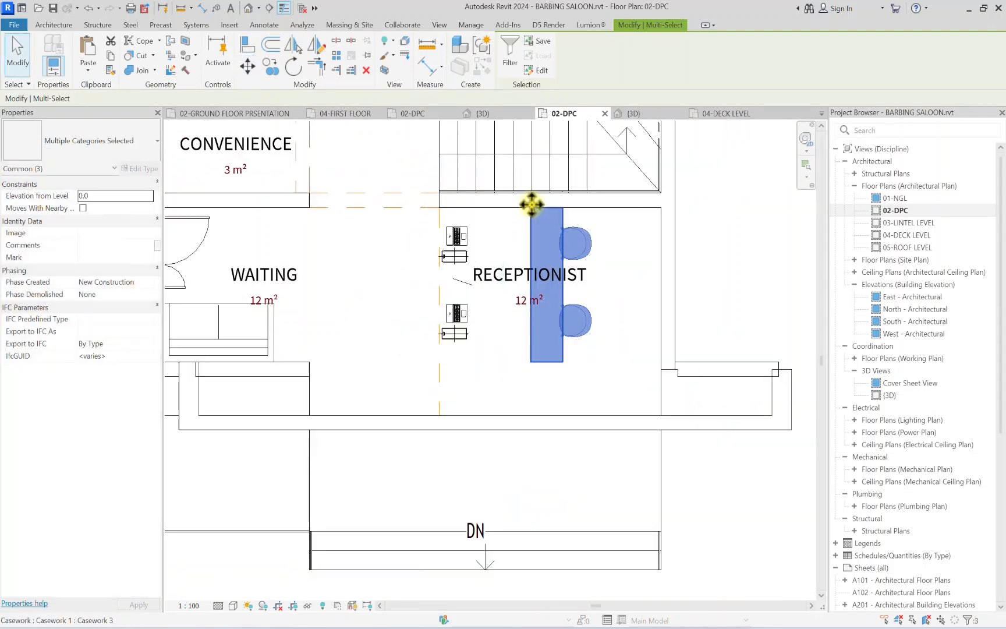
Step: Delete the two computer sets left at the counter's old location and move the room separation line to the counter's new front edge
{"action": "left_click", "coordinate": [460, 240]}
{"action": "left_click", "coordinate": [457, 313], "text": "ctrl"}
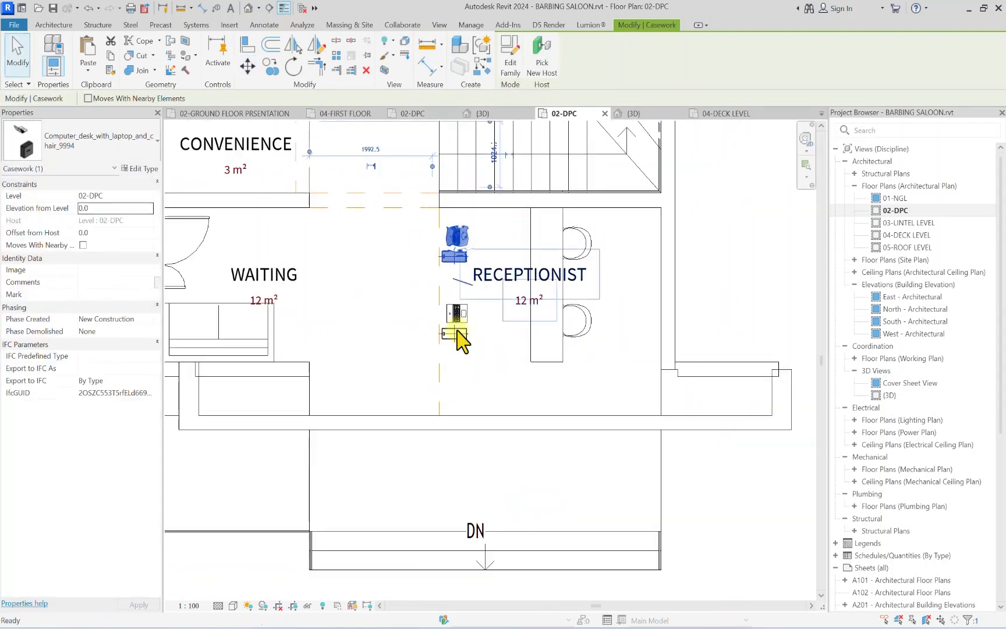
{"action": "key", "text": "Delete"}
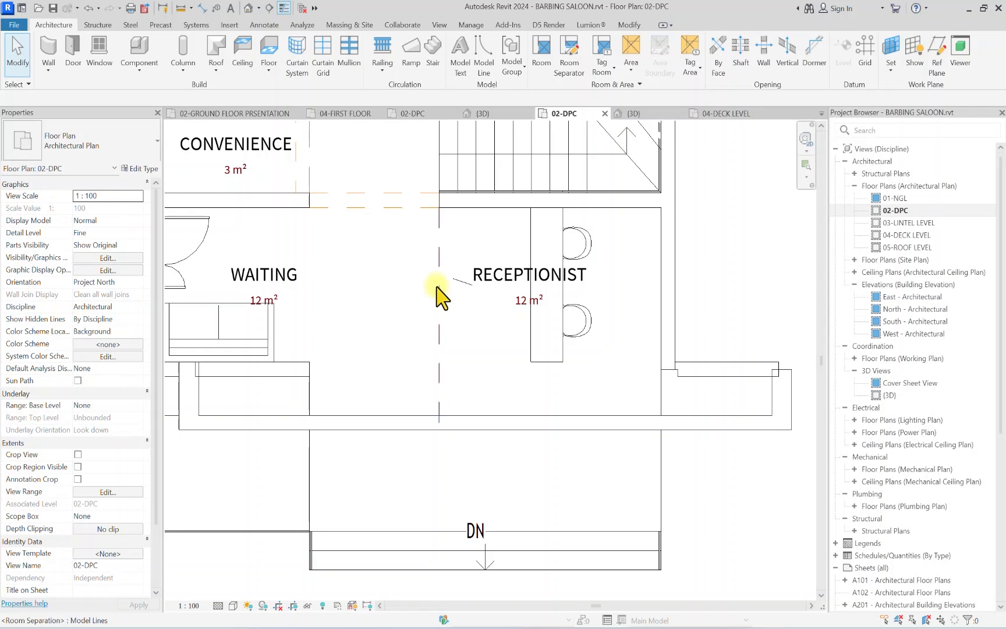
{"action": "left_click_drag", "start_coordinate": [441, 297], "coordinate": [532, 293]}
{"action": "scroll", "coordinate": [532, 460], "scroll_direction": "down", "scroll_amount": 3}
{"action": "left_click", "coordinate": [726, 505]}
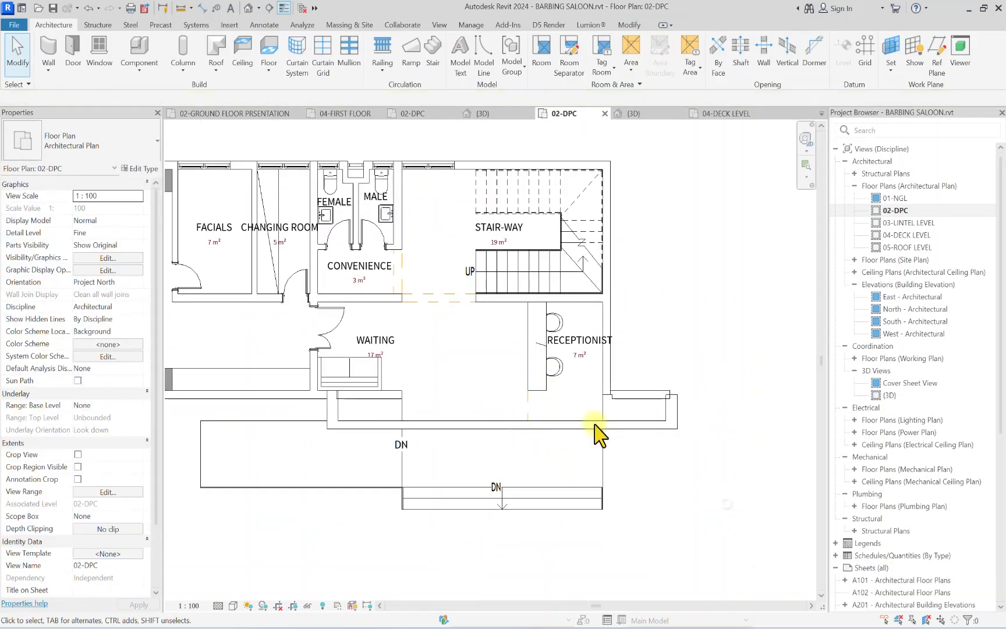
Step: Examine the entrance, ramp and receptionist area within the overall 02-DPC floor plan
{"action": "scroll", "coordinate": [507, 393], "scroll_direction": "down", "scroll_amount": 1}
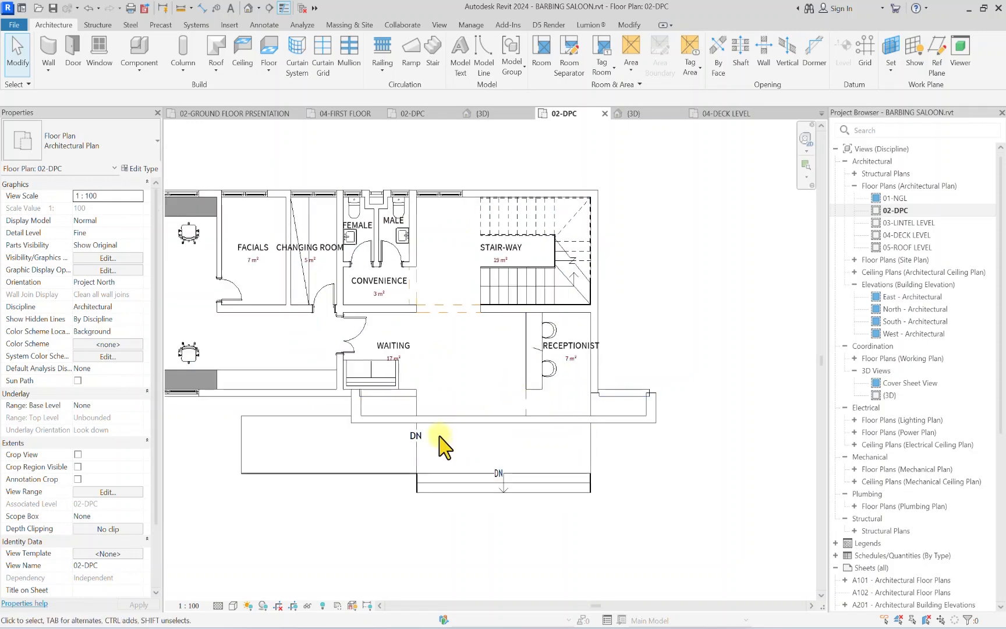
{"action": "scroll", "coordinate": [465, 395], "scroll_direction": "down", "scroll_amount": 1}
{"action": "scroll", "coordinate": [433, 442], "scroll_direction": "up", "scroll_amount": 2}
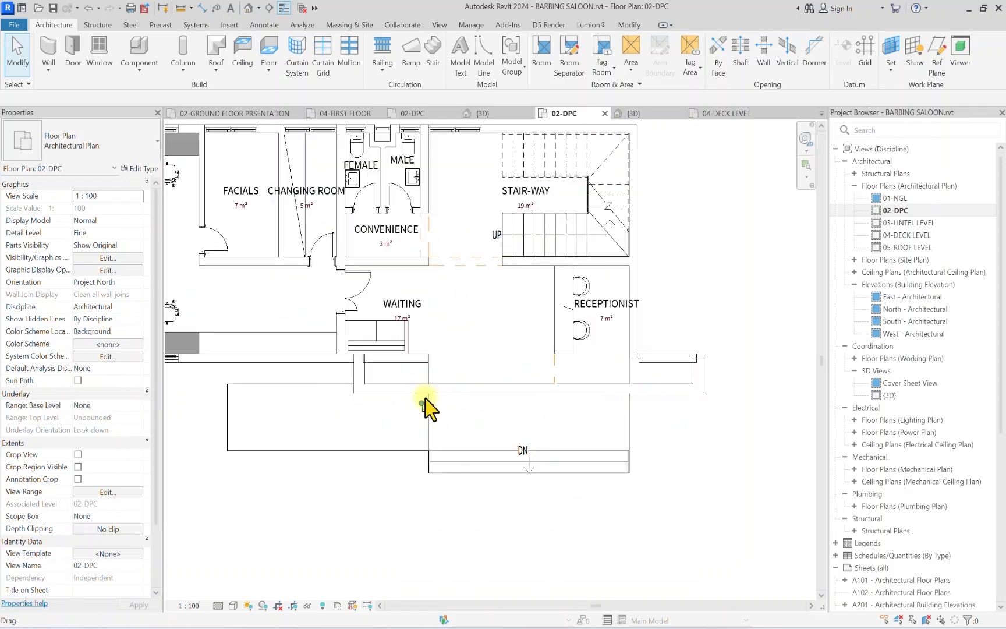
{"action": "scroll", "coordinate": [427, 407], "scroll_direction": "up", "scroll_amount": 2}
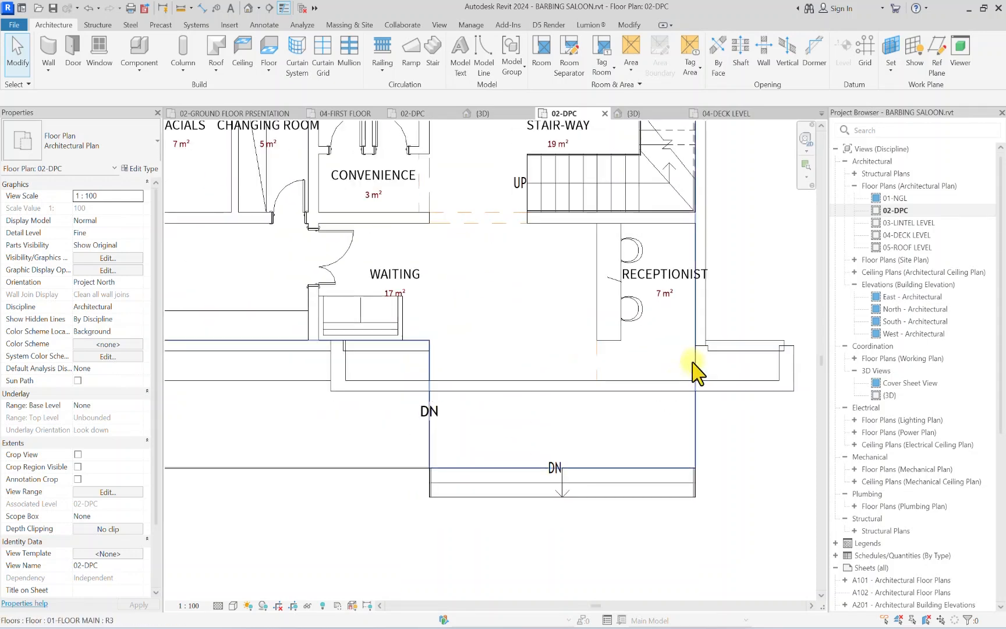
{"action": "scroll", "coordinate": [640, 390], "scroll_direction": "down", "scroll_amount": 2}
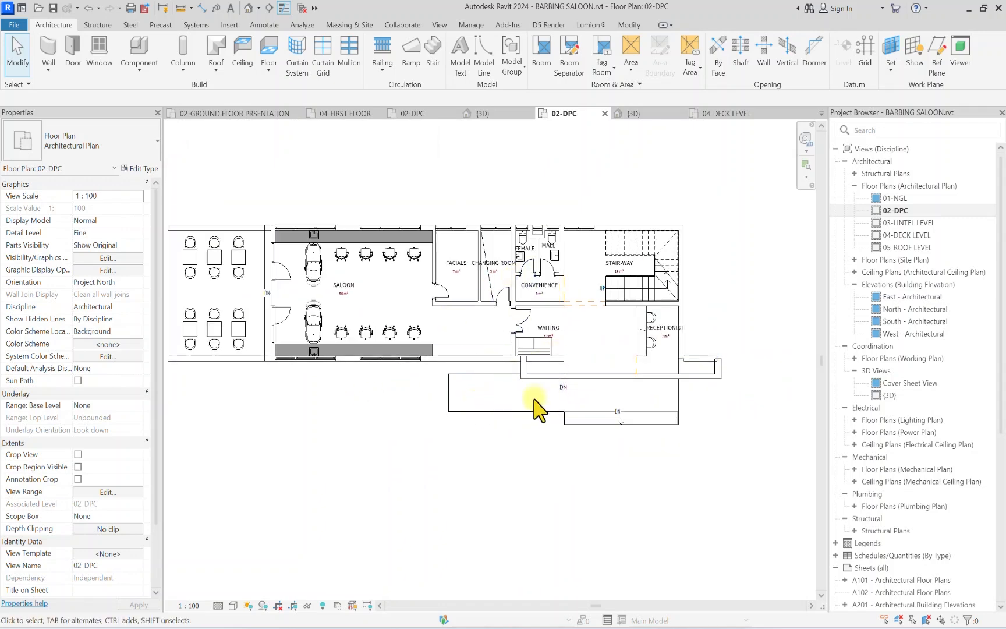
{"action": "scroll", "coordinate": [550, 365], "scroll_direction": "up", "scroll_amount": 1}
{"action": "scroll", "coordinate": [480, 387], "scroll_direction": "down", "scroll_amount": 2}
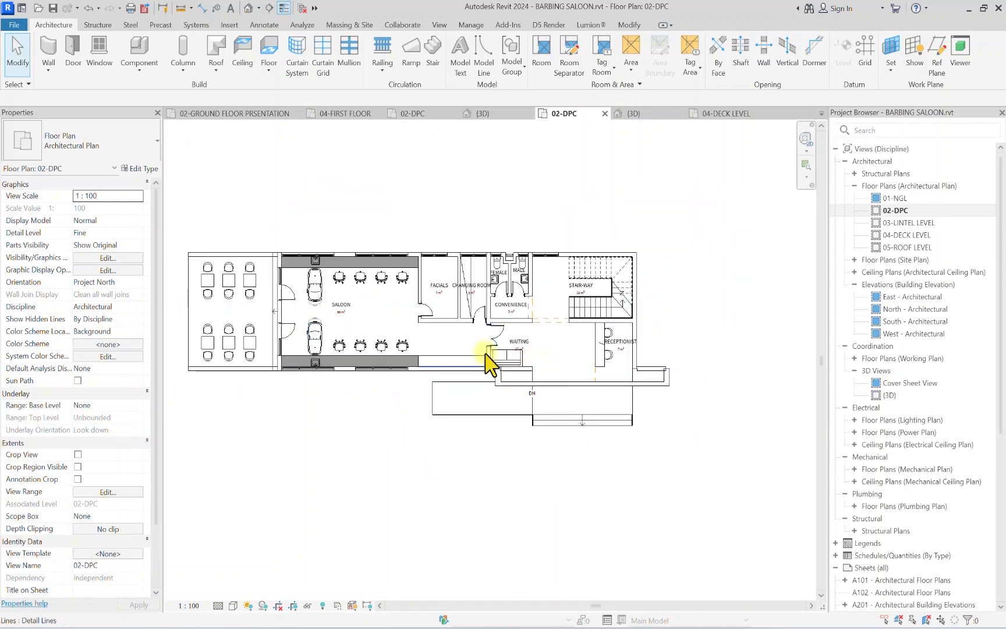
Step: Open the 3D view facing the diamond-shaped entrance and create an in-place model in the Walls category
{"action": "left_click", "coordinate": [248, 9]}
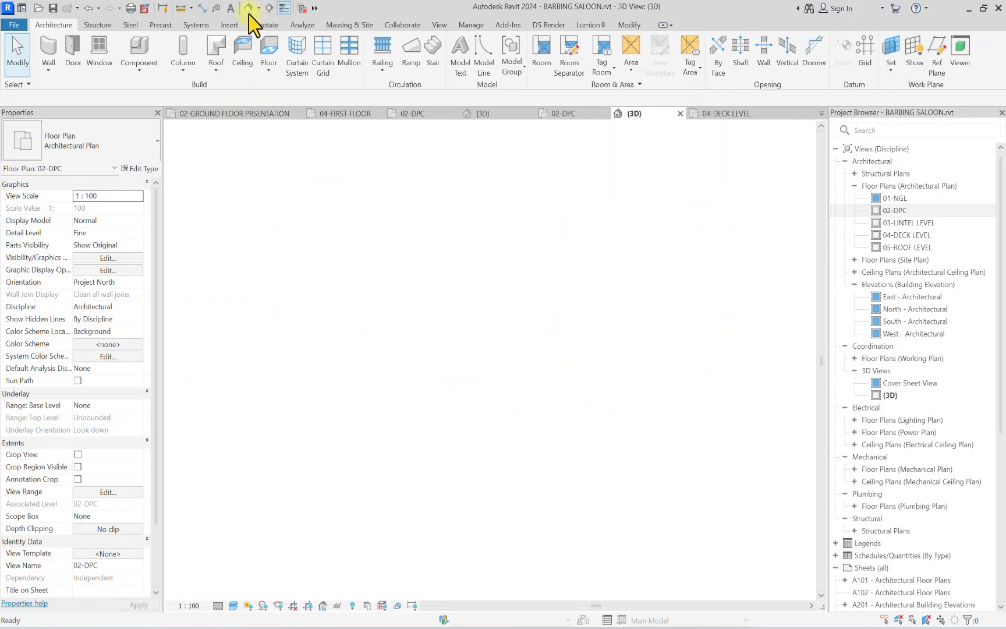
{"action": "left_click_drag", "start_coordinate": [780, 170], "coordinate": [355, 274]}
{"action": "scroll", "coordinate": [355, 273], "scroll_direction": "up", "scroll_amount": 3}
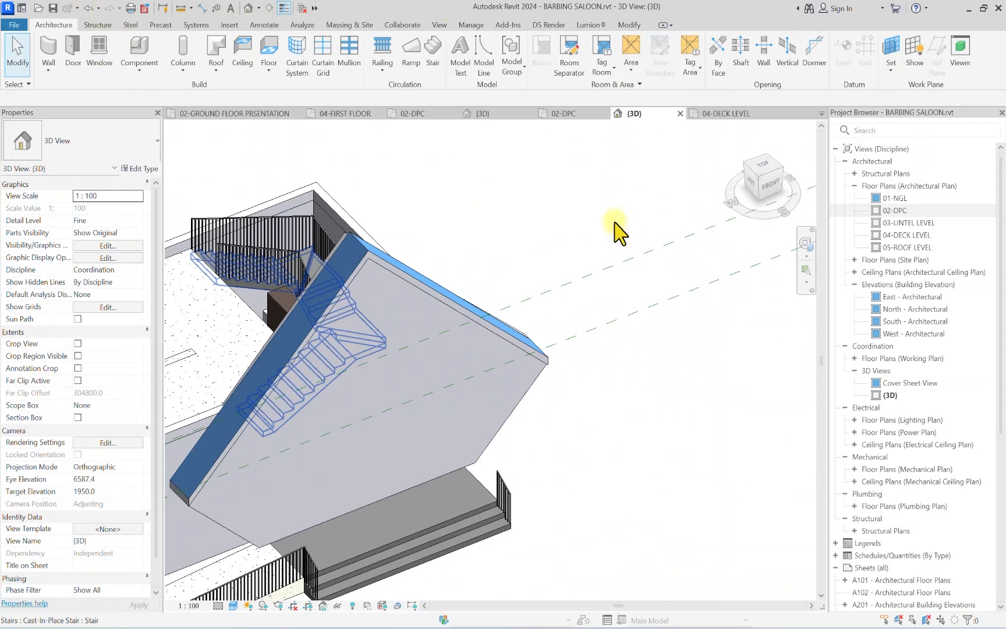
{"action": "middle_click_drag", "start_coordinate": [339, 326], "coordinate": [378, 307]}
{"action": "scroll", "coordinate": [345, 271], "scroll_direction": "down", "scroll_amount": 2}
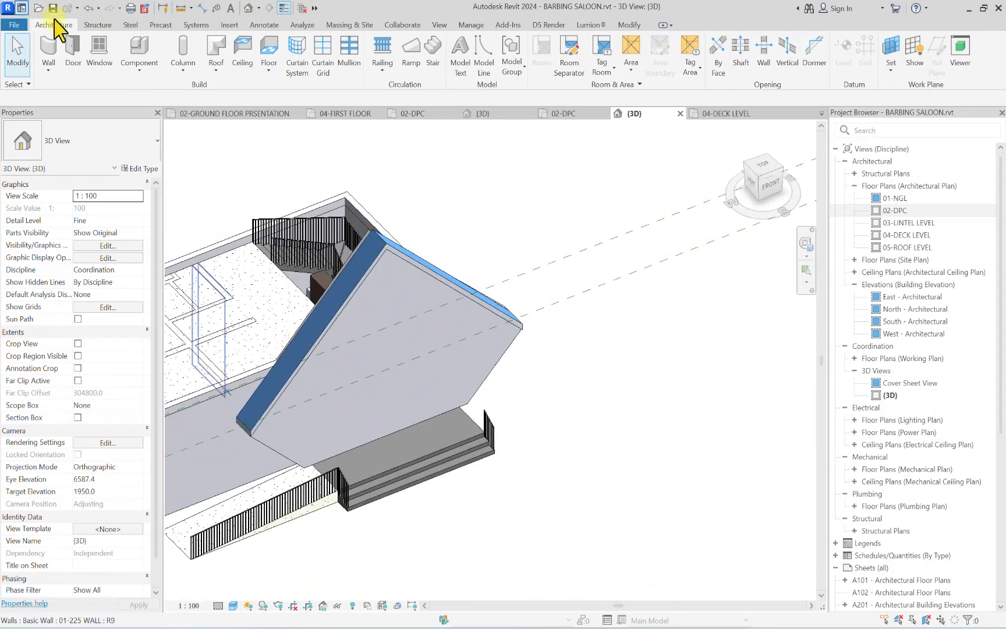
{"action": "left_click", "coordinate": [139, 71]}
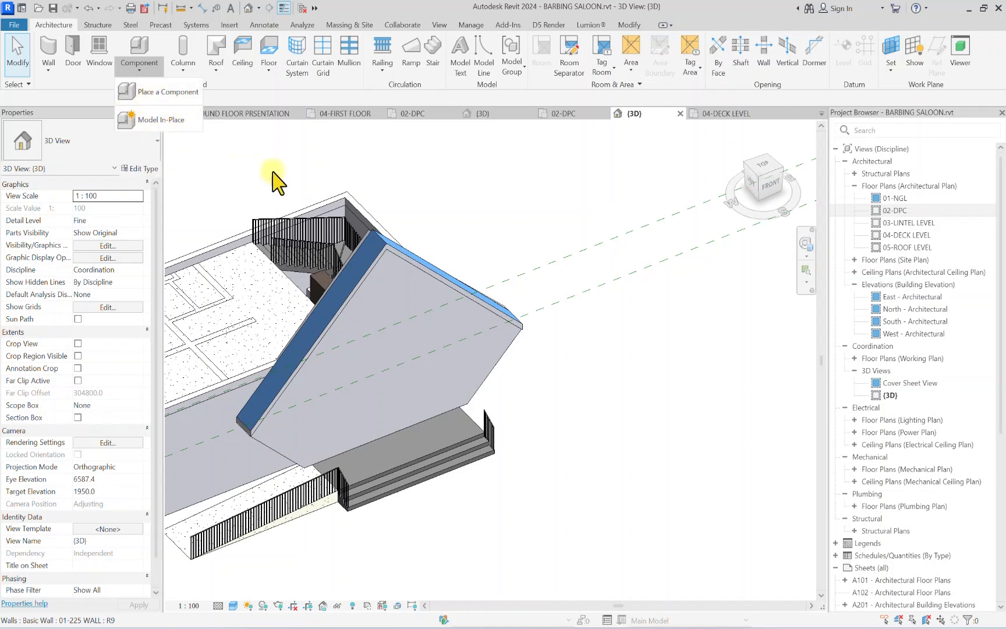
{"action": "left_click", "coordinate": [140, 69]}
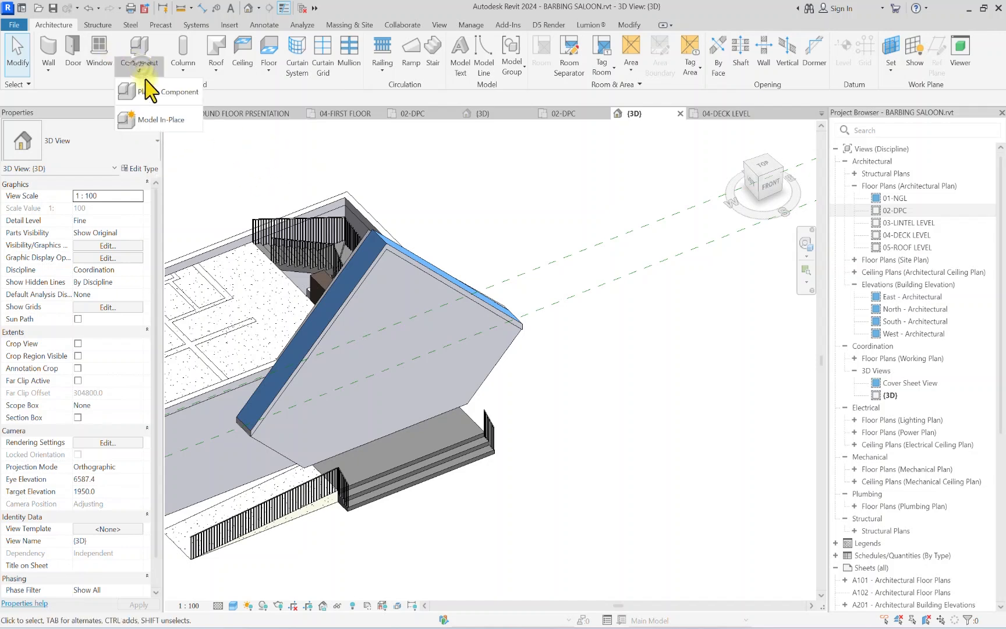
{"action": "left_click", "coordinate": [161, 120]}
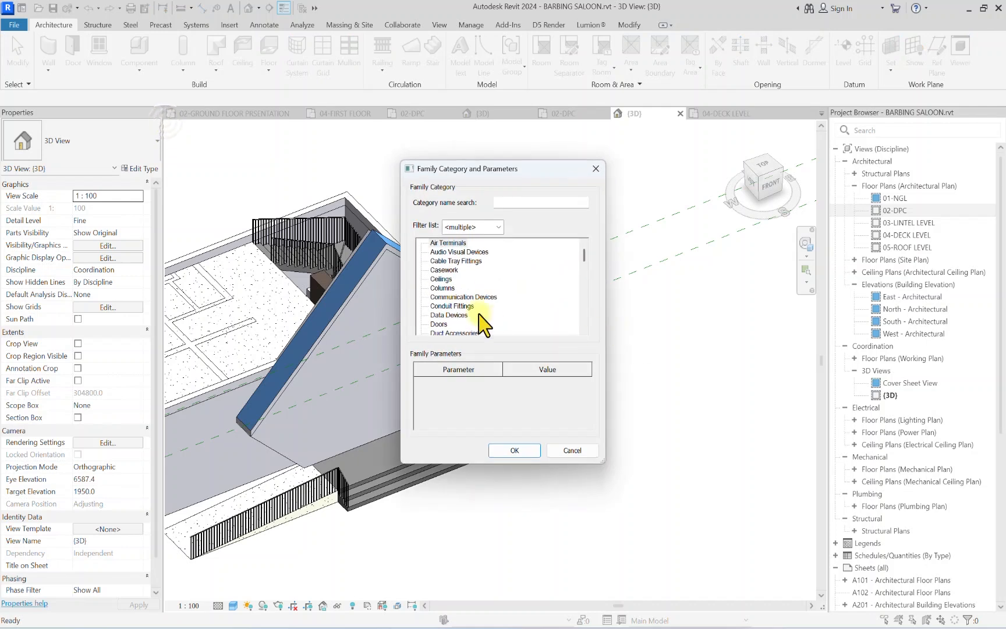
{"action": "scroll", "coordinate": [553, 284], "scroll_direction": "down", "scroll_amount": 3}
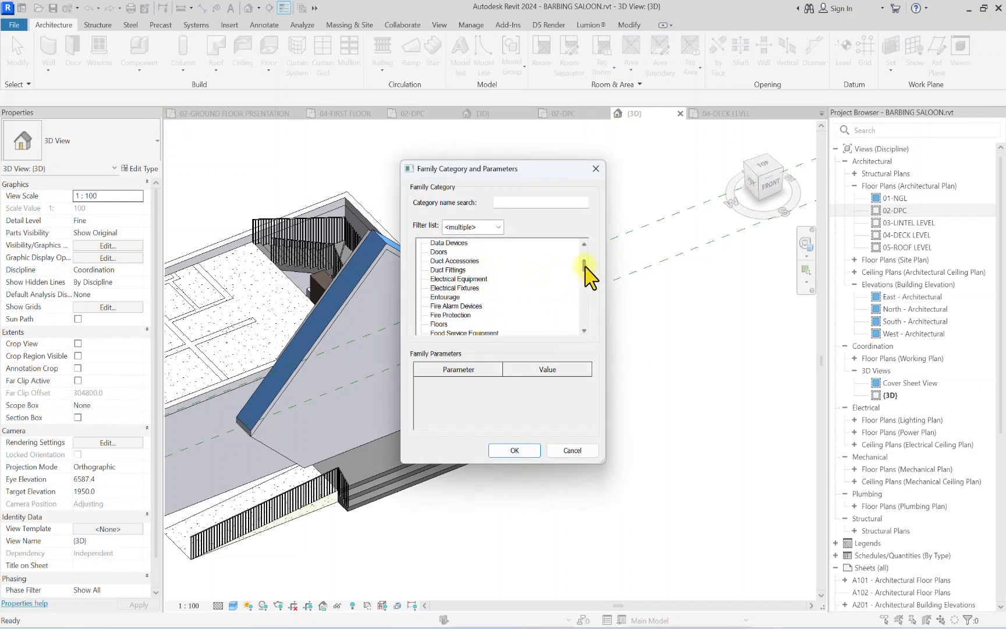
{"action": "left_click_drag", "start_coordinate": [584, 266], "coordinate": [562, 357]}
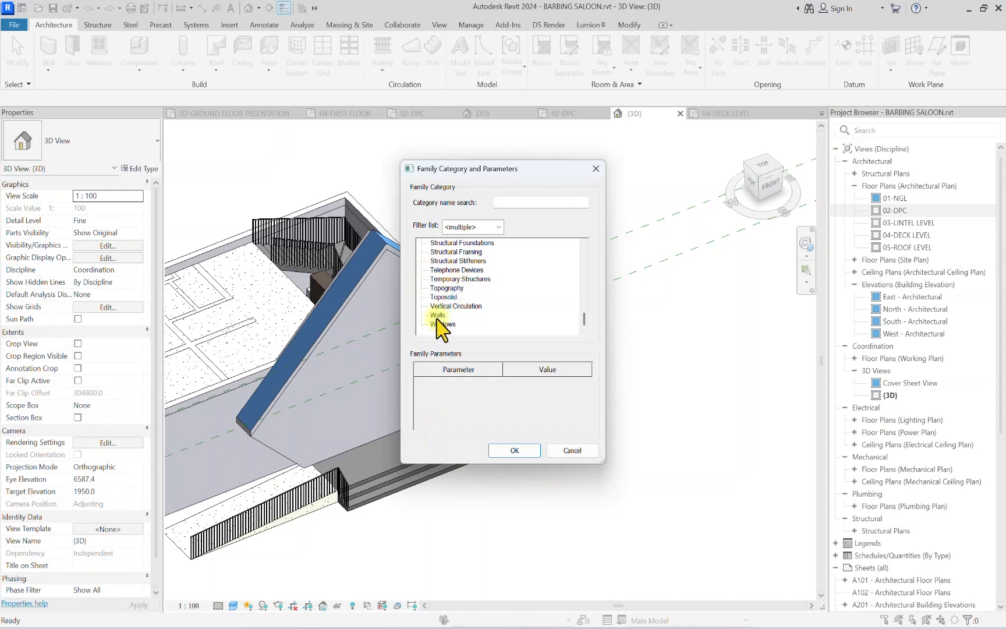
{"action": "left_click", "coordinate": [515, 451]}
{"action": "left_click", "coordinate": [504, 340]}
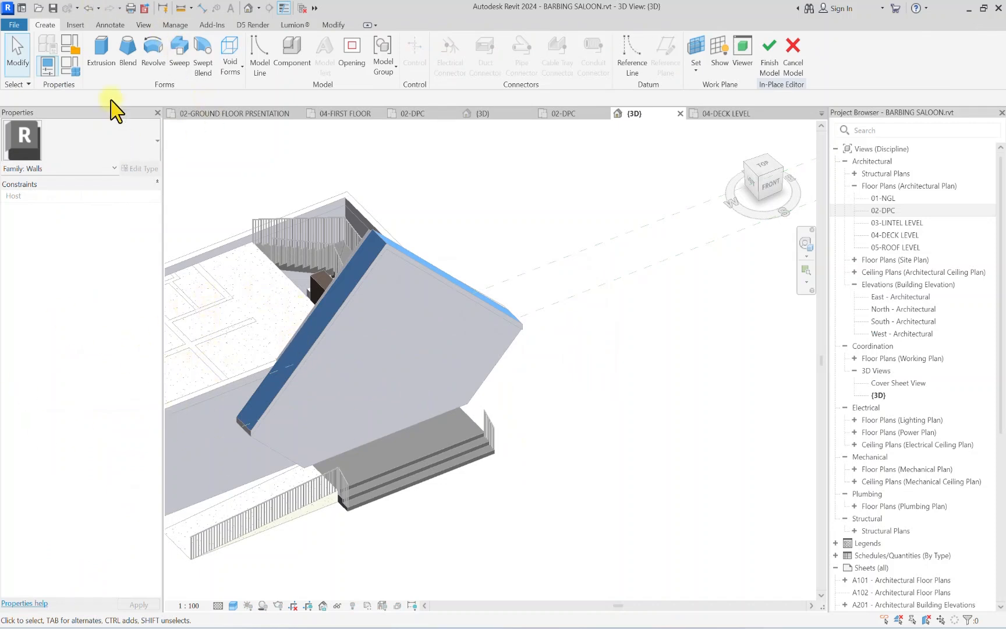
Step: Start a solid extrusion on a work plane picked from the diamond-shaped entrance wall's front face, viewed from the front
{"action": "left_click", "coordinate": [100, 59]}
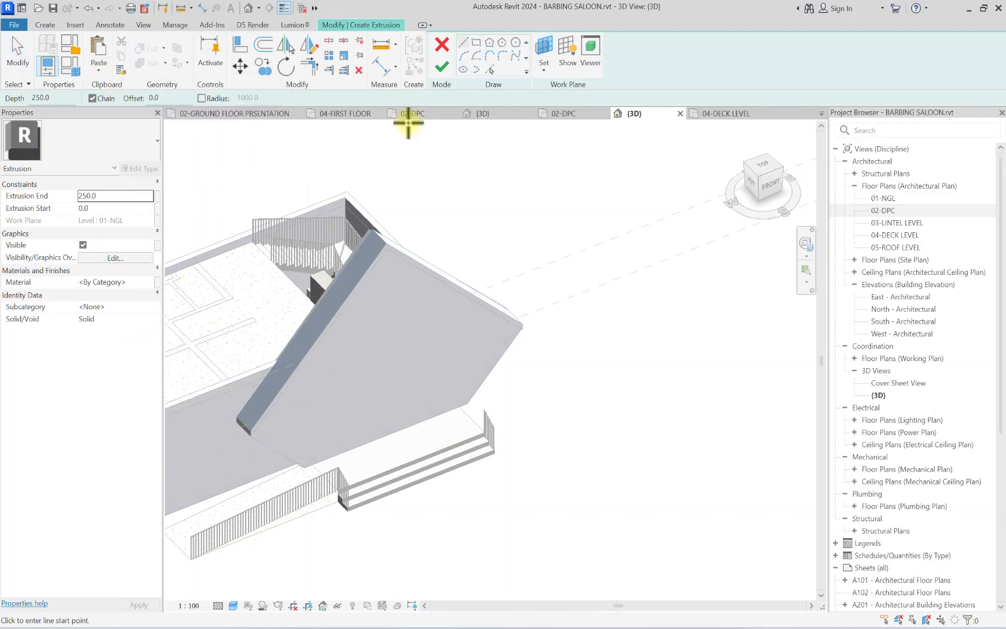
{"action": "left_click", "coordinate": [545, 62]}
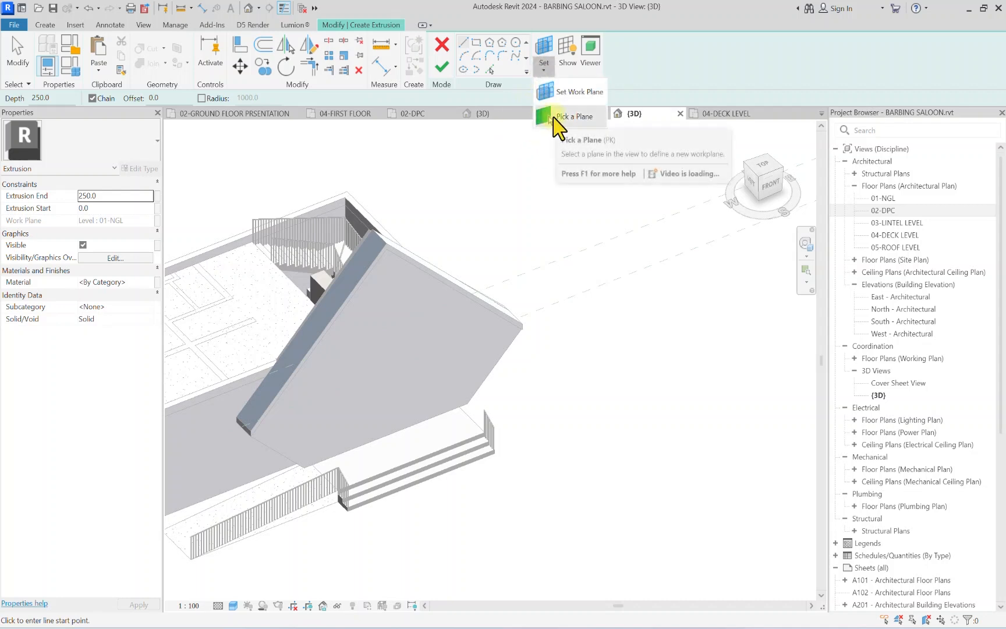
{"action": "left_click", "coordinate": [567, 116]}
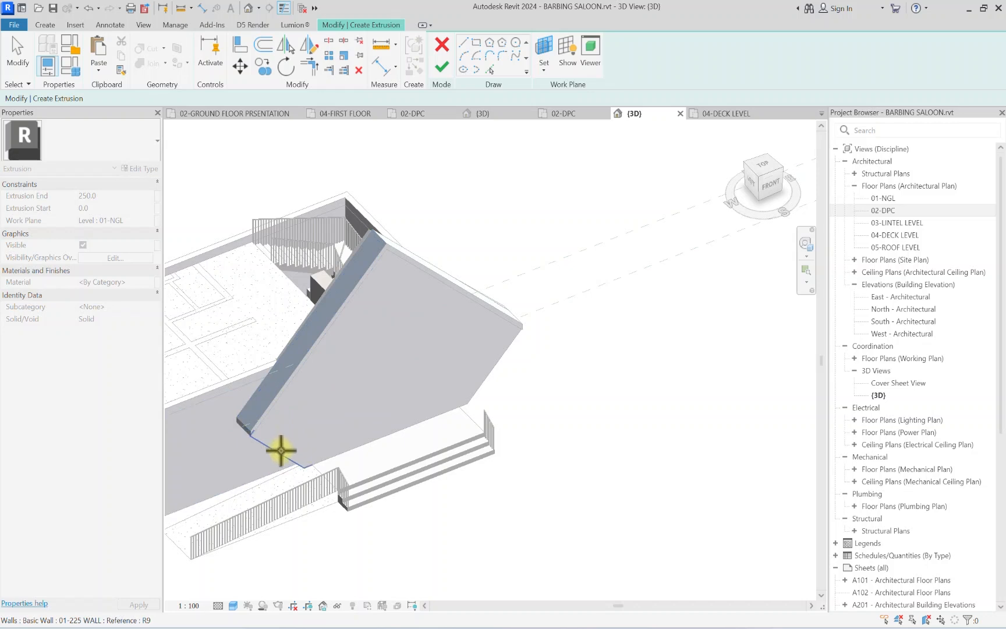
{"action": "left_click", "coordinate": [501, 348]}
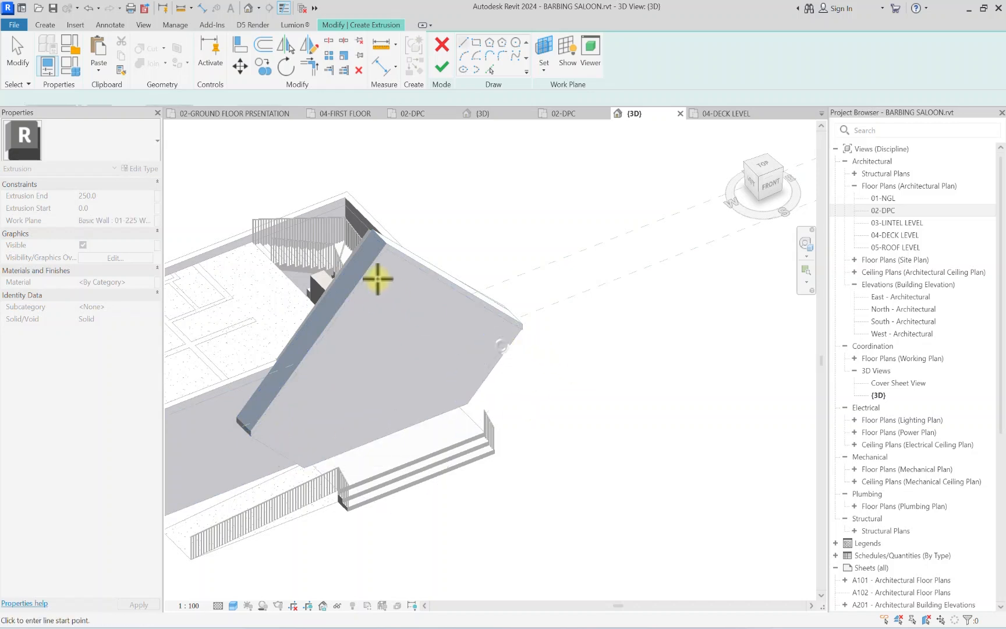
{"action": "left_click", "coordinate": [772, 185]}
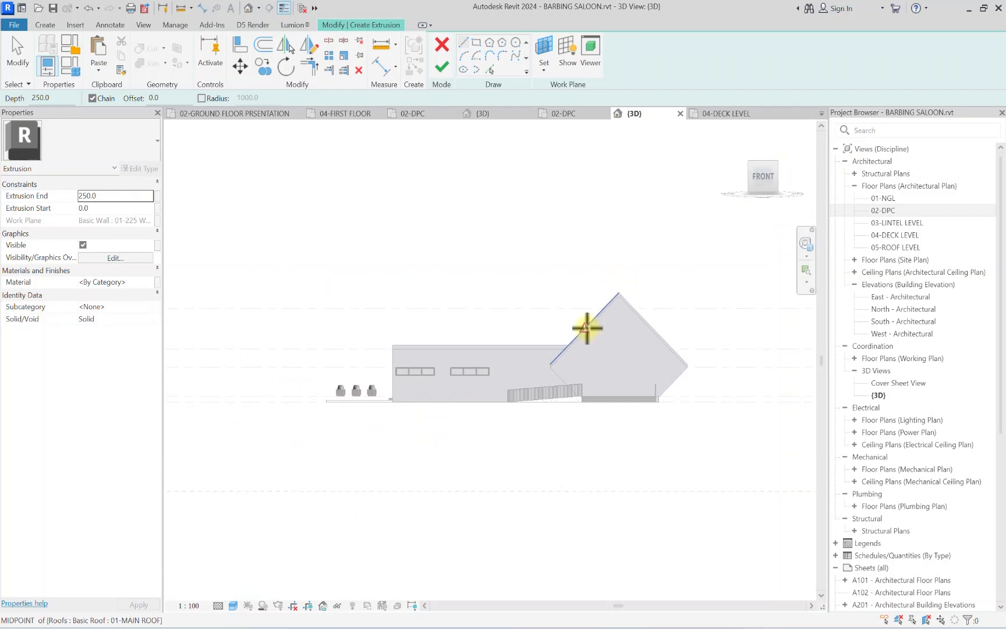
Step: Trace the entrance's outer edges into the sketch: both roof slopes, the lower-right wall edge and the short vertical edge at the left corner
{"action": "middle_click_drag", "start_coordinate": [588, 328], "coordinate": [452, 362]}
{"action": "left_click", "coordinate": [489, 70]}
{"action": "scroll", "coordinate": [485, 359], "scroll_direction": "up", "scroll_amount": 3}
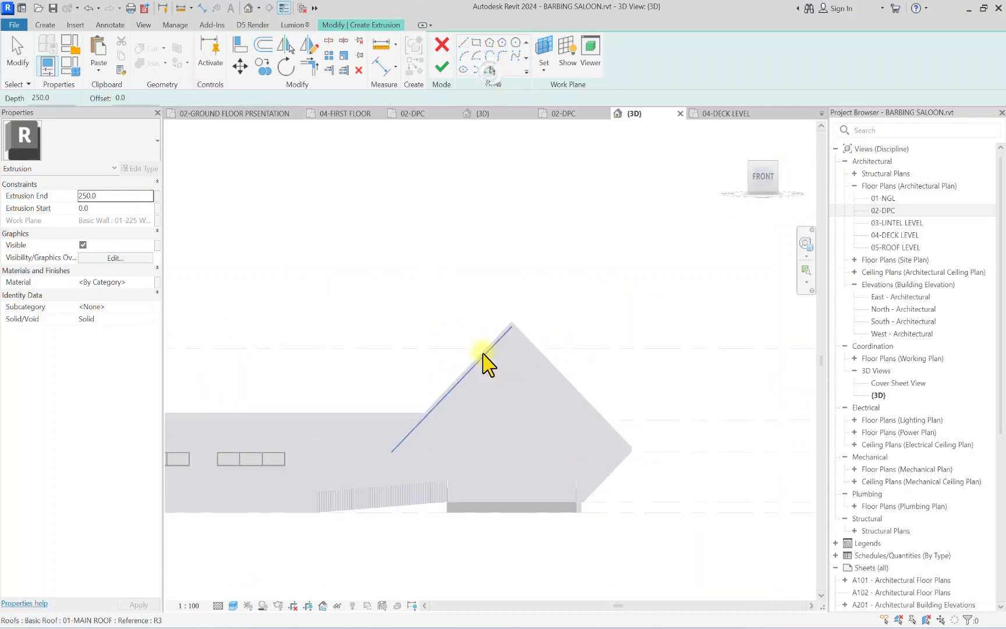
{"action": "left_click", "coordinate": [477, 356]}
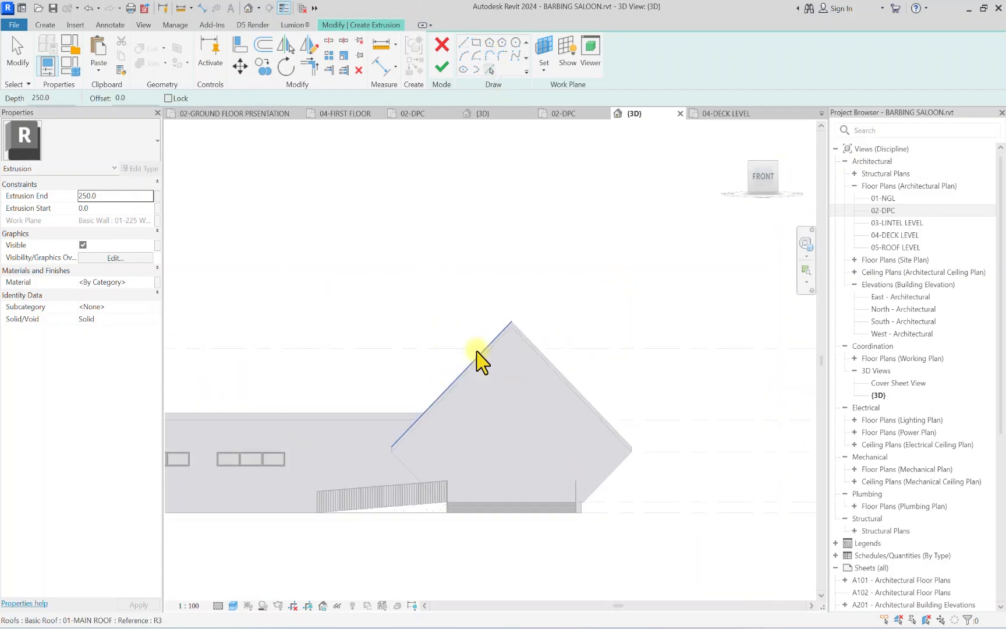
{"action": "left_click", "coordinate": [557, 371]}
{"action": "scroll", "coordinate": [621, 495], "scroll_direction": "up", "scroll_amount": 2}
{"action": "left_click", "coordinate": [602, 486]}
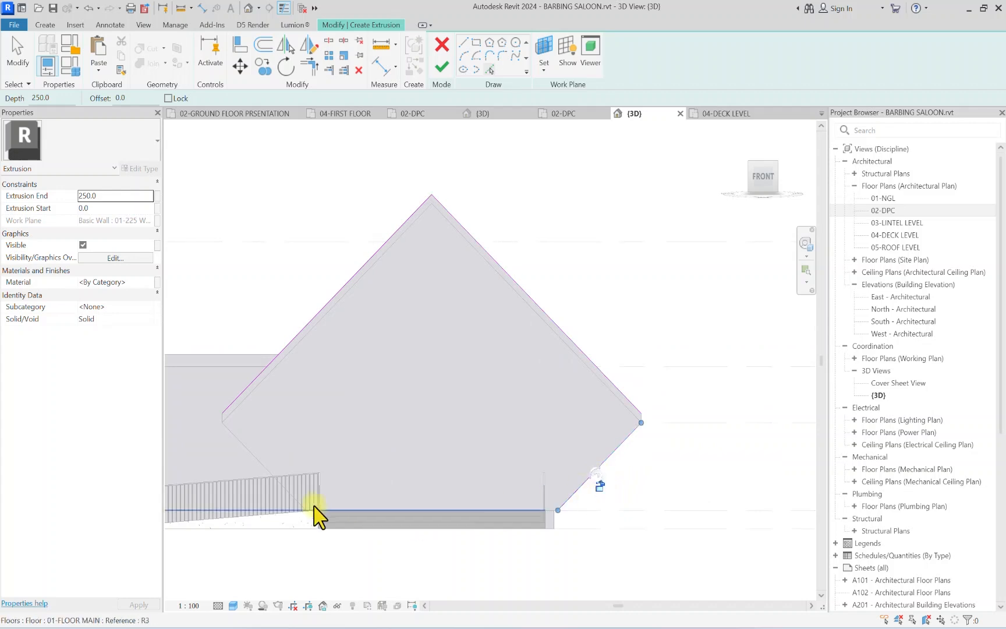
{"action": "scroll", "coordinate": [217, 433], "scroll_direction": "up", "scroll_amount": 3}
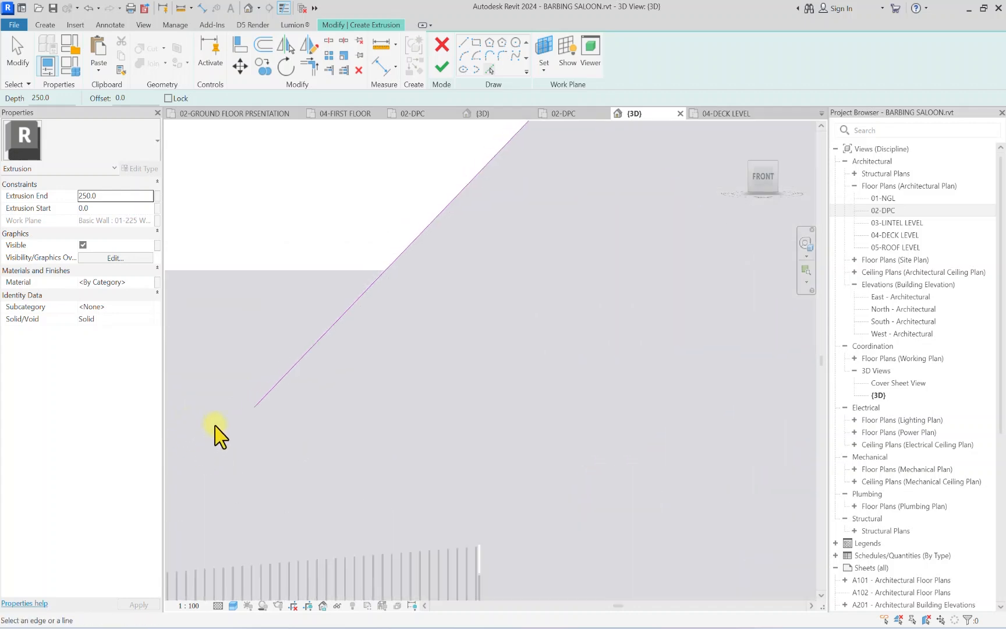
{"action": "left_click", "coordinate": [258, 426]}
{"action": "scroll", "coordinate": [265, 454], "scroll_direction": "down", "scroll_amount": 3}
Step: Offset copies of the two roof-slope lines and the lower-right line inward by 900
{"action": "left_click", "coordinate": [263, 47]}
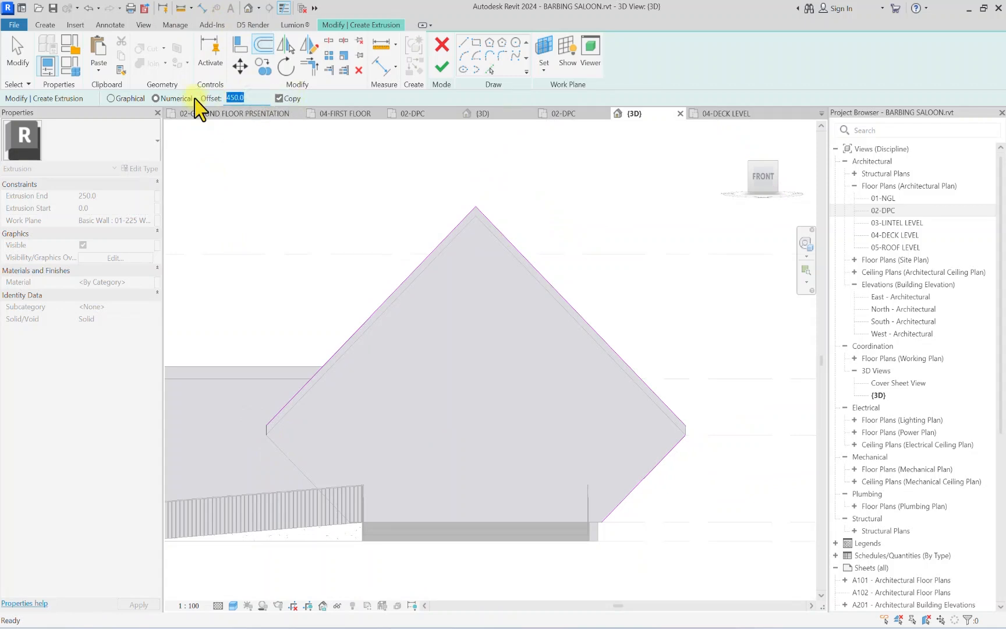
{"action": "type", "text": "900"}
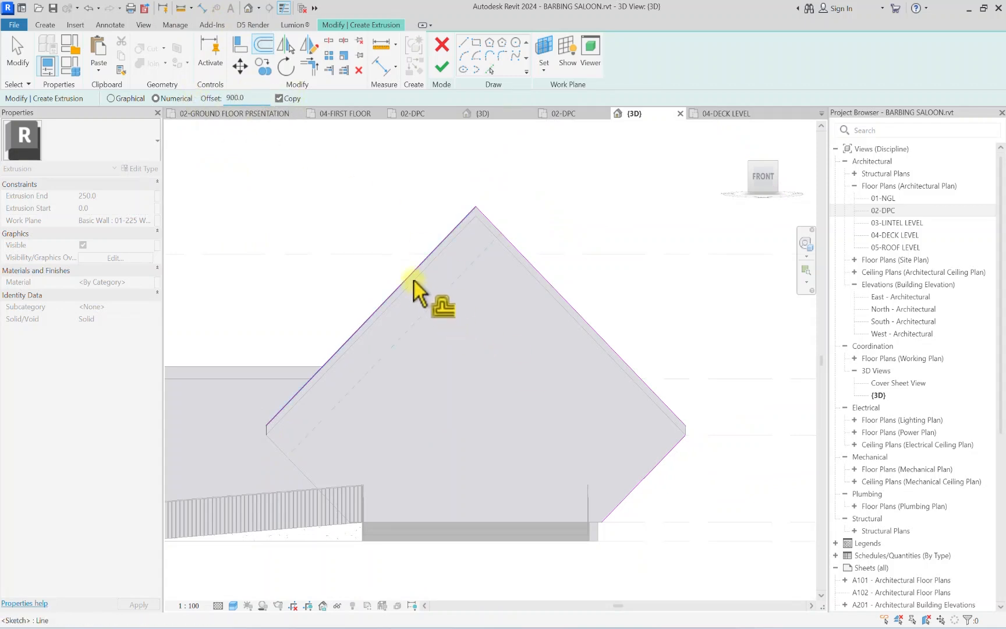
{"action": "left_click", "coordinate": [414, 280]}
{"action": "left_click", "coordinate": [570, 305]}
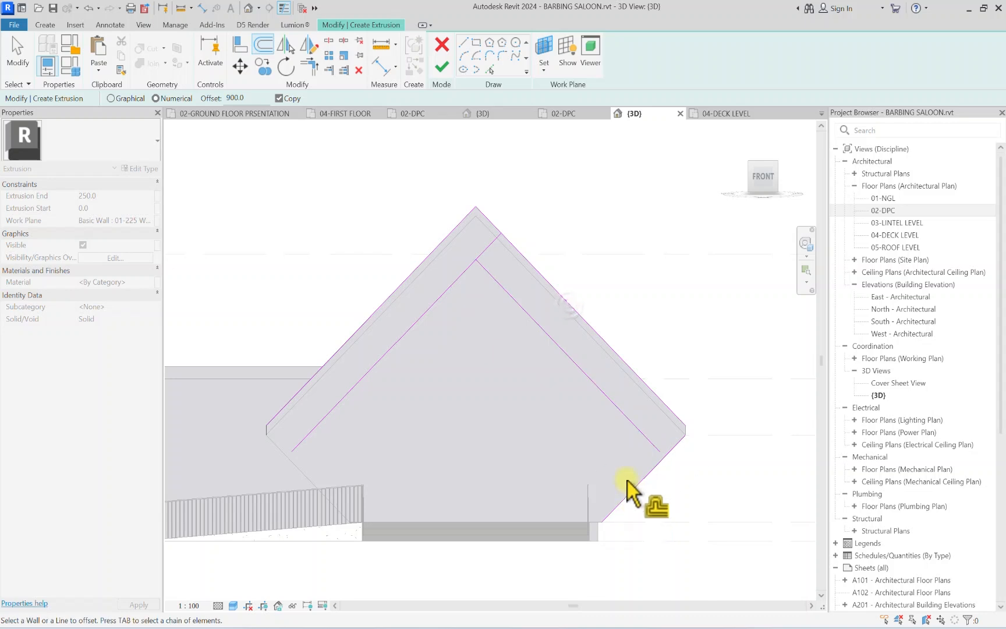
{"action": "left_click", "coordinate": [629, 494]}
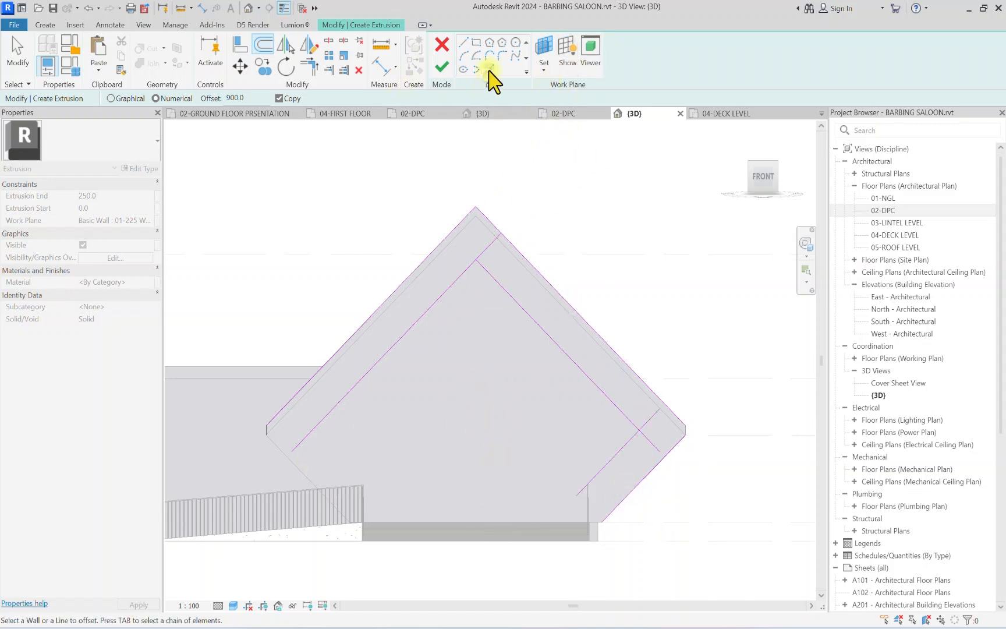
Step: Trace the entrance wall's lower-left edge and the floor edge above the steps into the sketch
{"action": "left_click", "coordinate": [490, 69]}
{"action": "left_click", "coordinate": [272, 444]}
{"action": "scroll", "coordinate": [573, 533], "scroll_direction": "up", "scroll_amount": 1}
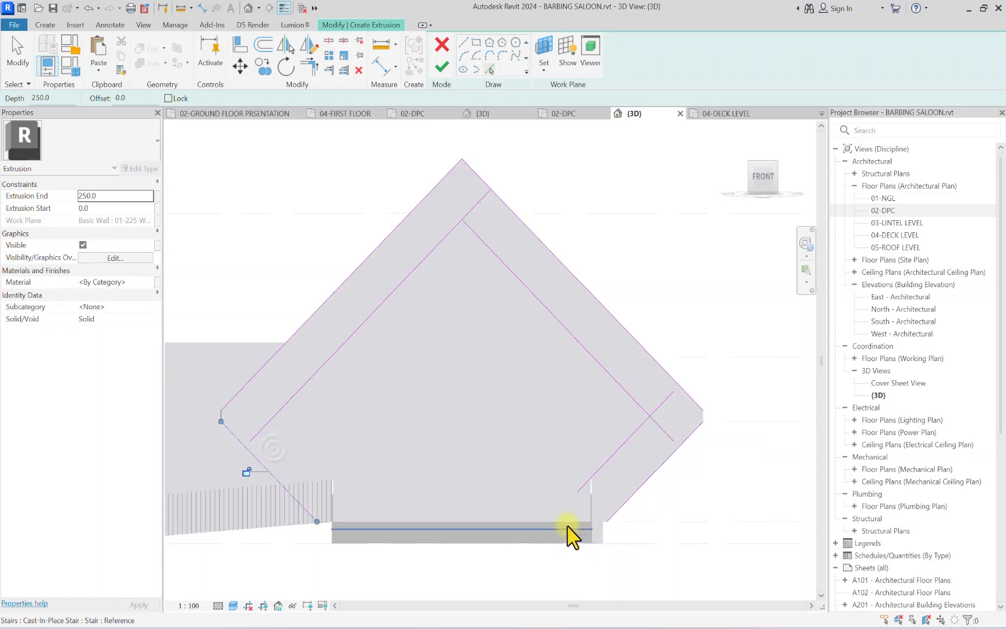
{"action": "scroll", "coordinate": [466, 532], "scroll_direction": "down", "scroll_amount": 2}
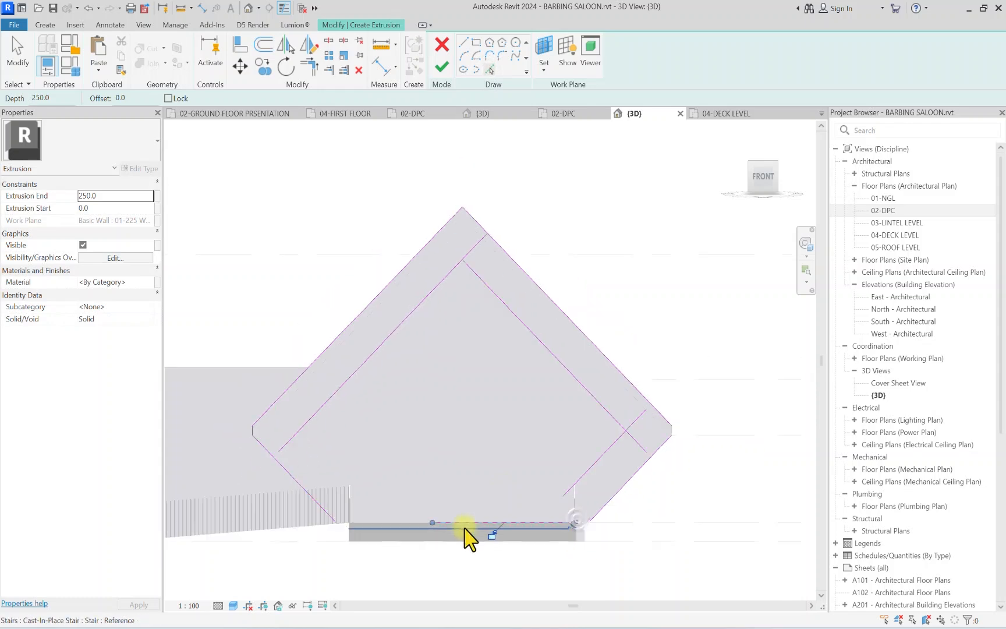
Step: Trim the lower-left line and the inner offset lines to clean corners at the left end, apex and right corner
{"action": "left_click", "coordinate": [313, 67]}
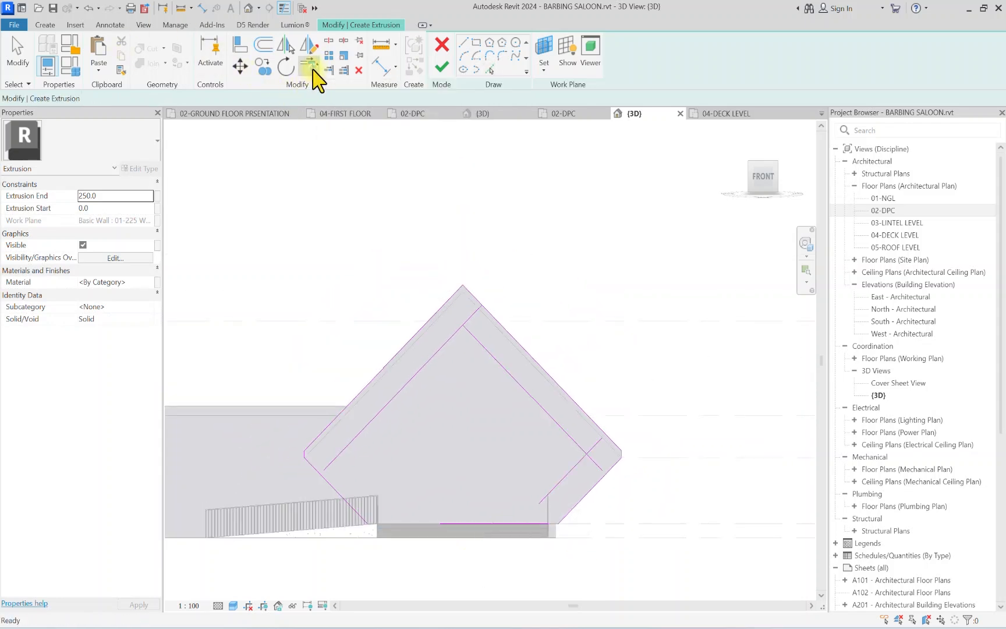
{"action": "left_click", "coordinate": [316, 467]}
{"action": "left_click", "coordinate": [344, 456]}
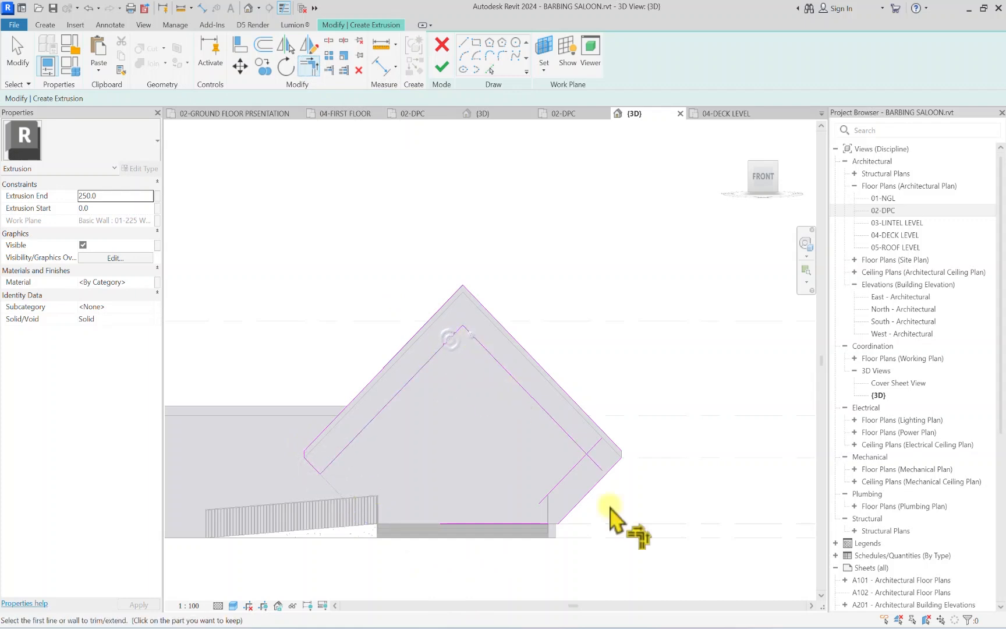
{"action": "left_click", "coordinate": [575, 443]}
{"action": "scroll", "coordinate": [618, 460], "scroll_direction": "up", "scroll_amount": 4}
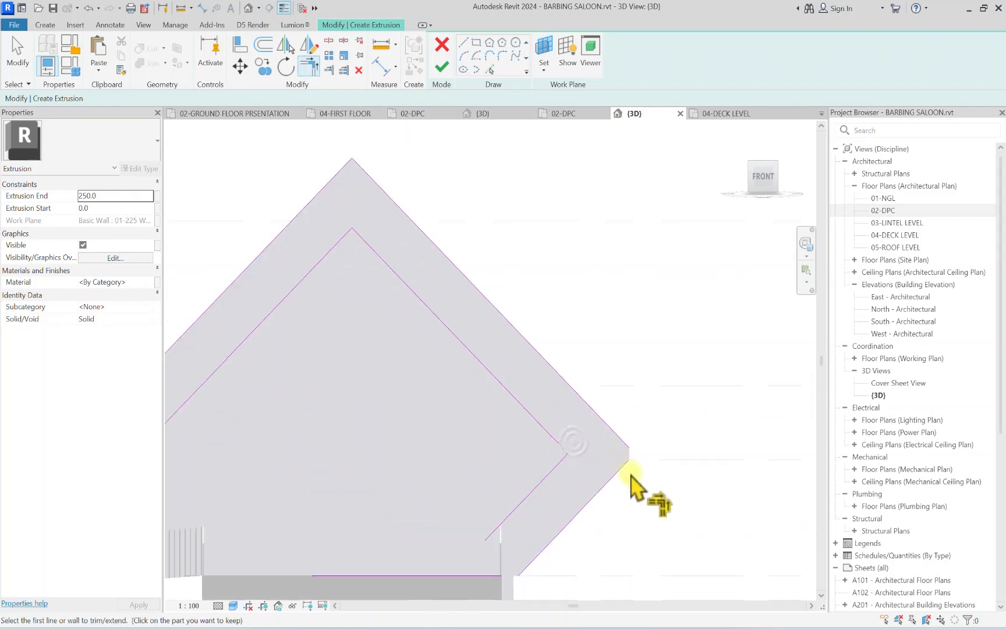
Step: Add the short vertical edge at the diamond's right corner and trim the band's lower end closed along the floor line
{"action": "left_click", "coordinate": [491, 71]}
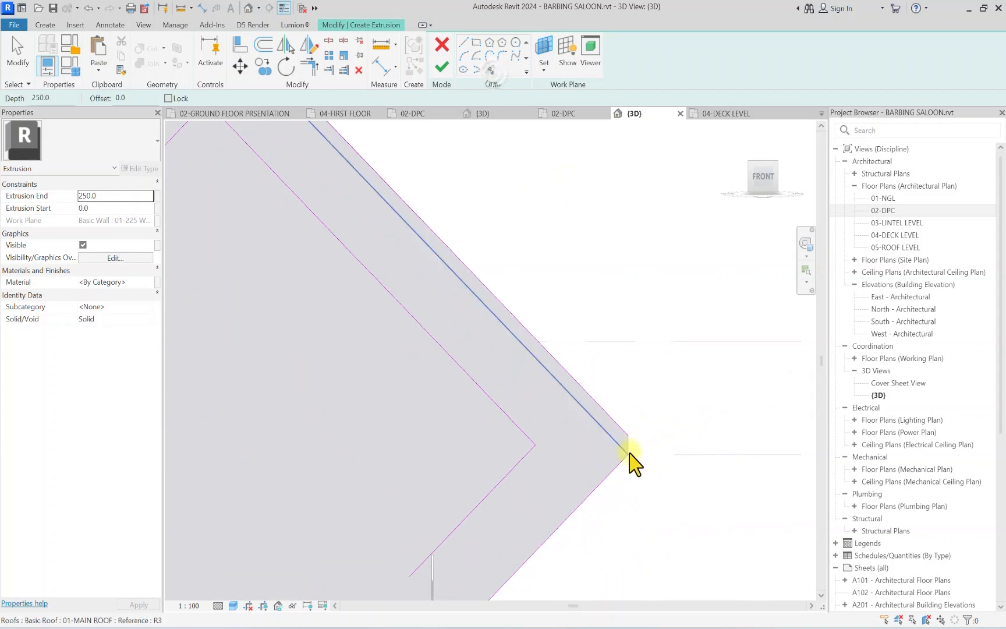
{"action": "scroll", "coordinate": [632, 457], "scroll_direction": "up", "scroll_amount": 2}
{"action": "scroll", "coordinate": [632, 457], "scroll_direction": "down", "scroll_amount": 5}
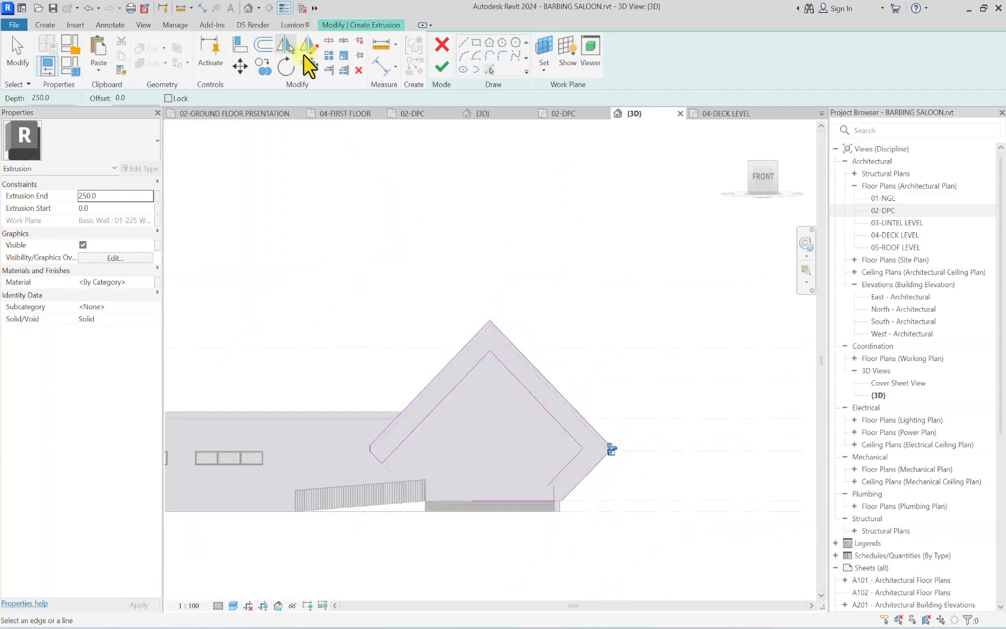
{"action": "left_click", "coordinate": [310, 66]}
{"action": "scroll", "coordinate": [547, 486], "scroll_direction": "up", "scroll_amount": 3}
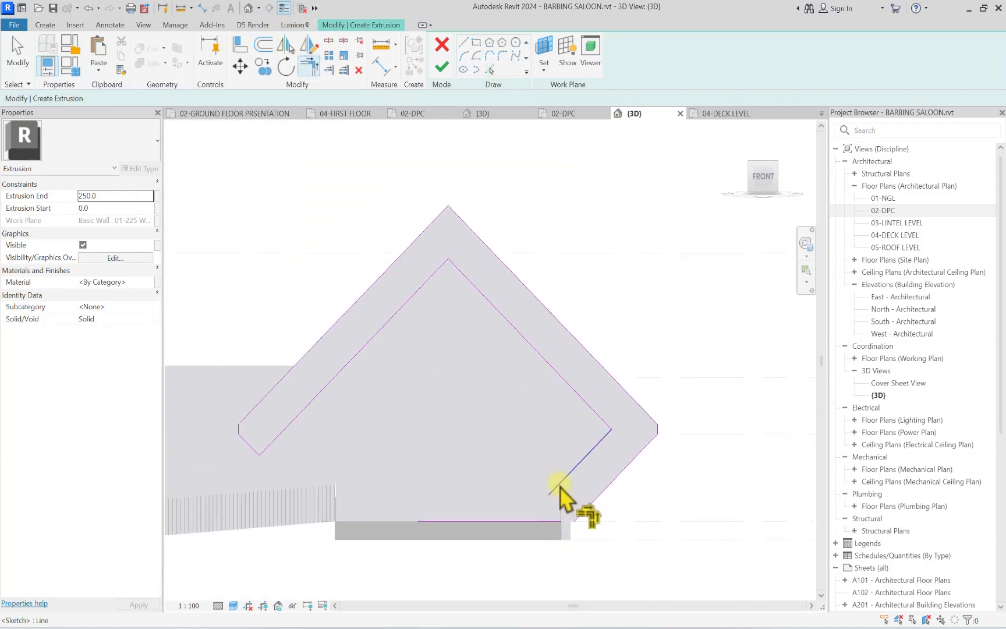
{"action": "left_click", "coordinate": [546, 523]}
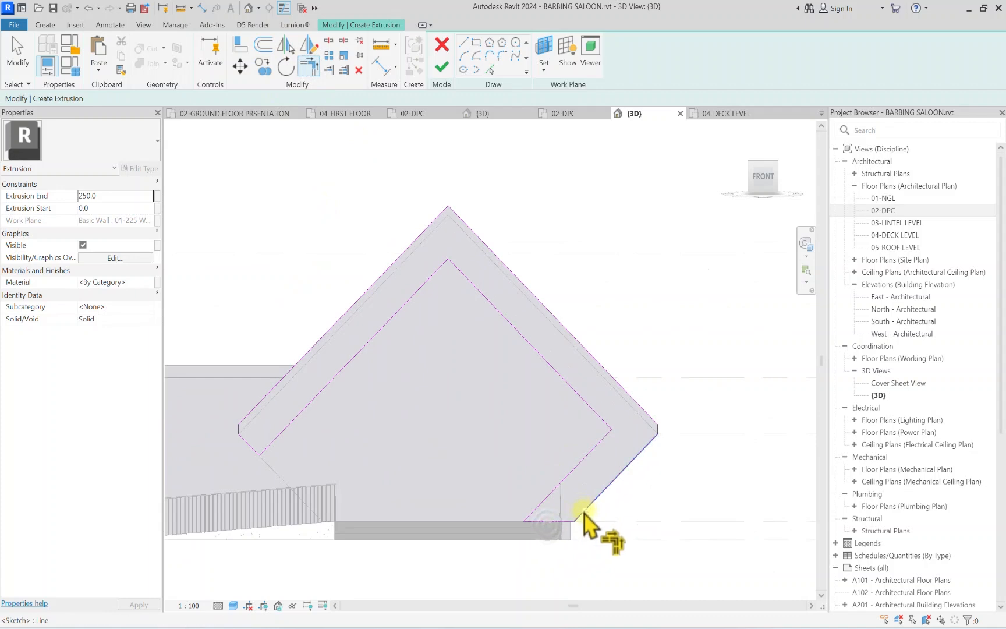
{"action": "left_click", "coordinate": [584, 512]}
{"action": "scroll", "coordinate": [568, 500], "scroll_direction": "down", "scroll_amount": 3}
Step: Set the extrusion end to 150 and assign the MY DARK WALL PAINT material
{"action": "left_click", "coordinate": [115, 199]}
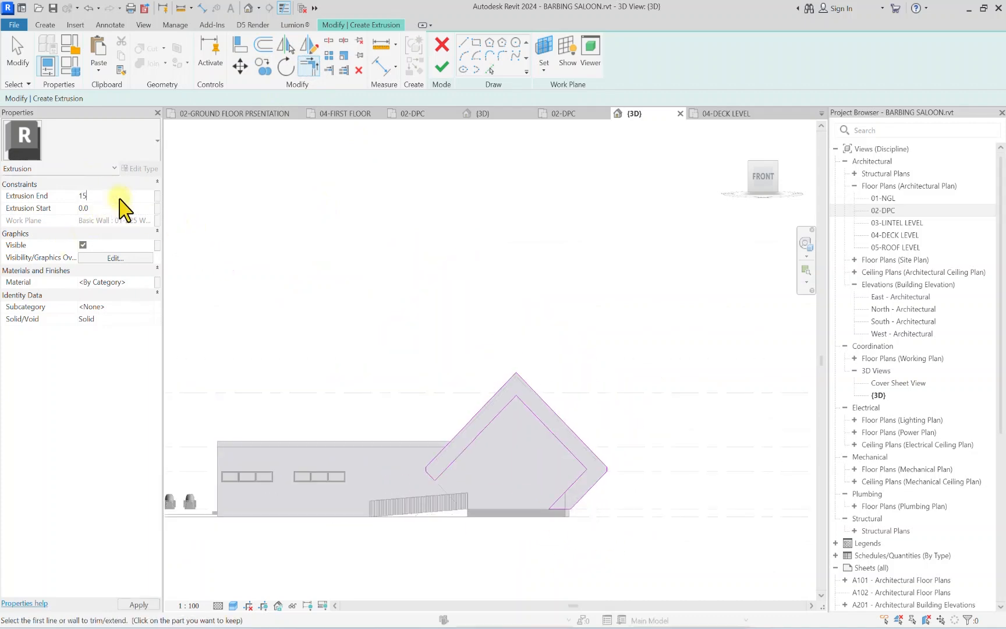
{"action": "left_click", "coordinate": [150, 281]}
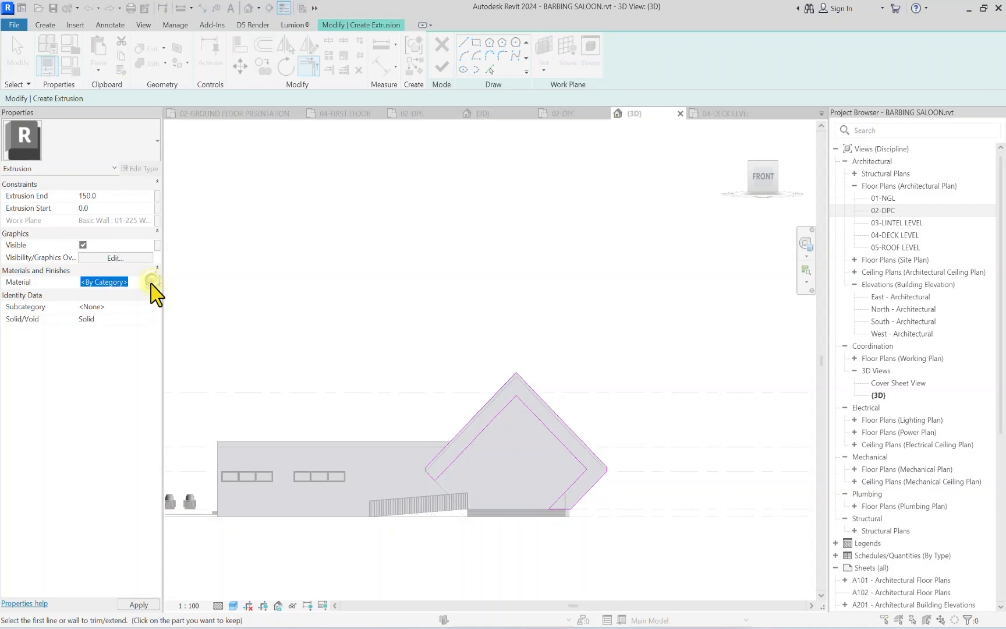
{"action": "left_click", "coordinate": [156, 281]}
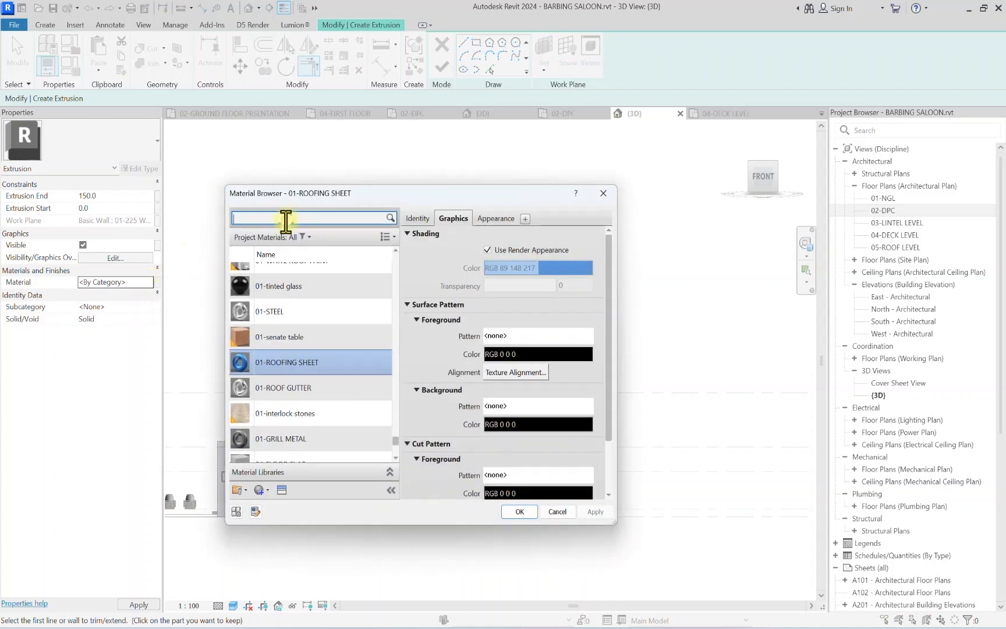
{"action": "left_click", "coordinate": [286, 220]}
{"action": "type", "text": "DARK"}
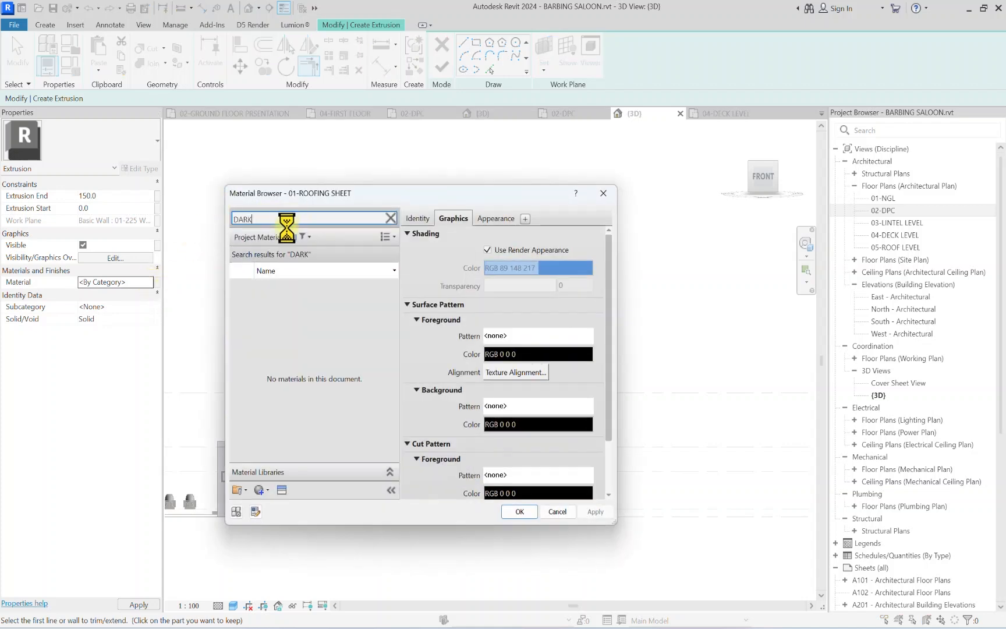
{"action": "left_click", "coordinate": [267, 370]}
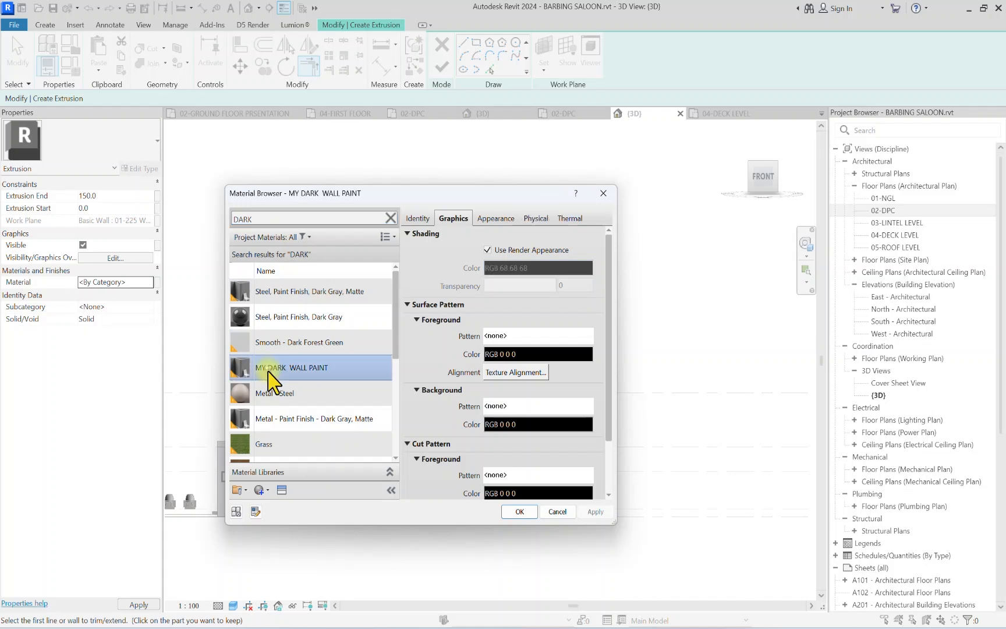
{"action": "left_click", "coordinate": [520, 512]}
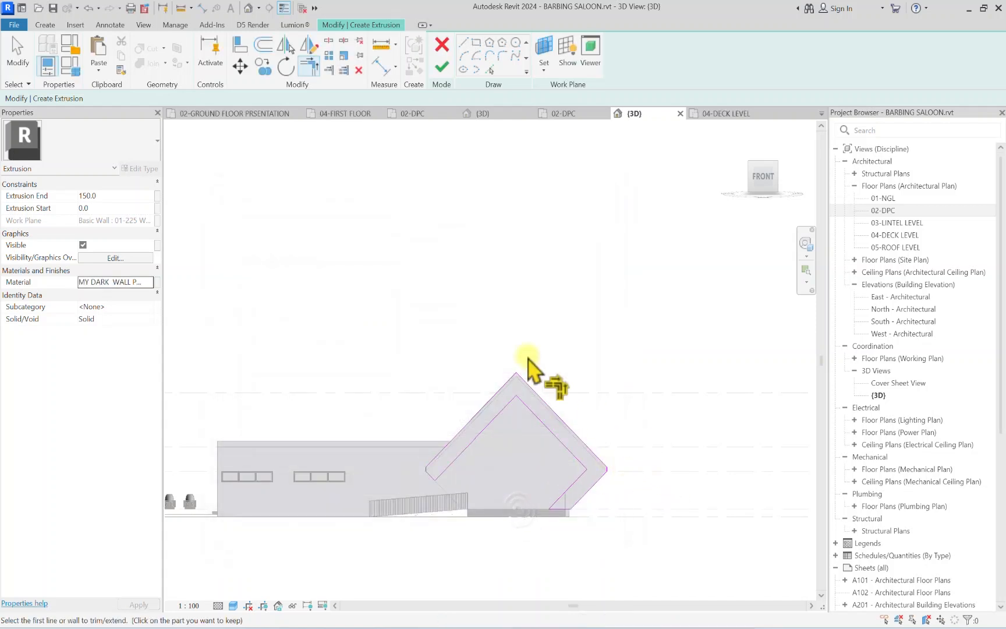
Step: Finish the extrusion sketch and inspect the dark frame around the entrance in an angled 3D view
{"action": "left_click", "coordinate": [441, 69]}
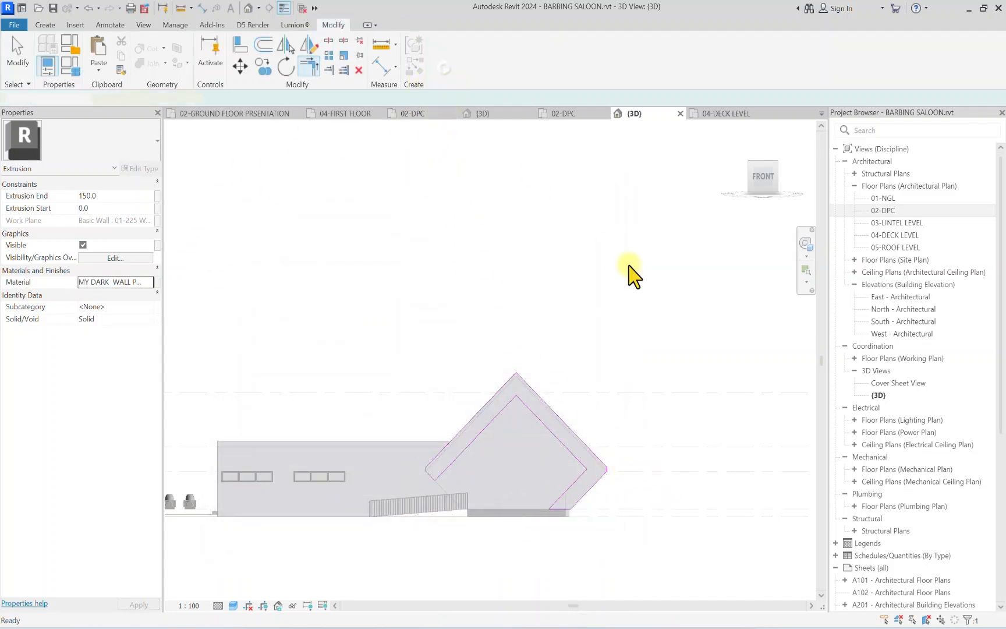
{"action": "left_click_drag", "start_coordinate": [779, 186], "coordinate": [754, 215]}
{"action": "scroll", "coordinate": [521, 420], "scroll_direction": "up", "scroll_amount": 1}
{"action": "scroll", "coordinate": [521, 421], "scroll_direction": "up", "scroll_amount": 3}
{"action": "middle_click_drag", "start_coordinate": [440, 545], "coordinate": [355, 451]}
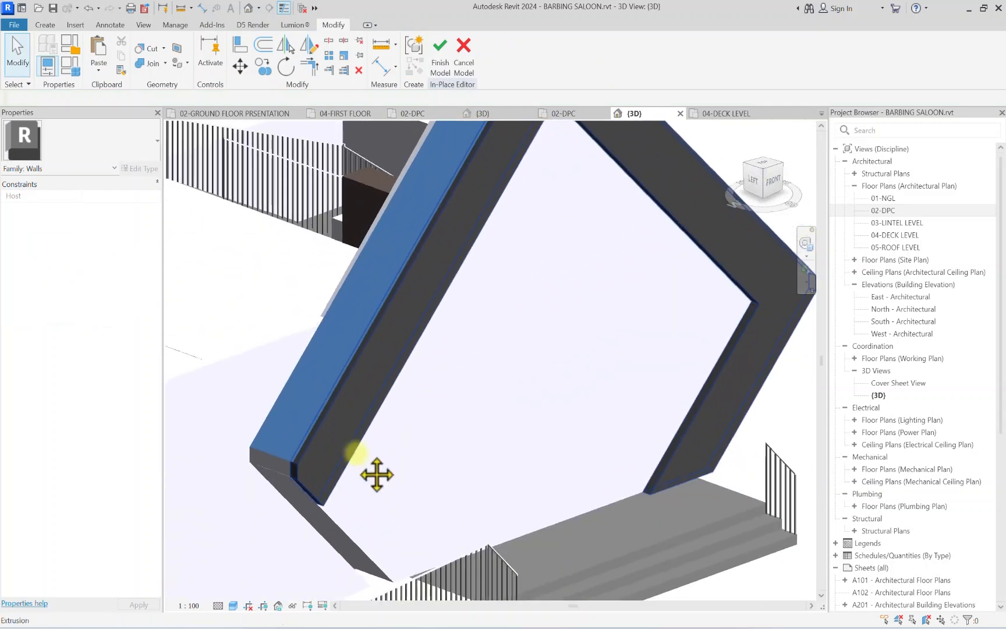
{"action": "scroll", "coordinate": [356, 453], "scroll_direction": "down", "scroll_amount": 2}
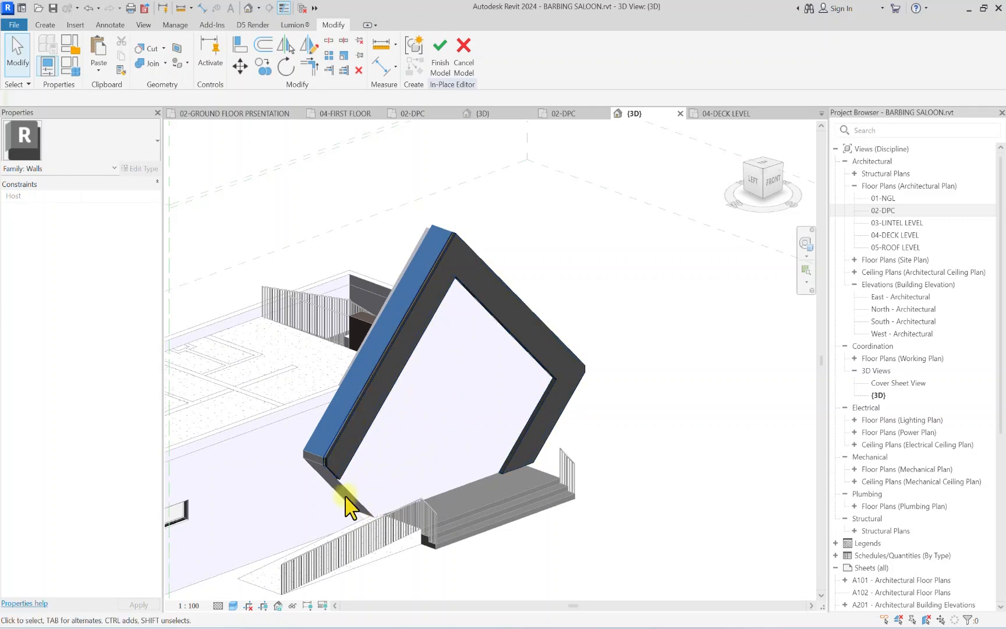
{"action": "scroll", "coordinate": [419, 418], "scroll_direction": "down", "scroll_amount": 3}
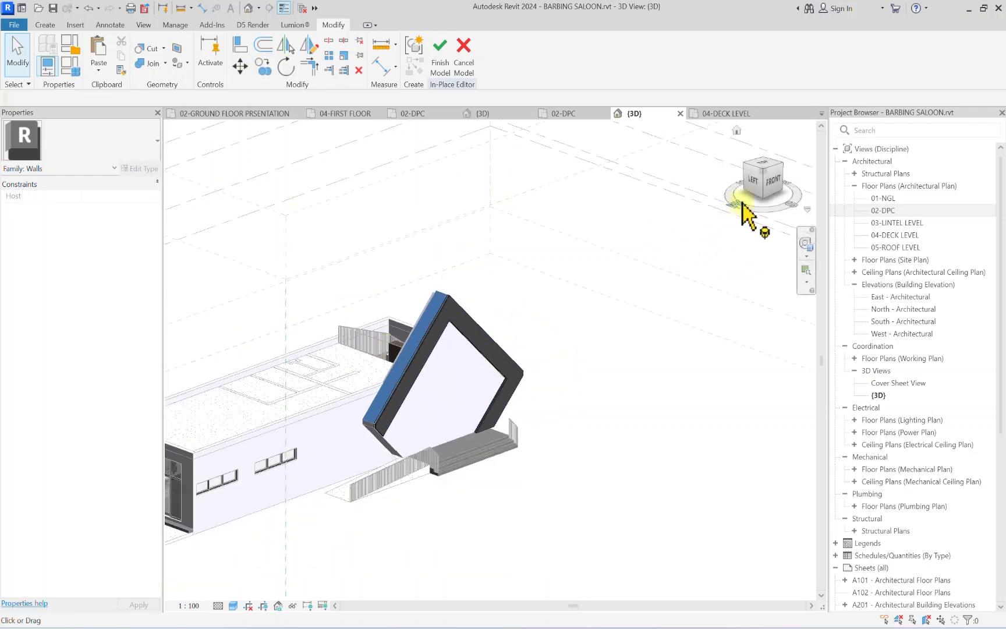
Step: Start another extrusion in the front view and draw a 1200 line from the frame's lower-left inner corner along its inner edge, plus a perpendicular side
{"action": "left_click", "coordinate": [776, 189]}
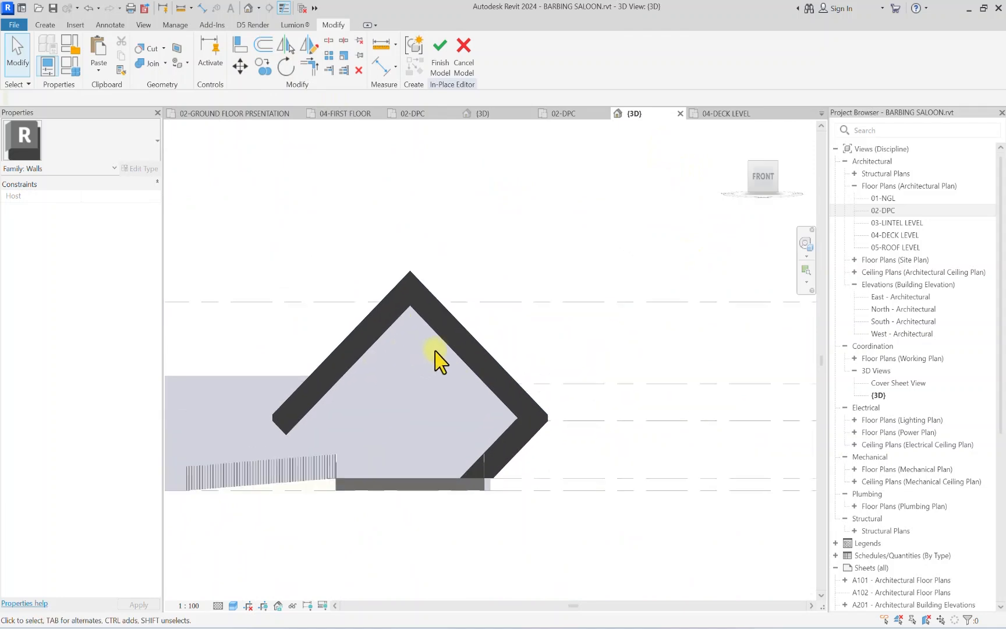
{"action": "left_click", "coordinate": [760, 180]}
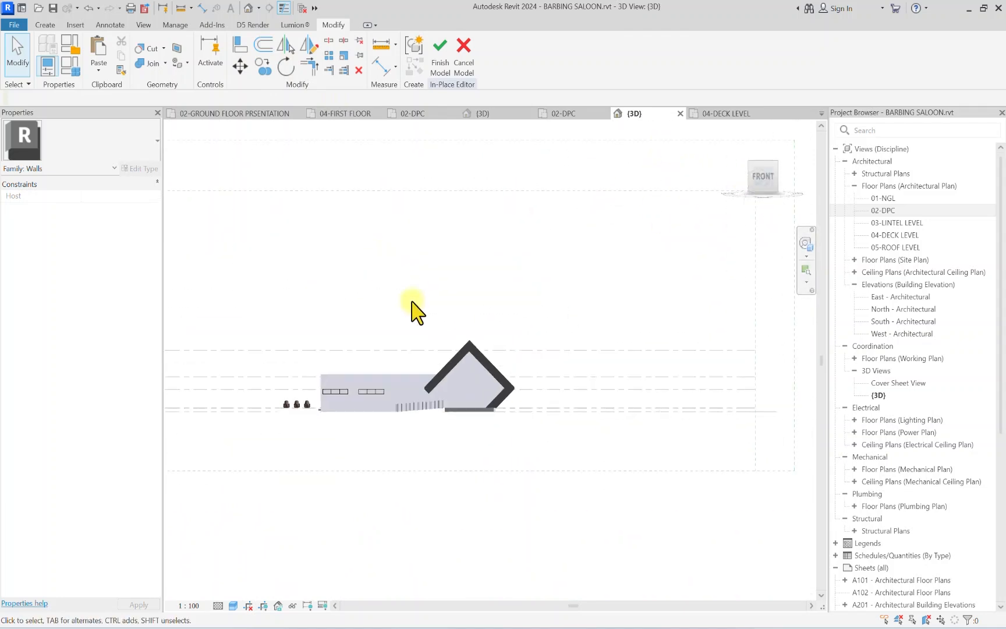
{"action": "left_click", "coordinate": [44, 24]}
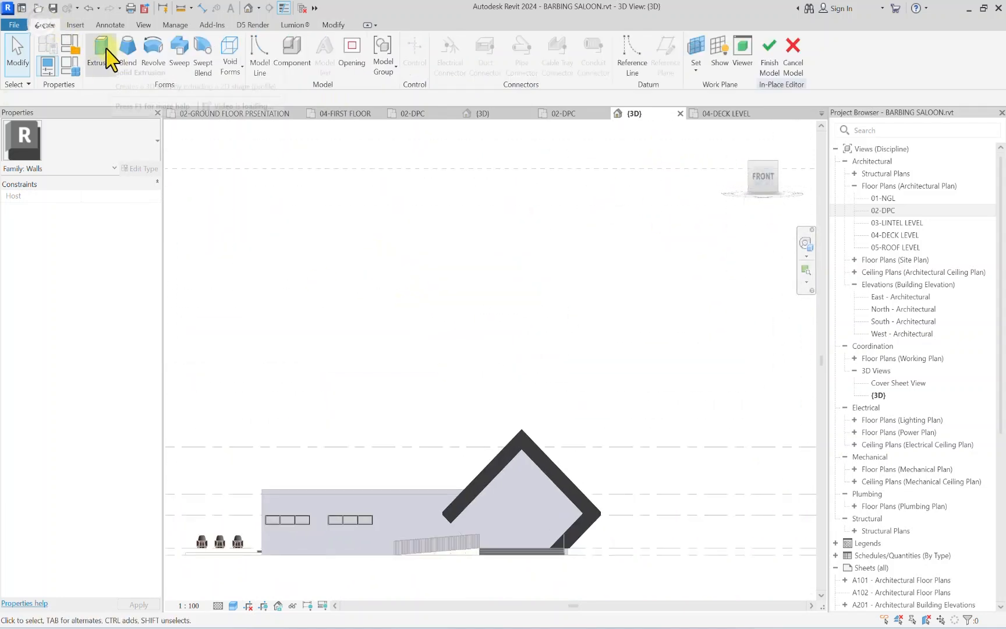
{"action": "left_click", "coordinate": [102, 52]}
{"action": "middle_click_drag", "start_coordinate": [469, 498], "coordinate": [355, 367]}
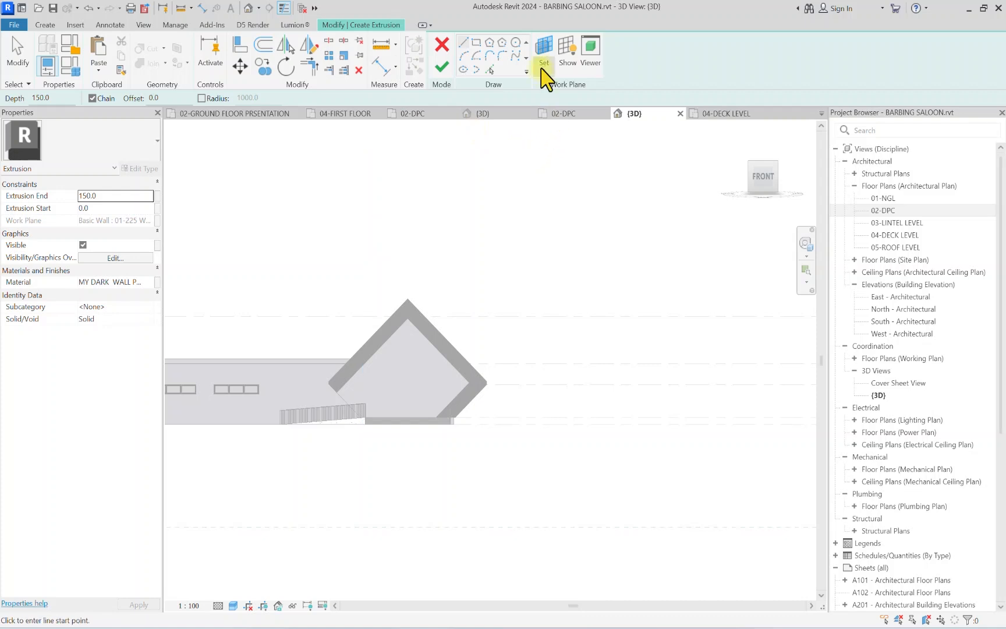
{"action": "scroll", "coordinate": [382, 406], "scroll_direction": "up", "scroll_amount": 5}
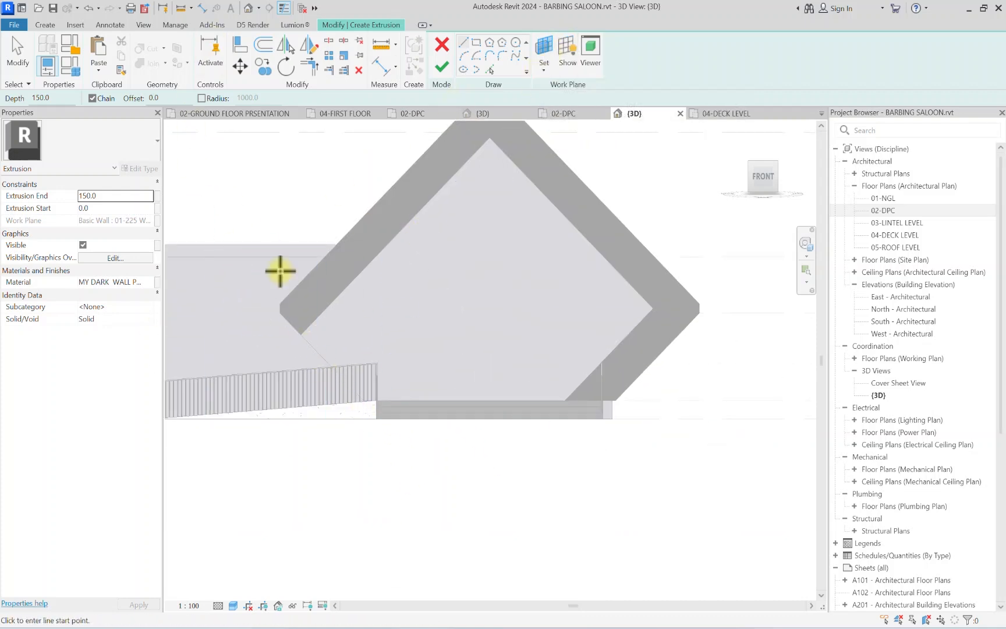
{"action": "scroll", "coordinate": [294, 335], "scroll_direction": "up", "scroll_amount": 2}
{"action": "left_click", "coordinate": [311, 326]}
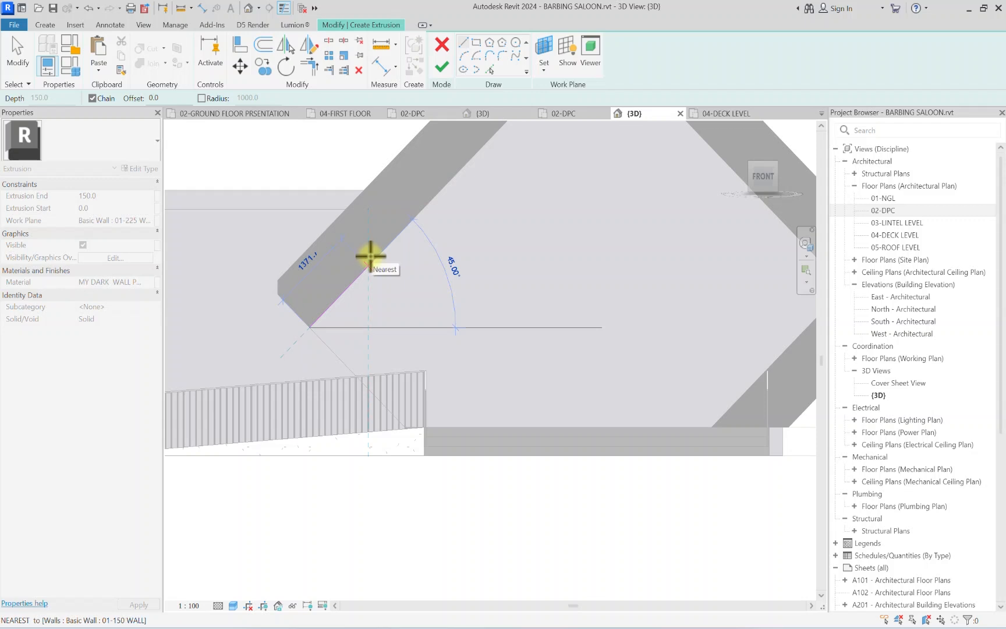
{"action": "type", "text": "1200"}
{"action": "key", "text": "Return"}
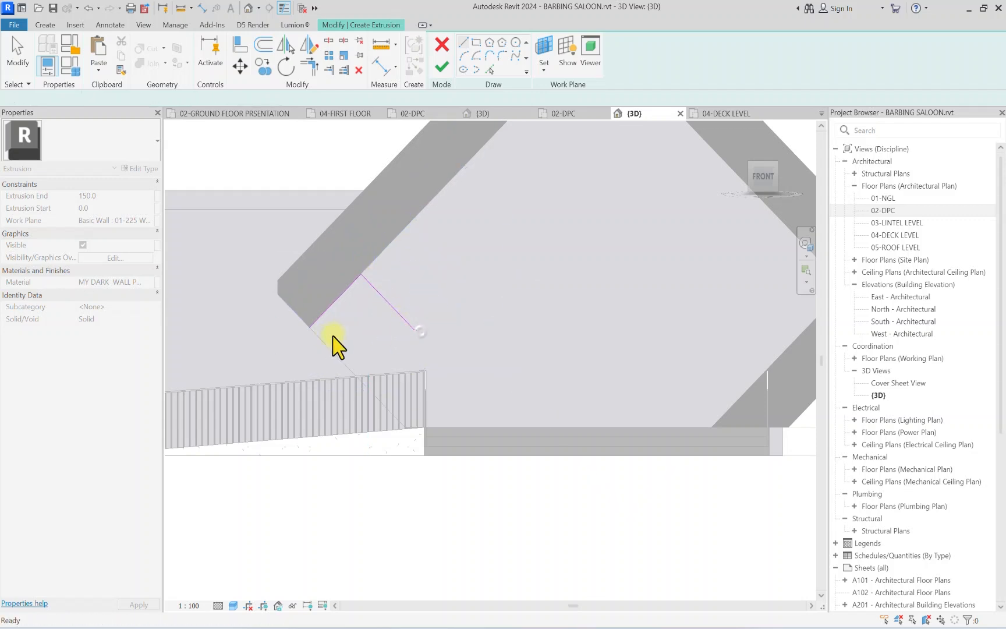
Step: Draw a horizontal guide line across from the frame's lower-left inner corner, and close the small diamond with its two lower sides
{"action": "left_click", "coordinate": [311, 327]}
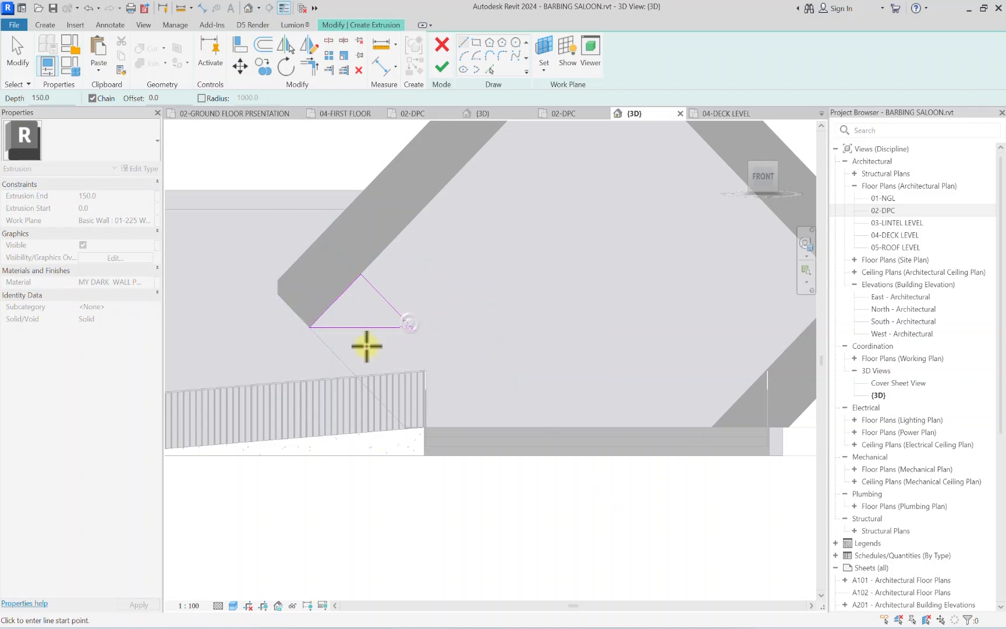
{"action": "left_click", "coordinate": [407, 327]}
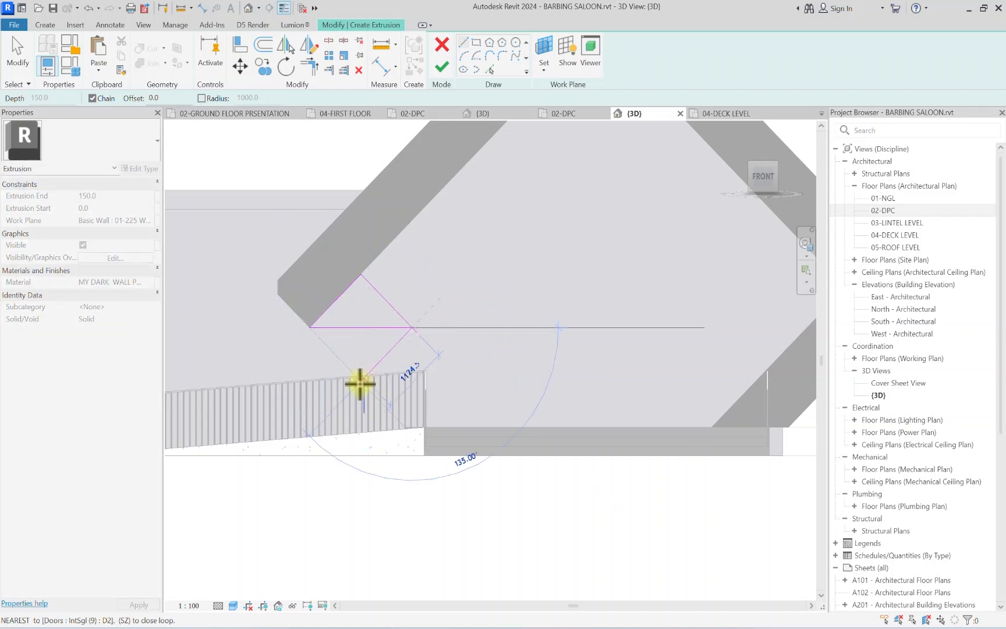
{"action": "scroll", "coordinate": [363, 376], "scroll_direction": "up", "scroll_amount": 5}
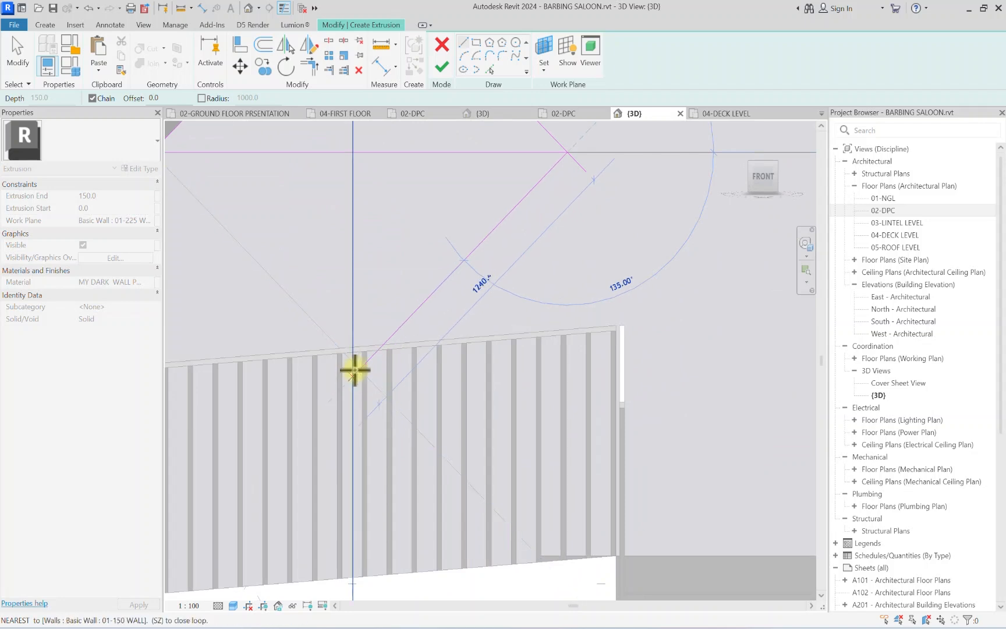
{"action": "left_click", "coordinate": [355, 367]}
{"action": "scroll", "coordinate": [356, 368], "scroll_direction": "down", "scroll_amount": 3}
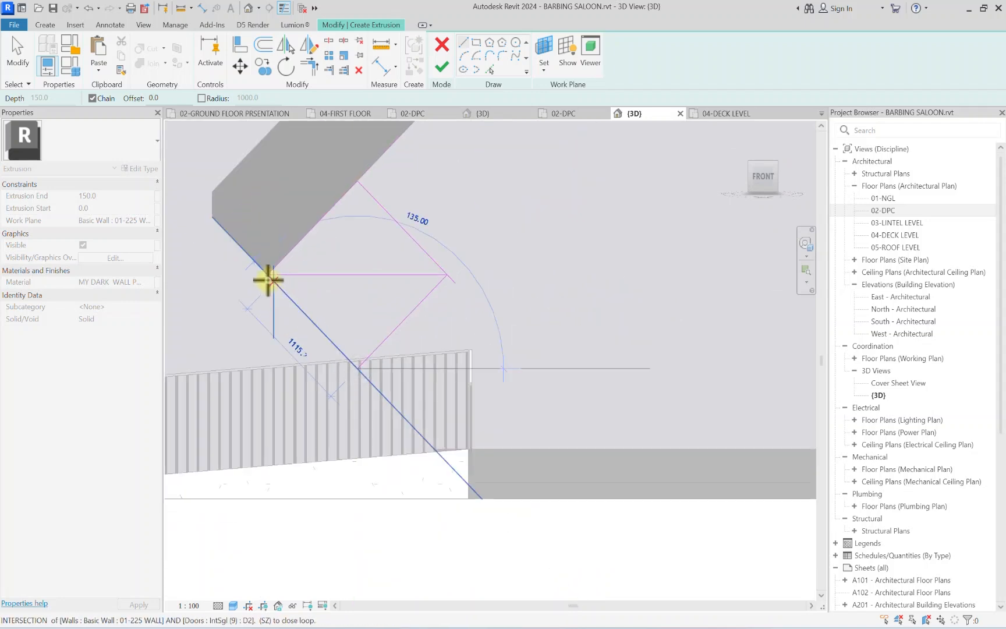
{"action": "left_click", "coordinate": [266, 278]}
{"action": "scroll", "coordinate": [267, 278], "scroll_direction": "down", "scroll_amount": 6}
{"action": "key", "text": "Escape"}
Step: Delete the horizontal guide line and trim the small diamond's overshooting side to a clean right corner
{"action": "scroll", "coordinate": [278, 282], "scroll_direction": "up", "scroll_amount": 3}
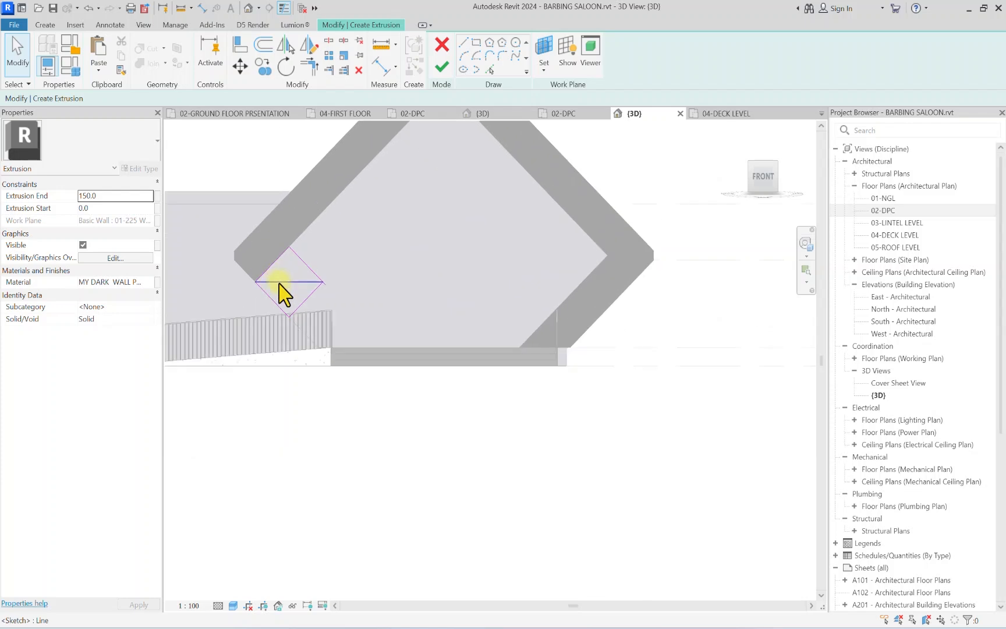
{"action": "left_click", "coordinate": [279, 282]}
{"action": "key", "text": "Escape"}
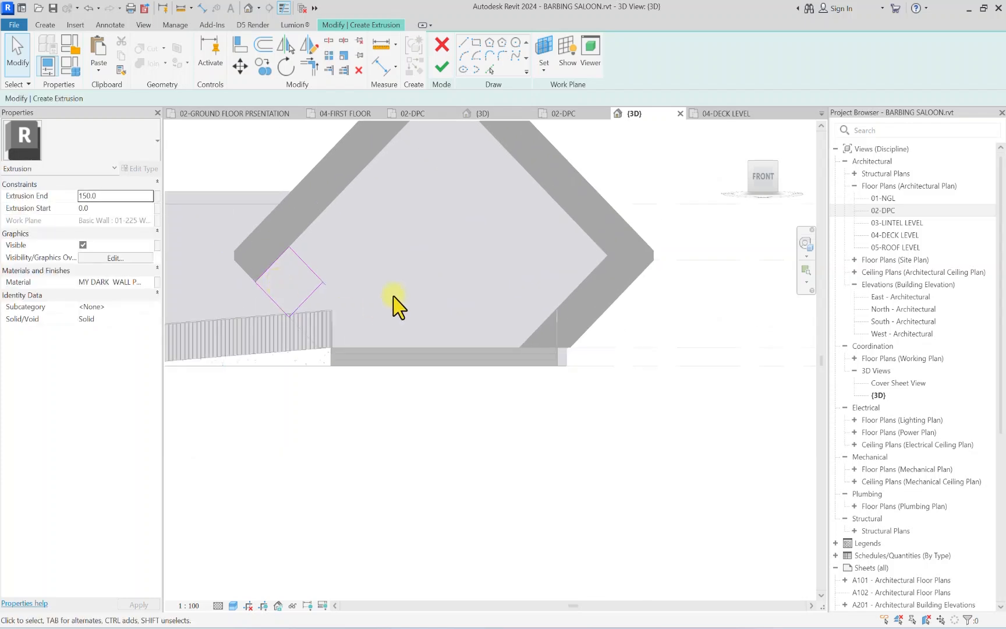
{"action": "scroll", "coordinate": [362, 314], "scroll_direction": "down", "scroll_amount": 3}
{"action": "scroll", "coordinate": [420, 227], "scroll_direction": "up", "scroll_amount": 3}
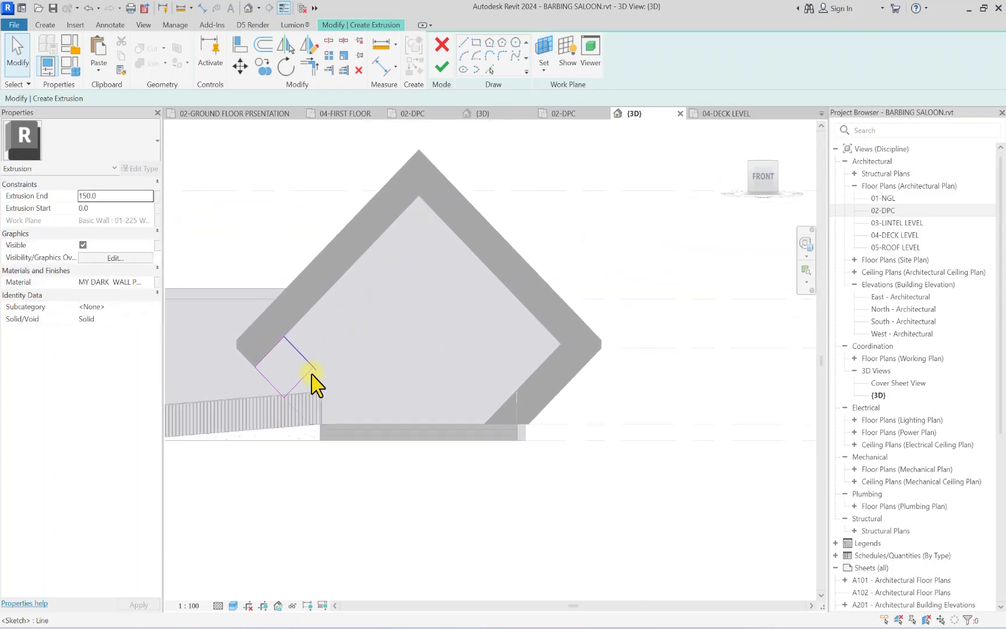
{"action": "scroll", "coordinate": [308, 369], "scroll_direction": "up", "scroll_amount": 2}
{"action": "left_click", "coordinate": [308, 66]}
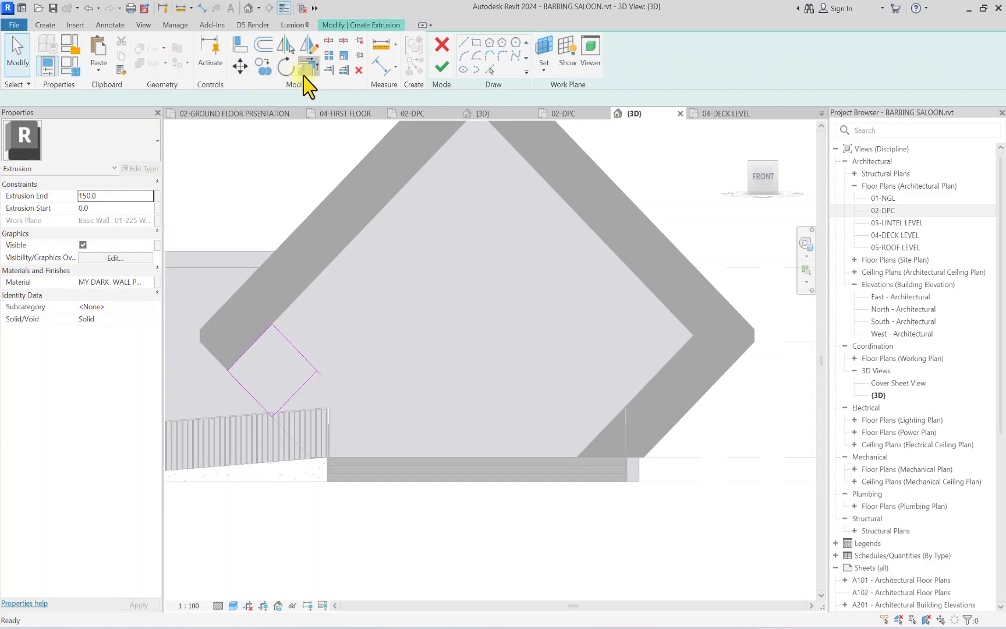
Step: Set the extrusion end to 75 and search the project materials for SIGNA
{"action": "left_click", "coordinate": [119, 185]}
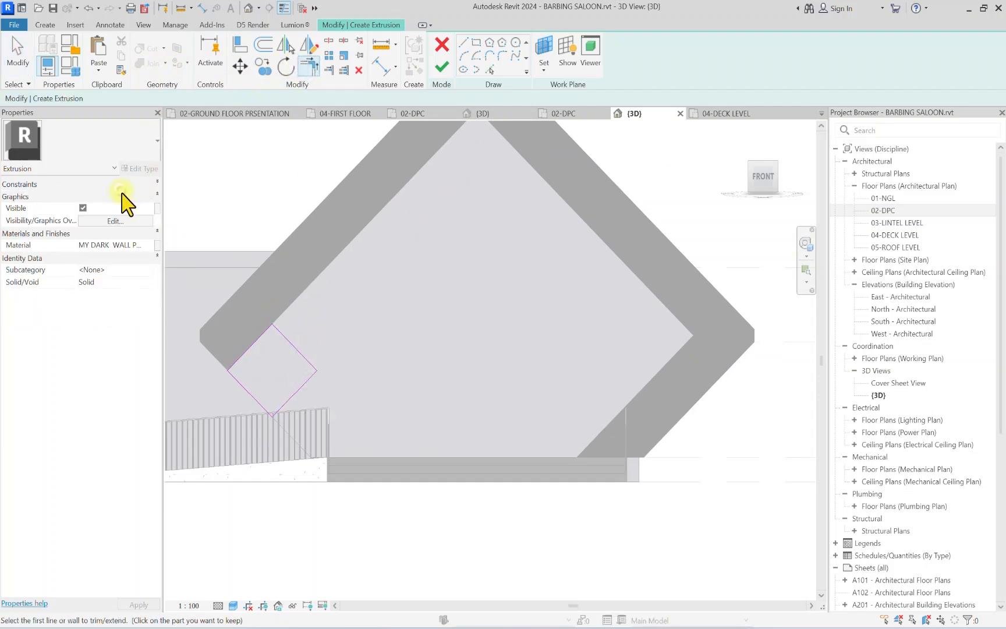
{"action": "left_click", "coordinate": [135, 186]}
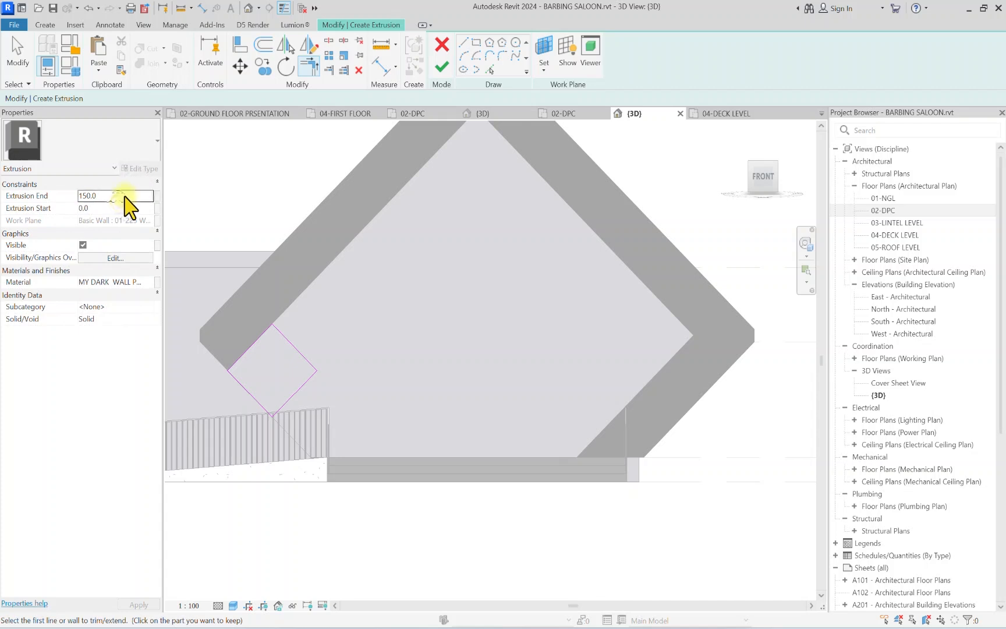
{"action": "left_click", "coordinate": [146, 281]}
{"action": "left_click", "coordinate": [150, 282]}
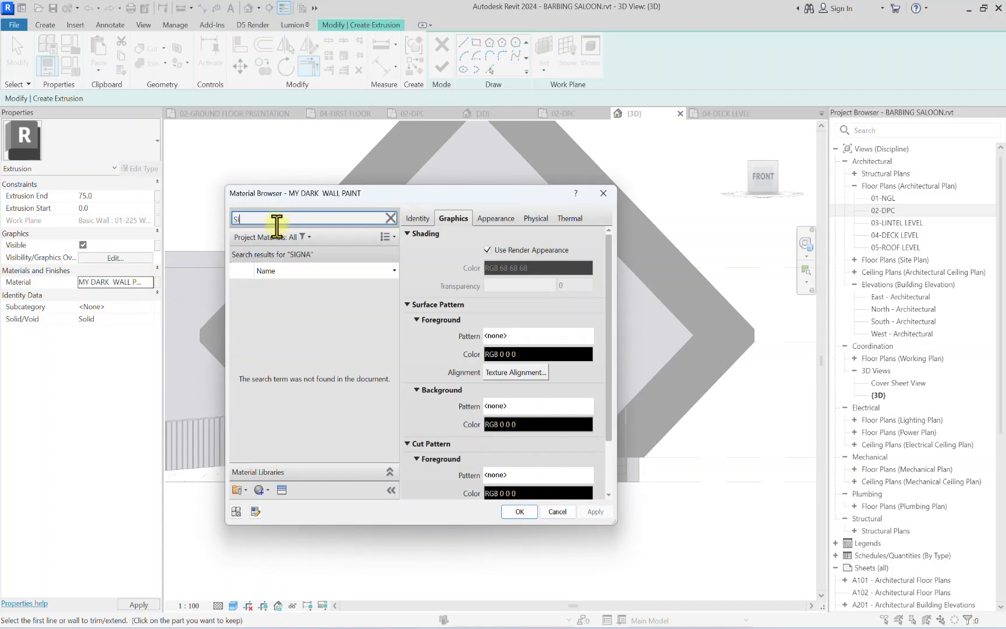
Step: Clear the material search and duplicate the XDirection material with its assets as 01-SIGNAGE BASE
{"action": "key", "text": "BackSpace"}
{"action": "key", "text": "BackSpace"}
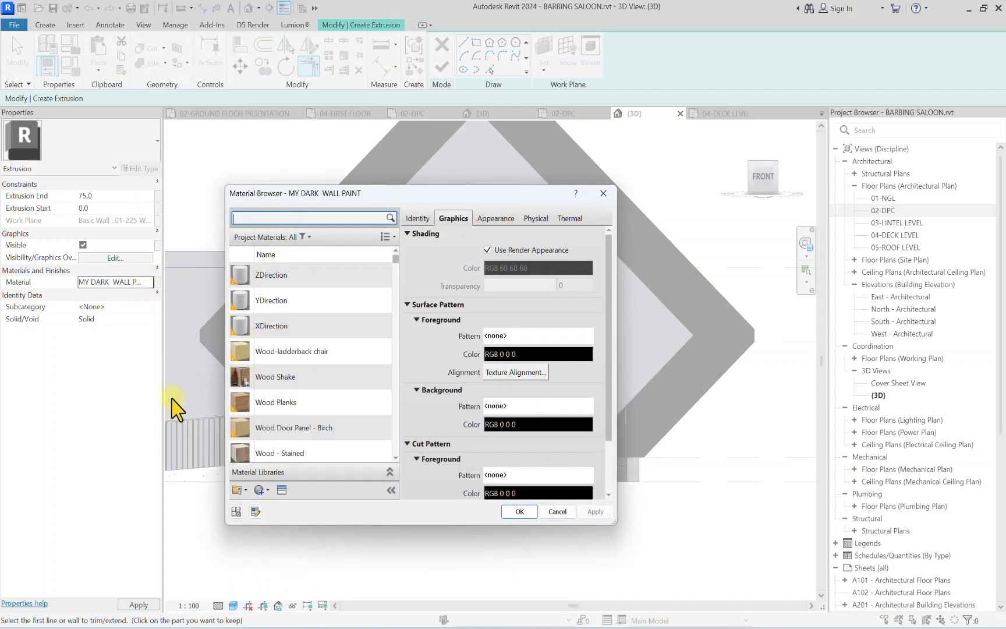
{"action": "left_click", "coordinate": [291, 330]}
{"action": "left_click", "coordinate": [487, 250]}
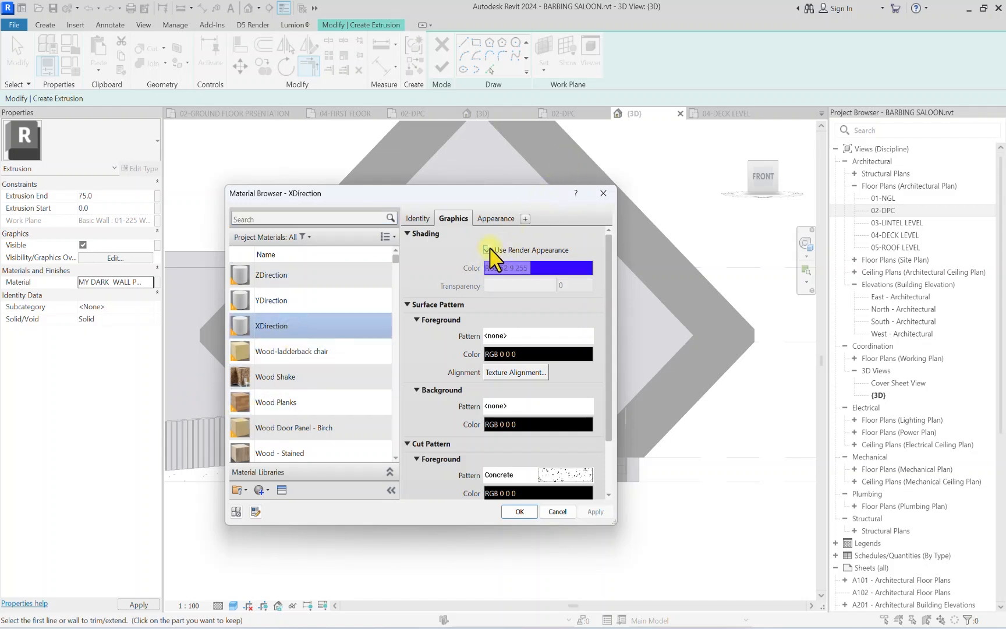
{"action": "right_click", "coordinate": [284, 324]}
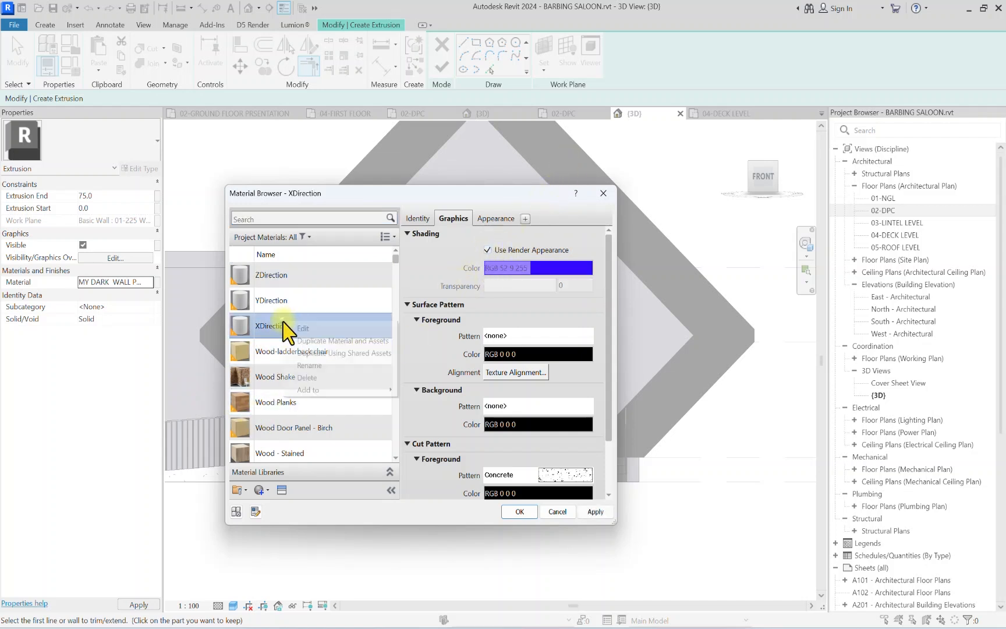
{"action": "left_click", "coordinate": [328, 341]}
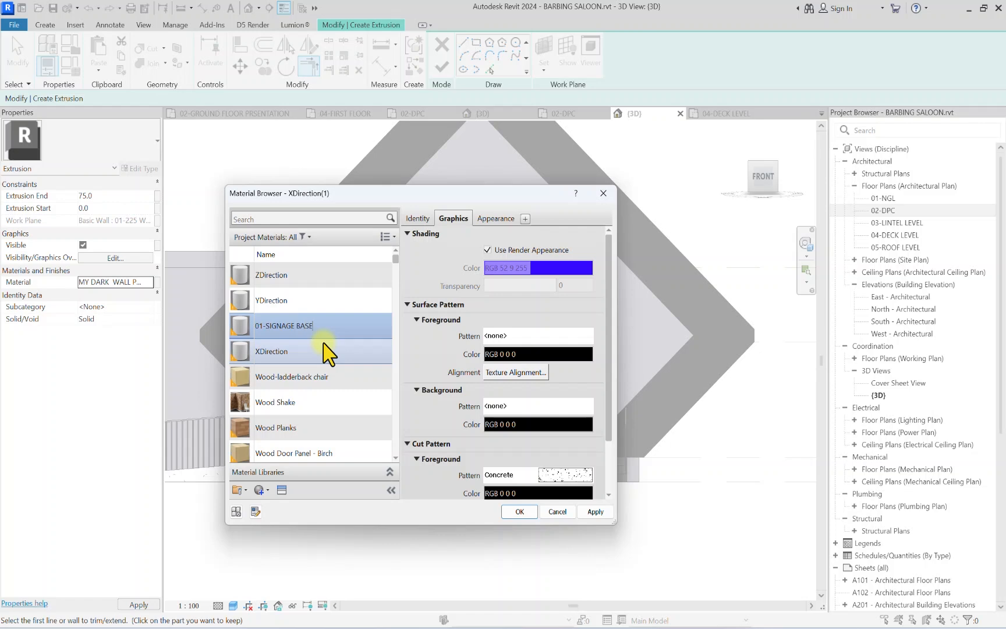
Step: Replace the 01-SIGNAGE BASE appearance with Aluminum - Cast from the Appearance Library's Metal category and assign the material to the extrusion
{"action": "left_click", "coordinate": [281, 490]}
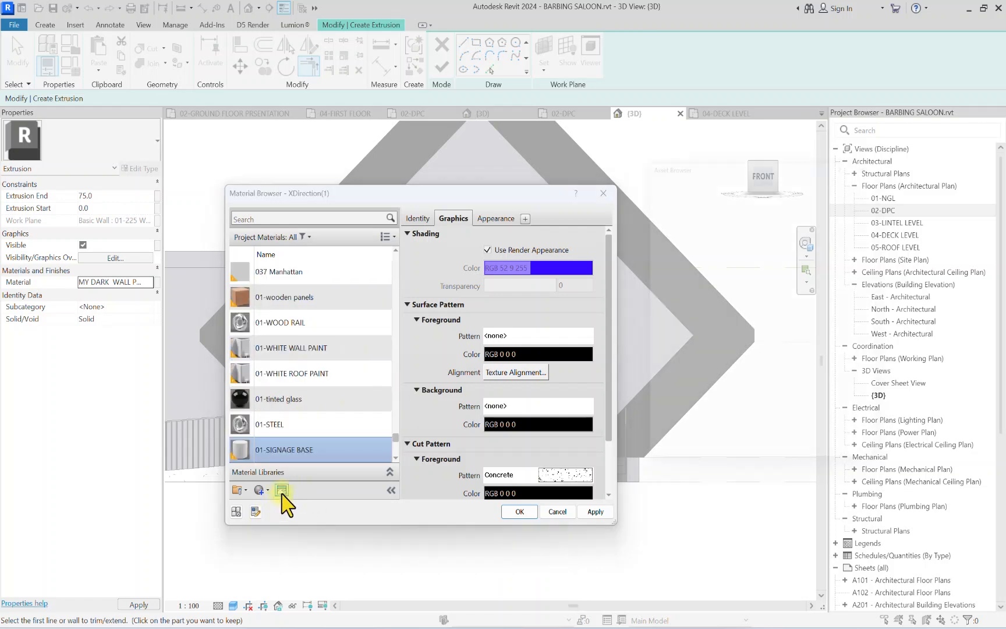
{"action": "left_click", "coordinate": [681, 247]}
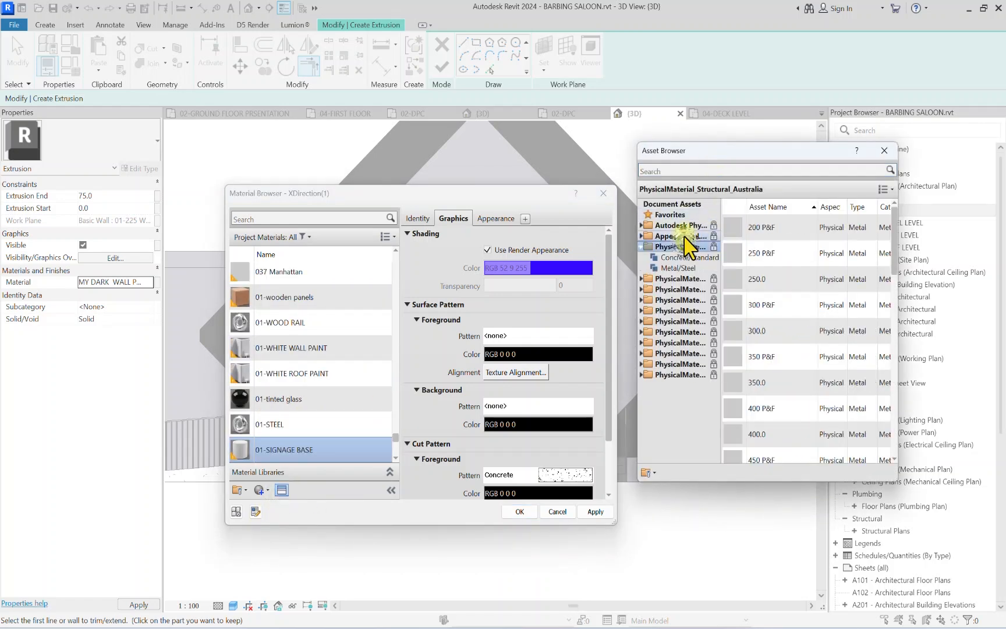
{"action": "left_click", "coordinate": [683, 236]}
{"action": "scroll", "coordinate": [678, 291], "scroll_direction": "down", "scroll_amount": 2}
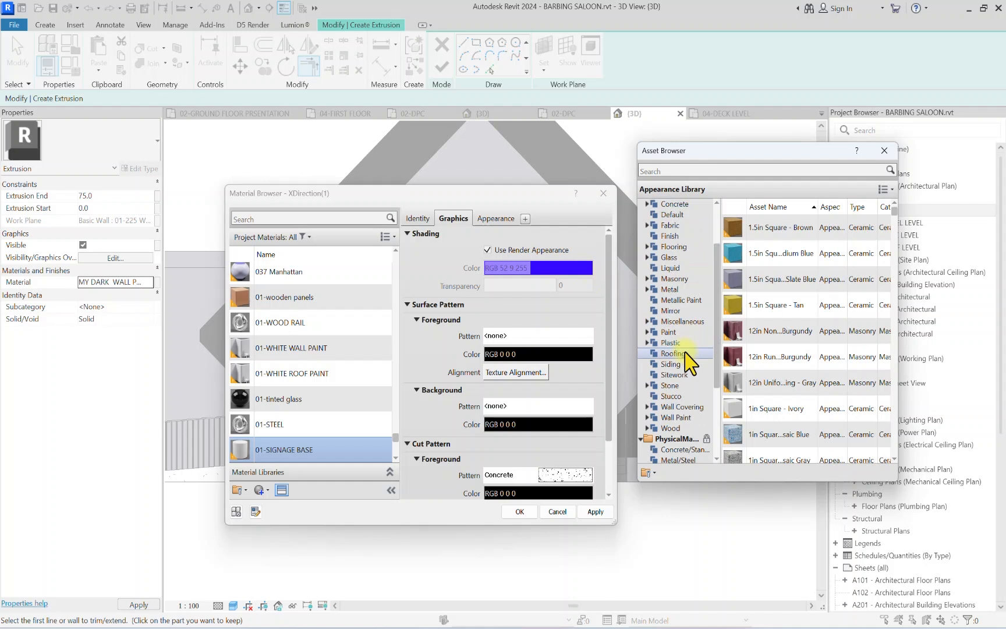
{"action": "left_click", "coordinate": [678, 418]}
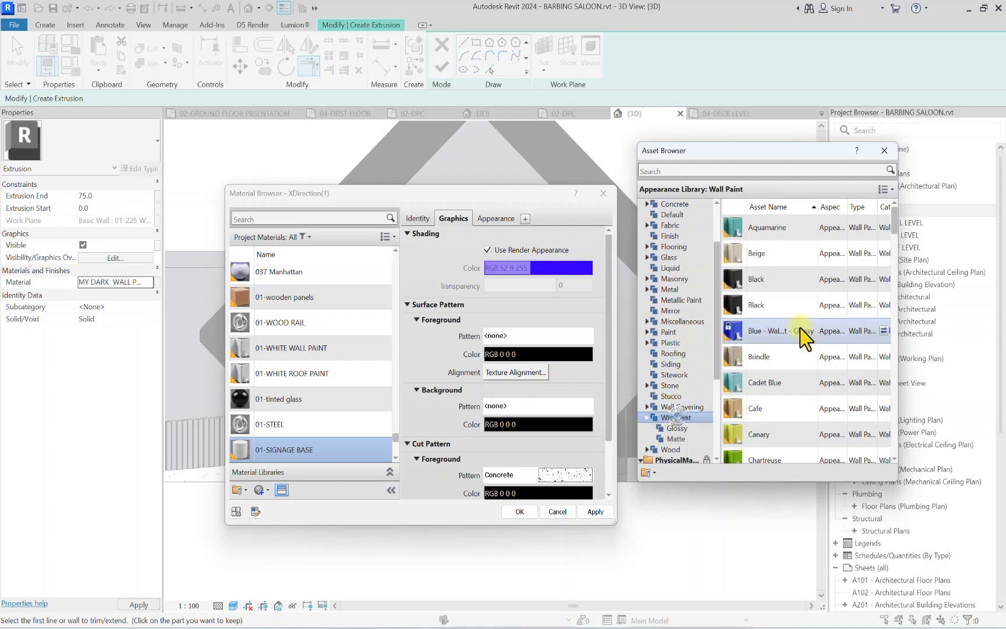
{"action": "left_click", "coordinate": [678, 301]}
{"action": "left_click", "coordinate": [672, 290]}
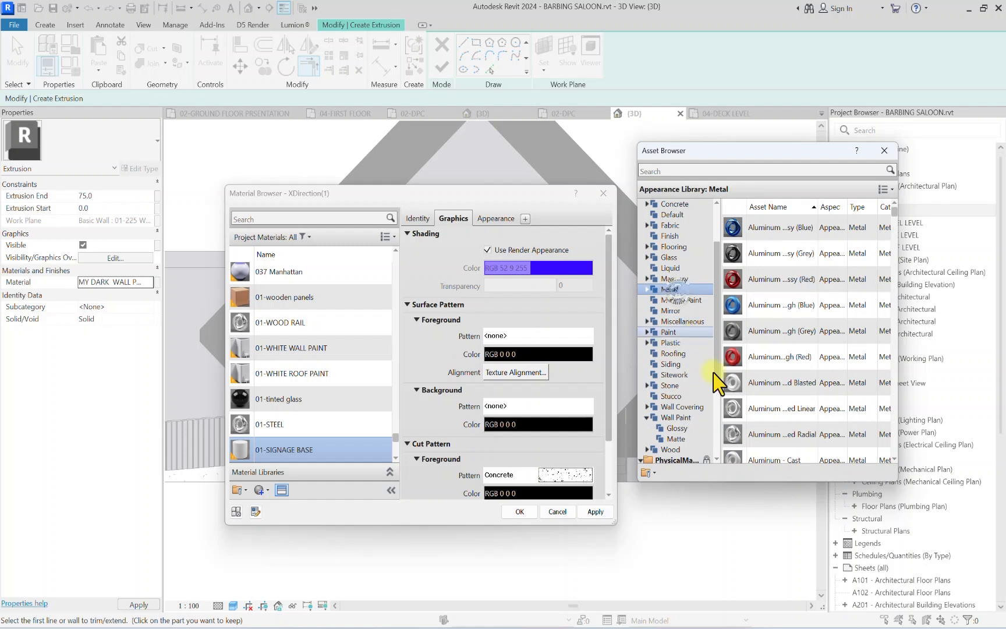
{"action": "left_click", "coordinate": [940, 626]}
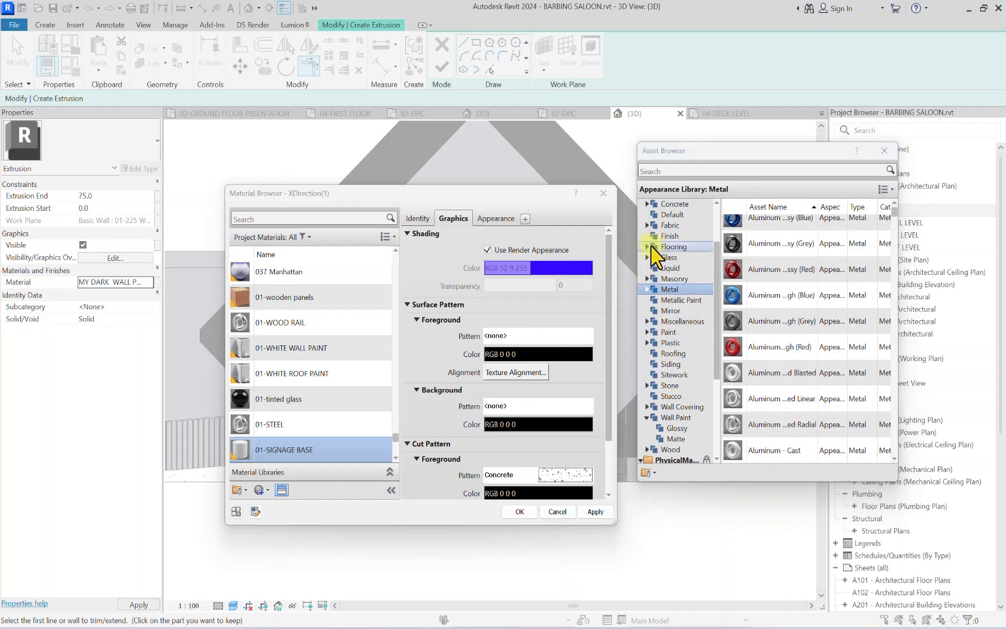
{"action": "scroll", "coordinate": [727, 267], "scroll_direction": "down", "scroll_amount": 3}
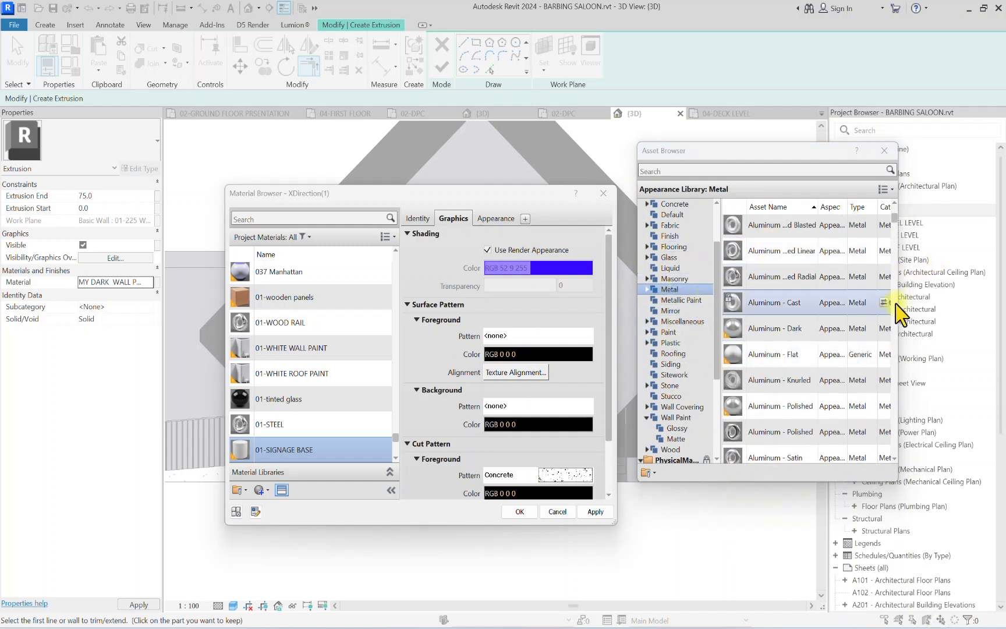
{"action": "left_click", "coordinate": [883, 302]}
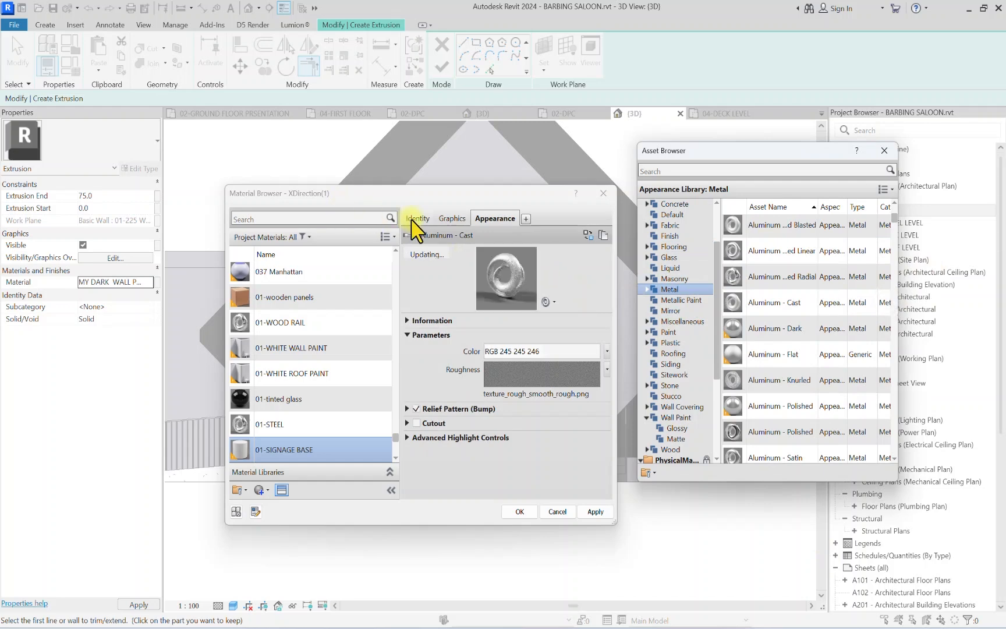
{"action": "left_click", "coordinate": [451, 220]}
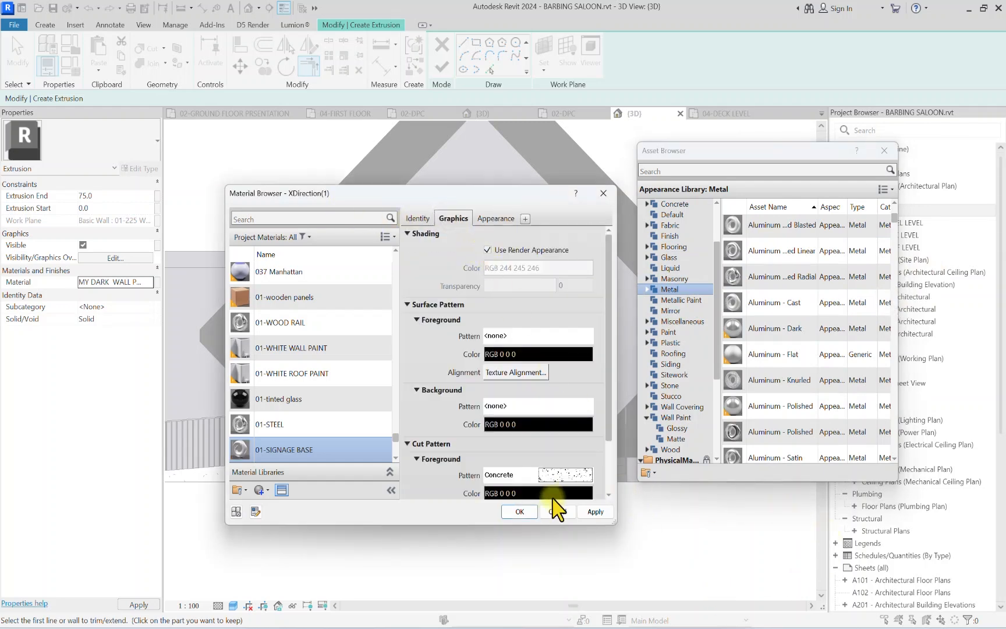
{"action": "left_click", "coordinate": [519, 511]}
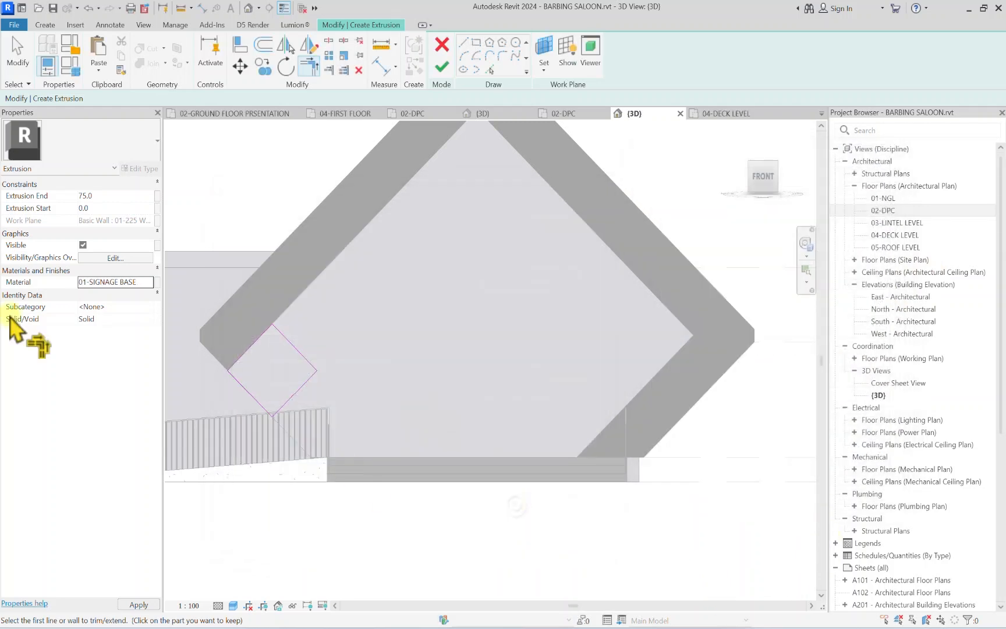
Step: Finish the small diamond extrusion and inspect it against the dark frame in the front view
{"action": "left_click", "coordinate": [443, 68]}
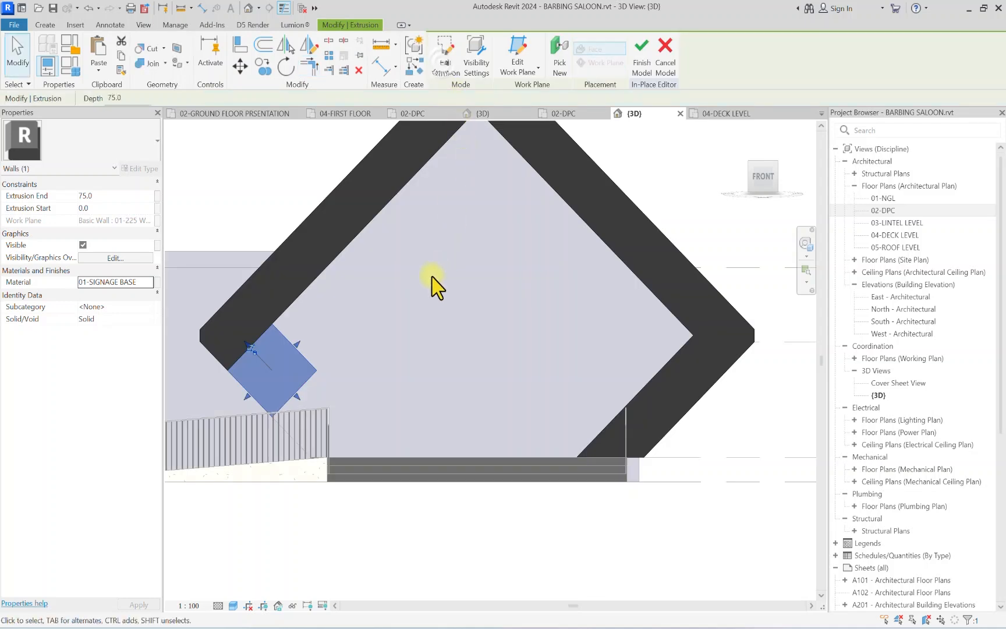
{"action": "left_click", "coordinate": [433, 276]}
{"action": "scroll", "coordinate": [296, 283], "scroll_direction": "down", "scroll_amount": 1}
{"action": "middle_click_drag", "start_coordinate": [296, 283], "coordinate": [412, 348]}
{"action": "scroll", "coordinate": [411, 349], "scroll_direction": "down", "scroll_amount": 1}
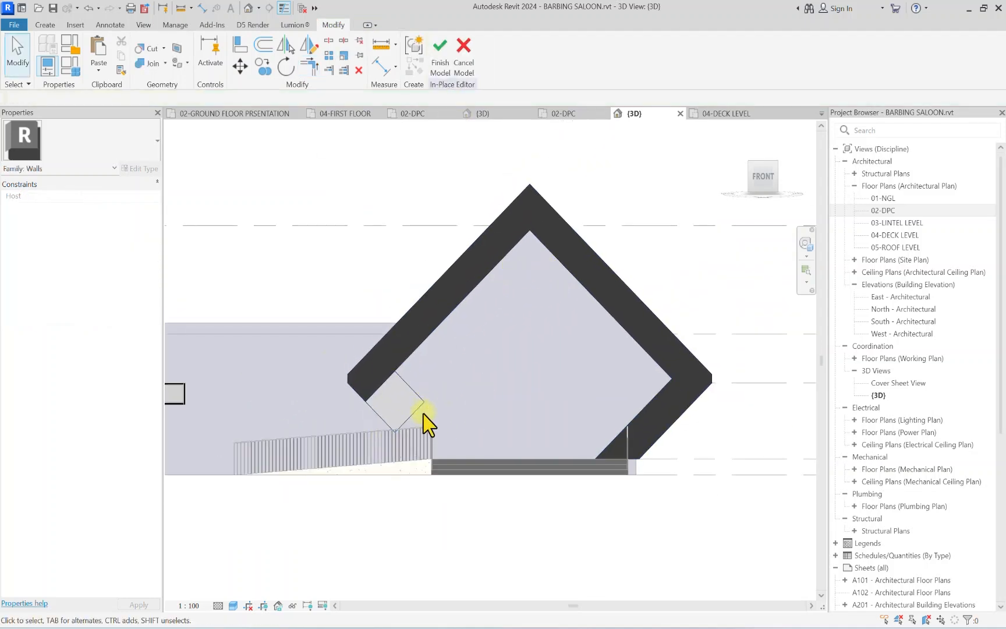
{"action": "scroll", "coordinate": [445, 399], "scroll_direction": "up", "scroll_amount": 1}
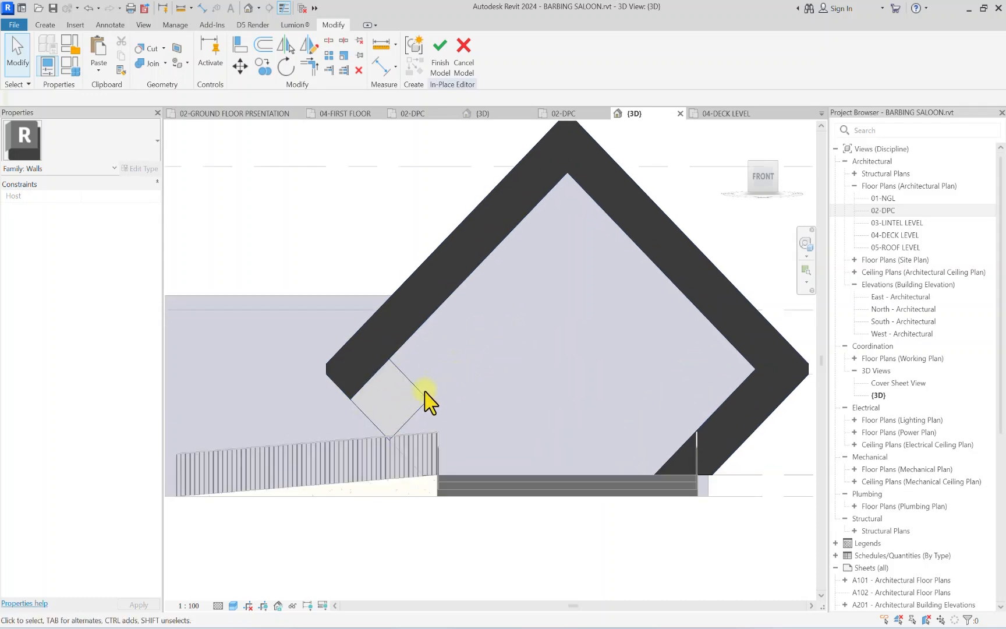
{"action": "scroll", "coordinate": [396, 295], "scroll_direction": "down", "scroll_amount": 2}
{"action": "scroll", "coordinate": [396, 350], "scroll_direction": "up", "scroll_amount": 2}
{"action": "middle_click_drag", "start_coordinate": [503, 324], "coordinate": [367, 378]}
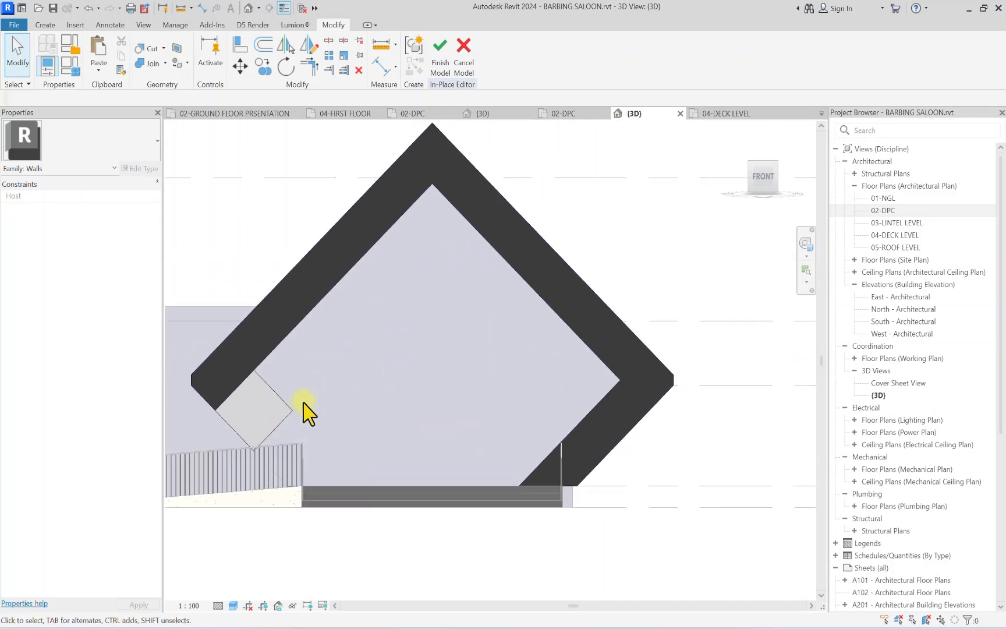
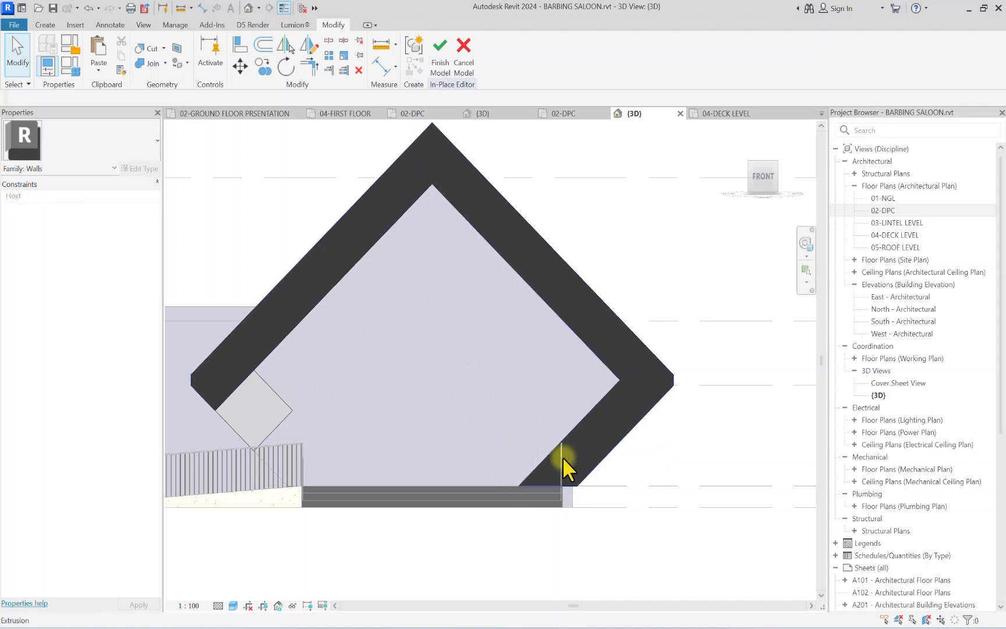
{"action": "scroll", "coordinate": [340, 349], "scroll_direction": "down", "scroll_amount": 1}
{"action": "scroll", "coordinate": [393, 288], "scroll_direction": "up", "scroll_amount": 1}
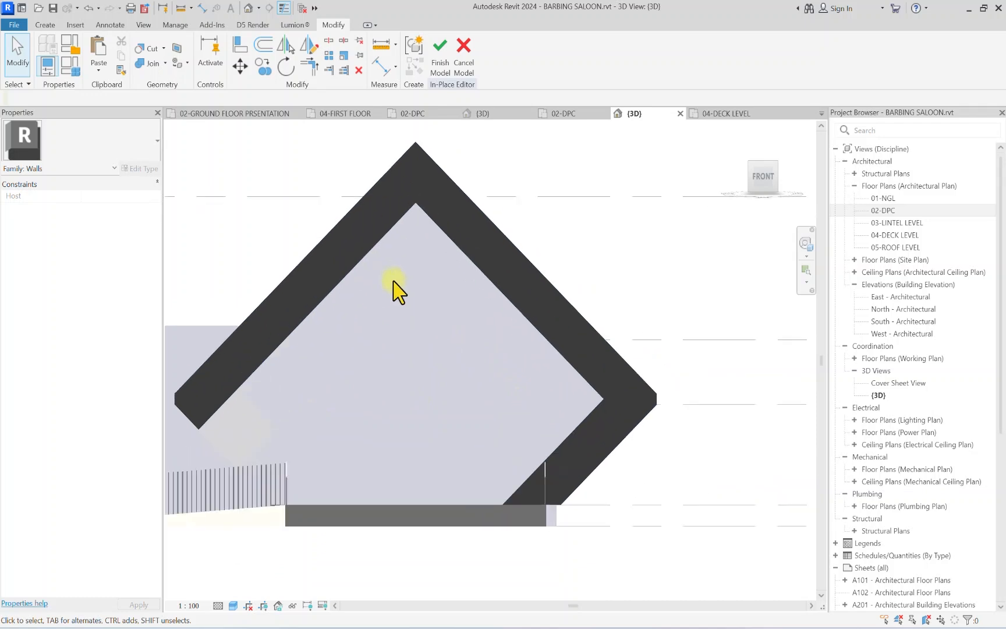
Step: Start a Sweep with a sketched path and pick the diamond facade's front wall face as its work plane
{"action": "left_click", "coordinate": [45, 25]}
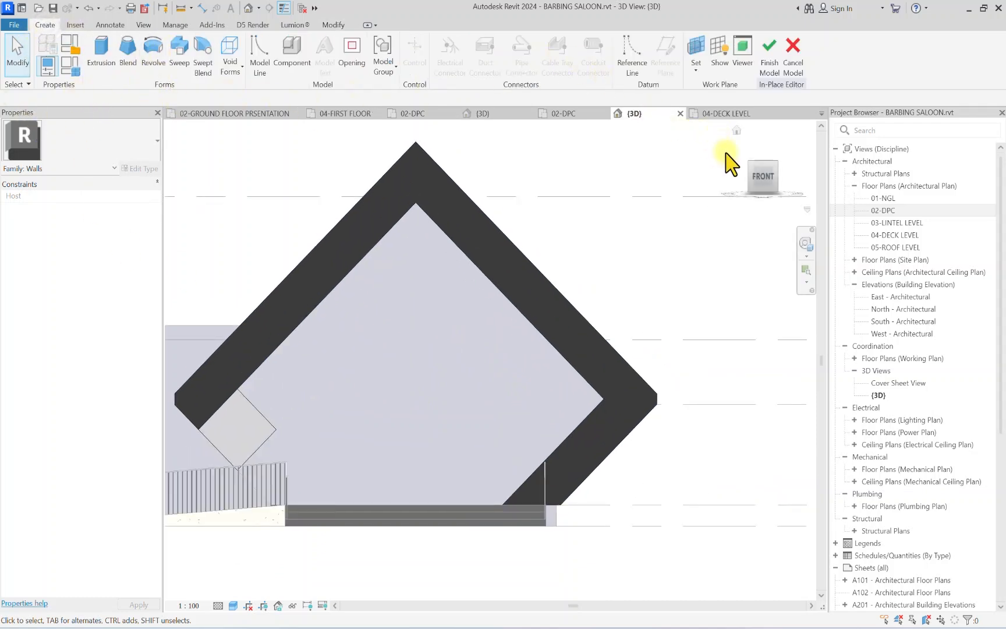
{"action": "left_click", "coordinate": [184, 63]}
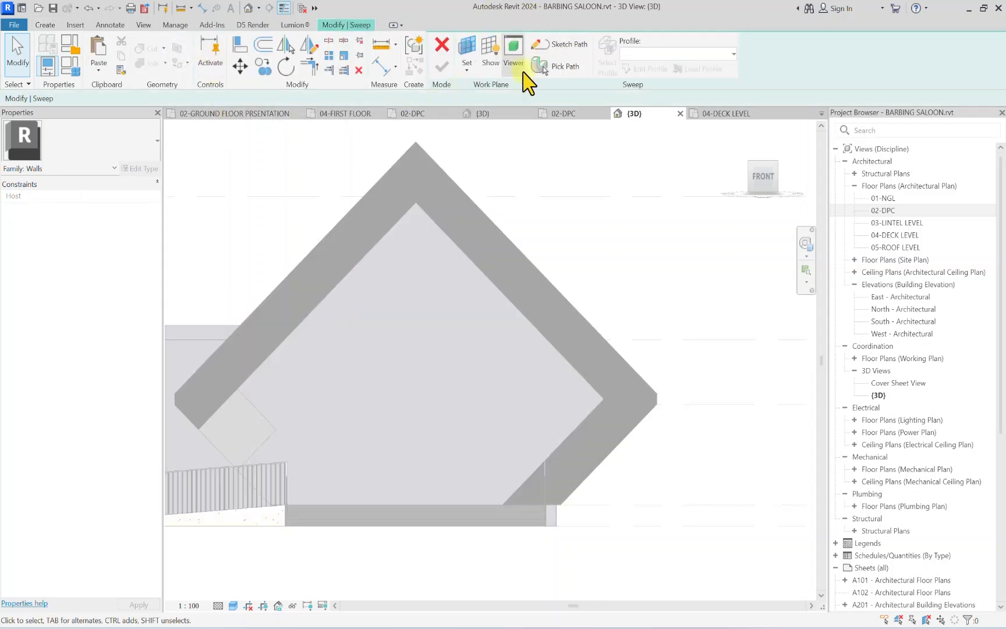
{"action": "scroll", "coordinate": [277, 384], "scroll_direction": "down", "scroll_amount": 2}
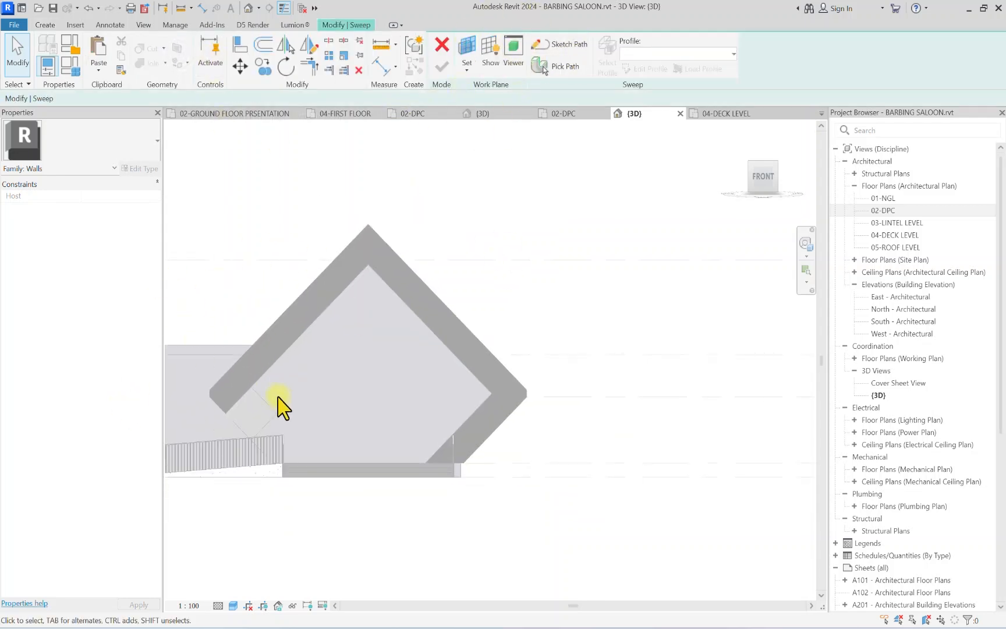
{"action": "scroll", "coordinate": [277, 402], "scroll_direction": "up", "scroll_amount": 2}
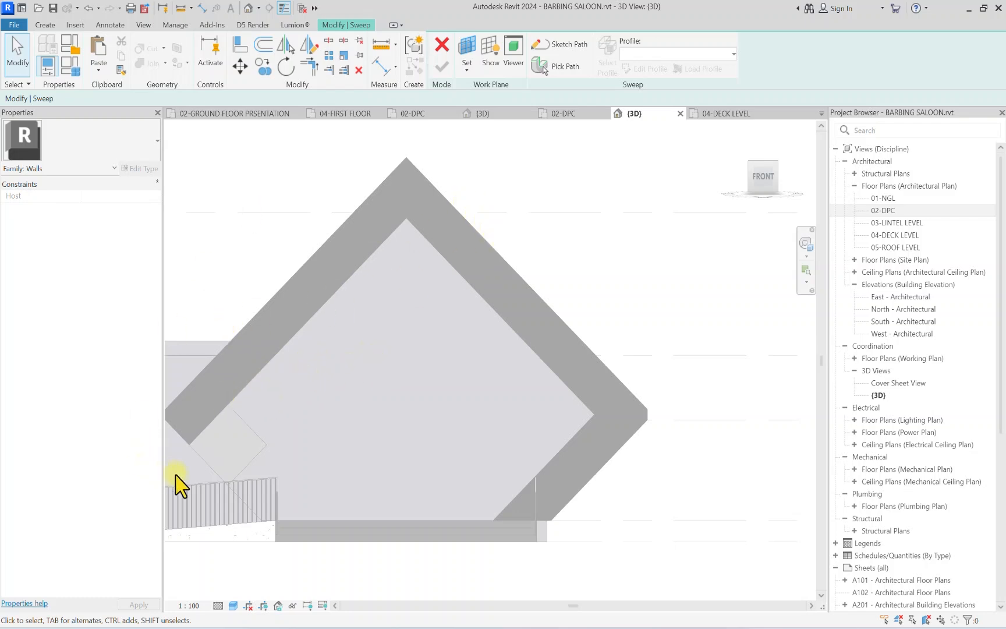
{"action": "middle_click_drag", "start_coordinate": [406, 326], "coordinate": [498, 290]}
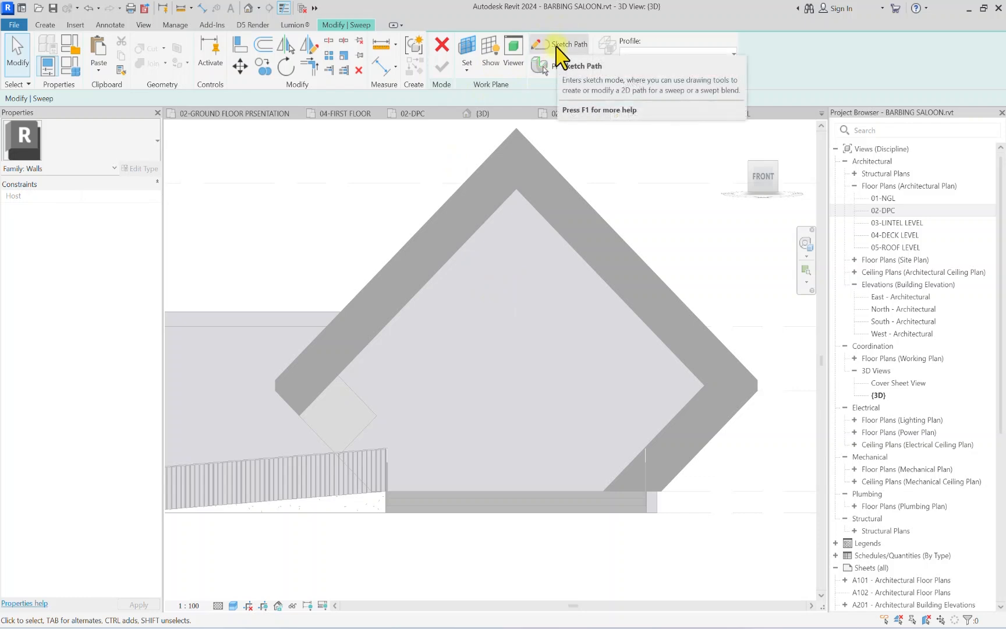
{"action": "left_click", "coordinate": [559, 50]}
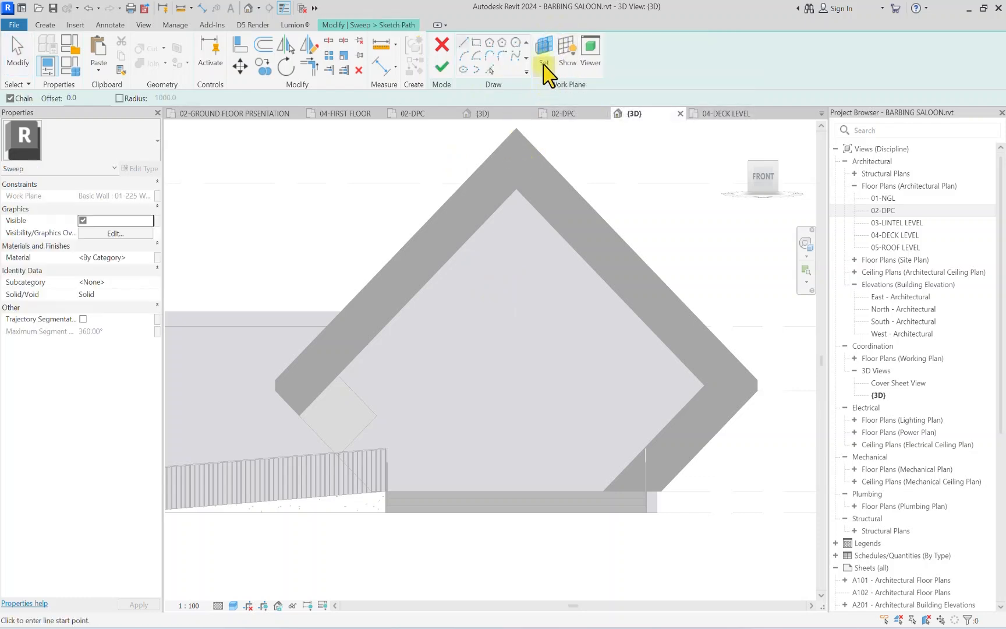
{"action": "left_click", "coordinate": [544, 69]}
{"action": "left_click", "coordinate": [560, 137]}
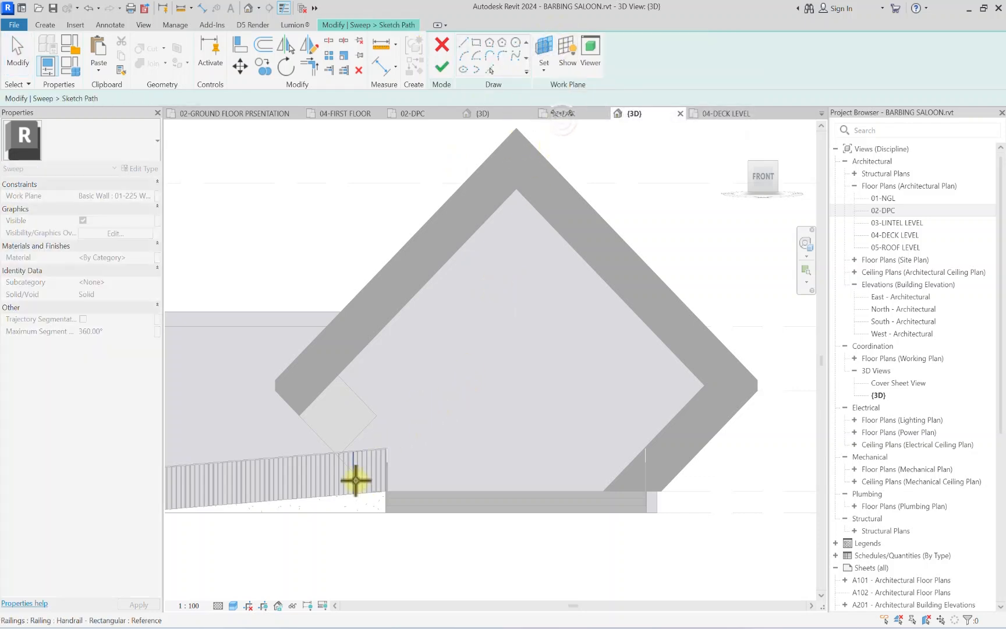
{"action": "scroll", "coordinate": [355, 480], "scroll_direction": "up", "scroll_amount": 6}
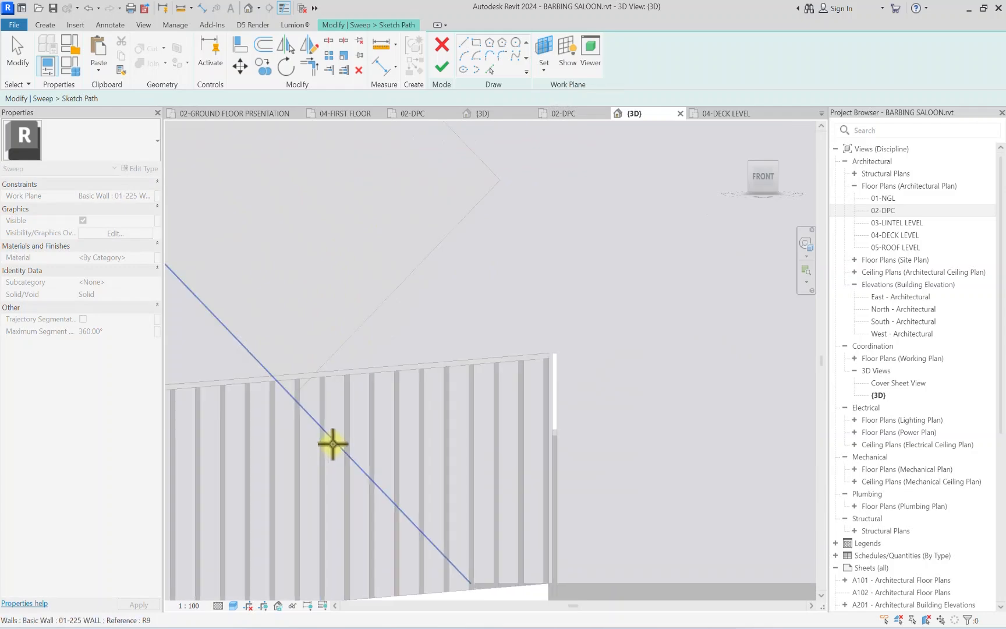
{"action": "scroll", "coordinate": [337, 446], "scroll_direction": "down", "scroll_amount": 5}
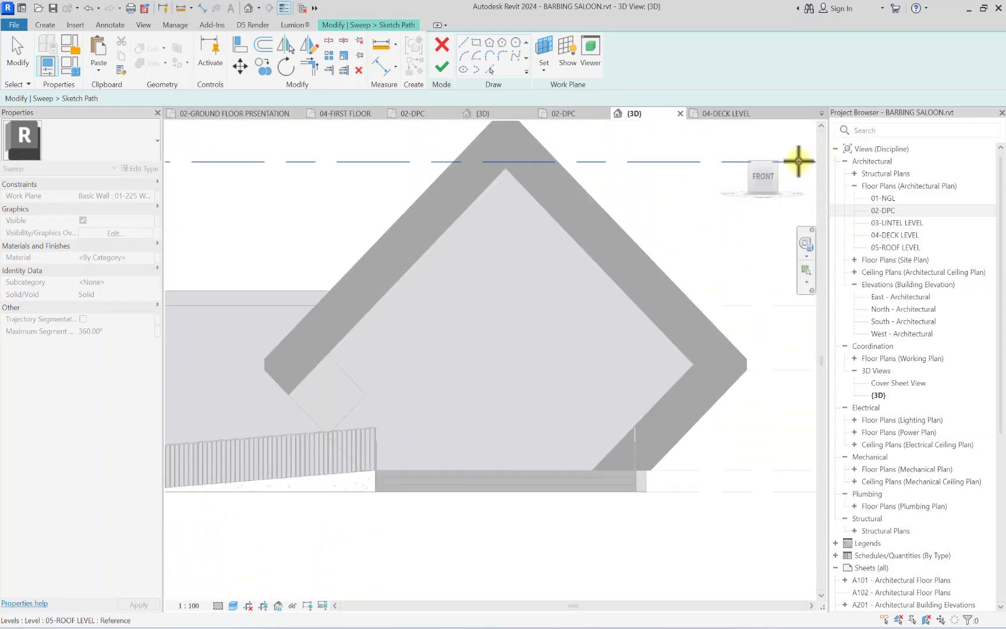
{"action": "left_click_drag", "start_coordinate": [763, 185], "coordinate": [715, 232]}
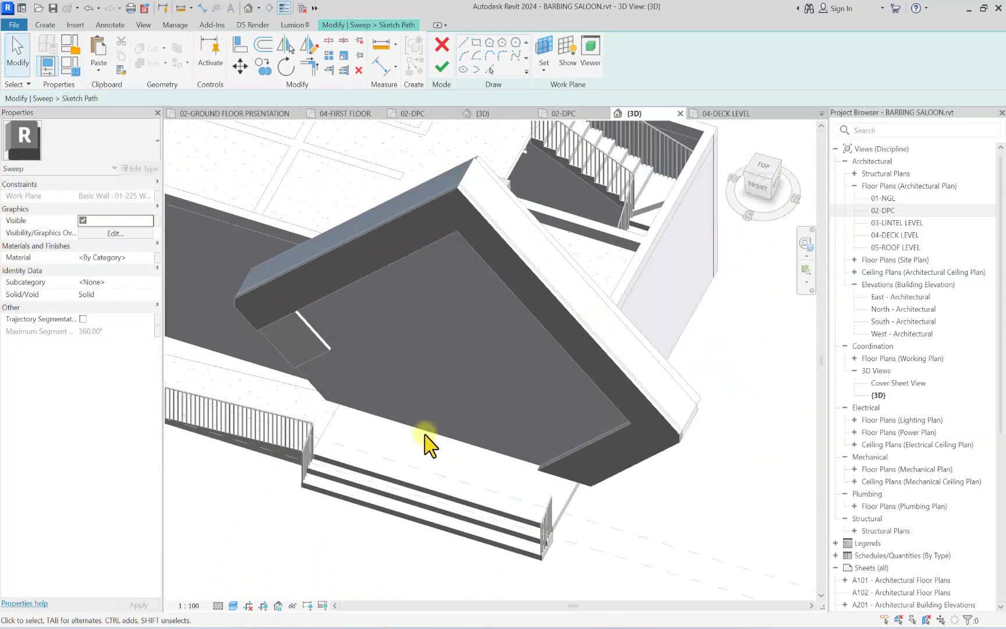
{"action": "left_click", "coordinate": [547, 68]}
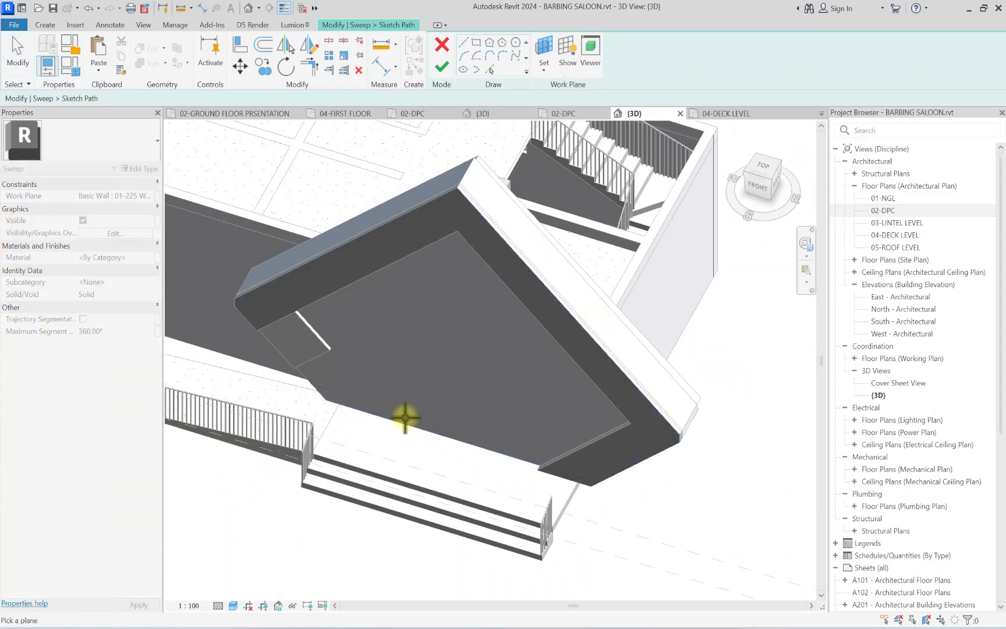
{"action": "left_click", "coordinate": [404, 417]}
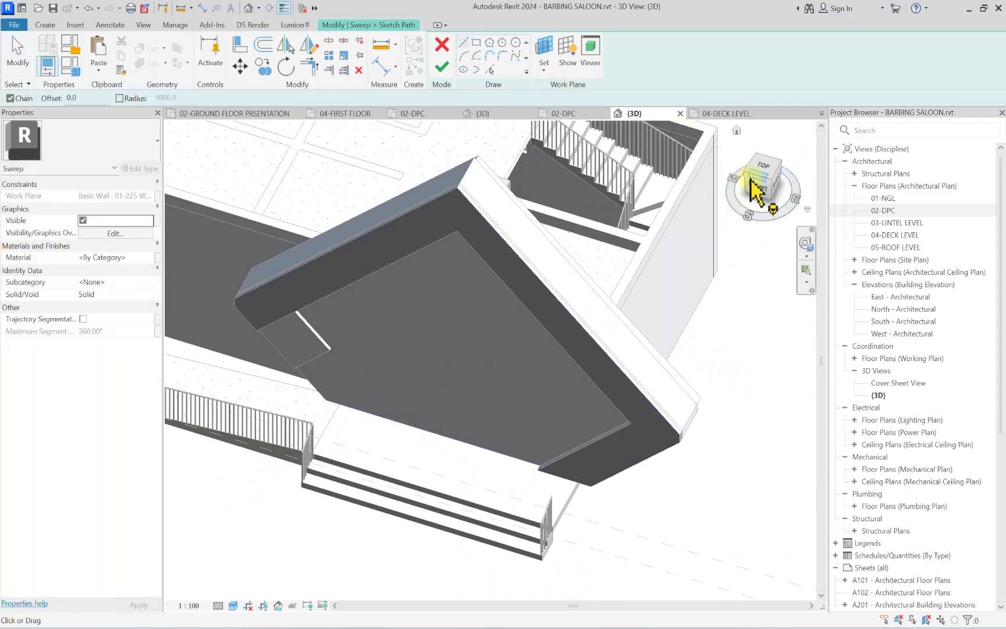
Step: Sketch the sweep path about 5300 mm long on the frame's upper-left inner edge, from the small diamond to the apex, and finish it
{"action": "left_click", "coordinate": [753, 187]}
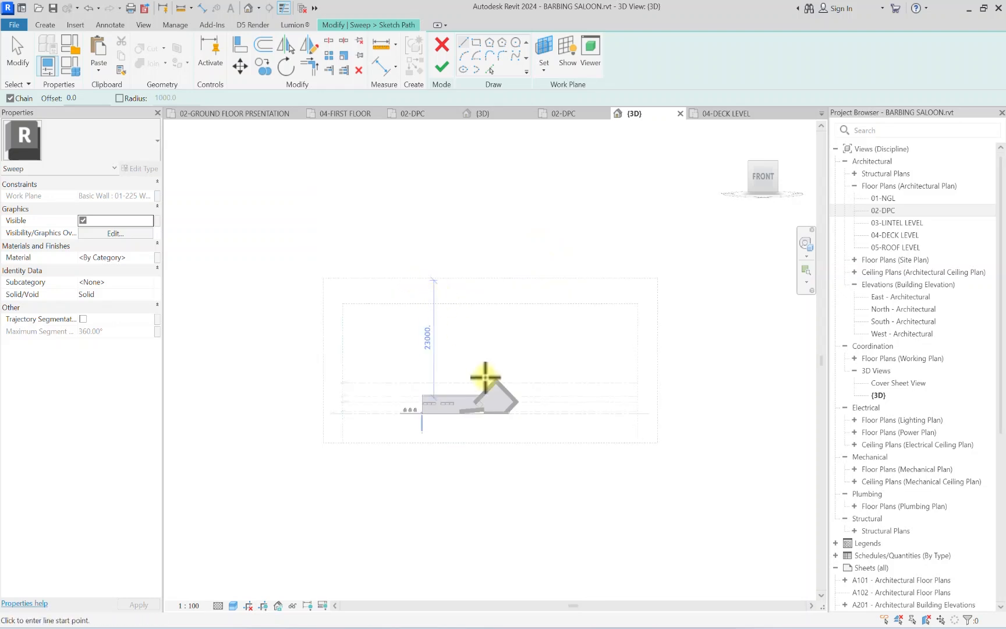
{"action": "scroll", "coordinate": [386, 400], "scroll_direction": "up", "scroll_amount": 6}
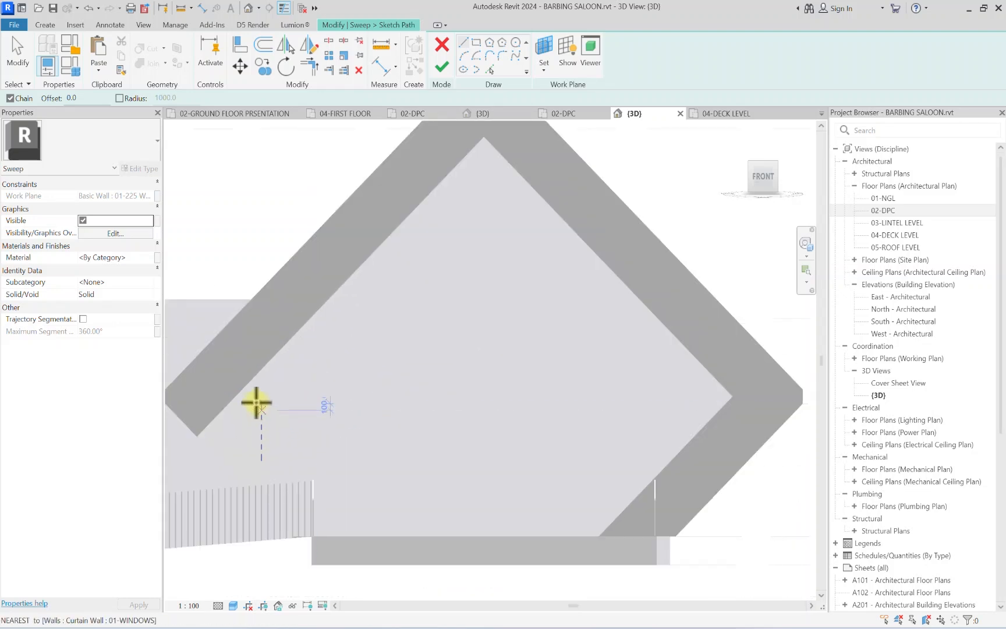
{"action": "left_click", "coordinate": [247, 386]}
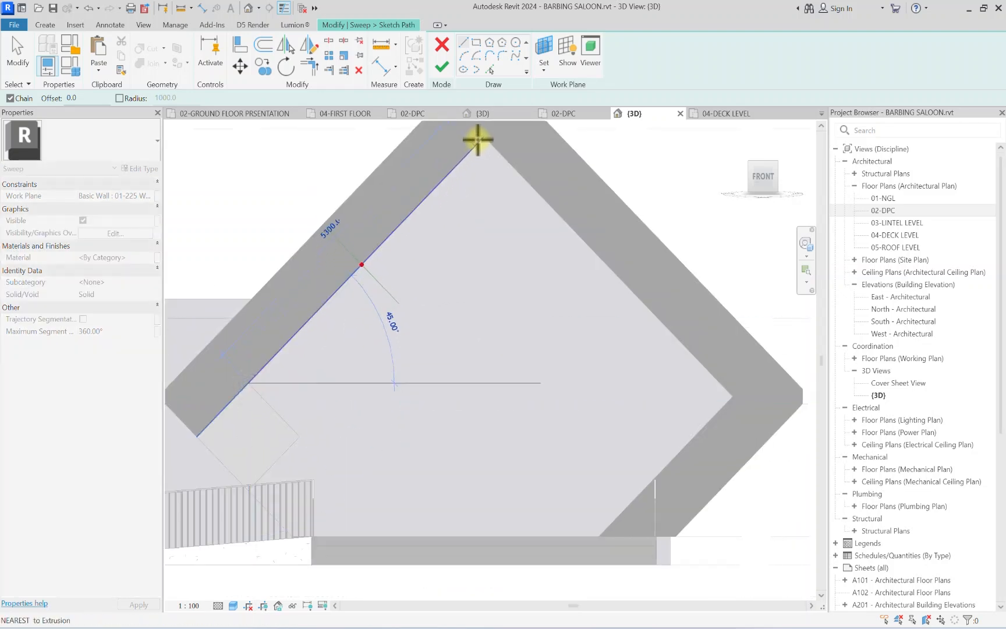
{"action": "left_click", "coordinate": [480, 137]}
{"action": "key", "text": "Escape"}
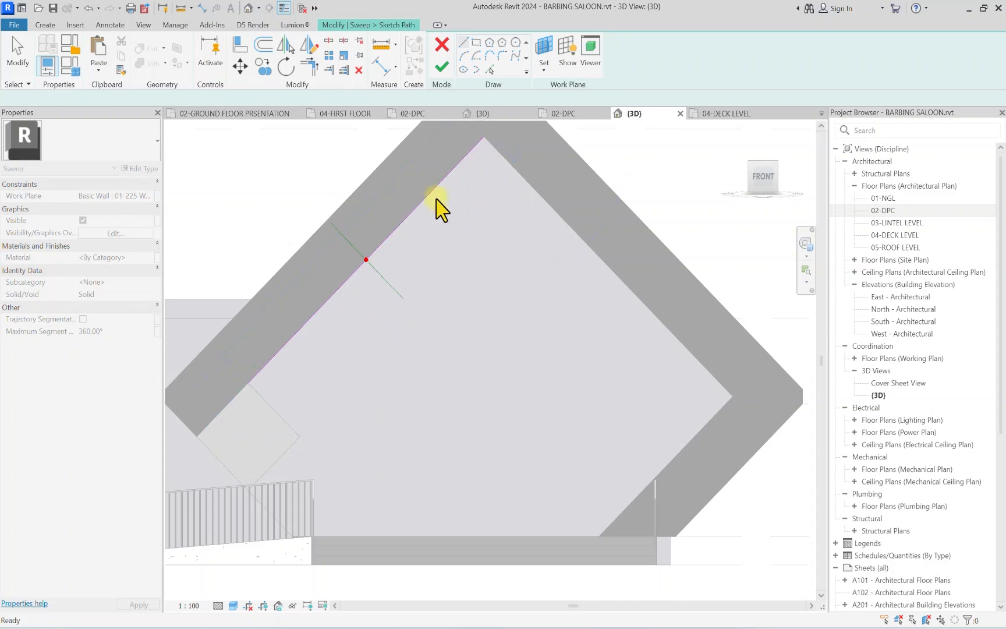
{"action": "key", "text": "Escape"}
{"action": "scroll", "coordinate": [344, 371], "scroll_direction": "down", "scroll_amount": 2}
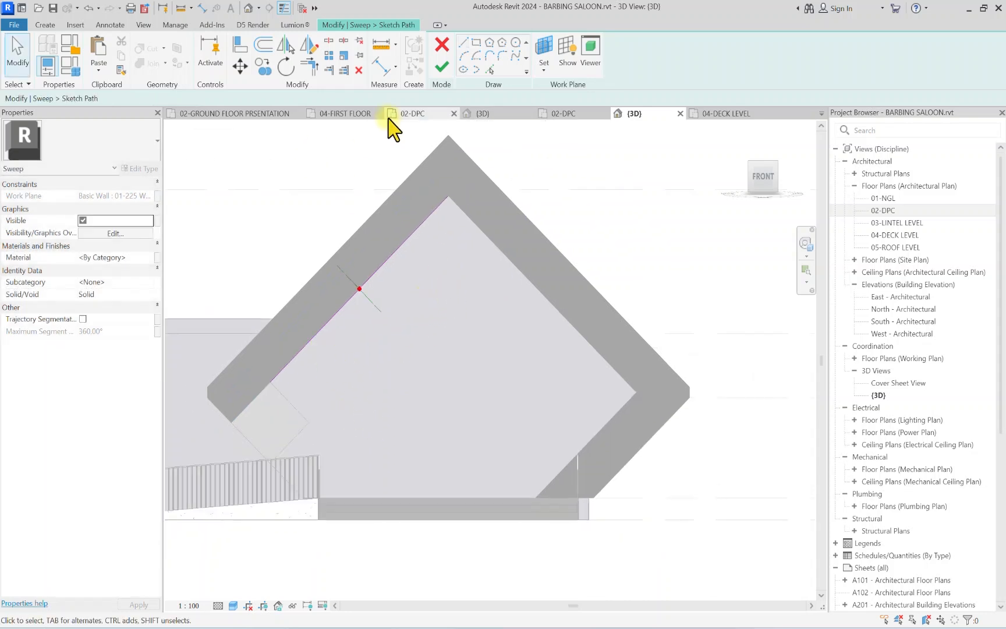
{"action": "left_click", "coordinate": [443, 69]}
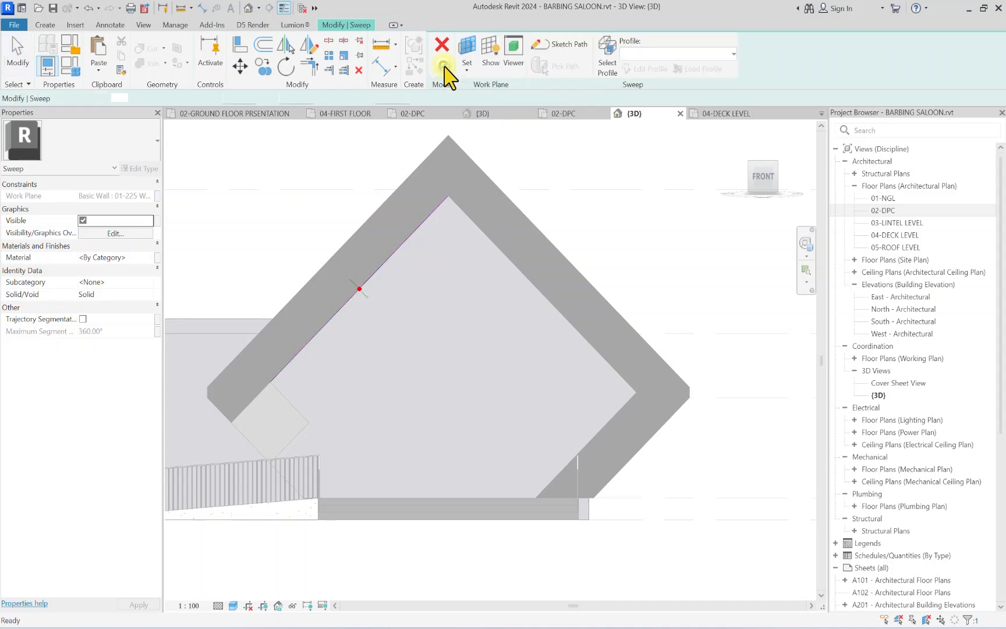
Step: Open the sweep's By Sketch profile for editing in the right-side view at the path's profile plane
{"action": "left_click", "coordinate": [606, 58]}
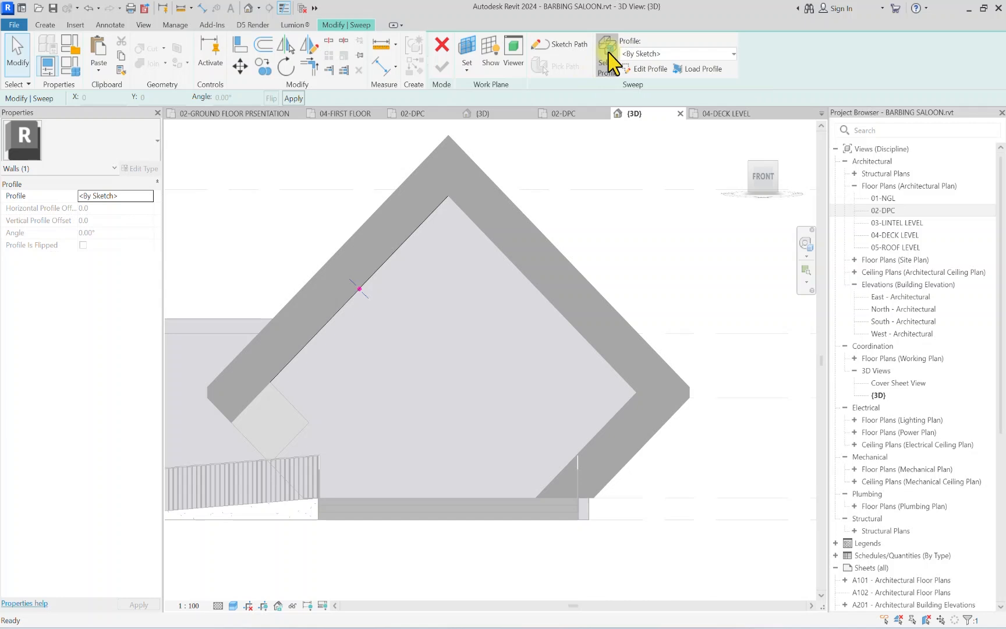
{"action": "left_click", "coordinate": [647, 70]}
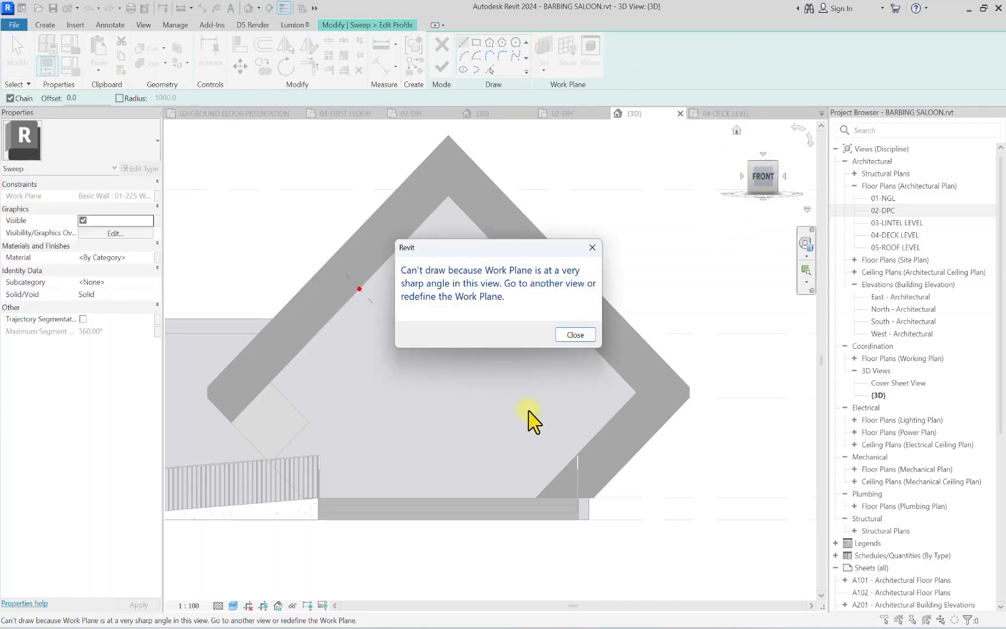
{"action": "left_click", "coordinate": [578, 337]}
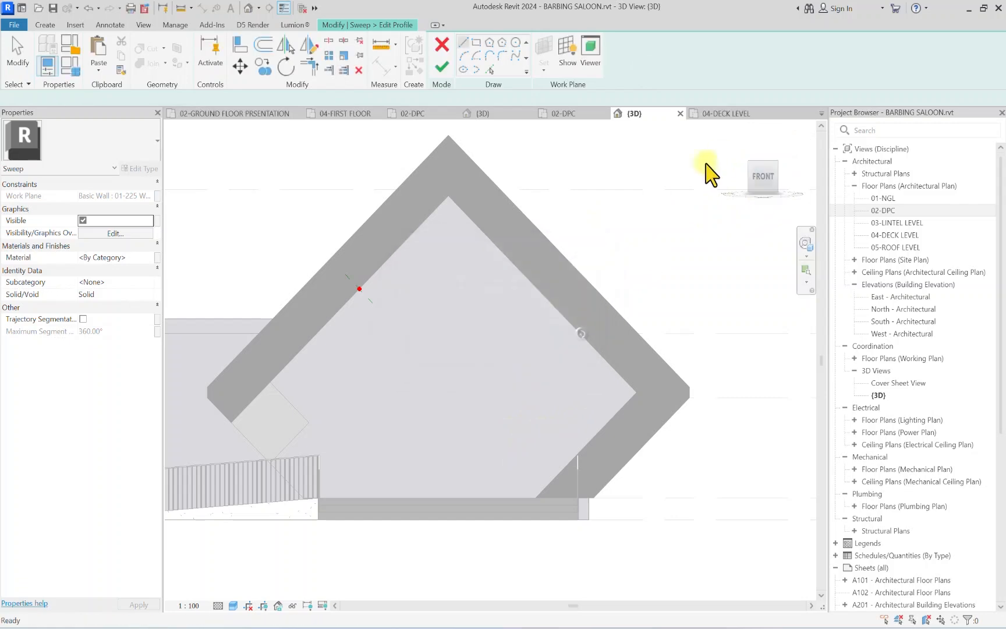
{"action": "left_click_drag", "start_coordinate": [774, 180], "coordinate": [245, 231]}
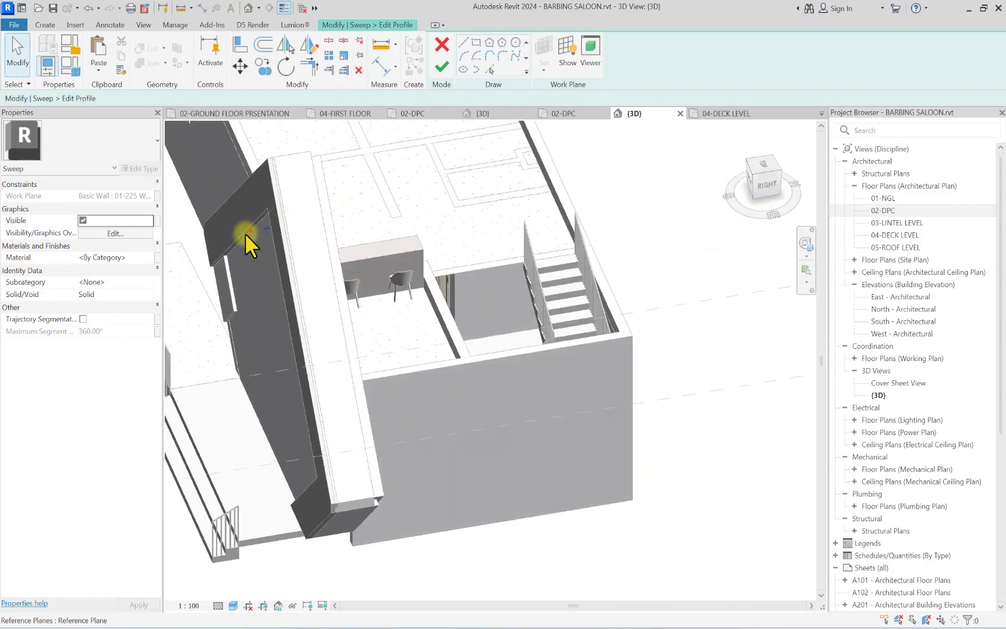
{"action": "scroll", "coordinate": [261, 221], "scroll_direction": "up", "scroll_amount": 5}
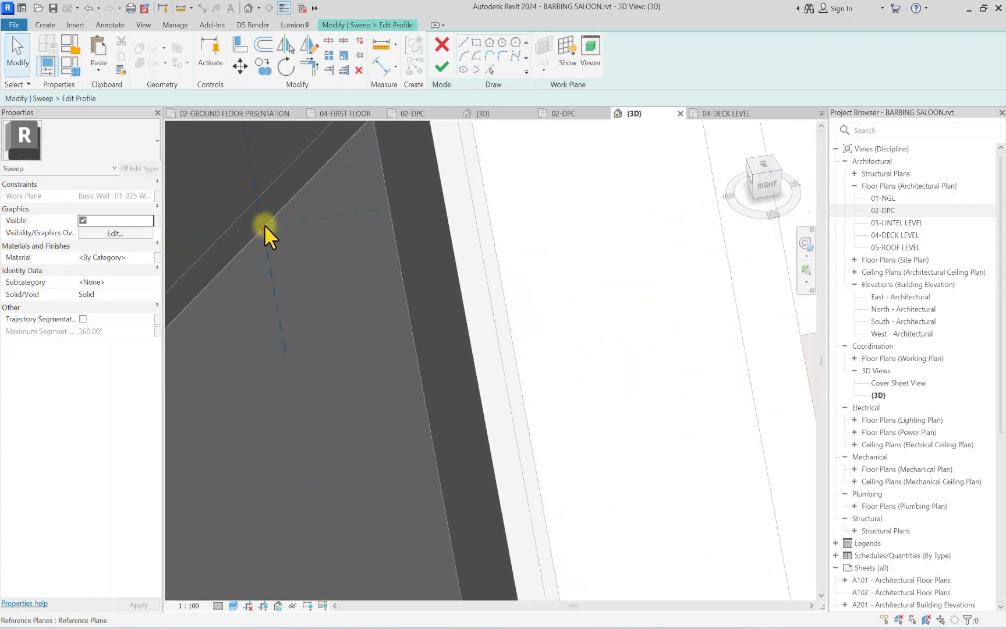
{"action": "scroll", "coordinate": [262, 223], "scroll_direction": "down", "scroll_amount": 5}
{"action": "scroll", "coordinate": [235, 240], "scroll_direction": "up", "scroll_amount": 2}
{"action": "scroll", "coordinate": [258, 242], "scroll_direction": "down", "scroll_amount": 2}
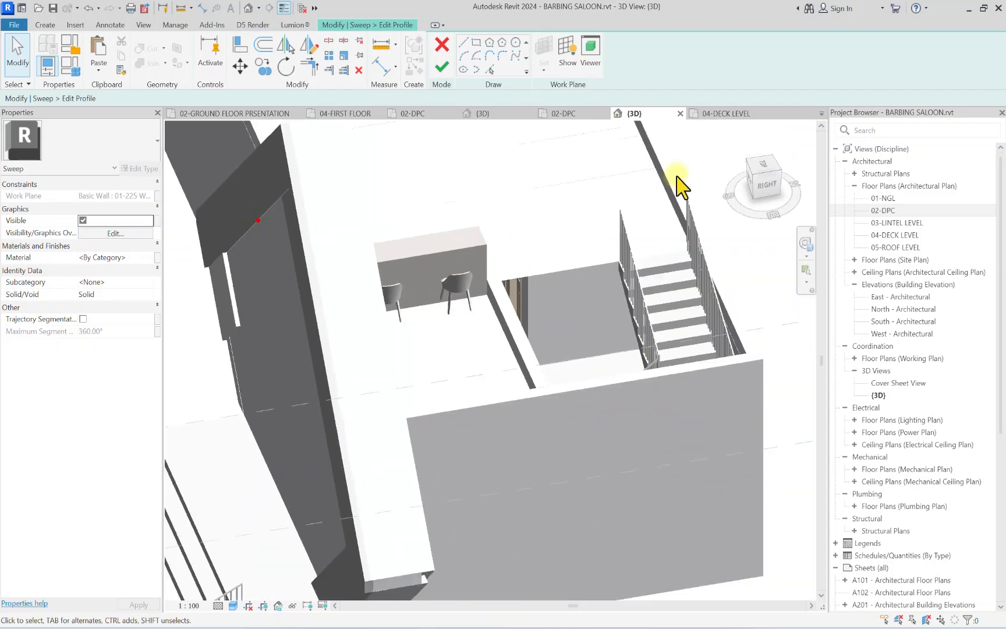
{"action": "left_click", "coordinate": [763, 178]}
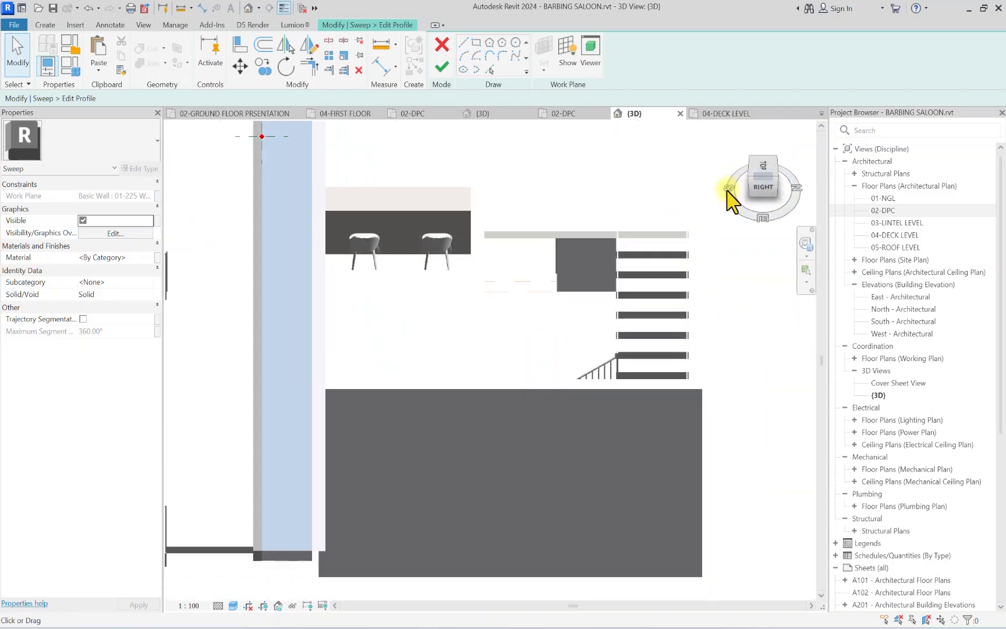
{"action": "left_click", "coordinate": [763, 183]}
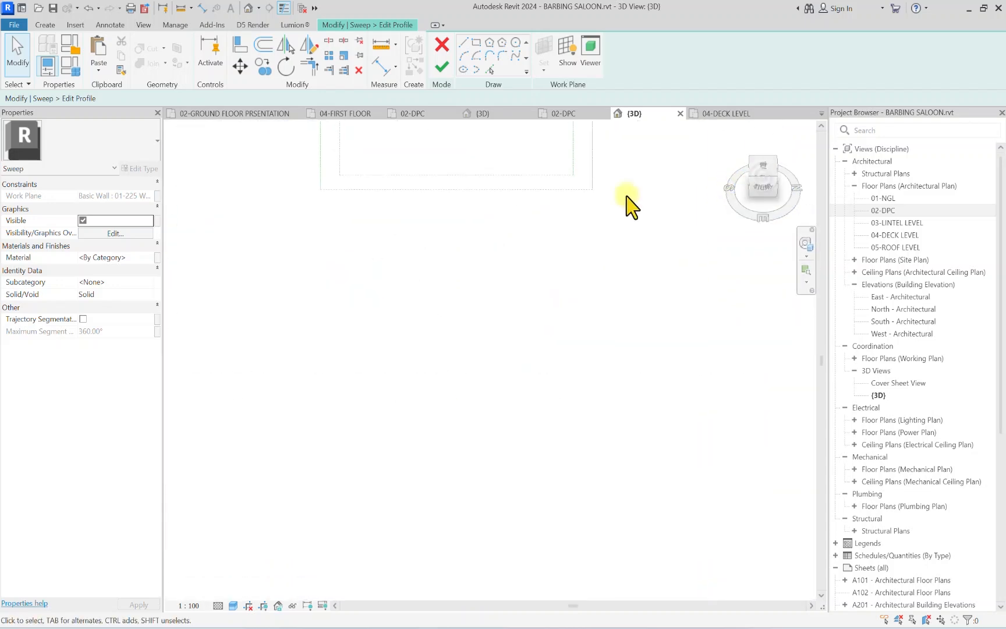
{"action": "scroll", "coordinate": [492, 385], "scroll_direction": "up", "scroll_amount": 8}
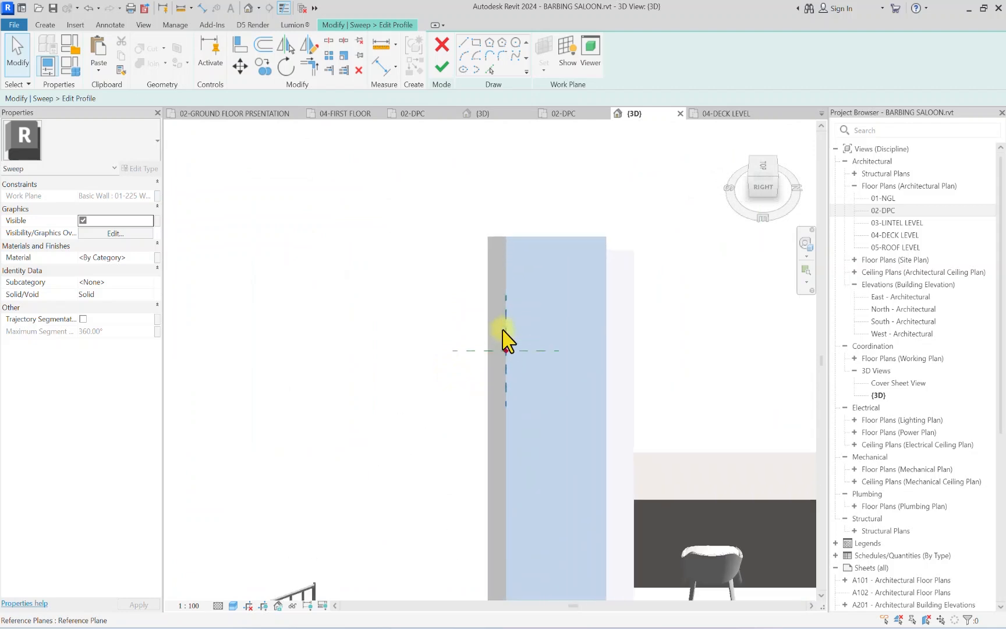
{"action": "scroll", "coordinate": [528, 427], "scroll_direction": "up", "scroll_amount": 4}
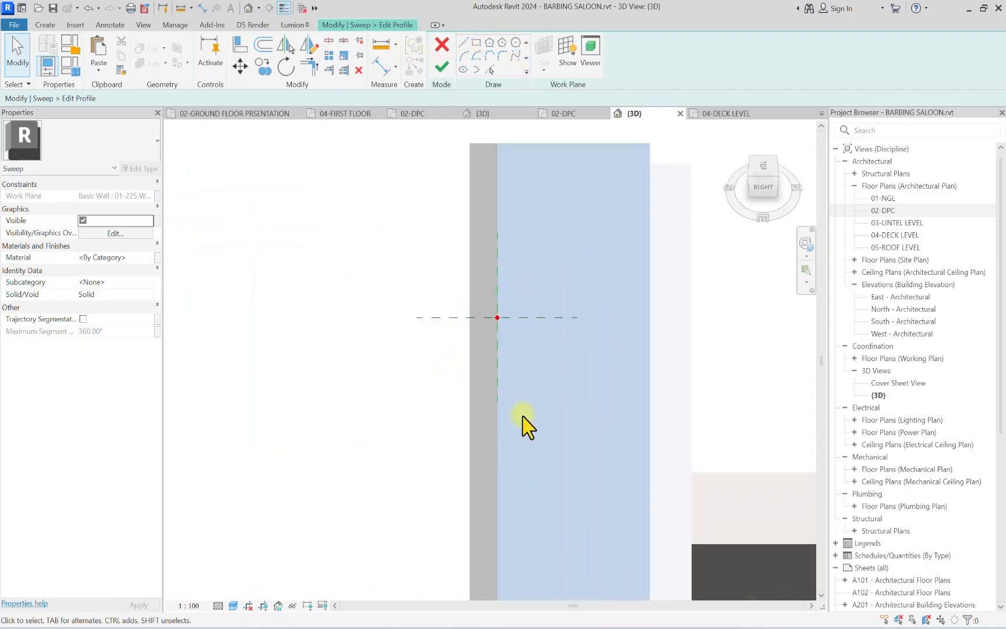
Step: Sketch a three-sided open profile from the path's reference point, 50 mm out from the wall edge and 75 mm down, back to the edge
{"action": "left_click", "coordinate": [464, 43]}
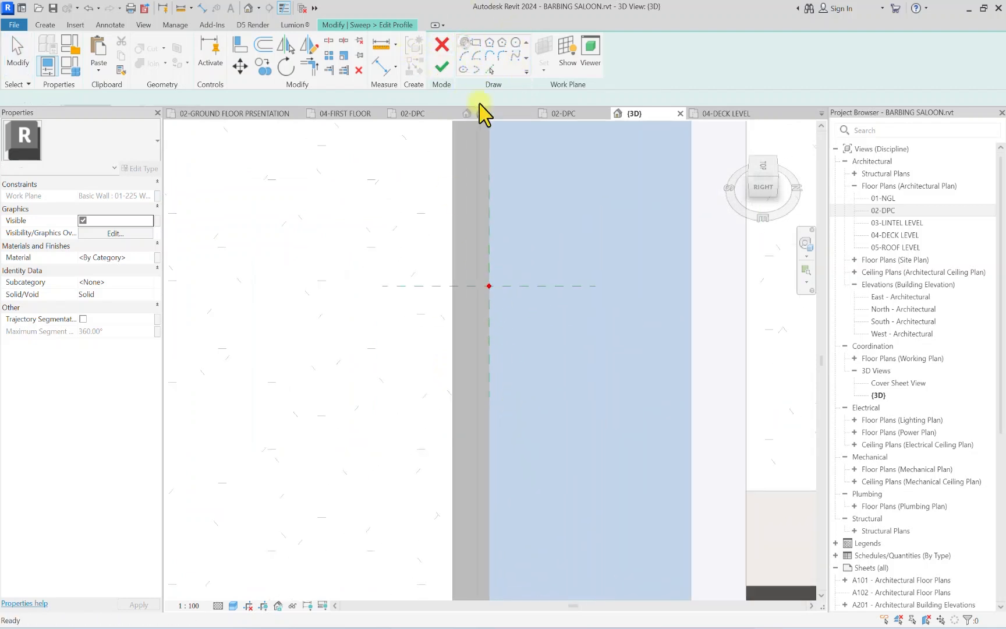
{"action": "scroll", "coordinate": [497, 282], "scroll_direction": "up", "scroll_amount": 8}
{"action": "scroll", "coordinate": [496, 275], "scroll_direction": "up", "scroll_amount": 2}
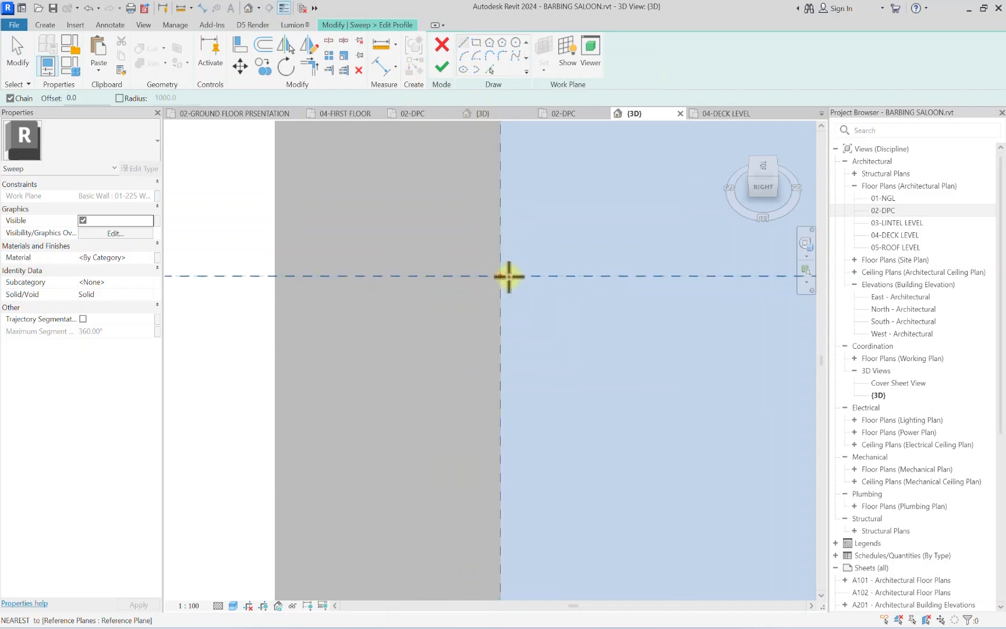
{"action": "left_click", "coordinate": [500, 274]}
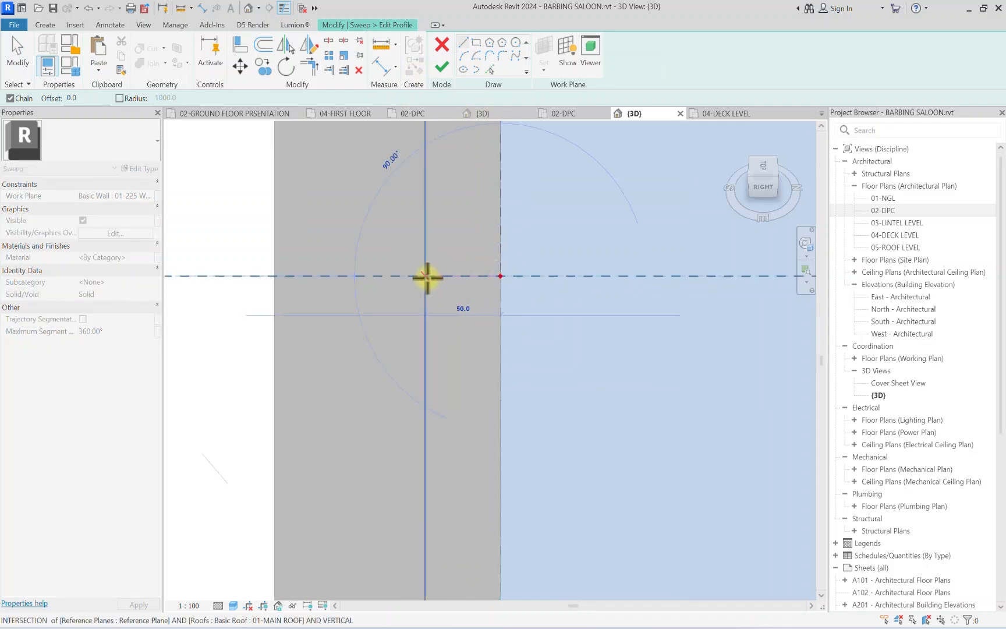
{"action": "scroll", "coordinate": [442, 348], "scroll_direction": "down", "scroll_amount": 3}
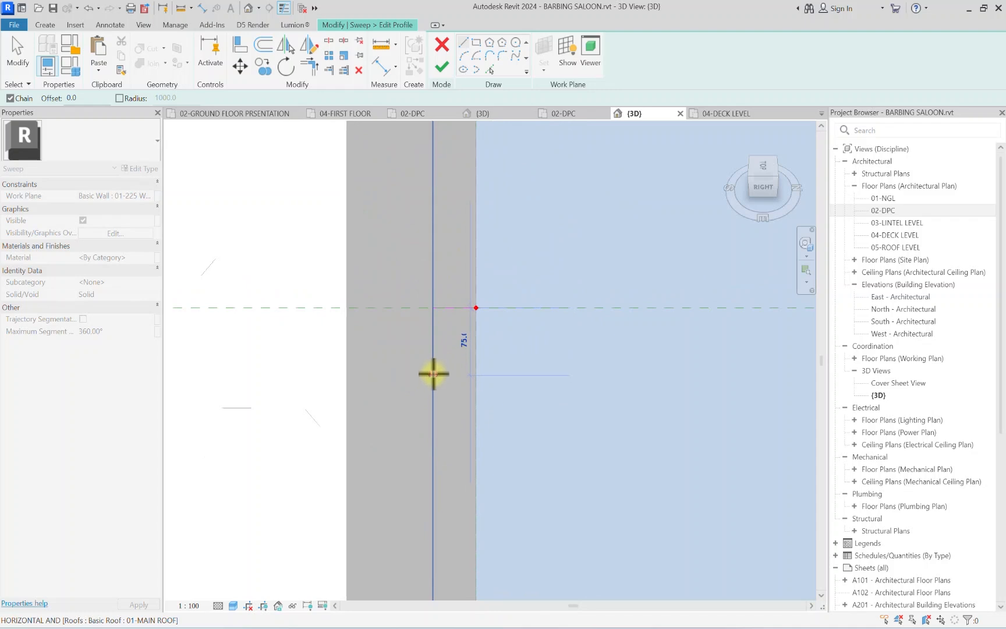
{"action": "left_click", "coordinate": [433, 374]}
{"action": "left_click", "coordinate": [476, 374]}
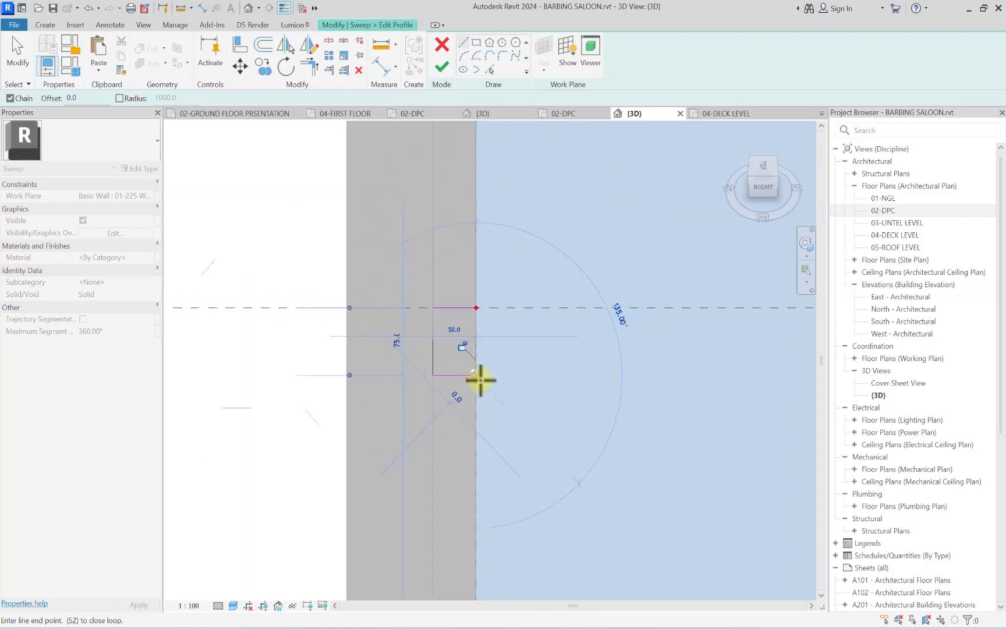
Step: Offset copies of the profile's three lines 5 mm inward
{"action": "left_click", "coordinate": [263, 44]}
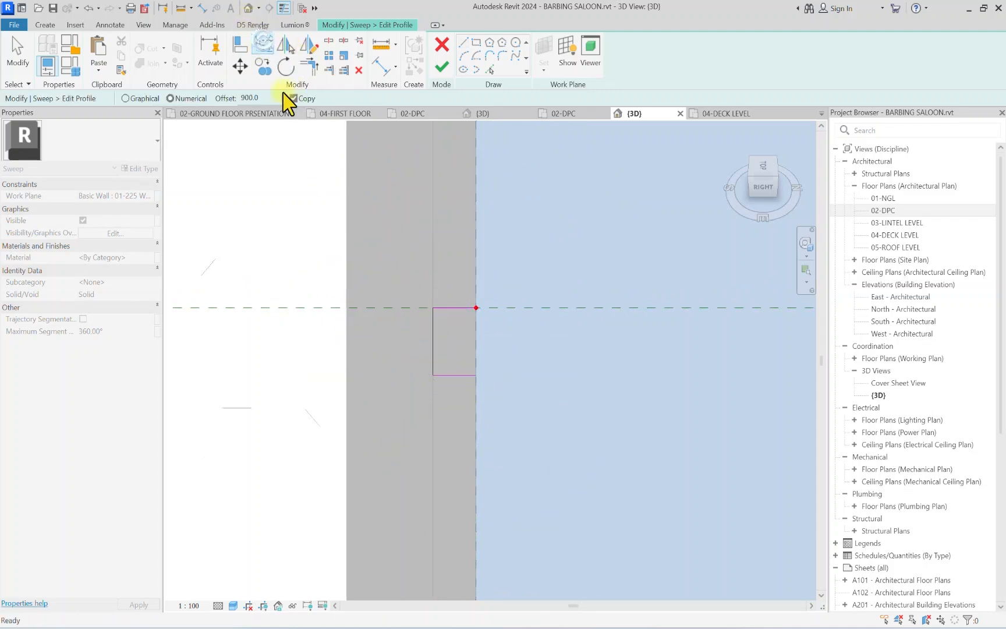
{"action": "type", "text": "5.0"}
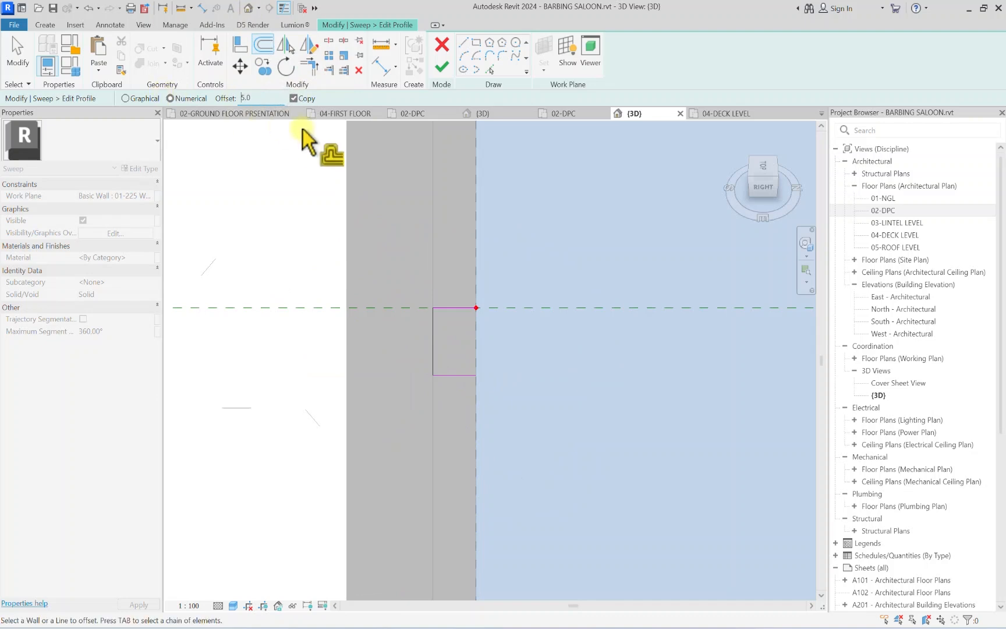
{"action": "scroll", "coordinate": [453, 311], "scroll_direction": "up", "scroll_amount": 2}
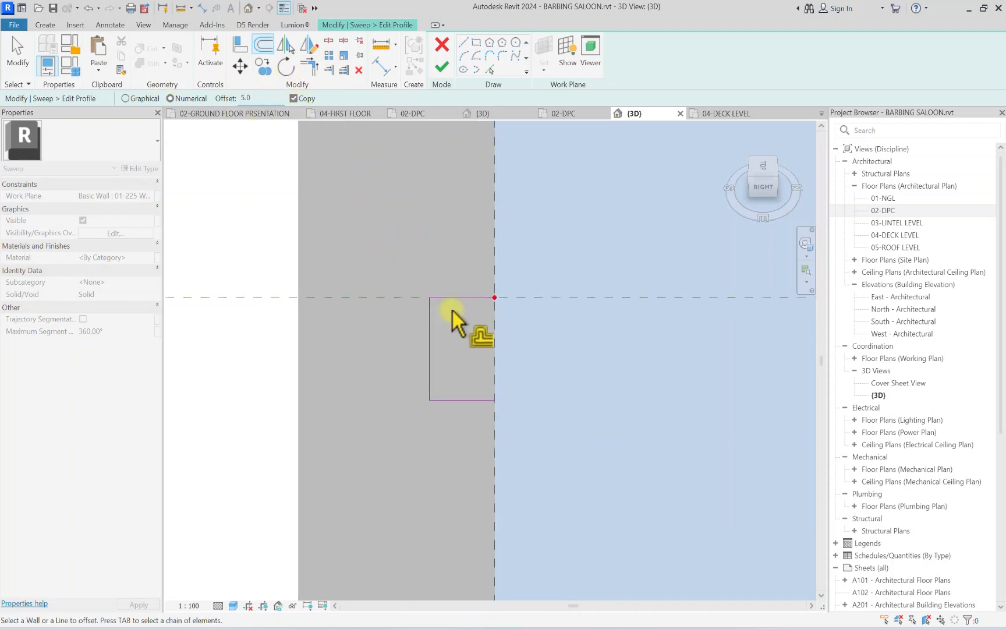
{"action": "left_click", "coordinate": [461, 303]}
{"action": "left_click", "coordinate": [432, 340]}
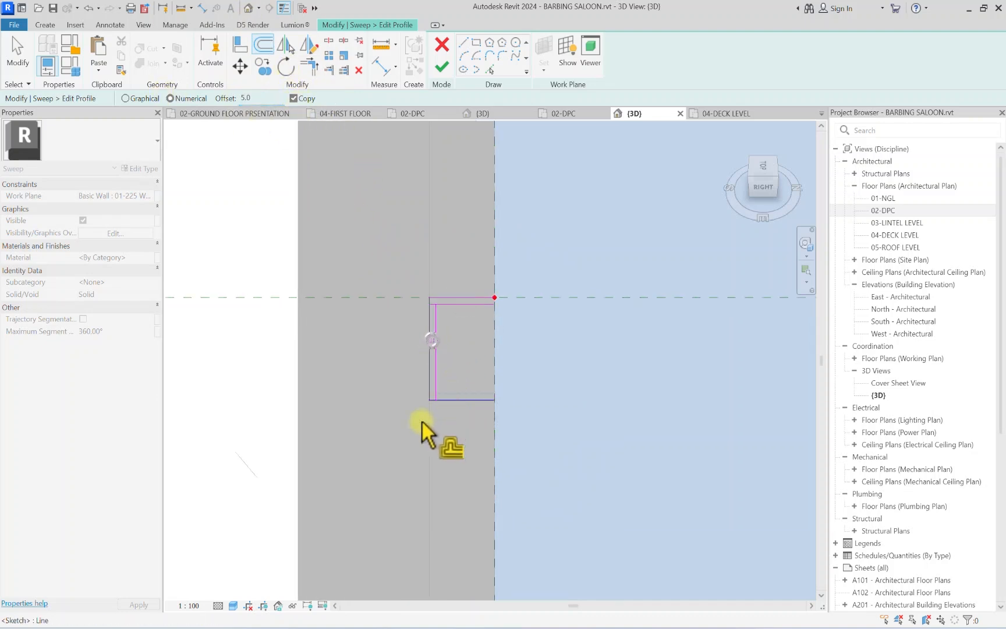
{"action": "left_click", "coordinate": [463, 400]}
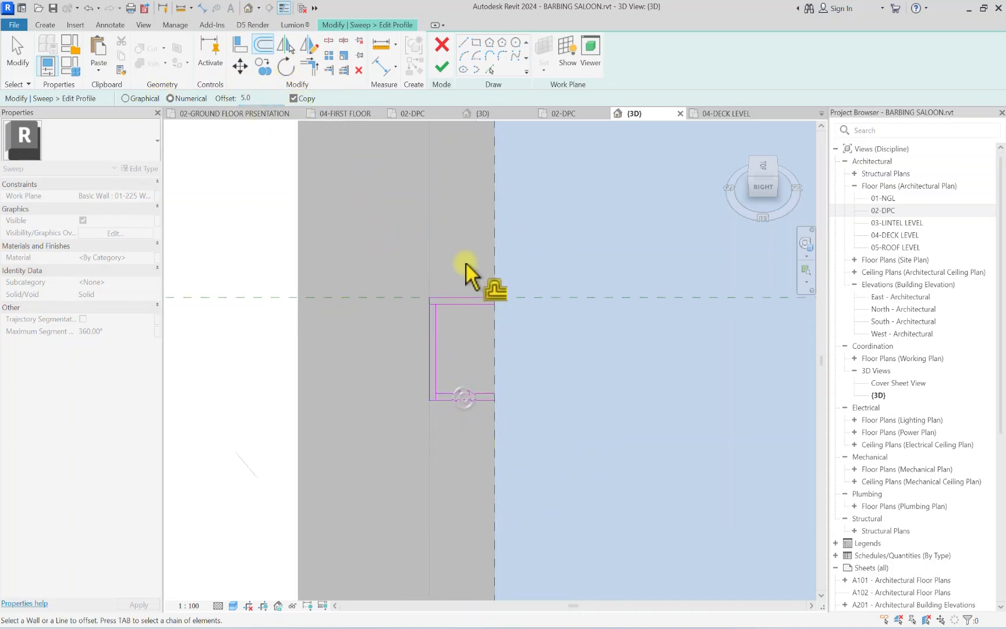
Step: Draw a vertical line about 55 mm long down the wall edge from the end of the inner lower line
{"action": "left_click", "coordinate": [465, 44]}
{"action": "scroll", "coordinate": [493, 401], "scroll_direction": "up", "scroll_amount": 2}
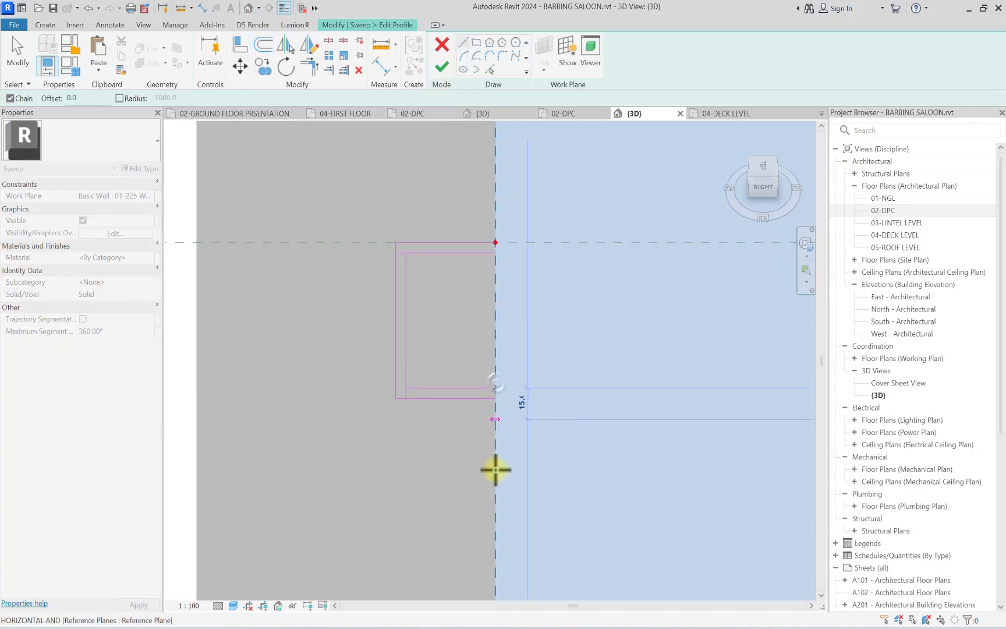
{"action": "scroll", "coordinate": [495, 469], "scroll_direction": "down", "scroll_amount": 2}
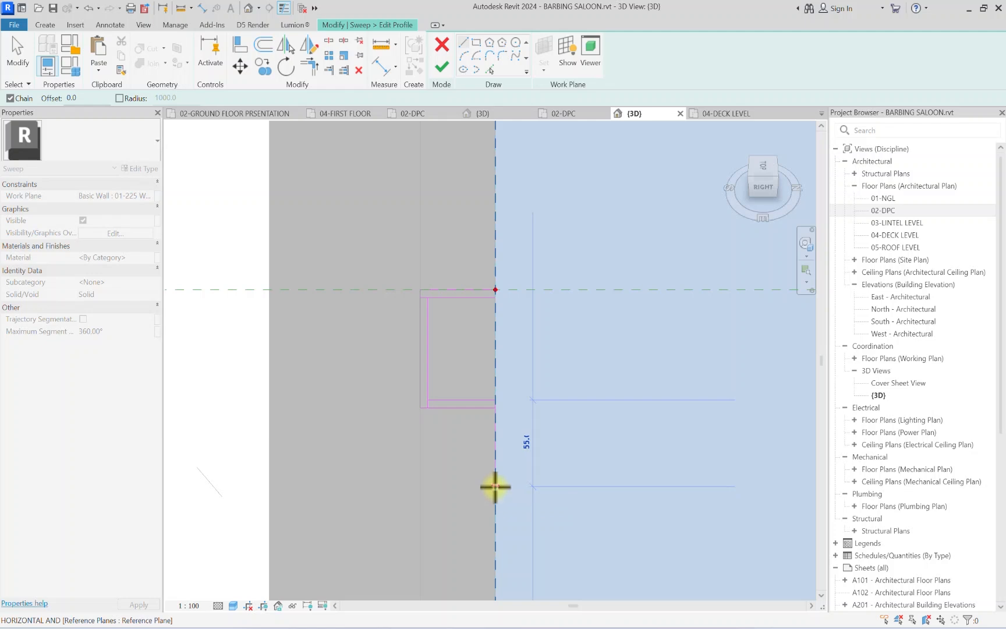
{"action": "scroll", "coordinate": [489, 416], "scroll_direction": "up", "scroll_amount": 3}
{"action": "key", "text": "Escape"}
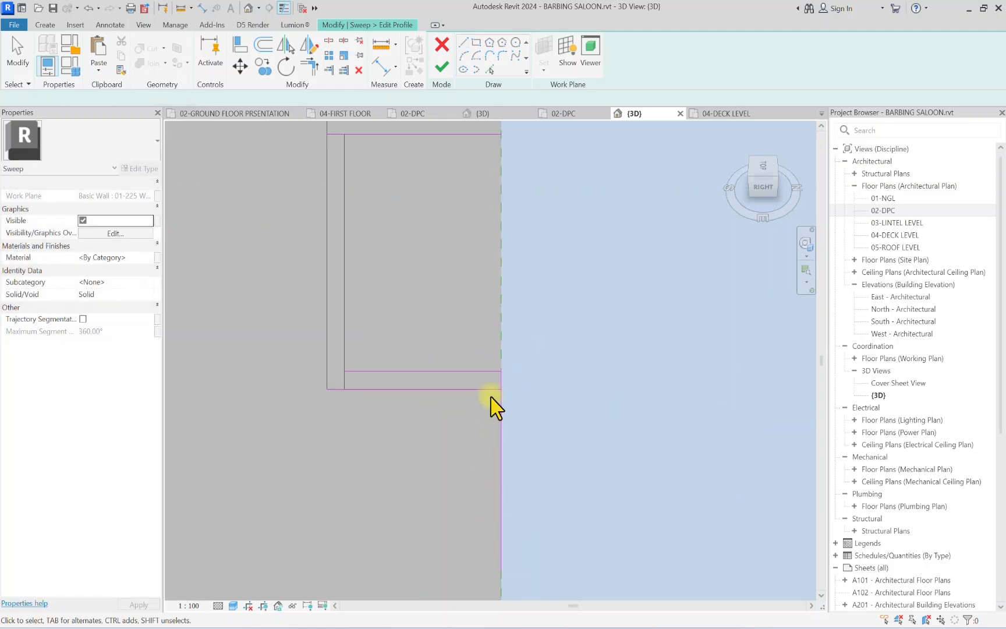
Step: Offset a copy of the vertical wall-edge line 5 mm outward, away from the wall
{"action": "left_click", "coordinate": [490, 390]}
{"action": "scroll", "coordinate": [490, 390], "scroll_direction": "down", "scroll_amount": 1}
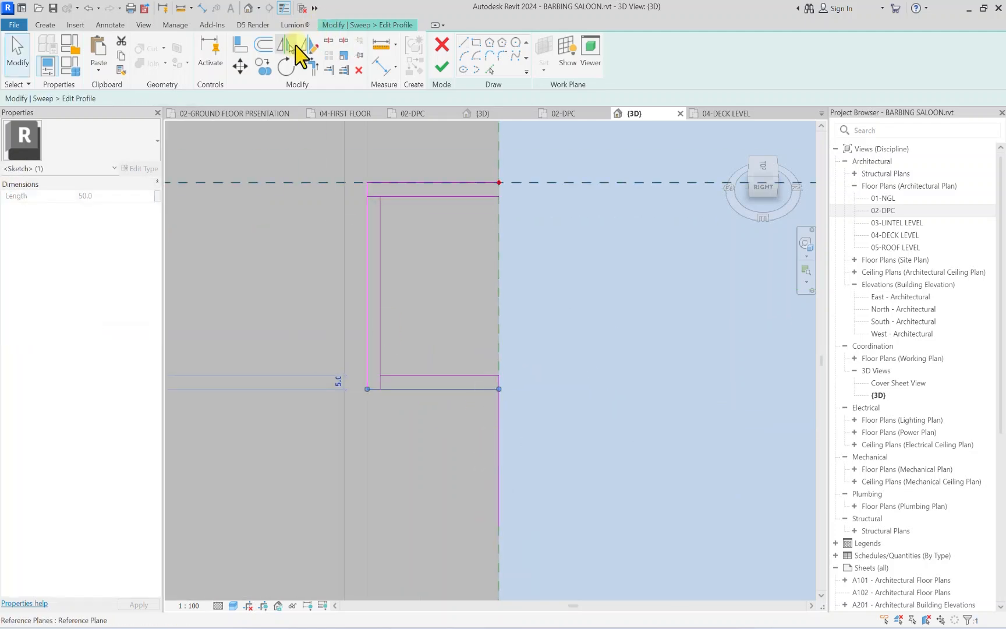
{"action": "left_click", "coordinate": [268, 47]}
{"action": "left_click", "coordinate": [498, 436]}
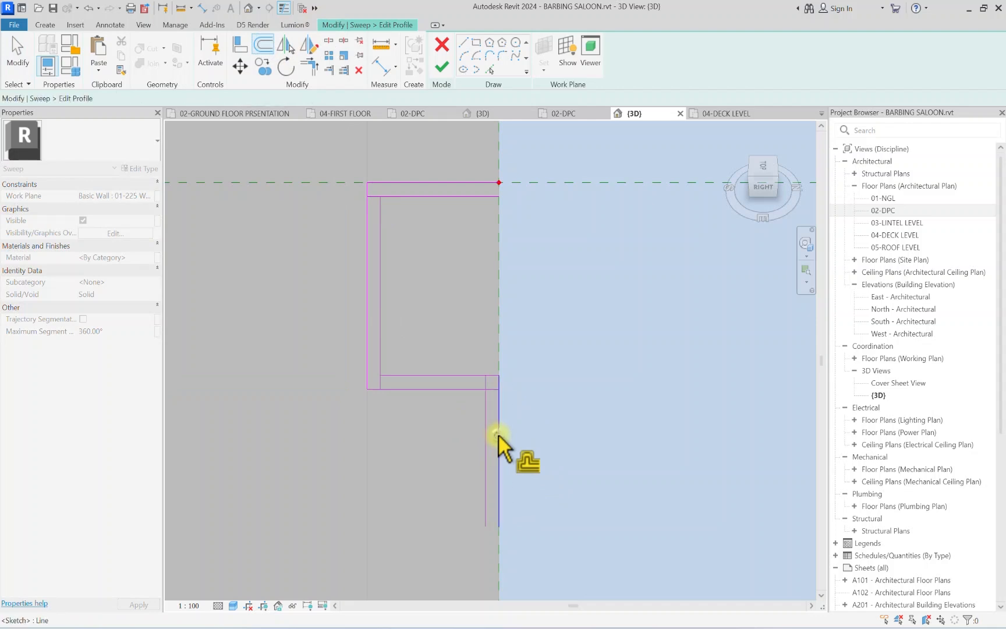
{"action": "key", "text": "Escape"}
Step: Shorten the outer lower line to meet the offset vertical line, and trim the inner lines to a clean corner
{"action": "left_click", "coordinate": [466, 394]}
{"action": "left_click_drag", "start_coordinate": [498, 389], "coordinate": [486, 389]}
{"action": "left_click", "coordinate": [309, 66]}
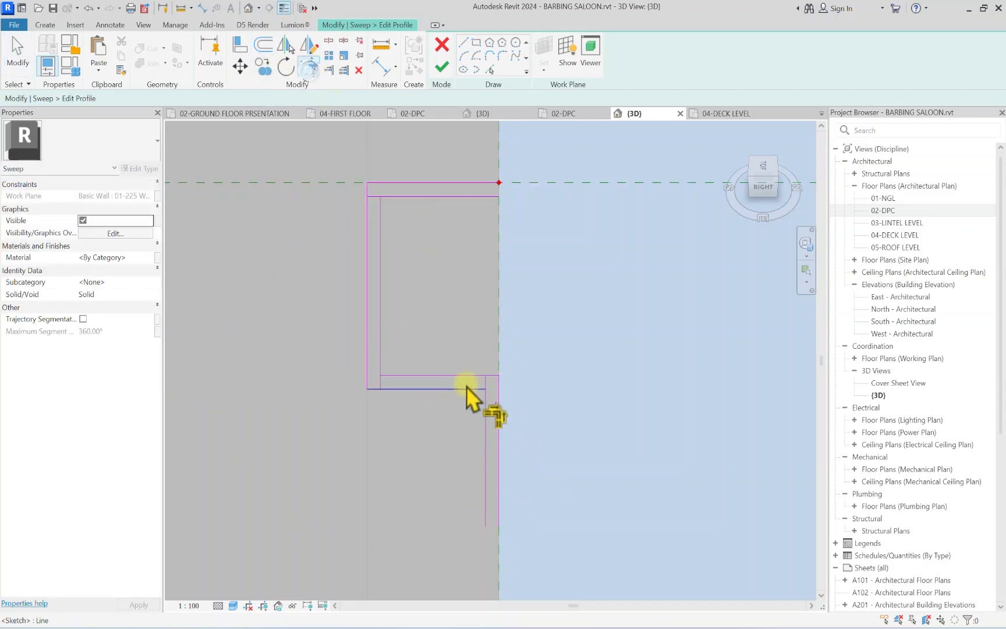
{"action": "left_click", "coordinate": [466, 388]}
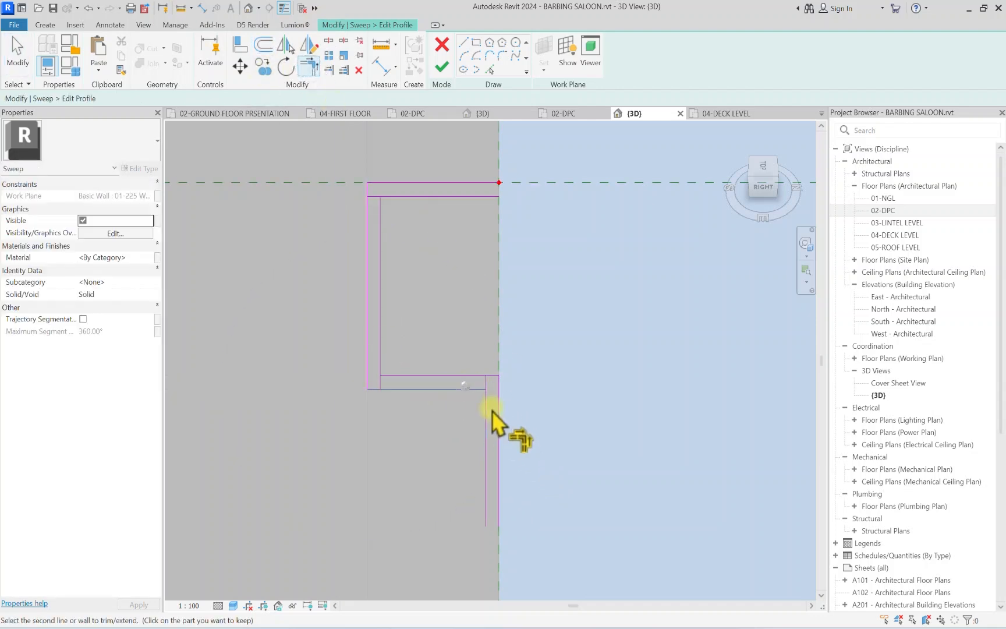
{"action": "left_click", "coordinate": [384, 354]}
{"action": "scroll", "coordinate": [414, 192], "scroll_direction": "down", "scroll_amount": 2}
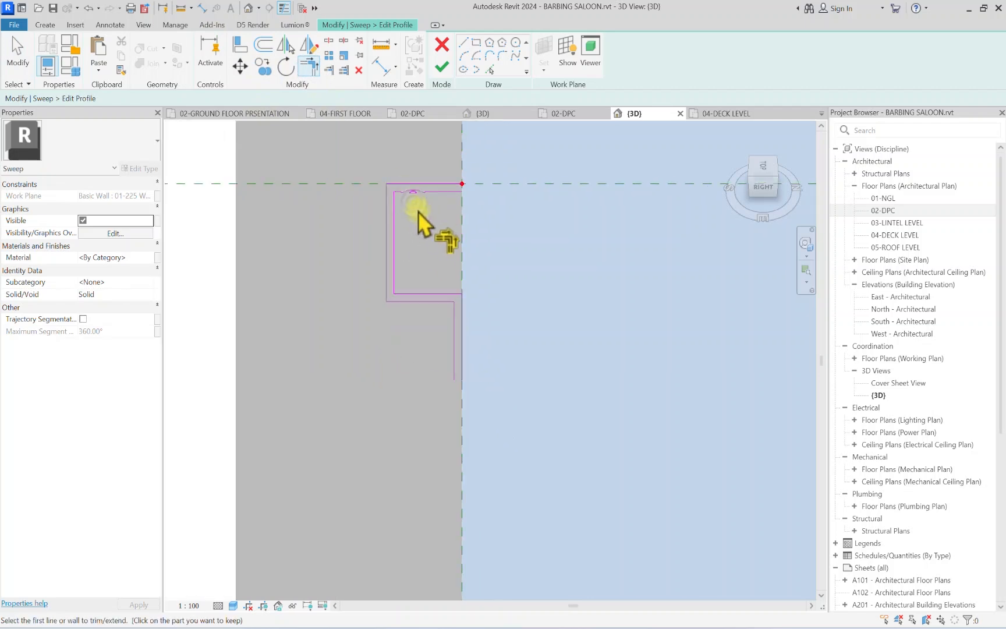
{"action": "scroll", "coordinate": [426, 195], "scroll_direction": "up", "scroll_amount": 2}
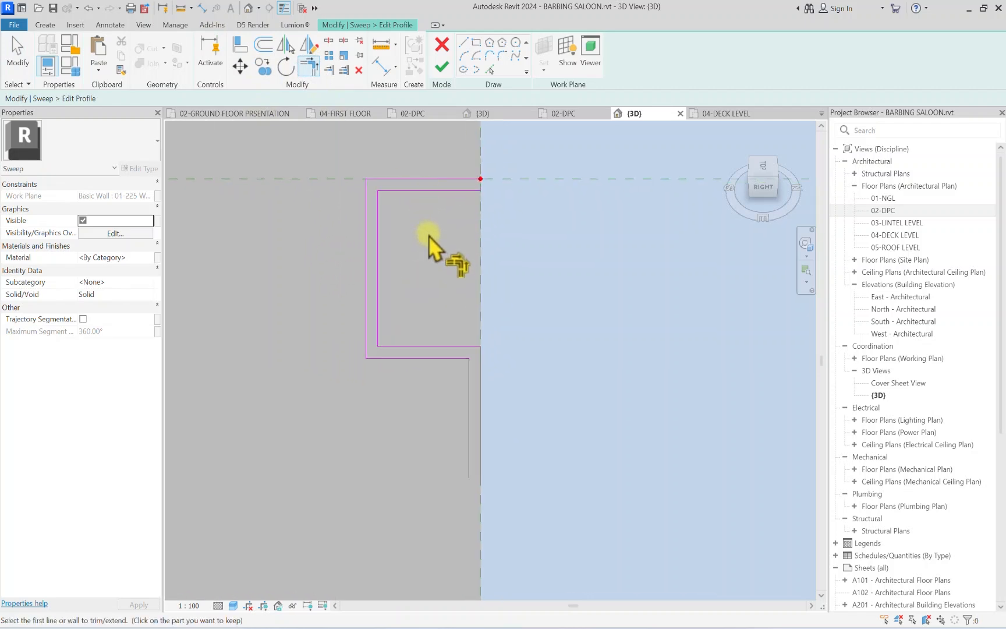
{"action": "key", "text": "Escape"}
Step: Shorten the offset vertical line at its lower end to a length of 45 mm
{"action": "scroll", "coordinate": [460, 477], "scroll_direction": "up", "scroll_amount": 2}
{"action": "left_click", "coordinate": [478, 496]}
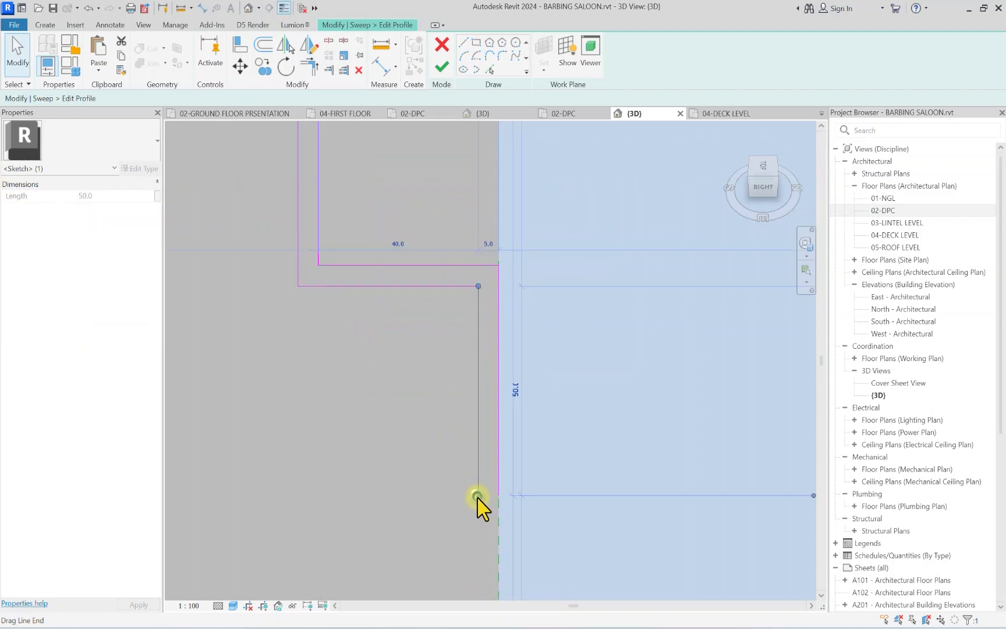
{"action": "left_click_drag", "start_coordinate": [478, 496], "coordinate": [479, 471]}
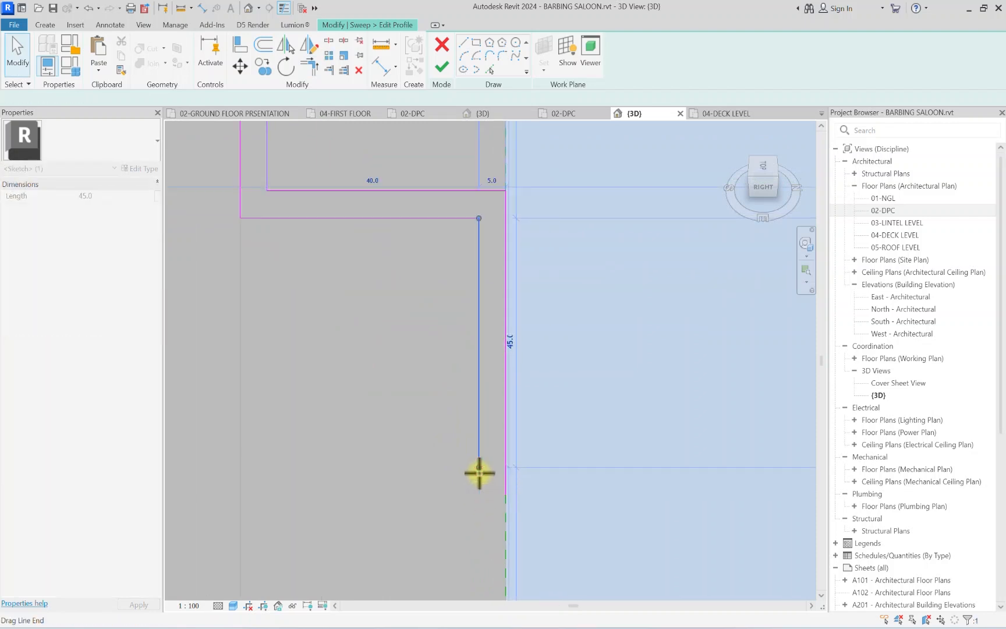
{"action": "scroll", "coordinate": [460, 512], "scroll_direction": "down", "scroll_amount": 3}
{"action": "scroll", "coordinate": [417, 247], "scroll_direction": "down", "scroll_amount": 2}
Step: Shorten the profile's outer upper line at its wall end to a length of 45 mm
{"action": "scroll", "coordinate": [471, 291], "scroll_direction": "up", "scroll_amount": 3}
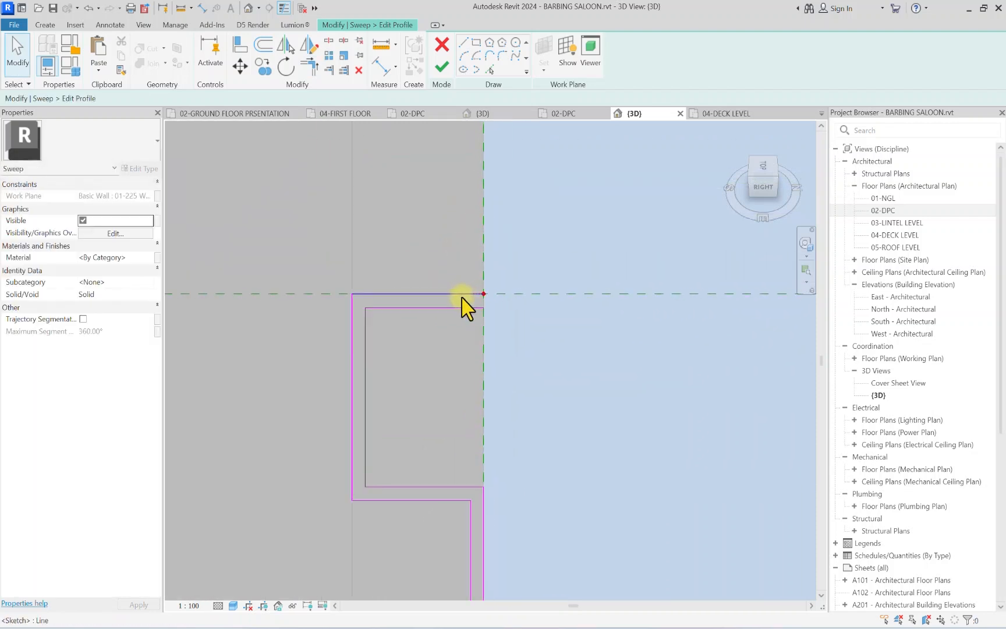
{"action": "left_click", "coordinate": [468, 294]}
{"action": "mouse_move", "coordinate": [484, 294]}
{"action": "left_mouse_down"}
{"action": "mouse_move", "coordinate": [467, 291]}
{"action": "mouse_move", "coordinate": [468, 306]}
{"action": "left_mouse_up"}
{"action": "scroll", "coordinate": [467, 307], "scroll_direction": "down", "scroll_amount": 2}
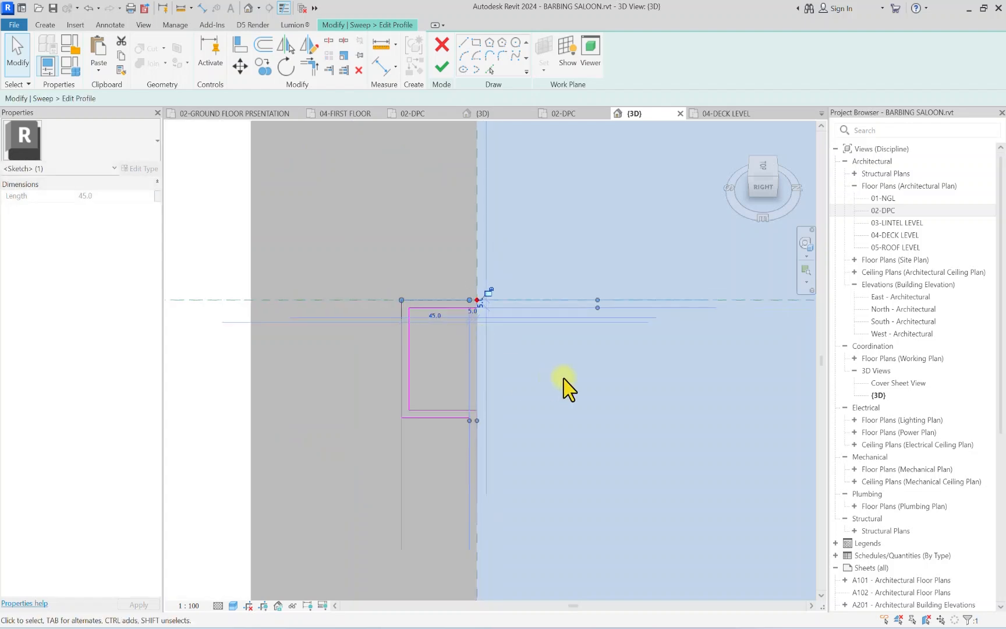
{"action": "left_click", "coordinate": [563, 379]}
{"action": "scroll", "coordinate": [461, 336], "scroll_direction": "down", "scroll_amount": 2}
{"action": "scroll", "coordinate": [456, 300], "scroll_direction": "up", "scroll_amount": 2}
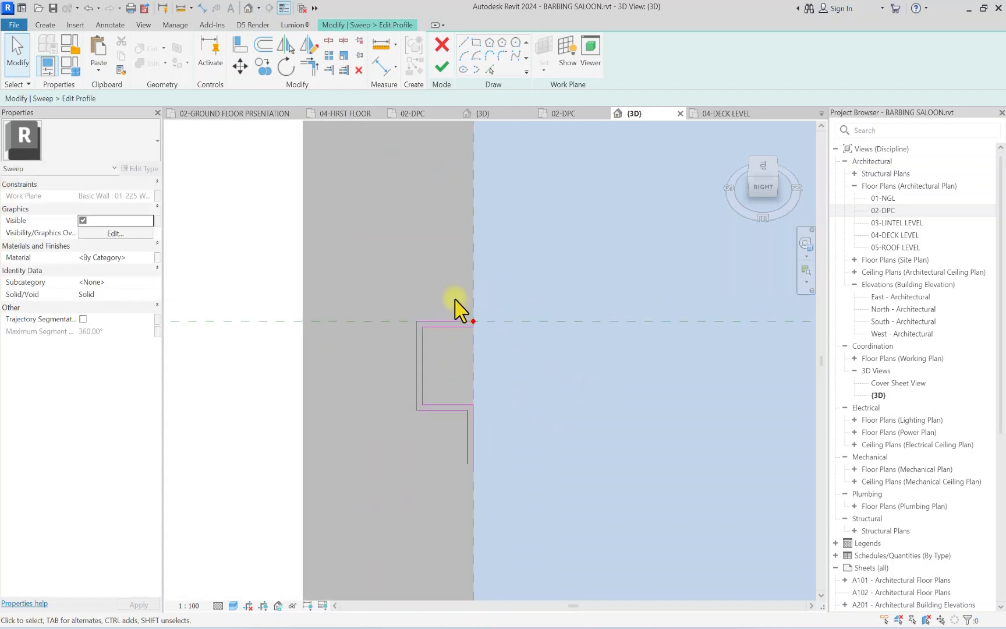
Step: Round the profile's lower outer corner with a fillet arc of about 5 mm radius
{"action": "left_click", "coordinate": [501, 56]}
{"action": "scroll", "coordinate": [348, 411], "scroll_direction": "up", "scroll_amount": 4}
{"action": "left_click", "coordinate": [461, 460]}
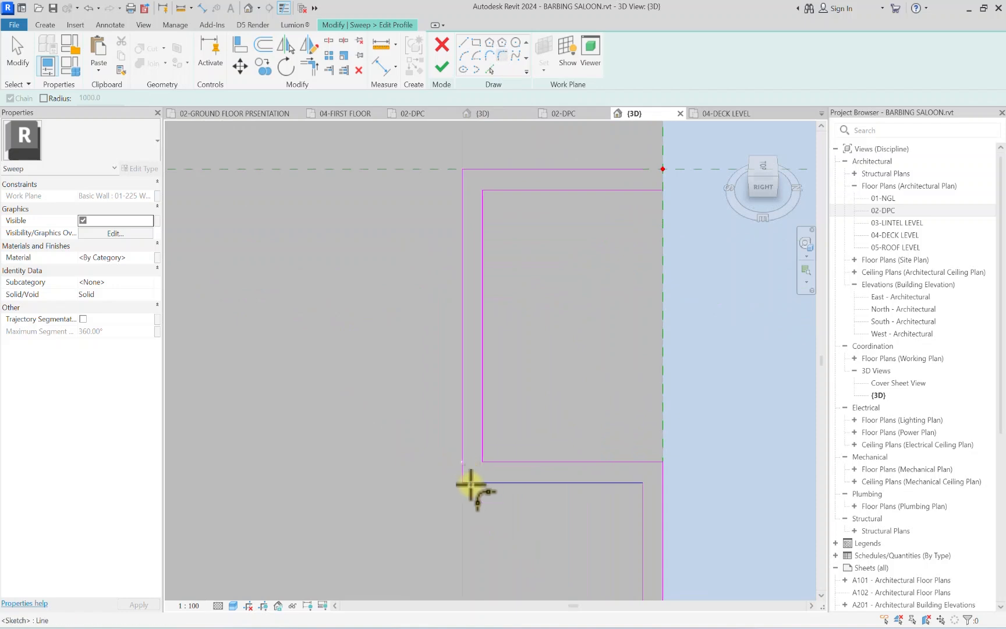
{"action": "left_click", "coordinate": [478, 485]}
{"action": "scroll", "coordinate": [472, 482], "scroll_direction": "up", "scroll_amount": 2}
{"action": "left_click", "coordinate": [464, 472]}
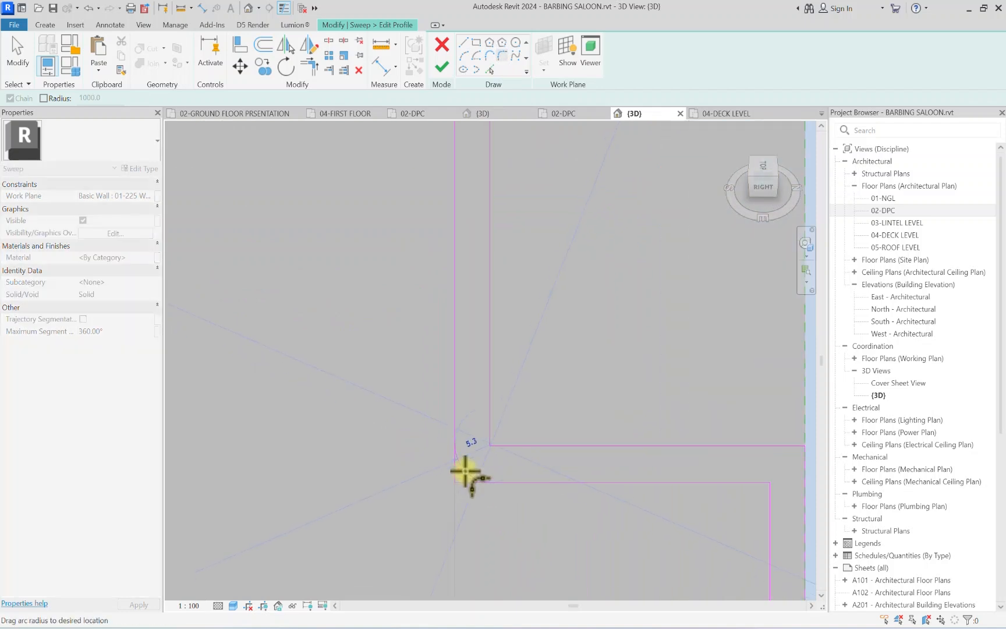
Step: Add a fillet arc to the profile's upper outer corner and set its radius to 5 mm
{"action": "scroll", "coordinate": [465, 472], "scroll_direction": "down", "scroll_amount": 3}
{"action": "scroll", "coordinate": [466, 275], "scroll_direction": "up", "scroll_amount": 2}
{"action": "left_click", "coordinate": [466, 273]}
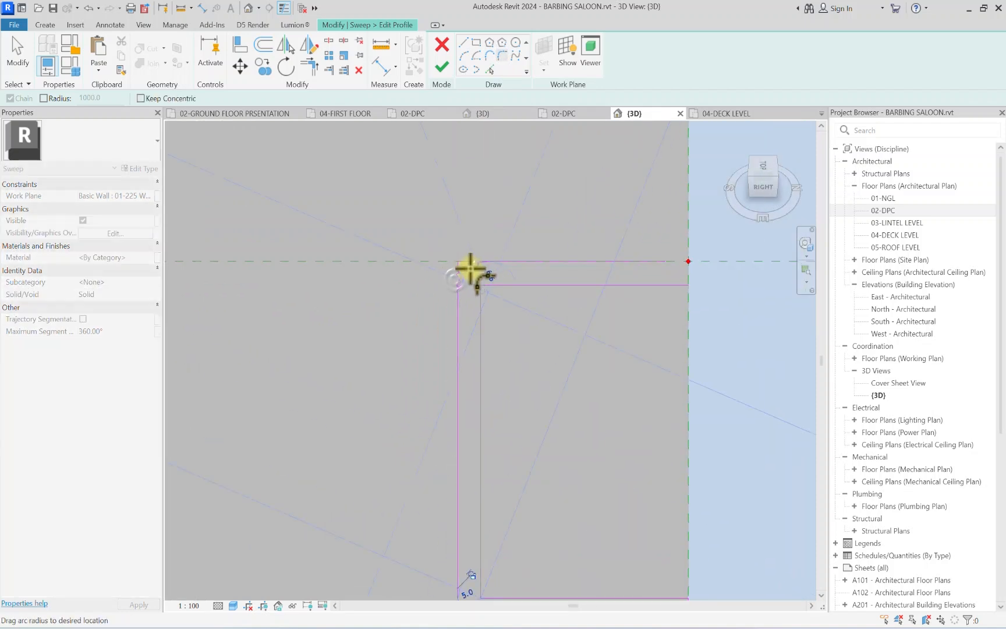
{"action": "key", "text": "Escape"}
{"action": "left_click", "coordinate": [464, 271]}
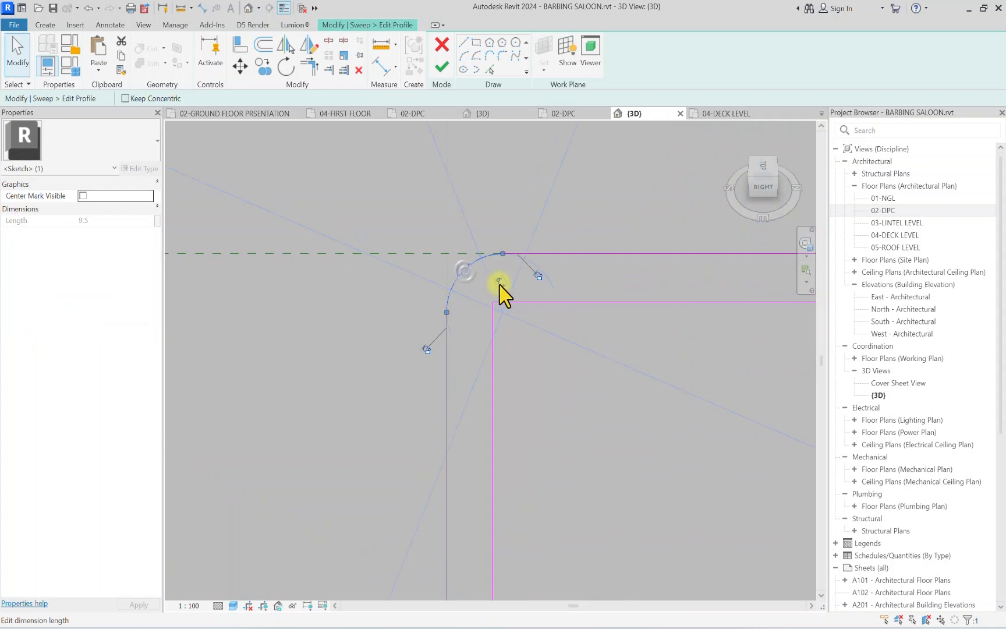
{"action": "type", "text": "5"}
{"action": "key", "text": "Return"}
{"action": "scroll", "coordinate": [512, 454], "scroll_direction": "up", "scroll_amount": 2}
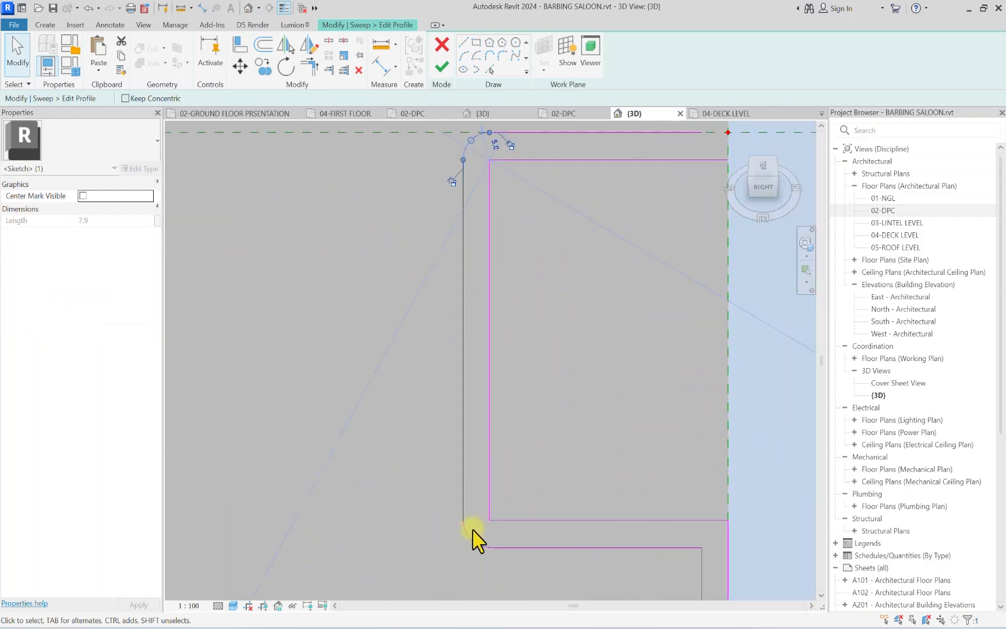
{"action": "scroll", "coordinate": [476, 521], "scroll_direction": "up", "scroll_amount": 2}
{"action": "left_click", "coordinate": [574, 433]}
Step: Copy the rounded rib profile directly below itself so the copy starts at the original's lower end
{"action": "scroll", "coordinate": [285, 406], "scroll_direction": "down", "scroll_amount": 6}
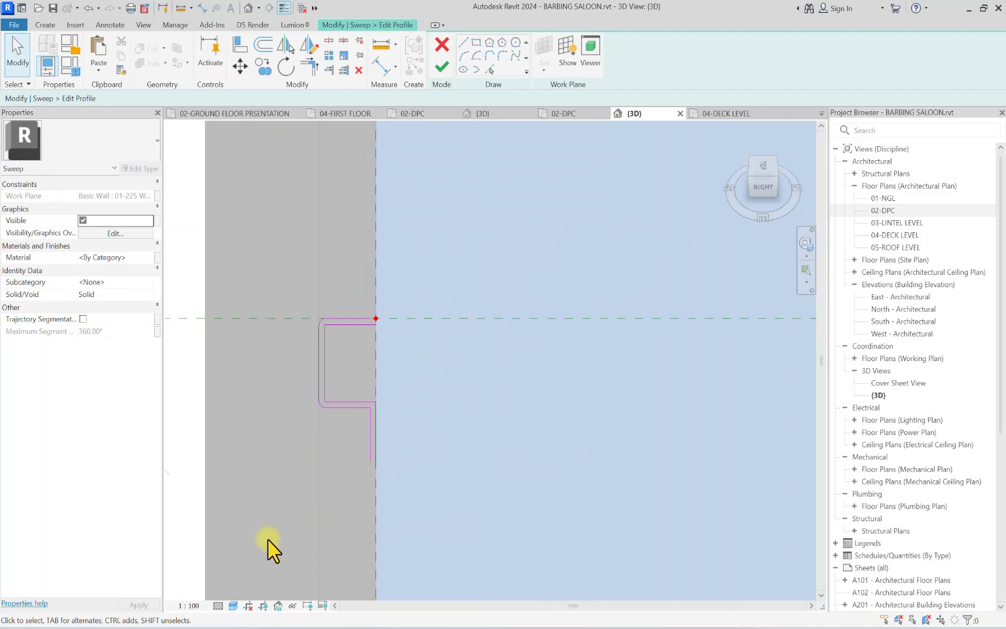
{"action": "mouse_move", "coordinate": [250, 549]}
{"action": "left_mouse_down"}
{"action": "mouse_move", "coordinate": [324, 507]}
{"action": "mouse_move", "coordinate": [431, 321]}
{"action": "mouse_move", "coordinate": [449, 240]}
{"action": "left_mouse_up"}
{"action": "left_click", "coordinate": [263, 65]}
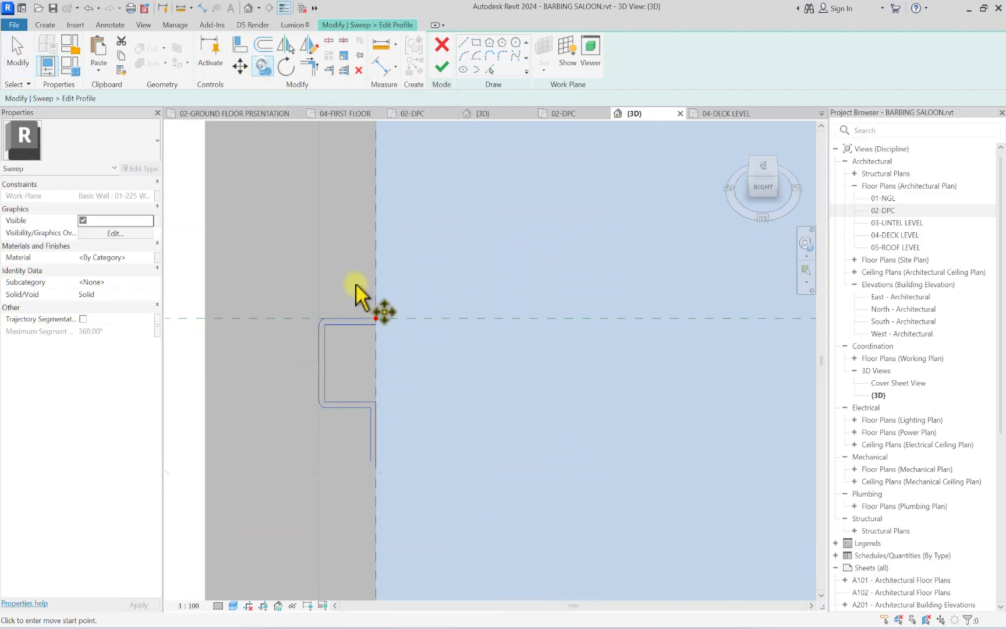
{"action": "scroll", "coordinate": [367, 308], "scroll_direction": "up", "scroll_amount": 5}
{"action": "left_click", "coordinate": [387, 328]}
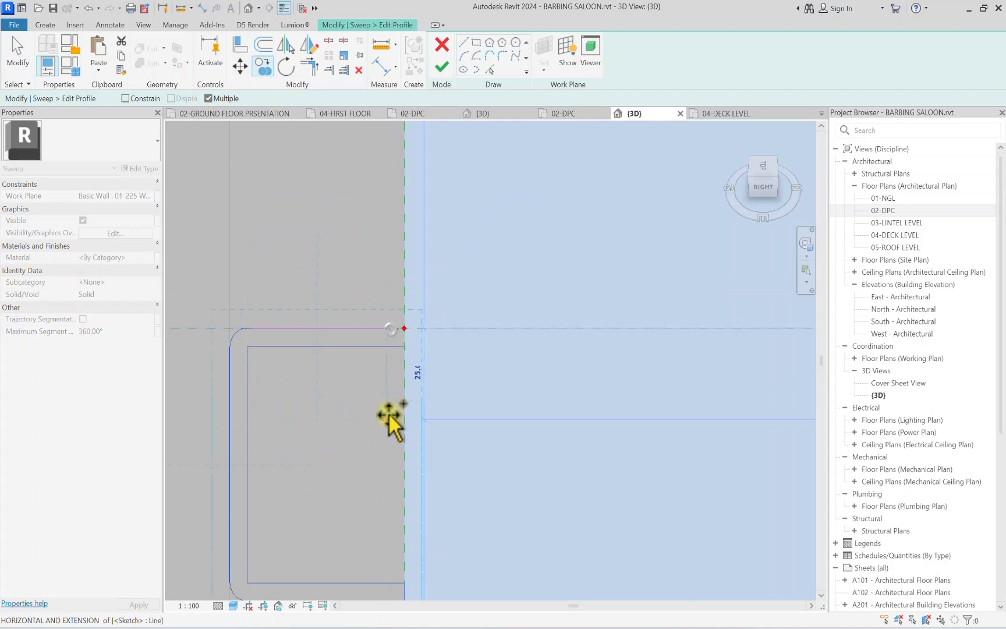
{"action": "middle_click_drag", "start_coordinate": [389, 416], "coordinate": [393, 218]}
{"action": "left_click", "coordinate": [392, 568]}
{"action": "middle_click_drag", "start_coordinate": [402, 464], "coordinate": [375, 420]}
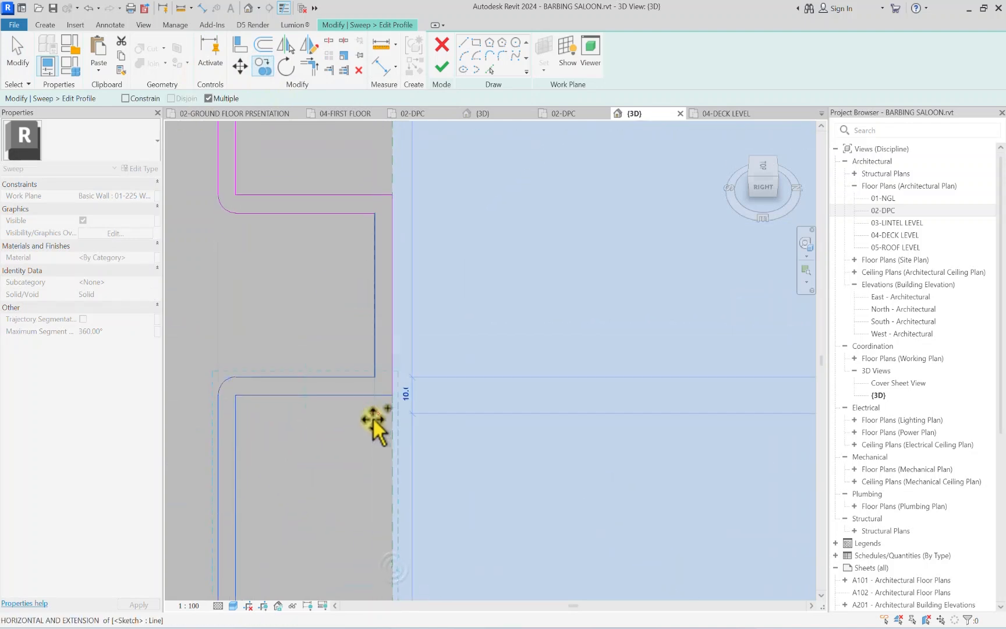
{"action": "scroll", "coordinate": [382, 393], "scroll_direction": "down", "scroll_amount": 4}
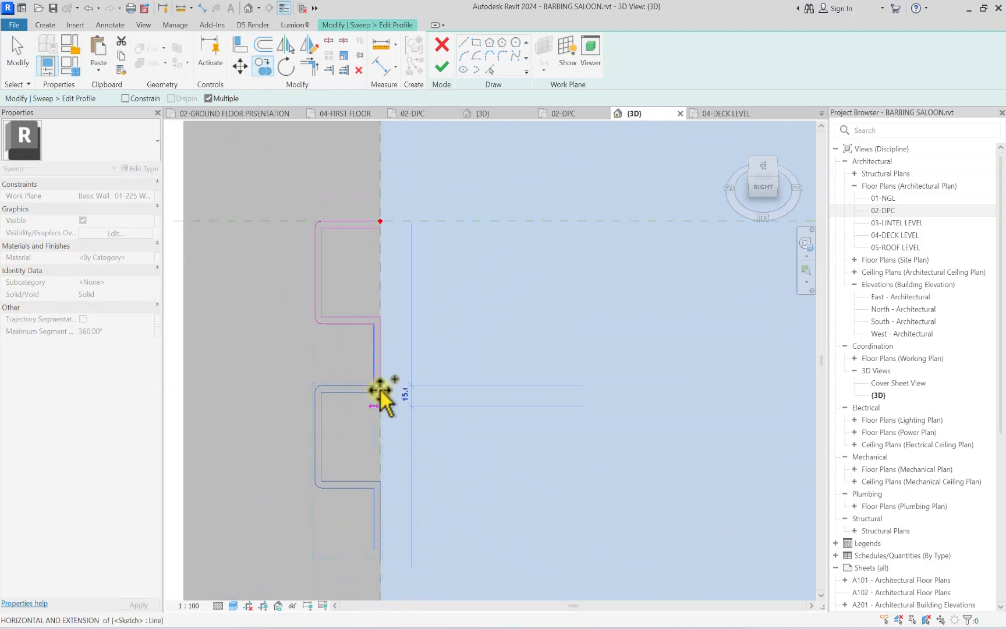
{"action": "scroll", "coordinate": [380, 392], "scroll_direction": "down", "scroll_amount": 3}
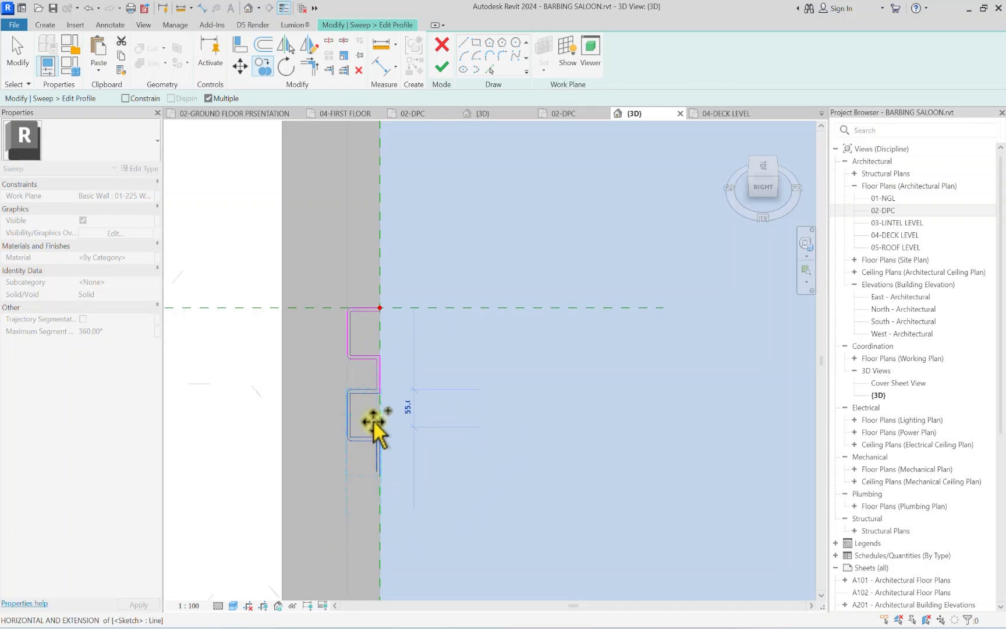
{"action": "left_click", "coordinate": [378, 393]}
{"action": "key", "text": "Escape"}
Step: Copy the two-rib profile downward from its upper endpoint to its open lower end, making four connected ribs
{"action": "left_click_drag", "start_coordinate": [303, 559], "coordinate": [468, 213]}
{"action": "scroll", "coordinate": [361, 273], "scroll_direction": "up", "scroll_amount": 4}
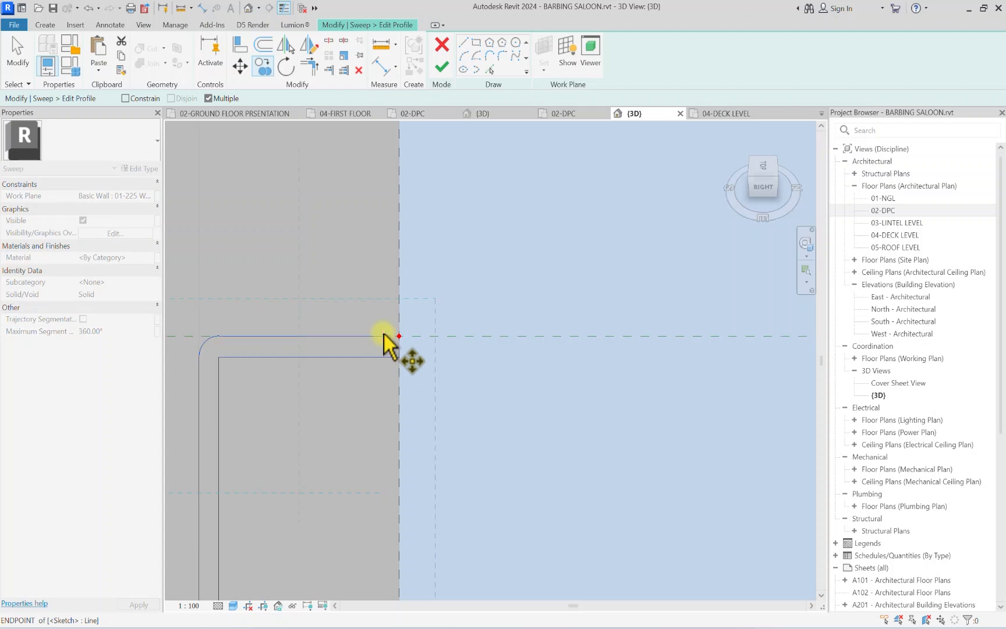
{"action": "left_click", "coordinate": [384, 334]}
{"action": "scroll", "coordinate": [370, 336], "scroll_direction": "down", "scroll_amount": 5}
{"action": "scroll", "coordinate": [370, 523], "scroll_direction": "up", "scroll_amount": 3}
{"action": "left_click", "coordinate": [372, 525]}
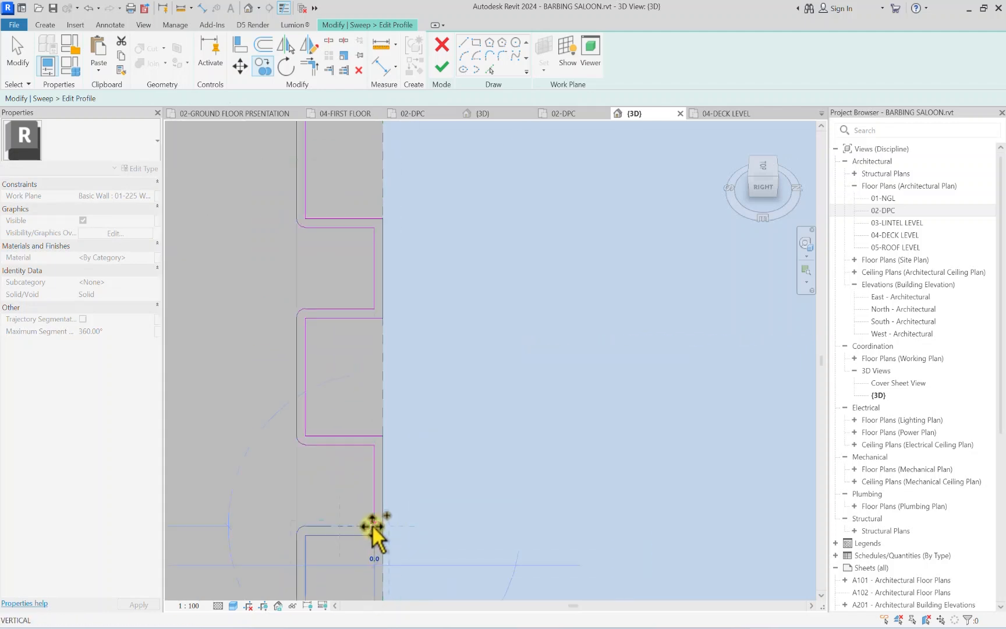
{"action": "scroll", "coordinate": [372, 524], "scroll_direction": "down", "scroll_amount": 4}
Step: Copy the four-rib profile downward onto its own lower end to make eight connected ribs
{"action": "left_click_drag", "start_coordinate": [363, 569], "coordinate": [422, 373]}
{"action": "scroll", "coordinate": [416, 369], "scroll_direction": "up", "scroll_amount": 3}
{"action": "left_click", "coordinate": [263, 66]}
{"action": "scroll", "coordinate": [372, 400], "scroll_direction": "up", "scroll_amount": 3}
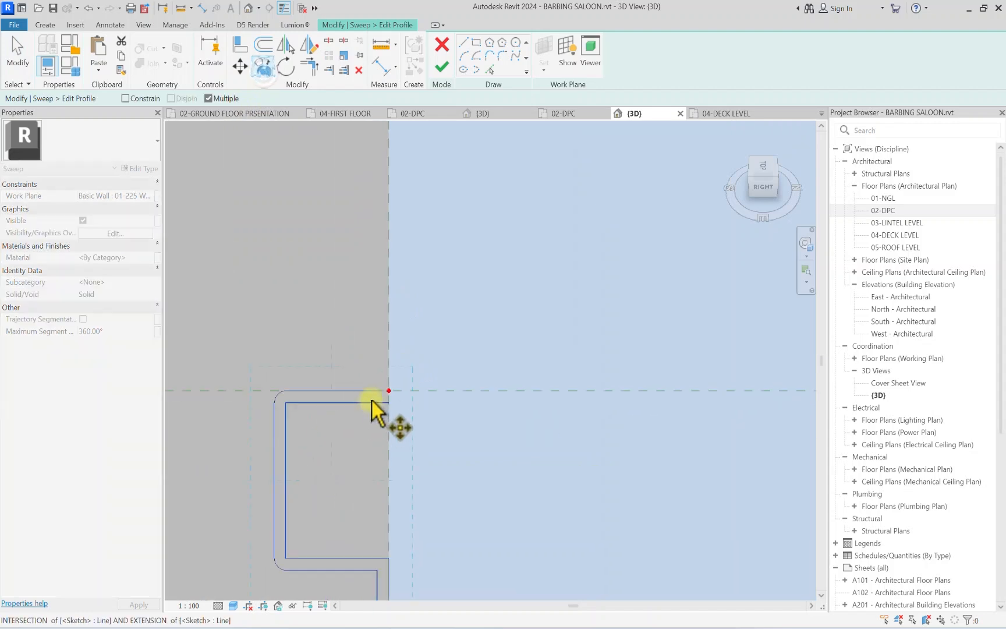
{"action": "left_click", "coordinate": [369, 405]}
{"action": "scroll", "coordinate": [381, 318], "scroll_direction": "down", "scroll_amount": 8}
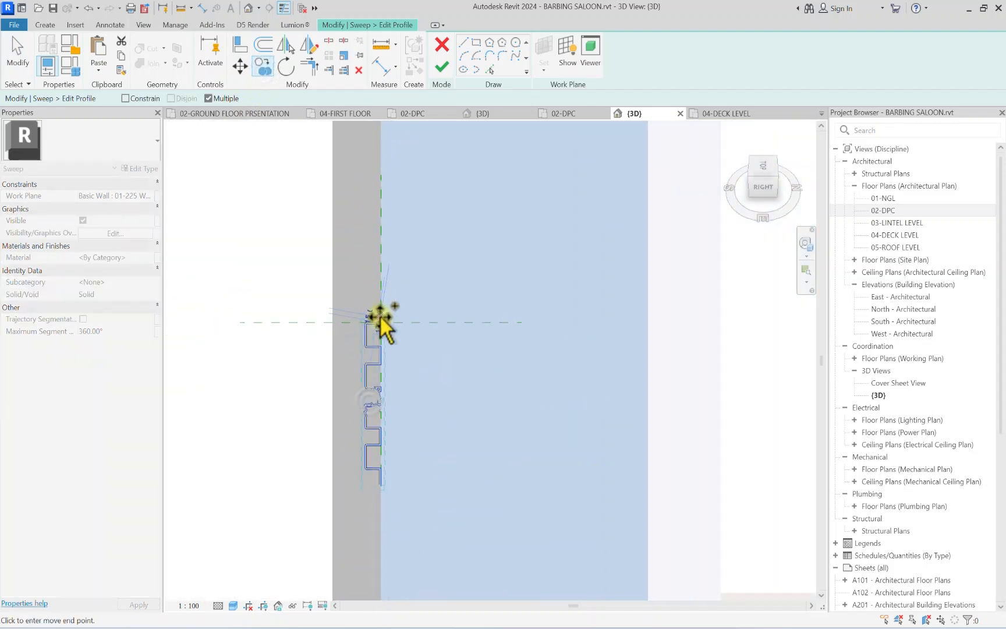
{"action": "scroll", "coordinate": [370, 389], "scroll_direction": "up", "scroll_amount": 4}
{"action": "scroll", "coordinate": [394, 391], "scroll_direction": "up", "scroll_amount": 3}
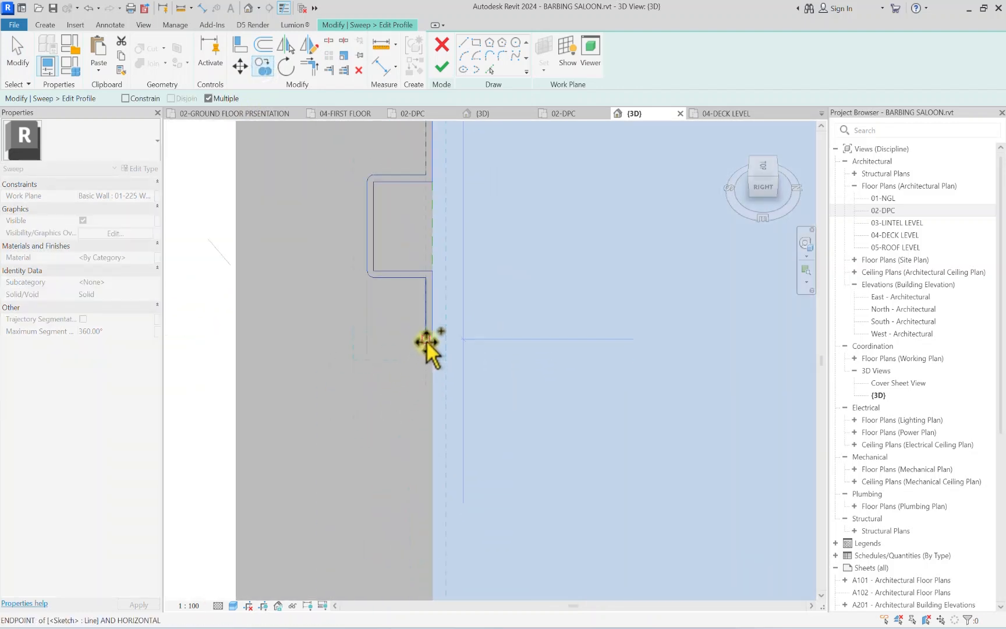
{"action": "left_click", "coordinate": [426, 341]}
{"action": "scroll", "coordinate": [424, 340], "scroll_direction": "down", "scroll_amount": 10}
{"action": "scroll", "coordinate": [424, 341], "scroll_direction": "up", "scroll_amount": 4}
{"action": "left_click", "coordinate": [421, 365]}
{"action": "key", "text": "Escape"}
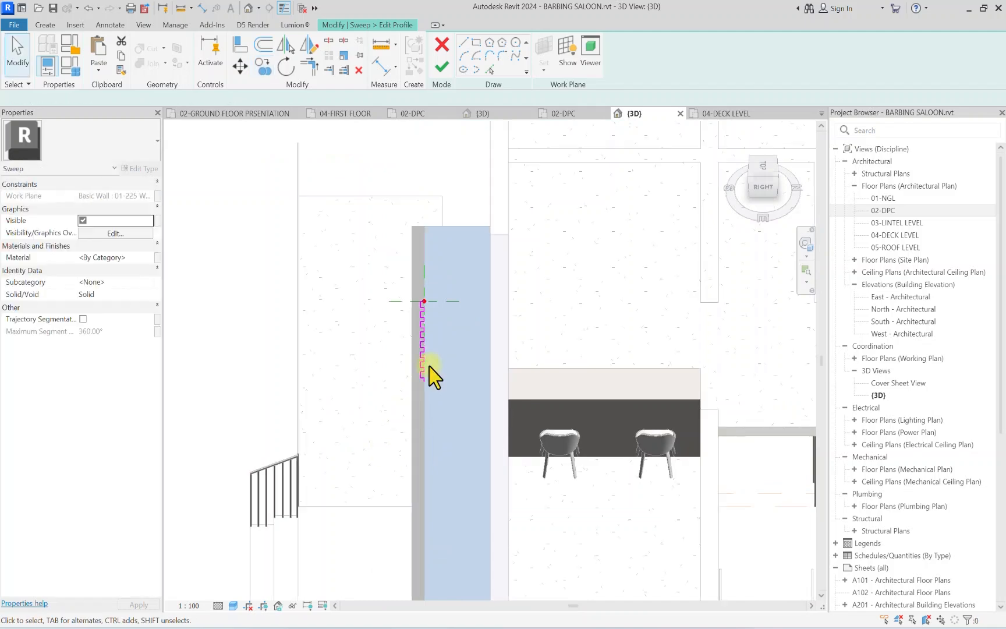
Step: Copy the sketch lines of all eight ribs, without the reference planes, onto the profile's lower end to make sixteen ribs
{"action": "left_click_drag", "start_coordinate": [388, 432], "coordinate": [458, 260]}
{"action": "scroll", "coordinate": [457, 262], "scroll_direction": "up", "scroll_amount": 7}
{"action": "scroll", "coordinate": [306, 468], "scroll_direction": "down", "scroll_amount": 4}
{"action": "middle_click_drag", "start_coordinate": [316, 456], "coordinate": [399, 294]}
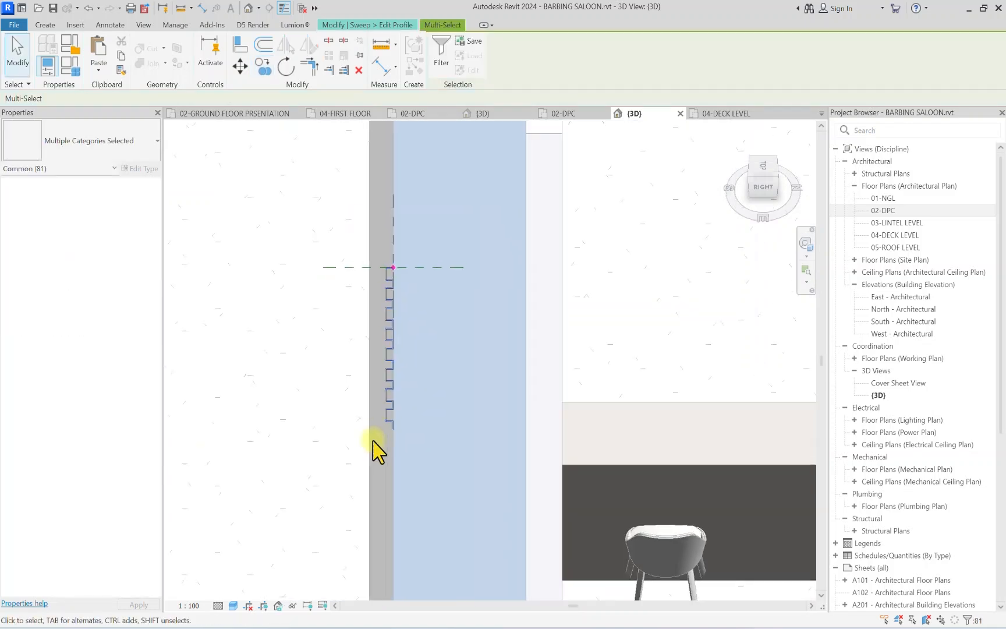
{"action": "left_click", "coordinate": [373, 444]}
{"action": "mouse_move", "coordinate": [369, 449]}
{"action": "left_mouse_down"}
{"action": "mouse_move", "coordinate": [451, 235]}
{"action": "mouse_move", "coordinate": [438, 256]}
{"action": "left_mouse_up"}
{"action": "scroll", "coordinate": [393, 267], "scroll_direction": "up", "scroll_amount": 8}
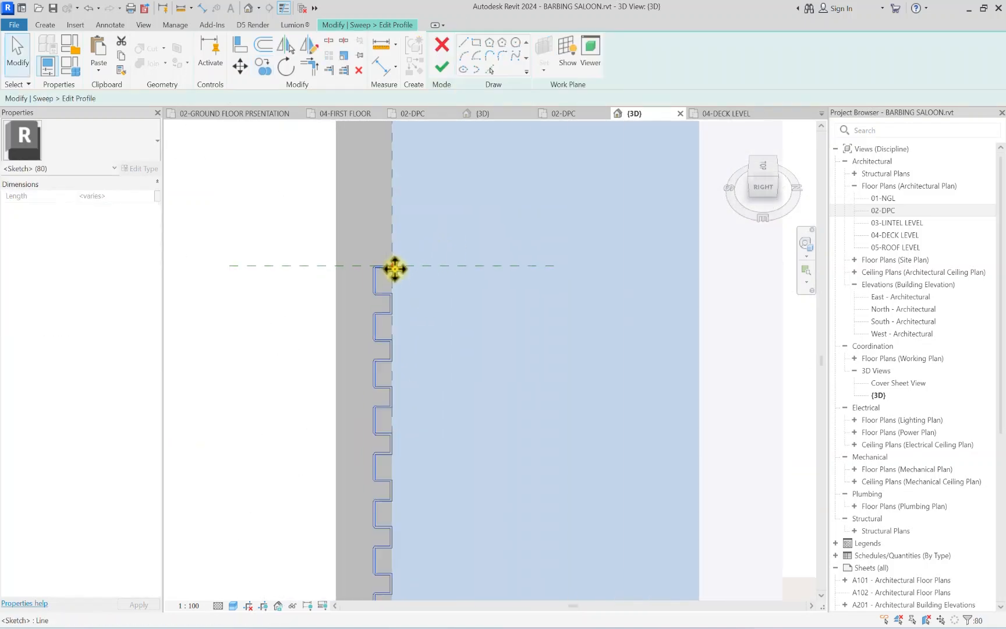
{"action": "key", "text": "c"}
{"action": "key", "text": "c"}
{"action": "scroll", "coordinate": [355, 225], "scroll_direction": "up", "scroll_amount": 6}
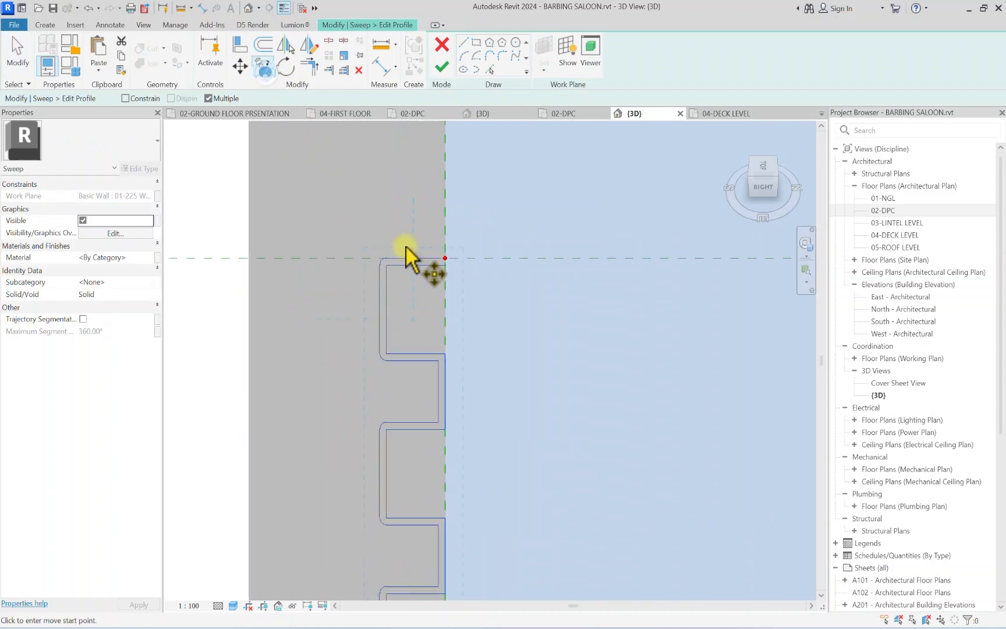
{"action": "left_click", "coordinate": [480, 270]}
{"action": "scroll", "coordinate": [465, 262], "scroll_direction": "down", "scroll_amount": 7}
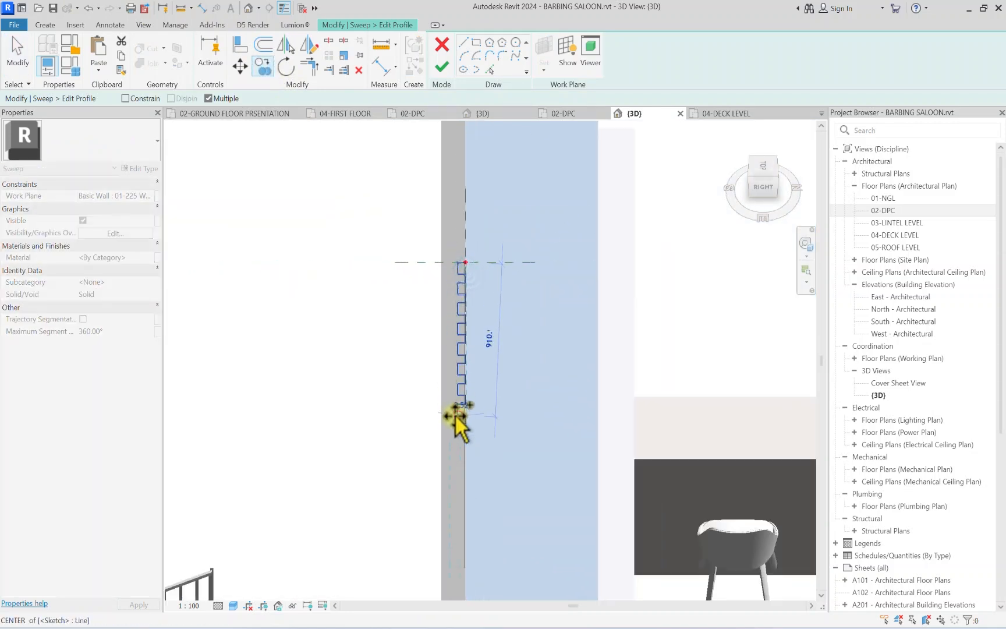
{"action": "scroll", "coordinate": [477, 444], "scroll_direction": "up", "scroll_amount": 5}
{"action": "left_click", "coordinate": [502, 437]}
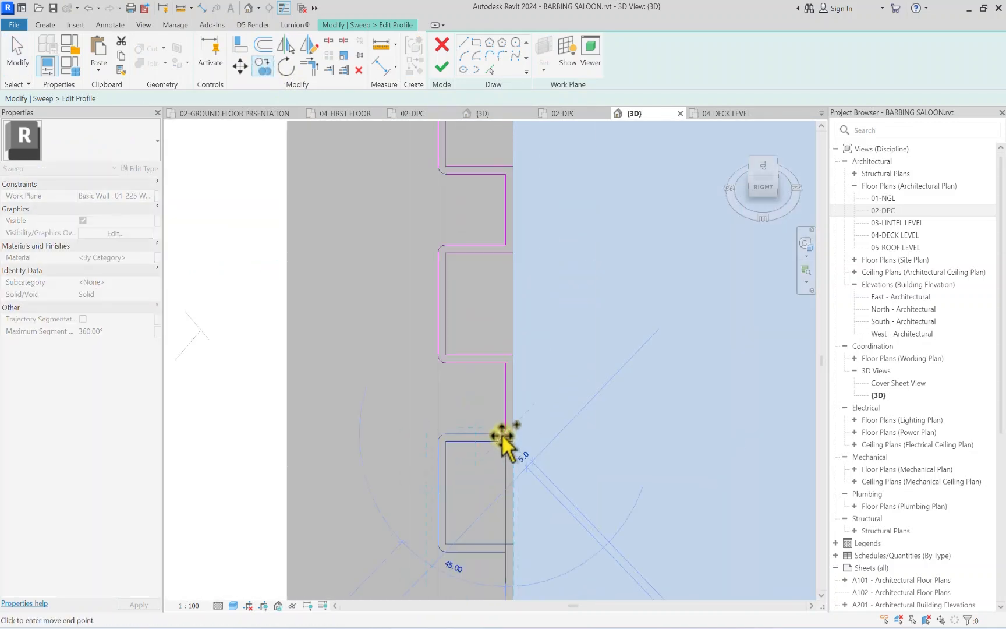
{"action": "scroll", "coordinate": [502, 436], "scroll_direction": "down", "scroll_amount": 5}
{"action": "scroll", "coordinate": [506, 431], "scroll_direction": "up", "scroll_amount": 2}
{"action": "scroll", "coordinate": [494, 326], "scroll_direction": "up", "scroll_amount": 3}
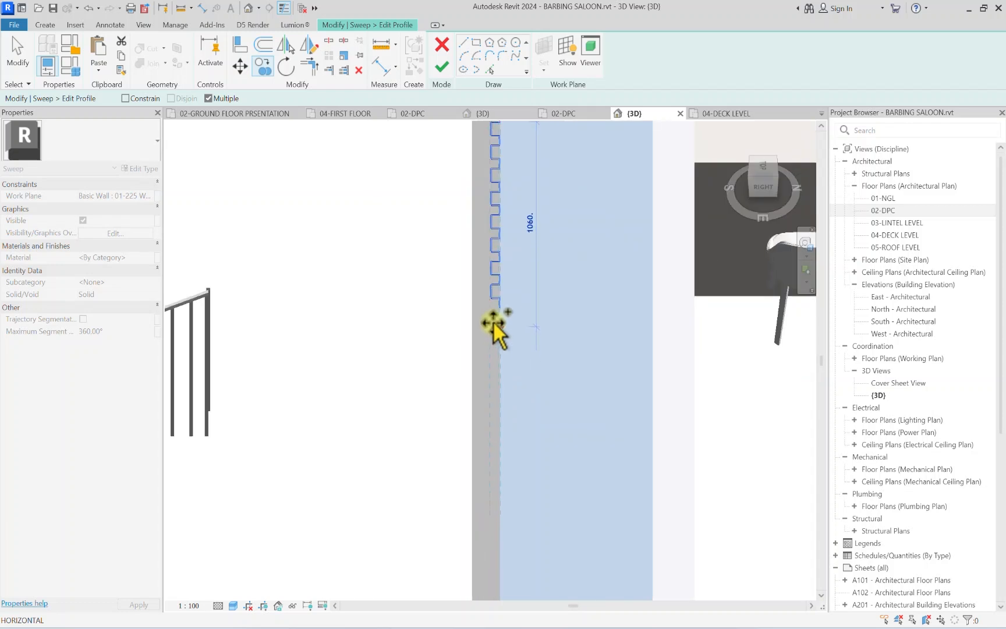
{"action": "scroll", "coordinate": [482, 359], "scroll_direction": "down", "scroll_amount": 4}
{"action": "key", "text": "Escape"}
Step: Copy the sixteen-rib profile downward onto its lower end to make thirty-two ribs along the wall edge
{"action": "scroll", "coordinate": [417, 465], "scroll_direction": "down", "scroll_amount": 2}
{"action": "scroll", "coordinate": [387, 460], "scroll_direction": "up", "scroll_amount": 3}
{"action": "scroll", "coordinate": [386, 459], "scroll_direction": "up", "scroll_amount": 3}
{"action": "middle_click_drag", "start_coordinate": [386, 460], "coordinate": [319, 605]}
{"action": "scroll", "coordinate": [334, 547], "scroll_direction": "down", "scroll_amount": 3}
{"action": "mouse_move", "coordinate": [328, 569]}
{"action": "left_mouse_down"}
{"action": "mouse_move", "coordinate": [394, 318]}
{"action": "mouse_move", "coordinate": [386, 321]}
{"action": "left_mouse_up"}
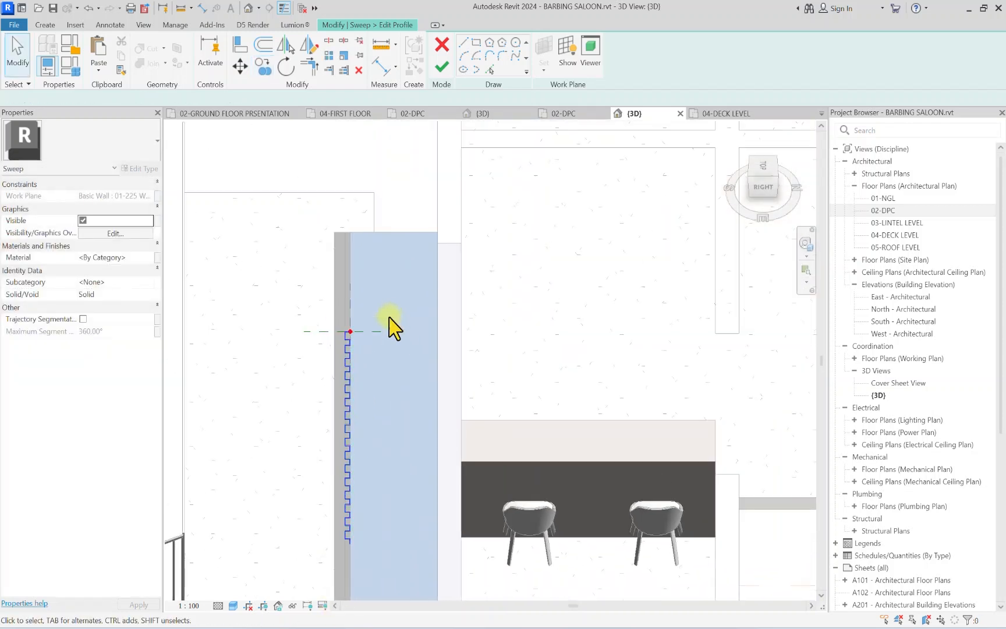
{"action": "scroll", "coordinate": [349, 326], "scroll_direction": "up", "scroll_amount": 5}
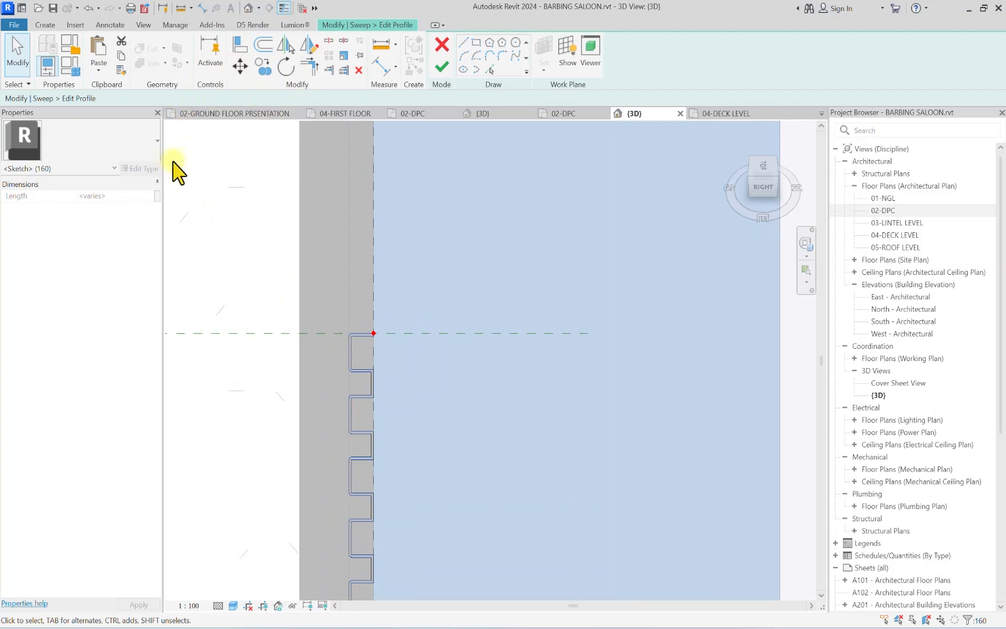
{"action": "scroll", "coordinate": [341, 360], "scroll_direction": "up", "scroll_amount": 2}
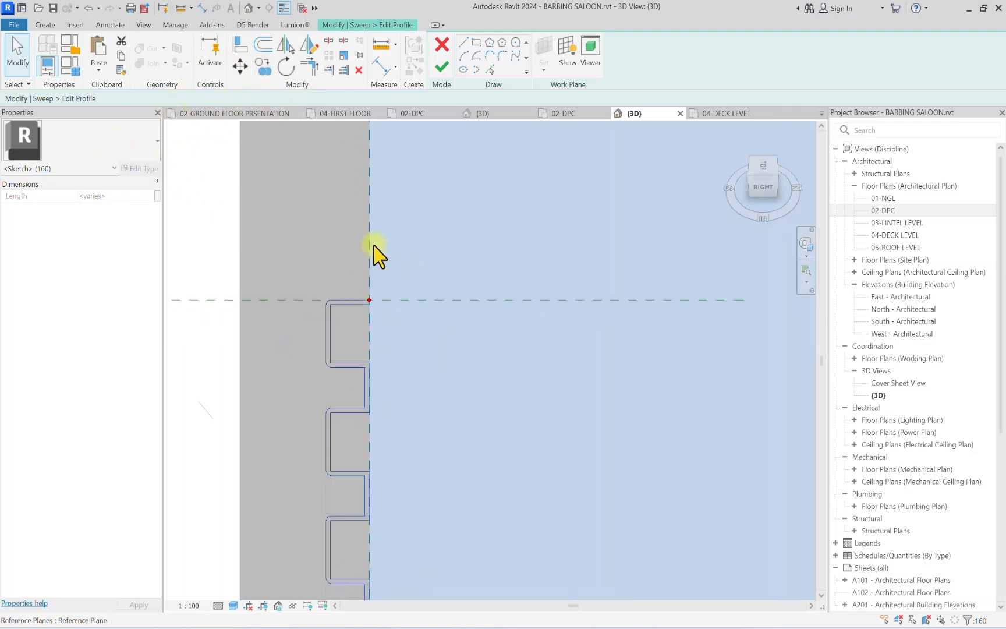
{"action": "scroll", "coordinate": [376, 263], "scroll_direction": "up", "scroll_amount": 3}
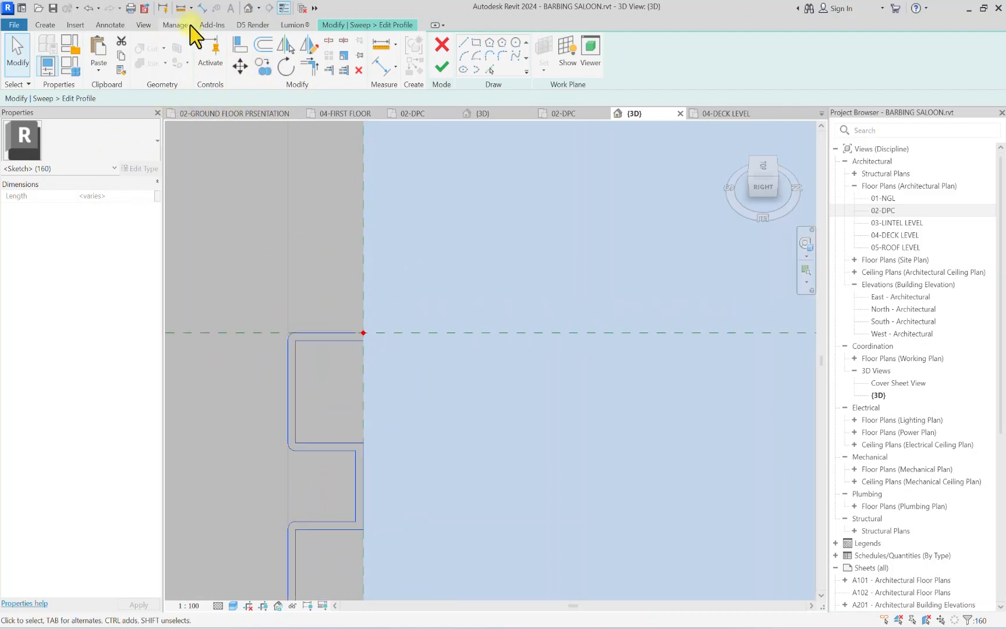
{"action": "left_click", "coordinate": [263, 66]}
{"action": "scroll", "coordinate": [351, 349], "scroll_direction": "down", "scroll_amount": 4}
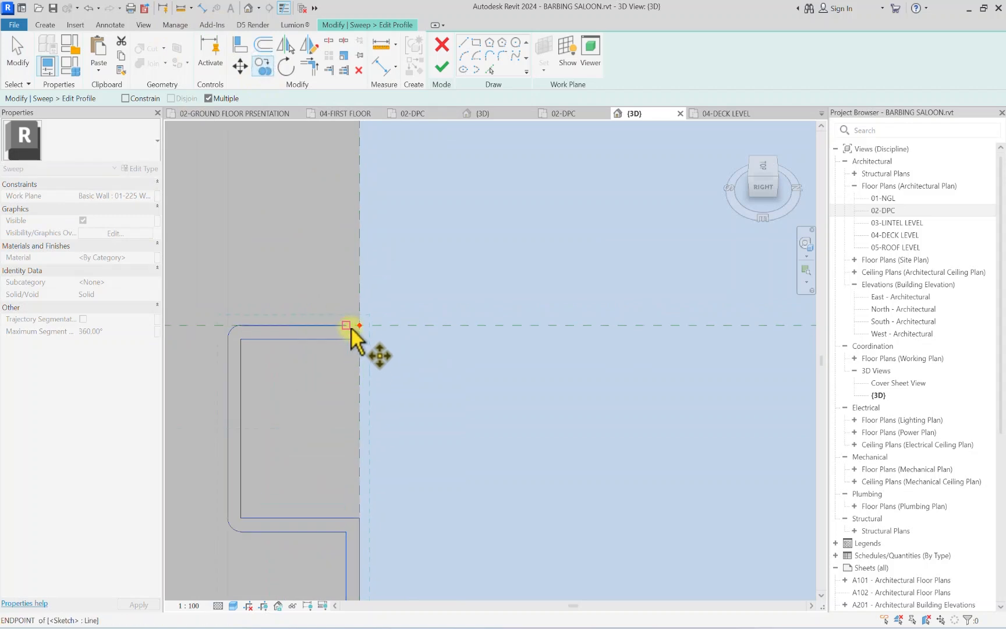
{"action": "scroll", "coordinate": [349, 378], "scroll_direction": "down", "scroll_amount": 3}
{"action": "middle_click_drag", "start_coordinate": [349, 498], "coordinate": [367, 150]}
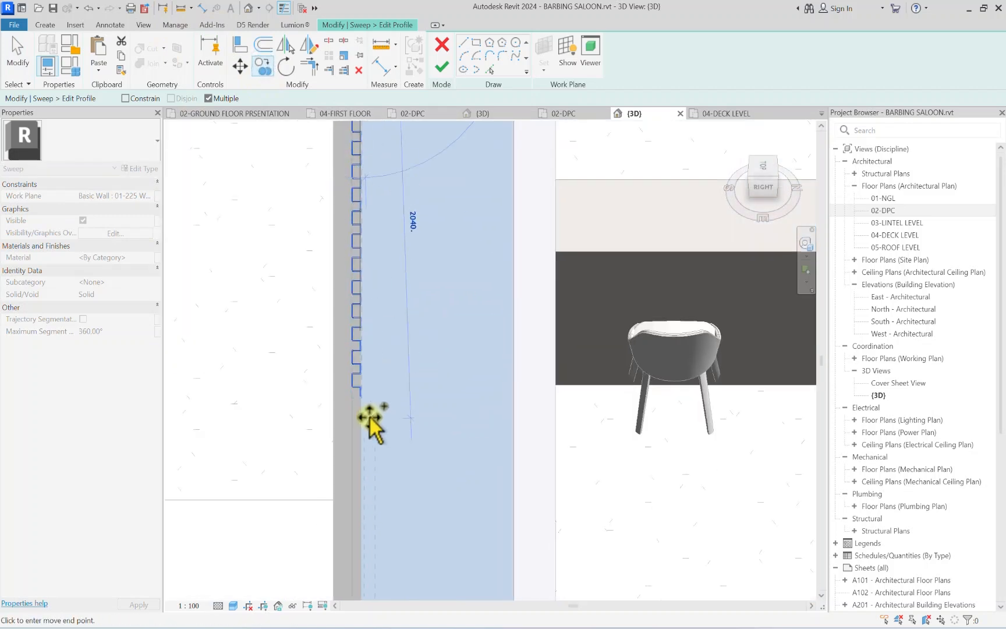
{"action": "scroll", "coordinate": [365, 414], "scroll_direction": "up", "scroll_amount": 5}
{"action": "scroll", "coordinate": [353, 343], "scroll_direction": "down", "scroll_amount": 6}
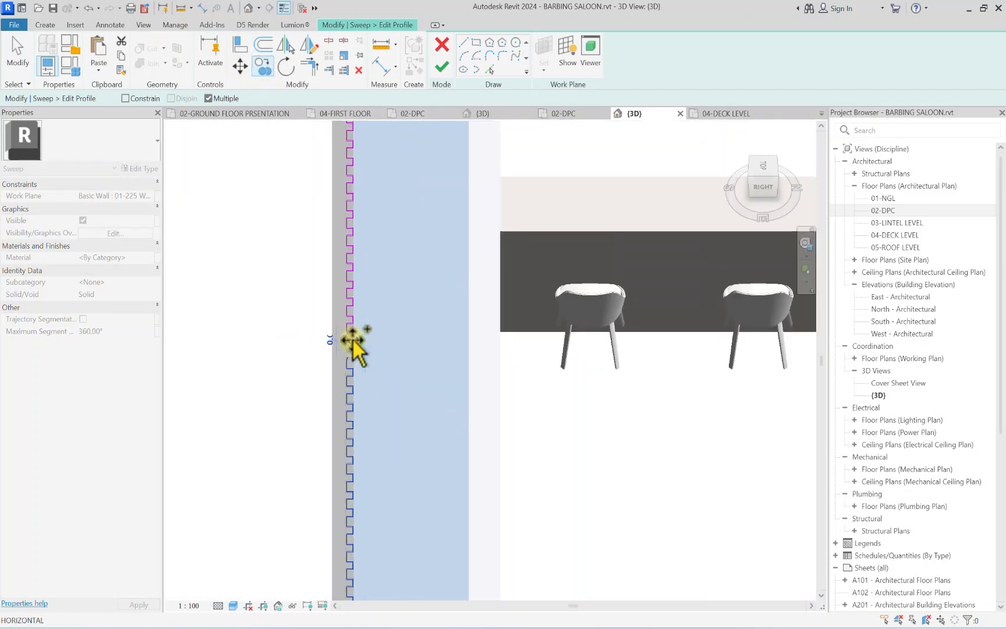
{"action": "scroll", "coordinate": [341, 399], "scroll_direction": "up", "scroll_amount": 6}
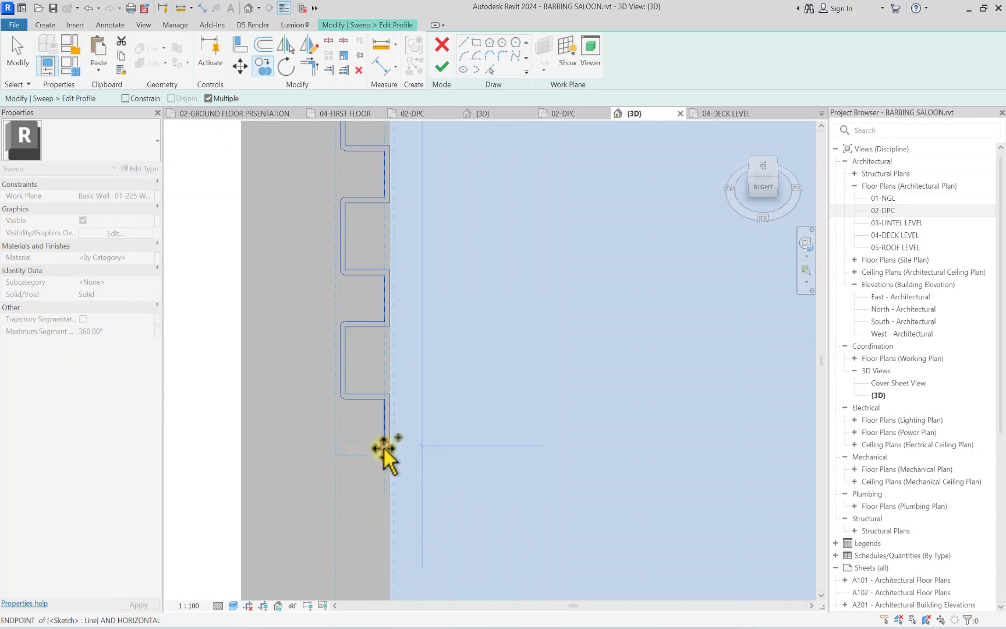
{"action": "key", "text": "Escape"}
Step: Examine in an angled 3D view how far the ribbed profile reaches toward the lower corner of the frame
{"action": "scroll", "coordinate": [382, 445], "scroll_direction": "down", "scroll_amount": 5}
{"action": "left_click_drag", "start_coordinate": [768, 189], "coordinate": [201, 181]}
{"action": "middle_click_drag", "start_coordinate": [610, 460], "coordinate": [526, 247]}
{"action": "scroll", "coordinate": [465, 370], "scroll_direction": "up", "scroll_amount": 3}
{"action": "scroll", "coordinate": [375, 309], "scroll_direction": "up", "scroll_amount": 5}
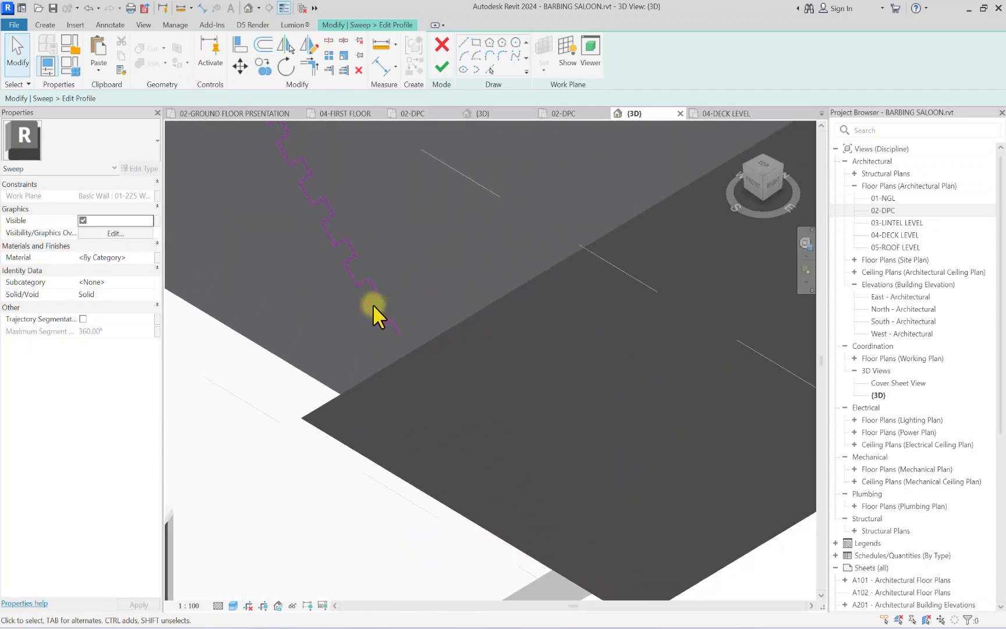
{"action": "scroll", "coordinate": [424, 369], "scroll_direction": "down", "scroll_amount": 5}
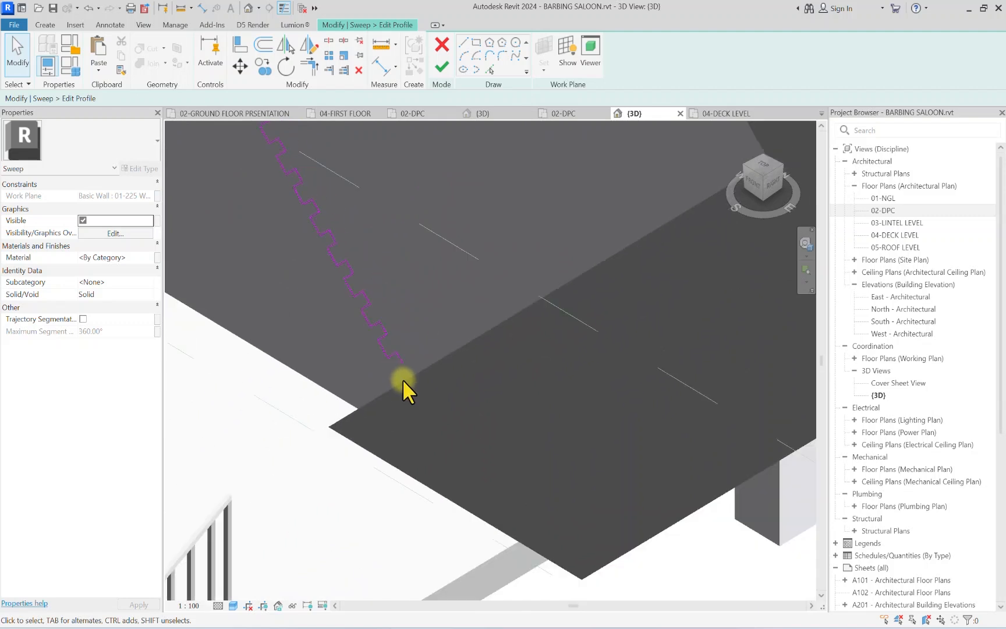
{"action": "scroll", "coordinate": [400, 361], "scroll_direction": "up", "scroll_amount": 4}
{"action": "scroll", "coordinate": [410, 395], "scroll_direction": "down", "scroll_amount": 2}
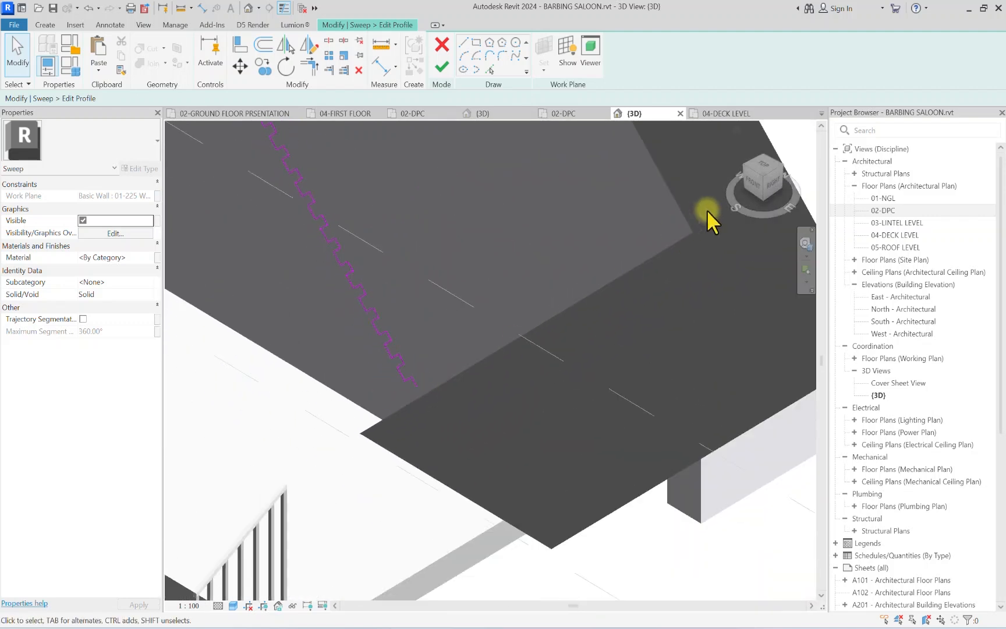
Step: Return to the right-side view and copy the lowest rib once more onto the profile's lower end
{"action": "left_click", "coordinate": [771, 173]}
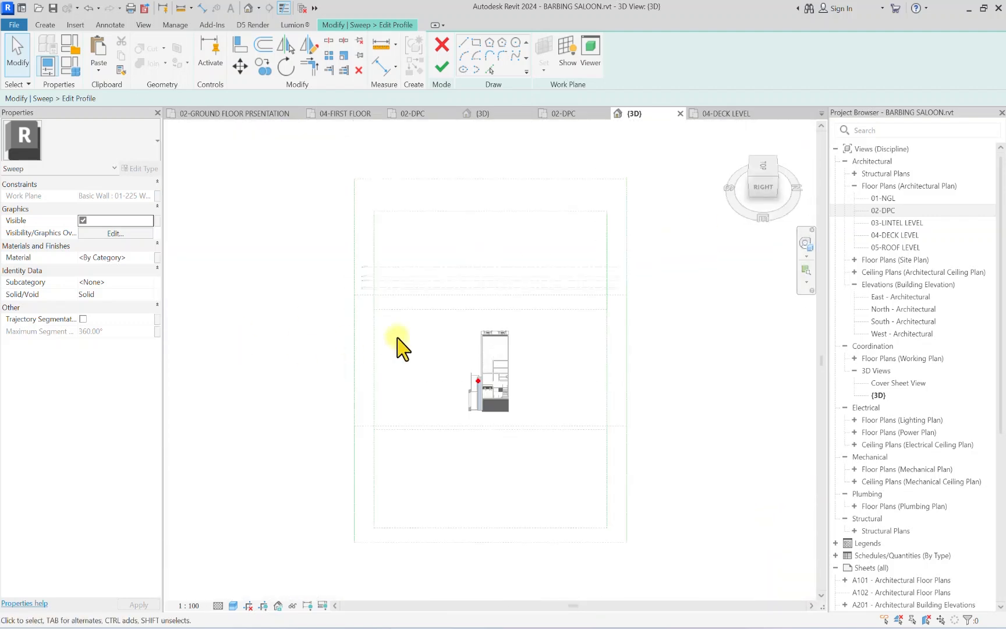
{"action": "scroll", "coordinate": [494, 393], "scroll_direction": "up", "scroll_amount": 5}
{"action": "scroll", "coordinate": [518, 323], "scroll_direction": "up", "scroll_amount": 4}
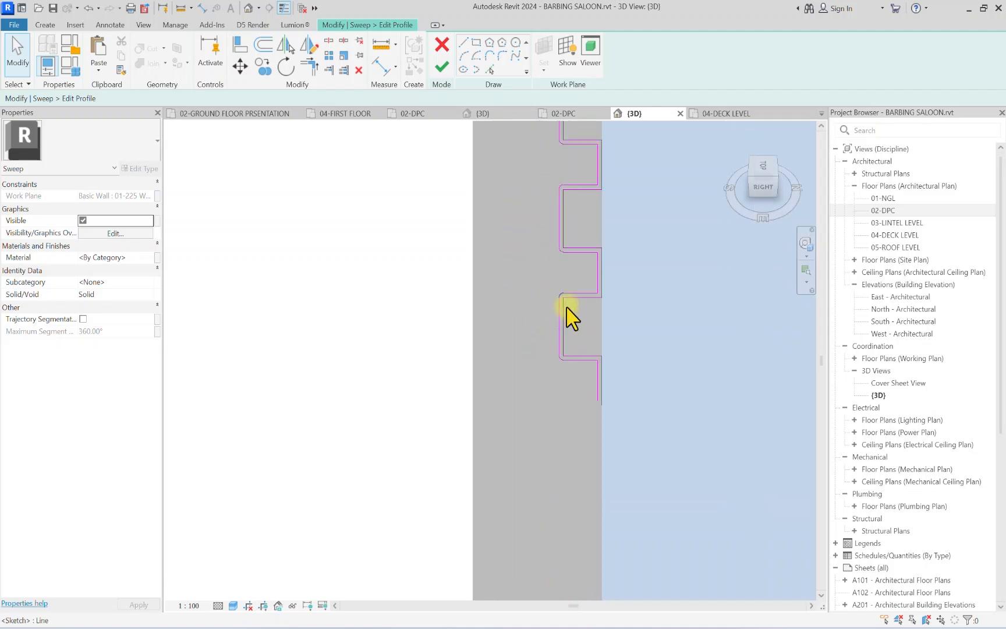
{"action": "left_click_drag", "start_coordinate": [584, 269], "coordinate": [504, 387]}
{"action": "left_click_drag", "start_coordinate": [553, 465], "coordinate": [552, 464], "text": "ctrl"}
{"action": "scroll", "coordinate": [580, 429], "scroll_direction": "up", "scroll_amount": 1}
{"action": "middle_click_drag", "start_coordinate": [580, 429], "coordinate": [422, 430]}
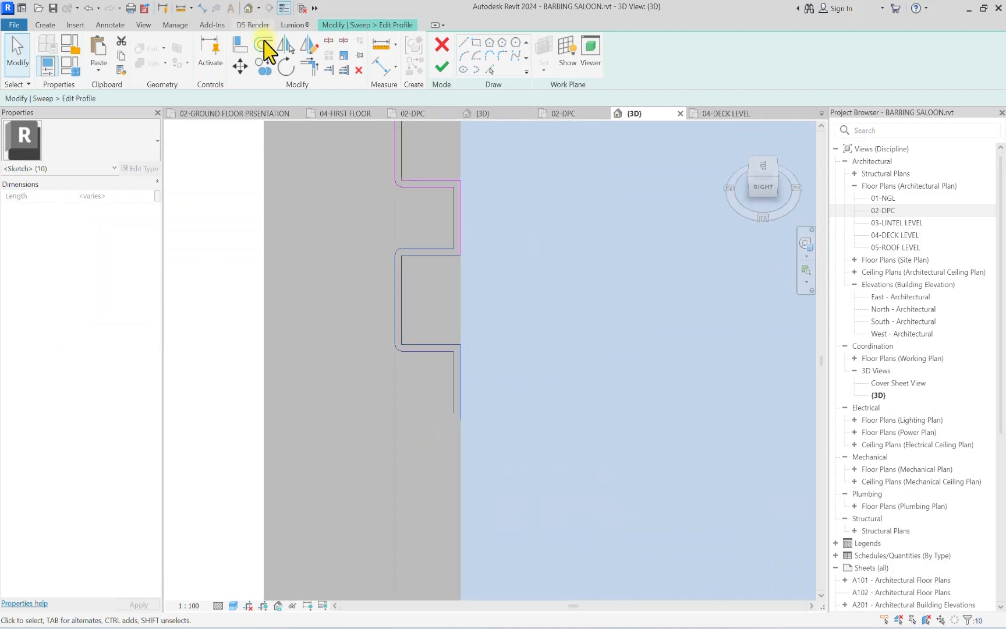
{"action": "left_click", "coordinate": [263, 67]}
{"action": "scroll", "coordinate": [469, 239], "scroll_direction": "up", "scroll_amount": 2}
{"action": "left_click", "coordinate": [443, 255]}
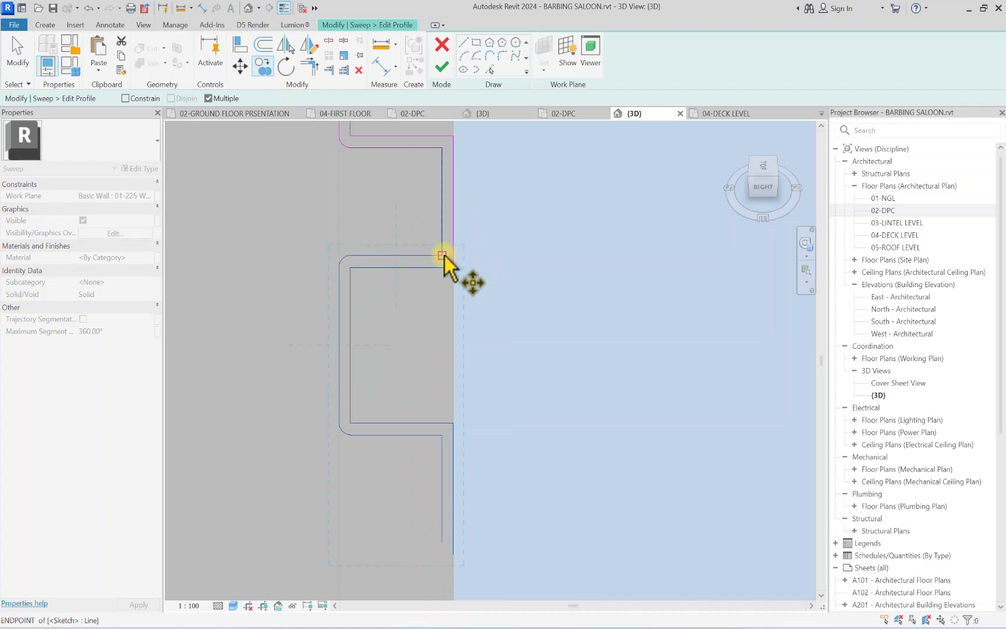
{"action": "left_click", "coordinate": [442, 543]}
{"action": "scroll", "coordinate": [441, 494], "scroll_direction": "down", "scroll_amount": 5}
{"action": "key", "text": "Escape"}
{"action": "key", "text": "Escape"}
{"action": "middle_click_drag", "start_coordinate": [438, 563], "coordinate": [429, 437]}
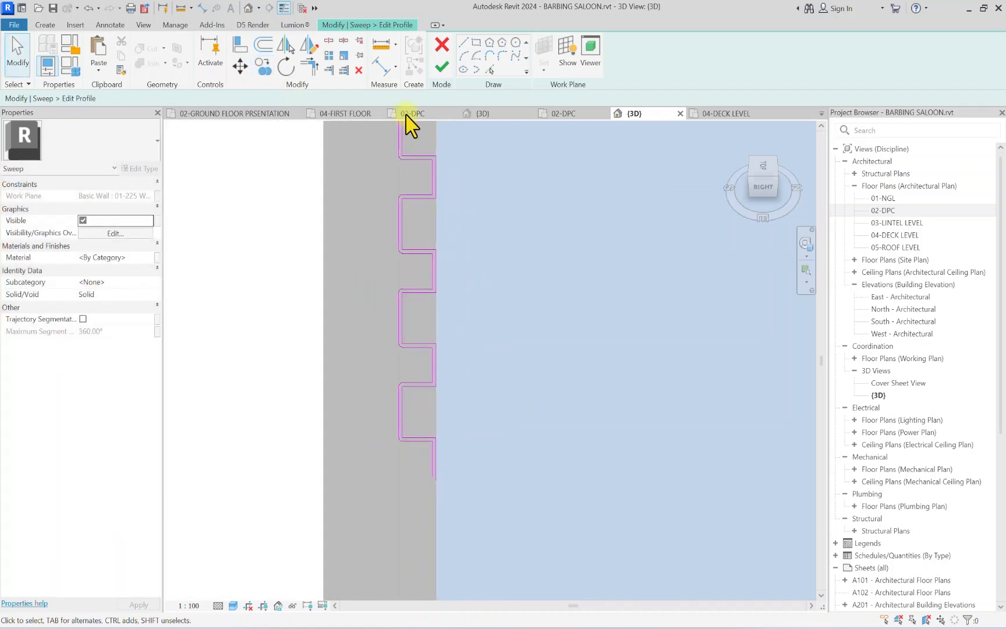
Step: Close the ribbed profile's lower open end with a short line and trim it to the outer vertical line
{"action": "left_click", "coordinate": [464, 43]}
{"action": "scroll", "coordinate": [434, 477], "scroll_direction": "up", "scroll_amount": 2}
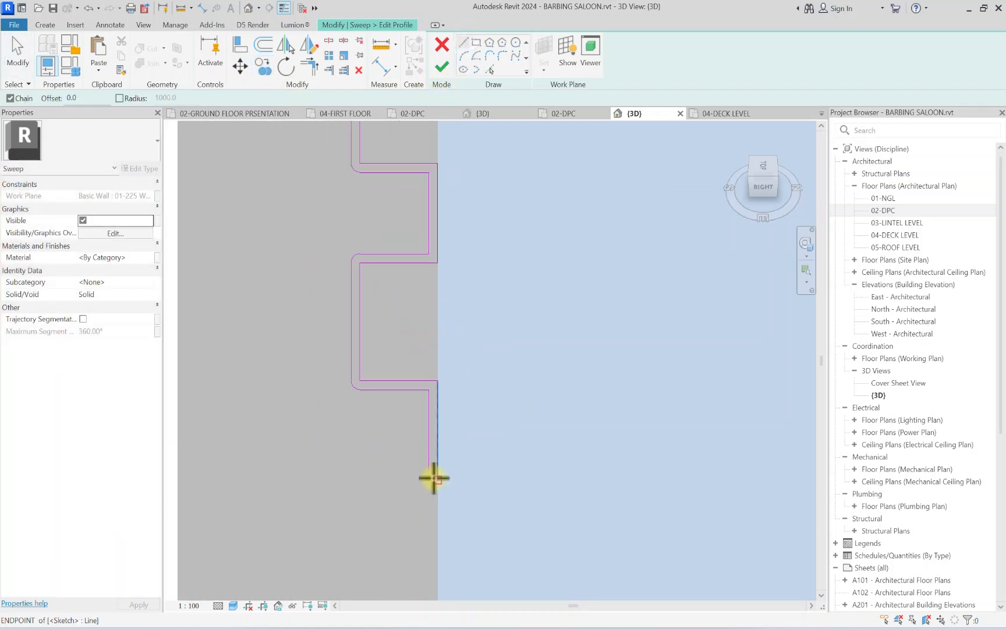
{"action": "left_click", "coordinate": [428, 471]}
{"action": "left_click", "coordinate": [436, 473]}
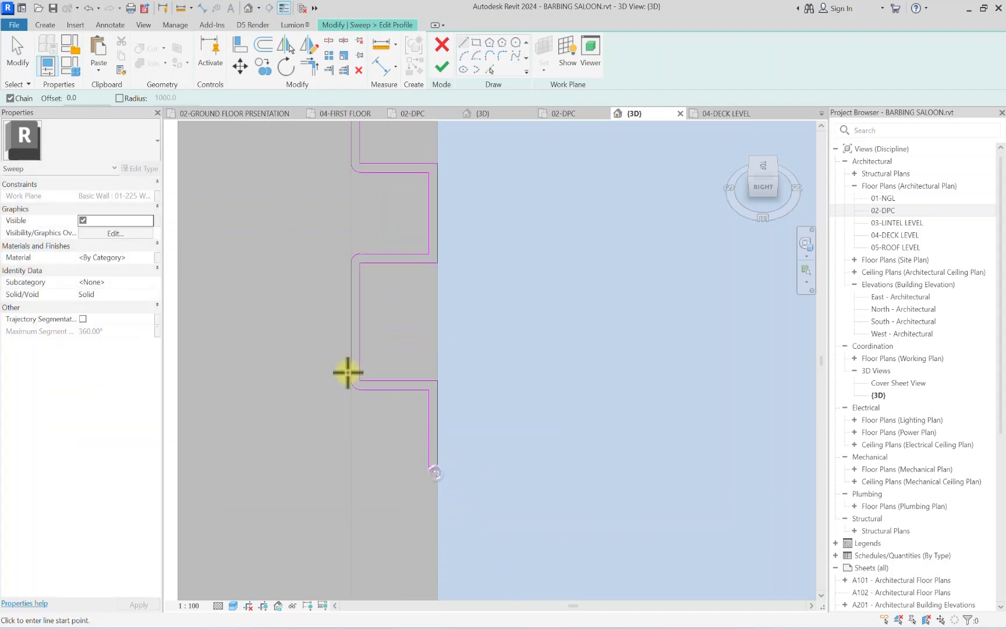
{"action": "left_click", "coordinate": [308, 68]}
{"action": "scroll", "coordinate": [435, 489], "scroll_direction": "up", "scroll_amount": 2}
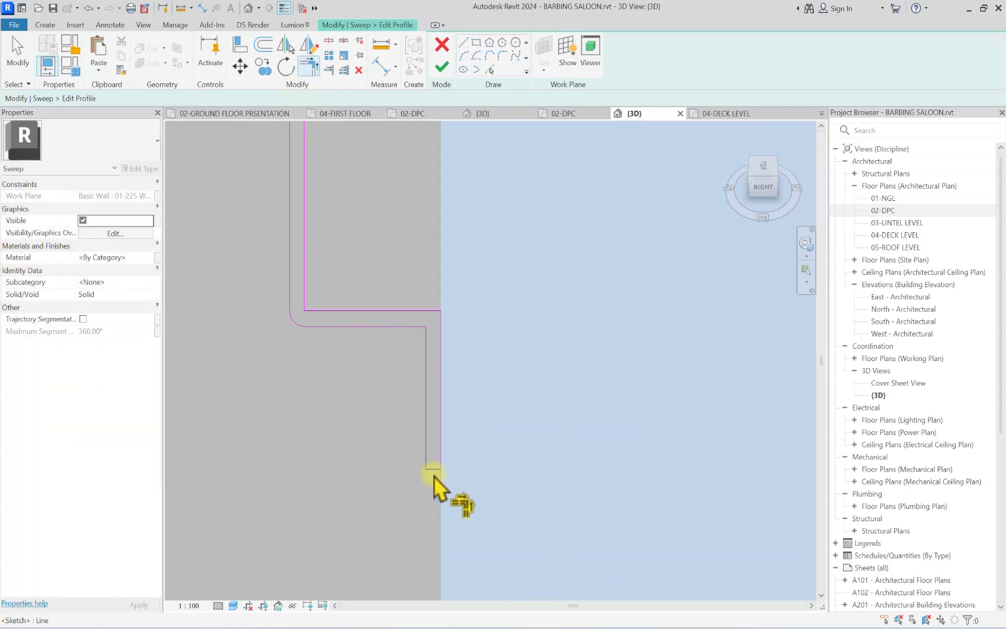
{"action": "left_click", "coordinate": [438, 455]}
{"action": "scroll", "coordinate": [438, 455], "scroll_direction": "down", "scroll_amount": 9}
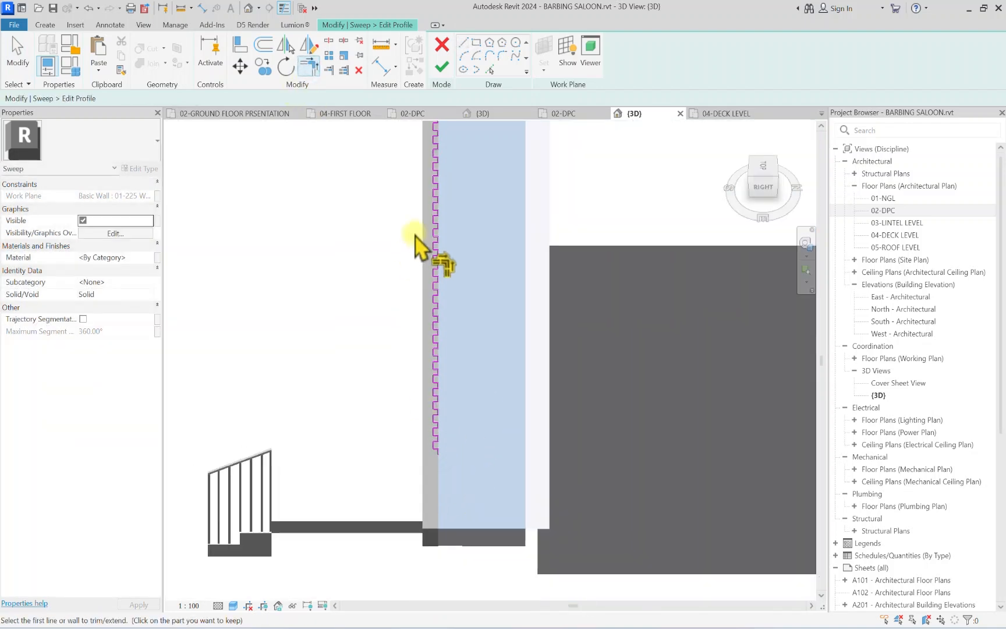
Step: Close the ribbed profile's upper open end with a short line along the wall face and clean up its corner
{"action": "middle_click_drag", "start_coordinate": [416, 236], "coordinate": [332, 452]}
{"action": "scroll", "coordinate": [349, 300], "scroll_direction": "up", "scroll_amount": 1}
{"action": "middle_click_drag", "start_coordinate": [349, 300], "coordinate": [347, 488]}
{"action": "scroll", "coordinate": [331, 349], "scroll_direction": "up", "scroll_amount": 10}
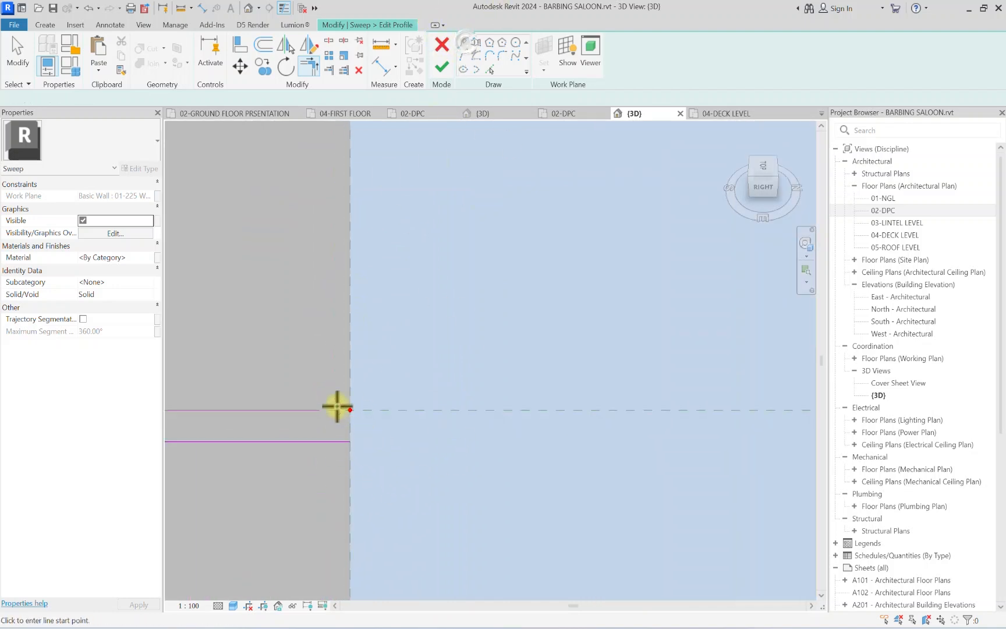
{"action": "left_click", "coordinate": [350, 441]}
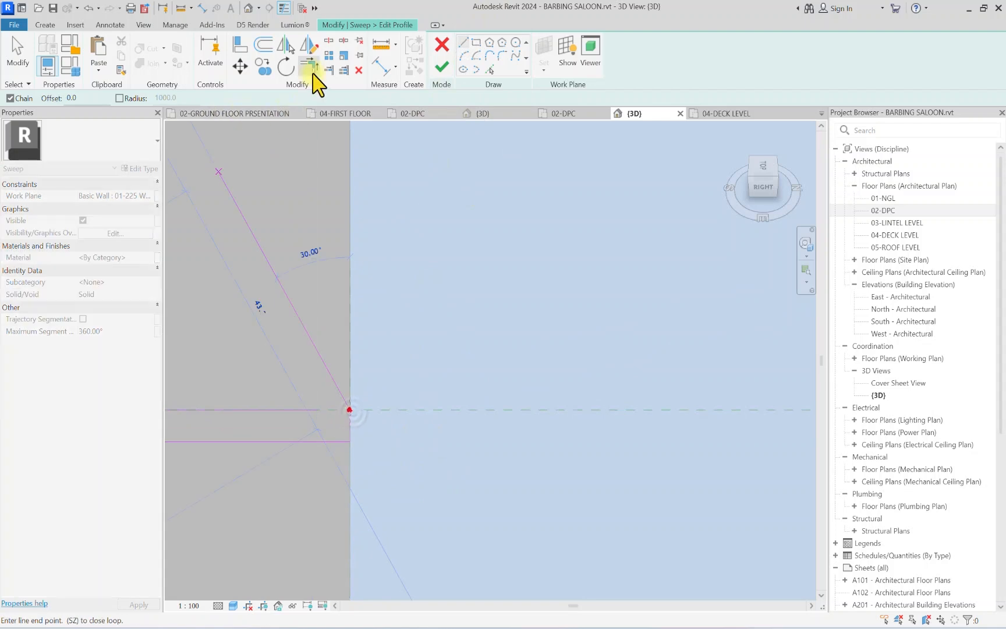
{"action": "left_click", "coordinate": [309, 66]}
{"action": "left_click", "coordinate": [349, 419]}
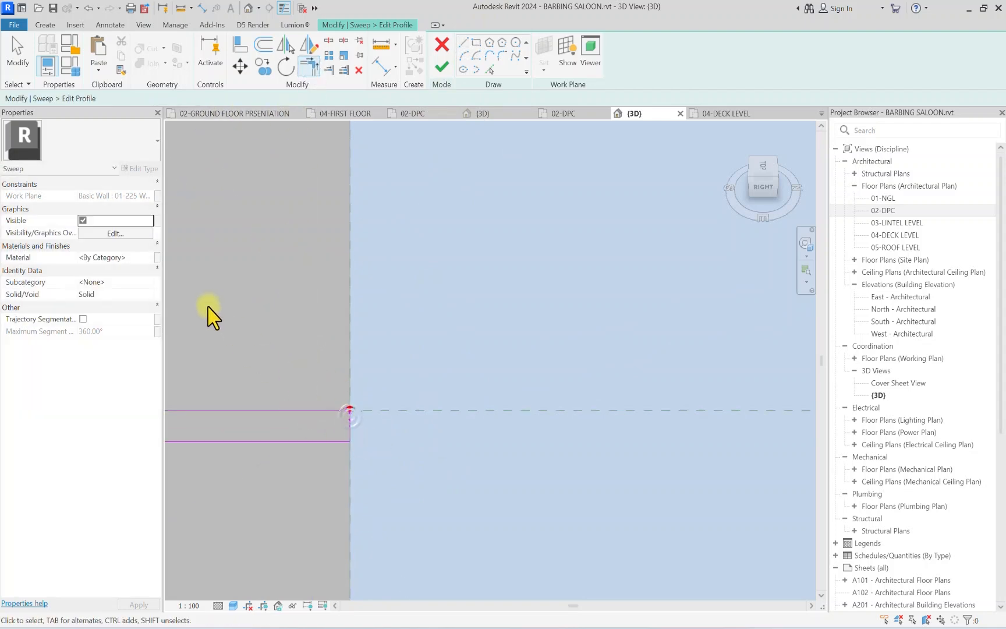
{"action": "key", "text": "Escape"}
Step: Search the project materials for WOOD for the sweep's material, select Wood Shake and browse the other wood materials
{"action": "left_click", "coordinate": [149, 258]}
{"action": "left_click", "coordinate": [149, 258]}
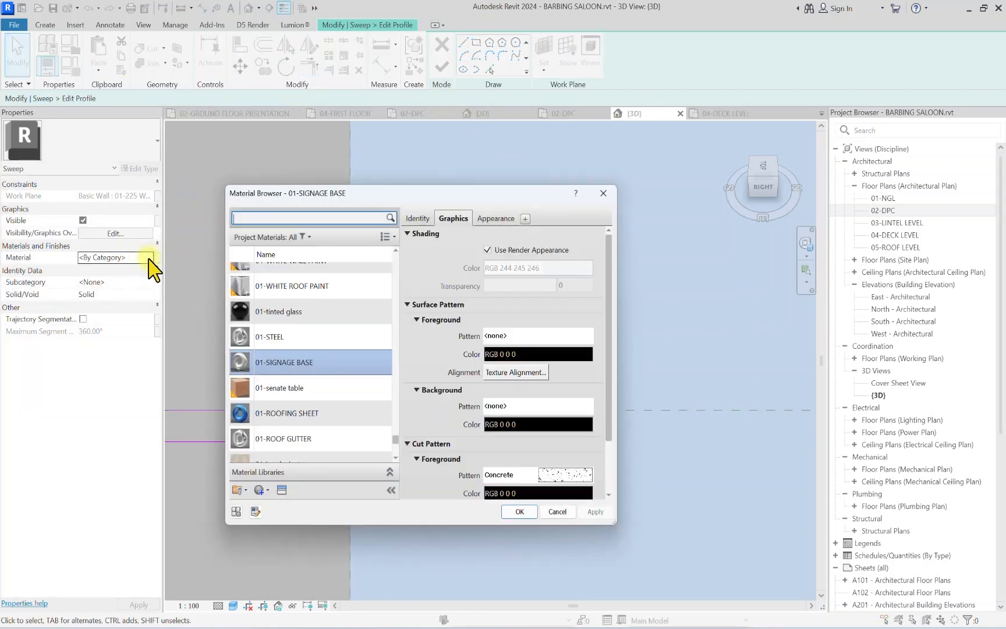
{"action": "scroll", "coordinate": [298, 325], "scroll_direction": "up", "scroll_amount": 1}
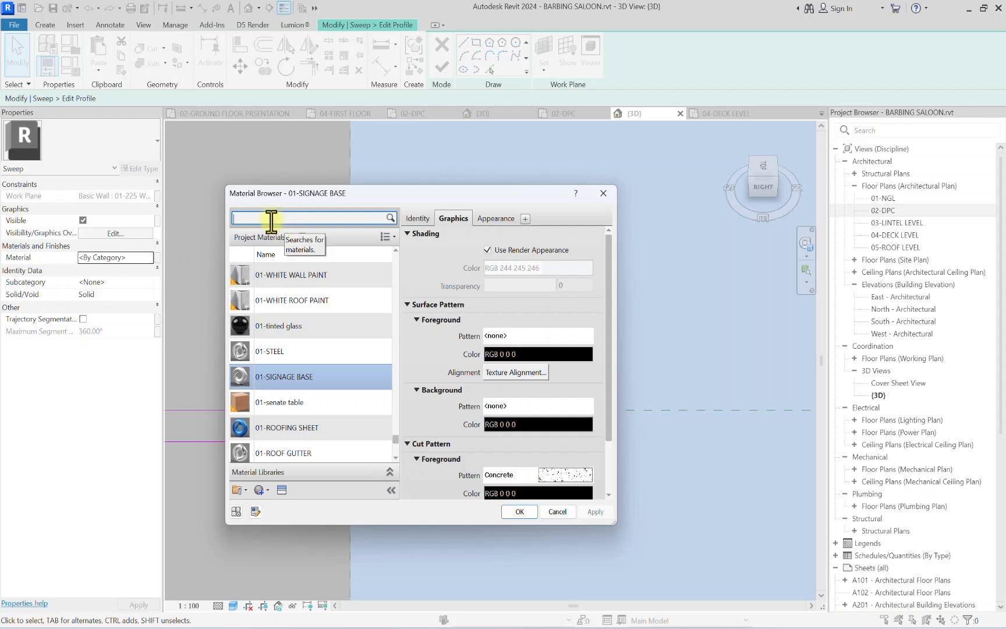
{"action": "left_click", "coordinate": [243, 216]}
{"action": "type", "text": "WOOD"}
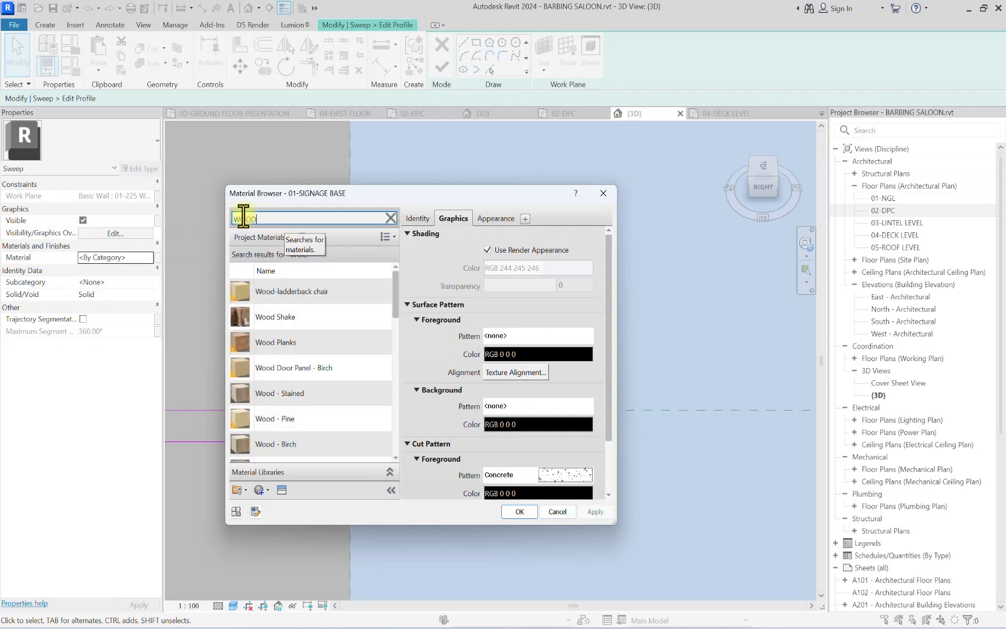
{"action": "scroll", "coordinate": [278, 359], "scroll_direction": "down", "scroll_amount": 2}
{"action": "scroll", "coordinate": [274, 396], "scroll_direction": "up", "scroll_amount": 2}
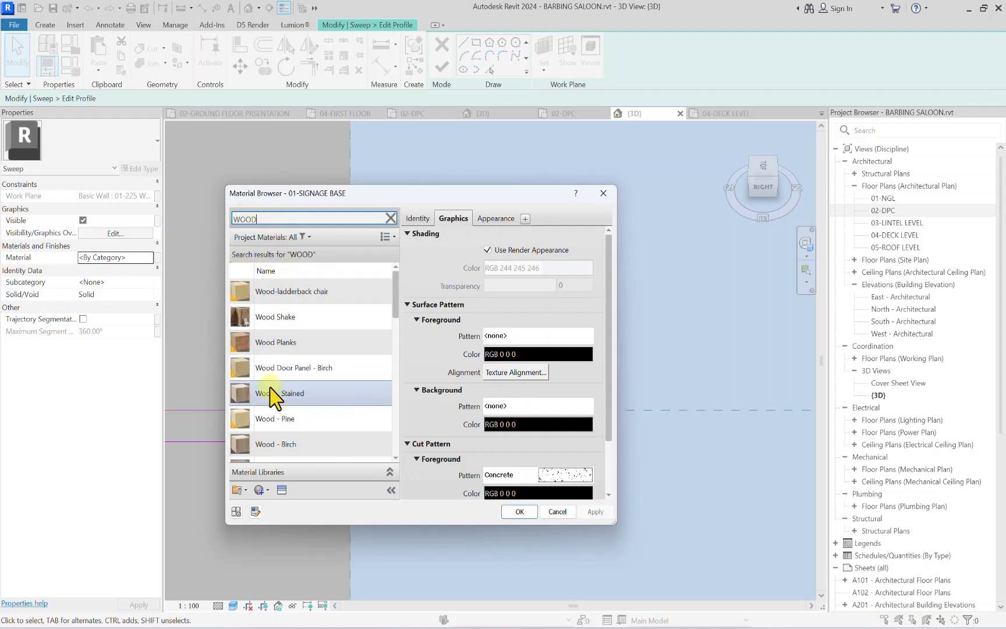
{"action": "left_click", "coordinate": [273, 319]}
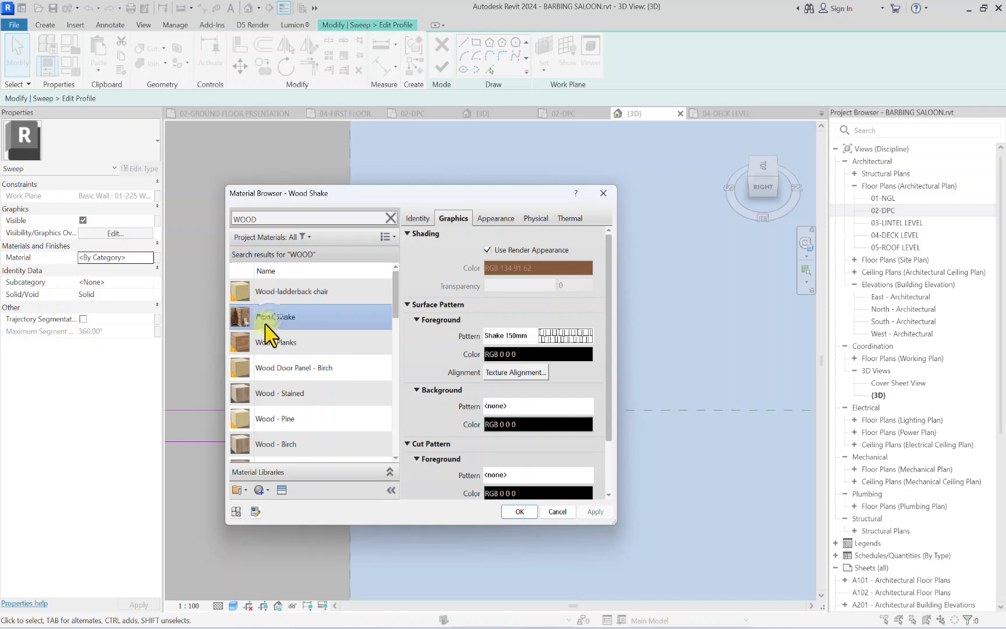
{"action": "scroll", "coordinate": [268, 349], "scroll_direction": "down", "scroll_amount": 5}
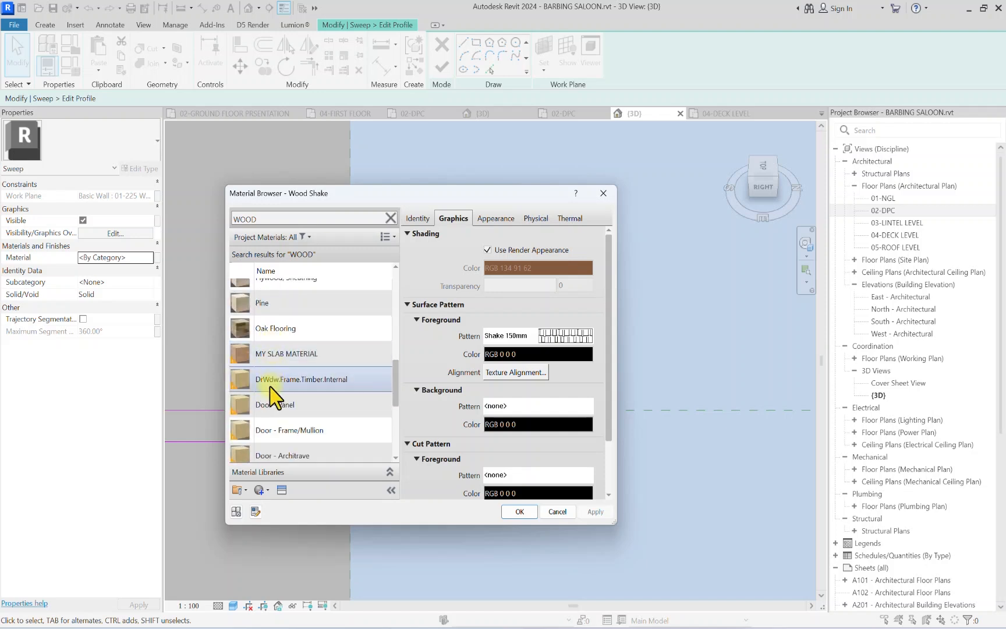
Step: Duplicate MY SLAB MATERIAL as WOODEN TRELLIS PANEL, assign it to the sweep, and finish the sweep
{"action": "left_click", "coordinate": [285, 355]}
{"action": "right_click", "coordinate": [324, 353]}
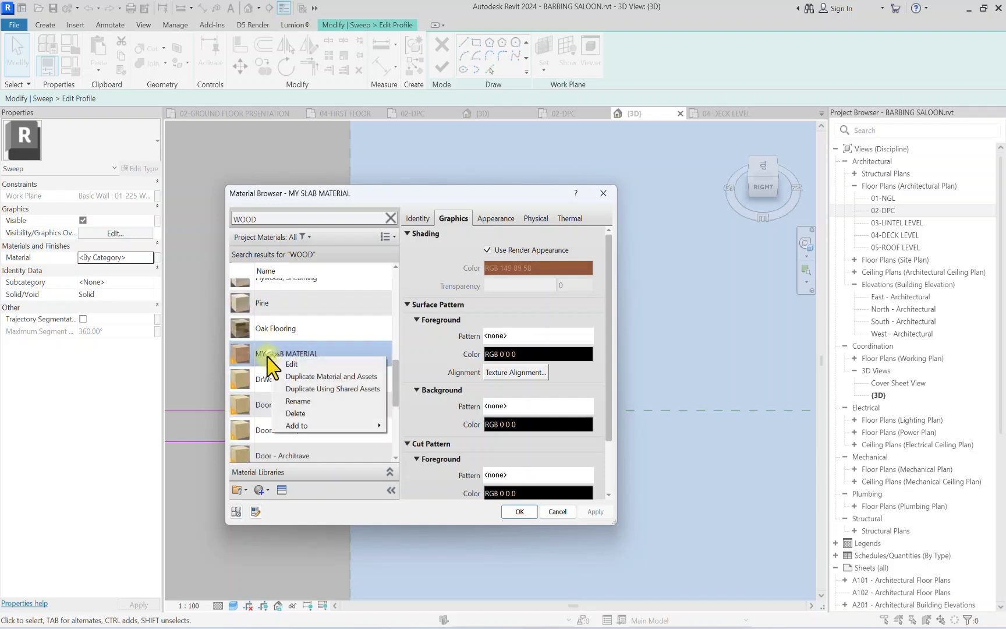
{"action": "left_click", "coordinate": [348, 376]}
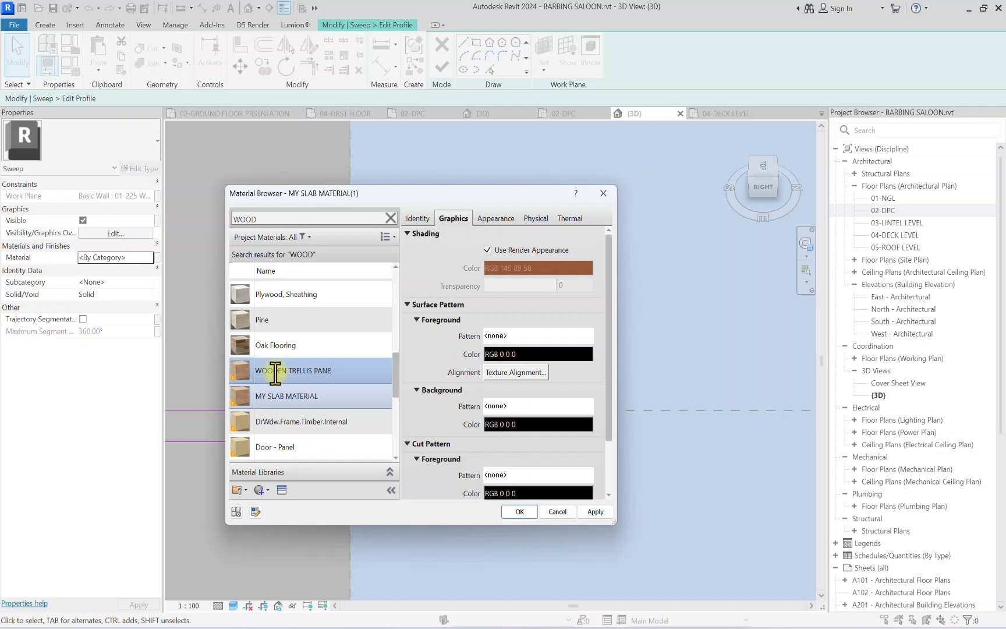
{"action": "left_click", "coordinate": [516, 506]}
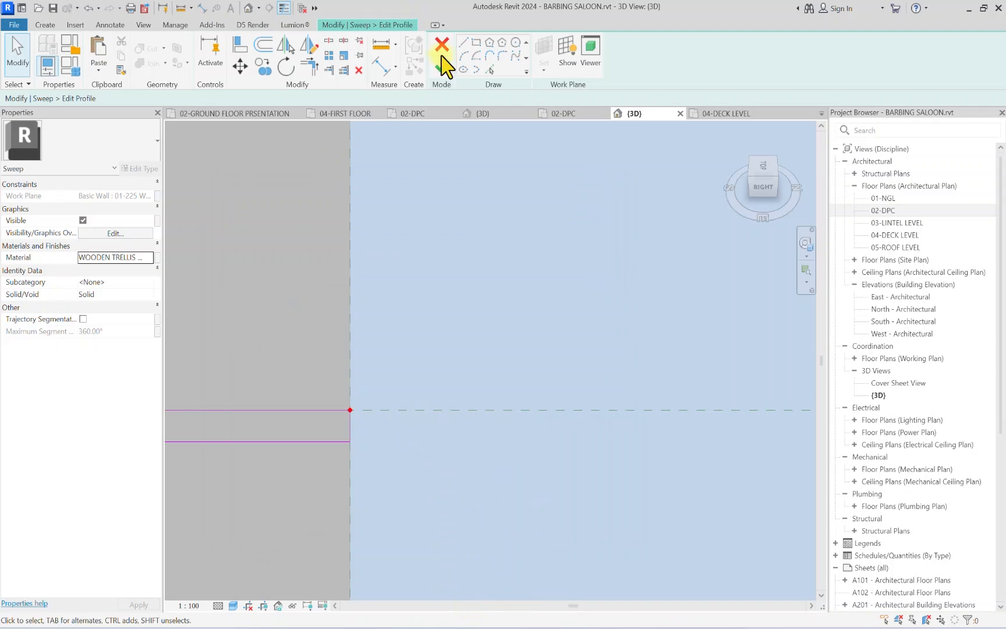
{"action": "left_click", "coordinate": [442, 66]}
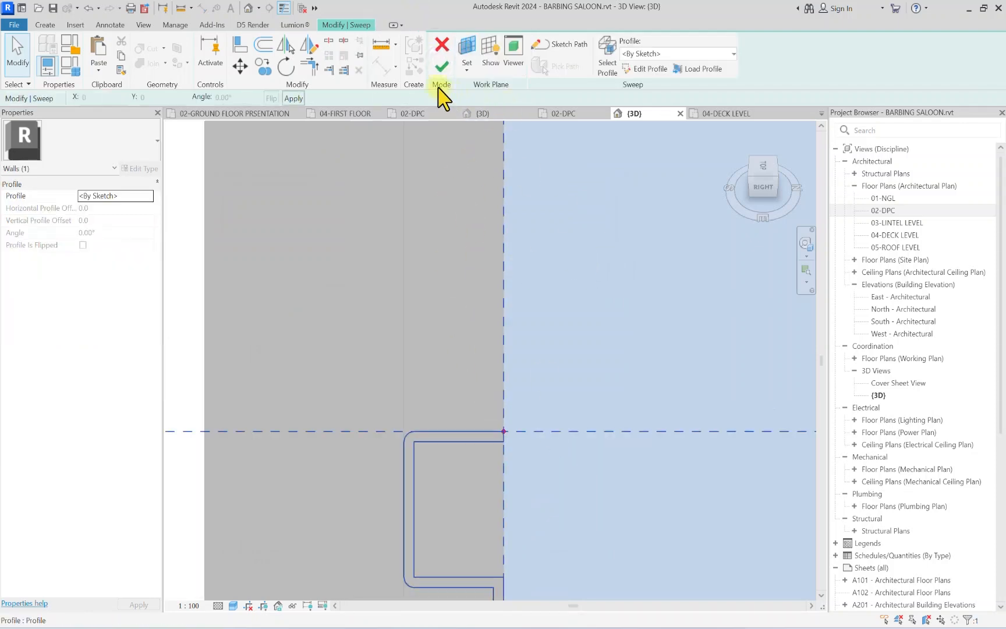
{"action": "left_click", "coordinate": [441, 68]}
Step: Examine the slatted wooden sweep inside the diamond-shaped frame from the corner and from the front
{"action": "left_click", "coordinate": [749, 180]}
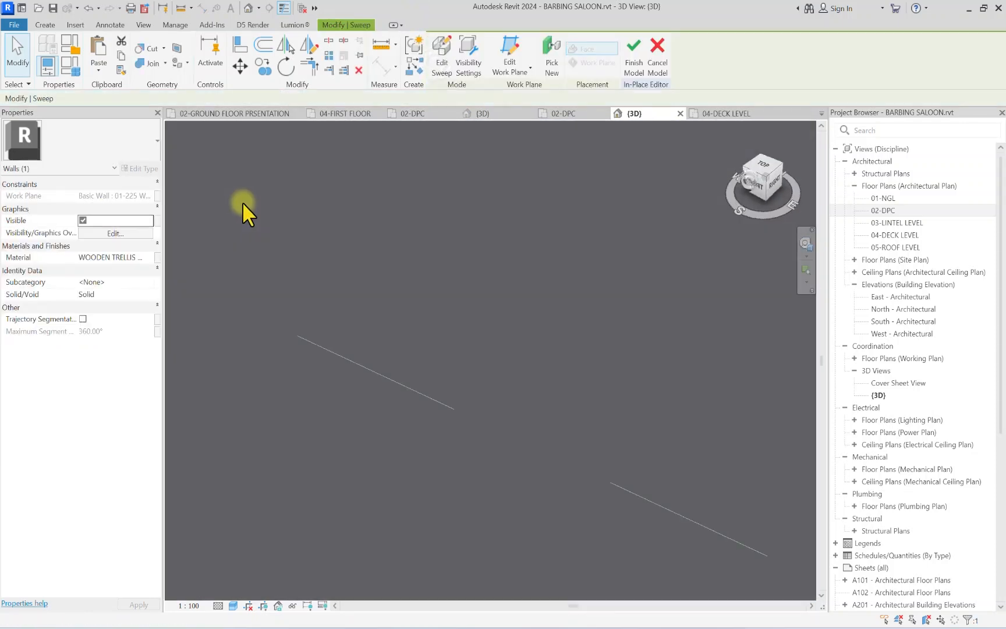
{"action": "scroll", "coordinate": [572, 230], "scroll_direction": "down", "scroll_amount": 6}
{"action": "middle_click_drag", "start_coordinate": [632, 261], "coordinate": [424, 298]}
{"action": "left_click", "coordinate": [563, 425]}
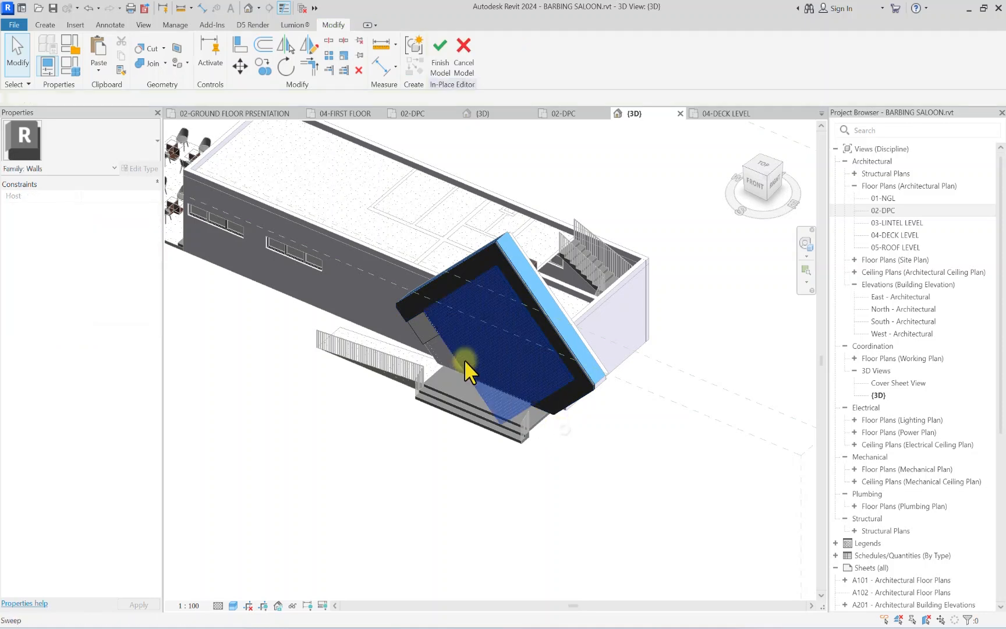
{"action": "scroll", "coordinate": [438, 329], "scroll_direction": "up", "scroll_amount": 6}
{"action": "scroll", "coordinate": [289, 312], "scroll_direction": "down", "scroll_amount": 3}
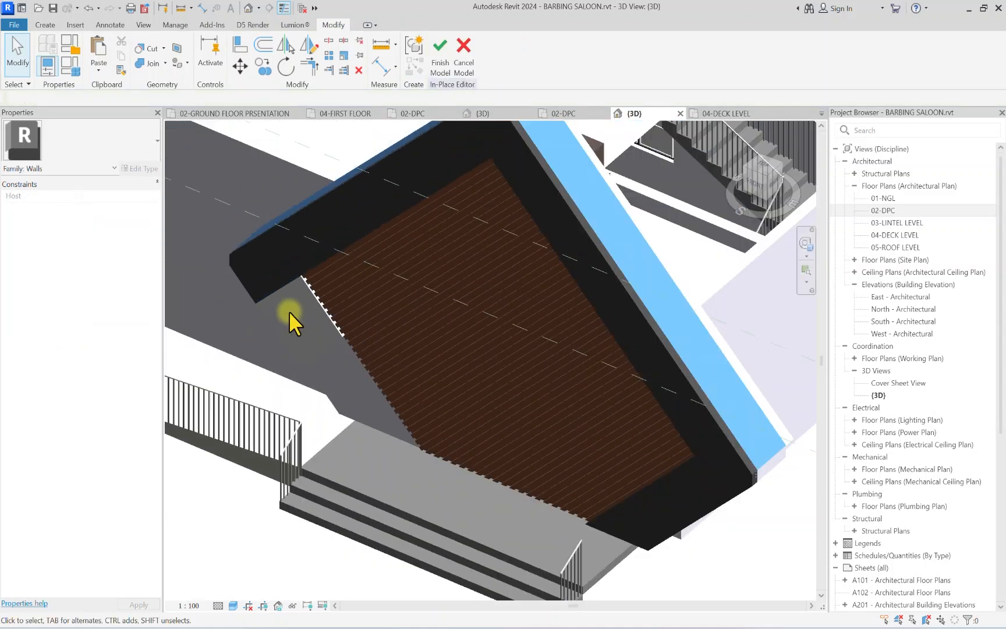
{"action": "left_click", "coordinate": [764, 186]}
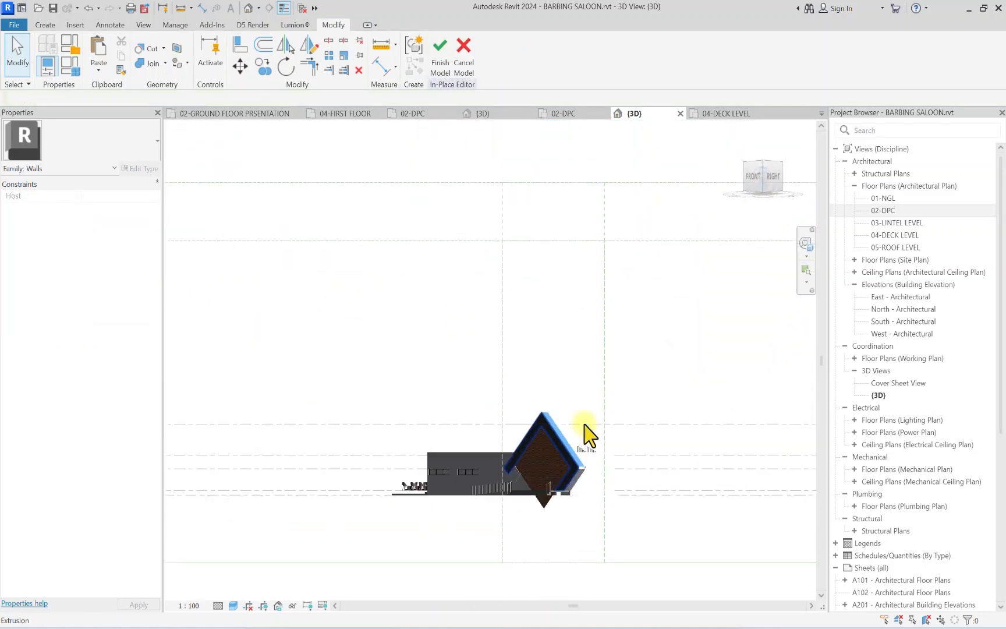
{"action": "left_click", "coordinate": [749, 182]}
{"action": "scroll", "coordinate": [557, 440], "scroll_direction": "up", "scroll_amount": 6}
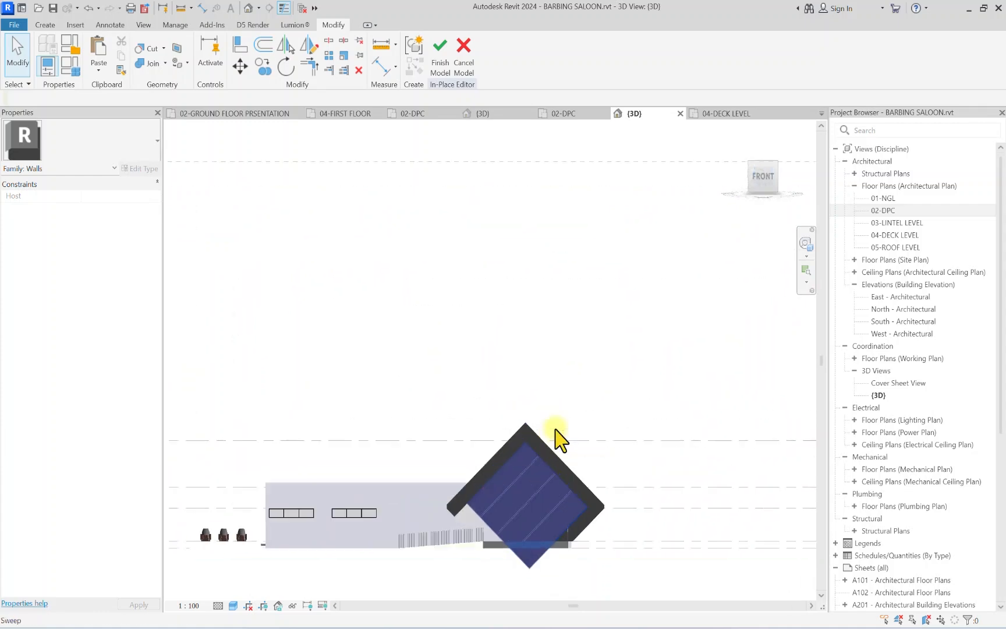
{"action": "middle_click_drag", "start_coordinate": [548, 564], "coordinate": [468, 332]}
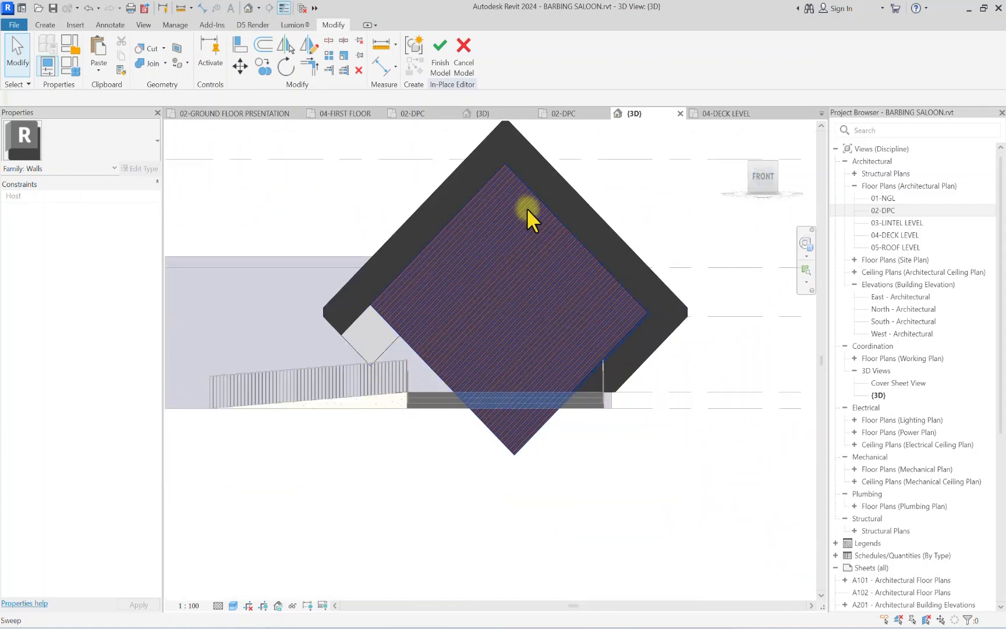
{"action": "scroll", "coordinate": [415, 364], "scroll_direction": "up", "scroll_amount": 3}
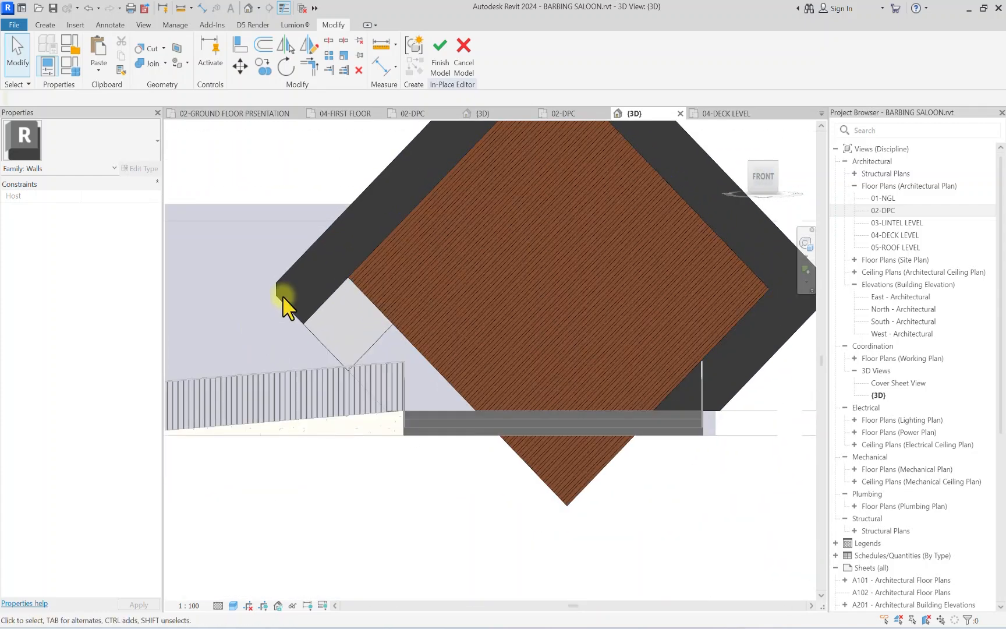
{"action": "scroll", "coordinate": [367, 351], "scroll_direction": "down", "scroll_amount": 4}
{"action": "scroll", "coordinate": [357, 325], "scroll_direction": "up", "scroll_amount": 3}
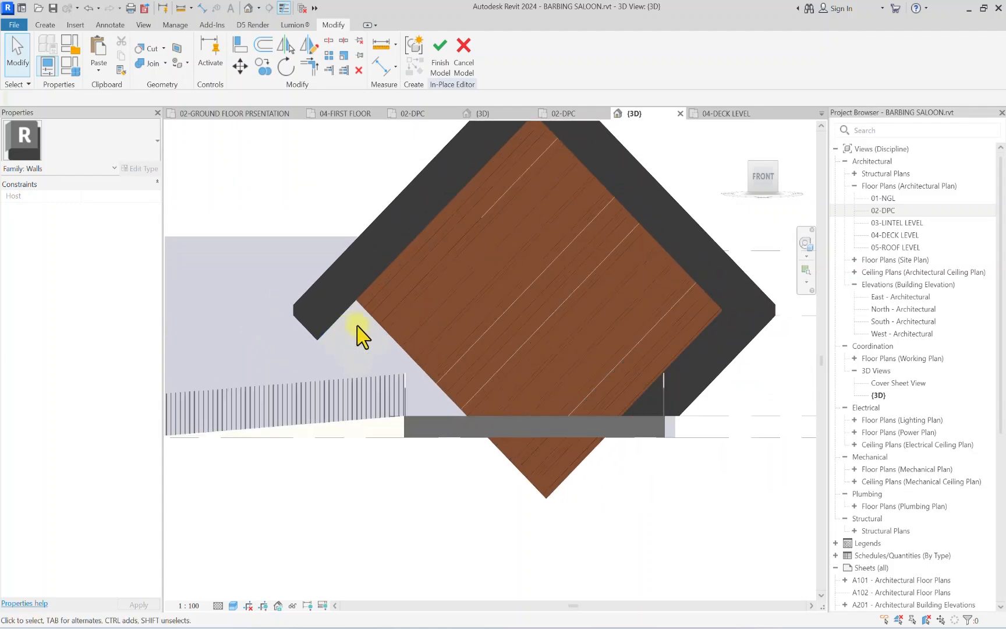
{"action": "middle_click_drag", "start_coordinate": [387, 330], "coordinate": [291, 426]}
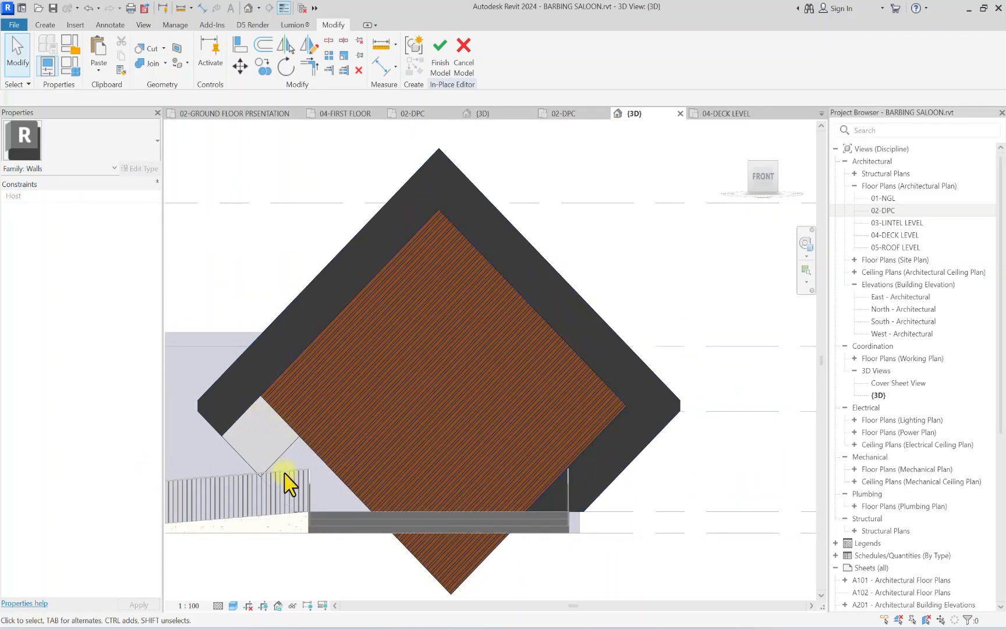
Step: Start a void extrusion and set its work plane by picking the front face of the dark diamond frame
{"action": "left_click", "coordinate": [45, 24]}
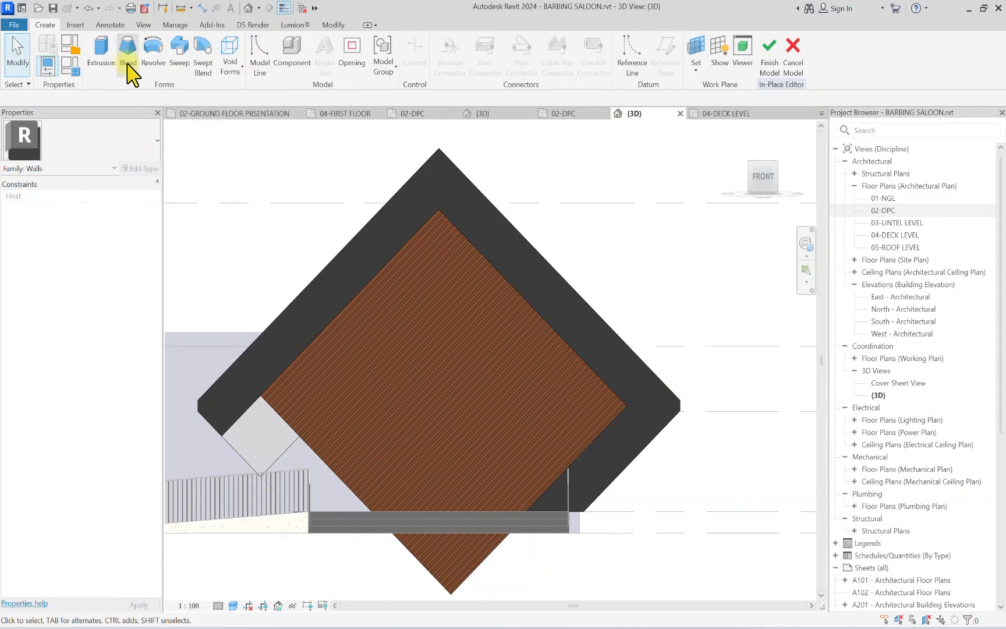
{"action": "scroll", "coordinate": [300, 435], "scroll_direction": "up", "scroll_amount": 2}
{"action": "scroll", "coordinate": [300, 435], "scroll_direction": "down", "scroll_amount": 2}
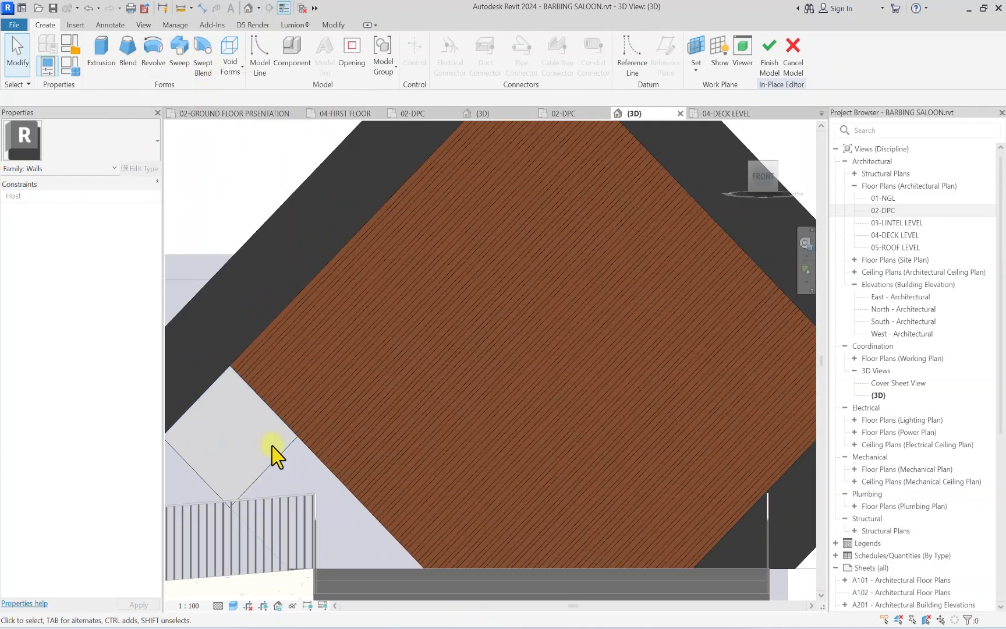
{"action": "scroll", "coordinate": [175, 408], "scroll_direction": "down", "scroll_amount": 1}
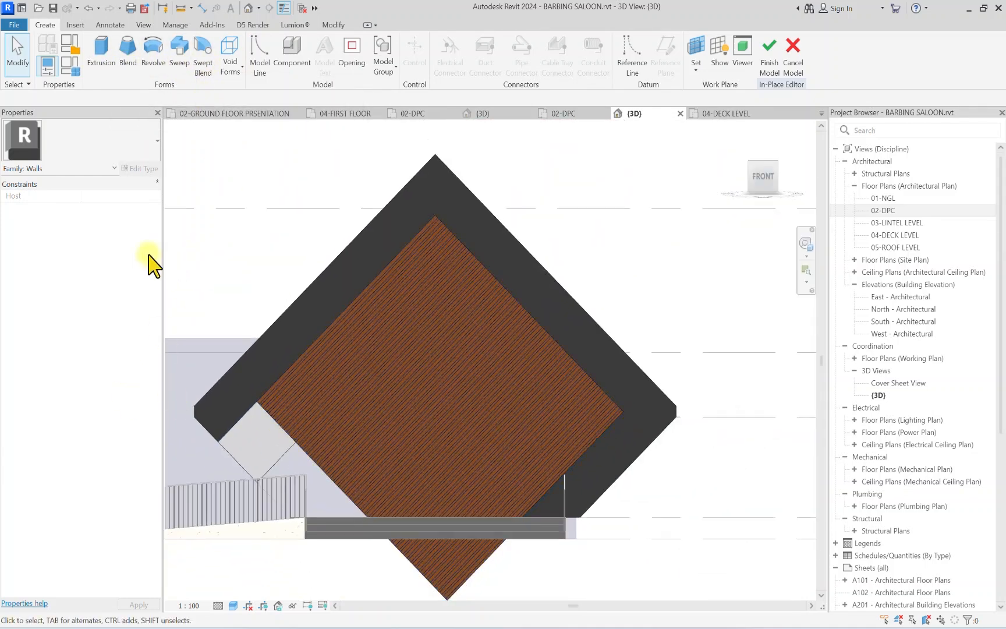
{"action": "left_click", "coordinate": [233, 74]}
{"action": "left_click", "coordinate": [249, 117]}
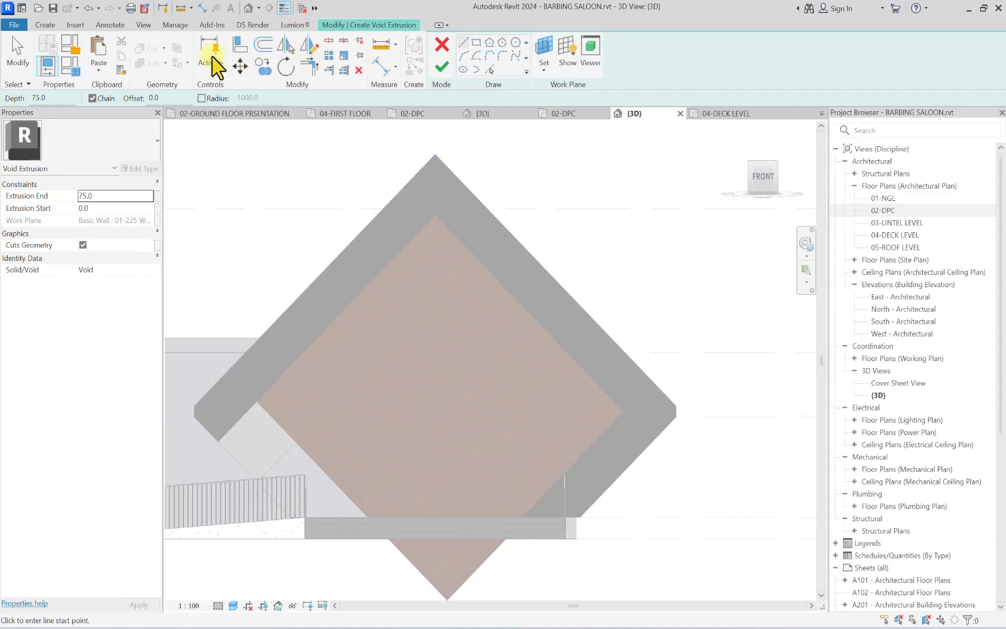
{"action": "left_click", "coordinate": [45, 25]}
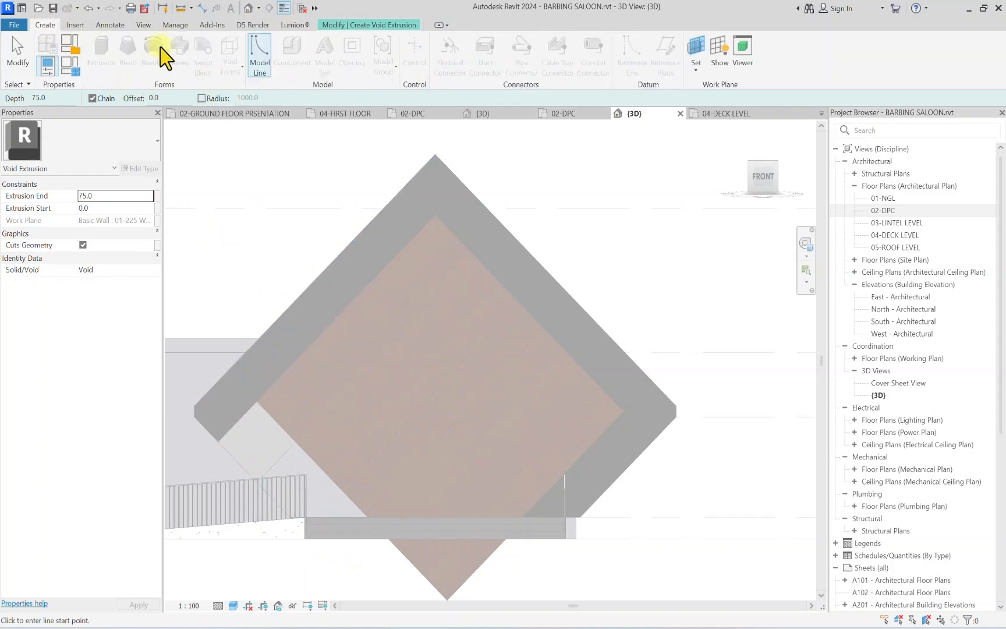
{"action": "left_click", "coordinate": [362, 25]}
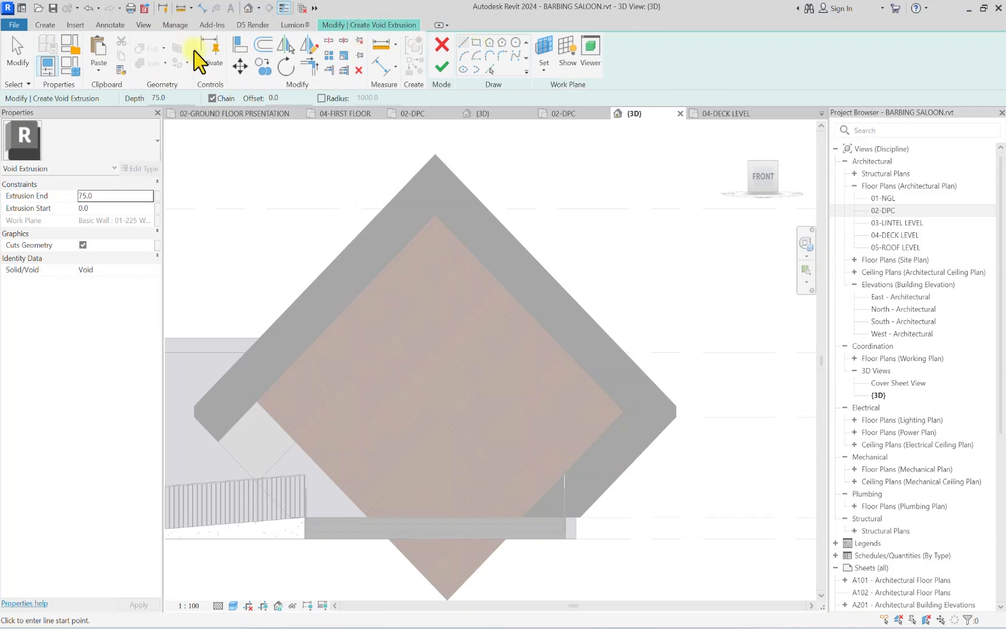
{"action": "left_click", "coordinate": [545, 75]}
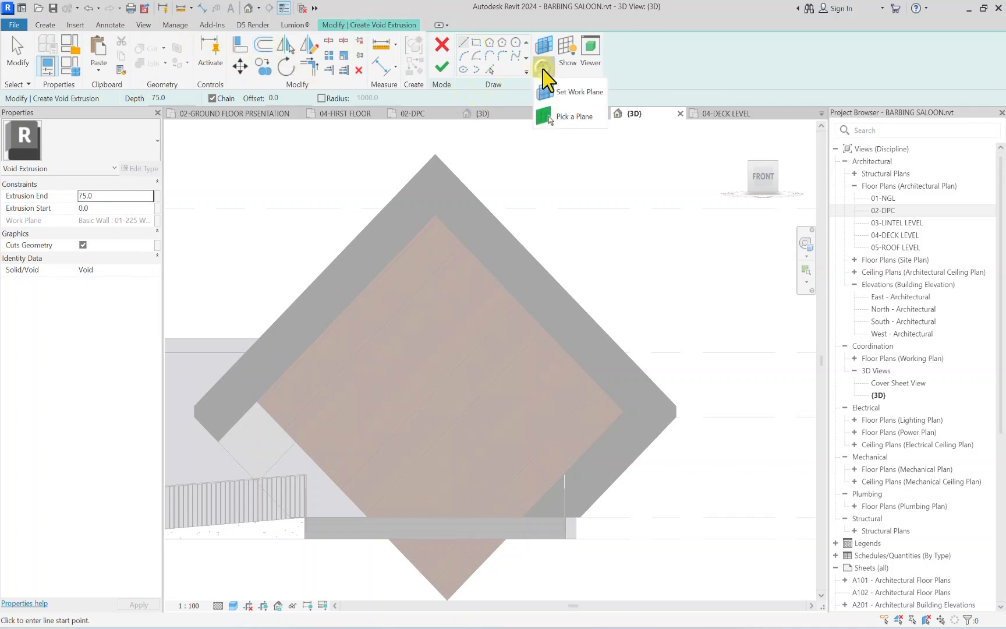
{"action": "left_click", "coordinate": [569, 125]}
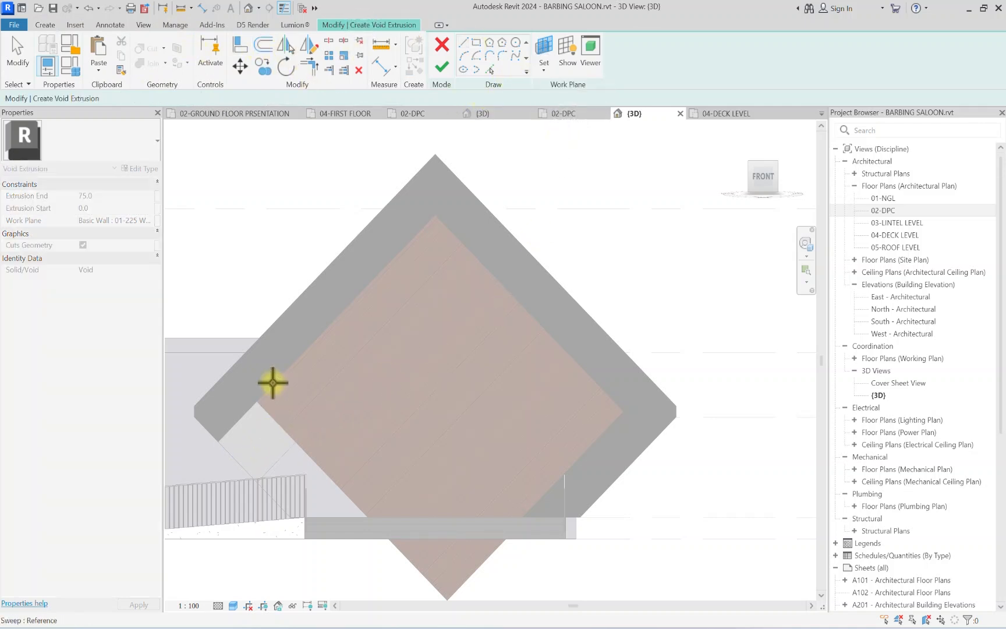
{"action": "left_click", "coordinate": [258, 341]}
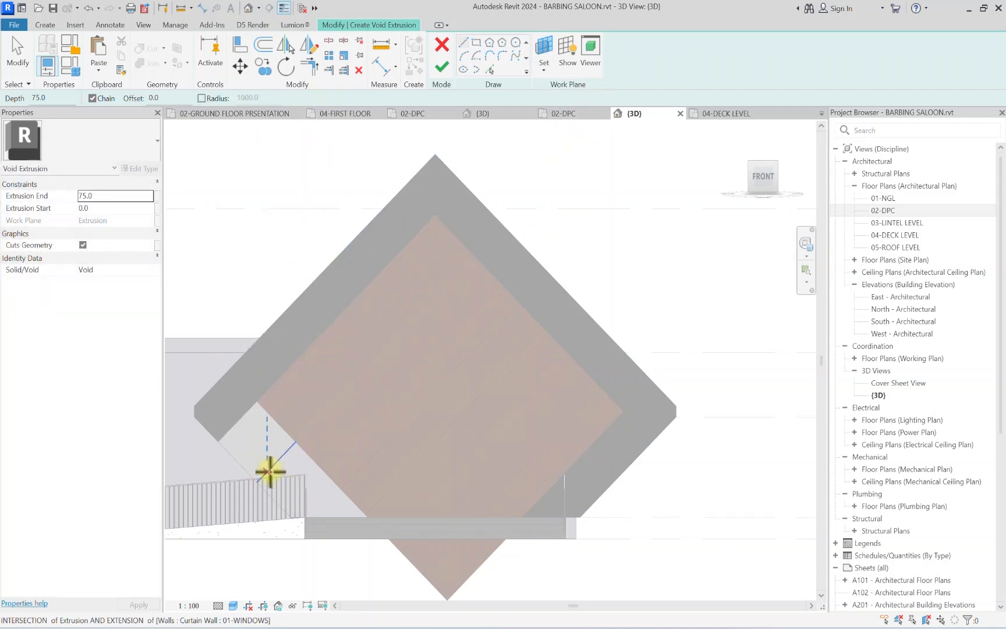
Step: Pick void sketch lines from the light grey block's lower-right edge and the frame's inner lower-right and upper-right edges
{"action": "left_click", "coordinate": [490, 70]}
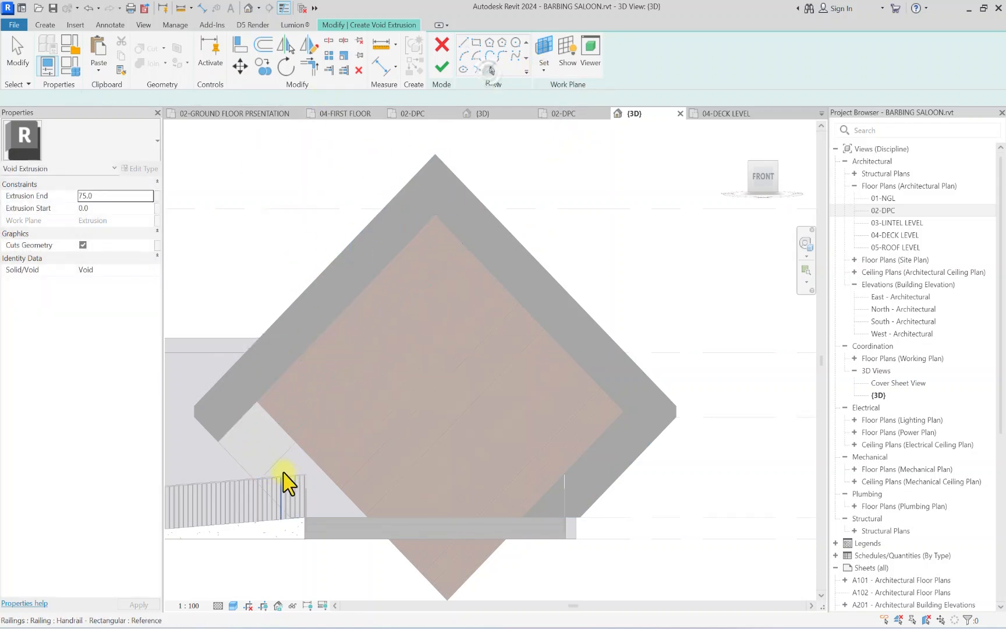
{"action": "mouse_move", "coordinate": [593, 445]}
{"action": "middle_mouse_down", "text": "shift"}
{"action": "mouse_move", "coordinate": [611, 433]}
{"action": "mouse_move", "coordinate": [568, 346]}
{"action": "middle_mouse_up", "text": "shift"}
{"action": "scroll", "coordinate": [555, 365], "scroll_direction": "up", "scroll_amount": 3}
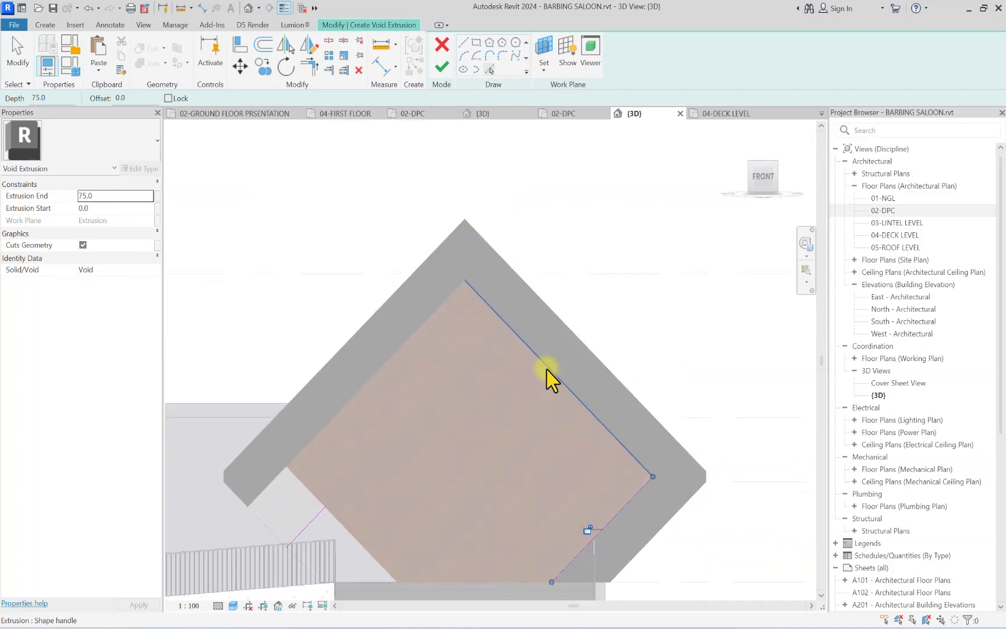
{"action": "left_click", "coordinate": [547, 379]}
Step: Trim/extend the light grey block's sketch line and the upper-right sketch line to meet at a corner
{"action": "scroll", "coordinate": [547, 381], "scroll_direction": "down", "scroll_amount": 3}
{"action": "left_click", "coordinate": [303, 67]}
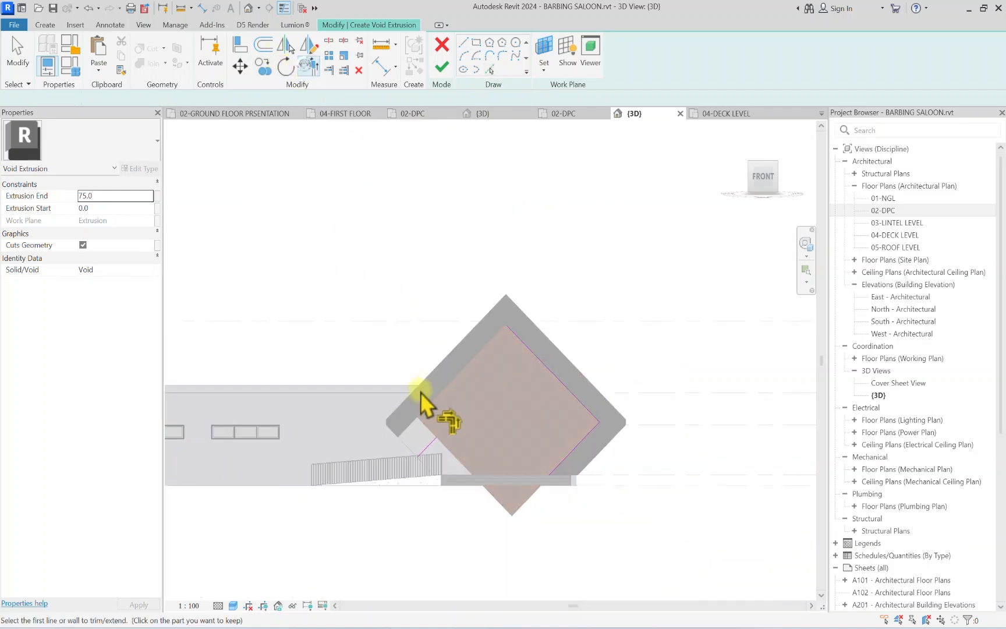
{"action": "left_click", "coordinate": [433, 444]}
{"action": "left_click", "coordinate": [550, 377]}
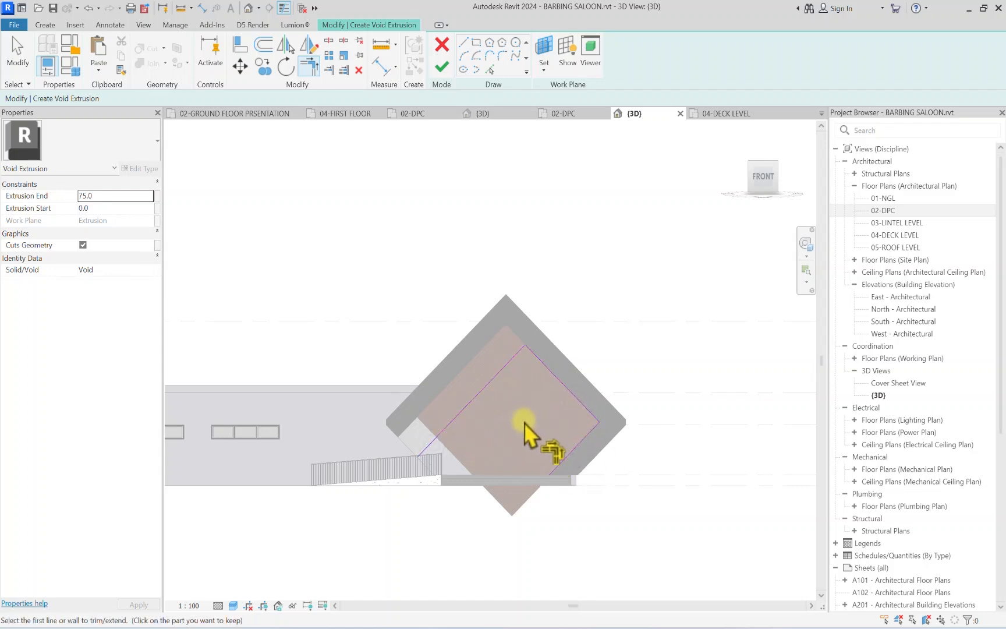
Step: Offset the upper-right void sketch line 1200 inward, without keeping a copy of the original
{"action": "scroll", "coordinate": [524, 422], "scroll_direction": "up", "scroll_amount": 1}
{"action": "left_click", "coordinate": [264, 49]}
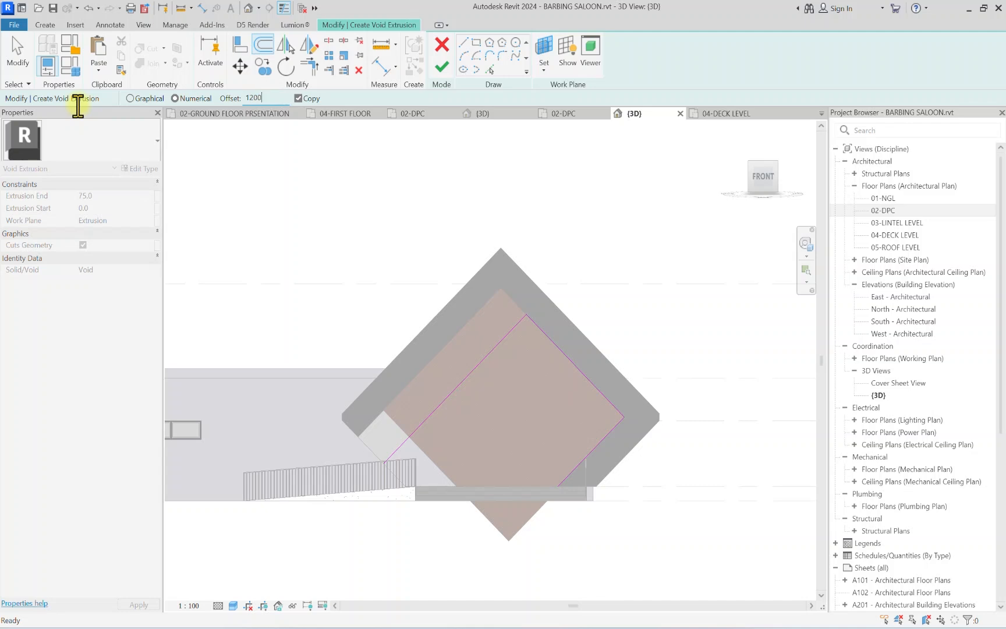
{"action": "key", "text": "Return"}
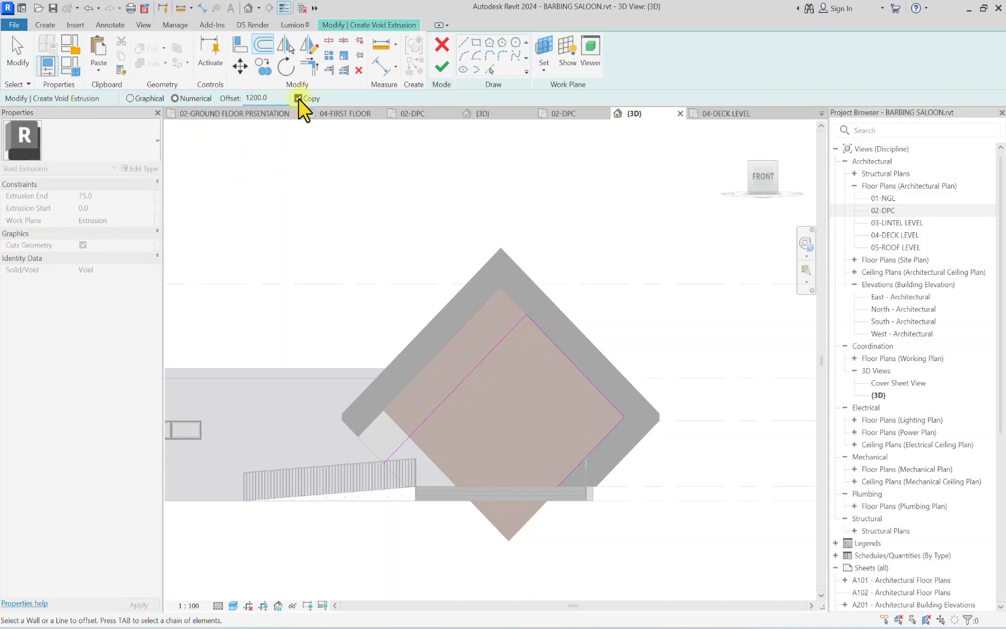
{"action": "left_click", "coordinate": [298, 98]}
{"action": "left_click", "coordinate": [555, 347]}
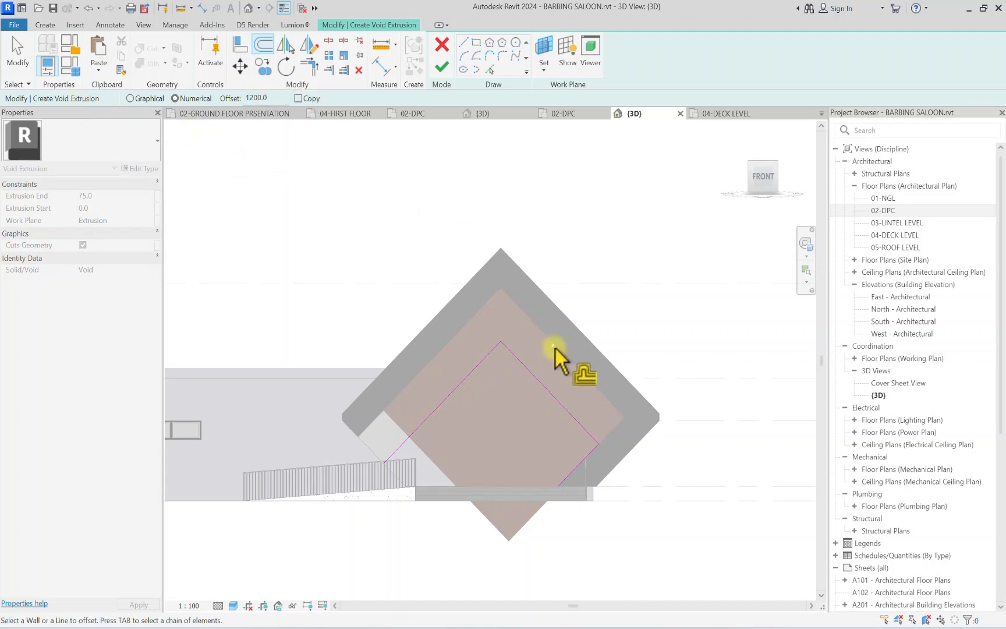
Step: Try other positions for the upper-right sketch line by offsetting it 1200 outward and inward
{"action": "left_click", "coordinate": [529, 368]}
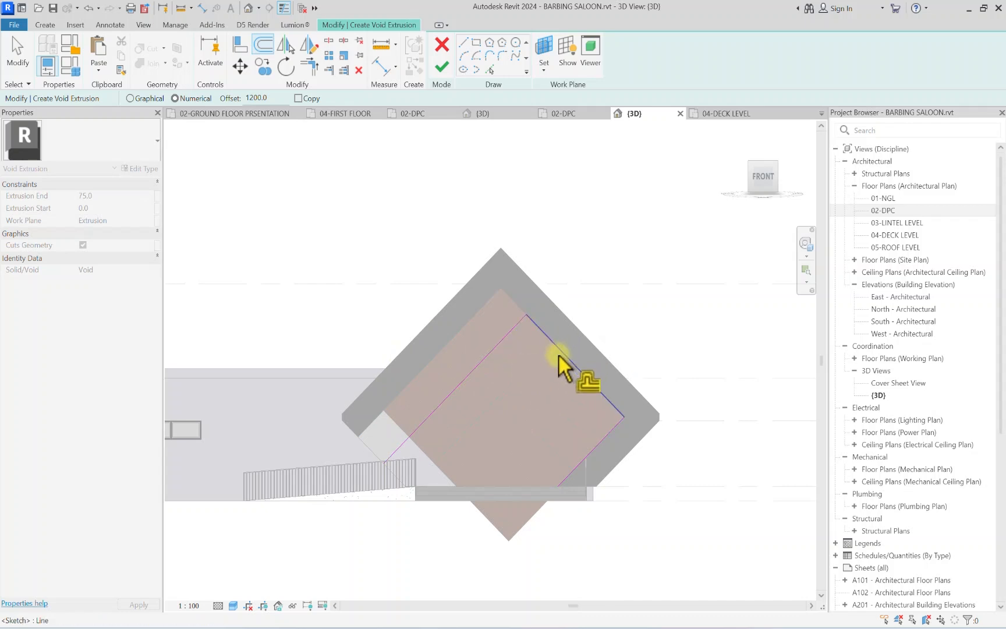
{"action": "left_click", "coordinate": [559, 354]}
{"action": "left_click", "coordinate": [536, 381]}
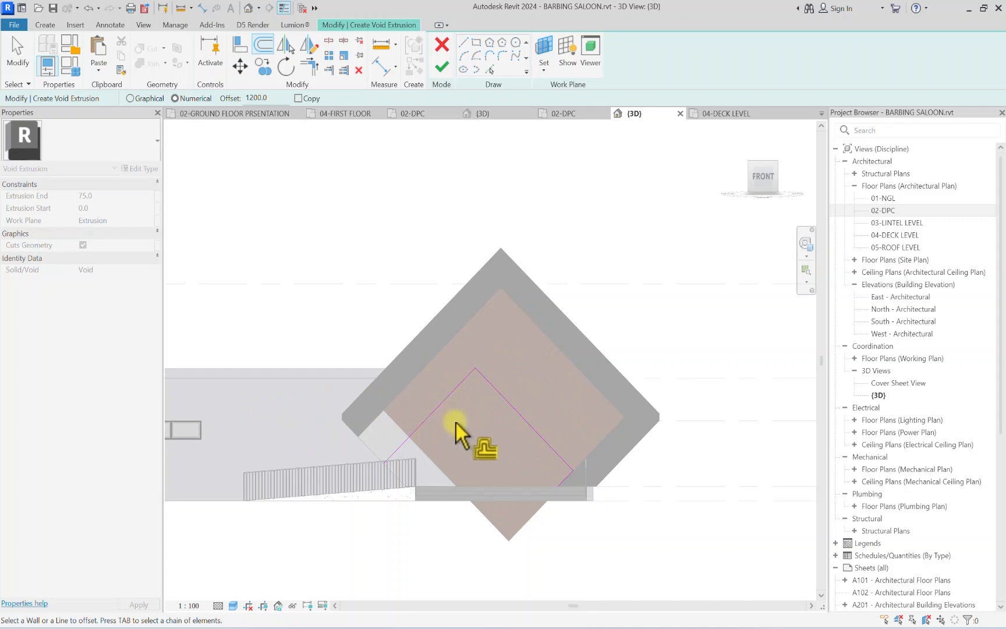
{"action": "left_click", "coordinate": [502, 389]}
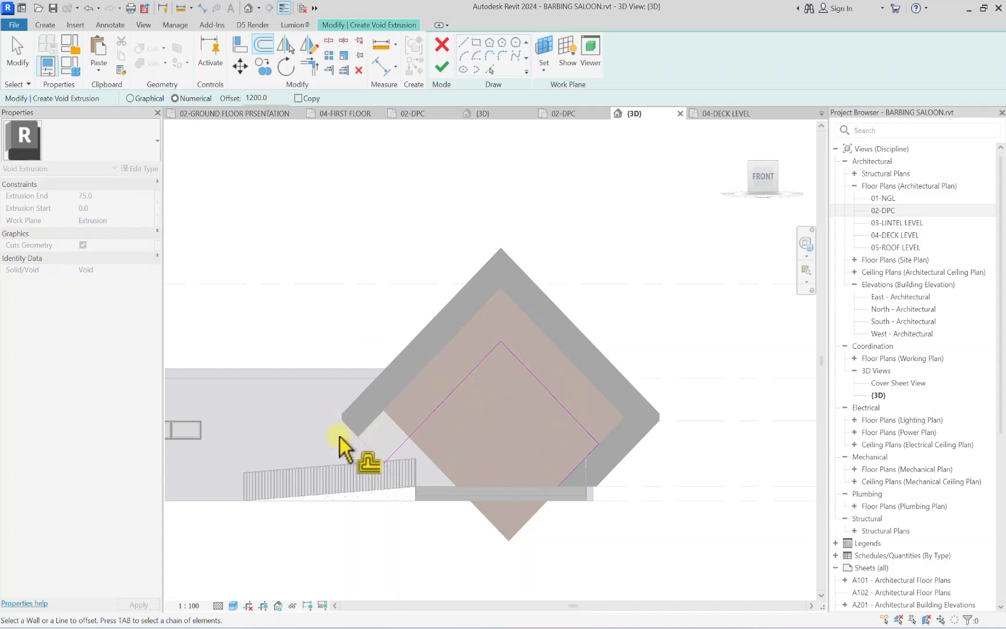
Step: Draw a void sketch line from the upper-left sketch line's lower end down to a point below the panel's bottom tip
{"action": "middle_click_drag", "start_coordinate": [417, 466], "coordinate": [356, 460]}
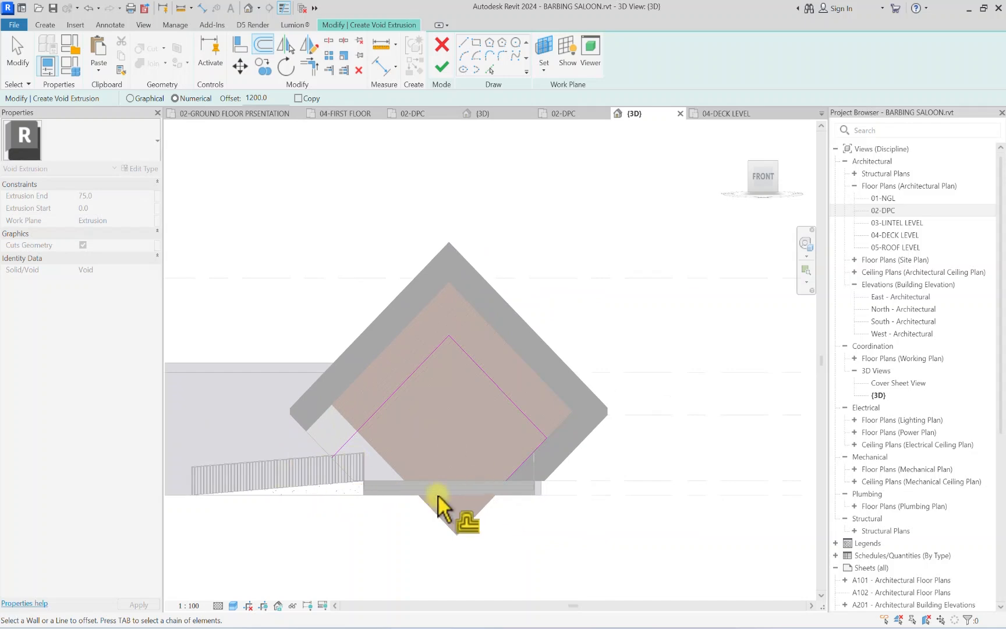
{"action": "left_click", "coordinate": [464, 49]}
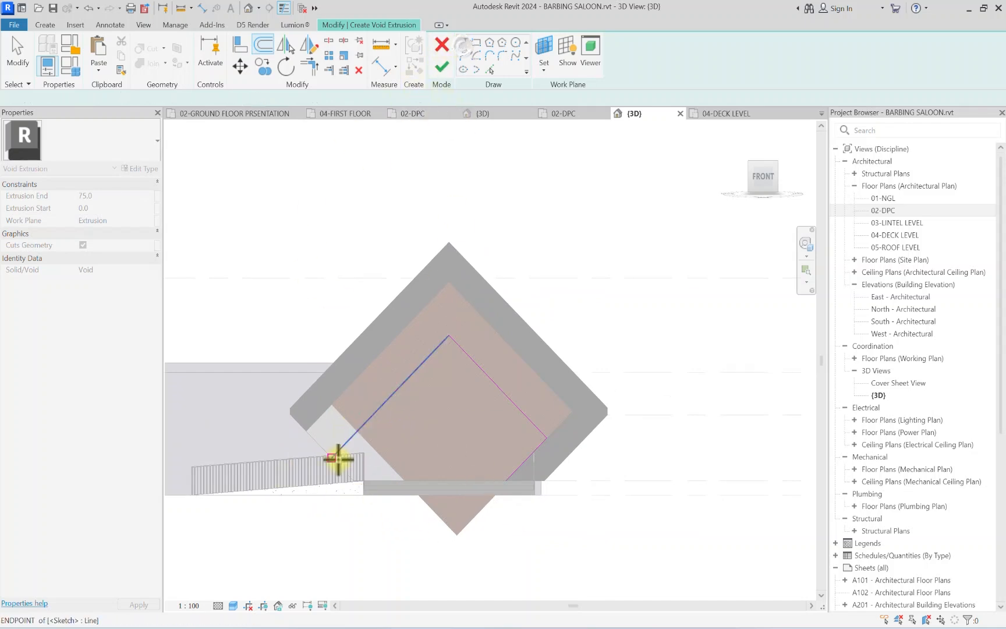
{"action": "left_click", "coordinate": [332, 456]}
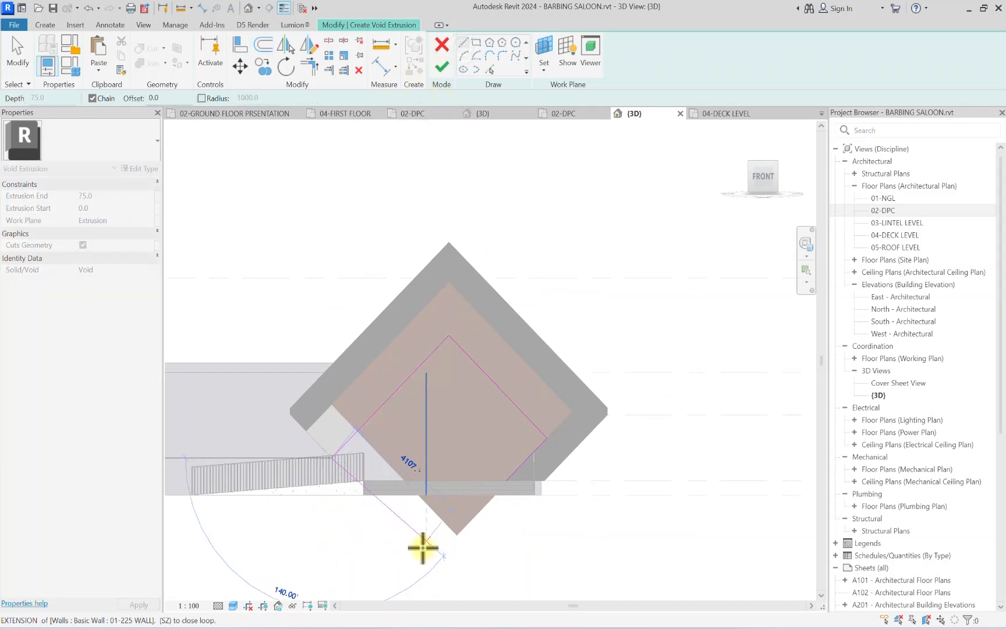
{"action": "left_click", "coordinate": [428, 566]}
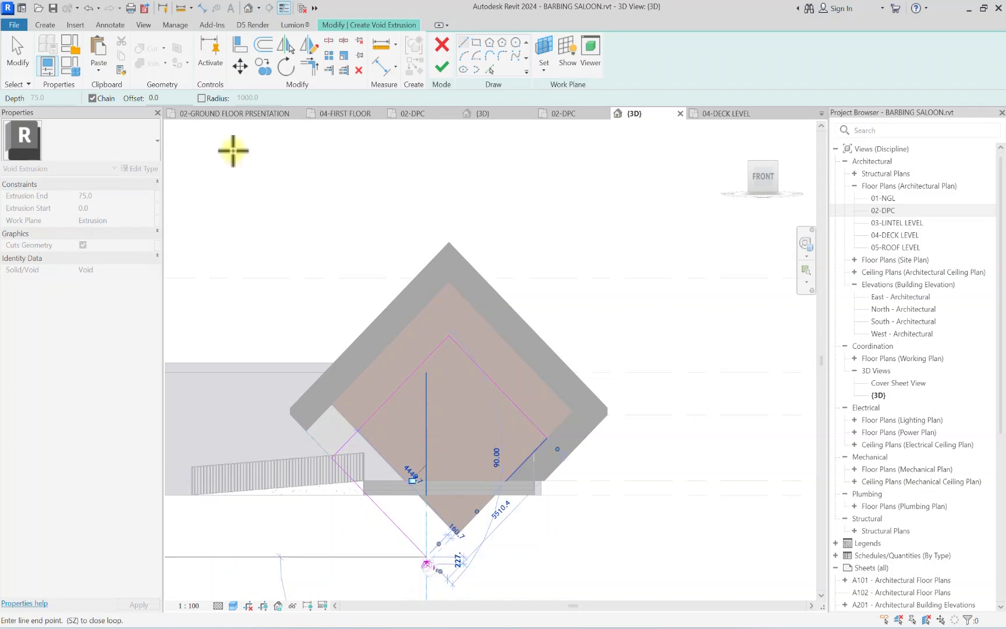
Step: Trim/extend the lower-right void sketch line and the new lower-left line to meet at a corner
{"action": "left_click", "coordinate": [309, 66]}
{"action": "left_click", "coordinate": [518, 471]}
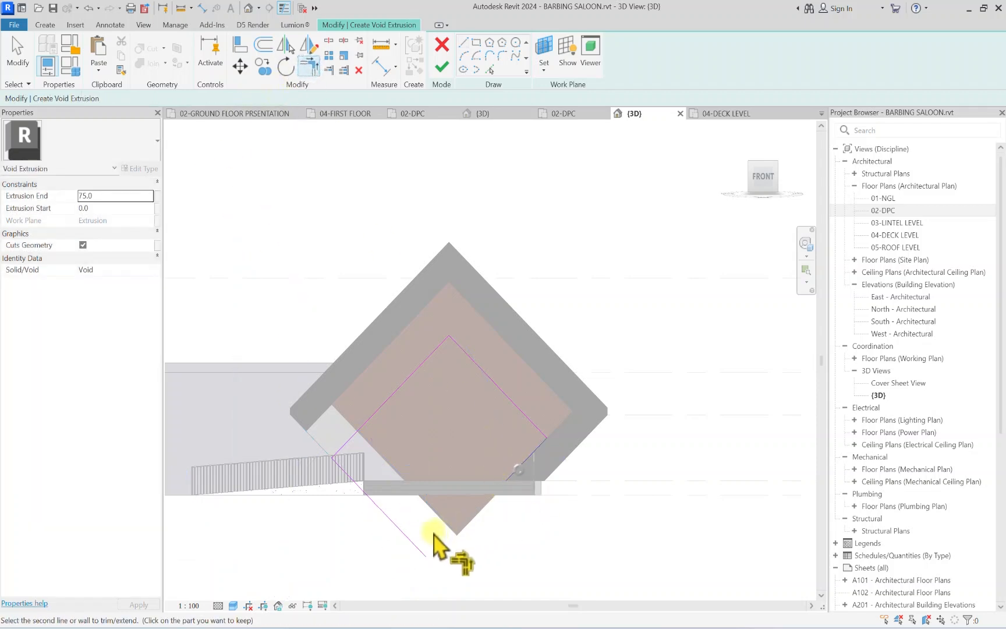
{"action": "left_click", "coordinate": [414, 542]}
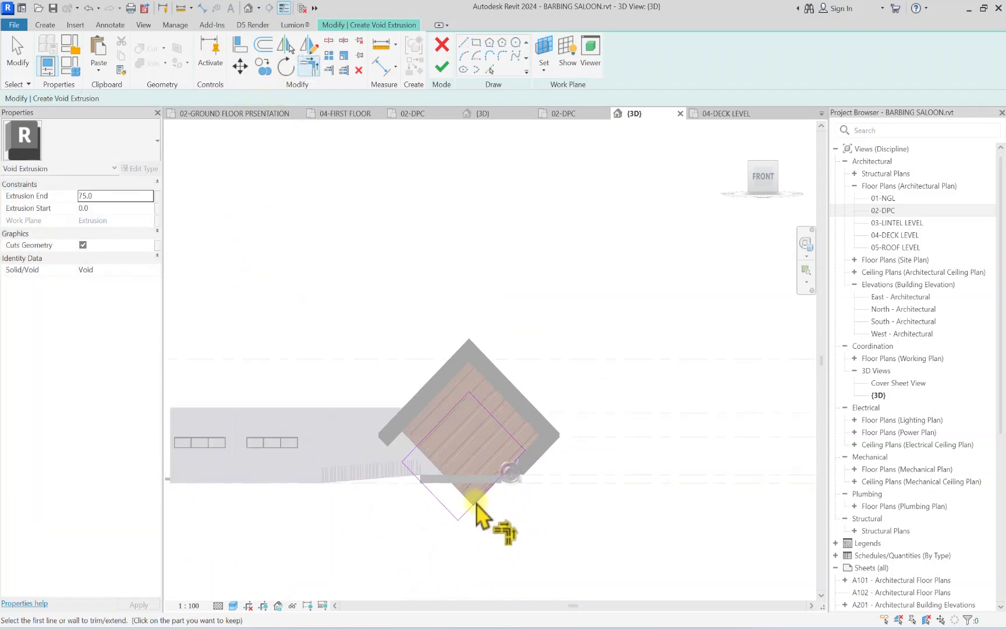
{"action": "scroll", "coordinate": [527, 421], "scroll_direction": "up", "scroll_amount": 4}
{"action": "key", "text": "Escape"}
Step: Set the void's Extrusion End to 300 and finish the void extrusion sketch
{"action": "left_click", "coordinate": [487, 522]}
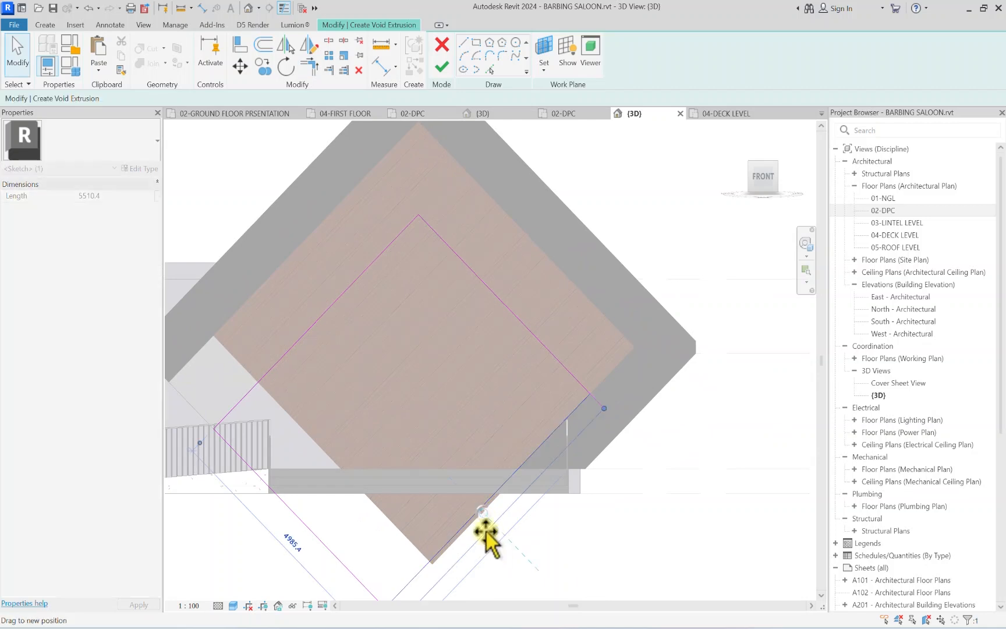
{"action": "scroll", "coordinate": [494, 535], "scroll_direction": "down", "scroll_amount": 4}
{"action": "left_click", "coordinate": [487, 565]}
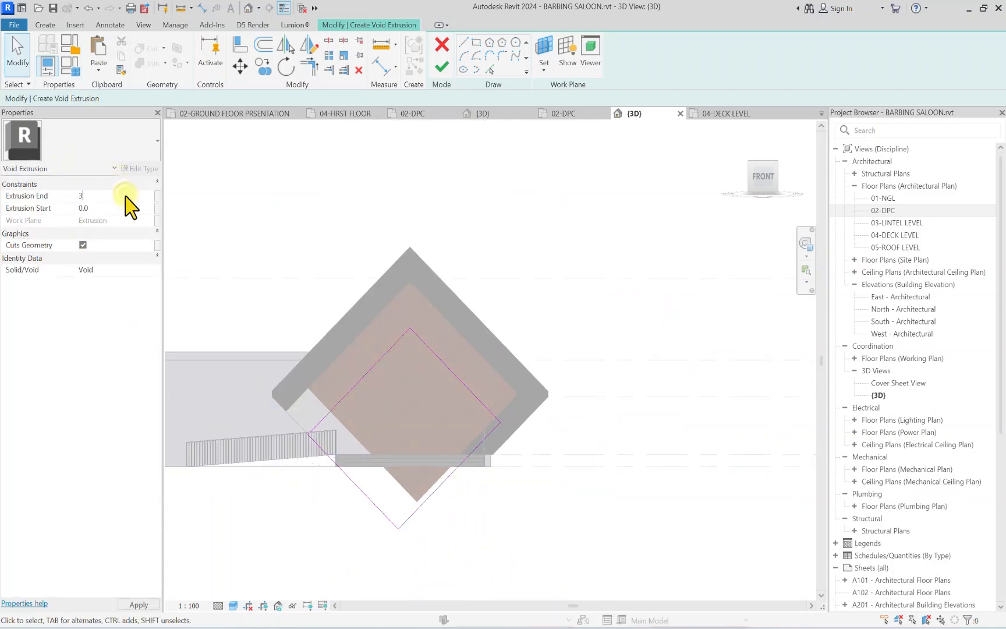
{"action": "left_click", "coordinate": [439, 76]}
{"action": "scroll", "coordinate": [511, 433], "scroll_direction": "up", "scroll_amount": 6}
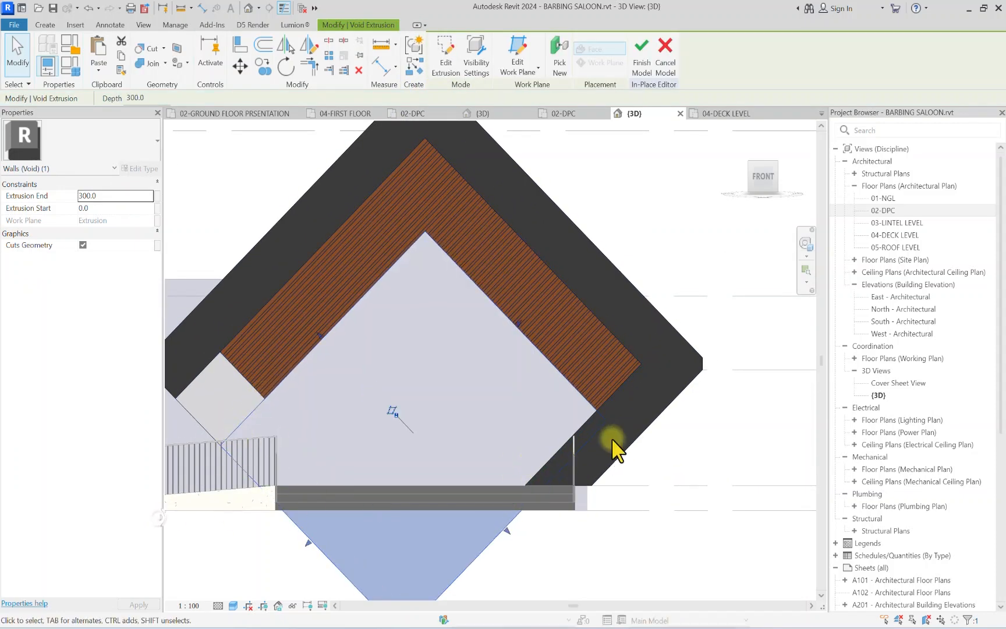
Step: Inspect the cut at the frame's lower-right arm and try to release solid geometry from the void with Uncut Geometry
{"action": "scroll", "coordinate": [547, 398], "scroll_direction": "up", "scroll_amount": 2}
{"action": "left_click", "coordinate": [497, 445]}
{"action": "scroll", "coordinate": [598, 429], "scroll_direction": "down", "scroll_amount": 3}
{"action": "scroll", "coordinate": [584, 476], "scroll_direction": "down", "scroll_amount": 1}
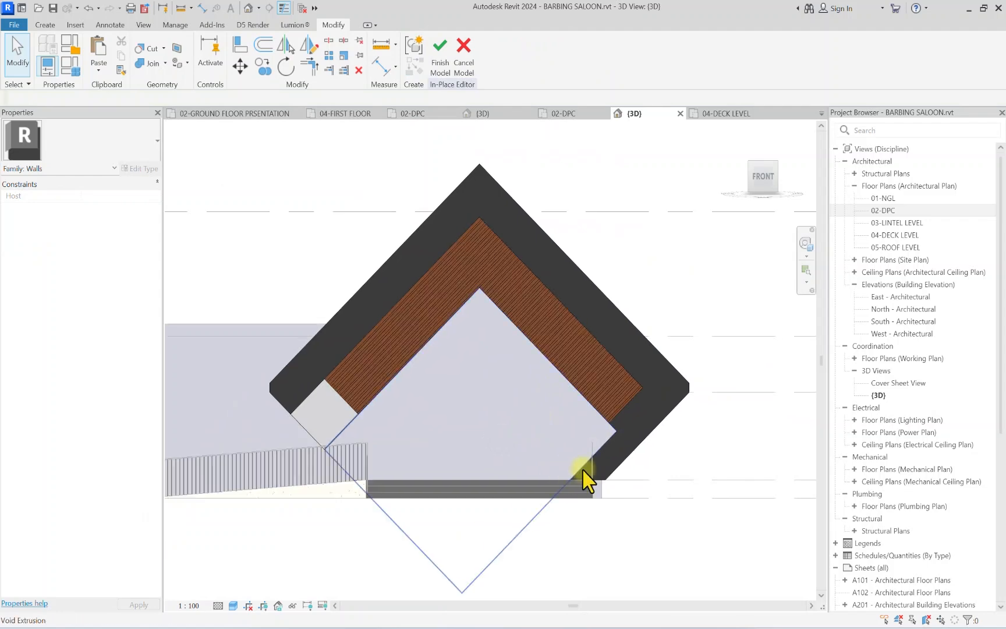
{"action": "scroll", "coordinate": [523, 402], "scroll_direction": "up", "scroll_amount": 4}
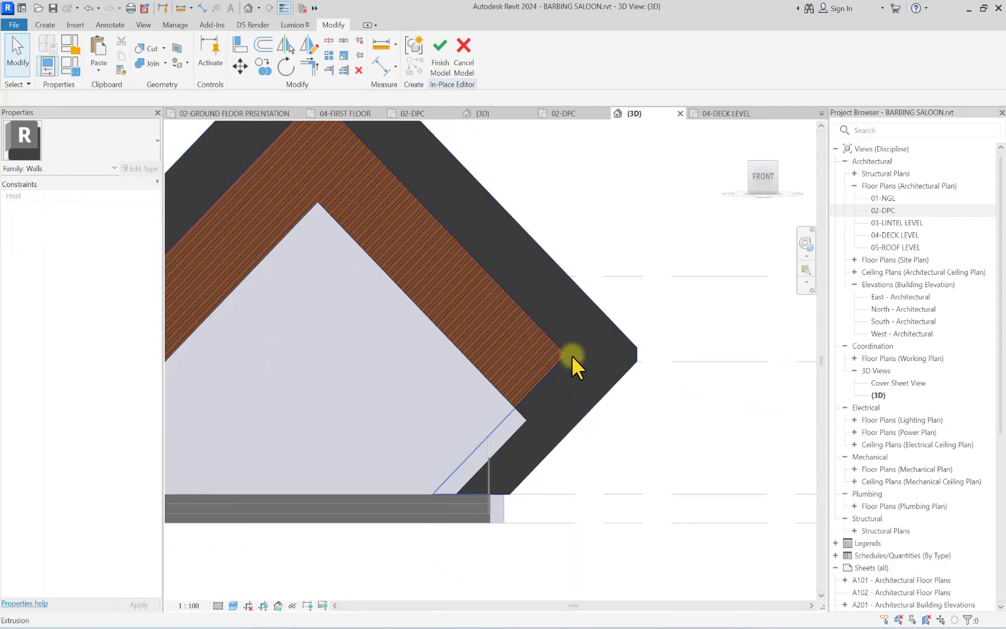
{"action": "left_click", "coordinate": [602, 400]}
{"action": "left_click", "coordinate": [674, 437]}
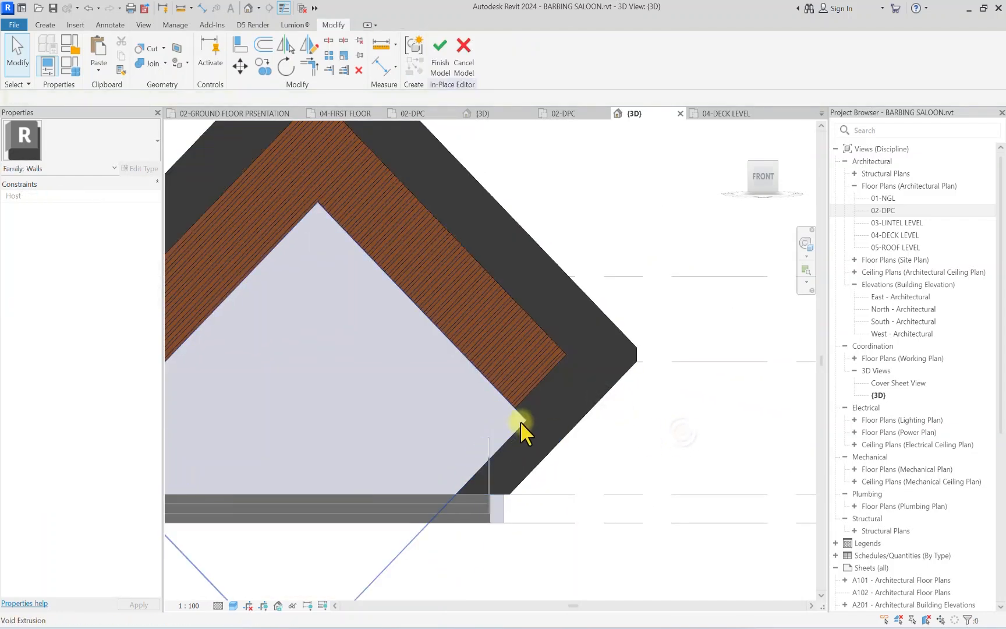
{"action": "left_click", "coordinate": [165, 48]}
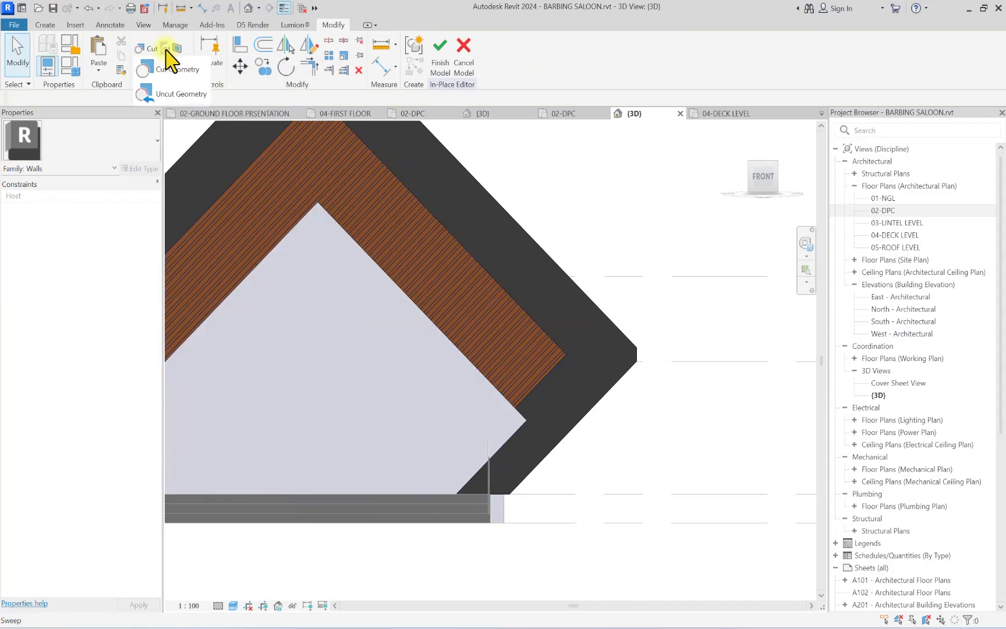
{"action": "left_click", "coordinate": [163, 93]}
{"action": "scroll", "coordinate": [518, 418], "scroll_direction": "up", "scroll_amount": 2}
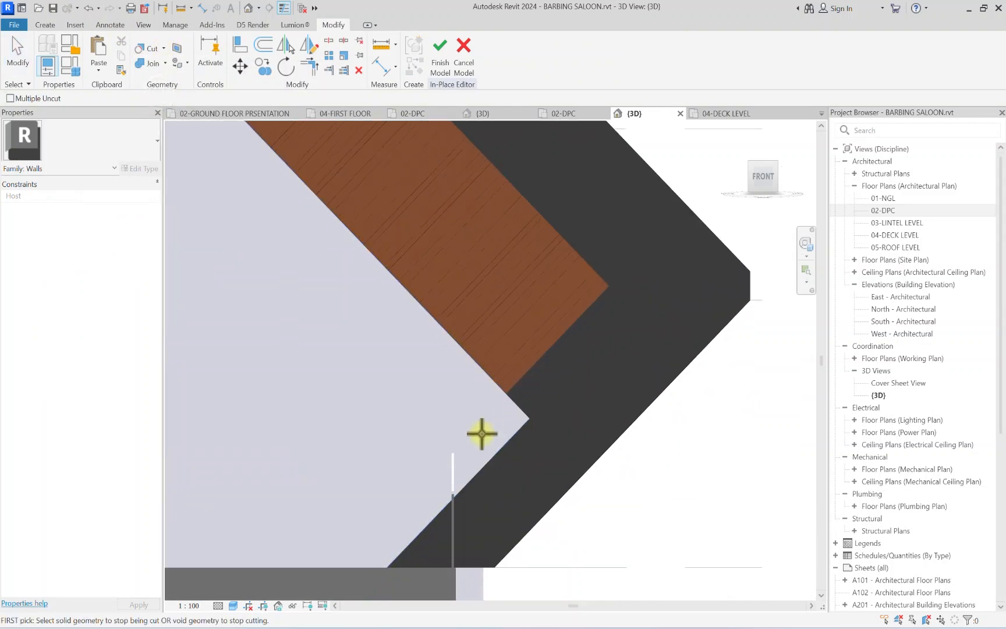
{"action": "left_click", "coordinate": [518, 407]}
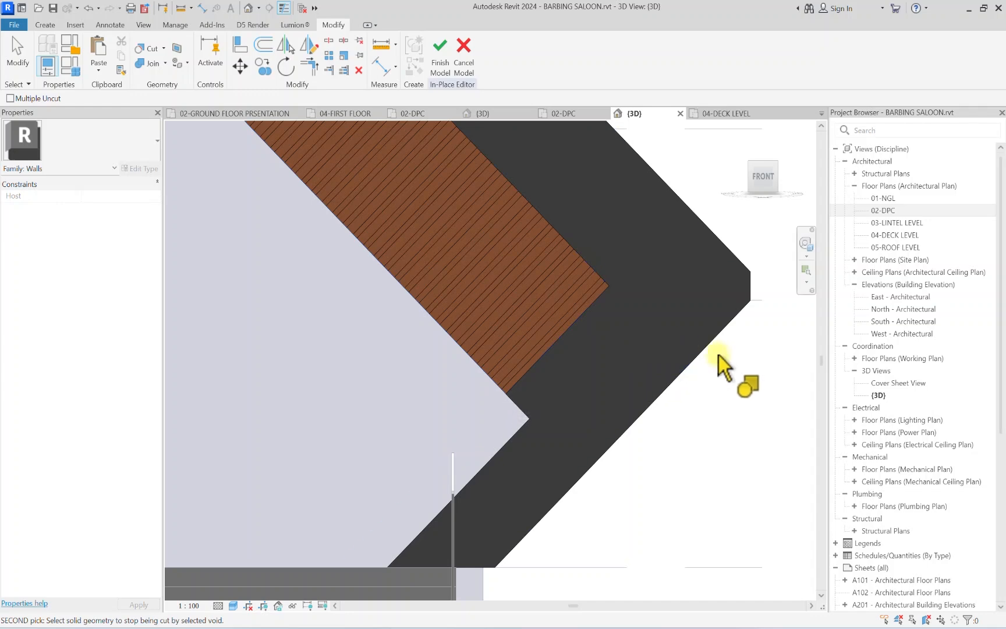
{"action": "scroll", "coordinate": [681, 351], "scroll_direction": "down", "scroll_amount": 4}
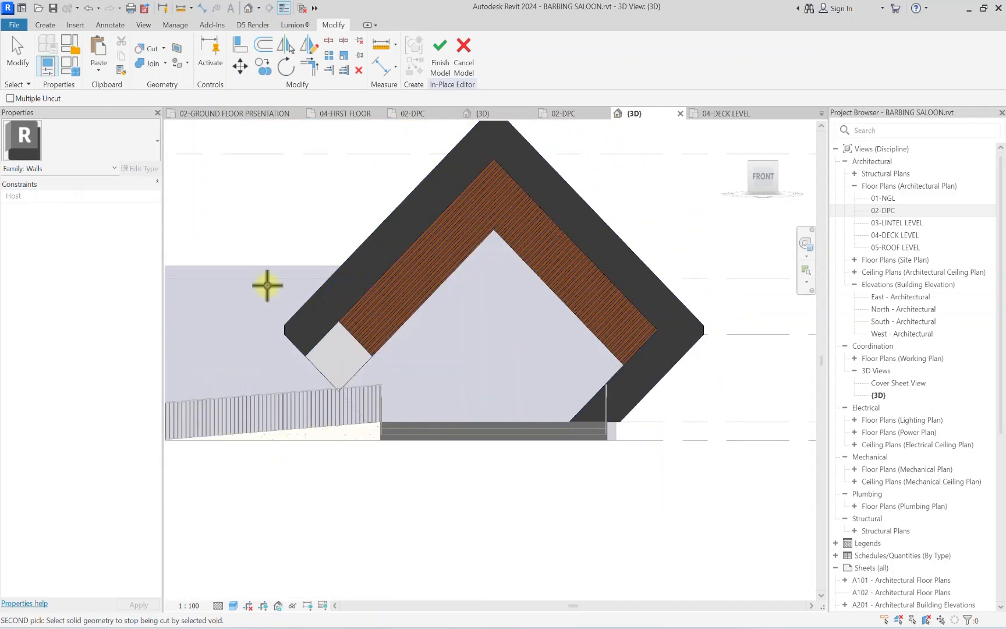
{"action": "left_click", "coordinate": [386, 348]}
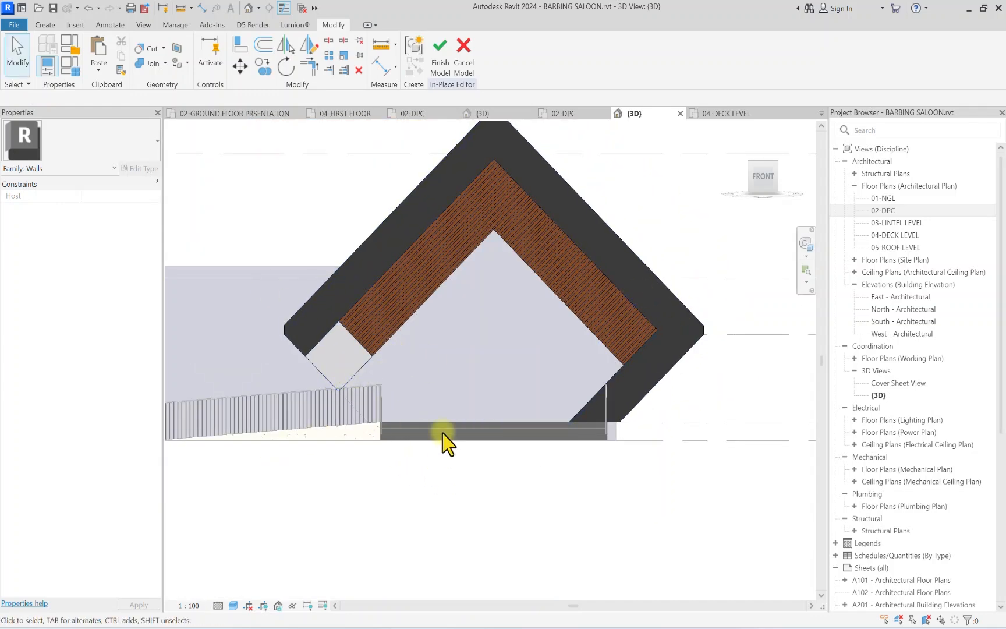
Step: Finish the in-place wall model and look over the trellis panel and the light grey block from the front
{"action": "left_click", "coordinate": [439, 65]}
{"action": "scroll", "coordinate": [611, 253], "scroll_direction": "down", "scroll_amount": 3}
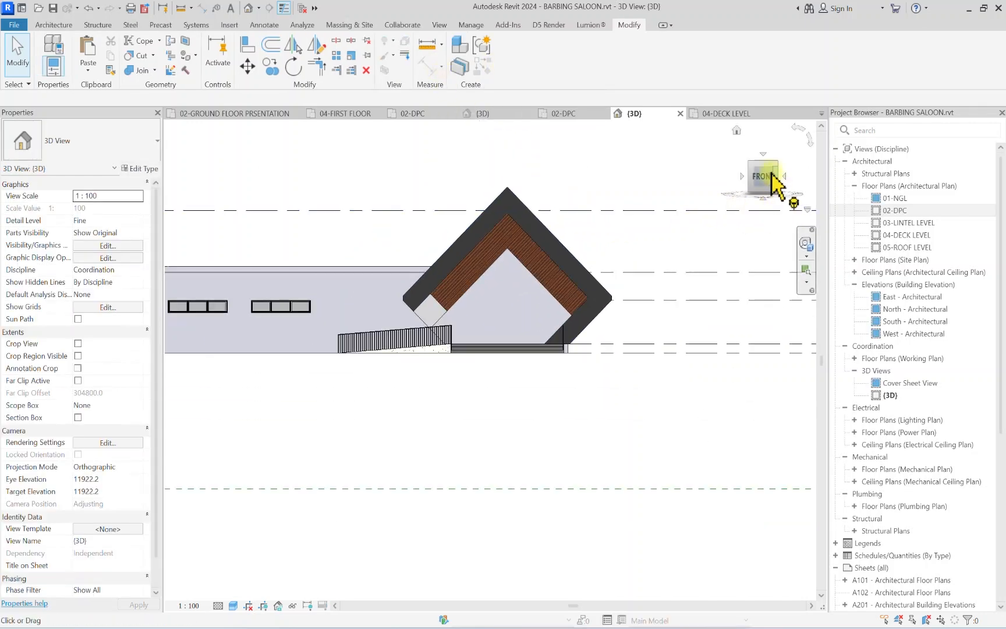
{"action": "left_click", "coordinate": [780, 192]}
{"action": "left_click", "coordinate": [731, 186]}
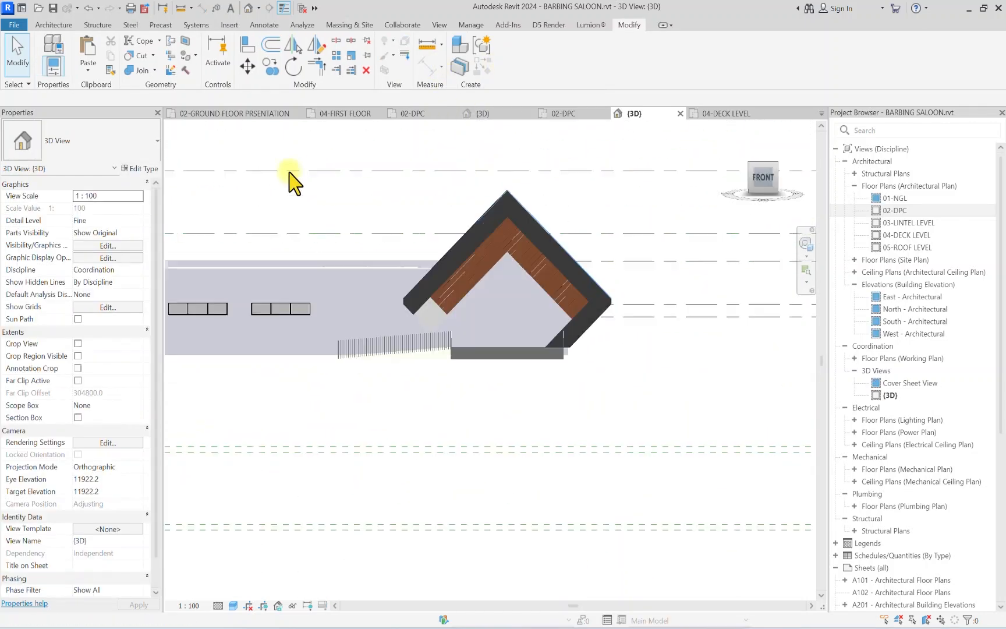
{"action": "scroll", "coordinate": [449, 292], "scroll_direction": "up", "scroll_amount": 5}
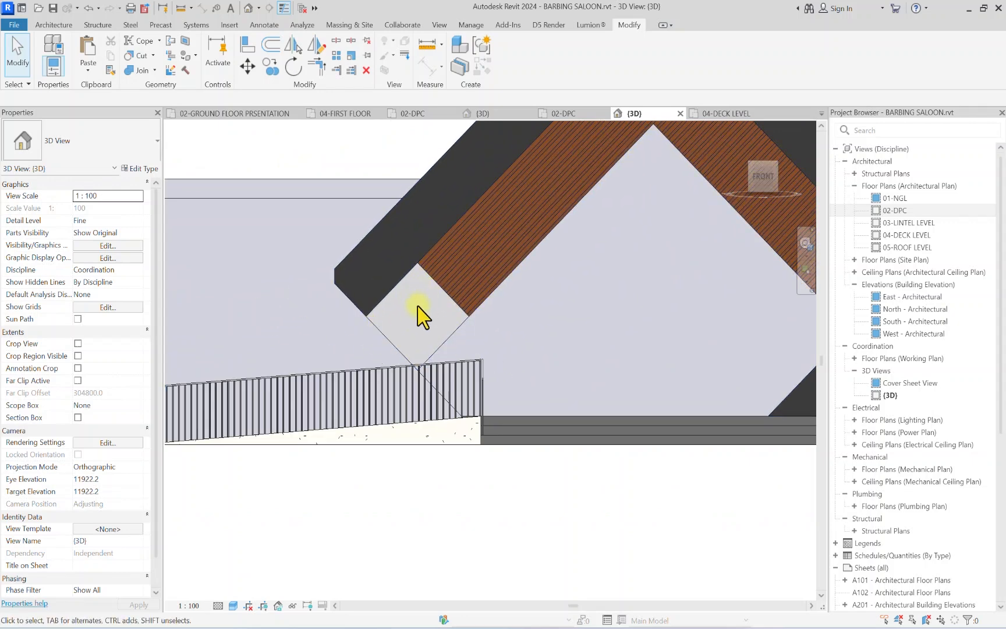
{"action": "scroll", "coordinate": [448, 292], "scroll_direction": "down", "scroll_amount": 3}
{"action": "scroll", "coordinate": [449, 326], "scroll_direction": "up", "scroll_amount": 3}
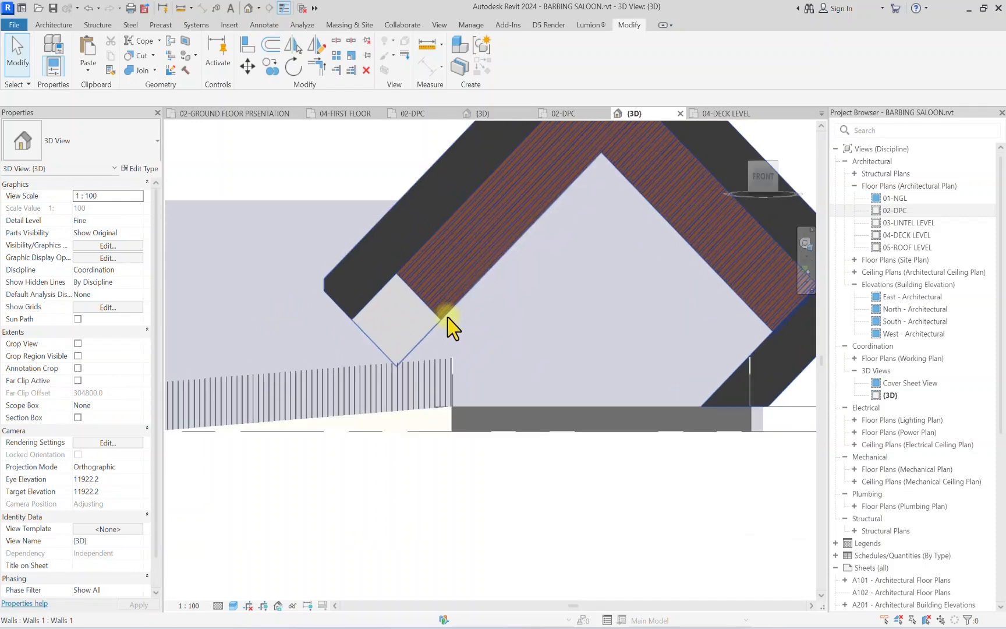
Step: Reopen the diamond-shaped wall model for in-place editing and orient the view to the front at the light grey block
{"action": "left_click", "coordinate": [415, 349]}
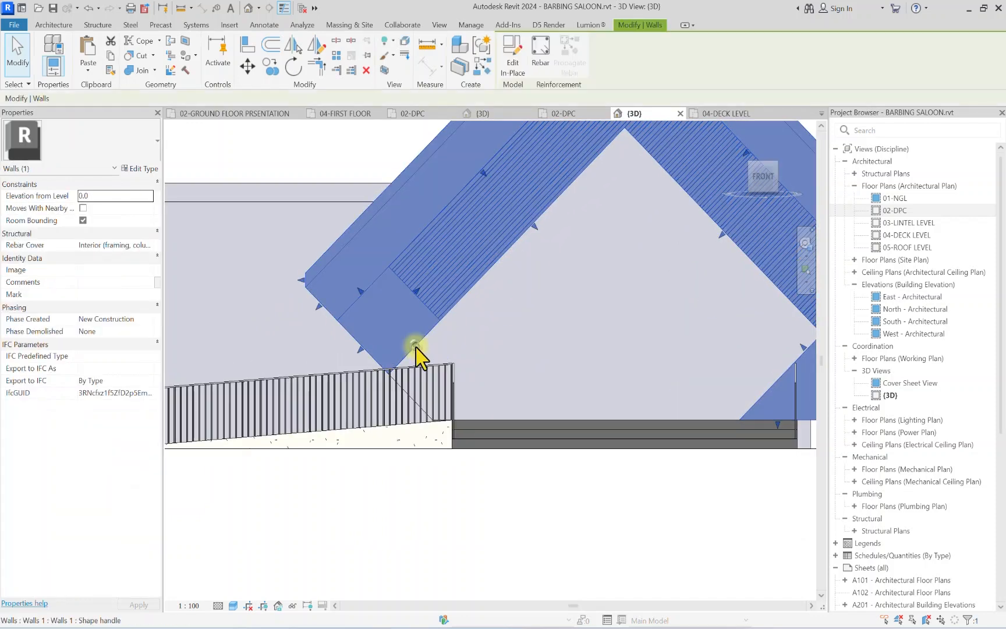
{"action": "scroll", "coordinate": [414, 343], "scroll_direction": "down", "scroll_amount": 3}
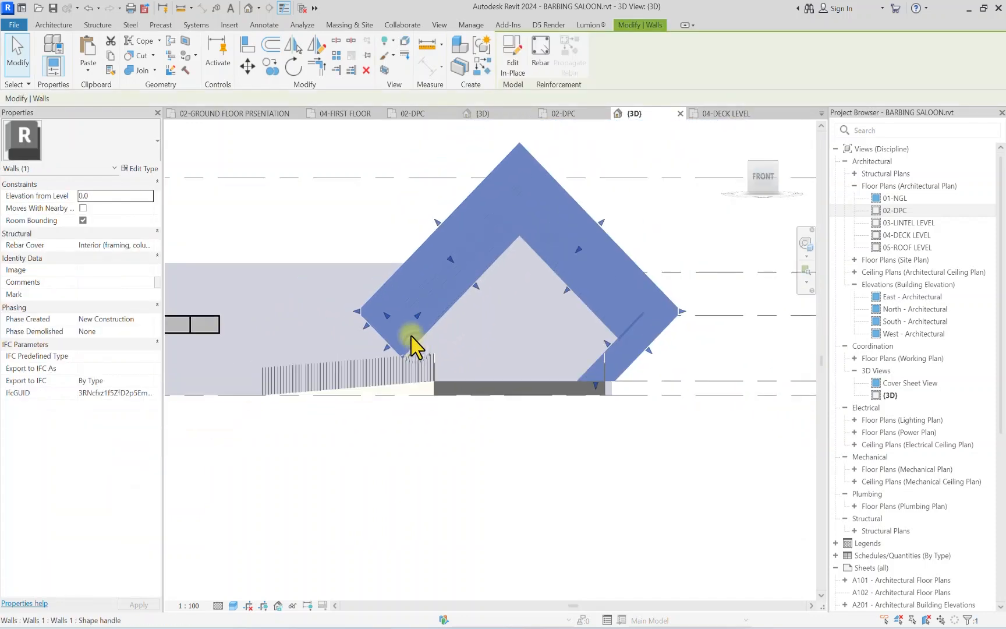
{"action": "left_click", "coordinate": [513, 63]}
{"action": "left_click", "coordinate": [763, 181]}
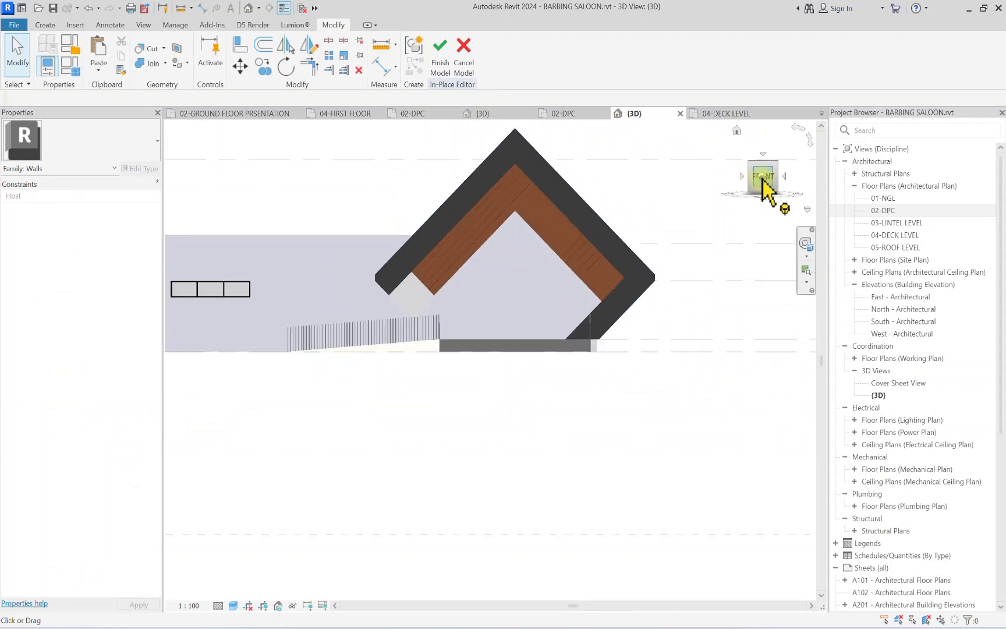
{"action": "scroll", "coordinate": [458, 471], "scroll_direction": "up", "scroll_amount": 5}
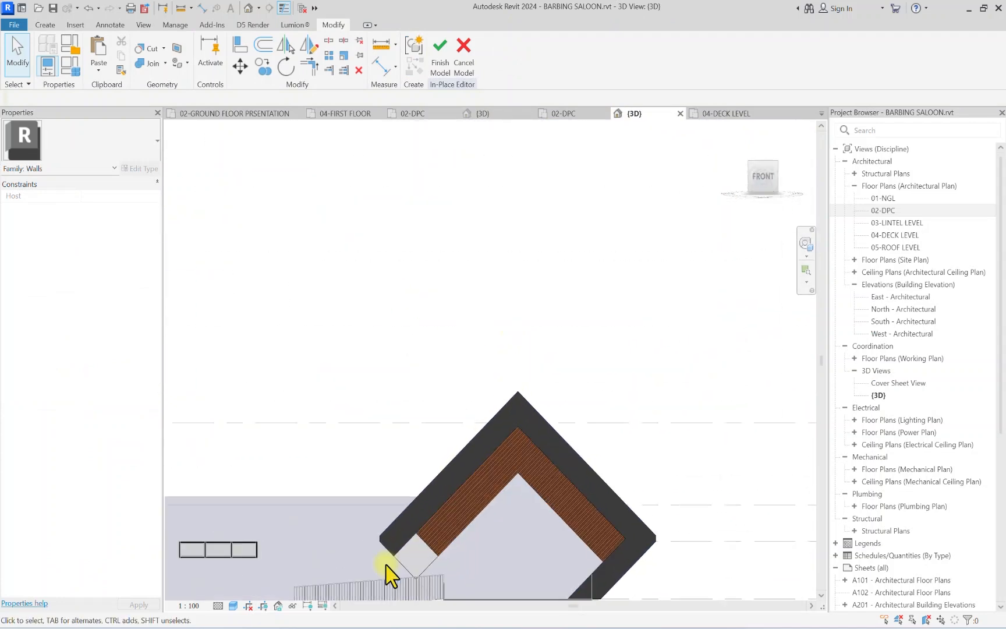
{"action": "scroll", "coordinate": [411, 573], "scroll_direction": "up", "scroll_amount": 6}
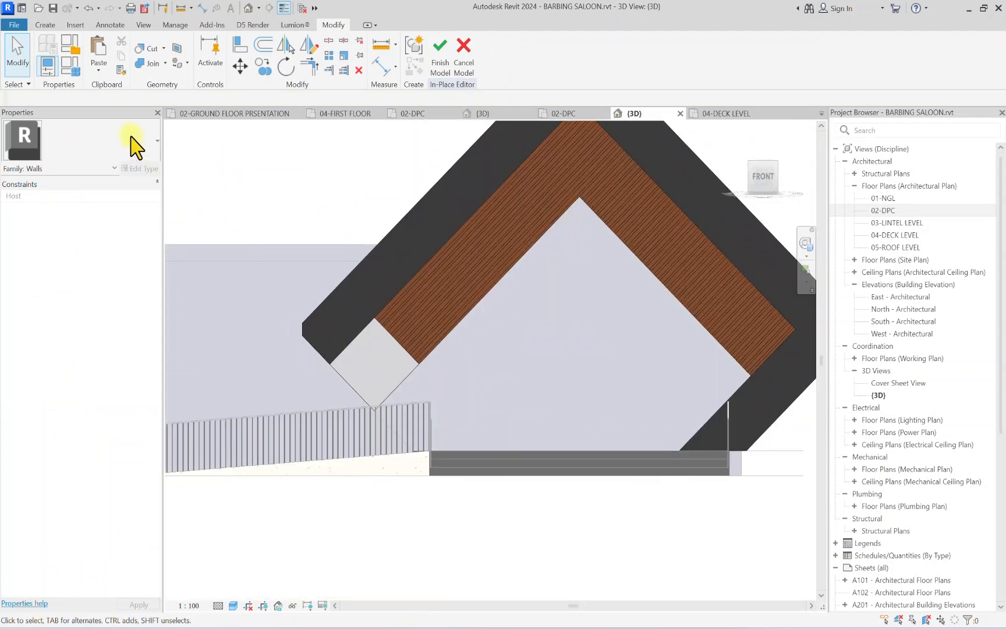
Step: Start a new solid extrusion with the light grey block's front face as work plane and an Extrusion End of 50
{"action": "left_click", "coordinate": [44, 24]}
{"action": "left_click", "coordinate": [101, 47]}
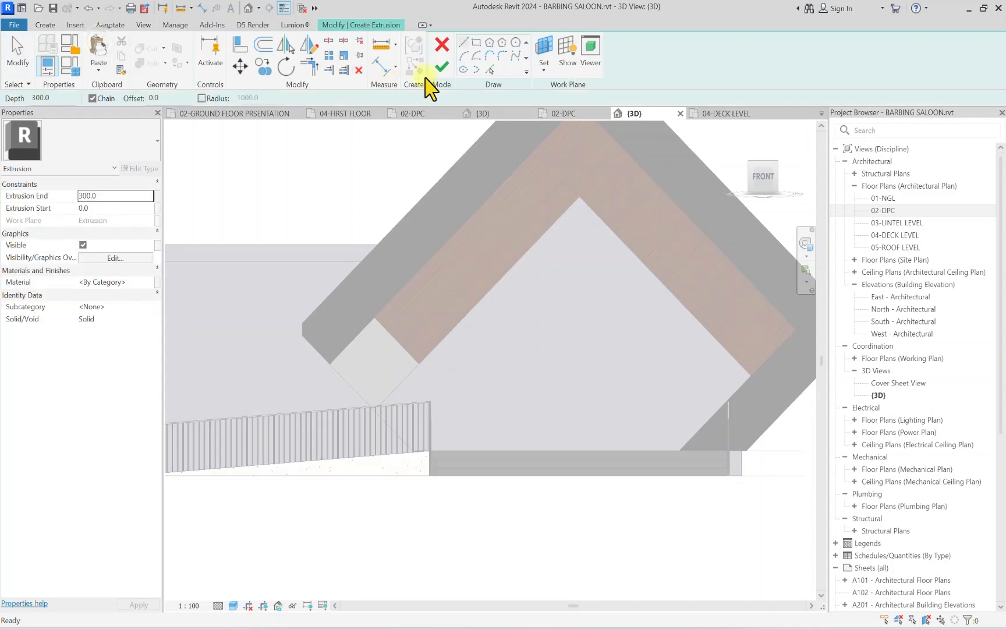
{"action": "left_click", "coordinate": [546, 72]}
{"action": "left_click", "coordinate": [570, 118]}
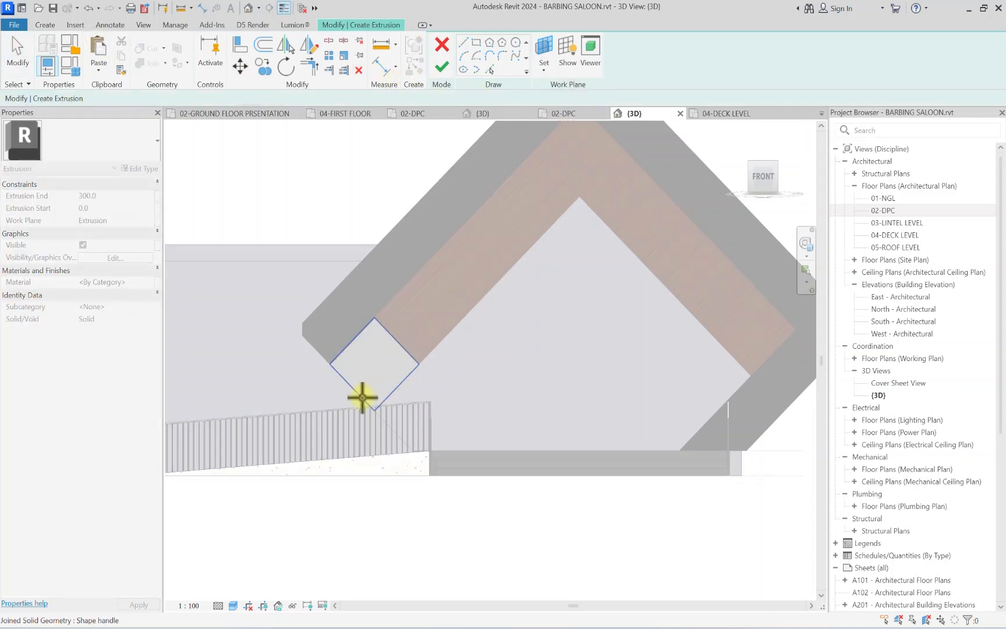
{"action": "left_click", "coordinate": [359, 398]}
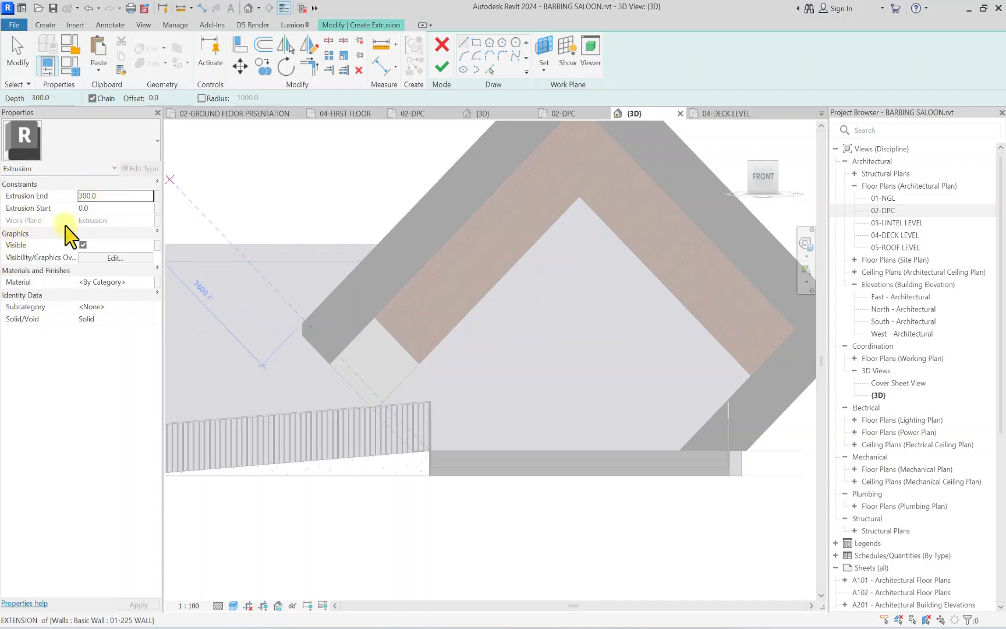
{"action": "left_click", "coordinate": [117, 198]}
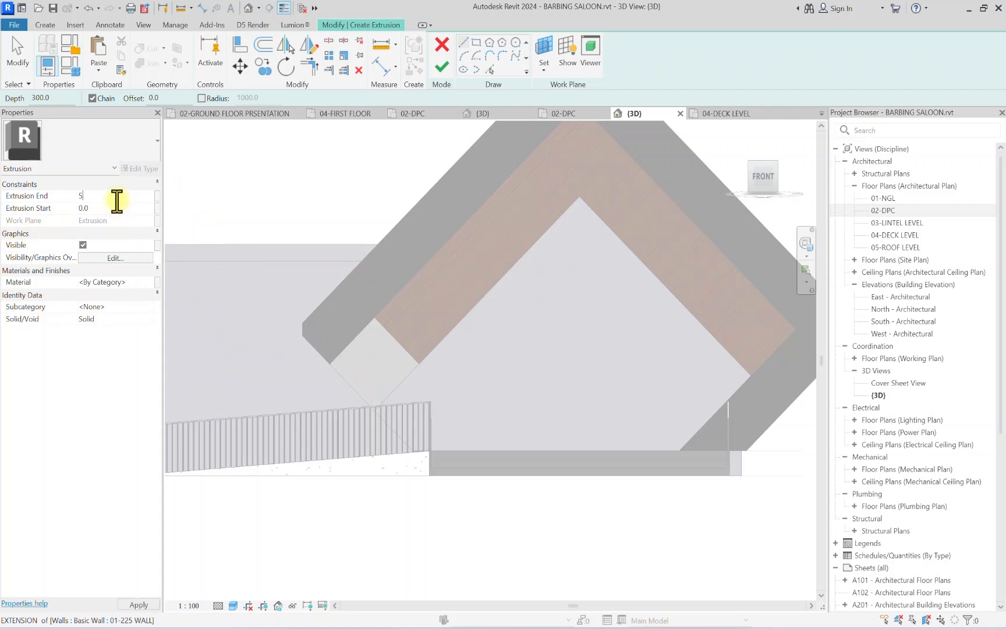
Step: Duplicate the Steel ASTM A992 material for the extrusion and name the copy 01-SIGNAGE BLACK
{"action": "left_click", "coordinate": [152, 282]}
{"action": "scroll", "coordinate": [258, 290], "scroll_direction": "up", "scroll_amount": 3}
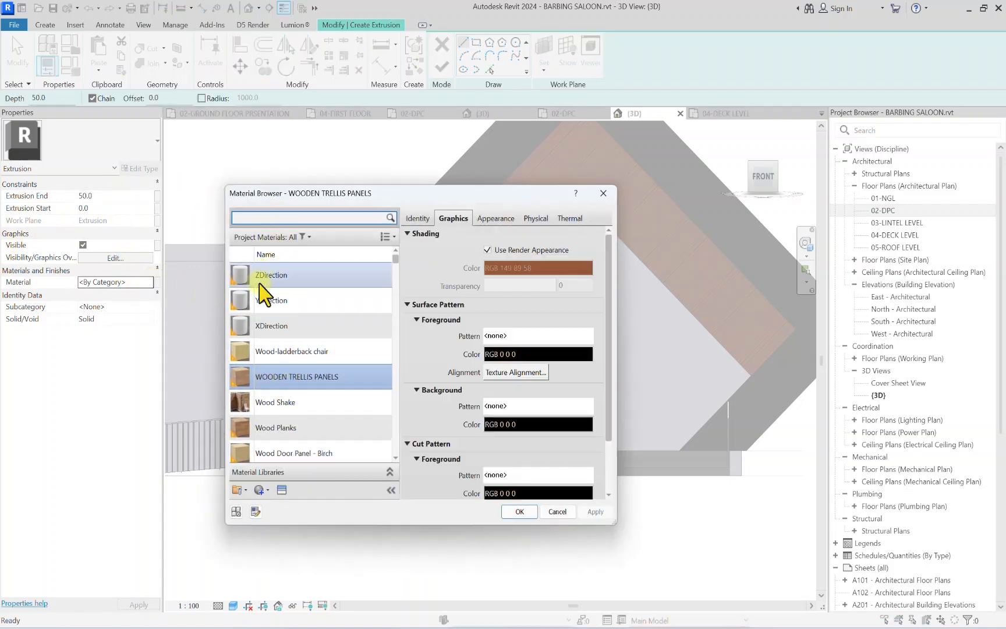
{"action": "scroll", "coordinate": [260, 284], "scroll_direction": "down", "scroll_amount": 8}
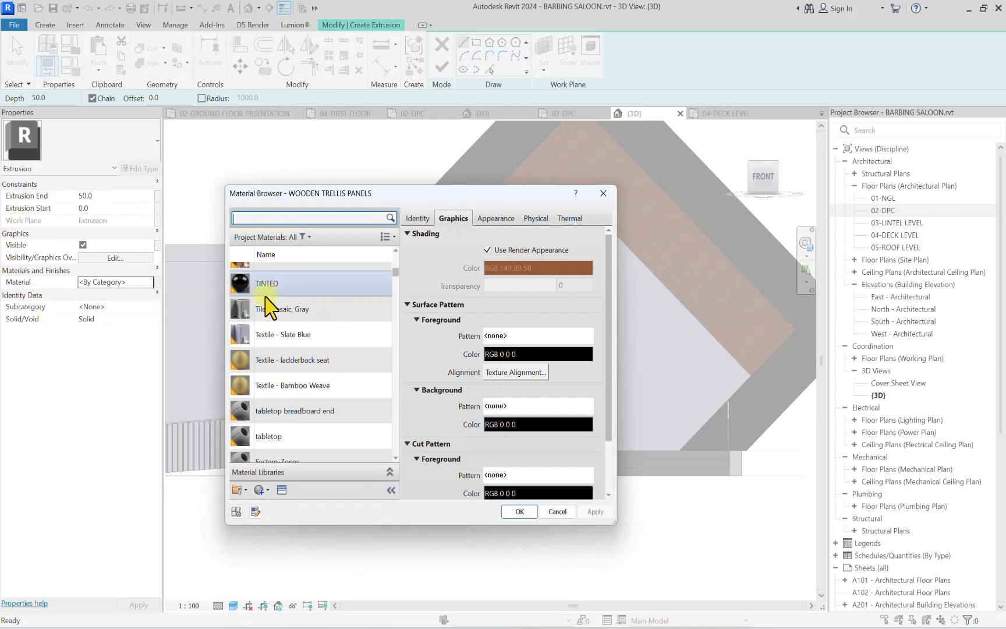
{"action": "scroll", "coordinate": [256, 372], "scroll_direction": "down", "scroll_amount": 10}
{"action": "left_click", "coordinate": [256, 445]}
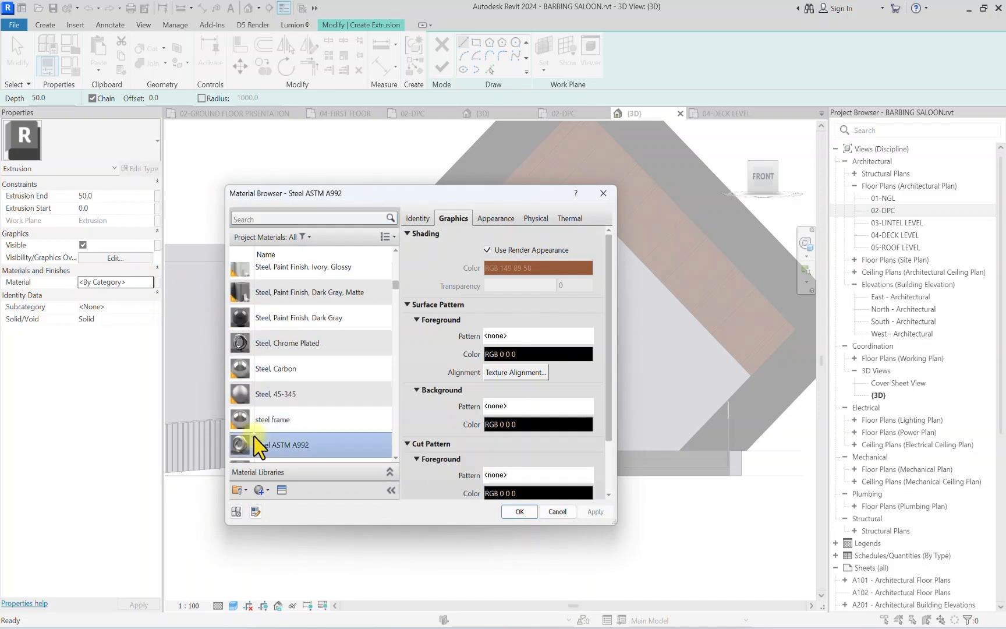
{"action": "right_click", "coordinate": [260, 447]}
{"action": "left_click", "coordinate": [324, 476]}
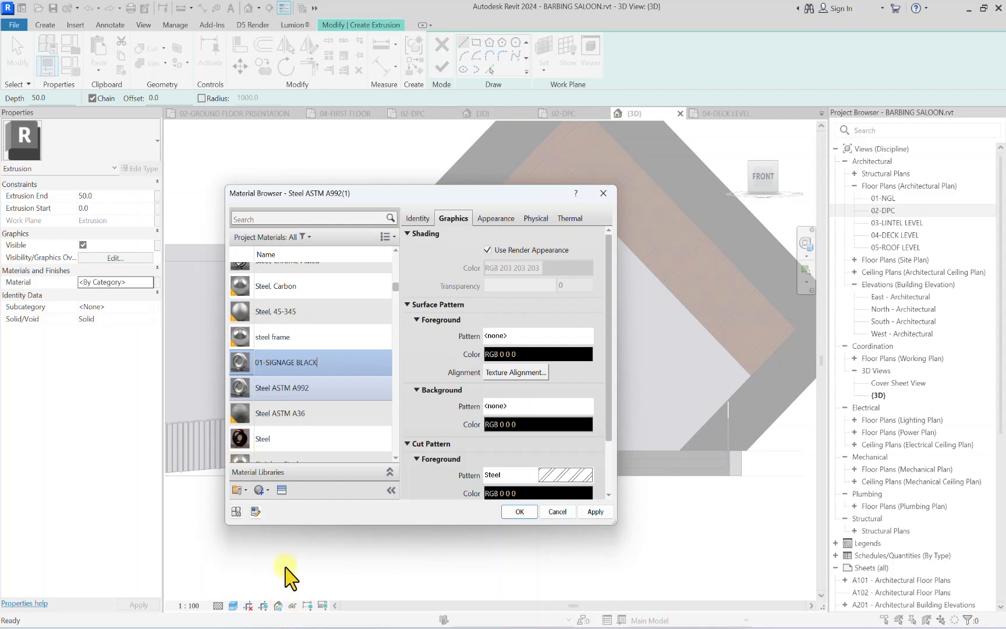
Step: Replace the 01-SIGNAGE BLACK material's appearance with the Black asset from the Wall Paint category of the Appearance Library
{"action": "left_click", "coordinate": [282, 491]}
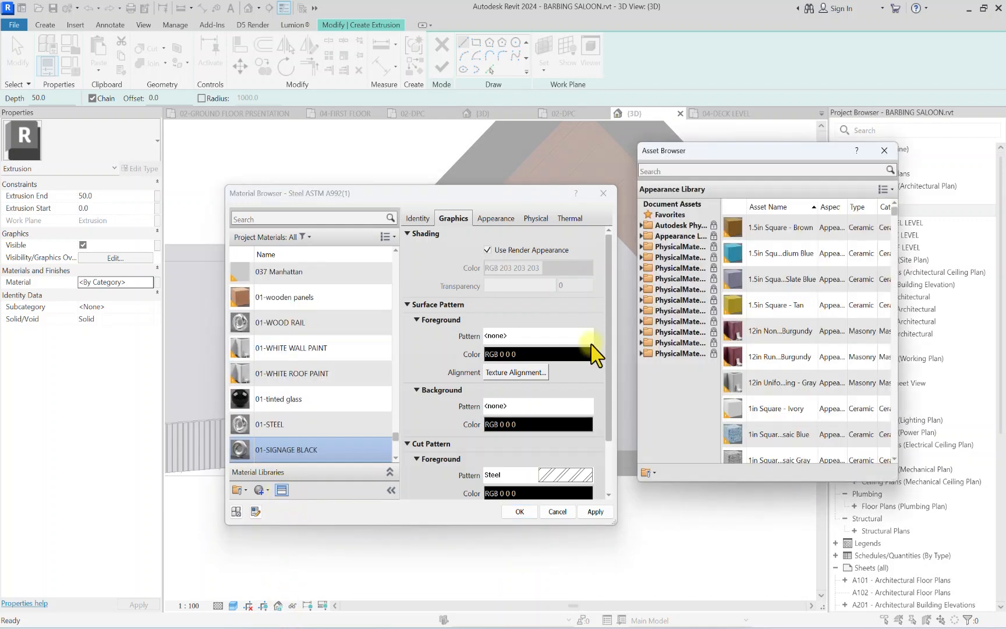
{"action": "double_click", "coordinate": [677, 236]}
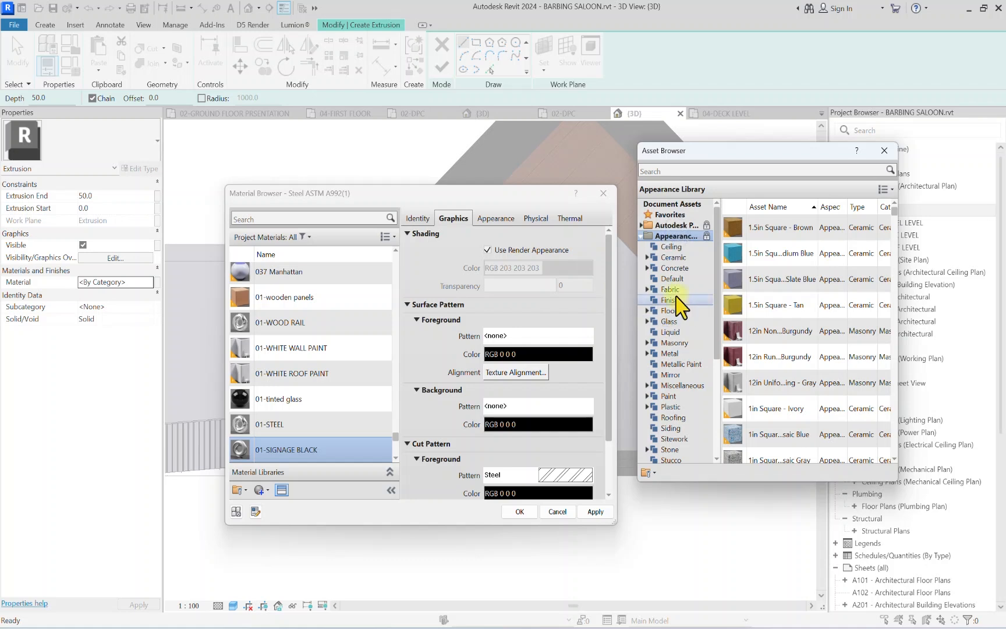
{"action": "scroll", "coordinate": [675, 379], "scroll_direction": "down", "scroll_amount": 3}
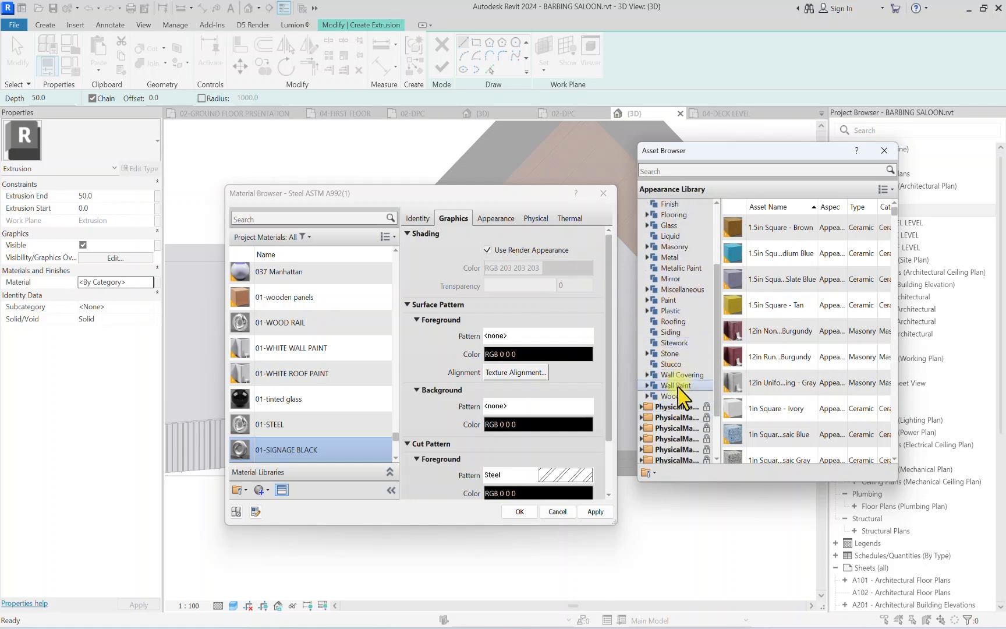
{"action": "double_click", "coordinate": [676, 387]}
{"action": "left_click", "coordinate": [884, 301]}
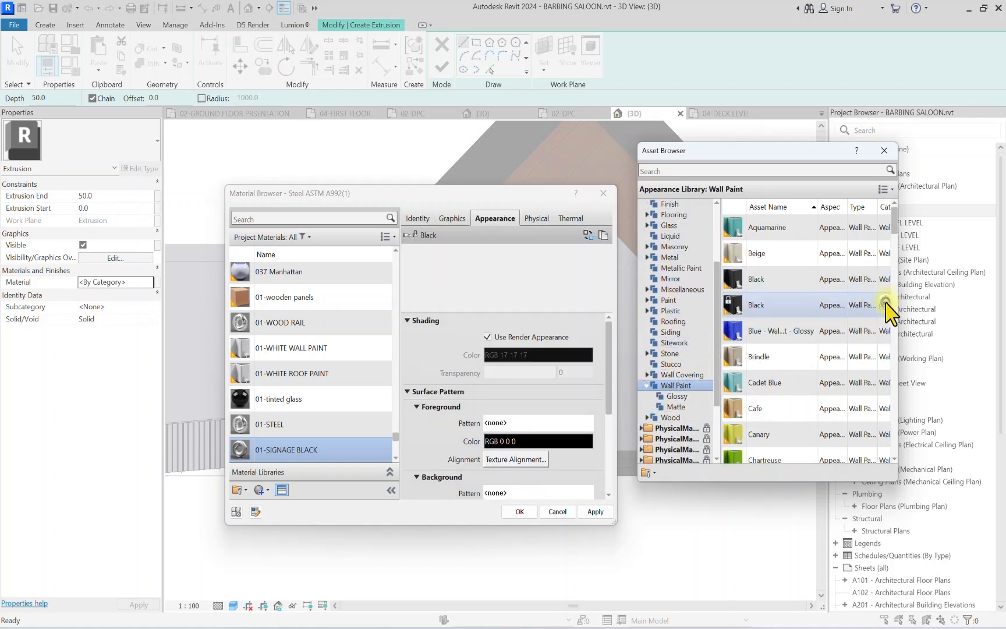
Step: Set the cut foreground of 01-SIGNAGE BLACK to No pattern and assign the material to the extrusion
{"action": "left_click", "coordinate": [453, 218]}
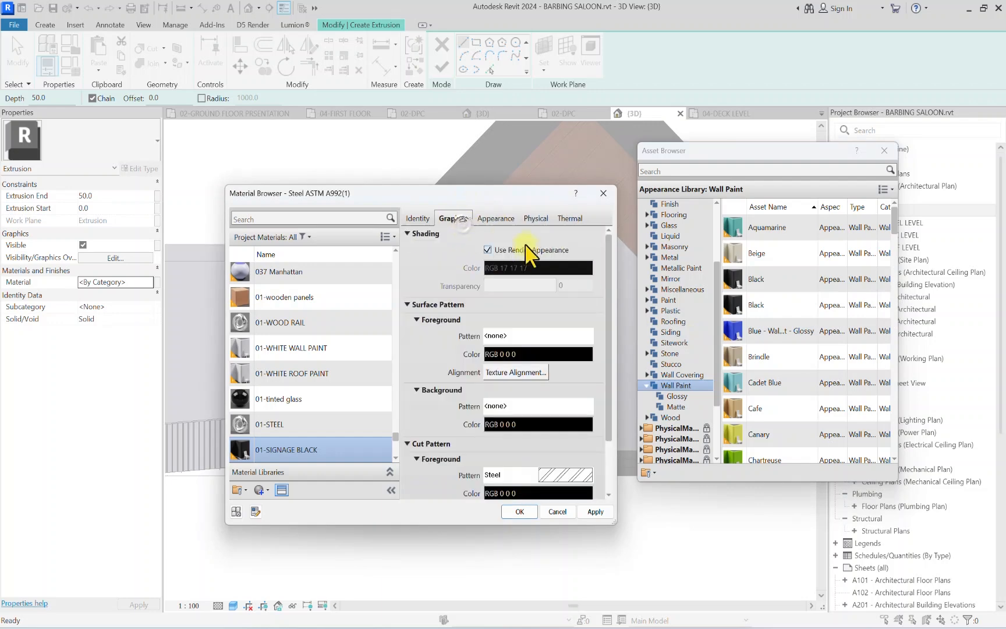
{"action": "left_click", "coordinate": [562, 476]}
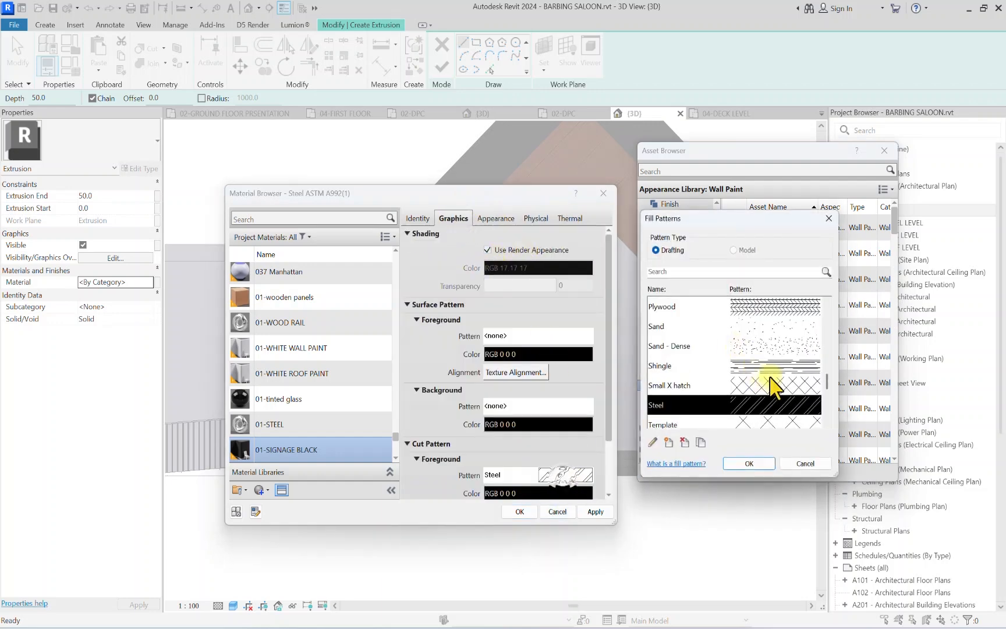
{"action": "left_click_drag", "start_coordinate": [826, 377], "coordinate": [829, 294]}
{"action": "left_click", "coordinate": [772, 306]}
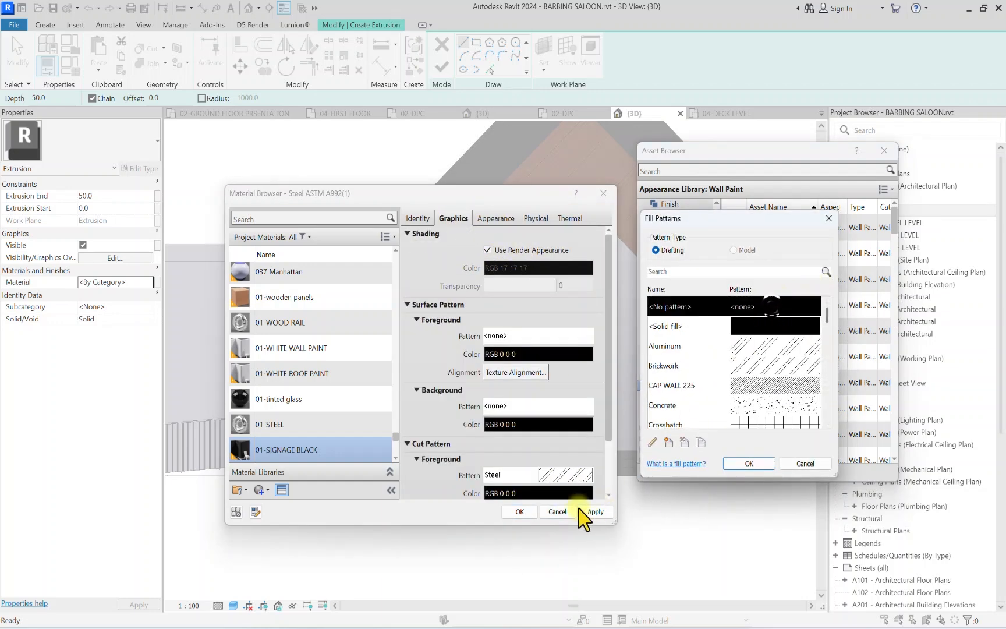
{"action": "left_click", "coordinate": [748, 464]}
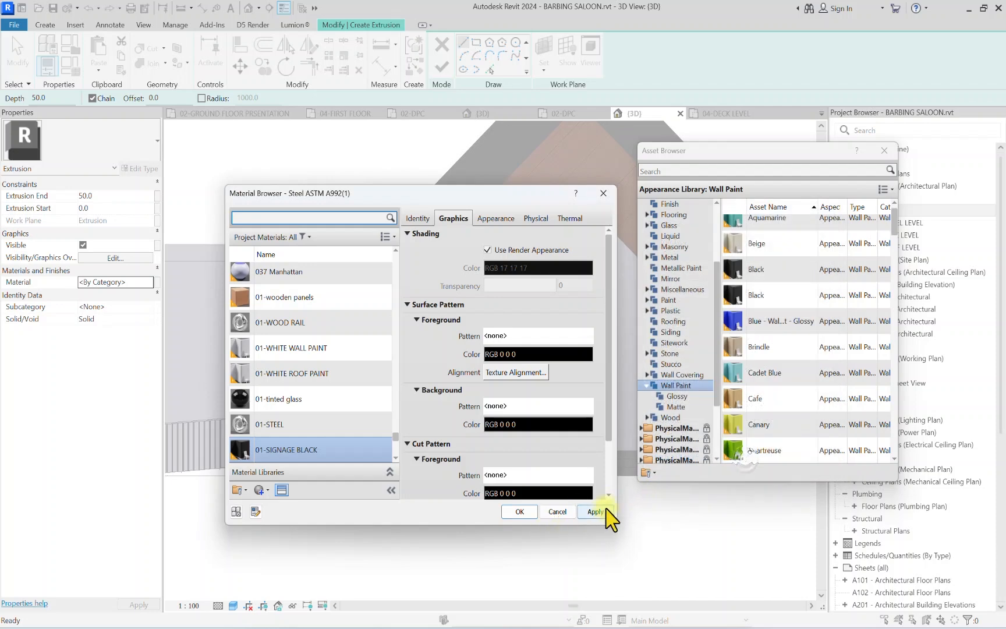
{"action": "left_click", "coordinate": [519, 511]}
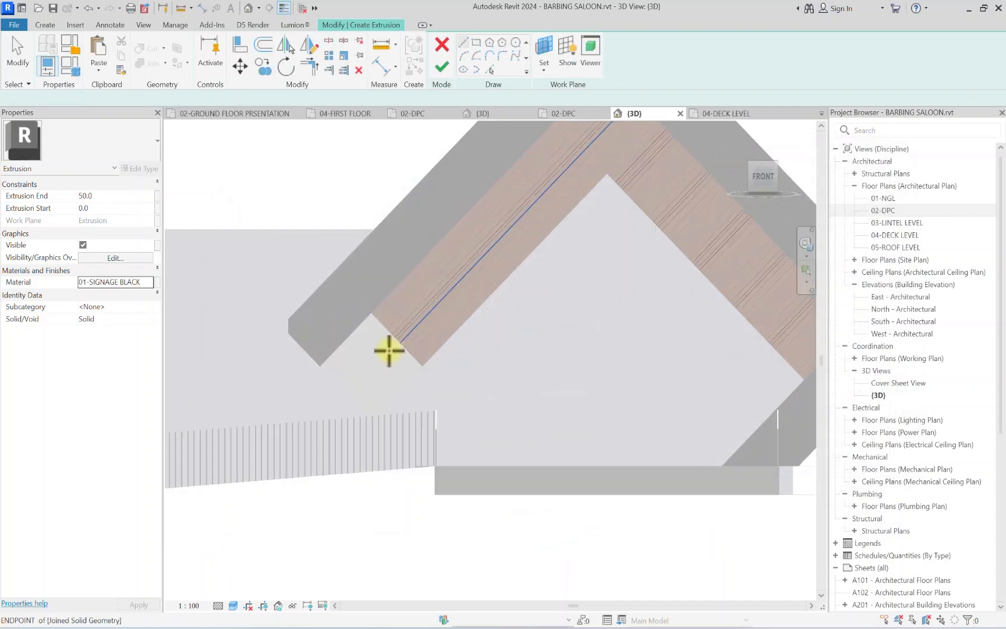
Step: Sketch the signage outline's left side on the grey block with two chained start-end-radius arcs, about 280 mm and 170 mm in radius
{"action": "scroll", "coordinate": [389, 350], "scroll_direction": "up", "scroll_amount": 5}
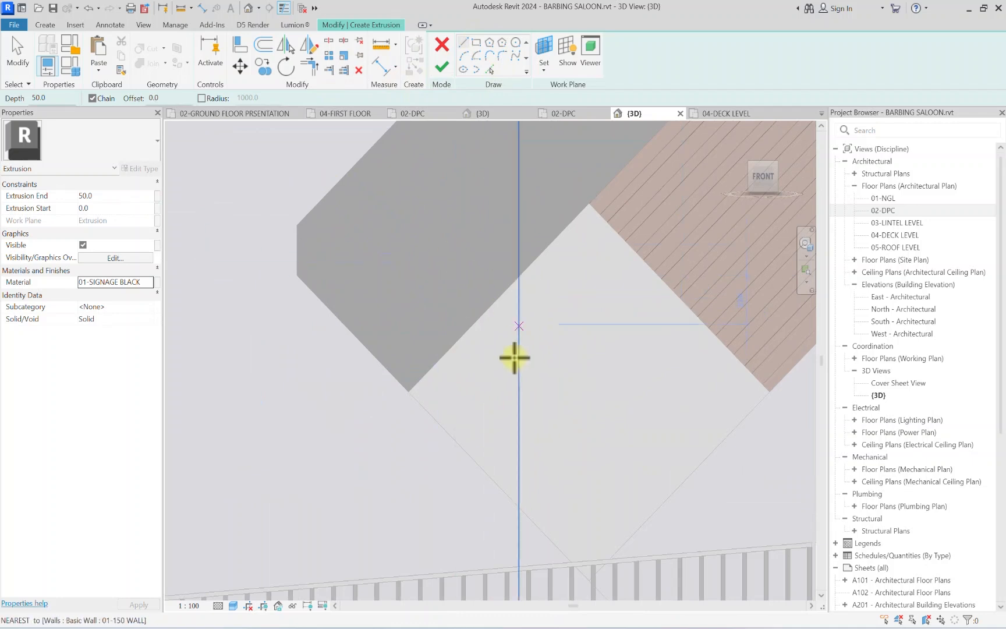
{"action": "left_click", "coordinate": [464, 56]}
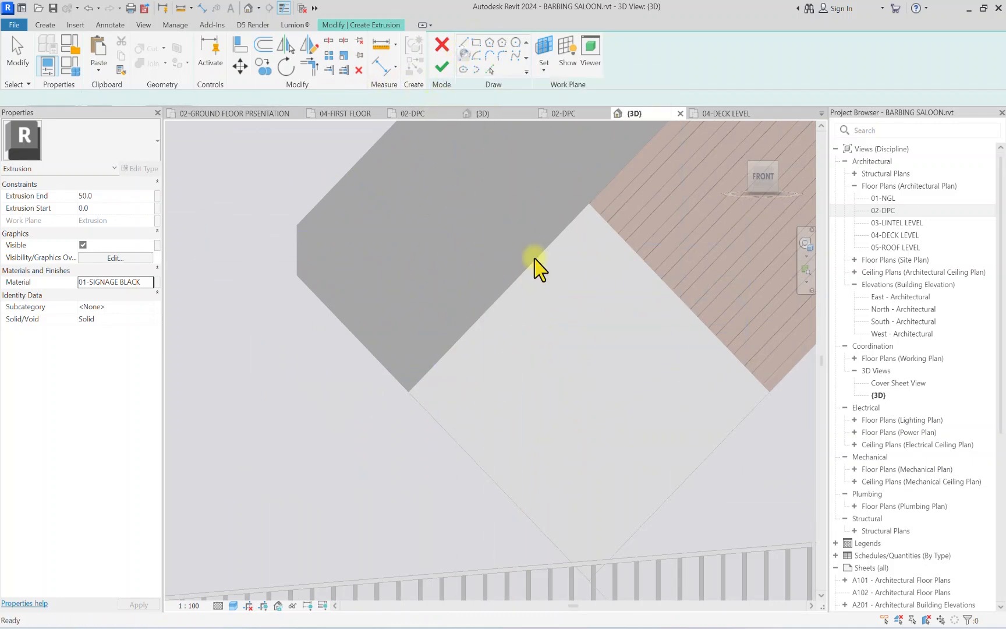
{"action": "left_click", "coordinate": [521, 406]}
{"action": "left_click", "coordinate": [525, 319]}
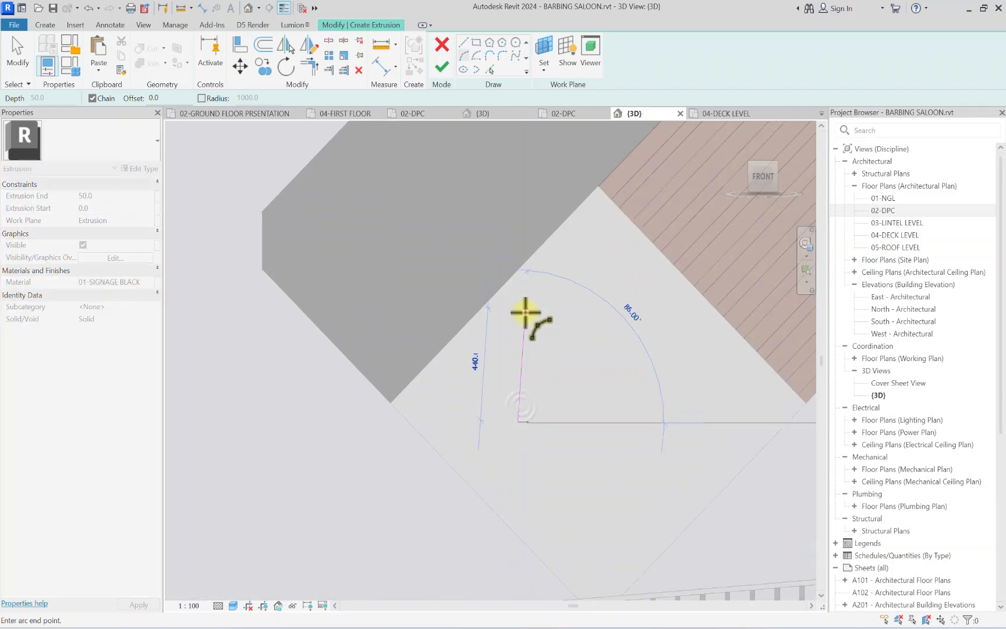
{"action": "scroll", "coordinate": [506, 343], "scroll_direction": "up", "scroll_amount": 2}
{"action": "scroll", "coordinate": [504, 358], "scroll_direction": "up", "scroll_amount": 1}
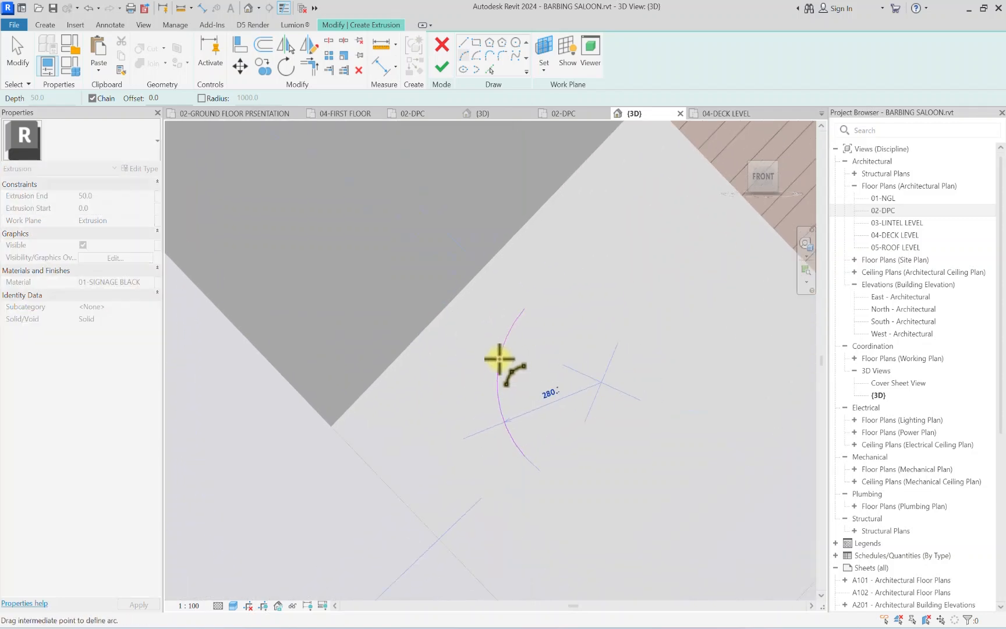
{"action": "left_click", "coordinate": [498, 360]}
{"action": "scroll", "coordinate": [595, 251], "scroll_direction": "down", "scroll_amount": 1}
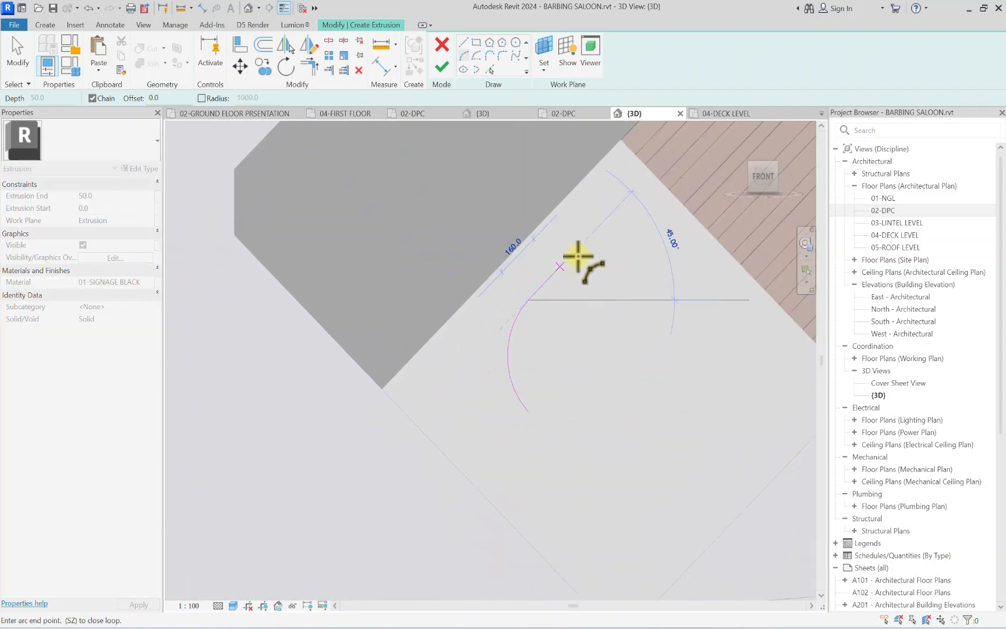
{"action": "left_click", "coordinate": [577, 251]}
{"action": "left_click", "coordinate": [545, 263]}
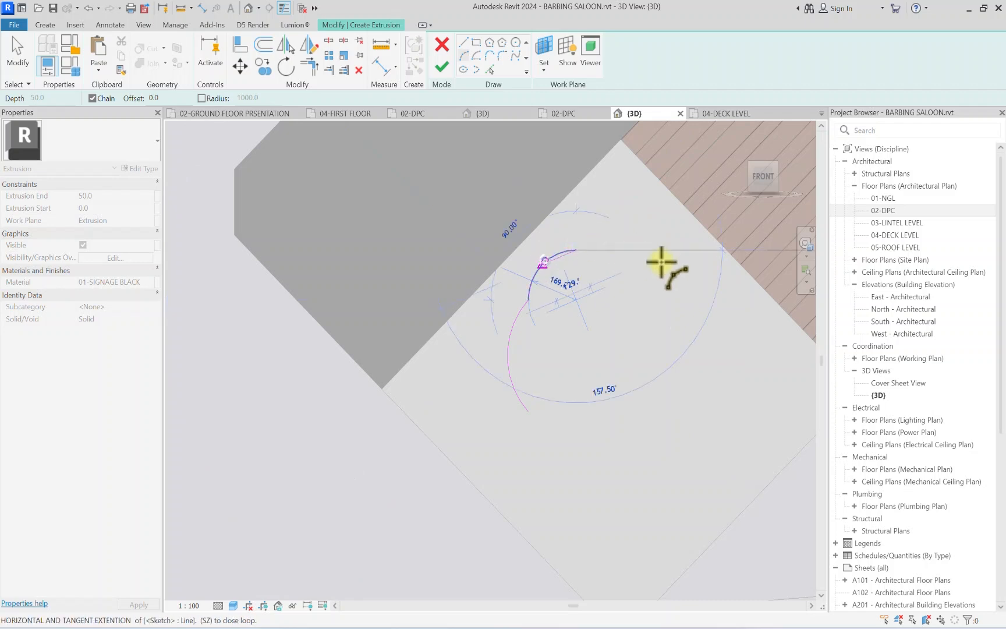
Step: Continue the signage outline across its top with an arc of about 870 mm radius, a short concave arc and a small upturned tip
{"action": "left_click", "coordinate": [704, 288]}
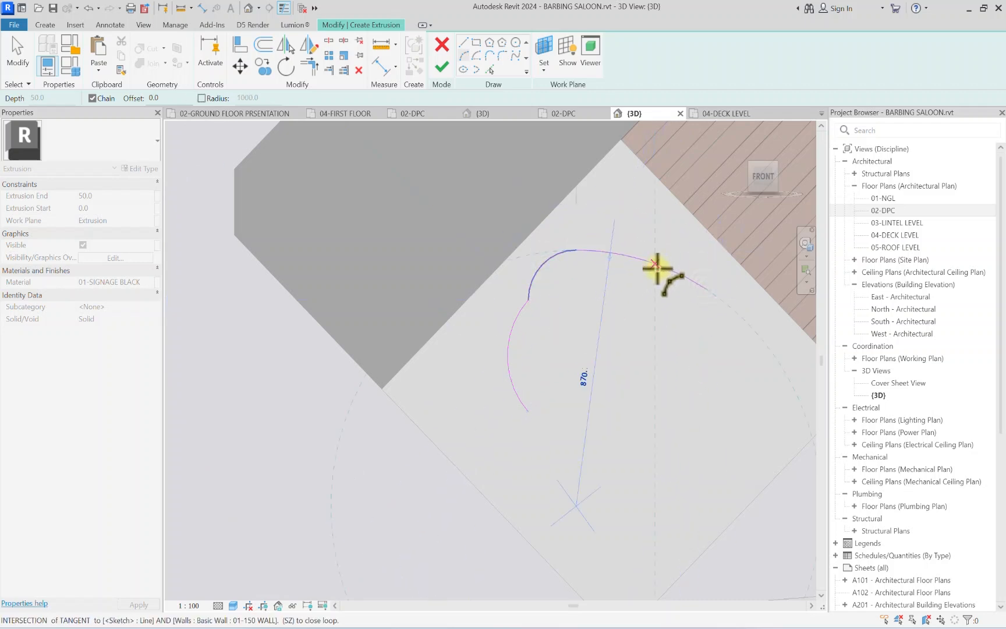
{"action": "middle_click_drag", "start_coordinate": [718, 309], "coordinate": [489, 298]}
{"action": "scroll", "coordinate": [492, 298], "scroll_direction": "up", "scroll_amount": 3}
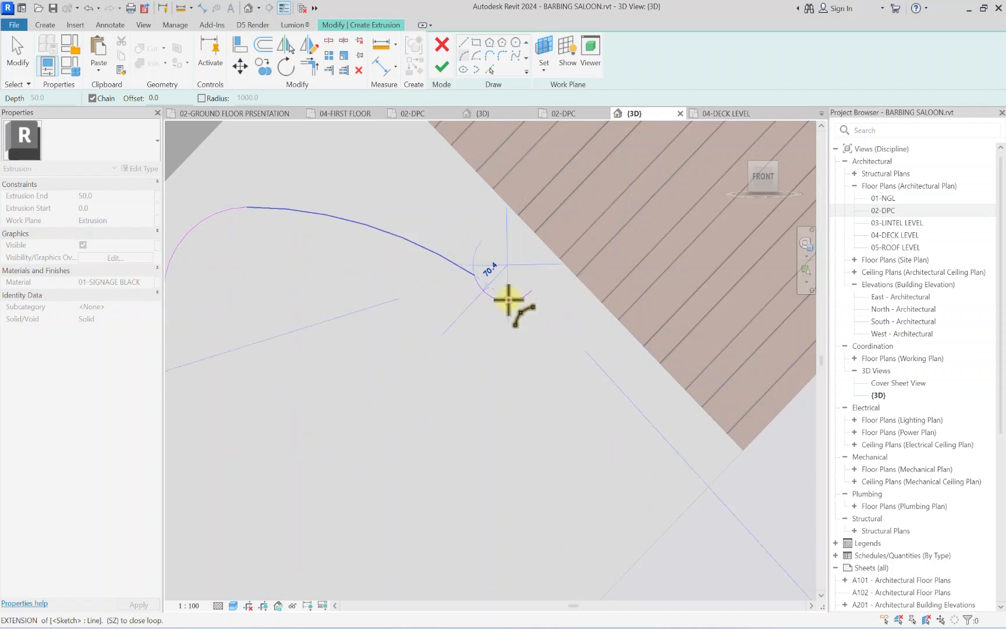
{"action": "left_click", "coordinate": [505, 293]}
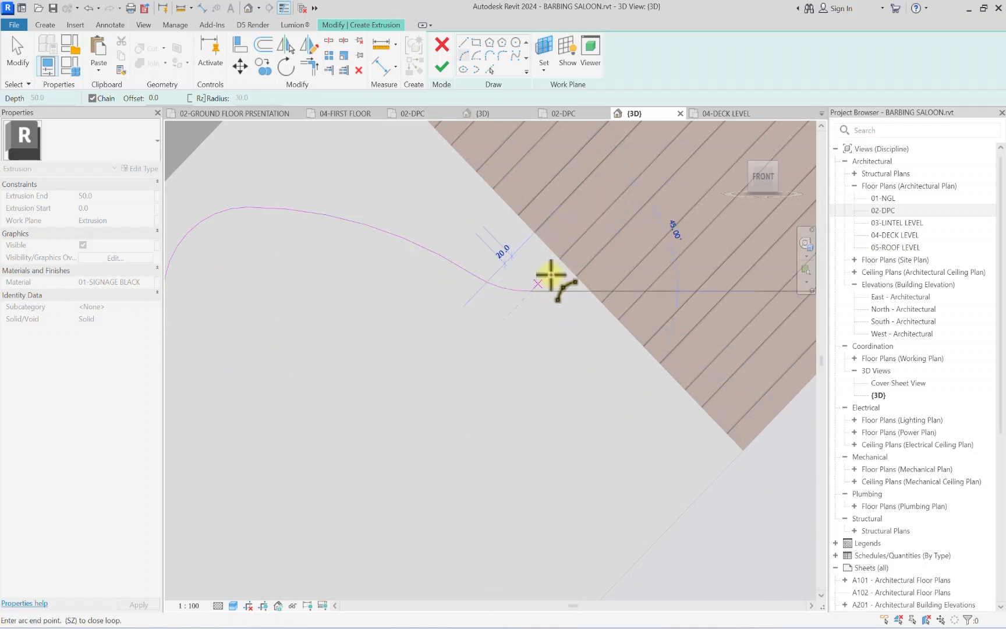
{"action": "scroll", "coordinate": [551, 276], "scroll_direction": "up", "scroll_amount": 2}
{"action": "left_click", "coordinate": [556, 271]}
{"action": "left_click", "coordinate": [554, 284]}
Step: Add a short arc curving back beneath the upturned tip and a longer outward-bulging arc down the outline's right side
{"action": "scroll", "coordinate": [556, 282], "scroll_direction": "down", "scroll_amount": 3}
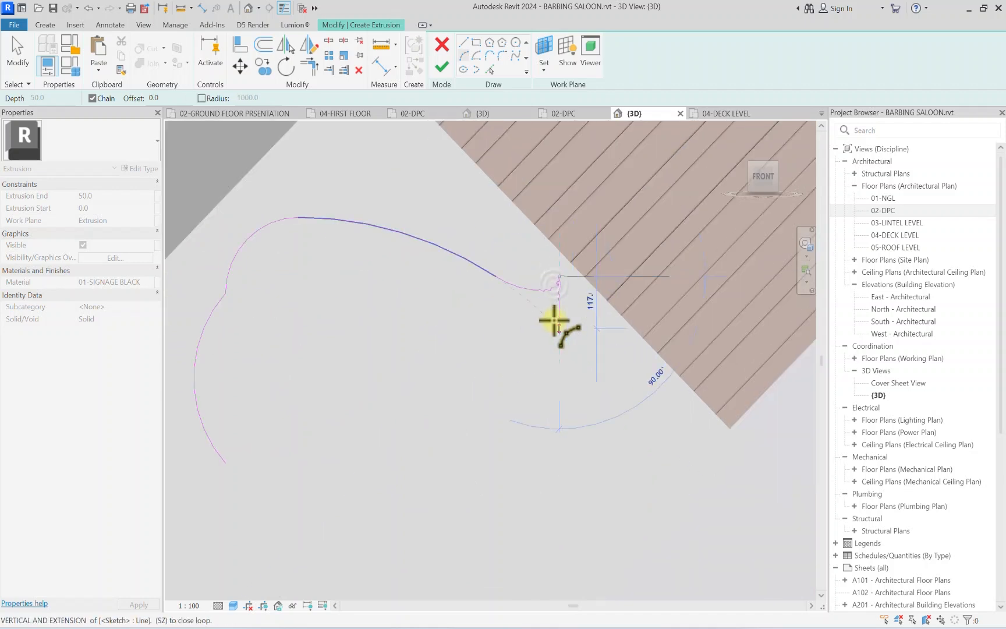
{"action": "left_click", "coordinate": [518, 326]}
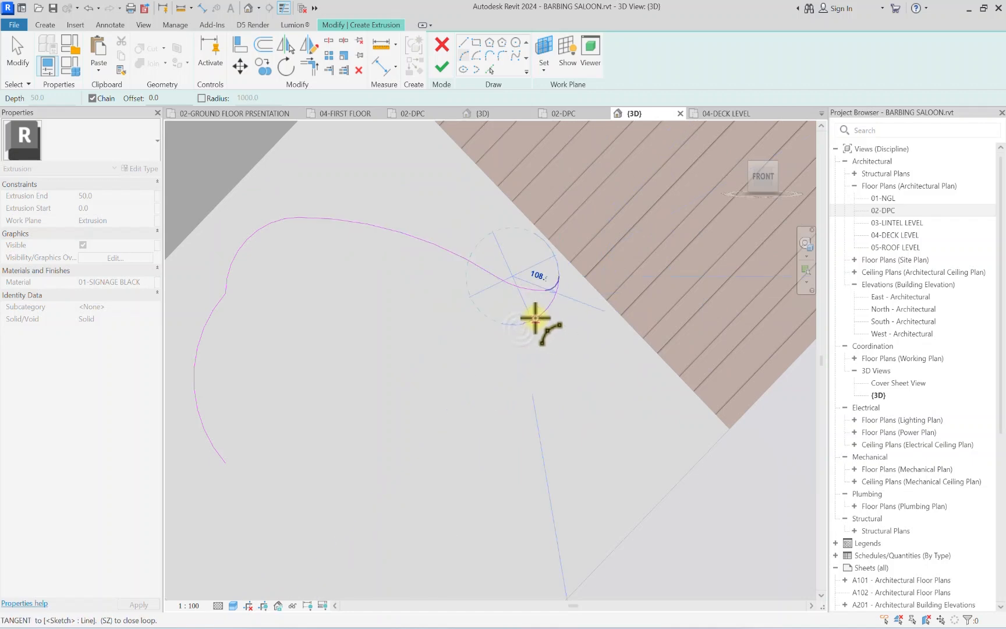
{"action": "left_click", "coordinate": [535, 318]}
{"action": "scroll", "coordinate": [539, 353], "scroll_direction": "down", "scroll_amount": 3}
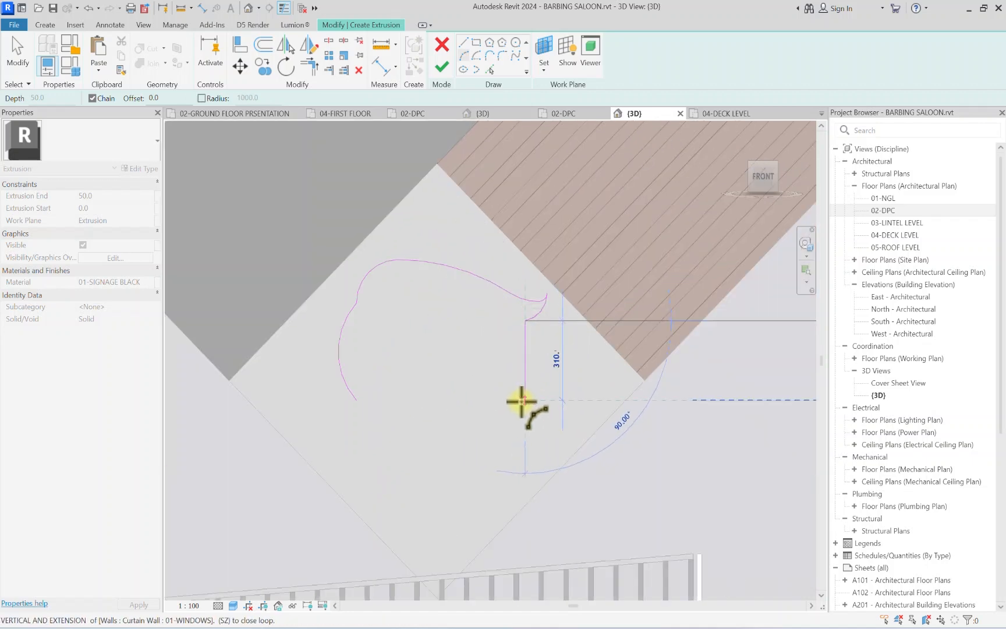
{"action": "left_click", "coordinate": [519, 397]}
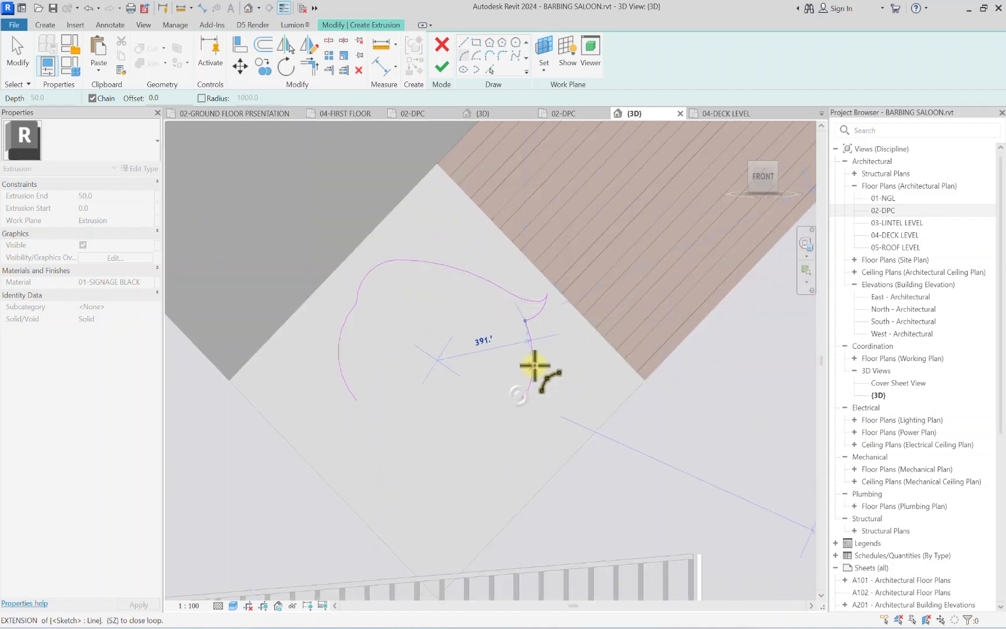
Step: Turn the outline inward at the right arc's lower end with a short upward arc, a rounded hook arc and a small downward arc
{"action": "scroll", "coordinate": [532, 368], "scroll_direction": "up", "scroll_amount": 4}
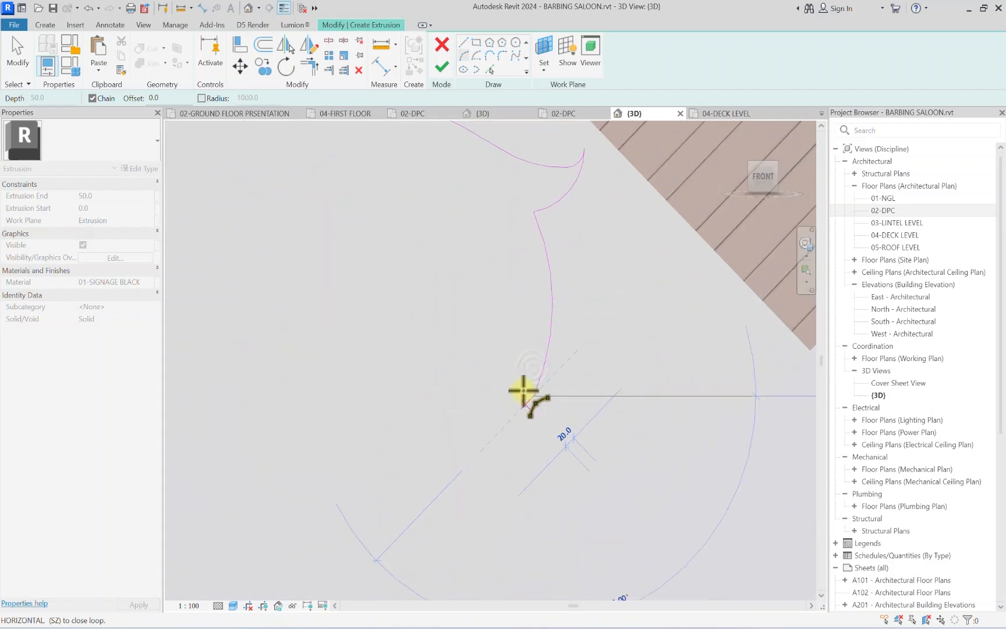
{"action": "scroll", "coordinate": [530, 377], "scroll_direction": "up", "scroll_amount": 3}
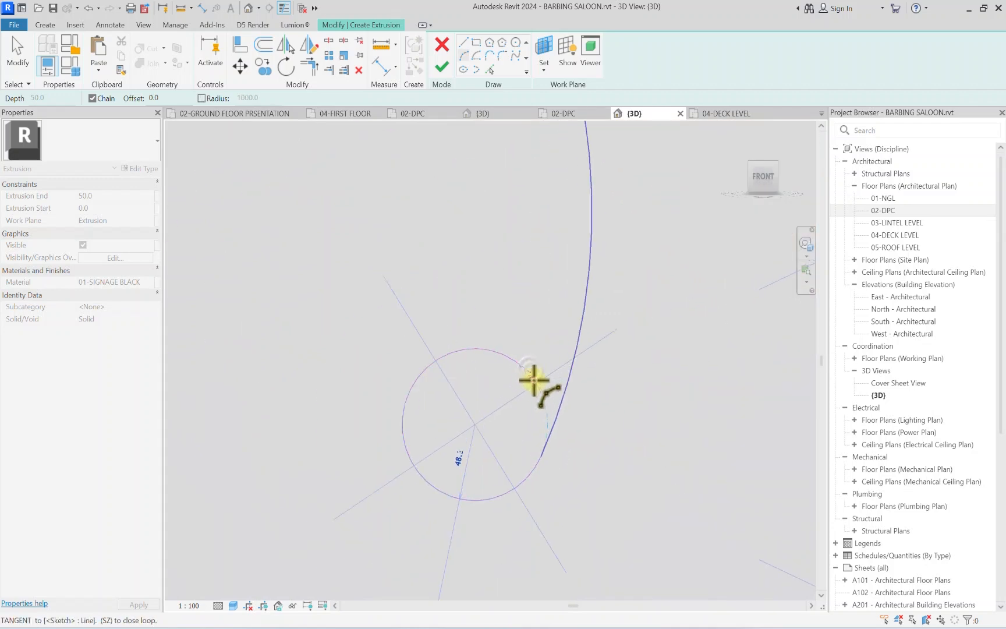
{"action": "left_click", "coordinate": [546, 406]}
{"action": "scroll", "coordinate": [507, 361], "scroll_direction": "down", "scroll_amount": 3}
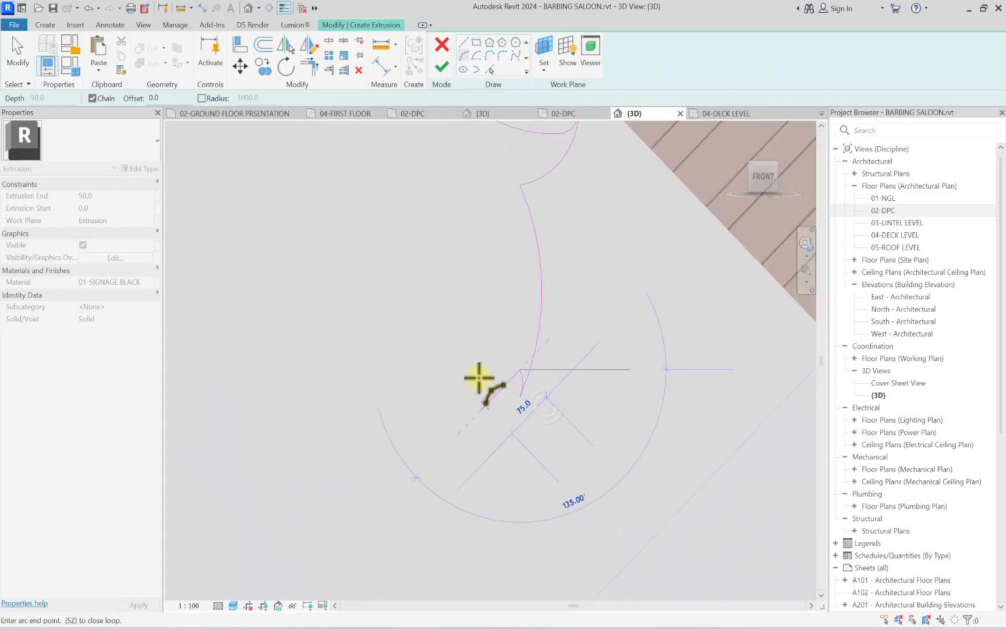
{"action": "scroll", "coordinate": [481, 374], "scroll_direction": "down", "scroll_amount": 2}
{"action": "scroll", "coordinate": [489, 344], "scroll_direction": "up", "scroll_amount": 2}
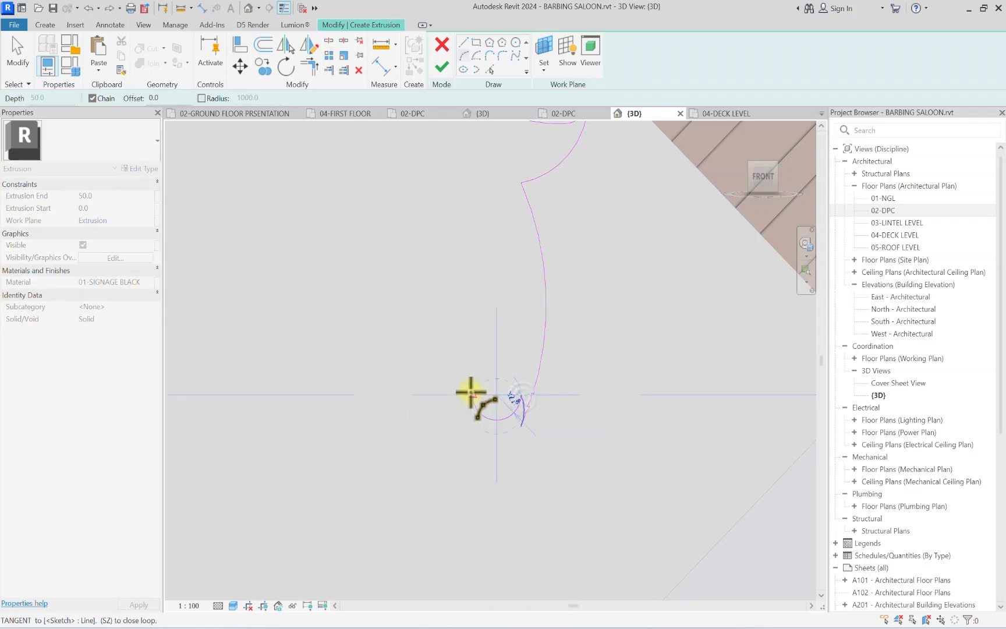
{"action": "scroll", "coordinate": [472, 431], "scroll_direction": "down", "scroll_amount": 2}
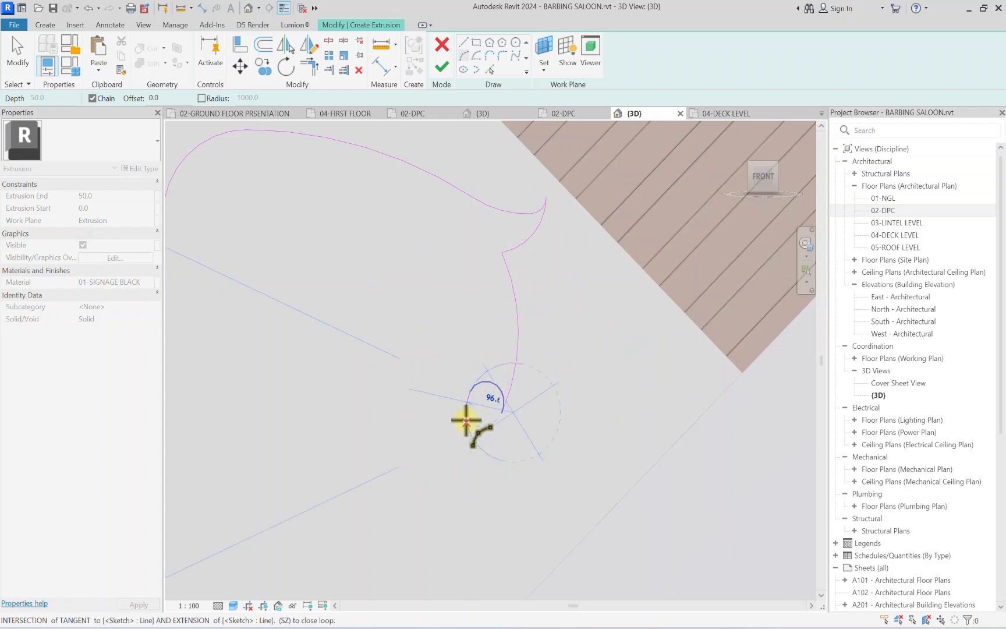
{"action": "left_click", "coordinate": [465, 417]}
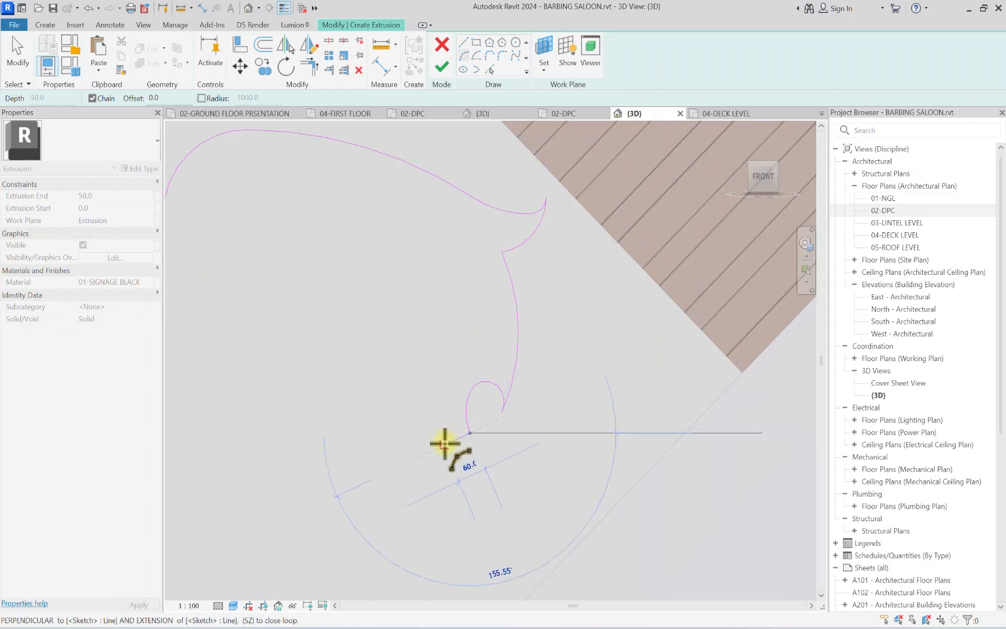
Step: Round off the right lock's lower end and continue the outline up its inner side with two arcs, the upper about 250 mm in radius
{"action": "left_click", "coordinate": [444, 444]}
{"action": "scroll", "coordinate": [462, 442], "scroll_direction": "up", "scroll_amount": 1}
{"action": "left_click", "coordinate": [454, 457]}
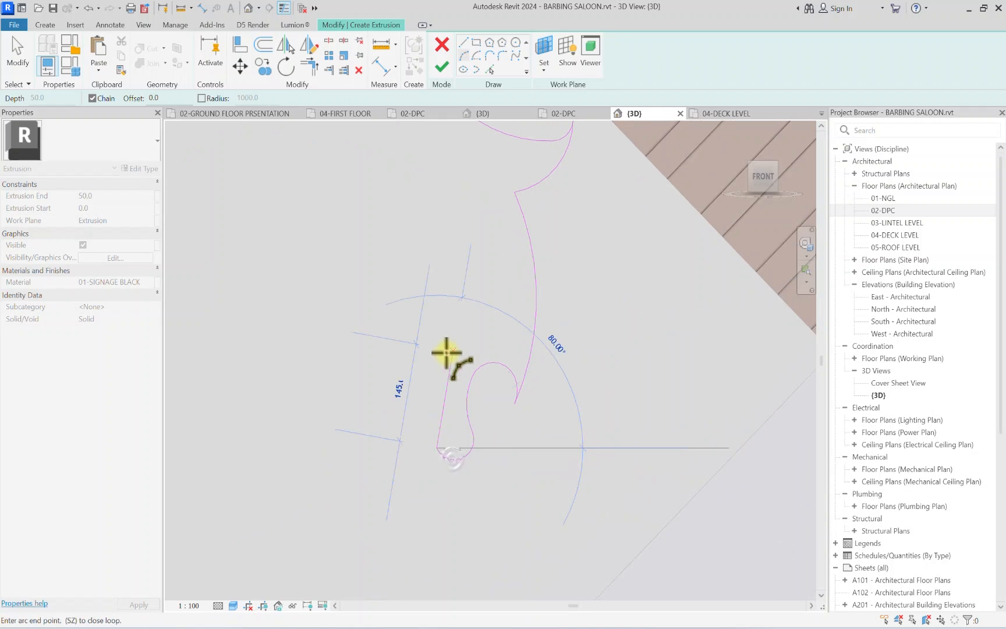
{"action": "left_click", "coordinate": [441, 363]}
{"action": "left_click", "coordinate": [449, 394]}
{"action": "scroll", "coordinate": [446, 297], "scroll_direction": "down", "scroll_amount": 2}
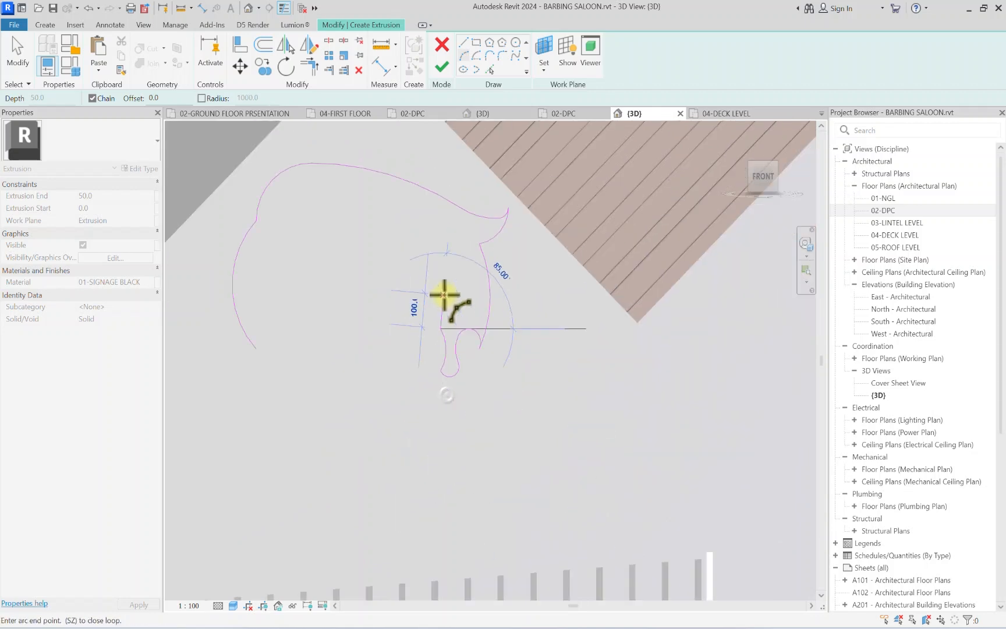
{"action": "left_click", "coordinate": [431, 256]}
{"action": "scroll", "coordinate": [428, 260], "scroll_direction": "up", "scroll_amount": 3}
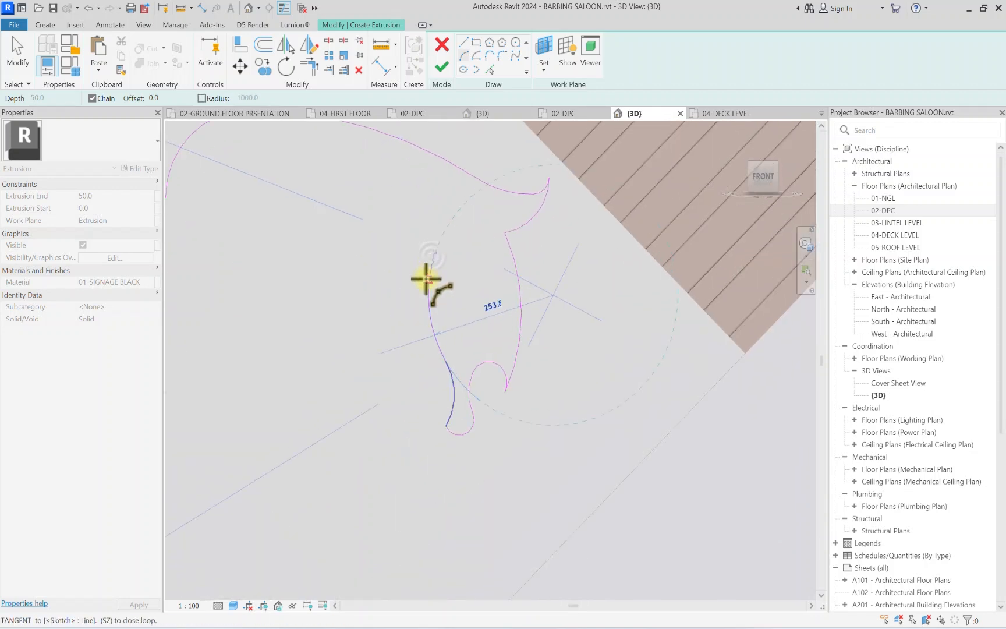
{"action": "left_click", "coordinate": [426, 278]}
Step: Add a downward-sagging hairline arc about 480 mm wide, running left from the top of the right lock's inner side
{"action": "scroll", "coordinate": [426, 240], "scroll_direction": "down", "scroll_amount": 3}
{"action": "scroll", "coordinate": [326, 238], "scroll_direction": "down", "scroll_amount": 1}
{"action": "mouse_move", "coordinate": [326, 240]}
{"action": "middle_mouse_down"}
{"action": "mouse_move", "coordinate": [389, 245]}
{"action": "mouse_move", "coordinate": [413, 267]}
{"action": "middle_mouse_up"}
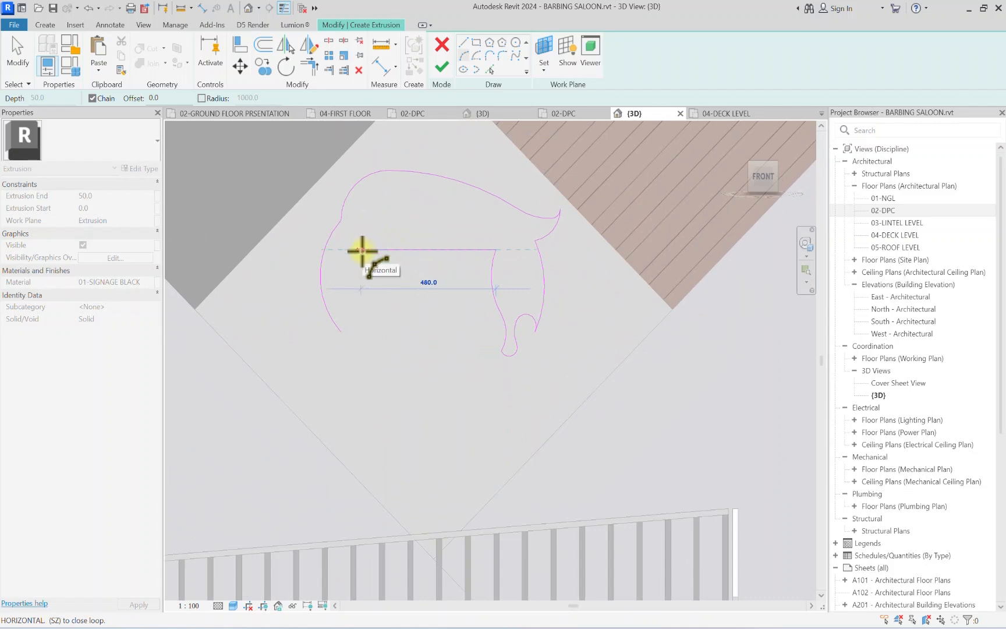
{"action": "left_click", "coordinate": [359, 249]}
{"action": "scroll", "coordinate": [389, 260], "scroll_direction": "up", "scroll_amount": 2}
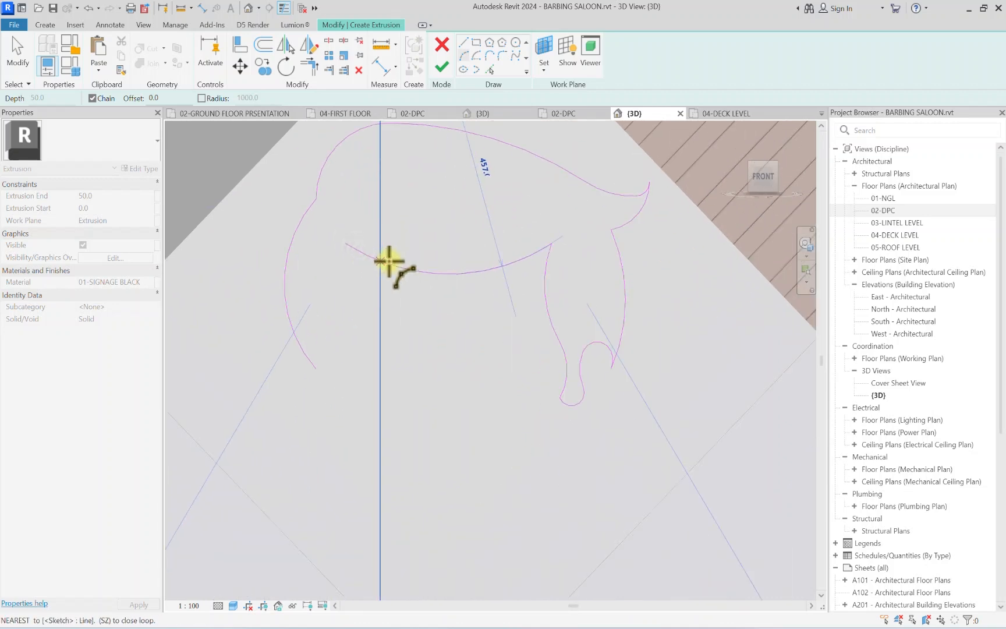
{"action": "left_click", "coordinate": [346, 244]}
Step: Continue the outline down the left lock's inner side with two chained arcs, the upper one about 820 mm in radius
{"action": "left_click", "coordinate": [354, 336]}
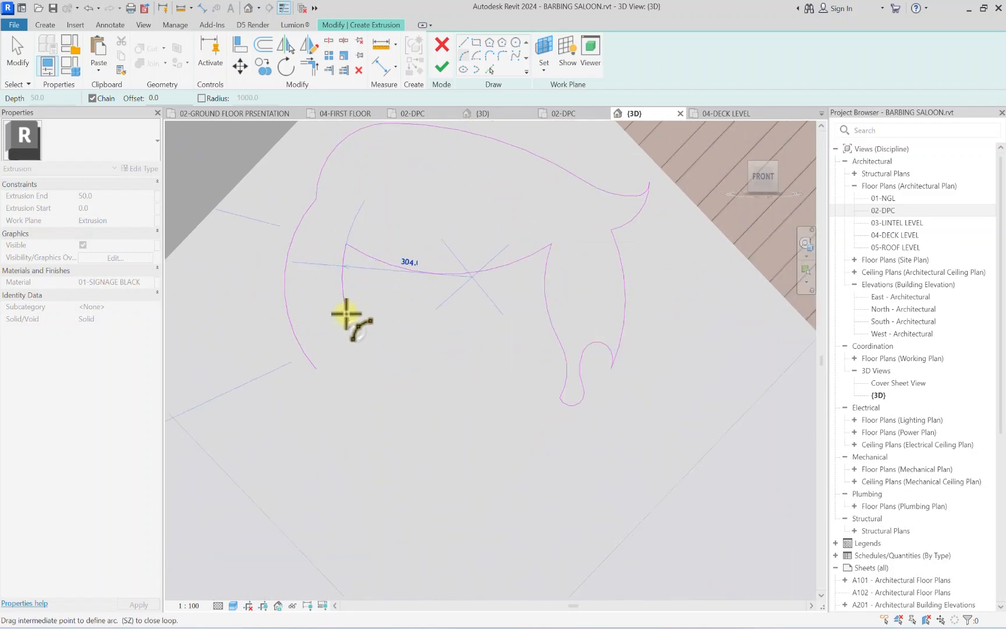
{"action": "scroll", "coordinate": [350, 308], "scroll_direction": "up", "scroll_amount": 2}
{"action": "left_click", "coordinate": [354, 299]}
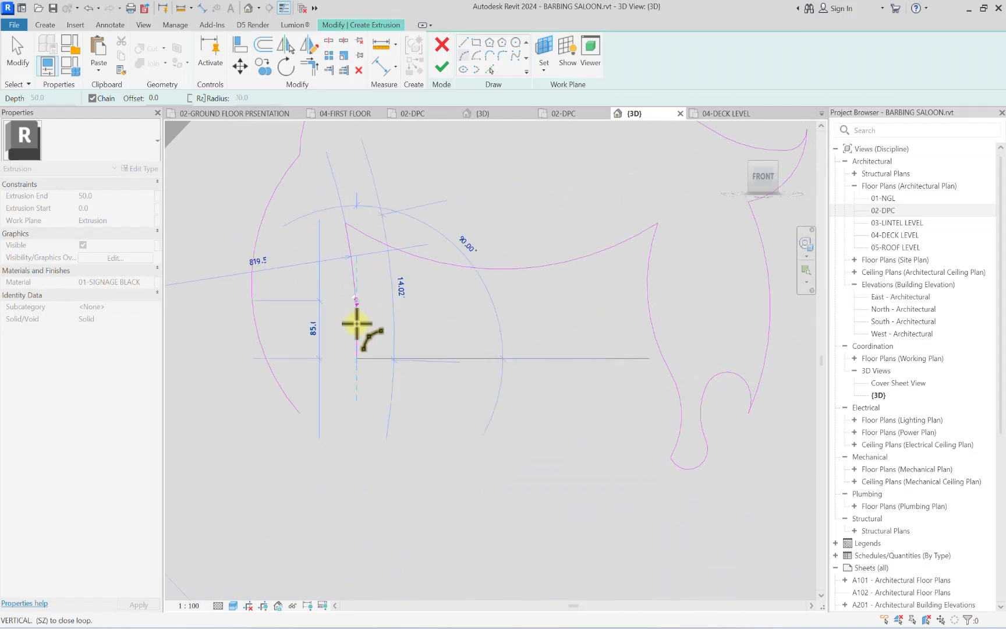
{"action": "left_click", "coordinate": [339, 430]}
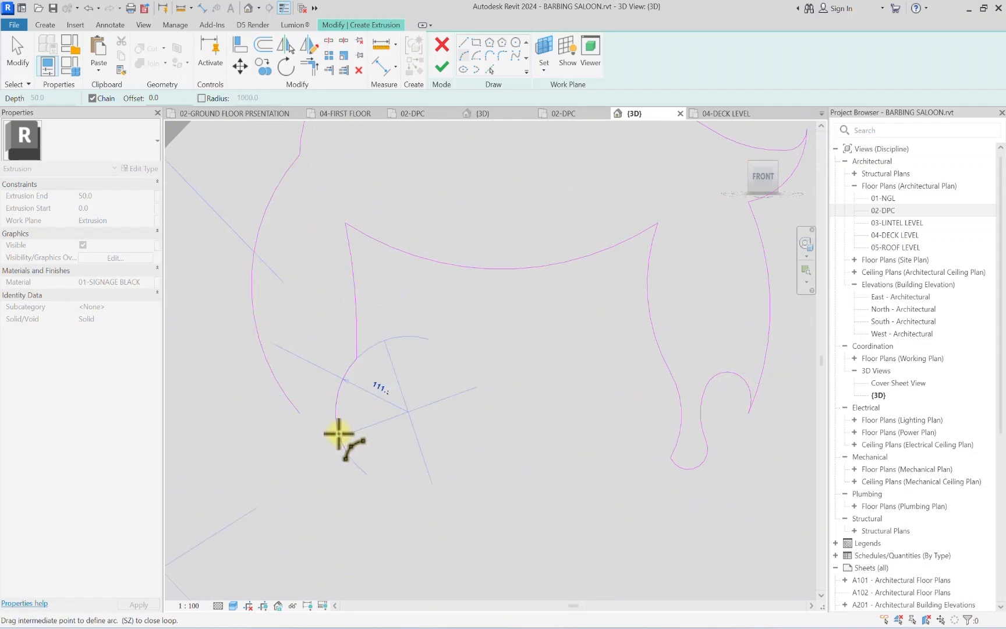
{"action": "left_click", "coordinate": [340, 435]}
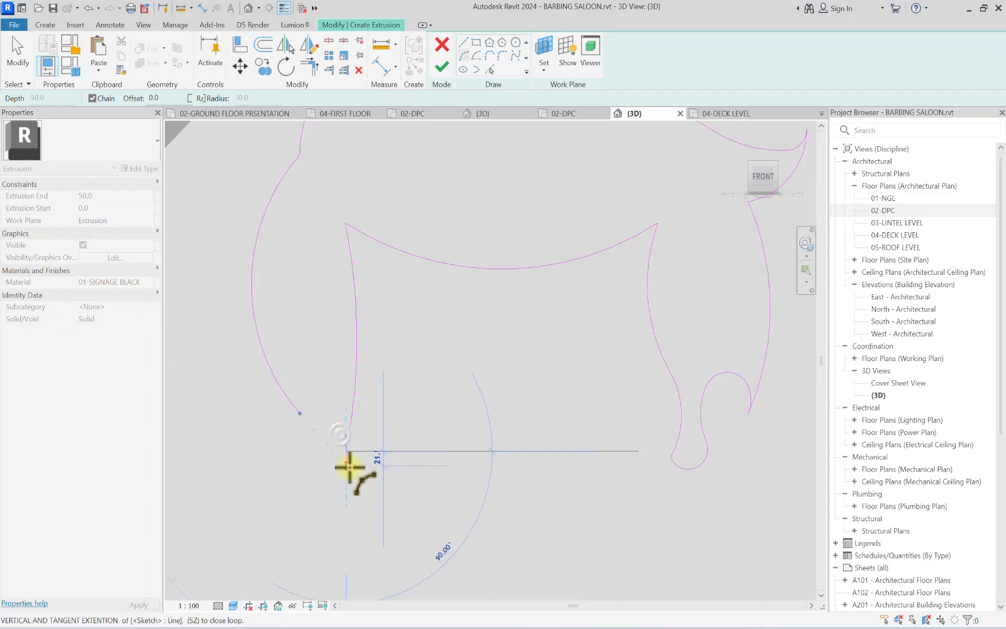
Step: Round off the left lock's lower end at about 20 mm radius and curve the outline back up its outer side
{"action": "scroll", "coordinate": [348, 479], "scroll_direction": "up", "scroll_amount": 2}
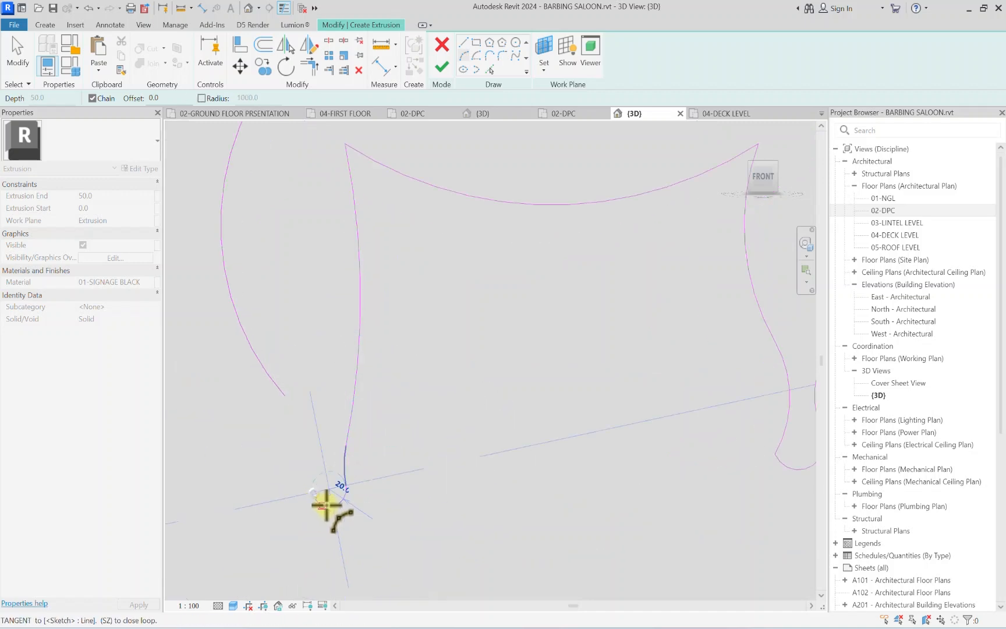
{"action": "left_click", "coordinate": [297, 479]}
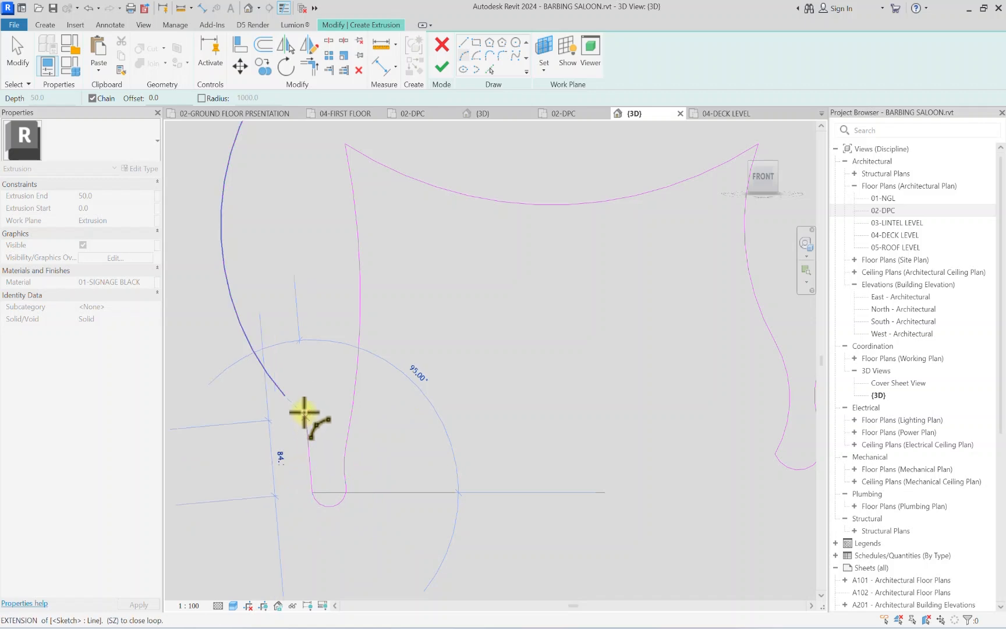
{"action": "left_click", "coordinate": [286, 398]}
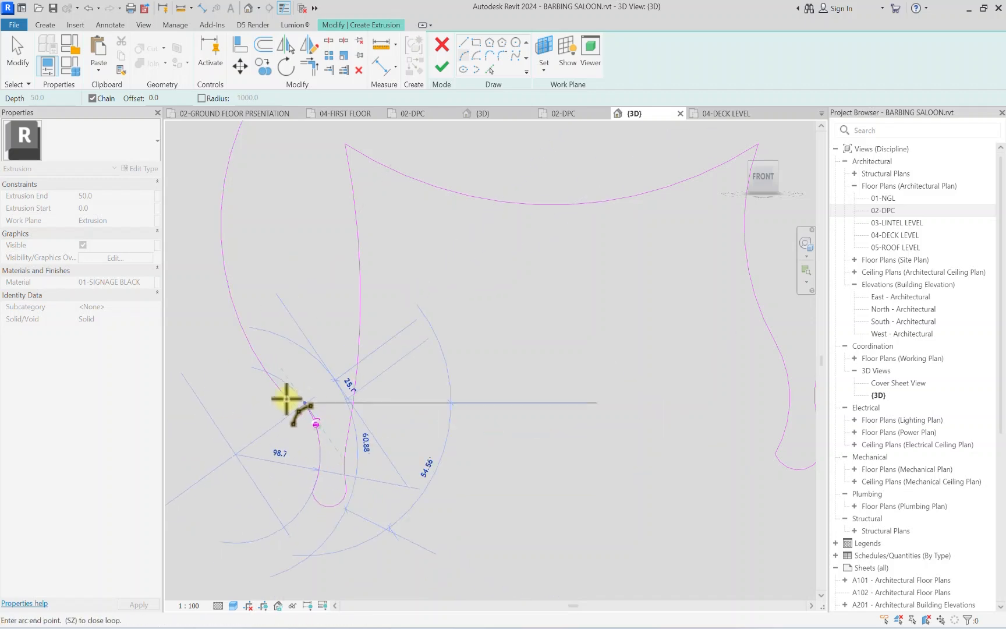
Step: Close the hair outline with two small arcs forming a pointed tip between the left outer arc and the left lock
{"action": "scroll", "coordinate": [293, 416], "scroll_direction": "up", "scroll_amount": 3}
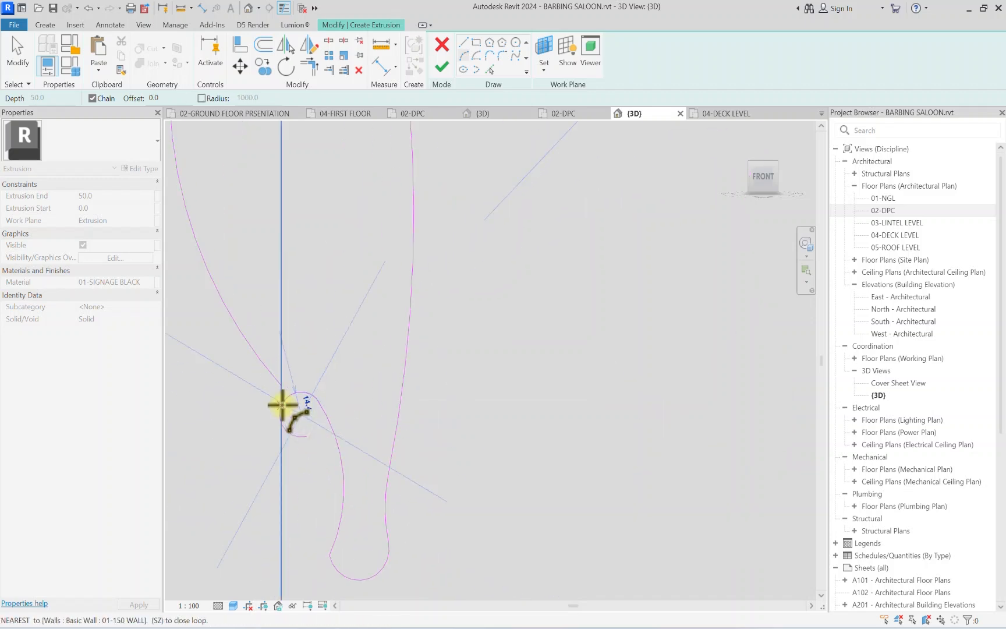
{"action": "scroll", "coordinate": [304, 407], "scroll_direction": "down", "scroll_amount": 3}
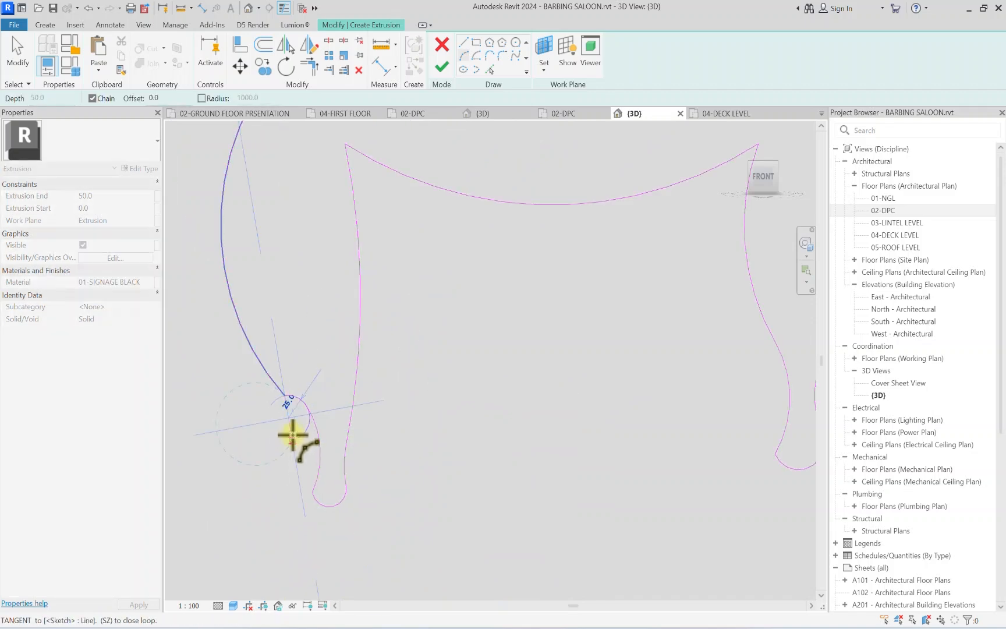
{"action": "left_click", "coordinate": [295, 408]}
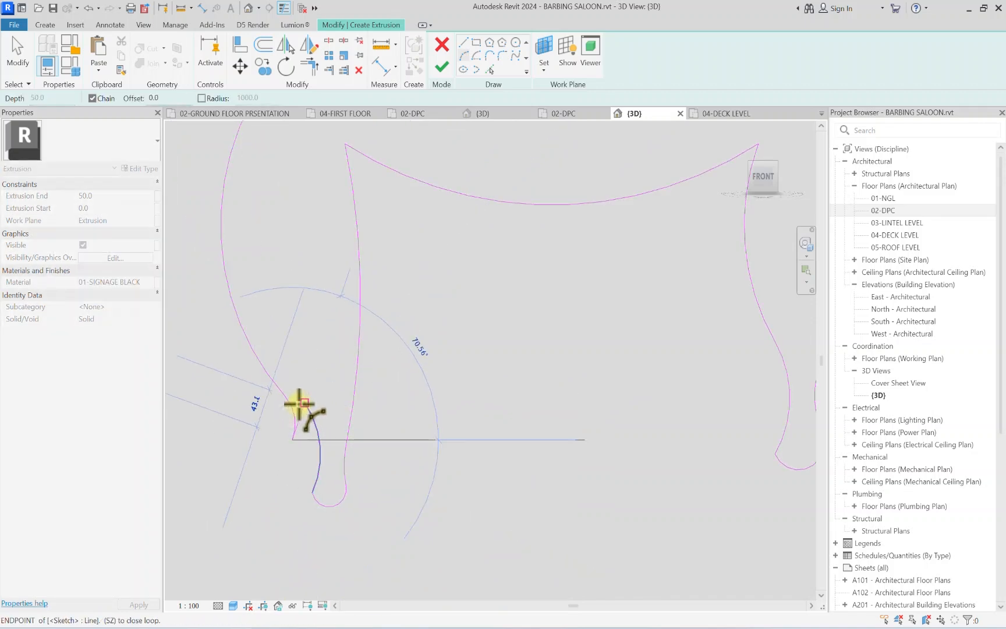
{"action": "scroll", "coordinate": [299, 403], "scroll_direction": "up", "scroll_amount": 5}
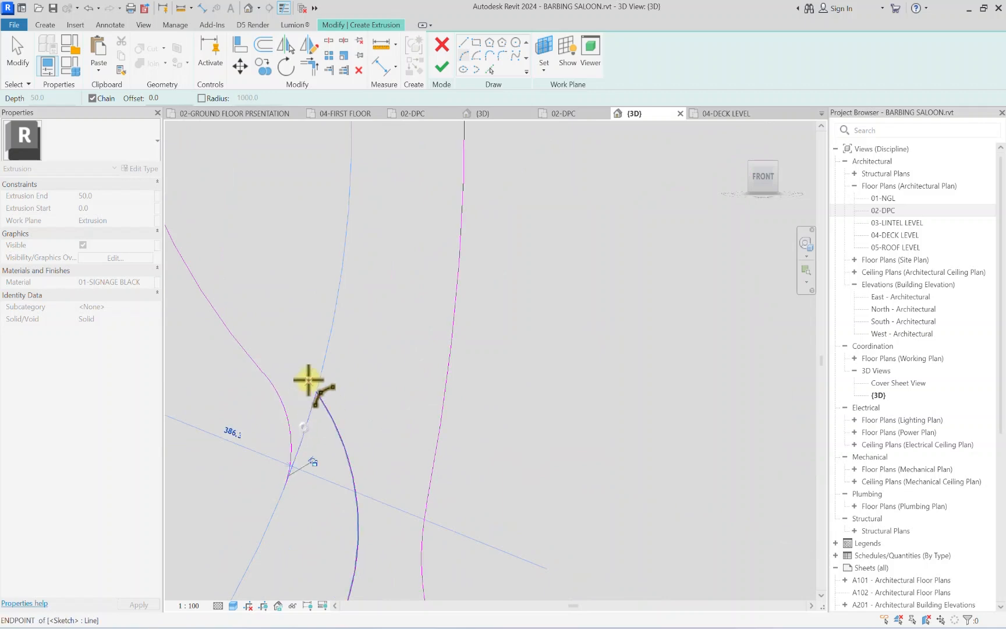
{"action": "scroll", "coordinate": [308, 379], "scroll_direction": "down", "scroll_amount": 6}
{"action": "scroll", "coordinate": [347, 371], "scroll_direction": "down", "scroll_amount": 3}
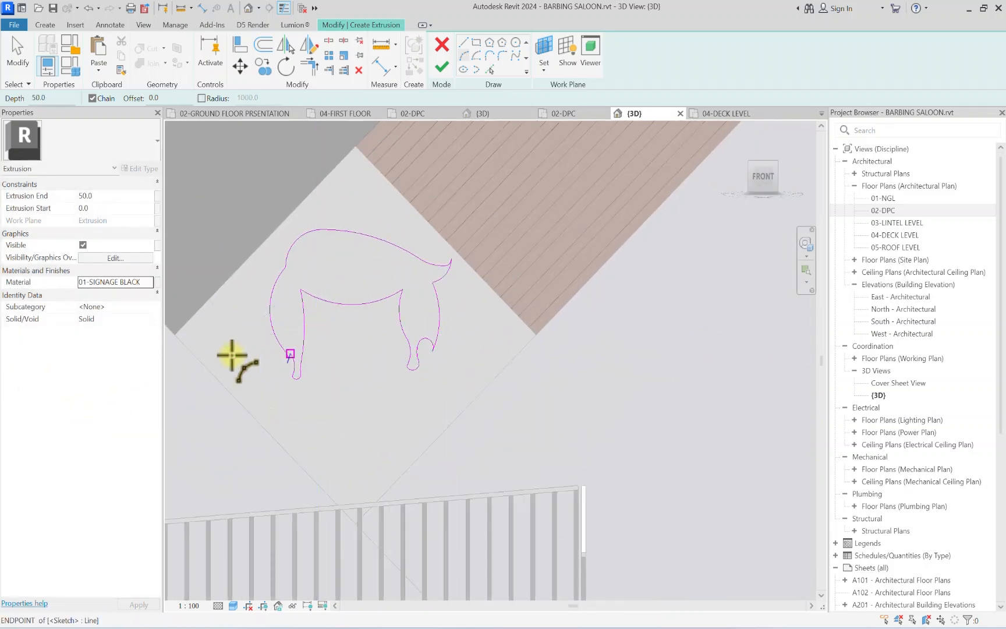
Step: Draw two short opposing slanted lines, each about 40 mm long, below the hairline as the eyebrows' inner ends
{"action": "scroll", "coordinate": [245, 355], "scroll_direction": "up", "scroll_amount": 4}
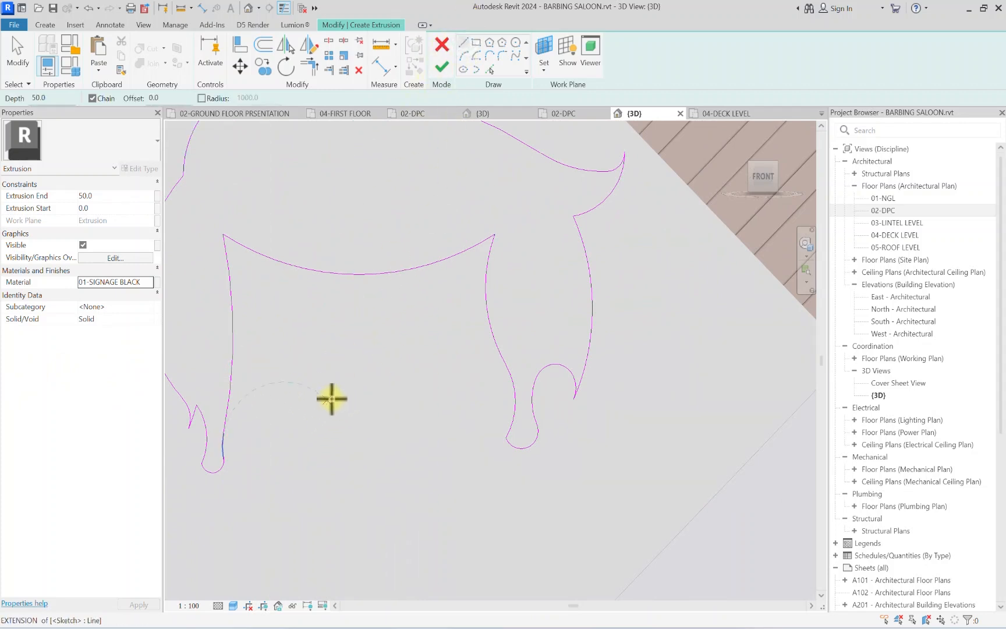
{"action": "left_click", "coordinate": [340, 399]}
{"action": "scroll", "coordinate": [329, 382], "scroll_direction": "up", "scroll_amount": 2}
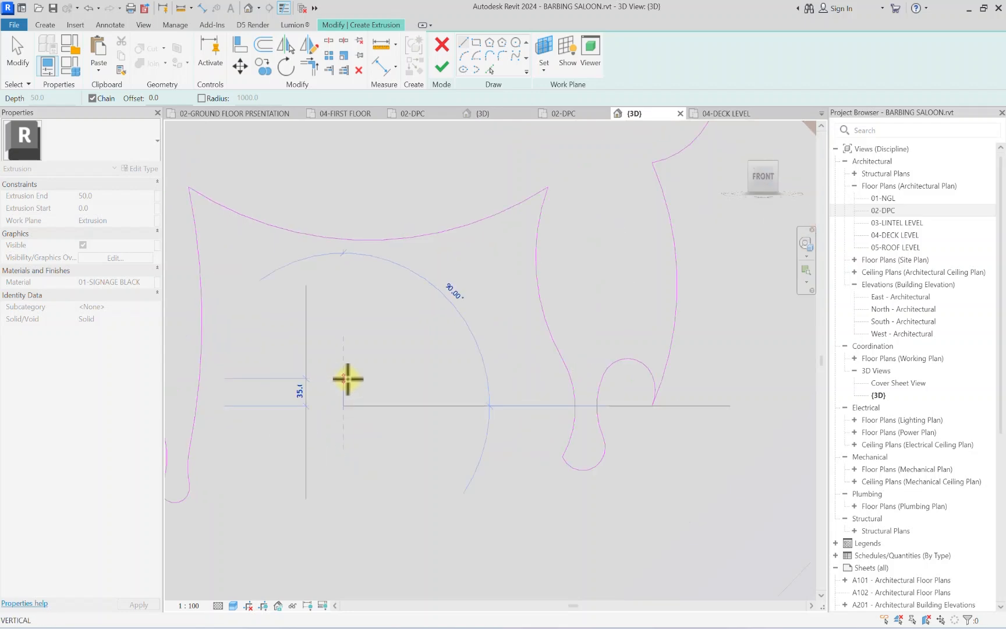
{"action": "left_click", "coordinate": [360, 375]}
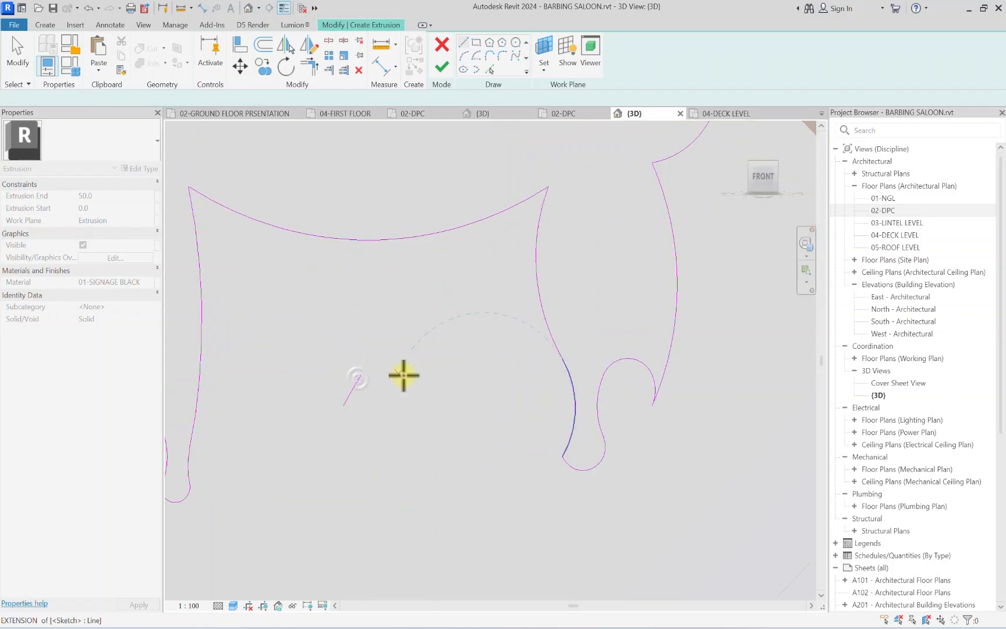
{"action": "key", "text": "Escape"}
{"action": "left_click", "coordinate": [400, 372]}
{"action": "scroll", "coordinate": [413, 398], "scroll_direction": "up", "scroll_amount": 2}
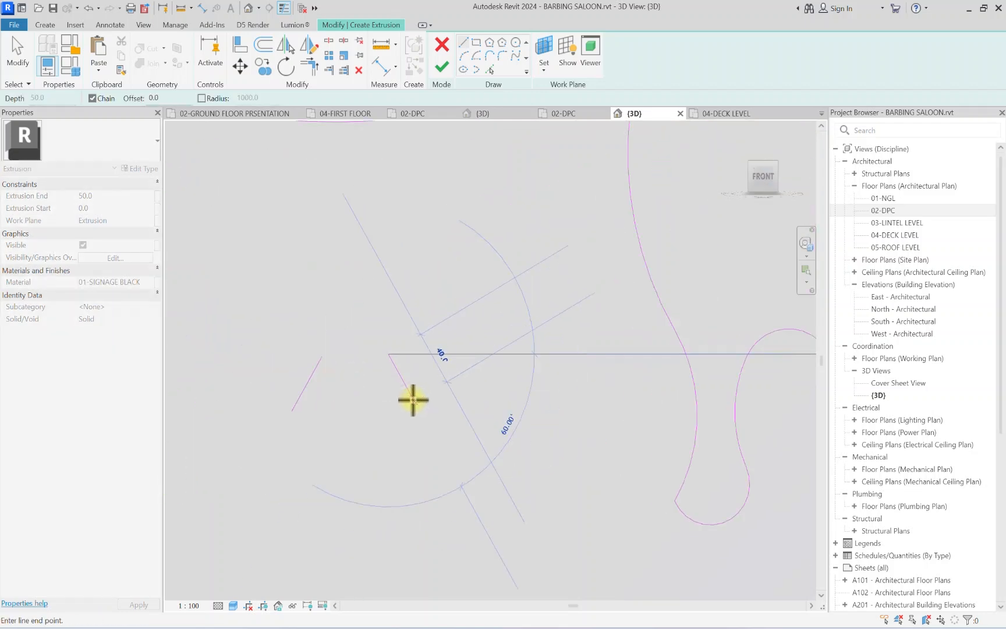
{"action": "scroll", "coordinate": [413, 399], "scroll_direction": "down", "scroll_amount": 2}
{"action": "left_click", "coordinate": [414, 399]}
{"action": "key", "text": "Escape"}
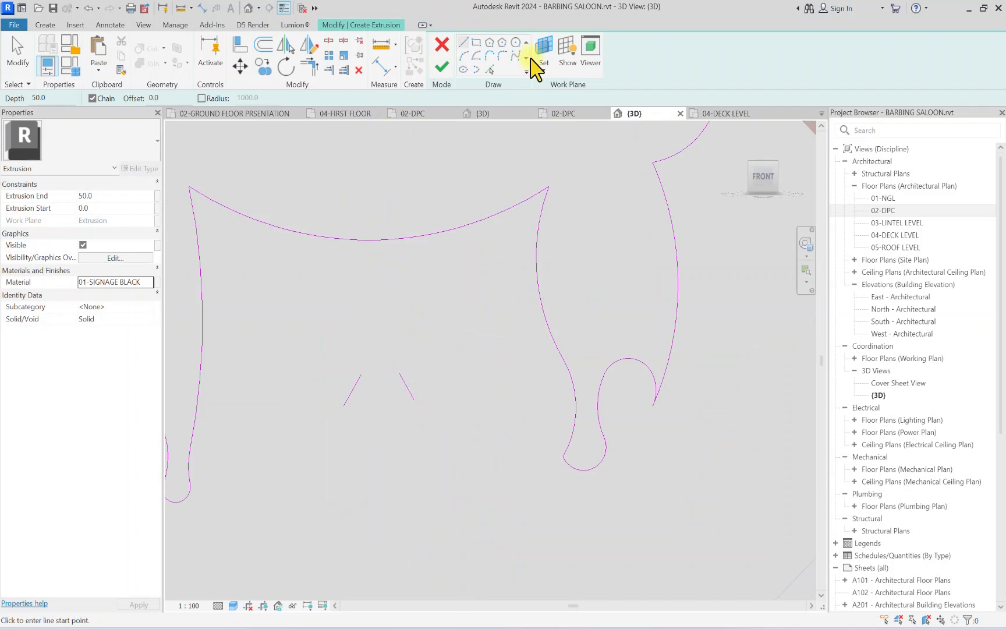
Step: Form the right eyebrow with two start-end-radius arcs from its slanted line, meeting in a point about 180 mm to the right
{"action": "left_click", "coordinate": [467, 54]}
{"action": "left_click", "coordinate": [402, 373]}
{"action": "left_click", "coordinate": [538, 349]}
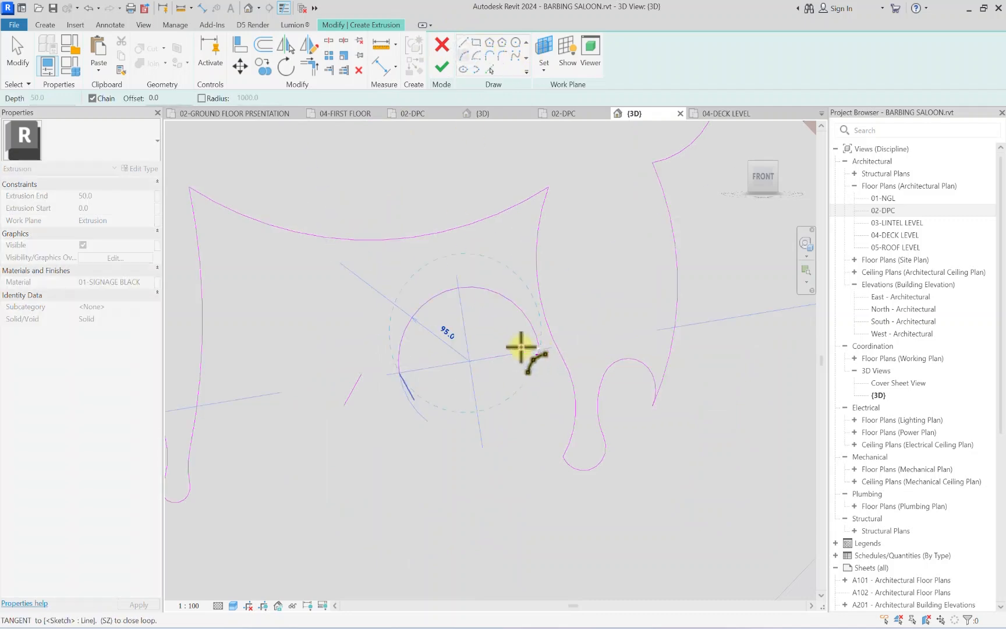
{"action": "left_click", "coordinate": [483, 338]}
{"action": "left_click", "coordinate": [414, 400]}
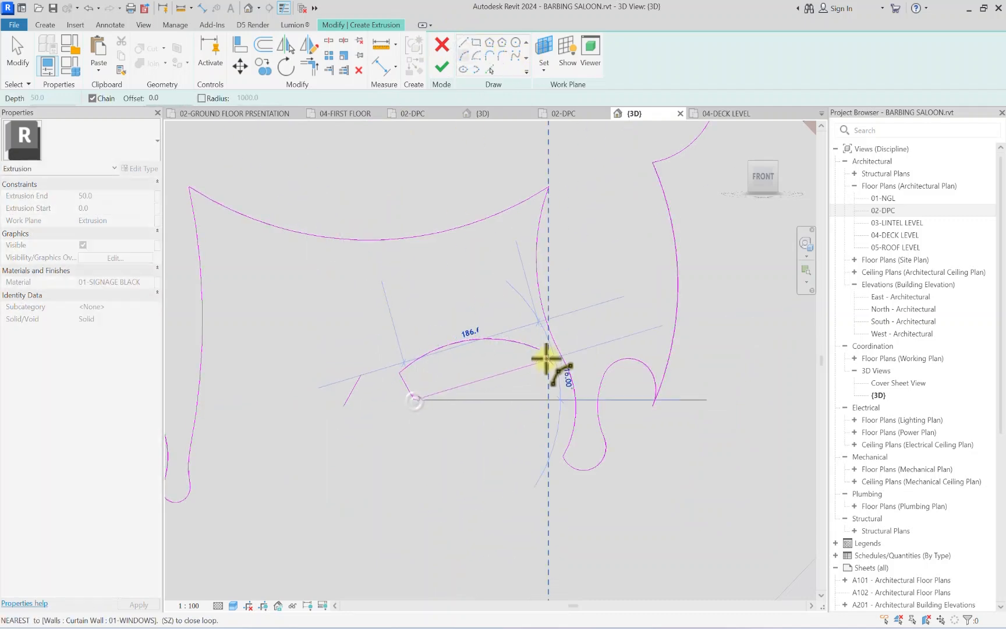
{"action": "left_click", "coordinate": [537, 351]}
{"action": "left_click", "coordinate": [464, 370]}
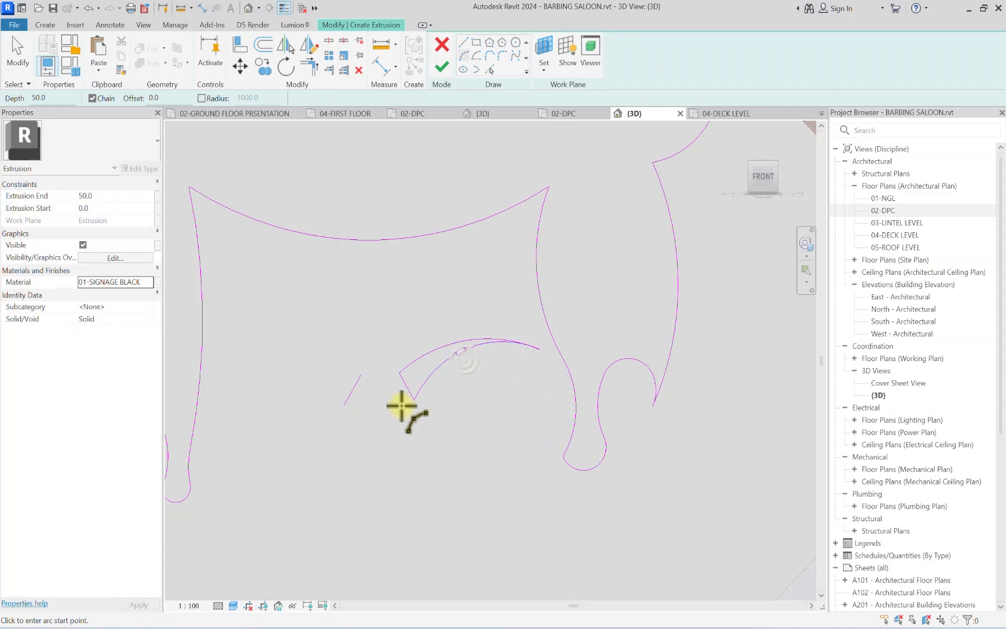
Step: Form the left eyebrow with an upper arc of about 200 mm radius and a lower arc joining its point to the slanted line
{"action": "scroll", "coordinate": [359, 387], "scroll_direction": "down", "scroll_amount": 2}
{"action": "scroll", "coordinate": [305, 366], "scroll_direction": "up", "scroll_amount": 3}
{"action": "left_click", "coordinate": [264, 374]}
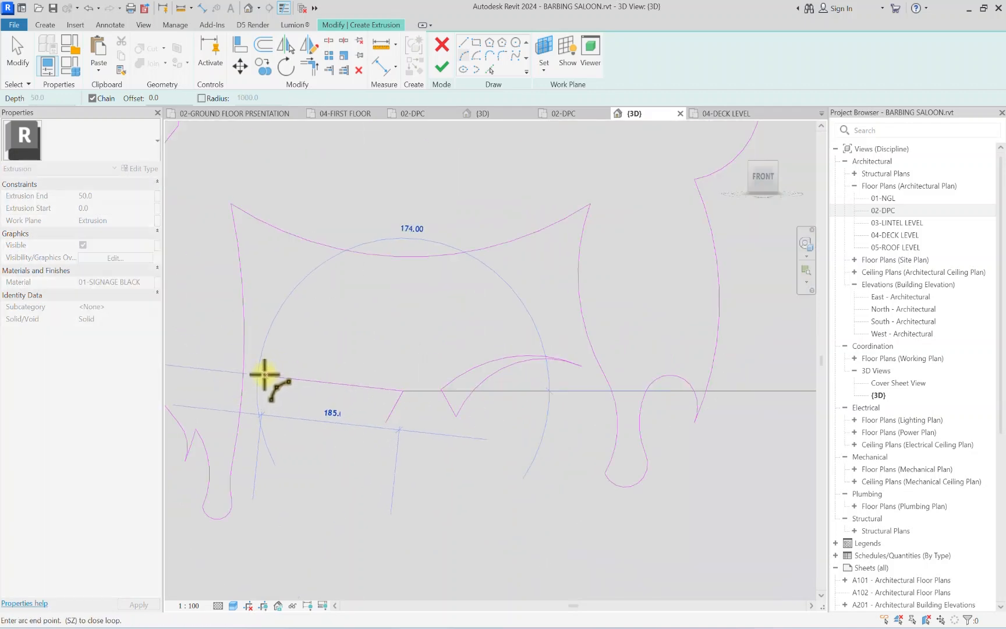
{"action": "scroll", "coordinate": [292, 368], "scroll_direction": "up", "scroll_amount": 2}
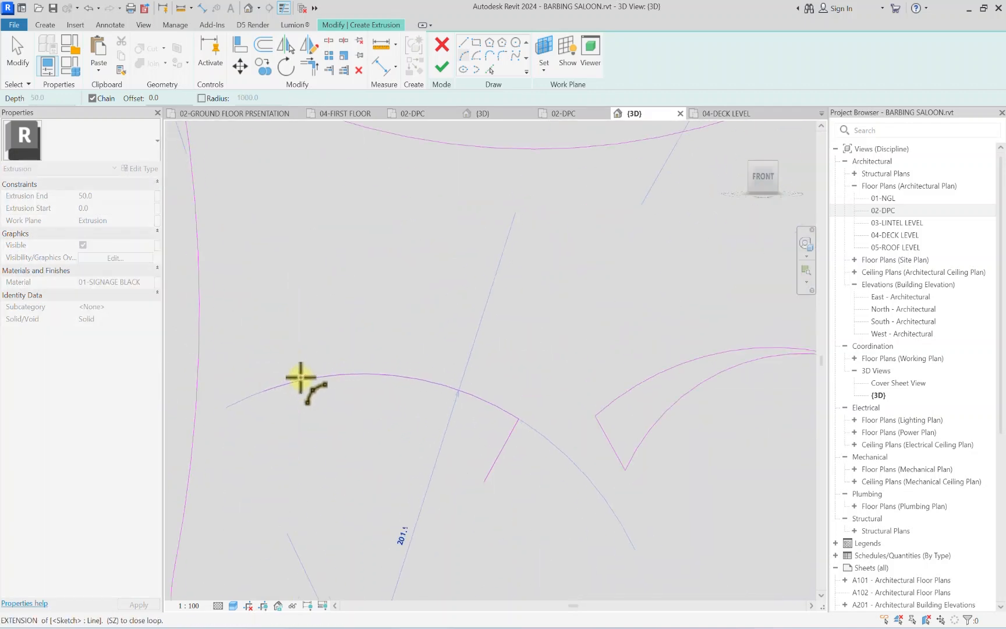
{"action": "left_click", "coordinate": [293, 381]}
{"action": "scroll", "coordinate": [236, 411], "scroll_direction": "down", "scroll_amount": 1}
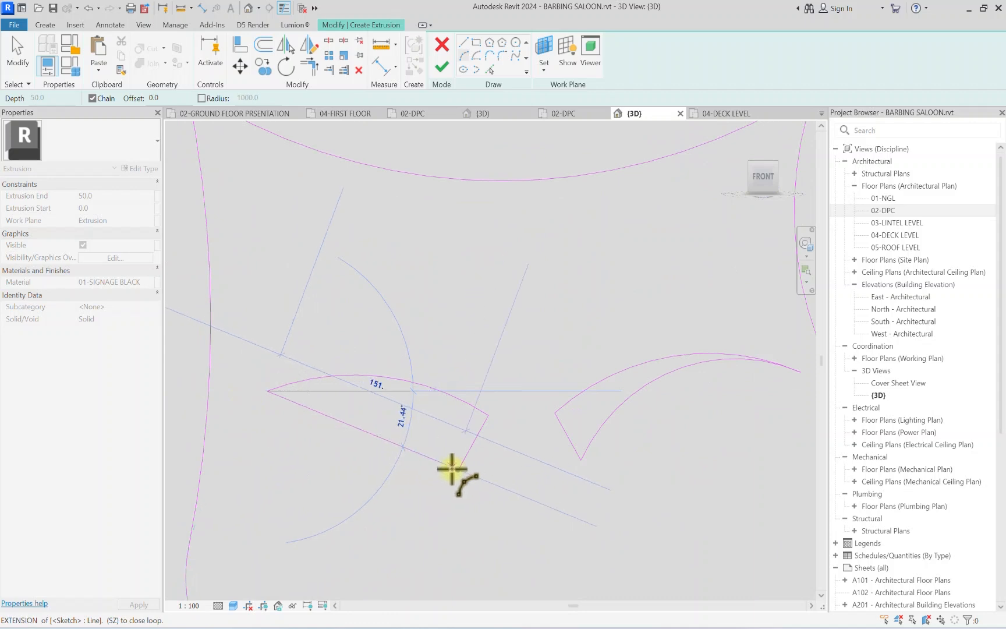
{"action": "left_click", "coordinate": [433, 455]}
{"action": "scroll", "coordinate": [407, 420], "scroll_direction": "down", "scroll_amount": 4}
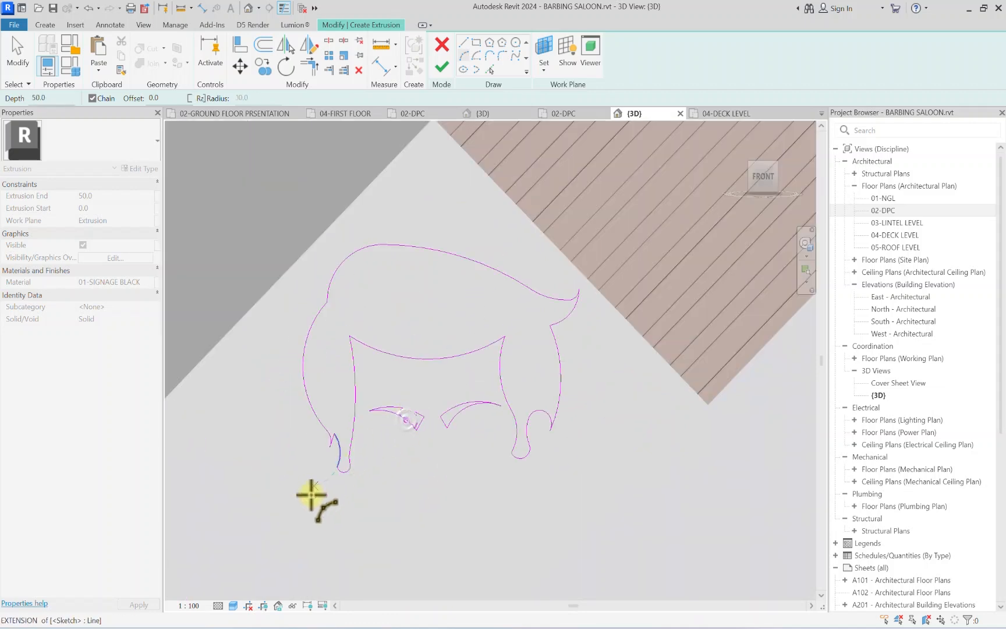
{"action": "middle_click_drag", "start_coordinate": [454, 530], "coordinate": [401, 424]}
{"action": "key", "text": "Escape"}
{"action": "scroll", "coordinate": [379, 431], "scroll_direction": "down", "scroll_amount": 2}
{"action": "scroll", "coordinate": [367, 436], "scroll_direction": "up", "scroll_amount": 2}
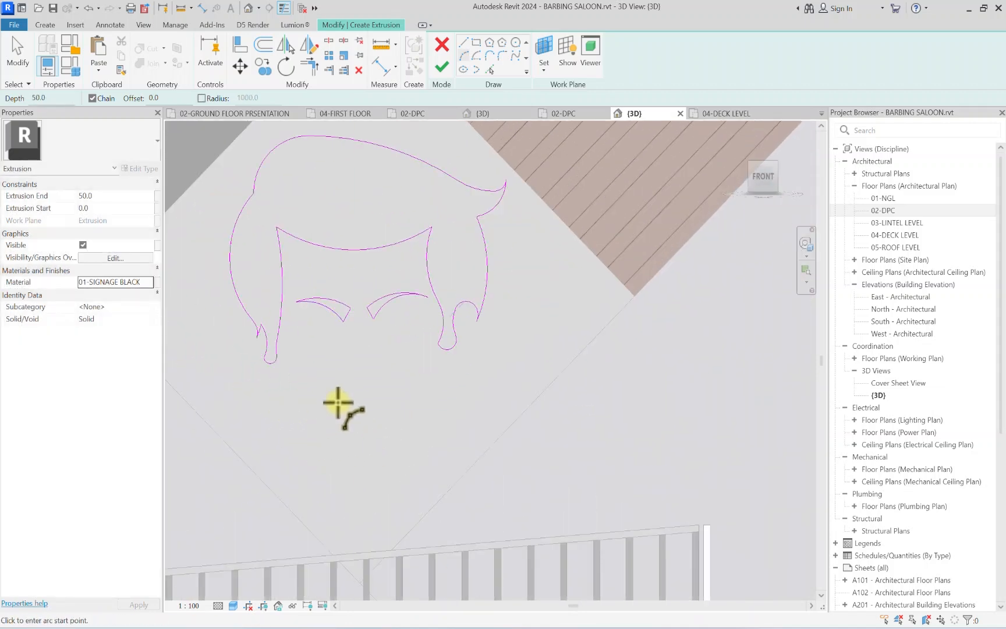
{"action": "left_click", "coordinate": [464, 57]}
{"action": "scroll", "coordinate": [395, 349], "scroll_direction": "up", "scroll_amount": 2}
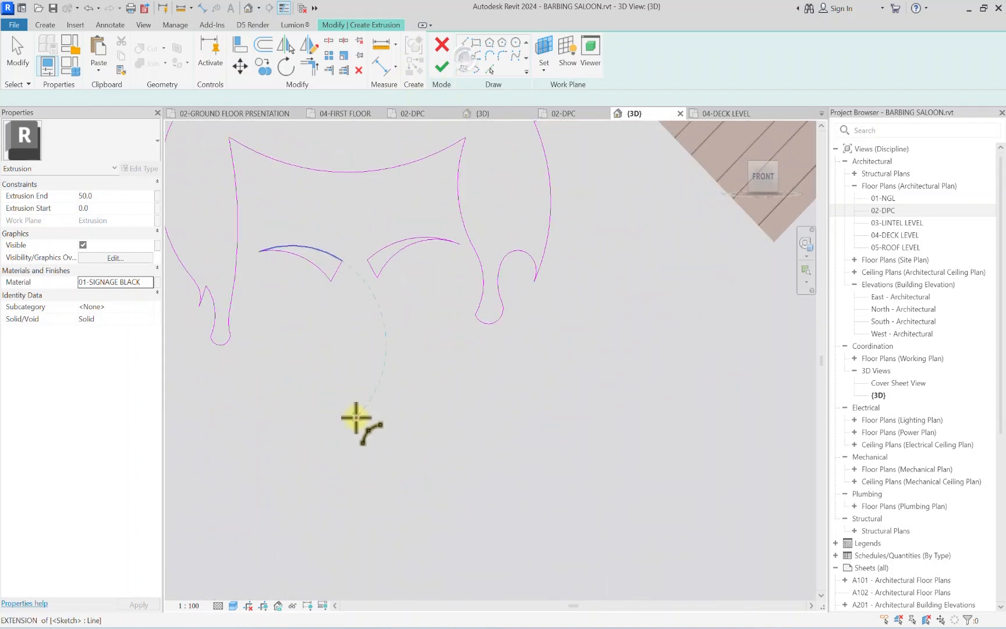
{"action": "scroll", "coordinate": [342, 396], "scroll_direction": "up", "scroll_amount": 1}
{"action": "left_click", "coordinate": [343, 399]}
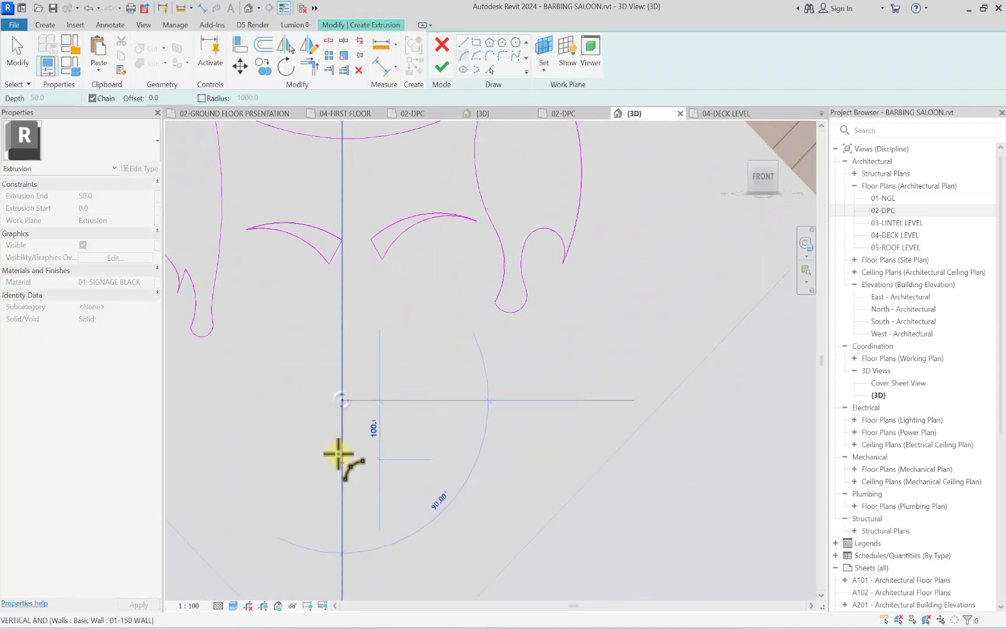
{"action": "left_click", "coordinate": [340, 456]}
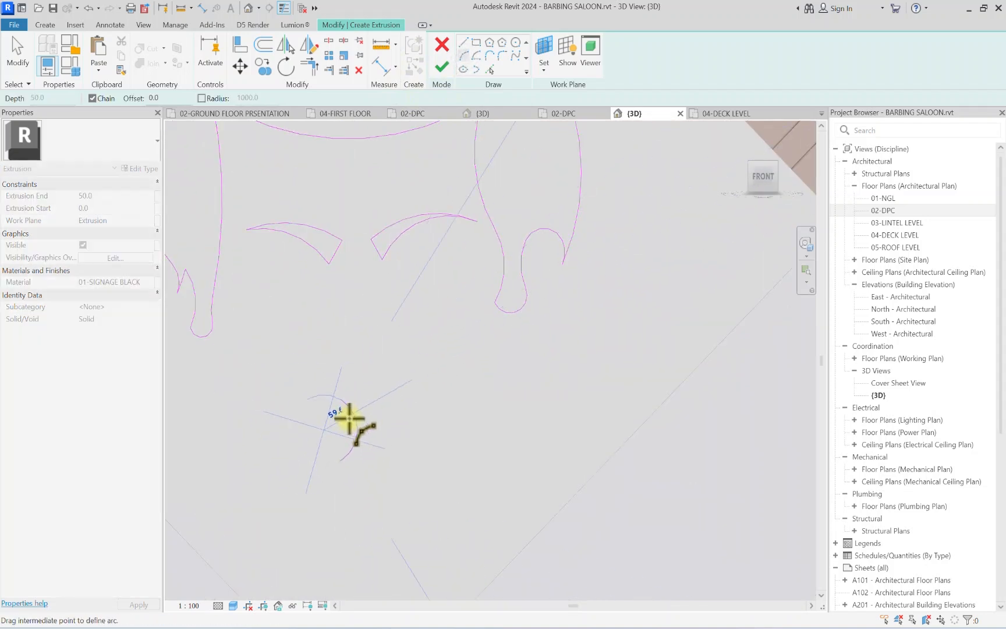
{"action": "key", "text": "Escape"}
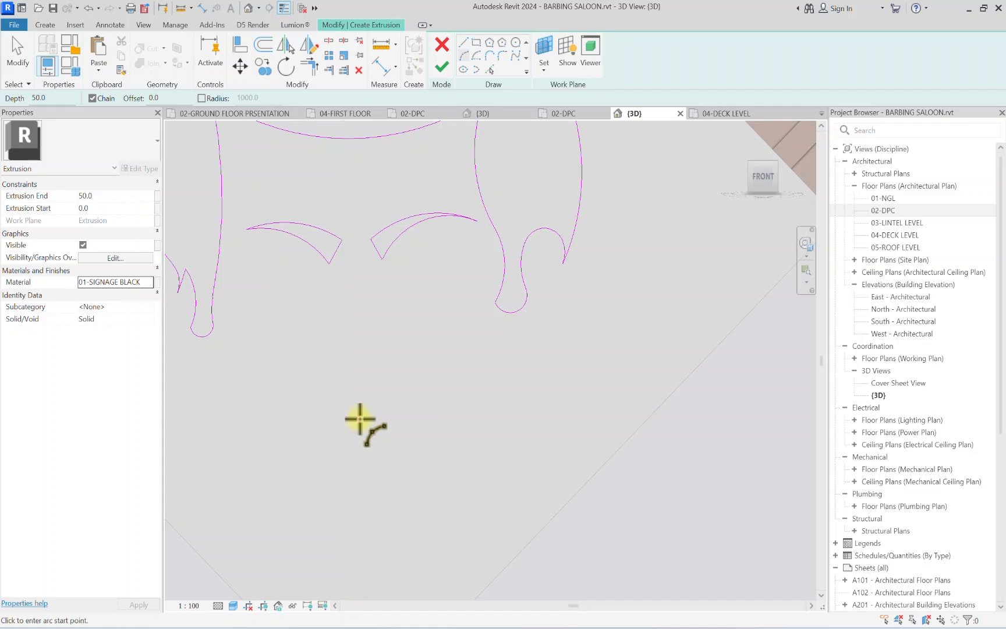
Step: Draw the left moustache half's upper edge below the eyebrows with two start-end-radius arcs sweeping to an upturned outer tip
{"action": "left_click", "coordinate": [358, 412]}
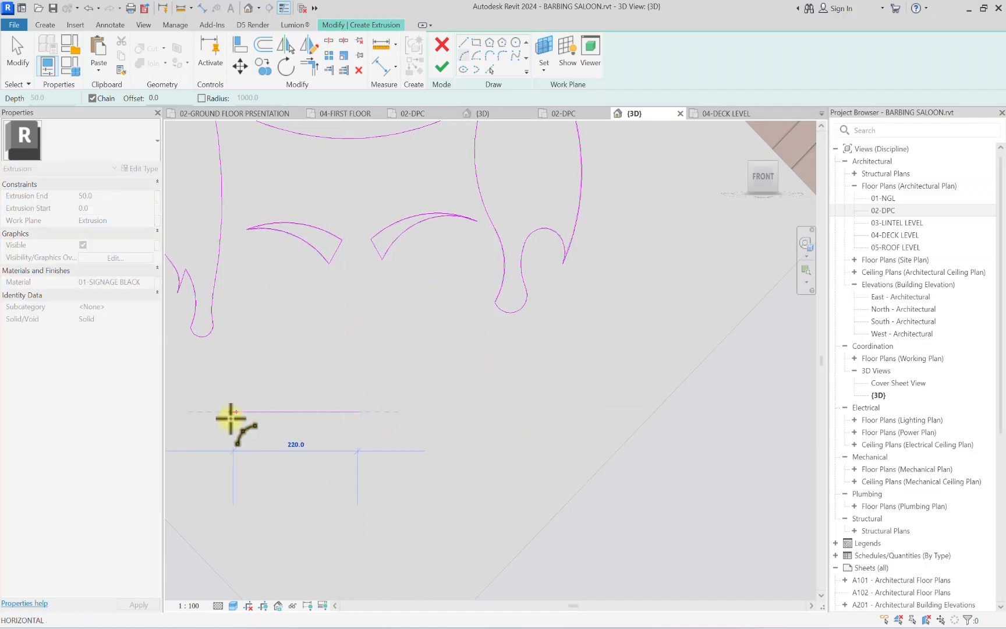
{"action": "left_click", "coordinate": [351, 403]}
{"action": "scroll", "coordinate": [221, 399], "scroll_direction": "down", "scroll_amount": 2}
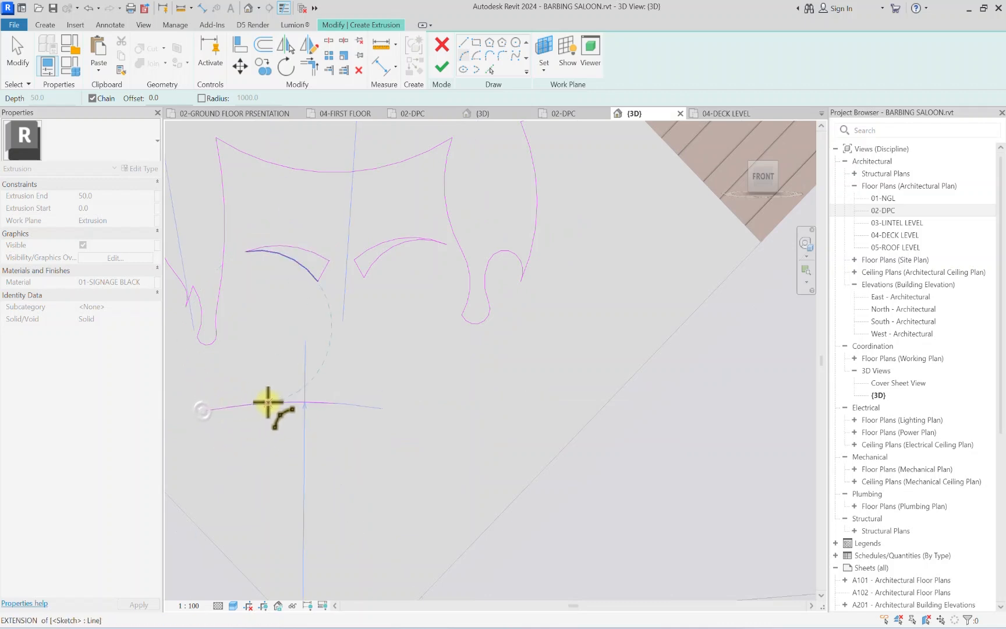
{"action": "scroll", "coordinate": [268, 399], "scroll_direction": "up", "scroll_amount": 4}
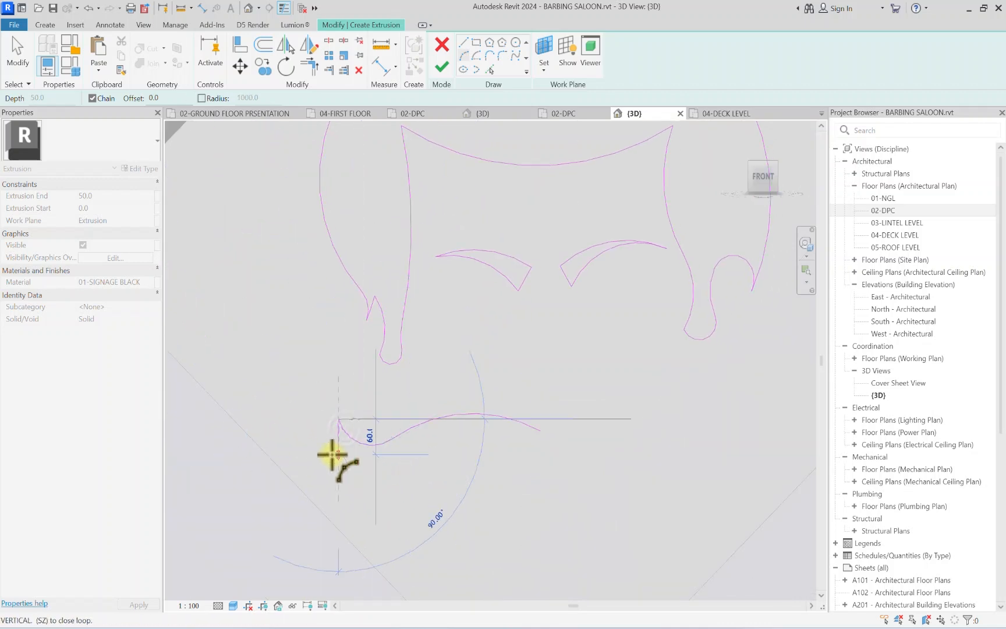
Step: Draw the left moustache half's lower edge with two arcs, curving down from the outer tip and inward below the upper edge
{"action": "left_click", "coordinate": [356, 461]}
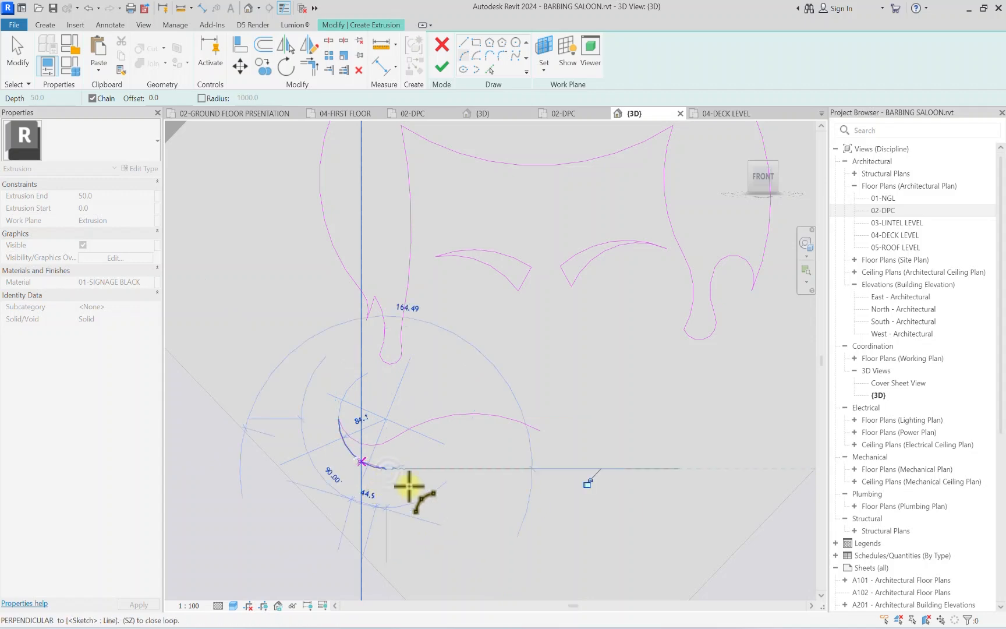
{"action": "scroll", "coordinate": [445, 464], "scroll_direction": "up", "scroll_amount": 1}
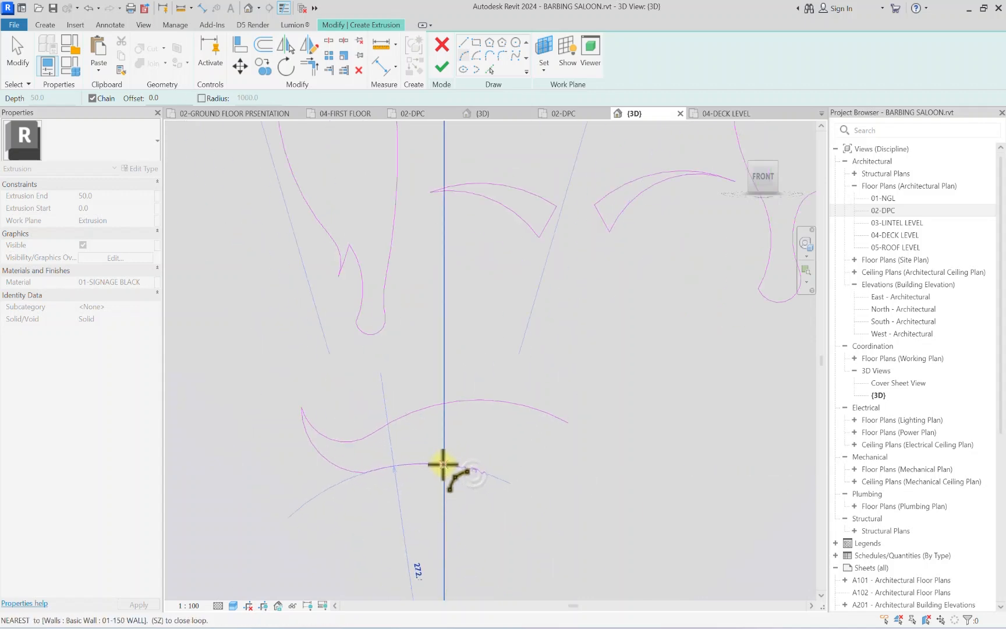
{"action": "left_click", "coordinate": [444, 464]}
{"action": "scroll", "coordinate": [573, 442], "scroll_direction": "up", "scroll_amount": 2}
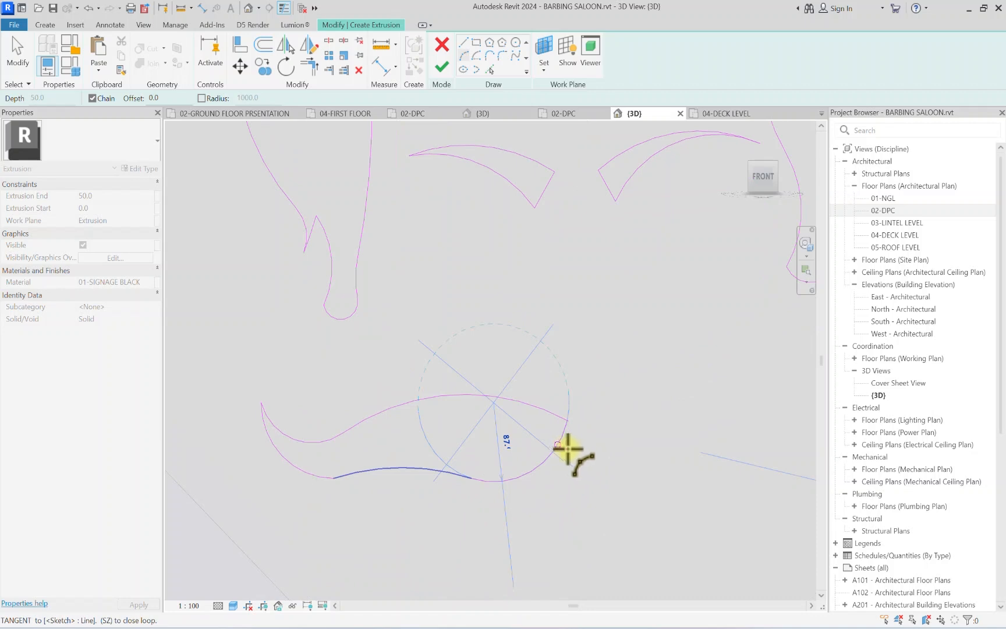
Step: Close the moustache half with arcs forming a rounded inner end that joins the upper and lower edges
{"action": "left_click", "coordinate": [578, 447]}
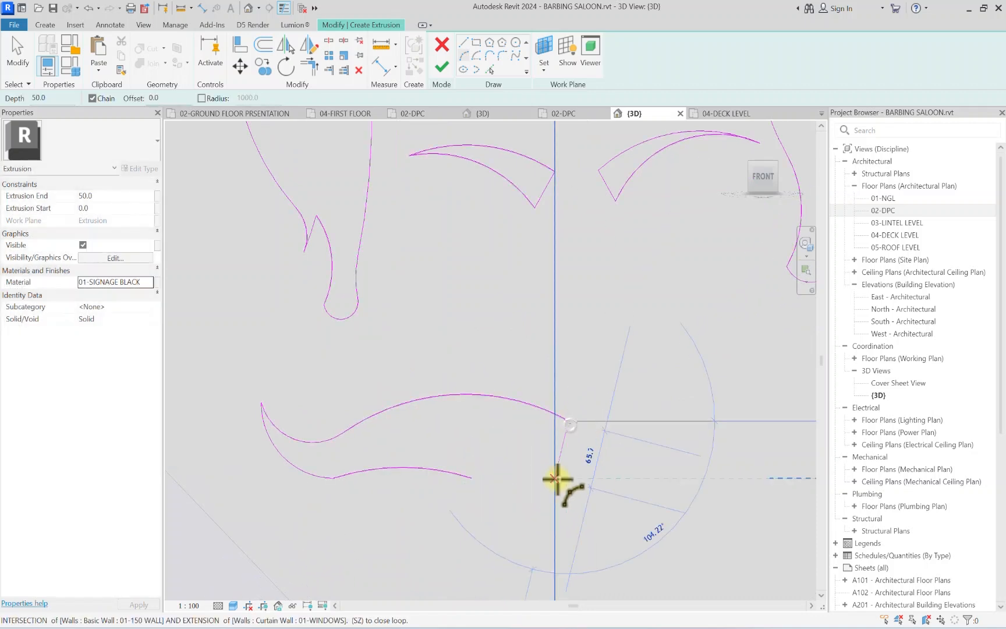
{"action": "left_click", "coordinate": [567, 493]}
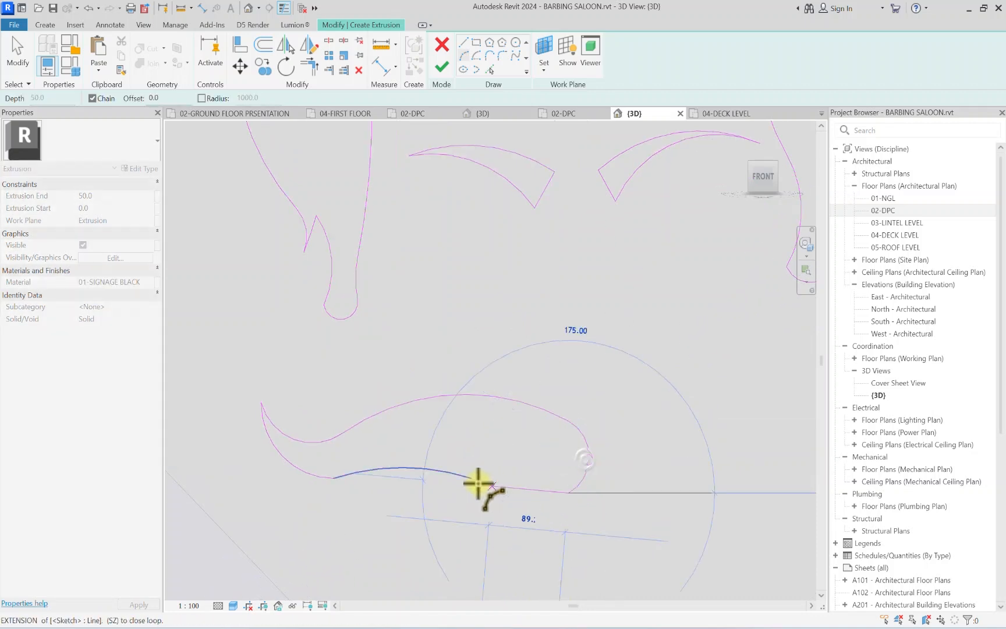
{"action": "left_click", "coordinate": [496, 485]}
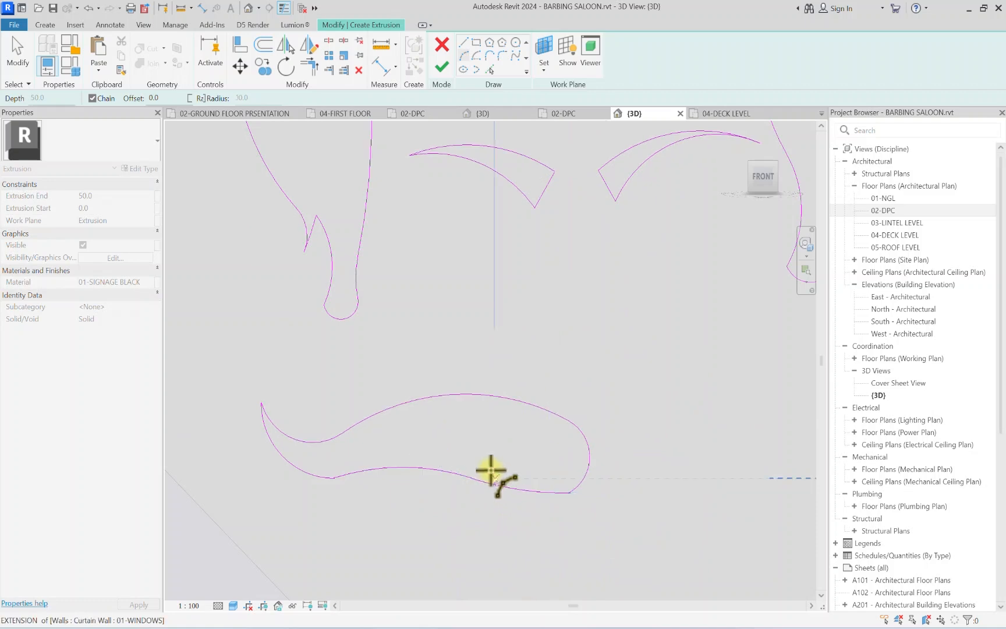
{"action": "scroll", "coordinate": [489, 472], "scroll_direction": "down", "scroll_amount": 4}
{"action": "key", "text": "Escape"}
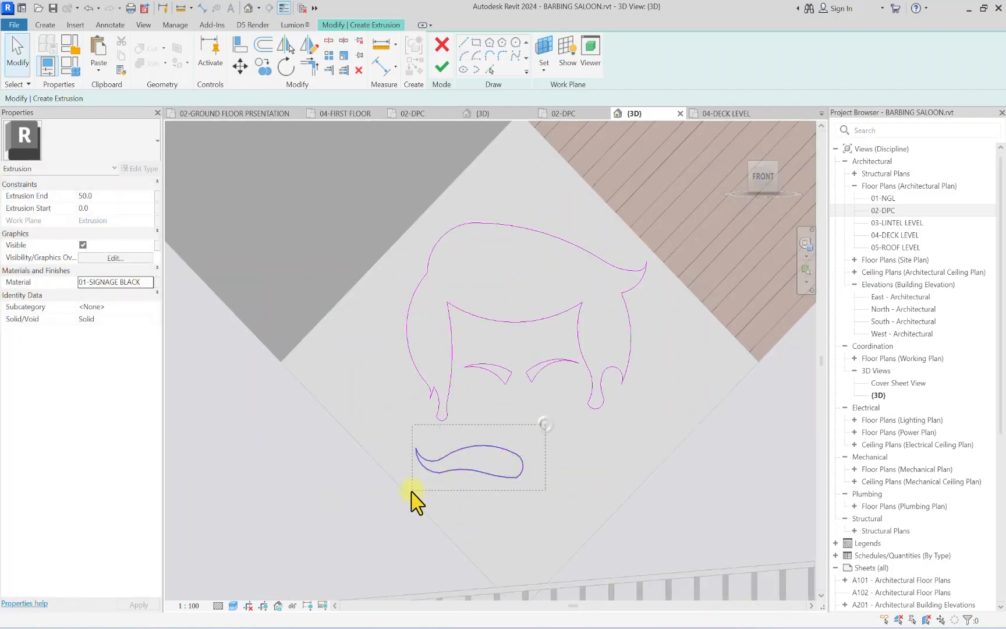
Step: Try mirroring a copy of the moustache half about a vertical axis through the hairline's midpoint, and delete the mirrored copy
{"action": "left_click_drag", "start_coordinate": [415, 502], "coordinate": [415, 502]}
{"action": "middle_click_drag", "start_coordinate": [523, 427], "coordinate": [442, 476]}
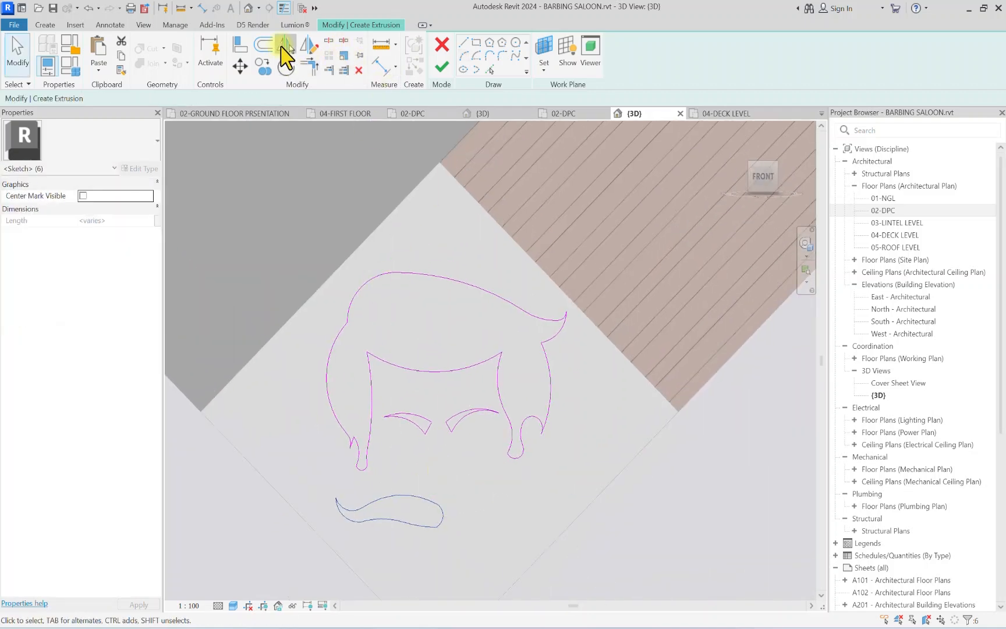
{"action": "left_click", "coordinate": [283, 47]}
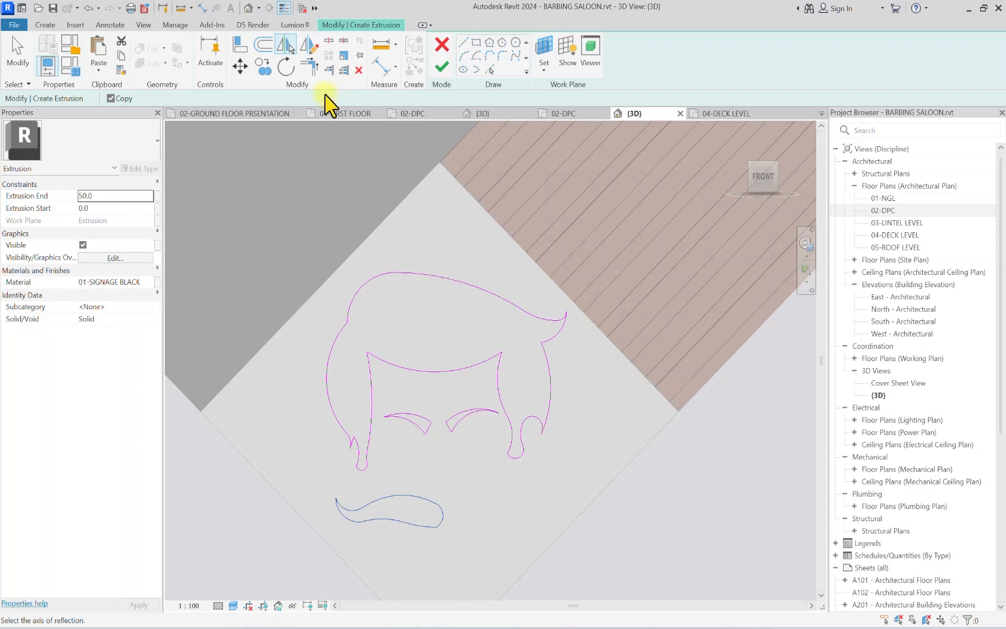
{"action": "left_click", "coordinate": [318, 47]}
{"action": "left_click", "coordinate": [438, 372]}
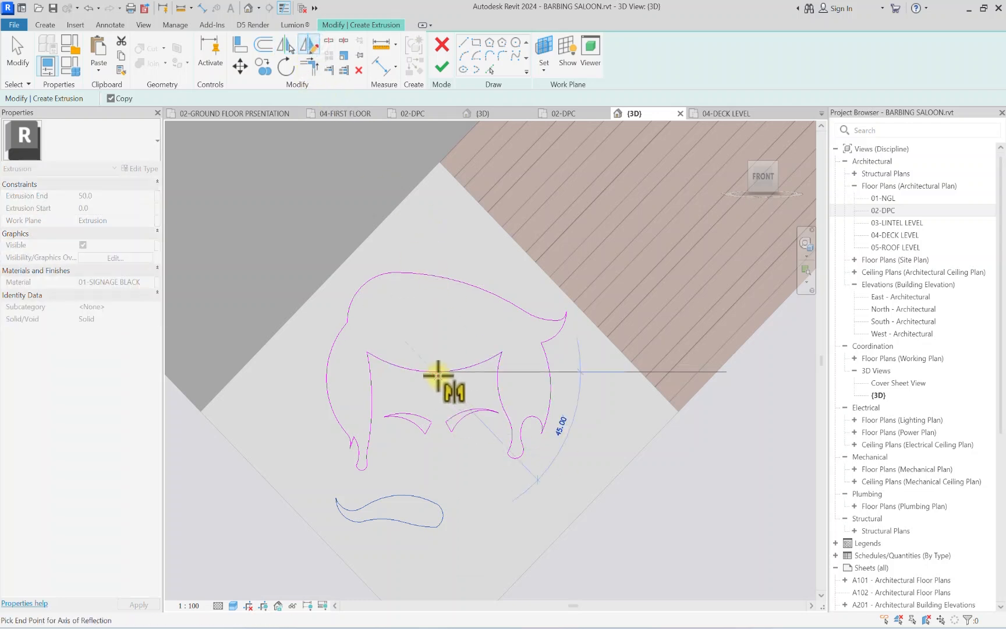
{"action": "left_click", "coordinate": [436, 452]}
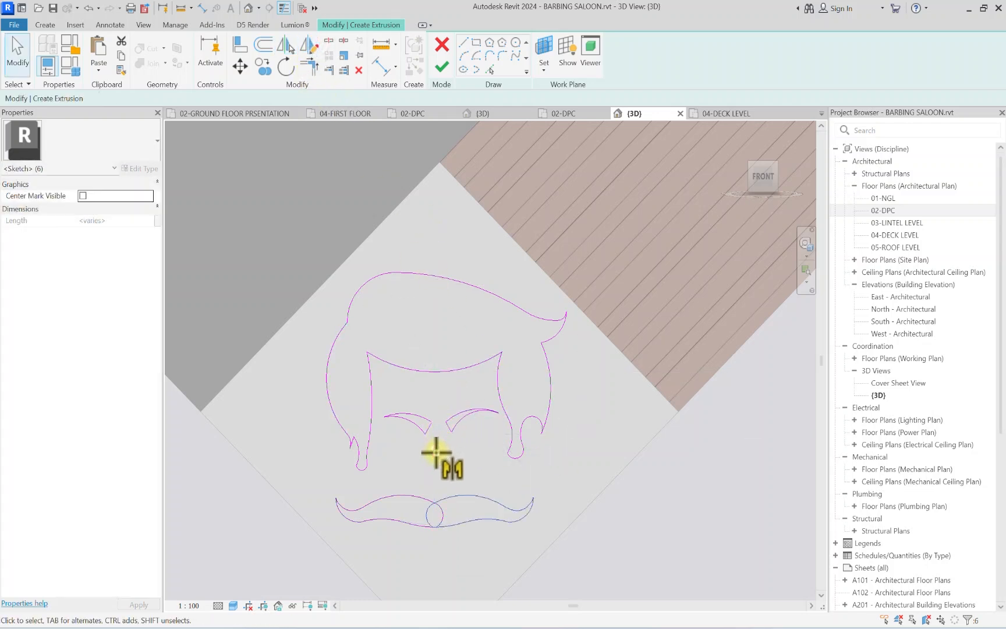
{"action": "scroll", "coordinate": [418, 508], "scroll_direction": "up", "scroll_amount": 3}
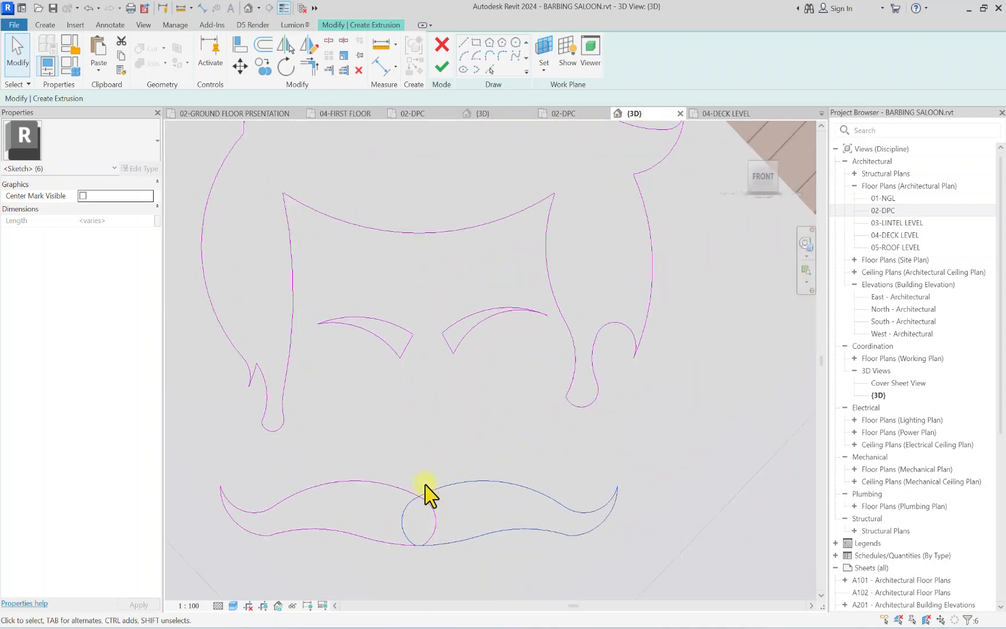
{"action": "scroll", "coordinate": [427, 493], "scroll_direction": "down", "scroll_amount": 4}
{"action": "scroll", "coordinate": [408, 448], "scroll_direction": "up", "scroll_amount": 3}
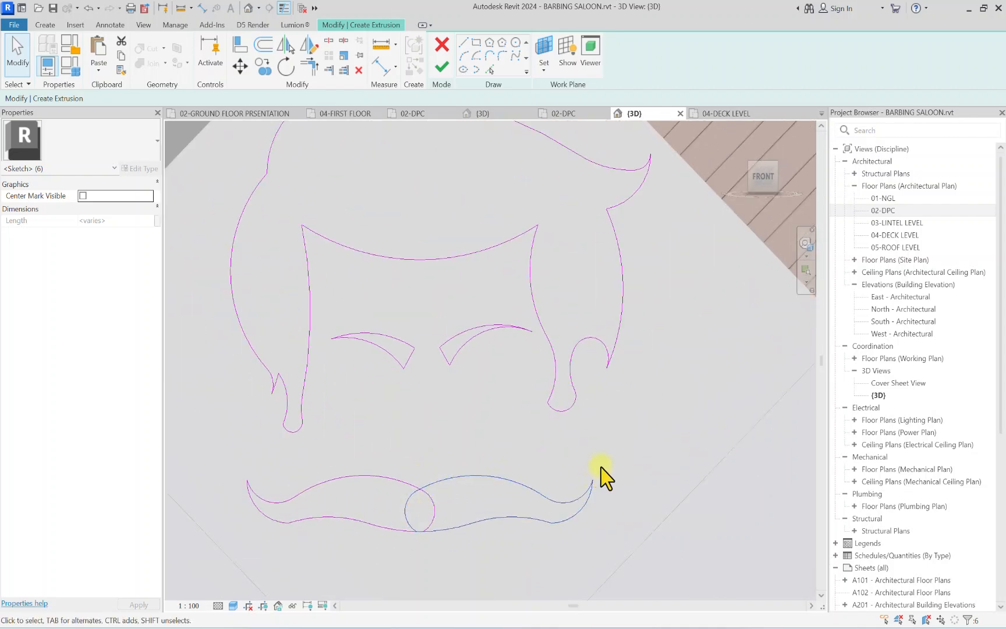
{"action": "key", "text": "Delete"}
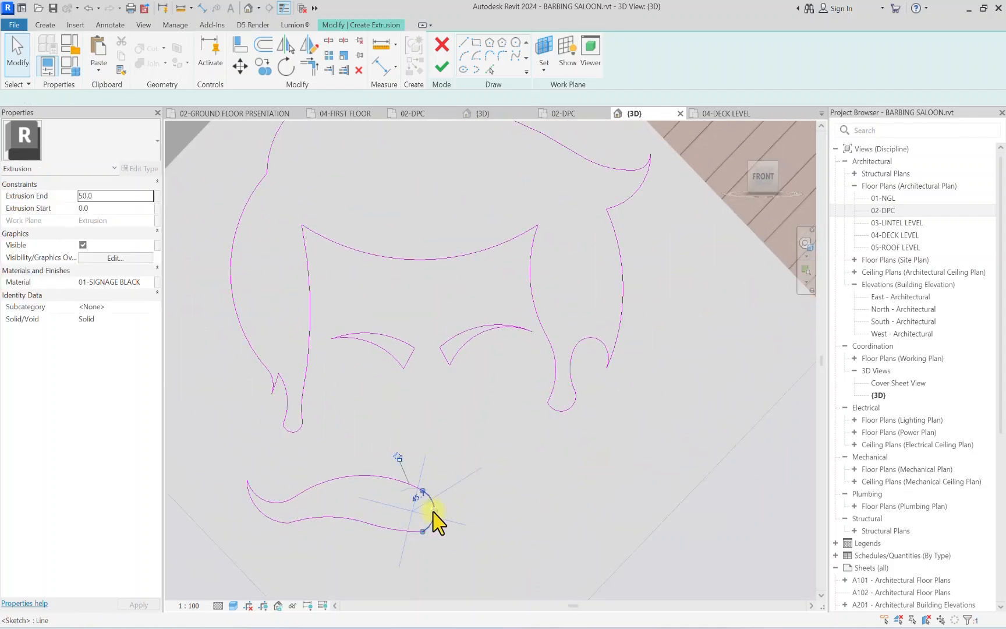
Step: Delete the moustache half's rounded inner arc and shorten its upper and lower edges away from the face's centre line
{"action": "key", "text": "Delete"}
{"action": "left_click", "coordinate": [413, 530]}
{"action": "left_click_drag", "start_coordinate": [422, 530], "coordinate": [387, 527]}
{"action": "left_click", "coordinate": [414, 487]}
{"action": "left_click_drag", "start_coordinate": [423, 490], "coordinate": [395, 478]}
Step: Close the shortened moustache half with a rounded end arc of about 48 mm radius between its upper and lower edges
{"action": "left_click", "coordinate": [465, 57]}
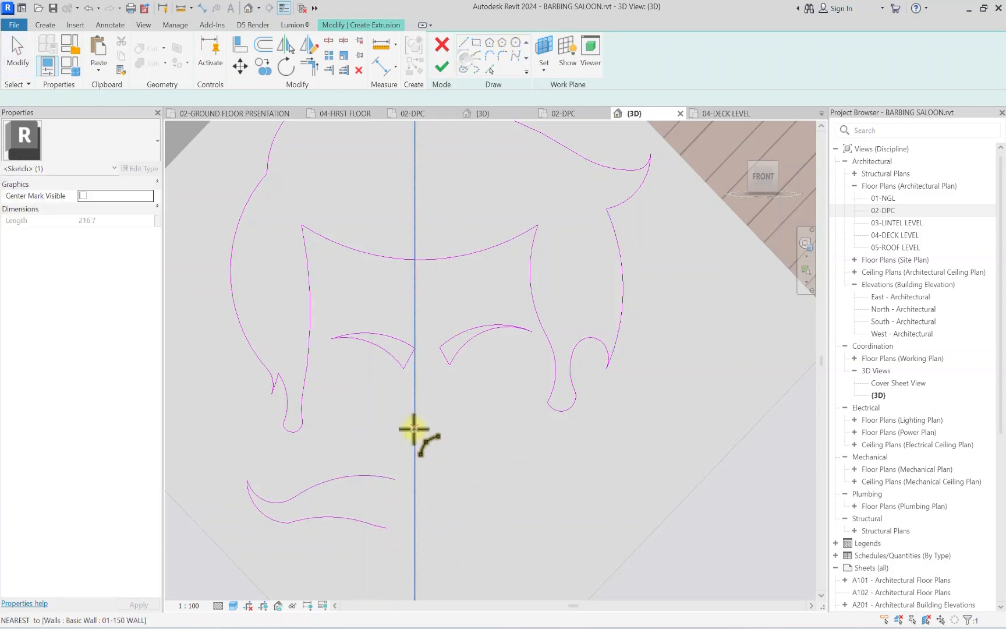
{"action": "left_click", "coordinate": [395, 477]}
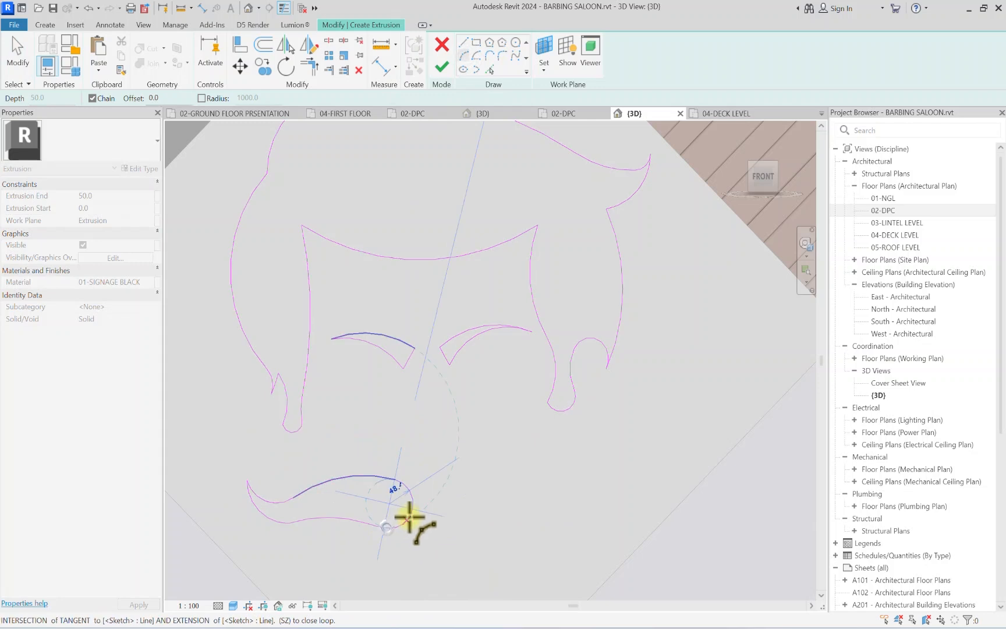
{"action": "key", "text": "Escape"}
{"action": "key", "text": "Escape"}
Step: Mirror a copy of the shortened moustache half about a vertical axis drawn through the hairline's midpoint
{"action": "scroll", "coordinate": [424, 453], "scroll_direction": "down", "scroll_amount": 3}
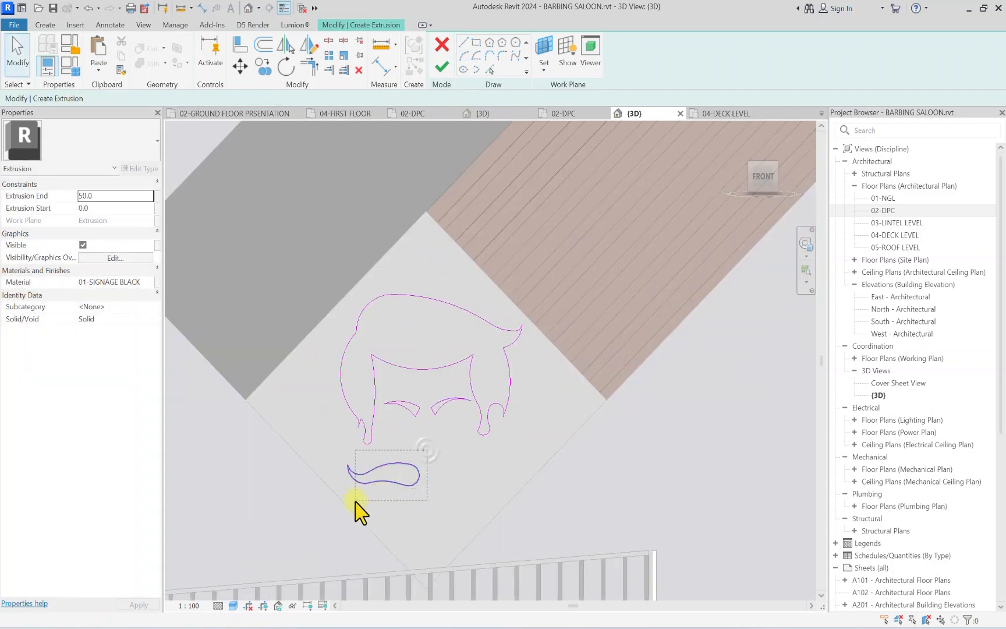
{"action": "left_click_drag", "start_coordinate": [426, 449], "coordinate": [355, 499]}
{"action": "left_click", "coordinate": [310, 49]}
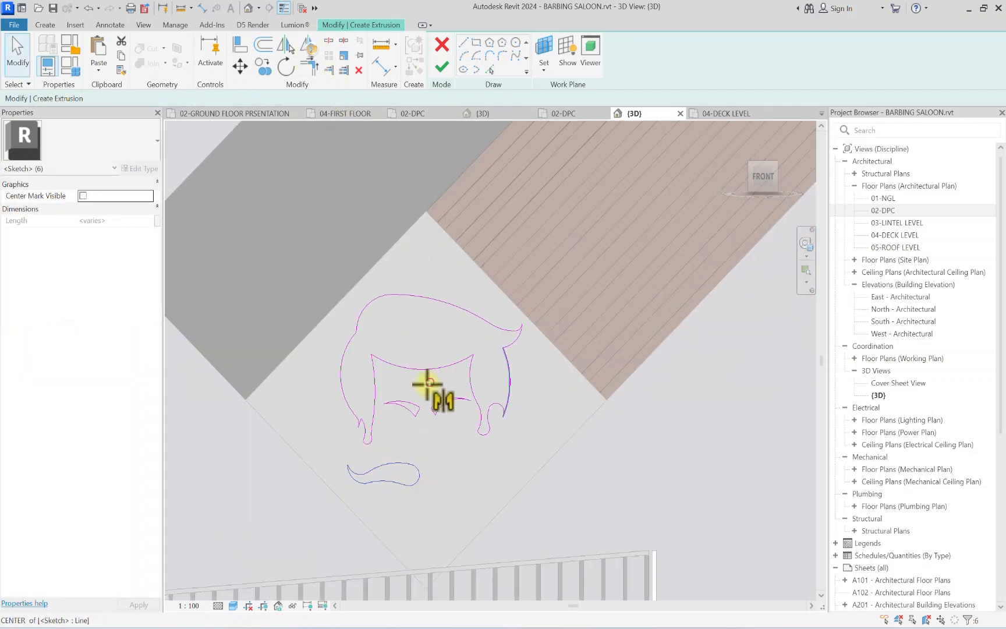
{"action": "left_click", "coordinate": [424, 369]}
{"action": "left_click", "coordinate": [422, 332]}
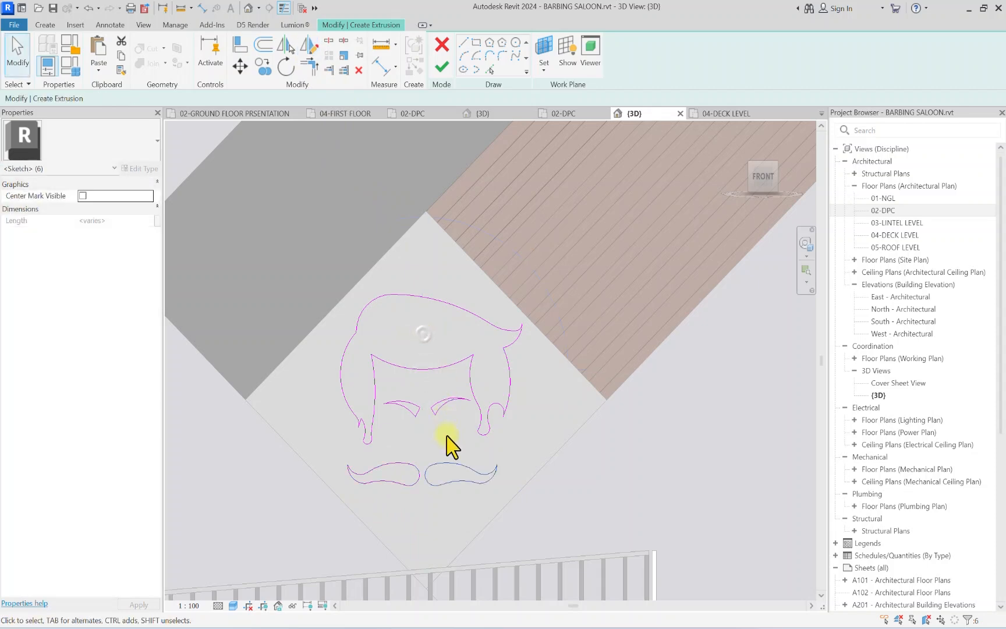
Step: Finish the extrusion sketch of the hair, eyebrows and moustache
{"action": "scroll", "coordinate": [492, 454], "scroll_direction": "down", "scroll_amount": 3}
{"action": "scroll", "coordinate": [411, 454], "scroll_direction": "down", "scroll_amount": 2}
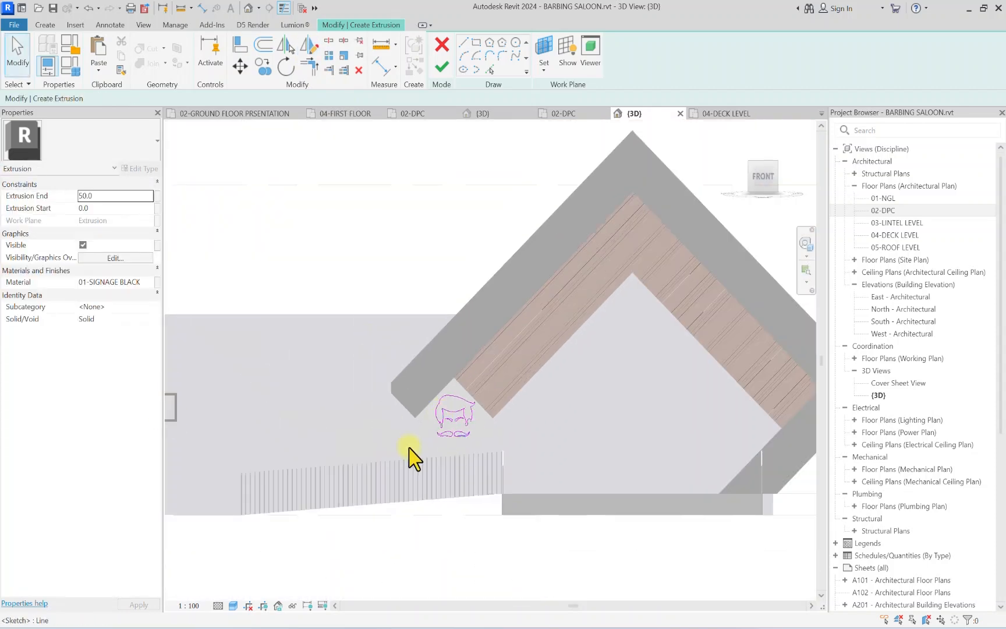
{"action": "scroll", "coordinate": [482, 393], "scroll_direction": "up", "scroll_amount": 4}
{"action": "scroll", "coordinate": [451, 469], "scroll_direction": "up", "scroll_amount": 4}
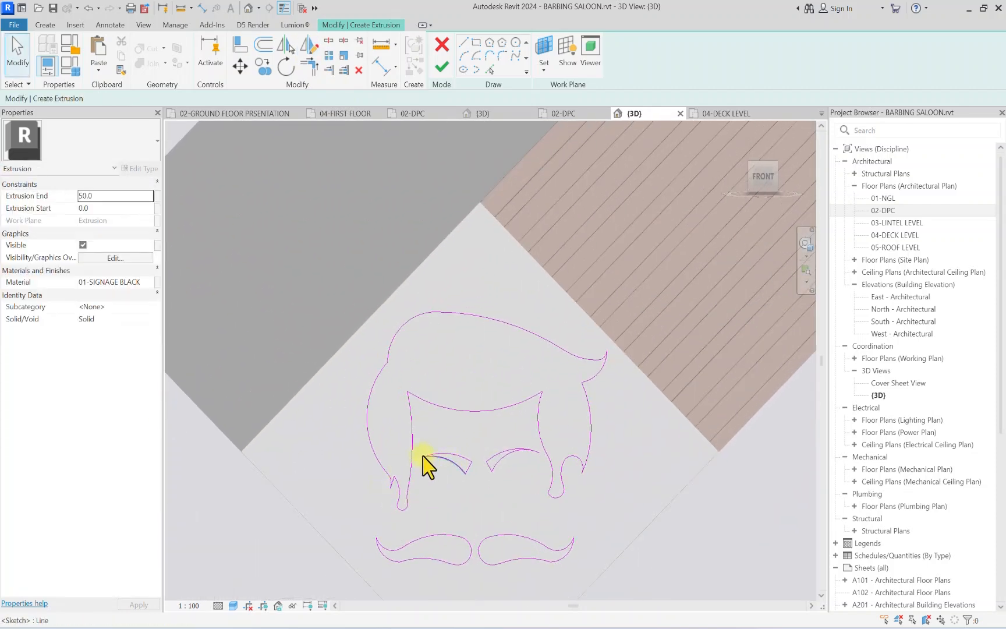
{"action": "scroll", "coordinate": [422, 483], "scroll_direction": "down", "scroll_amount": 2}
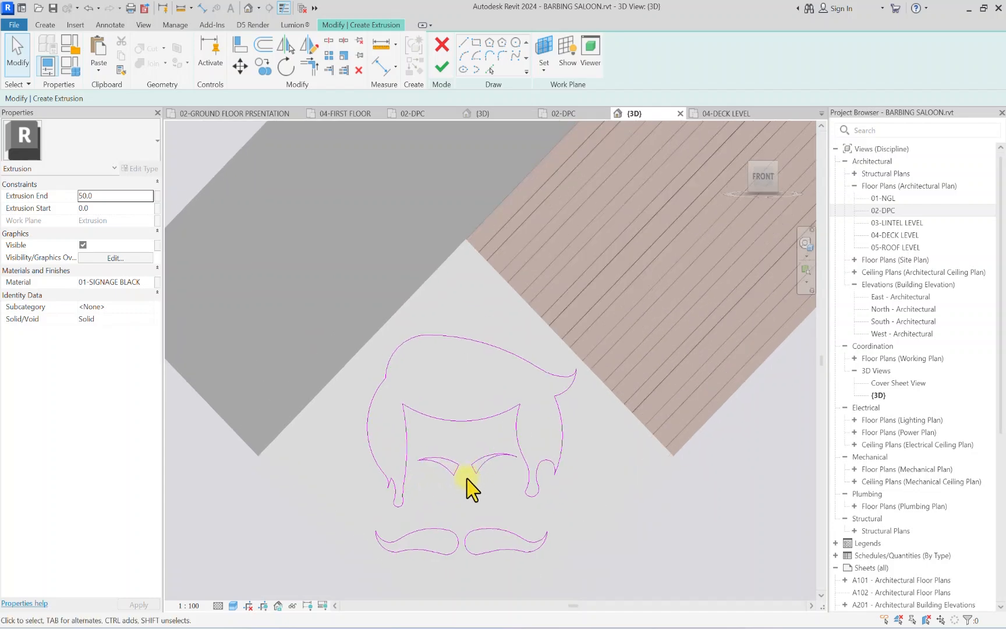
{"action": "scroll", "coordinate": [467, 483], "scroll_direction": "up", "scroll_amount": 3}
{"action": "left_click", "coordinate": [442, 66]}
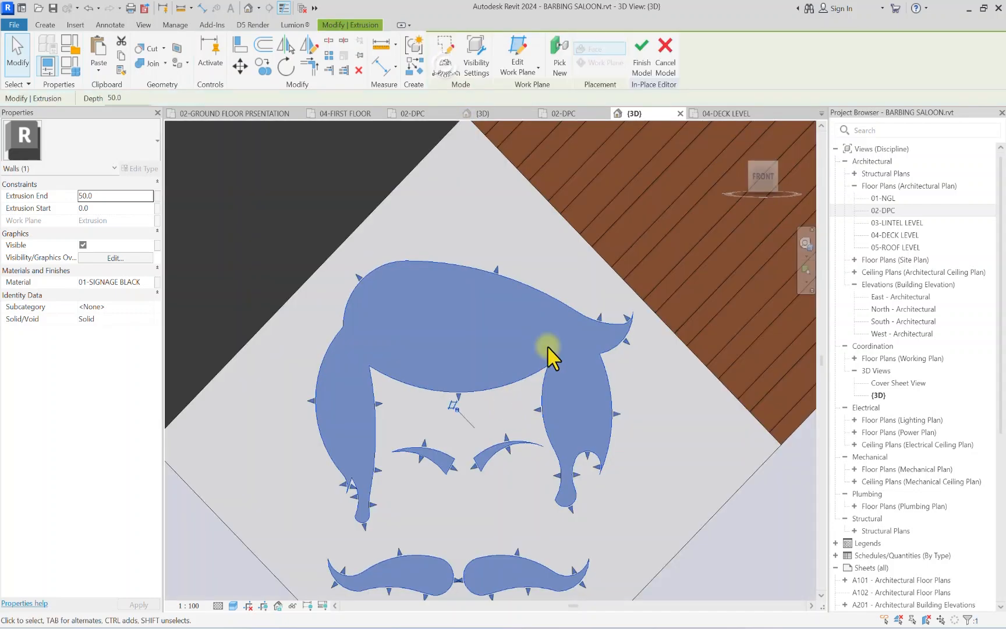
Step: Check the black face silhouette on the grey block and finish the in-place model
{"action": "scroll", "coordinate": [560, 283], "scroll_direction": "down", "scroll_amount": 3}
{"action": "scroll", "coordinate": [465, 343], "scroll_direction": "down", "scroll_amount": 4}
{"action": "middle_click_drag", "start_coordinate": [519, 317], "coordinate": [505, 433]}
{"action": "scroll", "coordinate": [254, 397], "scroll_direction": "down", "scroll_amount": 1}
{"action": "scroll", "coordinate": [262, 404], "scroll_direction": "down", "scroll_amount": 2}
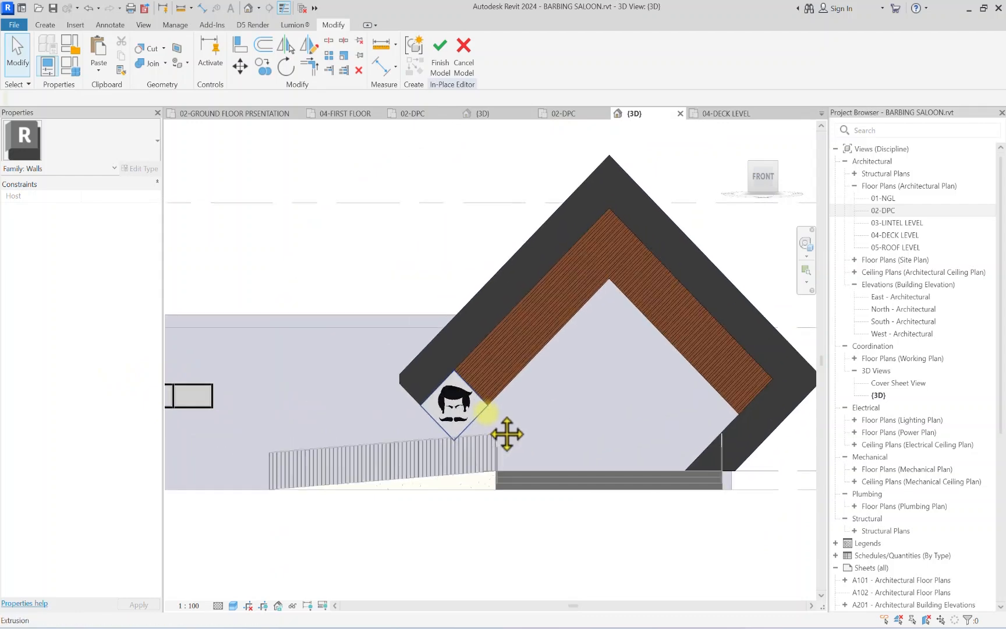
{"action": "scroll", "coordinate": [471, 382], "scroll_direction": "up", "scroll_amount": 4}
{"action": "scroll", "coordinate": [431, 386], "scroll_direction": "down", "scroll_amount": 3}
{"action": "scroll", "coordinate": [419, 384], "scroll_direction": "up", "scroll_amount": 4}
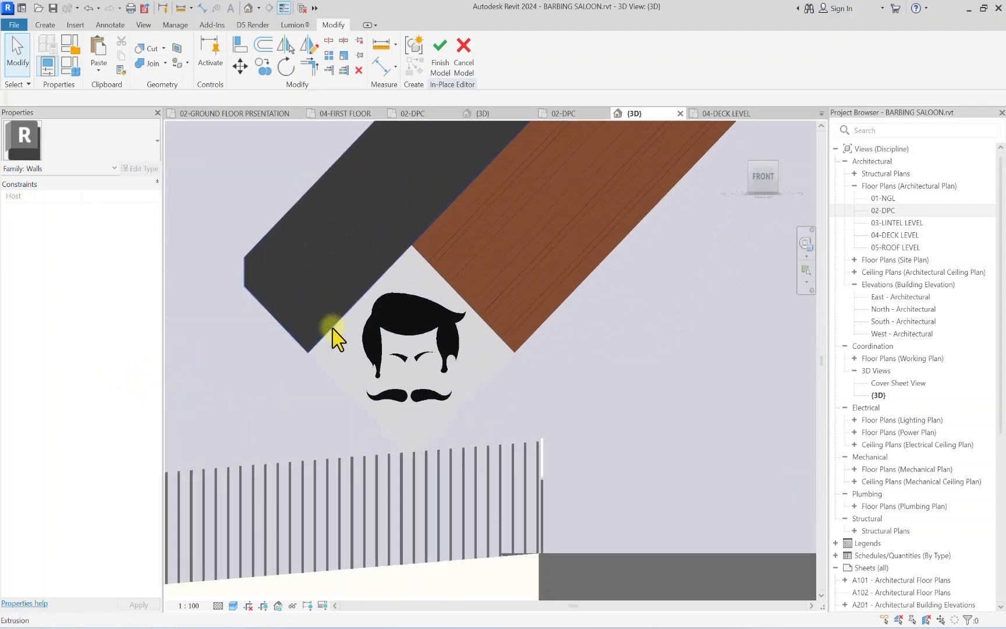
{"action": "scroll", "coordinate": [314, 274], "scroll_direction": "down", "scroll_amount": 2}
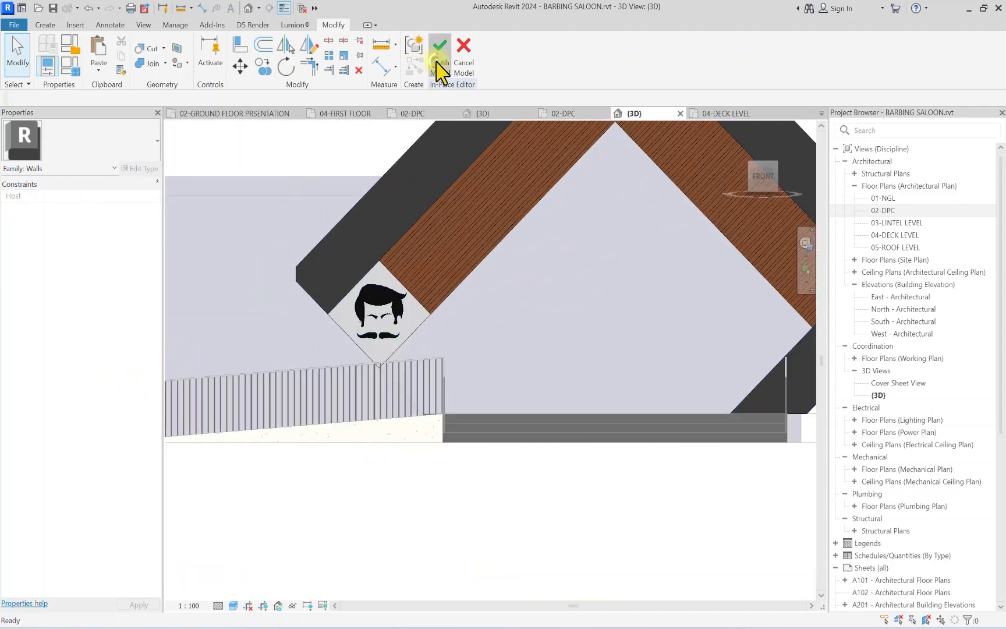
{"action": "scroll", "coordinate": [374, 343], "scroll_direction": "down", "scroll_amount": 3}
{"action": "middle_click_drag", "start_coordinate": [419, 319], "coordinate": [444, 364]}
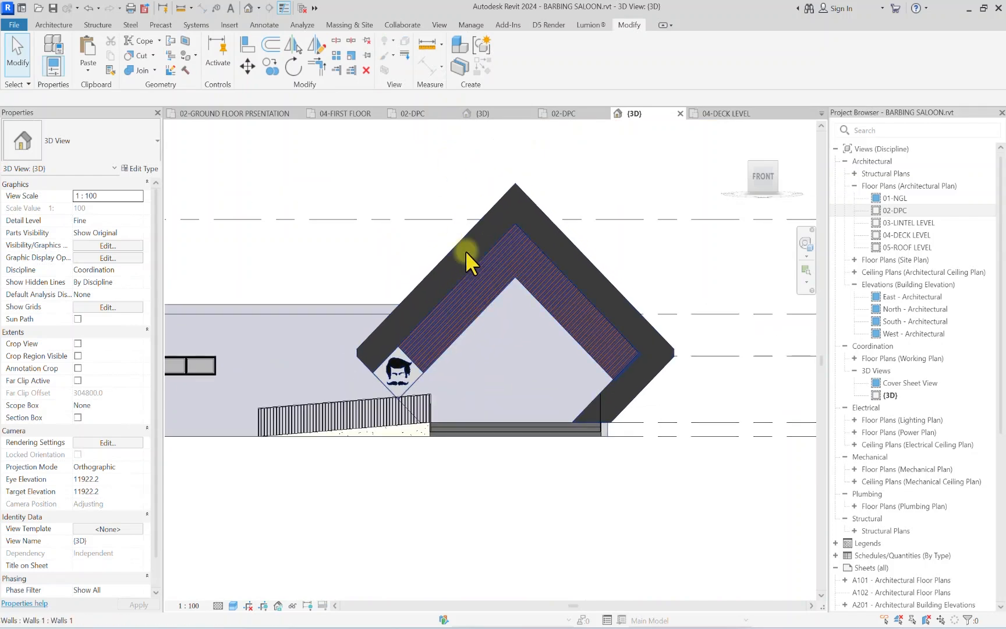
Step: Review the completed front facade and open the 02-DPC floor plan
{"action": "scroll", "coordinate": [502, 292], "scroll_direction": "up", "scroll_amount": 2}
{"action": "scroll", "coordinate": [514, 317], "scroll_direction": "up", "scroll_amount": 1}
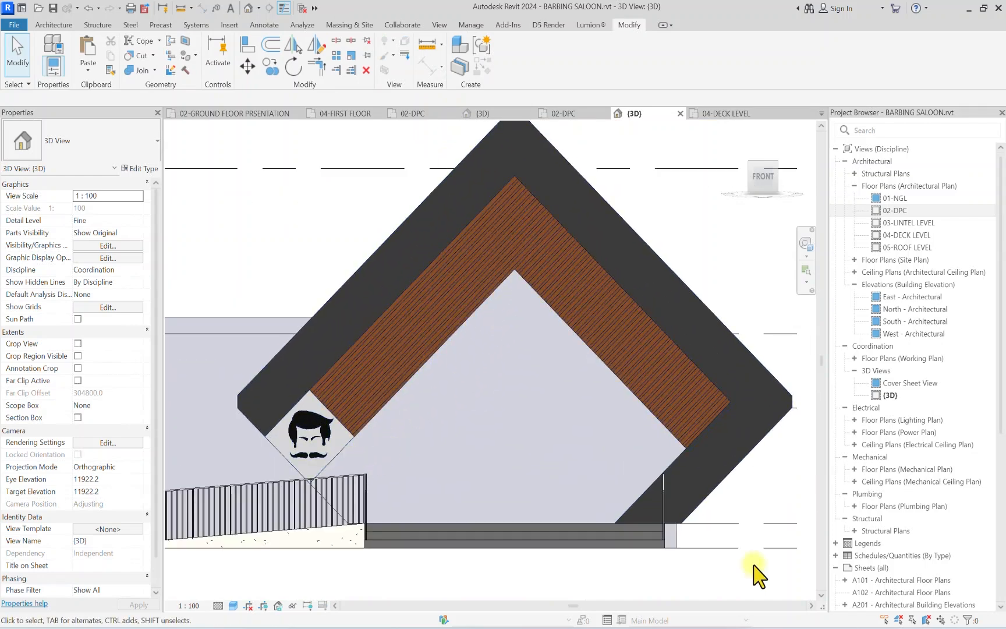
{"action": "scroll", "coordinate": [590, 471], "scroll_direction": "down", "scroll_amount": 3}
{"action": "left_click", "coordinate": [903, 213]}
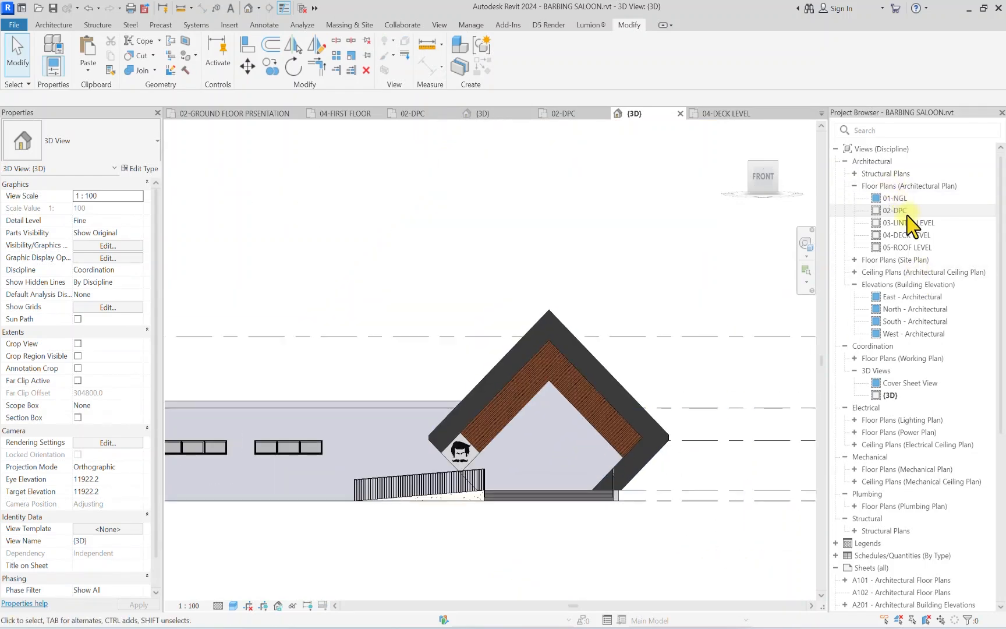
{"action": "double_click", "coordinate": [905, 212]}
Step: Draw a 5700 mm curtain wall of type 01-WINDOWS along the front wall's centerline, across the entrance opening on the 02-DPC plan
{"action": "scroll", "coordinate": [556, 407], "scroll_direction": "up", "scroll_amount": 6}
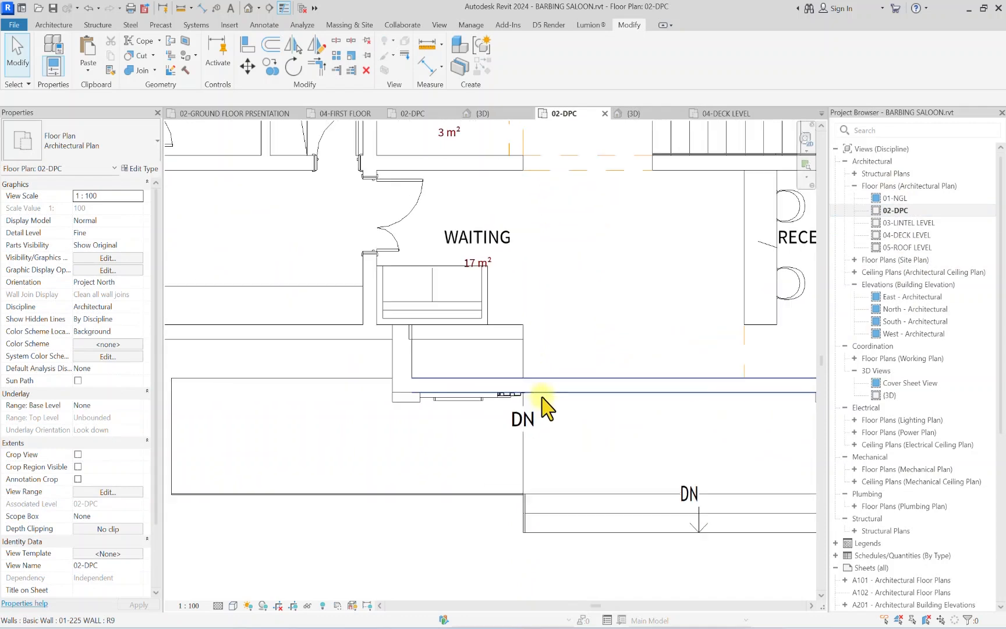
{"action": "scroll", "coordinate": [559, 410], "scroll_direction": "down", "scroll_amount": 2}
{"action": "middle_click_drag", "start_coordinate": [558, 411], "coordinate": [449, 415]}
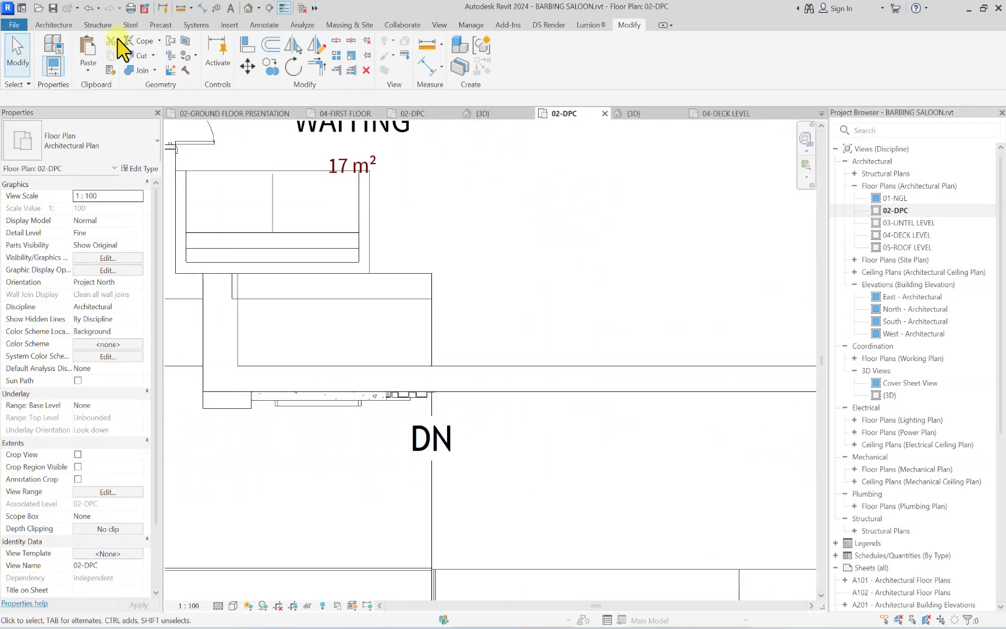
{"action": "left_click", "coordinate": [60, 25]}
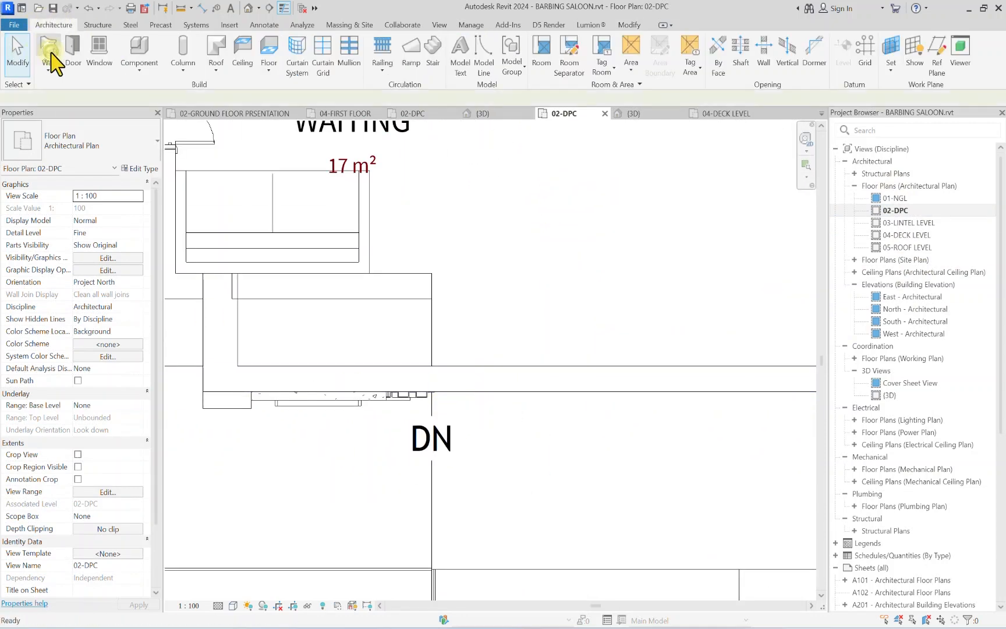
{"action": "left_click", "coordinate": [55, 61]}
{"action": "left_click", "coordinate": [62, 129]}
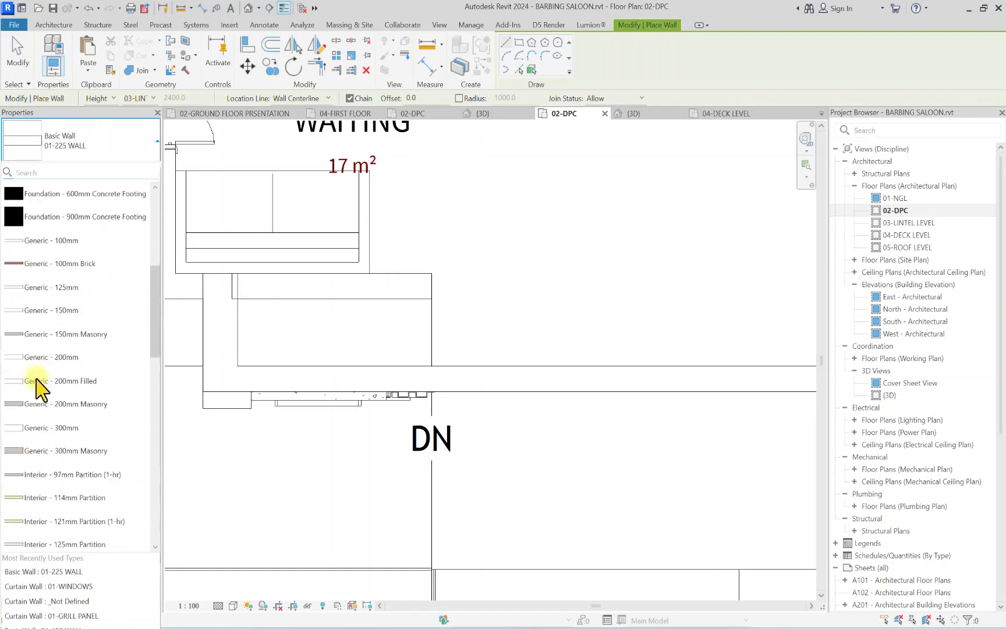
{"action": "scroll", "coordinate": [35, 402], "scroll_direction": "down", "scroll_amount": 10}
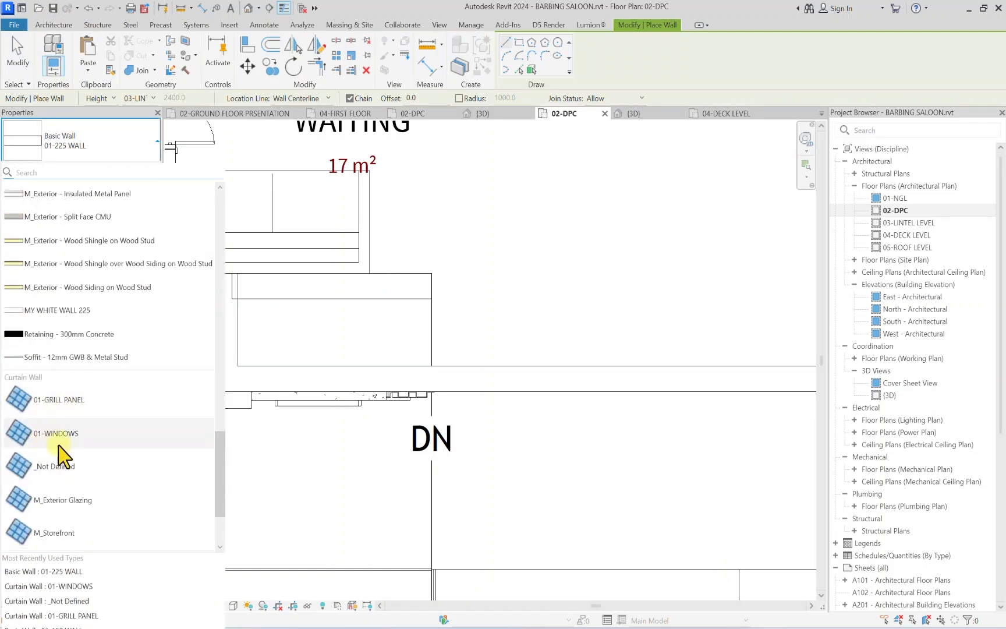
{"action": "left_click", "coordinate": [58, 437]}
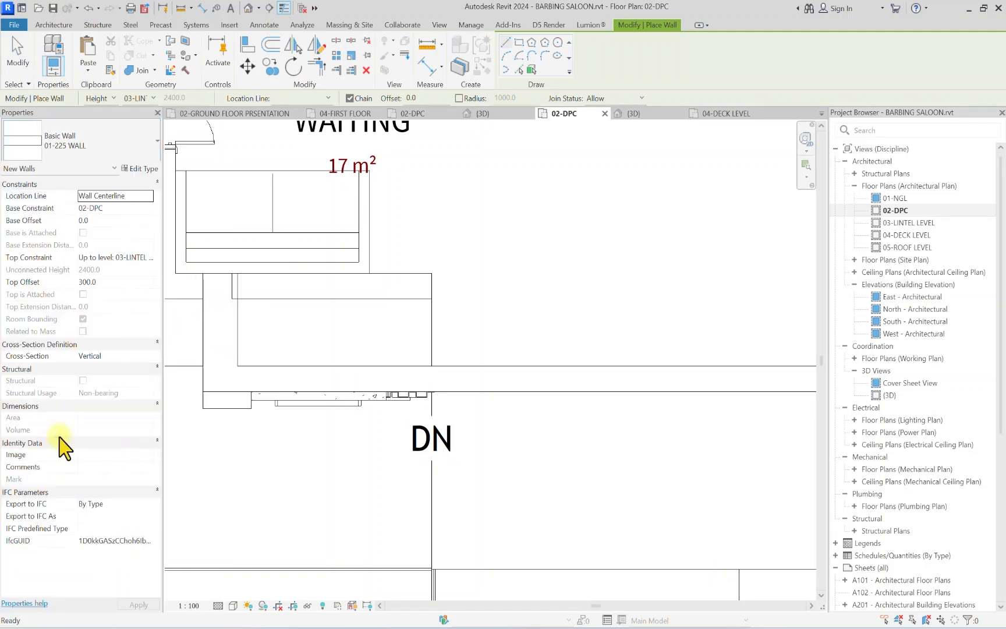
{"action": "left_click", "coordinate": [434, 379]}
{"action": "middle_click_drag", "start_coordinate": [801, 377], "coordinate": [285, 372]}
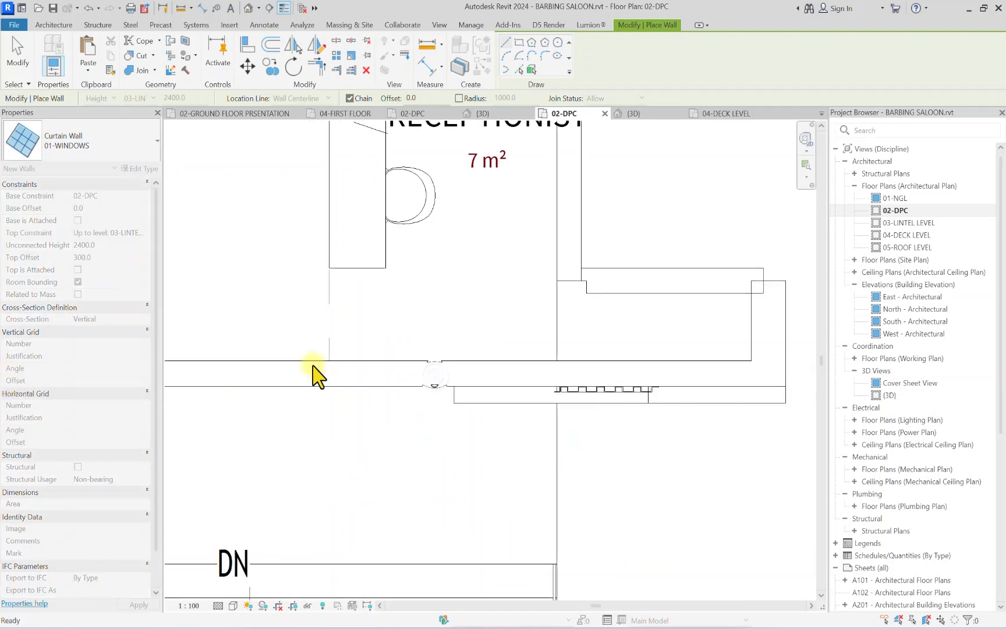
{"action": "left_click", "coordinate": [557, 371]}
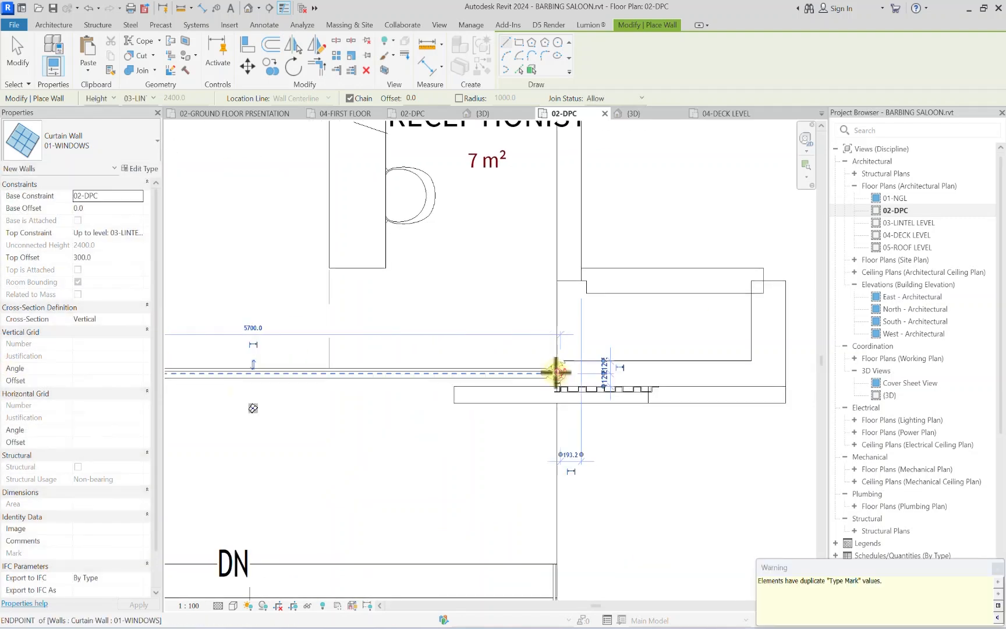
{"action": "scroll", "coordinate": [555, 370], "scroll_direction": "down", "scroll_amount": 5}
{"action": "key", "text": "Escape"}
{"action": "key", "text": "Escape"}
{"action": "scroll", "coordinate": [379, 370], "scroll_direction": "up", "scroll_amount": 3}
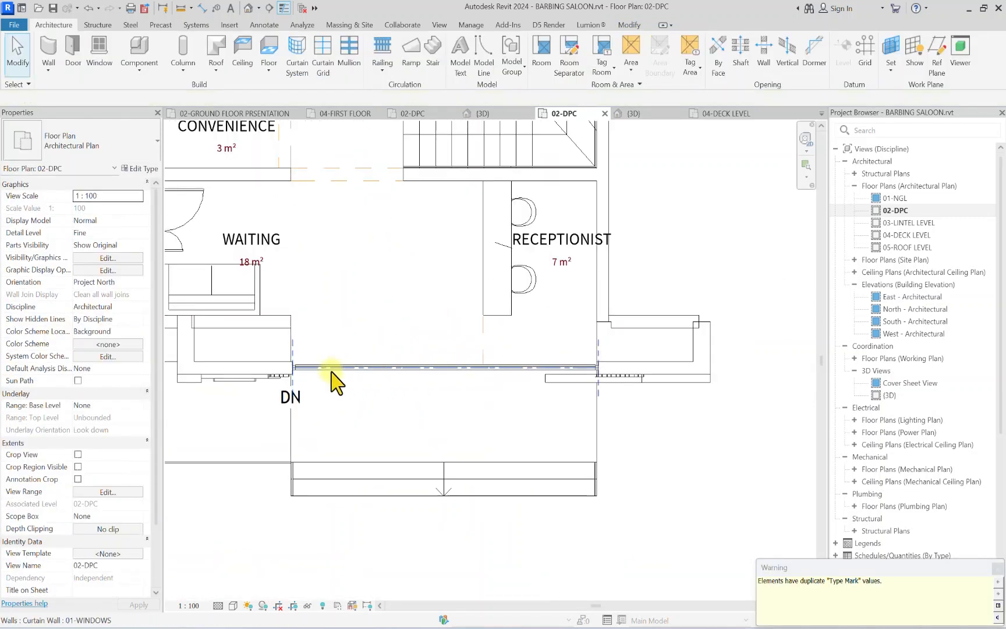
Step: Open the profile of the new entrance curtain wall for editing in the 3D front view
{"action": "left_click", "coordinate": [355, 368]}
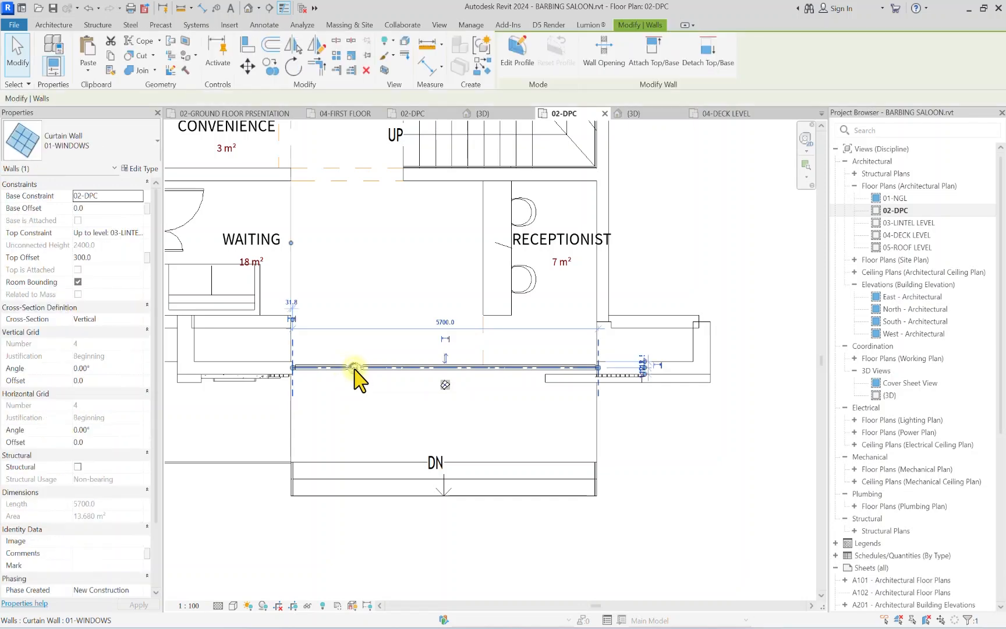
{"action": "left_click", "coordinate": [249, 8]}
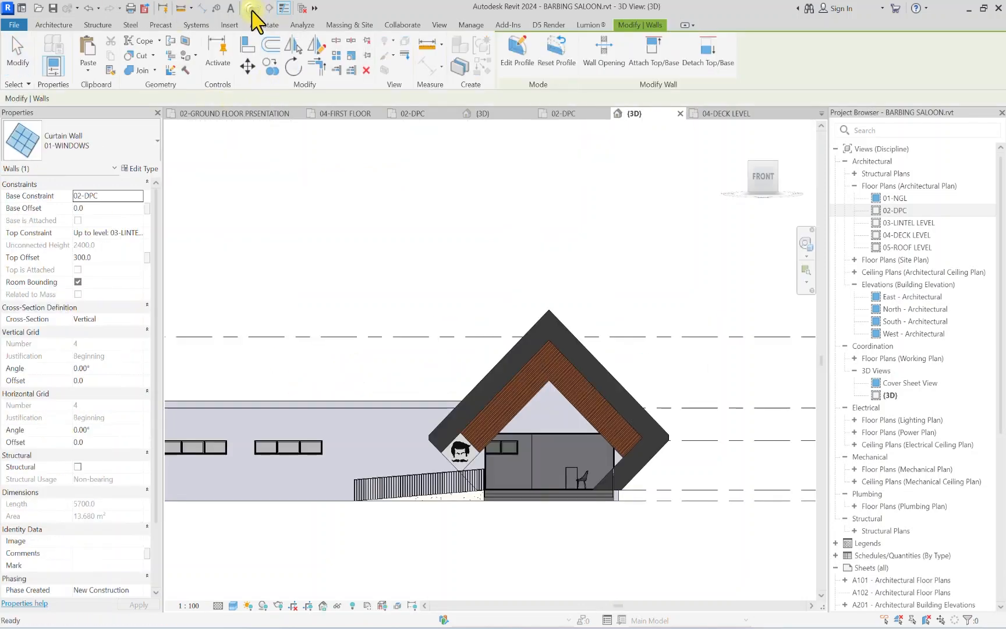
{"action": "scroll", "coordinate": [568, 455], "scroll_direction": "up", "scroll_amount": 4}
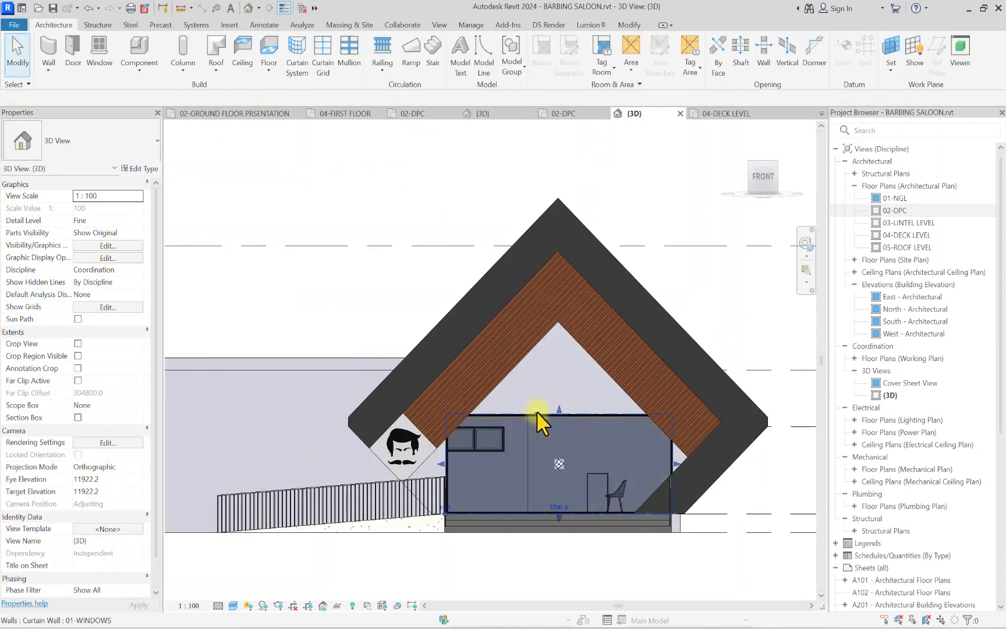
{"action": "left_click", "coordinate": [537, 410]}
{"action": "left_click", "coordinate": [526, 64]}
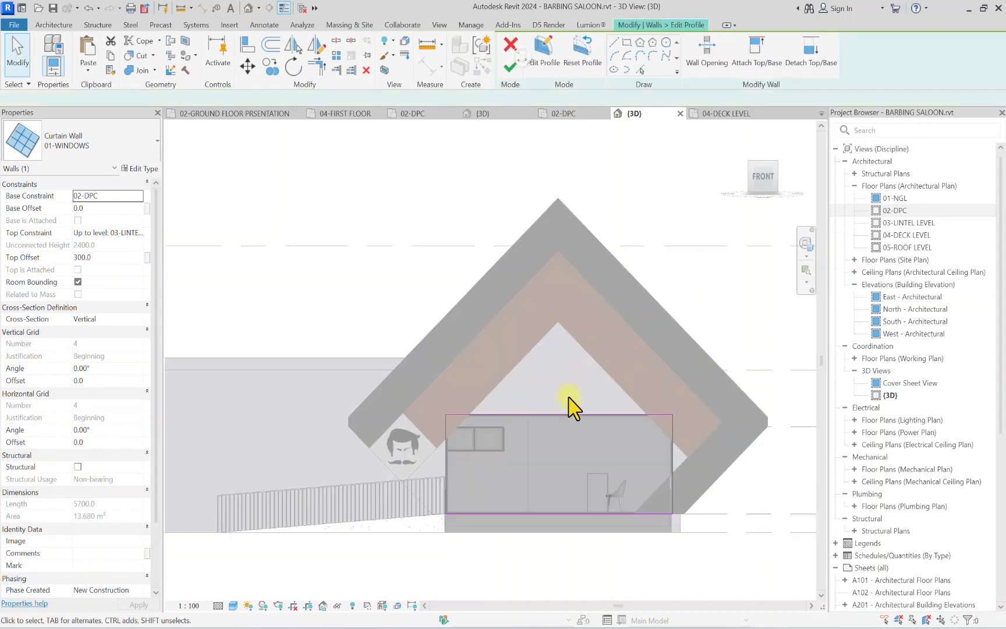
{"action": "scroll", "coordinate": [484, 471], "scroll_direction": "up", "scroll_amount": 2}
{"action": "middle_click_drag", "start_coordinate": [485, 471], "coordinate": [395, 476]}
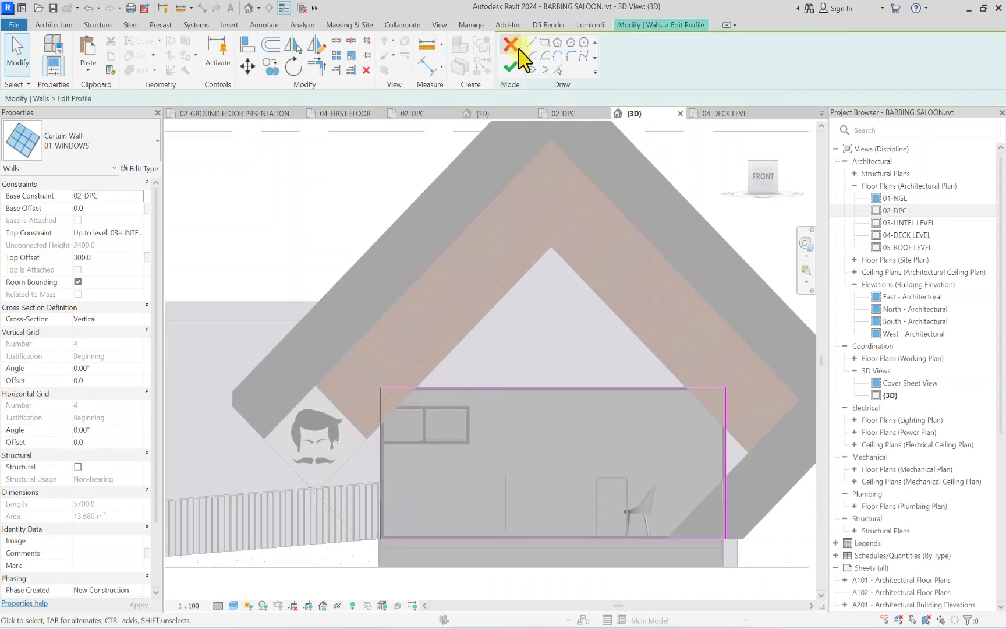
Step: Add profile lines along the inner upper edges of the timber cladding and the lower diagonal edges of the diamond frame
{"action": "left_click", "coordinate": [558, 69]}
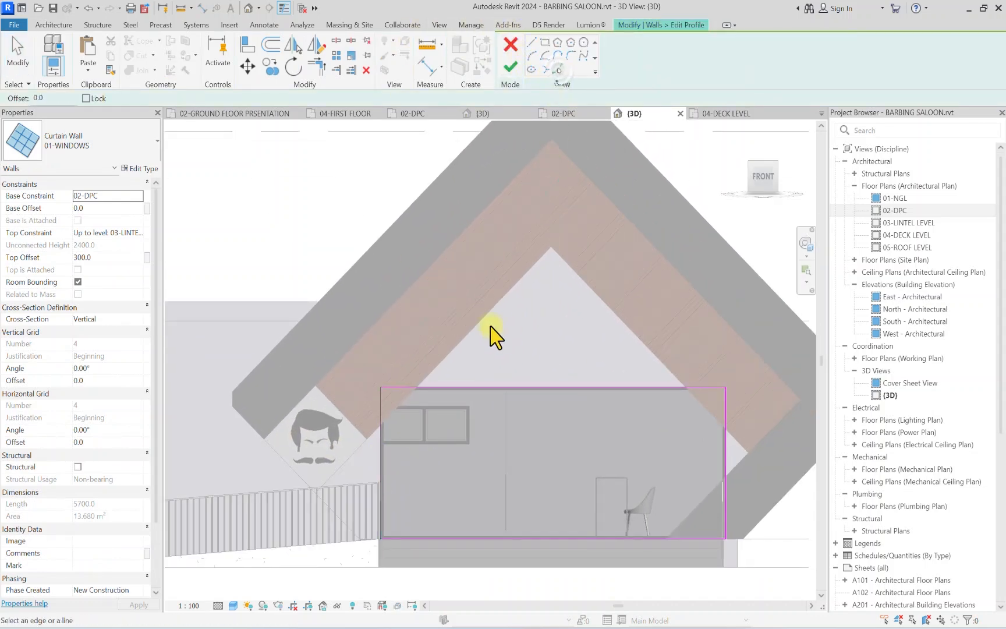
{"action": "scroll", "coordinate": [546, 283], "scroll_direction": "up", "scroll_amount": 2}
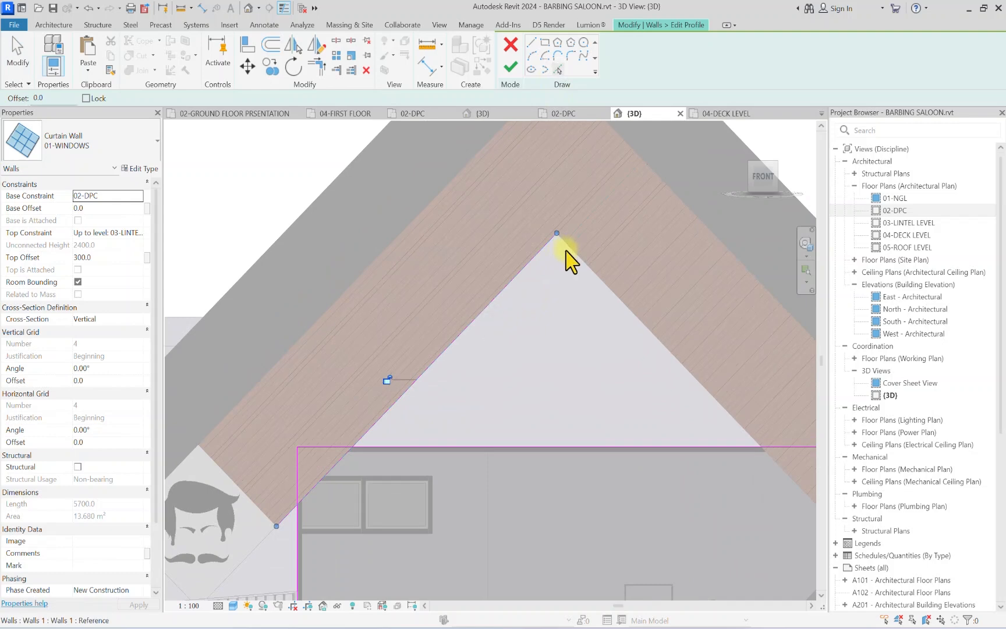
{"action": "scroll", "coordinate": [568, 254], "scroll_direction": "up", "scroll_amount": 5}
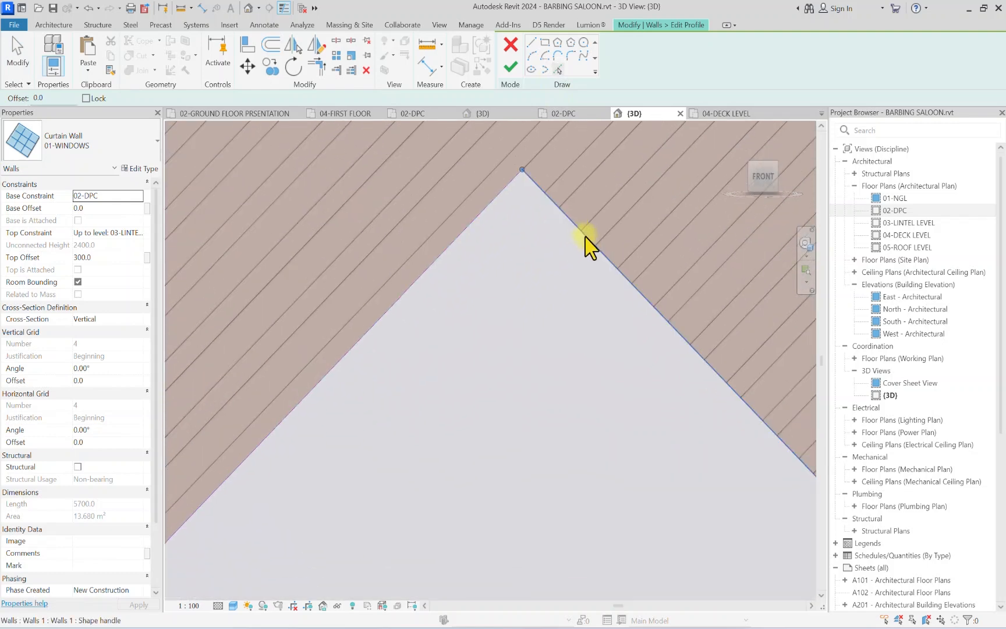
{"action": "left_click", "coordinate": [584, 236]}
{"action": "scroll", "coordinate": [575, 235], "scroll_direction": "down", "scroll_amount": 4}
{"action": "scroll", "coordinate": [571, 232], "scroll_direction": "down", "scroll_amount": 3}
{"action": "scroll", "coordinate": [622, 341], "scroll_direction": "up", "scroll_amount": 2}
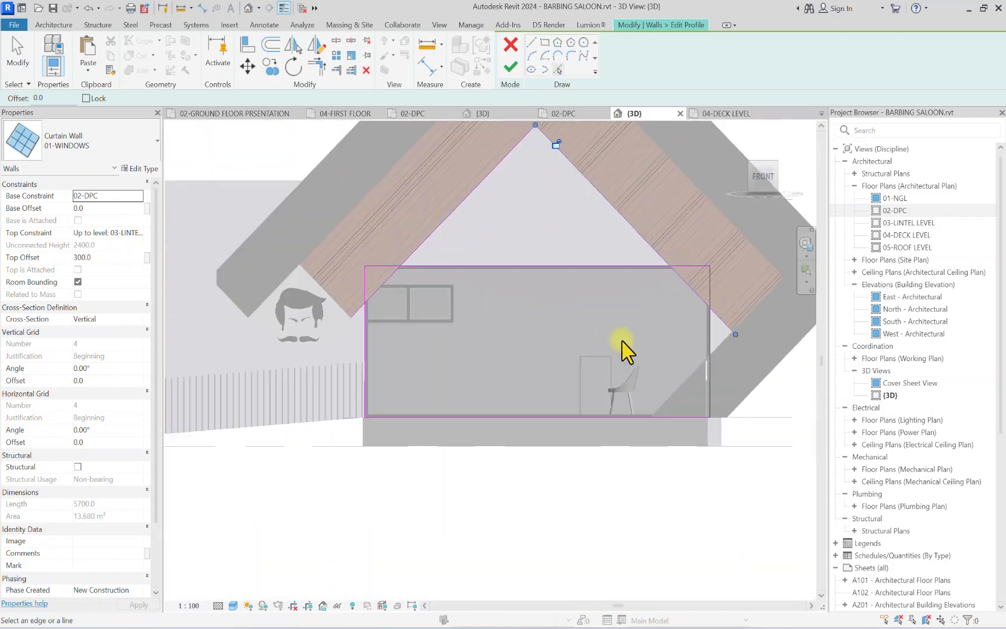
{"action": "left_click", "coordinate": [722, 349]}
{"action": "scroll", "coordinate": [285, 402], "scroll_direction": "up", "scroll_amount": 2}
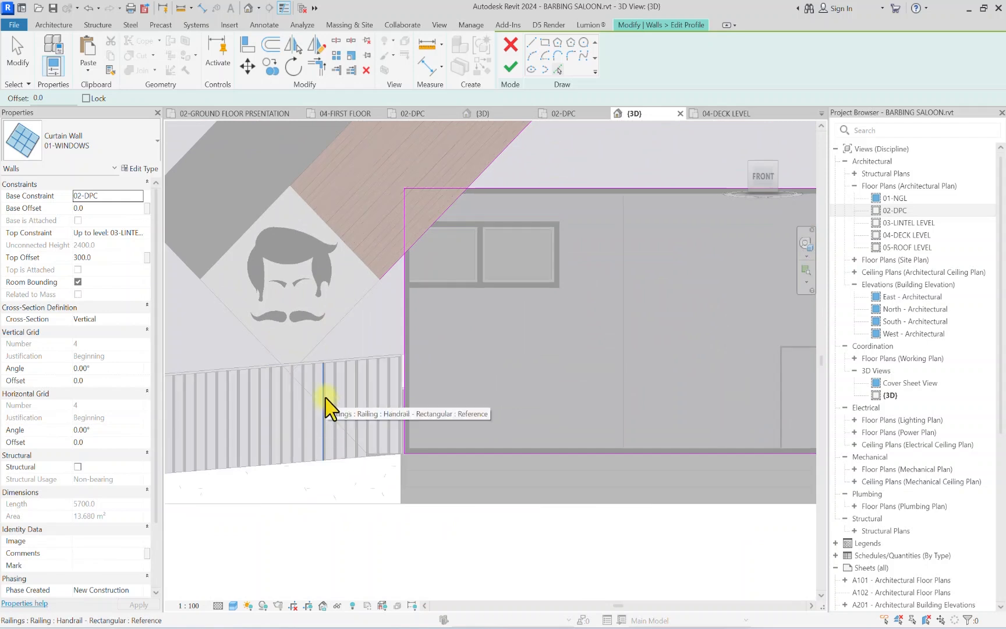
{"action": "scroll", "coordinate": [328, 403], "scroll_direction": "up", "scroll_amount": 3}
{"action": "scroll", "coordinate": [335, 425], "scroll_direction": "down", "scroll_amount": 3}
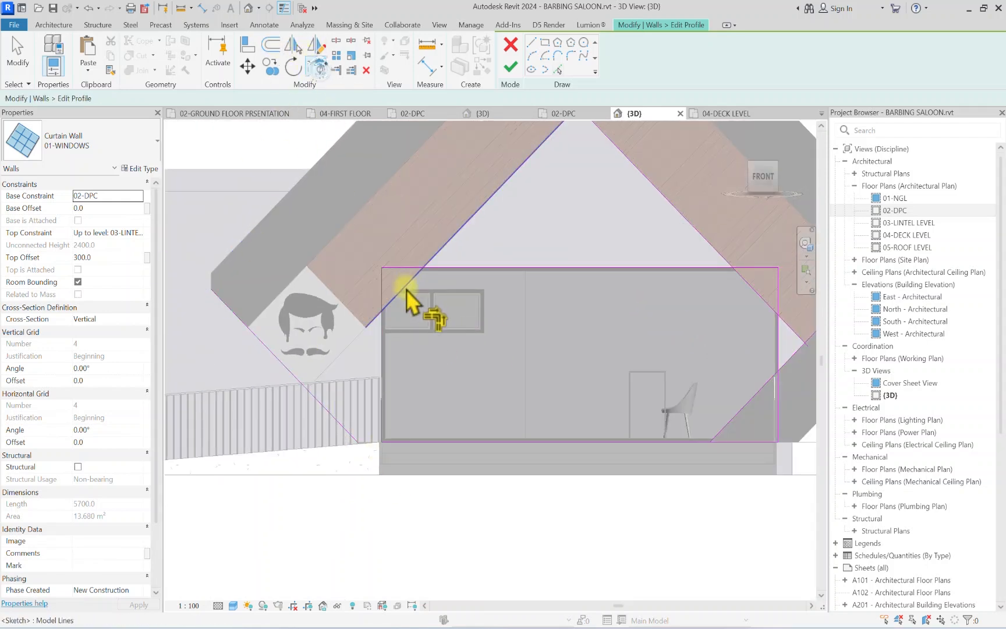
Step: Trim the diagonal lines and the base line to corners, forming a closed diamond profile with a flat base
{"action": "left_click", "coordinate": [406, 288]}
{"action": "left_click", "coordinate": [337, 417]}
{"action": "left_click", "coordinate": [406, 442]}
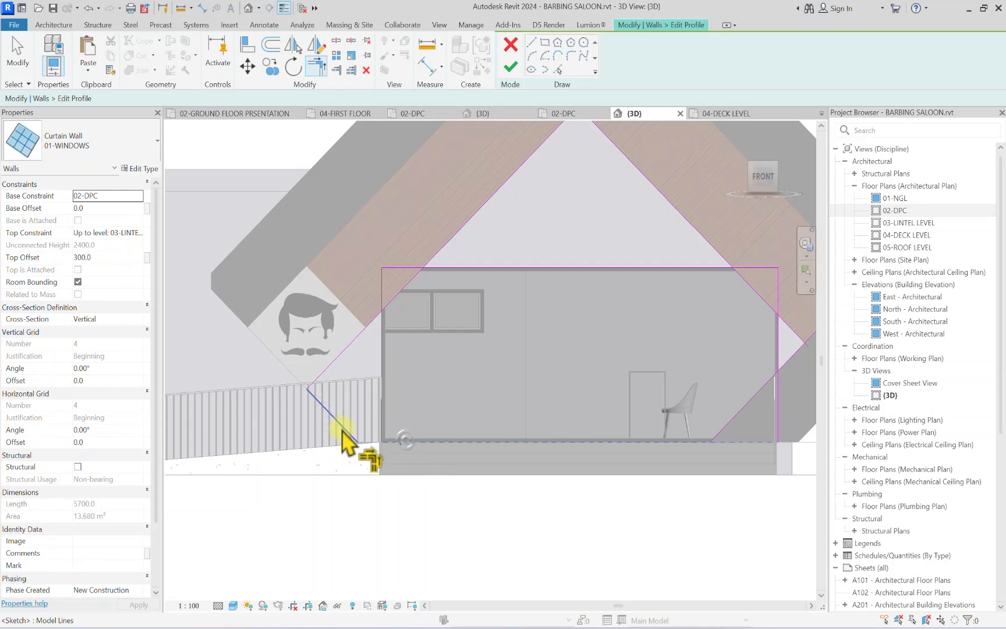
{"action": "scroll", "coordinate": [352, 433], "scroll_direction": "down", "scroll_amount": 2}
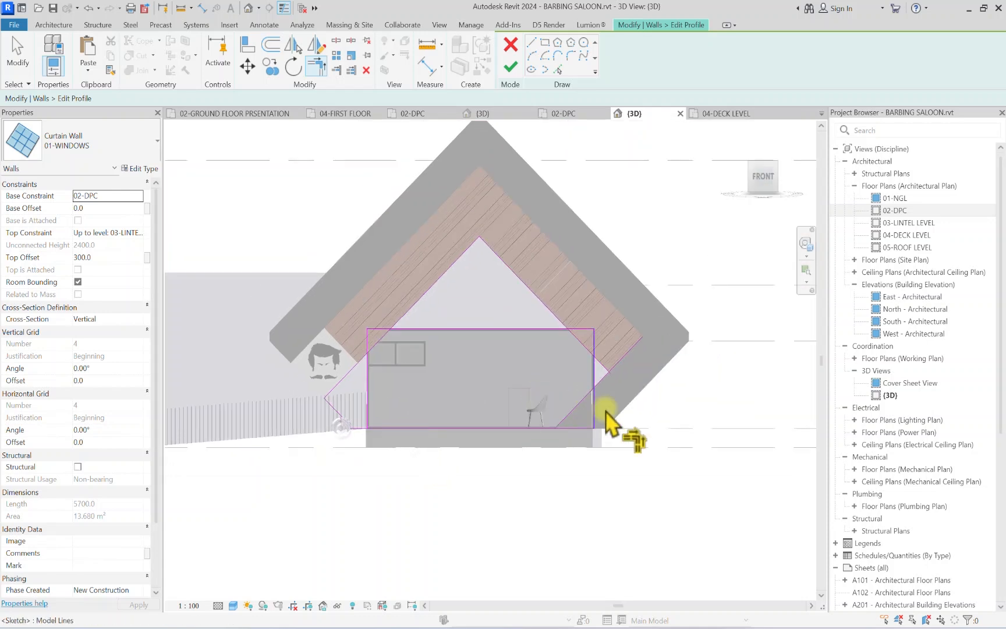
{"action": "left_click", "coordinate": [572, 416]}
{"action": "scroll", "coordinate": [571, 416], "scroll_direction": "up", "scroll_amount": 2}
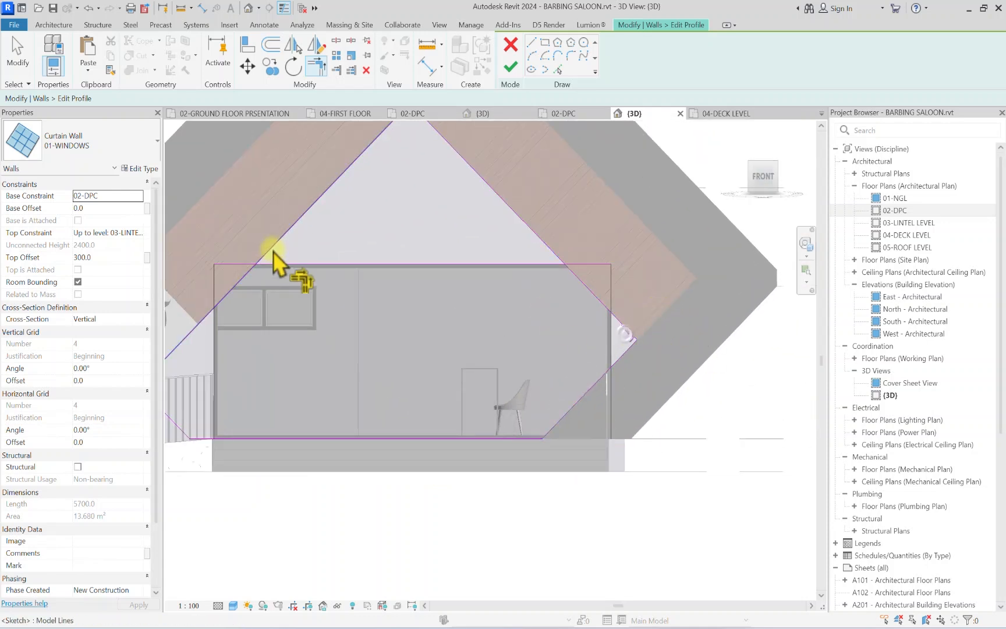
Step: Delete the top and side lines left over from the curtain wall's original rectangular profile
{"action": "scroll", "coordinate": [251, 288], "scroll_direction": "down", "scroll_amount": 2}
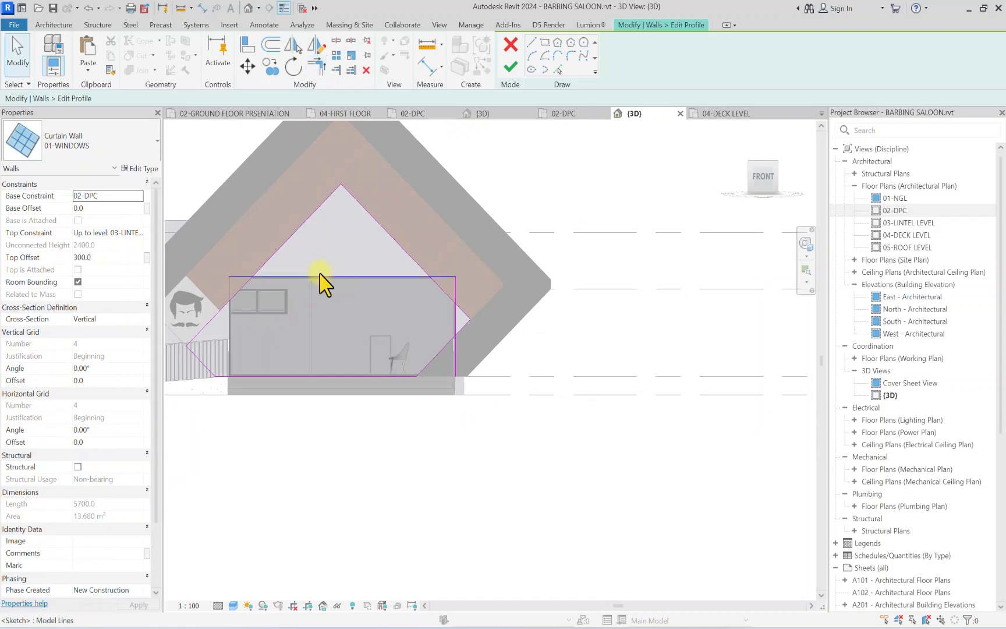
{"action": "left_click", "coordinate": [320, 275]}
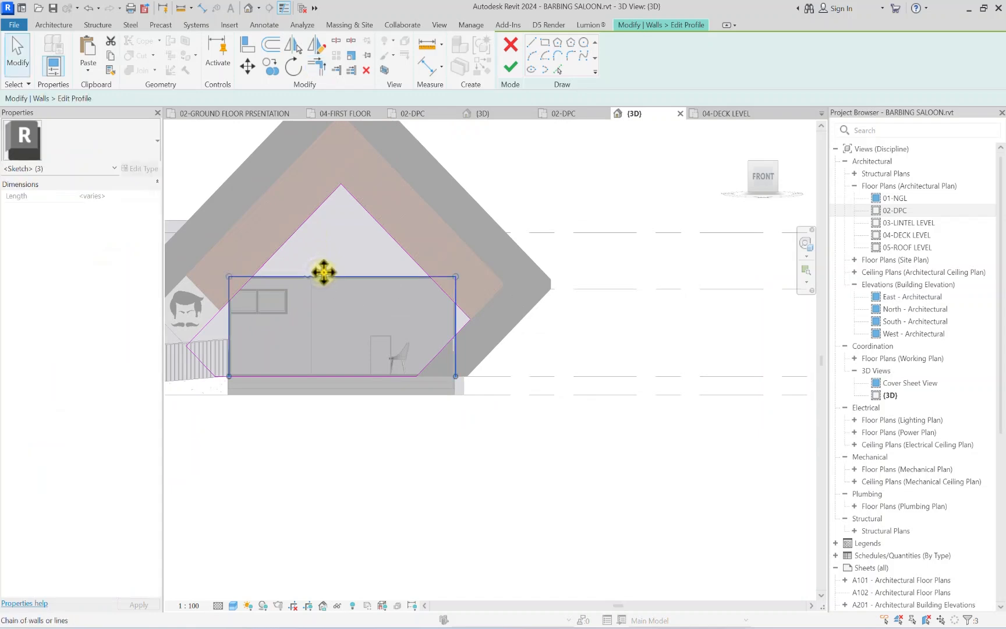
{"action": "key", "text": "Escape"}
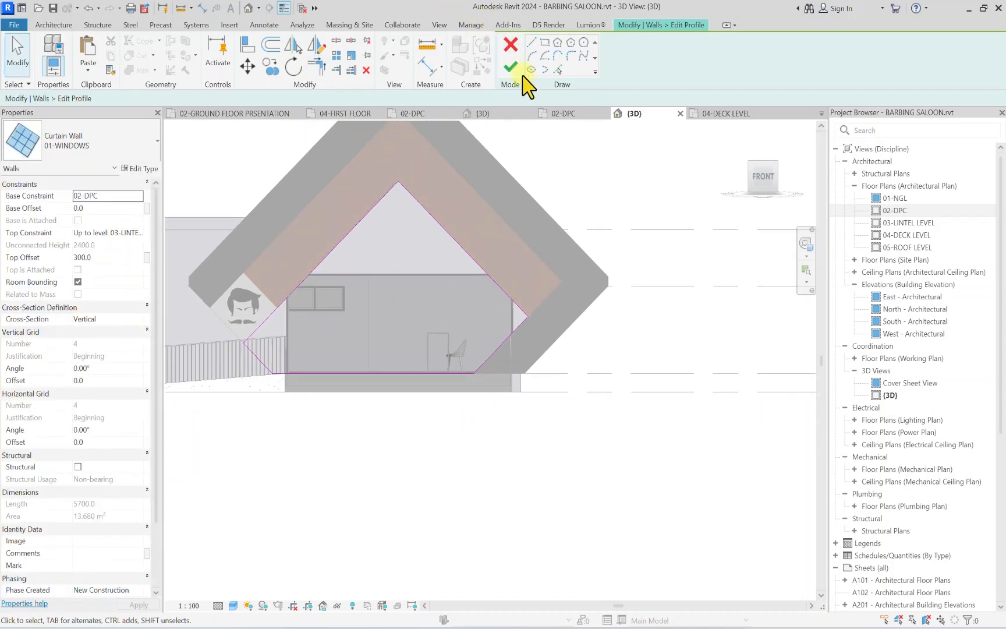
Step: Finish the curtain wall profile edit and delete the mullions that no longer fit the new shape
{"action": "left_click", "coordinate": [511, 68]}
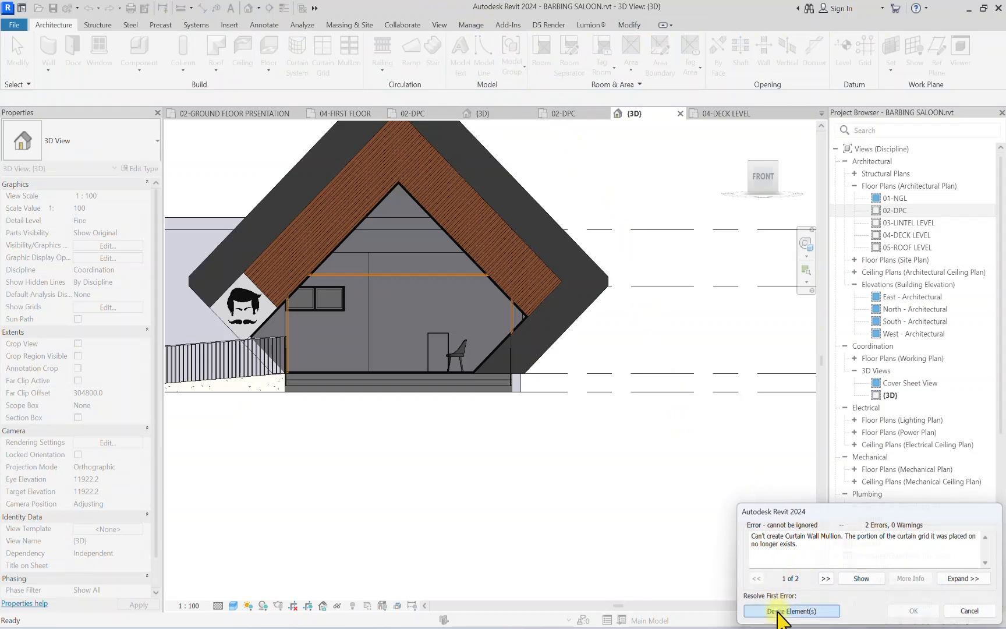
{"action": "left_click", "coordinate": [777, 610]}
{"action": "left_click", "coordinate": [356, 502]}
{"action": "middle_click_drag", "start_coordinate": [403, 284], "coordinate": [452, 323]}
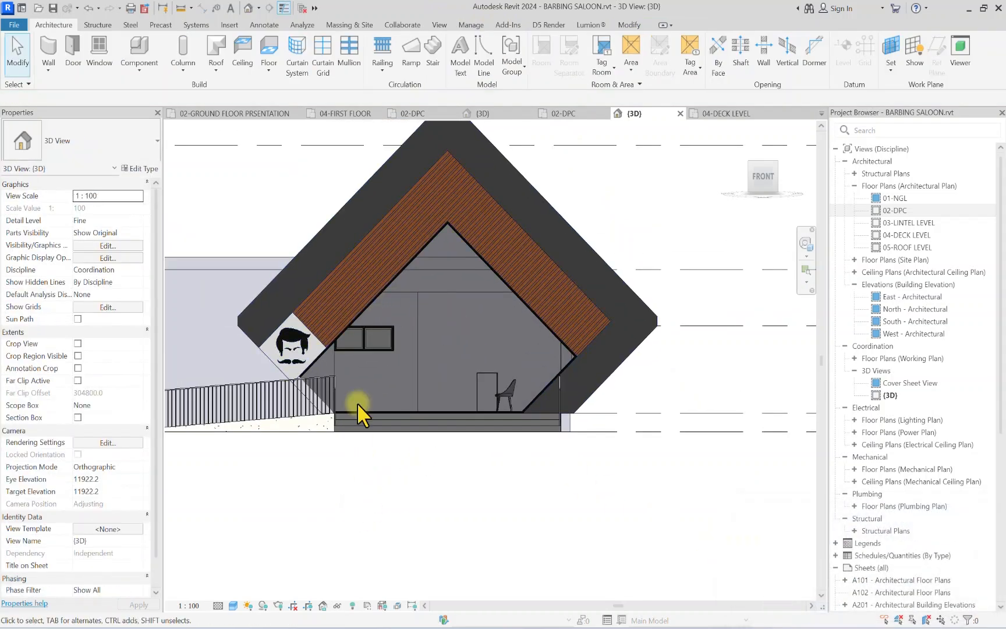
Step: Place a horizontal curtain grid line across the diamond-shaped glazing, about 2100 mm above its base
{"action": "scroll", "coordinate": [376, 367], "scroll_direction": "down", "scroll_amount": 4}
{"action": "scroll", "coordinate": [291, 290], "scroll_direction": "up", "scroll_amount": 3}
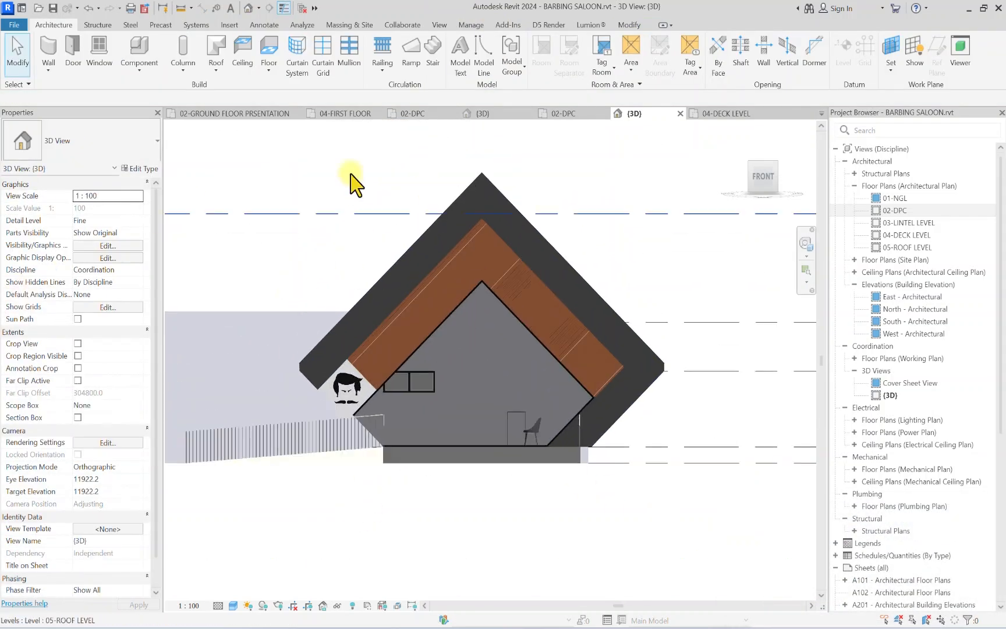
{"action": "left_click", "coordinate": [323, 48]}
{"action": "scroll", "coordinate": [392, 368], "scroll_direction": "up", "scroll_amount": 3}
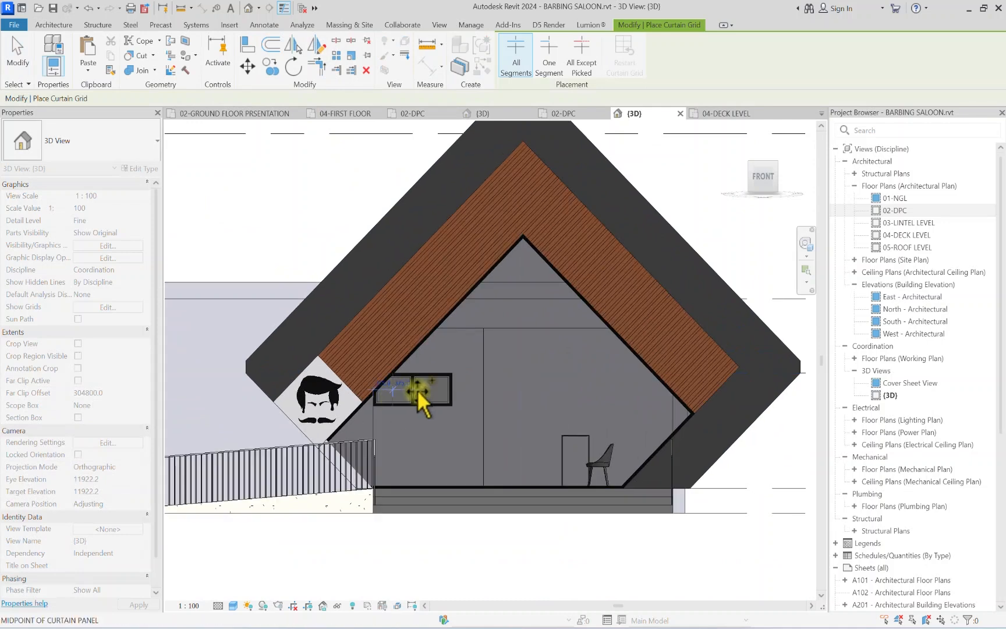
{"action": "left_click", "coordinate": [414, 379]}
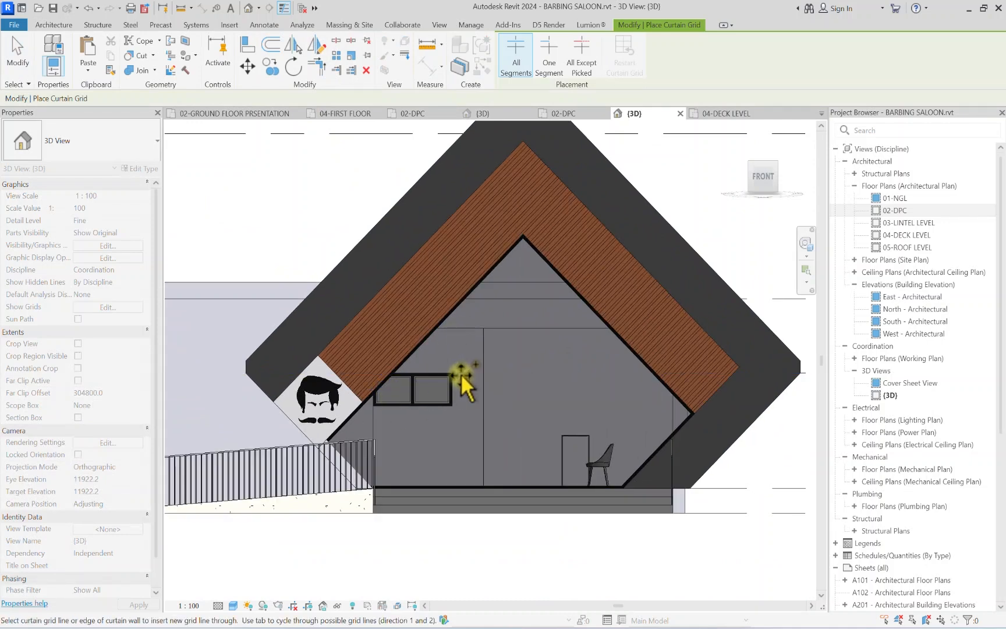
{"action": "left_click", "coordinate": [450, 376]}
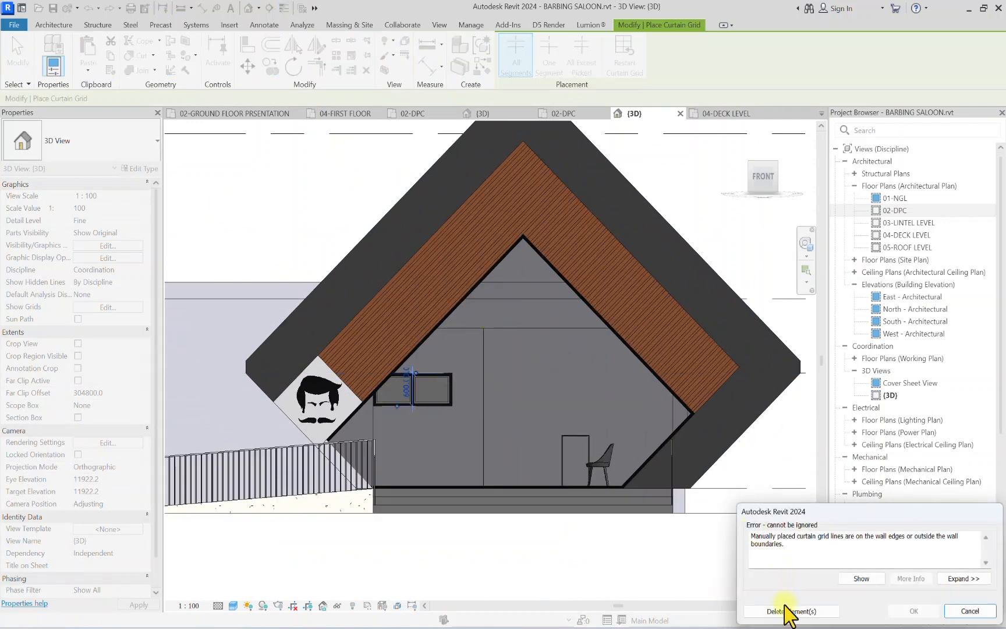
{"action": "left_click", "coordinate": [783, 611]}
{"action": "scroll", "coordinate": [460, 381], "scroll_direction": "up", "scroll_amount": 3}
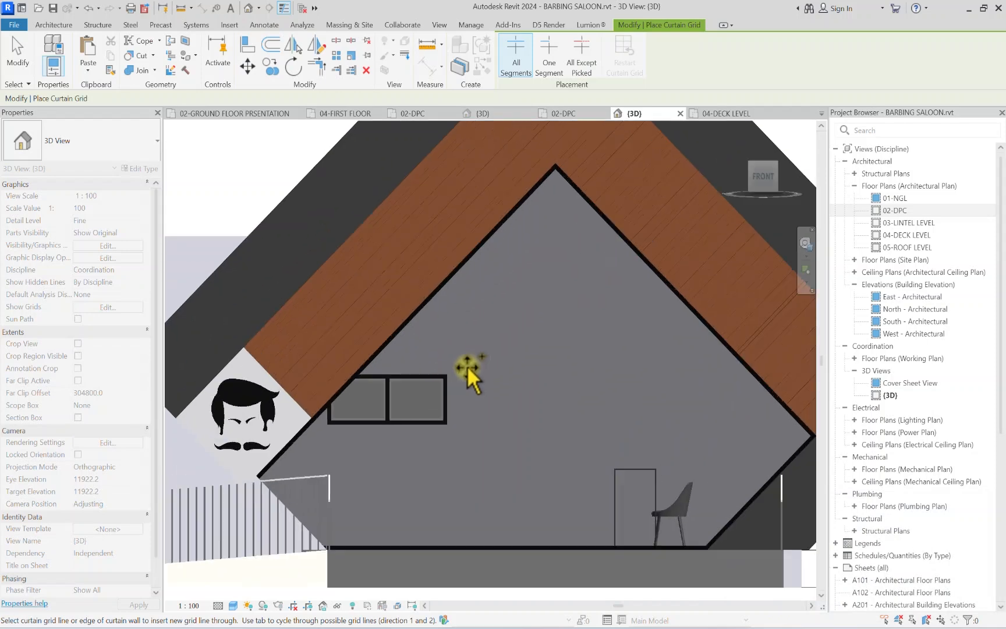
{"action": "left_click", "coordinate": [755, 371]}
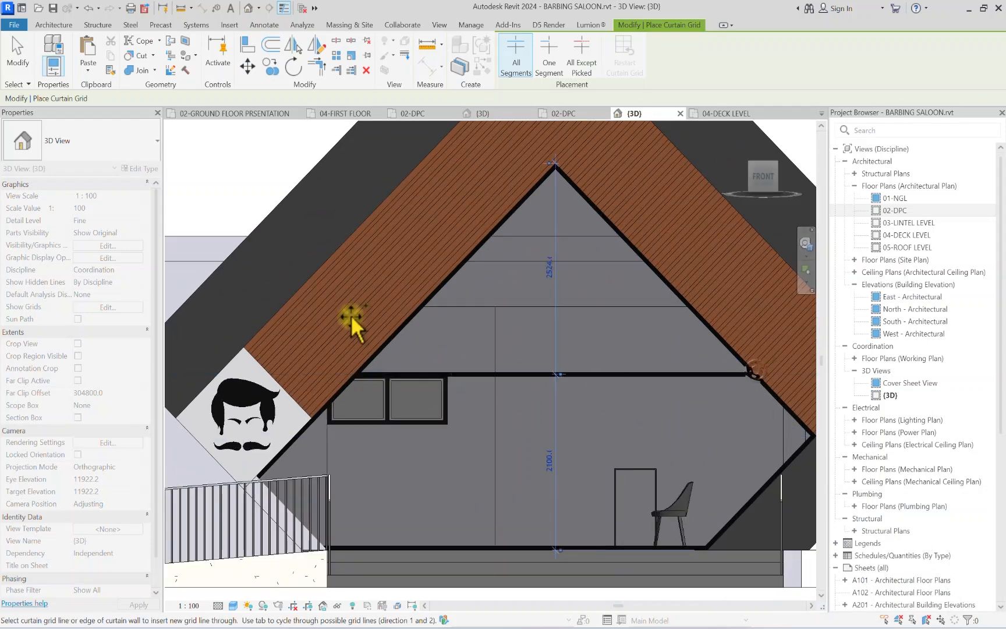
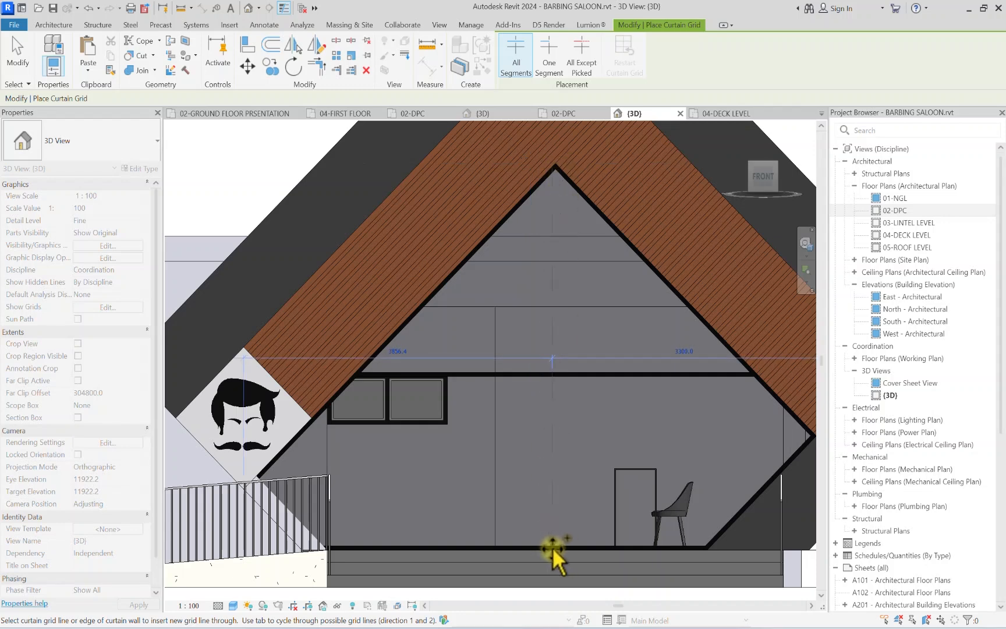
Step: Place five vertical curtain grid lines across the diamond-shaped glazing, one near the apex and two on each side of it
{"action": "middle_click_drag", "start_coordinate": [556, 550], "coordinate": [517, 461]}
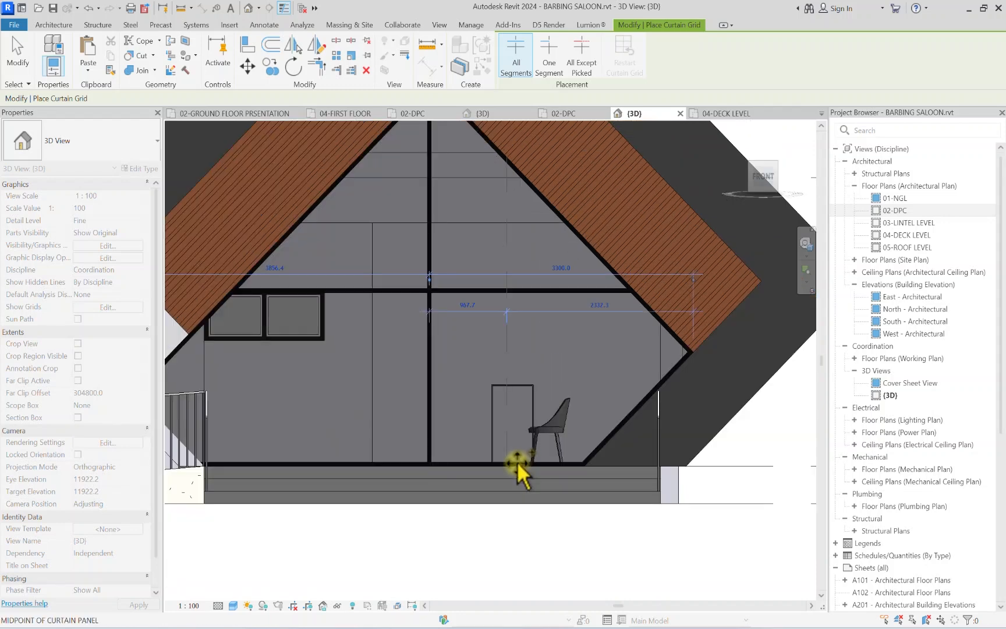
{"action": "left_click", "coordinate": [584, 463]}
{"action": "left_click", "coordinate": [348, 462]}
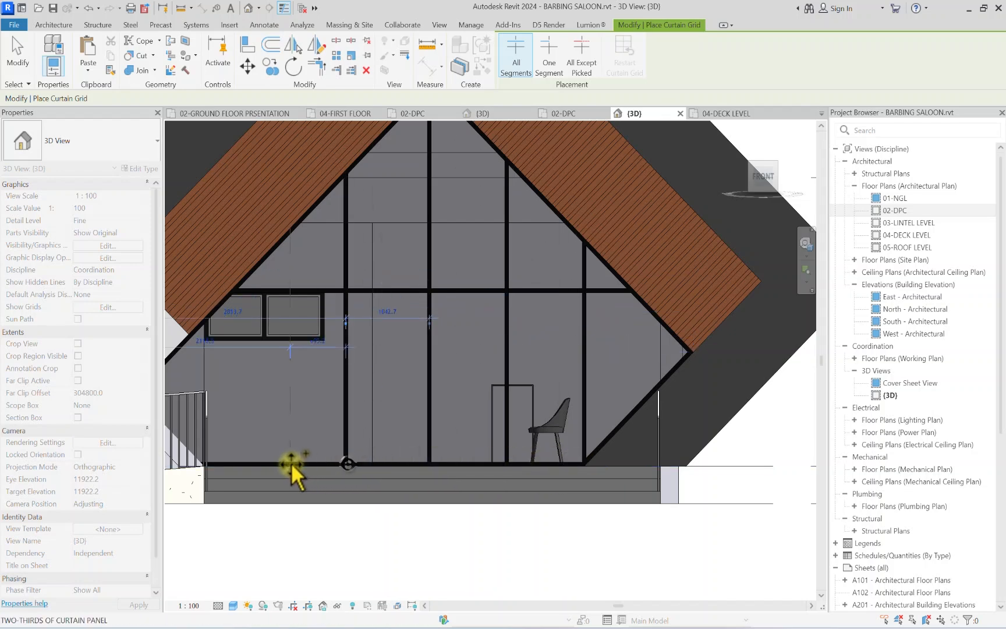
{"action": "left_click", "coordinate": [266, 463]}
{"action": "key", "text": "Escape"}
{"action": "scroll", "coordinate": [213, 337], "scroll_direction": "down", "scroll_amount": 4}
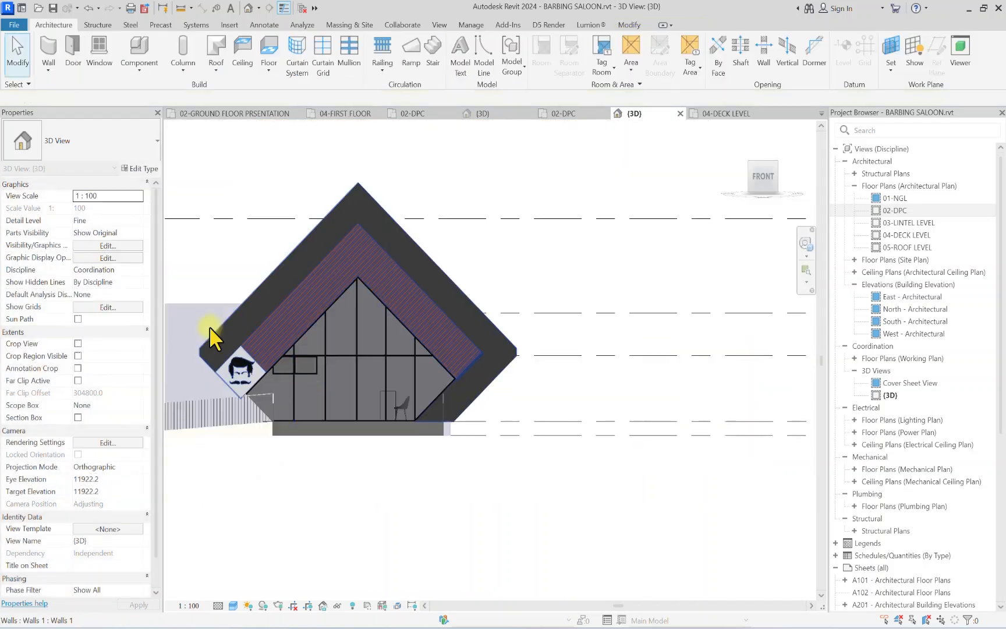
Step: Examine how the middle vertical grid line lines up with the apex of the diamond-shaped glazing
{"action": "scroll", "coordinate": [427, 385], "scroll_direction": "up", "scroll_amount": 3}
{"action": "scroll", "coordinate": [257, 428], "scroll_direction": "up", "scroll_amount": 3}
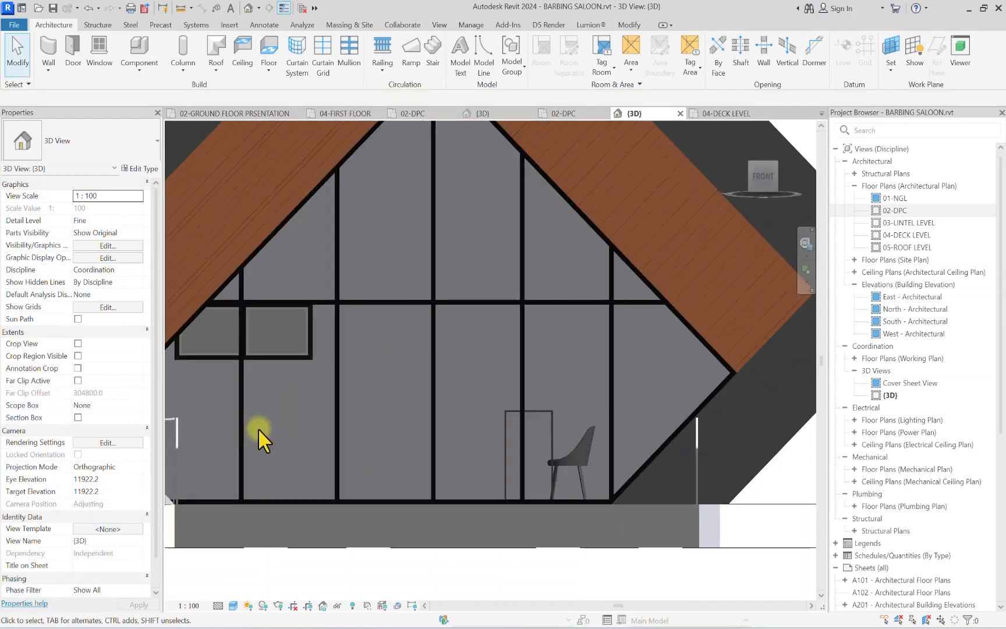
{"action": "middle_click_drag", "start_coordinate": [288, 427], "coordinate": [356, 429]}
{"action": "scroll", "coordinate": [357, 429], "scroll_direction": "down", "scroll_amount": 1}
{"action": "scroll", "coordinate": [479, 210], "scroll_direction": "up", "scroll_amount": 3}
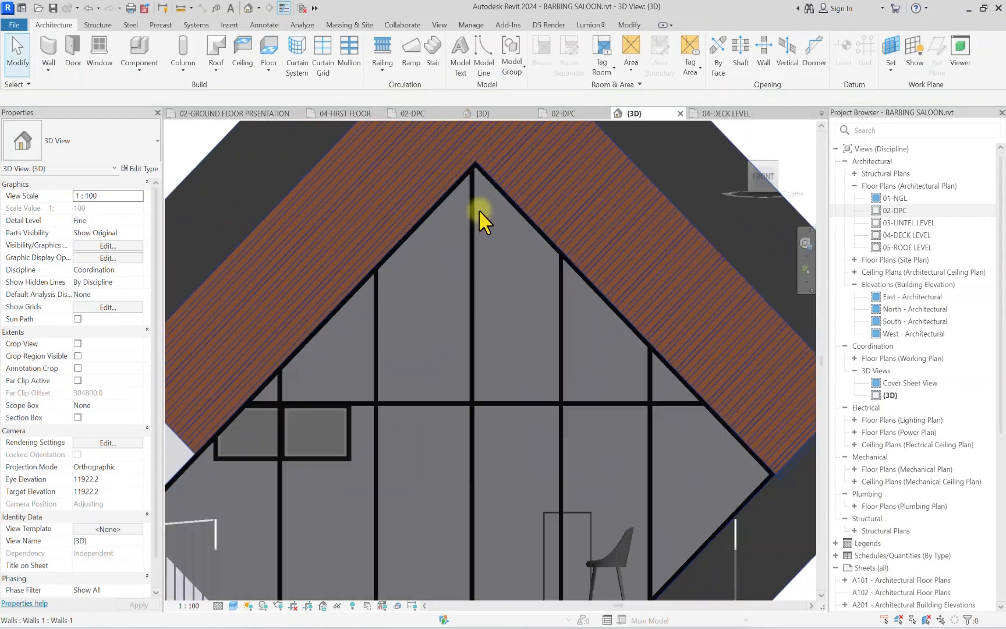
{"action": "key", "text": "Tab"}
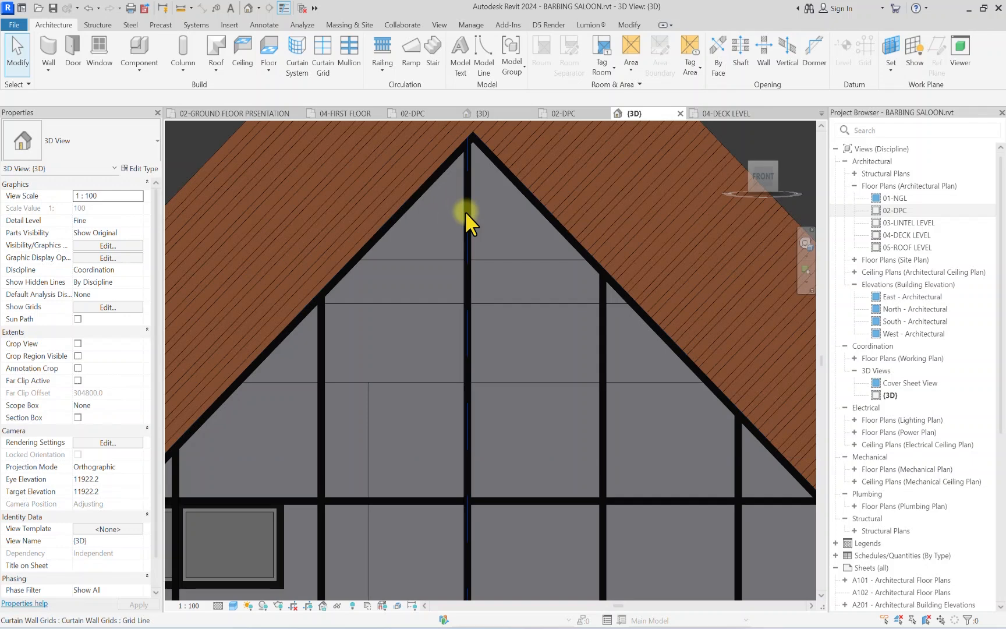
{"action": "left_click", "coordinate": [464, 211]}
{"action": "scroll", "coordinate": [468, 376], "scroll_direction": "down", "scroll_amount": 2}
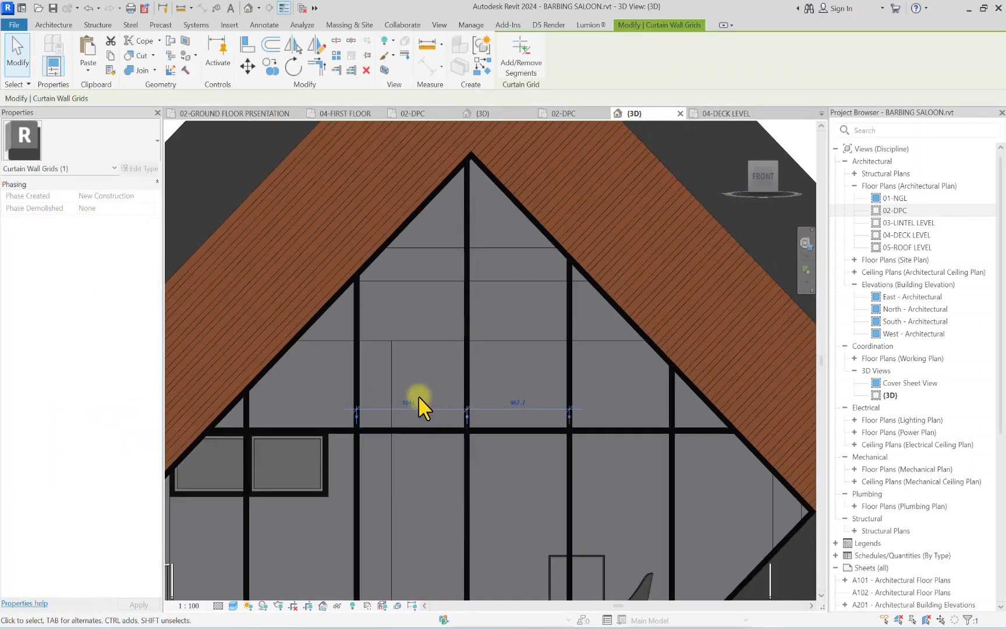
{"action": "scroll", "coordinate": [470, 151], "scroll_direction": "up", "scroll_amount": 3}
{"action": "scroll", "coordinate": [466, 163], "scroll_direction": "down", "scroll_amount": 3}
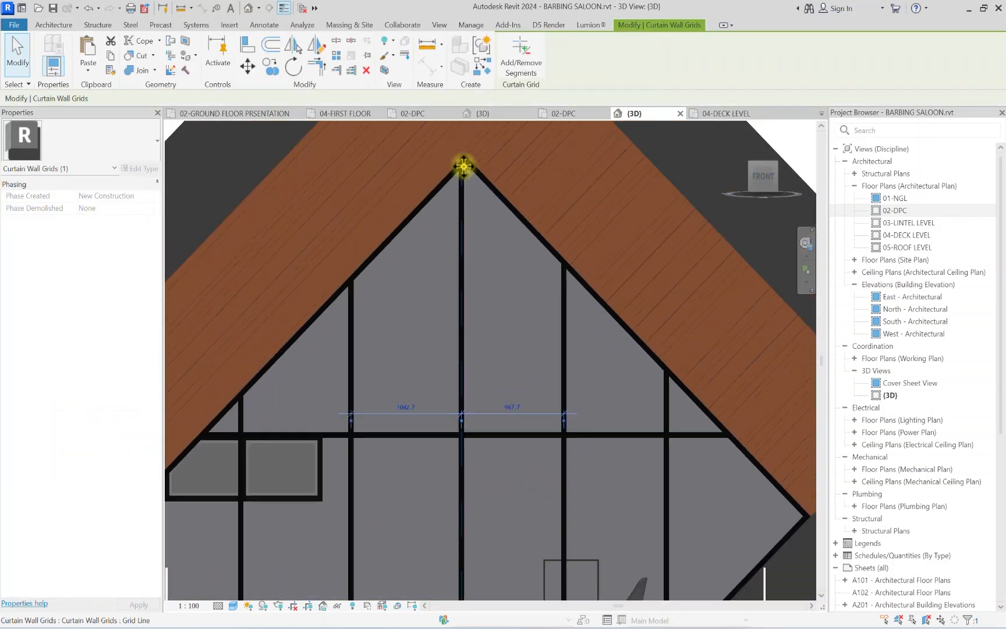
{"action": "scroll", "coordinate": [464, 170], "scroll_direction": "down", "scroll_amount": 2}
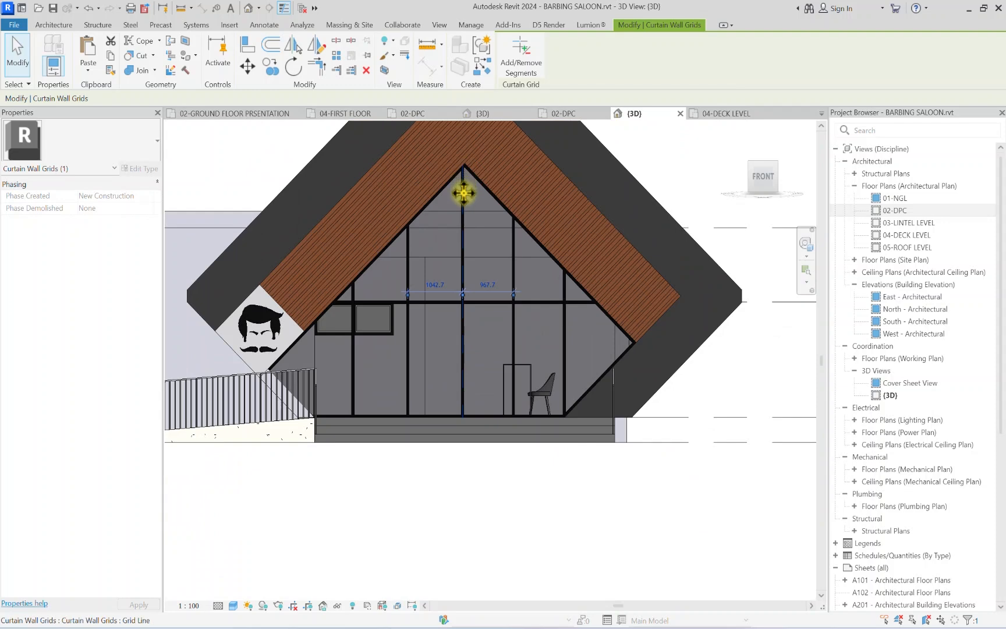
{"action": "scroll", "coordinate": [881, 571], "scroll_direction": "down", "scroll_amount": 5}
{"action": "scroll", "coordinate": [876, 425], "scroll_direction": "up", "scroll_amount": 5}
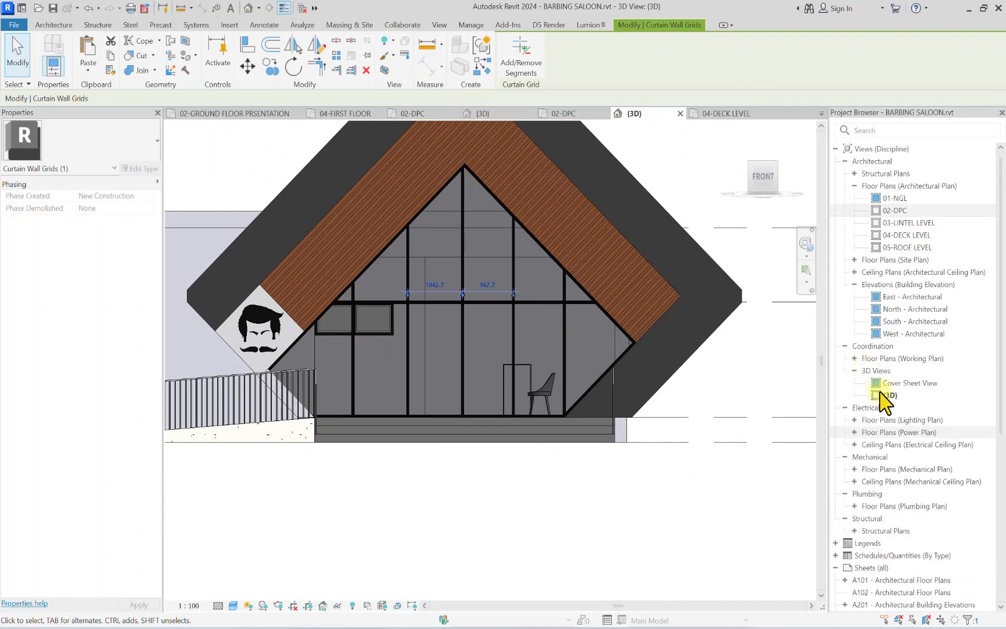
Step: Open the South - Architectural elevation at the apex of the entrance glazing
{"action": "double_click", "coordinate": [876, 322]}
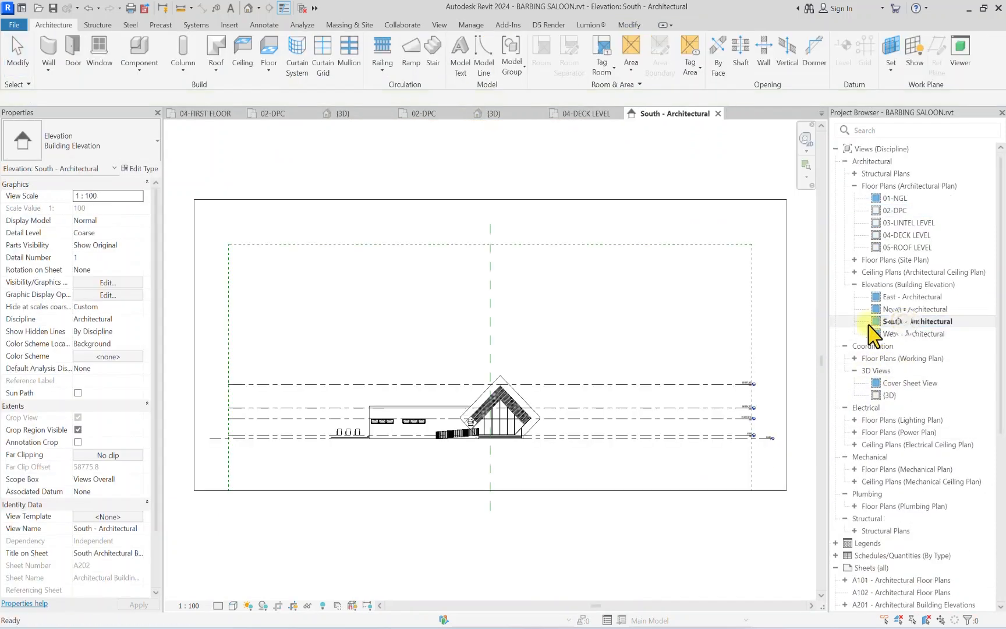
{"action": "scroll", "coordinate": [499, 438], "scroll_direction": "up", "scroll_amount": 4}
{"action": "left_click", "coordinate": [522, 515]}
{"action": "scroll", "coordinate": [468, 170], "scroll_direction": "up", "scroll_amount": 1}
{"action": "scroll", "coordinate": [523, 343], "scroll_direction": "up", "scroll_amount": 2}
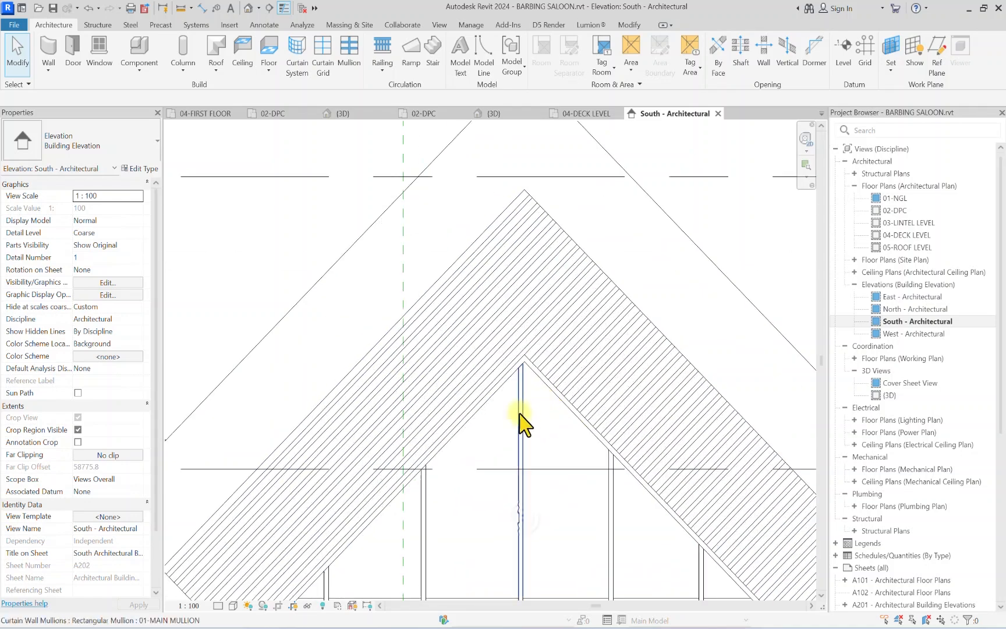
Step: Draw a vertical thin detail line about 4900 mm long upwards from the inner apex of the facade cladding
{"action": "left_click", "coordinate": [263, 25]}
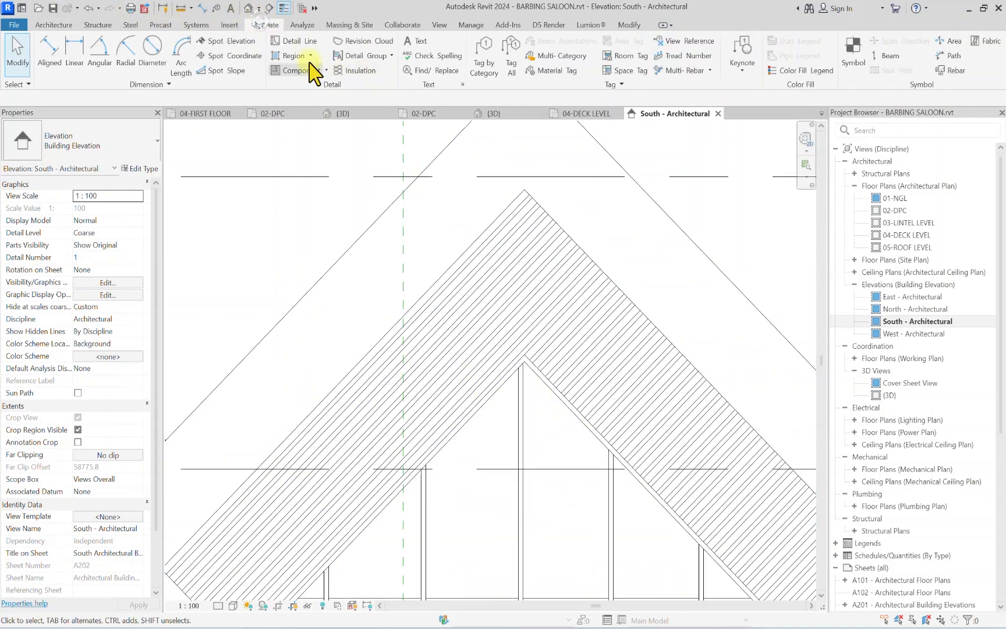
{"action": "left_click", "coordinate": [297, 42]}
{"action": "scroll", "coordinate": [518, 365], "scroll_direction": "up", "scroll_amount": 3}
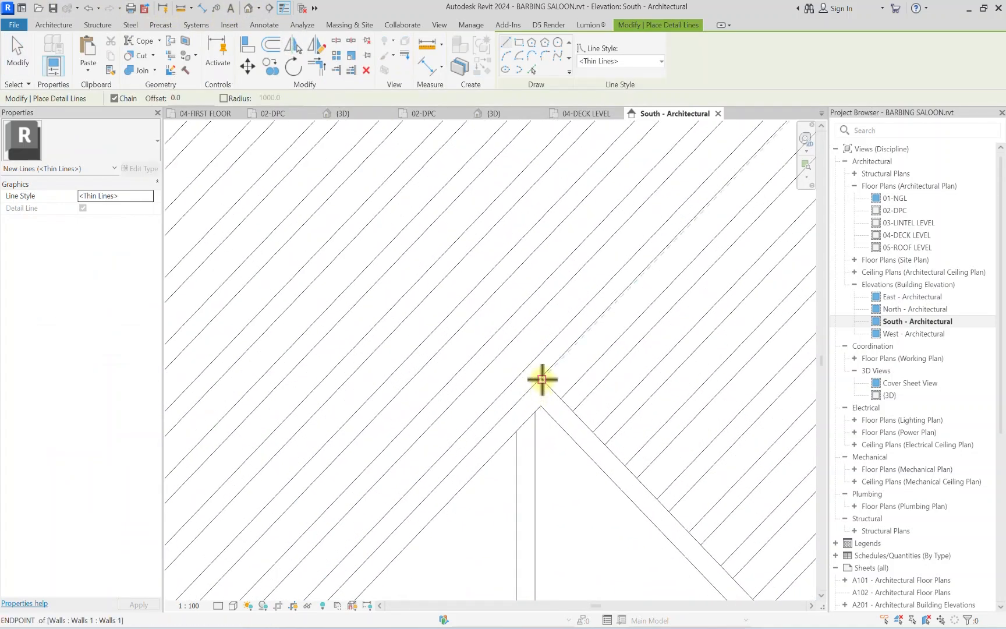
{"action": "left_click", "coordinate": [540, 406]}
{"action": "scroll", "coordinate": [536, 377], "scroll_direction": "up", "scroll_amount": 3}
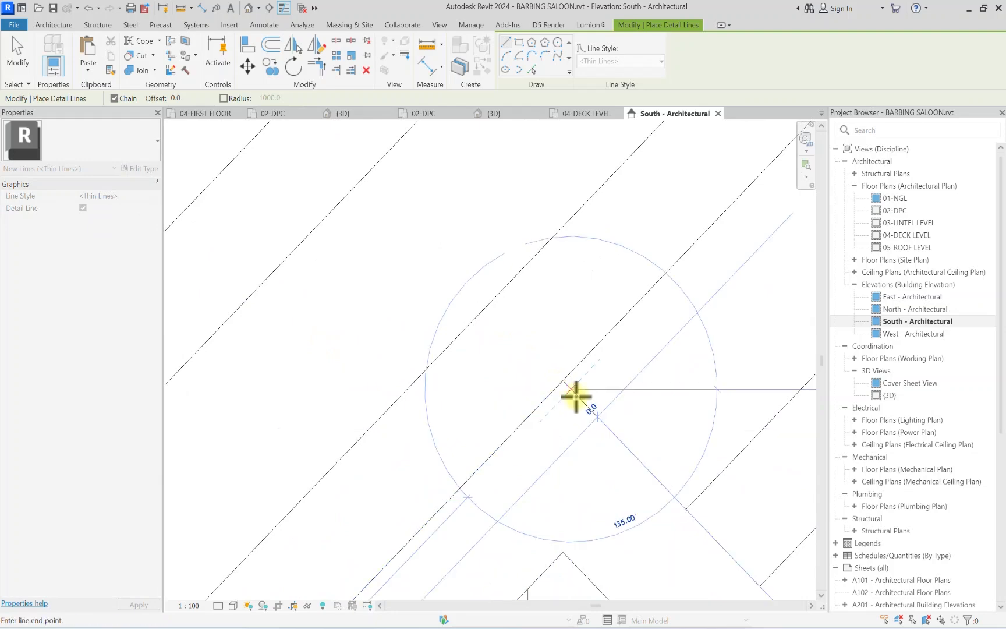
{"action": "key", "text": "Escape"}
{"action": "left_click", "coordinate": [561, 382]}
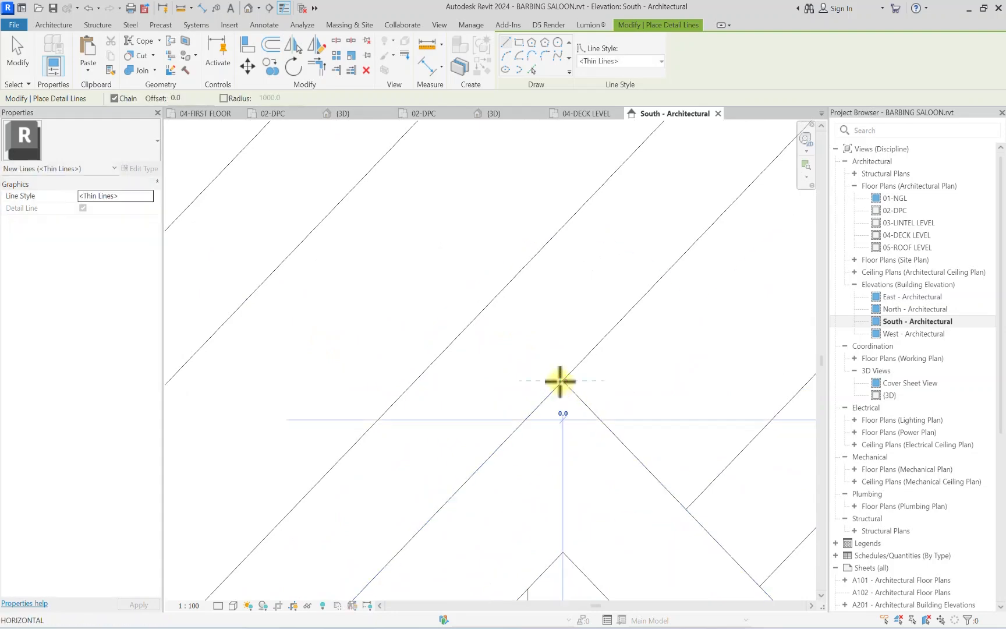
{"action": "scroll", "coordinate": [561, 431], "scroll_direction": "down", "scroll_amount": 3}
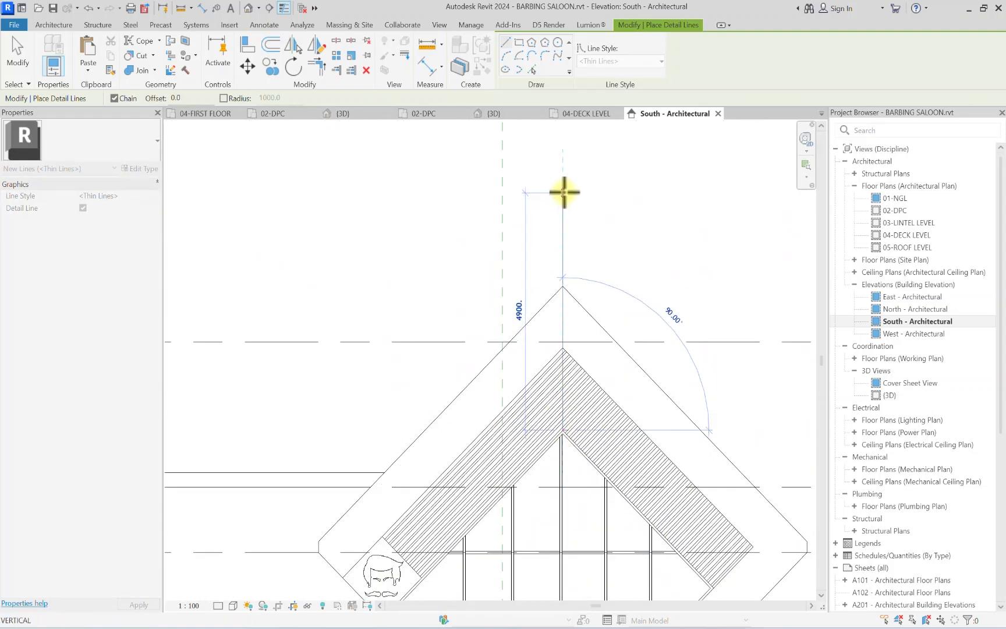
{"action": "left_click", "coordinate": [563, 192]}
{"action": "key", "text": "Escape"}
{"action": "key", "text": "Escape"}
Step: Try to move the middle vertical grid line freehand towards the apex of the glazing
{"action": "scroll", "coordinate": [559, 419], "scroll_direction": "up", "scroll_amount": 5}
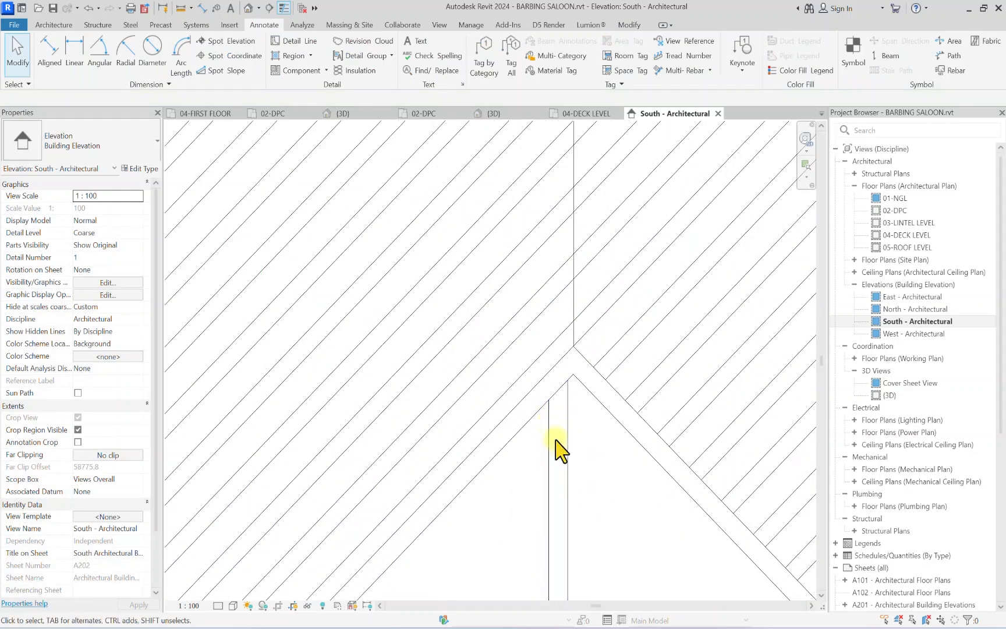
{"action": "left_click", "coordinate": [562, 426]}
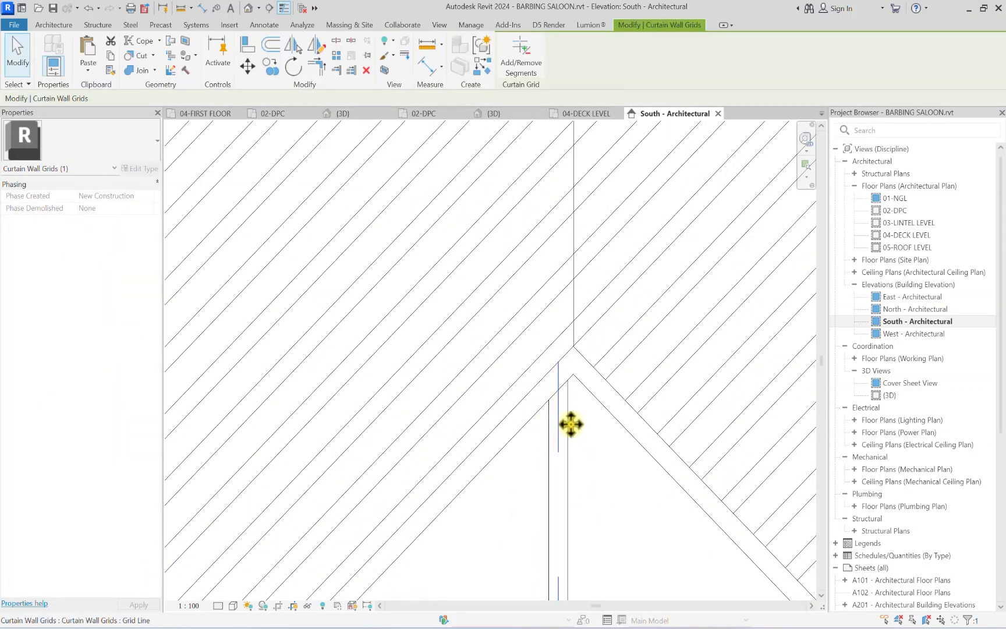
{"action": "mouse_move", "coordinate": [570, 424]}
{"action": "left_mouse_down"}
{"action": "mouse_move", "coordinate": [576, 416]}
{"action": "mouse_move", "coordinate": [581, 424]}
{"action": "mouse_move", "coordinate": [565, 413]}
{"action": "left_mouse_up"}
{"action": "scroll", "coordinate": [570, 428], "scroll_direction": "up", "scroll_amount": 2}
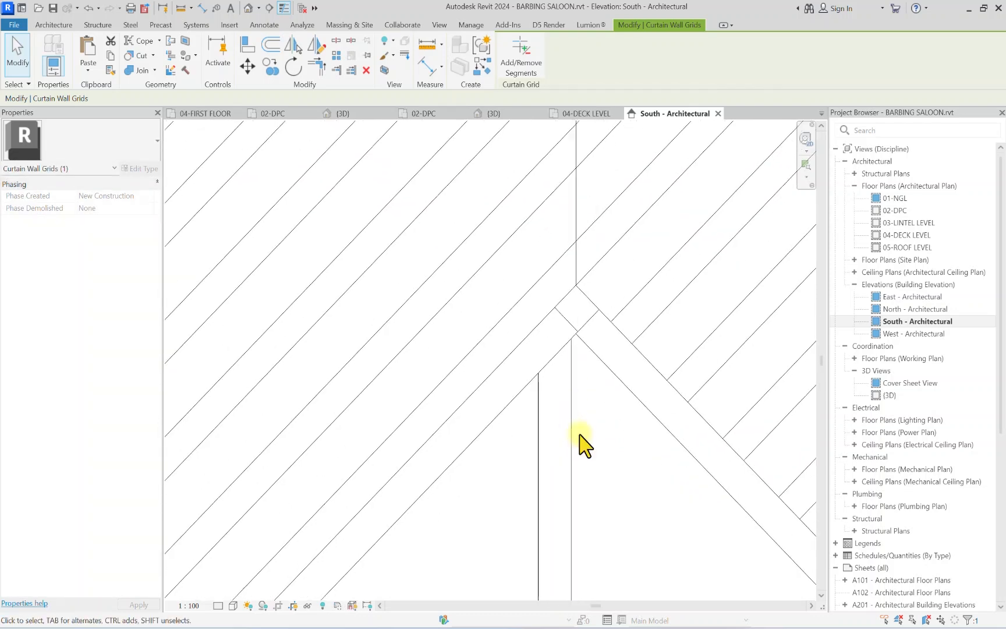
Step: Unpin and delete the upper mullion segment on the middle vertical grid line
{"action": "left_click", "coordinate": [579, 437]}
{"action": "left_click", "coordinate": [565, 442]}
{"action": "scroll", "coordinate": [572, 445], "scroll_direction": "down", "scroll_amount": 3}
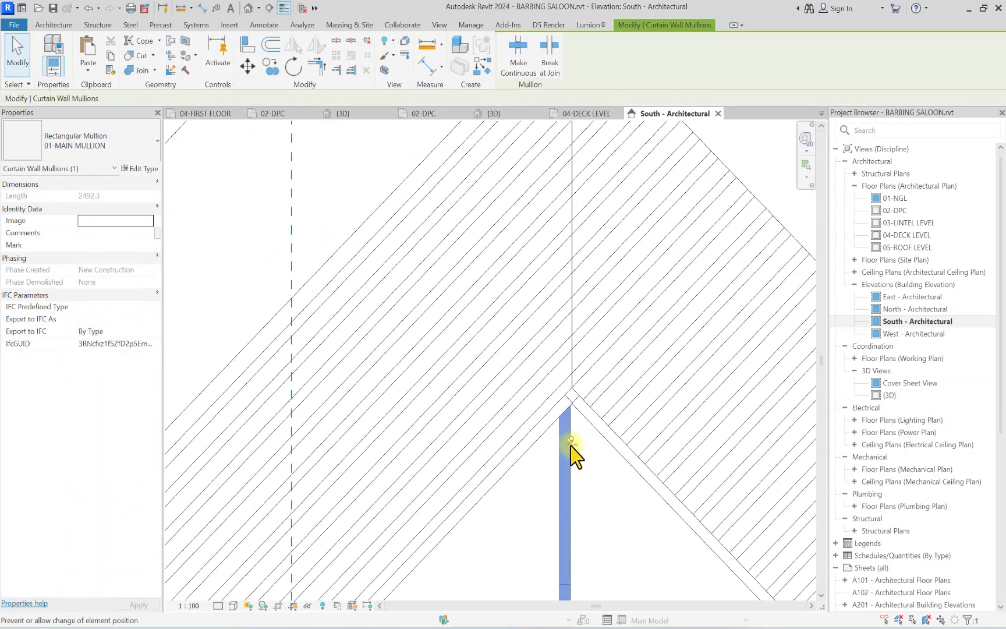
{"action": "left_click", "coordinate": [571, 444]}
{"action": "key", "text": "Escape"}
{"action": "scroll", "coordinate": [572, 377], "scroll_direction": "up", "scroll_amount": 2}
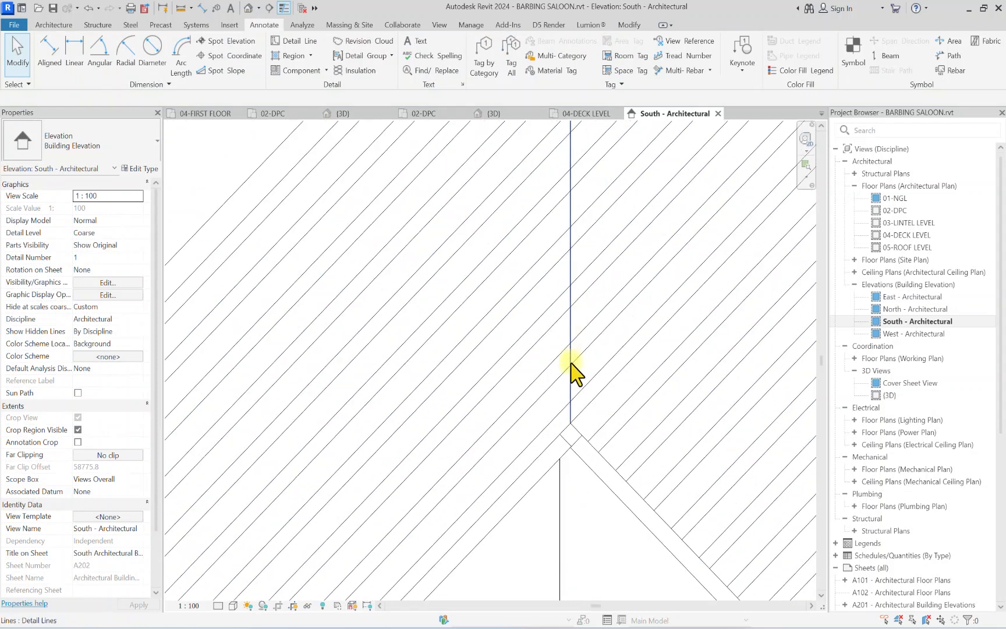
Step: Align the middle vertical curtain grid line with the detail line drawn up from the apex
{"action": "key", "text": "l"}
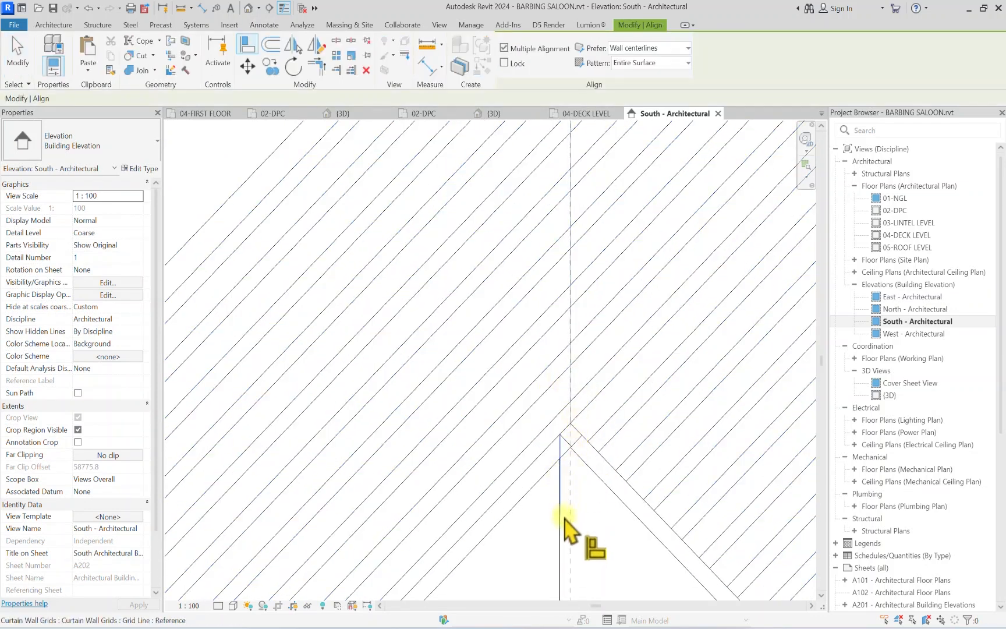
{"action": "left_click", "coordinate": [560, 550]}
{"action": "scroll", "coordinate": [561, 552], "scroll_direction": "down", "scroll_amount": 5}
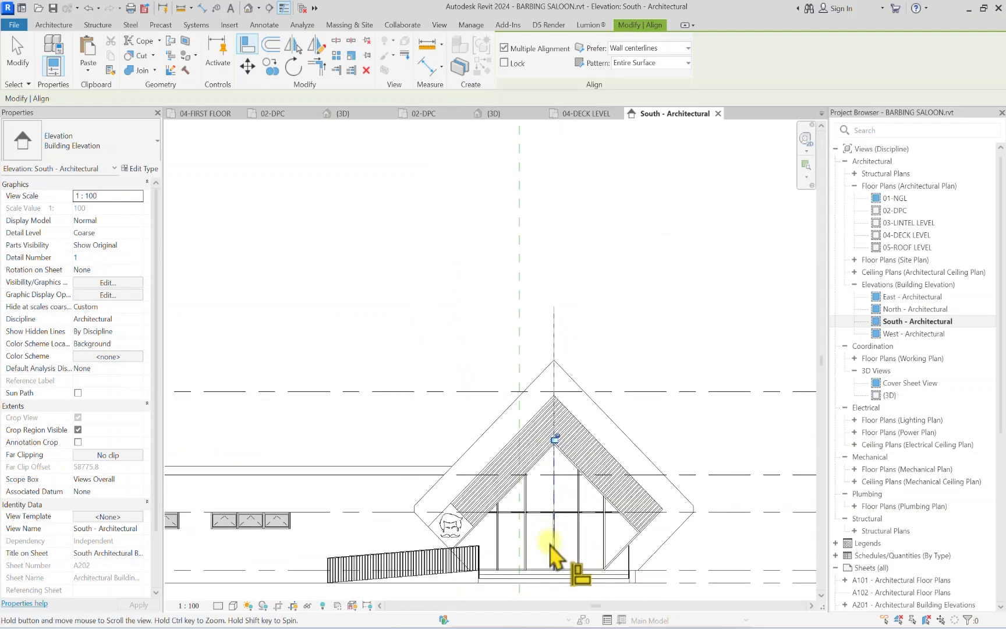
{"action": "key", "text": "Escape"}
{"action": "scroll", "coordinate": [504, 291], "scroll_direction": "up", "scroll_amount": 3}
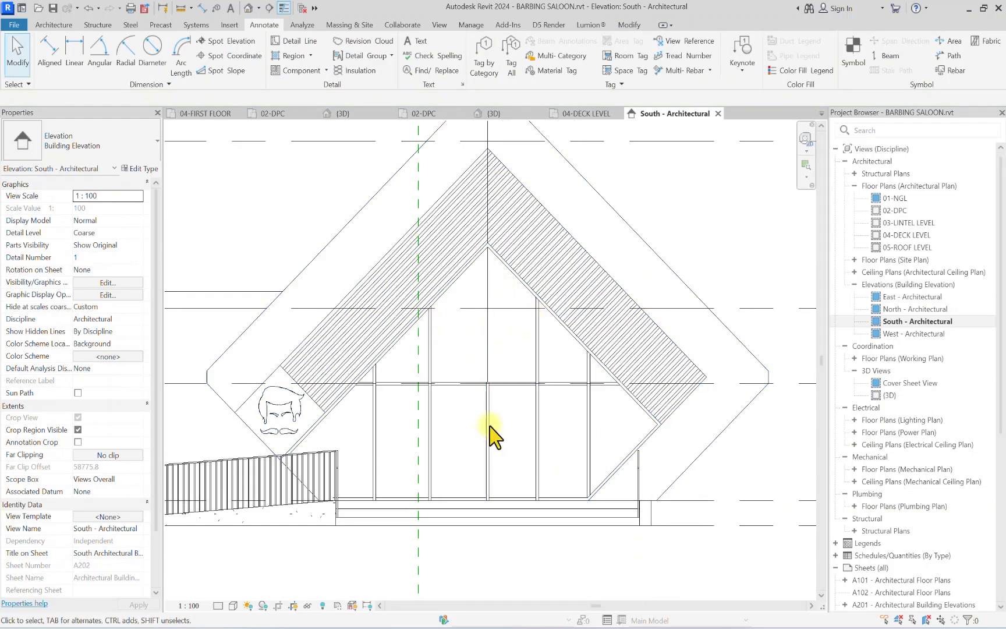
Step: Place a 01-MAIN MULLION rectangular mullion on the bare upper part of the middle vertical grid line
{"action": "left_click", "coordinate": [68, 25]}
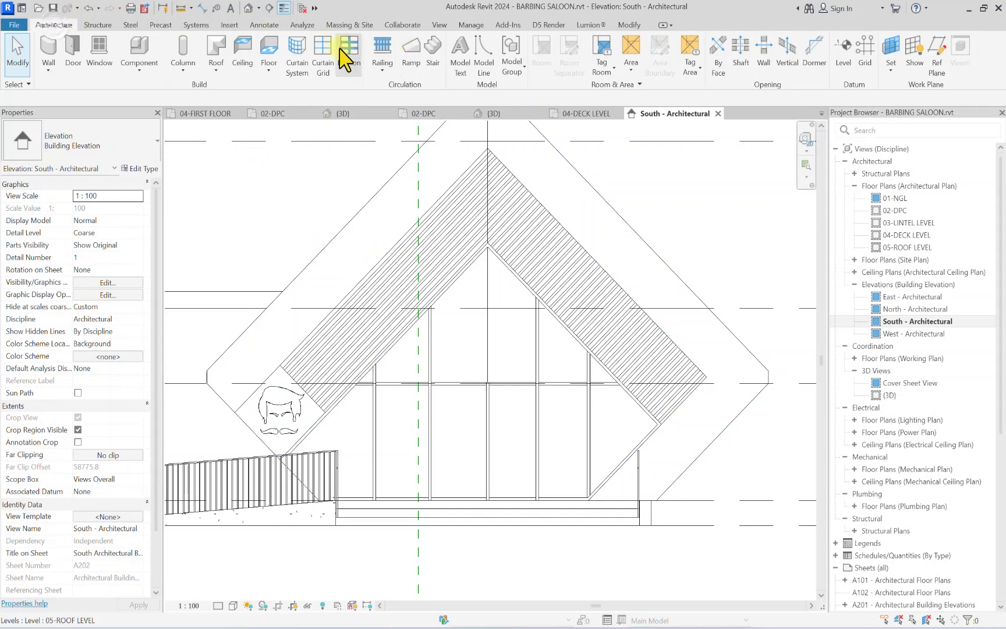
{"action": "left_click", "coordinate": [349, 58]}
{"action": "left_click", "coordinate": [130, 152]}
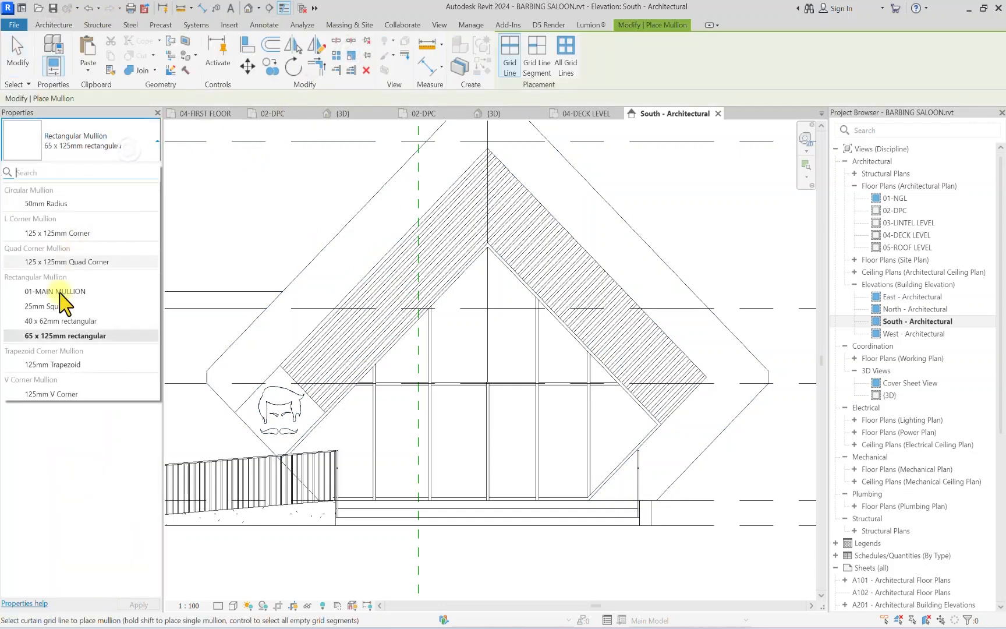
{"action": "left_click", "coordinate": [61, 291]}
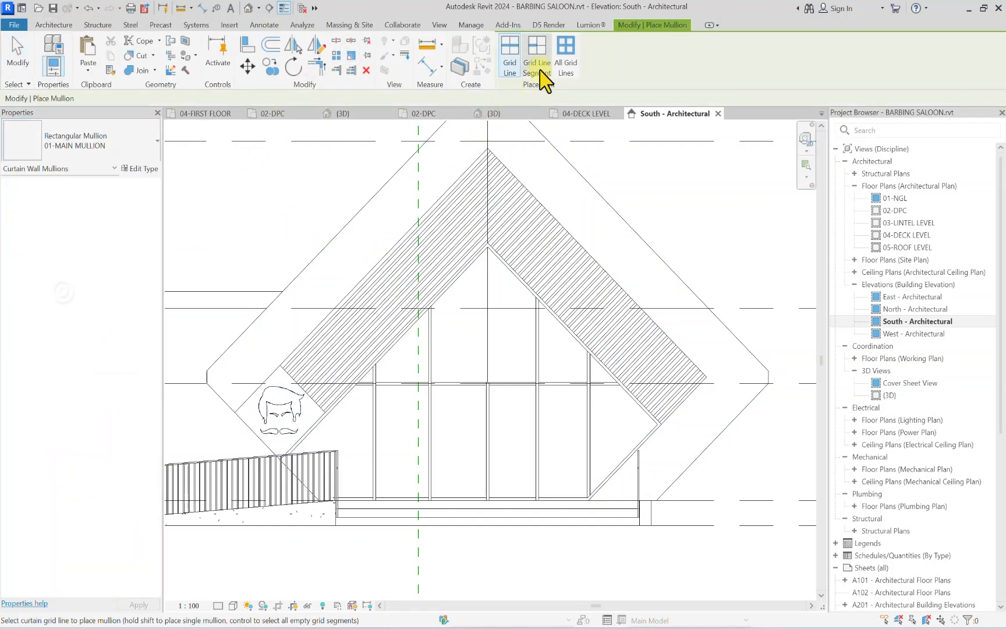
{"action": "left_click", "coordinate": [485, 323]}
{"action": "scroll", "coordinate": [485, 323], "scroll_direction": "up", "scroll_amount": 4}
{"action": "key", "text": "Escape"}
{"action": "key", "text": "Escape"}
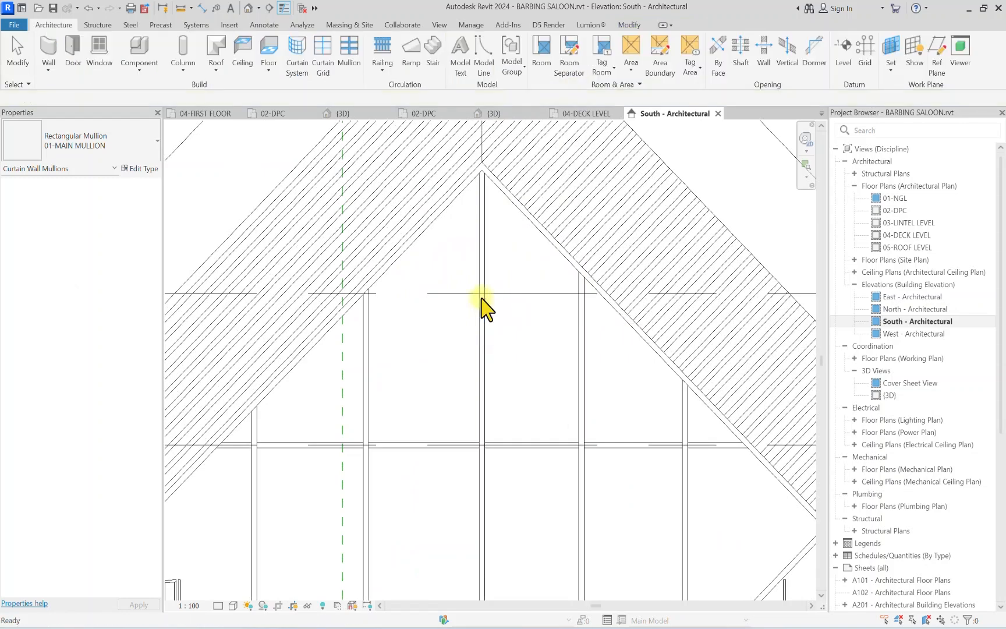
Step: Set the distance between the middle vertical grid line and the first one to its right to 1000 mm
{"action": "scroll", "coordinate": [547, 325], "scroll_direction": "down", "scroll_amount": 5}
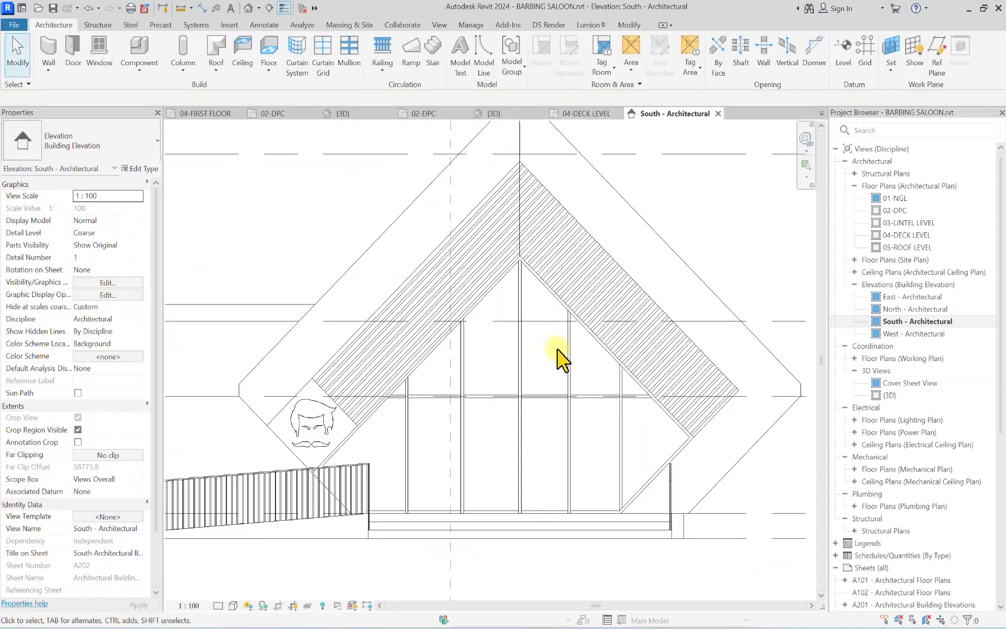
{"action": "scroll", "coordinate": [553, 331], "scroll_direction": "up", "scroll_amount": 2}
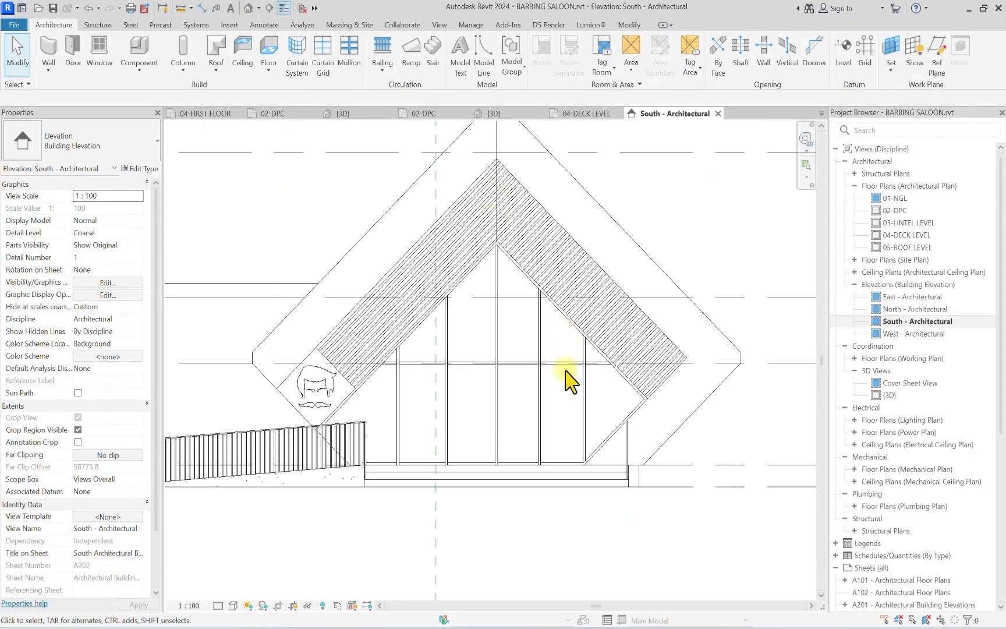
{"action": "scroll", "coordinate": [506, 259], "scroll_direction": "up", "scroll_amount": 3}
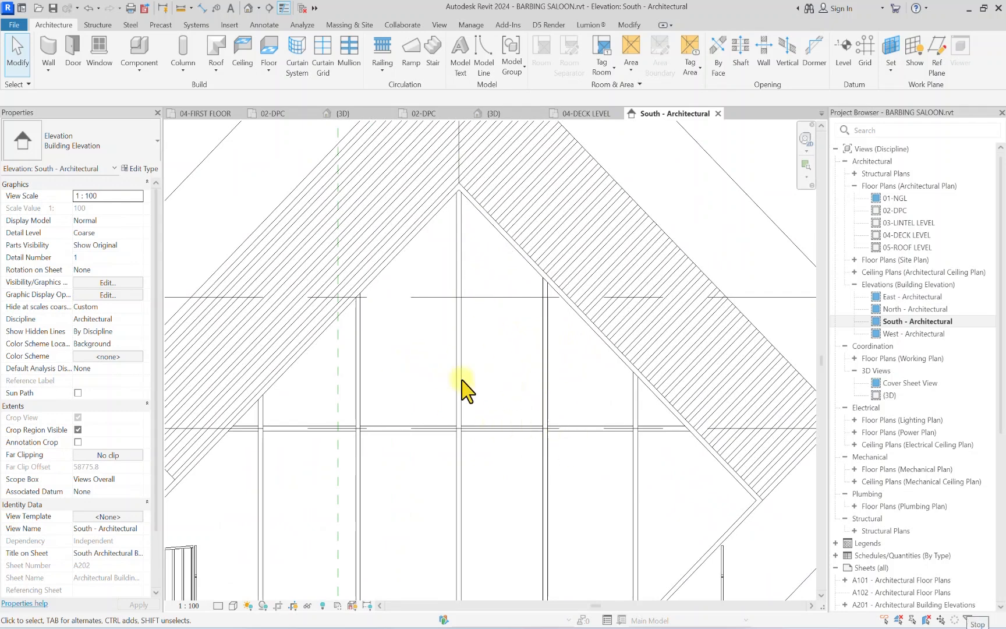
{"action": "left_click", "coordinate": [544, 371]}
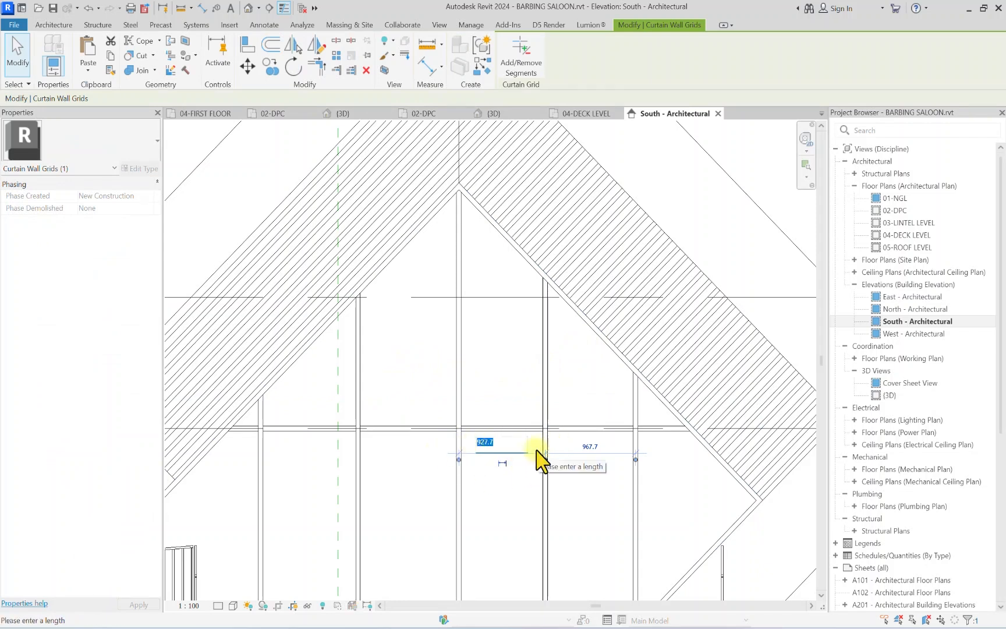
{"action": "key", "text": "Return"}
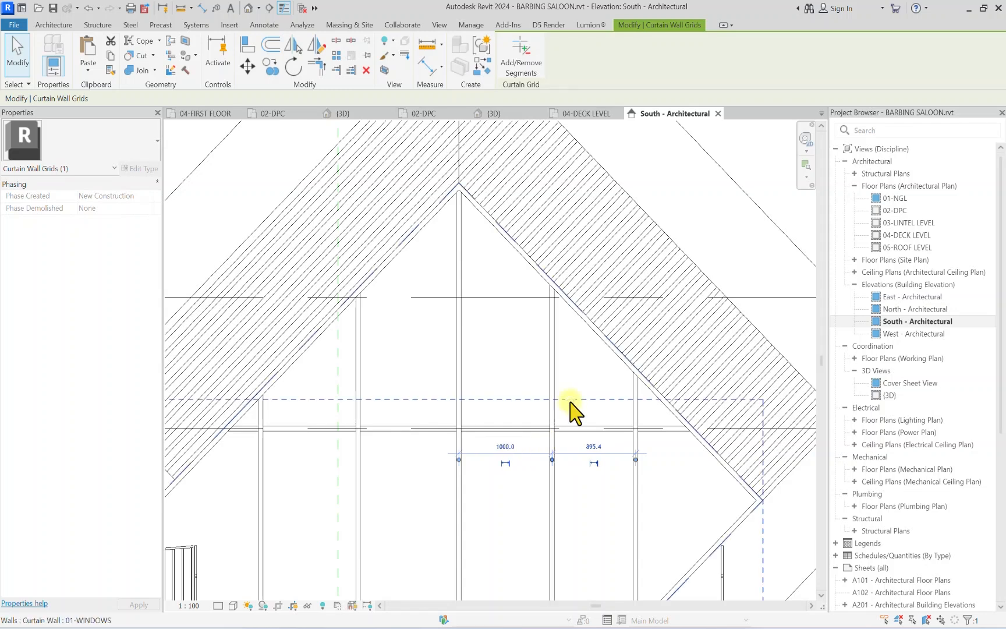
{"action": "scroll", "coordinate": [635, 411], "scroll_direction": "up", "scroll_amount": 2}
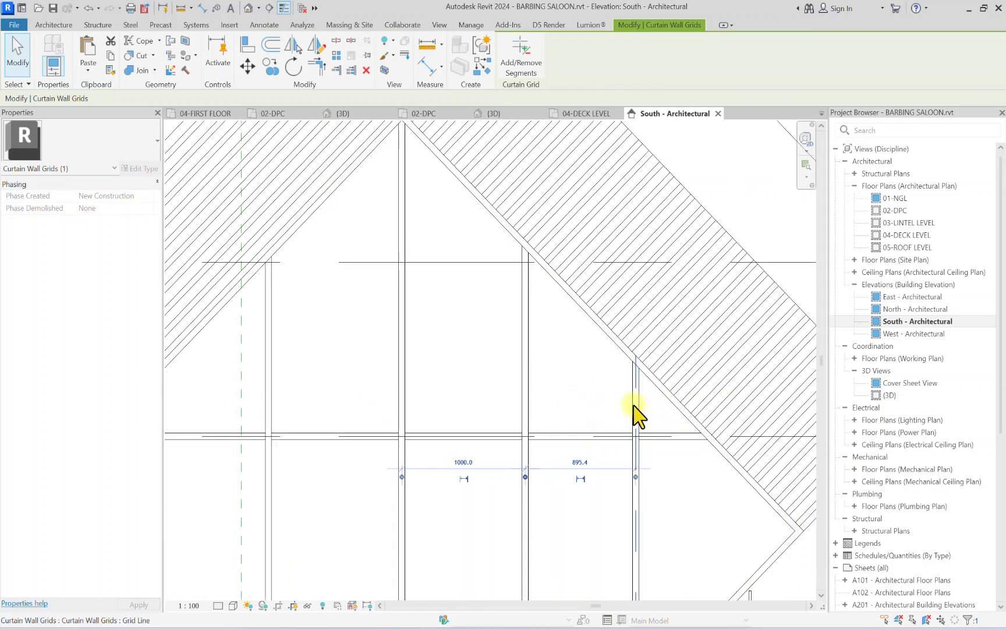
Step: Set the distance between the first and second vertical grid lines to the right of the middle one to 1000 mm
{"action": "left_click", "coordinate": [635, 411]}
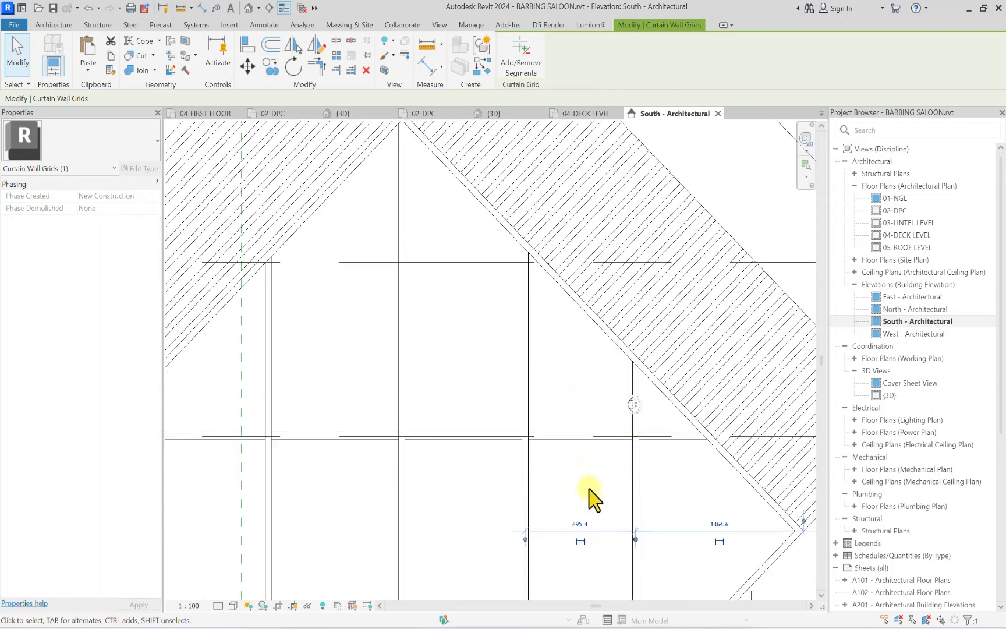
{"action": "left_click", "coordinate": [576, 521]}
{"action": "type", "text": "1000"}
{"action": "key", "text": "Return"}
{"action": "scroll", "coordinate": [669, 473], "scroll_direction": "down", "scroll_amount": 4}
{"action": "scroll", "coordinate": [499, 433], "scroll_direction": "up", "scroll_amount": 2}
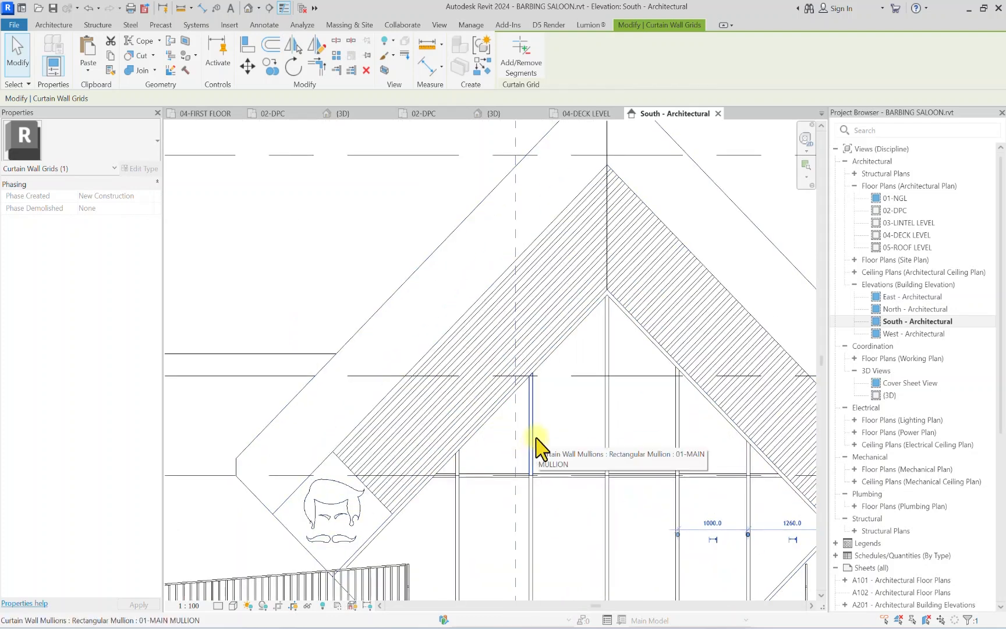
Step: Set the distance between the middle vertical grid line and the first one to its left to 1000 mm
{"action": "left_click", "coordinate": [532, 440]}
{"action": "scroll", "coordinate": [539, 445], "scroll_direction": "down", "scroll_amount": 3}
{"action": "scroll", "coordinate": [521, 476], "scroll_direction": "up", "scroll_amount": 2}
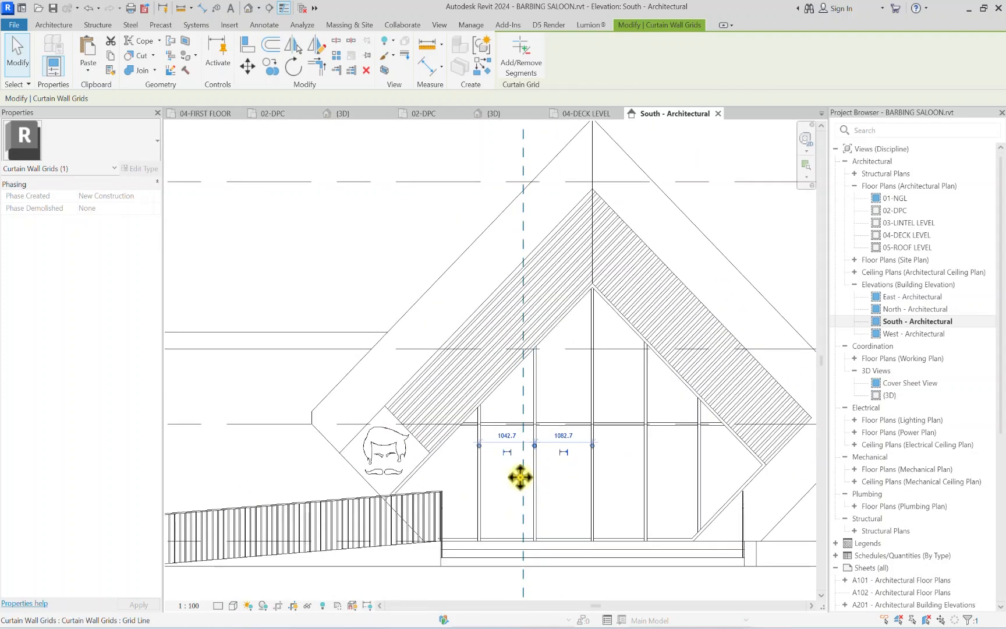
{"action": "scroll", "coordinate": [478, 466], "scroll_direction": "up", "scroll_amount": 2}
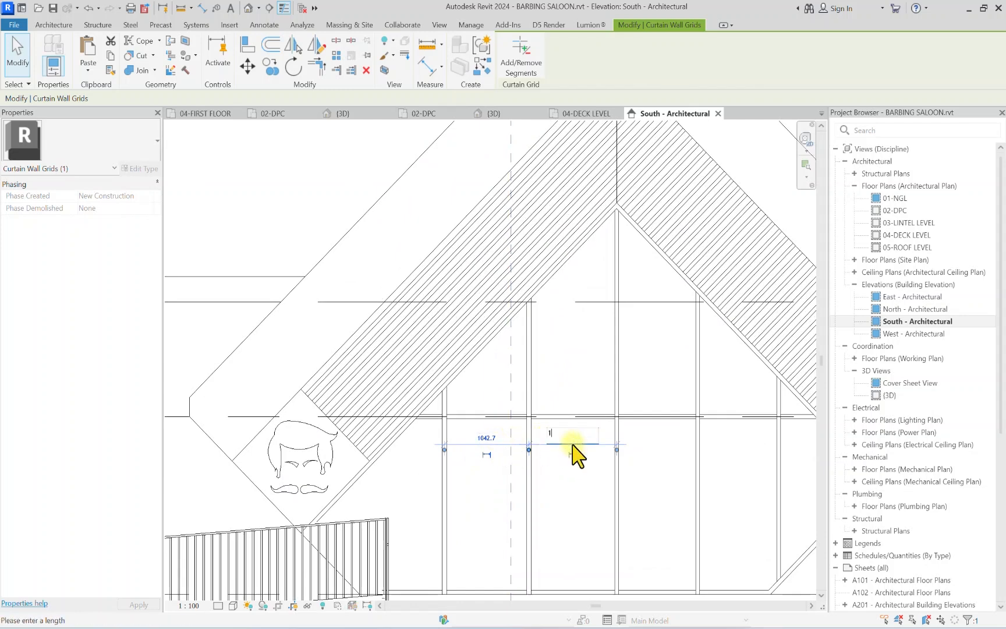
{"action": "type", "text": "1000"}
{"action": "key", "text": "Return"}
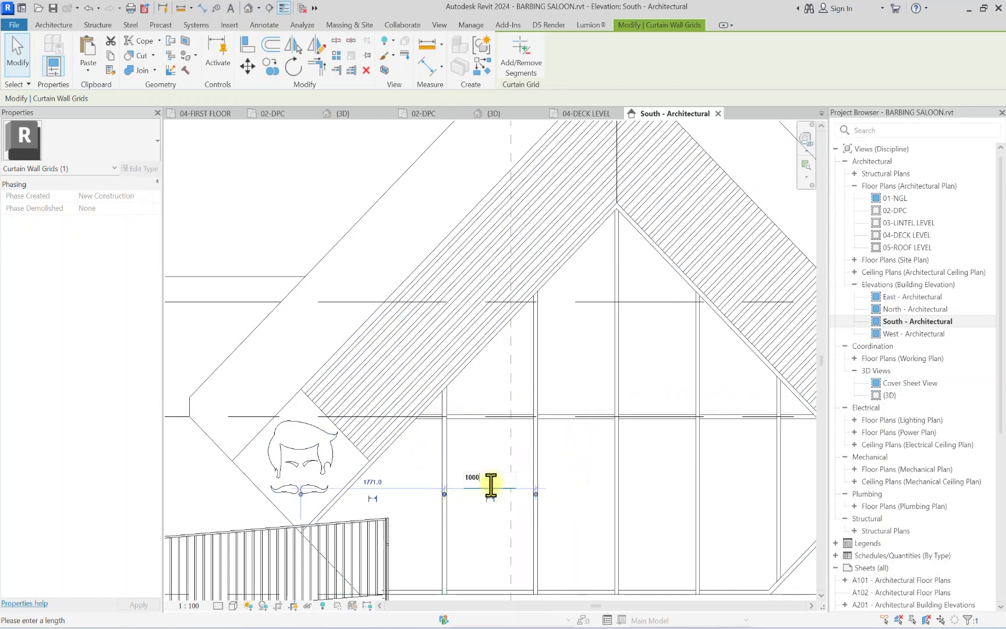
Step: Set the distance between the first and second vertical grid lines to the left of the middle one to 1000 mm
{"action": "key", "text": "Return"}
{"action": "scroll", "coordinate": [512, 460], "scroll_direction": "down", "scroll_amount": 5}
{"action": "key", "text": "Escape"}
{"action": "scroll", "coordinate": [519, 400], "scroll_direction": "up", "scroll_amount": 3}
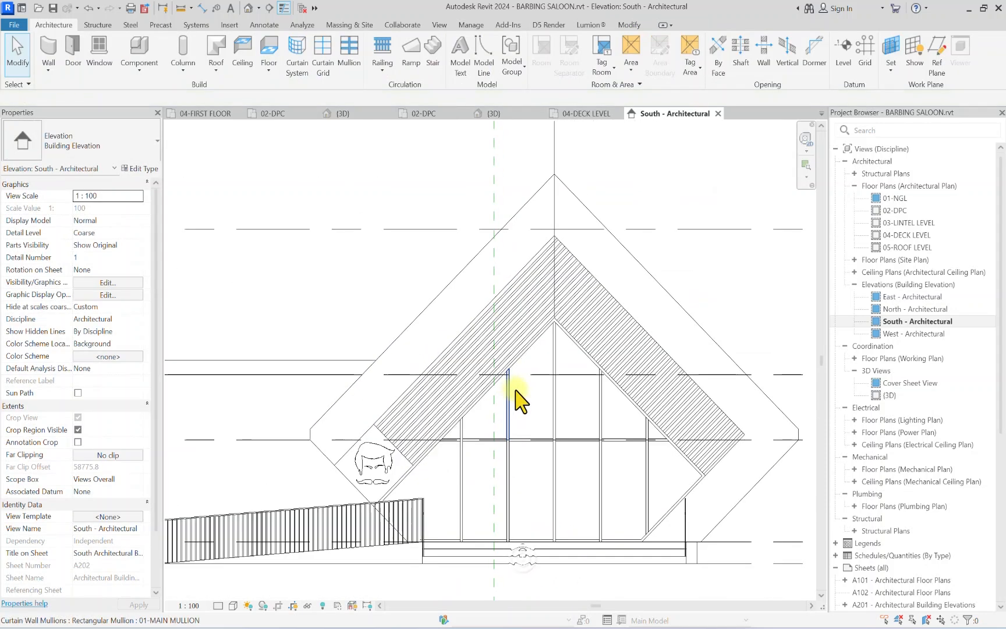
{"action": "scroll", "coordinate": [565, 473], "scroll_direction": "up", "scroll_amount": 2}
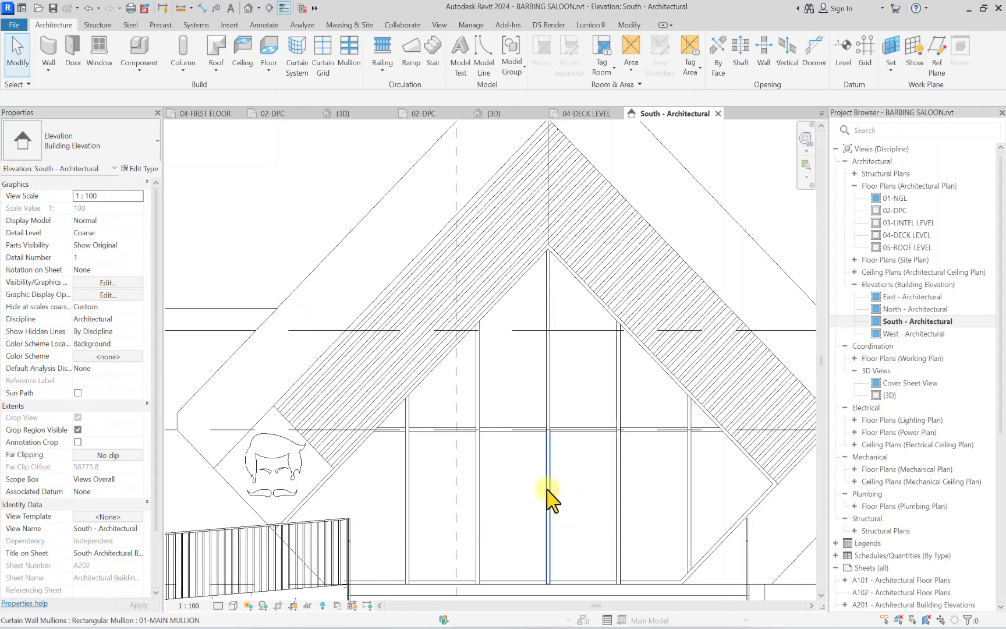
{"action": "left_click", "coordinate": [549, 499]}
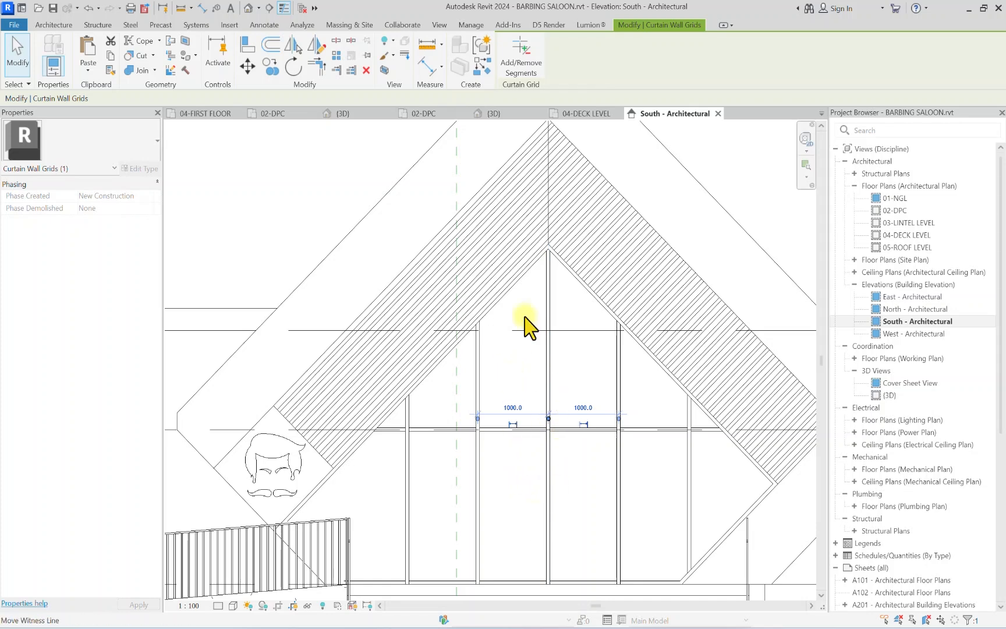
{"action": "key", "text": "Delete"}
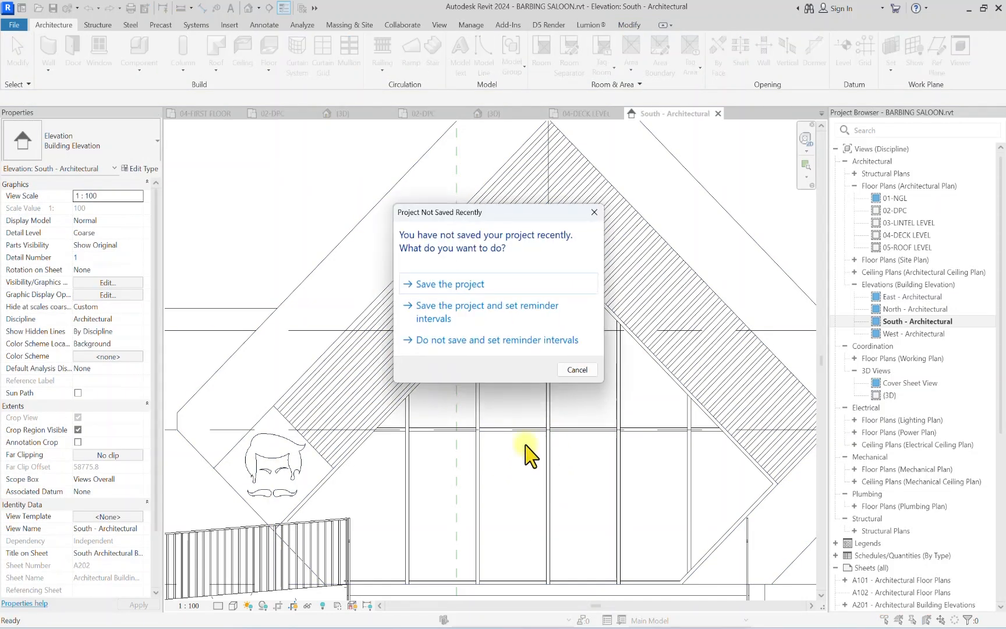
{"action": "left_click", "coordinate": [590, 213]}
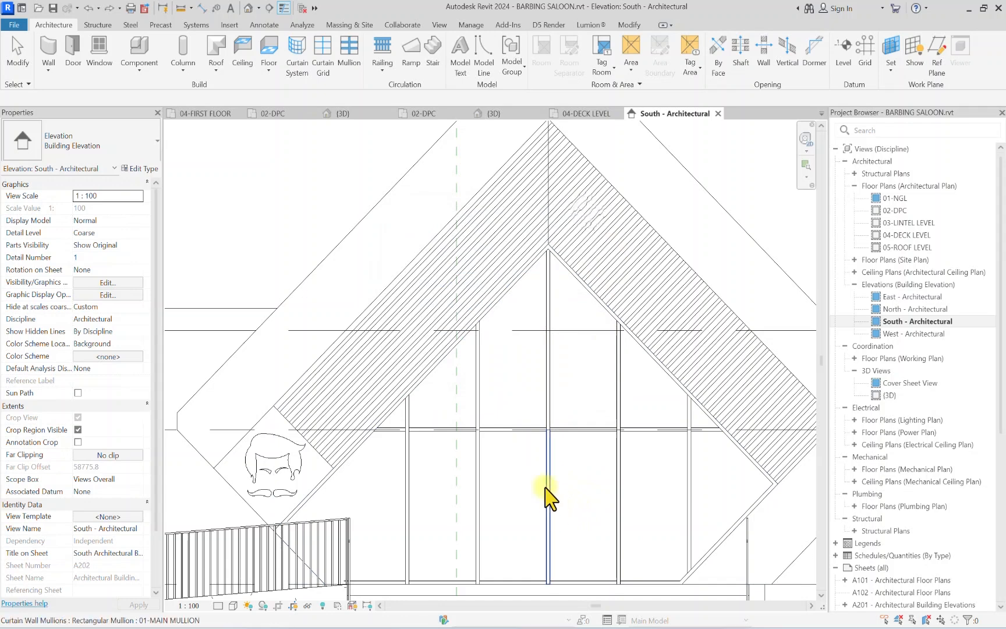
Step: Remove the segment of the middle vertical curtain grid line below the horizontal mullion
{"action": "left_click", "coordinate": [548, 498]}
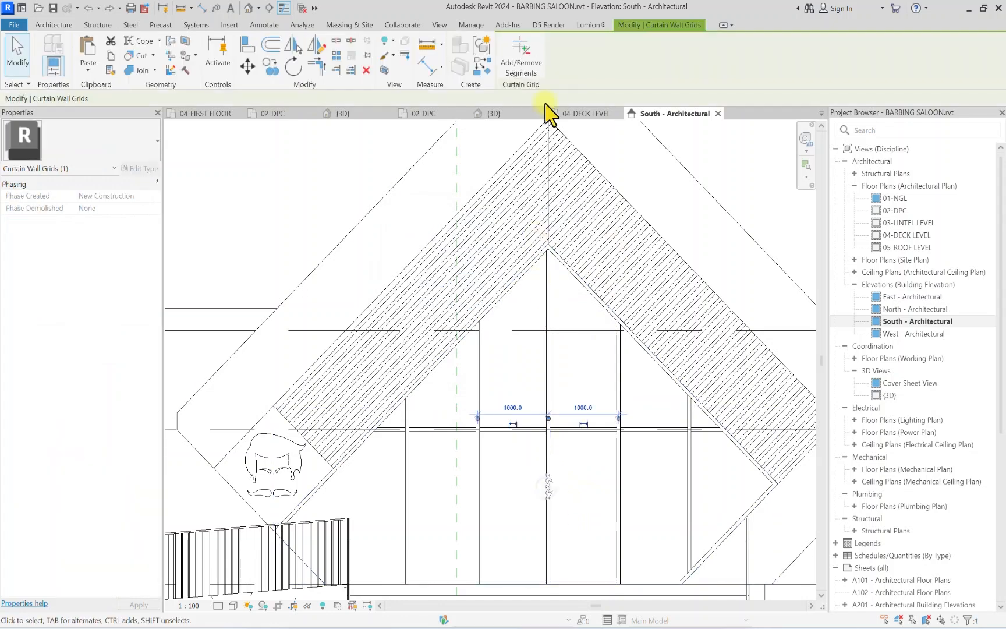
{"action": "left_click", "coordinate": [528, 63]}
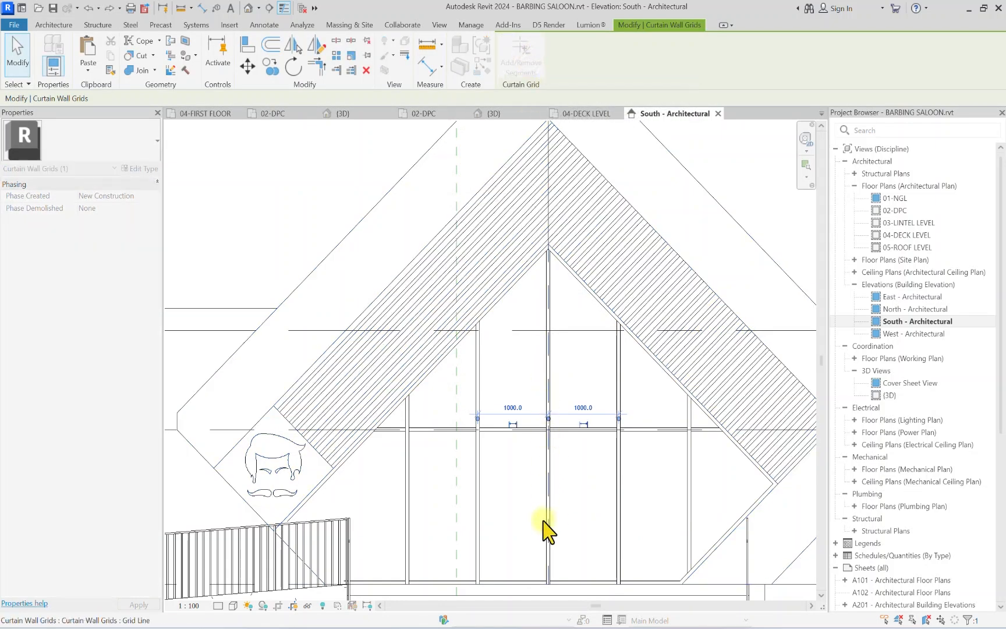
{"action": "left_click", "coordinate": [549, 512]}
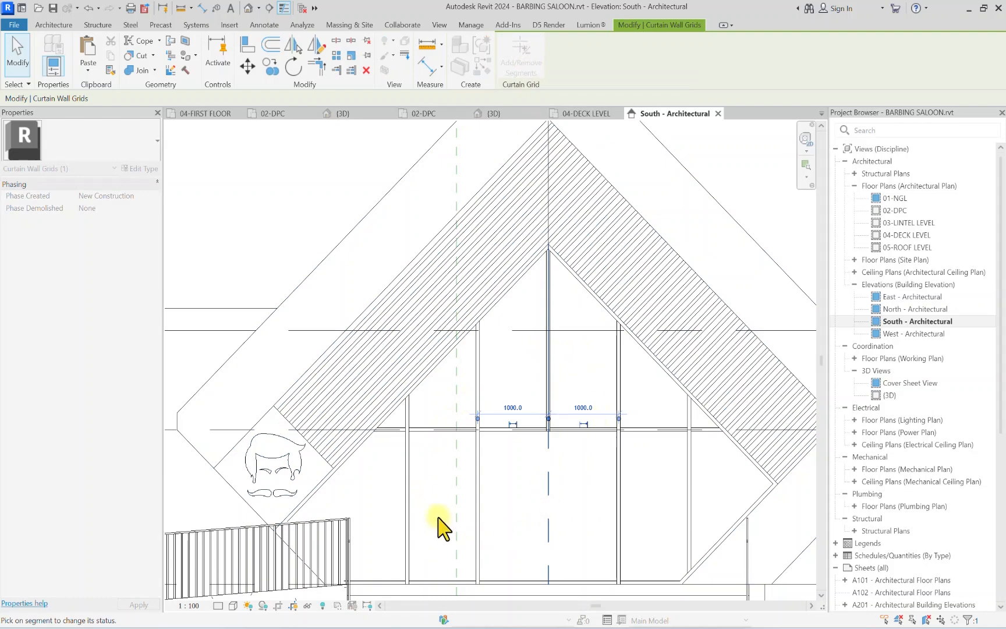
{"action": "key", "text": "Escape"}
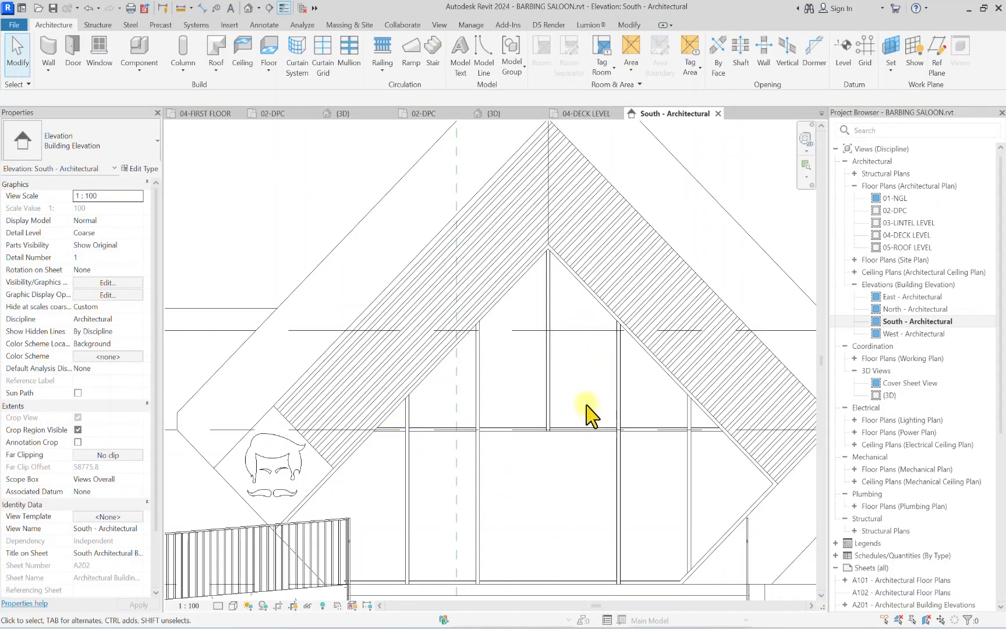
Step: Change the wide lower middle glazed curtain panel to the Dbl Glass (6) double door type
{"action": "middle_click_drag", "start_coordinate": [490, 514], "coordinate": [386, 498]}
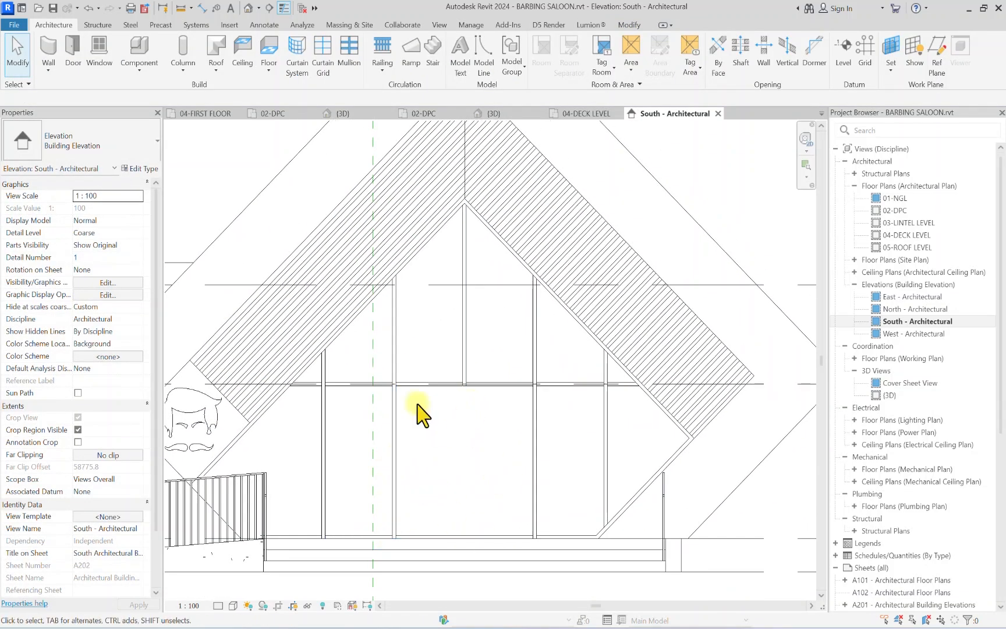
{"action": "scroll", "coordinate": [480, 448], "scroll_direction": "down", "scroll_amount": 2}
{"action": "scroll", "coordinate": [442, 454], "scroll_direction": "up", "scroll_amount": 2}
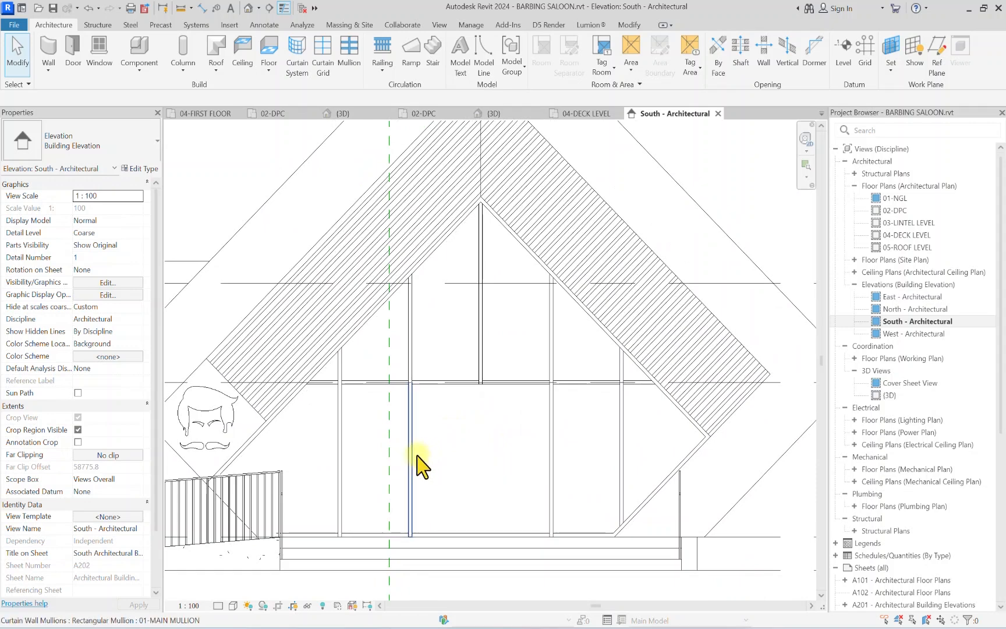
{"action": "left_click", "coordinate": [417, 454]}
{"action": "left_click", "coordinate": [417, 454]}
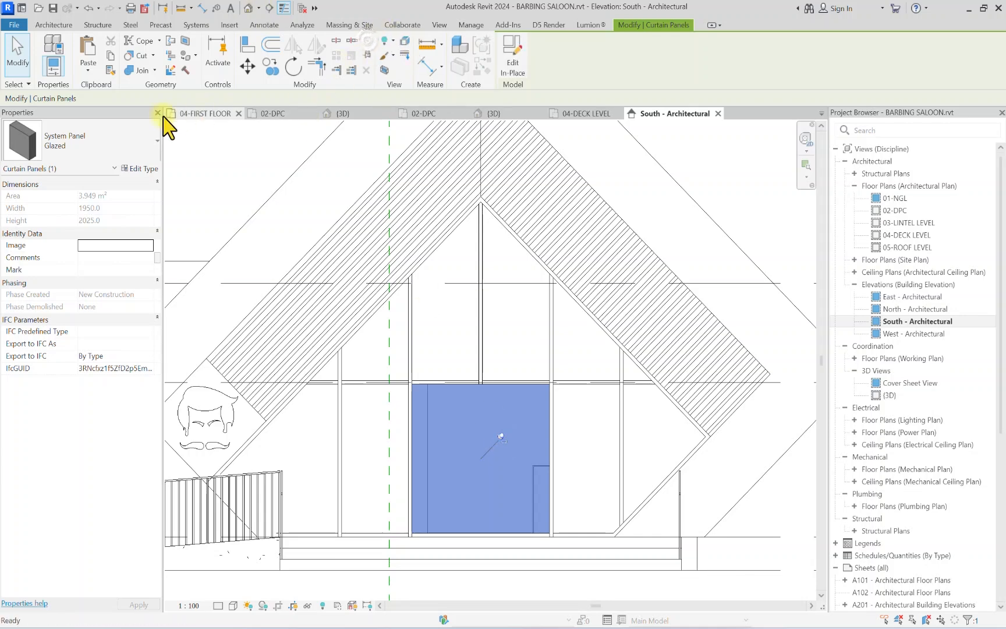
{"action": "left_click", "coordinate": [101, 136]}
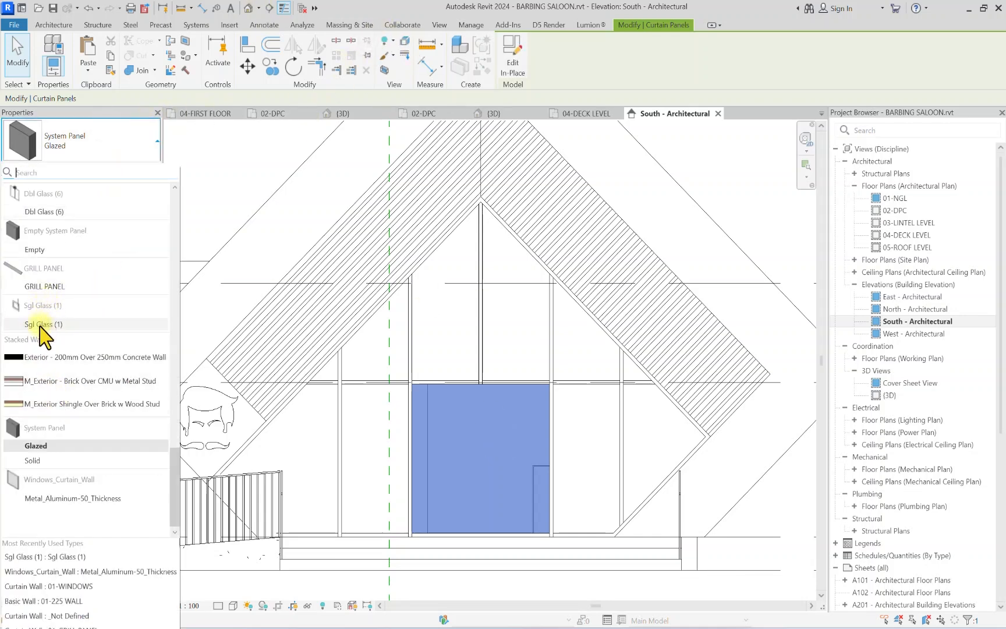
{"action": "left_click", "coordinate": [48, 216]}
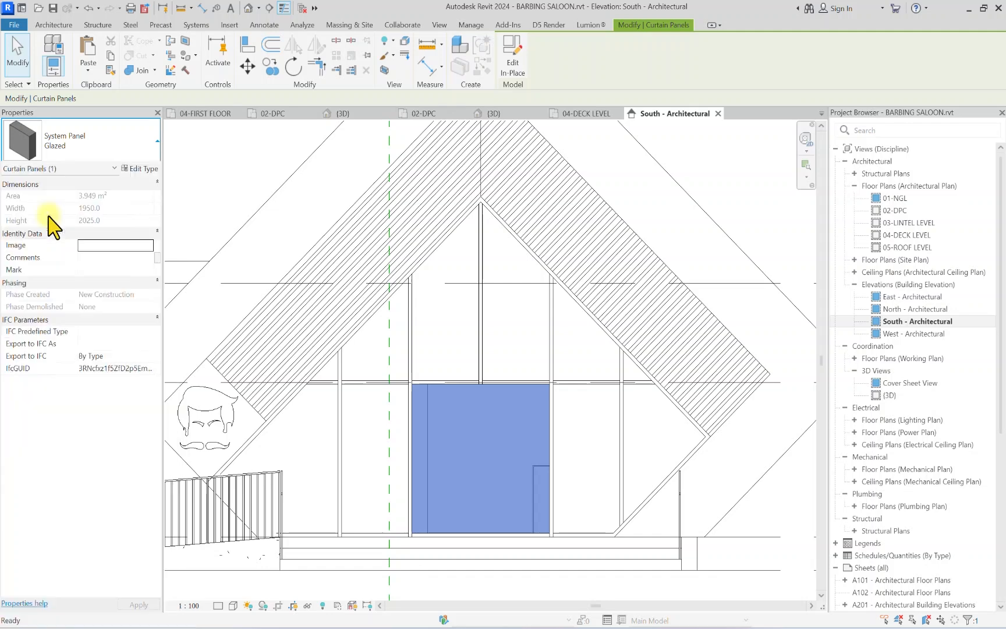
{"action": "scroll", "coordinate": [465, 407], "scroll_direction": "down", "scroll_amount": 3}
{"action": "left_click", "coordinate": [451, 556]}
{"action": "scroll", "coordinate": [373, 416], "scroll_direction": "down", "scroll_amount": 3}
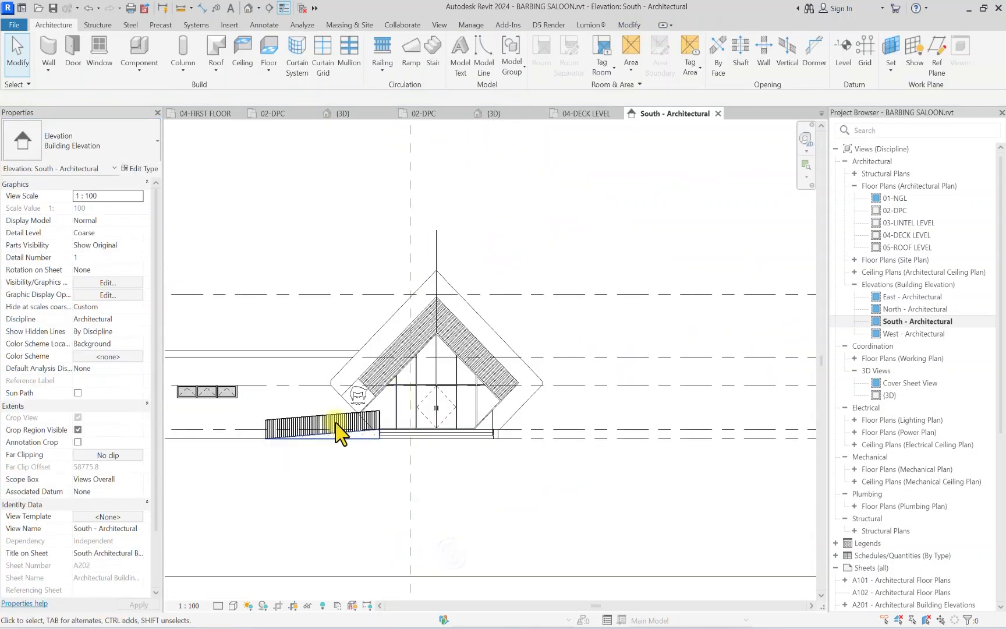
Step: In the 02-DPC floor plan, move the reception counter, both stools and the room separation line right to the edge of the entrance door
{"action": "middle_click_drag", "start_coordinate": [340, 434], "coordinate": [431, 559]}
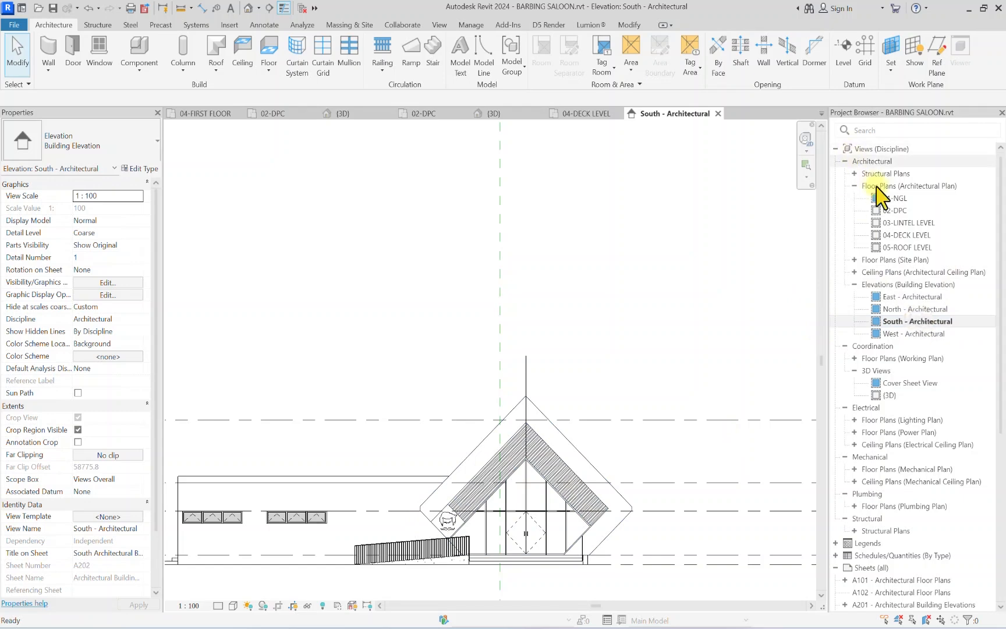
{"action": "double_click", "coordinate": [896, 210]}
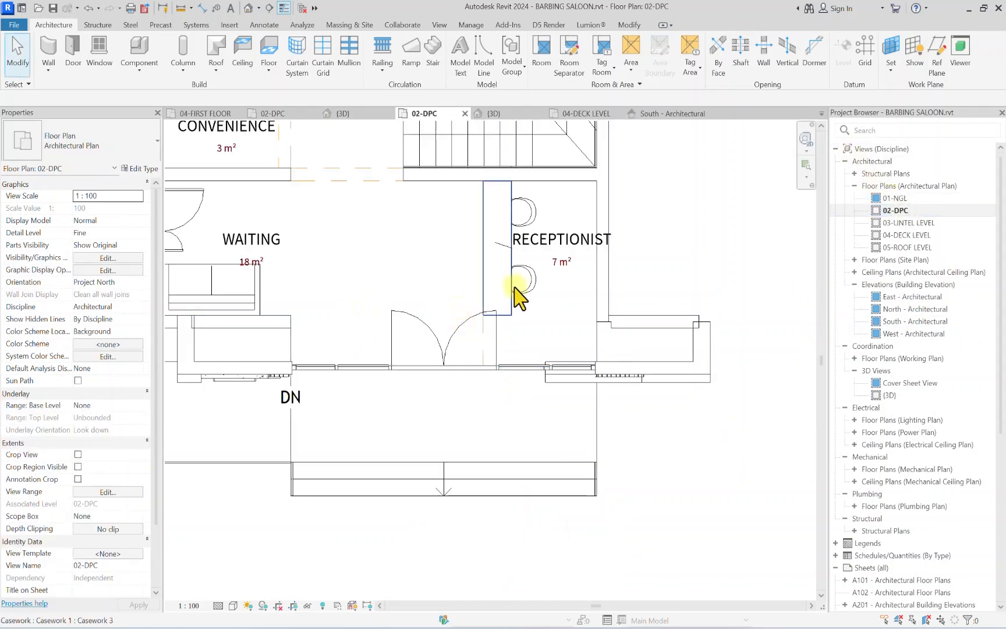
{"action": "scroll", "coordinate": [461, 287], "scroll_direction": "down", "scroll_amount": 2}
{"action": "scroll", "coordinate": [514, 273], "scroll_direction": "up", "scroll_amount": 2}
{"action": "scroll", "coordinate": [506, 326], "scroll_direction": "up", "scroll_amount": 1}
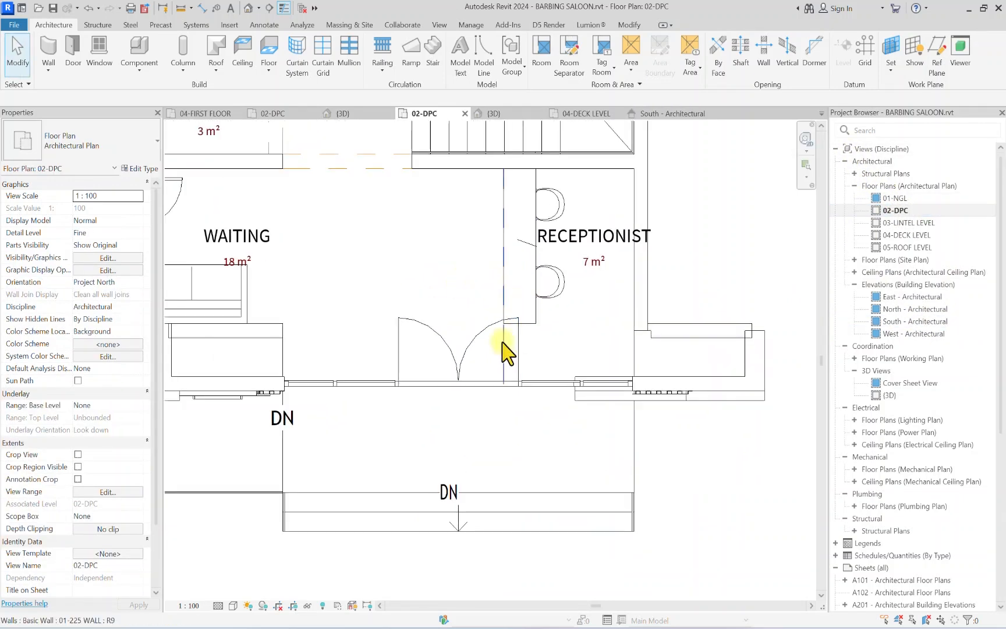
{"action": "left_click", "coordinate": [503, 361]}
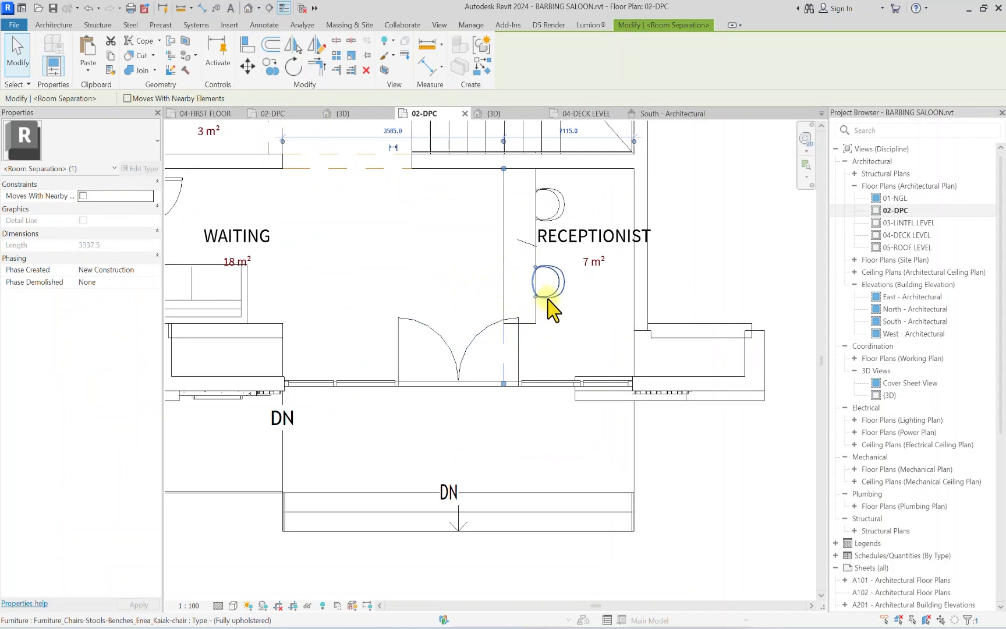
{"action": "left_click", "coordinate": [548, 269], "text": "ctrl"}
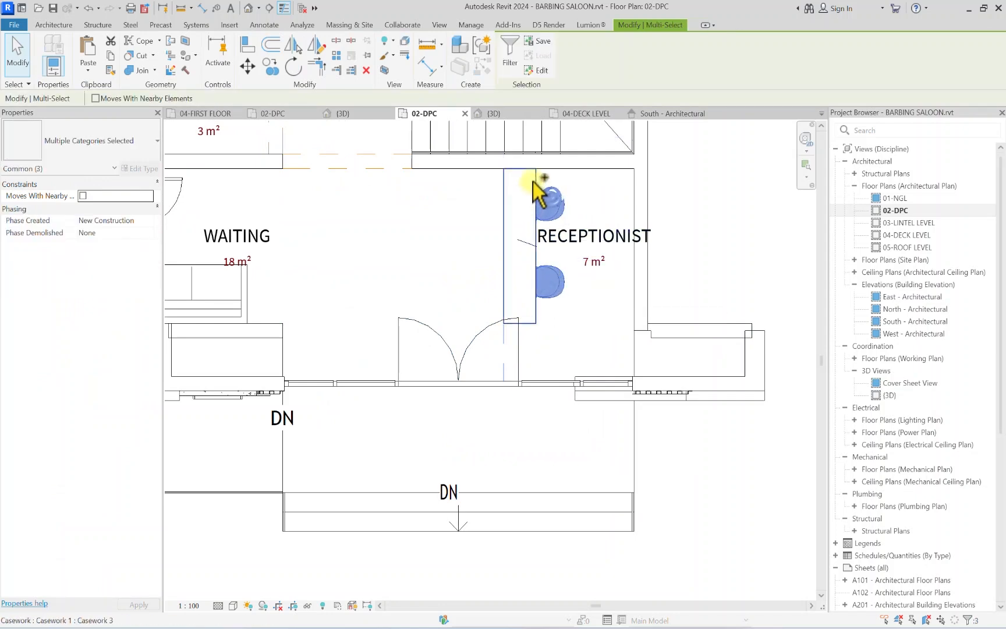
{"action": "left_click", "coordinate": [534, 180], "text": "ctrl"}
{"action": "scroll", "coordinate": [518, 344], "scroll_direction": "up", "scroll_amount": 5}
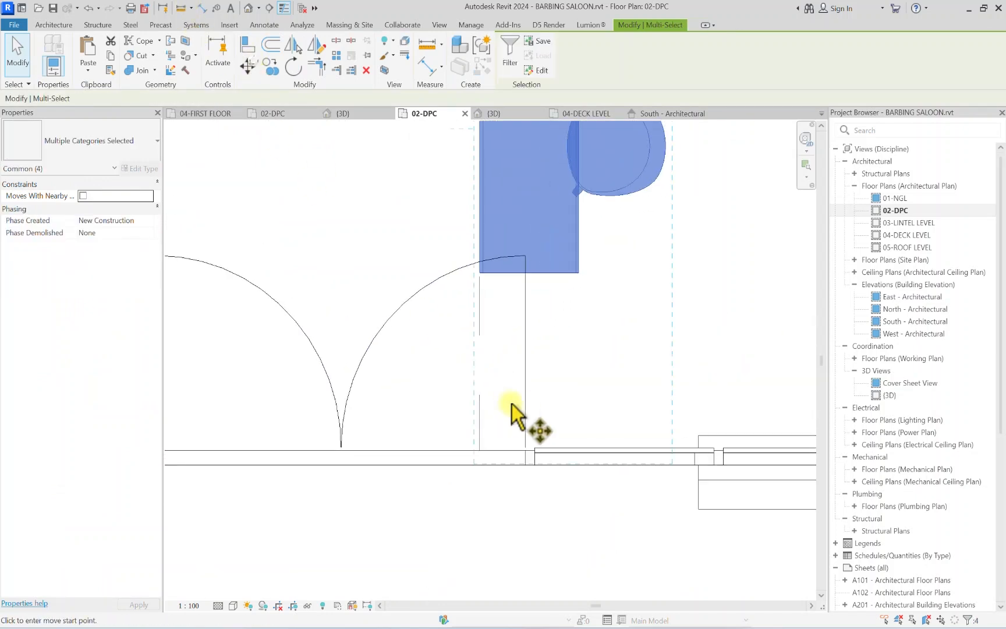
{"action": "left_click", "coordinate": [481, 317]}
{"action": "left_click", "coordinate": [524, 318]}
{"action": "scroll", "coordinate": [527, 321], "scroll_direction": "down", "scroll_amount": 4}
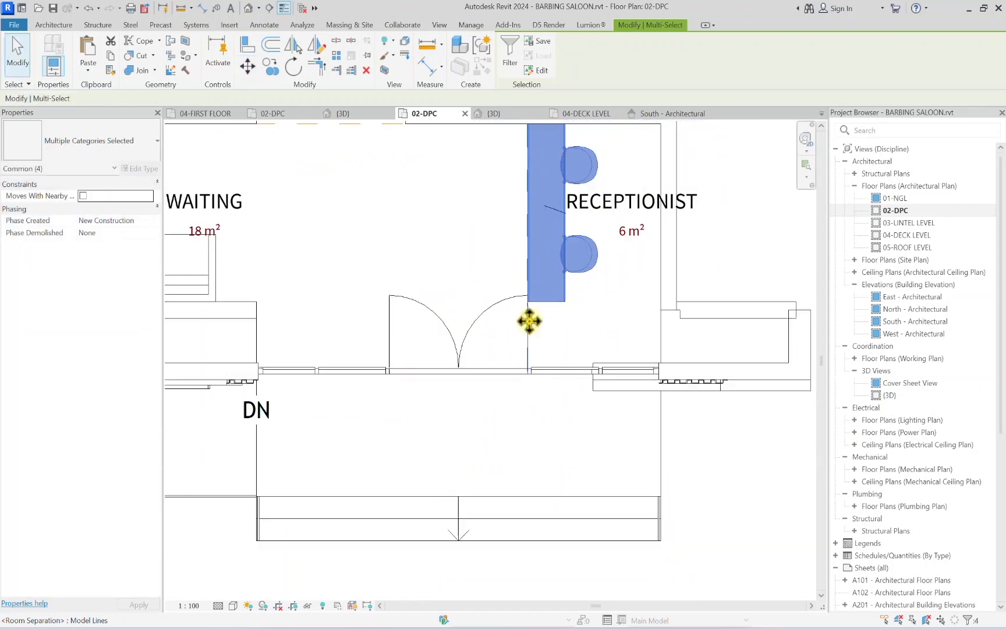
{"action": "key", "text": "Escape"}
Step: Open the 04-DECK LEVEL floor plan at the staircase
{"action": "scroll", "coordinate": [546, 410], "scroll_direction": "down", "scroll_amount": 5}
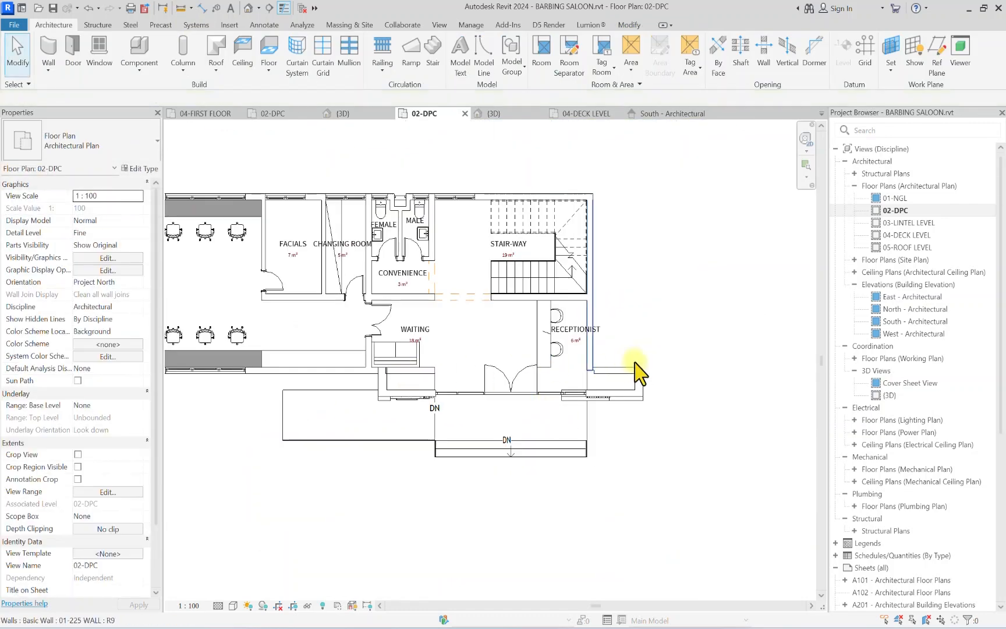
{"action": "scroll", "coordinate": [520, 351], "scroll_direction": "up", "scroll_amount": 2}
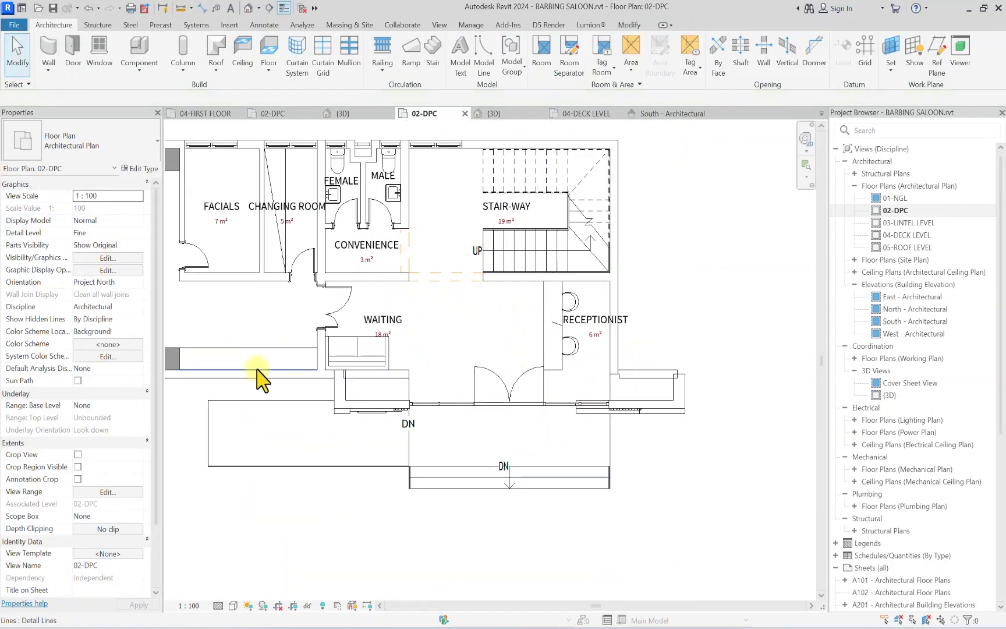
{"action": "scroll", "coordinate": [438, 304], "scroll_direction": "down", "scroll_amount": 4}
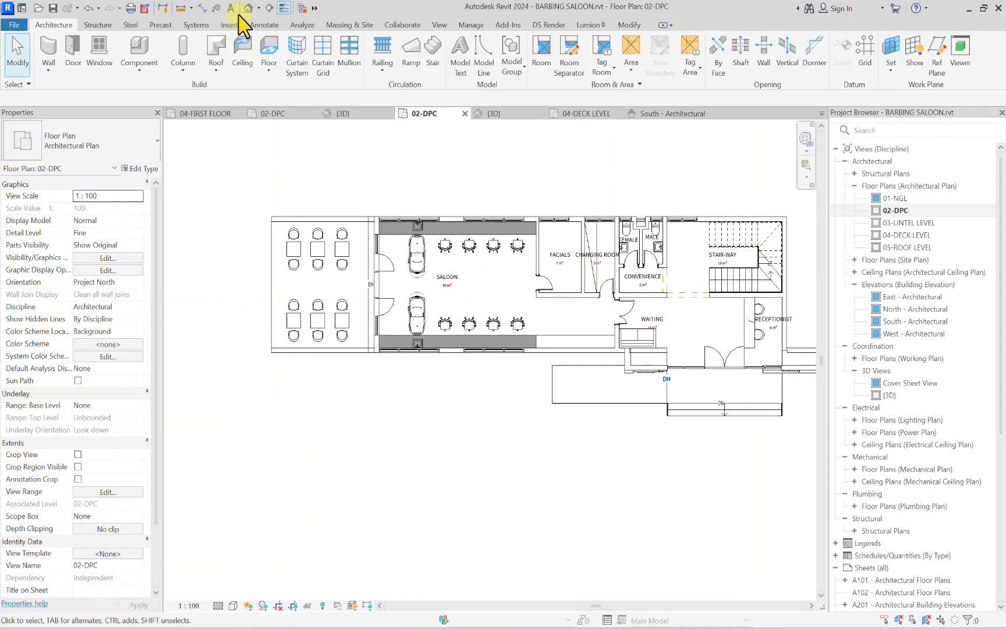
{"action": "double_click", "coordinate": [901, 235]}
{"action": "scroll", "coordinate": [524, 367], "scroll_direction": "up", "scroll_amount": 3}
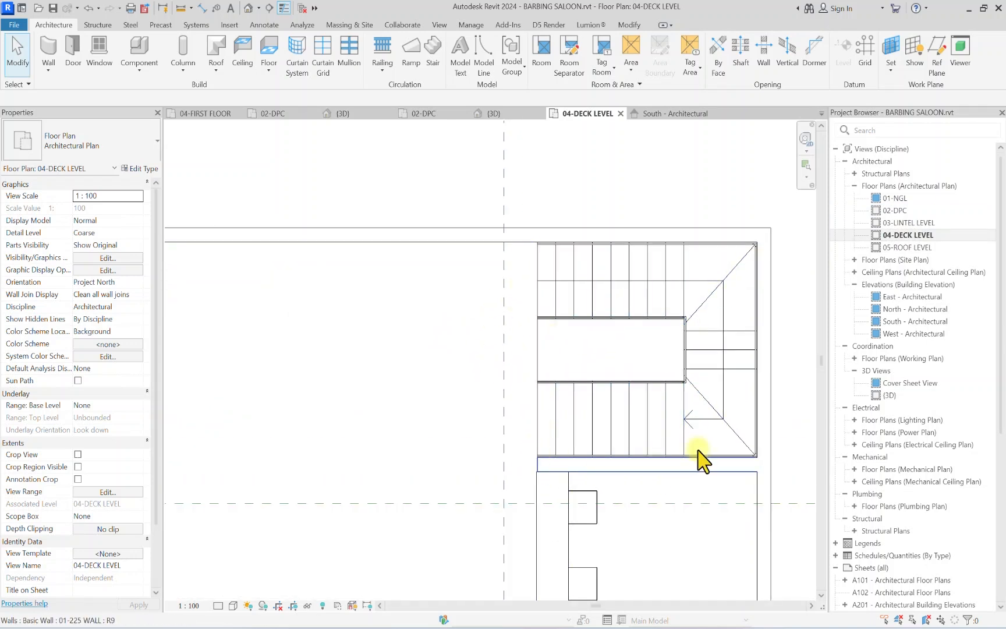
{"action": "middle_click_drag", "start_coordinate": [564, 381], "coordinate": [438, 372]}
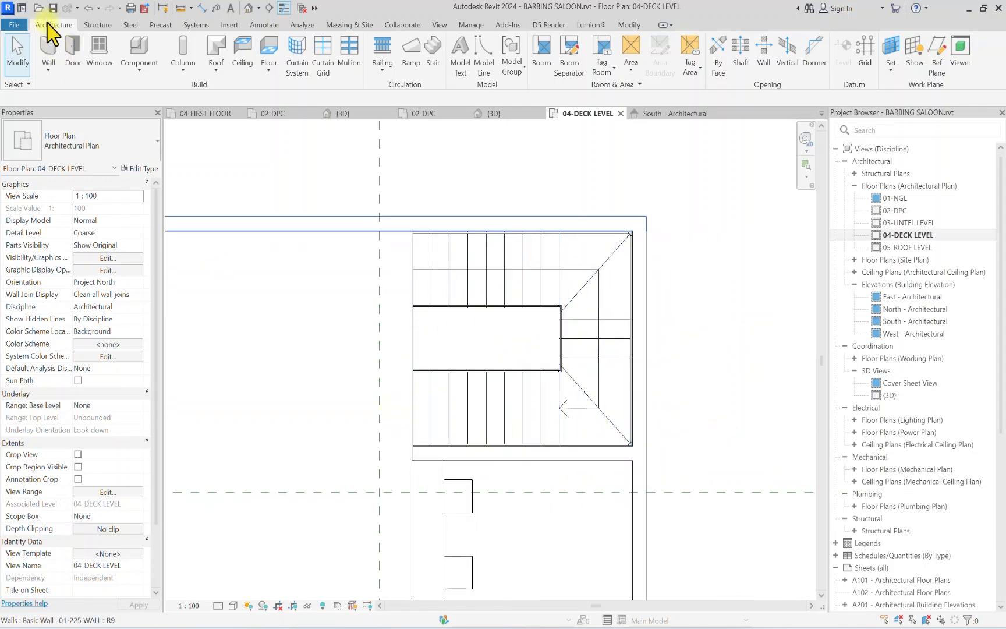
Step: Set up a 01-225 WALL on 04-DECK LEVEL with its top constraint up to 04-DECK LEVEL and a base offset of -450
{"action": "left_click", "coordinate": [48, 46]}
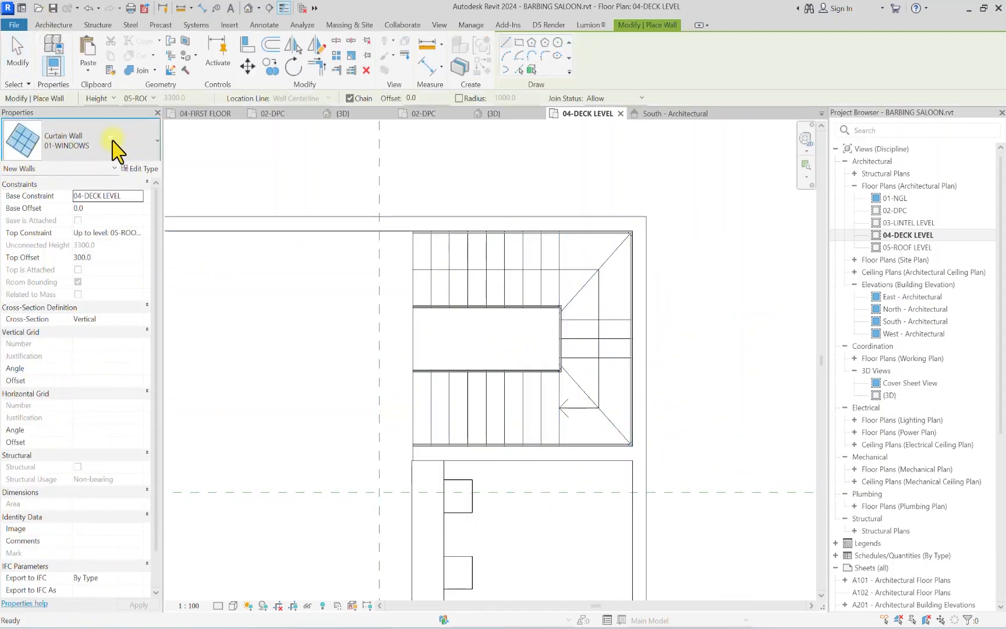
{"action": "left_click", "coordinate": [113, 142]}
{"action": "scroll", "coordinate": [69, 244], "scroll_direction": "up", "scroll_amount": 7}
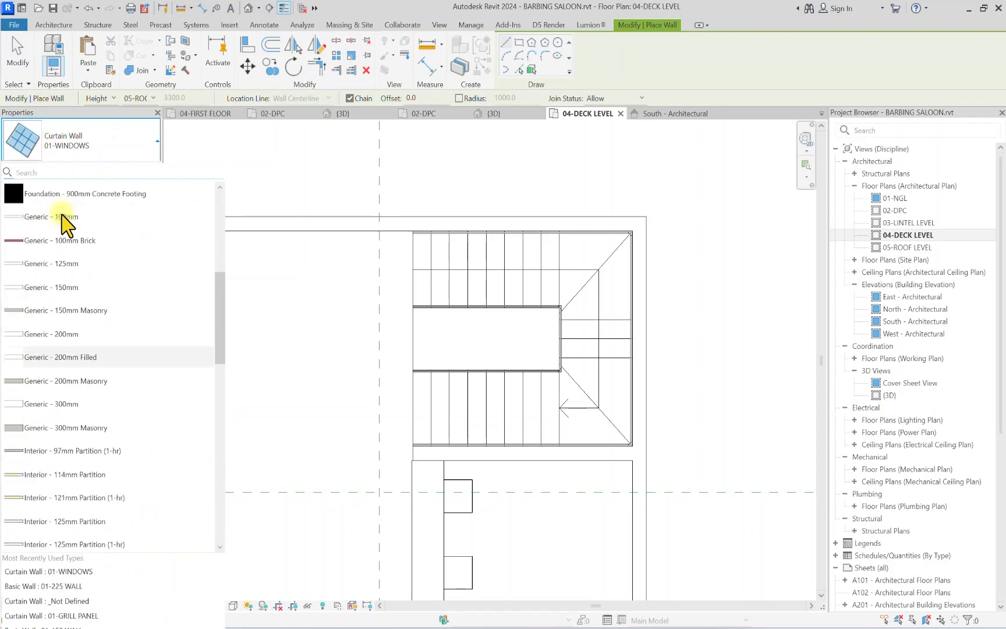
{"action": "scroll", "coordinate": [64, 224], "scroll_direction": "up", "scroll_amount": 5}
{"action": "left_click", "coordinate": [51, 263]}
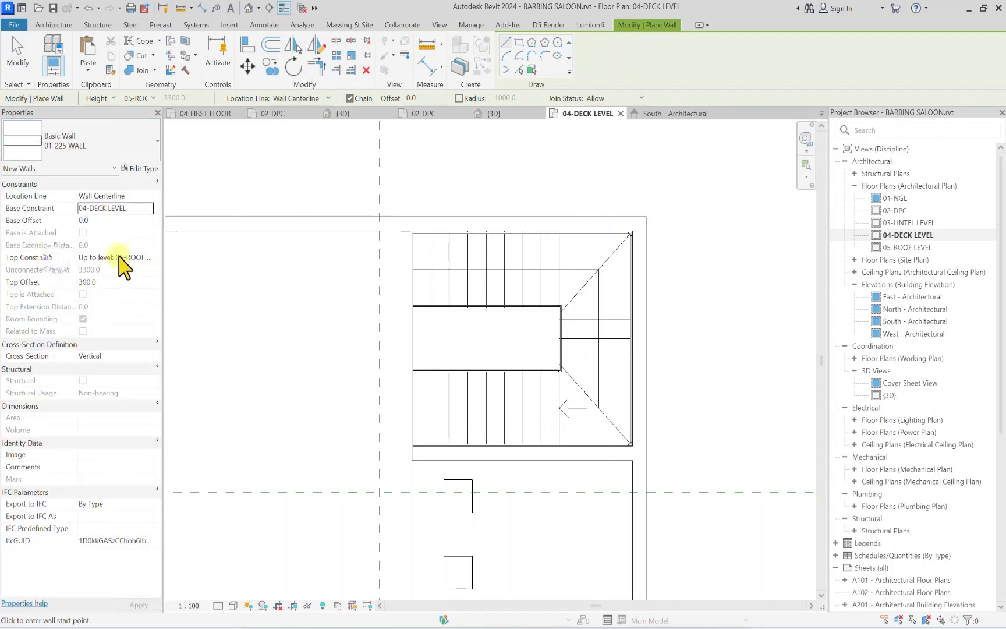
{"action": "left_click", "coordinate": [150, 257]}
{"action": "left_click", "coordinate": [149, 257]}
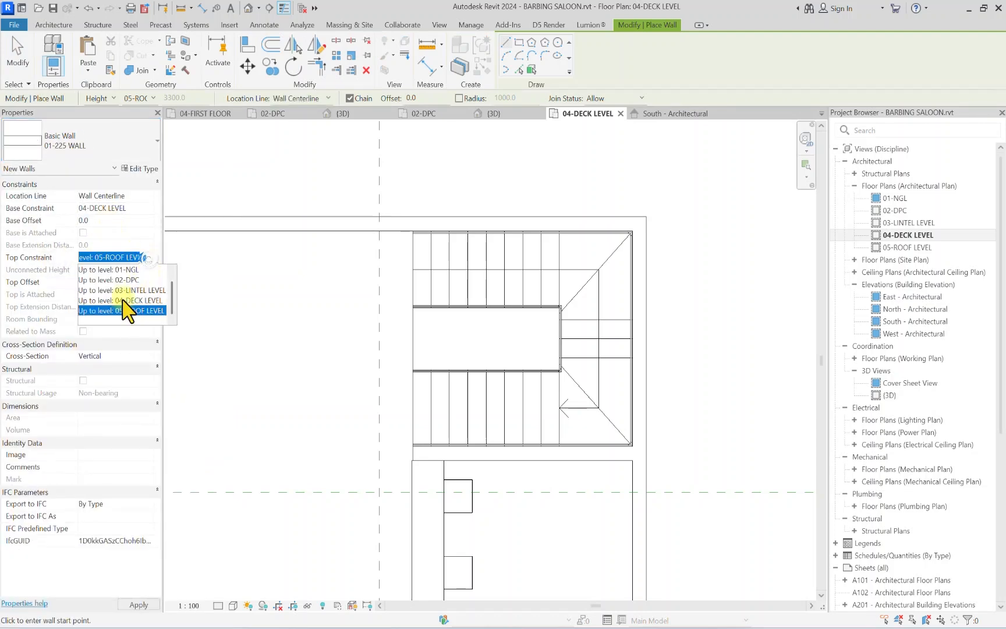
{"action": "left_click", "coordinate": [127, 289]}
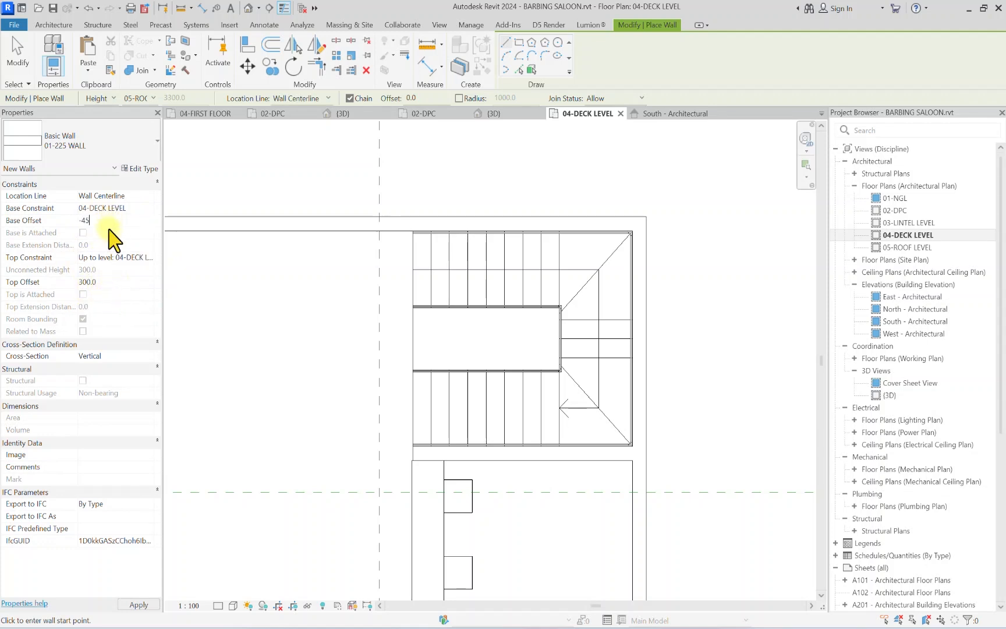
{"action": "scroll", "coordinate": [402, 304], "scroll_direction": "up", "scroll_amount": 2}
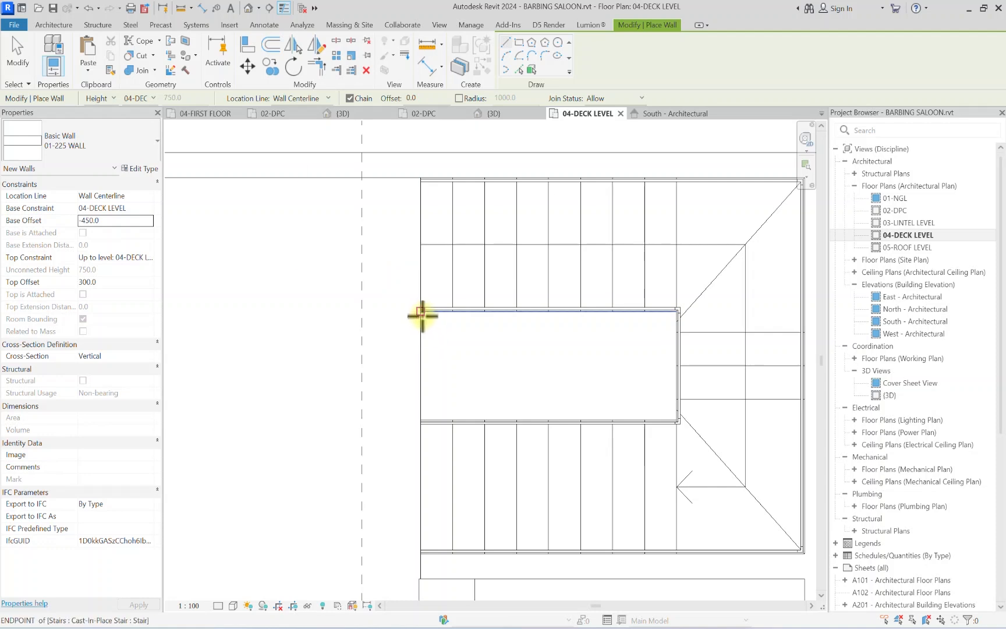
{"action": "scroll", "coordinate": [423, 315], "scroll_direction": "down", "scroll_amount": 2}
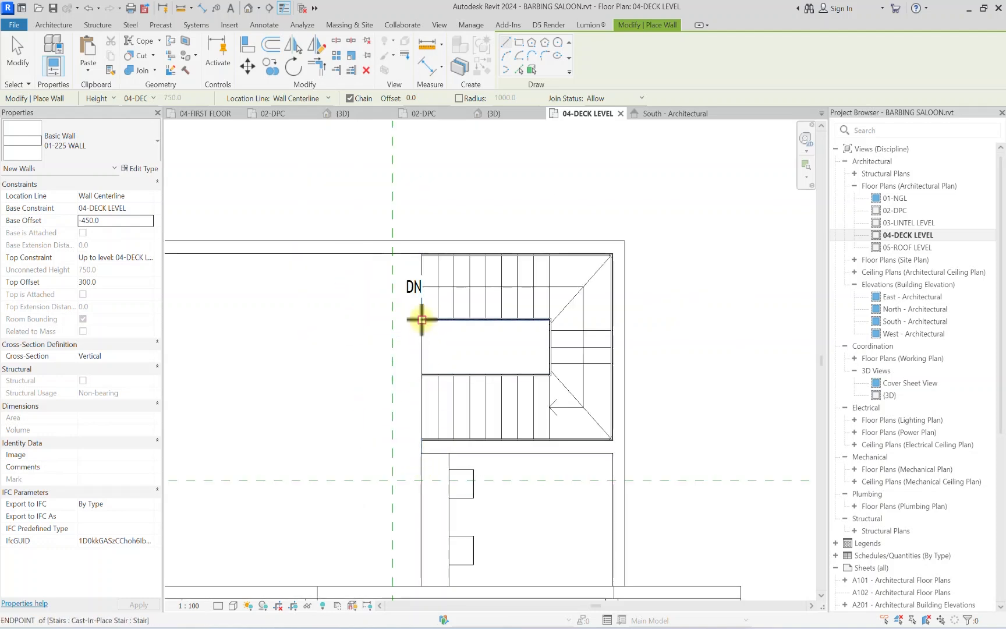
{"action": "scroll", "coordinate": [421, 319], "scroll_direction": "up", "scroll_amount": 1}
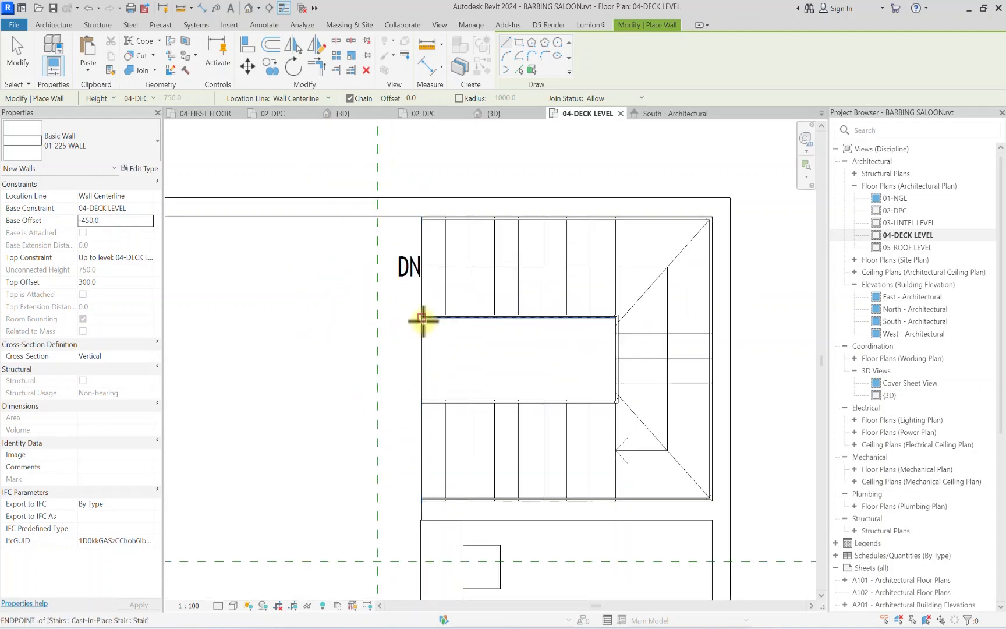
{"action": "left_click", "coordinate": [150, 196]}
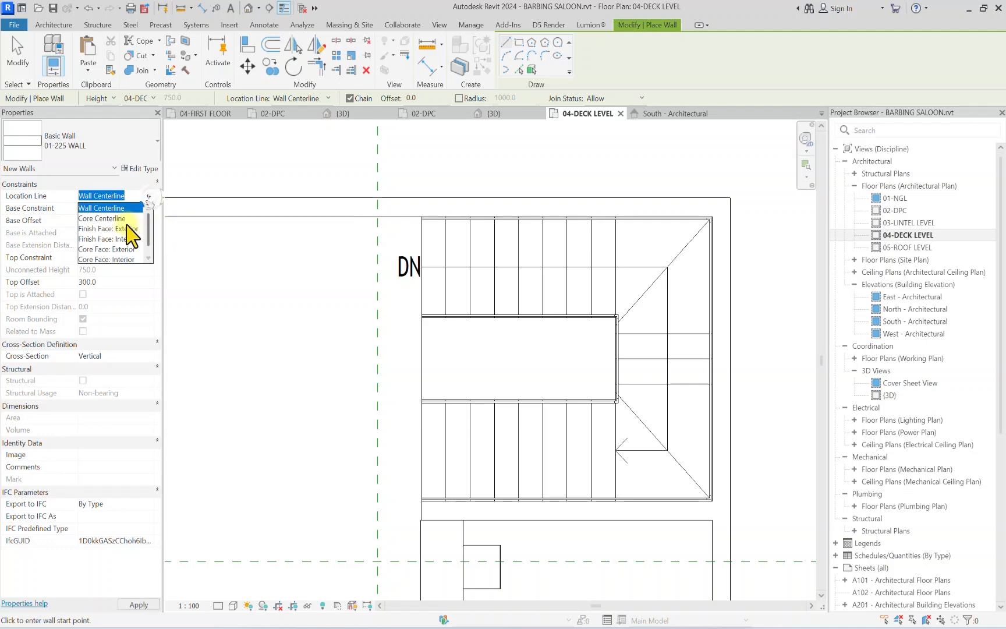
{"action": "left_click", "coordinate": [126, 227]}
{"action": "scroll", "coordinate": [422, 317], "scroll_direction": "up", "scroll_amount": 3}
{"action": "left_click", "coordinate": [409, 309]}
{"action": "scroll", "coordinate": [412, 365], "scroll_direction": "down", "scroll_amount": 4}
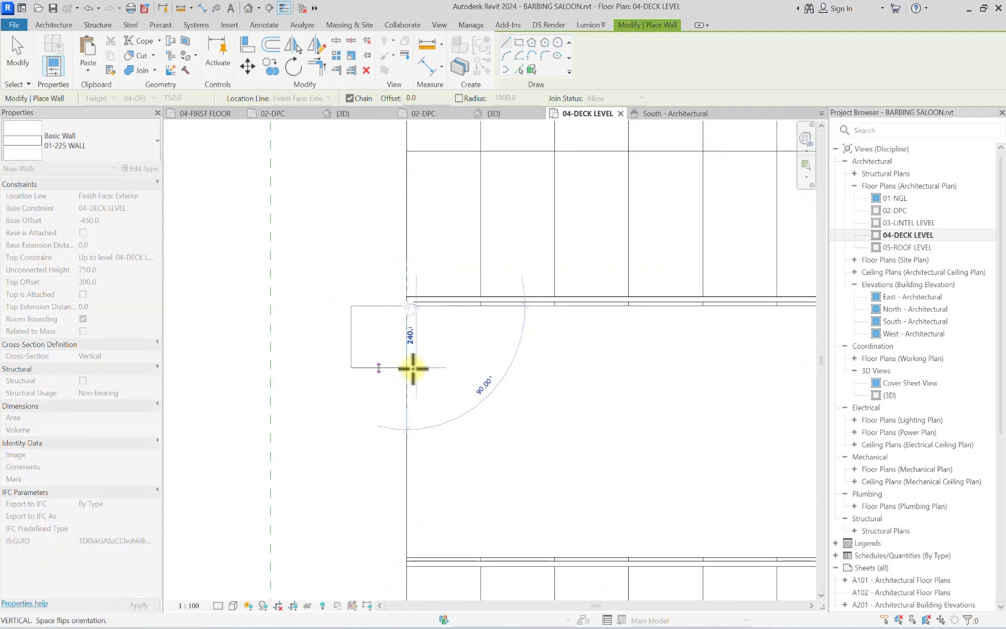
Step: Draw the wall about 2400 mm long from the stairwell opening's upper-left corner down to the slab corner, using Finish Face: Interior as location line
{"action": "left_click", "coordinate": [150, 196]}
{"action": "left_click", "coordinate": [132, 239]}
{"action": "scroll", "coordinate": [413, 337], "scroll_direction": "up", "scroll_amount": 3}
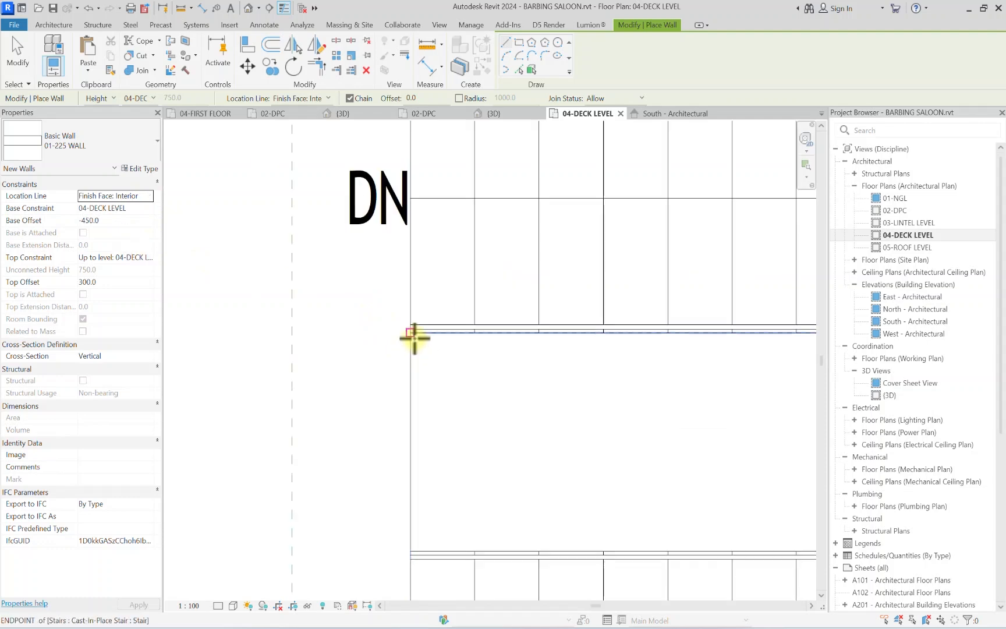
{"action": "left_click", "coordinate": [412, 335]}
{"action": "scroll", "coordinate": [412, 418], "scroll_direction": "down", "scroll_amount": 3}
{"action": "middle_click_drag", "start_coordinate": [411, 550], "coordinate": [400, 402]}
{"action": "scroll", "coordinate": [397, 449], "scroll_direction": "up", "scroll_amount": 2}
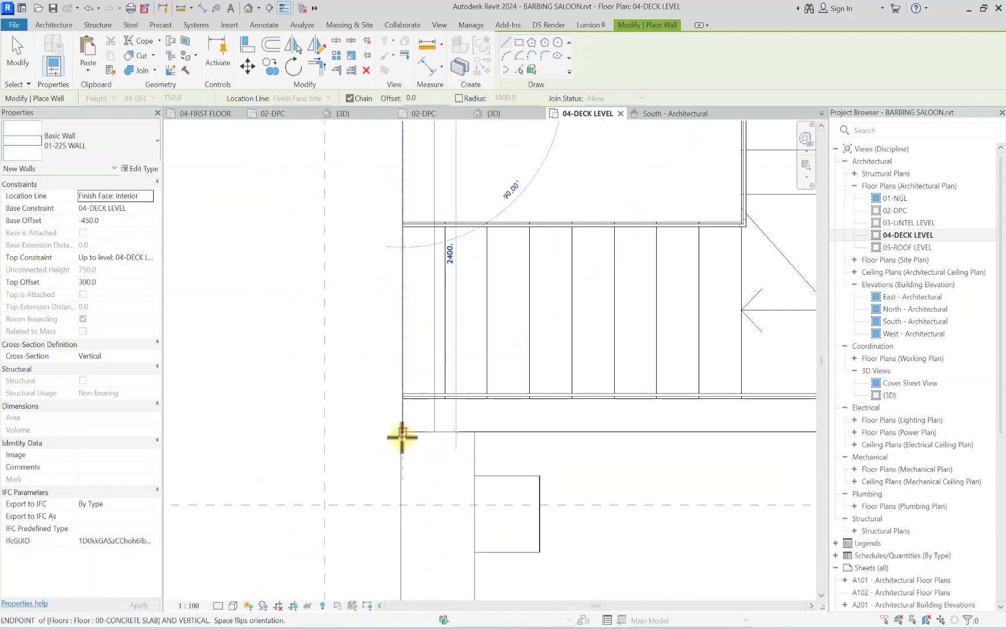
{"action": "left_click", "coordinate": [403, 436]}
{"action": "key", "text": "Escape"}
{"action": "key", "text": "Escape"}
{"action": "scroll", "coordinate": [407, 431], "scroll_direction": "down", "scroll_amount": 3}
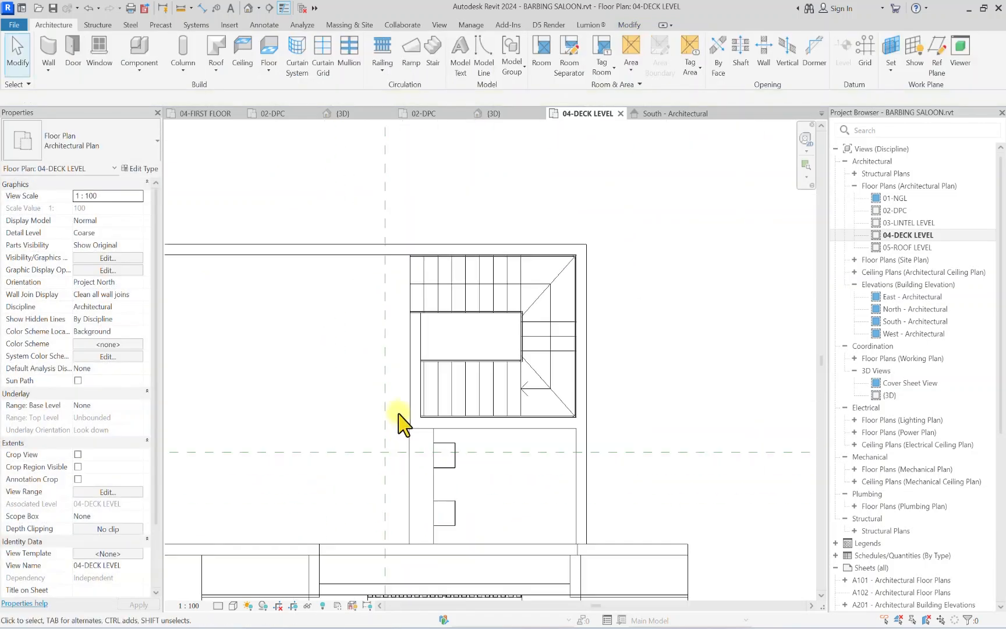
Step: Add a rectangular 01-MINIMALIST RAILING along the centrelines of the parapet walls around the whole deck, with a base offset of 300
{"action": "scroll", "coordinate": [398, 414], "scroll_direction": "down", "scroll_amount": 2}
{"action": "middle_click_drag", "start_coordinate": [451, 437], "coordinate": [621, 392]}
{"action": "scroll", "coordinate": [624, 390], "scroll_direction": "down", "scroll_amount": 3}
{"action": "scroll", "coordinate": [402, 330], "scroll_direction": "up", "scroll_amount": 2}
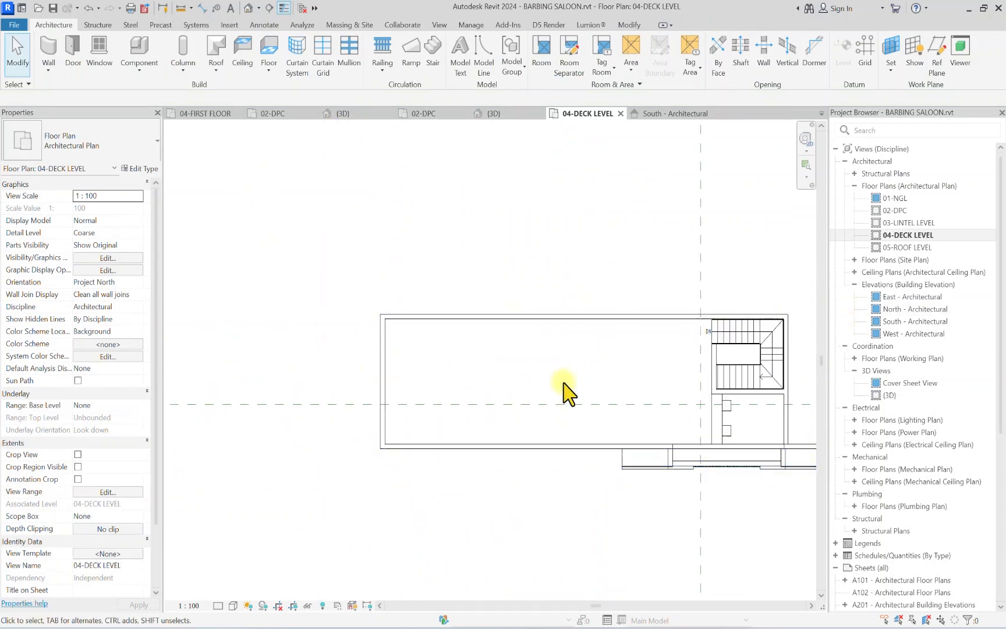
{"action": "middle_click_drag", "start_coordinate": [564, 382], "coordinate": [488, 394]}
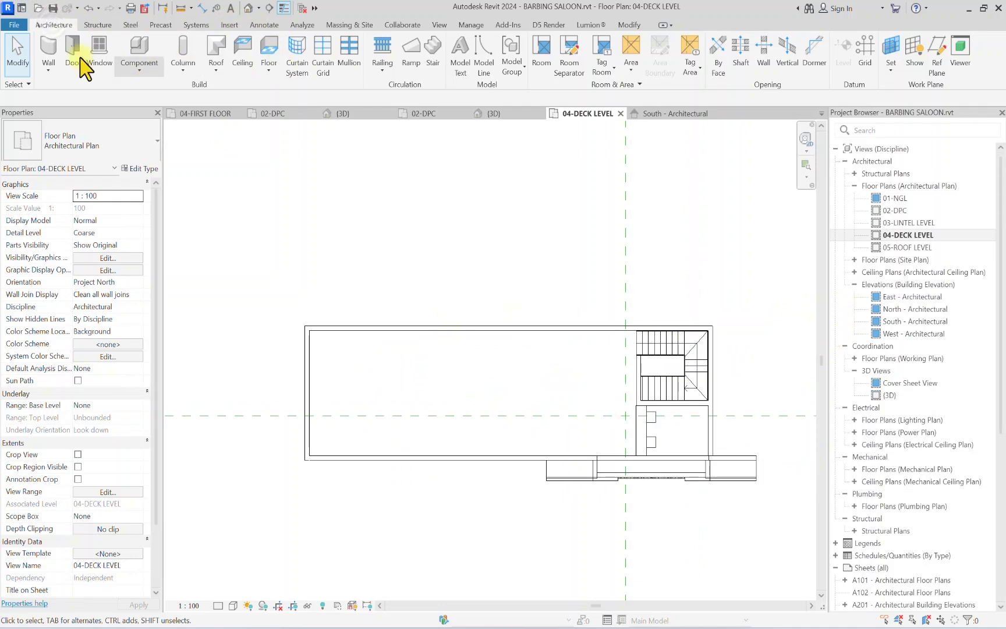
{"action": "left_click", "coordinate": [383, 44]}
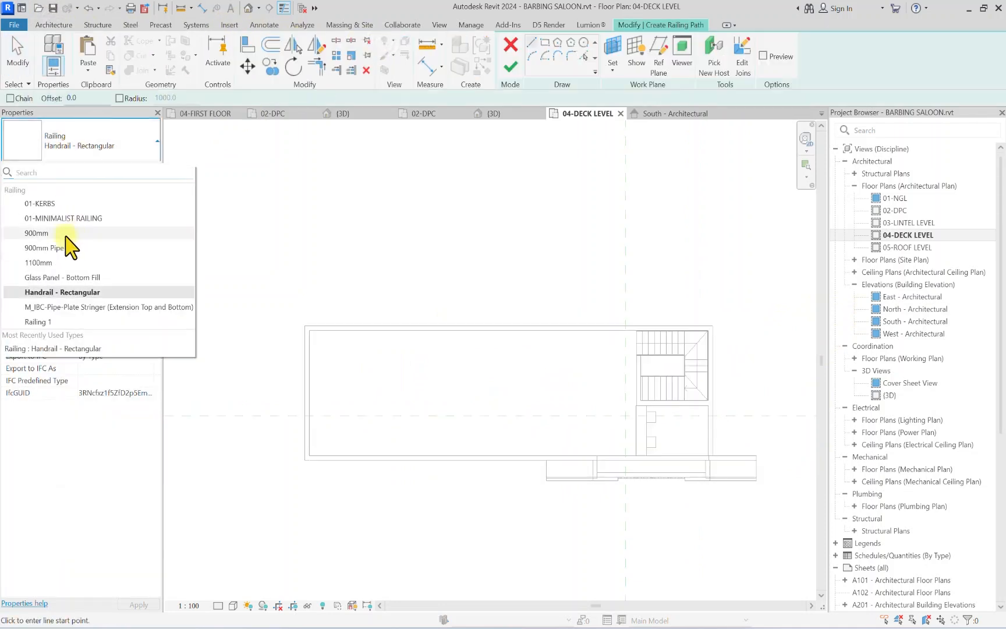
{"action": "left_click", "coordinate": [73, 218]}
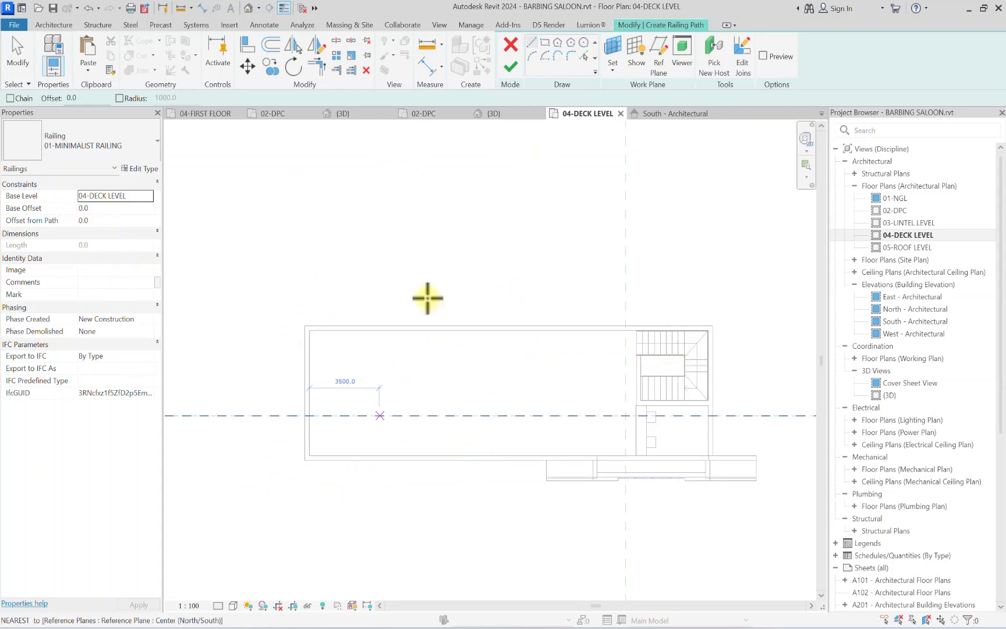
{"action": "left_click", "coordinate": [545, 43]}
{"action": "scroll", "coordinate": [723, 337], "scroll_direction": "up", "scroll_amount": 5}
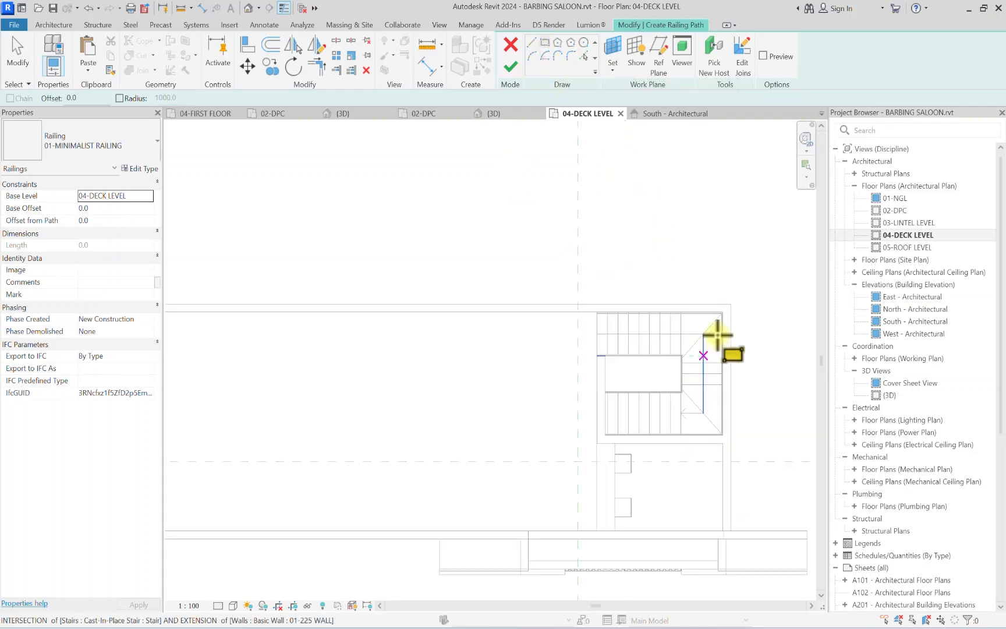
{"action": "scroll", "coordinate": [721, 315], "scroll_direction": "down", "scroll_amount": 3}
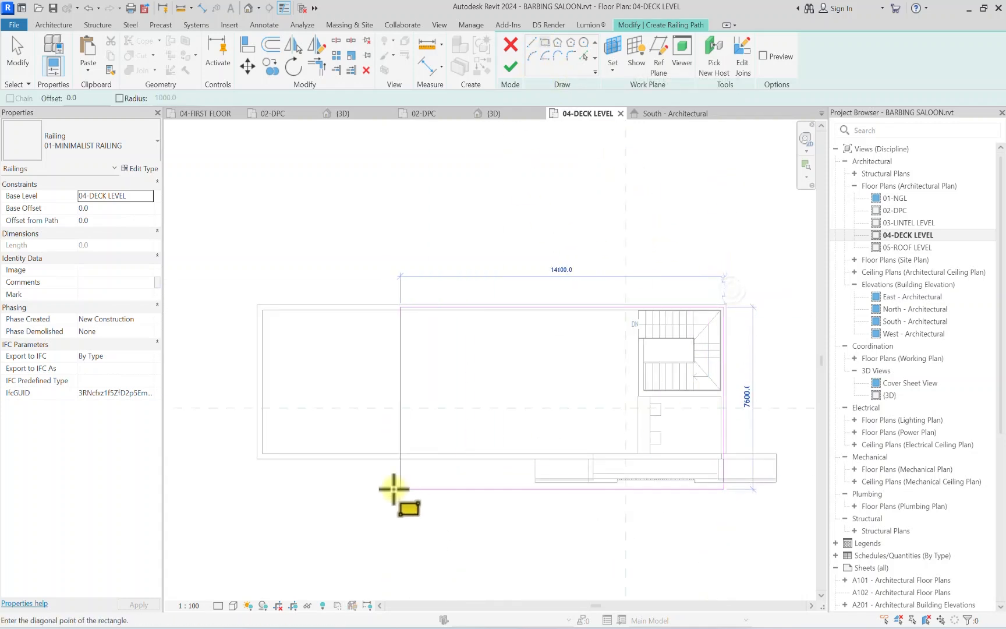
{"action": "scroll", "coordinate": [378, 475], "scroll_direction": "up", "scroll_amount": 2}
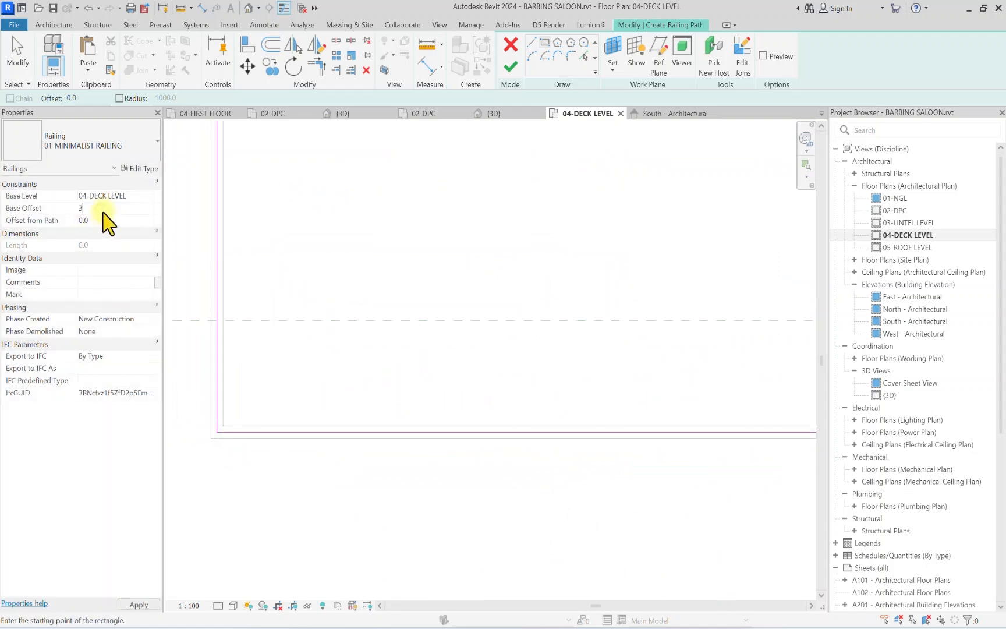
{"action": "left_click", "coordinate": [511, 67]}
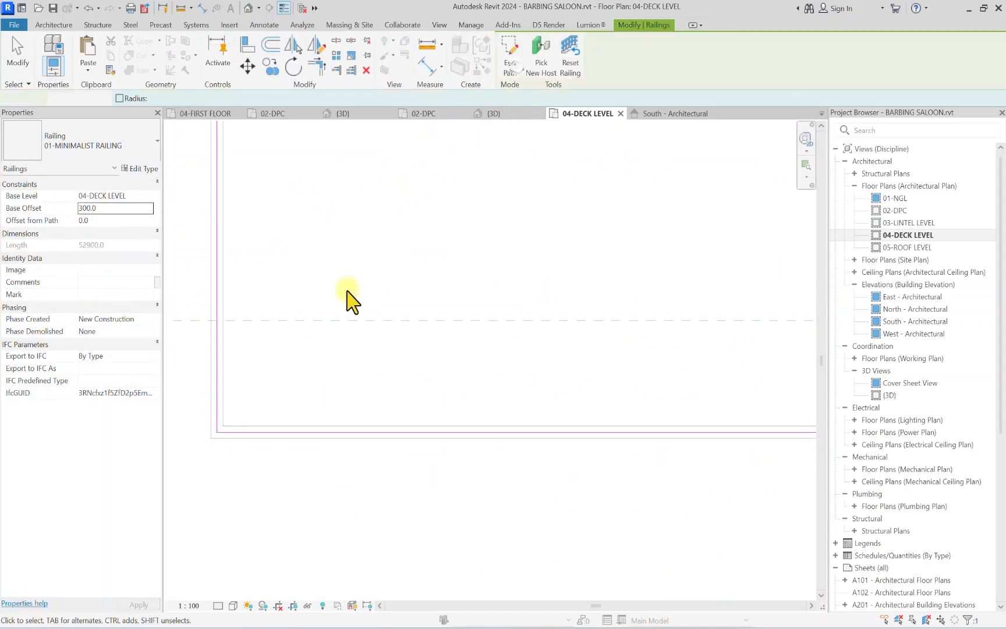
{"action": "left_click", "coordinate": [427, 476]}
Step: Check the new deck railing in the 3D view and return to the staircase in the 04-DECK LEVEL floor plan
{"action": "scroll", "coordinate": [630, 280], "scroll_direction": "up", "scroll_amount": 3}
{"action": "middle_click_drag", "start_coordinate": [624, 294], "coordinate": [486, 334]}
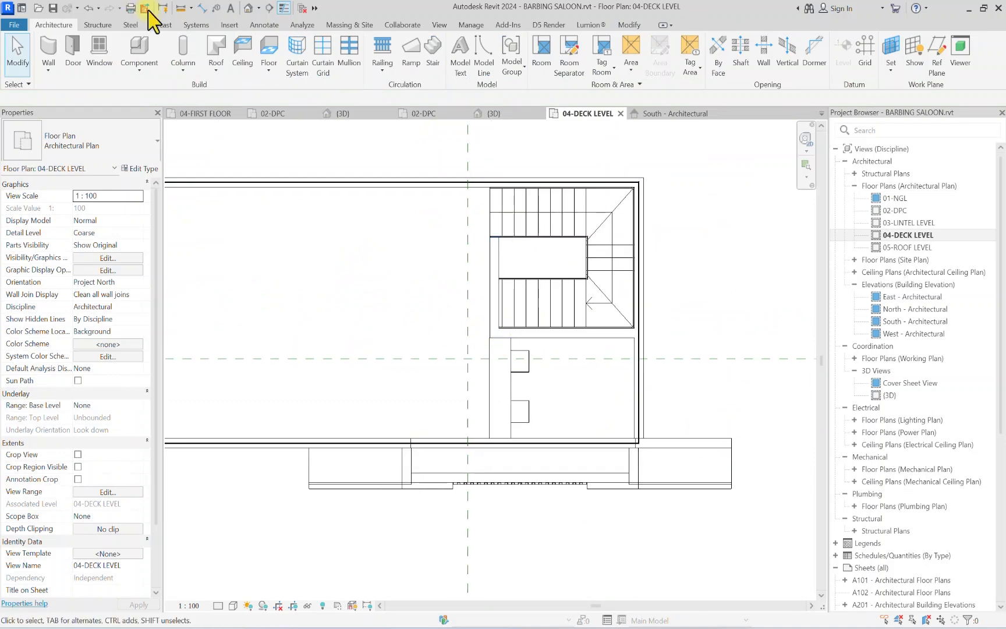
{"action": "left_click", "coordinate": [248, 13]}
{"action": "scroll", "coordinate": [398, 224], "scroll_direction": "down", "scroll_amount": 3}
{"action": "middle_click_drag", "start_coordinate": [326, 236], "coordinate": [493, 271]}
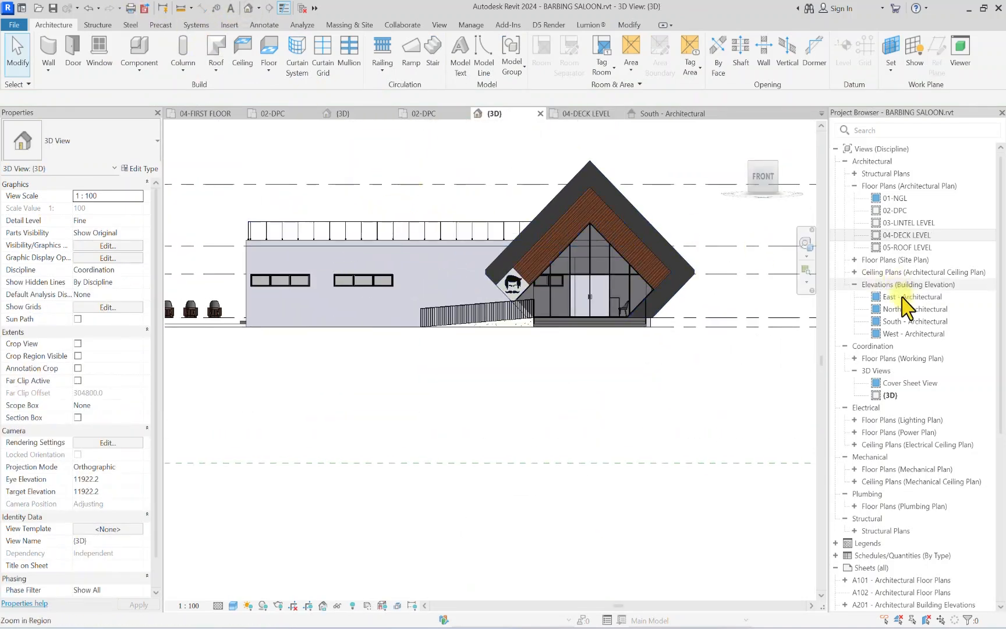
{"action": "double_click", "coordinate": [903, 234]}
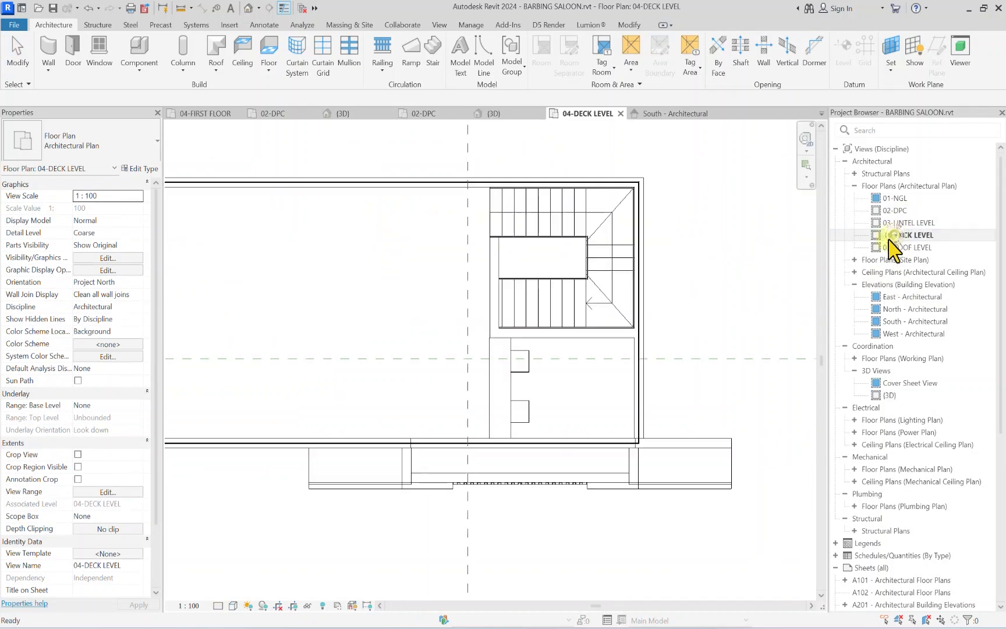
{"action": "middle_click_drag", "start_coordinate": [521, 403], "coordinate": [464, 459]}
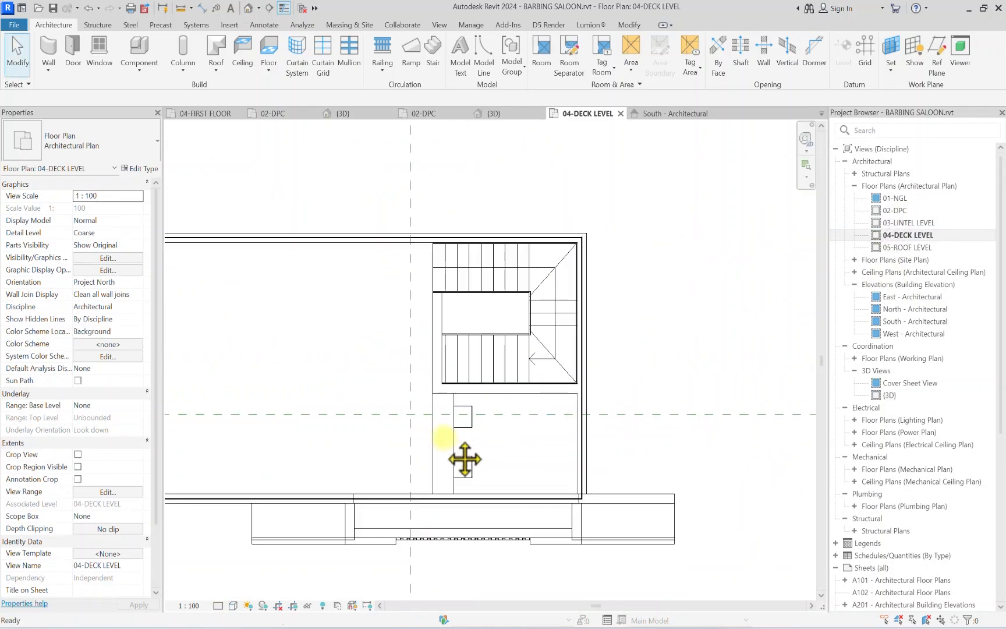
Step: Add an L-shaped 01-MINIMALIST RAILING along the centrelines of the stairwell walls, with legs of about 2288 mm and 3595 mm, ending at the outer railing
{"action": "left_click", "coordinate": [391, 51]}
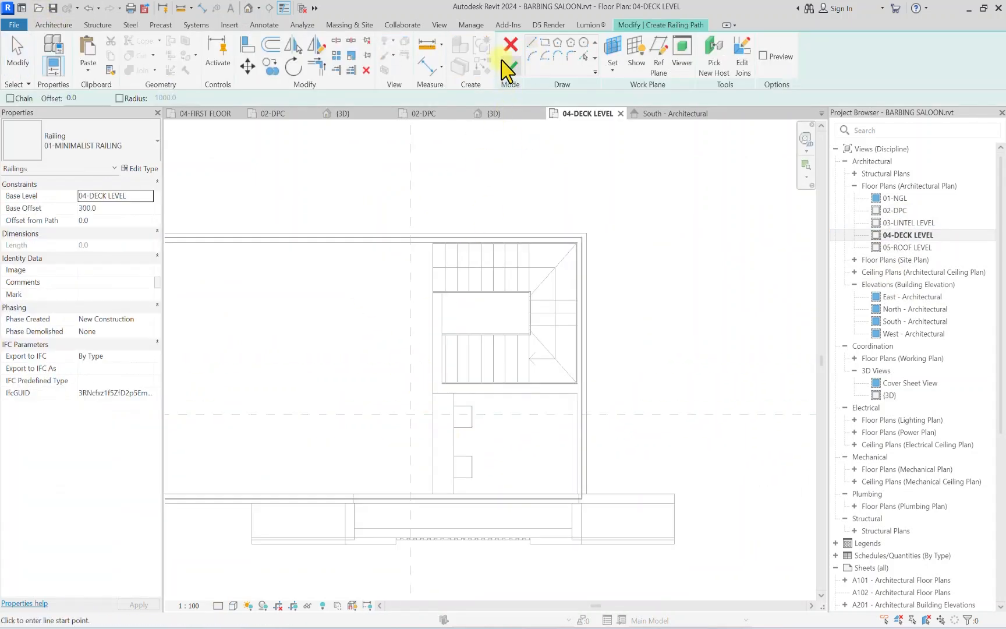
{"action": "scroll", "coordinate": [440, 291], "scroll_direction": "up", "scroll_amount": 4}
{"action": "left_click", "coordinate": [433, 291]}
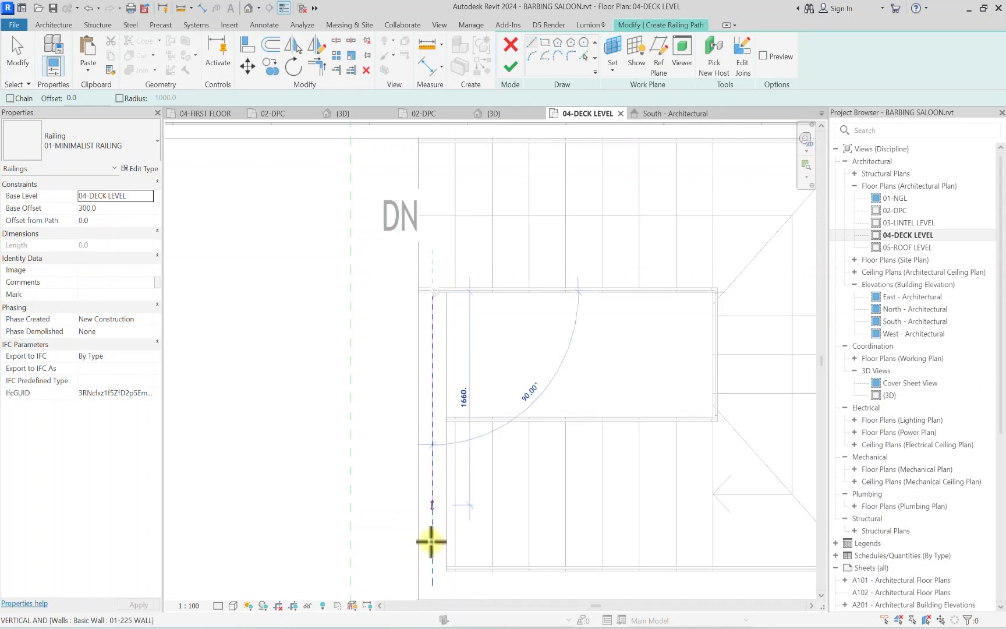
{"action": "middle_click_drag", "start_coordinate": [432, 563], "coordinate": [424, 455]}
{"action": "left_click", "coordinate": [424, 470]}
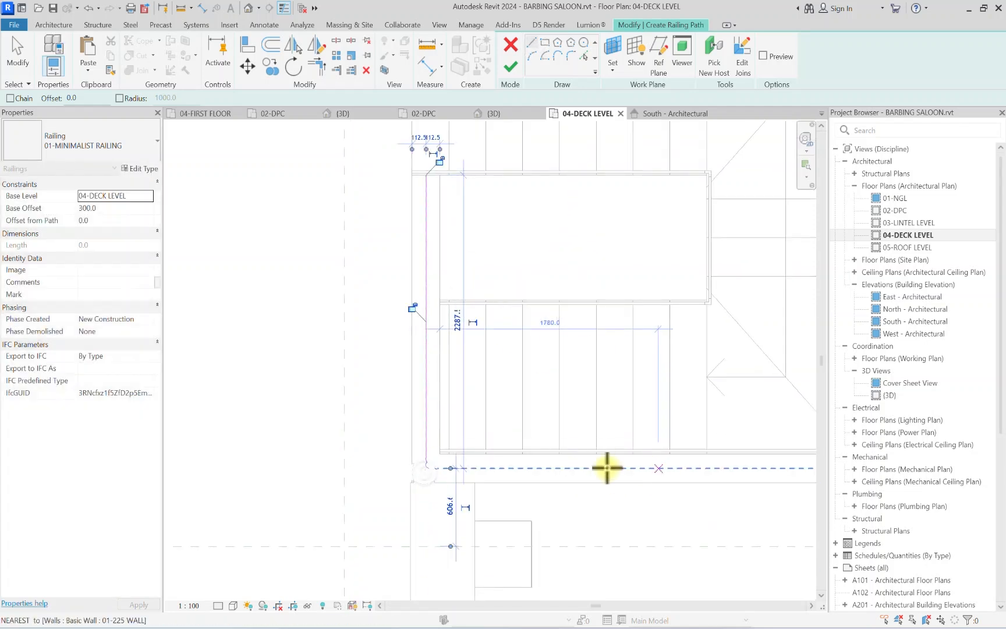
{"action": "middle_click_drag", "start_coordinate": [607, 468], "coordinate": [518, 469]}
{"action": "left_click", "coordinate": [336, 469]}
{"action": "left_click", "coordinate": [773, 469]}
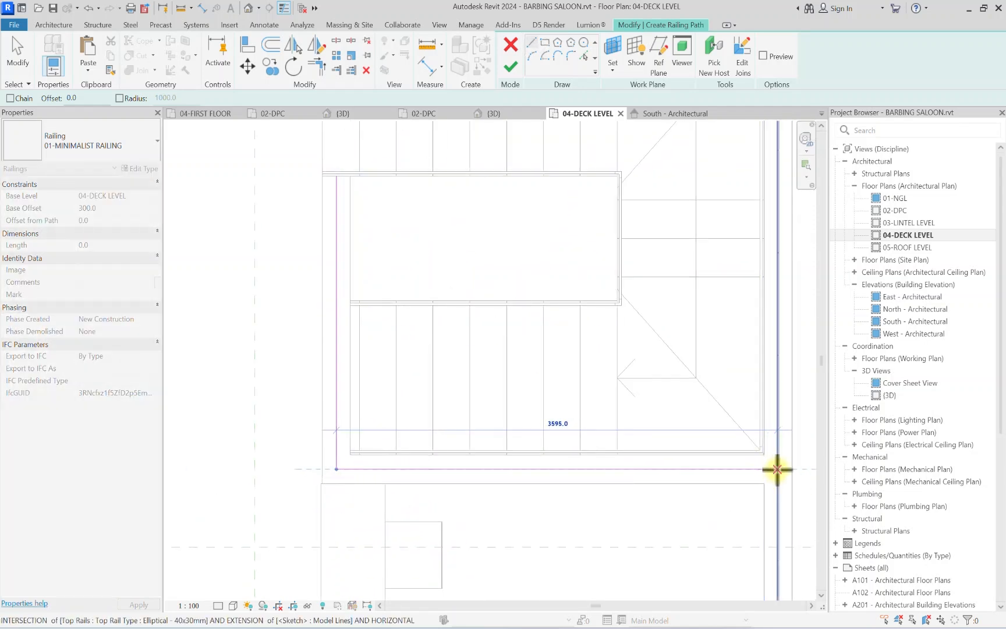
{"action": "scroll", "coordinate": [756, 483], "scroll_direction": "down", "scroll_amount": 3}
{"action": "key", "text": "Escape"}
{"action": "key", "text": "Escape"}
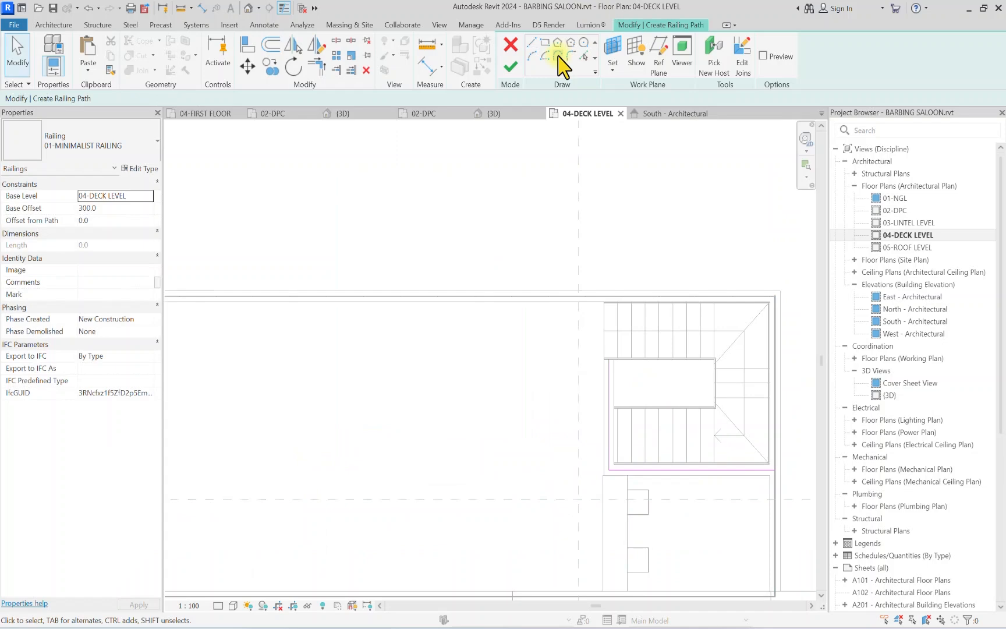
{"action": "left_click", "coordinate": [511, 73]}
{"action": "key", "text": "Escape"}
Step: Open the recent project REVIT MINI.rvt
{"action": "scroll", "coordinate": [406, 386], "scroll_direction": "down", "scroll_amount": 3}
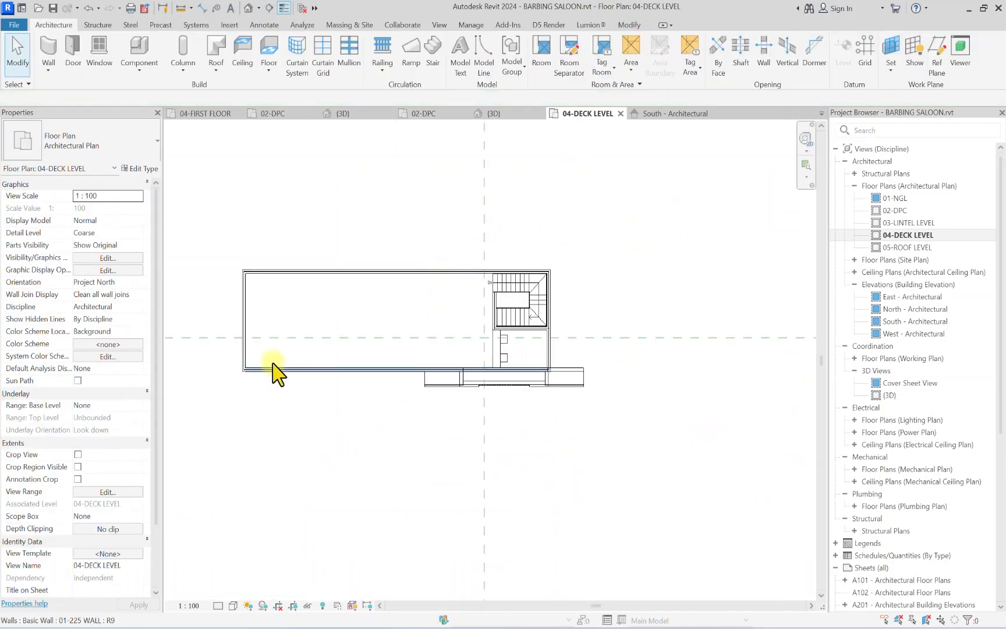
{"action": "scroll", "coordinate": [530, 292], "scroll_direction": "up", "scroll_amount": 2}
{"action": "middle_click_drag", "start_coordinate": [408, 349], "coordinate": [606, 348]}
{"action": "scroll", "coordinate": [445, 415], "scroll_direction": "down", "scroll_amount": 3}
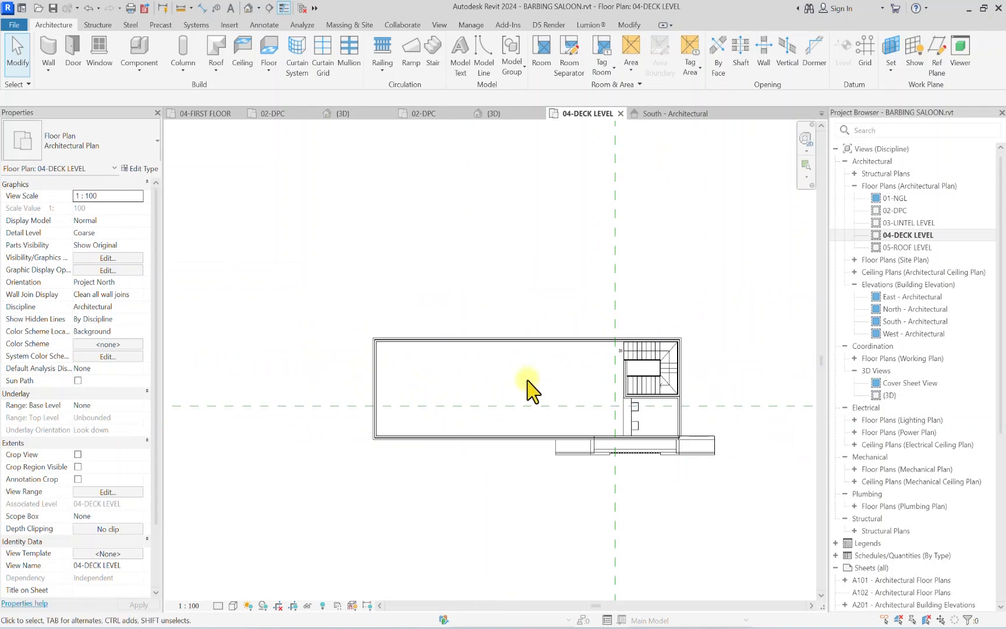
{"action": "middle_click_drag", "start_coordinate": [496, 398], "coordinate": [493, 402]}
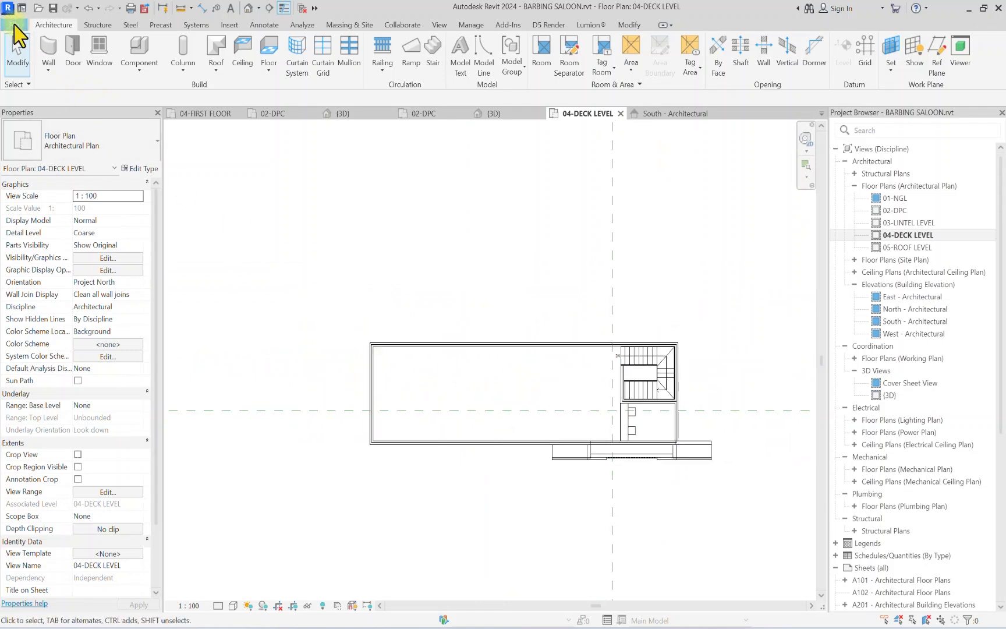
{"action": "left_click", "coordinate": [14, 26]}
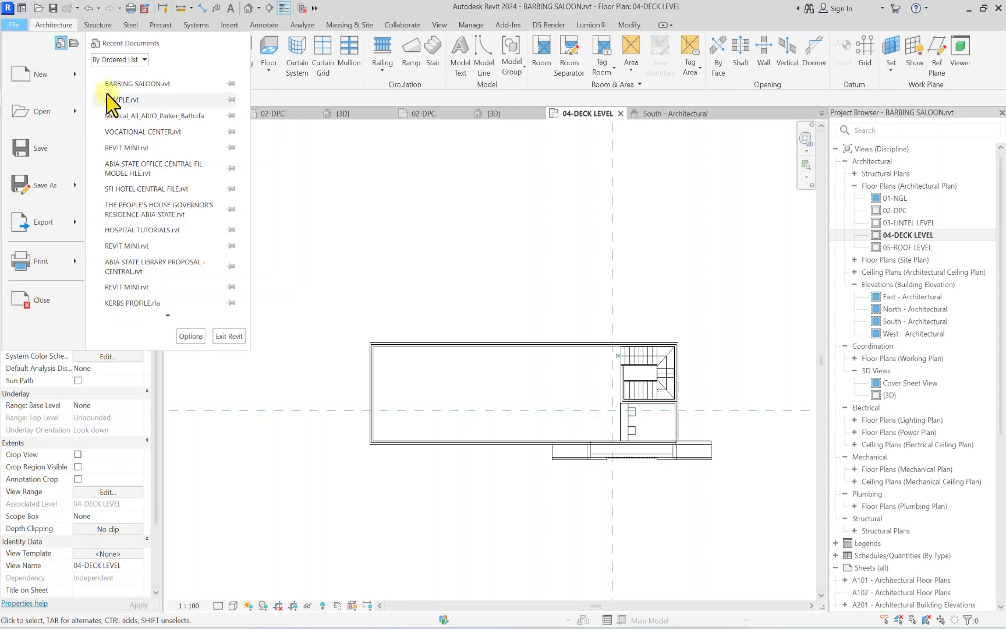
{"action": "left_click", "coordinate": [105, 150]}
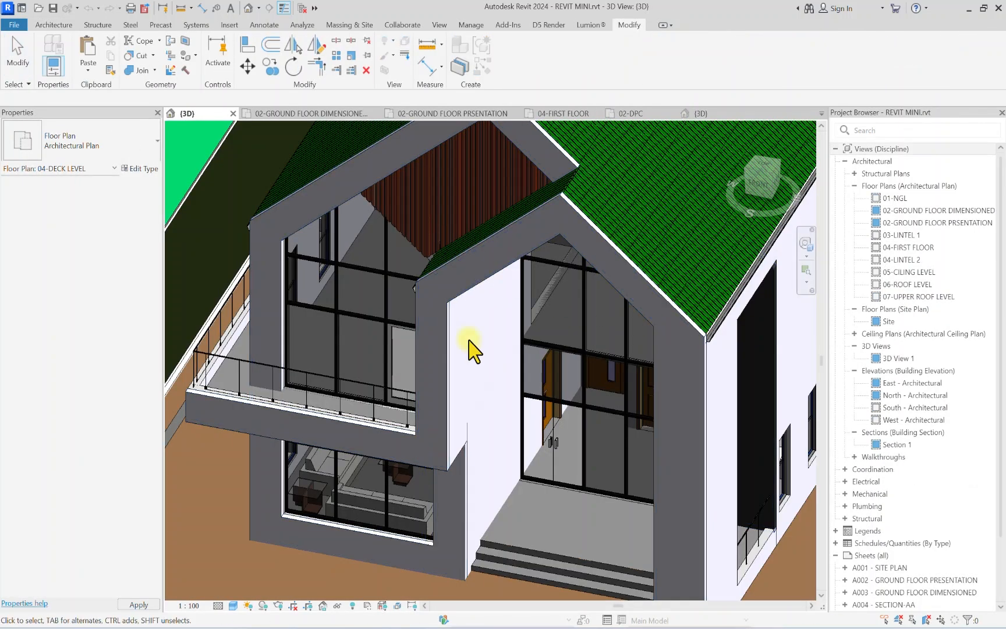
Step: Copy the round 900mm Diameter dining table with chairs from the REVIT MINI 3D view to the clipboard
{"action": "scroll", "coordinate": [524, 352], "scroll_direction": "down", "scroll_amount": 3}
{"action": "middle_click_drag", "start_coordinate": [595, 386], "coordinate": [233, 407]}
{"action": "middle_click_drag", "start_coordinate": [530, 325], "coordinate": [257, 373]}
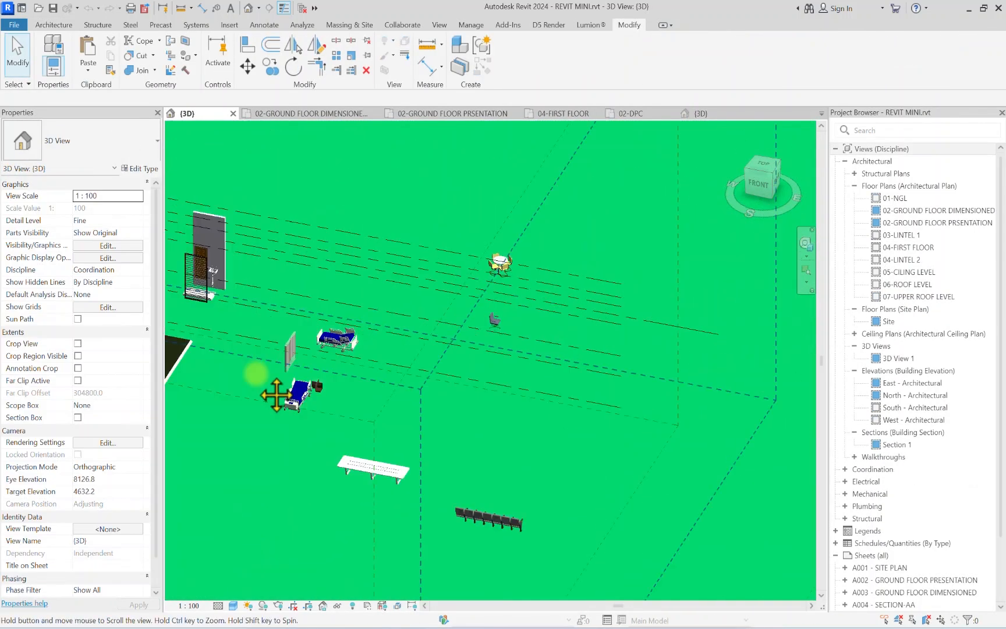
{"action": "scroll", "coordinate": [548, 310], "scroll_direction": "up", "scroll_amount": 2}
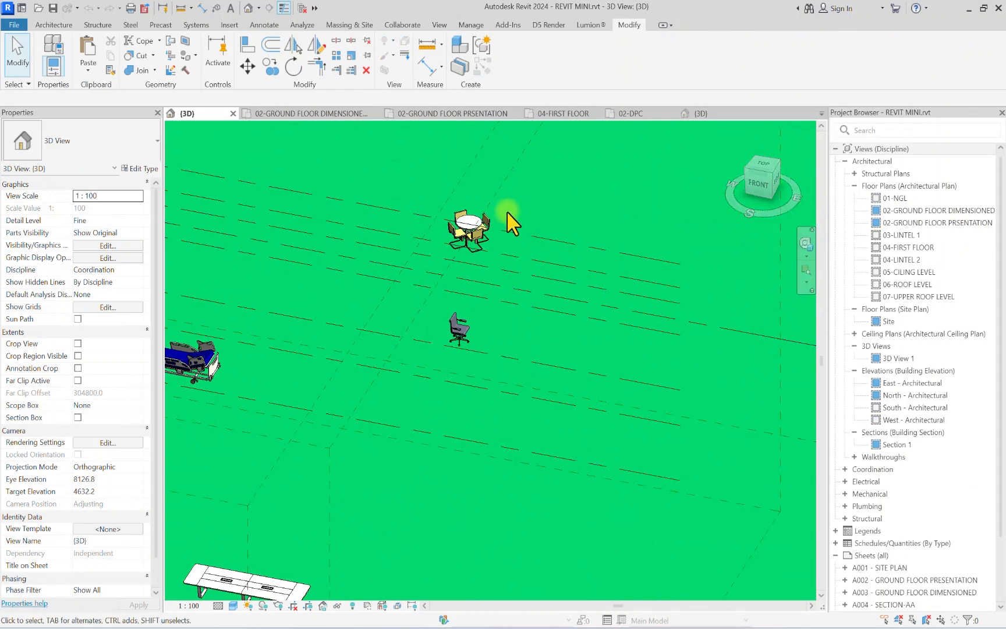
{"action": "left_click", "coordinate": [474, 244]}
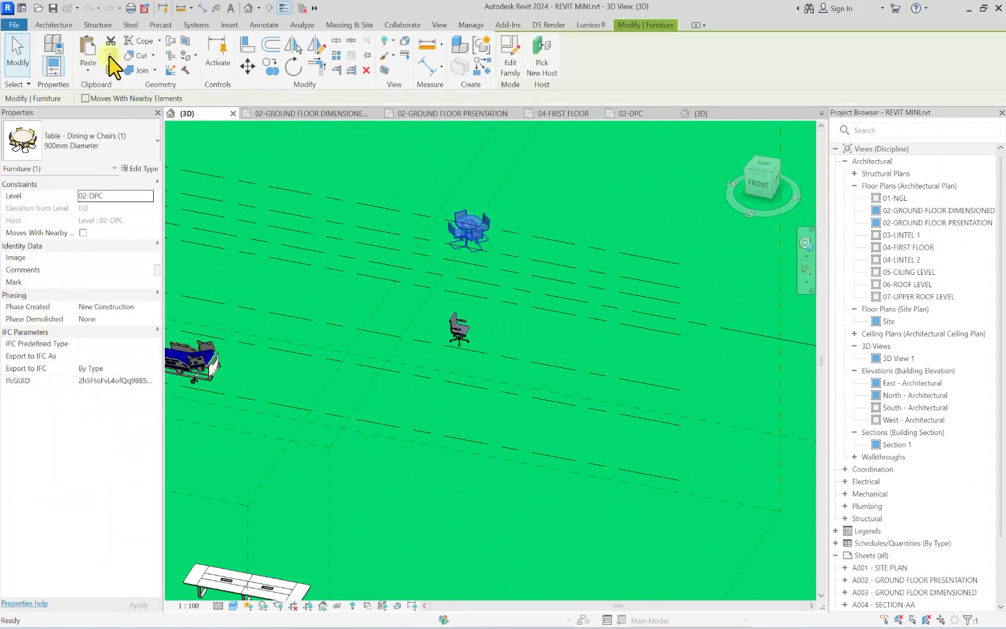
{"action": "left_click", "coordinate": [110, 56]}
Step: Return to the BARBING SALOON.rvt project and open its 04-DECK LEVEL floor plan
{"action": "left_click", "coordinate": [628, 114]}
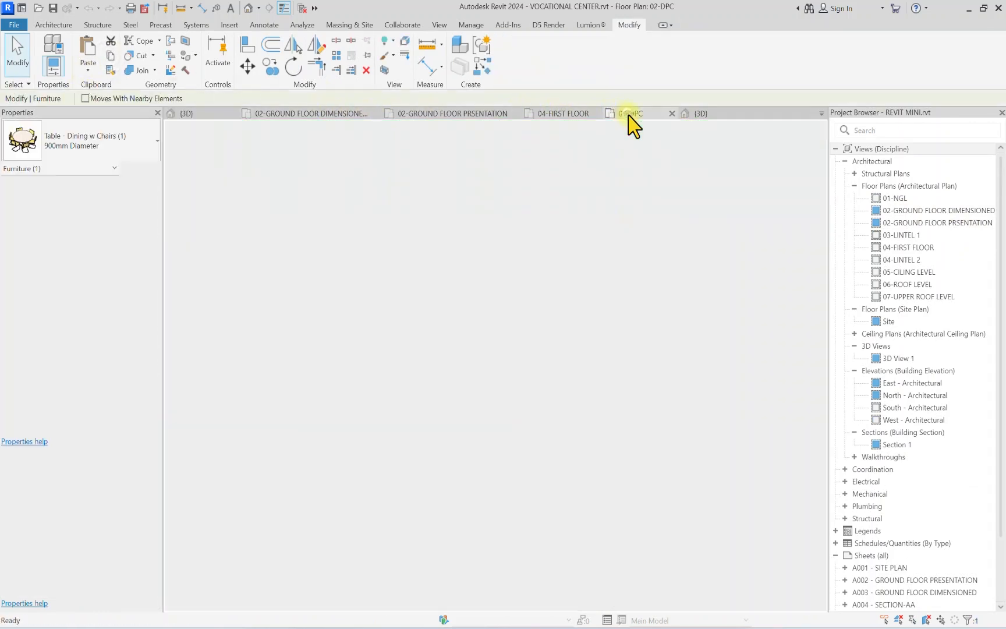
{"action": "scroll", "coordinate": [490, 317], "scroll_direction": "down", "scroll_amount": 5}
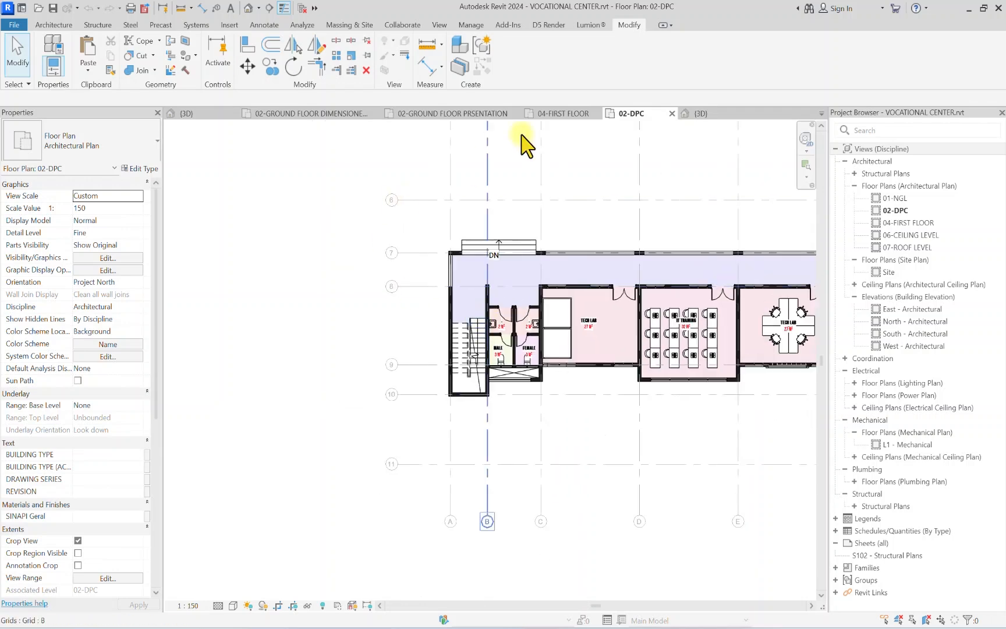
{"action": "left_click", "coordinate": [14, 26]}
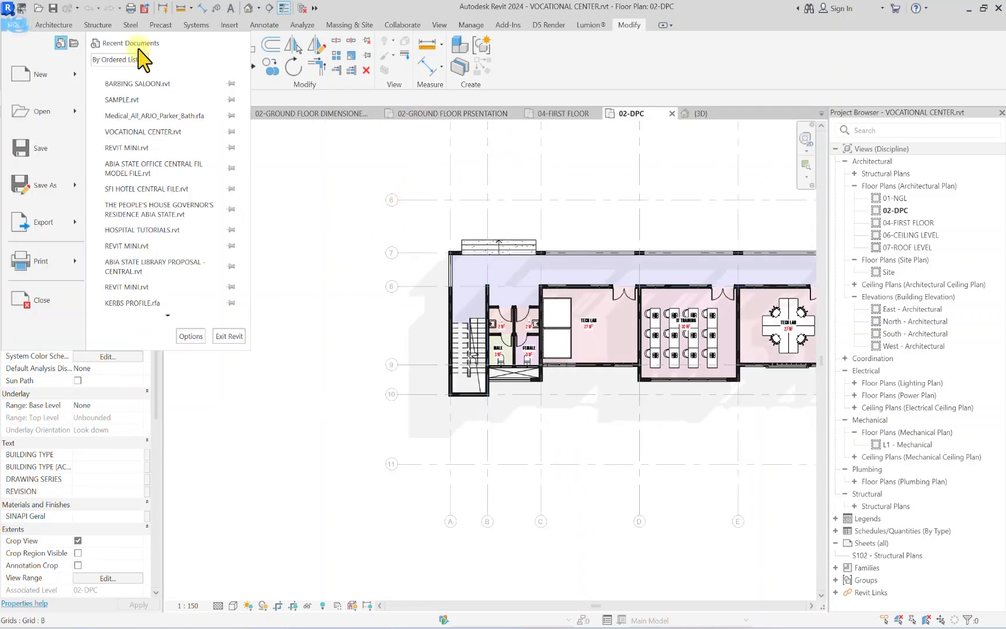
{"action": "left_click", "coordinate": [146, 86]}
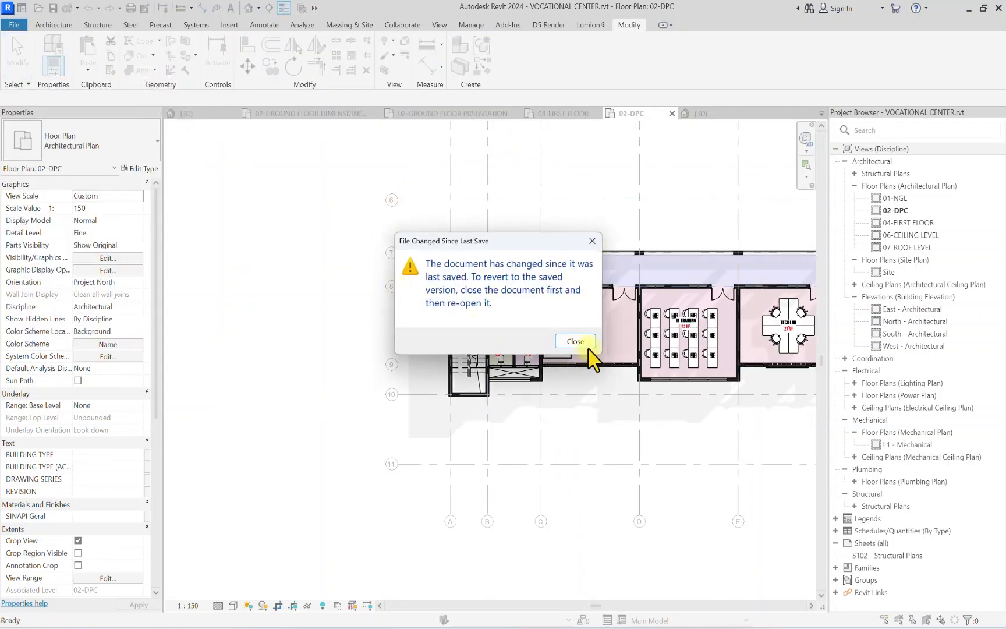
{"action": "left_click", "coordinate": [587, 346]}
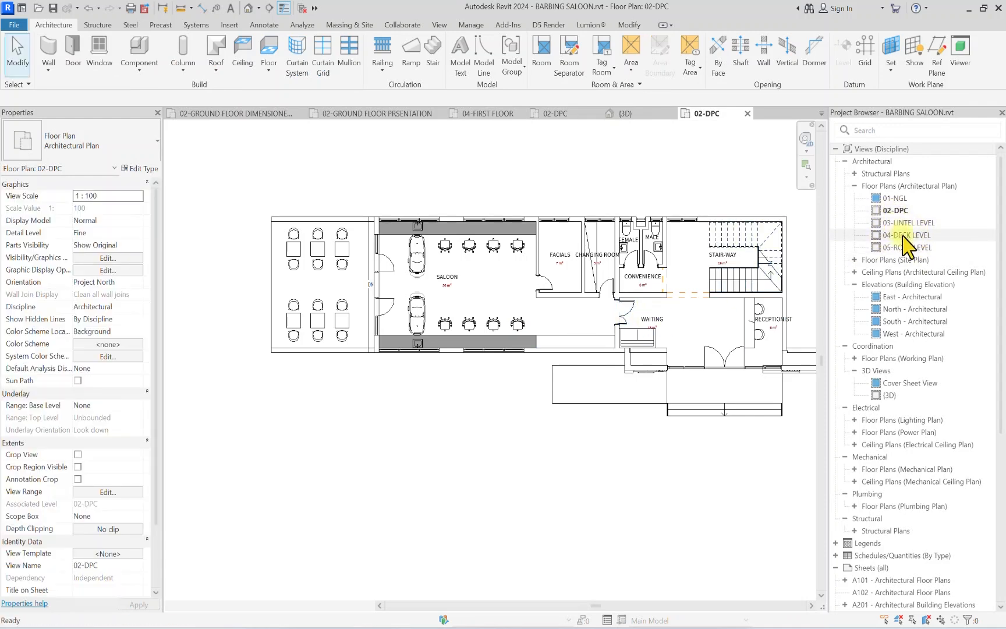
{"action": "double_click", "coordinate": [902, 236]}
Step: Paste the copied dining table onto the deck and position it near the upper-left corner, inside the parapet walls
{"action": "key", "text": "ctrl+v"}
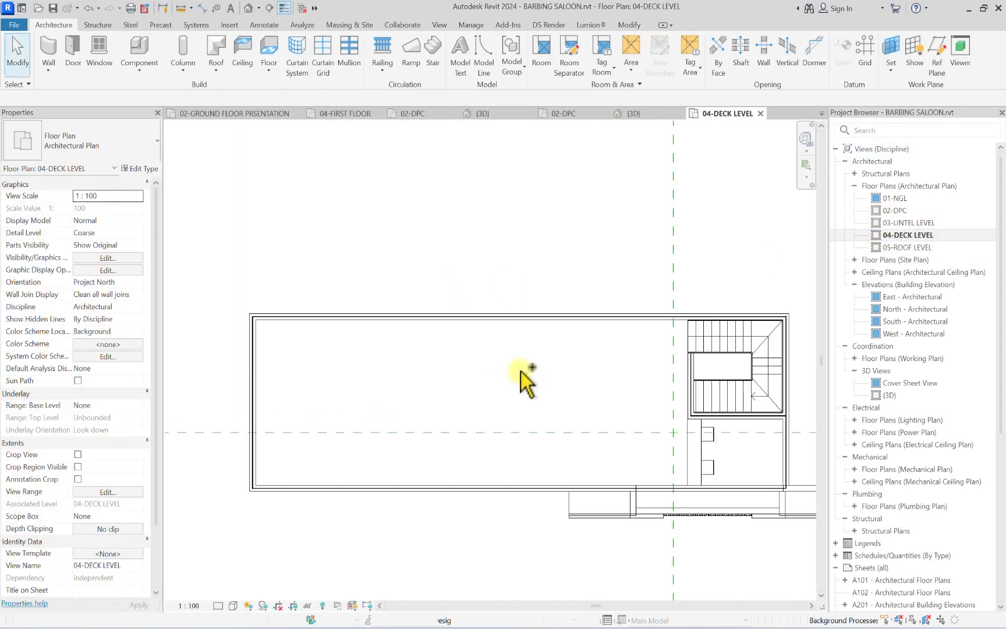
{"action": "left_click", "coordinate": [530, 366]}
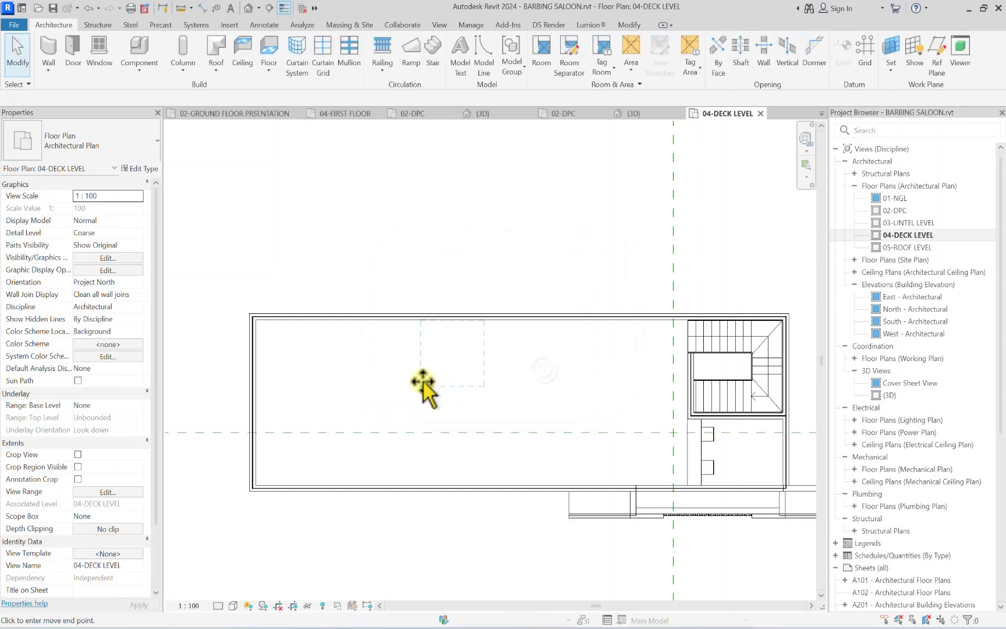
{"action": "left_click", "coordinate": [286, 385]}
{"action": "scroll", "coordinate": [329, 402], "scroll_direction": "up", "scroll_amount": 2}
{"action": "left_click", "coordinate": [323, 401]}
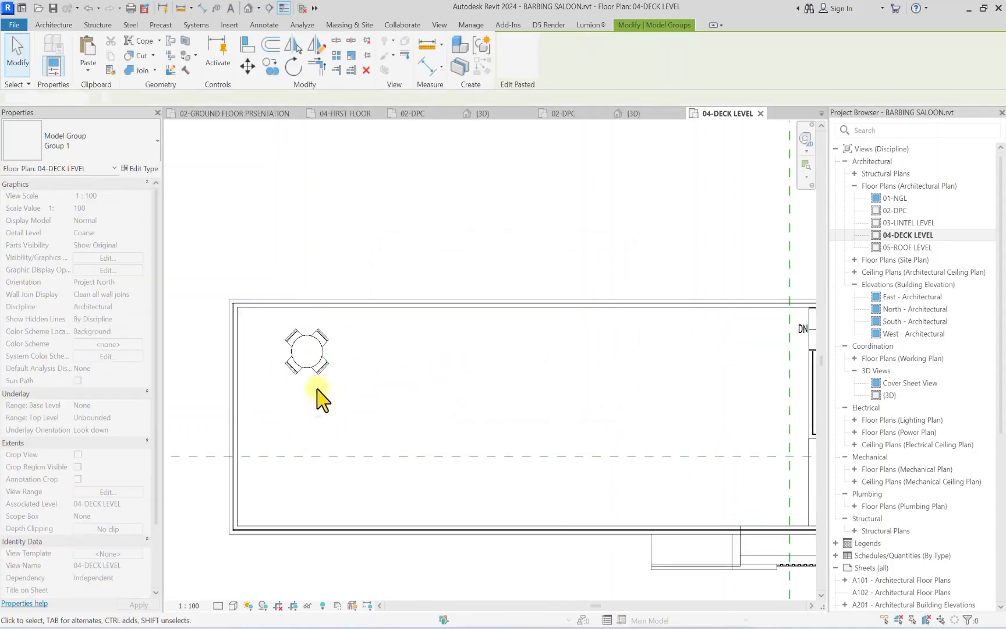
{"action": "left_click", "coordinate": [287, 369]}
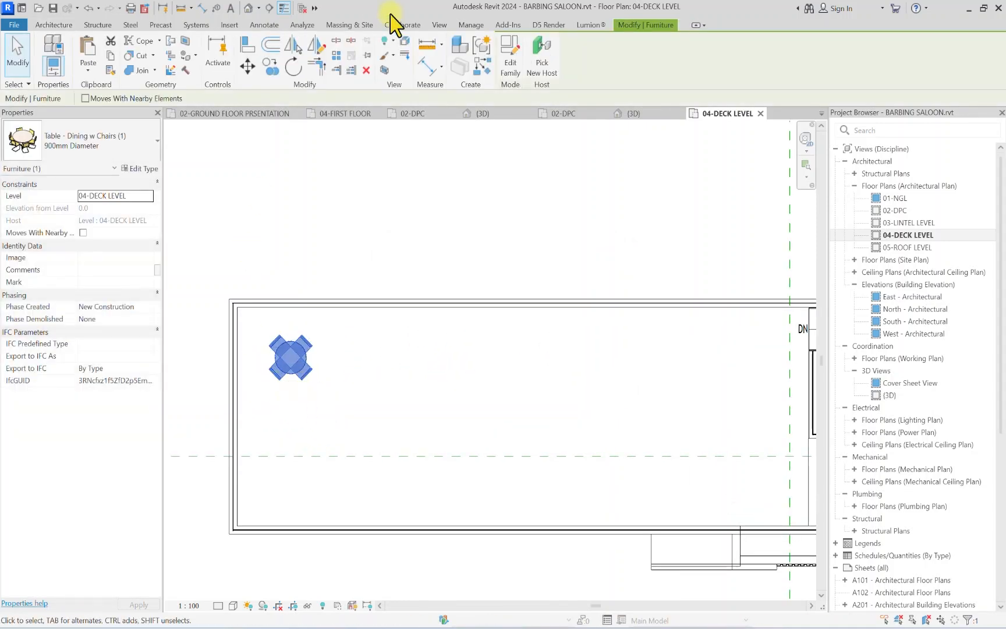
{"action": "left_click", "coordinate": [336, 55]}
{"action": "scroll", "coordinate": [291, 345], "scroll_direction": "up", "scroll_amount": 2}
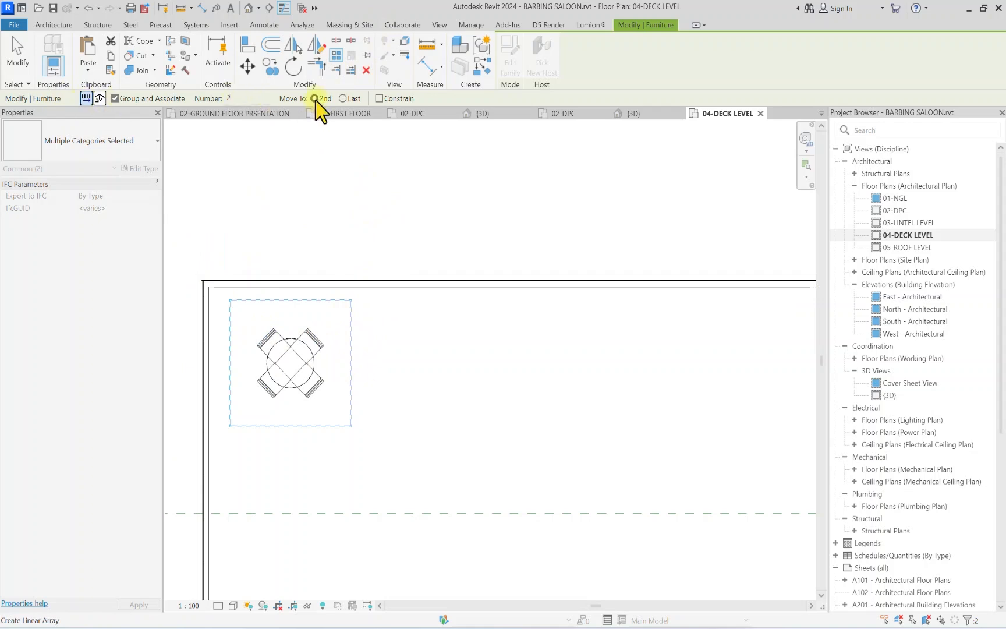
{"action": "left_click", "coordinate": [292, 341]}
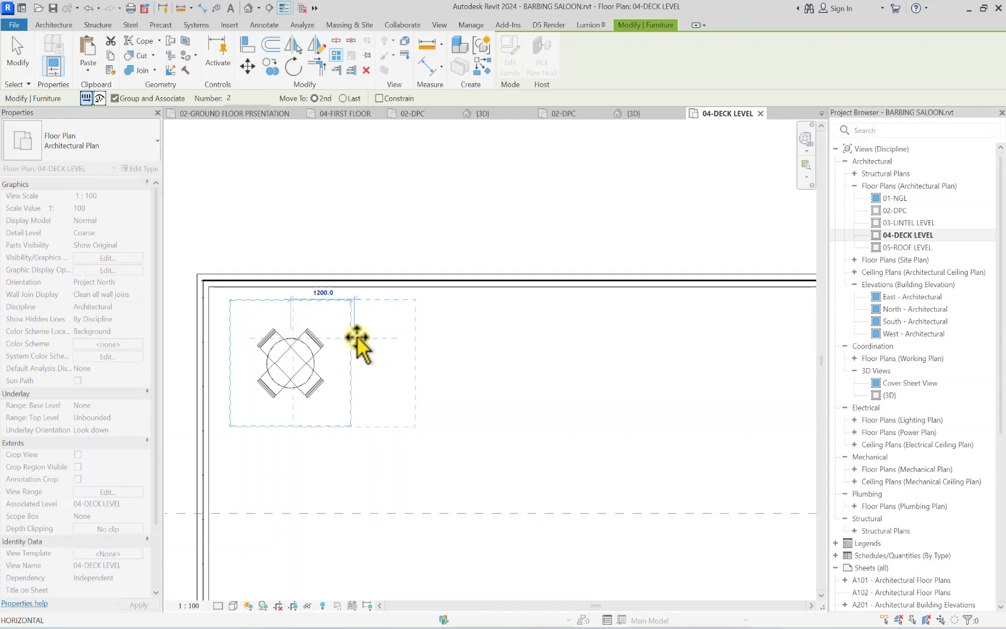
{"action": "left_click", "coordinate": [370, 337]}
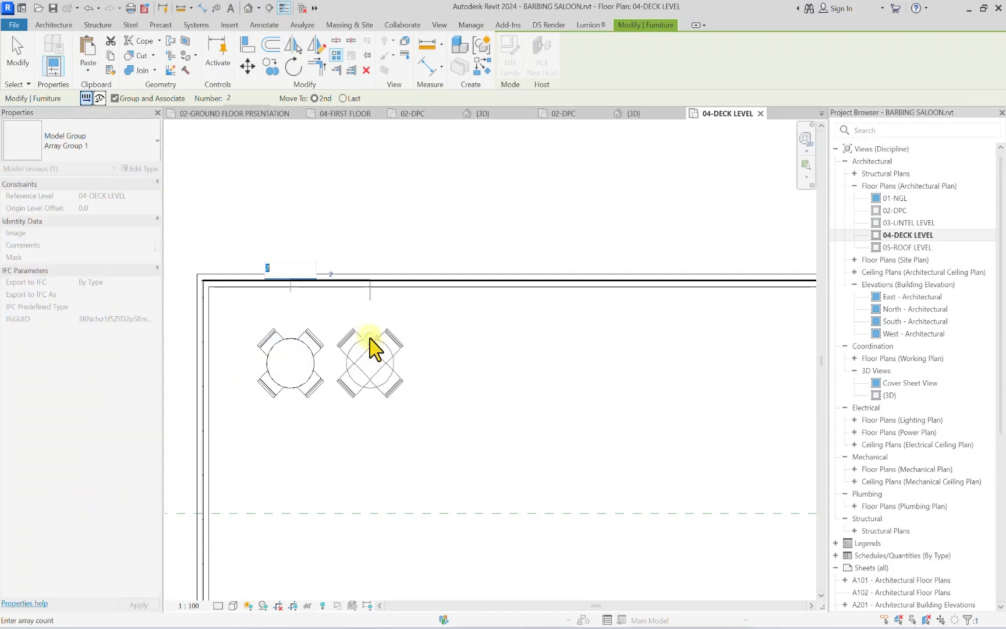
{"action": "scroll", "coordinate": [317, 278], "scroll_direction": "down", "scroll_amount": 2}
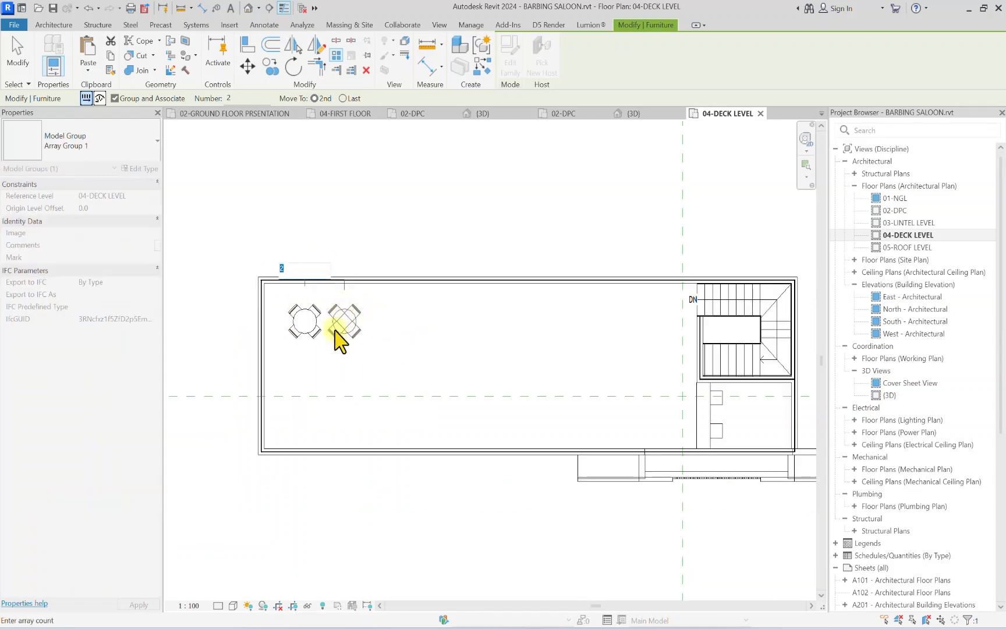
{"action": "key", "text": "Return"}
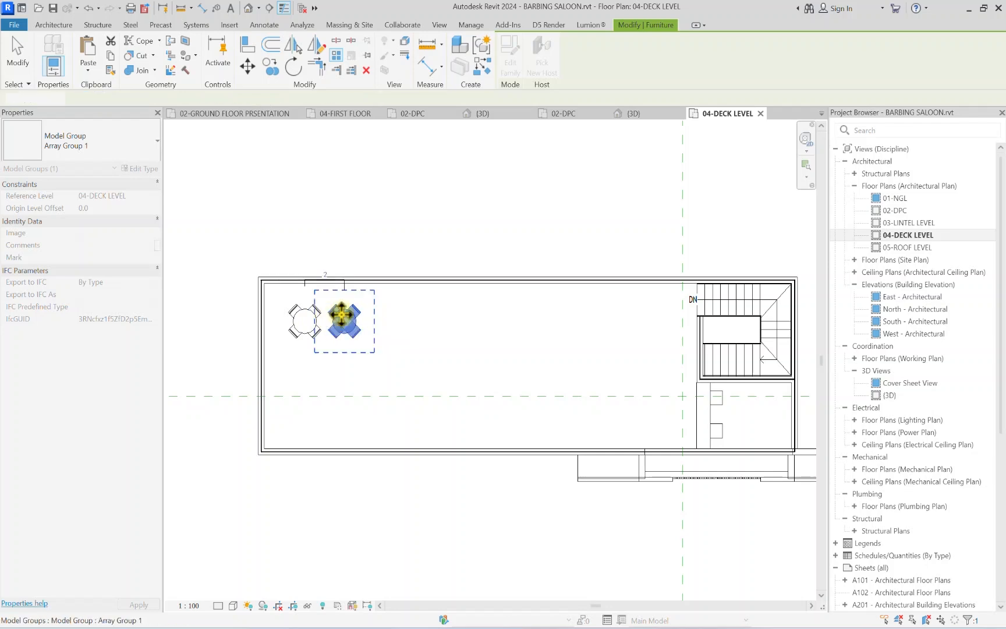
{"action": "key", "text": "ctrl+z"}
Step: Create a horizontal linear array of 8 grouped dining tables along the deck's upper wall, spacing them by the second item
{"action": "scroll", "coordinate": [314, 280], "scroll_direction": "up", "scroll_amount": 2}
{"action": "left_click", "coordinate": [281, 346]}
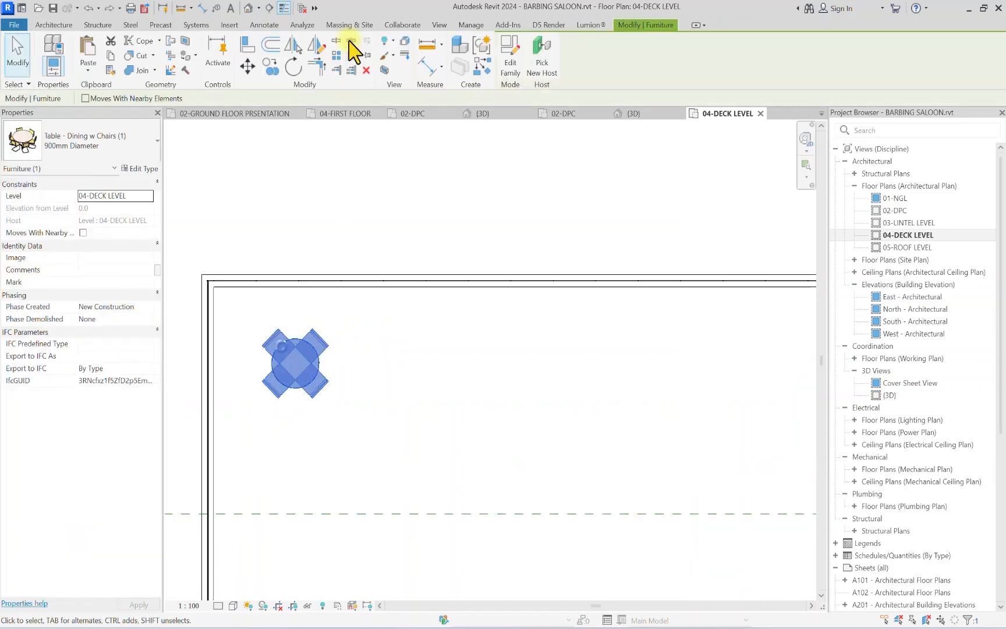
{"action": "left_click", "coordinate": [338, 55]}
{"action": "scroll", "coordinate": [293, 341], "scroll_direction": "up", "scroll_amount": 2}
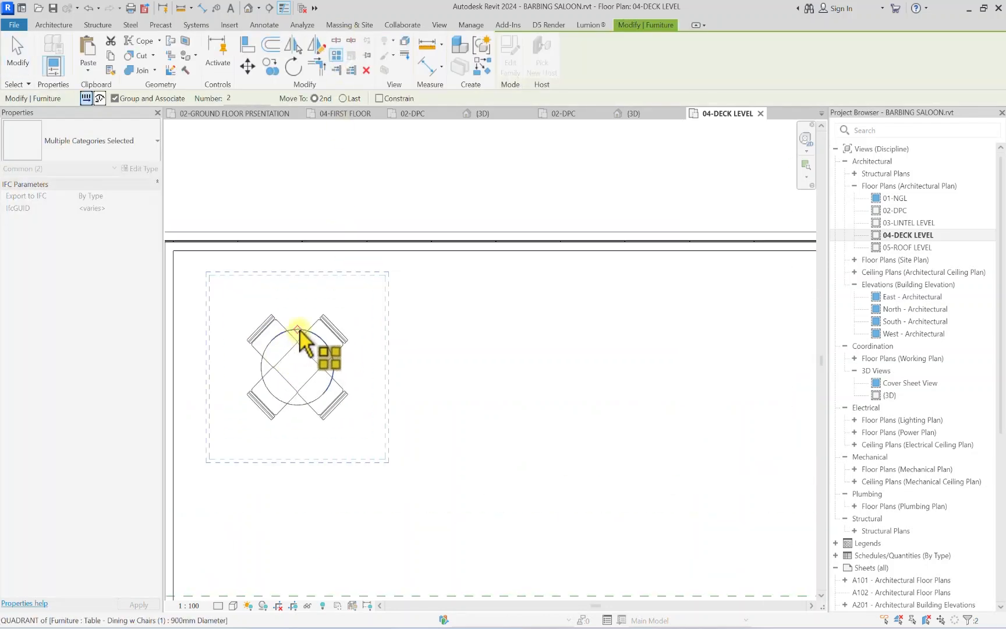
{"action": "left_click", "coordinate": [298, 330]}
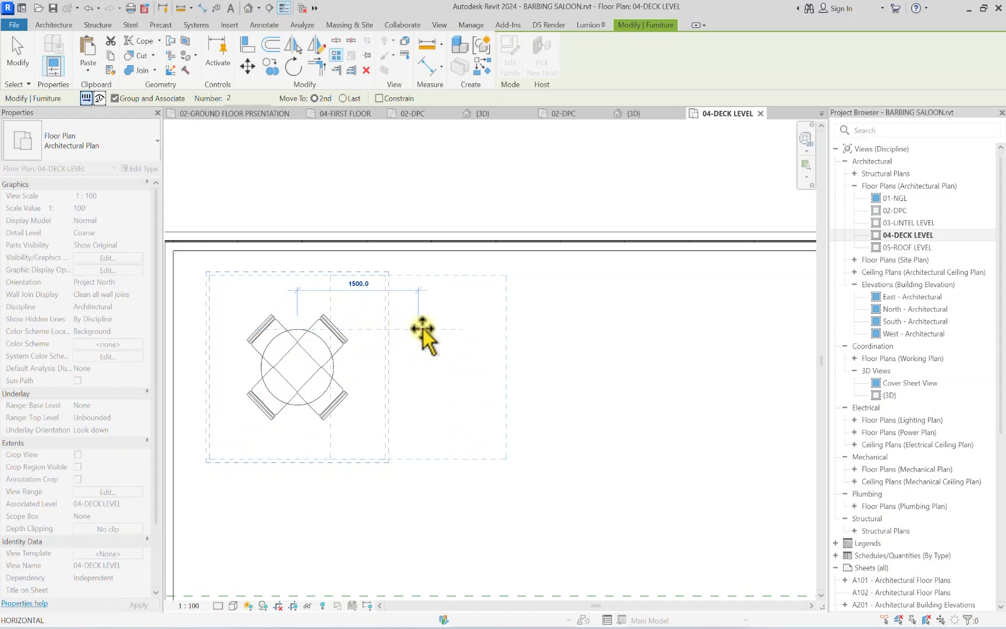
{"action": "left_click", "coordinate": [425, 329]}
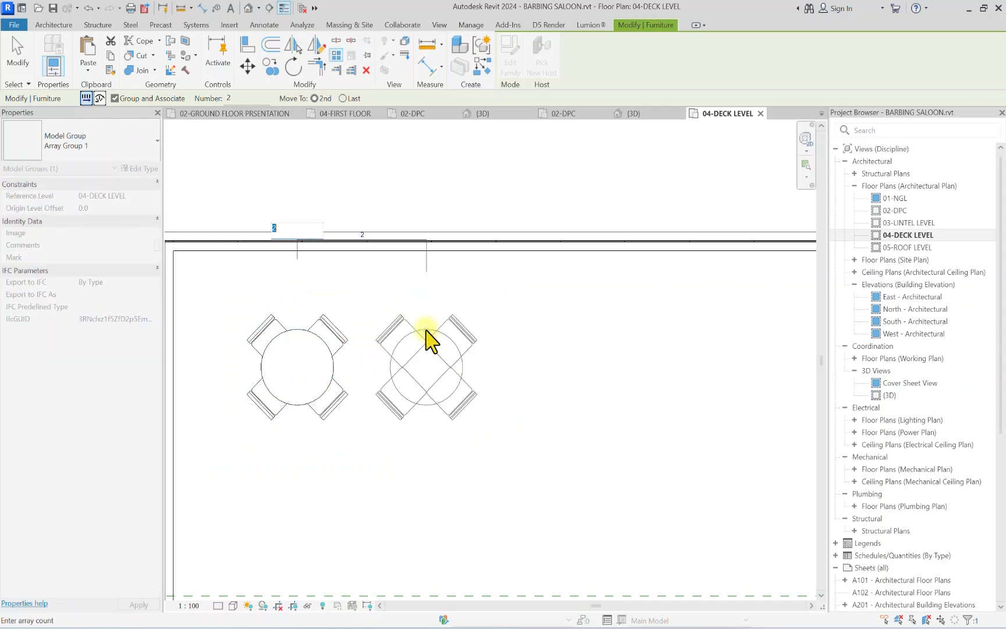
{"action": "scroll", "coordinate": [422, 331], "scroll_direction": "down", "scroll_amount": 2}
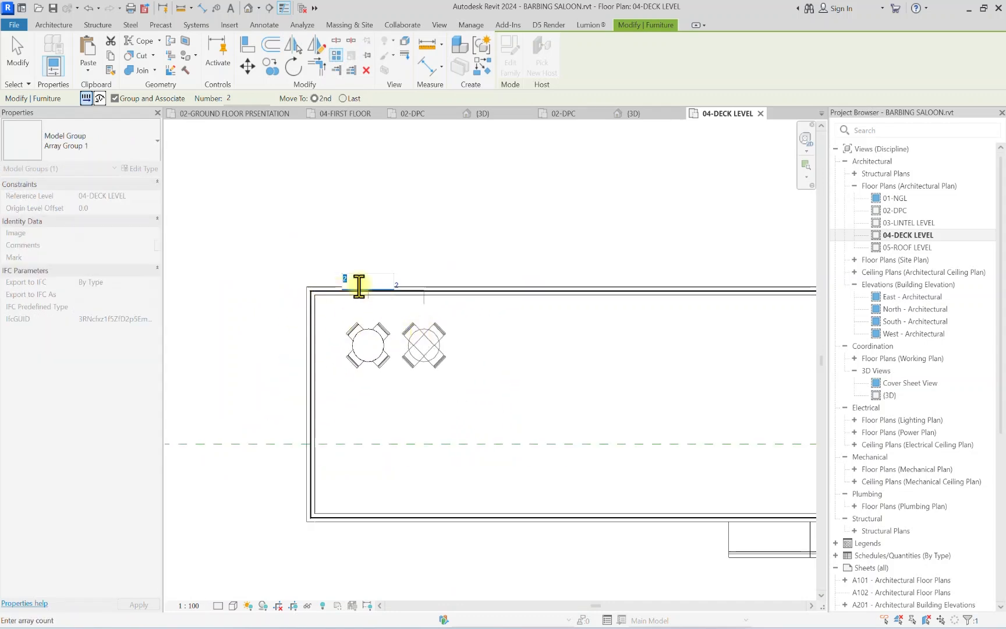
{"action": "scroll", "coordinate": [369, 290], "scroll_direction": "down", "scroll_amount": 1}
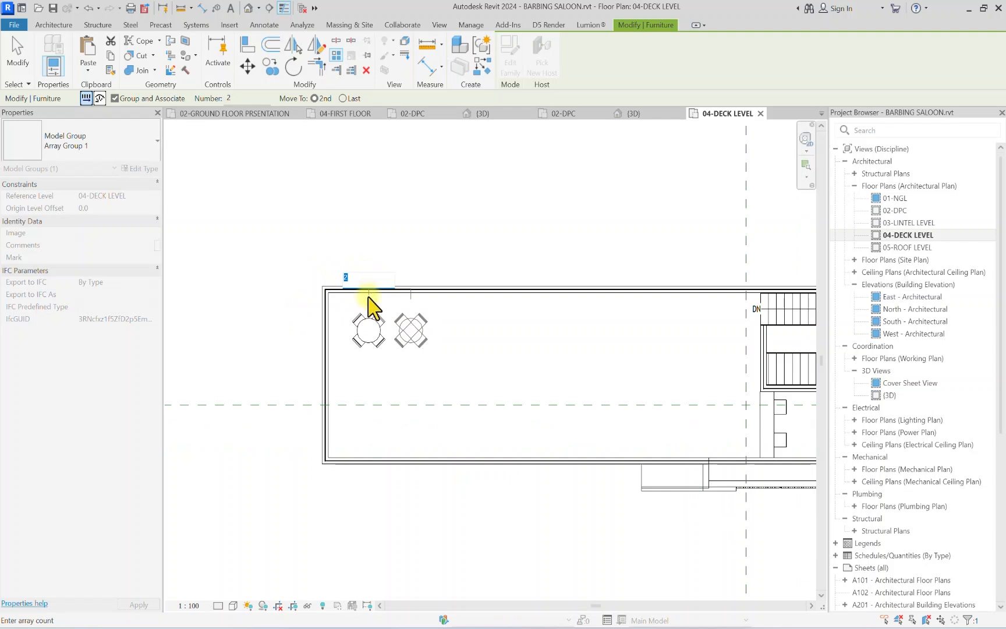
{"action": "key", "text": "Return"}
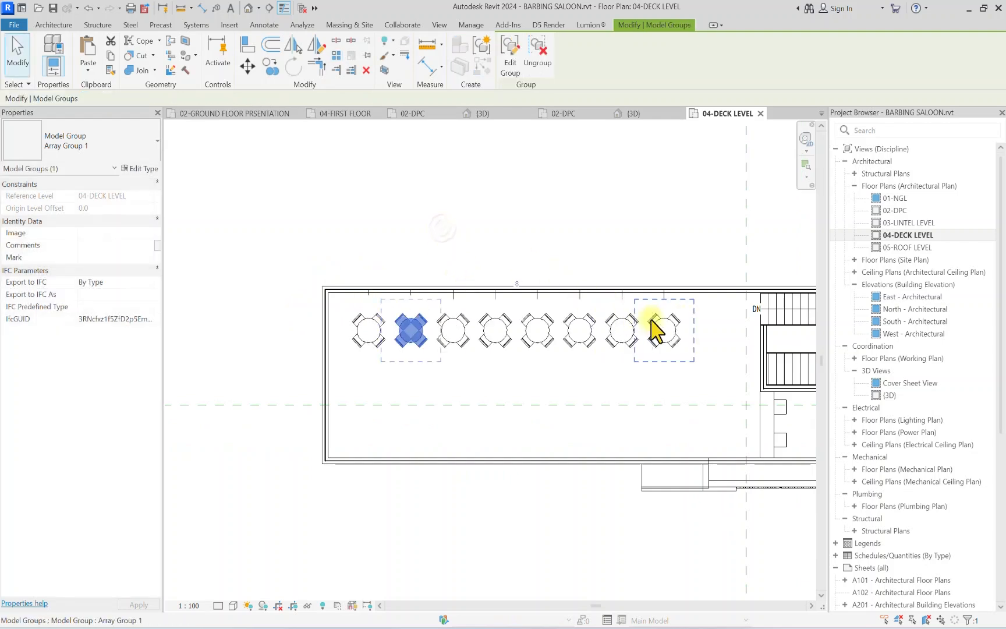
{"action": "left_click", "coordinate": [649, 373]}
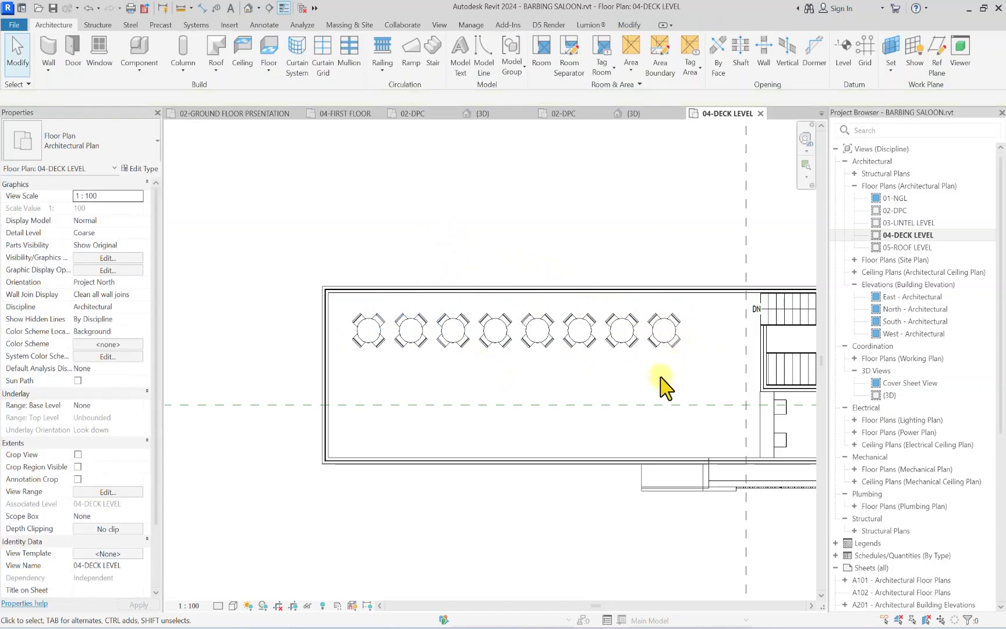
Step: Copy the whole row of eight tables straight down twice at 1800 mm intervals, making three rows
{"action": "left_click_drag", "start_coordinate": [494, 366], "coordinate": [364, 366]}
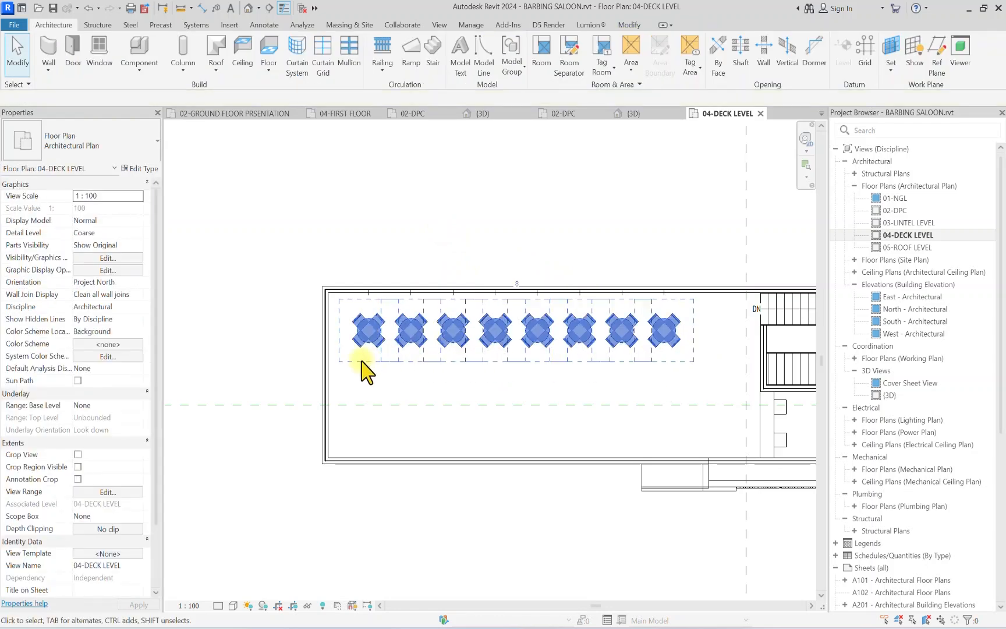
{"action": "left_click", "coordinate": [271, 68]}
{"action": "scroll", "coordinate": [345, 337], "scroll_direction": "up", "scroll_amount": 2}
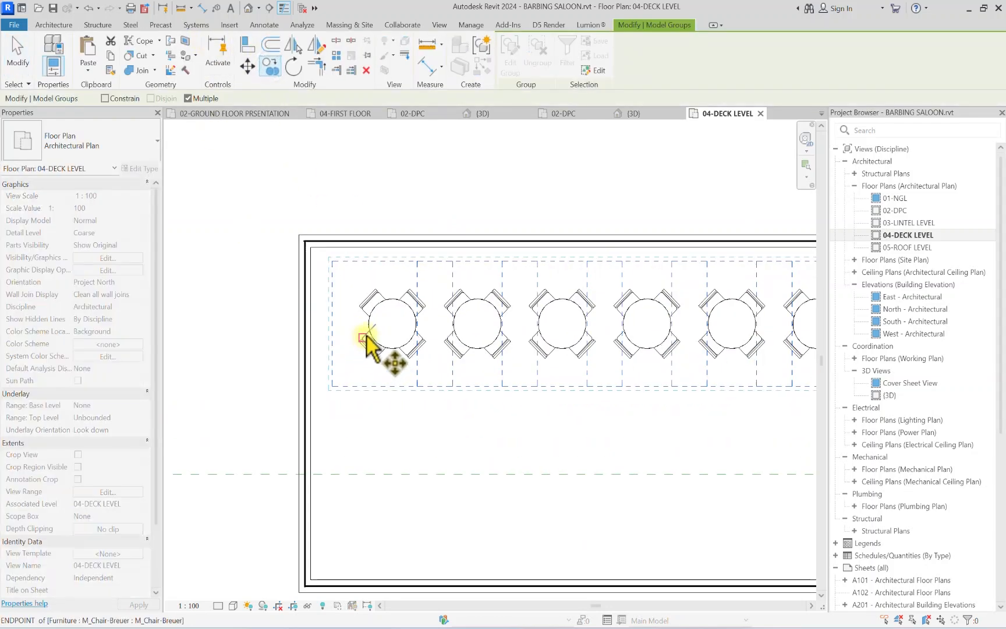
{"action": "left_click", "coordinate": [368, 316]}
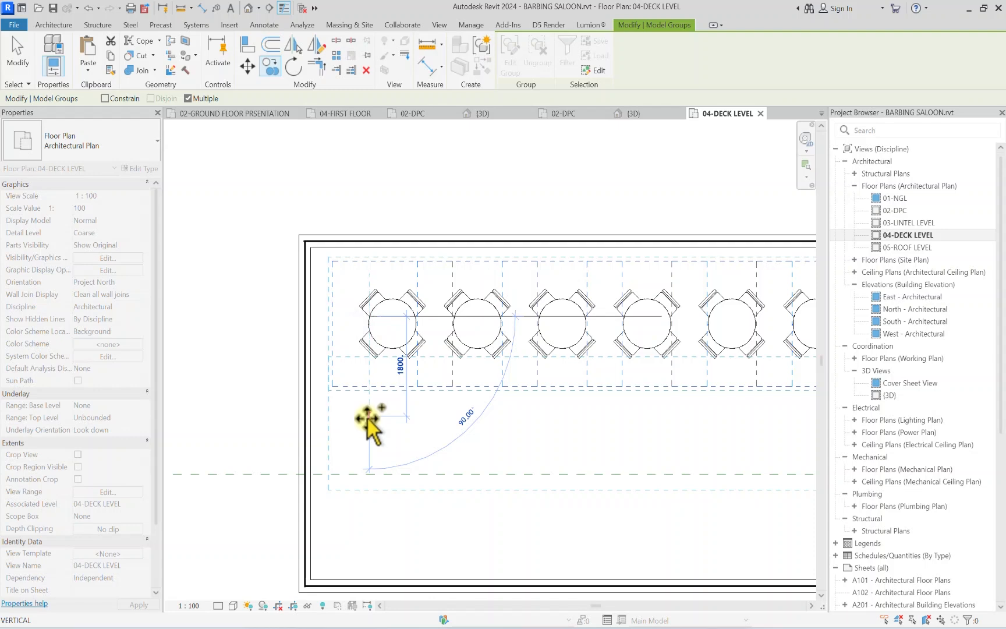
{"action": "left_click", "coordinate": [367, 417]}
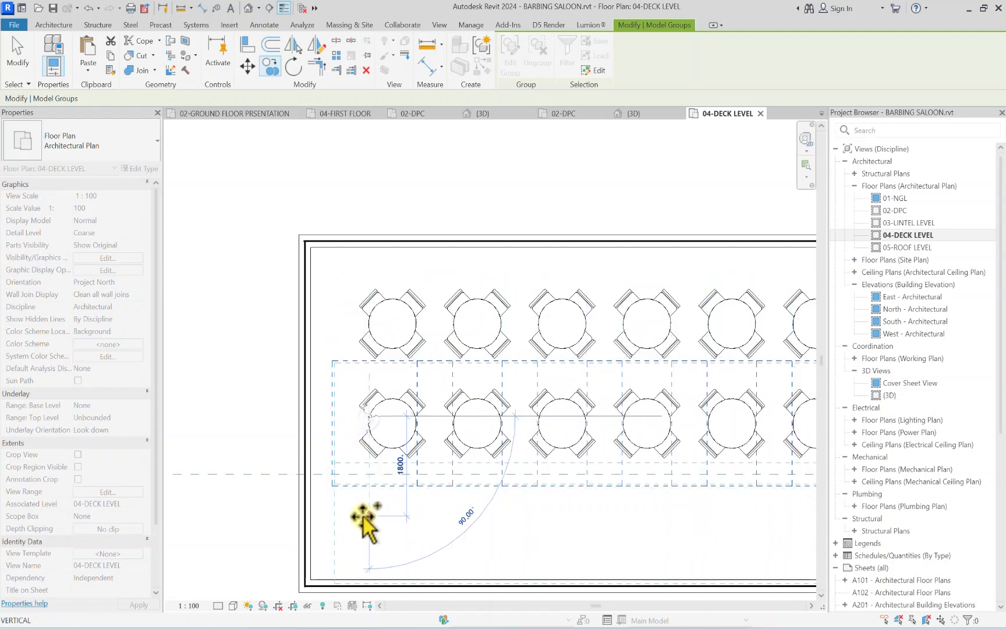
{"action": "left_click", "coordinate": [366, 517]}
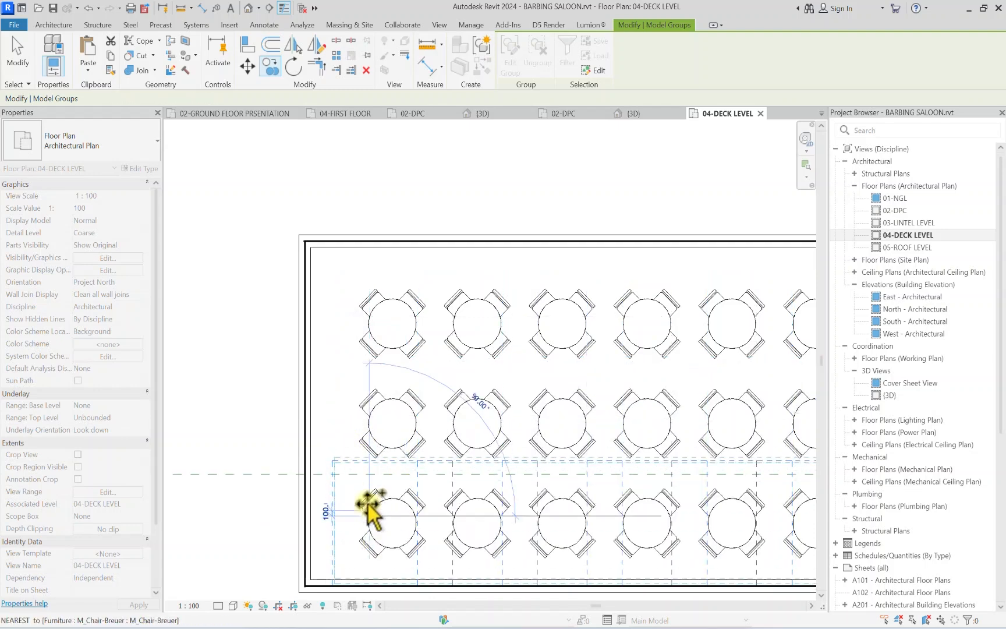
{"action": "scroll", "coordinate": [367, 516], "scroll_direction": "down", "scroll_amount": 4}
{"action": "key", "text": "Escape"}
{"action": "key", "text": "Escape"}
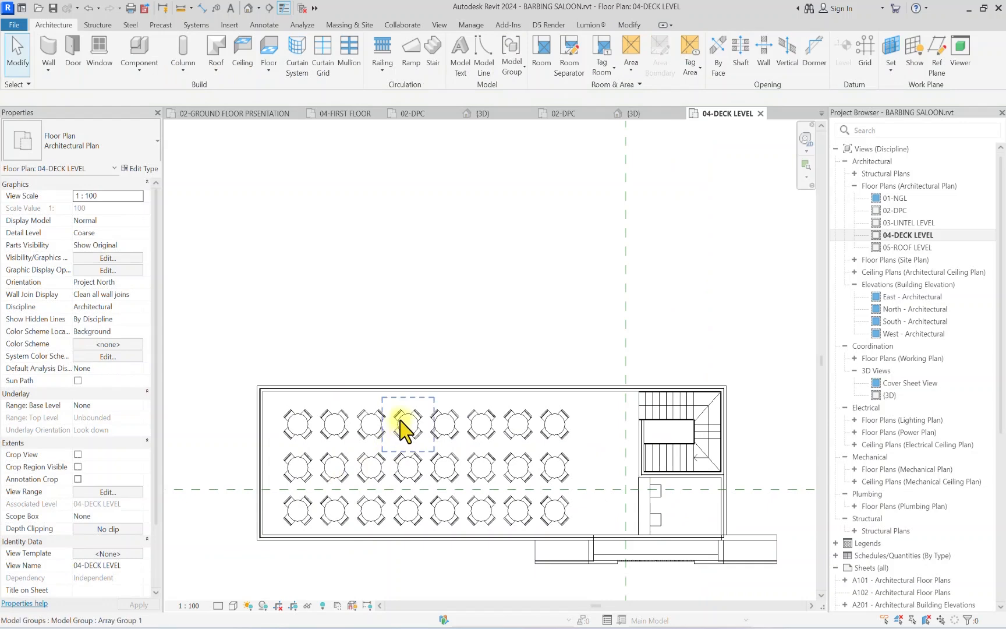
Step: Delete the fourth table from the left in each of the three rows to open an aisle across the deck
{"action": "left_click", "coordinate": [405, 429]}
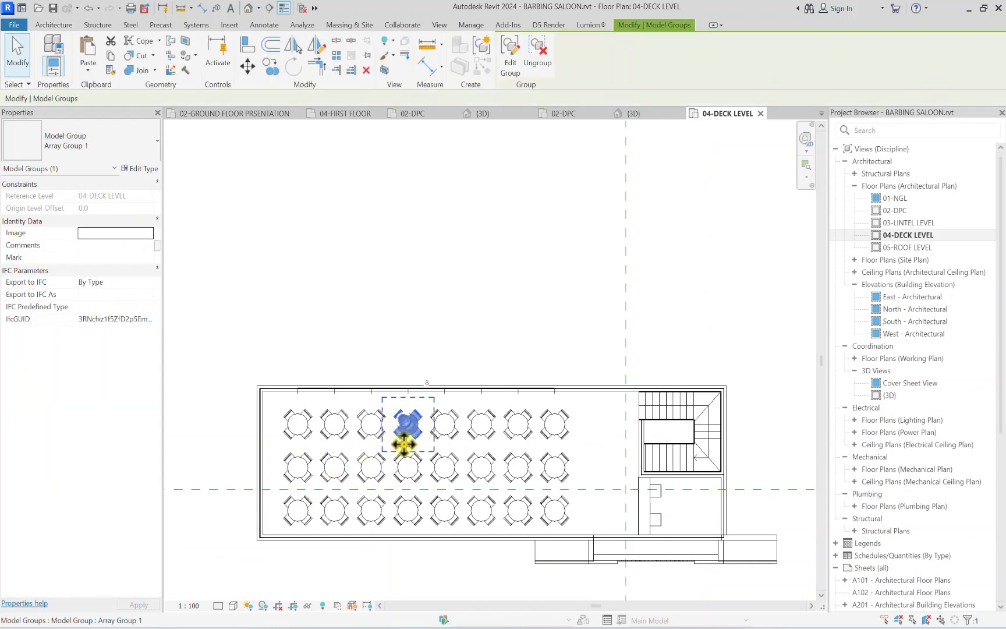
{"action": "key", "text": "Delete"}
{"action": "left_click", "coordinate": [405, 476]}
{"action": "key", "text": "Delete"}
{"action": "left_click", "coordinate": [400, 513]}
{"action": "key", "text": "Delete"}
Step: Check the furnished deck in the 3D view from a front-right corner angle
{"action": "scroll", "coordinate": [400, 349], "scroll_direction": "down", "scroll_amount": 2}
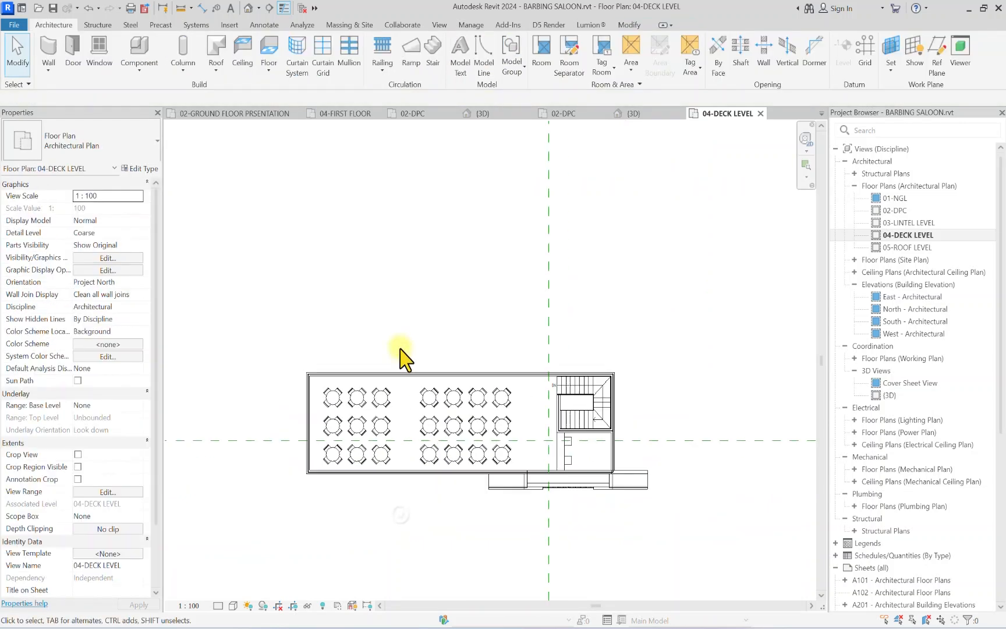
{"action": "scroll", "coordinate": [402, 358], "scroll_direction": "down", "scroll_amount": 1}
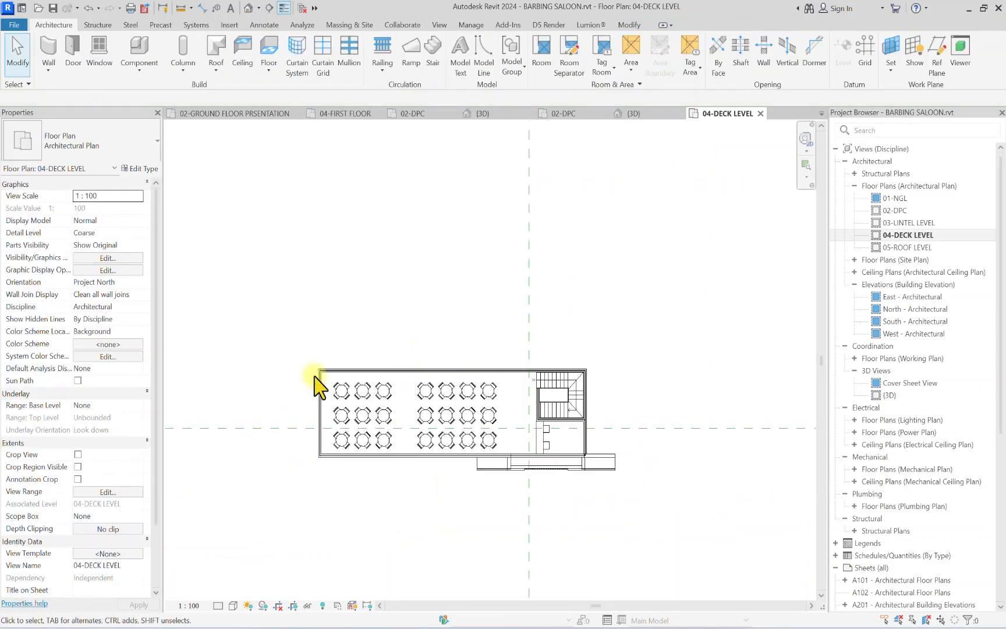
{"action": "left_click", "coordinate": [249, 8]}
{"action": "left_click", "coordinate": [770, 178]}
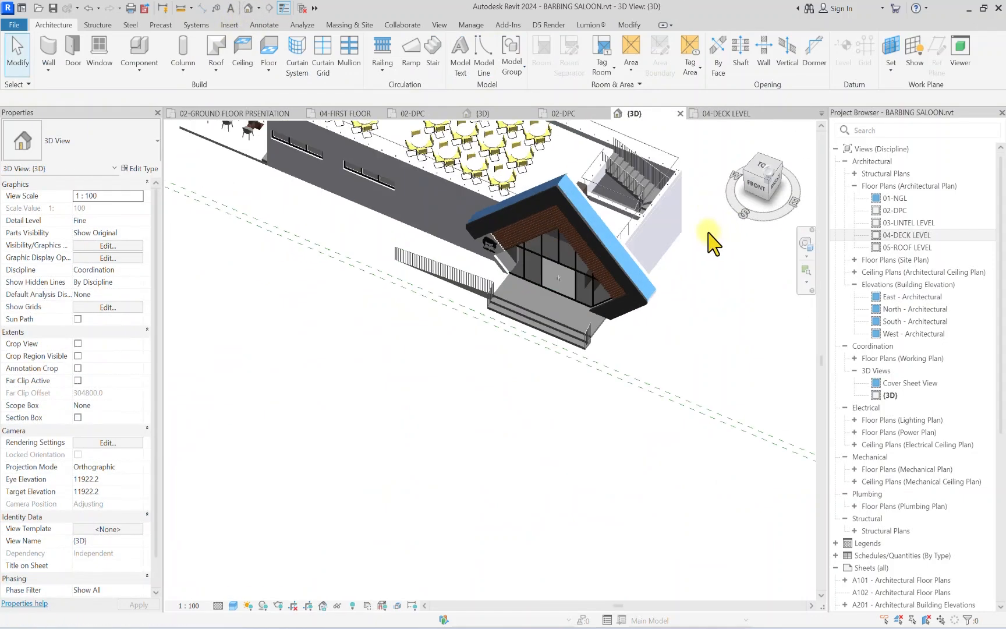
Step: Delete six alternate dining tables from the twelve-table deck block nearest the entrance, leaving the remaining tables staggered
{"action": "middle_click_drag", "start_coordinate": [529, 225], "coordinate": [511, 335]}
{"action": "scroll", "coordinate": [435, 243], "scroll_direction": "up", "scroll_amount": 3}
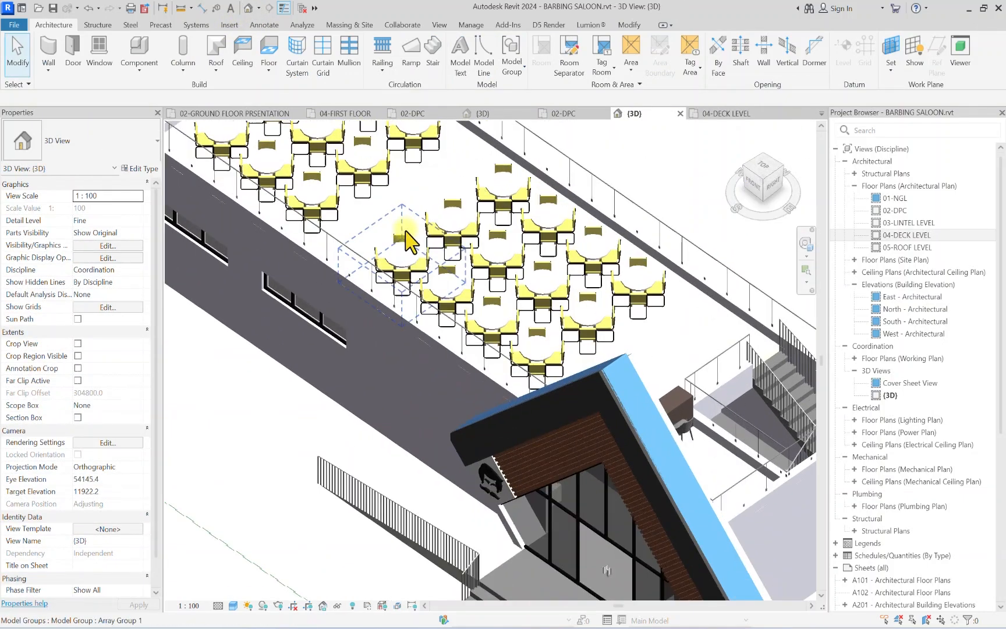
{"action": "middle_click_drag", "start_coordinate": [406, 232], "coordinate": [383, 368]}
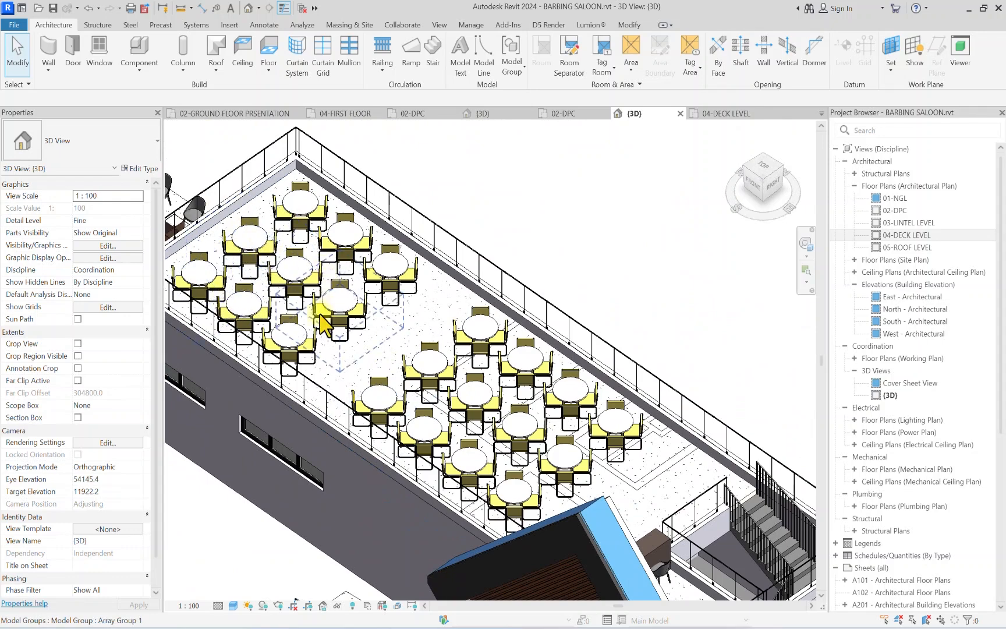
{"action": "scroll", "coordinate": [323, 329], "scroll_direction": "down", "scroll_amount": 2}
{"action": "scroll", "coordinate": [426, 389], "scroll_direction": "up", "scroll_amount": 4}
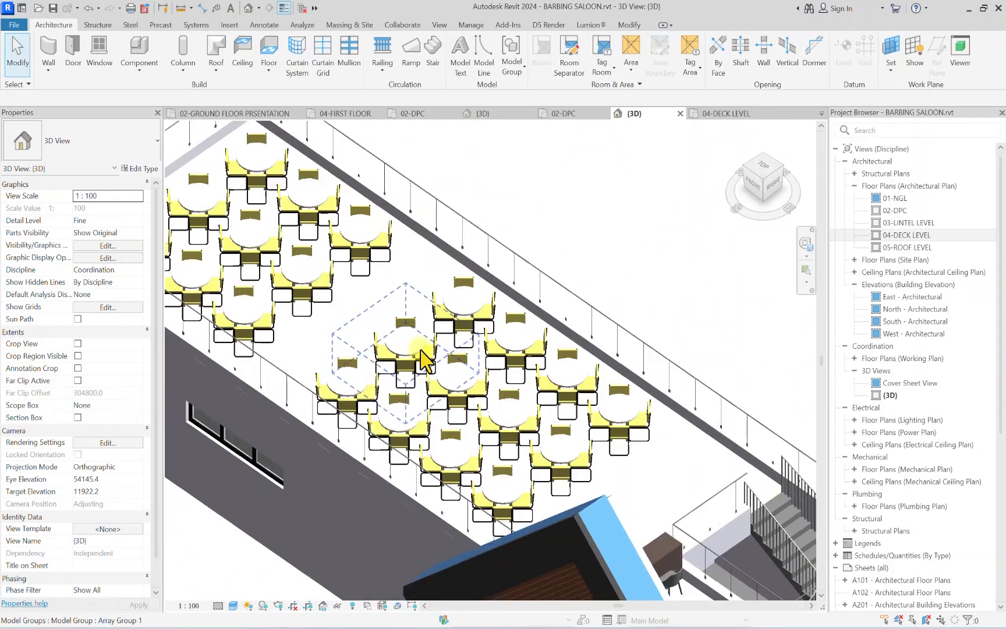
{"action": "left_click", "coordinate": [448, 375]}
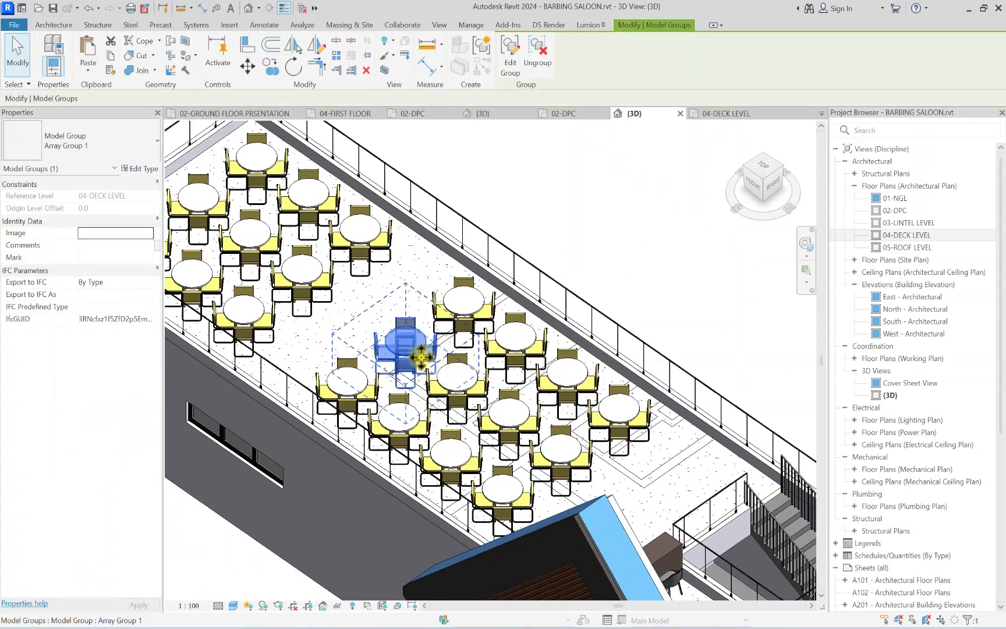
{"action": "key", "text": "Escape"}
{"action": "left_click", "coordinate": [506, 441]}
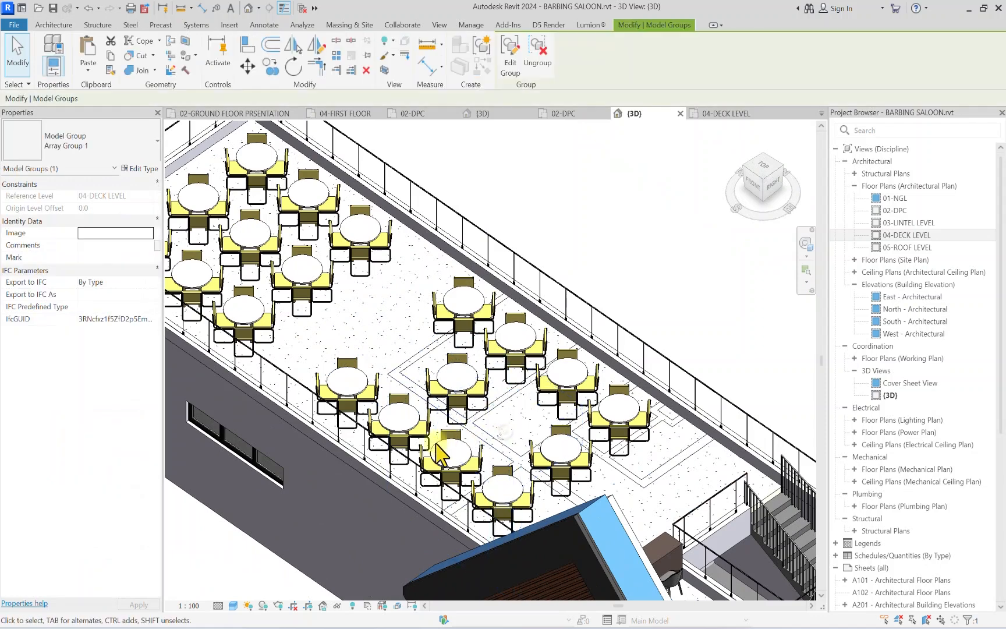
{"action": "key", "text": "Escape"}
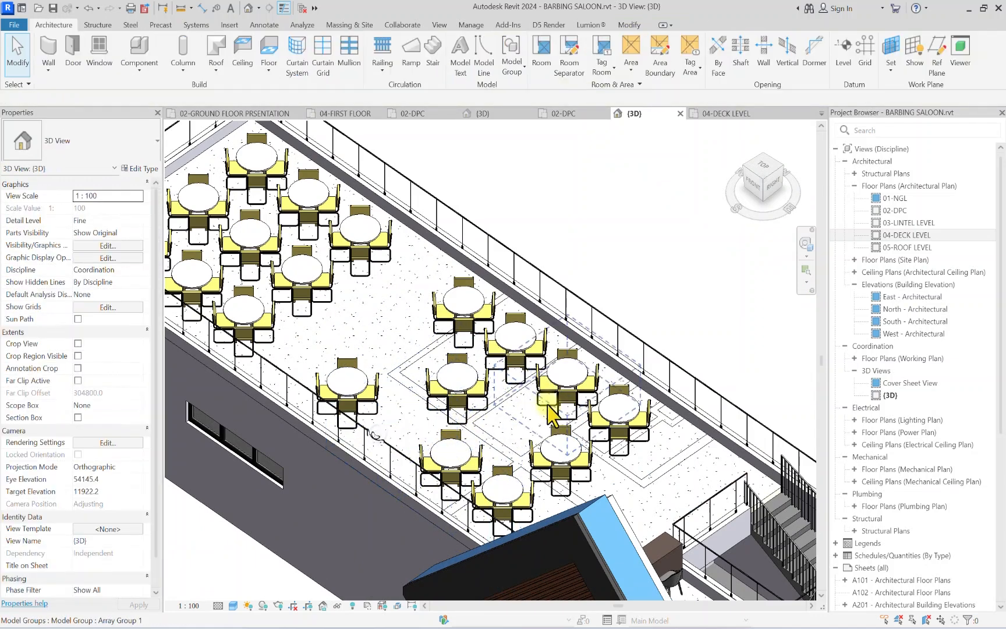
{"action": "left_click", "coordinate": [567, 451]}
{"action": "key", "text": "Escape"}
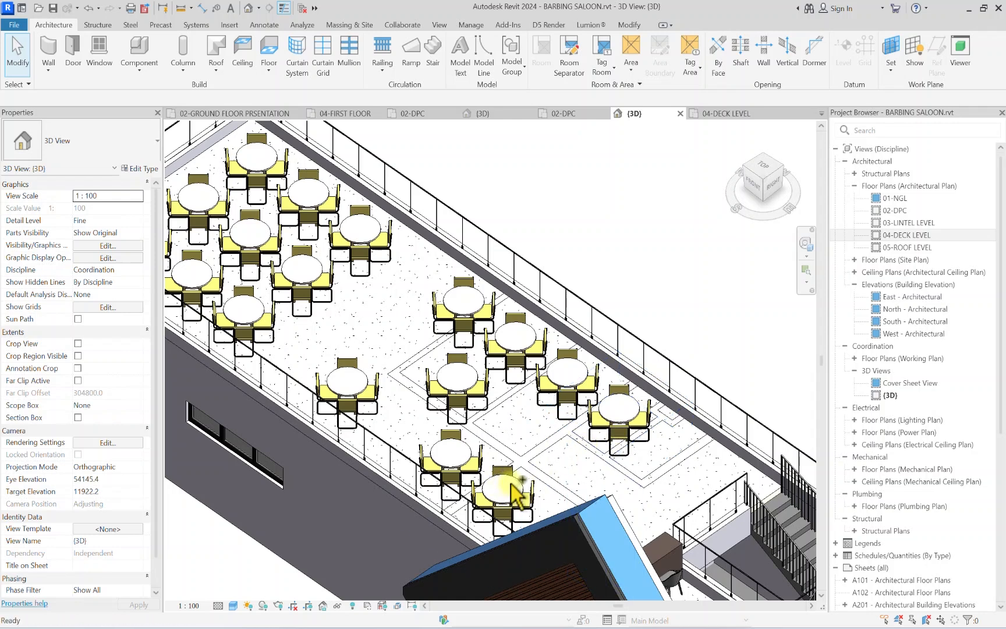
{"action": "key", "text": "ctrl+z"}
{"action": "left_click", "coordinate": [508, 508]}
{"action": "key", "text": "Delete"}
{"action": "left_click", "coordinate": [625, 434]}
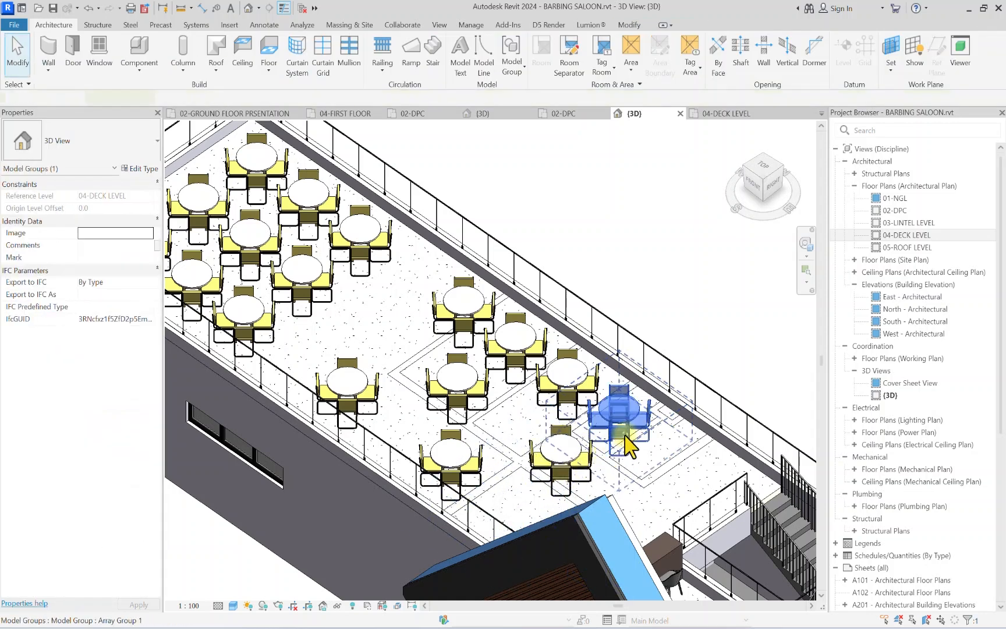
{"action": "key", "text": "Delete"}
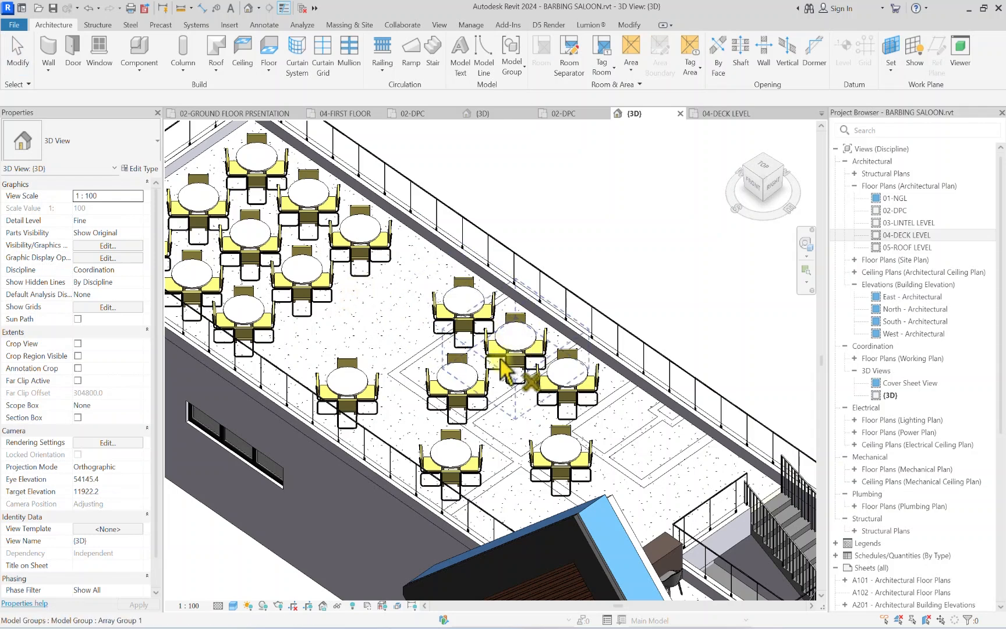
{"action": "key", "text": "Delete"}
Step: Delete the four corner tables and the centre table of the nine-table block at the deck's terrace end
{"action": "middle_click_drag", "start_coordinate": [298, 271], "coordinate": [397, 343]}
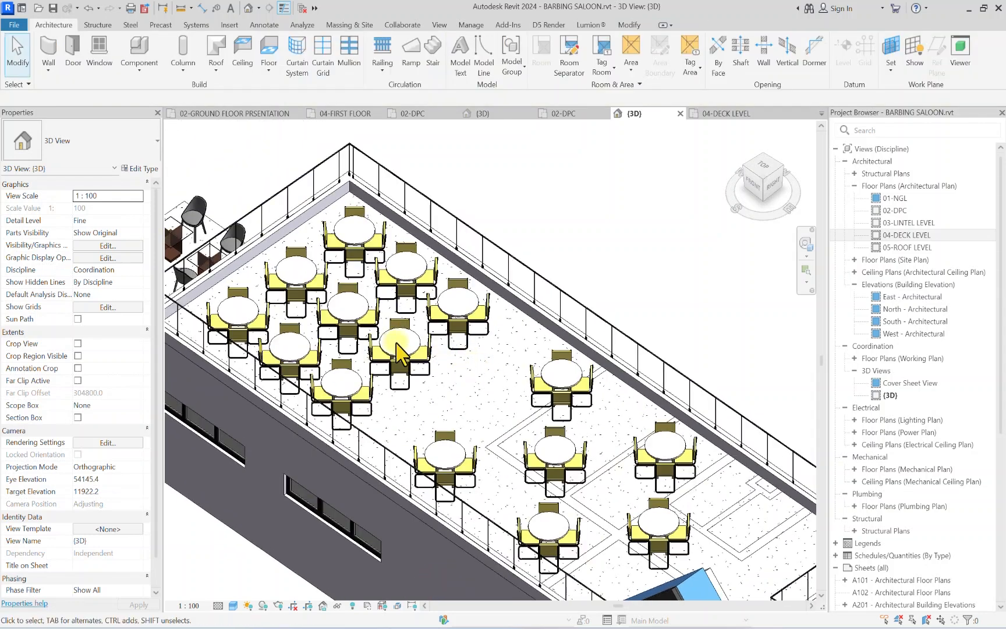
{"action": "left_click", "coordinate": [469, 329]}
{"action": "key", "text": "Delete"}
{"action": "left_click", "coordinate": [342, 401]}
{"action": "key", "text": "Delete"}
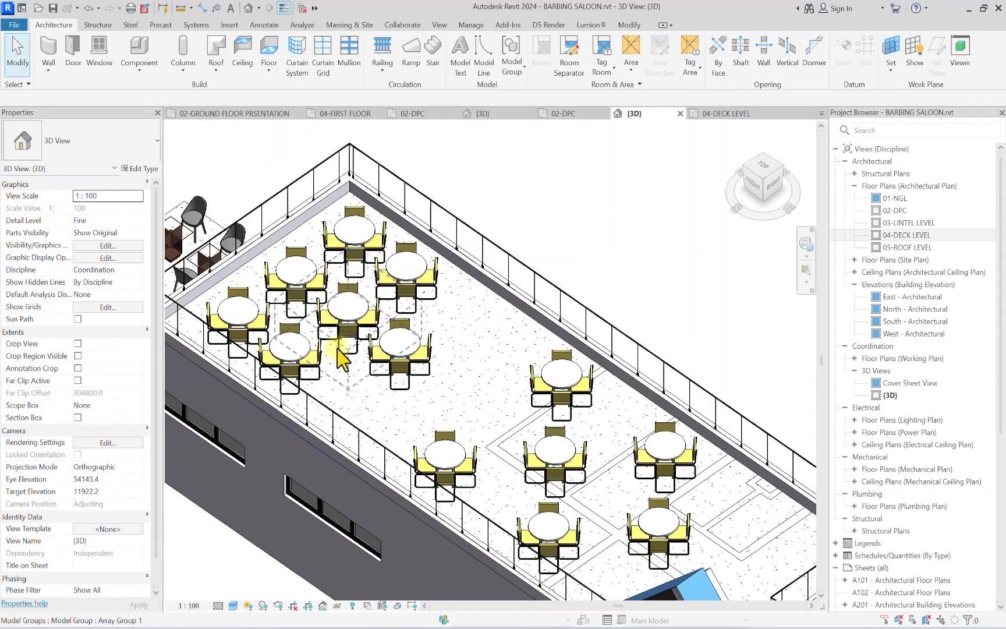
{"action": "left_click", "coordinate": [337, 341]}
{"action": "key", "text": "Delete"}
{"action": "left_click", "coordinate": [349, 231]}
{"action": "key", "text": "Delete"}
{"action": "left_click", "coordinate": [236, 311]}
{"action": "key", "text": "Delete"}
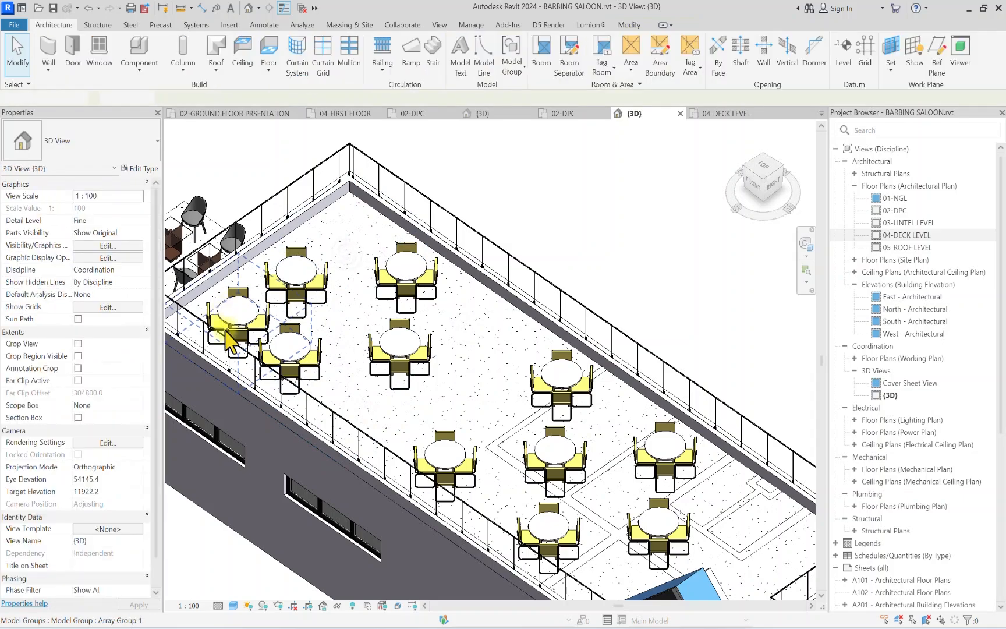
Step: Orbit to a lower front-right angle and examine the staggered table layout on the deck
{"action": "scroll", "coordinate": [349, 314], "scroll_direction": "down", "scroll_amount": 5}
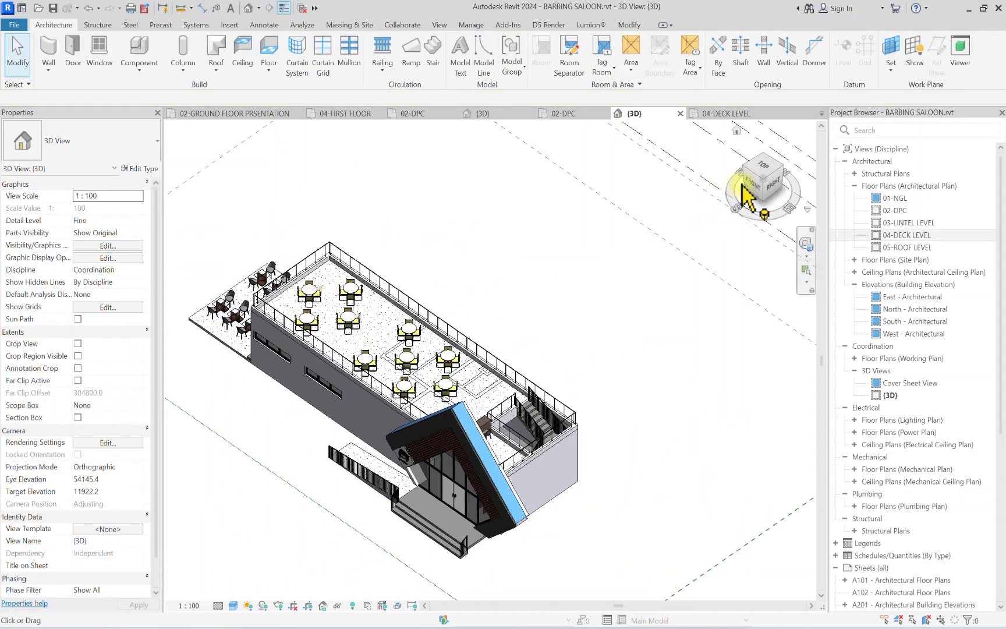
{"action": "mouse_move", "coordinate": [751, 185]}
{"action": "left_mouse_down"}
{"action": "mouse_move", "coordinate": [183, 181]}
{"action": "mouse_move", "coordinate": [336, 142]}
{"action": "mouse_move", "coordinate": [205, 133]}
{"action": "mouse_move", "coordinate": [781, 133]}
{"action": "mouse_move", "coordinate": [181, 130]}
{"action": "mouse_move", "coordinate": [561, 265]}
{"action": "left_mouse_up"}
{"action": "middle_click_drag", "start_coordinate": [181, 445], "coordinate": [242, 466]}
{"action": "scroll", "coordinate": [312, 434], "scroll_direction": "up", "scroll_amount": 2}
{"action": "scroll", "coordinate": [306, 407], "scroll_direction": "down", "scroll_amount": 3}
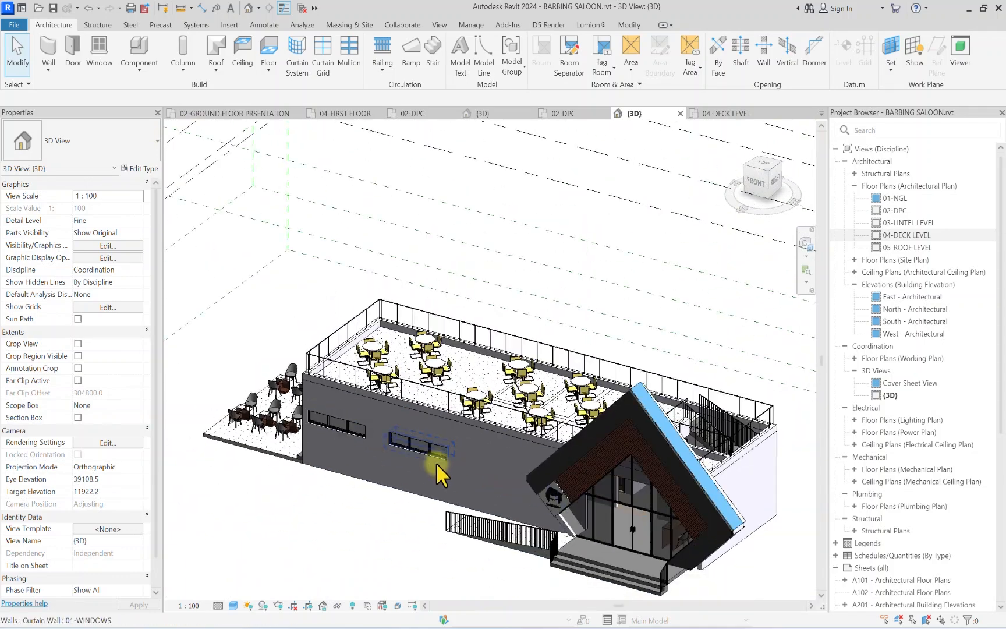
{"action": "scroll", "coordinate": [349, 437], "scroll_direction": "up", "scroll_amount": 4}
{"action": "scroll", "coordinate": [532, 466], "scroll_direction": "down", "scroll_amount": 4}
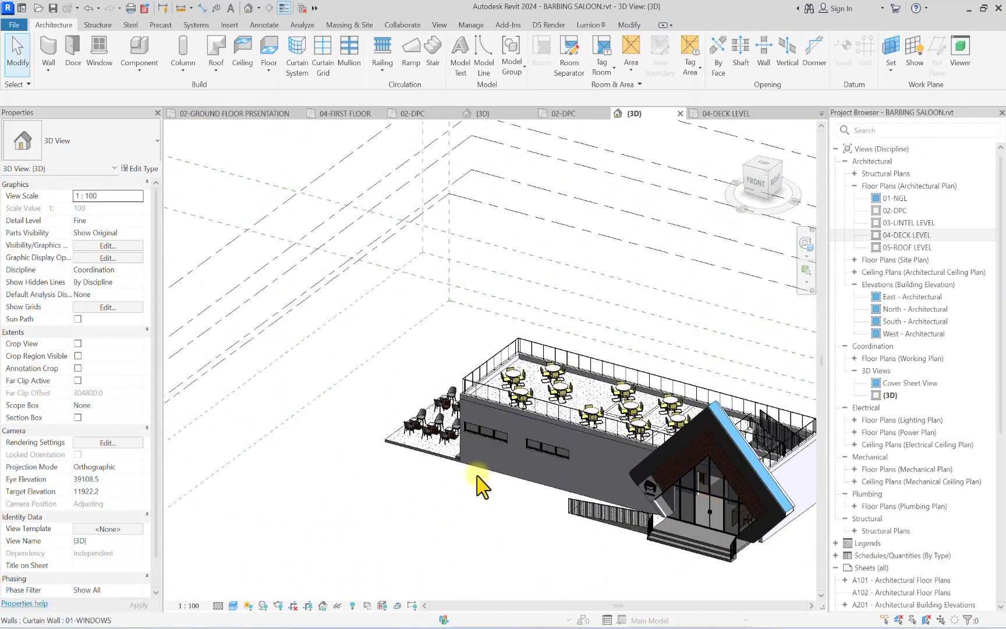
Step: Open the profile of the long front 01-225 WALL for editing in the straight front view
{"action": "scroll", "coordinate": [480, 486], "scroll_direction": "up", "scroll_amount": 4}
{"action": "left_click", "coordinate": [483, 464]}
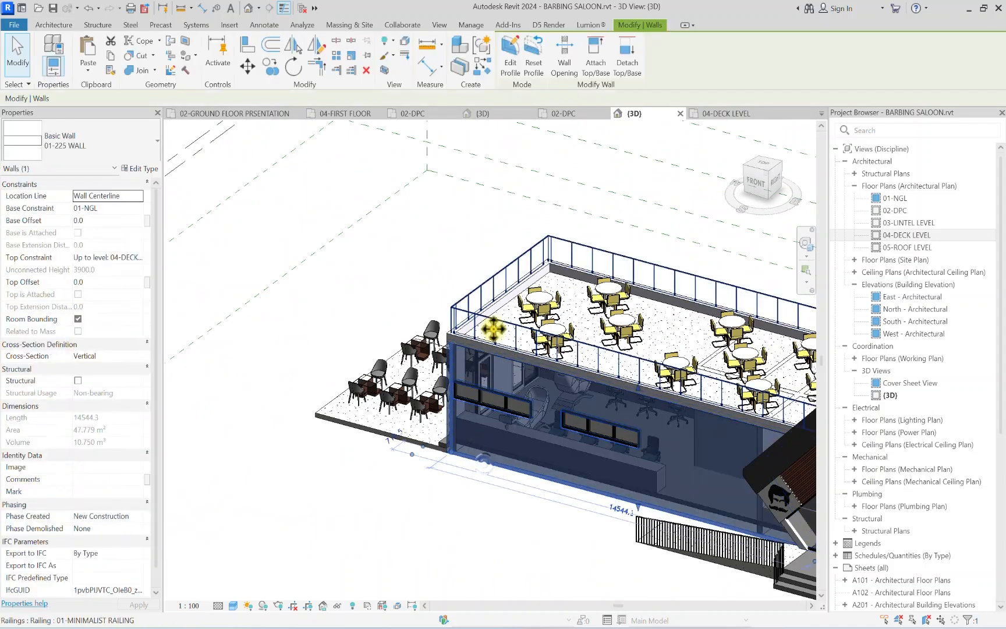
{"action": "scroll", "coordinate": [445, 427], "scroll_direction": "down", "scroll_amount": 3}
{"action": "scroll", "coordinate": [517, 357], "scroll_direction": "up", "scroll_amount": 1}
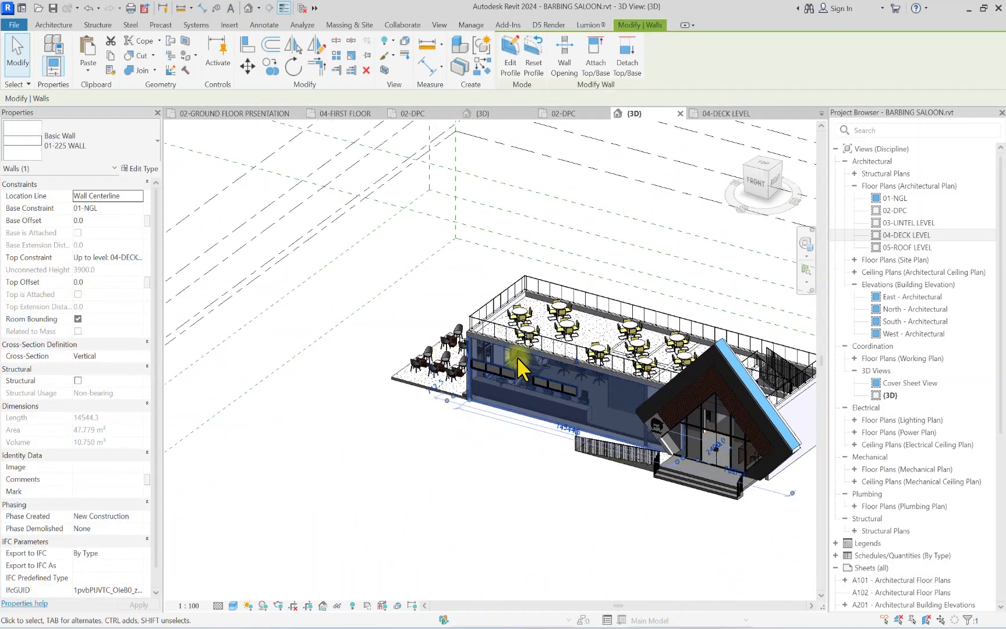
{"action": "left_click", "coordinate": [757, 186]}
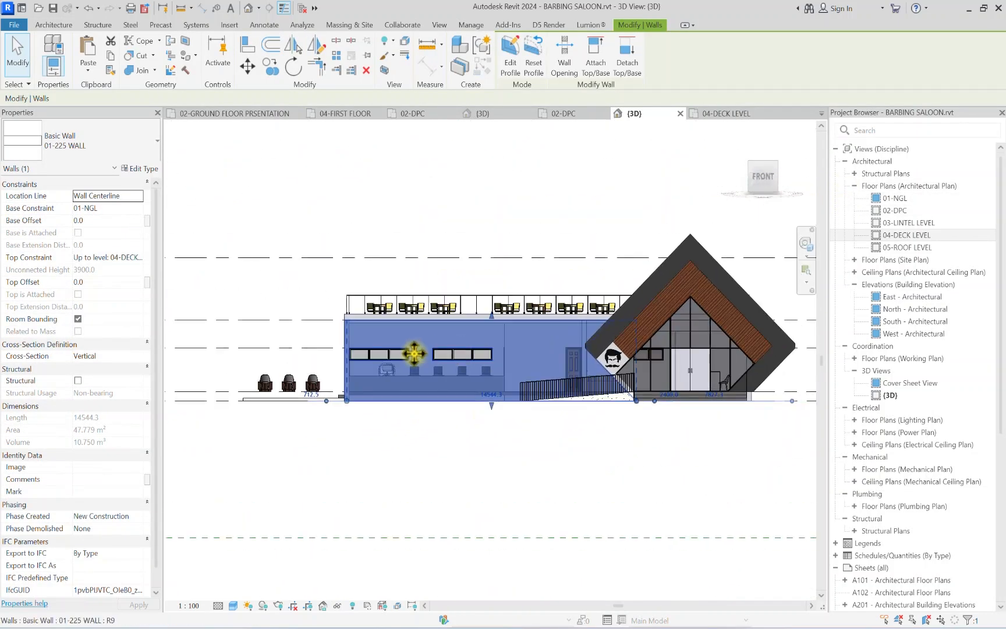
{"action": "scroll", "coordinate": [326, 378], "scroll_direction": "up", "scroll_amount": 2}
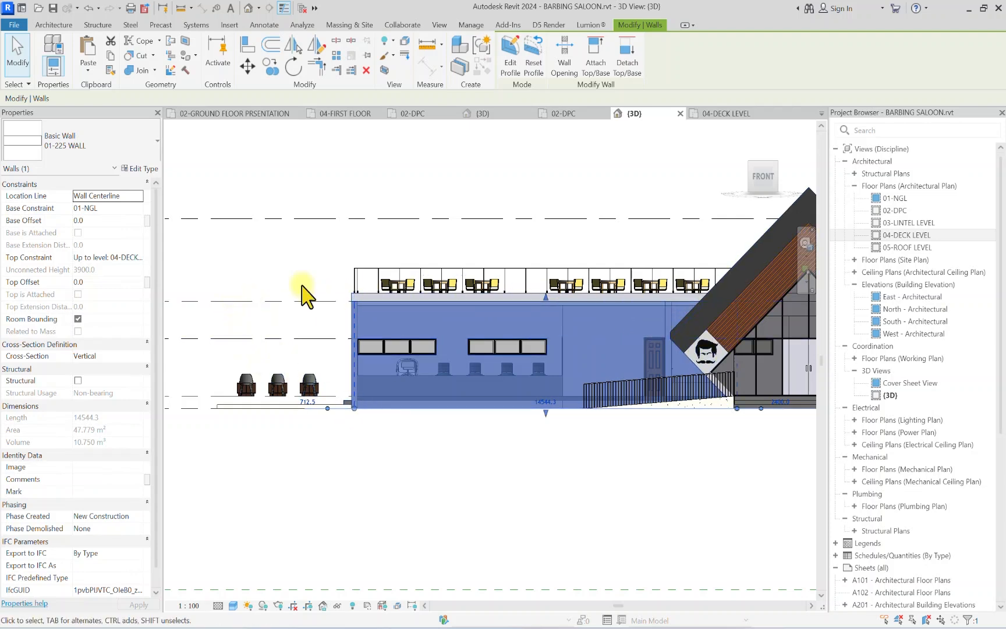
{"action": "scroll", "coordinate": [284, 367], "scroll_direction": "up", "scroll_amount": 3}
{"action": "scroll", "coordinate": [332, 399], "scroll_direction": "down", "scroll_amount": 2}
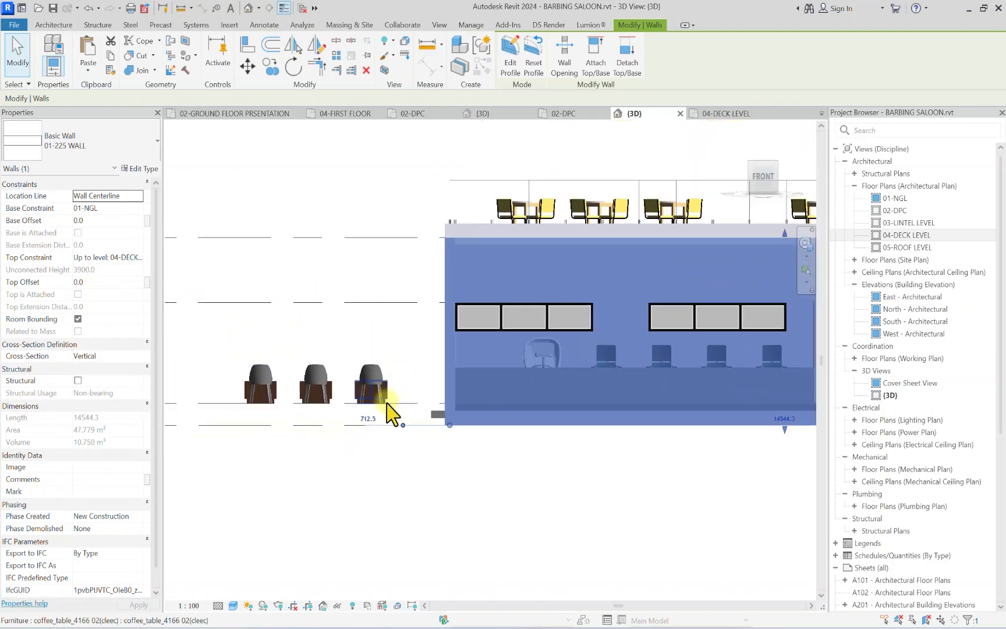
{"action": "scroll", "coordinate": [420, 303], "scroll_direction": "down", "scroll_amount": 3}
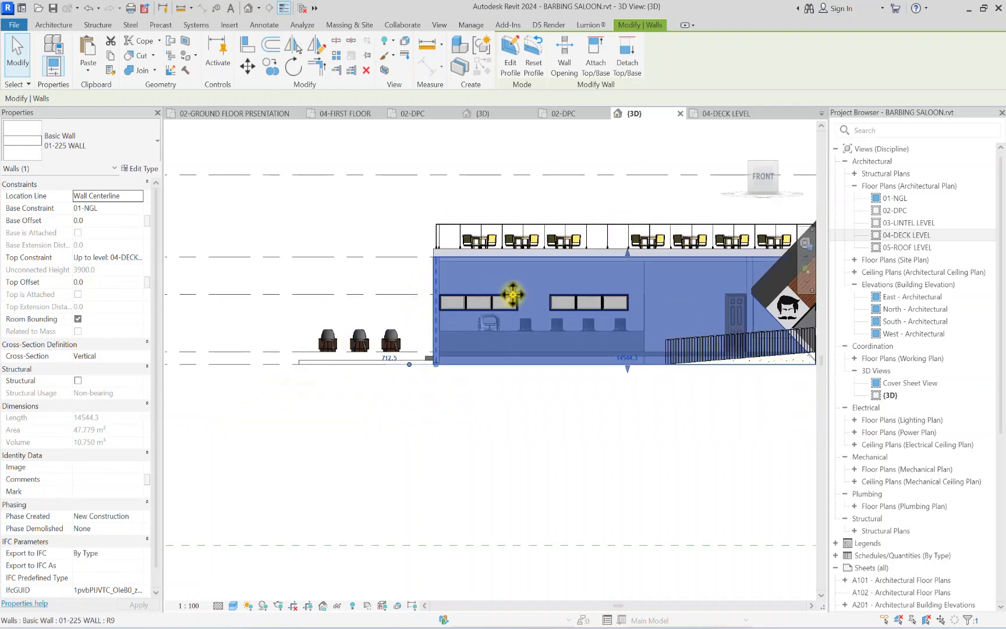
{"action": "middle_click_drag", "start_coordinate": [429, 300], "coordinate": [378, 341]}
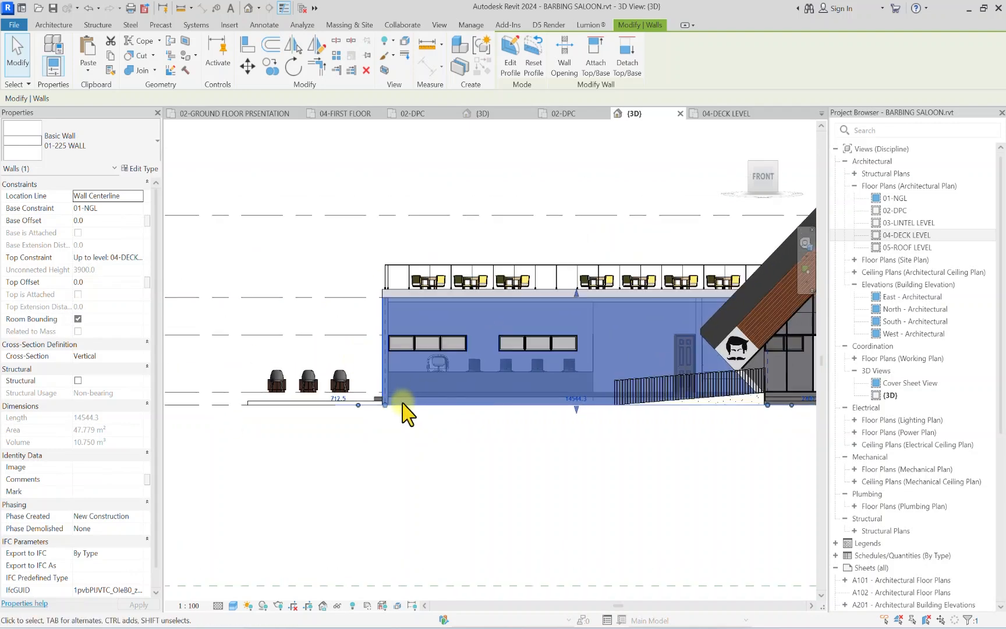
{"action": "scroll", "coordinate": [361, 304], "scroll_direction": "up", "scroll_amount": 3}
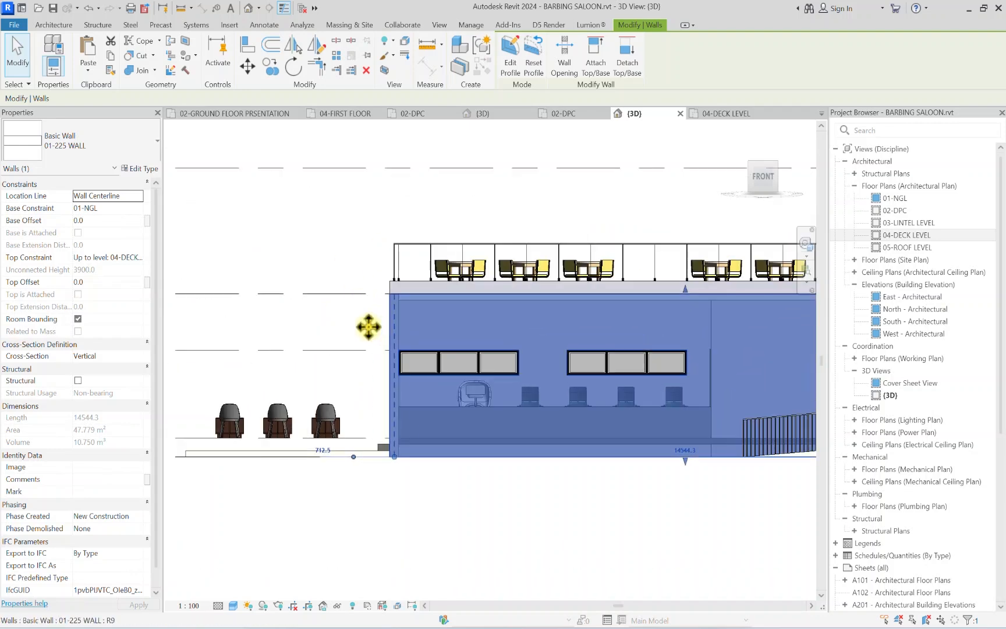
{"action": "scroll", "coordinate": [355, 320], "scroll_direction": "down", "scroll_amount": 3}
{"action": "left_click", "coordinate": [506, 64]}
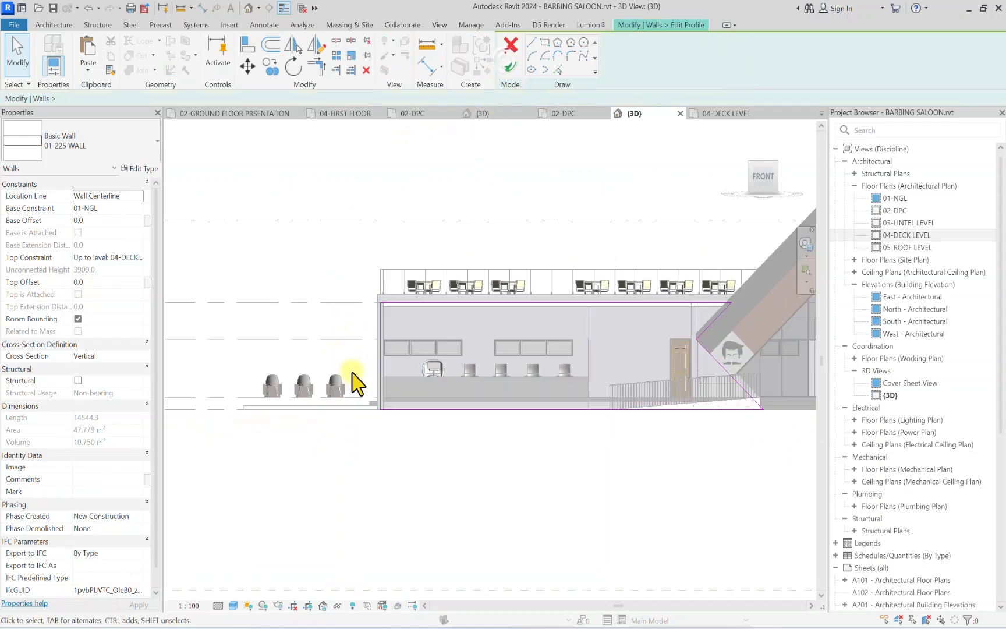
Step: Sketch a horizontal line 3450 mm outward over the terrace from the wall's upper corner at deck level
{"action": "left_click", "coordinate": [531, 42]}
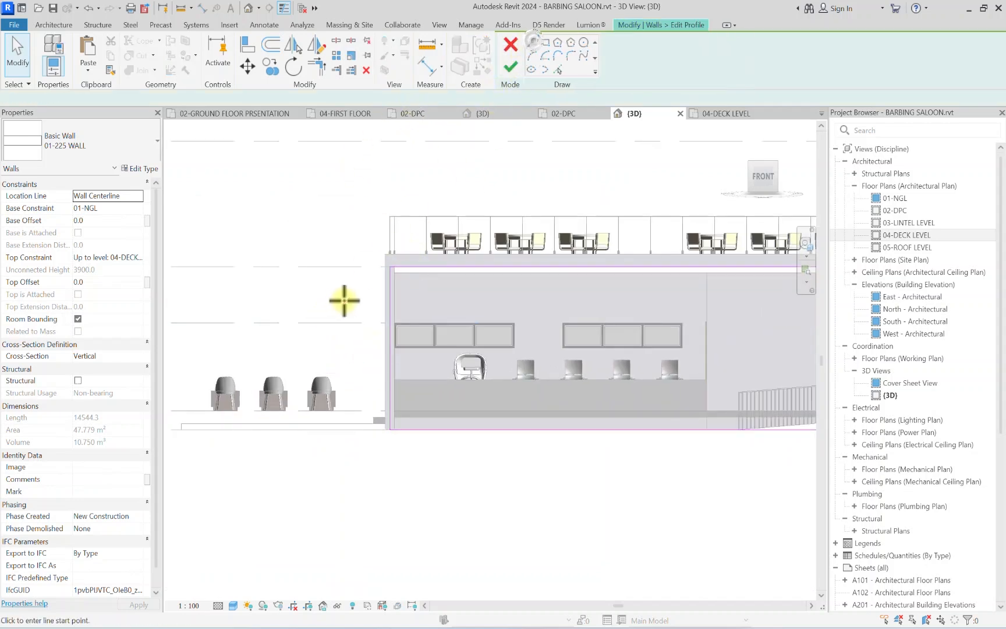
{"action": "scroll", "coordinate": [385, 265], "scroll_direction": "up", "scroll_amount": 2}
{"action": "left_click", "coordinate": [386, 265]}
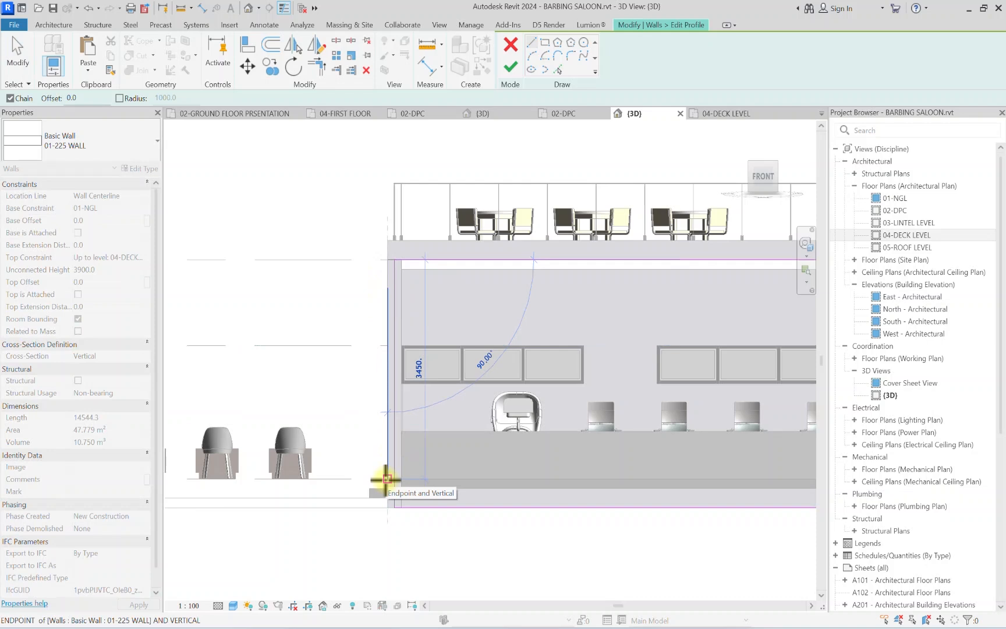
{"action": "scroll", "coordinate": [359, 286], "scroll_direction": "down", "scroll_amount": 3}
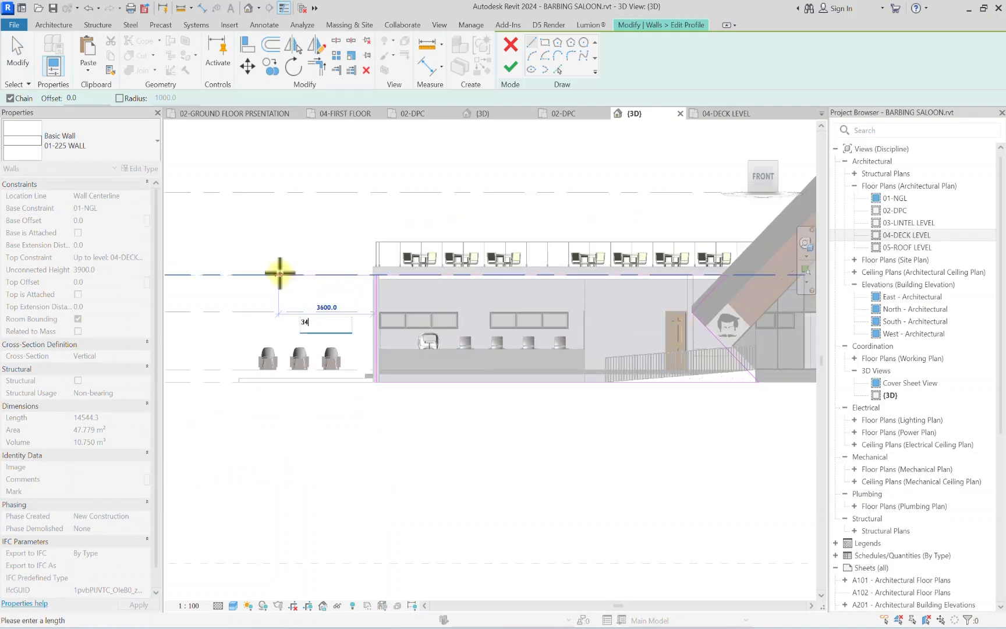
{"action": "type", "text": "3450"}
{"action": "key", "text": "Return"}
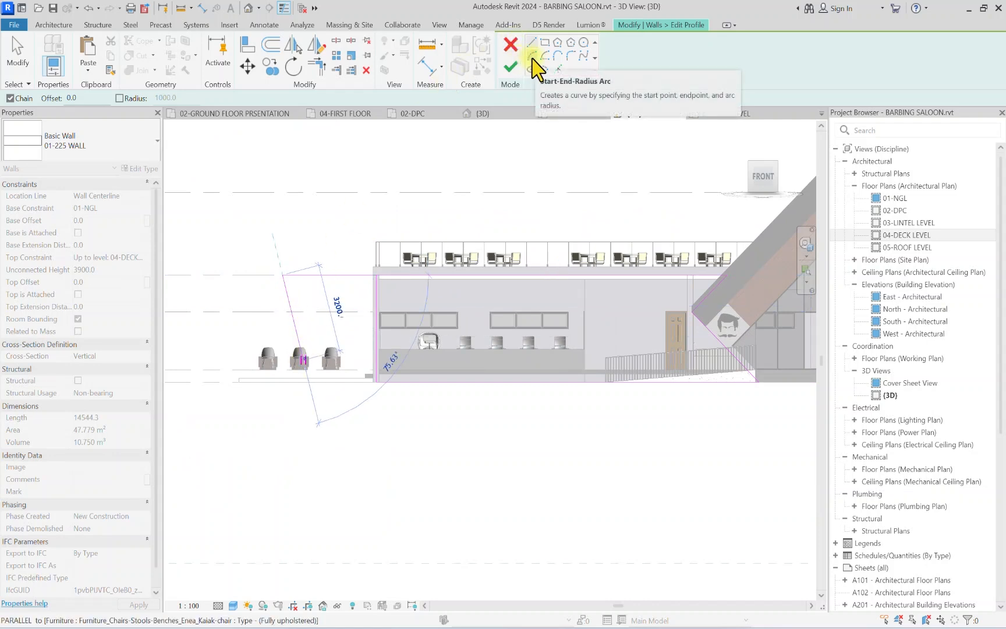
Step: Sketch a start-end-radius quarter arc from the line's outer end down to the wall's edge at floor level
{"action": "left_click", "coordinate": [532, 58]}
{"action": "scroll", "coordinate": [349, 353], "scroll_direction": "up", "scroll_amount": 3}
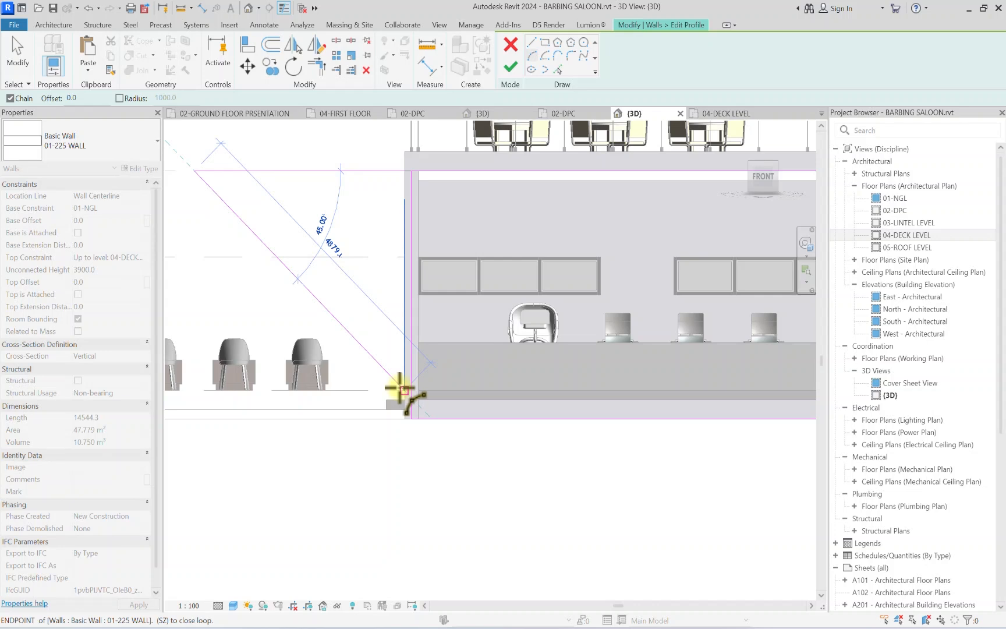
{"action": "left_click", "coordinate": [399, 387]}
{"action": "scroll", "coordinate": [385, 296], "scroll_direction": "down", "scroll_amount": 2}
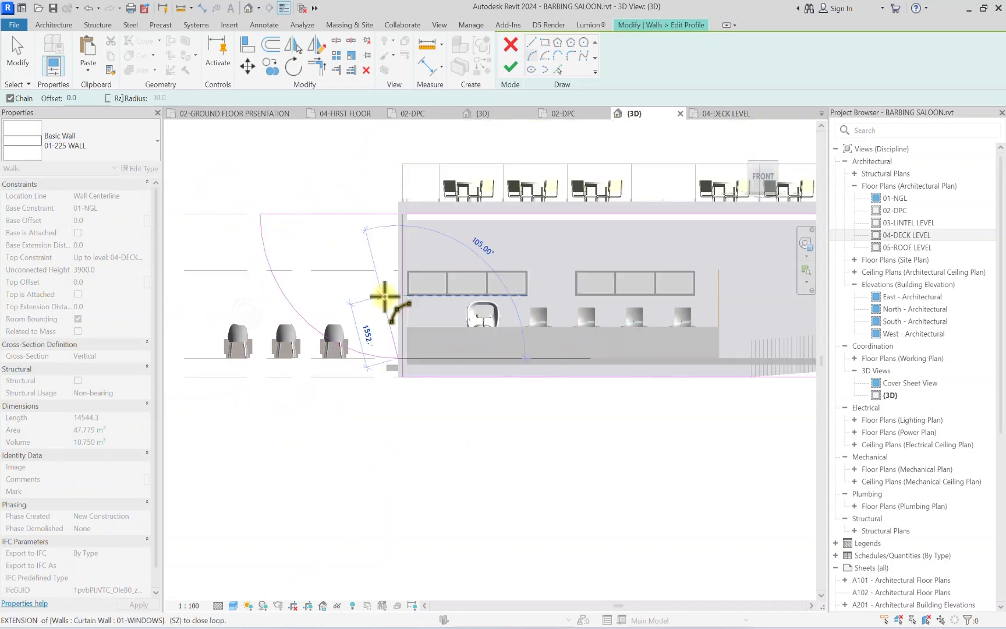
{"action": "scroll", "coordinate": [385, 296], "scroll_direction": "down", "scroll_amount": 1}
{"action": "key", "text": "Escape"}
{"action": "key", "text": "Escape"}
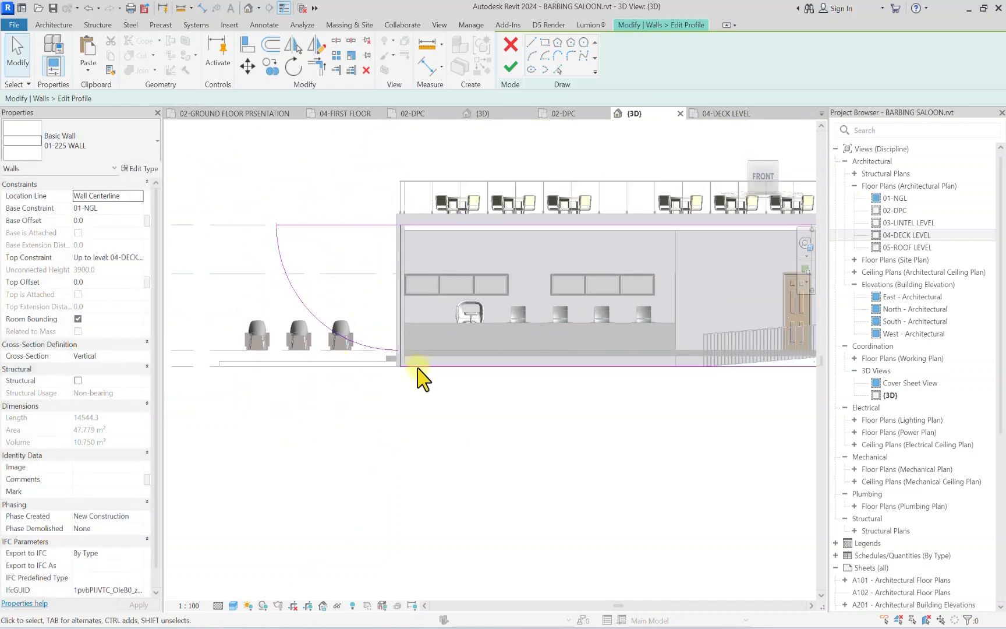
Step: Trim the arc and the wall's short vertical edge into one closed outline and finish the front wall's profile
{"action": "left_click", "coordinate": [317, 64]}
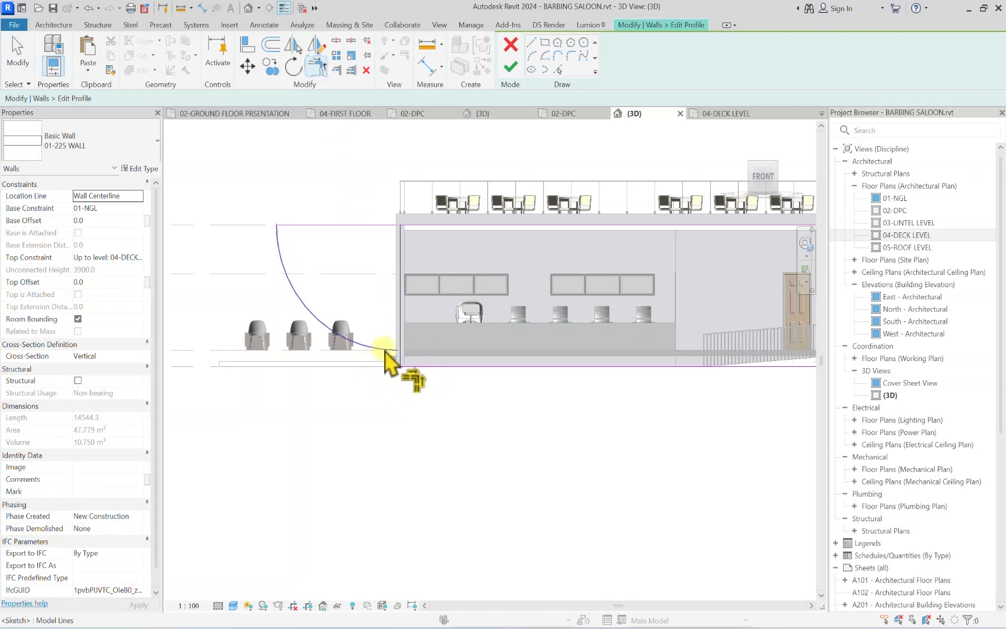
{"action": "left_click", "coordinate": [511, 66]}
{"action": "left_click", "coordinate": [446, 467]}
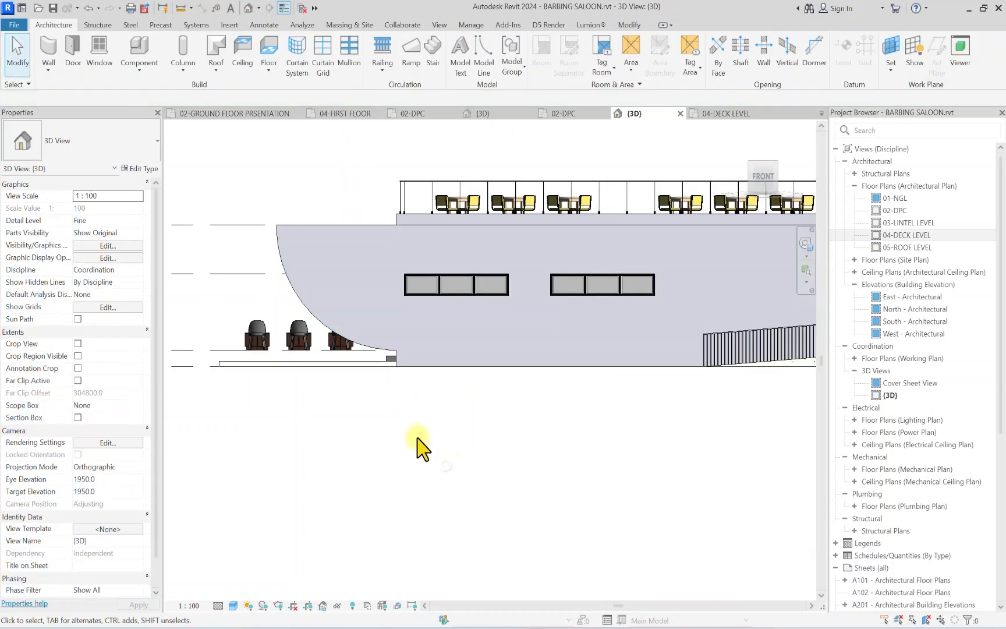
Step: Open the profile of the opposite long 01-225 WALL for editing in the straight front view
{"action": "scroll", "coordinate": [416, 433], "scroll_direction": "down", "scroll_amount": 2}
{"action": "left_click", "coordinate": [750, 165]}
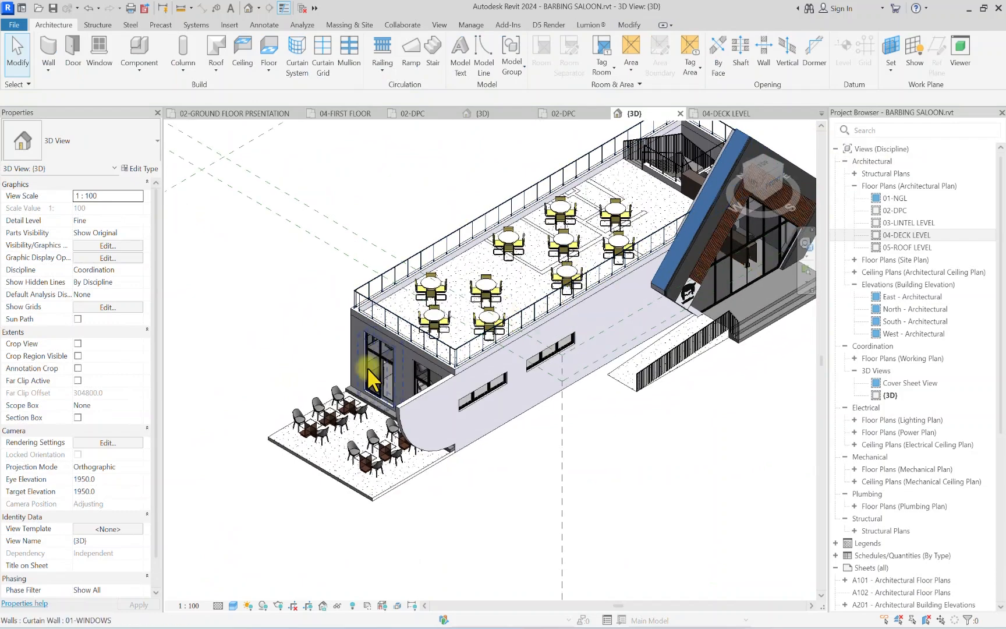
{"action": "scroll", "coordinate": [348, 323], "scroll_direction": "up", "scroll_amount": 2}
{"action": "scroll", "coordinate": [348, 323], "scroll_direction": "down", "scroll_amount": 3}
{"action": "left_click", "coordinate": [351, 318]}
{"action": "scroll", "coordinate": [351, 317], "scroll_direction": "down", "scroll_amount": 2}
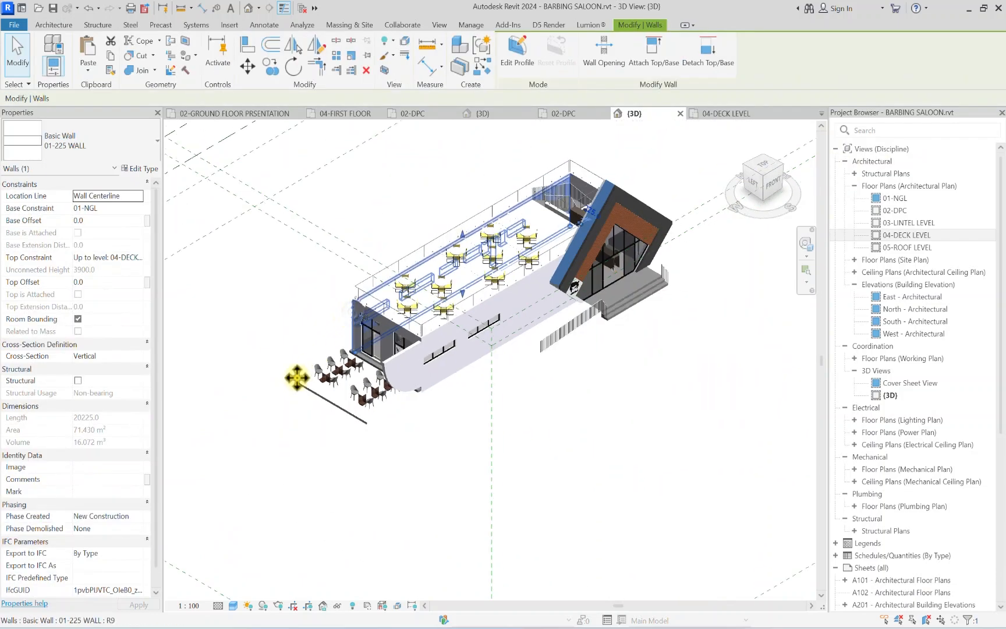
{"action": "mouse_move", "coordinate": [755, 172]}
{"action": "left_mouse_down"}
{"action": "mouse_move", "coordinate": [763, 191]}
{"action": "mouse_move", "coordinate": [190, 168]}
{"action": "mouse_move", "coordinate": [725, 183]}
{"action": "mouse_move", "coordinate": [698, 150]}
{"action": "left_mouse_up"}
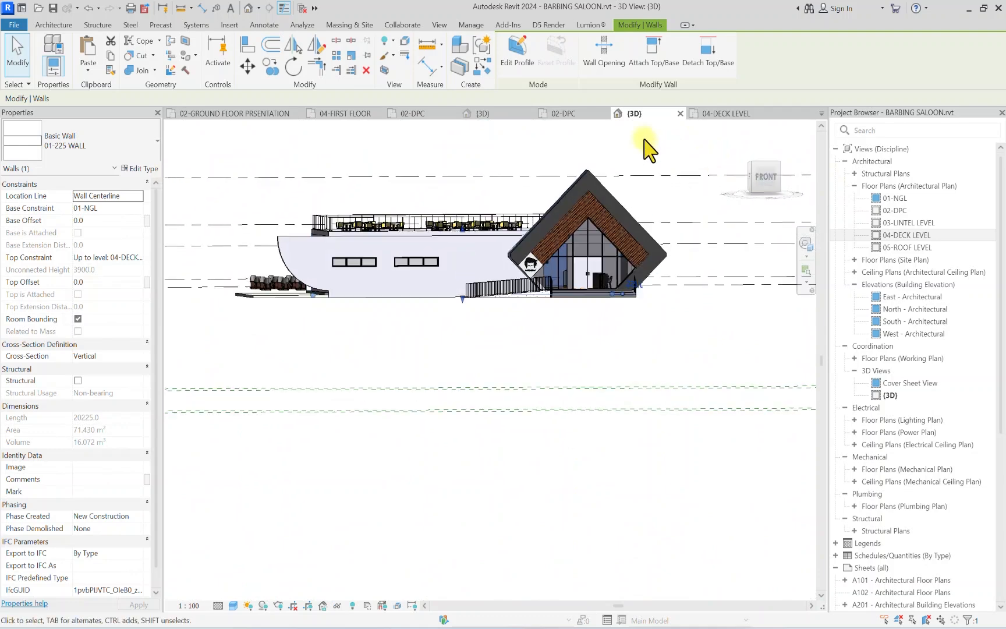
{"action": "left_click", "coordinate": [519, 58]}
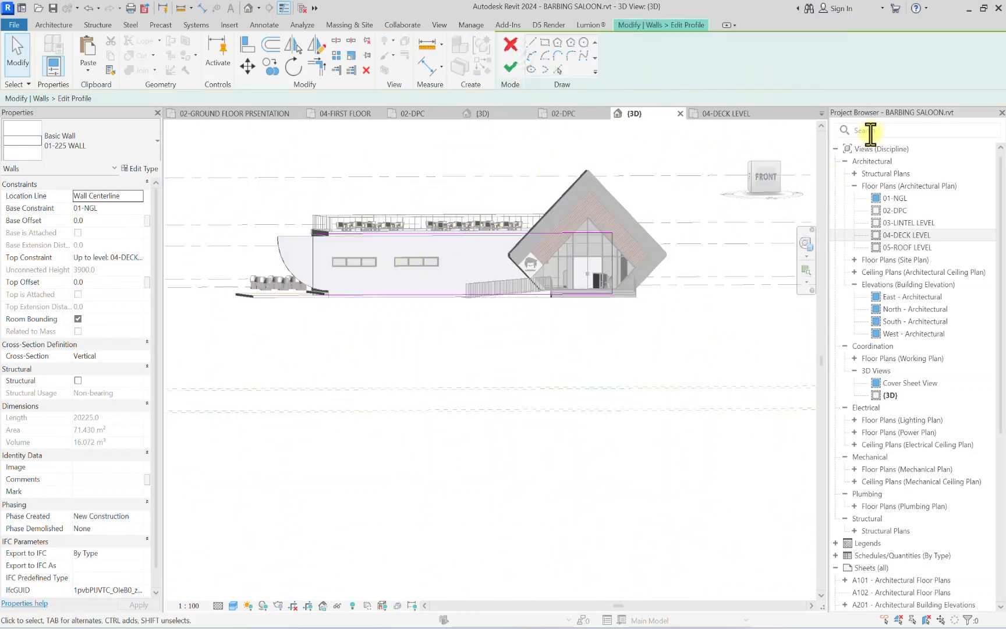
{"action": "left_click", "coordinate": [770, 176]}
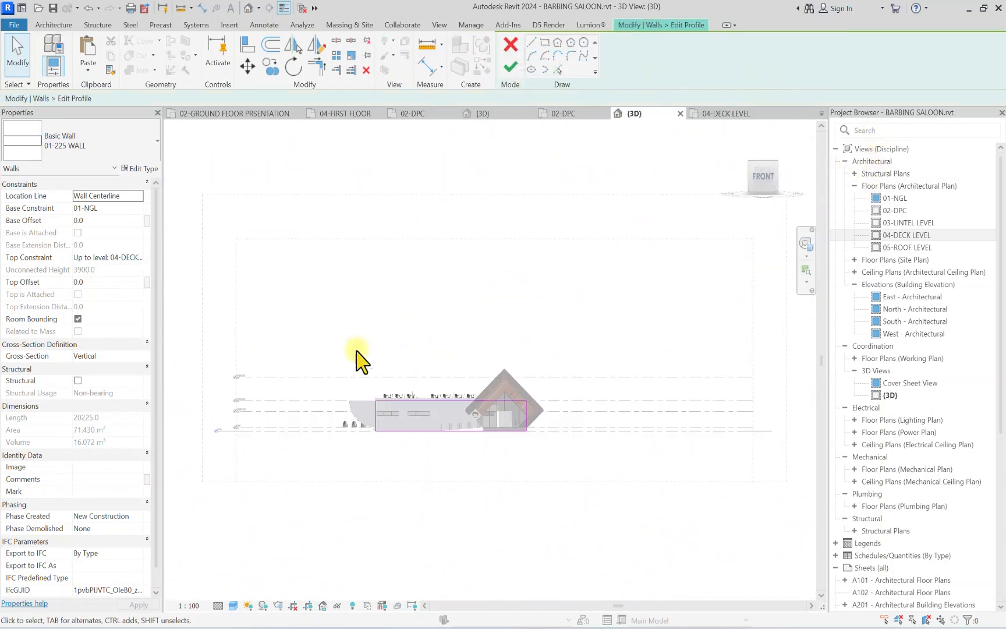
{"action": "scroll", "coordinate": [395, 377], "scroll_direction": "up", "scroll_amount": 4}
{"action": "middle_click_drag", "start_coordinate": [314, 490], "coordinate": [576, 316]}
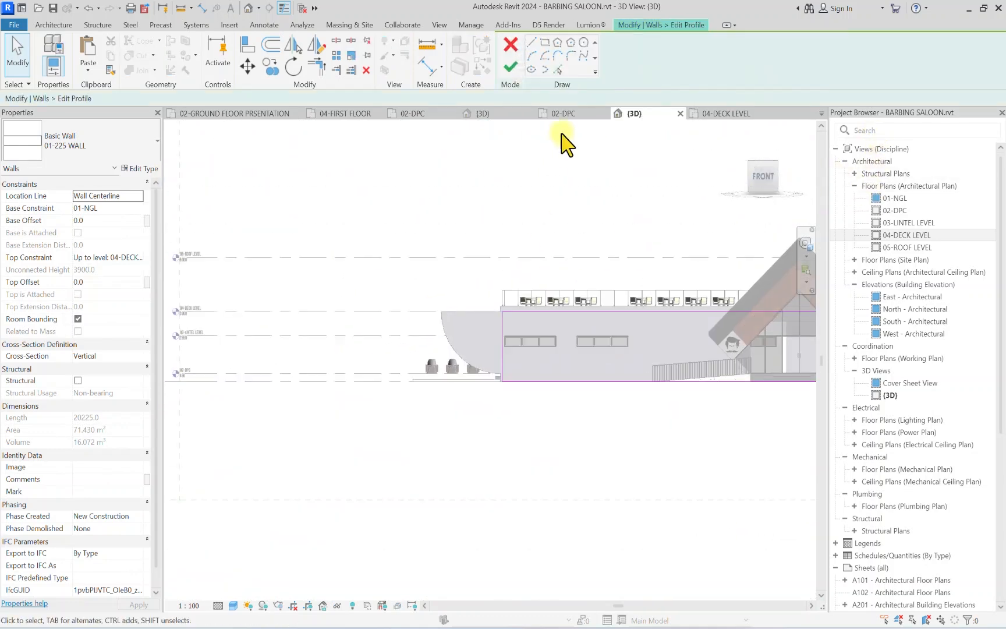
Step: Add the curved end wall's arc to the front wall profile and draw a 3450 mm line from its upper end along the deck level
{"action": "left_click", "coordinate": [559, 70]}
{"action": "scroll", "coordinate": [419, 330], "scroll_direction": "up", "scroll_amount": 4}
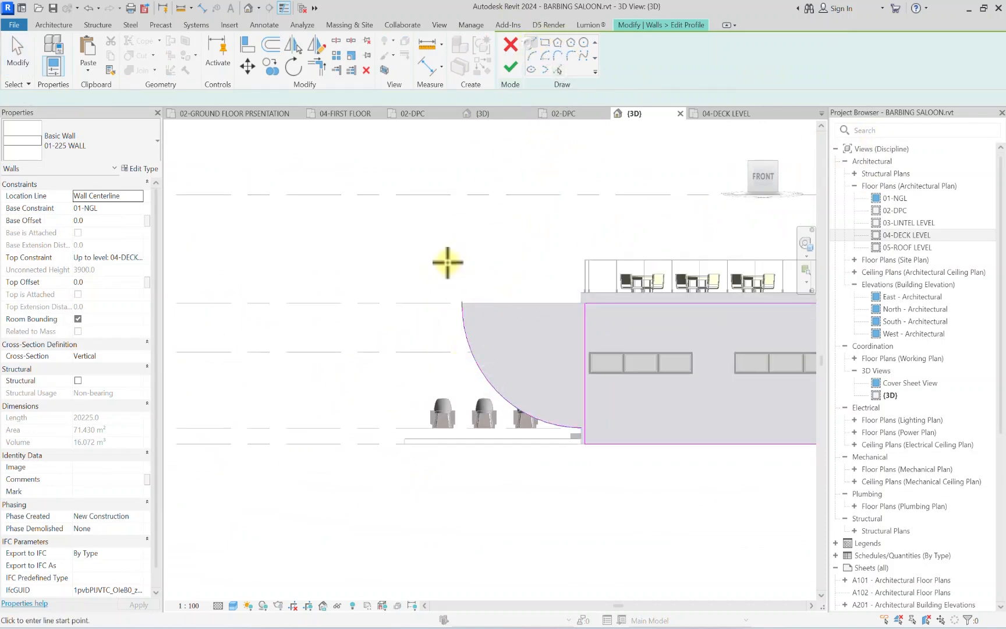
{"action": "left_click", "coordinate": [462, 303]}
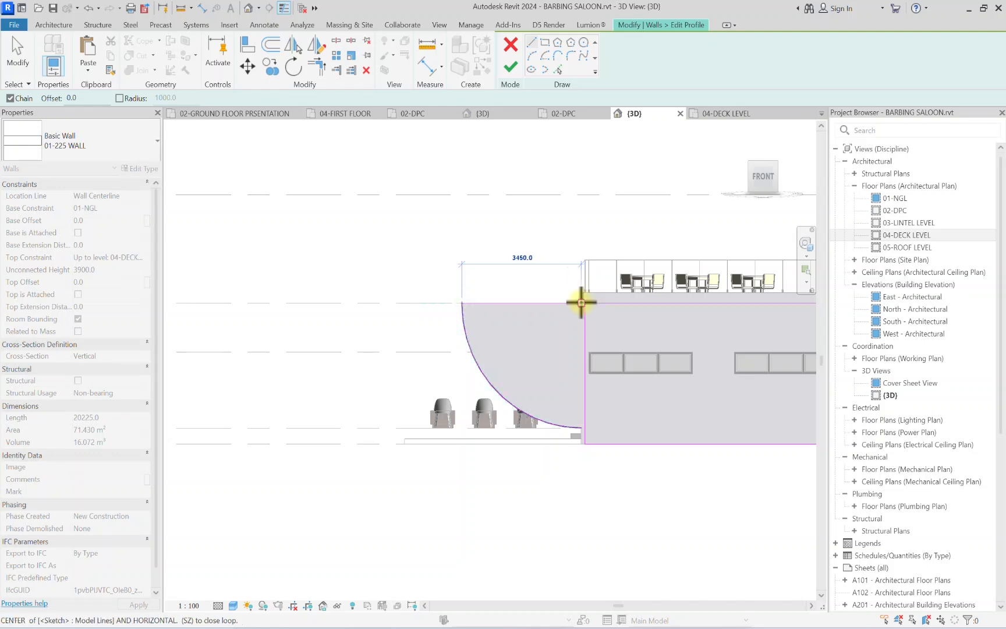
{"action": "left_click", "coordinate": [580, 302]}
Step: Trim the front wall's profile lines into one closed outline including the curved end, and finish the profile edit
{"action": "left_click", "coordinate": [316, 66]}
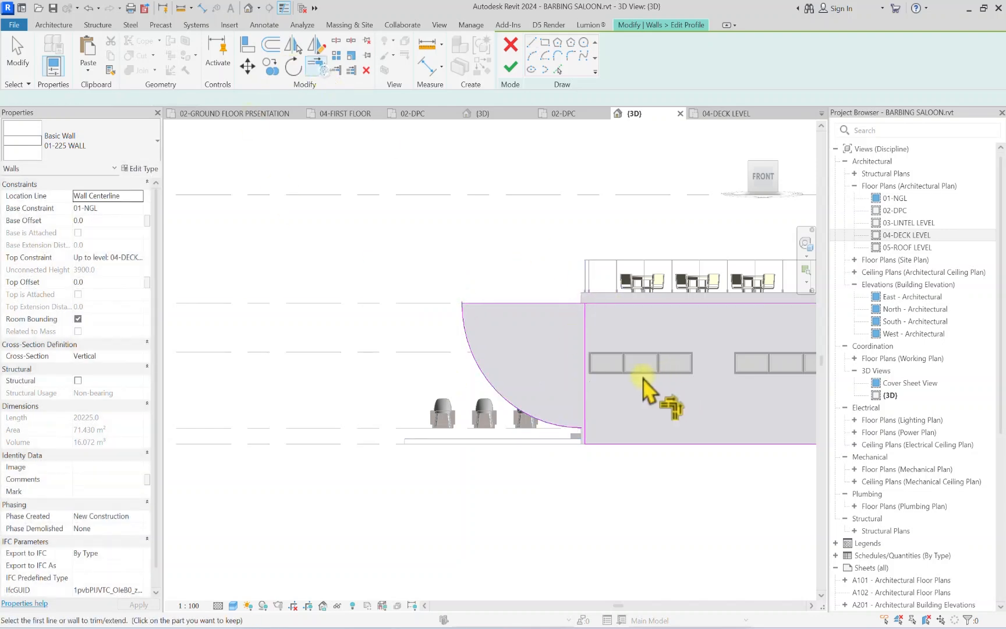
{"action": "left_click", "coordinate": [510, 67]}
{"action": "scroll", "coordinate": [466, 255], "scroll_direction": "down", "scroll_amount": 3}
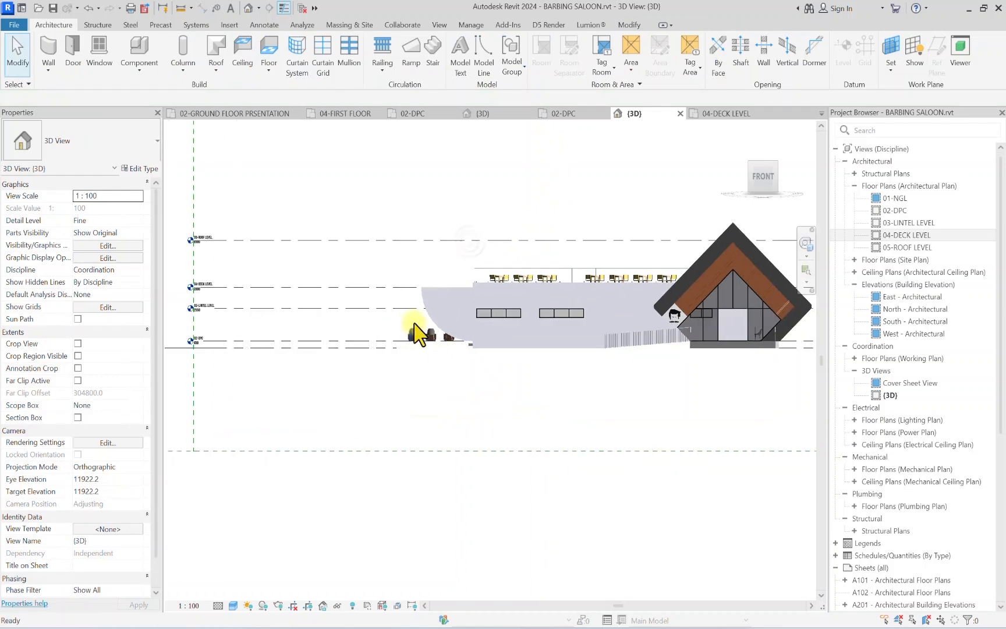
Step: Select all instances of the coffee table on the outdoor terrace beside the curved walls
{"action": "middle_click_drag", "start_coordinate": [418, 335], "coordinate": [541, 378], "text": "shift"}
{"action": "scroll", "coordinate": [546, 442], "scroll_direction": "up", "scroll_amount": 4}
{"action": "left_click", "coordinate": [532, 424]}
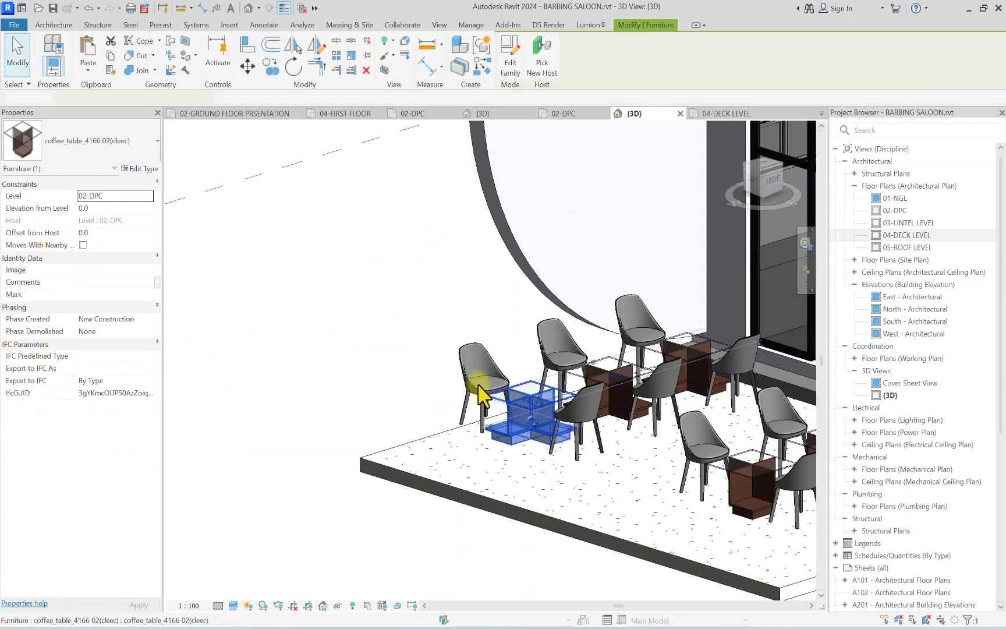
{"action": "scroll", "coordinate": [454, 401], "scroll_direction": "down", "scroll_amount": 3}
{"action": "middle_click_drag", "start_coordinate": [426, 404], "coordinate": [484, 418], "text": "shift"}
{"action": "right_click", "coordinate": [484, 418]}
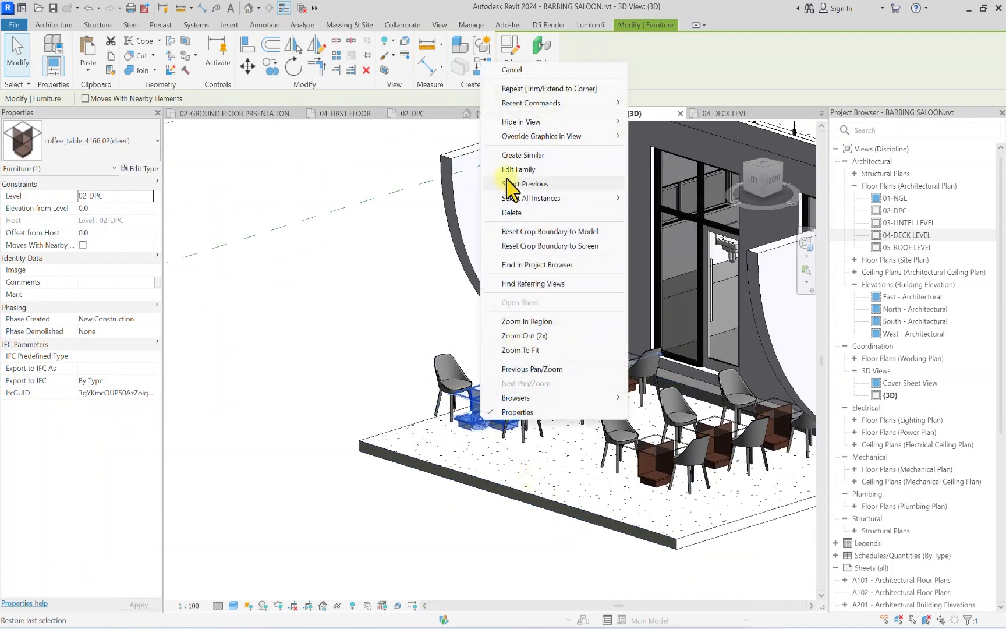
{"action": "mouse_move", "coordinate": [541, 198]}
{"action": "left_click", "coordinate": [659, 199]}
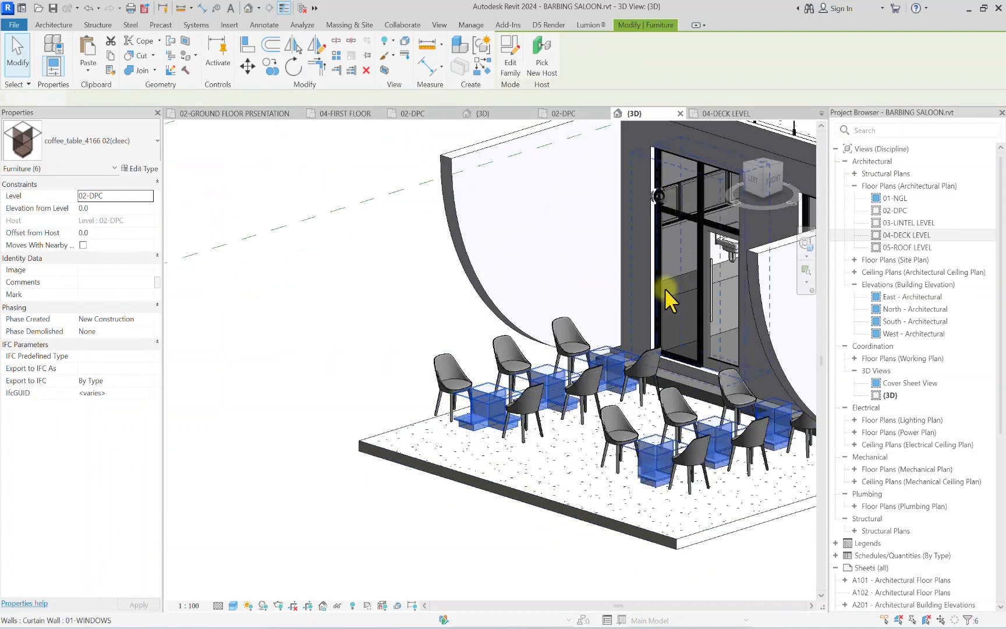
Step: Add the six chairs around the far row of terrace tables to the selection
{"action": "scroll", "coordinate": [443, 353], "scroll_direction": "up", "scroll_amount": 3}
{"action": "left_click", "coordinate": [463, 374], "text": "ctrl"}
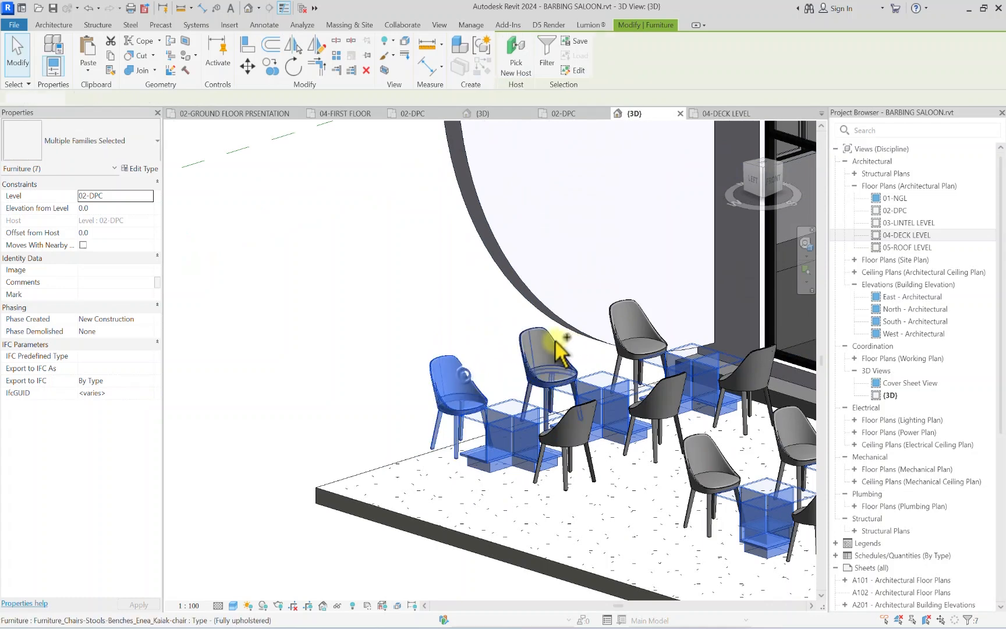
{"action": "left_click", "coordinate": [556, 347], "text": "ctrl"}
{"action": "left_click", "coordinate": [658, 321], "text": "ctrl"}
{"action": "middle_click_drag", "start_coordinate": [658, 322], "coordinate": [210, 410]}
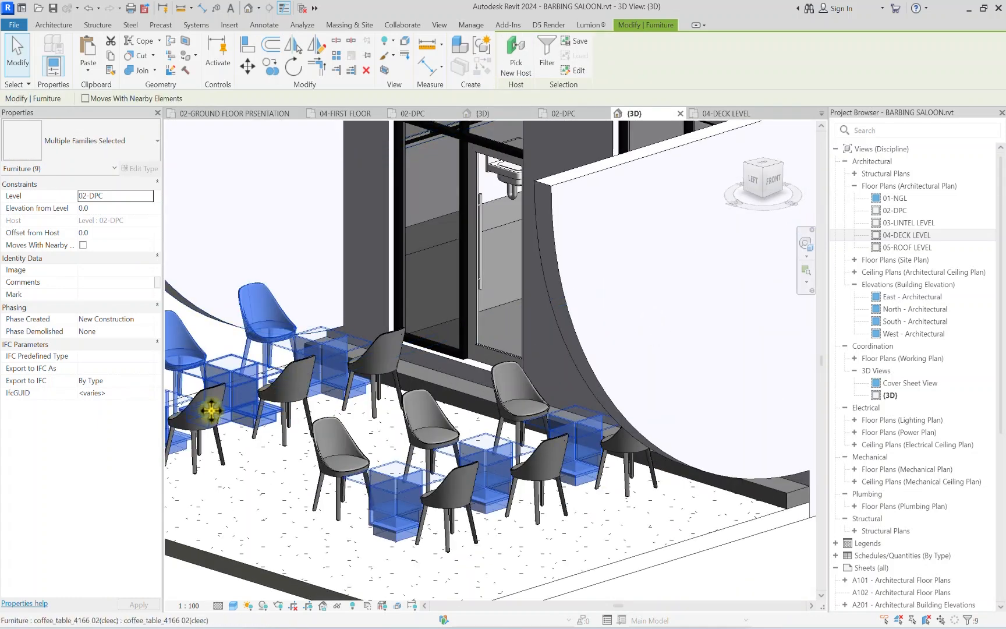
{"action": "left_click", "coordinate": [211, 411], "text": "ctrl"}
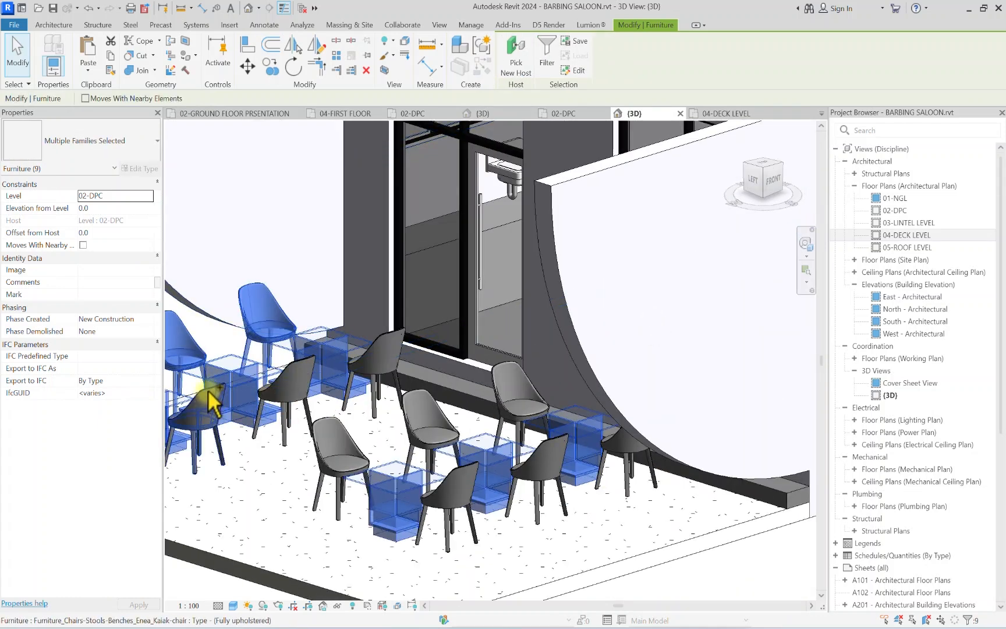
{"action": "left_click", "coordinate": [308, 376], "text": "ctrl"}
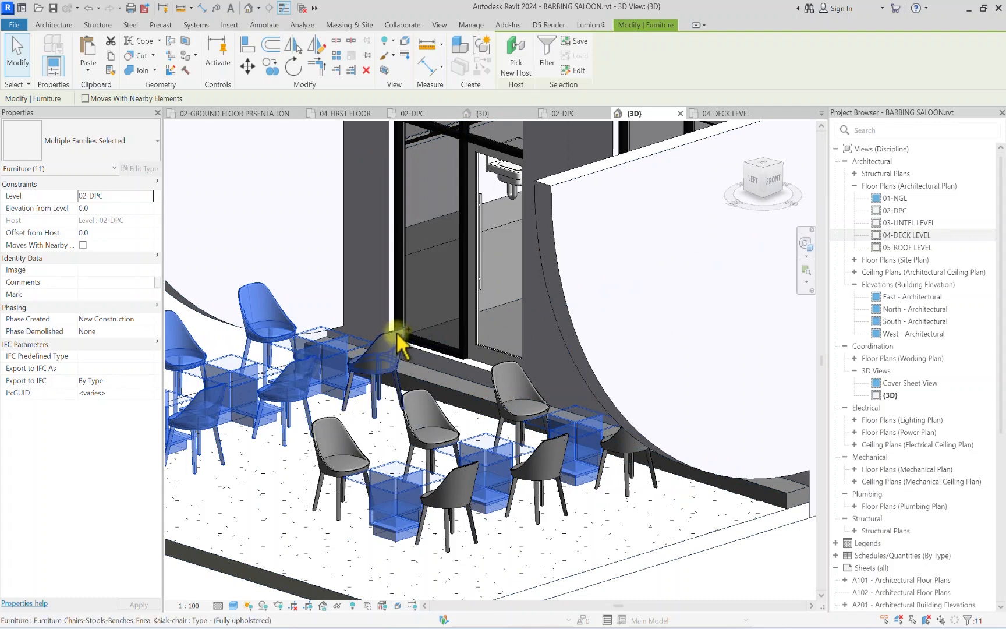
{"action": "left_click", "coordinate": [391, 344], "text": "ctrl"}
Step: Add the six chairs of the nearer table row and set the Elevation from Level of all selected furniture to -300
{"action": "left_click", "coordinate": [351, 440], "text": "ctrl"}
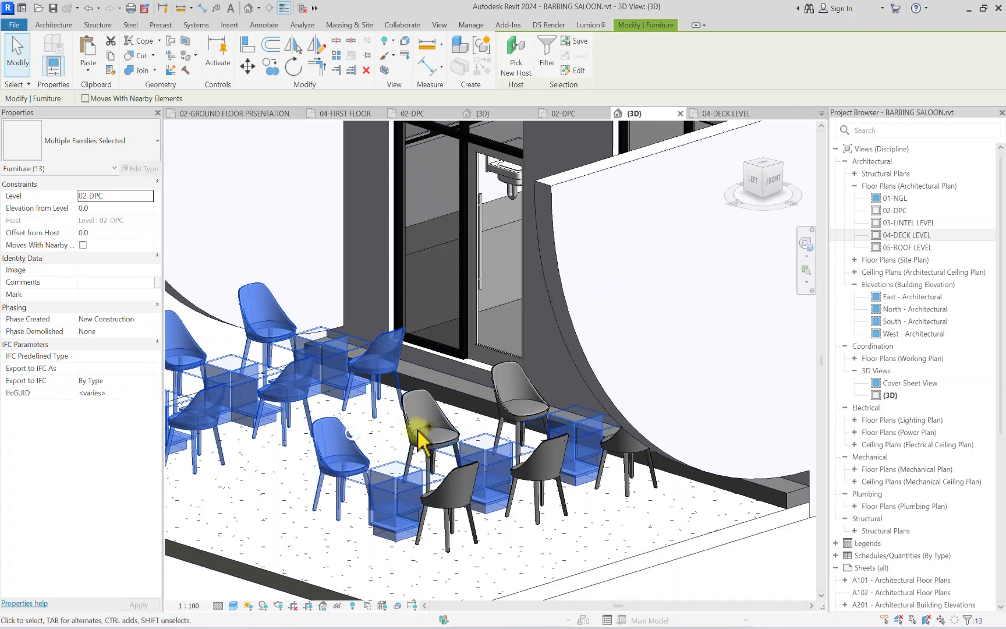
{"action": "left_click", "coordinate": [425, 431], "text": "ctrl"}
{"action": "left_click", "coordinate": [502, 396], "text": "ctrl"}
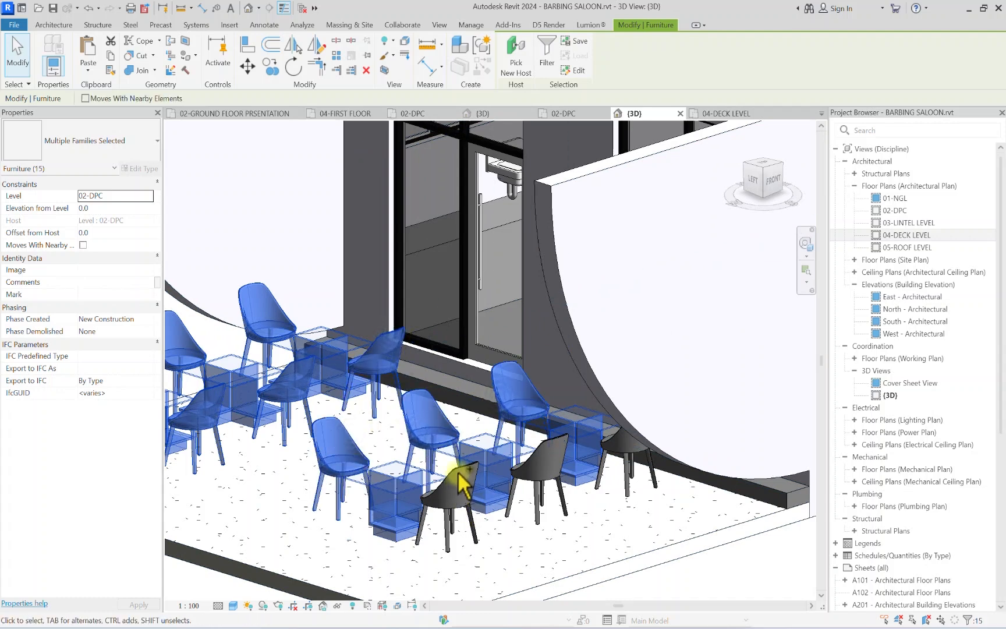
{"action": "left_click", "coordinate": [459, 470], "text": "ctrl"}
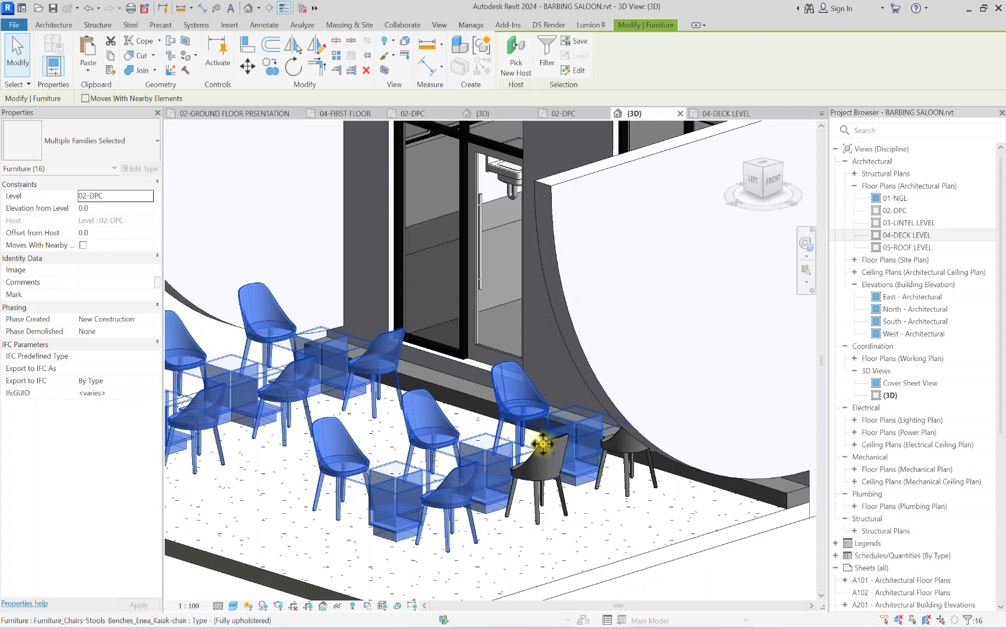
{"action": "left_click", "coordinate": [556, 451], "text": "ctrl"}
{"action": "scroll", "coordinate": [617, 448], "scroll_direction": "up", "scroll_amount": 3}
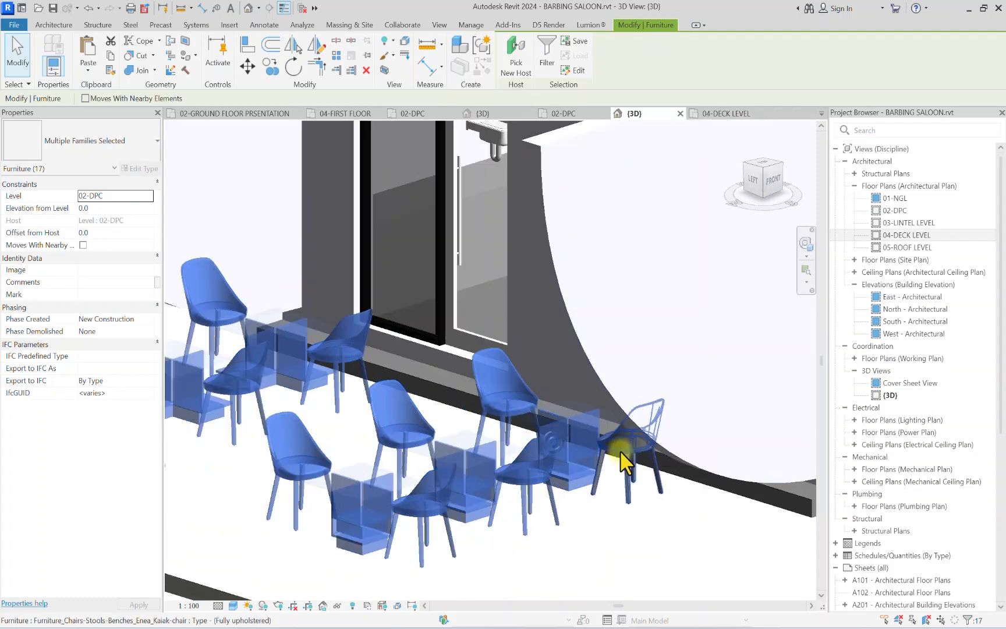
{"action": "left_click", "coordinate": [625, 453], "text": "ctrl"}
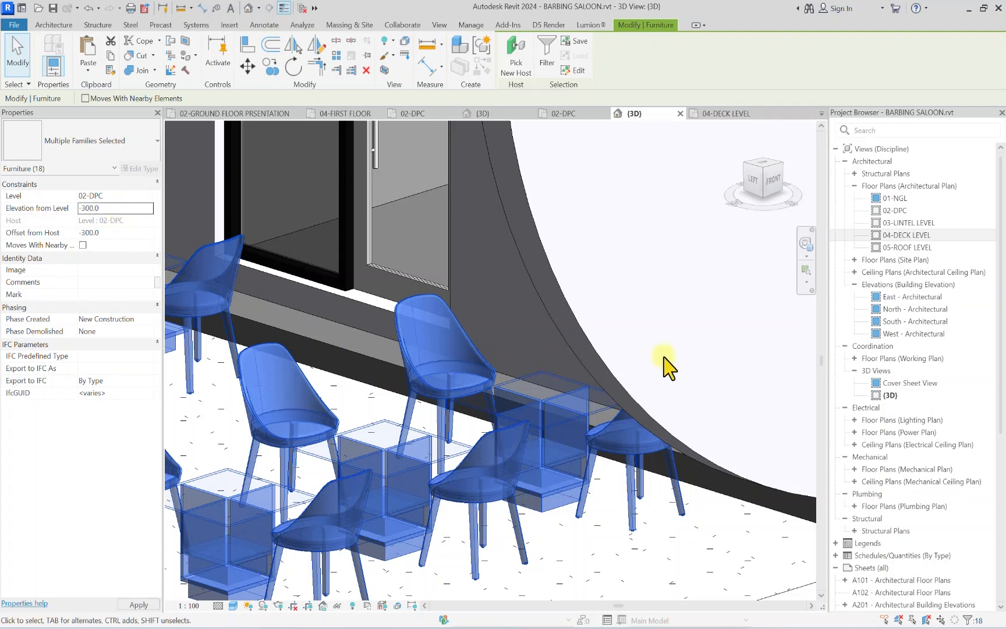
{"action": "scroll", "coordinate": [667, 366], "scroll_direction": "down", "scroll_amount": 5}
{"action": "left_click", "coordinate": [445, 557]}
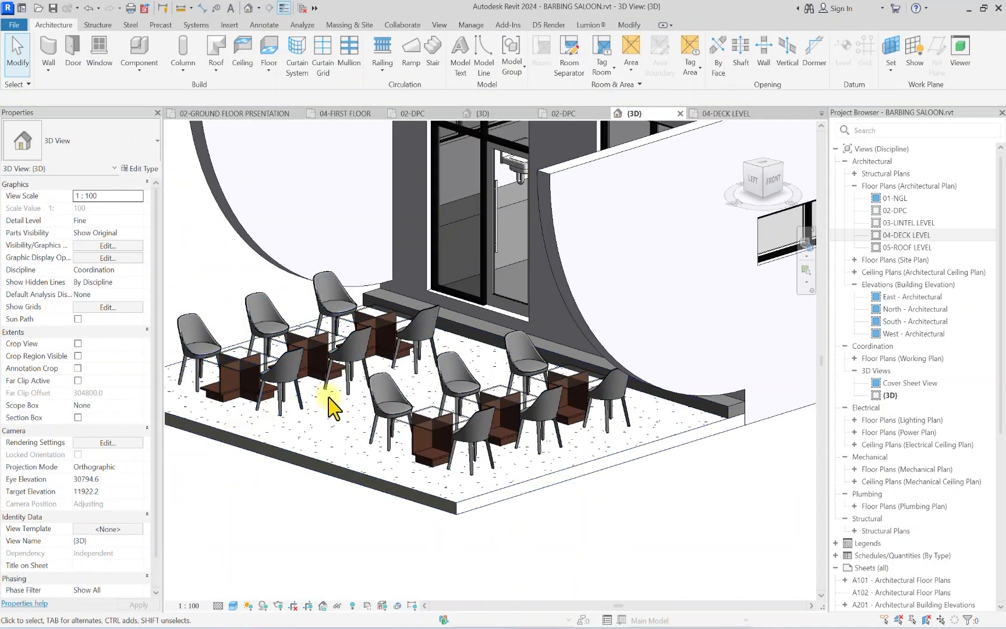
Step: Create an in-place model in the Casework category from the front view, keeping the suggested name
{"action": "scroll", "coordinate": [702, 292], "scroll_direction": "down", "scroll_amount": 5}
{"action": "left_click", "coordinate": [772, 172]}
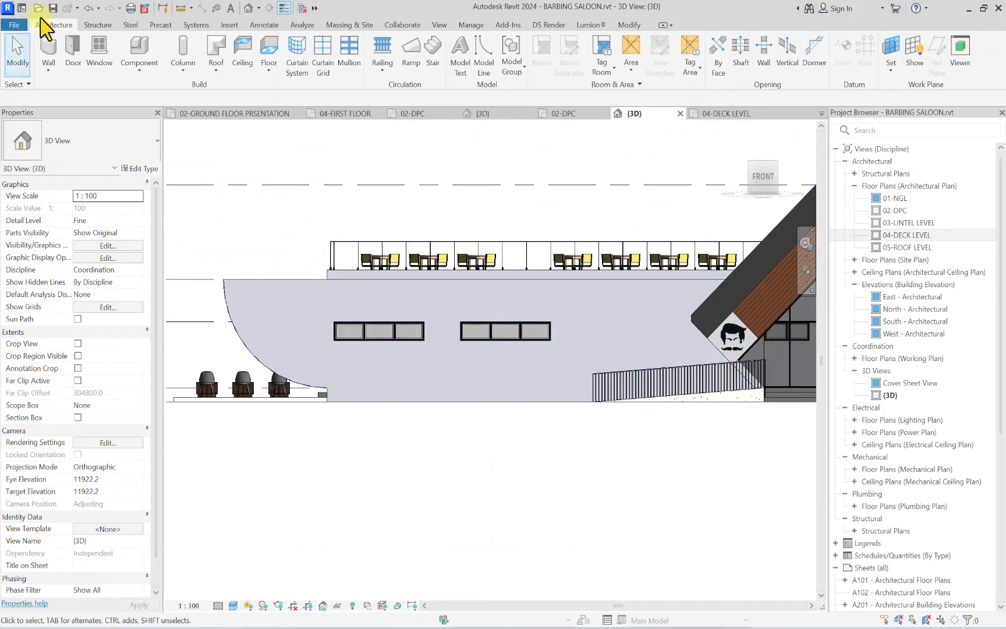
{"action": "left_click", "coordinate": [140, 69]}
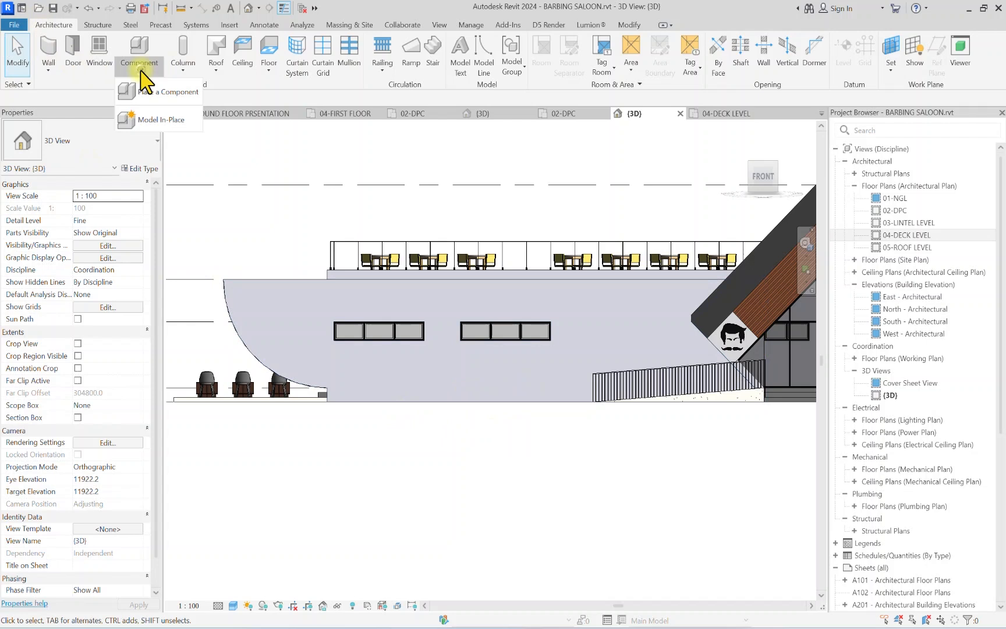
{"action": "left_click", "coordinate": [167, 121]}
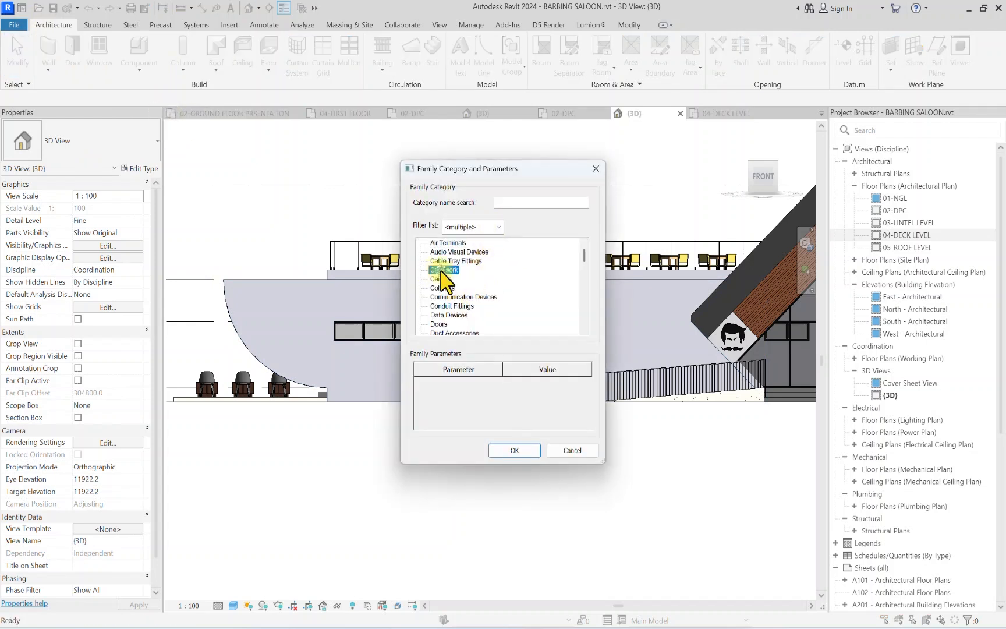
{"action": "left_click", "coordinate": [510, 451]}
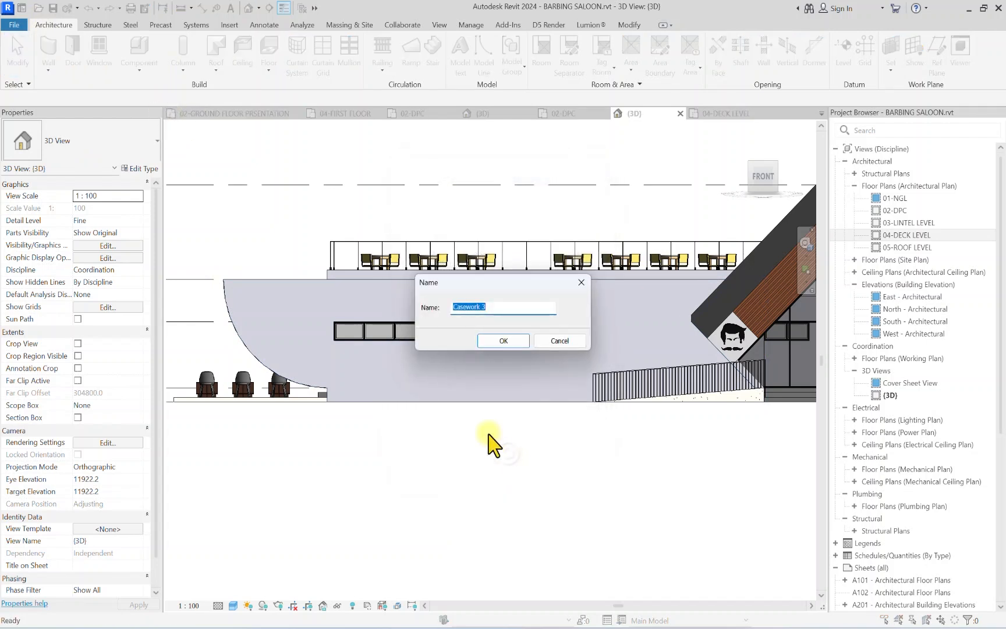
{"action": "left_click", "coordinate": [504, 342]}
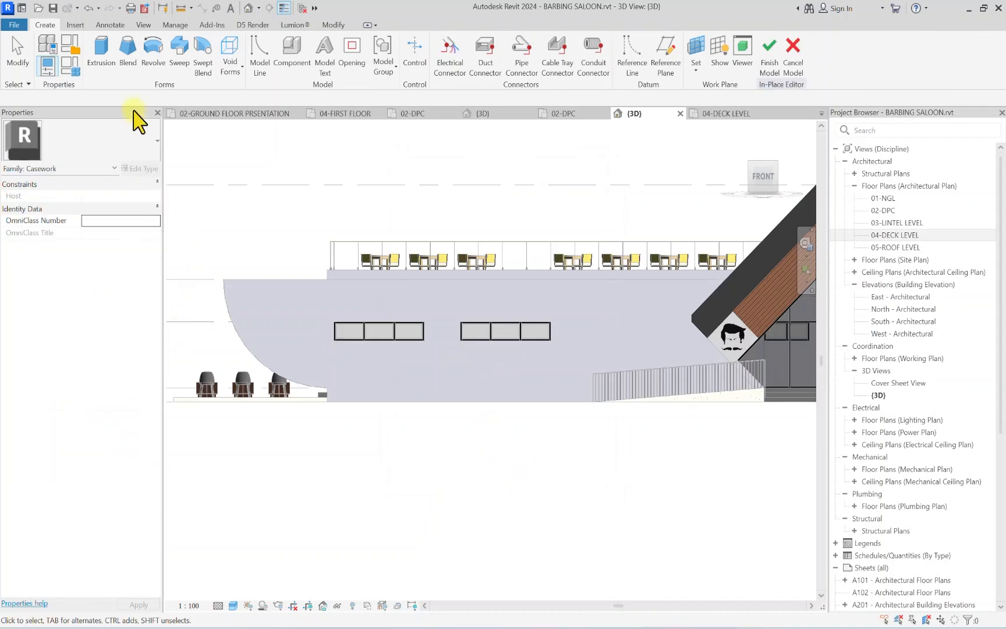
Step: Start an extrusion and set its work plane to the face of the front 01-225 WALL
{"action": "left_click", "coordinate": [100, 55]}
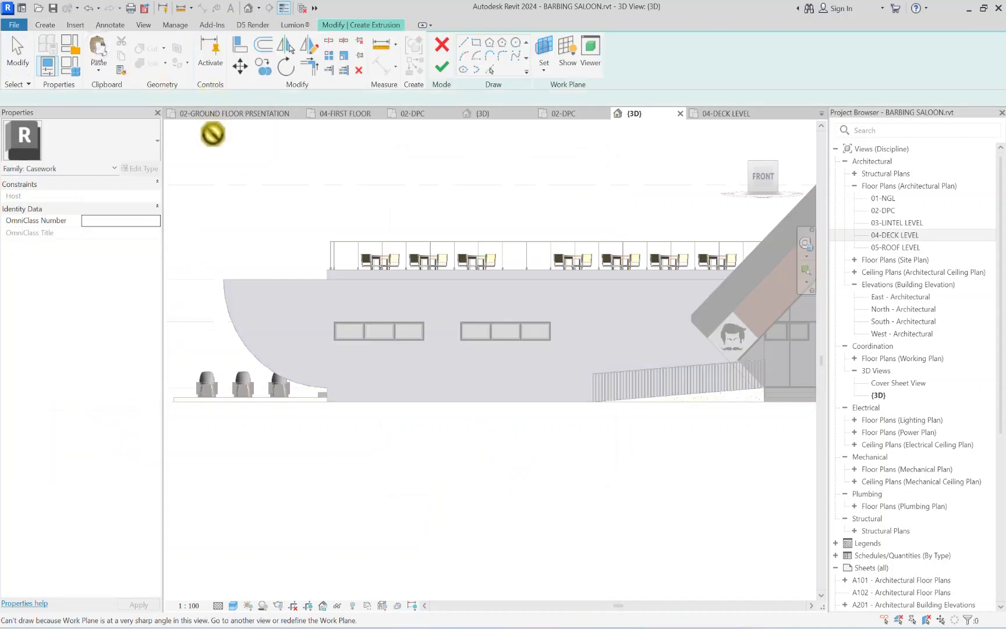
{"action": "left_click", "coordinate": [541, 71]}
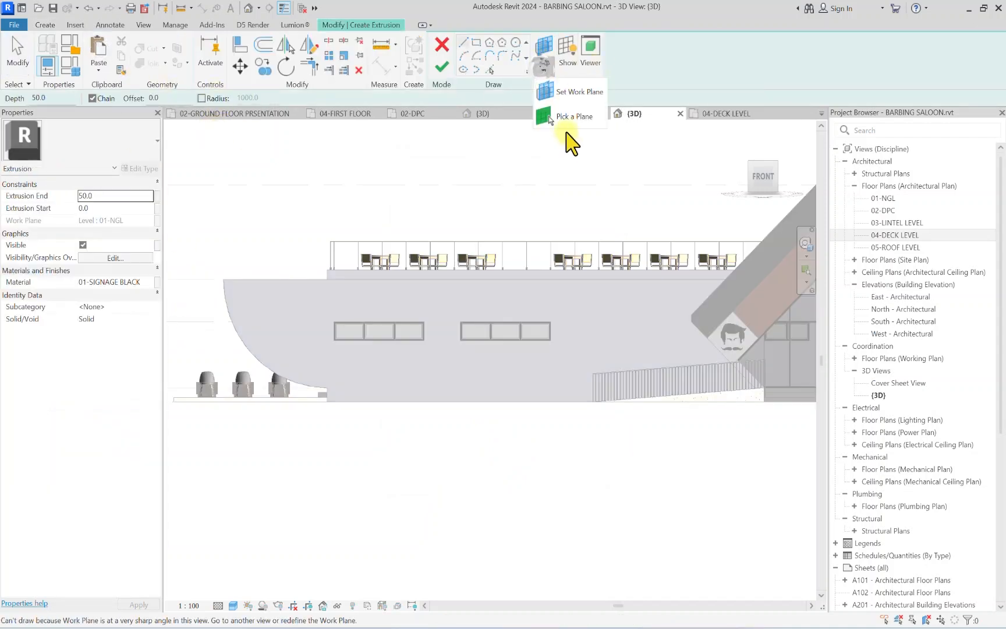
{"action": "left_click", "coordinate": [567, 123]}
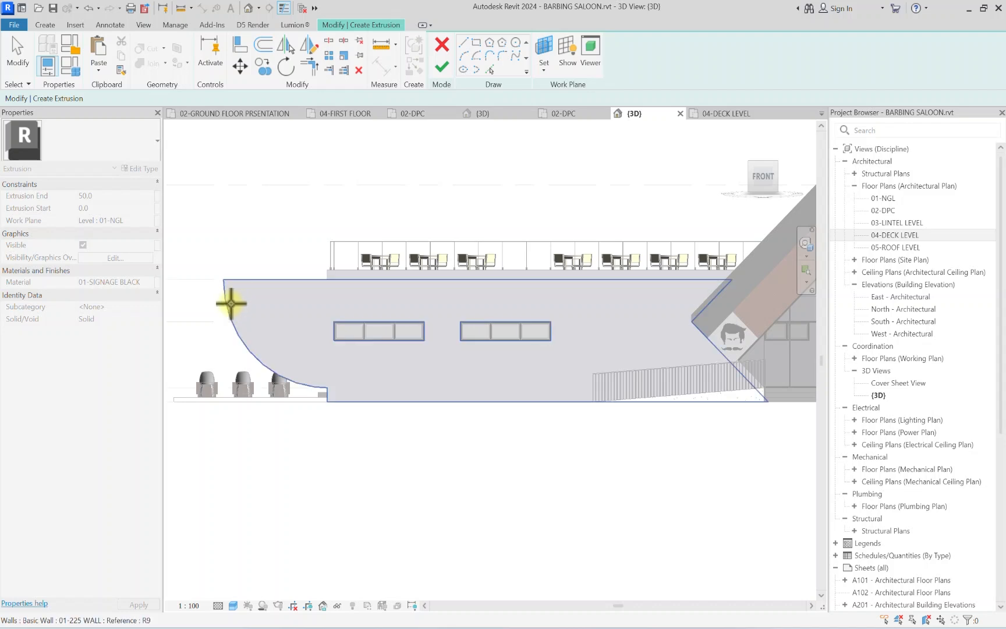
{"action": "left_click", "coordinate": [230, 300]}
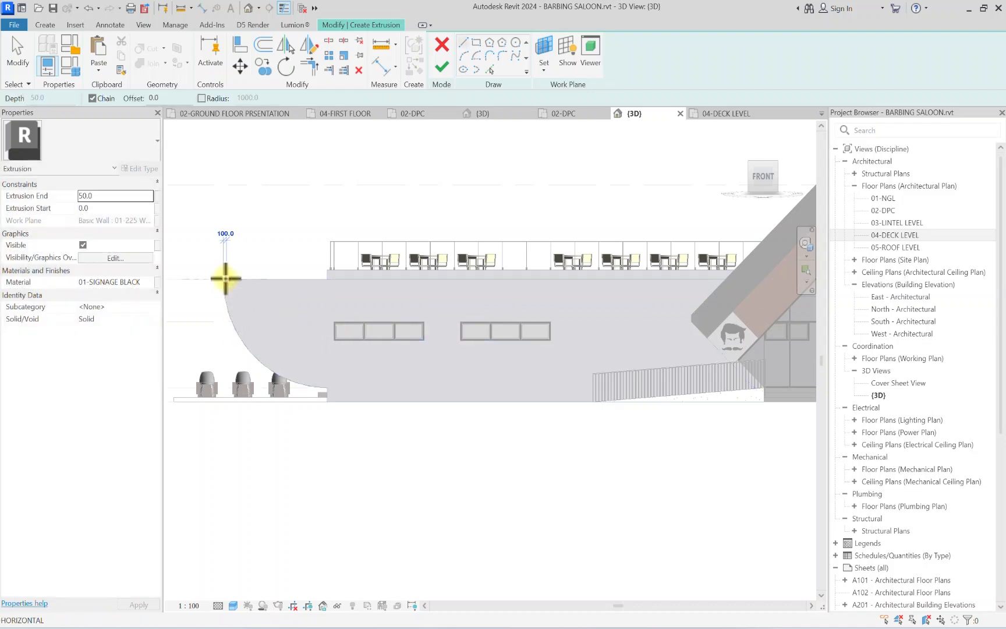
Step: Sketch a horizontal line along the front wall's upper edge from the curved end to the sloping roof
{"action": "left_click", "coordinate": [225, 278]}
{"action": "scroll", "coordinate": [730, 279], "scroll_direction": "up", "scroll_amount": 4}
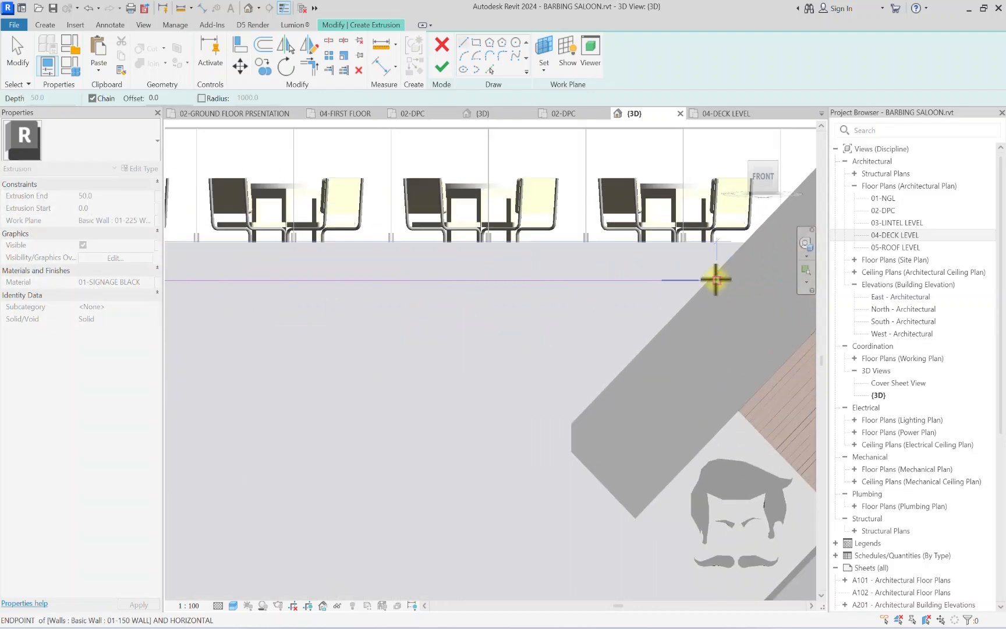
{"action": "scroll", "coordinate": [704, 280], "scroll_direction": "up", "scroll_amount": 3}
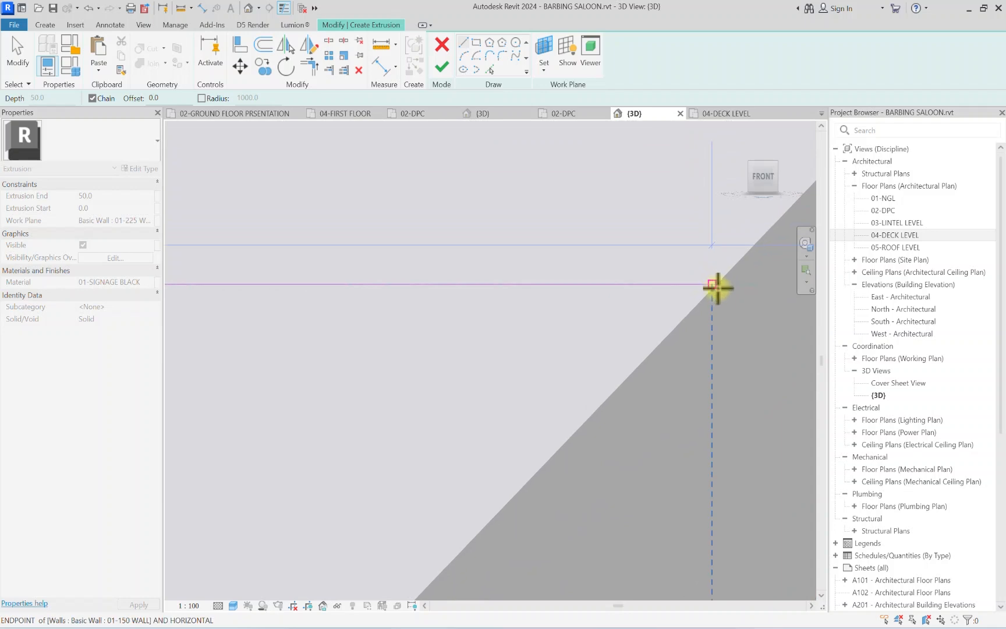
{"action": "left_click", "coordinate": [716, 282]}
{"action": "key", "text": "Escape"}
{"action": "scroll", "coordinate": [717, 281], "scroll_direction": "down", "scroll_amount": 5}
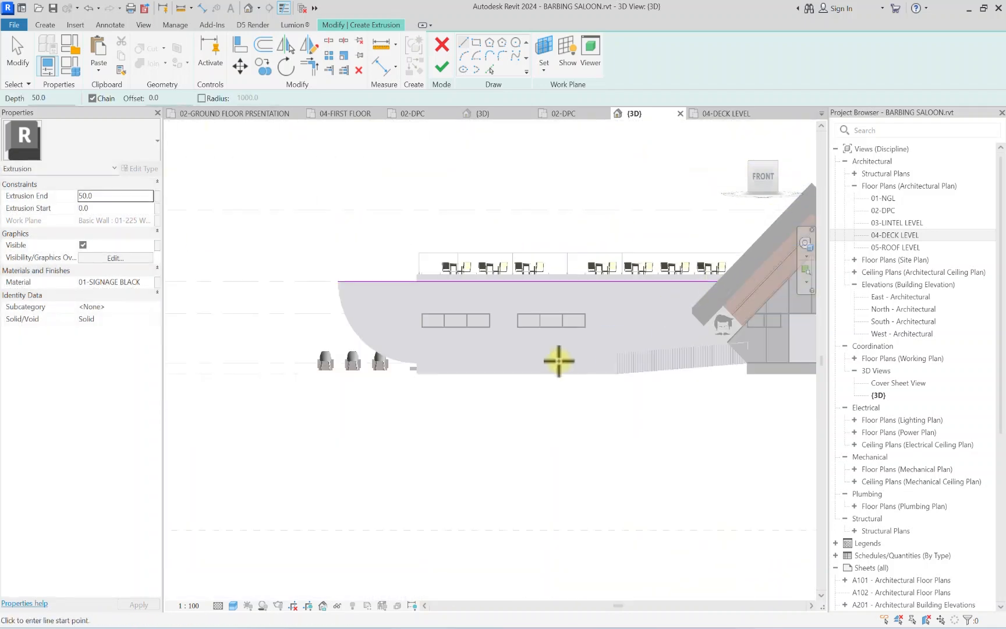
Step: Pick the wall's curved edge and sketch a horizontal line about 14540 mm long from its lower end towards the entrance
{"action": "left_click", "coordinate": [361, 341]}
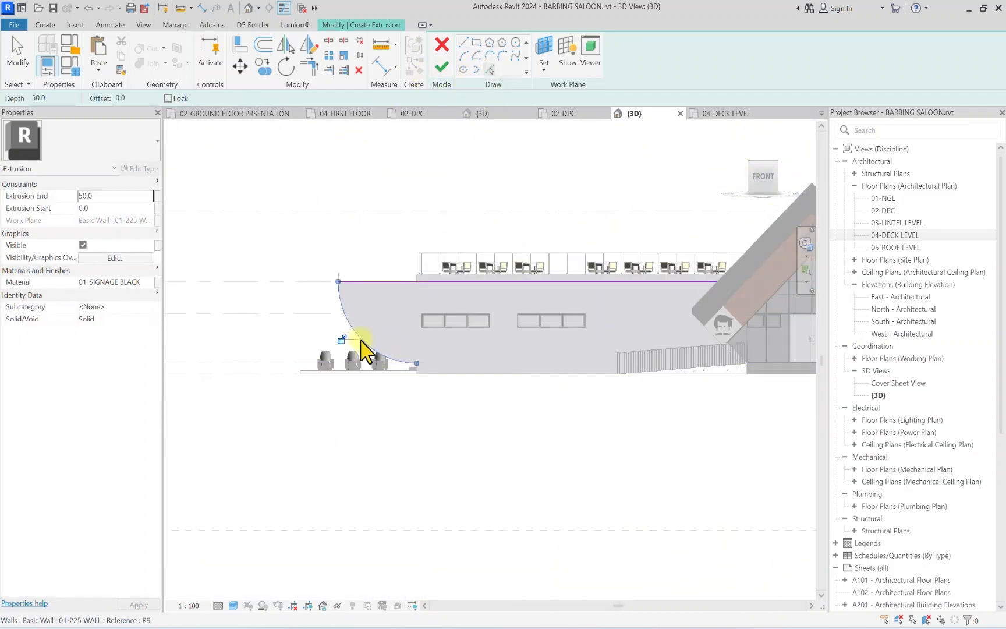
{"action": "left_click", "coordinate": [462, 42]}
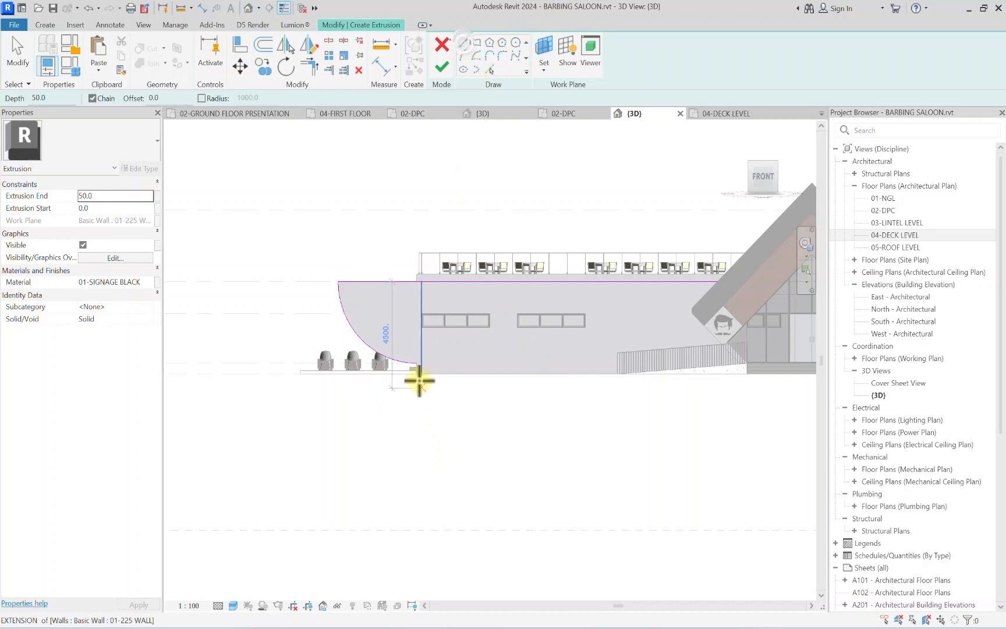
{"action": "left_click", "coordinate": [417, 364]}
{"action": "scroll", "coordinate": [753, 366], "scroll_direction": "up", "scroll_amount": 3}
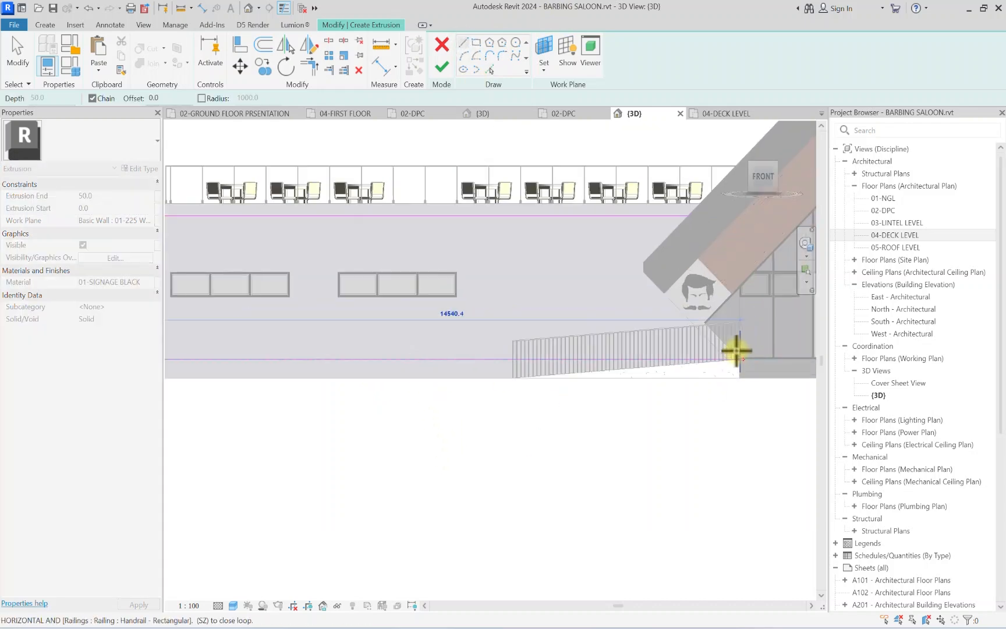
{"action": "key", "text": "Escape"}
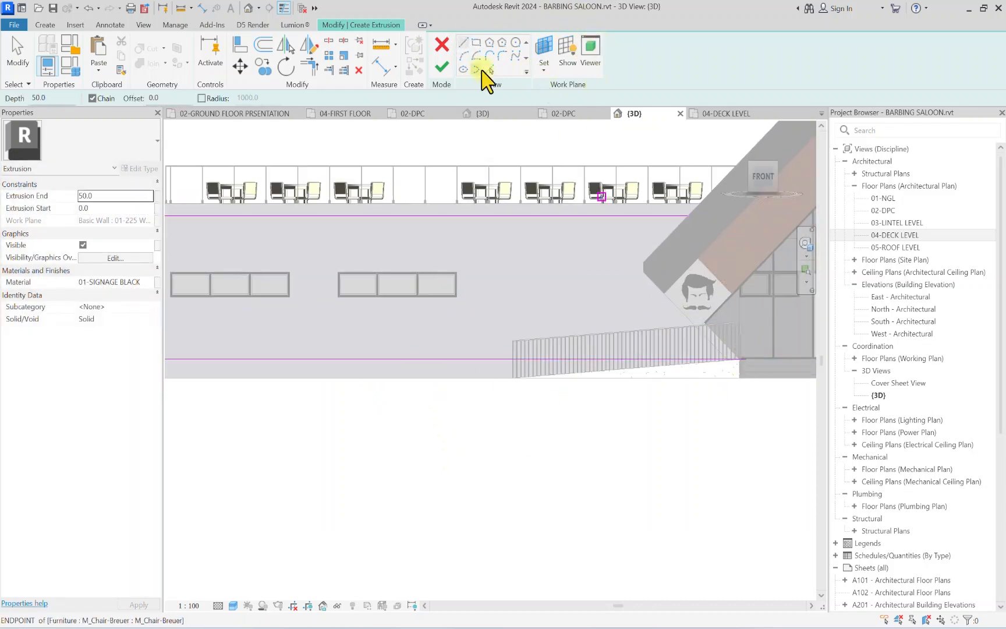
Step: Pick the sloping, short vertical and lower diagonal edges of the main roof's end as extrusion sketch lines
{"action": "left_click", "coordinate": [488, 69]}
{"action": "scroll", "coordinate": [653, 292], "scroll_direction": "up", "scroll_amount": 2}
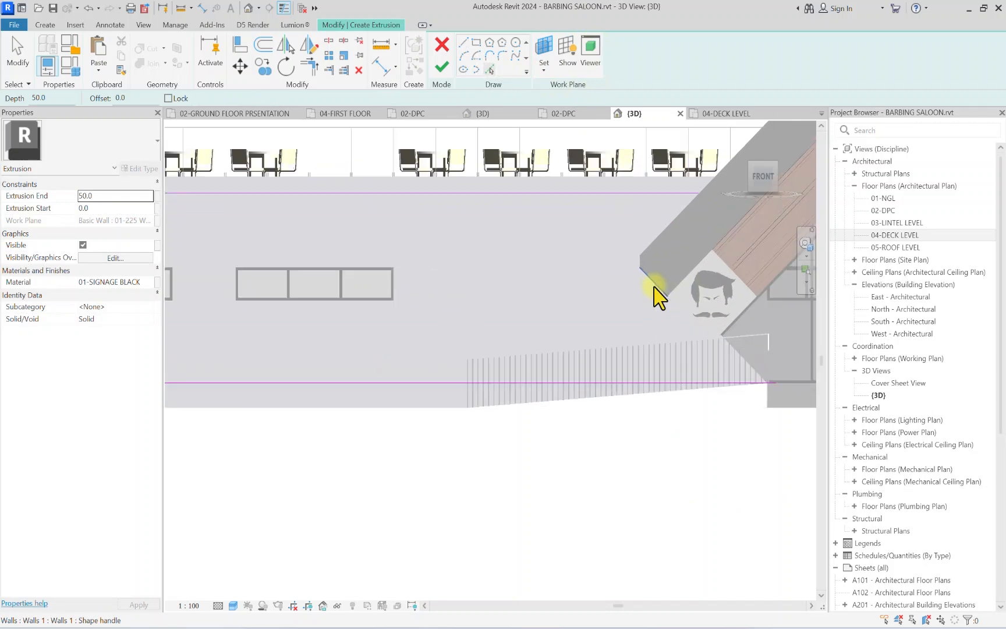
{"action": "scroll", "coordinate": [650, 240], "scroll_direction": "down", "scroll_amount": 1}
{"action": "scroll", "coordinate": [646, 250], "scroll_direction": "up", "scroll_amount": 2}
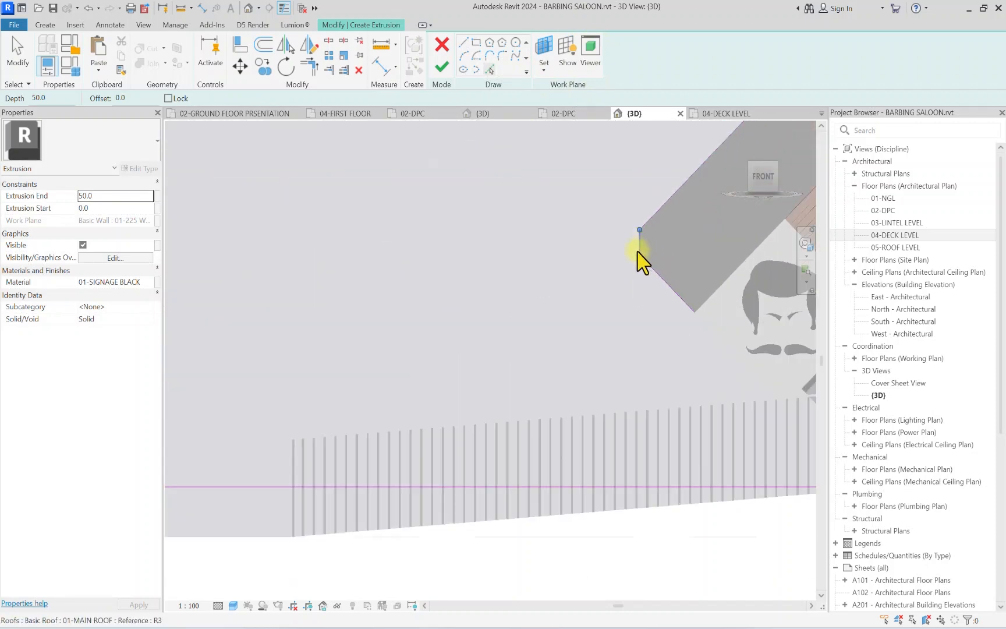
{"action": "scroll", "coordinate": [623, 280], "scroll_direction": "down", "scroll_amount": 2}
Step: Trim the roof's diagonal sketch line and the lower horizontal line so that they meet in a corner near the entrance
{"action": "left_click", "coordinate": [313, 66]}
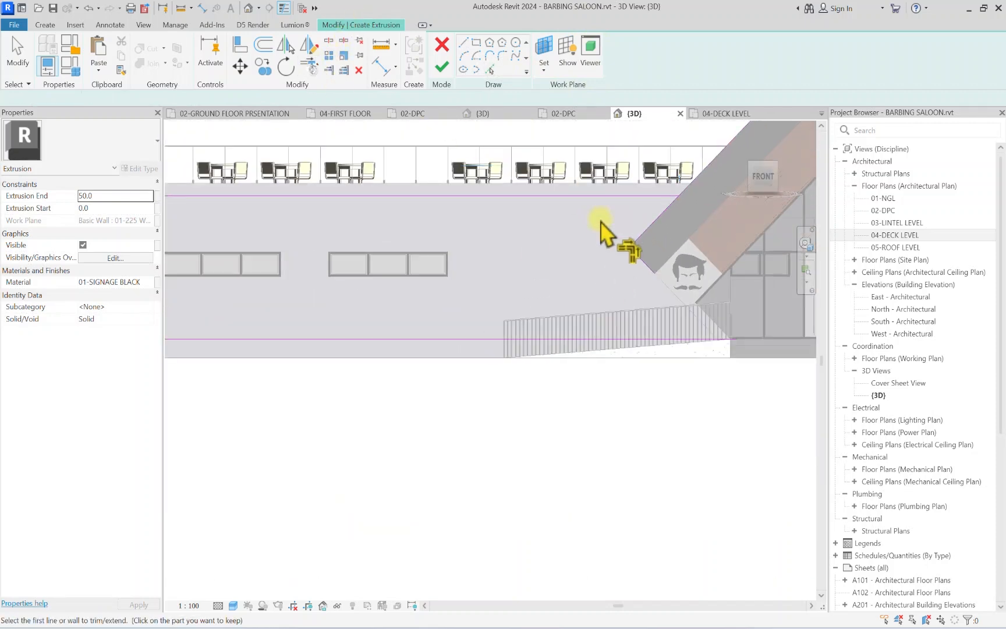
{"action": "left_click", "coordinate": [643, 265]}
{"action": "left_click", "coordinate": [662, 340]}
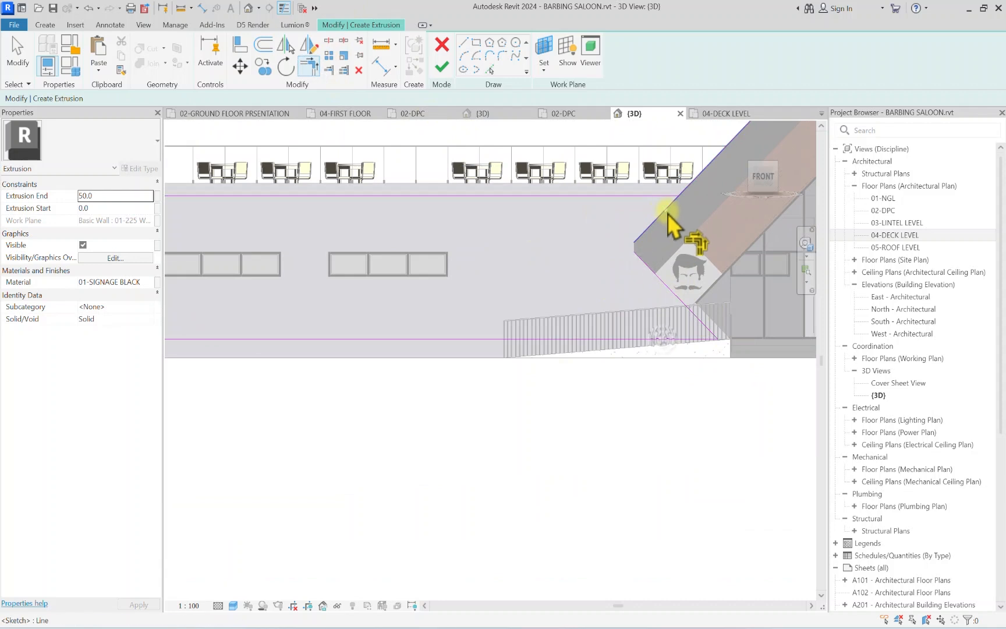
Step: Offset copies of the sketch's upper line, curved end and lower line 150 mm inward
{"action": "scroll", "coordinate": [649, 204], "scroll_direction": "down", "scroll_amount": 3}
{"action": "scroll", "coordinate": [407, 259], "scroll_direction": "up", "scroll_amount": 1}
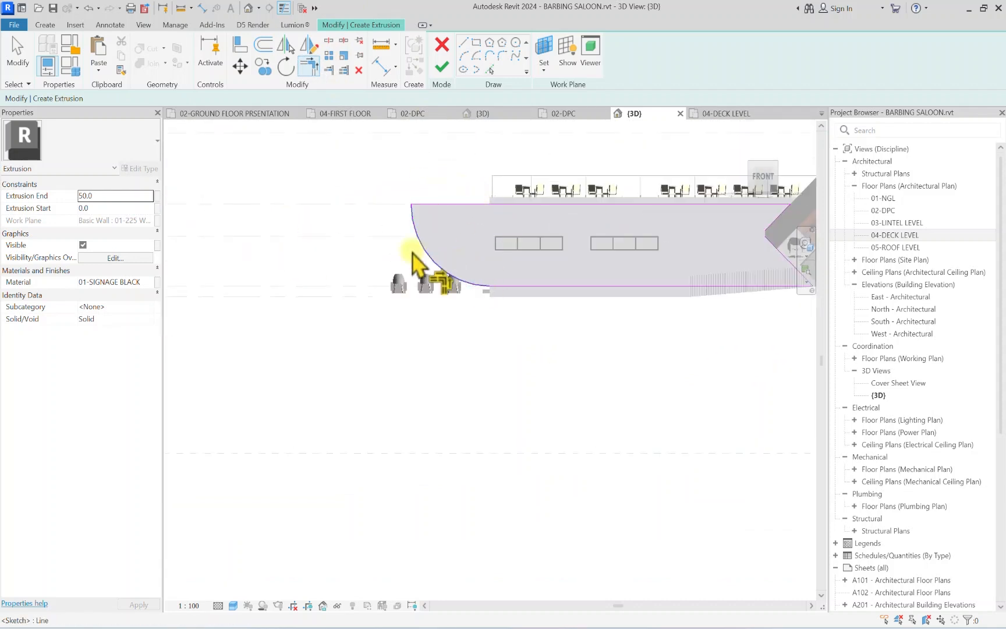
{"action": "left_click", "coordinate": [263, 47]}
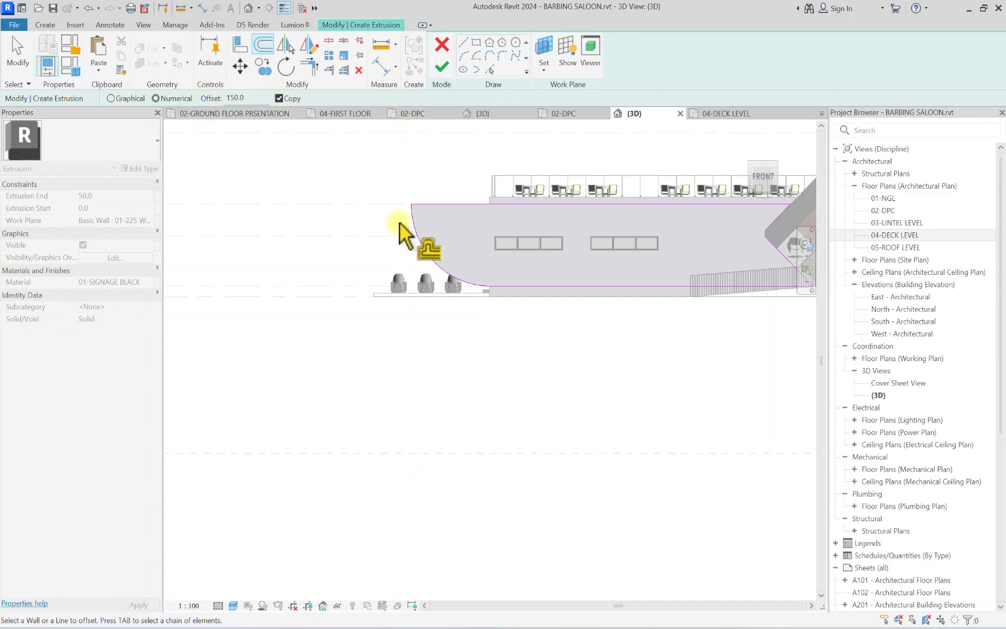
{"action": "left_click", "coordinate": [456, 205]}
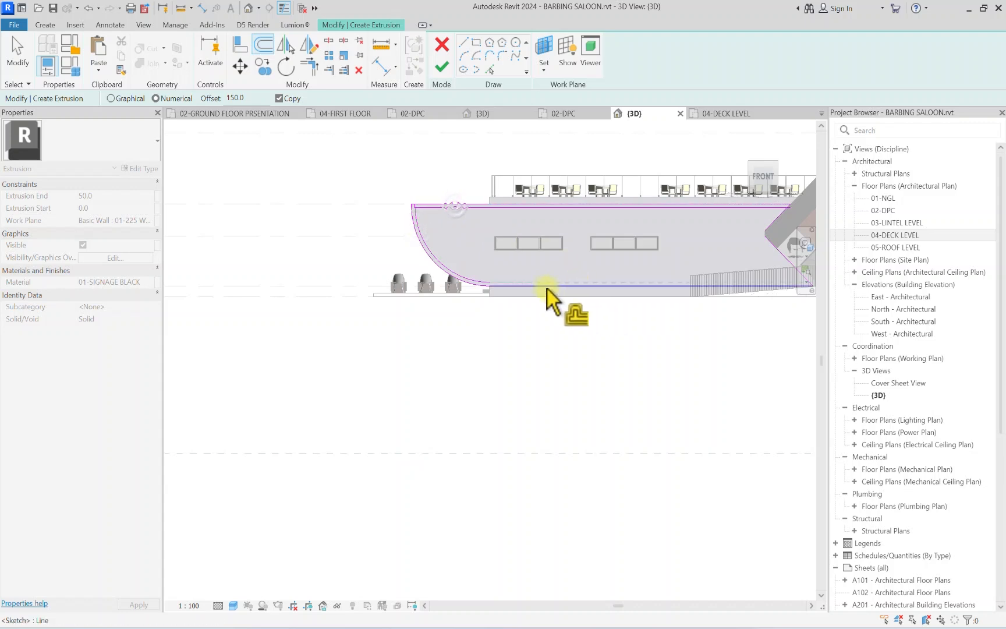
{"action": "left_click", "coordinate": [547, 288]}
Step: Trim the inner offset lines against the diagonal and sloping roof lines to close the band profile at the roof end
{"action": "mouse_move", "coordinate": [597, 278]}
{"action": "middle_mouse_down"}
{"action": "mouse_move", "coordinate": [352, 315]}
{"action": "mouse_move", "coordinate": [328, 343]}
{"action": "middle_mouse_up"}
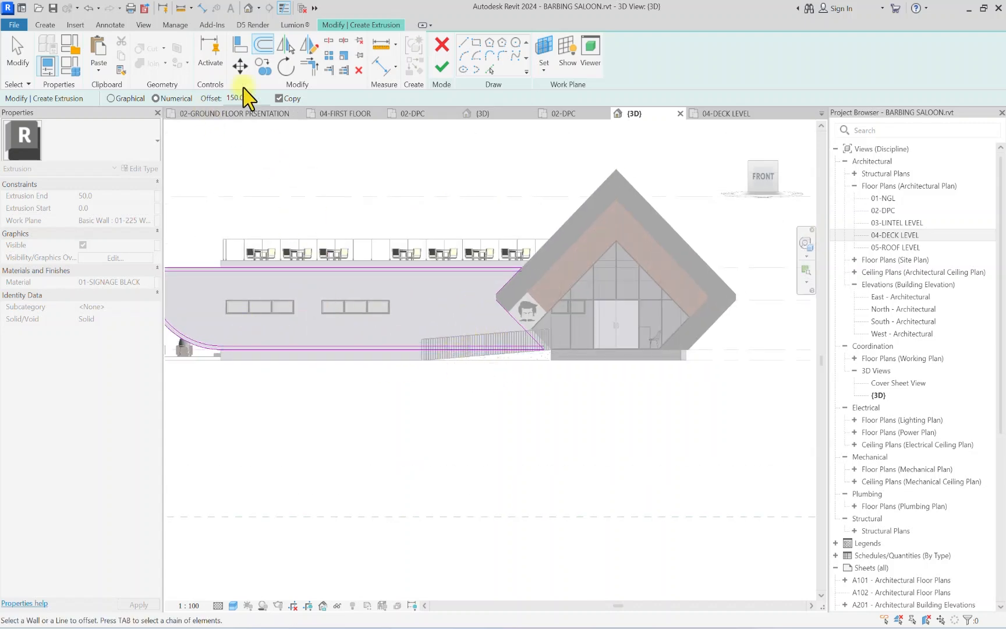
{"action": "left_click", "coordinate": [313, 69]}
{"action": "scroll", "coordinate": [553, 366], "scroll_direction": "up", "scroll_amount": 5}
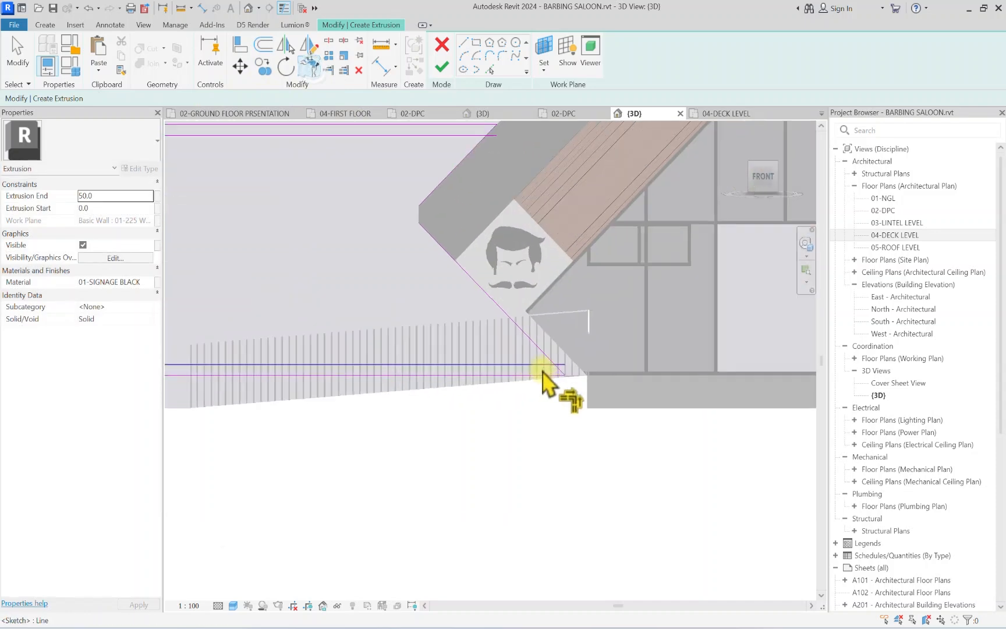
{"action": "scroll", "coordinate": [563, 370], "scroll_direction": "down", "scroll_amount": 5}
{"action": "scroll", "coordinate": [532, 267], "scroll_direction": "up", "scroll_amount": 5}
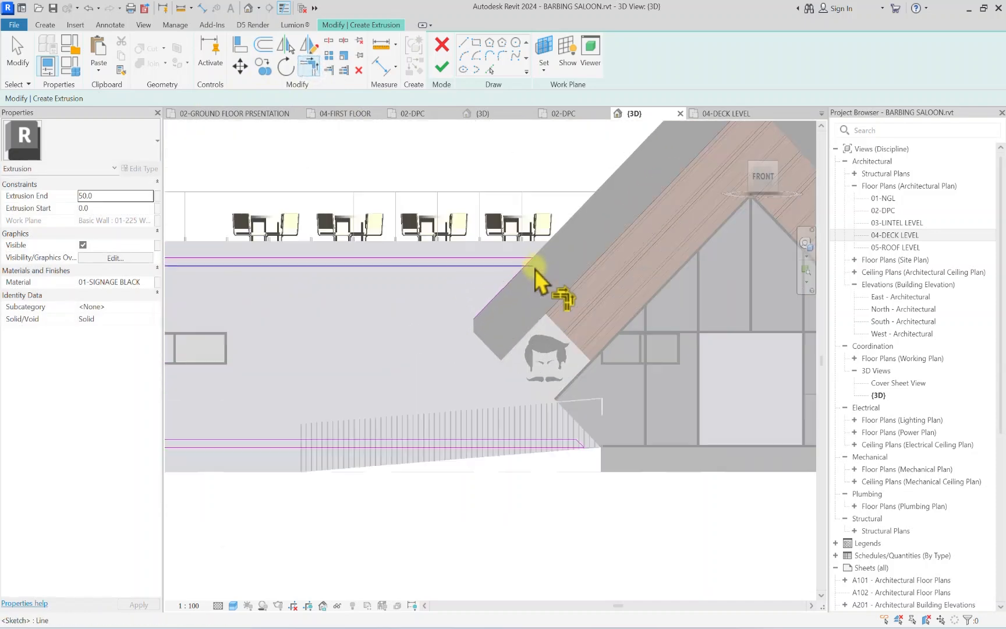
{"action": "left_click", "coordinate": [507, 265]}
{"action": "left_click", "coordinate": [539, 262]}
{"action": "scroll", "coordinate": [536, 265], "scroll_direction": "down", "scroll_amount": 5}
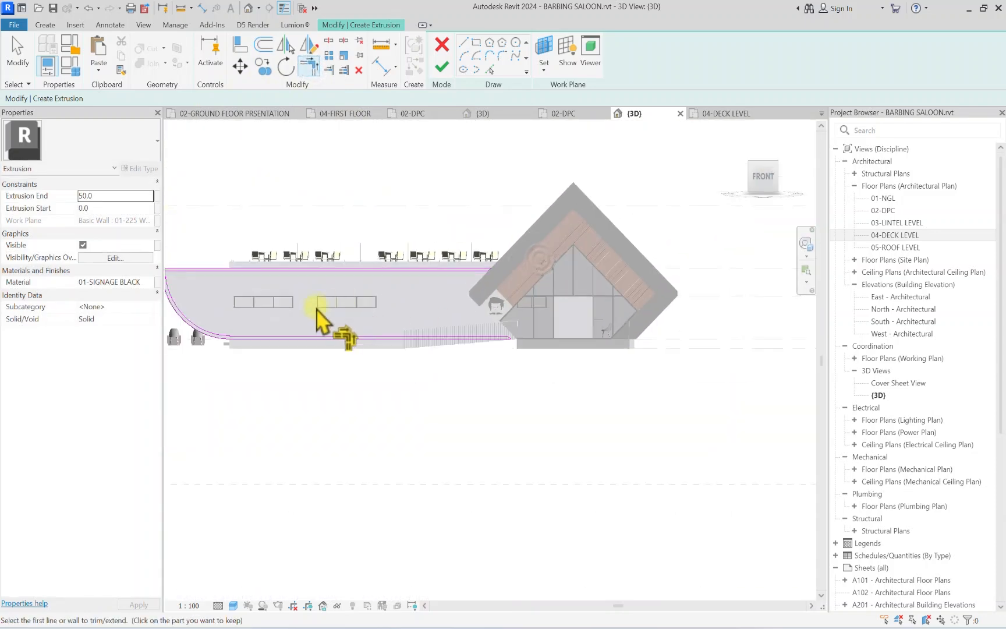
Step: Set the extrusion end to 600 and the material to MY WHITE PLASTER, and finish the extrusion
{"action": "scroll", "coordinate": [322, 314], "scroll_direction": "up", "scroll_amount": 4}
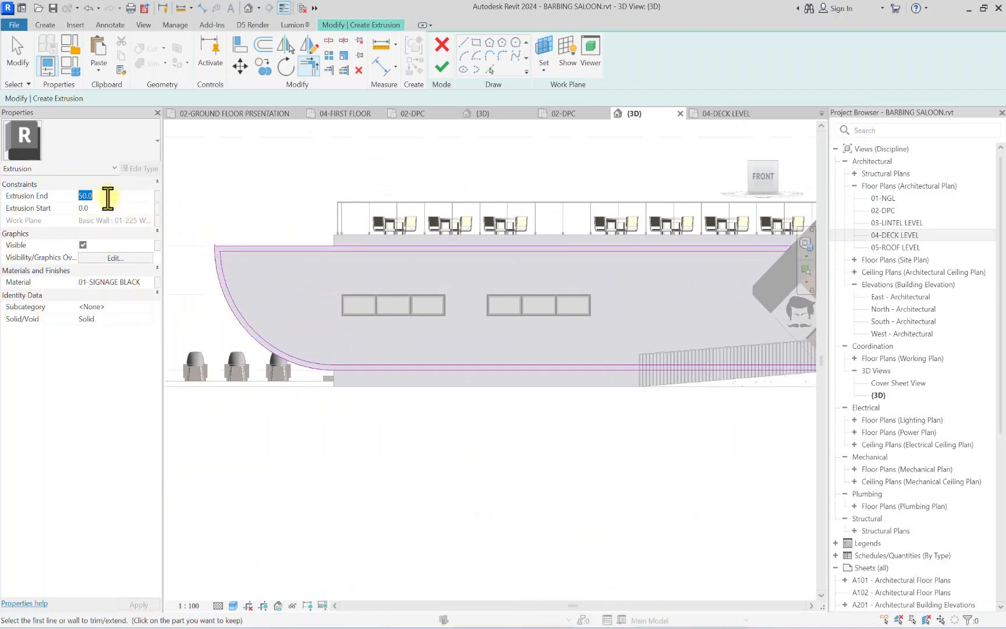
{"action": "left_click", "coordinate": [139, 282]}
{"action": "left_click", "coordinate": [149, 282]}
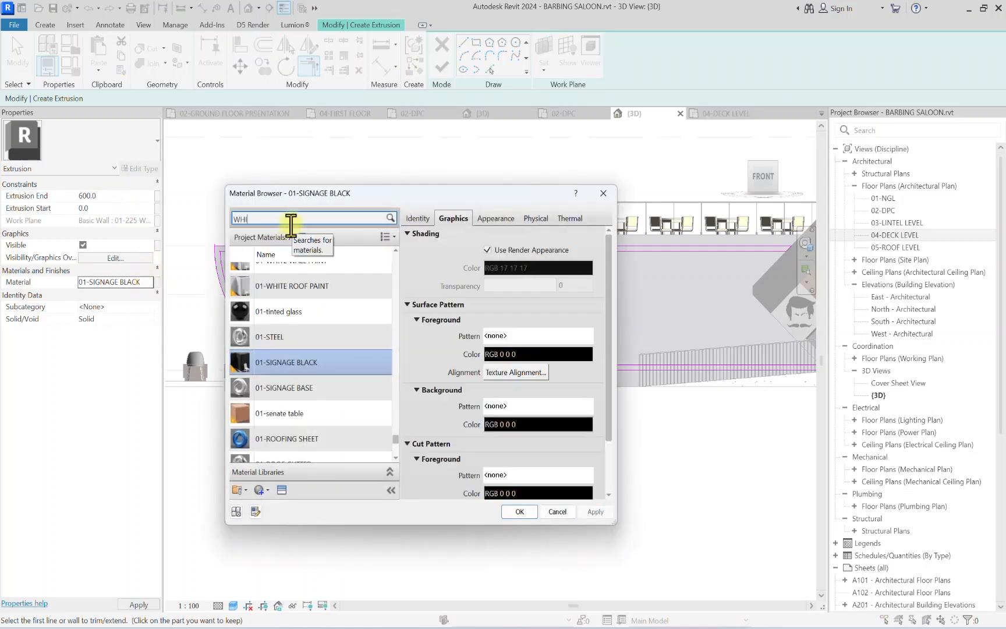
{"action": "left_click", "coordinate": [291, 221]}
{"action": "type", "text": "WHITE PLASTER"}
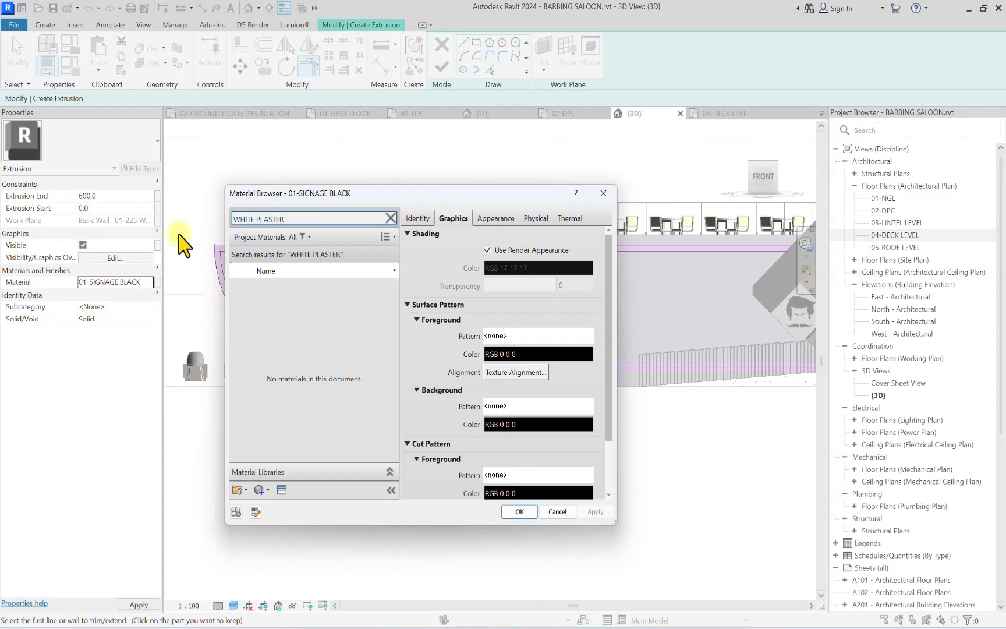
{"action": "left_click", "coordinate": [299, 290]}
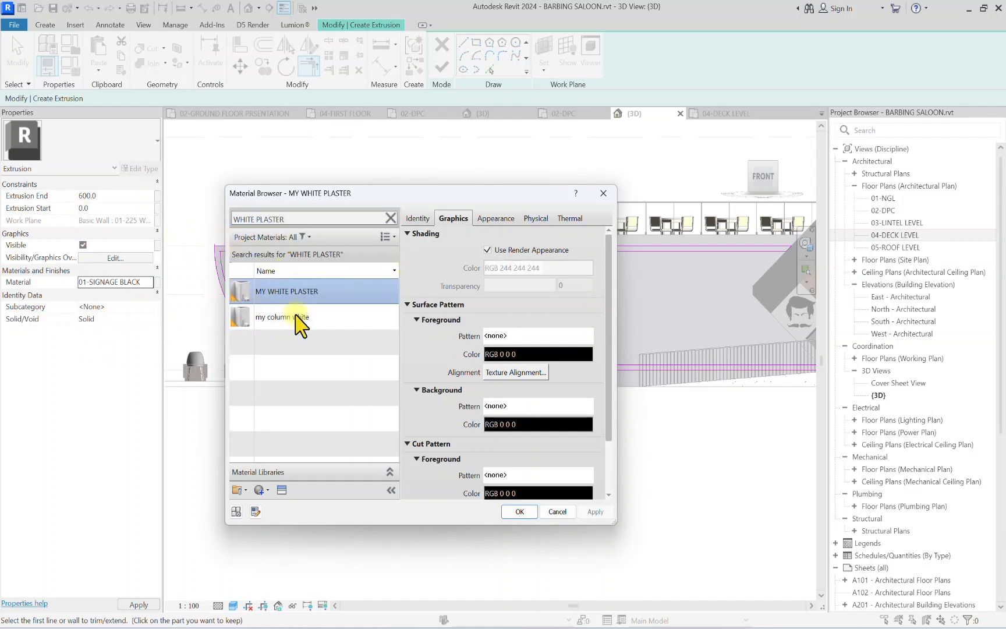
{"action": "left_click", "coordinate": [519, 511]}
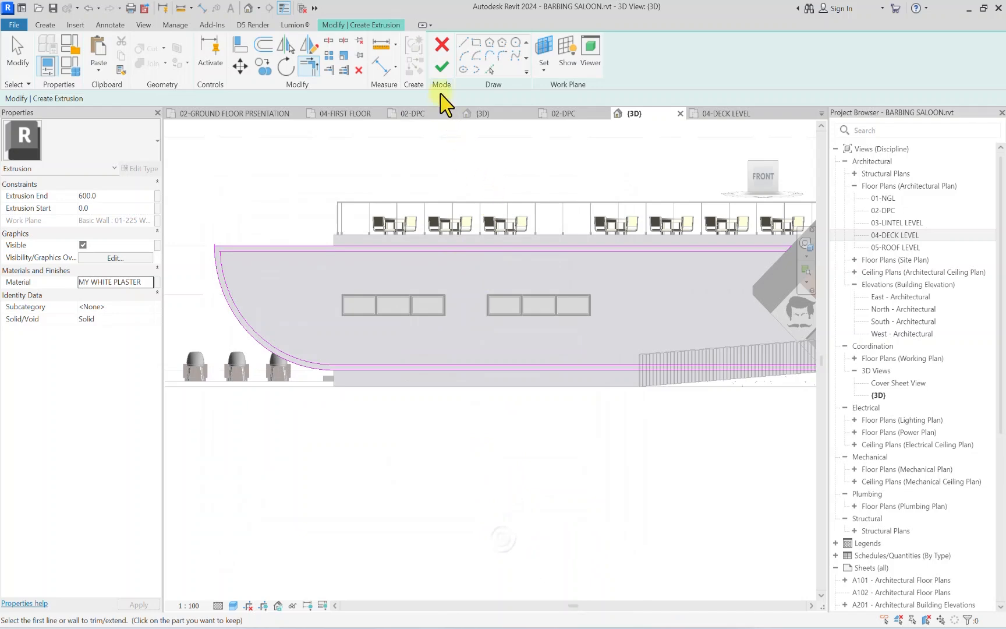
{"action": "left_click", "coordinate": [442, 67]}
{"action": "scroll", "coordinate": [469, 411], "scroll_direction": "down", "scroll_amount": 4}
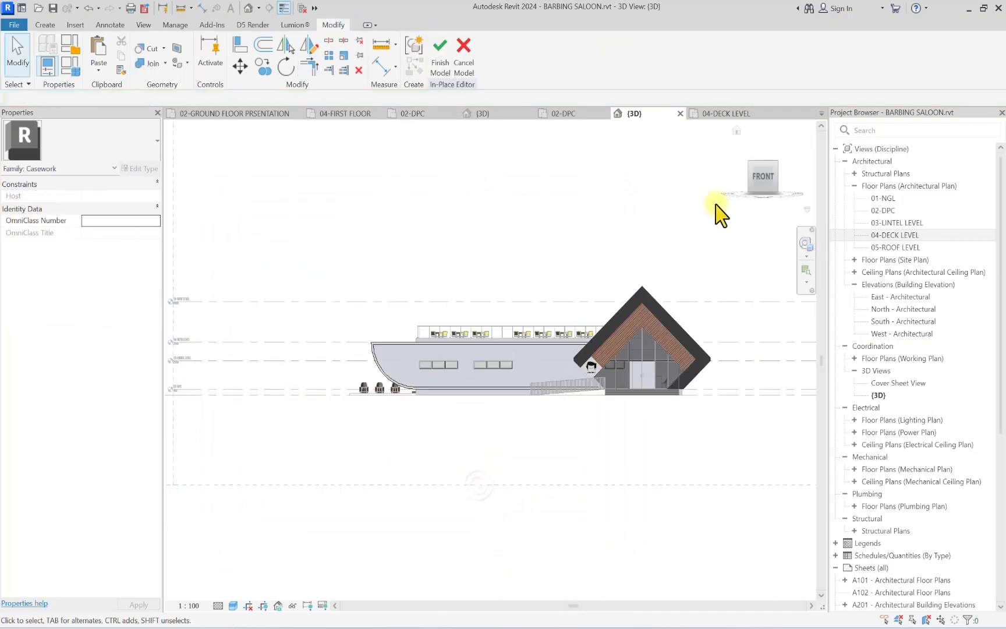
Step: Examine the front wall's extruded band in 3D, from the curved end along the upper edge to the roof
{"action": "left_click_drag", "start_coordinate": [759, 192], "coordinate": [801, 231]}
{"action": "scroll", "coordinate": [490, 409], "scroll_direction": "up", "scroll_amount": 5}
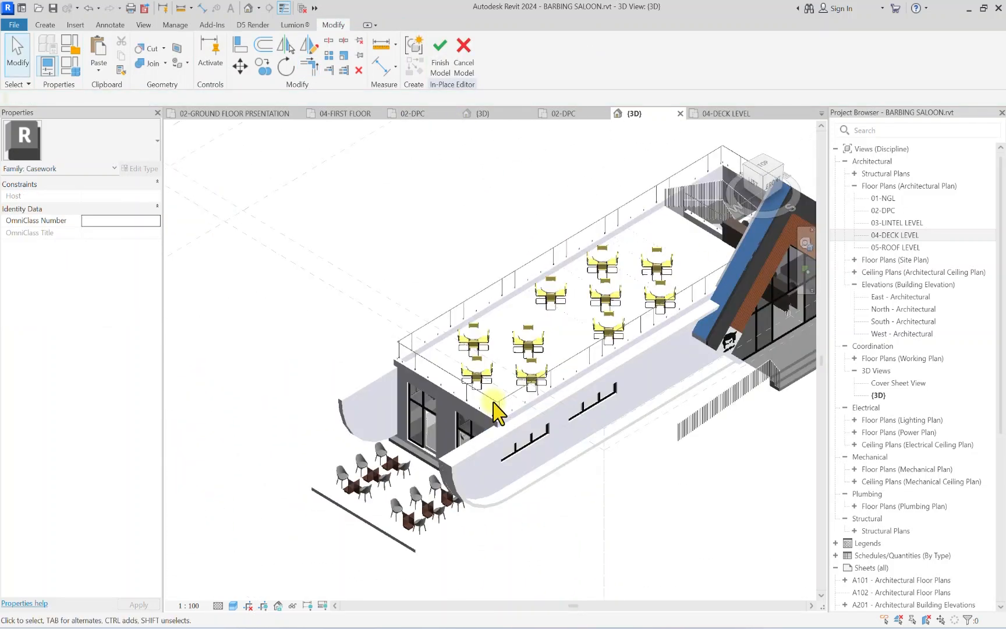
{"action": "scroll", "coordinate": [506, 466], "scroll_direction": "down", "scroll_amount": 2}
{"action": "scroll", "coordinate": [523, 474], "scroll_direction": "down", "scroll_amount": 3}
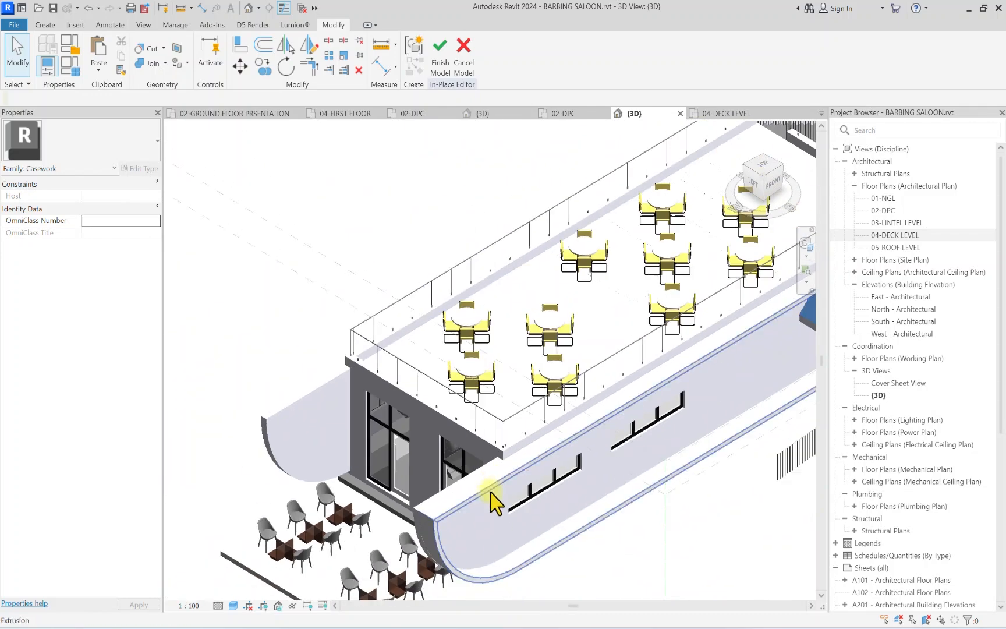
{"action": "scroll", "coordinate": [494, 498], "scroll_direction": "up", "scroll_amount": 2}
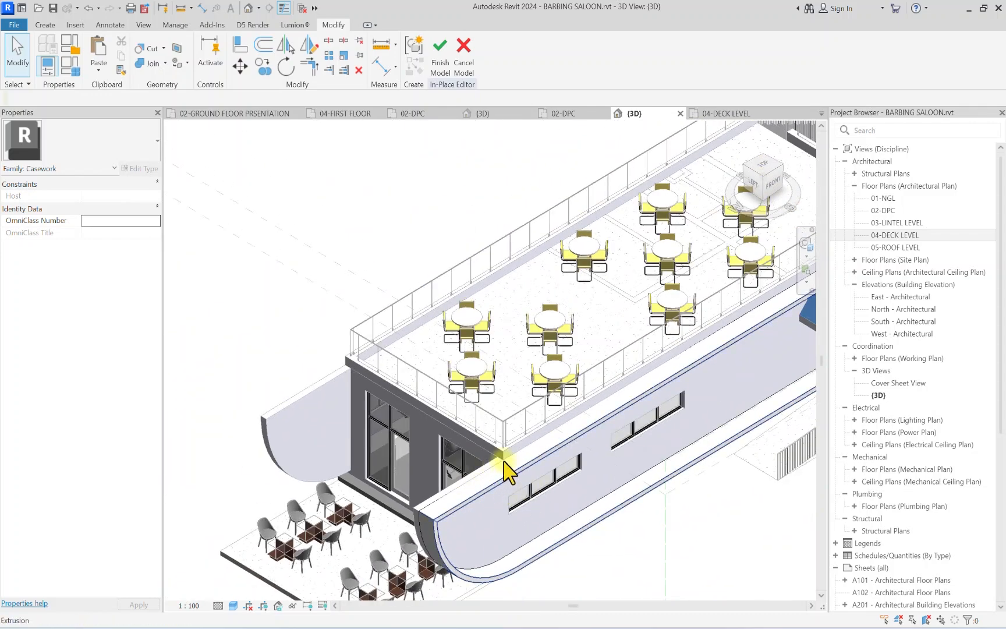
{"action": "scroll", "coordinate": [512, 465], "scroll_direction": "up", "scroll_amount": 2}
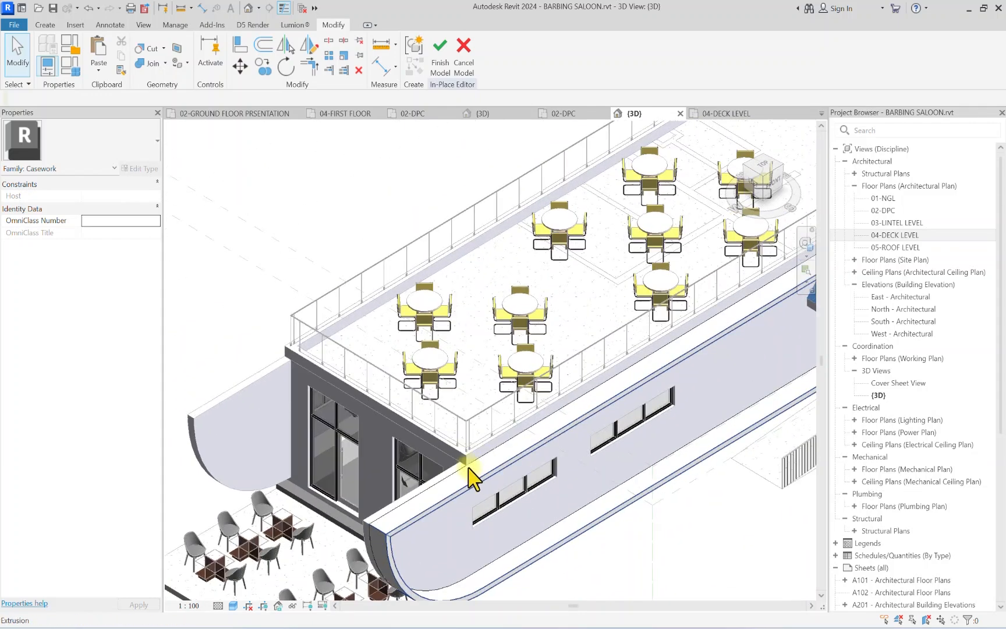
{"action": "middle_click_drag", "start_coordinate": [662, 370], "coordinate": [445, 416]}
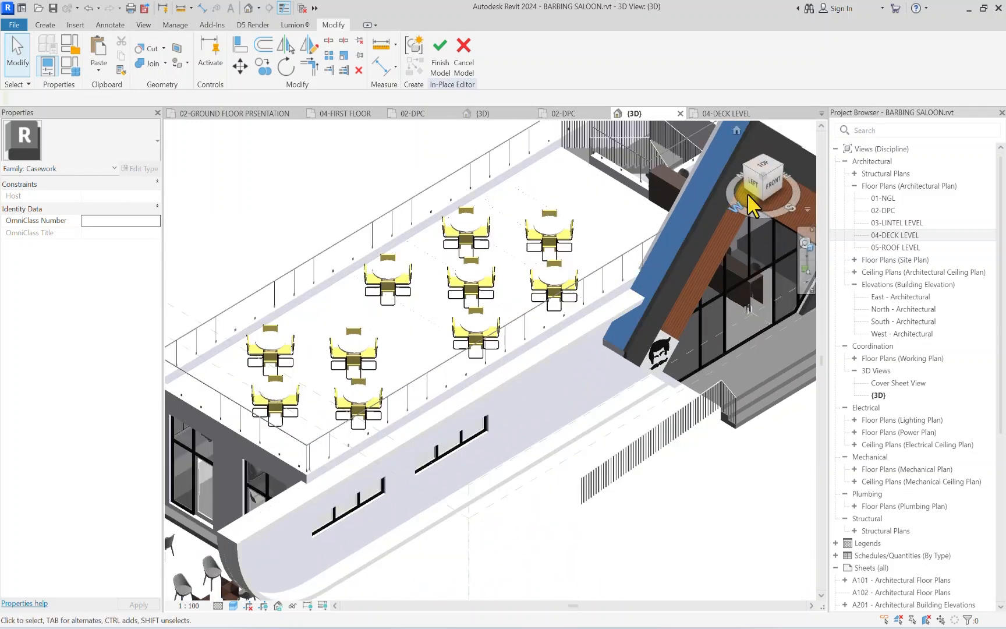
Step: Start a void extrusion in the in-place model with the building seen from the top
{"action": "left_click", "coordinate": [763, 168]}
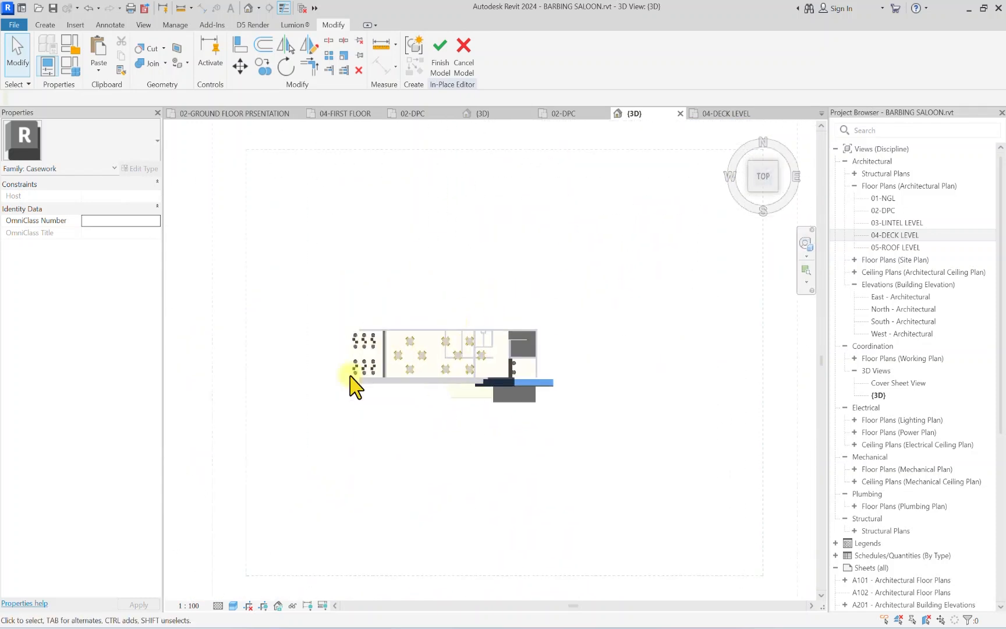
{"action": "scroll", "coordinate": [352, 384], "scroll_direction": "up", "scroll_amount": 5}
{"action": "left_click", "coordinate": [54, 25]}
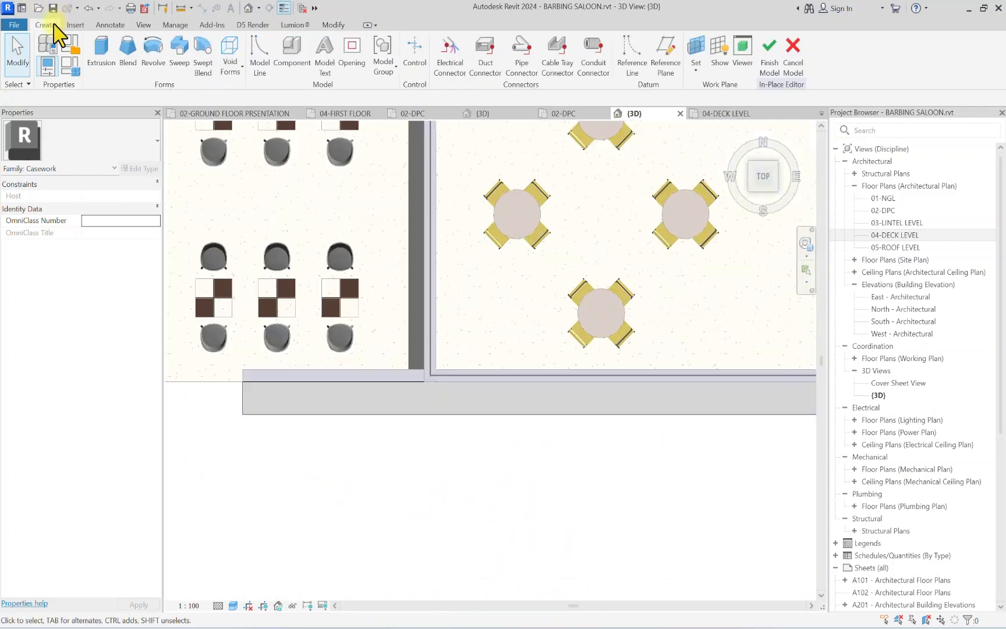
{"action": "left_click", "coordinate": [230, 71]}
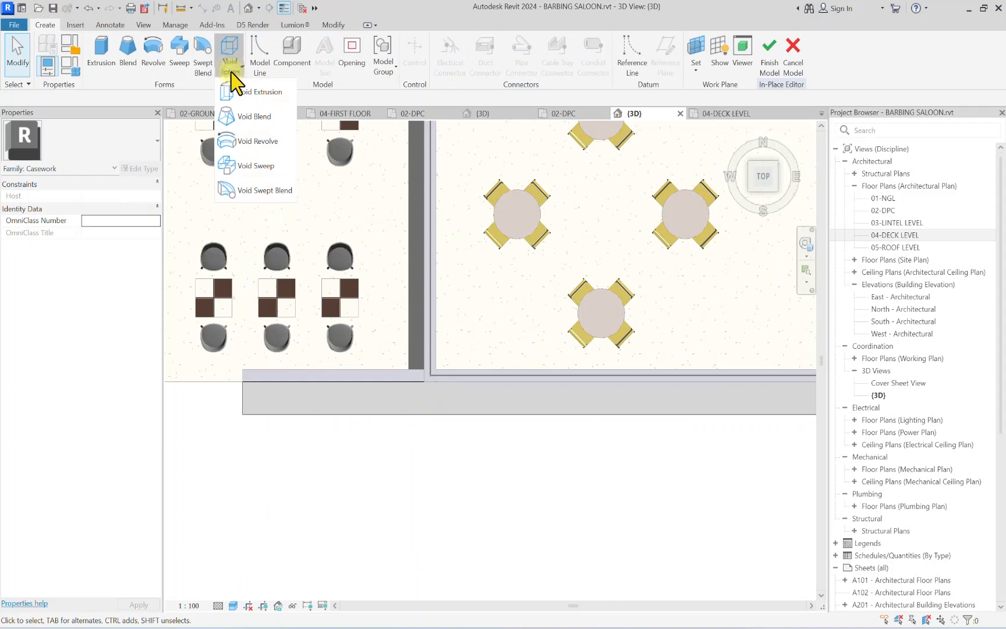
{"action": "left_click", "coordinate": [259, 93]}
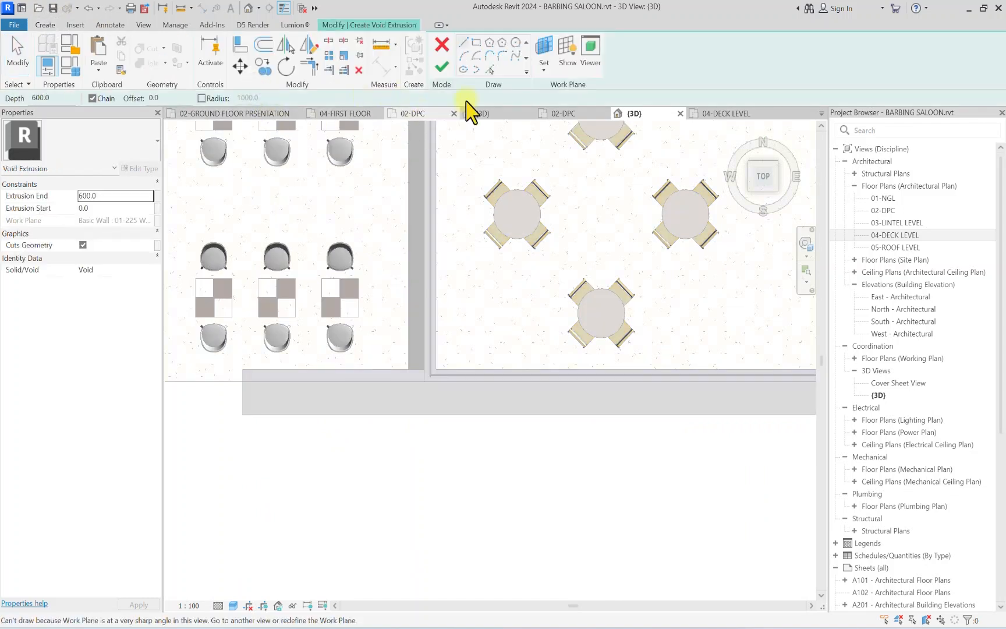
Step: Try to set the void's work plane by picking a face at the extrusion's curved end in the top view
{"action": "left_click", "coordinate": [545, 70]}
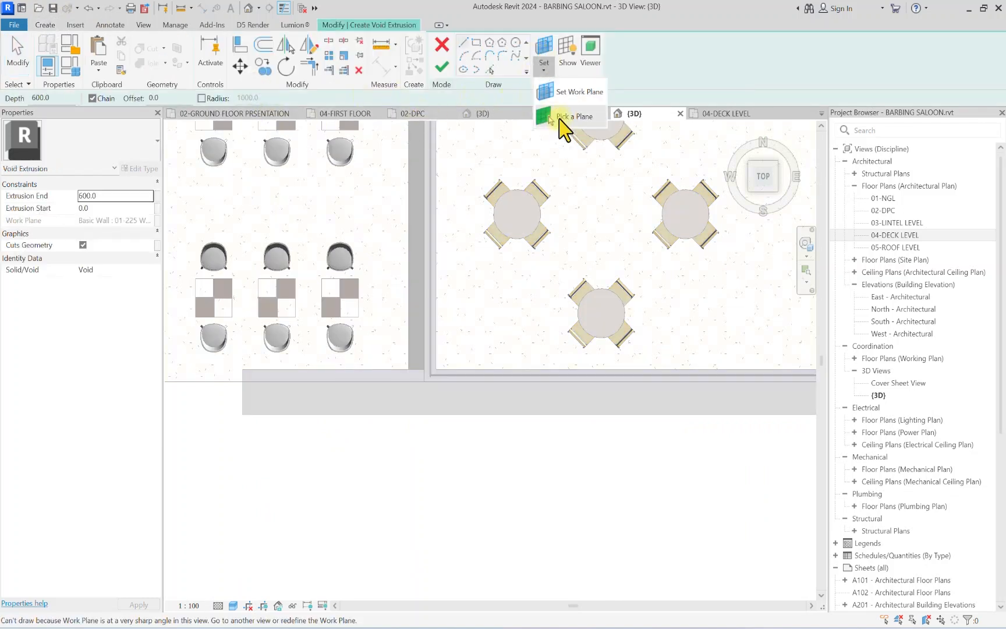
{"action": "left_click", "coordinate": [560, 120]}
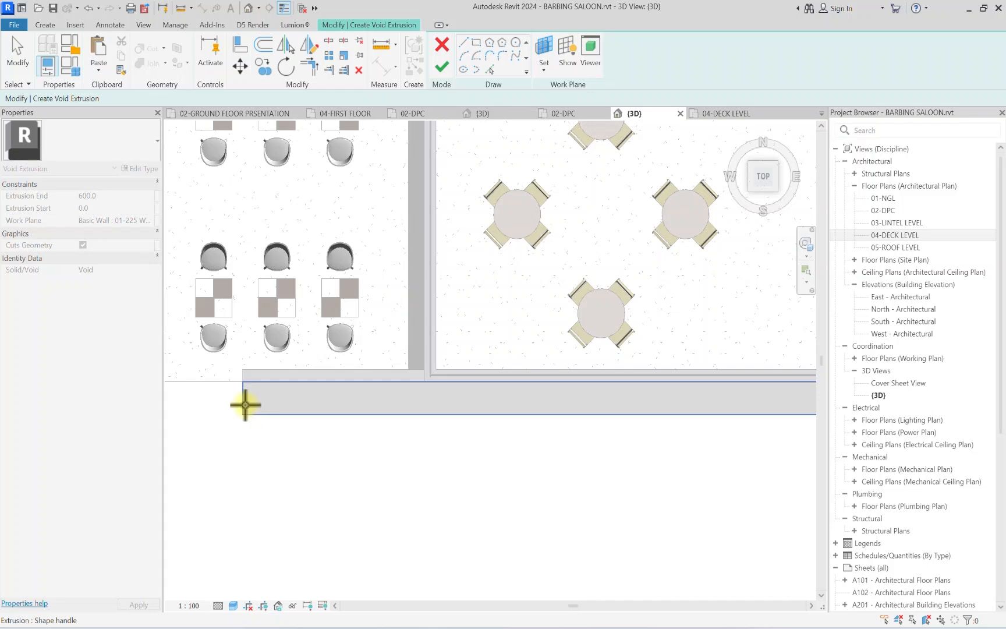
{"action": "left_click", "coordinate": [245, 404]}
Step: Set the void extrusion's work plane to the flat upper face of the front wall's extruded band
{"action": "scroll", "coordinate": [250, 390], "scroll_direction": "down", "scroll_amount": 2}
{"action": "left_click_drag", "start_coordinate": [761, 178], "coordinate": [803, 600]}
{"action": "mouse_move", "coordinate": [520, 310]}
{"action": "middle_mouse_down"}
{"action": "mouse_move", "coordinate": [542, 331]}
{"action": "mouse_move", "coordinate": [505, 102]}
{"action": "middle_mouse_up"}
{"action": "scroll", "coordinate": [357, 386], "scroll_direction": "up", "scroll_amount": 2}
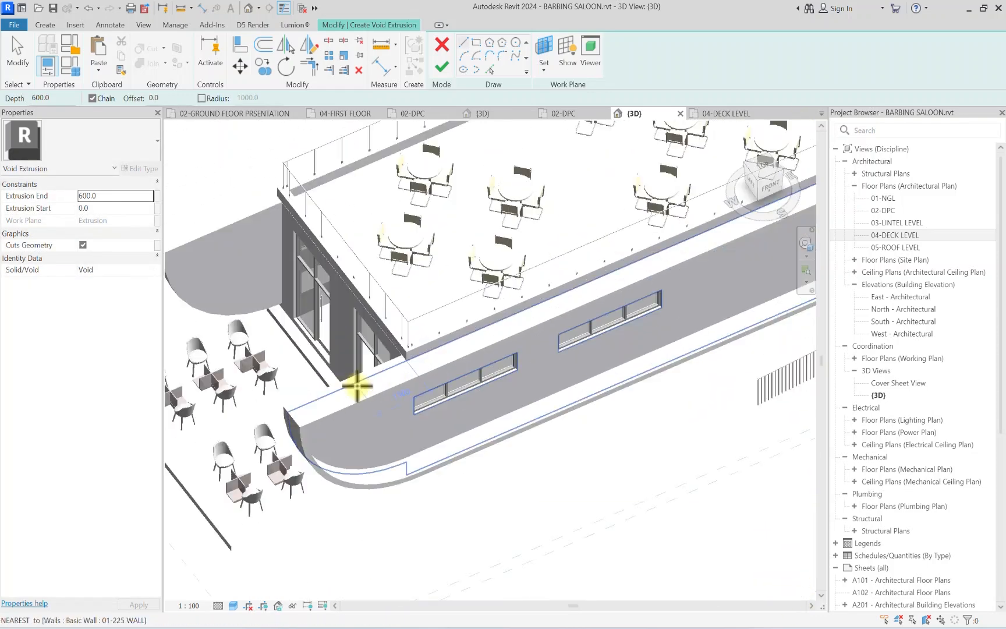
{"action": "left_click", "coordinate": [547, 71]}
{"action": "left_click", "coordinate": [561, 121]}
{"action": "scroll", "coordinate": [426, 371], "scroll_direction": "up", "scroll_amount": 3}
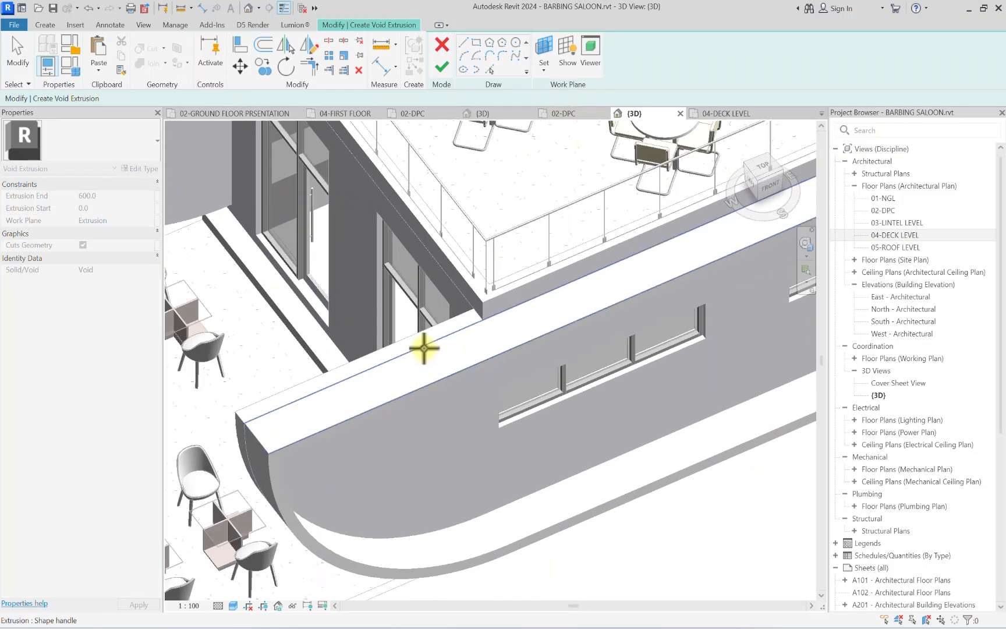
{"action": "left_click", "coordinate": [460, 314]}
{"action": "scroll", "coordinate": [466, 312], "scroll_direction": "down", "scroll_amount": 2}
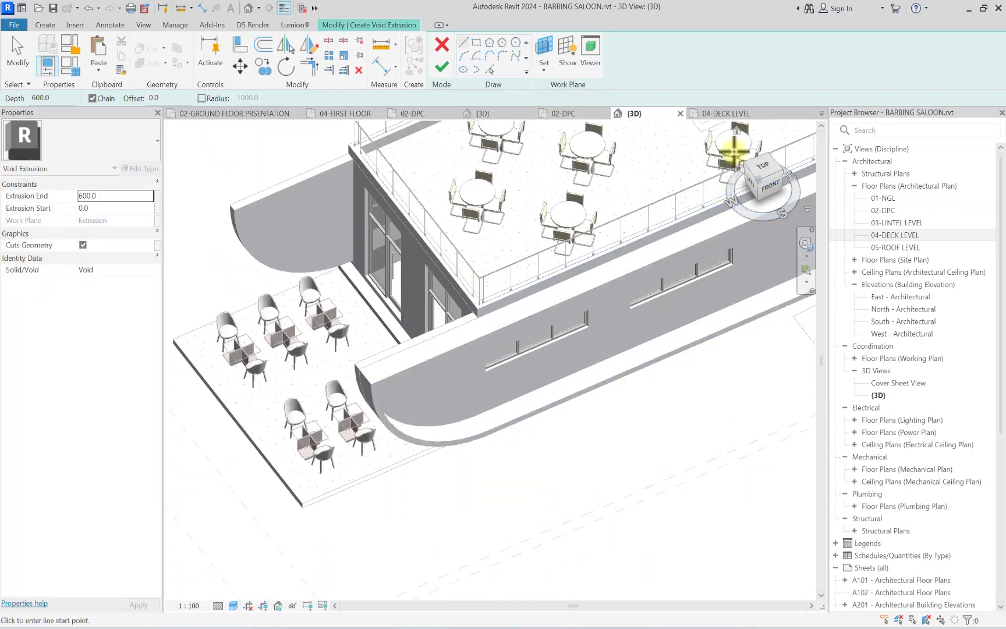
Step: Sketch the void's rectangular profile, about 11925 by 412 mm, lengthwise on the front wall's band in the top view
{"action": "left_click", "coordinate": [764, 170]}
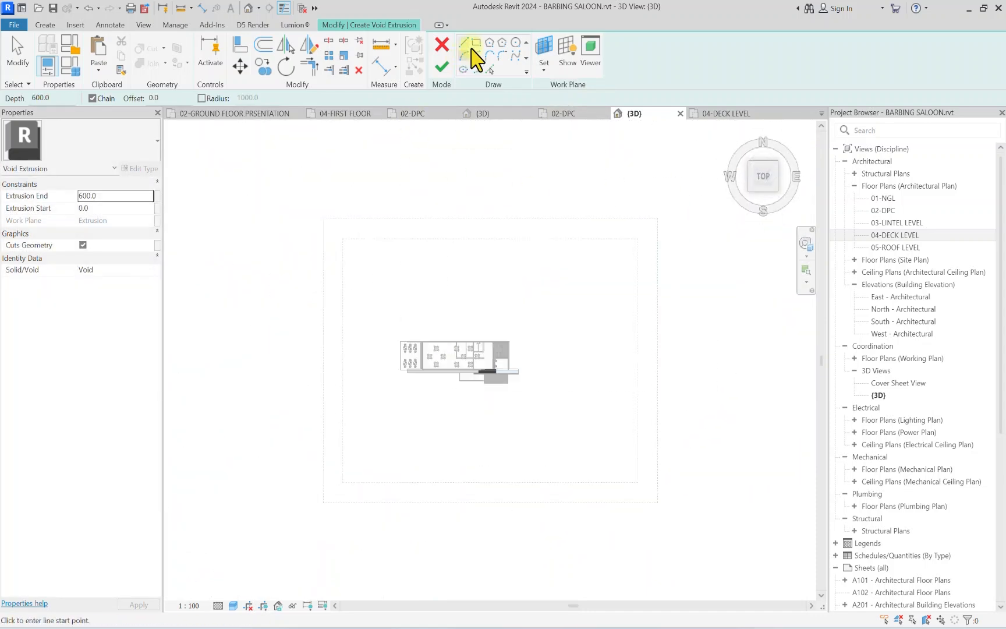
{"action": "left_click", "coordinate": [476, 44]}
{"action": "scroll", "coordinate": [415, 349], "scroll_direction": "up", "scroll_amount": 8}
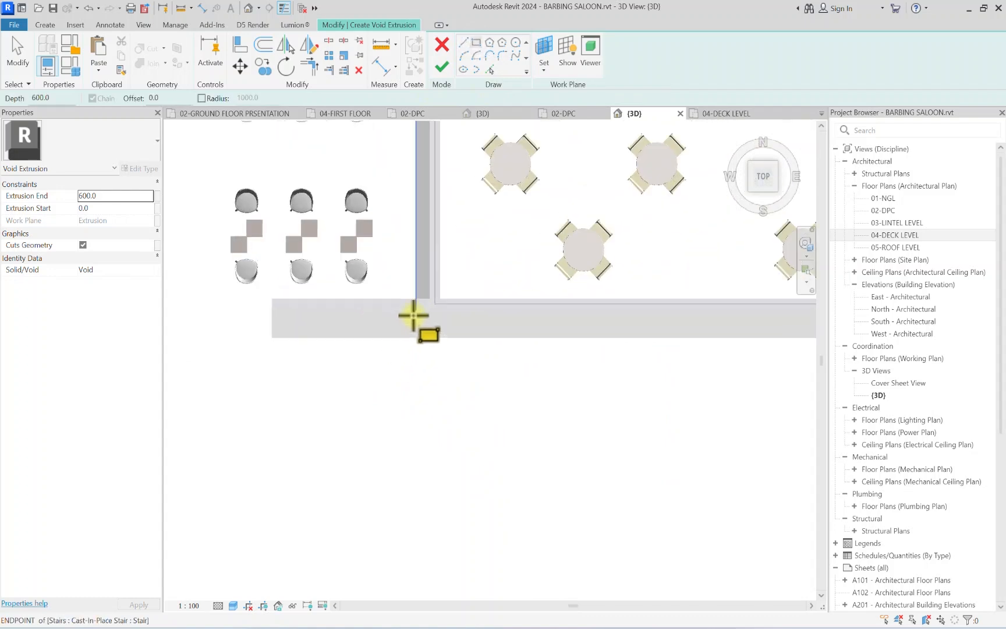
{"action": "left_click", "coordinate": [447, 319]}
{"action": "scroll", "coordinate": [524, 329], "scroll_direction": "down", "scroll_amount": 3}
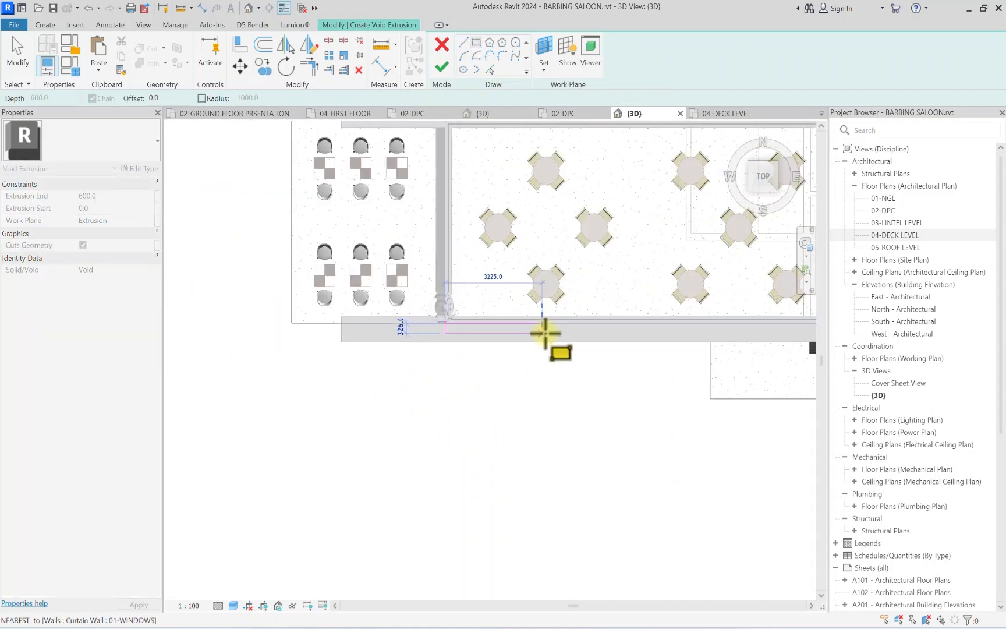
{"action": "middle_click_drag", "start_coordinate": [543, 332], "coordinate": [370, 369]}
{"action": "scroll", "coordinate": [651, 348], "scroll_direction": "up", "scroll_amount": 3}
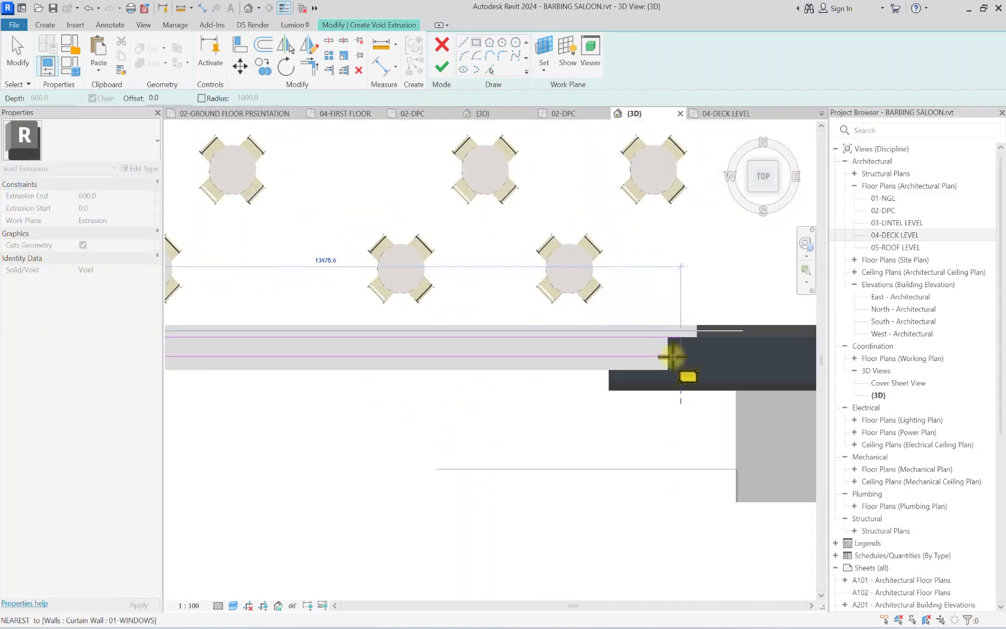
{"action": "scroll", "coordinate": [599, 355], "scroll_direction": "up", "scroll_amount": 1}
{"action": "left_click", "coordinate": [597, 359]}
{"action": "key", "text": "Escape"}
{"action": "key", "text": "Escape"}
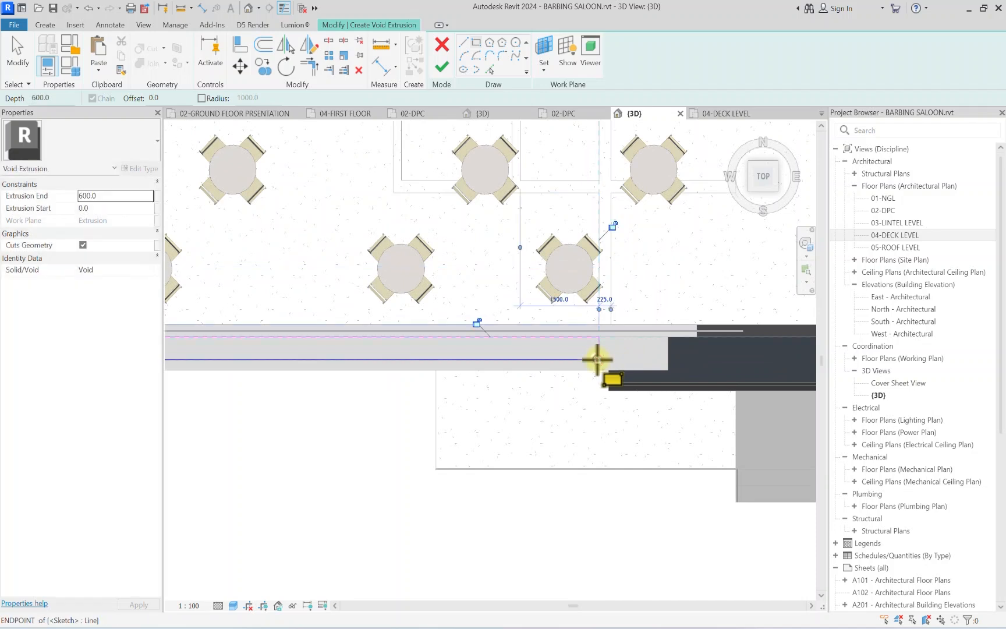
Step: Set the distance from the void rectangle's long outer line to the band's front edge to 150 mm
{"action": "scroll", "coordinate": [429, 359], "scroll_direction": "down", "scroll_amount": 4}
{"action": "scroll", "coordinate": [280, 370], "scroll_direction": "up", "scroll_amount": 4}
{"action": "left_click", "coordinate": [264, 363]}
{"action": "scroll", "coordinate": [663, 358], "scroll_direction": "down", "scroll_amount": 1}
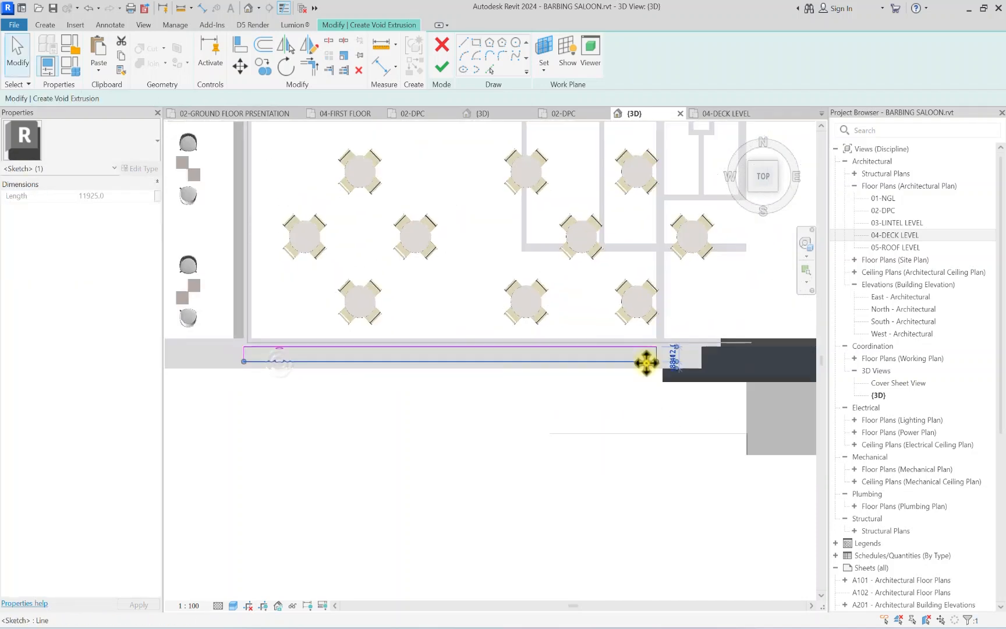
{"action": "scroll", "coordinate": [700, 356], "scroll_direction": "up", "scroll_amount": 5}
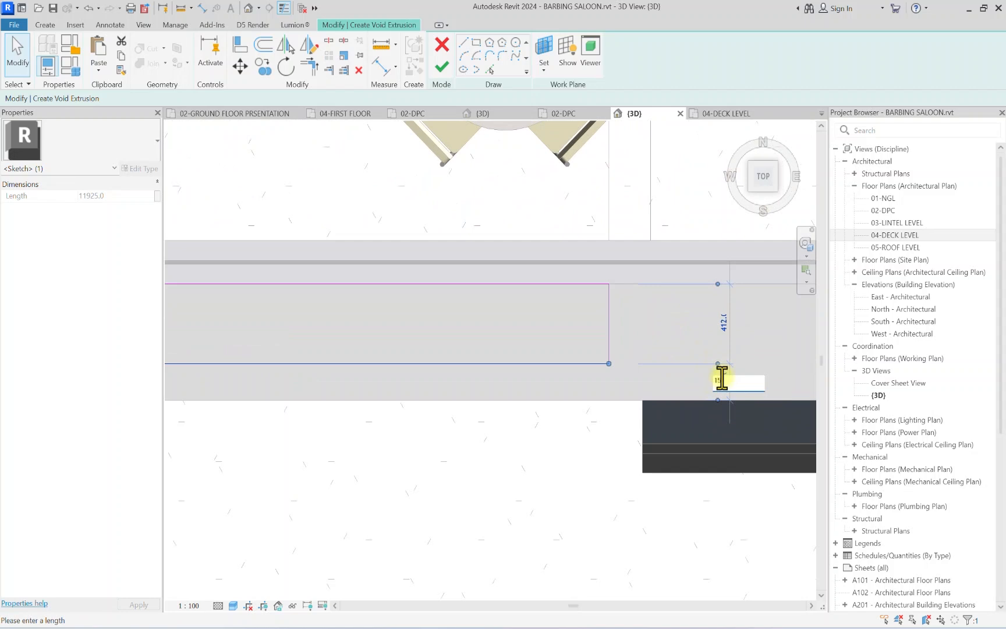
{"action": "type", "text": "150"}
{"action": "key", "text": "Return"}
{"action": "scroll", "coordinate": [582, 384], "scroll_direction": "down", "scroll_amount": 2}
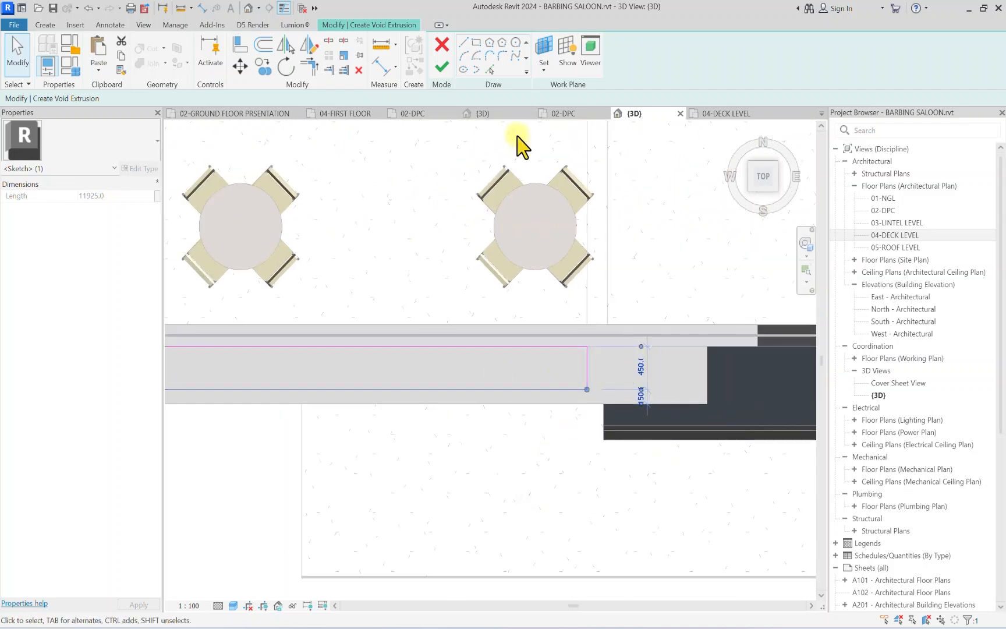
Step: Complete the void's sketch and set its extrusion end to 4000 mm
{"action": "left_click", "coordinate": [443, 72]}
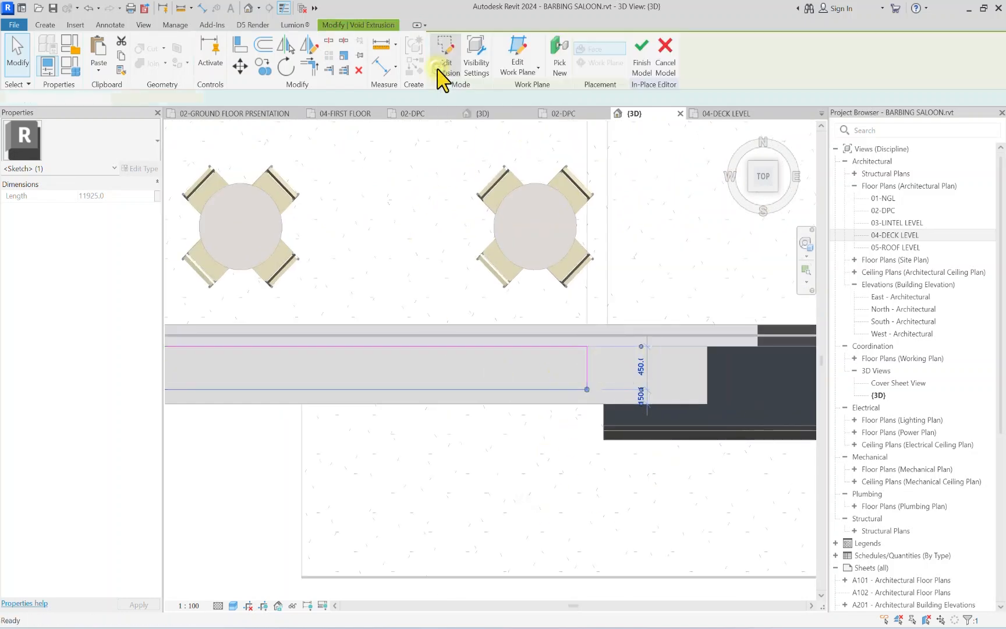
{"action": "scroll", "coordinate": [635, 326], "scroll_direction": "down", "scroll_amount": 2}
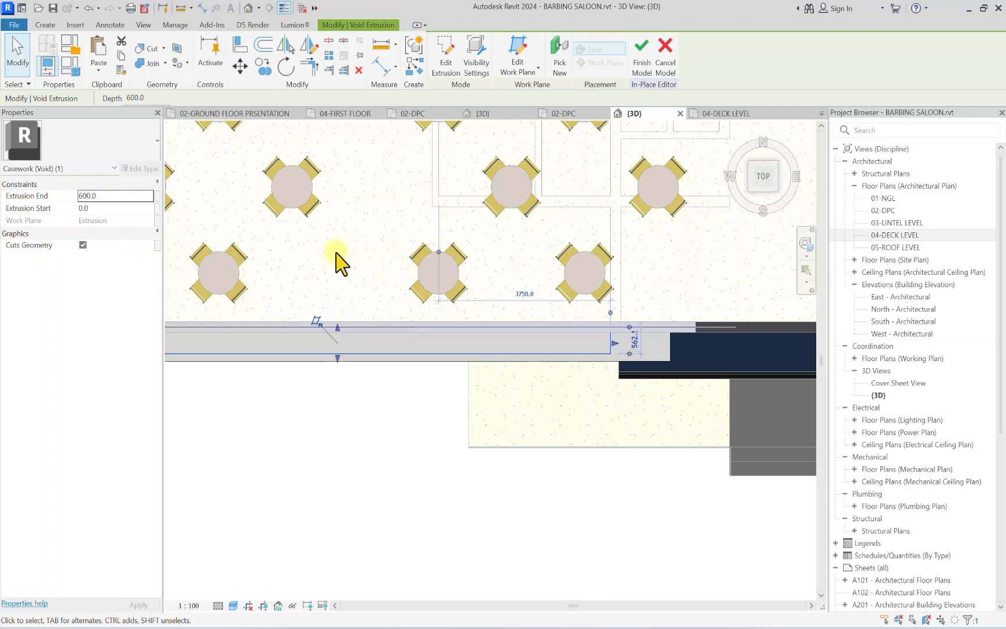
{"action": "left_click", "coordinate": [122, 194]}
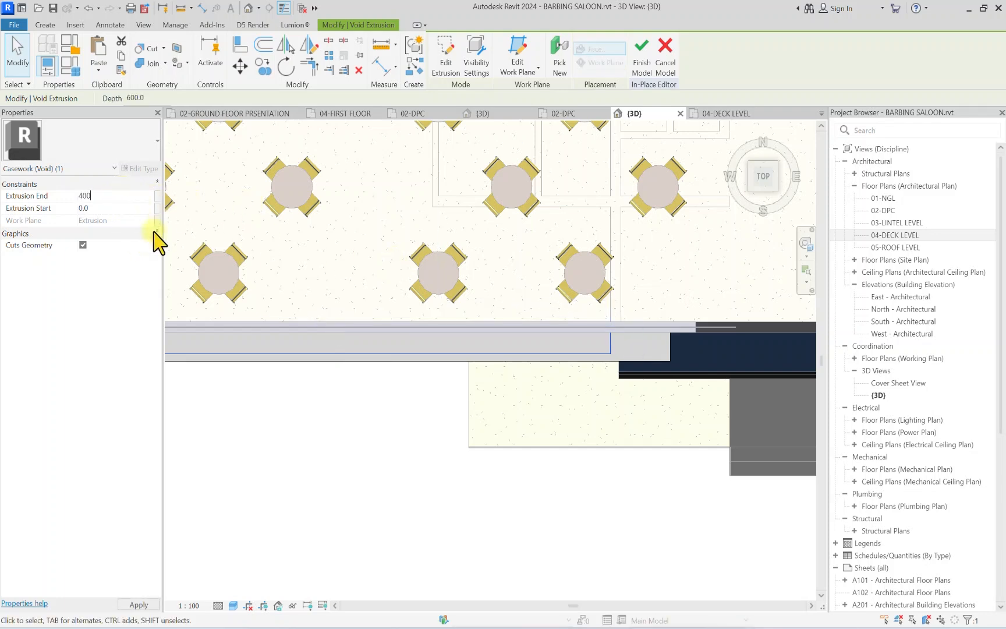
{"action": "type", "text": "-4000"}
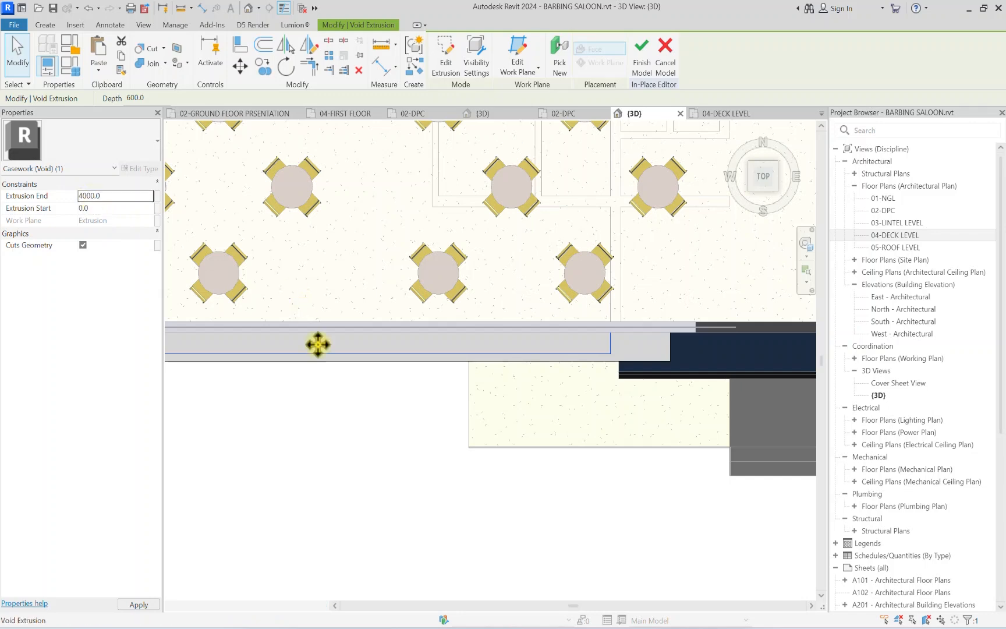
{"action": "left_click", "coordinate": [267, 446]}
Step: Check the void's cut through the front band in 3D and finish the in-place model
{"action": "scroll", "coordinate": [410, 353], "scroll_direction": "down", "scroll_amount": 2}
{"action": "left_click_drag", "start_coordinate": [751, 188], "coordinate": [789, 150]}
{"action": "middle_click_drag", "start_coordinate": [505, 572], "coordinate": [512, 471]}
{"action": "scroll", "coordinate": [524, 466], "scroll_direction": "up", "scroll_amount": 3}
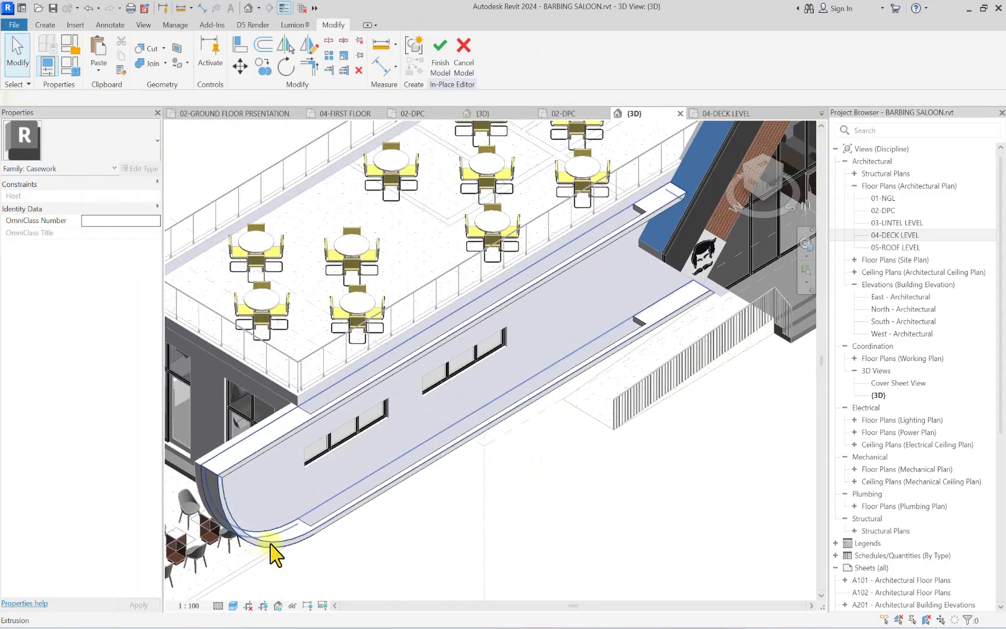
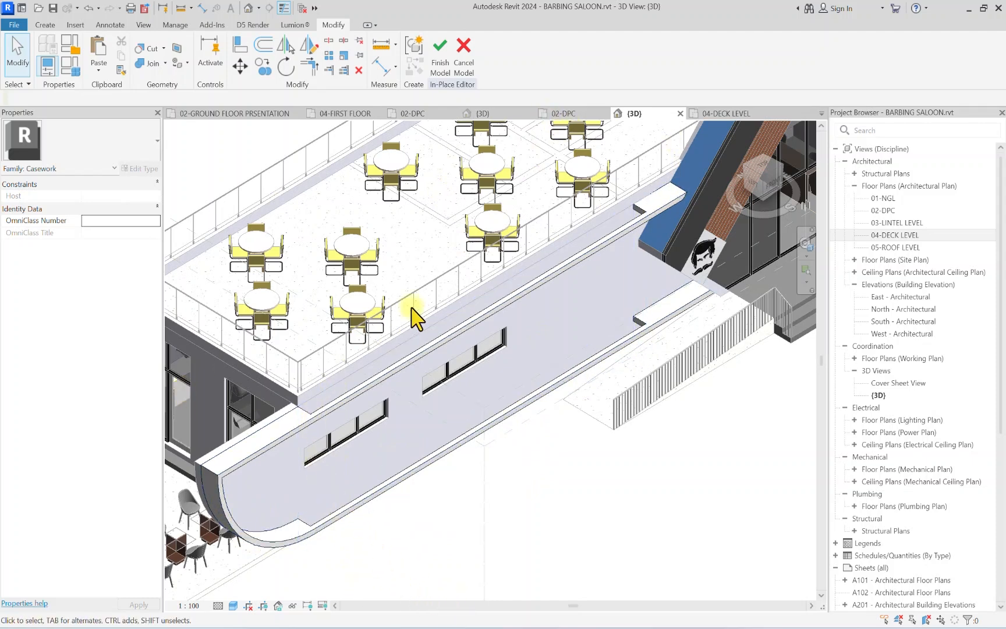
{"action": "left_click", "coordinate": [443, 61]}
Step: Examine the building from the front and in 3D, from the curved band and terrace to the angular entrance
{"action": "left_click_drag", "start_coordinate": [784, 162], "coordinate": [726, 193]}
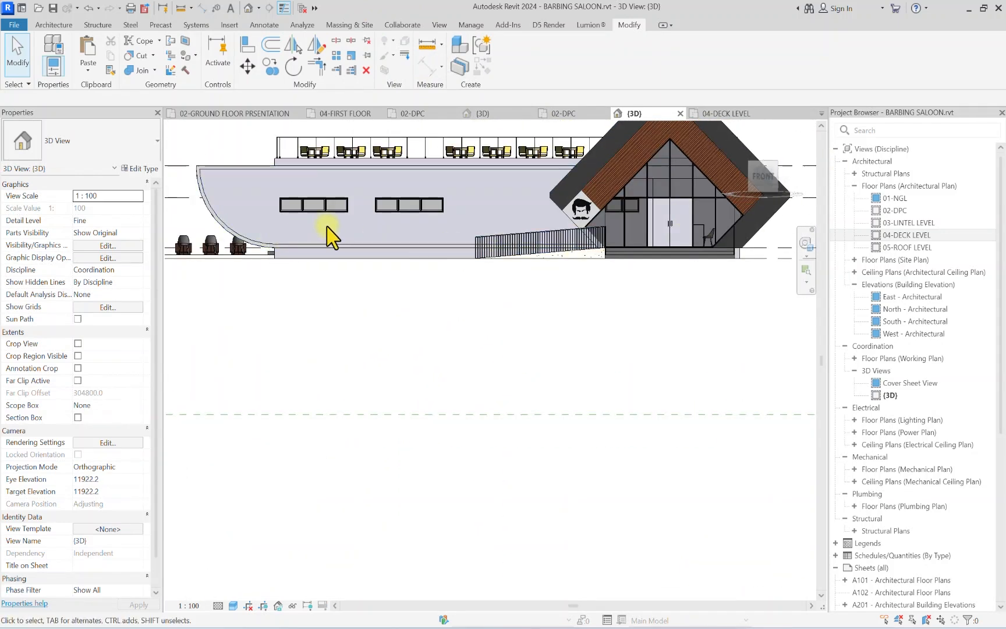
{"action": "middle_click_drag", "start_coordinate": [327, 226], "coordinate": [411, 390]}
{"action": "scroll", "coordinate": [348, 299], "scroll_direction": "up", "scroll_amount": 2}
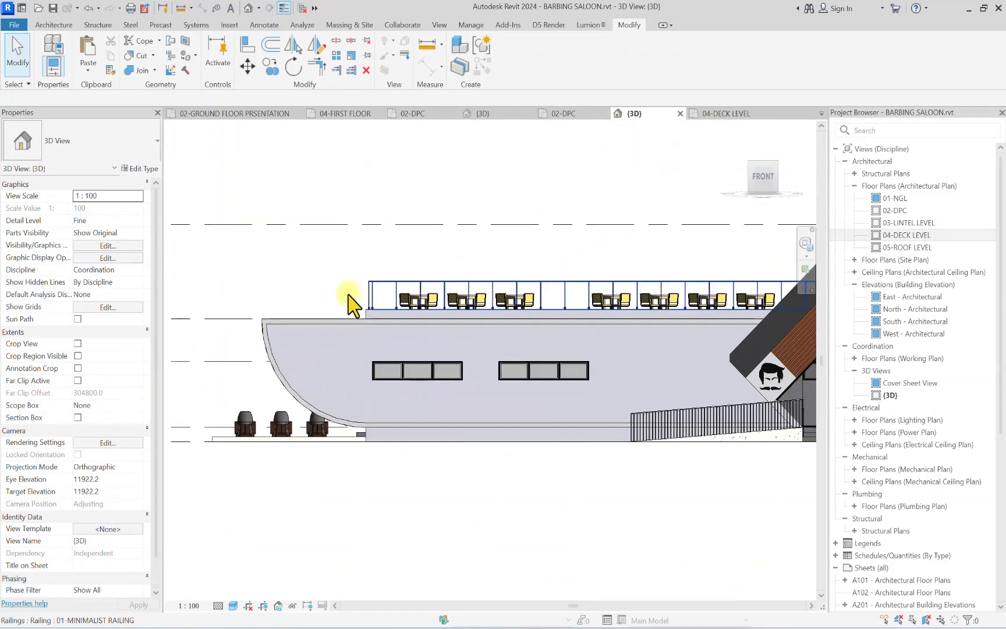
{"action": "scroll", "coordinate": [359, 280], "scroll_direction": "down", "scroll_amount": 3}
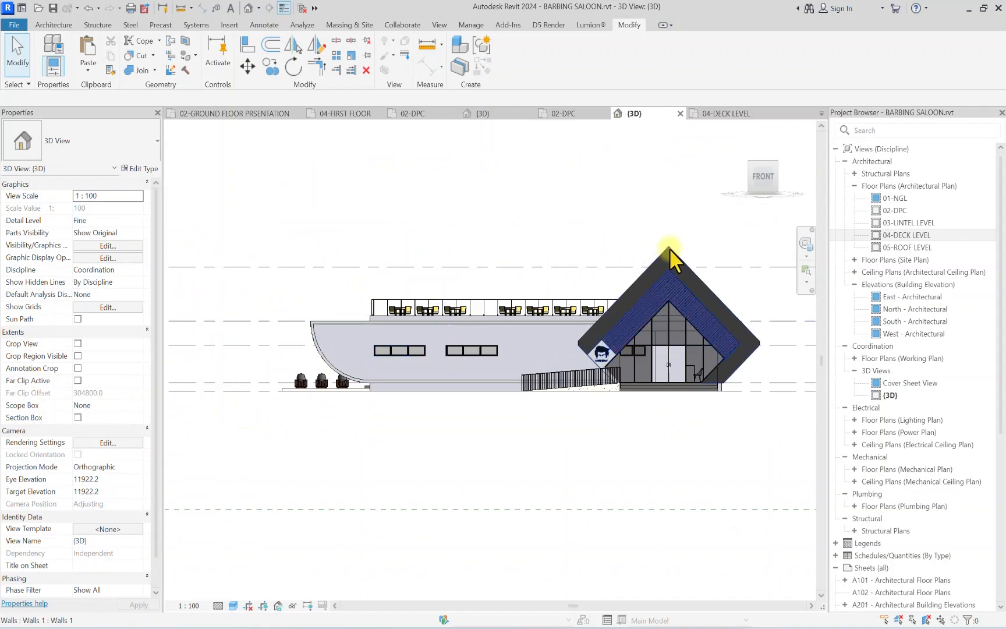
{"action": "left_click_drag", "start_coordinate": [759, 175], "coordinate": [626, 288]}
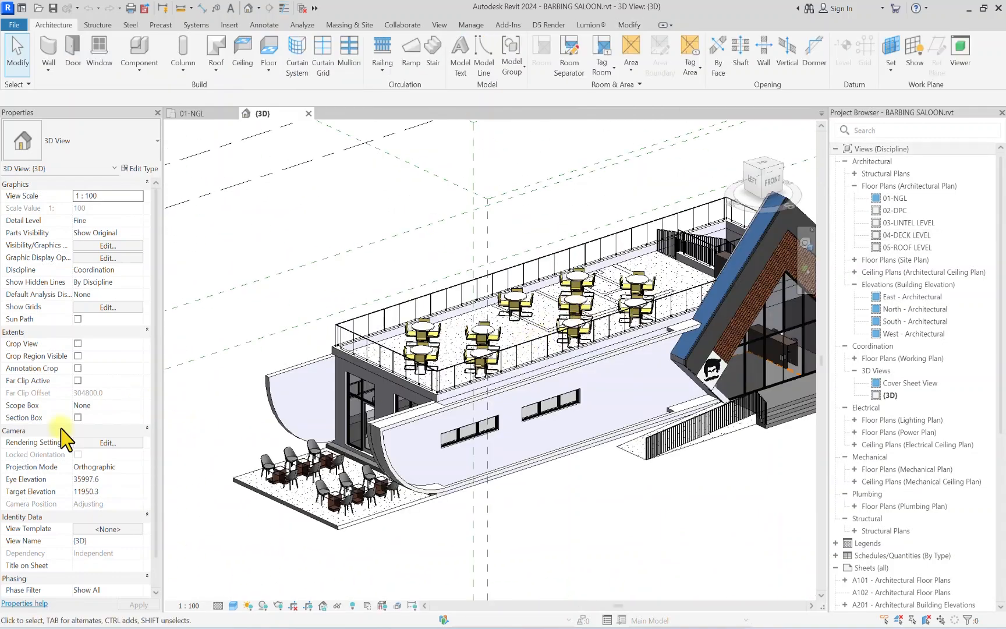
{"action": "scroll", "coordinate": [411, 407], "scroll_direction": "up", "scroll_amount": 3}
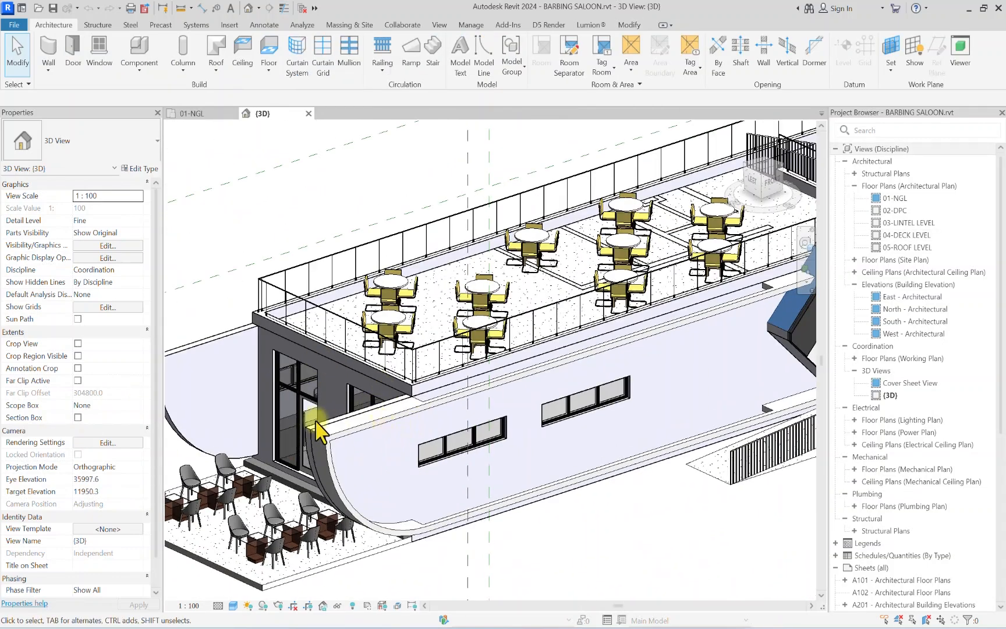
{"action": "scroll", "coordinate": [407, 425], "scroll_direction": "down", "scroll_amount": 2}
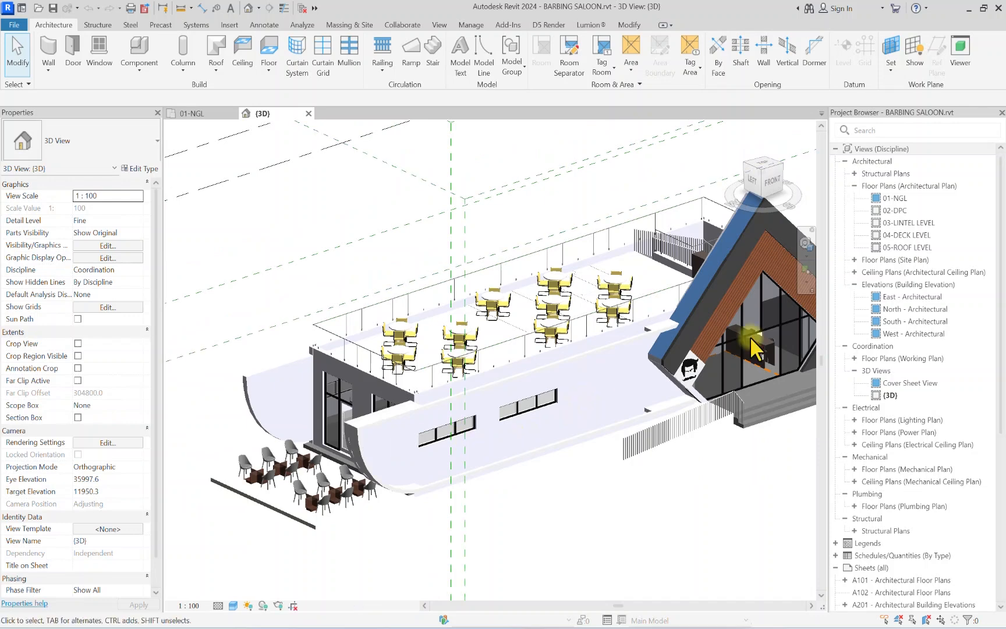
{"action": "scroll", "coordinate": [753, 348], "scroll_direction": "up", "scroll_amount": 3}
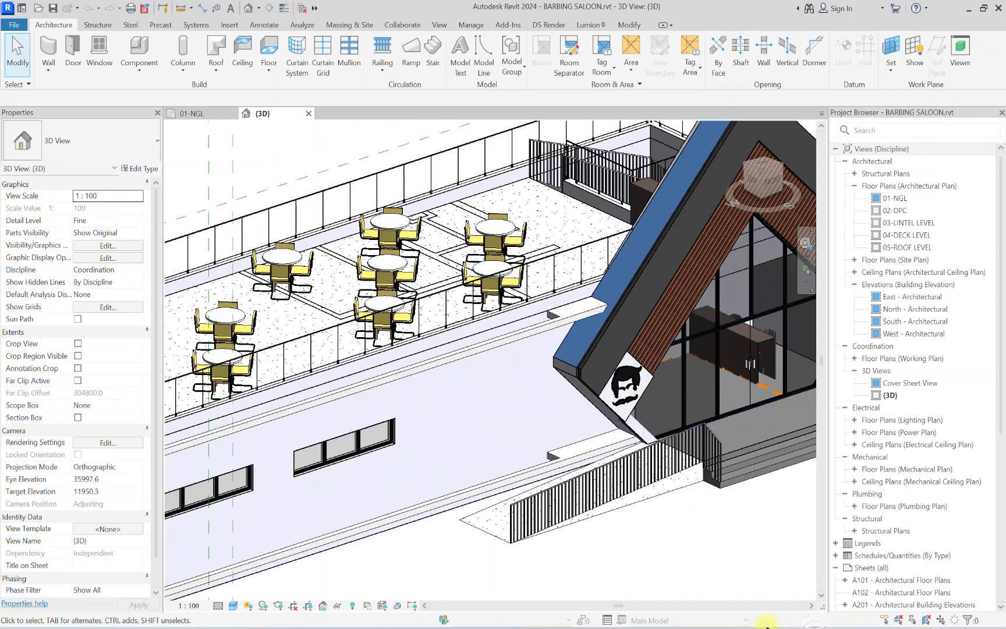
{"action": "scroll", "coordinate": [317, 384], "scroll_direction": "down", "scroll_amount": 3}
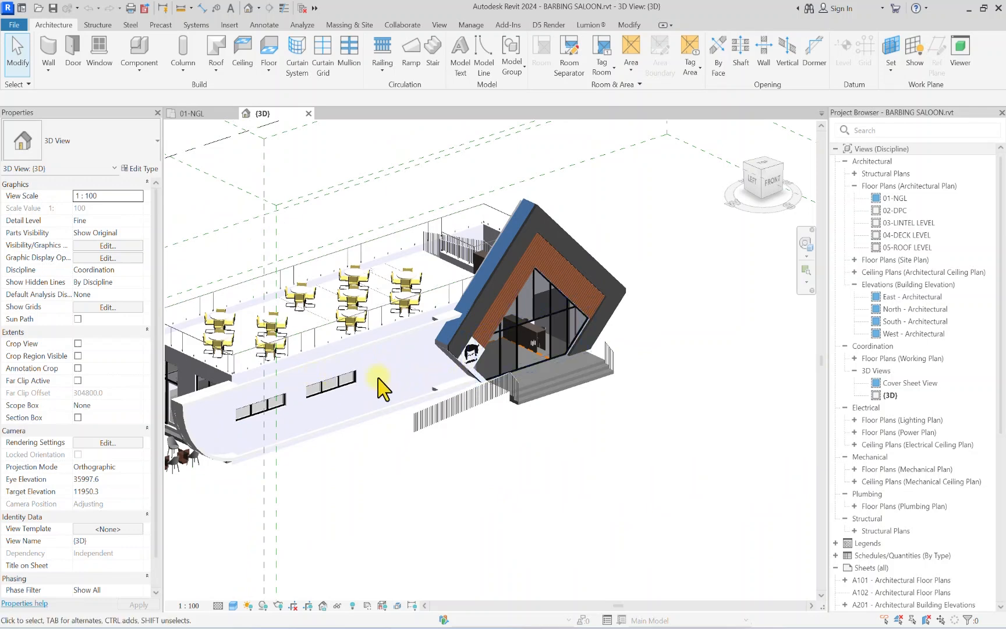
{"action": "scroll", "coordinate": [240, 422], "scroll_direction": "up", "scroll_amount": 2}
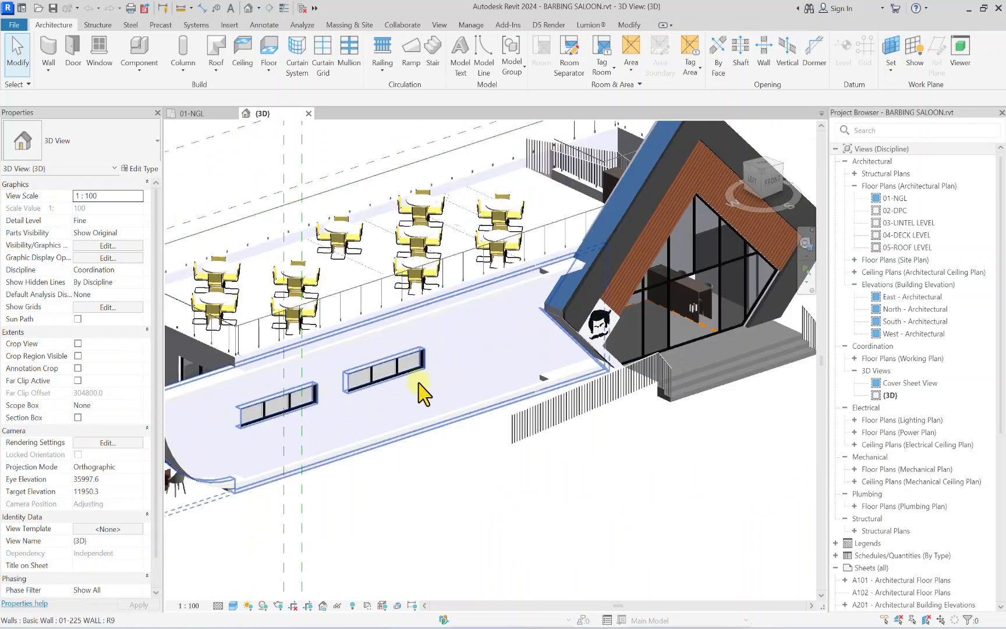
{"action": "scroll", "coordinate": [423, 394], "scroll_direction": "down", "scroll_amount": 4}
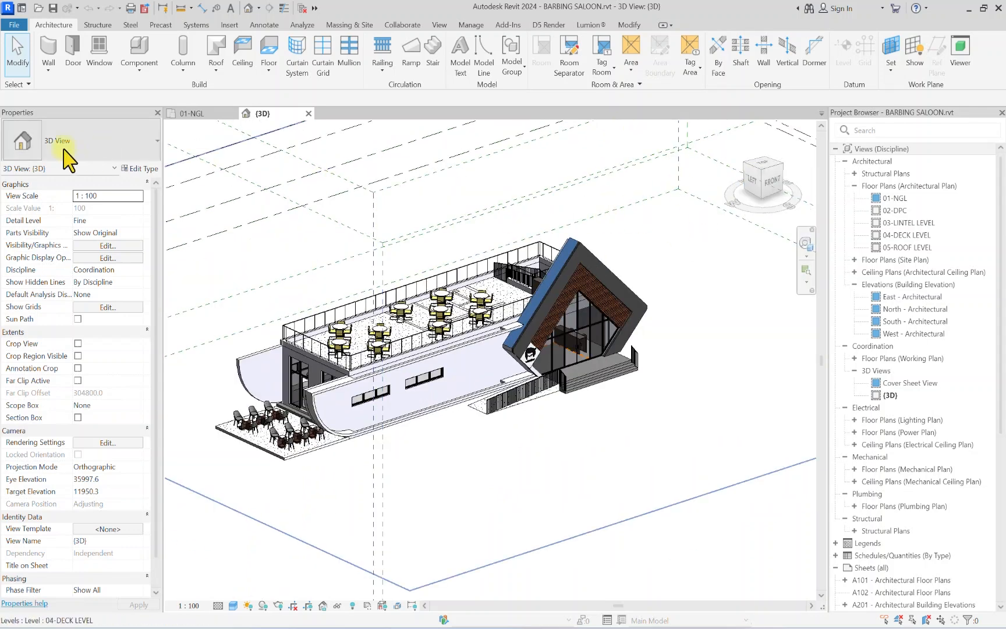
Step: Start a new family and look through the templates in the English-Imperial folder
{"action": "left_click", "coordinate": [19, 25]}
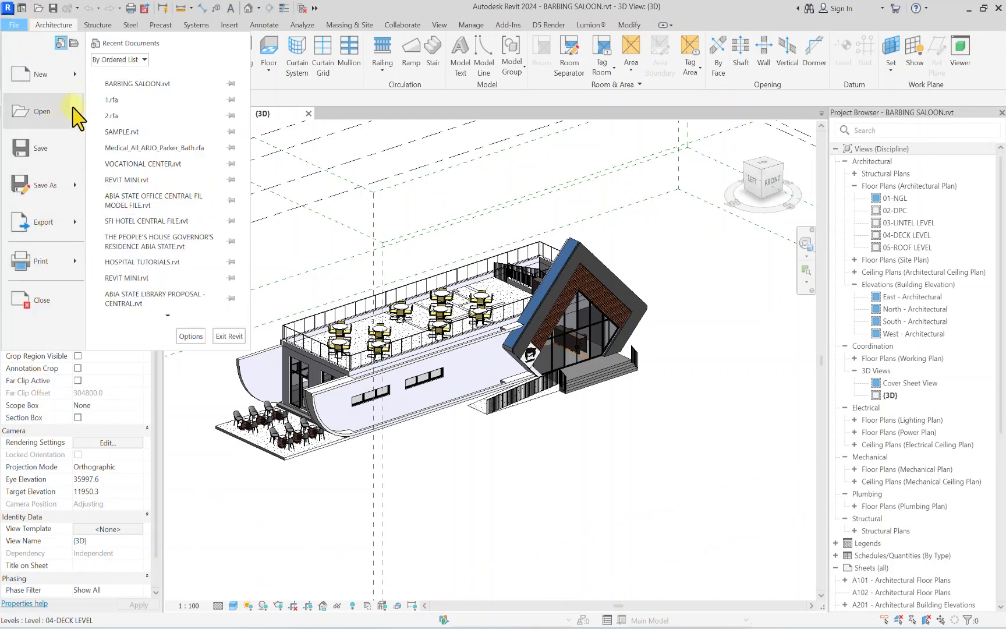
{"action": "mouse_move", "coordinate": [77, 90]}
{"action": "left_click", "coordinate": [153, 123]}
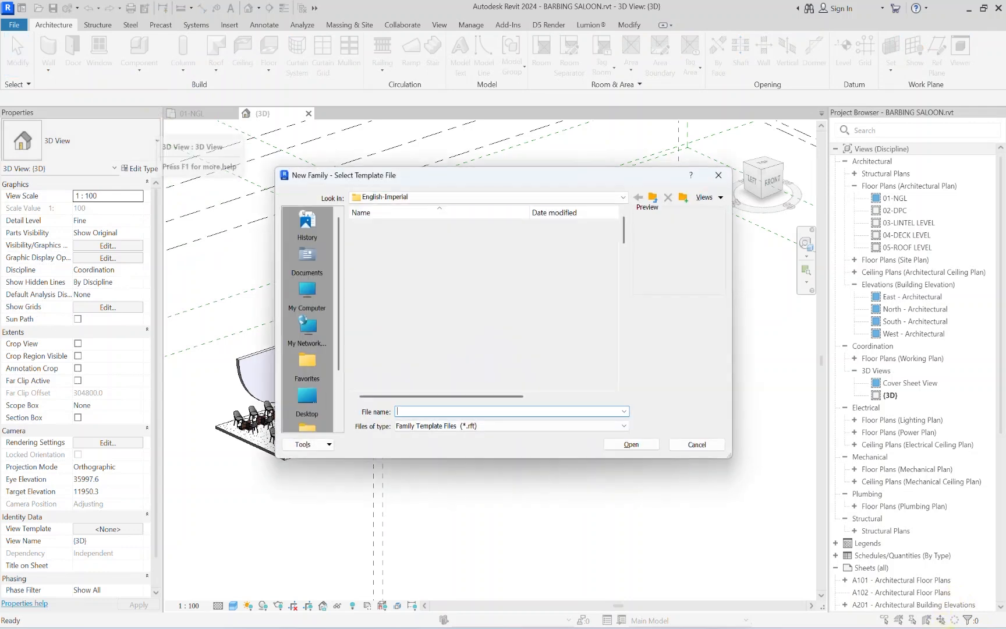
{"action": "scroll", "coordinate": [404, 265], "scroll_direction": "down", "scroll_amount": 15}
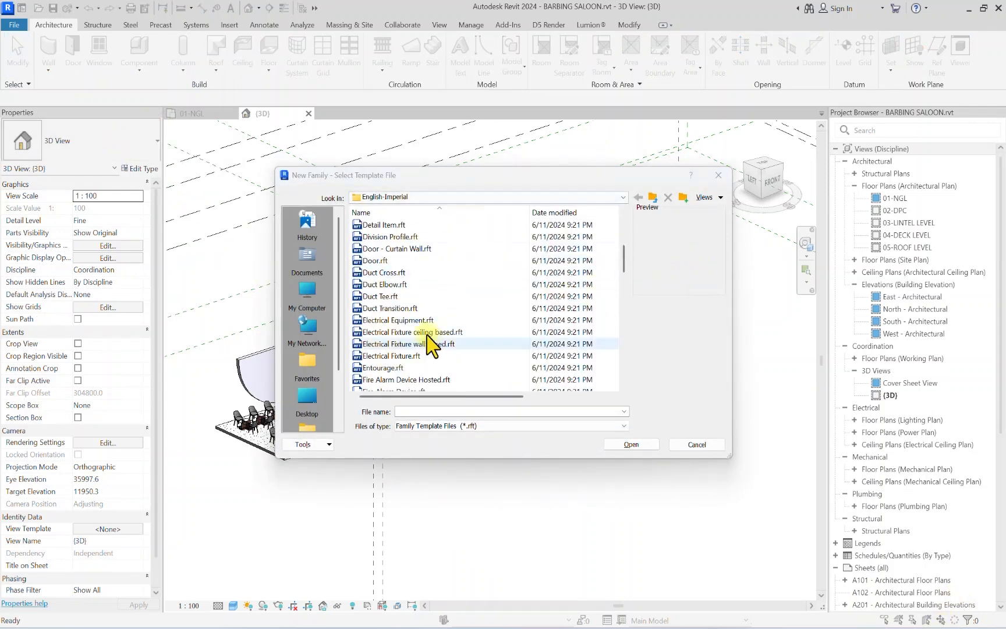
{"action": "scroll", "coordinate": [387, 327], "scroll_direction": "down", "scroll_amount": 3}
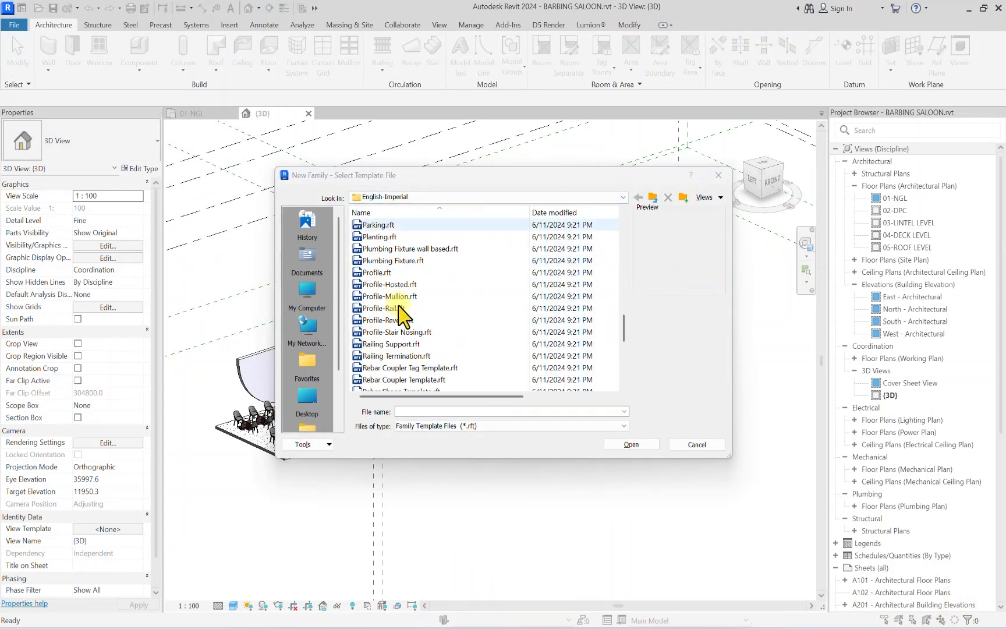
{"action": "scroll", "coordinate": [387, 327], "scroll_direction": "up", "scroll_amount": 2}
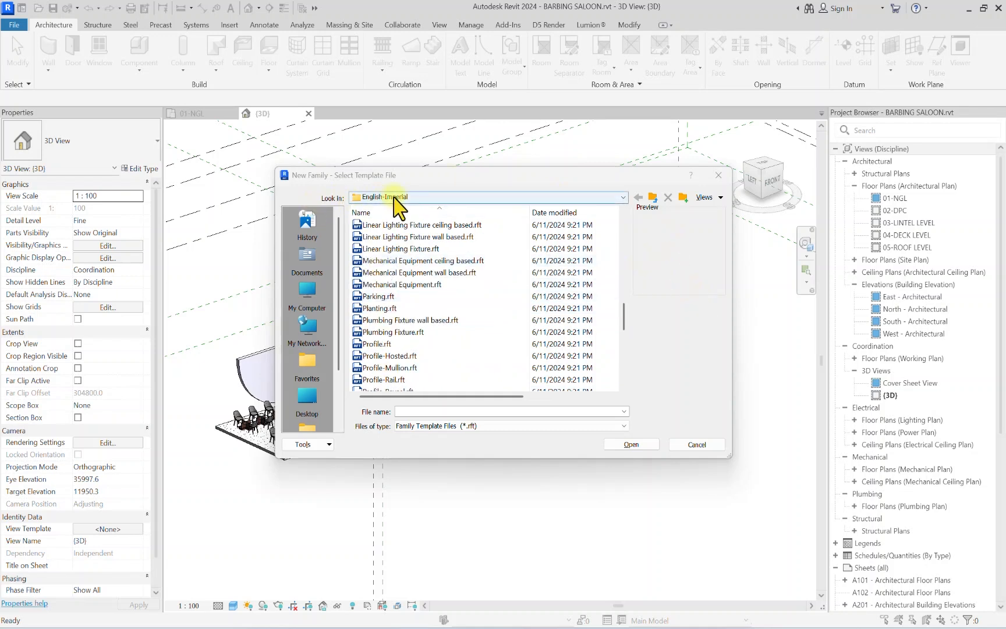
Step: Create the family from the Metric Curtain Wall Panel.rft template in the English family templates folder
{"action": "left_click", "coordinate": [653, 198]}
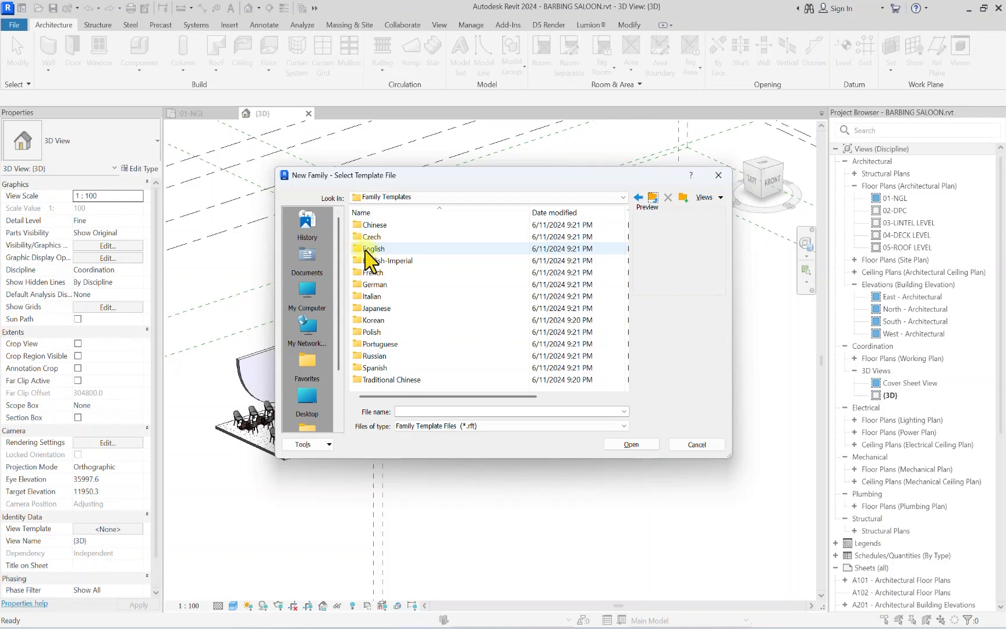
{"action": "double_click", "coordinate": [365, 250]}
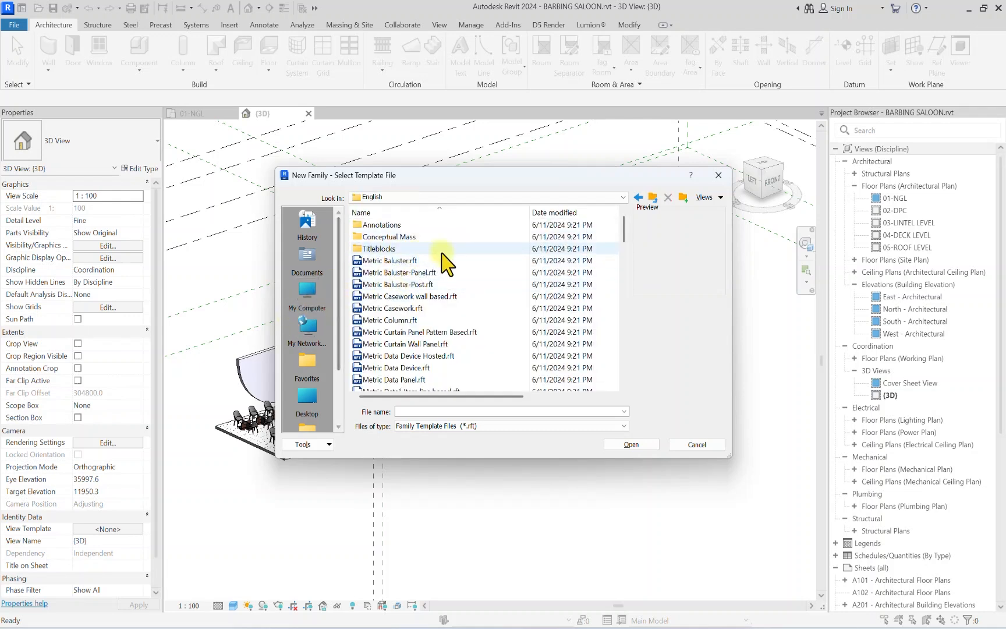
{"action": "scroll", "coordinate": [401, 311], "scroll_direction": "down", "scroll_amount": 7}
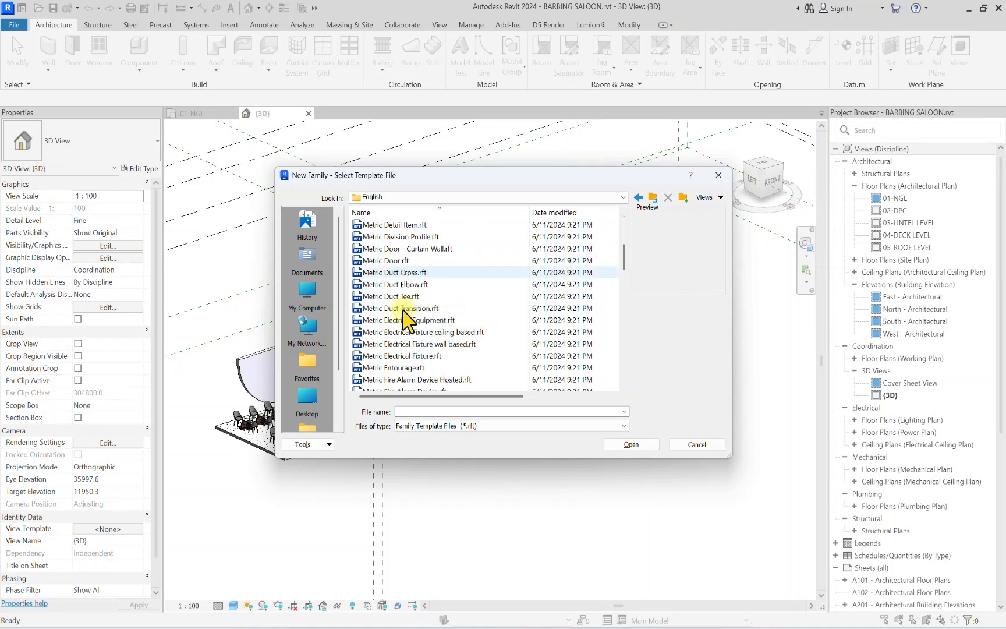
{"action": "scroll", "coordinate": [404, 308], "scroll_direction": "down", "scroll_amount": 3}
{"action": "scroll", "coordinate": [486, 302], "scroll_direction": "up", "scroll_amount": 10}
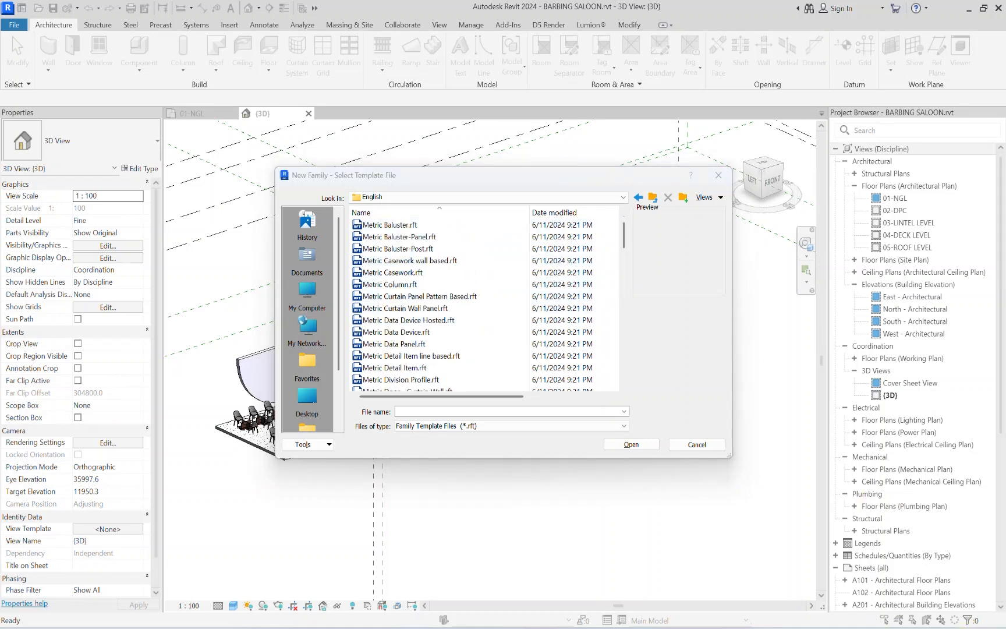
{"action": "left_click", "coordinate": [401, 308]}
{"action": "left_click", "coordinate": [631, 445]}
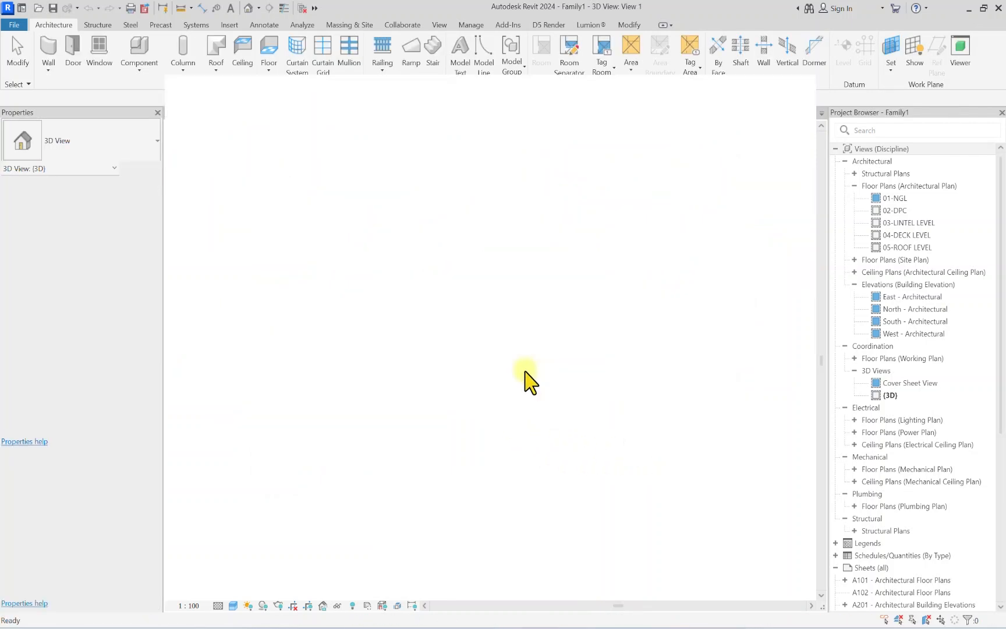
{"action": "scroll", "coordinate": [492, 416], "scroll_direction": "down", "scroll_amount": 2}
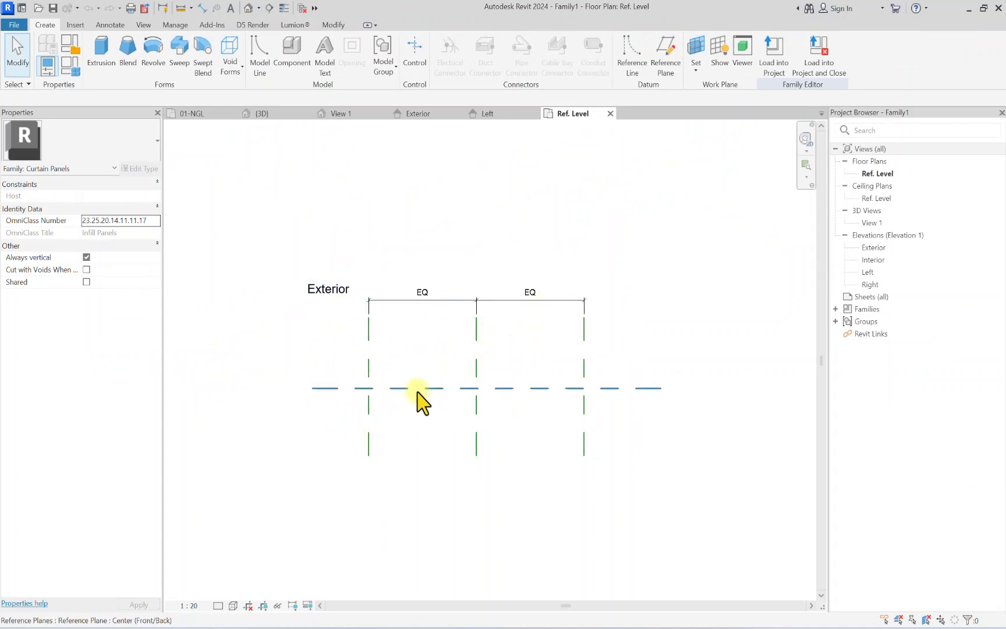
Step: In the Exterior elevation, set the Top reference plane's height above Ref. Level to 900 mm
{"action": "double_click", "coordinate": [874, 248]}
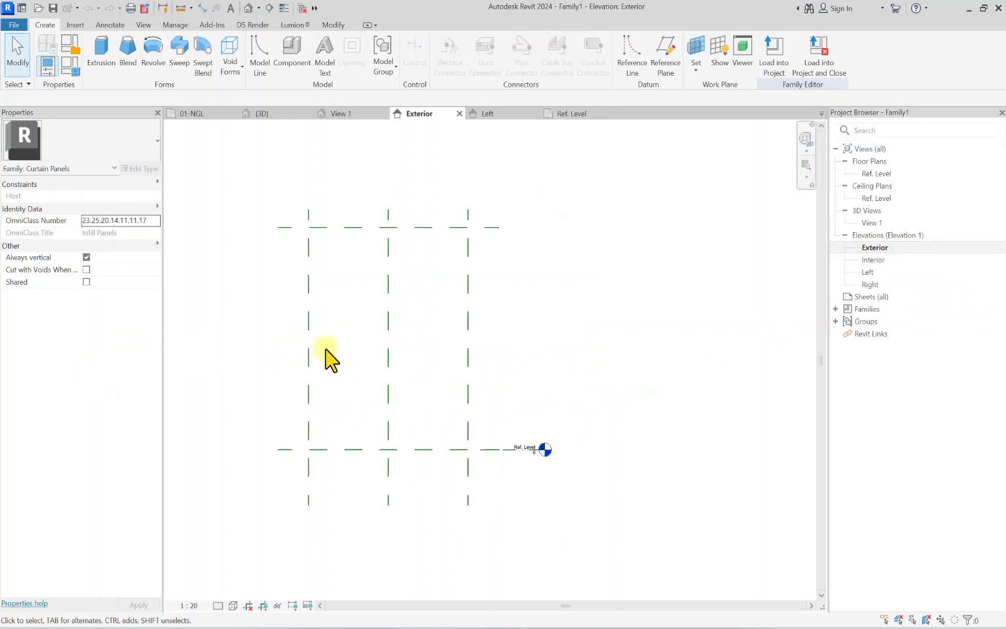
{"action": "scroll", "coordinate": [350, 294], "scroll_direction": "down", "scroll_amount": 4}
{"action": "scroll", "coordinate": [345, 282], "scroll_direction": "up", "scroll_amount": 3}
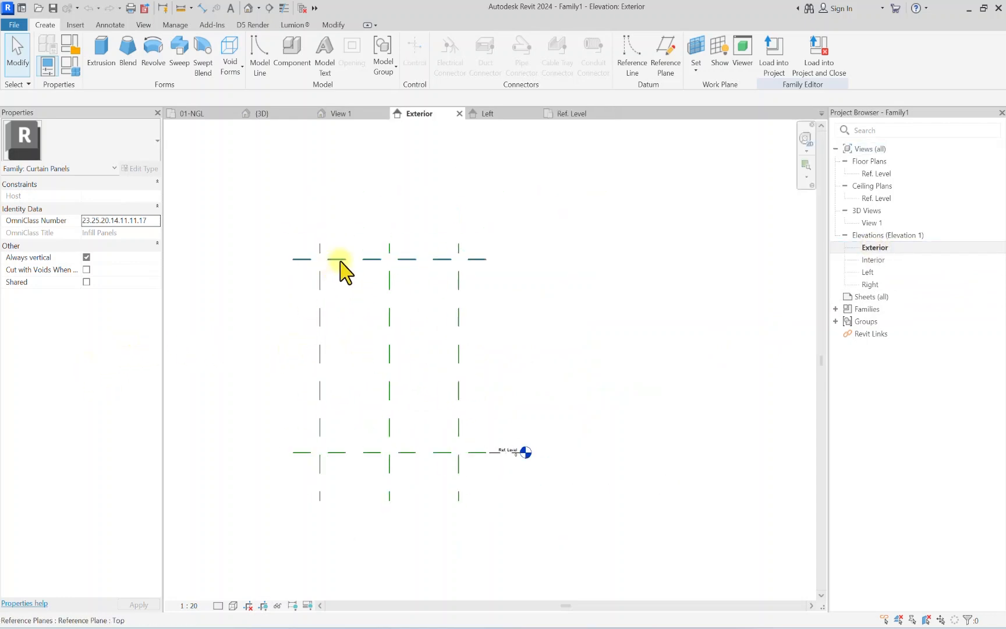
{"action": "left_click", "coordinate": [341, 260]}
{"action": "scroll", "coordinate": [338, 398], "scroll_direction": "up", "scroll_amount": 2}
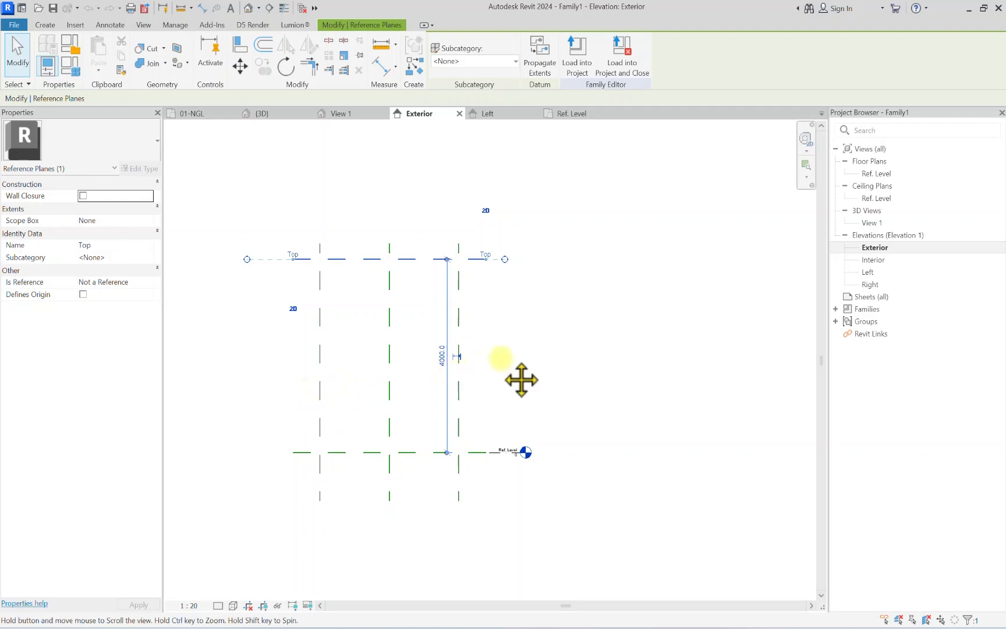
{"action": "scroll", "coordinate": [526, 352], "scroll_direction": "up", "scroll_amount": 1}
{"action": "scroll", "coordinate": [525, 337], "scroll_direction": "down", "scroll_amount": 2}
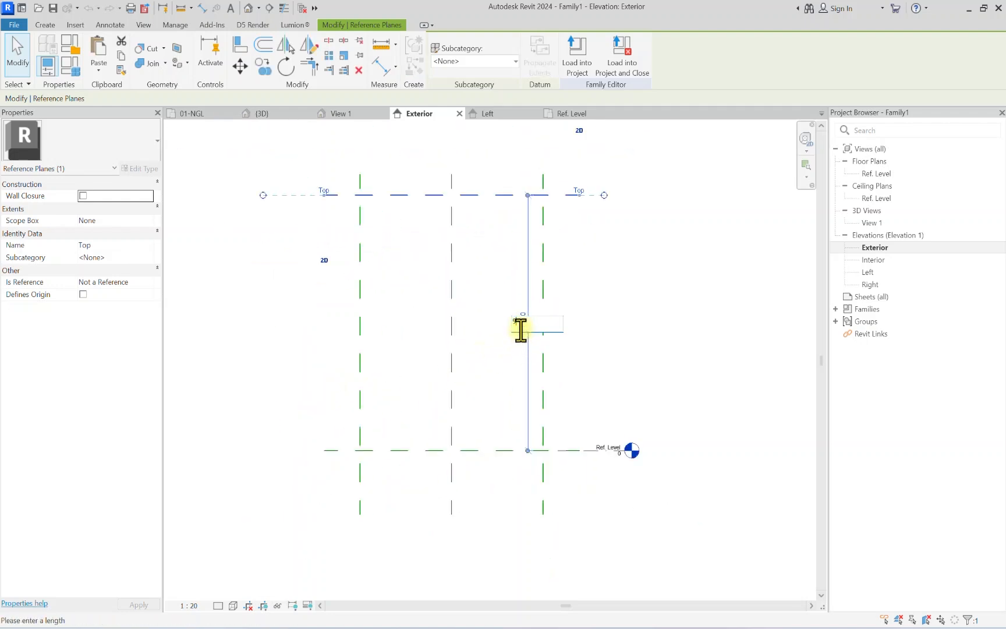
{"action": "key", "text": "Return"}
{"action": "scroll", "coordinate": [437, 427], "scroll_direction": "up", "scroll_amount": 2}
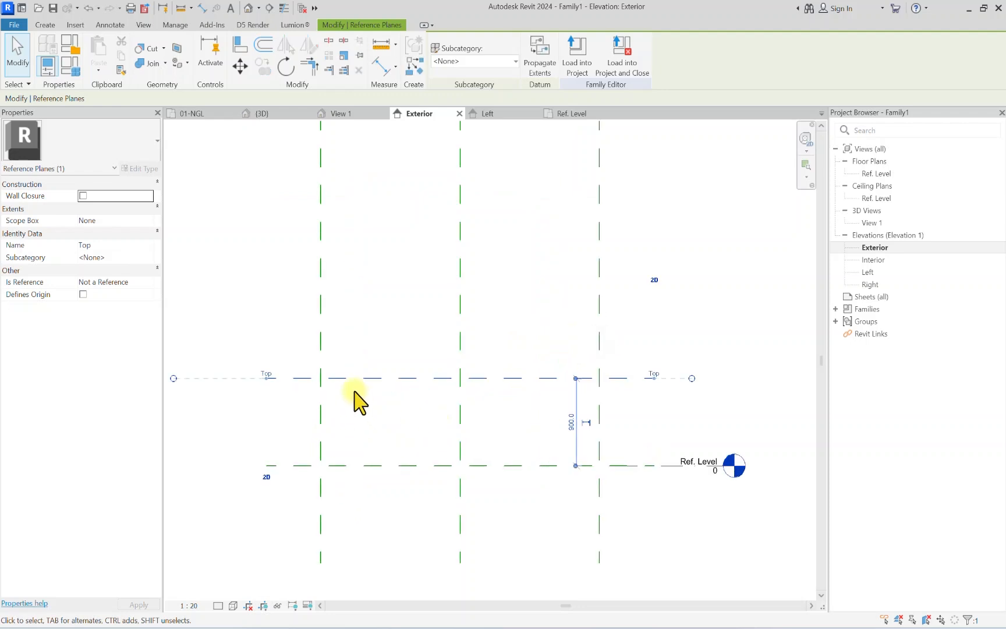
{"action": "scroll", "coordinate": [354, 398], "scroll_direction": "down", "scroll_amount": 2}
{"action": "key", "text": "Escape"}
Step: Set the distance from the Right reference plane to the center reference plane to 450 mm
{"action": "left_click", "coordinate": [335, 322]}
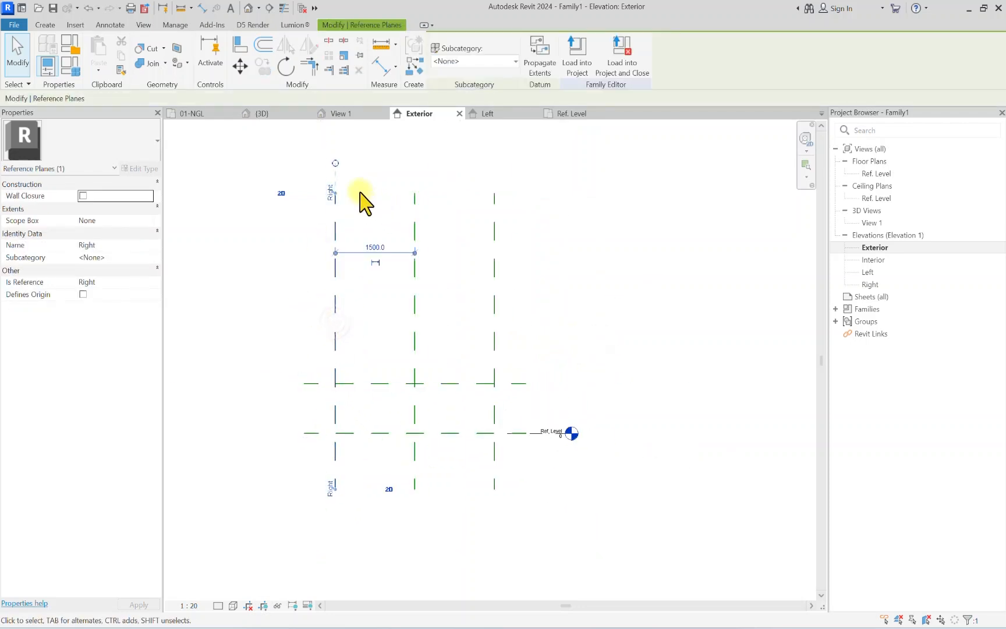
{"action": "scroll", "coordinate": [358, 242], "scroll_direction": "up", "scroll_amount": 1}
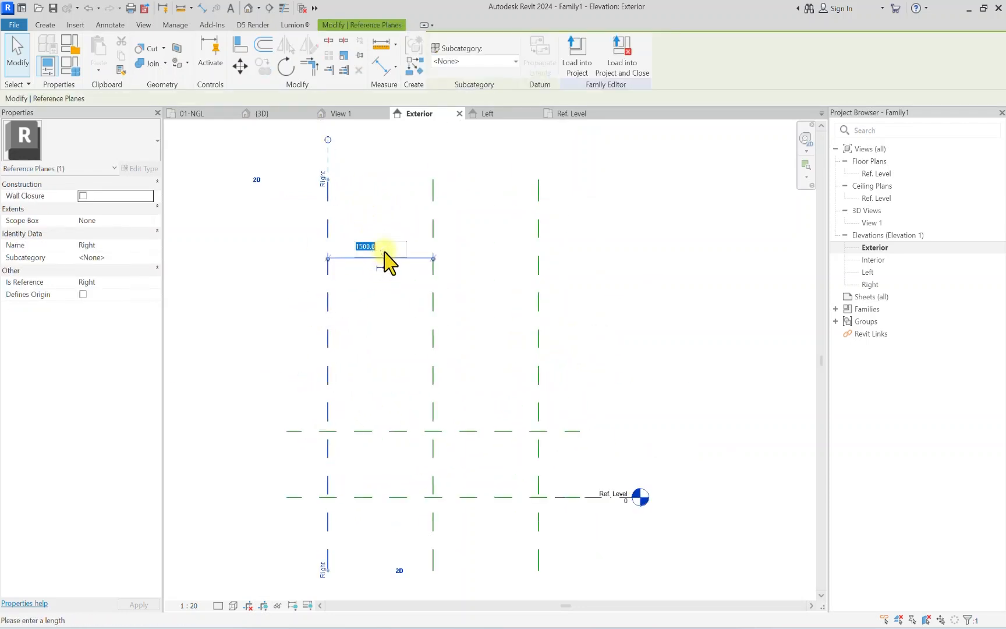
{"action": "scroll", "coordinate": [370, 327], "scroll_direction": "down", "scroll_amount": 1}
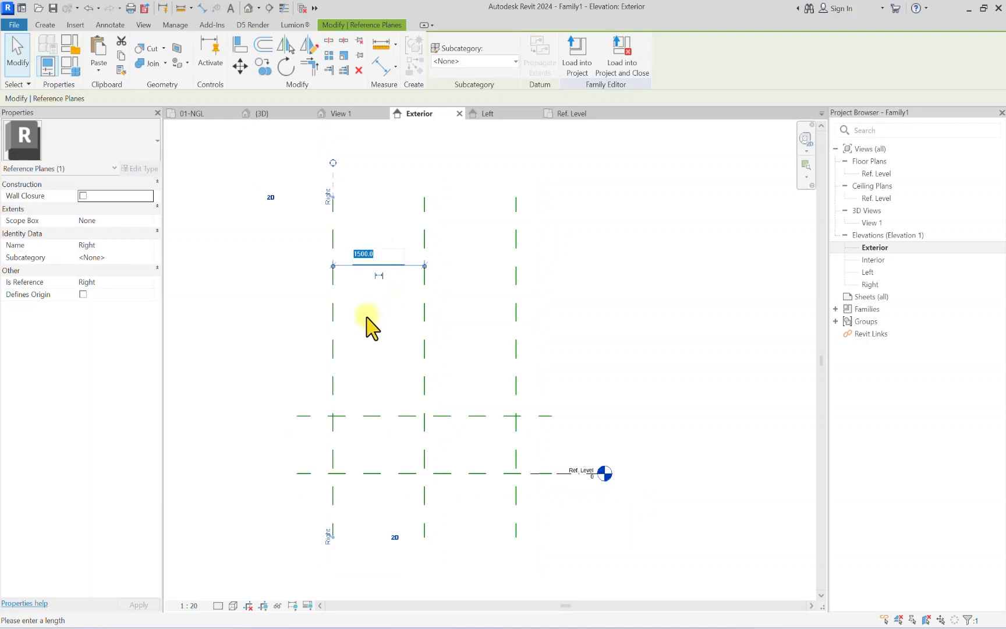
{"action": "key", "text": "Return"}
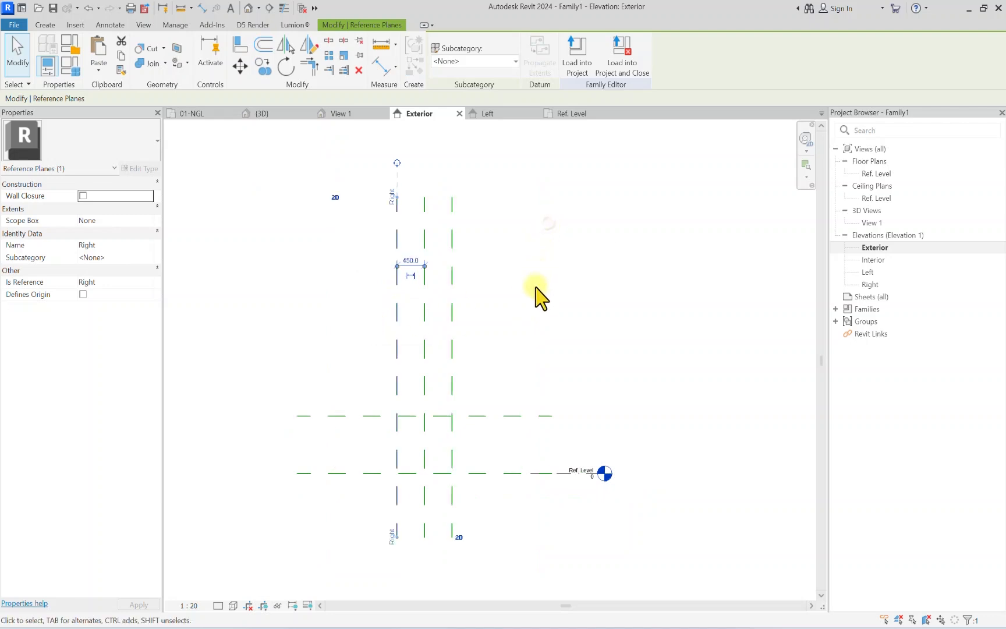
{"action": "left_click", "coordinate": [534, 379]}
Step: Examine the reference plane layout in the Exterior elevation, including the Right plane's offset from the center
{"action": "scroll", "coordinate": [401, 407], "scroll_direction": "up", "scroll_amount": 2}
{"action": "middle_click_drag", "start_coordinate": [392, 535], "coordinate": [409, 450]}
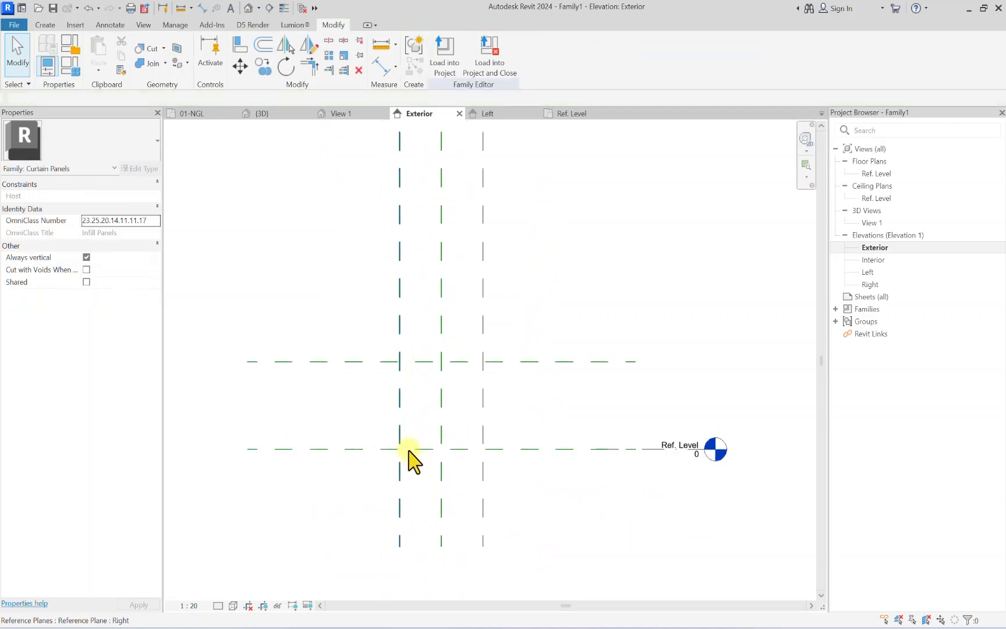
{"action": "scroll", "coordinate": [452, 382], "scroll_direction": "up", "scroll_amount": 3}
{"action": "scroll", "coordinate": [461, 325], "scroll_direction": "down", "scroll_amount": 4}
{"action": "scroll", "coordinate": [432, 323], "scroll_direction": "up", "scroll_amount": 2}
{"action": "scroll", "coordinate": [432, 325], "scroll_direction": "up", "scroll_amount": 1}
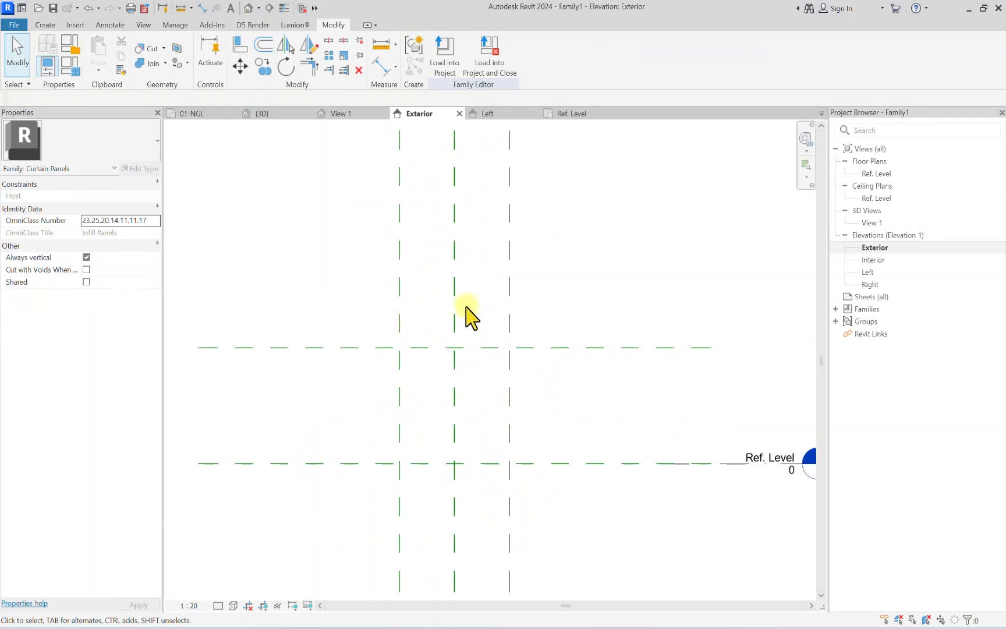
{"action": "scroll", "coordinate": [454, 320], "scroll_direction": "down", "scroll_amount": 1}
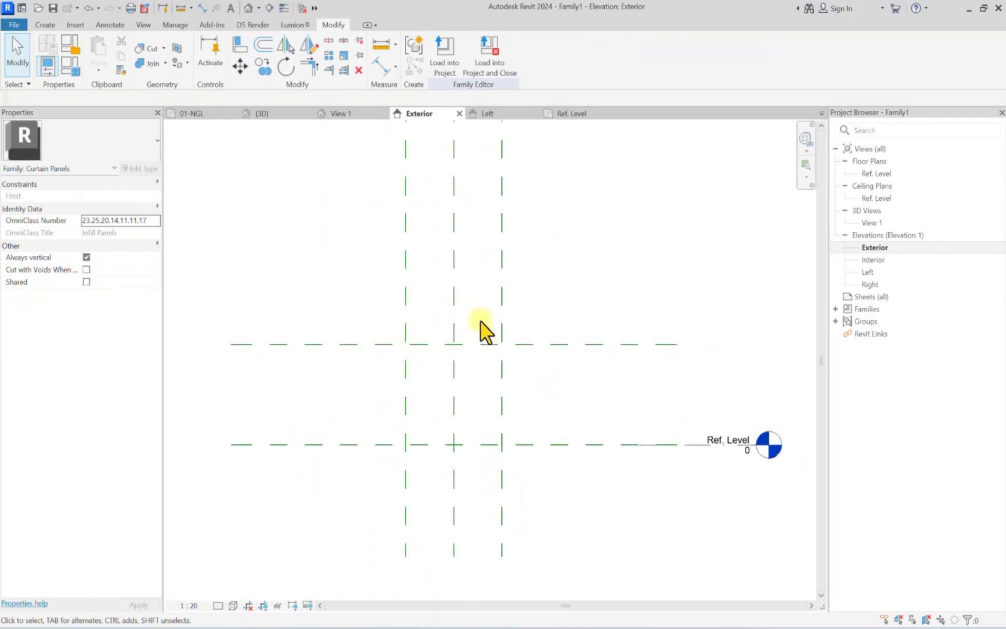
{"action": "scroll", "coordinate": [465, 339], "scroll_direction": "down", "scroll_amount": 2}
{"action": "scroll", "coordinate": [433, 382], "scroll_direction": "up", "scroll_amount": 3}
{"action": "scroll", "coordinate": [395, 302], "scroll_direction": "down", "scroll_amount": 2}
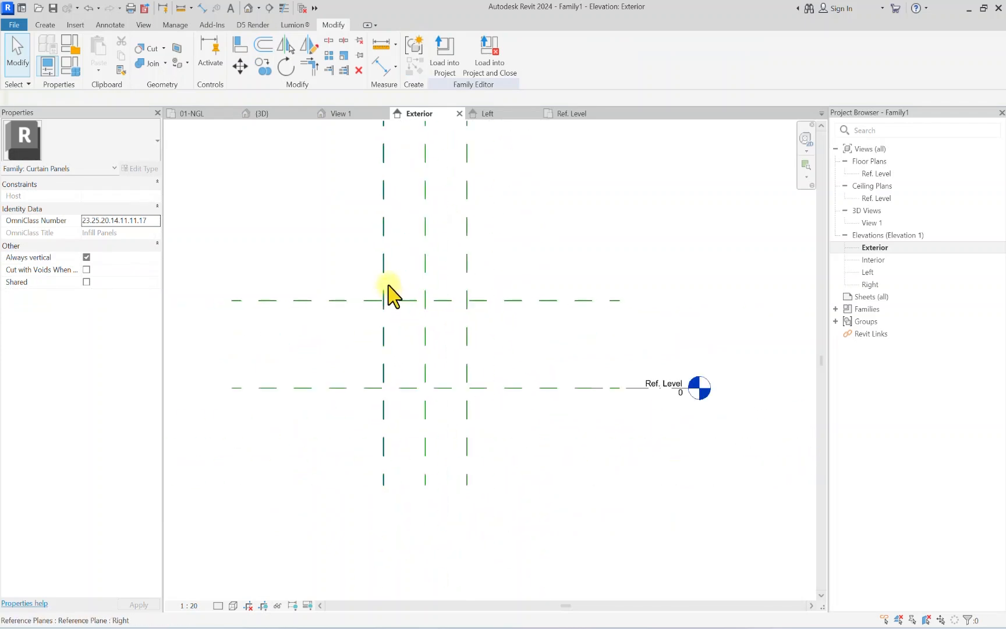
{"action": "left_click", "coordinate": [403, 267]}
{"action": "scroll", "coordinate": [370, 464], "scroll_direction": "up", "scroll_amount": 1}
{"action": "scroll", "coordinate": [370, 464], "scroll_direction": "down", "scroll_amount": 2}
{"action": "scroll", "coordinate": [420, 337], "scroll_direction": "up", "scroll_amount": 1}
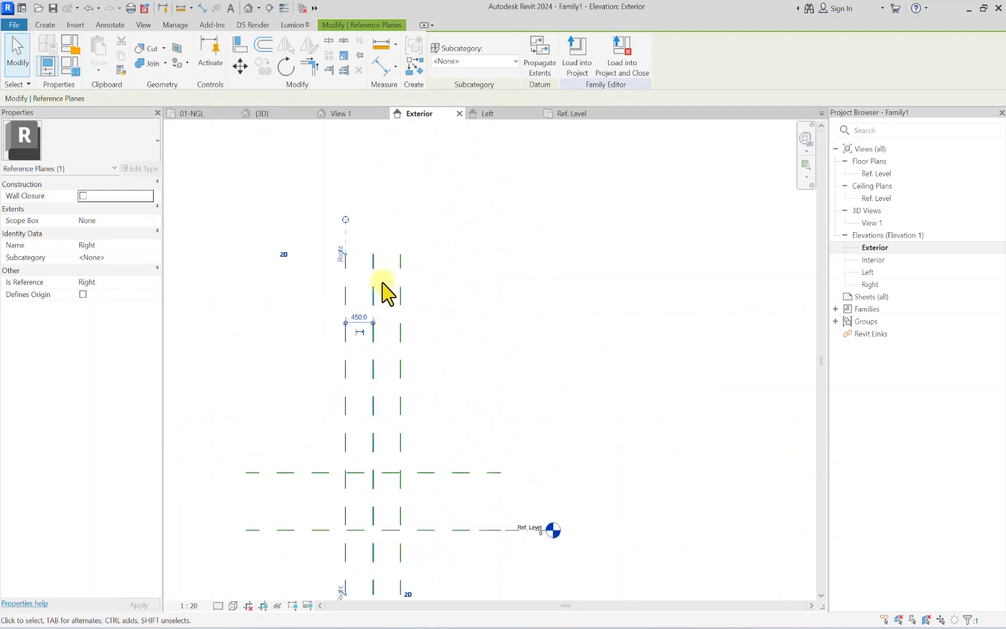
{"action": "scroll", "coordinate": [354, 442], "scroll_direction": "up", "scroll_amount": 1}
{"action": "middle_click_drag", "start_coordinate": [358, 444], "coordinate": [365, 323]}
{"action": "scroll", "coordinate": [432, 152], "scroll_direction": "up", "scroll_amount": 3}
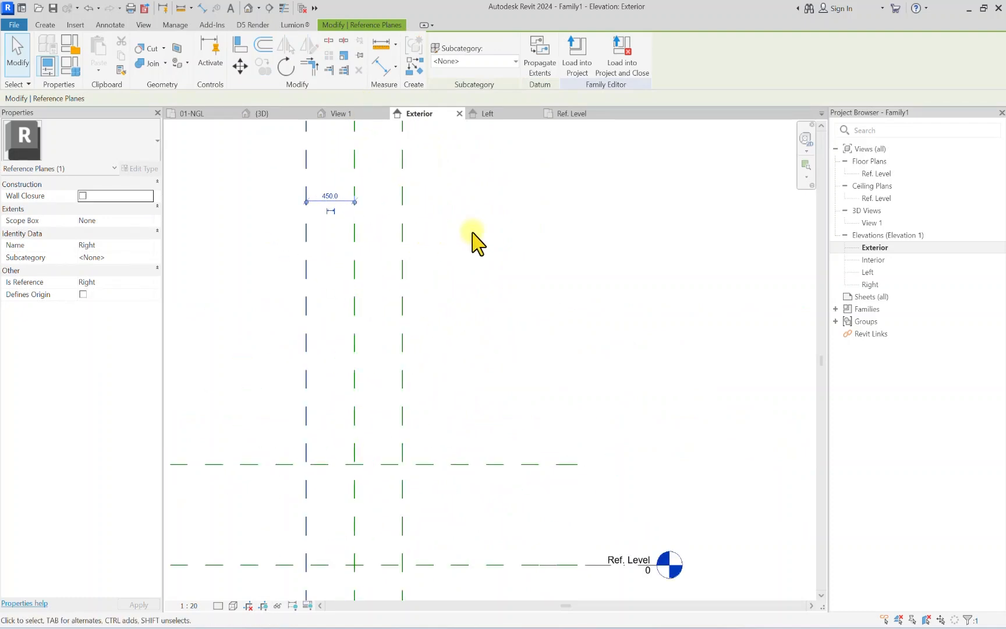
{"action": "scroll", "coordinate": [467, 330], "scroll_direction": "down", "scroll_amount": 2}
{"action": "scroll", "coordinate": [442, 338], "scroll_direction": "up", "scroll_amount": 1}
{"action": "key", "text": "Escape"}
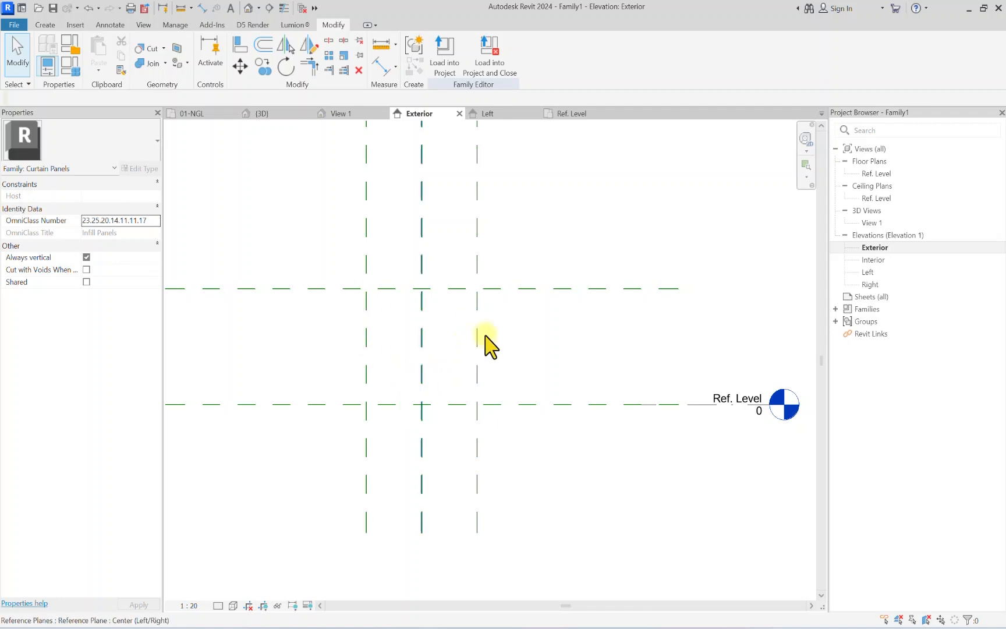
{"action": "scroll", "coordinate": [362, 356], "scroll_direction": "down", "scroll_amount": 2}
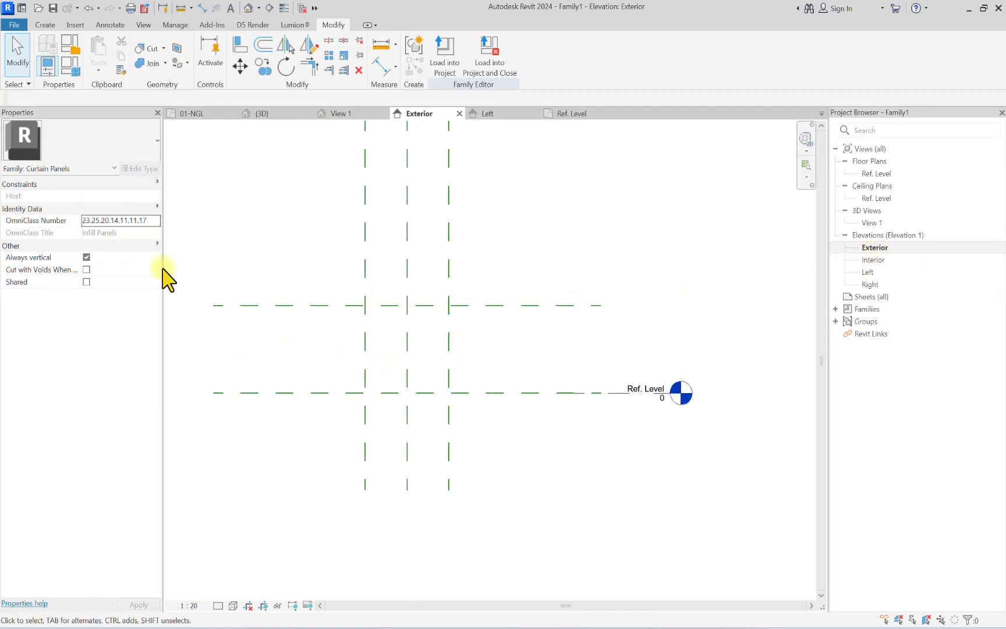
{"action": "left_click", "coordinate": [40, 24]}
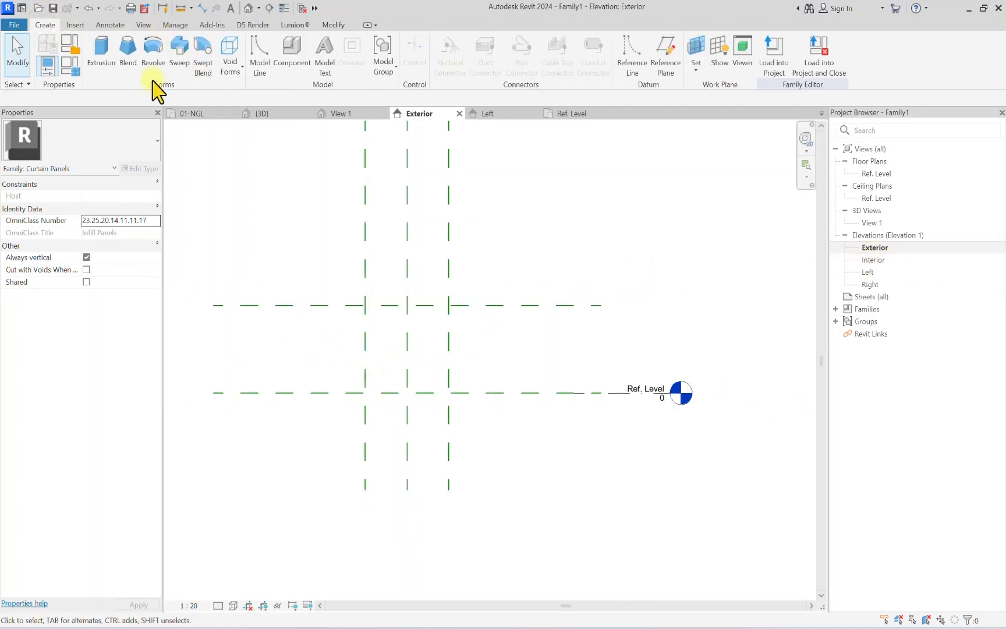
{"action": "left_click", "coordinate": [178, 60]}
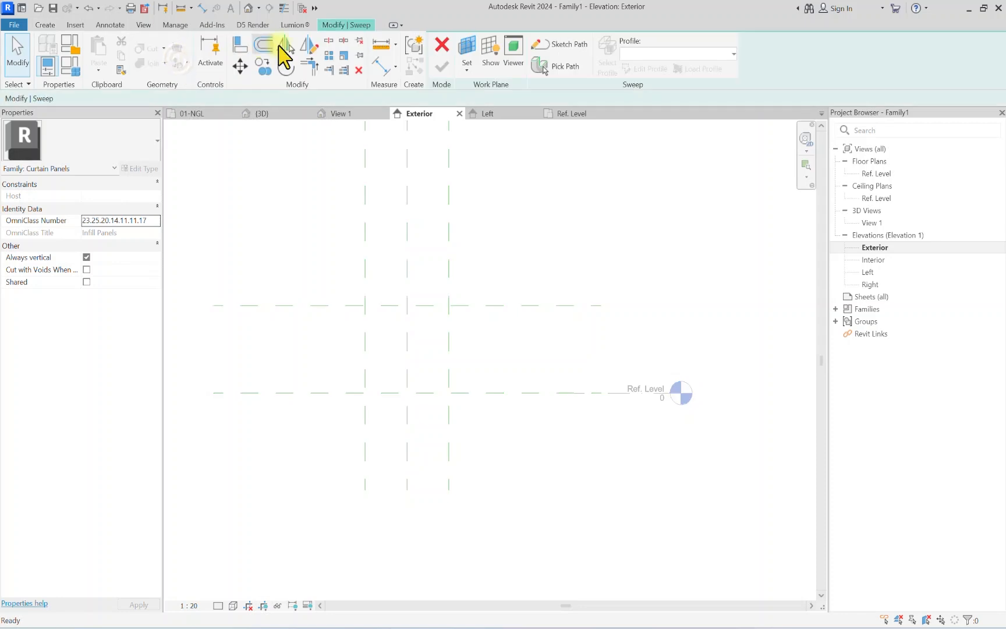
{"action": "left_click", "coordinate": [559, 48]}
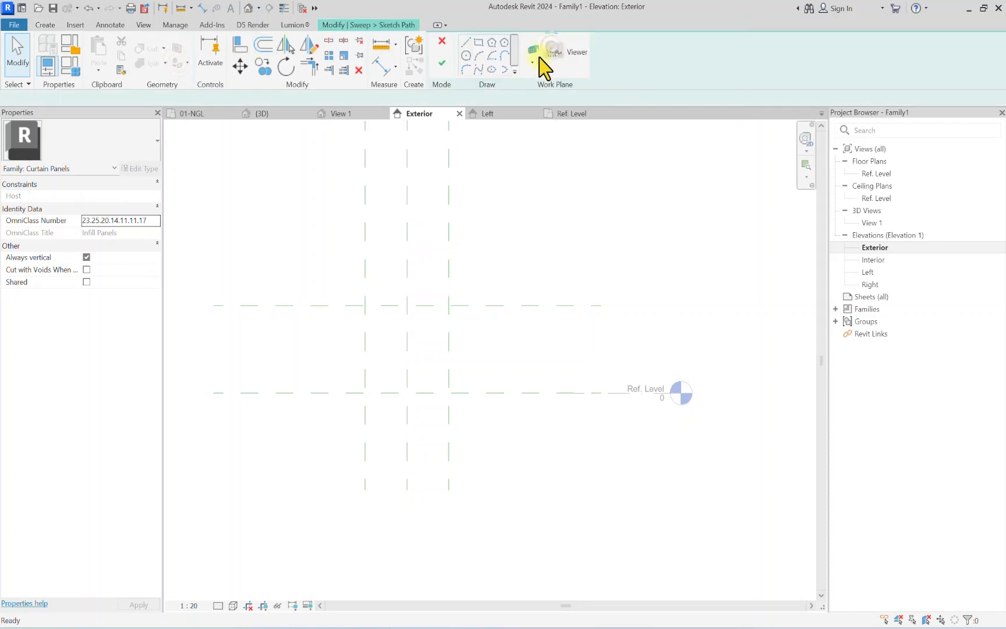
{"action": "left_click", "coordinate": [442, 48]}
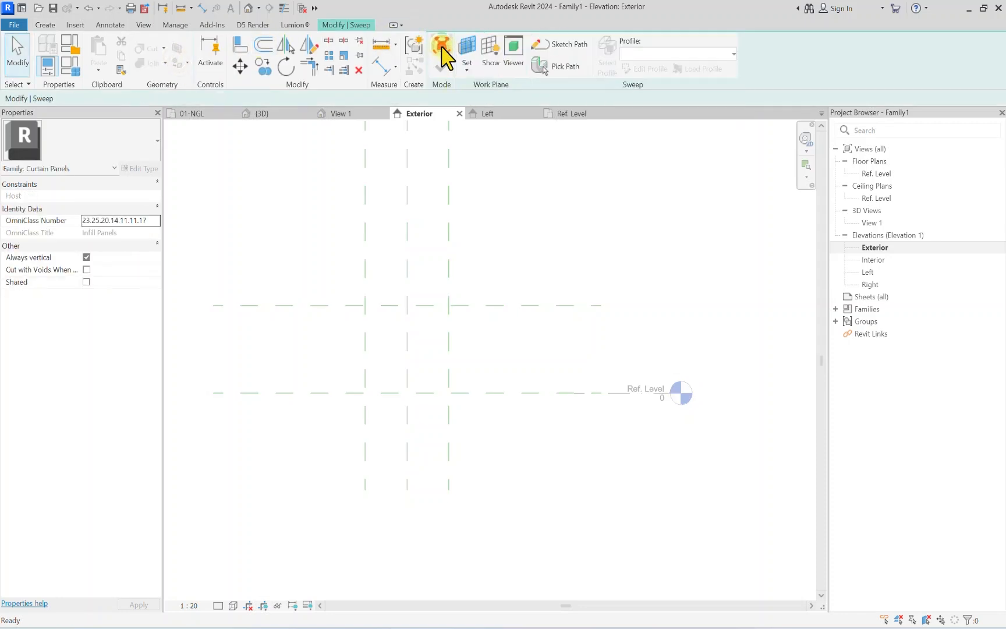
{"action": "scroll", "coordinate": [443, 346], "scroll_direction": "down", "scroll_amount": 3}
{"action": "left_click", "coordinate": [444, 47]}
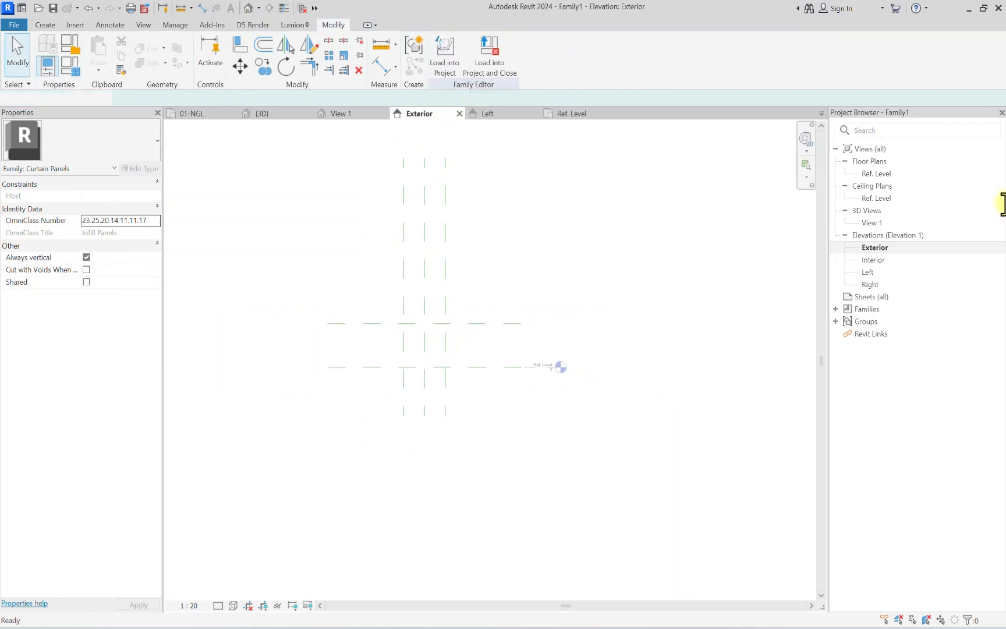
Step: From the Ref. Level plan, start a sweep path sketch on the Center (Front/Back) reference plane and open the Exterior elevation to draw it
{"action": "double_click", "coordinate": [879, 173]}
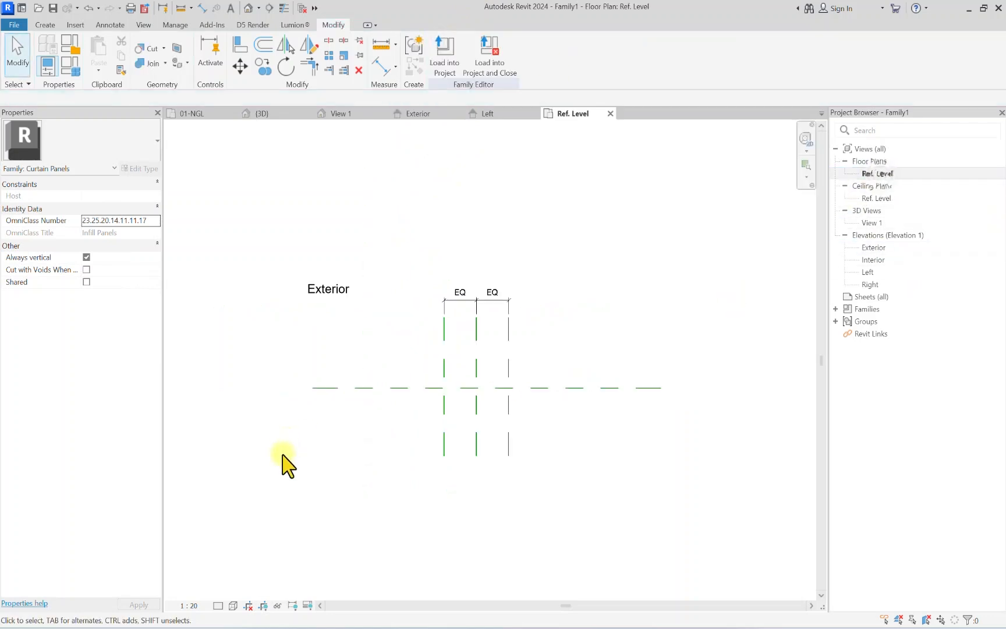
{"action": "scroll", "coordinate": [413, 367], "scroll_direction": "up", "scroll_amount": 3}
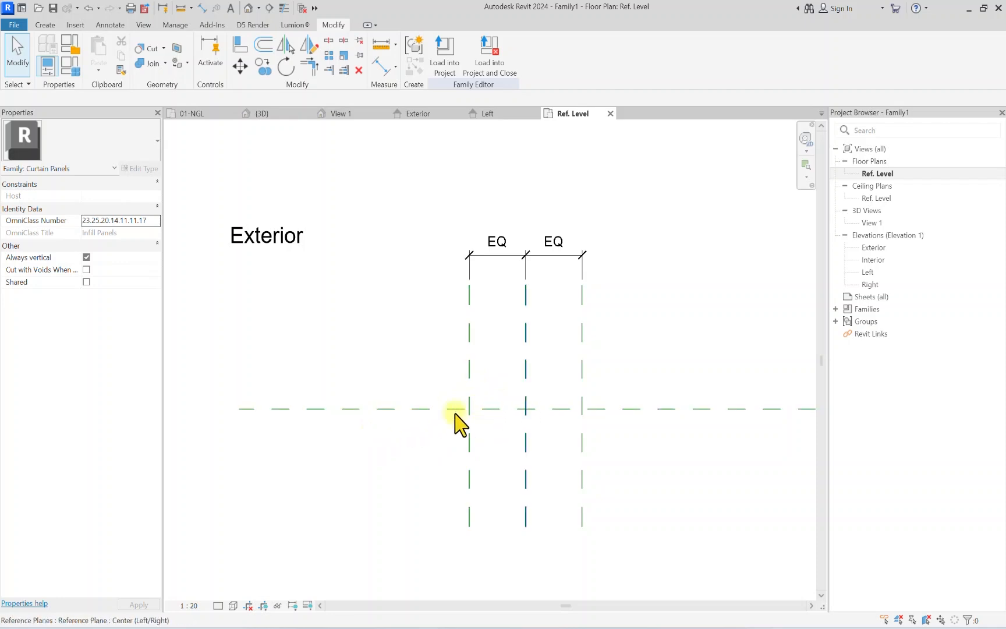
{"action": "scroll", "coordinate": [511, 407], "scroll_direction": "down", "scroll_amount": 1}
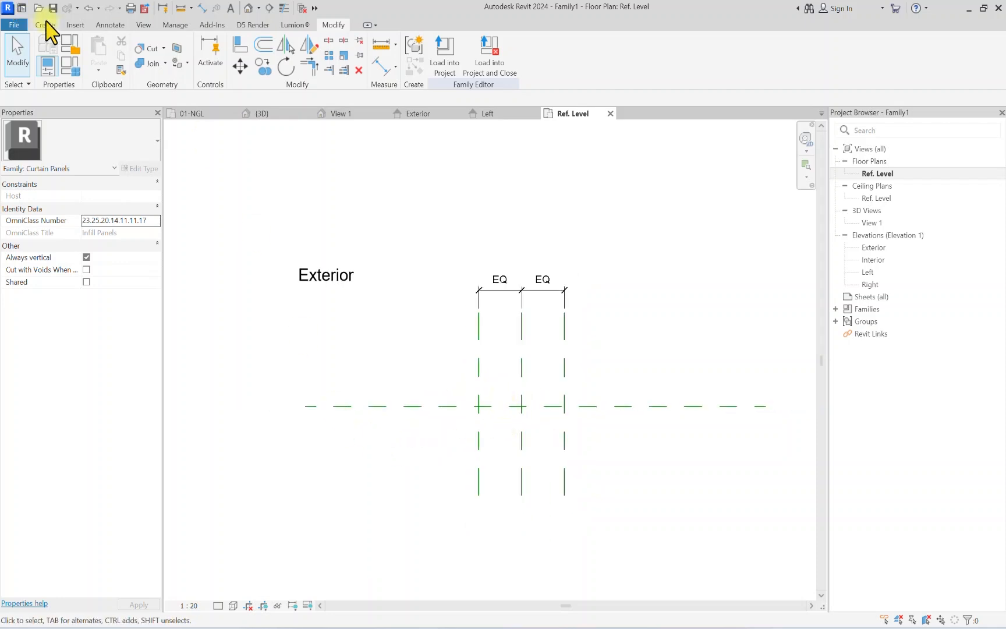
{"action": "left_click", "coordinate": [46, 25]}
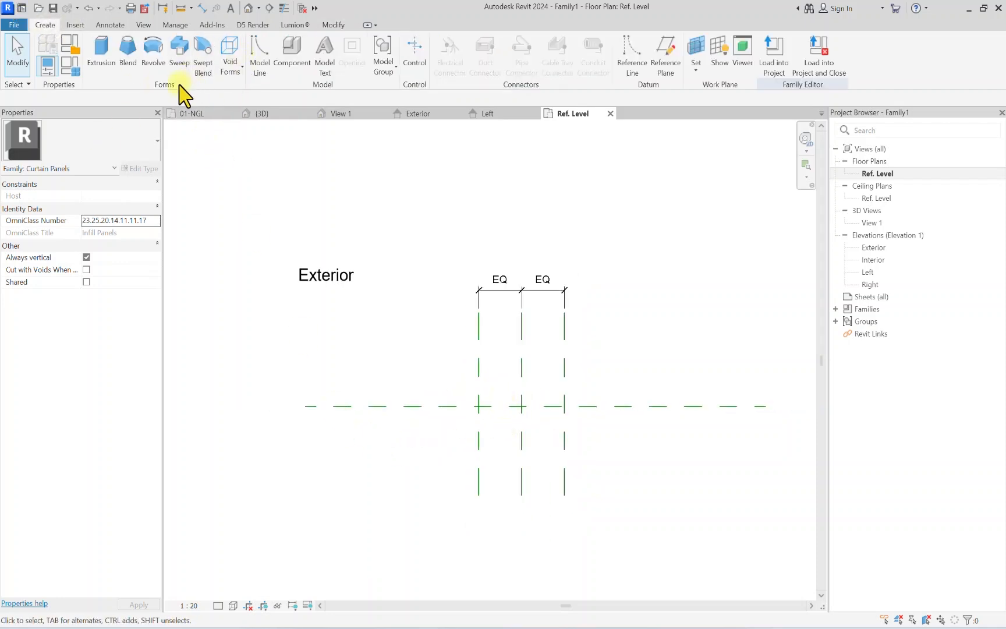
{"action": "left_click", "coordinate": [182, 63]}
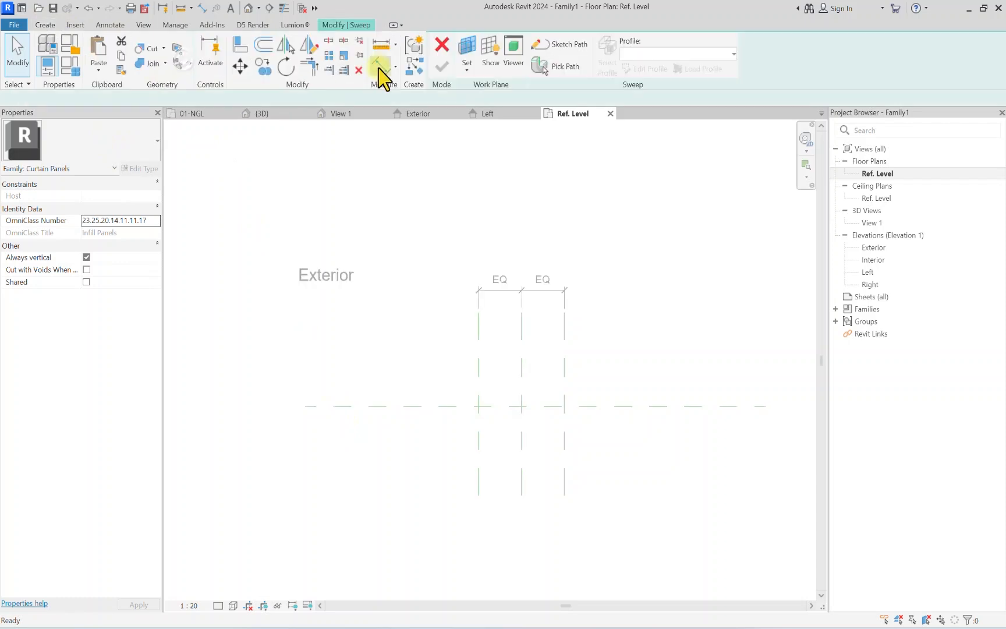
{"action": "left_click", "coordinate": [545, 51]}
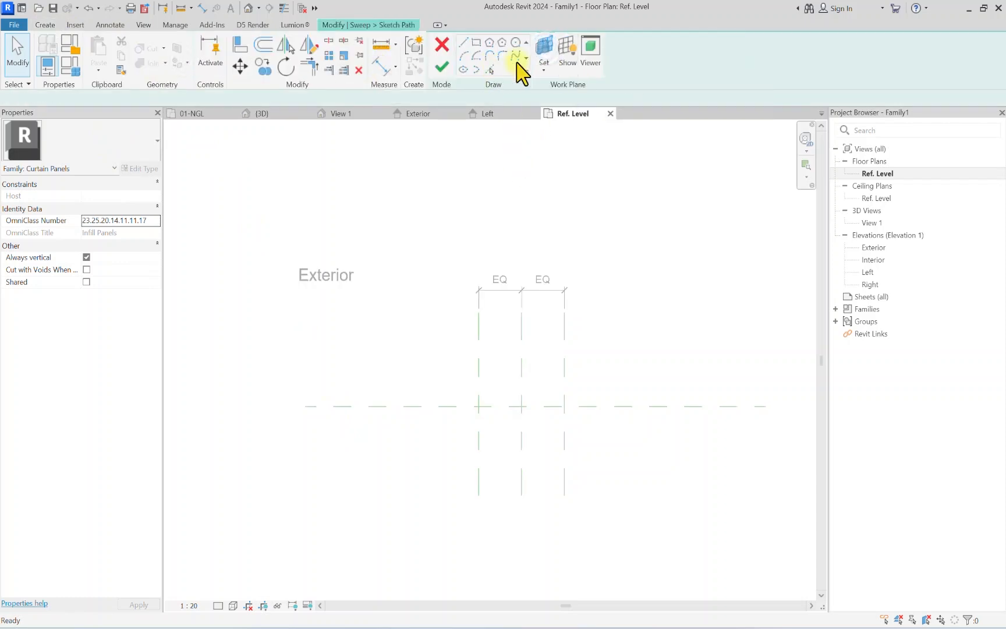
{"action": "left_click", "coordinate": [544, 71]}
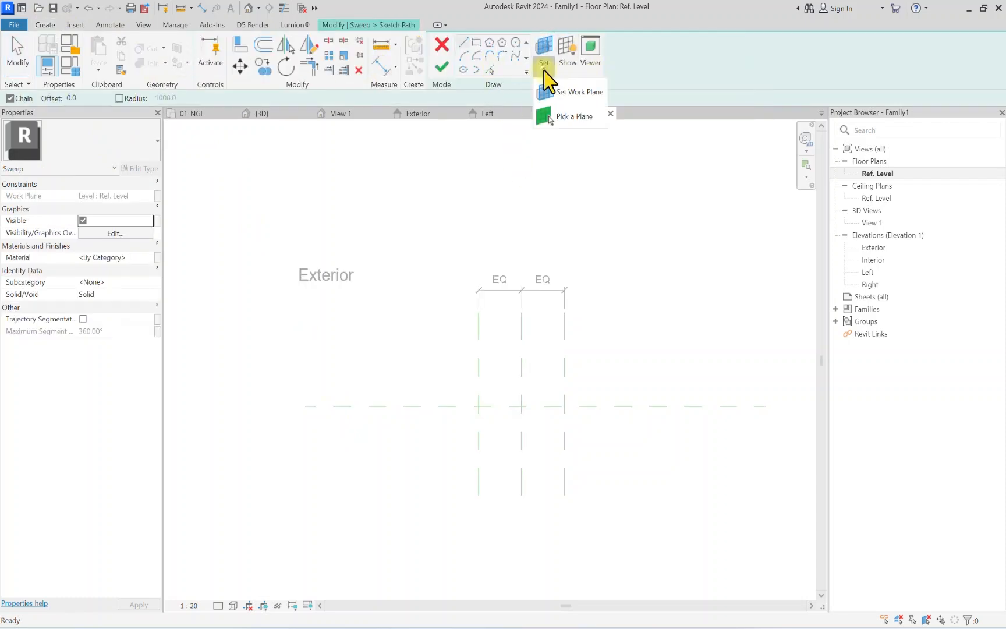
{"action": "left_click", "coordinate": [569, 125]}
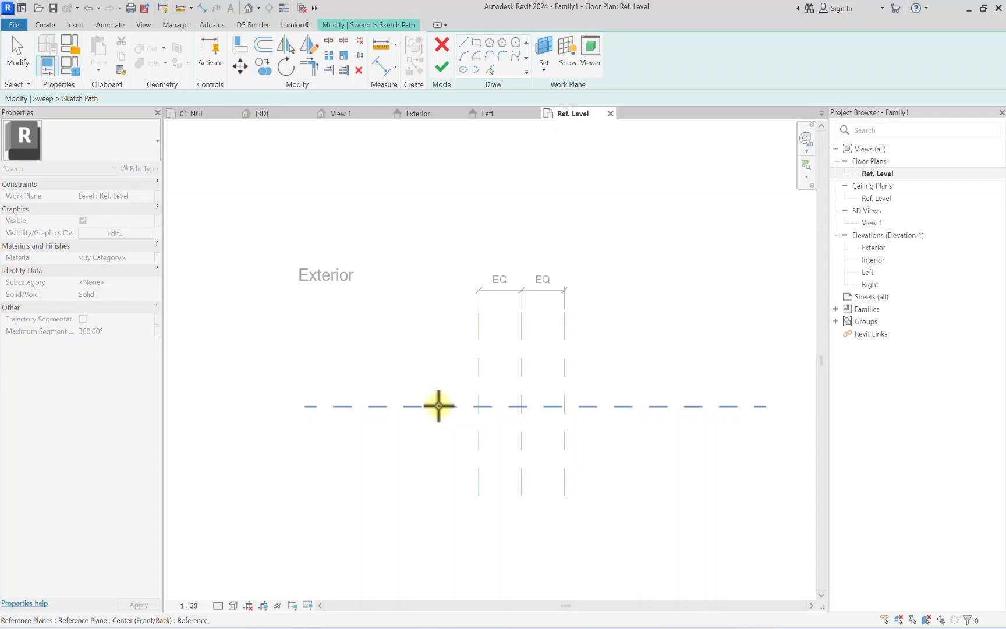
{"action": "left_click", "coordinate": [438, 405]}
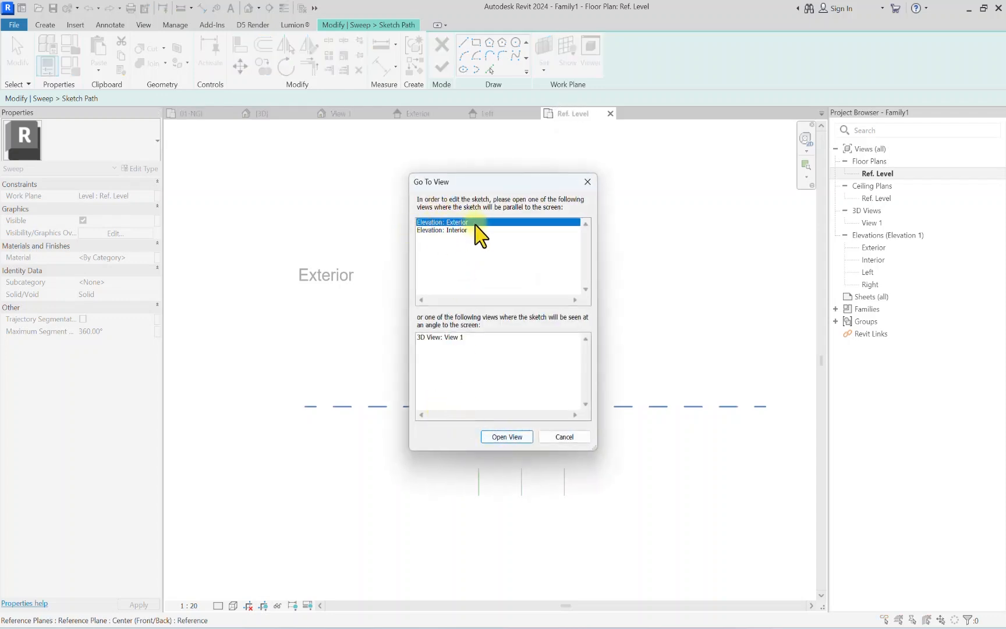
{"action": "left_click", "coordinate": [508, 437]}
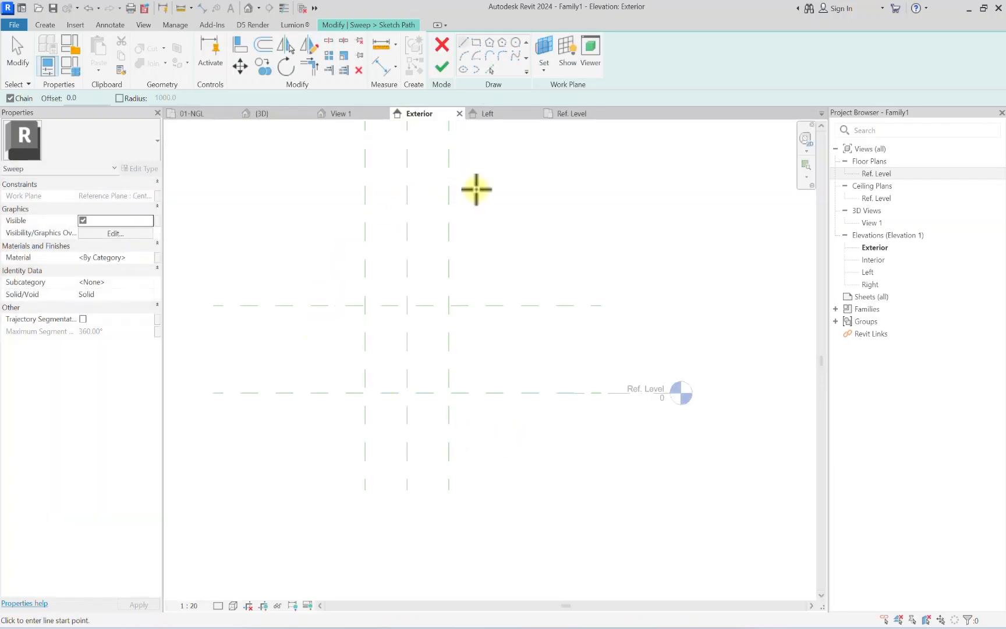
Step: Draw a closed 900 x 900 mm square sweep path along the Right, Top, Left and Ref. Level reference lines
{"action": "left_click", "coordinate": [365, 393]}
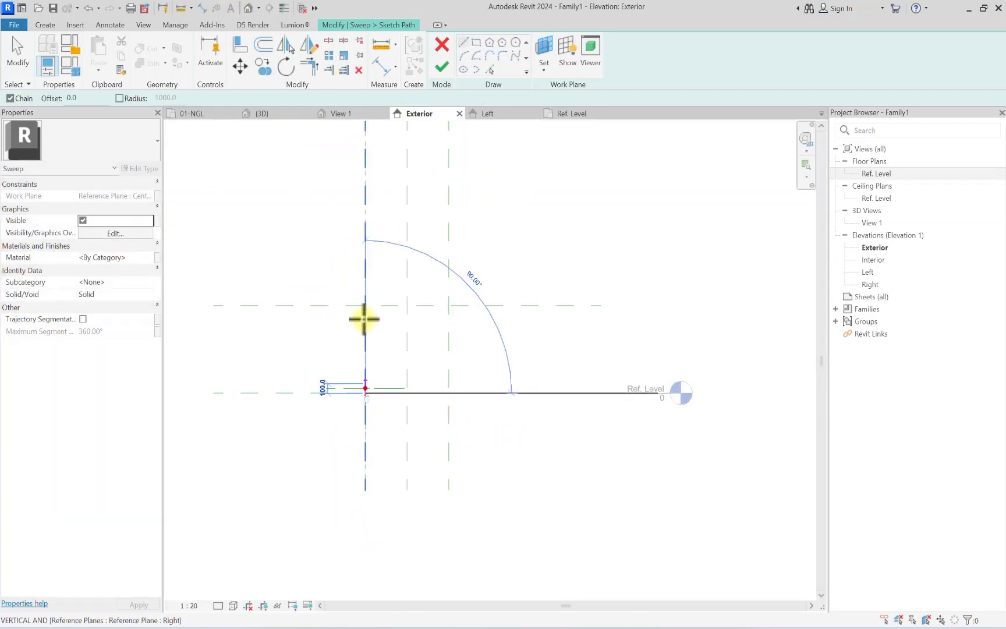
{"action": "left_click", "coordinate": [365, 305]}
{"action": "left_click", "coordinate": [449, 305]}
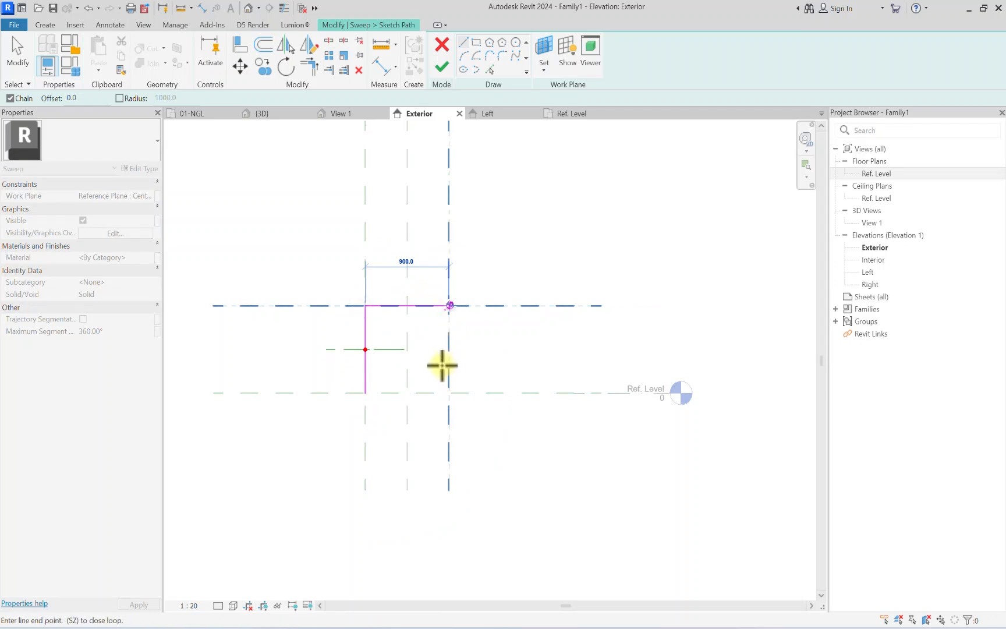
{"action": "left_click", "coordinate": [449, 393]}
{"action": "left_click", "coordinate": [365, 393]}
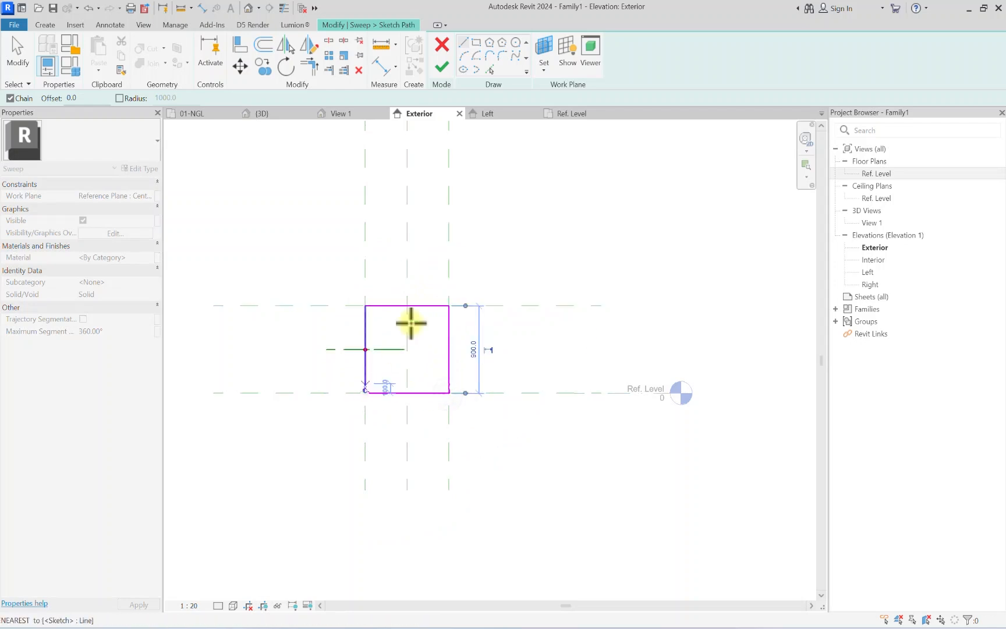
Step: Align the sweep path's upper and left-hand edges to the reference planes they lie on and lock both alignments
{"action": "scroll", "coordinate": [307, 312], "scroll_direction": "up", "scroll_amount": 2}
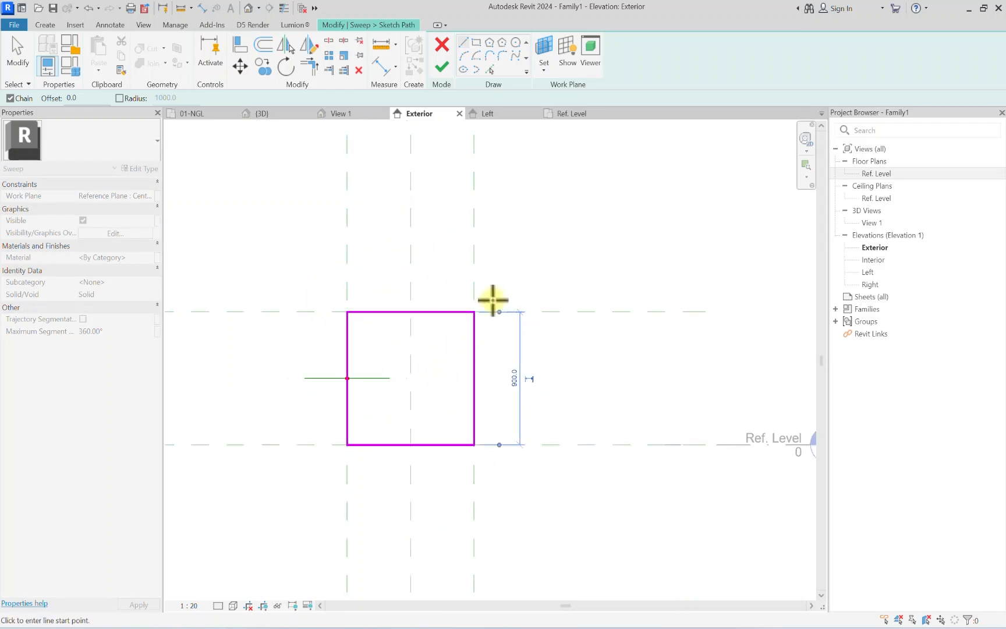
{"action": "key", "text": "Escape"}
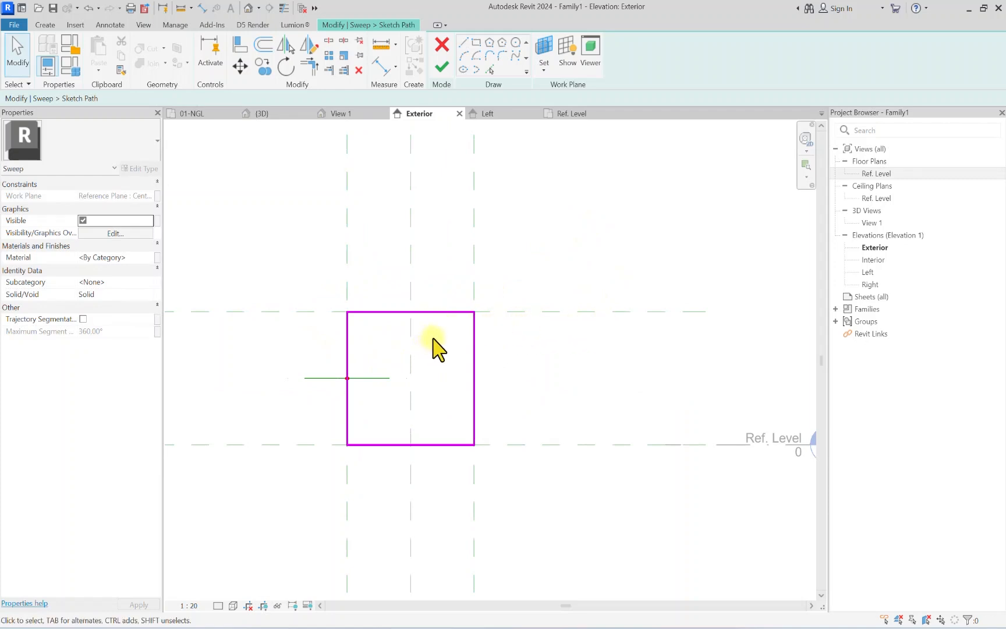
{"action": "key", "text": "l"}
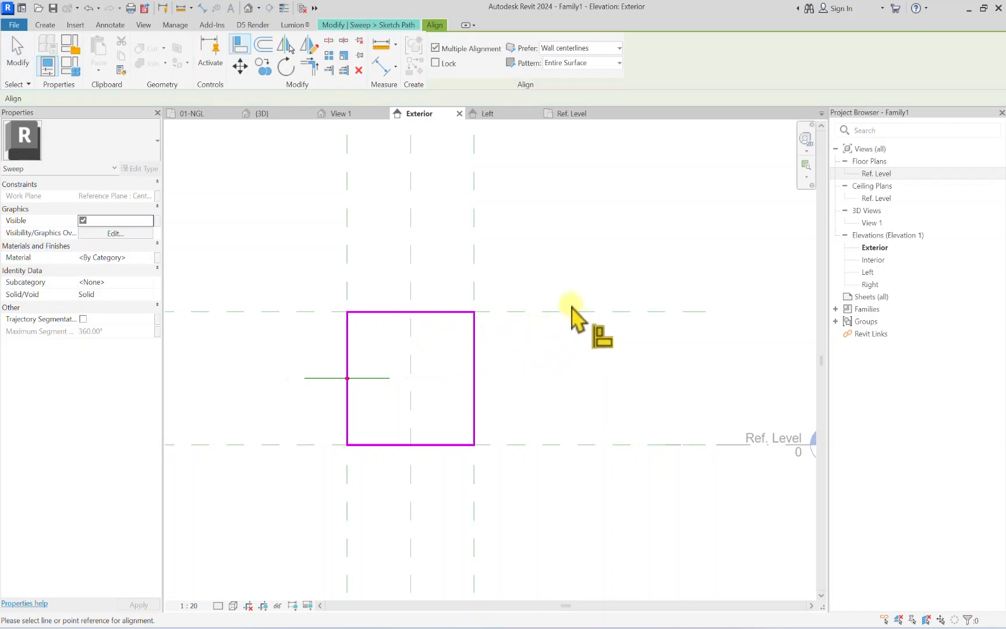
{"action": "left_click", "coordinate": [564, 312]}
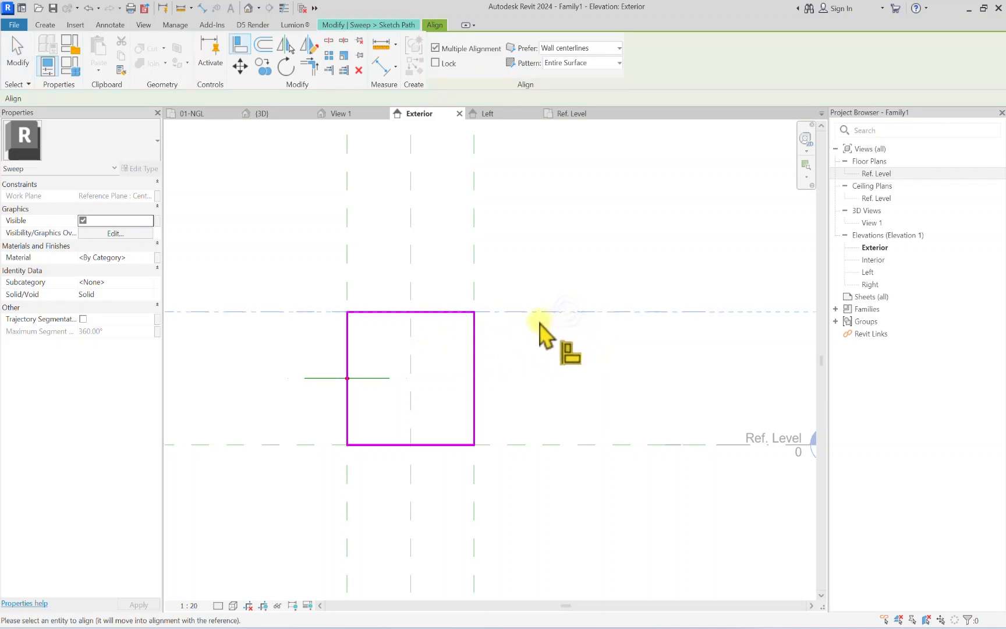
{"action": "left_click", "coordinate": [455, 318]}
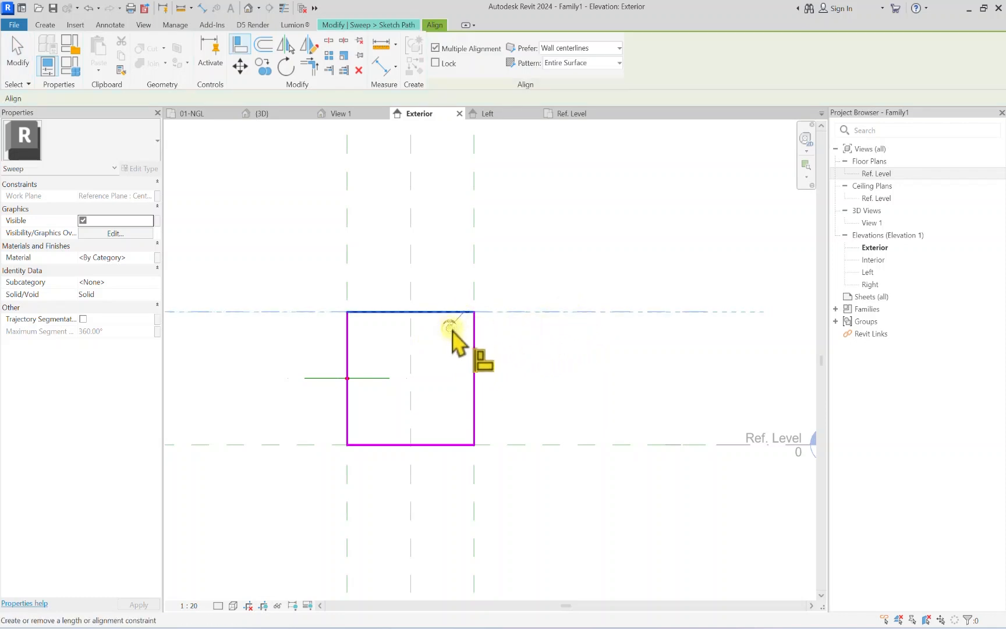
{"action": "scroll", "coordinate": [453, 323], "scroll_direction": "down", "scroll_amount": 2}
{"action": "left_click", "coordinate": [383, 472]}
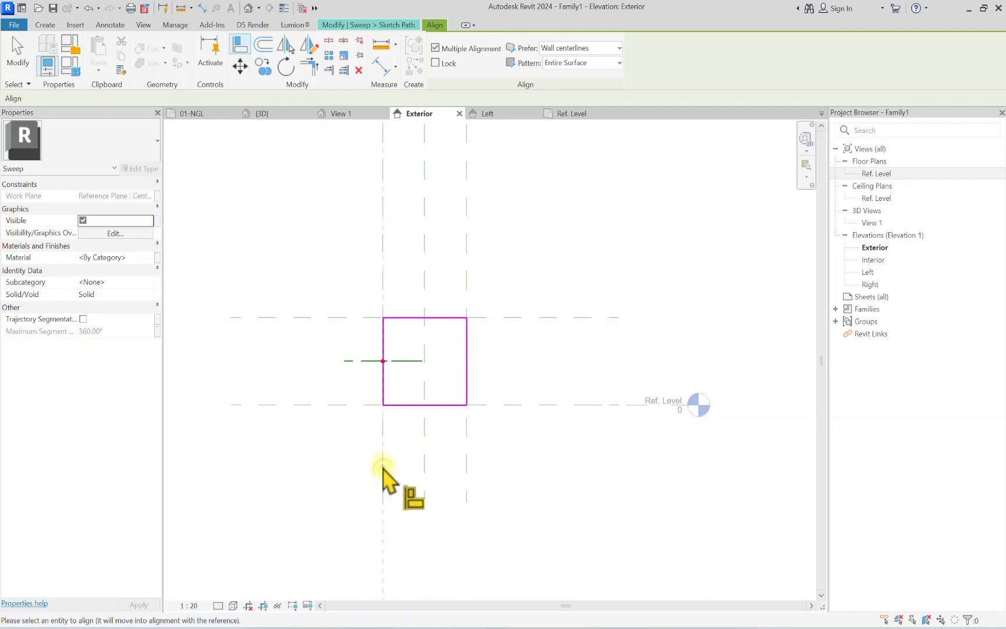
{"action": "scroll", "coordinate": [389, 407], "scroll_direction": "up", "scroll_amount": 2}
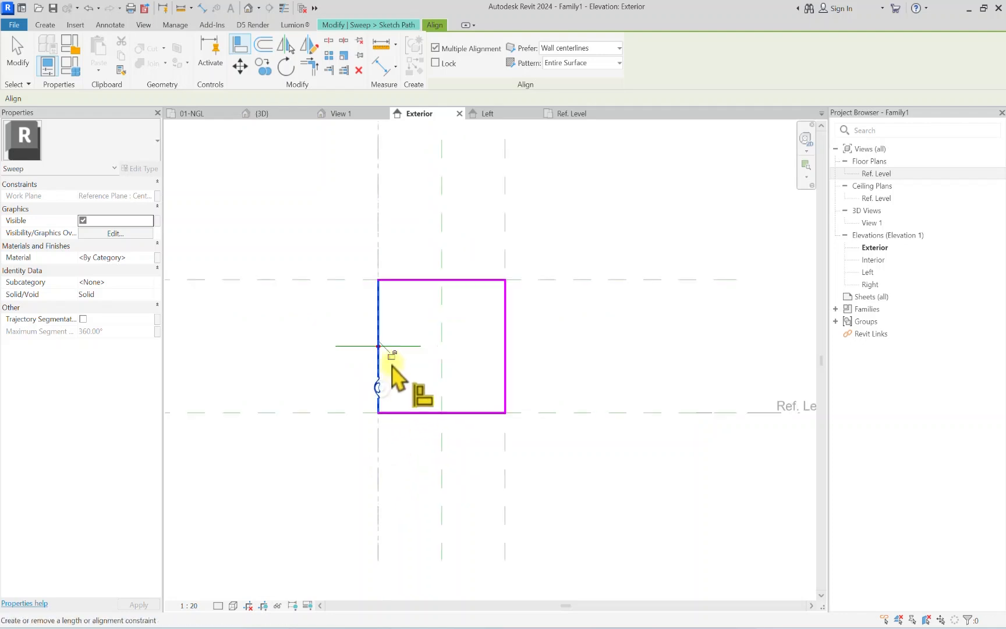
{"action": "left_click", "coordinate": [391, 359]}
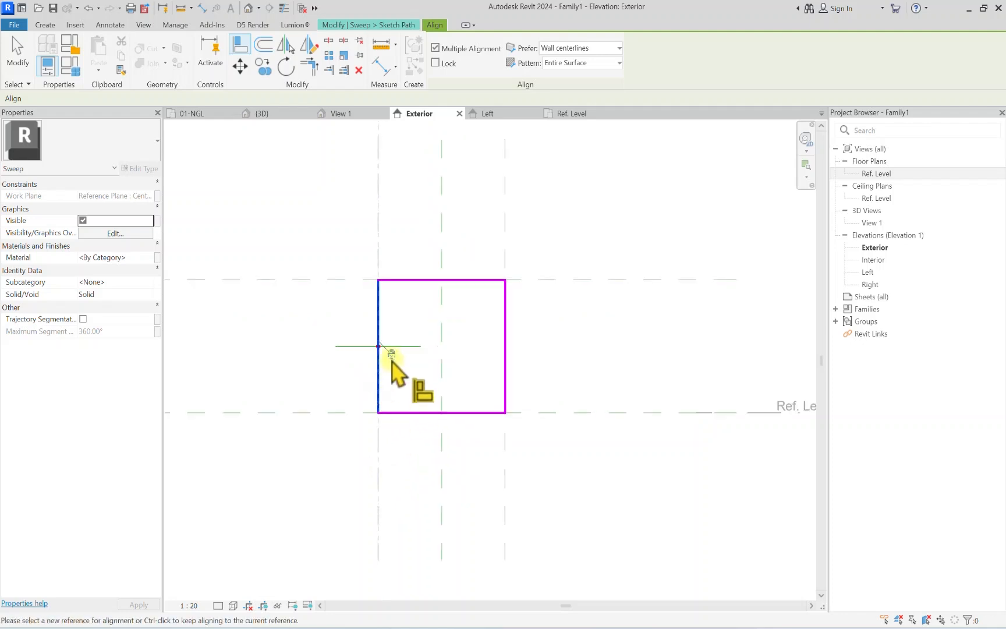
Step: Align and lock the path's lower edge to the Ref. Level line and its right-hand edge to the adjoining reference plane
{"action": "left_click", "coordinate": [626, 412]}
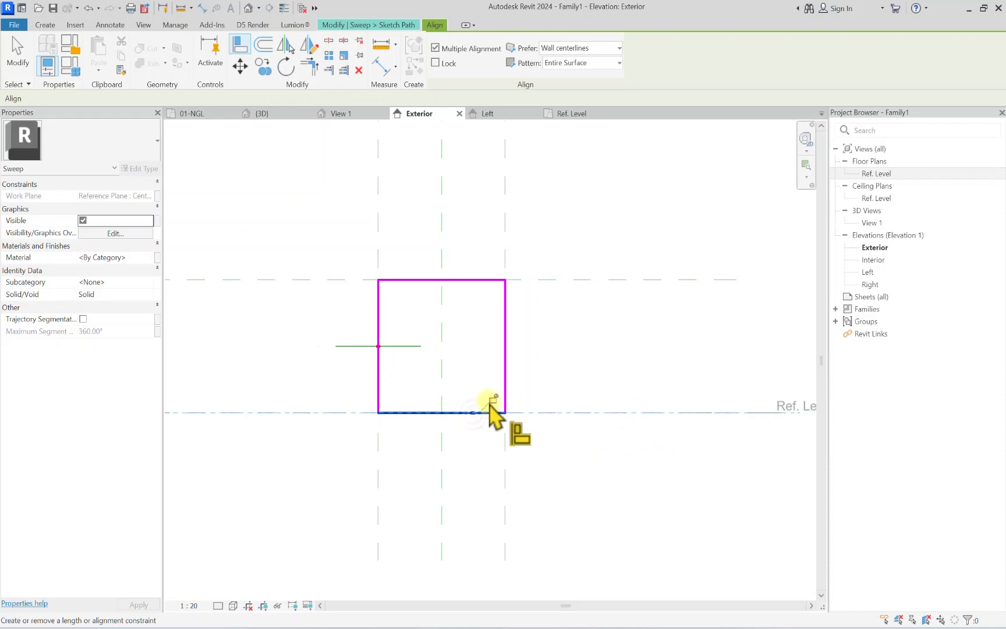
{"action": "key", "text": "Escape"}
{"action": "left_click", "coordinate": [505, 217]}
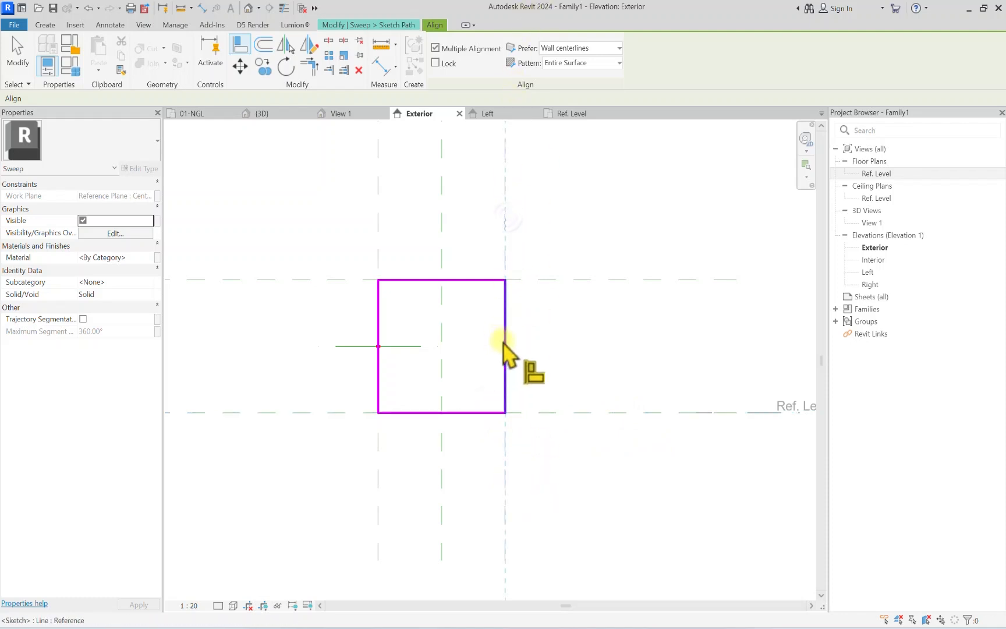
{"action": "left_click", "coordinate": [491, 326]}
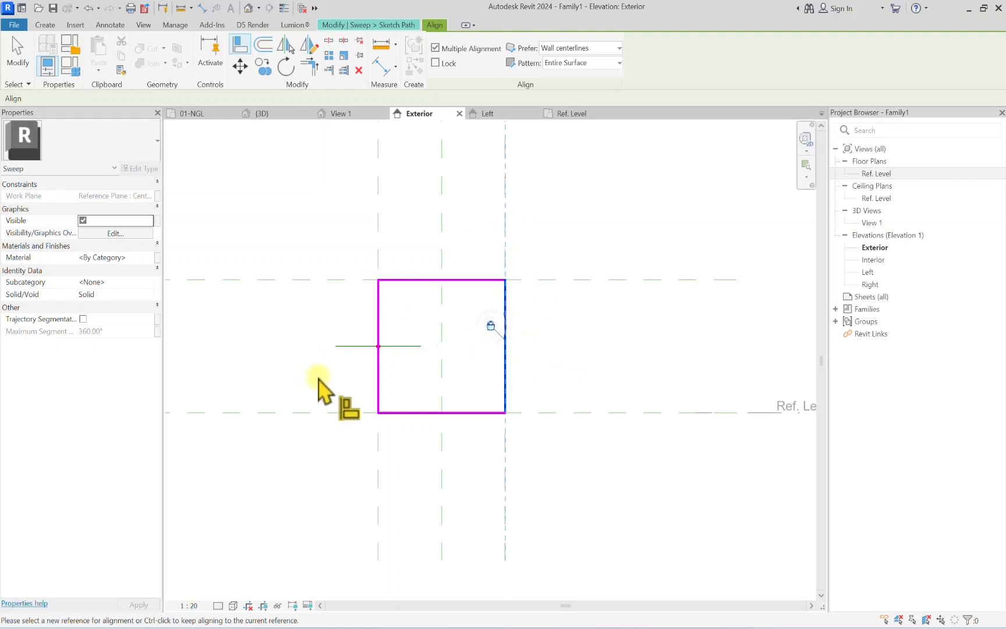
Step: Check the alignment locks on the square path and finish the path sketch
{"action": "key", "text": "Escape"}
{"action": "left_click", "coordinate": [379, 344]}
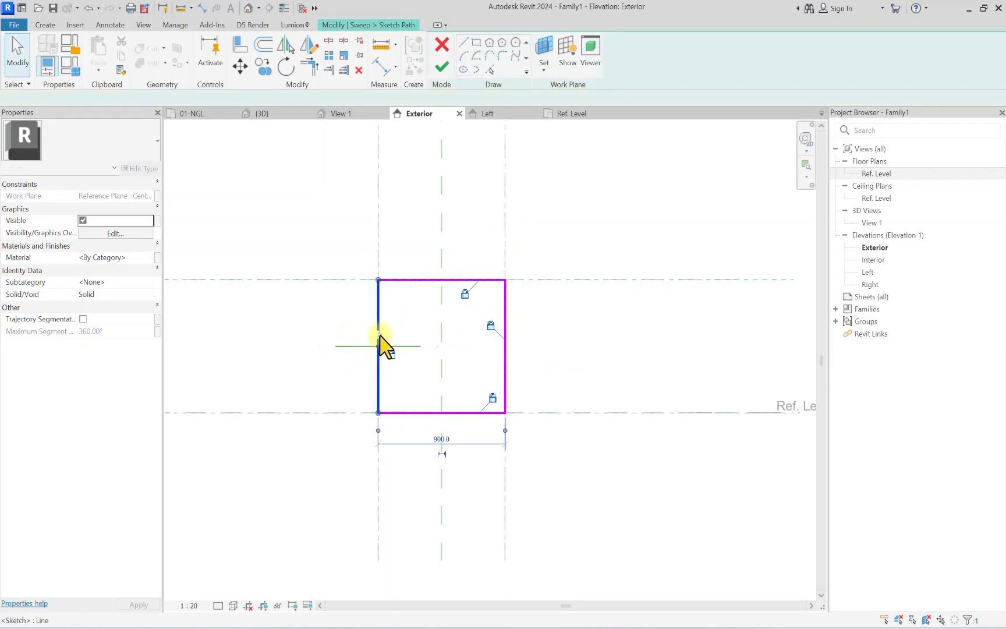
{"action": "scroll", "coordinate": [381, 308], "scroll_direction": "up", "scroll_amount": 3}
{"action": "scroll", "coordinate": [360, 328], "scroll_direction": "down", "scroll_amount": 2}
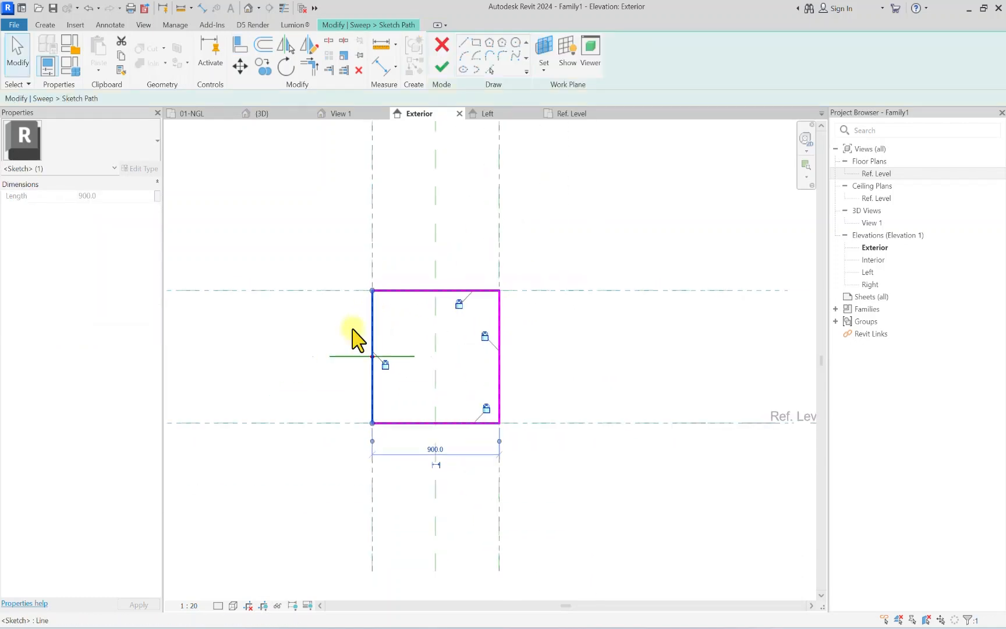
{"action": "left_click", "coordinate": [441, 65]}
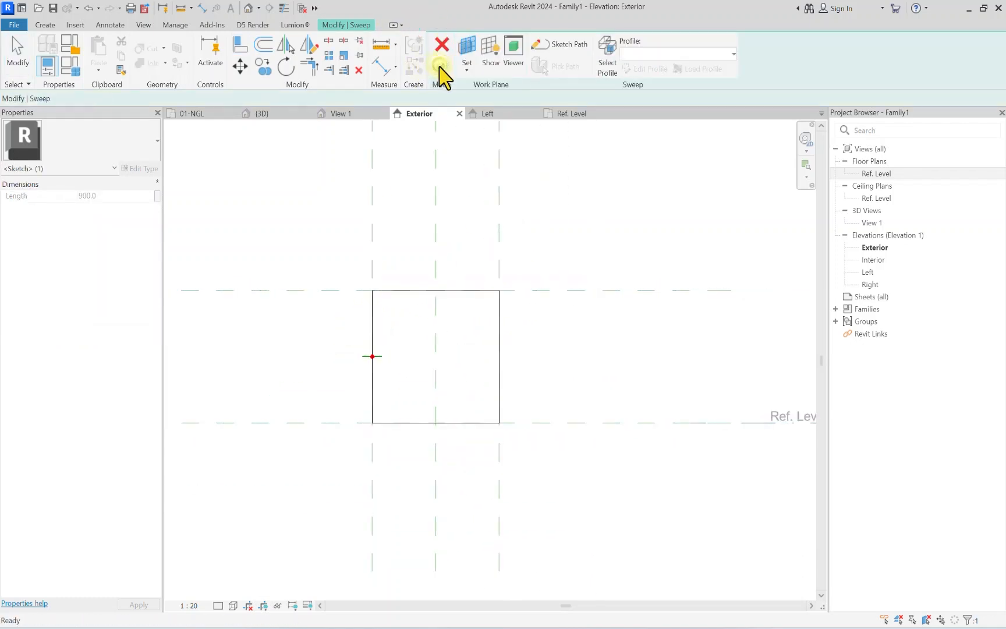
Step: Open the Ref. Level plan and select the sweep profile with the By Sketch option
{"action": "double_click", "coordinate": [884, 174]}
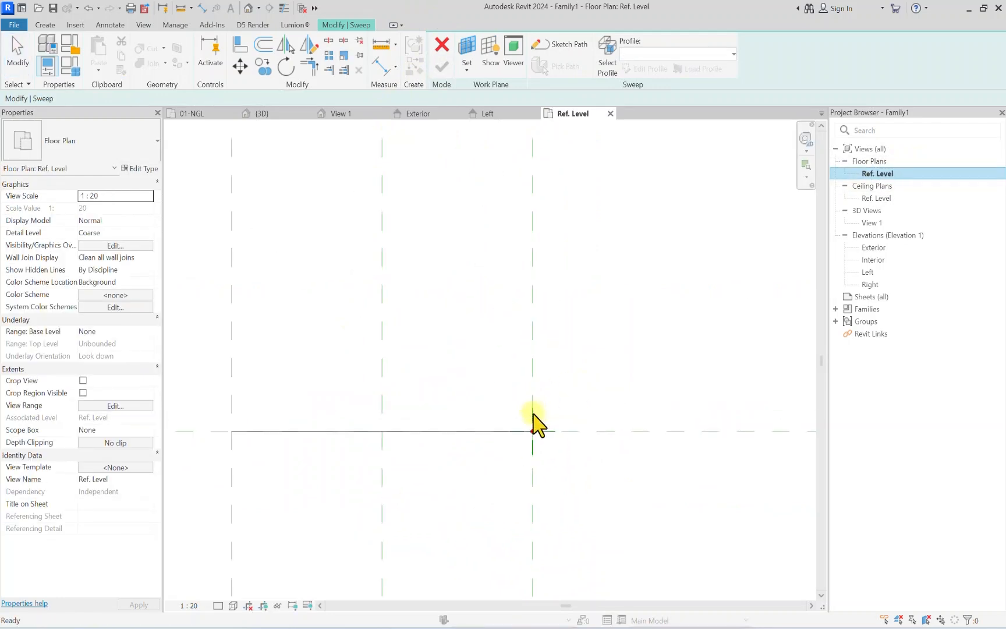
{"action": "left_click", "coordinate": [606, 47]}
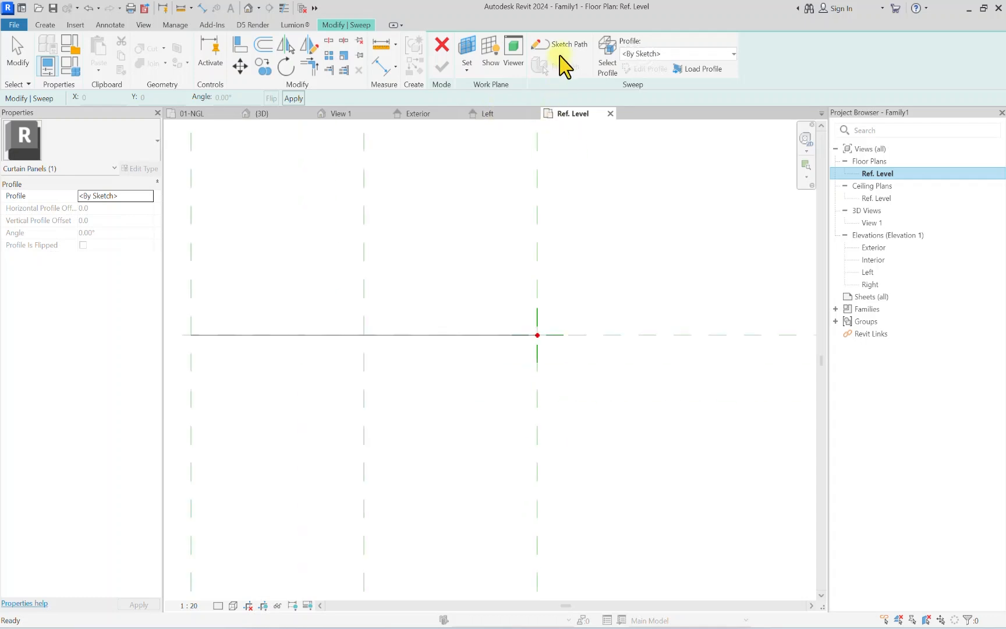
{"action": "scroll", "coordinate": [553, 378], "scroll_direction": "down", "scroll_amount": 3}
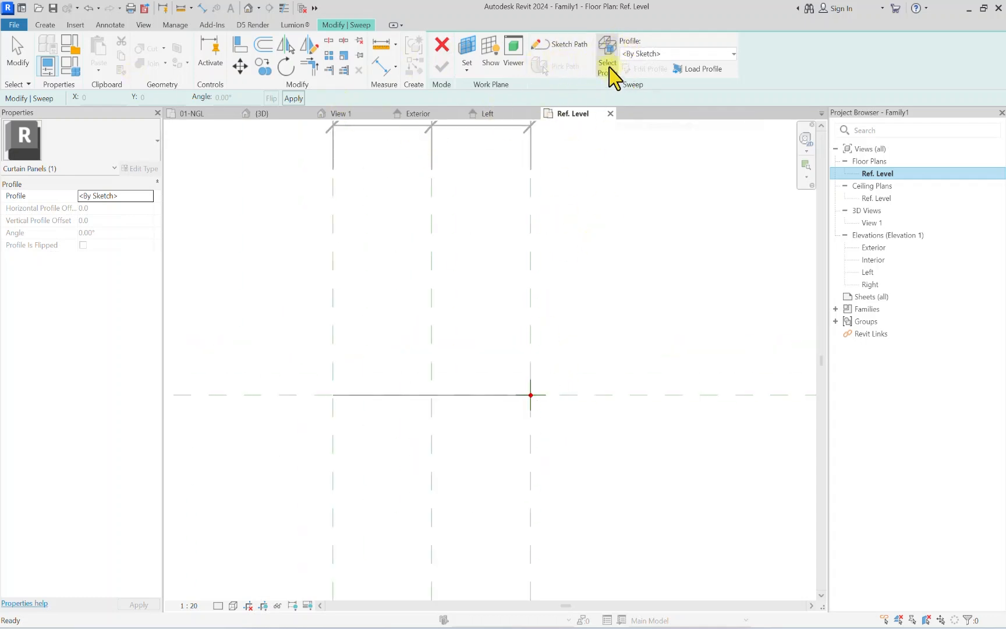
Step: Examine the sweep path and its profile plane in the default 3D view, reopening and finishing the path sketch without edits
{"action": "left_click", "coordinate": [250, 7]}
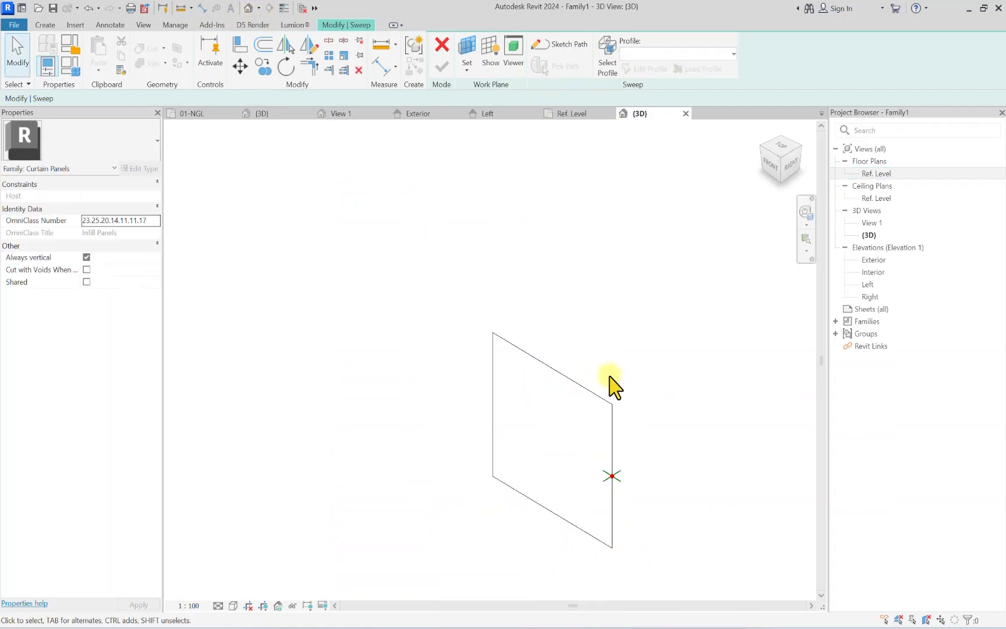
{"action": "middle_click_drag", "start_coordinate": [610, 377], "coordinate": [478, 230]}
{"action": "left_click", "coordinate": [484, 313]}
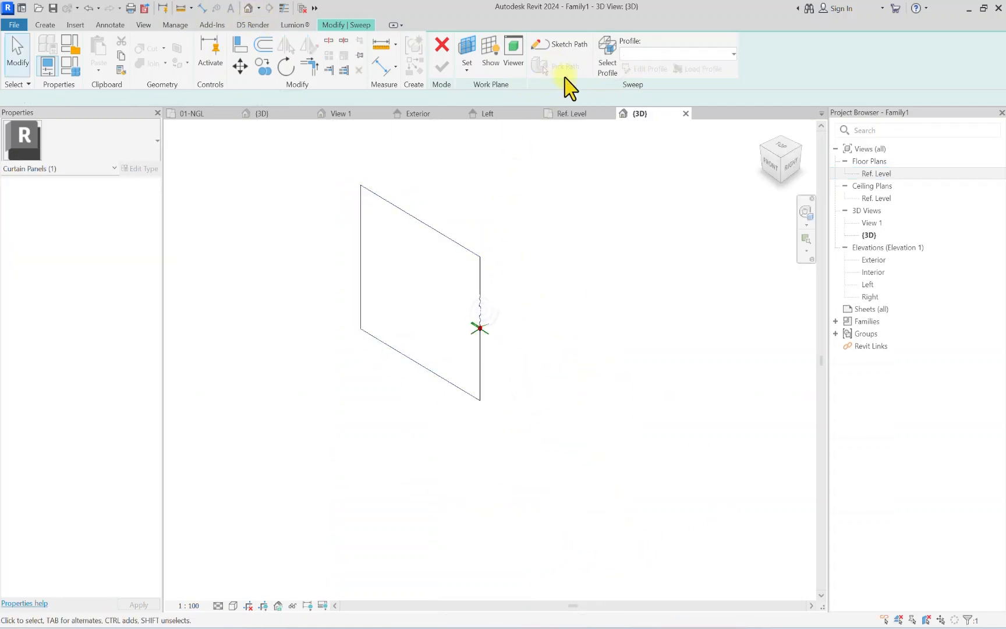
{"action": "key", "text": "Escape"}
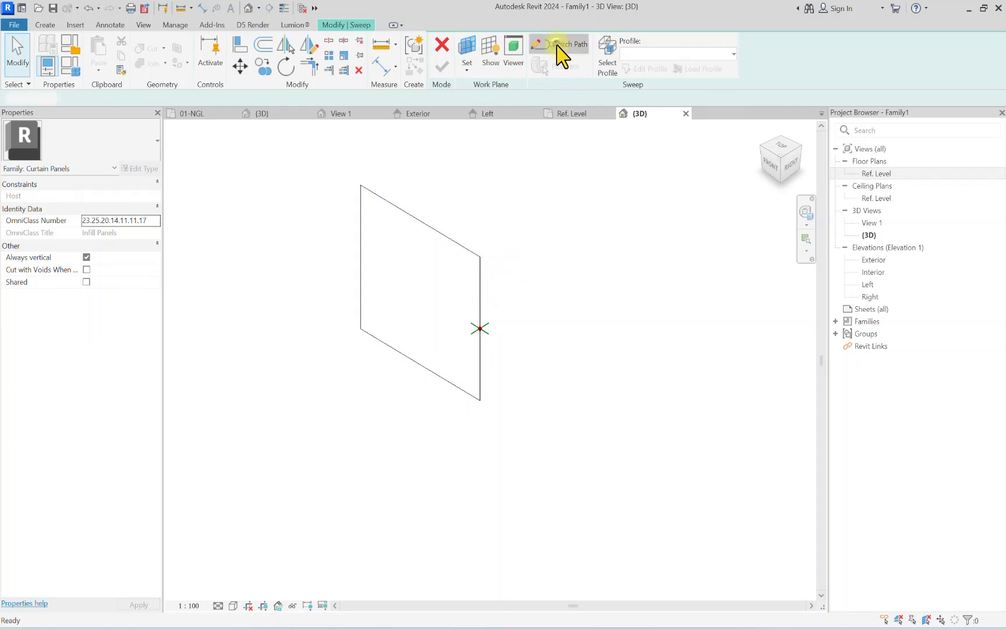
{"action": "left_click", "coordinate": [557, 46]}
{"action": "left_click", "coordinate": [444, 68]}
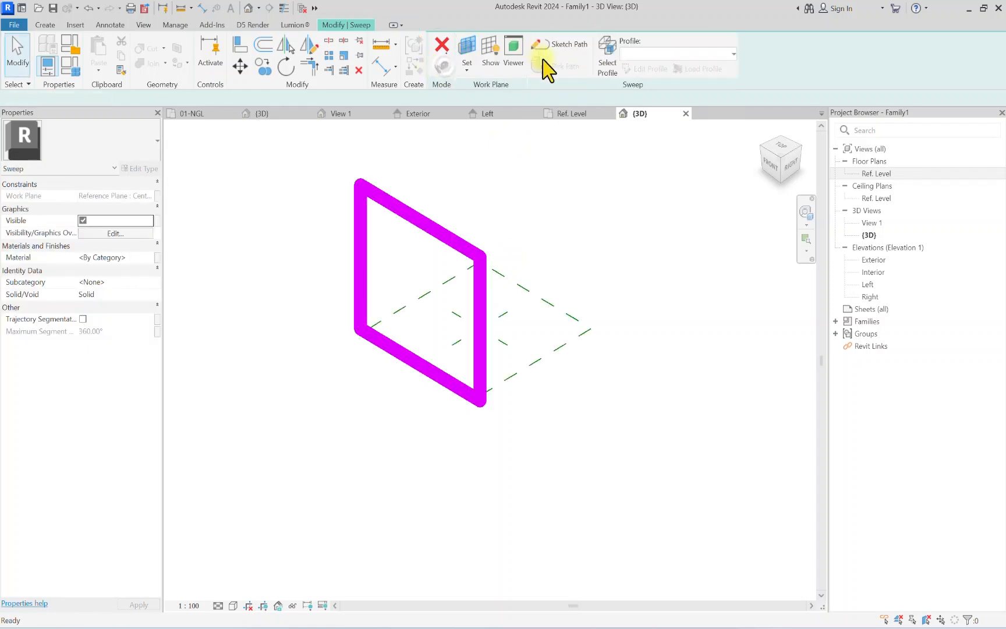
Step: Start editing the sweep's By Sketch profile and open the Ref. Level plan to draw it
{"action": "left_click", "coordinate": [606, 69]}
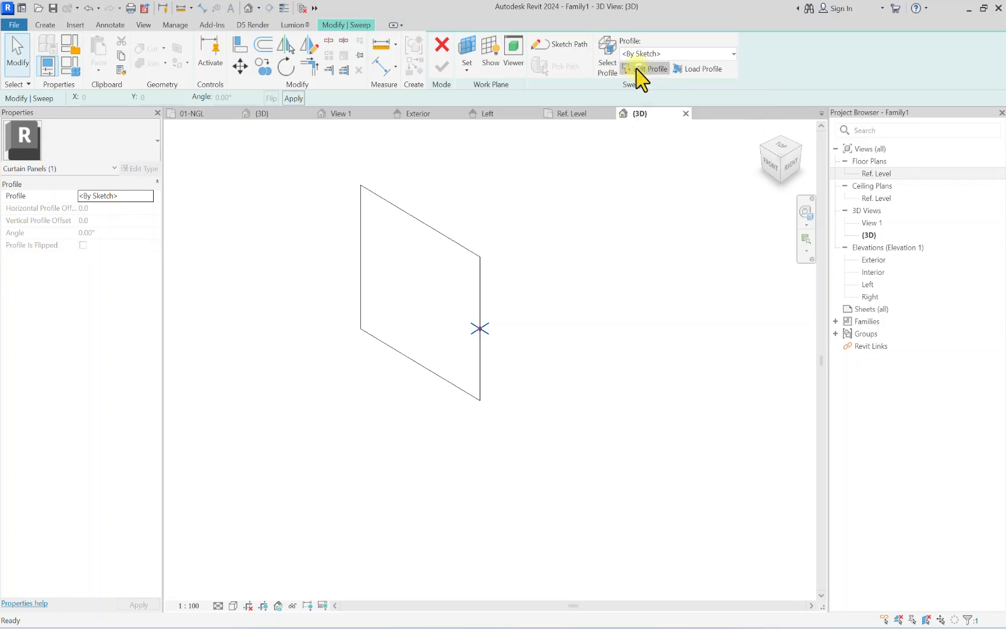
{"action": "left_click", "coordinate": [638, 69]}
{"action": "scroll", "coordinate": [485, 343], "scroll_direction": "up", "scroll_amount": 4}
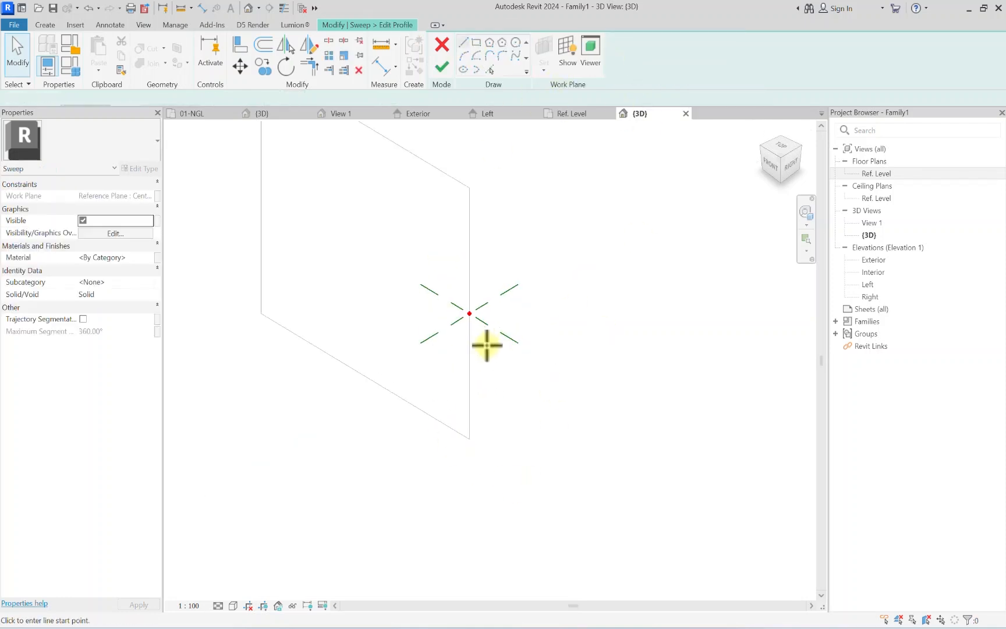
{"action": "double_click", "coordinate": [869, 173]}
{"action": "scroll", "coordinate": [460, 433], "scroll_direction": "up", "scroll_amount": 3}
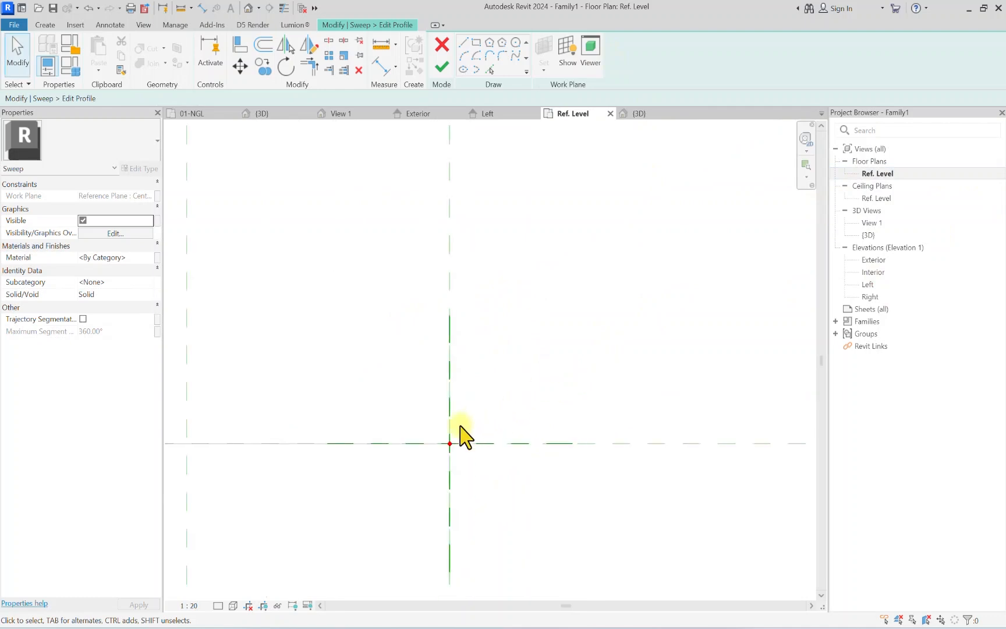
Step: Draw a straight profile line from the profile plane's origin along the path to the Center (Left/Right) reference plane
{"action": "left_click", "coordinate": [464, 44]}
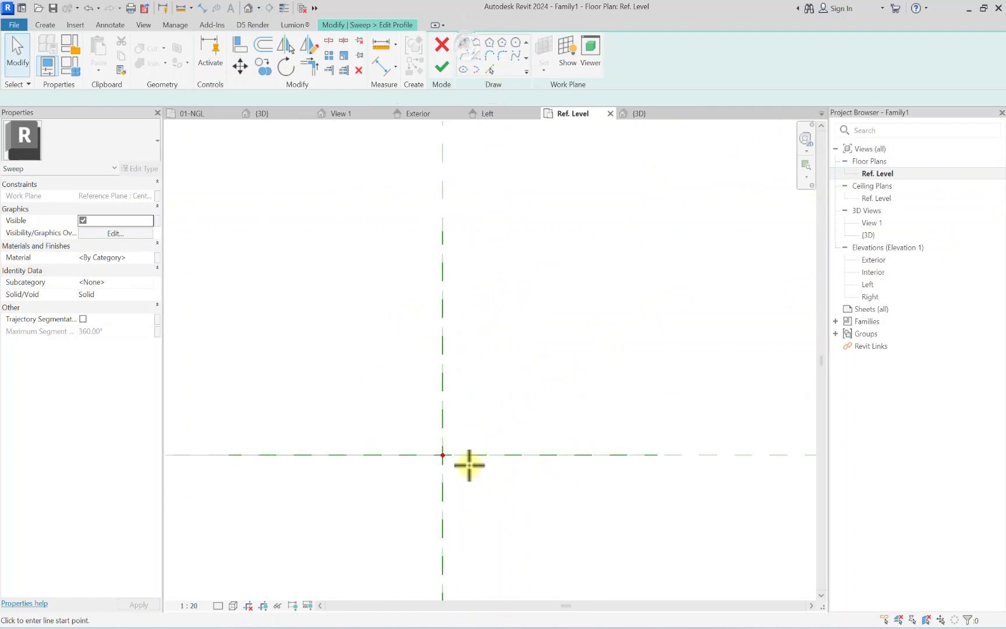
{"action": "left_click", "coordinate": [442, 454]}
{"action": "scroll", "coordinate": [433, 447], "scroll_direction": "down", "scroll_amount": 3}
{"action": "key", "text": "Escape"}
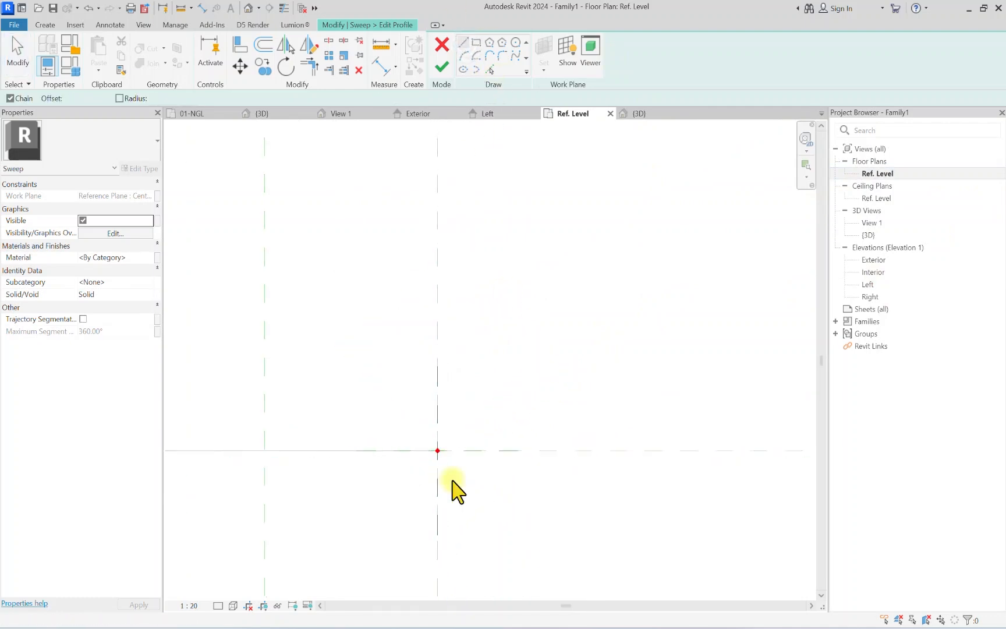
{"action": "middle_click_drag", "start_coordinate": [501, 439], "coordinate": [615, 382]}
{"action": "scroll", "coordinate": [550, 393], "scroll_direction": "down", "scroll_amount": 2}
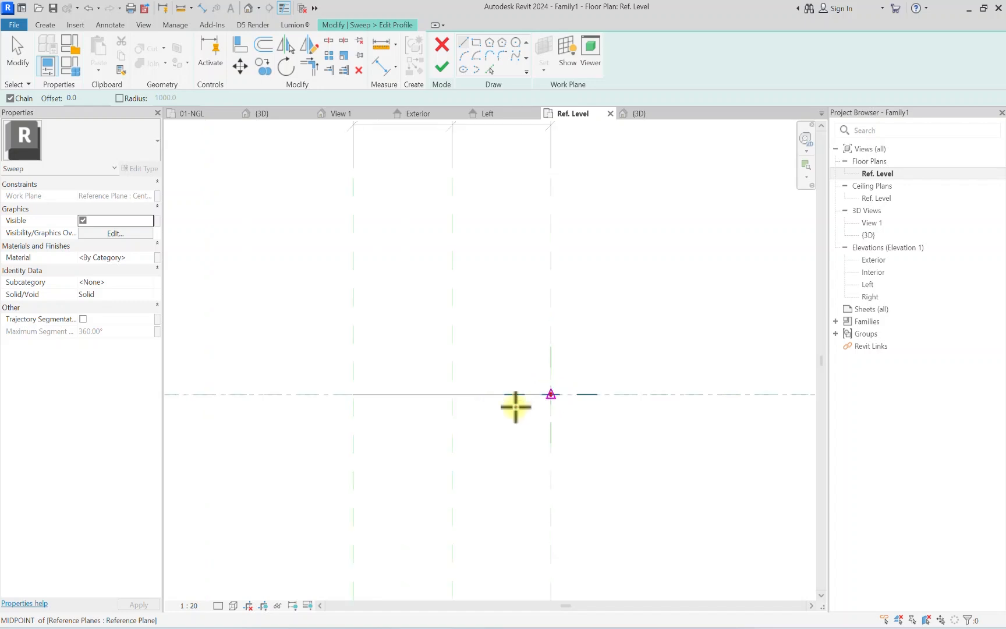
{"action": "left_click", "coordinate": [551, 394]}
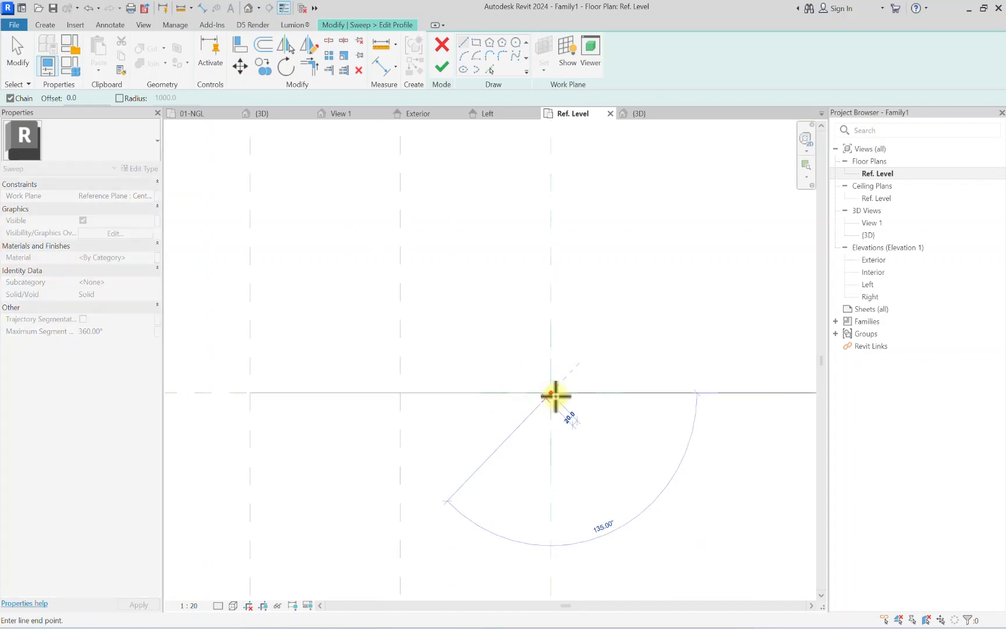
{"action": "scroll", "coordinate": [529, 401], "scroll_direction": "up", "scroll_amount": 2}
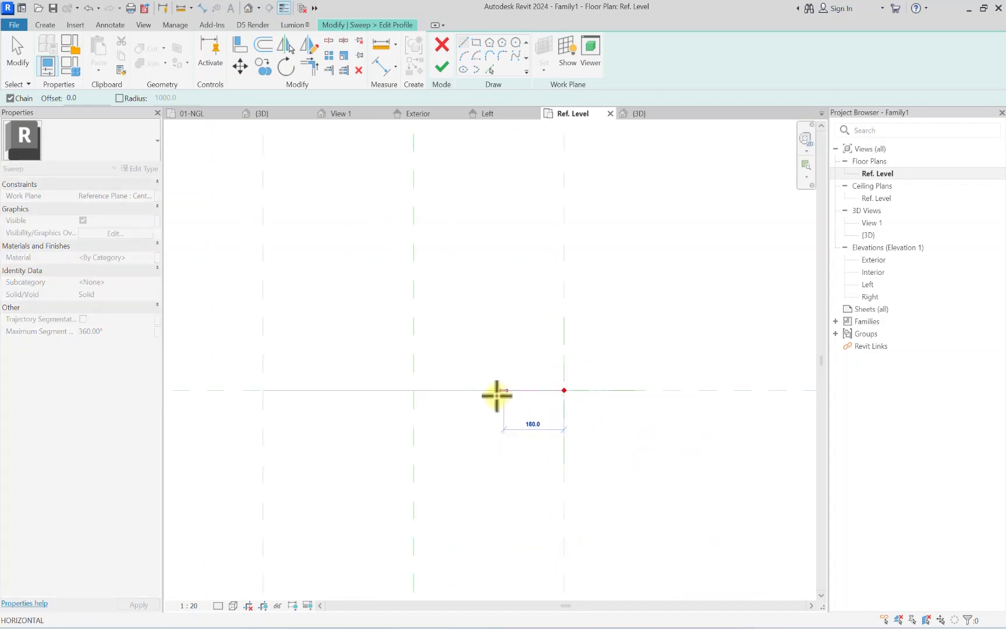
{"action": "left_click", "coordinate": [413, 390]}
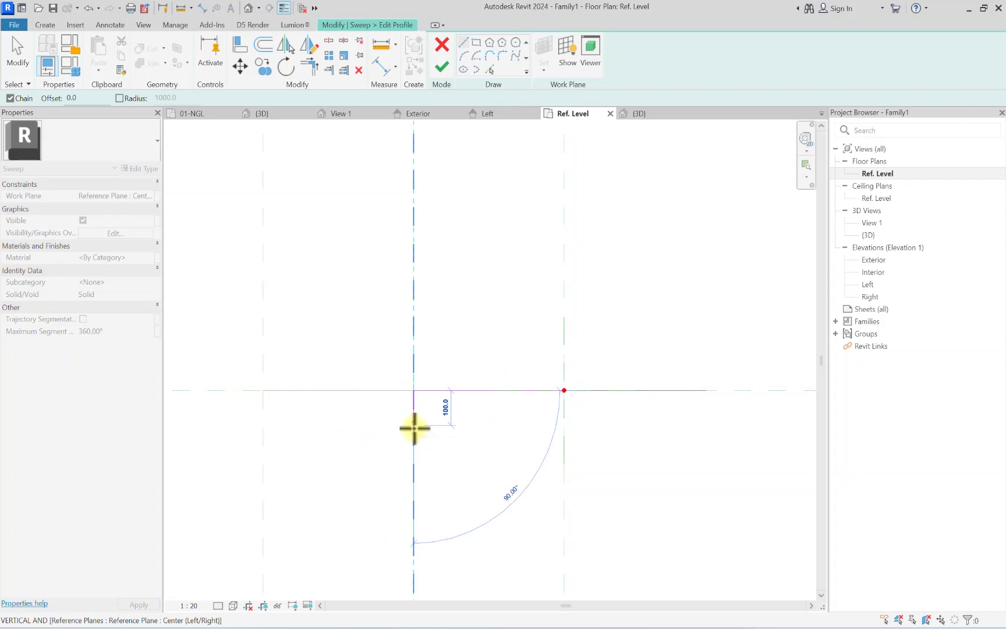
Step: Draw a 75 mm profile line straight down along the Center (Left/Right) reference plane from the end of the horizontal line
{"action": "type", "text": "1"}
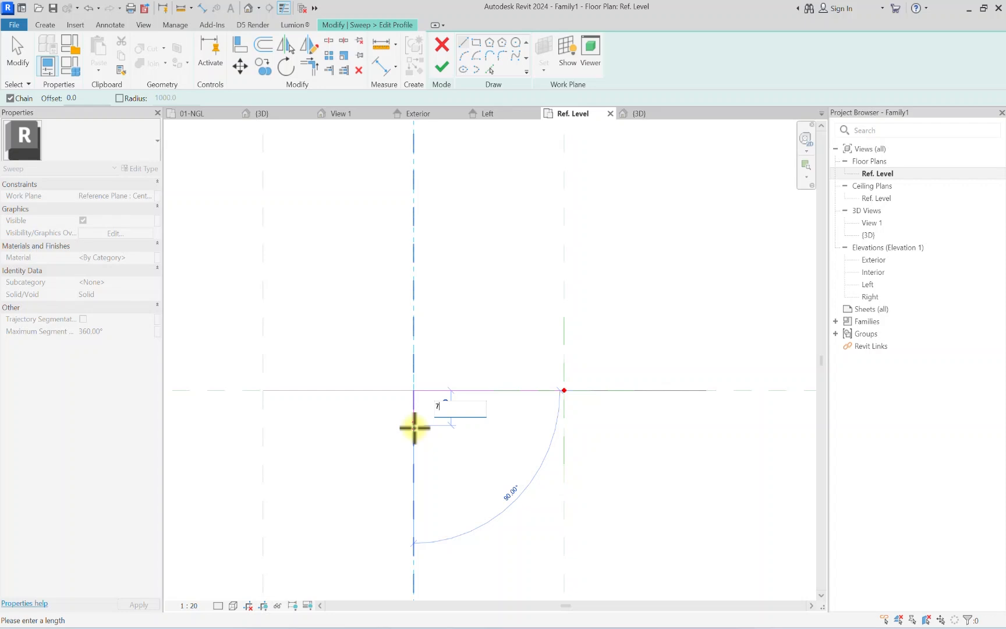
{"action": "type", "text": "5"}
{"action": "key", "text": "Return"}
{"action": "key", "text": "Escape"}
{"action": "key", "text": "Escape"}
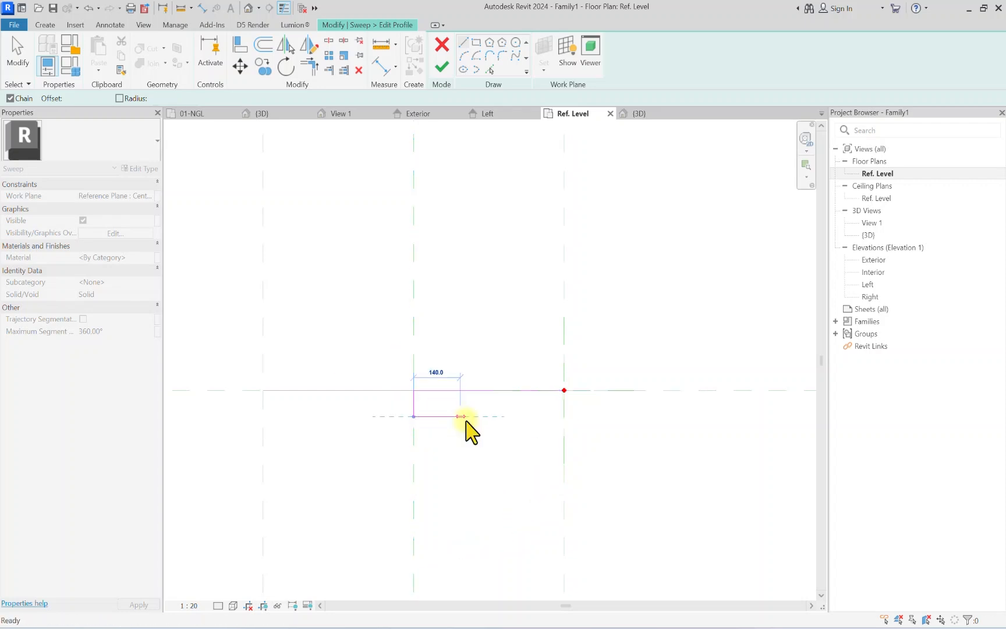
Step: Draw a line down from the horizontal profile line's midpoint and across to the lower end of the 75 mm line
{"action": "key", "text": "l"}
{"action": "key", "text": "i"}
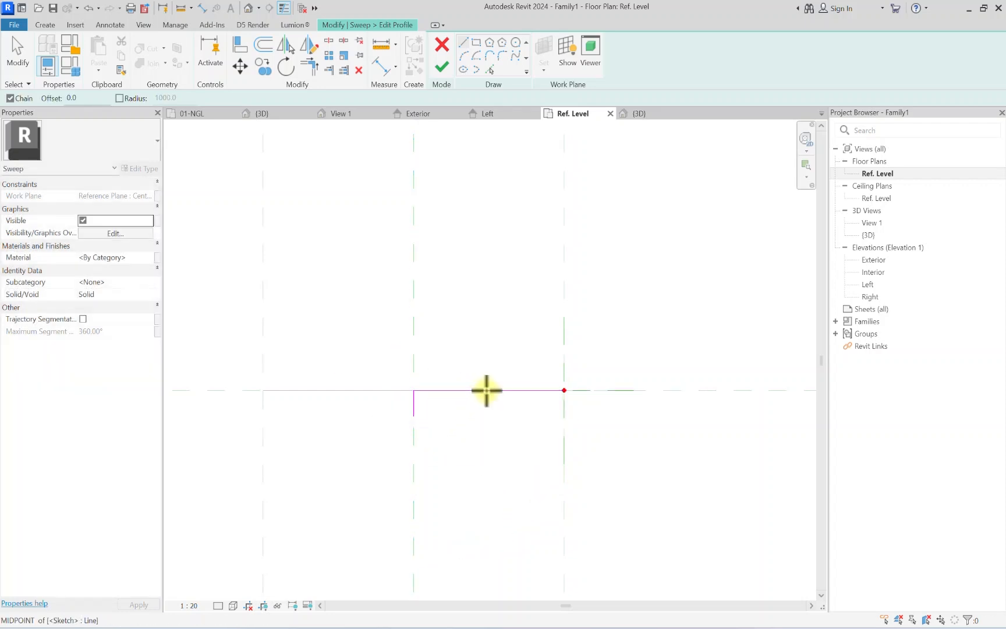
{"action": "left_click", "coordinate": [486, 390]}
{"action": "left_click", "coordinate": [488, 416]}
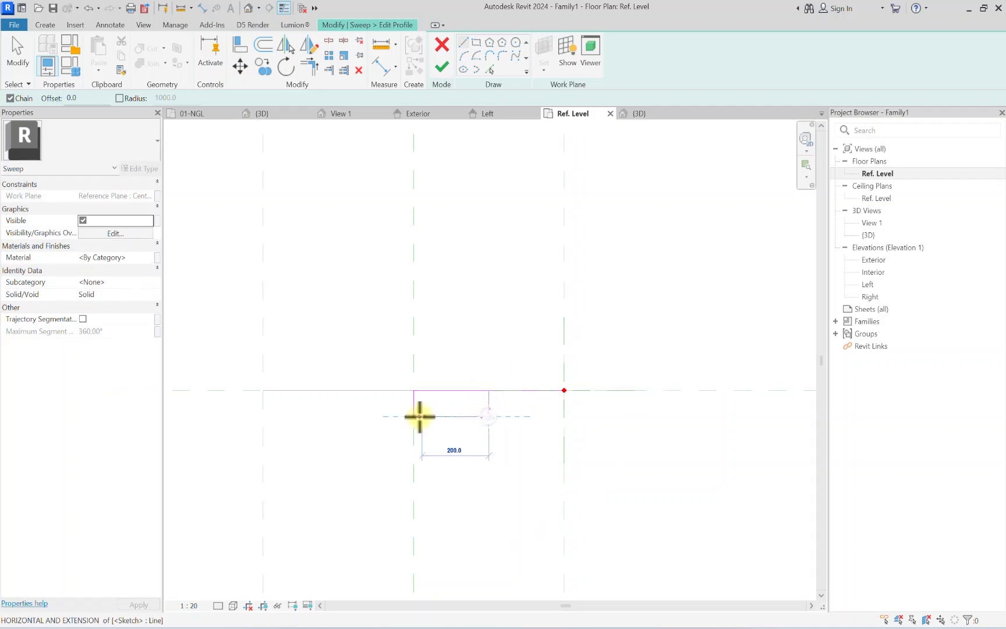
{"action": "left_click", "coordinate": [414, 416]}
{"action": "scroll", "coordinate": [560, 388], "scroll_direction": "up", "scroll_amount": 3}
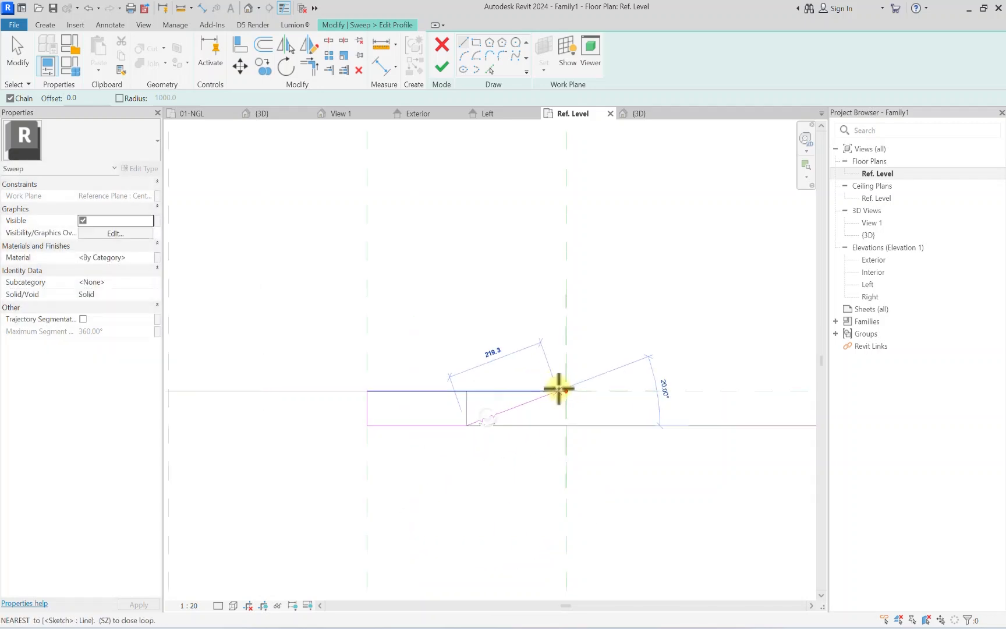
Step: Draw a sloped line up to the profile origin and delete the vertical and bottom lines at the Center (Left/Right) end
{"action": "left_click", "coordinate": [566, 390]}
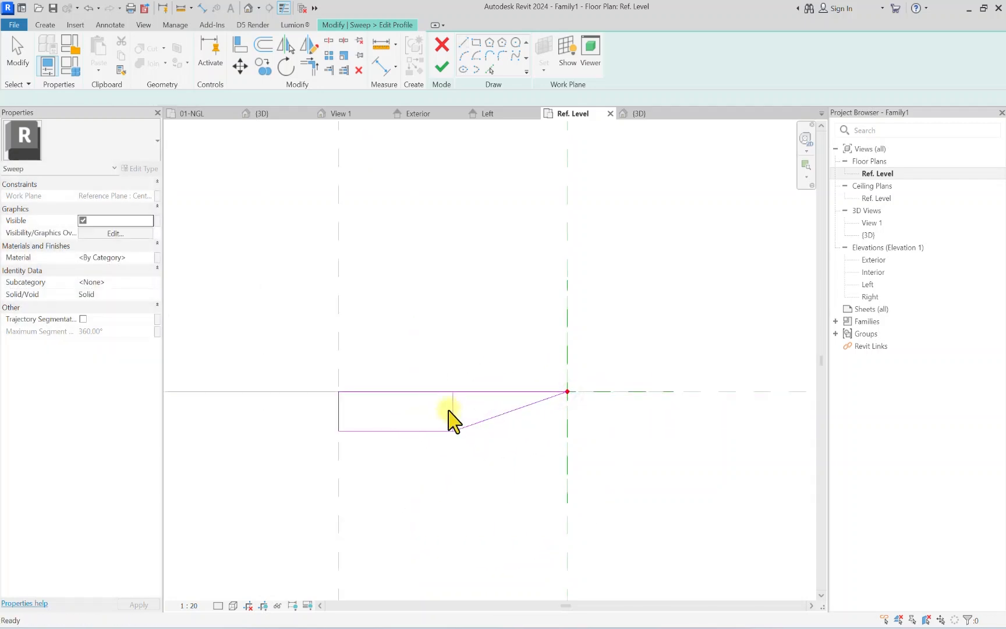
{"action": "scroll", "coordinate": [450, 414], "scroll_direction": "up", "scroll_amount": 2}
{"action": "key", "text": "Escape"}
{"action": "left_click_drag", "start_coordinate": [332, 417], "coordinate": [251, 463]}
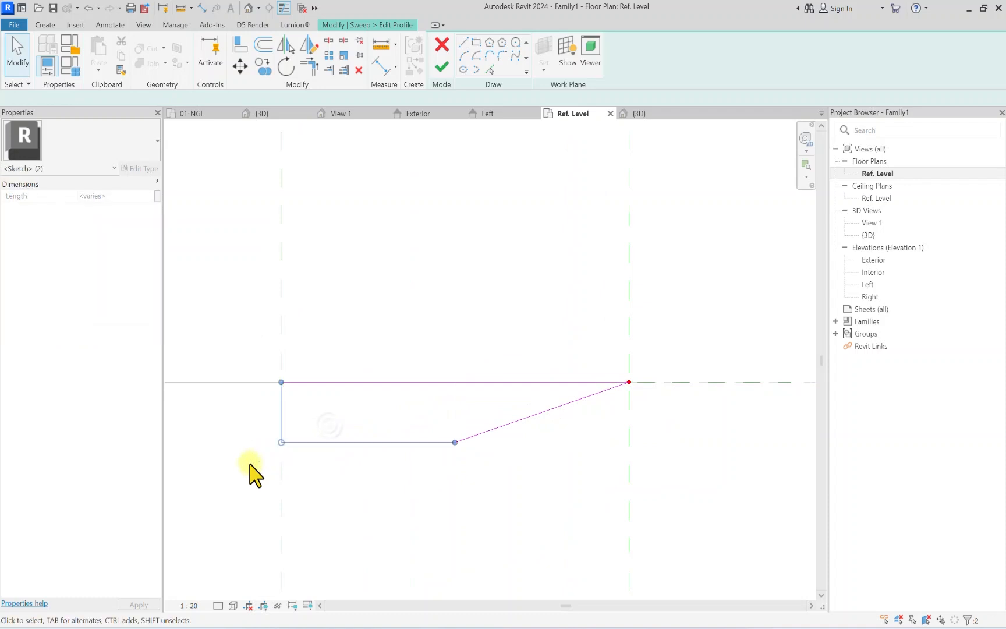
{"action": "key", "text": "Delete"}
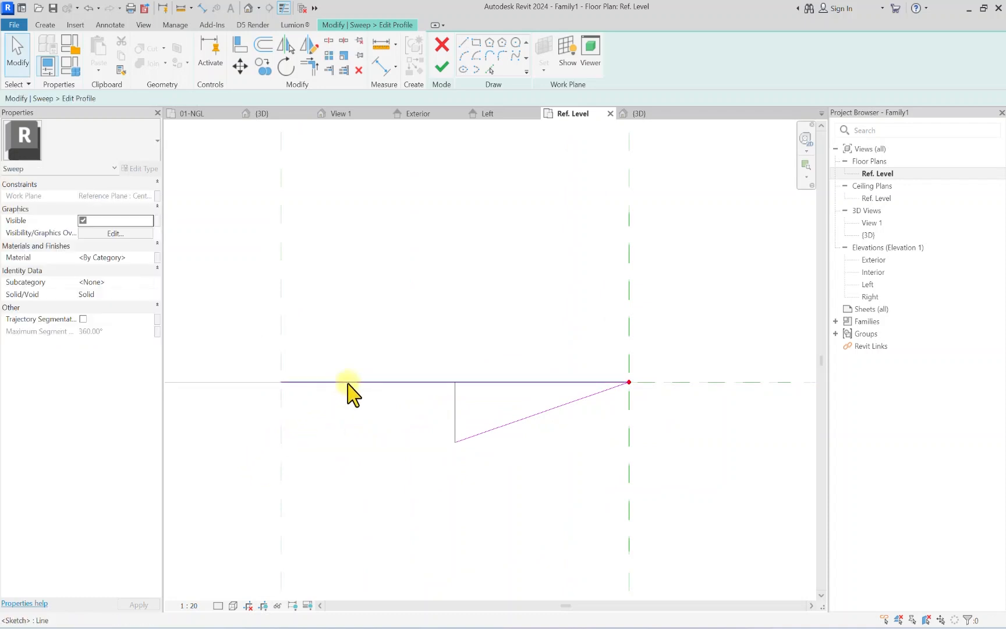
Step: Offset a copy of the sloped profile line by 5 mm toward its upper side
{"action": "left_click", "coordinate": [263, 45]}
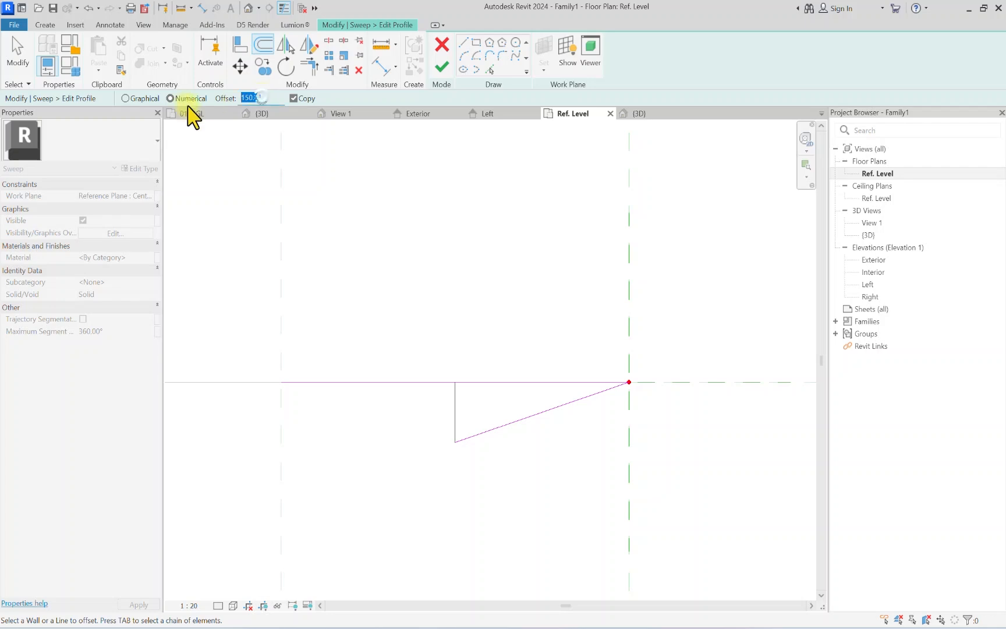
{"action": "type", "text": "5"}
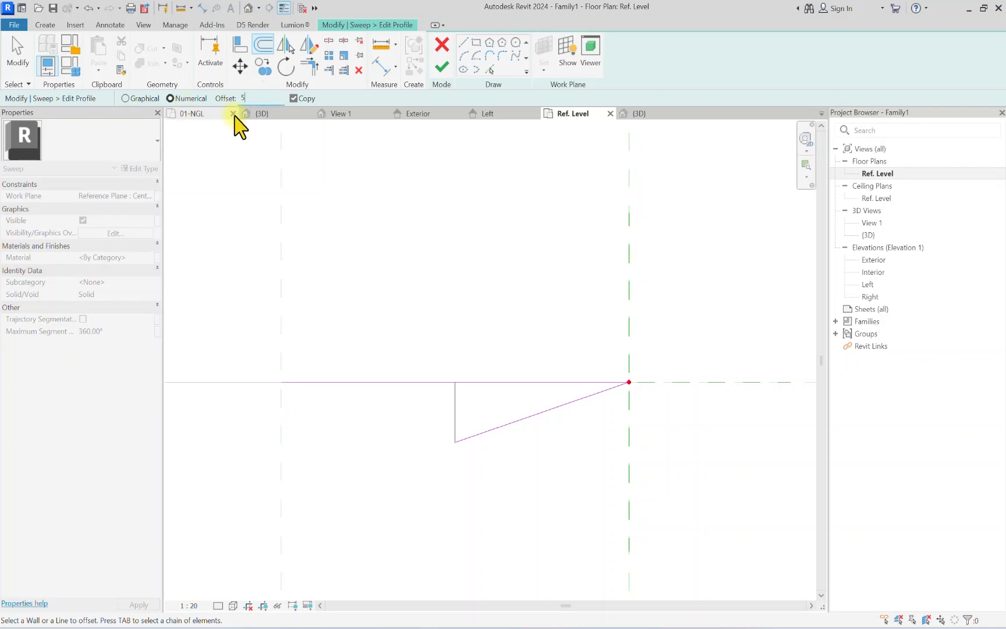
{"action": "left_click", "coordinate": [495, 426]}
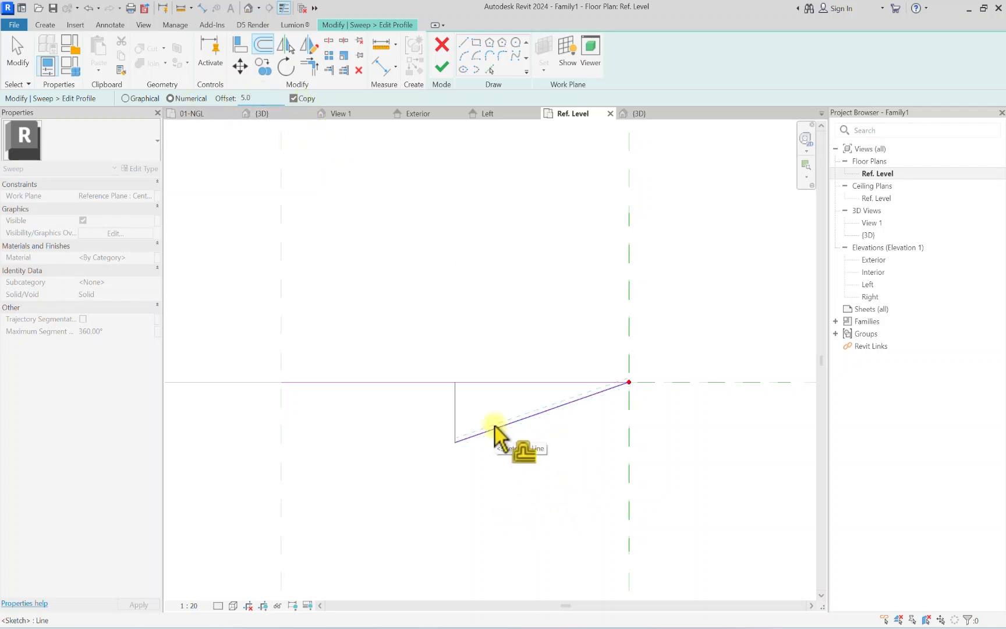
Step: Trim the short vertical line and the offset sloped line to a corner at the profile's lower end
{"action": "left_click", "coordinate": [309, 67]}
{"action": "scroll", "coordinate": [457, 431], "scroll_direction": "up", "scroll_amount": 5}
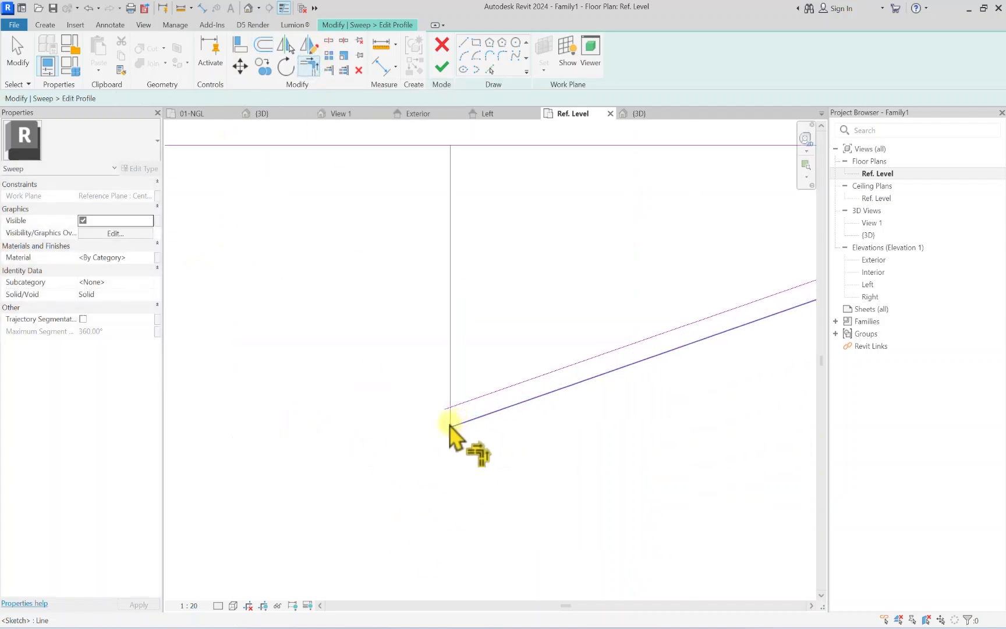
{"action": "left_click", "coordinate": [449, 419]}
{"action": "left_click", "coordinate": [466, 406]}
{"action": "scroll", "coordinate": [465, 403], "scroll_direction": "down", "scroll_amount": 4}
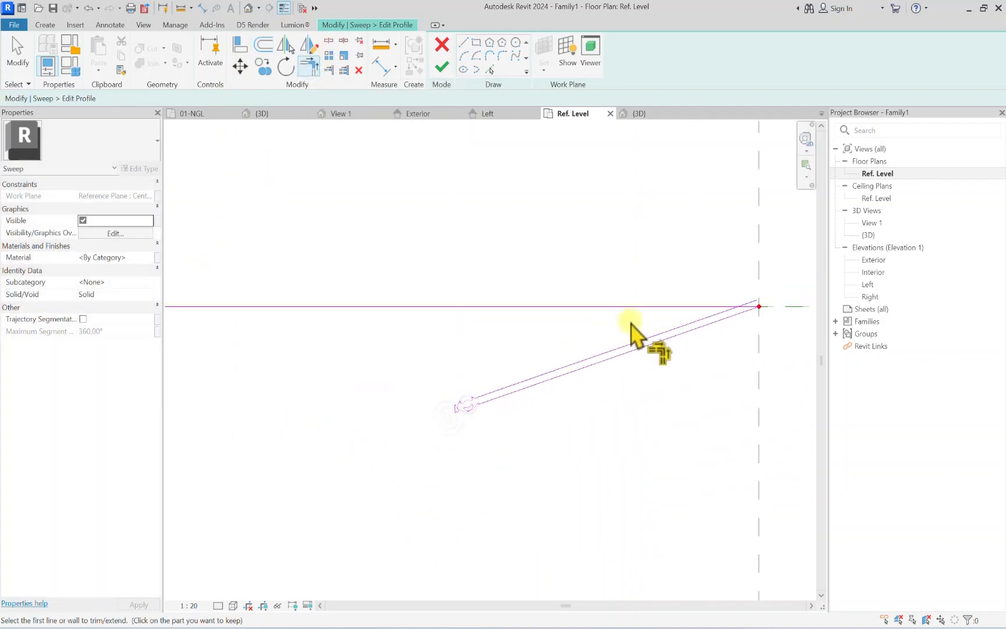
Step: Trim the horizontal line and the offset sloped line to a corner near the profile origin, closing the thin profile
{"action": "middle_click_drag", "start_coordinate": [758, 324], "coordinate": [616, 408]}
{"action": "scroll", "coordinate": [362, 472], "scroll_direction": "up", "scroll_amount": 3}
{"action": "left_click", "coordinate": [314, 464]}
{"action": "left_click", "coordinate": [358, 458]}
{"action": "scroll", "coordinate": [382, 458], "scroll_direction": "down", "scroll_amount": 3}
{"action": "scroll", "coordinate": [402, 385], "scroll_direction": "down", "scroll_amount": 4}
{"action": "key", "text": "Escape"}
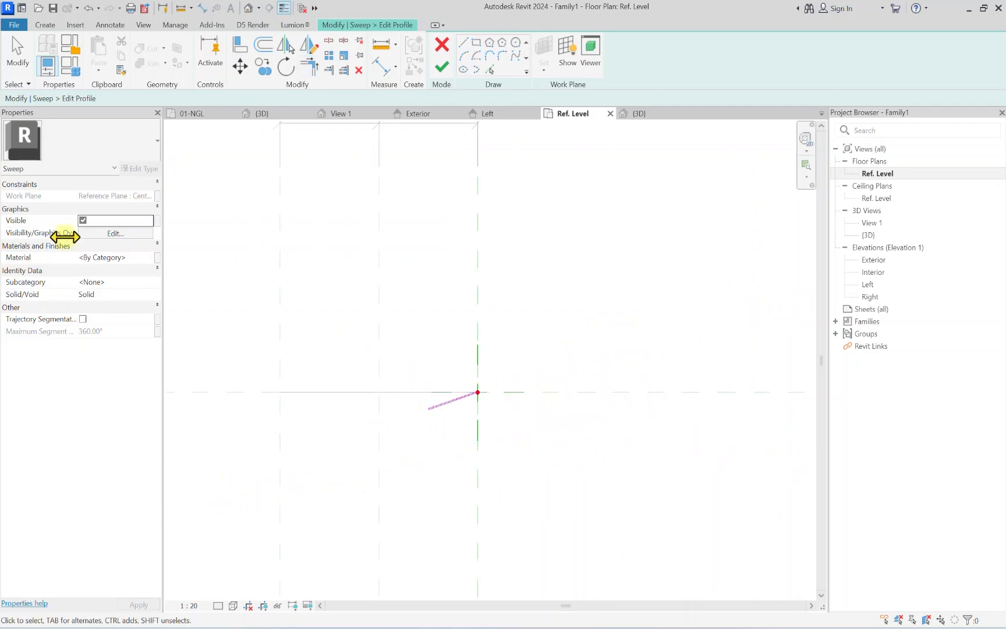
Step: Duplicate the Analytical Panels material for the sweep and name the copy 01-SILVER PLATE
{"action": "left_click", "coordinate": [150, 256]}
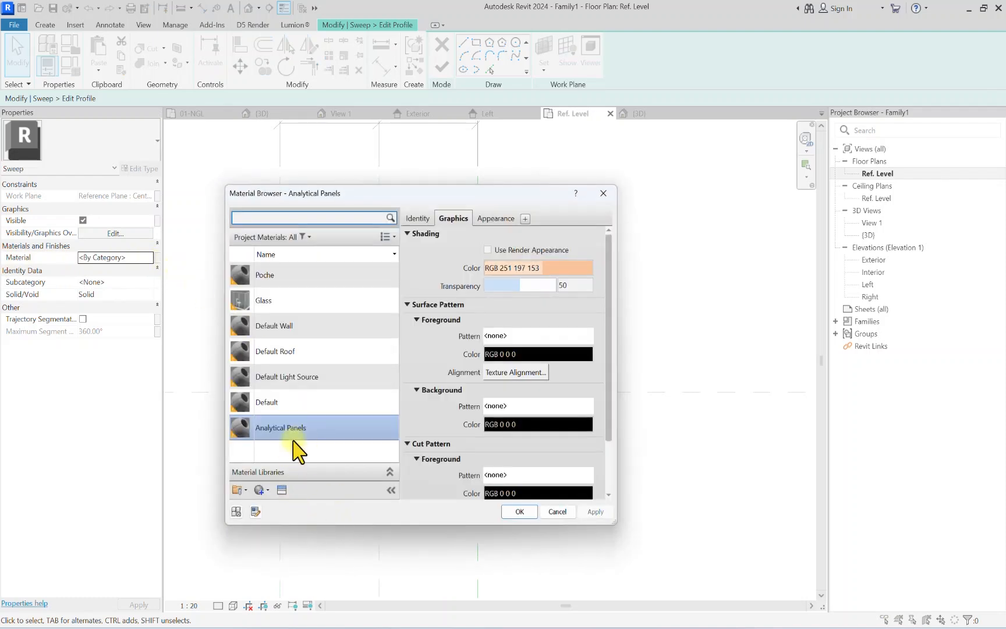
{"action": "right_click", "coordinate": [282, 428]}
{"action": "left_click", "coordinate": [300, 440]}
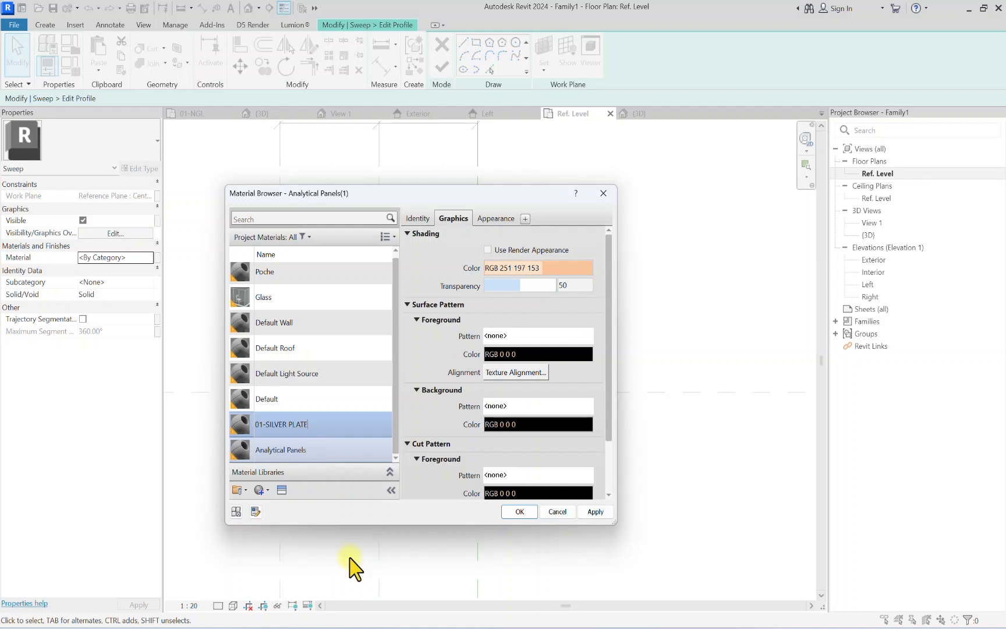
Step: Replace the 01-SILVER PLATE appearance with Flaked Satin - Slate Grey from the Appearance Library's Metallic Paint category
{"action": "left_click", "coordinate": [283, 490]}
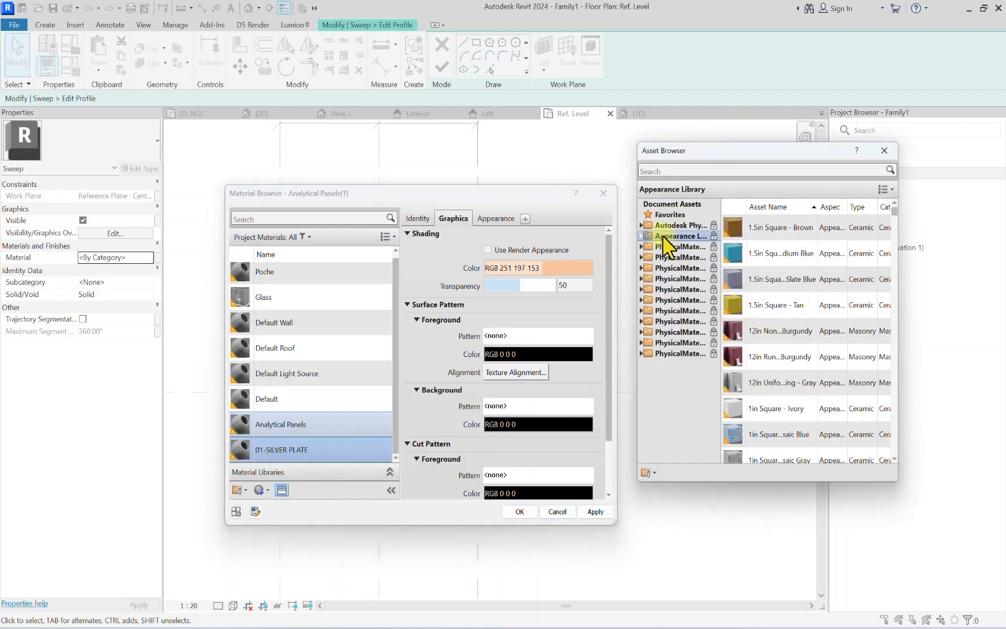
{"action": "double_click", "coordinate": [663, 236]}
{"action": "scroll", "coordinate": [650, 386], "scroll_direction": "down", "scroll_amount": 5}
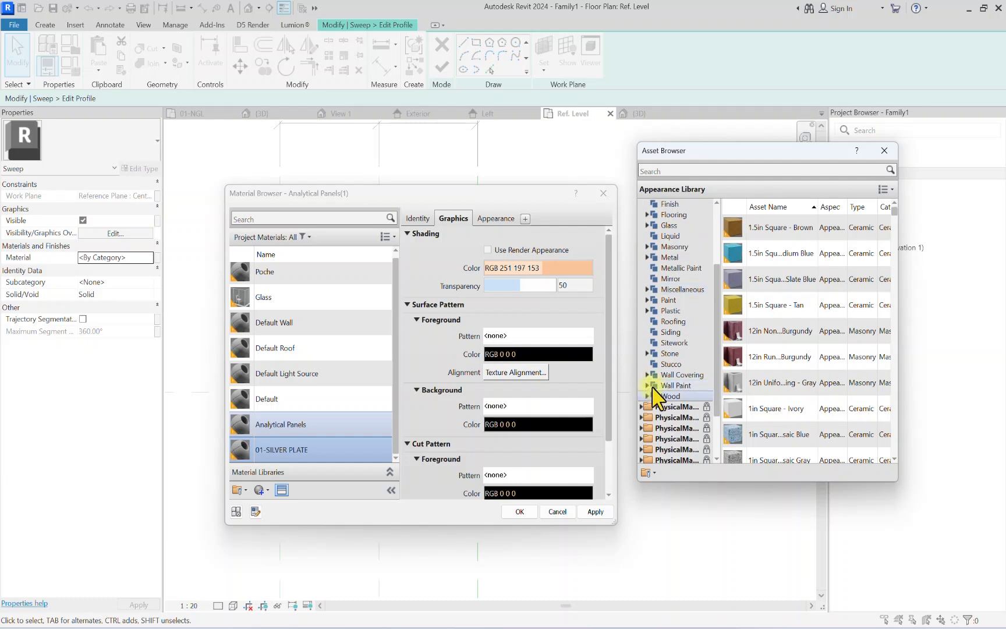
{"action": "double_click", "coordinate": [676, 258]}
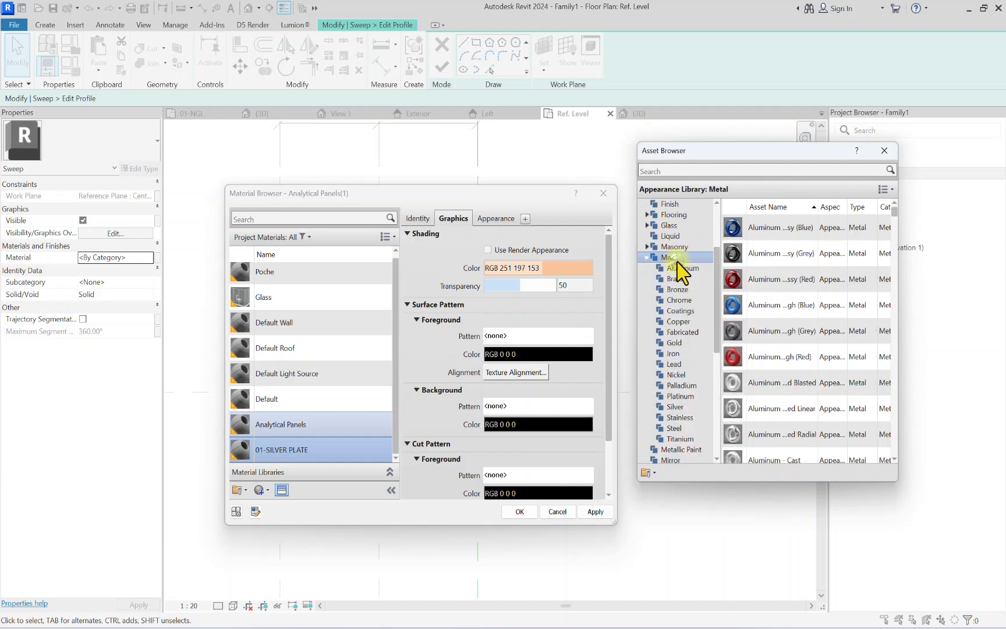
{"action": "scroll", "coordinate": [670, 426], "scroll_direction": "down", "scroll_amount": 1}
{"action": "left_click", "coordinate": [678, 417]}
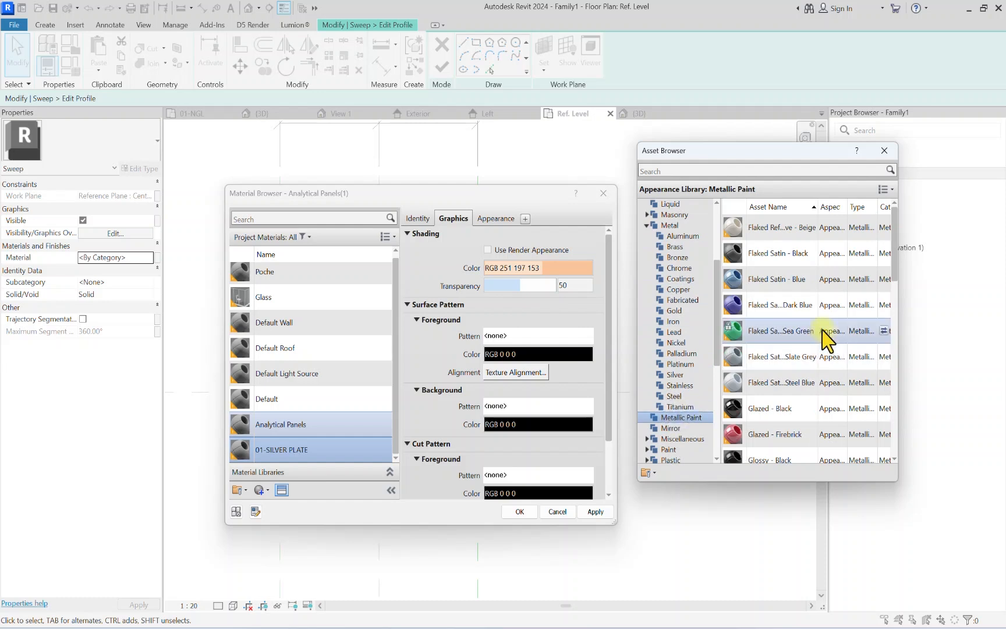
{"action": "left_click", "coordinate": [882, 356]}
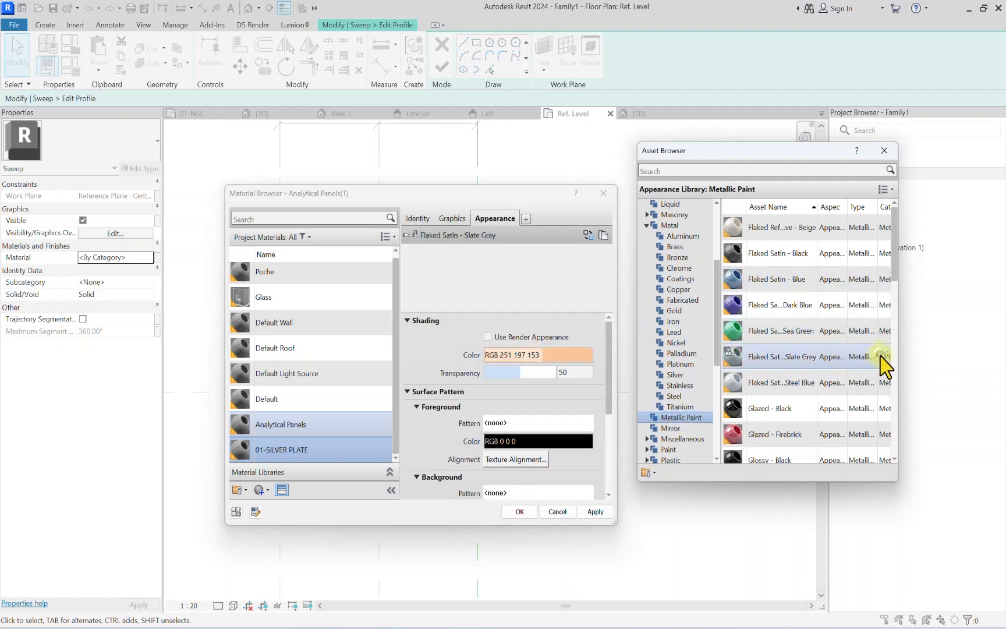
Step: Use the render appearance for 01-SILVER PLATE's shading and assign the material to the sweep
{"action": "left_click", "coordinate": [459, 218]}
{"action": "left_click", "coordinate": [452, 220]}
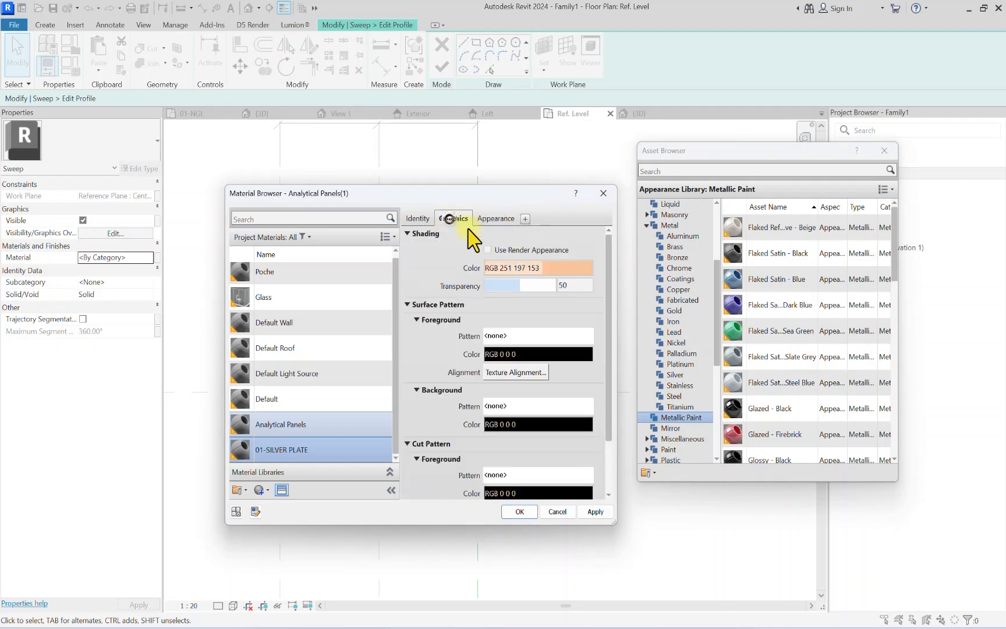
{"action": "left_click", "coordinate": [488, 251]}
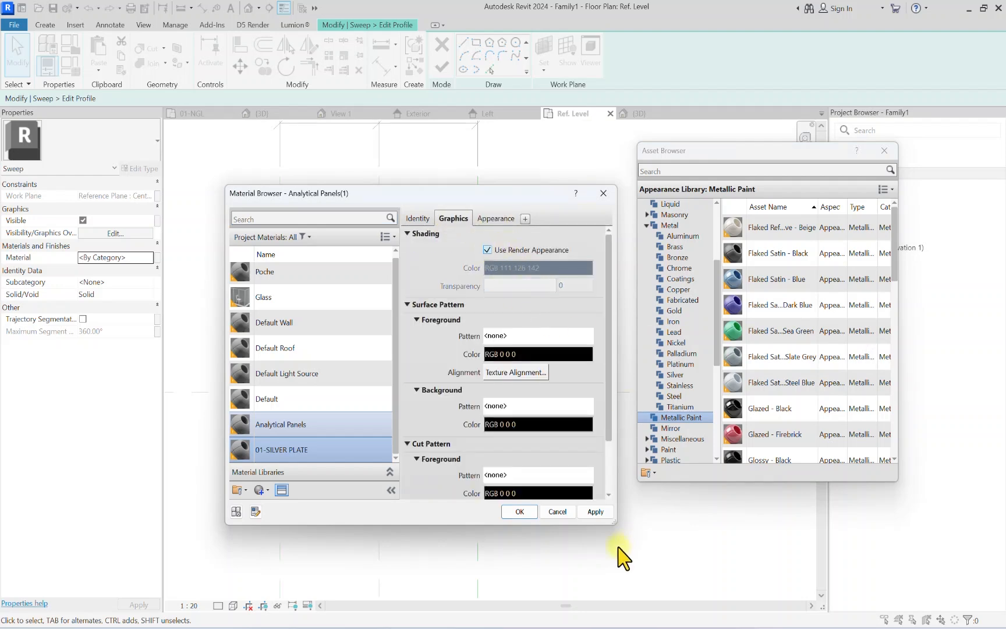
{"action": "left_click", "coordinate": [591, 512]}
{"action": "left_click", "coordinate": [519, 511]}
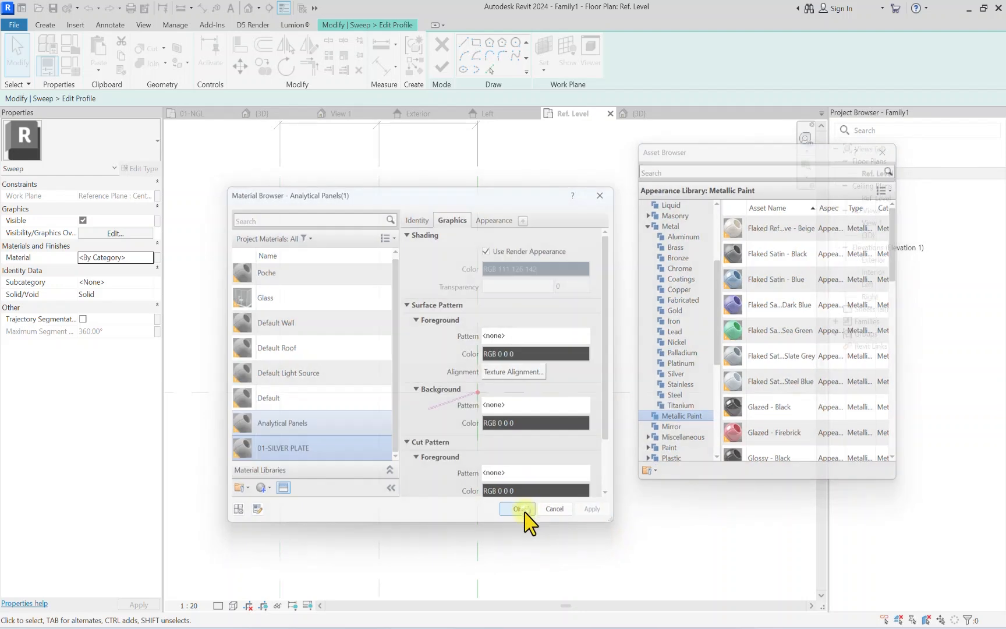
Step: Finish the profile sketch and the sweep, and open the default 3D view of the panel
{"action": "left_click", "coordinate": [441, 69]}
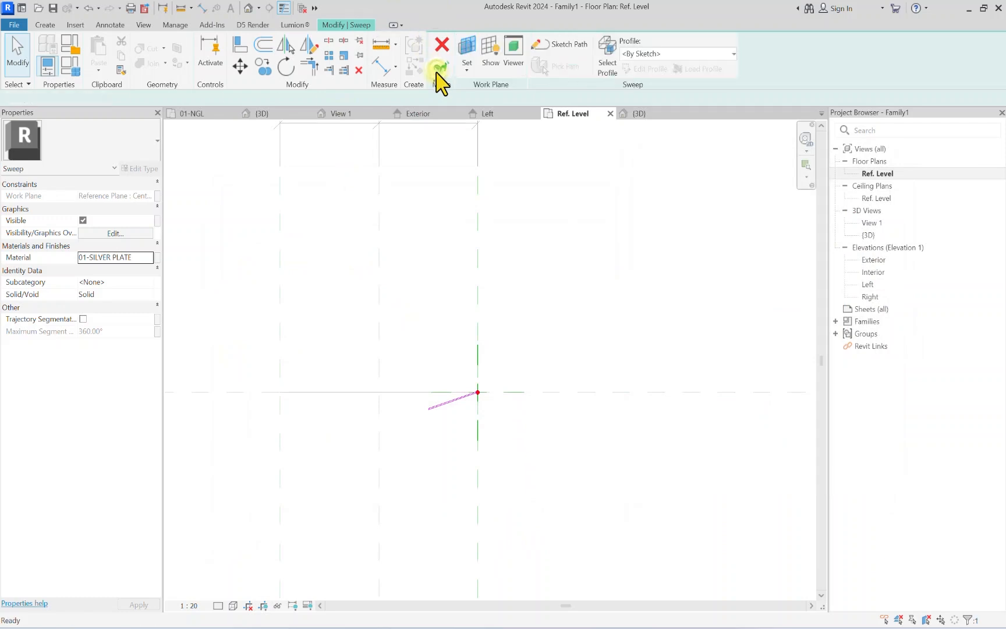
{"action": "left_click", "coordinate": [442, 69]}
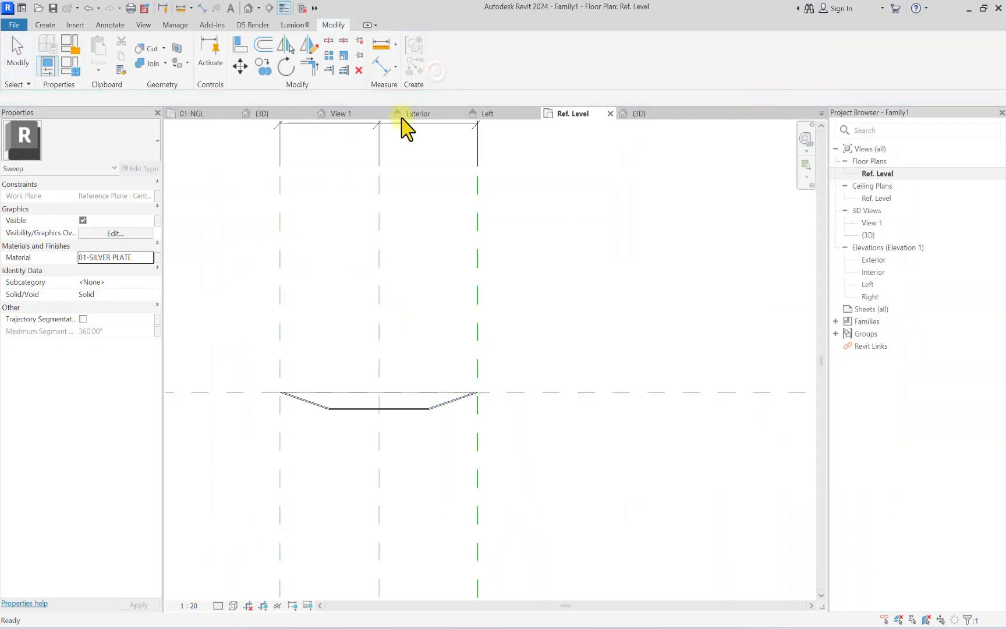
{"action": "left_click", "coordinate": [249, 8]}
{"action": "scroll", "coordinate": [359, 304], "scroll_direction": "down", "scroll_amount": 6}
{"action": "middle_click_drag", "start_coordinate": [345, 328], "coordinate": [436, 397]}
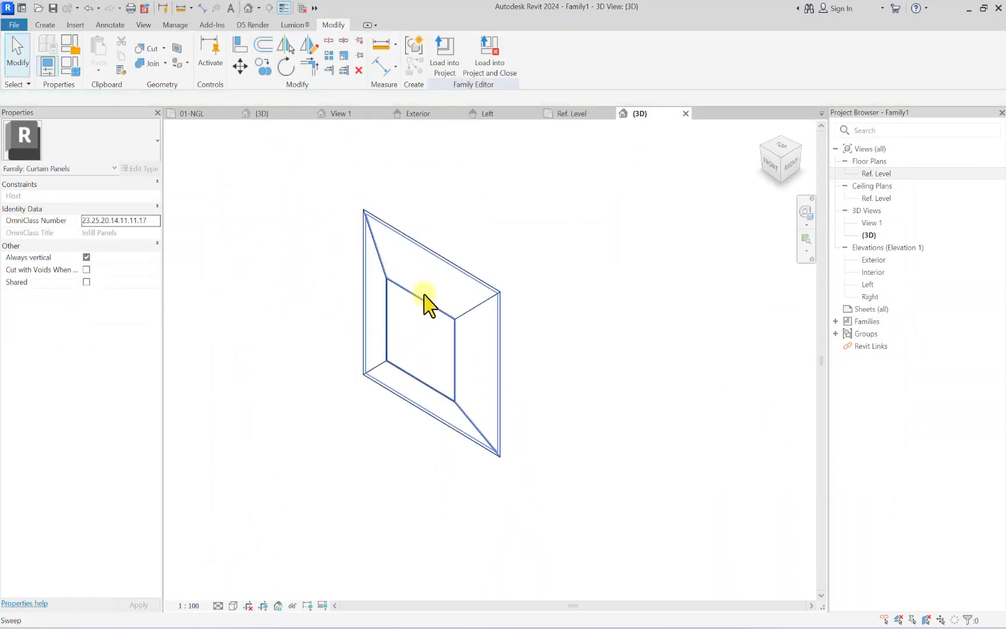
Step: Set the 3D view to Fine detail level and the Shaded visual style
{"action": "left_click", "coordinate": [219, 605]}
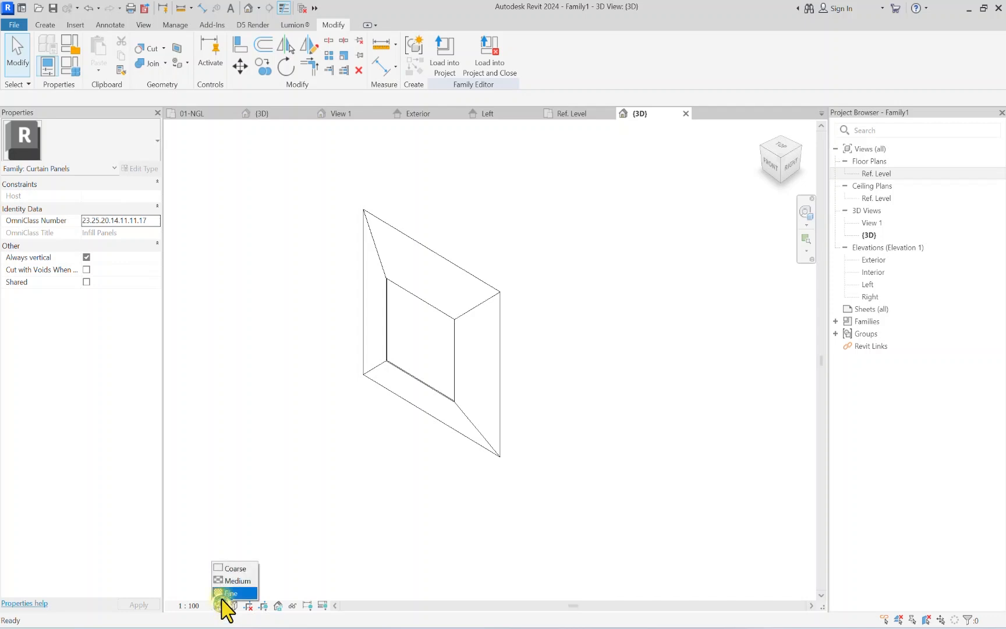
{"action": "left_click", "coordinate": [225, 593]}
{"action": "left_click", "coordinate": [233, 606]}
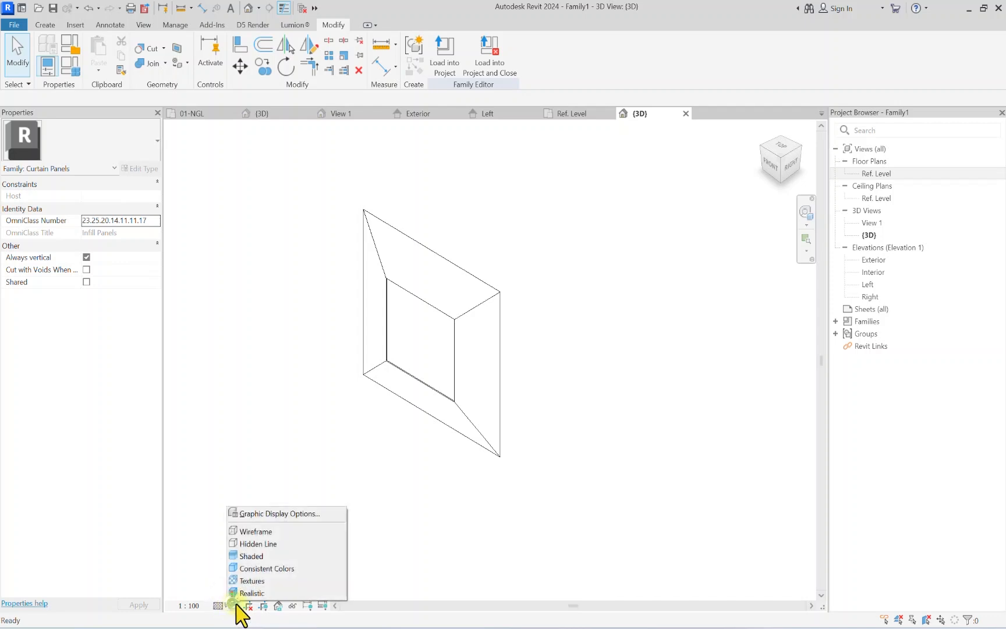
{"action": "left_click", "coordinate": [262, 556]}
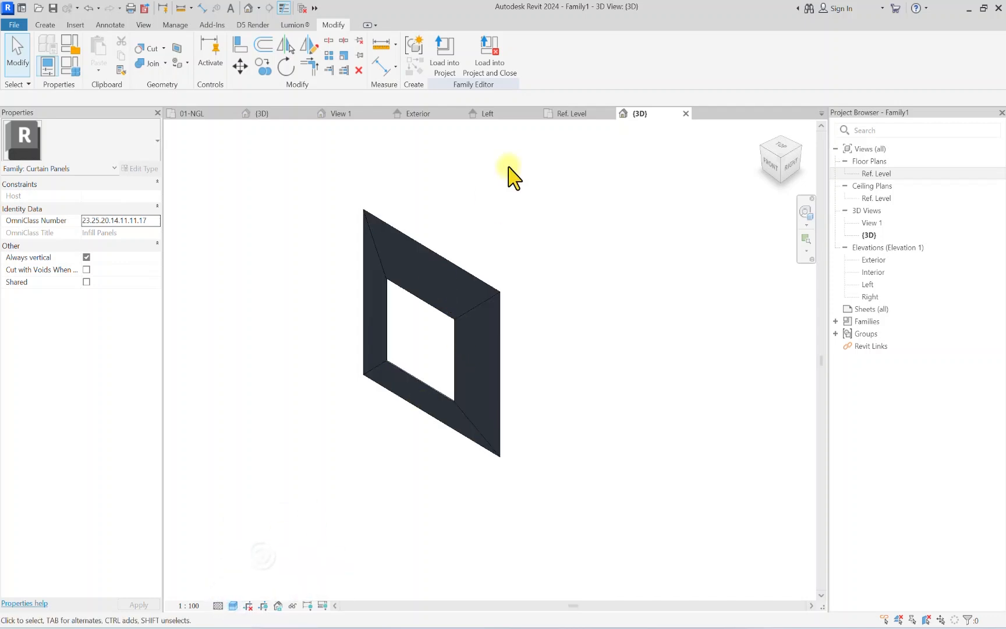
Step: Examine the swept panel frame from the front in the 3D view
{"action": "left_click", "coordinate": [772, 163]}
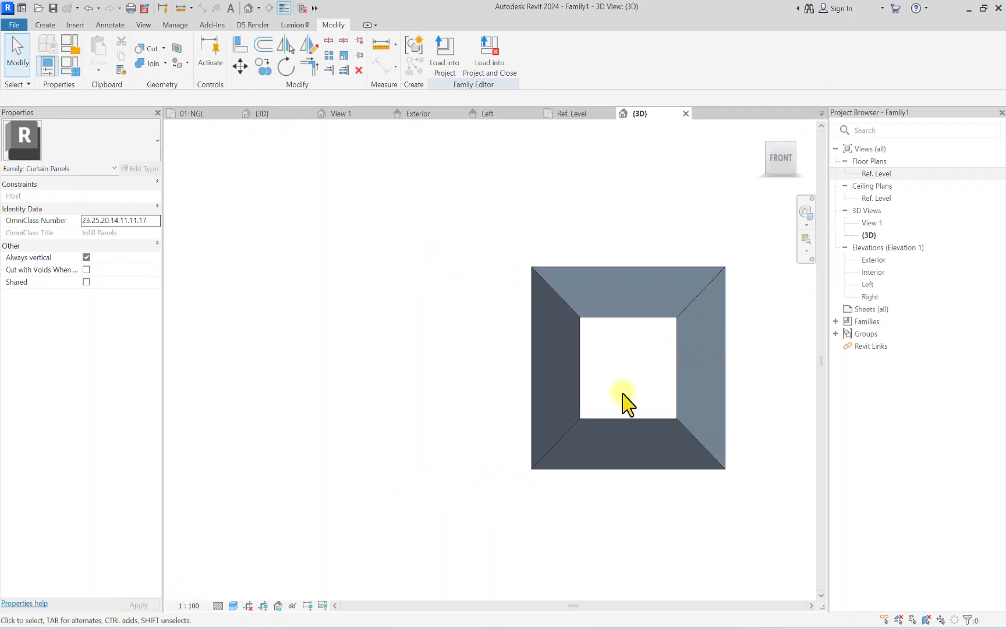
{"action": "scroll", "coordinate": [589, 337], "scroll_direction": "up", "scroll_amount": 3}
{"action": "middle_click_drag", "start_coordinate": [597, 306], "coordinate": [206, 317]}
{"action": "middle_click_drag", "start_coordinate": [325, 307], "coordinate": [476, 333]}
{"action": "scroll", "coordinate": [355, 305], "scroll_direction": "down", "scroll_amount": 2}
{"action": "scroll", "coordinate": [304, 330], "scroll_direction": "up", "scroll_amount": 3}
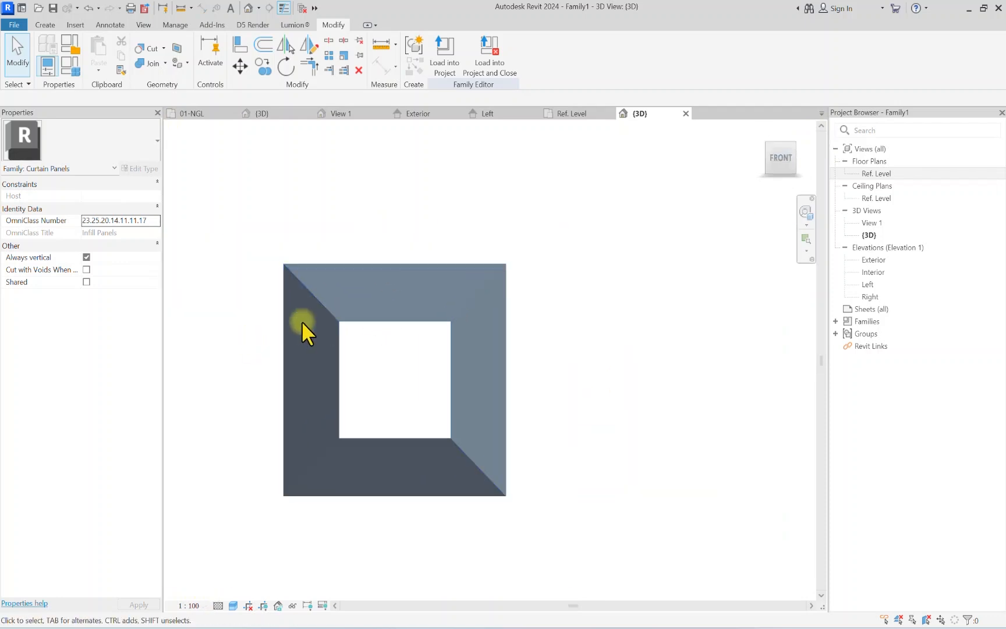
{"action": "scroll", "coordinate": [330, 341], "scroll_direction": "down", "scroll_amount": 2}
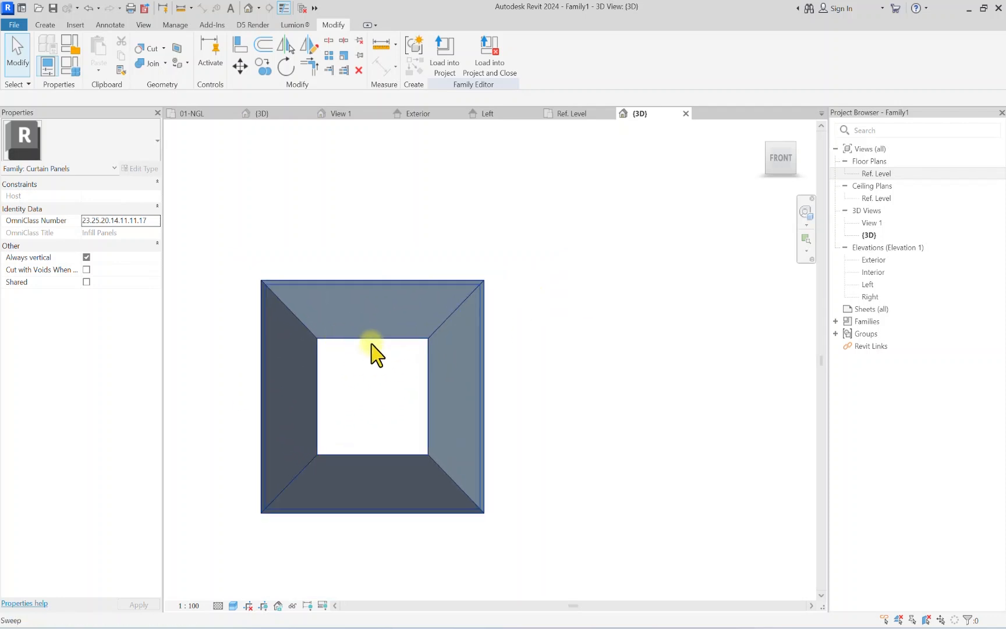
Step: Open the panel sweep's profile sketch for editing and show its inner end in the Ref. Level plan
{"action": "left_click", "coordinate": [357, 332]}
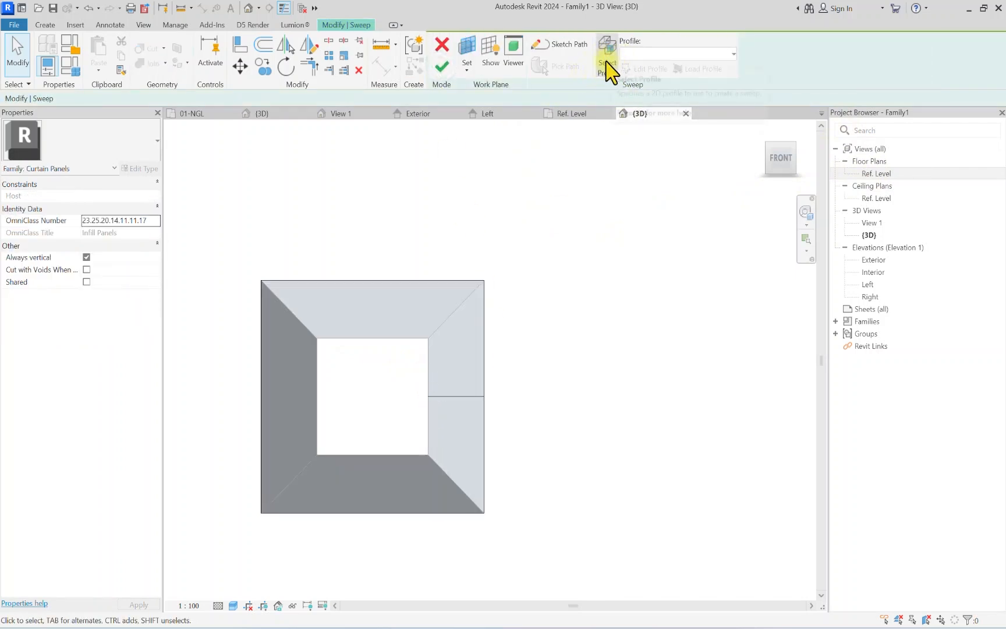
{"action": "left_click", "coordinate": [607, 69]}
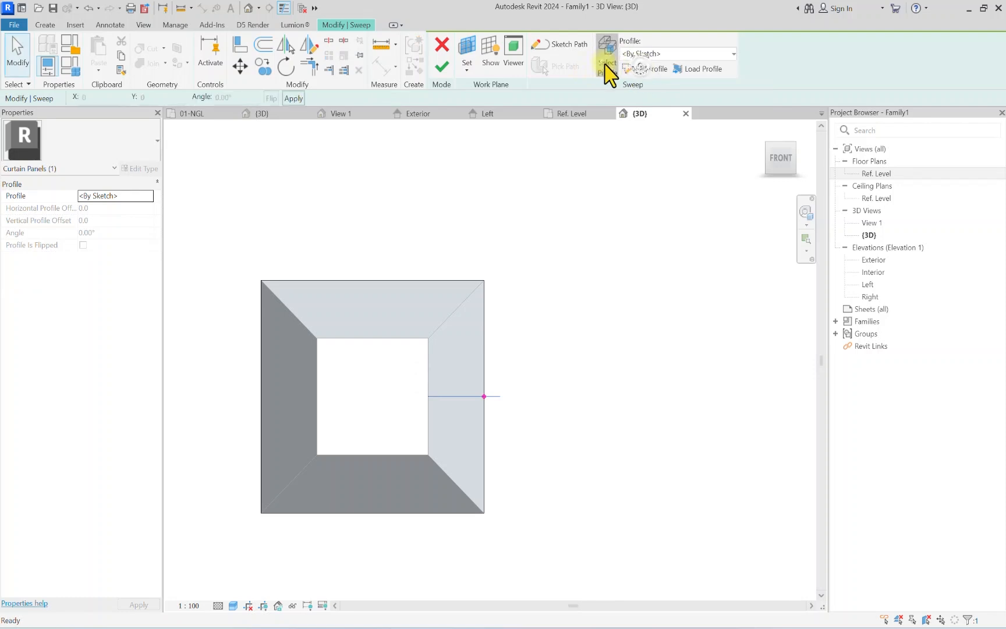
{"action": "left_click", "coordinate": [647, 70]}
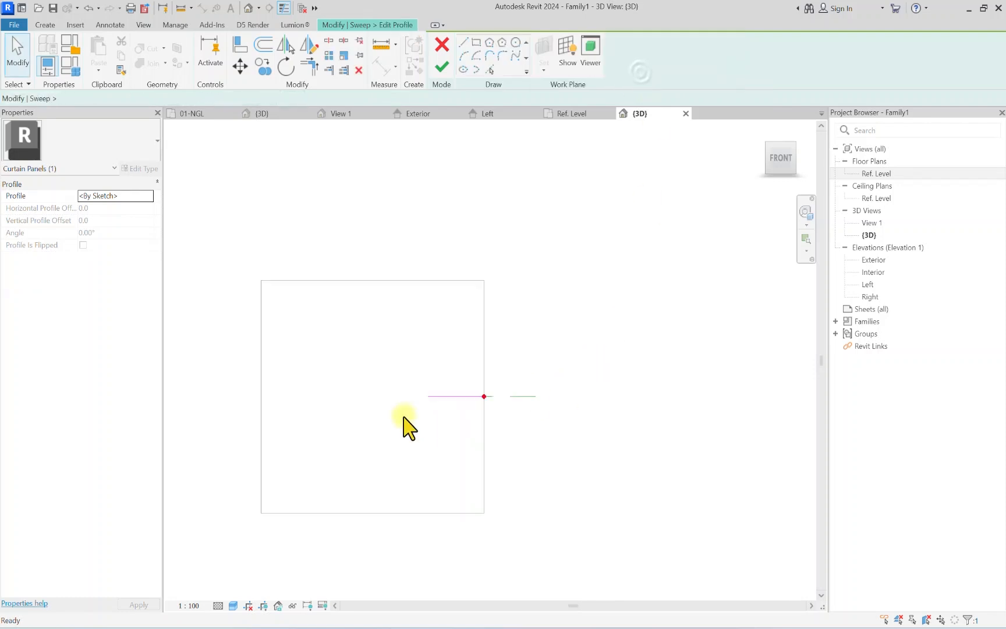
{"action": "left_click", "coordinate": [778, 156]}
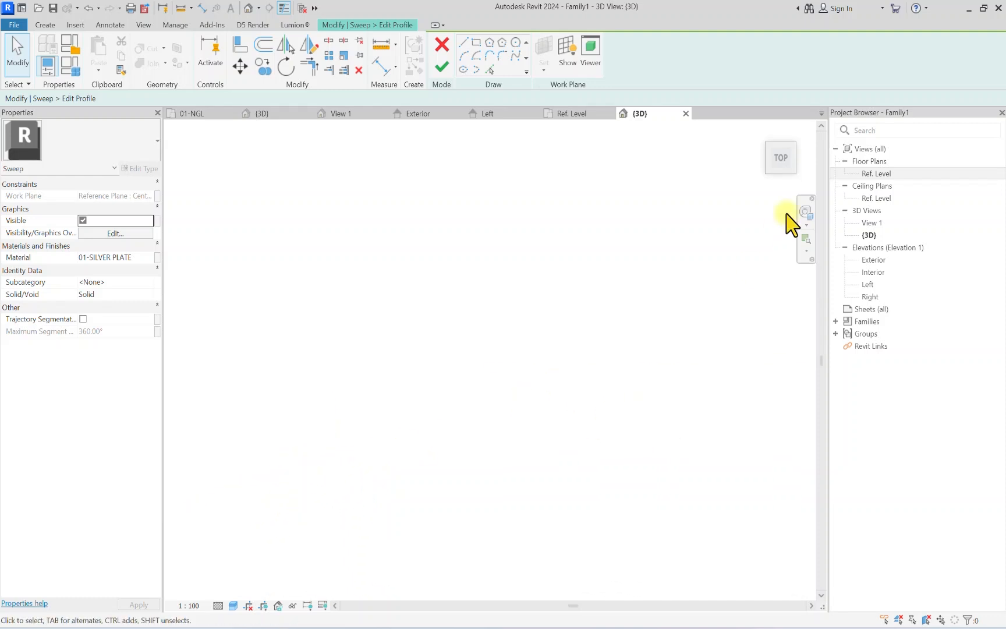
{"action": "double_click", "coordinate": [873, 173]}
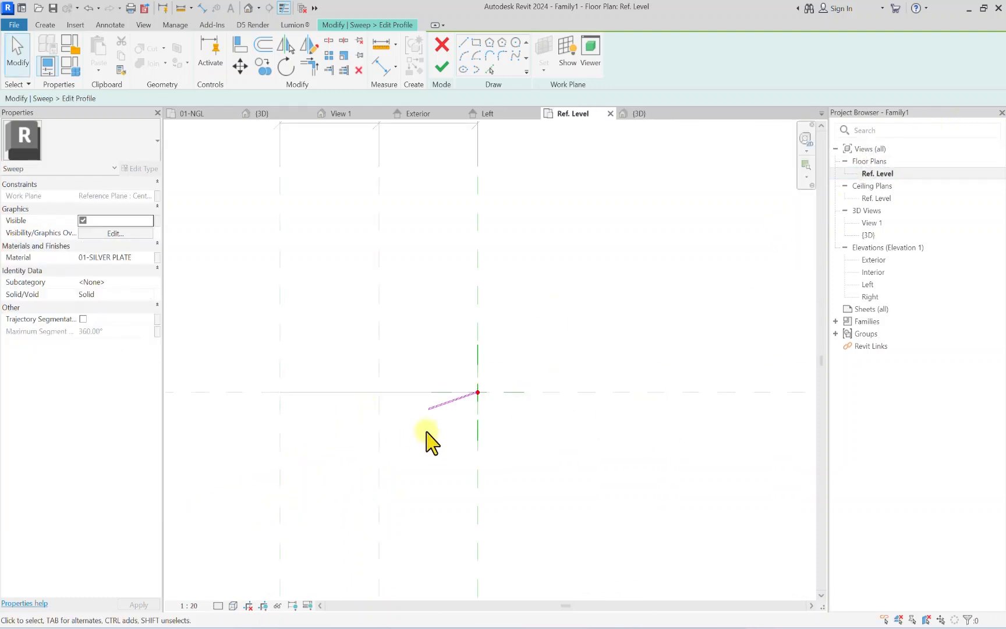
{"action": "scroll", "coordinate": [436, 431], "scroll_direction": "up", "scroll_amount": 2}
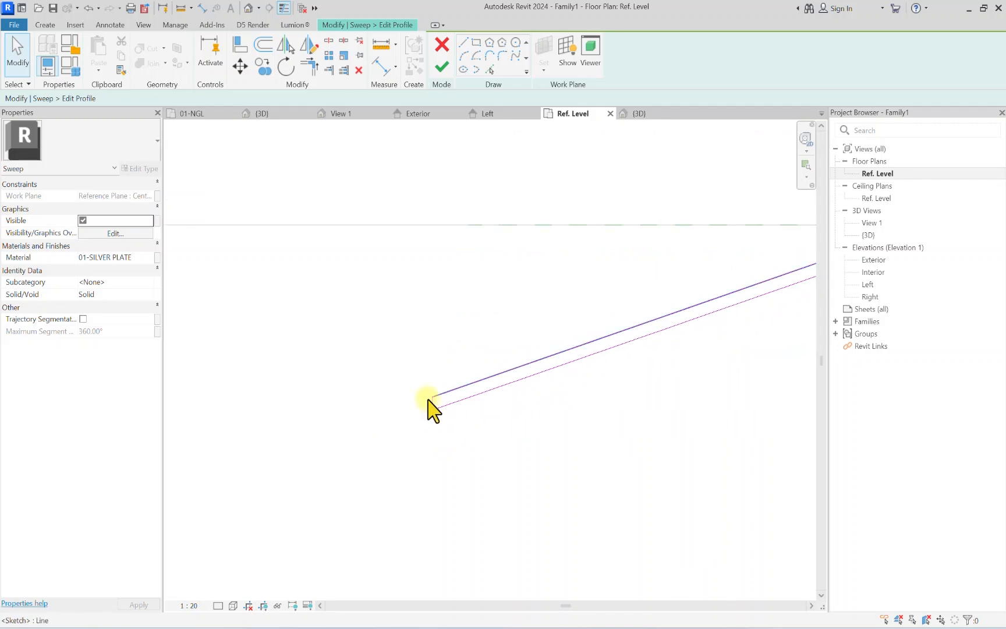
{"action": "scroll", "coordinate": [436, 398], "scroll_direction": "up", "scroll_amount": 2}
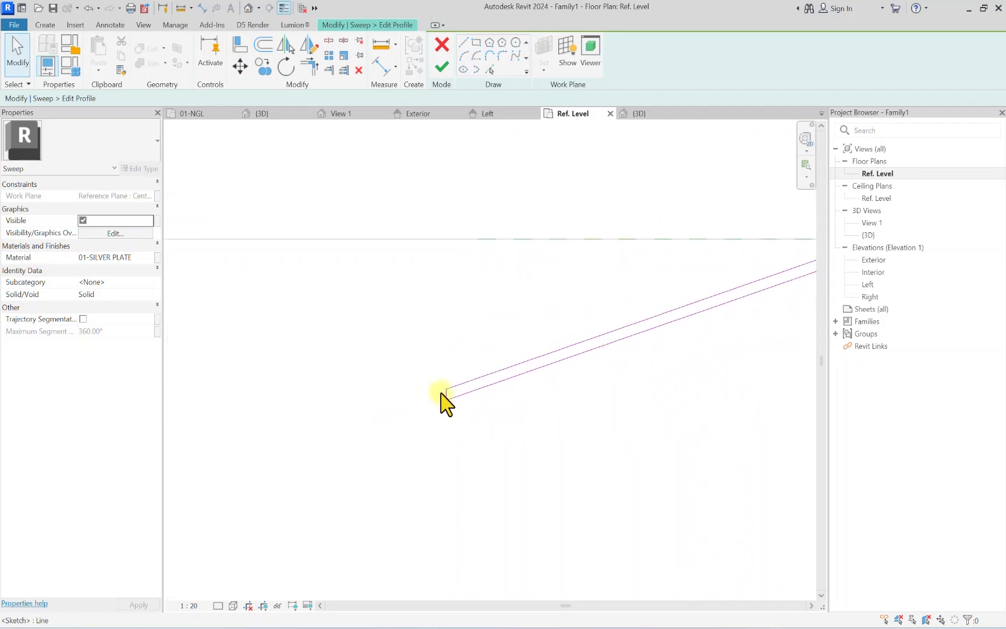
Step: Extend the profile's inner end with a horizontal lip about 10 mm long and 5 mm thick, removing the old short end line
{"action": "left_click", "coordinate": [464, 43]}
{"action": "scroll", "coordinate": [453, 429], "scroll_direction": "up", "scroll_amount": 3}
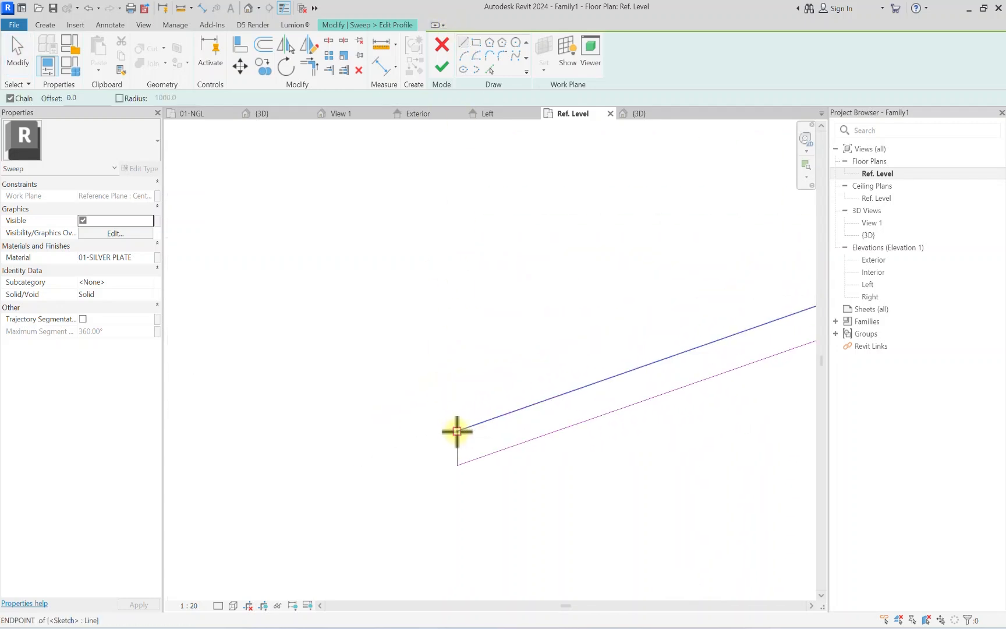
{"action": "left_click", "coordinate": [451, 430]}
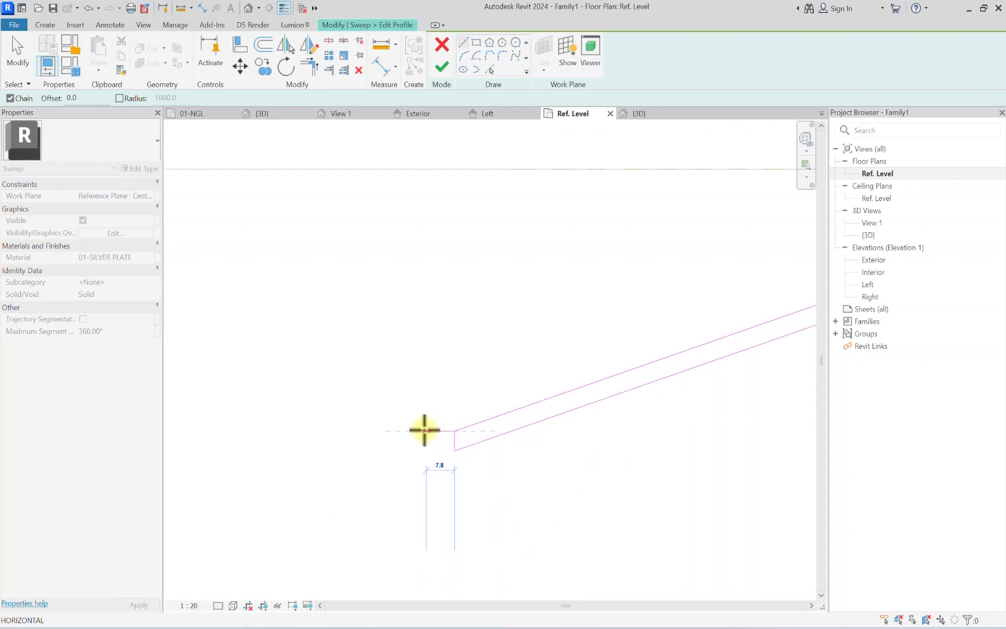
{"action": "left_click", "coordinate": [419, 431]}
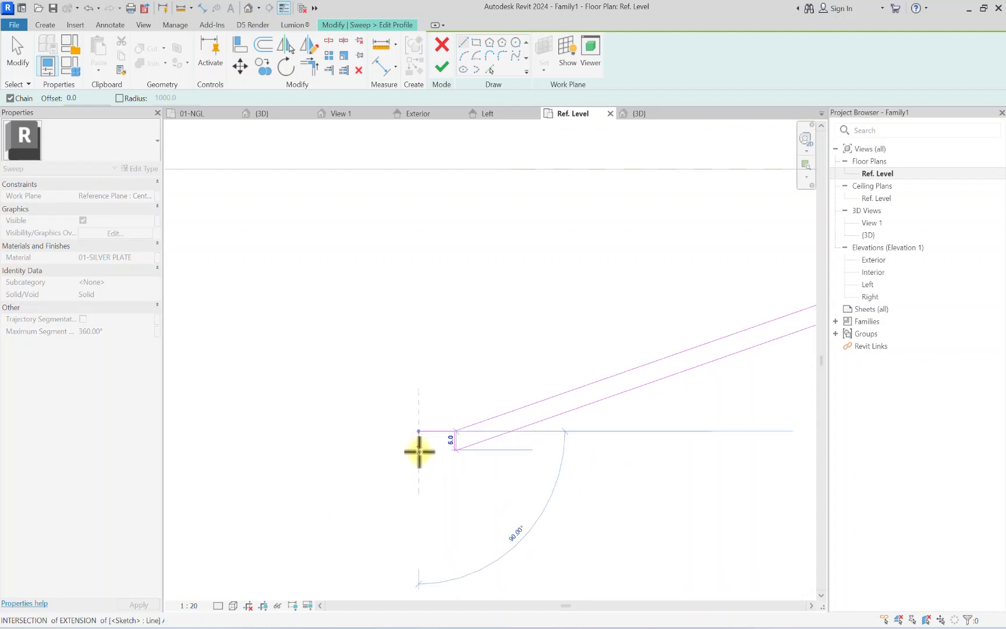
{"action": "left_click", "coordinate": [419, 449]}
{"action": "scroll", "coordinate": [434, 449], "scroll_direction": "up", "scroll_amount": 2}
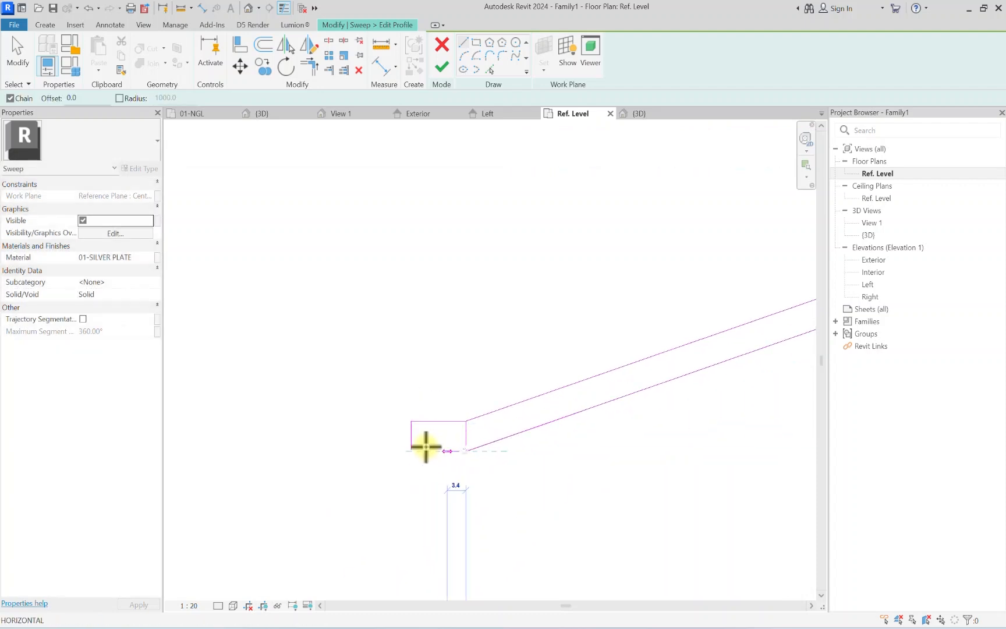
{"action": "left_click", "coordinate": [413, 450]}
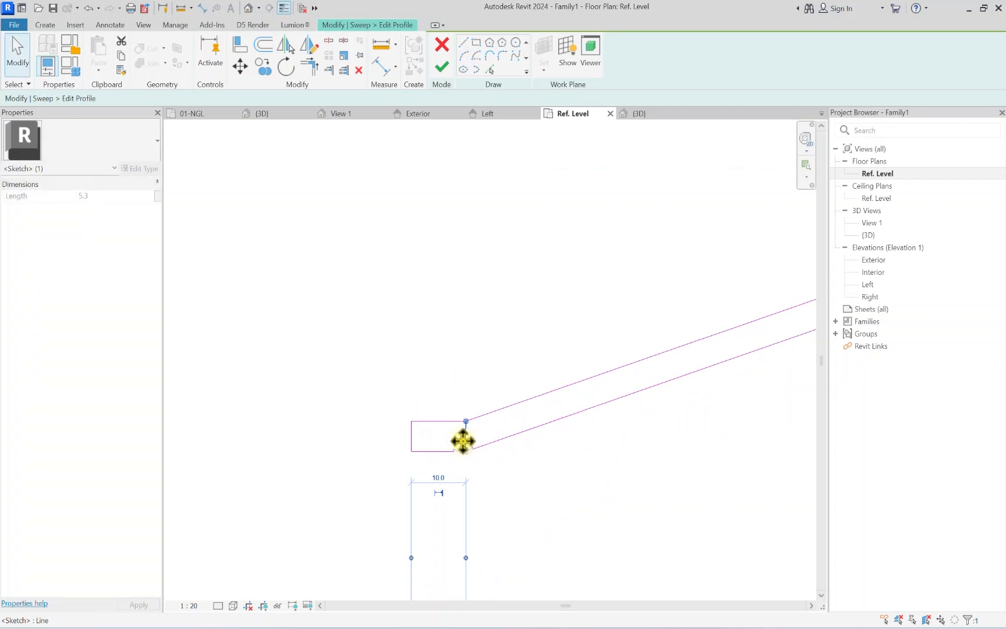
{"action": "key", "text": "Escape"}
Step: Finish the profile sketch and the edited sweep, and clear the selection
{"action": "left_click", "coordinate": [442, 67]}
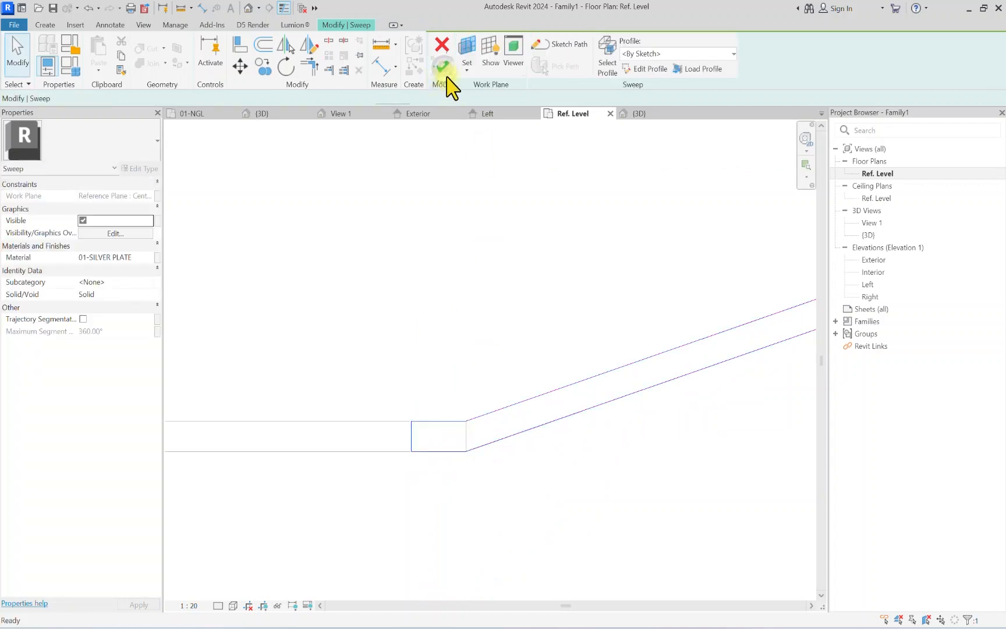
{"action": "left_click", "coordinate": [442, 68]}
{"action": "scroll", "coordinate": [470, 296], "scroll_direction": "down", "scroll_amount": 4}
{"action": "left_click", "coordinate": [448, 435]}
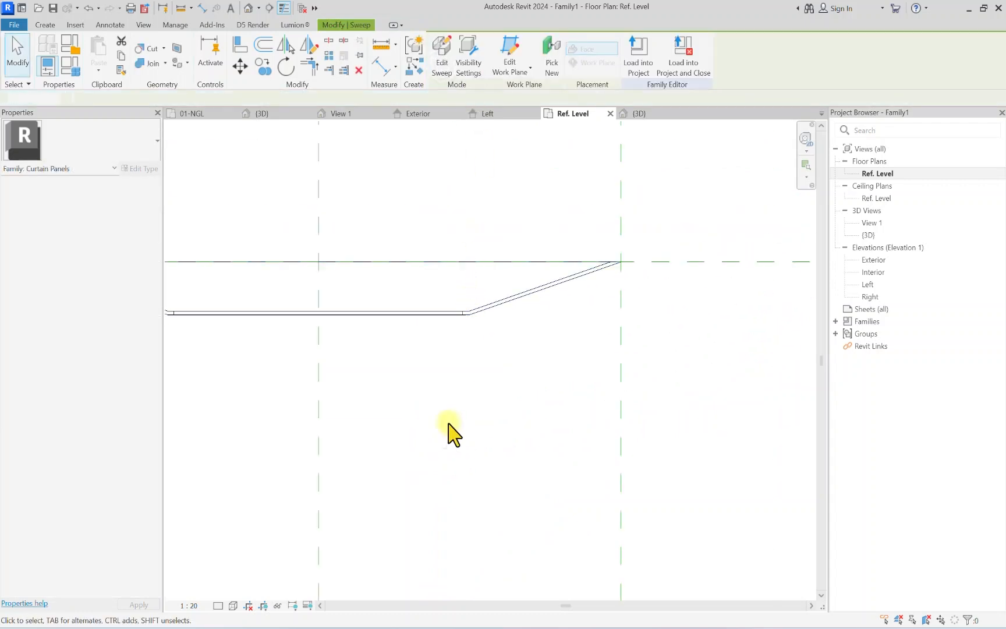
Step: Examine the lip around the panel's inner opening in plan and in the 3D view
{"action": "scroll", "coordinate": [418, 368], "scroll_direction": "up", "scroll_amount": 2}
{"action": "scroll", "coordinate": [401, 338], "scroll_direction": "up", "scroll_amount": 2}
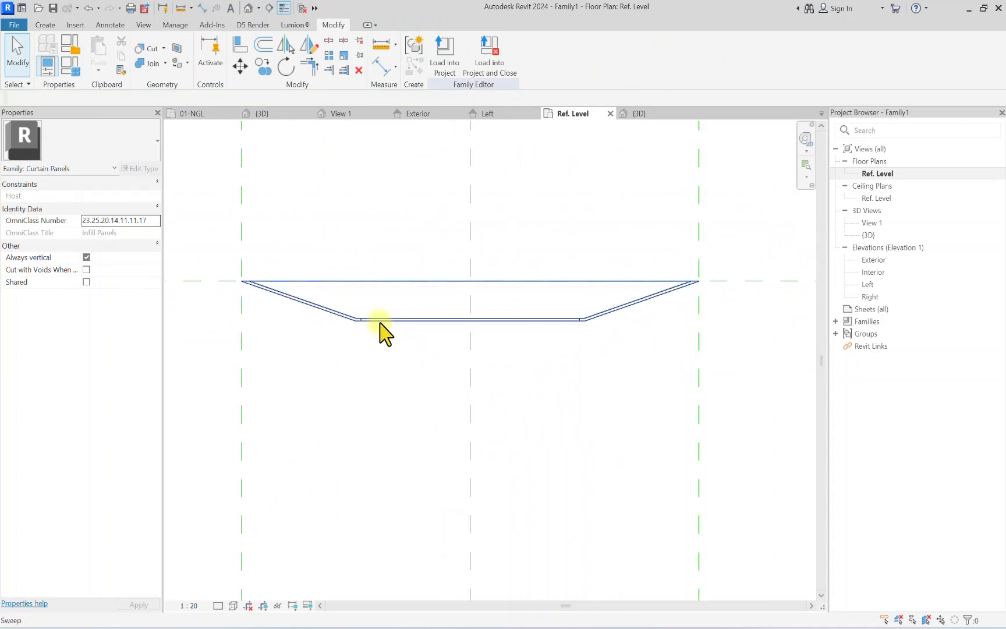
{"action": "scroll", "coordinate": [382, 330], "scroll_direction": "down", "scroll_amount": 3}
{"action": "left_click", "coordinate": [248, 8]}
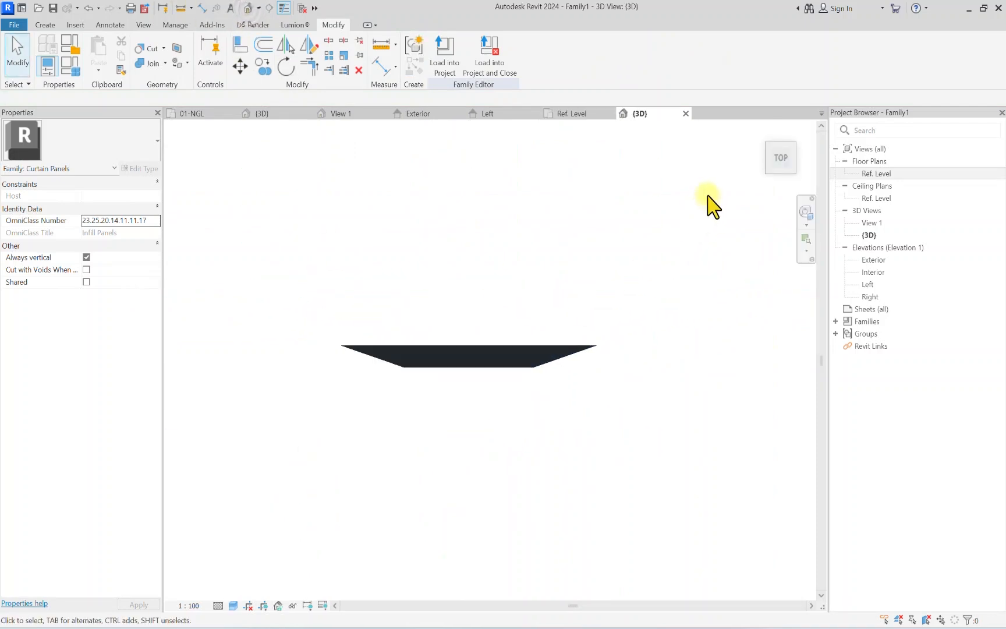
{"action": "left_click_drag", "start_coordinate": [785, 168], "coordinate": [806, 117]}
{"action": "middle_click_drag", "start_coordinate": [645, 333], "coordinate": [337, 338]}
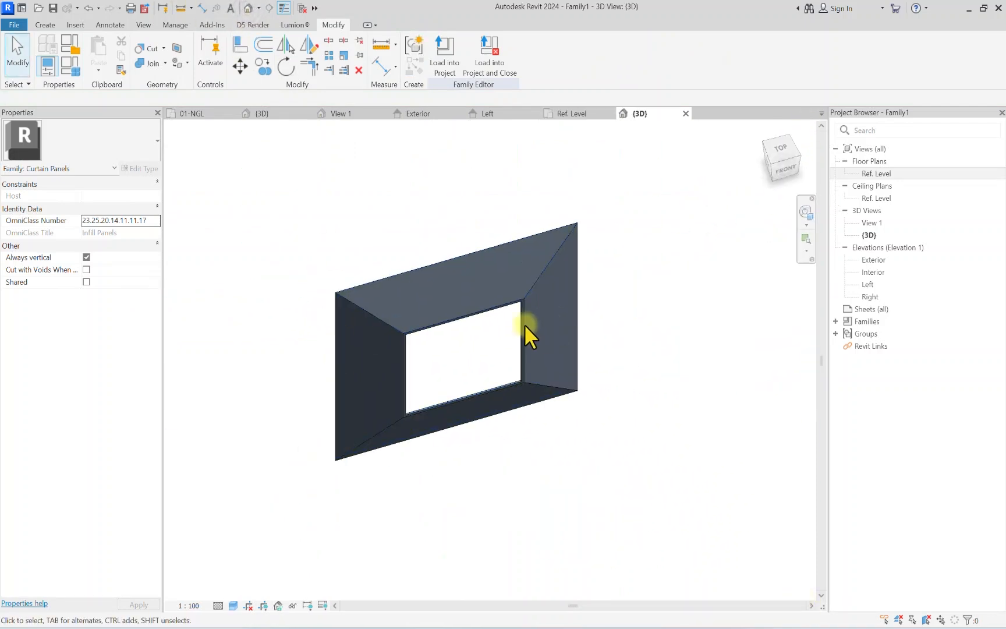
{"action": "scroll", "coordinate": [524, 323], "scroll_direction": "up", "scroll_amount": 2}
{"action": "middle_click_drag", "start_coordinate": [337, 416], "coordinate": [419, 333]}
{"action": "scroll", "coordinate": [399, 250], "scroll_direction": "up", "scroll_amount": 5}
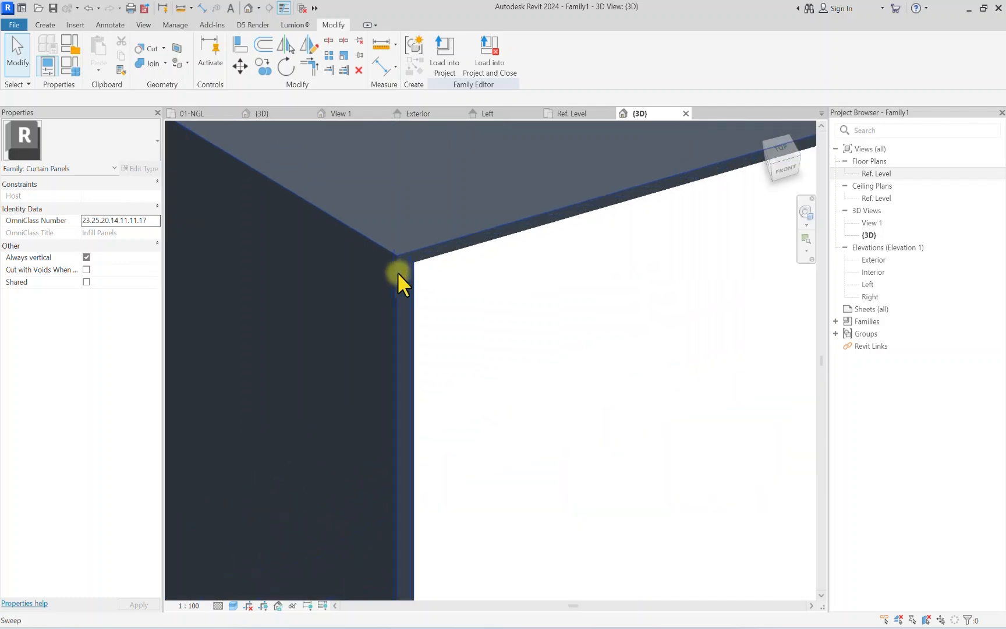
{"action": "scroll", "coordinate": [397, 268], "scroll_direction": "down", "scroll_amount": 5}
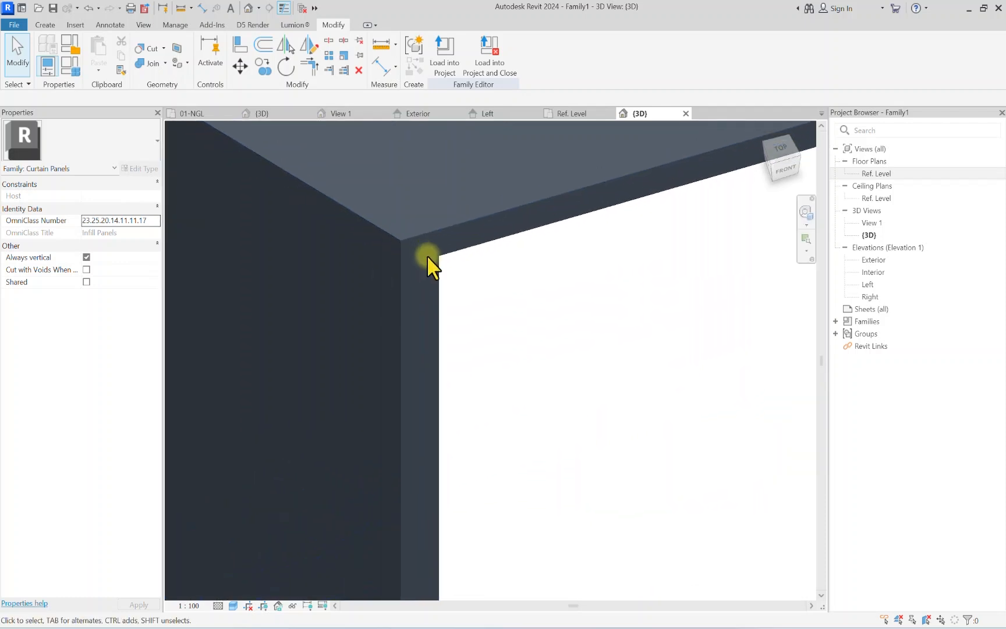
Step: Start a path sketch for a new sweep and pick the front face of the inner lip as its work plane
{"action": "left_click", "coordinate": [45, 26]}
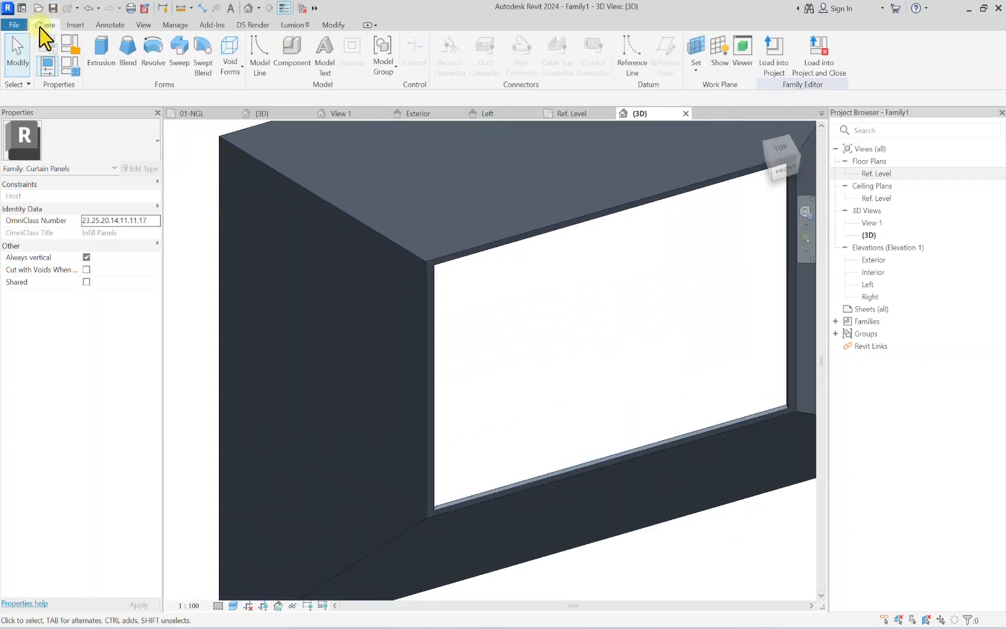
{"action": "left_click", "coordinate": [180, 58]}
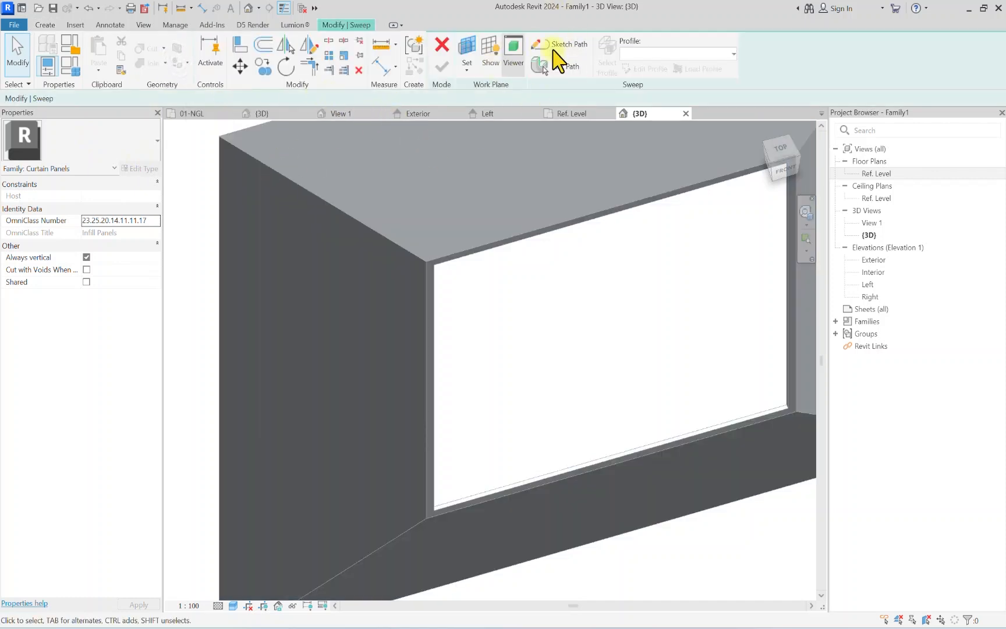
{"action": "left_click", "coordinate": [550, 44]}
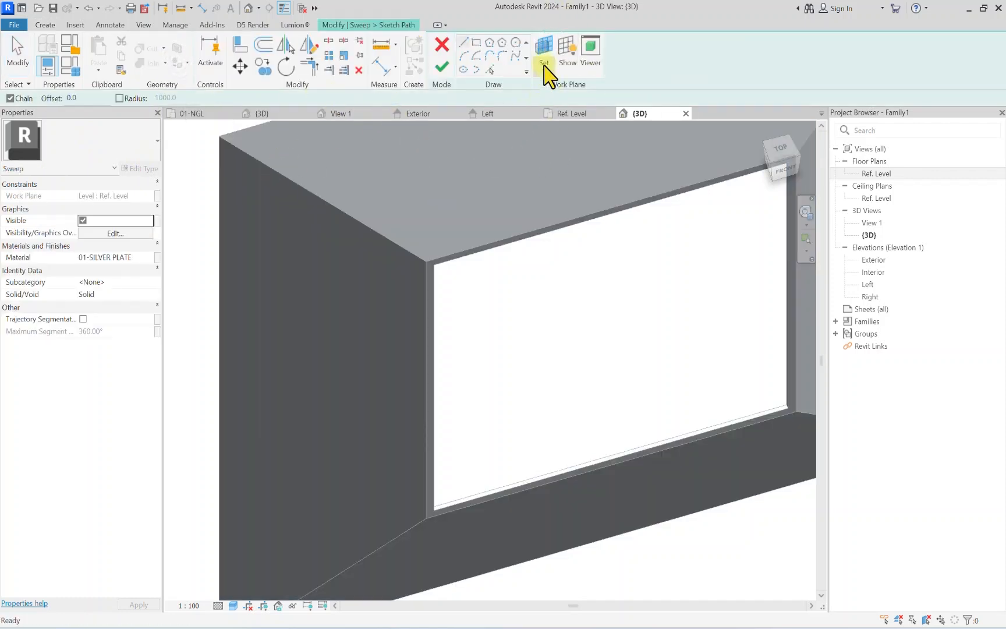
{"action": "left_click", "coordinate": [544, 65]}
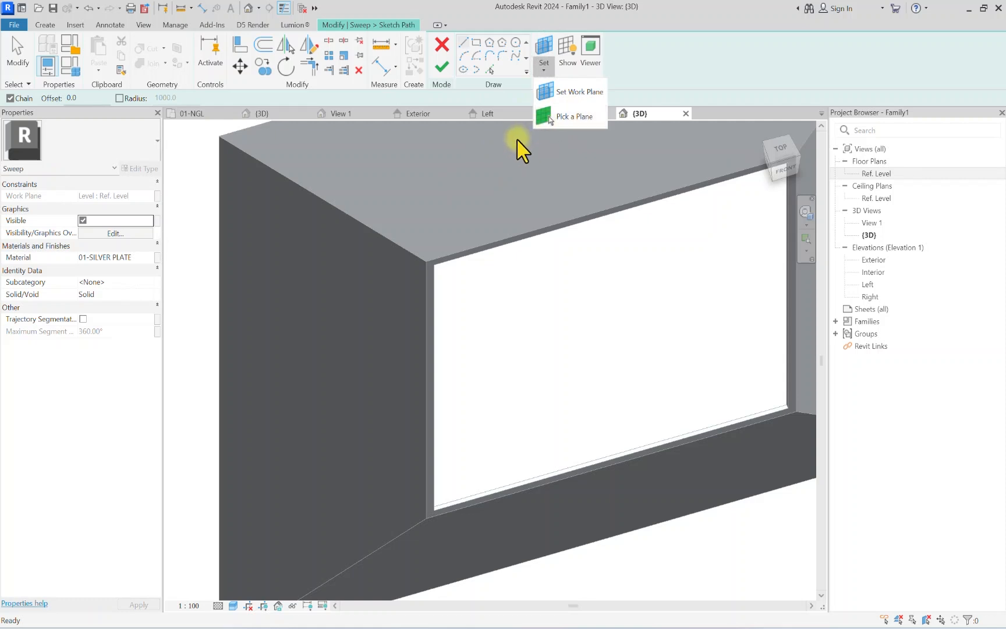
{"action": "left_click", "coordinate": [571, 117]}
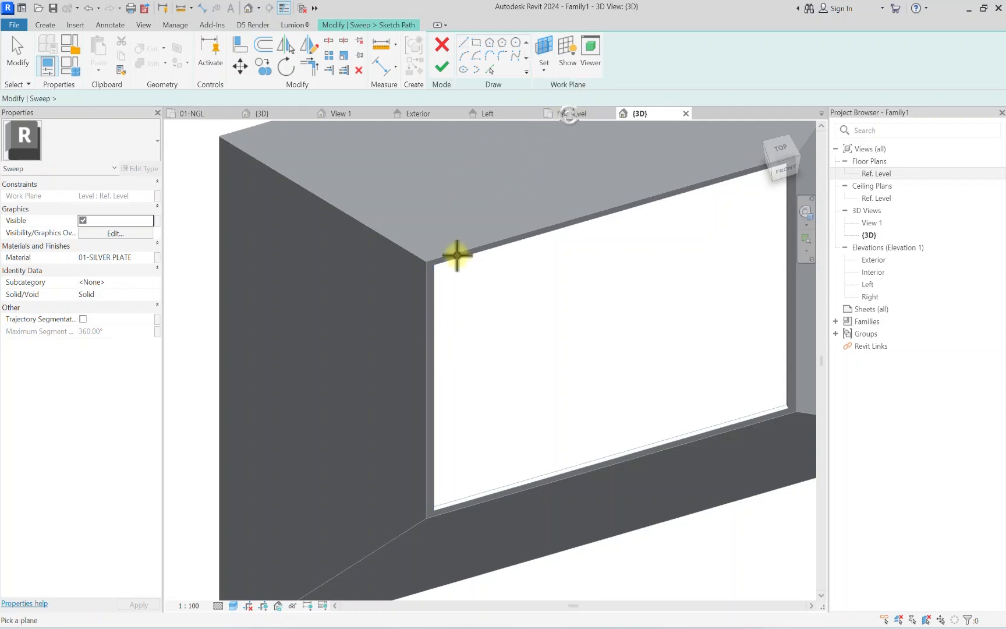
{"action": "scroll", "coordinate": [400, 278], "scroll_direction": "up", "scroll_amount": 4}
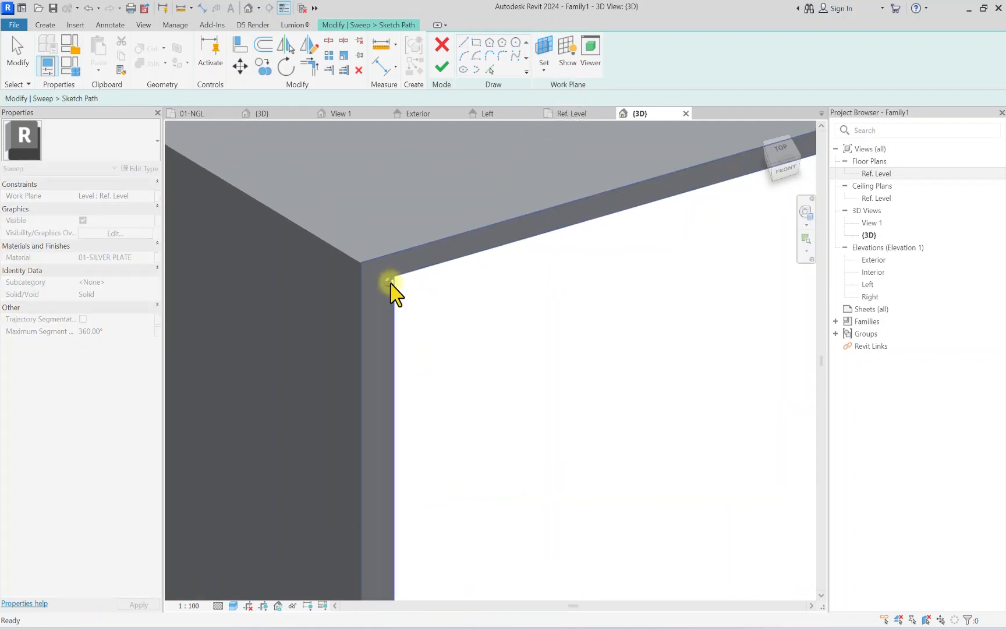
{"action": "left_click", "coordinate": [389, 282]}
{"action": "scroll", "coordinate": [389, 275], "scroll_direction": "down", "scroll_amount": 5}
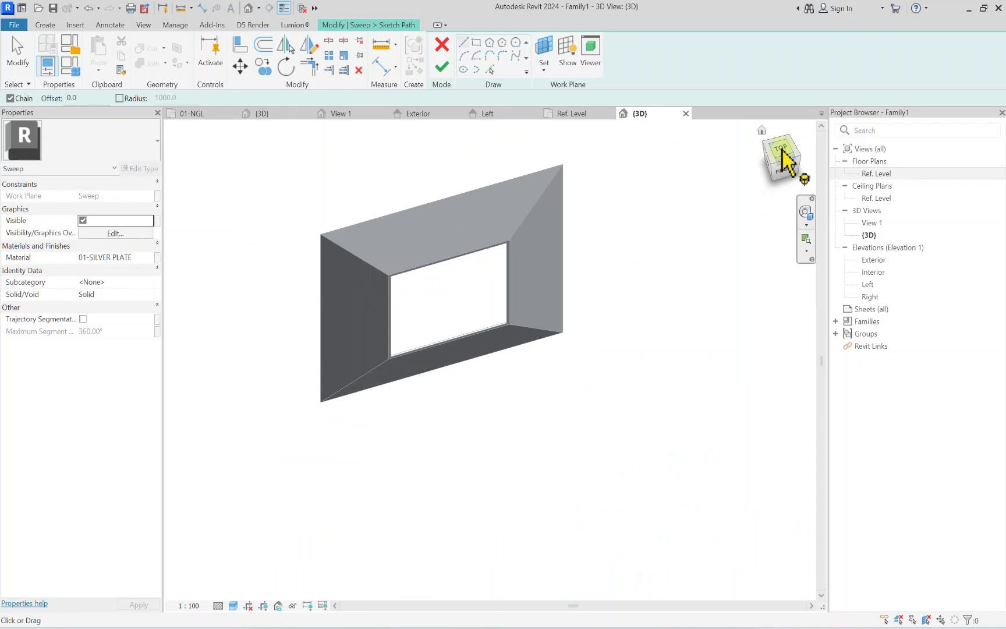
Step: Create the sweep path by picking the four inner edges of the panel opening in the 3D view
{"action": "double_click", "coordinate": [863, 174]}
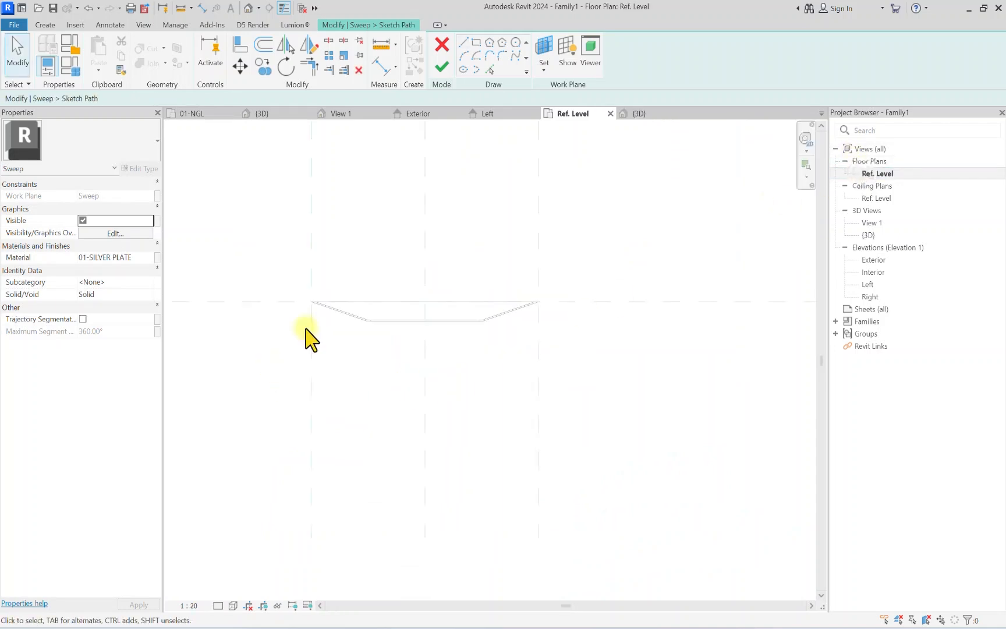
{"action": "left_click", "coordinate": [249, 8]}
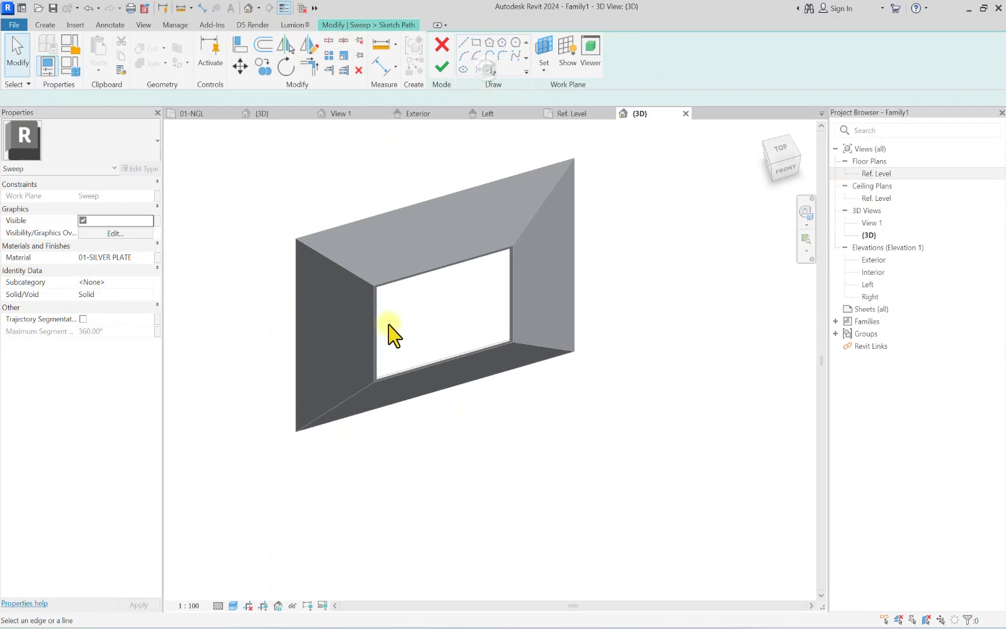
{"action": "scroll", "coordinate": [388, 325], "scroll_direction": "up", "scroll_amount": 5}
{"action": "left_click", "coordinate": [358, 291]}
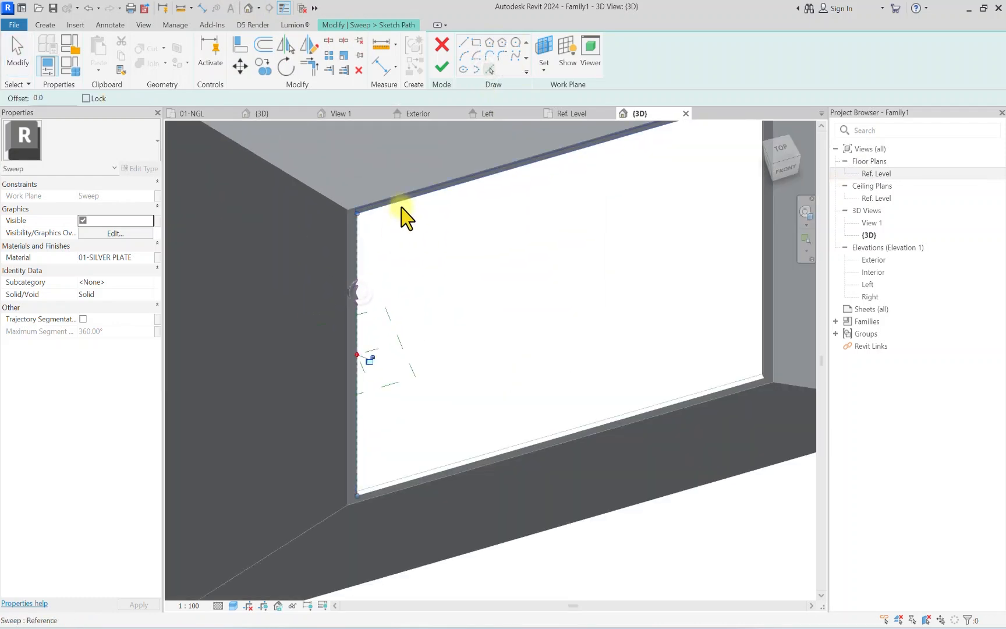
{"action": "scroll", "coordinate": [618, 265], "scroll_direction": "down", "scroll_amount": 3}
{"action": "scroll", "coordinate": [666, 231], "scroll_direction": "up", "scroll_amount": 2}
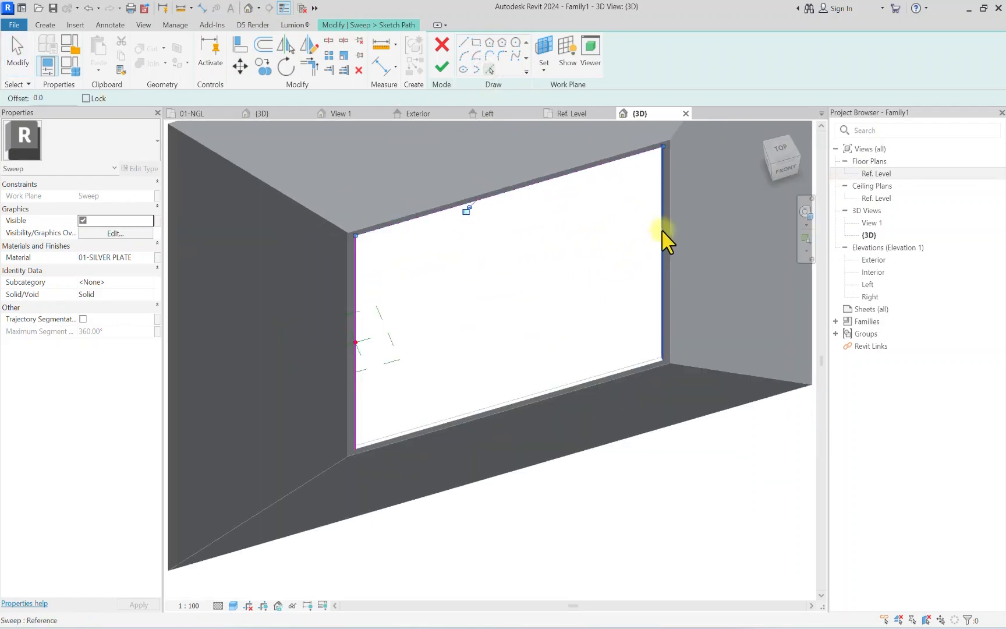
{"action": "left_click", "coordinate": [661, 229]}
{"action": "left_click", "coordinate": [566, 389]}
{"action": "scroll", "coordinate": [350, 321], "scroll_direction": "down", "scroll_amount": 3}
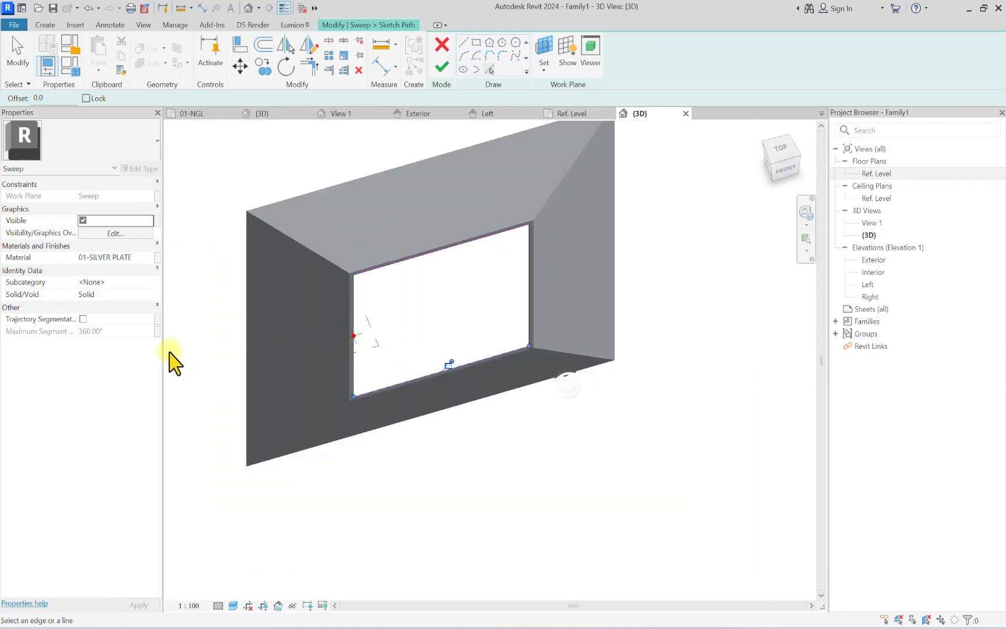
Step: Align the vertical path line on the opening's right side to the lip's inner side face and lock the alignment
{"action": "left_click", "coordinate": [788, 176]}
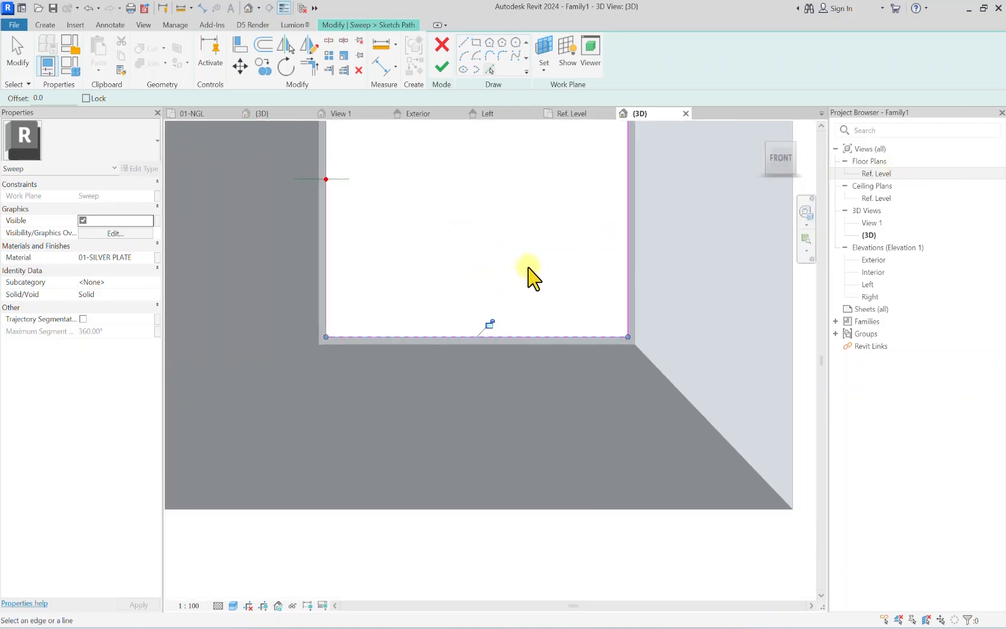
{"action": "left_click", "coordinate": [781, 172]}
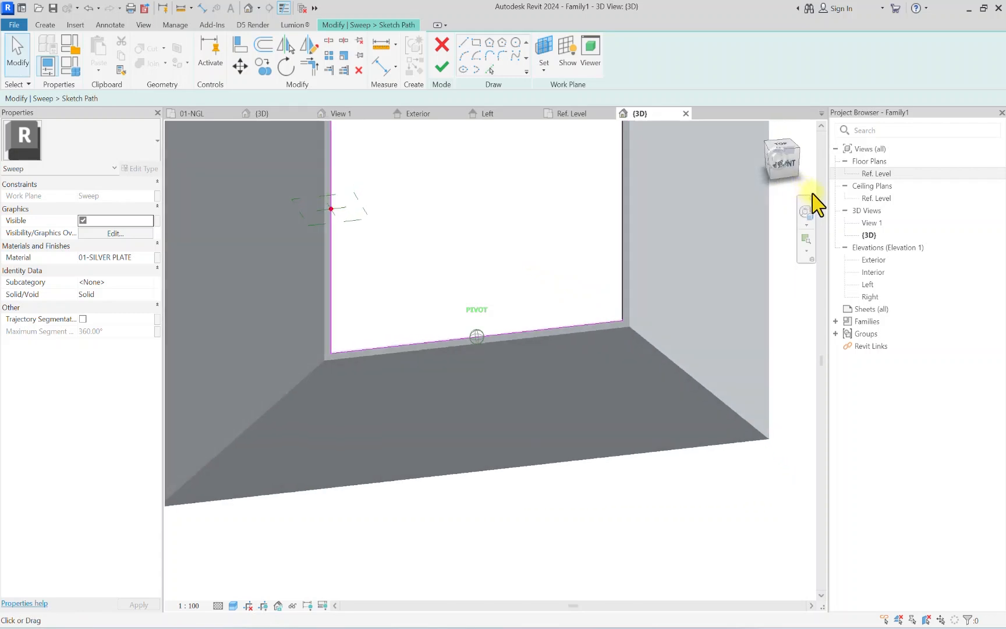
{"action": "scroll", "coordinate": [584, 225], "scroll_direction": "up", "scroll_amount": 4}
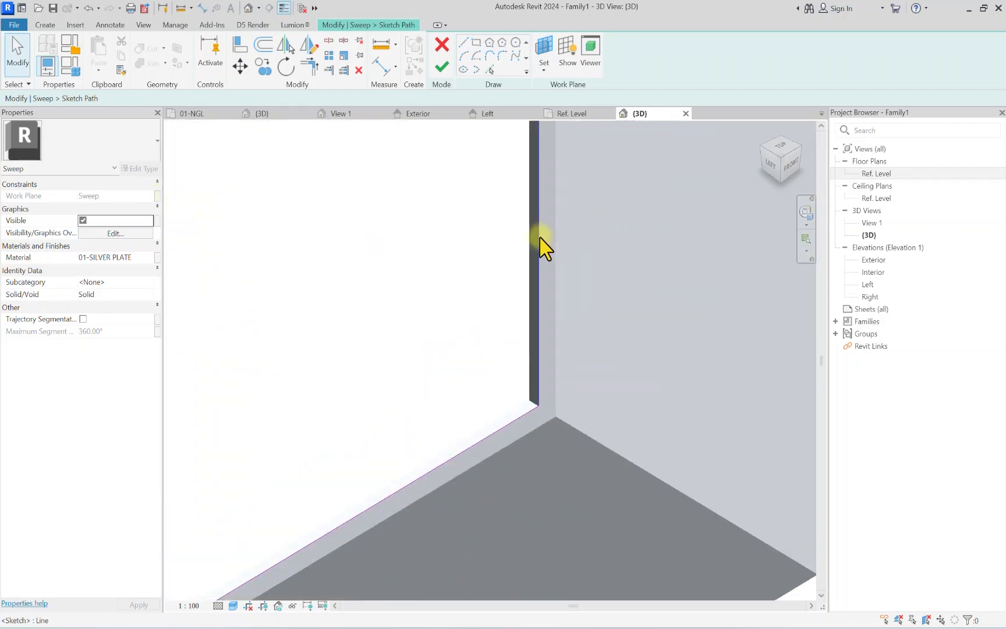
{"action": "key", "text": "a"}
{"action": "key", "text": "l"}
{"action": "scroll", "coordinate": [526, 257], "scroll_direction": "up", "scroll_amount": 3}
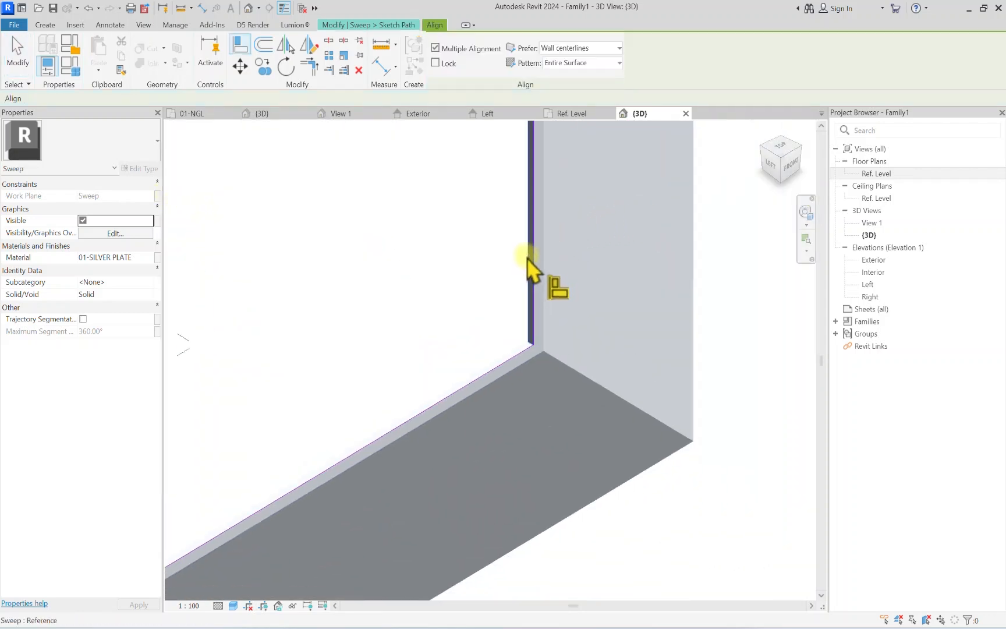
{"action": "scroll", "coordinate": [533, 264], "scroll_direction": "down", "scroll_amount": 3}
{"action": "scroll", "coordinate": [534, 371], "scroll_direction": "up", "scroll_amount": 4}
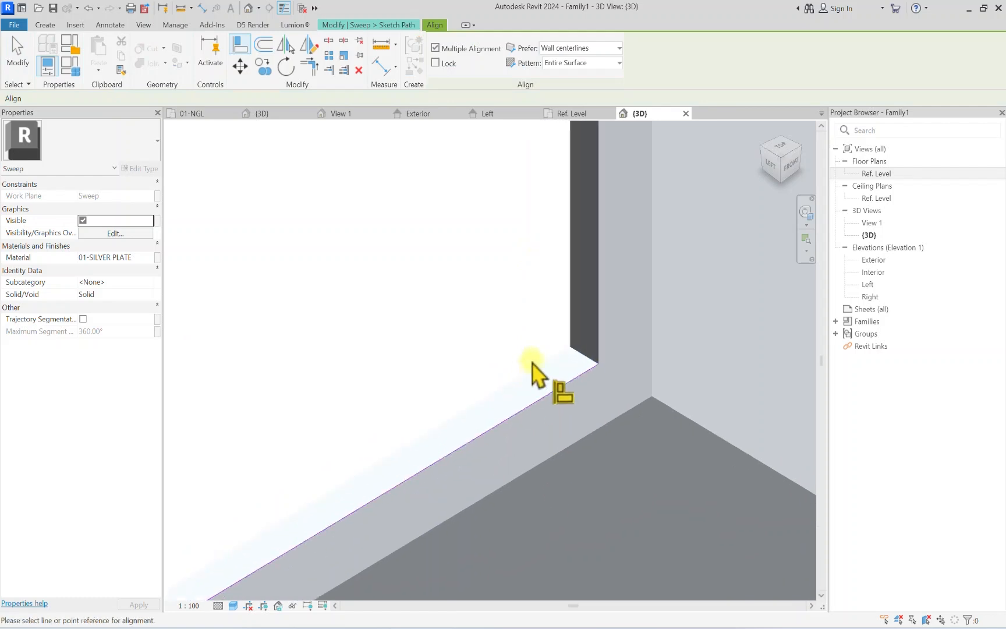
{"action": "scroll", "coordinate": [585, 326], "scroll_direction": "down", "scroll_amount": 5}
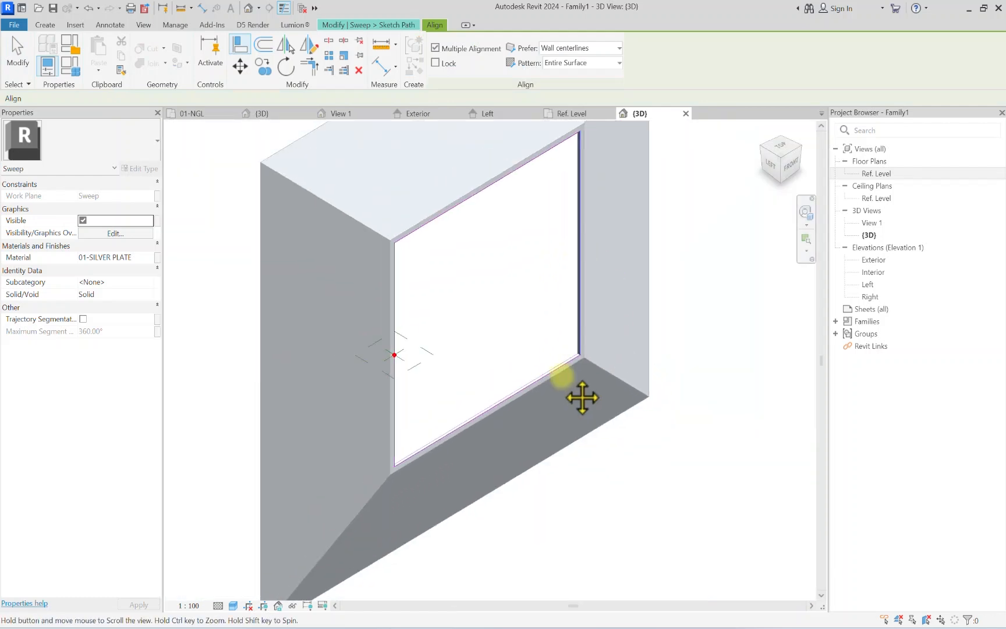
{"action": "scroll", "coordinate": [558, 350], "scroll_direction": "up", "scroll_amount": 6}
{"action": "left_click", "coordinate": [555, 354]}
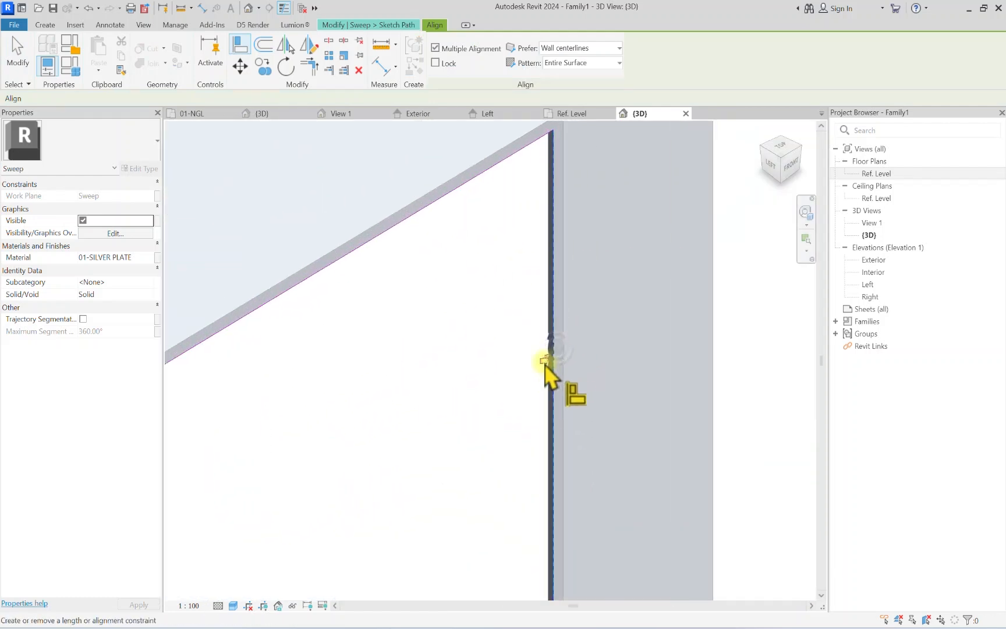
{"action": "left_click", "coordinate": [546, 365]}
Step: Switch the 3D view's visual style to Consistent Colors and leave the Align command
{"action": "scroll", "coordinate": [476, 307], "scroll_direction": "down", "scroll_amount": 5}
{"action": "left_click_drag", "start_coordinate": [766, 167], "coordinate": [768, 503]}
{"action": "scroll", "coordinate": [543, 251], "scroll_direction": "up", "scroll_amount": 10}
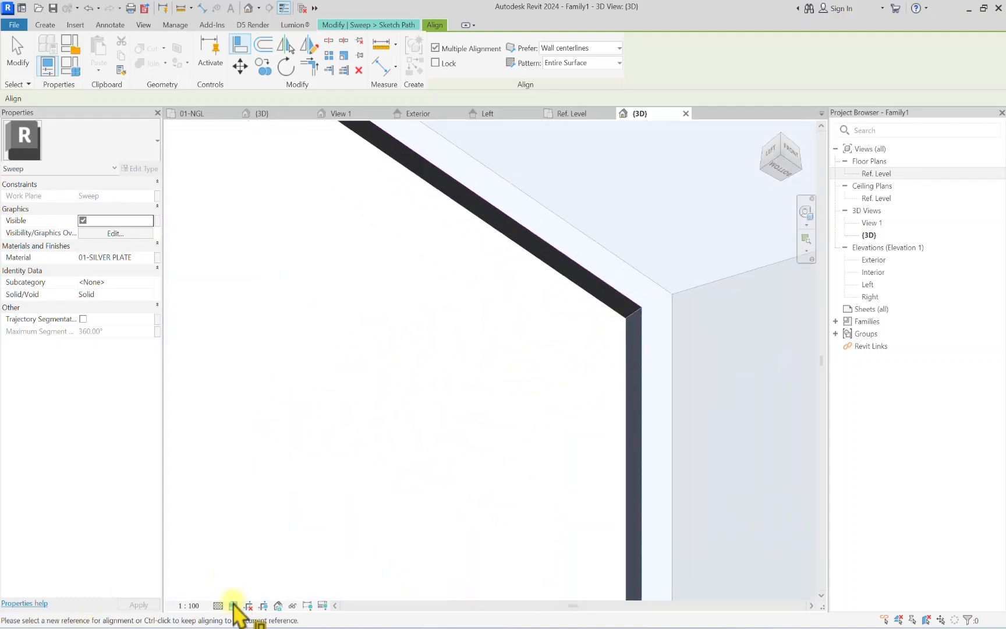
{"action": "left_click", "coordinate": [233, 605]}
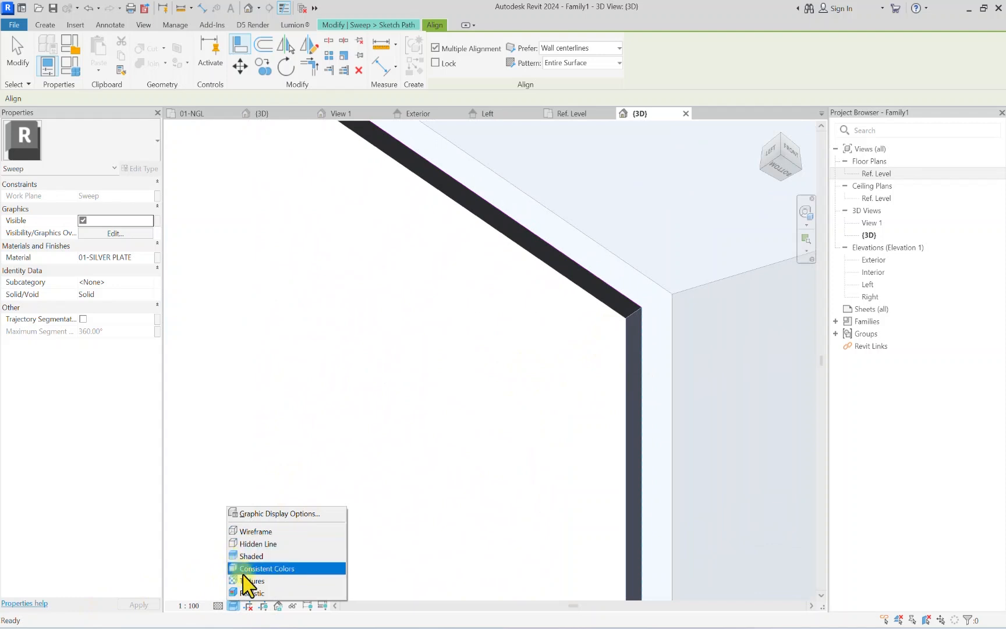
{"action": "left_click", "coordinate": [267, 569]}
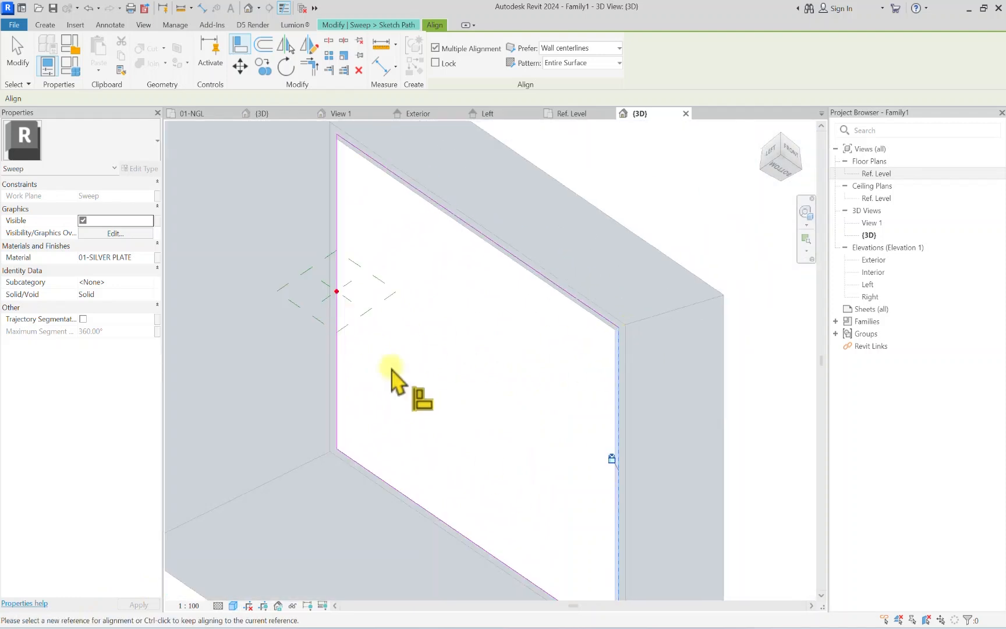
{"action": "scroll", "coordinate": [585, 333], "scroll_direction": "up", "scroll_amount": 1}
{"action": "key", "text": "Escape"}
{"action": "key", "text": "Escape"}
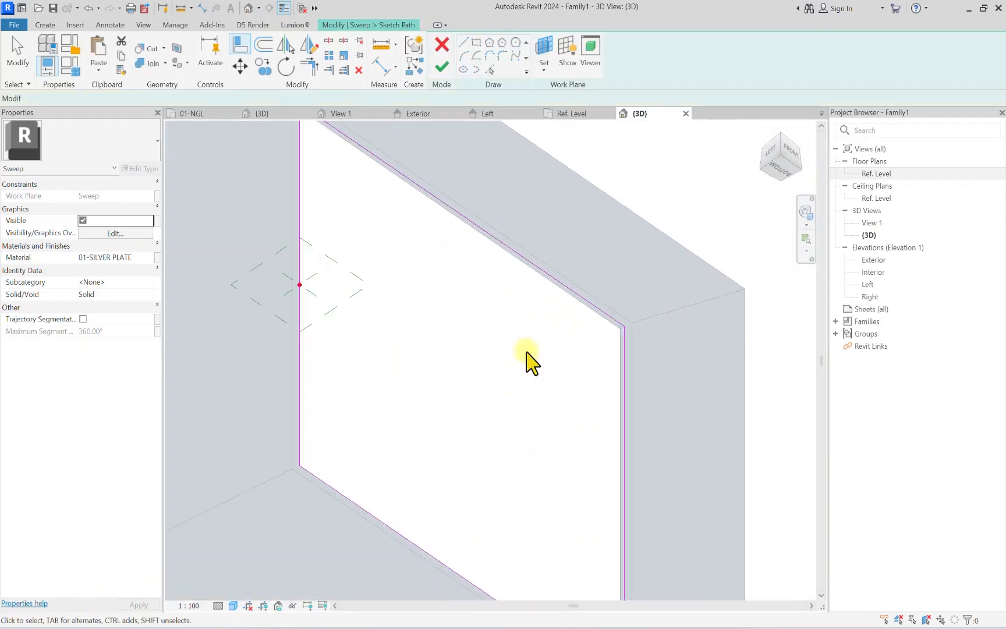
Step: Align the path line along the top of the opening to the underside face of the lip and lock it
{"action": "key", "text": "a"}
{"action": "key", "text": "l"}
{"action": "scroll", "coordinate": [605, 326], "scroll_direction": "up", "scroll_amount": 4}
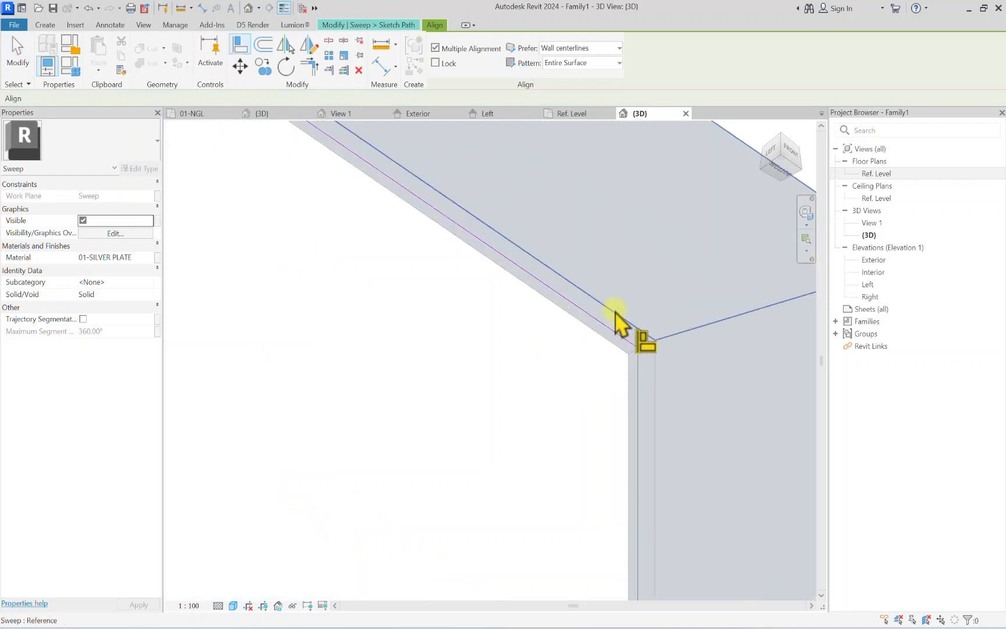
{"action": "left_click", "coordinate": [592, 357]}
{"action": "scroll", "coordinate": [606, 341], "scroll_direction": "up", "scroll_amount": 2}
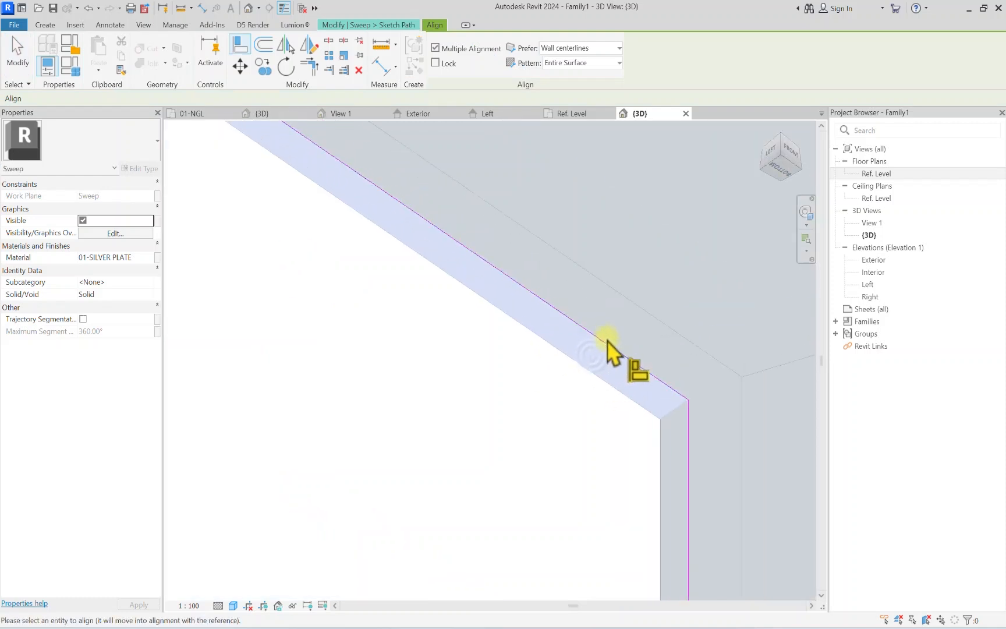
{"action": "left_click", "coordinate": [606, 341]}
{"action": "scroll", "coordinate": [610, 345], "scroll_direction": "down", "scroll_amount": 4}
{"action": "scroll", "coordinate": [605, 346], "scroll_direction": "down", "scroll_amount": 2}
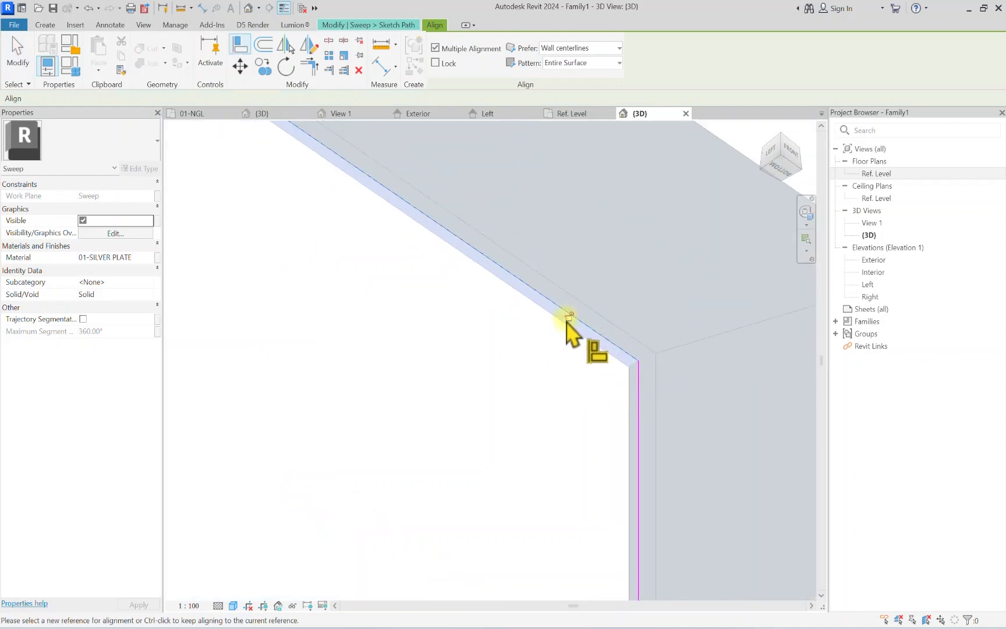
{"action": "scroll", "coordinate": [437, 355], "scroll_direction": "down", "scroll_amount": 4}
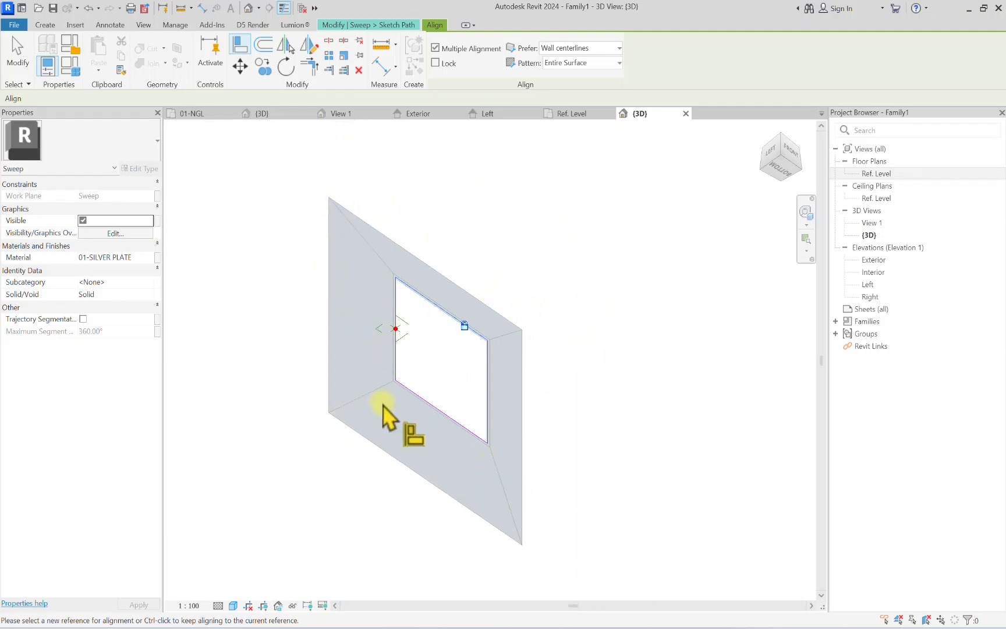
Step: Align the vertical path line on the opening's left side to the lip's inner side face and lock the alignment
{"action": "left_click", "coordinate": [785, 158]}
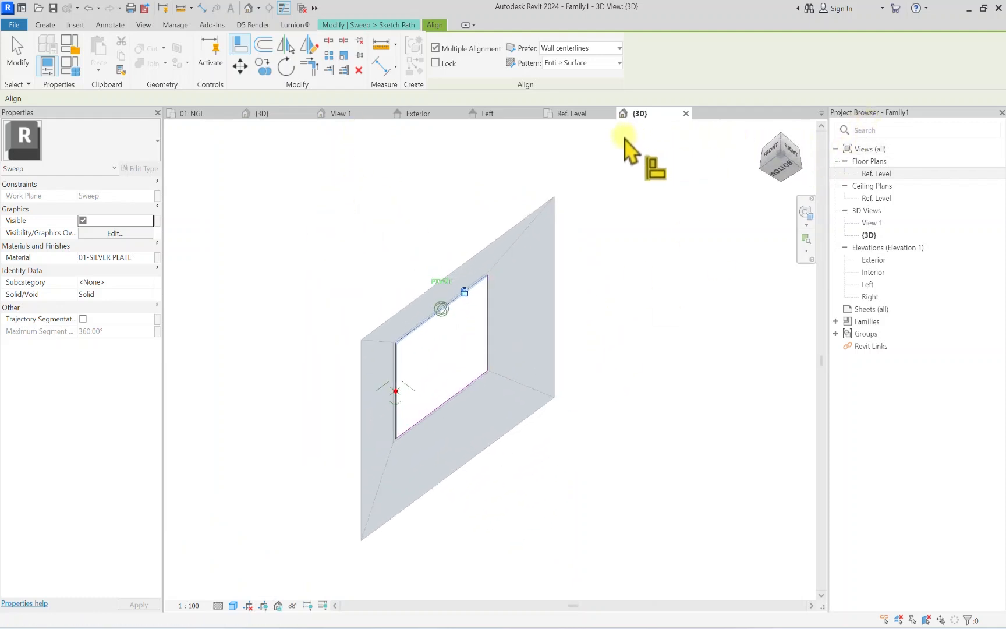
{"action": "scroll", "coordinate": [388, 359], "scroll_direction": "up", "scroll_amount": 3}
{"action": "scroll", "coordinate": [315, 351], "scroll_direction": "up", "scroll_amount": 4}
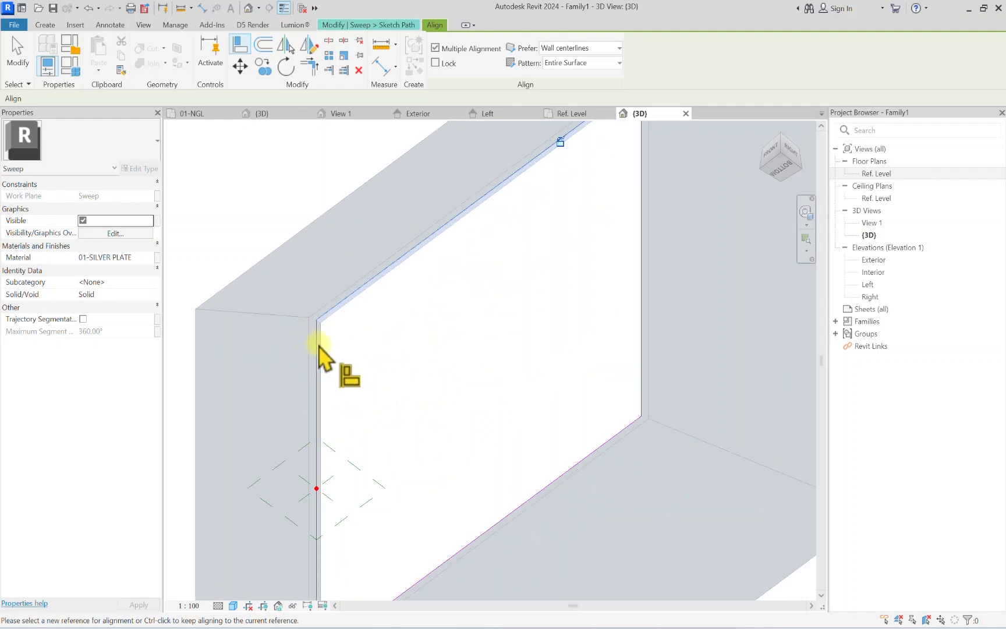
{"action": "scroll", "coordinate": [318, 353], "scroll_direction": "up", "scroll_amount": 2}
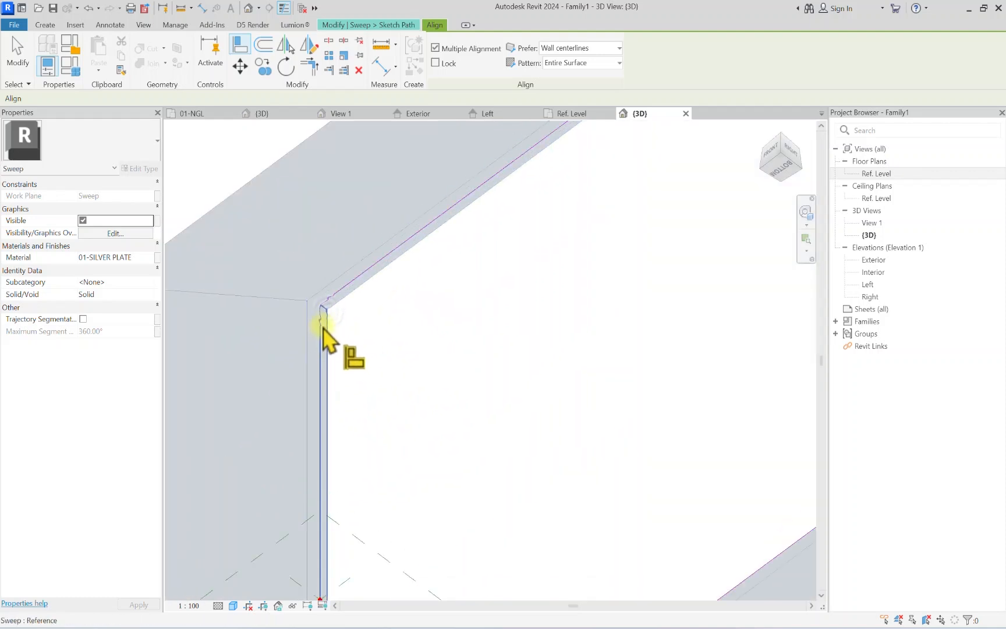
{"action": "scroll", "coordinate": [325, 333], "scroll_direction": "up", "scroll_amount": 1}
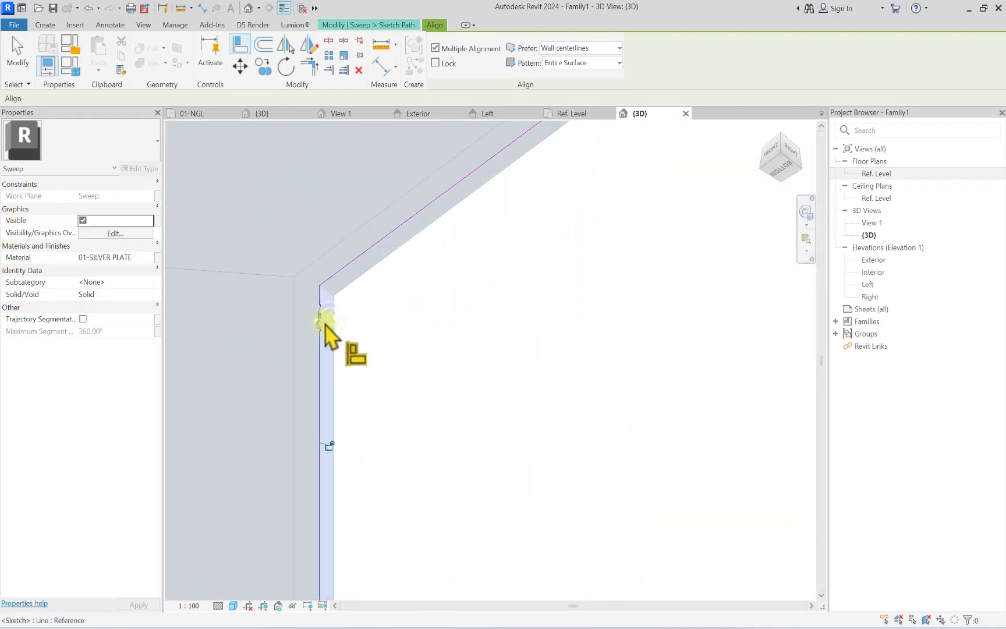
{"action": "scroll", "coordinate": [325, 325], "scroll_direction": "down", "scroll_amount": 3}
{"action": "left_click", "coordinate": [328, 363]}
{"action": "scroll", "coordinate": [329, 361], "scroll_direction": "down", "scroll_amount": 3}
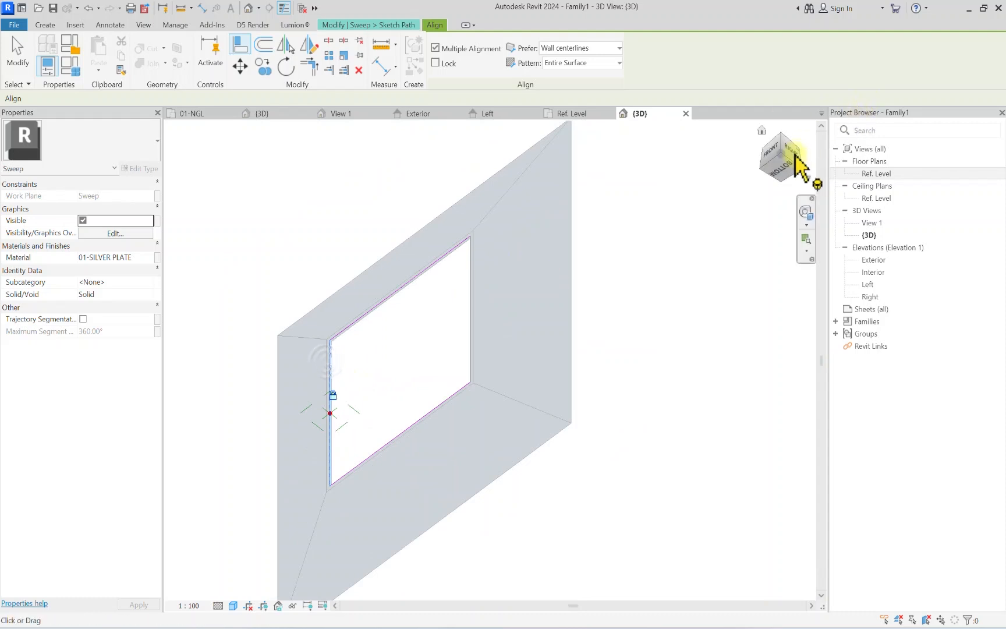
Step: Align the path line along the bottom of the opening to the upper face of the lip and leave the Align command
{"action": "left_click_drag", "start_coordinate": [795, 155], "coordinate": [784, 323]}
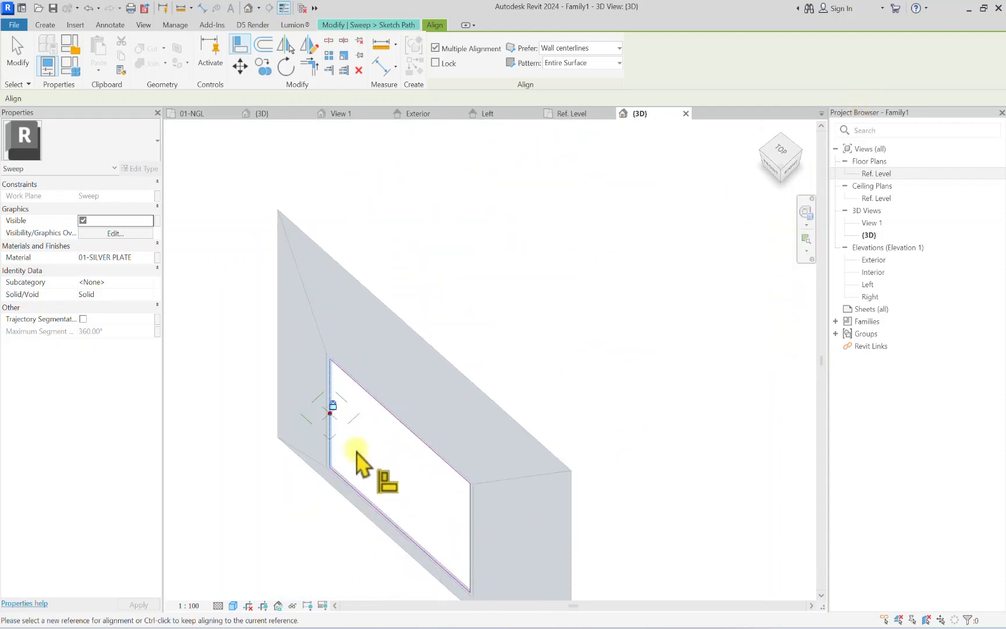
{"action": "scroll", "coordinate": [356, 452], "scroll_direction": "up", "scroll_amount": 5}
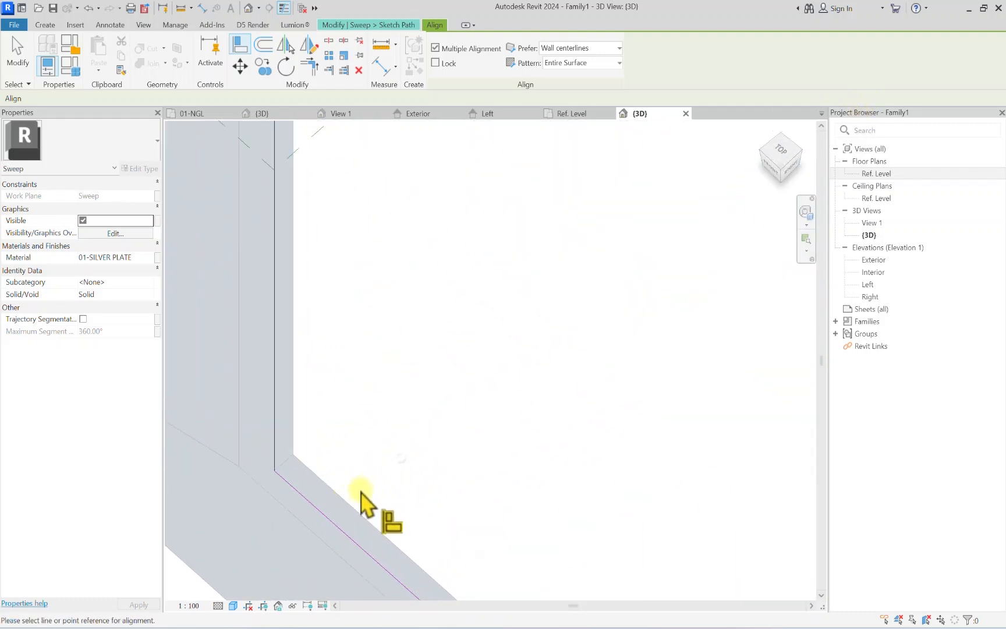
{"action": "left_click", "coordinate": [343, 499]}
{"action": "scroll", "coordinate": [276, 482], "scroll_direction": "up", "scroll_amount": 2}
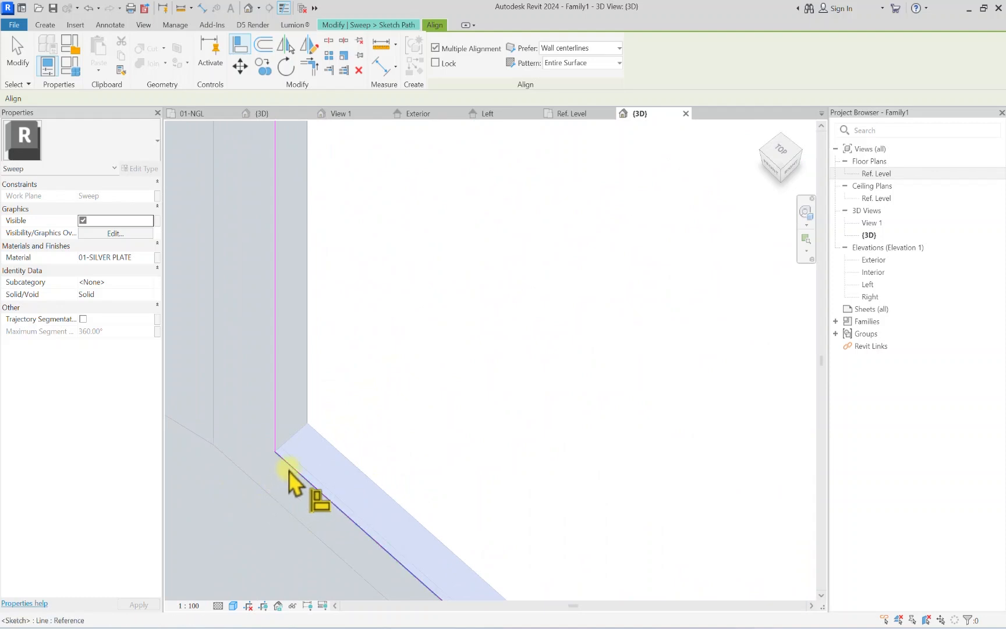
{"action": "left_click", "coordinate": [370, 534]}
{"action": "scroll", "coordinate": [411, 457], "scroll_direction": "down", "scroll_amount": 3}
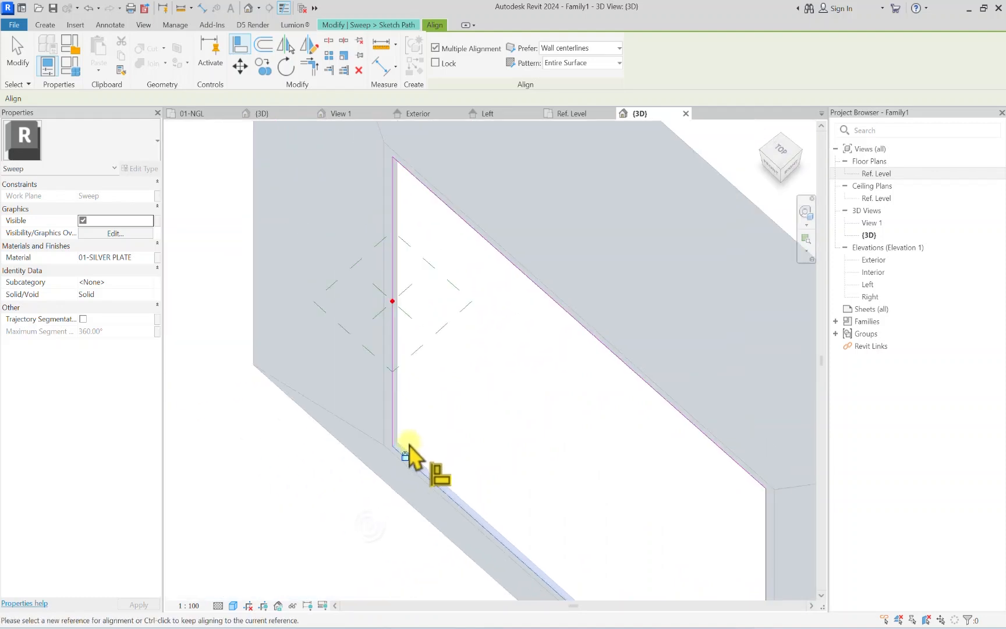
{"action": "key", "text": "Escape"}
{"action": "scroll", "coordinate": [422, 411], "scroll_direction": "down", "scroll_amount": 2}
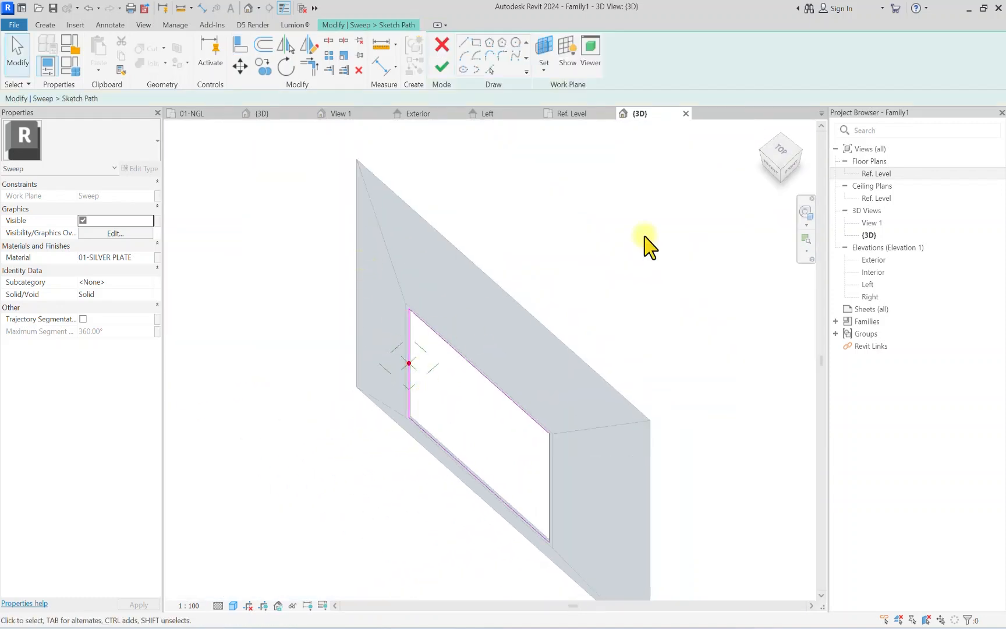
Step: Finish the sweep path in the Ref. Level floor plan and start editing the sweep's sketched profile
{"action": "double_click", "coordinate": [876, 173]}
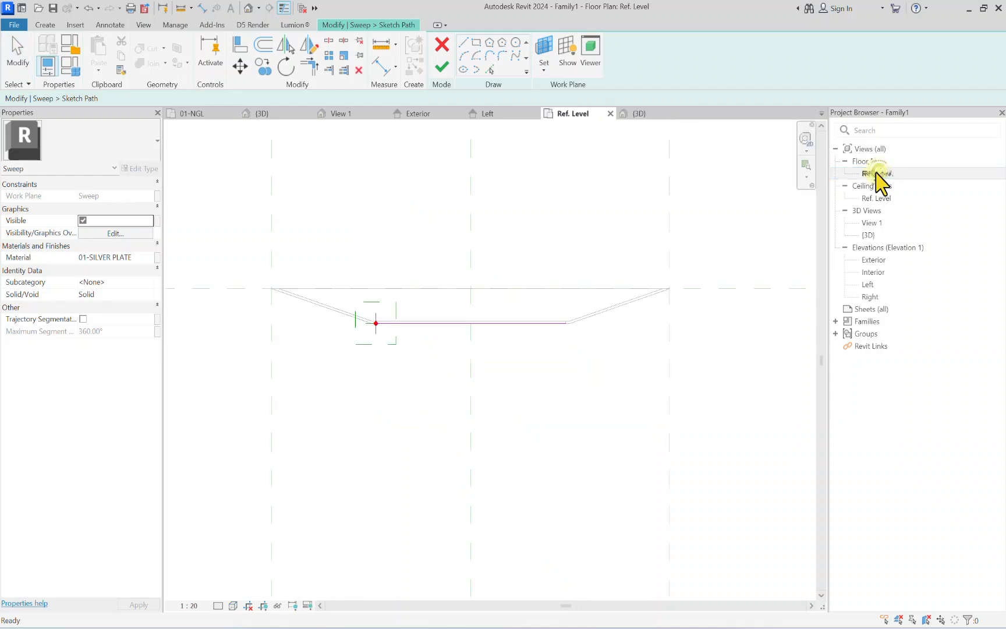
{"action": "left_click", "coordinate": [443, 68]}
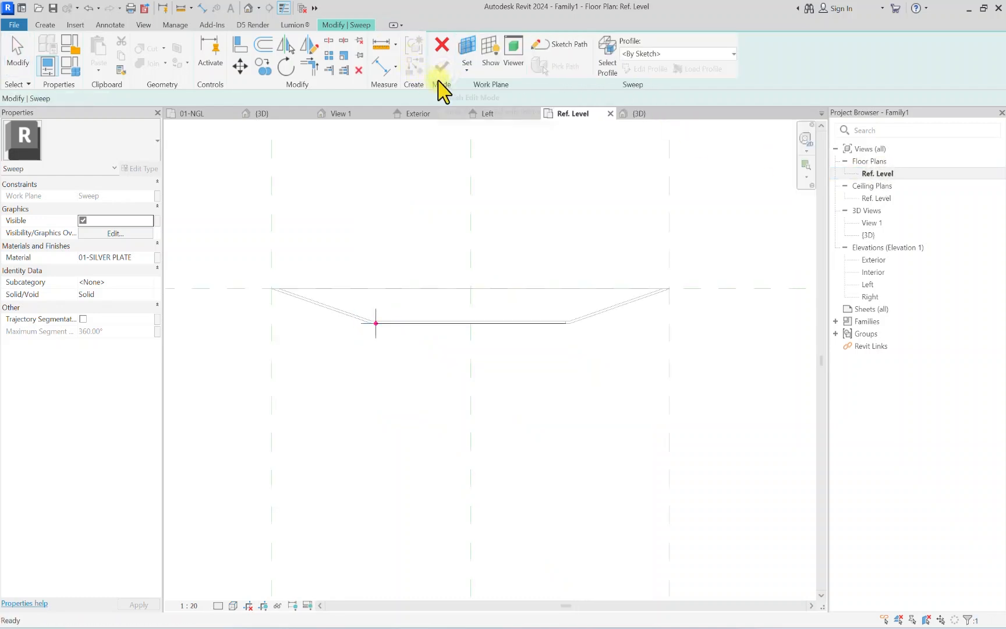
{"action": "left_click", "coordinate": [608, 55]}
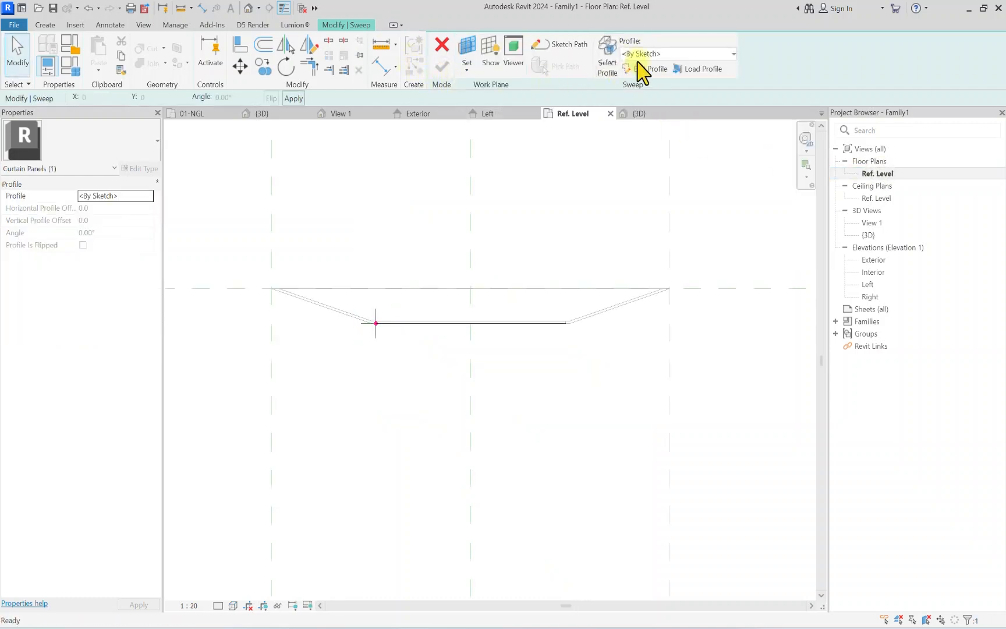
{"action": "left_click", "coordinate": [643, 69]}
{"action": "scroll", "coordinate": [384, 328], "scroll_direction": "up", "scroll_amount": 3}
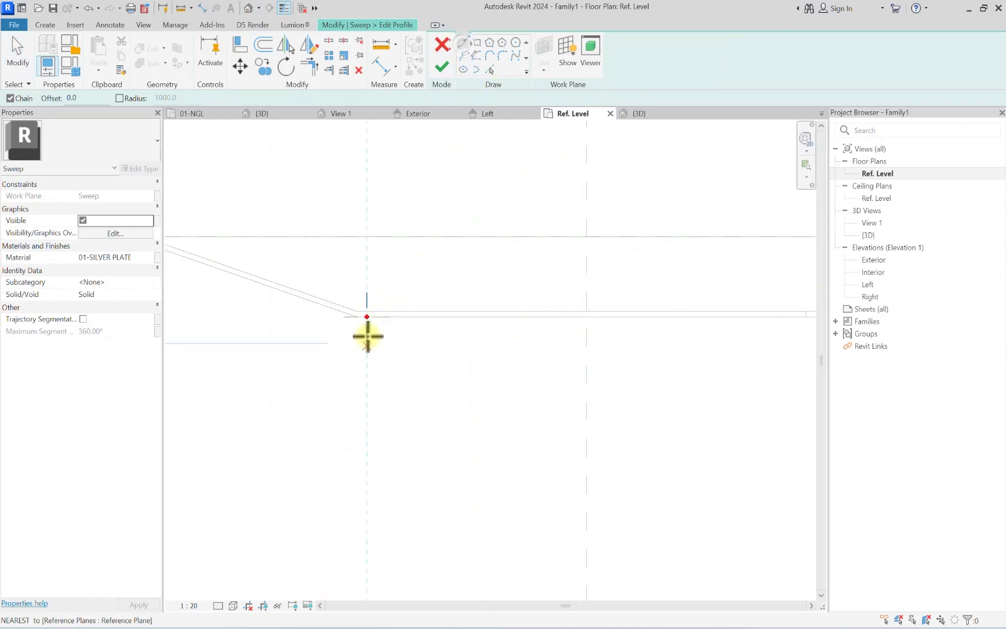
Step: Sketch a closed triangular profile from the path point across to the center reference plane, straight down along it, and sloping back to the start
{"action": "left_click", "coordinate": [367, 322]}
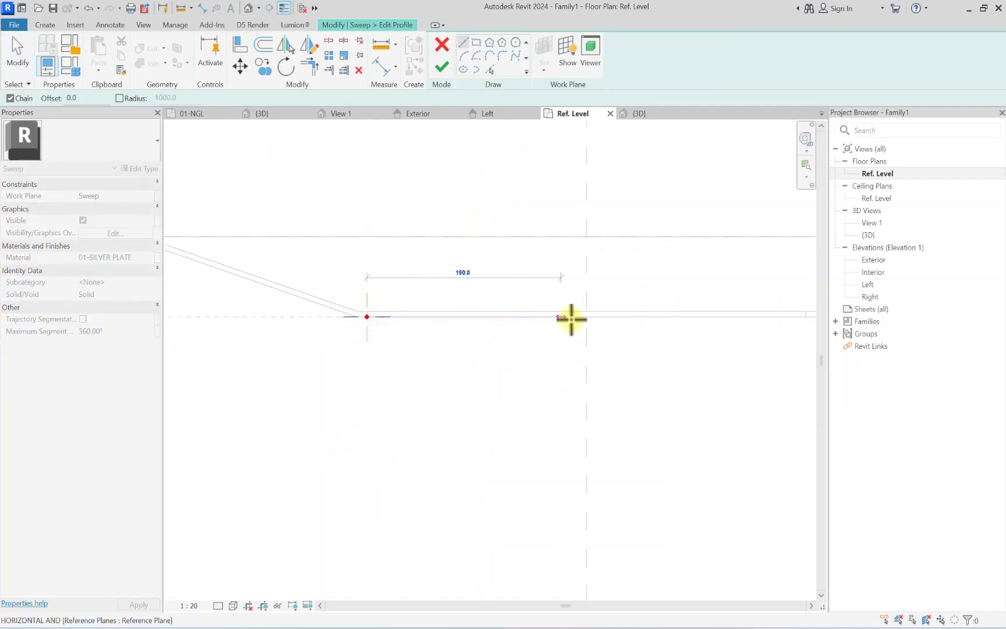
{"action": "left_click", "coordinate": [585, 318]}
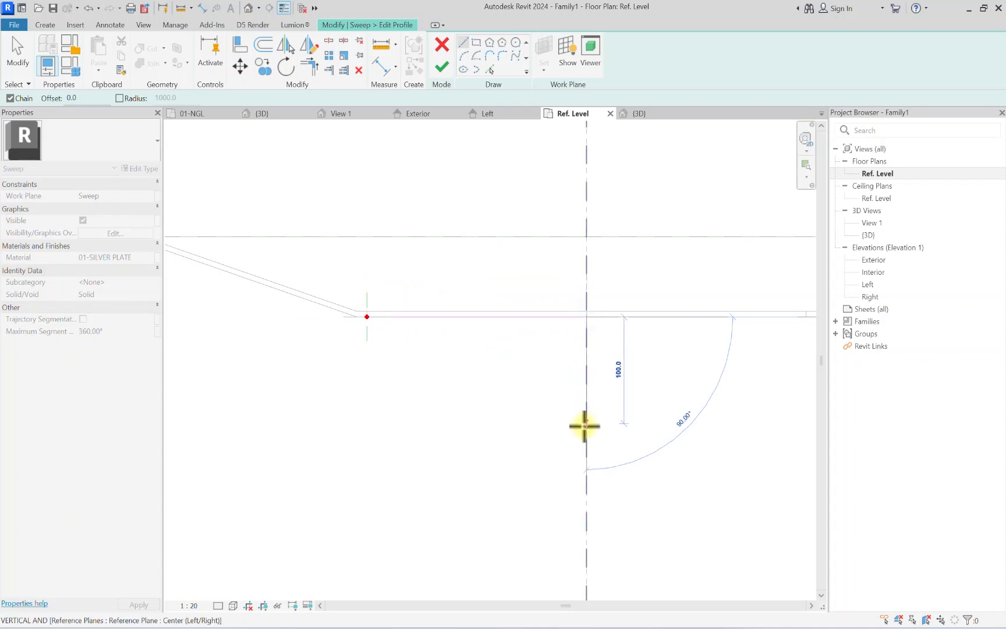
{"action": "left_click", "coordinate": [586, 396]}
{"action": "left_click", "coordinate": [366, 316]}
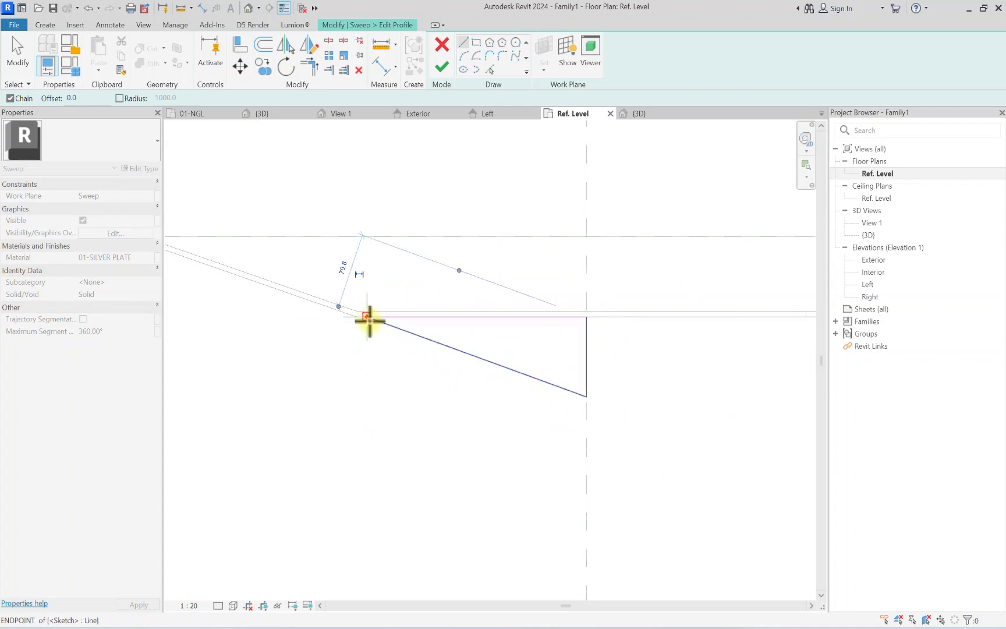
{"action": "scroll", "coordinate": [555, 372], "scroll_direction": "down", "scroll_amount": 2}
{"action": "scroll", "coordinate": [582, 372], "scroll_direction": "up", "scroll_amount": 3}
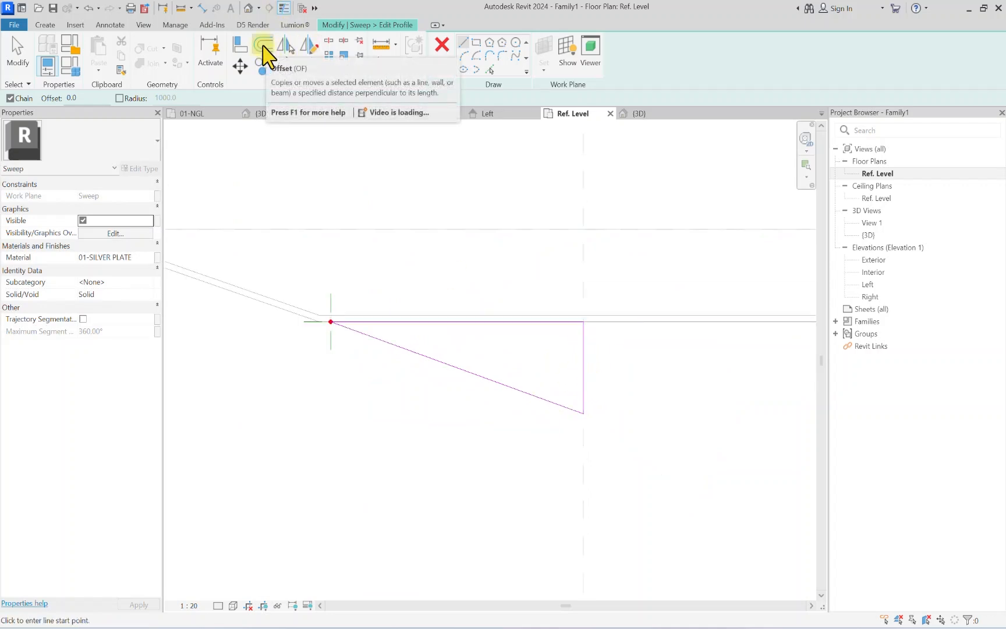
{"action": "left_click", "coordinate": [265, 55]}
{"action": "scroll", "coordinate": [492, 393], "scroll_direction": "down", "scroll_amount": 1}
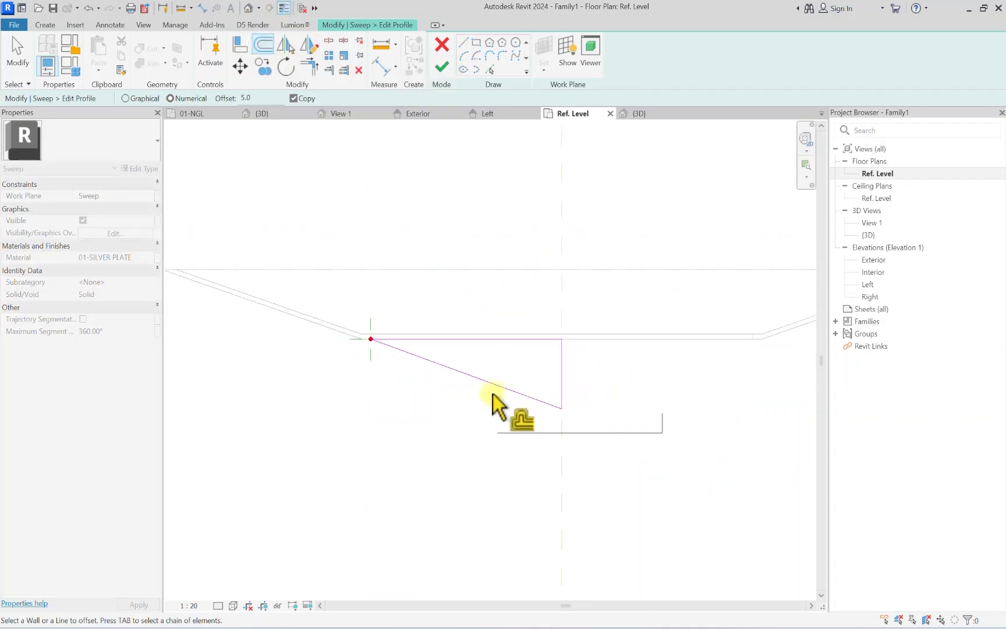
{"action": "scroll", "coordinate": [445, 382], "scroll_direction": "down", "scroll_amount": 1}
{"action": "scroll", "coordinate": [476, 340], "scroll_direction": "up", "scroll_amount": 1}
{"action": "key", "text": "Escape"}
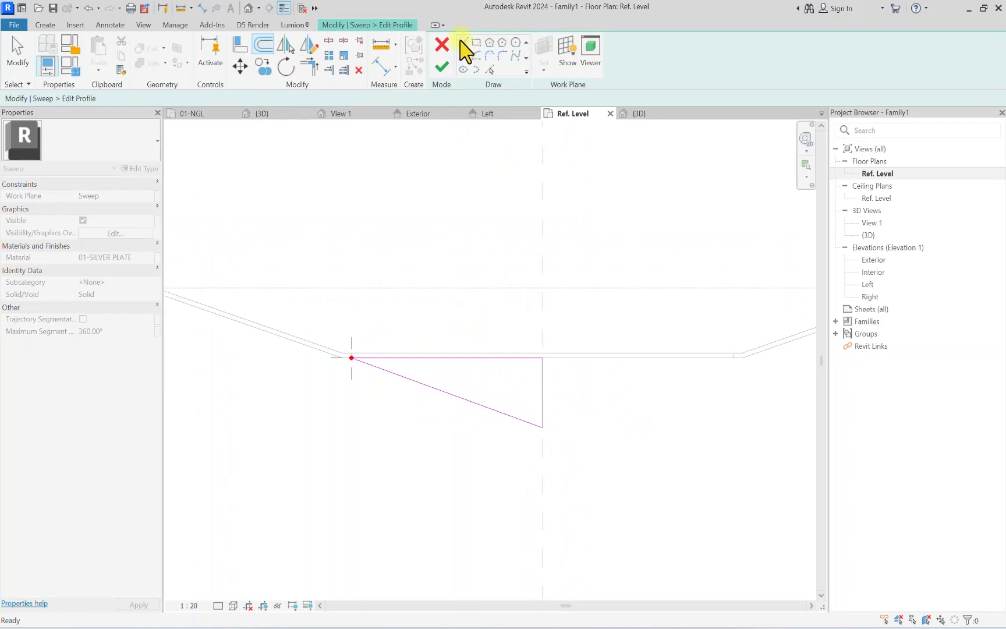
Step: Replace the profile's vertical and sloping lines with a shallower pair, the sloping side about 220.7 mm long back to the path point
{"action": "left_click_drag", "start_coordinate": [563, 417], "coordinate": [480, 445]}
{"action": "key", "text": "Delete"}
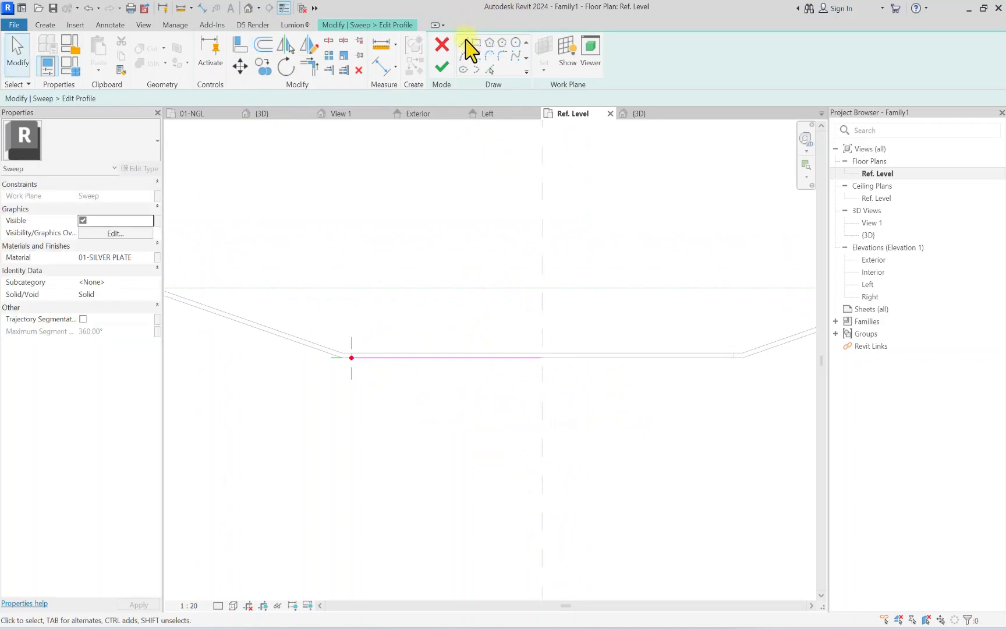
{"action": "key", "text": "l"}
{"action": "key", "text": "i"}
{"action": "left_click", "coordinate": [543, 357]}
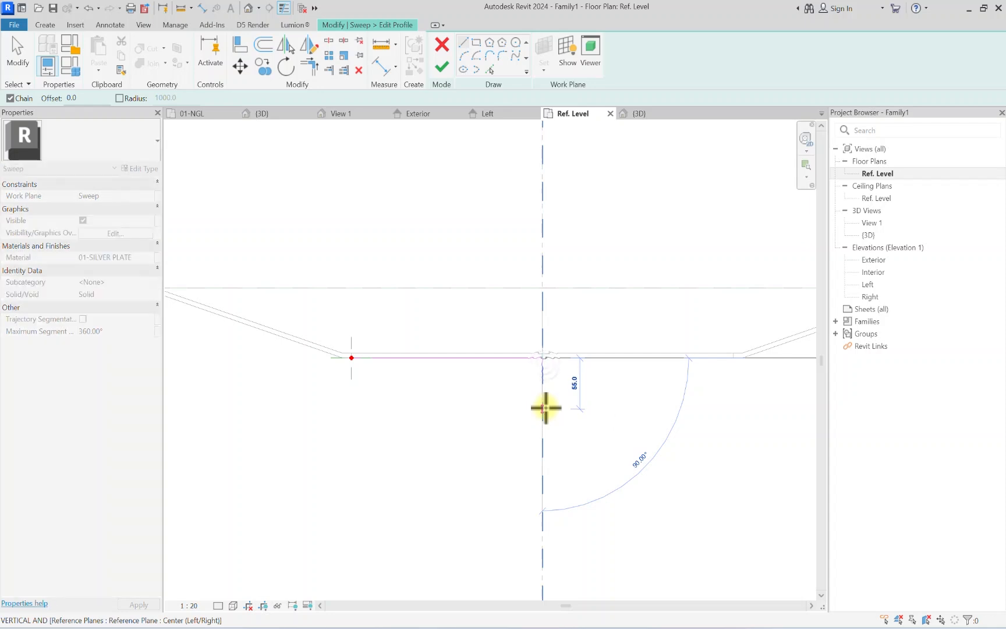
{"action": "left_click", "coordinate": [352, 357]}
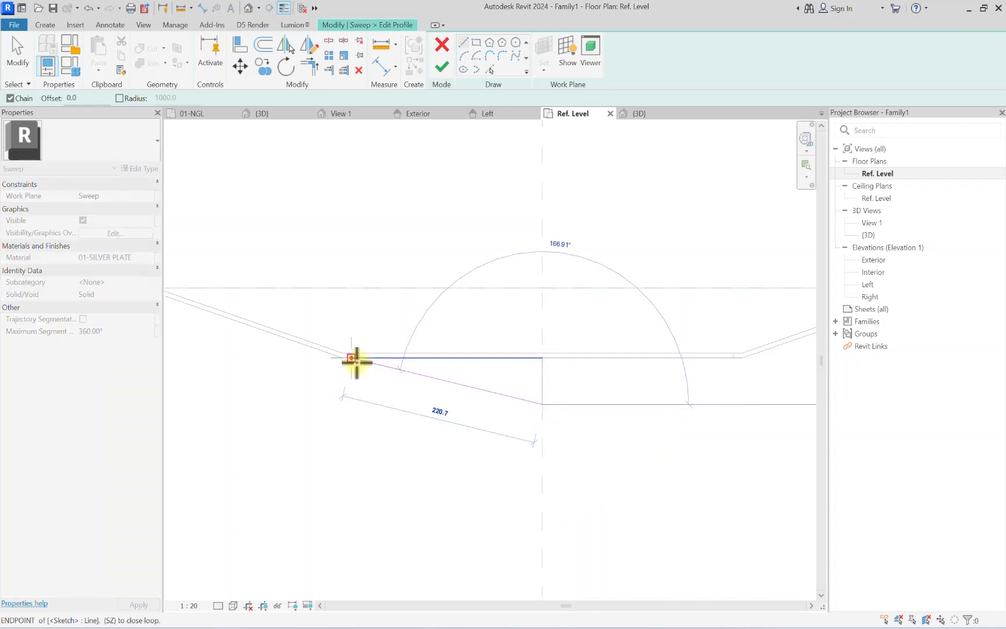
Step: Offset the profile's vertical line 5 mm inward without copying, and offset a copy of the sloping line 5 mm inward
{"action": "scroll", "coordinate": [510, 381], "scroll_direction": "up", "scroll_amount": 3}
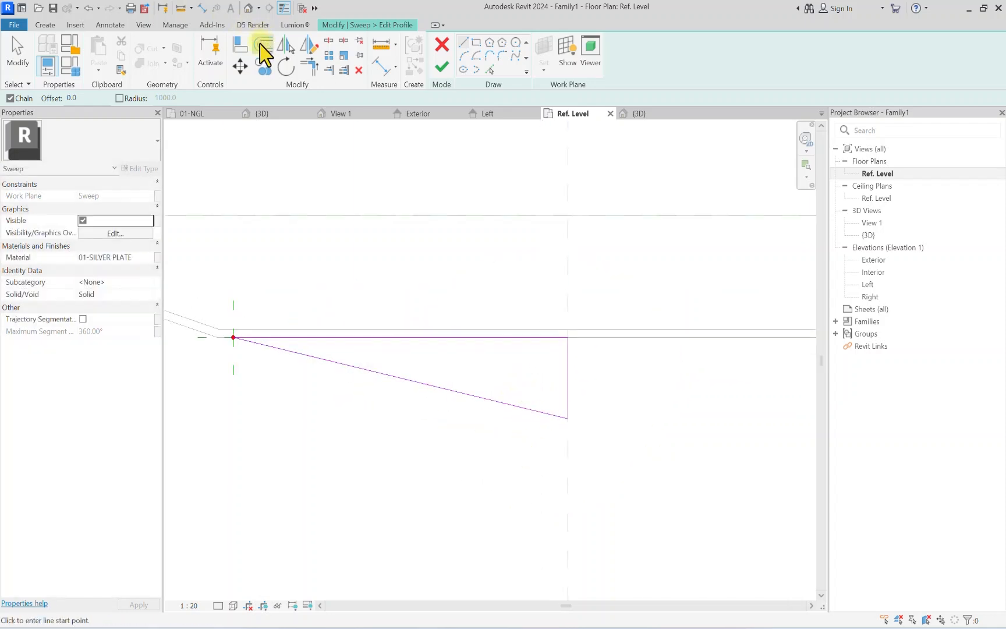
{"action": "left_click", "coordinate": [261, 45]}
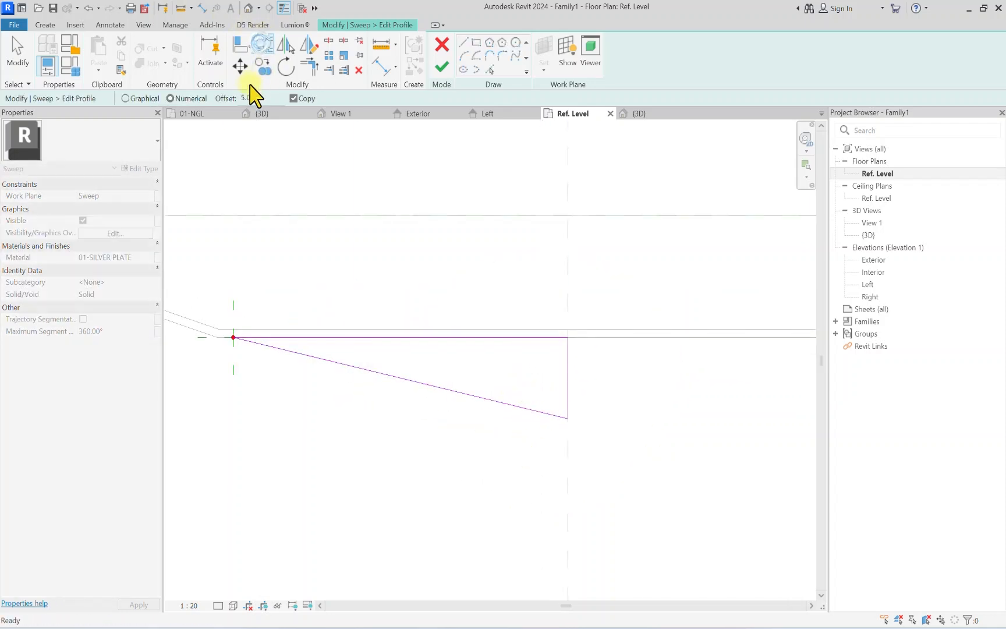
{"action": "left_click", "coordinate": [293, 98]}
{"action": "left_click", "coordinate": [568, 396]}
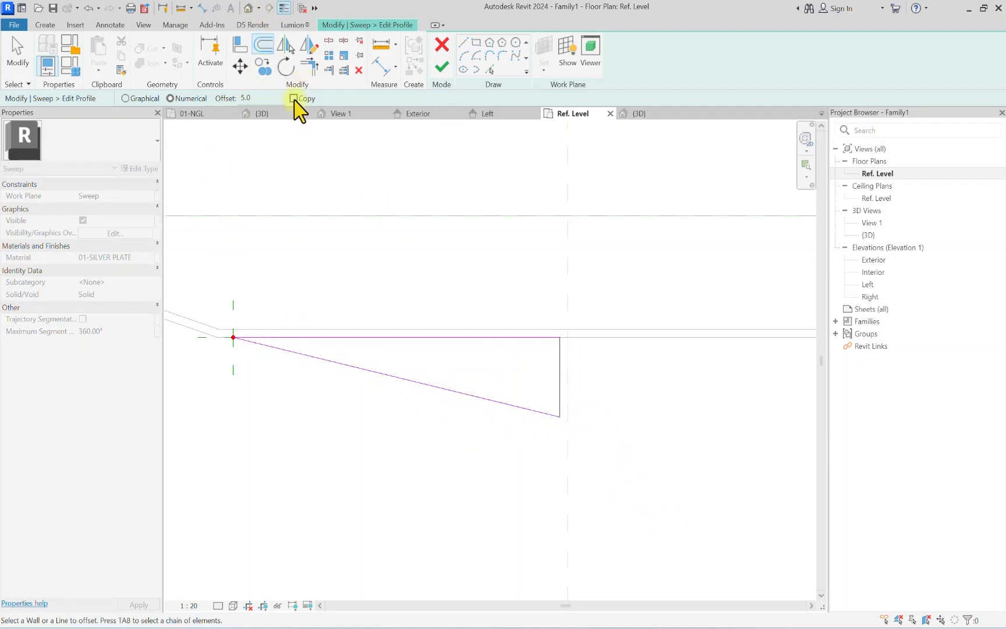
{"action": "left_click", "coordinate": [490, 397]}
Step: Trim the profile lines at both ends of the parallel sloping lines to leave a closed thin strip, and leave the Trim command
{"action": "left_click", "coordinate": [309, 65]}
{"action": "scroll", "coordinate": [279, 343], "scroll_direction": "up", "scroll_amount": 3}
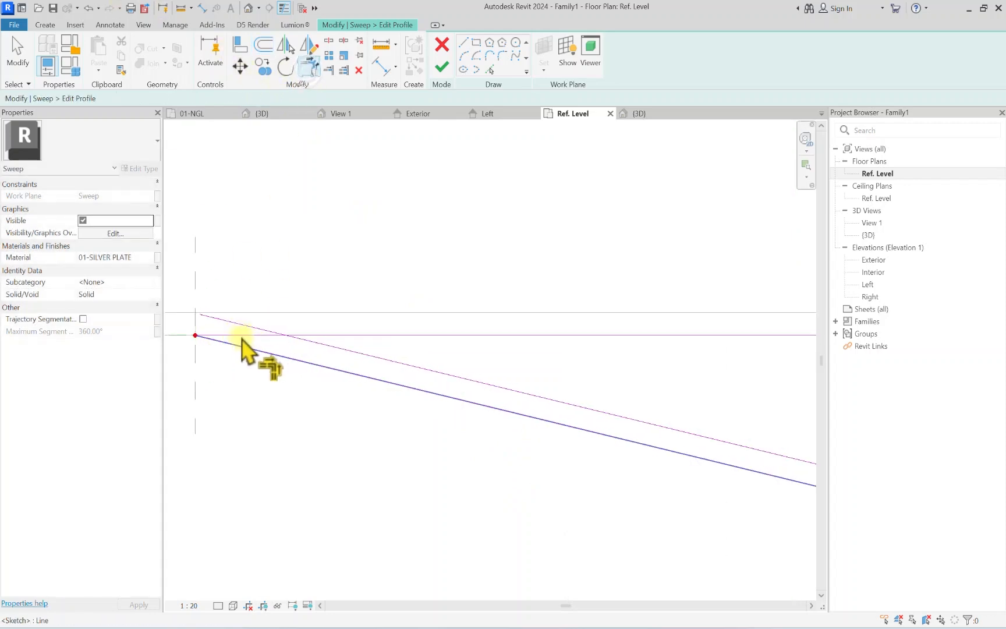
{"action": "left_click", "coordinate": [307, 340]}
{"action": "scroll", "coordinate": [294, 326], "scroll_direction": "down", "scroll_amount": 3}
{"action": "scroll", "coordinate": [575, 387], "scroll_direction": "up", "scroll_amount": 2}
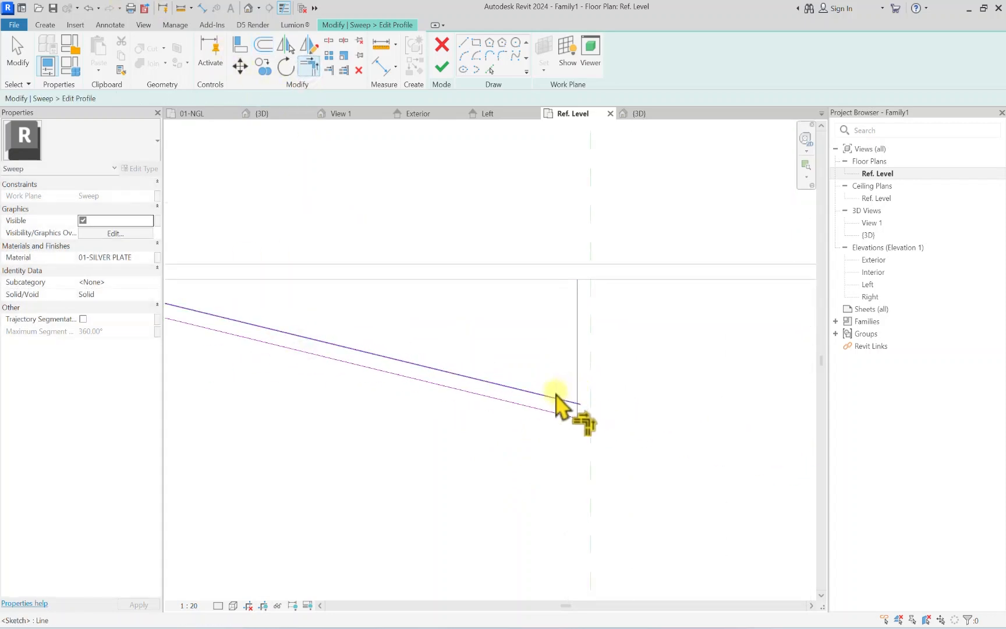
{"action": "left_click", "coordinate": [554, 396]}
{"action": "left_click", "coordinate": [576, 411]}
{"action": "scroll", "coordinate": [576, 413], "scroll_direction": "down", "scroll_amount": 2}
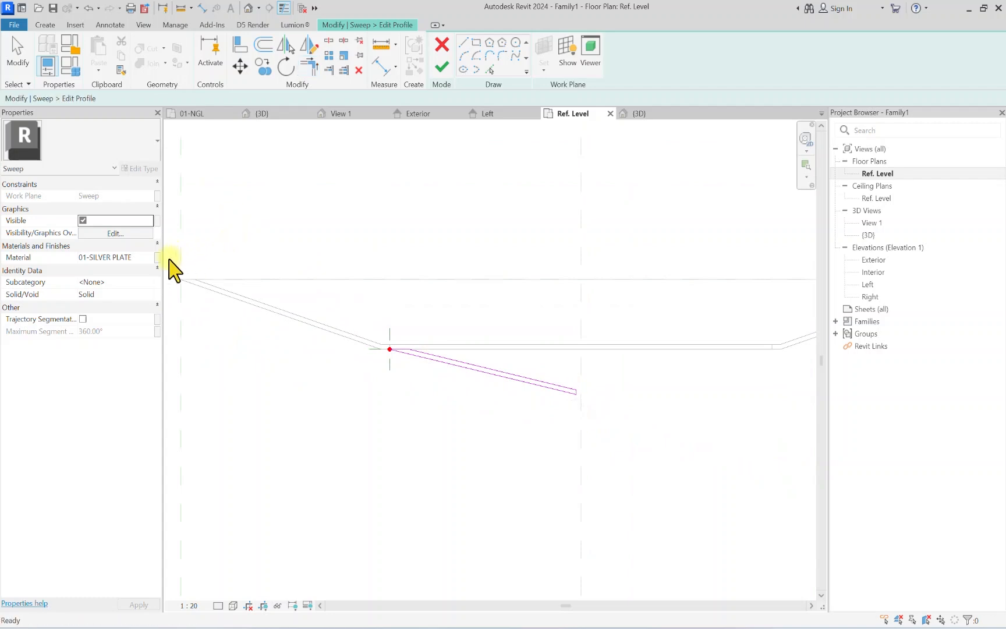
{"action": "key", "text": "Escape"}
Step: Duplicate the 01-SILVER PLATE material with its assets from the sweep's material setting and name the copy 01-FROSTED GLASS
{"action": "left_click", "coordinate": [150, 261]}
{"action": "left_click", "coordinate": [151, 257]}
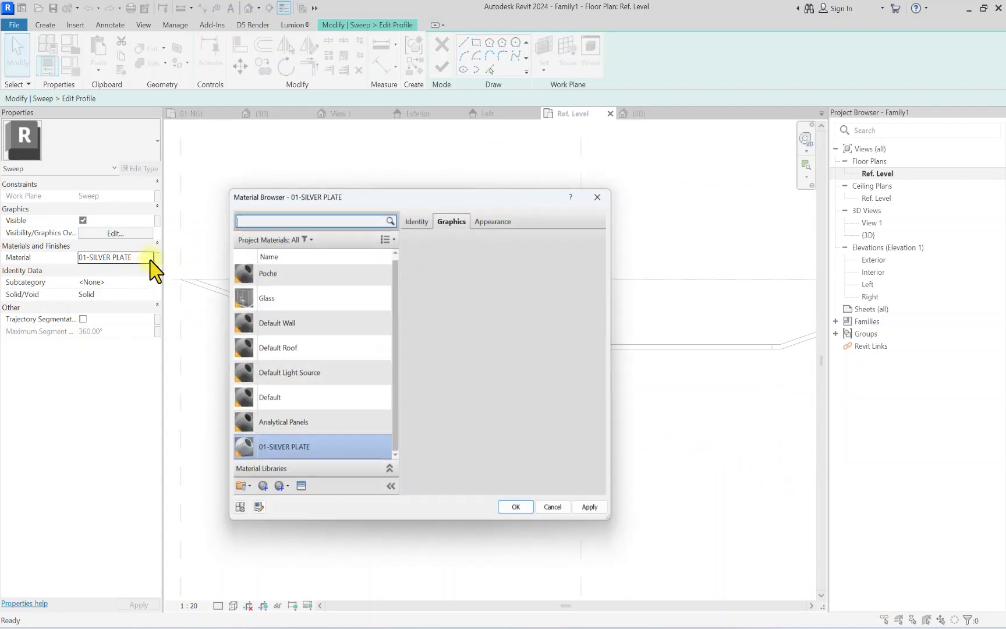
{"action": "right_click", "coordinate": [285, 457]}
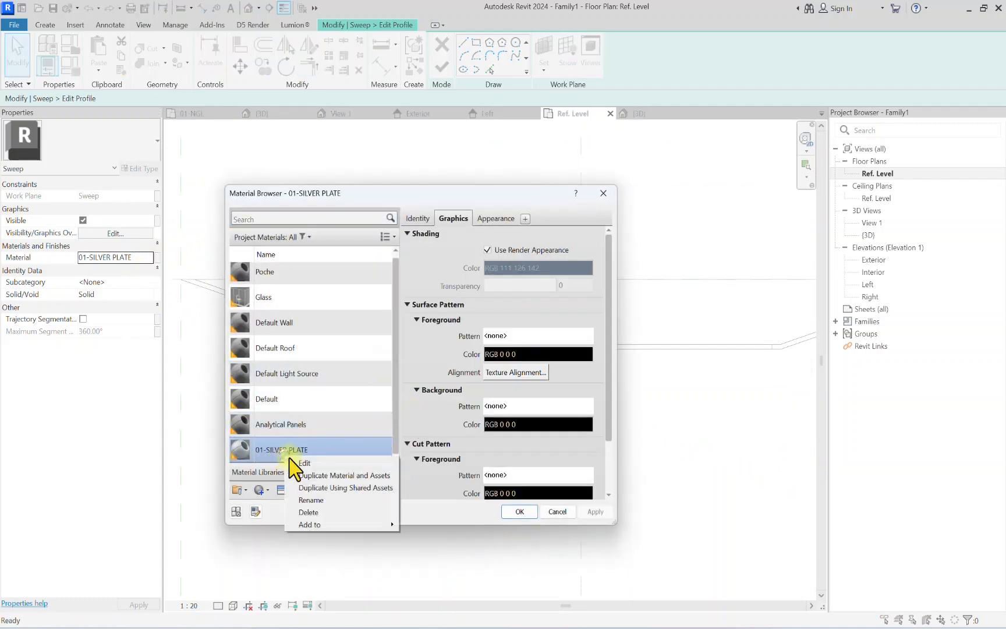
{"action": "left_click", "coordinate": [321, 474]}
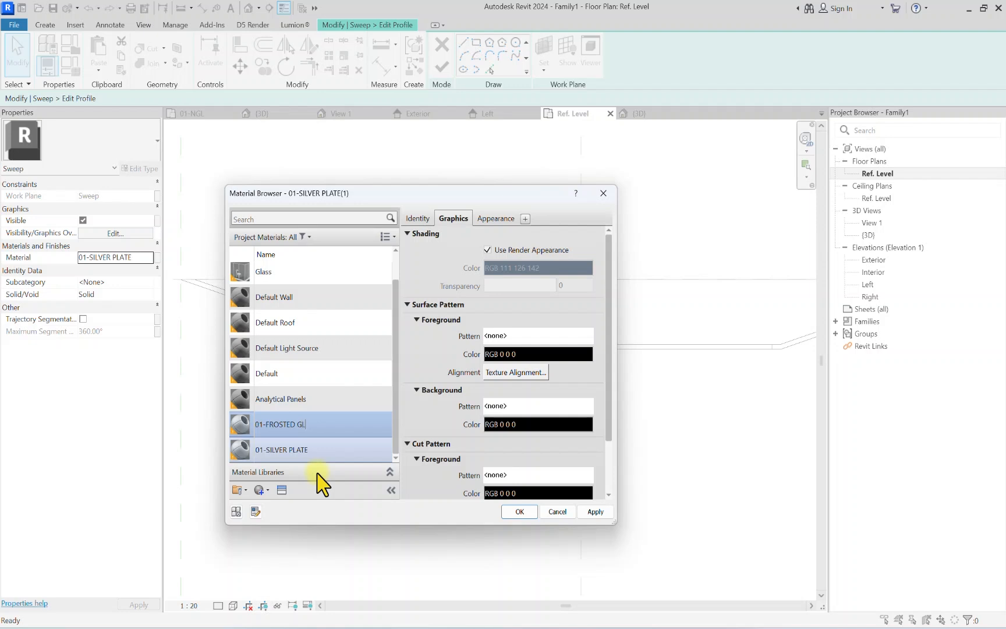
Step: Replace the 01-FROSTED GLASS material's appearance with the Glass - Frosted Light asset from the Appearance Library's Glass category
{"action": "left_click", "coordinate": [281, 490]}
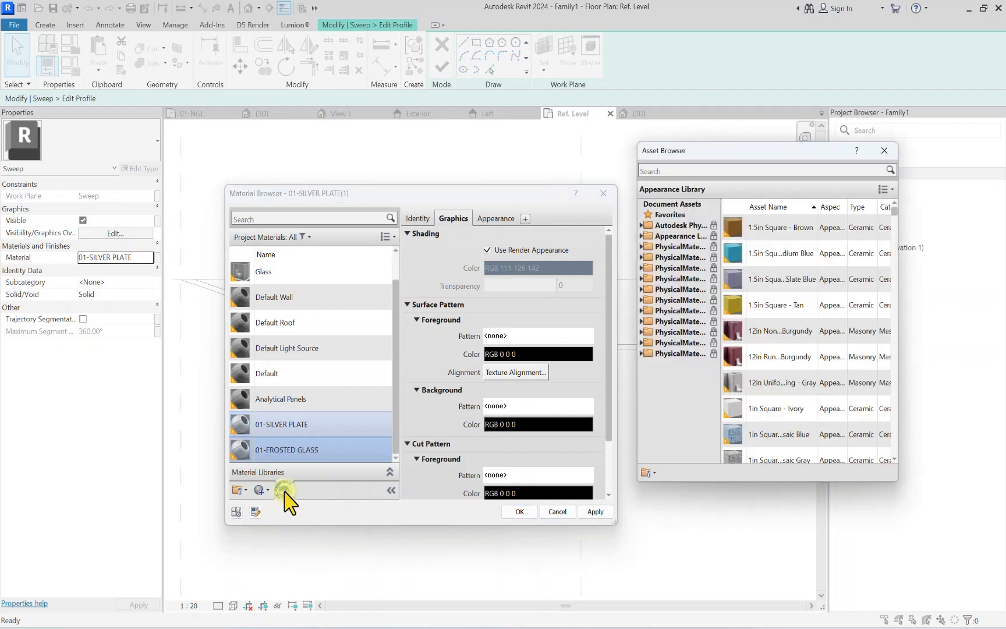
{"action": "double_click", "coordinate": [669, 235]}
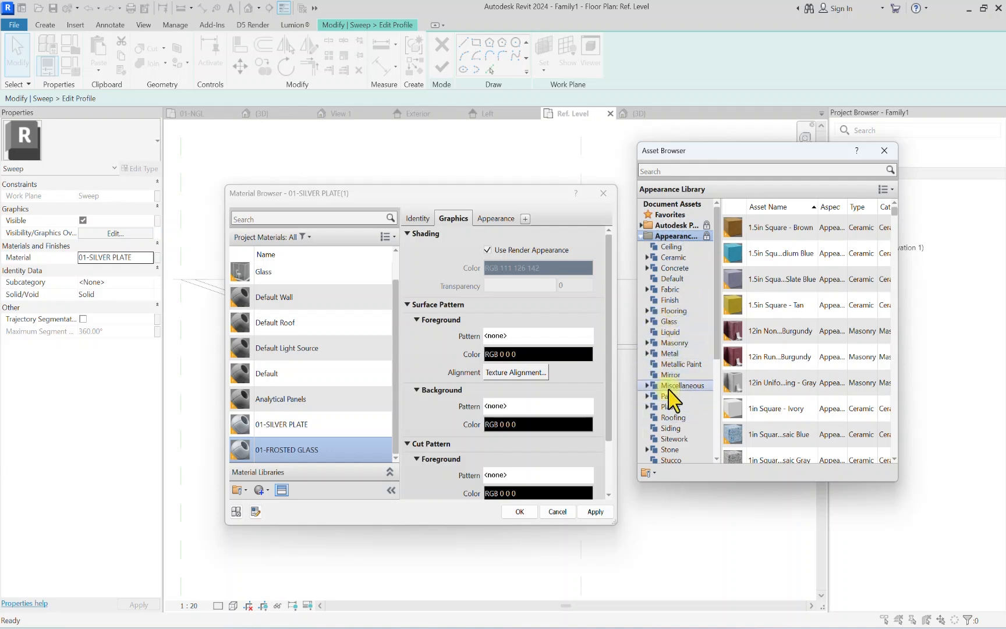
{"action": "double_click", "coordinate": [668, 321]}
{"action": "scroll", "coordinate": [826, 321], "scroll_direction": "down", "scroll_amount": 5}
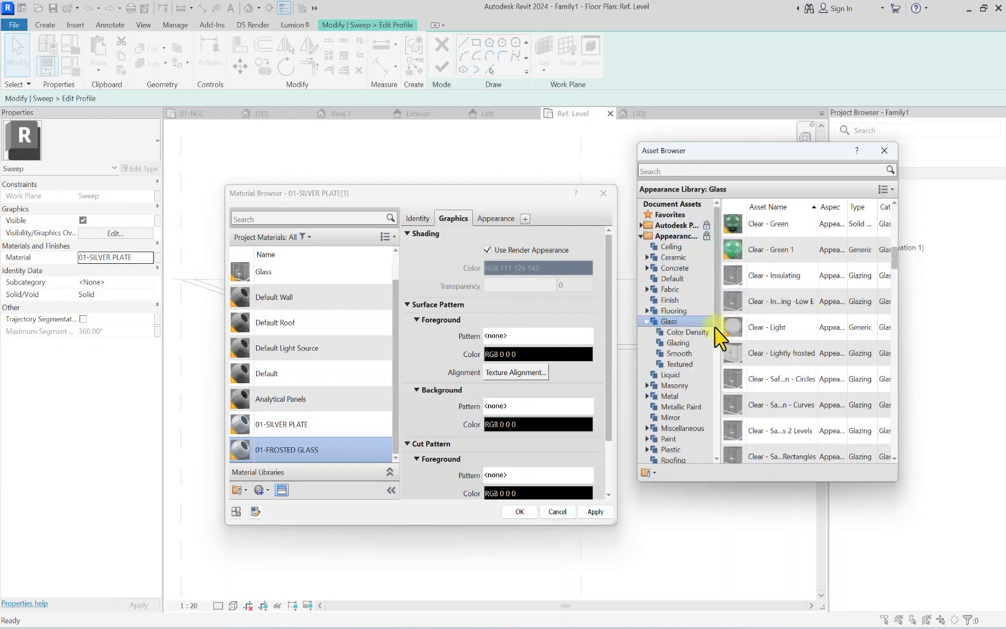
{"action": "scroll", "coordinate": [823, 334], "scroll_direction": "down", "scroll_amount": 5}
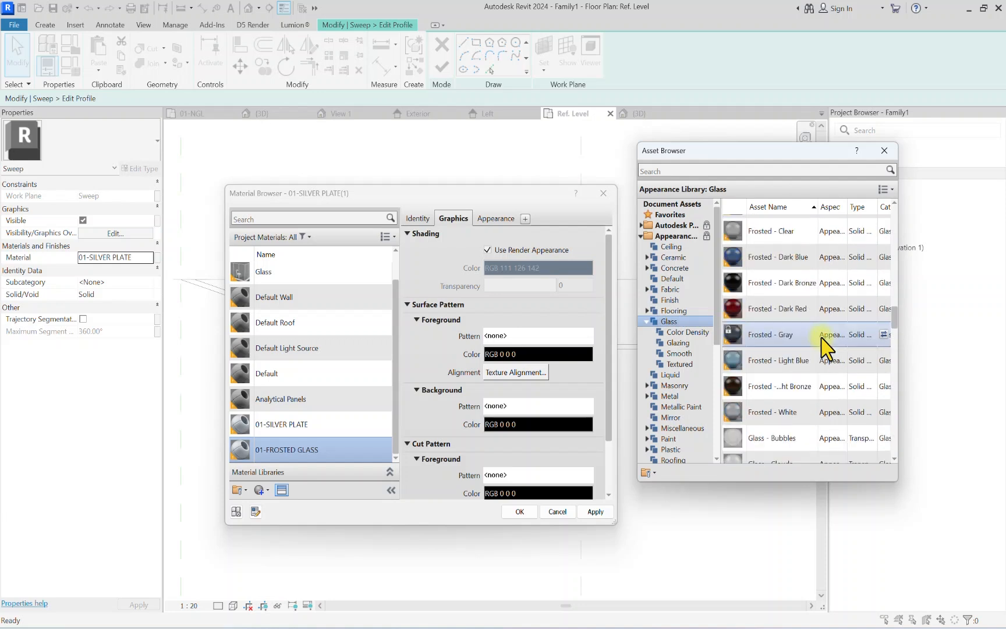
{"action": "scroll", "coordinate": [824, 359], "scroll_direction": "down", "scroll_amount": 3}
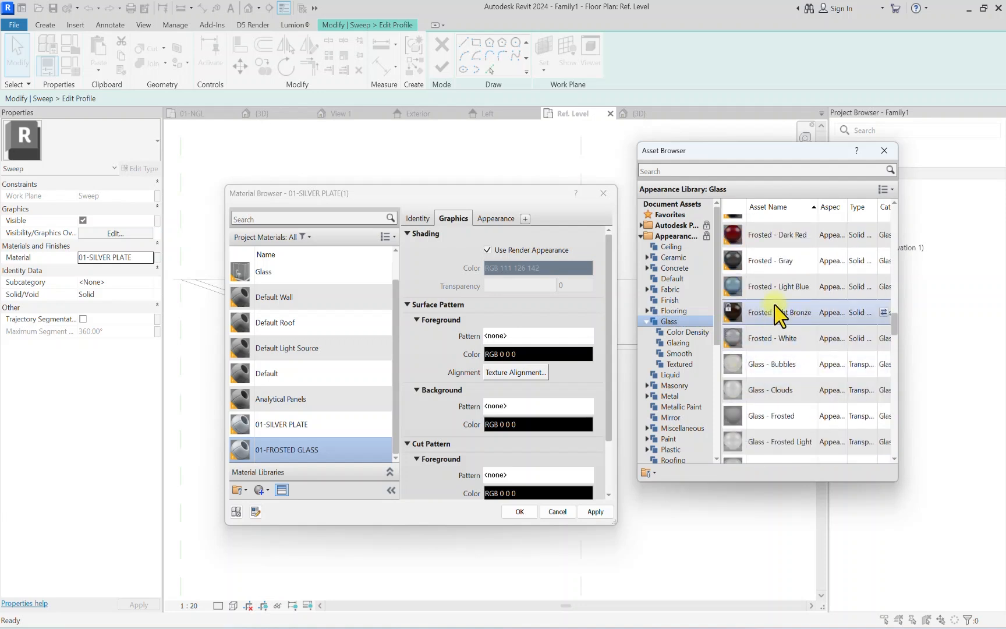
{"action": "scroll", "coordinate": [791, 336], "scroll_direction": "down", "scroll_amount": 3}
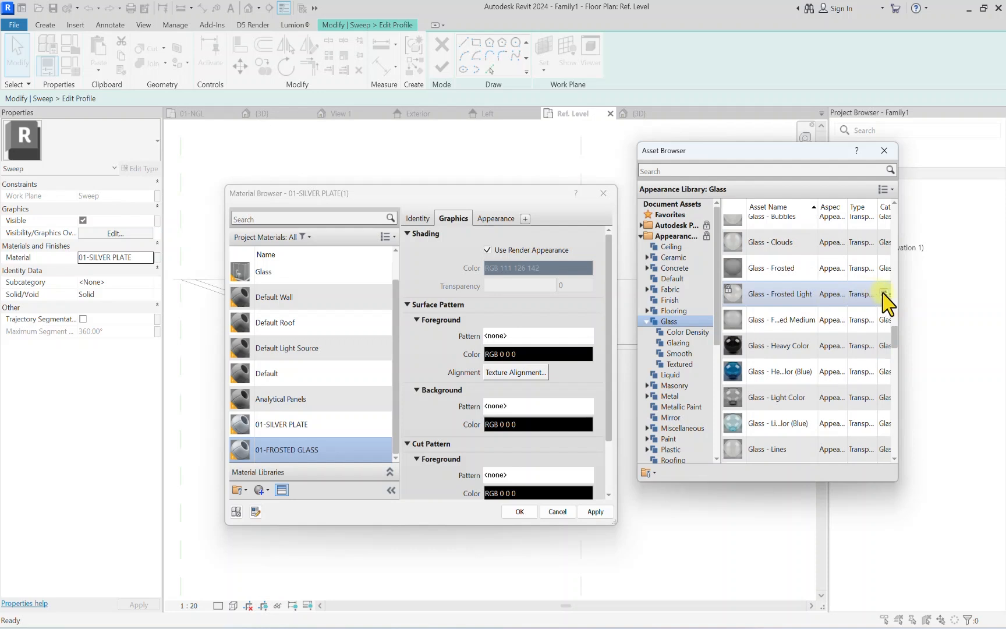
{"action": "left_click", "coordinate": [884, 293]}
Step: Set the frosted glass appearance's roughness to 0.60 and assign the material to the sweep
{"action": "left_click", "coordinate": [453, 218]}
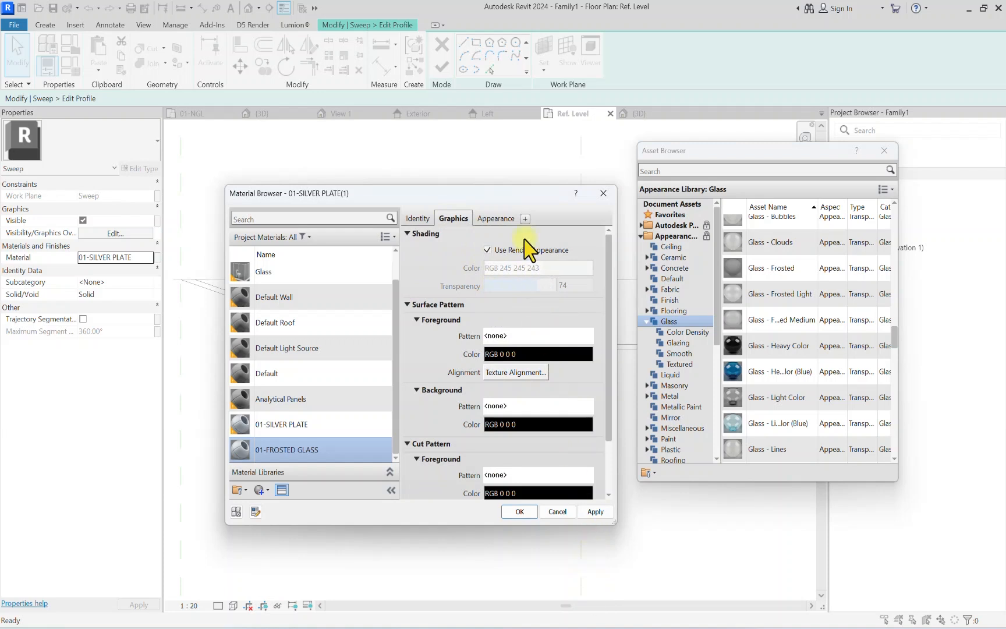
{"action": "left_click", "coordinate": [496, 218]}
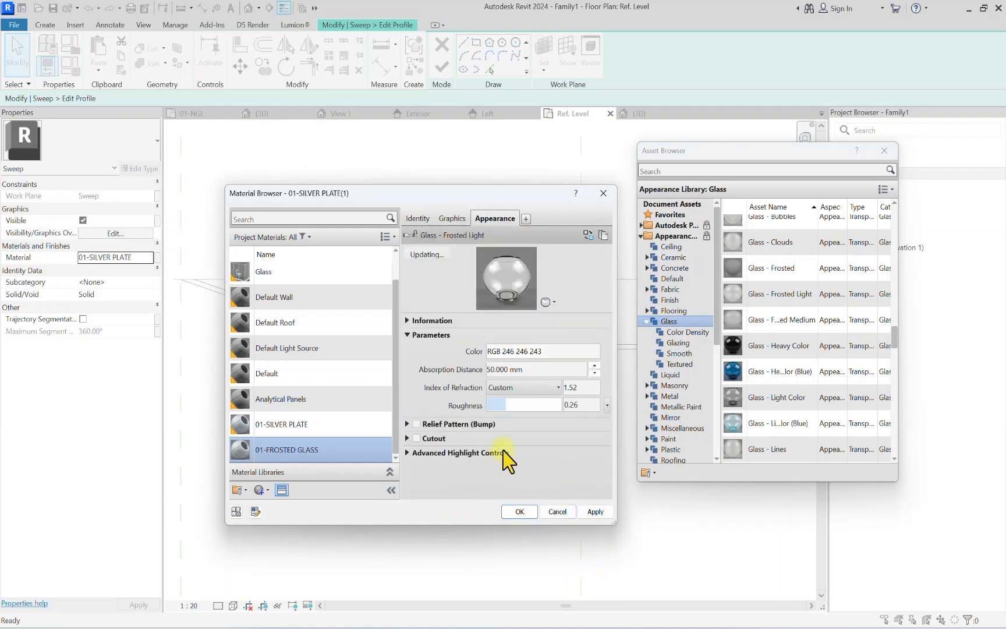
{"action": "left_click_drag", "start_coordinate": [499, 408], "coordinate": [527, 407]}
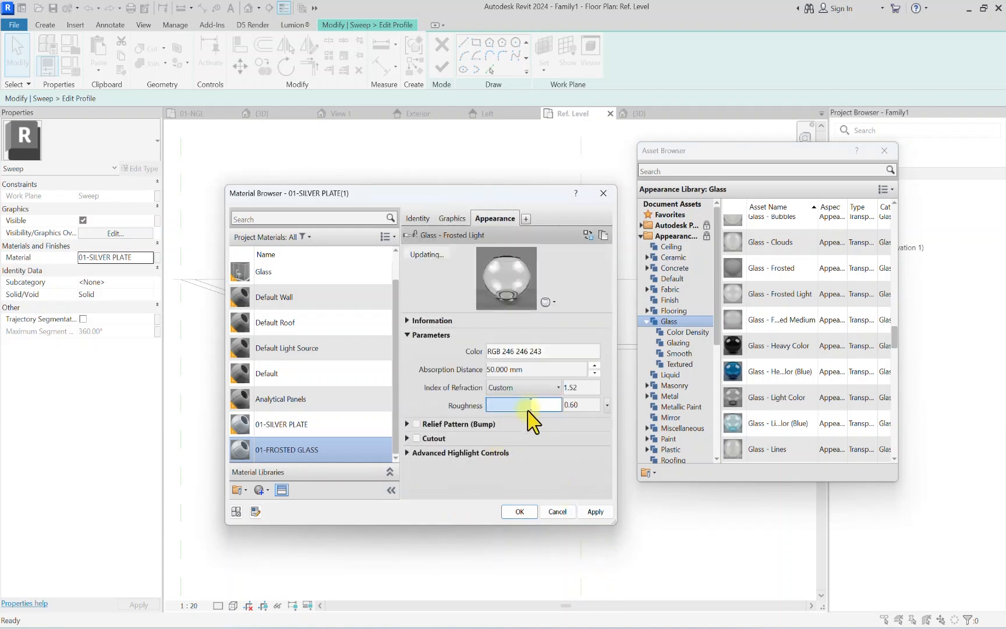
{"action": "left_click", "coordinate": [595, 512]}
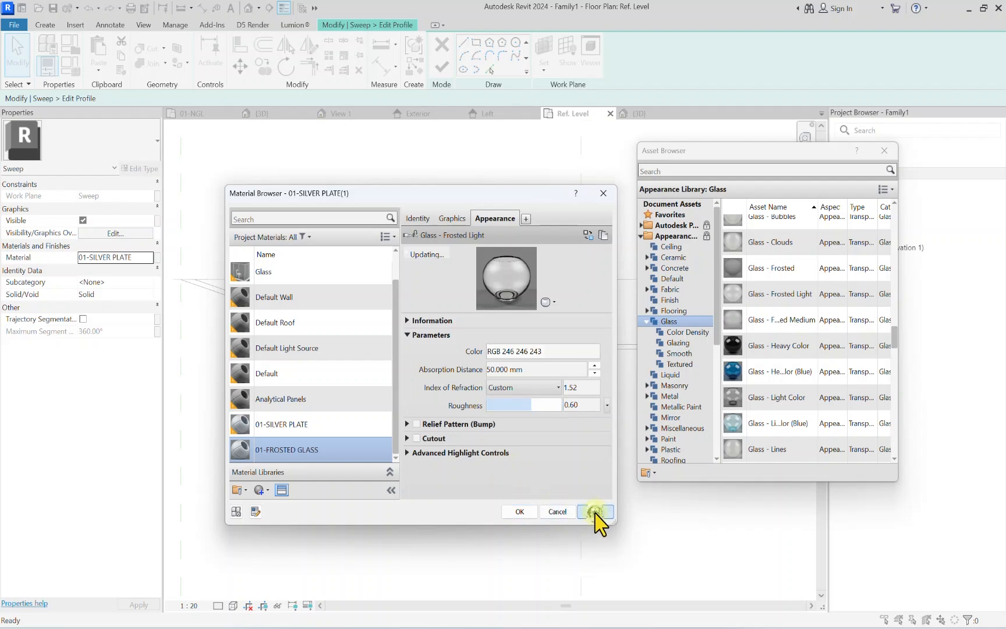
{"action": "left_click", "coordinate": [520, 511]}
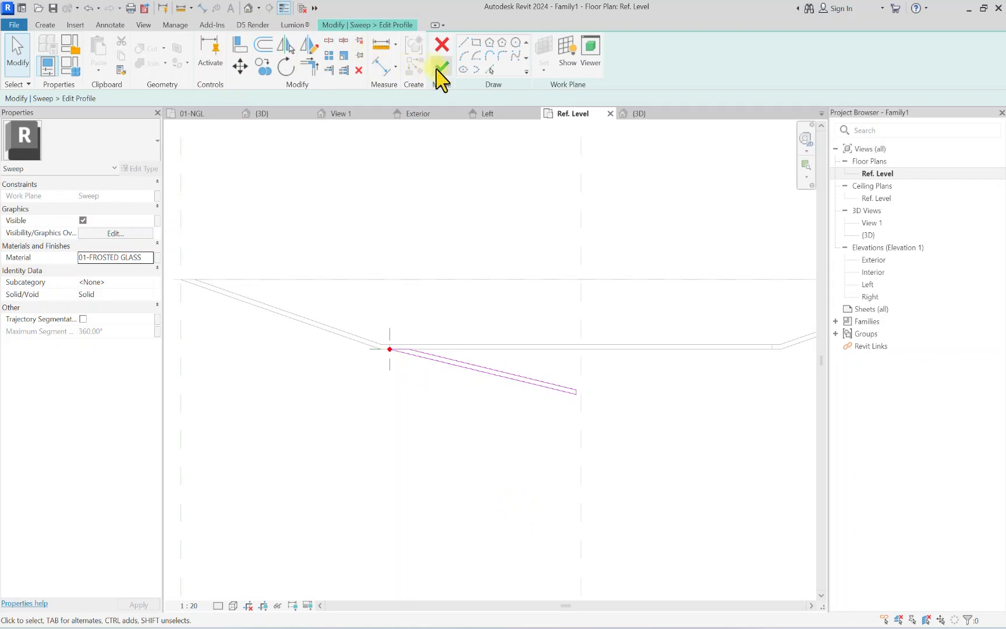
Step: Finish the profile and the sweep, and show the panel in the default 3D view from the front left
{"action": "left_click", "coordinate": [441, 73]}
{"action": "left_click", "coordinate": [440, 70]}
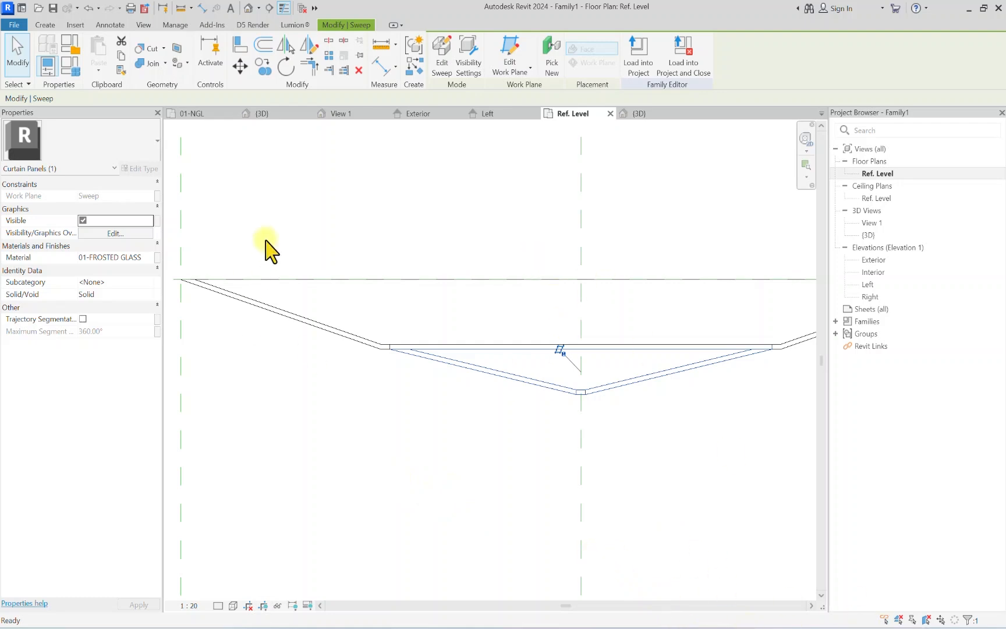
{"action": "left_click", "coordinate": [302, 415]}
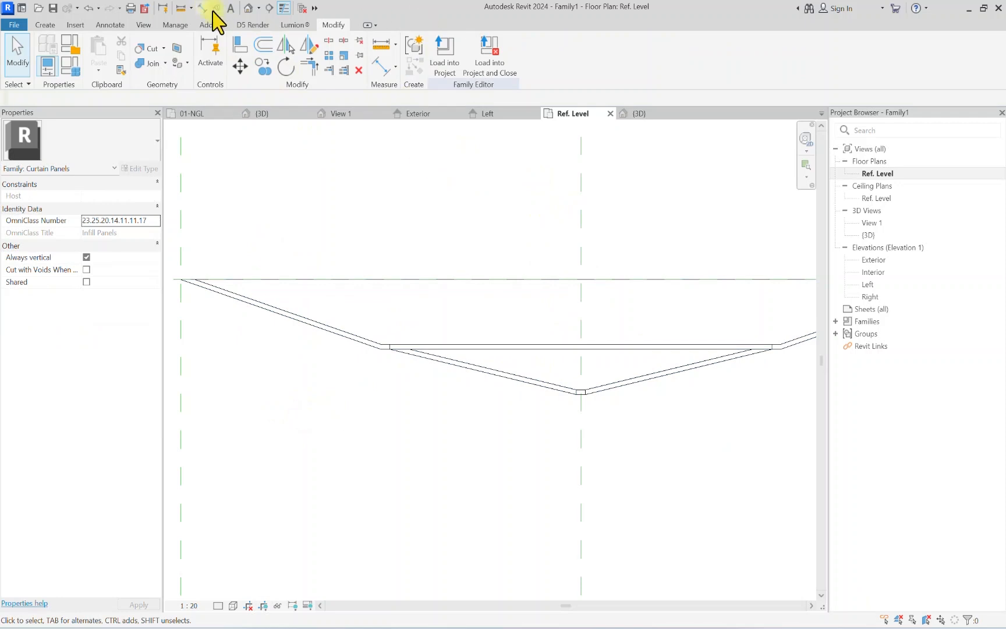
{"action": "left_click", "coordinate": [245, 10]}
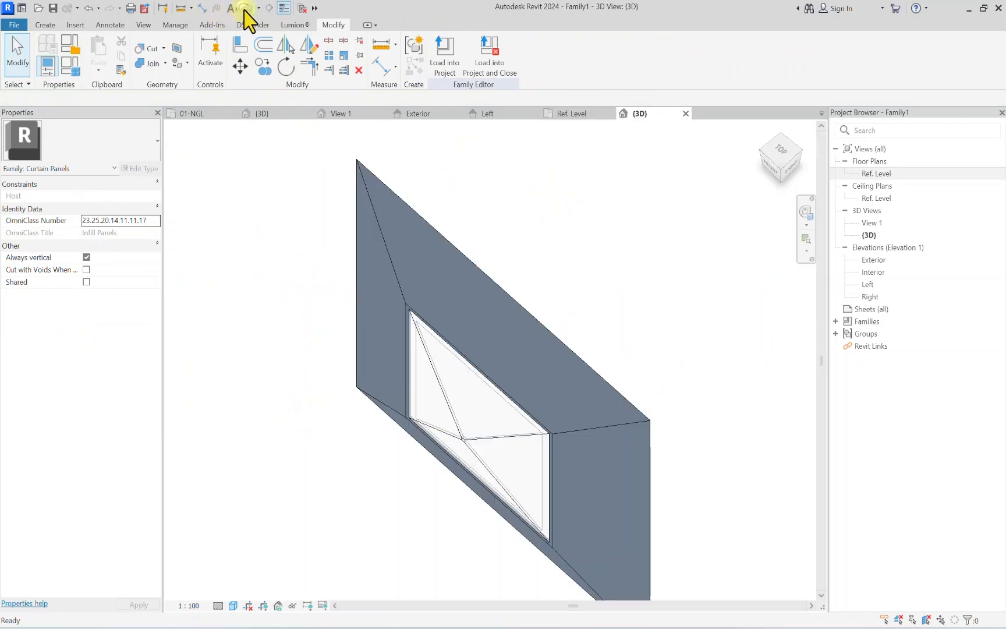
{"action": "left_click", "coordinate": [775, 176]}
{"action": "middle_click_drag", "start_coordinate": [184, 131], "coordinate": [270, 139], "text": "shift"}
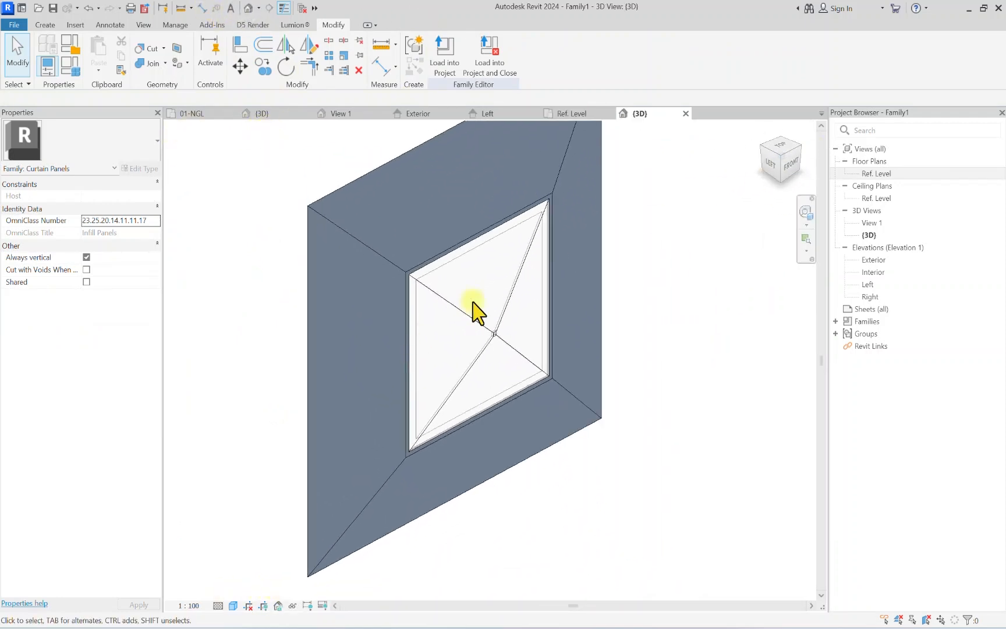
{"action": "scroll", "coordinate": [477, 300], "scroll_direction": "up", "scroll_amount": 2}
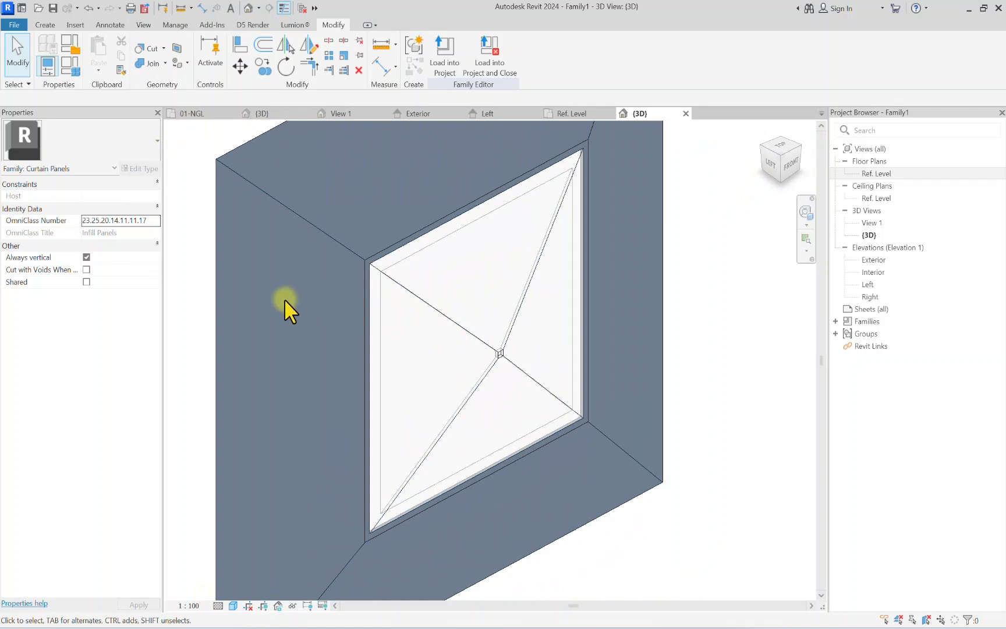
Step: Start saving the family and browse to the 60-BARBING SALOON folder inside 000-YOUTUBE
{"action": "key", "text": "ctrl+s"}
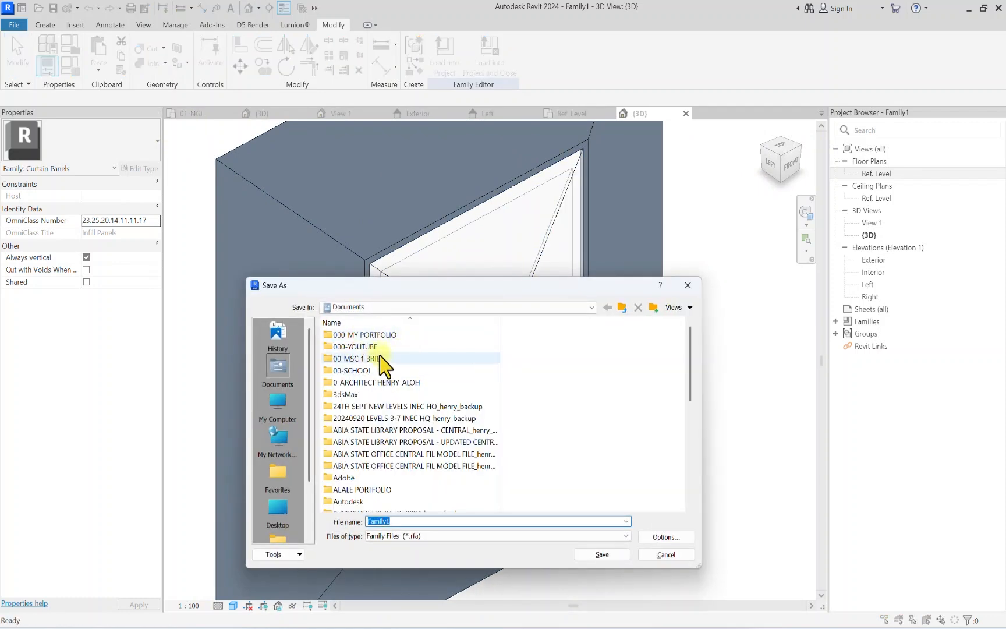
{"action": "double_click", "coordinate": [372, 346]}
{"action": "left_click", "coordinate": [373, 335]}
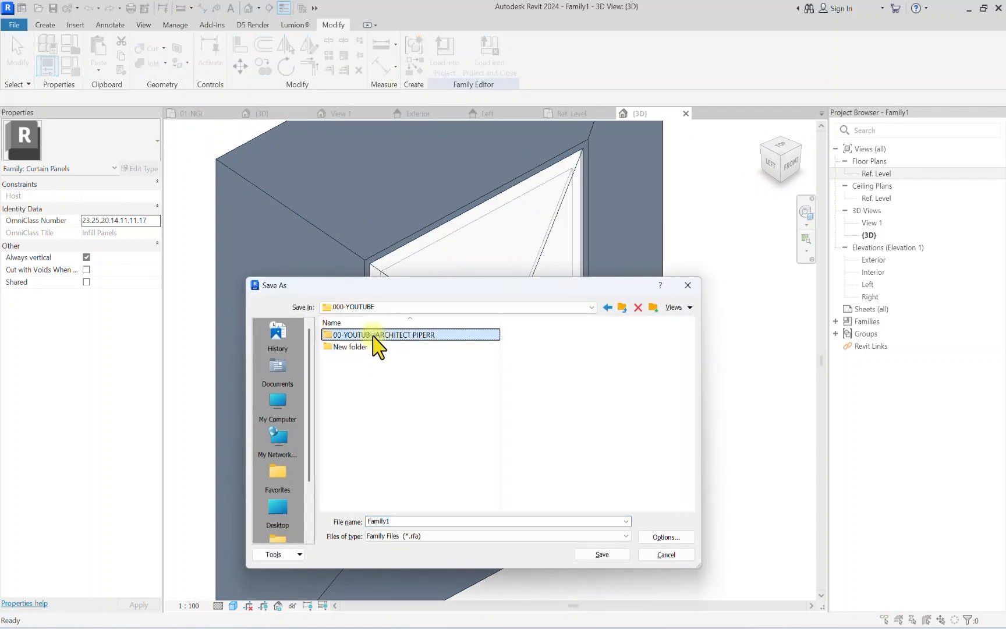
{"action": "double_click", "coordinate": [373, 336]}
{"action": "scroll", "coordinate": [371, 437], "scroll_direction": "down", "scroll_amount": 15}
{"action": "left_click", "coordinate": [371, 431]}
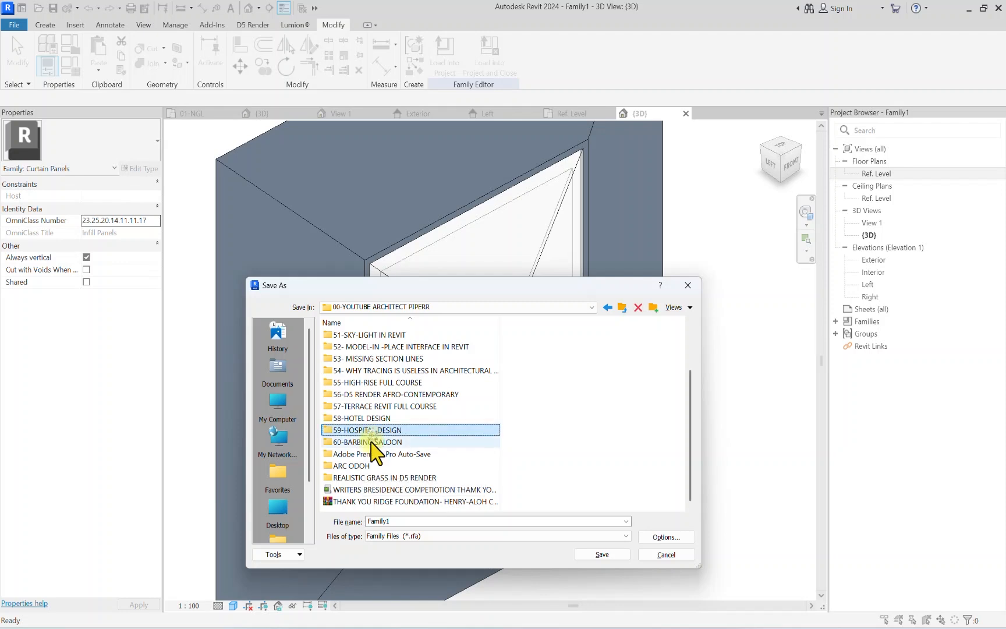
{"action": "double_click", "coordinate": [371, 441]}
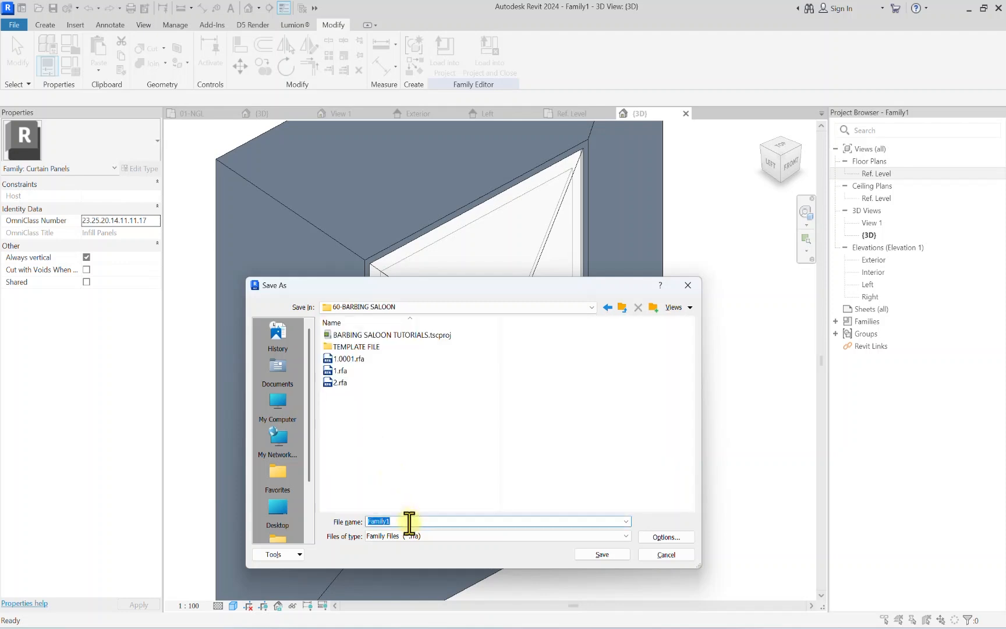
Step: Name the family file 001-TRANSPARENT PANEL and save it
{"action": "type", "text": "TR"}
{"action": "key", "text": "BackSpace"}
{"action": "key", "text": "BackSpace"}
{"action": "type", "text": "001-"}
{"action": "left_click", "coordinate": [601, 555]}
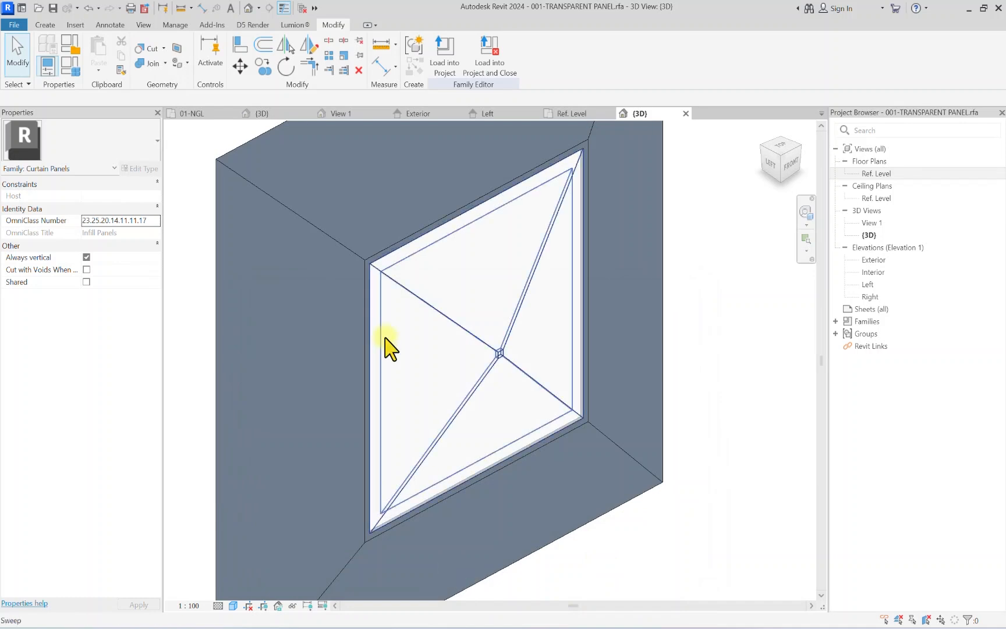
Step: Duplicate the pyramidal sweep's 01-FROSTED GLASS material and name the copy 01-BRONZE PLATED
{"action": "left_click", "coordinate": [495, 356]}
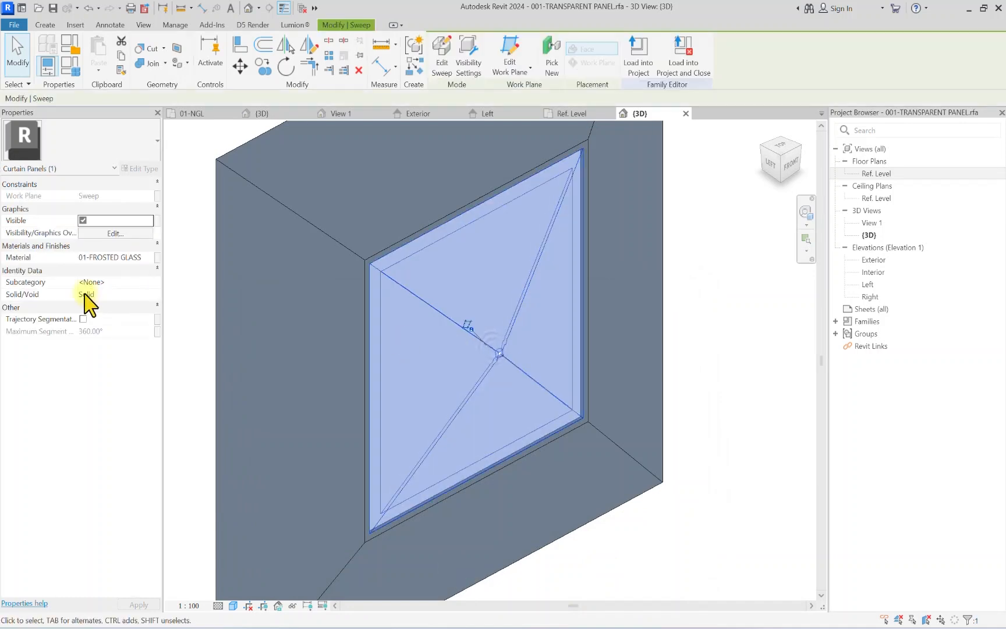
{"action": "left_click", "coordinate": [151, 259]}
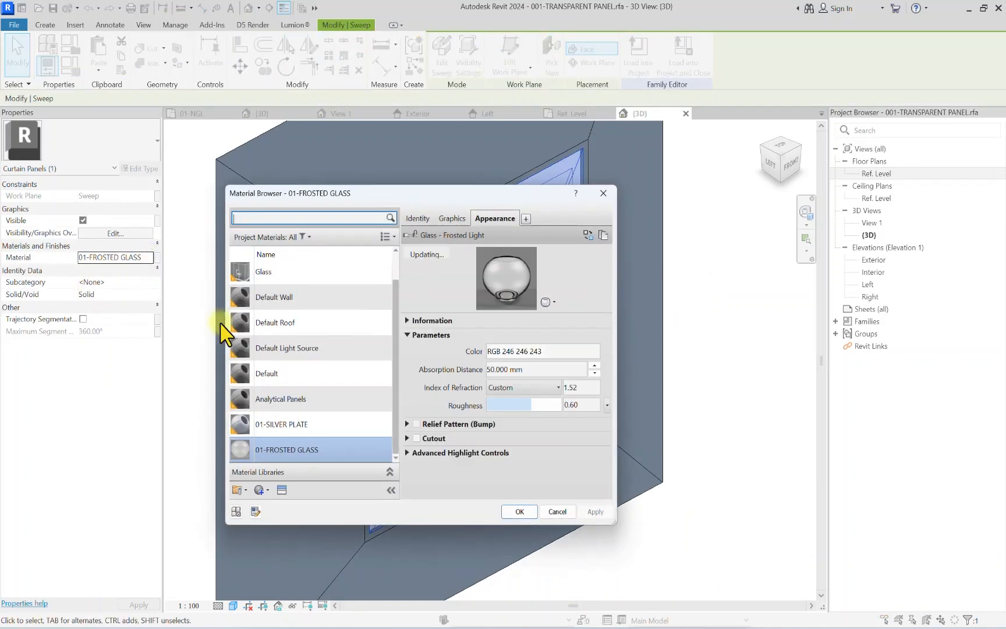
{"action": "right_click", "coordinate": [263, 457]}
{"action": "left_click", "coordinate": [288, 476]}
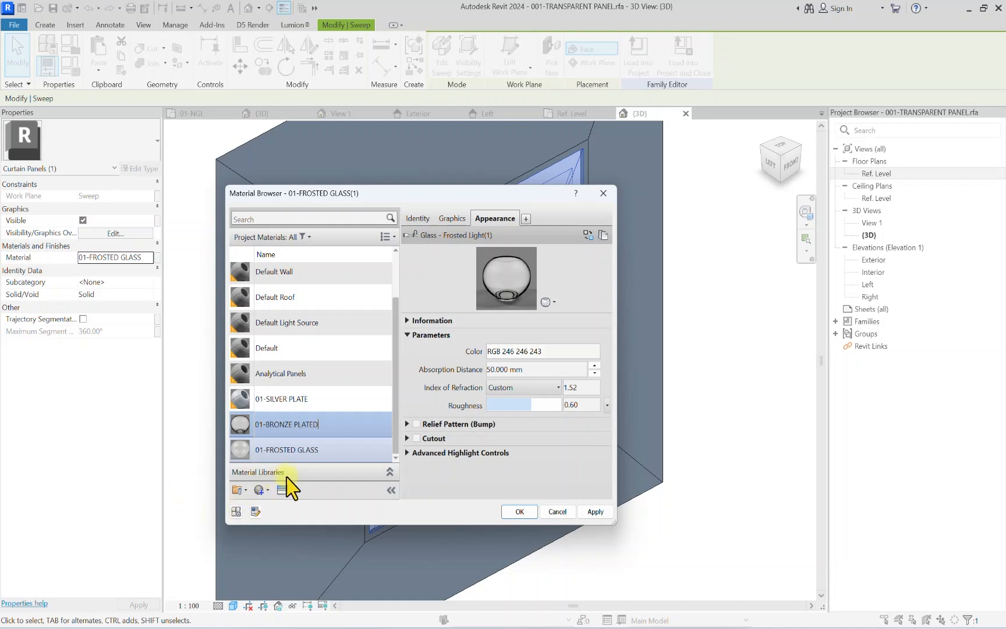
Step: Give 01-BRONZE PLATED the Glossy - Sienna metallic paint appearance, shade it with its render appearance, and assign it to the sweep
{"action": "left_click", "coordinate": [282, 489]}
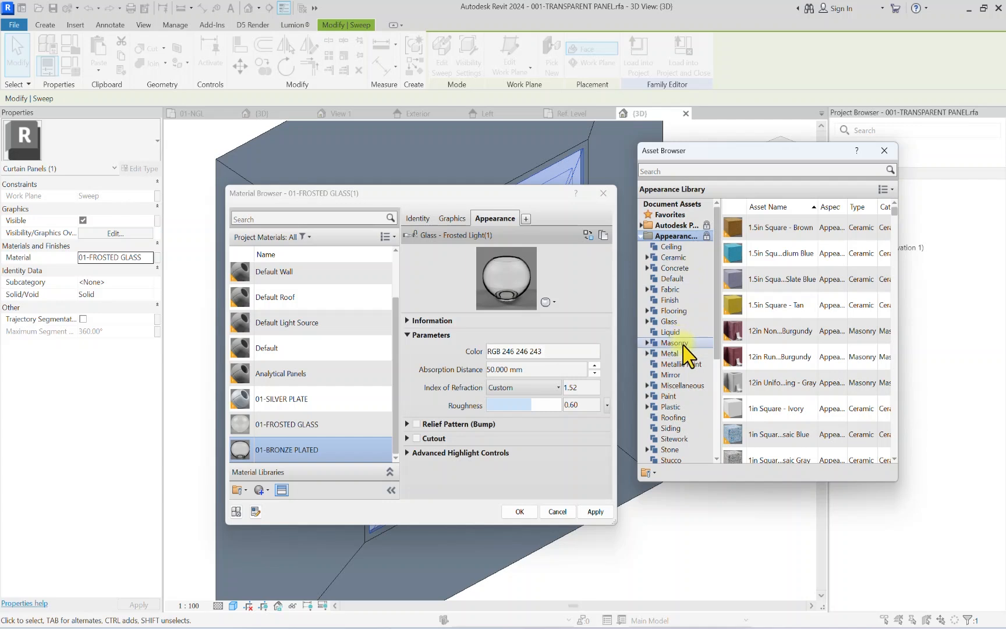
{"action": "left_click", "coordinate": [682, 364]}
{"action": "scroll", "coordinate": [762, 349], "scroll_direction": "down", "scroll_amount": 3}
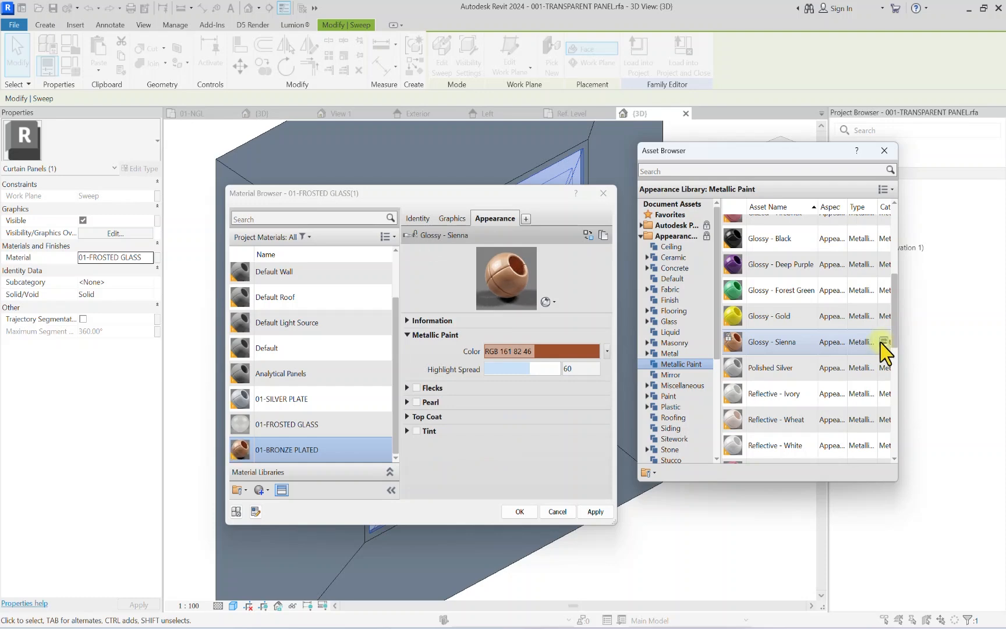
{"action": "left_click", "coordinate": [454, 222]}
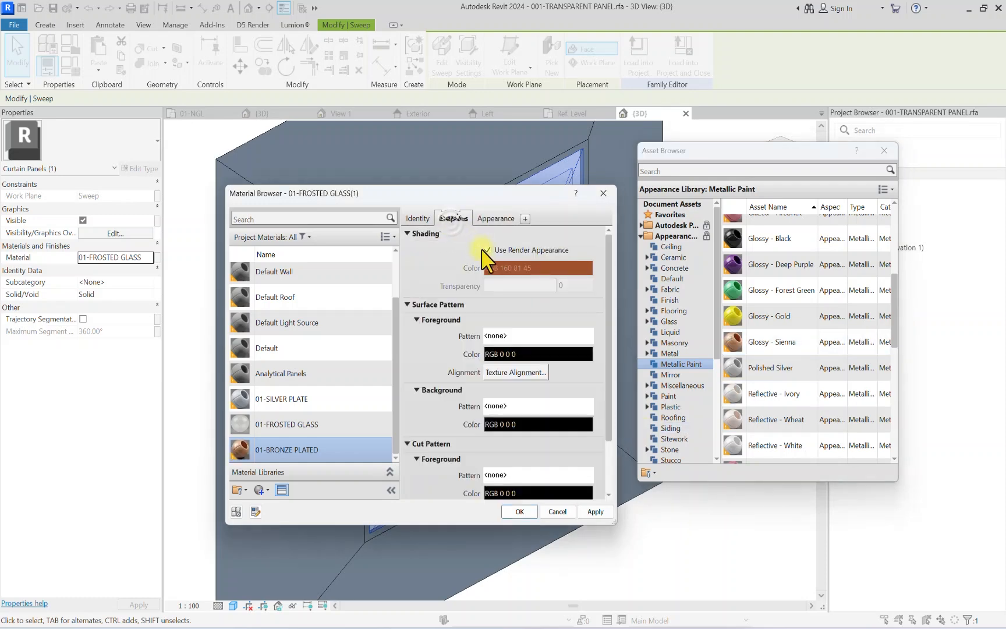
{"action": "left_click", "coordinate": [519, 512]}
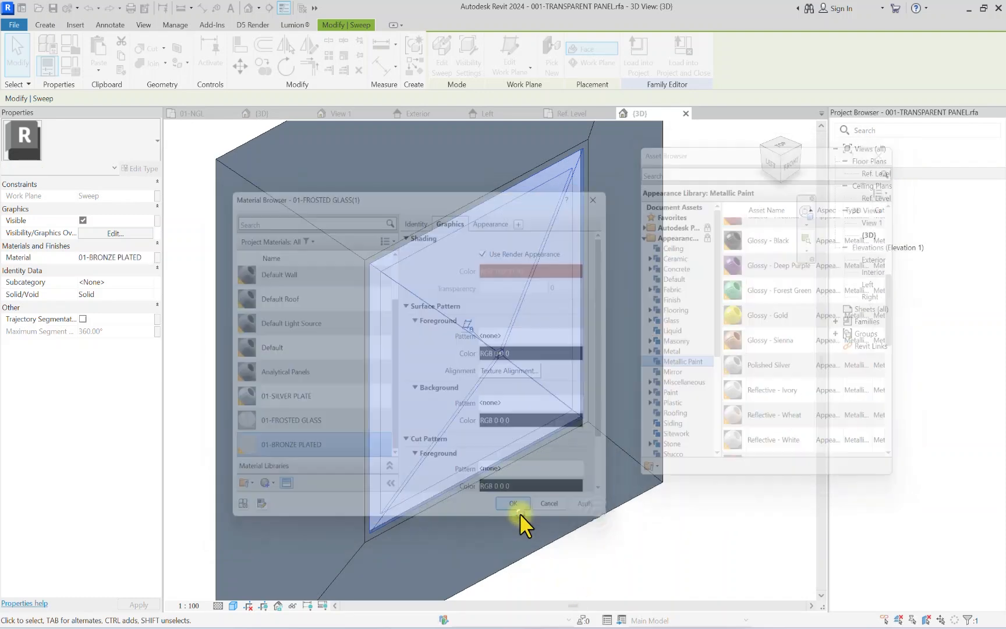
{"action": "left_click", "coordinate": [689, 551]}
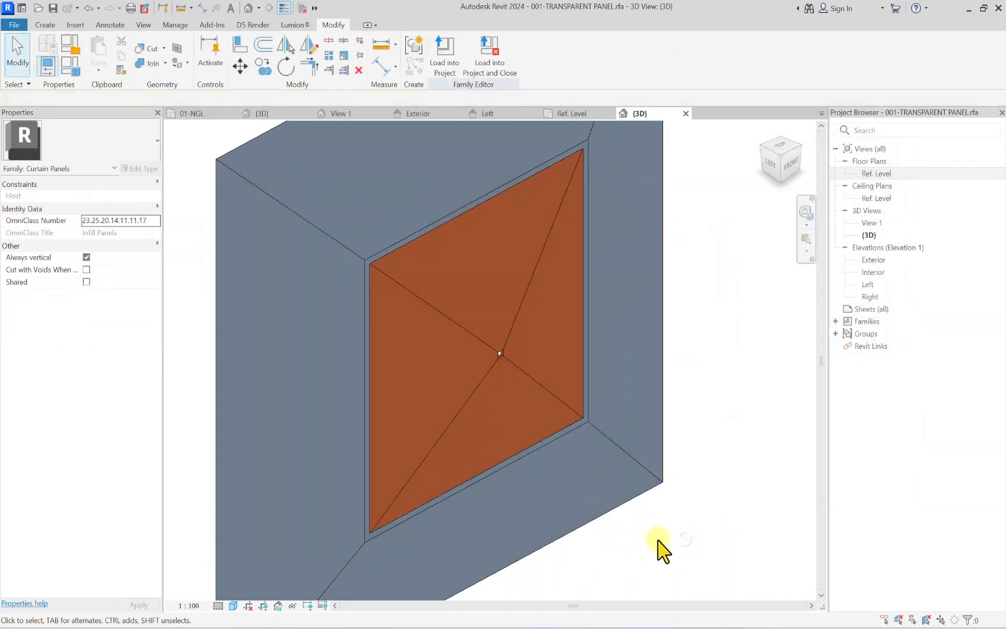
Step: Save a copy of the family as 002-BRONZE PANEL in the 60-BARBING SALOON folder
{"action": "left_click", "coordinate": [14, 24]}
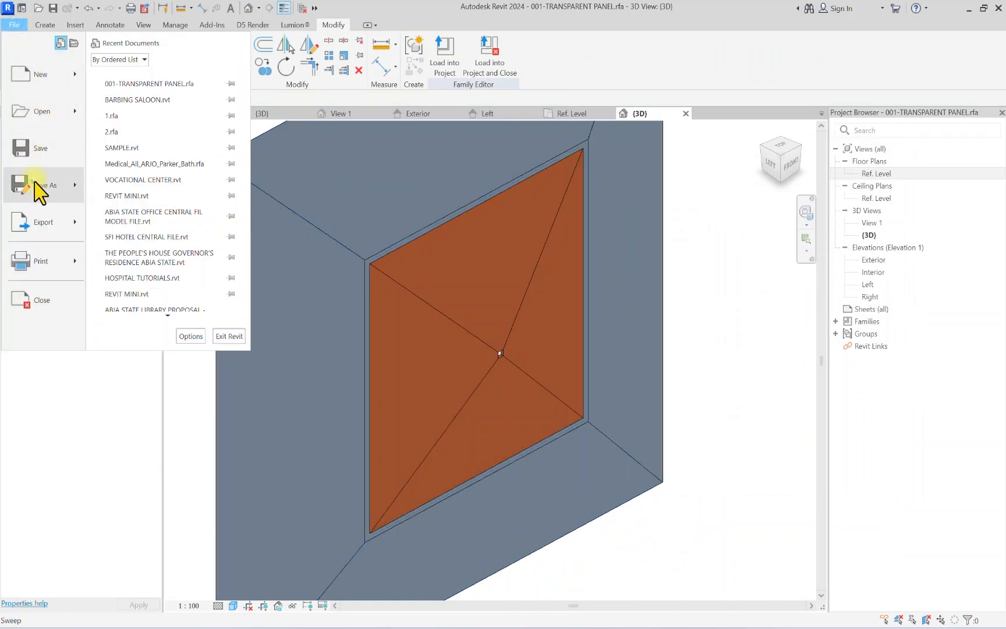
{"action": "mouse_move", "coordinate": [41, 192]}
{"action": "left_click", "coordinate": [157, 174]}
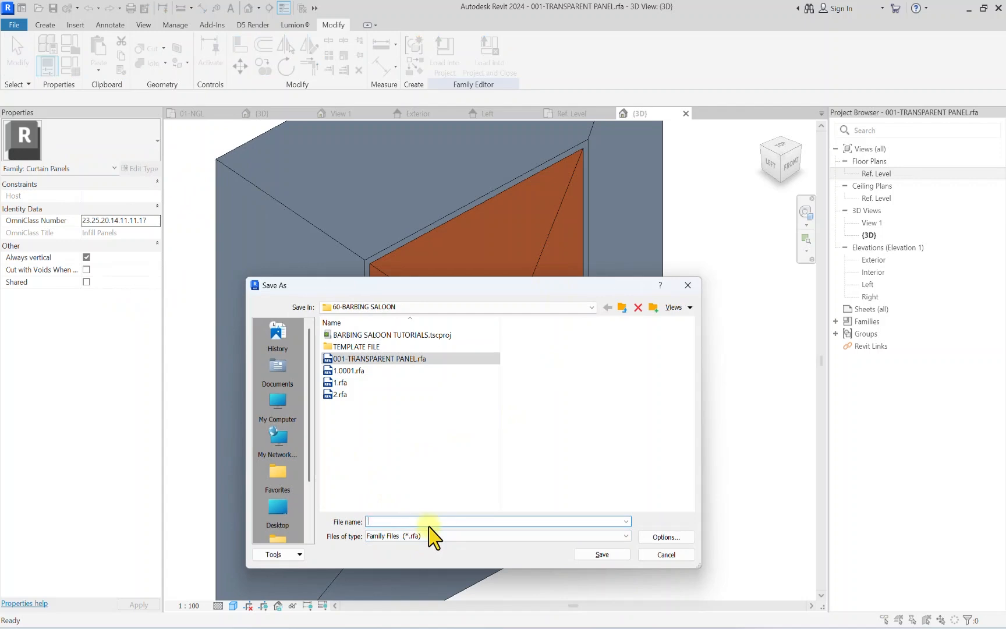
{"action": "type", "text": "002-BRONZE PANEL"}
{"action": "left_click", "coordinate": [584, 555]}
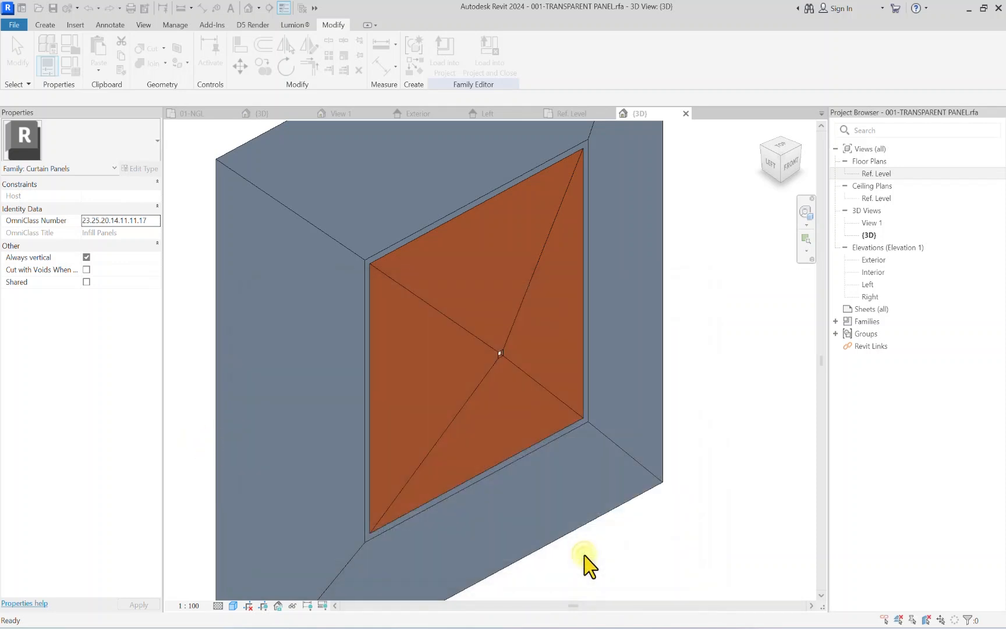
Step: Load the bronze panel family into the BARBING SALOON project and close the family
{"action": "scroll", "coordinate": [432, 339], "scroll_direction": "down", "scroll_amount": 3}
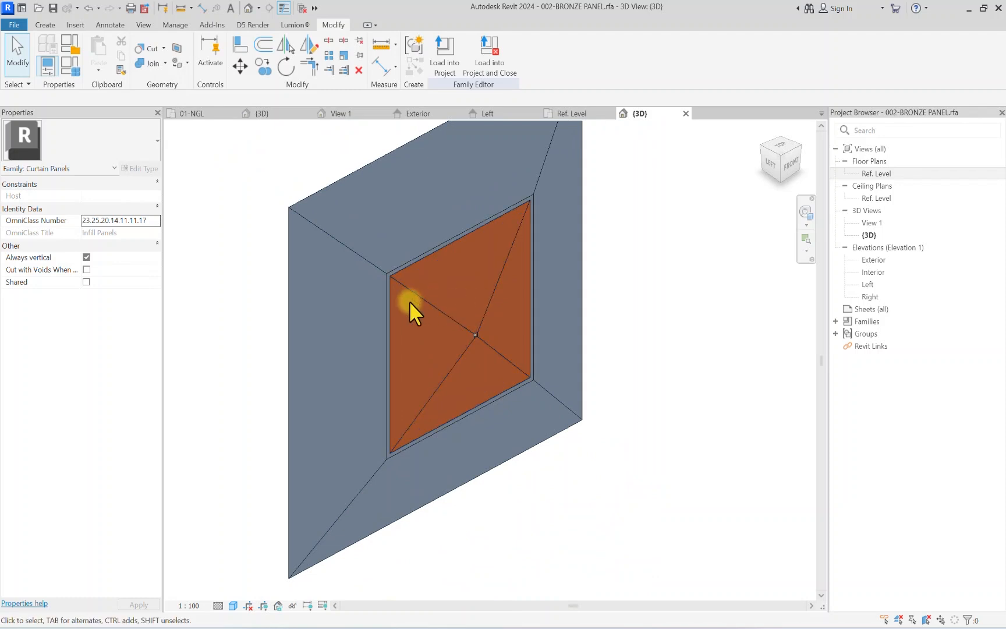
{"action": "scroll", "coordinate": [409, 300], "scroll_direction": "down", "scroll_amount": 2}
{"action": "scroll", "coordinate": [498, 314], "scroll_direction": "up", "scroll_amount": 3}
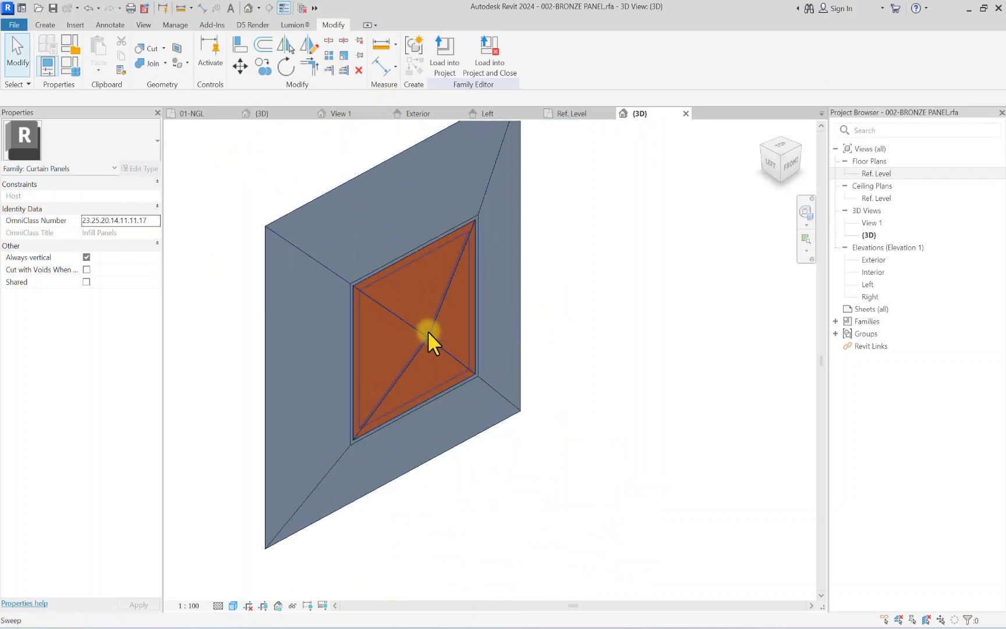
{"action": "middle_click_drag", "start_coordinate": [426, 337], "coordinate": [481, 401]}
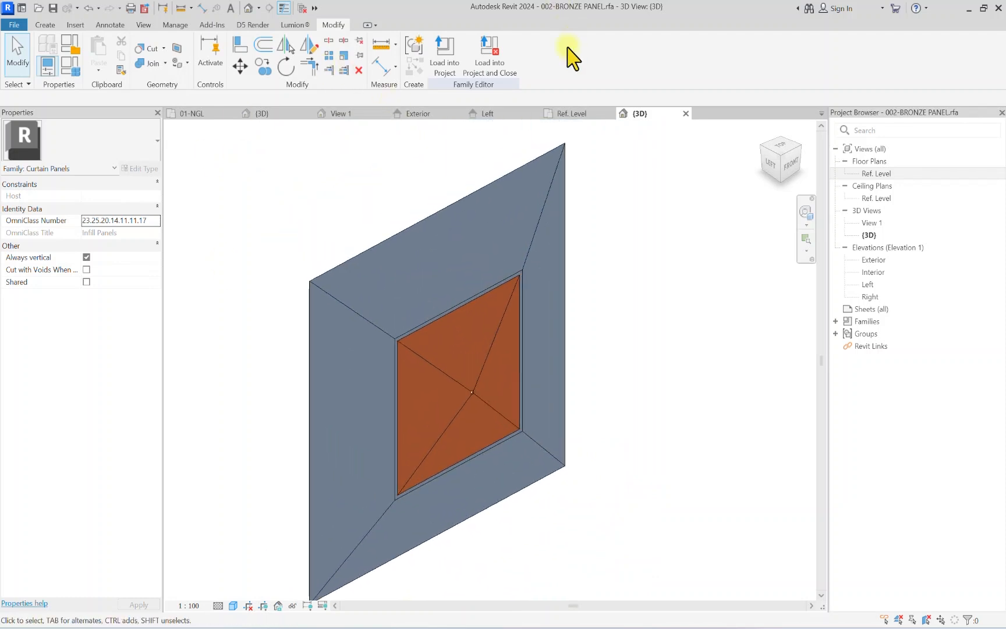
{"action": "left_click", "coordinate": [495, 63]}
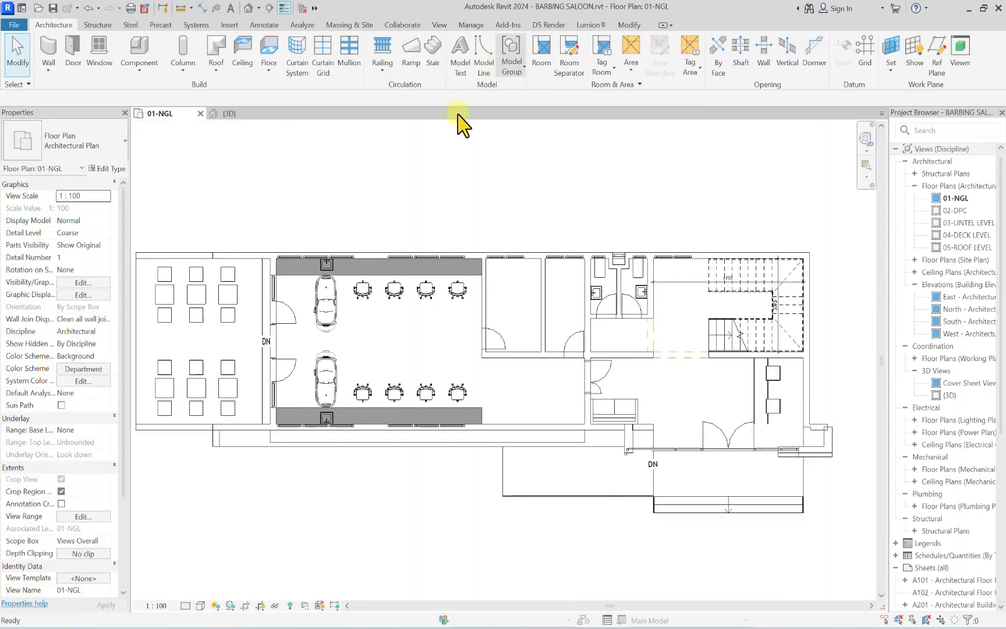
{"action": "scroll", "coordinate": [456, 501], "scroll_direction": "down", "scroll_amount": 1}
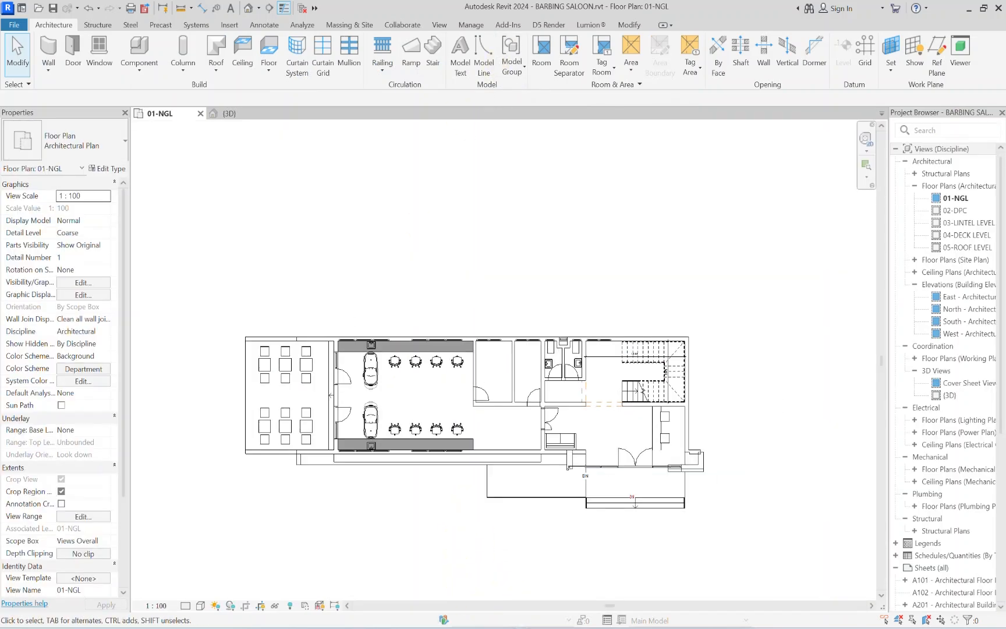
Step: Open 001-TRANSPARENT PANEL.rfa from its folder in File Explorer, load it into the BARBING SALOON project and close the family
{"action": "key", "text": "super+e"}
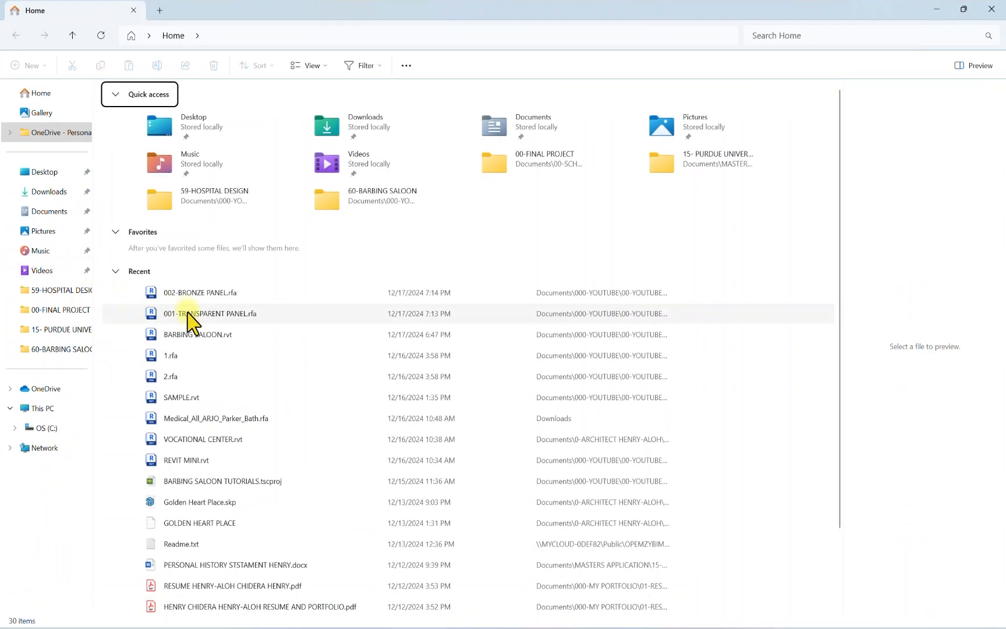
{"action": "right_click", "coordinate": [195, 314]}
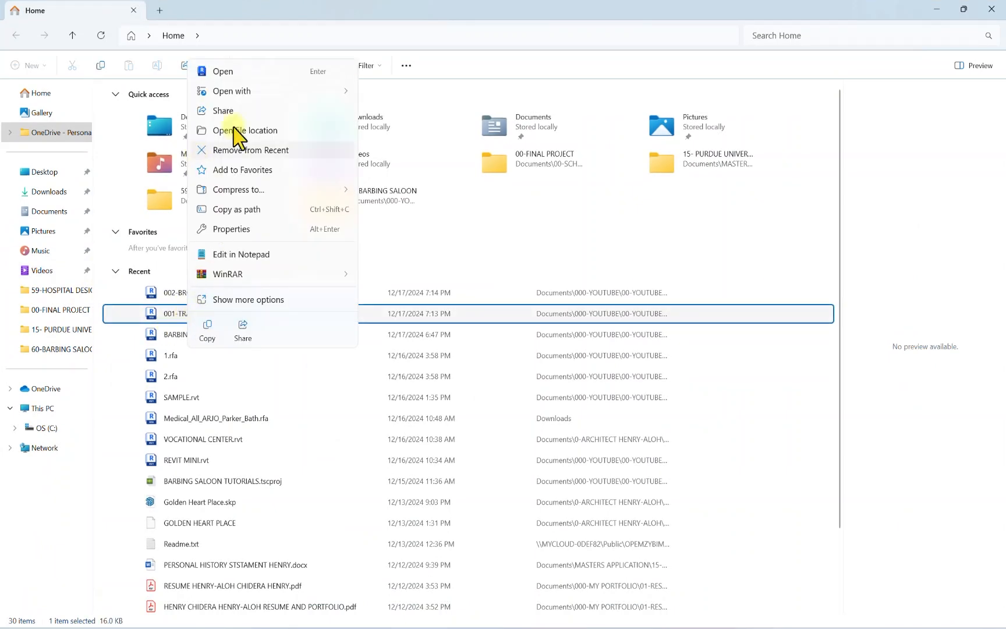
{"action": "left_click", "coordinate": [253, 130]}
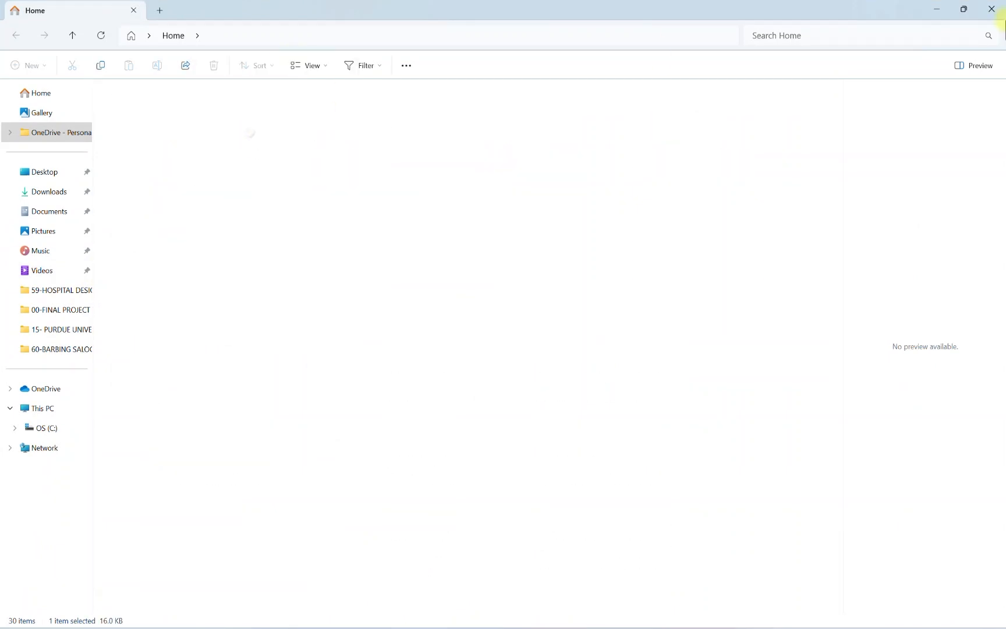
{"action": "left_click", "coordinate": [963, 9]}
{"action": "left_click_drag", "start_coordinate": [696, 263], "coordinate": [302, 115]}
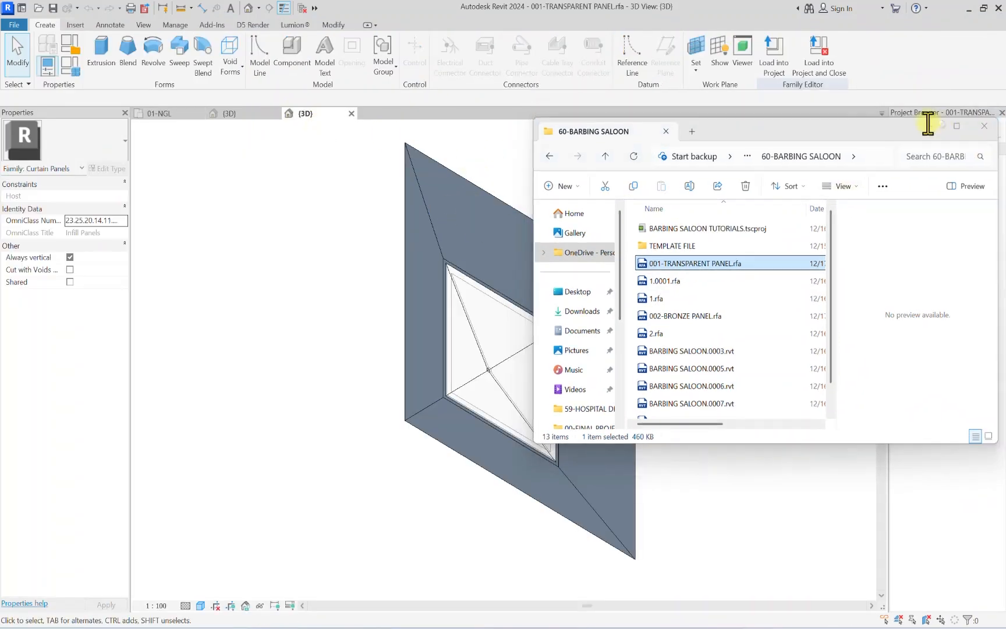
{"action": "left_click", "coordinate": [987, 122]}
{"action": "left_click", "coordinate": [809, 70]}
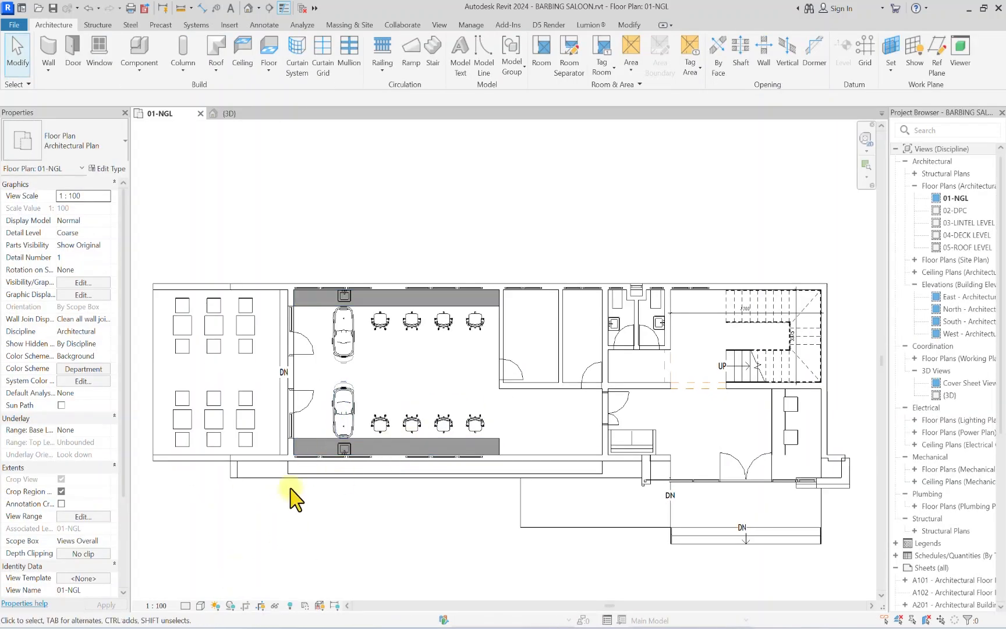
Step: Draw a short vertical detail line downward from the end corner of the long casework below the lounge on the 01-NGL plan
{"action": "scroll", "coordinate": [336, 433], "scroll_direction": "down", "scroll_amount": 1}
{"action": "scroll", "coordinate": [326, 431], "scroll_direction": "down", "scroll_amount": 1}
{"action": "scroll", "coordinate": [250, 445], "scroll_direction": "up", "scroll_amount": 1}
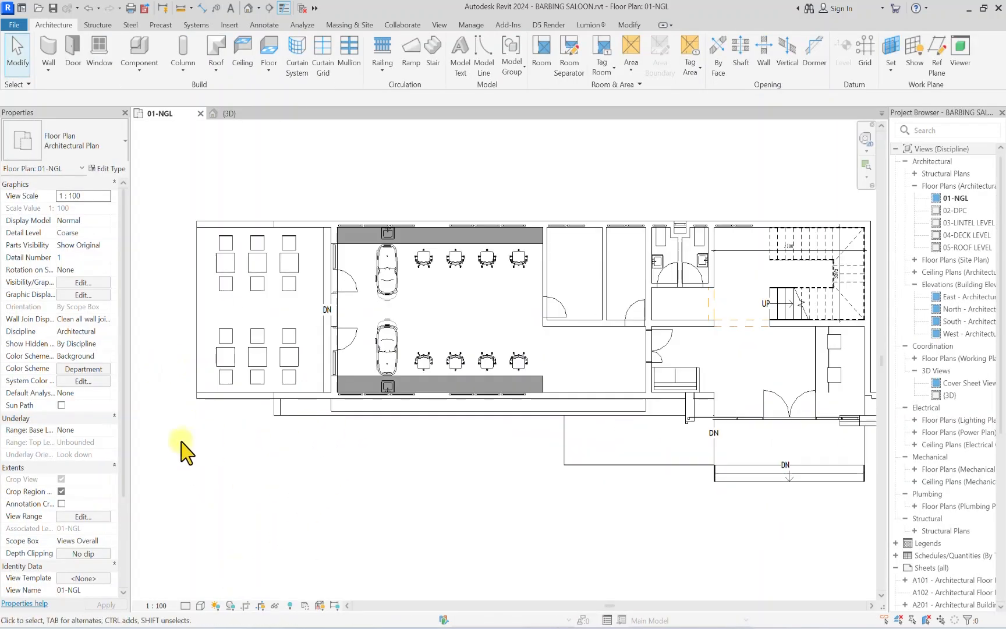
{"action": "scroll", "coordinate": [512, 440], "scroll_direction": "up", "scroll_amount": 2}
{"action": "scroll", "coordinate": [714, 422], "scroll_direction": "up", "scroll_amount": 3}
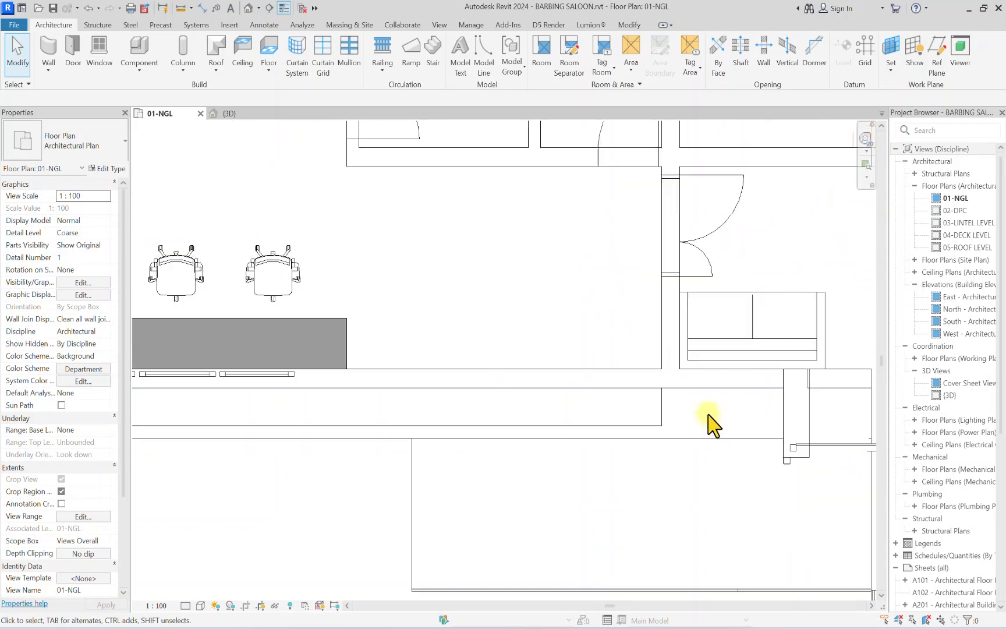
{"action": "scroll", "coordinate": [666, 433], "scroll_direction": "up", "scroll_amount": 1}
{"action": "scroll", "coordinate": [660, 449], "scroll_direction": "up", "scroll_amount": 1}
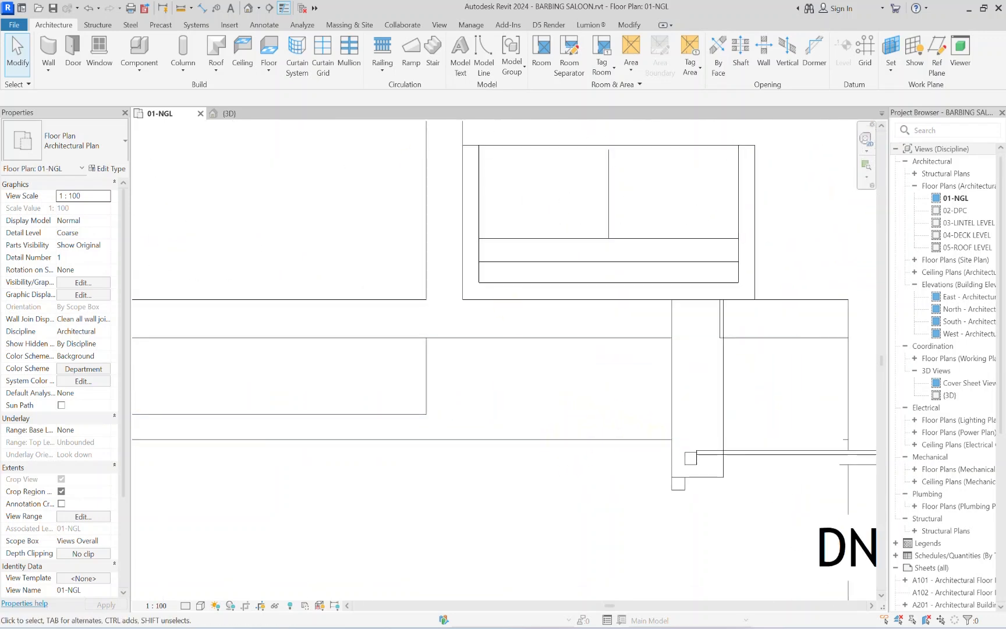
{"action": "left_click", "coordinate": [270, 28]}
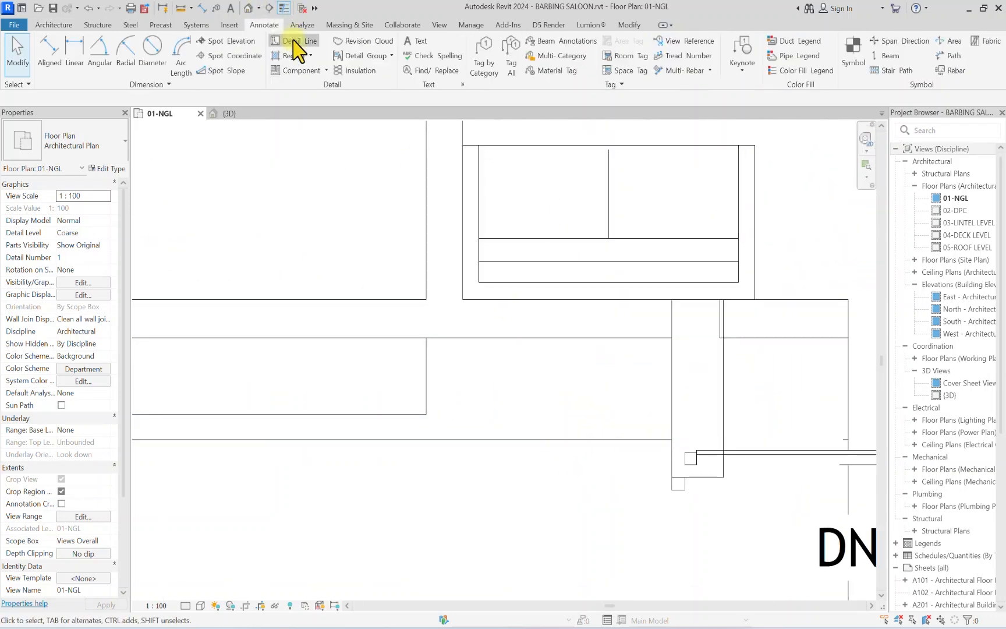
{"action": "left_click", "coordinate": [291, 44]}
{"action": "scroll", "coordinate": [683, 477], "scroll_direction": "up", "scroll_amount": 1}
{"action": "scroll", "coordinate": [684, 477], "scroll_direction": "up", "scroll_amount": 1}
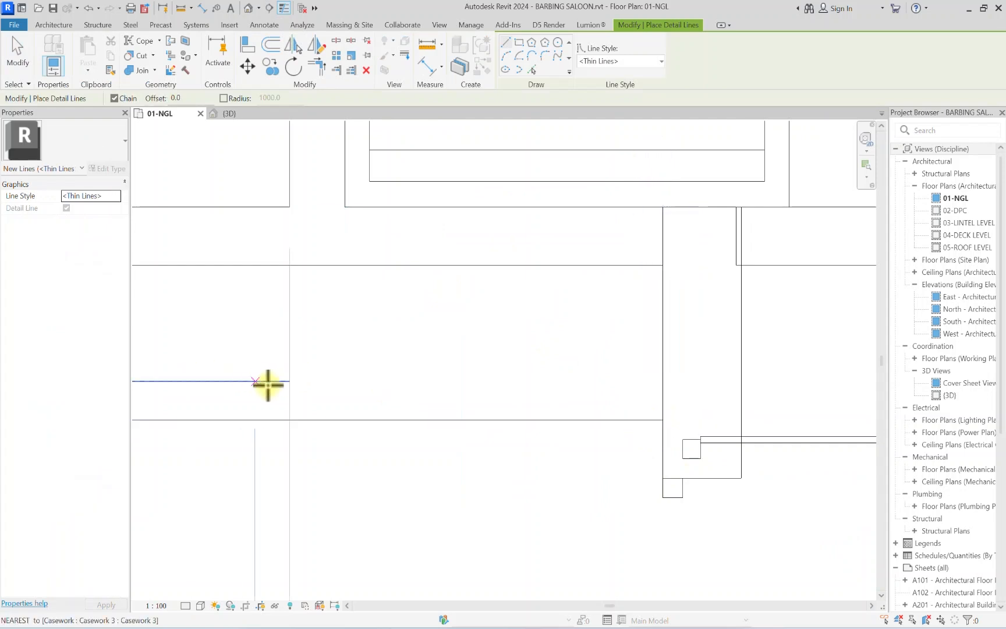
{"action": "left_click", "coordinate": [287, 381]}
{"action": "scroll", "coordinate": [288, 396], "scroll_direction": "up", "scroll_amount": 1}
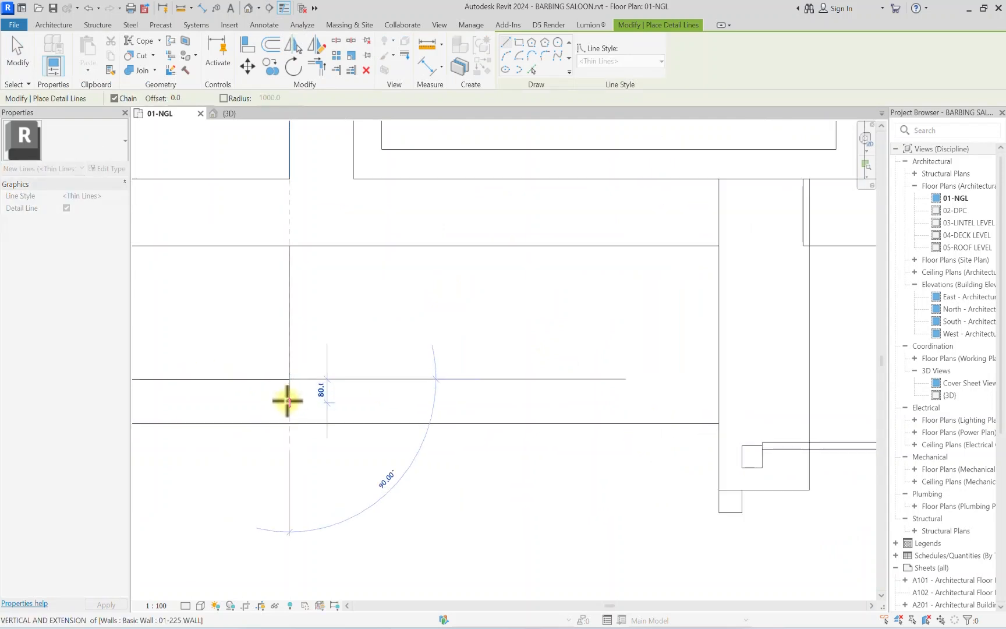
{"action": "type", "text": "7"}
{"action": "key", "text": "Return"}
Step: Continue the detail line horizontally for about 1554 mm to the centre of the entrance curtain wall's vertical return
{"action": "scroll", "coordinate": [288, 401], "scroll_direction": "down", "scroll_amount": 3}
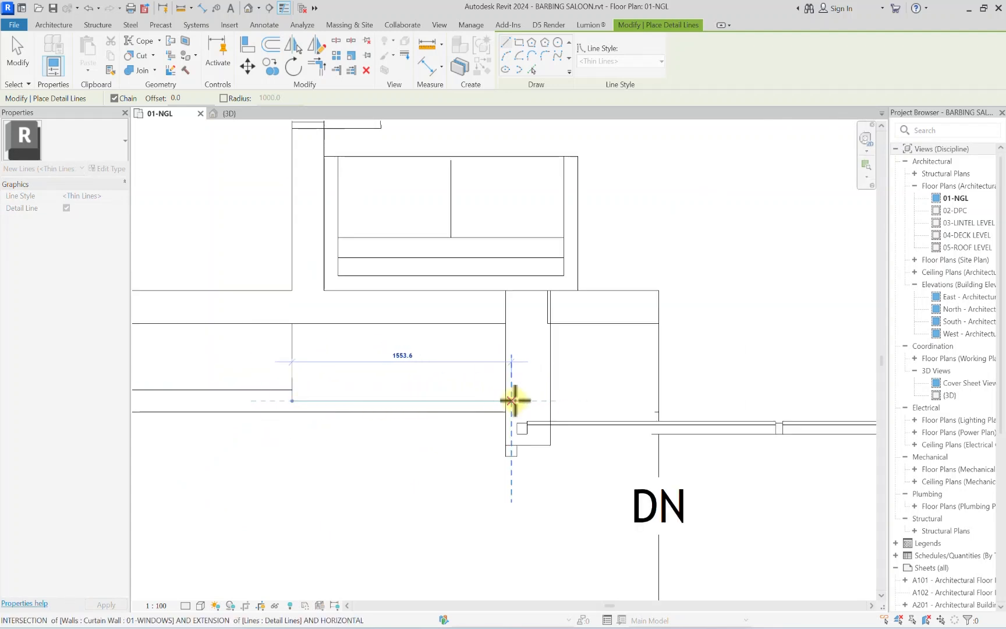
{"action": "left_click", "coordinate": [512, 400]}
{"action": "scroll", "coordinate": [483, 400], "scroll_direction": "down", "scroll_amount": 4}
{"action": "key", "text": "Escape"}
Step: Start a new wall using the Curtain Wall _Not Defined type
{"action": "left_click", "coordinate": [46, 25]}
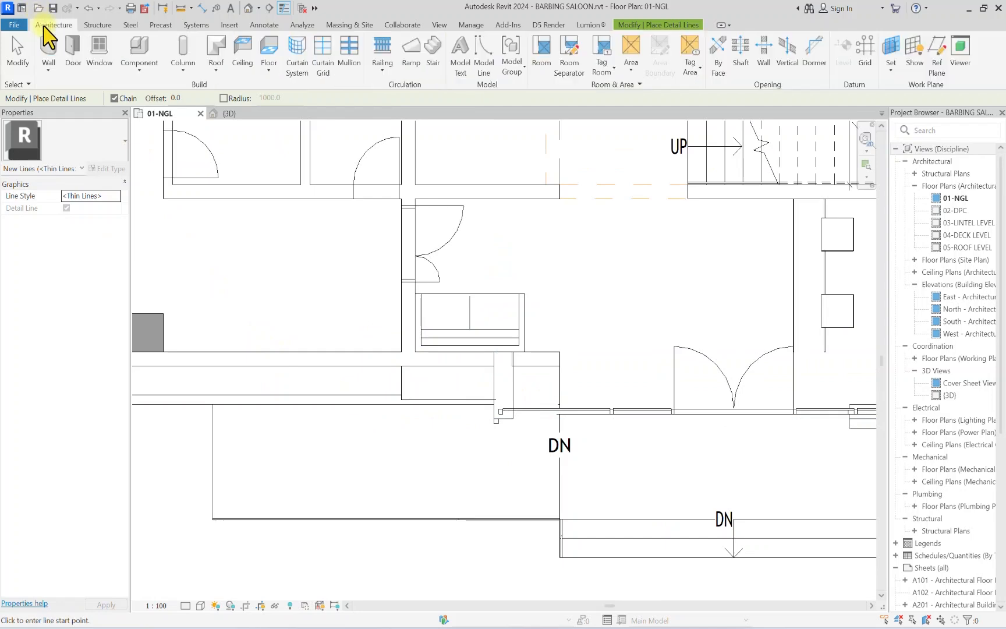
{"action": "left_click", "coordinate": [46, 51]}
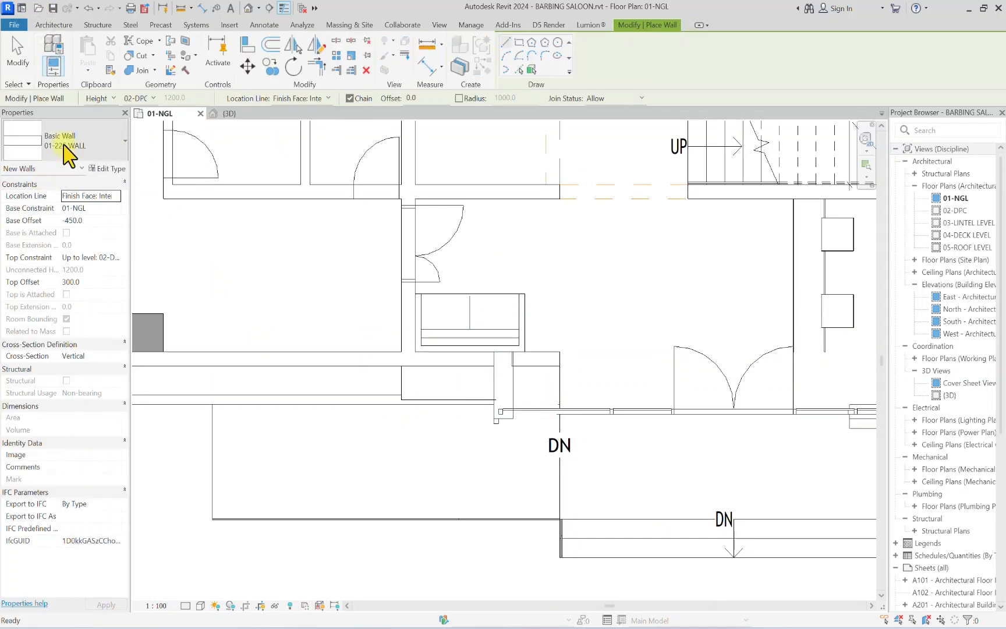
{"action": "left_click", "coordinate": [71, 147]}
{"action": "scroll", "coordinate": [40, 407], "scroll_direction": "down", "scroll_amount": 10}
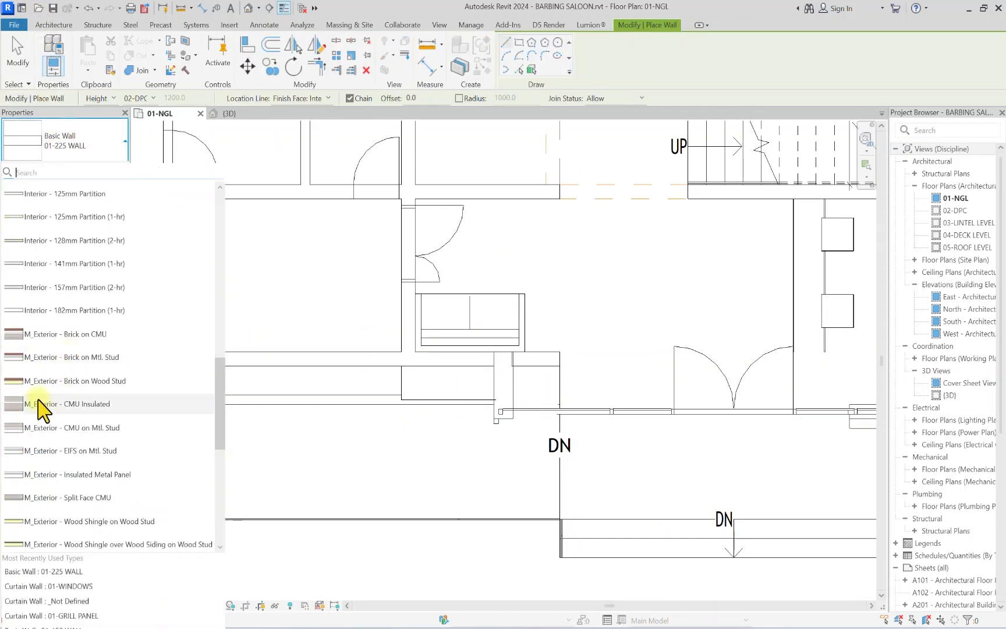
{"action": "left_click", "coordinate": [41, 374]}
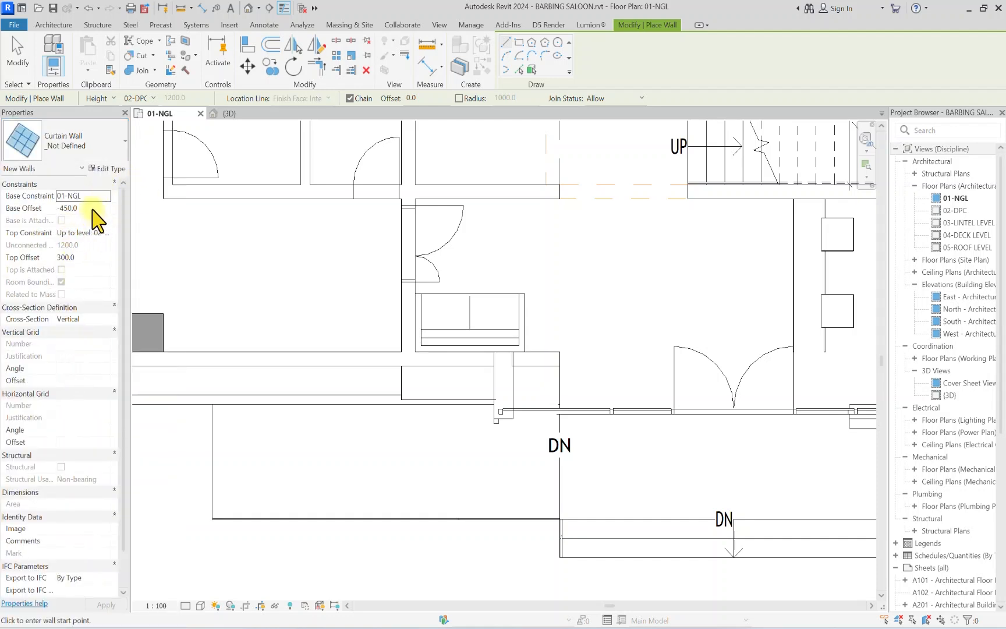
Step: Set the new curtain wall's base offset to 0 and its top constraint to 03-LINTEL LEVEL
{"action": "left_click", "coordinate": [91, 209]}
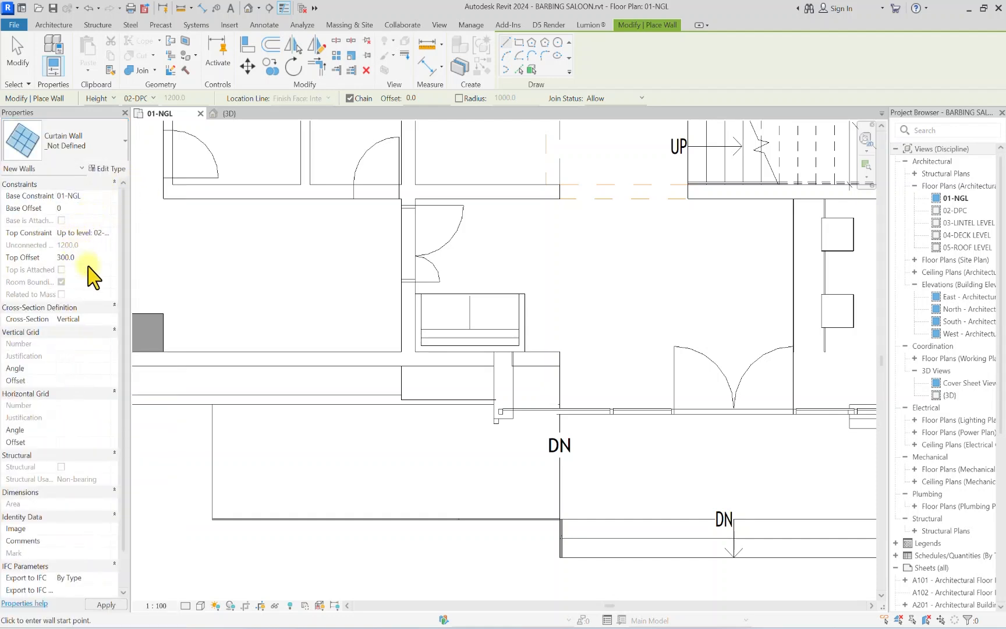
{"action": "left_click", "coordinate": [104, 236]}
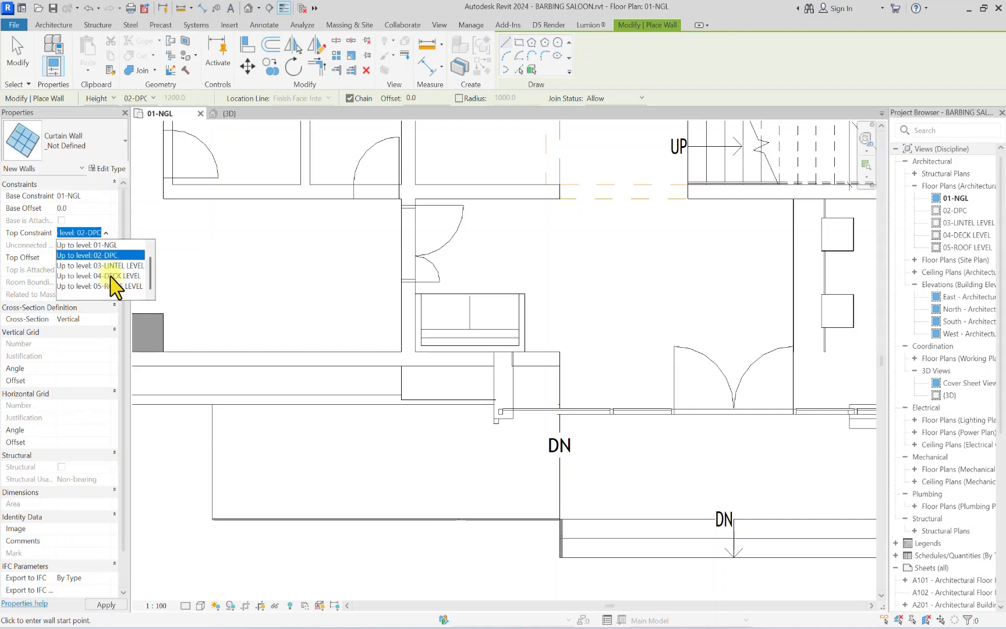
{"action": "left_click", "coordinate": [115, 266]}
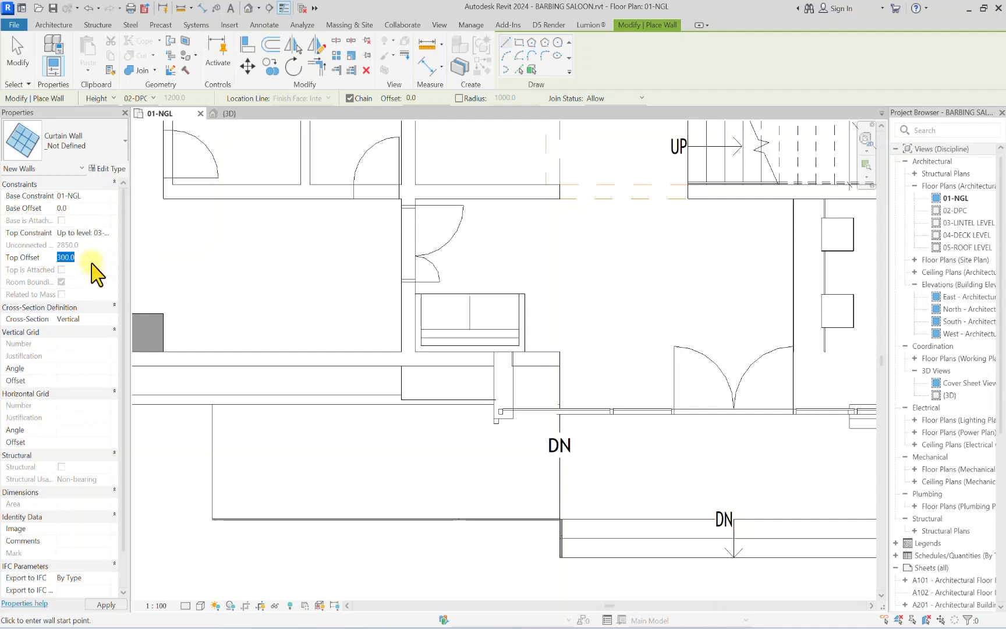
Step: Set the new curtain wall's top offset to 0 and duplicate its type as 00-SUN SHADIND DEVICE
{"action": "type", "text": "0"}
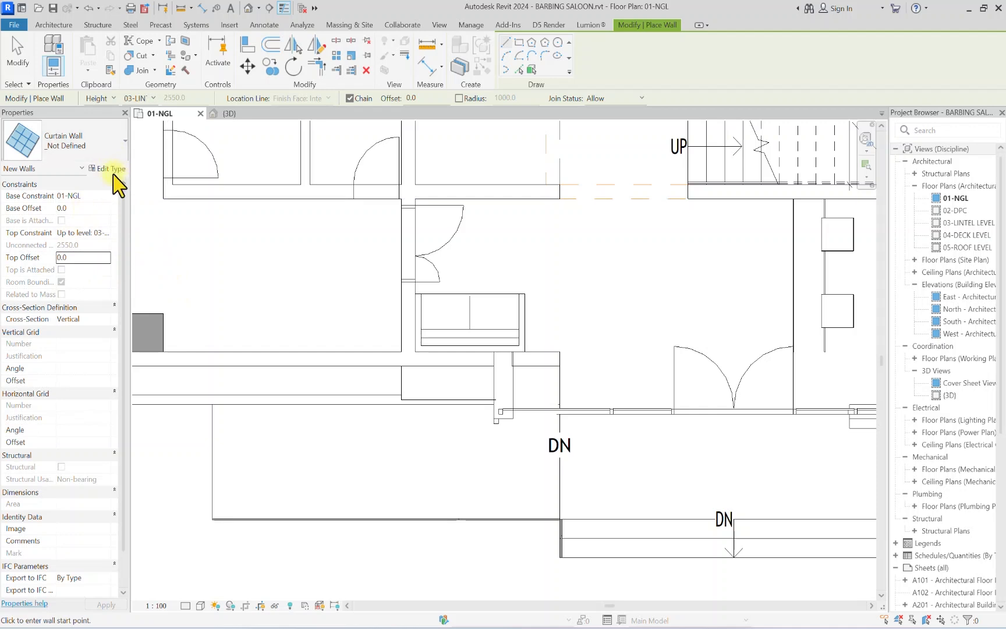
{"action": "left_click", "coordinate": [108, 169]}
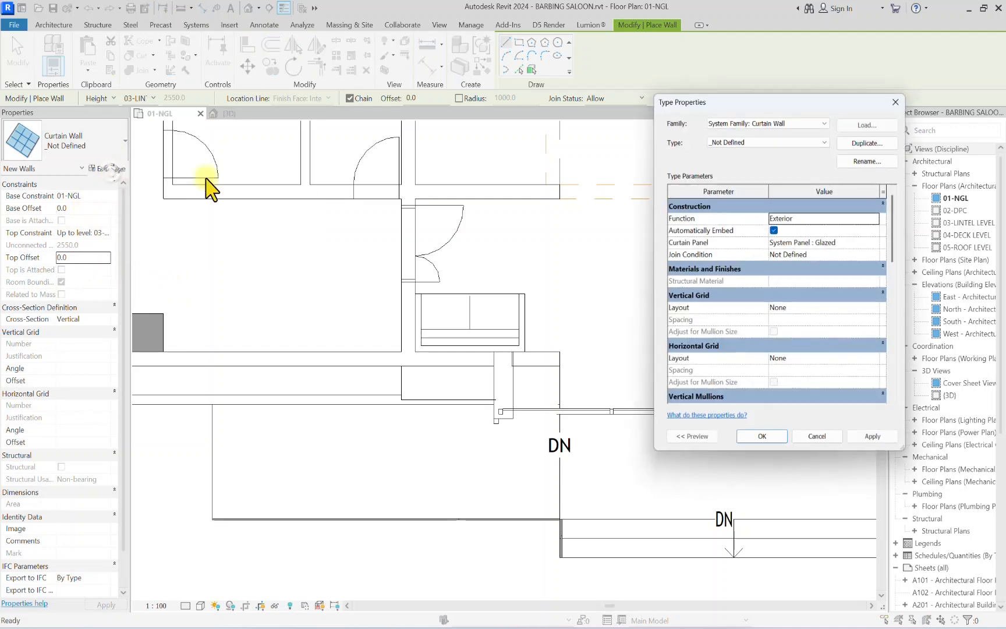
{"action": "left_click", "coordinate": [873, 141]}
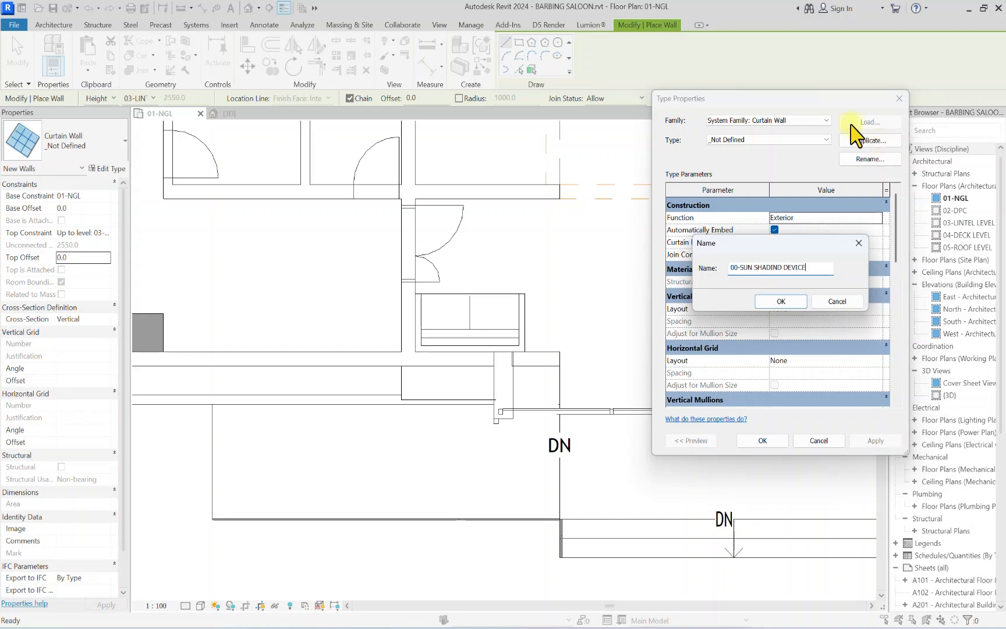
{"action": "left_click", "coordinate": [777, 302]}
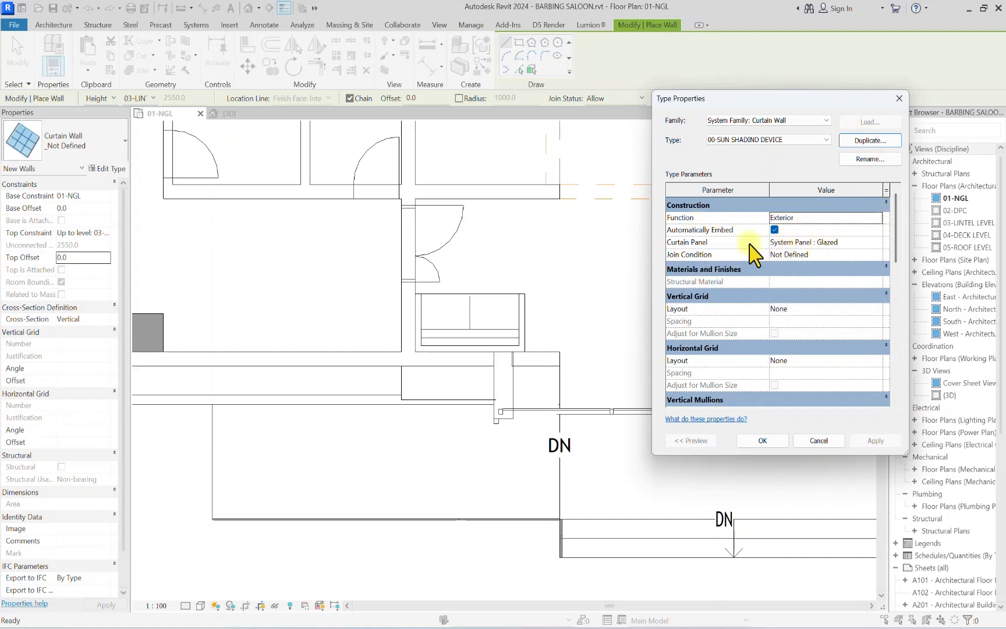
Step: Assign 001-TRANSPARENT PANEL as the curtain panel of the 00-SUN SHADIND DEVICE type
{"action": "left_click", "coordinate": [875, 241]}
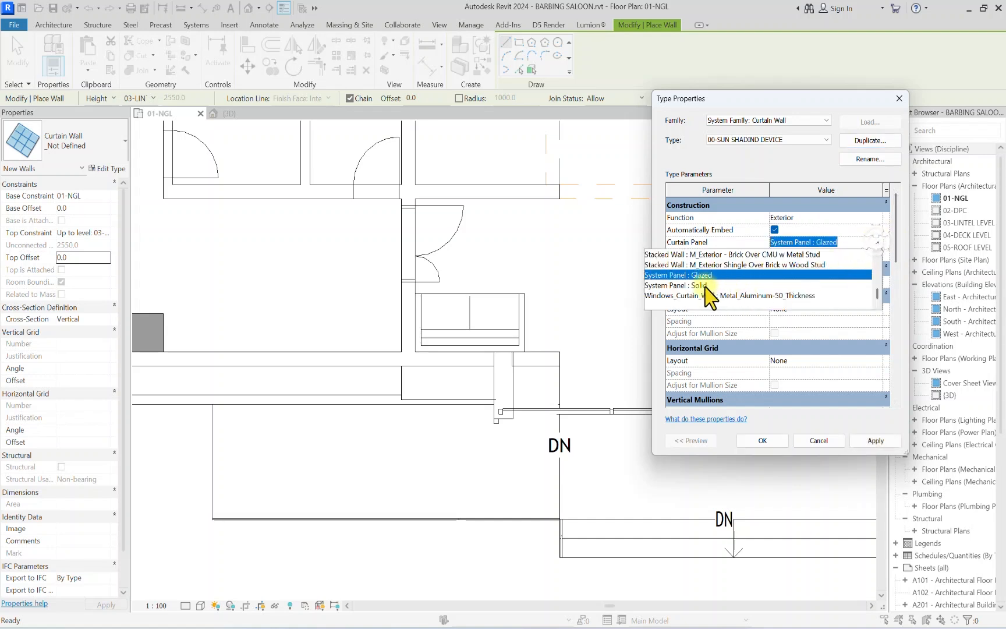
{"action": "scroll", "coordinate": [762, 276], "scroll_direction": "up", "scroll_amount": 2}
{"action": "scroll", "coordinate": [768, 286], "scroll_direction": "up", "scroll_amount": 2}
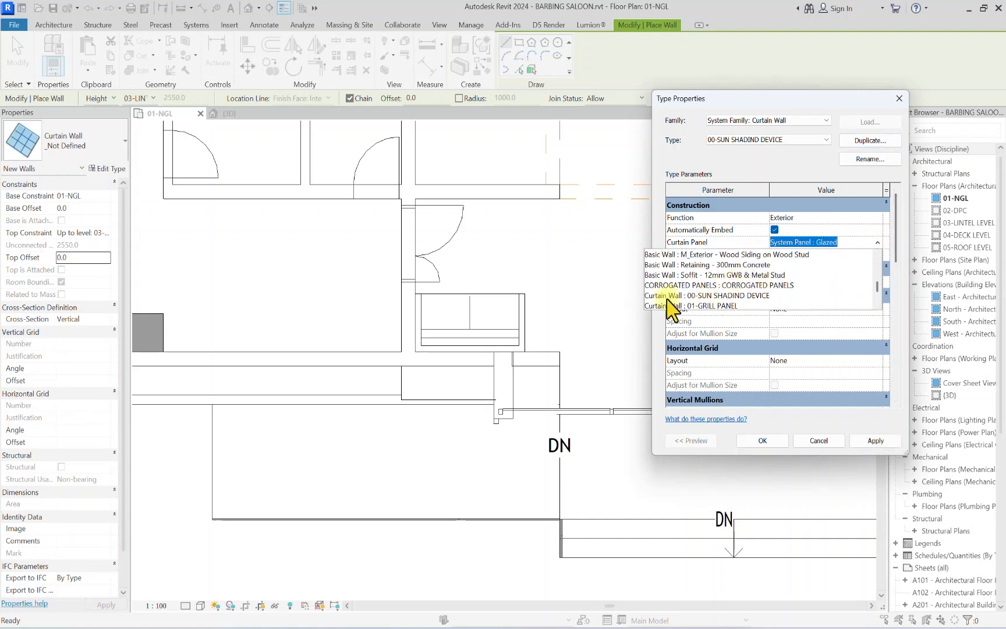
{"action": "scroll", "coordinate": [725, 279], "scroll_direction": "up", "scroll_amount": 3}
{"action": "scroll", "coordinate": [704, 285], "scroll_direction": "down", "scroll_amount": 3}
{"action": "scroll", "coordinate": [686, 288], "scroll_direction": "up", "scroll_amount": 8}
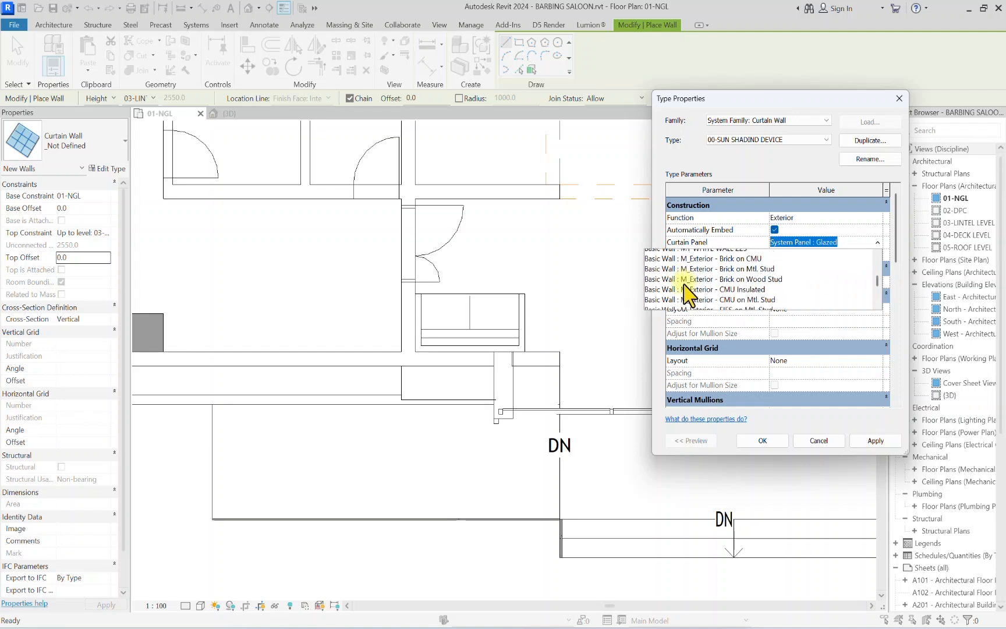
{"action": "scroll", "coordinate": [675, 291], "scroll_direction": "up", "scroll_amount": 1}
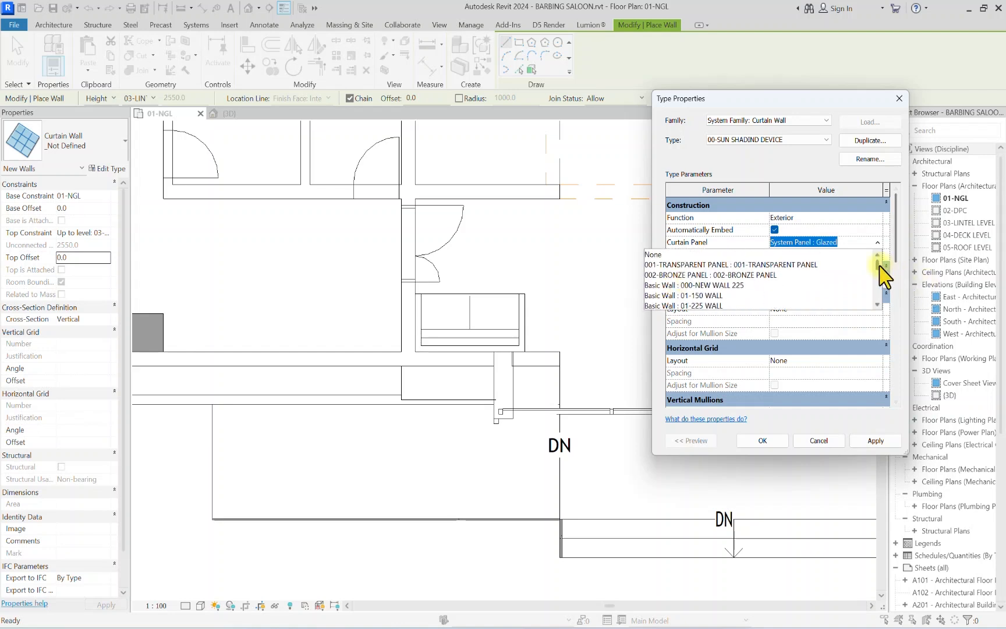
{"action": "left_click", "coordinate": [715, 265]}
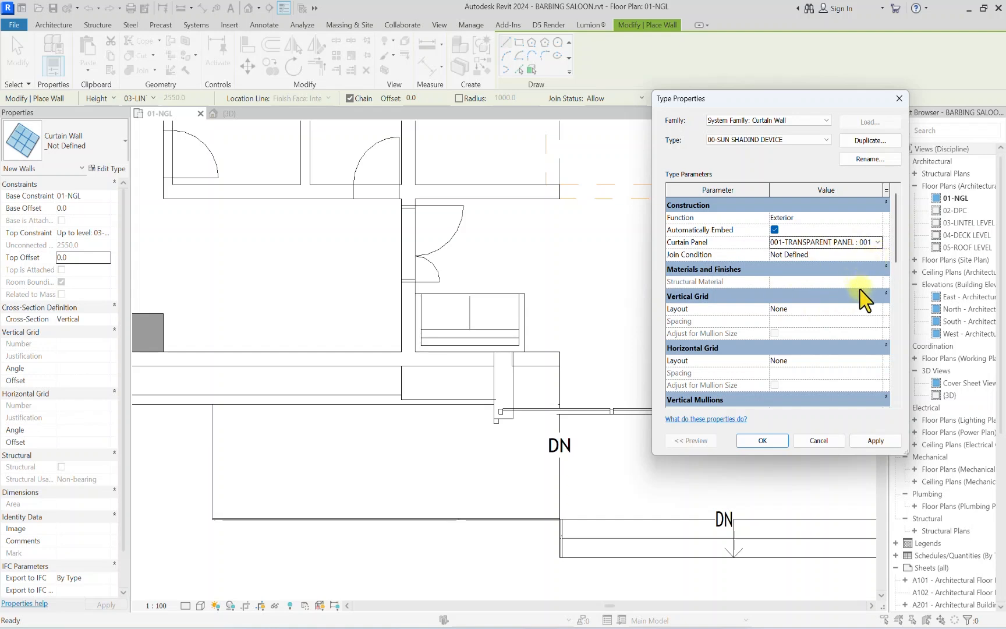
Step: Set the type's vertical and horizontal grids to Fixed Distance with 900 spacing and accept the type properties
{"action": "left_click", "coordinate": [877, 310]}
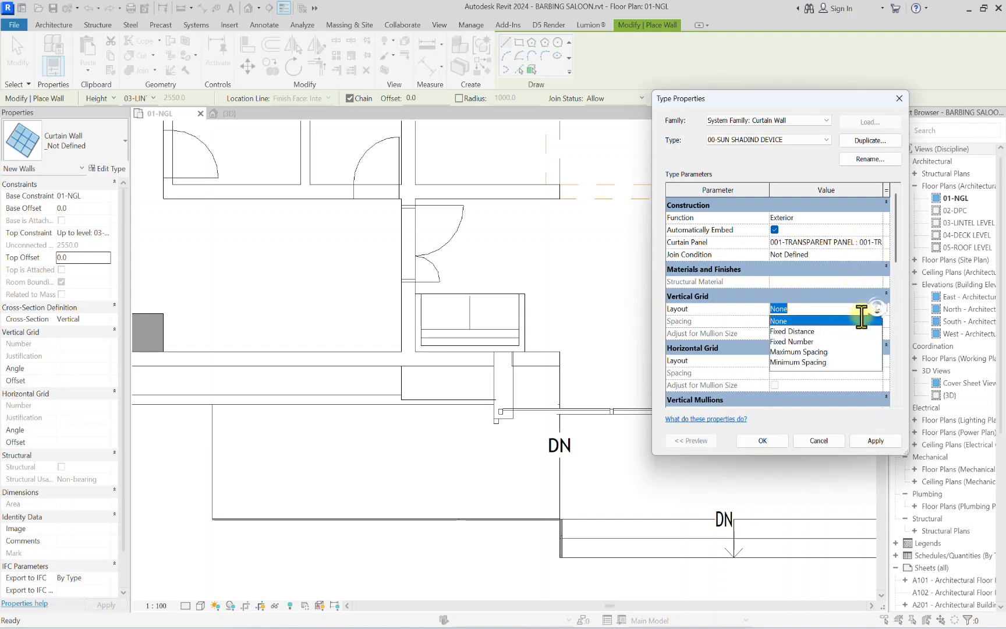
{"action": "left_click", "coordinate": [806, 330]}
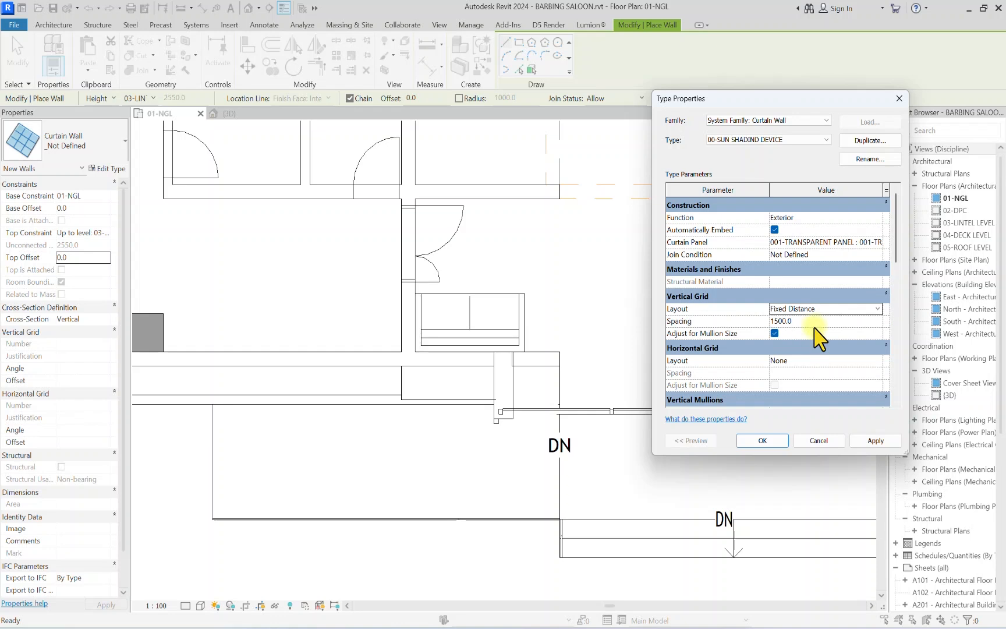
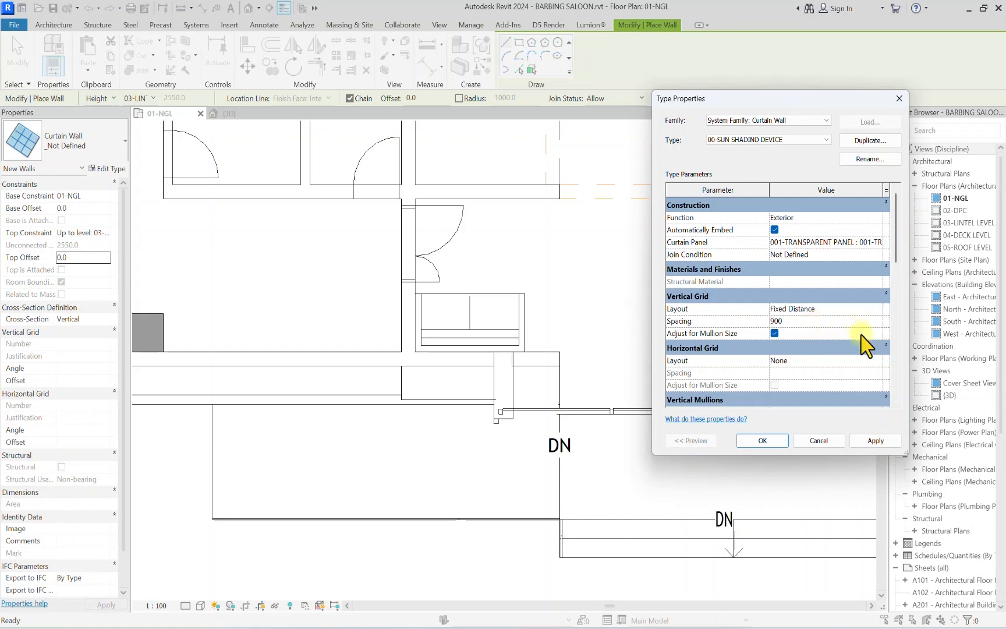
{"action": "left_click", "coordinate": [876, 360]}
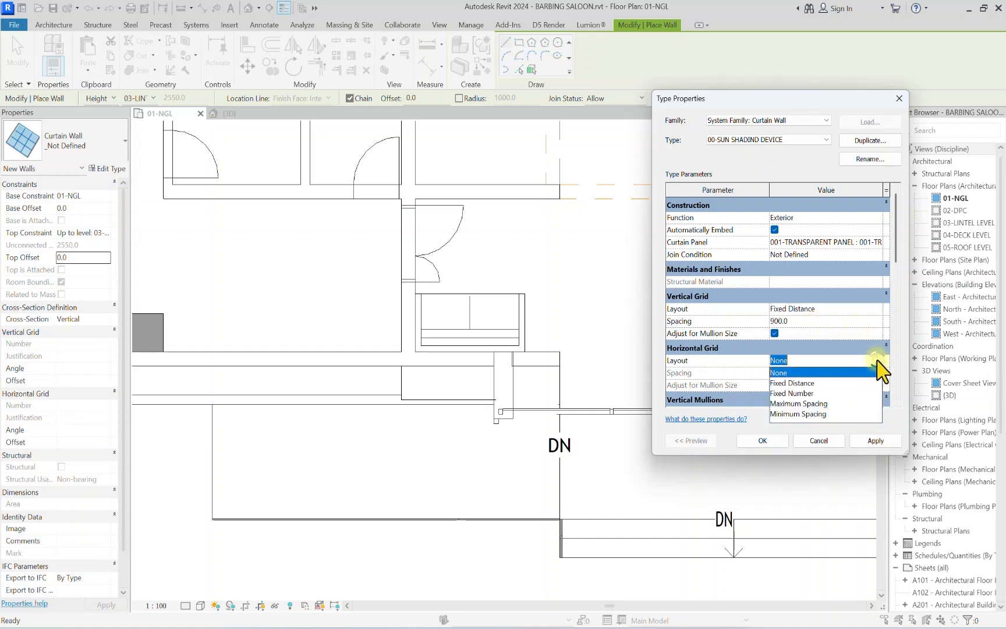
{"action": "left_click", "coordinate": [792, 383]}
{"action": "left_click", "coordinate": [825, 374]}
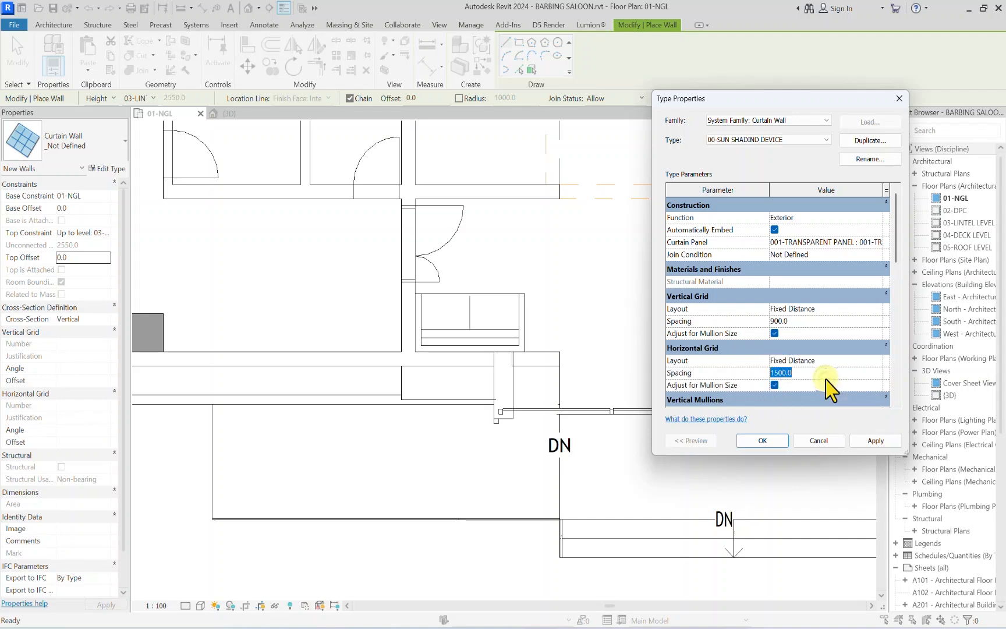
{"action": "scroll", "coordinate": [886, 392], "scroll_direction": "down", "scroll_amount": 4}
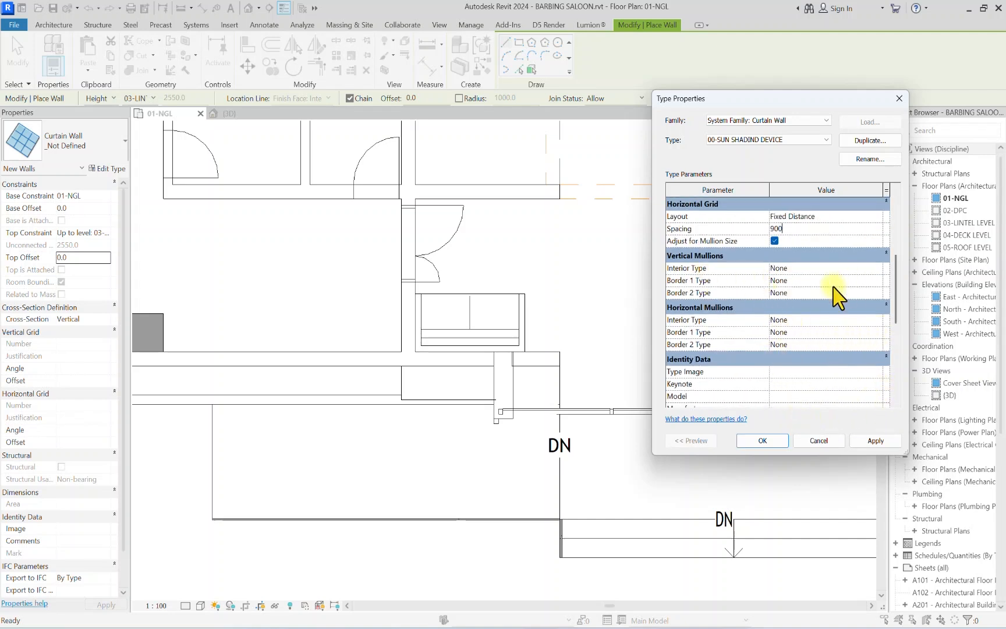
{"action": "scroll", "coordinate": [791, 263], "scroll_direction": "down", "scroll_amount": 3}
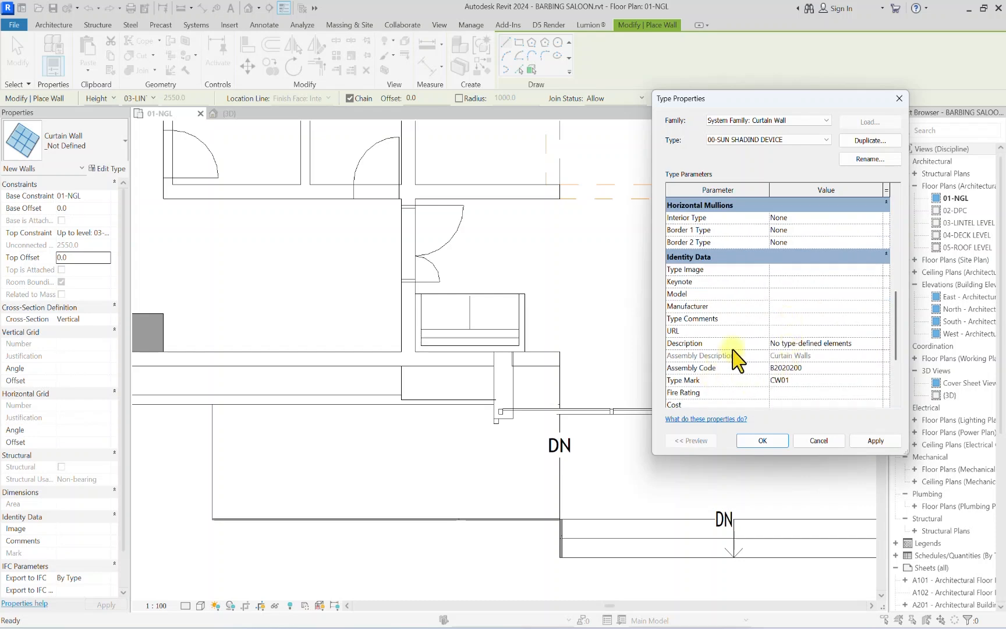
{"action": "scroll", "coordinate": [777, 363], "scroll_direction": "up", "scroll_amount": 4}
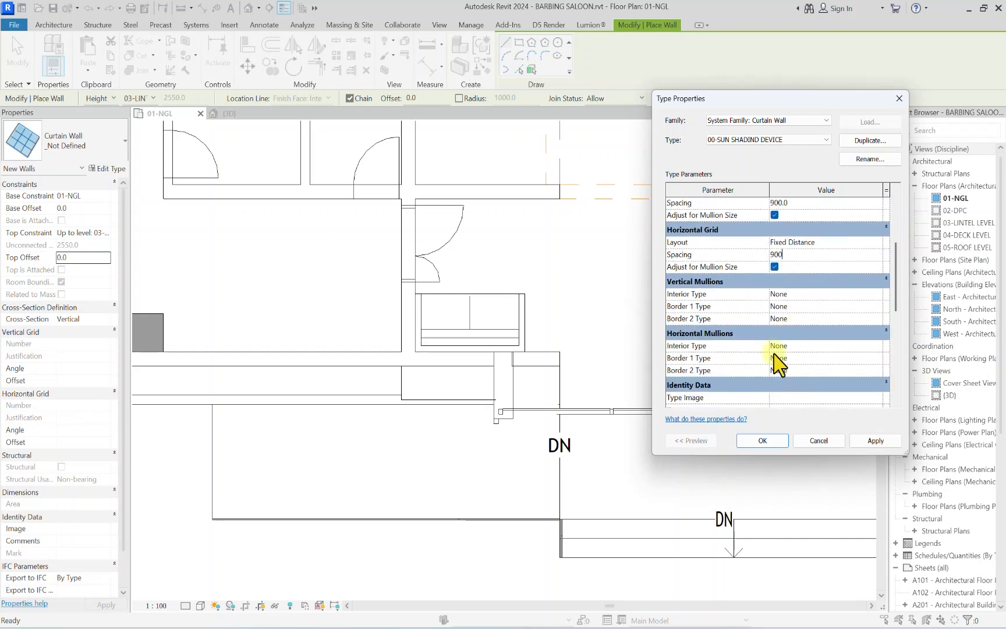
{"action": "left_click", "coordinate": [762, 441]}
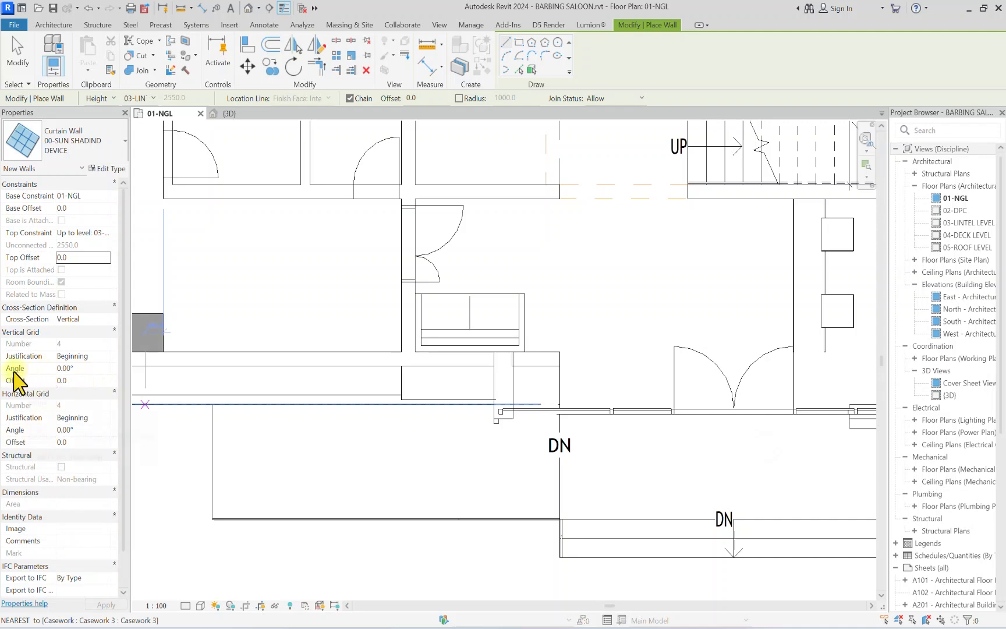
Step: Set the vertical and horizontal grid angles of the new curtain wall to 45°
{"action": "left_click", "coordinate": [79, 369]}
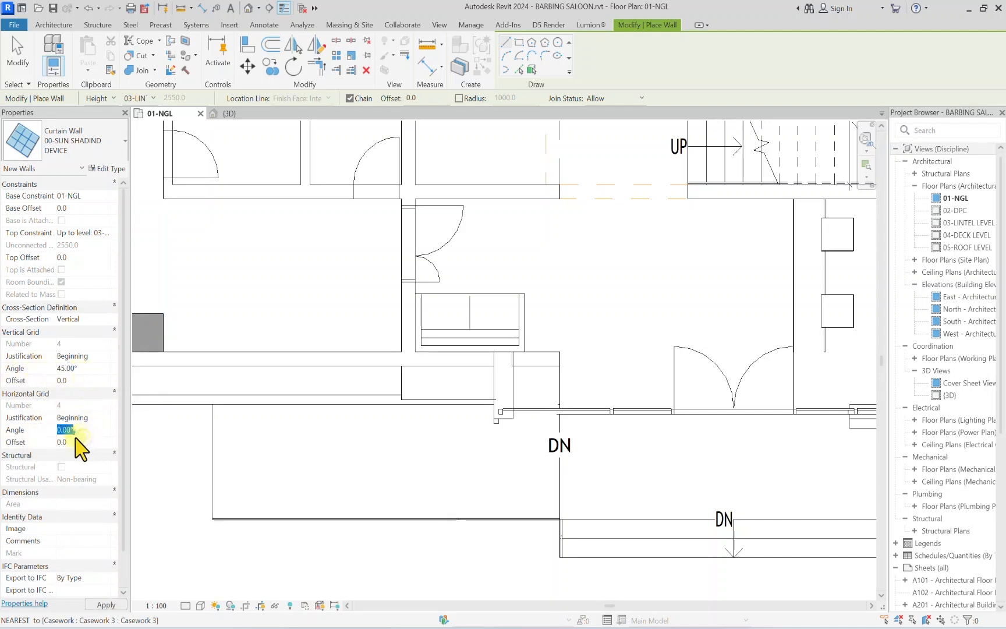
{"action": "type", "text": "45"}
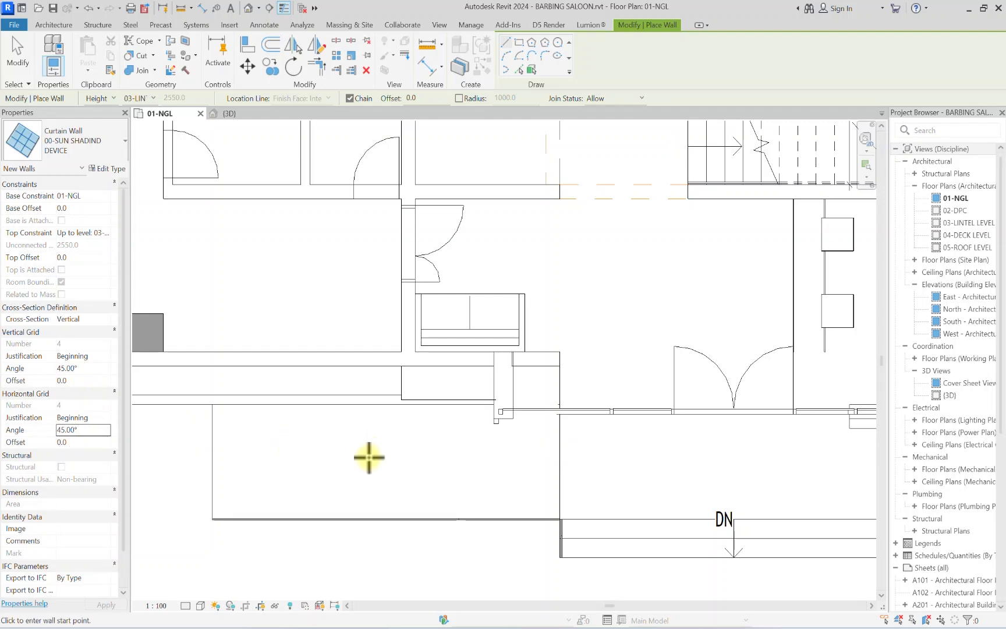
Step: Draw the curtain wall about 11925 mm long in front of the windows to the casework's end corner, resolving the panel errors with Delete Type
{"action": "middle_click_drag", "start_coordinate": [399, 466], "coordinate": [566, 377]}
{"action": "scroll", "coordinate": [550, 382], "scroll_direction": "down", "scroll_amount": 2}
{"action": "middle_click_drag", "start_coordinate": [472, 329], "coordinate": [630, 318]}
{"action": "scroll", "coordinate": [726, 305], "scroll_direction": "up", "scroll_amount": 2}
{"action": "left_click", "coordinate": [716, 317]}
{"action": "scroll", "coordinate": [628, 337], "scroll_direction": "down", "scroll_amount": 3}
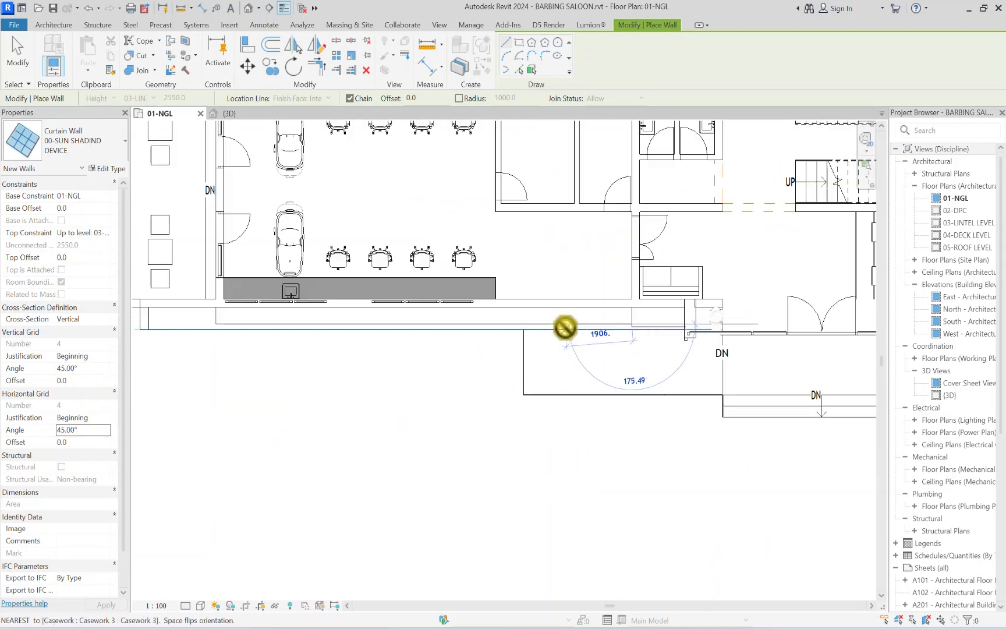
{"action": "scroll", "coordinate": [213, 303], "scroll_direction": "up", "scroll_amount": 1}
{"action": "scroll", "coordinate": [262, 325], "scroll_direction": "up", "scroll_amount": 2}
{"action": "scroll", "coordinate": [262, 325], "scroll_direction": "up", "scroll_amount": 2}
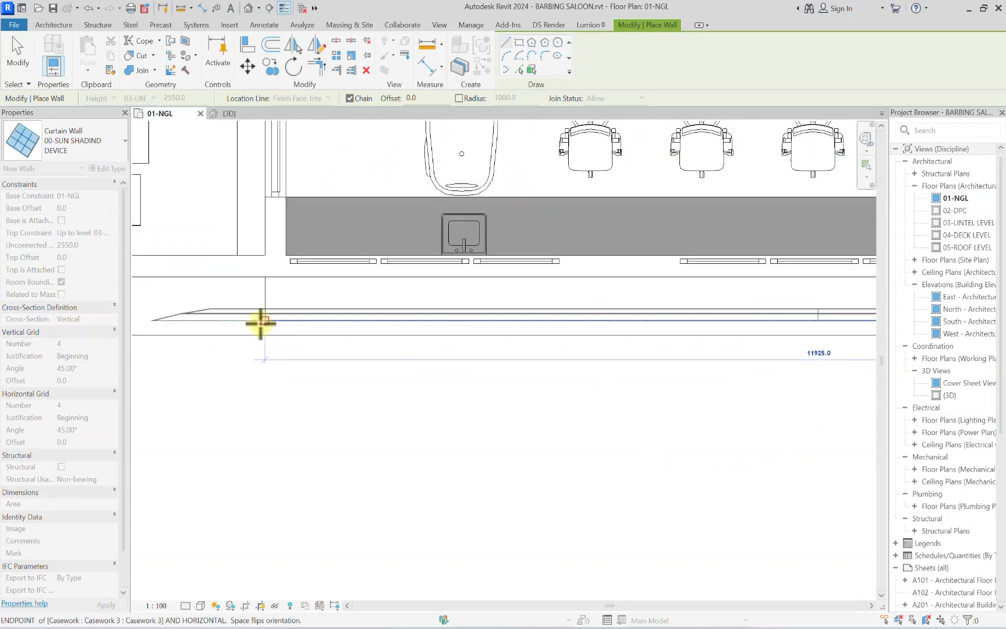
{"action": "left_click", "coordinate": [263, 322]}
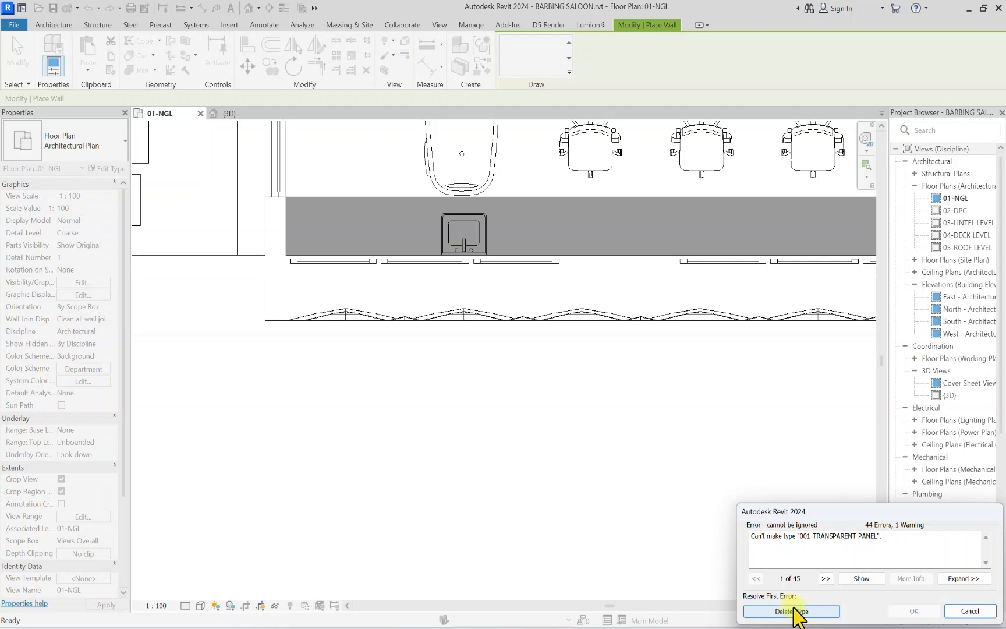
{"action": "left_click", "coordinate": [792, 611]}
{"action": "left_click", "coordinate": [792, 611]}
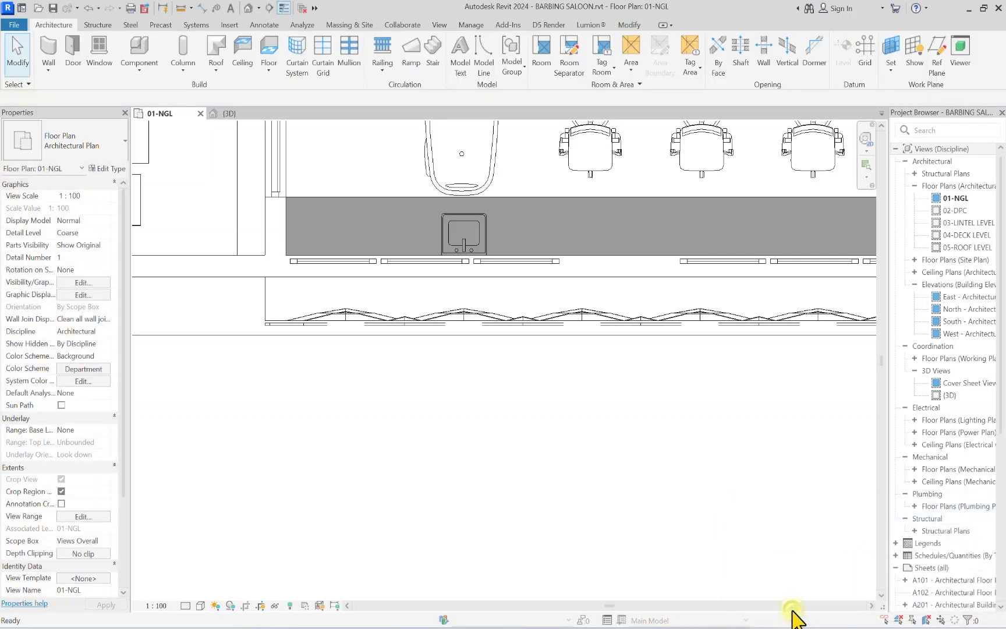
Step: Flip the orientation of the new curtain wall so its panels project outward from the facade
{"action": "scroll", "coordinate": [354, 320], "scroll_direction": "down", "scroll_amount": 3}
{"action": "left_click", "coordinate": [323, 320]}
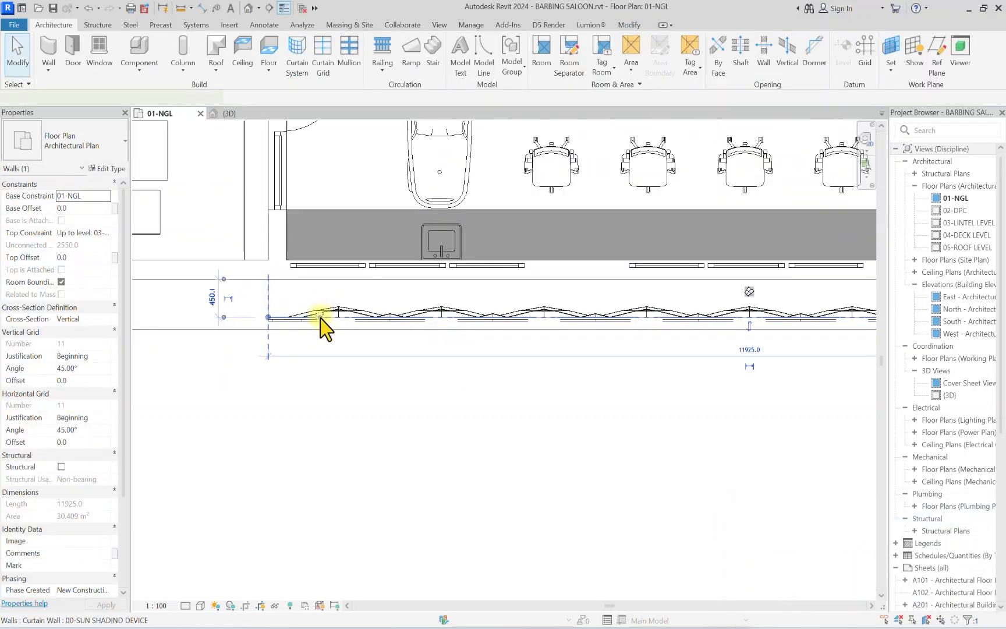
{"action": "scroll", "coordinate": [349, 322], "scroll_direction": "down", "scroll_amount": 2}
{"action": "scroll", "coordinate": [518, 322], "scroll_direction": "up", "scroll_amount": 4}
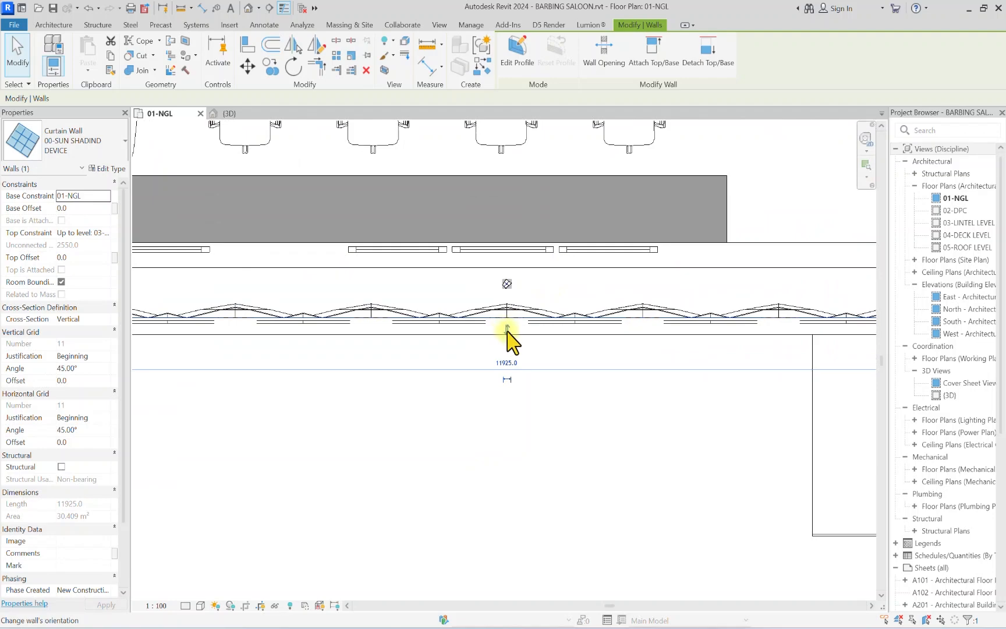
{"action": "left_click", "coordinate": [507, 329]}
{"action": "scroll", "coordinate": [461, 359], "scroll_direction": "down", "scroll_amount": 2}
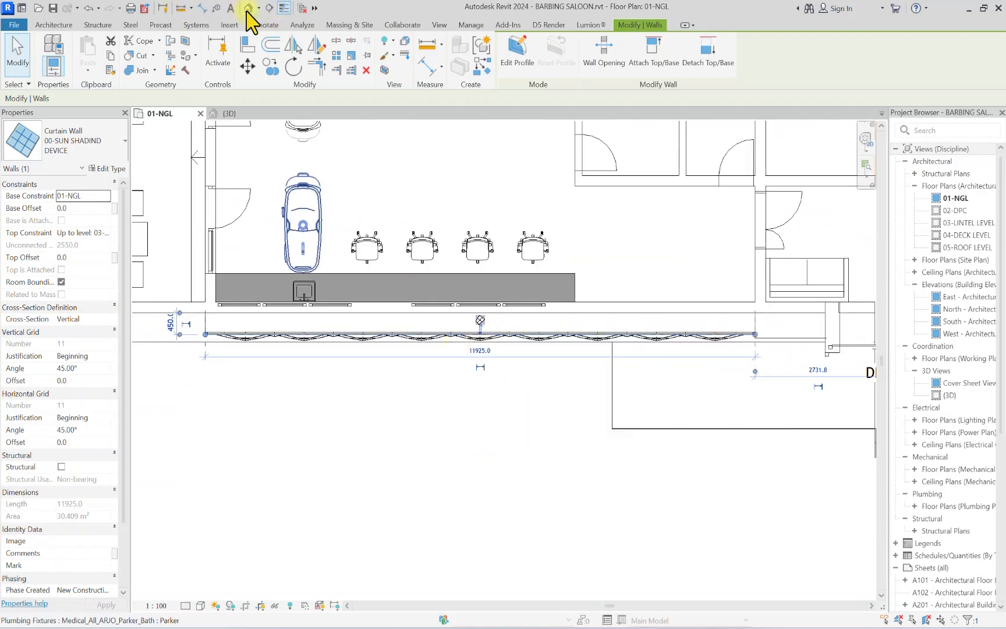
Step: Open the 3D view and examine the diamond panels of the sun-shading curtain wall on the facade
{"action": "left_click", "coordinate": [248, 8]}
{"action": "scroll", "coordinate": [328, 415], "scroll_direction": "up", "scroll_amount": 5}
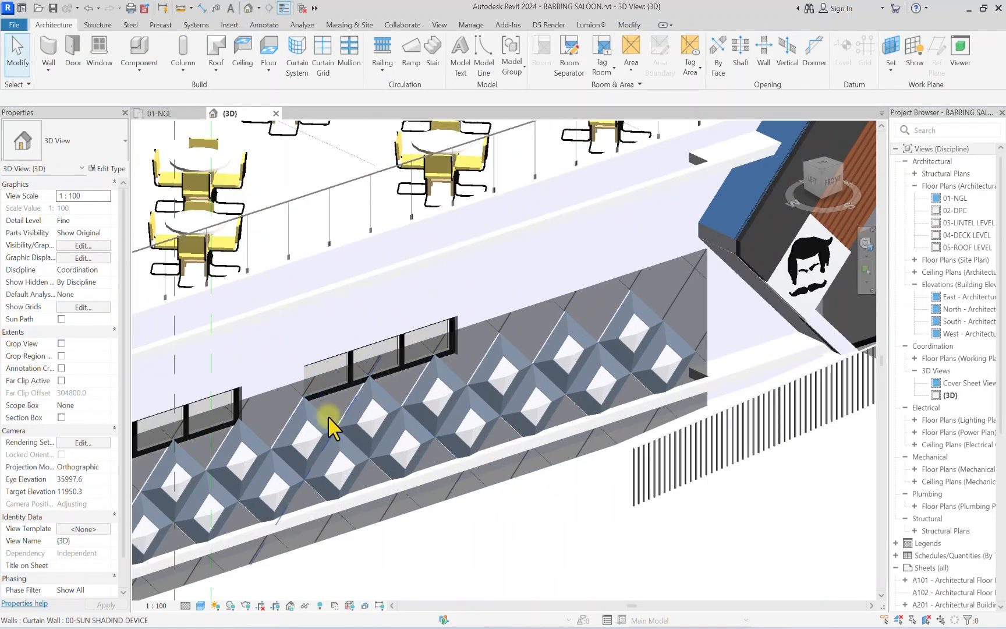
{"action": "scroll", "coordinate": [402, 399], "scroll_direction": "down", "scroll_amount": 4}
{"action": "scroll", "coordinate": [433, 372], "scroll_direction": "up", "scroll_amount": 2}
{"action": "scroll", "coordinate": [349, 403], "scroll_direction": "up", "scroll_amount": 3}
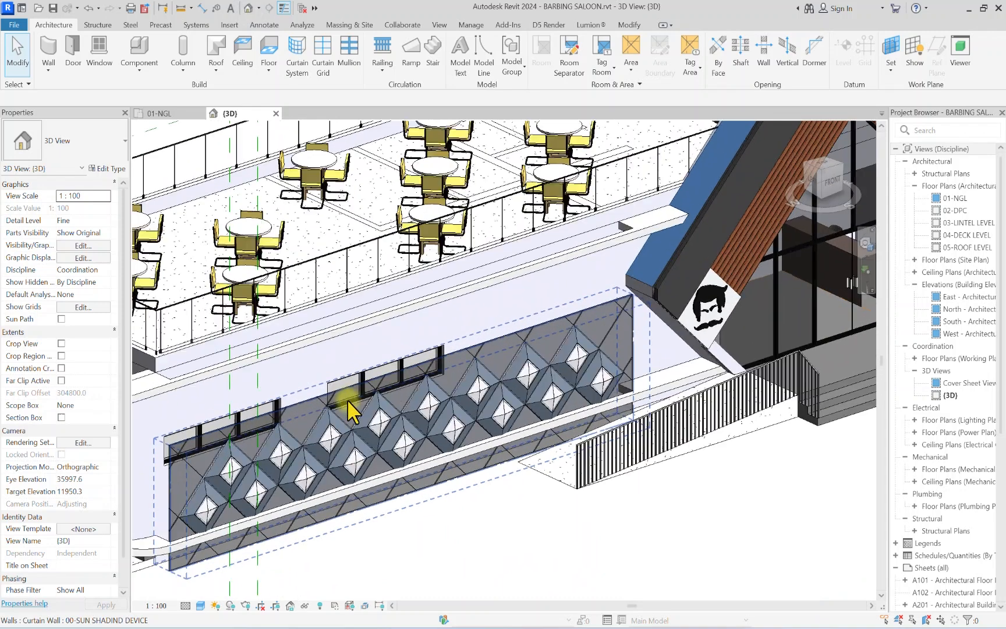
{"action": "middle_click_drag", "start_coordinate": [361, 420], "coordinate": [562, 336]}
{"action": "scroll", "coordinate": [532, 354], "scroll_direction": "up", "scroll_amount": 4}
{"action": "scroll", "coordinate": [442, 330], "scroll_direction": "down", "scroll_amount": 3}
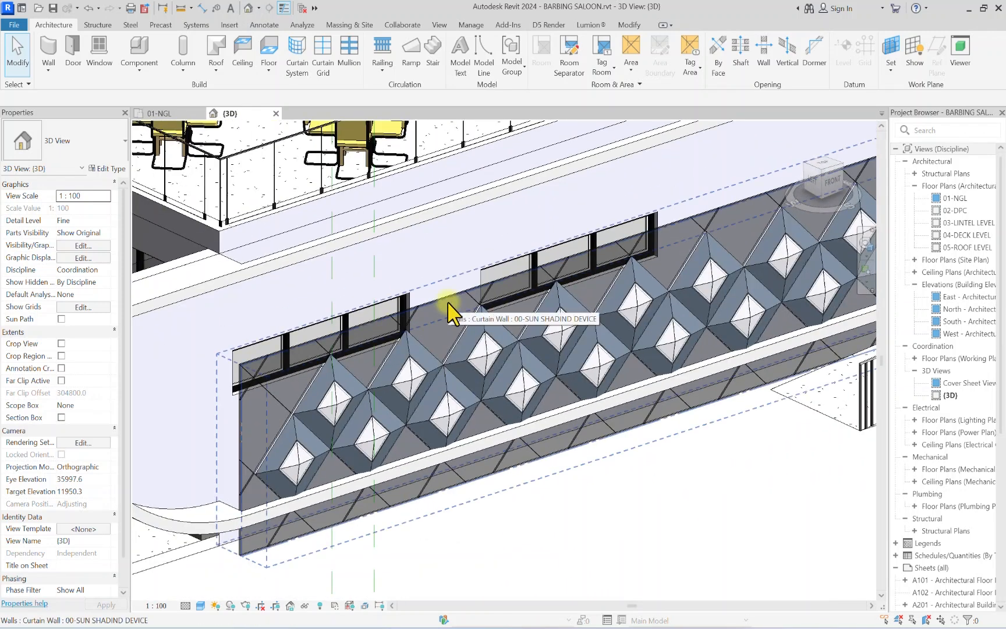
Step: Set the base constraint of the sun-shading curtain wall to 02-DPC
{"action": "left_click", "coordinate": [453, 298]}
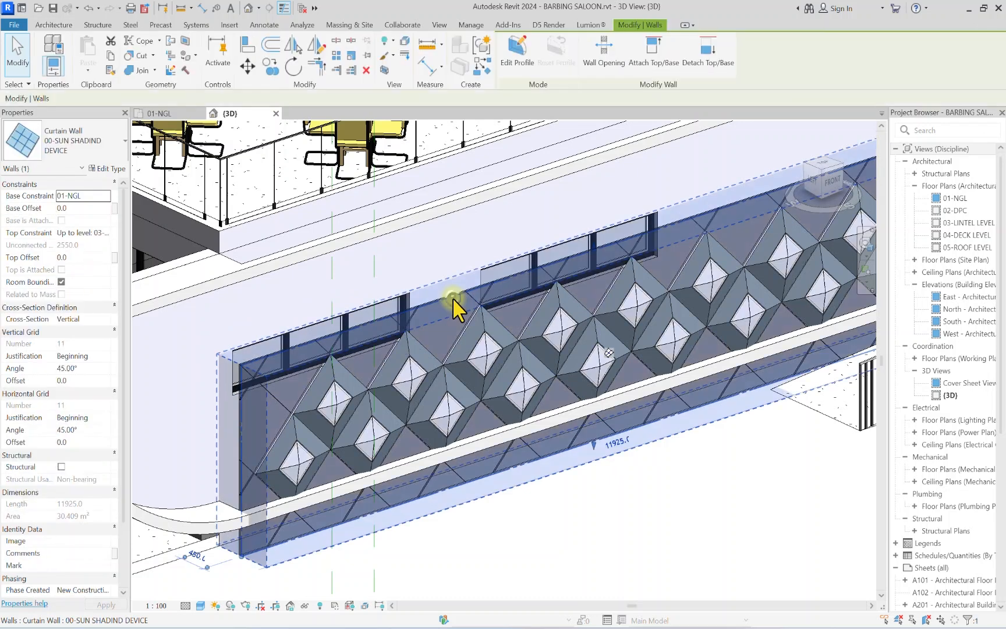
{"action": "scroll", "coordinate": [452, 297], "scroll_direction": "down", "scroll_amount": 2}
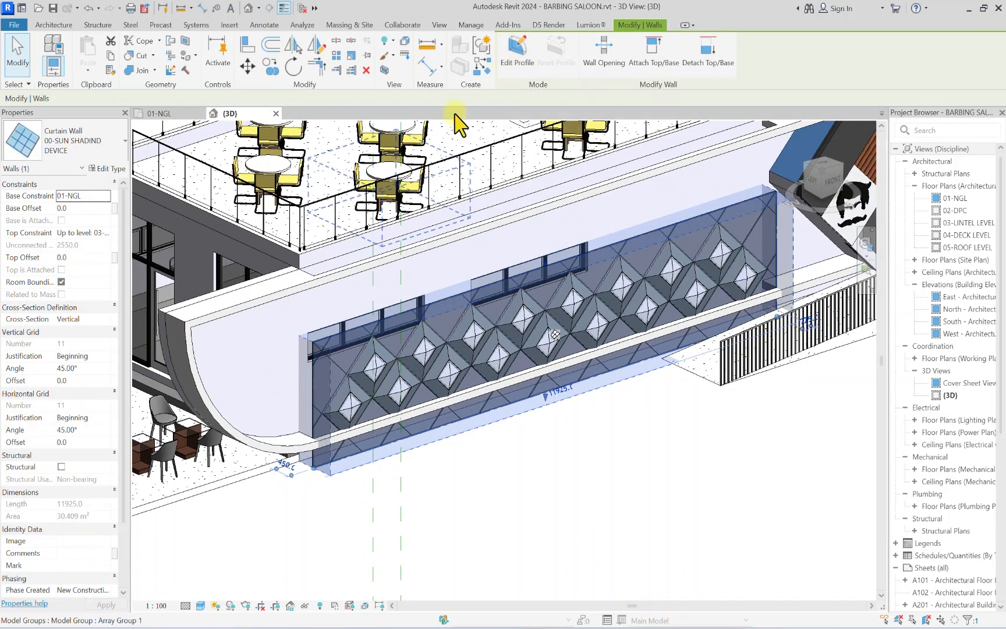
{"action": "scroll", "coordinate": [82, 300], "scroll_direction": "down", "scroll_amount": 2}
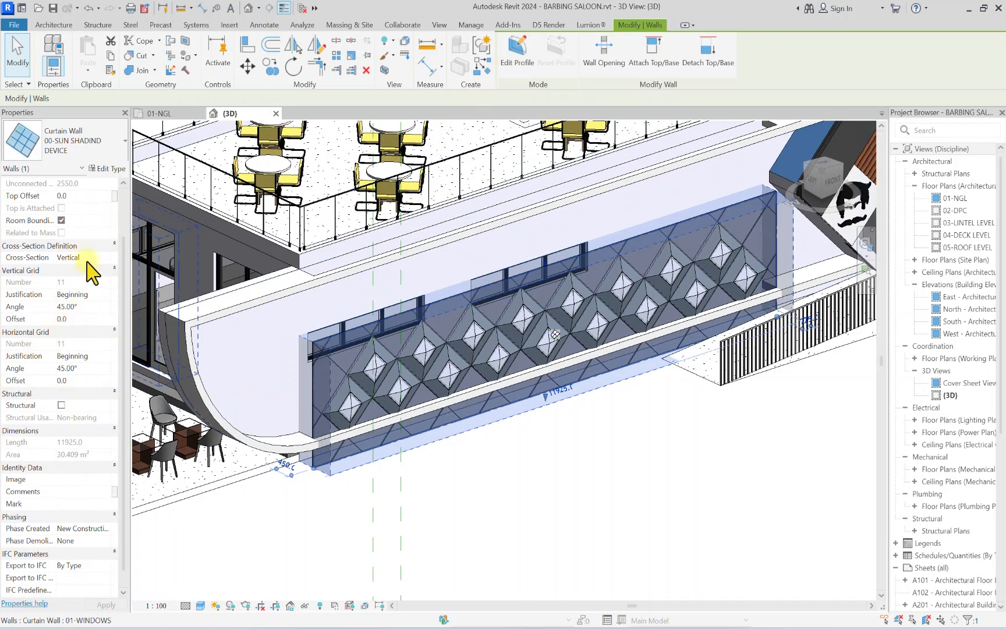
{"action": "scroll", "coordinate": [84, 289], "scroll_direction": "up", "scroll_amount": 2}
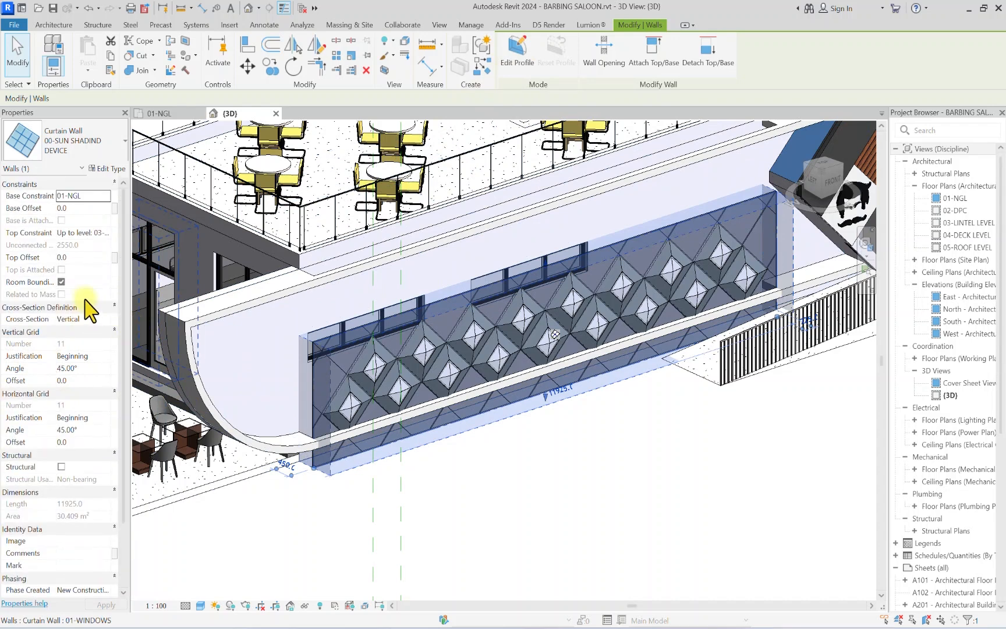
{"action": "left_click", "coordinate": [102, 198]}
{"action": "left_click", "coordinate": [107, 198]}
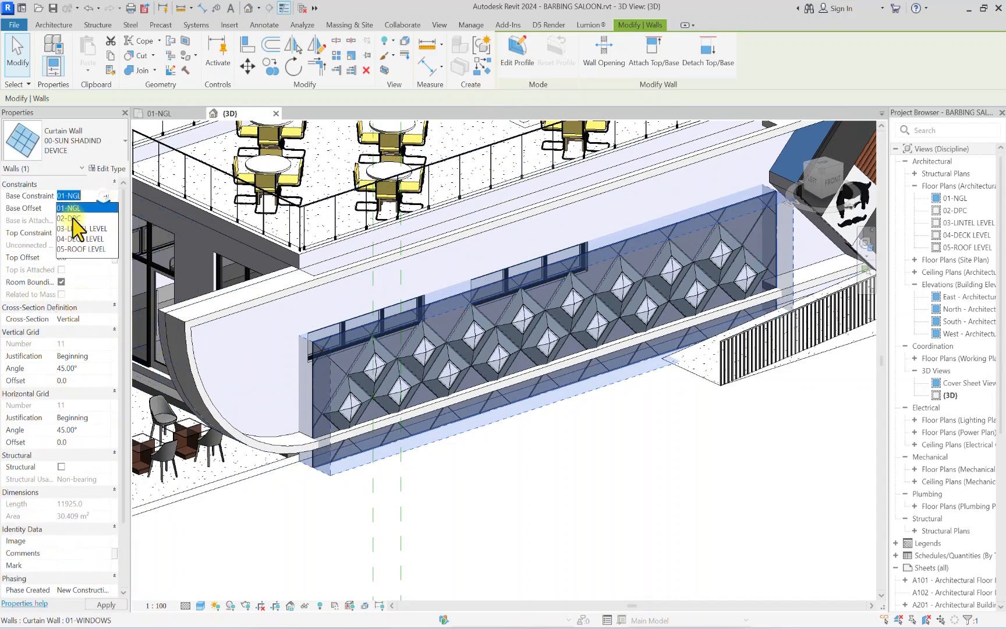
{"action": "left_click", "coordinate": [83, 219]}
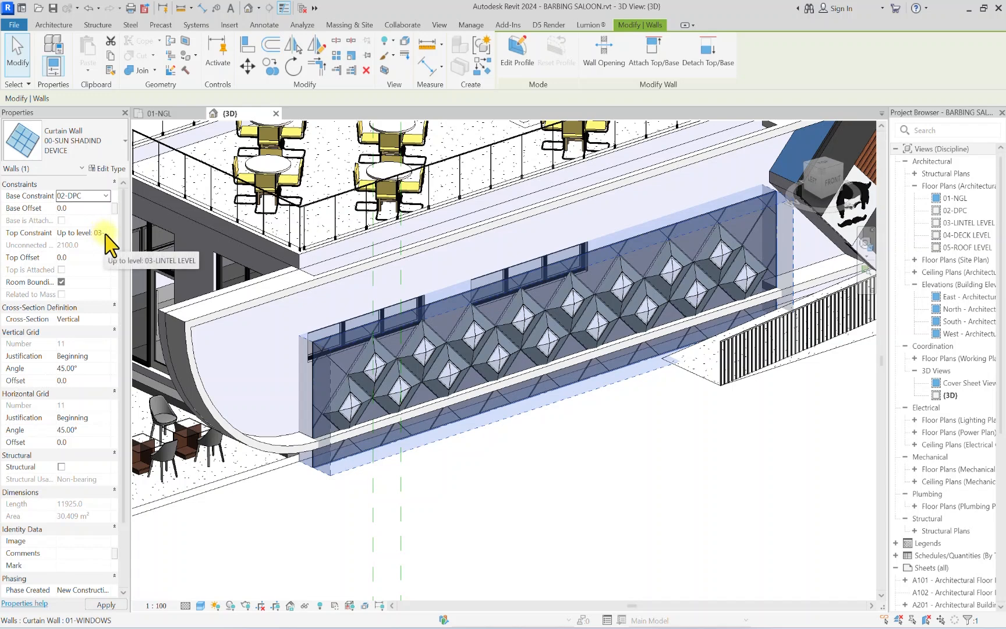
Step: Set the curtain wall's top constraint to 04-DECK LEVEL, resolving the panel errors with Delete Type
{"action": "left_click", "coordinate": [102, 233]}
{"action": "left_click", "coordinate": [106, 233]}
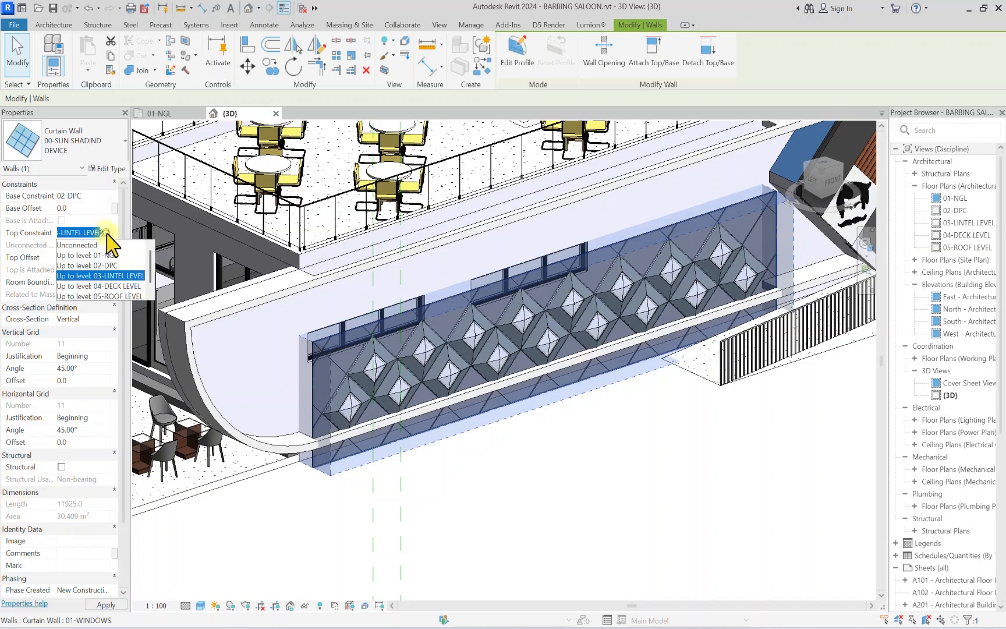
{"action": "left_click", "coordinate": [116, 287]}
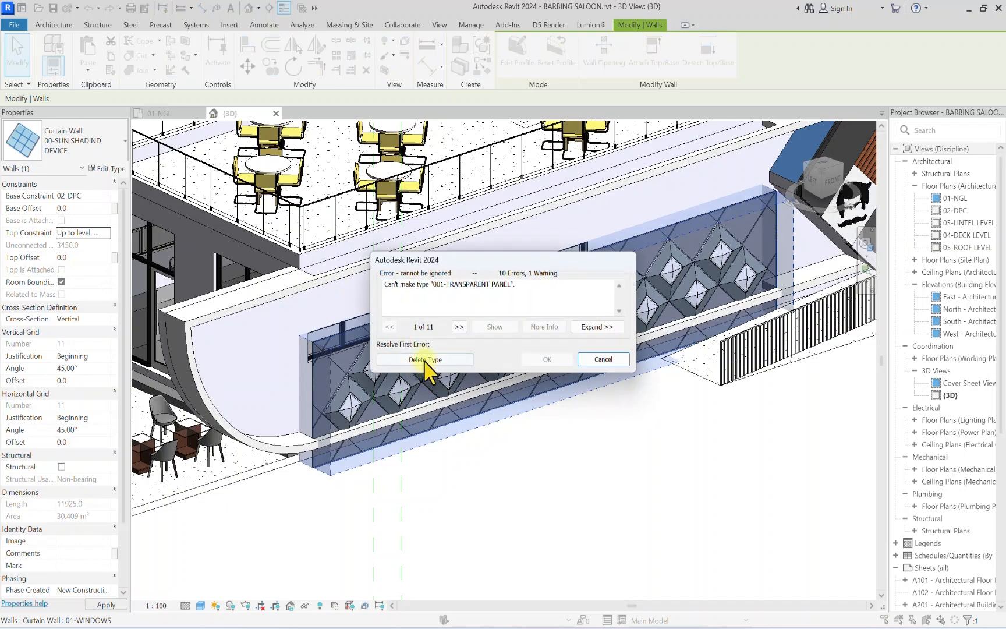
{"action": "left_click", "coordinate": [425, 358]}
{"action": "left_click", "coordinate": [435, 359]}
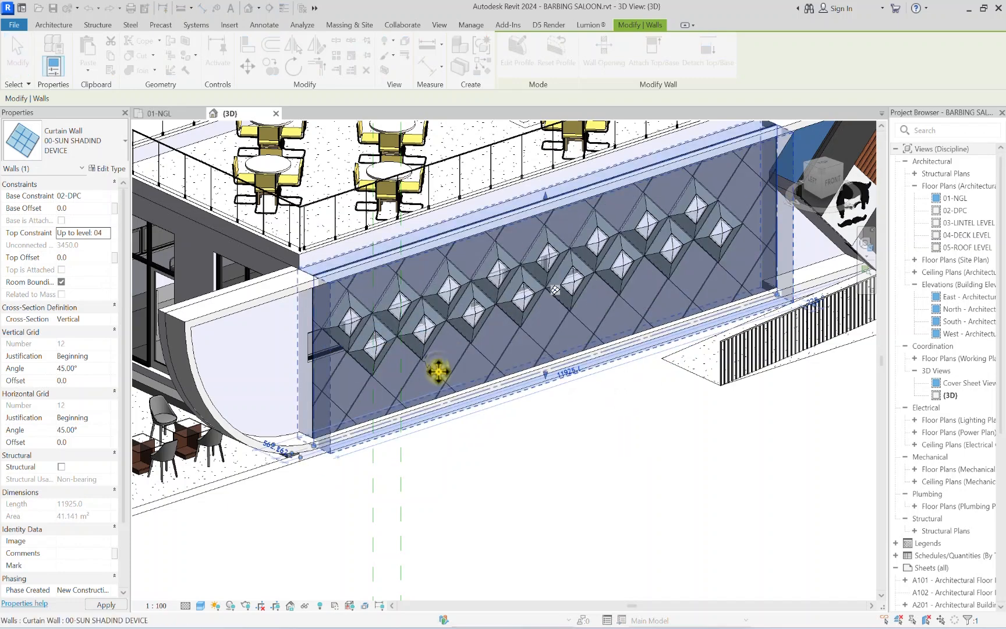
{"action": "scroll", "coordinate": [416, 309], "scroll_direction": "up", "scroll_amount": 5}
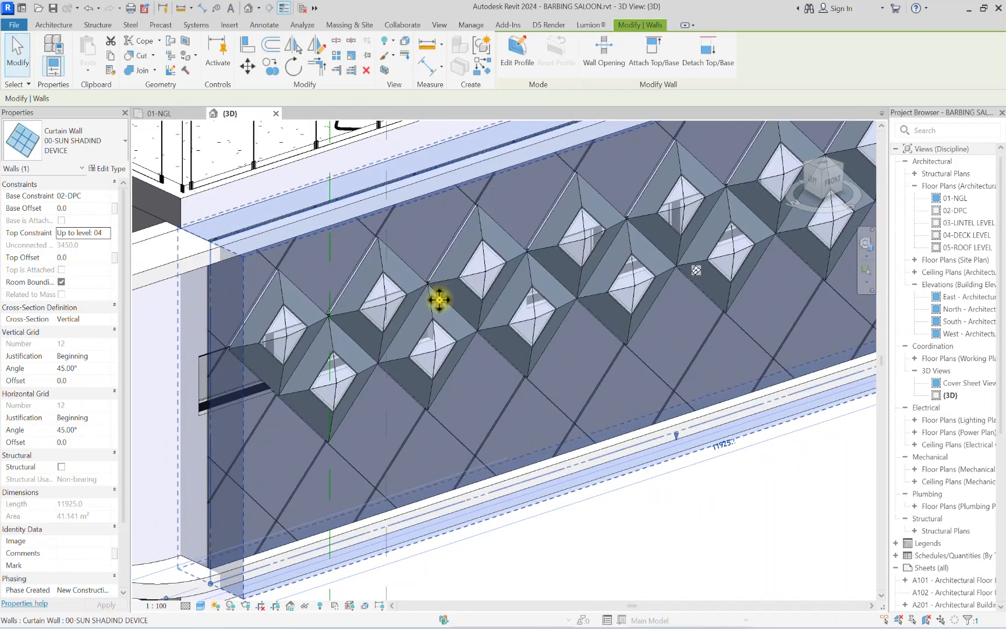
Step: Examine the pyramid-shaped panels of the sun shading curtain wall up close along the facade
{"action": "scroll", "coordinate": [405, 298], "scroll_direction": "up", "scroll_amount": 3}
{"action": "scroll", "coordinate": [406, 298], "scroll_direction": "down", "scroll_amount": 4}
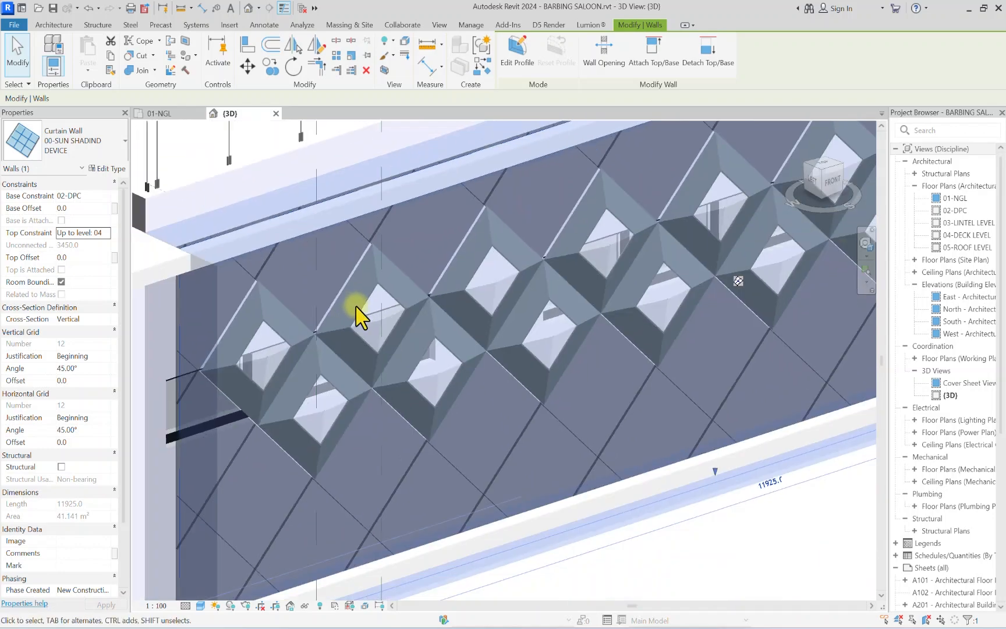
{"action": "scroll", "coordinate": [377, 303], "scroll_direction": "up", "scroll_amount": 5}
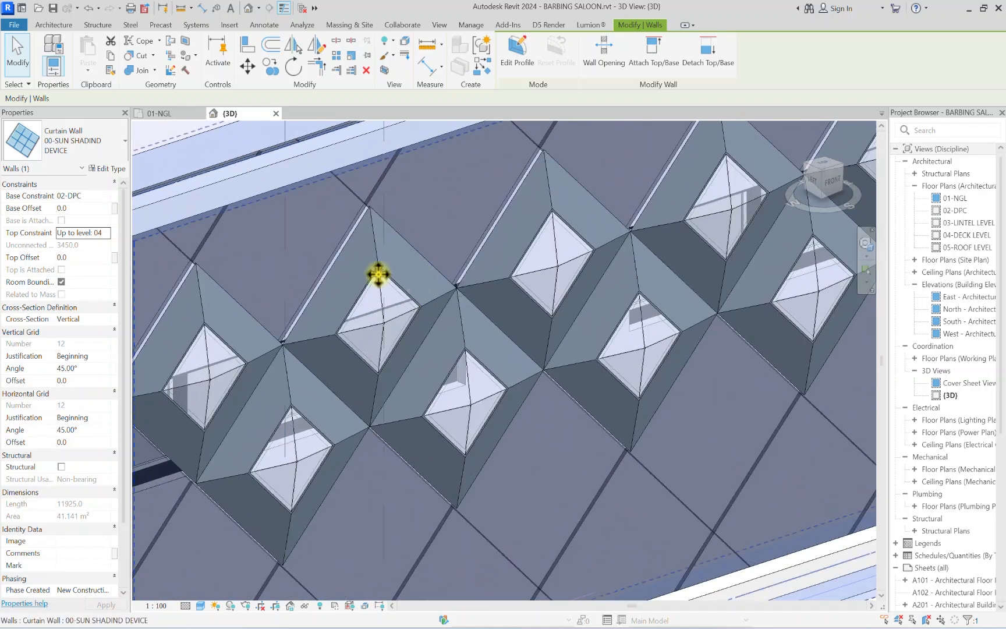
{"action": "scroll", "coordinate": [384, 268], "scroll_direction": "down", "scroll_amount": 3}
{"action": "scroll", "coordinate": [348, 309], "scroll_direction": "up", "scroll_amount": 3}
{"action": "scroll", "coordinate": [348, 309], "scroll_direction": "down", "scroll_amount": 3}
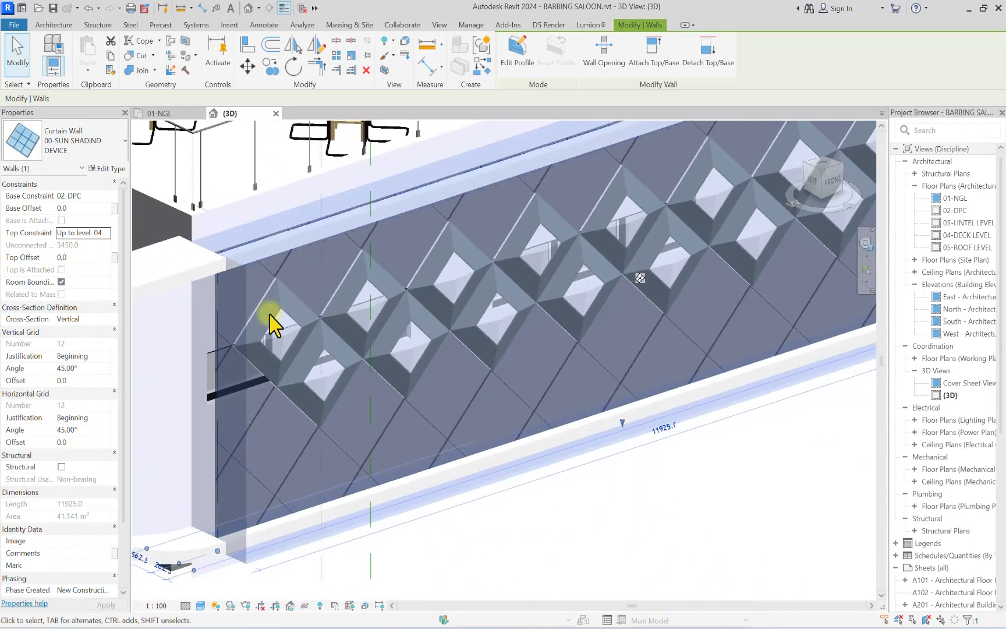
{"action": "scroll", "coordinate": [276, 321], "scroll_direction": "up", "scroll_amount": 6}
{"action": "scroll", "coordinate": [376, 281], "scroll_direction": "down", "scroll_amount": 3}
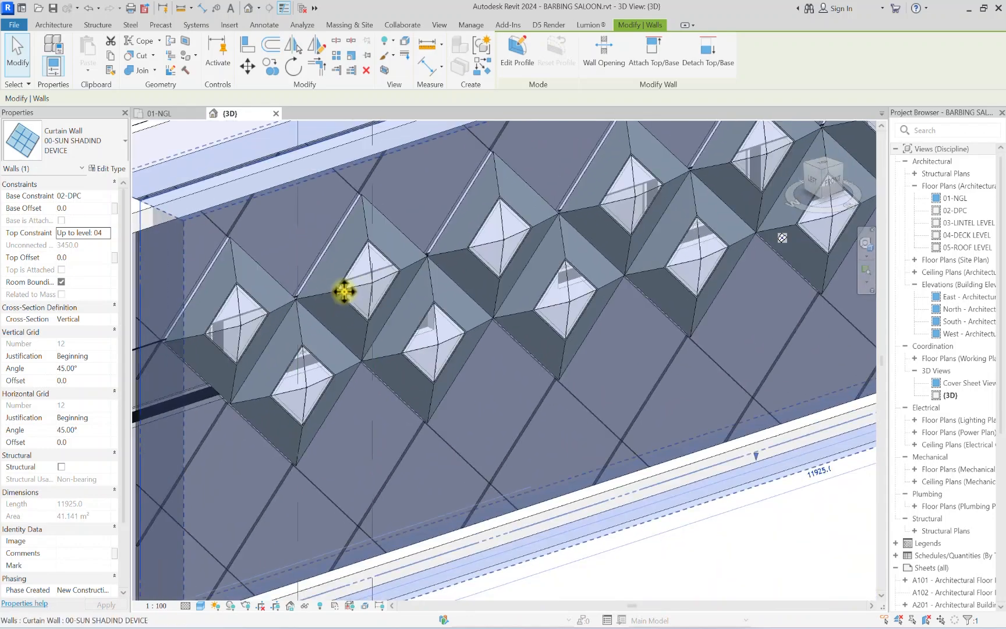
{"action": "scroll", "coordinate": [348, 274], "scroll_direction": "up", "scroll_amount": 3}
{"action": "scroll", "coordinate": [503, 348], "scroll_direction": "down", "scroll_amount": 4}
{"action": "key", "text": "Escape"}
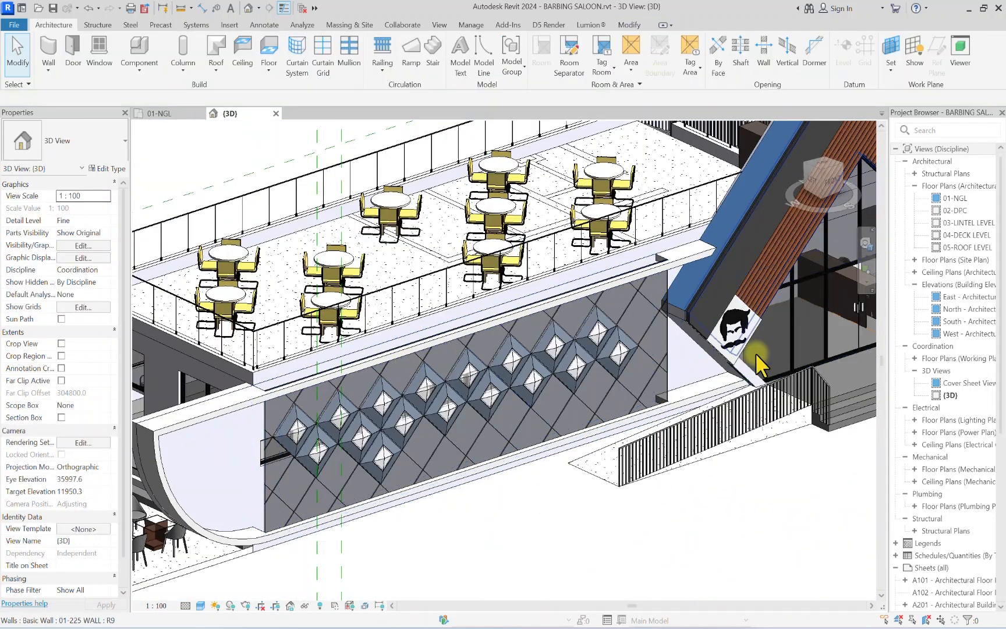
Step: Change the facade's sun shading curtain wall to the _Not Defined type, keeping the existing gridlines
{"action": "left_click", "coordinate": [674, 367]}
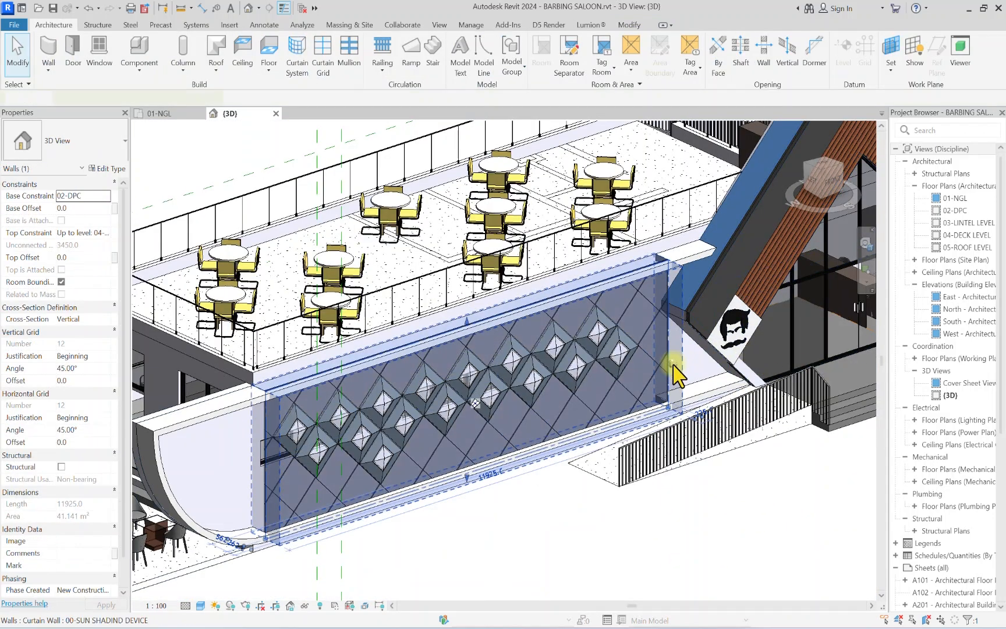
{"action": "left_click", "coordinate": [82, 153]}
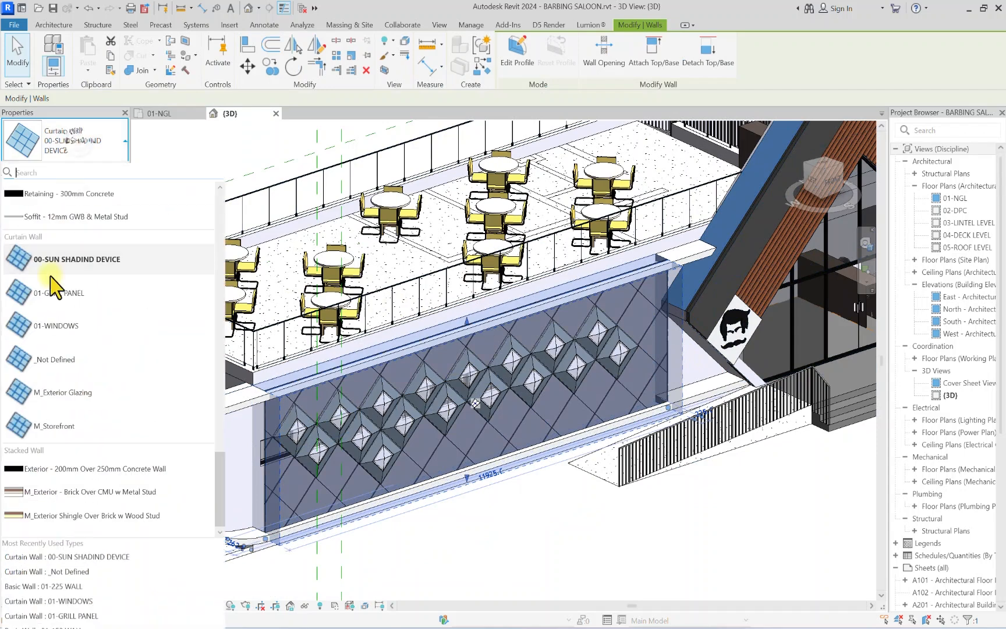
{"action": "left_click", "coordinate": [67, 366]}
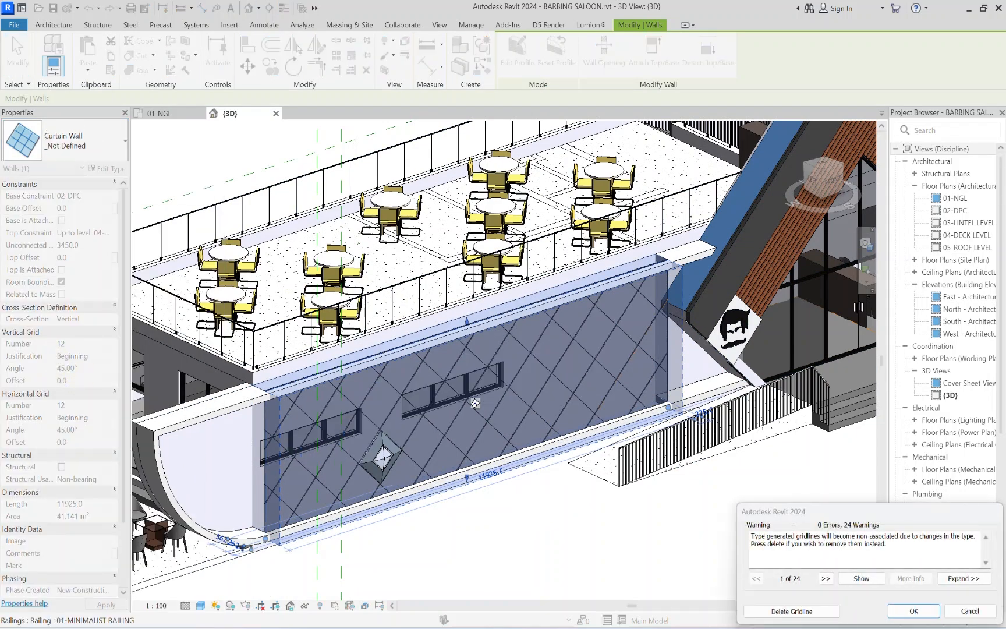
{"action": "left_click", "coordinate": [913, 610]}
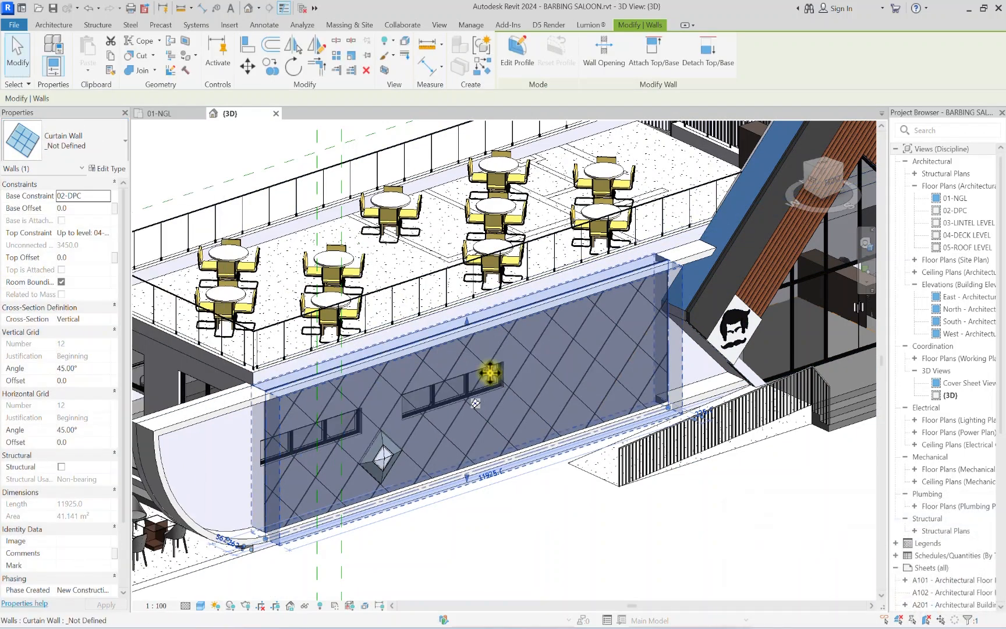
Step: Edit the curtain wall's profile in the front view and lower its top edge by 150 mm, removing the conflicting constraints
{"action": "middle_click_drag", "start_coordinate": [490, 372], "coordinate": [716, 348], "text": "shift"}
{"action": "scroll", "coordinate": [716, 347], "scroll_direction": "up", "scroll_amount": 2}
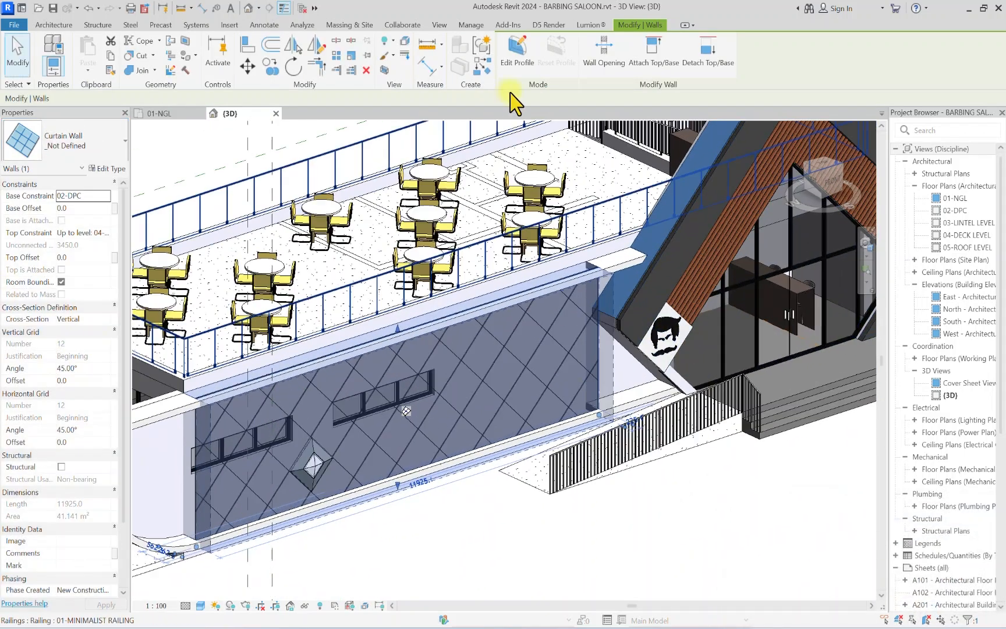
{"action": "left_click", "coordinate": [832, 186]}
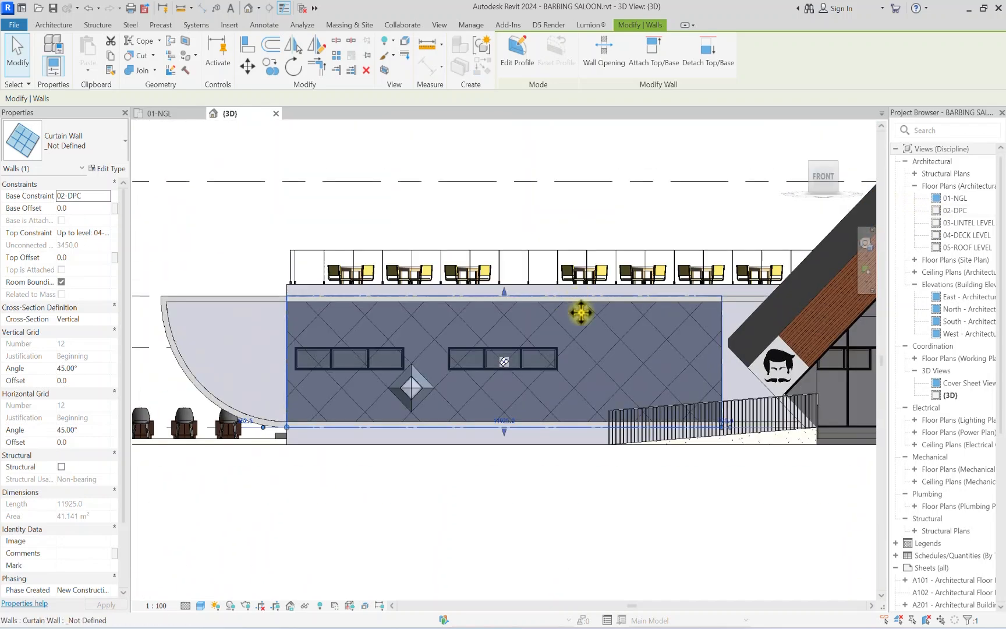
{"action": "scroll", "coordinate": [726, 361], "scroll_direction": "up", "scroll_amount": 1}
{"action": "middle_click_drag", "start_coordinate": [726, 361], "coordinate": [655, 359]}
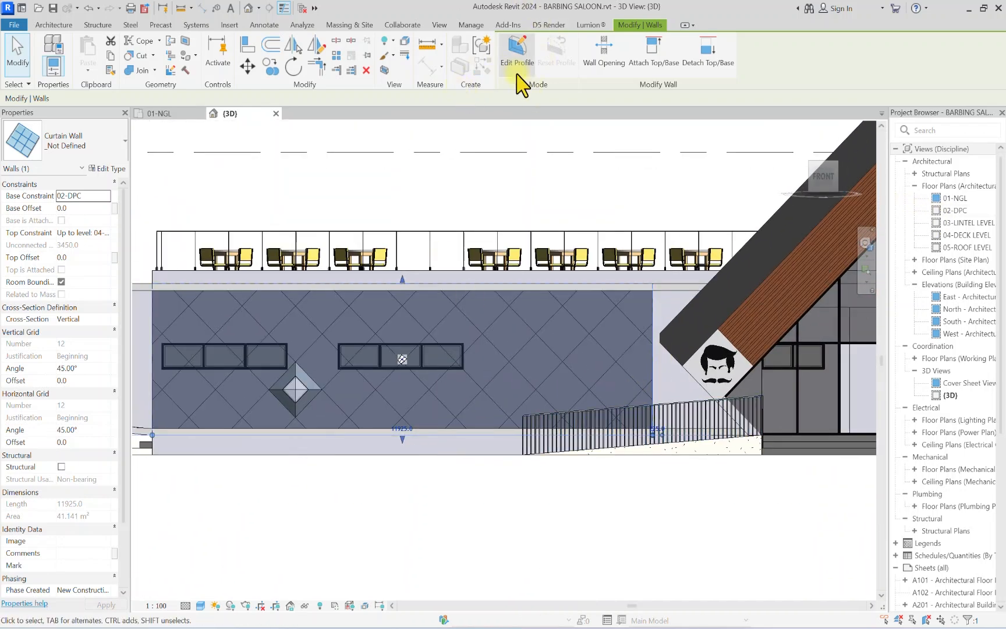
{"action": "left_click", "coordinate": [515, 59]}
{"action": "scroll", "coordinate": [672, 326], "scroll_direction": "down", "scroll_amount": 2}
{"action": "scroll", "coordinate": [236, 305], "scroll_direction": "up", "scroll_amount": 3}
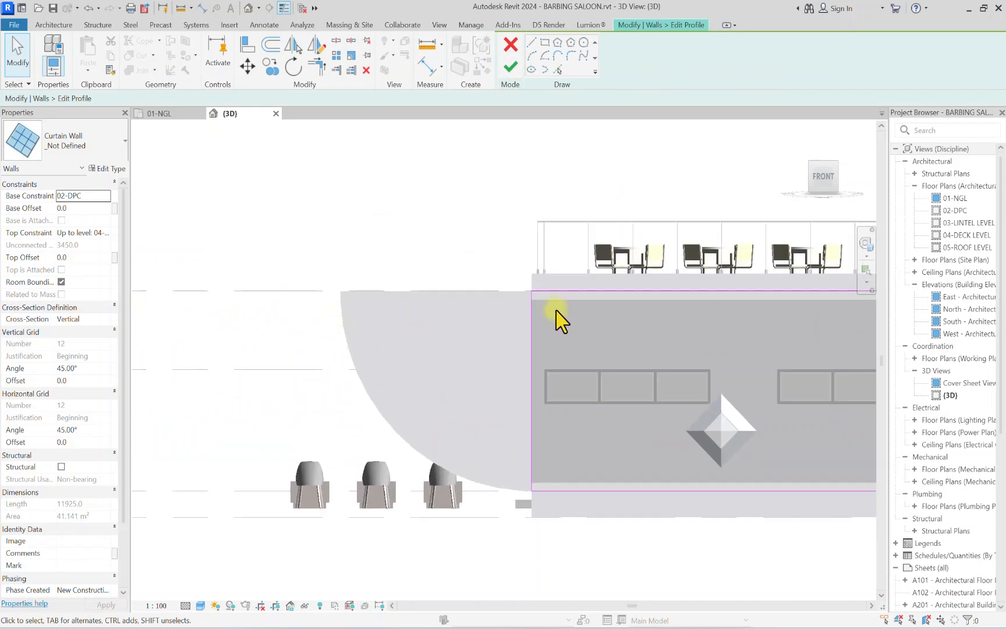
{"action": "mouse_move", "coordinate": [555, 294]}
{"action": "left_mouse_down"}
{"action": "mouse_move", "coordinate": [543, 314]}
{"action": "mouse_move", "coordinate": [549, 300]}
{"action": "left_mouse_up"}
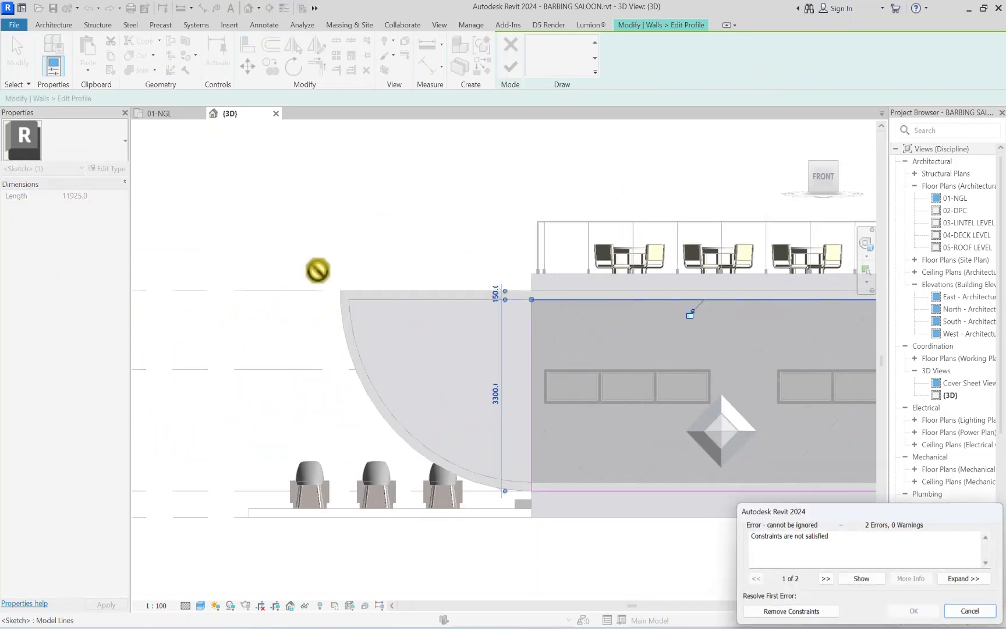
{"action": "left_click", "coordinate": [780, 611]}
Step: Raise the profile's bottom edge to the inner face of the white frame, removing the conflicting constraints
{"action": "scroll", "coordinate": [550, 490], "scroll_direction": "up", "scroll_amount": 4}
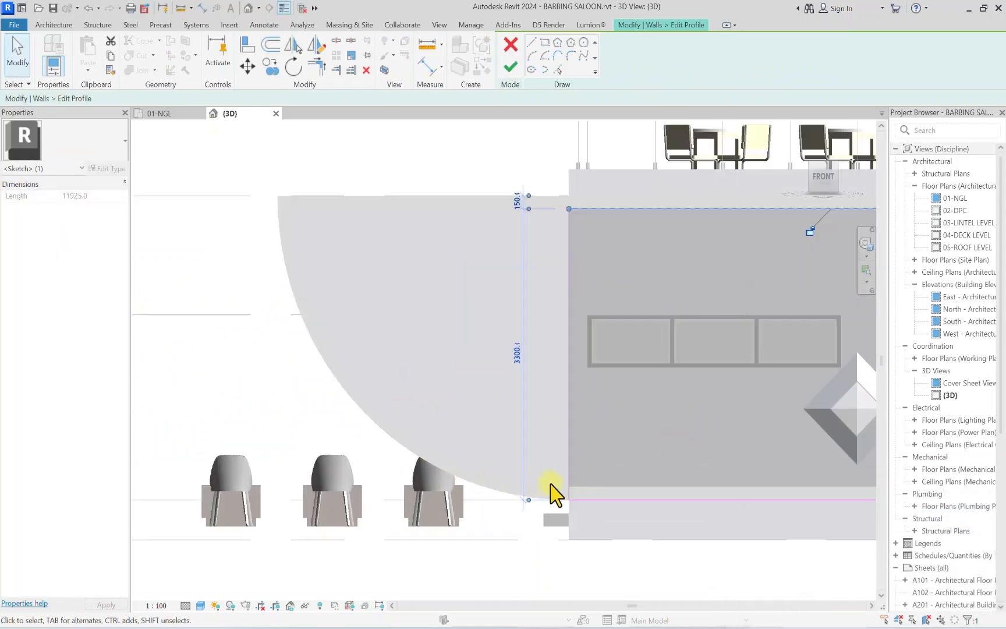
{"action": "left_click_drag", "start_coordinate": [589, 507], "coordinate": [595, 488]}
{"action": "scroll", "coordinate": [534, 463], "scroll_direction": "down", "scroll_amount": 3}
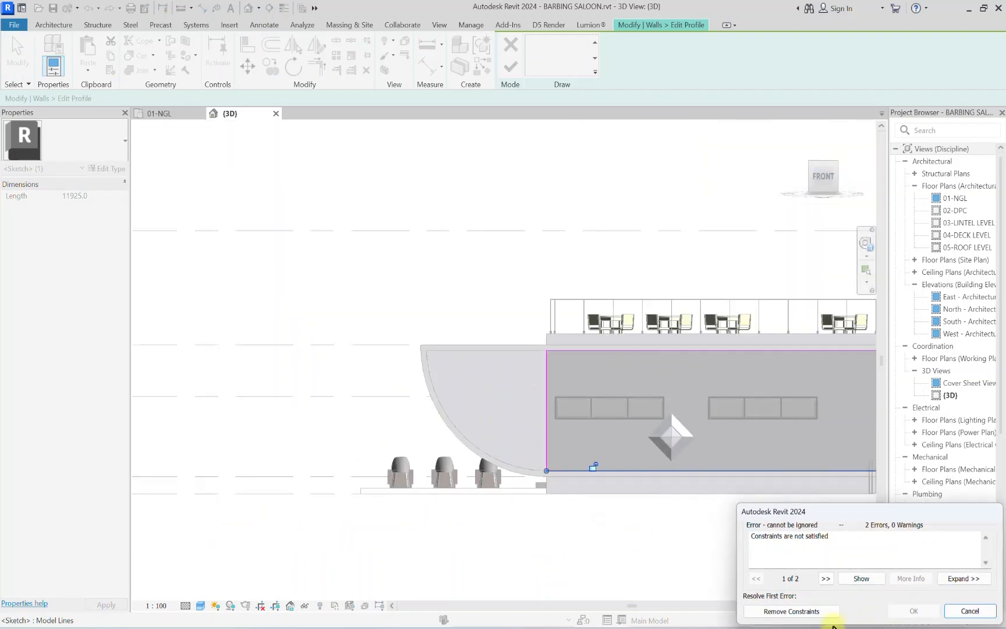
{"action": "left_click", "coordinate": [813, 615]}
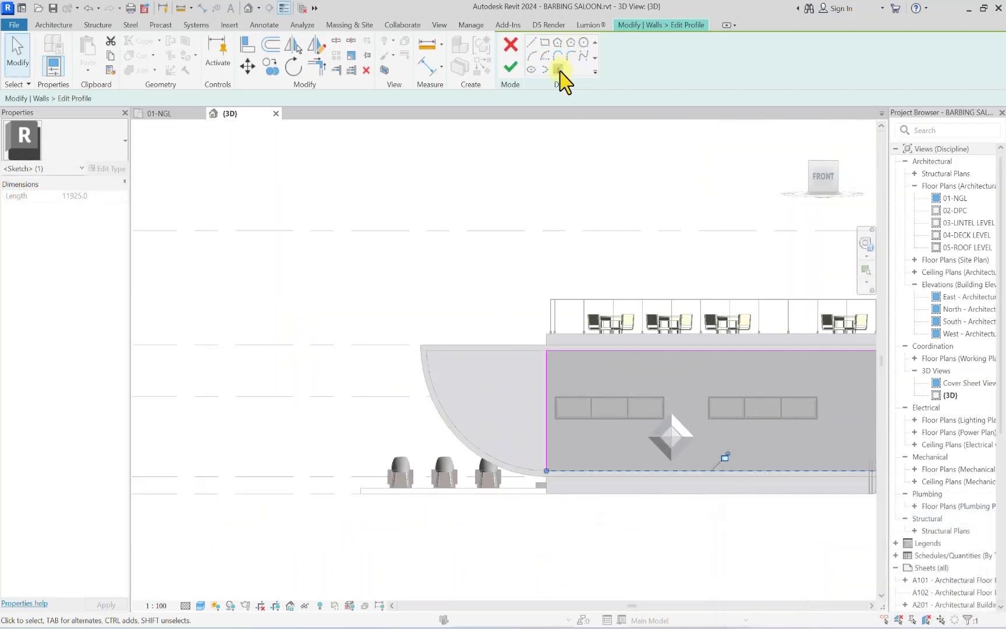
Step: Pick the curved frame's inner edge and the adjoining sloped, short vertical and lower roof edges as profile lines
{"action": "left_click", "coordinate": [558, 70]}
{"action": "scroll", "coordinate": [448, 386], "scroll_direction": "up", "scroll_amount": 2}
{"action": "left_click", "coordinate": [431, 400]}
{"action": "scroll", "coordinate": [415, 330], "scroll_direction": "down", "scroll_amount": 4}
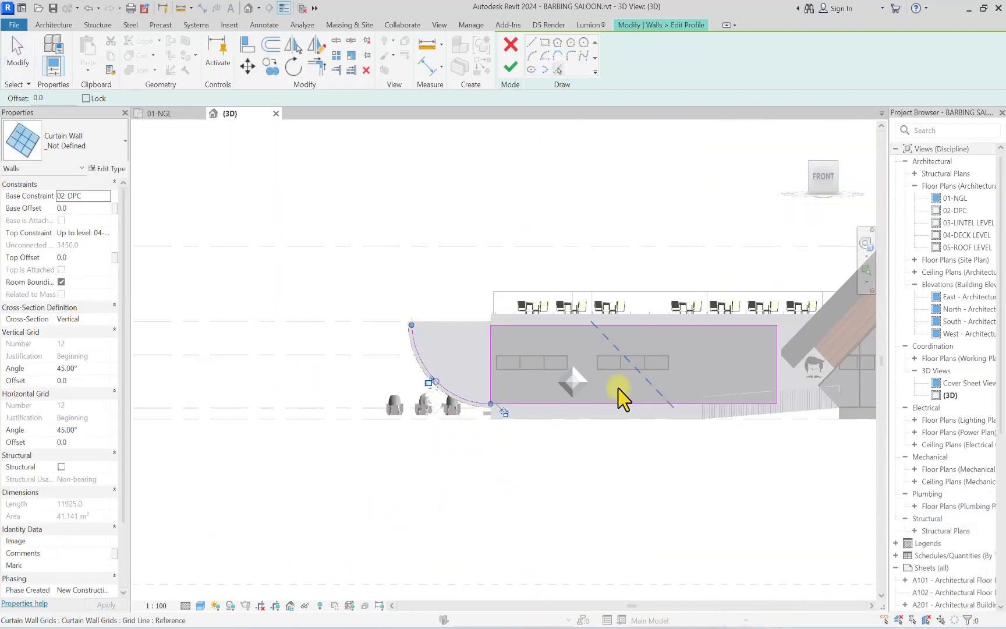
{"action": "scroll", "coordinate": [539, 315], "scroll_direction": "up", "scroll_amount": 3}
{"action": "scroll", "coordinate": [454, 406], "scroll_direction": "up", "scroll_amount": 2}
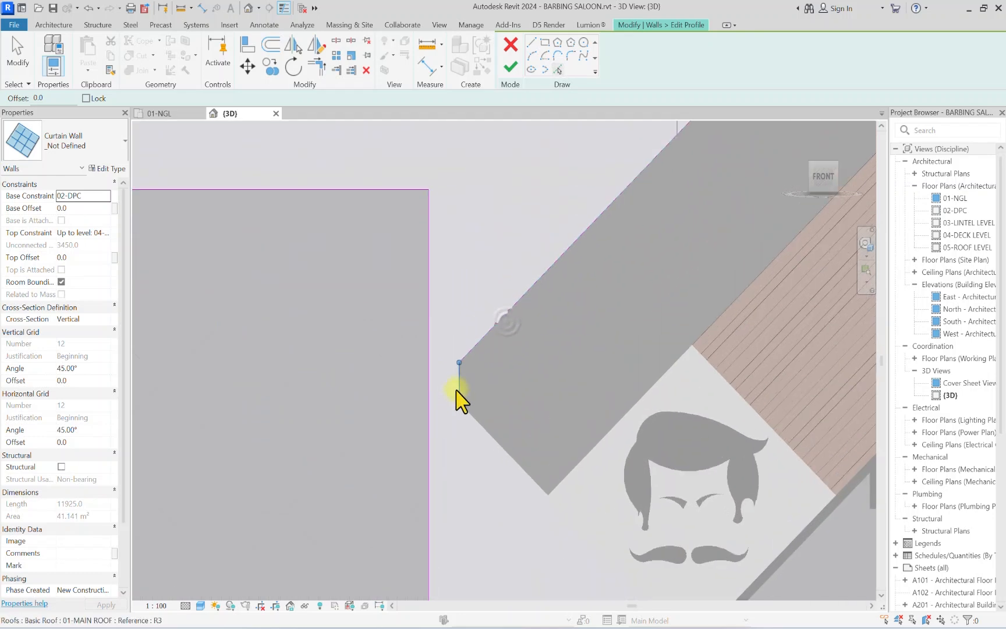
{"action": "left_click", "coordinate": [459, 401]}
{"action": "left_click", "coordinate": [483, 427]}
{"action": "scroll", "coordinate": [506, 448], "scroll_direction": "down", "scroll_amount": 3}
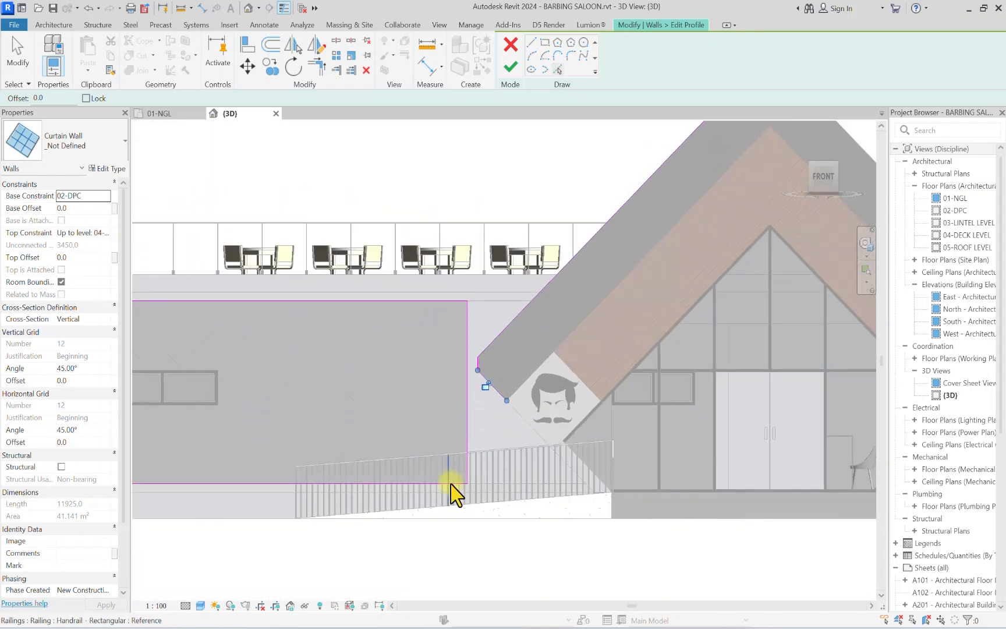
Step: Trim and extend the profile's top and bottom edges to corners with the curved frame edge and the roof edges
{"action": "left_click", "coordinate": [315, 69]}
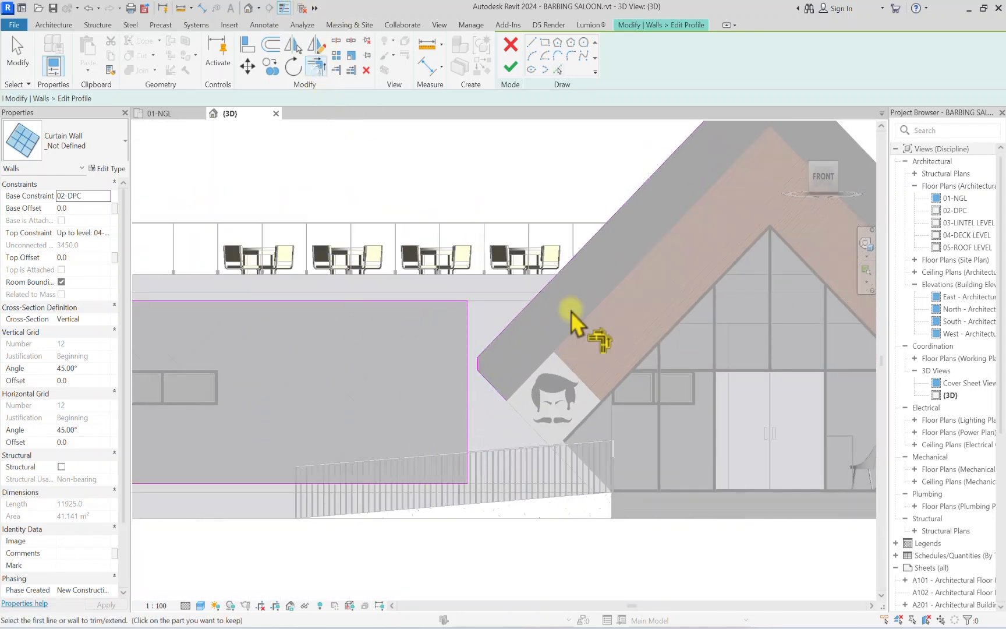
{"action": "left_click", "coordinate": [524, 314]}
{"action": "left_click", "coordinate": [455, 306]}
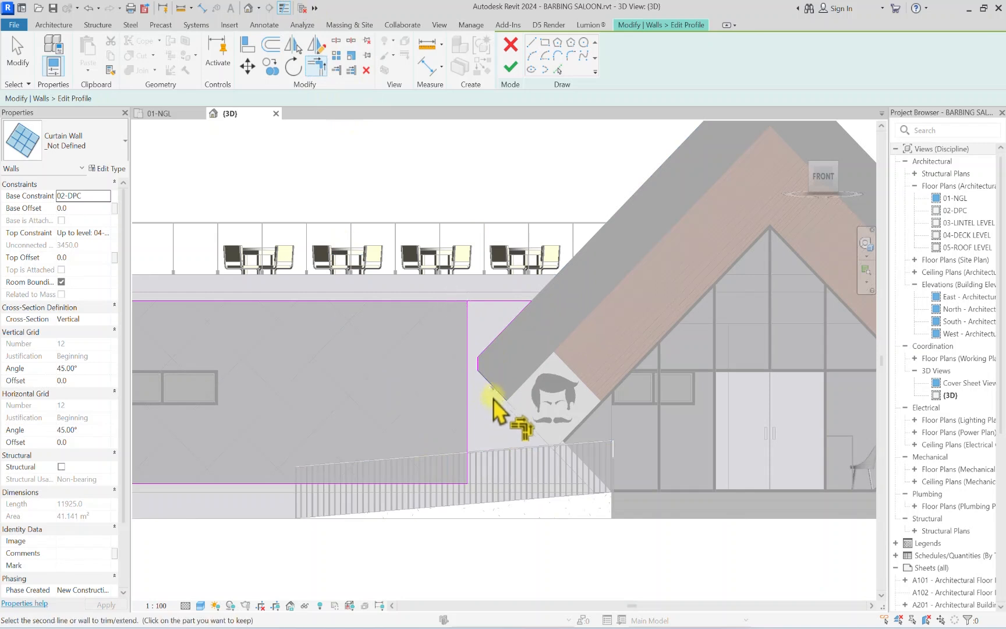
{"action": "scroll", "coordinate": [456, 495], "scroll_direction": "down", "scroll_amount": 3}
{"action": "middle_click_drag", "start_coordinate": [157, 460], "coordinate": [440, 462]}
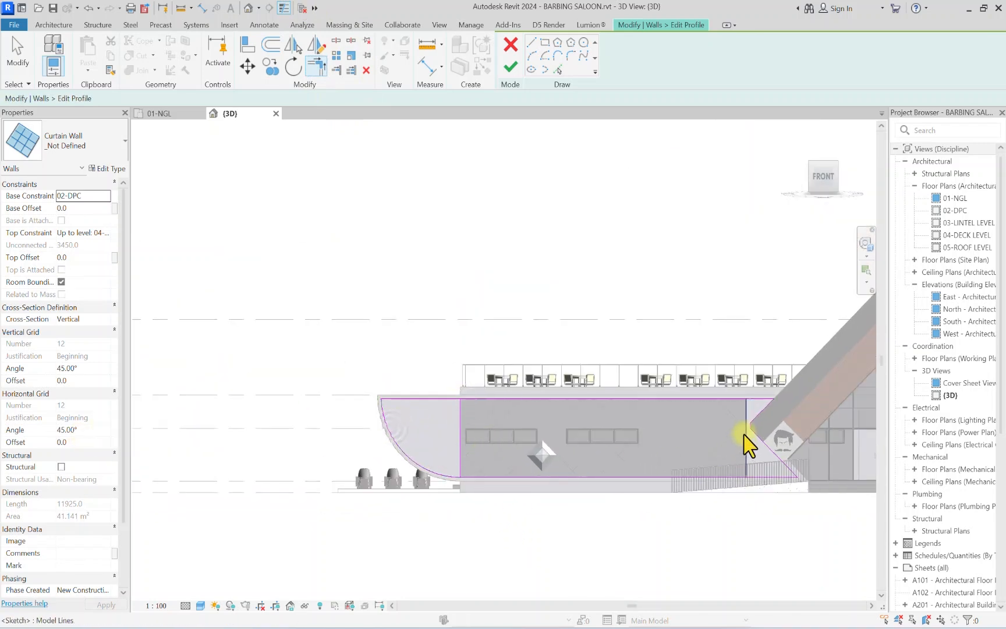
Step: Delete the two original vertical side lines from the sketch and finish the wall profile
{"action": "key", "text": "Escape"}
{"action": "left_click", "coordinate": [745, 448]}
{"action": "key", "text": "Escape"}
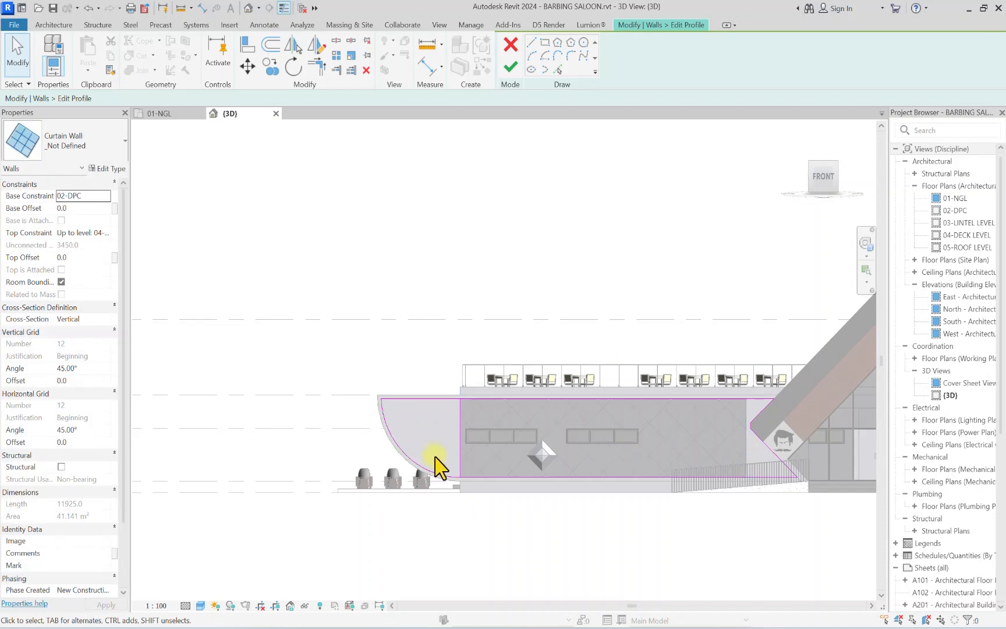
{"action": "left_click", "coordinate": [461, 448]}
{"action": "key", "text": "Escape"}
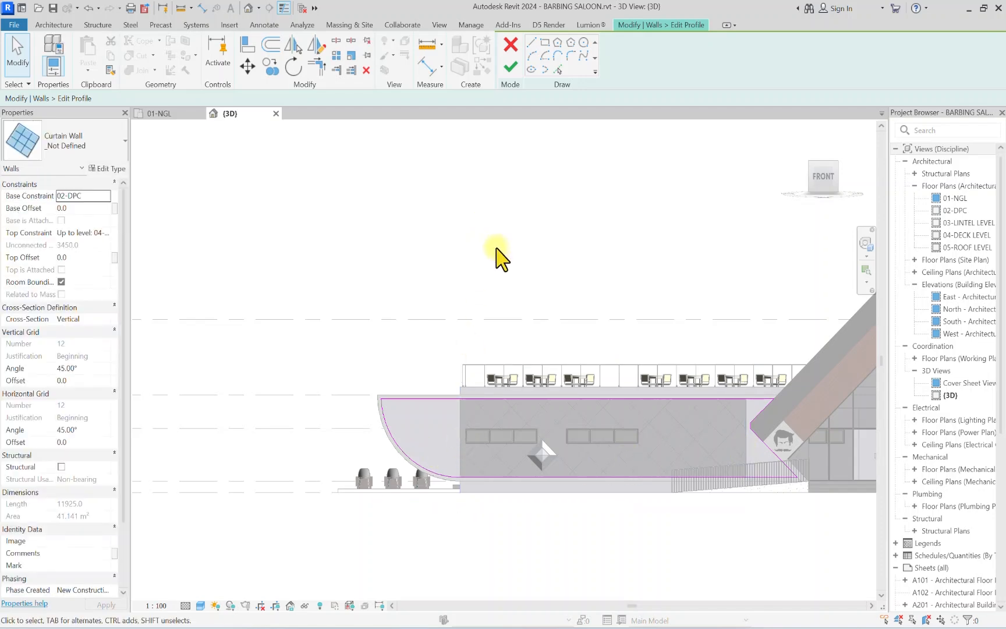
{"action": "left_click", "coordinate": [510, 68]}
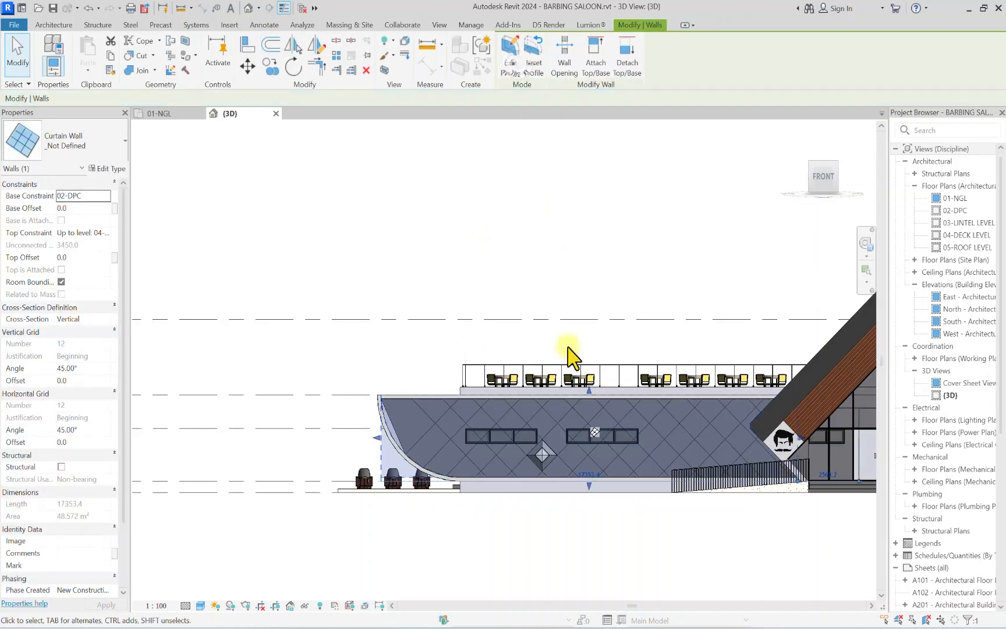
{"action": "key", "text": "Escape"}
{"action": "scroll", "coordinate": [391, 434], "scroll_direction": "up", "scroll_amount": 4}
{"action": "scroll", "coordinate": [391, 433], "scroll_direction": "up", "scroll_amount": 1}
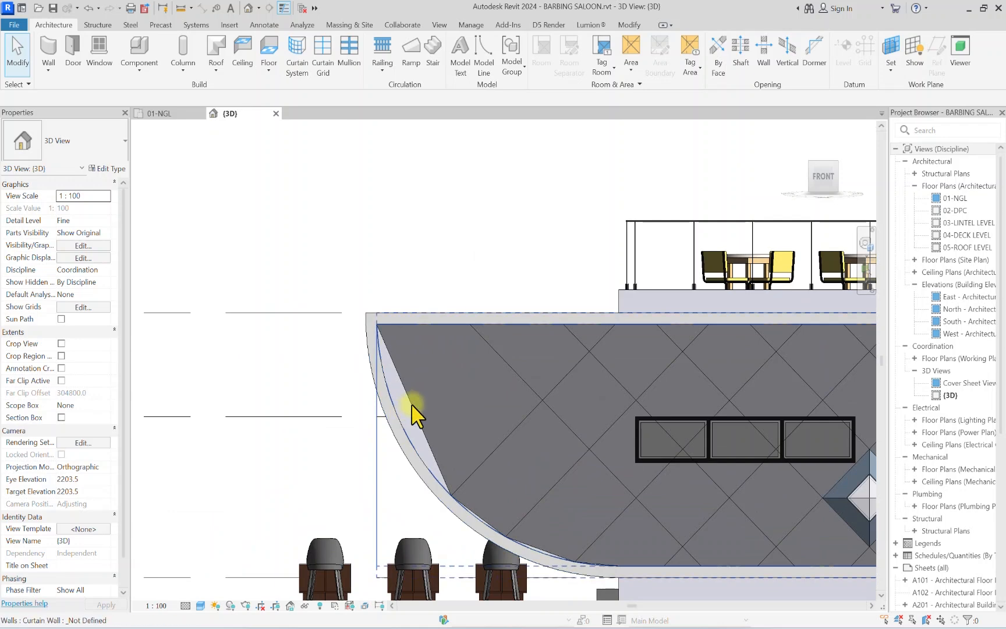
{"action": "left_click", "coordinate": [415, 411]}
{"action": "key", "text": "Escape"}
Step: Open the 001-TRANSPARENT PANEL family of the remaining pyramid panel for editing and display its 3D view as Shaded
{"action": "scroll", "coordinate": [422, 442], "scroll_direction": "down", "scroll_amount": 3}
{"action": "scroll", "coordinate": [664, 466], "scroll_direction": "up", "scroll_amount": 5}
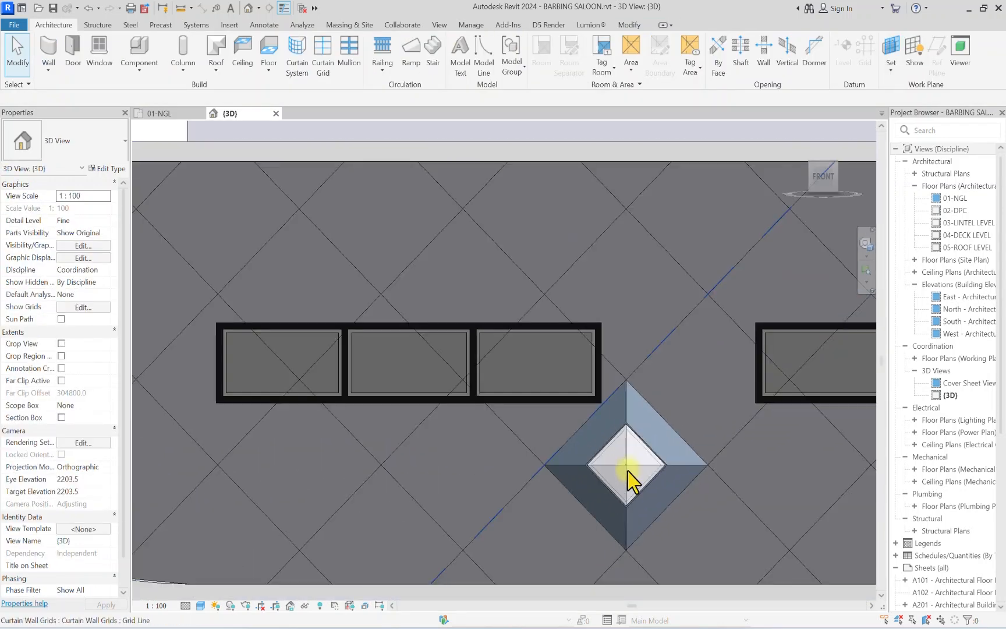
{"action": "left_click", "coordinate": [631, 477]}
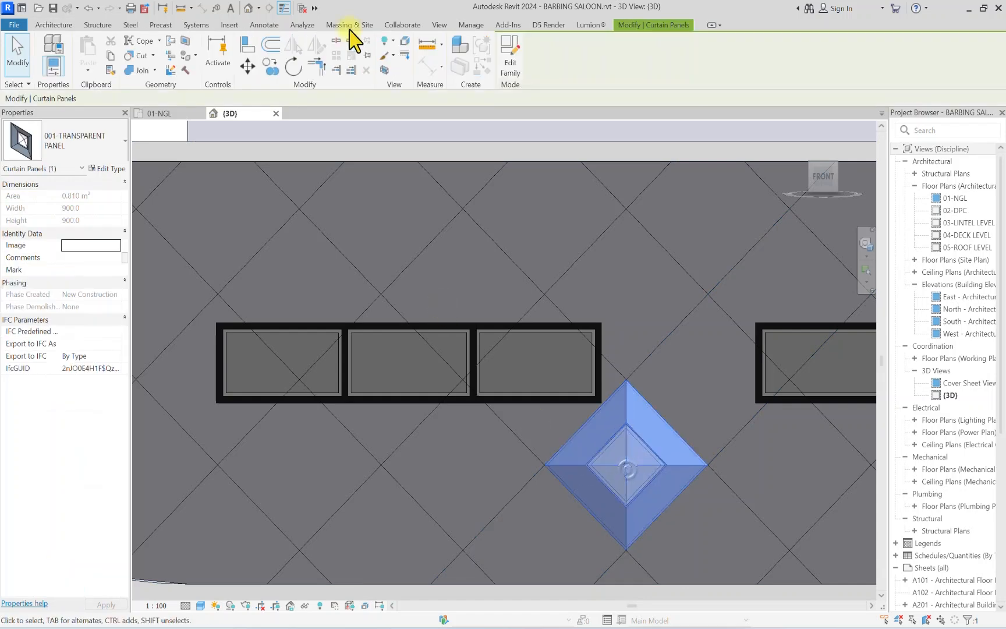
{"action": "left_click", "coordinate": [510, 56]}
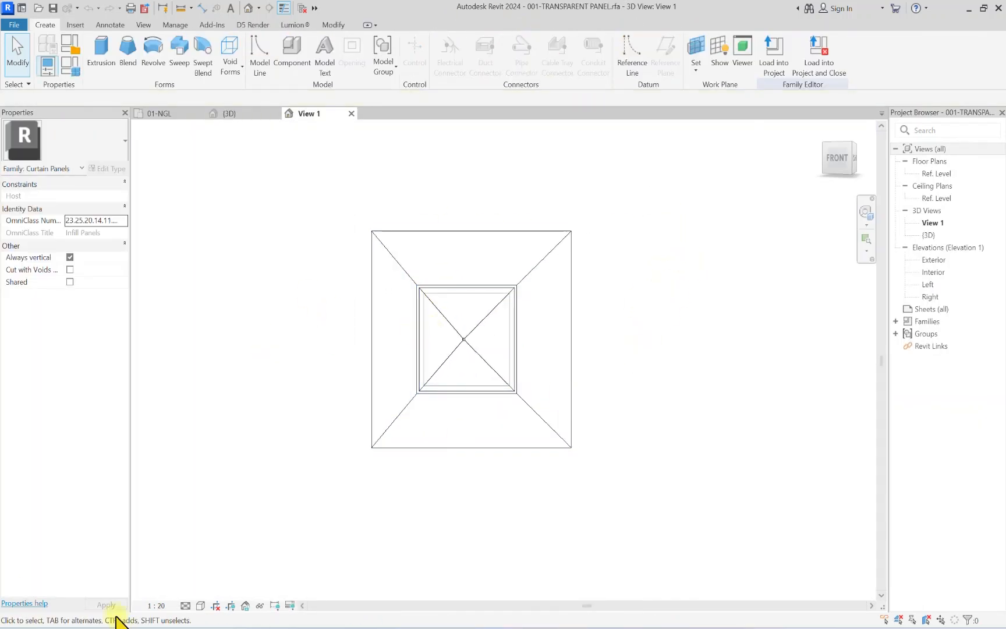
{"action": "left_click", "coordinate": [200, 605]}
{"action": "left_click", "coordinate": [213, 554]}
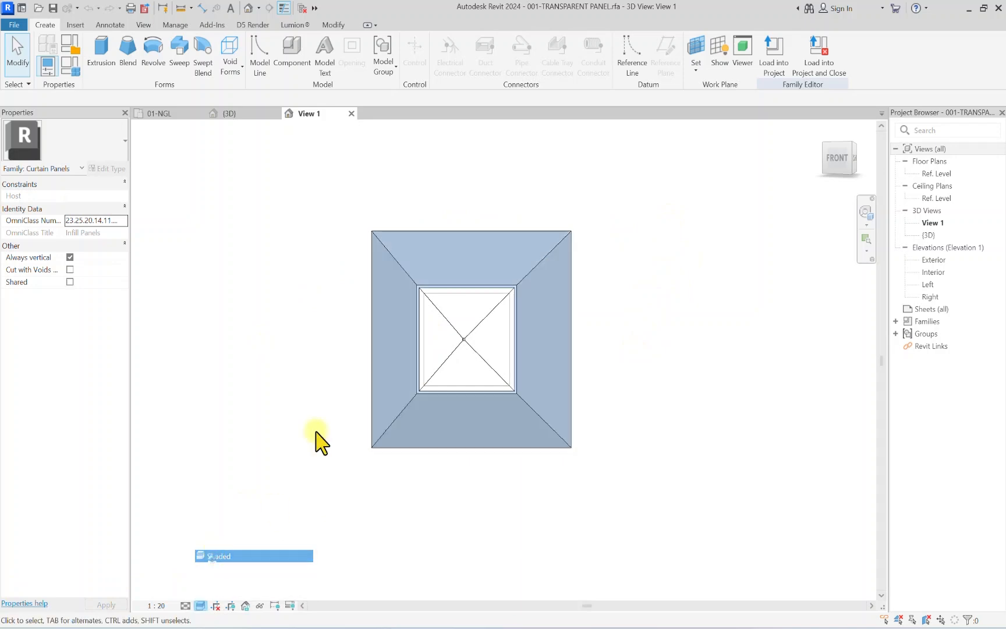
Step: Edit the sweep that forms the panel's sloped outer faces and open its profile sketch
{"action": "scroll", "coordinate": [475, 271], "scroll_direction": "down", "scroll_amount": 2}
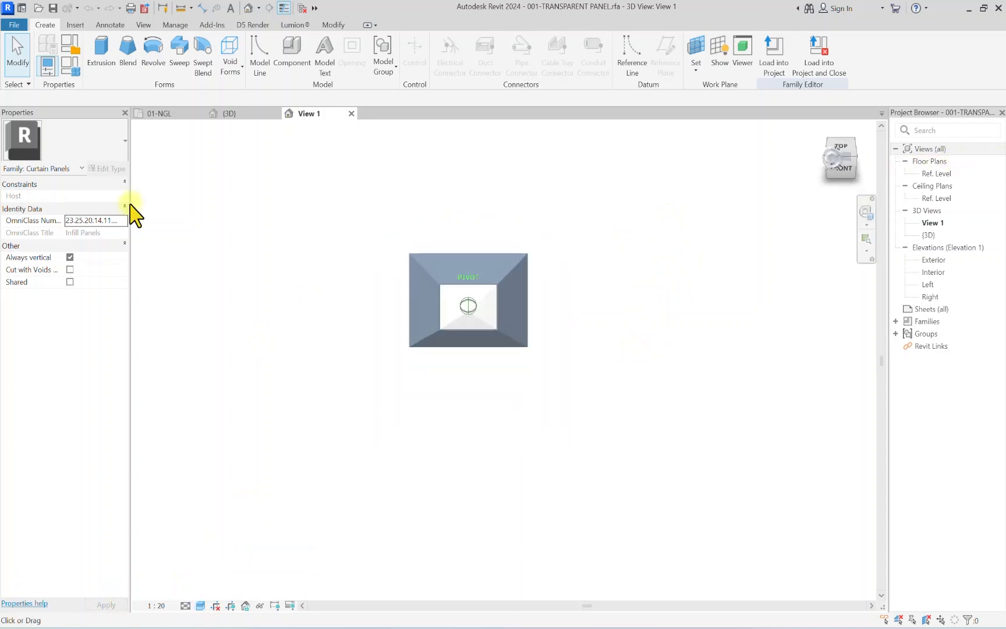
{"action": "scroll", "coordinate": [404, 273], "scroll_direction": "up", "scroll_amount": 2}
{"action": "left_click", "coordinate": [422, 269]}
{"action": "scroll", "coordinate": [492, 254], "scroll_direction": "down", "scroll_amount": 2}
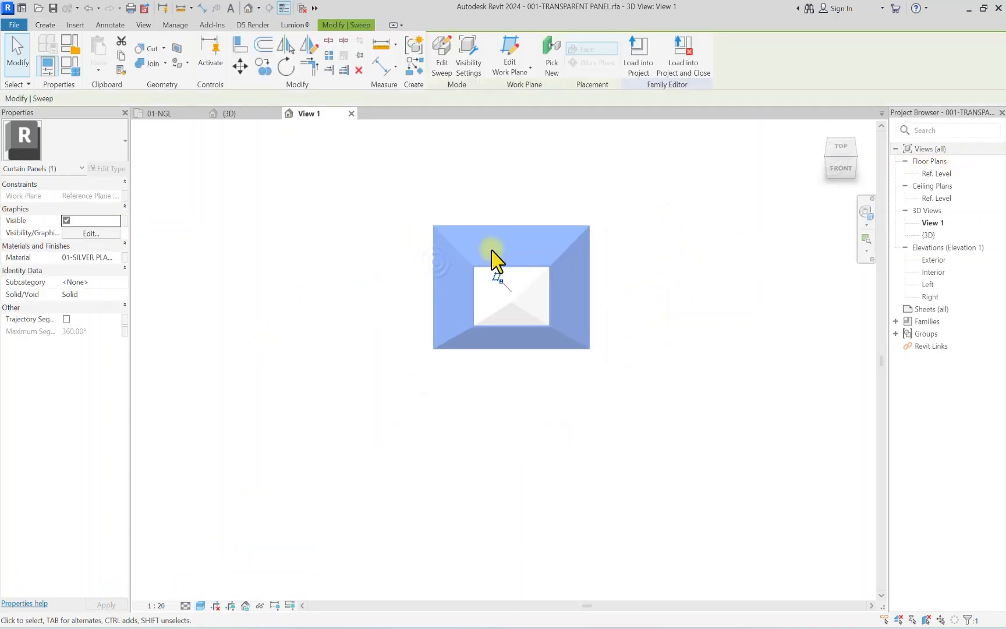
{"action": "left_click", "coordinate": [443, 67]}
{"action": "scroll", "coordinate": [581, 309], "scroll_direction": "up", "scroll_amount": 4}
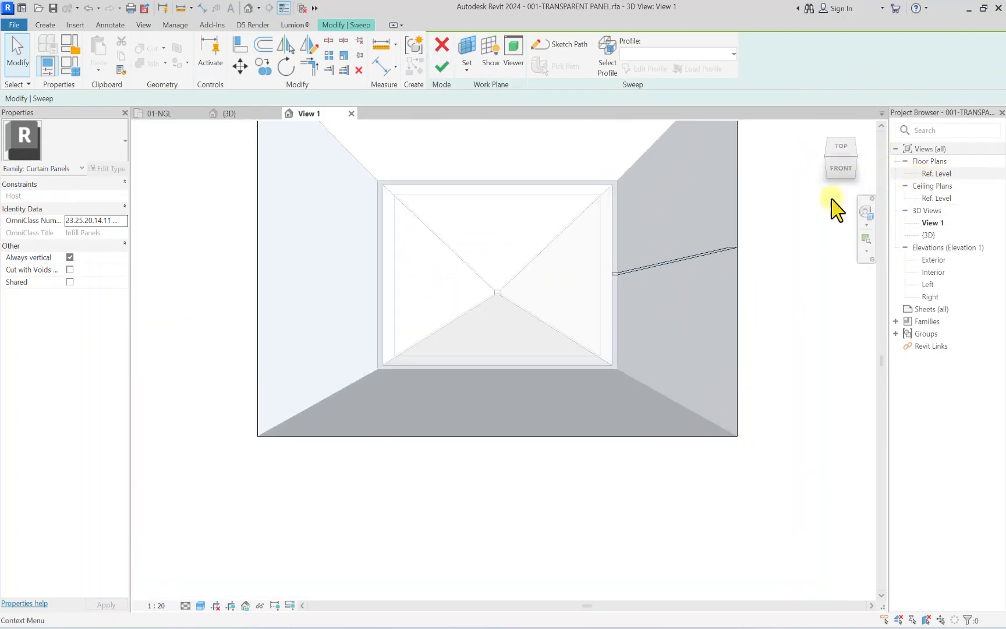
{"action": "left_click", "coordinate": [635, 273]}
{"action": "left_click", "coordinate": [646, 69]}
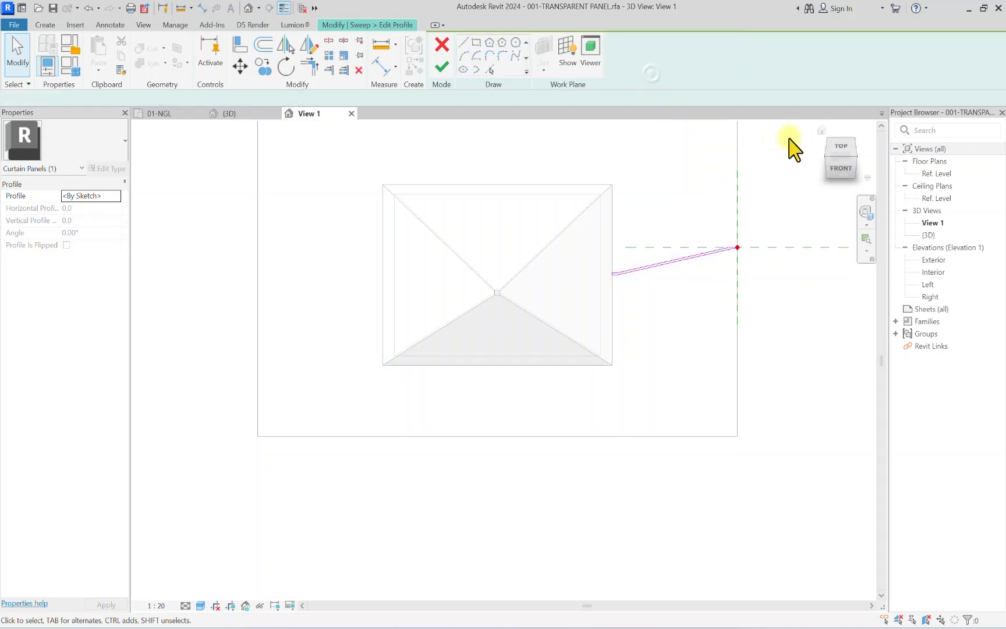
Step: Draw a 150 mm horizontal guide line inward from the vertical reference plane, then a vertical line from its end to the horizontal reference plane
{"action": "left_click", "coordinate": [837, 153]}
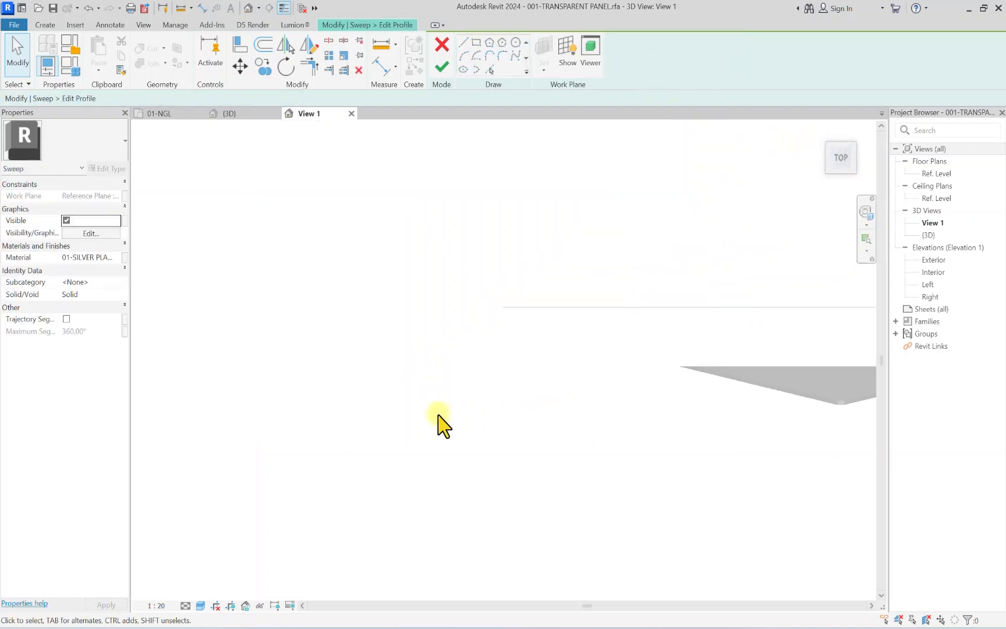
{"action": "left_click", "coordinate": [464, 46]}
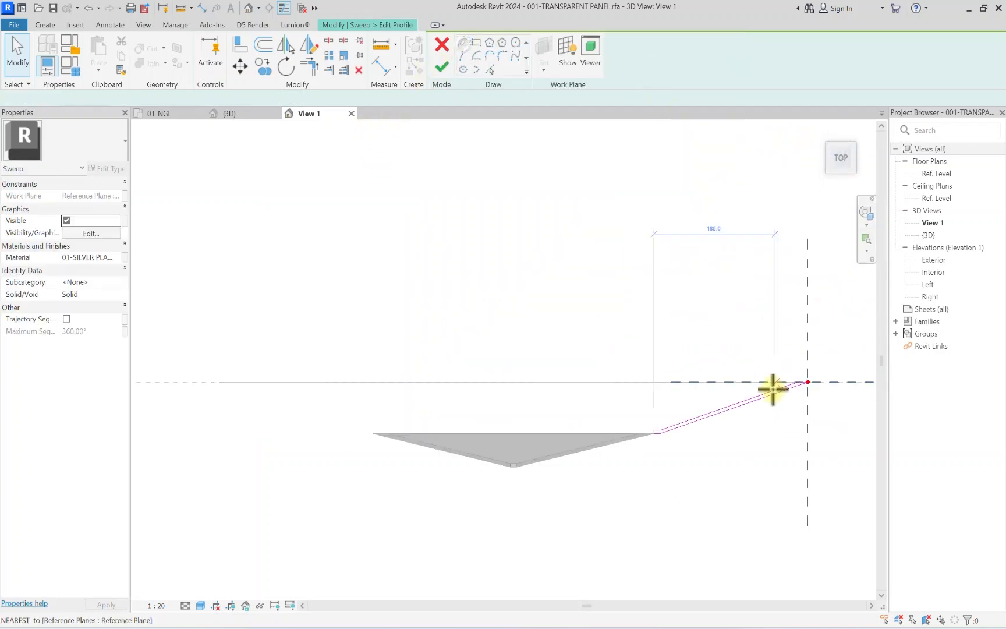
{"action": "left_click", "coordinate": [813, 383]}
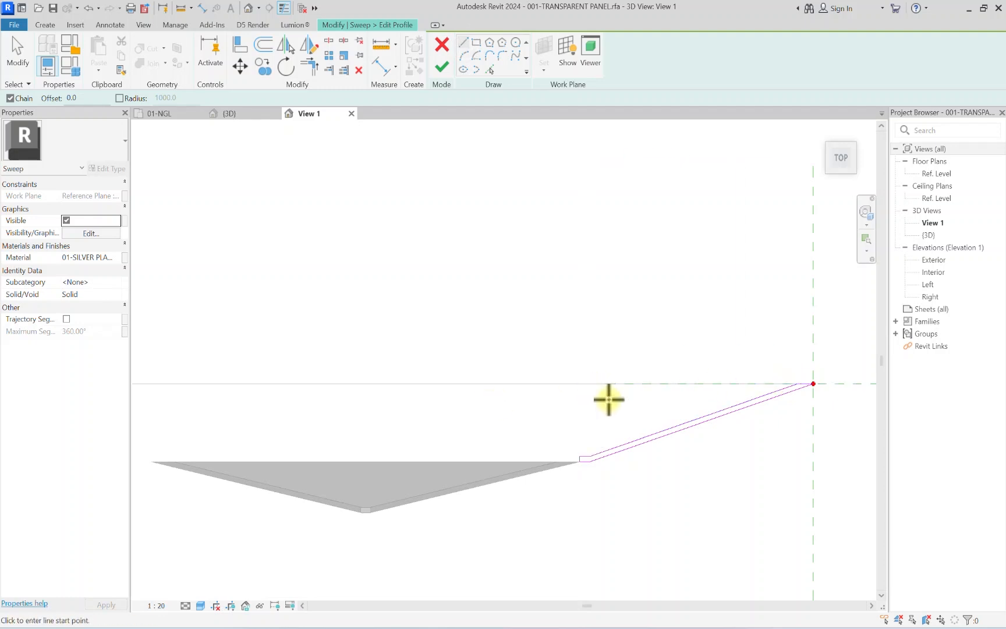
{"action": "key", "text": "Escape"}
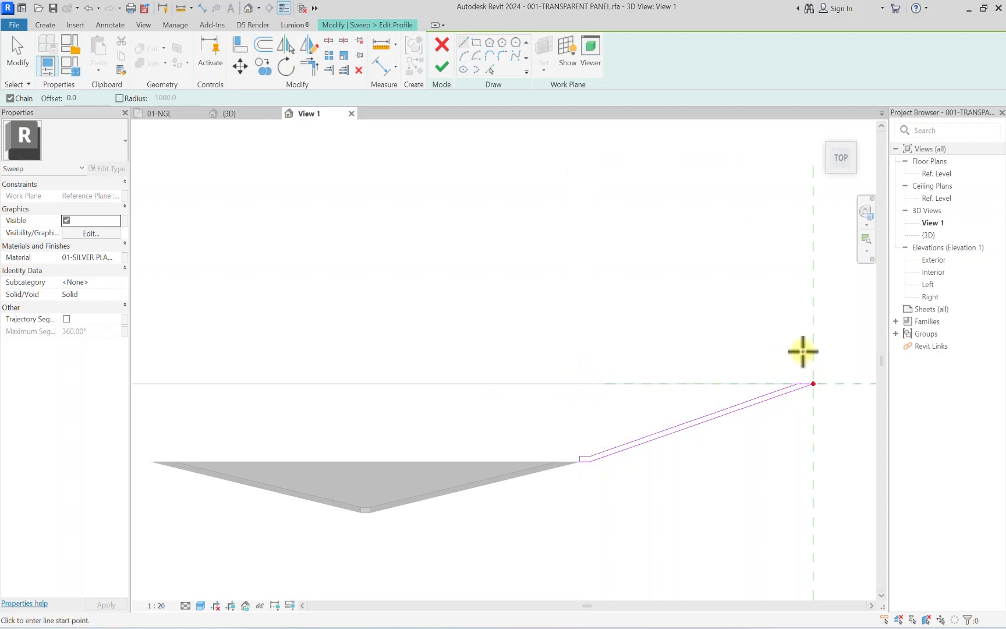
{"action": "left_click", "coordinate": [814, 331]}
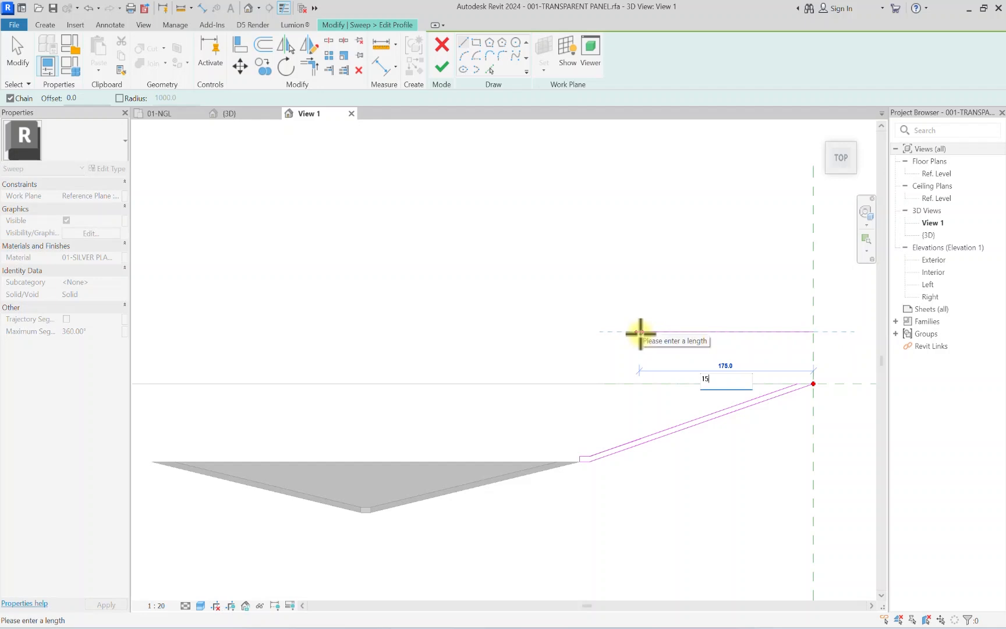
{"action": "key", "text": "Return"}
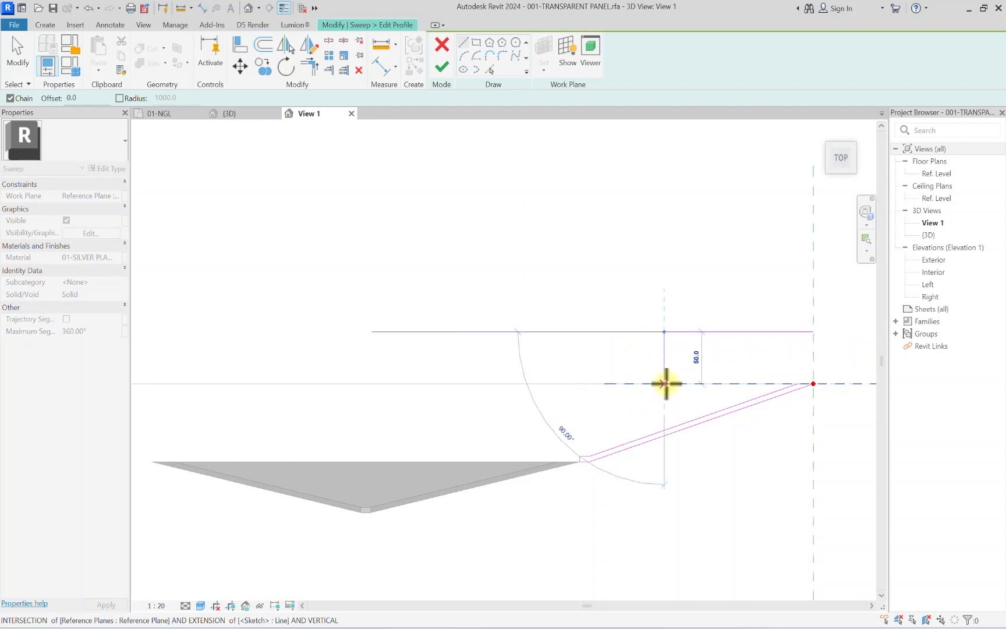
{"action": "left_click", "coordinate": [664, 384]}
{"action": "key", "text": "Escape"}
{"action": "key", "text": "Escape"}
{"action": "middle_click_drag", "start_coordinate": [632, 406], "coordinate": [474, 339]}
{"action": "scroll", "coordinate": [473, 339], "scroll_direction": "up", "scroll_amount": 1}
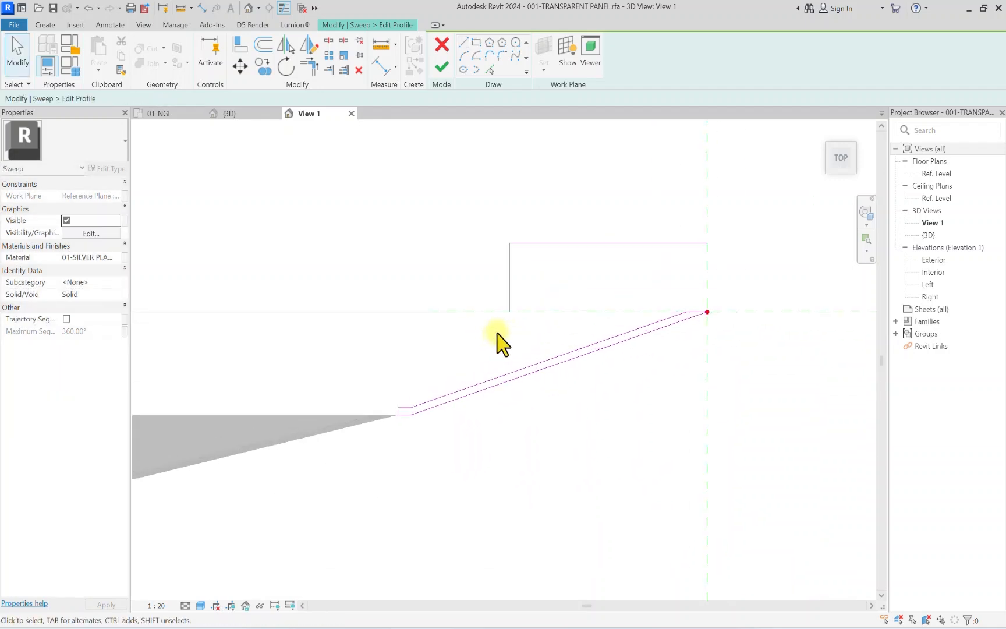
Step: Move the three lines of the sweep profile's short end lip horizontally until the lip's end aligns with the vertical guide line
{"action": "scroll", "coordinate": [405, 401], "scroll_direction": "up", "scroll_amount": 1}
{"action": "mouse_move", "coordinate": [366, 480]}
{"action": "left_mouse_down"}
{"action": "mouse_move", "coordinate": [422, 408]}
{"action": "mouse_move", "coordinate": [417, 417]}
{"action": "mouse_move", "coordinate": [528, 408]}
{"action": "left_mouse_up"}
{"action": "scroll", "coordinate": [418, 417], "scroll_direction": "up", "scroll_amount": 1}
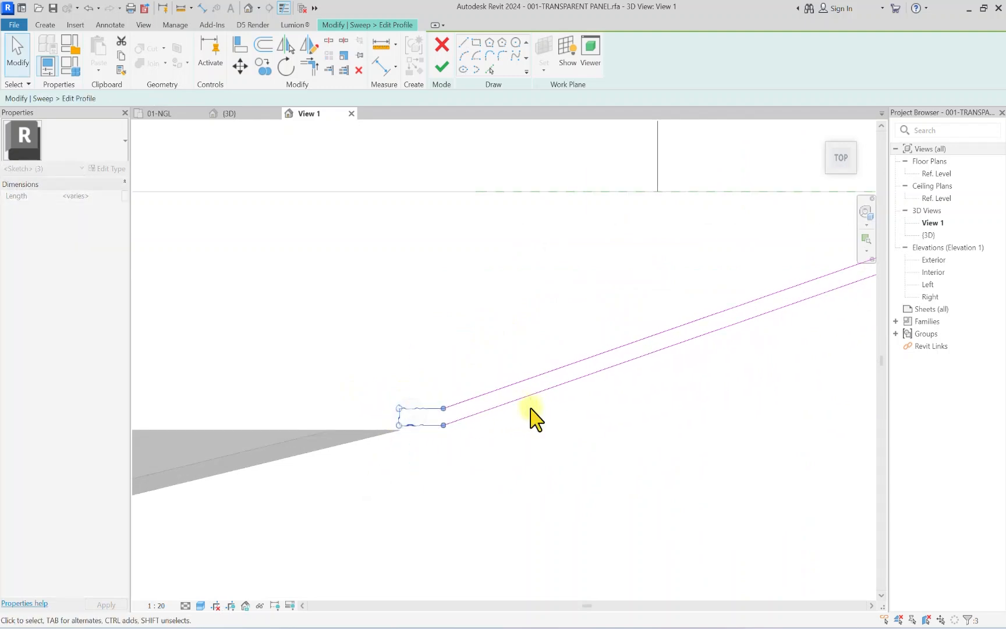
{"action": "scroll", "coordinate": [440, 405], "scroll_direction": "down", "scroll_amount": 3}
{"action": "scroll", "coordinate": [434, 415], "scroll_direction": "up", "scroll_amount": 1}
{"action": "scroll", "coordinate": [382, 406], "scroll_direction": "down", "scroll_amount": 1}
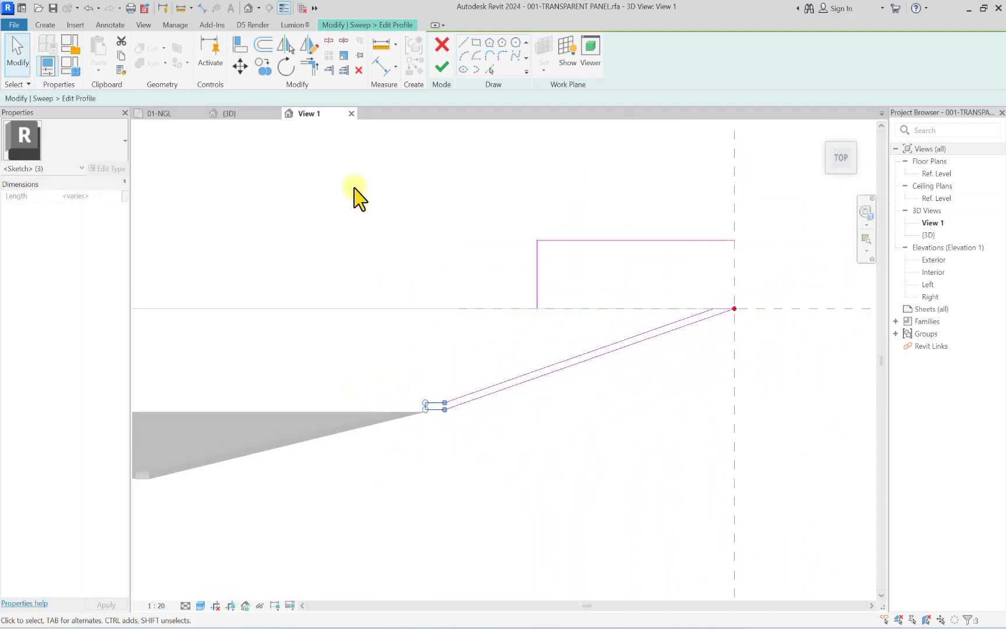
{"action": "left_click", "coordinate": [239, 66]}
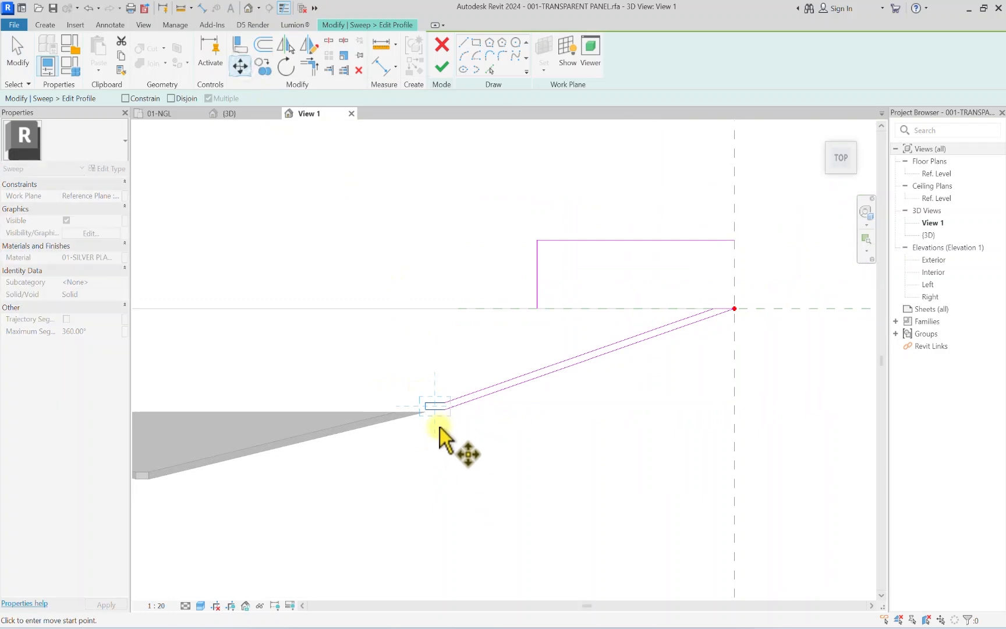
{"action": "key", "text": "Escape"}
{"action": "scroll", "coordinate": [436, 431], "scroll_direction": "up", "scroll_amount": 2}
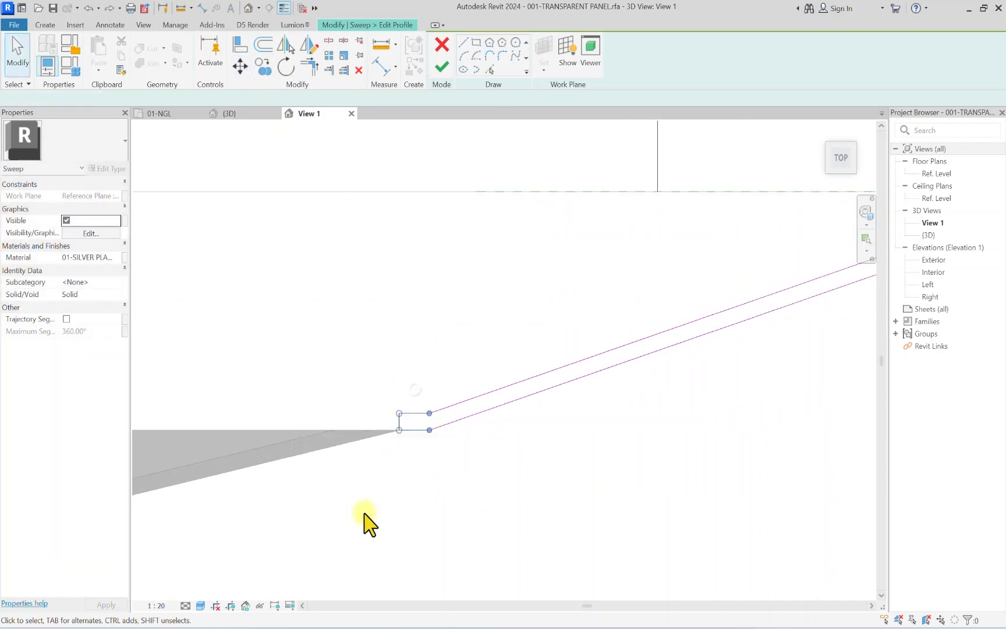
{"action": "left_click", "coordinate": [239, 66]}
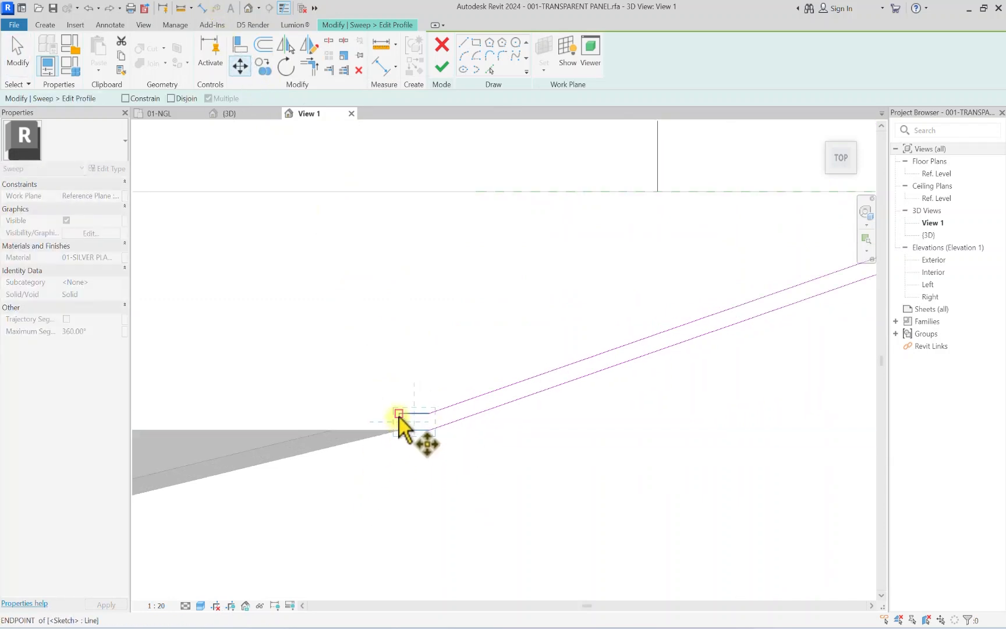
{"action": "left_click", "coordinate": [398, 416]}
{"action": "left_click", "coordinate": [513, 410]}
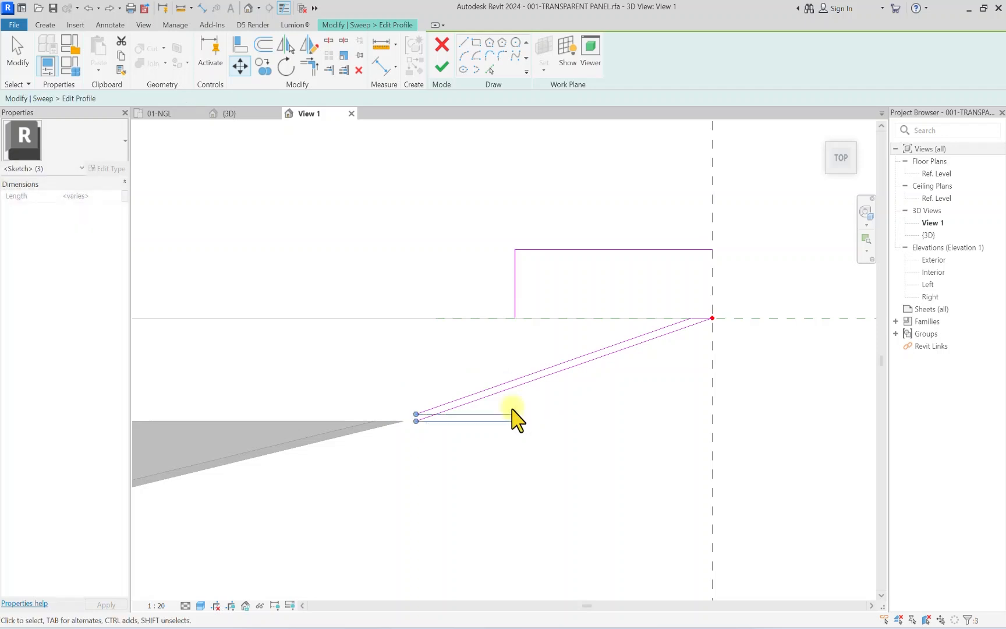
{"action": "scroll", "coordinate": [483, 415], "scroll_direction": "up", "scroll_amount": 2}
{"action": "scroll", "coordinate": [511, 409], "scroll_direction": "down", "scroll_amount": 2}
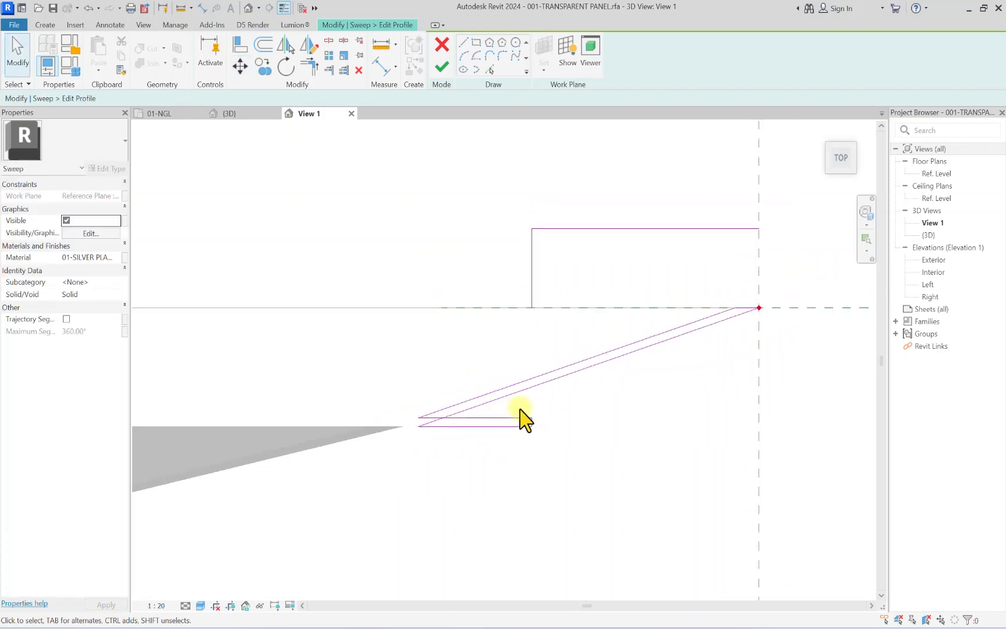
Step: Reattach the lower ends of both sloped profile lines to the corners of the moved lip's short vertical edge
{"action": "scroll", "coordinate": [520, 413], "scroll_direction": "up", "scroll_amount": 2}
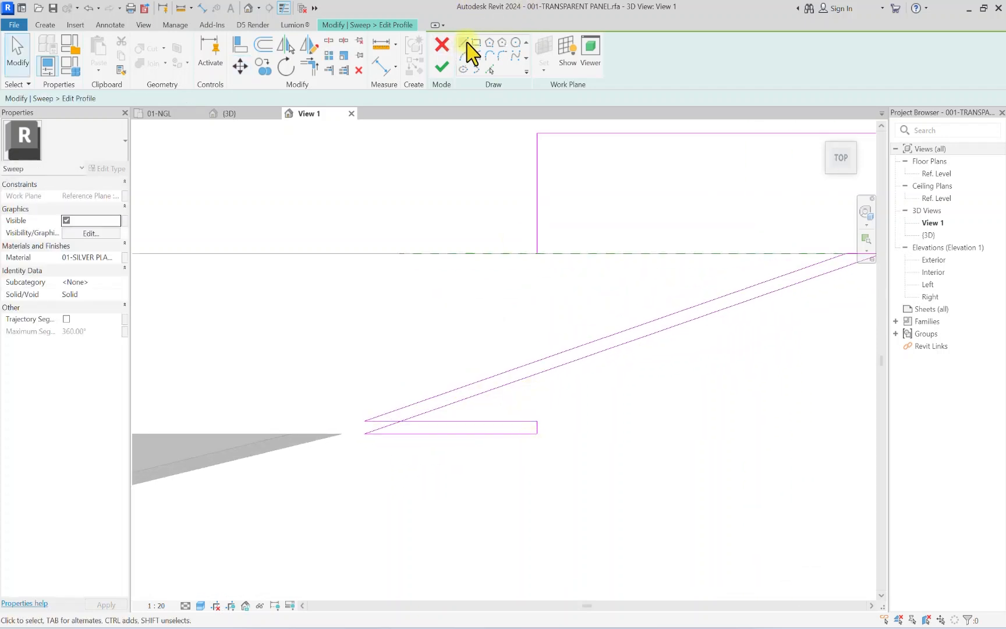
{"action": "left_click", "coordinate": [440, 406]}
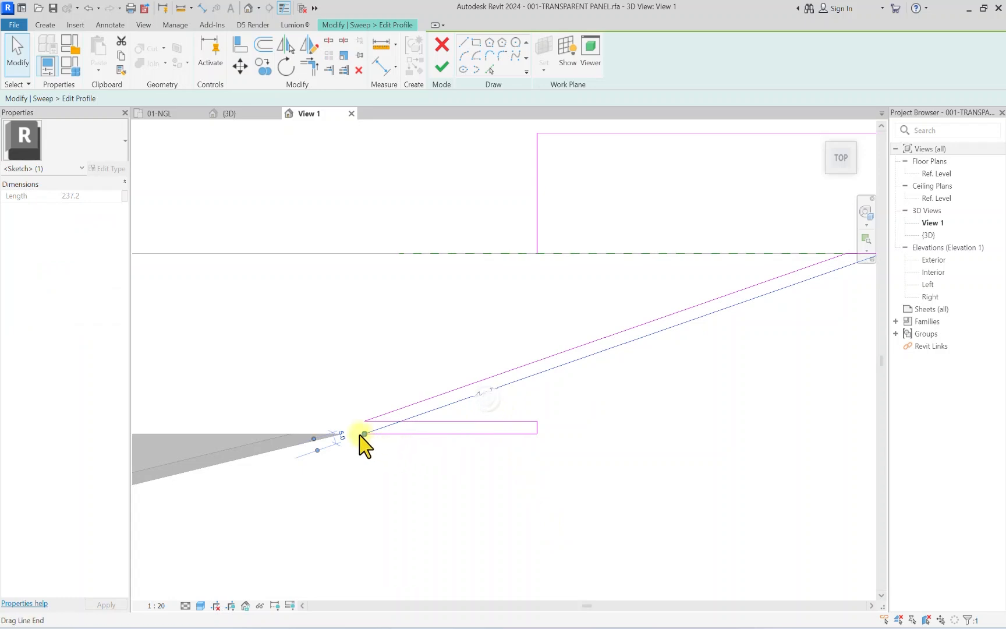
{"action": "mouse_move", "coordinate": [363, 434]}
{"action": "left_mouse_down"}
{"action": "mouse_move", "coordinate": [547, 433]}
{"action": "mouse_move", "coordinate": [537, 433]}
{"action": "left_mouse_up"}
{"action": "left_click", "coordinate": [448, 388]}
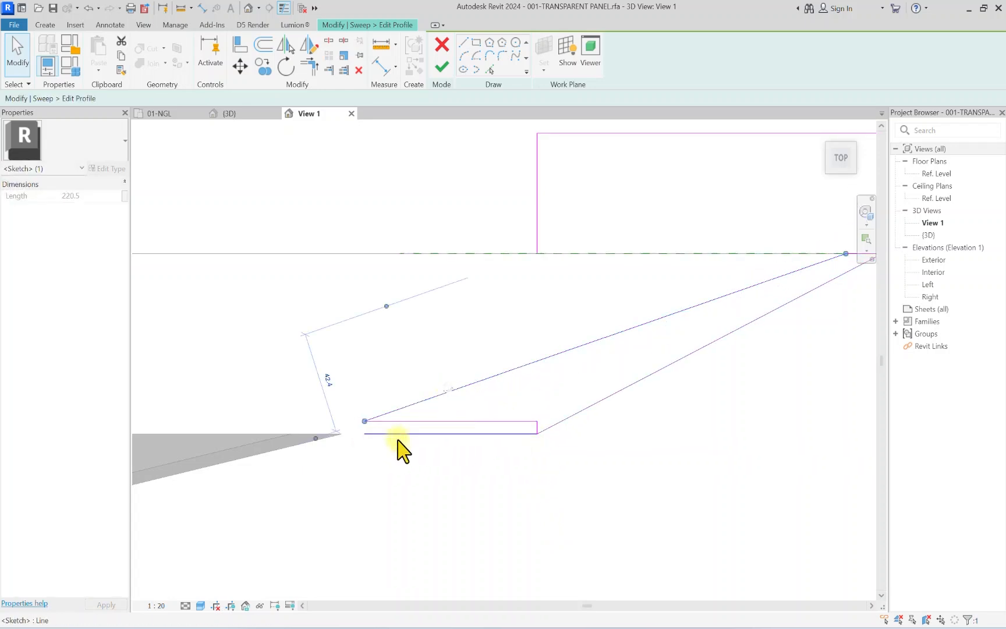
{"action": "mouse_move", "coordinate": [371, 422]}
{"action": "left_mouse_down"}
{"action": "mouse_move", "coordinate": [557, 417]}
{"action": "mouse_move", "coordinate": [538, 418]}
{"action": "mouse_move", "coordinate": [537, 433]}
{"action": "left_mouse_up"}
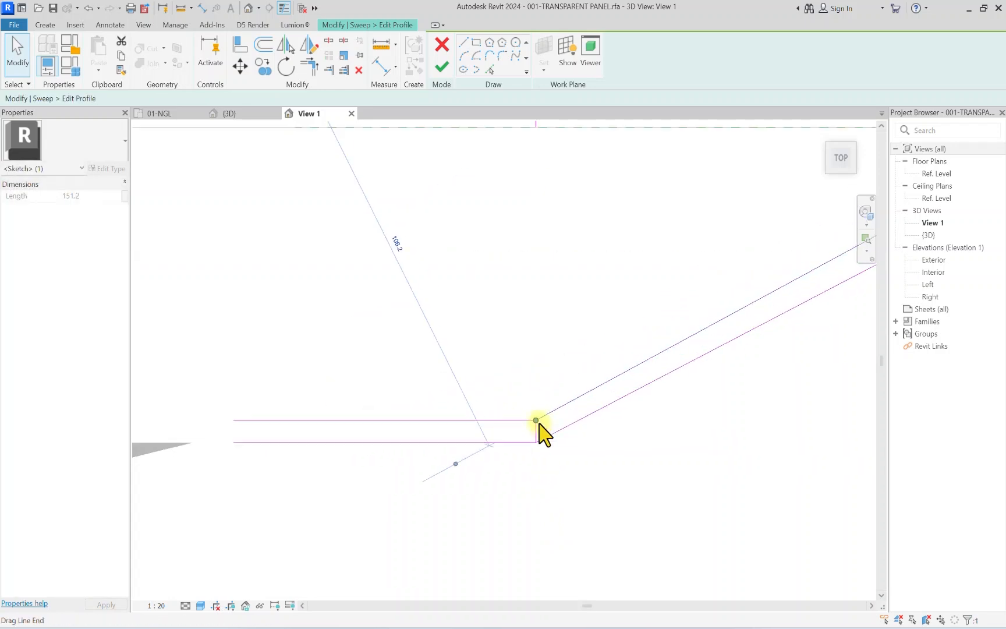
{"action": "left_click", "coordinate": [495, 371]}
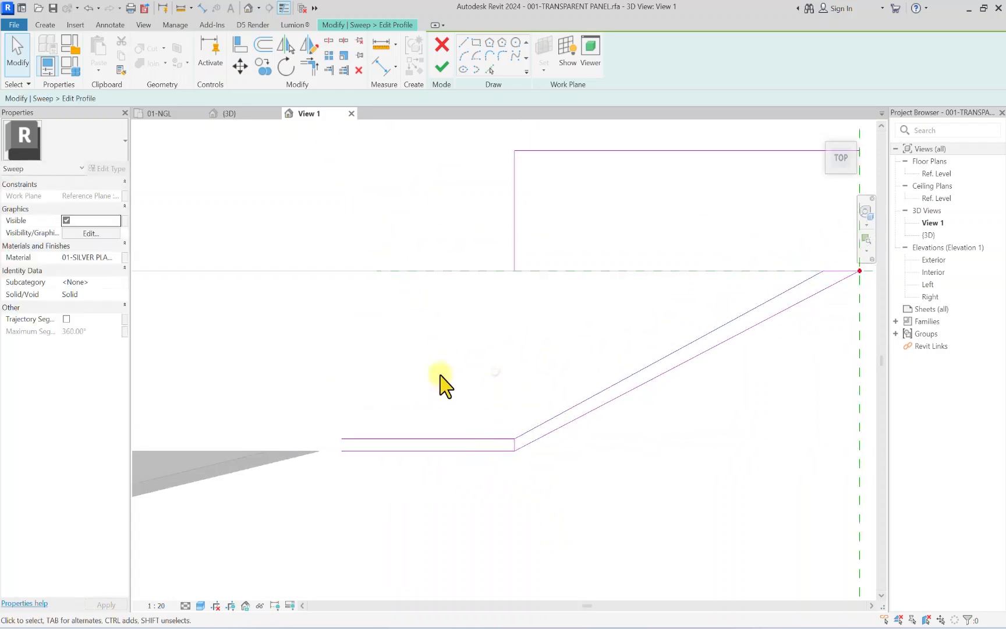
Step: Delete the two horizontal lip lines that extend beyond the short vertical edge of the profile
{"action": "left_click", "coordinate": [465, 44]}
{"action": "scroll", "coordinate": [492, 447], "scroll_direction": "up", "scroll_amount": 2}
{"action": "scroll", "coordinate": [497, 440], "scroll_direction": "down", "scroll_amount": 1}
{"action": "key", "text": "Escape"}
{"action": "scroll", "coordinate": [510, 432], "scroll_direction": "down", "scroll_amount": 2}
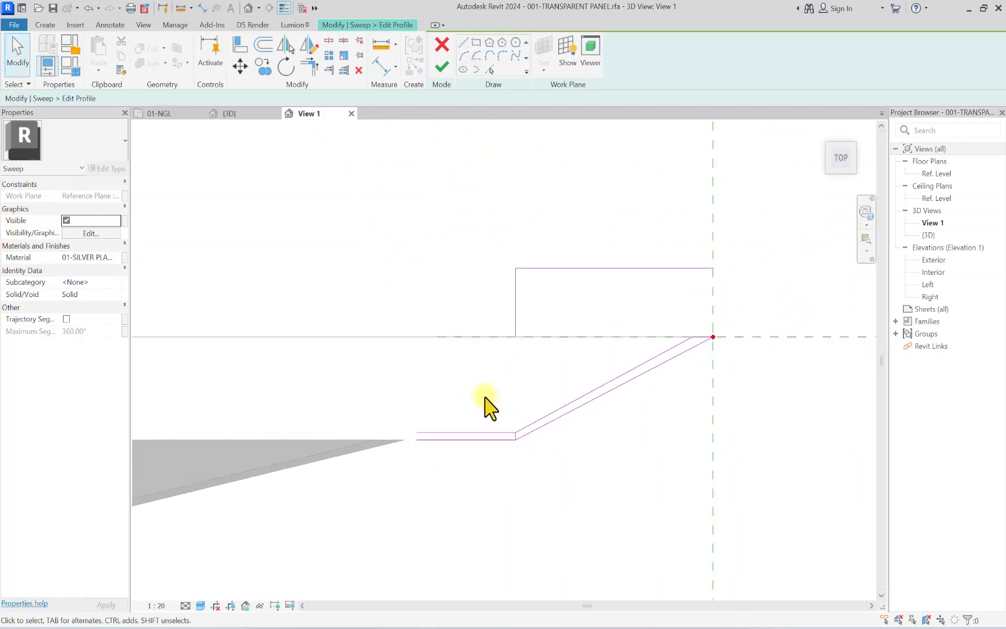
{"action": "left_click_drag", "start_coordinate": [495, 392], "coordinate": [423, 487]}
{"action": "key", "text": "Delete"}
Step: Draw two short horizontal lines about 10 mm long from the lower ends of the sloped lines, running toward the reference plane
{"action": "scroll", "coordinate": [501, 468], "scroll_direction": "up", "scroll_amount": 2}
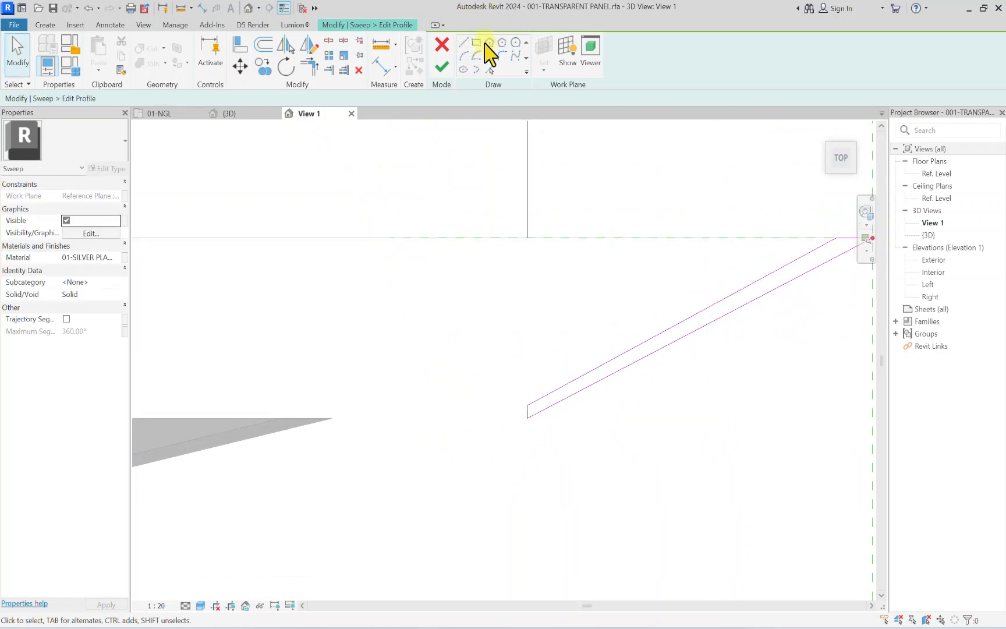
{"action": "left_click", "coordinate": [461, 45]}
{"action": "scroll", "coordinate": [557, 433], "scroll_direction": "down", "scroll_amount": 1}
{"action": "scroll", "coordinate": [546, 445], "scroll_direction": "up", "scroll_amount": 1}
{"action": "middle_click_drag", "start_coordinate": [545, 444], "coordinate": [471, 532]}
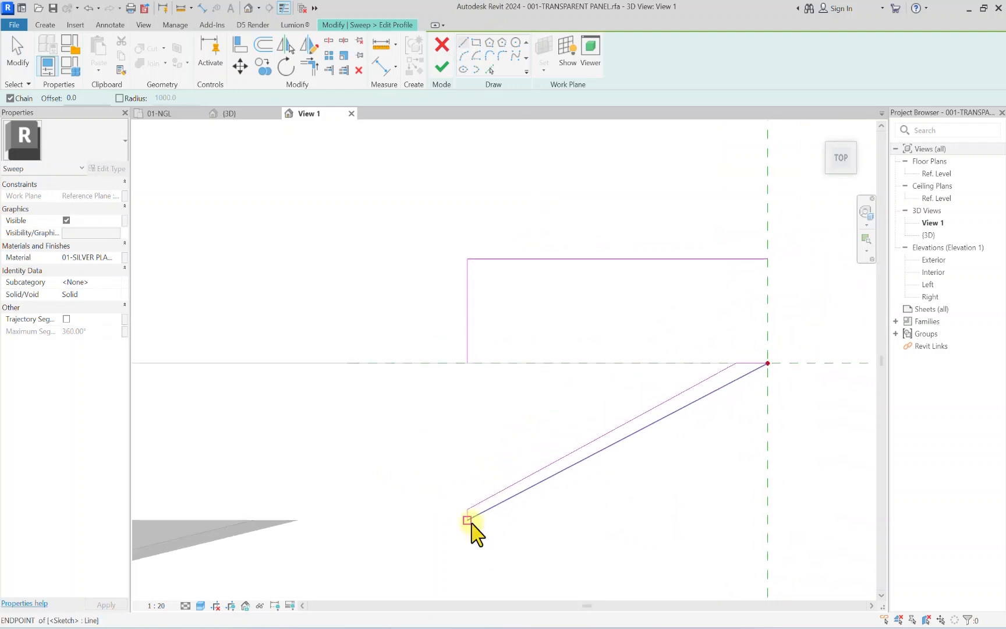
{"action": "scroll", "coordinate": [469, 527], "scroll_direction": "up", "scroll_amount": 2}
{"action": "scroll", "coordinate": [469, 528], "scroll_direction": "up", "scroll_amount": 1}
{"action": "left_click", "coordinate": [496, 515]}
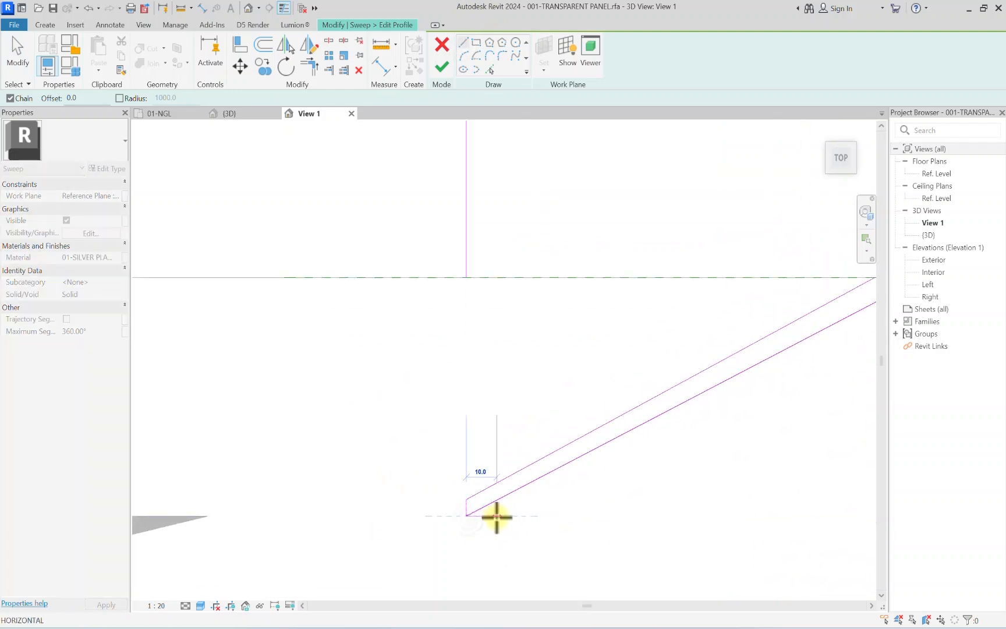
{"action": "left_click", "coordinate": [466, 516]}
{"action": "scroll", "coordinate": [465, 504], "scroll_direction": "up", "scroll_amount": 2}
{"action": "left_click", "coordinate": [466, 498]}
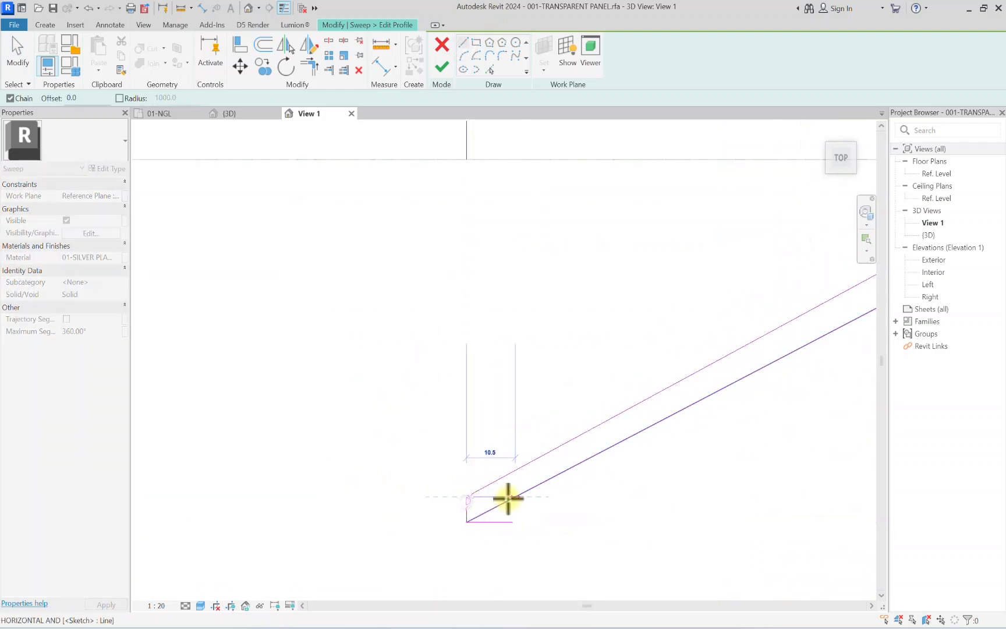
{"action": "left_click", "coordinate": [509, 497]}
{"action": "key", "text": "Escape"}
{"action": "key", "text": "Escape"}
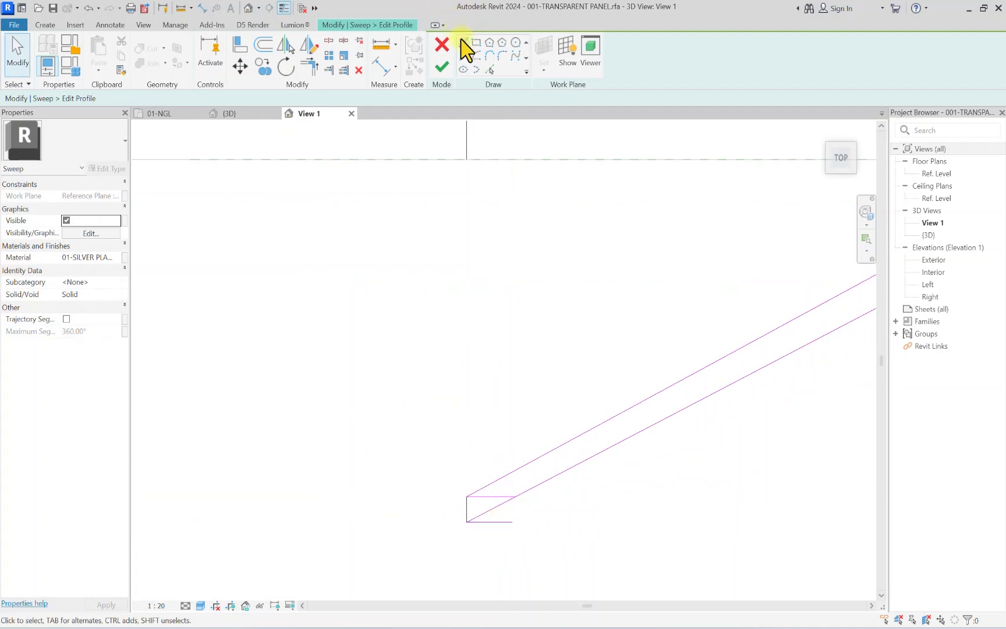
Step: Join the free end of the lower short line to the upper short line with a vertical line
{"action": "left_click", "coordinate": [462, 42]}
{"action": "left_click", "coordinate": [512, 521]}
{"action": "left_click", "coordinate": [512, 497]}
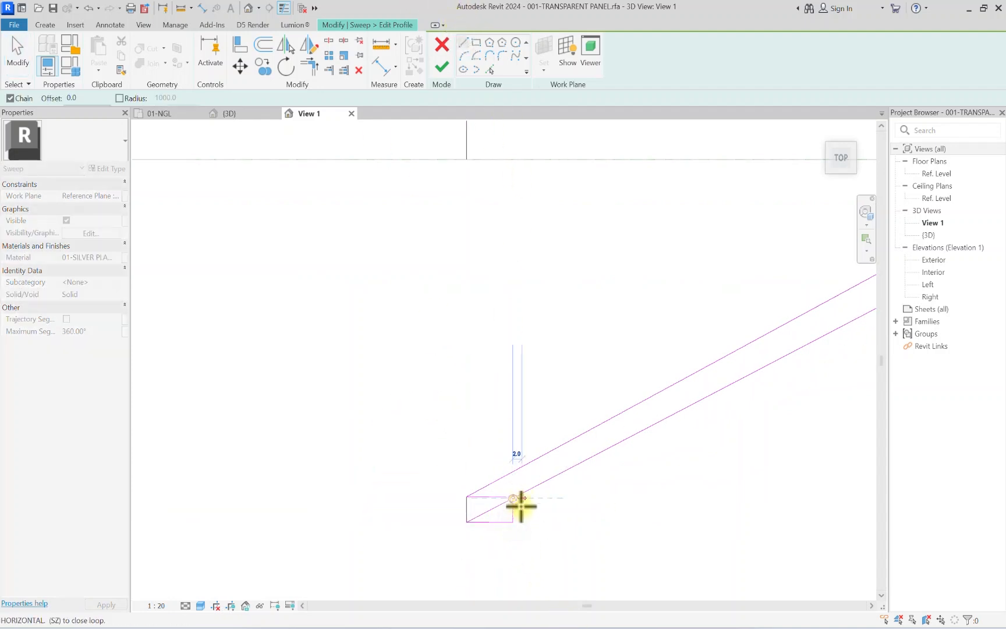
{"action": "key", "text": "Escape"}
{"action": "key", "text": "Escape"}
Step: Attach the upper sloped line's lower end to the top of the new vertical line in the lip
{"action": "scroll", "coordinate": [516, 515], "scroll_direction": "up", "scroll_amount": 4}
{"action": "left_click", "coordinate": [518, 495]}
{"action": "mouse_move", "coordinate": [518, 470]}
{"action": "left_mouse_down"}
{"action": "mouse_move", "coordinate": [518, 444]}
{"action": "mouse_move", "coordinate": [518, 466]}
{"action": "left_mouse_up"}
{"action": "key", "text": "Escape"}
{"action": "scroll", "coordinate": [497, 463], "scroll_direction": "down", "scroll_amount": 2}
{"action": "left_click", "coordinate": [479, 447]}
{"action": "left_click_drag", "start_coordinate": [445, 471], "coordinate": [499, 462]}
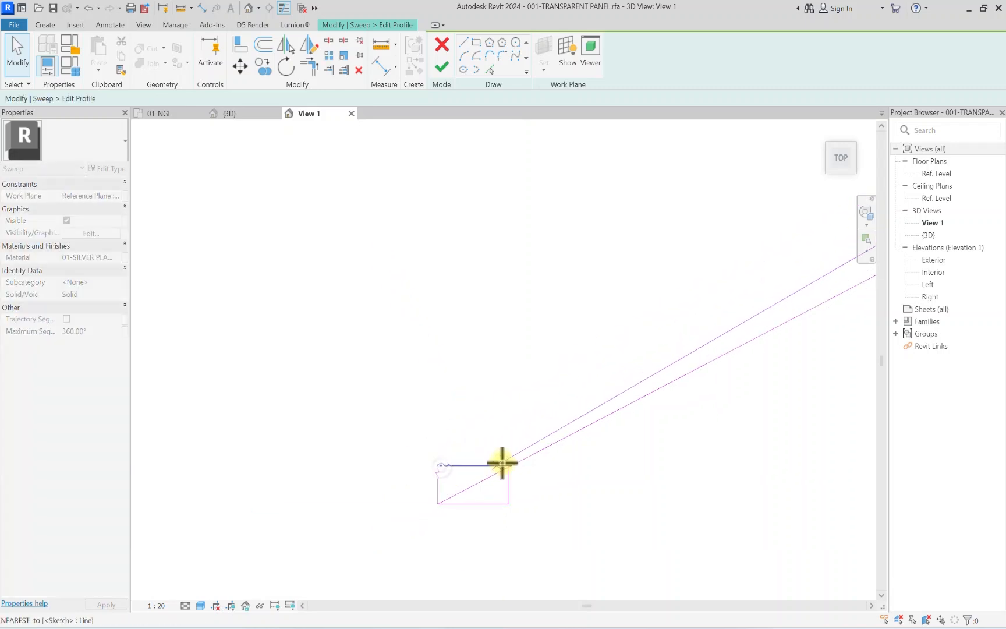
{"action": "scroll", "coordinate": [502, 470], "scroll_direction": "up", "scroll_amount": 4}
{"action": "key", "text": "Escape"}
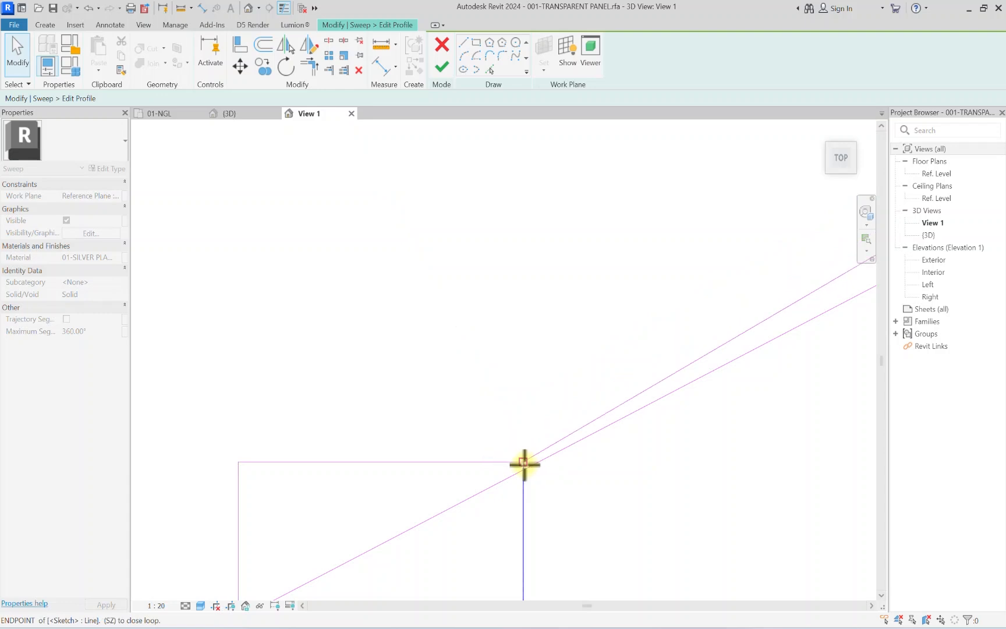
{"action": "left_click", "coordinate": [524, 466]}
Step: Attach the lower sloped line's end to the bottom of the lip's inner vertical line and delete that vertical line
{"action": "scroll", "coordinate": [528, 516], "scroll_direction": "down", "scroll_amount": 3}
{"action": "left_click", "coordinate": [441, 534]}
{"action": "scroll", "coordinate": [443, 534], "scroll_direction": "up", "scroll_amount": 2}
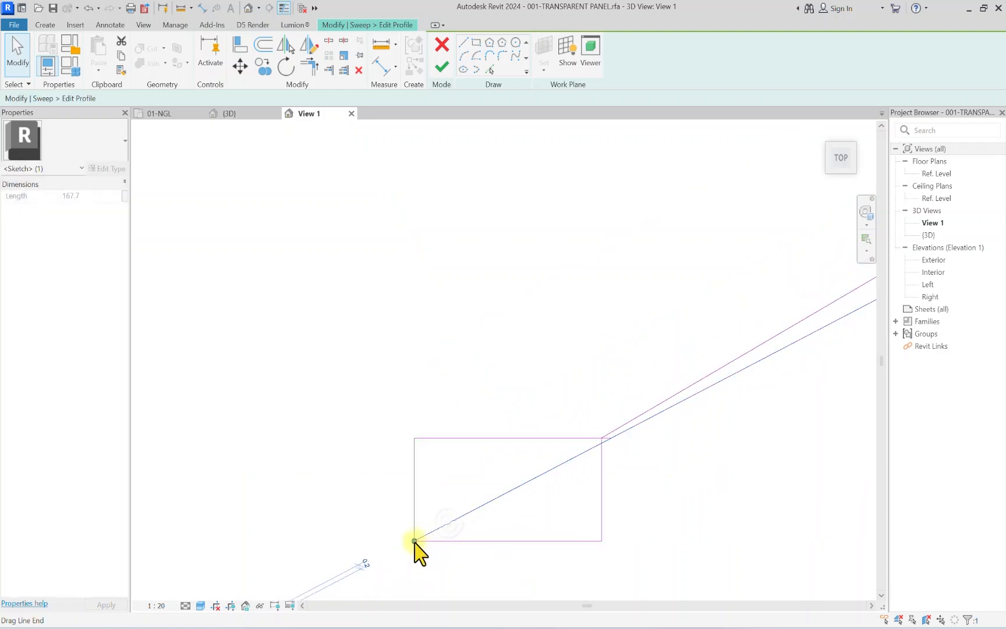
{"action": "left_click_drag", "start_coordinate": [414, 541], "coordinate": [602, 542]}
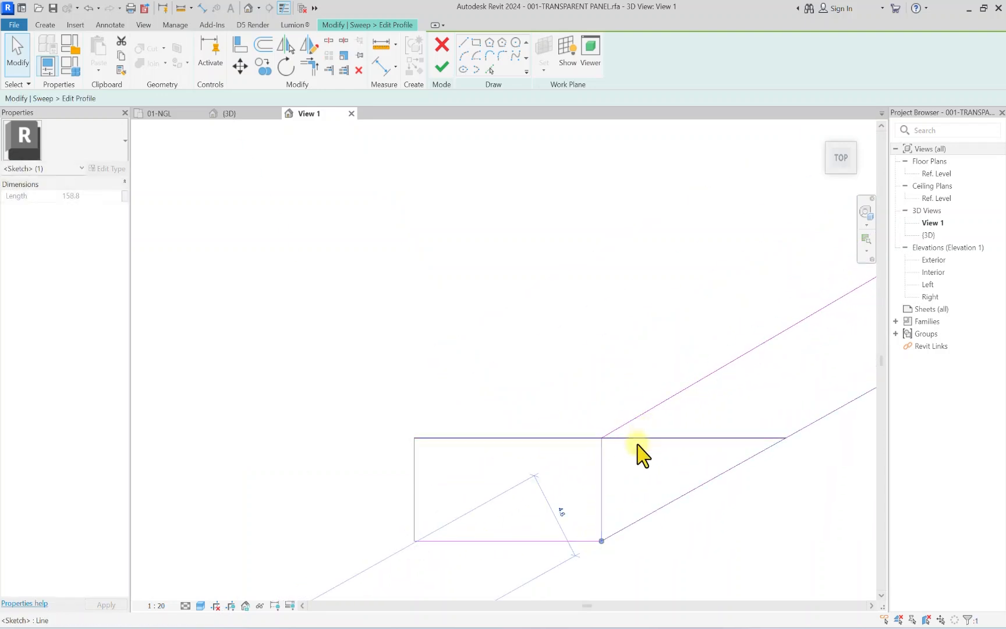
{"action": "key", "text": "Delete"}
{"action": "scroll", "coordinate": [601, 478], "scroll_direction": "down", "scroll_amount": 3}
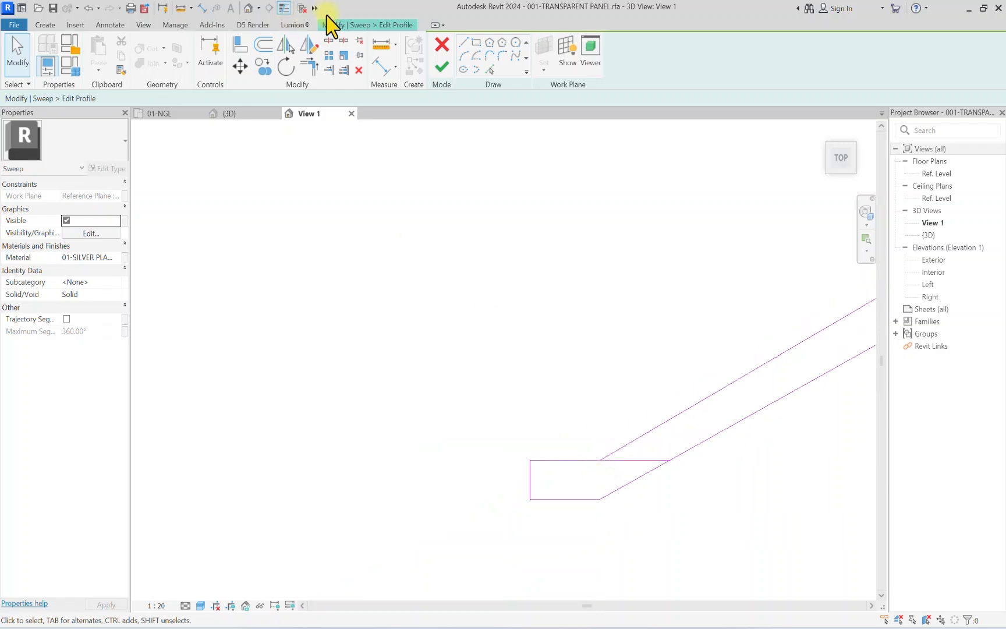
Step: Try to finish the profile sketch, then trim the lip's upper line to a corner with the upper sloped line
{"action": "left_click", "coordinate": [447, 74]}
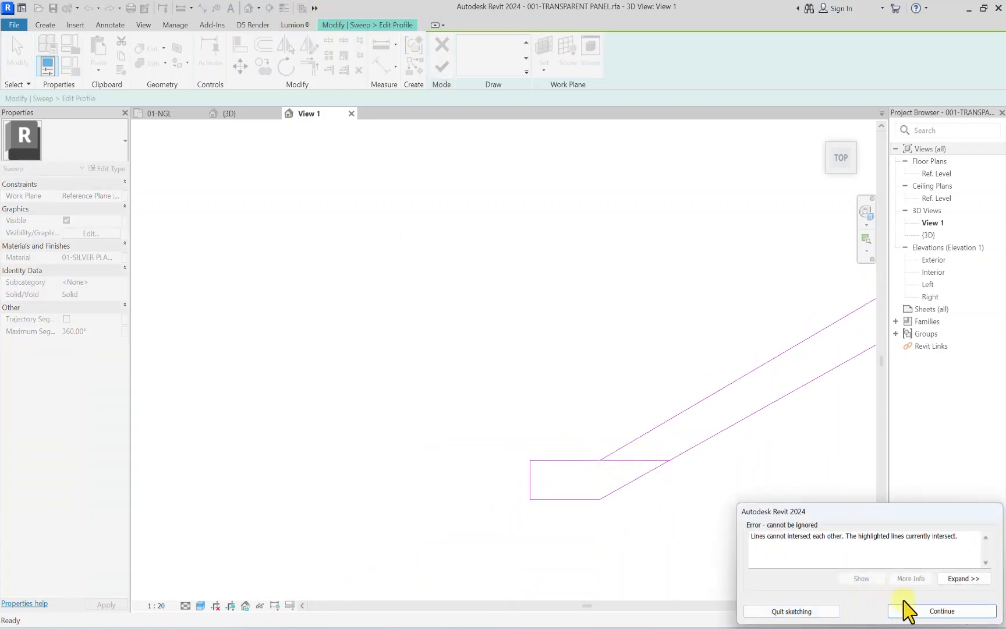
{"action": "left_click", "coordinate": [924, 612]}
{"action": "left_click", "coordinate": [309, 64]}
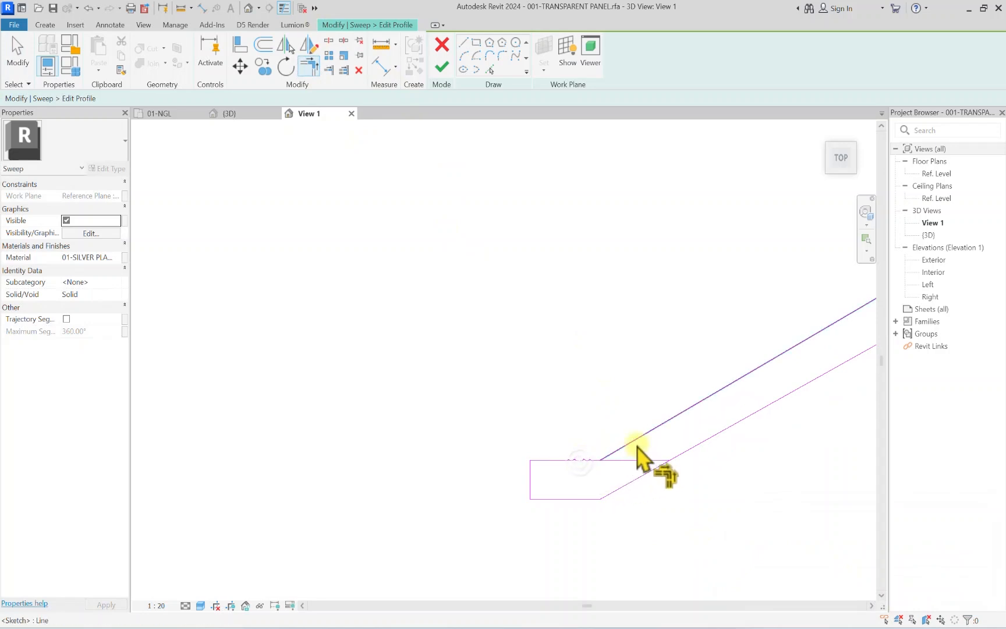
{"action": "left_click", "coordinate": [636, 442]}
{"action": "left_click", "coordinate": [575, 459]}
Step: Delete the horizontal and vertical guide lines above the sweep profile
{"action": "scroll", "coordinate": [515, 412], "scroll_direction": "down", "scroll_amount": 5}
{"action": "key", "text": "Escape"}
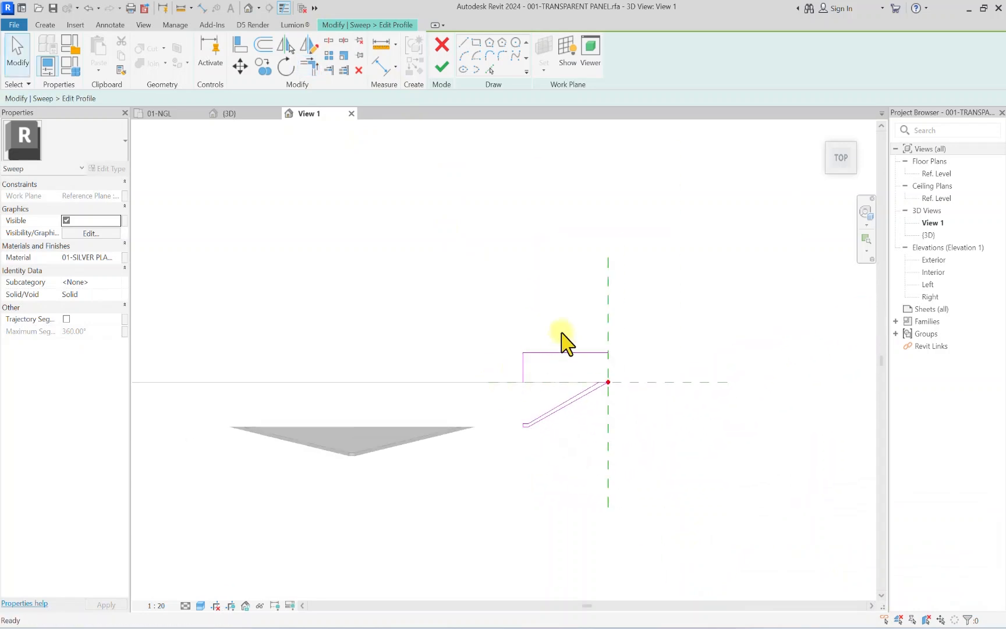
{"action": "left_click_drag", "start_coordinate": [571, 316], "coordinate": [496, 365]}
{"action": "key", "text": "Delete"}
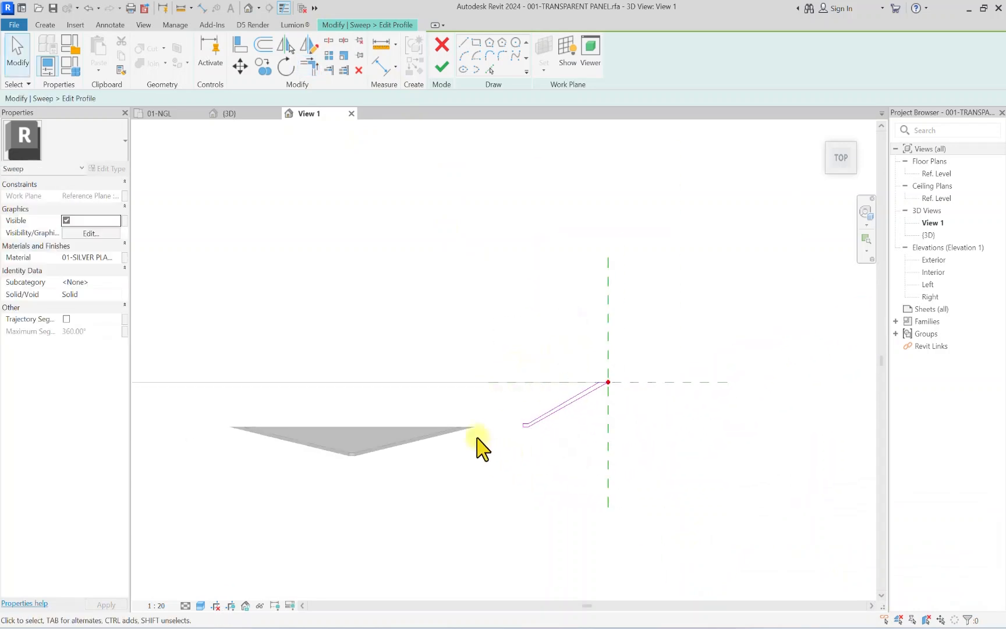
Step: Finish the edited profile sketch and complete the silver frame's sweep, dismissing the resulting selection
{"action": "left_click", "coordinate": [434, 57]}
{"action": "left_click", "coordinate": [433, 55]}
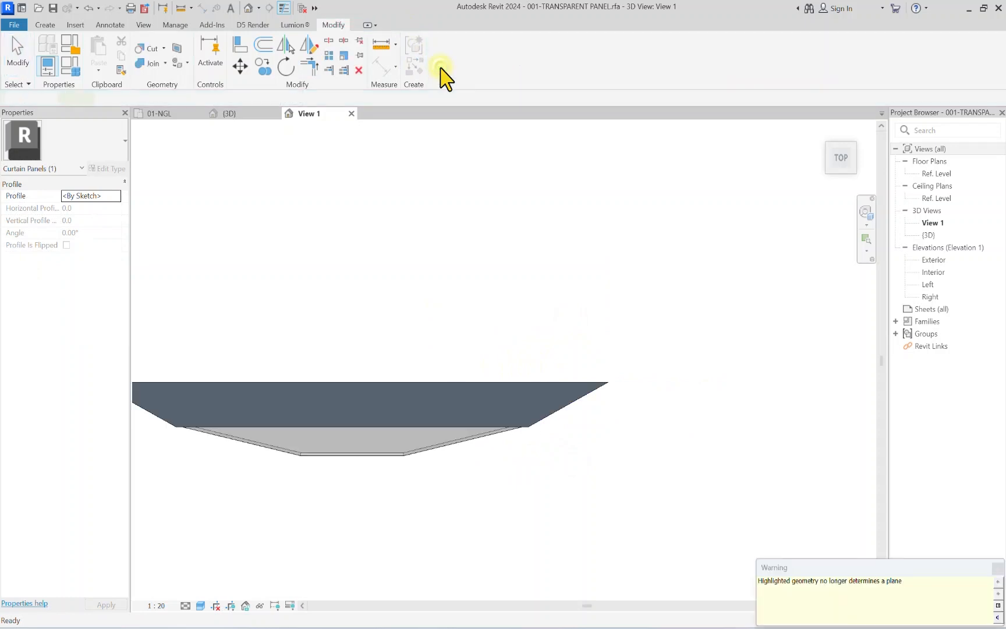
{"action": "left_click", "coordinate": [451, 453]}
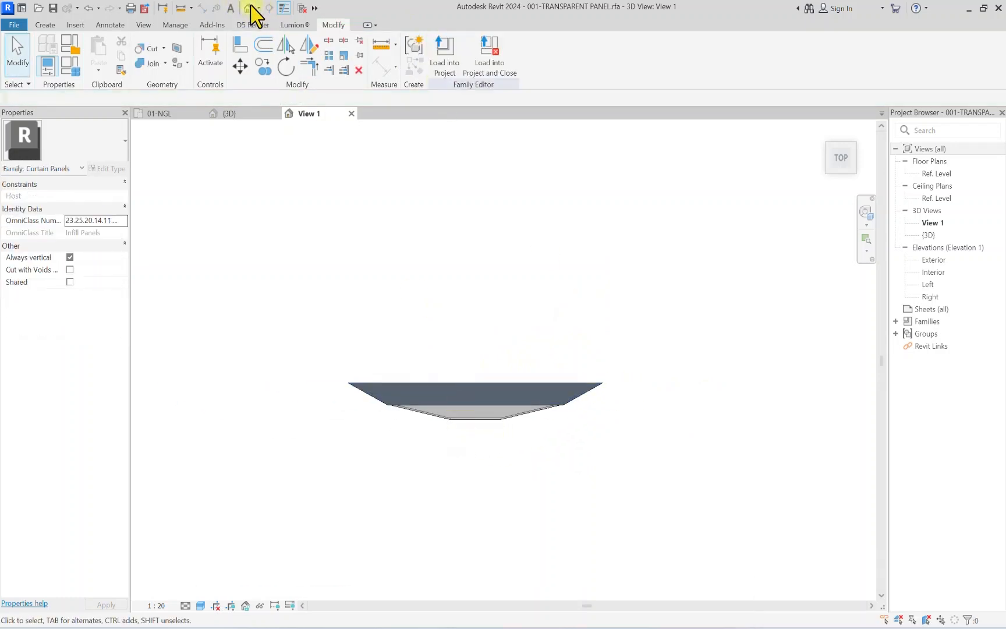
Step: Open the default 3D view and delete the frosted inner pyramid sweep from the panel family
{"action": "left_click", "coordinate": [251, 7]}
{"action": "scroll", "coordinate": [420, 300], "scroll_direction": "up", "scroll_amount": 8}
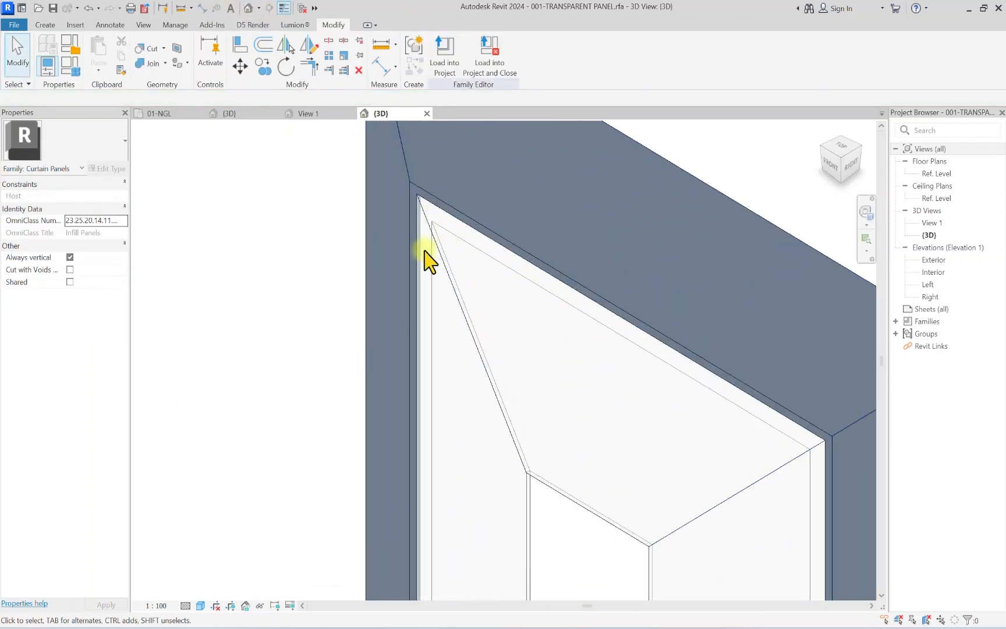
{"action": "scroll", "coordinate": [424, 233], "scroll_direction": "down", "scroll_amount": 6}
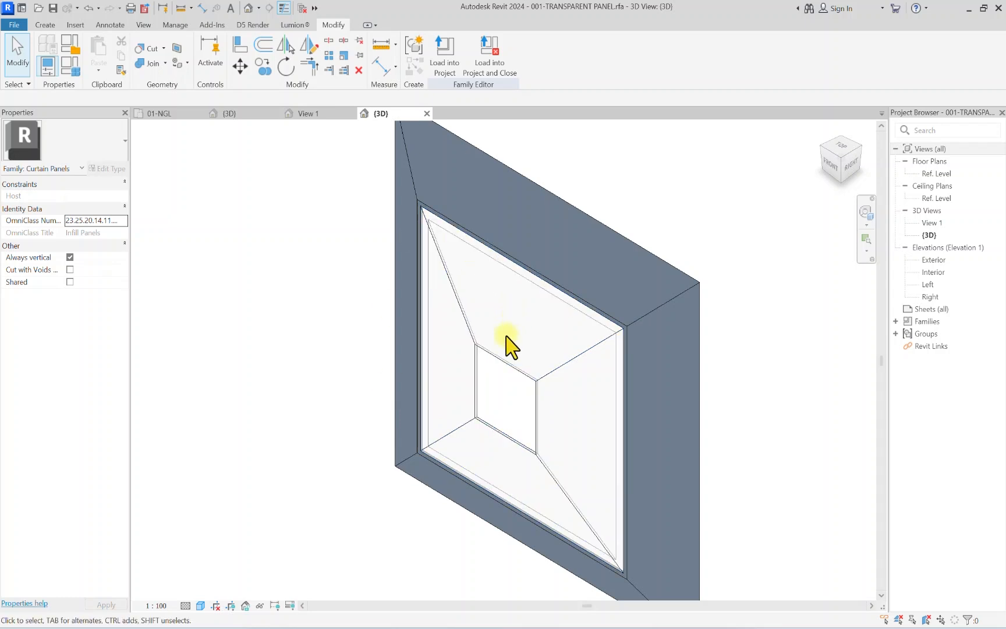
{"action": "scroll", "coordinate": [428, 422], "scroll_direction": "down", "scroll_amount": 2}
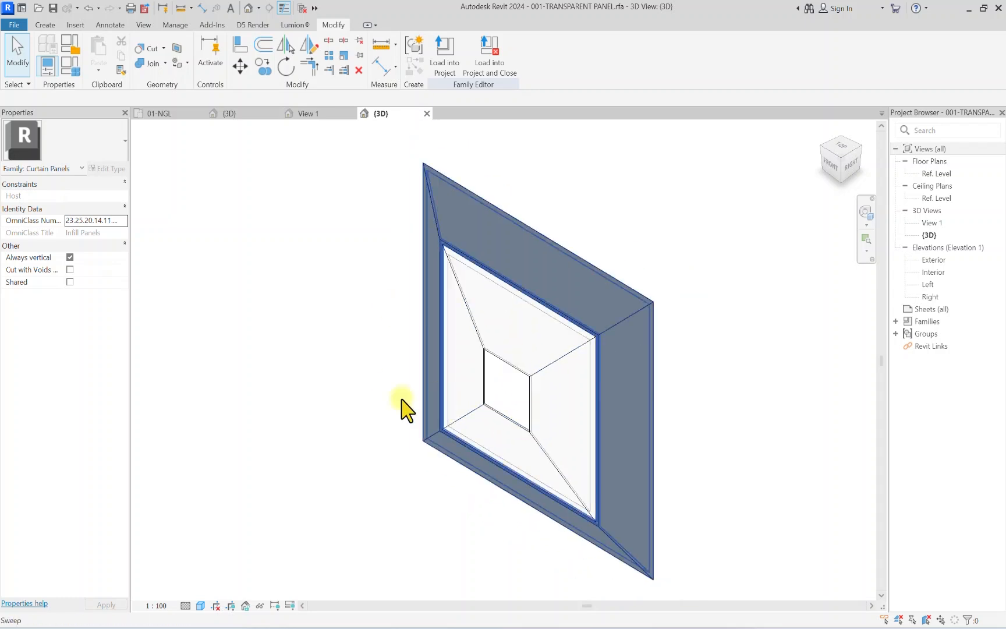
{"action": "left_click", "coordinate": [493, 356]}
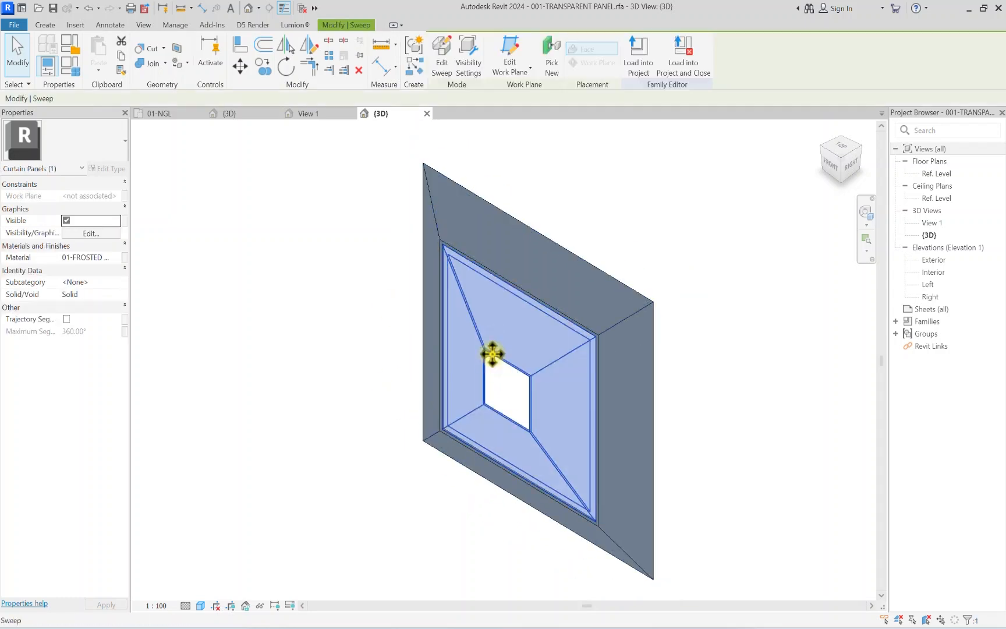
{"action": "key", "text": "Delete"}
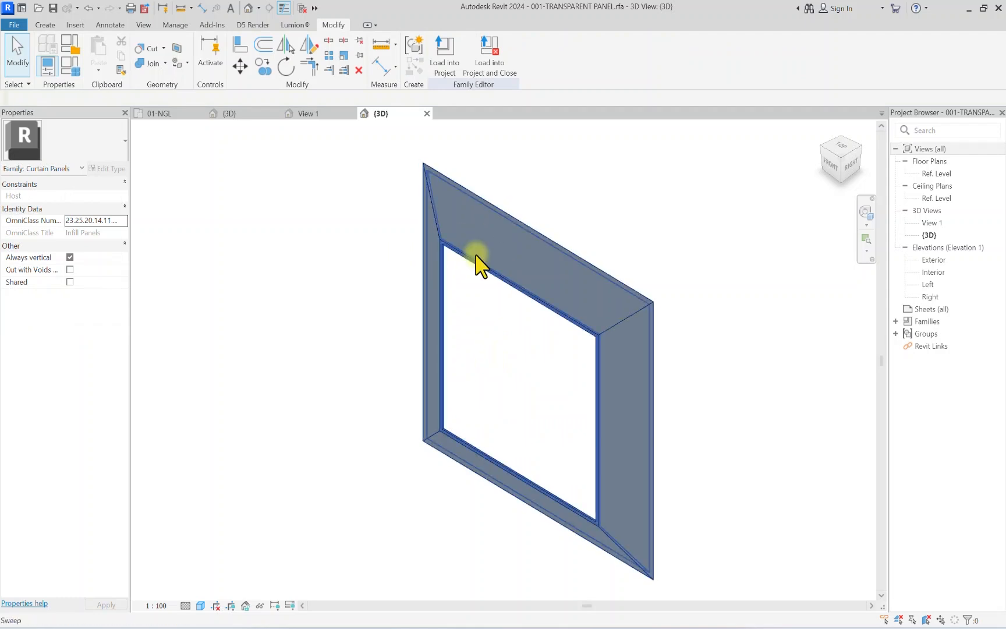
Step: Examine the remaining frame sweep and the lip around its inner opening
{"action": "scroll", "coordinate": [427, 280], "scroll_direction": "up", "scroll_amount": 4}
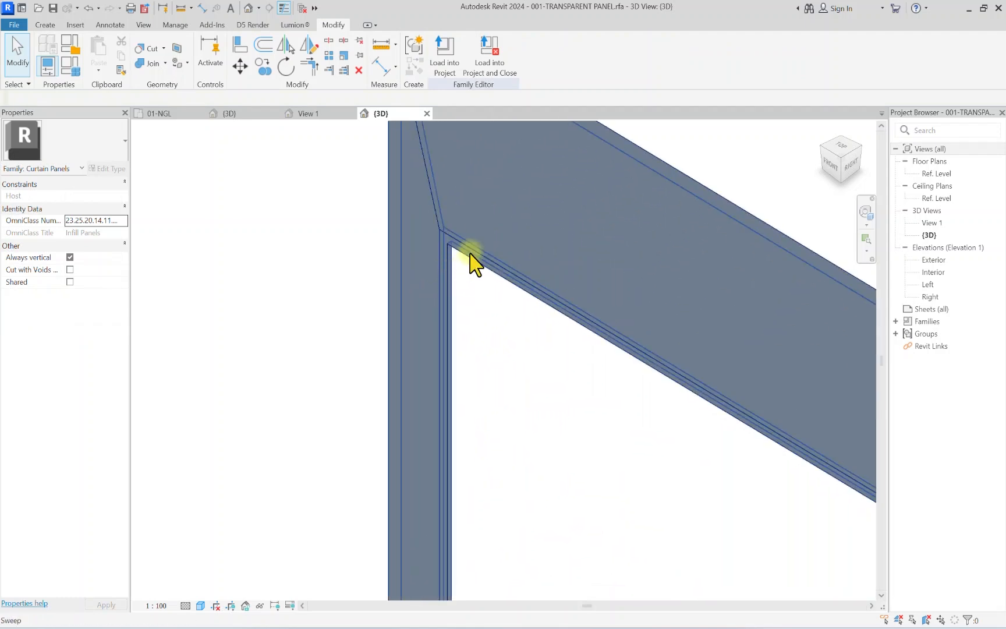
{"action": "scroll", "coordinate": [437, 268], "scroll_direction": "down", "scroll_amount": 2}
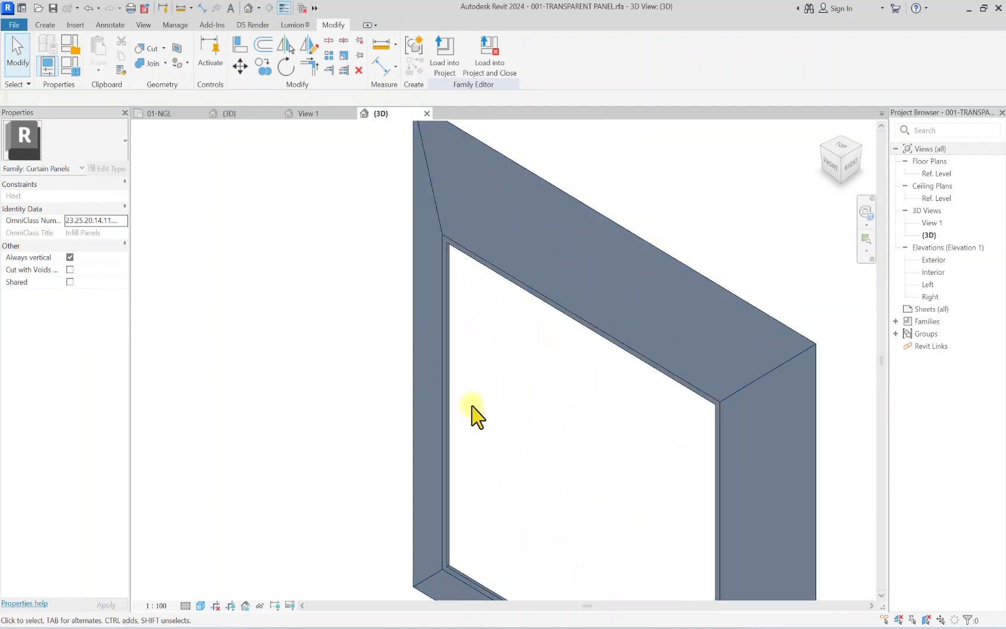
{"action": "scroll", "coordinate": [474, 401], "scroll_direction": "down", "scroll_amount": 3}
{"action": "scroll", "coordinate": [487, 360], "scroll_direction": "up", "scroll_amount": 2}
{"action": "scroll", "coordinate": [494, 373], "scroll_direction": "down", "scroll_amount": 2}
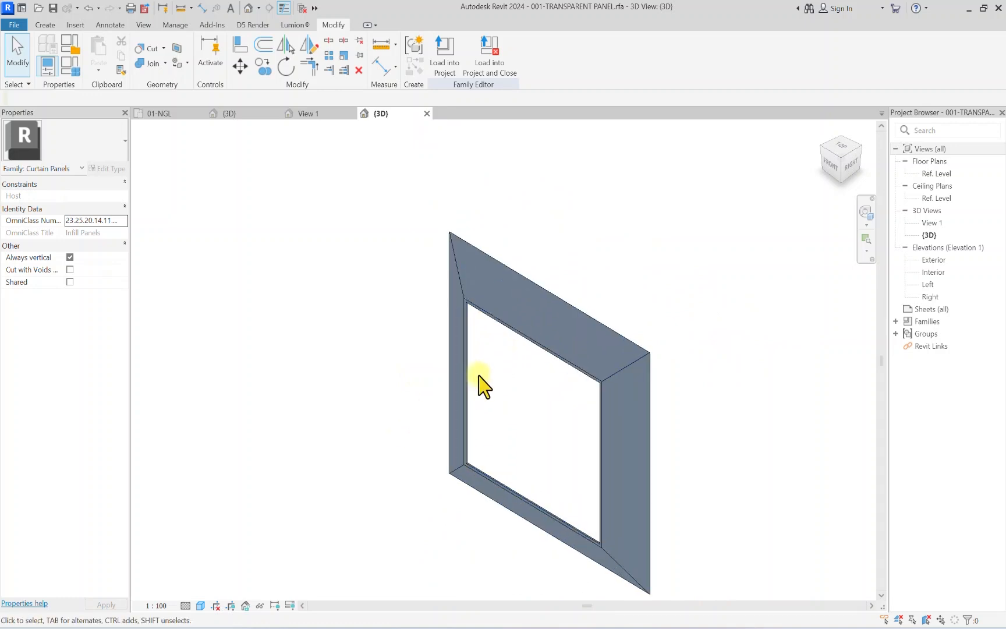
{"action": "scroll", "coordinate": [479, 382], "scroll_direction": "up", "scroll_amount": 2}
{"action": "scroll", "coordinate": [471, 308], "scroll_direction": "down", "scroll_amount": 3}
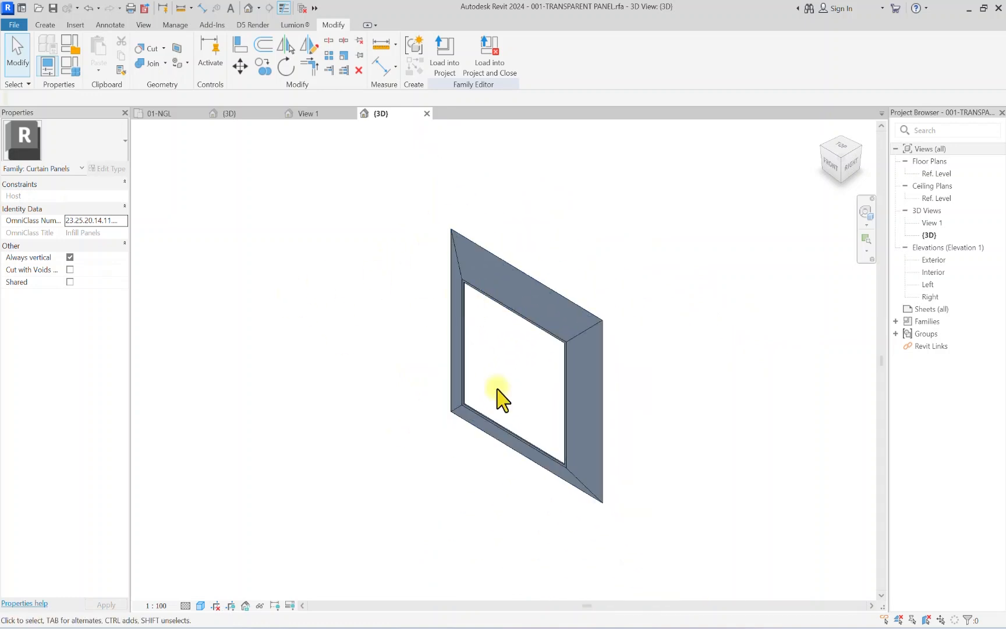
{"action": "scroll", "coordinate": [414, 319], "scroll_direction": "up", "scroll_amount": 3}
{"action": "scroll", "coordinate": [434, 311], "scroll_direction": "up", "scroll_amount": 2}
{"action": "scroll", "coordinate": [466, 309], "scroll_direction": "up", "scroll_amount": 2}
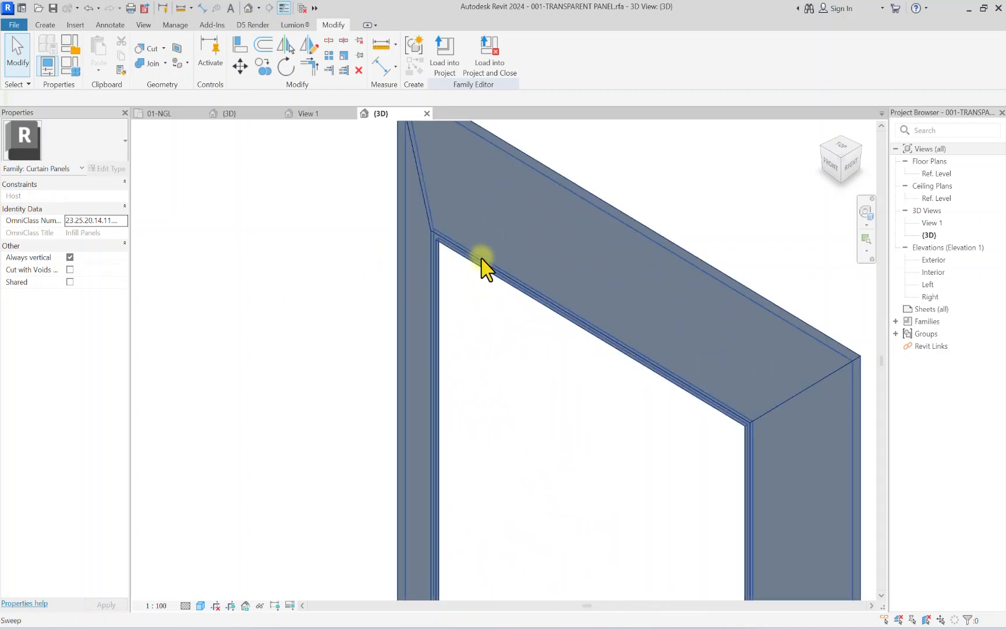
{"action": "scroll", "coordinate": [466, 268], "scroll_direction": "down", "scroll_amount": 3}
{"action": "scroll", "coordinate": [444, 279], "scroll_direction": "up", "scroll_amount": 2}
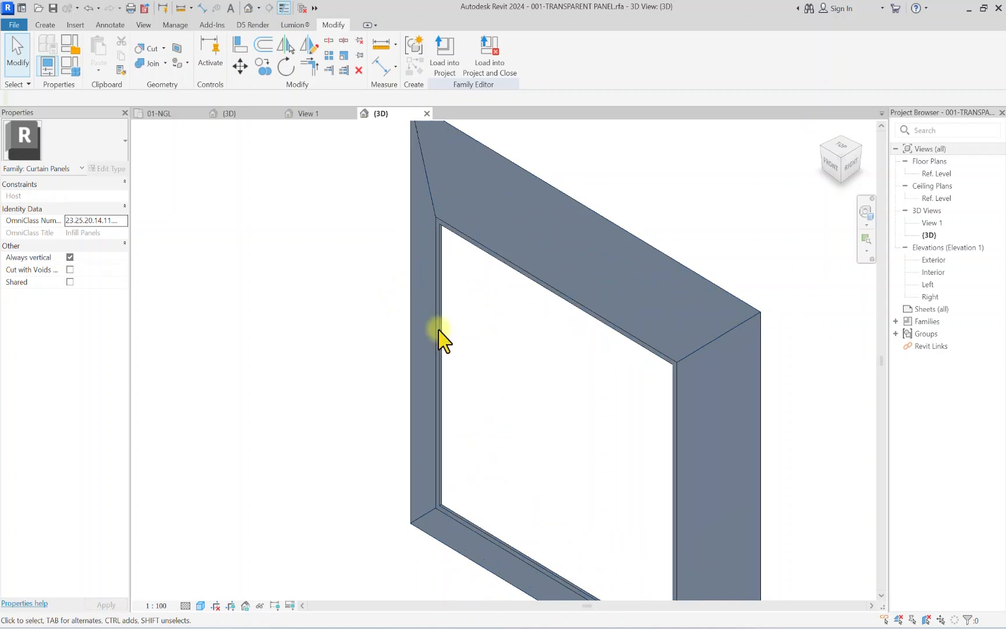
Step: Start a new extrusion and set its work plane to the front face of the frame's inner lip
{"action": "left_click", "coordinate": [44, 24]}
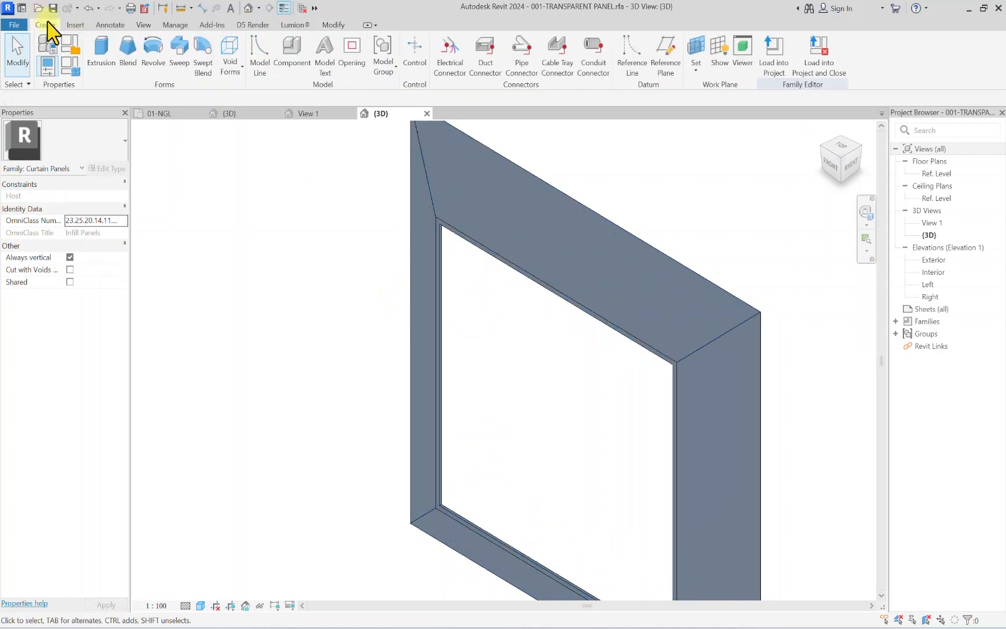
{"action": "left_click", "coordinate": [100, 56]}
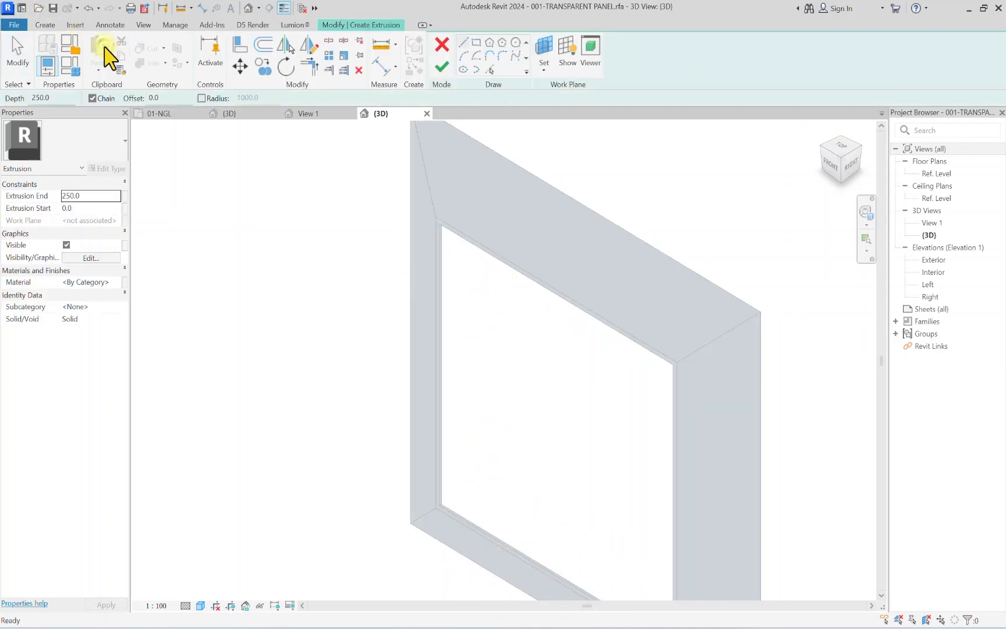
{"action": "left_click", "coordinate": [543, 71]}
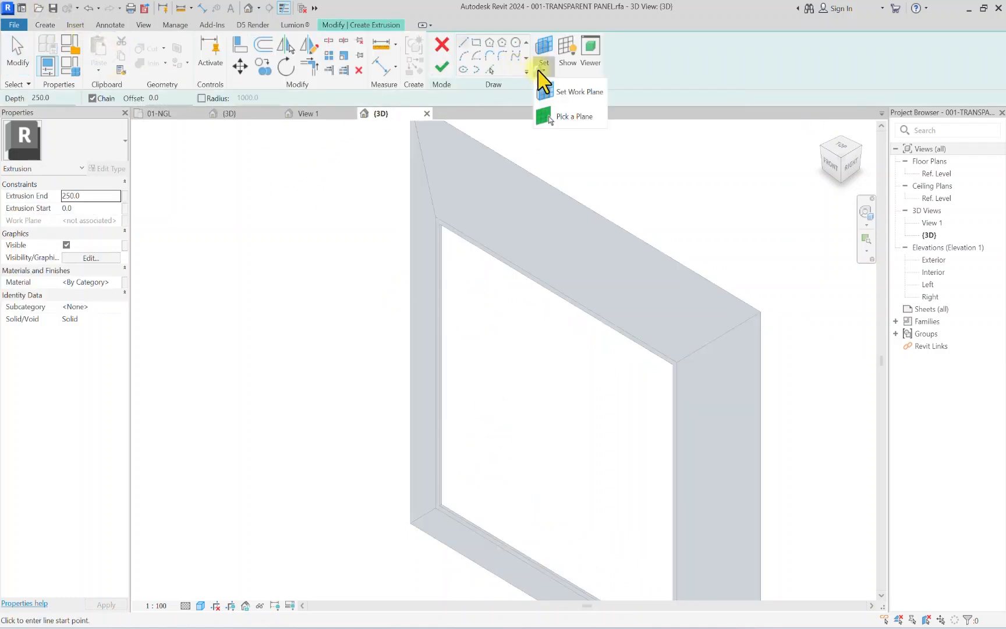
{"action": "left_click", "coordinate": [564, 119]}
{"action": "scroll", "coordinate": [429, 227], "scroll_direction": "up", "scroll_amount": 5}
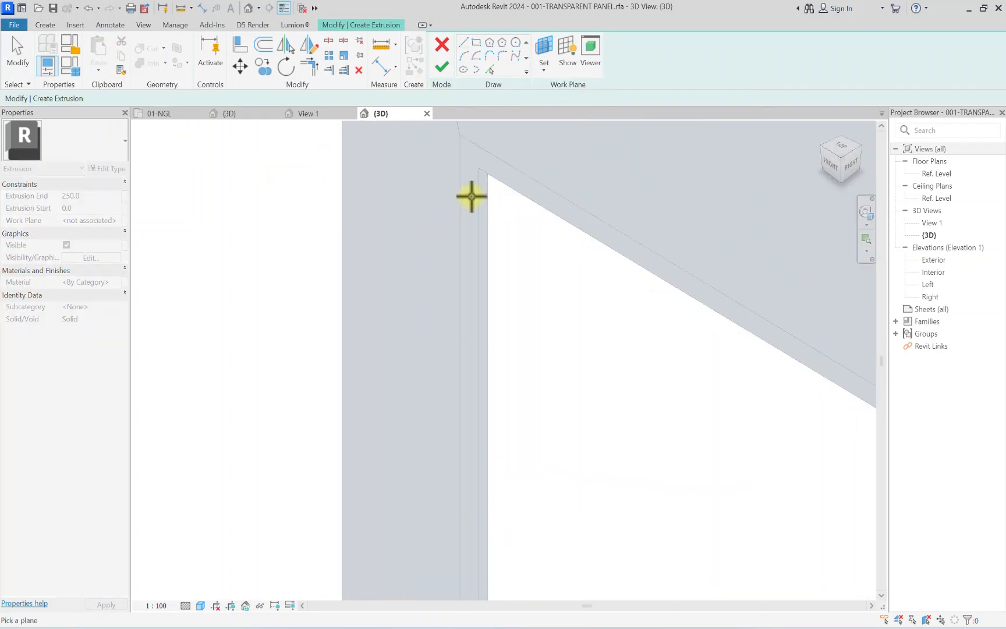
{"action": "left_click", "coordinate": [472, 196]}
{"action": "scroll", "coordinate": [461, 215], "scroll_direction": "down", "scroll_amount": 5}
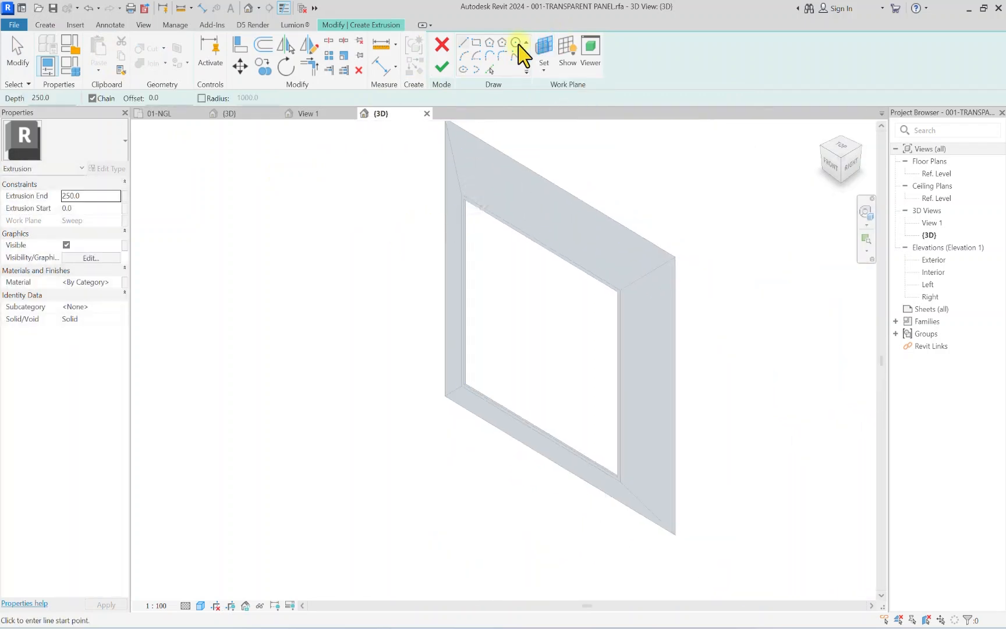
Step: Trace the four inner edges of the frame's lip with Pick Lines to form a closed rectangular extrusion sketch
{"action": "left_click", "coordinate": [489, 69]}
{"action": "scroll", "coordinate": [442, 218], "scroll_direction": "up", "scroll_amount": 3}
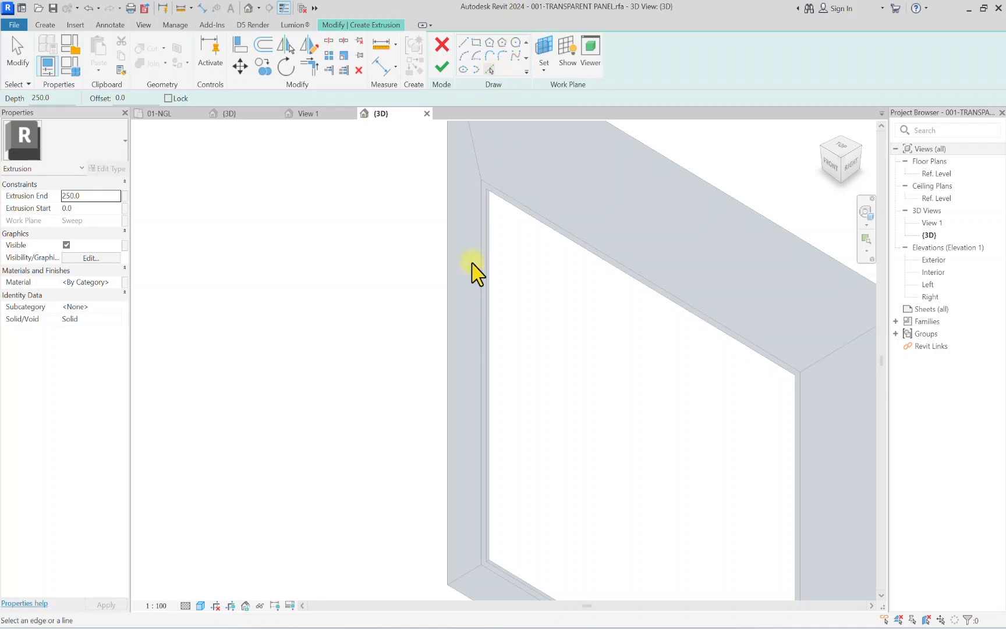
{"action": "left_click", "coordinate": [505, 213]}
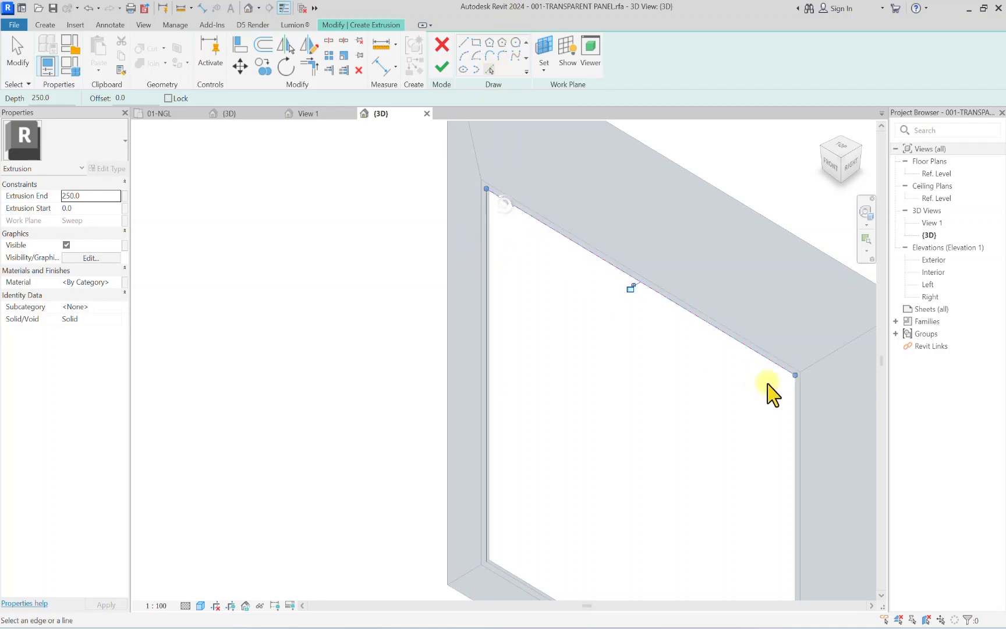
{"action": "middle_click_drag", "start_coordinate": [685, 483], "coordinate": [512, 256]}
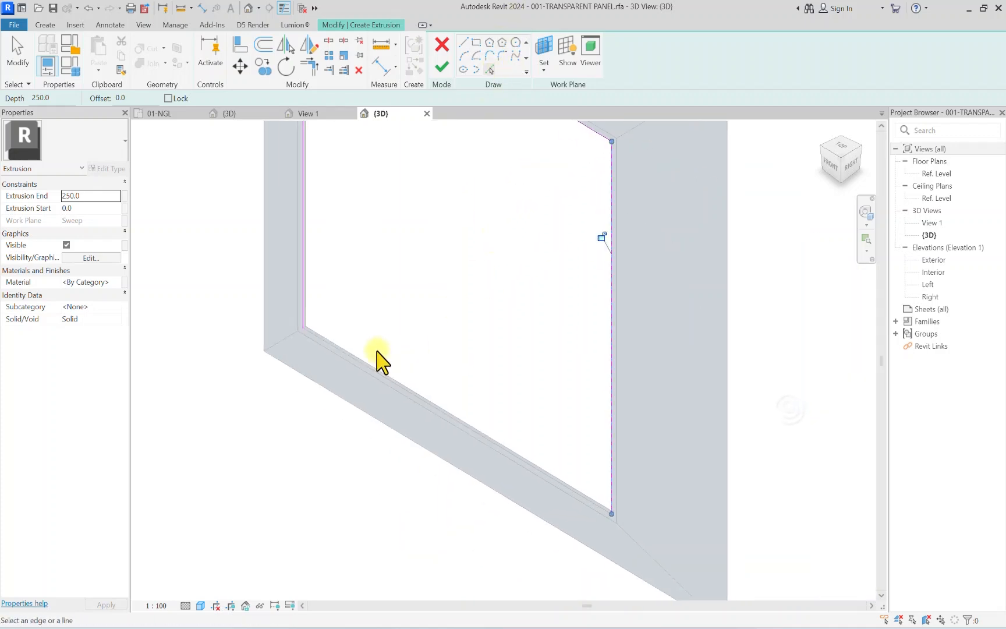
{"action": "left_click", "coordinate": [348, 355]}
{"action": "scroll", "coordinate": [344, 350], "scroll_direction": "down", "scroll_amount": 1}
{"action": "middle_click_drag", "start_coordinate": [322, 288], "coordinate": [496, 404]}
{"action": "key", "text": "Escape"}
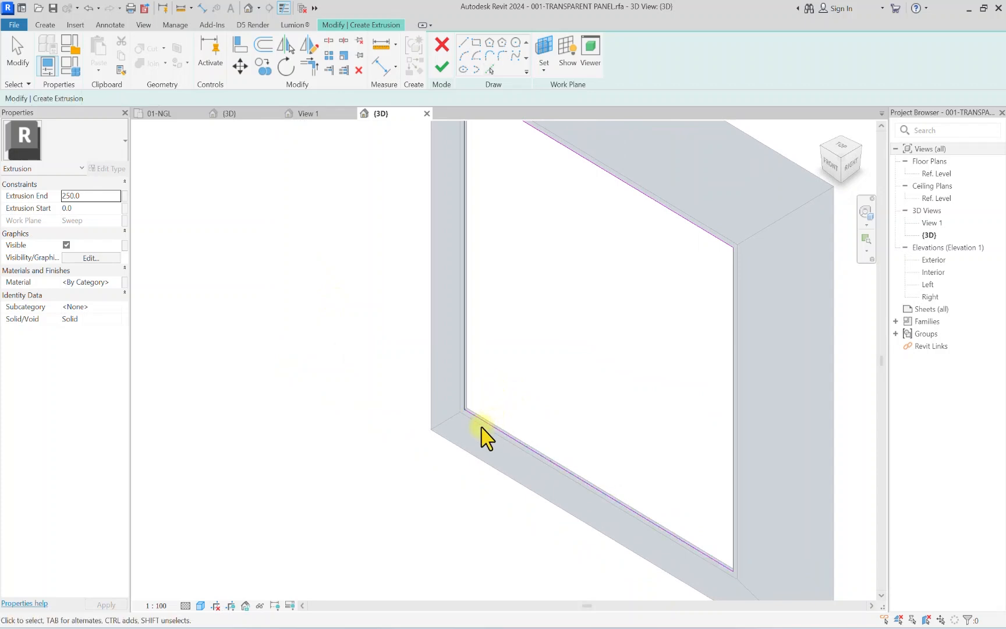
Step: Align the sketch's lower line to the bottom inner face of the frame's lip and lock the alignment
{"action": "scroll", "coordinate": [477, 414], "scroll_direction": "up", "scroll_amount": 2}
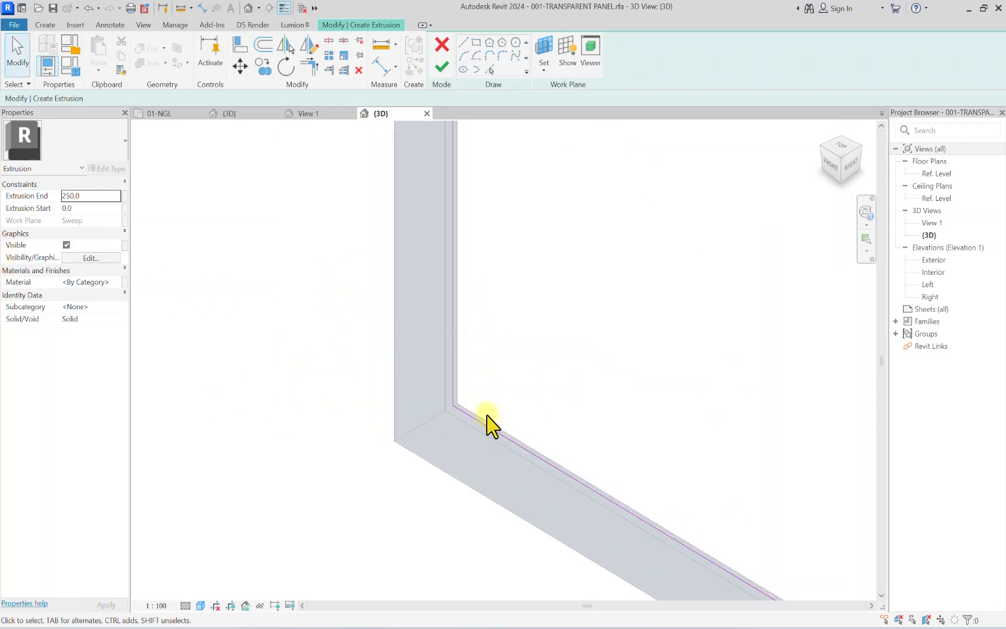
{"action": "key", "text": "a"}
{"action": "key", "text": "l"}
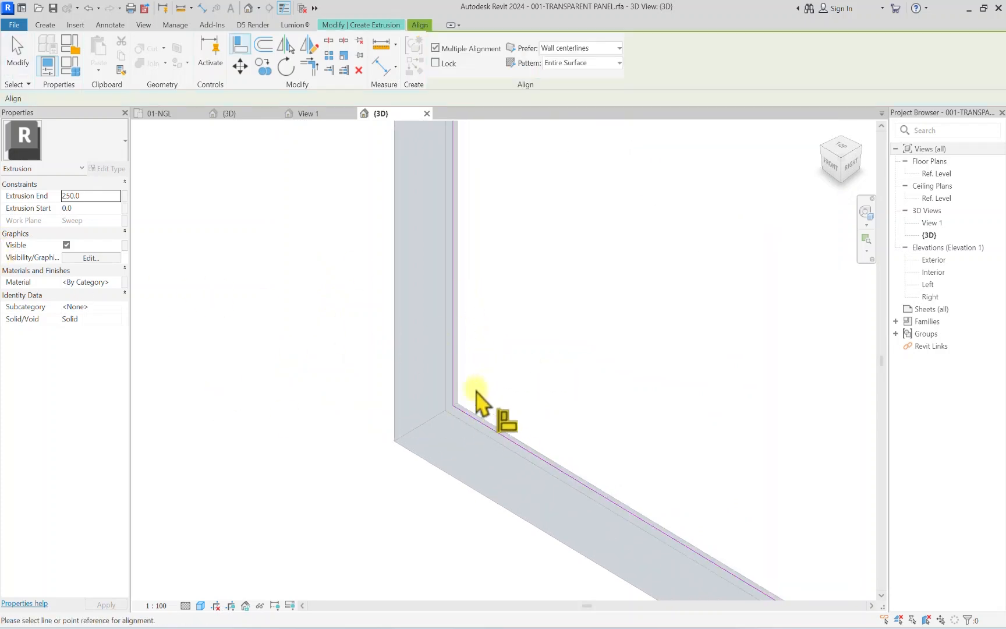
{"action": "scroll", "coordinate": [476, 396], "scroll_direction": "up", "scroll_amount": 2}
{"action": "middle_click_drag", "start_coordinate": [477, 395], "coordinate": [441, 445]}
{"action": "left_click", "coordinate": [441, 442]}
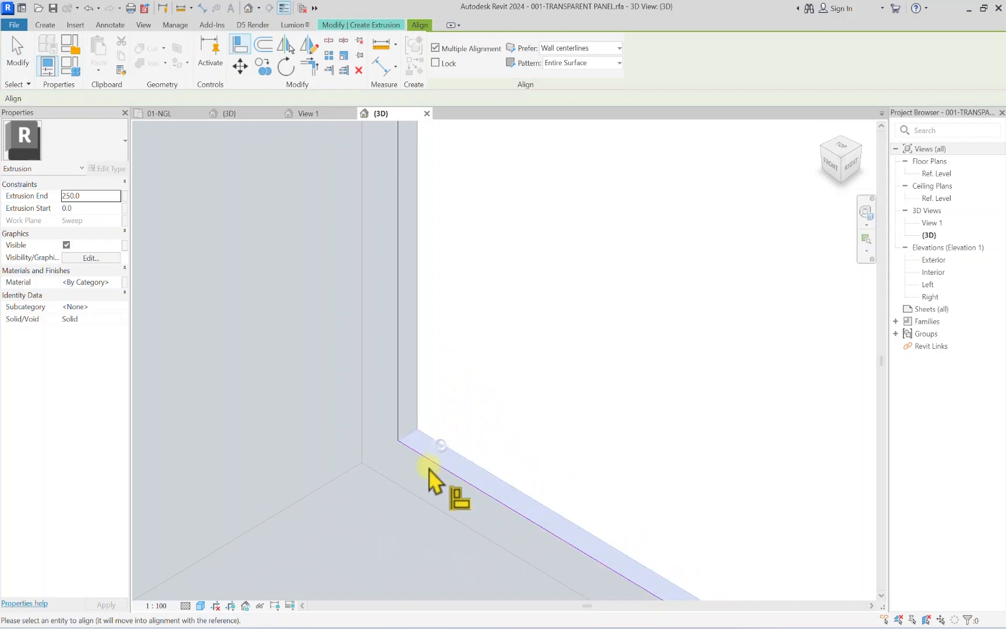
{"action": "scroll", "coordinate": [422, 391], "scroll_direction": "down", "scroll_amount": 3}
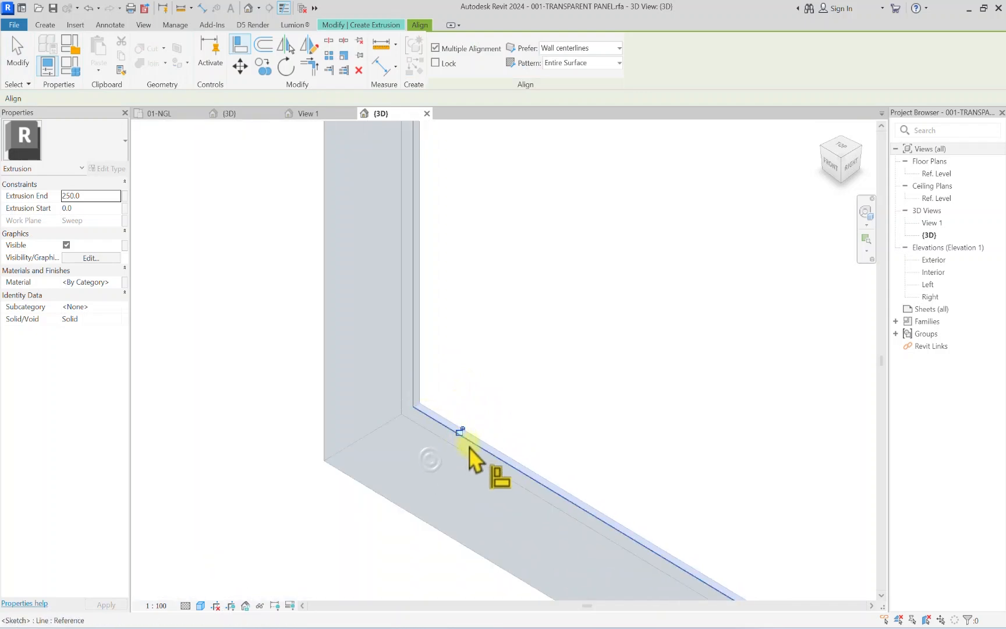
{"action": "left_click", "coordinate": [465, 435]}
Step: Align the sketch's left vertical line to the left inner face of the frame's lip and lock the alignment
{"action": "middle_click_drag", "start_coordinate": [396, 163], "coordinate": [404, 366]}
{"action": "scroll", "coordinate": [430, 270], "scroll_direction": "up", "scroll_amount": 2}
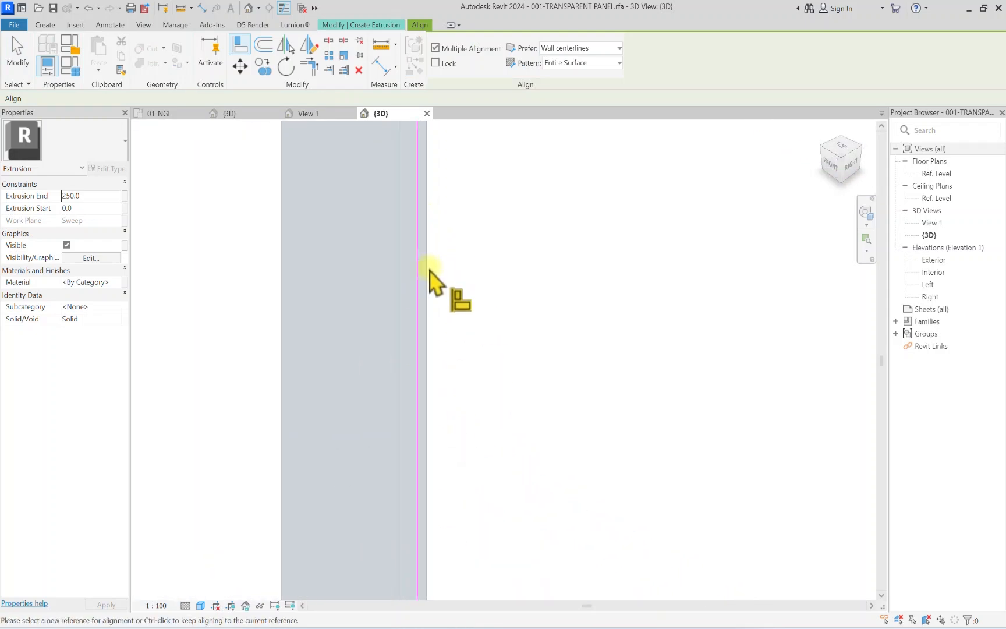
{"action": "left_click", "coordinate": [420, 300]}
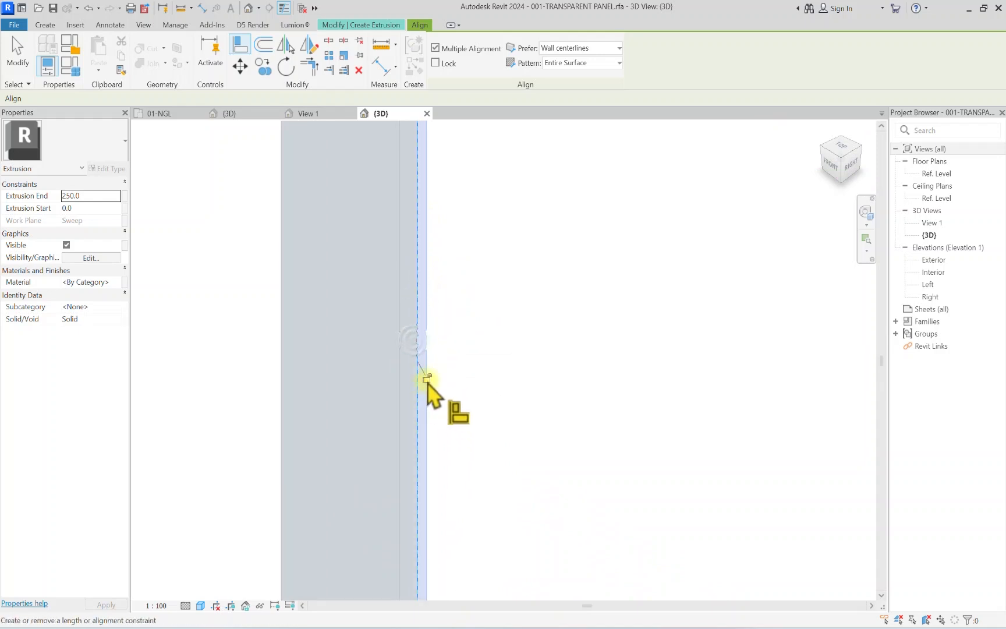
{"action": "scroll", "coordinate": [436, 349], "scroll_direction": "down", "scroll_amount": 5}
Step: From a view below the panel, align the sketch's upper line to the top inner face of the lip and lock it
{"action": "left_click", "coordinate": [841, 181]}
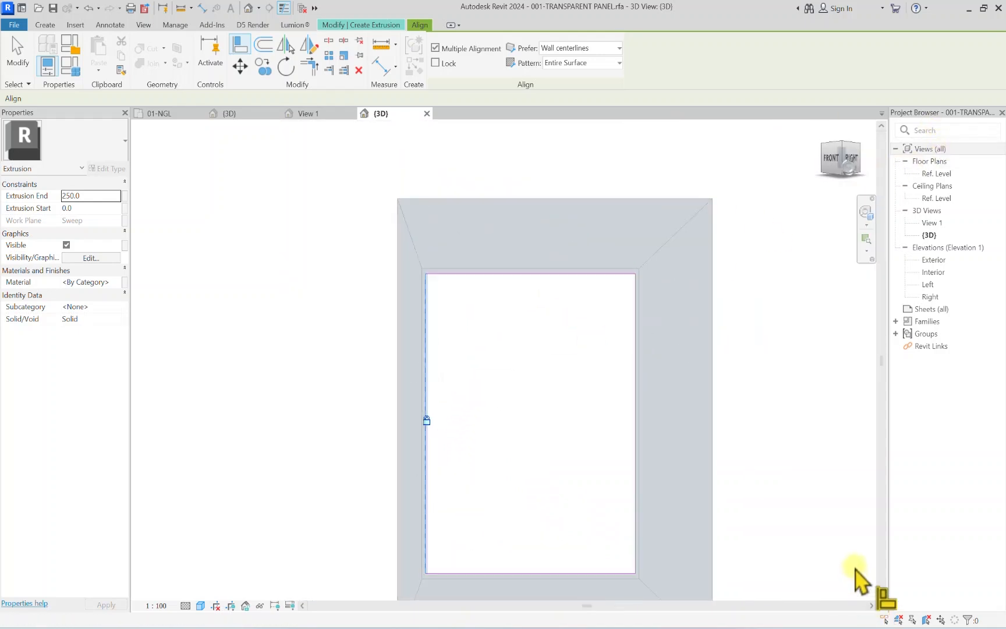
{"action": "scroll", "coordinate": [403, 559], "scroll_direction": "up", "scroll_amount": 5}
{"action": "scroll", "coordinate": [448, 430], "scroll_direction": "up", "scroll_amount": 3}
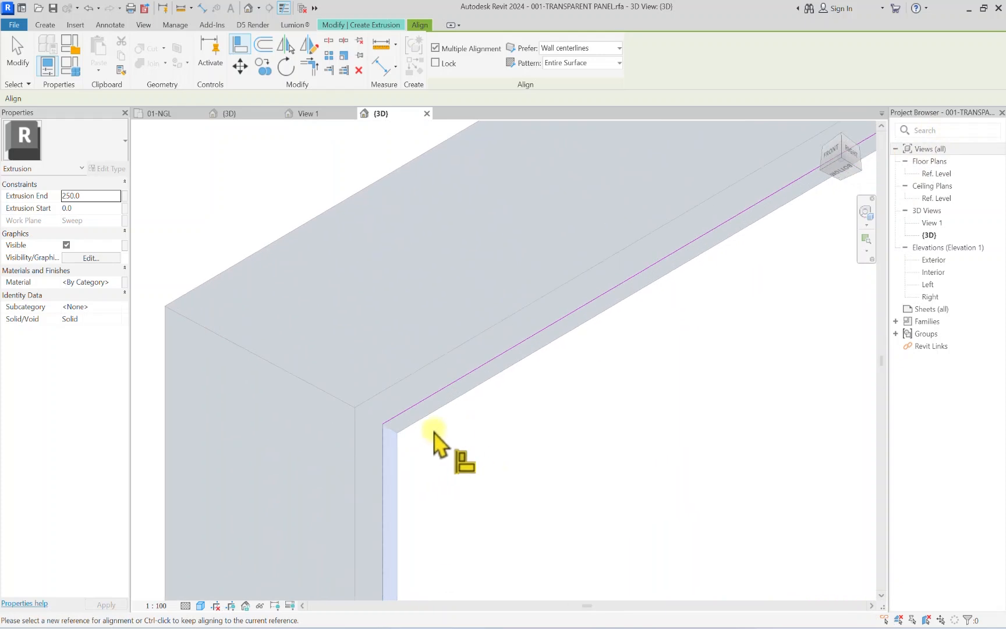
{"action": "left_click", "coordinate": [429, 403]}
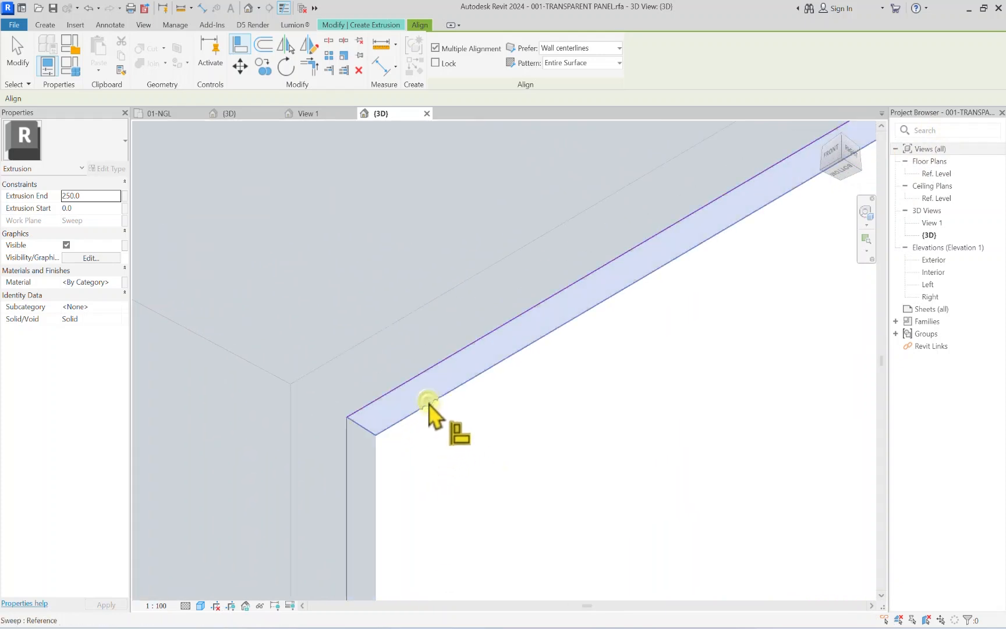
{"action": "left_click", "coordinate": [384, 394]}
{"action": "scroll", "coordinate": [460, 359], "scroll_direction": "down", "scroll_amount": 1}
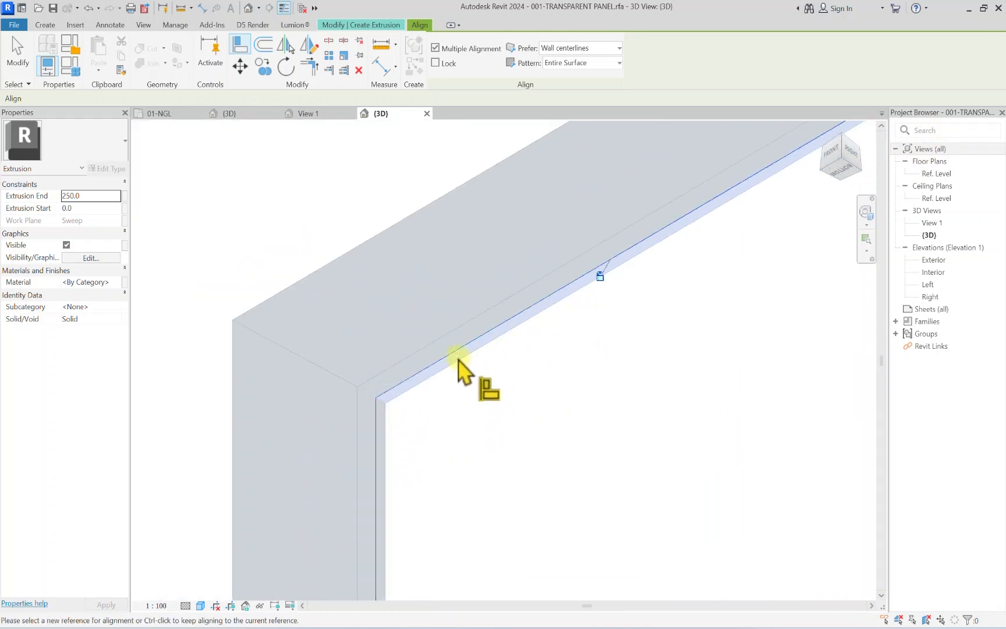
{"action": "scroll", "coordinate": [451, 294], "scroll_direction": "down", "scroll_amount": 4}
Step: Align the sketch's remaining vertical line to the adjacent inner face of the frame's lip and lock the alignment
{"action": "left_click_drag", "start_coordinate": [823, 160], "coordinate": [365, 160]}
{"action": "scroll", "coordinate": [409, 359], "scroll_direction": "down", "scroll_amount": 3}
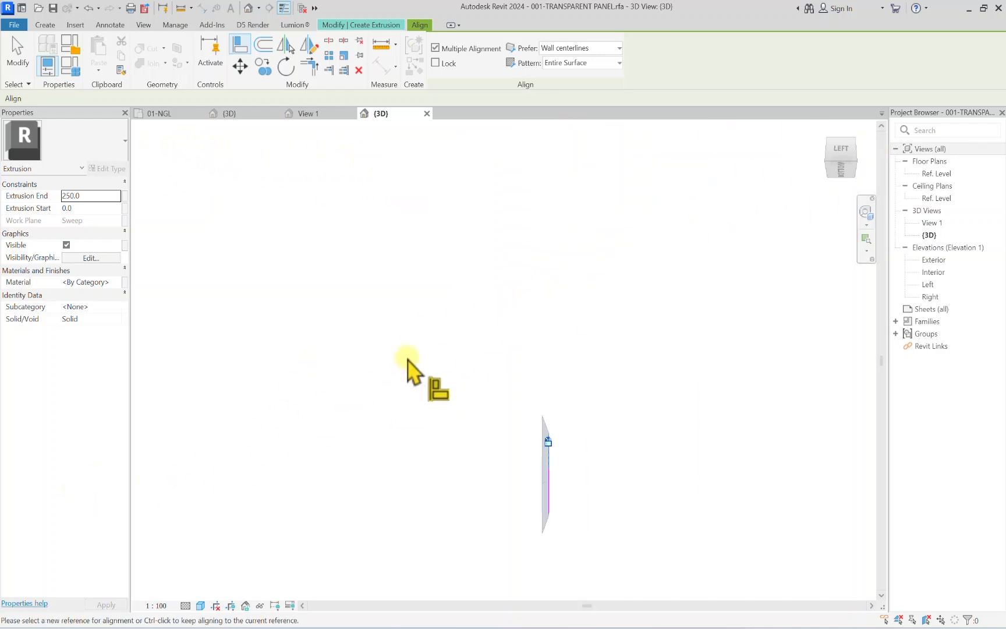
{"action": "left_click", "coordinate": [838, 154]}
{"action": "scroll", "coordinate": [419, 472], "scroll_direction": "up", "scroll_amount": 2}
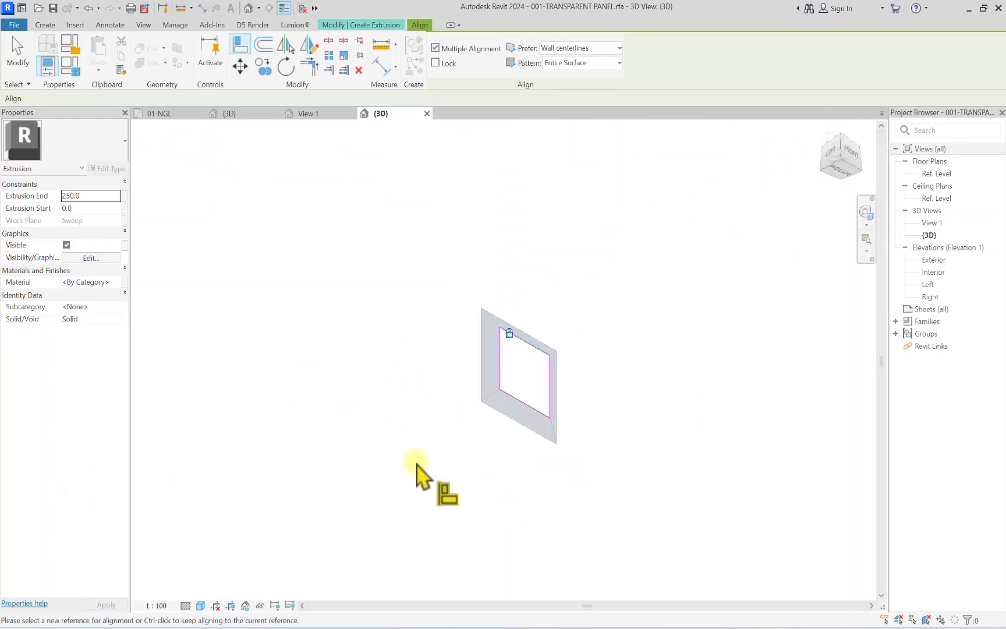
{"action": "scroll", "coordinate": [476, 392], "scroll_direction": "up", "scroll_amount": 4}
{"action": "scroll", "coordinate": [600, 349], "scroll_direction": "up", "scroll_amount": 4}
{"action": "scroll", "coordinate": [595, 340], "scroll_direction": "up", "scroll_amount": 3}
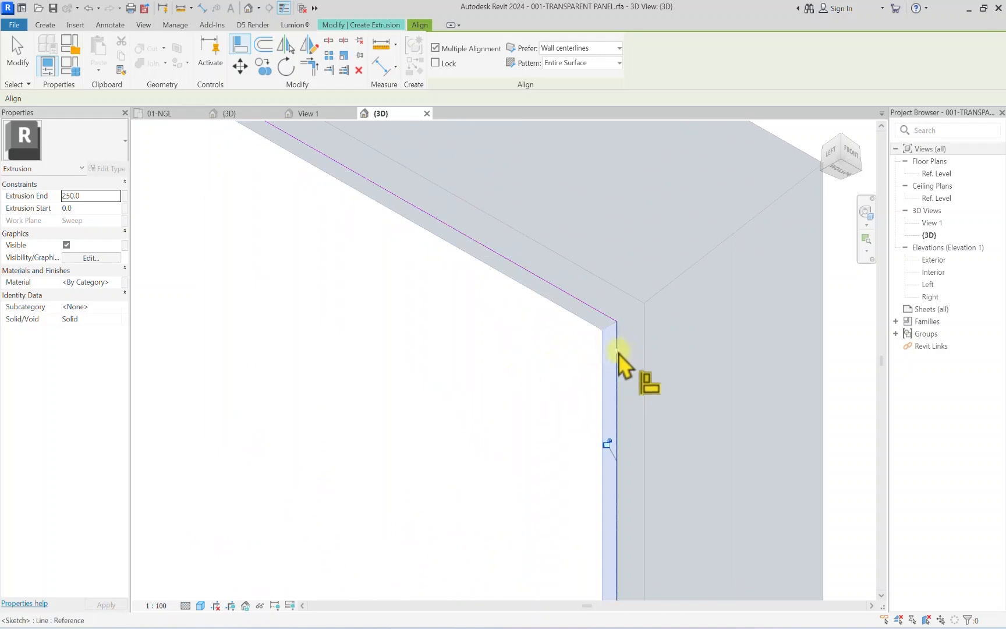
{"action": "scroll", "coordinate": [605, 431], "scroll_direction": "down", "scroll_amount": 3}
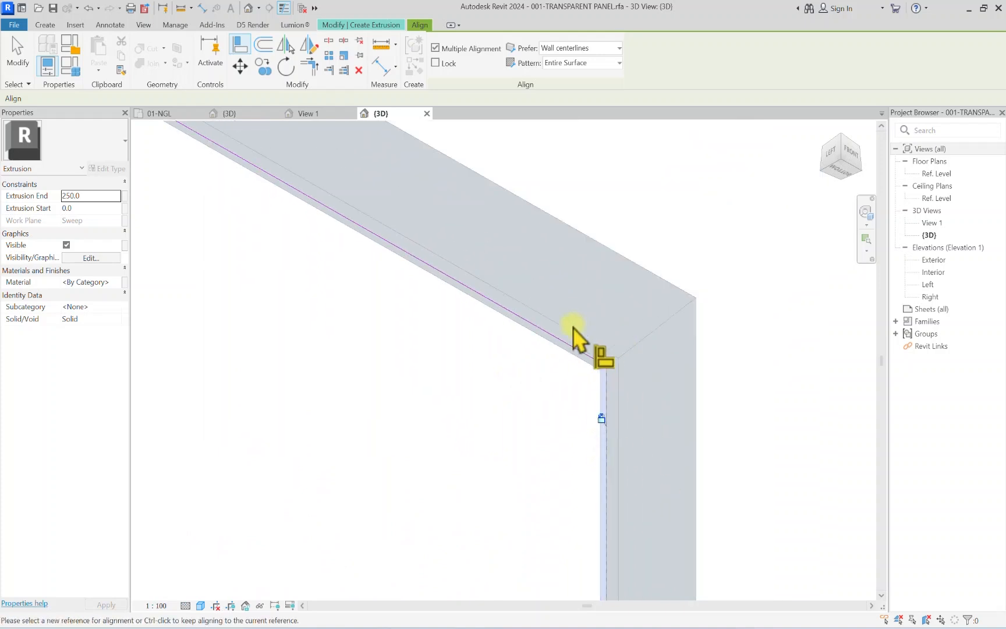
{"action": "key", "text": "Escape"}
Step: Set the extrusion end to -10 and assign the 01-FROSTED GLASS material to the extrusion
{"action": "scroll", "coordinate": [553, 274], "scroll_direction": "down", "scroll_amount": 4}
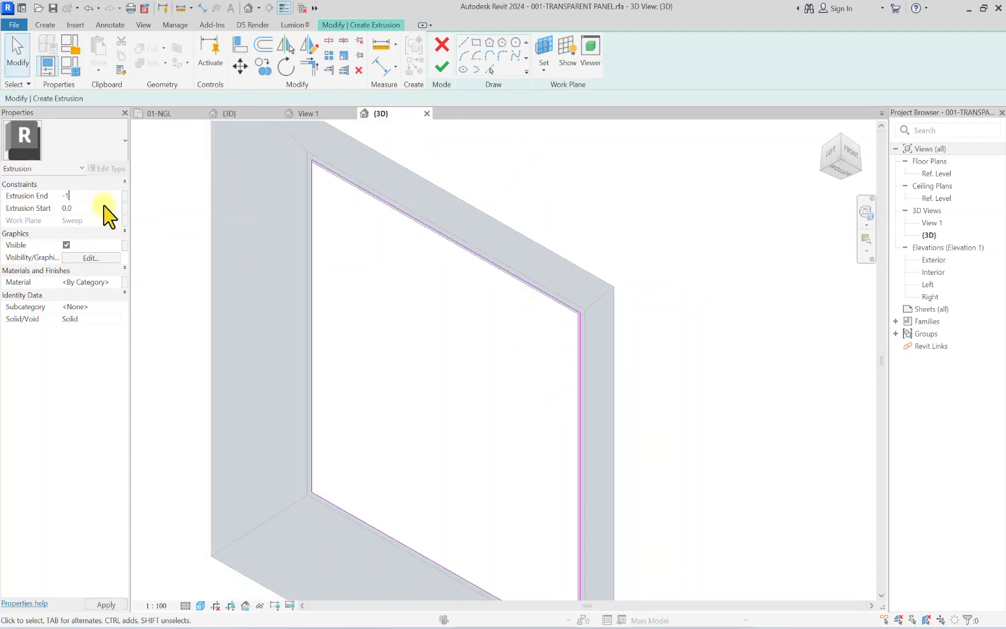
{"action": "left_click", "coordinate": [117, 282]}
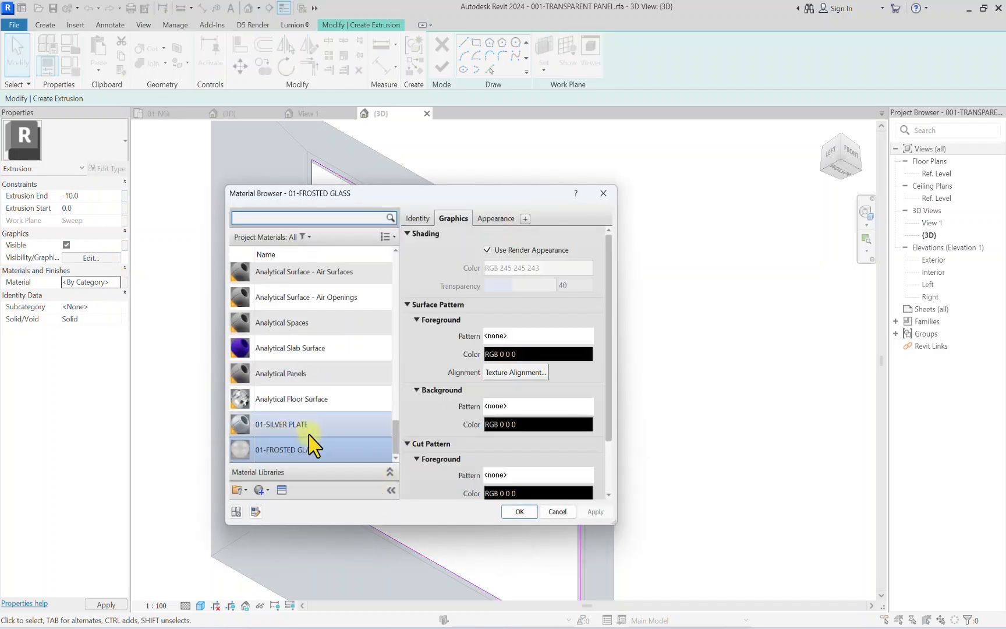
{"action": "left_click", "coordinate": [518, 511]}
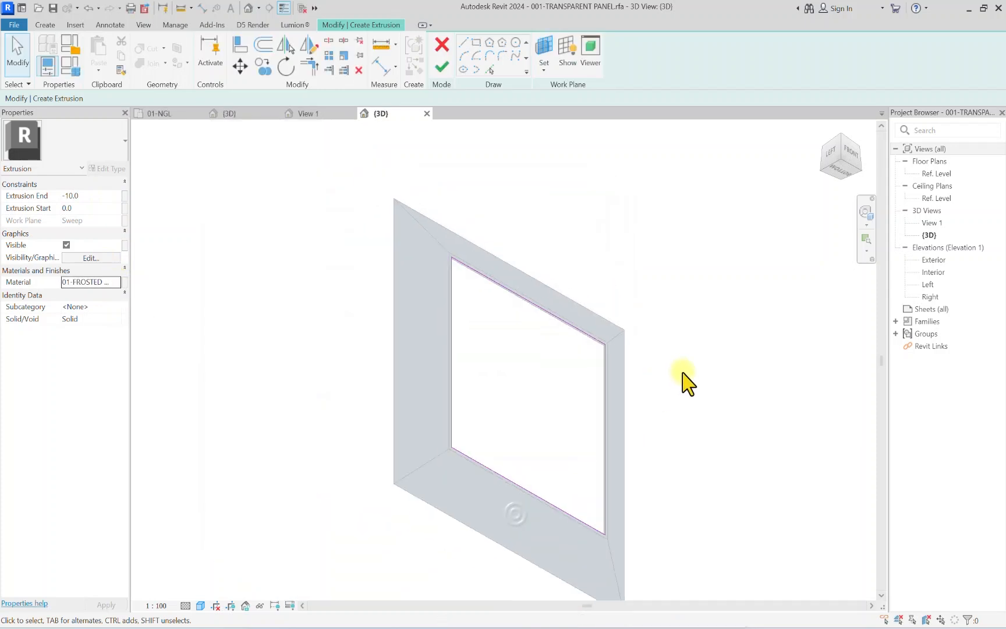
Step: Finish the extrusion and save the family, replacing the existing 001-TRANSPARENT PANEL.rfa
{"action": "left_click", "coordinate": [441, 70]}
{"action": "left_click", "coordinate": [596, 220]}
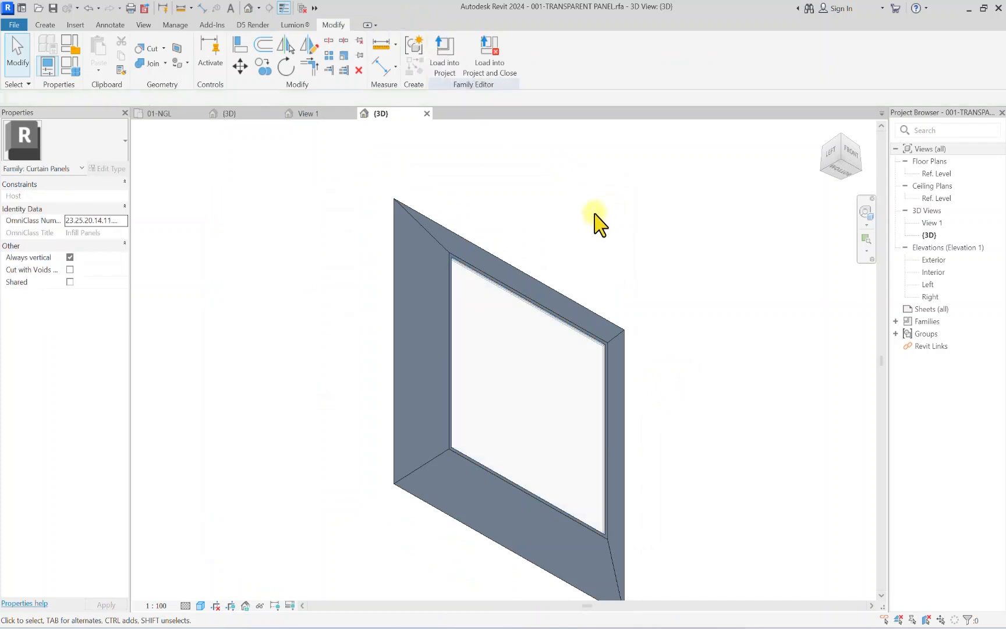
{"action": "key", "text": "ctrl+s"}
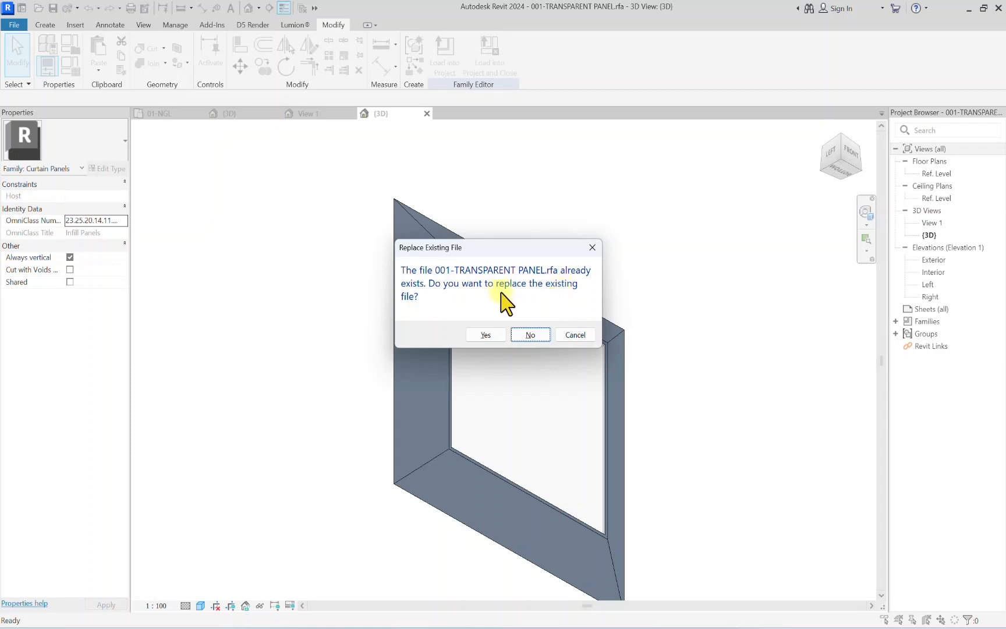
{"action": "left_click", "coordinate": [485, 335]}
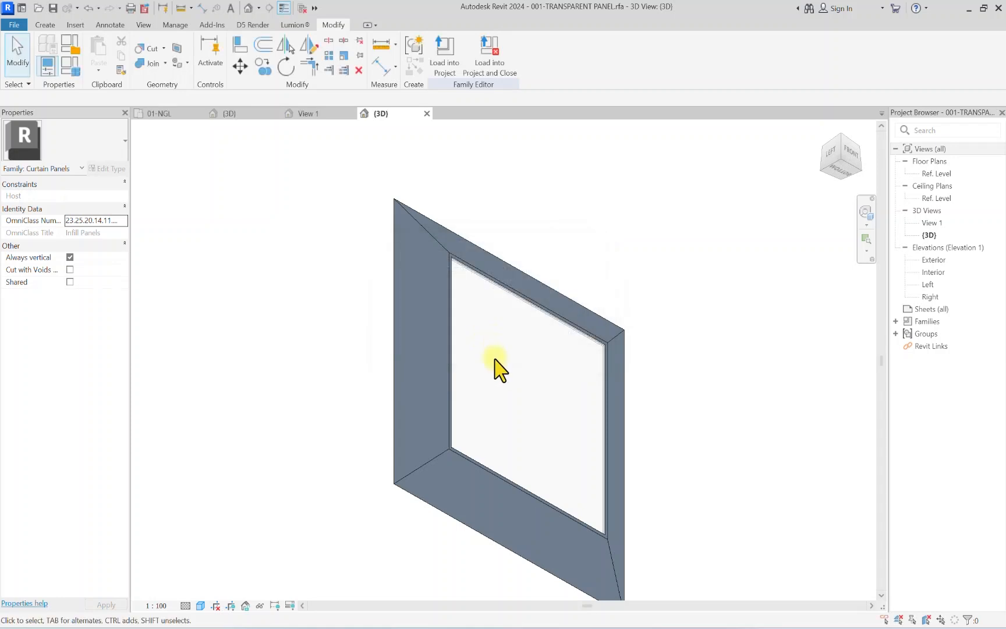
Step: From the infill extrusion's material setting, duplicate the 01-SILVER PLATE material and name the copy 01-GOLD PLATE
{"action": "scroll", "coordinate": [485, 341], "scroll_direction": "up", "scroll_amount": 6}
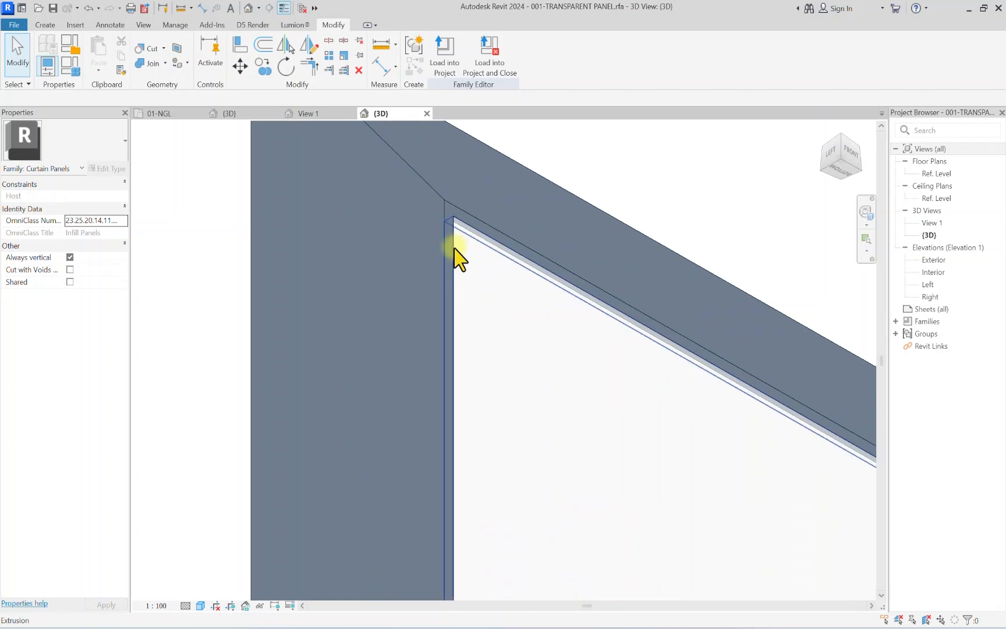
{"action": "left_click", "coordinate": [453, 252]}
{"action": "scroll", "coordinate": [453, 252], "scroll_direction": "down", "scroll_amount": 2}
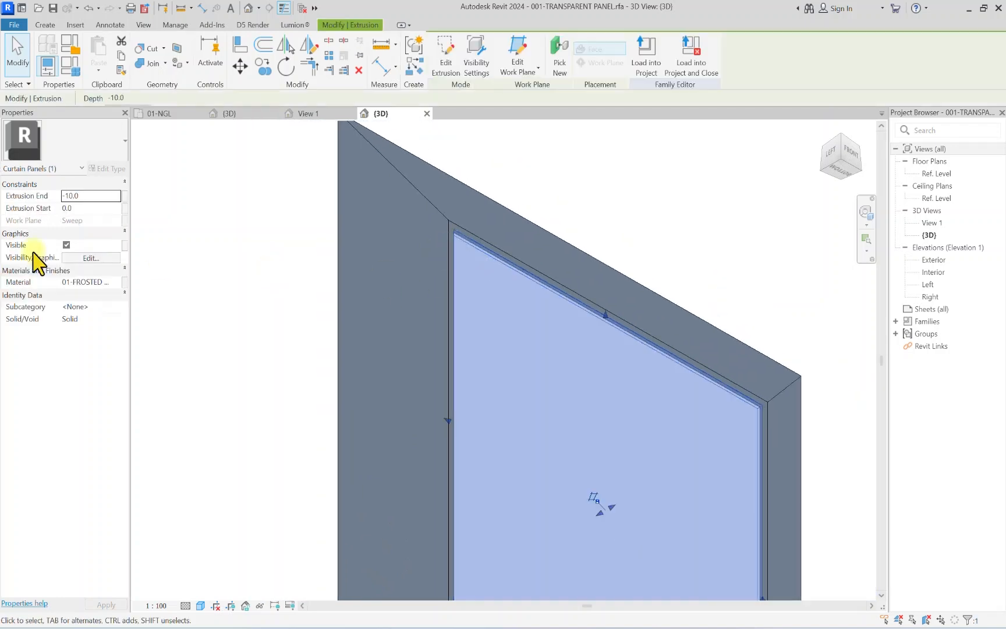
{"action": "left_click", "coordinate": [117, 283]}
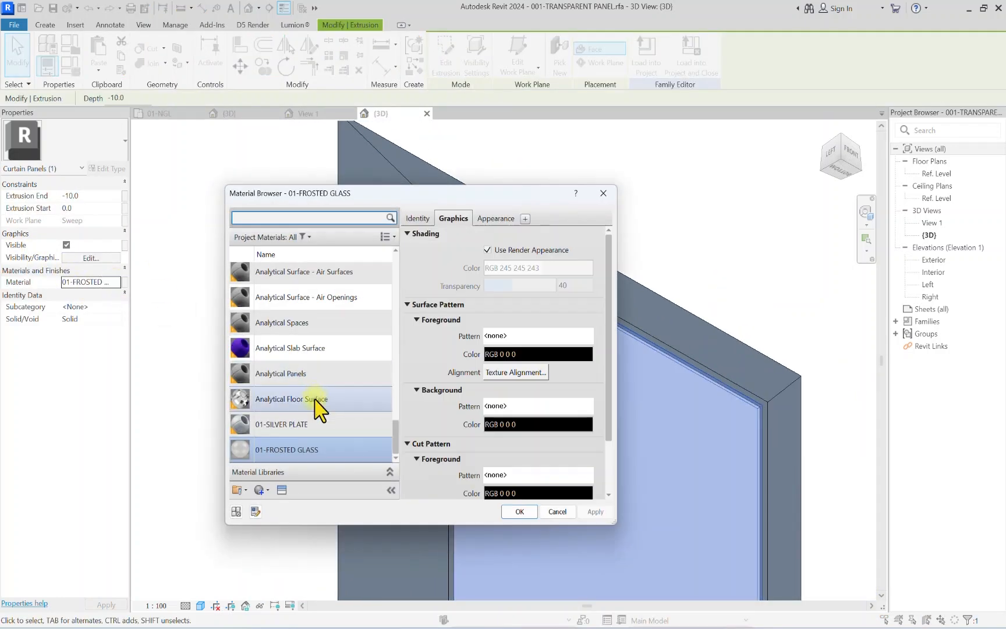
{"action": "scroll", "coordinate": [288, 424], "scroll_direction": "up", "scroll_amount": 10}
{"action": "scroll", "coordinate": [278, 314], "scroll_direction": "down", "scroll_amount": 10}
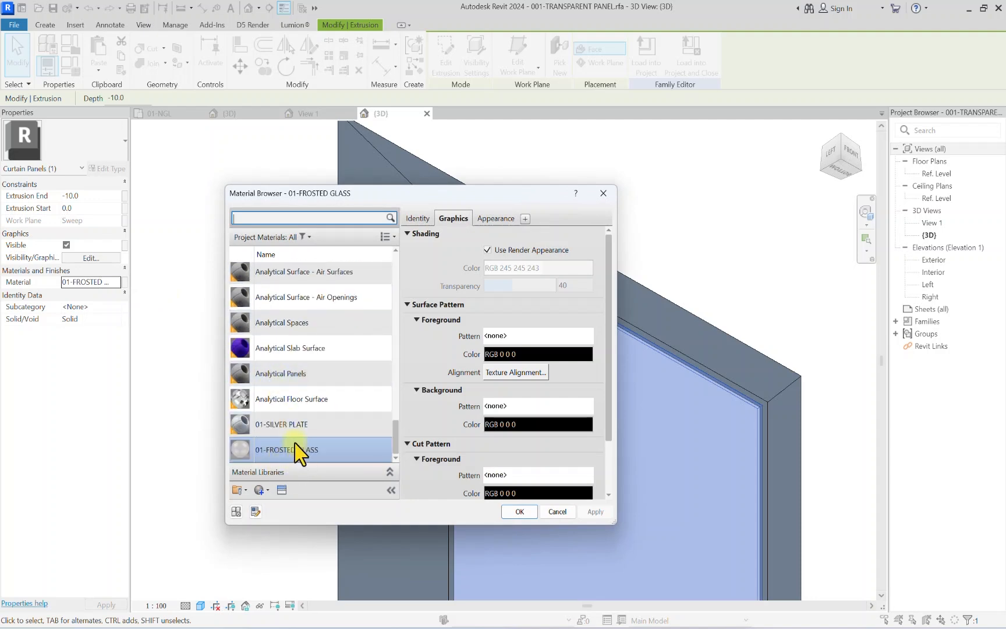
{"action": "left_click", "coordinate": [288, 426]}
{"action": "right_click", "coordinate": [289, 431]}
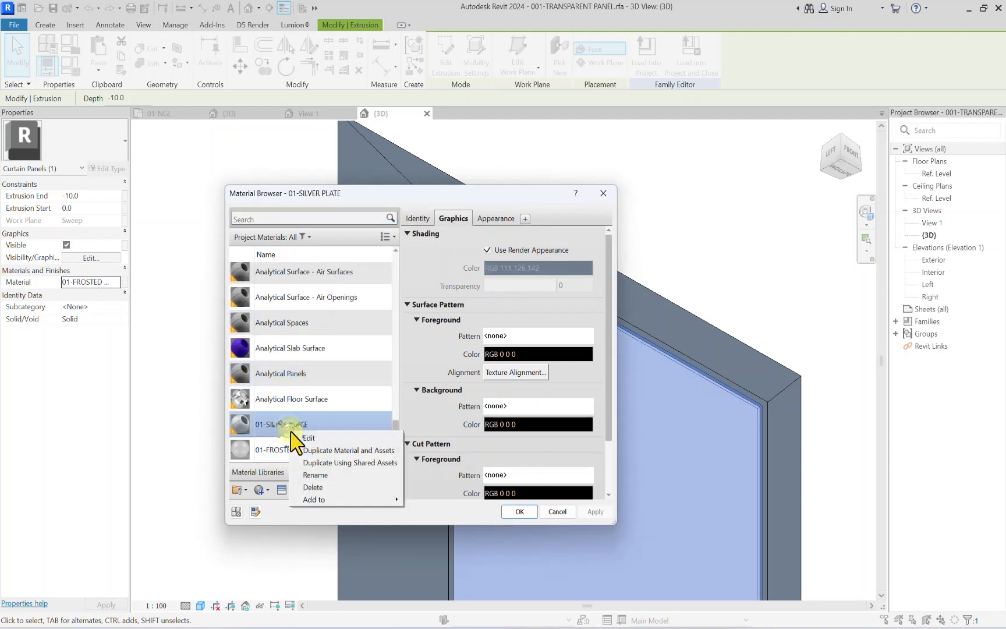
{"action": "left_click", "coordinate": [305, 442]}
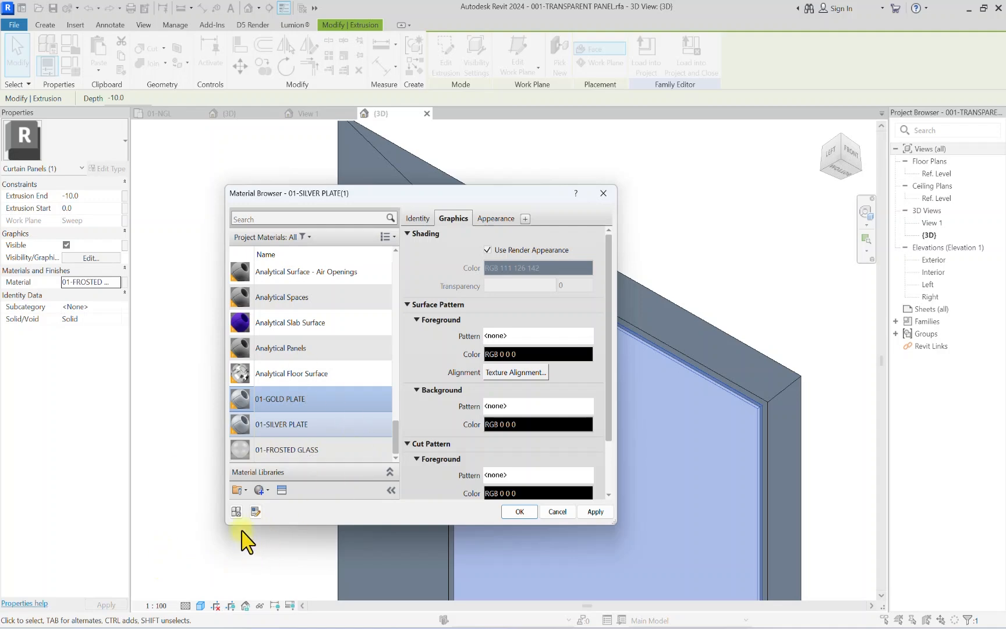
Step: Replace the 01-GOLD PLATE material's appearance with the Glossy - Sienna asset from the Metallic Paint library
{"action": "left_click", "coordinate": [281, 489]}
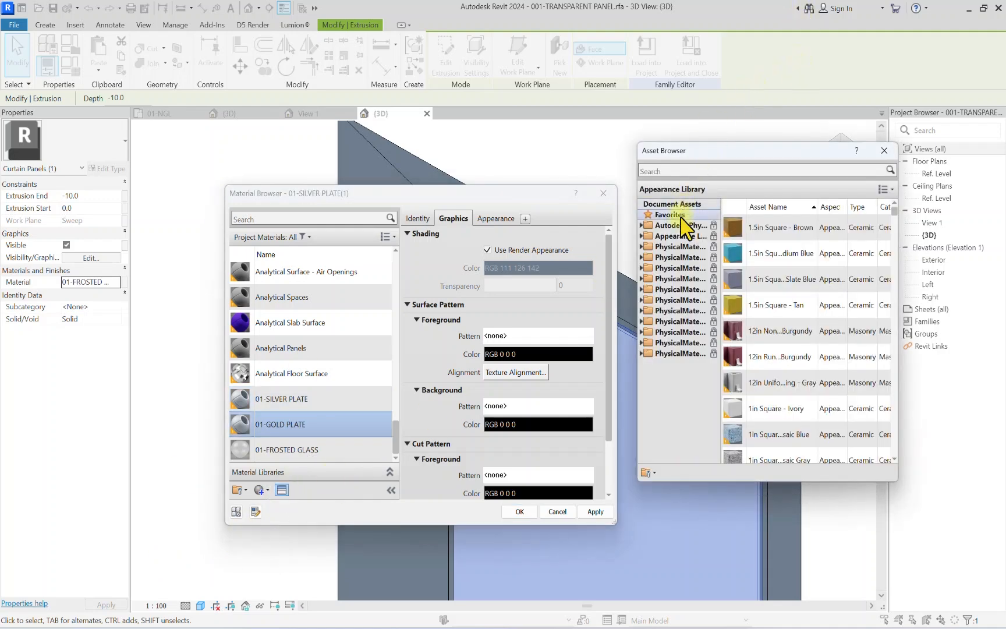
{"action": "double_click", "coordinate": [677, 237]}
{"action": "scroll", "coordinate": [698, 303], "scroll_direction": "down", "scroll_amount": 2}
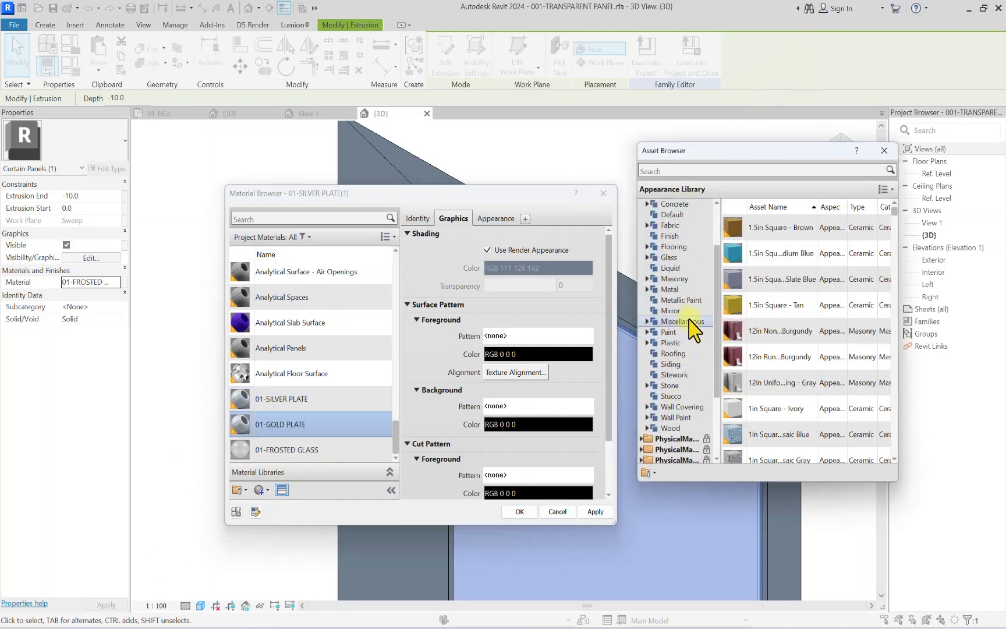
{"action": "left_click", "coordinate": [691, 301]}
{"action": "scroll", "coordinate": [763, 400], "scroll_direction": "down", "scroll_amount": 5}
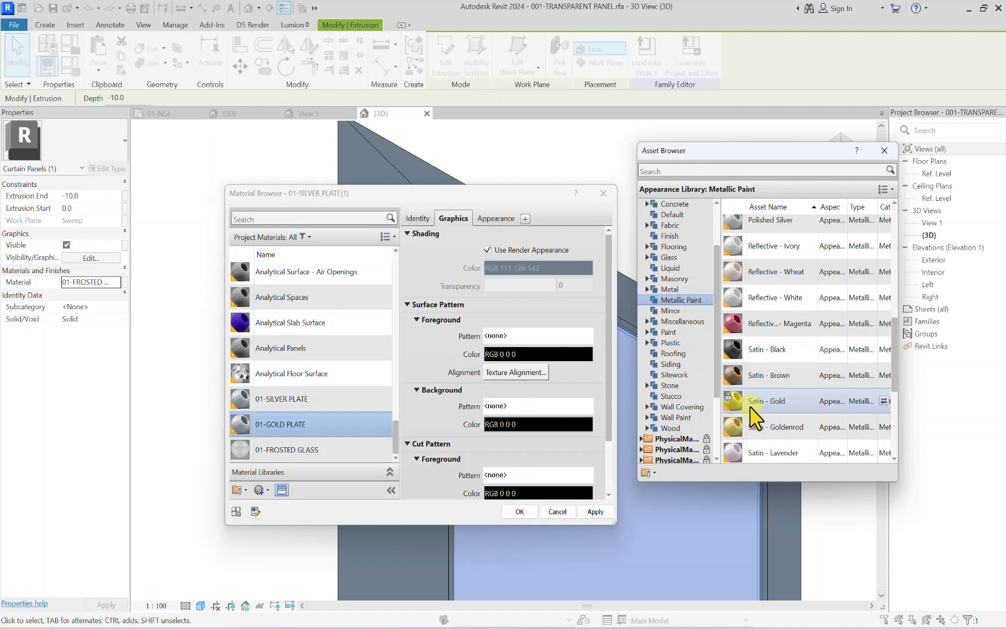
{"action": "scroll", "coordinate": [851, 376], "scroll_direction": "down", "scroll_amount": 5}
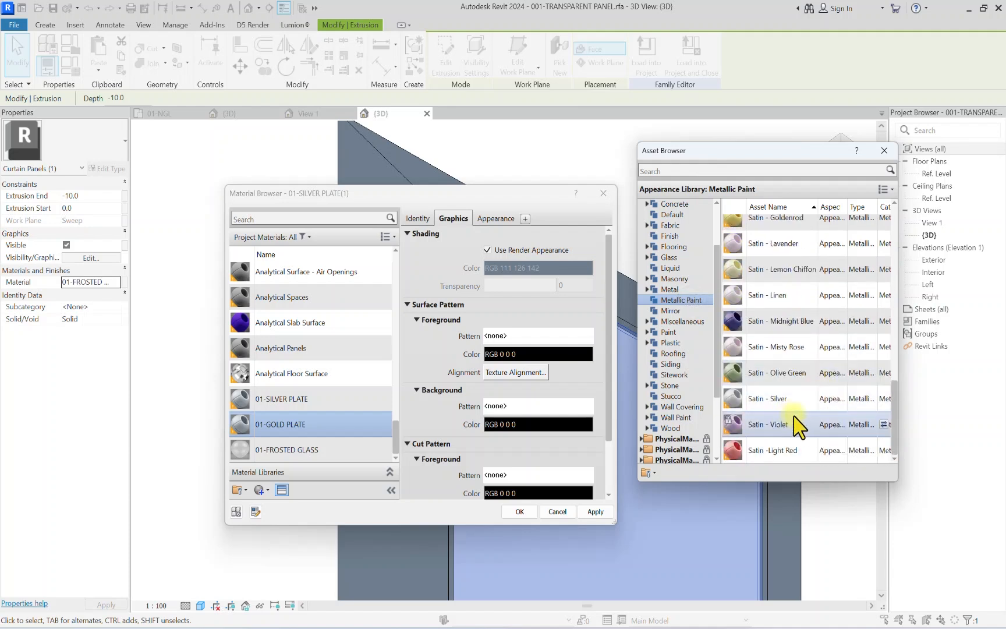
{"action": "scroll", "coordinate": [840, 405], "scroll_direction": "up", "scroll_amount": 6}
{"action": "scroll", "coordinate": [844, 417], "scroll_direction": "up", "scroll_amount": 4}
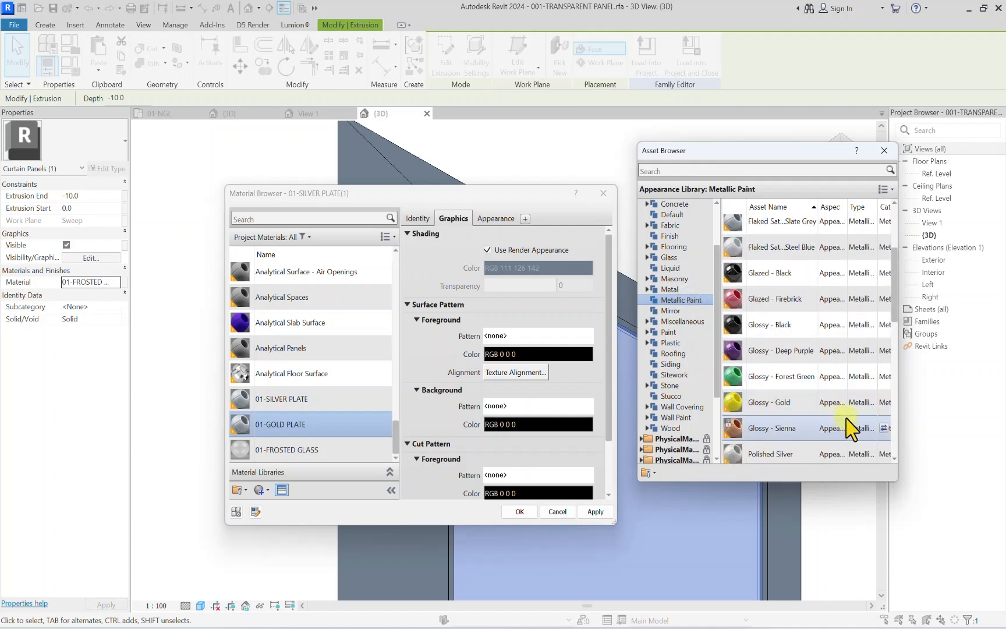
{"action": "left_click", "coordinate": [883, 428]}
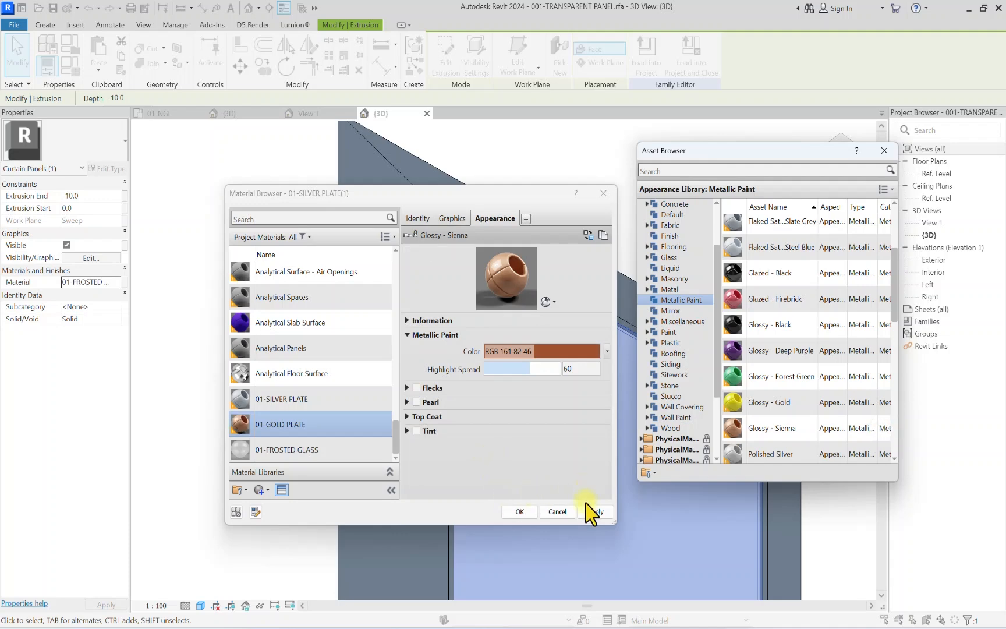
Step: Check the shading settings of 01-GOLD PLATE and assign this material to the infill extrusion
{"action": "left_click", "coordinate": [452, 218]}
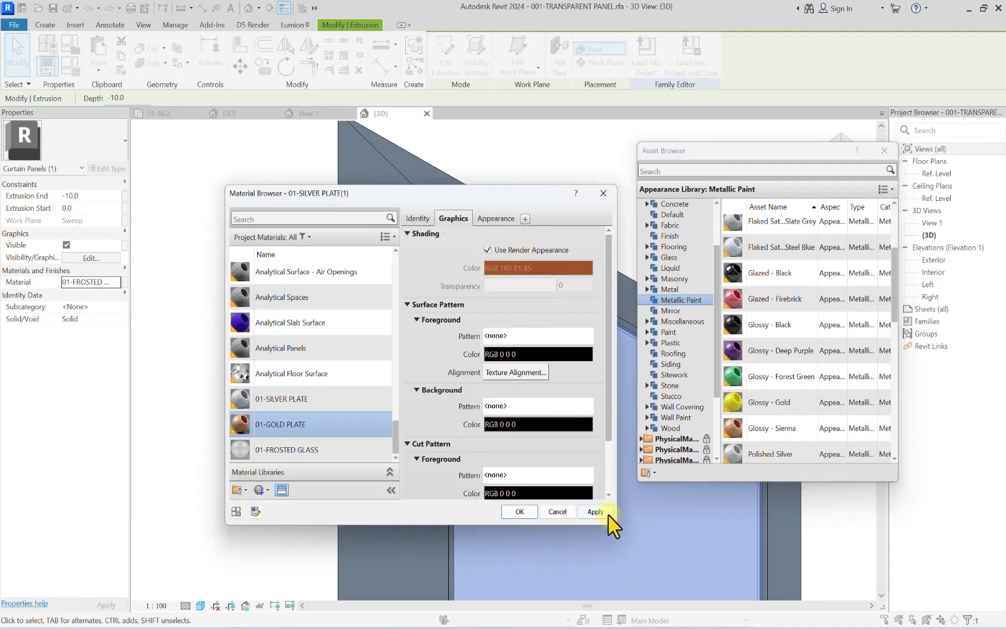
{"action": "left_click", "coordinate": [519, 511]}
{"action": "left_click", "coordinate": [302, 270]}
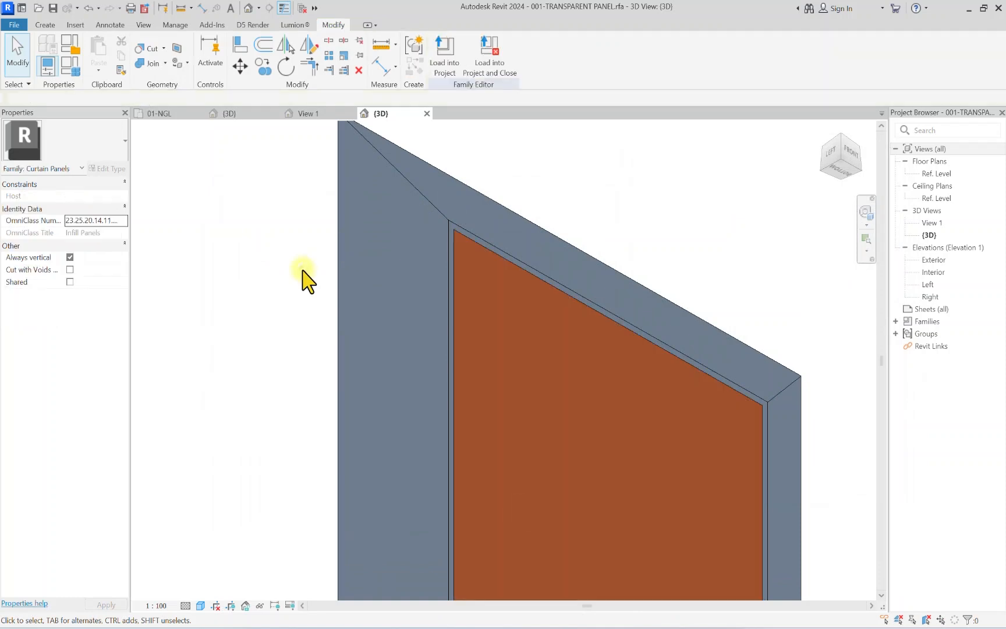
Step: Save the family under the name 002-BRONZE PANEL.rfa in the 60-BARBING SALOON folder, replacing the existing file
{"action": "scroll", "coordinate": [302, 270], "scroll_direction": "down", "scroll_amount": 3}
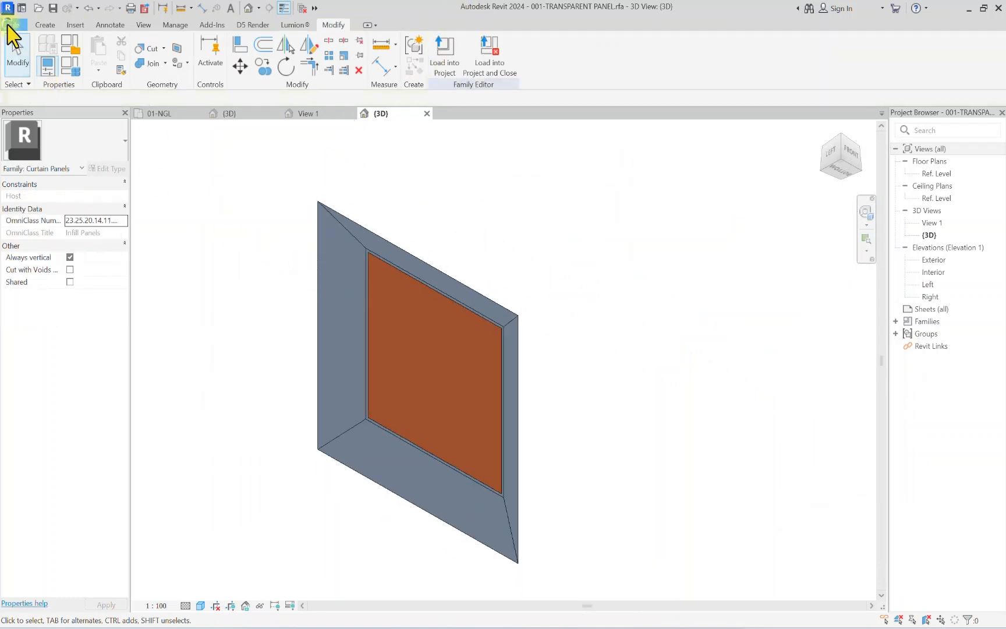
{"action": "left_click", "coordinate": [11, 24]}
{"action": "mouse_move", "coordinate": [59, 192]}
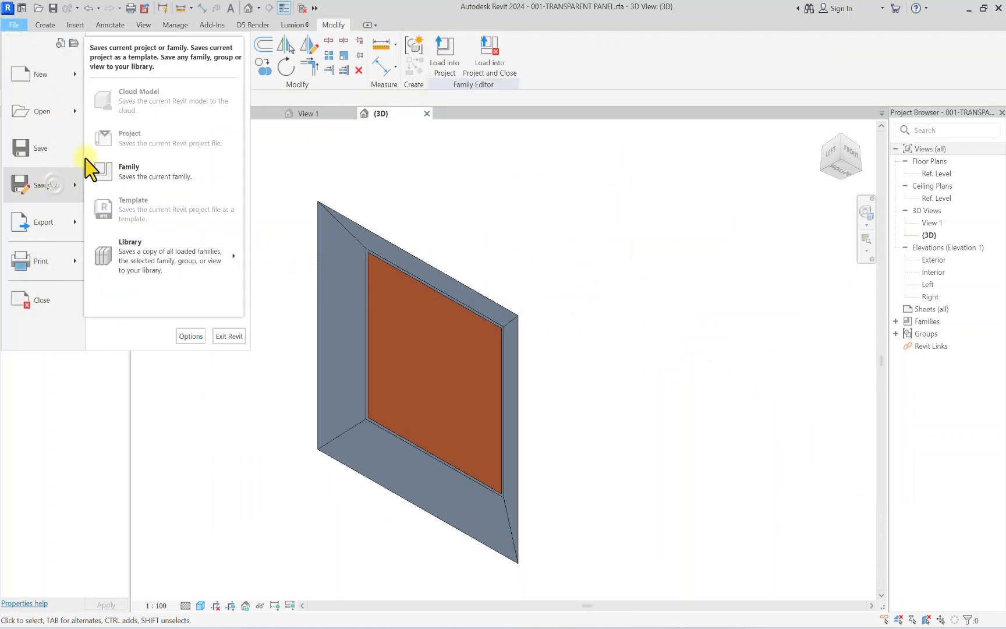
{"action": "left_click", "coordinate": [108, 171]}
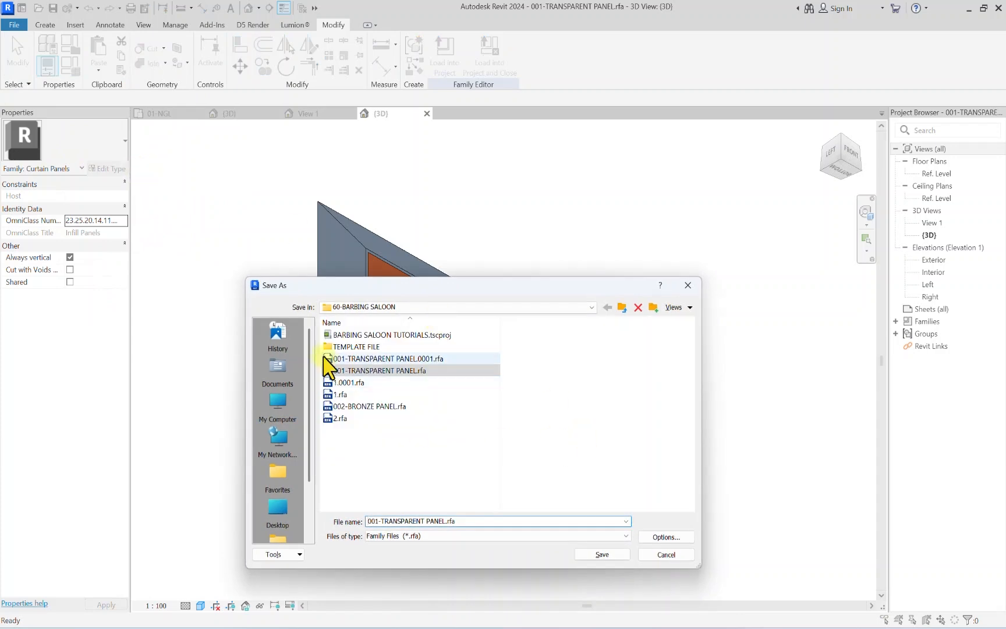
{"action": "left_click", "coordinate": [344, 407]}
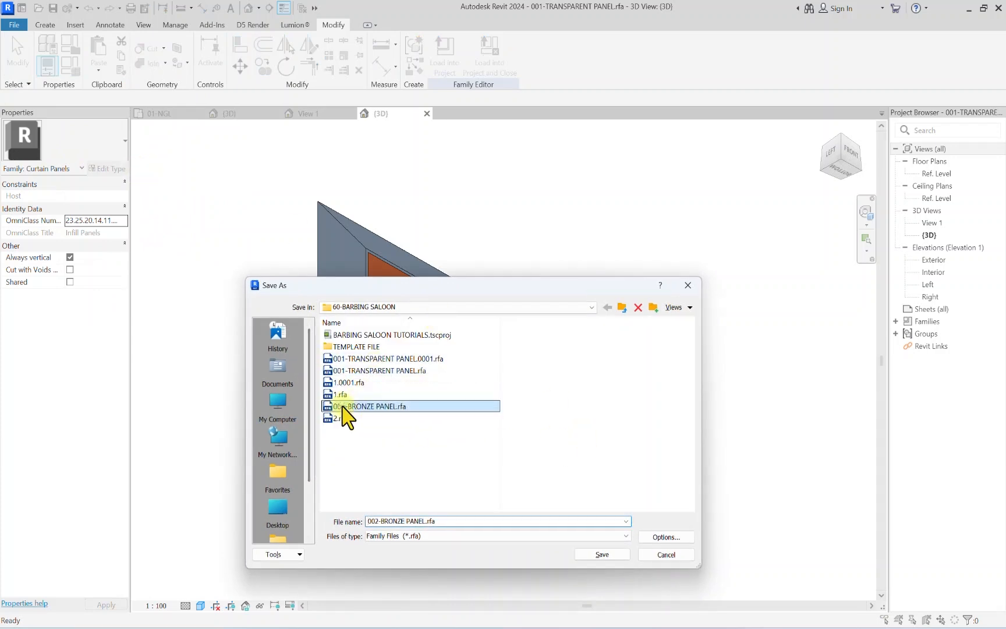
{"action": "left_click", "coordinate": [603, 555]}
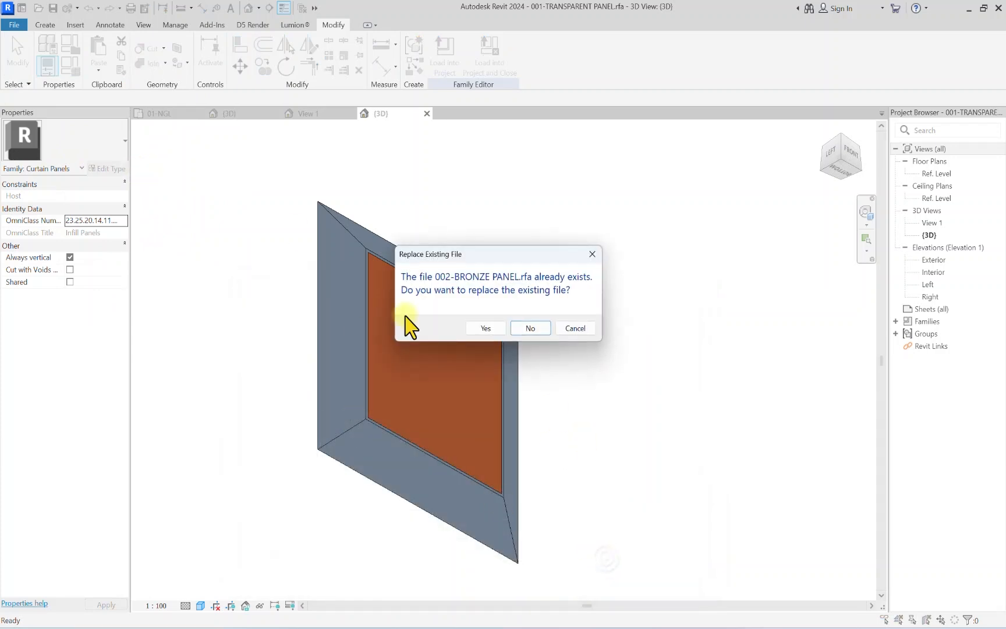
{"action": "left_click", "coordinate": [483, 329]}
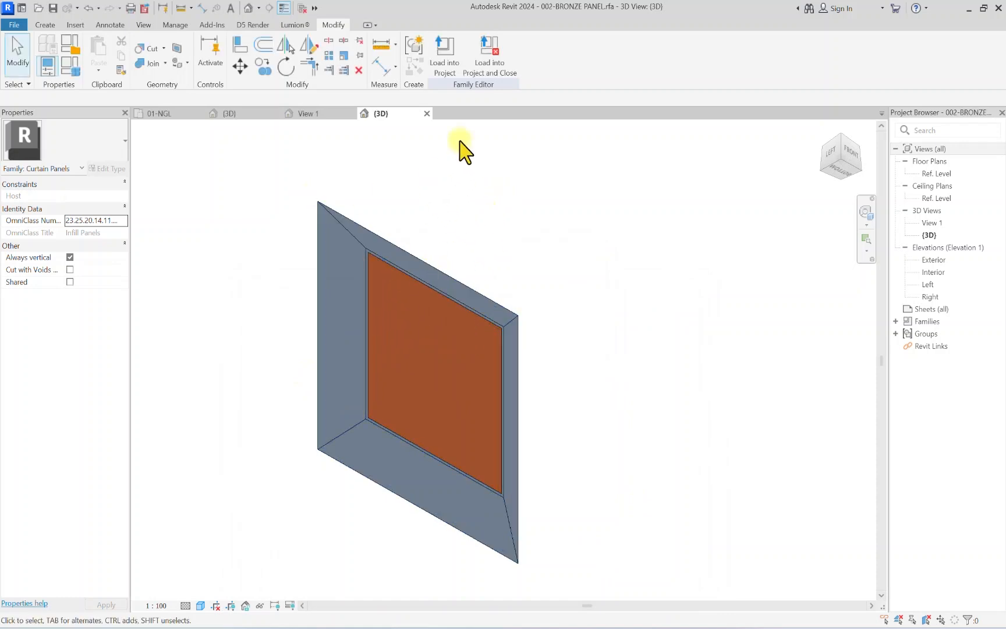
Step: Load the bronze panel family into the project and close it, overwriting the existing version and its parameter values
{"action": "left_click", "coordinate": [492, 63]}
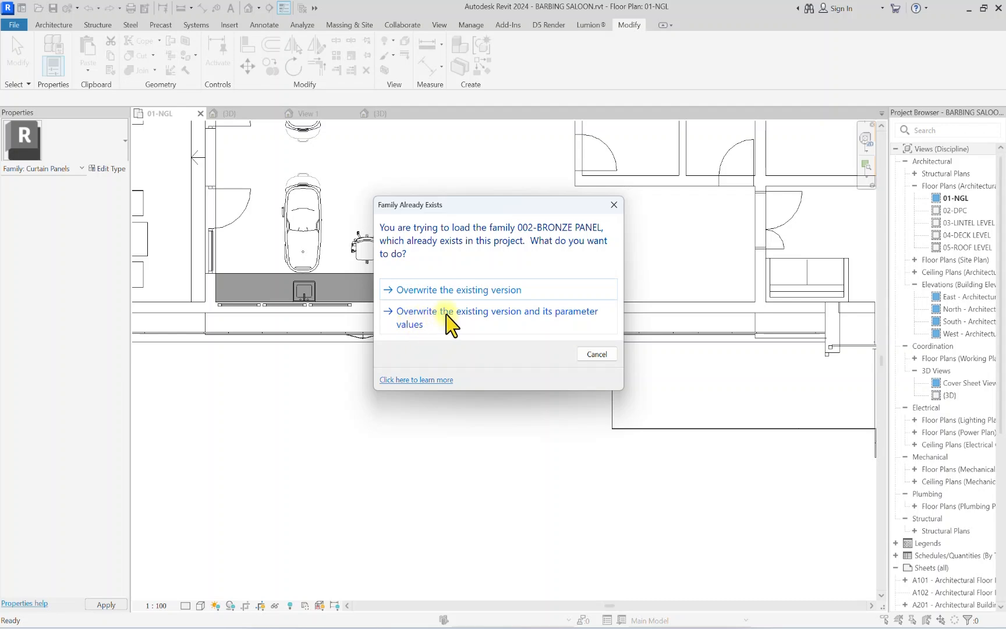
{"action": "left_click", "coordinate": [435, 324]}
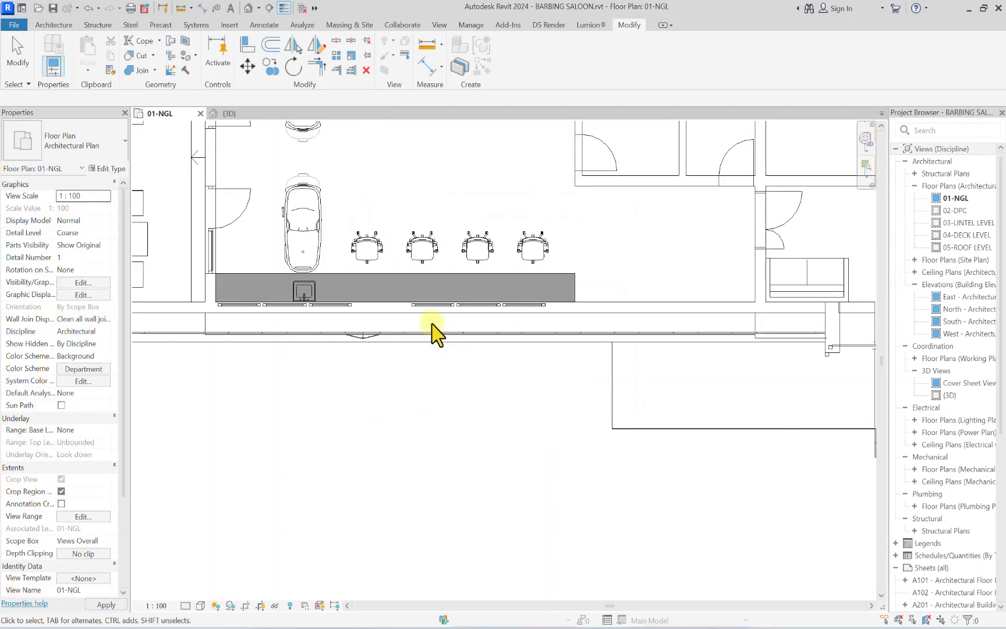
{"action": "scroll", "coordinate": [433, 265], "scroll_direction": "down", "scroll_amount": 3}
Step: Switch to File Explorer and open 001-TRANSPARENT PANEL.rfa from the 60-BARBING SALOON folder in Revit
{"action": "left_click", "coordinate": [529, 626]}
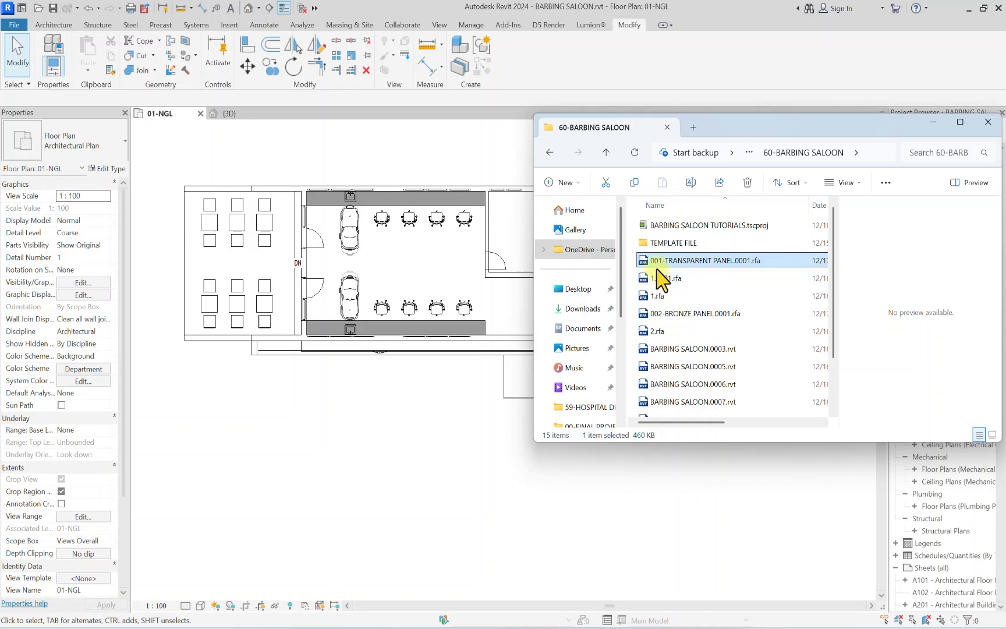
{"action": "scroll", "coordinate": [699, 305], "scroll_direction": "down", "scroll_amount": 2}
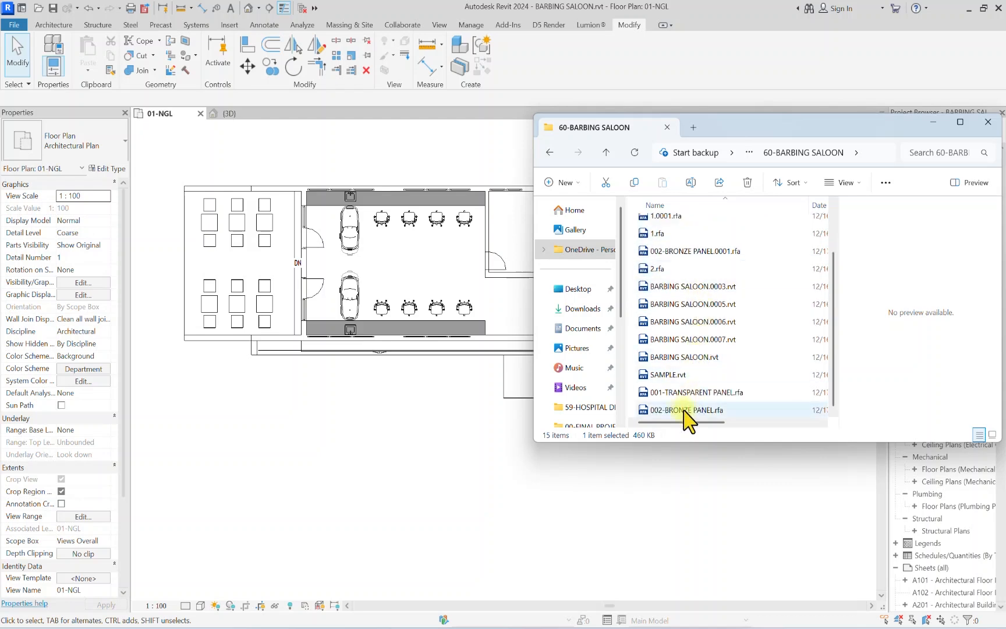
{"action": "left_click", "coordinate": [693, 393]}
{"action": "left_click_drag", "start_coordinate": [322, 178], "coordinate": [373, 112]}
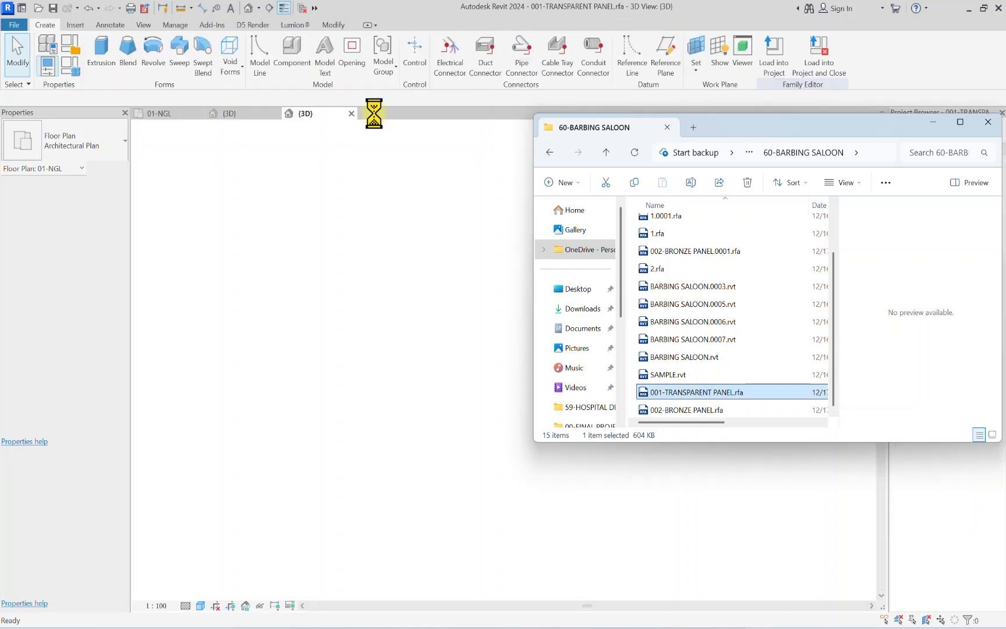
Step: Load the transparent panel family into the project and close it, overwriting the existing version and its parameter values
{"action": "left_click", "coordinate": [251, 348]}
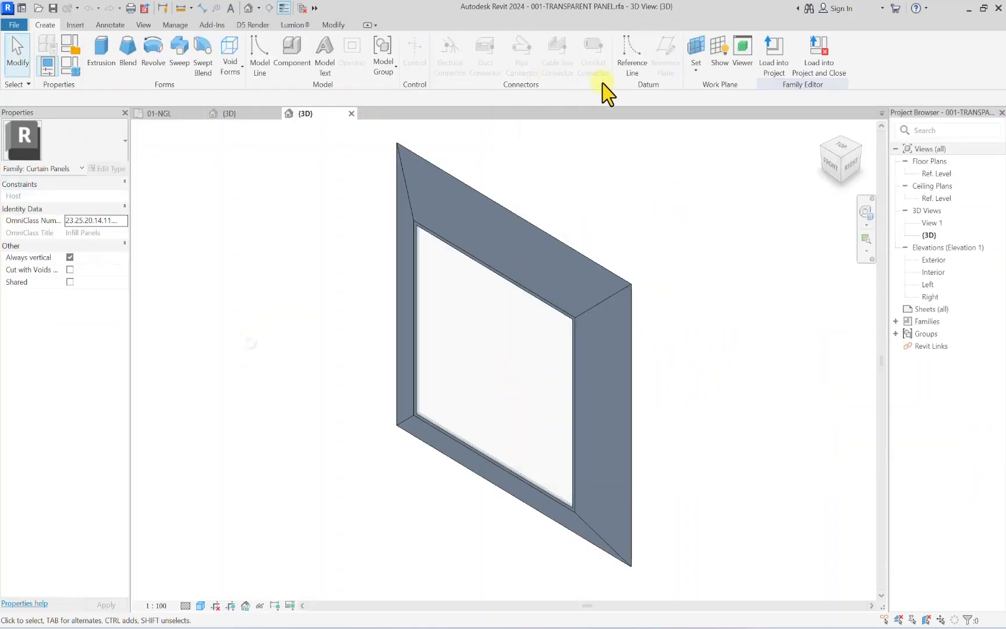
{"action": "left_click", "coordinate": [830, 74]}
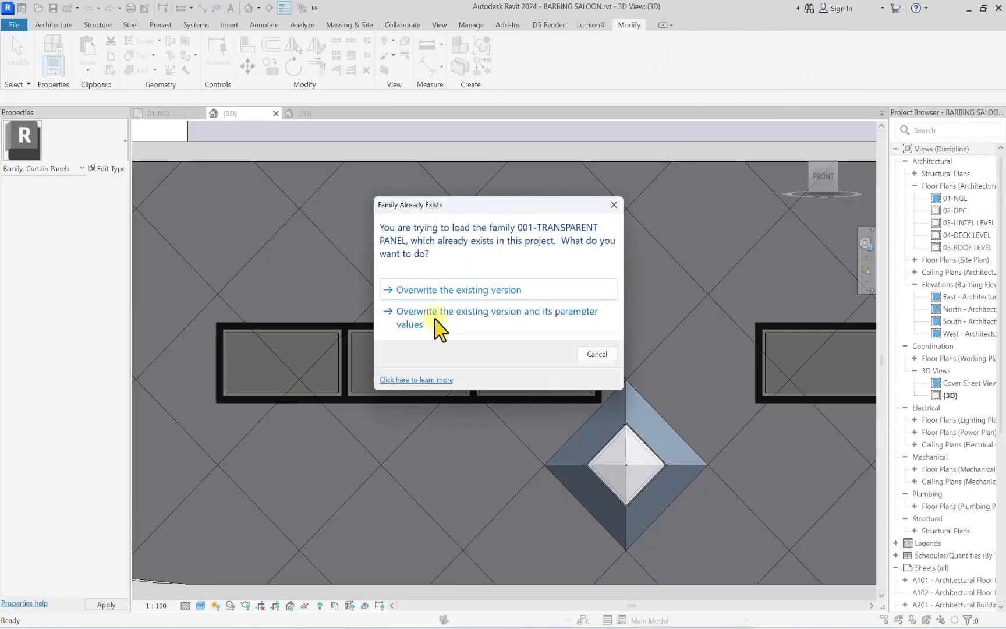
{"action": "left_click", "coordinate": [434, 317]}
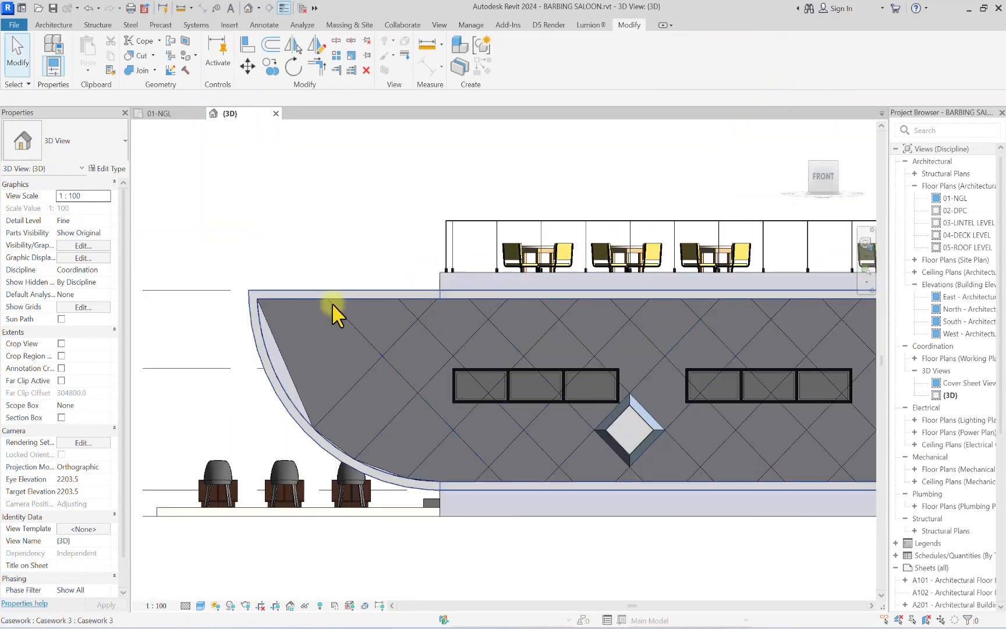
Step: Switch the facade's curtain wall to the 01-WINDOWS type and back to _Not Defined, accepting the mullion change
{"action": "left_click", "coordinate": [317, 293]}
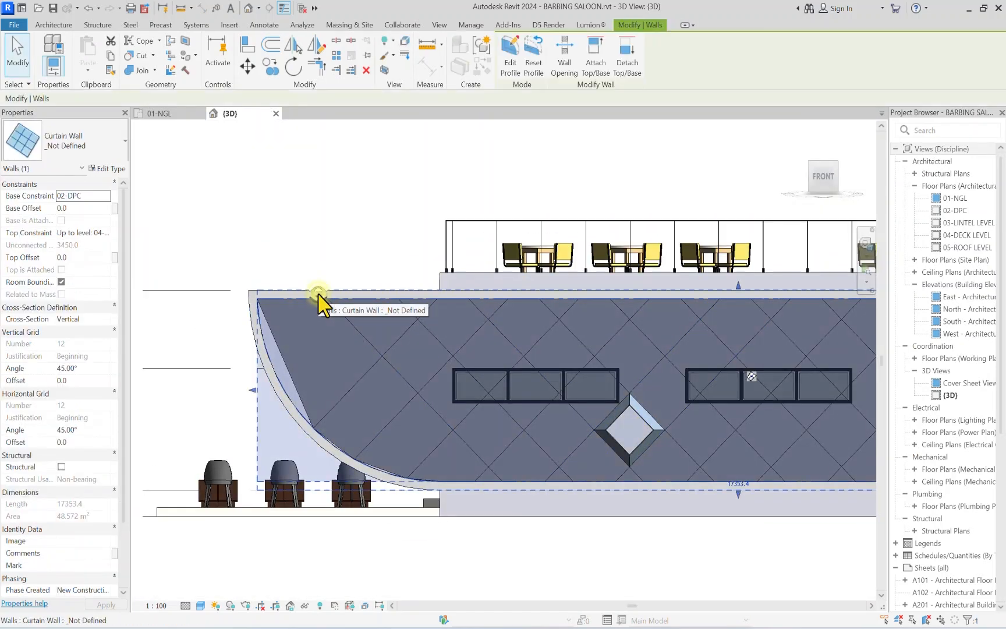
{"action": "left_click", "coordinate": [74, 150]}
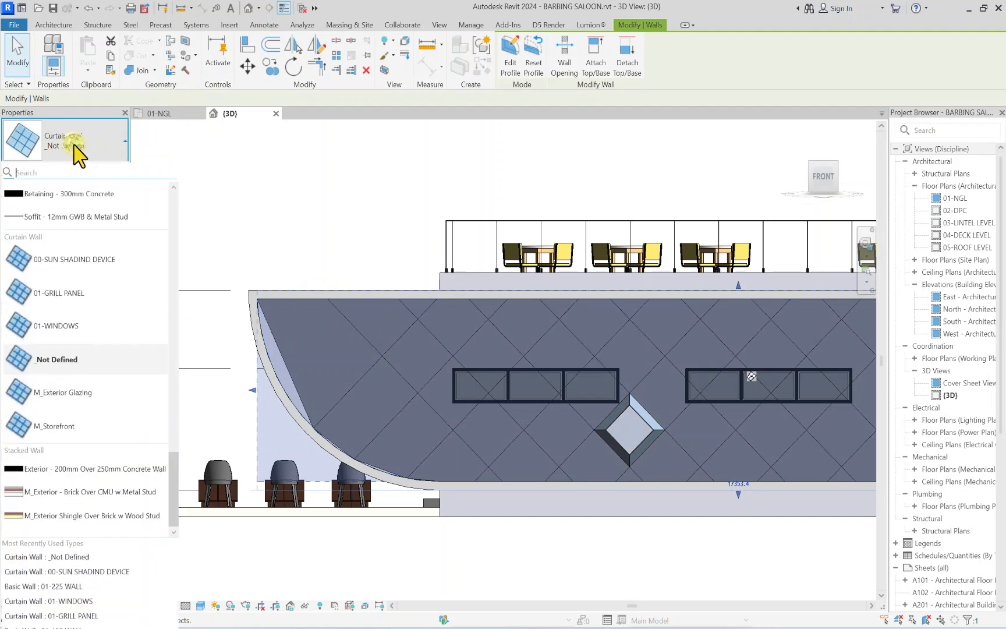
{"action": "left_click", "coordinate": [46, 329]}
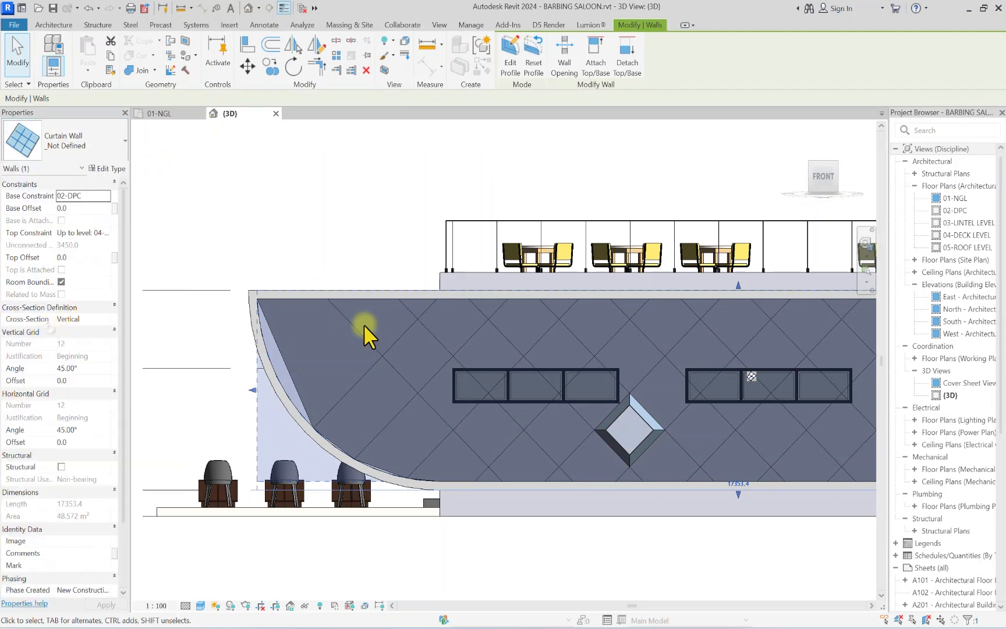
{"action": "left_click", "coordinate": [78, 141]}
{"action": "left_click", "coordinate": [58, 361]}
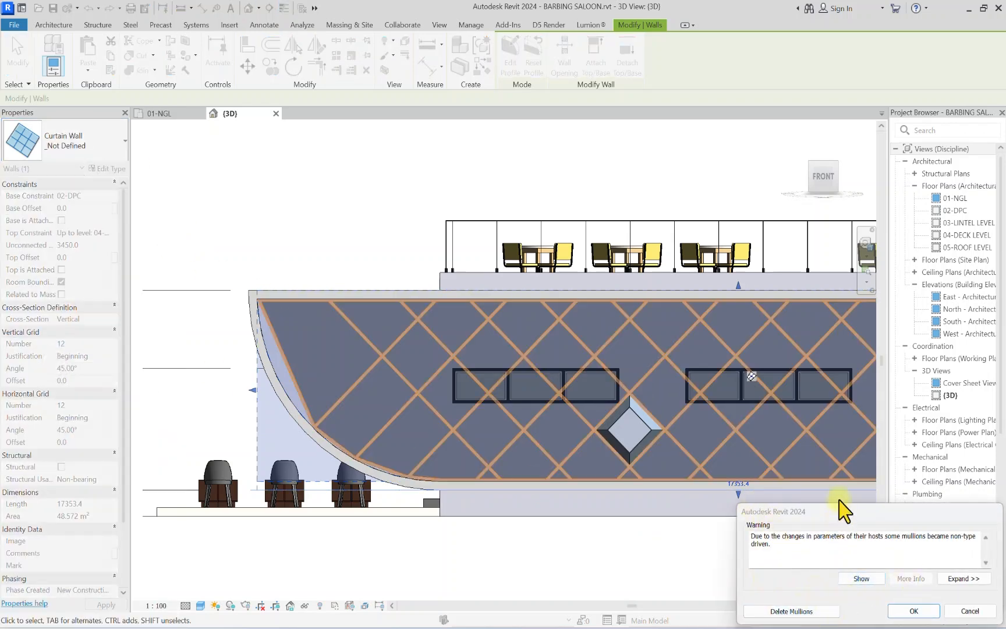
{"action": "left_click_drag", "start_coordinate": [844, 511], "coordinate": [758, 384]}
{"action": "left_click", "coordinate": [735, 483]}
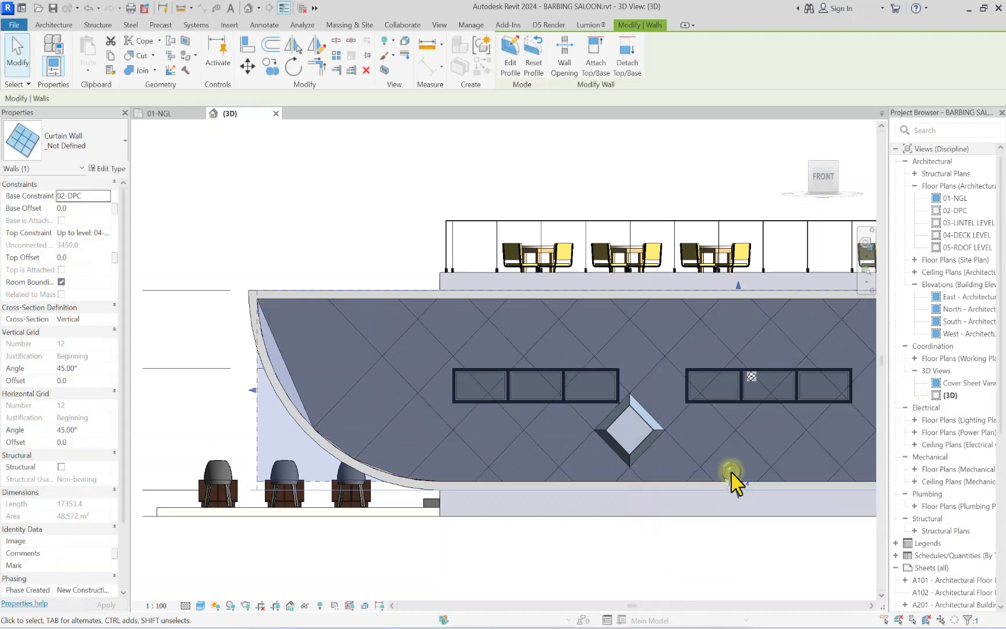
Step: Change the facade's curtain wall to 00-SUN SHADIND DEVICE, resolving the panel errors by deleting the types that cannot be made
{"action": "left_click", "coordinate": [76, 149]}
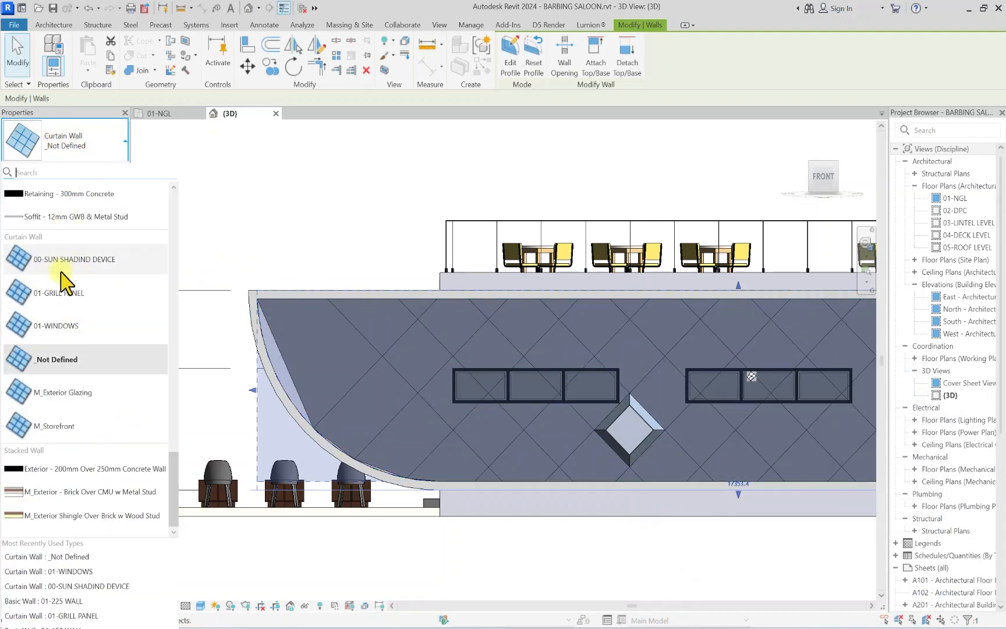
{"action": "key", "text": "Escape"}
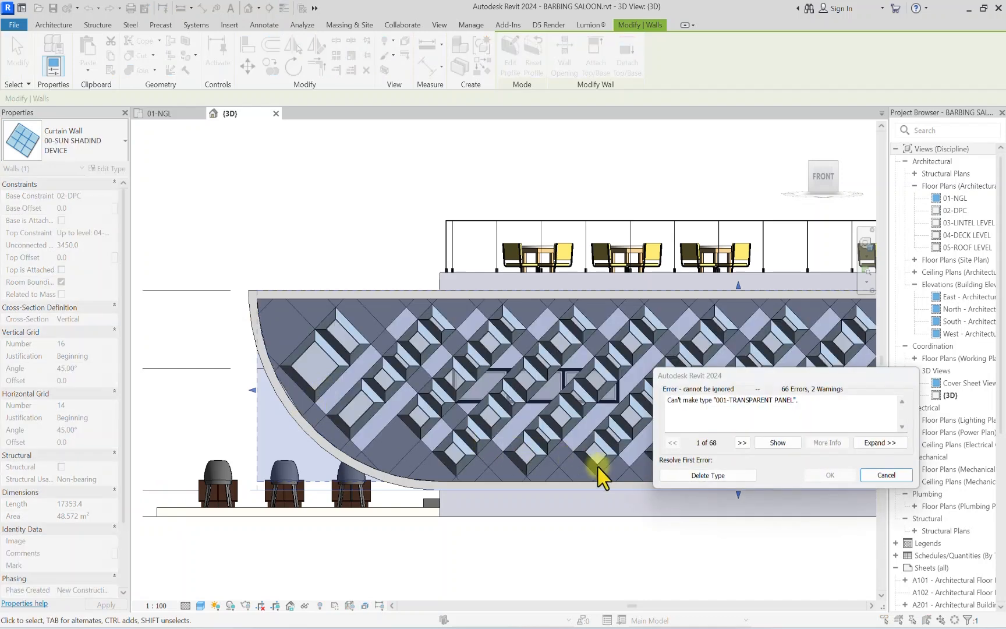
{"action": "left_click", "coordinate": [708, 475]}
{"action": "left_click", "coordinate": [703, 479]}
{"action": "scroll", "coordinate": [486, 332], "scroll_direction": "up", "scroll_amount": 3}
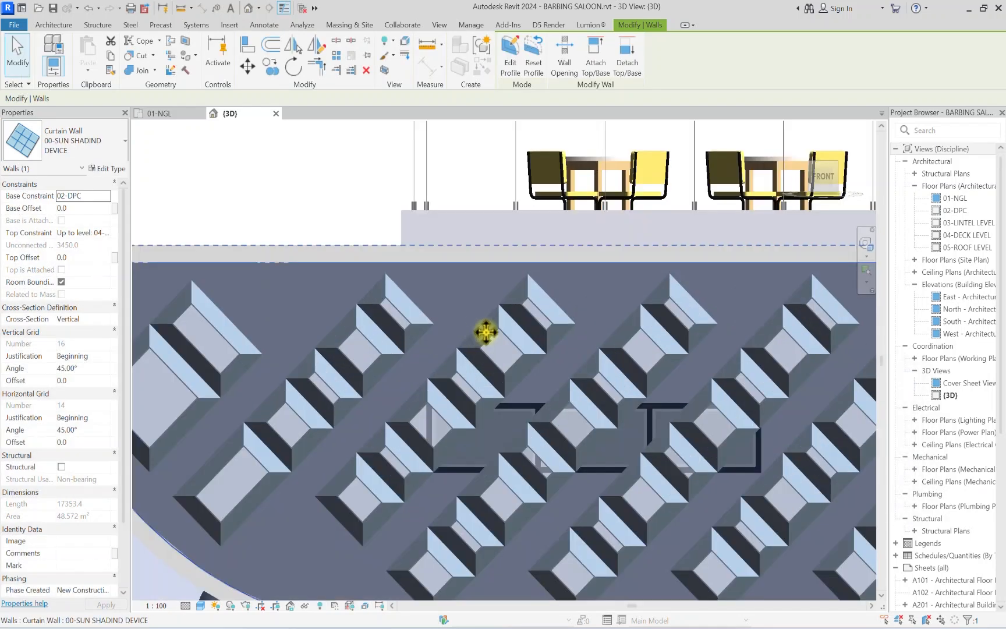
{"action": "scroll", "coordinate": [319, 304], "scroll_direction": "down", "scroll_amount": 2}
{"action": "left_click", "coordinate": [341, 565]}
{"action": "scroll", "coordinate": [691, 313], "scroll_direction": "down", "scroll_amount": 2}
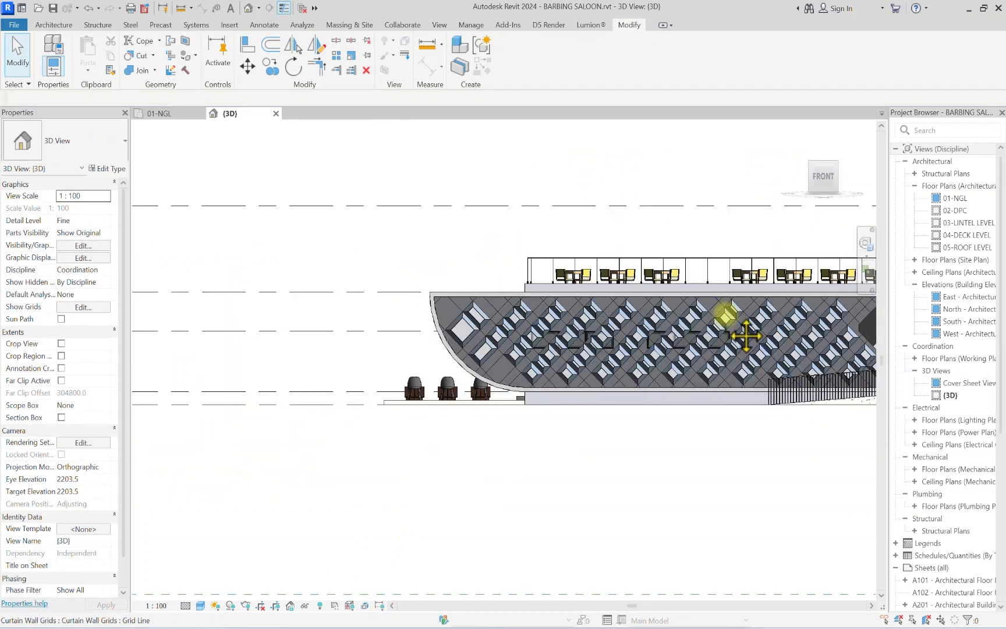
Step: Delete the sun-shading curtain wall from the salon's front facade
{"action": "scroll", "coordinate": [739, 332], "scroll_direction": "up", "scroll_amount": 3}
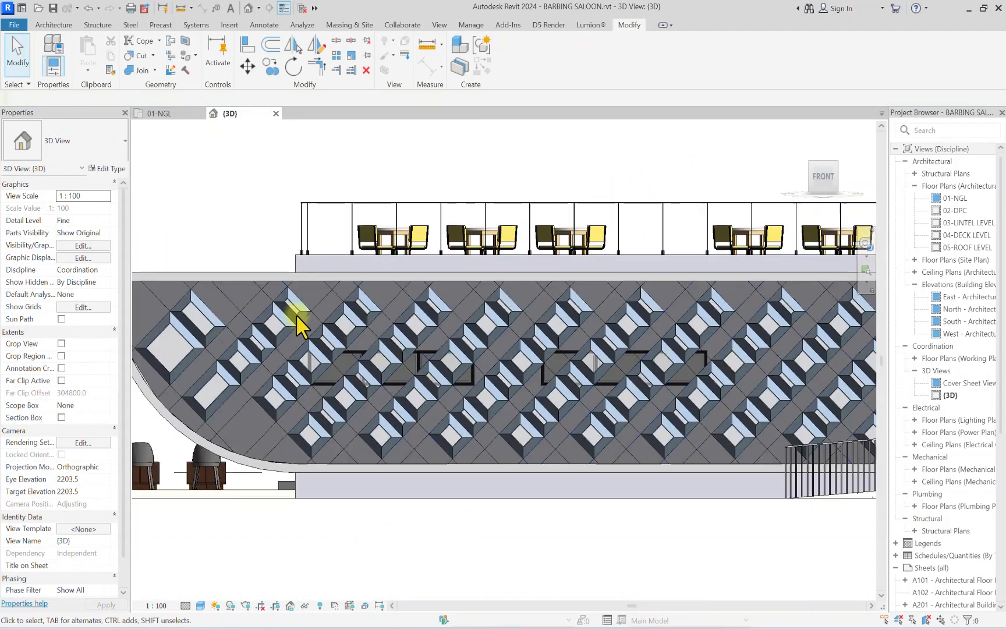
{"action": "middle_click_drag", "start_coordinate": [143, 326], "coordinate": [539, 361]}
{"action": "scroll", "coordinate": [579, 369], "scroll_direction": "up", "scroll_amount": 2}
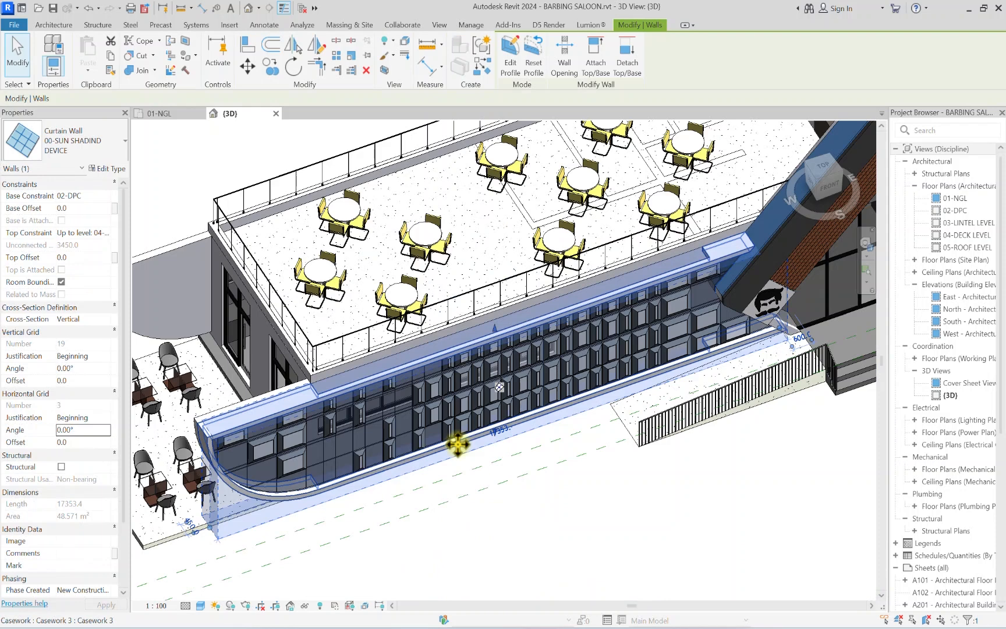
{"action": "key", "text": "Delete"}
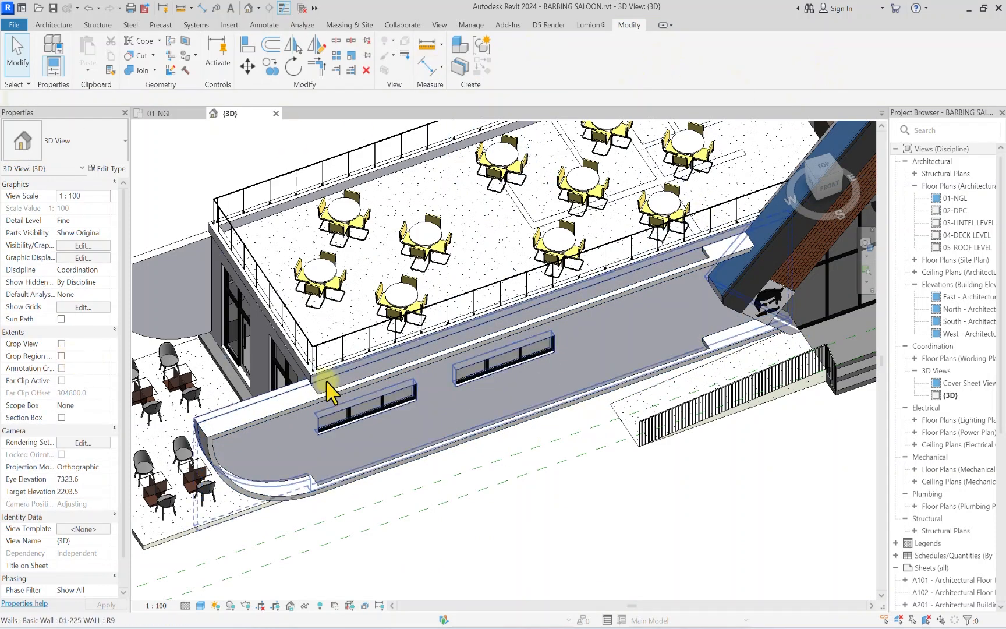
Step: Open the 02-DPC floor plan at the salon's front wall
{"action": "double_click", "coordinate": [955, 210]}
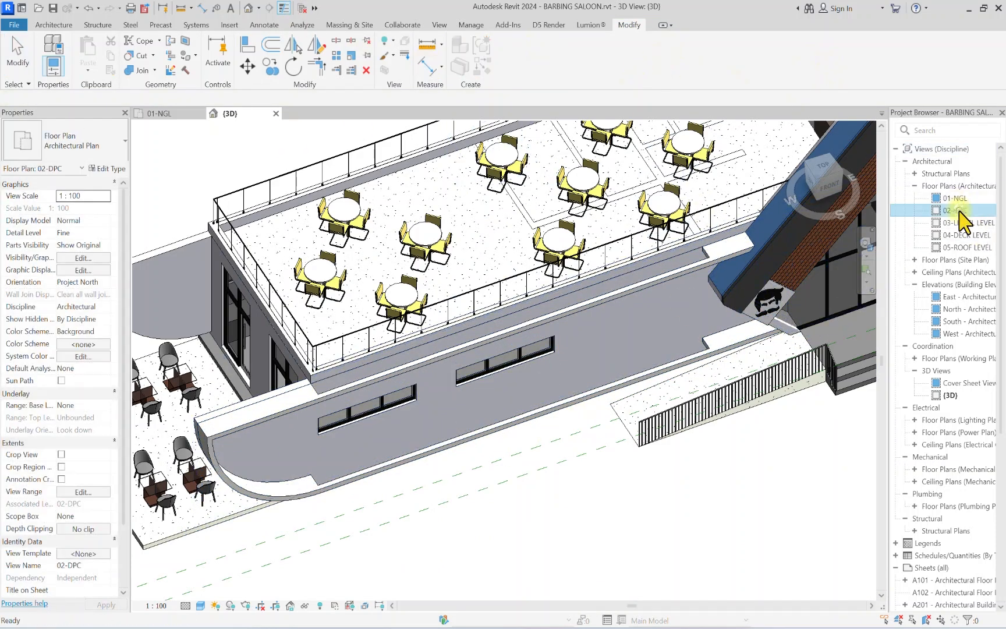
{"action": "scroll", "coordinate": [490, 412], "scroll_direction": "up", "scroll_amount": 2}
{"action": "middle_click_drag", "start_coordinate": [532, 437], "coordinate": [724, 389]}
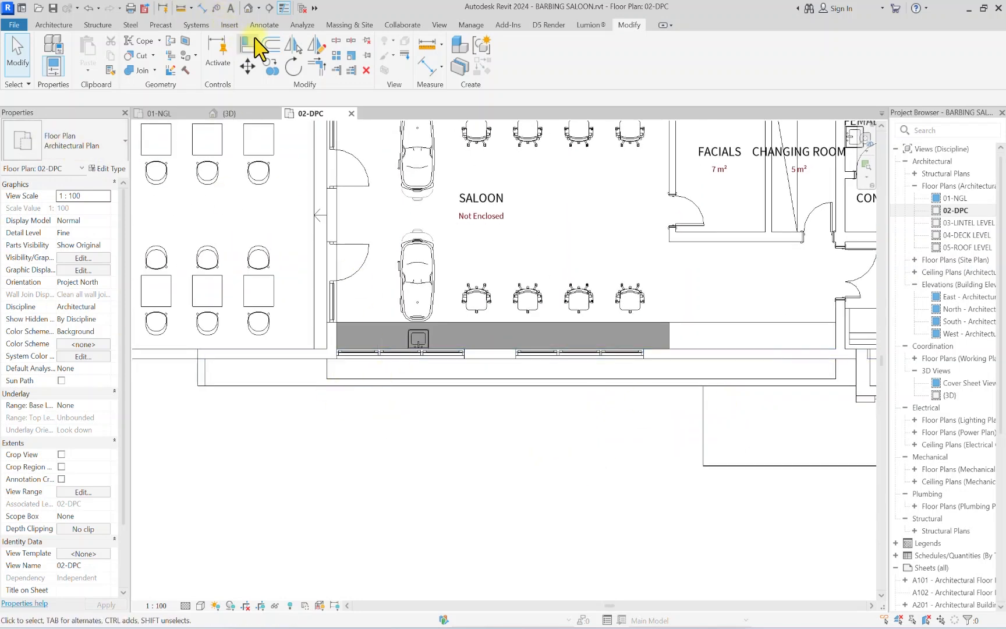
Step: Draw a 75 mm vertical detail line outward from the front wall near the waiting area, plus a short horizontal segment at its end
{"action": "left_click", "coordinate": [264, 25]}
{"action": "left_click", "coordinate": [303, 58]}
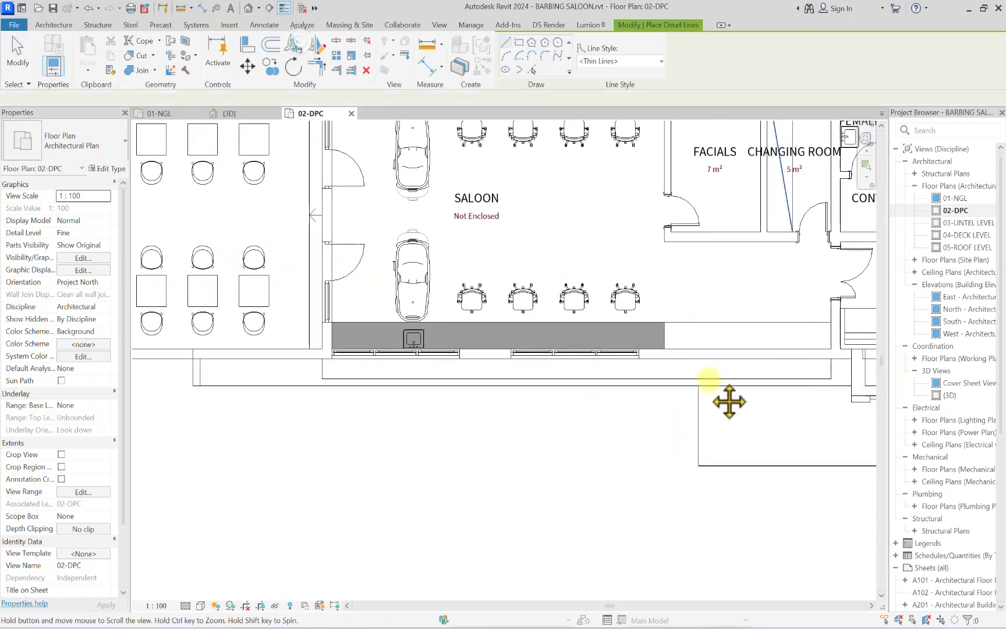
{"action": "scroll", "coordinate": [574, 344], "scroll_direction": "up", "scroll_amount": 3}
{"action": "scroll", "coordinate": [574, 344], "scroll_direction": "up", "scroll_amount": 3}
{"action": "left_click", "coordinate": [584, 324]}
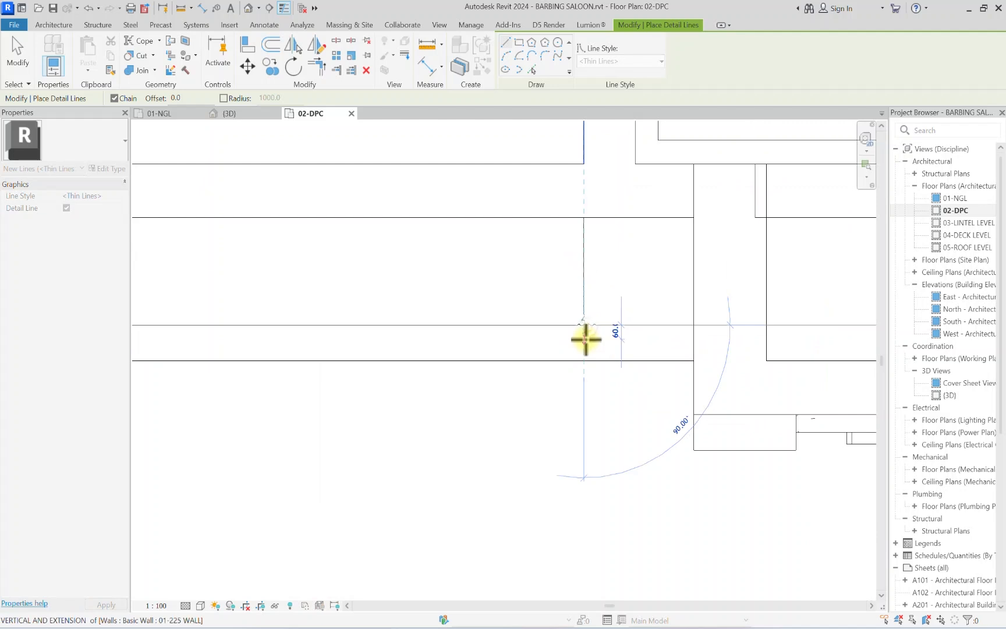
{"action": "type", "text": "75"}
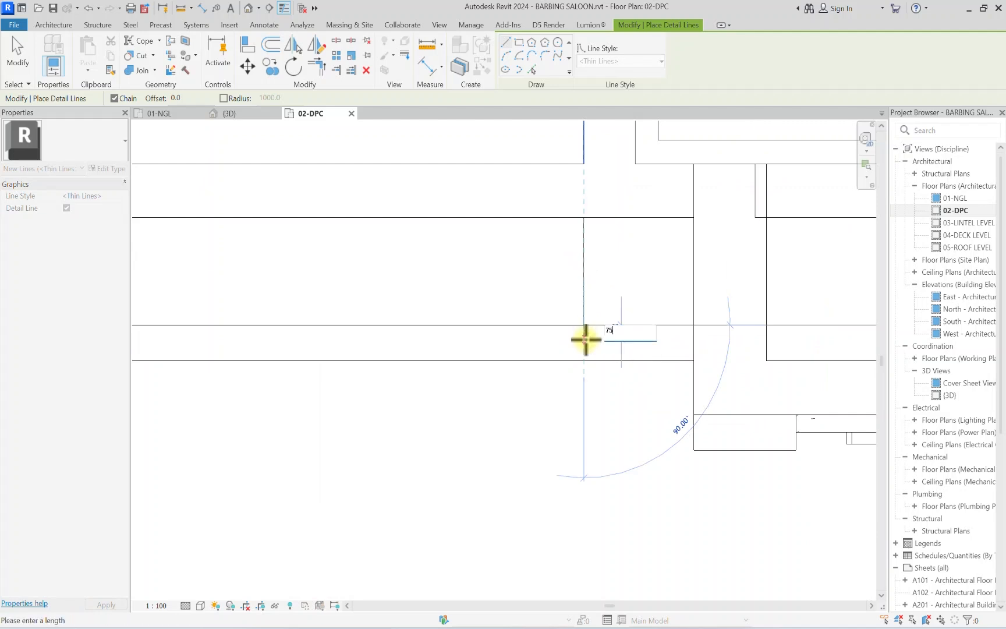
{"action": "key", "text": "Return"}
{"action": "left_click", "coordinate": [558, 341]}
{"action": "key", "text": "Escape"}
{"action": "scroll", "coordinate": [568, 342], "scroll_direction": "down", "scroll_amount": 2}
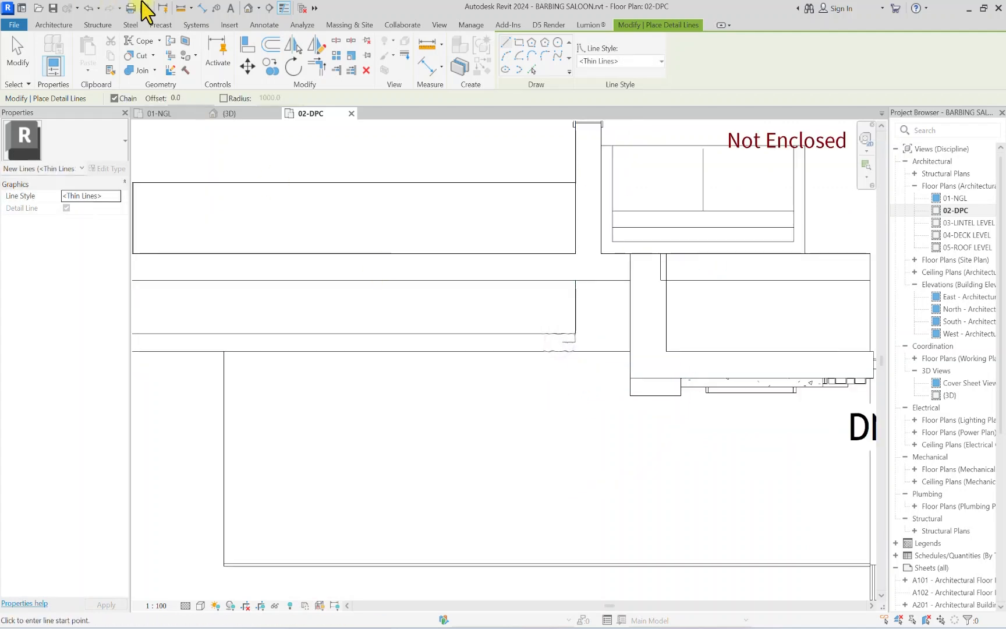
Step: Start a 00-SUN SHADIND DEVICE curtain wall and check the curtain panel assigned in its type properties
{"action": "left_click", "coordinate": [52, 26]}
{"action": "left_click", "coordinate": [50, 42]}
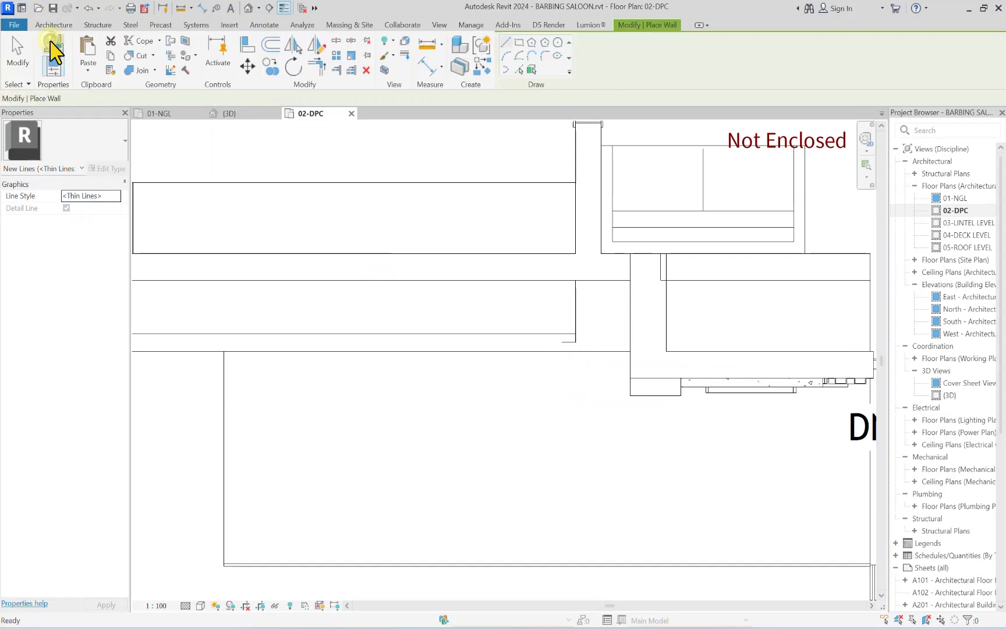
{"action": "left_click", "coordinate": [109, 169]}
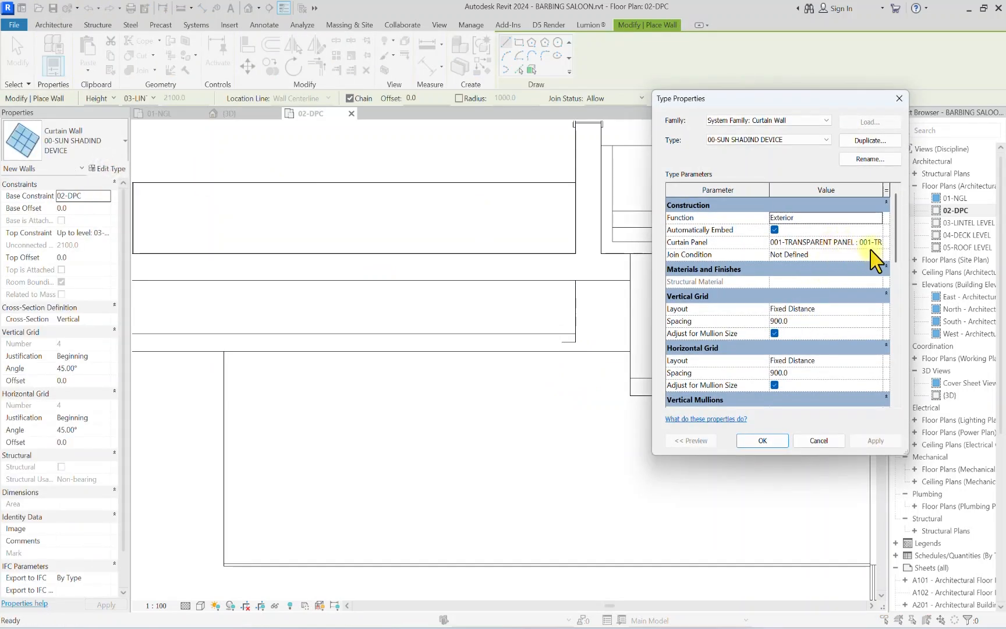
{"action": "left_click", "coordinate": [881, 245]}
{"action": "left_click", "coordinate": [881, 245]}
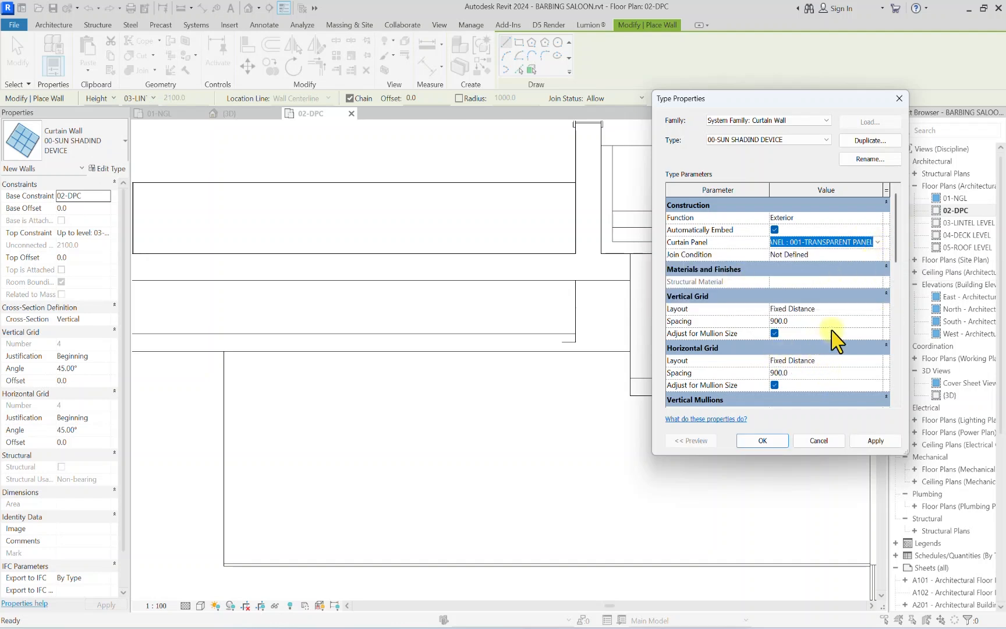
{"action": "left_click", "coordinate": [763, 440]}
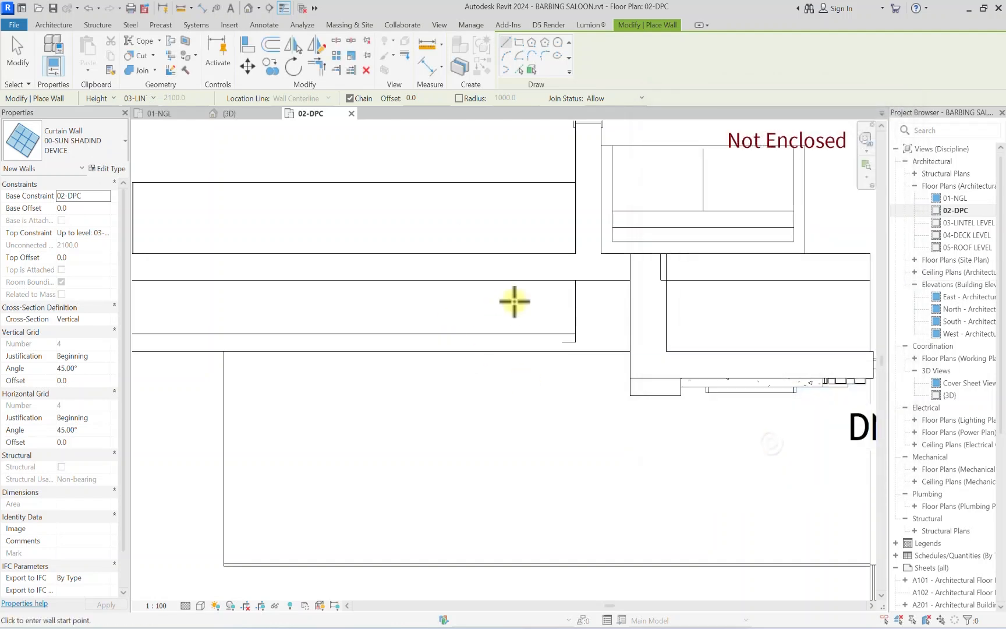
Step: Draw a curtain wall about 12400 mm long from the detail line along the salon's front, resolving the errors by deleting the failing types
{"action": "scroll", "coordinate": [561, 337], "scroll_direction": "up", "scroll_amount": 2}
{"action": "left_click", "coordinate": [581, 347]}
{"action": "scroll", "coordinate": [521, 349], "scroll_direction": "down", "scroll_amount": 3}
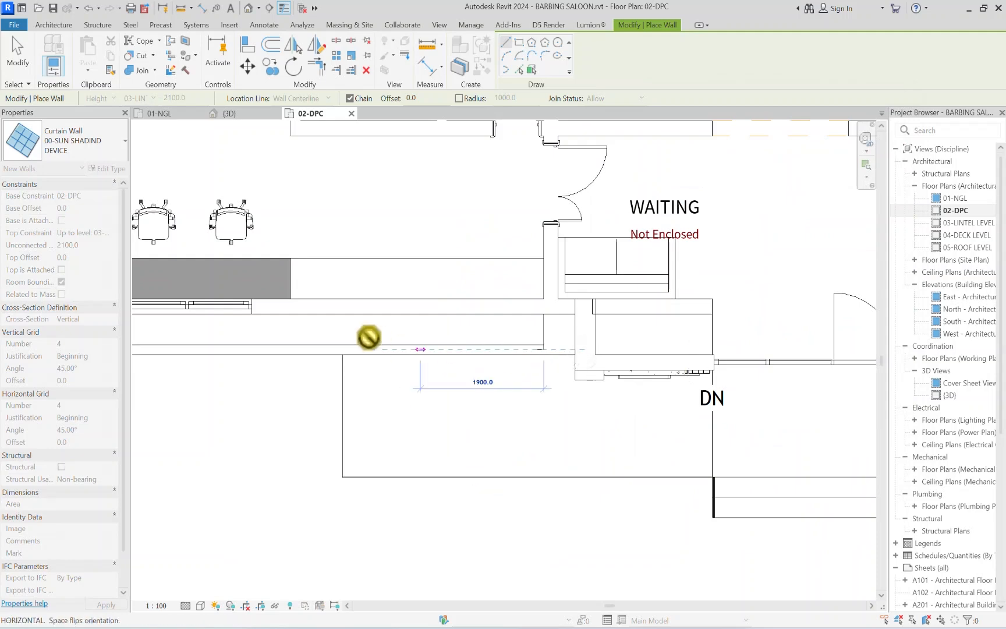
{"action": "middle_click_drag", "start_coordinate": [296, 351], "coordinate": [775, 373]}
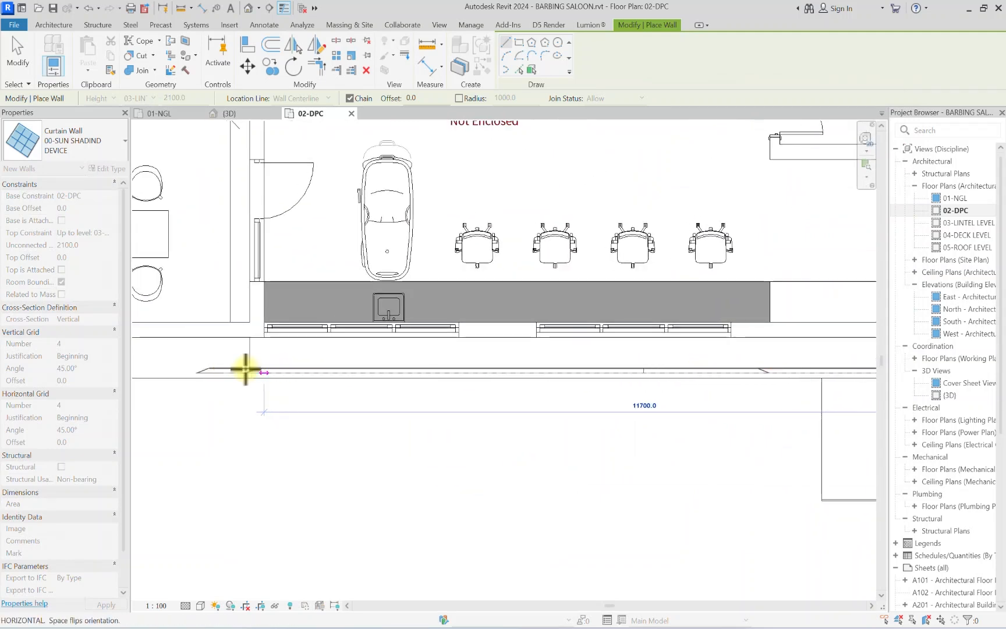
{"action": "middle_click_drag", "start_coordinate": [226, 371], "coordinate": [820, 402]}
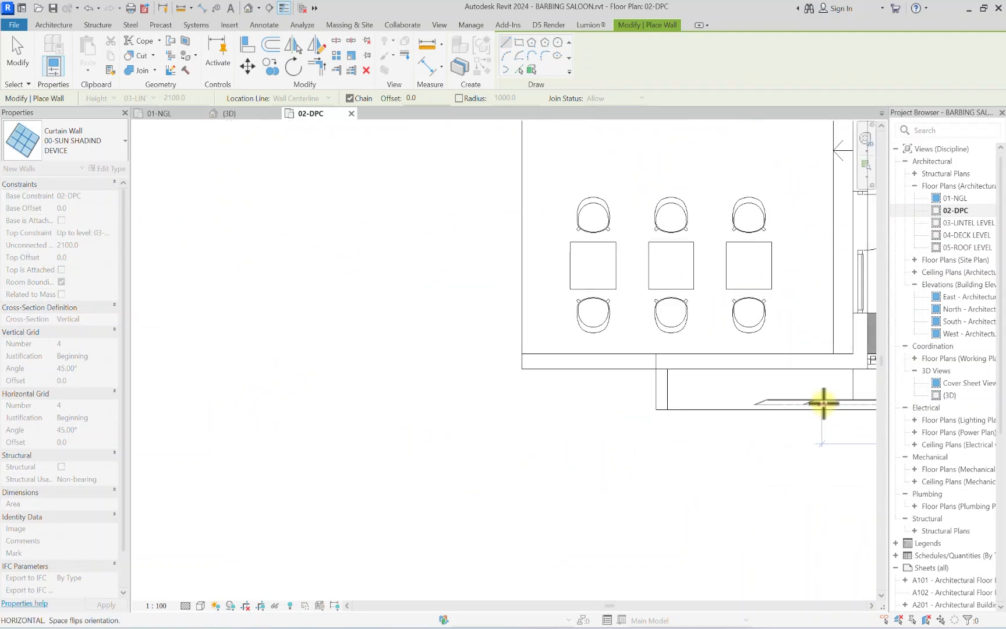
{"action": "left_click", "coordinate": [822, 406]}
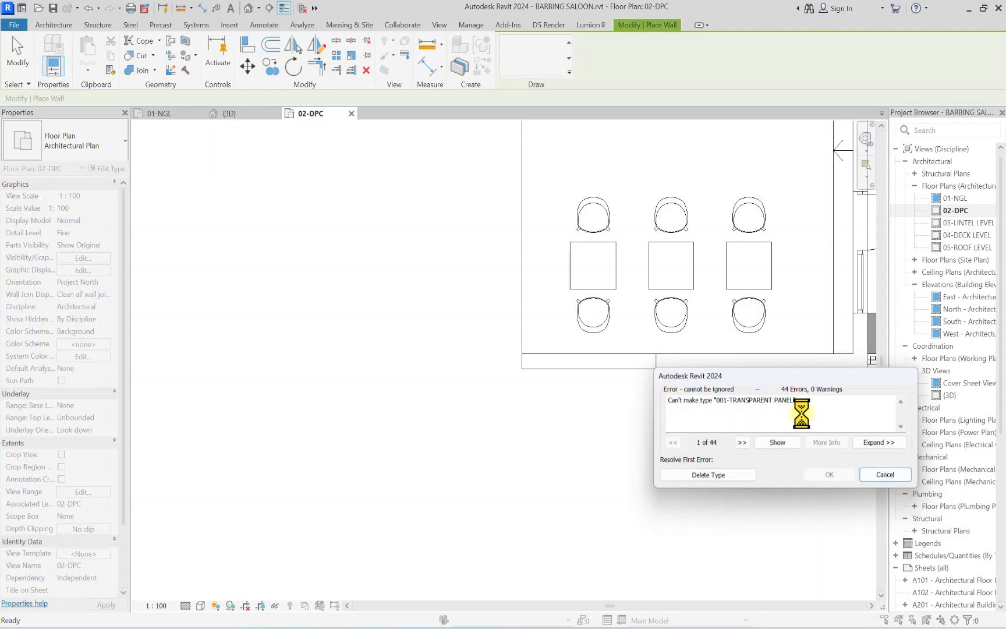
{"action": "left_click", "coordinate": [703, 481]}
{"action": "left_click", "coordinate": [707, 476]}
{"action": "key", "text": "Escape"}
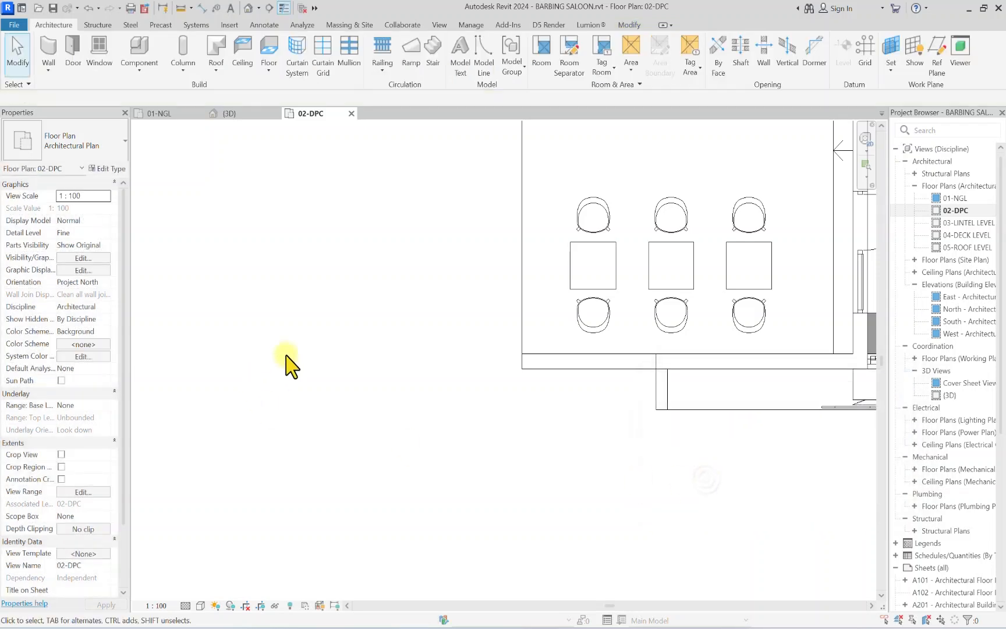
Step: Inspect the new curtain wall in the floor plan and the default 3D view, and select it
{"action": "scroll", "coordinate": [288, 359], "scroll_direction": "down", "scroll_amount": 2}
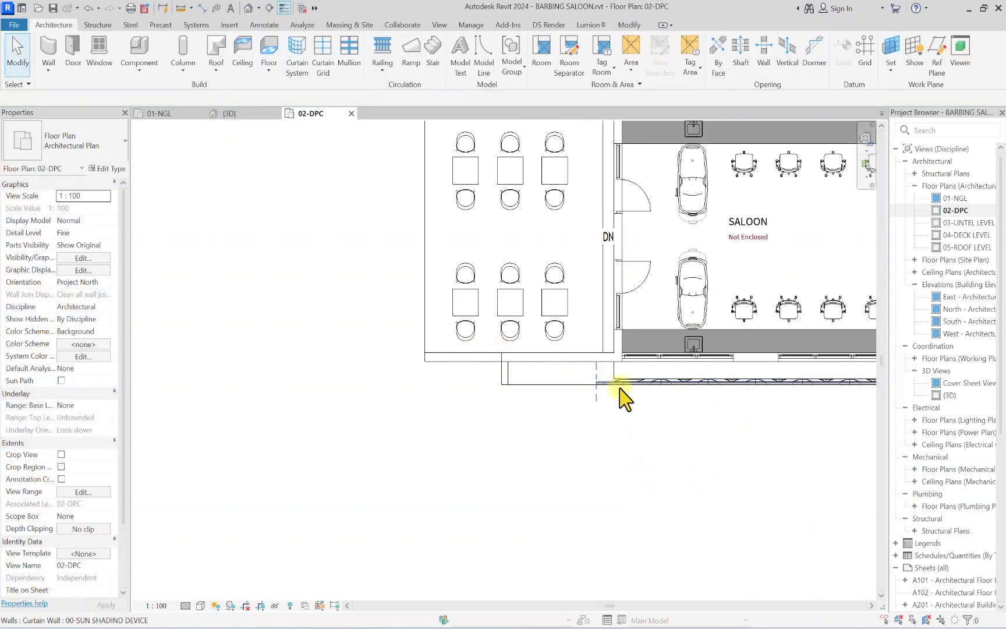
{"action": "left_click", "coordinate": [665, 391]}
{"action": "middle_click_drag", "start_coordinate": [665, 391], "coordinate": [254, 374]}
{"action": "scroll", "coordinate": [434, 386], "scroll_direction": "up", "scroll_amount": 1}
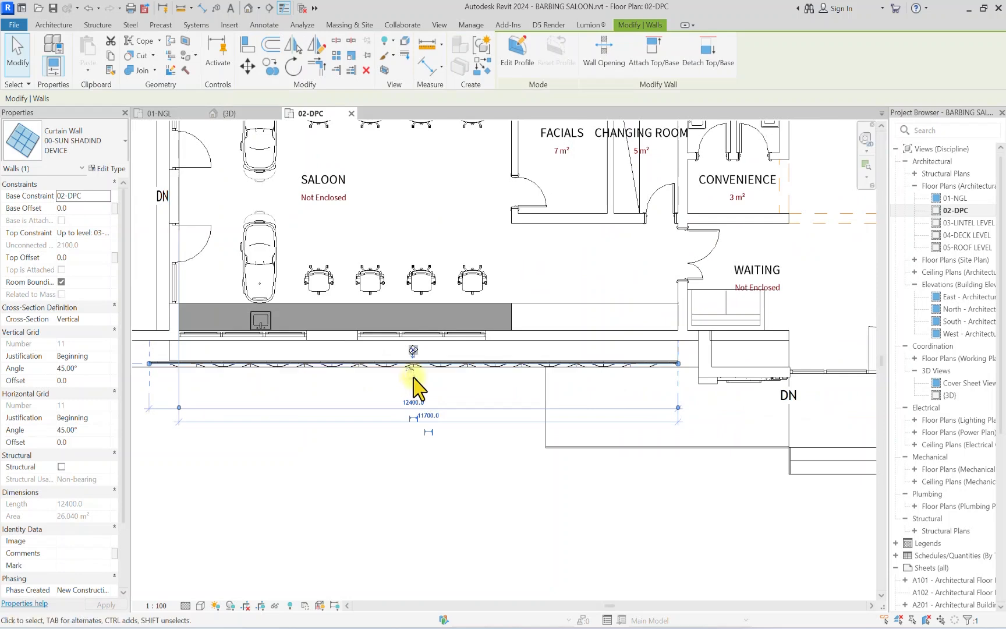
{"action": "left_click", "coordinate": [248, 8]}
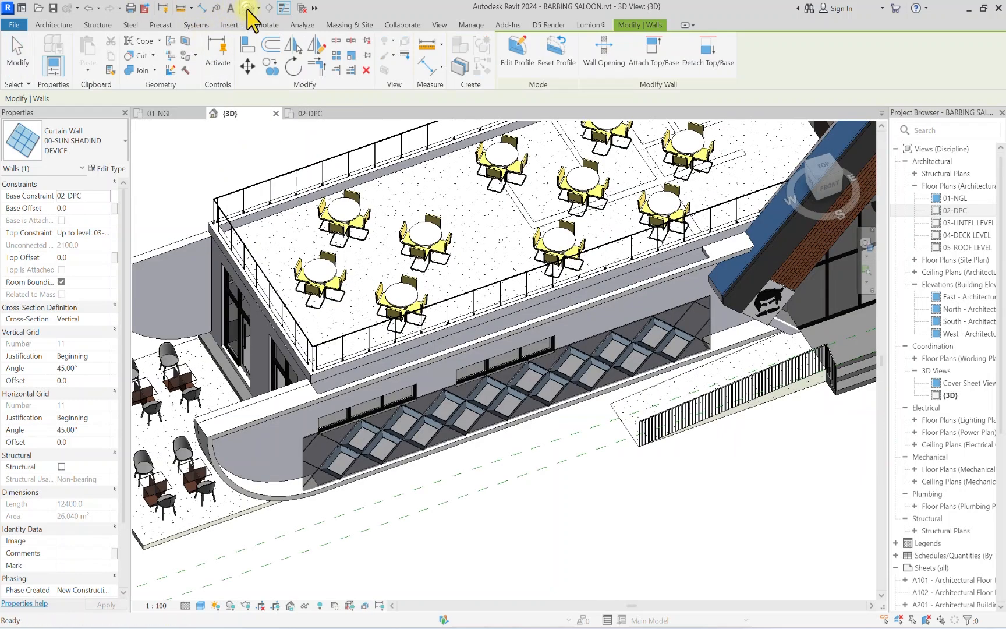
{"action": "scroll", "coordinate": [336, 407], "scroll_direction": "up", "scroll_amount": 4}
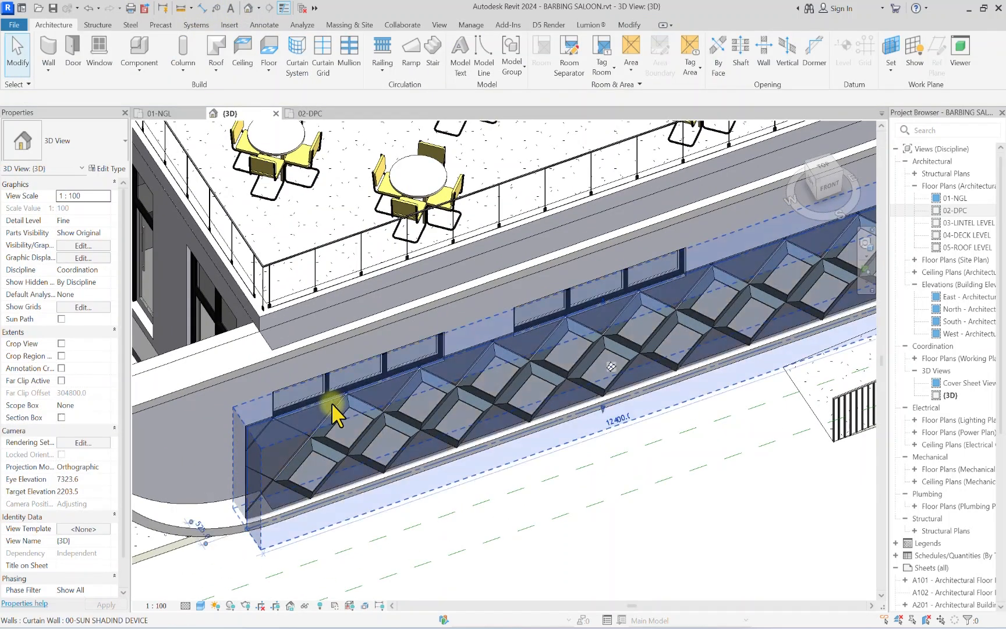
{"action": "left_click", "coordinate": [336, 415]}
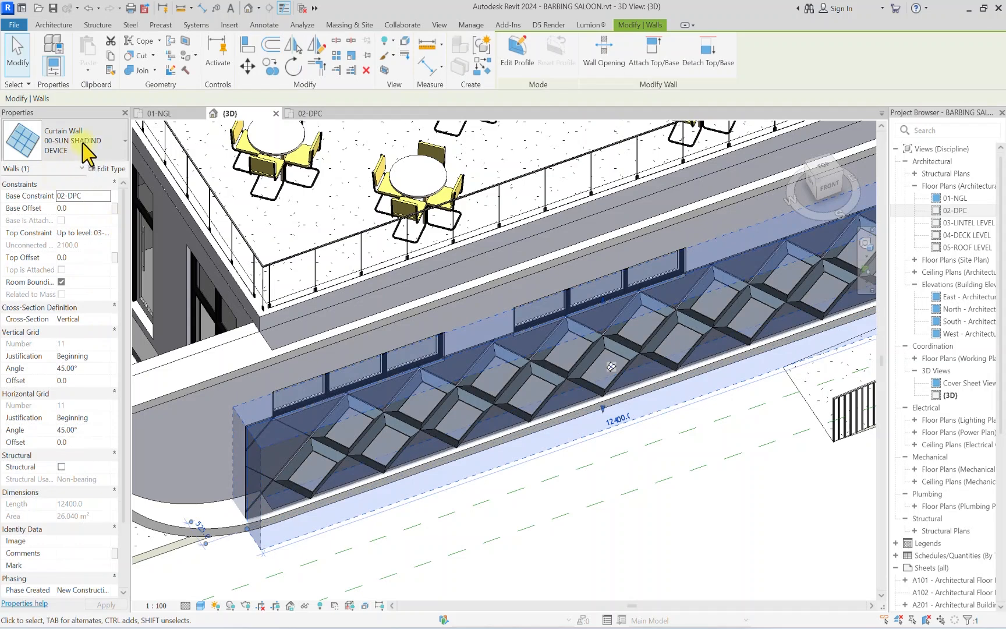
Step: Constrain the curtain wall's top up to 04-DECK LEVEL with a -150 top offset and 150 base offset, deleting the failing types
{"action": "left_click", "coordinate": [98, 235]}
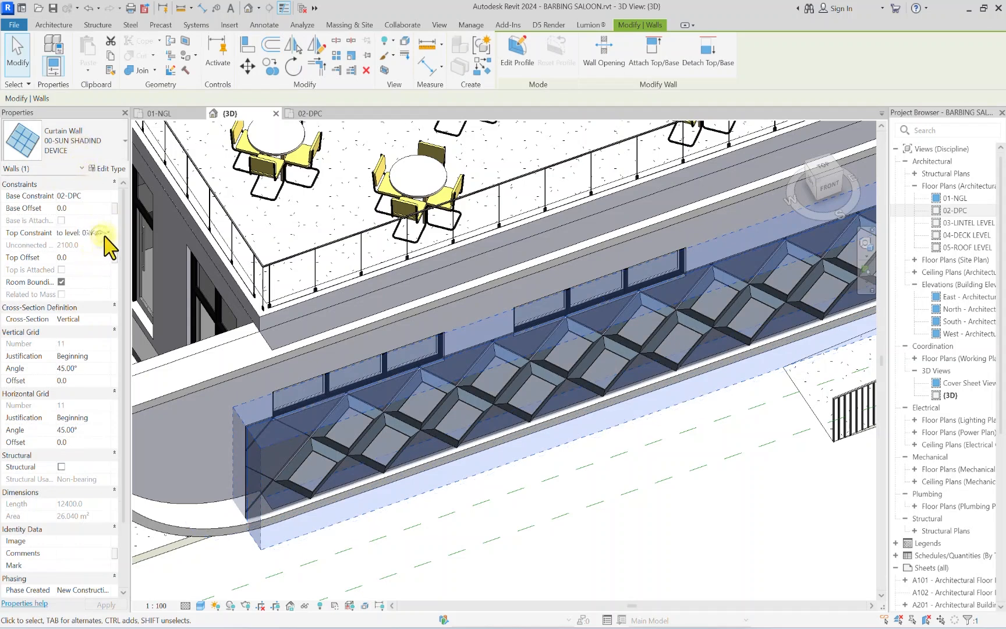
{"action": "left_click", "coordinate": [105, 233]}
{"action": "left_click", "coordinate": [109, 281]}
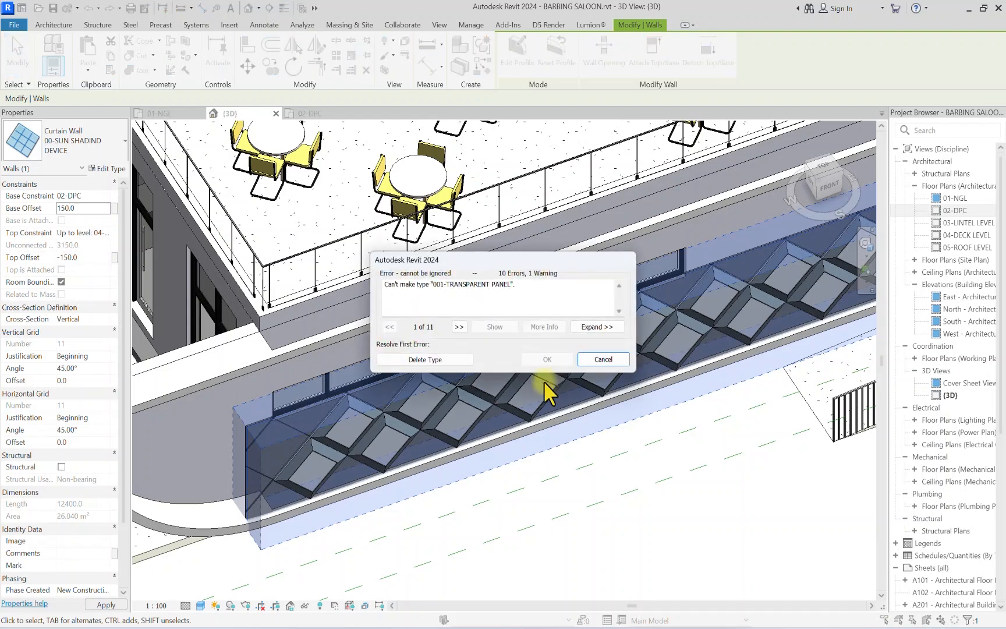
{"action": "left_click", "coordinate": [442, 359]}
{"action": "left_click", "coordinate": [451, 360]}
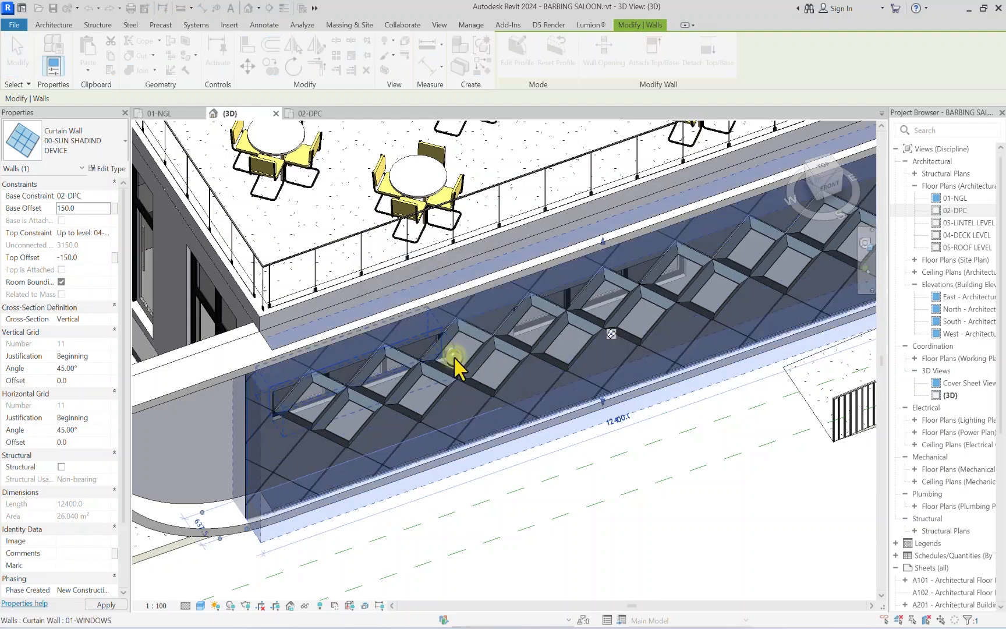
Step: From the front view, edit the curtain wall's profile and pick the curved wall edge and the sloping roof edges as sketch lines
{"action": "scroll", "coordinate": [454, 358], "scroll_direction": "down", "scroll_amount": 2}
{"action": "left_click", "coordinate": [825, 188]}
{"action": "key", "text": "Escape"}
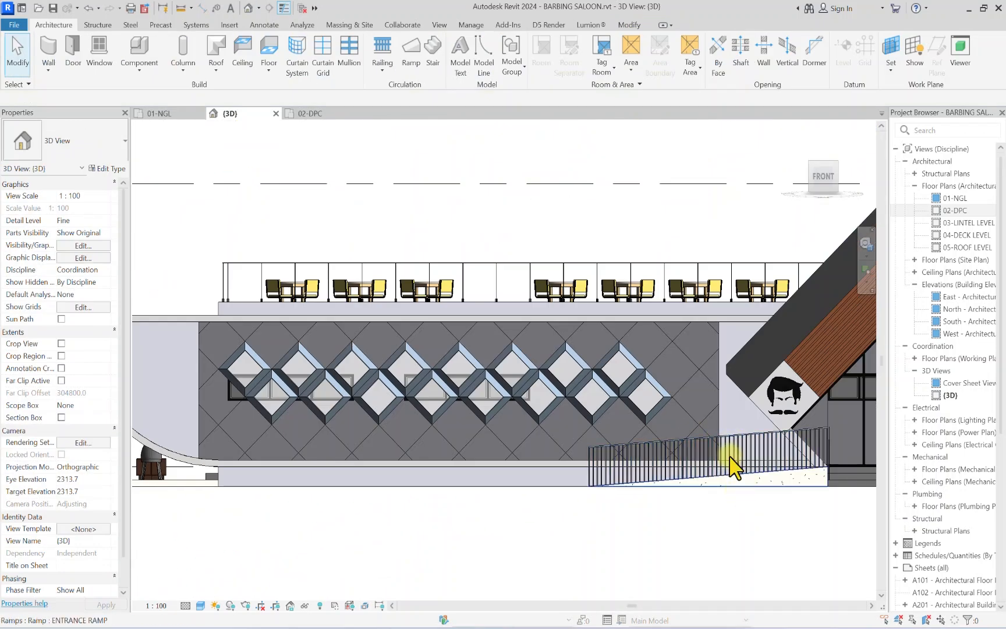
{"action": "left_click", "coordinate": [721, 418]}
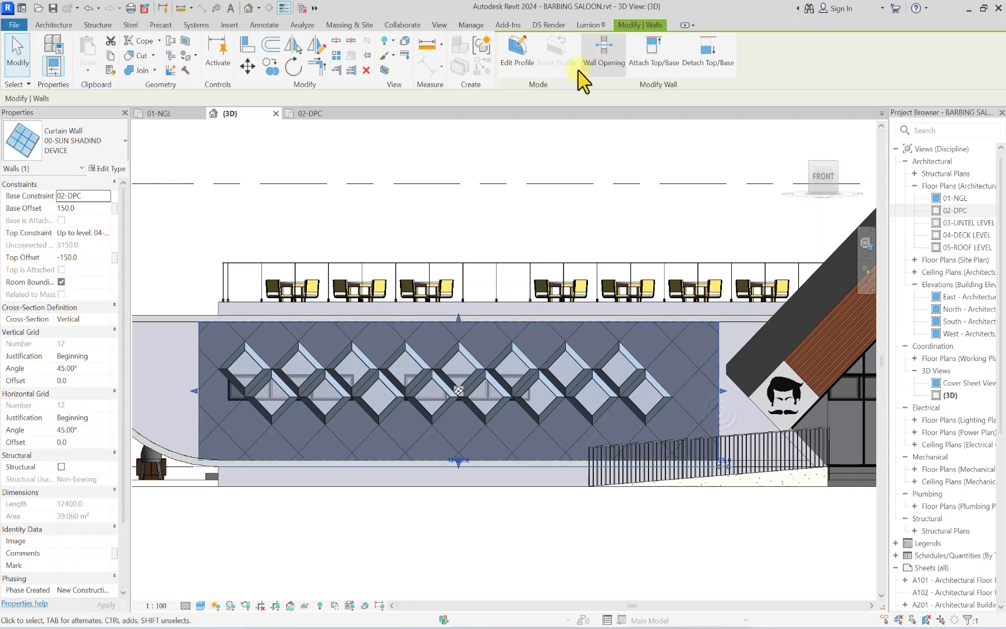
{"action": "left_click", "coordinate": [513, 58]}
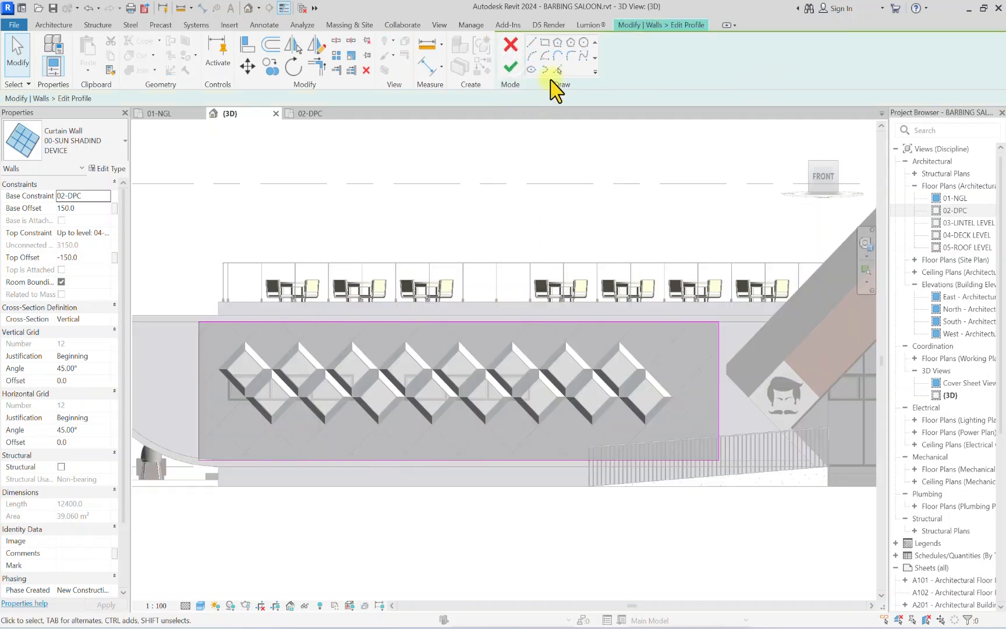
{"action": "left_click", "coordinate": [557, 70]}
{"action": "middle_click_drag", "start_coordinate": [359, 432], "coordinate": [535, 438]}
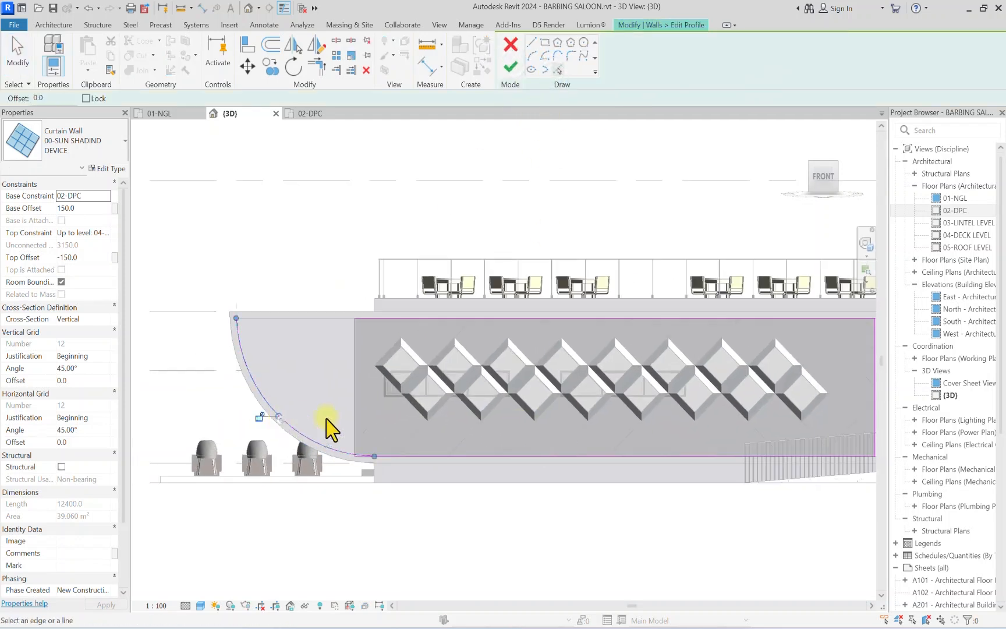
{"action": "middle_click_drag", "start_coordinate": [330, 431], "coordinate": [251, 448]}
{"action": "scroll", "coordinate": [632, 338], "scroll_direction": "up", "scroll_amount": 2}
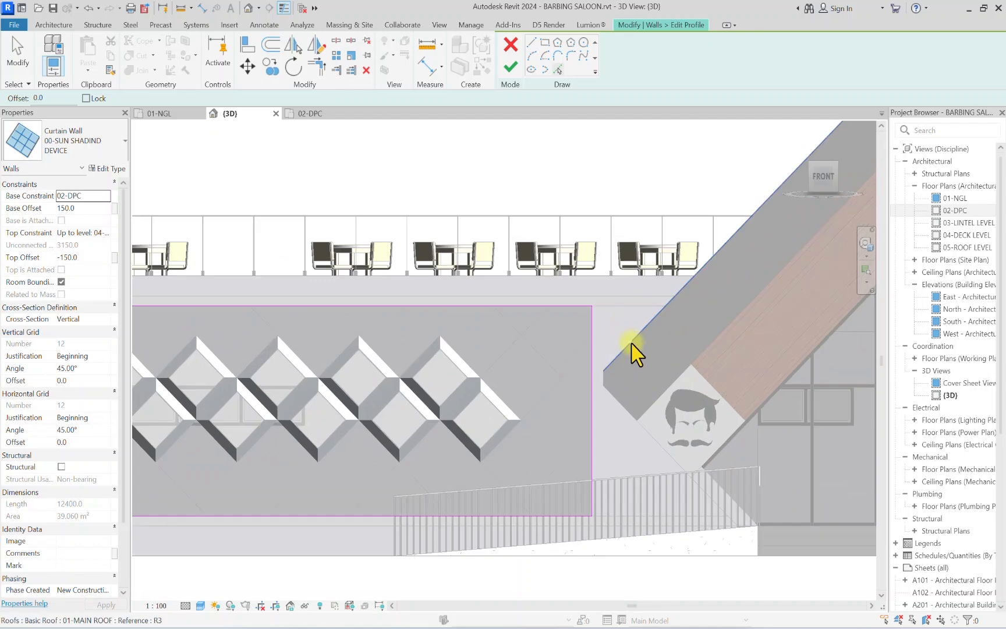
{"action": "scroll", "coordinate": [632, 343], "scroll_direction": "up", "scroll_amount": 2}
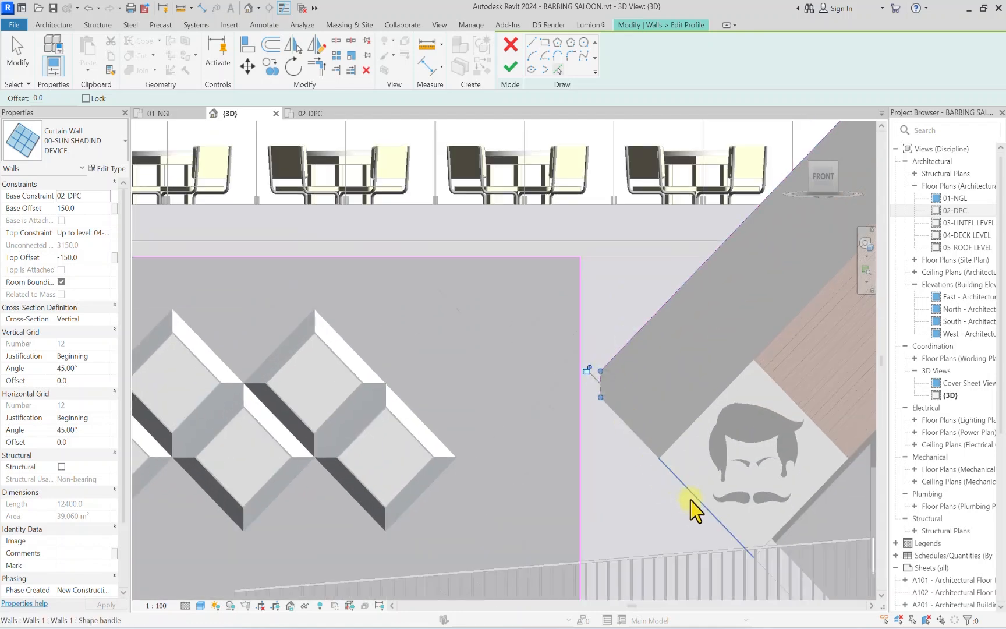
{"action": "scroll", "coordinate": [687, 506], "scroll_direction": "down", "scroll_amount": 3}
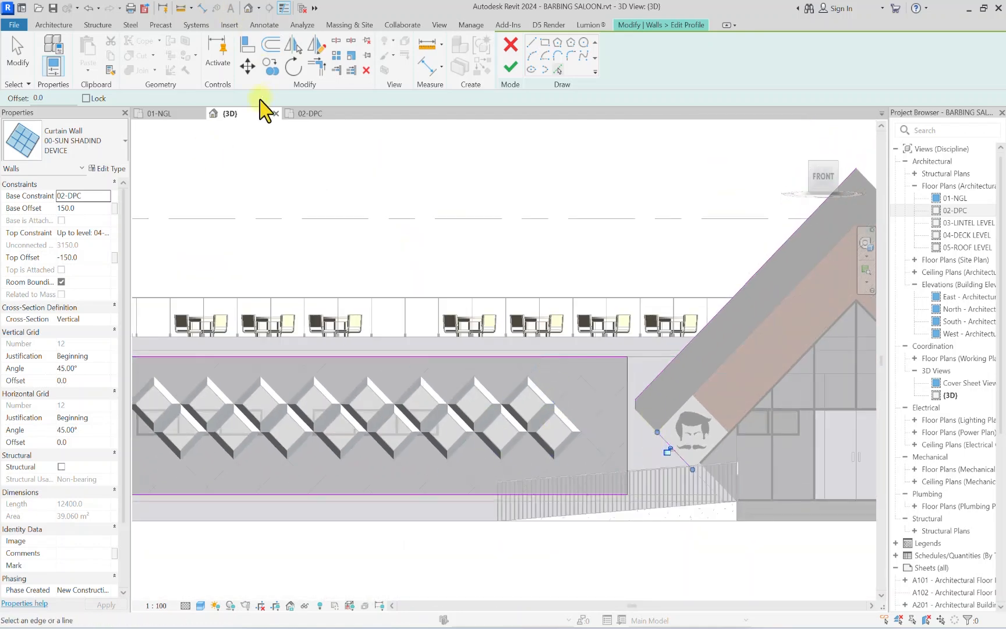
Step: Trim the curved sketch line and the profile's top edge to a corner
{"action": "left_click", "coordinate": [313, 71]}
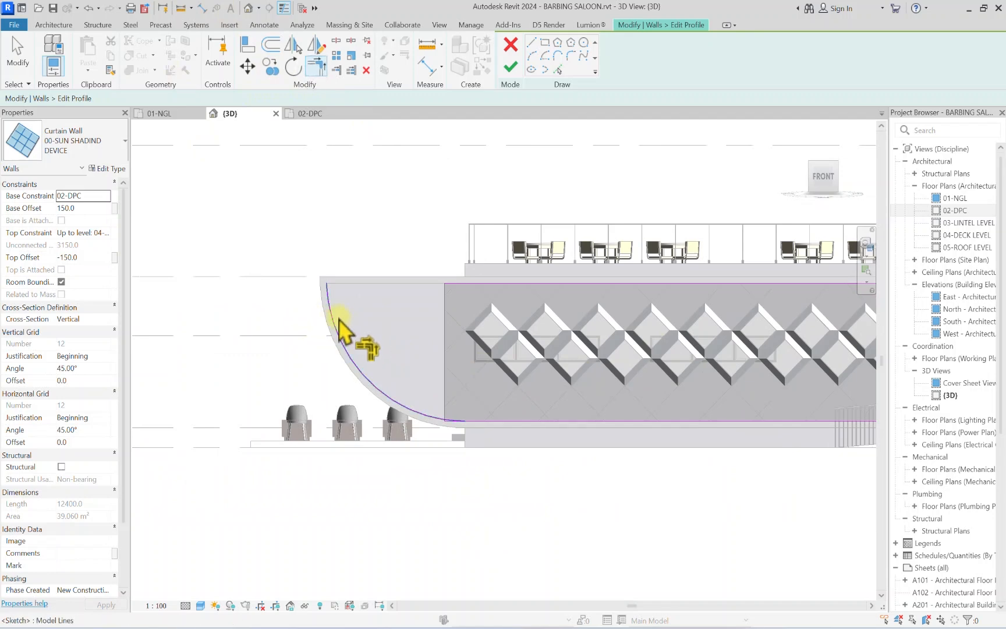
{"action": "left_click", "coordinate": [332, 317]}
{"action": "left_click", "coordinate": [464, 283]}
Step: Trim the profile's bottom and top edges to corners with the picked sloping lines beside the gabled entrance
{"action": "scroll", "coordinate": [506, 487], "scroll_direction": "down", "scroll_amount": 3}
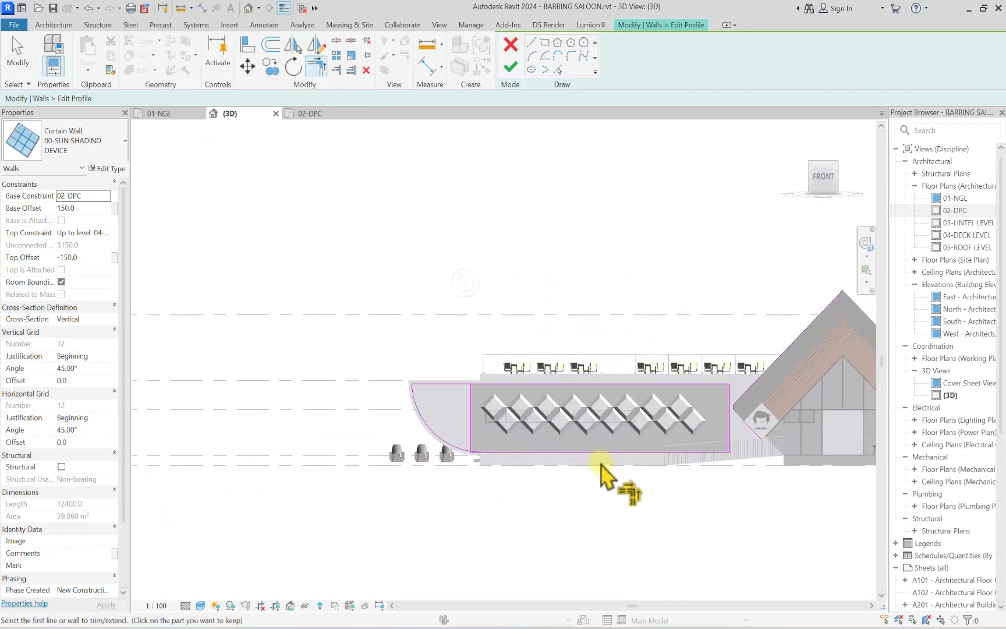
{"action": "middle_click_drag", "start_coordinate": [718, 426], "coordinate": [430, 428]}
{"action": "scroll", "coordinate": [429, 429], "scroll_direction": "up", "scroll_amount": 2}
{"action": "scroll", "coordinate": [429, 428], "scroll_direction": "up", "scroll_amount": 1}
{"action": "scroll", "coordinate": [455, 383], "scroll_direction": "up", "scroll_amount": 2}
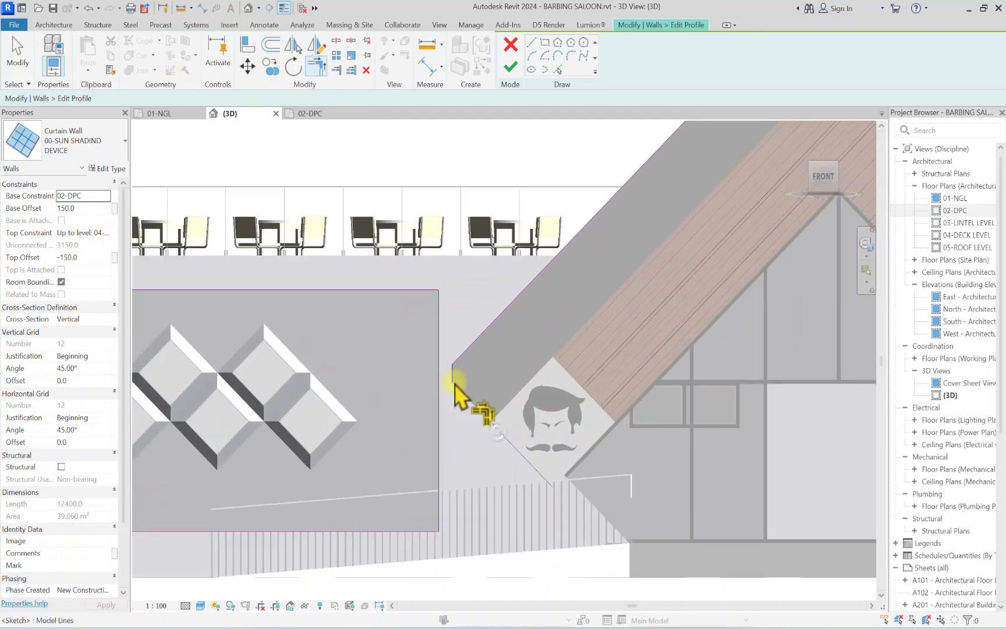
{"action": "left_click", "coordinate": [531, 464]}
{"action": "left_click", "coordinate": [423, 530]}
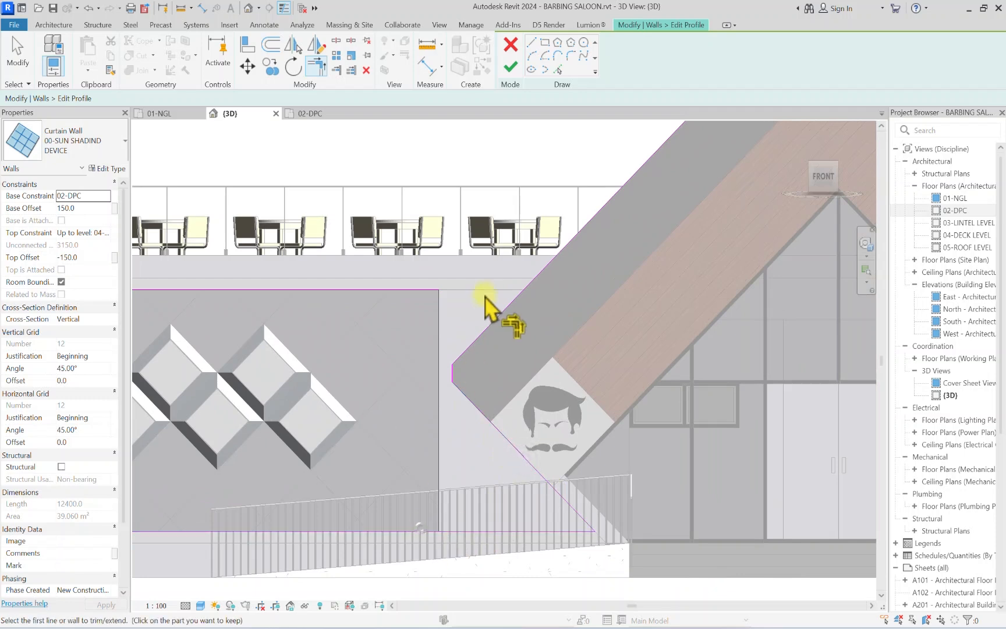
{"action": "left_click", "coordinate": [491, 327]}
{"action": "left_click", "coordinate": [424, 291]}
Step: Delete the two original vertical end lines from the curtain wall's profile sketch
{"action": "scroll", "coordinate": [442, 299], "scroll_direction": "down", "scroll_amount": 3}
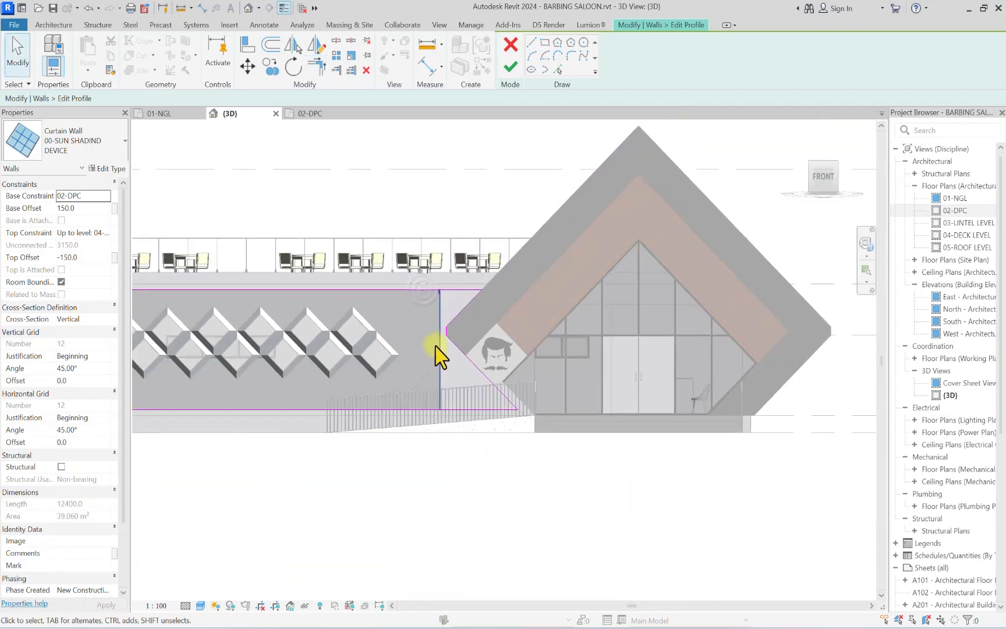
{"action": "key", "text": "Escape"}
{"action": "left_click", "coordinate": [438, 345]}
{"action": "key", "text": "Delete"}
{"action": "scroll", "coordinate": [440, 348], "scroll_direction": "down", "scroll_amount": 3}
{"action": "middle_click_drag", "start_coordinate": [248, 365], "coordinate": [398, 350]}
{"action": "scroll", "coordinate": [398, 350], "scroll_direction": "up", "scroll_amount": 3}
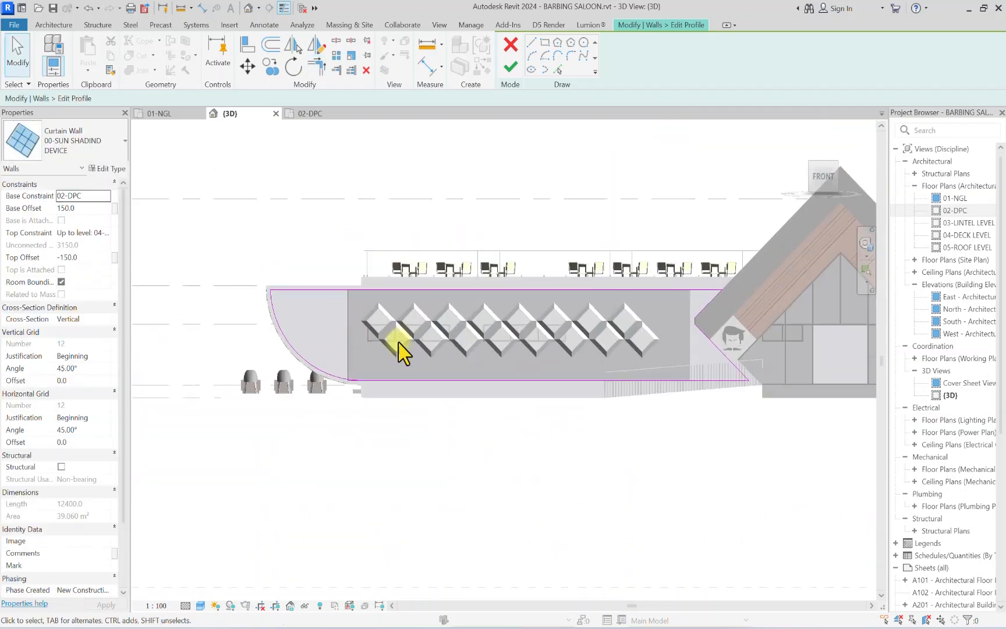
{"action": "left_click", "coordinate": [334, 336]}
{"action": "key", "text": "Delete"}
Step: Trim the curve to the profile's bottom edge and finish the profile, resolving the errors by deleting the failing types
{"action": "scroll", "coordinate": [344, 404], "scroll_direction": "up", "scroll_amount": 1}
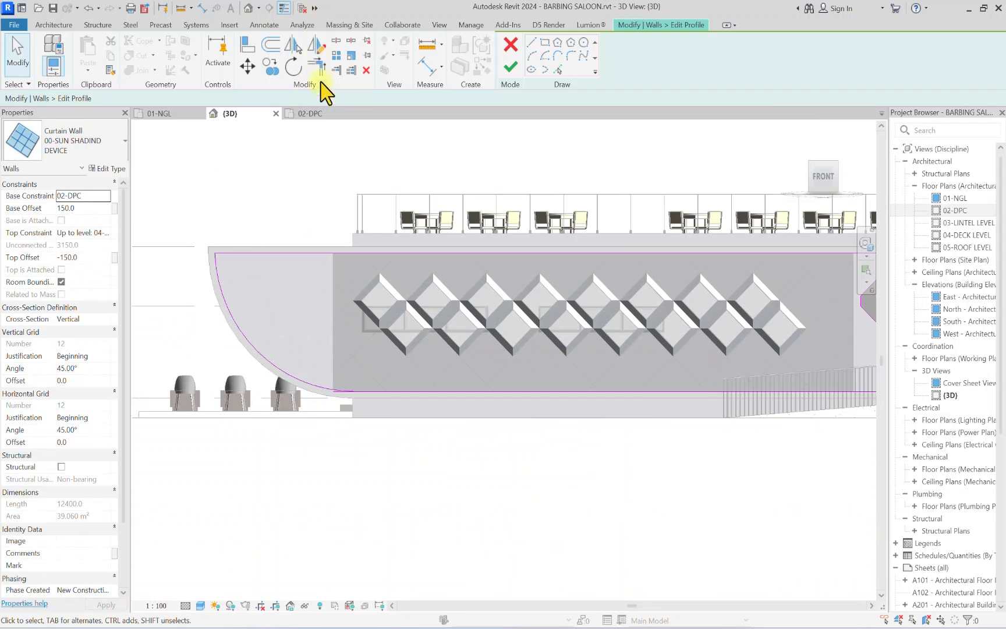
{"action": "scroll", "coordinate": [336, 381], "scroll_direction": "up", "scroll_amount": 2}
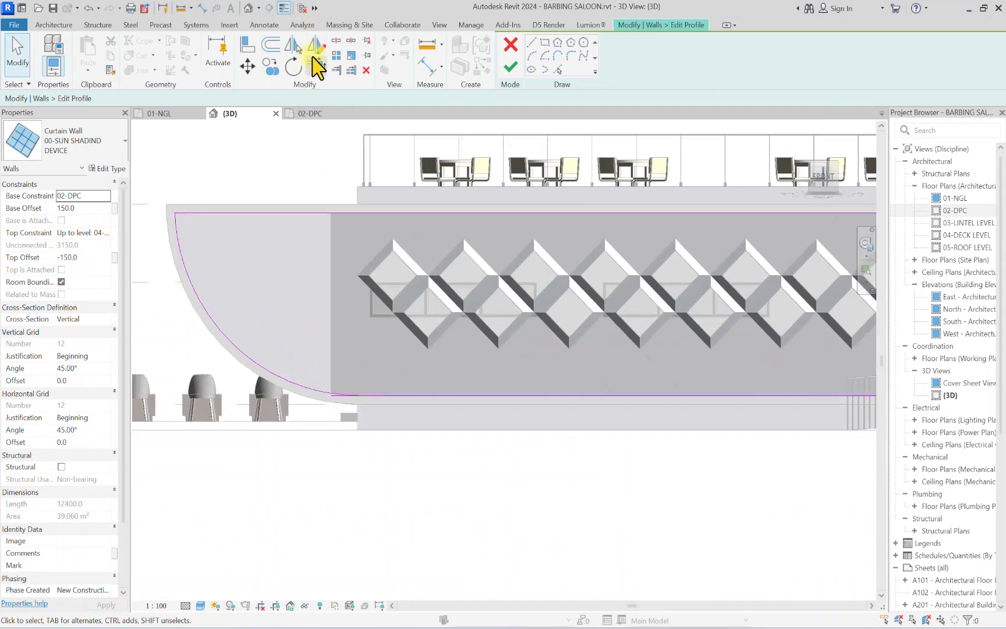
{"action": "left_click", "coordinate": [315, 63]}
{"action": "left_click", "coordinate": [317, 390]}
{"action": "left_click", "coordinate": [381, 397]}
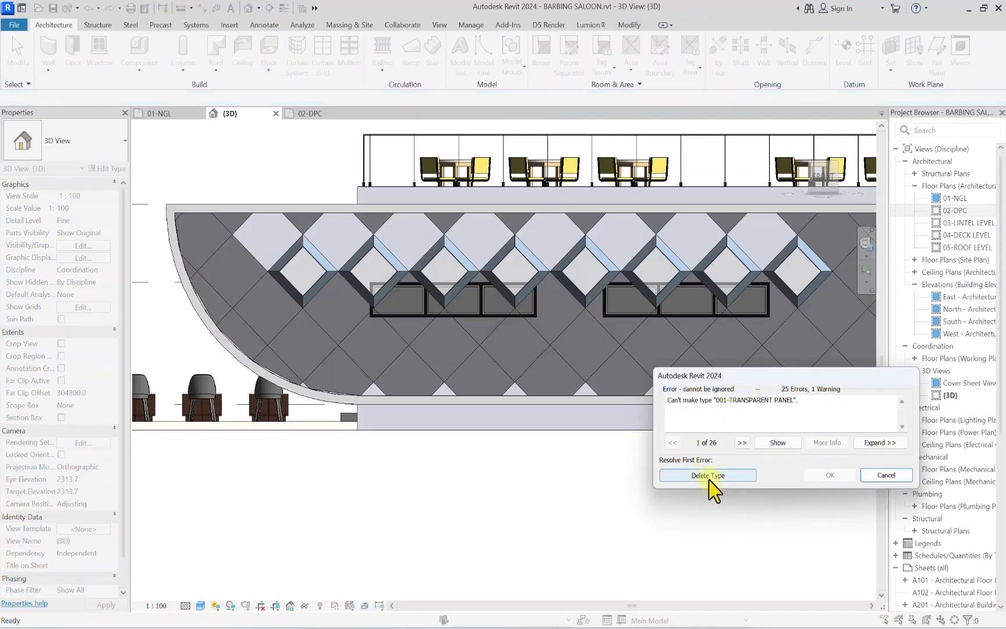
{"action": "left_click", "coordinate": [704, 476]}
{"action": "left_click", "coordinate": [704, 476]}
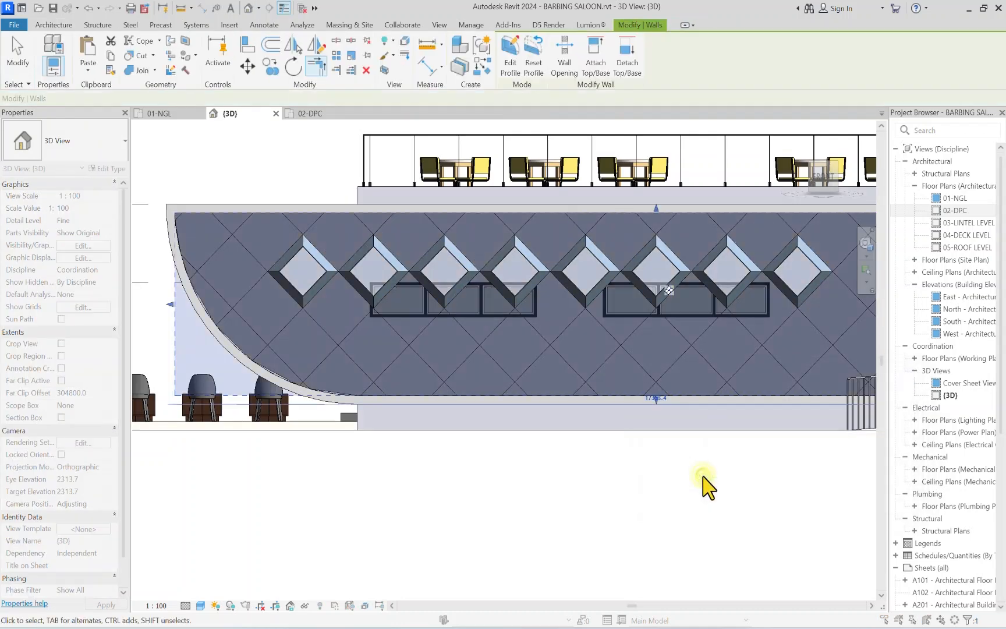
{"action": "left_click", "coordinate": [411, 555]}
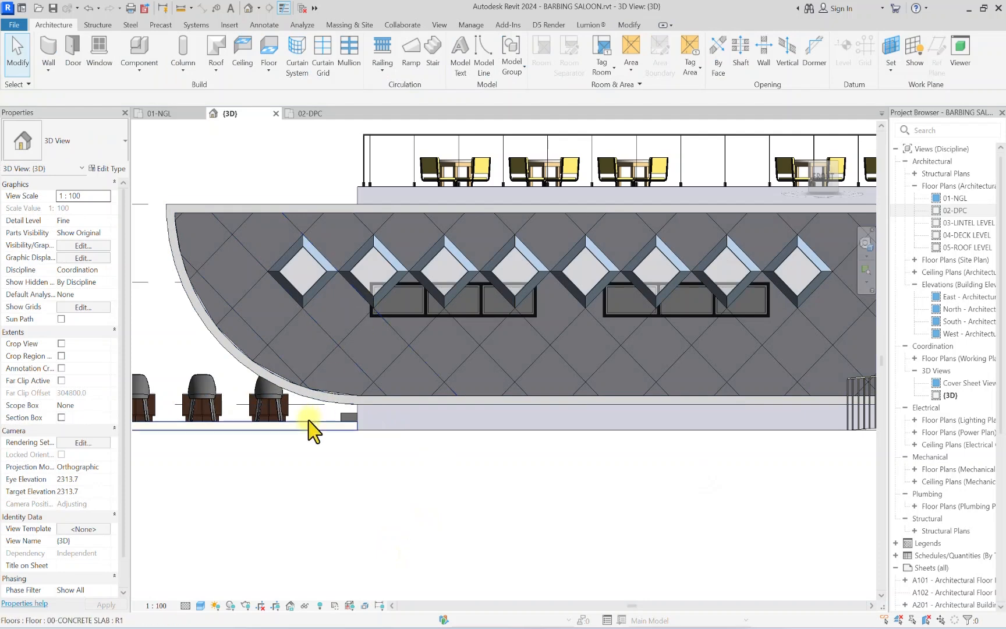
Step: Set the 00-SUN SHADIND DEVICE type's vertical and horizontal grid spacing to 600, deleting the failing types and replacing the missing panels
{"action": "scroll", "coordinate": [217, 336], "scroll_direction": "down", "scroll_amount": 2}
{"action": "scroll", "coordinate": [299, 288], "scroll_direction": "up", "scroll_amount": 2}
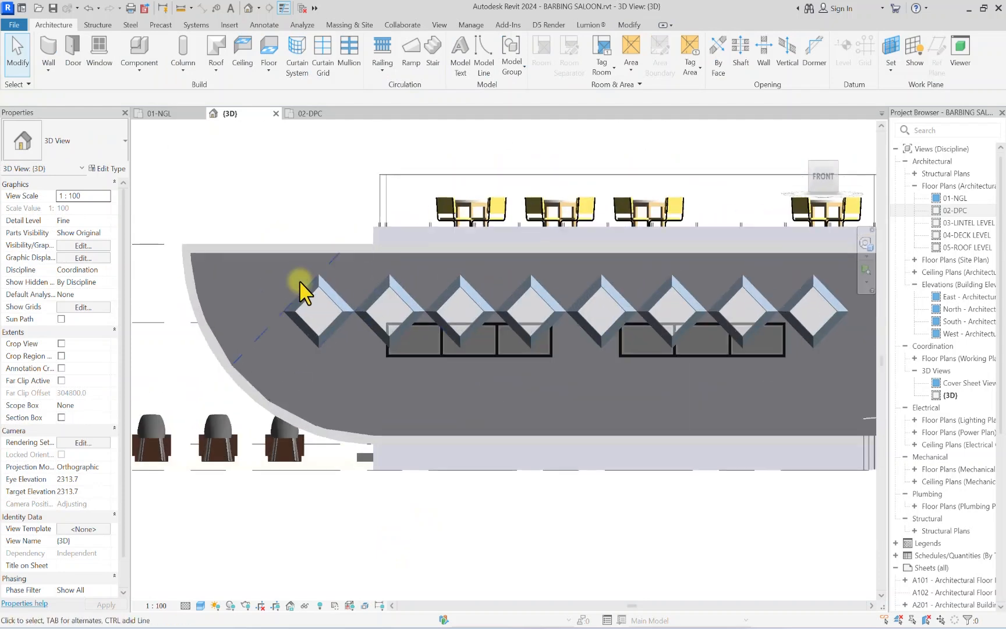
{"action": "left_click", "coordinate": [216, 255]}
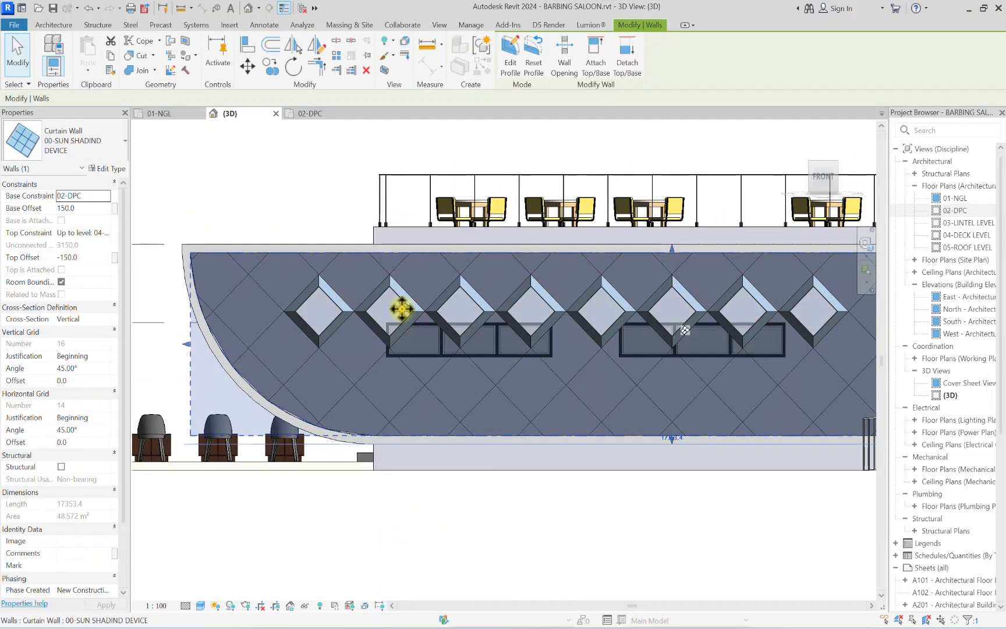
{"action": "left_click", "coordinate": [106, 168]}
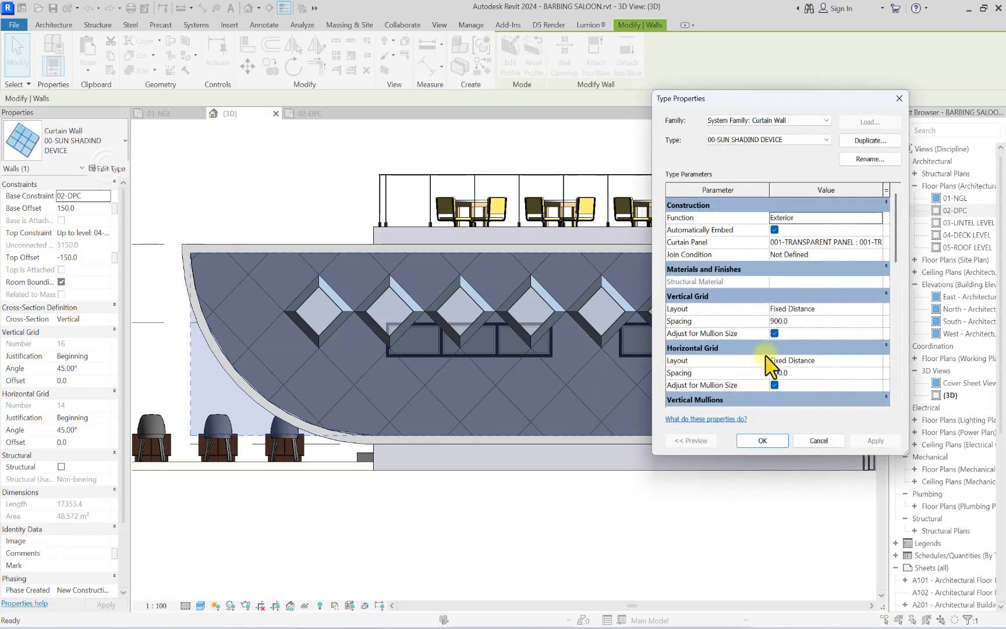
{"action": "left_click", "coordinate": [798, 373]}
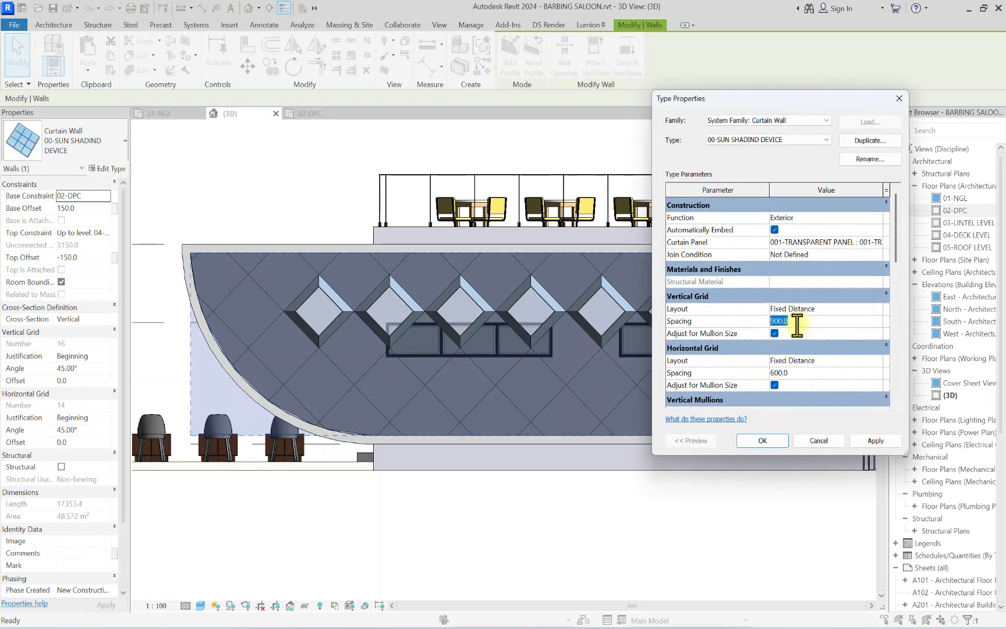
{"action": "left_click", "coordinate": [876, 440]}
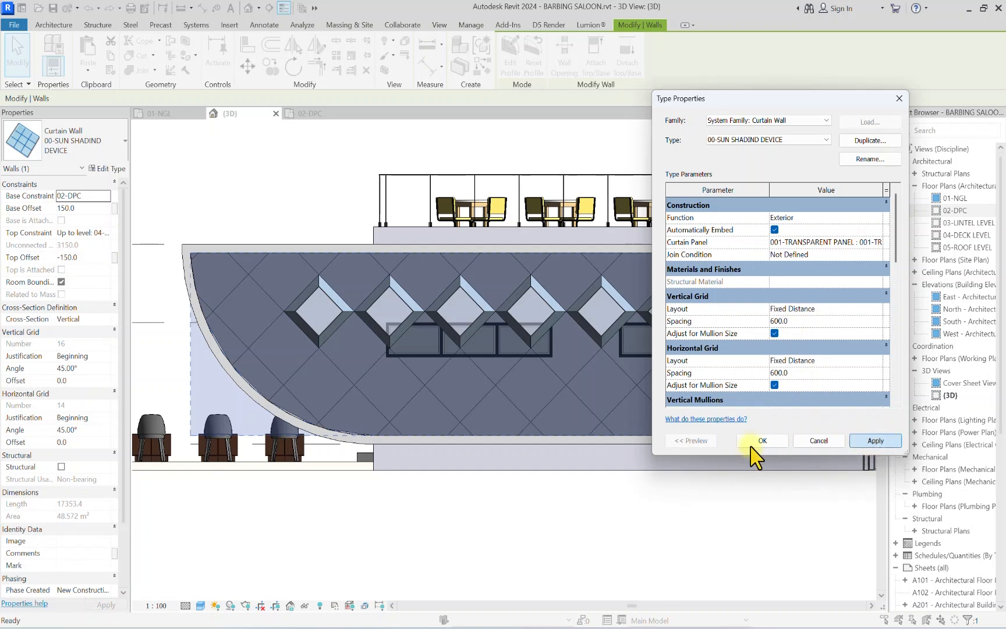
{"action": "left_click", "coordinate": [751, 446]}
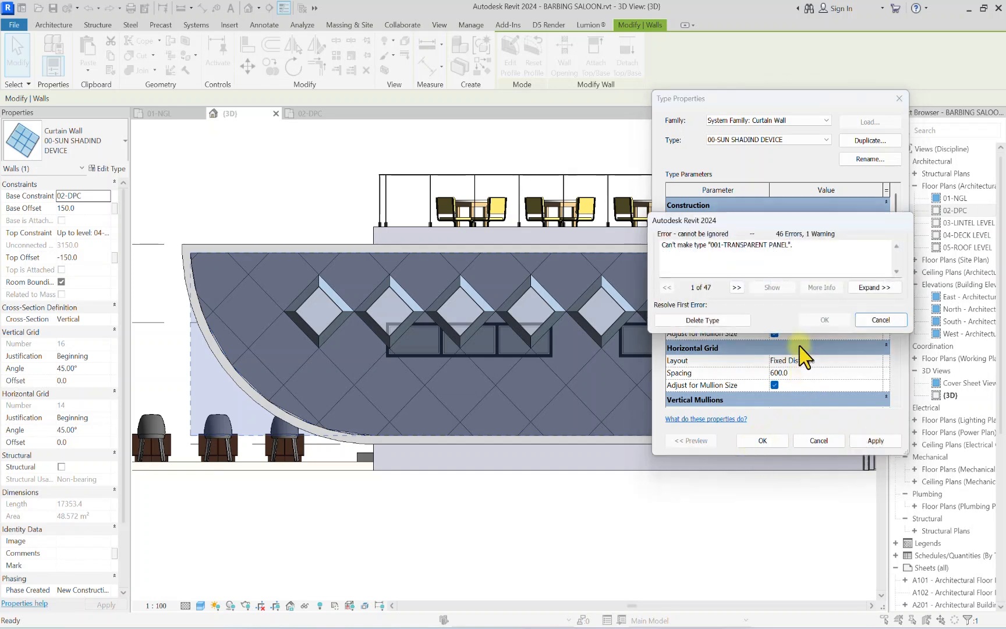
{"action": "left_click", "coordinate": [714, 320]}
{"action": "left_click", "coordinate": [767, 441]}
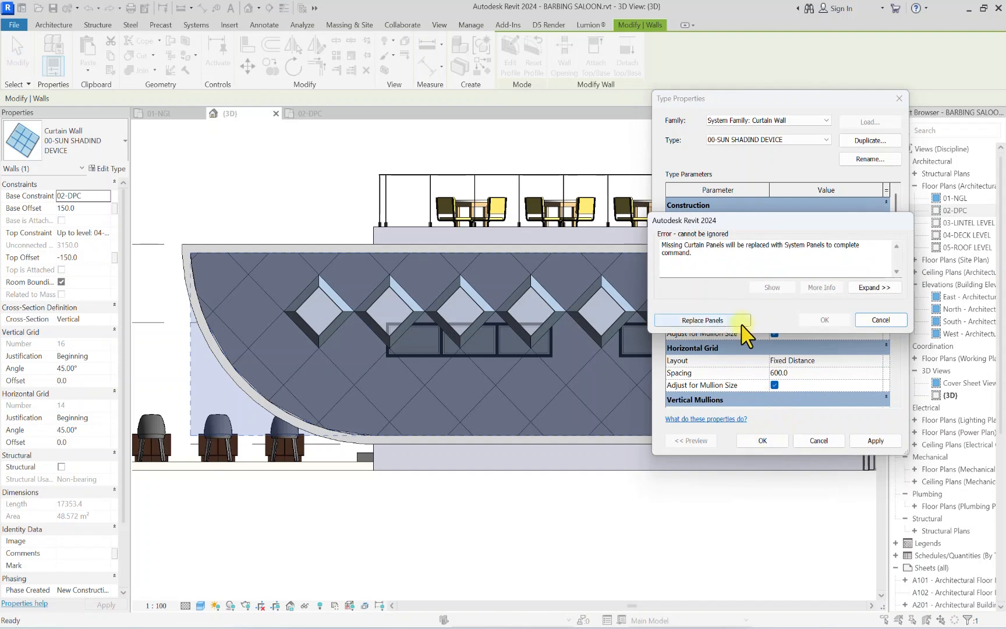
{"action": "left_click", "coordinate": [739, 321]}
{"action": "left_click", "coordinate": [761, 440]}
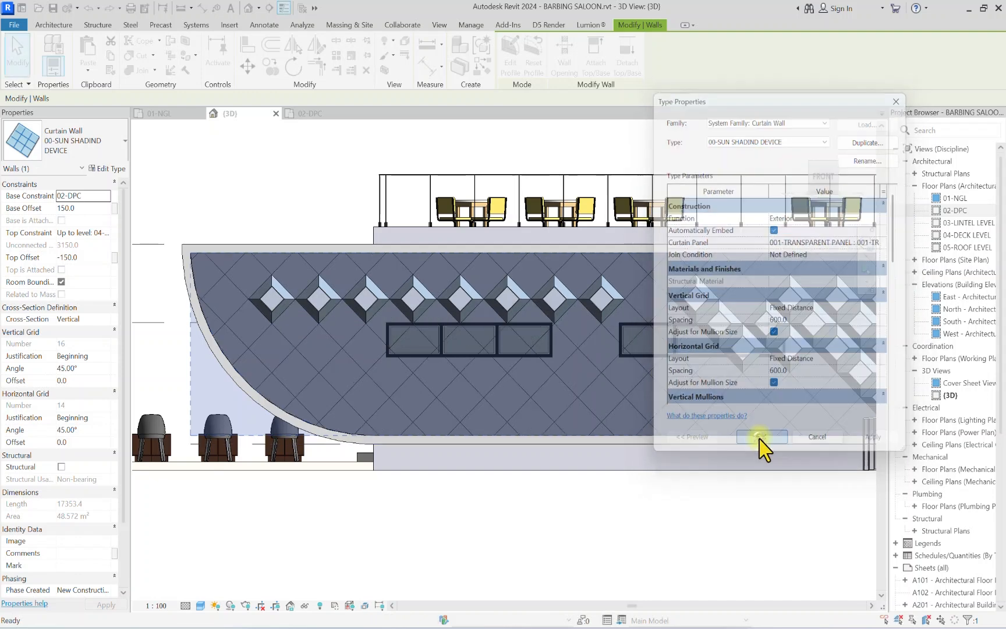
{"action": "left_click", "coordinate": [618, 486]}
Step: Change the facade curtain wall's type to _Not Defined
{"action": "scroll", "coordinate": [626, 480], "scroll_direction": "down", "scroll_amount": 2}
{"action": "scroll", "coordinate": [626, 480], "scroll_direction": "up", "scroll_amount": 2}
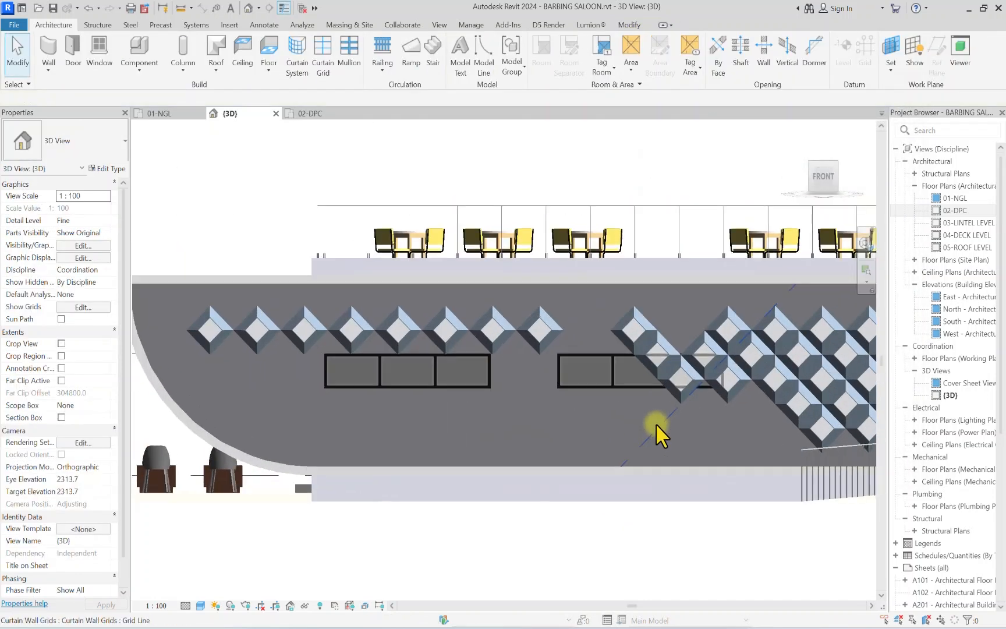
{"action": "scroll", "coordinate": [183, 364], "scroll_direction": "up", "scroll_amount": 3}
{"action": "scroll", "coordinate": [187, 372], "scroll_direction": "down", "scroll_amount": 1}
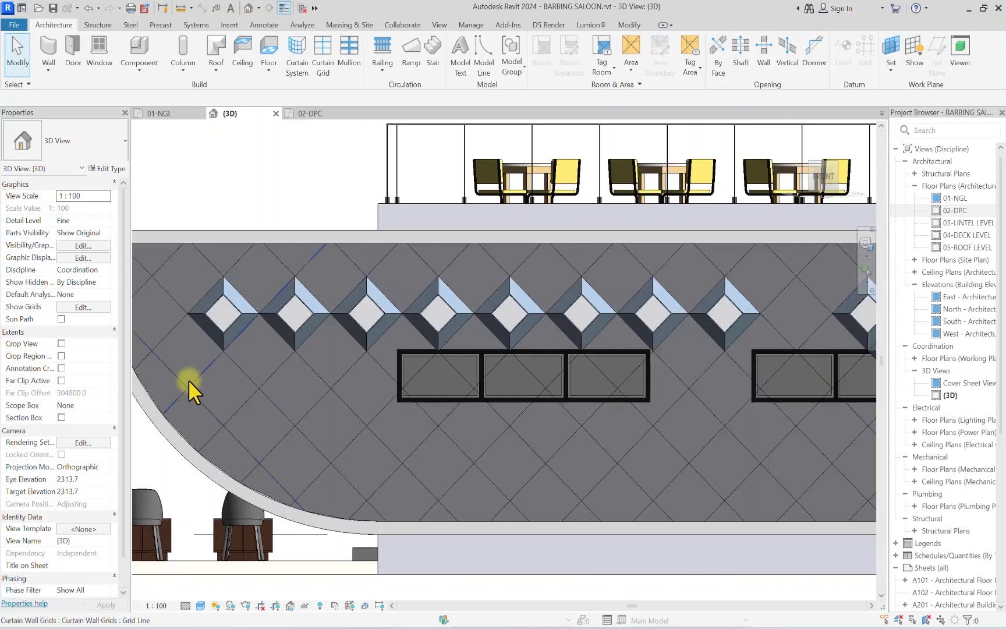
{"action": "scroll", "coordinate": [183, 380], "scroll_direction": "down", "scroll_amount": 1}
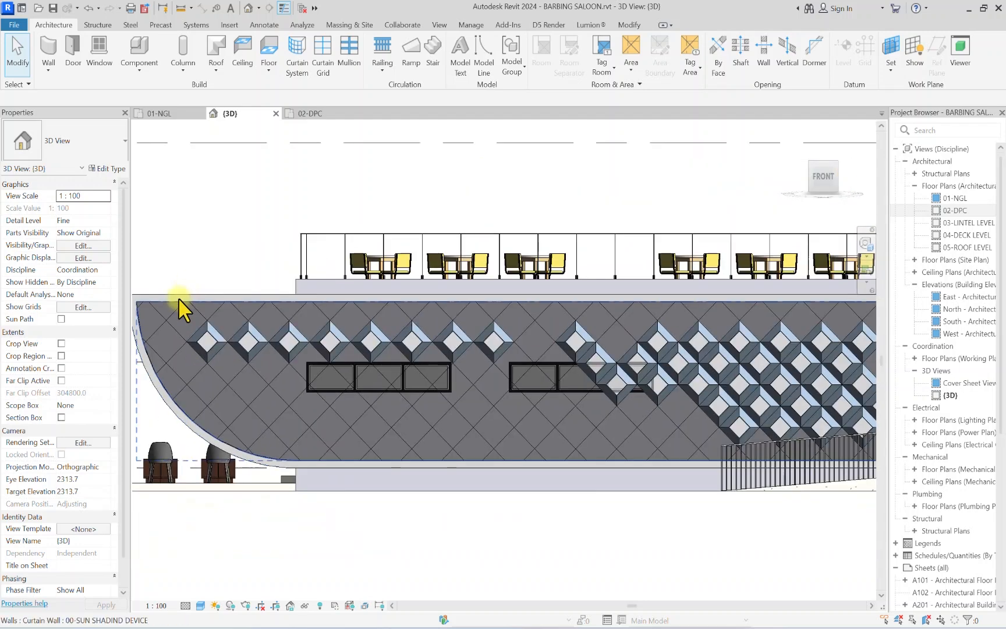
{"action": "left_click", "coordinate": [178, 300]}
{"action": "left_click", "coordinate": [95, 151]}
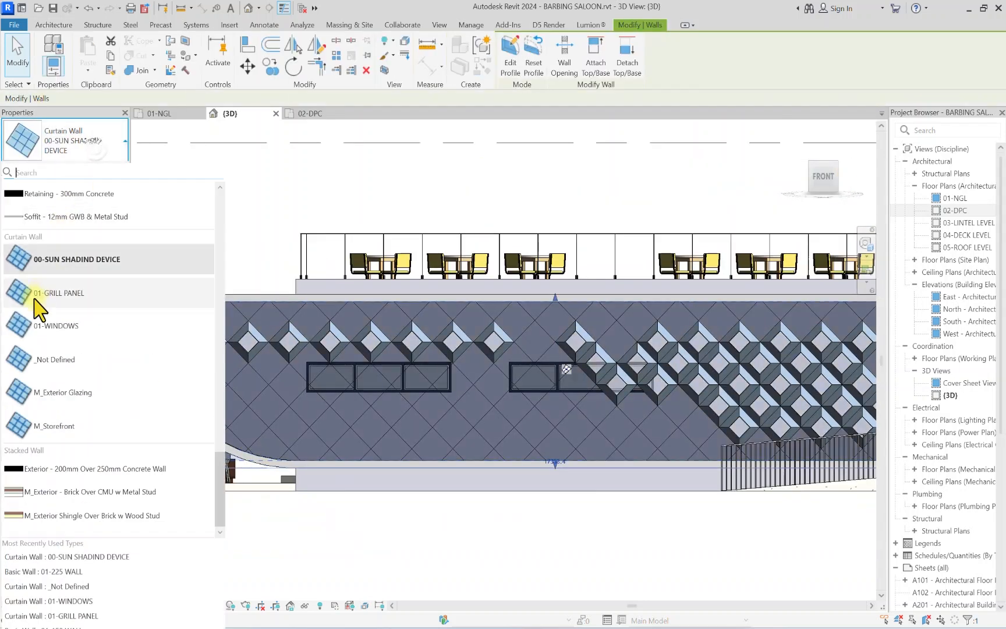
{"action": "left_click", "coordinate": [52, 360]}
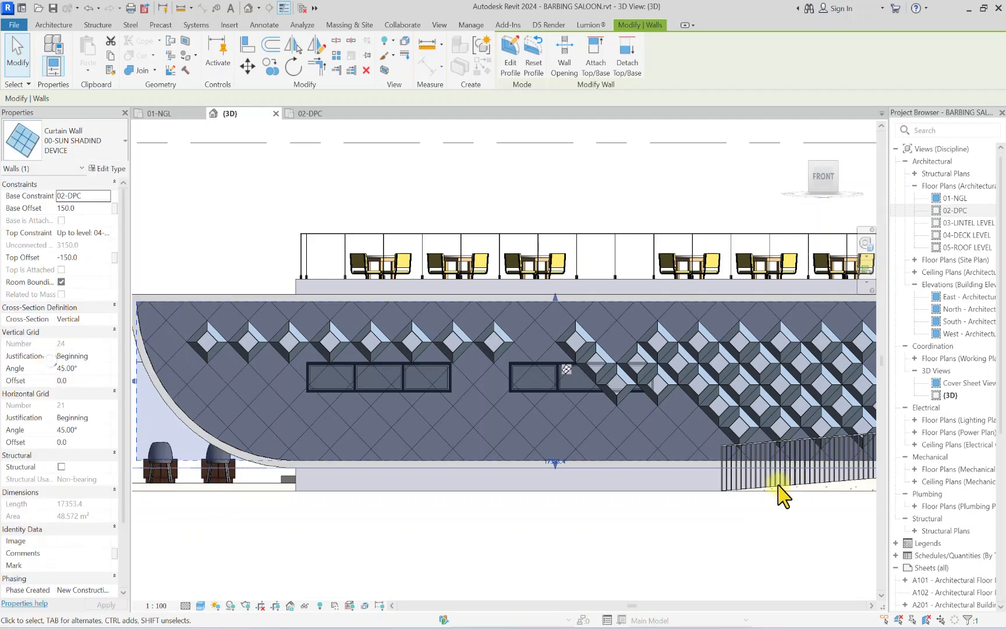
{"action": "left_click", "coordinate": [732, 476]}
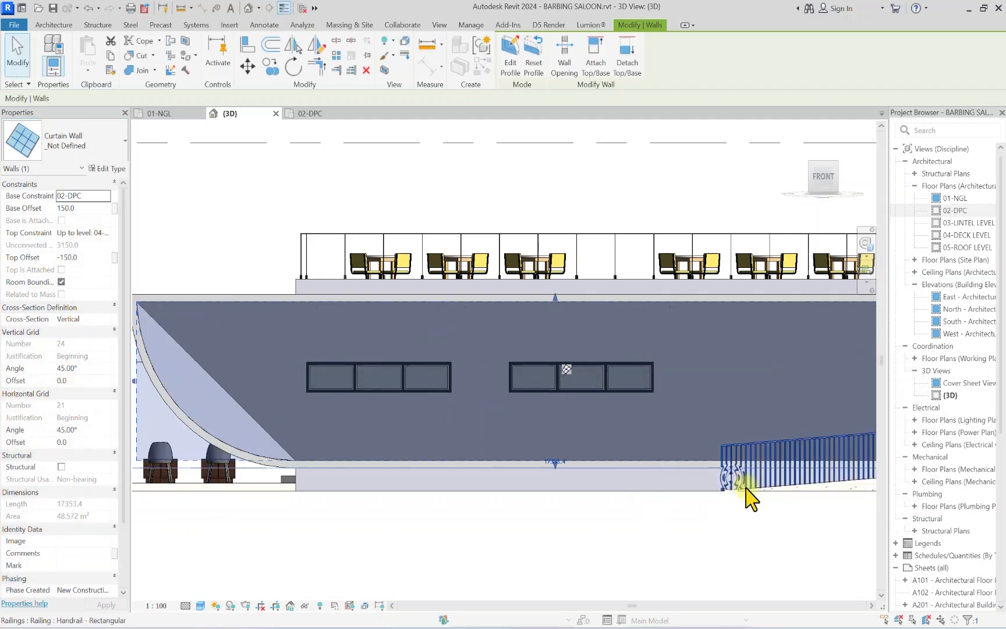
Step: Change the facade curtain wall's type back to 00-SUN SHADIND DEVICE, resolving the errors by deleting the failing types
{"action": "scroll", "coordinate": [352, 359], "scroll_direction": "down", "scroll_amount": 2}
{"action": "left_click", "coordinate": [67, 149]}
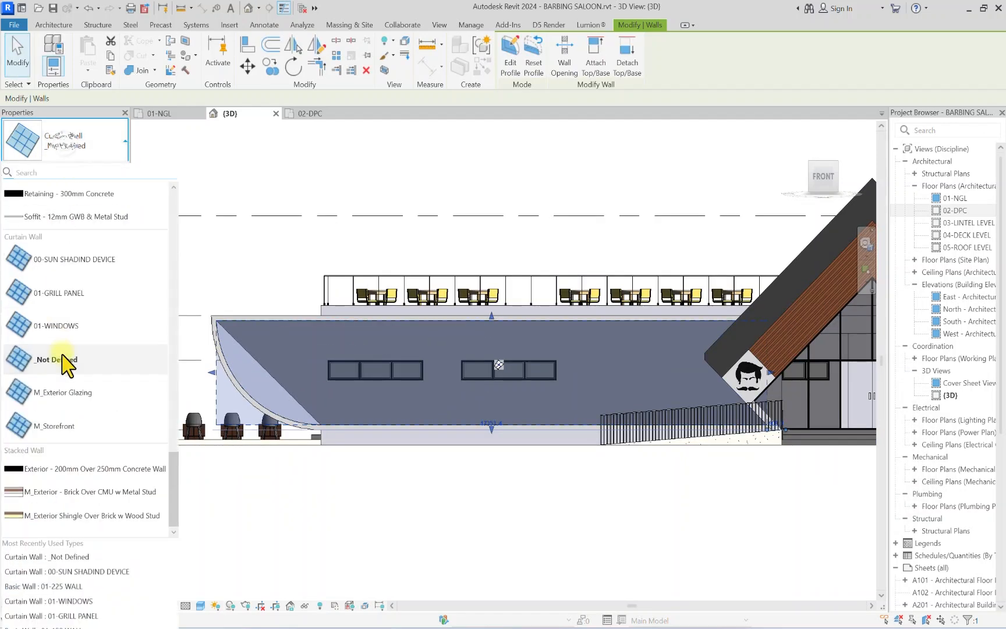
{"action": "left_click", "coordinate": [68, 264]}
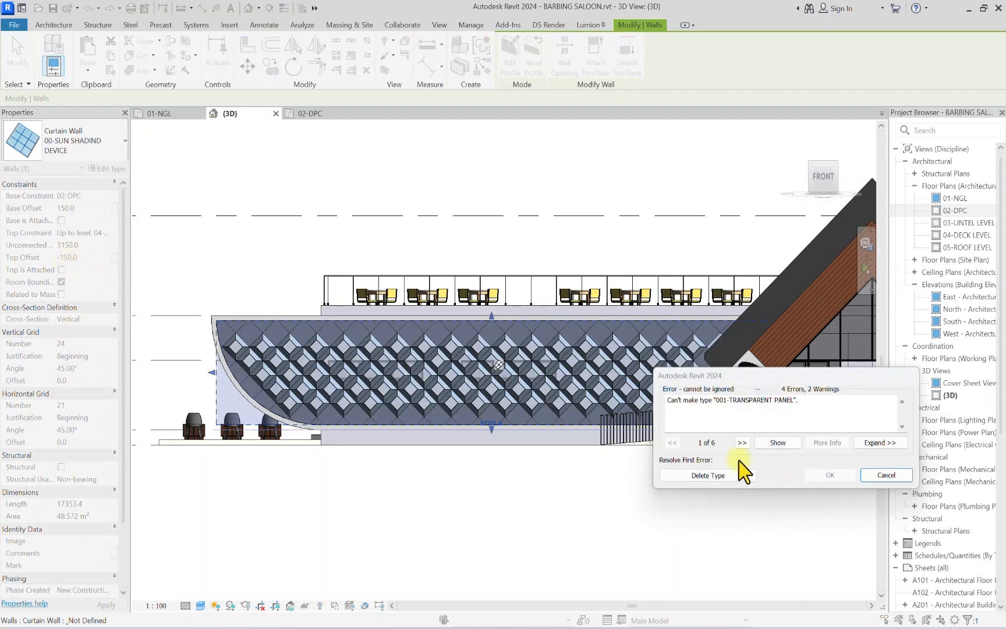
{"action": "left_click", "coordinate": [708, 475]}
{"action": "left_click", "coordinate": [708, 475]}
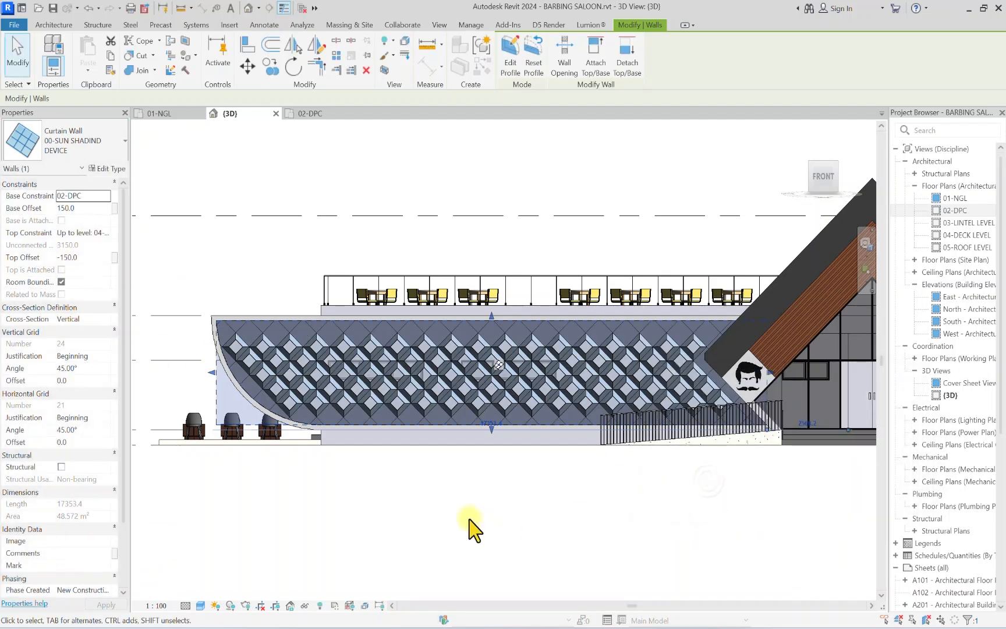
{"action": "left_click", "coordinate": [471, 523]}
Step: Examine how the sun-shading panels and plain edge panels meet the curved end, top and bottom of the facade curtain wall
{"action": "scroll", "coordinate": [280, 377], "scroll_direction": "up", "scroll_amount": 5}
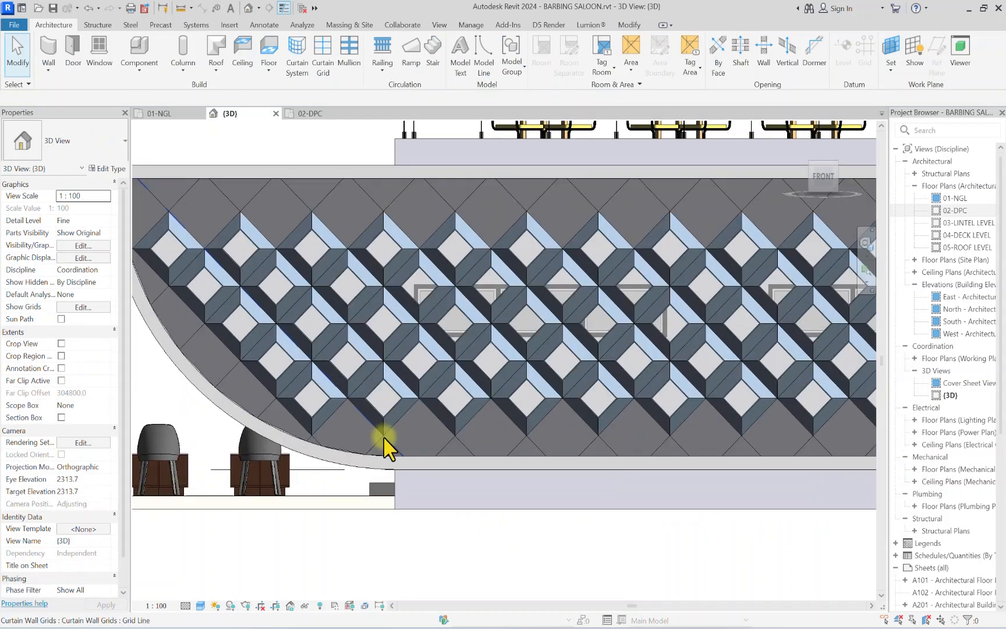
{"action": "scroll", "coordinate": [256, 207], "scroll_direction": "up", "scroll_amount": 2}
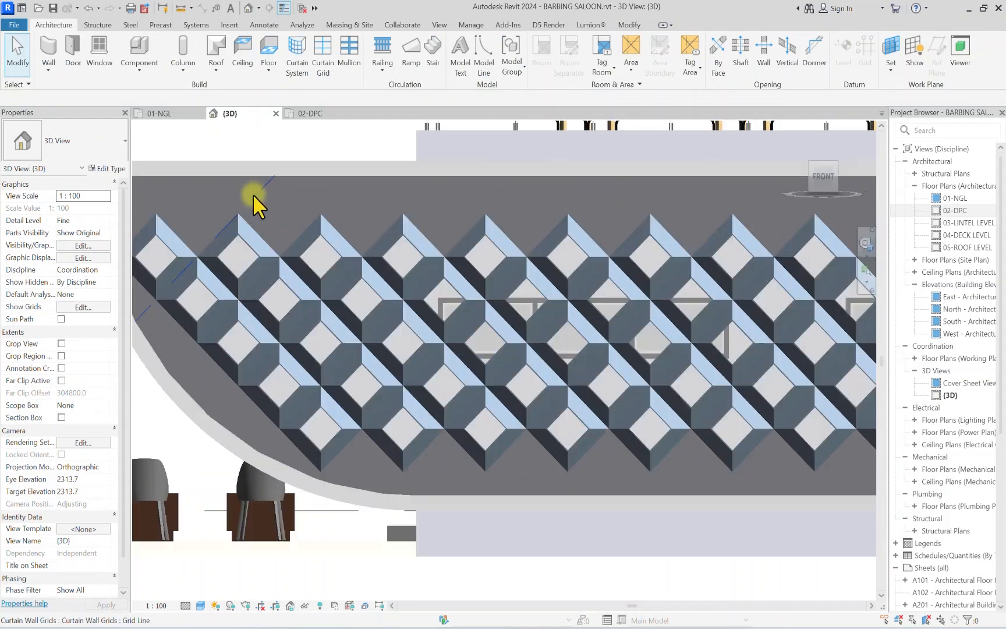
{"action": "left_click", "coordinate": [393, 267]}
{"action": "scroll", "coordinate": [206, 364], "scroll_direction": "down", "scroll_amount": 2}
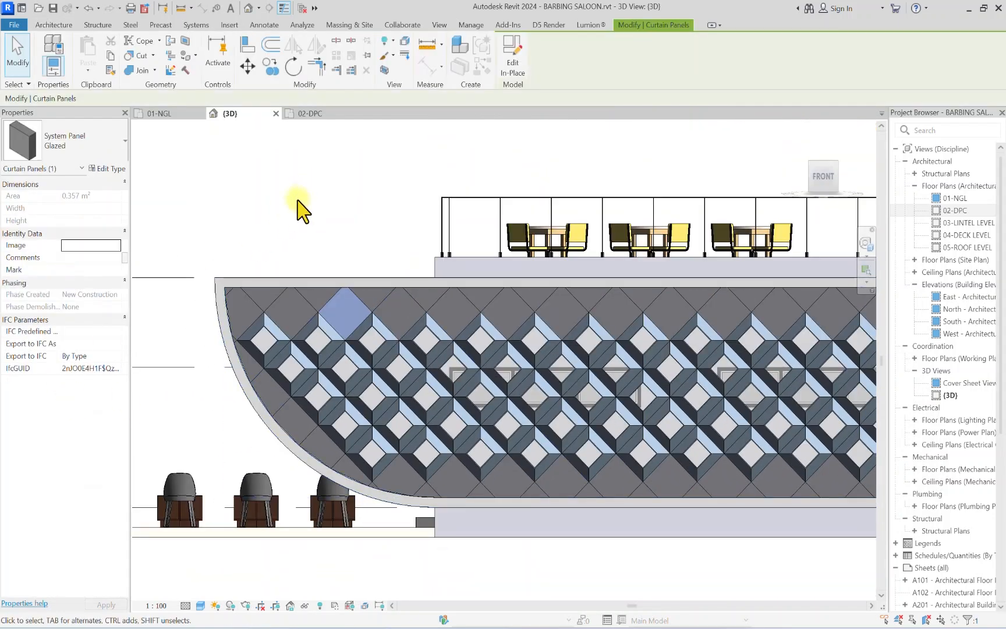
{"action": "scroll", "coordinate": [447, 380], "scroll_direction": "down", "scroll_amount": 3}
{"action": "left_click", "coordinate": [446, 523]}
{"action": "scroll", "coordinate": [242, 274], "scroll_direction": "up", "scroll_amount": 2}
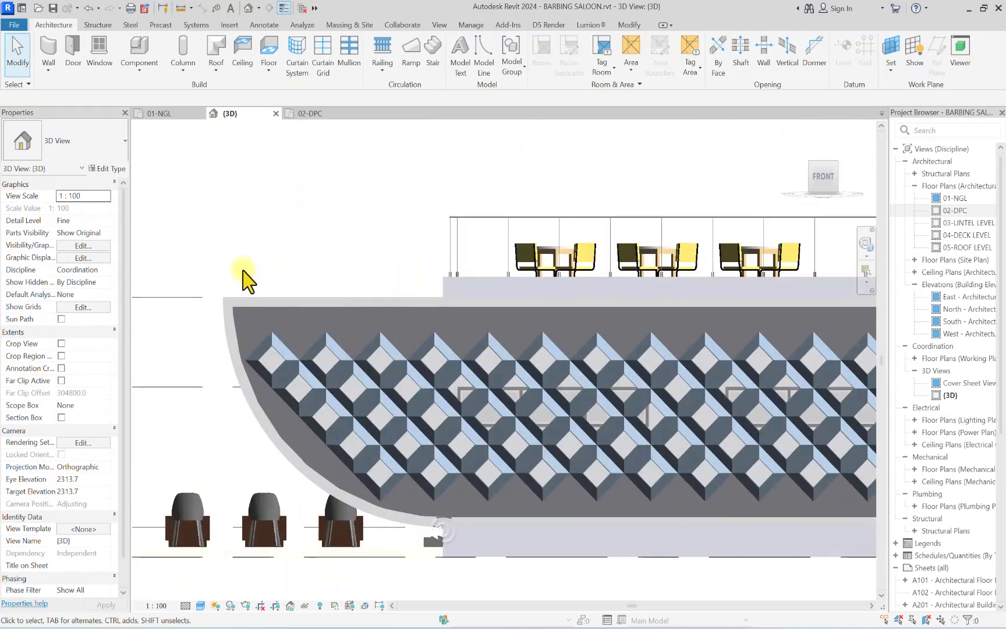
{"action": "scroll", "coordinate": [317, 333], "scroll_direction": "up", "scroll_amount": 1}
{"action": "scroll", "coordinate": [270, 357], "scroll_direction": "up", "scroll_amount": 3}
{"action": "scroll", "coordinate": [270, 358], "scroll_direction": "down", "scroll_amount": 3}
{"action": "scroll", "coordinate": [456, 352], "scroll_direction": "up", "scroll_amount": 1}
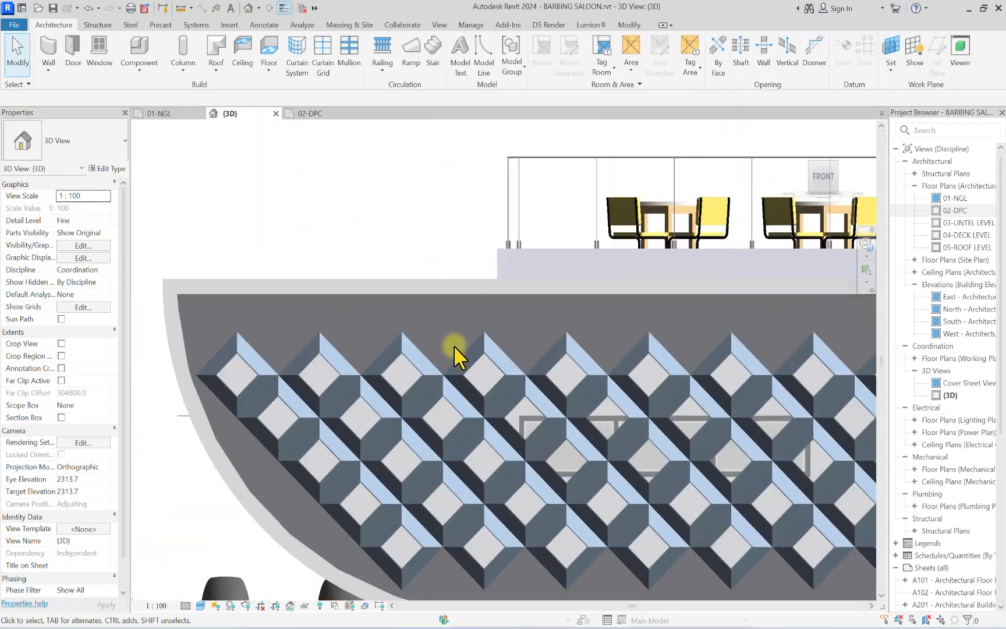
{"action": "scroll", "coordinate": [312, 301], "scroll_direction": "up", "scroll_amount": 1}
{"action": "scroll", "coordinate": [321, 281], "scroll_direction": "down", "scroll_amount": 2}
{"action": "scroll", "coordinate": [291, 291], "scroll_direction": "up", "scroll_amount": 2}
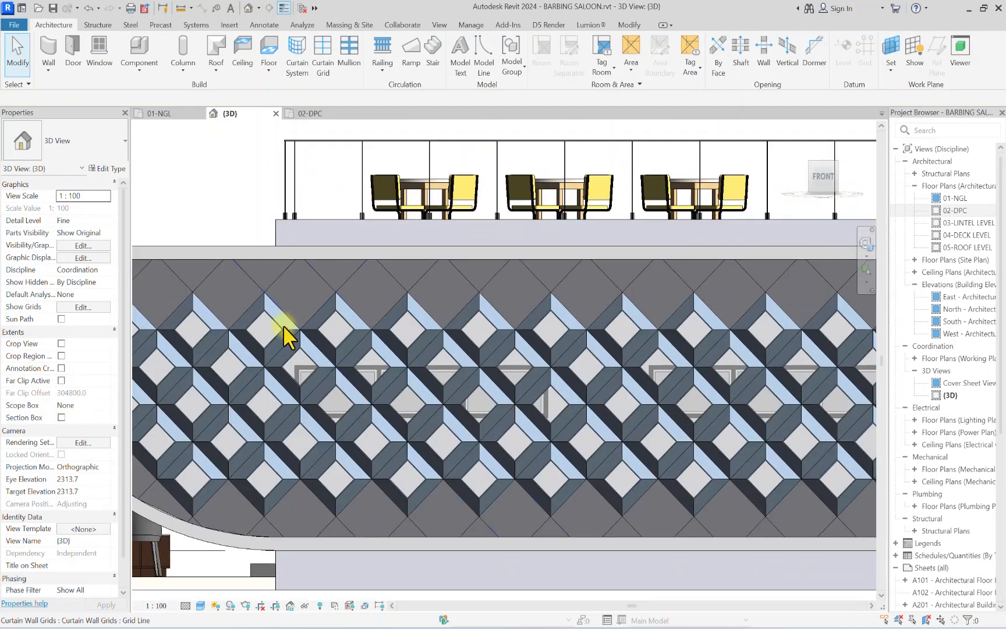
{"action": "middle_click_drag", "start_coordinate": [284, 327], "coordinate": [369, 302]}
{"action": "scroll", "coordinate": [369, 303], "scroll_direction": "down", "scroll_amount": 3}
{"action": "scroll", "coordinate": [437, 428], "scroll_direction": "up", "scroll_amount": 2}
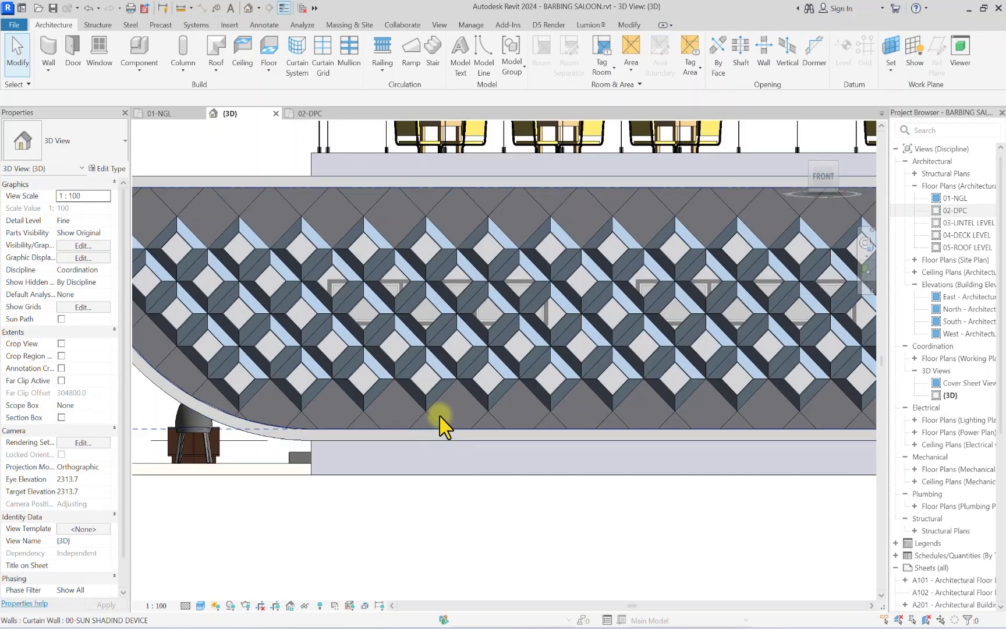
{"action": "scroll", "coordinate": [407, 407], "scroll_direction": "down", "scroll_amount": 2}
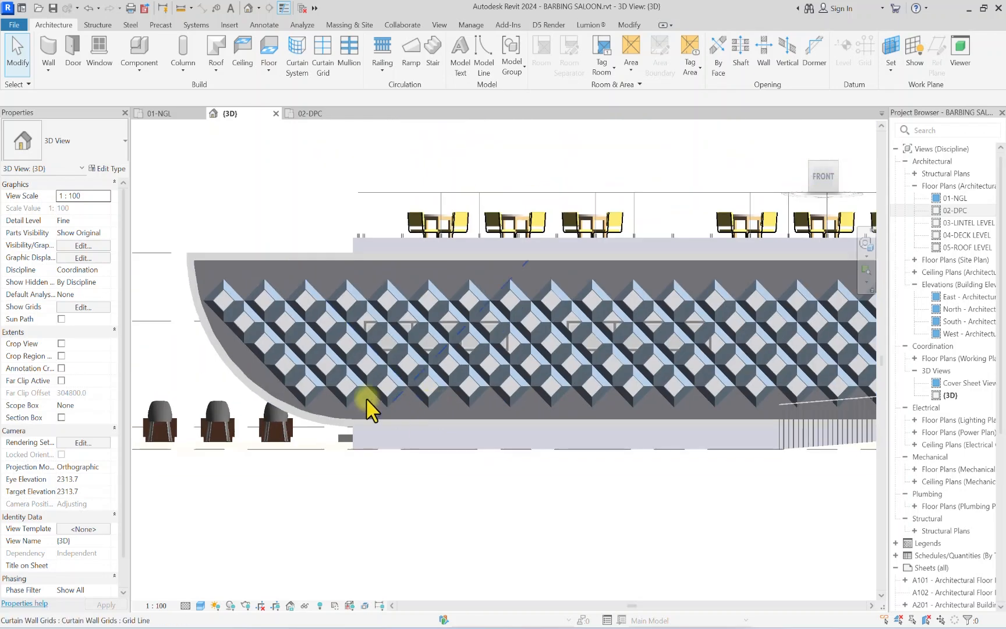
{"action": "scroll", "coordinate": [426, 355], "scroll_direction": "down", "scroll_amount": 4}
{"action": "scroll", "coordinate": [233, 471], "scroll_direction": "up", "scroll_amount": 6}
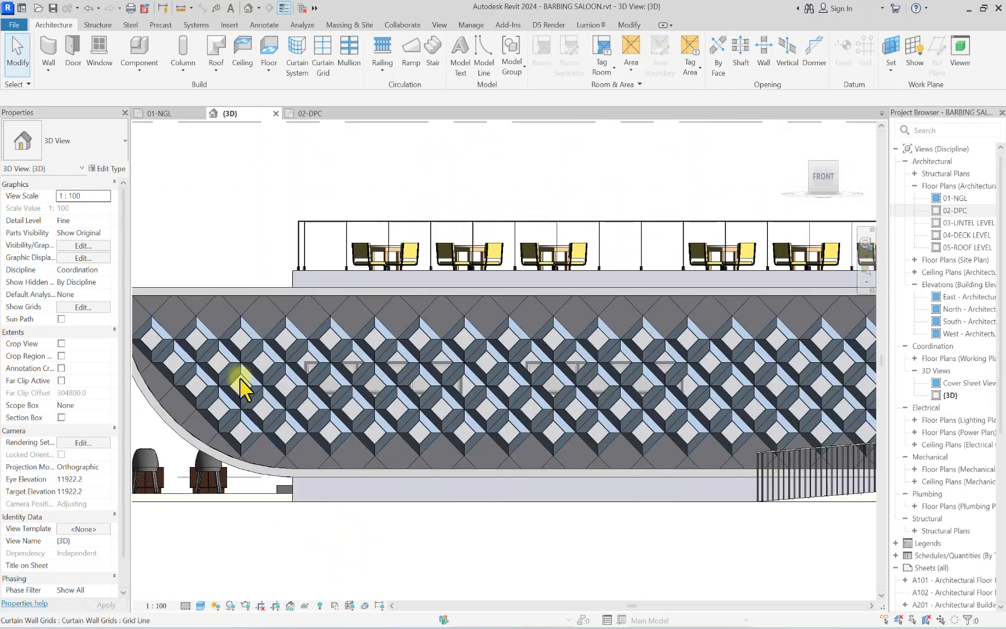
{"action": "scroll", "coordinate": [265, 323], "scroll_direction": "up", "scroll_amount": 2}
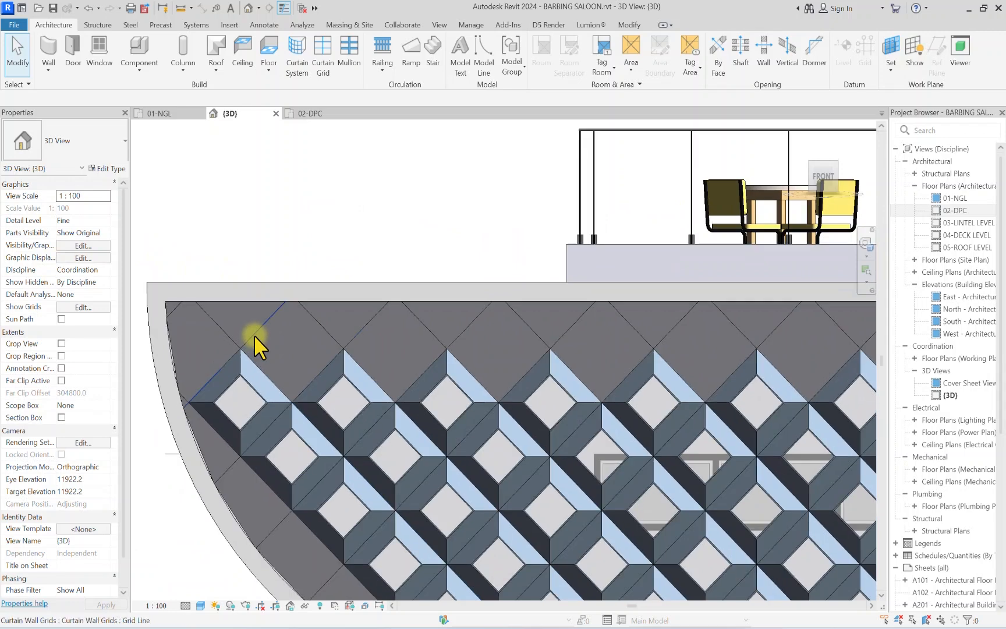
Step: Duplicate the Glazed type of a plain panel along the wall's top edge as 01-GOLD PANELS, with offset 10 and thickness 15
{"action": "left_click", "coordinate": [254, 335]}
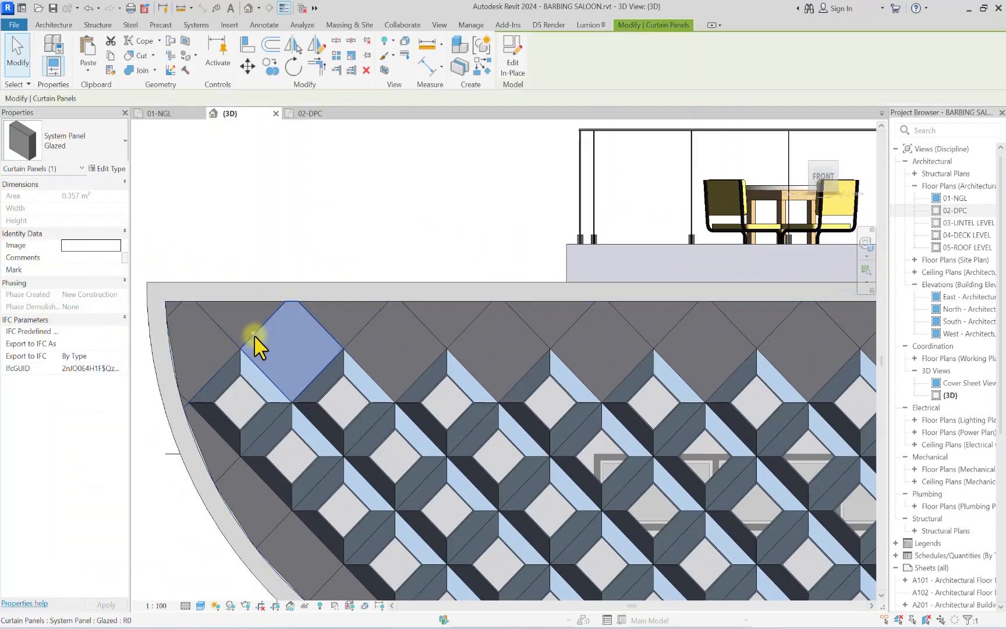
{"action": "left_click", "coordinate": [102, 149]}
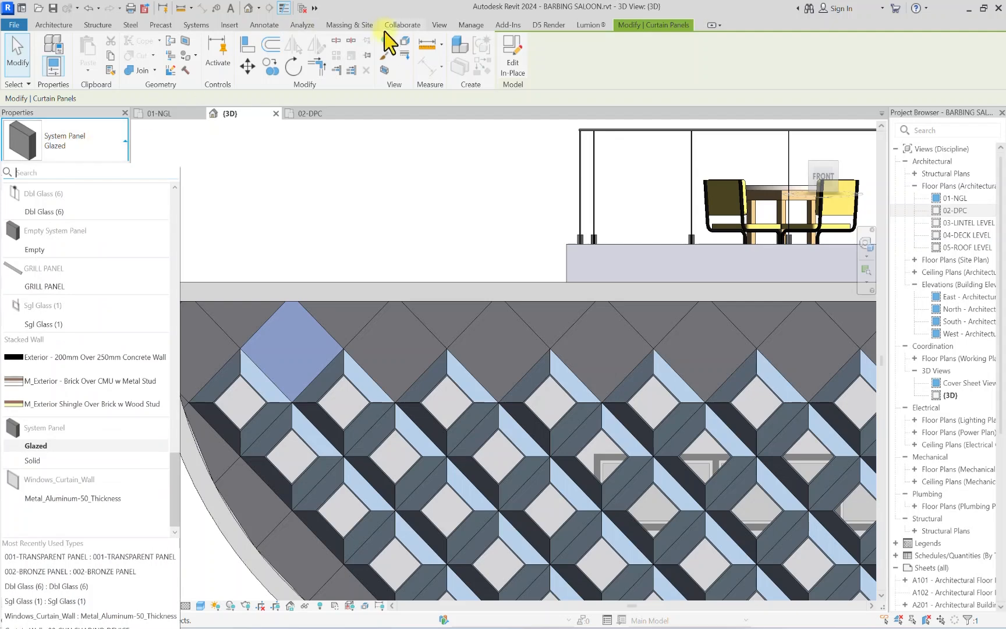
{"action": "scroll", "coordinate": [45, 269], "scroll_direction": "up", "scroll_amount": 3}
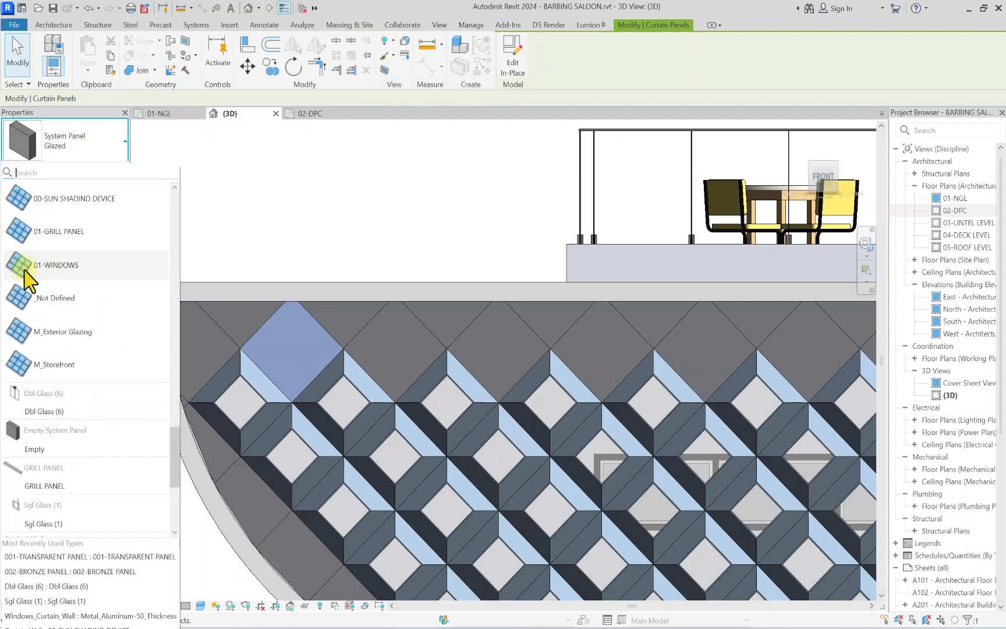
{"action": "scroll", "coordinate": [36, 422], "scroll_direction": "down", "scroll_amount": 3}
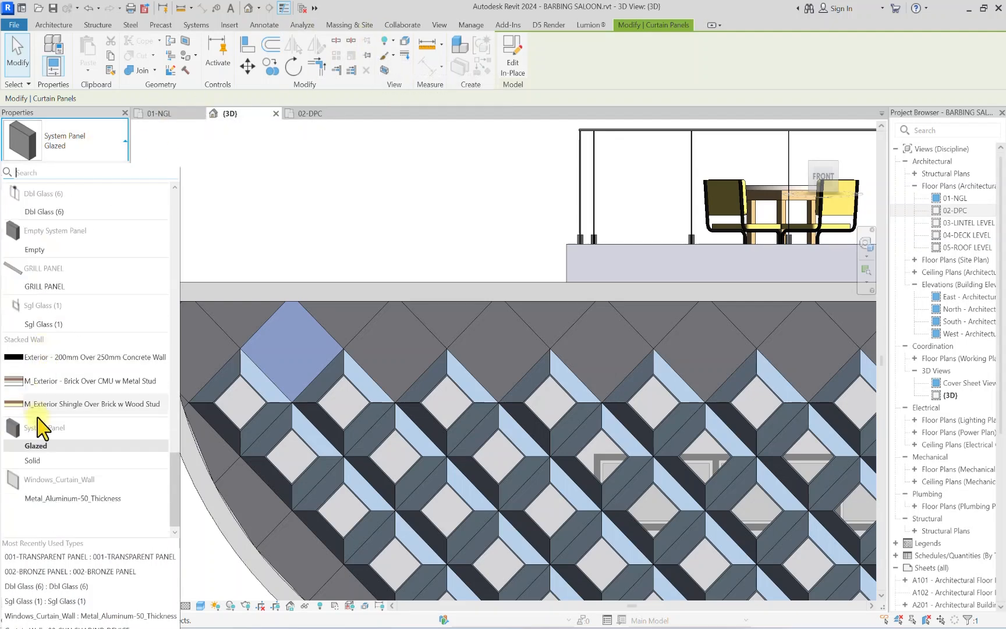
{"action": "left_click", "coordinate": [36, 446]}
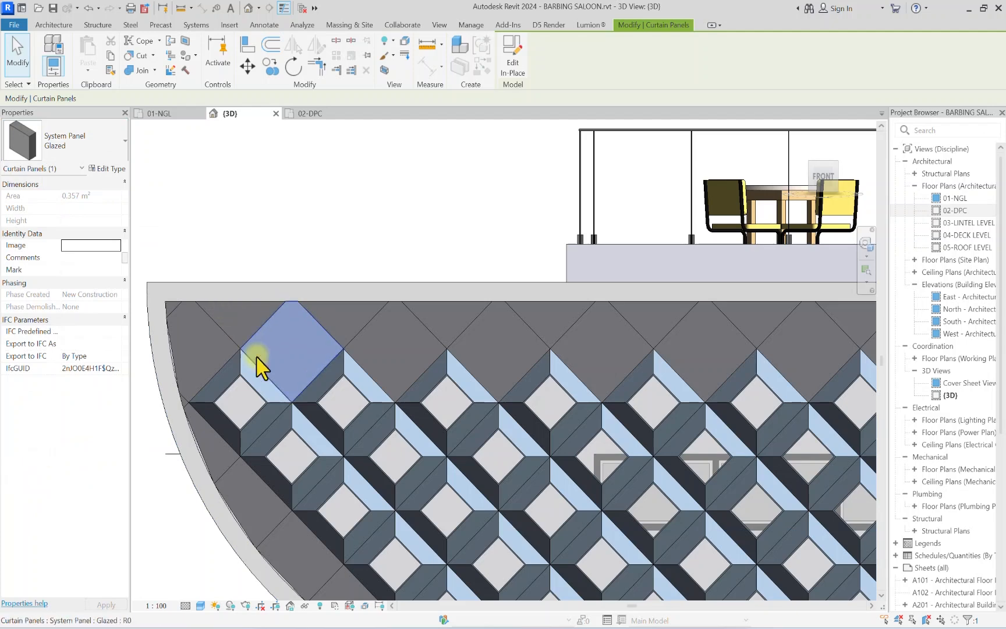
{"action": "left_click", "coordinate": [109, 169]}
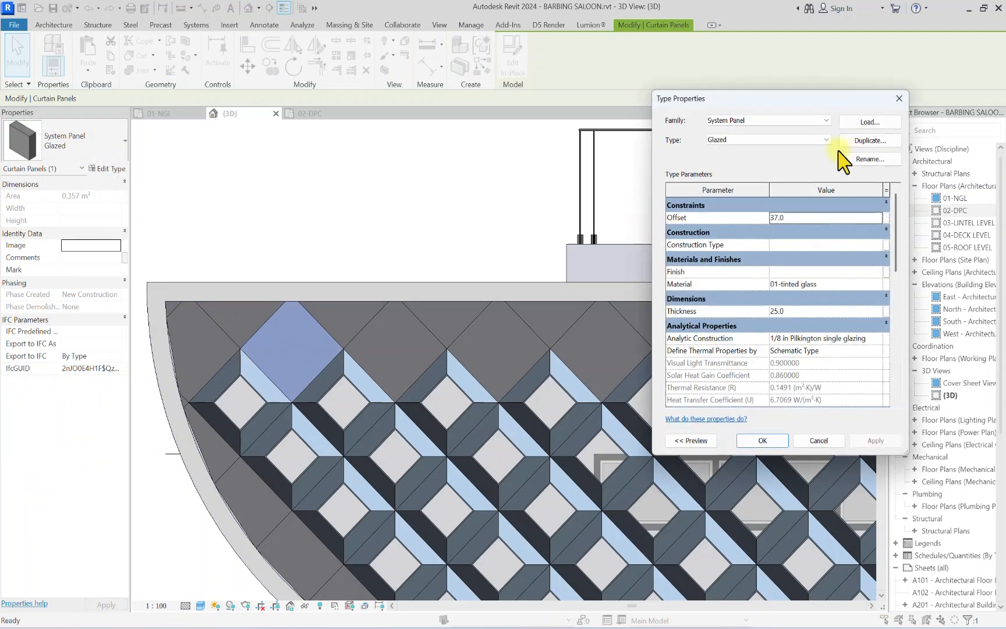
{"action": "left_click", "coordinate": [869, 140]}
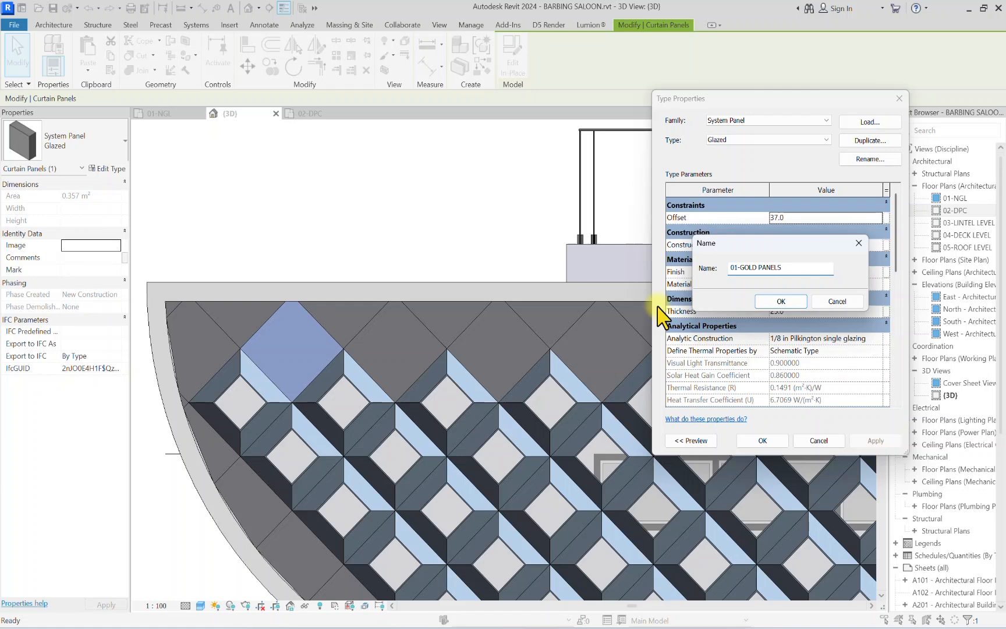
{"action": "left_click", "coordinate": [780, 301]}
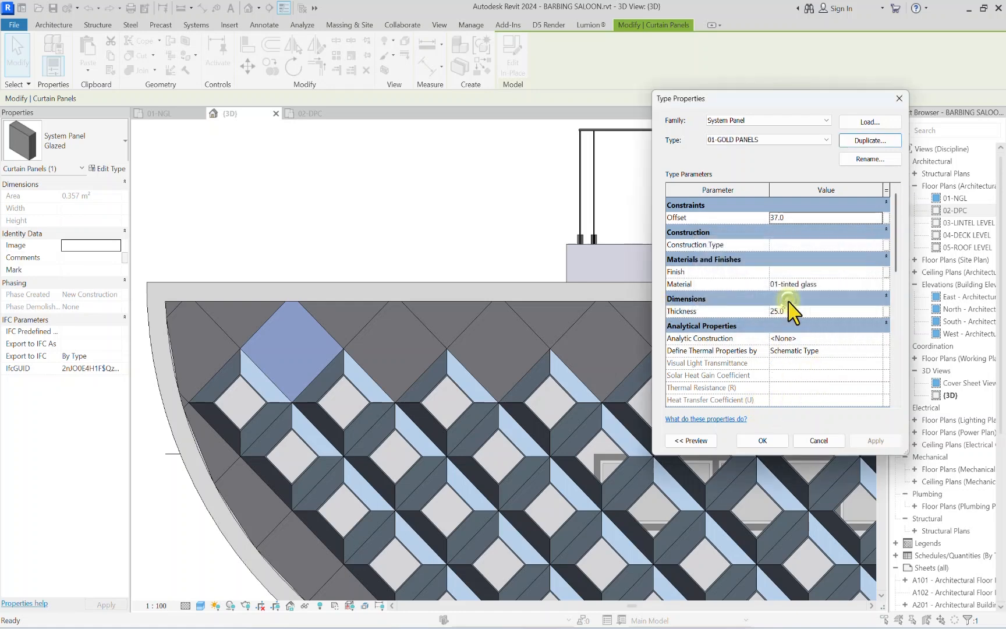
{"action": "left_click", "coordinate": [809, 219]}
{"action": "type", "text": "10"}
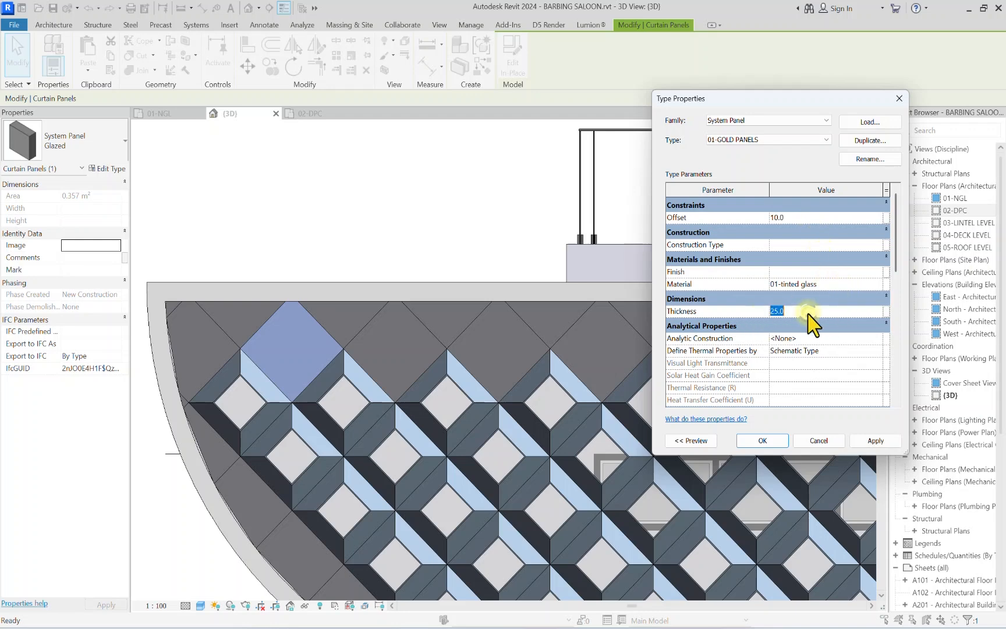
Step: Duplicate the 01-tinted glass material with its assets for the panel type and name the copy 00-BRASS PANELS
{"action": "left_click", "coordinate": [876, 284]}
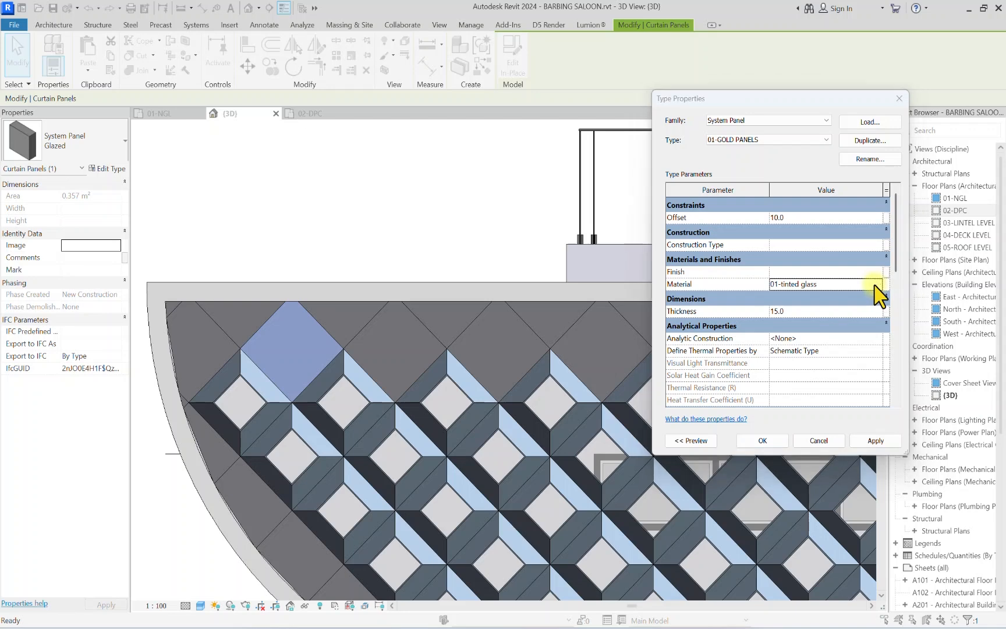
{"action": "right_click", "coordinate": [290, 362]}
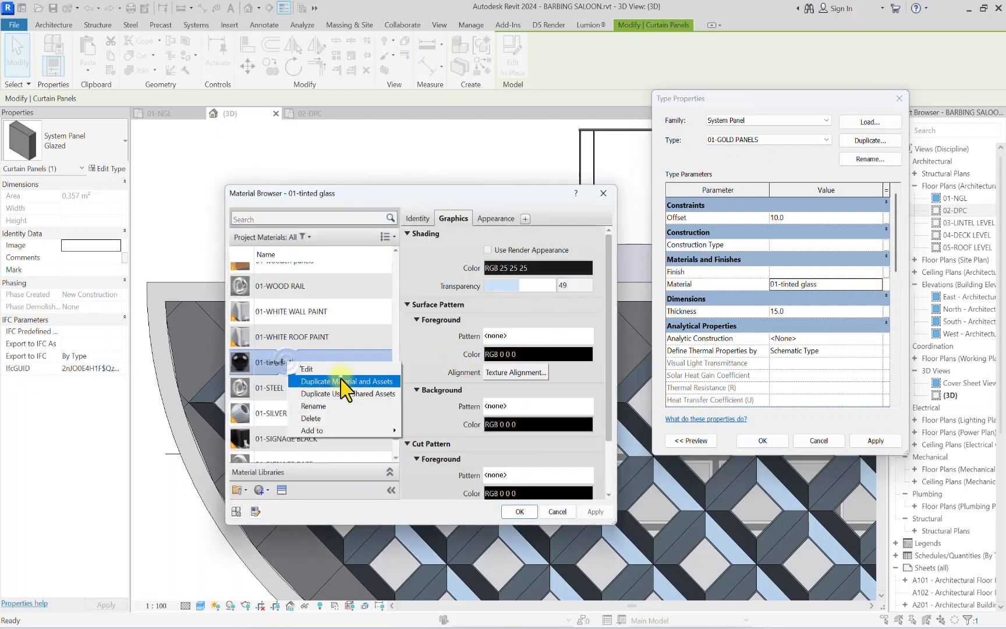
{"action": "left_click", "coordinate": [341, 383]}
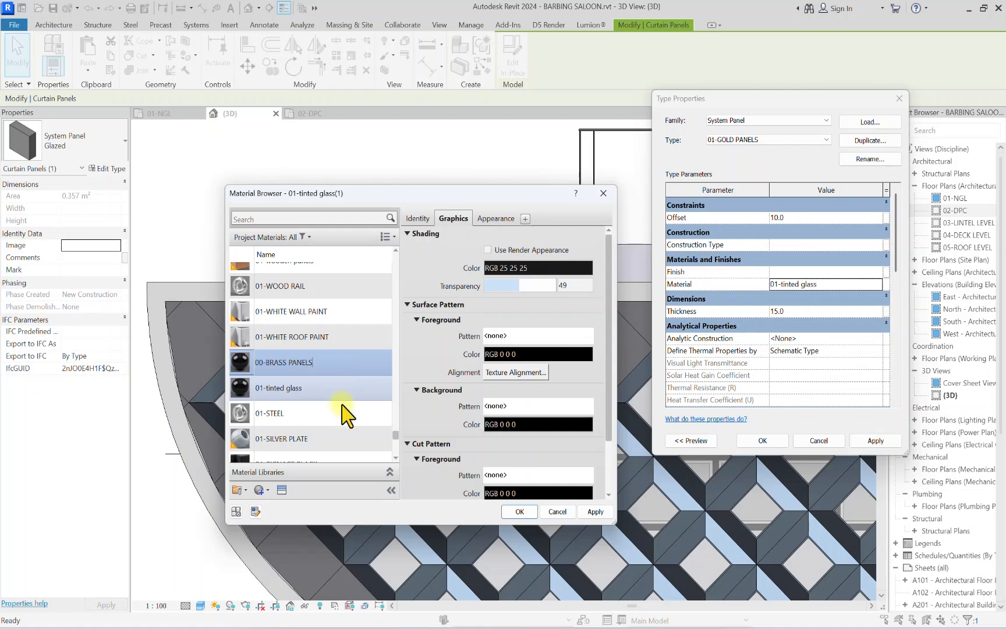
Step: Replace the 00-BRASS PANELS material's appearance with the Glossy - Sienna asset from the Metallic Paint library
{"action": "left_click", "coordinate": [282, 490]}
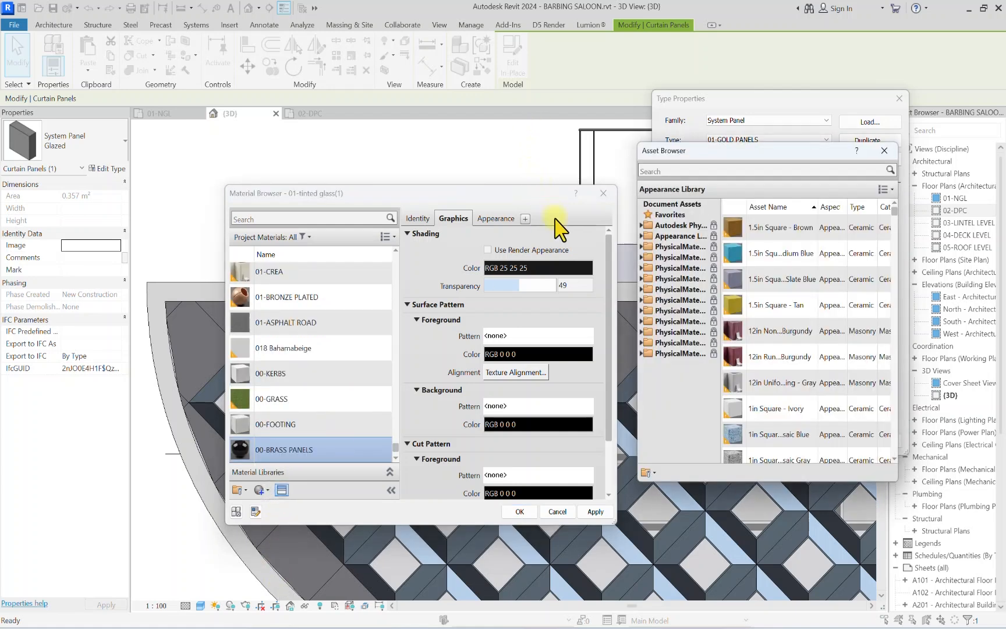
{"action": "double_click", "coordinate": [679, 237]}
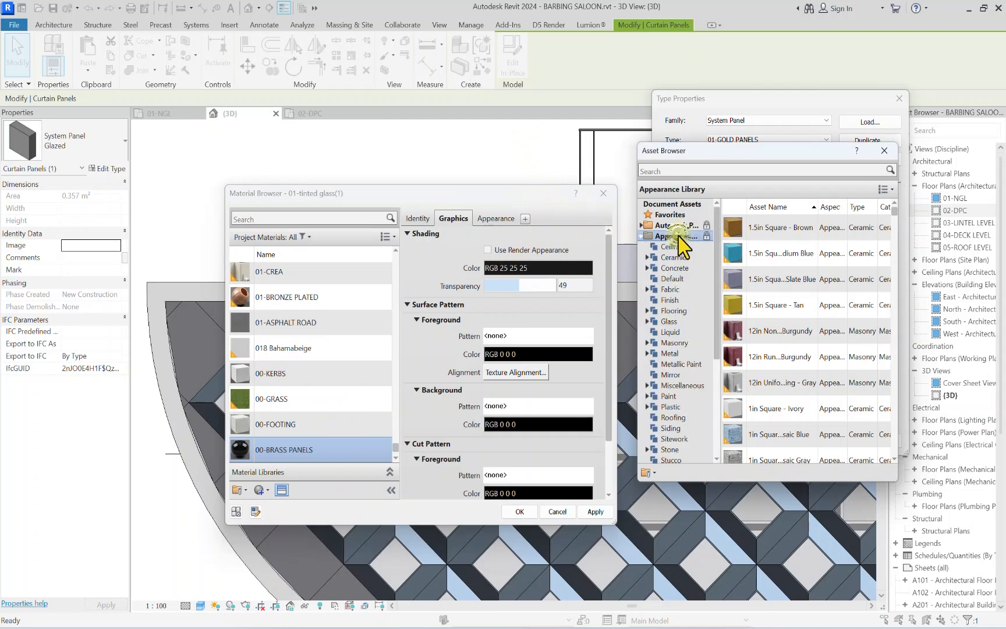
{"action": "scroll", "coordinate": [695, 401], "scroll_direction": "down", "scroll_amount": 2}
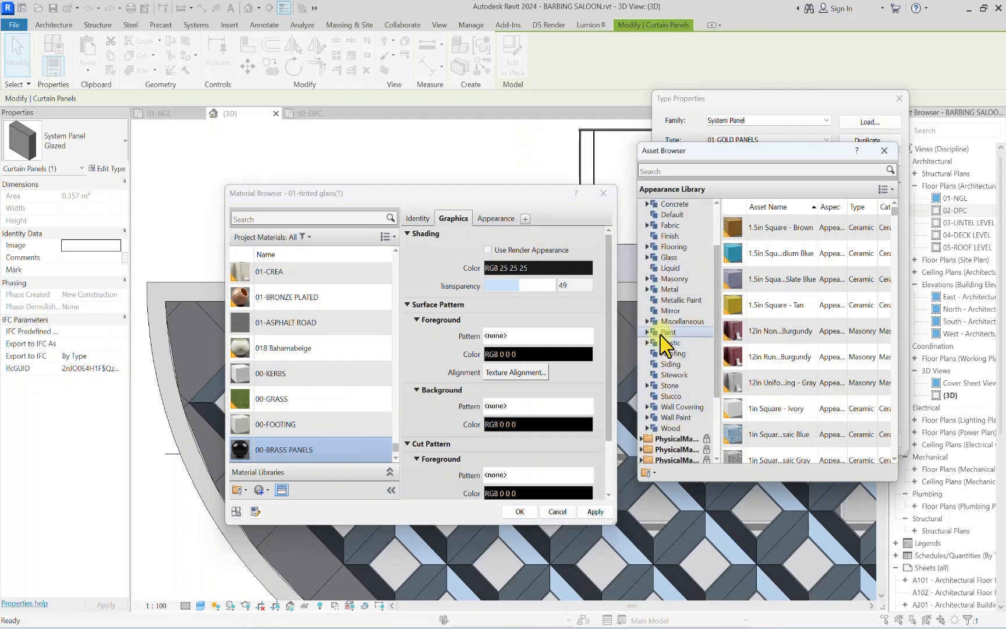
{"action": "left_click", "coordinate": [680, 300]}
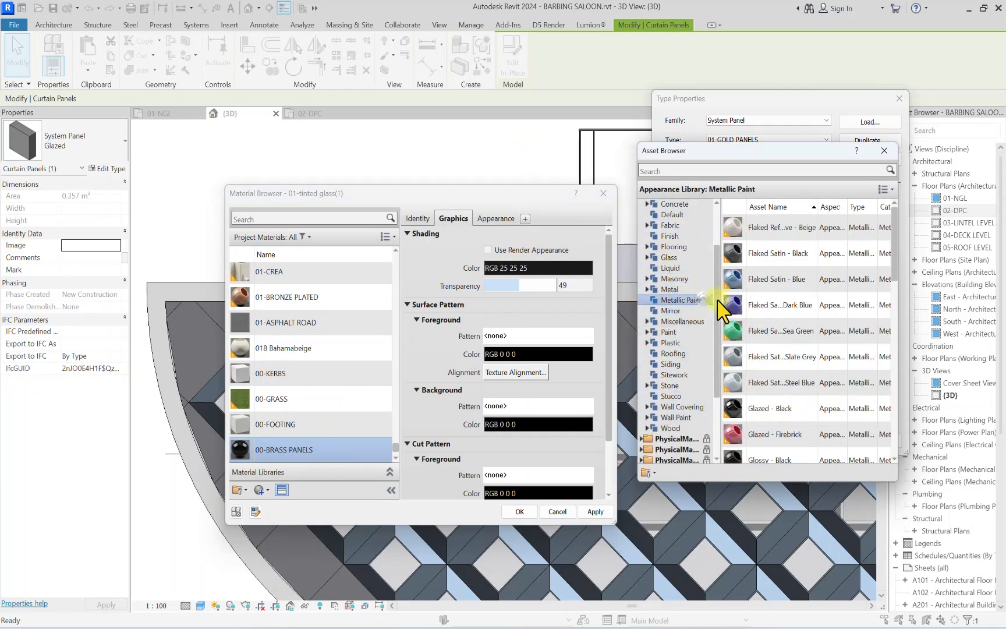
{"action": "scroll", "coordinate": [815, 378], "scroll_direction": "down", "scroll_amount": 3}
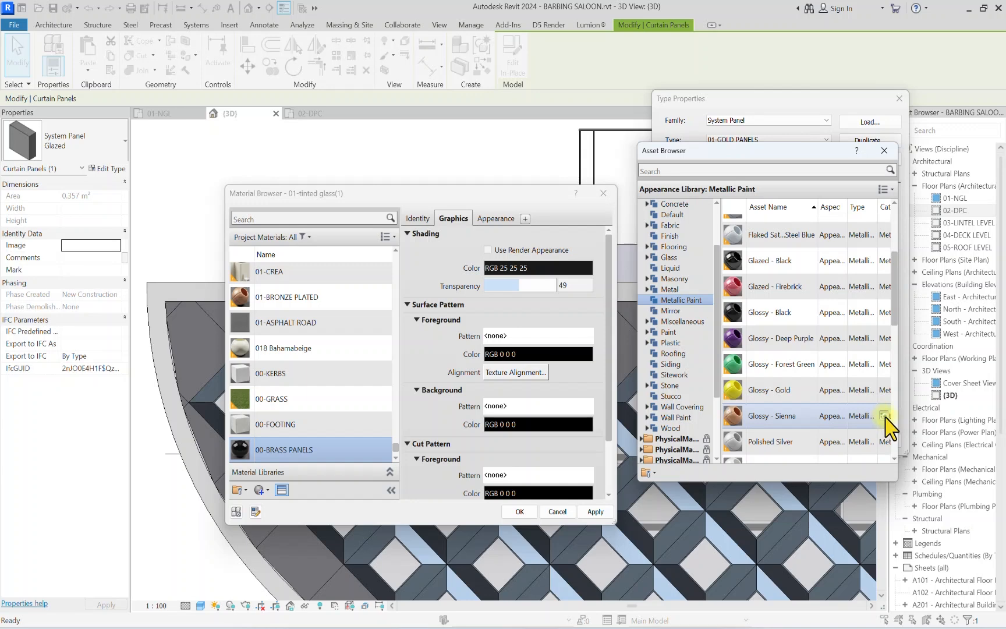
{"action": "left_click", "coordinate": [885, 414]}
Step: Shade the 00-BRASS PANELS material with its render appearance and apply it to the 01-GOLD PANELS type
{"action": "left_click", "coordinate": [453, 218]}
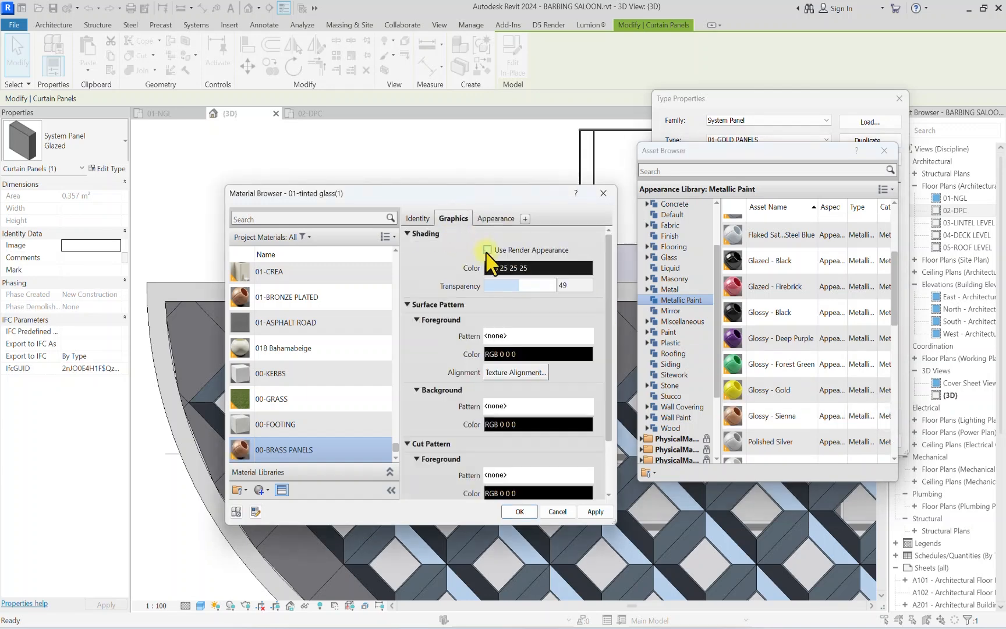
{"action": "left_click", "coordinate": [487, 250]}
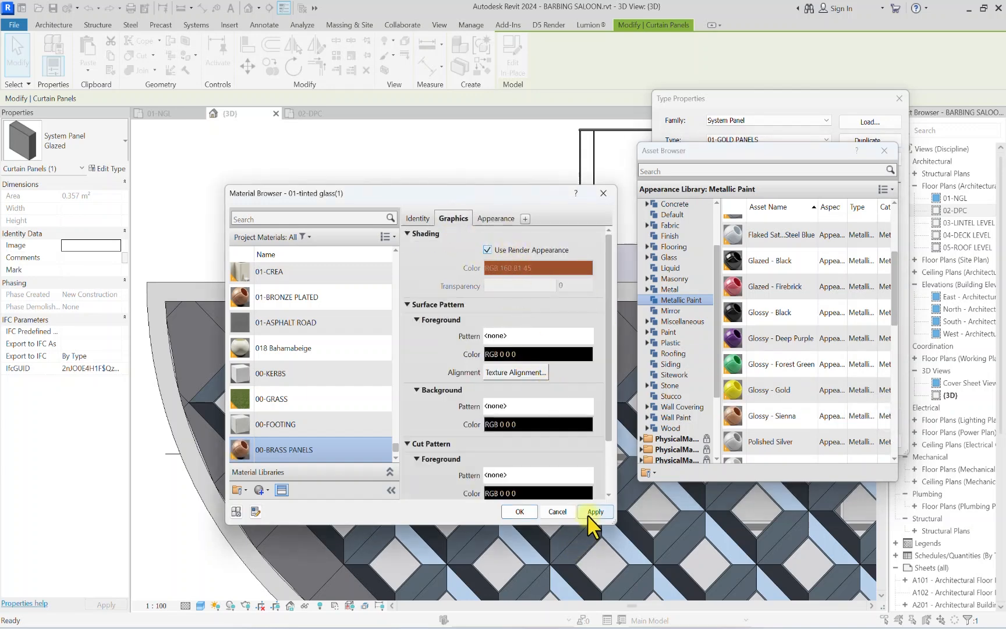
{"action": "left_click", "coordinate": [519, 511]}
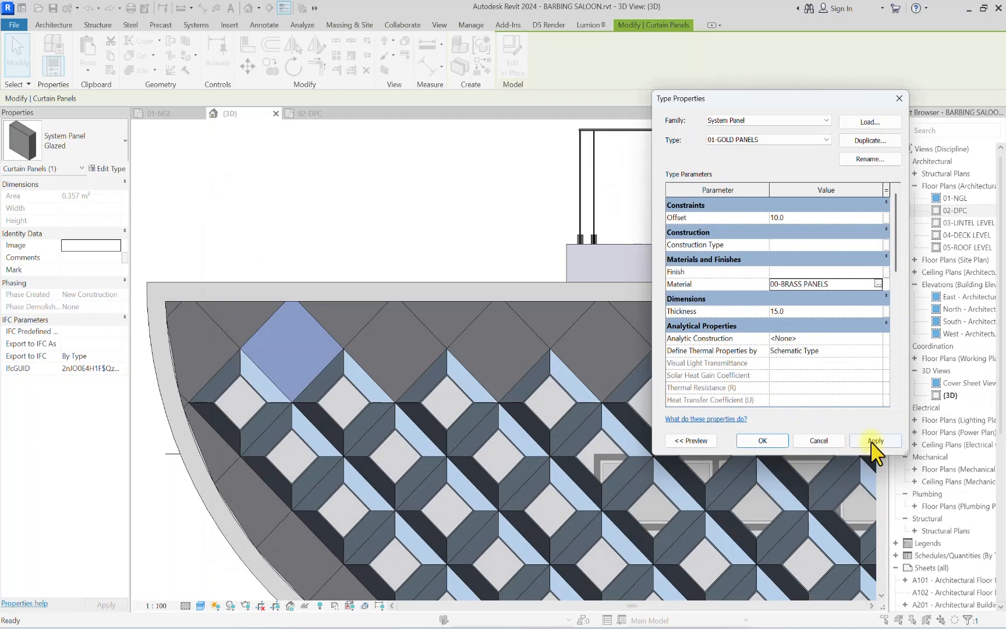
{"action": "left_click", "coordinate": [875, 441]}
{"action": "left_click", "coordinate": [762, 441]}
{"action": "scroll", "coordinate": [251, 322], "scroll_direction": "down", "scroll_amount": 4}
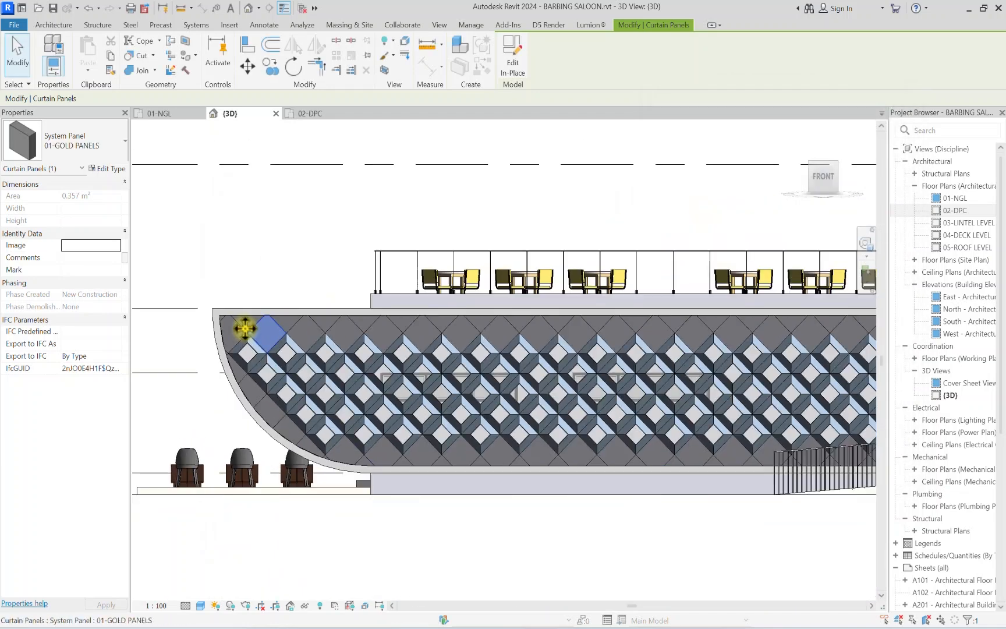
{"action": "key", "text": "Escape"}
{"action": "scroll", "coordinate": [283, 330], "scroll_direction": "up", "scroll_amount": 3}
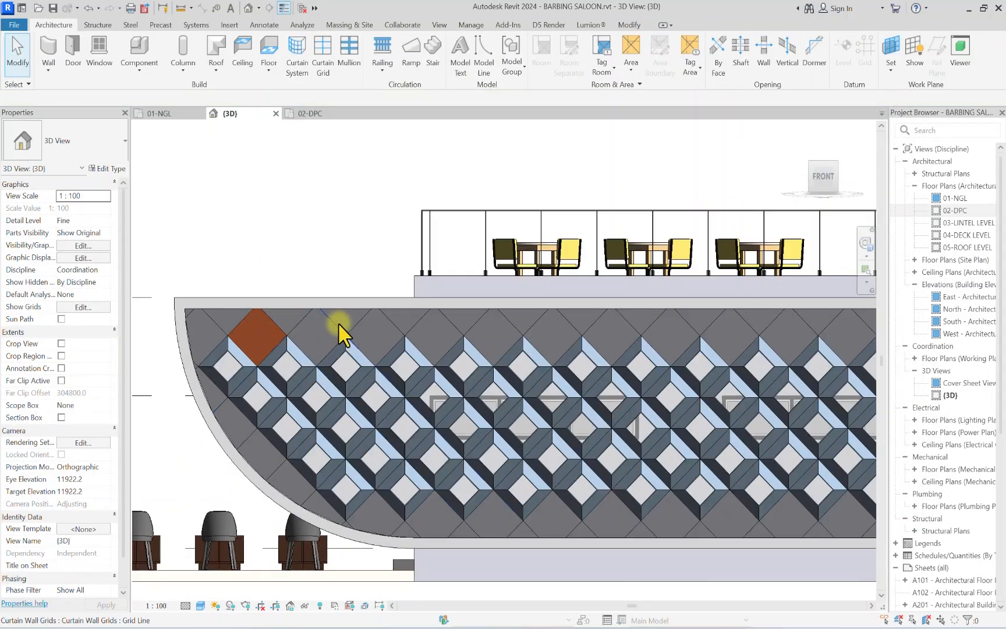
Step: Select every third plain panel along the curtain wall's top edge, beginning with the four after the existing brass panel
{"action": "key", "text": "Tab"}
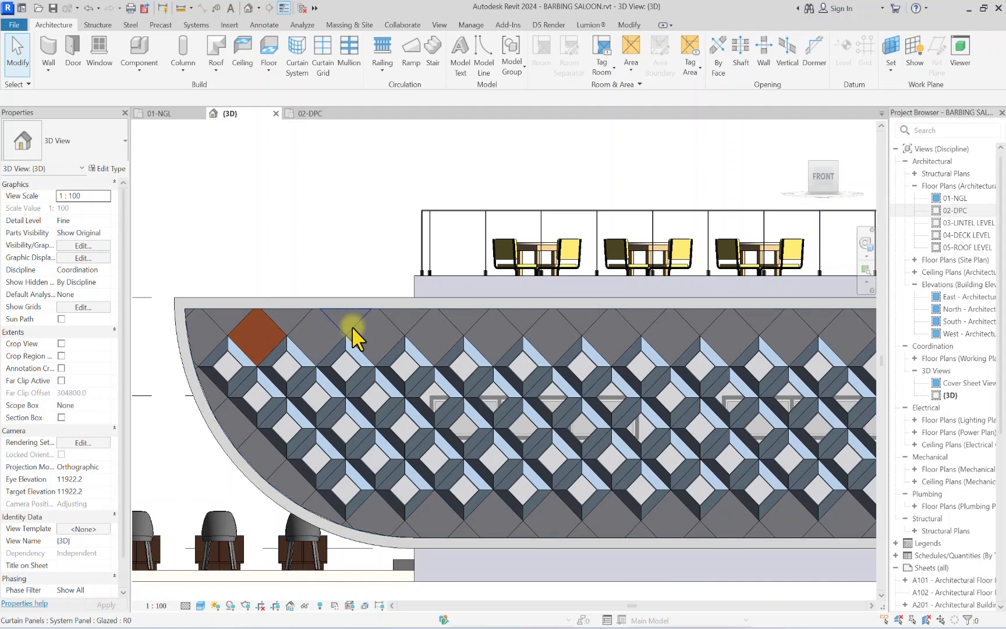
{"action": "scroll", "coordinate": [351, 326], "scroll_direction": "up", "scroll_amount": 3}
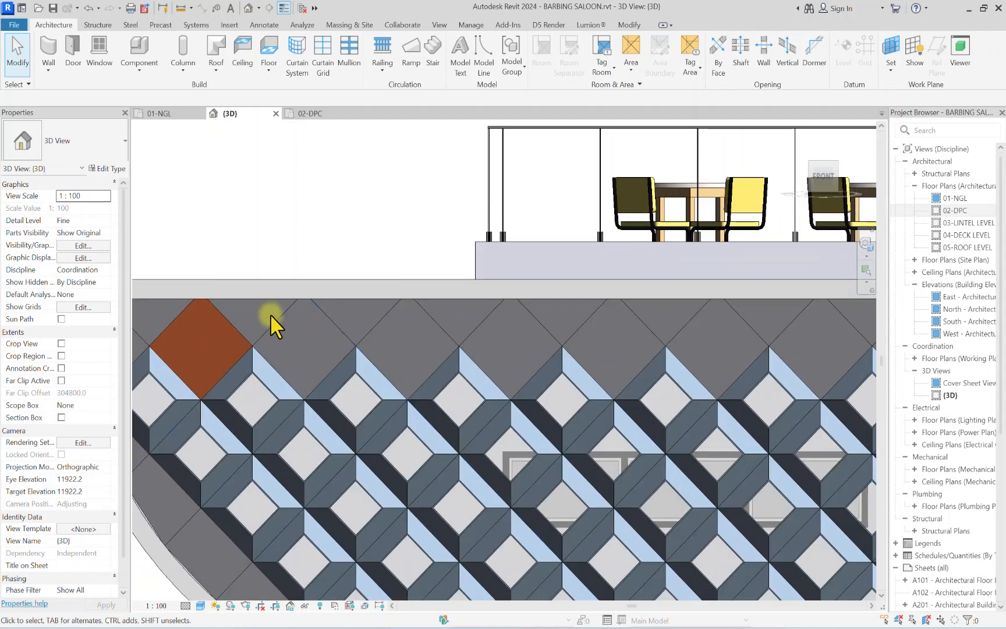
{"action": "scroll", "coordinate": [273, 320], "scroll_direction": "up", "scroll_amount": 2}
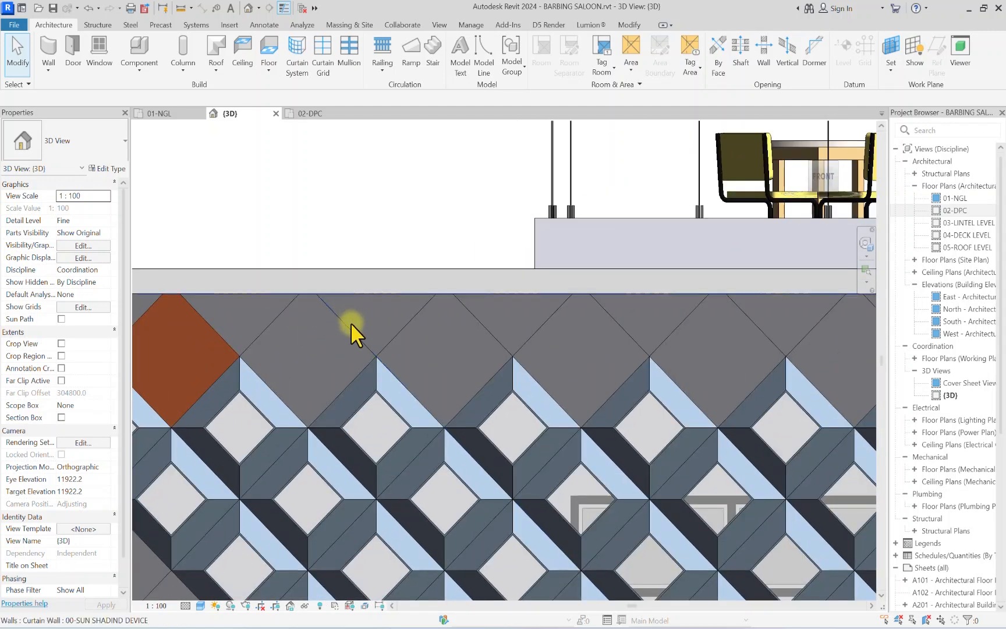
{"action": "left_click", "coordinate": [350, 322]}
{"action": "middle_click_drag", "start_coordinate": [350, 322], "coordinate": [502, 334], "text": "shift"}
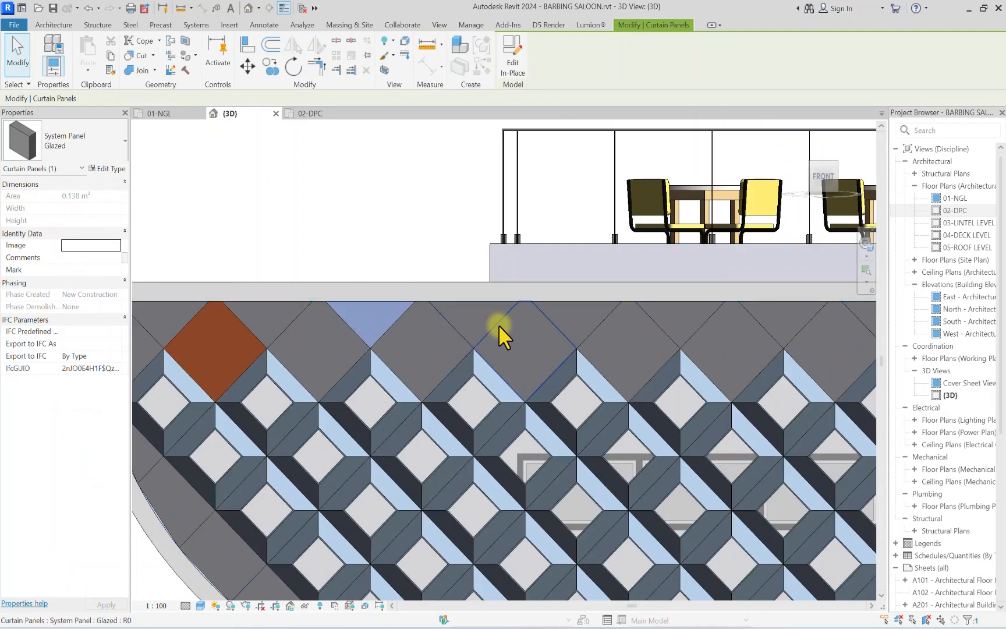
{"action": "left_click", "coordinate": [498, 324], "text": "ctrl"}
{"action": "scroll", "coordinate": [499, 324], "scroll_direction": "down", "scroll_amount": 3}
{"action": "scroll", "coordinate": [429, 428], "scroll_direction": "up", "scroll_amount": 2}
{"action": "middle_click_drag", "start_coordinate": [397, 371], "coordinate": [104, 492]}
{"action": "scroll", "coordinate": [385, 361], "scroll_direction": "up", "scroll_amount": 1}
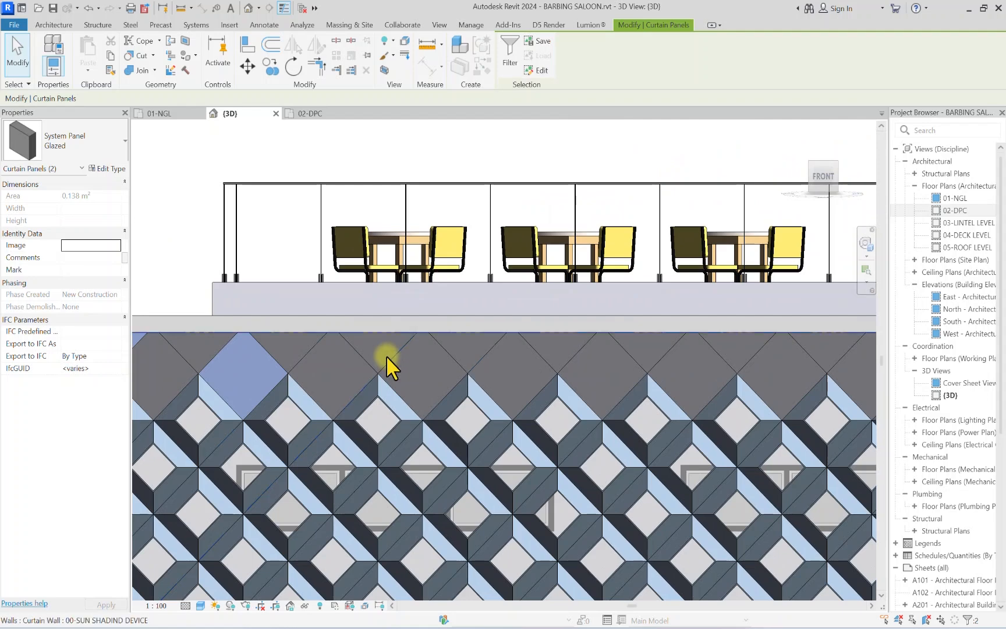
{"action": "left_click", "coordinate": [387, 363], "text": "ctrl"}
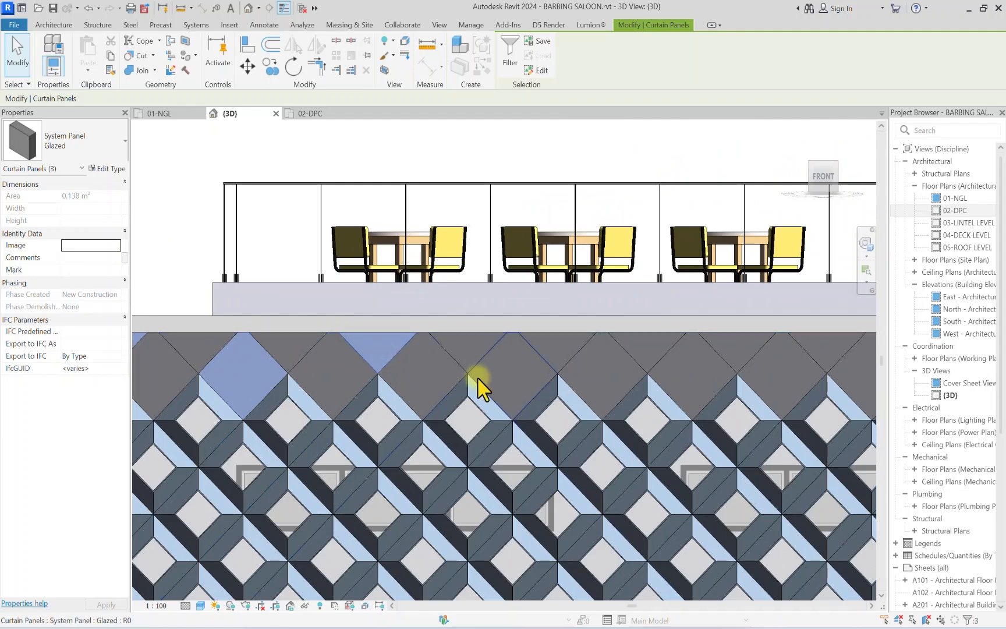
{"action": "left_click", "coordinate": [483, 384], "text": "ctrl"}
Step: Add the next four alternating triangle and diamond panels along the middle of the top edge to the selection
{"action": "scroll", "coordinate": [568, 366], "scroll_direction": "down", "scroll_amount": 3}
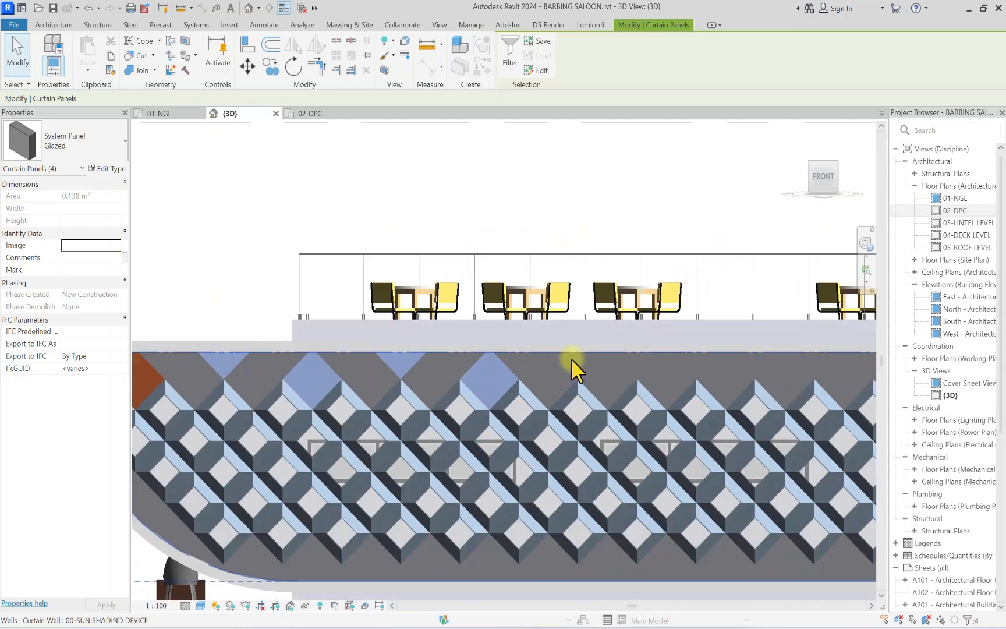
{"action": "scroll", "coordinate": [566, 378], "scroll_direction": "up", "scroll_amount": 5}
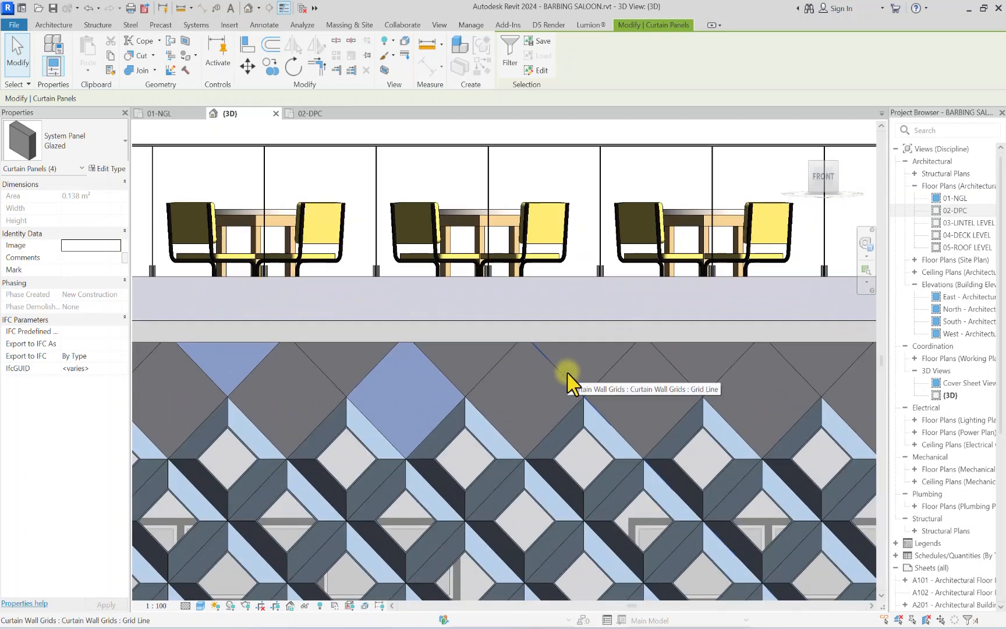
{"action": "left_click", "coordinate": [568, 376], "text": "ctrl"}
{"action": "middle_click_drag", "start_coordinate": [568, 377], "coordinate": [477, 413]}
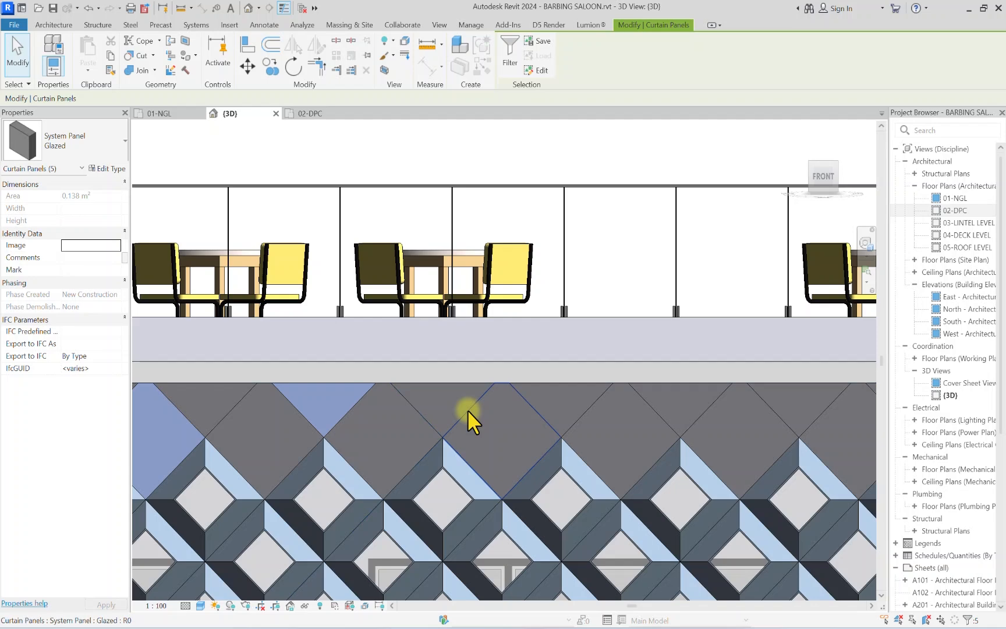
{"action": "left_click", "coordinate": [469, 418], "text": "ctrl"}
{"action": "middle_click_drag", "start_coordinate": [613, 427], "coordinate": [496, 461]}
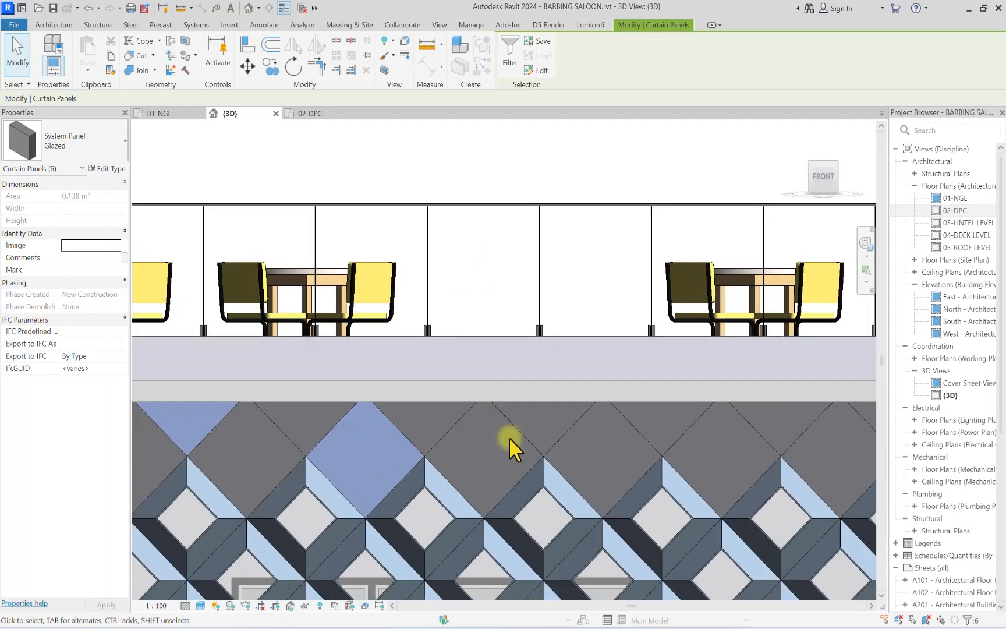
{"action": "scroll", "coordinate": [515, 435], "scroll_direction": "up", "scroll_amount": 1}
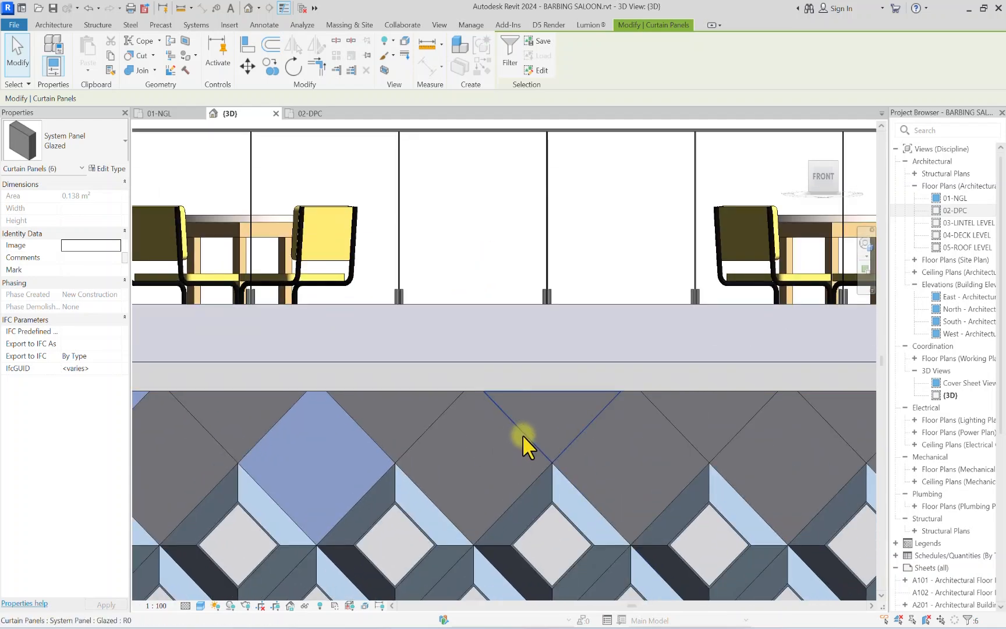
{"action": "left_click", "coordinate": [522, 435], "text": "ctrl"}
{"action": "scroll", "coordinate": [632, 445], "scroll_direction": "down", "scroll_amount": 2}
{"action": "scroll", "coordinate": [613, 427], "scroll_direction": "up", "scroll_amount": 2}
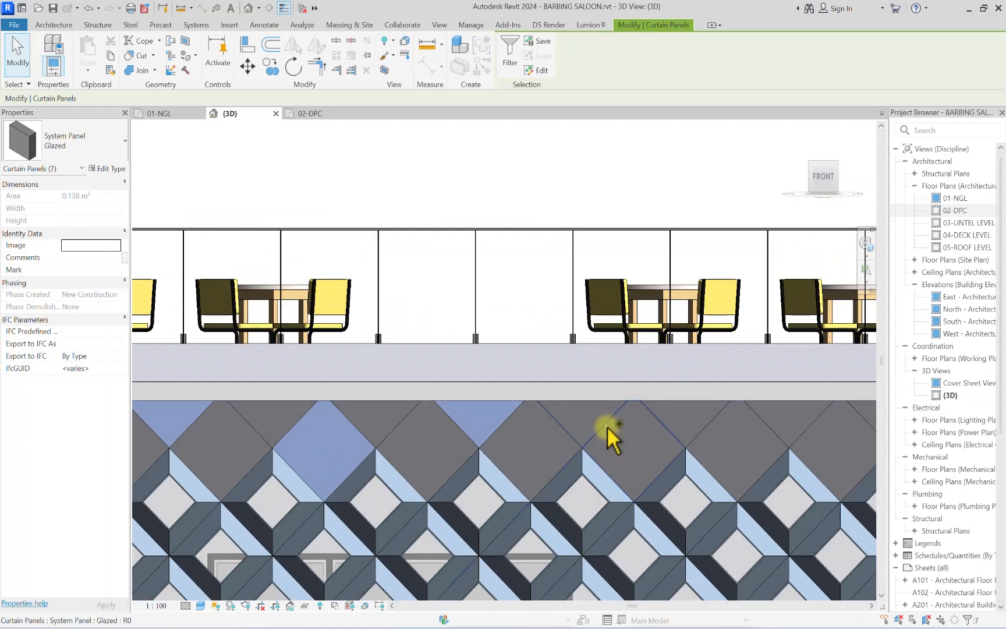
{"action": "left_click", "coordinate": [606, 425], "text": "ctrl"}
Step: Extend the selection along the rest of the top edge, including the cut panel beside the sloping roof
{"action": "scroll", "coordinate": [669, 444], "scroll_direction": "down", "scroll_amount": 2}
{"action": "scroll", "coordinate": [523, 444], "scroll_direction": "up", "scroll_amount": 2}
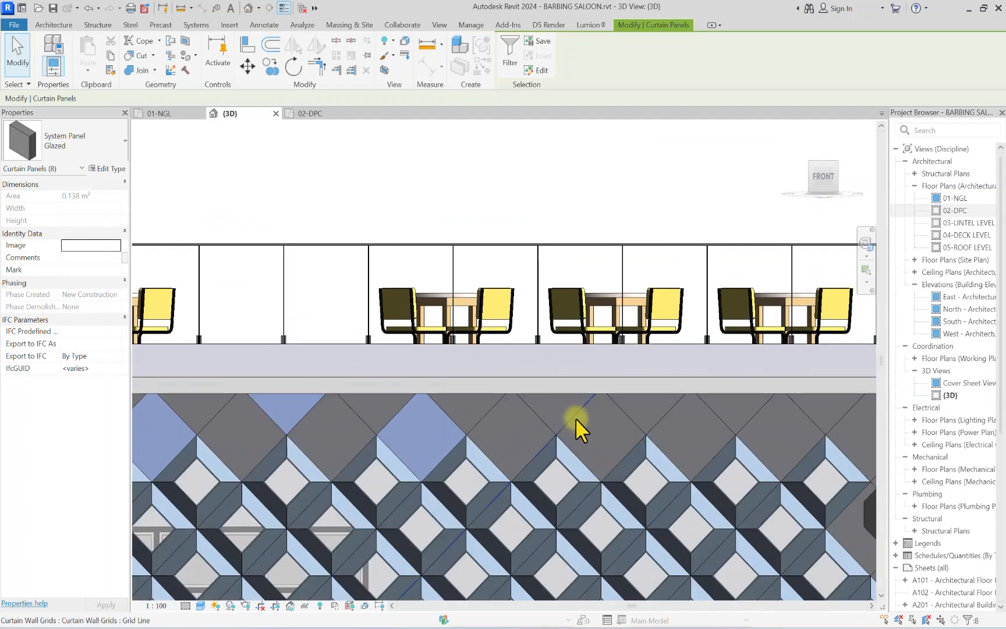
{"action": "left_click", "coordinate": [544, 419], "text": "ctrl"}
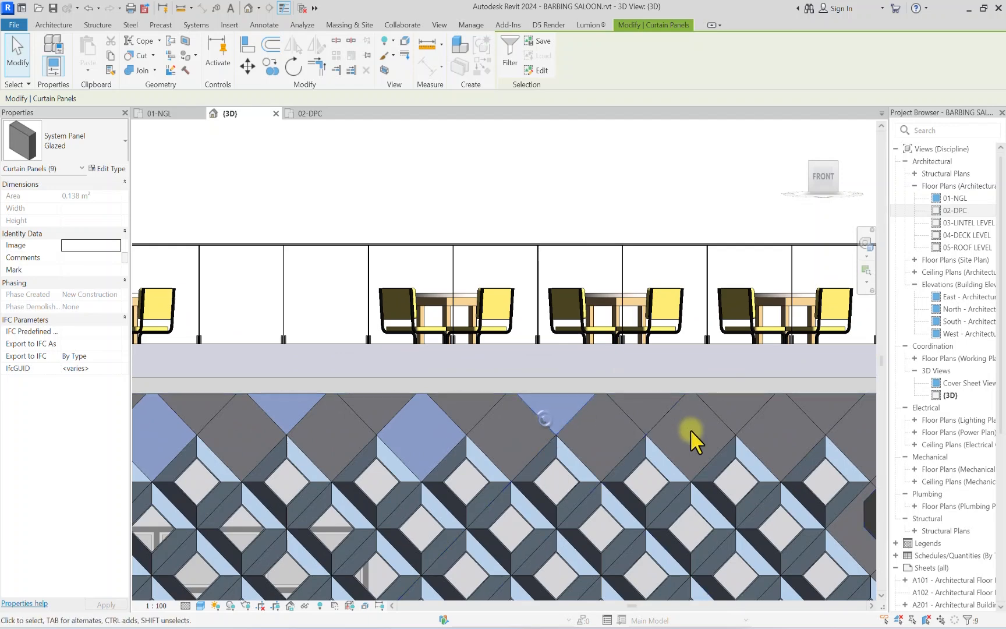
{"action": "left_click", "coordinate": [657, 420], "text": "ctrl"}
{"action": "scroll", "coordinate": [472, 454], "scroll_direction": "down", "scroll_amount": 3}
{"action": "scroll", "coordinate": [489, 433], "scroll_direction": "up", "scroll_amount": 3}
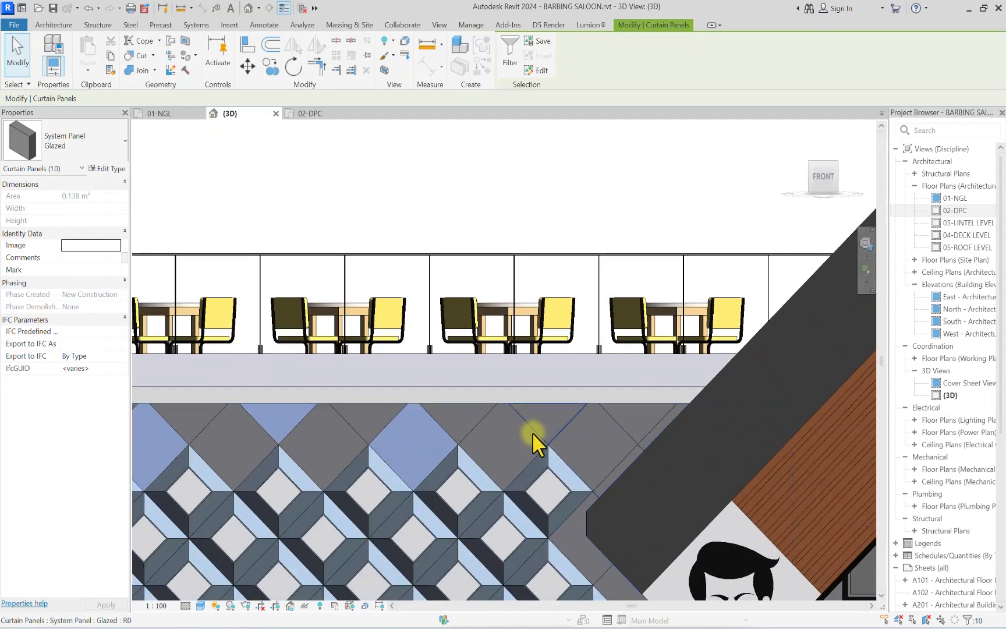
{"action": "left_click", "coordinate": [532, 434], "text": "ctrl"}
{"action": "scroll", "coordinate": [574, 430], "scroll_direction": "down", "scroll_amount": 3}
{"action": "scroll", "coordinate": [590, 447], "scroll_direction": "up", "scroll_amount": 3}
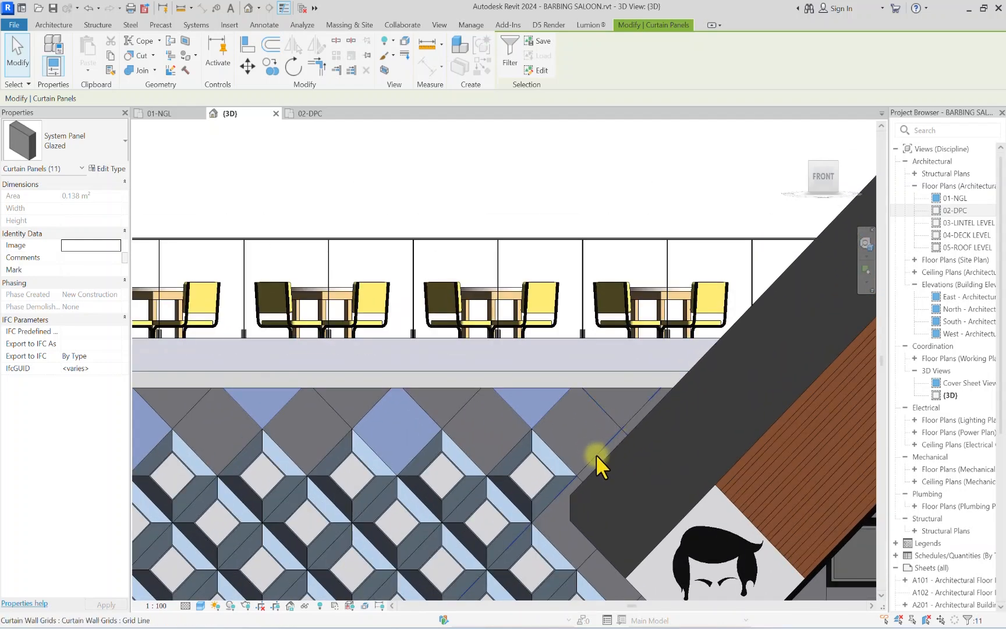
{"action": "key", "text": "Tab"}
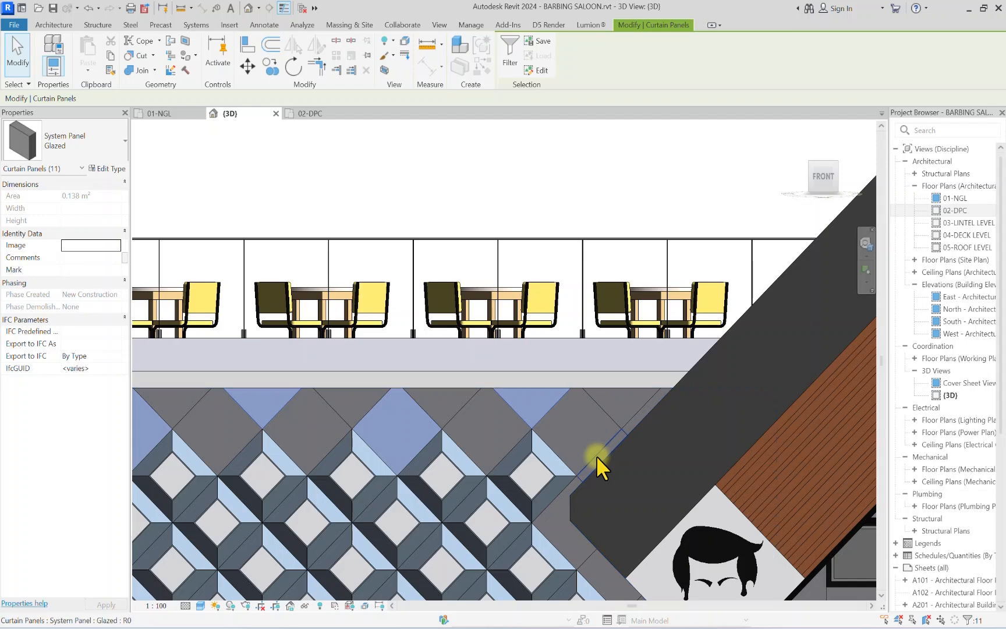
{"action": "left_click", "coordinate": [596, 455], "text": "ctrl"}
Step: Change the selected top-edge panels to the System Panel type 01-GOLD PANELS and deselect them
{"action": "scroll", "coordinate": [595, 449], "scroll_direction": "down", "scroll_amount": 3}
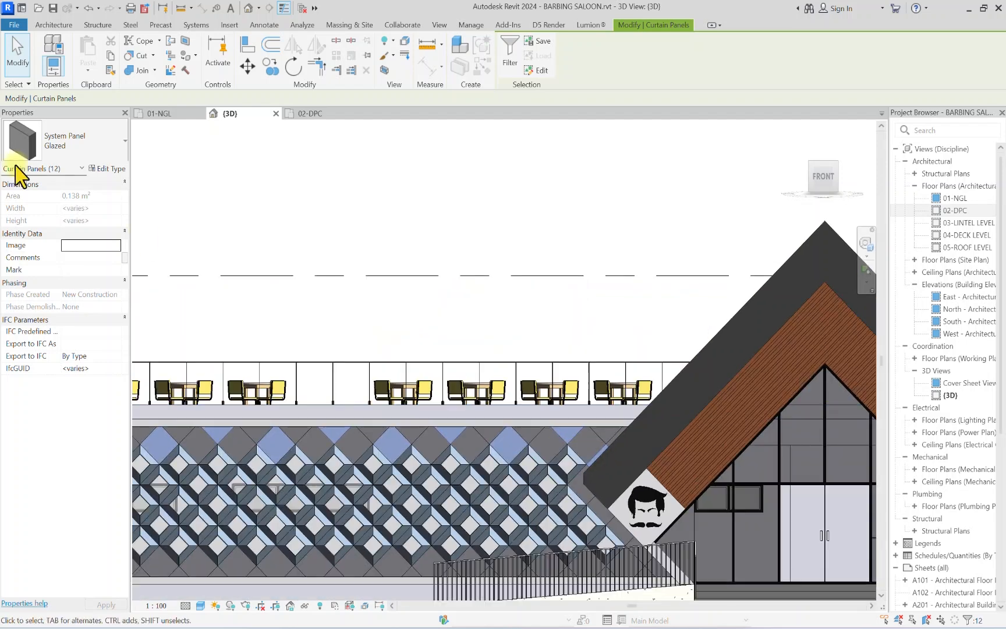
{"action": "left_click", "coordinate": [74, 157]}
{"action": "scroll", "coordinate": [39, 349], "scroll_direction": "down", "scroll_amount": 3}
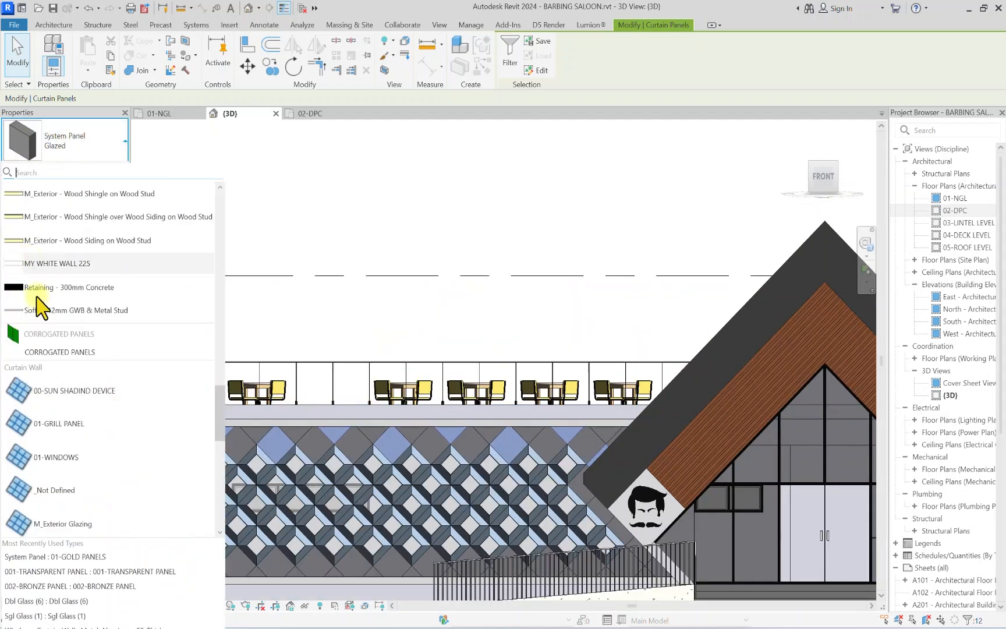
{"action": "scroll", "coordinate": [44, 372], "scroll_direction": "up", "scroll_amount": 3}
{"action": "scroll", "coordinate": [45, 265], "scroll_direction": "up", "scroll_amount": 3}
{"action": "scroll", "coordinate": [22, 373], "scroll_direction": "down", "scroll_amount": 3}
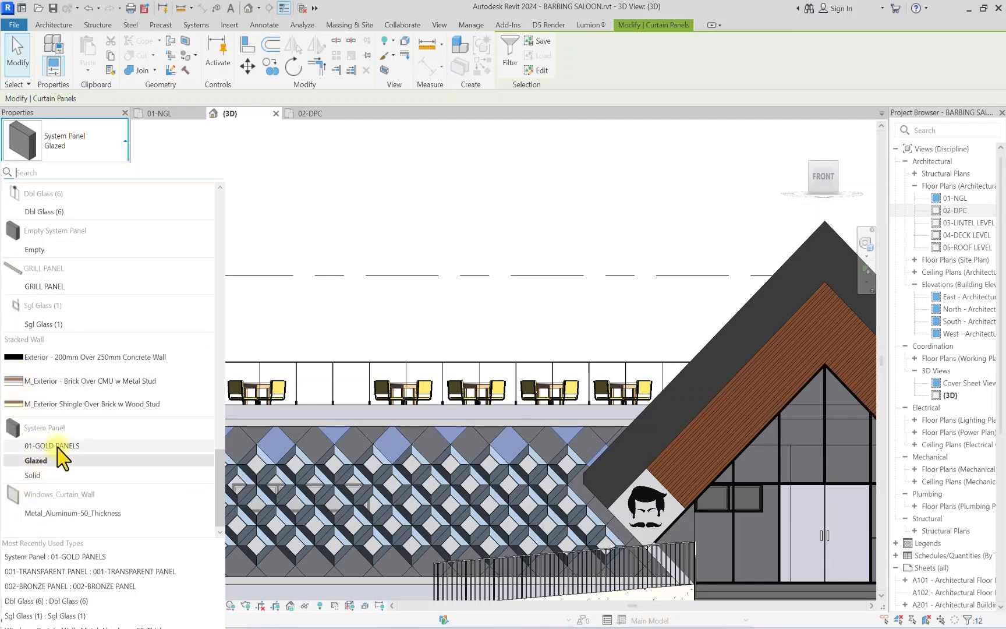
{"action": "left_click", "coordinate": [47, 459]}
{"action": "scroll", "coordinate": [583, 440], "scroll_direction": "down", "scroll_amount": 5}
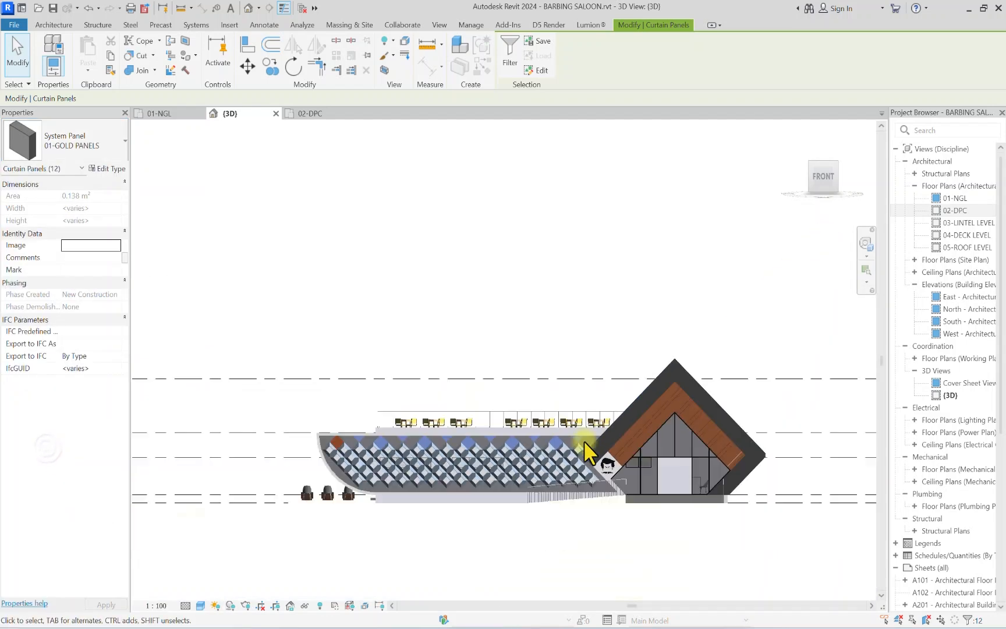
{"action": "left_click", "coordinate": [394, 535]}
Step: Select three alternate Glazed panels down the curtain wall's curved edge to where it meets the bottom edge
{"action": "scroll", "coordinate": [459, 462], "scroll_direction": "up", "scroll_amount": 3}
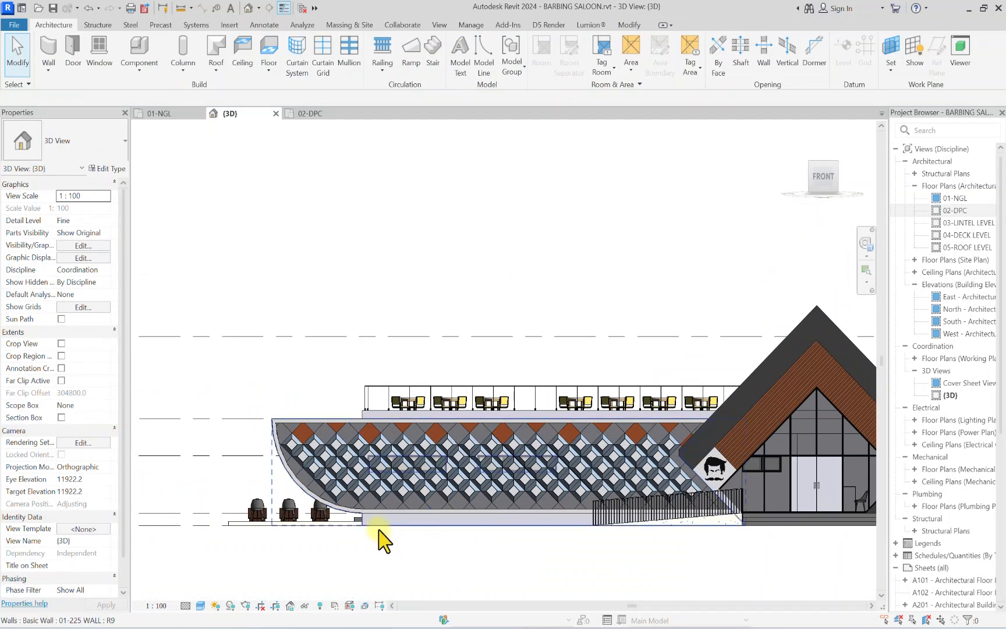
{"action": "scroll", "coordinate": [314, 483], "scroll_direction": "up", "scroll_amount": 3}
{"action": "scroll", "coordinate": [169, 512], "scroll_direction": "up", "scroll_amount": 2}
{"action": "scroll", "coordinate": [193, 477], "scroll_direction": "up", "scroll_amount": 6}
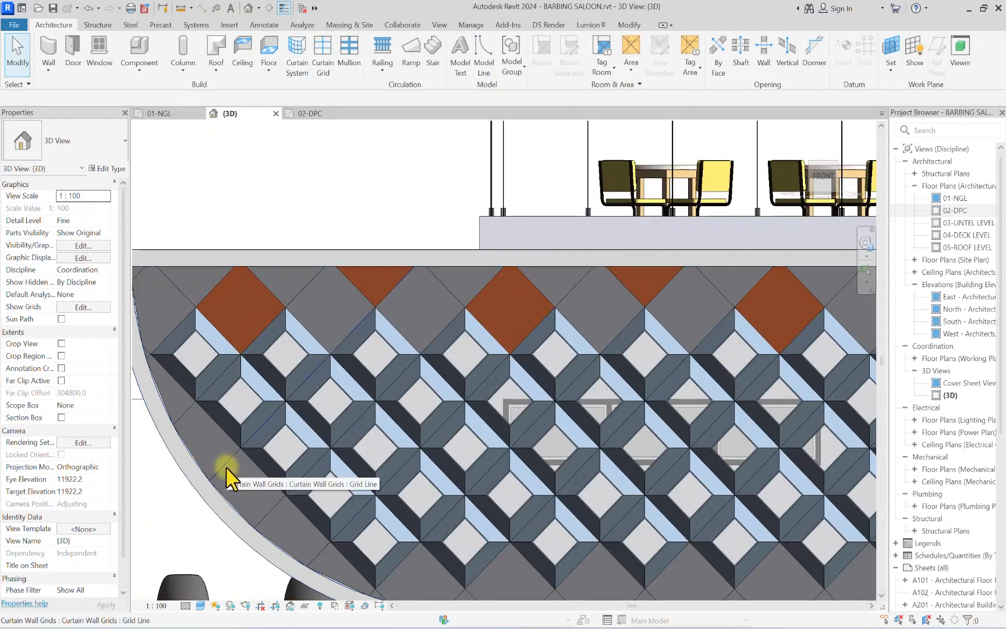
{"action": "left_click", "coordinate": [226, 466]}
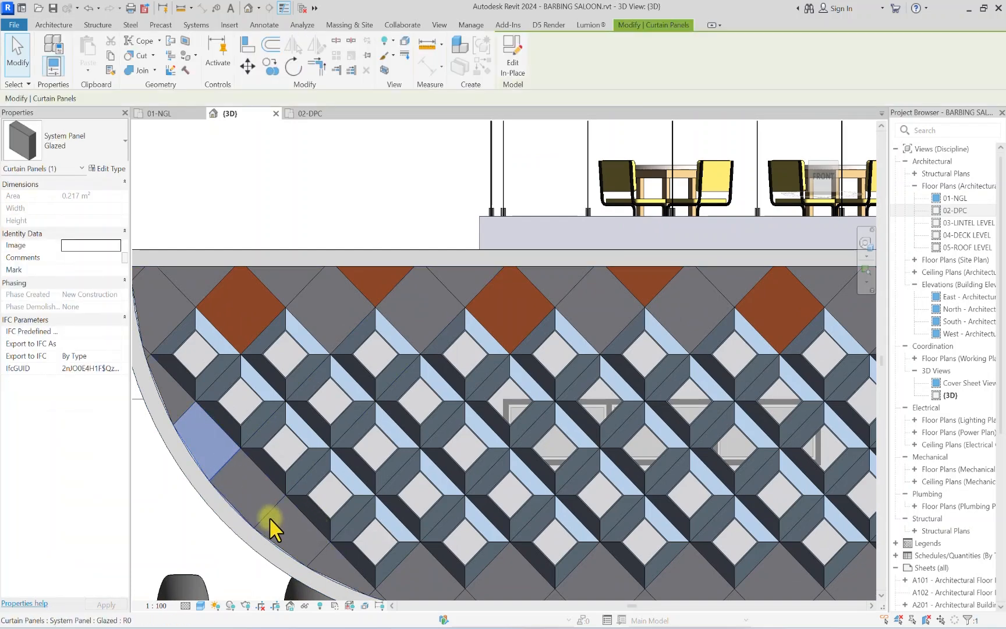
{"action": "left_click", "coordinate": [286, 525], "text": "ctrl"}
{"action": "scroll", "coordinate": [392, 575], "scroll_direction": "down", "scroll_amount": 1}
{"action": "middle_click_drag", "start_coordinate": [391, 575], "coordinate": [267, 541]}
{"action": "scroll", "coordinate": [267, 540], "scroll_direction": "up", "scroll_amount": 1}
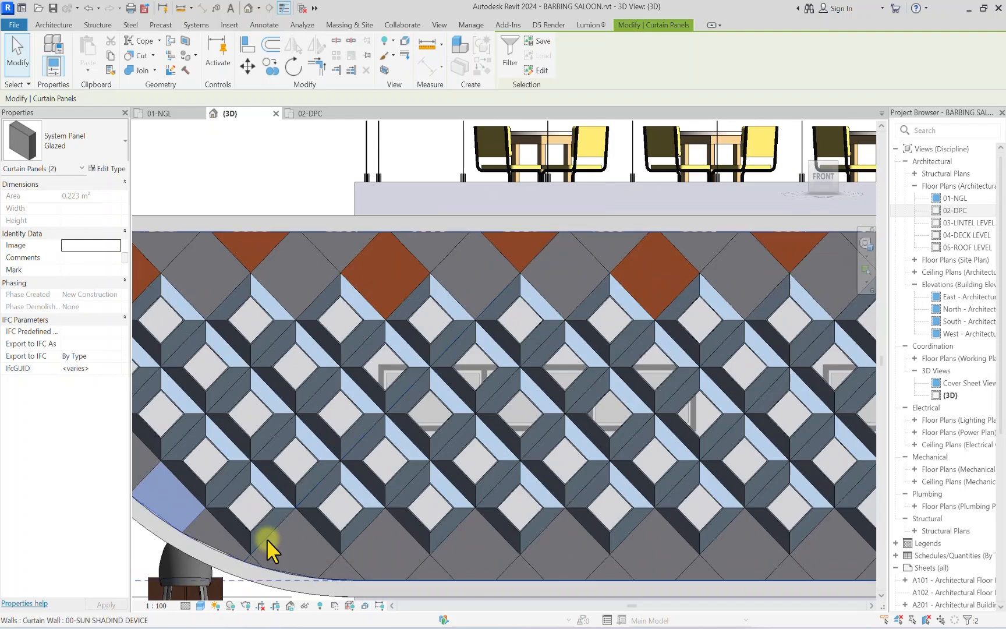
{"action": "key", "text": "Tab"}
{"action": "left_click", "coordinate": [267, 537], "text": "ctrl"}
Step: Add every second diamond panel along the bottom edge to the selection, taking the next four after the curve
{"action": "scroll", "coordinate": [267, 537], "scroll_direction": "down", "scroll_amount": 1}
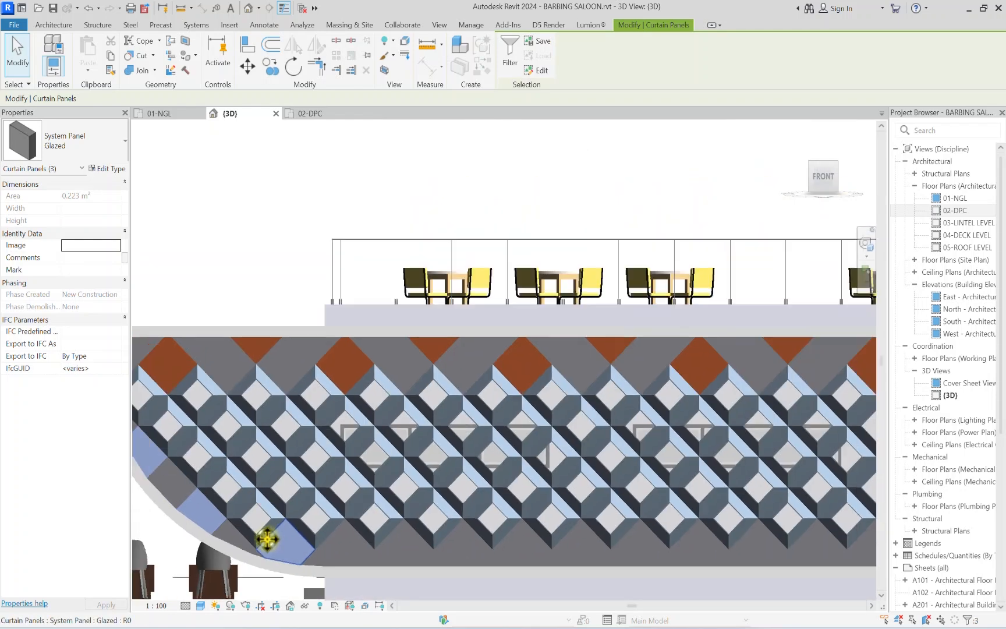
{"action": "scroll", "coordinate": [361, 541], "scroll_direction": "up", "scroll_amount": 1}
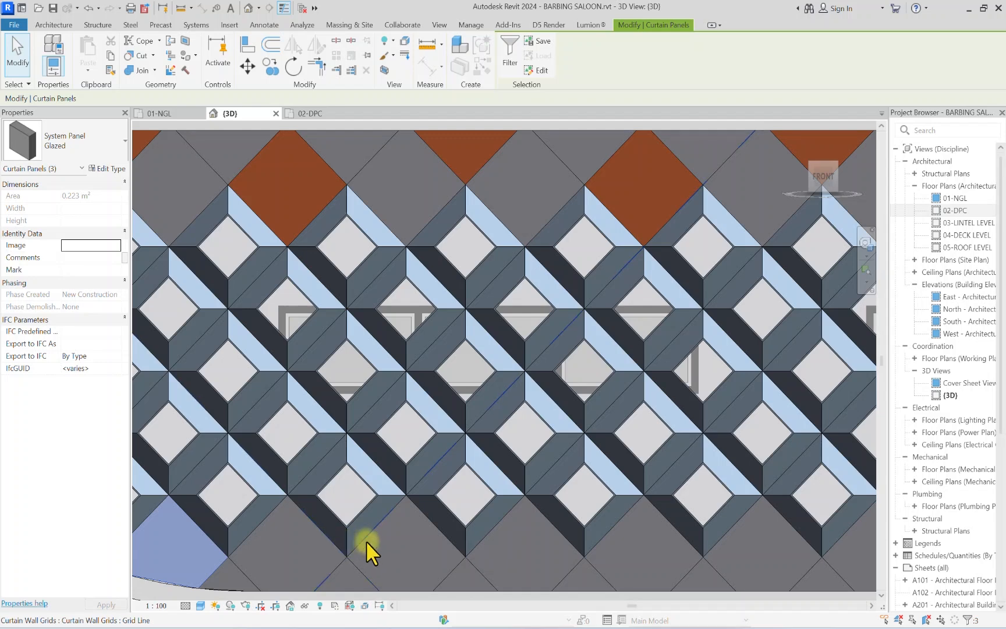
{"action": "key", "text": "Tab"}
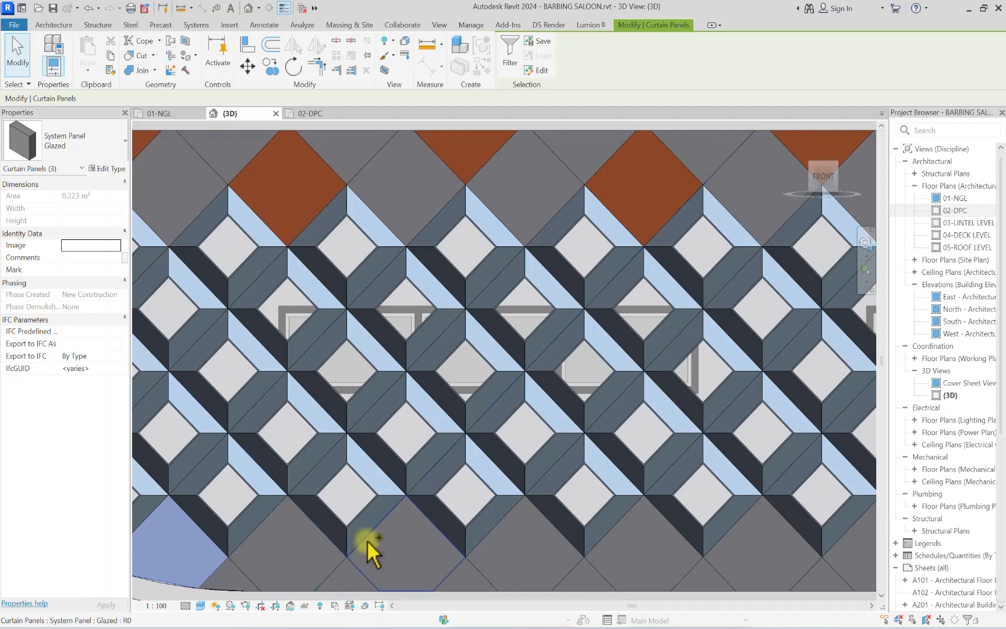
{"action": "left_click", "coordinate": [367, 540], "text": "ctrl"}
{"action": "scroll", "coordinate": [366, 539], "scroll_direction": "down", "scroll_amount": 2}
{"action": "scroll", "coordinate": [437, 550], "scroll_direction": "up", "scroll_amount": 1}
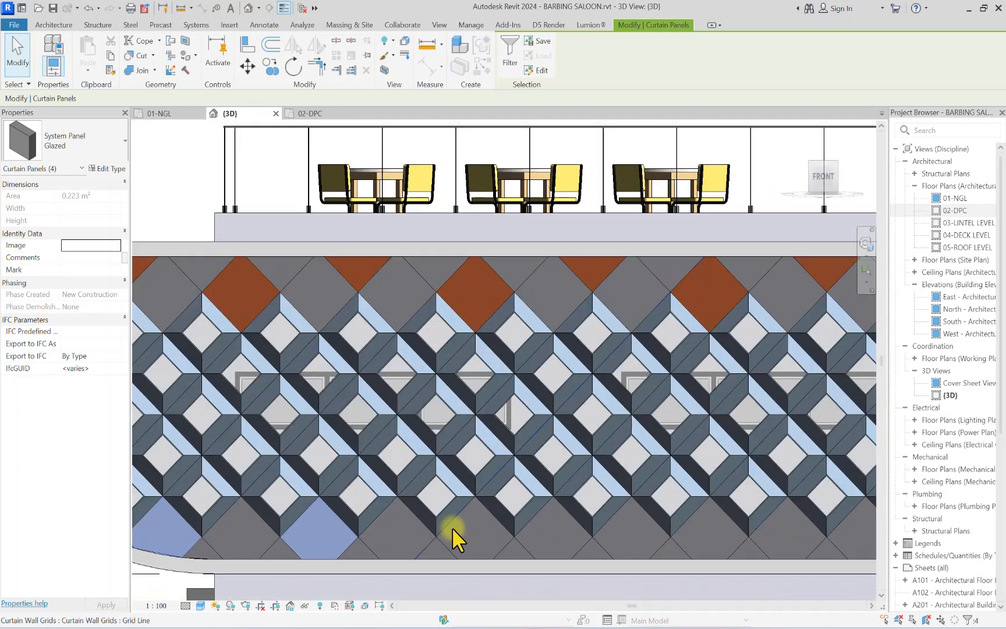
{"action": "key", "text": "Tab"}
{"action": "left_click", "coordinate": [453, 527], "text": "ctrl"}
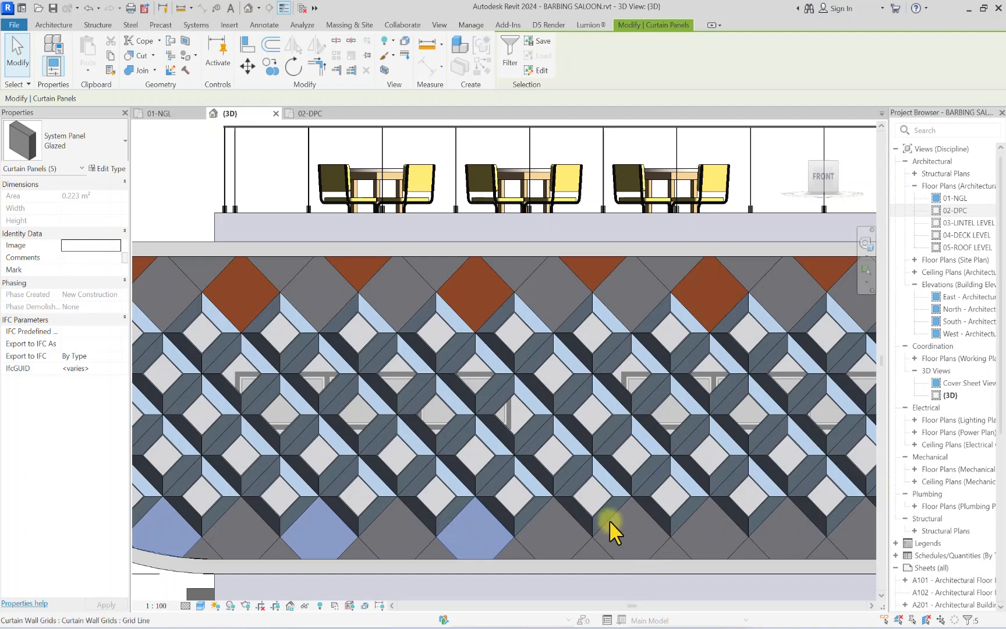
{"action": "key", "text": "Tab"}
{"action": "left_click", "coordinate": [607, 519], "text": "ctrl"}
{"action": "middle_click_drag", "start_coordinate": [608, 520], "coordinate": [171, 543]}
{"action": "left_click", "coordinate": [455, 535], "text": "ctrl"}
Step: Continue adding every second bottom-edge diamond panel behind the ramp railing, up to the corner below the face logo
{"action": "scroll", "coordinate": [455, 535], "scroll_direction": "up", "scroll_amount": 1}
{"action": "key", "text": "Tab"}
{"action": "key", "text": "Tab"}
{"action": "left_click", "coordinate": [379, 527], "text": "ctrl"}
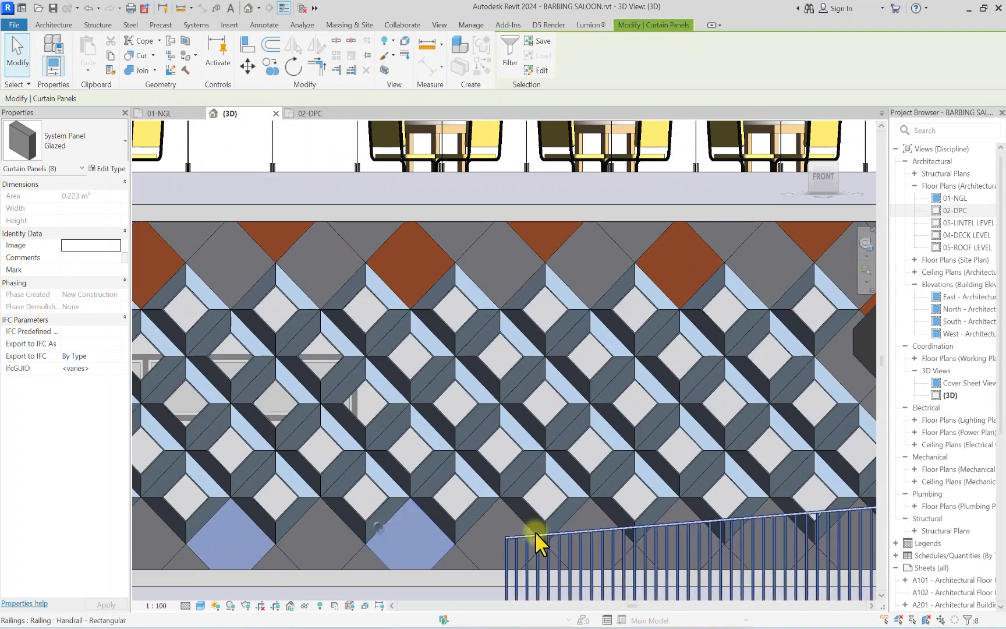
{"action": "middle_click_drag", "start_coordinate": [535, 531], "coordinate": [379, 521]}
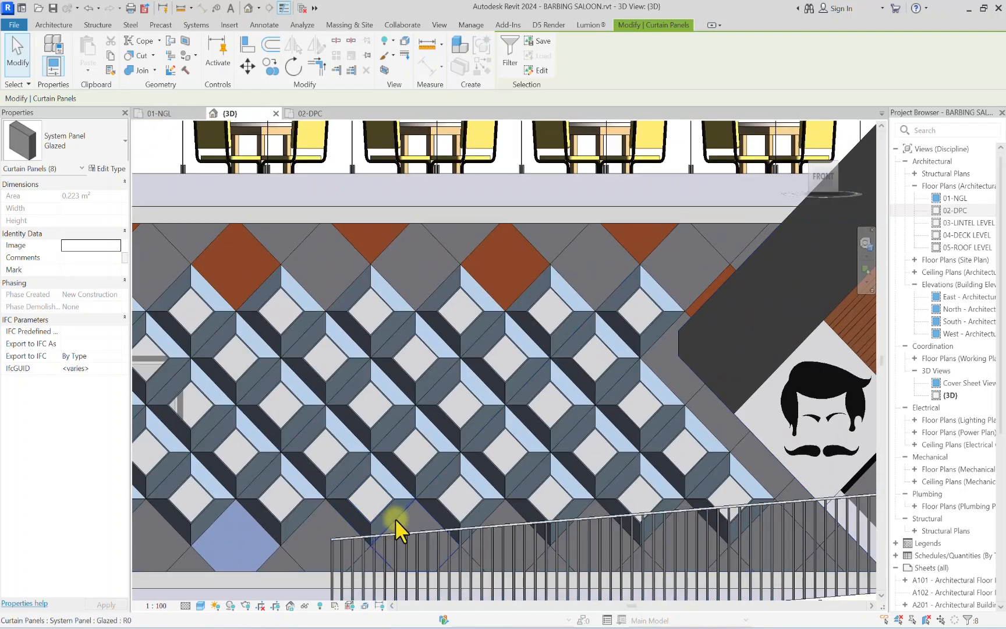
{"action": "left_click", "coordinate": [395, 518], "text": "ctrl"}
{"action": "scroll", "coordinate": [485, 522], "scroll_direction": "down", "scroll_amount": 3}
{"action": "scroll", "coordinate": [511, 504], "scroll_direction": "up", "scroll_amount": 4}
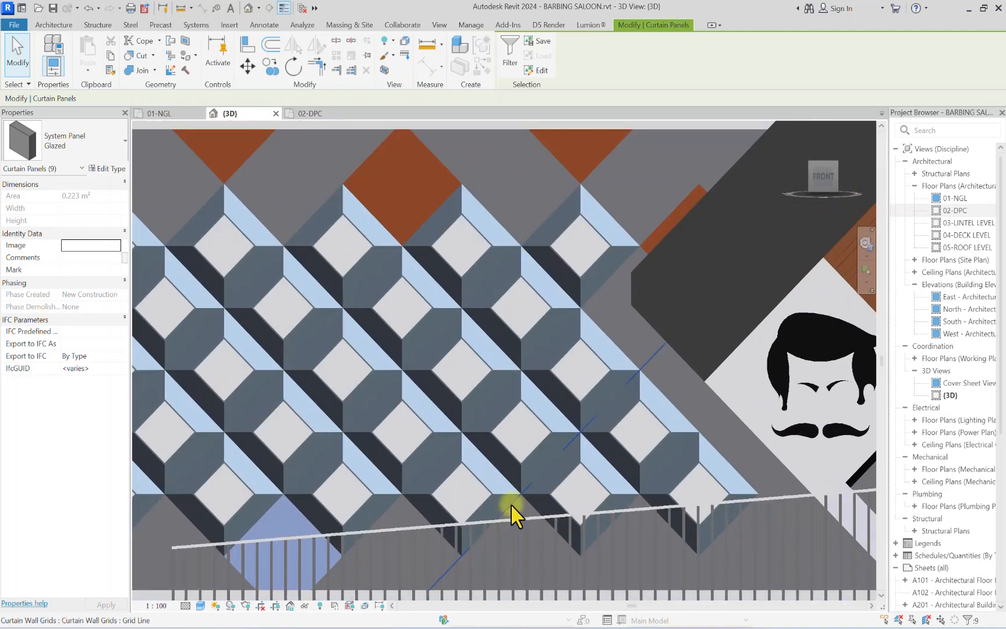
{"action": "key", "text": "Tab"}
{"action": "key", "text": "Tab"}
{"action": "left_click", "coordinate": [511, 503], "text": "ctrl"}
{"action": "scroll", "coordinate": [611, 529], "scroll_direction": "up", "scroll_amount": 5}
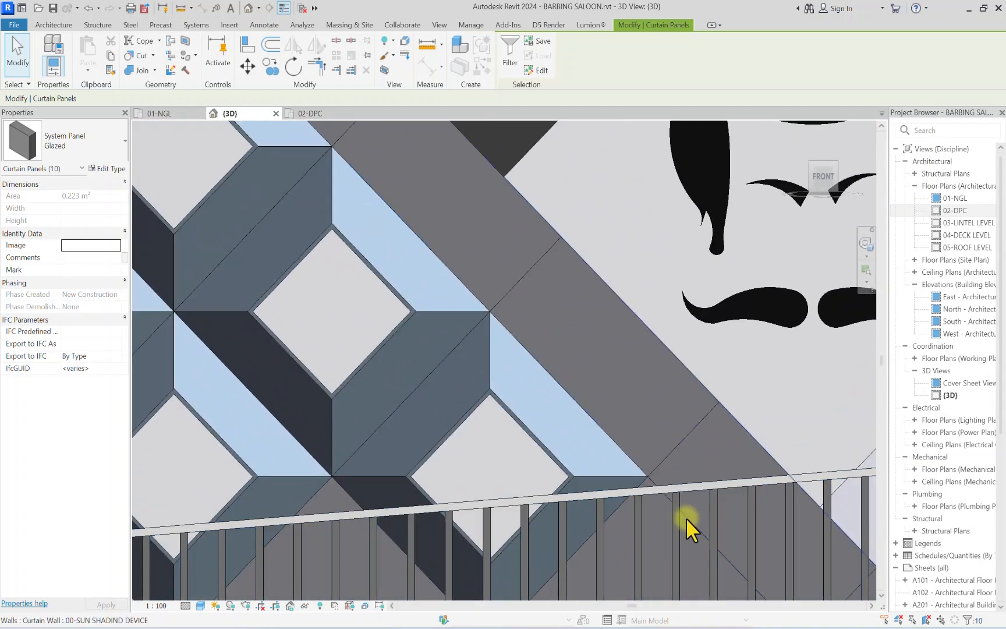
{"action": "left_click", "coordinate": [686, 517], "text": "ctrl"}
{"action": "scroll", "coordinate": [686, 516], "scroll_direction": "down", "scroll_amount": 3}
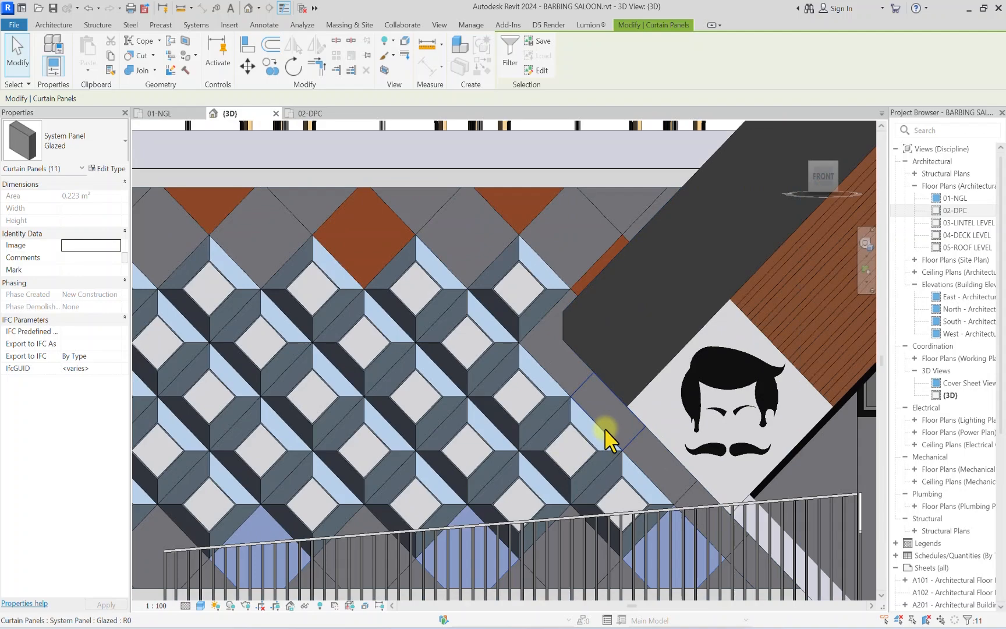
Step: Add the edge panel beside the face logo to the selection, change all selected panels to System Panel type 01-GOLD PANELS and deselect them
{"action": "left_click", "coordinate": [604, 427], "text": "ctrl"}
{"action": "scroll", "coordinate": [685, 497], "scroll_direction": "down", "scroll_amount": 4}
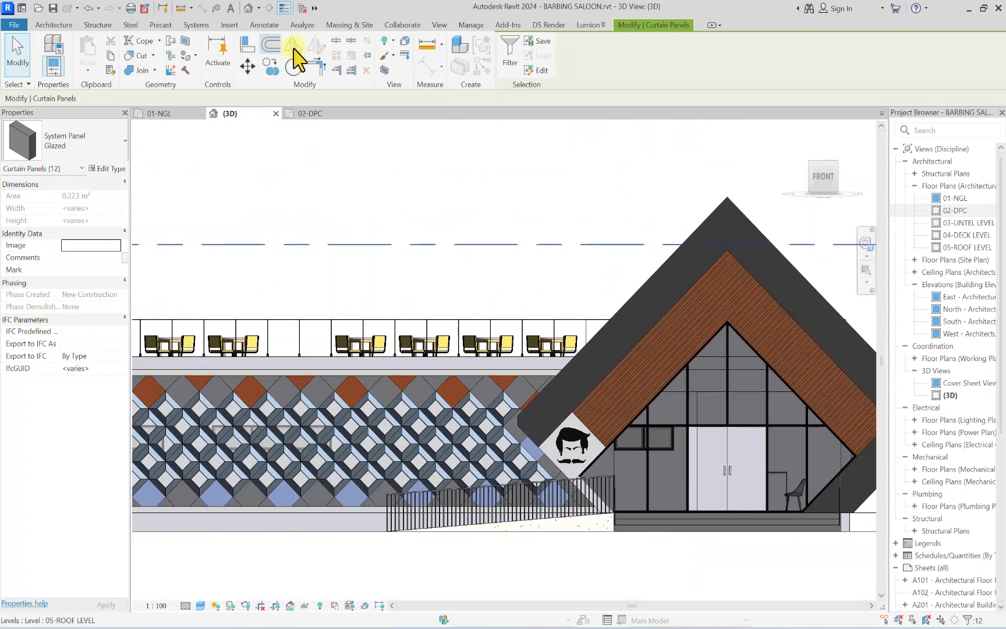
{"action": "left_click", "coordinate": [105, 143]}
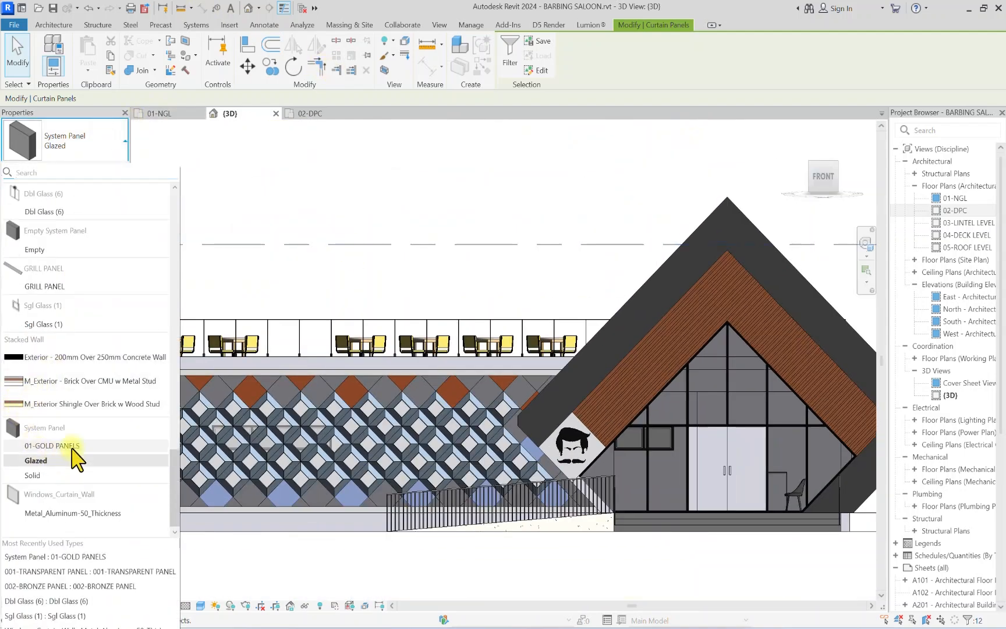
{"action": "left_click", "coordinate": [72, 446]}
{"action": "scroll", "coordinate": [206, 433], "scroll_direction": "down", "scroll_amount": 3}
{"action": "left_click", "coordinate": [298, 539]}
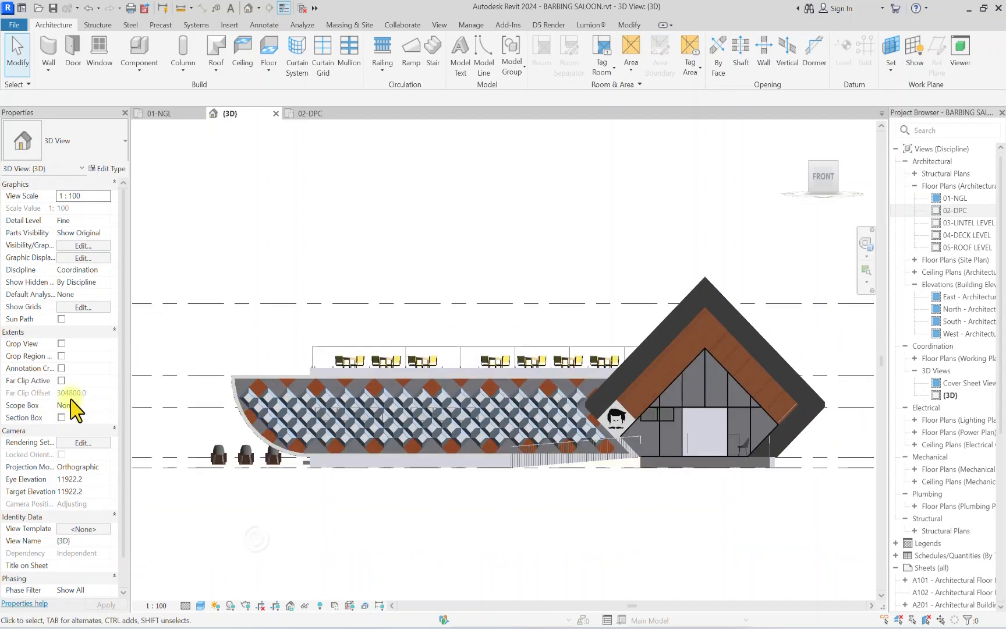
Step: Select the first three alternate 001-TRANSPARENT PANEL diamonds in the second transparent row, starting beside the curved edge
{"action": "scroll", "coordinate": [278, 420], "scroll_direction": "up", "scroll_amount": 3}
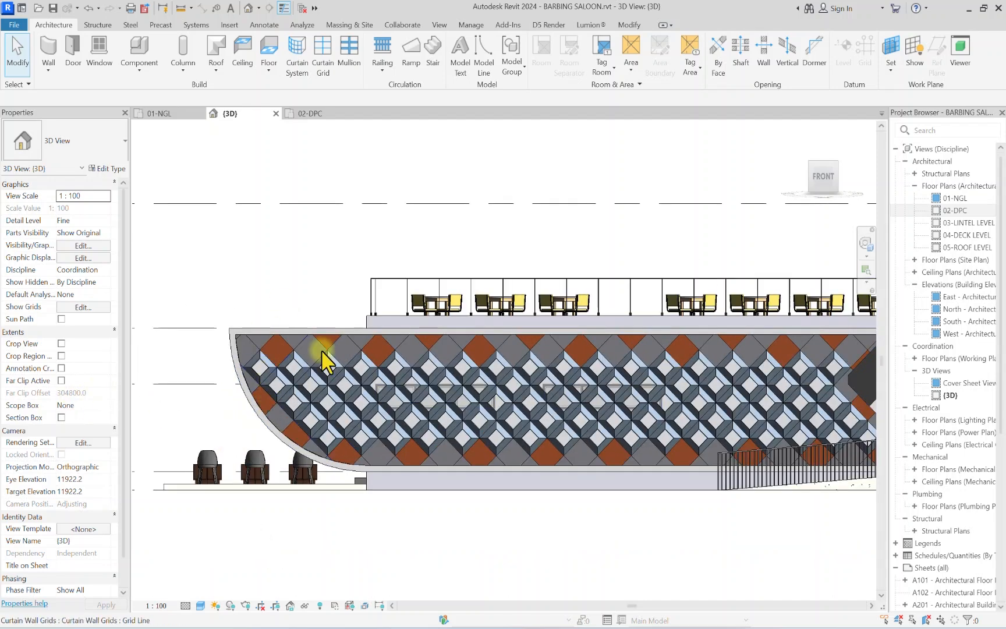
{"action": "scroll", "coordinate": [321, 348], "scroll_direction": "down", "scroll_amount": 1}
{"action": "scroll", "coordinate": [408, 379], "scroll_direction": "up", "scroll_amount": 4}
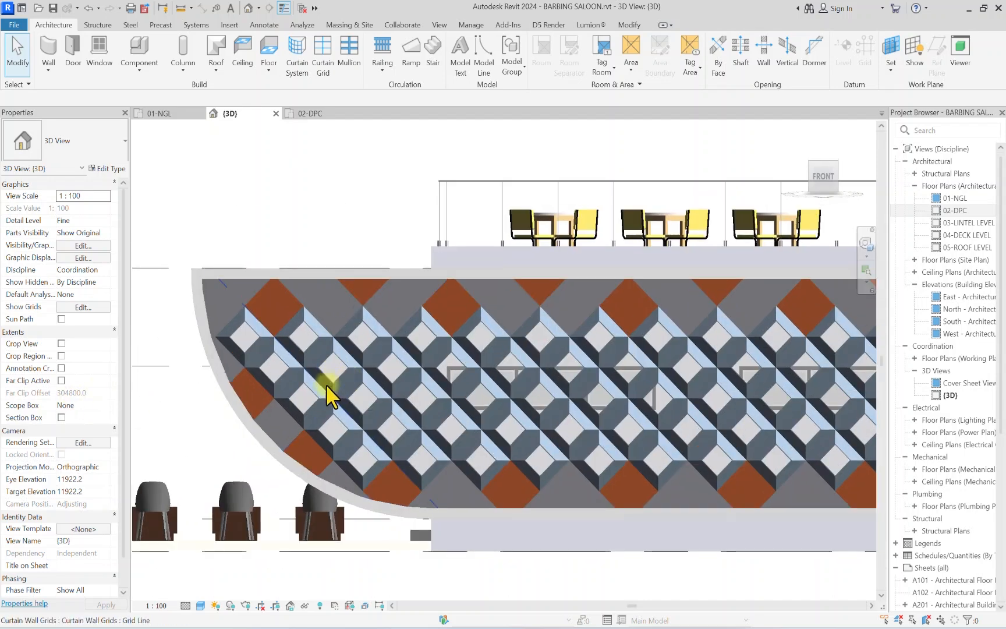
{"action": "scroll", "coordinate": [321, 366], "scroll_direction": "up", "scroll_amount": 1}
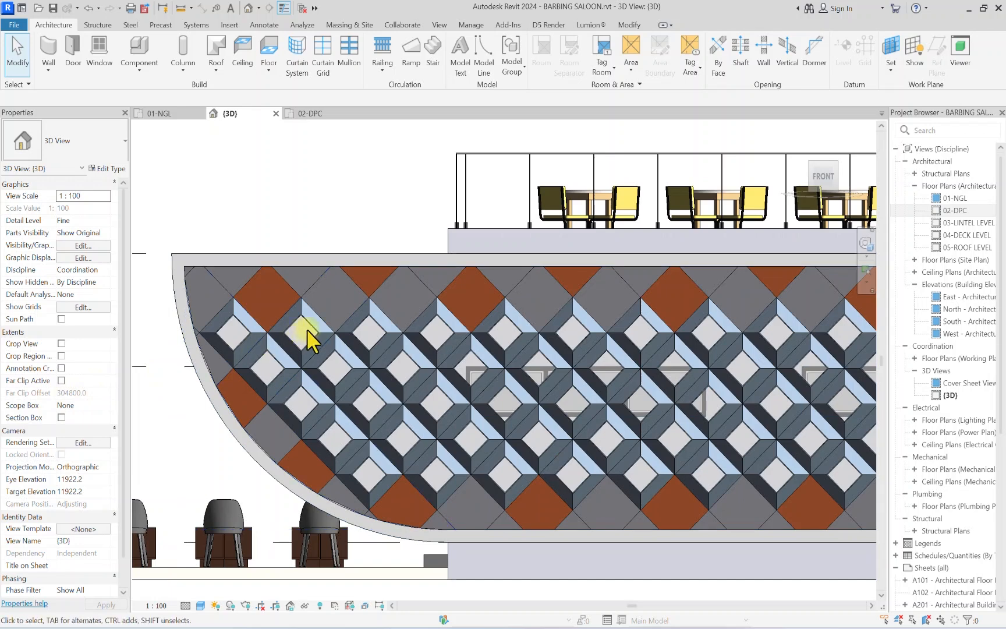
{"action": "scroll", "coordinate": [310, 326], "scroll_direction": "up", "scroll_amount": 2}
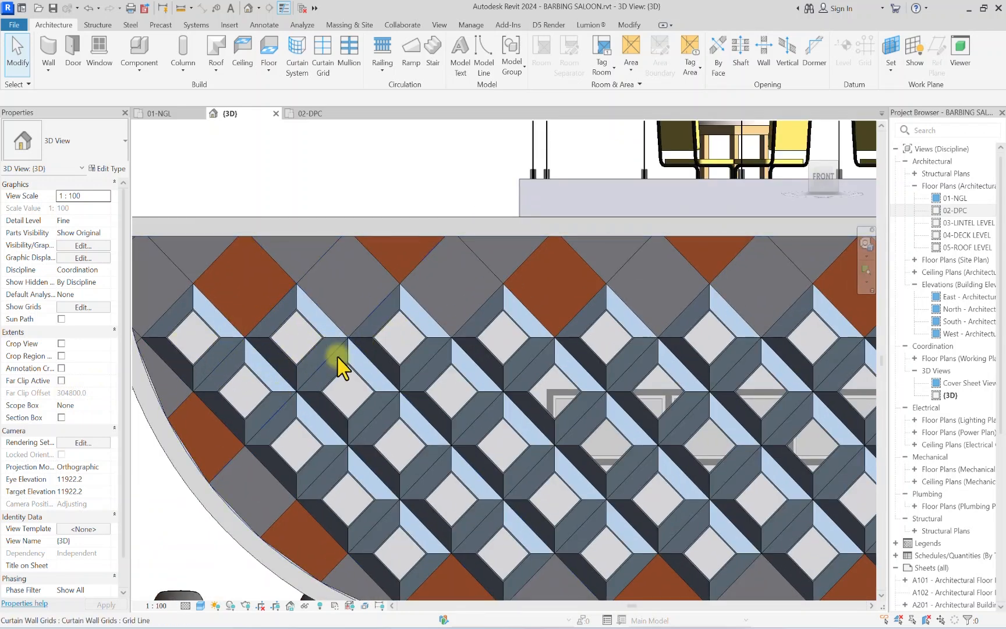
{"action": "left_click", "coordinate": [256, 404]}
{"action": "scroll", "coordinate": [255, 404], "scroll_direction": "up", "scroll_amount": 2}
{"action": "scroll", "coordinate": [367, 411], "scroll_direction": "up", "scroll_amount": 1}
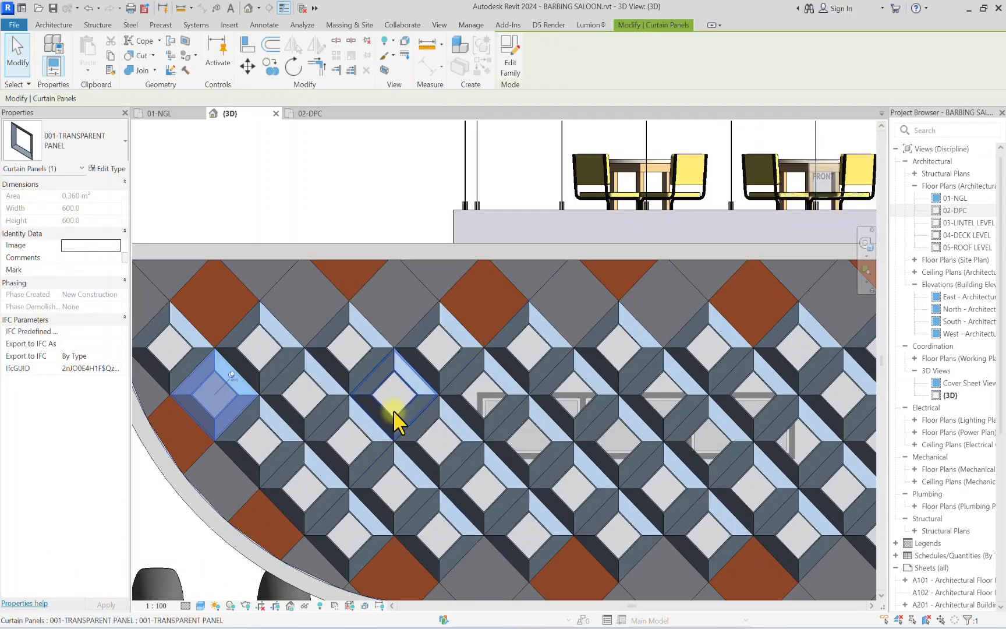
{"action": "left_click", "coordinate": [394, 395], "text": "ctrl"}
{"action": "scroll", "coordinate": [393, 409], "scroll_direction": "down", "scroll_amount": 2}
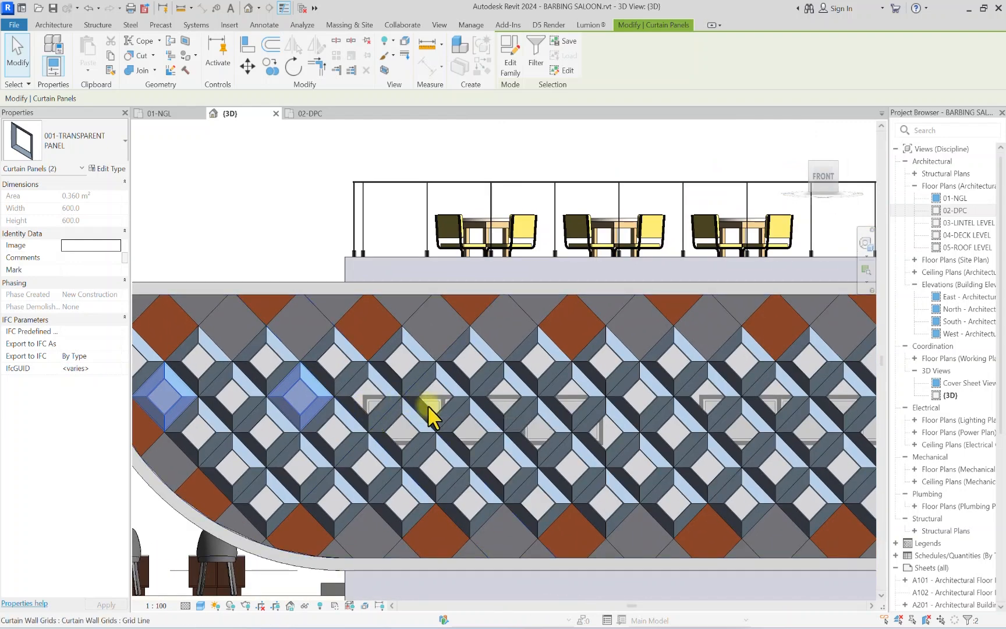
{"action": "scroll", "coordinate": [430, 405], "scroll_direction": "up", "scroll_amount": 3}
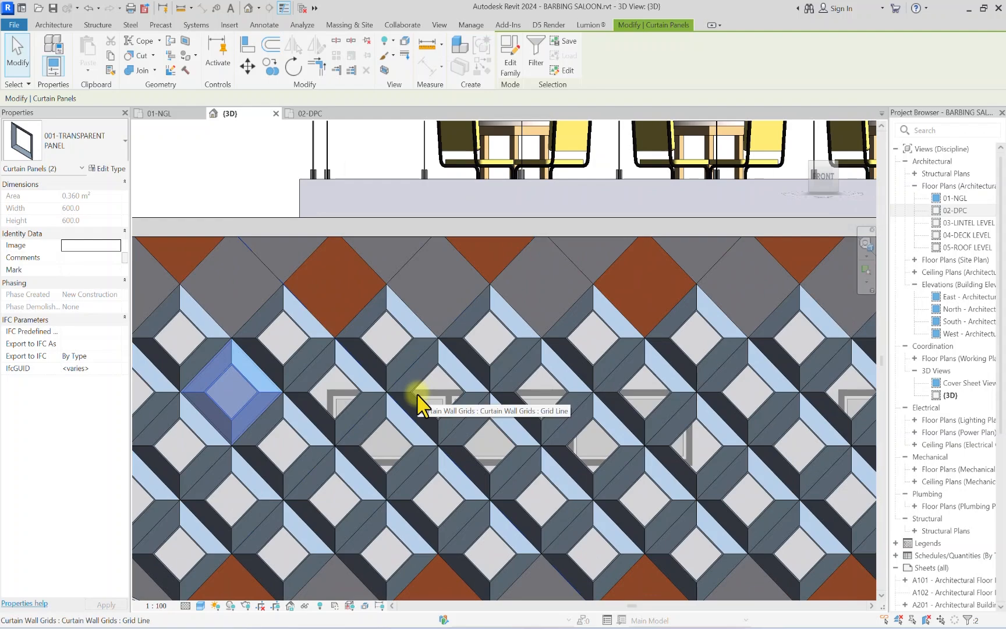
{"action": "left_click", "coordinate": [415, 394], "text": "ctrl"}
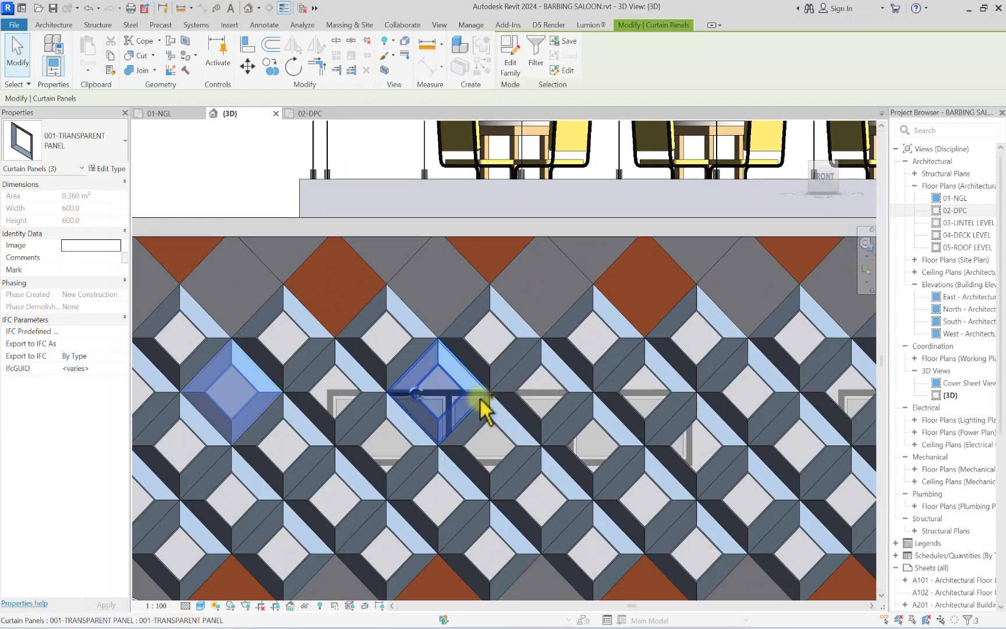
Step: Add the next three alternate transparent diamonds along the second row to the selection
{"action": "scroll", "coordinate": [577, 411], "scroll_direction": "down", "scroll_amount": 3}
{"action": "scroll", "coordinate": [573, 411], "scroll_direction": "up", "scroll_amount": 4}
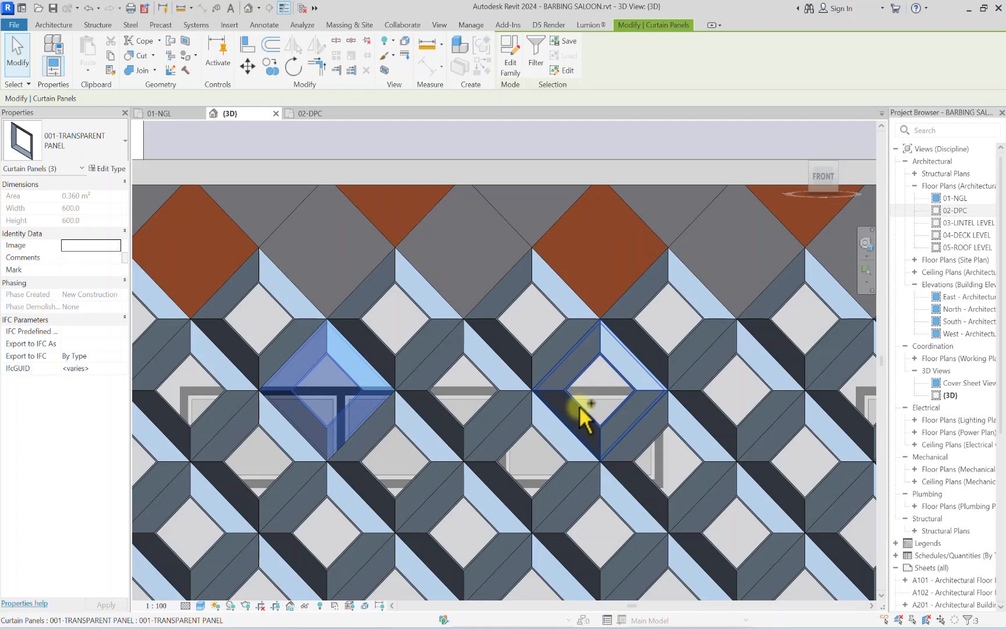
{"action": "left_click", "coordinate": [578, 406], "text": "ctrl"}
{"action": "scroll", "coordinate": [579, 406], "scroll_direction": "down", "scroll_amount": 3}
{"action": "scroll", "coordinate": [578, 407], "scroll_direction": "up", "scroll_amount": 4}
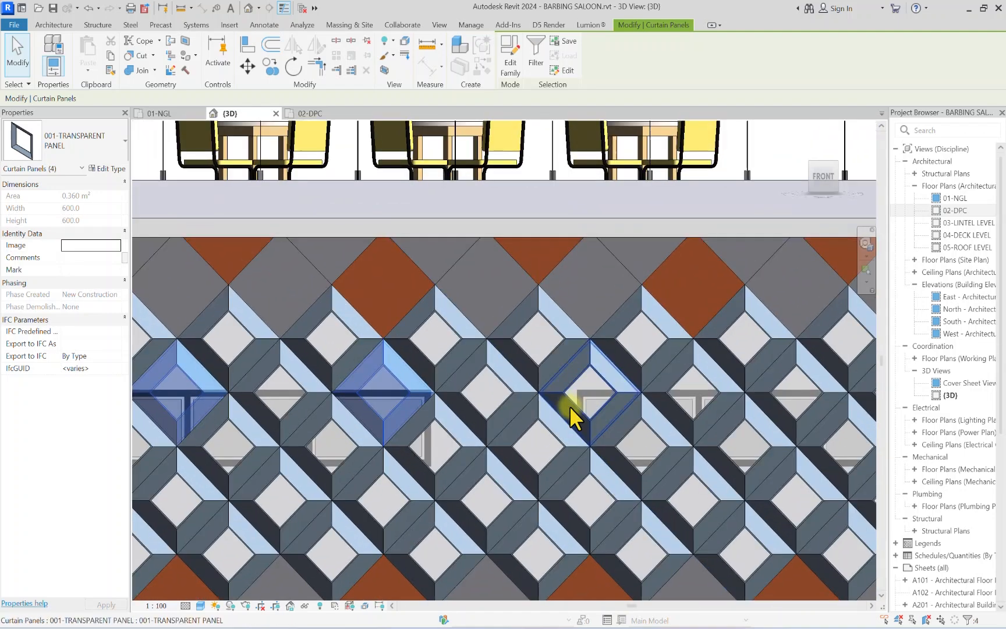
{"action": "left_click", "coordinate": [569, 406], "text": "ctrl"}
{"action": "scroll", "coordinate": [569, 406], "scroll_direction": "down", "scroll_amount": 5}
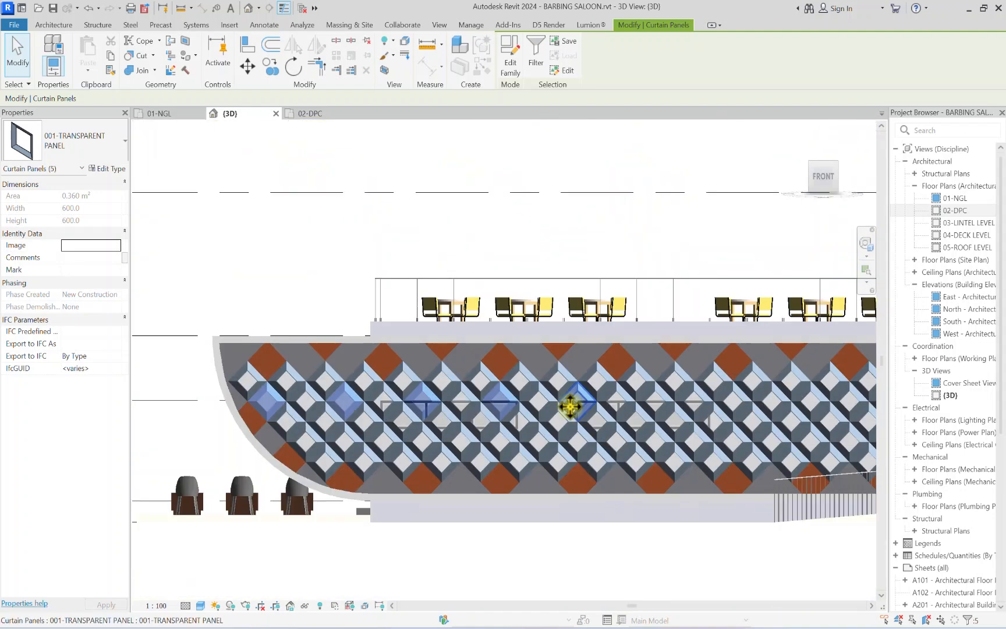
{"action": "scroll", "coordinate": [436, 422], "scroll_direction": "up", "scroll_amount": 4}
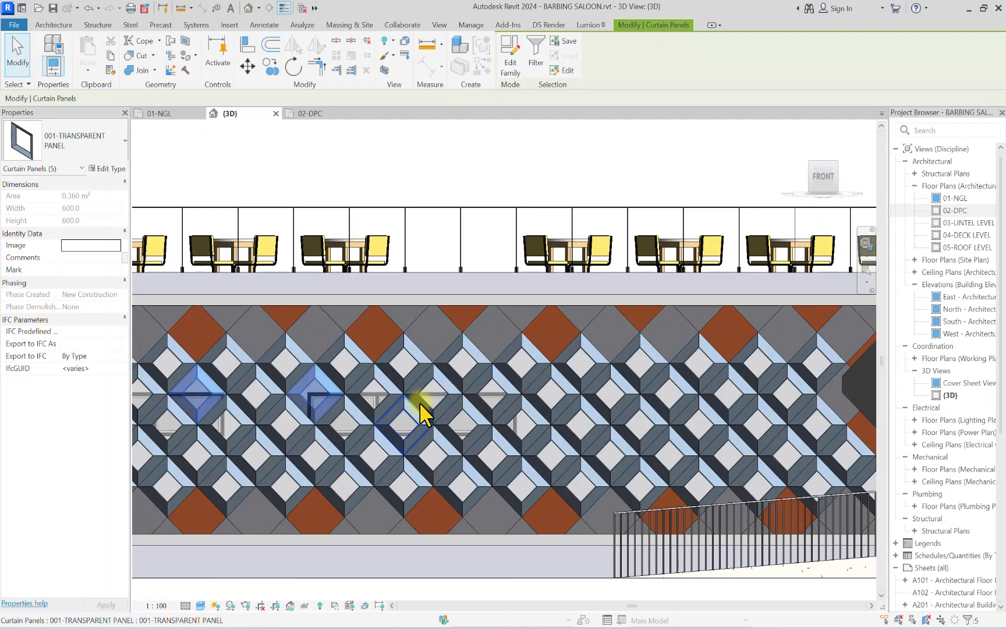
{"action": "scroll", "coordinate": [420, 404], "scroll_direction": "up", "scroll_amount": 2}
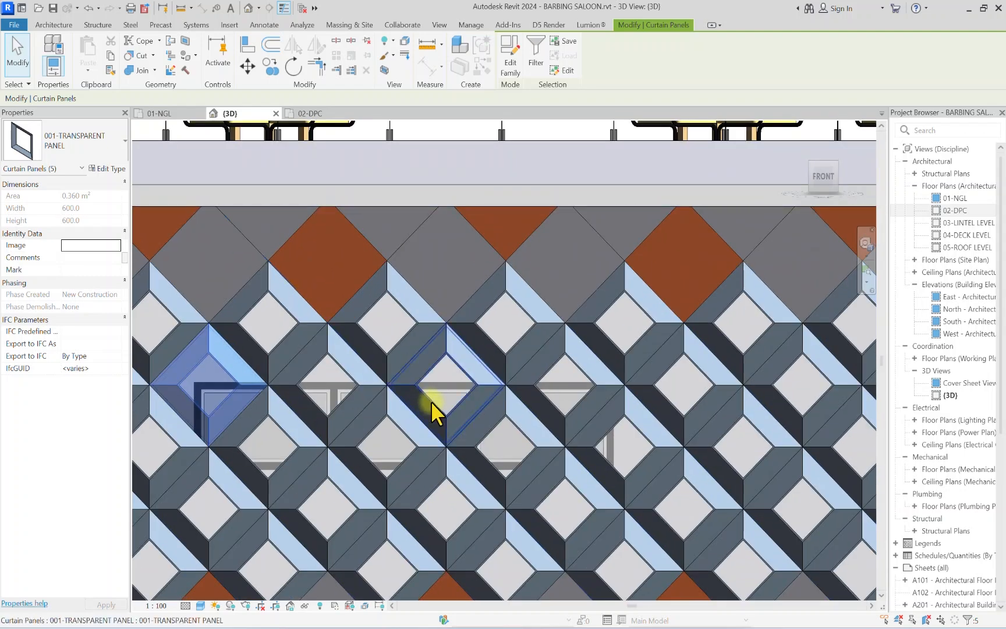
{"action": "left_click", "coordinate": [430, 401], "text": "ctrl"}
Step: Extend the second-row selection with the last three alternate transparent diamonds, up to the one nearest the dark gable frame
{"action": "scroll", "coordinate": [432, 399], "scroll_direction": "down", "scroll_amount": 2}
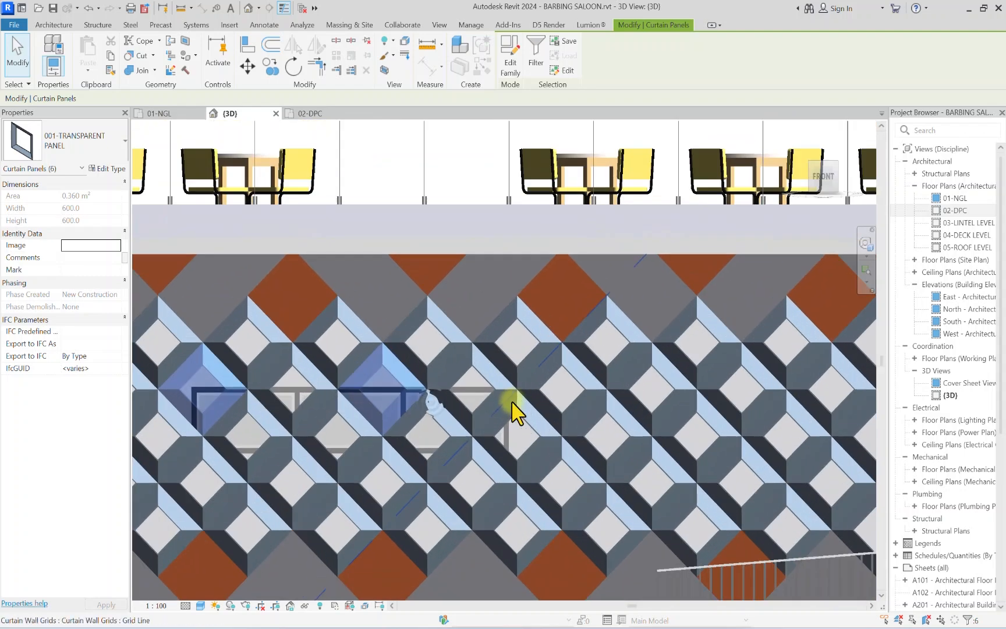
{"action": "left_click", "coordinate": [547, 400], "text": "ctrl"}
{"action": "middle_click_drag", "start_coordinate": [547, 400], "coordinate": [453, 423]}
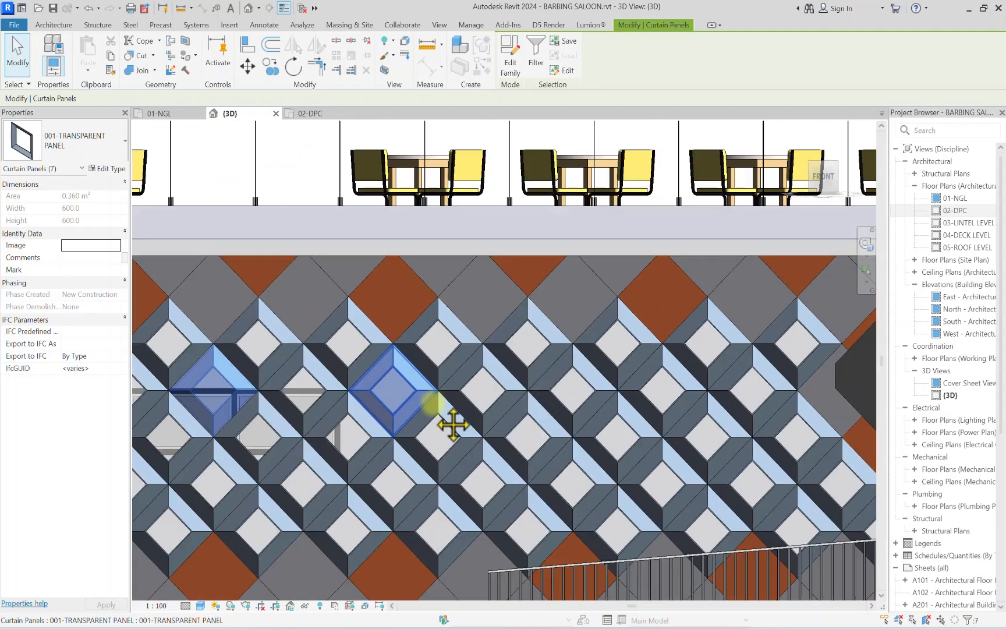
{"action": "left_click", "coordinate": [551, 394], "text": "ctrl"}
{"action": "scroll", "coordinate": [602, 404], "scroll_direction": "down", "scroll_amount": 3}
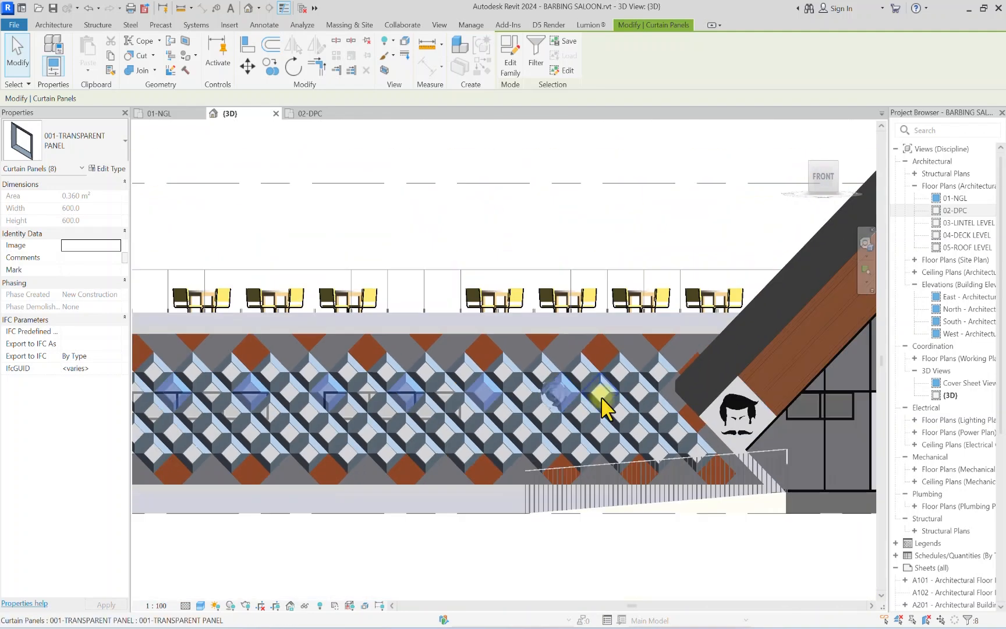
{"action": "scroll", "coordinate": [595, 404], "scroll_direction": "up", "scroll_amount": 2}
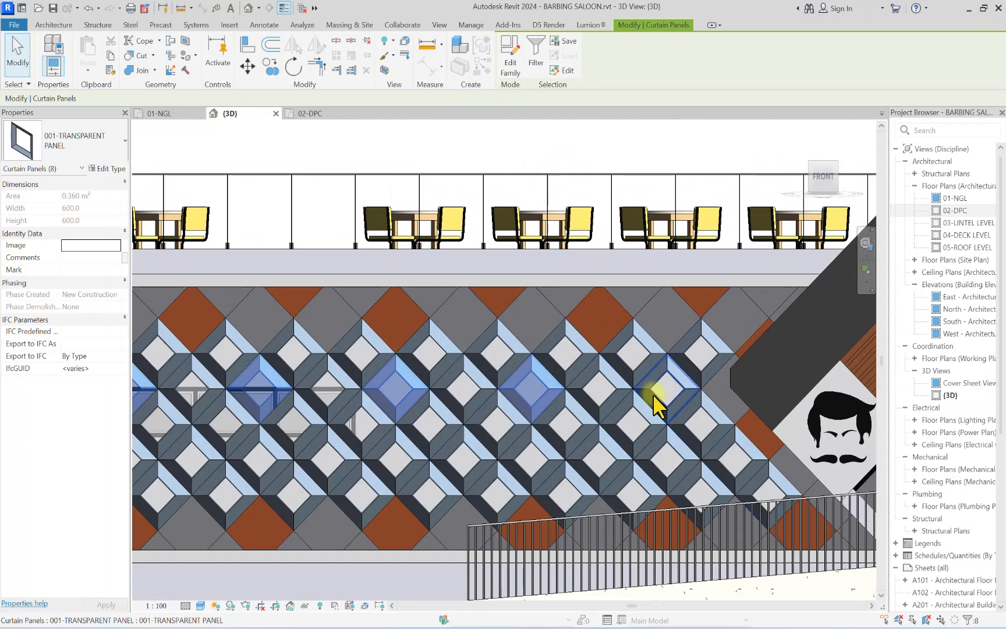
{"action": "scroll", "coordinate": [652, 393], "scroll_direction": "up", "scroll_amount": 3}
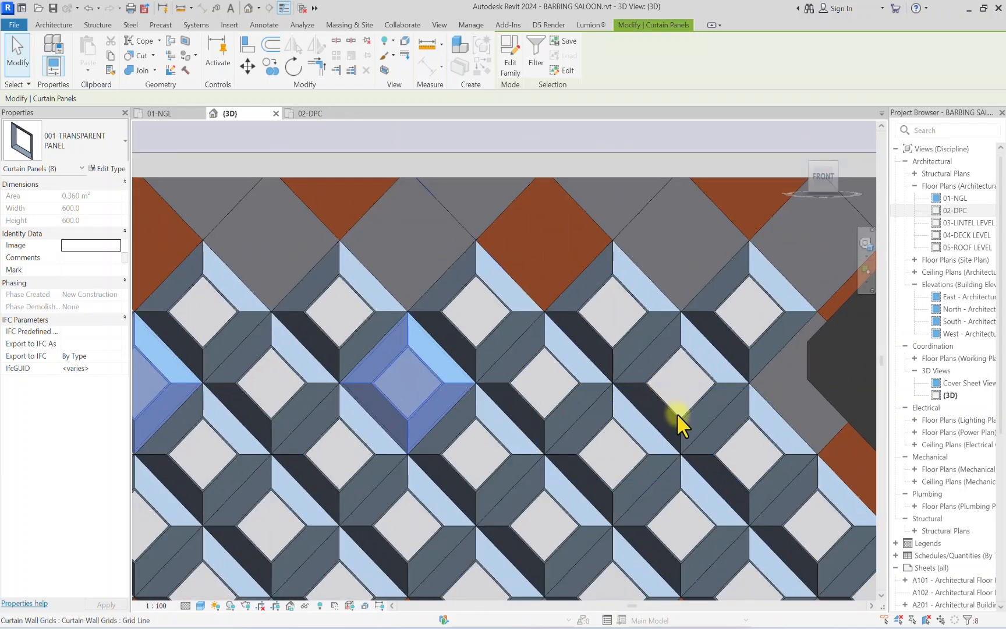
{"action": "scroll", "coordinate": [626, 390], "scroll_direction": "up", "scroll_amount": 2}
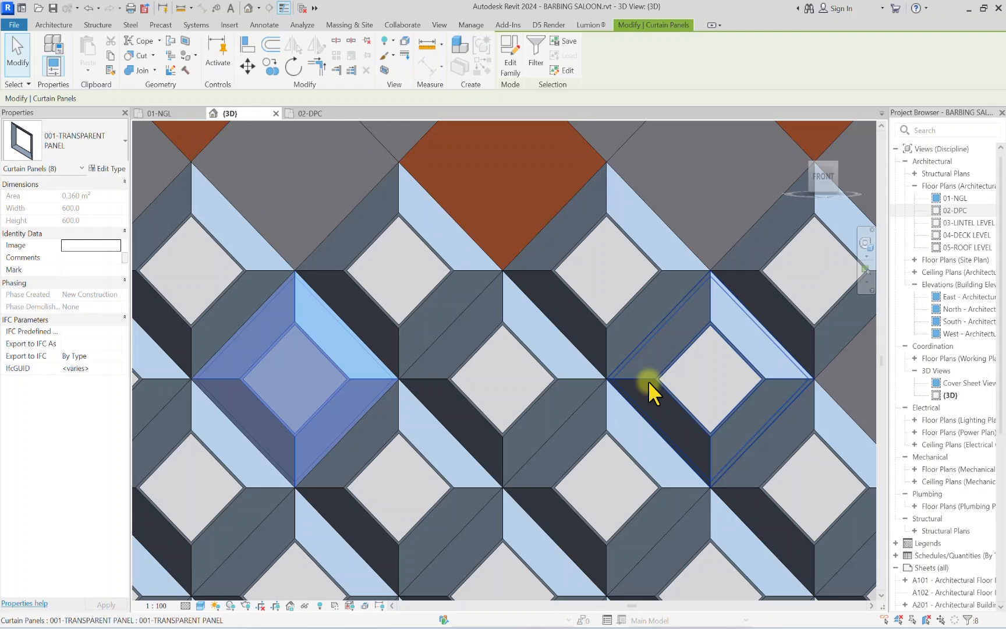
{"action": "left_click", "coordinate": [649, 379], "text": "ctrl"}
{"action": "scroll", "coordinate": [648, 379], "scroll_direction": "down", "scroll_amount": 6}
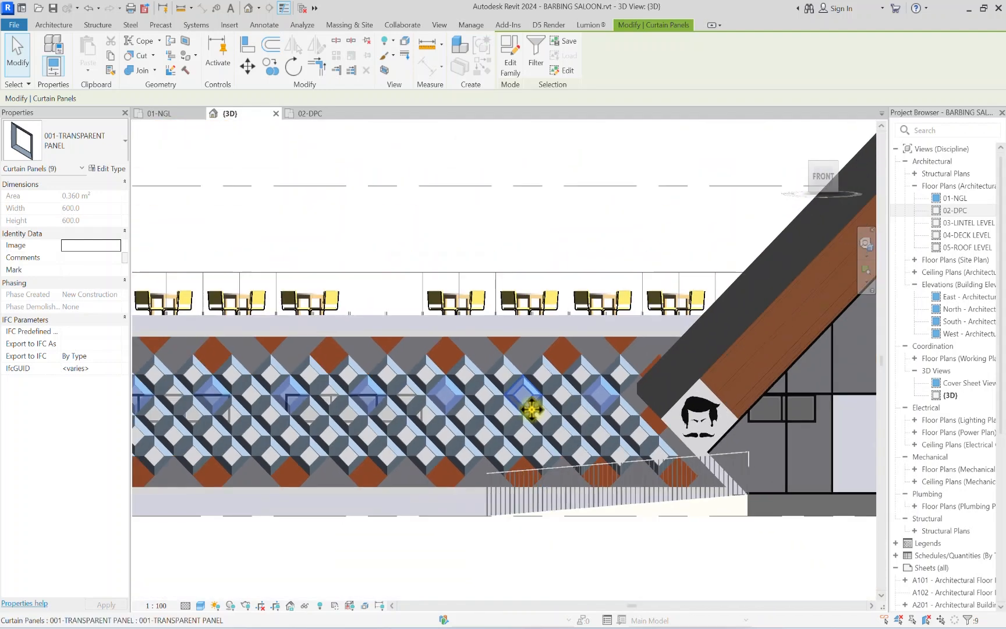
Step: Unpin the selected second-row panels, change their type to 002-BRONZE PANEL and deselect them
{"action": "left_click", "coordinate": [82, 140]}
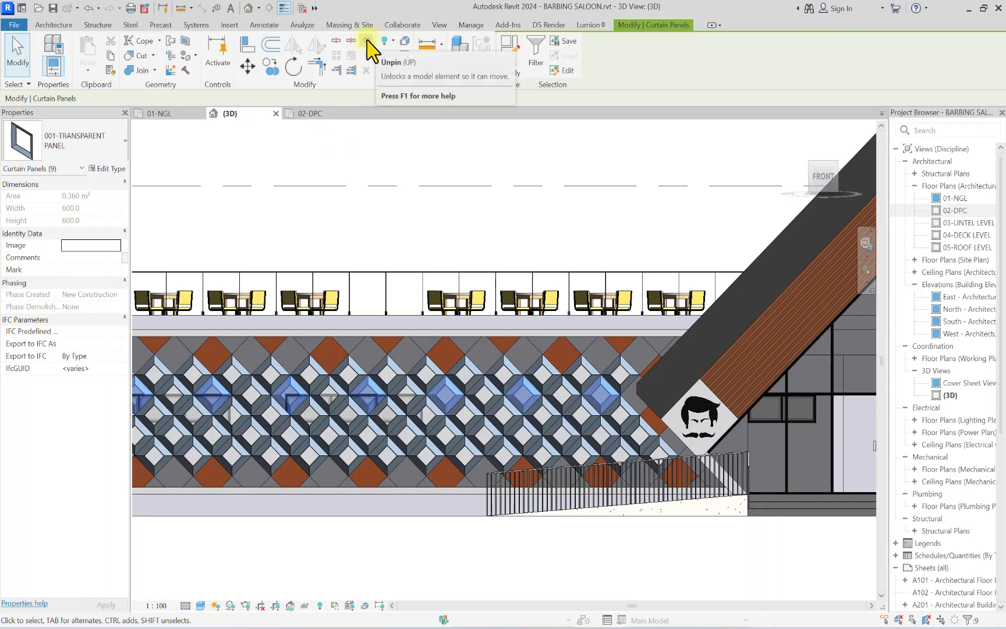
{"action": "left_click", "coordinate": [367, 43]}
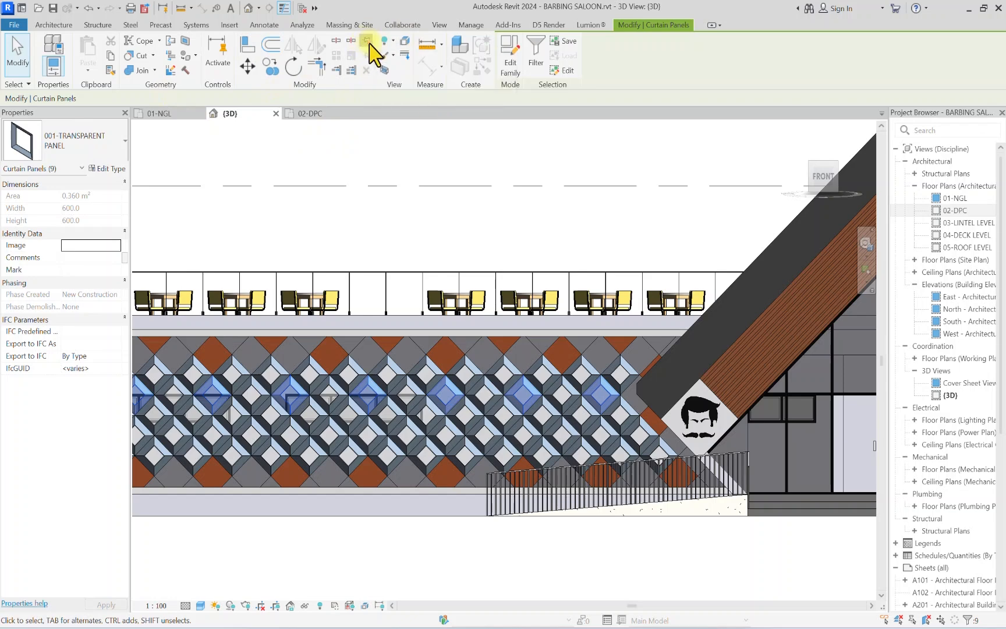
{"action": "left_click", "coordinate": [82, 150]}
{"action": "left_click", "coordinate": [47, 250]}
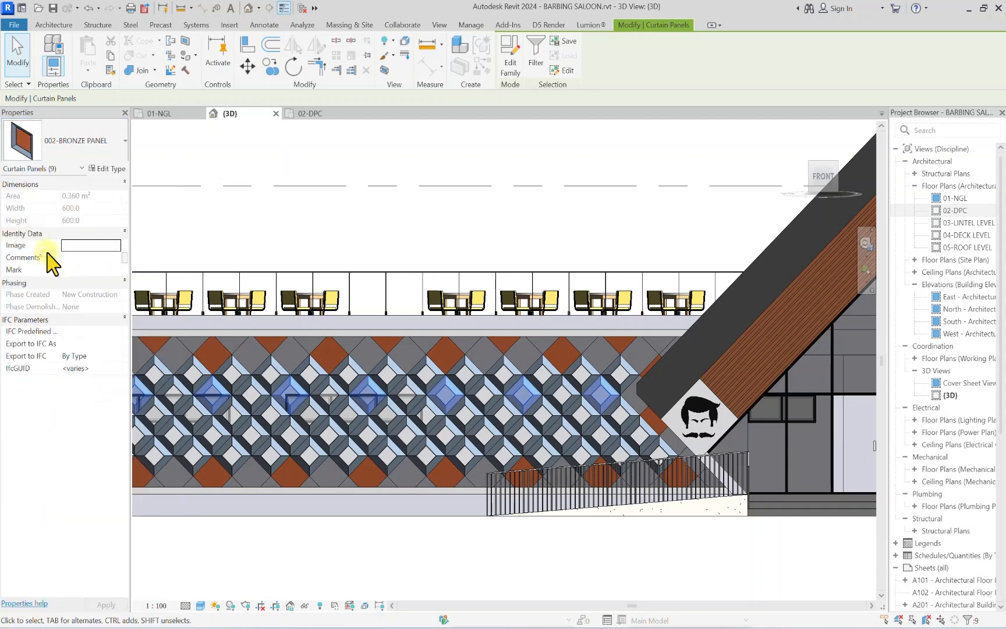
{"action": "scroll", "coordinate": [482, 341], "scroll_direction": "down", "scroll_amount": 3}
{"action": "left_click", "coordinate": [64, 140]}
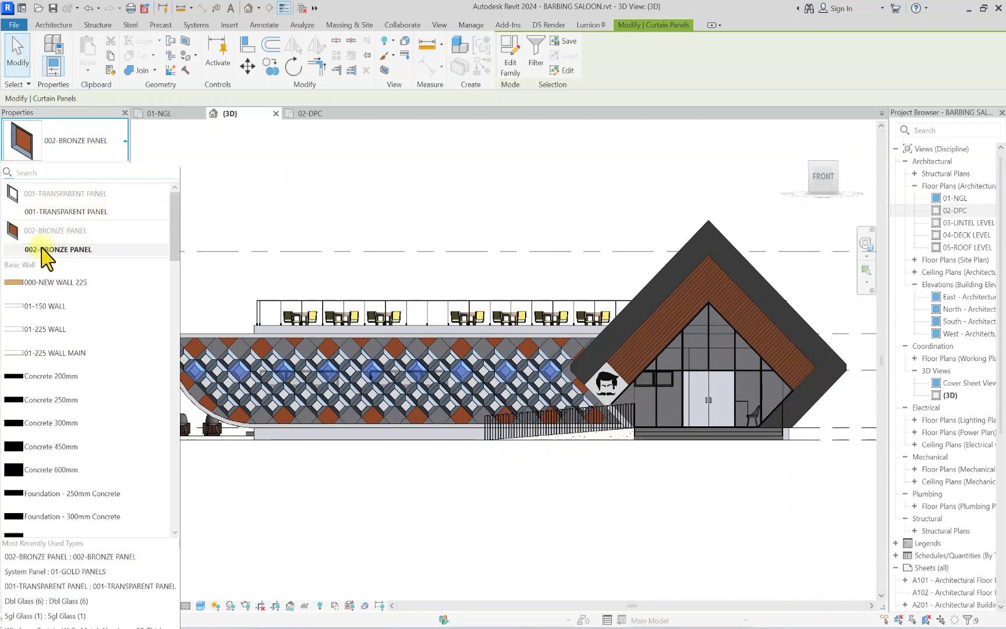
{"action": "left_click", "coordinate": [294, 515]}
Step: Select the first three alternate 001-TRANSPARENT PANEL diamonds in the fourth diamond row, starting beside the curved edge
{"action": "scroll", "coordinate": [224, 371], "scroll_direction": "up", "scroll_amount": 3}
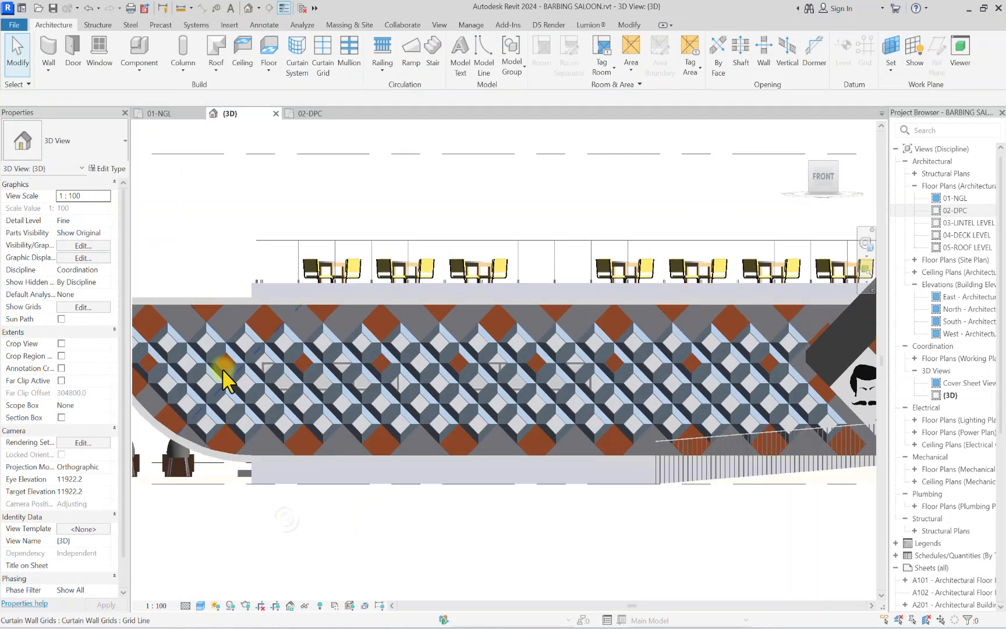
{"action": "scroll", "coordinate": [258, 373], "scroll_direction": "up", "scroll_amount": 2}
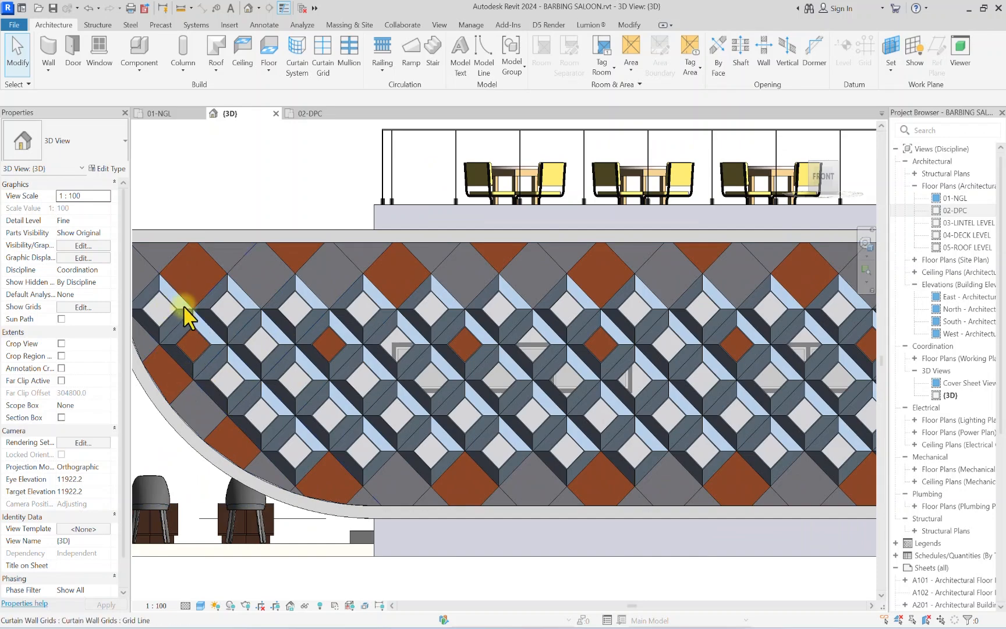
{"action": "scroll", "coordinate": [316, 341], "scroll_direction": "up", "scroll_amount": 3}
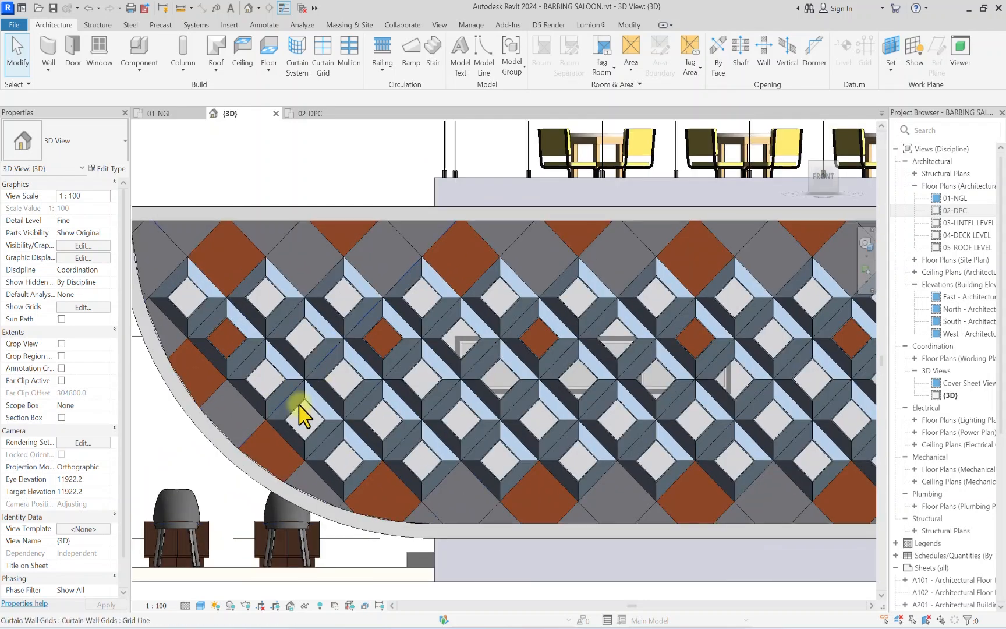
{"action": "scroll", "coordinate": [306, 404], "scroll_direction": "up", "scroll_amount": 2}
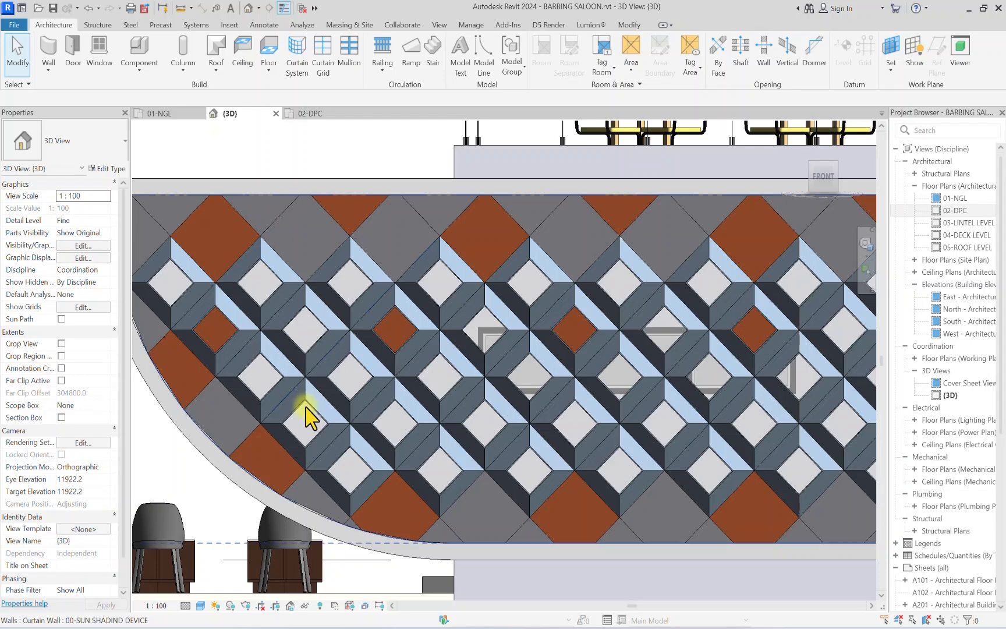
{"action": "left_click", "coordinate": [310, 417]}
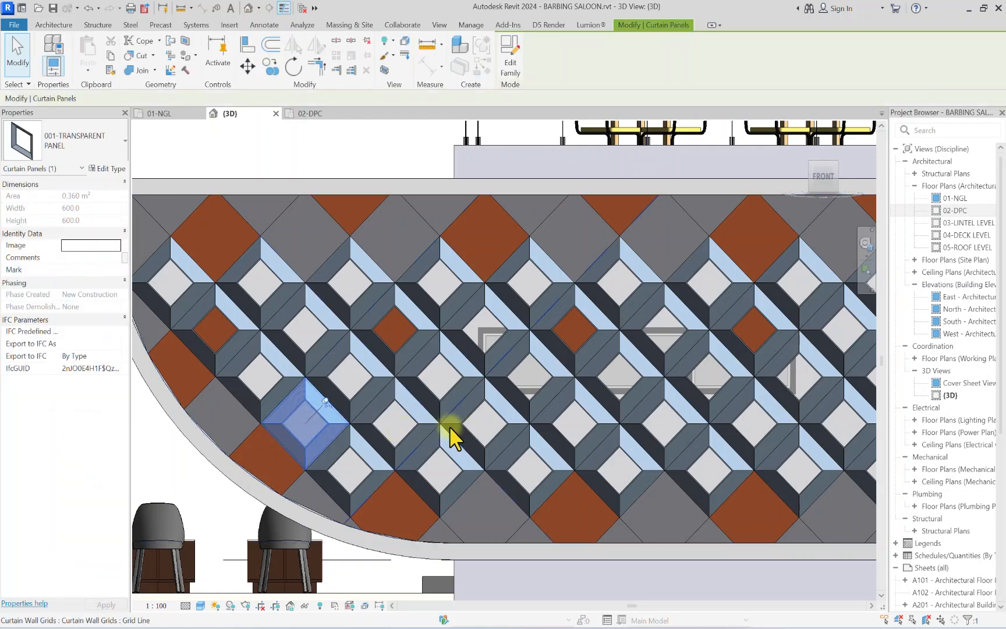
{"action": "scroll", "coordinate": [454, 427], "scroll_direction": "down", "scroll_amount": 1}
{"action": "left_click", "coordinate": [459, 425], "text": "ctrl"}
{"action": "scroll", "coordinate": [459, 425], "scroll_direction": "down", "scroll_amount": 2}
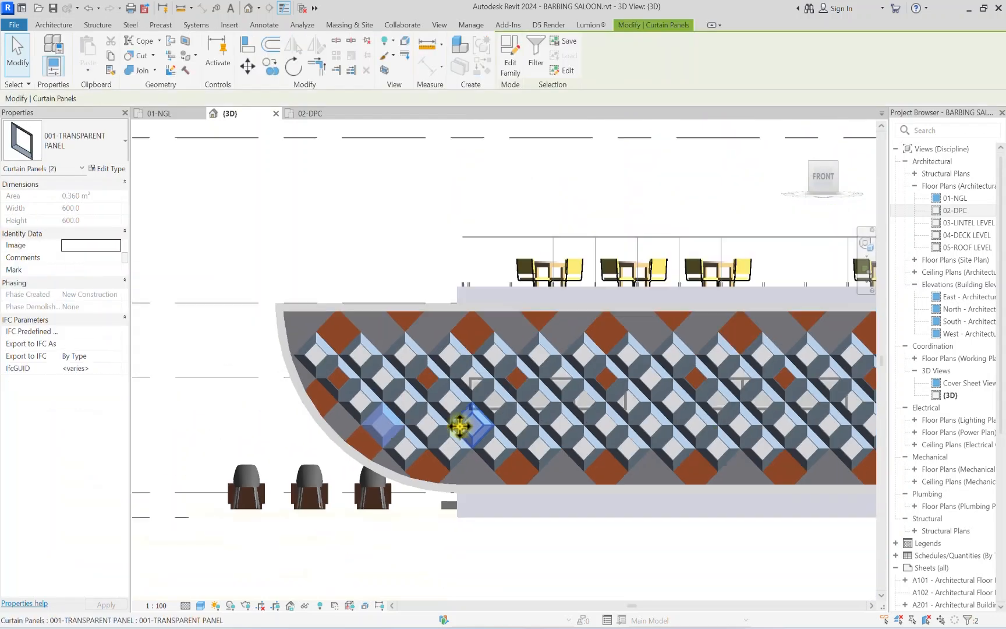
{"action": "scroll", "coordinate": [538, 427], "scroll_direction": "up", "scroll_amount": 3}
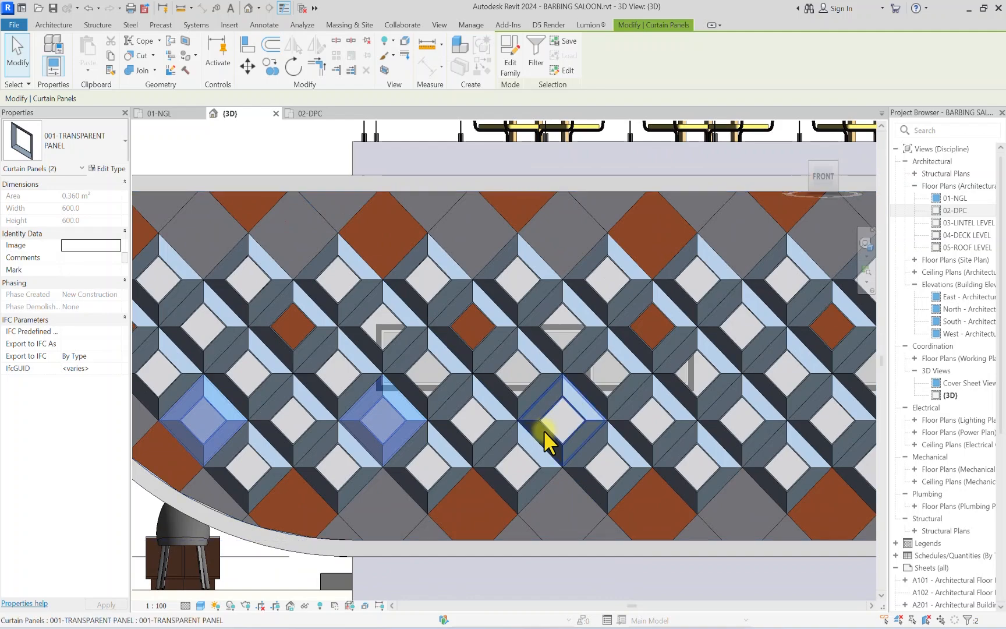
{"action": "left_click", "coordinate": [543, 430], "text": "ctrl"}
Step: Add the next three alternate transparent diamonds along the fourth row to the selection
{"action": "scroll", "coordinate": [577, 436], "scroll_direction": "down", "scroll_amount": 5}
{"action": "scroll", "coordinate": [472, 442], "scroll_direction": "up", "scroll_amount": 4}
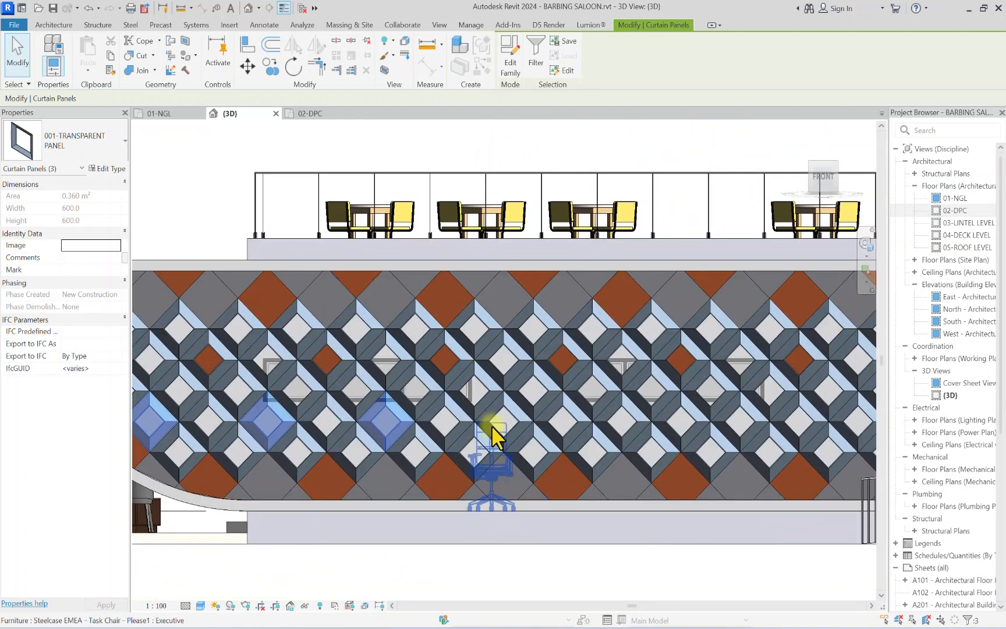
{"action": "scroll", "coordinate": [497, 435], "scroll_direction": "up", "scroll_amount": 1}
{"action": "scroll", "coordinate": [500, 429], "scroll_direction": "up", "scroll_amount": 3}
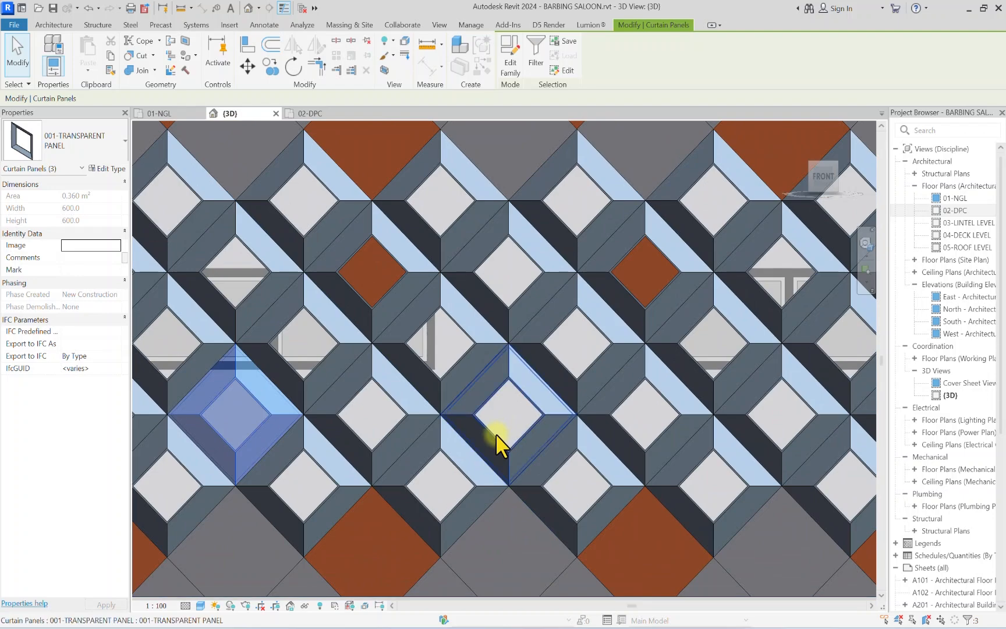
{"action": "left_click", "coordinate": [497, 434], "text": "ctrl"}
{"action": "scroll", "coordinate": [572, 438], "scroll_direction": "down", "scroll_amount": 5}
{"action": "scroll", "coordinate": [570, 439], "scroll_direction": "up", "scroll_amount": 3}
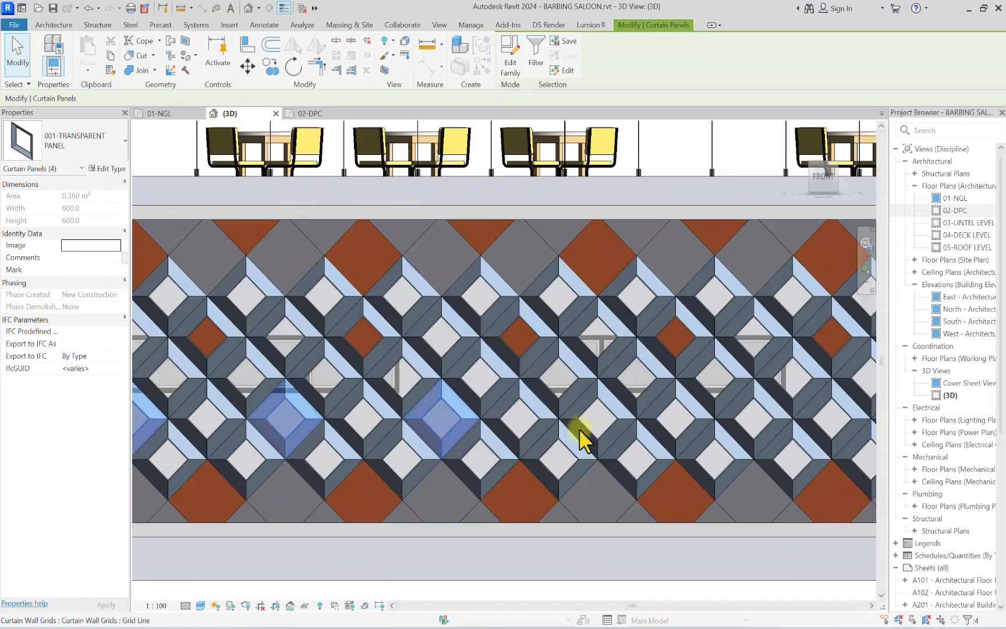
{"action": "left_click", "coordinate": [579, 428], "text": "ctrl"}
{"action": "scroll", "coordinate": [582, 431], "scroll_direction": "down", "scroll_amount": 5}
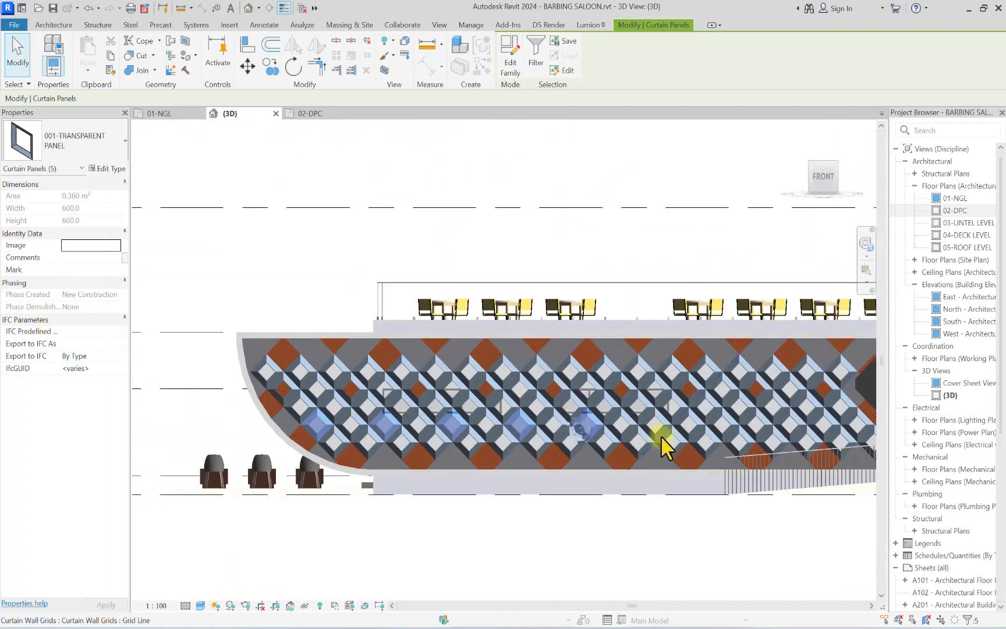
{"action": "scroll", "coordinate": [643, 428], "scroll_direction": "up", "scroll_amount": 5}
{"action": "scroll", "coordinate": [642, 428], "scroll_direction": "up", "scroll_amount": 4}
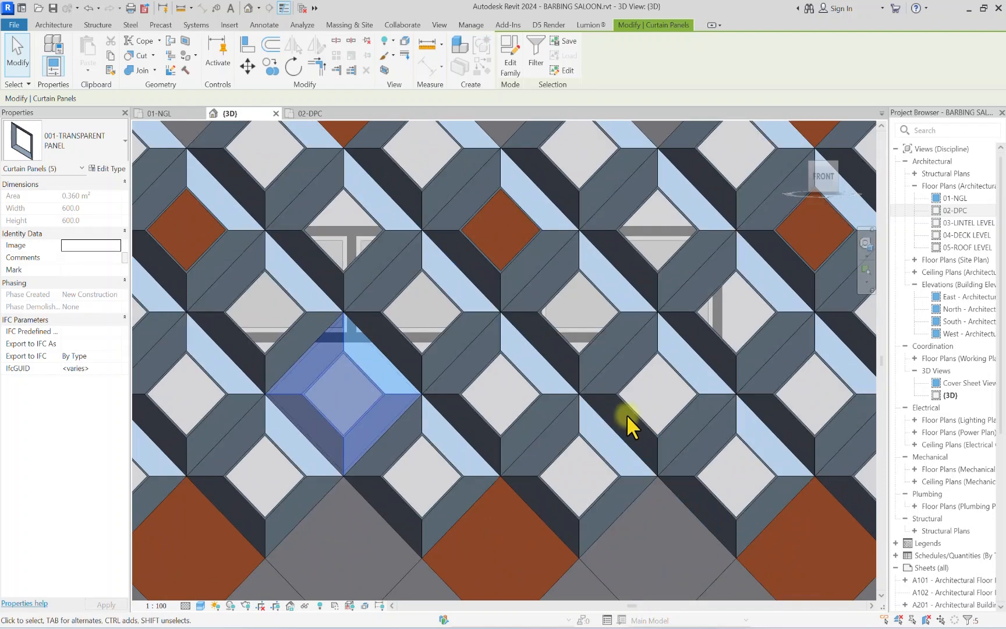
{"action": "left_click", "coordinate": [632, 411], "text": "ctrl"}
Step: Extend the fourth-row selection with the last three alternate transparent diamonds, up to the one nearest the dark gable frame
{"action": "scroll", "coordinate": [633, 411], "scroll_direction": "down", "scroll_amount": 4}
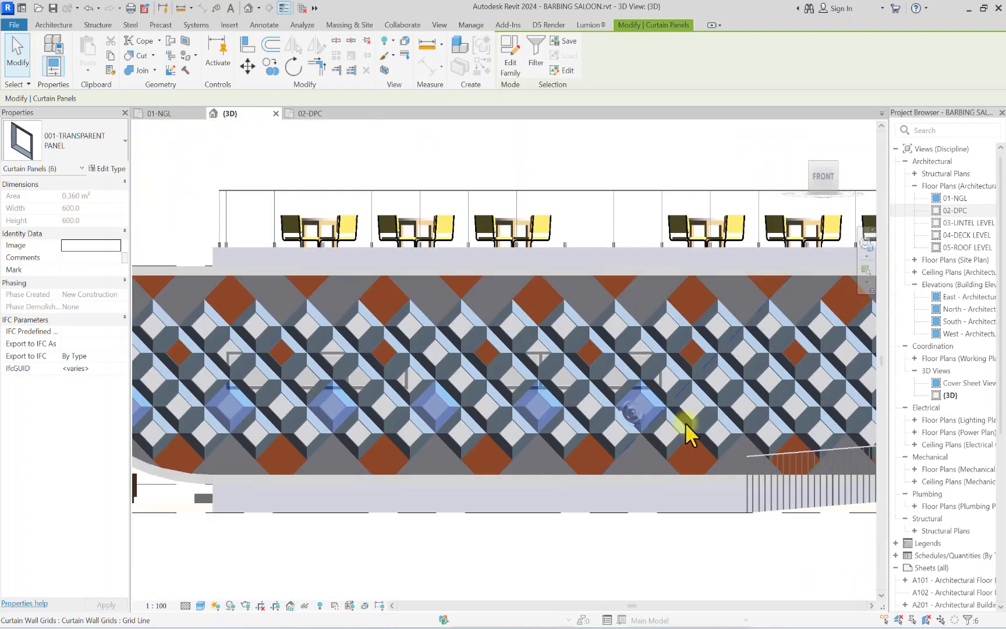
{"action": "scroll", "coordinate": [469, 425], "scroll_direction": "up", "scroll_amount": 4}
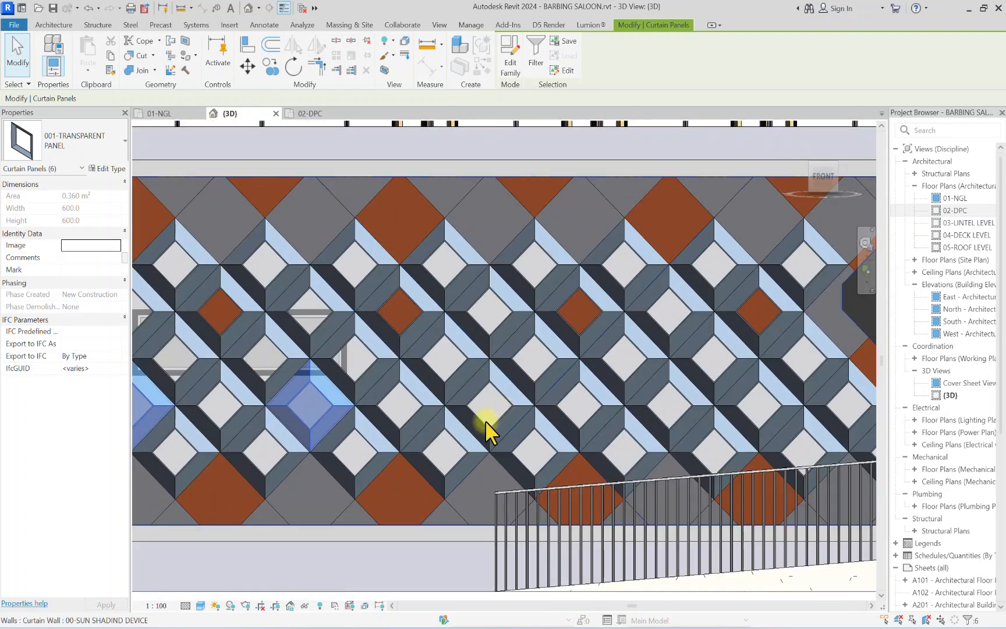
{"action": "left_click", "coordinate": [485, 421], "text": "ctrl"}
{"action": "scroll", "coordinate": [485, 421], "scroll_direction": "down", "scroll_amount": 4}
{"action": "scroll", "coordinate": [550, 410], "scroll_direction": "up", "scroll_amount": 4}
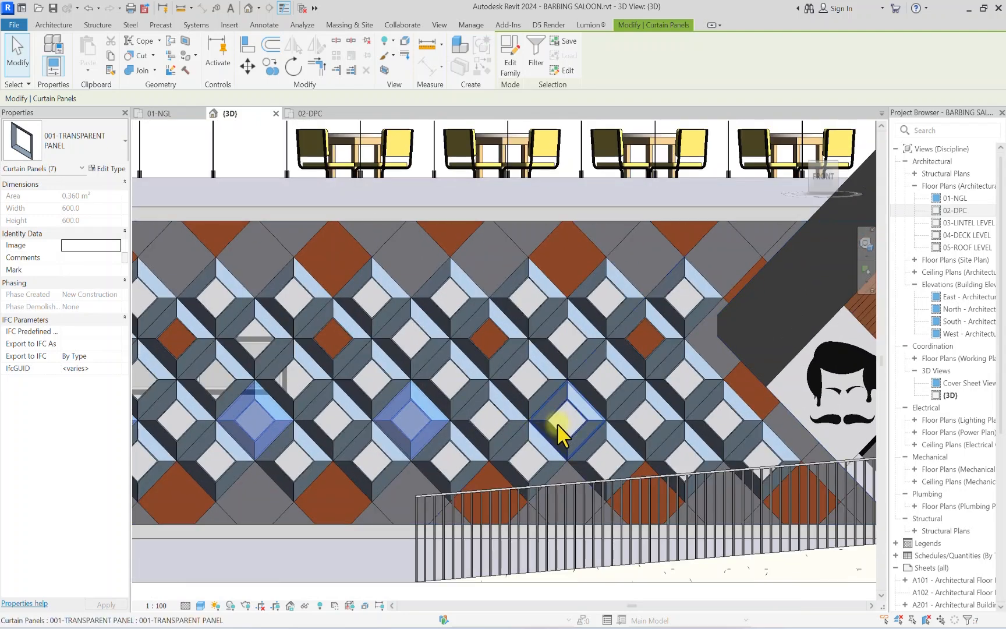
{"action": "left_click", "coordinate": [558, 425], "text": "ctrl"}
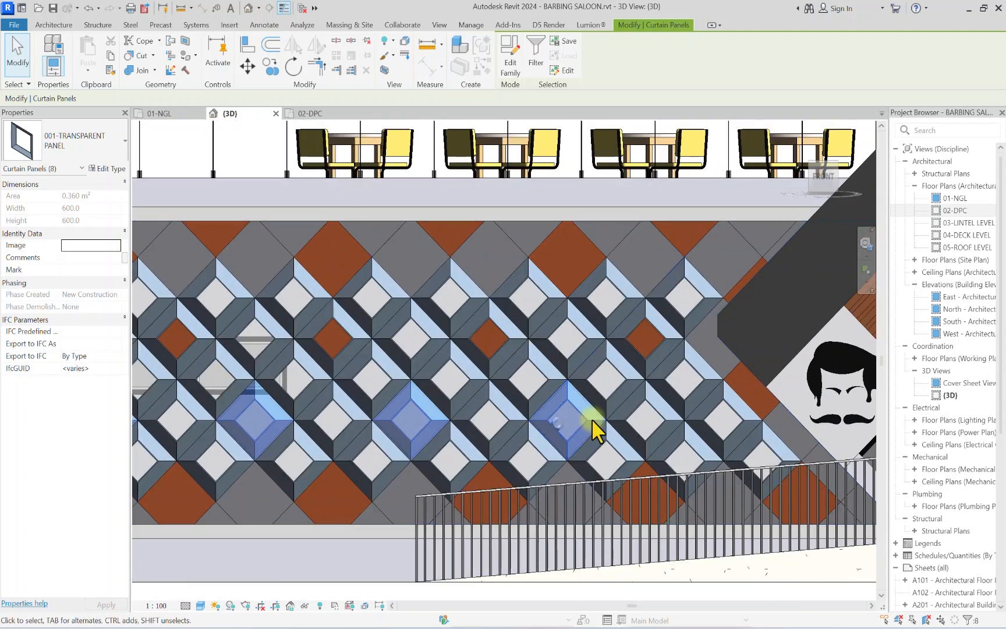
{"action": "left_click", "coordinate": [707, 429], "text": "ctrl"}
Step: Unpin the selected fourth-row panels, change their type to 002-BRONZE PANEL and deselect them
{"action": "scroll", "coordinate": [710, 433], "scroll_direction": "down", "scroll_amount": 6}
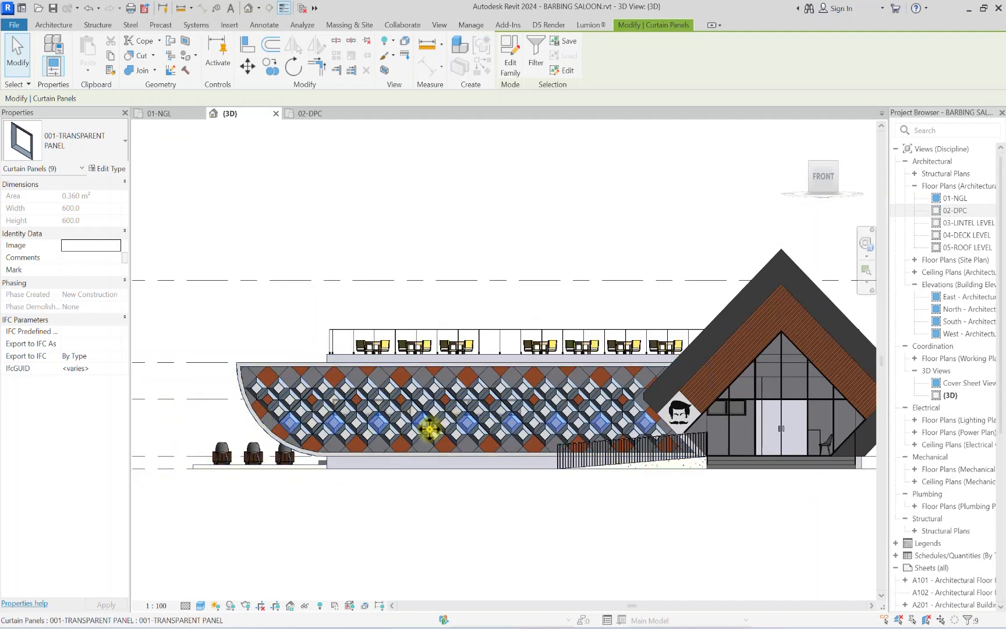
{"action": "scroll", "coordinate": [427, 427], "scroll_direction": "up", "scroll_amount": 2}
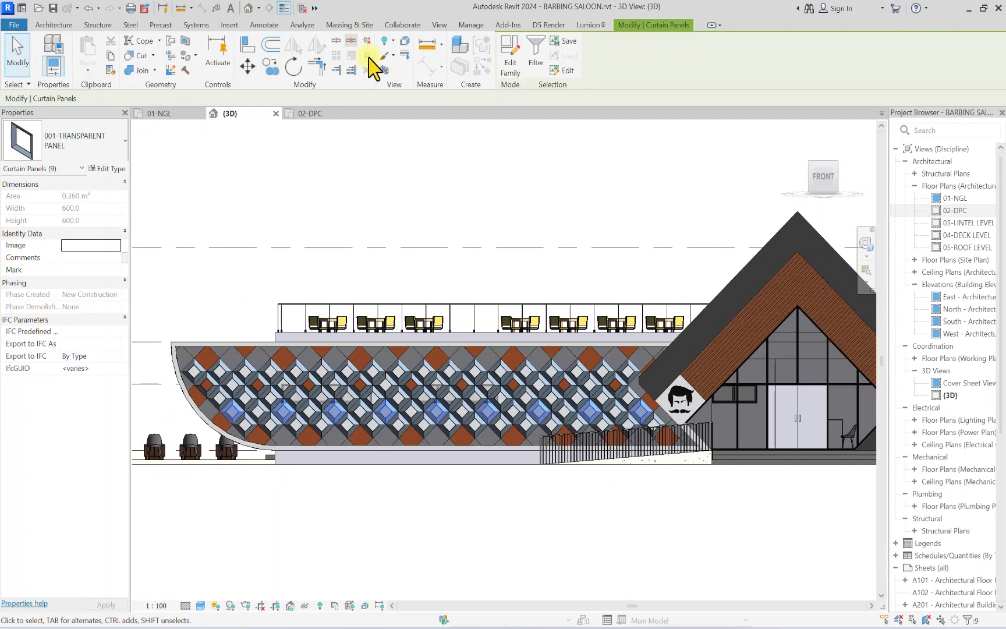
{"action": "left_click", "coordinate": [71, 154]}
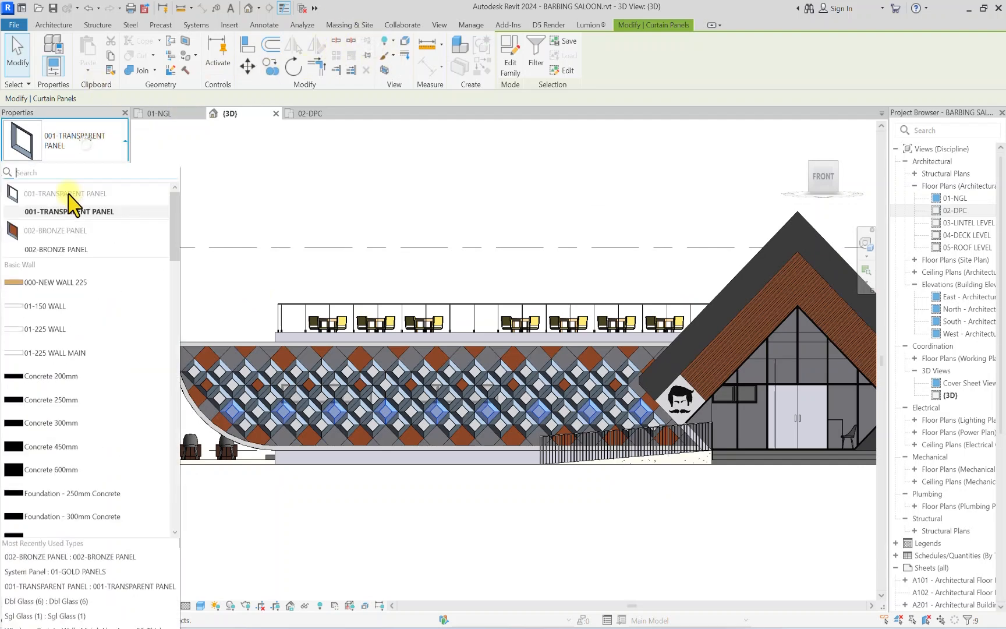
{"action": "left_click", "coordinate": [49, 249]}
{"action": "left_click", "coordinate": [433, 211]}
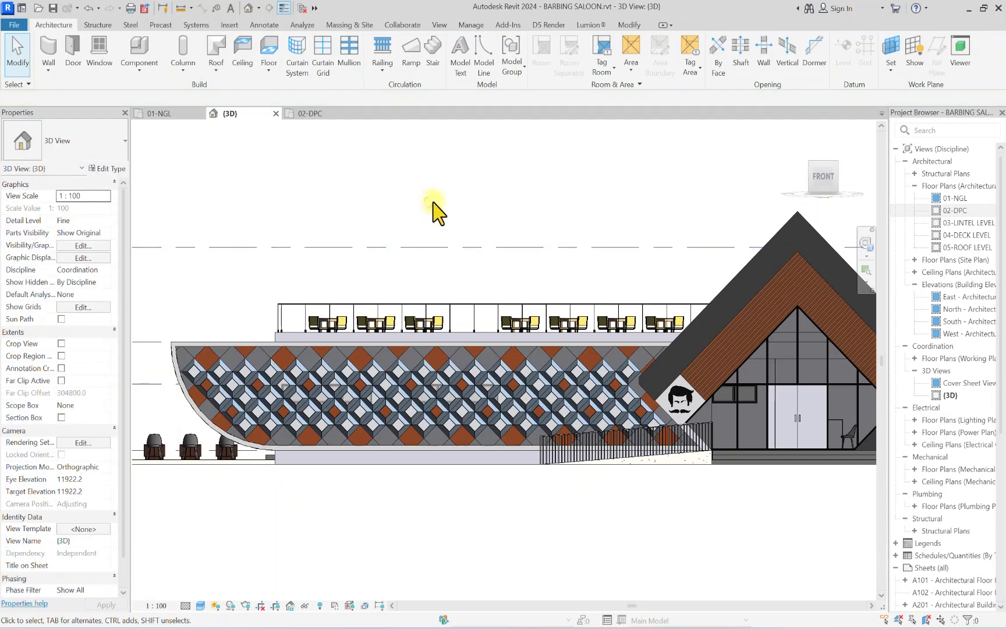
Step: Check the bronze diamond pattern across the whole front facade beside the gable entrance
{"action": "scroll", "coordinate": [334, 265], "scroll_direction": "down", "scroll_amount": 3}
{"action": "scroll", "coordinate": [335, 254], "scroll_direction": "up", "scroll_amount": 3}
{"action": "scroll", "coordinate": [756, 325], "scroll_direction": "down", "scroll_amount": 3}
{"action": "middle_click_drag", "start_coordinate": [659, 416], "coordinate": [473, 540]}
{"action": "scroll", "coordinate": [473, 540], "scroll_direction": "up", "scroll_amount": 1}
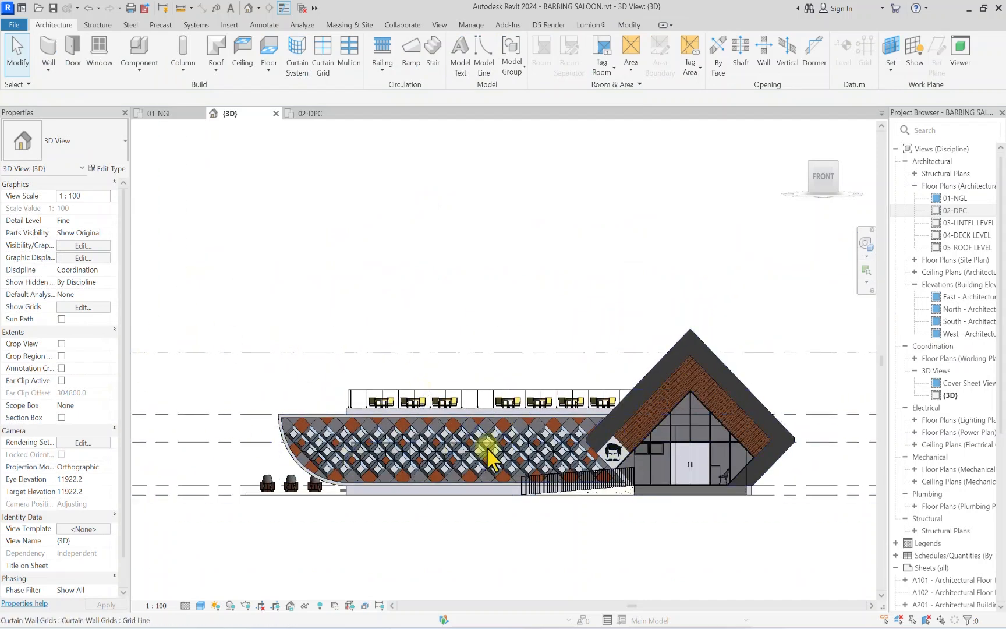
{"action": "scroll", "coordinate": [291, 441], "scroll_direction": "up", "scroll_amount": 1}
{"action": "scroll", "coordinate": [326, 460], "scroll_direction": "down", "scroll_amount": 2}
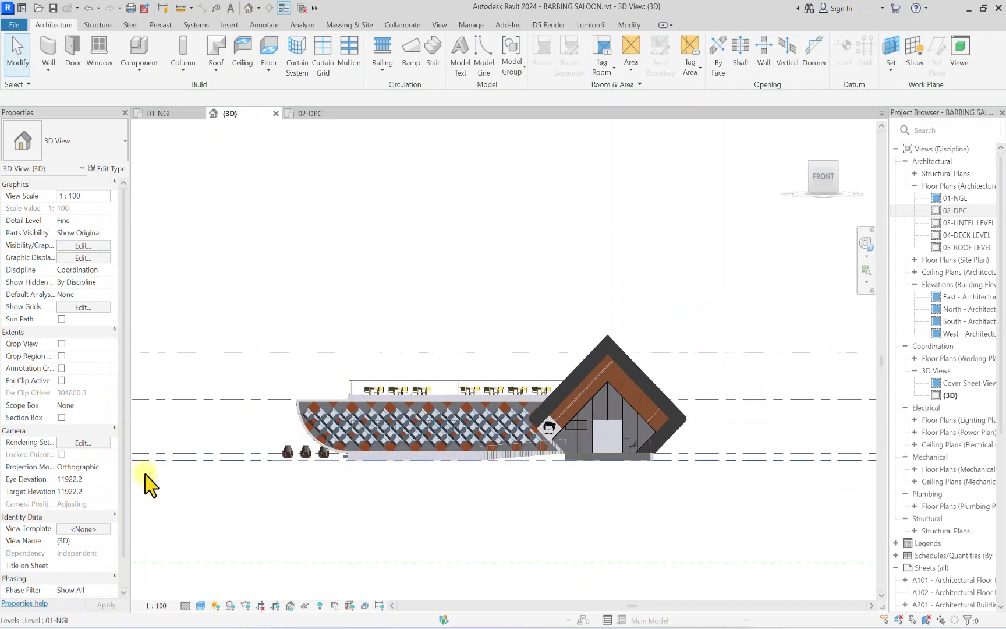
Step: Examine the roof deck, gable frame and sun-shading wall from an angled view above, and return to the front view
{"action": "left_click_drag", "start_coordinate": [815, 189], "coordinate": [768, 236]}
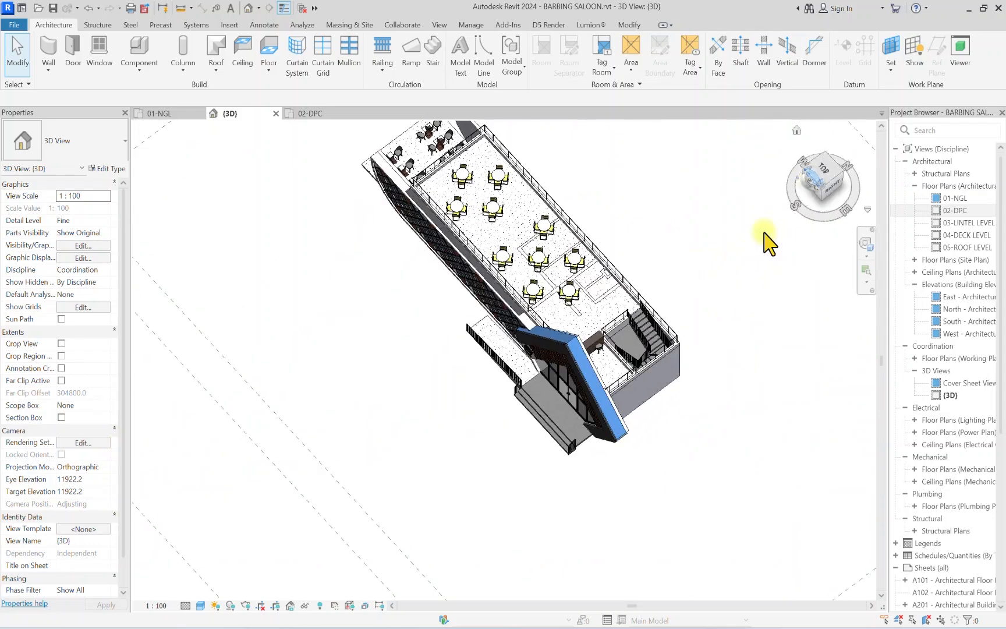
{"action": "scroll", "coordinate": [559, 343], "scroll_direction": "up", "scroll_amount": 5}
{"action": "scroll", "coordinate": [524, 297], "scroll_direction": "down", "scroll_amount": 1}
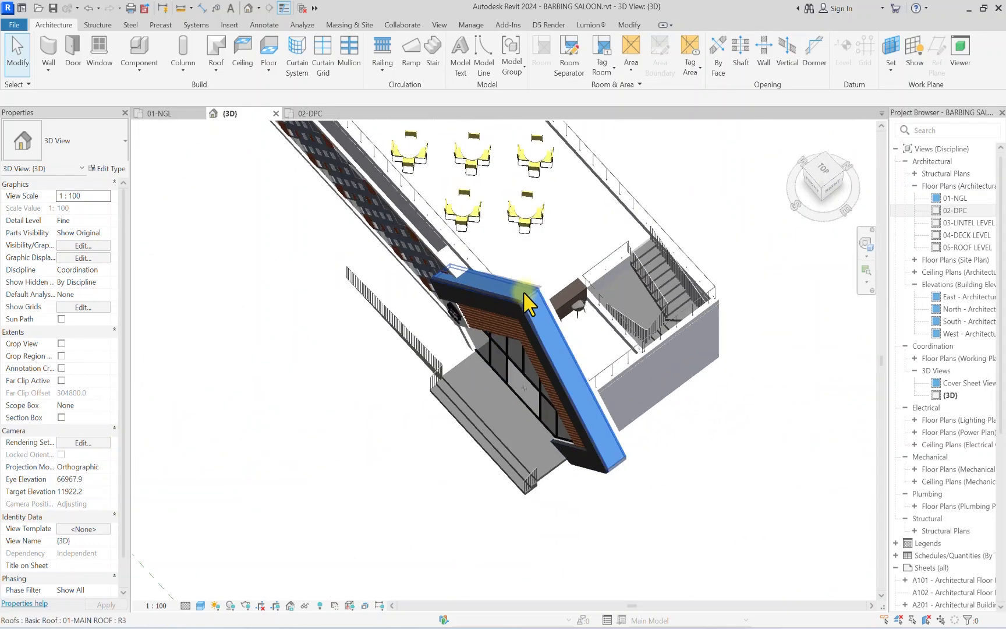
{"action": "middle_click_drag", "start_coordinate": [522, 292], "coordinate": [449, 438]}
{"action": "scroll", "coordinate": [636, 400], "scroll_direction": "down", "scroll_amount": 3}
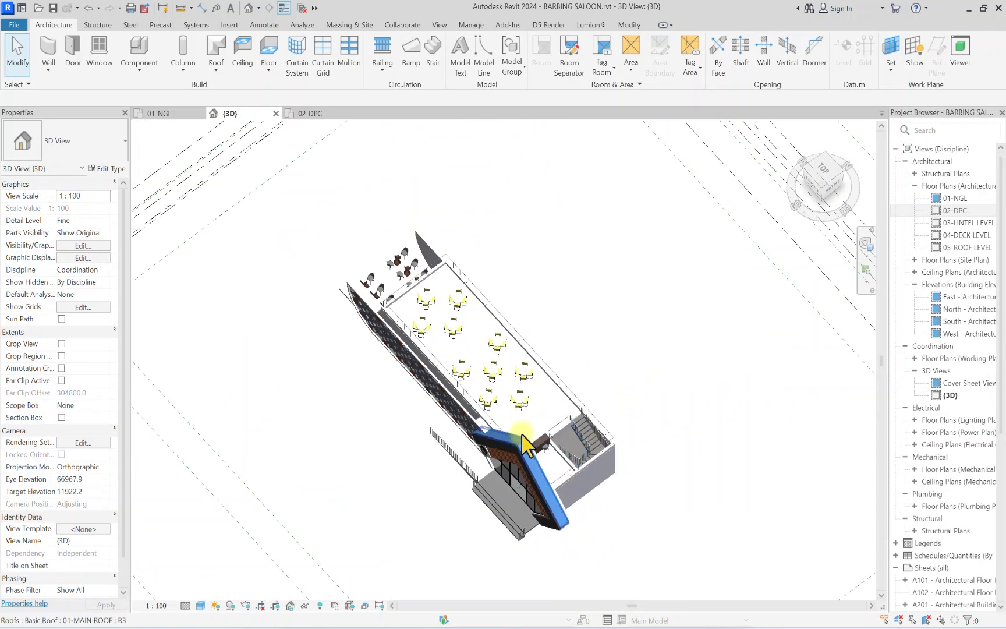
{"action": "scroll", "coordinate": [599, 485], "scroll_direction": "up", "scroll_amount": 3}
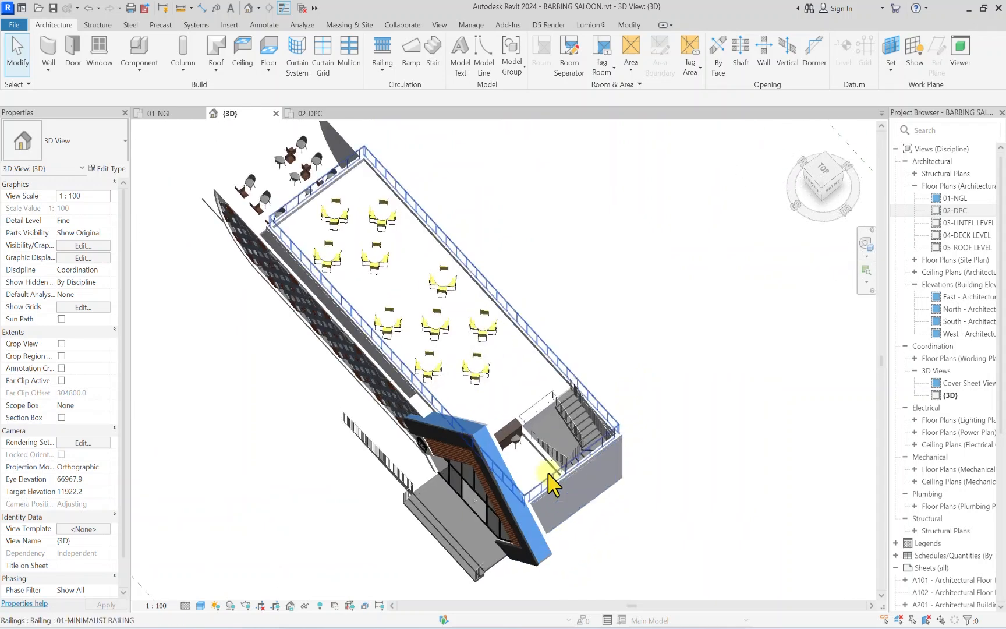
{"action": "middle_click_drag", "start_coordinate": [507, 435], "coordinate": [637, 580]}
{"action": "scroll", "coordinate": [395, 334], "scroll_direction": "down", "scroll_amount": 3}
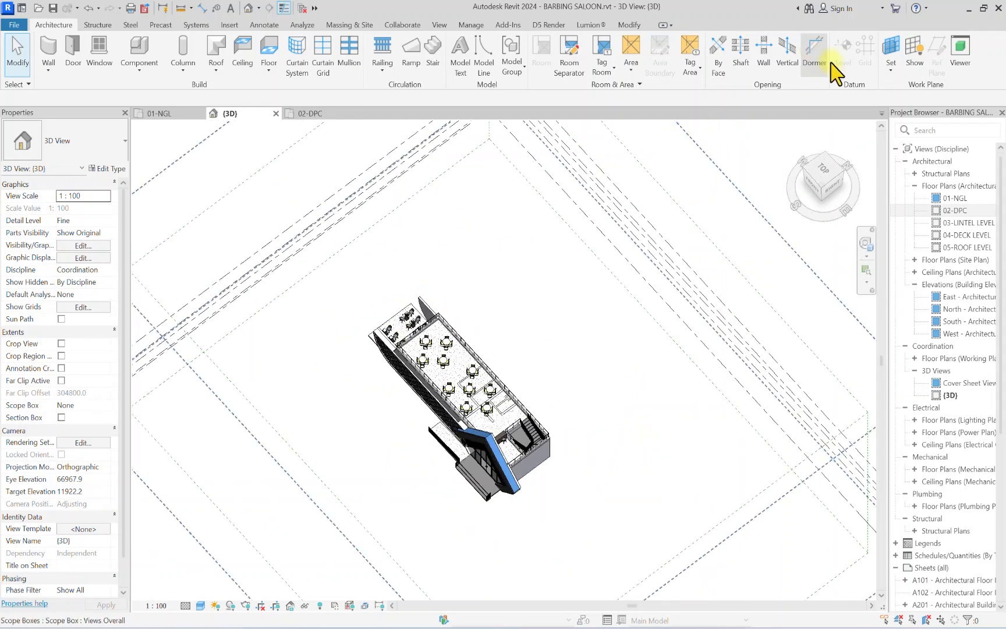
{"action": "left_click", "coordinate": [824, 173]}
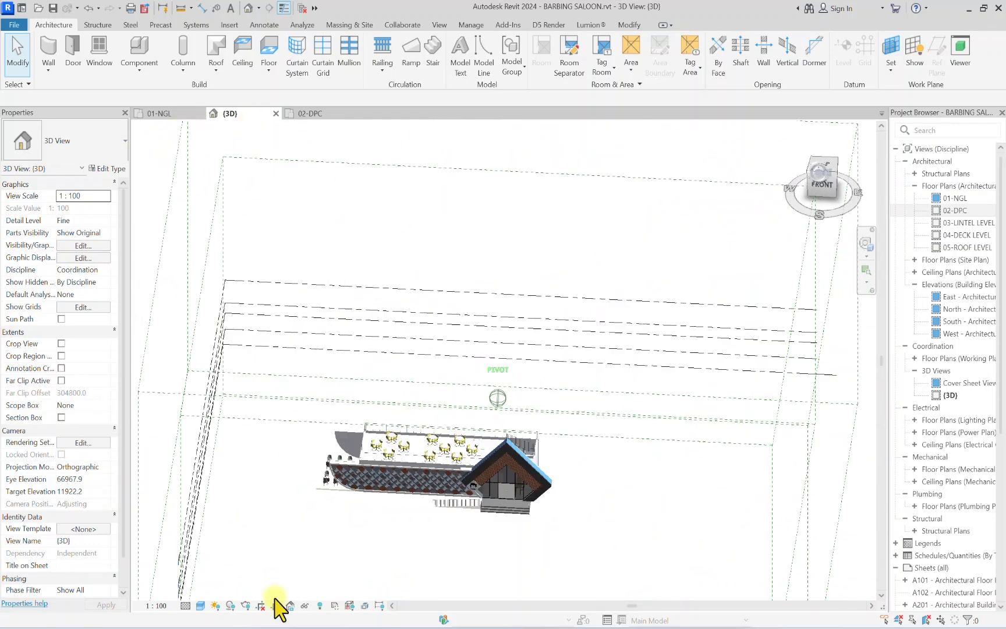
{"action": "scroll", "coordinate": [301, 516], "scroll_direction": "up", "scroll_amount": 3}
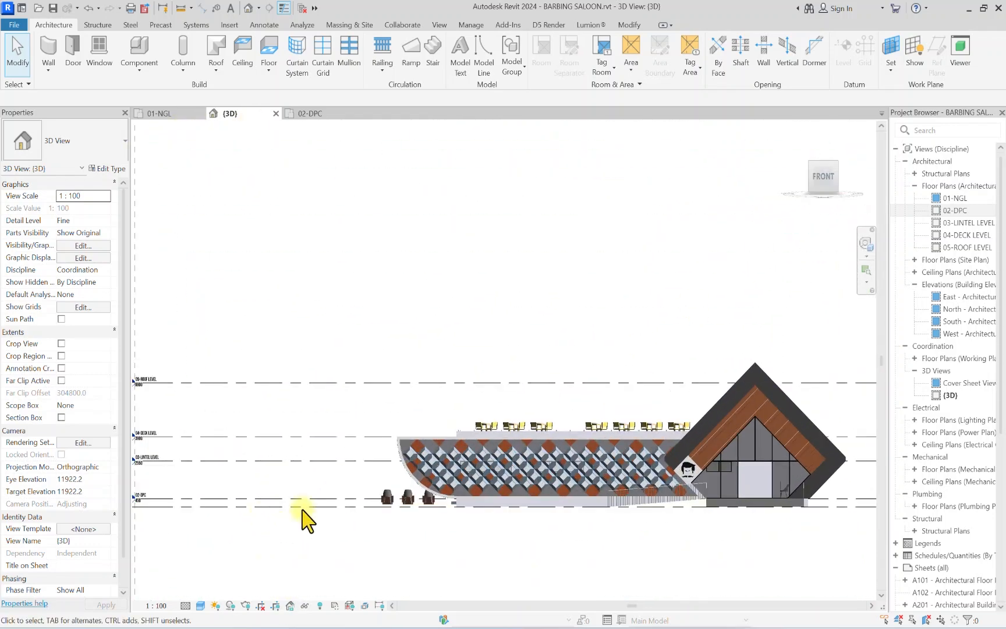
{"action": "scroll", "coordinate": [471, 382], "scroll_direction": "down", "scroll_amount": 3}
{"action": "scroll", "coordinate": [618, 419], "scroll_direction": "up", "scroll_amount": 2}
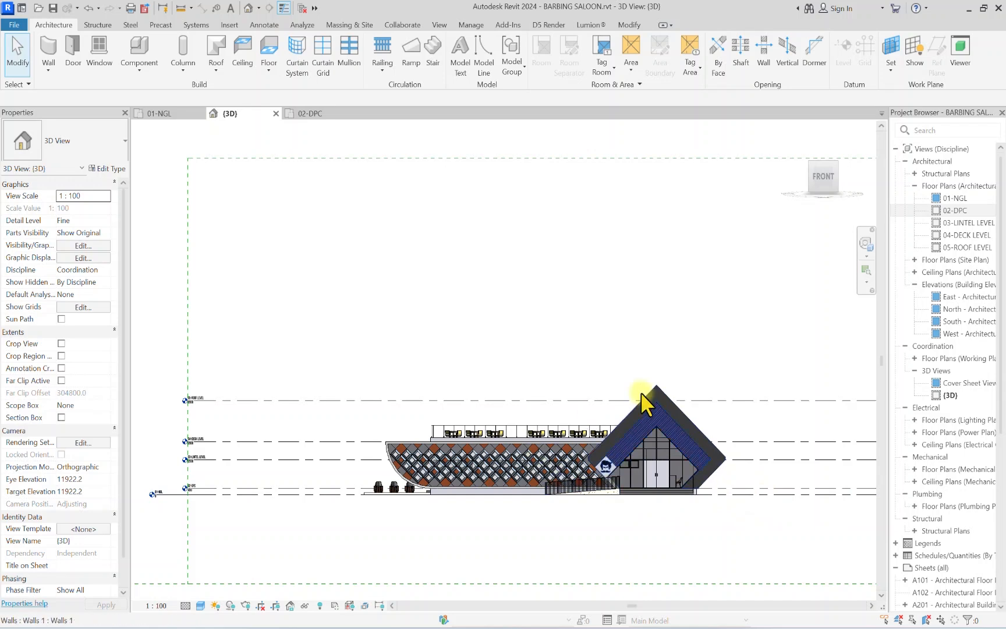
Step: Select the long 01-225 WALL along the building's rear, viewed from the back
{"action": "left_click", "coordinate": [825, 161]}
{"action": "scroll", "coordinate": [512, 381], "scroll_direction": "up", "scroll_amount": 4}
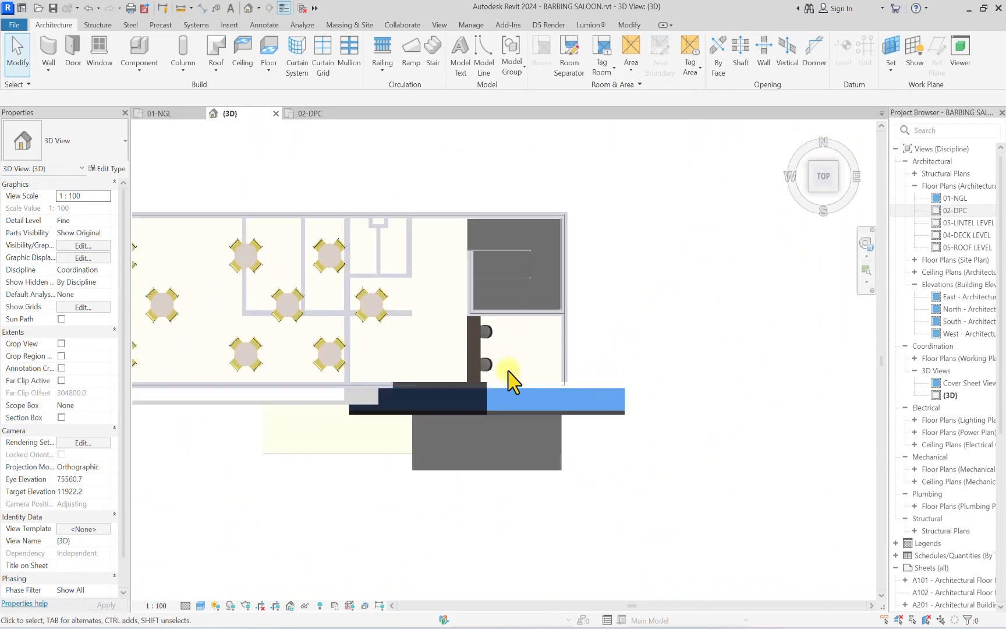
{"action": "left_click", "coordinate": [814, 175]}
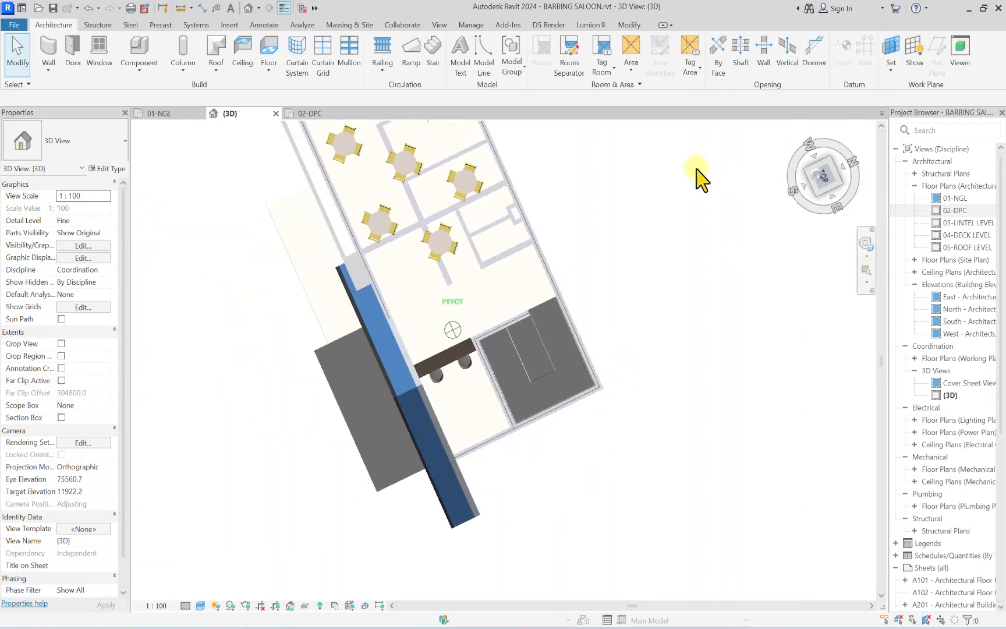
{"action": "scroll", "coordinate": [572, 337], "scroll_direction": "up", "scroll_amount": 5}
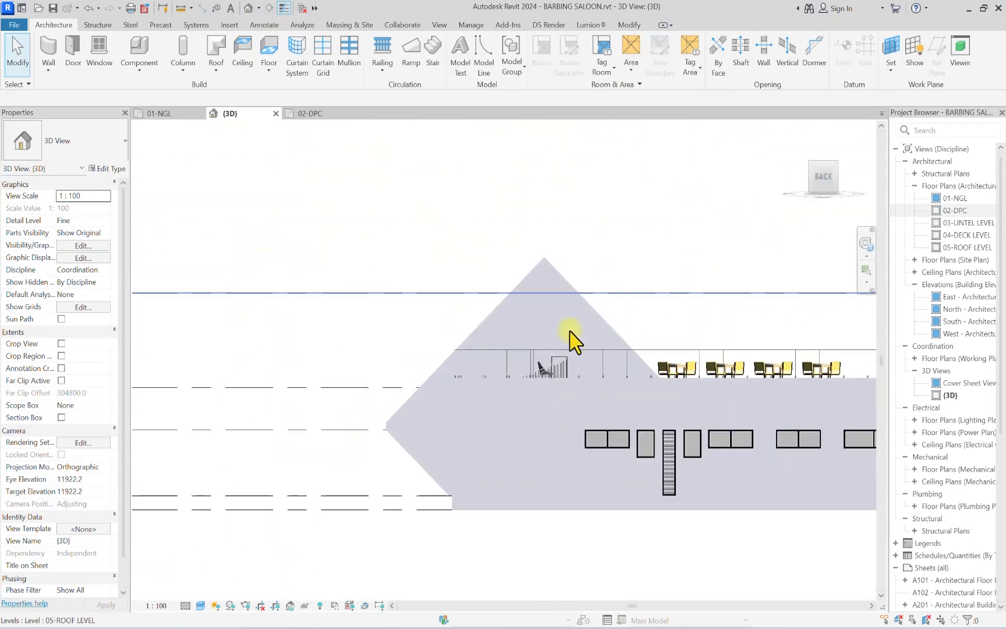
{"action": "left_click", "coordinate": [454, 407]}
Step: Examine how the stair end of the rear wall relates to the gable frame, from the back and from an angled view above
{"action": "scroll", "coordinate": [396, 370], "scroll_direction": "down", "scroll_amount": 4}
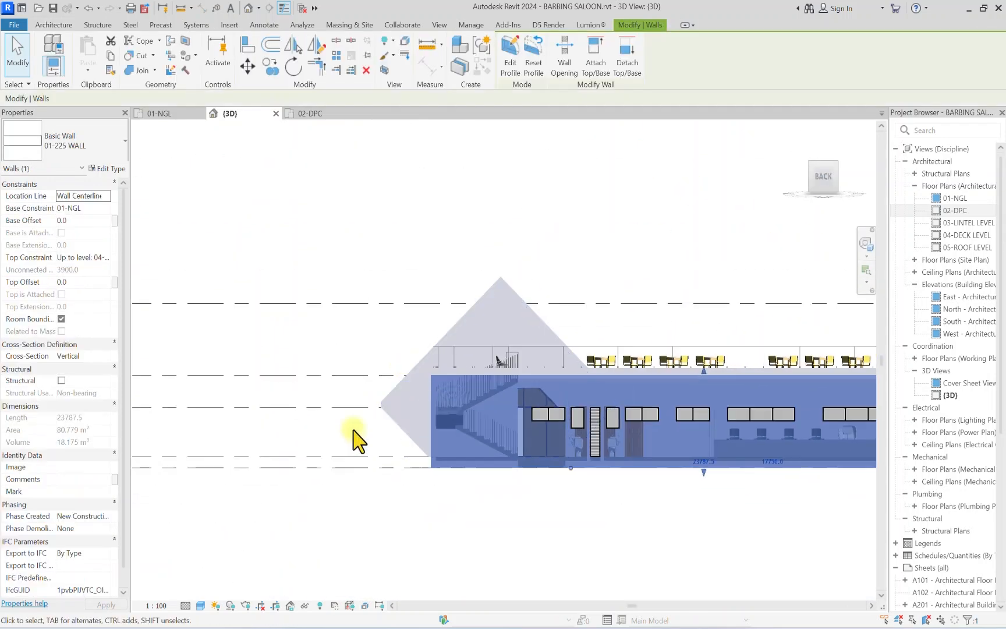
{"action": "scroll", "coordinate": [386, 373], "scroll_direction": "up", "scroll_amount": 6}
{"action": "scroll", "coordinate": [464, 372], "scroll_direction": "down", "scroll_amount": 2}
{"action": "scroll", "coordinate": [488, 399], "scroll_direction": "down", "scroll_amount": 2}
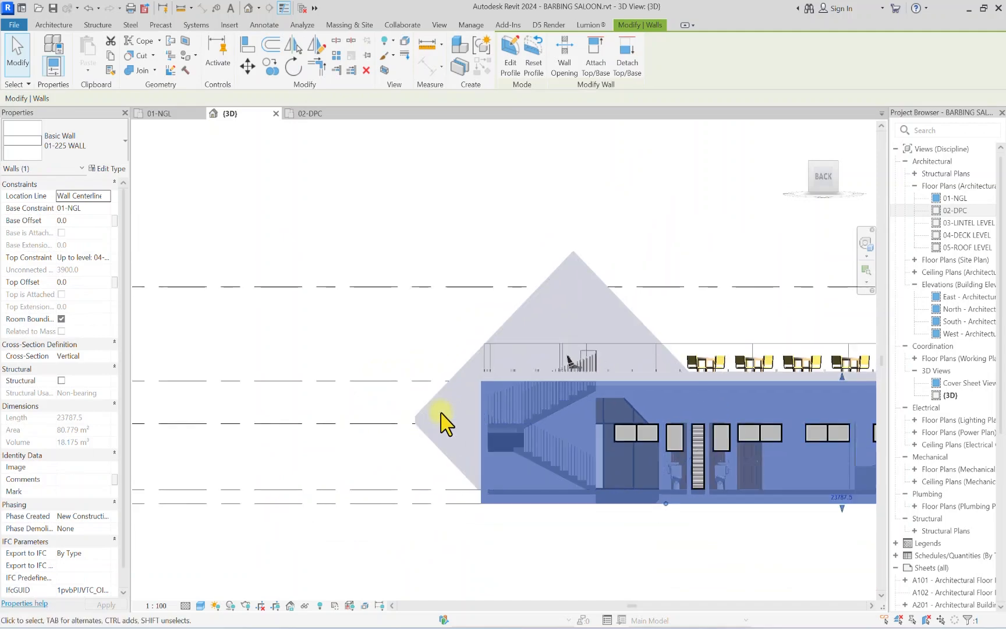
{"action": "scroll", "coordinate": [440, 411], "scroll_direction": "up", "scroll_amount": 3}
{"action": "scroll", "coordinate": [692, 199], "scroll_direction": "down", "scroll_amount": 1}
{"action": "scroll", "coordinate": [691, 199], "scroll_direction": "down", "scroll_amount": 4}
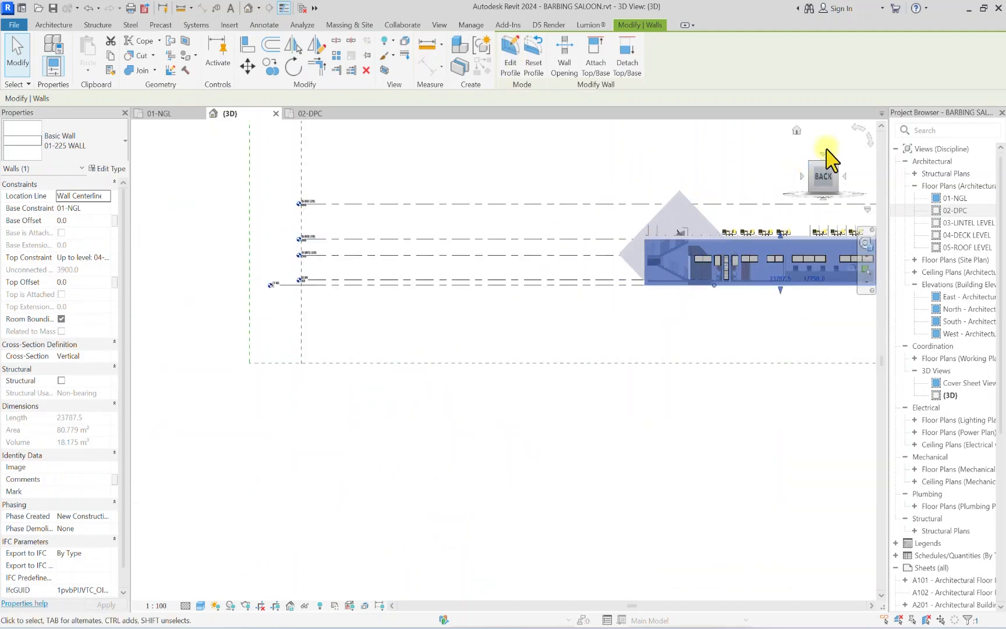
{"action": "left_click_drag", "start_coordinate": [829, 168], "coordinate": [143, 212]}
{"action": "scroll", "coordinate": [734, 239], "scroll_direction": "up", "scroll_amount": 3}
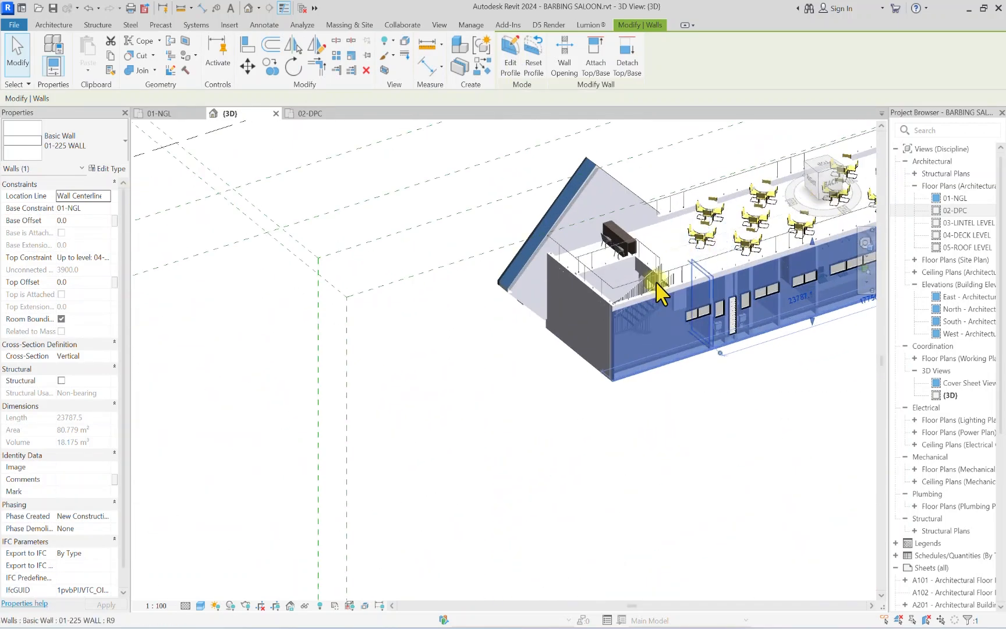
{"action": "scroll", "coordinate": [603, 297], "scroll_direction": "down", "scroll_amount": 3}
{"action": "scroll", "coordinate": [448, 361], "scroll_direction": "up", "scroll_amount": 3}
{"action": "middle_click_drag", "start_coordinate": [600, 303], "coordinate": [652, 296]}
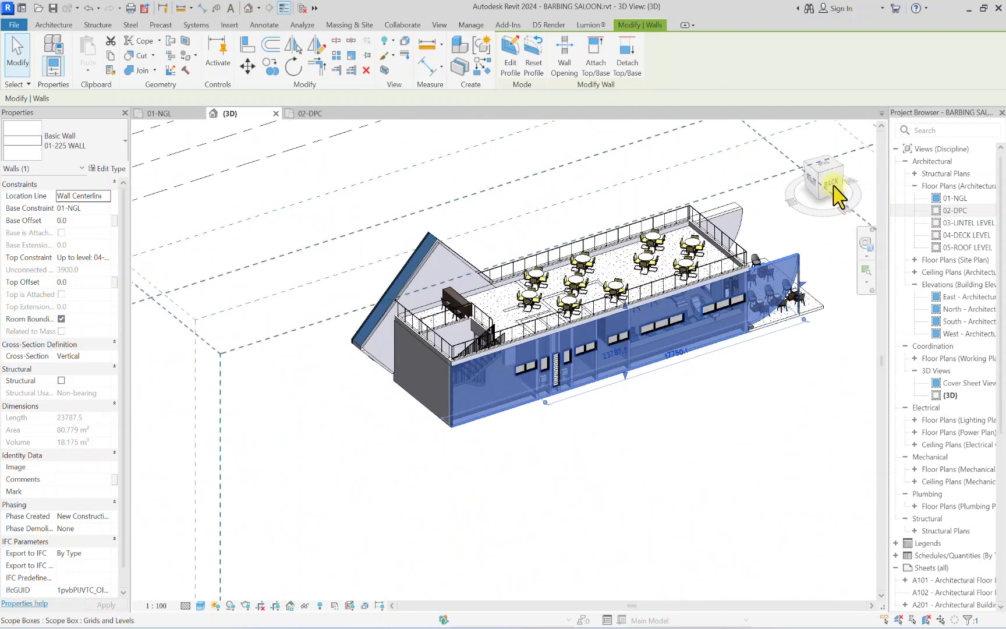
Step: Open the rear wall's profile for editing and face its stair end squarely from the back
{"action": "left_click", "coordinate": [510, 55]}
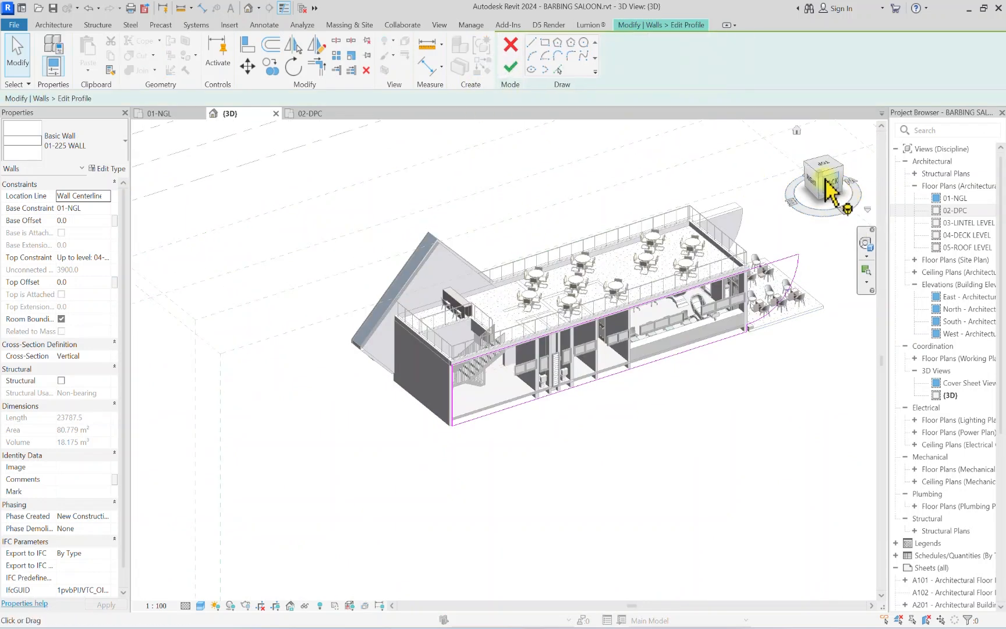
{"action": "left_click", "coordinate": [831, 188]}
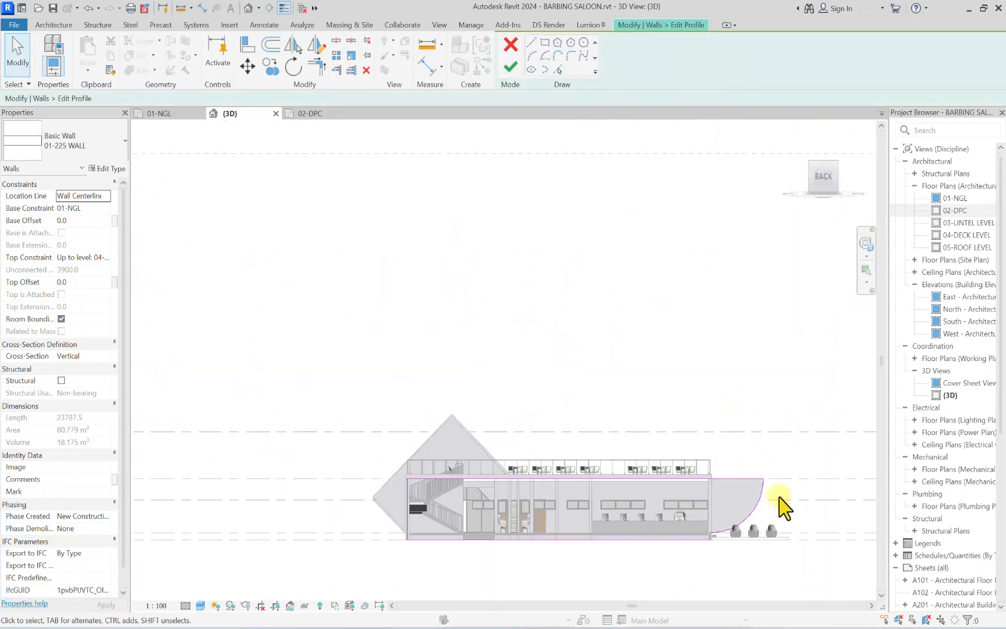
{"action": "left_click_drag", "start_coordinate": [813, 176], "coordinate": [766, 242]}
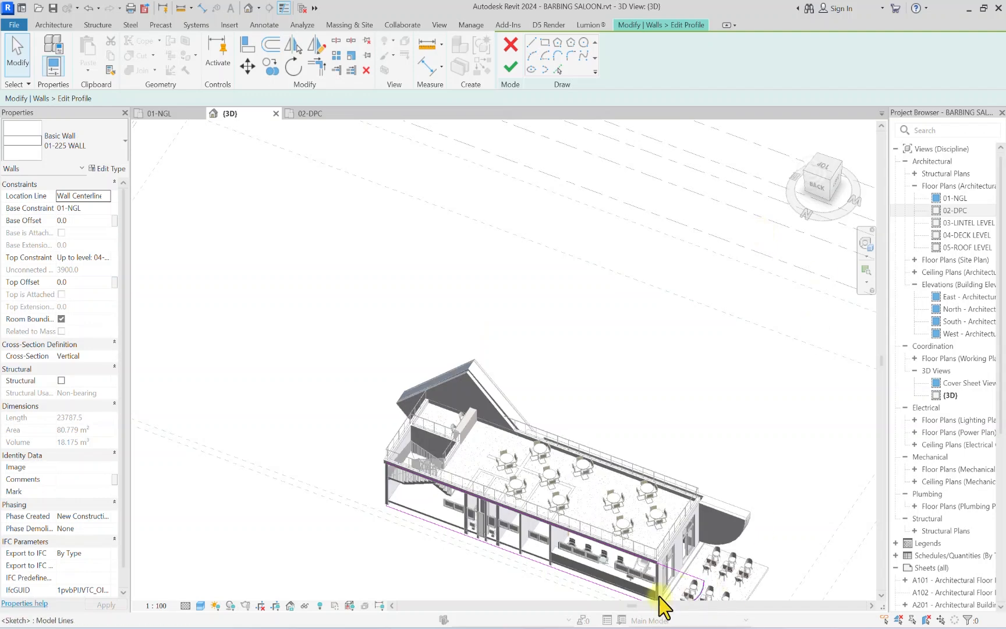
{"action": "scroll", "coordinate": [466, 425], "scroll_direction": "up", "scroll_amount": 5}
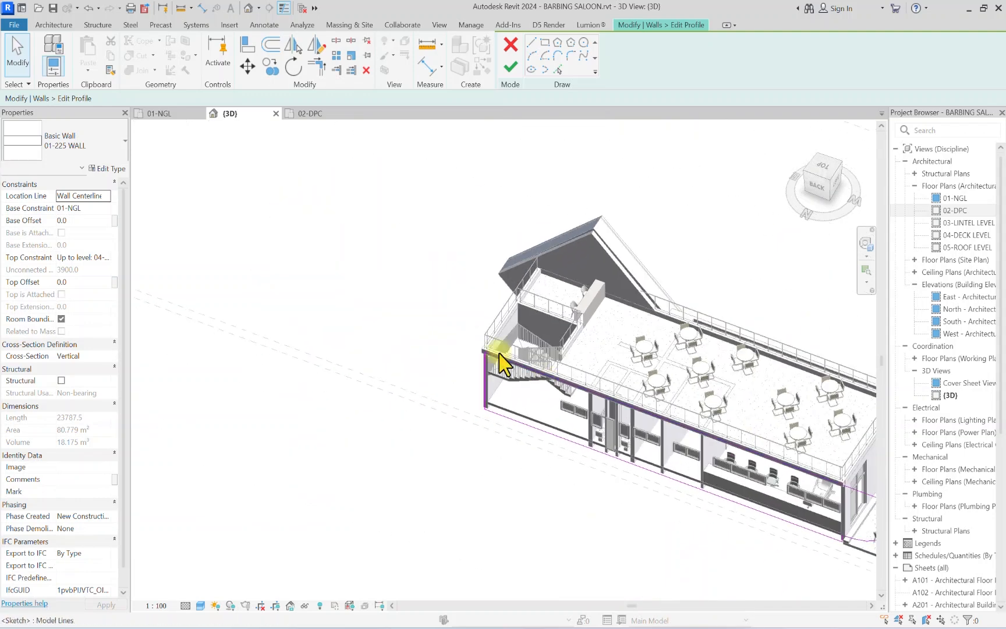
{"action": "left_click", "coordinate": [818, 187]}
{"action": "scroll", "coordinate": [492, 417], "scroll_direction": "up", "scroll_amount": 5}
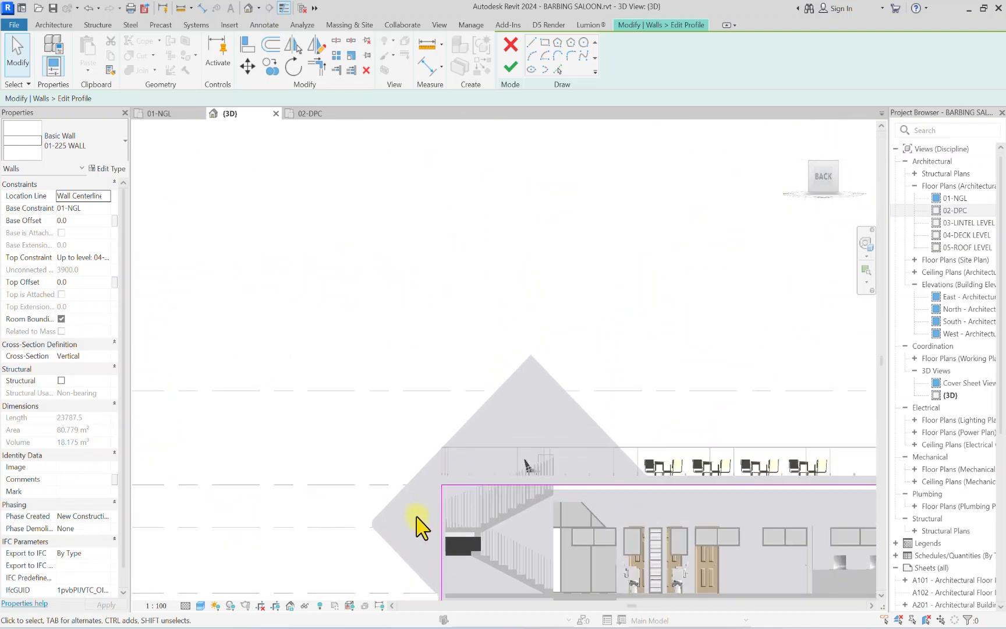
{"action": "middle_click_drag", "start_coordinate": [415, 528], "coordinate": [574, 331]}
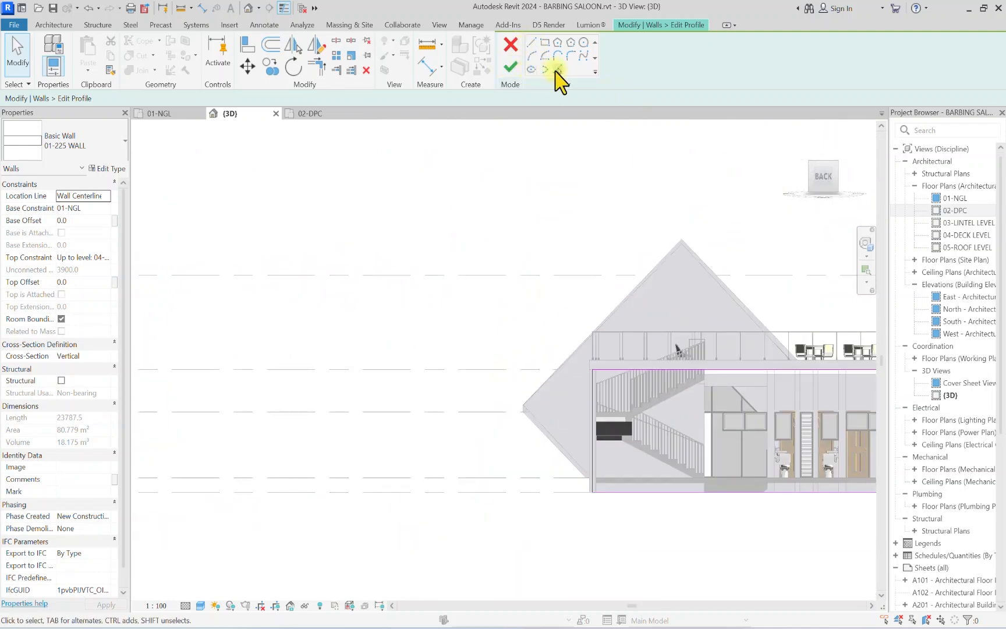
Step: Pick the gable's lower slope, short vertical edge and upper slope as lines of the rear wall profile
{"action": "left_click", "coordinate": [557, 69]}
{"action": "scroll", "coordinate": [519, 448], "scroll_direction": "up", "scroll_amount": 5}
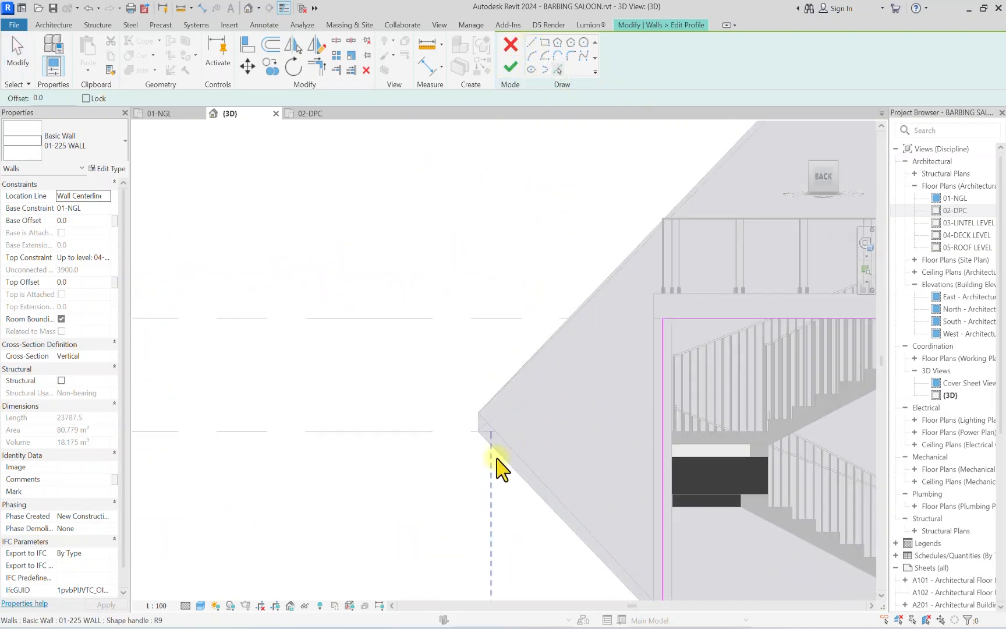
{"action": "left_click", "coordinate": [503, 461]}
{"action": "scroll", "coordinate": [486, 397], "scroll_direction": "down", "scroll_amount": 2}
{"action": "scroll", "coordinate": [492, 406], "scroll_direction": "up", "scroll_amount": 3}
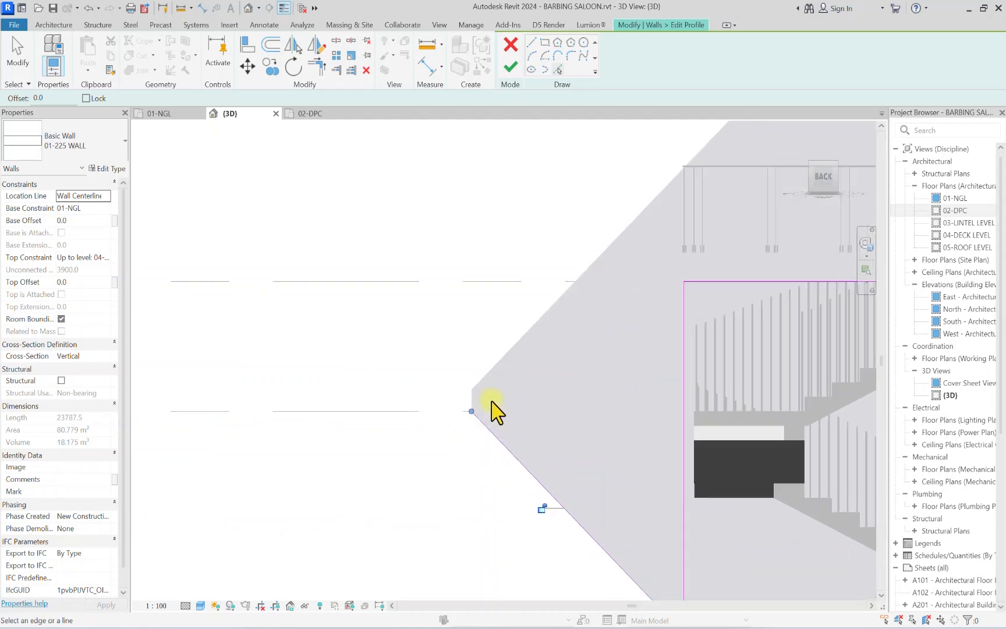
{"action": "scroll", "coordinate": [484, 410], "scroll_direction": "up", "scroll_amount": 4}
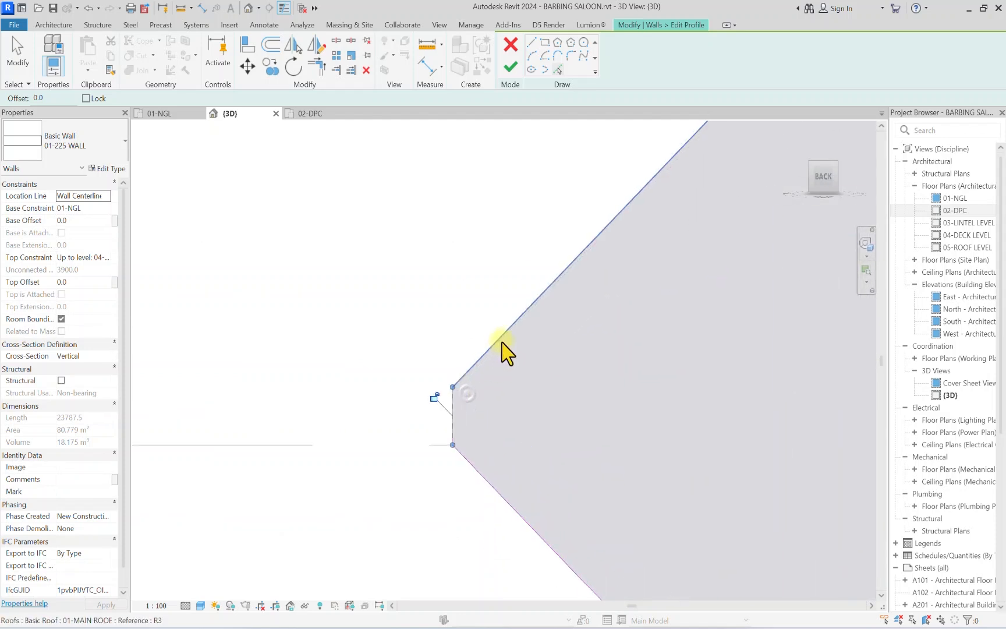
{"action": "scroll", "coordinate": [495, 352], "scroll_direction": "up", "scroll_amount": 3}
{"action": "scroll", "coordinate": [429, 413], "scroll_direction": "down", "scroll_amount": 1}
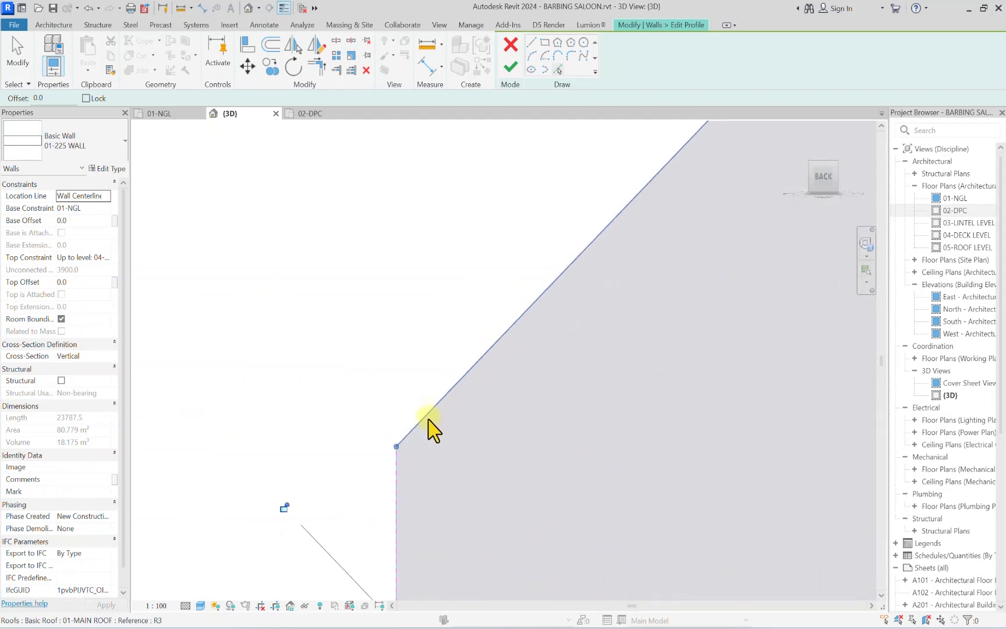
{"action": "left_click", "coordinate": [429, 410]}
Step: Add the short vertical end edge of the deck slab to the wall profile as a picked line
{"action": "scroll", "coordinate": [424, 396], "scroll_direction": "down", "scroll_amount": 5}
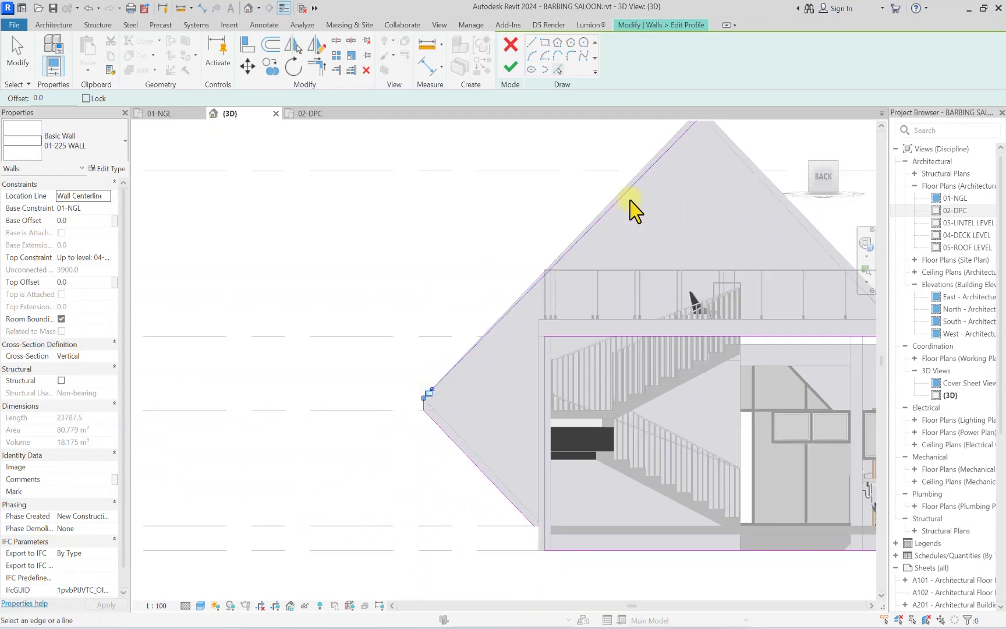
{"action": "middle_click_drag", "start_coordinate": [631, 202], "coordinate": [423, 468]}
{"action": "scroll", "coordinate": [494, 354], "scroll_direction": "up", "scroll_amount": 6}
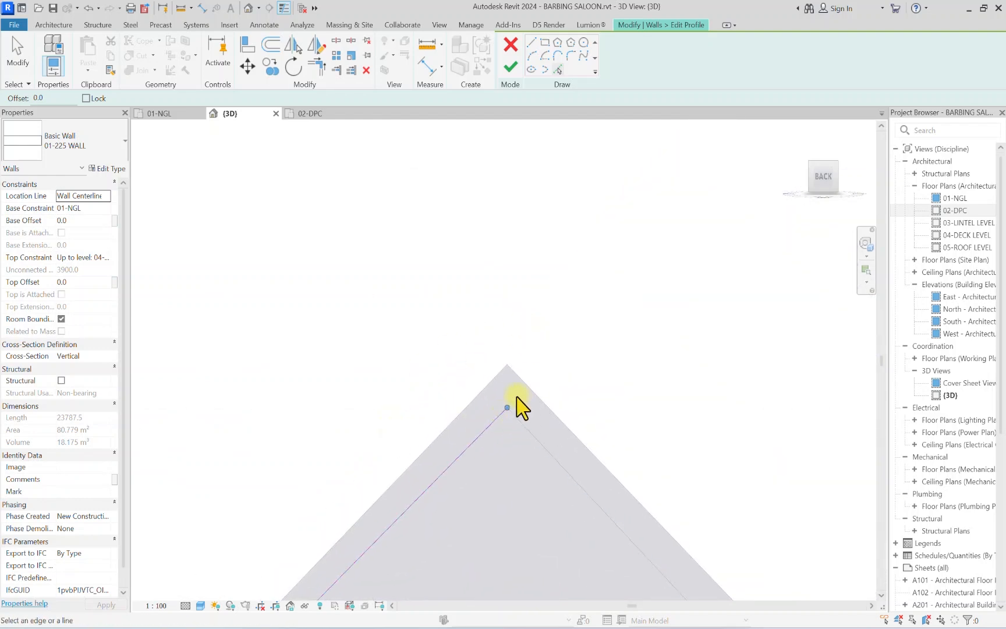
{"action": "scroll", "coordinate": [500, 397], "scroll_direction": "down", "scroll_amount": 6}
{"action": "middle_click_drag", "start_coordinate": [438, 552], "coordinate": [496, 359]}
{"action": "scroll", "coordinate": [412, 410], "scroll_direction": "down", "scroll_amount": 1}
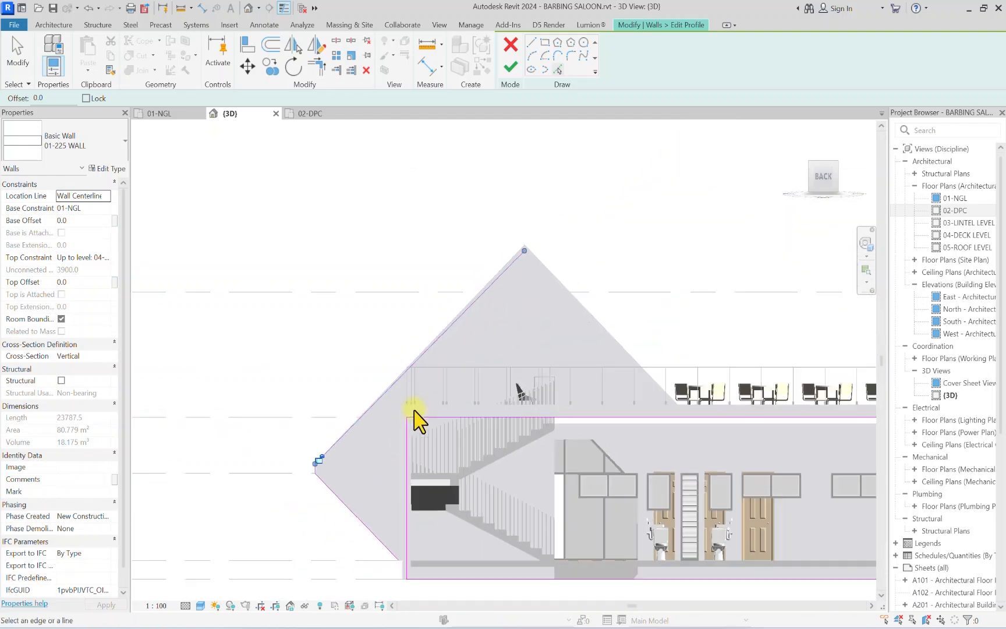
{"action": "scroll", "coordinate": [414, 410], "scroll_direction": "down", "scroll_amount": 1}
{"action": "scroll", "coordinate": [415, 408], "scroll_direction": "up", "scroll_amount": 5}
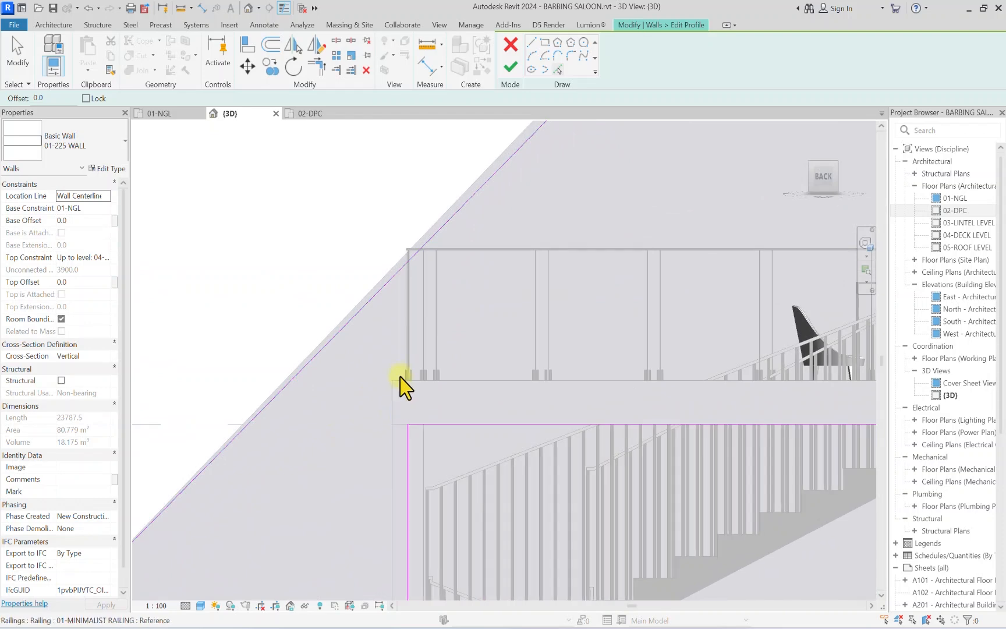
{"action": "scroll", "coordinate": [406, 388], "scroll_direction": "down", "scroll_amount": 5}
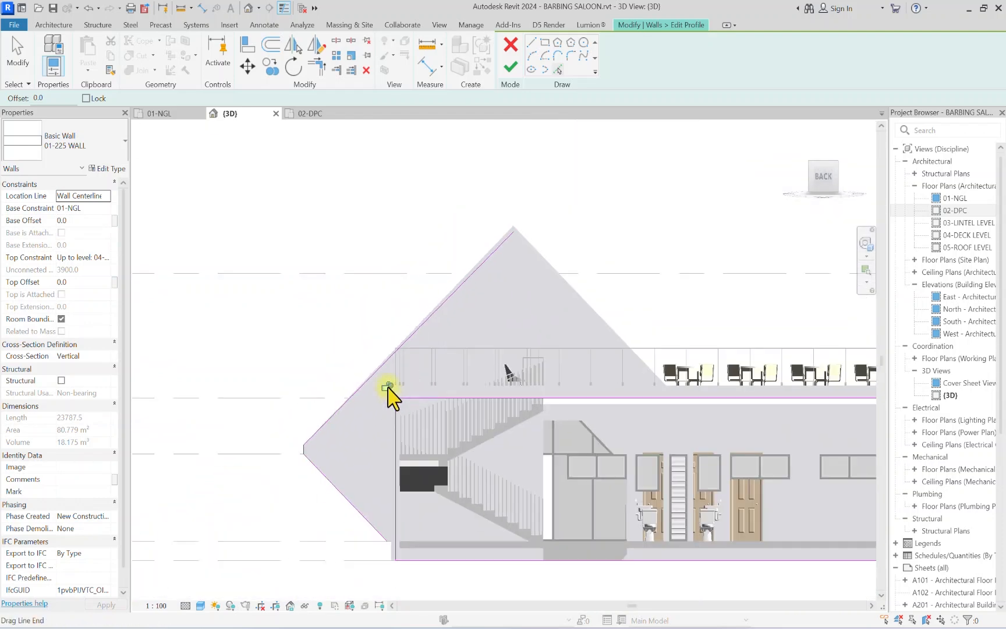
{"action": "scroll", "coordinate": [388, 388], "scroll_direction": "down", "scroll_amount": 4}
Step: Draw a short horizontal profile line at the 02-DPC level, from the foot of the gable's lower slope toward the wall end
{"action": "left_click", "coordinate": [316, 66]}
{"action": "scroll", "coordinate": [384, 475], "scroll_direction": "up", "scroll_amount": 5}
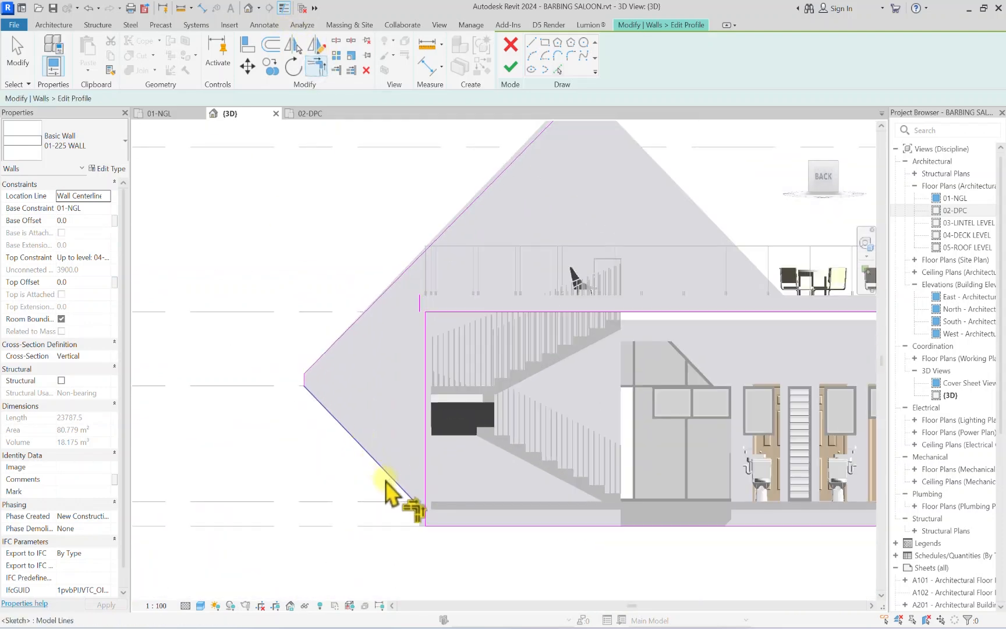
{"action": "scroll", "coordinate": [418, 528], "scroll_direction": "up", "scroll_amount": 3}
{"action": "left_click", "coordinate": [531, 42]}
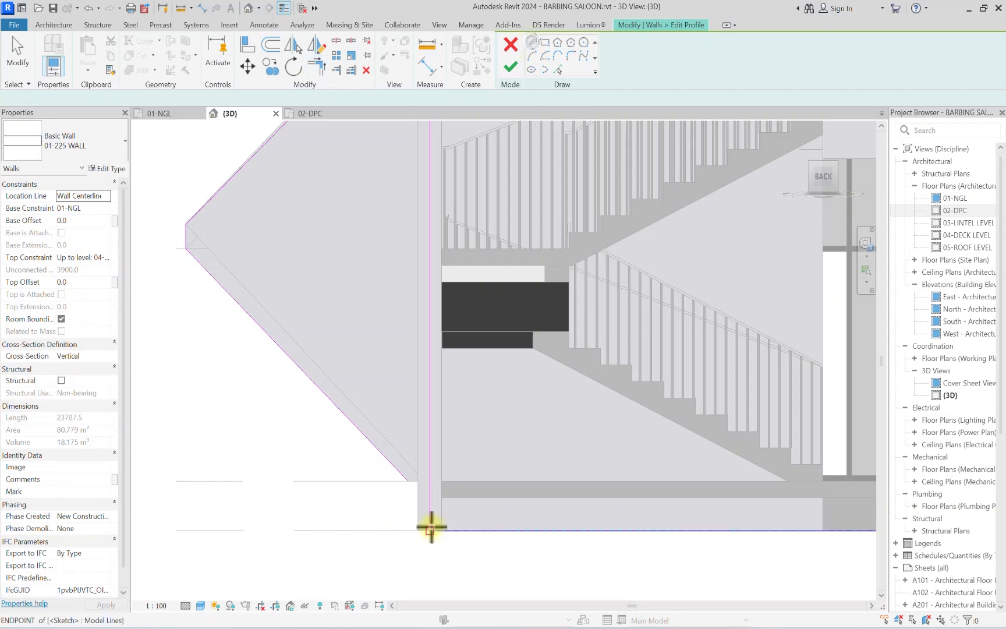
{"action": "scroll", "coordinate": [410, 492], "scroll_direction": "up", "scroll_amount": 1}
{"action": "scroll", "coordinate": [432, 481], "scroll_direction": "down", "scroll_amount": 2}
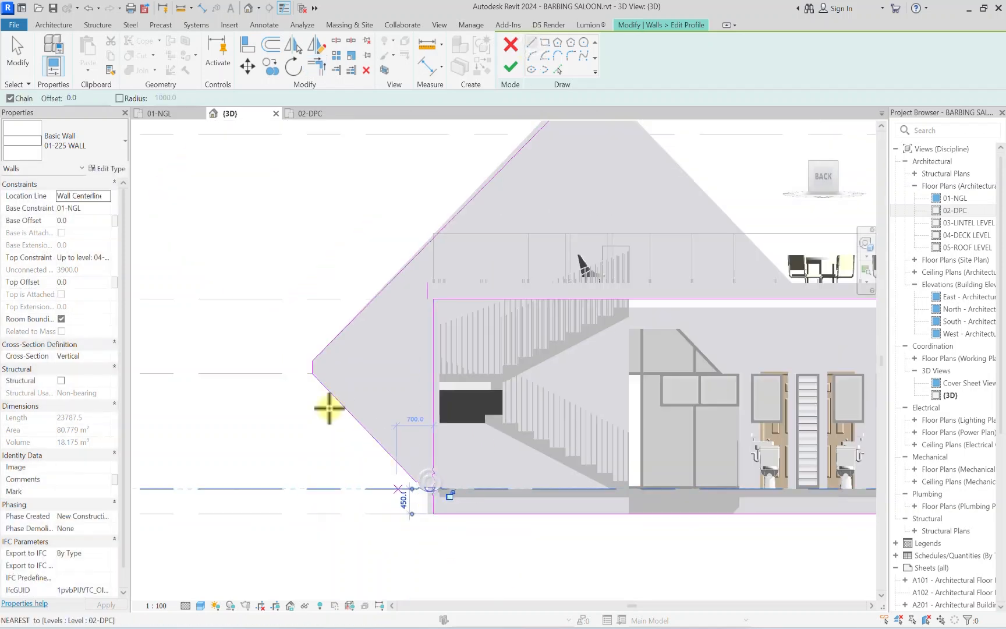
Step: Trim the profile lines to corners at the wall's foot and where the deck slab edge meets the gable's upper slope
{"action": "left_click", "coordinate": [317, 73]}
{"action": "scroll", "coordinate": [433, 496], "scroll_direction": "up", "scroll_amount": 2}
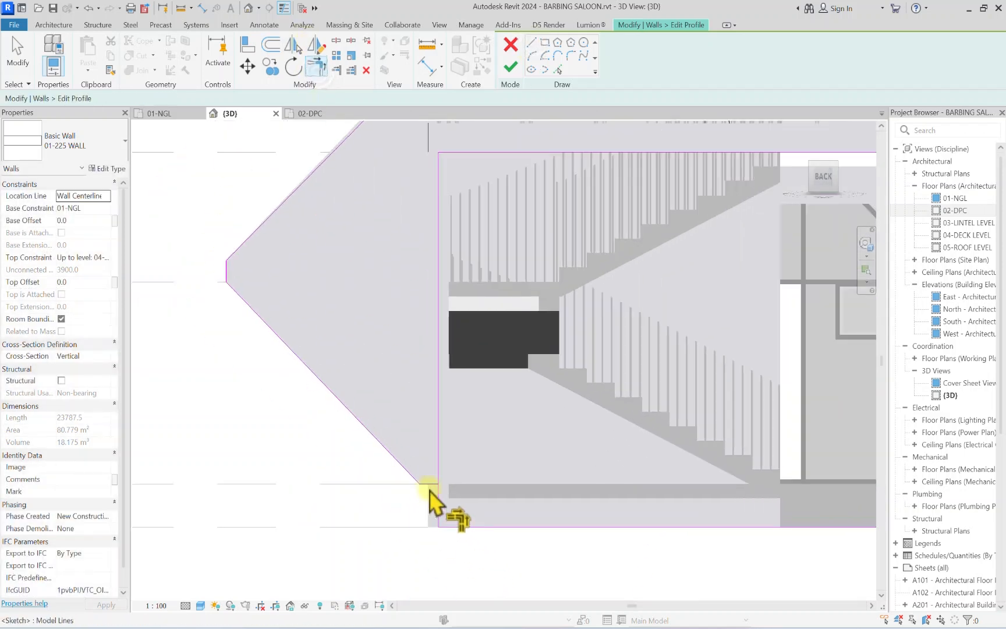
{"action": "scroll", "coordinate": [396, 184], "scroll_direction": "down", "scroll_amount": 2}
{"action": "middle_click_drag", "start_coordinate": [404, 171], "coordinate": [402, 349]}
{"action": "scroll", "coordinate": [403, 349], "scroll_direction": "up", "scroll_amount": 1}
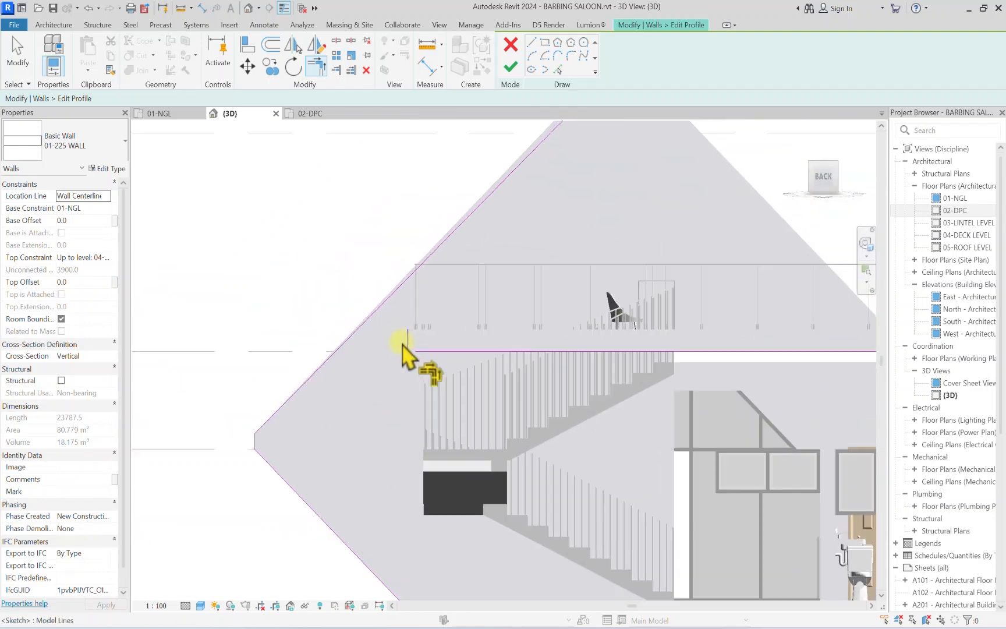
{"action": "left_click", "coordinate": [408, 335]}
{"action": "left_click", "coordinate": [375, 317]}
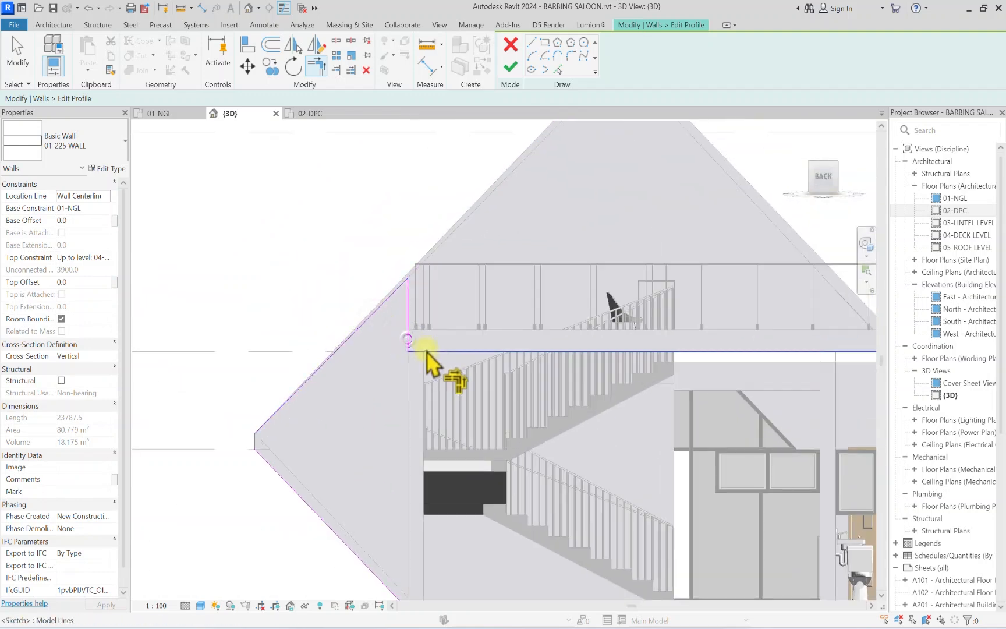
Step: Finish the rear wall's profile edit and save the project
{"action": "scroll", "coordinate": [384, 381], "scroll_direction": "down", "scroll_amount": 1}
{"action": "left_click", "coordinate": [512, 68]}
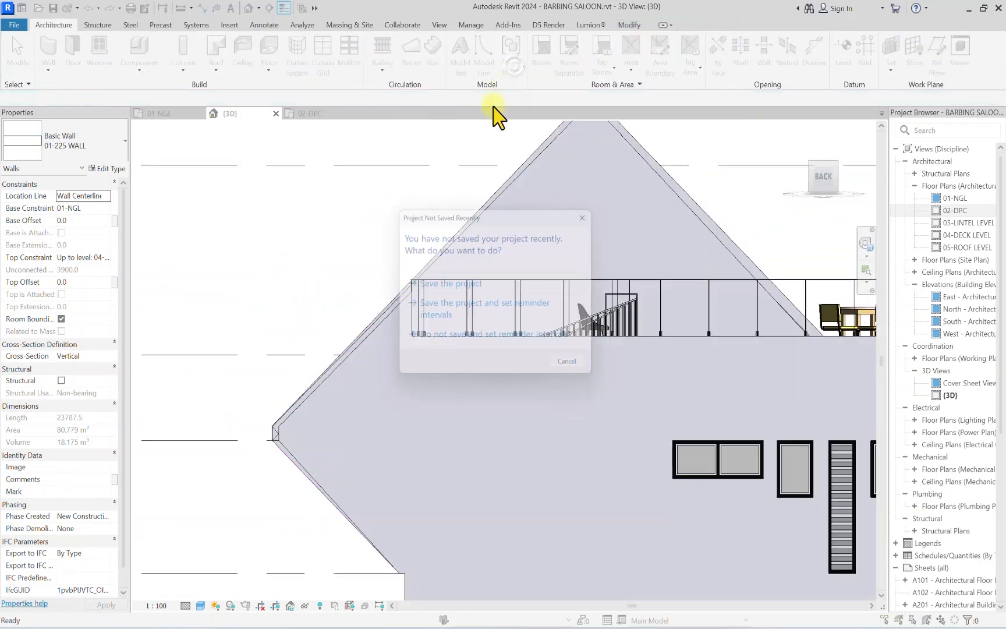
{"action": "left_click", "coordinate": [447, 285]}
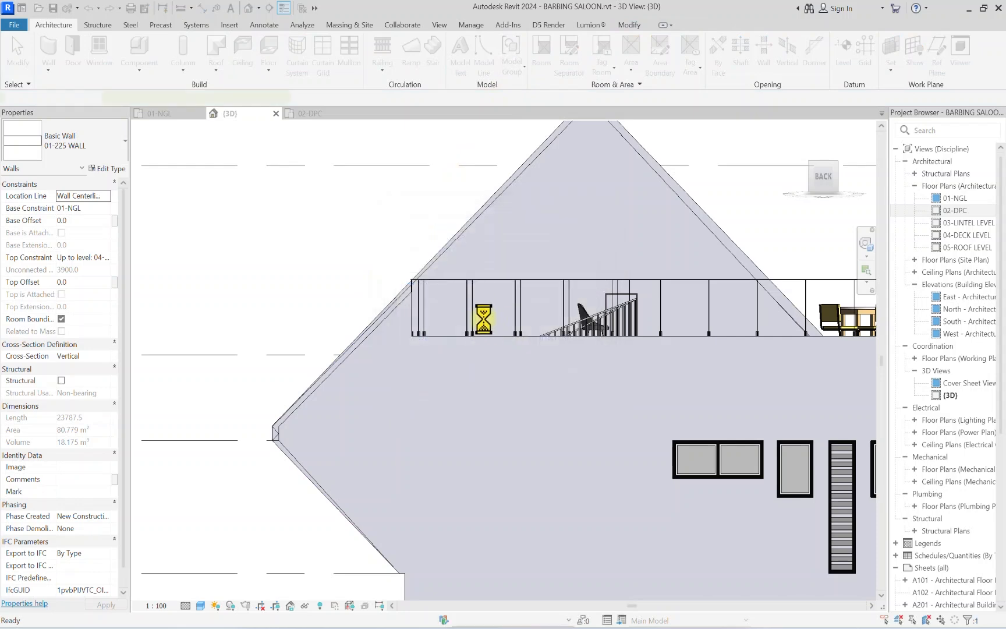
Step: Select the outer 01-MAIN ROOF slope of the front gable from the top view
{"action": "scroll", "coordinate": [705, 252], "scroll_direction": "down", "scroll_amount": 3}
{"action": "mouse_move", "coordinate": [823, 193]}
{"action": "left_mouse_down"}
{"action": "mouse_move", "coordinate": [826, 243]}
{"action": "mouse_move", "coordinate": [835, 157]}
{"action": "mouse_move", "coordinate": [831, 181]}
{"action": "left_mouse_up"}
{"action": "left_click", "coordinate": [829, 178]}
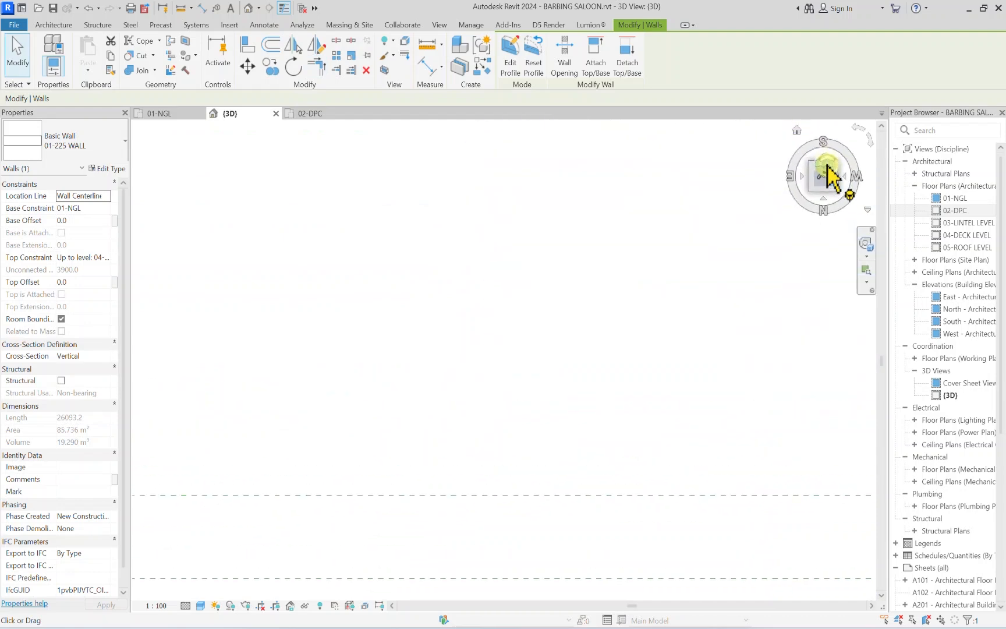
{"action": "scroll", "coordinate": [243, 270], "scroll_direction": "up", "scroll_amount": 5}
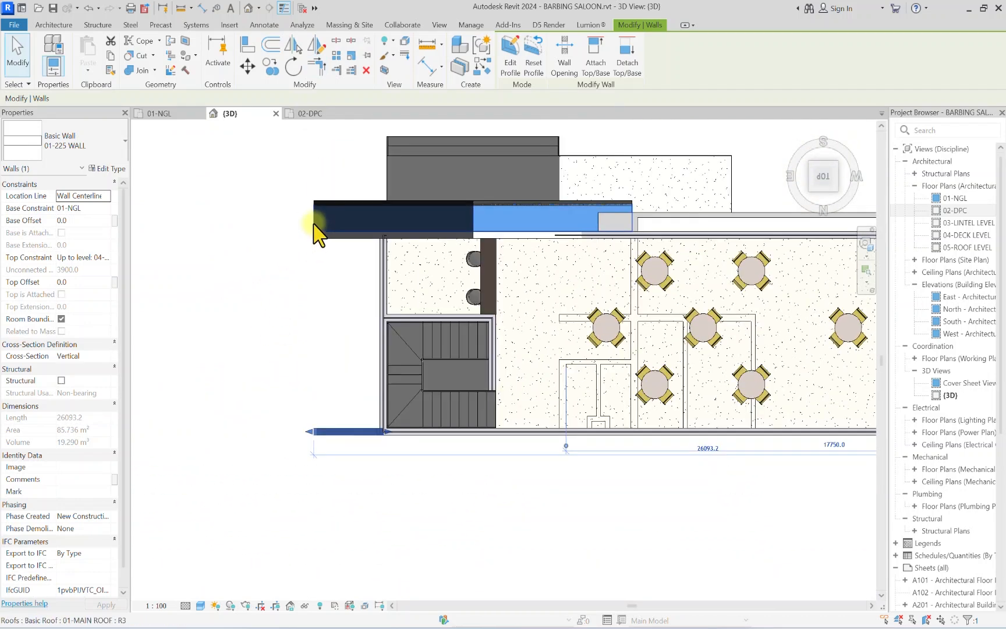
{"action": "left_click", "coordinate": [317, 229]}
{"action": "scroll", "coordinate": [318, 229], "scroll_direction": "up", "scroll_amount": 3}
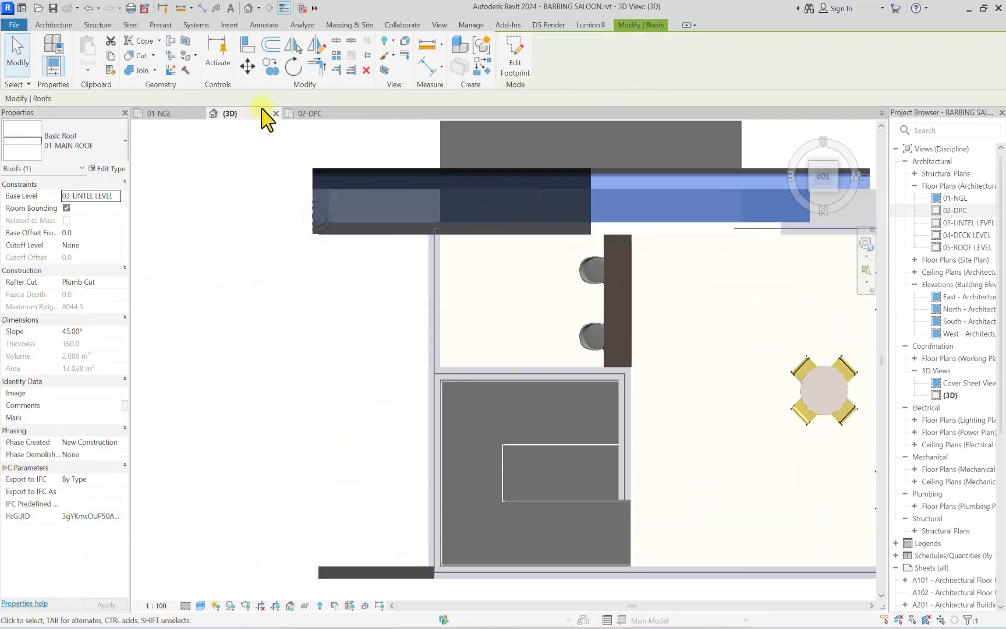
Step: Start copying the selected gable roof slope toward the rear wall, using its outer front corner as the base point
{"action": "left_click", "coordinate": [269, 62]}
{"action": "scroll", "coordinate": [330, 177], "scroll_direction": "up", "scroll_amount": 4}
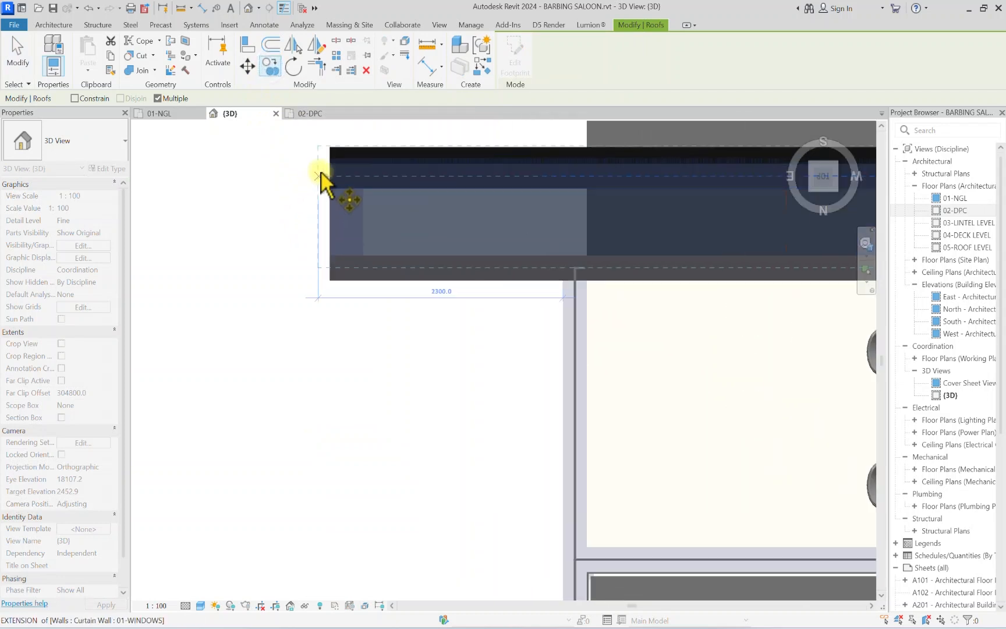
{"action": "scroll", "coordinate": [335, 178], "scroll_direction": "up", "scroll_amount": 2}
{"action": "middle_click_drag", "start_coordinate": [332, 179], "coordinate": [309, 352]}
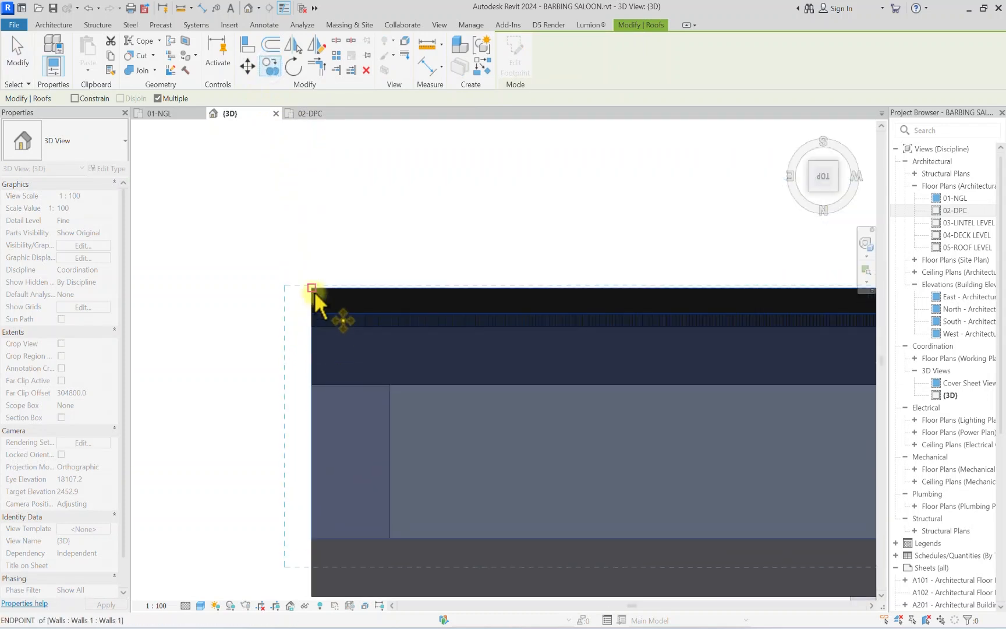
{"action": "left_click", "coordinate": [312, 289]}
{"action": "scroll", "coordinate": [315, 393], "scroll_direction": "down", "scroll_amount": 3}
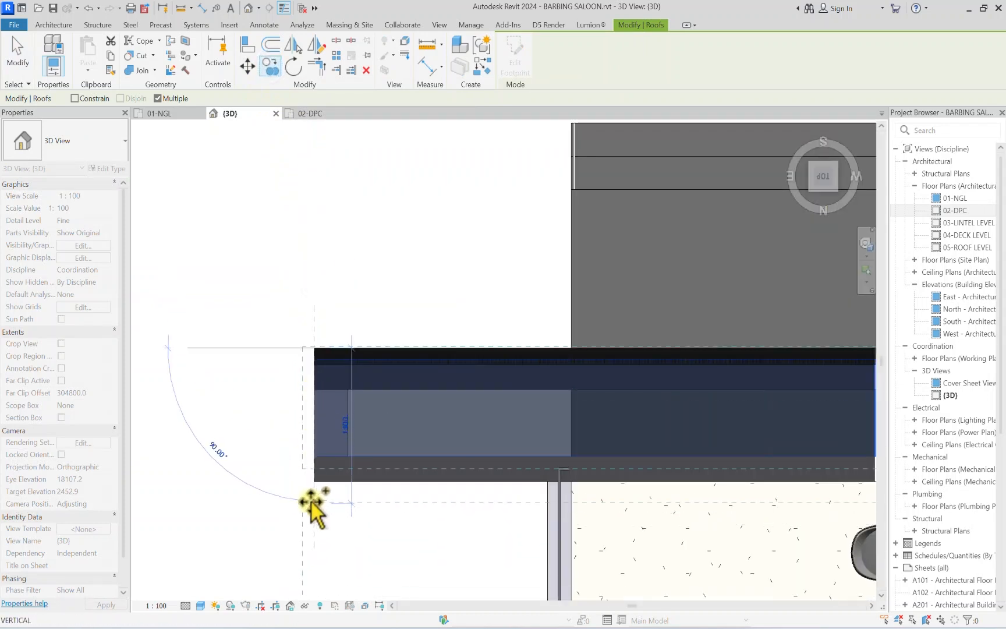
Step: Place a parallel copy of the 01-MAIN ROOF strip beside the original, on the side facing the seating area
{"action": "scroll", "coordinate": [313, 482], "scroll_direction": "down", "scroll_amount": 3}
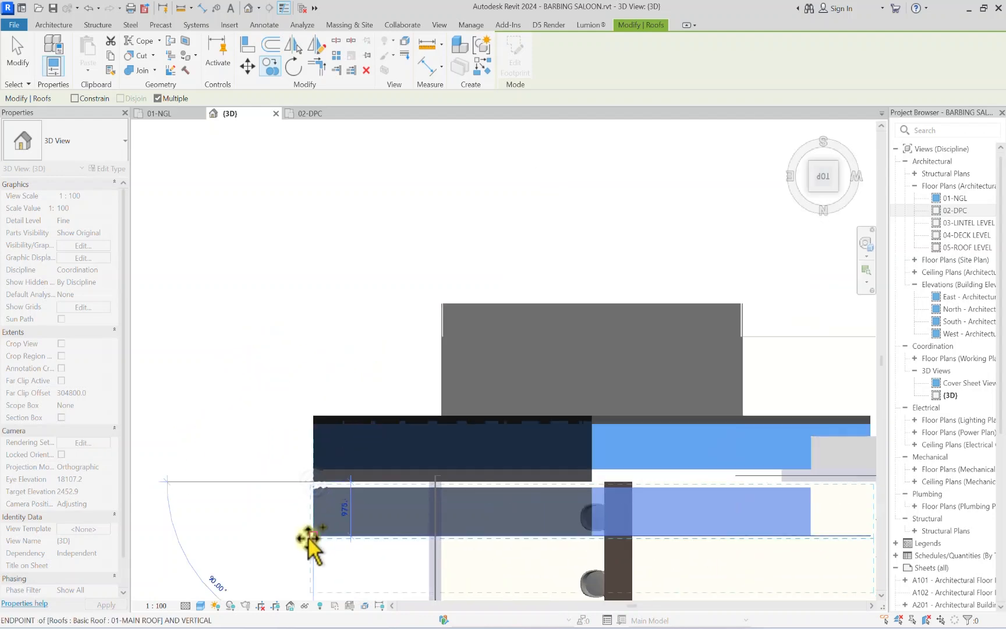
{"action": "left_click", "coordinate": [312, 519]}
{"action": "scroll", "coordinate": [353, 464], "scroll_direction": "down", "scroll_amount": 3}
{"action": "left_click", "coordinate": [312, 536]}
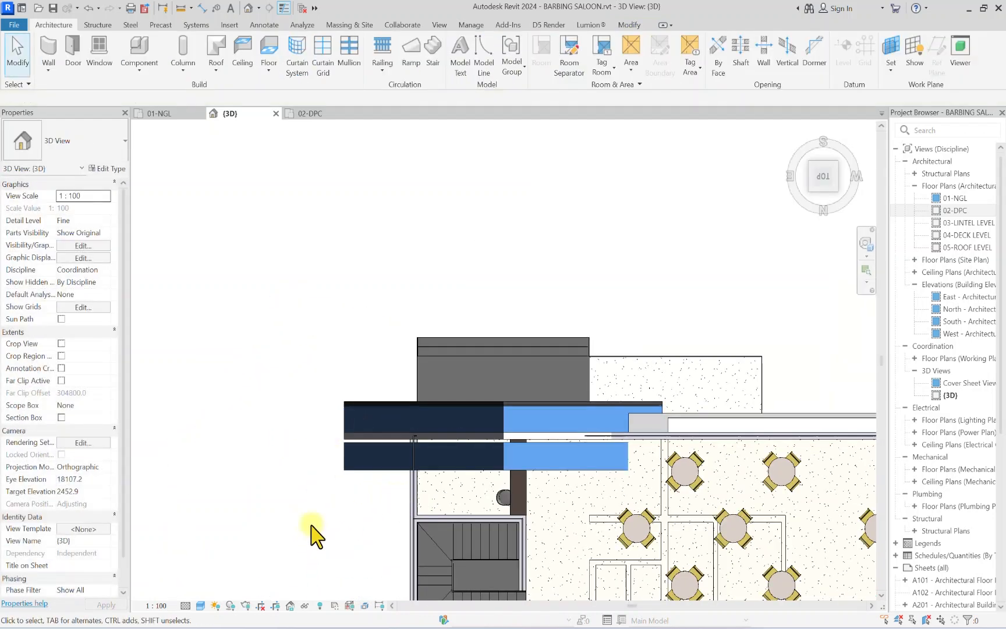
Step: Change the 3D view's visual style to Consistent Colors
{"action": "left_click", "coordinate": [199, 606]}
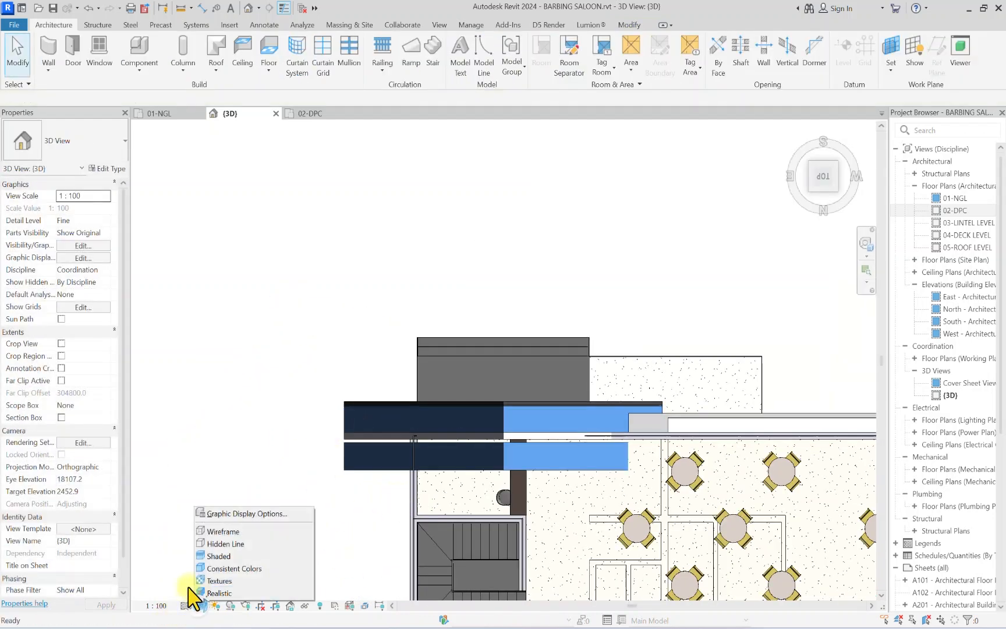
{"action": "left_click", "coordinate": [217, 568]}
{"action": "scroll", "coordinate": [348, 437], "scroll_direction": "down", "scroll_amount": 3}
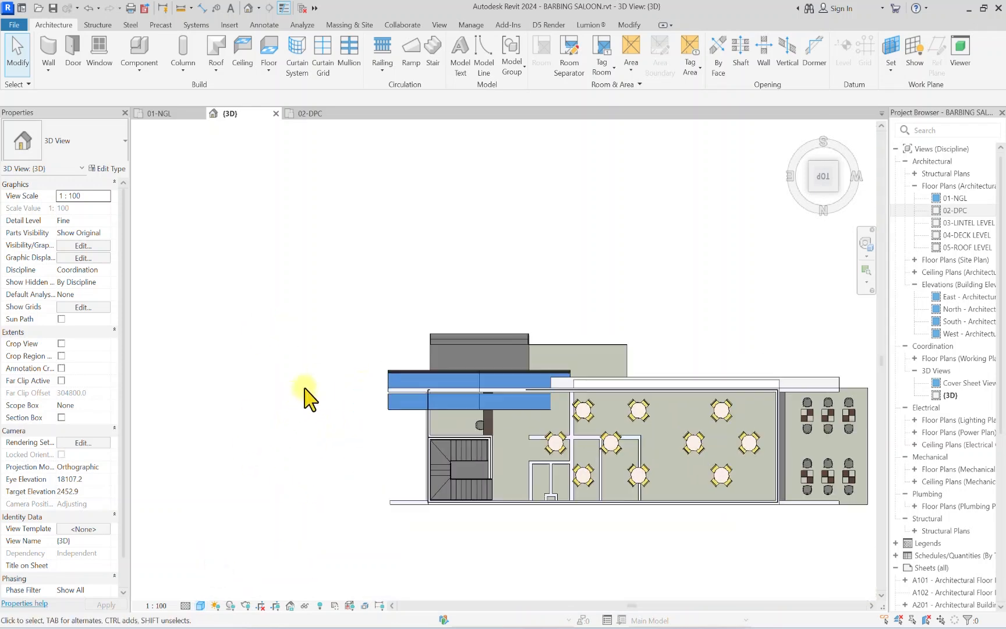
Step: Move the copied roof strip by its corner endpoint straight toward the original roof's edge to close the gap
{"action": "scroll", "coordinate": [389, 390], "scroll_direction": "up", "scroll_amount": 4}
{"action": "left_click", "coordinate": [443, 434]}
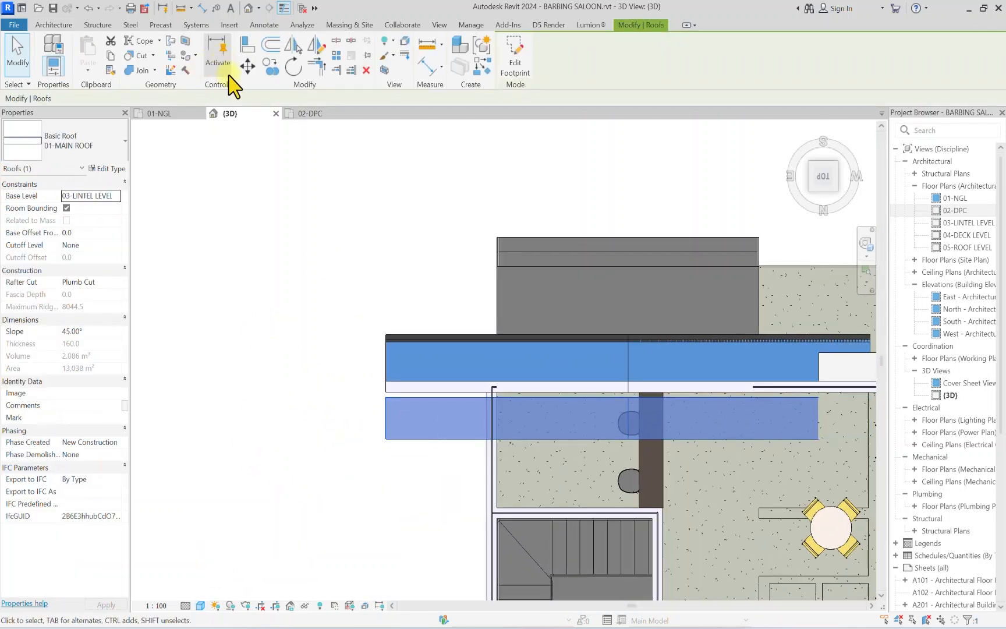
{"action": "left_click", "coordinate": [247, 65]}
{"action": "scroll", "coordinate": [395, 410], "scroll_direction": "up", "scroll_amount": 4}
{"action": "left_click", "coordinate": [379, 379]}
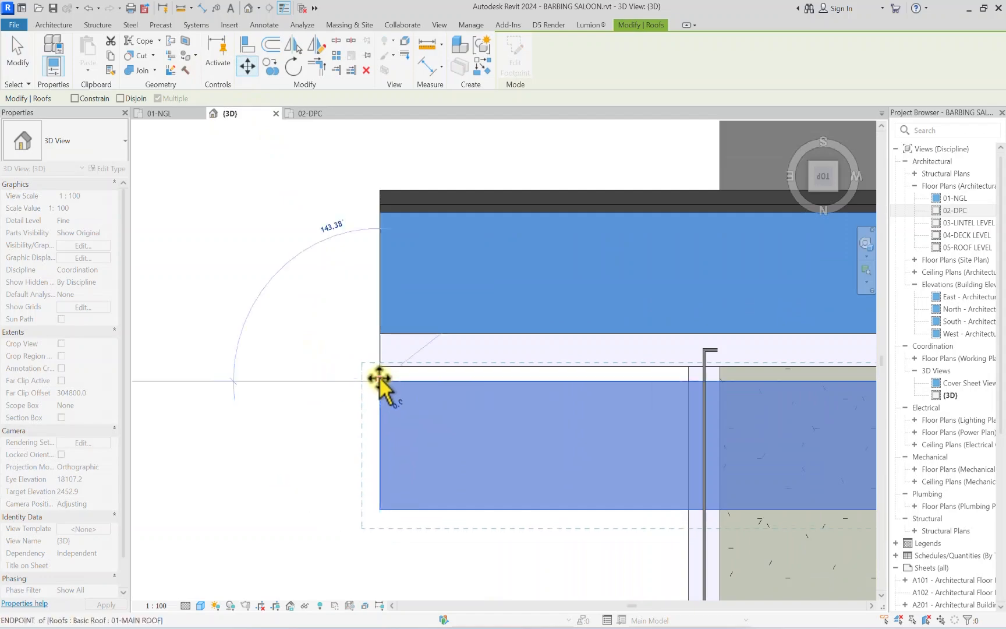
{"action": "left_click", "coordinate": [378, 335]}
{"action": "scroll", "coordinate": [361, 373], "scroll_direction": "down", "scroll_amount": 4}
{"action": "key", "text": "Escape"}
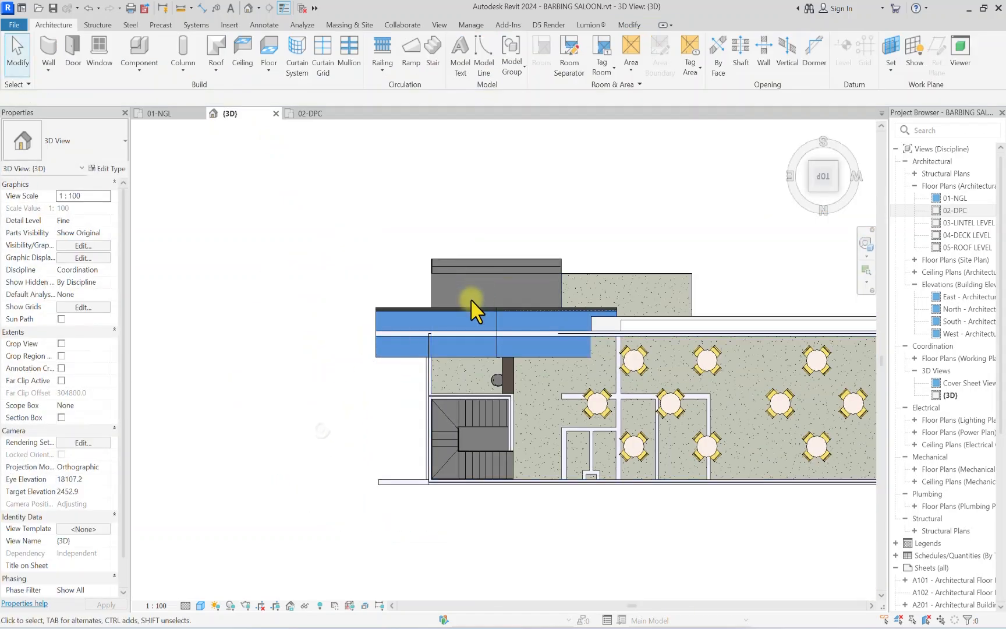
Step: Duplicate the copied roof strip's type under the name 00-GREEN ROOF
{"action": "scroll", "coordinate": [471, 299], "scroll_direction": "up", "scroll_amount": 2}
{"action": "scroll", "coordinate": [428, 371], "scroll_direction": "down", "scroll_amount": 3}
{"action": "left_click_drag", "start_coordinate": [826, 175], "coordinate": [521, 369]}
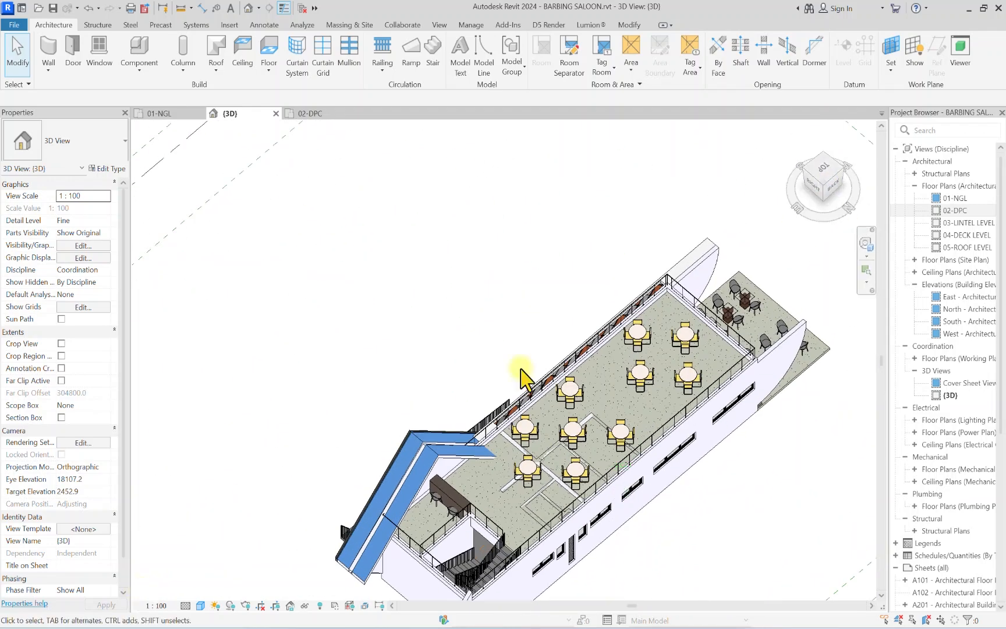
{"action": "left_click", "coordinate": [823, 178]}
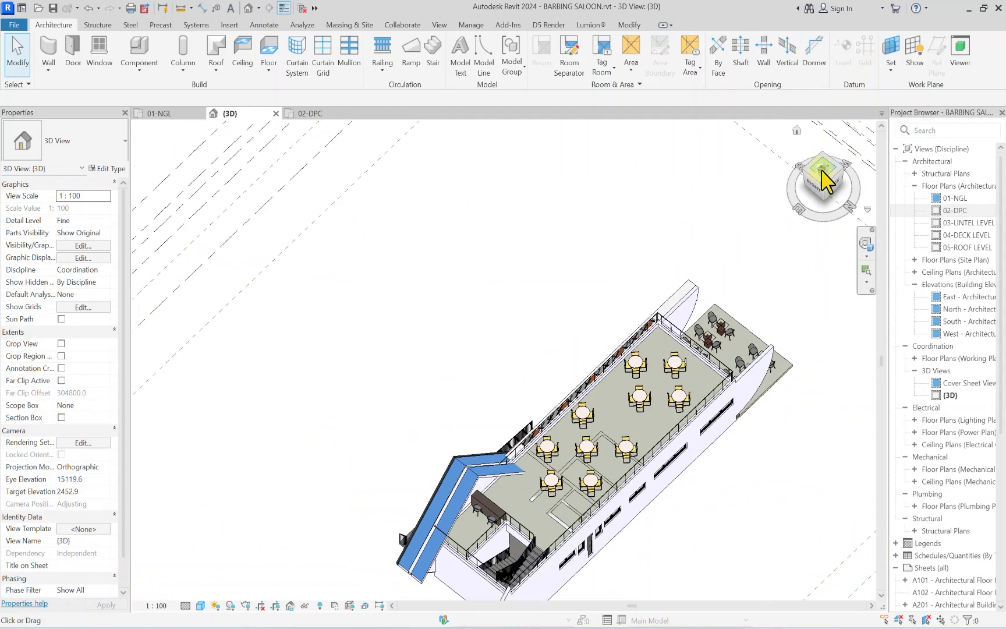
{"action": "scroll", "coordinate": [506, 443], "scroll_direction": "up", "scroll_amount": 5}
{"action": "left_click", "coordinate": [490, 403]}
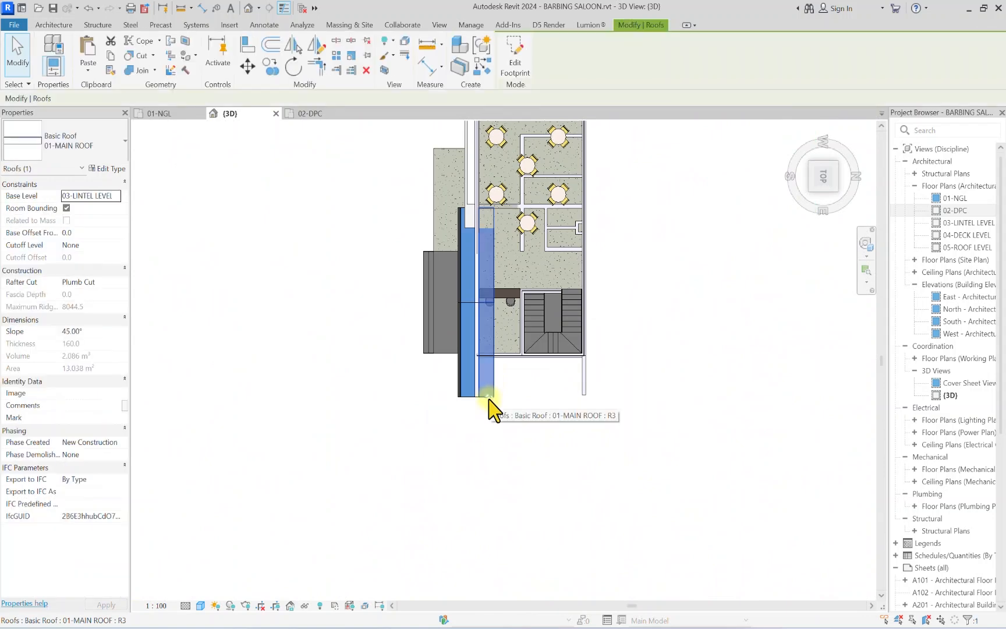
{"action": "left_click", "coordinate": [104, 169]}
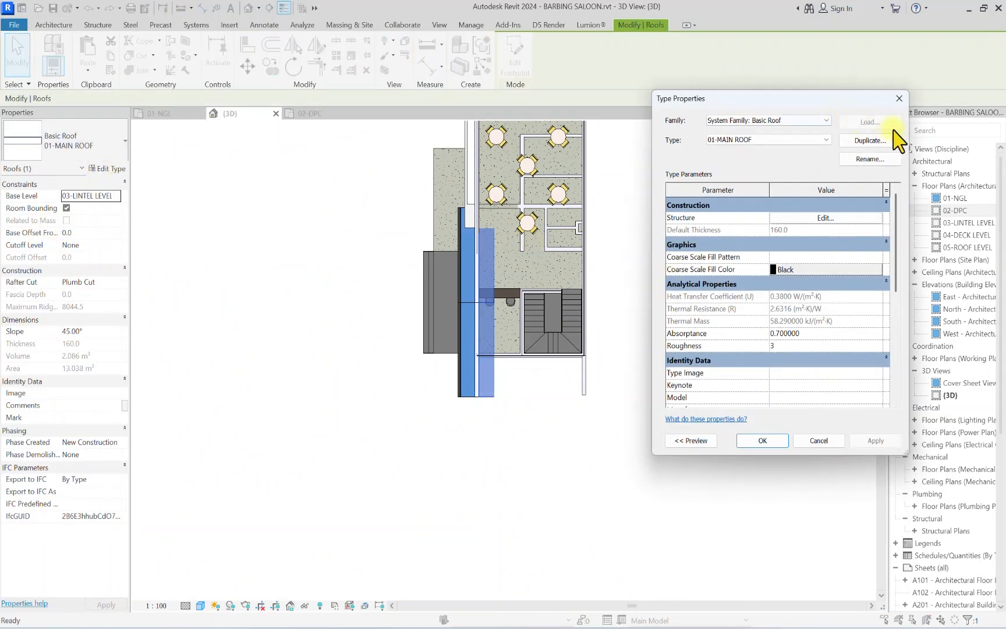
{"action": "left_click", "coordinate": [865, 141]}
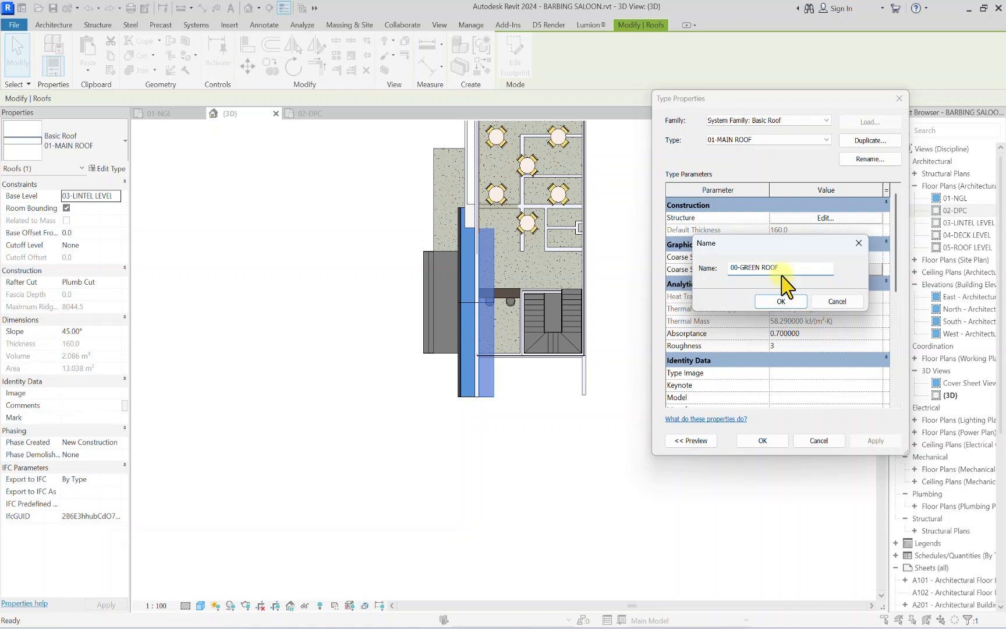
{"action": "left_click", "coordinate": [786, 304]}
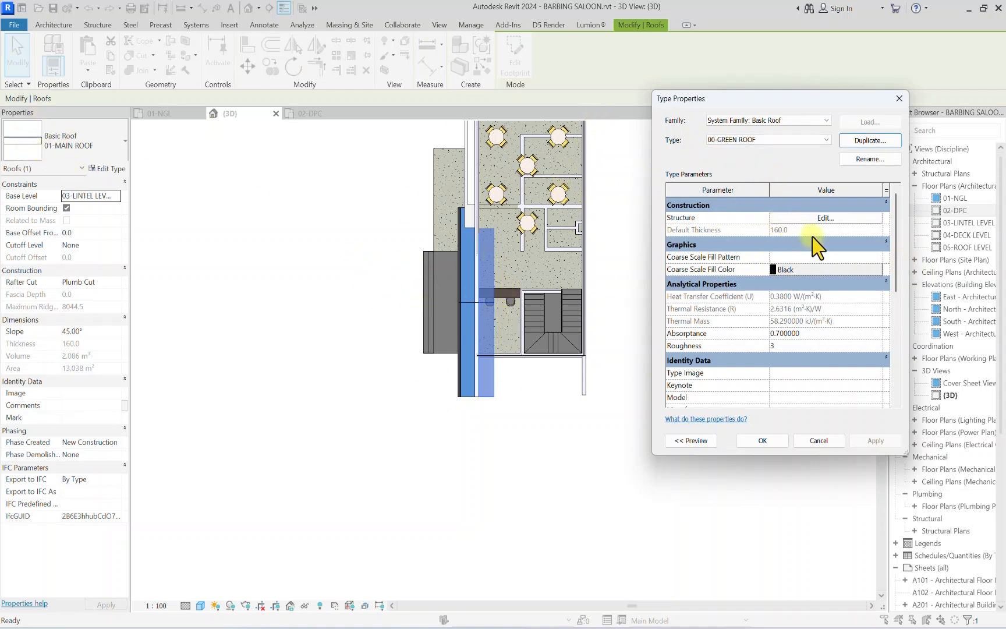
Step: In the 00-GREEN ROOF structure, assign the Concrete, Precast material to the 150 mm layer
{"action": "left_click", "coordinate": [823, 218]}
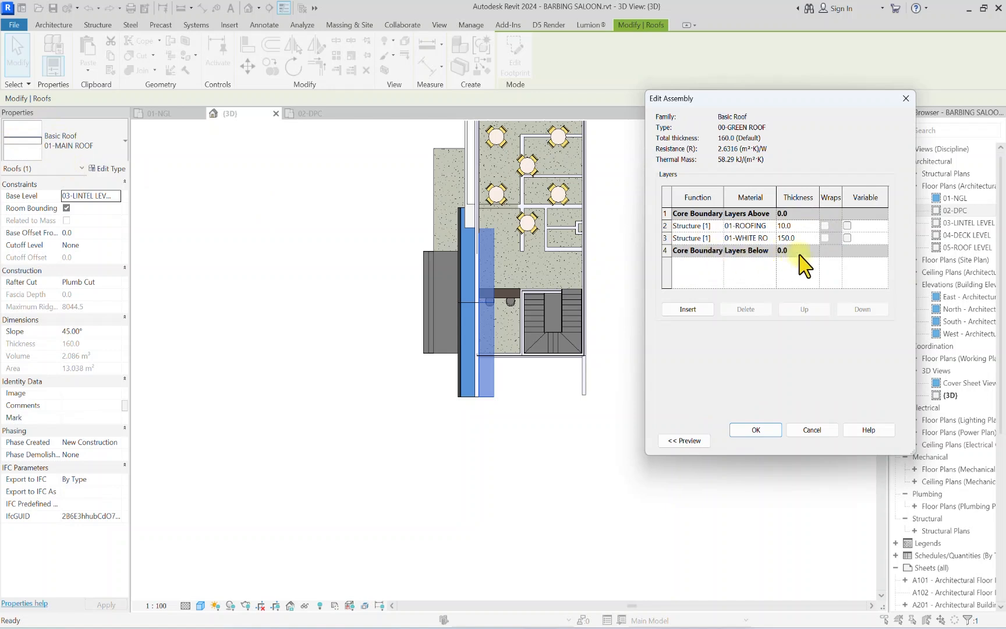
{"action": "left_click", "coordinate": [766, 238]}
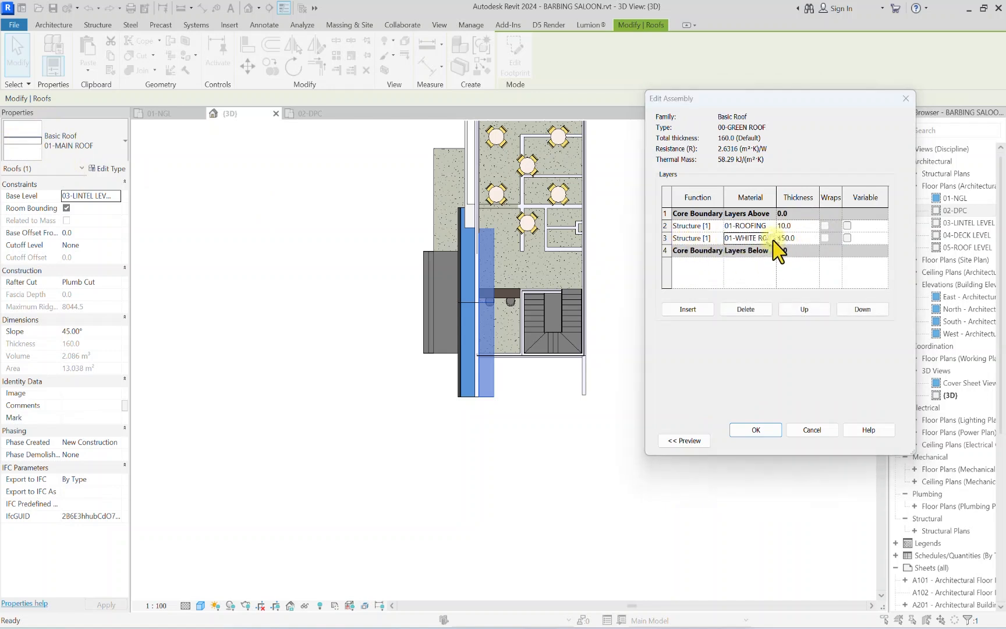
{"action": "left_click", "coordinate": [308, 219]}
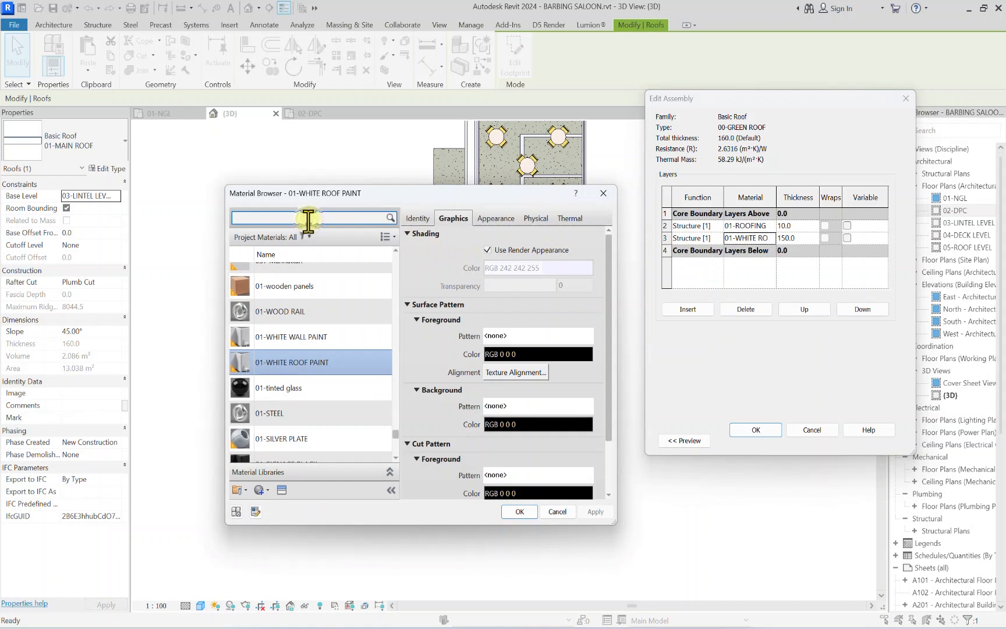
{"action": "type", "text": "CONCRETE"}
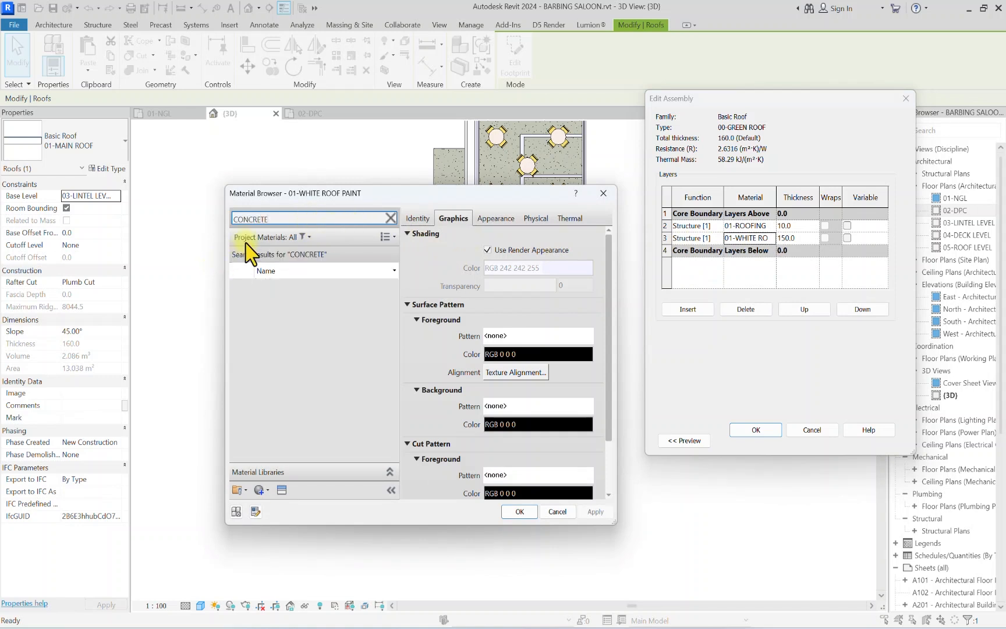
{"action": "left_click", "coordinate": [284, 345]}
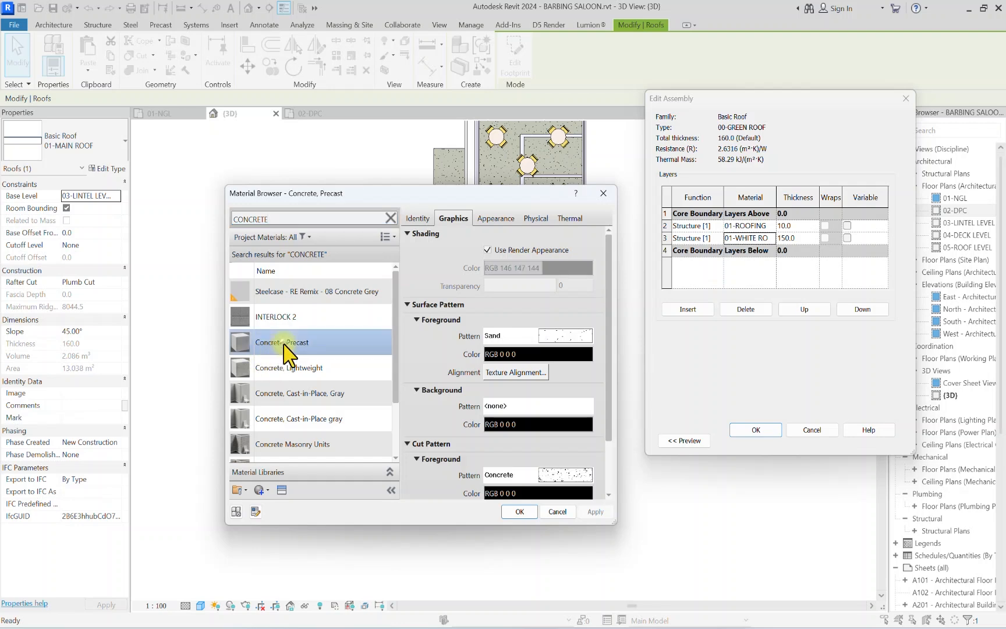
{"action": "left_click", "coordinate": [519, 511]}
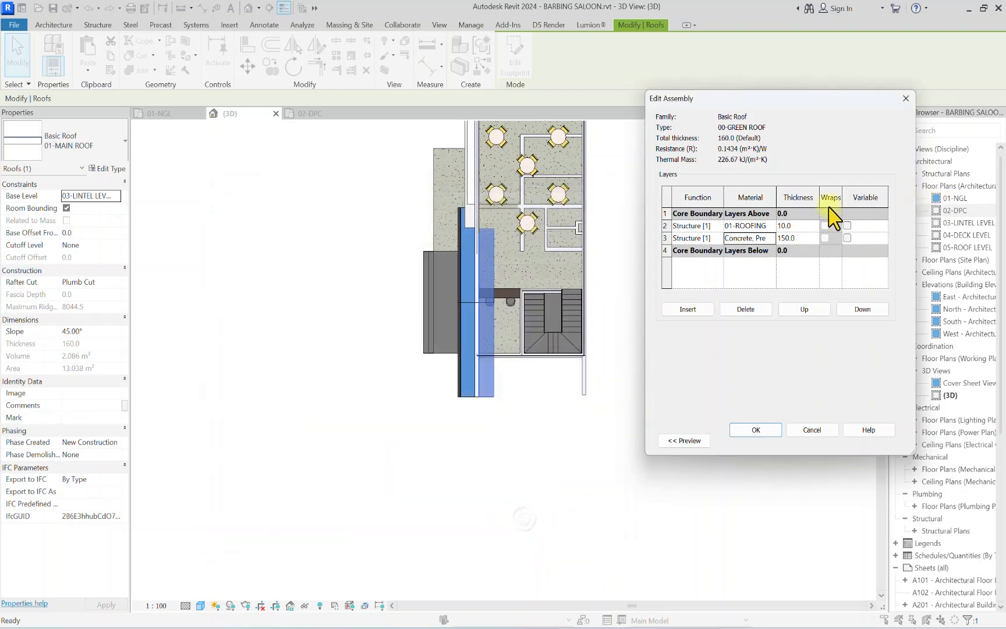
Step: For the 10 mm layer, duplicate the 01-ROOFING SHEET material with its assets and name it 00-DAMP PROOF MEMBRANE
{"action": "left_click", "coordinate": [772, 226]}
{"action": "right_click", "coordinate": [294, 365]}
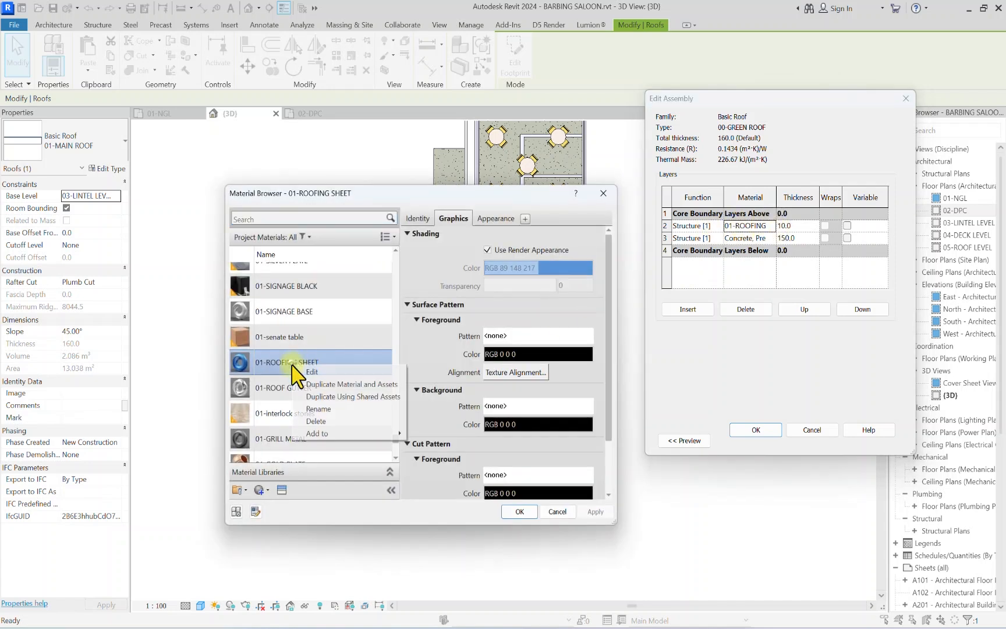
{"action": "left_click", "coordinate": [352, 384]}
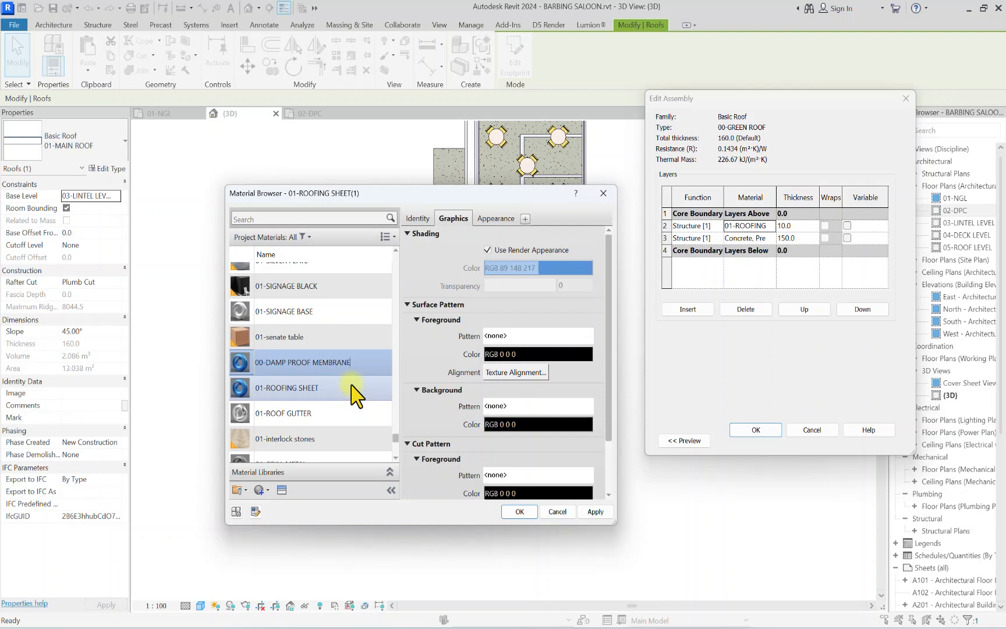
Step: Replace the 00-DAMP PROOF MEMBRANE appearance with the Black asset from the Wall Paint library and assign the material to the 10 mm layer
{"action": "left_click", "coordinate": [282, 490]}
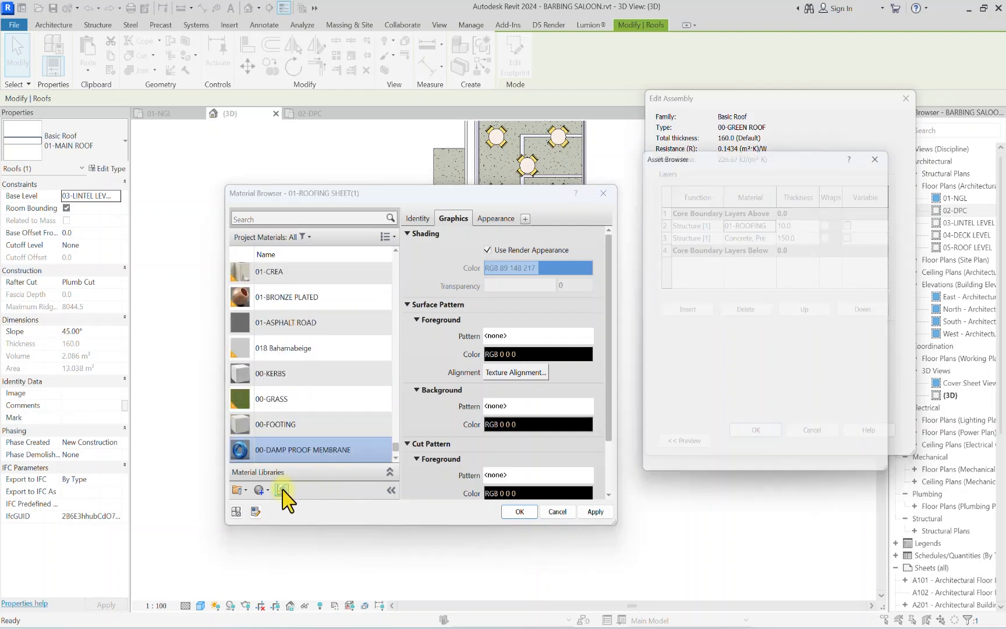
{"action": "double_click", "coordinate": [675, 236]}
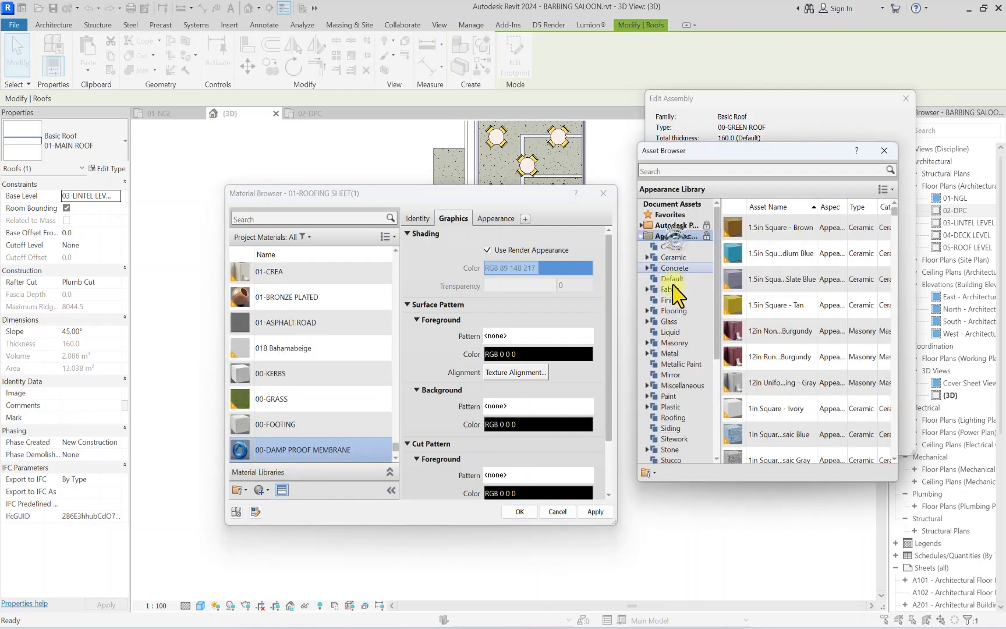
{"action": "scroll", "coordinate": [666, 361], "scroll_direction": "down", "scroll_amount": 5}
{"action": "scroll", "coordinate": [668, 350], "scroll_direction": "up", "scroll_amount": 3}
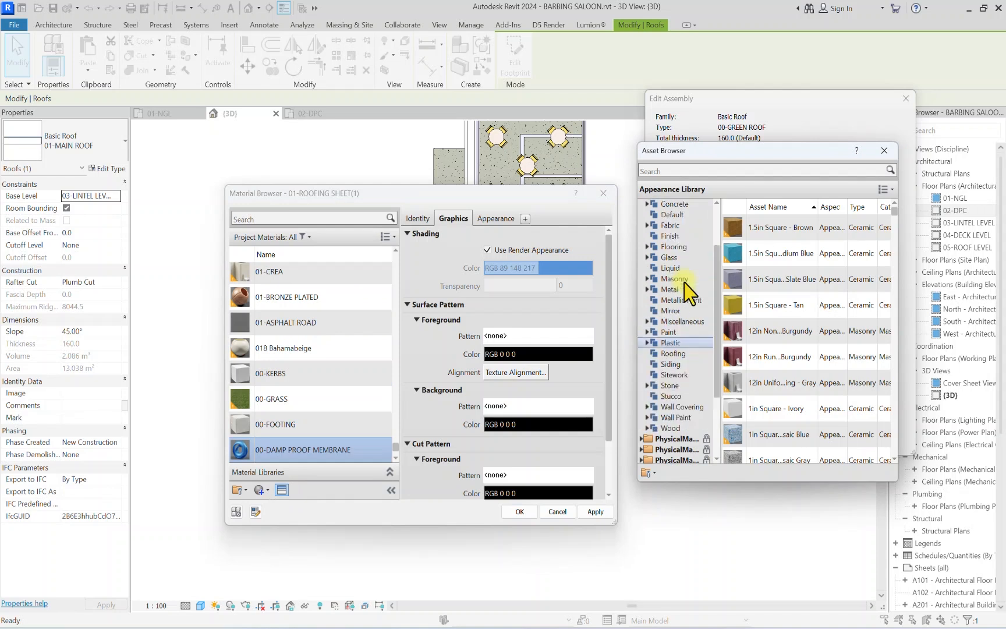
{"action": "double_click", "coordinate": [670, 363]}
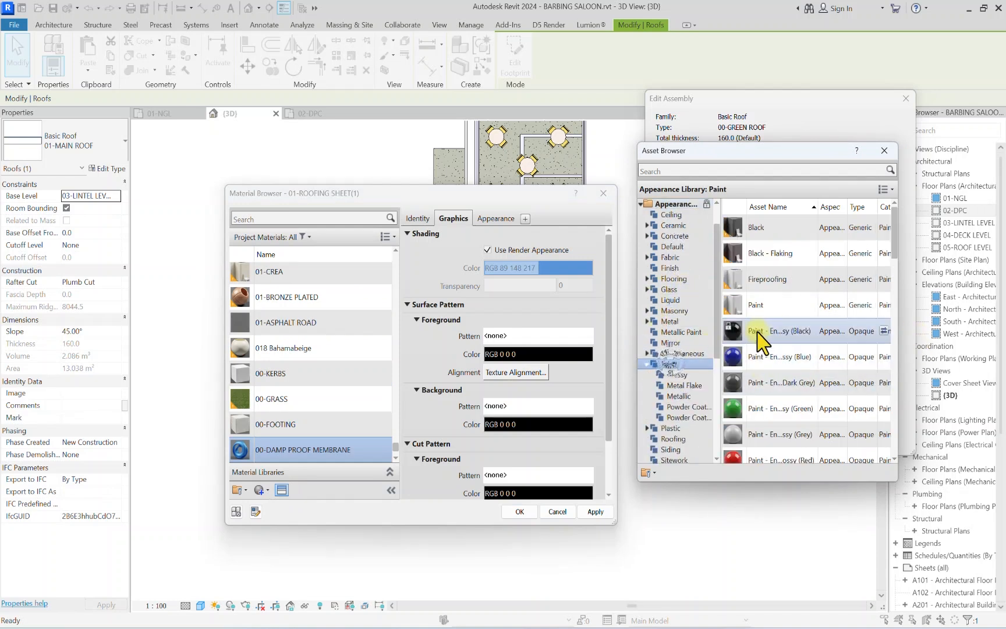
{"action": "scroll", "coordinate": [669, 401], "scroll_direction": "down", "scroll_amount": 4}
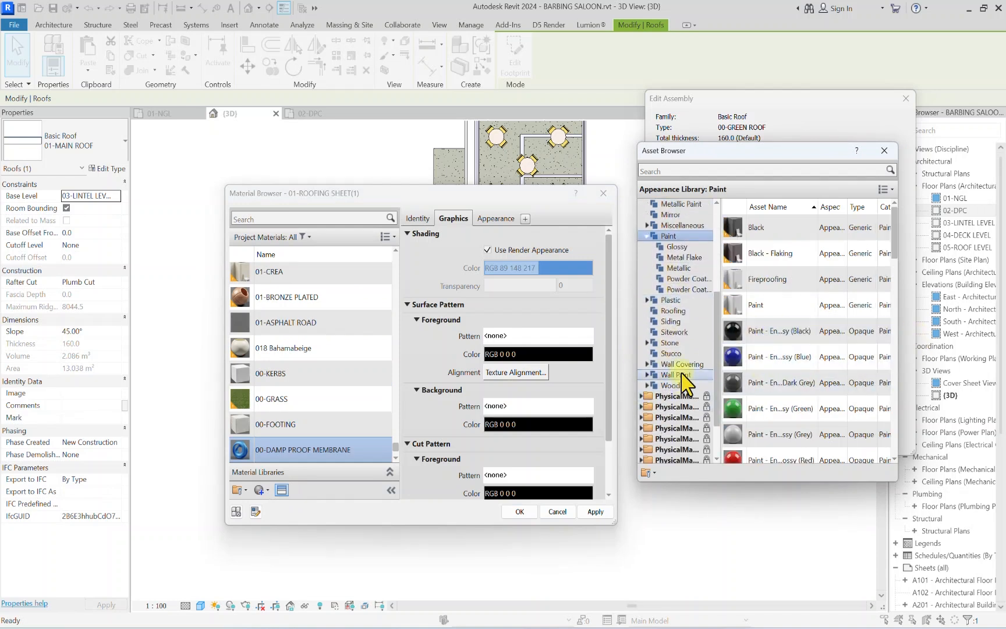
{"action": "double_click", "coordinate": [677, 374]}
{"action": "left_click", "coordinate": [883, 279]}
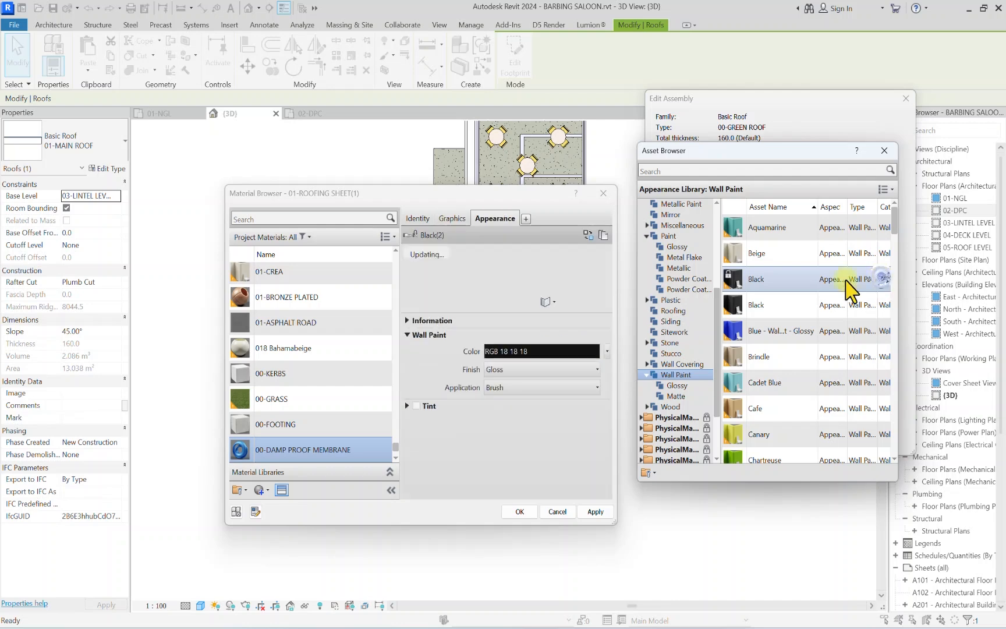
{"action": "left_click", "coordinate": [519, 511]}
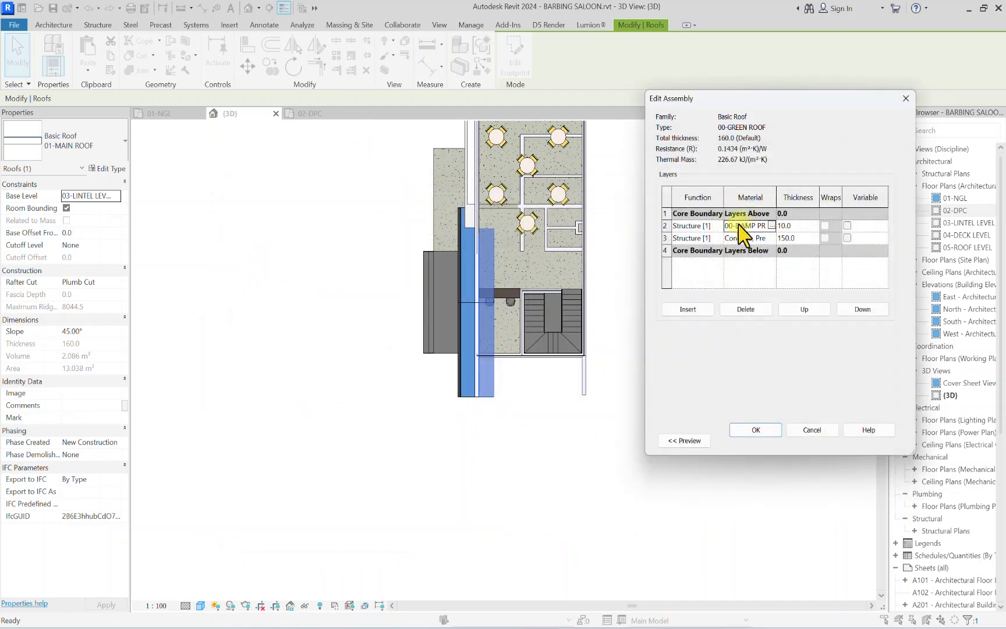
Step: Insert a layer above the damp proof membrane and, for its material, duplicate 00-DAMP PROOF MEMBRANE with its assets as 00-FILTER
{"action": "left_click", "coordinate": [681, 312]}
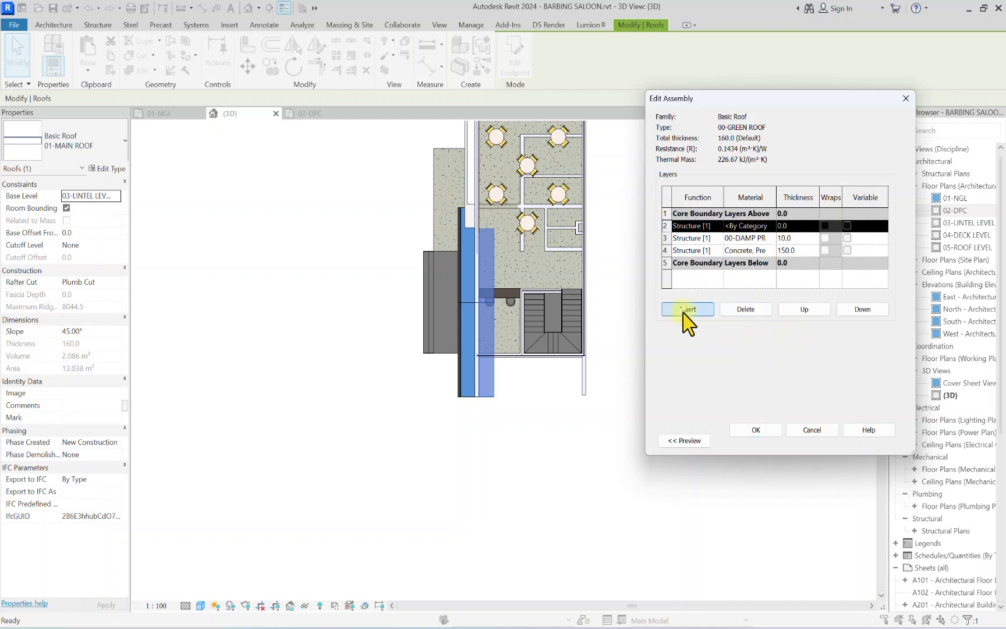
{"action": "left_click", "coordinate": [771, 227]}
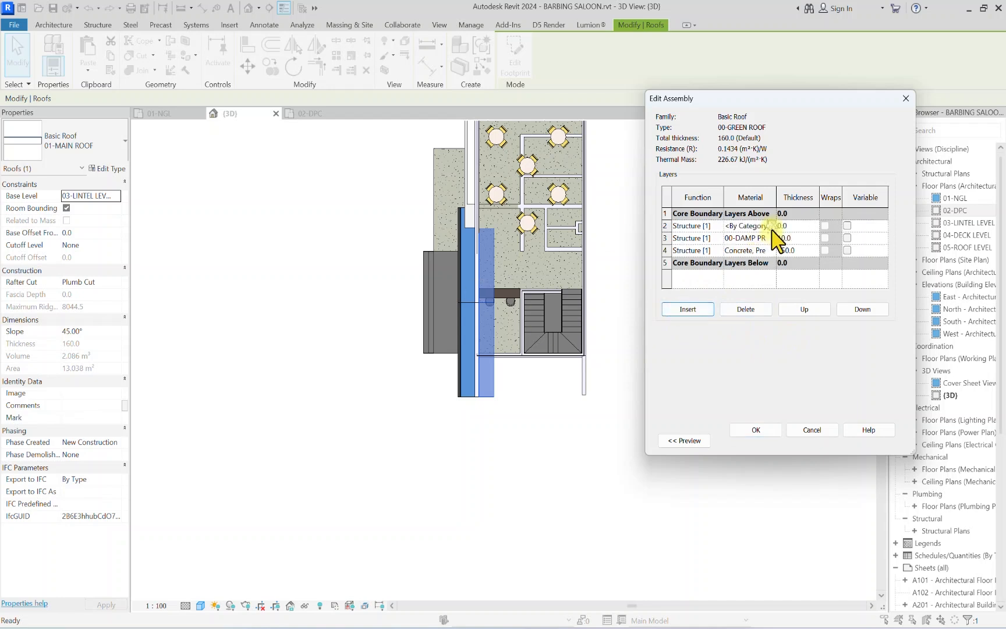
{"action": "left_click", "coordinate": [773, 227]}
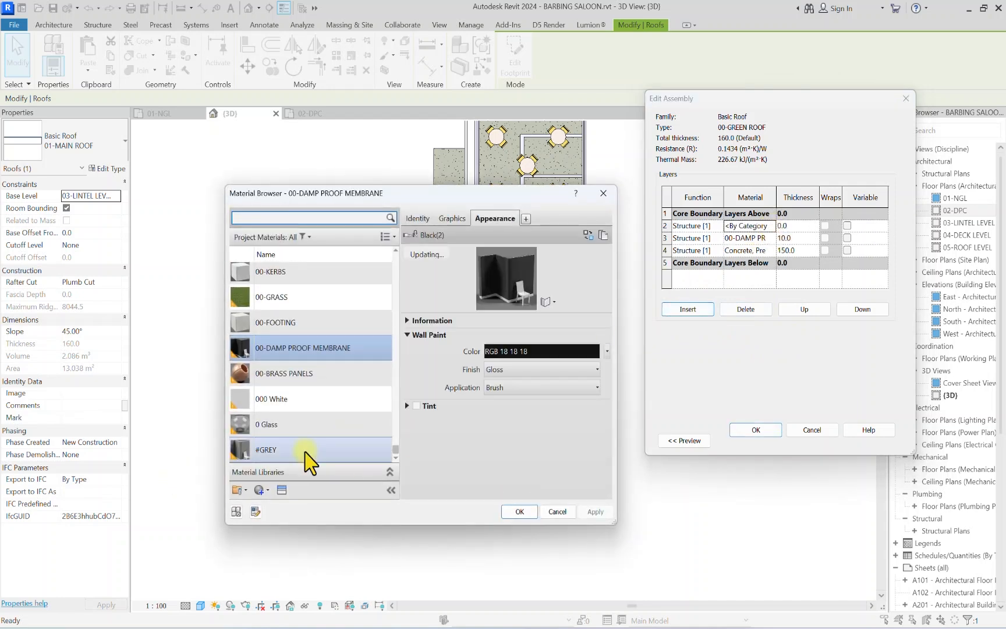
{"action": "right_click", "coordinate": [332, 364]}
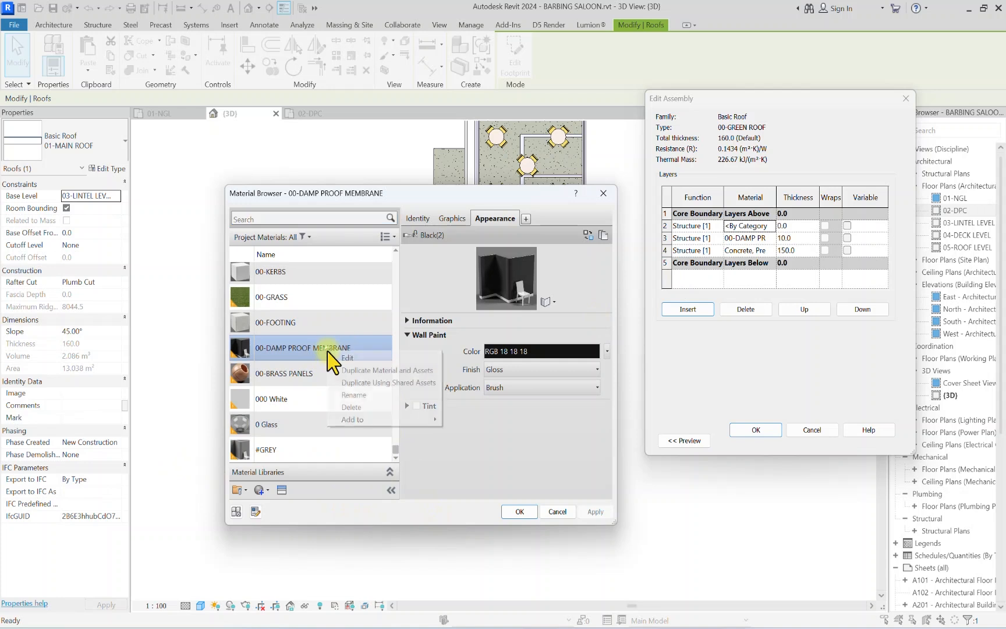
{"action": "left_click", "coordinate": [370, 376]}
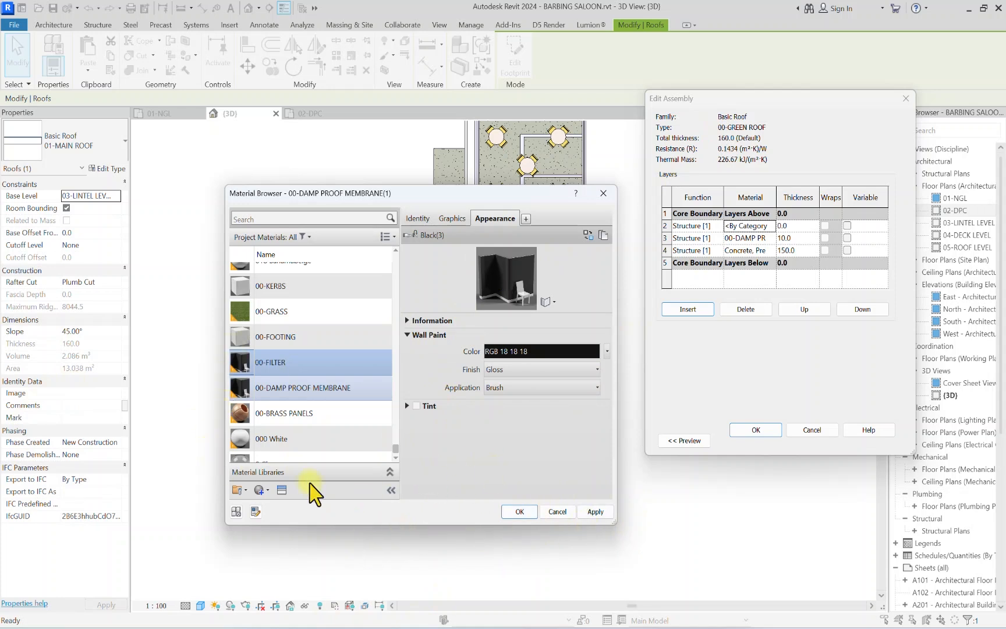
Step: Replace the 00-FILTER appearance with the Generic asset from the Default library, use it for shading, and assign the material to the 50 mm layer
{"action": "left_click", "coordinate": [282, 490]}
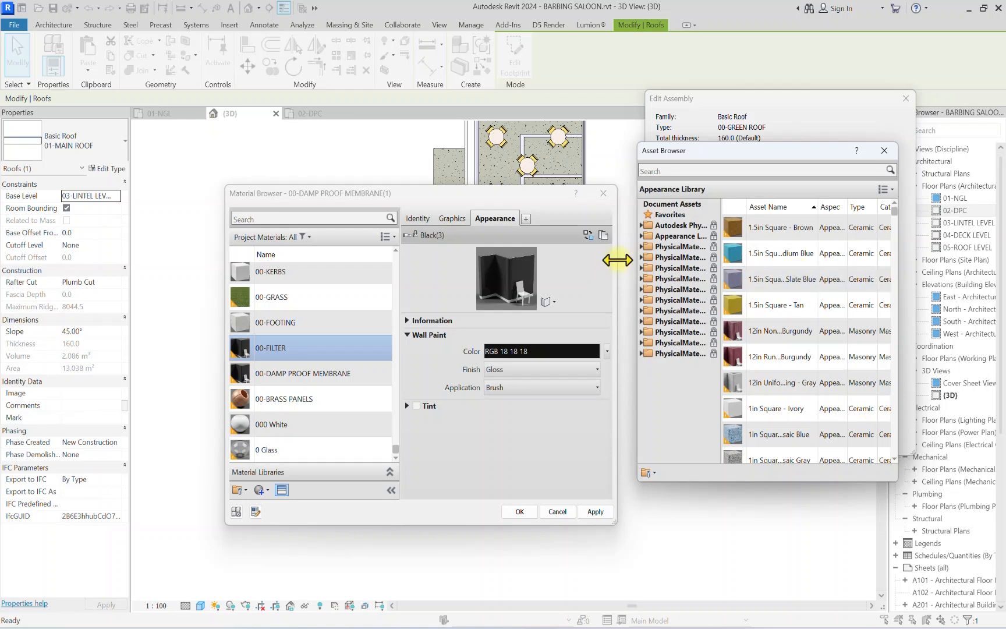
{"action": "double_click", "coordinate": [676, 236]}
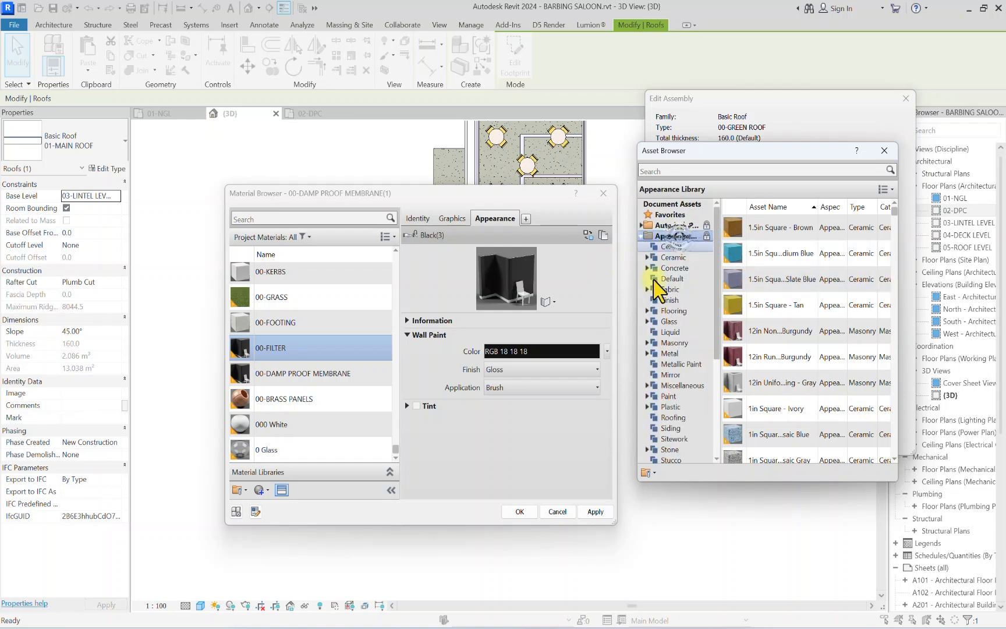
{"action": "left_click", "coordinate": [674, 343]}
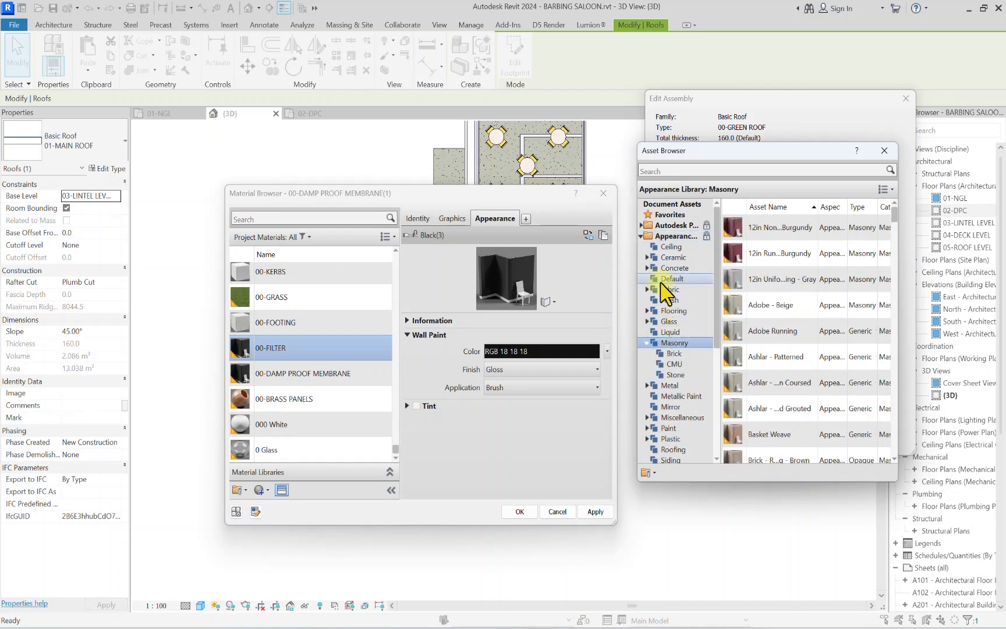
{"action": "left_click", "coordinate": [664, 279]}
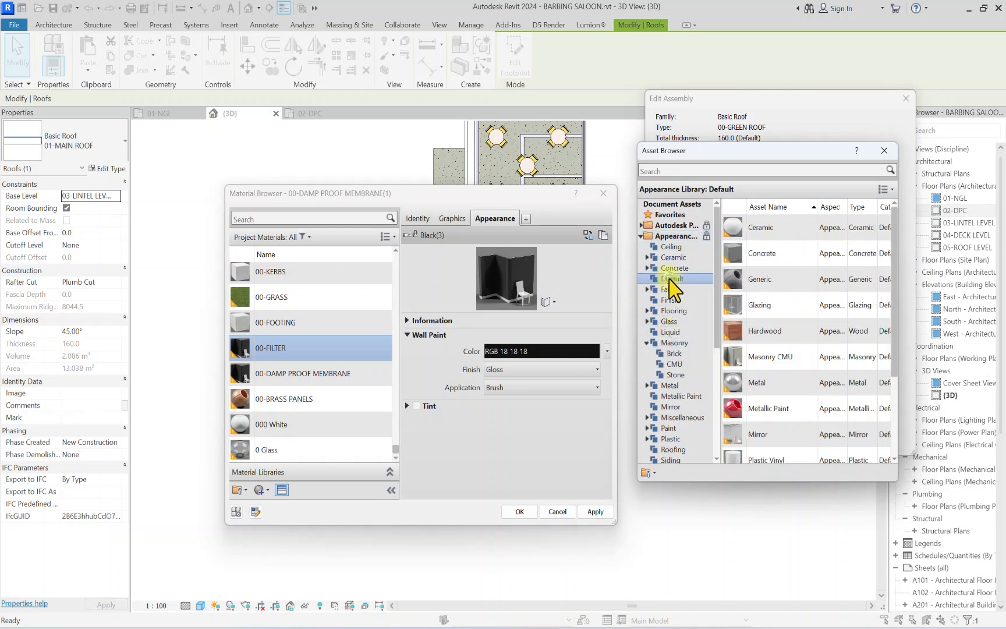
{"action": "left_click", "coordinate": [882, 278]}
{"action": "left_click", "coordinate": [452, 218]}
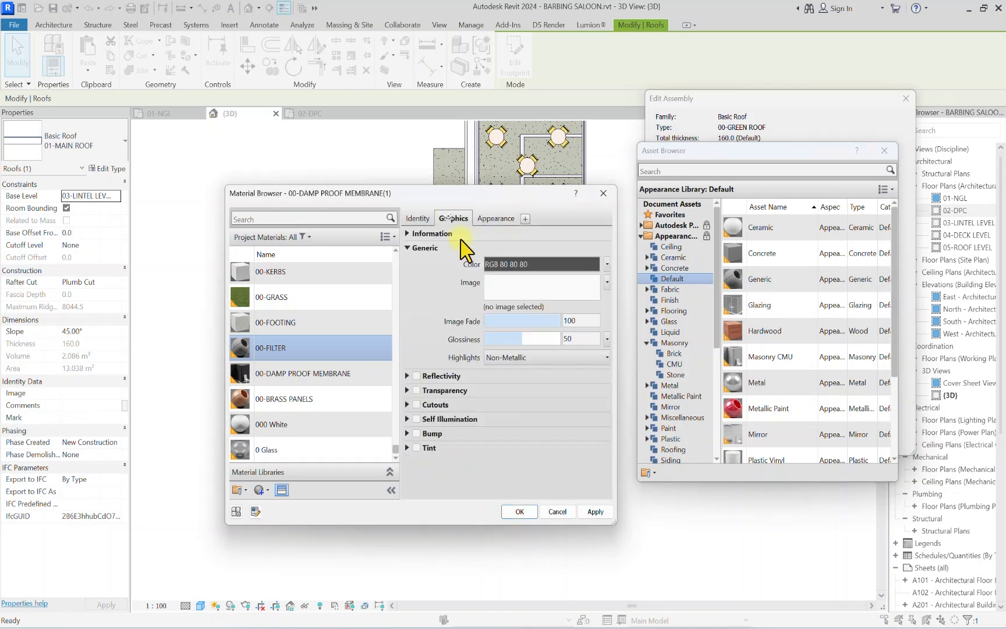
{"action": "left_click", "coordinate": [519, 511]}
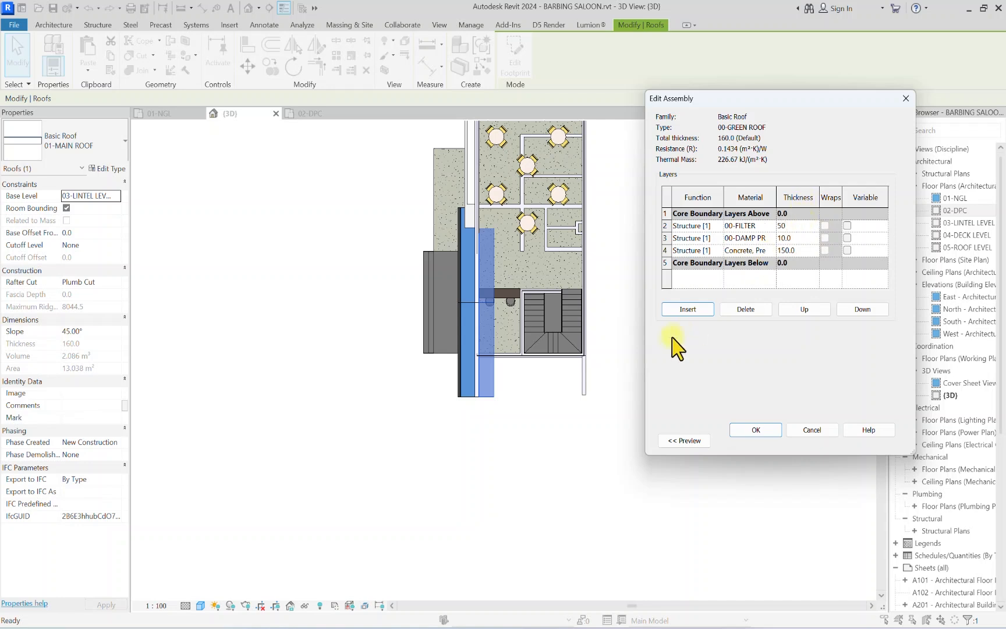
Step: Insert a 75 mm layer above the filter layer and, for its material, duplicate 00-GRASS as 00-GREEN ROOF
{"action": "left_click", "coordinate": [691, 309]}
{"action": "left_click", "coordinate": [780, 227]}
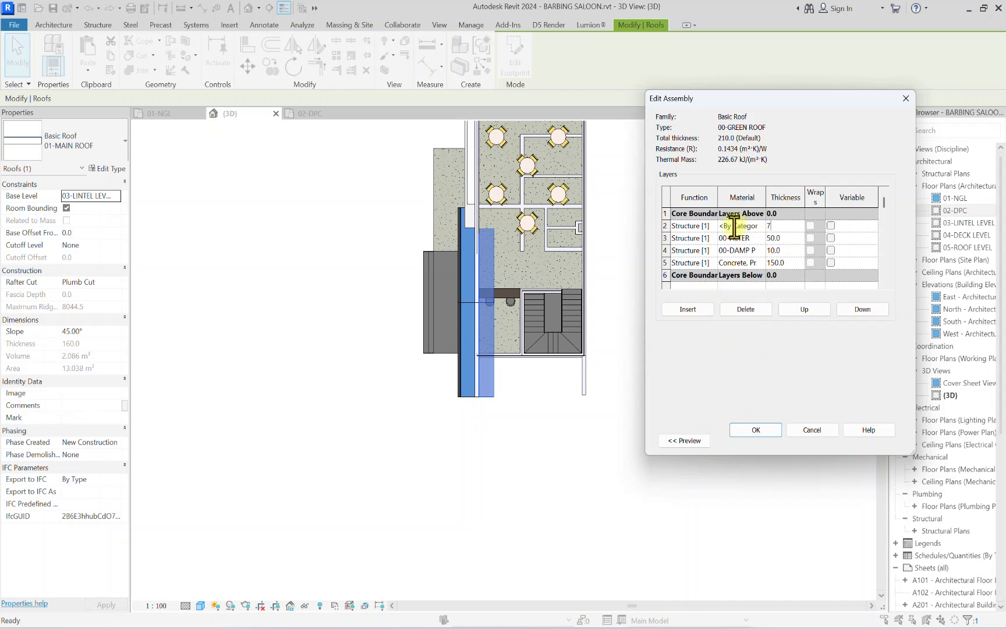
{"action": "left_click", "coordinate": [758, 225]}
{"action": "left_click", "coordinate": [762, 226]}
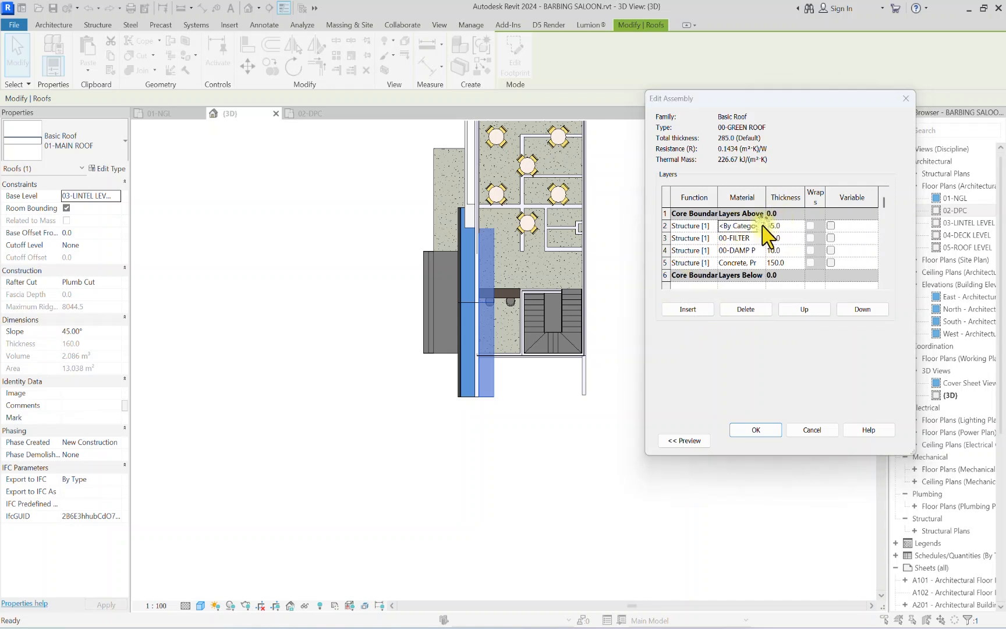
{"action": "right_click", "coordinate": [306, 361]}
{"action": "left_click", "coordinate": [289, 314]}
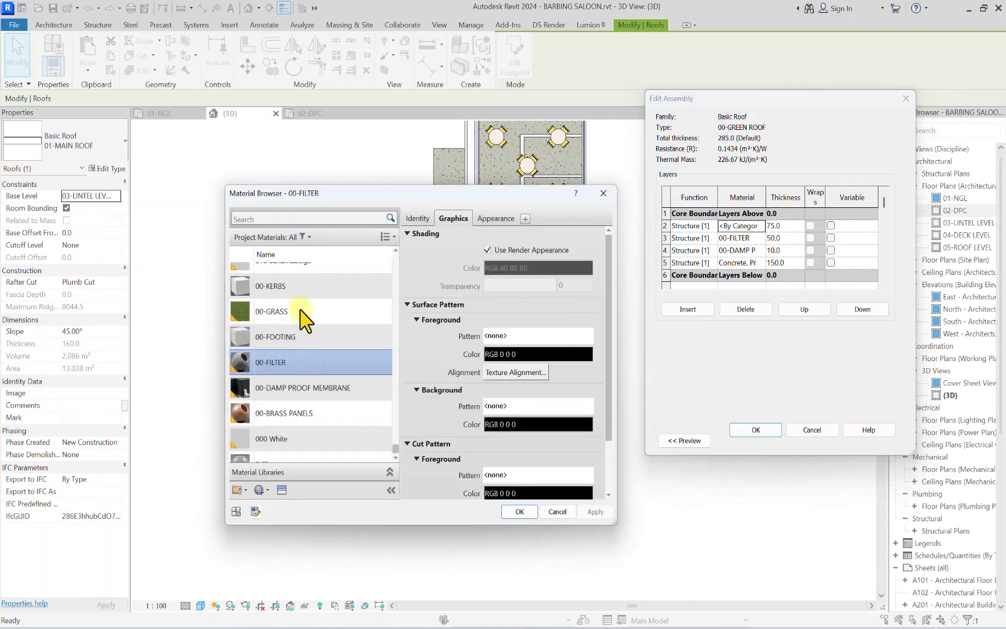
{"action": "left_click", "coordinate": [290, 315]}
{"action": "right_click", "coordinate": [291, 321]}
{"action": "left_click", "coordinate": [357, 343]}
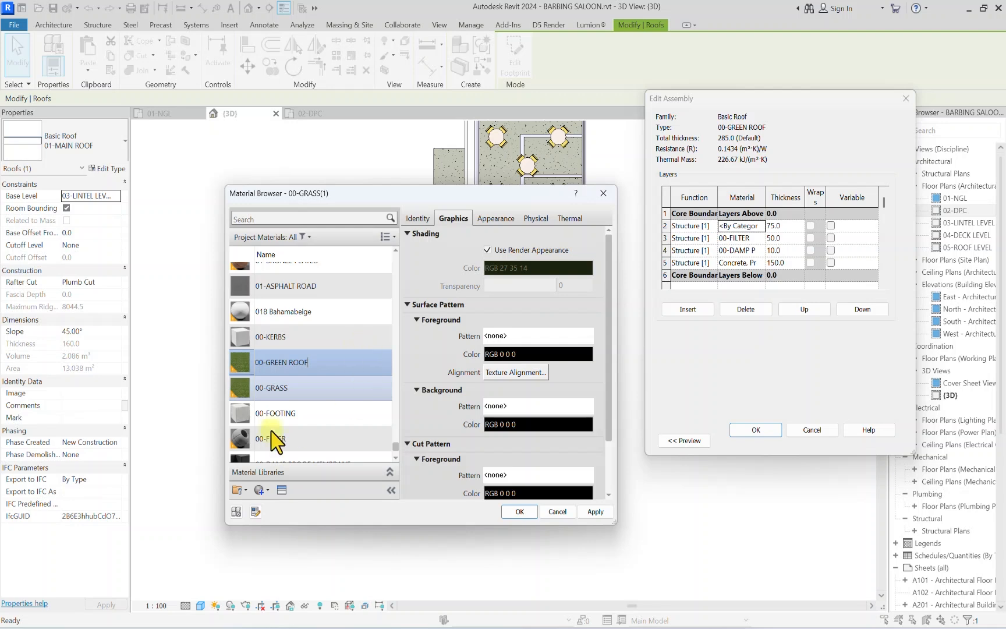
Step: Replace the appearance of the 00-GREEN ROOF material with the Hedge asset from the Sitework library
{"action": "left_click", "coordinate": [282, 490]}
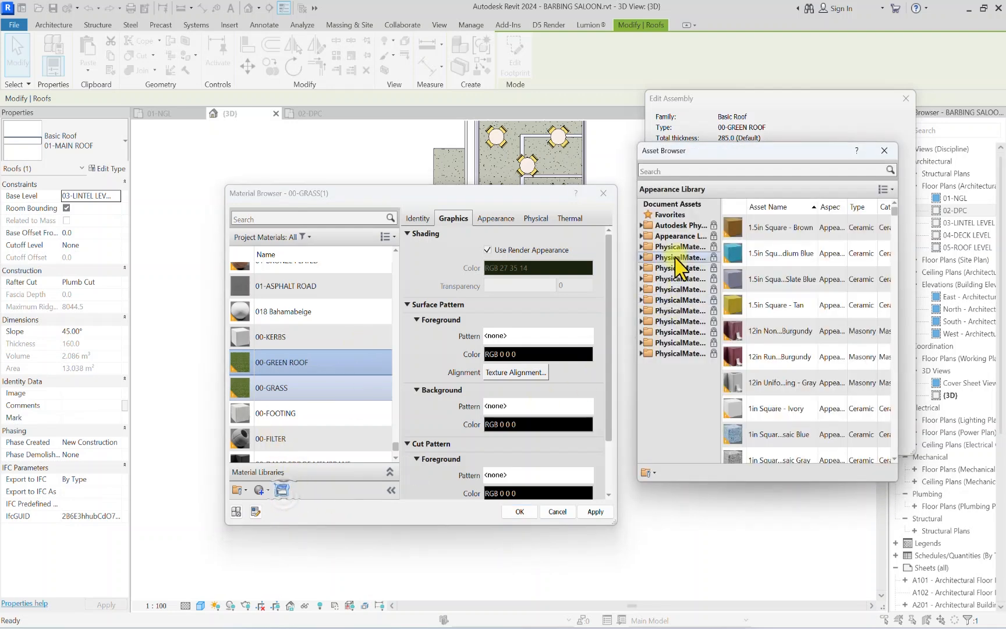
{"action": "left_click", "coordinate": [675, 236]}
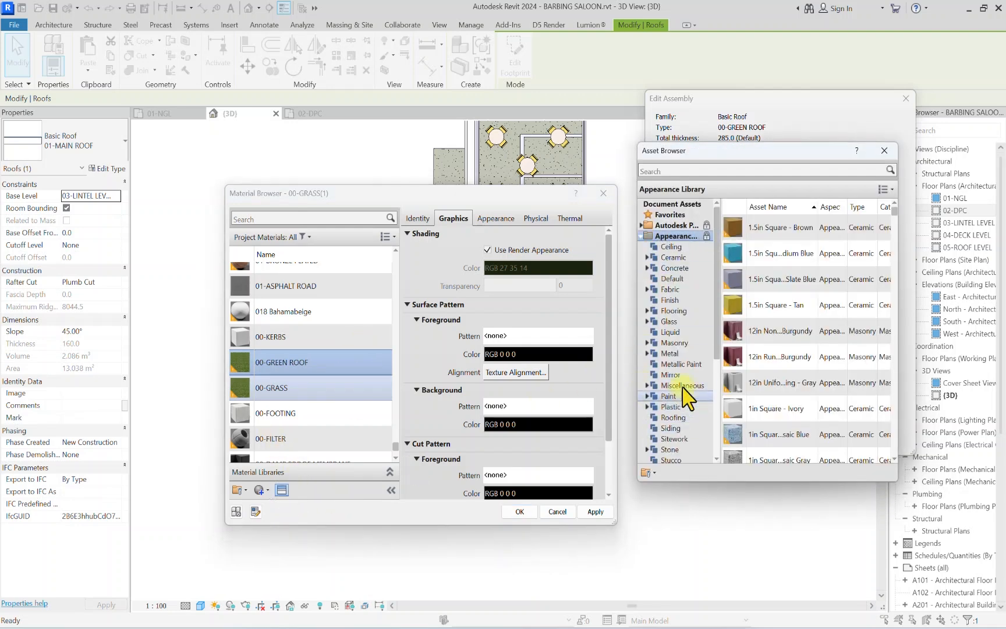
{"action": "scroll", "coordinate": [643, 408], "scroll_direction": "down", "scroll_amount": 3}
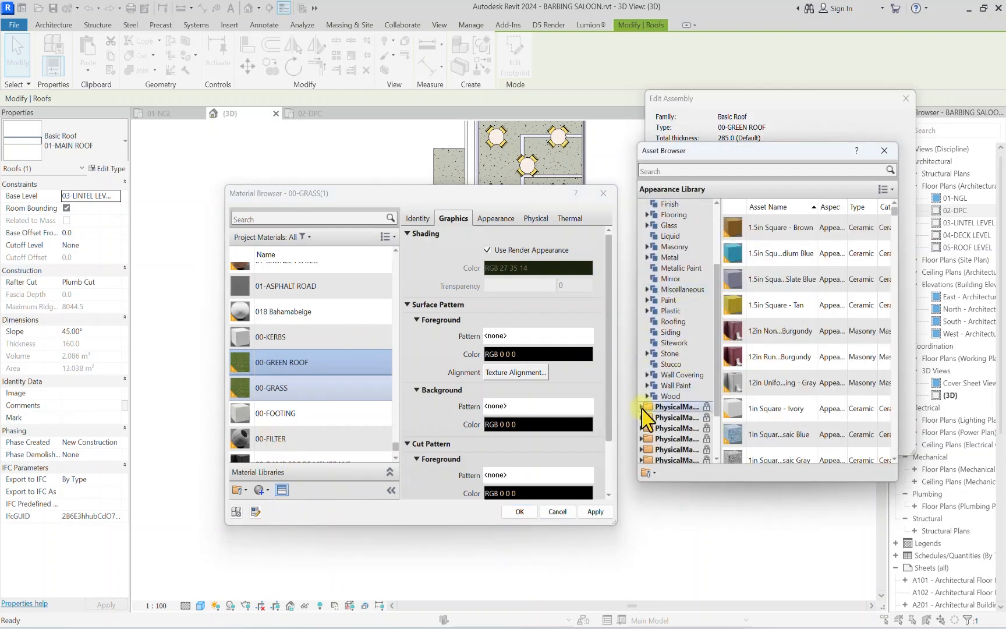
{"action": "left_click", "coordinate": [674, 343]}
{"action": "scroll", "coordinate": [853, 319], "scroll_direction": "down", "scroll_amount": 3}
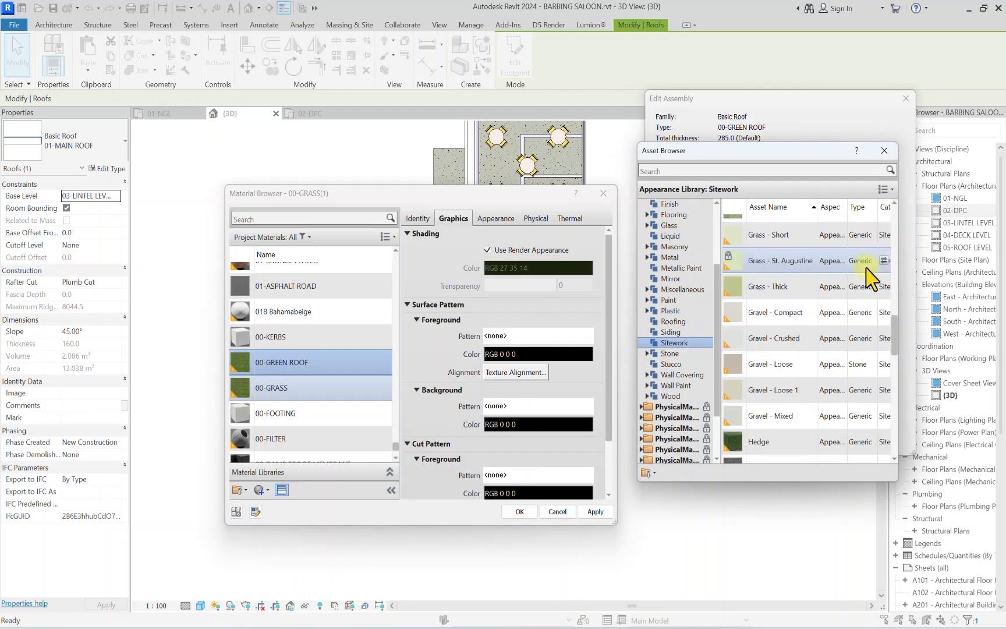
{"action": "scroll", "coordinate": [876, 349], "scroll_direction": "down", "scroll_amount": 3}
{"action": "scroll", "coordinate": [869, 378], "scroll_direction": "up", "scroll_amount": 4}
{"action": "scroll", "coordinate": [868, 379], "scroll_direction": "down", "scroll_amount": 5}
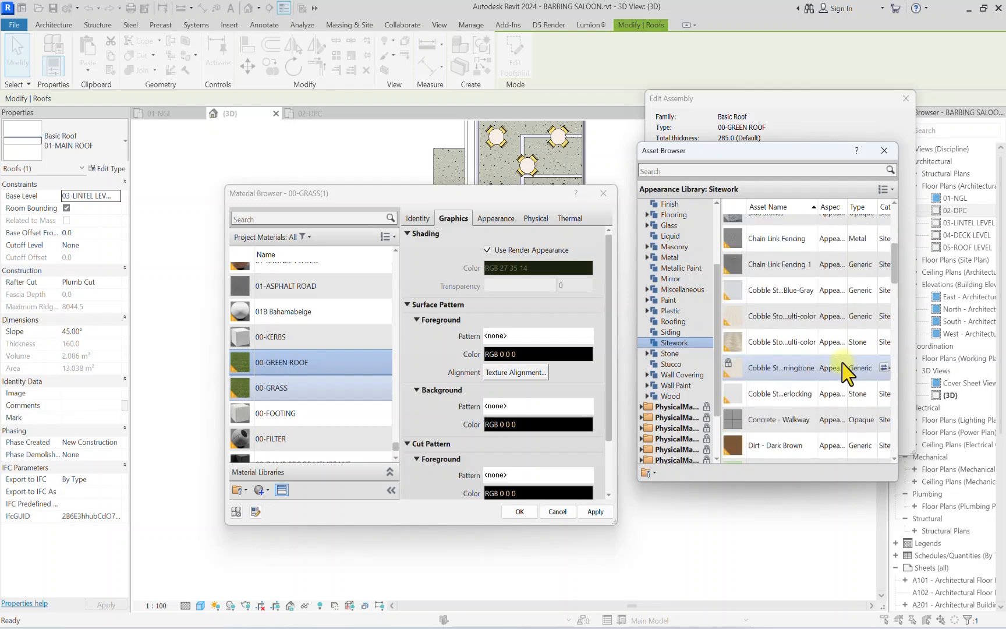
{"action": "left_click", "coordinate": [884, 368]}
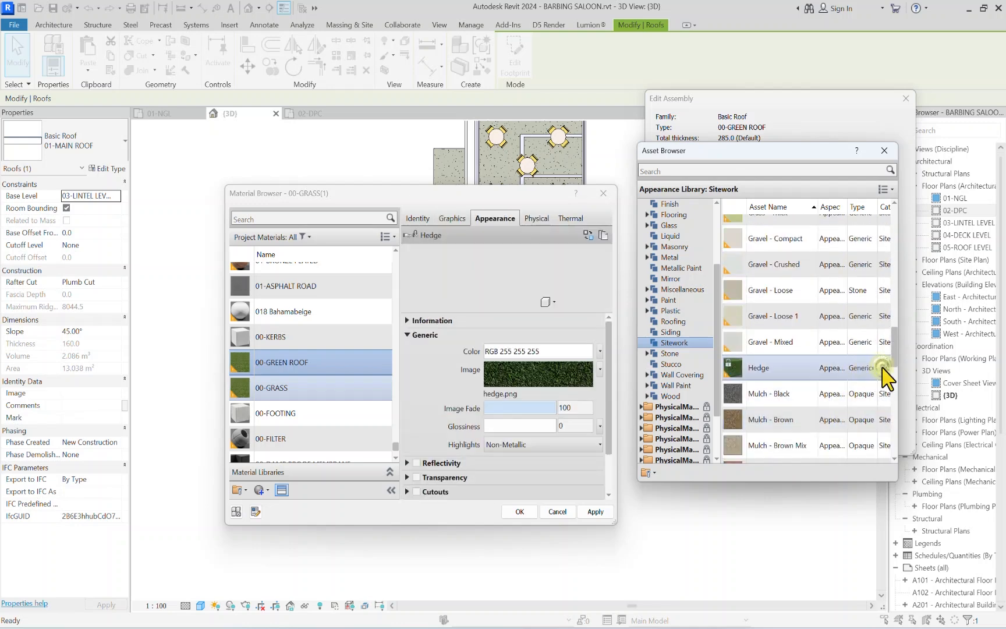
Step: Assign the 00-GREEN ROOF material to the 75 mm layer and apply the finished 00-GREEN ROOF type to the selected roof strip
{"action": "left_click", "coordinate": [594, 511]}
{"action": "left_click", "coordinate": [517, 511]}
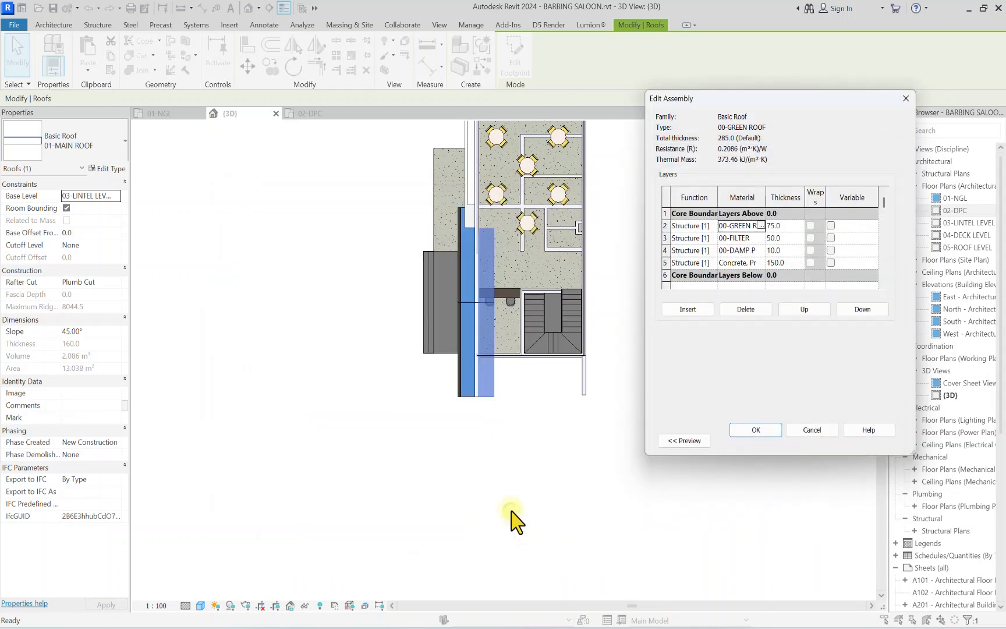
{"action": "left_click", "coordinate": [755, 430]}
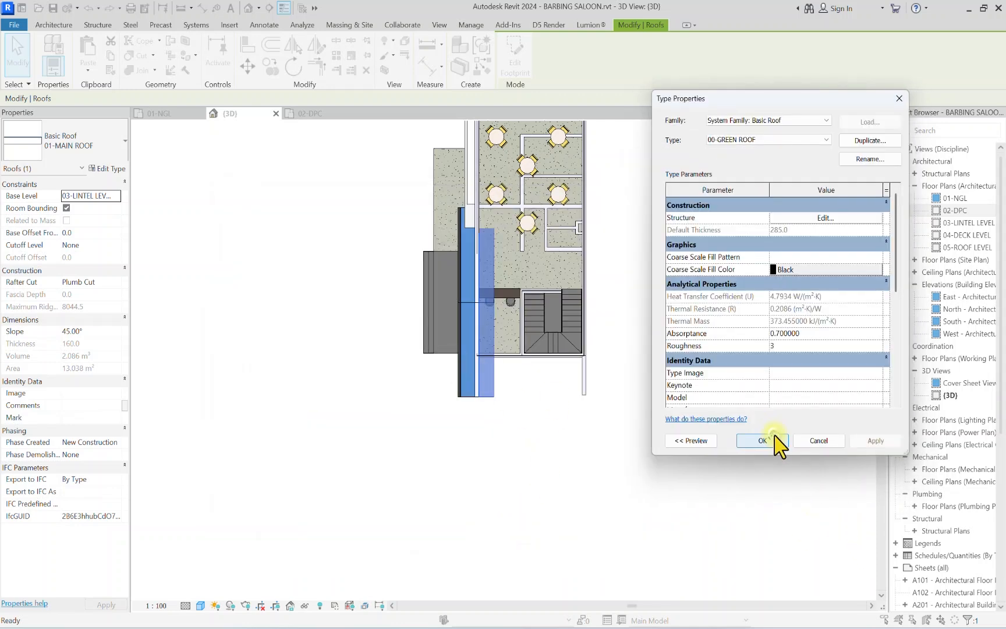
{"action": "left_click", "coordinate": [773, 440]}
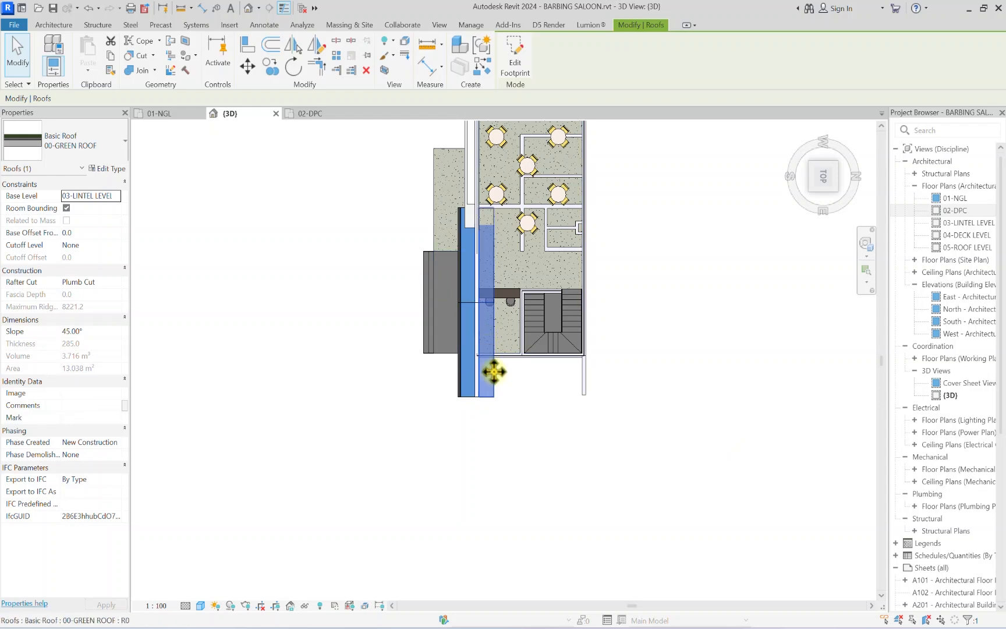
Step: Examine from above and from the front how the green roof strip sits on the main gabled roof
{"action": "left_click", "coordinate": [530, 400]}
{"action": "scroll", "coordinate": [491, 385], "scroll_direction": "up", "scroll_amount": 3}
{"action": "left_click", "coordinate": [490, 389]}
{"action": "scroll", "coordinate": [490, 386], "scroll_direction": "down", "scroll_amount": 2}
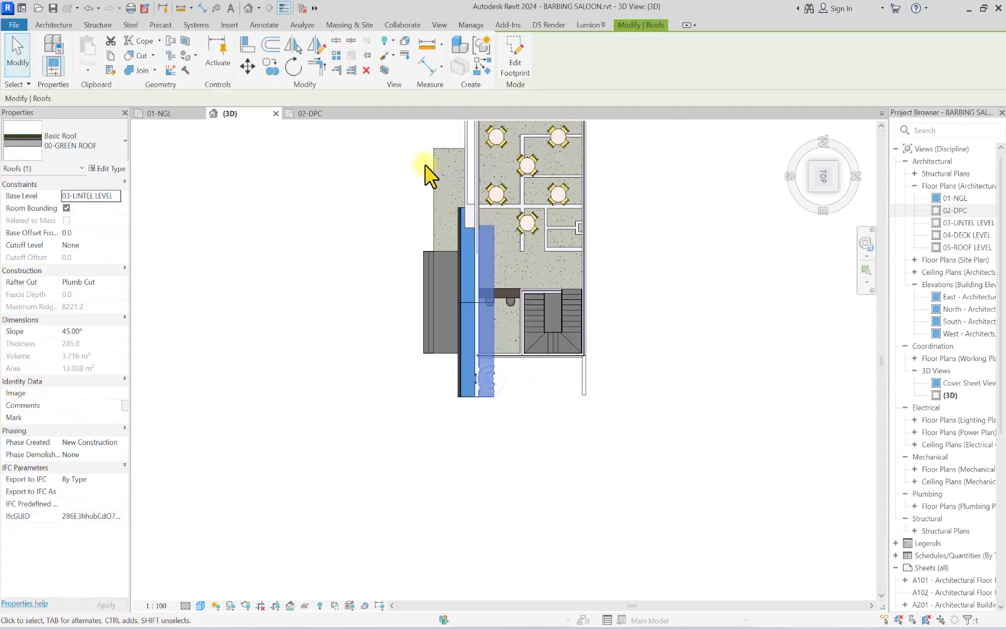
{"action": "scroll", "coordinate": [490, 345], "scroll_direction": "up", "scroll_amount": 3}
{"action": "scroll", "coordinate": [490, 345], "scroll_direction": "up", "scroll_amount": 3}
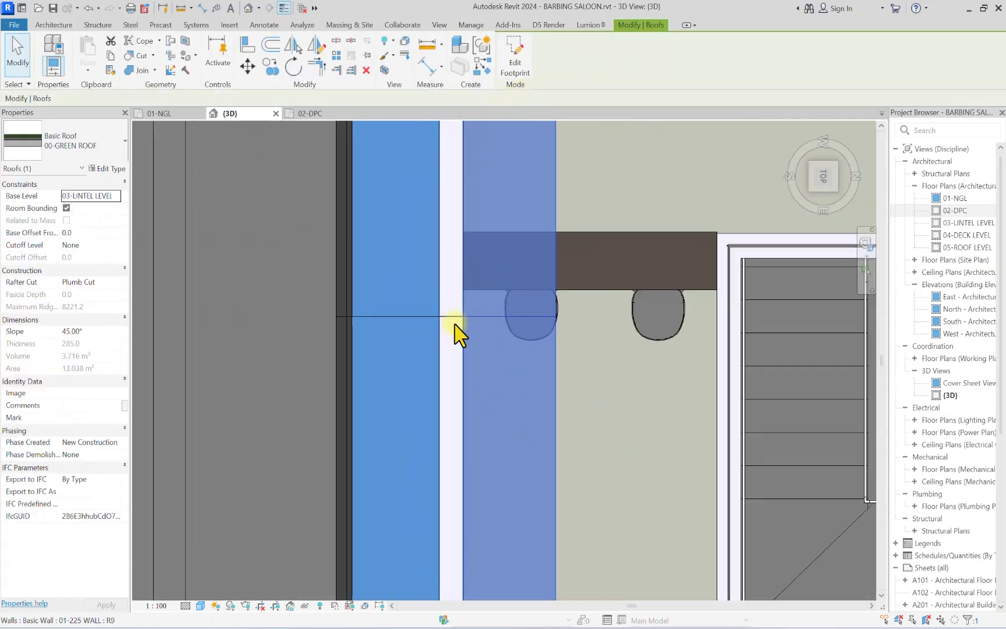
{"action": "scroll", "coordinate": [458, 325], "scroll_direction": "down", "scroll_amount": 1}
{"action": "scroll", "coordinate": [469, 319], "scroll_direction": "down", "scroll_amount": 2}
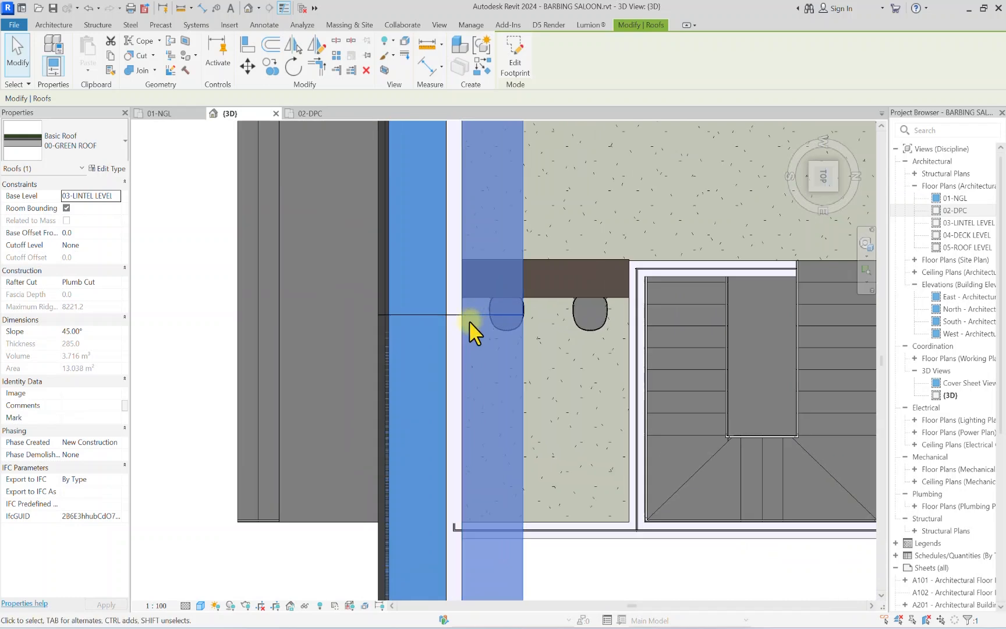
{"action": "scroll", "coordinate": [455, 319], "scroll_direction": "down", "scroll_amount": 4}
{"action": "left_click_drag", "start_coordinate": [819, 183], "coordinate": [234, 565]}
{"action": "scroll", "coordinate": [482, 336], "scroll_direction": "up", "scroll_amount": 2}
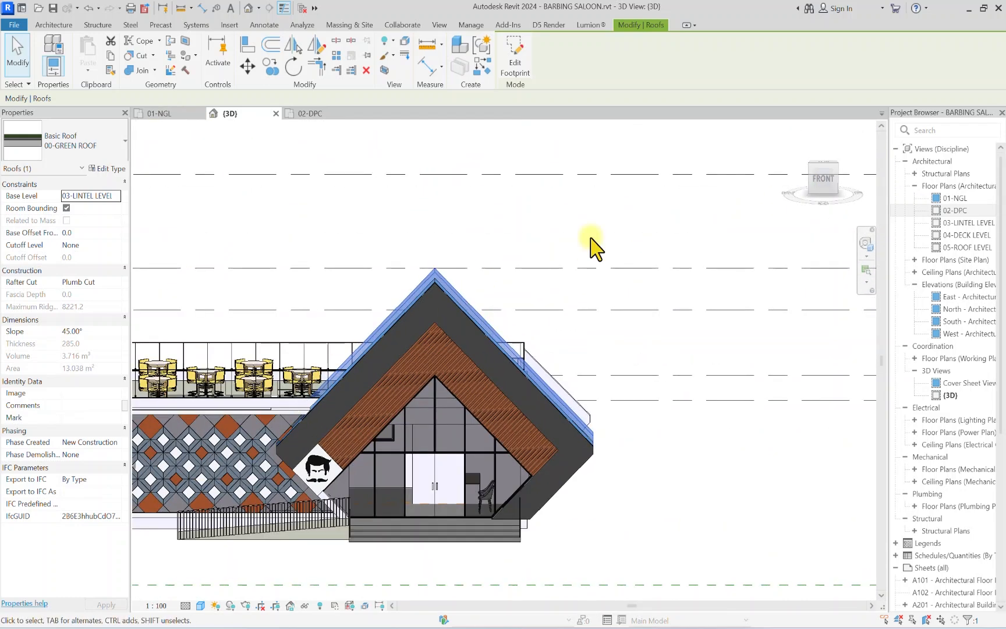
{"action": "left_click", "coordinate": [819, 175]}
{"action": "scroll", "coordinate": [495, 288], "scroll_direction": "up", "scroll_amount": 2}
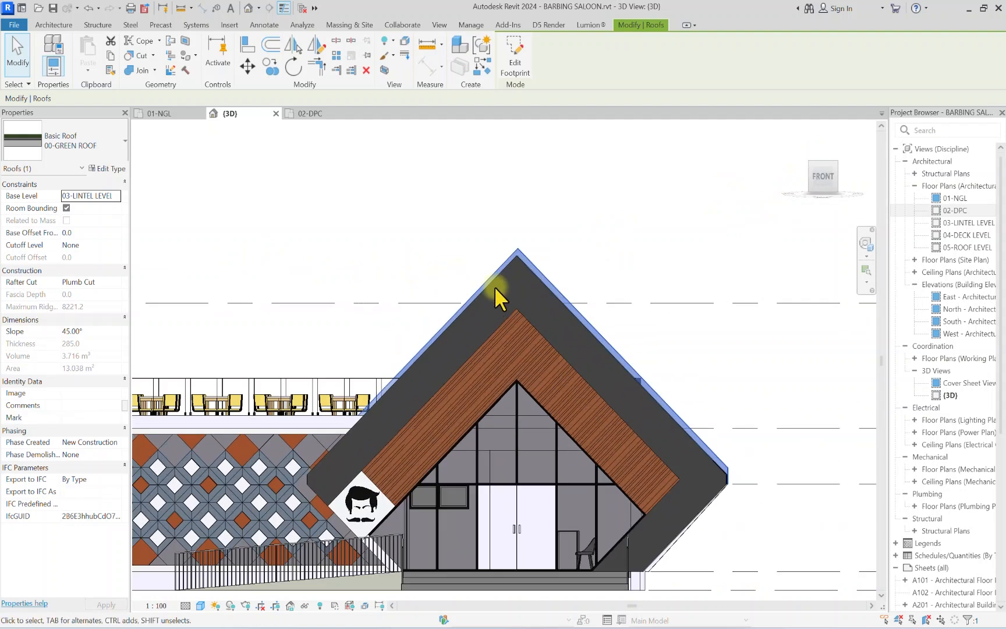
{"action": "scroll", "coordinate": [517, 257], "scroll_direction": "up", "scroll_amount": 2}
{"action": "scroll", "coordinate": [516, 251], "scroll_direction": "down", "scroll_amount": 1}
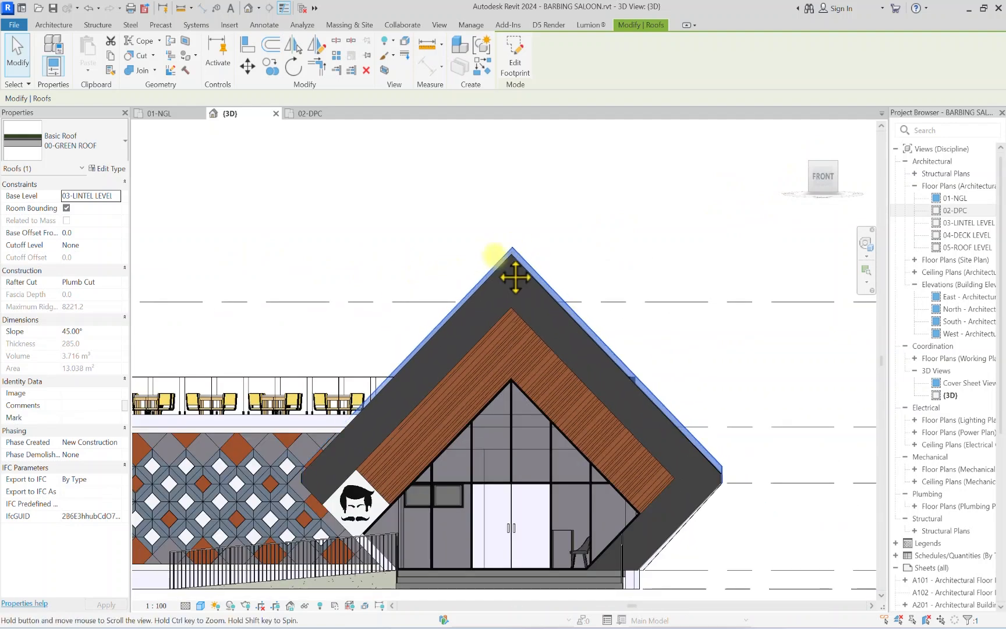
{"action": "scroll", "coordinate": [506, 271], "scroll_direction": "down", "scroll_amount": 3}
{"action": "middle_click_drag", "start_coordinate": [192, 242], "coordinate": [439, 227]}
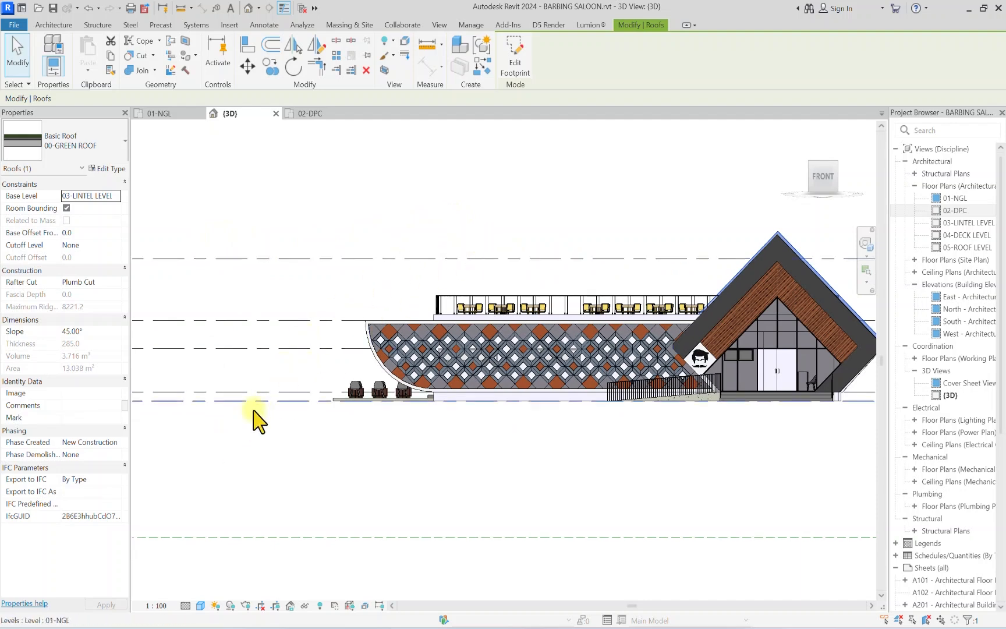
{"action": "scroll", "coordinate": [700, 254], "scroll_direction": "up", "scroll_amount": 5}
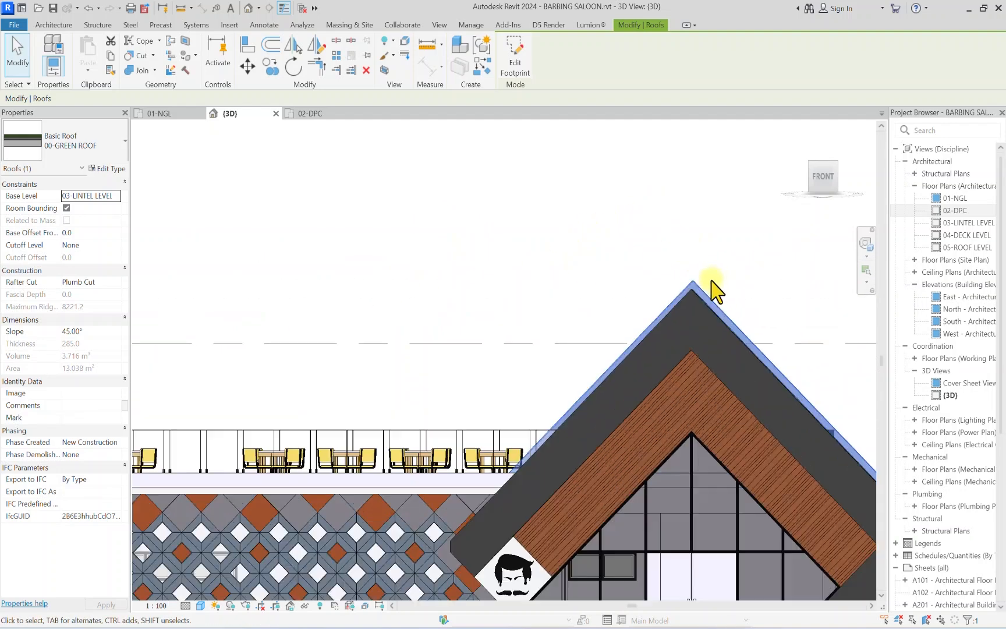
Step: Edit the green roof's footprint and move its north boundary line to just outside the building's north wall
{"action": "left_click", "coordinate": [517, 65]}
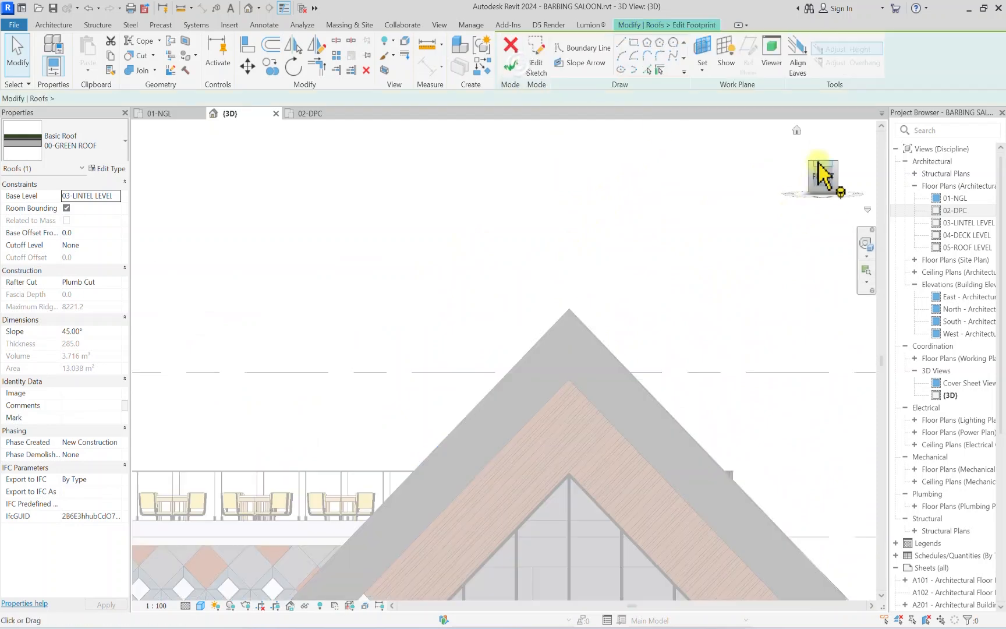
{"action": "left_click", "coordinate": [822, 165]}
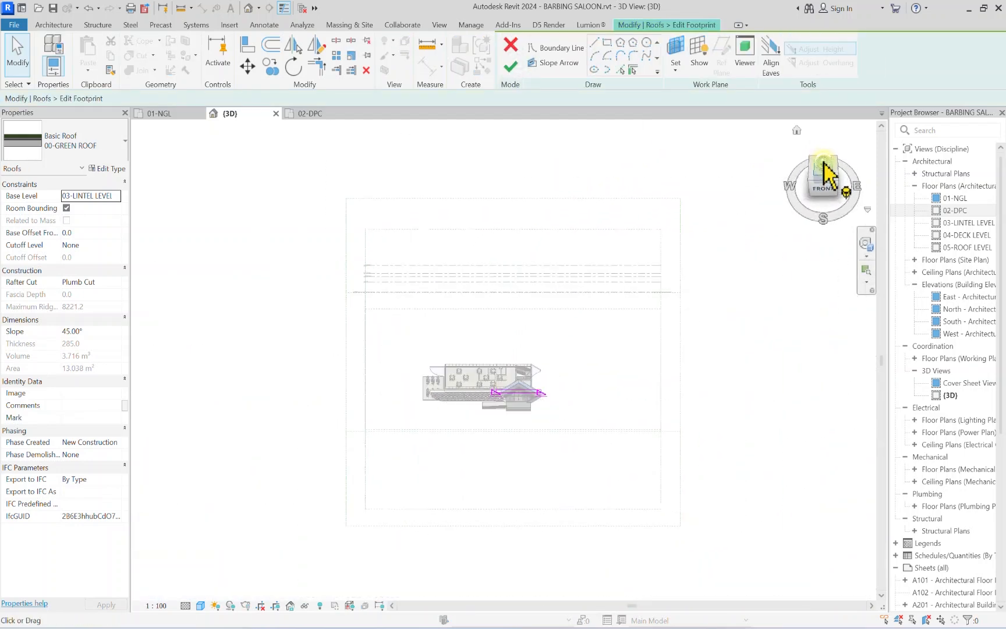
{"action": "scroll", "coordinate": [512, 439], "scroll_direction": "up", "scroll_amount": 5}
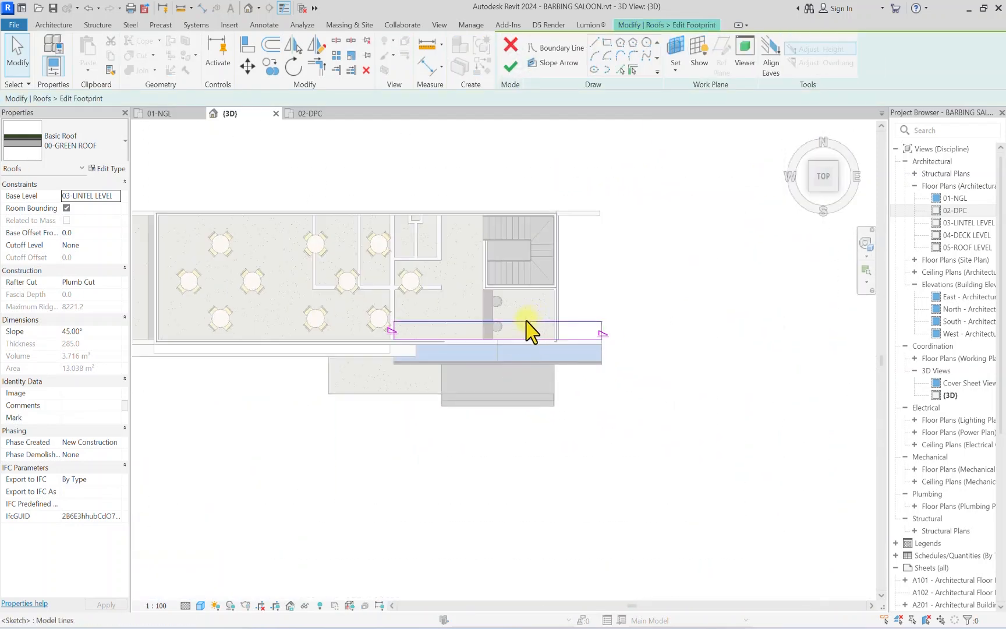
{"action": "scroll", "coordinate": [527, 321], "scroll_direction": "up", "scroll_amount": 3}
{"action": "left_click_drag", "start_coordinate": [527, 322], "coordinate": [539, 144]}
{"action": "scroll", "coordinate": [561, 153], "scroll_direction": "up", "scroll_amount": 2}
{"action": "middle_click_drag", "start_coordinate": [532, 173], "coordinate": [544, 259]}
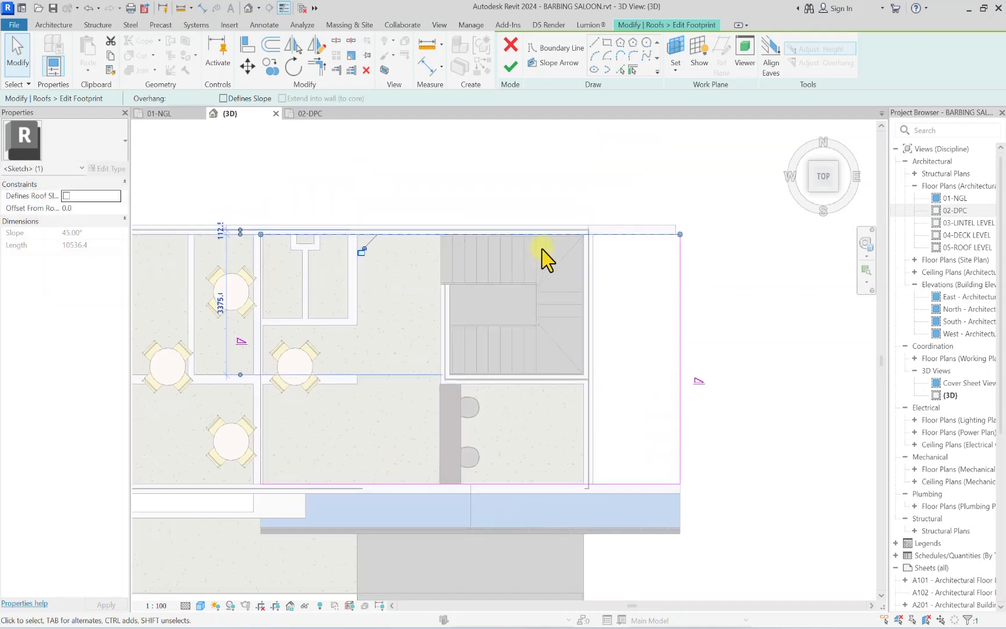
{"action": "mouse_move", "coordinate": [545, 236]}
{"action": "left_mouse_down"}
{"action": "mouse_move", "coordinate": [548, 218]}
{"action": "mouse_move", "coordinate": [545, 226]}
{"action": "left_mouse_up"}
{"action": "scroll", "coordinate": [646, 223], "scroll_direction": "down", "scroll_amount": 2}
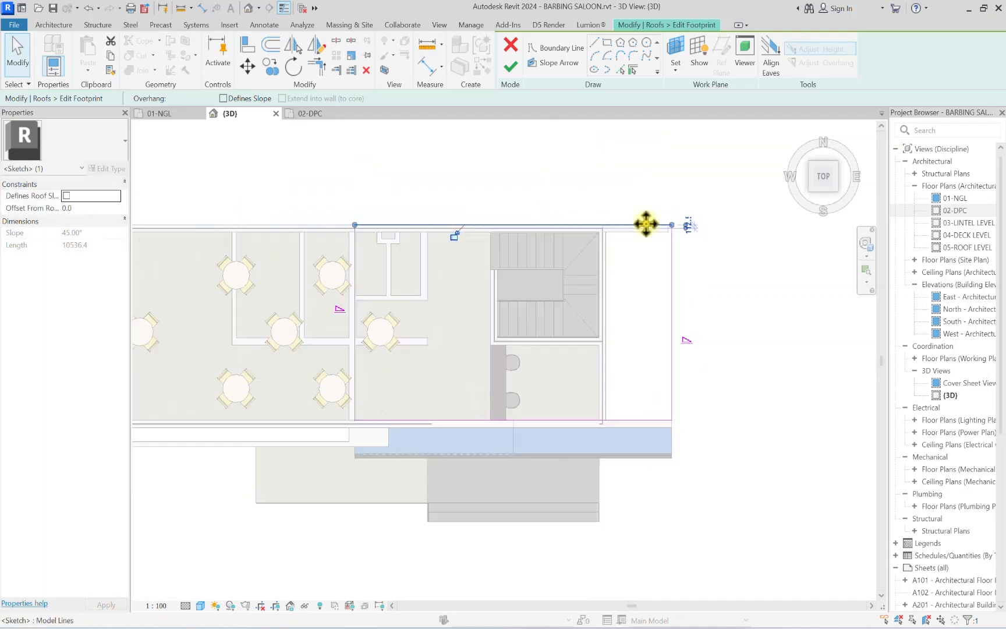
{"action": "scroll", "coordinate": [646, 224], "scroll_direction": "down", "scroll_amount": 4}
{"action": "scroll", "coordinate": [530, 205], "scroll_direction": "up", "scroll_amount": 4}
{"action": "scroll", "coordinate": [467, 241], "scroll_direction": "down", "scroll_amount": 1}
{"action": "scroll", "coordinate": [381, 206], "scroll_direction": "down", "scroll_amount": 2}
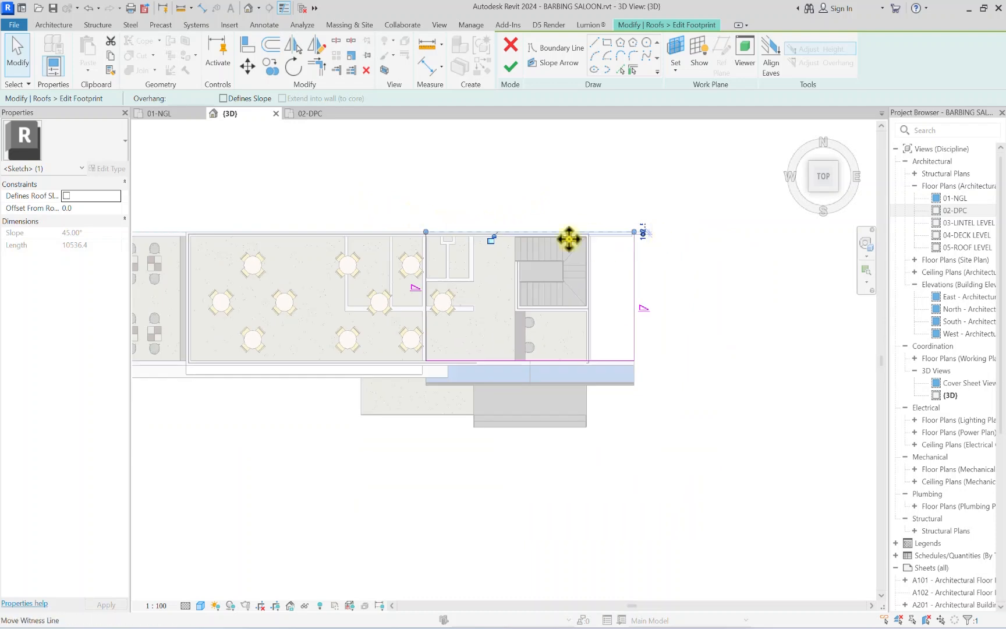
{"action": "scroll", "coordinate": [541, 233], "scroll_direction": "up", "scroll_amount": 1}
Step: Offset the green roof footprint's north boundary line 50 mm outward, without keeping a copy
{"action": "left_click", "coordinate": [267, 44]}
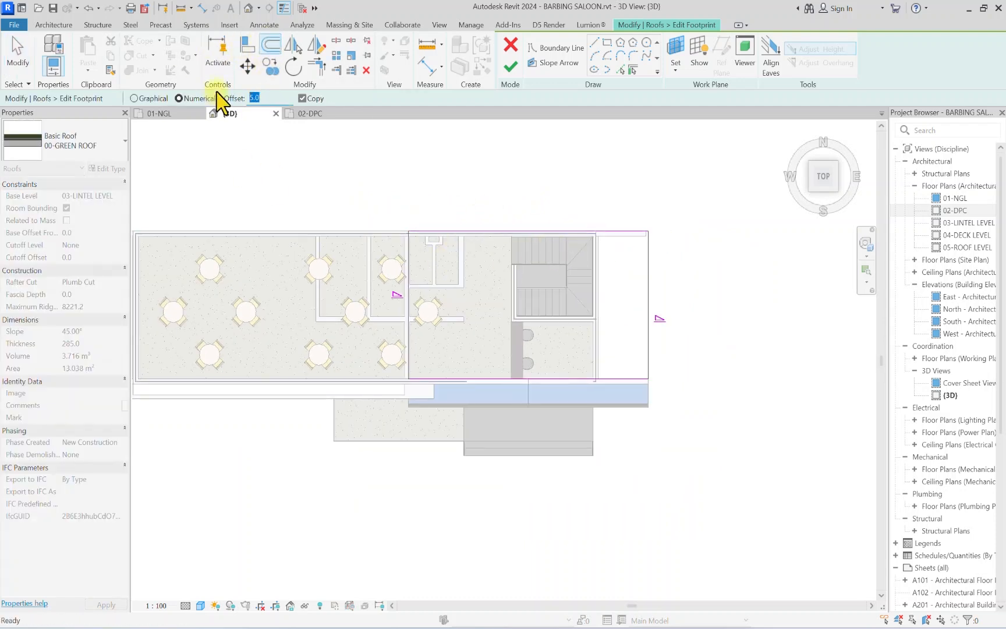
{"action": "type", "text": "75"}
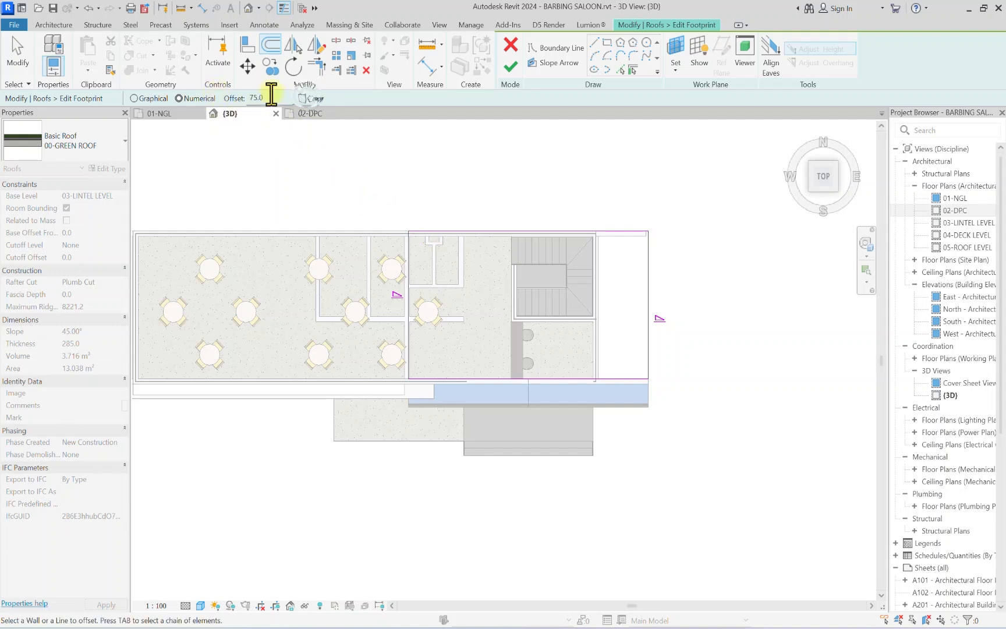
{"action": "scroll", "coordinate": [396, 411], "scroll_direction": "up", "scroll_amount": 4}
{"action": "scroll", "coordinate": [429, 404], "scroll_direction": "down", "scroll_amount": 2}
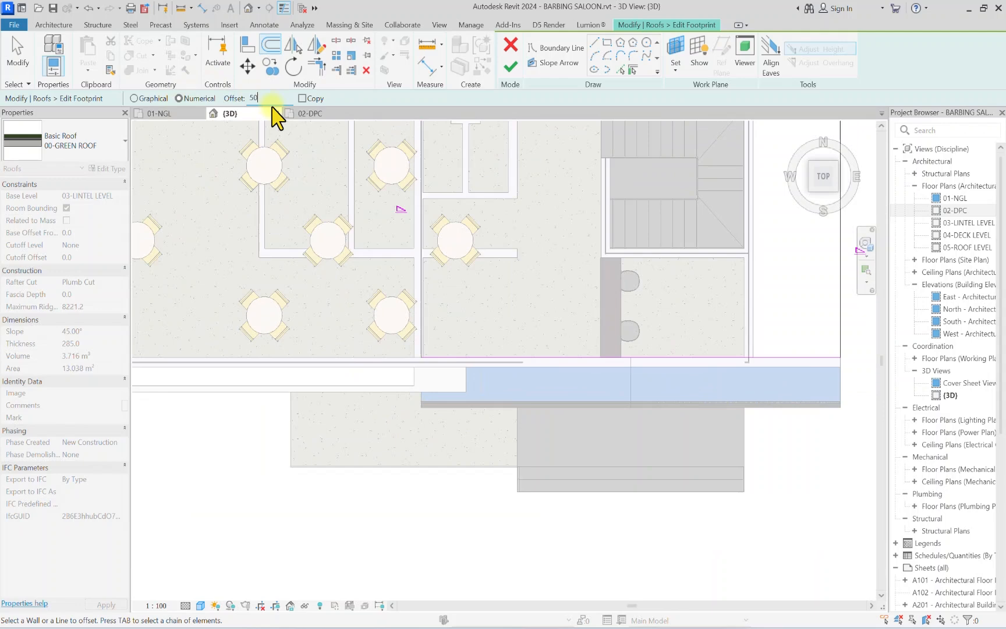
{"action": "scroll", "coordinate": [478, 535], "scroll_direction": "down", "scroll_amount": 3}
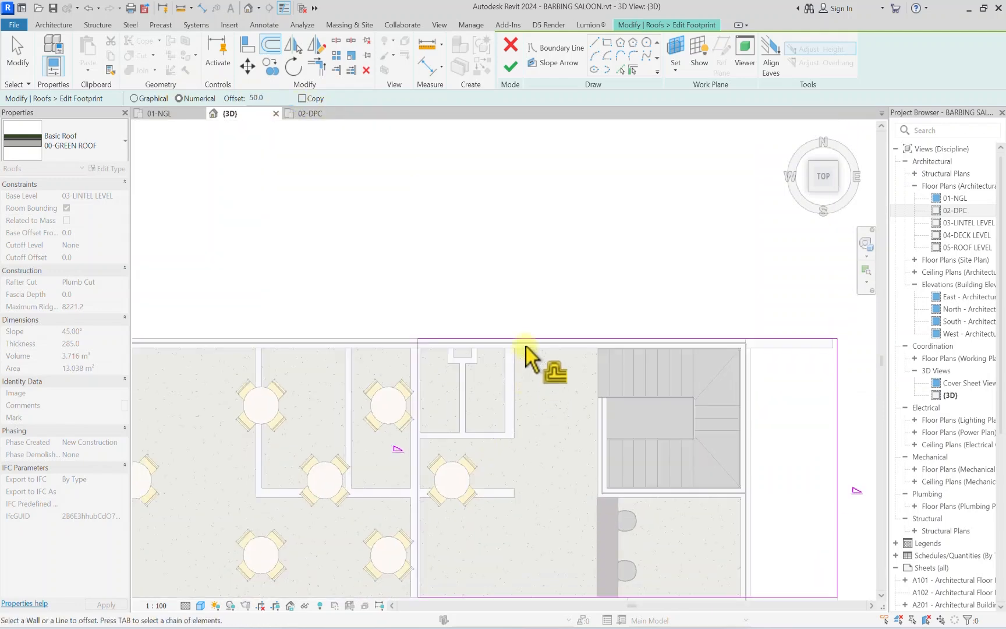
{"action": "scroll", "coordinate": [526, 337], "scroll_direction": "down", "scroll_amount": 2}
{"action": "key", "text": "Escape"}
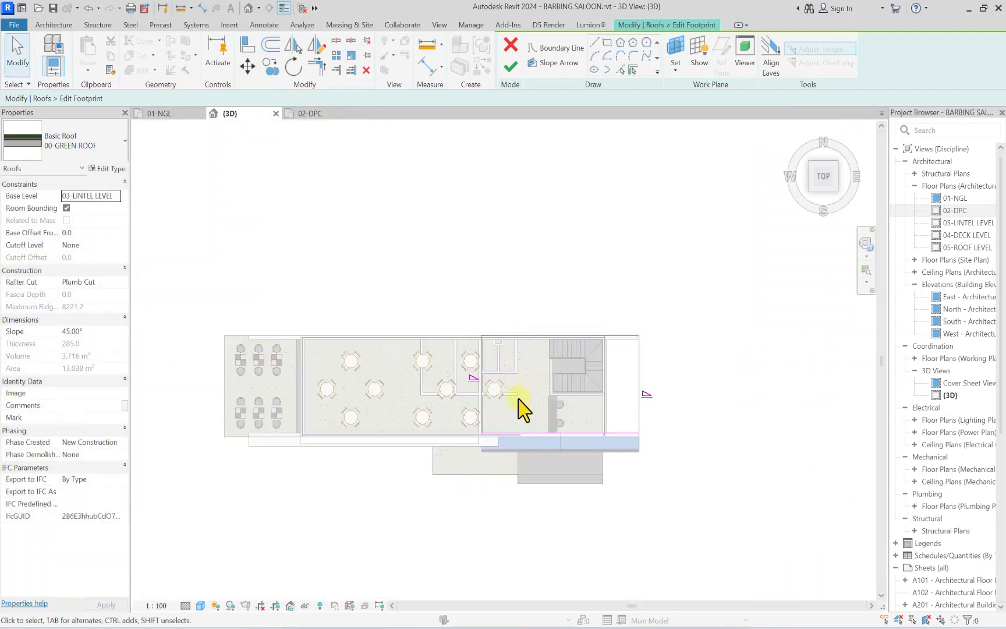
Step: Turn off slope definition for the west boundary line of the green roof footprint
{"action": "scroll", "coordinate": [491, 428], "scroll_direction": "up", "scroll_amount": 5}
{"action": "left_click", "coordinate": [491, 426]}
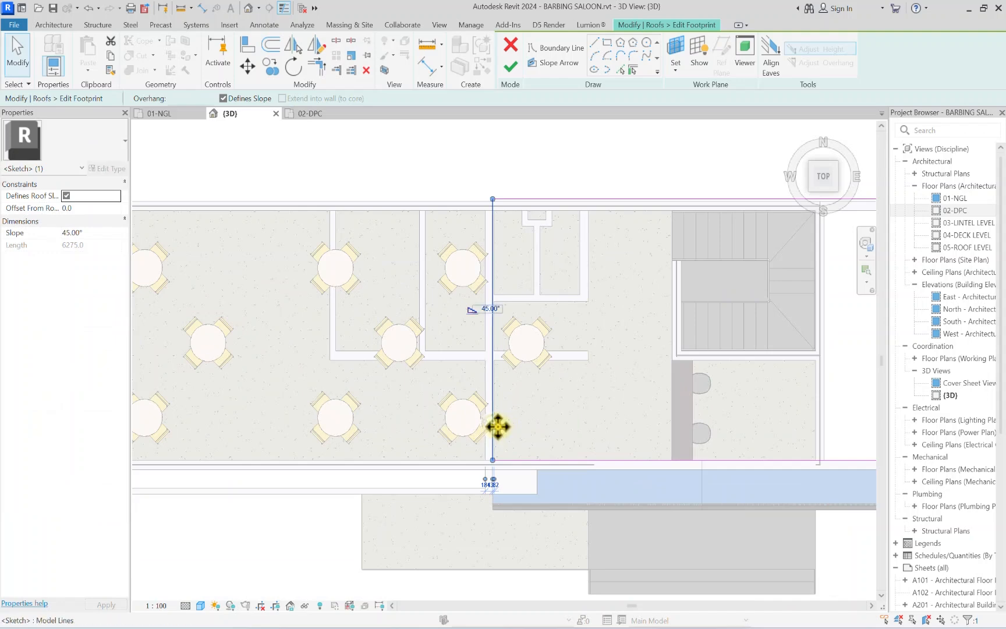
{"action": "scroll", "coordinate": [428, 420], "scroll_direction": "down", "scroll_amount": 4}
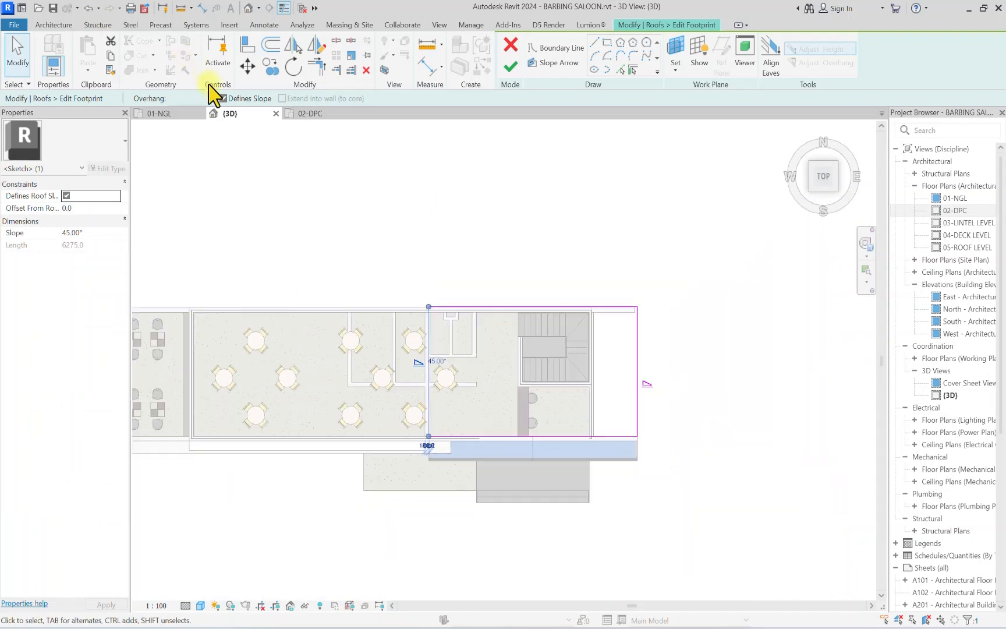
{"action": "left_click", "coordinate": [223, 99]}
Step: Align the footprint's west boundary line with the ridge line of the gable and finish the roof footprint
{"action": "scroll", "coordinate": [602, 576], "scroll_direction": "up", "scroll_amount": 4}
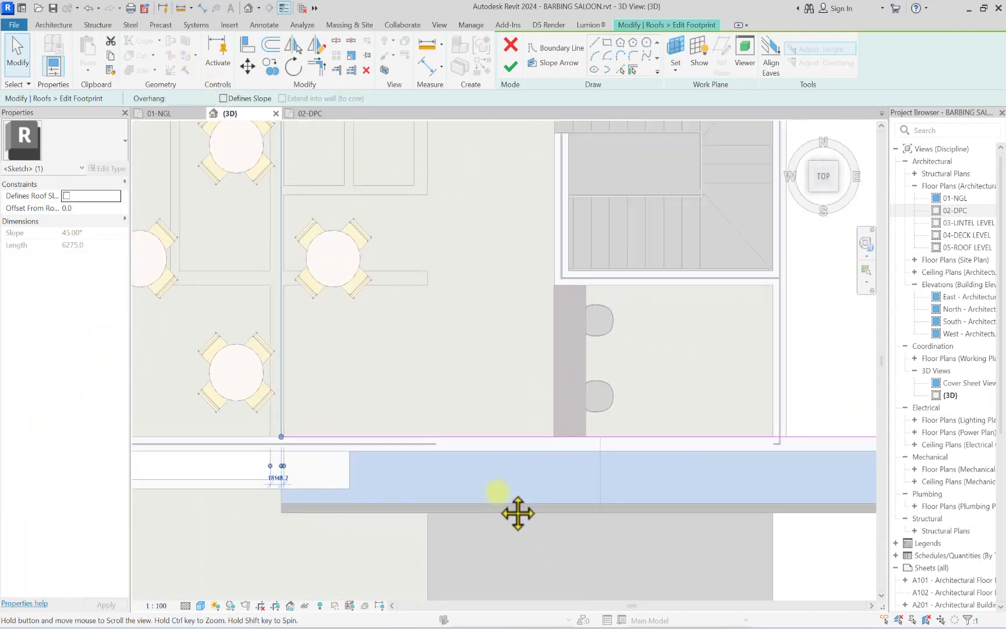
{"action": "key", "text": "a"}
{"action": "key", "text": "l"}
{"action": "scroll", "coordinate": [649, 514], "scroll_direction": "up", "scroll_amount": 2}
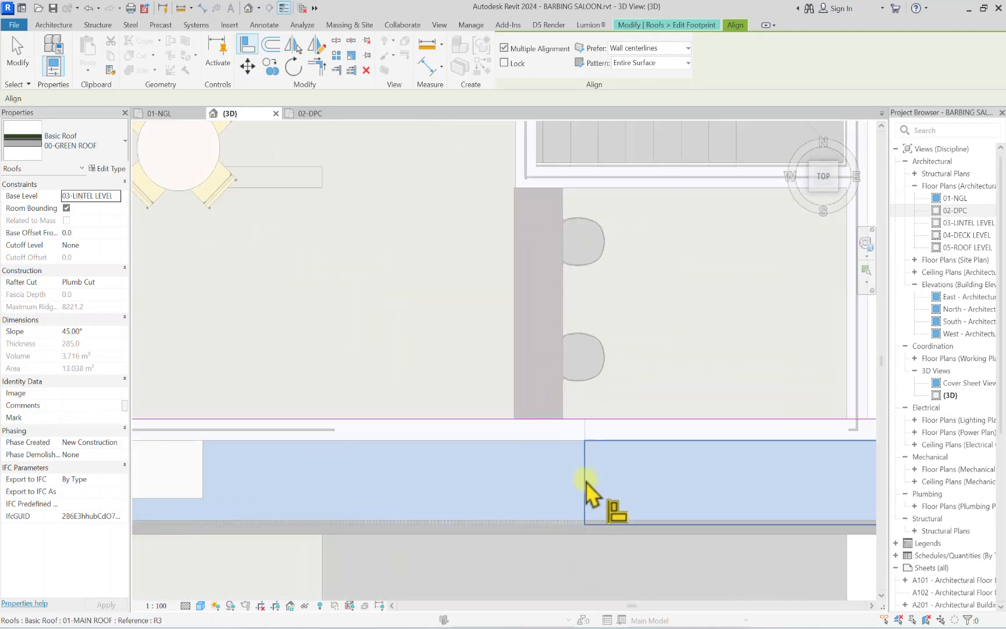
{"action": "scroll", "coordinate": [588, 440], "scroll_direction": "up", "scroll_amount": 3}
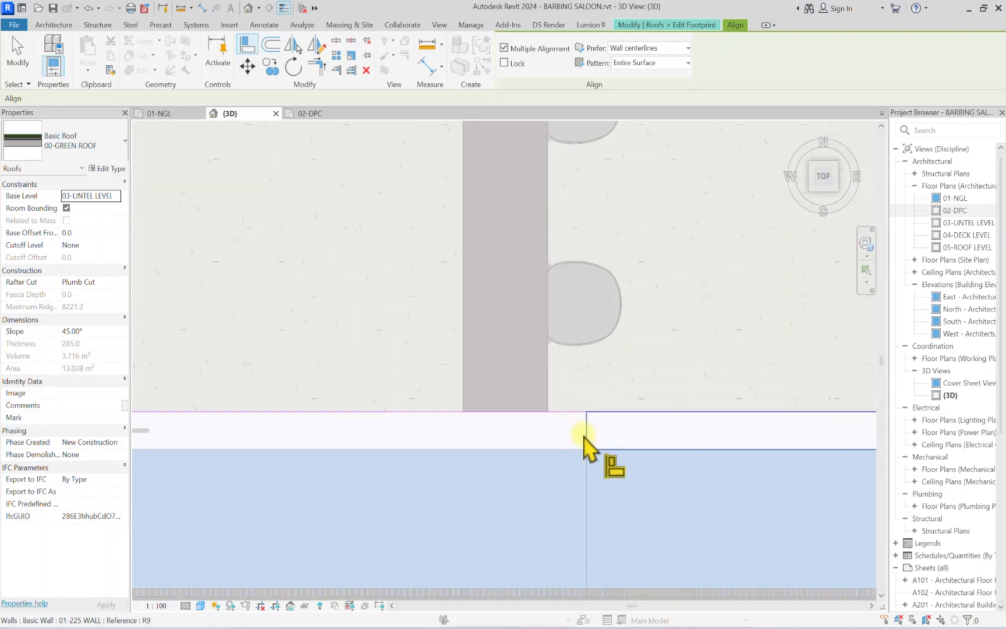
{"action": "left_click", "coordinate": [583, 441]}
{"action": "scroll", "coordinate": [584, 440], "scroll_direction": "down", "scroll_amount": 3}
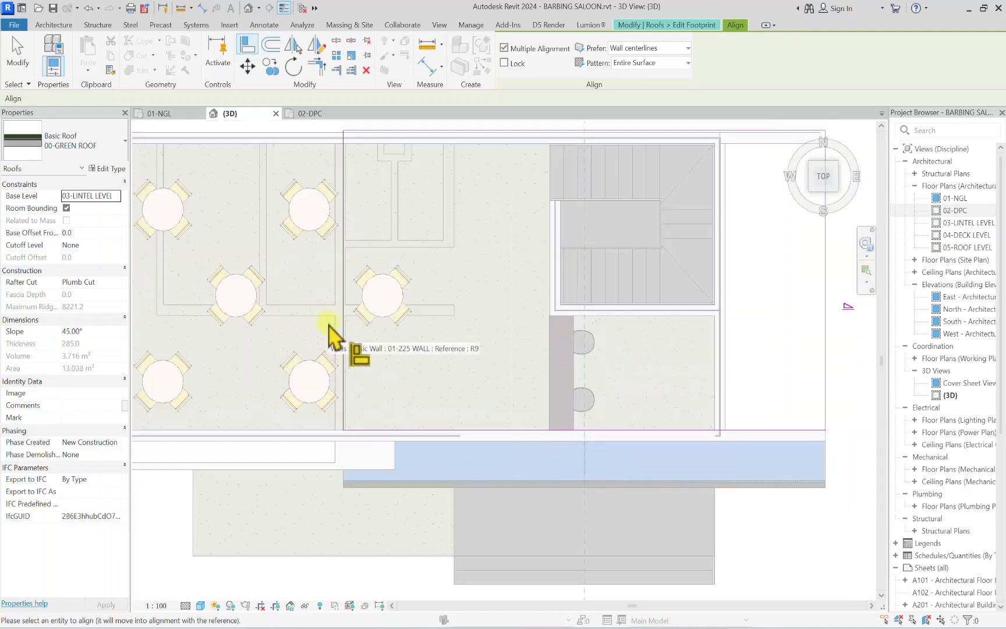
{"action": "scroll", "coordinate": [407, 299], "scroll_direction": "down", "scroll_amount": 3}
{"action": "key", "text": "Escape"}
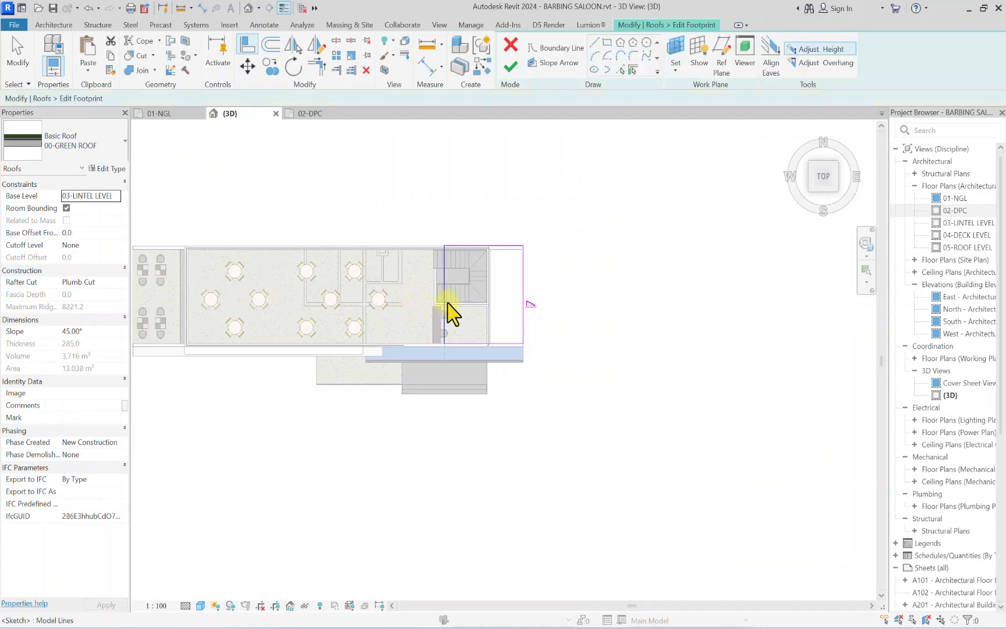
{"action": "scroll", "coordinate": [445, 308], "scroll_direction": "down", "scroll_amount": 2}
{"action": "left_click", "coordinate": [512, 69]}
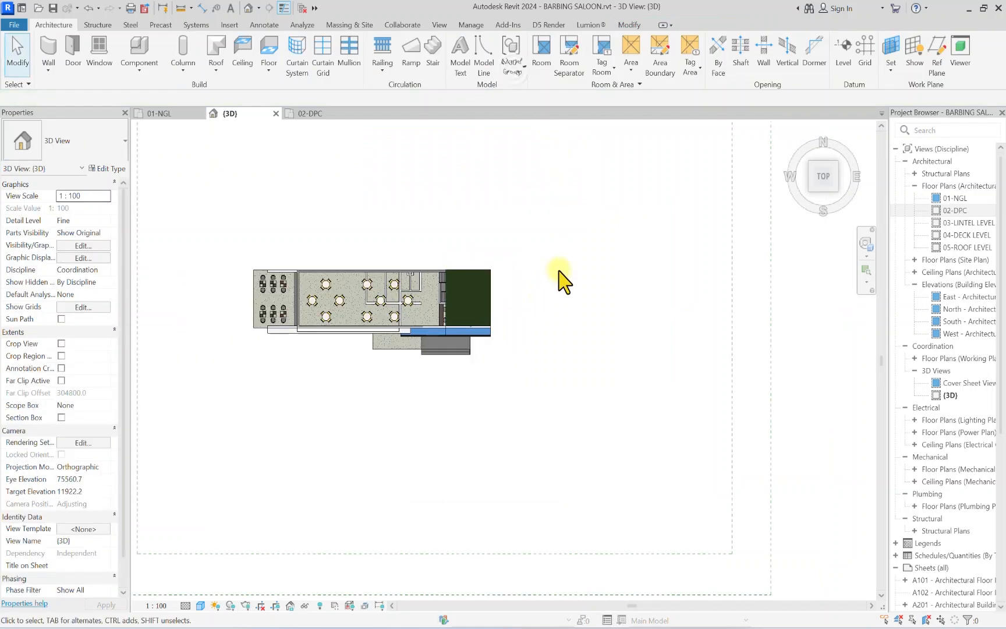
Step: Examine from the back how the sloped green roof sits on the gable, and return to the top view
{"action": "middle_click_drag", "start_coordinate": [829, 119], "coordinate": [669, 535], "text": "shift"}
{"action": "scroll", "coordinate": [366, 389], "scroll_direction": "up", "scroll_amount": 5}
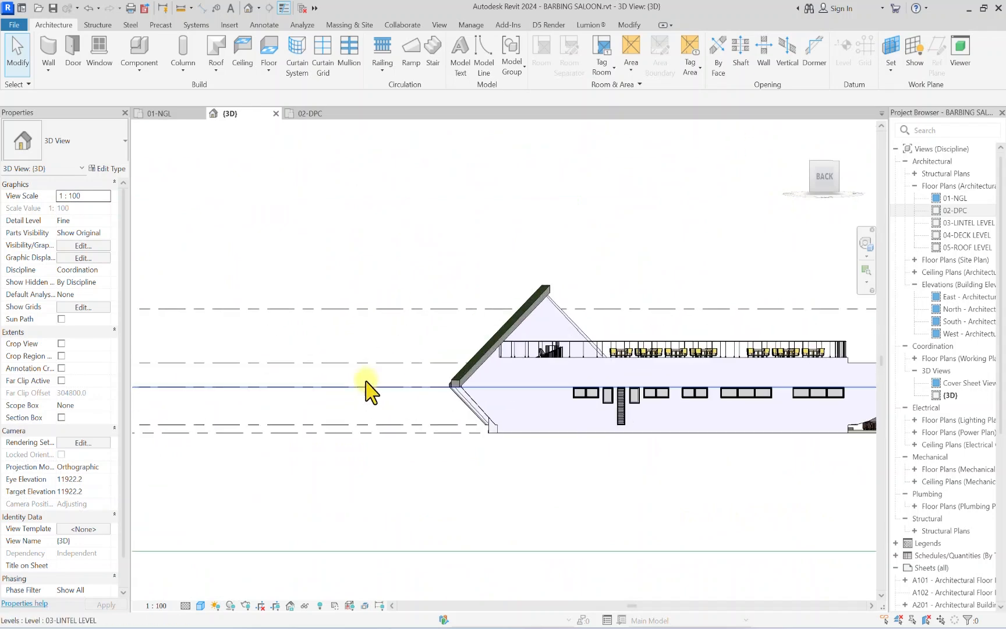
{"action": "scroll", "coordinate": [416, 407], "scroll_direction": "up", "scroll_amount": 3}
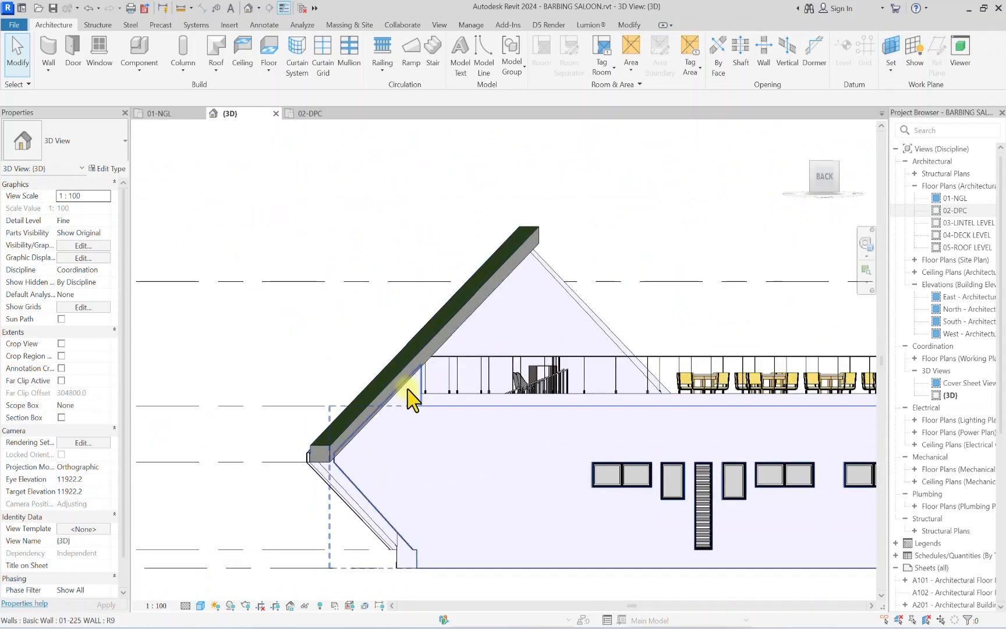
{"action": "scroll", "coordinate": [422, 397], "scroll_direction": "up", "scroll_amount": 3}
{"action": "scroll", "coordinate": [430, 401], "scroll_direction": "down", "scroll_amount": 10}
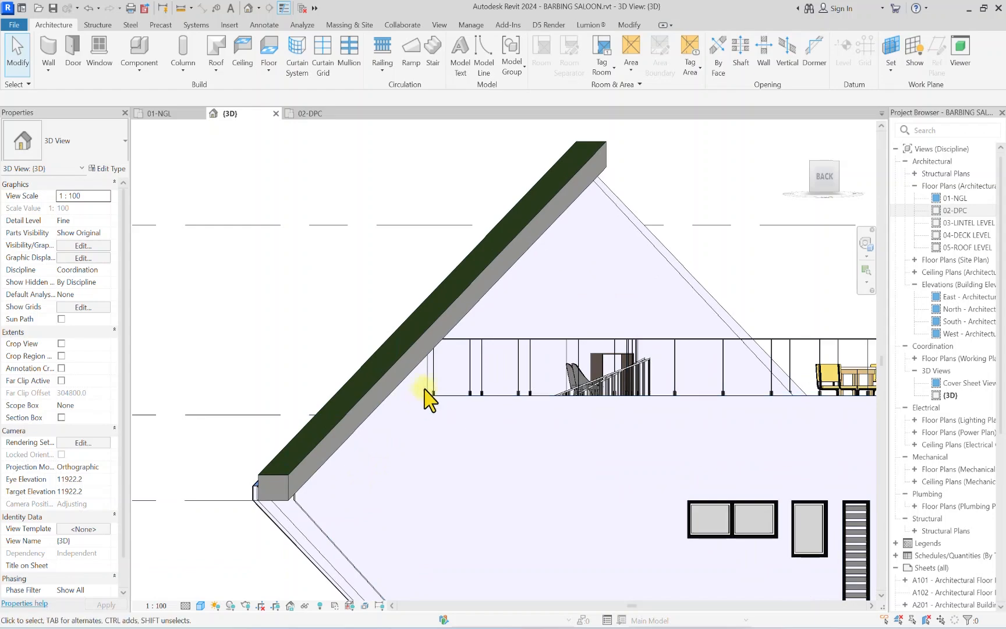
{"action": "mouse_move", "coordinate": [813, 186]}
{"action": "middle_mouse_down", "text": "shift"}
{"action": "mouse_move", "coordinate": [790, 225]}
{"action": "mouse_move", "coordinate": [696, 303]}
{"action": "mouse_move", "coordinate": [796, 264]}
{"action": "mouse_move", "coordinate": [788, 279]}
{"action": "middle_mouse_up", "text": "shift"}
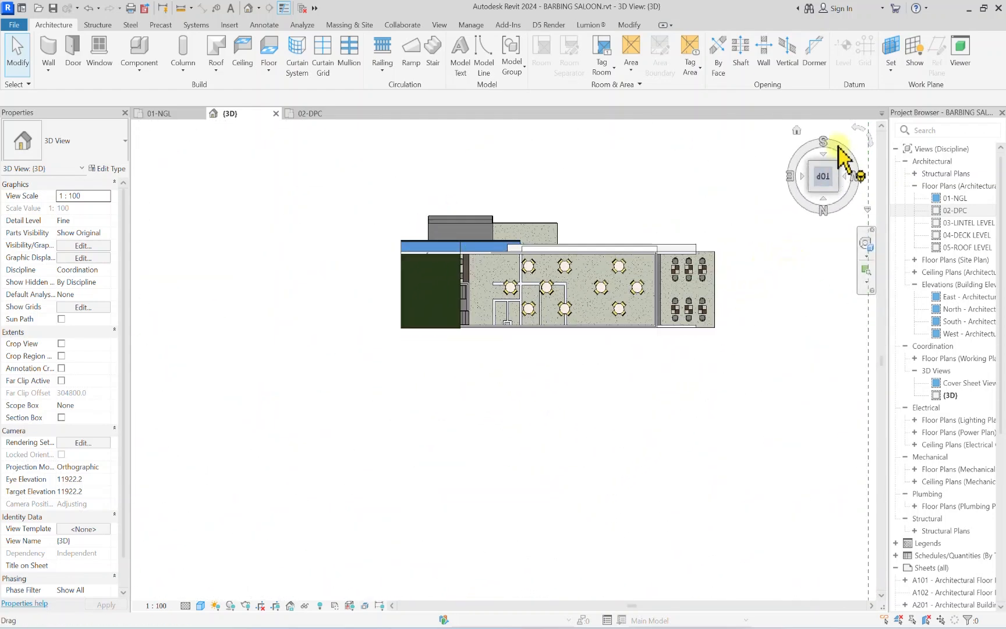
{"action": "left_click", "coordinate": [830, 178]}
{"action": "scroll", "coordinate": [494, 337], "scroll_direction": "up", "scroll_amount": 2}
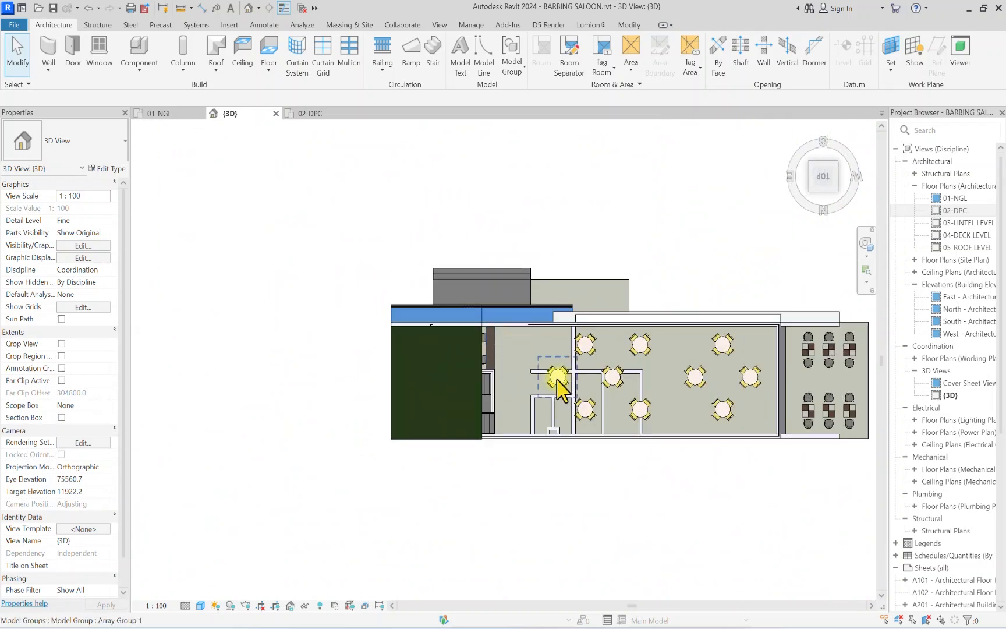
{"action": "middle_click_drag", "start_coordinate": [555, 377], "coordinate": [422, 360]}
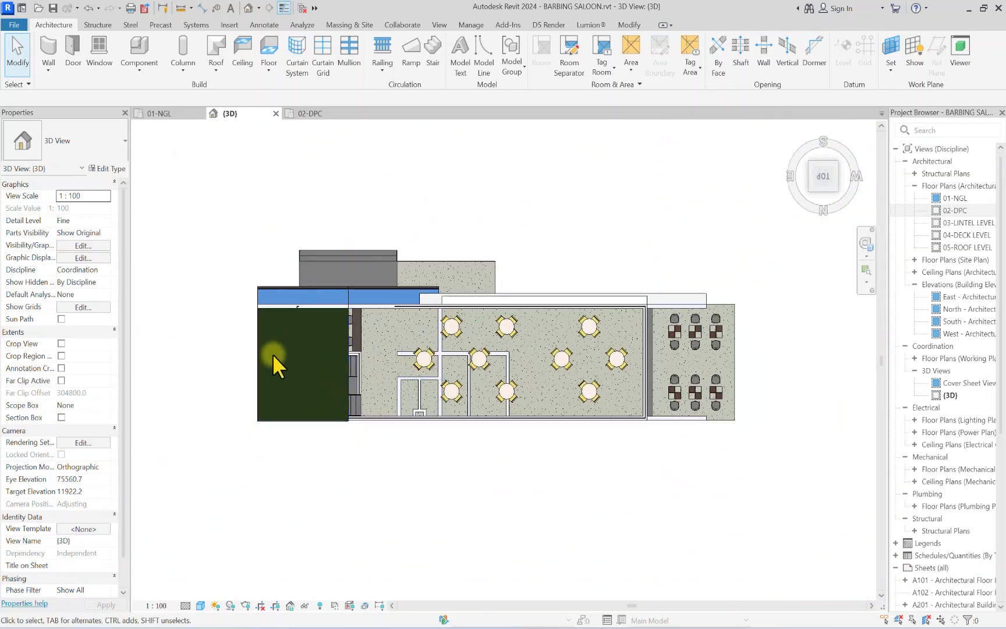
Step: Copy the green roof from its southeast corner to the outer south corner of the west end wall, over the terrace seating
{"action": "left_click", "coordinate": [343, 329]}
{"action": "middle_click_drag", "start_coordinate": [337, 206], "coordinate": [287, 186]}
{"action": "left_click", "coordinate": [269, 64]}
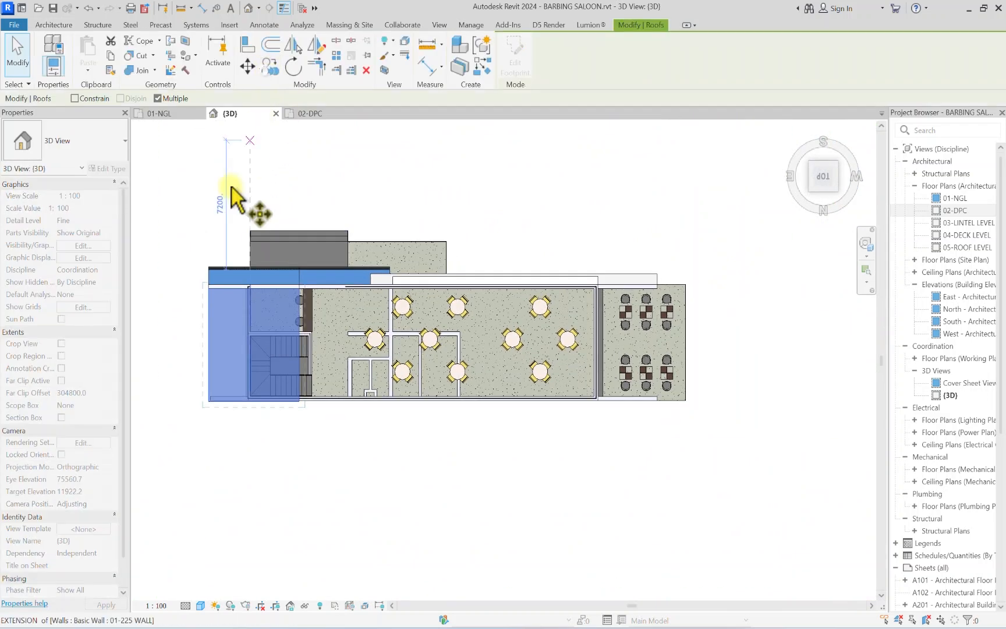
{"action": "left_click", "coordinate": [208, 288]}
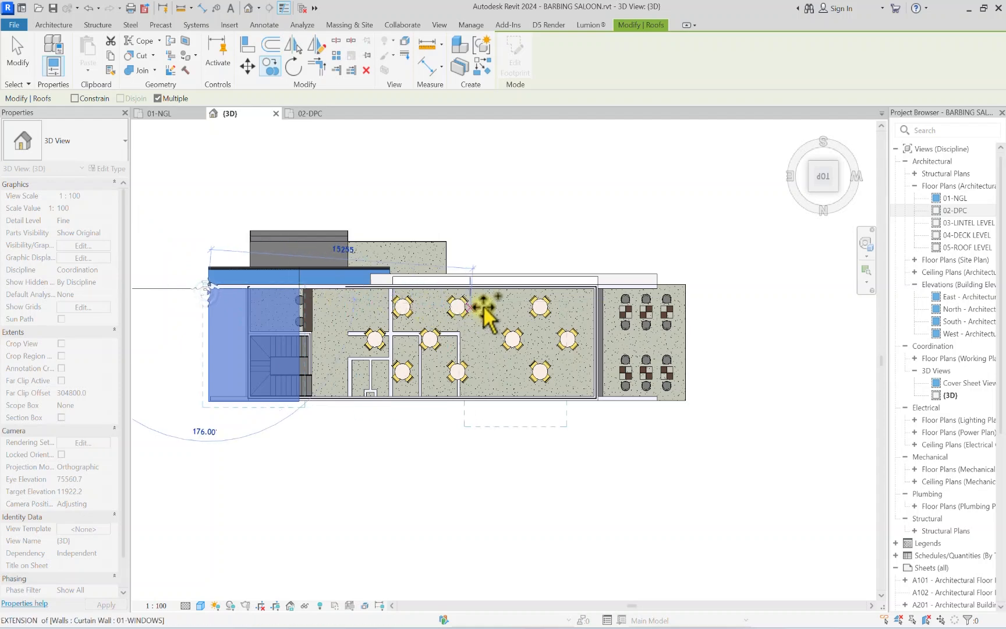
{"action": "scroll", "coordinate": [605, 291], "scroll_direction": "up", "scroll_amount": 5}
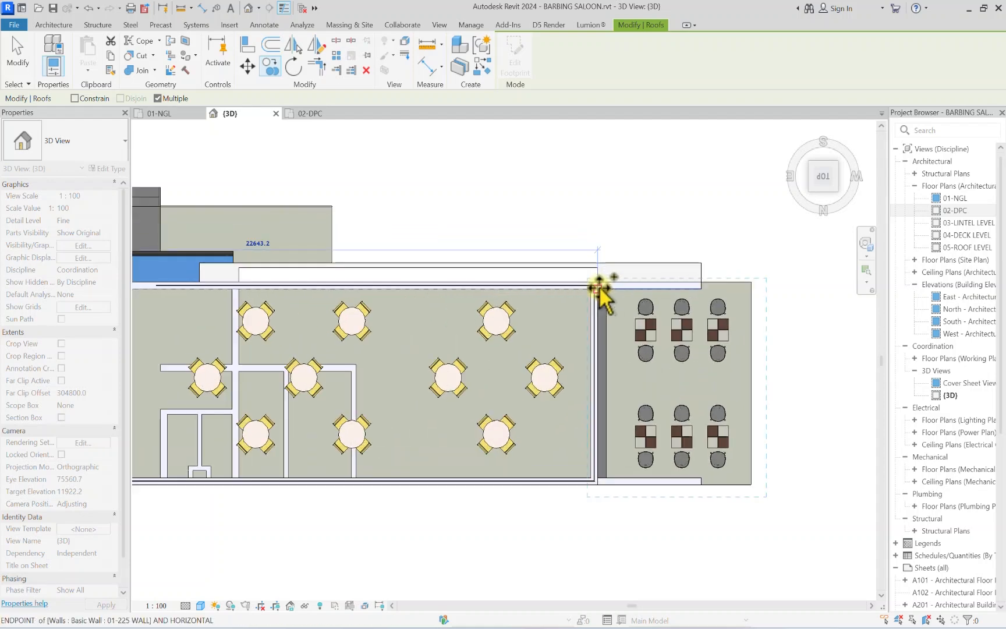
{"action": "left_click", "coordinate": [597, 289]}
{"action": "scroll", "coordinate": [598, 290], "scroll_direction": "down", "scroll_amount": 4}
{"action": "key", "text": "Escape"}
{"action": "key", "text": "Escape"}
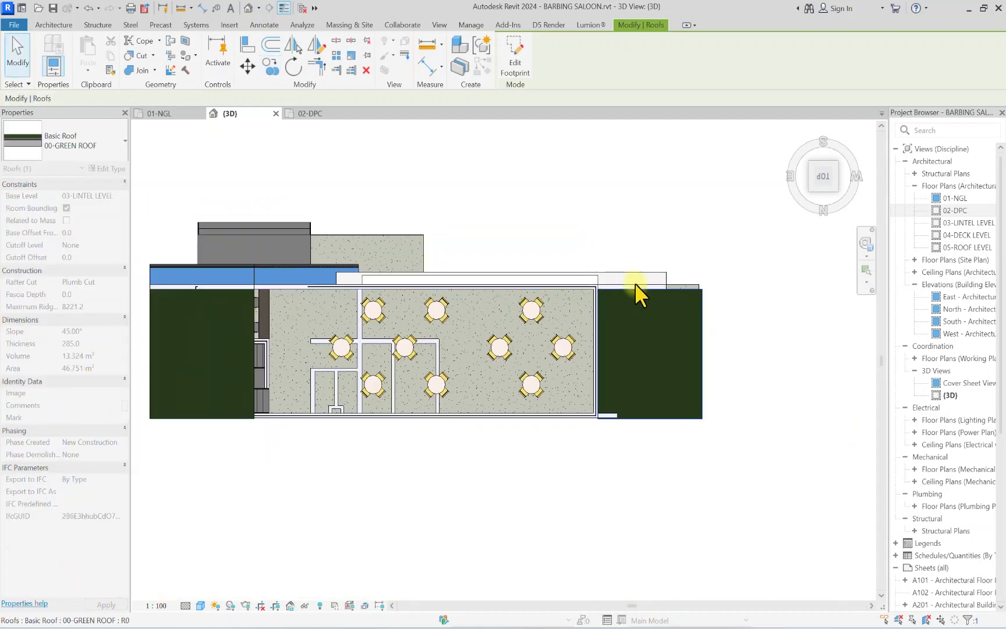
Step: Edit the copied green roof's footprint and move its south boundary line onto the south edge of the terrace slab
{"action": "scroll", "coordinate": [633, 285], "scroll_direction": "up", "scroll_amount": 2}
{"action": "left_click", "coordinate": [619, 295]}
{"action": "scroll", "coordinate": [618, 293], "scroll_direction": "down", "scroll_amount": 4}
{"action": "scroll", "coordinate": [508, 288], "scroll_direction": "up", "scroll_amount": 4}
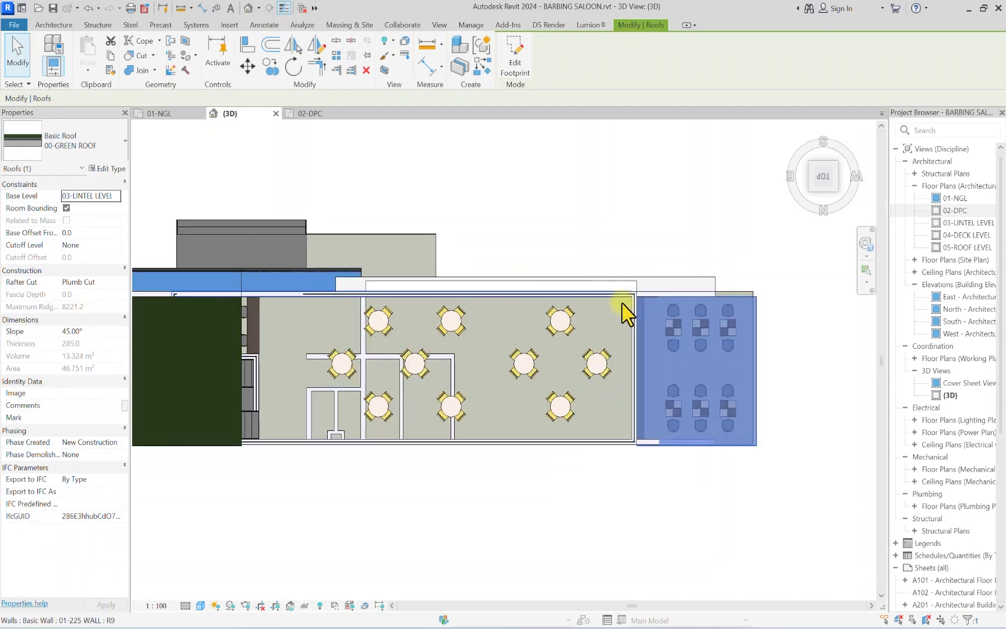
{"action": "middle_click_drag", "start_coordinate": [640, 303], "coordinate": [496, 291]}
{"action": "left_click", "coordinate": [528, 86]}
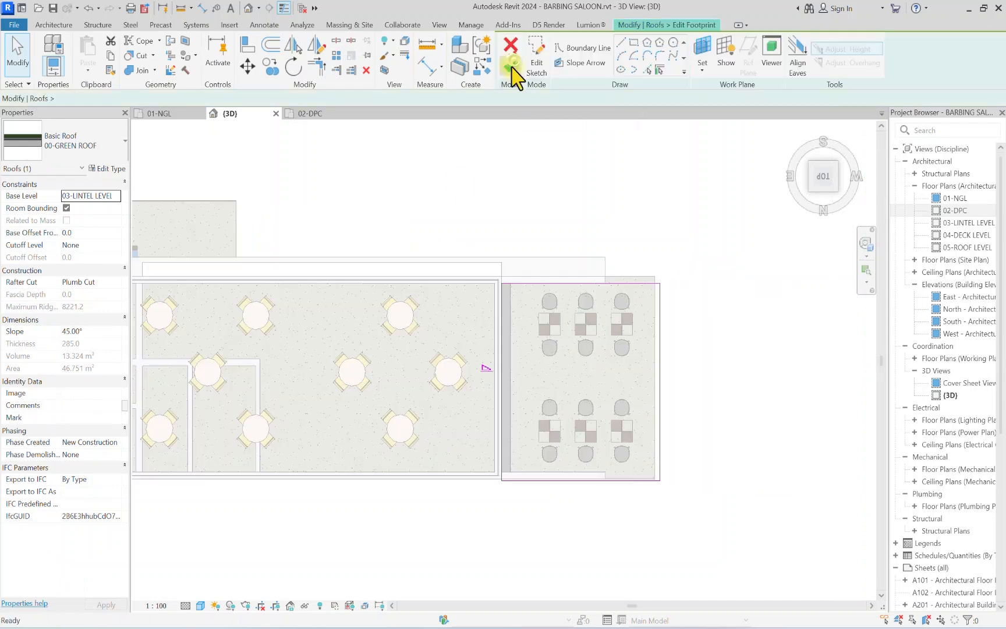
{"action": "scroll", "coordinate": [471, 291], "scroll_direction": "down", "scroll_amount": 2}
{"action": "scroll", "coordinate": [570, 293], "scroll_direction": "up", "scroll_amount": 4}
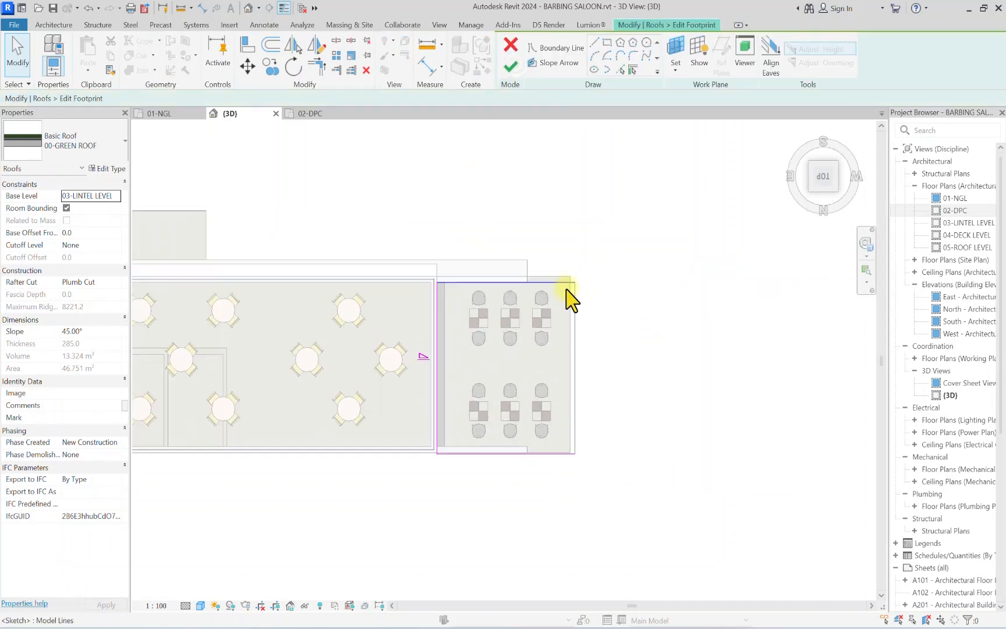
{"action": "scroll", "coordinate": [553, 287], "scroll_direction": "down", "scroll_amount": 3}
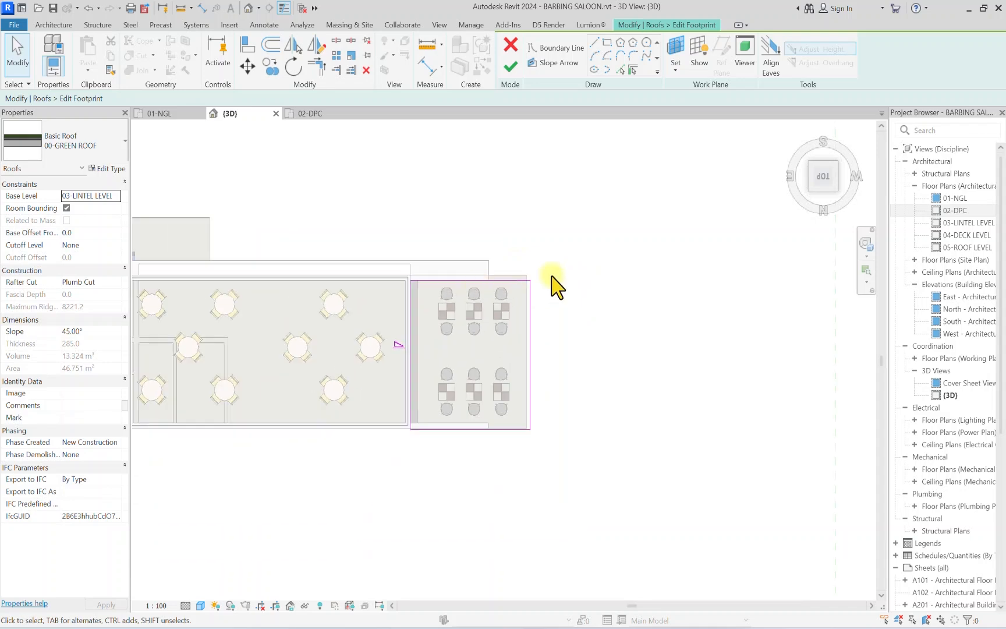
{"action": "scroll", "coordinate": [553, 288], "scroll_direction": "up", "scroll_amount": 2}
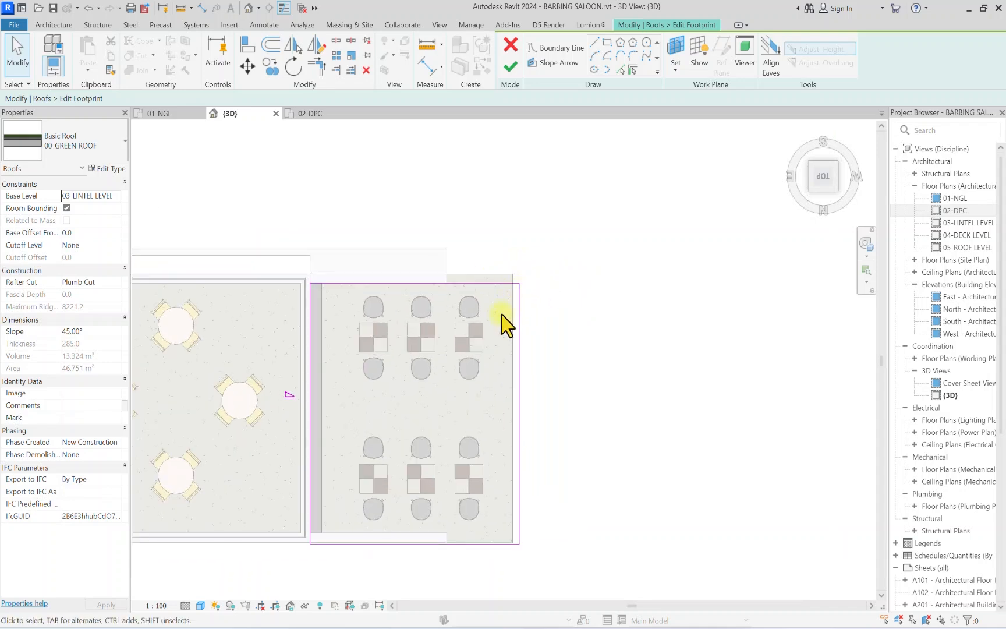
{"action": "scroll", "coordinate": [510, 306], "scroll_direction": "down", "scroll_amount": 3}
{"action": "middle_click_drag", "start_coordinate": [228, 288], "coordinate": [407, 294]}
{"action": "scroll", "coordinate": [684, 321], "scroll_direction": "up", "scroll_amount": 2}
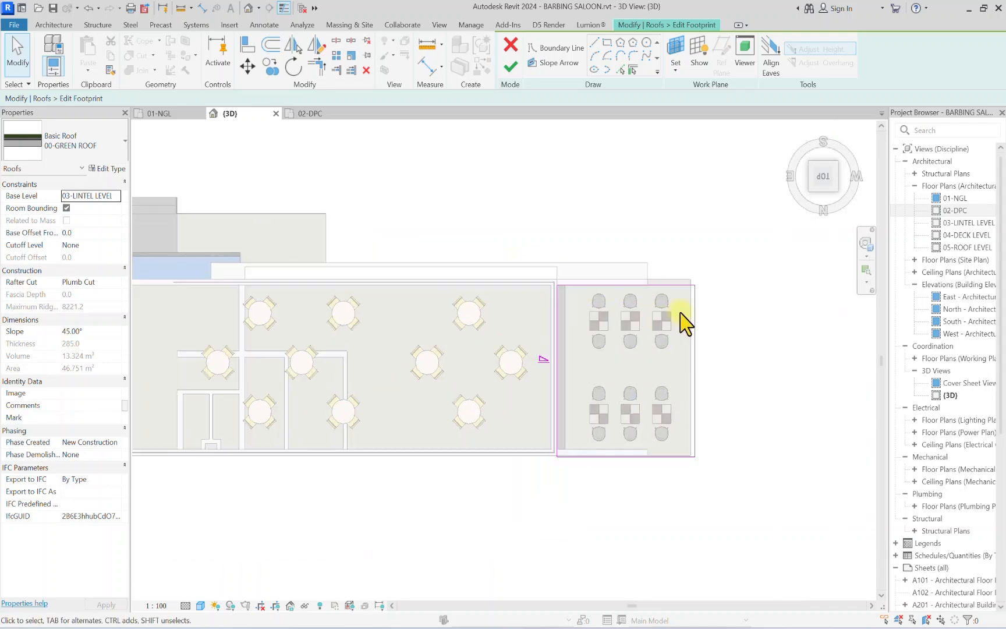
{"action": "scroll", "coordinate": [606, 332], "scroll_direction": "up", "scroll_amount": 1}
{"action": "scroll", "coordinate": [644, 300], "scroll_direction": "down", "scroll_amount": 3}
{"action": "scroll", "coordinate": [643, 300], "scroll_direction": "up", "scroll_amount": 3}
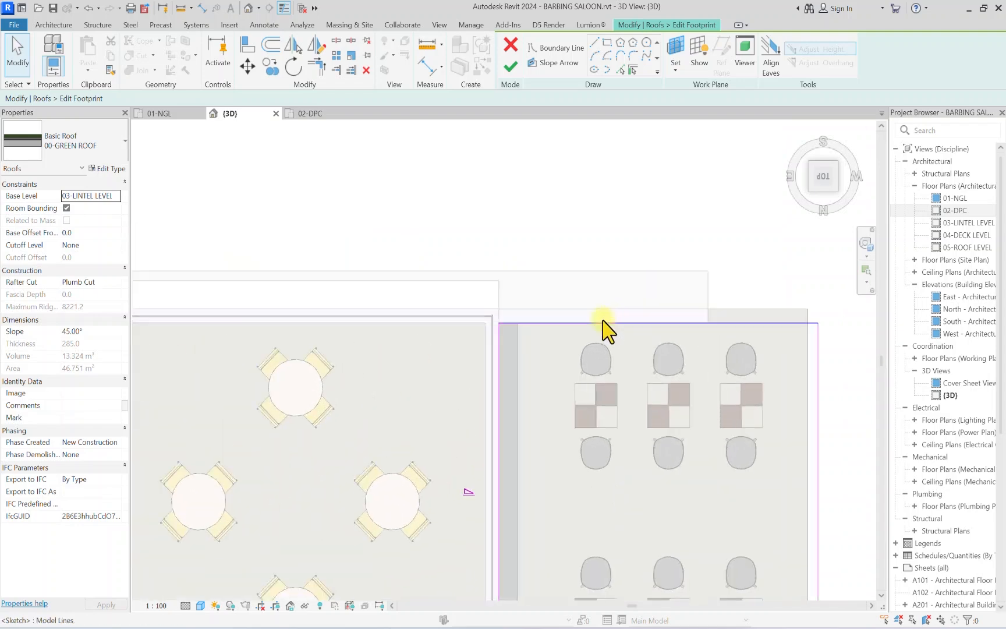
{"action": "left_click_drag", "start_coordinate": [581, 325], "coordinate": [584, 308]}
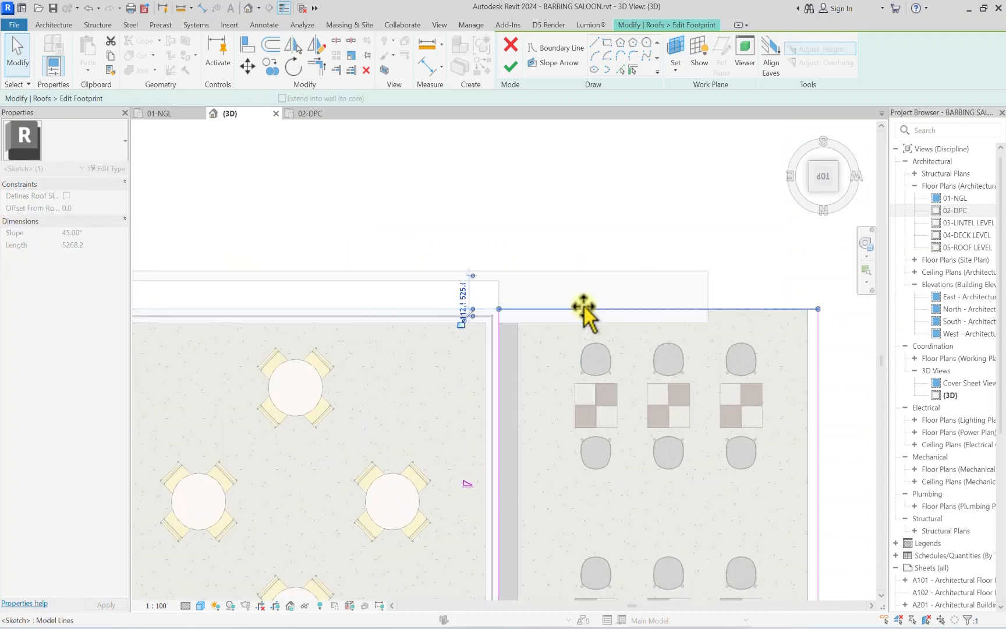
{"action": "scroll", "coordinate": [585, 308], "scroll_direction": "down", "scroll_amount": 2}
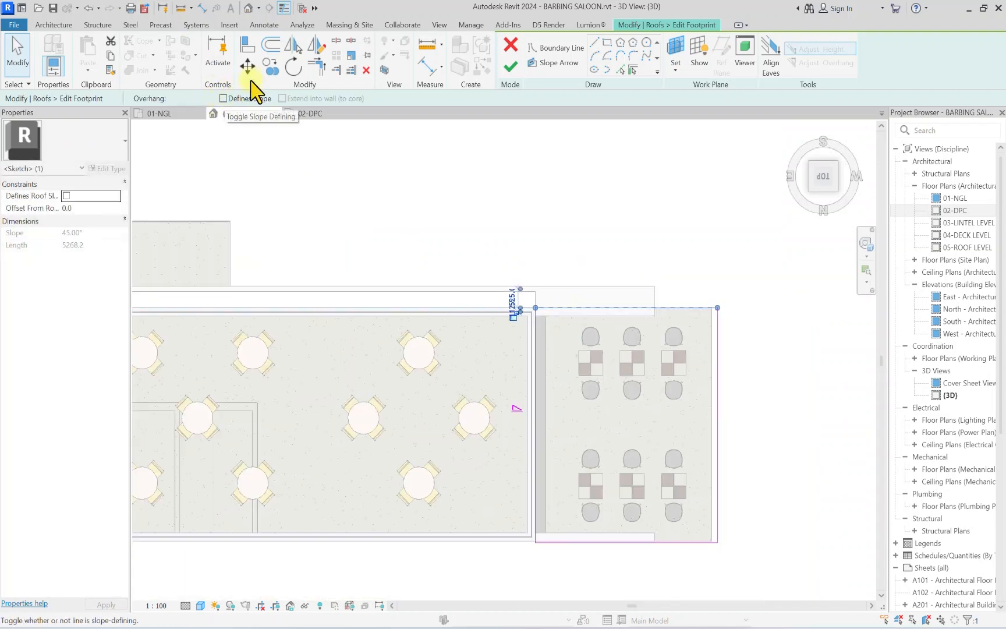
Step: Offset the copied roof's south boundary line 50 mm outward, without keeping a copy
{"action": "left_click", "coordinate": [265, 46]}
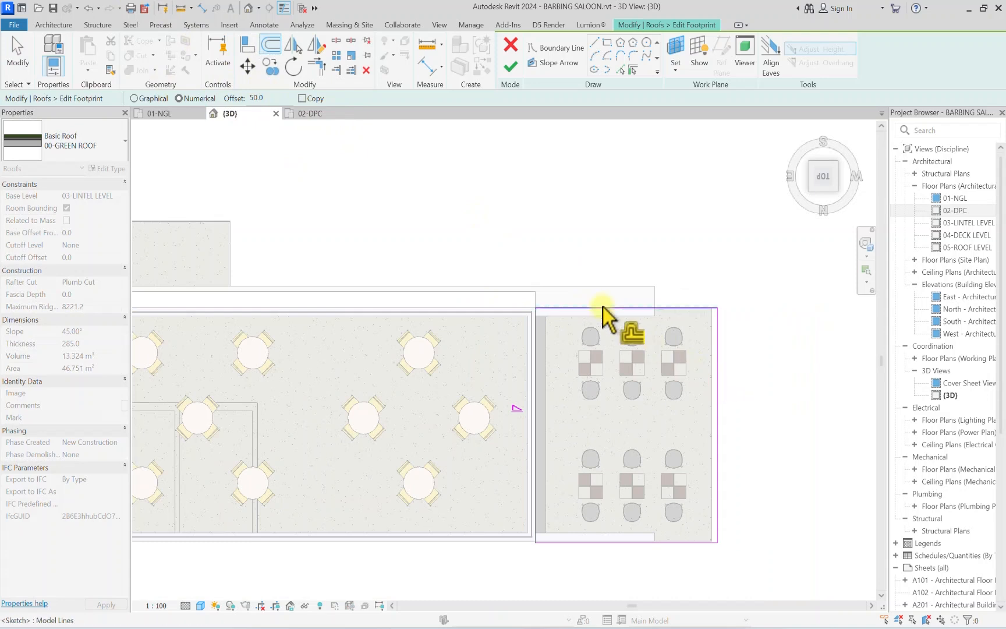
{"action": "key", "text": "Escape"}
{"action": "scroll", "coordinate": [694, 361], "scroll_direction": "down", "scroll_amount": 1}
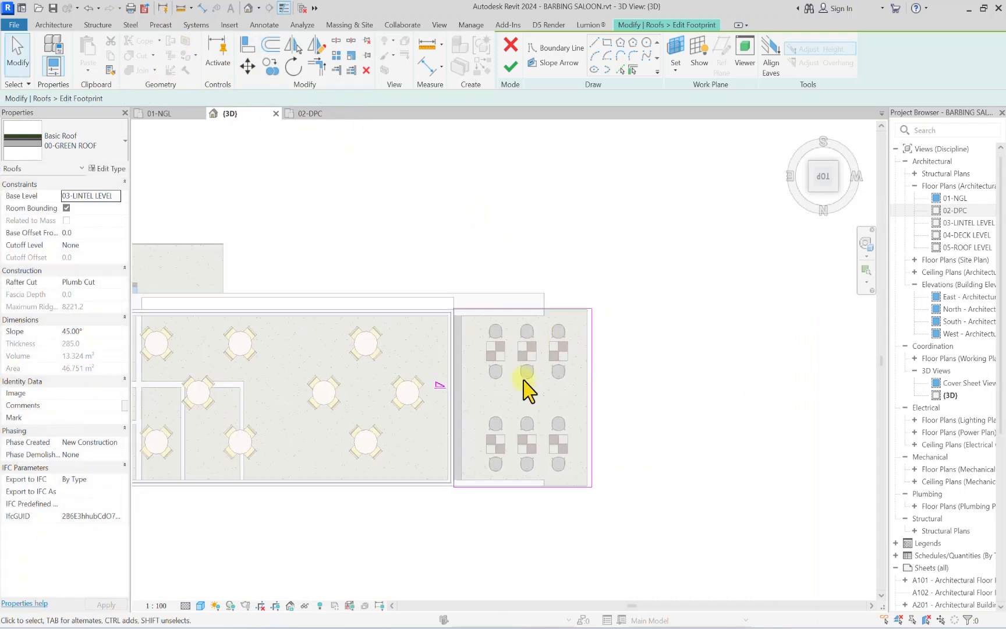
Step: Move the copied roof's west boundary line onto the west edge of the terrace slab, 5100 mm from the east boundary line
{"action": "left_click", "coordinate": [592, 377]}
{"action": "scroll", "coordinate": [591, 378], "scroll_direction": "up", "scroll_amount": 3}
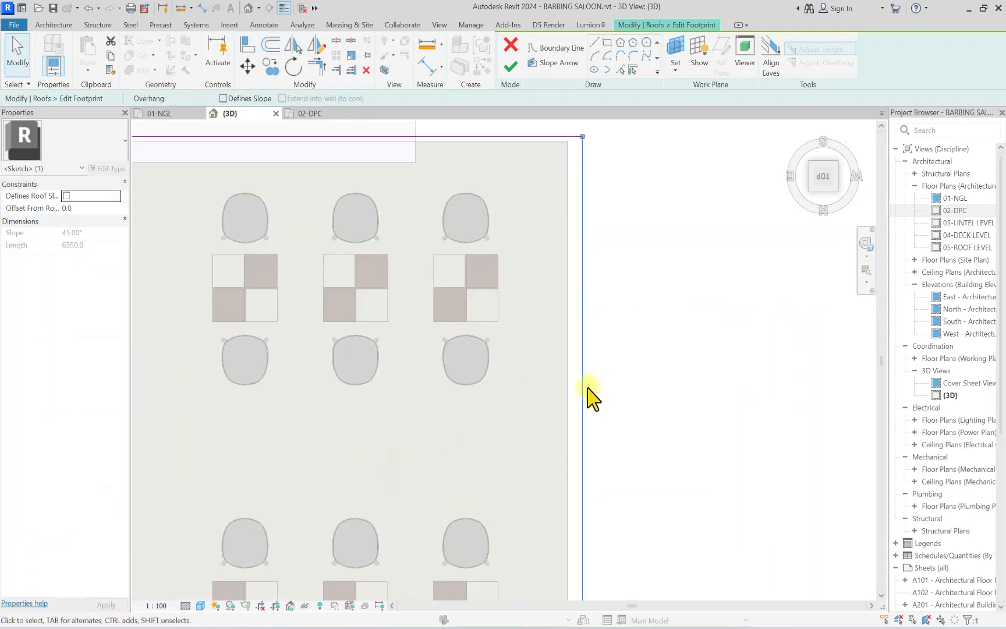
{"action": "scroll", "coordinate": [583, 387], "scroll_direction": "down", "scroll_amount": 2}
{"action": "mouse_move", "coordinate": [582, 387]}
{"action": "left_mouse_down"}
{"action": "mouse_move", "coordinate": [539, 384]}
{"action": "mouse_move", "coordinate": [580, 376]}
{"action": "left_mouse_up"}
{"action": "scroll", "coordinate": [581, 375], "scroll_direction": "down", "scroll_amount": 4}
{"action": "scroll", "coordinate": [562, 387], "scroll_direction": "up", "scroll_amount": 4}
{"action": "scroll", "coordinate": [584, 398], "scroll_direction": "down", "scroll_amount": 3}
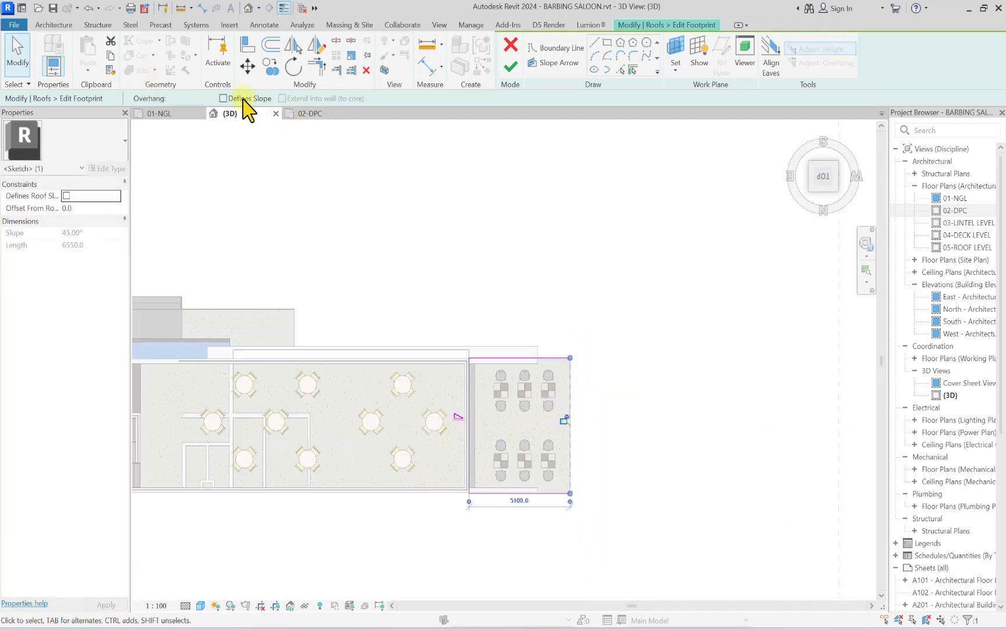
Step: Make the west boundary line define the roof slope and remove the slope definition from the east boundary line
{"action": "left_click", "coordinate": [224, 99]}
{"action": "scroll", "coordinate": [585, 415], "scroll_direction": "up", "scroll_amount": 2}
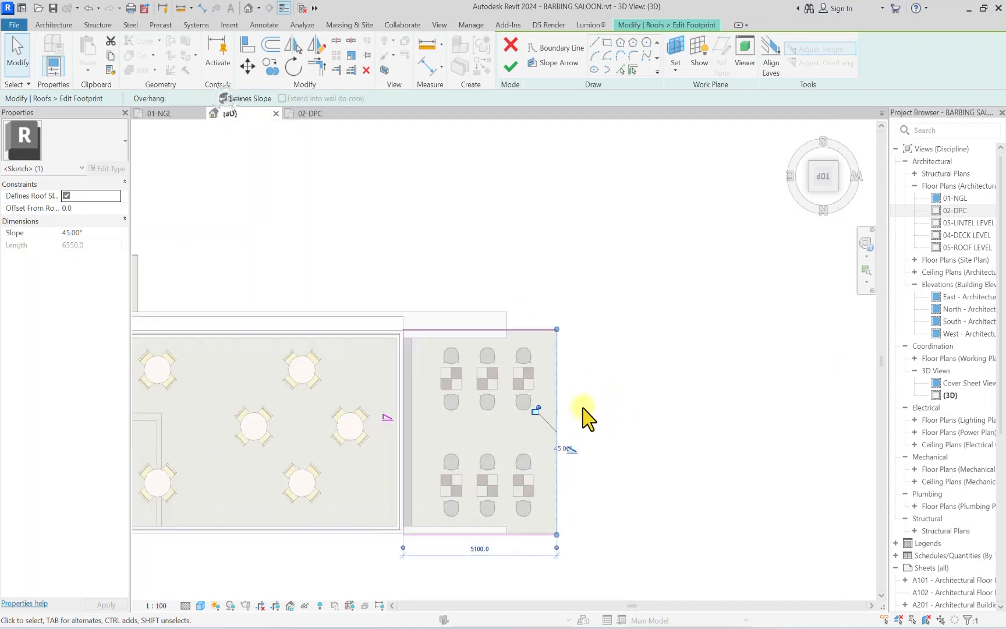
{"action": "left_click", "coordinate": [648, 371]}
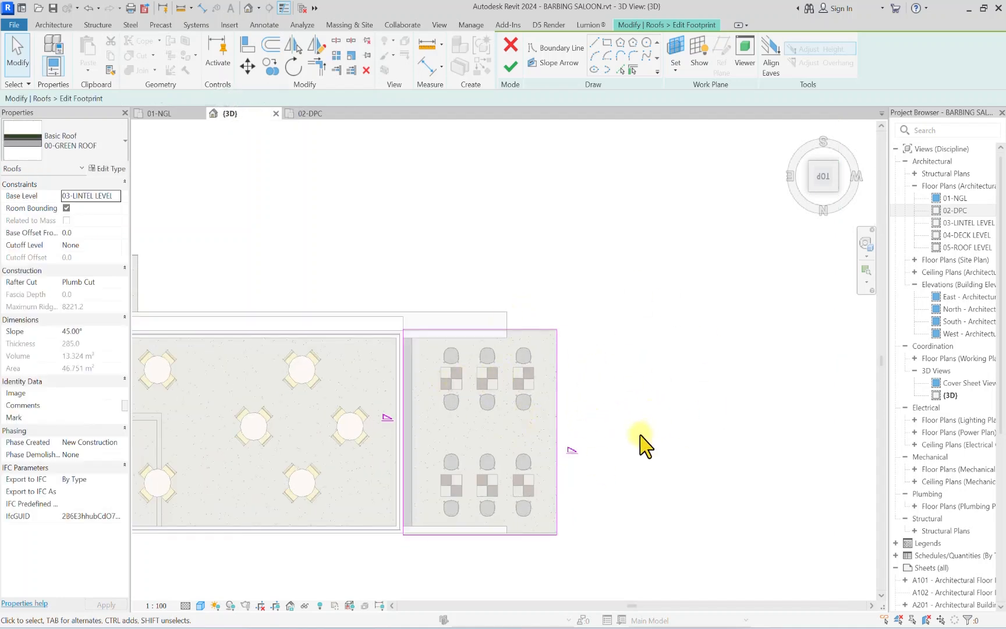
{"action": "left_click", "coordinate": [404, 428]}
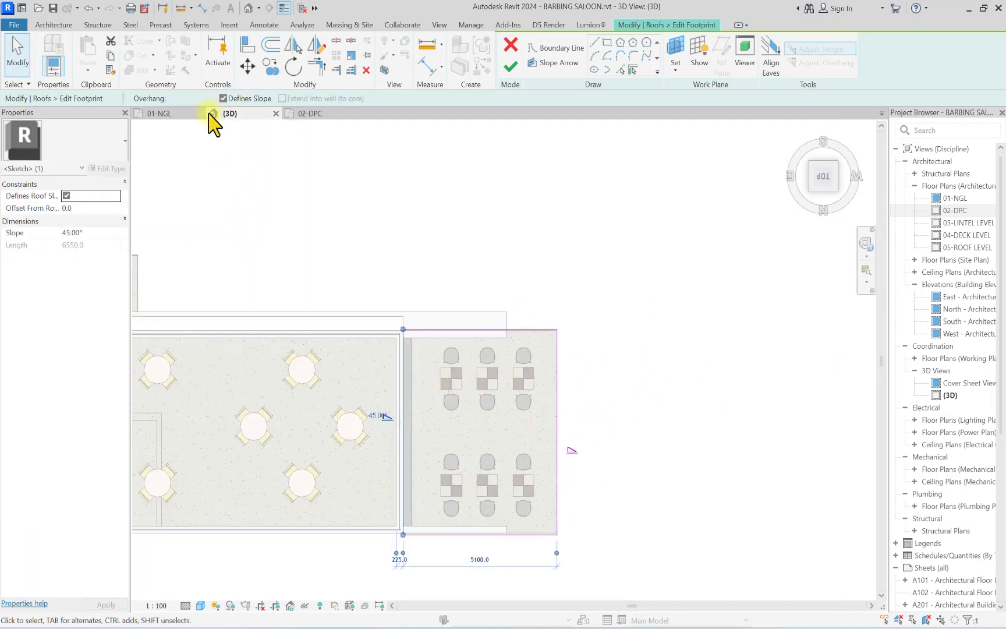
{"action": "scroll", "coordinate": [550, 254], "scroll_direction": "down", "scroll_amount": 3}
{"action": "left_click", "coordinate": [547, 297]}
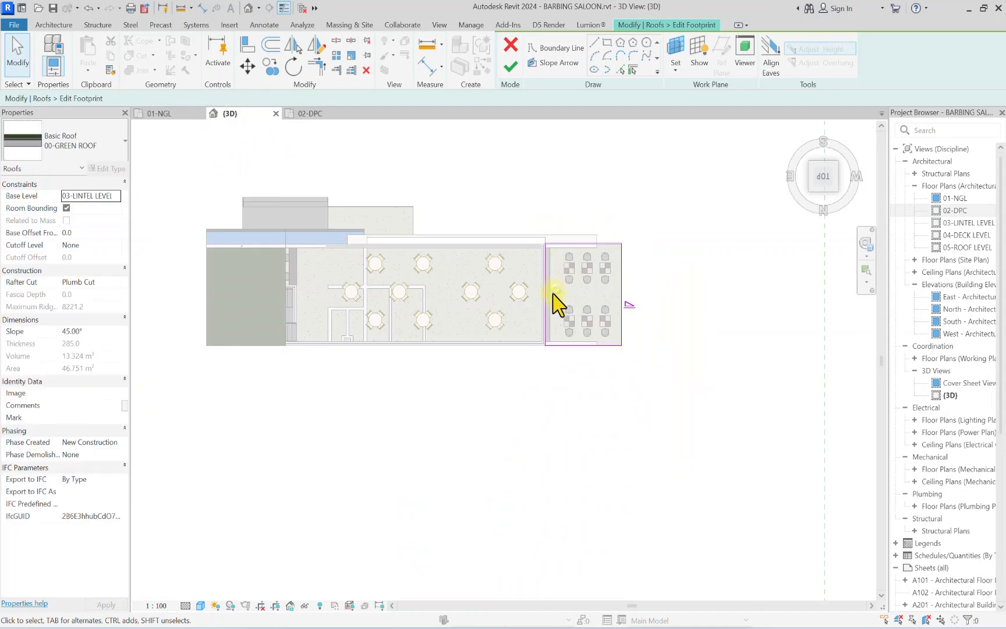
{"action": "scroll", "coordinate": [544, 298], "scroll_direction": "up", "scroll_amount": 2}
{"action": "mouse_move", "coordinate": [544, 291]}
{"action": "left_mouse_down"}
{"action": "mouse_move", "coordinate": [466, 291]}
{"action": "mouse_move", "coordinate": [547, 284]}
{"action": "left_mouse_up"}
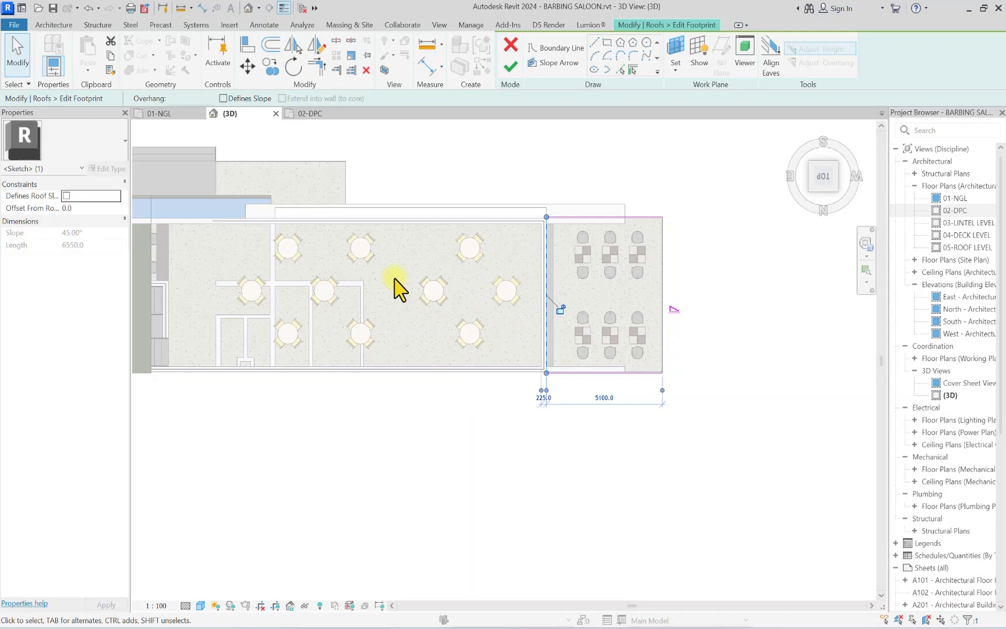
{"action": "left_click", "coordinate": [275, 176]}
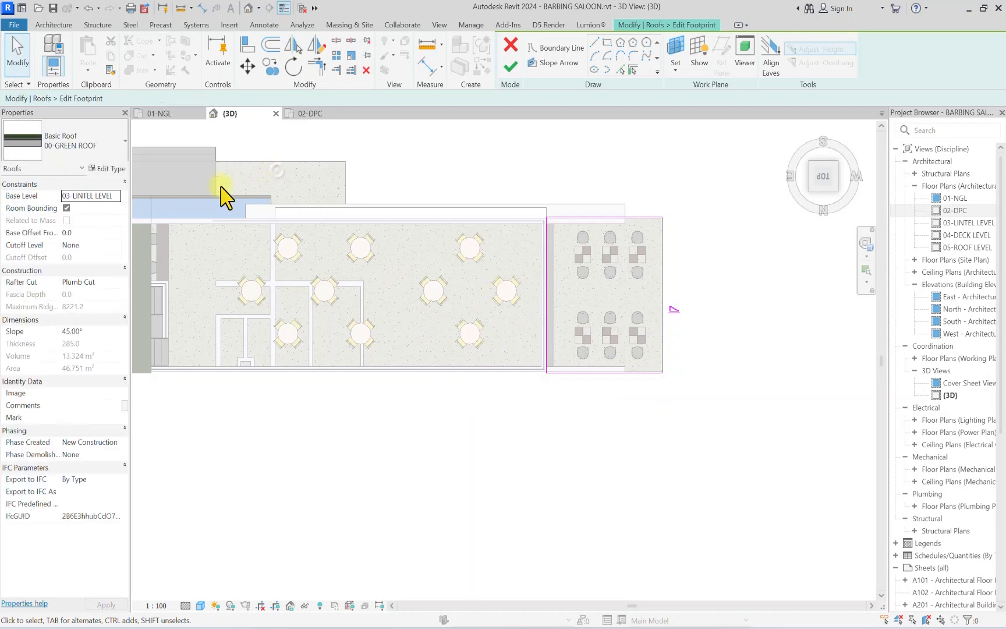
Step: Set the copied roof's base level to 01-NGL and finish the footprint edit
{"action": "left_click", "coordinate": [119, 198]}
{"action": "left_click", "coordinate": [84, 208]}
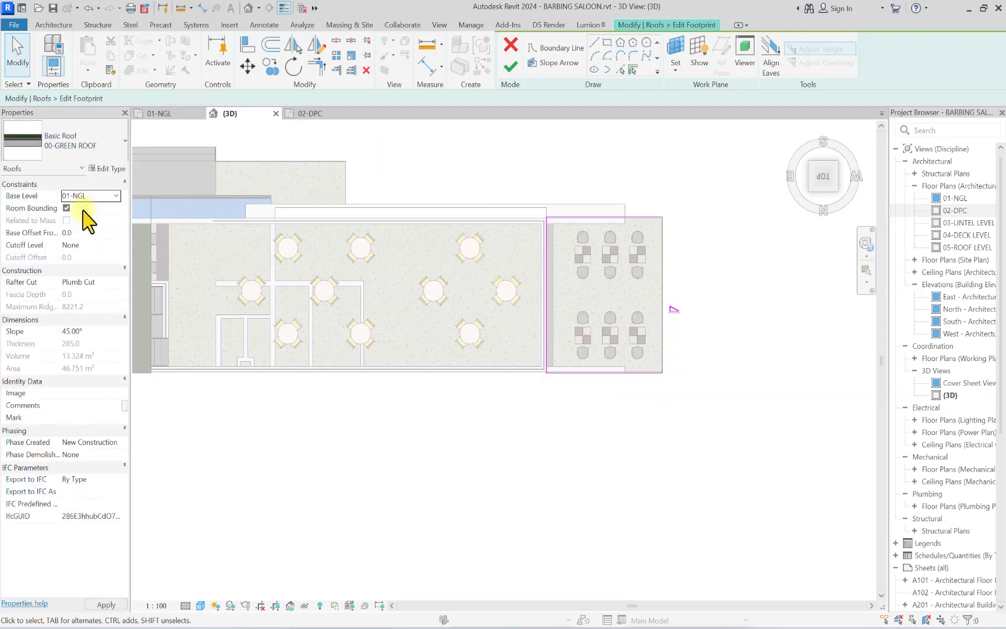
{"action": "left_click", "coordinate": [510, 67]}
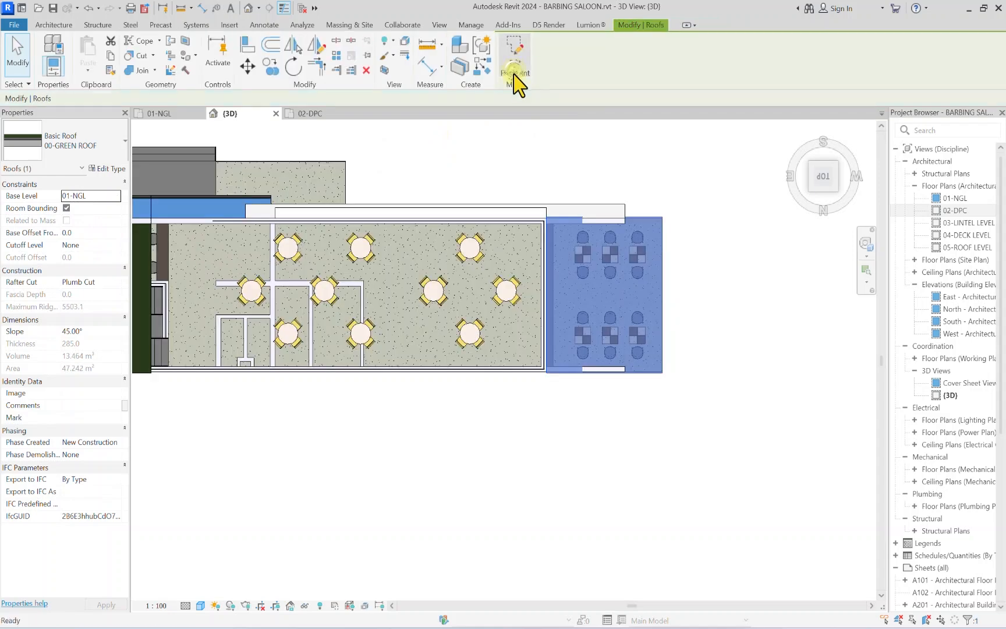
{"action": "left_click", "coordinate": [696, 263]}
Step: Examine from the back how the reversed roof slope meets the curved end wall and the terrace
{"action": "left_click_drag", "start_coordinate": [835, 209], "coordinate": [821, 137]}
{"action": "left_click", "coordinate": [822, 189]}
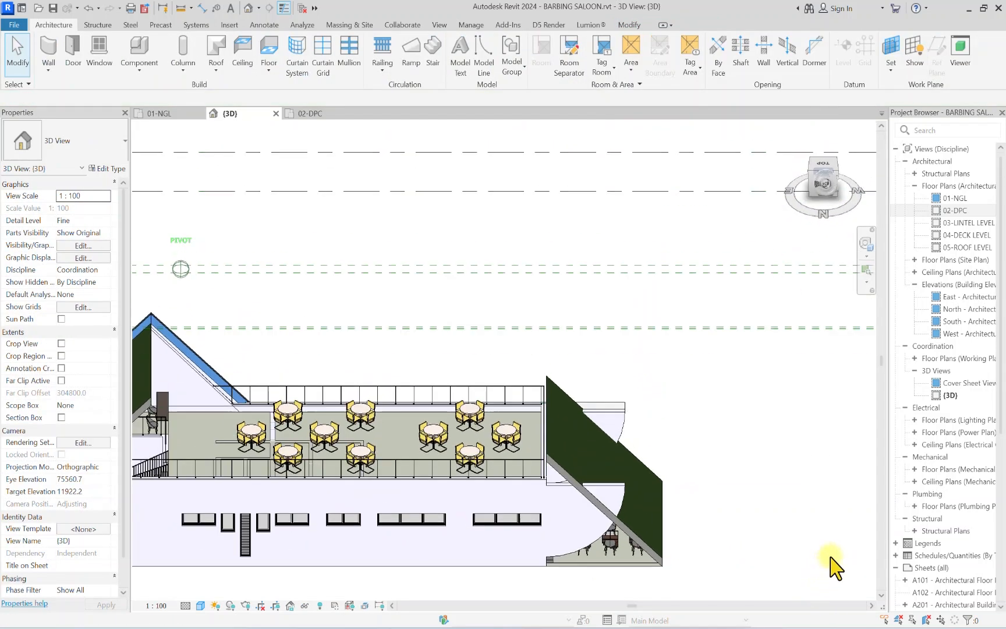
{"action": "scroll", "coordinate": [531, 476], "scroll_direction": "down", "scroll_amount": 3}
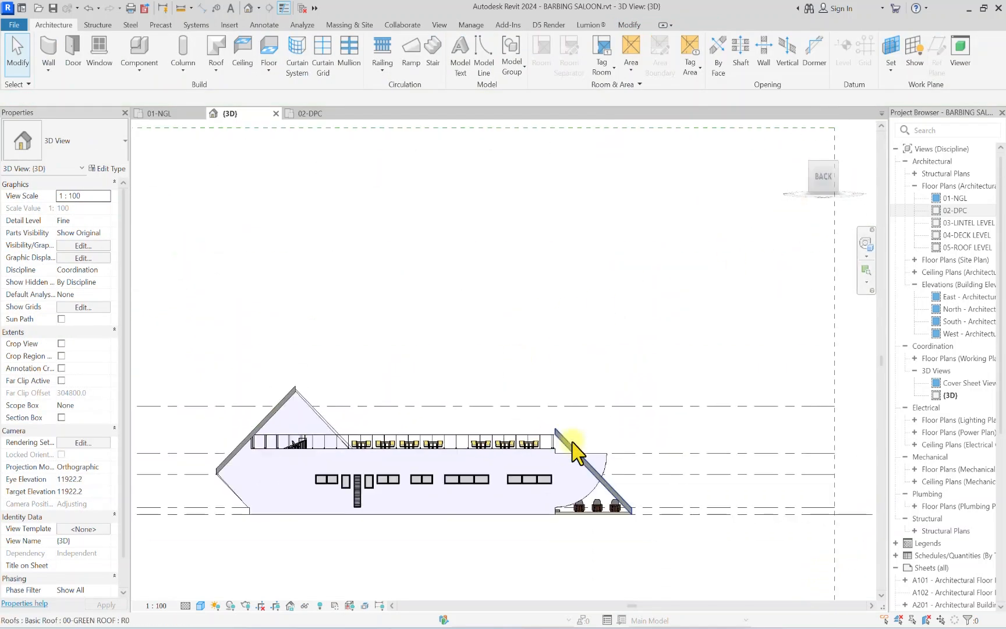
{"action": "scroll", "coordinate": [575, 460], "scroll_direction": "up", "scroll_amount": 4}
{"action": "scroll", "coordinate": [587, 457], "scroll_direction": "down", "scroll_amount": 3}
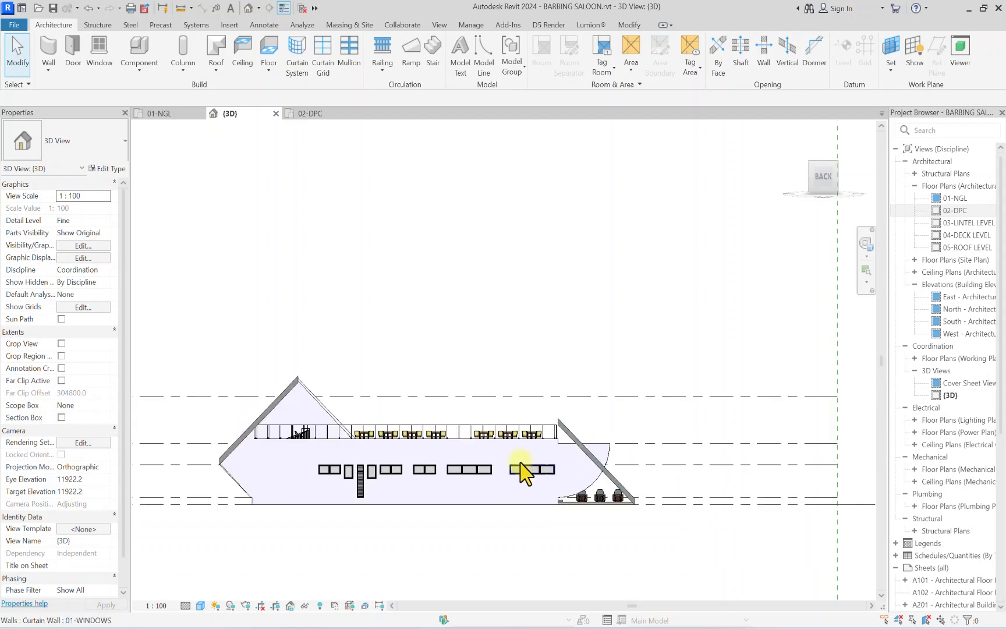
{"action": "scroll", "coordinate": [606, 442], "scroll_direction": "up", "scroll_amount": 3}
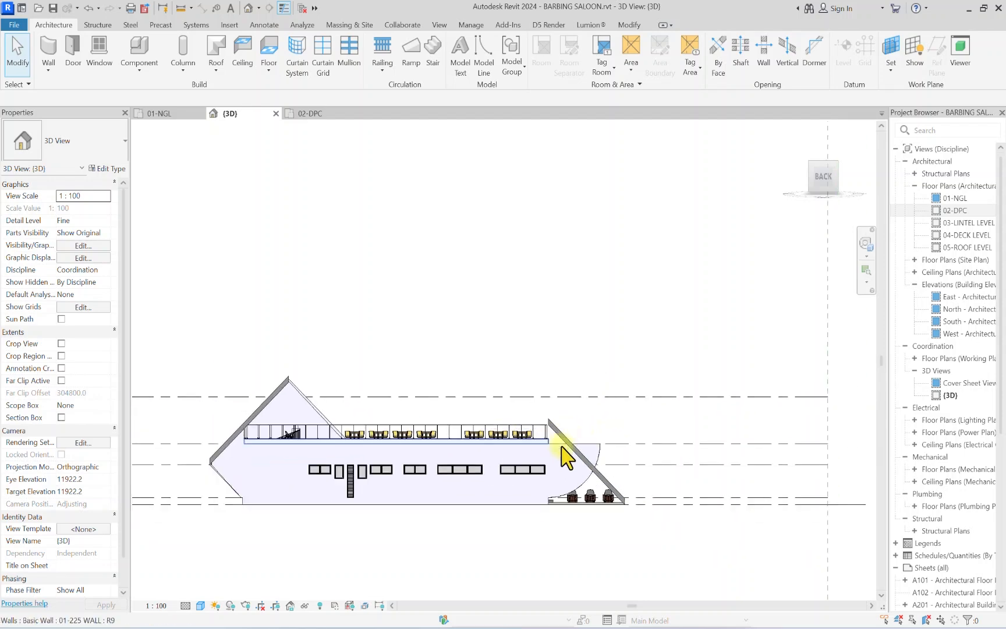
{"action": "scroll", "coordinate": [618, 482], "scroll_direction": "up", "scroll_amount": 4}
Step: Move the terrace green roof 2400 mm west along the 04-DECK LEVEL line, just past the tip of the curved wall
{"action": "left_click", "coordinate": [643, 520]}
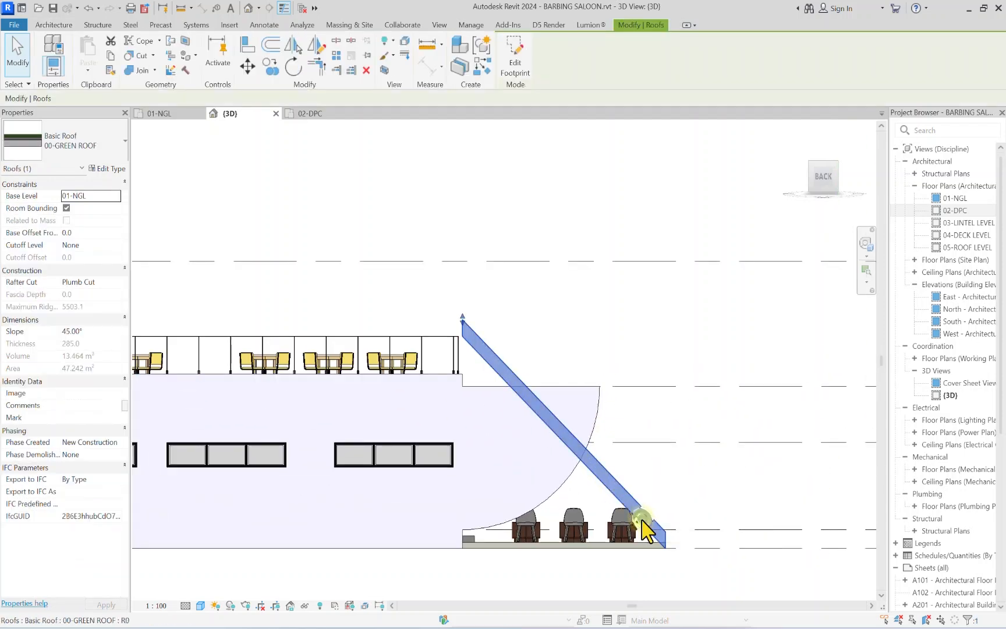
{"action": "scroll", "coordinate": [644, 531], "scroll_direction": "down", "scroll_amount": 3}
{"action": "scroll", "coordinate": [631, 532], "scroll_direction": "up", "scroll_amount": 4}
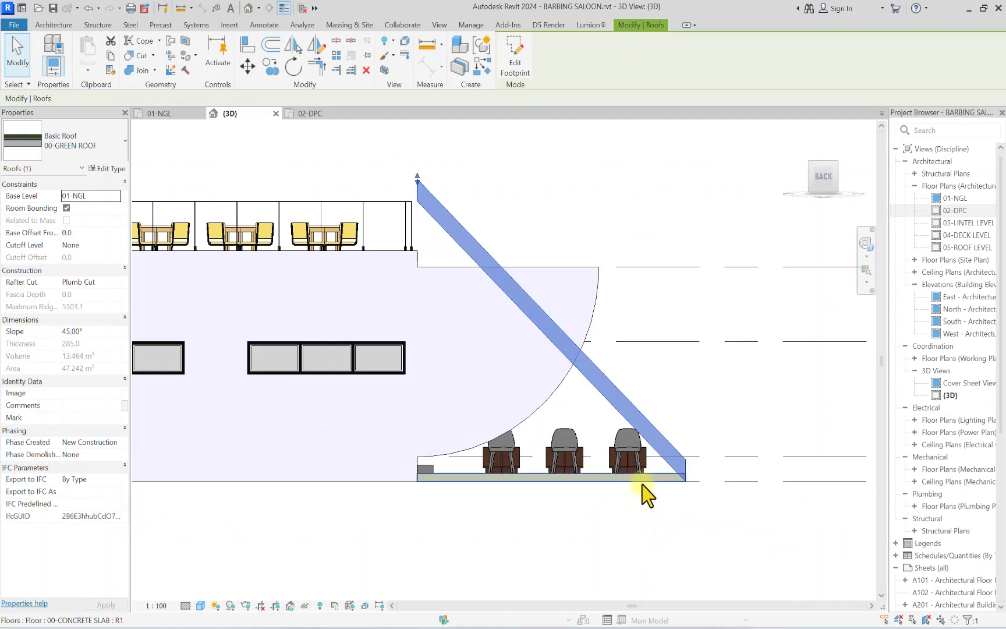
{"action": "scroll", "coordinate": [645, 490], "scroll_direction": "down", "scroll_amount": 3}
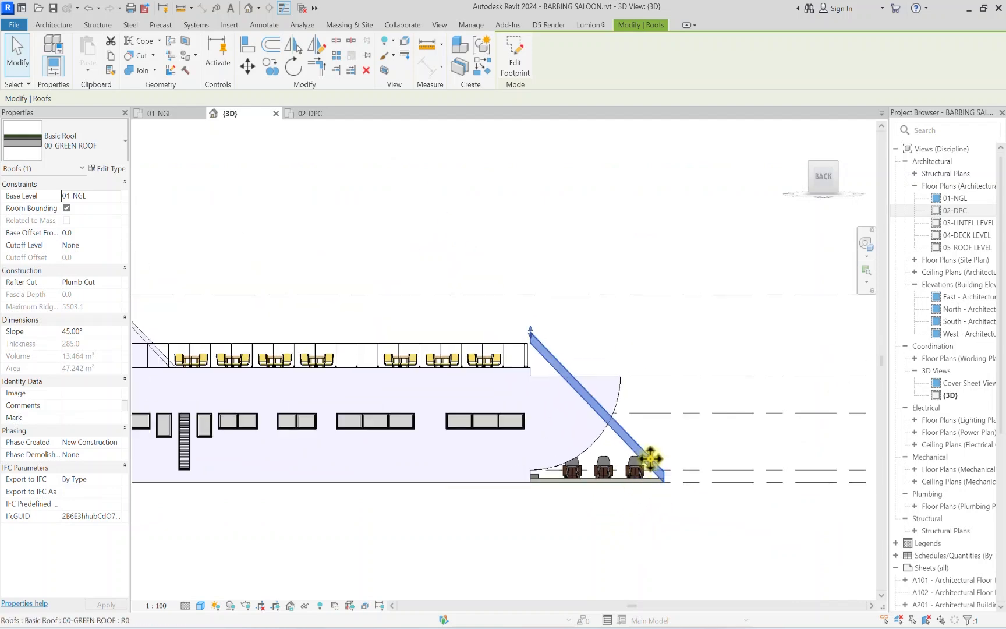
{"action": "scroll", "coordinate": [567, 407], "scroll_direction": "up", "scroll_amount": 3}
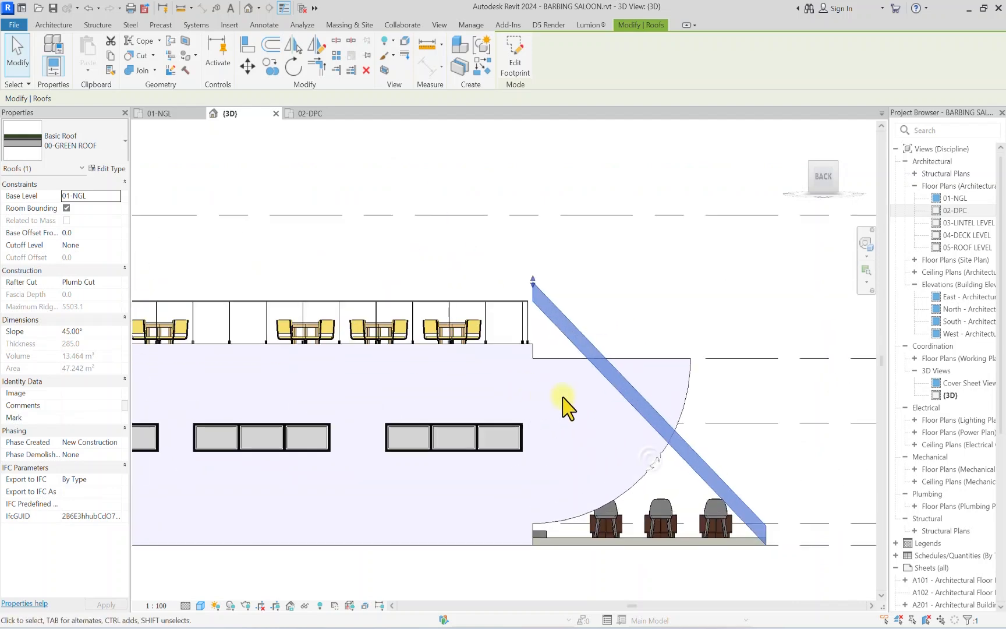
{"action": "left_click", "coordinate": [247, 64]}
{"action": "scroll", "coordinate": [626, 335], "scroll_direction": "down", "scroll_amount": 3}
{"action": "scroll", "coordinate": [568, 342], "scroll_direction": "up", "scroll_amount": 5}
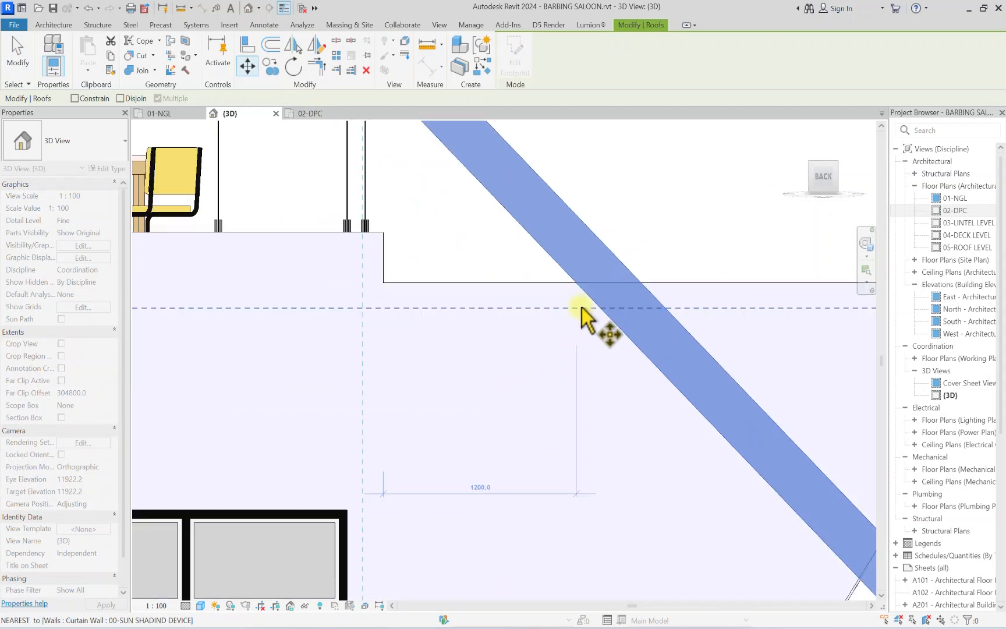
{"action": "scroll", "coordinate": [579, 306], "scroll_direction": "up", "scroll_amount": 1}
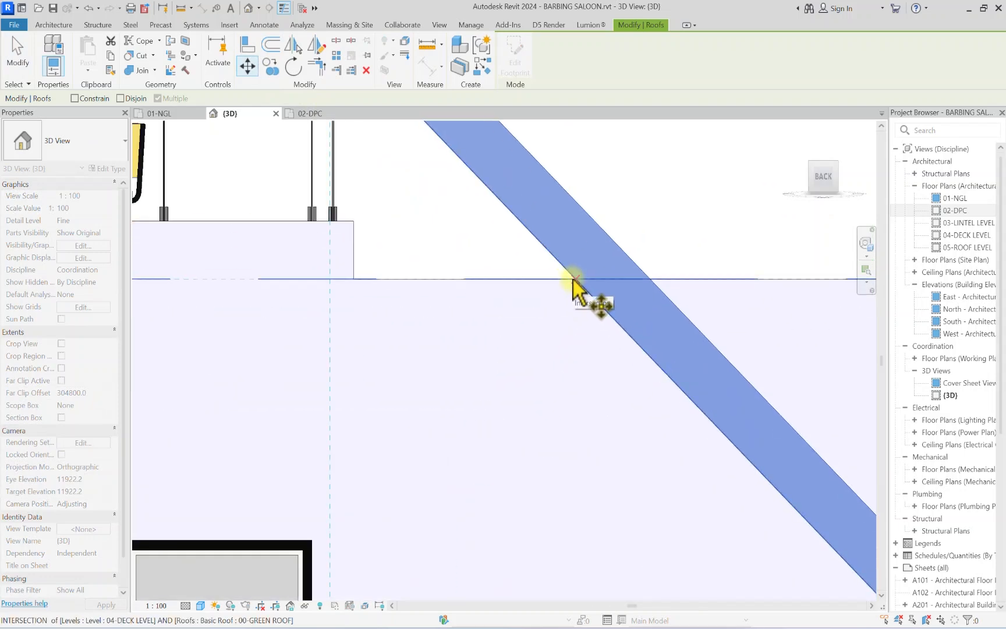
{"action": "left_click", "coordinate": [572, 280]}
{"action": "scroll", "coordinate": [620, 281], "scroll_direction": "down", "scroll_amount": 2}
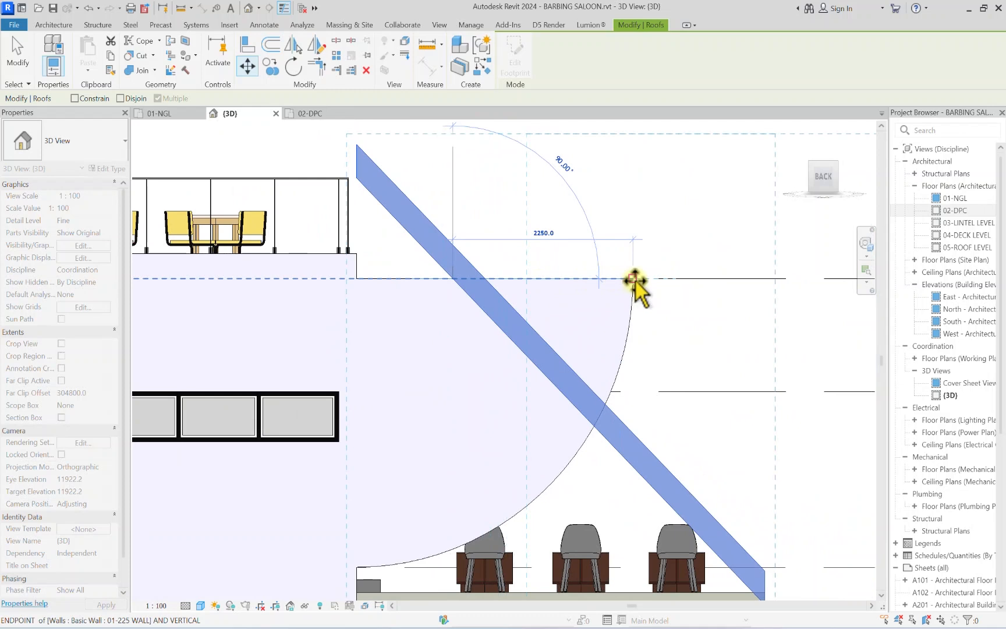
{"action": "scroll", "coordinate": [634, 279], "scroll_direction": "up", "scroll_amount": 2}
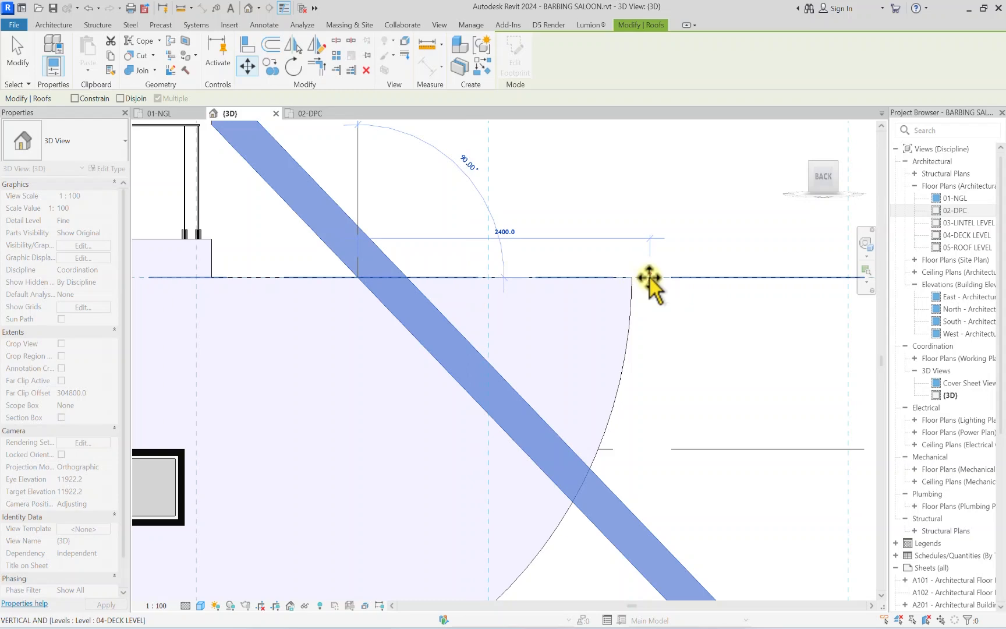
{"action": "left_click", "coordinate": [650, 278]}
{"action": "scroll", "coordinate": [647, 280], "scroll_direction": "up", "scroll_amount": 2}
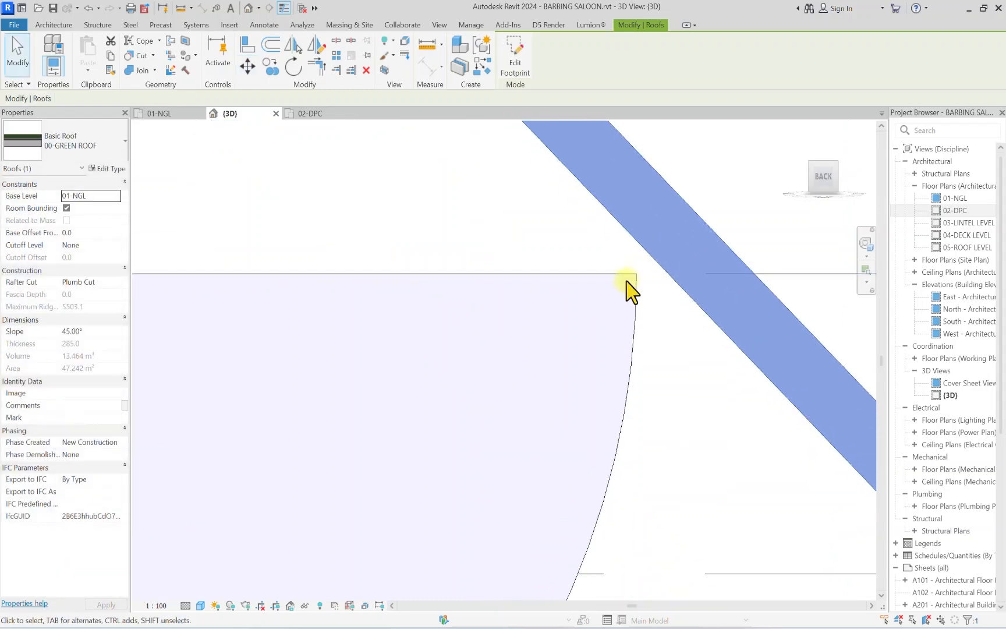
{"action": "scroll", "coordinate": [646, 288], "scroll_direction": "down", "scroll_amount": 5}
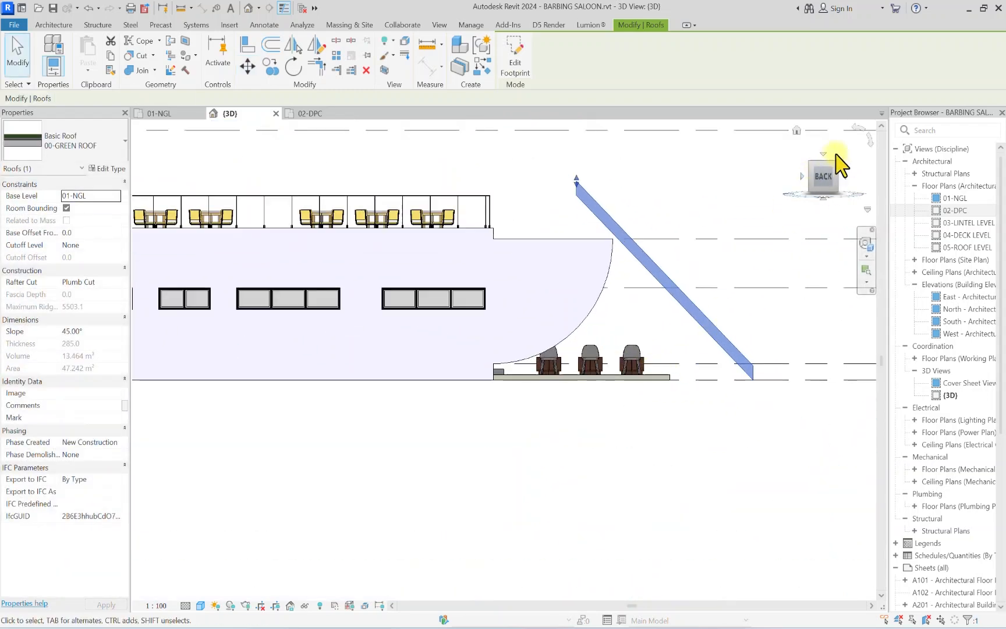
Step: Extend the terrace roof's footprint by moving its east boundary line to the inner side of the west end wall, and finish the edit
{"action": "left_click", "coordinate": [824, 159]}
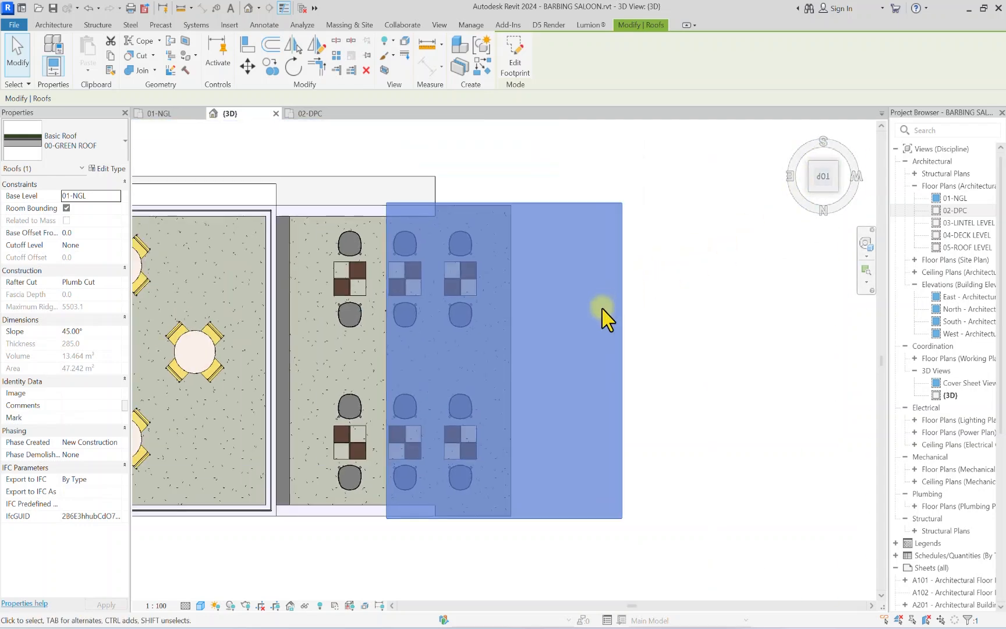
{"action": "scroll", "coordinate": [456, 220], "scroll_direction": "down", "scroll_amount": 3}
{"action": "scroll", "coordinate": [422, 261], "scroll_direction": "up", "scroll_amount": 2}
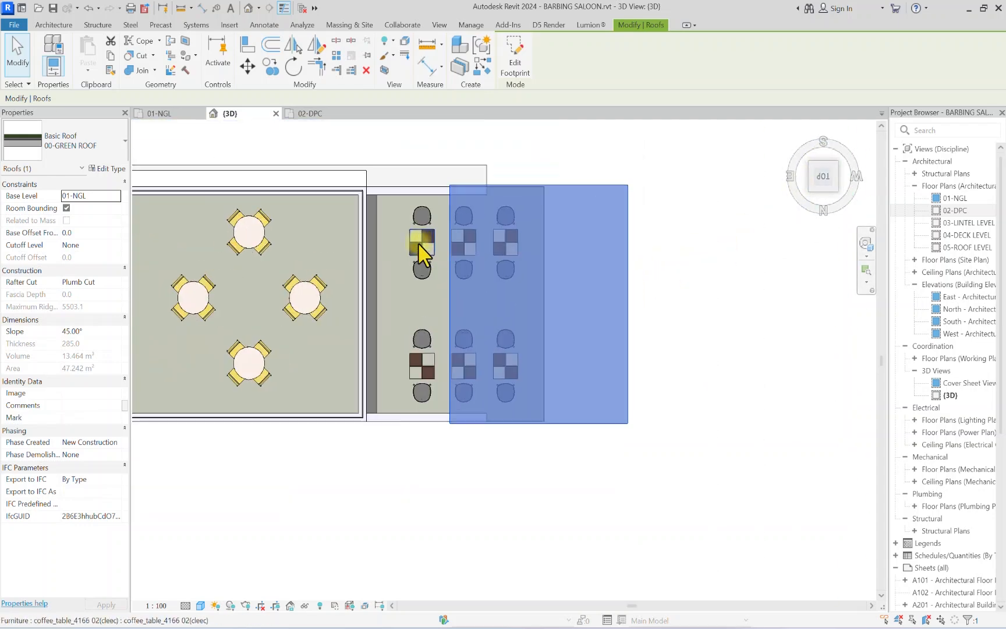
{"action": "left_click", "coordinate": [514, 61]}
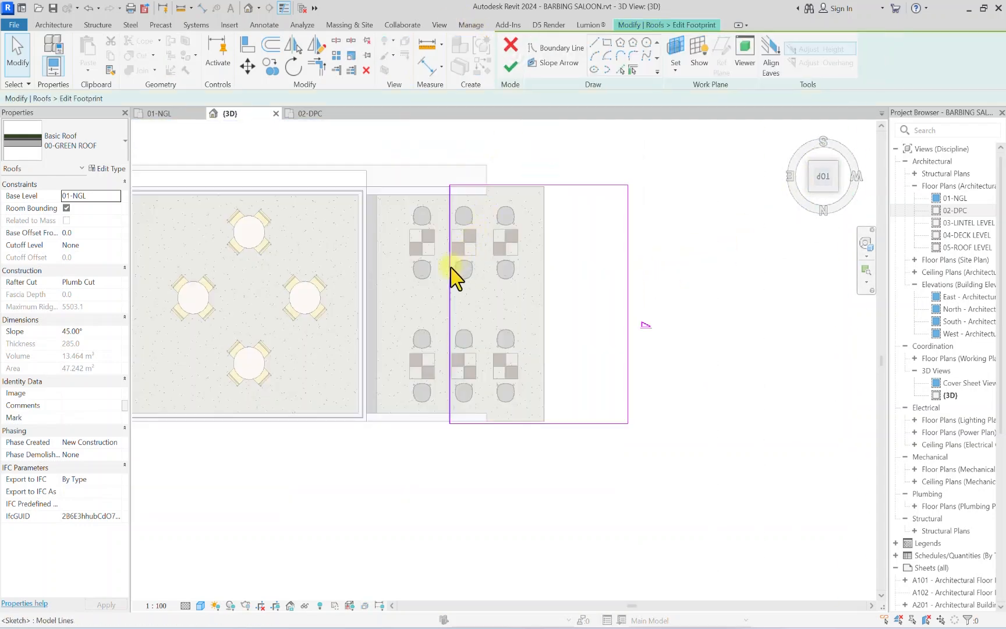
{"action": "left_click_drag", "start_coordinate": [452, 273], "coordinate": [359, 261]}
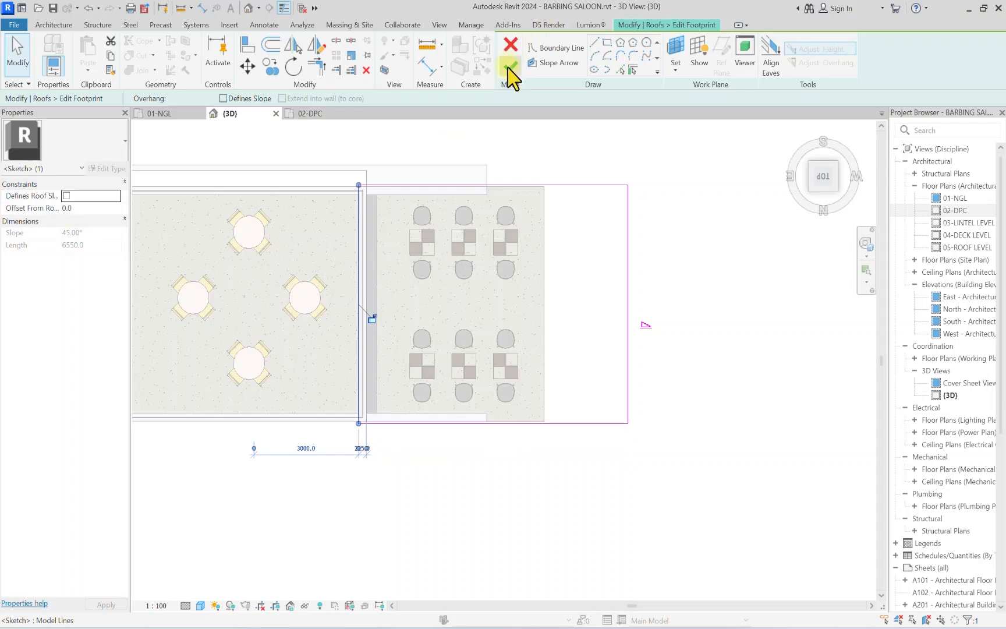
{"action": "left_click", "coordinate": [511, 66]}
Step: Compare from the back the height and slope of the extended terrace roof with those of the east gable roof
{"action": "left_click", "coordinate": [825, 193]}
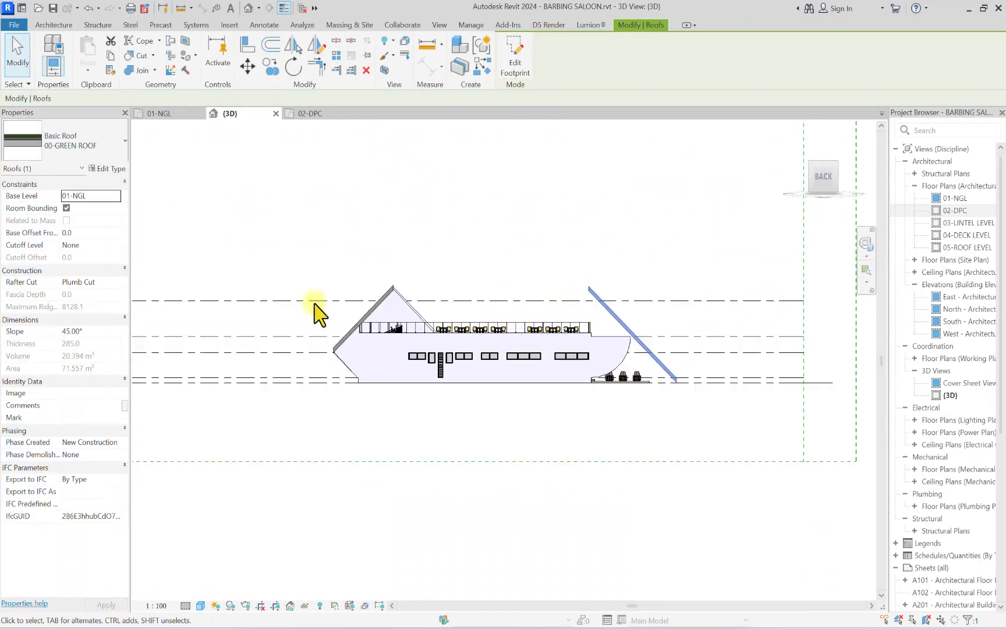
{"action": "scroll", "coordinate": [415, 291], "scroll_direction": "up", "scroll_amount": 5}
{"action": "scroll", "coordinate": [431, 297], "scroll_direction": "down", "scroll_amount": 2}
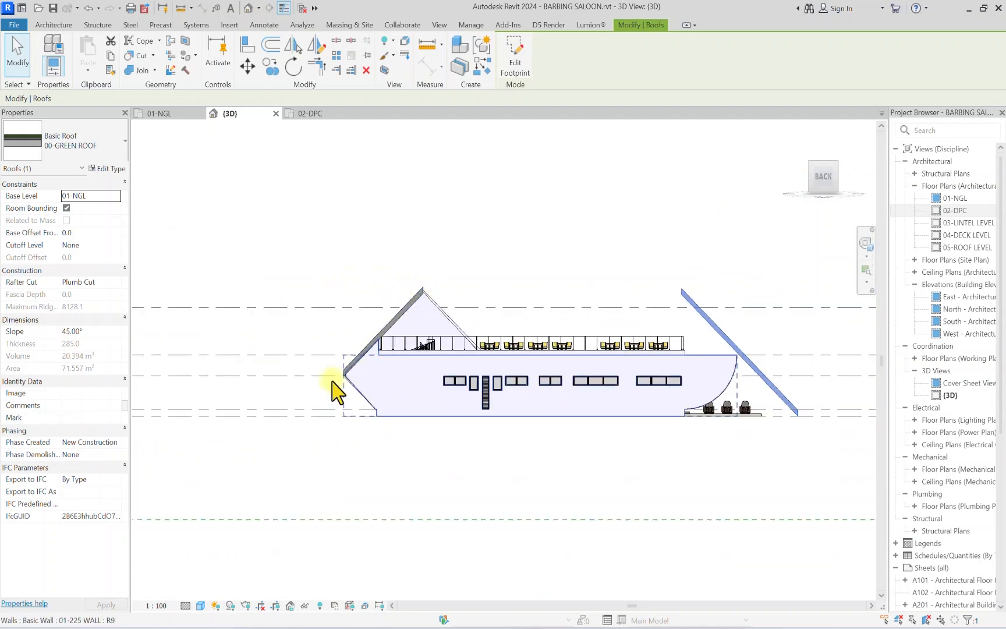
{"action": "scroll", "coordinate": [669, 302], "scroll_direction": "up", "scroll_amount": 1}
{"action": "scroll", "coordinate": [669, 301], "scroll_direction": "up", "scroll_amount": 1}
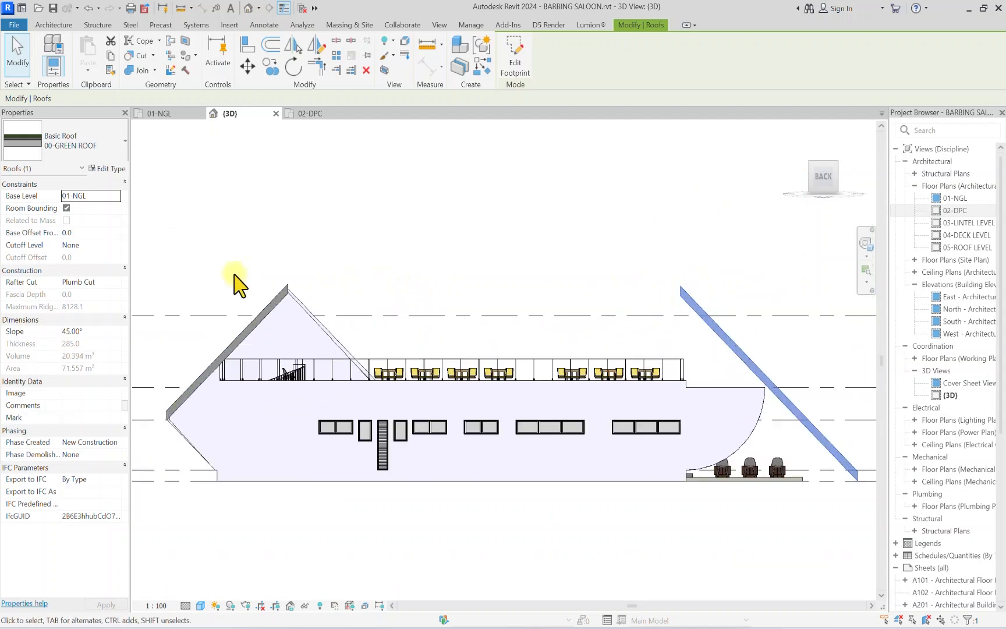
{"action": "scroll", "coordinate": [566, 294], "scroll_direction": "down", "scroll_amount": 2}
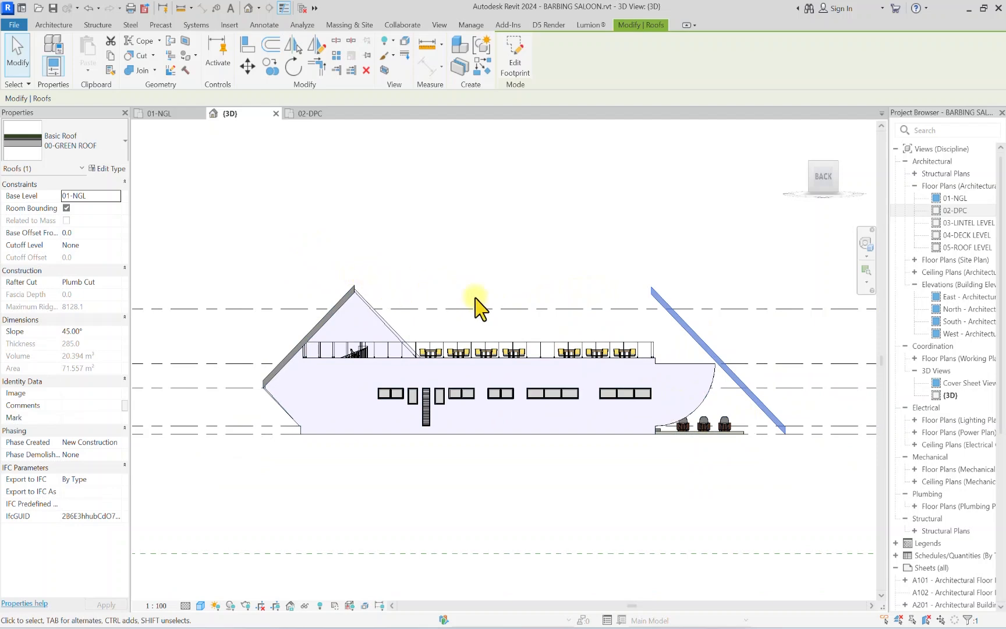
{"action": "scroll", "coordinate": [643, 426], "scroll_direction": "down", "scroll_amount": 2}
Step: Extend the 00-CONCRETE SLAB terrace floor by moving its west boundary line to the green roof's west edge, making it 7500 mm long, and finish the edit
{"action": "middle_click_drag", "start_coordinate": [643, 426], "coordinate": [578, 345]}
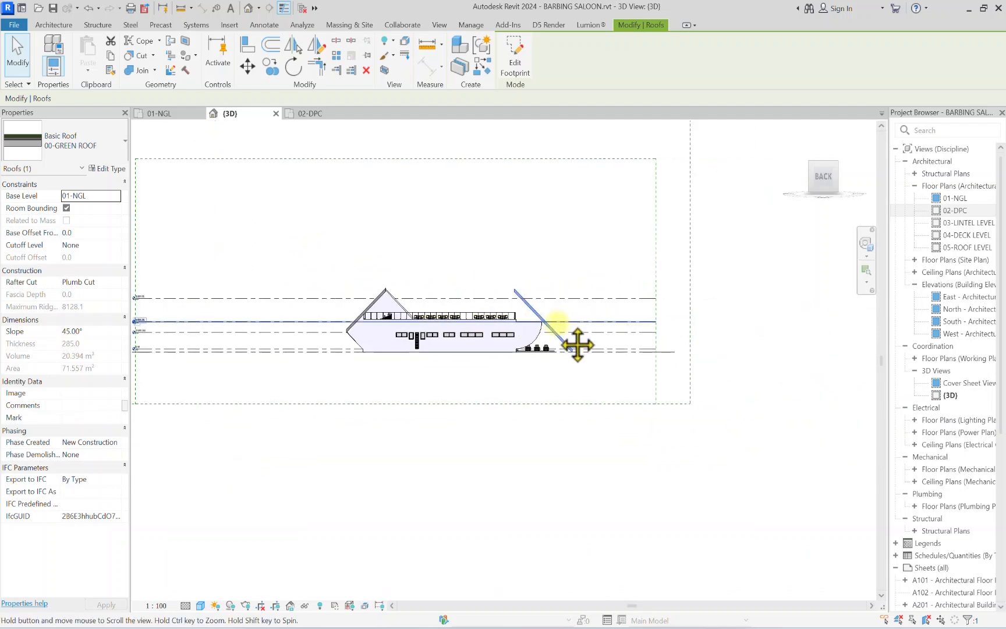
{"action": "scroll", "coordinate": [577, 344], "scroll_direction": "up", "scroll_amount": 3}
{"action": "scroll", "coordinate": [552, 335], "scroll_direction": "down", "scroll_amount": 1}
{"action": "scroll", "coordinate": [527, 378], "scroll_direction": "up", "scroll_amount": 3}
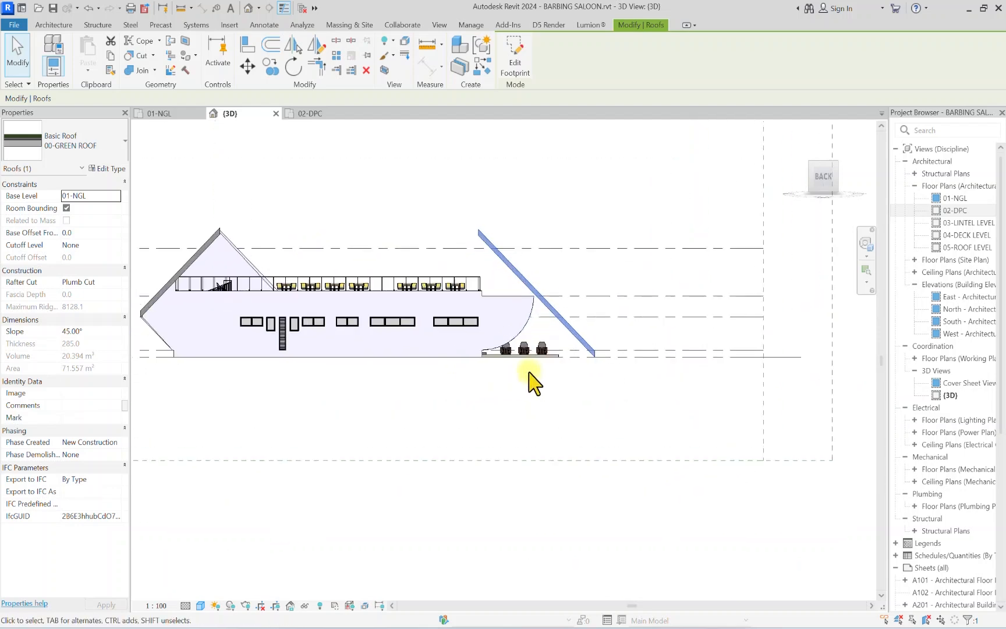
{"action": "left_click", "coordinate": [566, 357]}
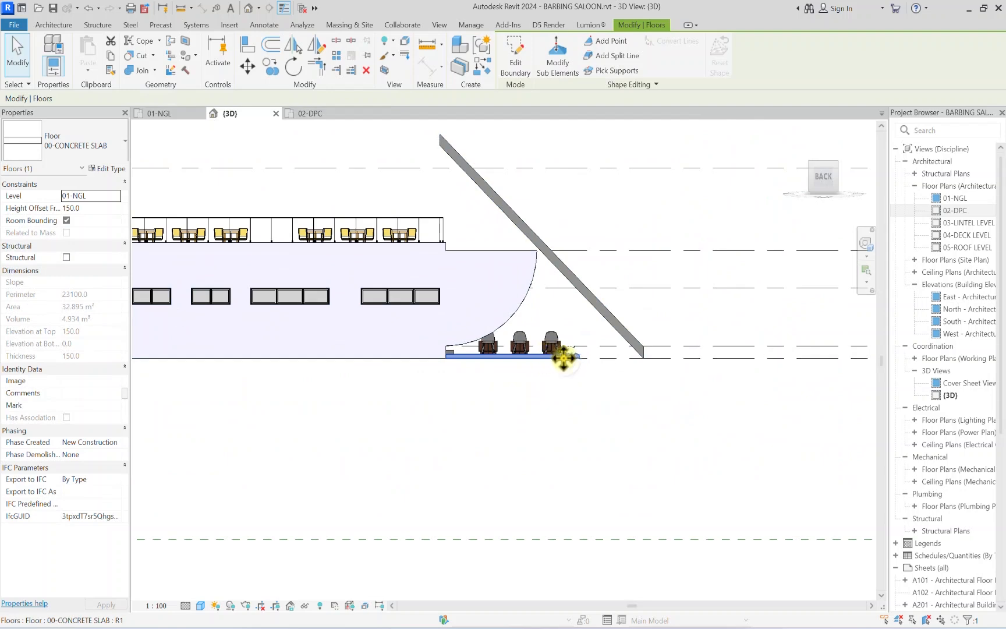
{"action": "left_click", "coordinate": [842, 188]}
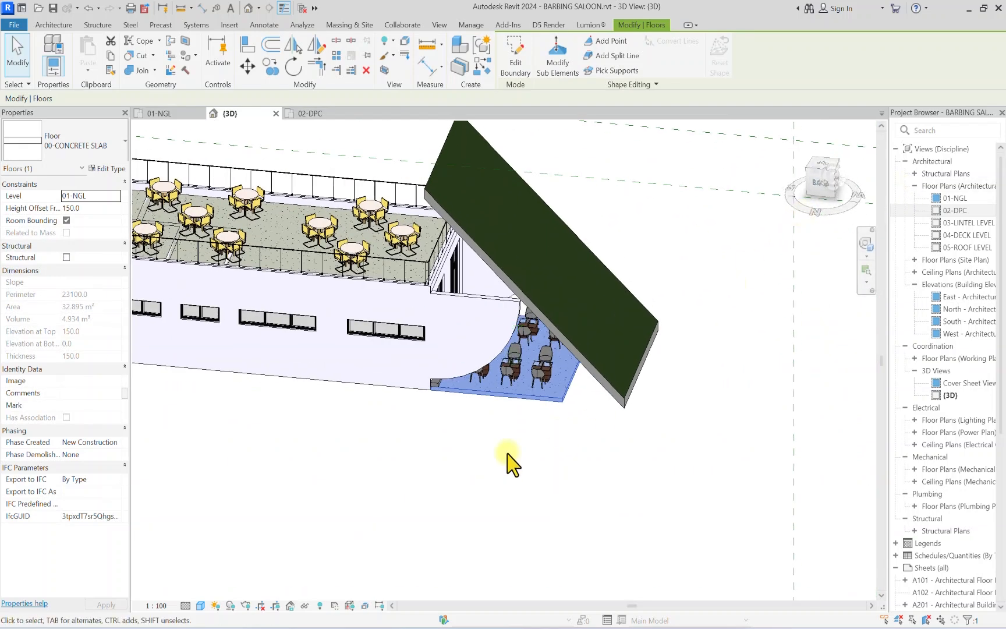
{"action": "left_click", "coordinate": [514, 64]}
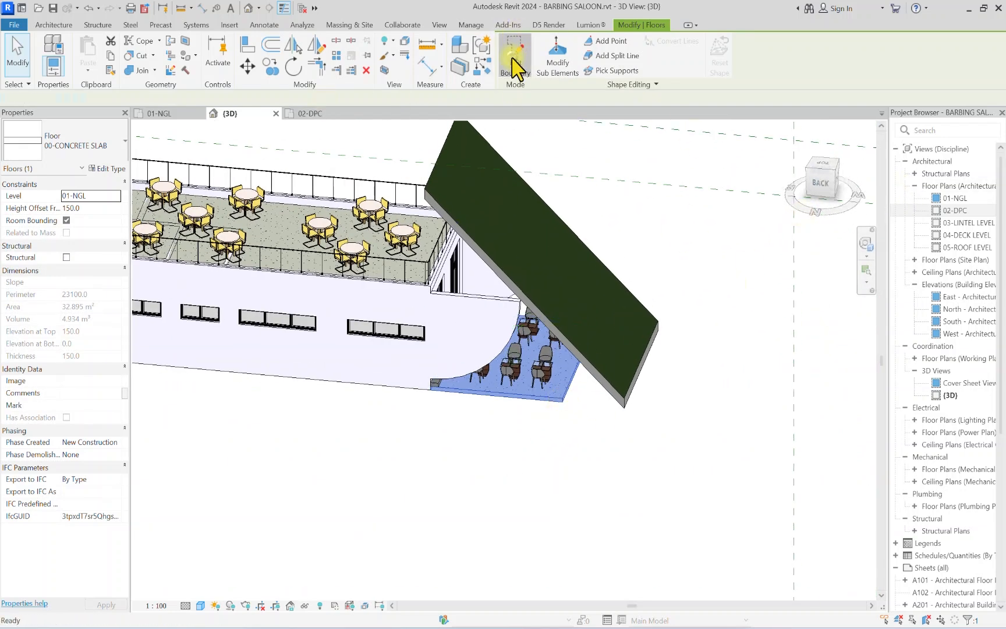
{"action": "left_click", "coordinate": [822, 175]}
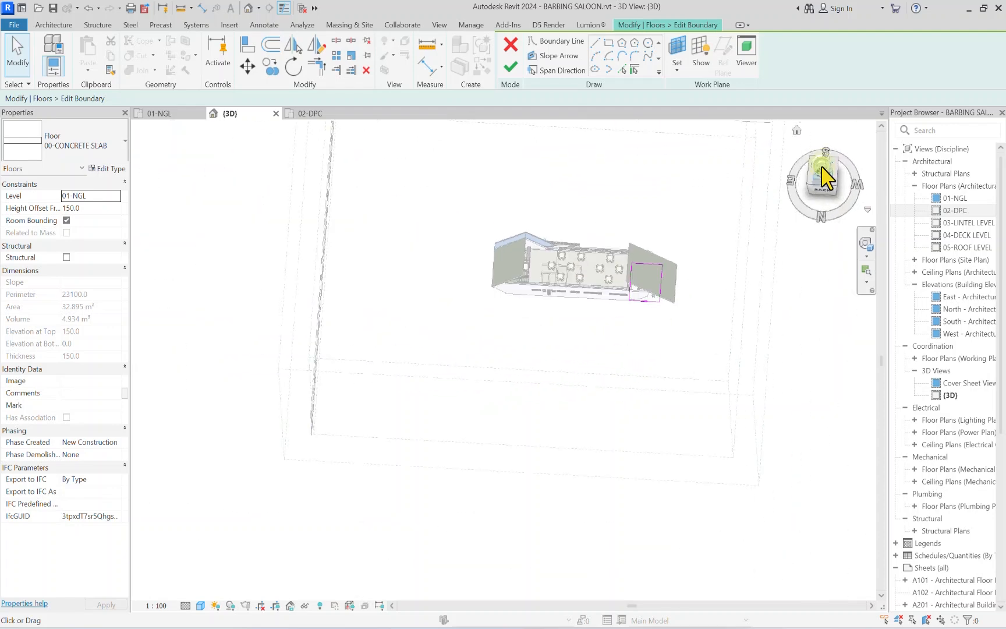
{"action": "scroll", "coordinate": [658, 404], "scroll_direction": "up", "scroll_amount": 4}
{"action": "left_click_drag", "start_coordinate": [617, 372], "coordinate": [644, 360]}
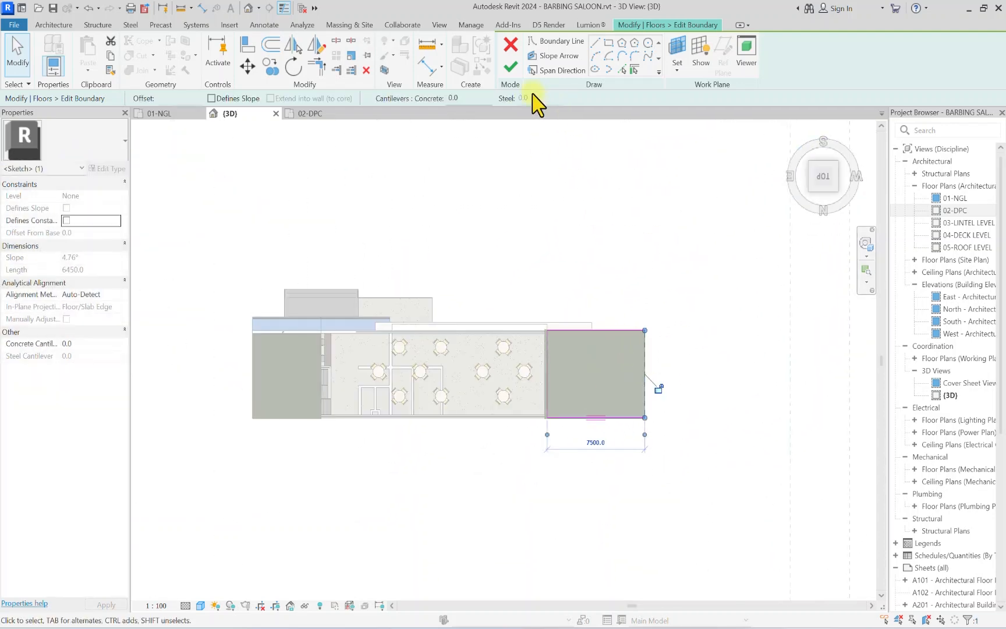
{"action": "left_click", "coordinate": [509, 70]}
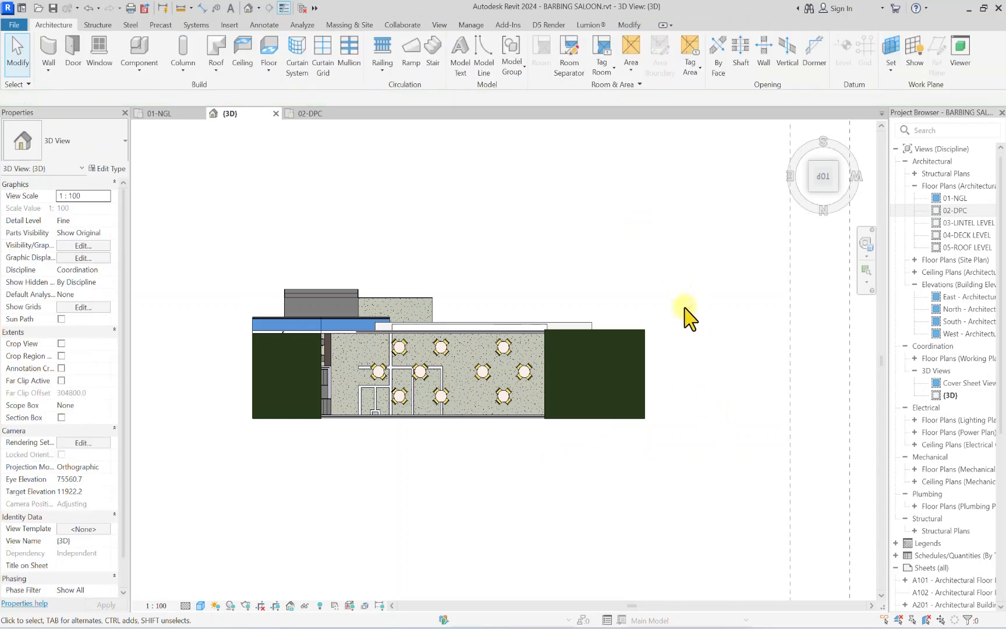
Step: In the terrace green roof's footprint, offset copies of the north, south and east boundary lines 900 mm inward
{"action": "scroll", "coordinate": [534, 356], "scroll_direction": "up", "scroll_amount": 2}
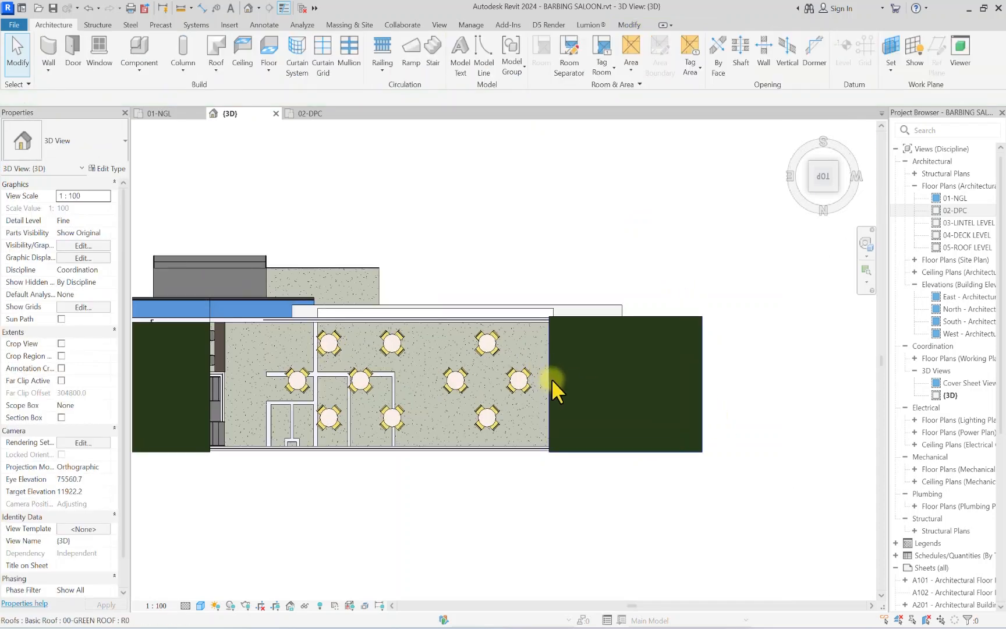
{"action": "left_click", "coordinate": [552, 410]}
{"action": "middle_click_drag", "start_coordinate": [550, 405], "coordinate": [484, 354]}
{"action": "left_click", "coordinate": [512, 58]}
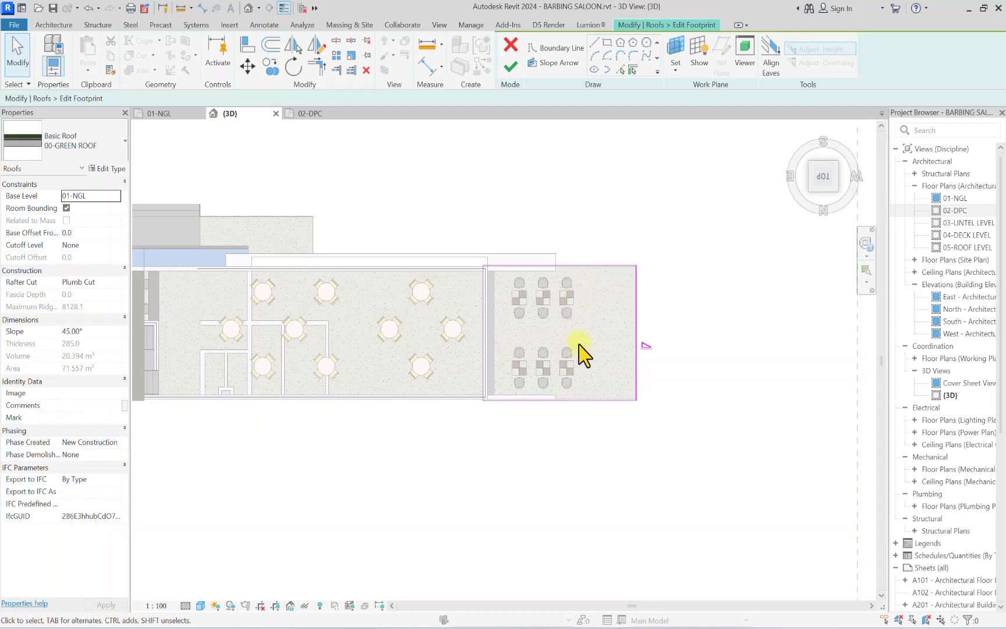
{"action": "left_click", "coordinate": [594, 44]}
{"action": "scroll", "coordinate": [611, 288], "scroll_direction": "up", "scroll_amount": 2}
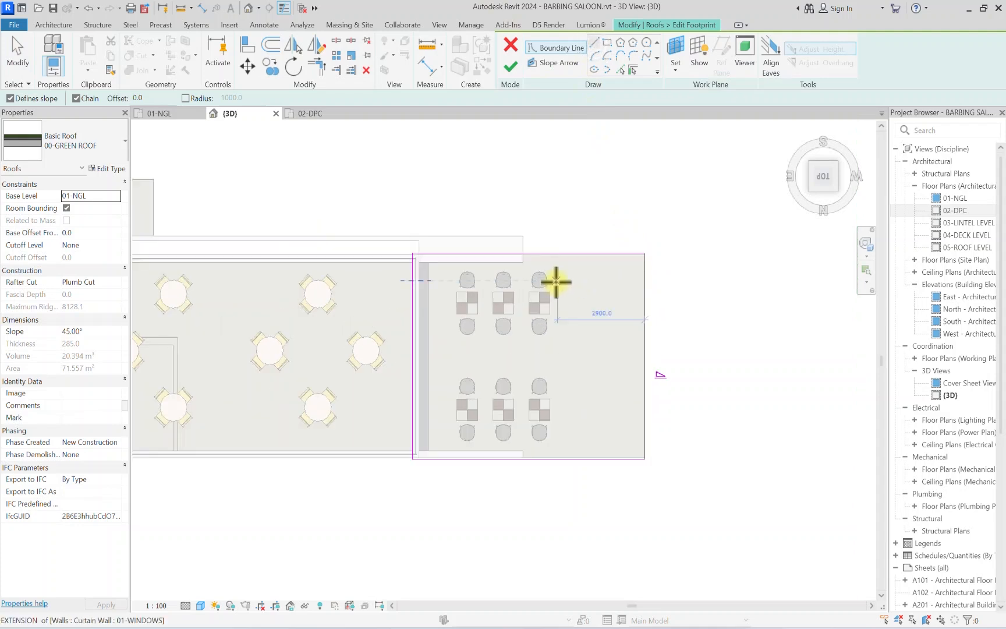
{"action": "left_click", "coordinate": [279, 45]}
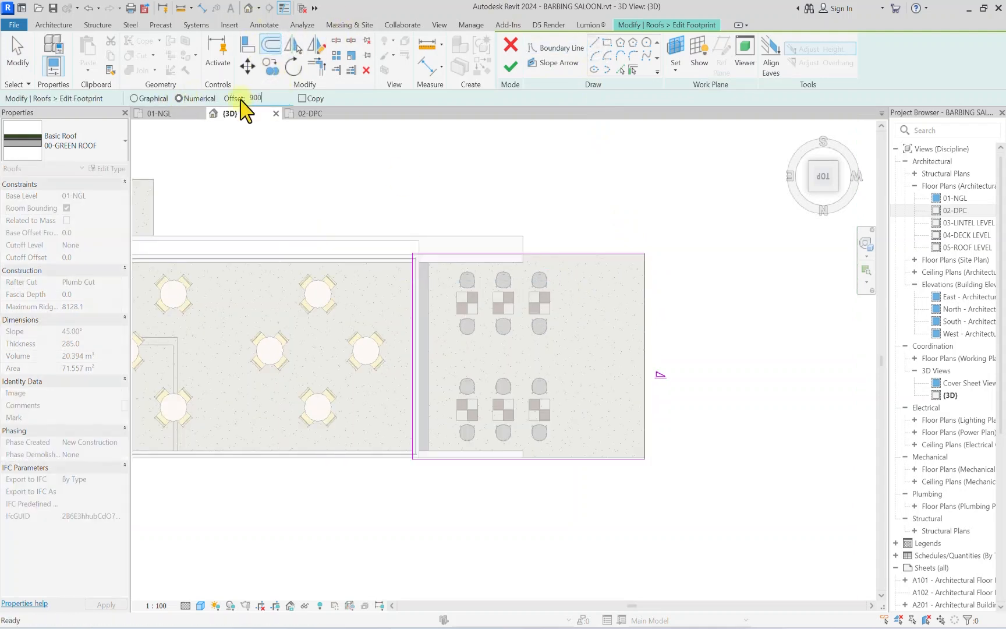
{"action": "type", "text": "900"}
{"action": "key", "text": "Return"}
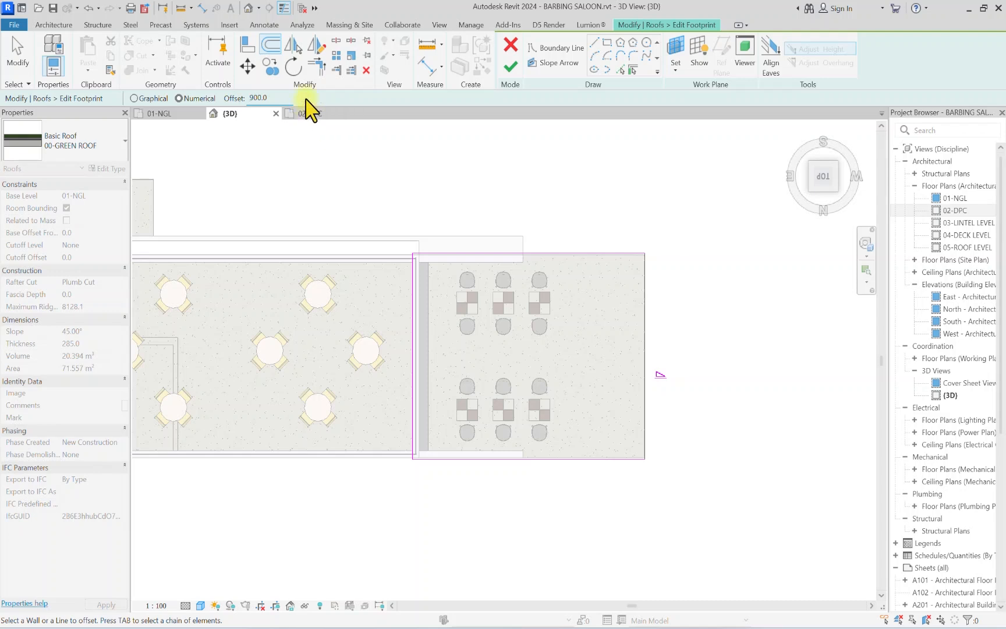
{"action": "left_click", "coordinate": [550, 258]}
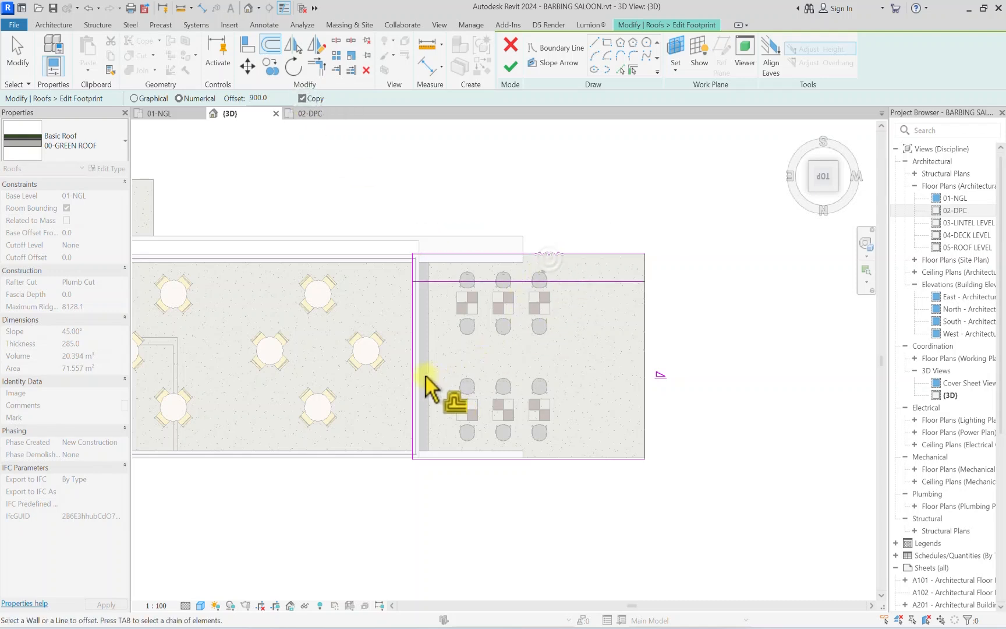
{"action": "left_click", "coordinate": [416, 387]}
{"action": "left_click", "coordinate": [544, 455]}
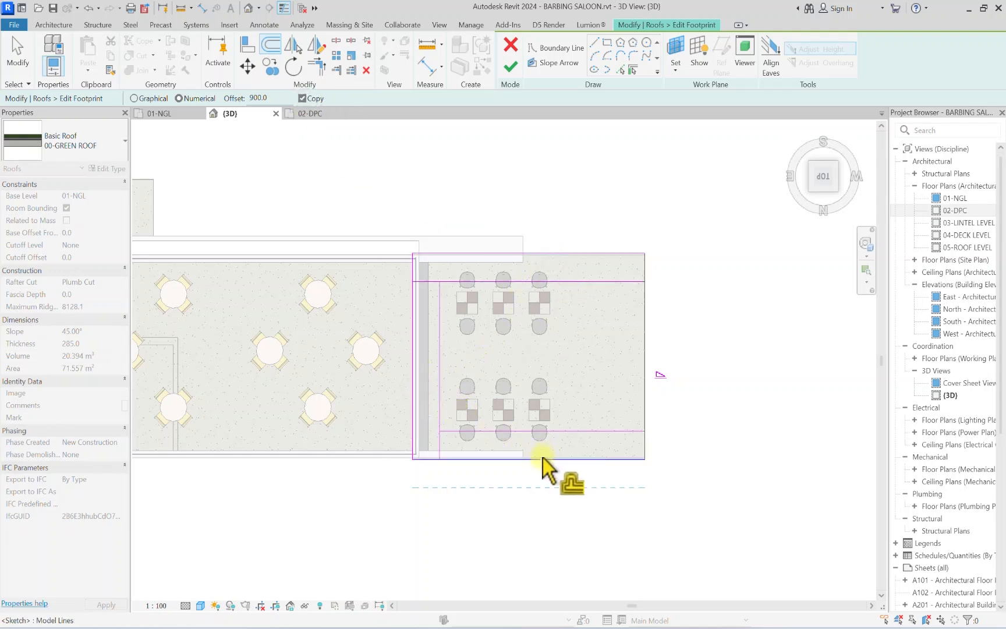
Step: Split the footprint's west boundary line, trim it with the inner offset lines into a U-shaped frame open to the west, and finish the edit
{"action": "left_click", "coordinate": [334, 42]}
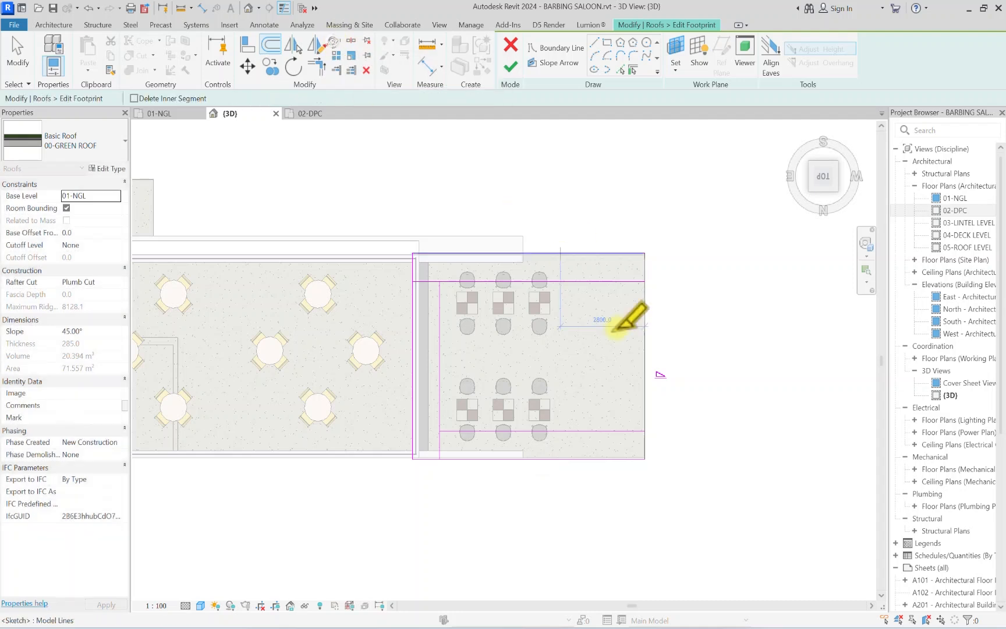
{"action": "left_click", "coordinate": [643, 348]}
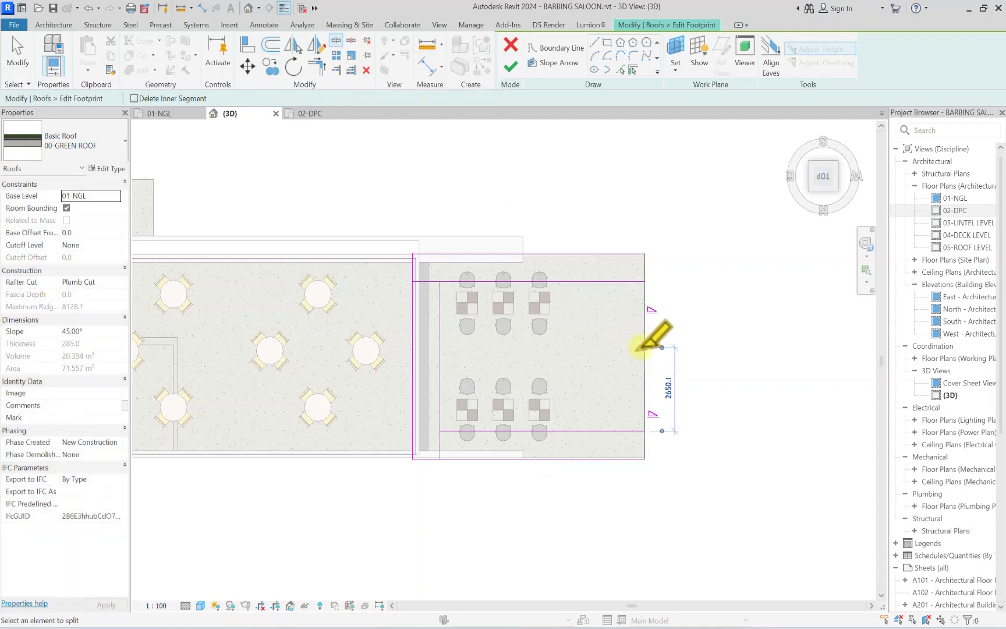
{"action": "left_click", "coordinate": [316, 64]}
{"action": "left_click", "coordinate": [441, 300]}
{"action": "left_click", "coordinate": [469, 281]}
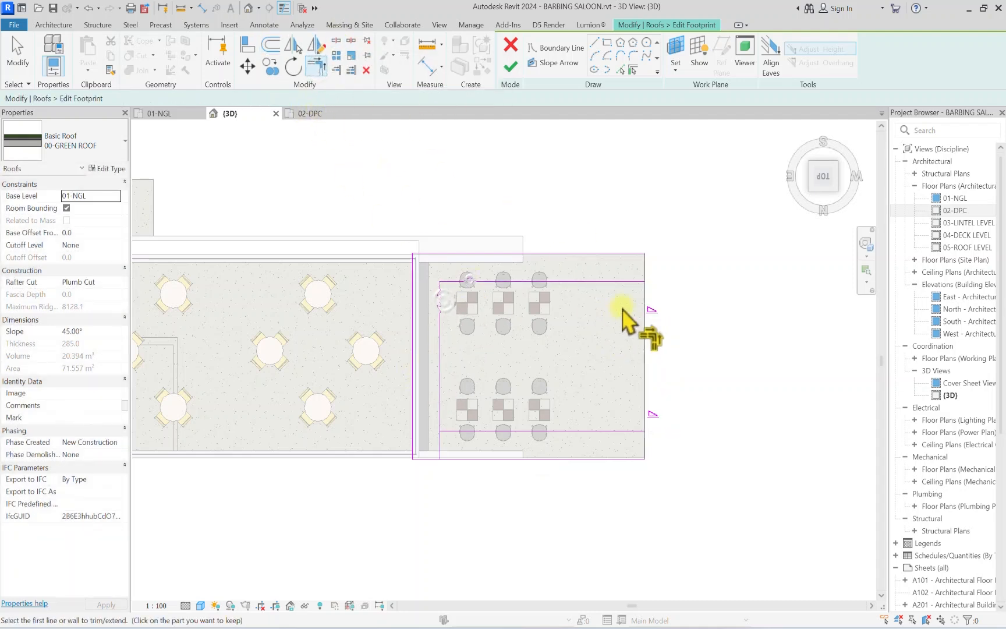
{"action": "left_click", "coordinate": [625, 281]}
{"action": "left_click", "coordinate": [645, 270]}
{"action": "left_click", "coordinate": [624, 432]}
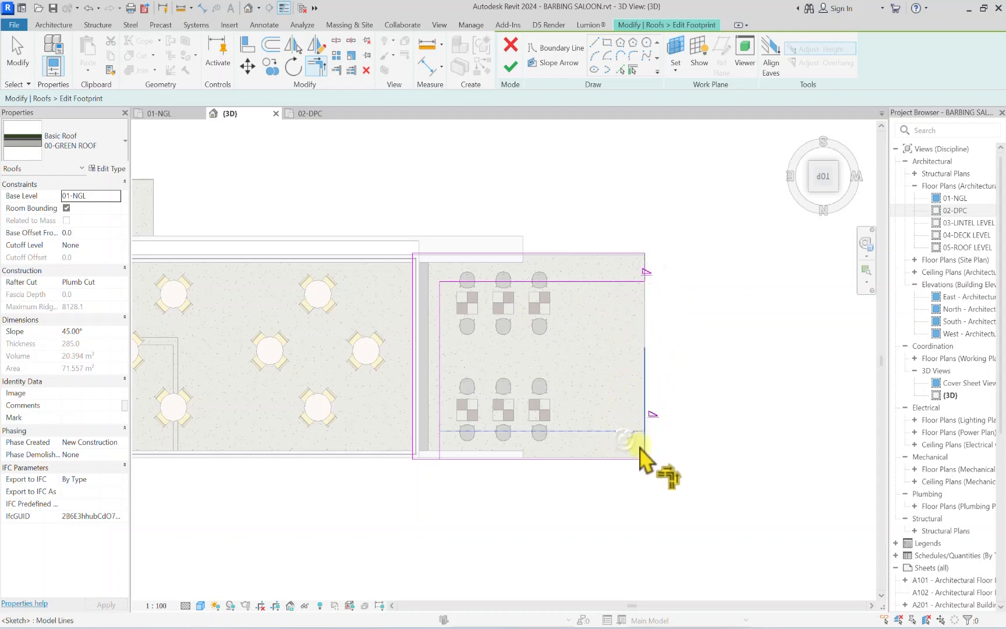
{"action": "left_click", "coordinate": [440, 416]}
{"action": "scroll", "coordinate": [463, 396], "scroll_direction": "down", "scroll_amount": 3}
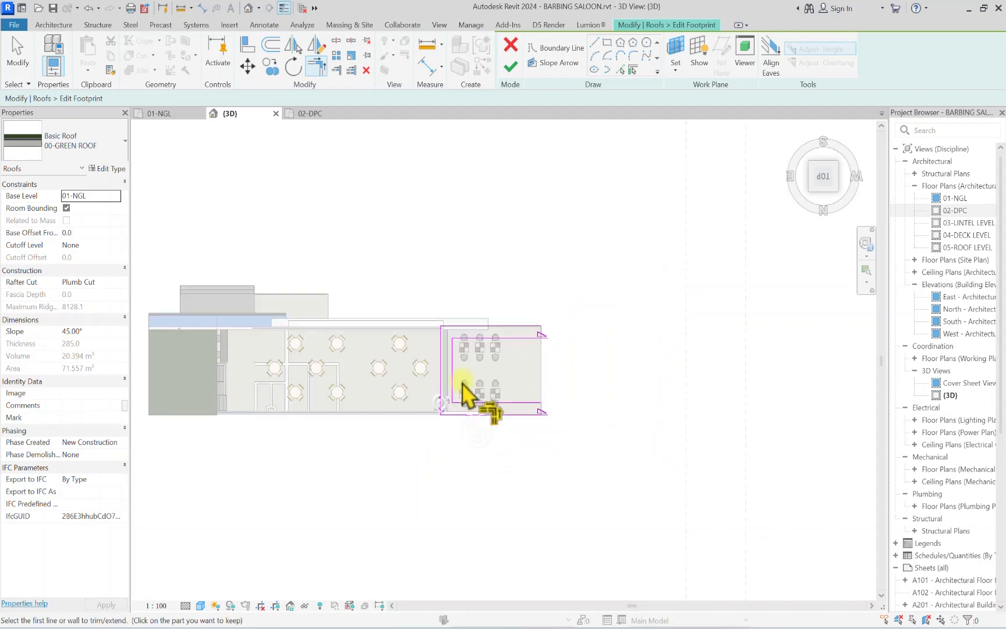
{"action": "left_click", "coordinate": [509, 68]}
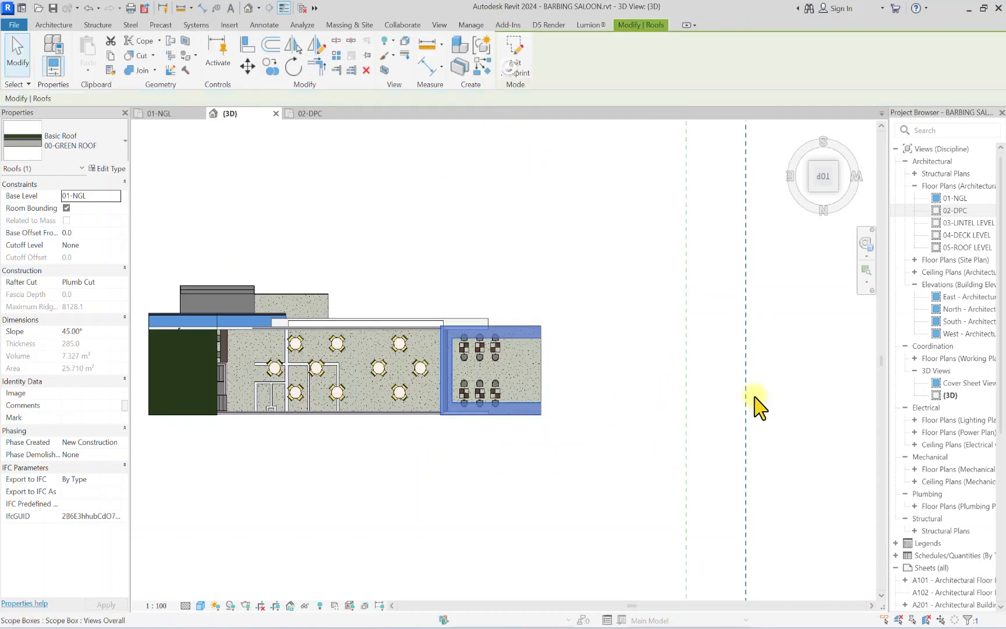
Step: Examine the U-shaped terrace roof frame from the north-west and from above against the deck, curved walls and east gable roof
{"action": "mouse_move", "coordinate": [826, 188]}
{"action": "left_mouse_down"}
{"action": "mouse_move", "coordinate": [867, 571]}
{"action": "mouse_move", "coordinate": [797, 557]}
{"action": "mouse_move", "coordinate": [778, 521]}
{"action": "mouse_move", "coordinate": [715, 550]}
{"action": "left_mouse_up"}
{"action": "scroll", "coordinate": [437, 421], "scroll_direction": "up", "scroll_amount": 3}
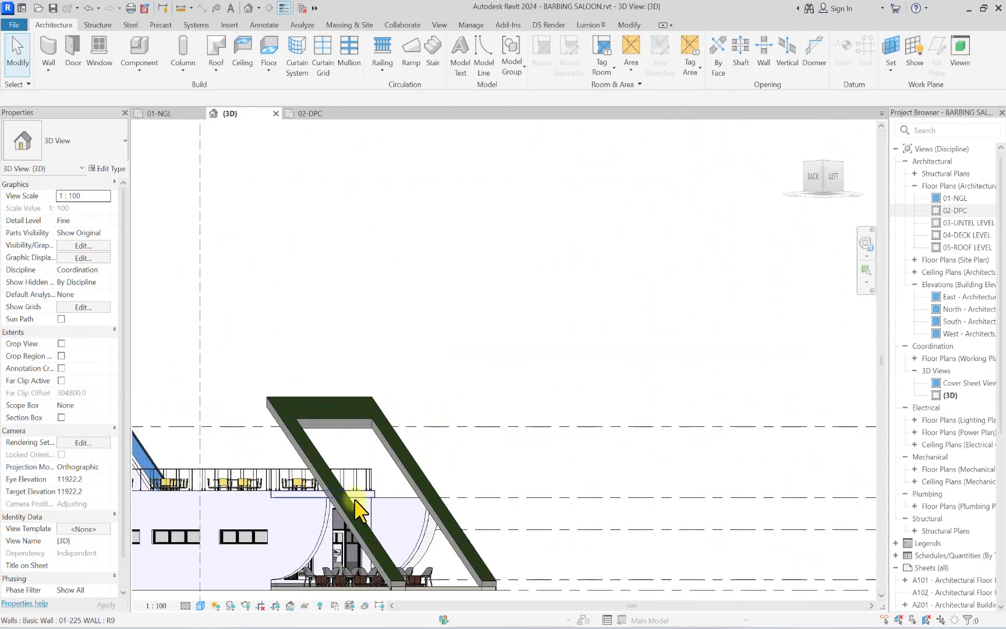
{"action": "middle_click_drag", "start_coordinate": [370, 448], "coordinate": [425, 421]}
{"action": "scroll", "coordinate": [424, 421], "scroll_direction": "down", "scroll_amount": 4}
{"action": "scroll", "coordinate": [372, 419], "scroll_direction": "up", "scroll_amount": 3}
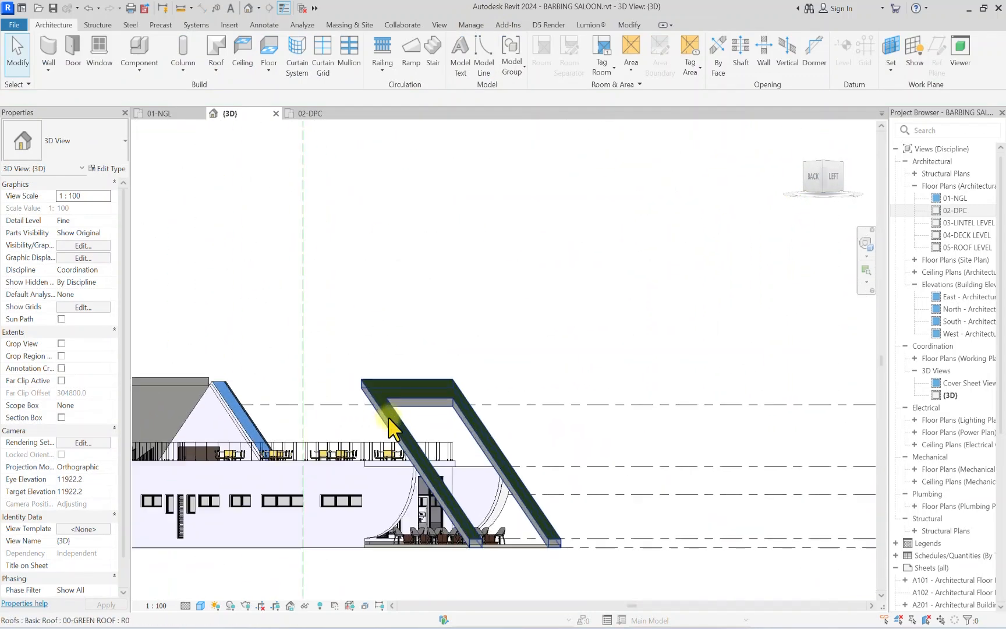
{"action": "scroll", "coordinate": [403, 415], "scroll_direction": "down", "scroll_amount": 3}
{"action": "scroll", "coordinate": [322, 387], "scroll_direction": "up", "scroll_amount": 4}
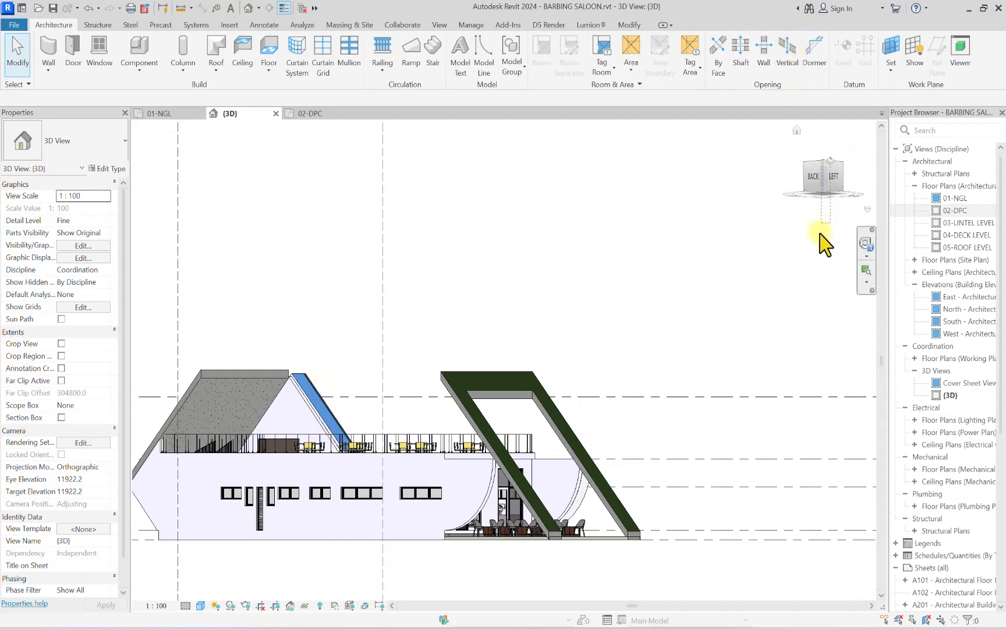
{"action": "left_click_drag", "start_coordinate": [849, 202], "coordinate": [802, 236]}
{"action": "scroll", "coordinate": [781, 241], "scroll_direction": "down", "scroll_amount": 4}
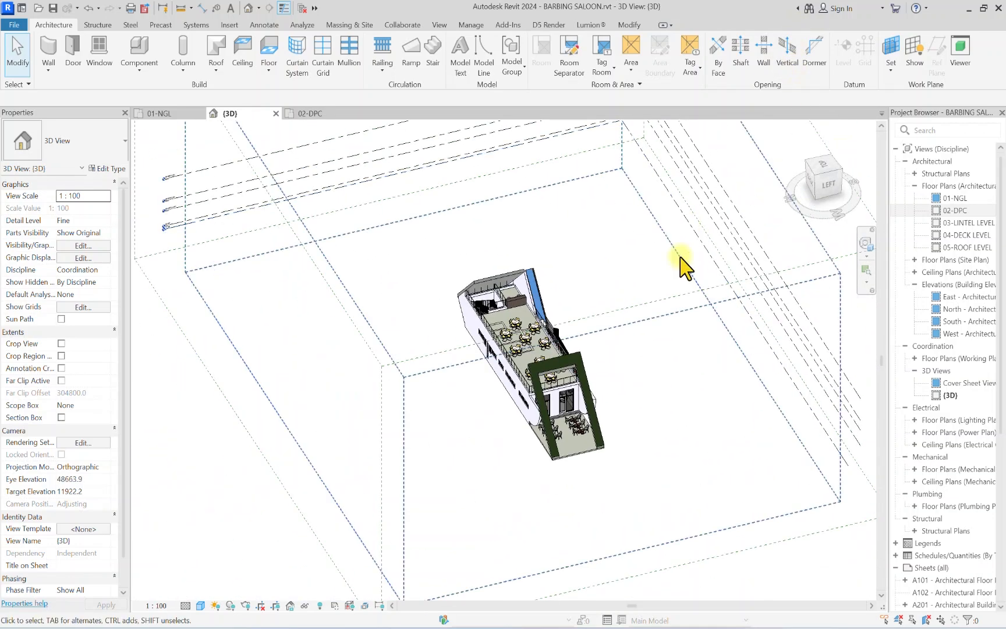
{"action": "scroll", "coordinate": [629, 370], "scroll_direction": "up", "scroll_amount": 7}
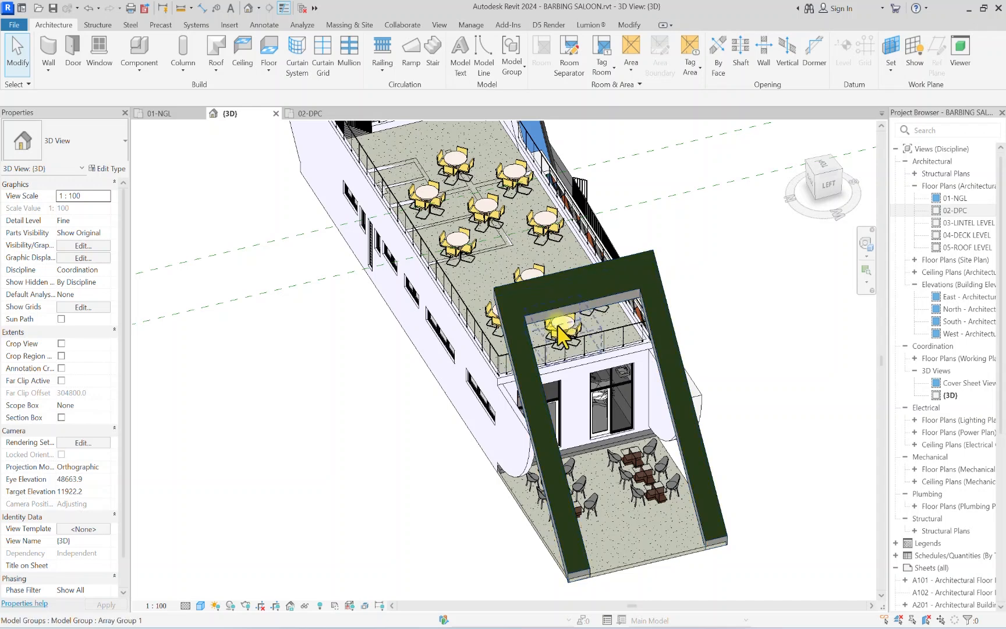
{"action": "scroll", "coordinate": [553, 326], "scroll_direction": "down", "scroll_amount": 2}
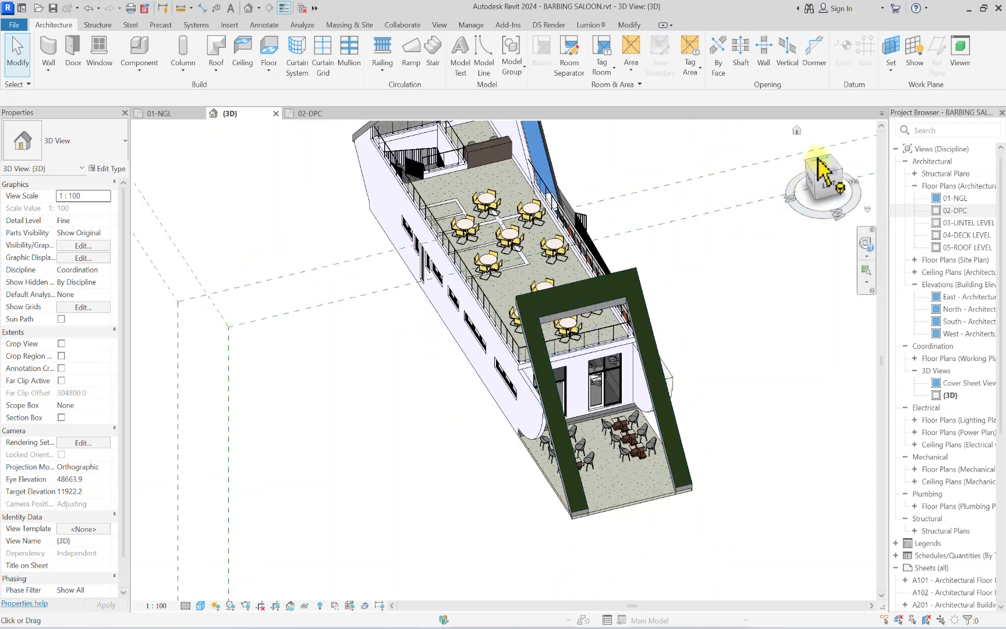
Step: Shorten the terrace roof's opening by setting its inner east edge 3600 mm from the west boundary, and finish the footprint edit
{"action": "left_click", "coordinate": [826, 178]}
{"action": "scroll", "coordinate": [483, 411], "scroll_direction": "up", "scroll_amount": 5}
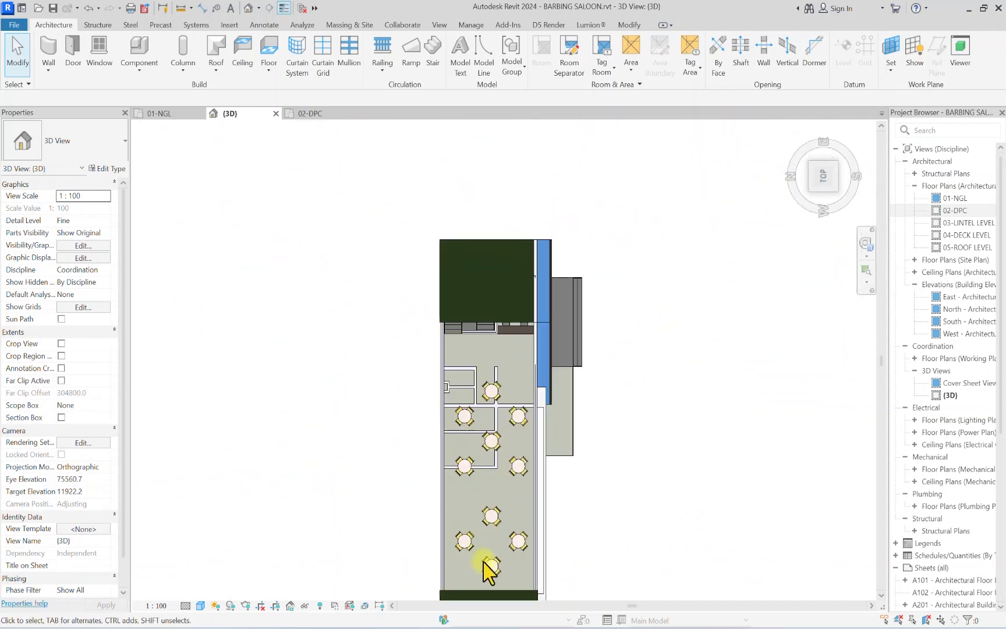
{"action": "left_click", "coordinate": [492, 375]}
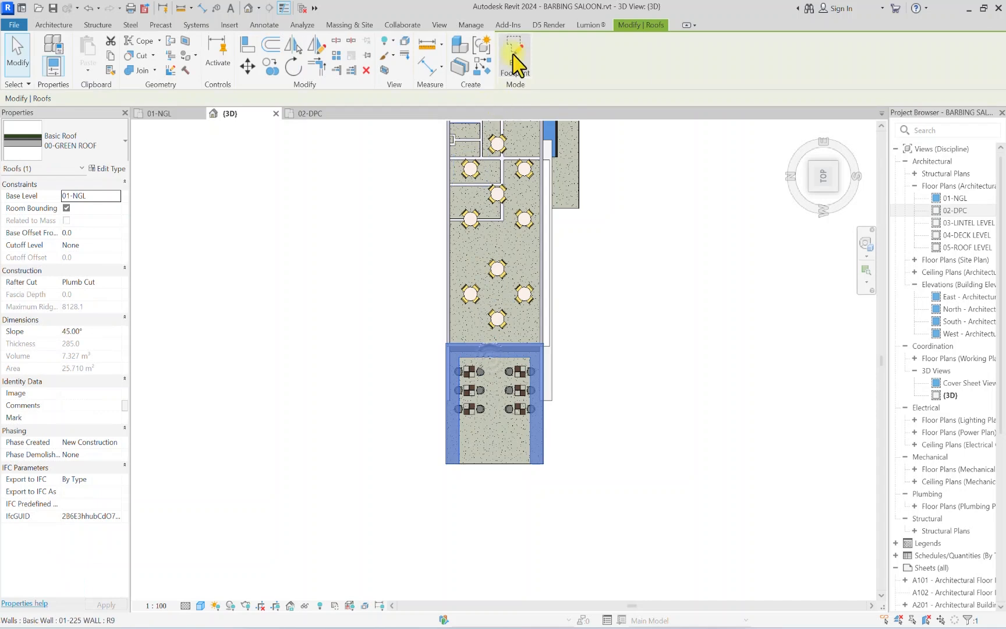
{"action": "left_click", "coordinate": [515, 55]}
{"action": "scroll", "coordinate": [476, 349], "scroll_direction": "up", "scroll_amount": 2}
{"action": "left_click", "coordinate": [486, 357]}
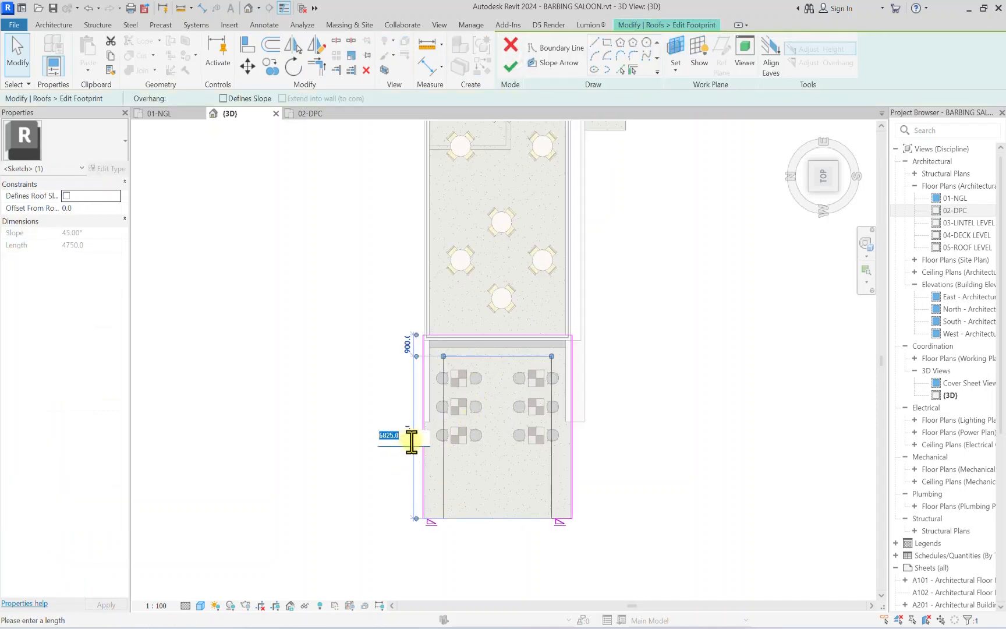
{"action": "key", "text": "Return"}
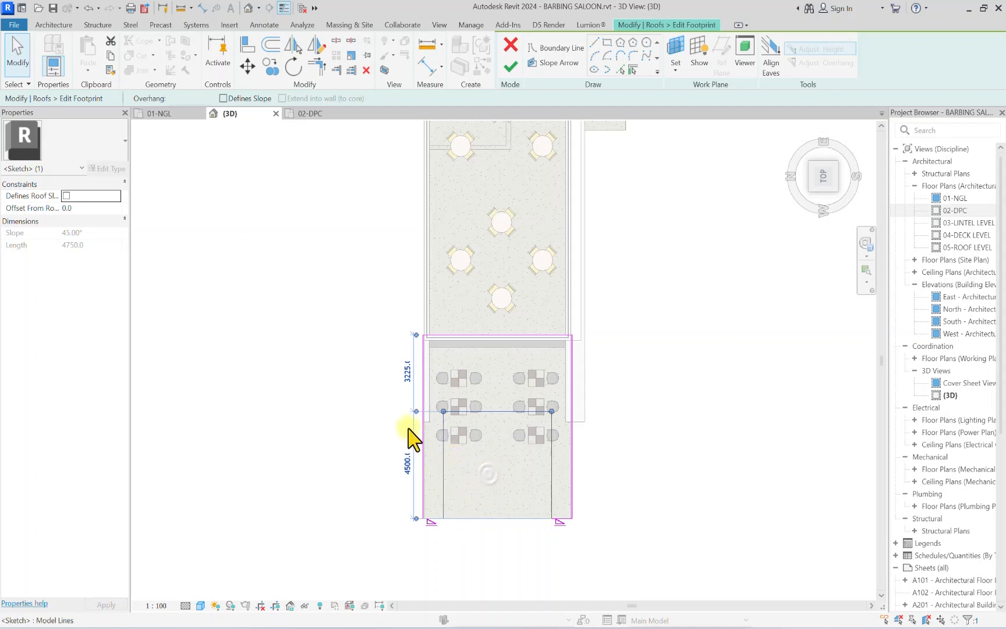
{"action": "scroll", "coordinate": [483, 431], "scroll_direction": "up", "scroll_amount": 2}
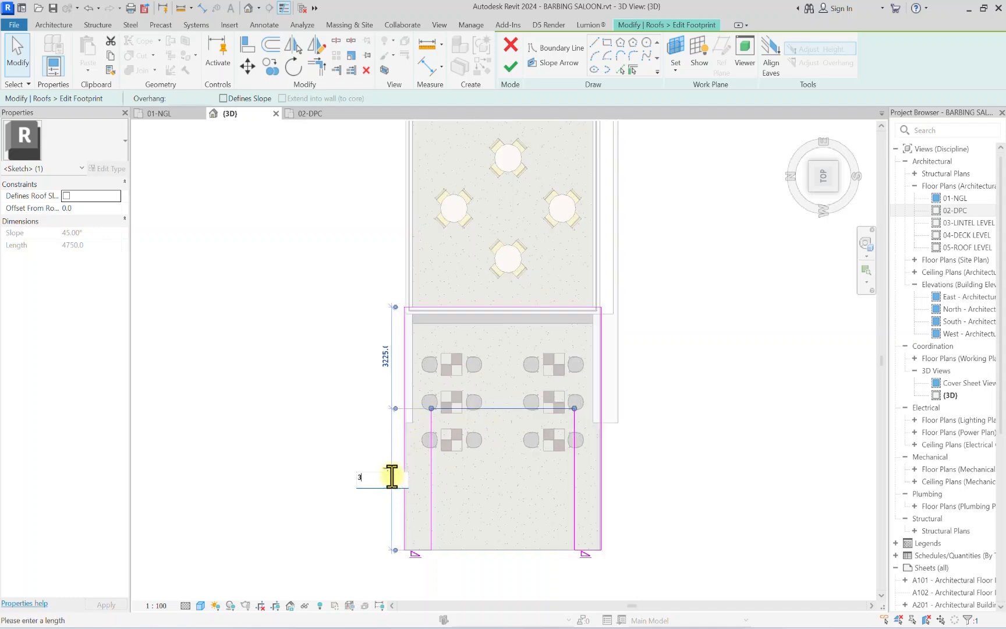
{"action": "key", "text": "Return"}
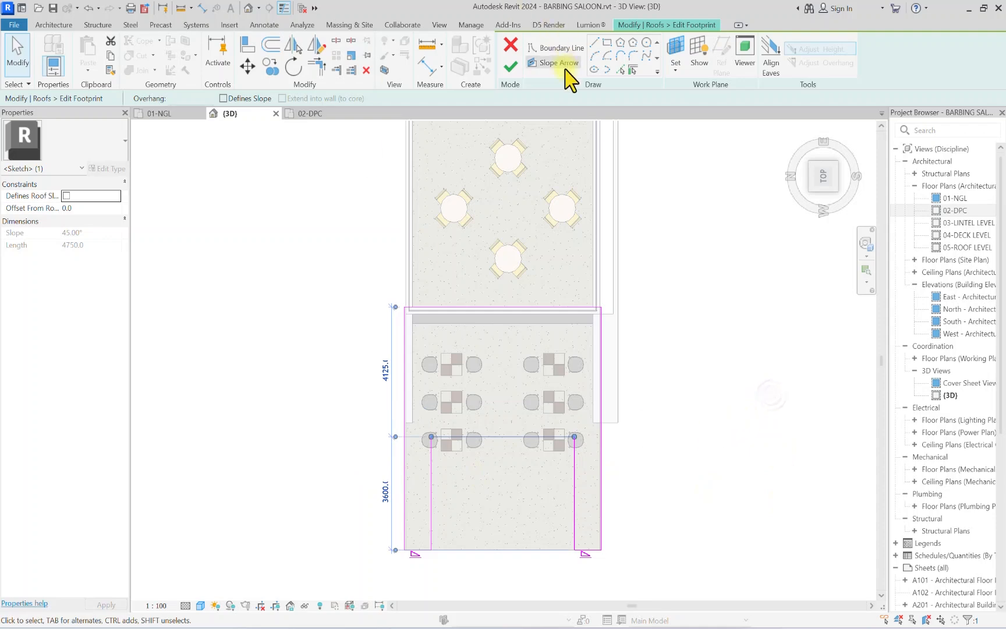
{"action": "left_click", "coordinate": [510, 66]}
Step: Examine the terrace roof with its shortened opening over the seating area from the north-west corner
{"action": "left_click", "coordinate": [784, 354]}
{"action": "mouse_move", "coordinate": [824, 170]}
{"action": "left_mouse_down"}
{"action": "mouse_move", "coordinate": [873, 586]}
{"action": "mouse_move", "coordinate": [650, 283]}
{"action": "left_mouse_up"}
{"action": "middle_click_drag", "start_coordinate": [650, 283], "coordinate": [438, 328]}
{"action": "scroll", "coordinate": [662, 438], "scroll_direction": "up", "scroll_amount": 2}
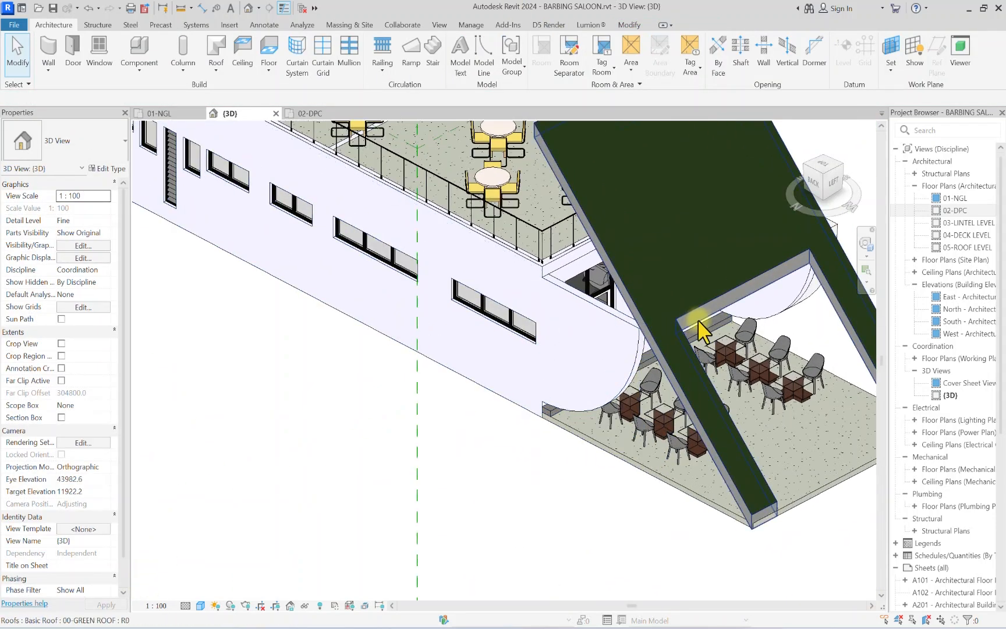
{"action": "scroll", "coordinate": [688, 333], "scroll_direction": "down", "scroll_amount": 3}
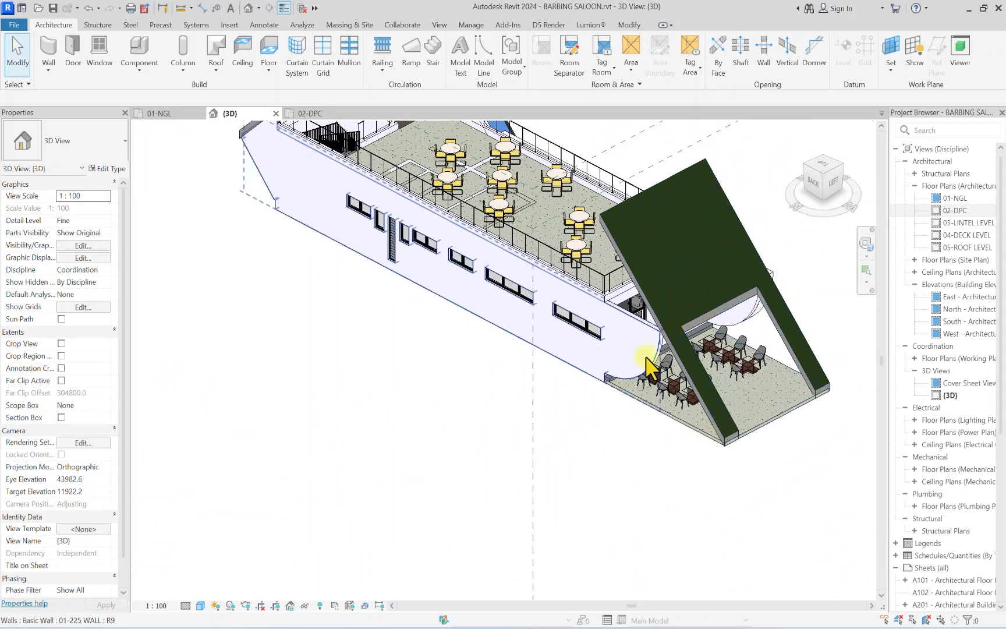
Step: Copy the east gable's 00-GREEN ROOF westward by its own length, so the copy starts at the original's west edge
{"action": "scroll", "coordinate": [662, 314], "scroll_direction": "down", "scroll_amount": 1}
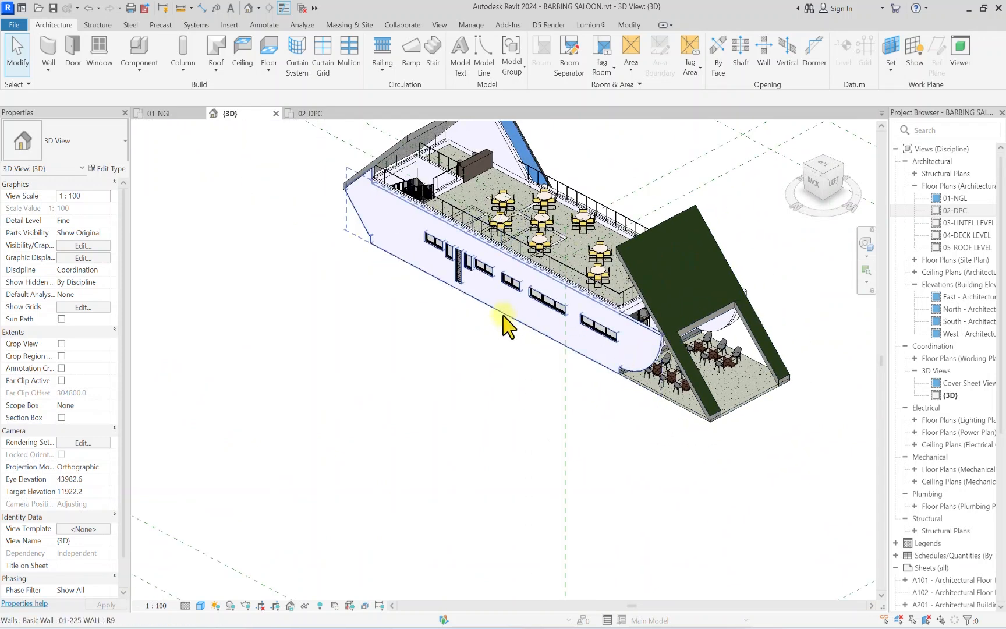
{"action": "middle_click_drag", "start_coordinate": [604, 268], "coordinate": [608, 344]}
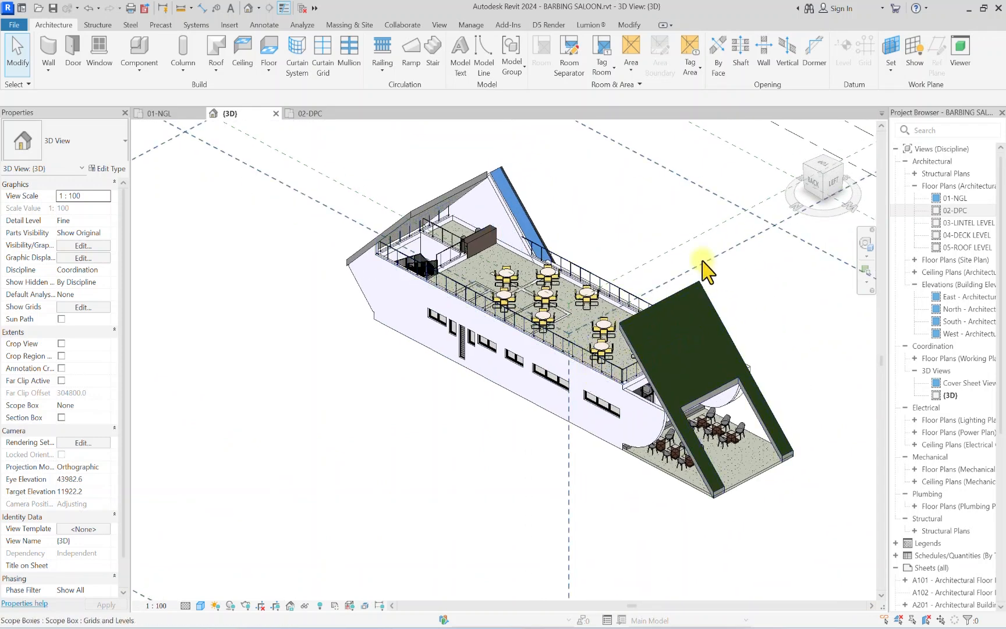
{"action": "scroll", "coordinate": [680, 301], "scroll_direction": "up", "scroll_amount": 1}
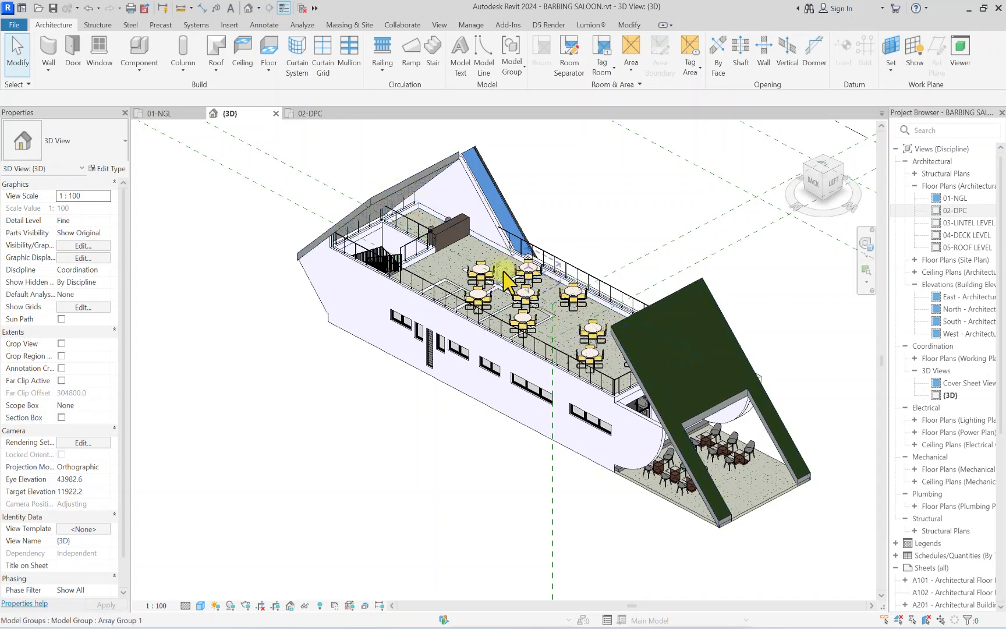
{"action": "left_click", "coordinate": [828, 177]}
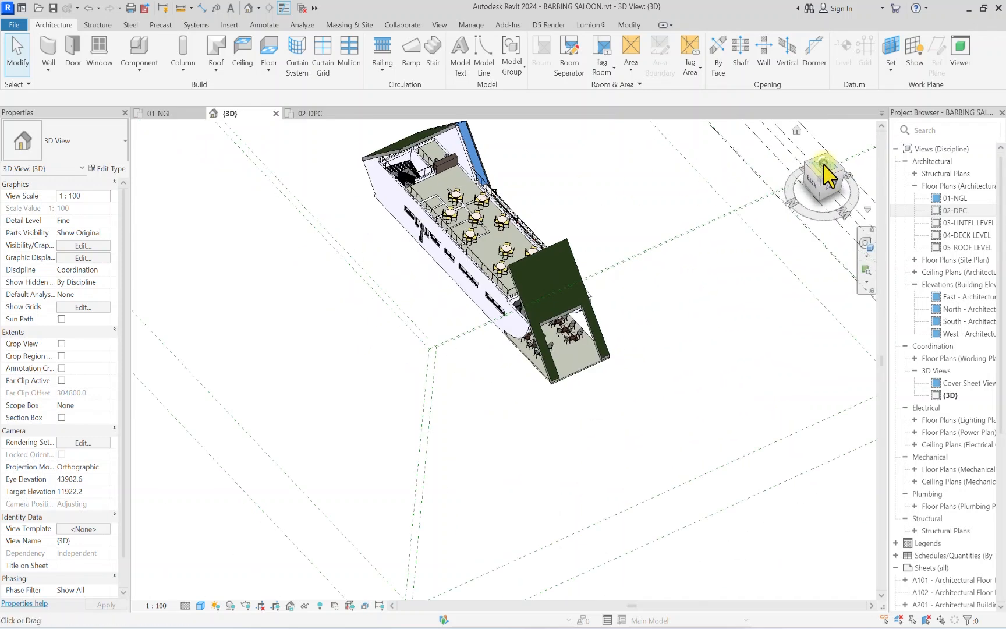
{"action": "scroll", "coordinate": [489, 373], "scroll_direction": "up", "scroll_amount": 4}
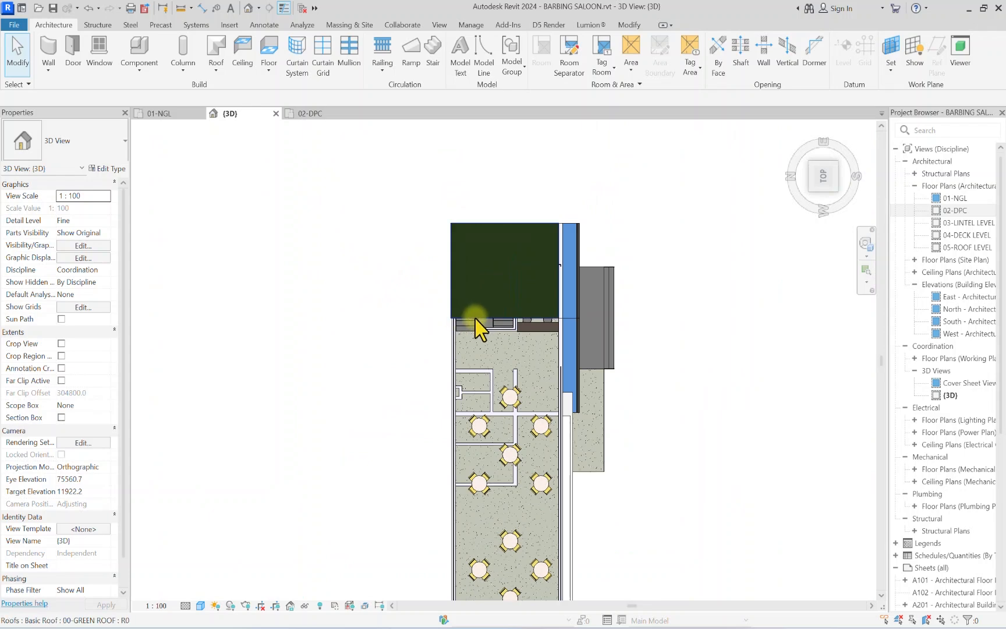
{"action": "left_click", "coordinate": [475, 318]}
{"action": "middle_click_drag", "start_coordinate": [489, 359], "coordinate": [467, 217]}
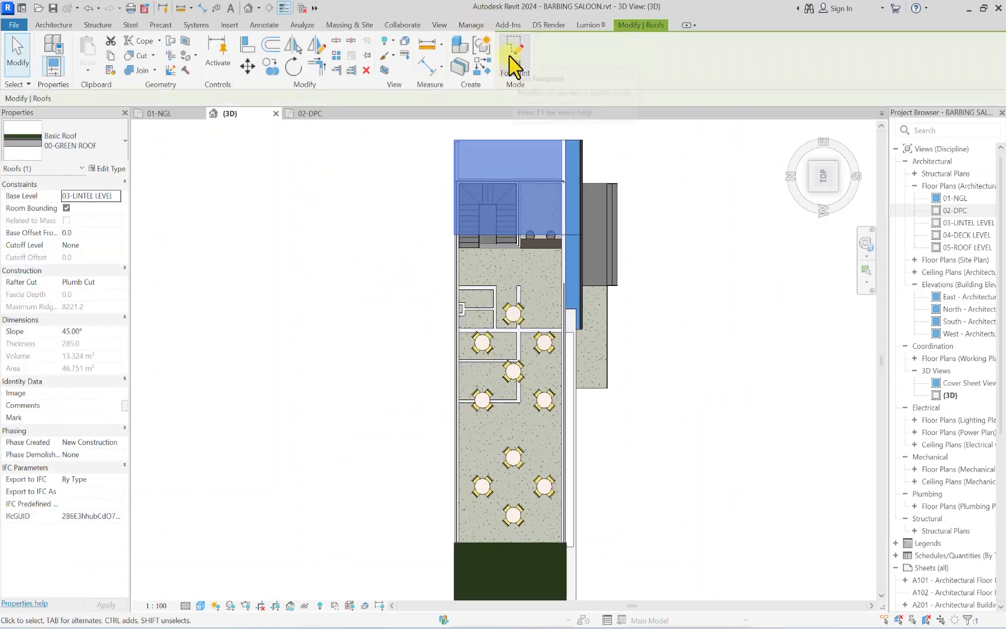
{"action": "left_click", "coordinate": [269, 66]}
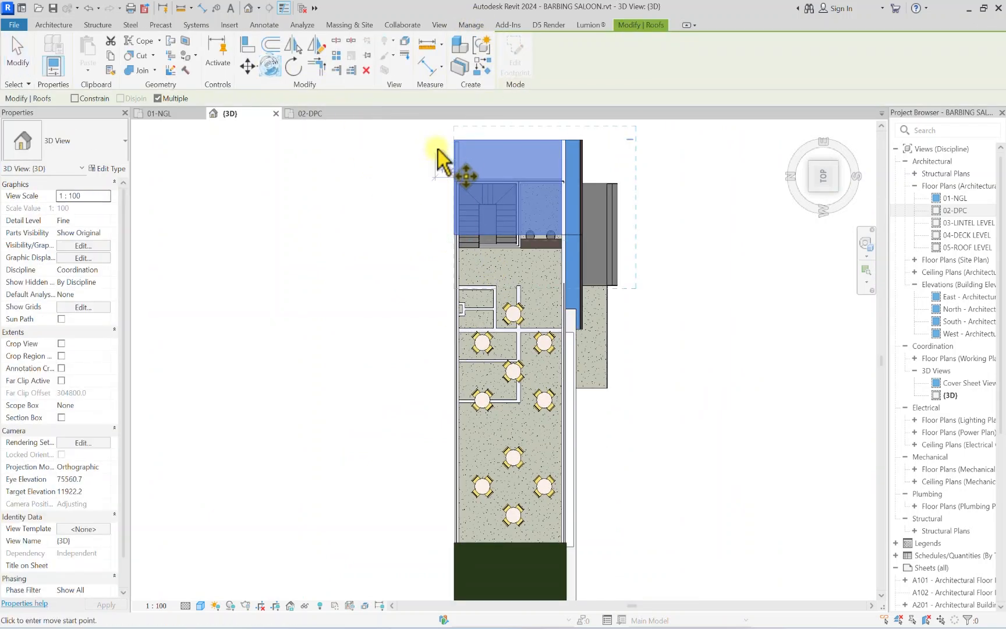
{"action": "scroll", "coordinate": [466, 175], "scroll_direction": "up", "scroll_amount": 5}
{"action": "left_click", "coordinate": [463, 166]}
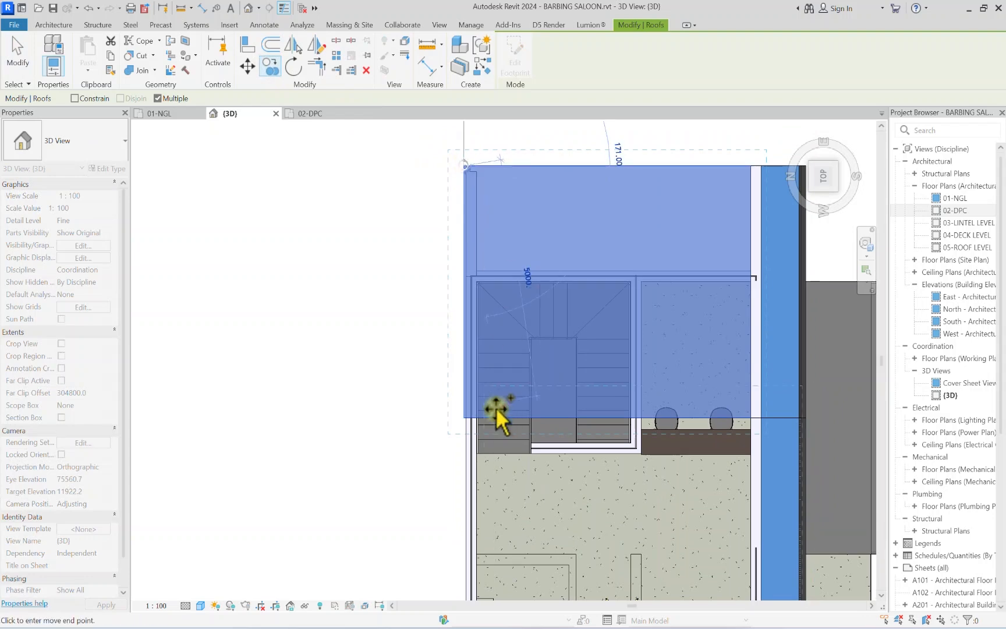
{"action": "scroll", "coordinate": [463, 430], "scroll_direction": "up", "scroll_amount": 2}
{"action": "left_click", "coordinate": [463, 418]}
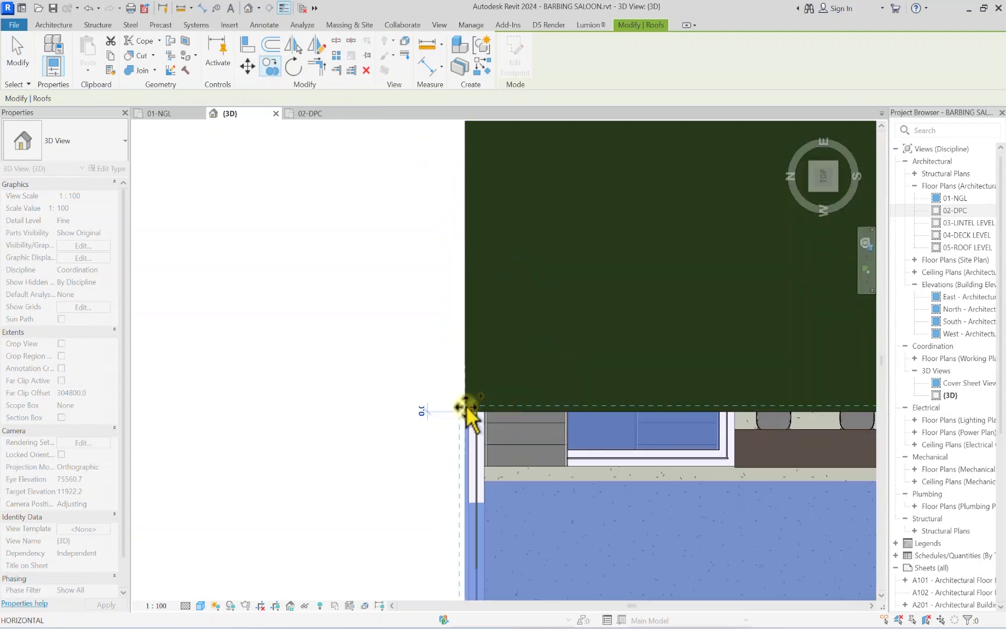
{"action": "scroll", "coordinate": [467, 407], "scroll_direction": "down", "scroll_amount": 4}
{"action": "key", "text": "Escape"}
Step: Edit the copied roof's footprint and move its south boundary line outward to the outer face of the south wall
{"action": "middle_click_drag", "start_coordinate": [492, 515], "coordinate": [483, 307]}
{"action": "scroll", "coordinate": [451, 362], "scroll_direction": "up", "scroll_amount": 2}
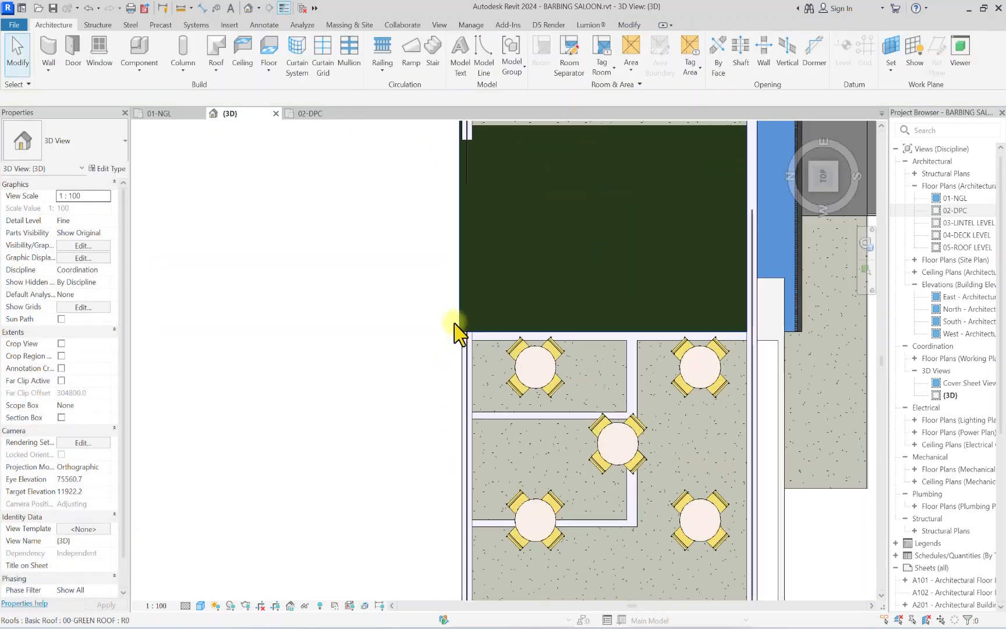
{"action": "left_click", "coordinate": [457, 325]}
{"action": "scroll", "coordinate": [457, 323], "scroll_direction": "down", "scroll_amount": 3}
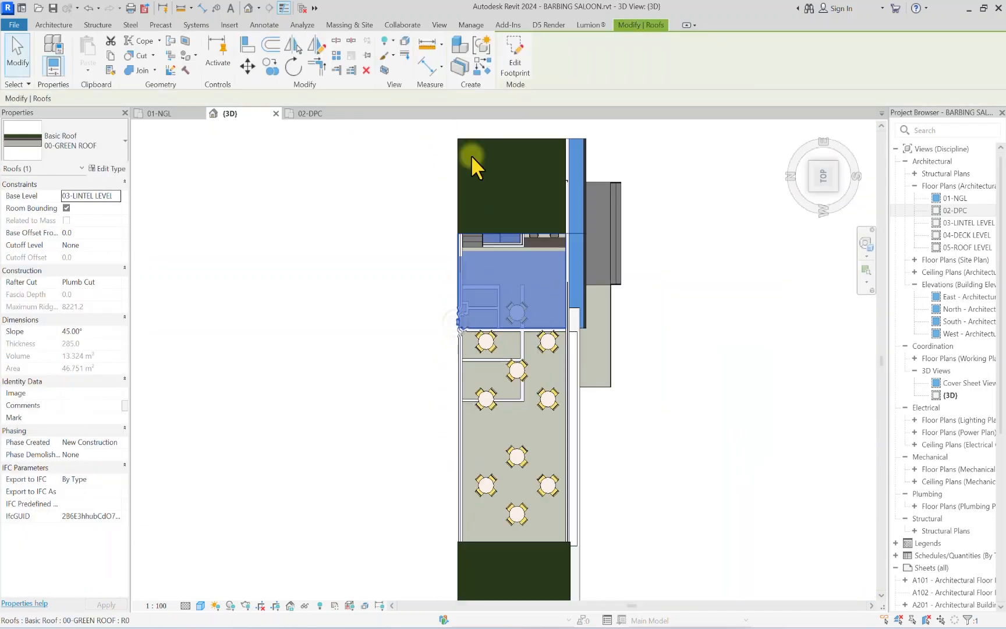
{"action": "left_click", "coordinate": [515, 56]}
{"action": "middle_click_drag", "start_coordinate": [559, 375], "coordinate": [555, 348]}
{"action": "scroll", "coordinate": [550, 230], "scroll_direction": "up", "scroll_amount": 2}
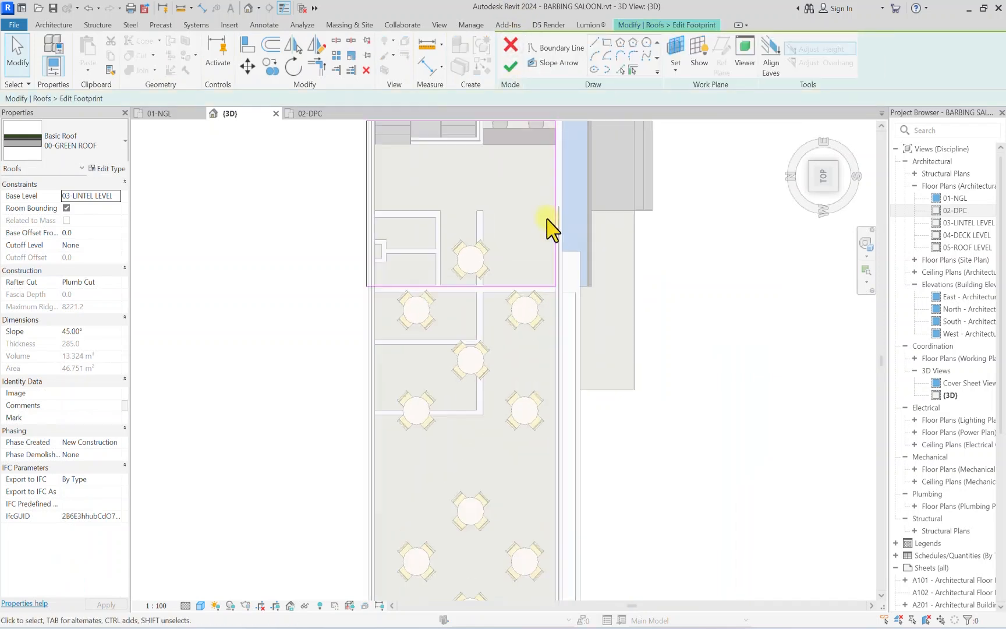
{"action": "scroll", "coordinate": [547, 227], "scroll_direction": "up", "scroll_amount": 3}
{"action": "middle_click_drag", "start_coordinate": [556, 256], "coordinate": [526, 365]}
{"action": "scroll", "coordinate": [527, 365], "scroll_direction": "up", "scroll_amount": 1}
{"action": "middle_click_drag", "start_coordinate": [523, 261], "coordinate": [540, 266]}
{"action": "scroll", "coordinate": [534, 214], "scroll_direction": "up", "scroll_amount": 1}
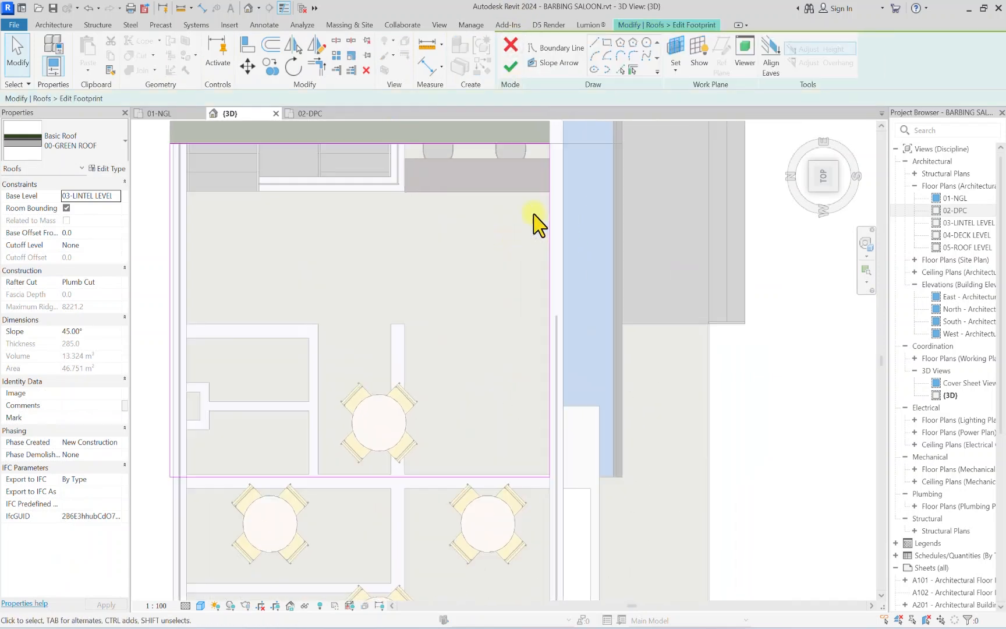
{"action": "scroll", "coordinate": [538, 224], "scroll_direction": "up", "scroll_amount": 1}
{"action": "left_click", "coordinate": [553, 215]}
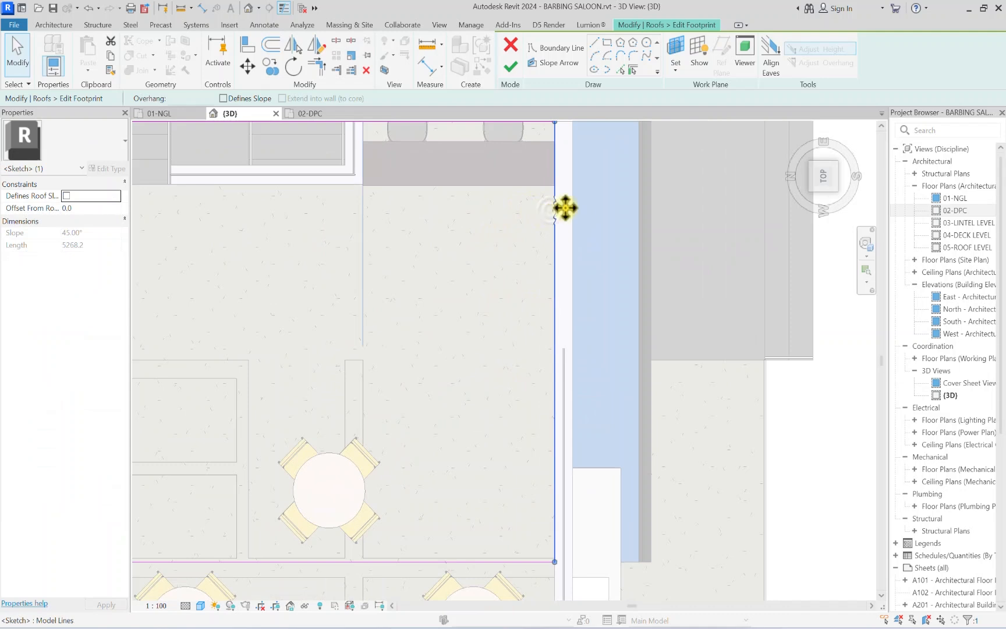
{"action": "mouse_move", "coordinate": [565, 207]}
{"action": "left_mouse_down"}
{"action": "mouse_move", "coordinate": [580, 207]}
{"action": "mouse_move", "coordinate": [568, 202]}
{"action": "left_mouse_up"}
{"action": "scroll", "coordinate": [568, 203], "scroll_direction": "down", "scroll_amount": 2}
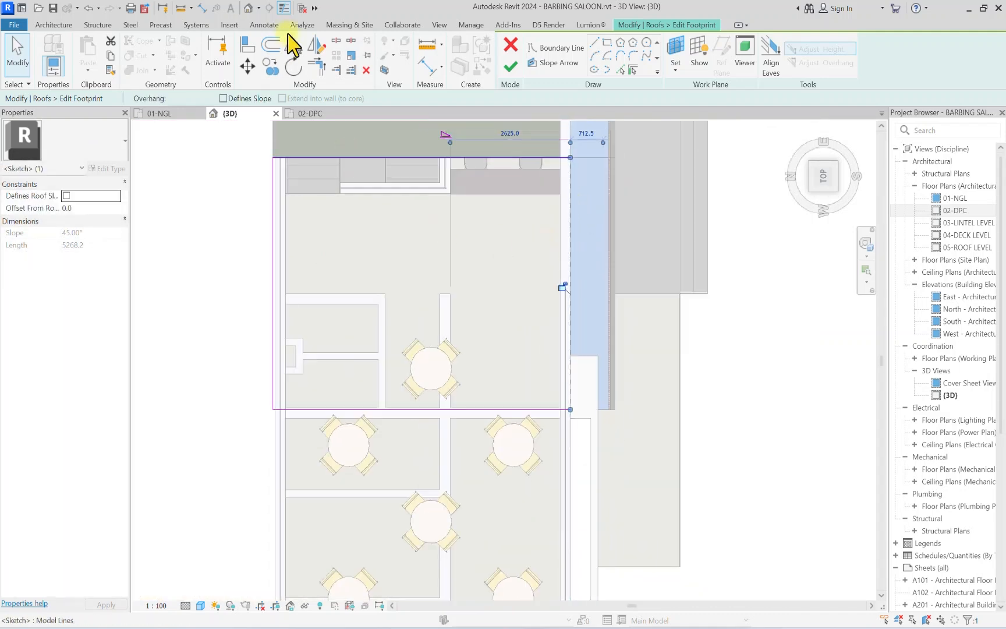
{"action": "left_click", "coordinate": [271, 47]}
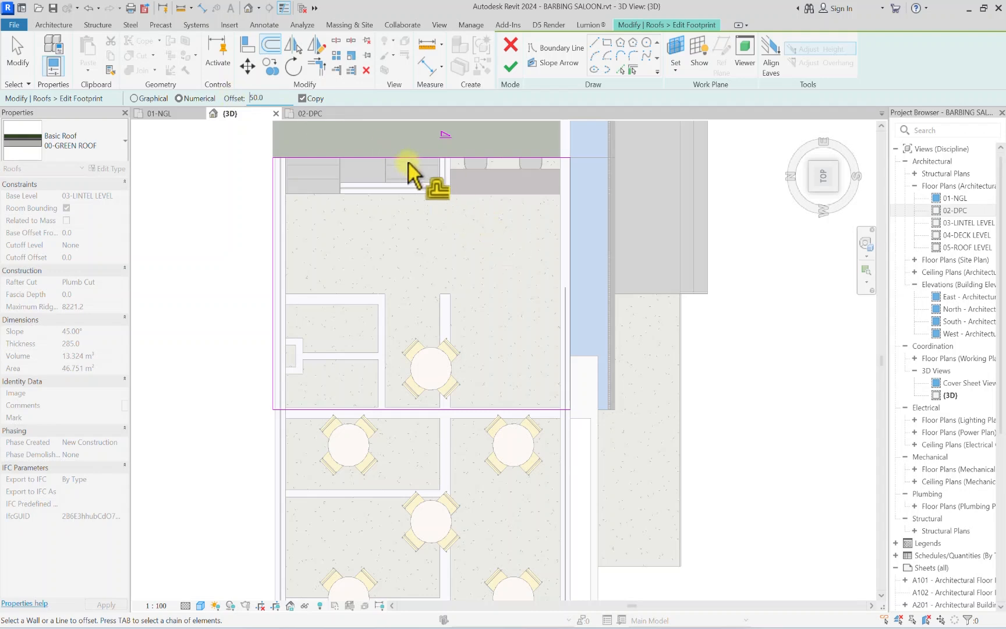
{"action": "scroll", "coordinate": [546, 200], "scroll_direction": "down", "scroll_amount": 3}
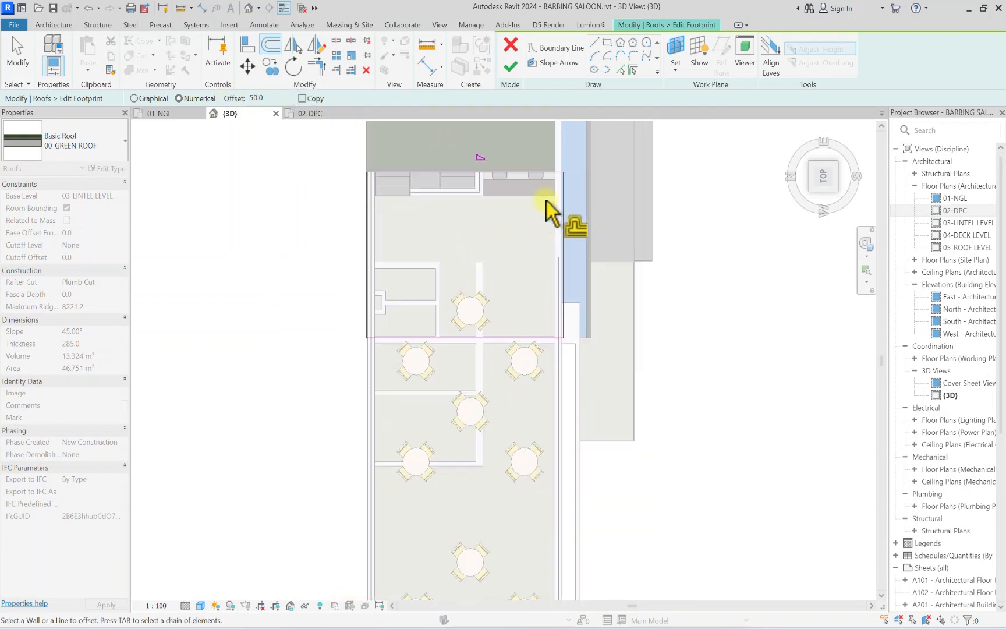
{"action": "key", "text": "Escape"}
Step: Remove the slope from the footprint's east boundary line and stretch the west boundary across the deck to the terrace roof's east edge
{"action": "left_click", "coordinate": [466, 182]}
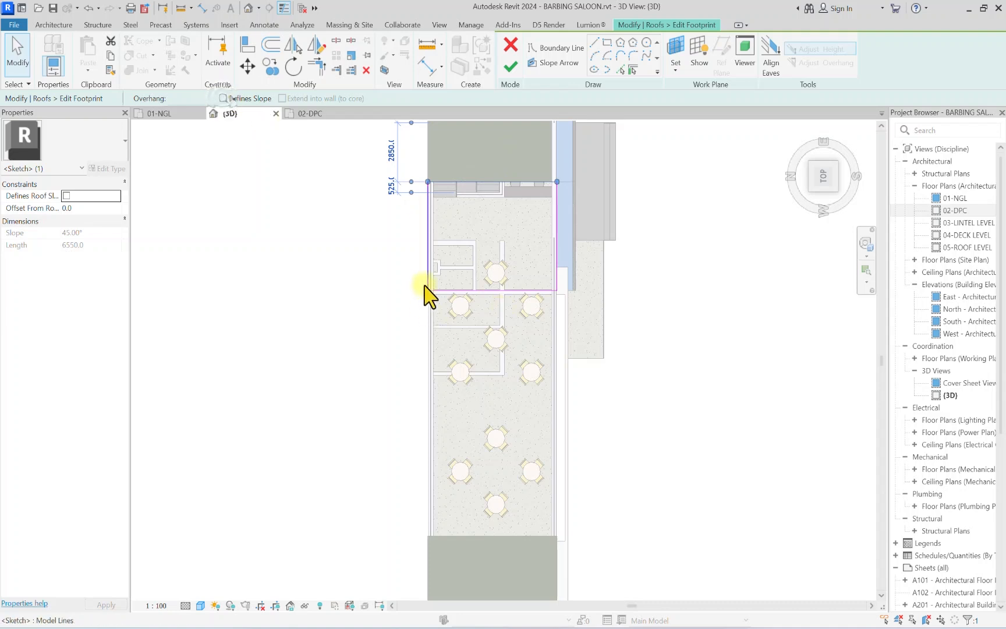
{"action": "scroll", "coordinate": [426, 291], "scroll_direction": "down", "scroll_amount": 3}
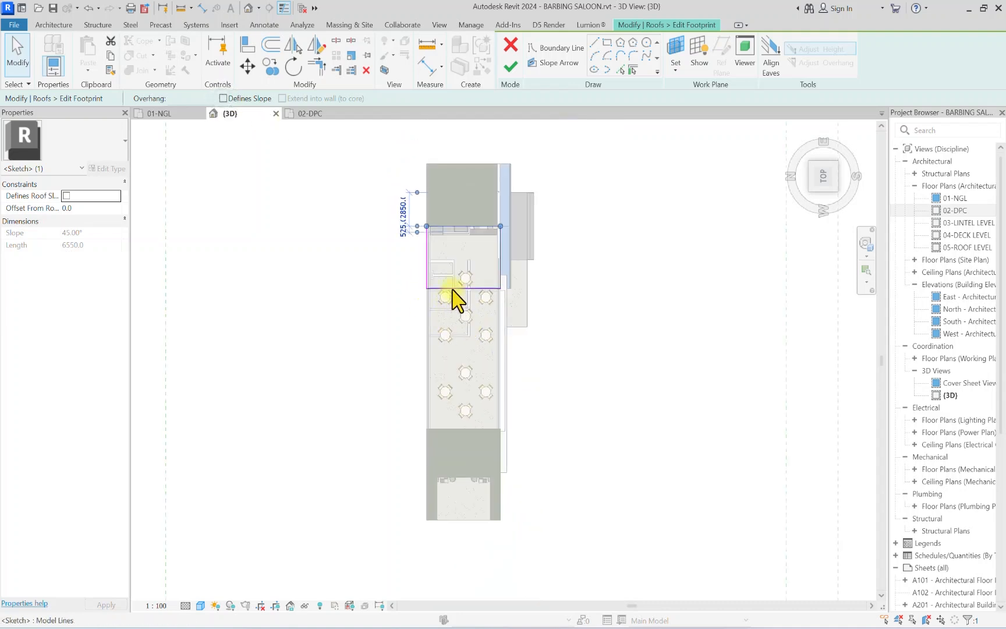
{"action": "left_click_drag", "start_coordinate": [450, 305], "coordinate": [449, 322]}
{"action": "left_click_drag", "start_coordinate": [447, 335], "coordinate": [436, 428]}
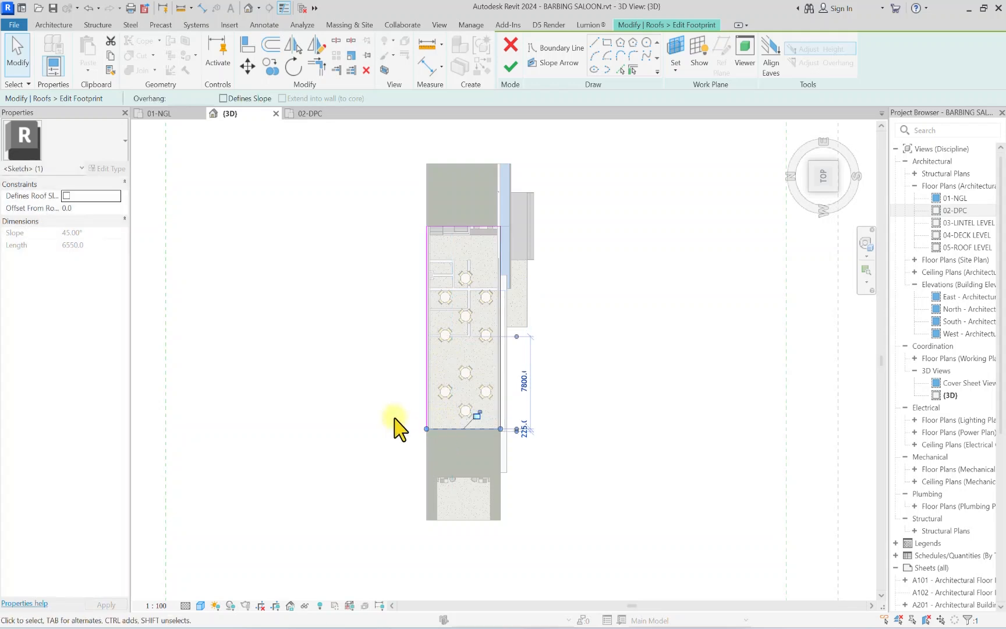
{"action": "left_click", "coordinate": [638, 282]}
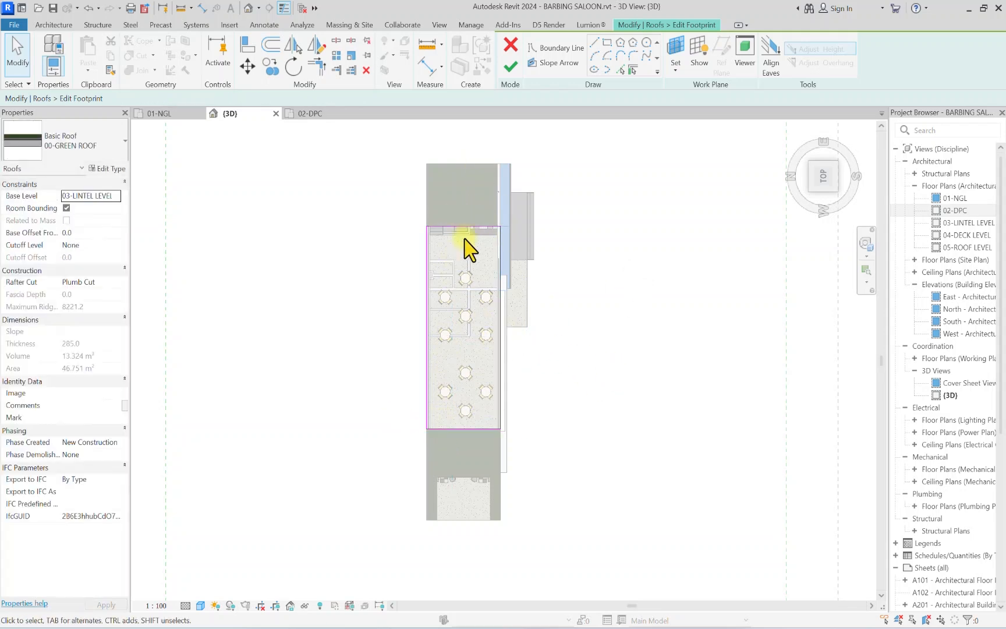
Step: Make the footprint's east and west boundary lines slope-defining, set their slope to 5°, and finish the edit
{"action": "left_click_drag", "start_coordinate": [456, 489], "coordinate": [455, 488]}
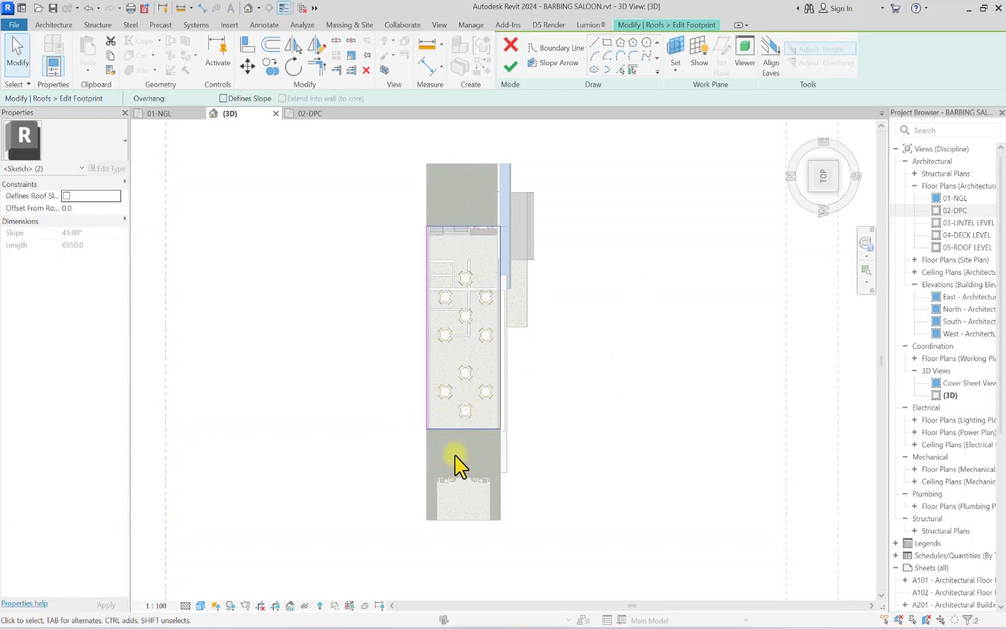
{"action": "left_click", "coordinate": [224, 97]}
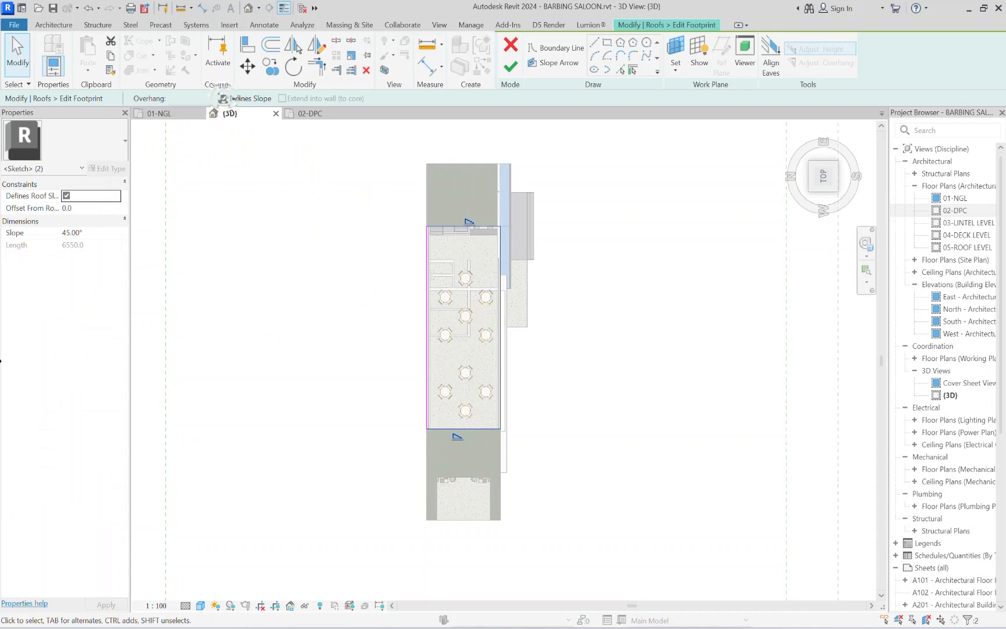
{"action": "key", "text": "Escape"}
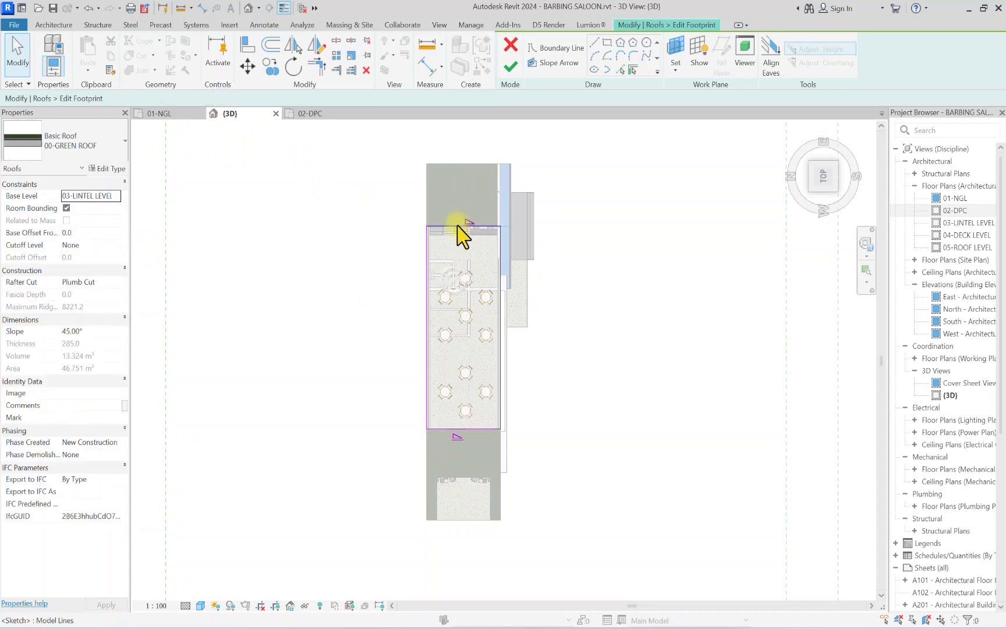
{"action": "left_click_drag", "start_coordinate": [453, 215], "coordinate": [445, 472]}
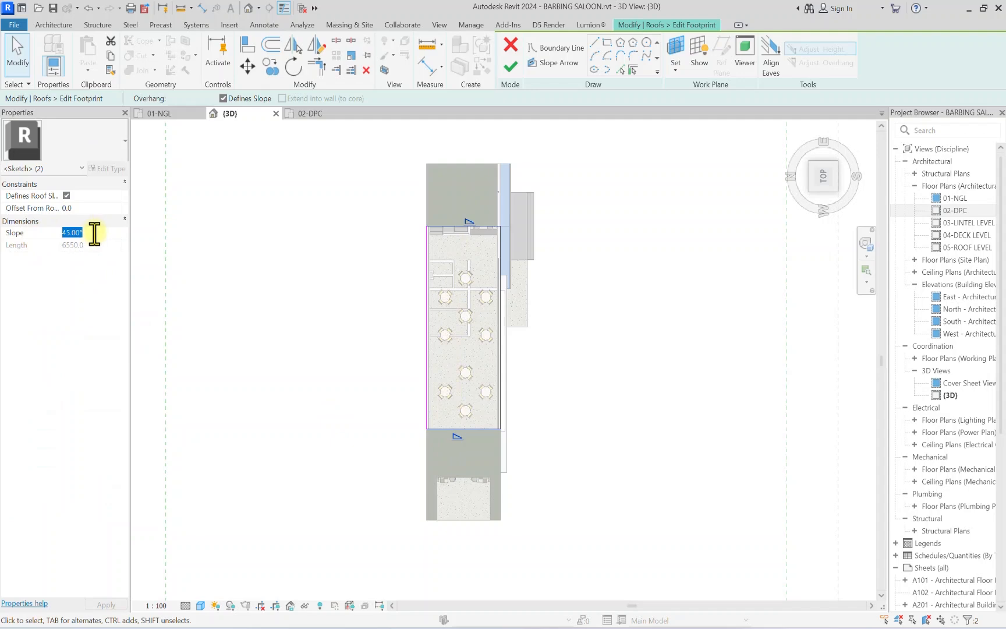
{"action": "left_click", "coordinate": [249, 282]}
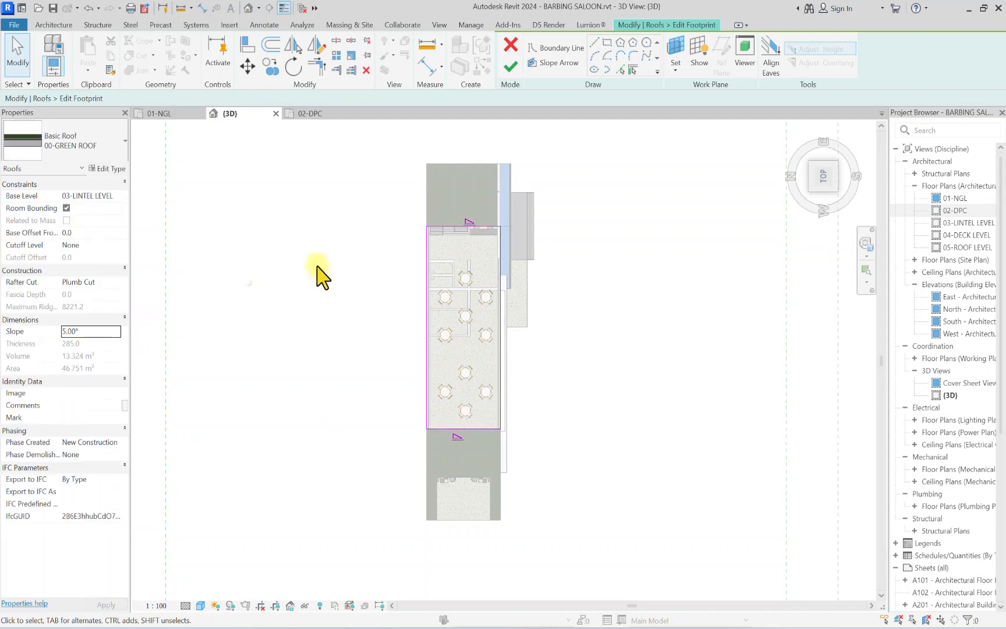
{"action": "left_click", "coordinate": [510, 65]}
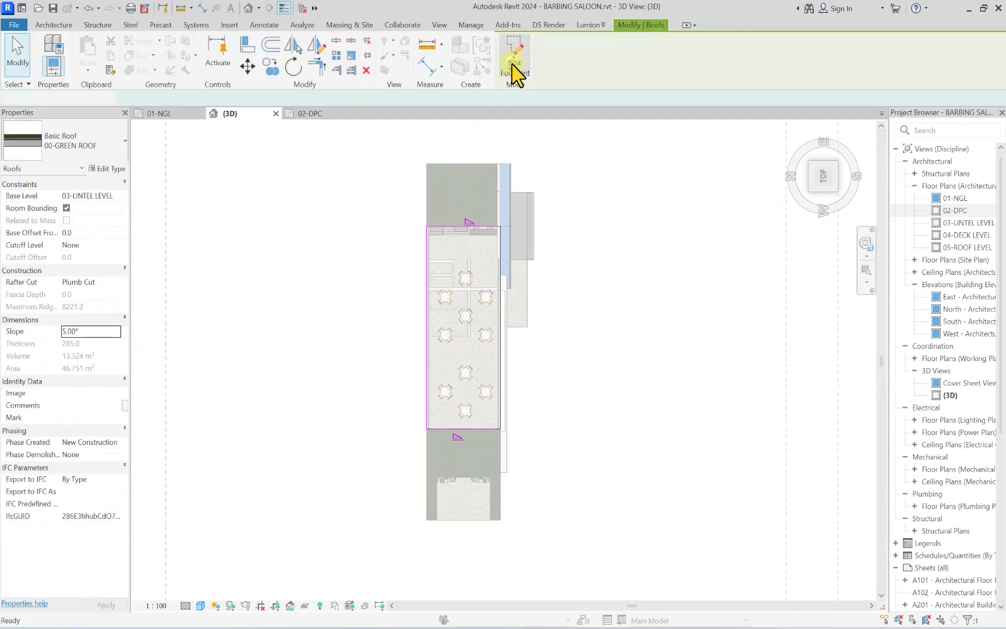
Step: Try 04-DECK LEVEL as the new roof's base level, and set it to 05-ROOF LEVEL instead
{"action": "left_click", "coordinate": [835, 179]}
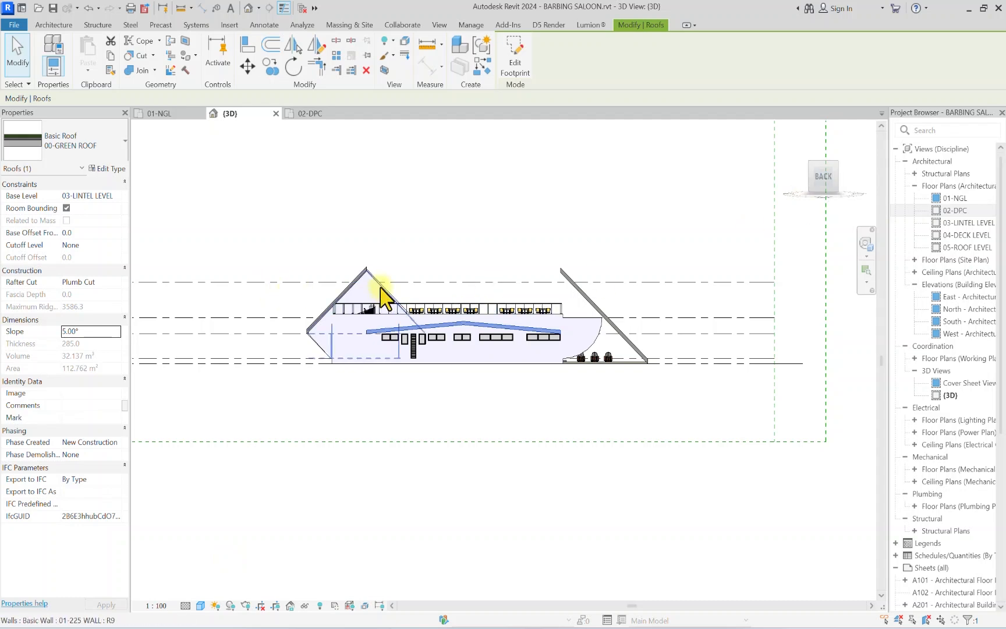
{"action": "scroll", "coordinate": [380, 286], "scroll_direction": "up", "scroll_amount": 3}
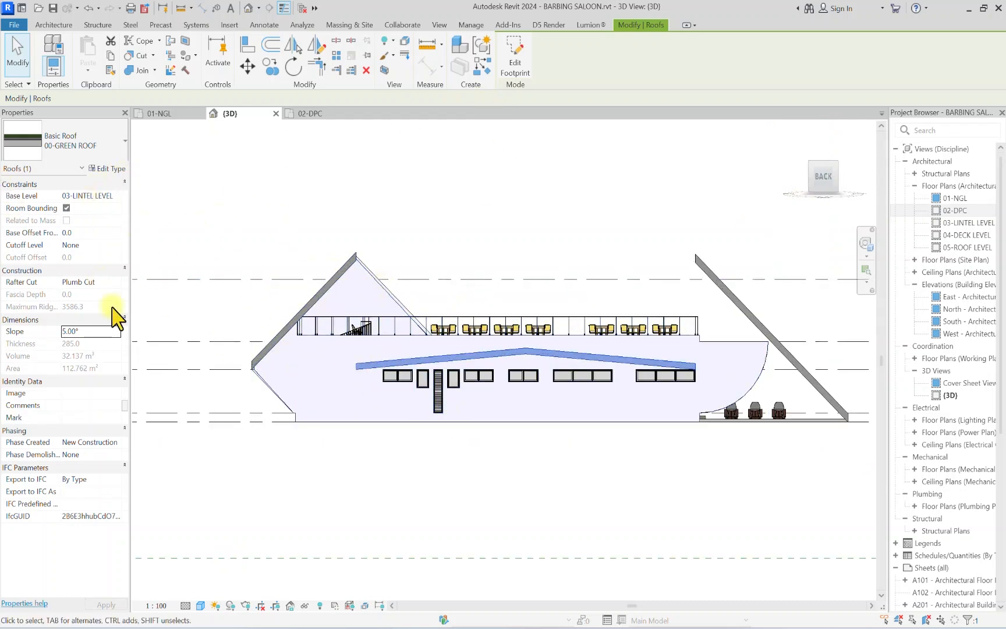
{"action": "left_click", "coordinate": [119, 196]}
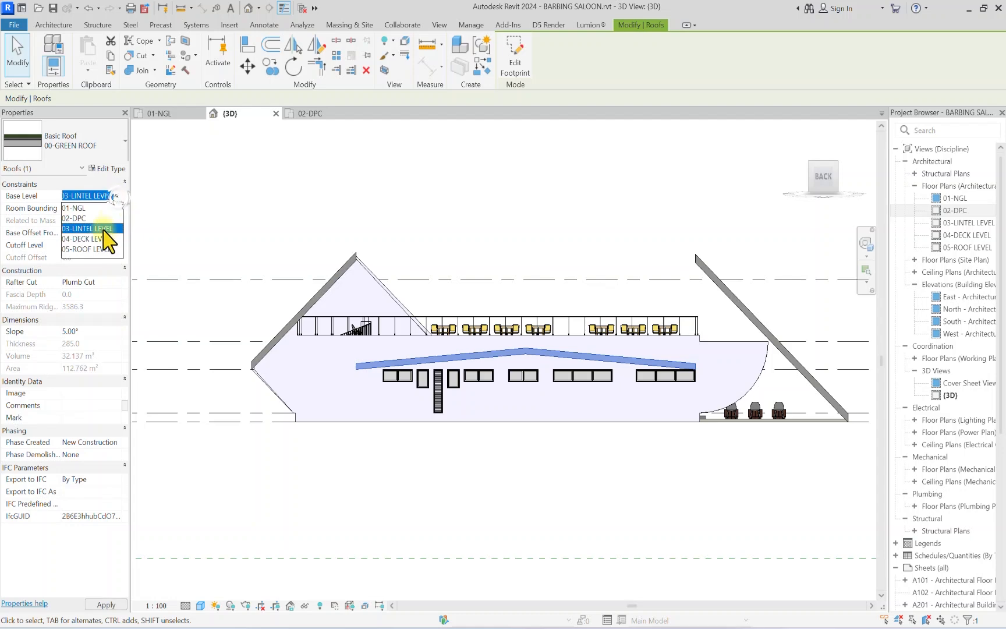
{"action": "left_click", "coordinate": [93, 235]}
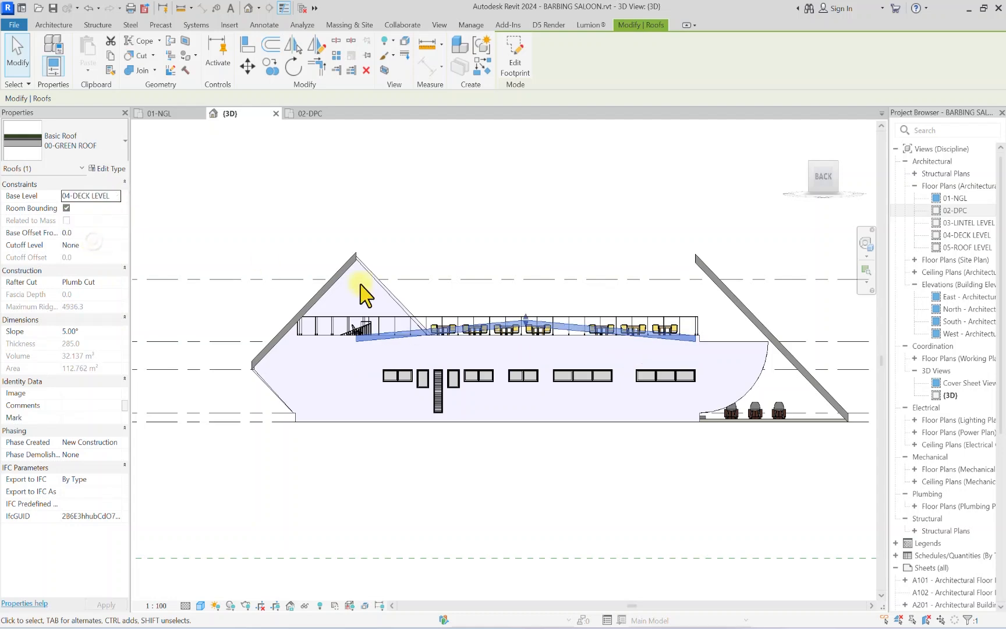
{"action": "left_click", "coordinate": [117, 196]}
{"action": "left_click", "coordinate": [99, 249]}
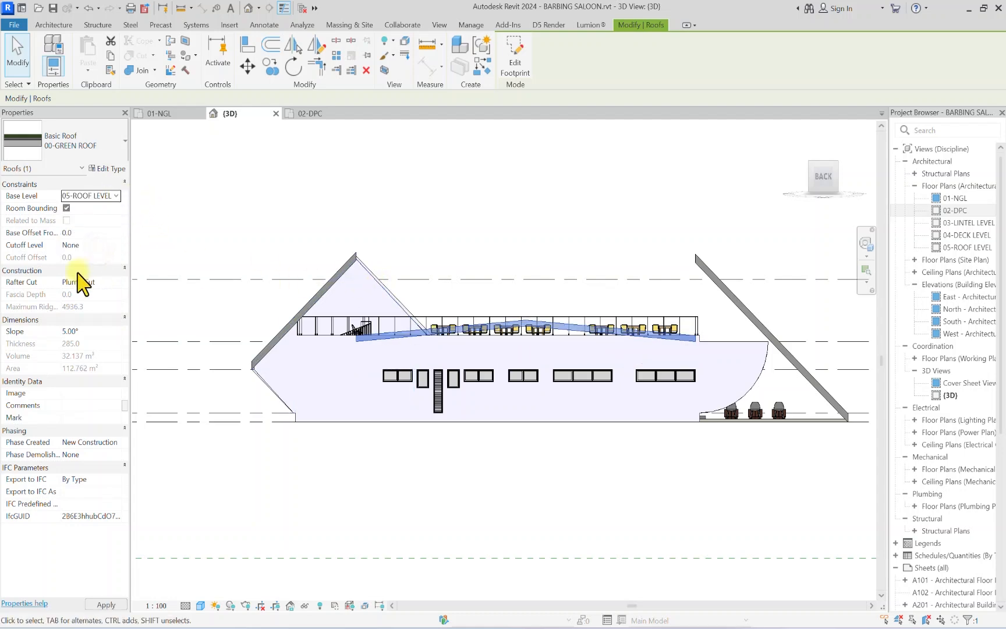
Step: Move the new roof up about 918 mm so its lower east corner meets the underside of the east gable roof's peak
{"action": "scroll", "coordinate": [352, 269], "scroll_direction": "up", "scroll_amount": 5}
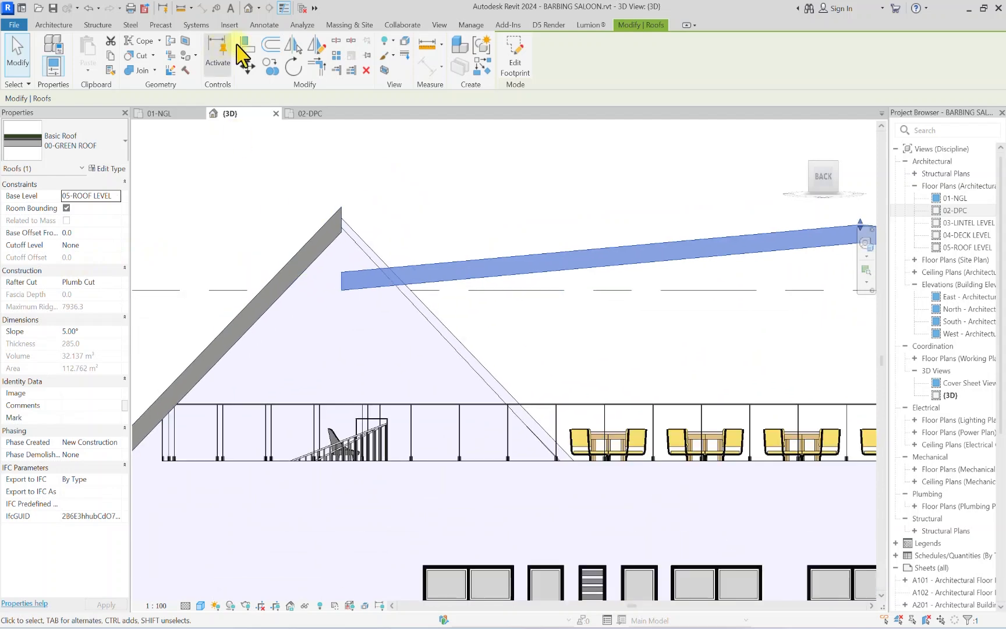
{"action": "left_click", "coordinate": [248, 66]}
{"action": "scroll", "coordinate": [330, 292], "scroll_direction": "up", "scroll_amount": 3}
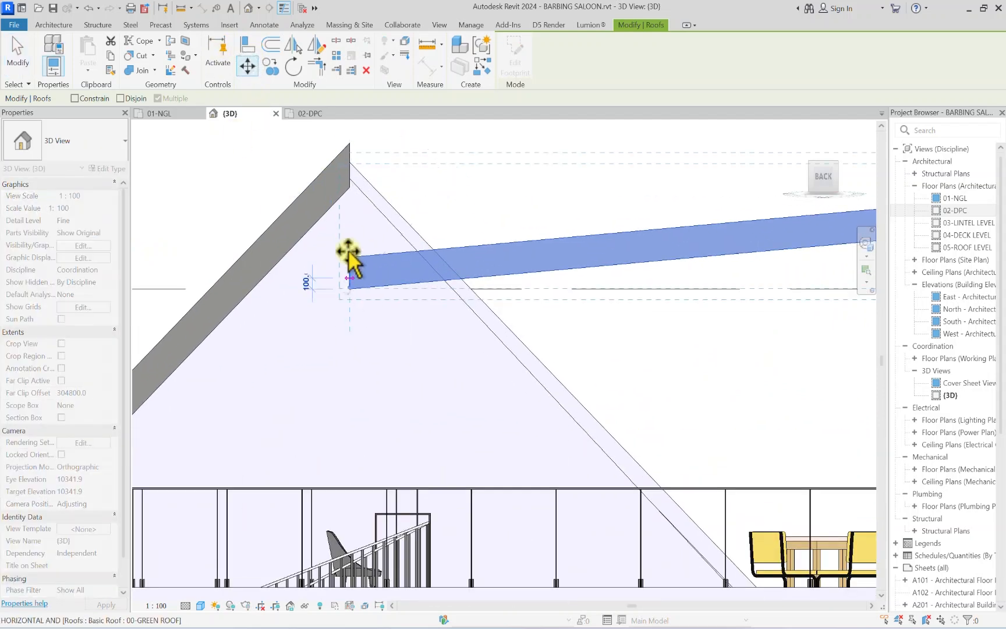
{"action": "left_click", "coordinate": [349, 187]}
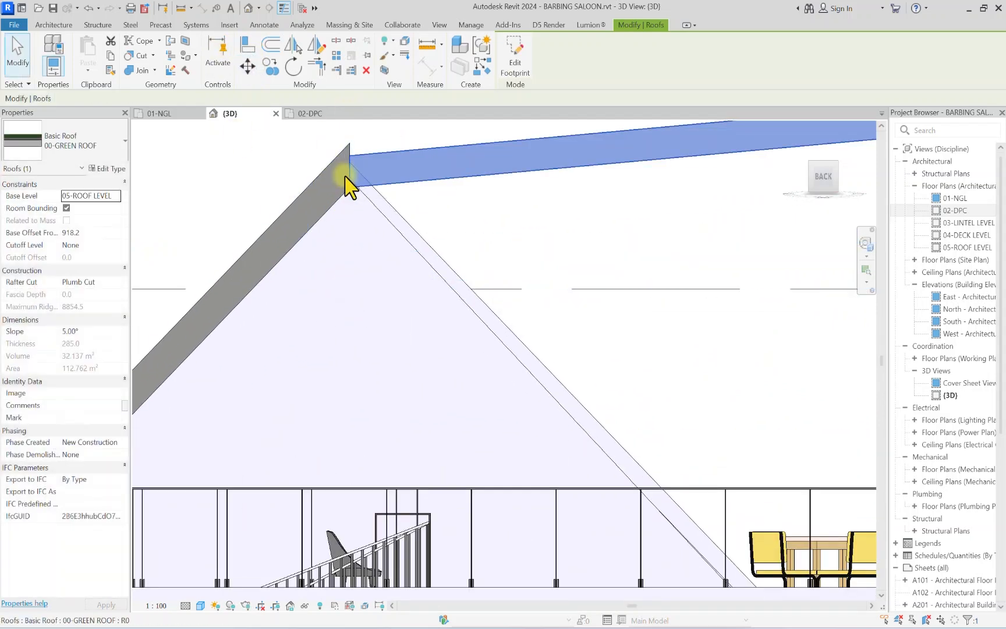
Step: Move the deck roof up about 117 mm so its upper east corner meets the top of the east gable roof's peak
{"action": "scroll", "coordinate": [345, 177], "scroll_direction": "up", "scroll_amount": 1}
{"action": "middle_click_drag", "start_coordinate": [344, 177], "coordinate": [325, 320]}
{"action": "left_click", "coordinate": [247, 66]}
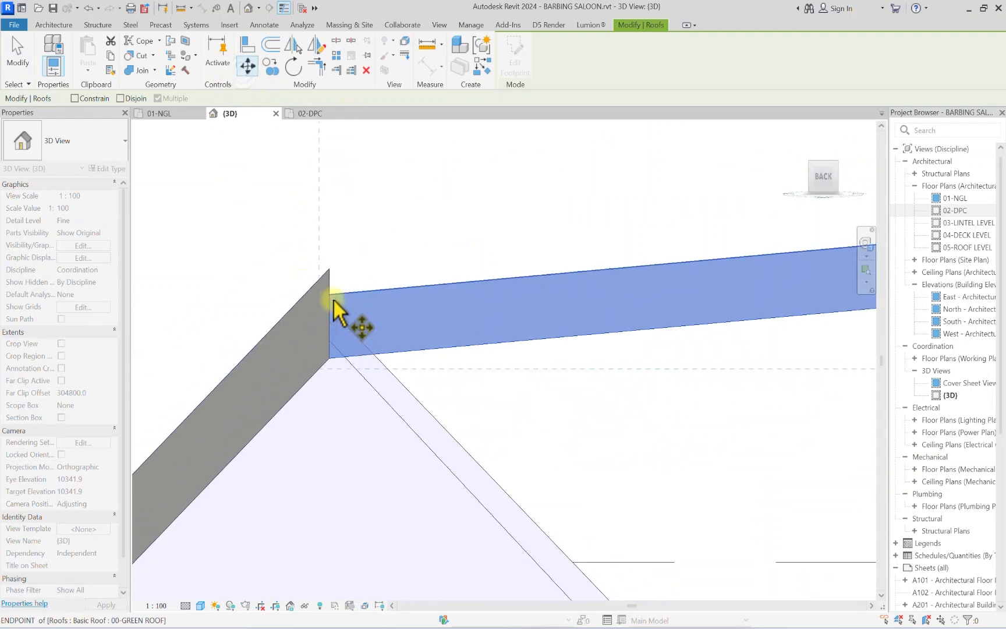
{"action": "left_click", "coordinate": [330, 296]}
{"action": "left_click", "coordinate": [329, 269]}
{"action": "scroll", "coordinate": [333, 268], "scroll_direction": "down", "scroll_amount": 8}
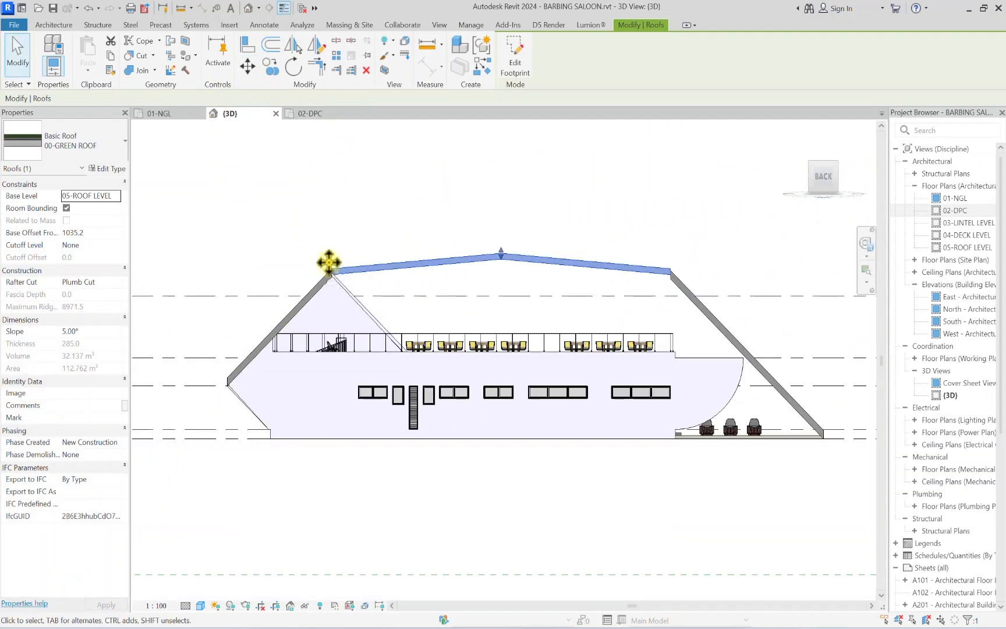
{"action": "scroll", "coordinate": [434, 271], "scroll_direction": "up", "scroll_amount": 1}
{"action": "scroll", "coordinate": [434, 270], "scroll_direction": "up", "scroll_amount": 2}
{"action": "scroll", "coordinate": [364, 254], "scroll_direction": "down", "scroll_amount": 3}
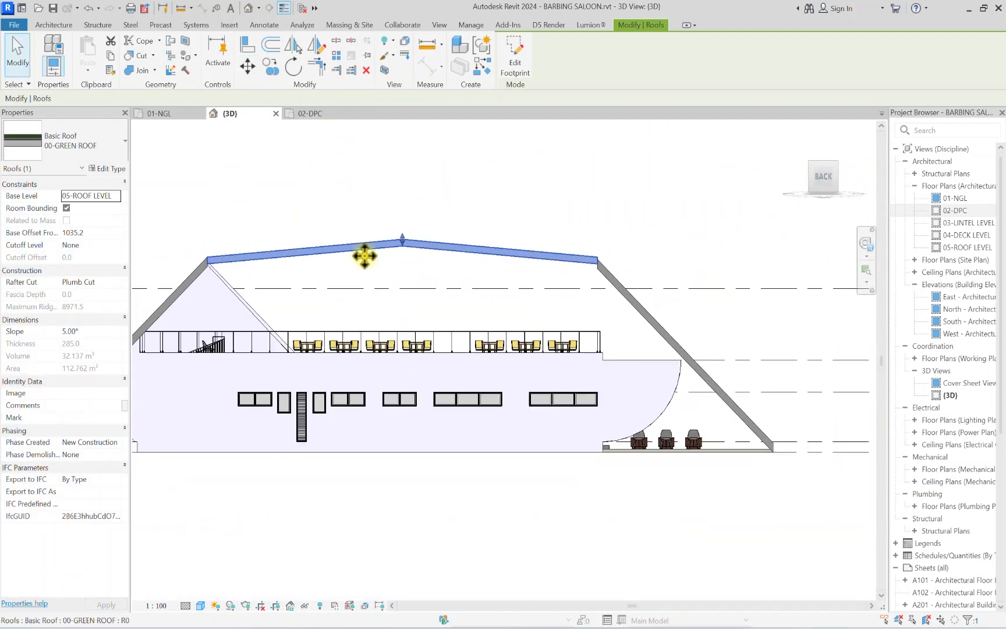
Step: Remove the slope from the east and west boundary lines of the deck roof's footprint and finish the edit
{"action": "left_click", "coordinate": [824, 156]}
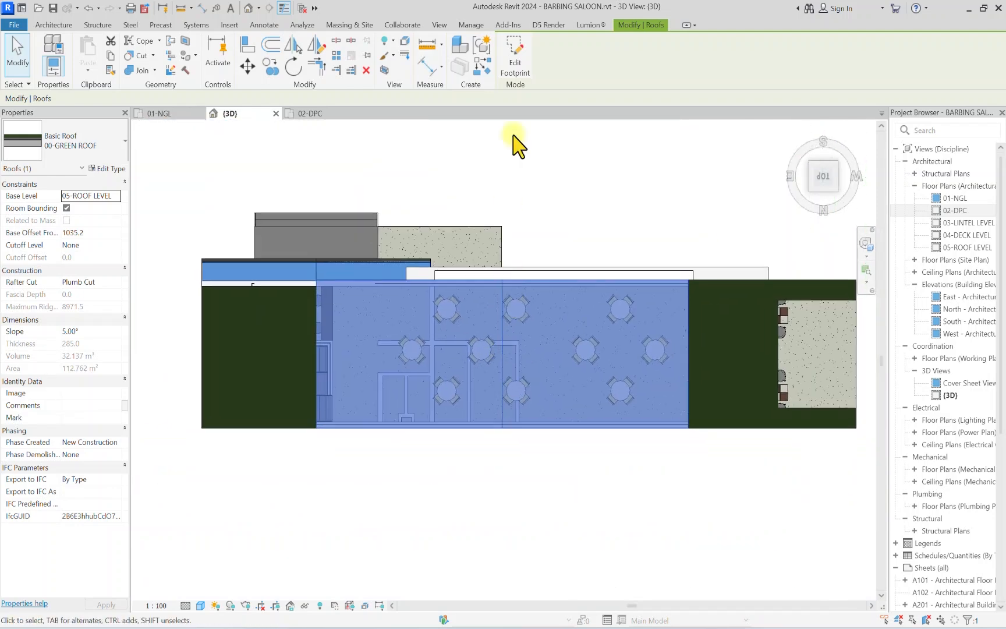
{"action": "left_click", "coordinate": [514, 64]}
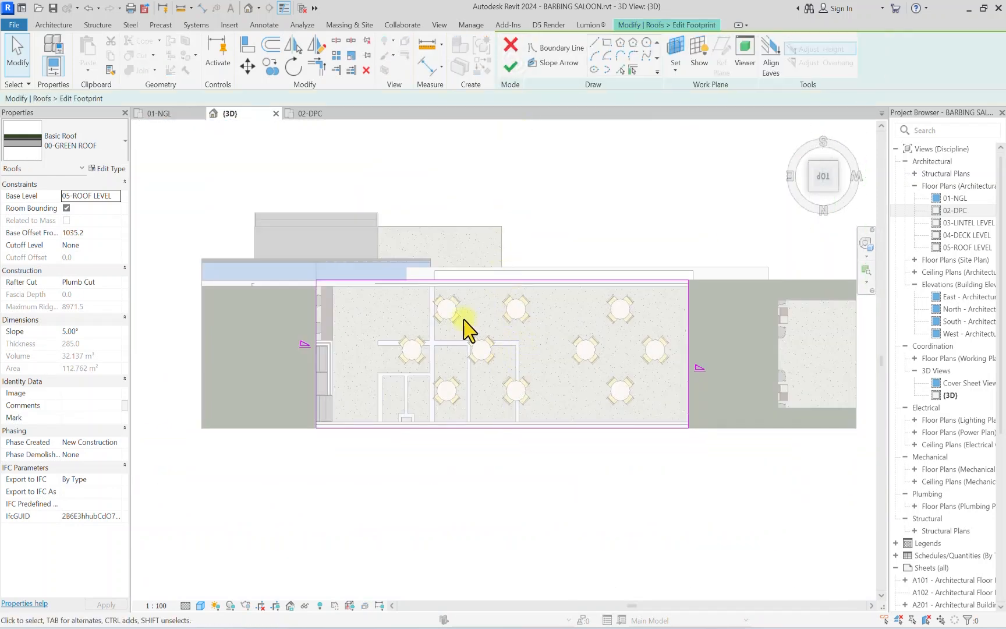
{"action": "scroll", "coordinate": [468, 330], "scroll_direction": "down", "scroll_amount": 3}
{"action": "left_click_drag", "start_coordinate": [476, 448], "coordinate": [476, 447]}
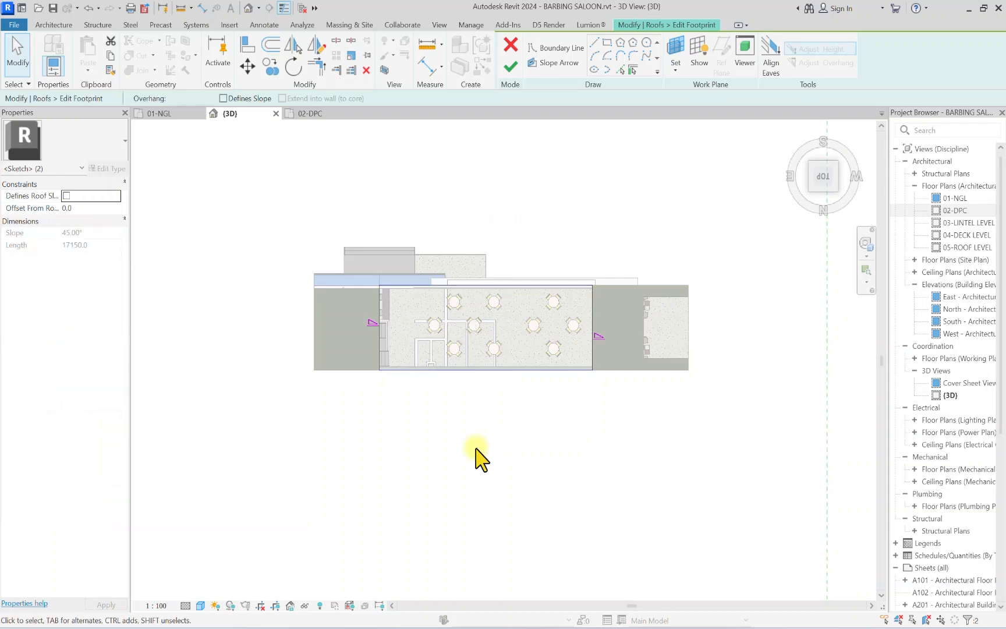
{"action": "mouse_move", "coordinate": [624, 324]}
{"action": "left_mouse_down"}
{"action": "mouse_move", "coordinate": [400, 330]}
{"action": "mouse_move", "coordinate": [297, 320]}
{"action": "left_mouse_up"}
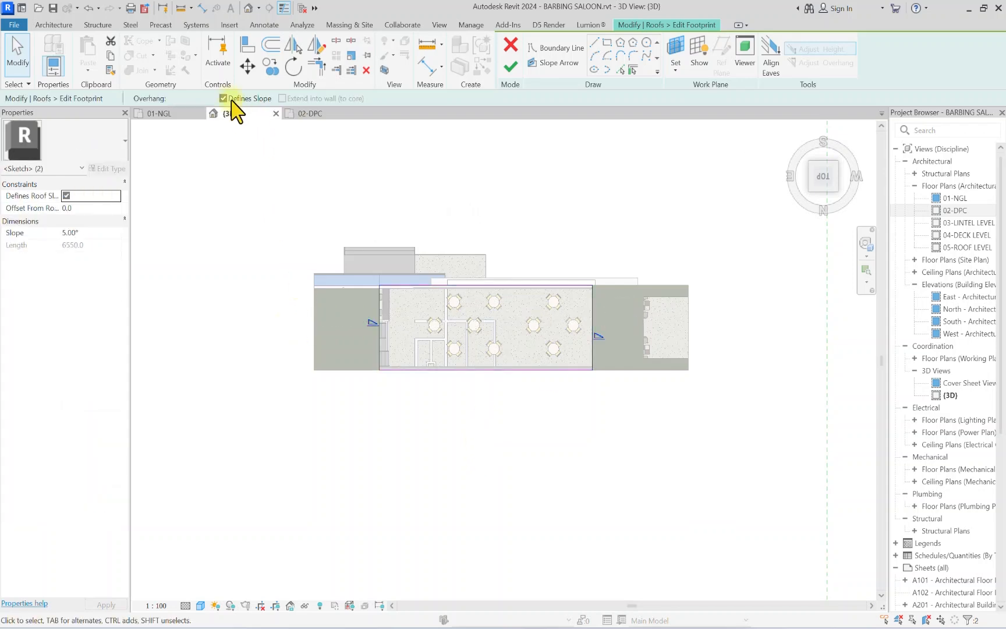
{"action": "left_click", "coordinate": [223, 99]}
{"action": "left_click", "coordinate": [511, 69]}
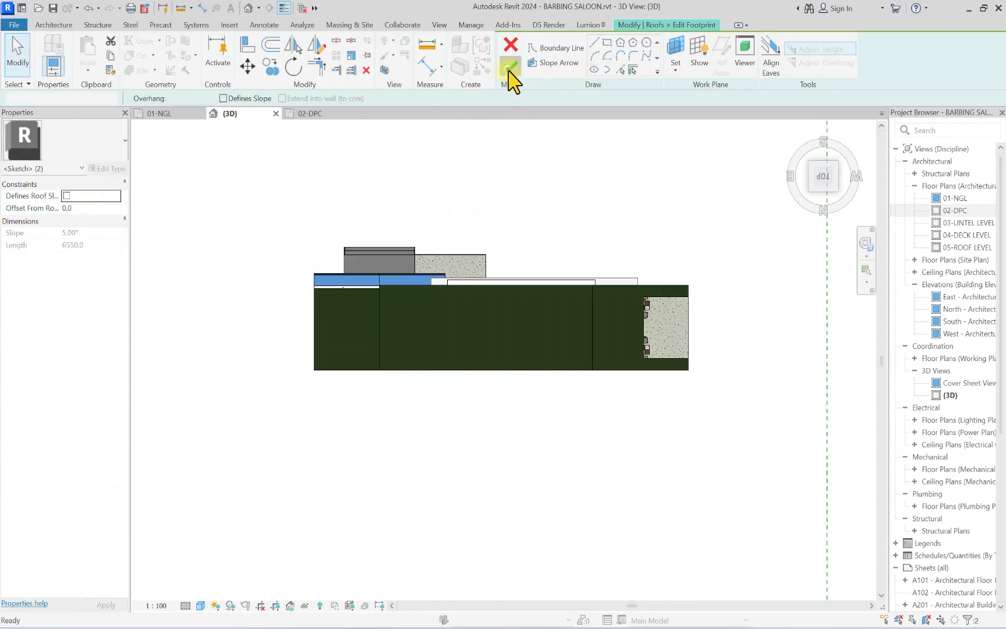
{"action": "left_click", "coordinate": [465, 375]}
Step: Reopen the deck roof's footprint and offset copies of its east, south and north boundary lines 900 mm inward, plus a second east line 900 mm further in
{"action": "scroll", "coordinate": [408, 300], "scroll_direction": "up", "scroll_amount": 2}
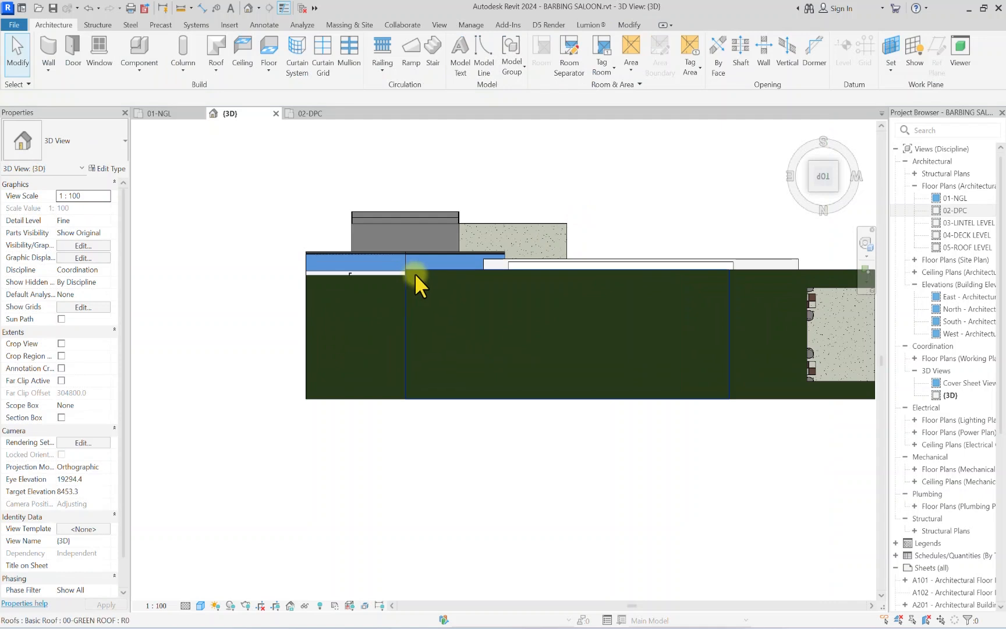
{"action": "left_click", "coordinate": [413, 272]}
{"action": "scroll", "coordinate": [413, 272], "scroll_direction": "down", "scroll_amount": 1}
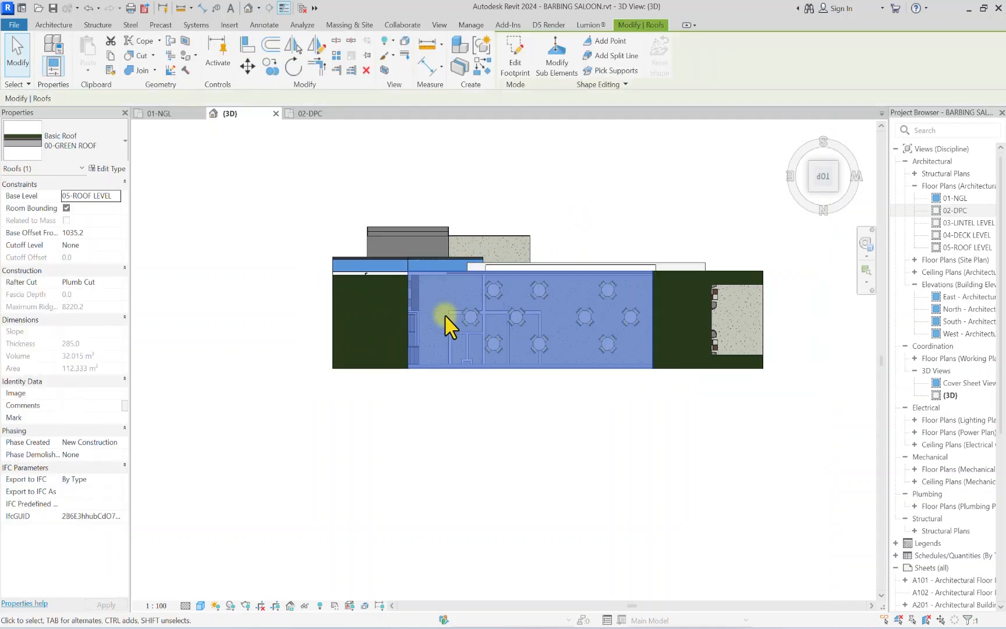
{"action": "left_click", "coordinate": [514, 56]}
{"action": "middle_click_drag", "start_coordinate": [436, 331], "coordinate": [405, 328]}
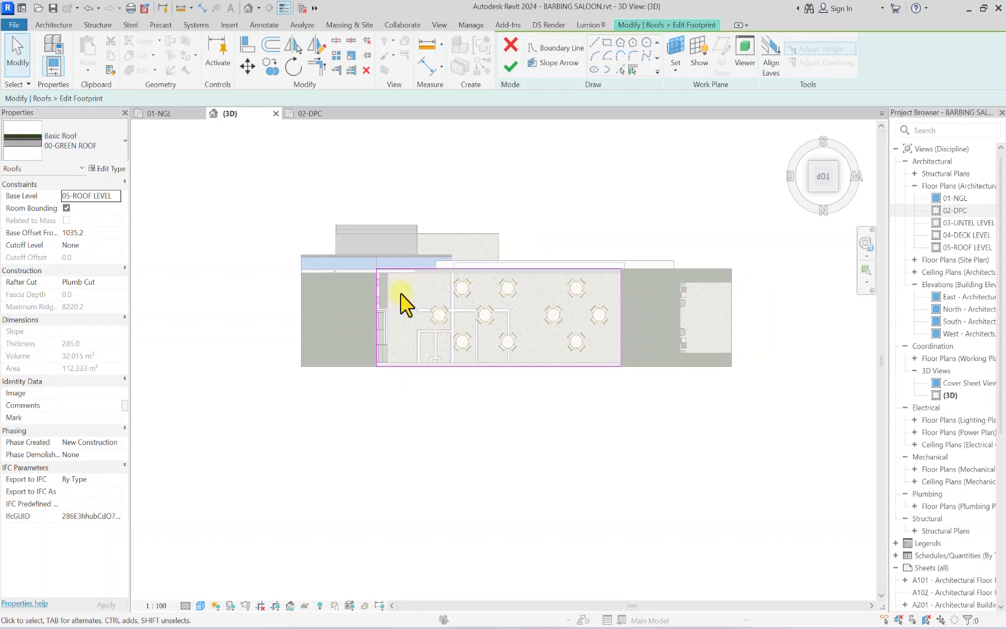
{"action": "scroll", "coordinate": [403, 304], "scroll_direction": "up", "scroll_amount": 1}
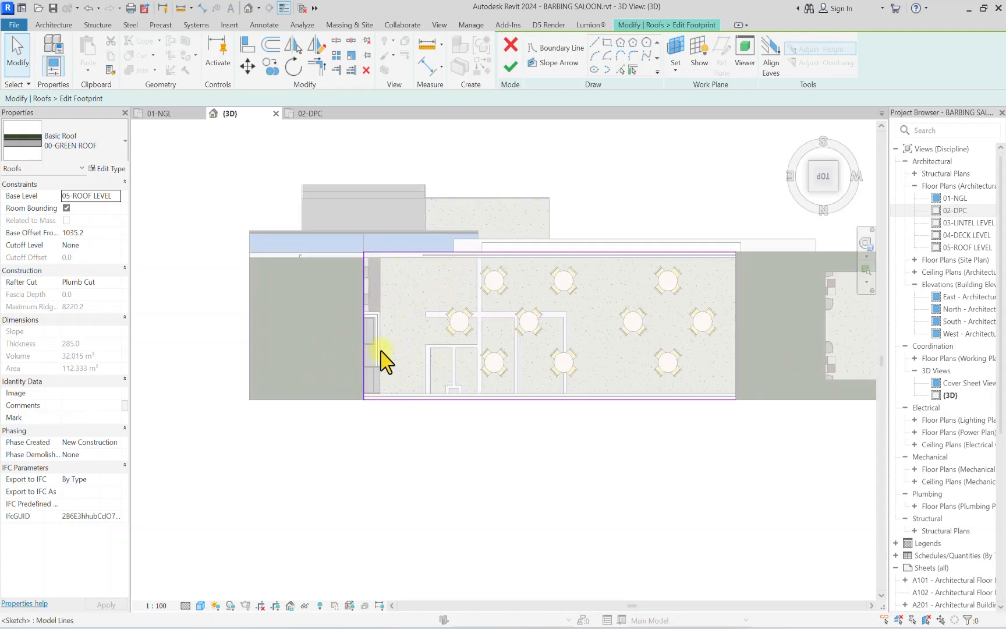
{"action": "middle_click_drag", "start_coordinate": [424, 321], "coordinate": [400, 325]}
{"action": "scroll", "coordinate": [401, 326], "scroll_direction": "up", "scroll_amount": 1}
{"action": "left_click", "coordinate": [273, 46]}
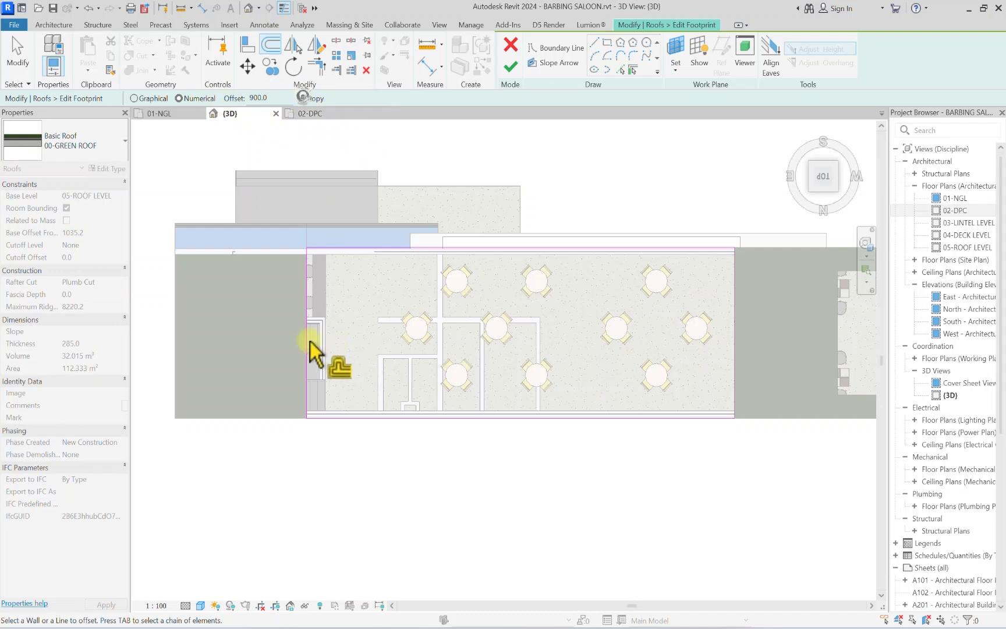
{"action": "left_click", "coordinate": [349, 251]}
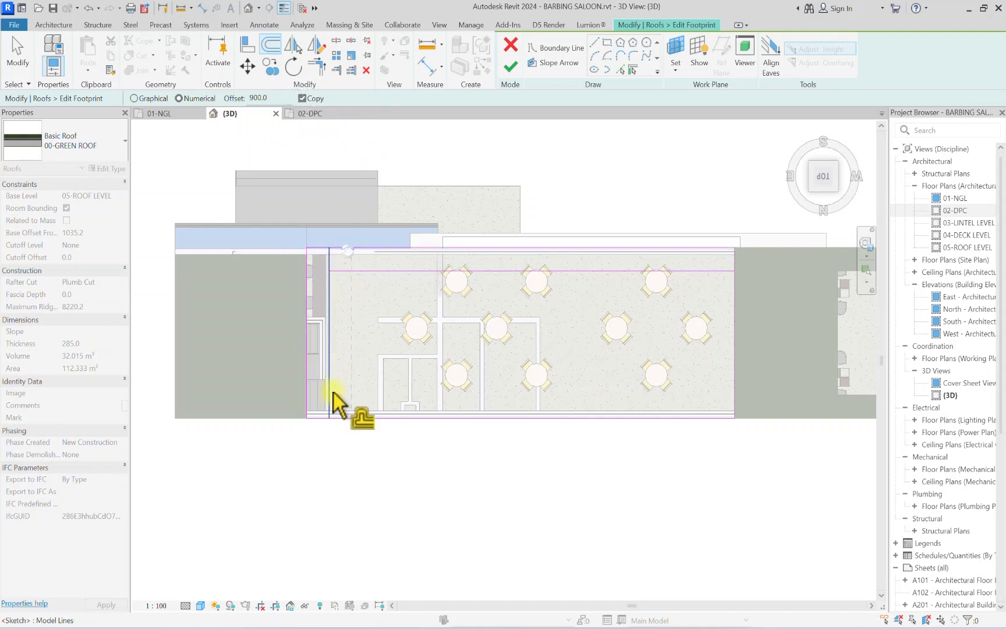
{"action": "left_click", "coordinate": [338, 414]}
{"action": "left_click", "coordinate": [335, 330]}
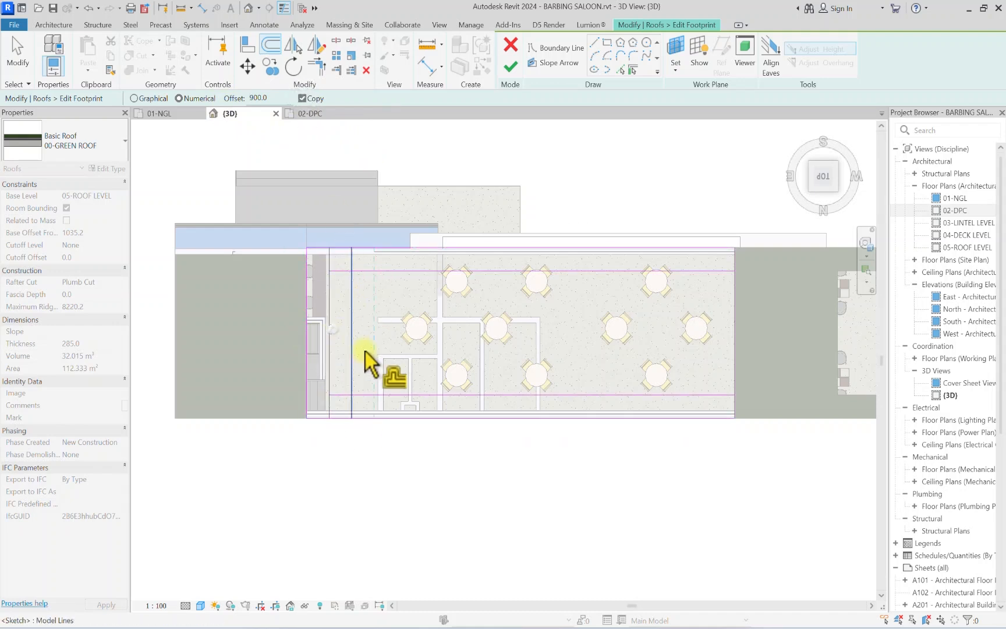
Step: Trim the offset lines to each other to form a closed 900 mm wide rectangular opening near the roof's east edge
{"action": "left_click", "coordinate": [324, 65]}
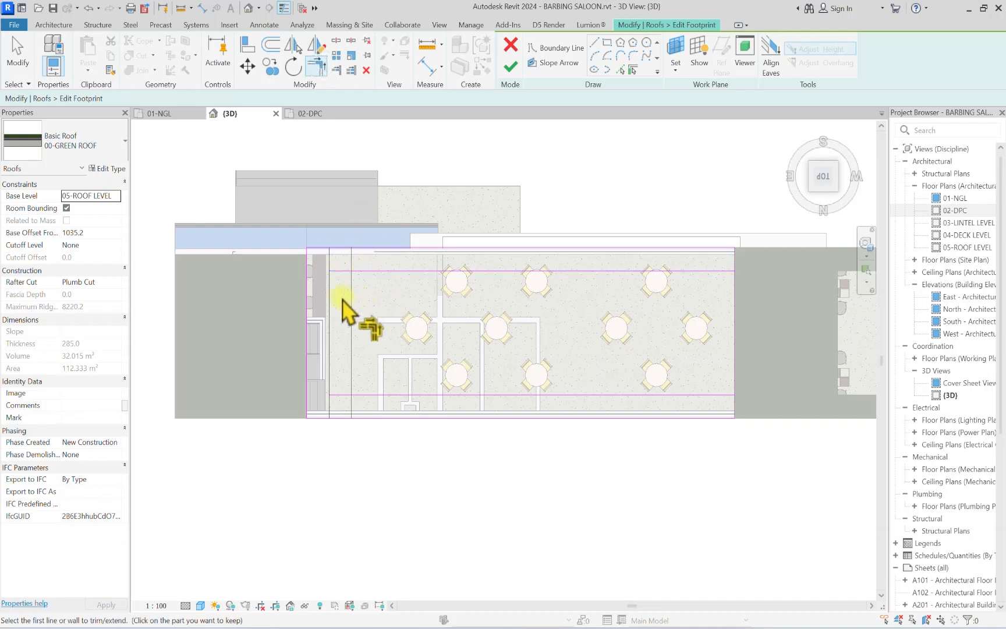
{"action": "left_click", "coordinate": [337, 271]}
{"action": "left_click", "coordinate": [351, 285]}
{"action": "left_click", "coordinate": [338, 271]}
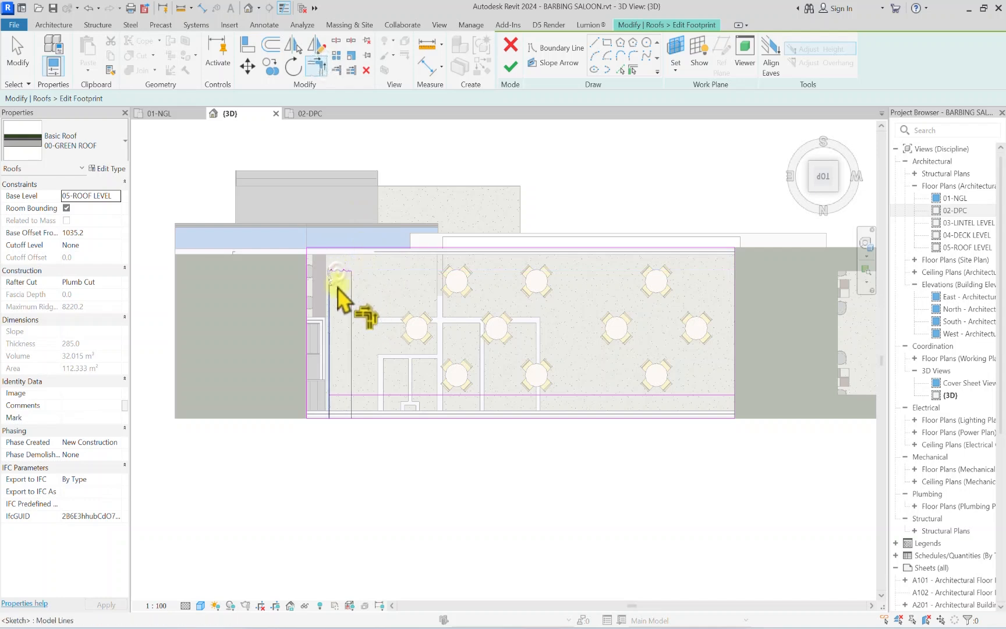
{"action": "left_click", "coordinate": [332, 285]}
{"action": "left_click", "coordinate": [349, 353]}
{"action": "left_click", "coordinate": [341, 394]}
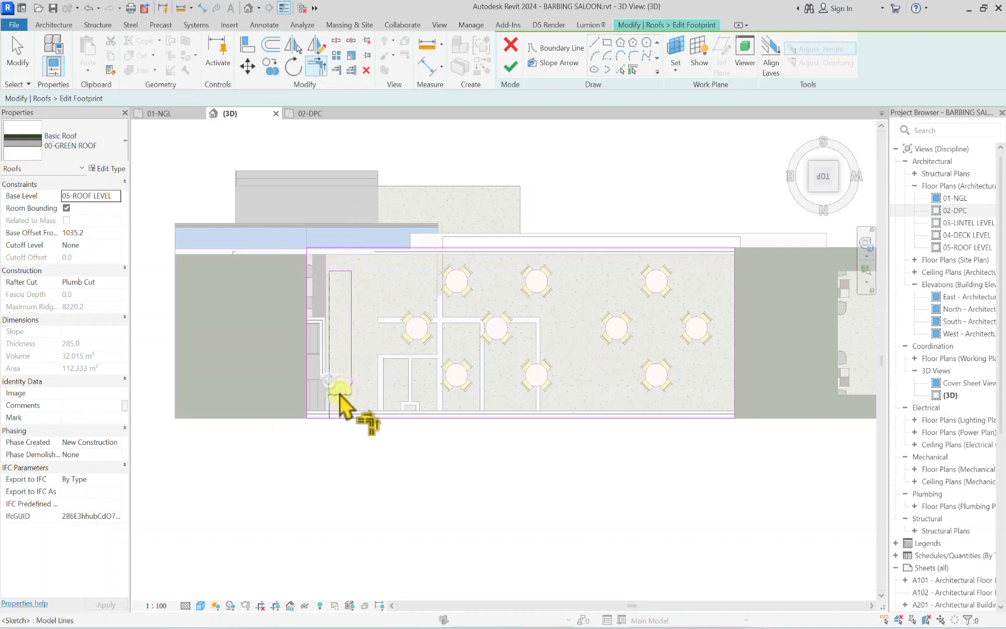
{"action": "middle_click_drag", "start_coordinate": [335, 397], "coordinate": [357, 394]}
{"action": "key", "text": "Escape"}
Step: Copy the rectangular opening seven times toward the west at 2100 mm spacing and finish the footprint edit
{"action": "mouse_move", "coordinate": [398, 263]}
{"action": "left_mouse_down"}
{"action": "mouse_move", "coordinate": [352, 409]}
{"action": "mouse_move", "coordinate": [344, 408]}
{"action": "left_mouse_up"}
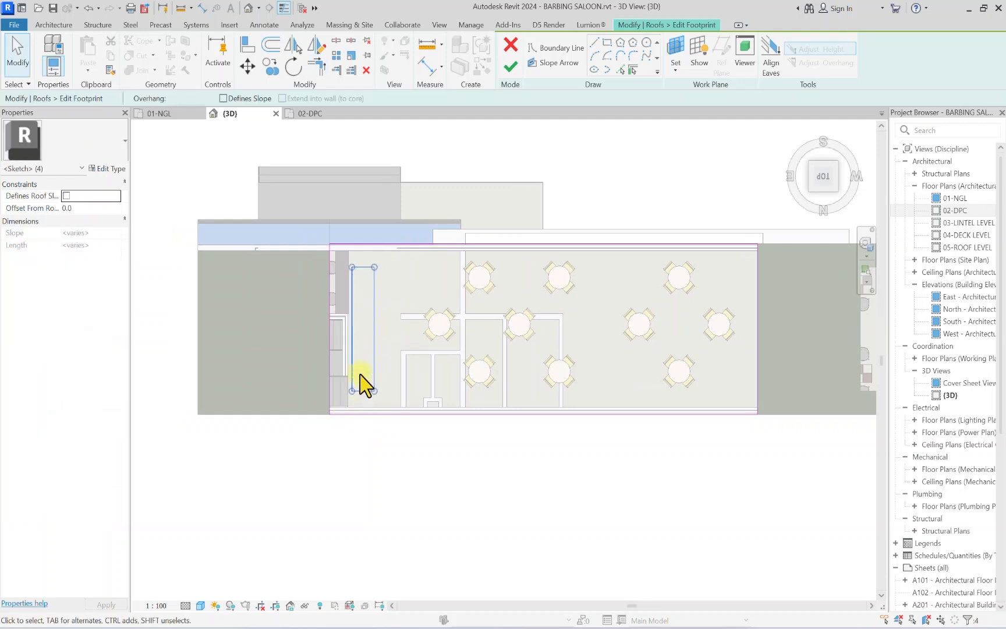
{"action": "left_click", "coordinate": [269, 64]}
{"action": "left_click", "coordinate": [353, 269]}
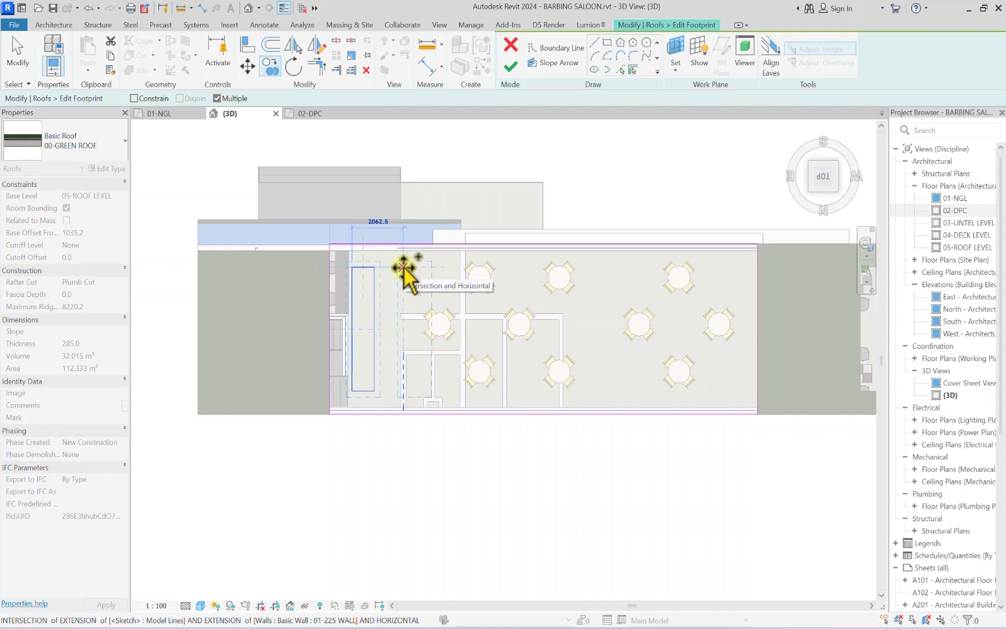
{"action": "type", "text": "1600"}
{"action": "key", "text": "Return"}
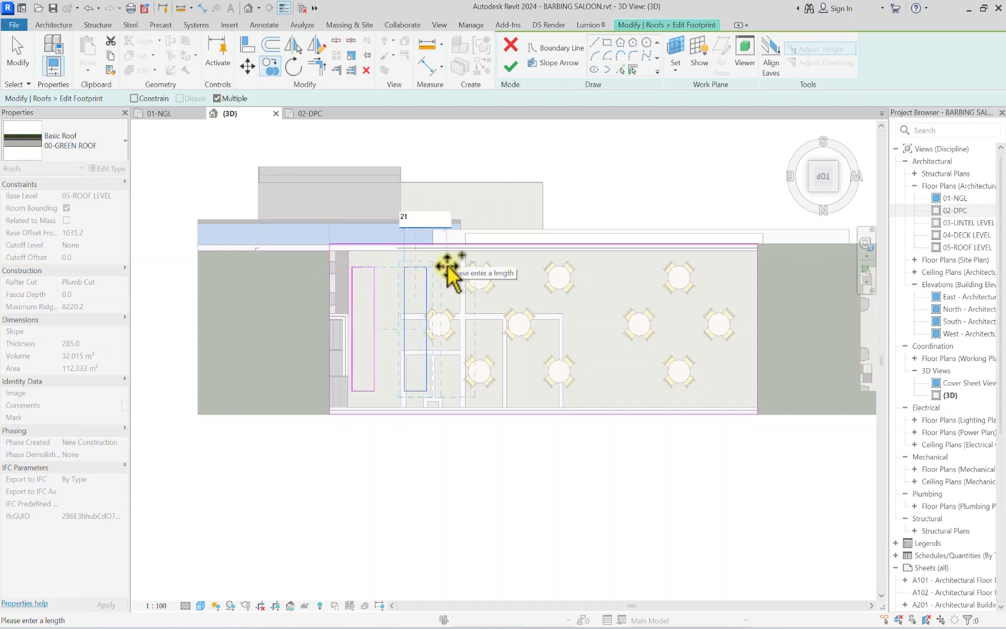
{"action": "type", "text": "2100"}
{"action": "key", "text": "Return"}
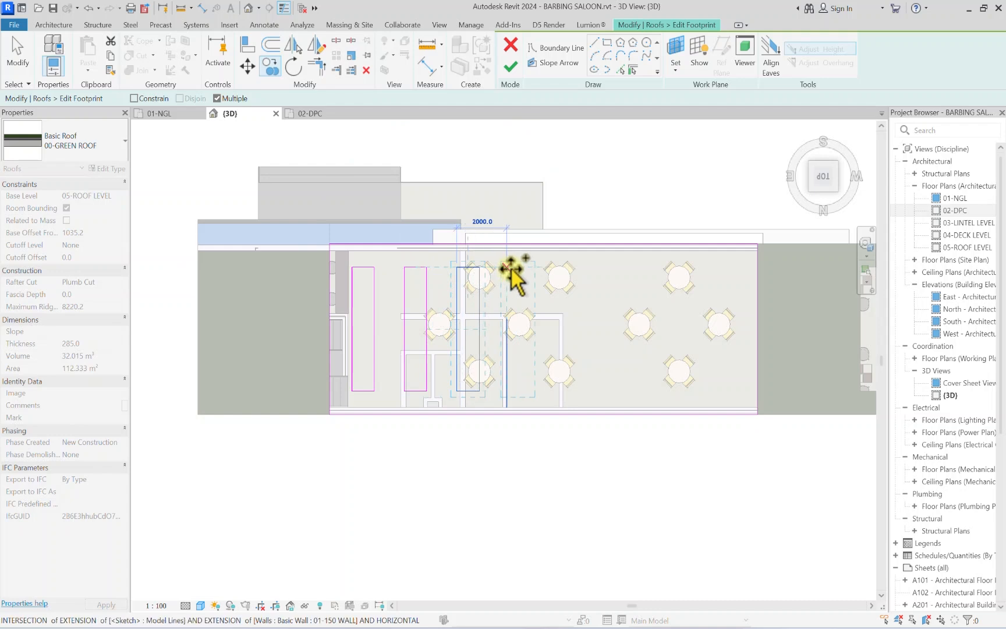
{"action": "type", "text": "210"}
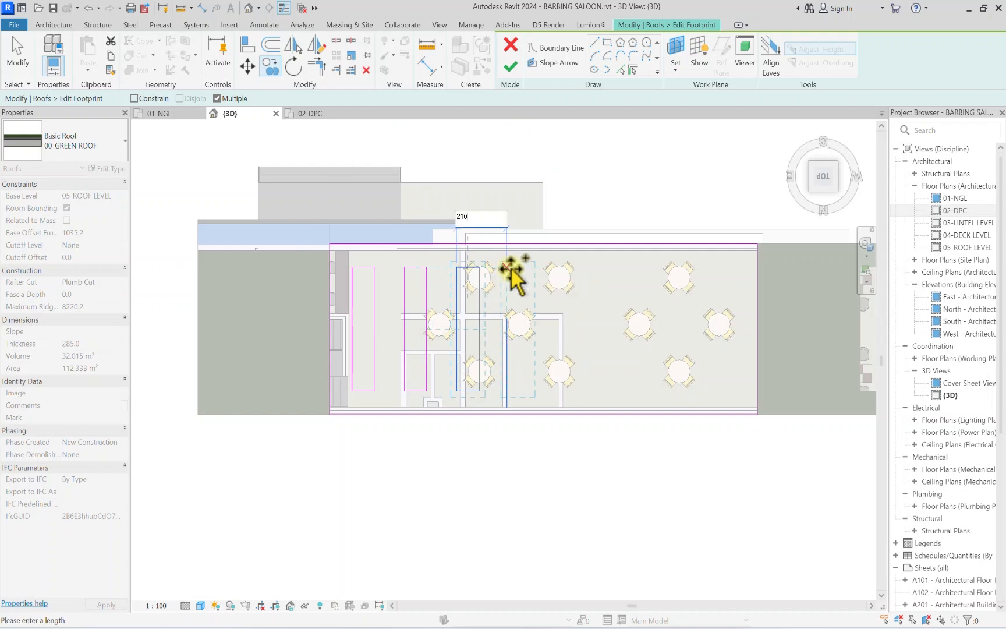
{"action": "type", "text": "0"}
{"action": "key", "text": "Return"}
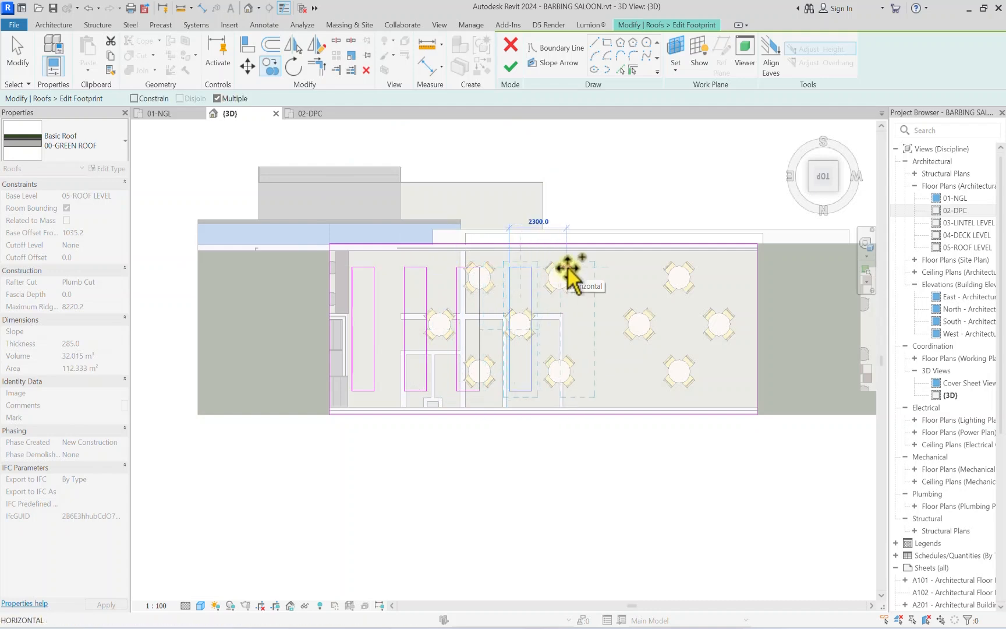
{"action": "key", "text": "Return"}
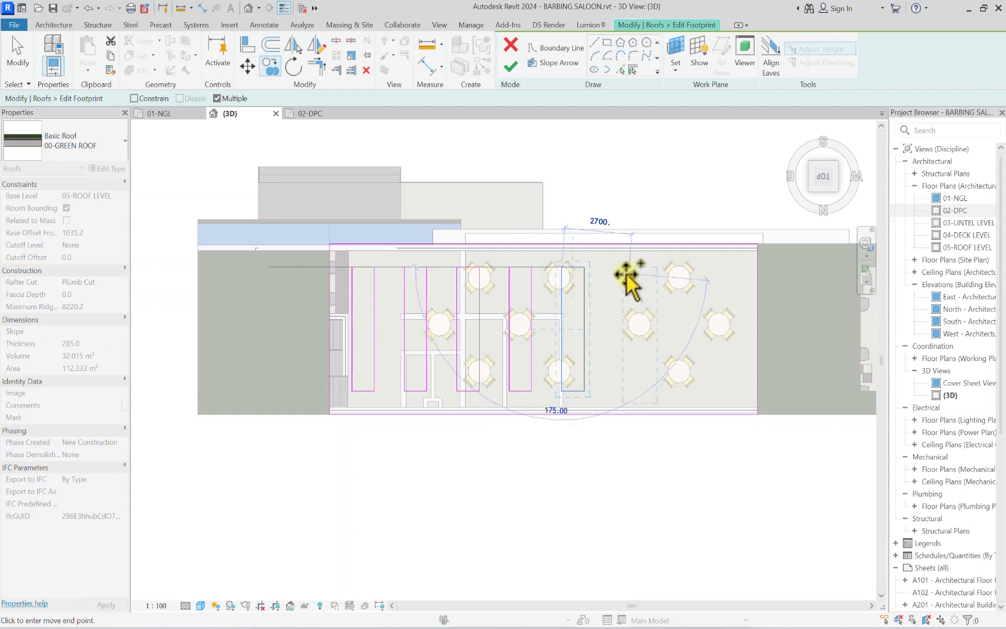
{"action": "type", "text": "210"}
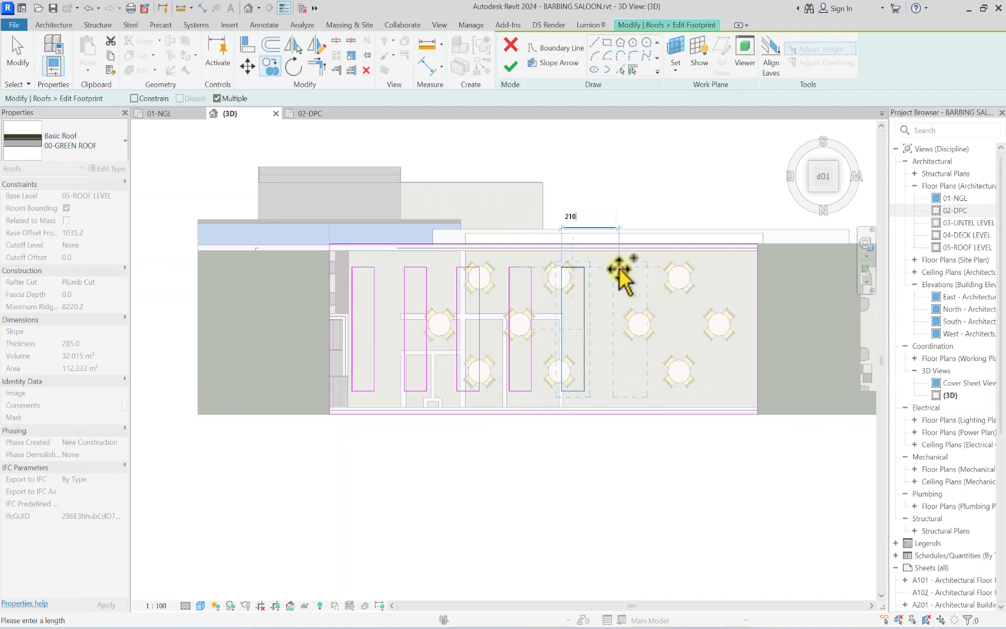
{"action": "type", "text": "0"}
{"action": "key", "text": "Return"}
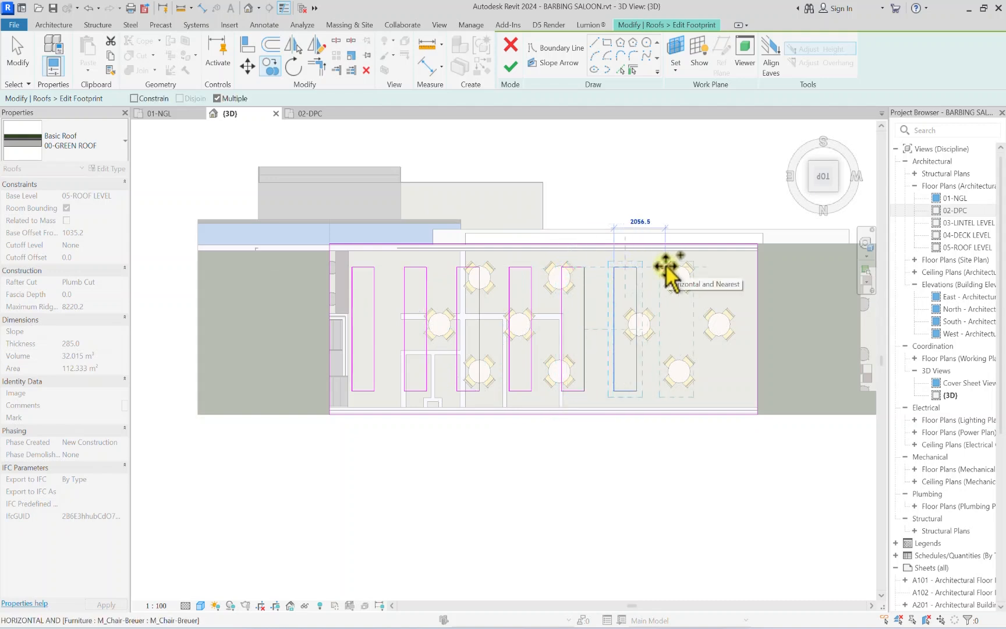
{"action": "type", "text": "2100"}
{"action": "key", "text": "Return"}
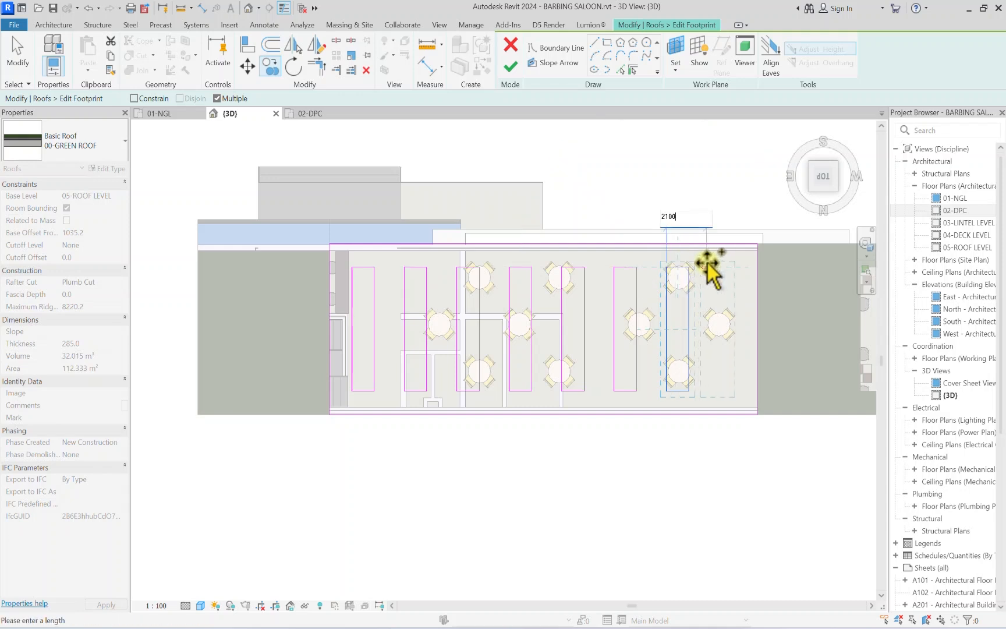
{"action": "scroll", "coordinate": [693, 271], "scroll_direction": "down", "scroll_amount": 2}
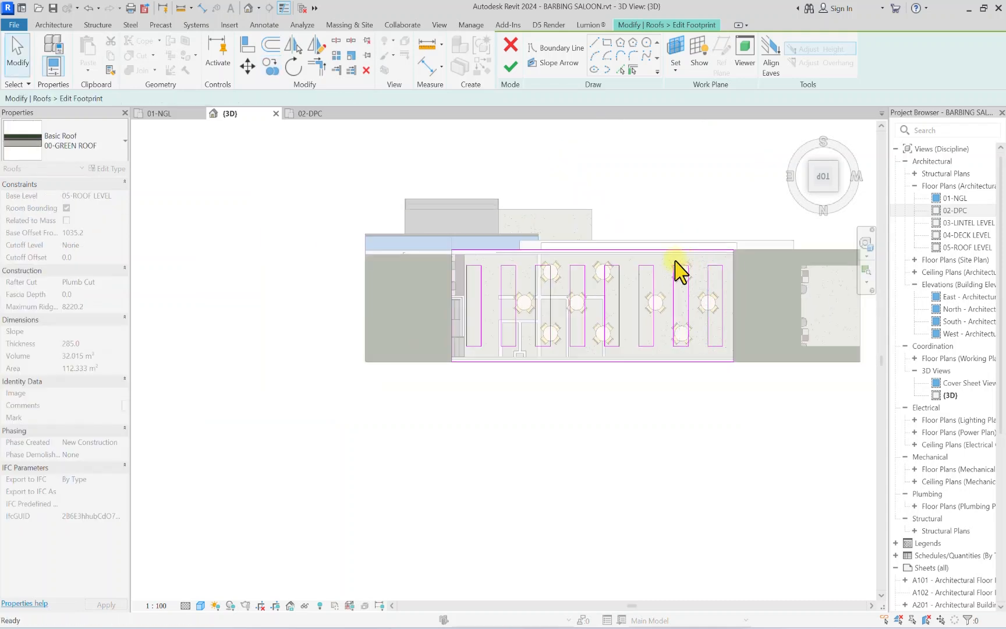
{"action": "key", "text": "Escape"}
{"action": "left_click", "coordinate": [512, 68]}
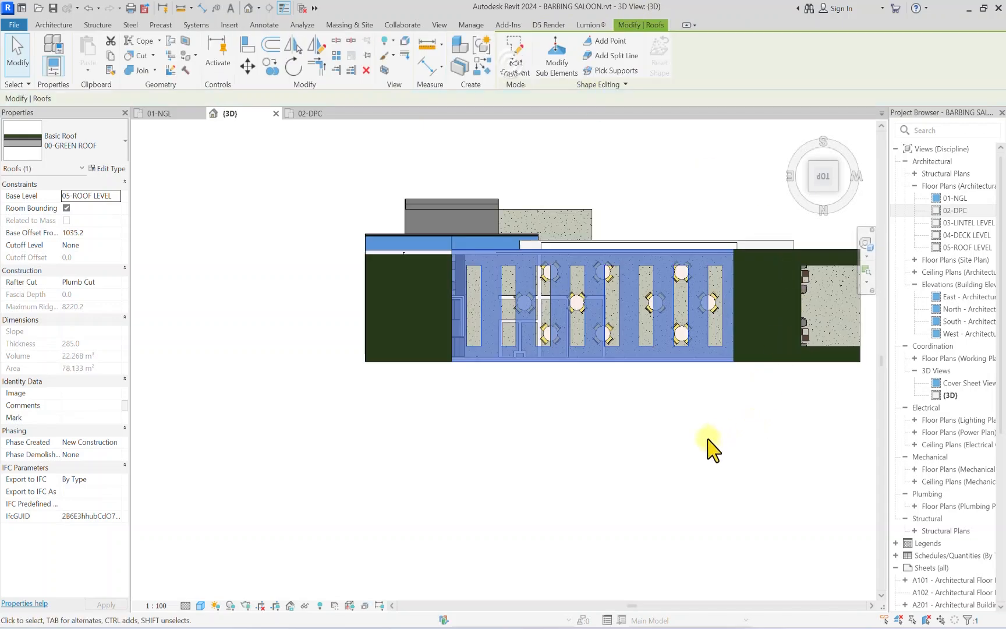
{"action": "left_click", "coordinate": [707, 444]}
Step: Offset the east boundary line of the west terrace's sloped roof 75 mm toward the deck roof without copying and finish the footprint
{"action": "mouse_move", "coordinate": [826, 169]}
{"action": "left_mouse_down"}
{"action": "mouse_move", "coordinate": [770, 539]}
{"action": "mouse_move", "coordinate": [812, 517]}
{"action": "mouse_move", "coordinate": [140, 520]}
{"action": "mouse_move", "coordinate": [164, 516]}
{"action": "left_mouse_up"}
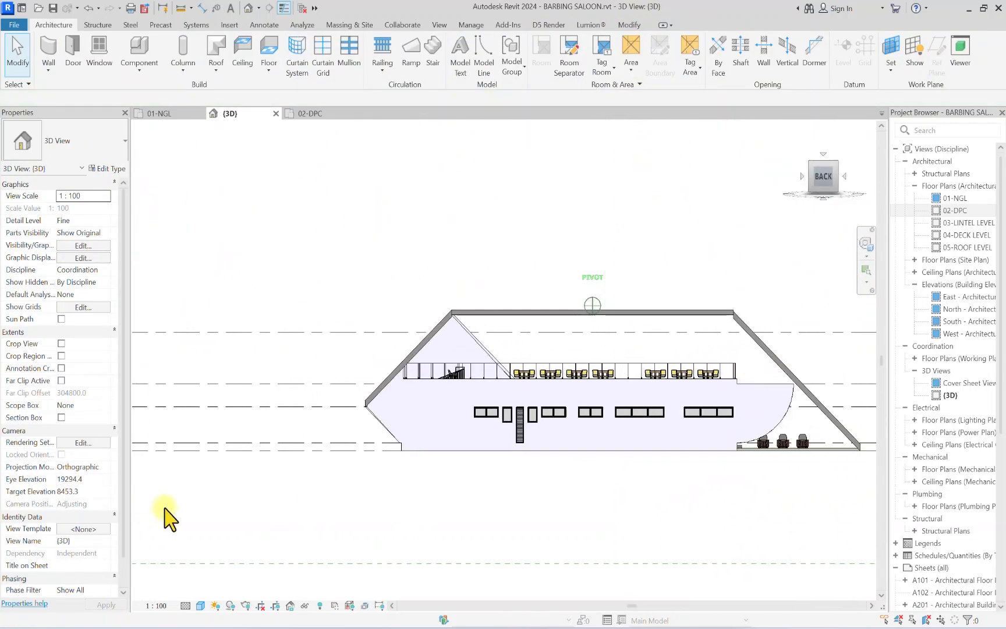
{"action": "left_click", "coordinate": [822, 182]}
{"action": "scroll", "coordinate": [634, 315], "scroll_direction": "up", "scroll_amount": 3}
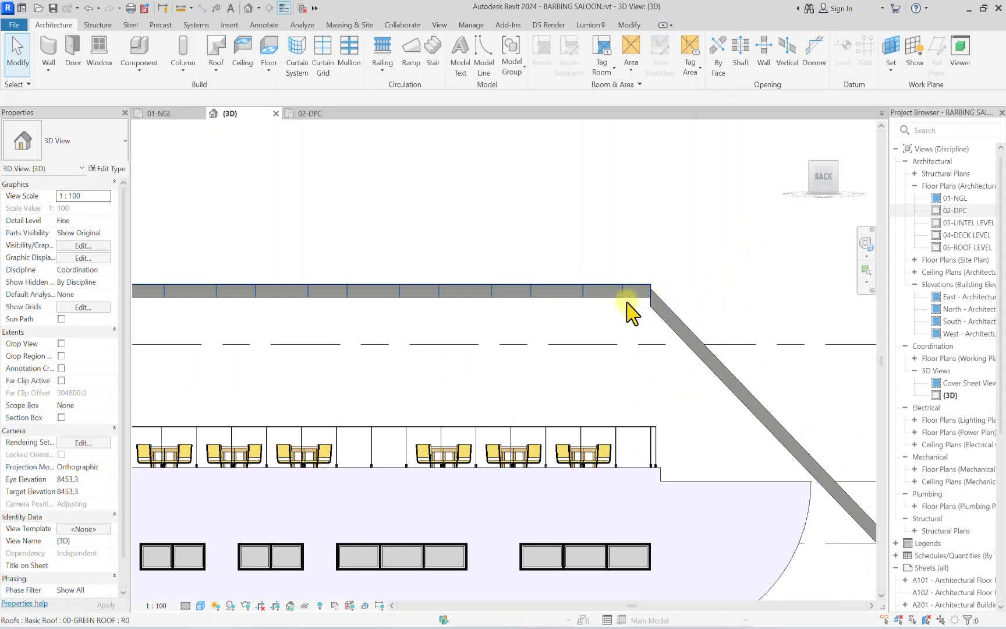
{"action": "left_click", "coordinate": [630, 301]}
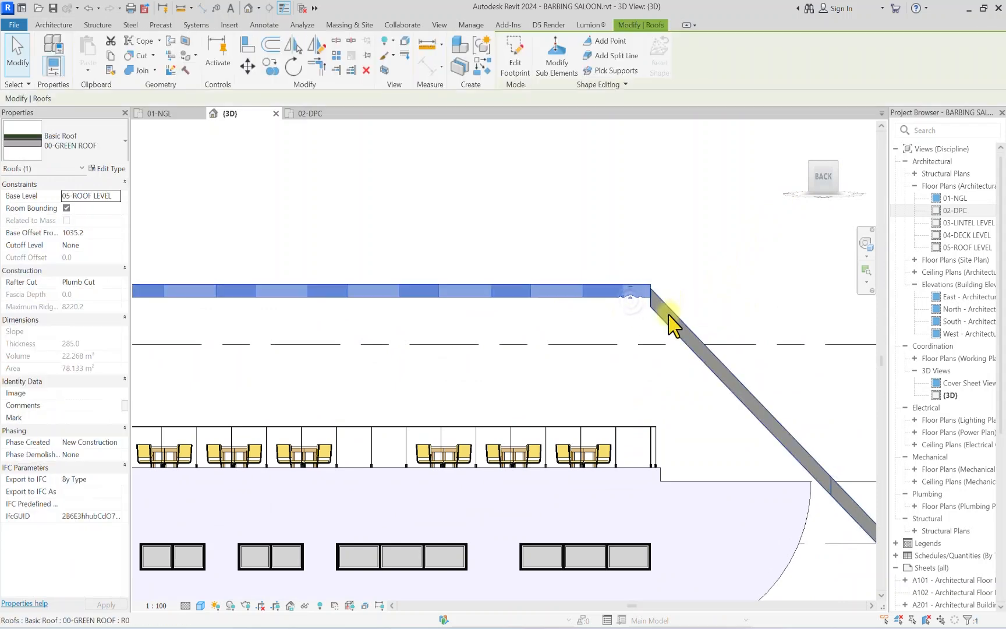
{"action": "left_click", "coordinate": [668, 314]}
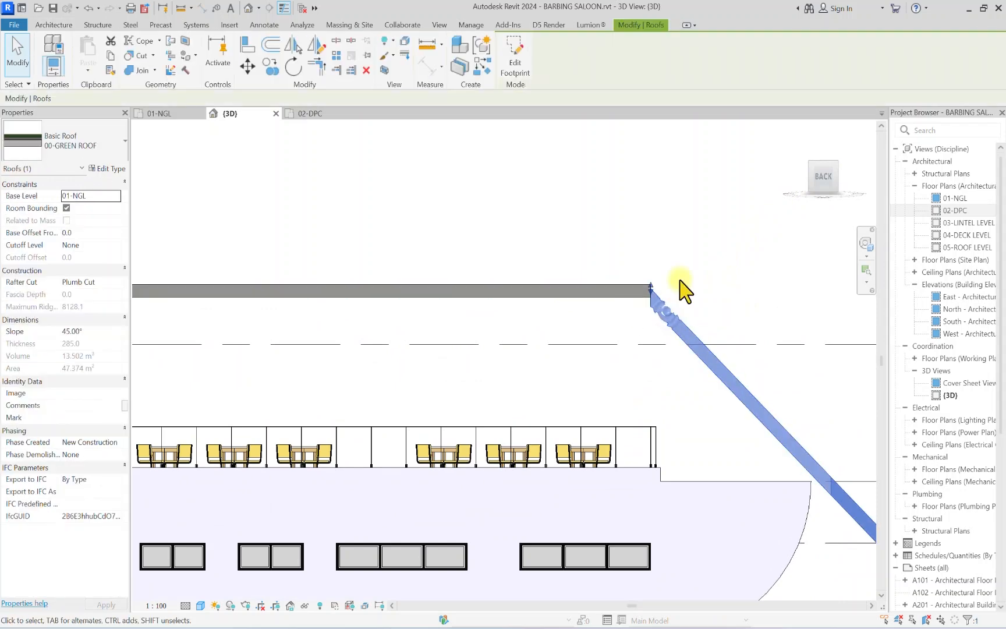
{"action": "left_click", "coordinate": [824, 163]}
{"action": "left_click", "coordinate": [515, 58]}
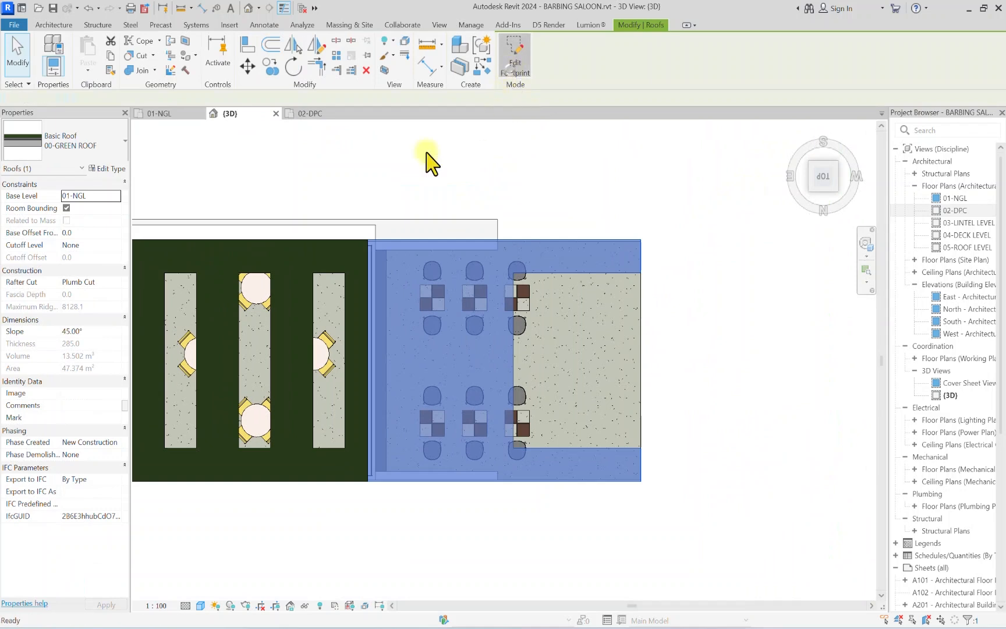
{"action": "scroll", "coordinate": [377, 280], "scroll_direction": "up", "scroll_amount": 5}
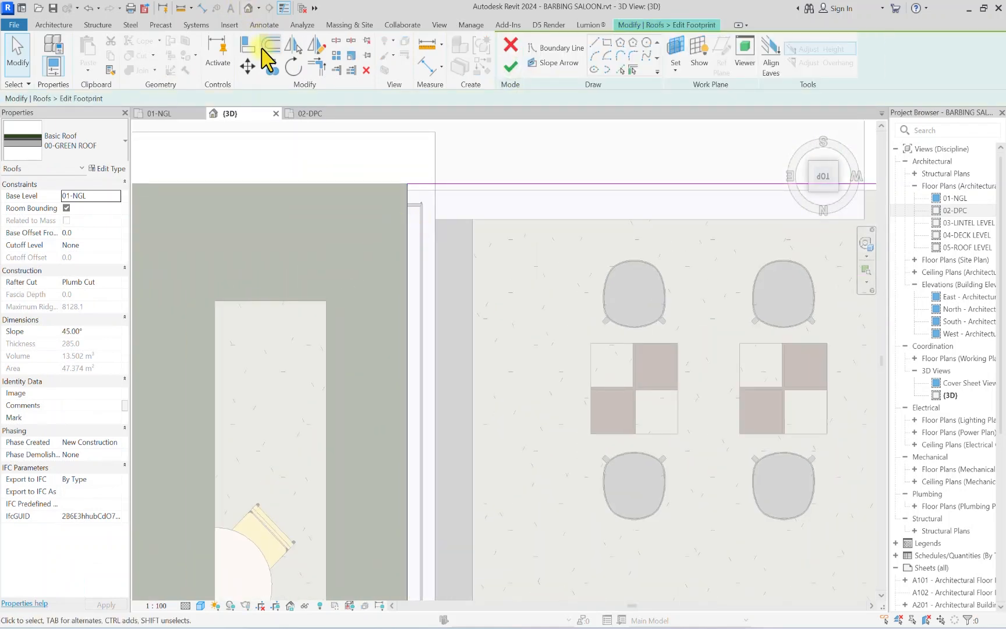
{"action": "left_click", "coordinate": [265, 49]}
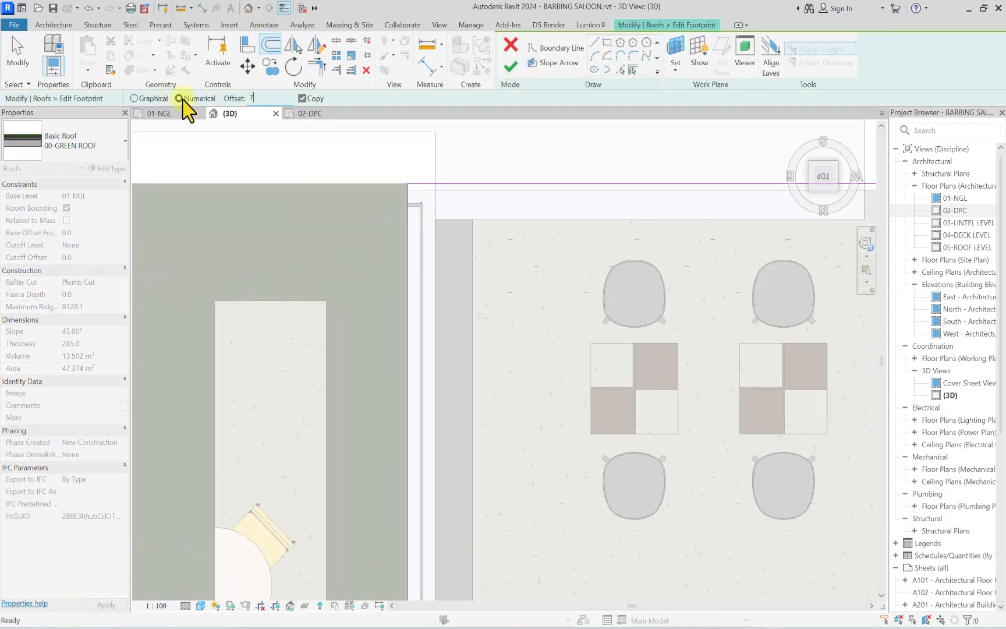
{"action": "left_click", "coordinate": [302, 99]}
{"action": "left_click", "coordinate": [406, 265]}
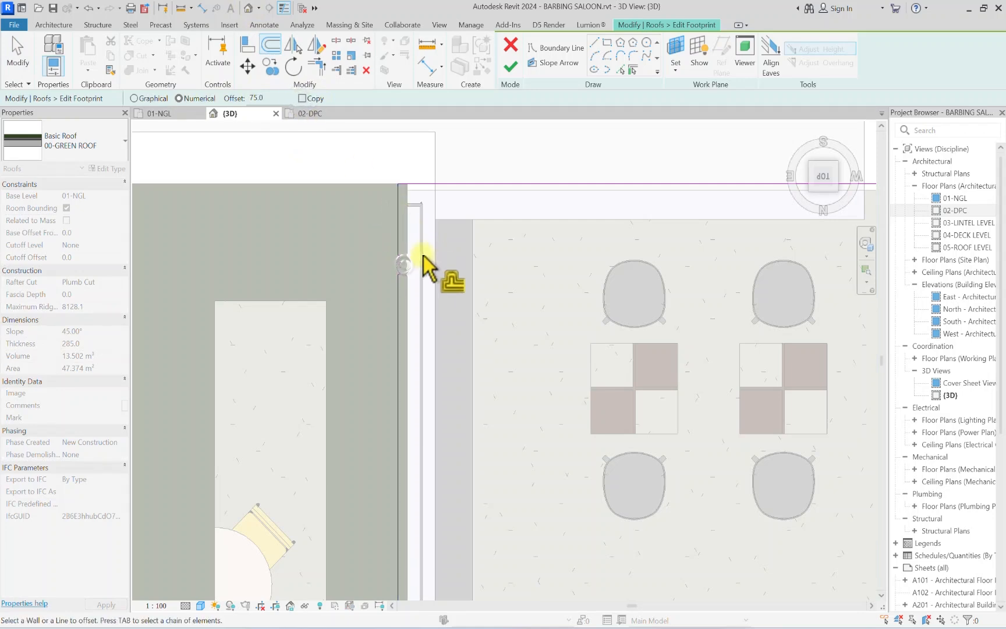
{"action": "left_click", "coordinate": [509, 68]}
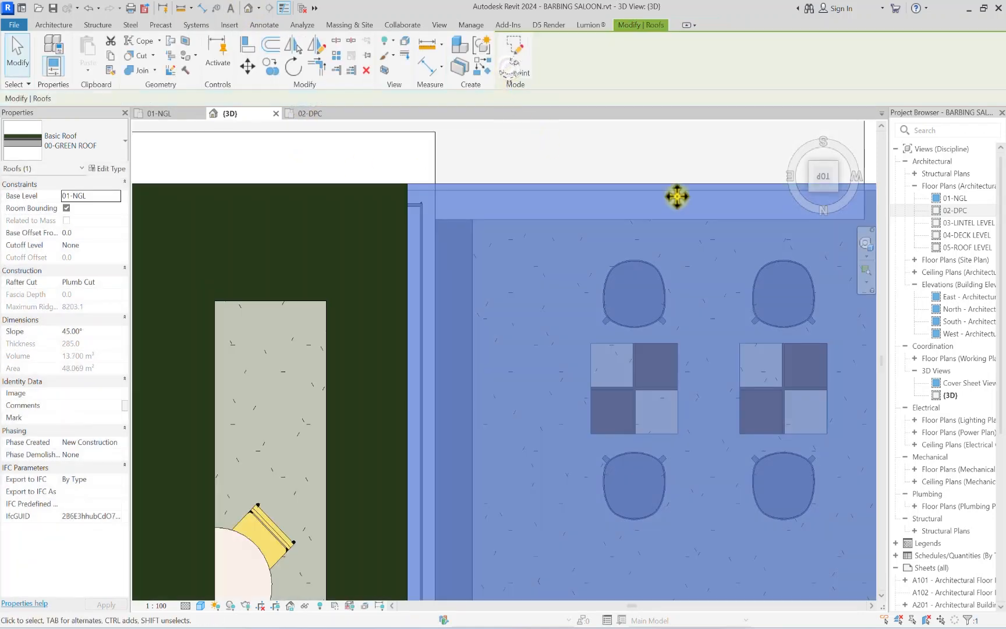
Step: Reopen the west sloped roof's footprint and offset its east boundary line a further 25 mm toward the deck roof, then finish the edit
{"action": "left_click", "coordinate": [823, 206]}
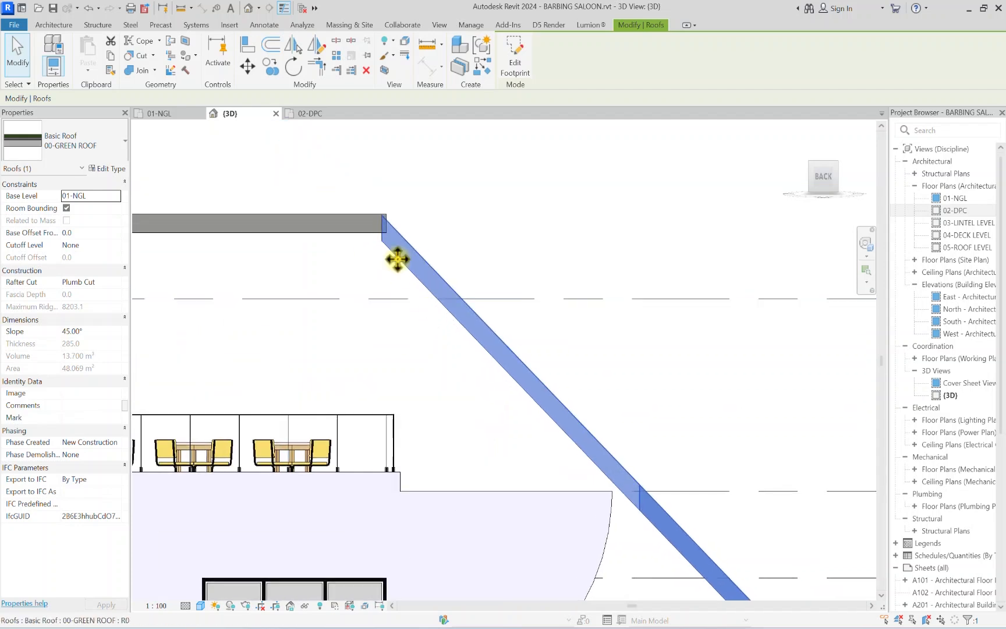
{"action": "scroll", "coordinate": [398, 259], "scroll_direction": "up", "scroll_amount": 5}
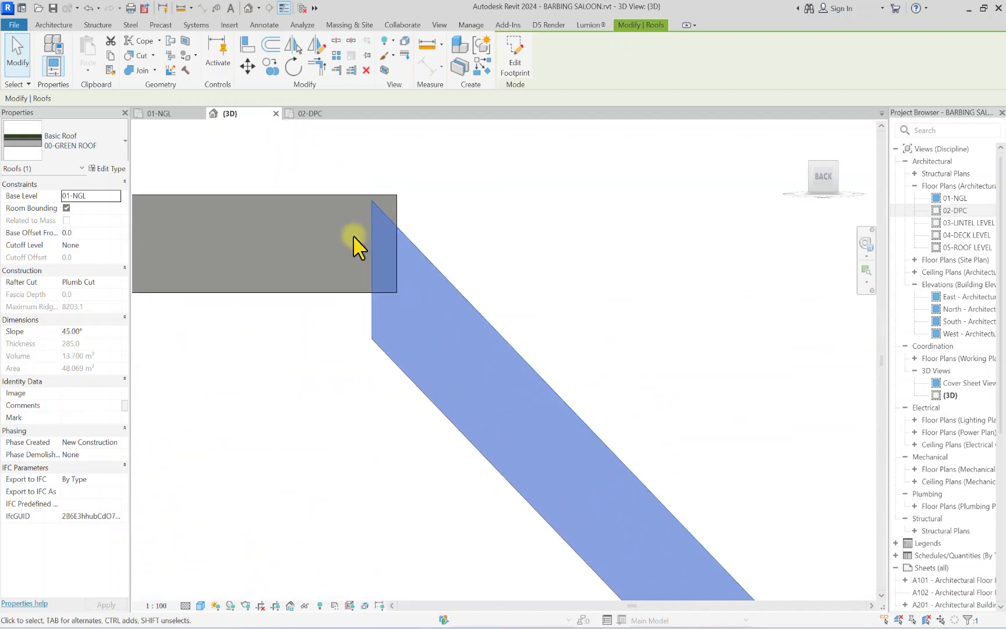
{"action": "scroll", "coordinate": [377, 214], "scroll_direction": "down", "scroll_amount": 2}
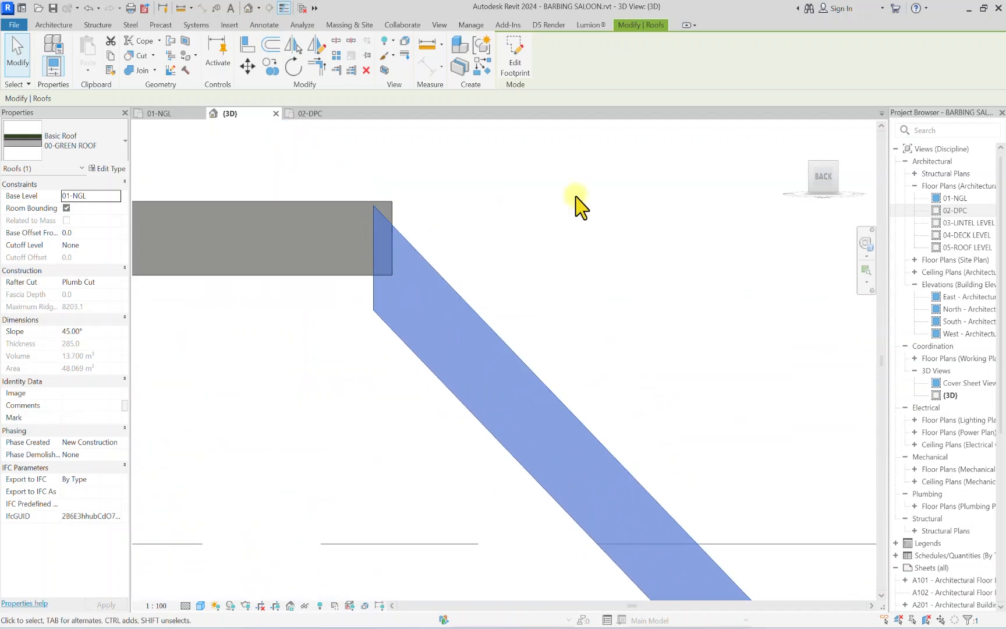
{"action": "left_click", "coordinate": [822, 156]}
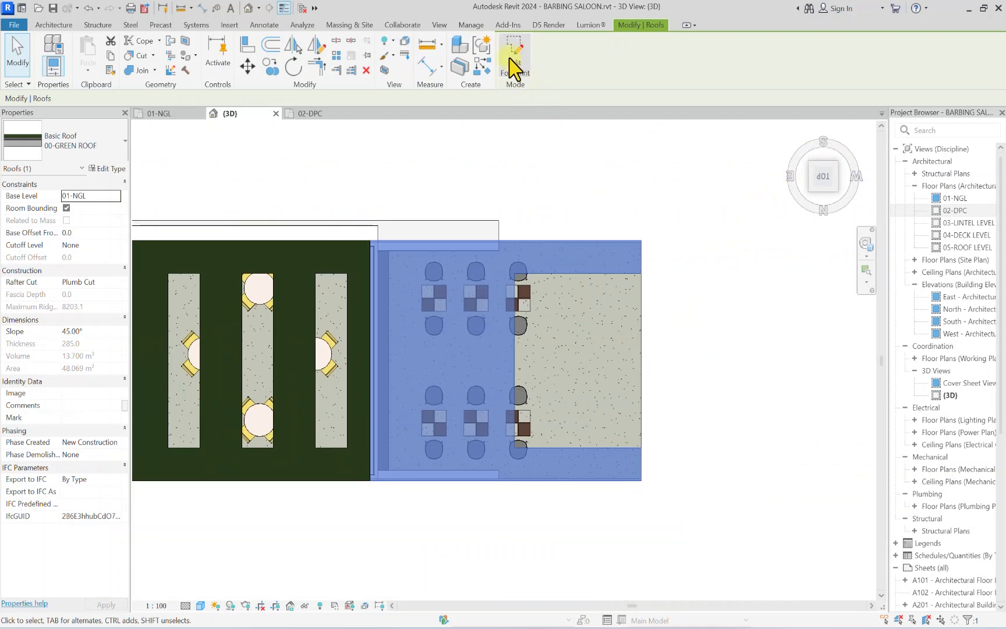
{"action": "left_click", "coordinate": [514, 61]}
{"action": "scroll", "coordinate": [381, 260], "scroll_direction": "up", "scroll_amount": 4}
{"action": "left_click", "coordinate": [271, 46]}
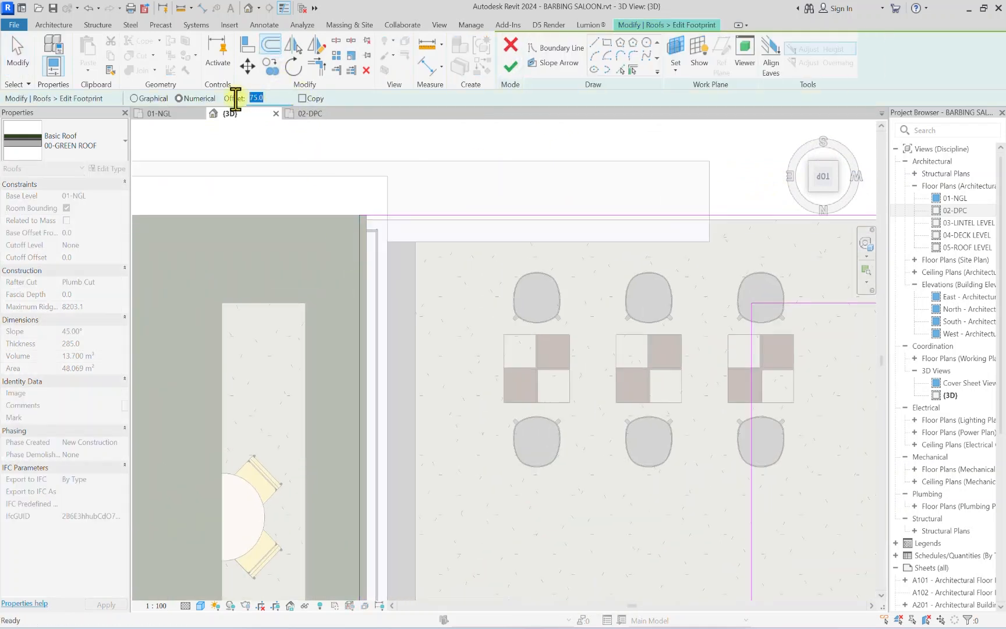
{"action": "left_click", "coordinate": [236, 99]}
{"action": "type", "text": "25"}
{"action": "left_click", "coordinate": [356, 306]}
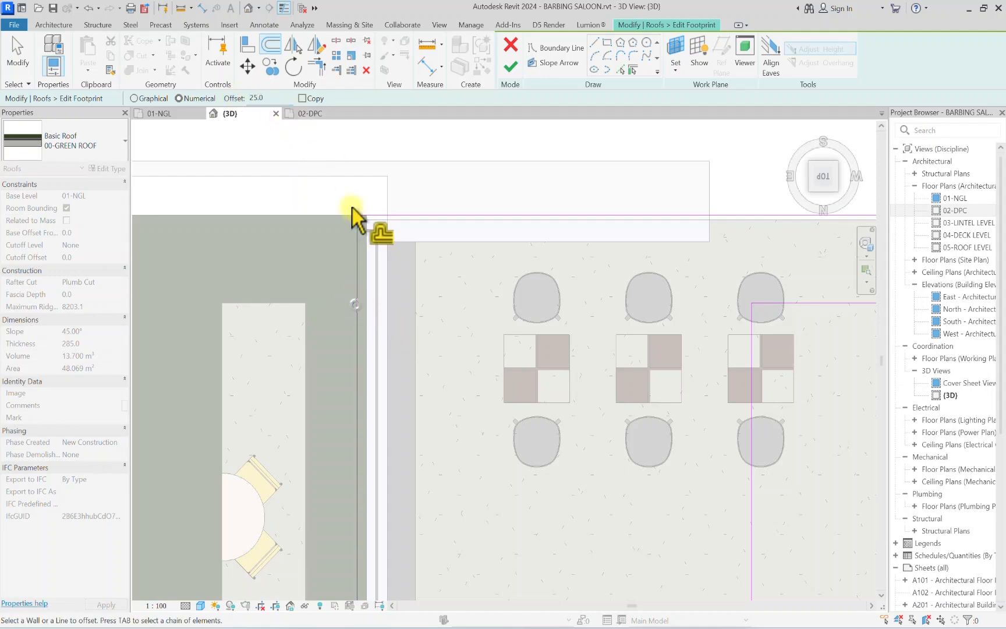
{"action": "scroll", "coordinate": [352, 205], "scroll_direction": "up", "scroll_amount": 1}
{"action": "left_click", "coordinate": [508, 72]}
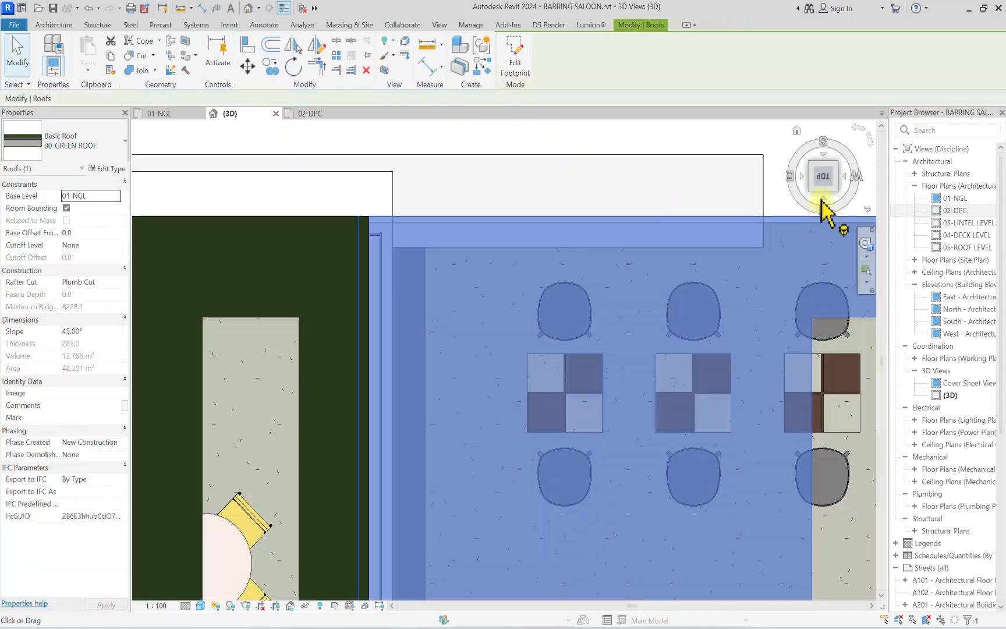
Step: Move the west boundary line of the deck roof's footprint to meet the sloped roof's upper edge and finish the edit
{"action": "left_click", "coordinate": [823, 201]}
{"action": "scroll", "coordinate": [529, 363], "scroll_direction": "up", "scroll_amount": 3}
{"action": "middle_click_drag", "start_coordinate": [529, 363], "coordinate": [379, 373]}
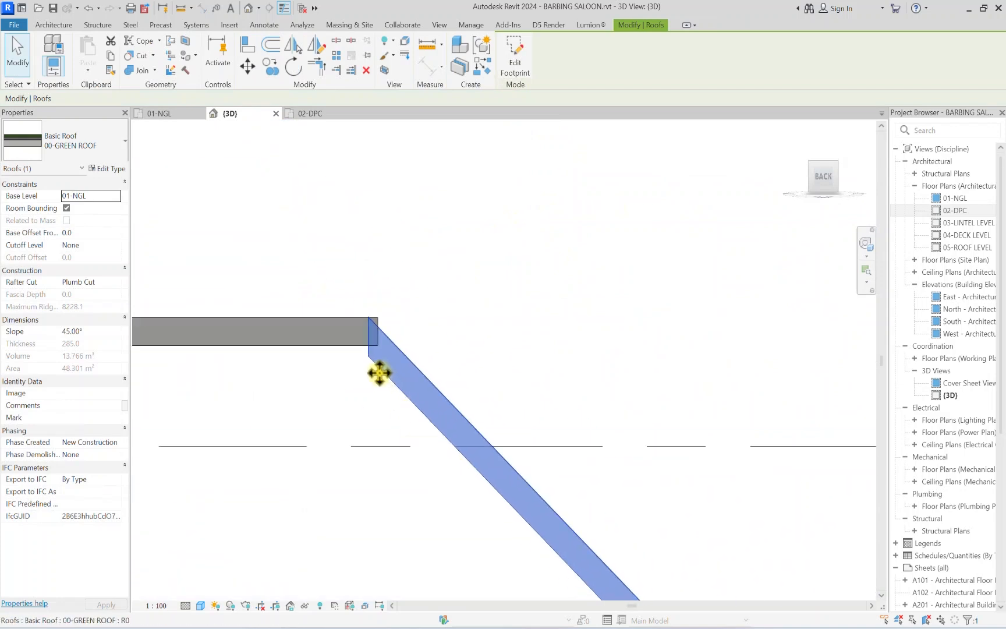
{"action": "scroll", "coordinate": [376, 323], "scroll_direction": "up", "scroll_amount": 6}
{"action": "left_click", "coordinate": [380, 317]}
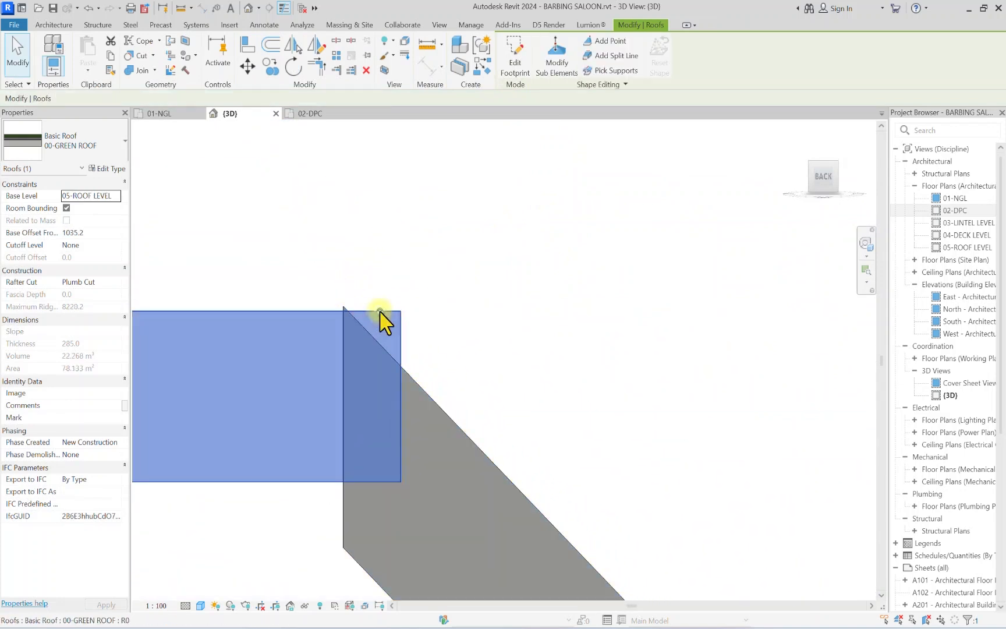
{"action": "left_click", "coordinate": [516, 69]}
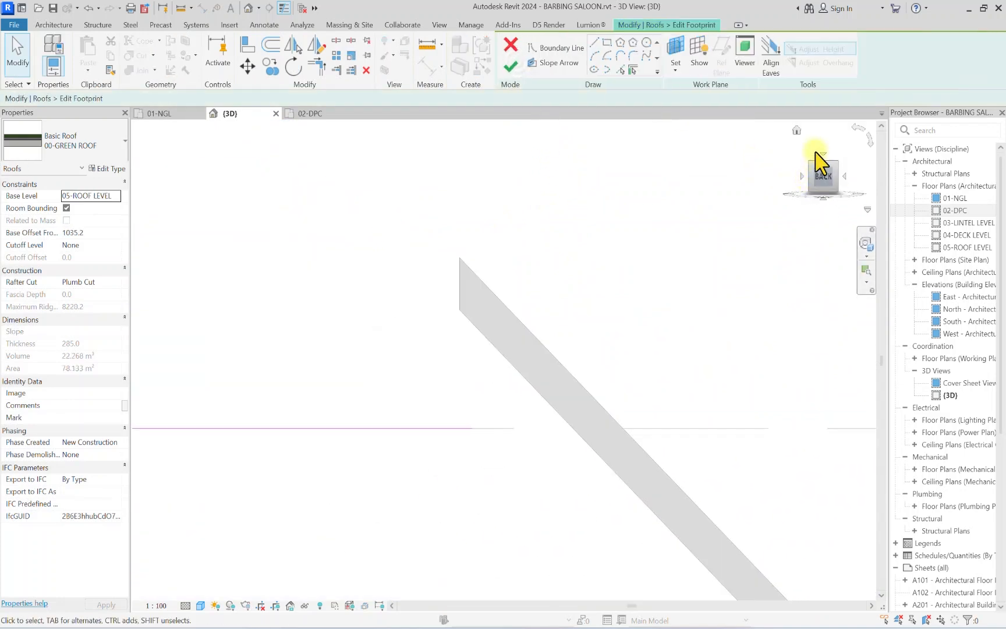
{"action": "left_click", "coordinate": [821, 169]}
{"action": "scroll", "coordinate": [623, 355], "scroll_direction": "up", "scroll_amount": 5}
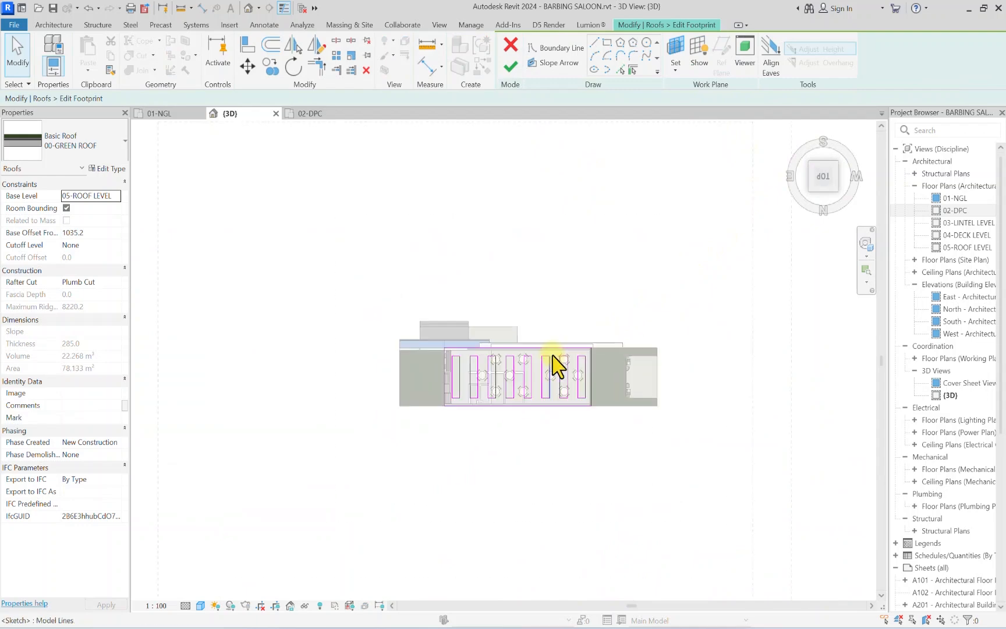
{"action": "scroll", "coordinate": [640, 366], "scroll_direction": "up", "scroll_amount": 4}
{"action": "left_click", "coordinate": [616, 361]}
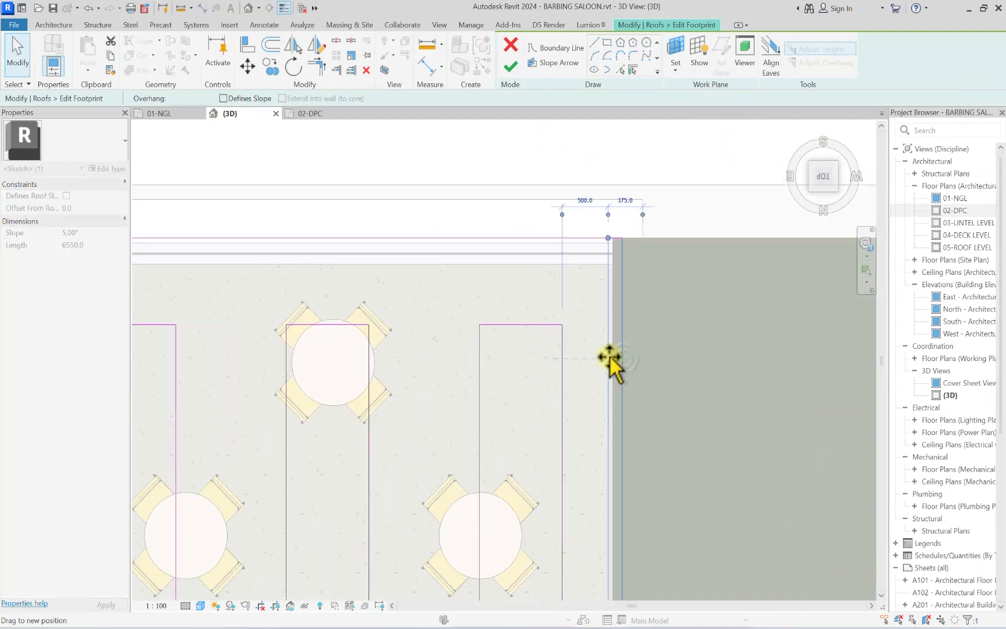
{"action": "left_click", "coordinate": [674, 363]}
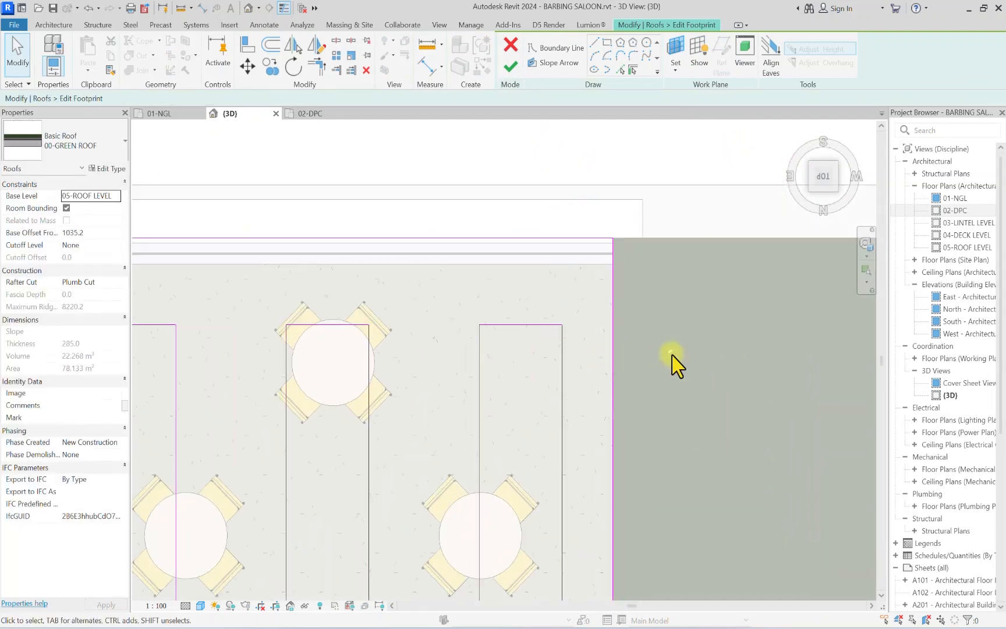
{"action": "left_click", "coordinate": [511, 66]}
{"action": "left_click", "coordinate": [675, 173]}
Step: Examine the joined green roof, its openings and the terrace end from the front and from angled 3D views
{"action": "scroll", "coordinate": [663, 181], "scroll_direction": "down", "scroll_amount": 5}
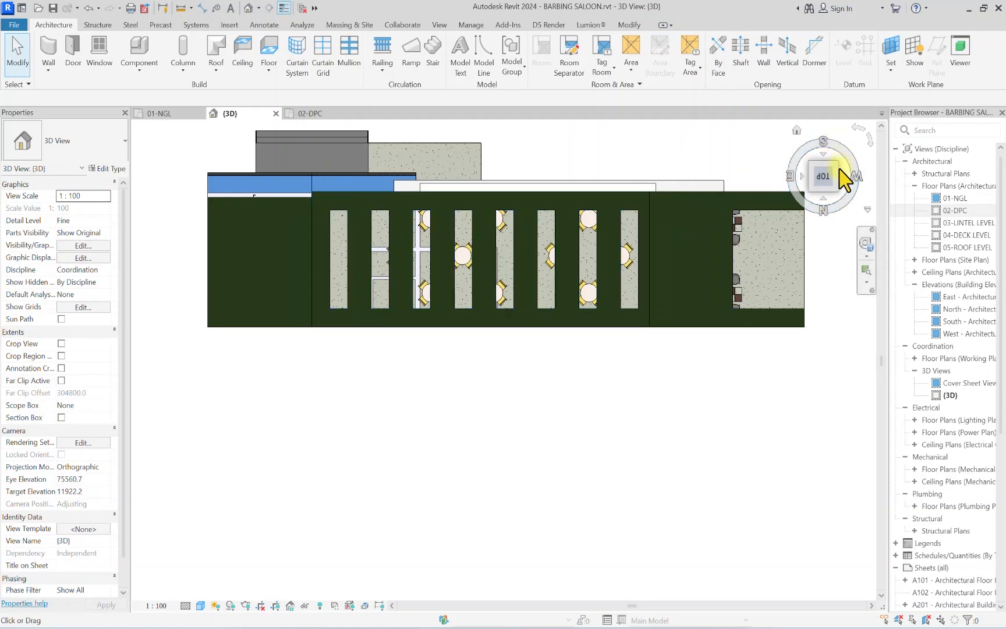
{"action": "mouse_move", "coordinate": [844, 178]}
{"action": "left_mouse_down"}
{"action": "mouse_move", "coordinate": [781, 610]}
{"action": "mouse_move", "coordinate": [739, 260]}
{"action": "mouse_move", "coordinate": [531, 268]}
{"action": "left_mouse_up"}
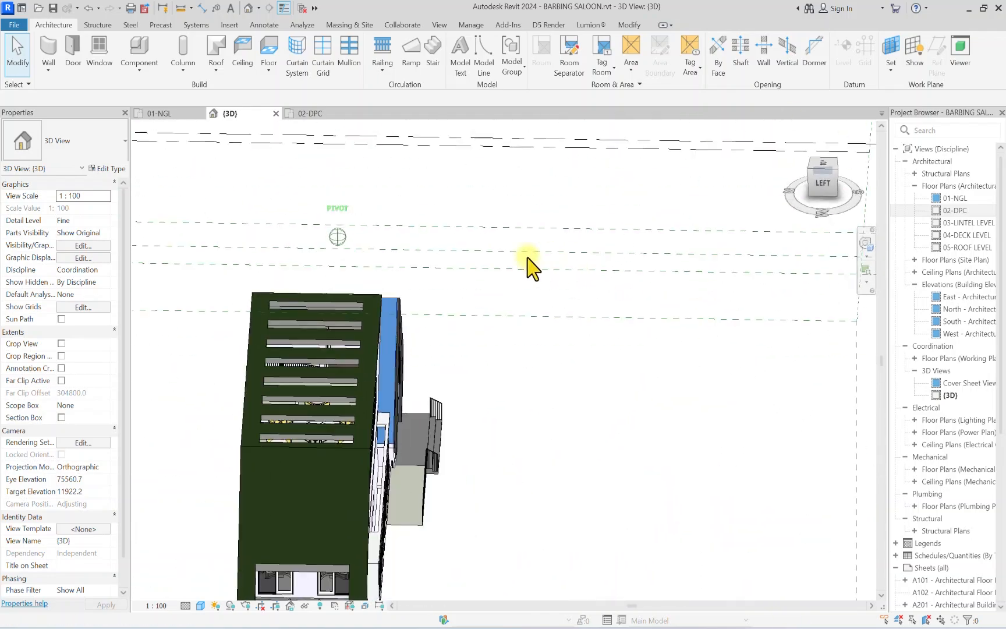
{"action": "middle_click_drag", "start_coordinate": [532, 267], "coordinate": [700, 382], "text": "shift"}
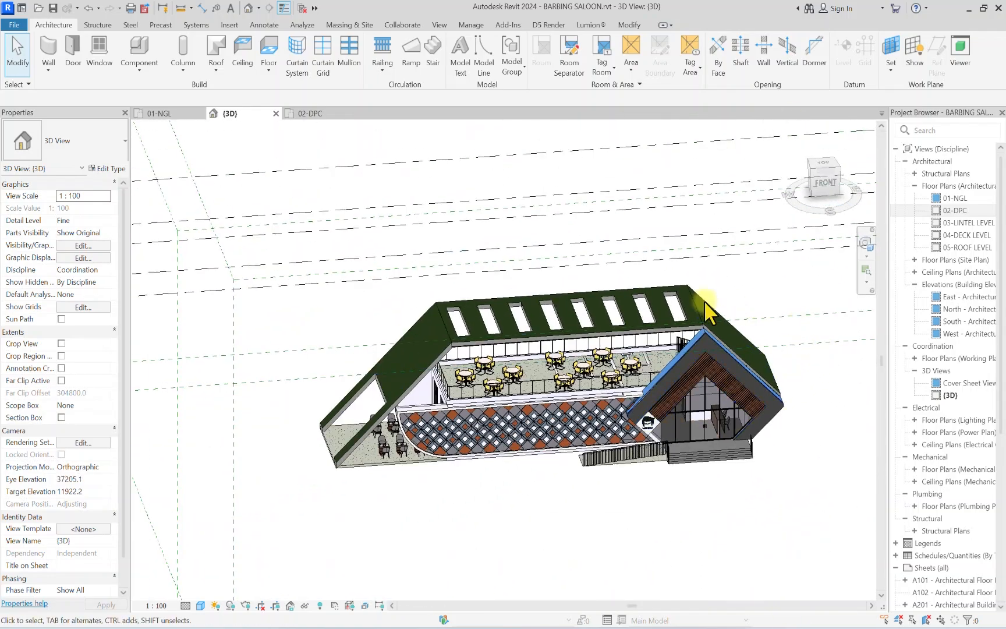
{"action": "scroll", "coordinate": [475, 343], "scroll_direction": "up", "scroll_amount": 3}
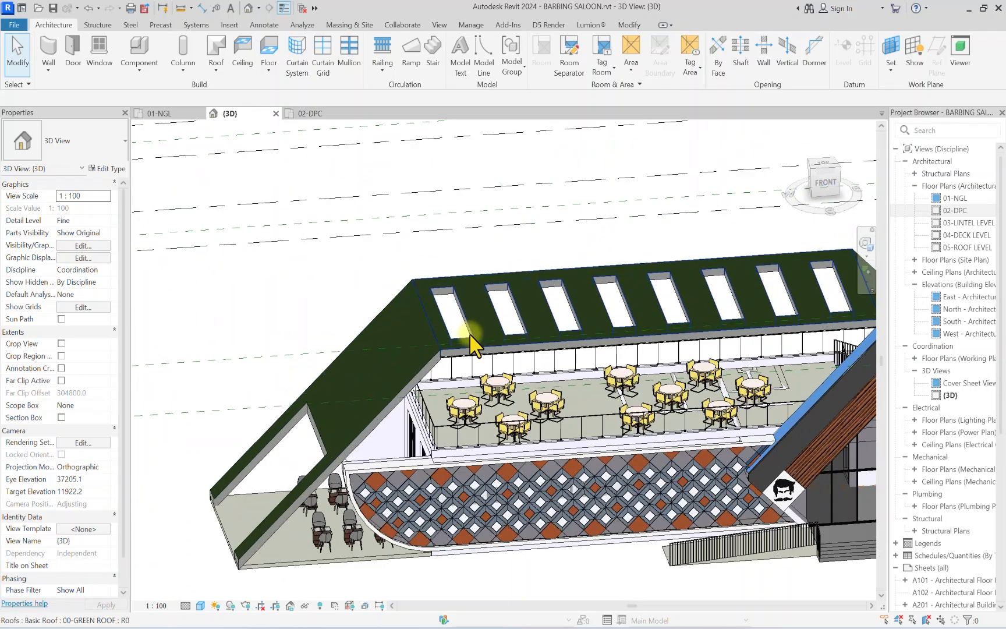
{"action": "scroll", "coordinate": [475, 343], "scroll_direction": "up", "scroll_amount": 3}
{"action": "scroll", "coordinate": [442, 309], "scroll_direction": "down", "scroll_amount": 2}
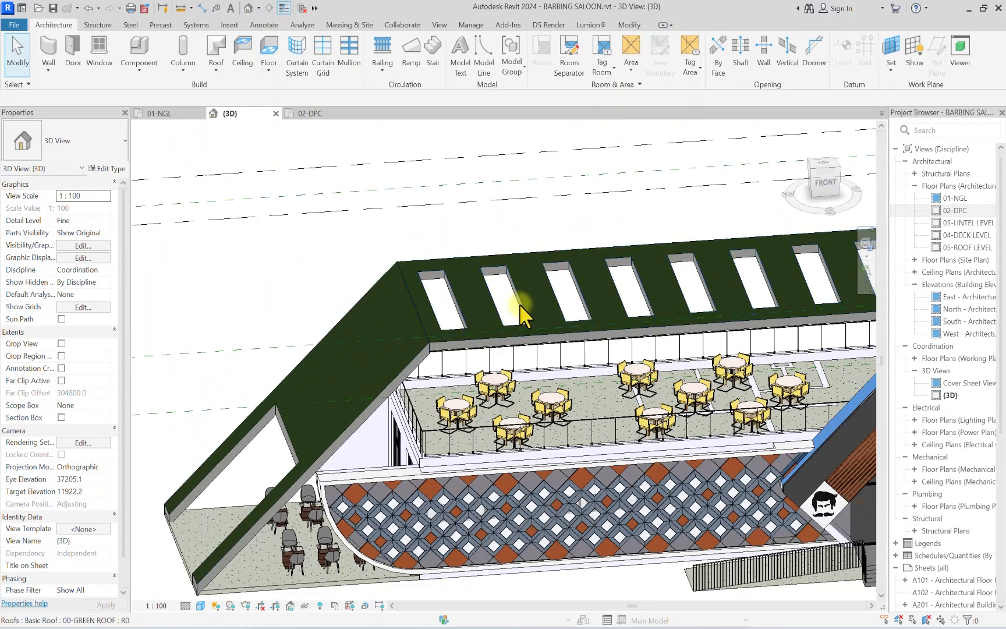
{"action": "scroll", "coordinate": [495, 309], "scroll_direction": "down", "scroll_amount": 3}
{"action": "scroll", "coordinate": [486, 315], "scroll_direction": "up", "scroll_amount": 2}
{"action": "scroll", "coordinate": [582, 378], "scroll_direction": "down", "scroll_amount": 1}
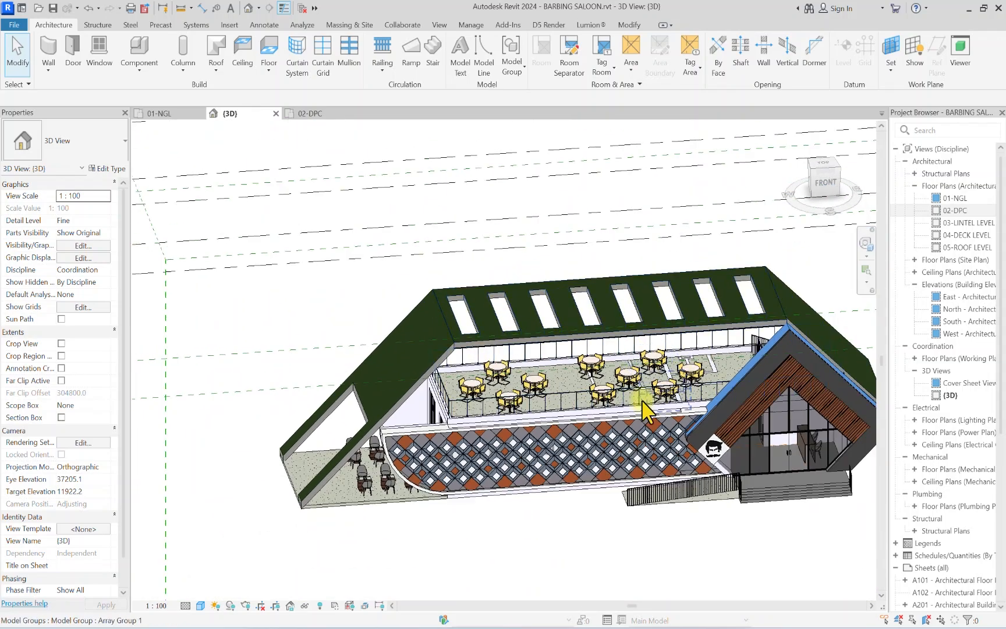
{"action": "left_click", "coordinate": [828, 197]}
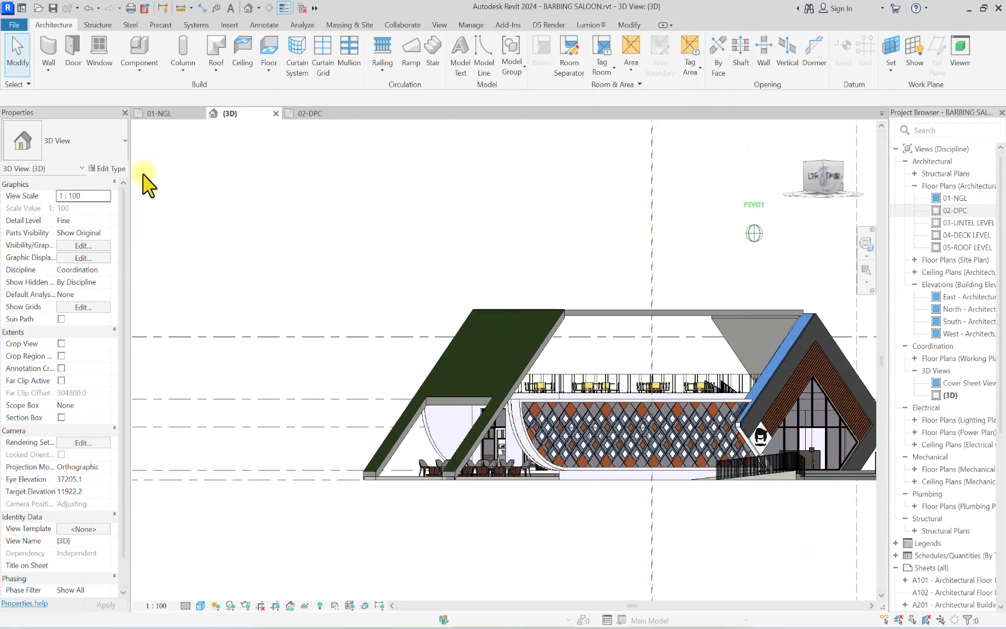
{"action": "left_click_drag", "start_coordinate": [143, 175], "coordinate": [753, 187]}
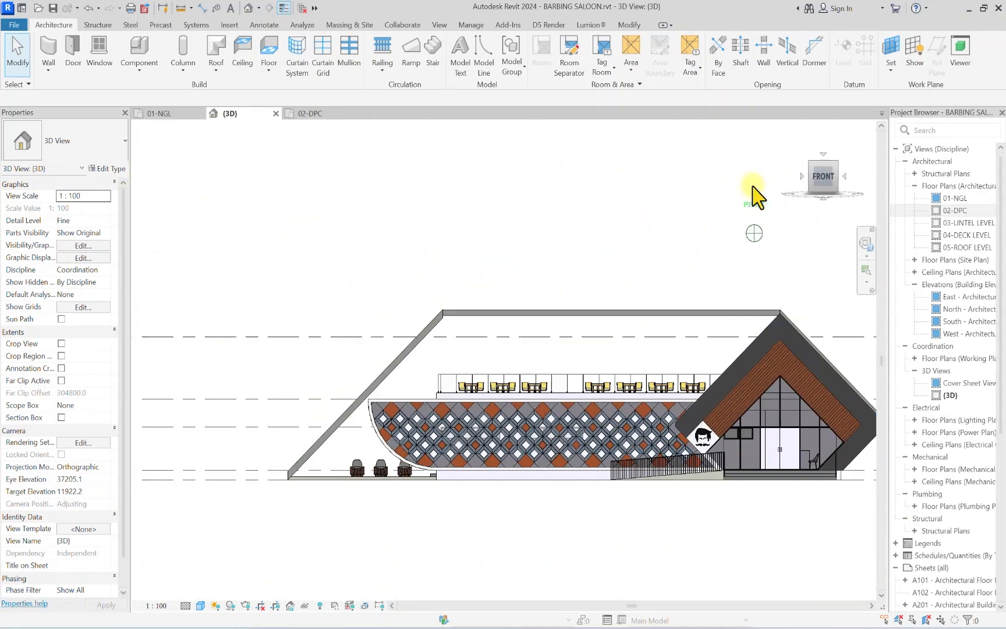
{"action": "scroll", "coordinate": [456, 359], "scroll_direction": "up", "scroll_amount": 3}
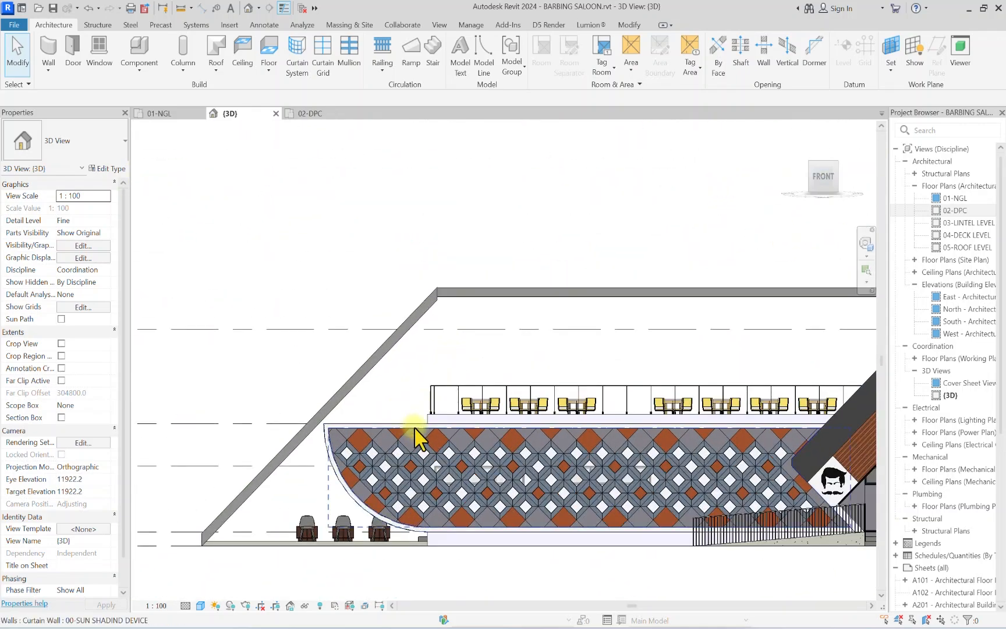
{"action": "scroll", "coordinate": [570, 332], "scroll_direction": "down", "scroll_amount": 5}
{"action": "left_click_drag", "start_coordinate": [866, 198], "coordinate": [877, 229]}
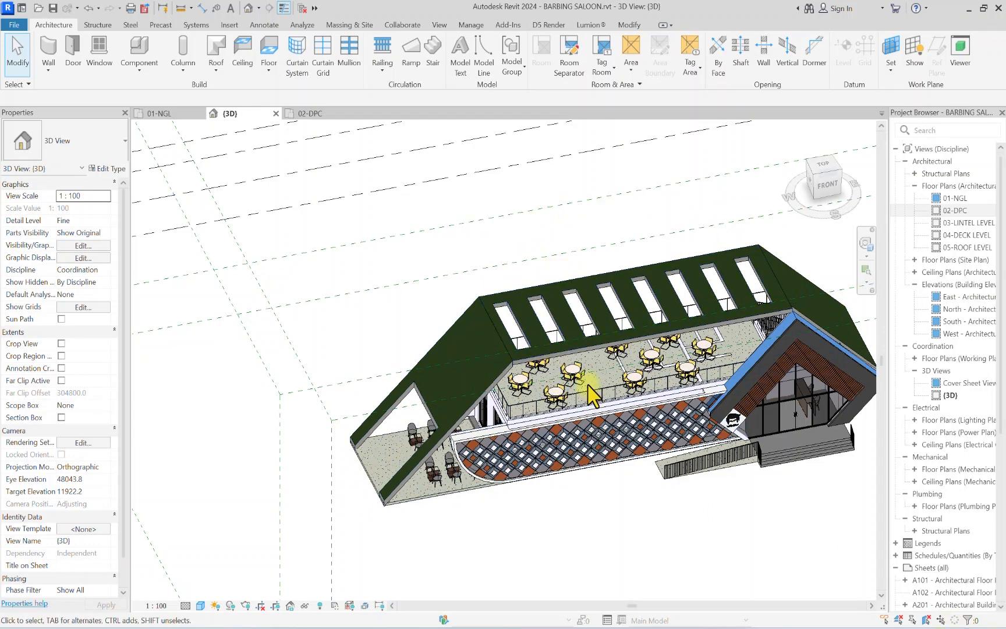
{"action": "scroll", "coordinate": [591, 360], "scroll_direction": "down", "scroll_amount": 1}
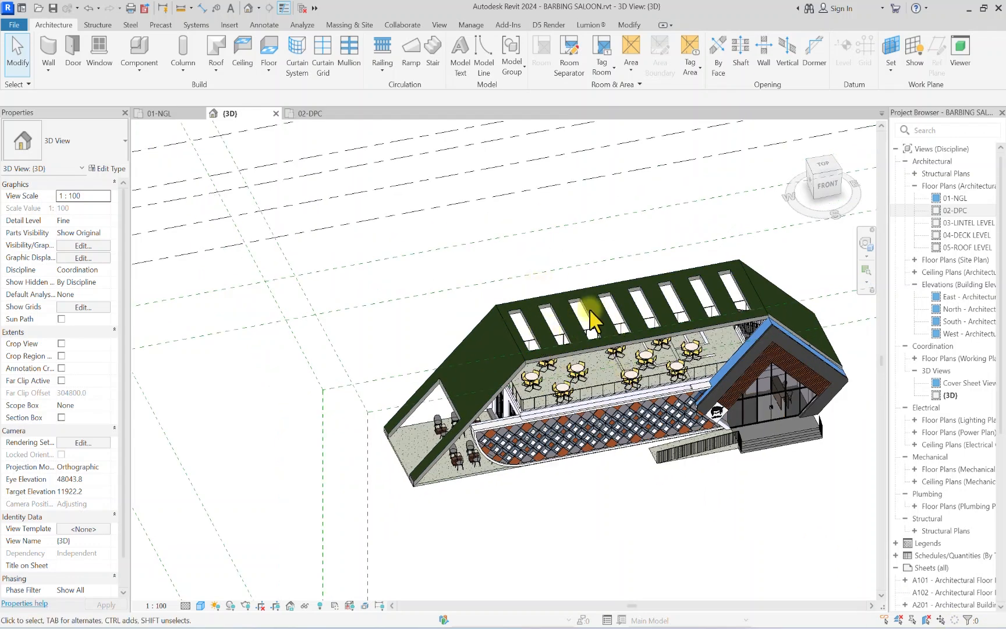
Step: Create a new in-place component in the Casework category, keeping the suggested name
{"action": "scroll", "coordinate": [590, 311], "scroll_direction": "up", "scroll_amount": 3}
{"action": "left_click", "coordinate": [140, 69]}
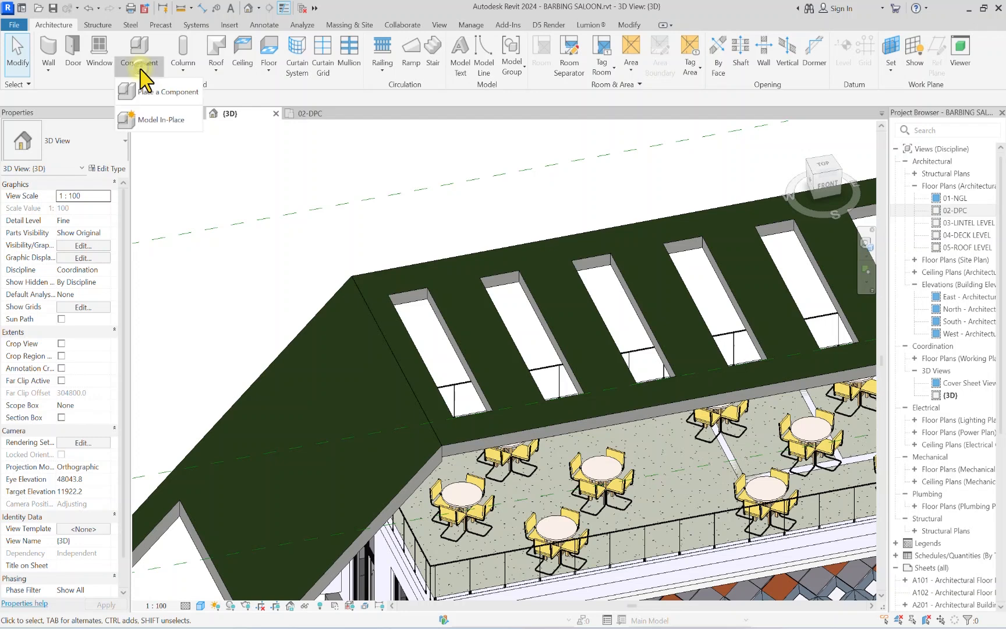
{"action": "left_click", "coordinate": [156, 120]}
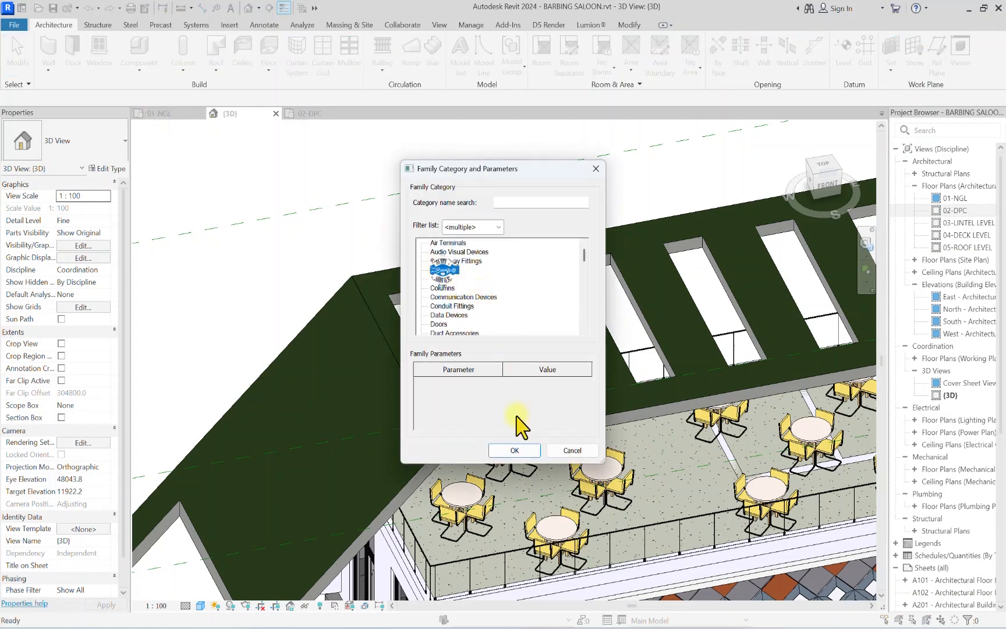
{"action": "left_click", "coordinate": [503, 450]}
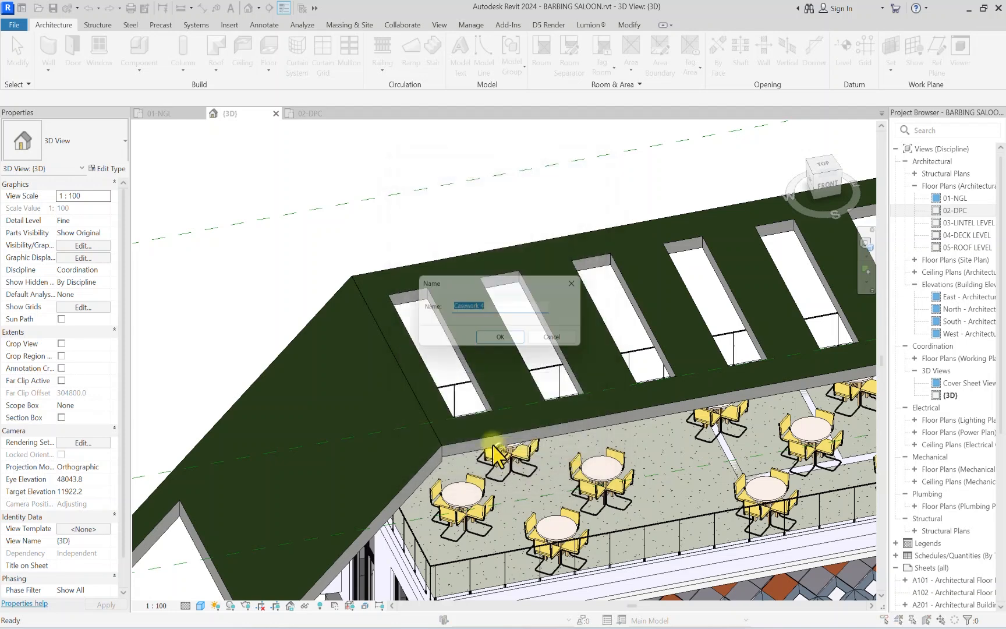
{"action": "left_click", "coordinate": [494, 340]}
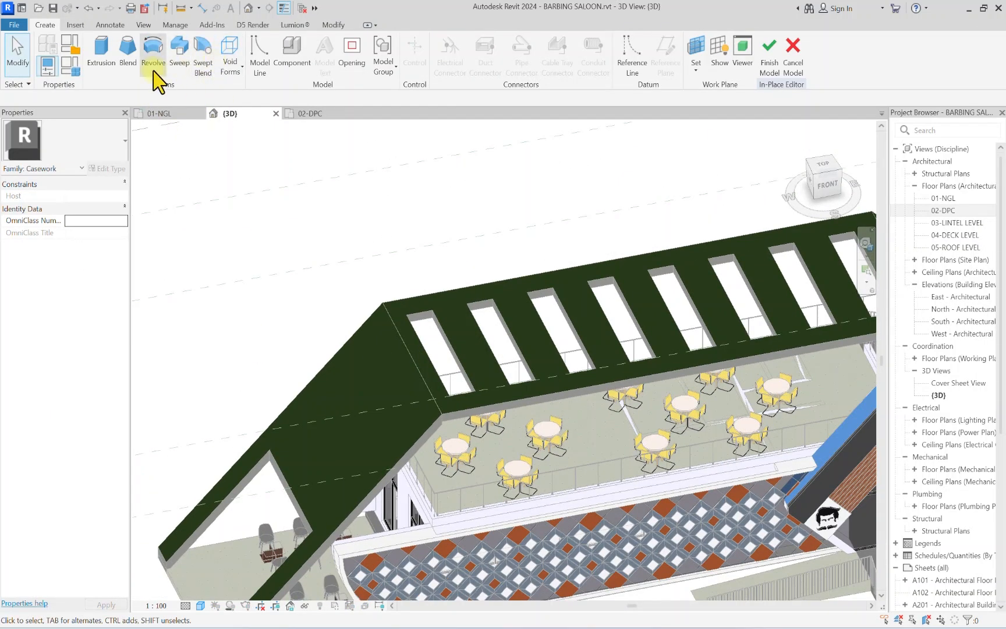
Step: Start a Sweep with a sketched path and pick the deck roof's upper face as its work plane
{"action": "left_click", "coordinate": [181, 64]}
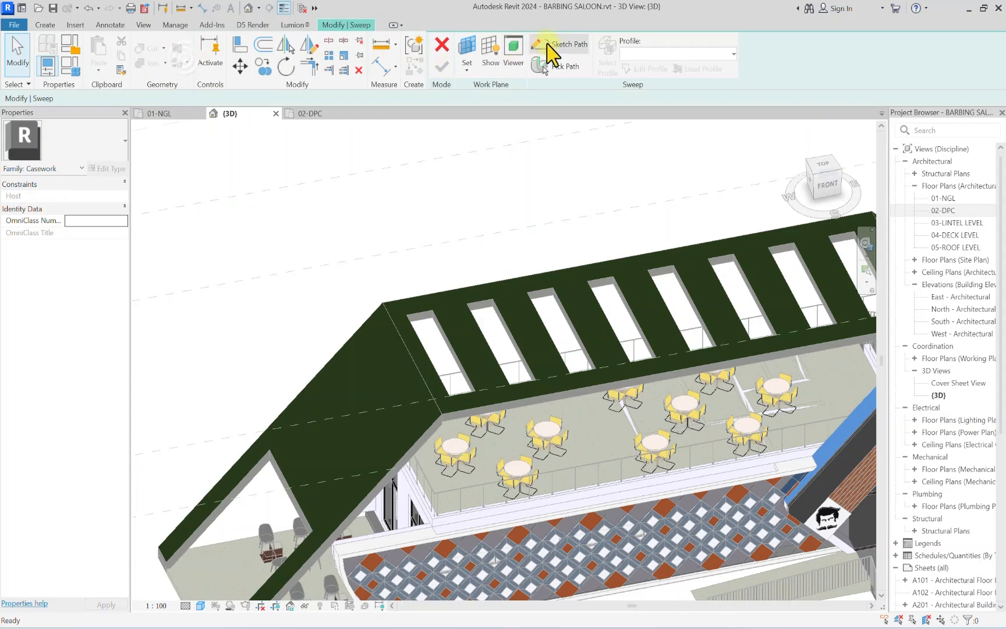
{"action": "left_click", "coordinate": [553, 50]}
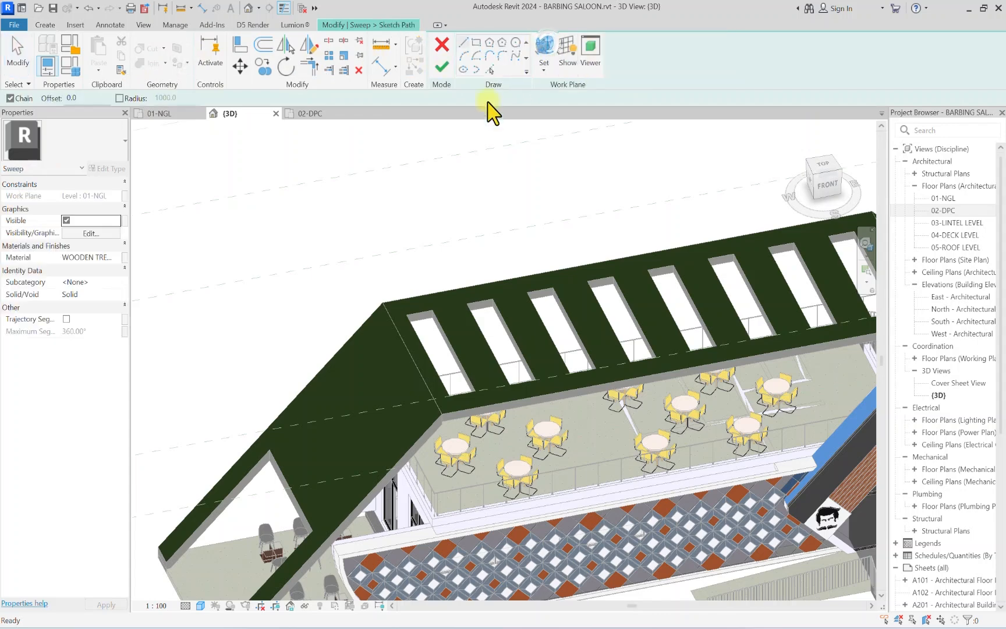
{"action": "left_click", "coordinate": [539, 73]}
{"action": "left_click", "coordinate": [562, 120]}
{"action": "scroll", "coordinate": [427, 298], "scroll_direction": "up", "scroll_amount": 5}
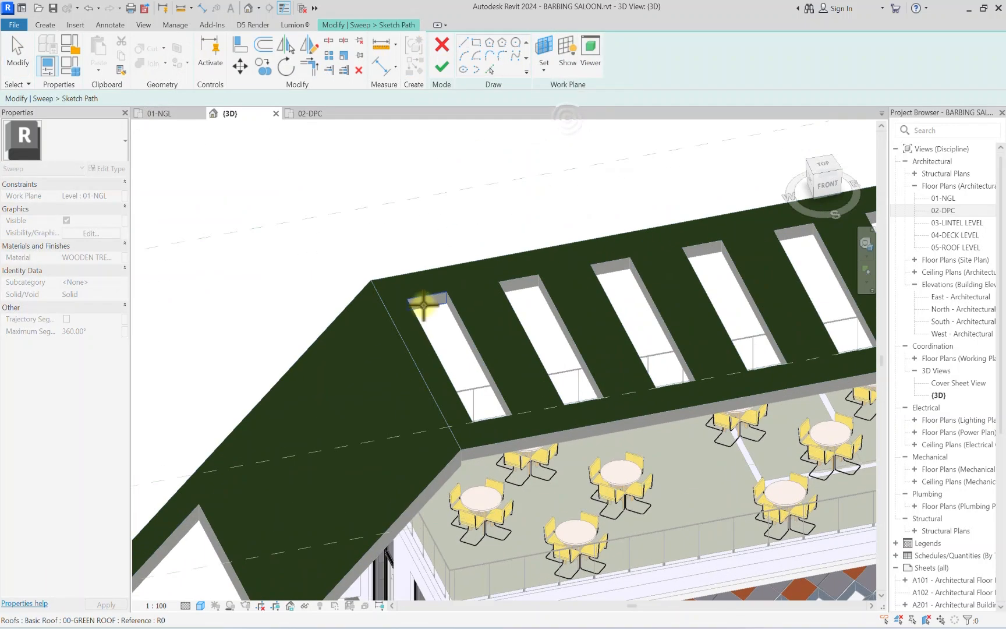
{"action": "left_click", "coordinate": [387, 301]}
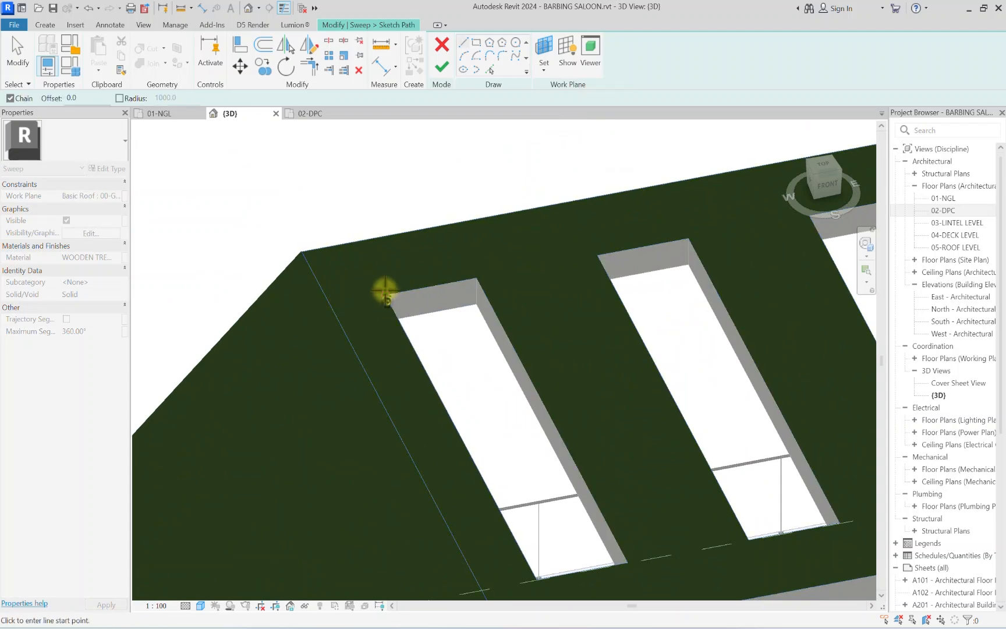
Step: From the top view, sketch a rectangular sweep path around the westernmost deck roof opening and finish the path
{"action": "scroll", "coordinate": [401, 301], "scroll_direction": "down", "scroll_amount": 3}
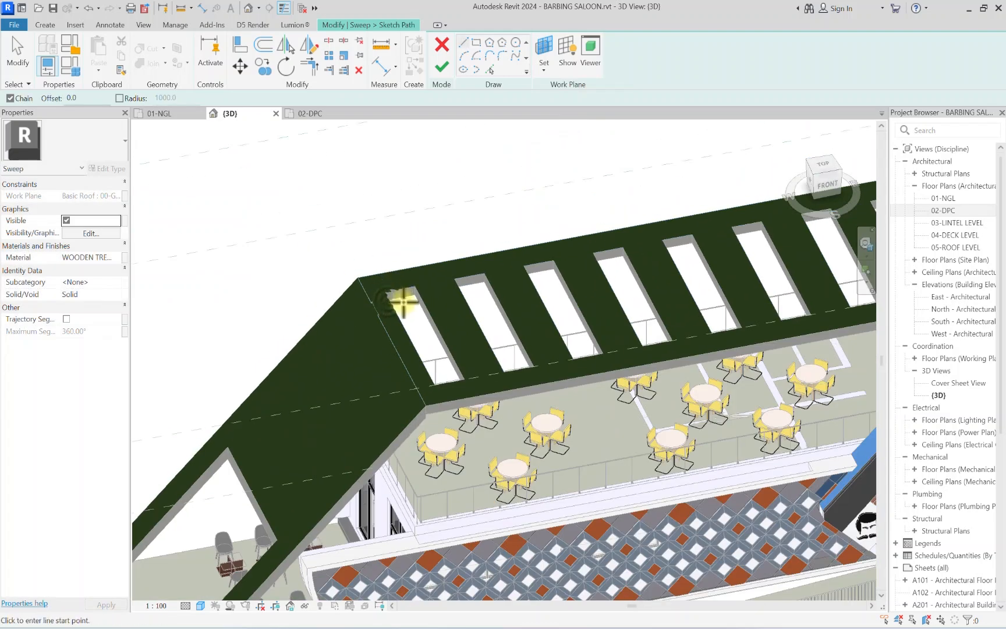
{"action": "left_click", "coordinate": [823, 169]}
{"action": "scroll", "coordinate": [443, 349], "scroll_direction": "up", "scroll_amount": 6}
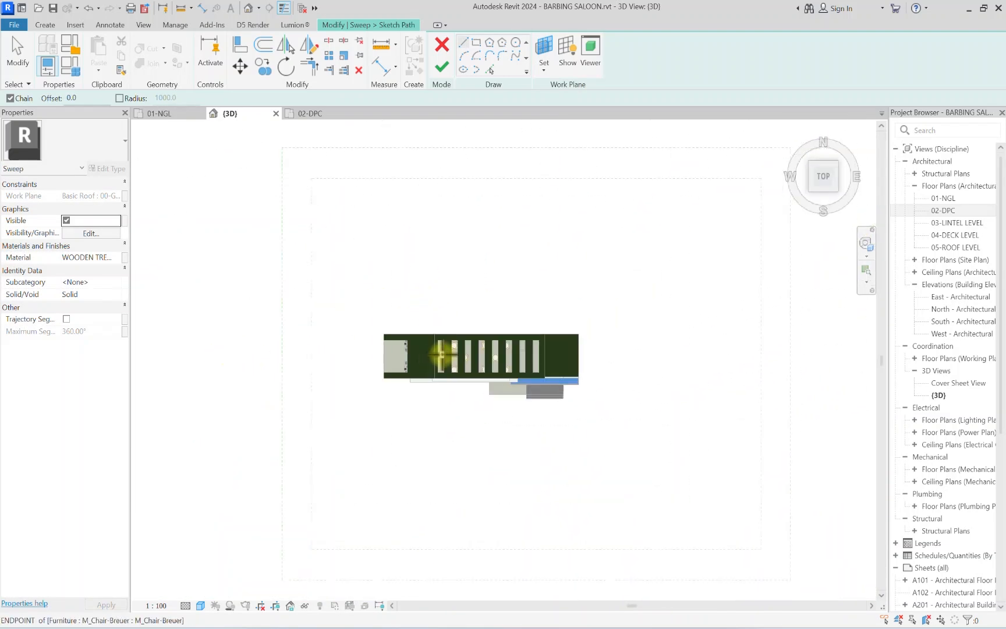
{"action": "scroll", "coordinate": [462, 300], "scroll_direction": "up", "scroll_amount": 2}
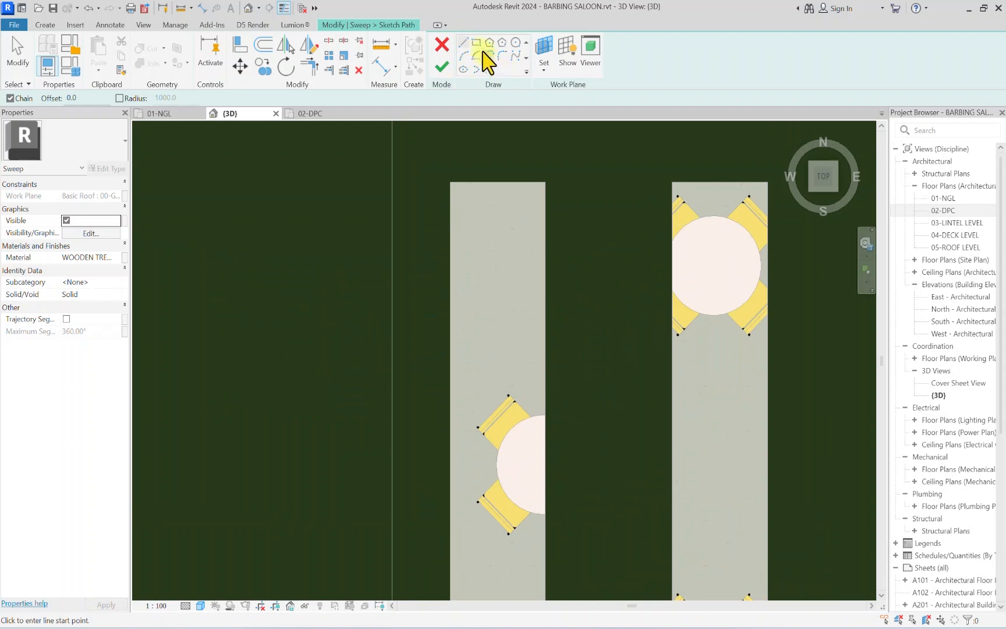
{"action": "left_click", "coordinate": [473, 43]}
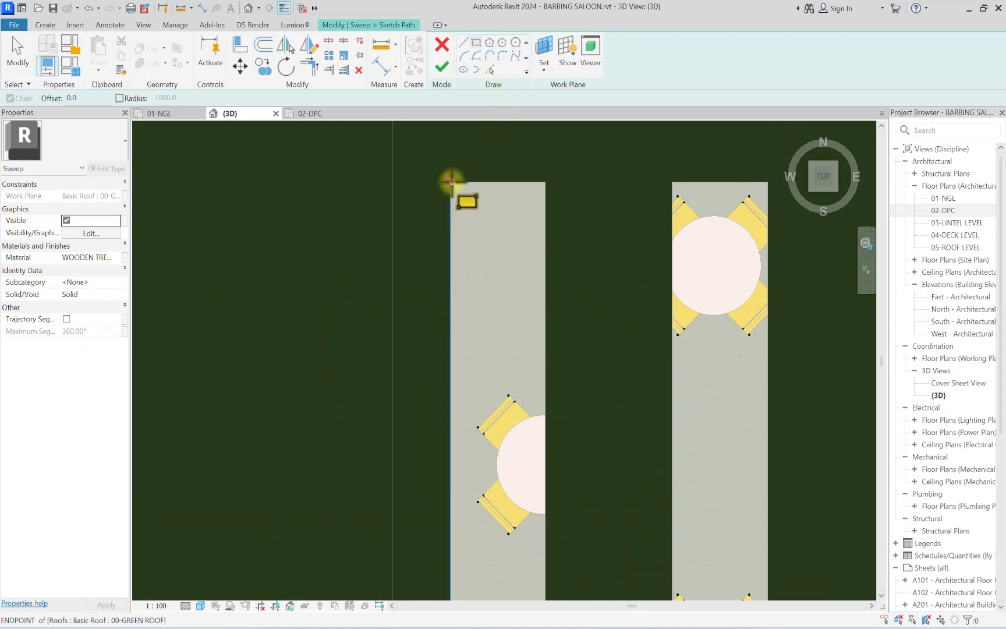
{"action": "middle_click_drag", "start_coordinate": [477, 329], "coordinate": [443, 60]}
{"action": "left_click", "coordinate": [510, 442]}
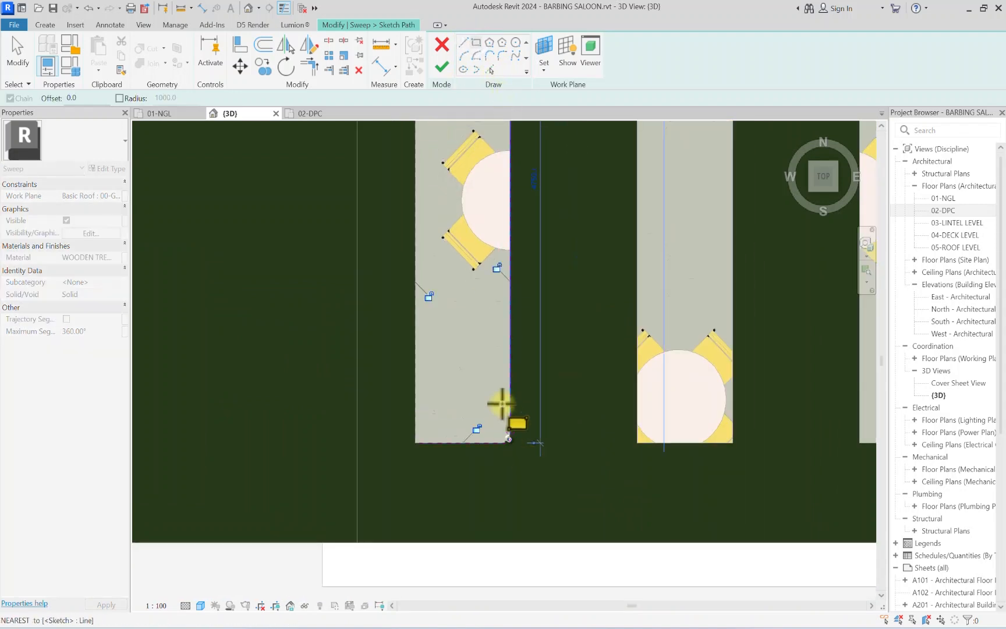
{"action": "scroll", "coordinate": [498, 391], "scroll_direction": "down", "scroll_amount": 3}
{"action": "key", "text": "Escape"}
{"action": "scroll", "coordinate": [492, 208], "scroll_direction": "up", "scroll_amount": 2}
{"action": "left_click_drag", "start_coordinate": [836, 181], "coordinate": [821, 198]}
{"action": "scroll", "coordinate": [476, 588], "scroll_direction": "up", "scroll_amount": 8}
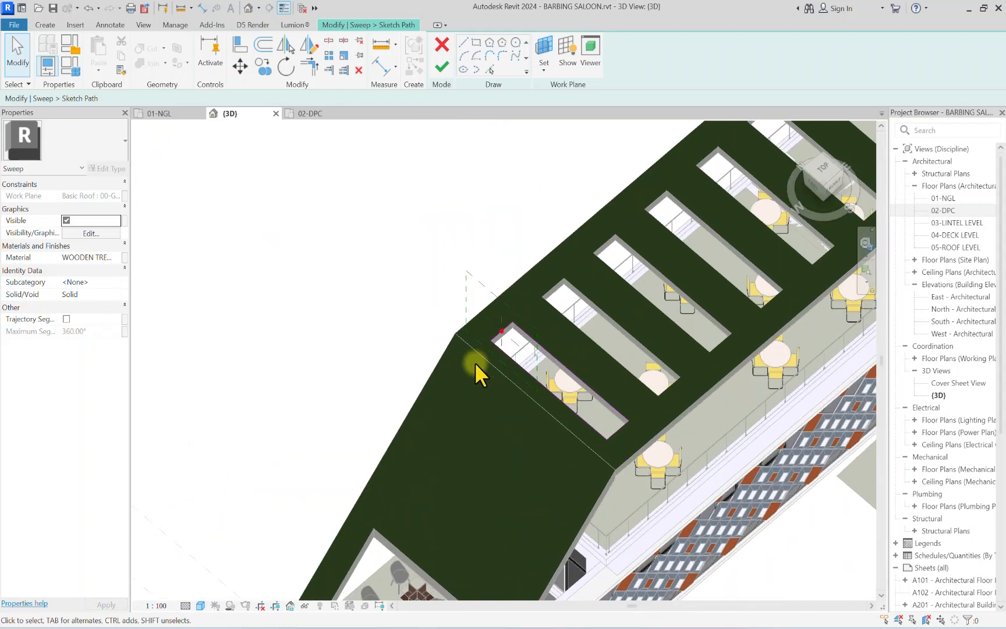
{"action": "left_click", "coordinate": [814, 186]}
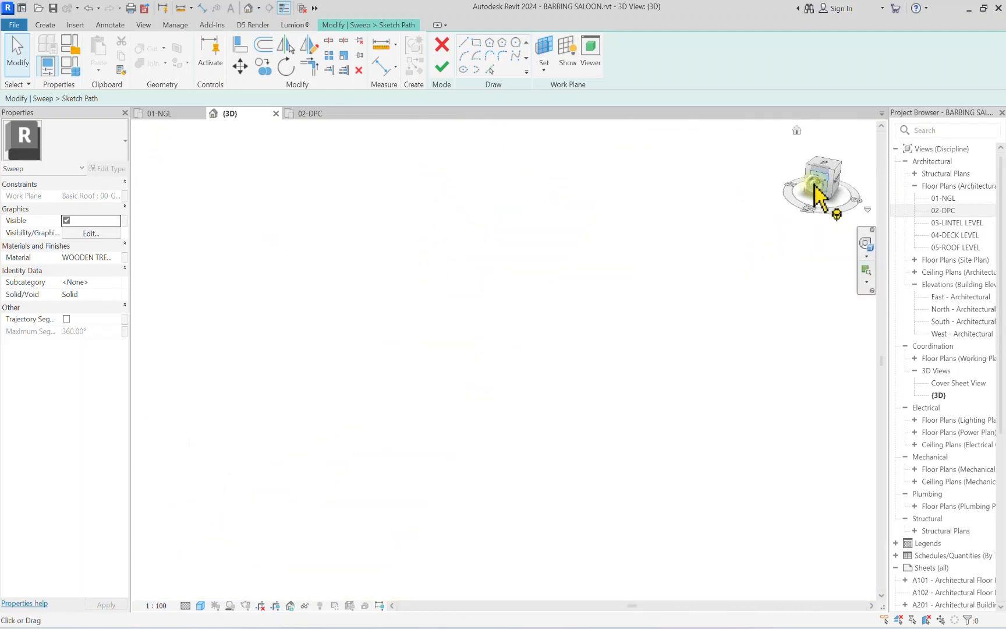
{"action": "left_click", "coordinate": [442, 68]}
Step: Open the sweep's profile for editing in the left view and set the visual style to Wireframe
{"action": "left_click", "coordinate": [654, 69]}
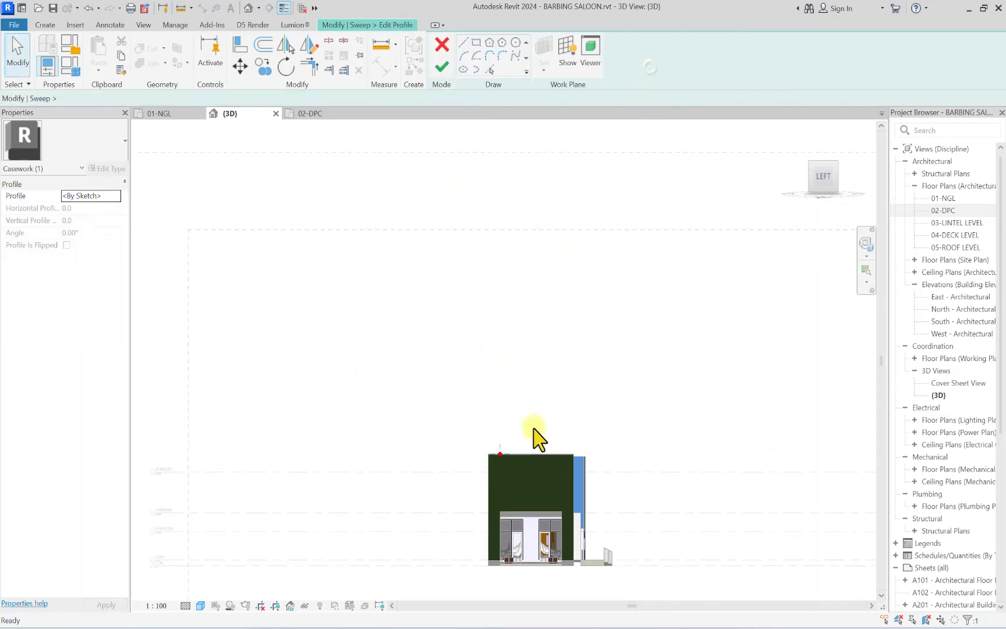
{"action": "scroll", "coordinate": [524, 437], "scroll_direction": "up", "scroll_amount": 6}
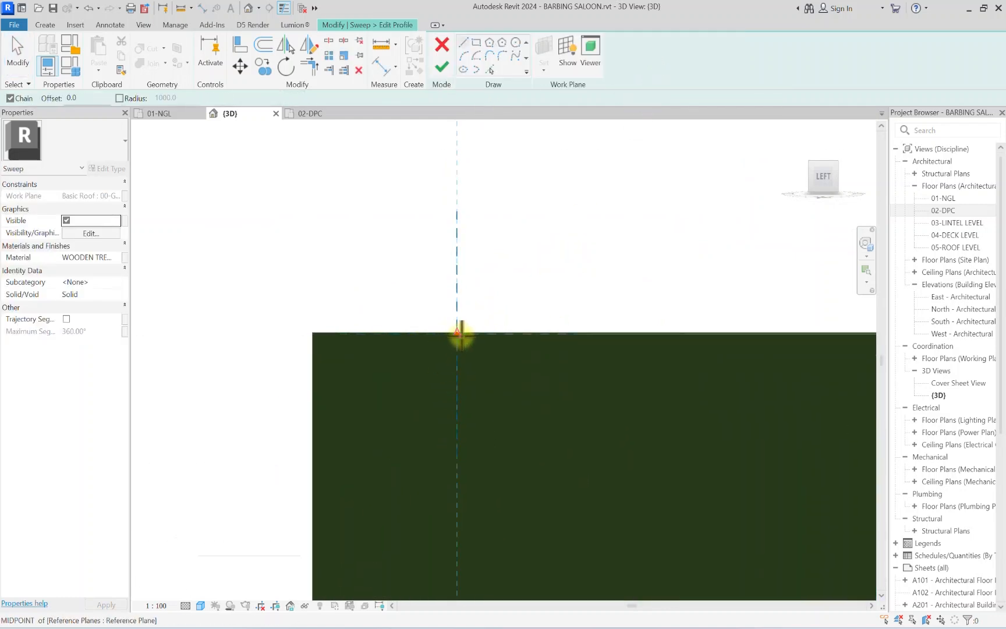
{"action": "left_click", "coordinate": [204, 604]}
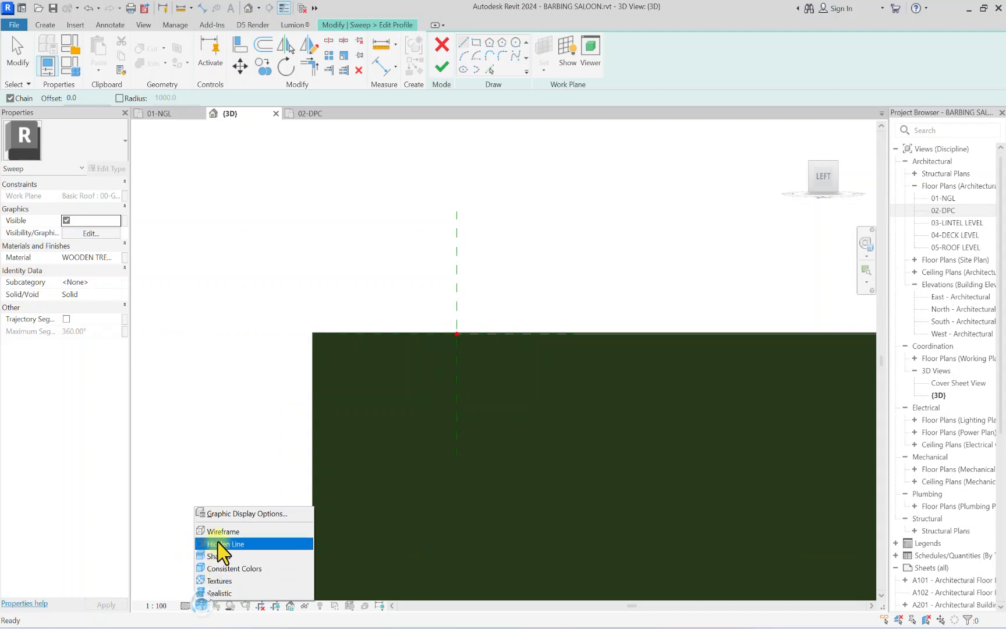
{"action": "left_click", "coordinate": [219, 532]}
{"action": "scroll", "coordinate": [457, 340], "scroll_direction": "up", "scroll_amount": 4}
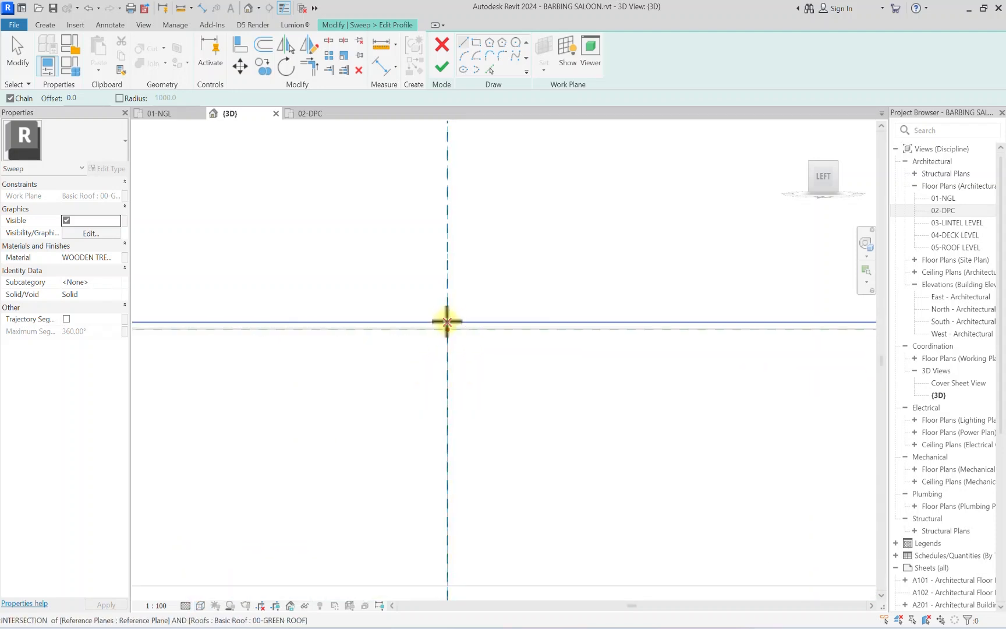
{"action": "left_click", "coordinate": [447, 332]}
{"action": "scroll", "coordinate": [435, 326], "scroll_direction": "up", "scroll_amount": 3}
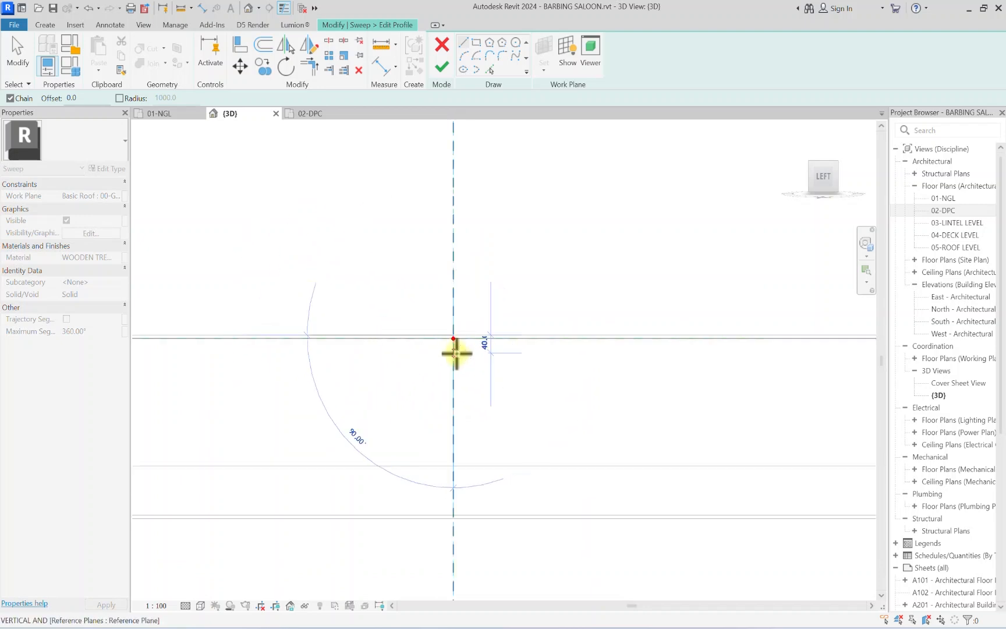
{"action": "key", "text": "Escape"}
Step: Draw a closed rectangular profile 100 mm wide and 285 mm deep, running down from the path point inside the opening
{"action": "left_click", "coordinate": [454, 338]}
{"action": "scroll", "coordinate": [452, 442], "scroll_direction": "down", "scroll_amount": 4}
{"action": "scroll", "coordinate": [450, 482], "scroll_direction": "up", "scroll_amount": 2}
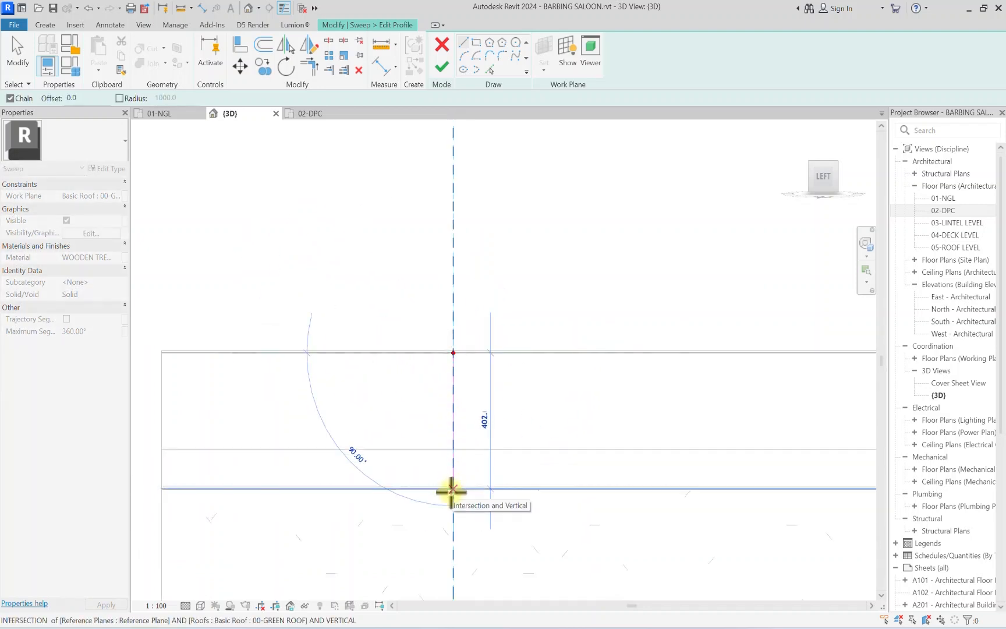
{"action": "scroll", "coordinate": [452, 486], "scroll_direction": "down", "scroll_amount": 2}
{"action": "left_click", "coordinate": [452, 465]}
{"action": "scroll", "coordinate": [451, 467], "scroll_direction": "up", "scroll_amount": 2}
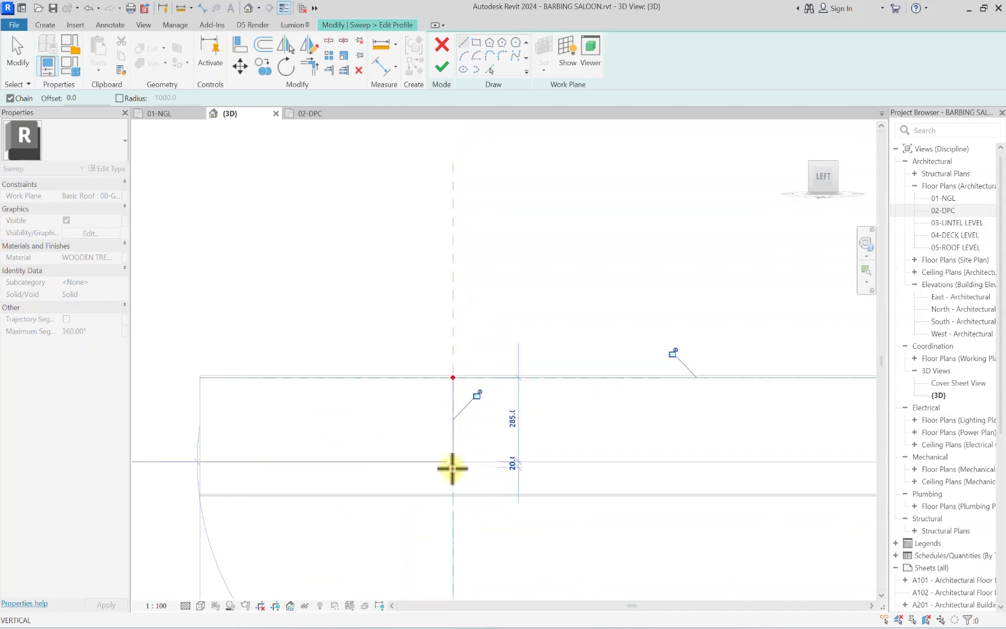
{"action": "left_click", "coordinate": [477, 457]}
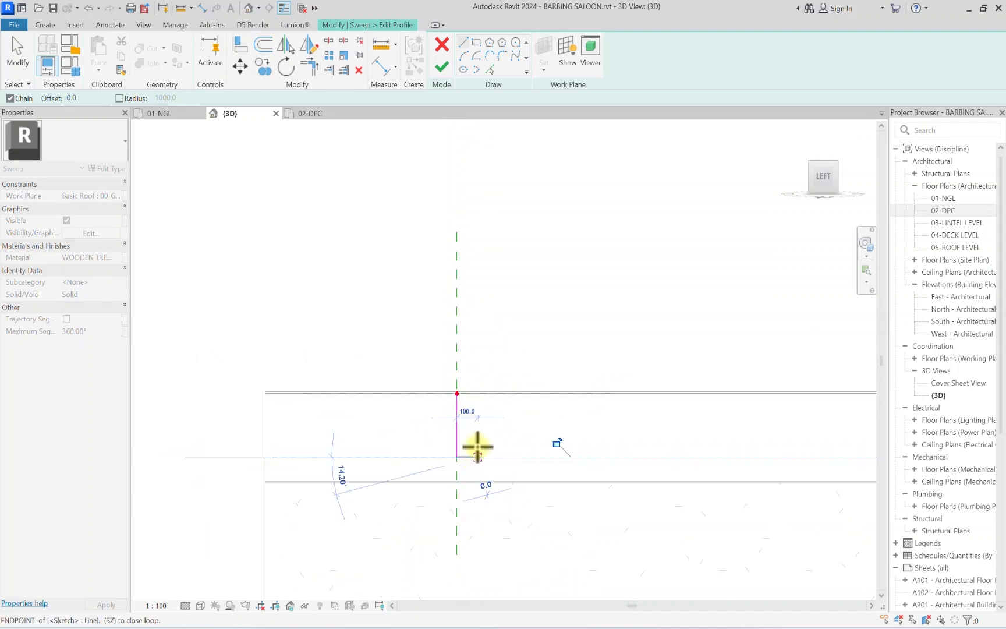
{"action": "left_click", "coordinate": [478, 393]}
{"action": "left_click", "coordinate": [455, 394]}
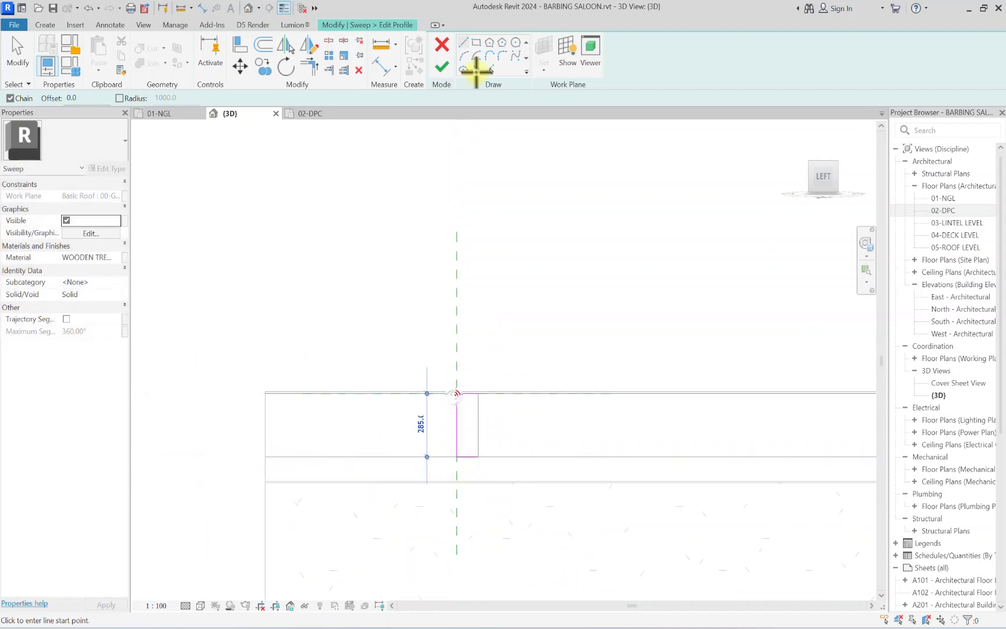
Step: Search the materials for WHITE, assign Window Frame to the sweep, and finish the profile and the sweep
{"action": "left_click", "coordinate": [117, 256]}
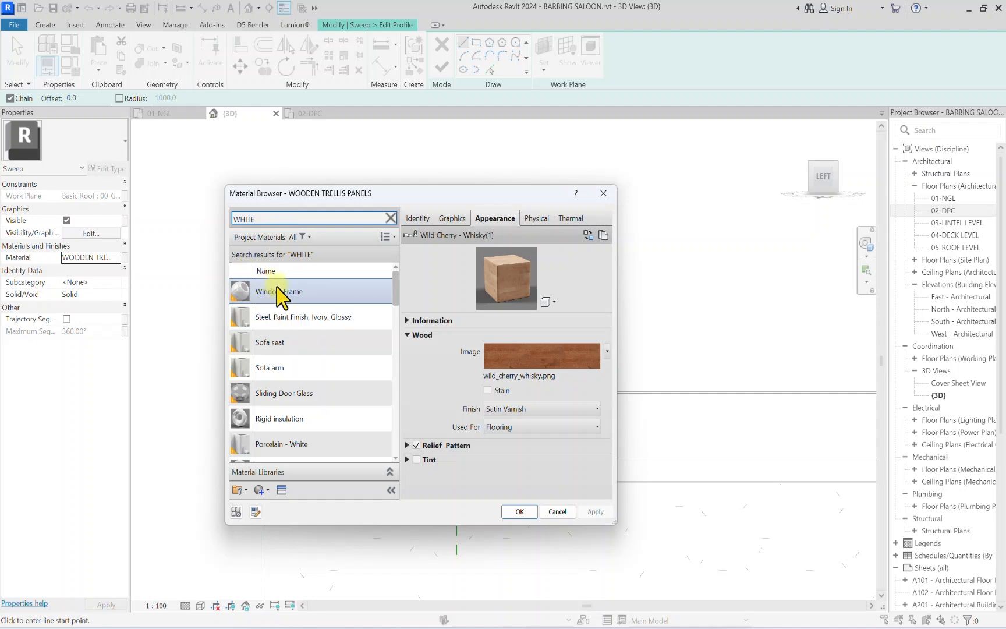
{"action": "left_click", "coordinate": [265, 291]}
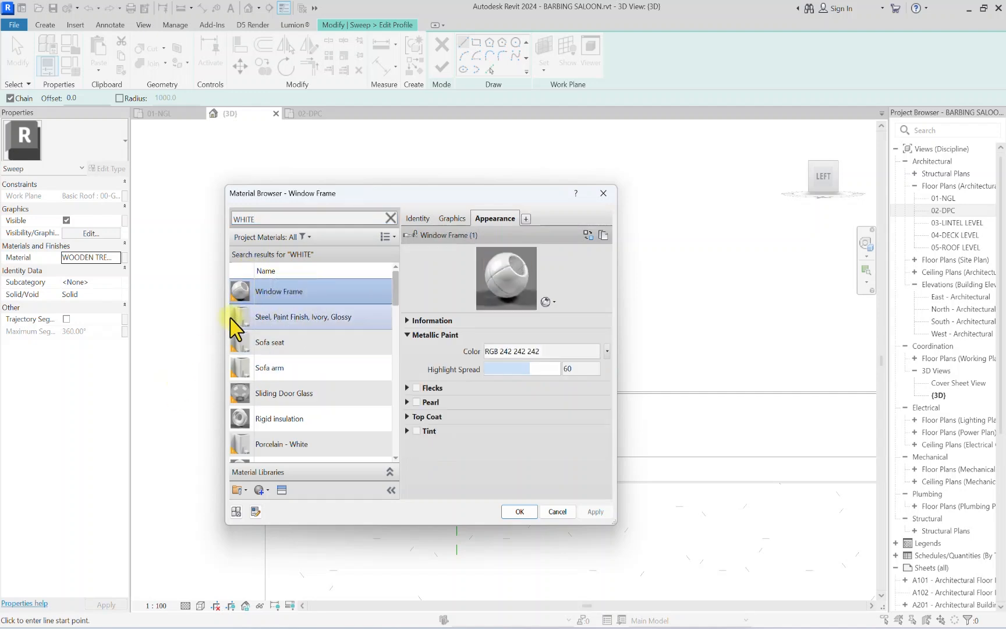
{"action": "left_click", "coordinate": [516, 511]}
{"action": "left_click", "coordinate": [441, 68]}
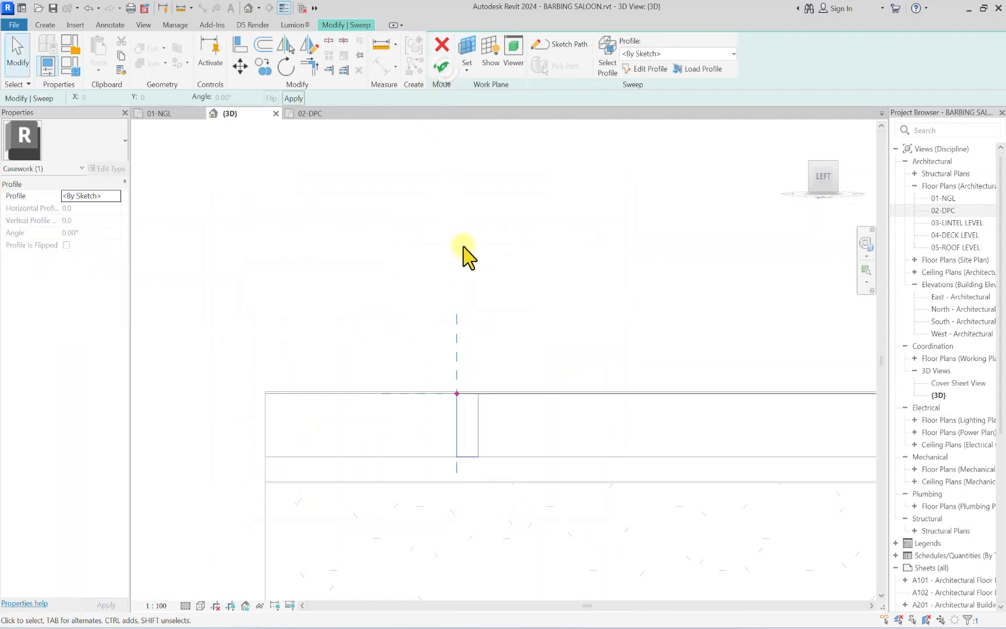
{"action": "scroll", "coordinate": [484, 306], "scroll_direction": "down", "scroll_amount": 3}
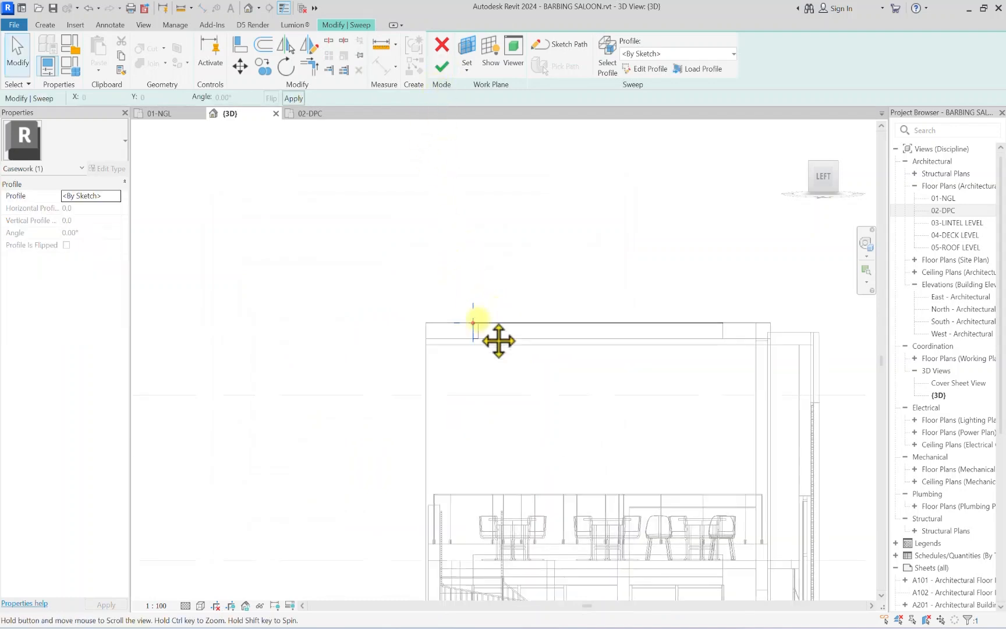
{"action": "left_click", "coordinate": [445, 71]}
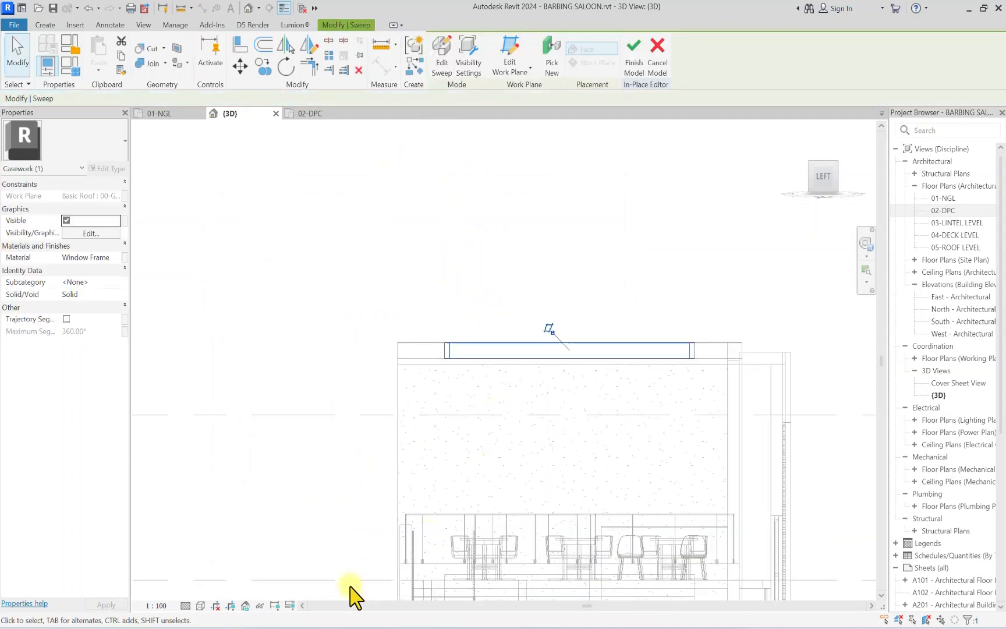
Step: Set the visual style to Consistent Colors, view the frame from the top and deselect it
{"action": "left_click", "coordinate": [201, 605]}
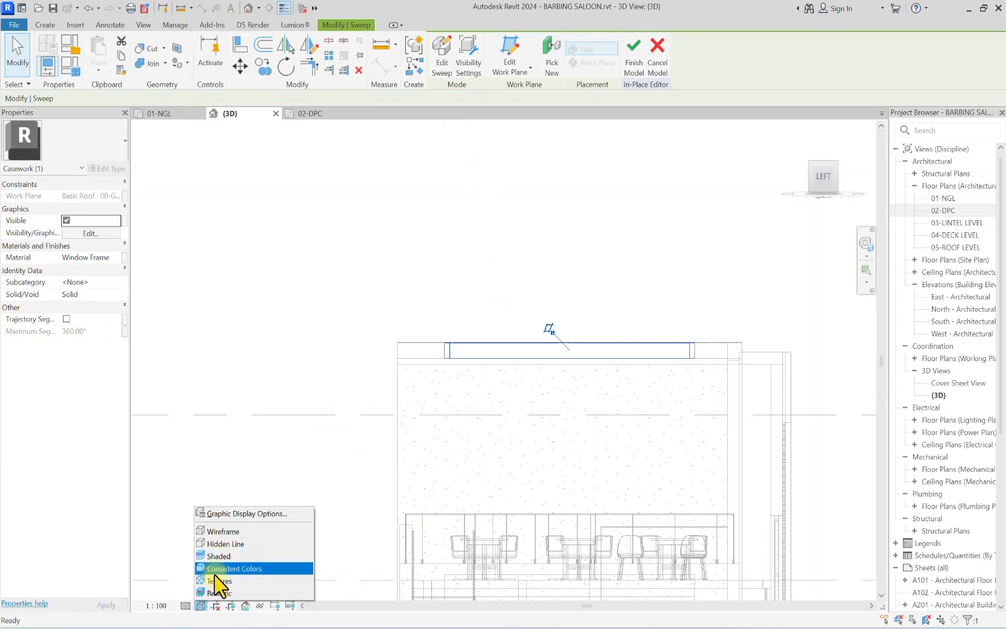
{"action": "left_click", "coordinate": [222, 569]}
{"action": "left_click_drag", "start_coordinate": [824, 153], "coordinate": [623, 231]}
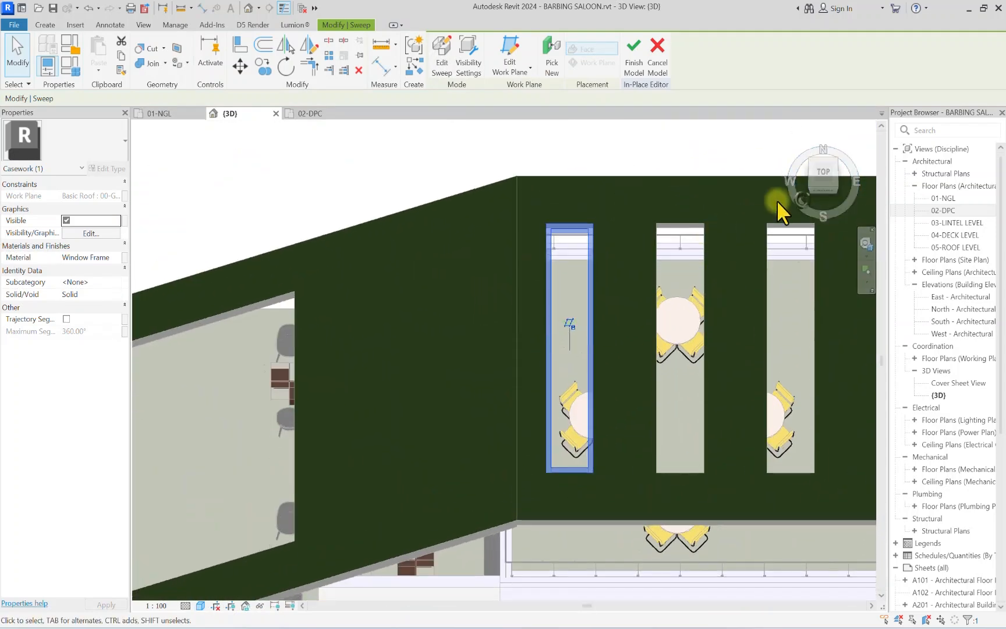
{"action": "left_click", "coordinate": [821, 173]}
{"action": "left_click", "coordinate": [408, 322]}
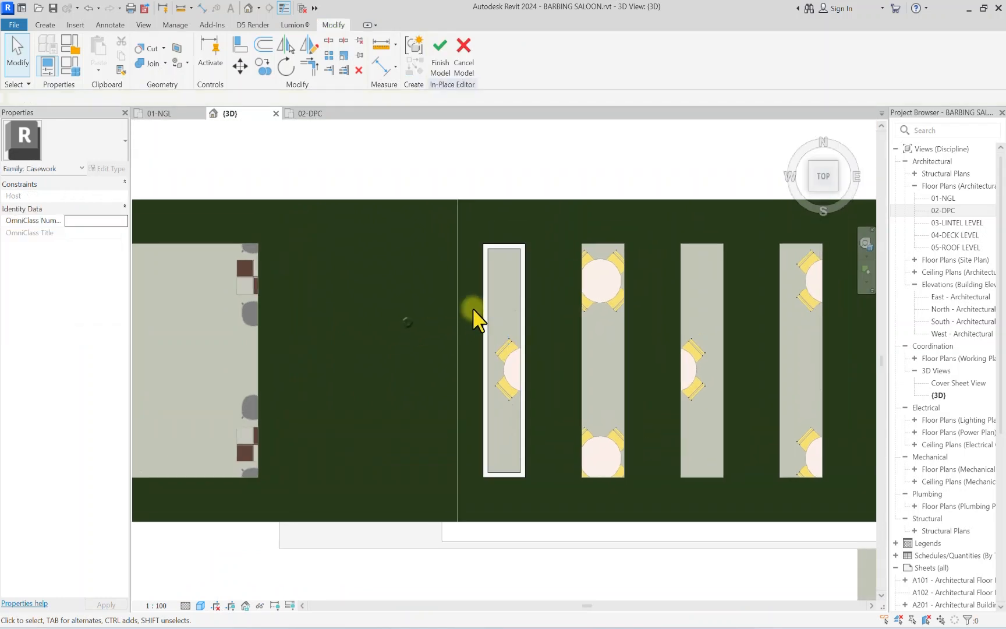
Step: Start an extrusion and set its work plane to the upper face of the white skylight frame
{"action": "scroll", "coordinate": [473, 306], "scroll_direction": "up", "scroll_amount": 2}
{"action": "left_click", "coordinate": [45, 25]}
{"action": "left_click", "coordinate": [106, 50]}
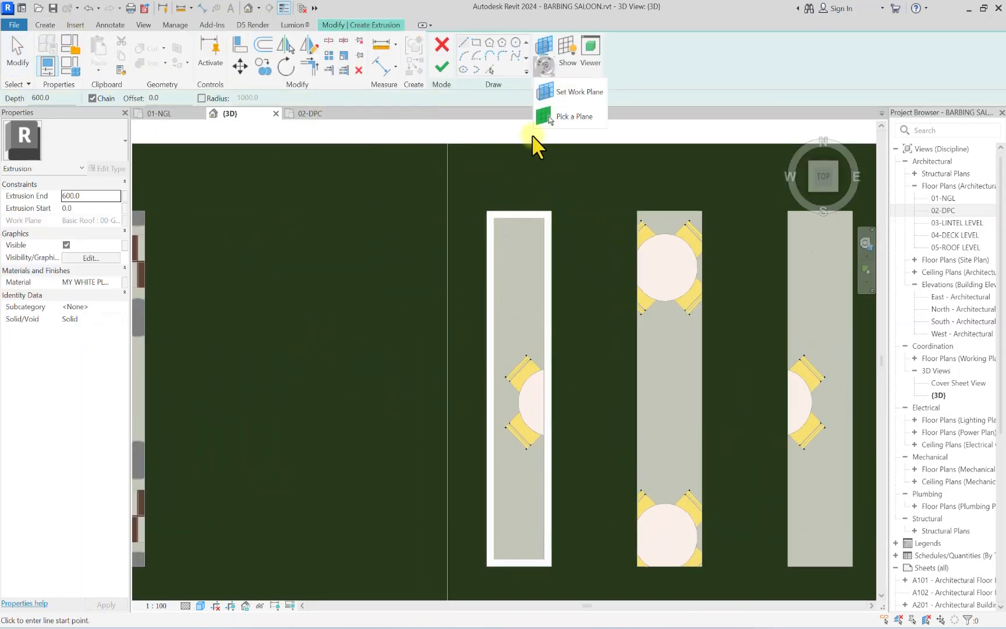
{"action": "left_click", "coordinate": [558, 116]}
{"action": "scroll", "coordinate": [495, 227], "scroll_direction": "up", "scroll_amount": 3}
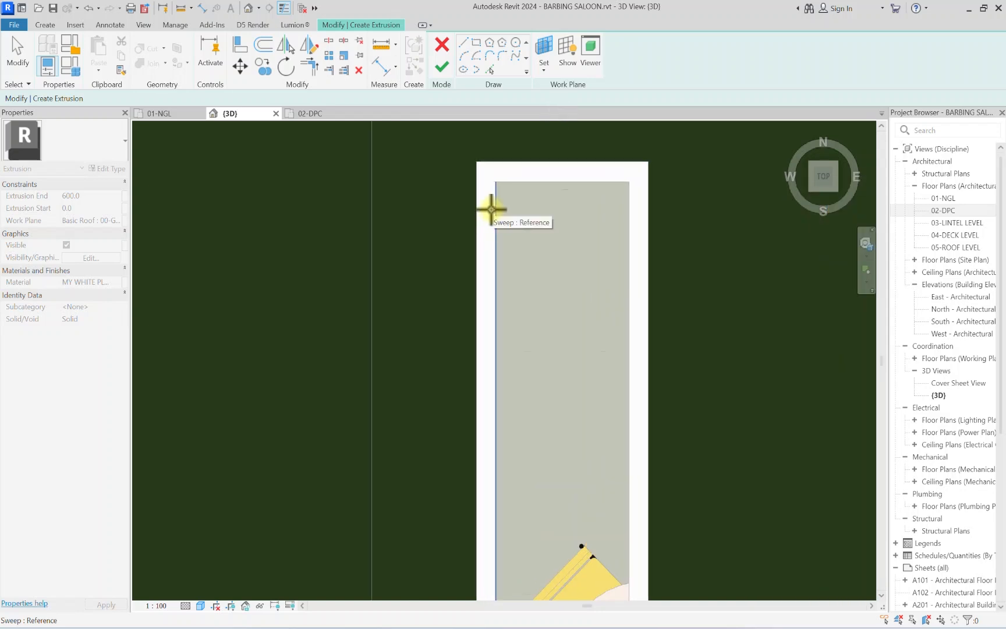
{"action": "left_click", "coordinate": [492, 205]}
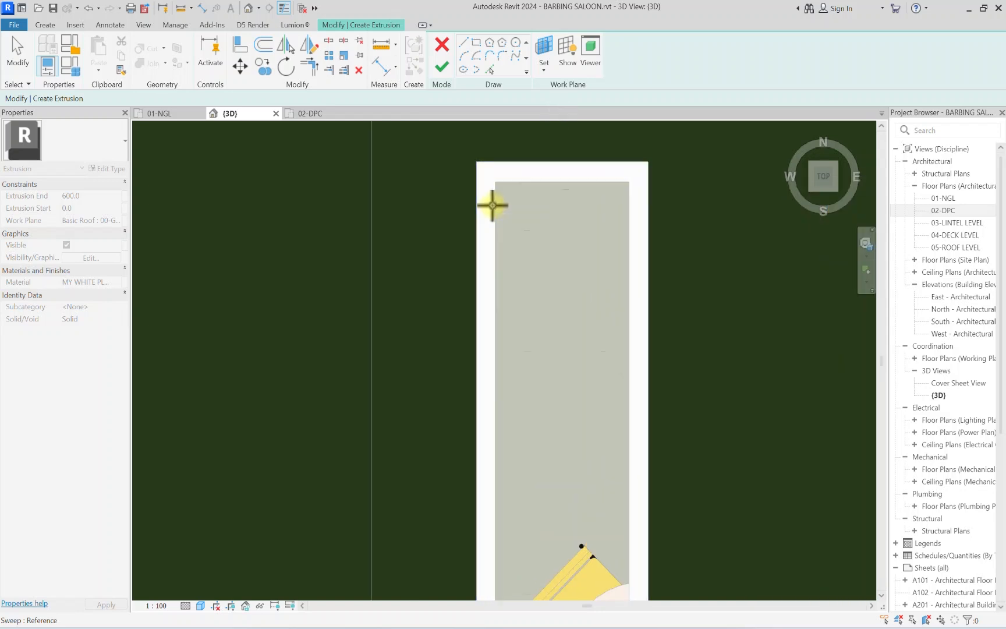
{"action": "scroll", "coordinate": [492, 205], "scroll_direction": "down", "scroll_amount": 3}
Step: Draw a rectangle along the inner edges of the white frame, from one corner to the diagonally opposite one
{"action": "left_click", "coordinate": [476, 43]}
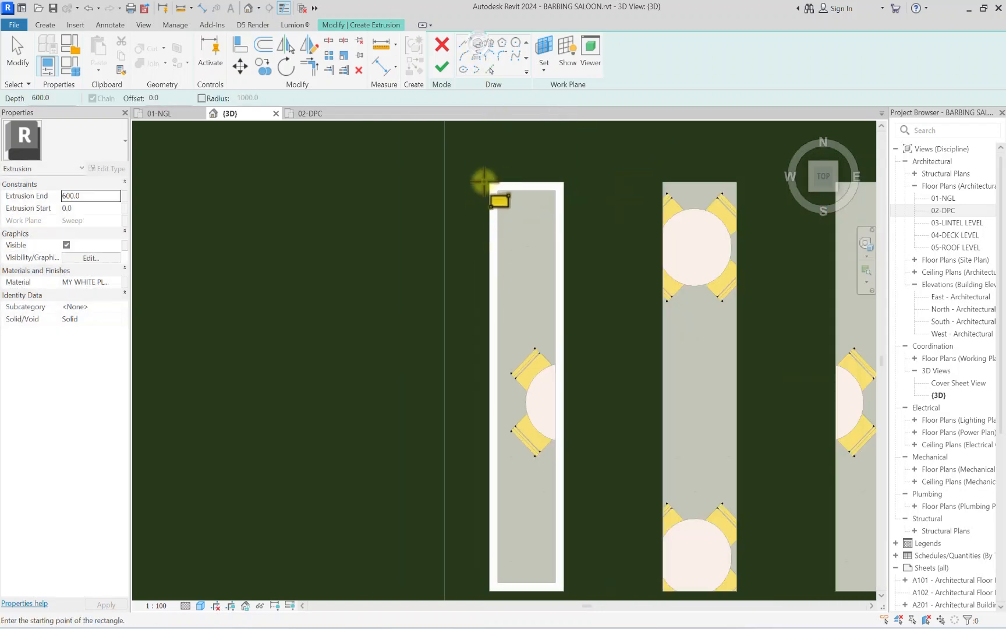
{"action": "left_click", "coordinate": [493, 185]}
{"action": "scroll", "coordinate": [538, 391], "scroll_direction": "up", "scroll_amount": 2}
{"action": "scroll", "coordinate": [539, 391], "scroll_direction": "up", "scroll_amount": 2}
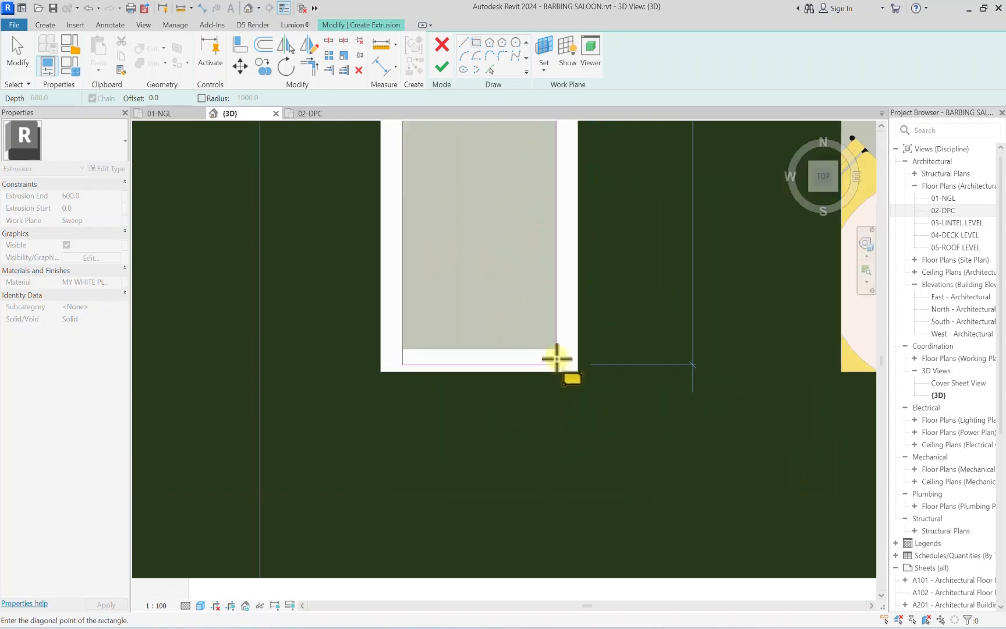
{"action": "left_click", "coordinate": [555, 349]}
{"action": "key", "text": "Escape"}
{"action": "key", "text": "Escape"}
{"action": "scroll", "coordinate": [547, 349], "scroll_direction": "down", "scroll_amount": 2}
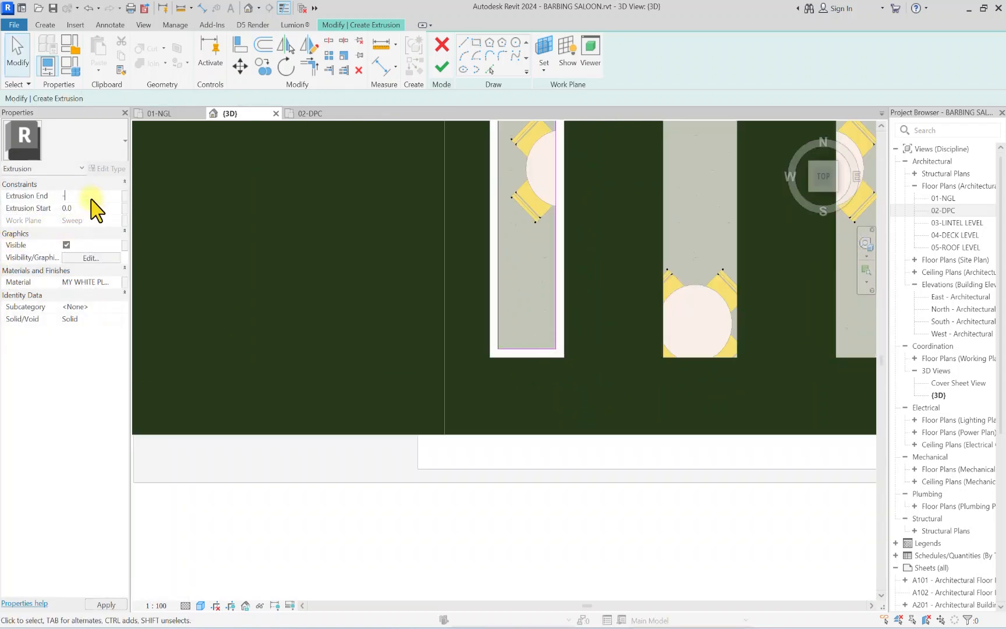
Step: Set the extrusion end to -25 and duplicate the MY WHITE PLASTER material as 00-FROSTED GLASS
{"action": "left_click", "coordinate": [118, 282]}
{"action": "right_click", "coordinate": [278, 365]}
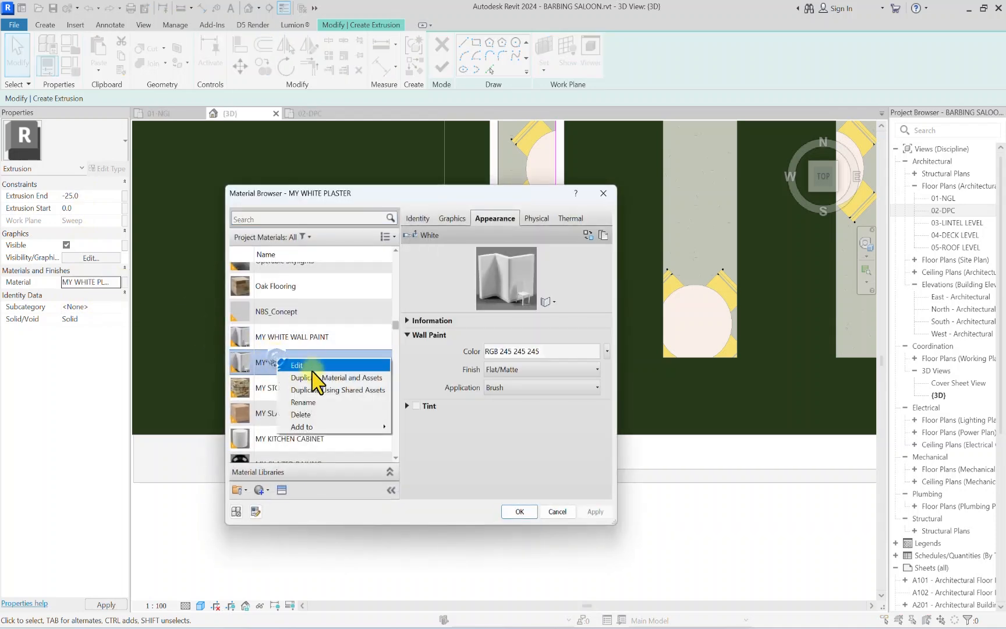
{"action": "left_click", "coordinate": [307, 383]}
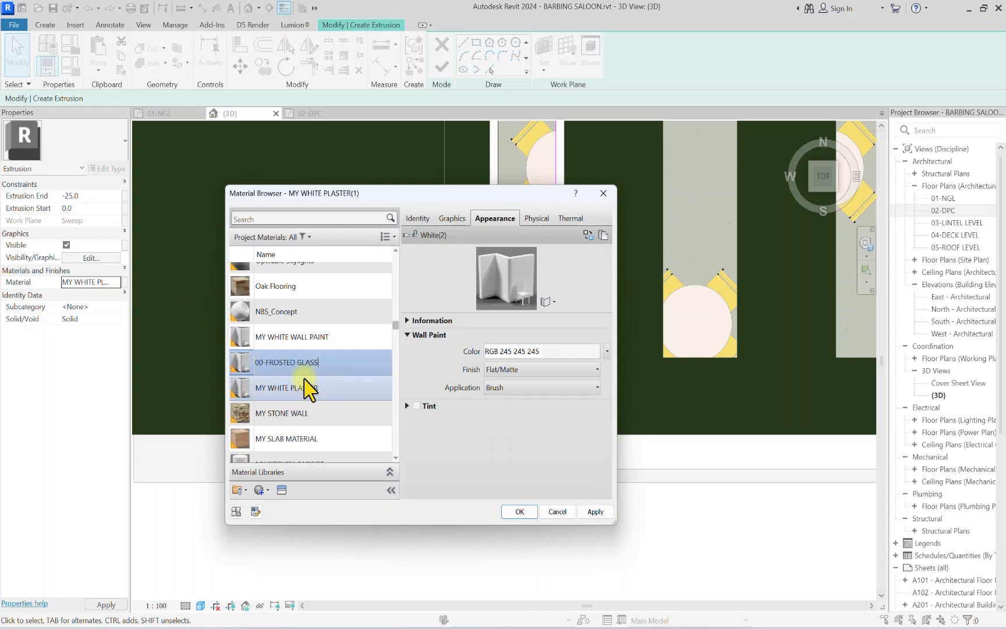
Step: Replace the appearance of 00-FROSTED GLASS with the Clear - Frosted asset from the Glass library and assign the material to the extrusion
{"action": "left_click", "coordinate": [281, 491]}
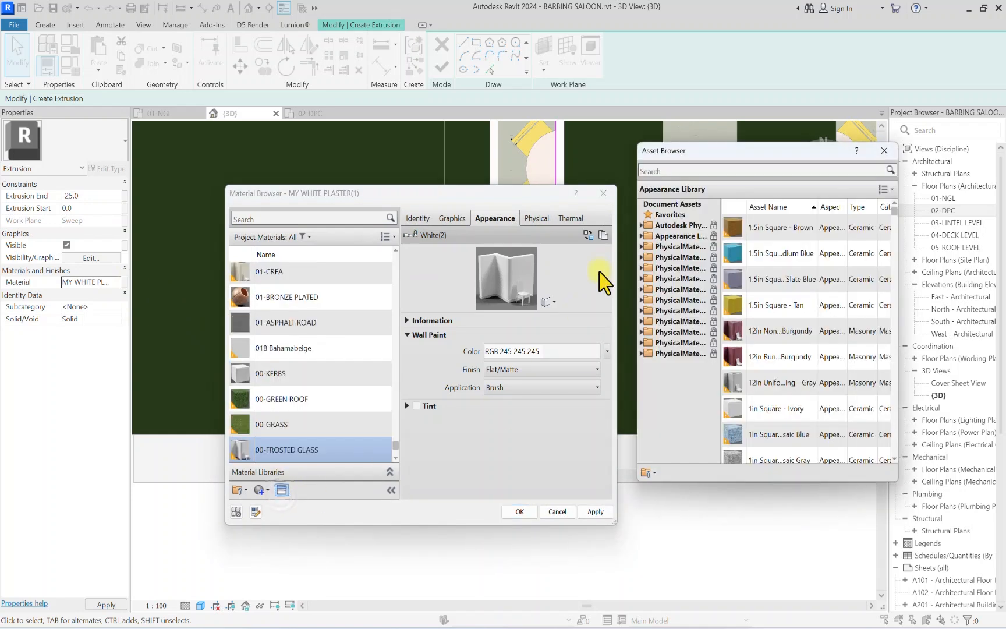
{"action": "double_click", "coordinate": [668, 239]}
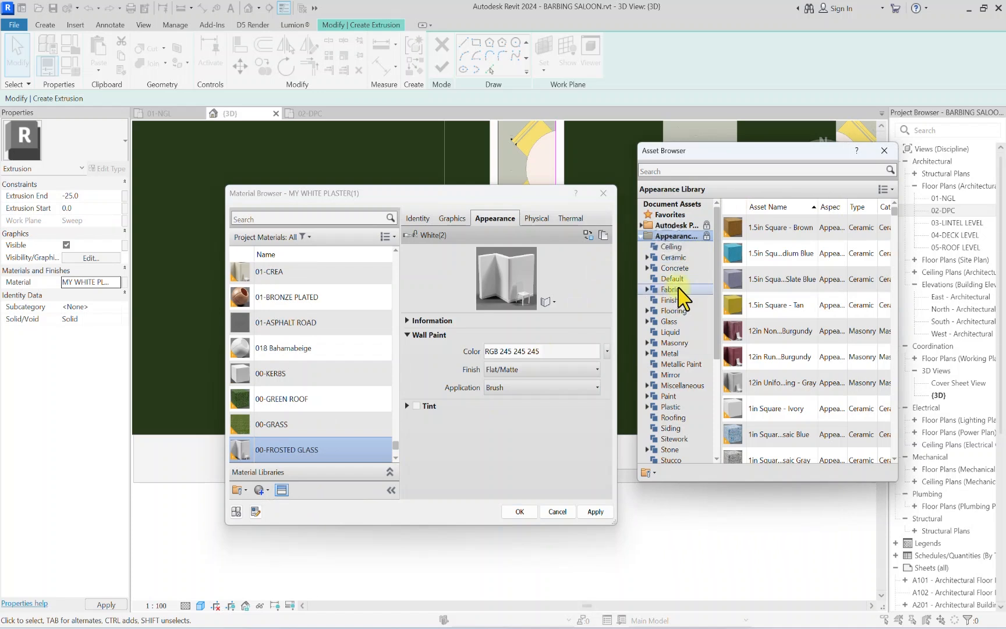
{"action": "double_click", "coordinate": [670, 321]}
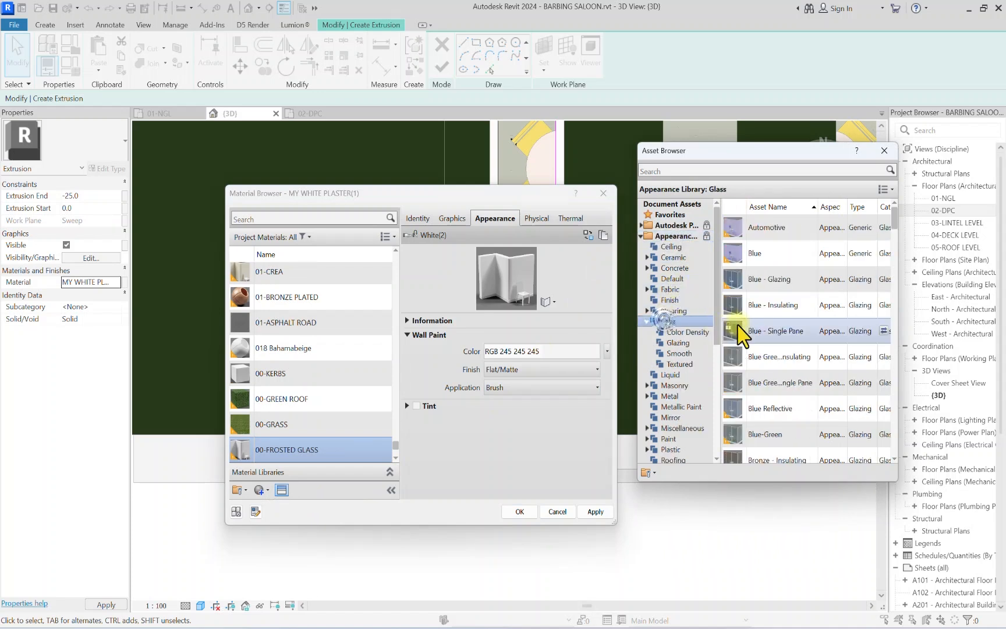
{"action": "scroll", "coordinate": [807, 409], "scroll_direction": "down", "scroll_amount": 5}
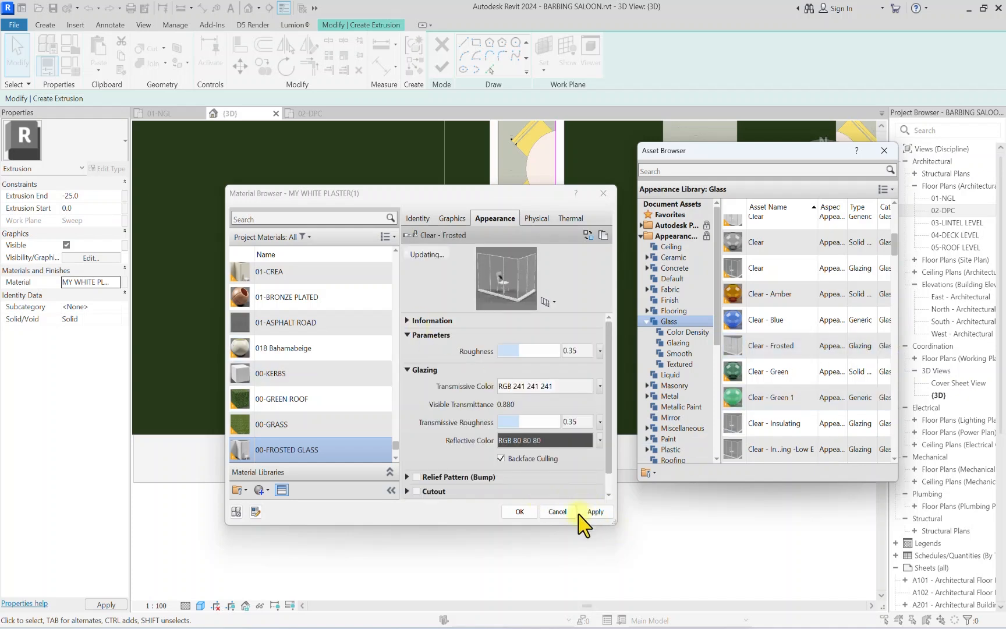
{"action": "left_click", "coordinate": [519, 511]}
Step: Finish the glass extrusion and the in-place skylight model
{"action": "left_click", "coordinate": [442, 66]}
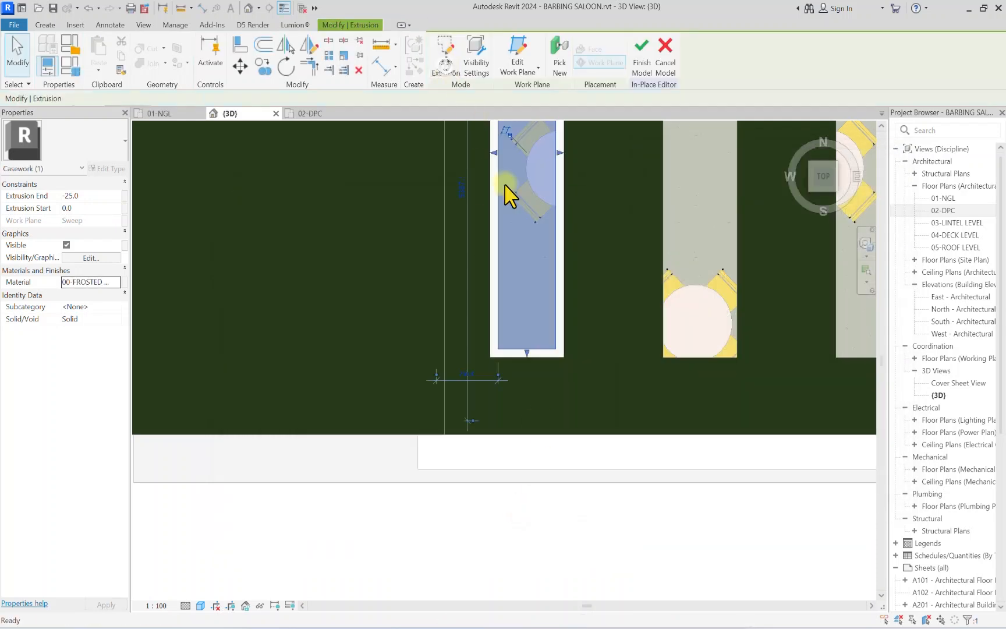
{"action": "scroll", "coordinate": [503, 183], "scroll_direction": "down", "scroll_amount": 3}
{"action": "left_click", "coordinate": [642, 58]}
Step: Copy the framed skylight from its upper corner onto the next roof openings, up to the fifth, with Multiple enabled
{"action": "scroll", "coordinate": [507, 163], "scroll_direction": "up", "scroll_amount": 5}
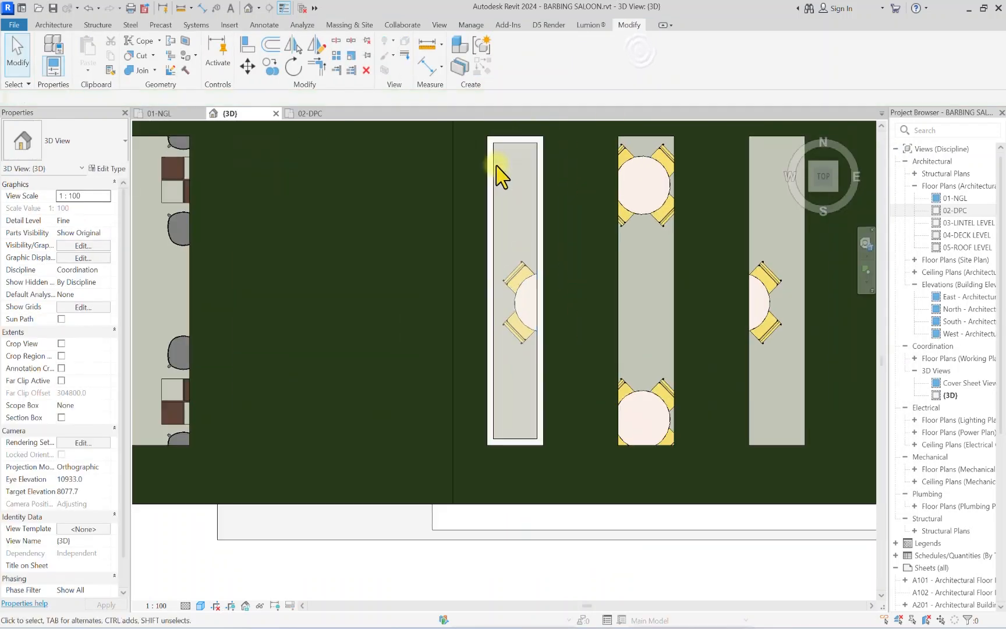
{"action": "left_click", "coordinate": [507, 154]}
{"action": "scroll", "coordinate": [507, 154], "scroll_direction": "down", "scroll_amount": 3}
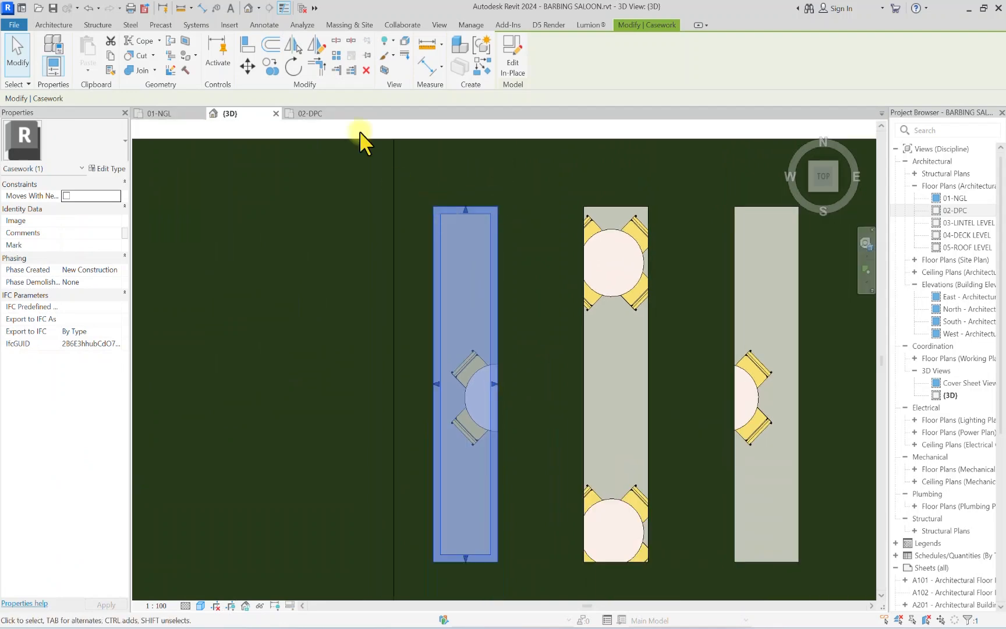
{"action": "left_click", "coordinate": [271, 74]}
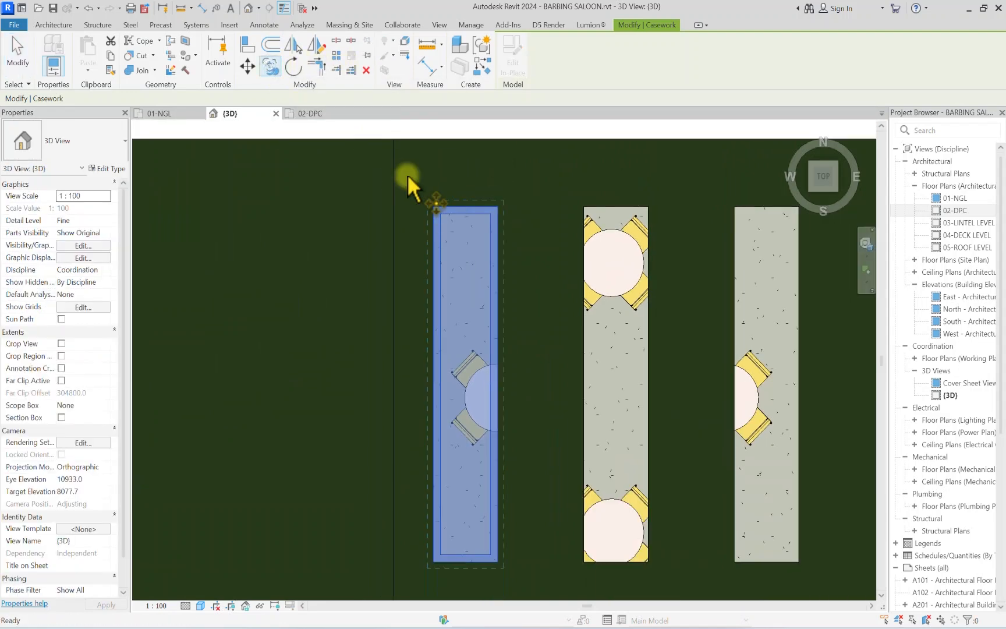
{"action": "left_click", "coordinate": [432, 207]}
{"action": "left_click", "coordinate": [582, 205]}
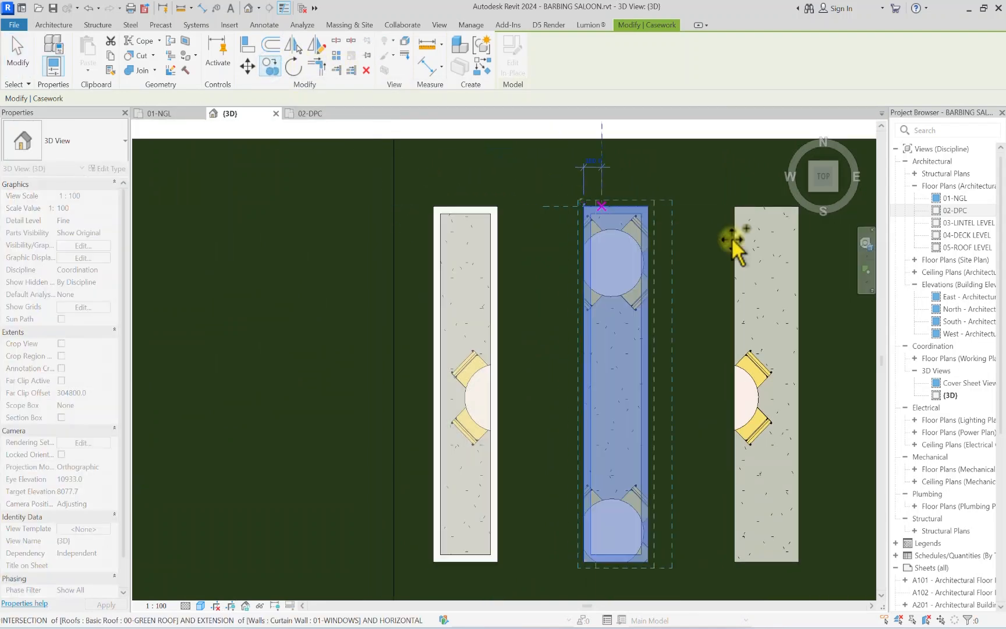
{"action": "middle_click_drag", "start_coordinate": [723, 228], "coordinate": [424, 240]}
{"action": "scroll", "coordinate": [433, 229], "scroll_direction": "down", "scroll_amount": 2}
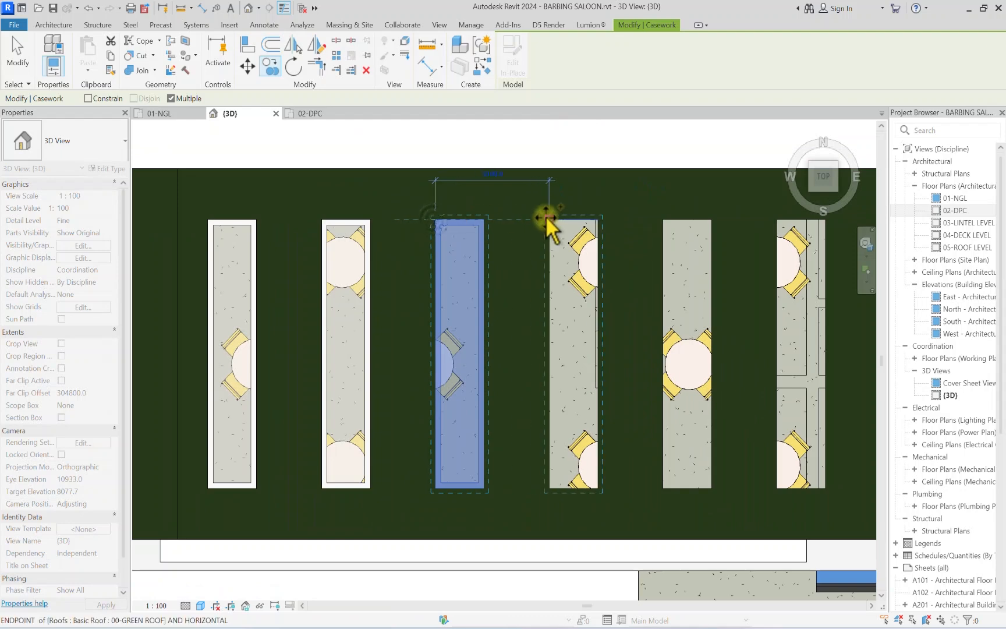
{"action": "left_click", "coordinate": [573, 220]}
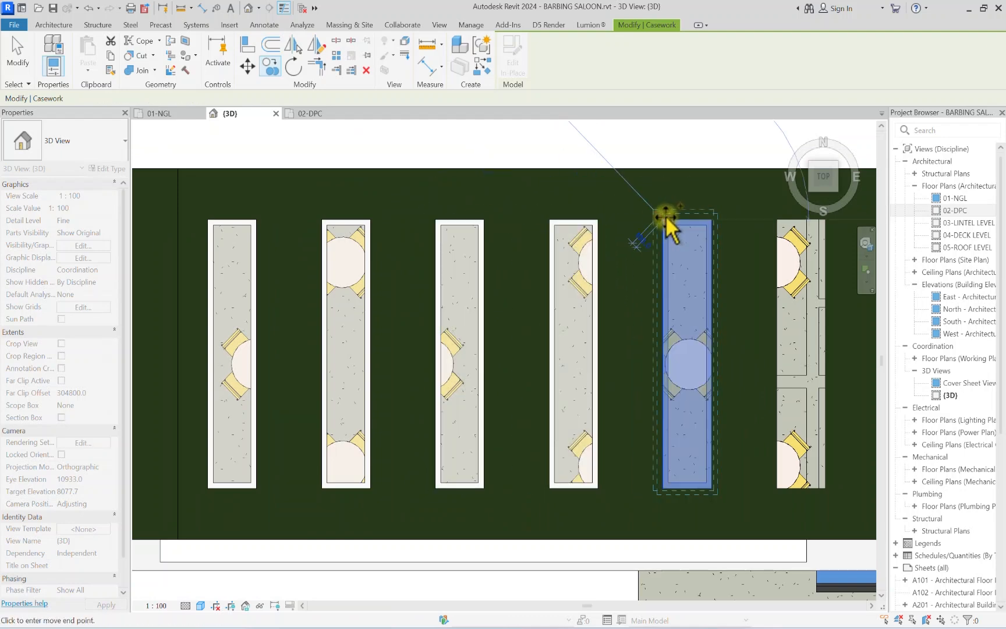
Step: Place skylight copies on the last three roof openings and end the Copy command
{"action": "middle_click_drag", "start_coordinate": [667, 218], "coordinate": [366, 225]}
{"action": "left_click", "coordinate": [411, 225]}
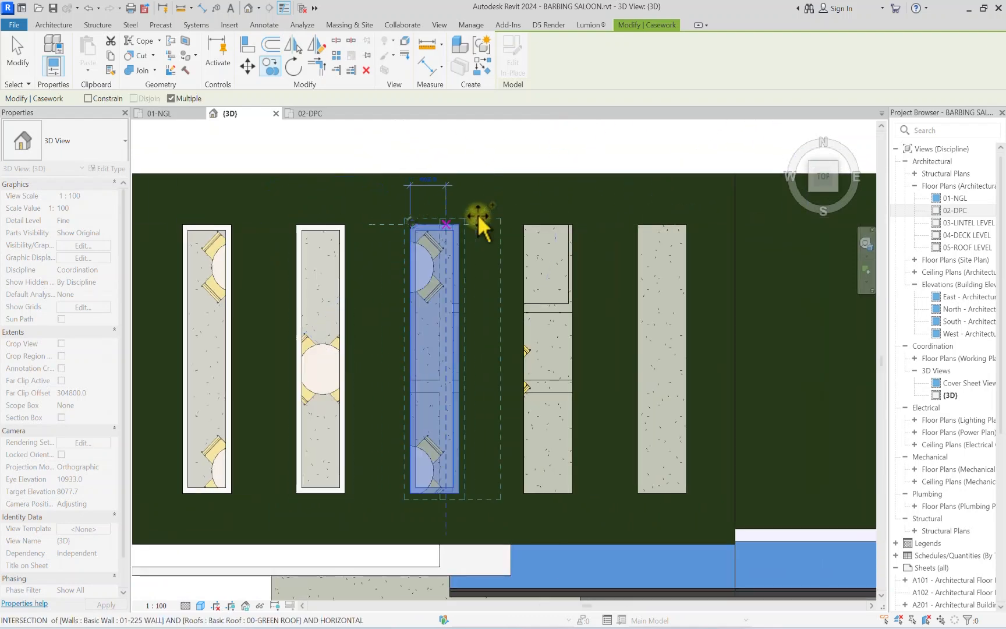
{"action": "left_click", "coordinate": [523, 225]}
{"action": "left_click", "coordinate": [638, 225]}
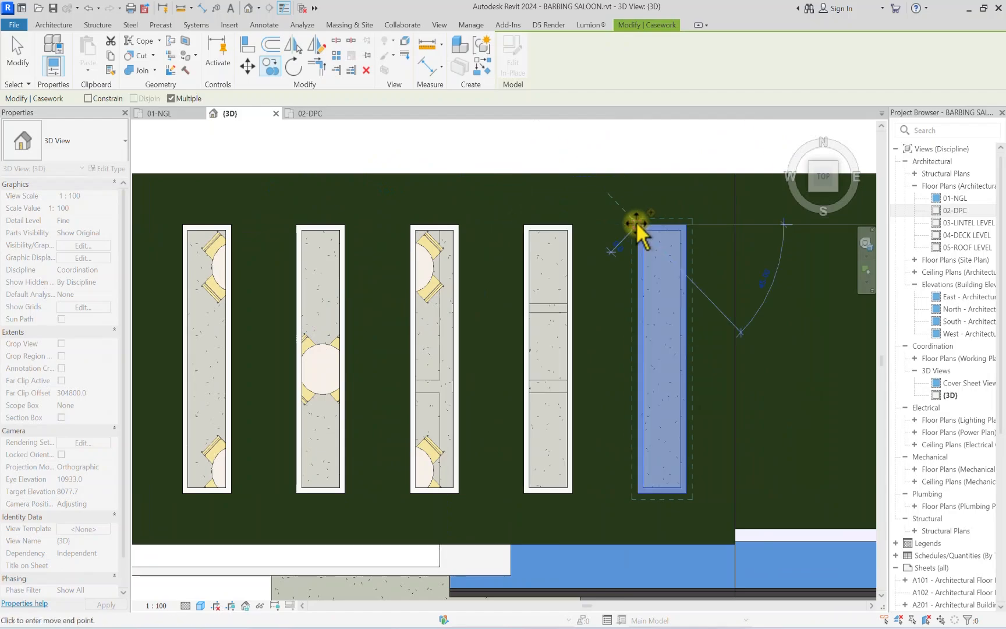
{"action": "scroll", "coordinate": [638, 225], "scroll_direction": "down", "scroll_amount": 3}
{"action": "key", "text": "Escape"}
{"action": "key", "text": "Escape"}
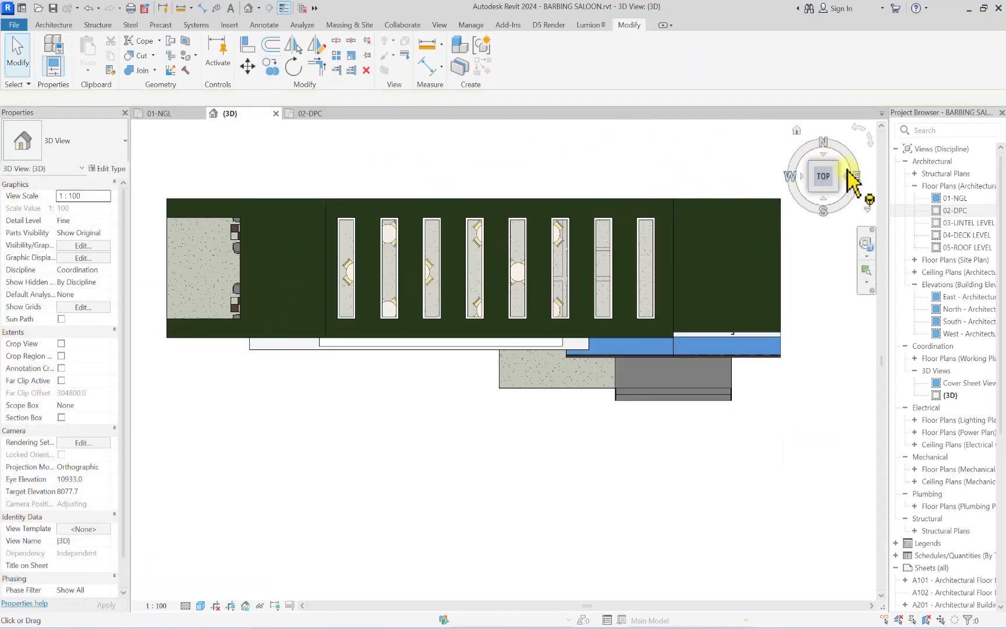
Step: Examine the building from several angles, checking the roof skylights and the open sloping roof end above the outdoor seating
{"action": "middle_click_drag", "start_coordinate": [851, 126], "coordinate": [794, 552], "text": "shift"}
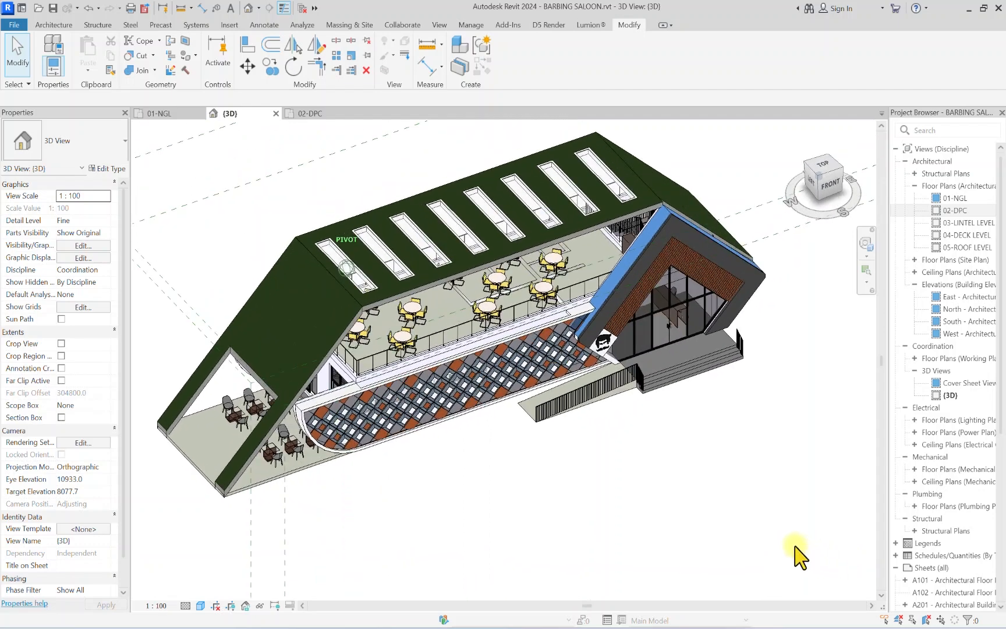
{"action": "middle_click_drag", "start_coordinate": [292, 384], "coordinate": [391, 367]}
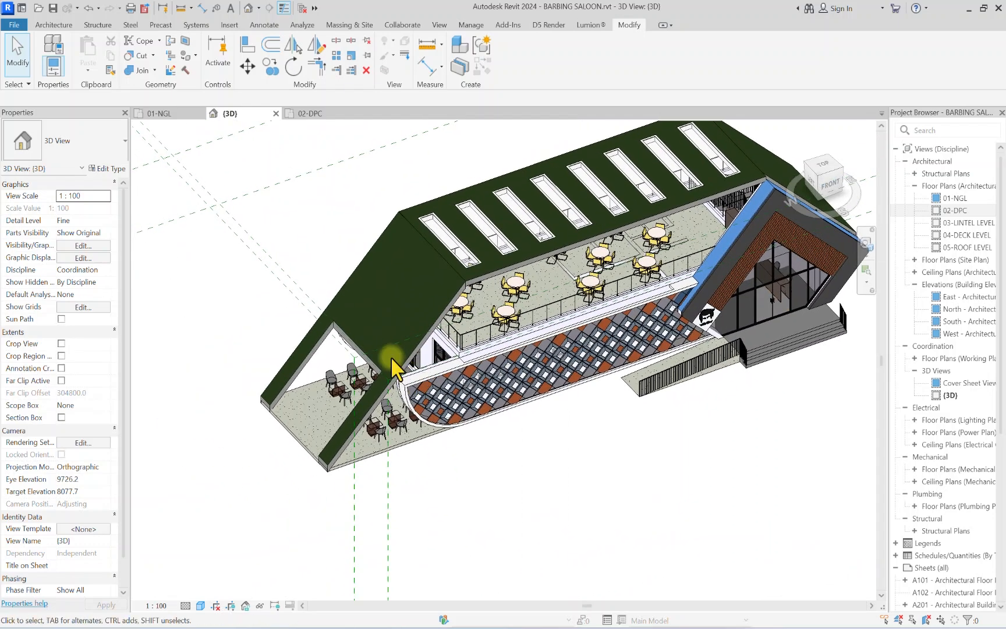
{"action": "scroll", "coordinate": [315, 413], "scroll_direction": "up", "scroll_amount": 2}
{"action": "middle_click_drag", "start_coordinate": [303, 370], "coordinate": [422, 382]}
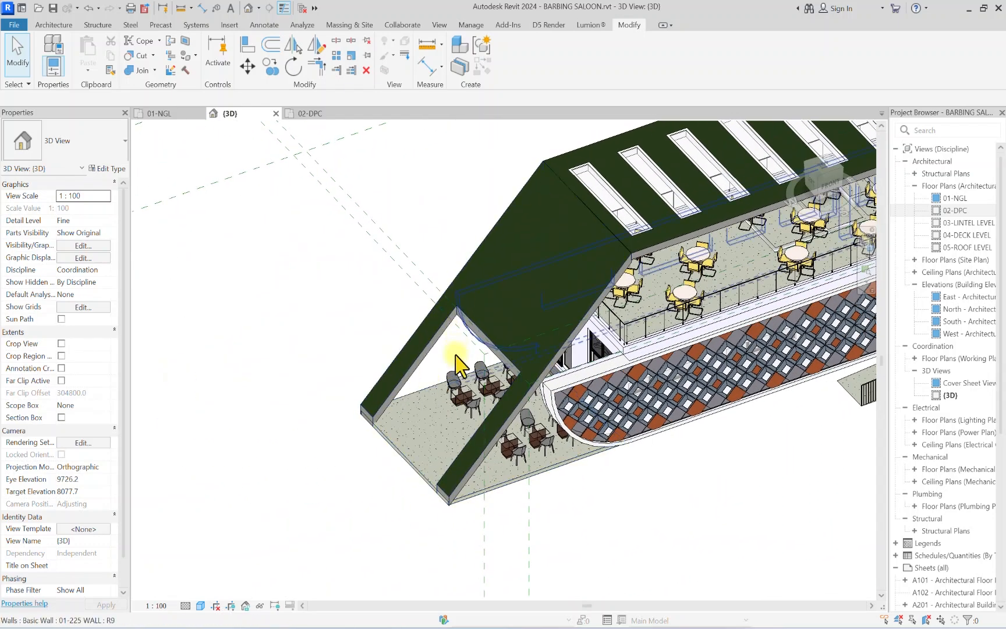
{"action": "scroll", "coordinate": [452, 340], "scroll_direction": "up", "scroll_amount": 2}
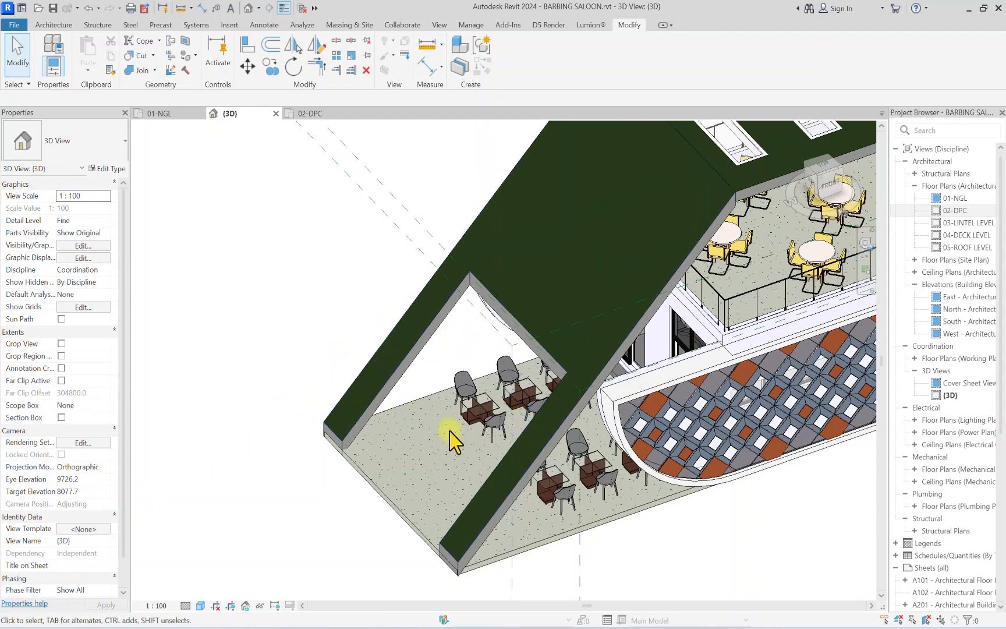
{"action": "scroll", "coordinate": [438, 434], "scroll_direction": "down", "scroll_amount": 3}
{"action": "scroll", "coordinate": [388, 450], "scroll_direction": "up", "scroll_amount": 2}
{"action": "scroll", "coordinate": [491, 321], "scroll_direction": "down", "scroll_amount": 3}
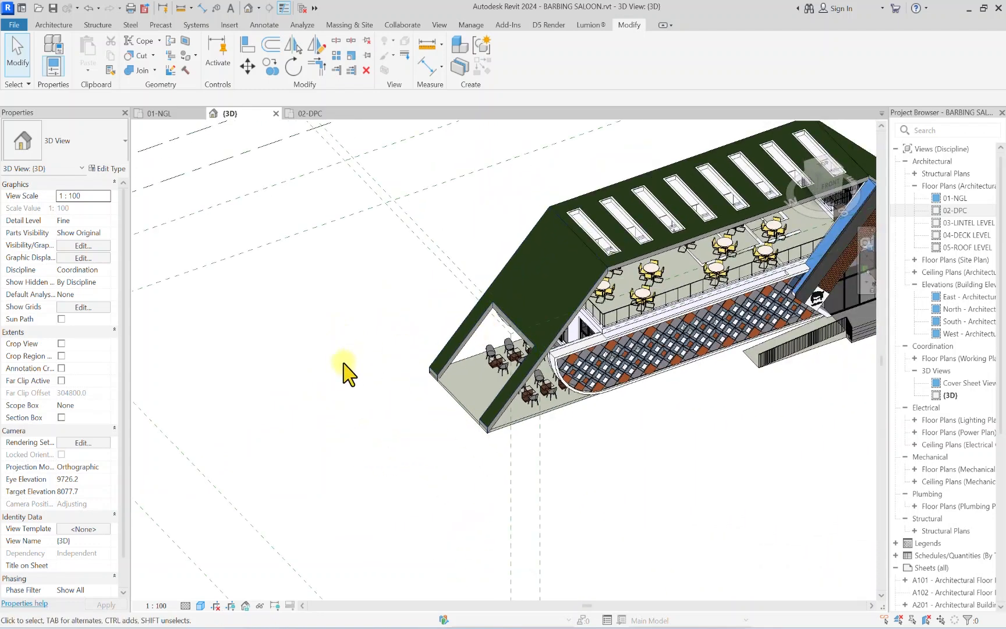
{"action": "scroll", "coordinate": [504, 320], "scroll_direction": "up", "scroll_amount": 2}
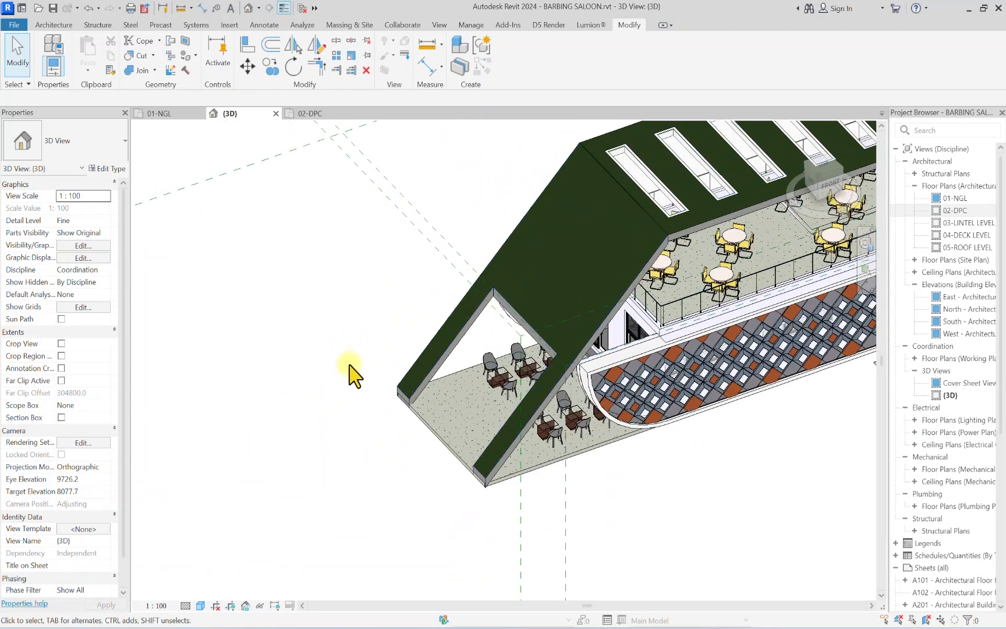
{"action": "scroll", "coordinate": [480, 387], "scroll_direction": "down", "scroll_amount": 3}
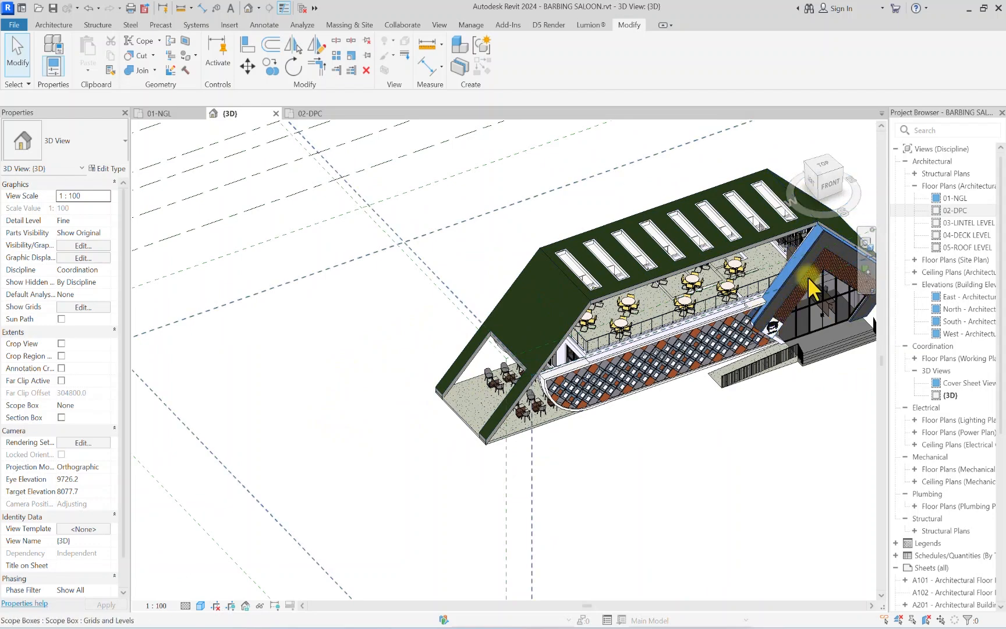
{"action": "left_click", "coordinate": [823, 192]}
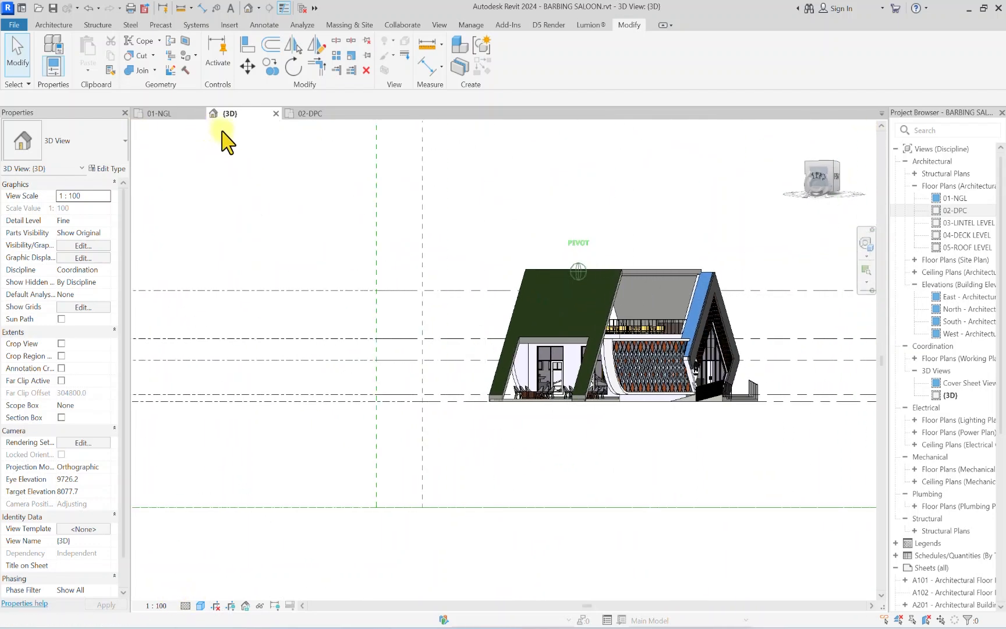
{"action": "mouse_move", "coordinate": [227, 143]}
{"action": "middle_mouse_down", "text": "shift"}
{"action": "mouse_move", "coordinate": [265, 135]}
{"action": "mouse_move", "coordinate": [314, 152]}
{"action": "mouse_move", "coordinate": [323, 195]}
{"action": "mouse_move", "coordinate": [243, 186]}
{"action": "mouse_move", "coordinate": [186, 207]}
{"action": "mouse_move", "coordinate": [978, 212]}
{"action": "middle_mouse_up", "text": "shift"}
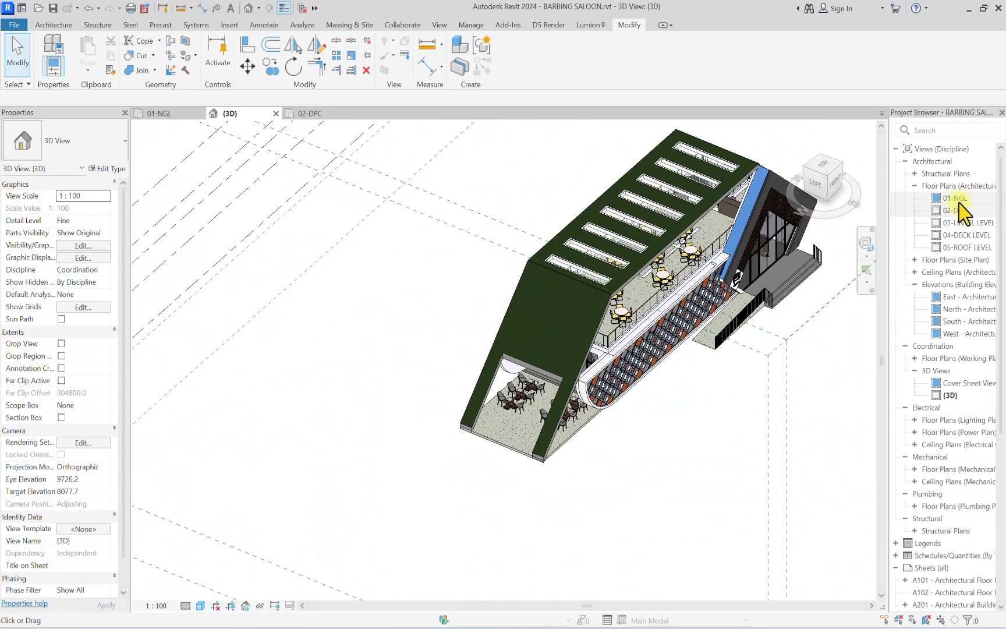
Step: Draw a straight model line on level 01-NGL from the inner corner of the sloping roof's open end, horizontally out past the roof's opposite side
{"action": "double_click", "coordinate": [957, 198]}
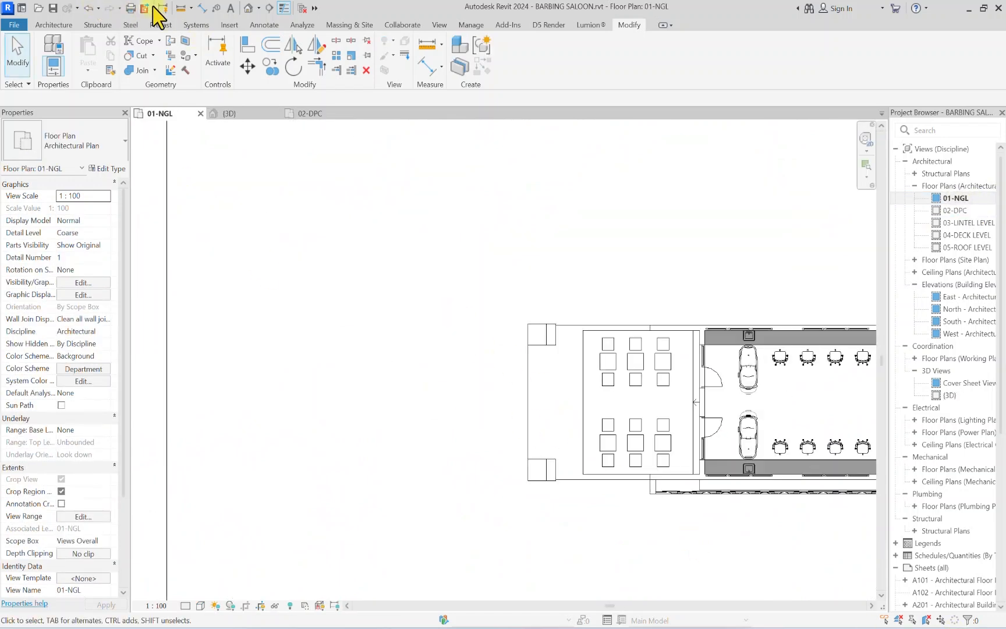
{"action": "left_click", "coordinate": [254, 10]}
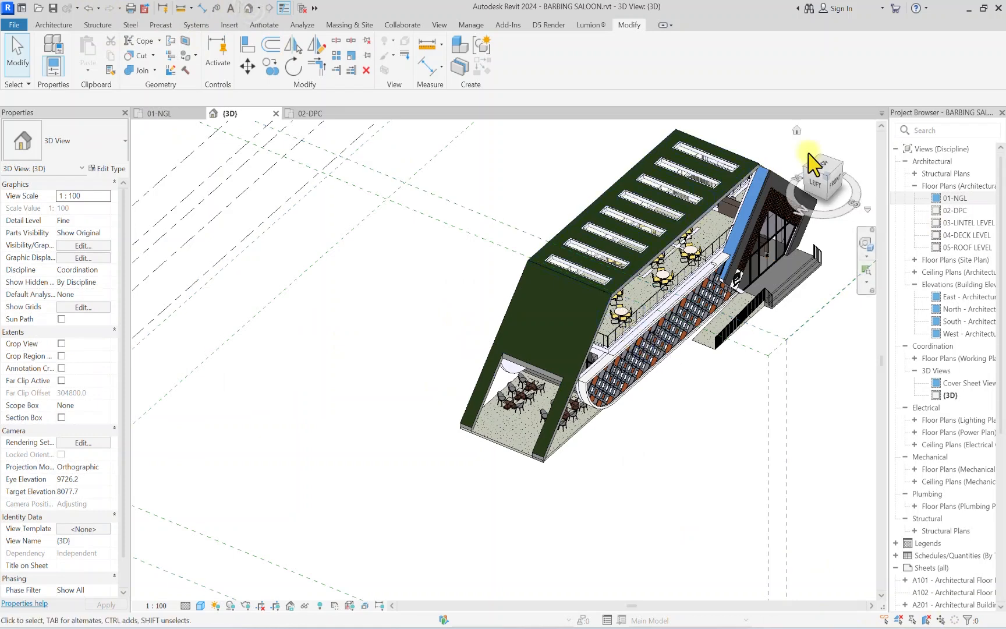
{"action": "left_click", "coordinate": [824, 167]}
{"action": "scroll", "coordinate": [482, 471], "scroll_direction": "up", "scroll_amount": 6}
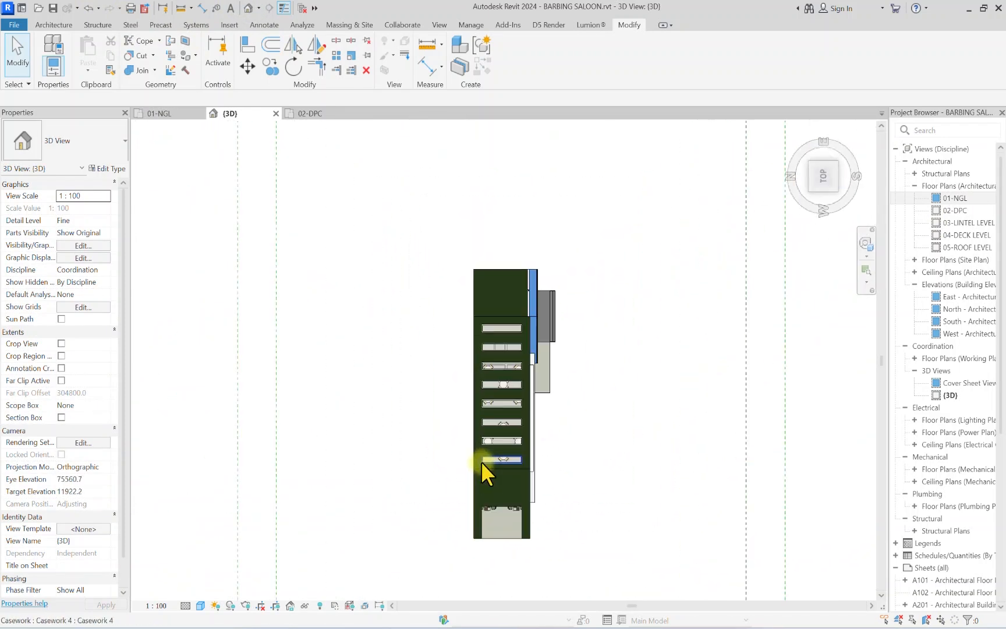
{"action": "middle_click_drag", "start_coordinate": [485, 541], "coordinate": [491, 478]}
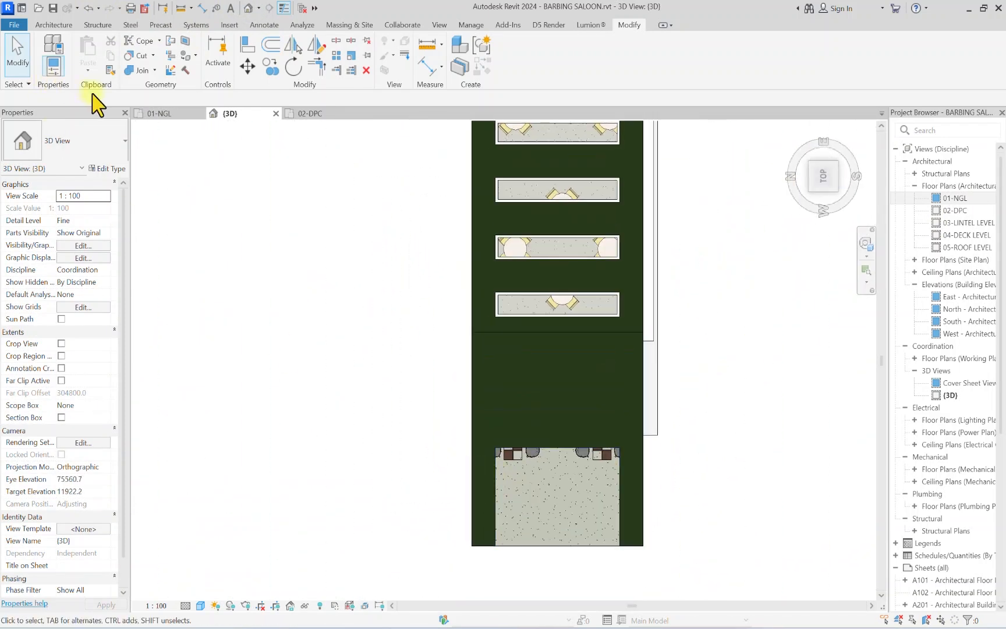
{"action": "left_click", "coordinate": [54, 25]}
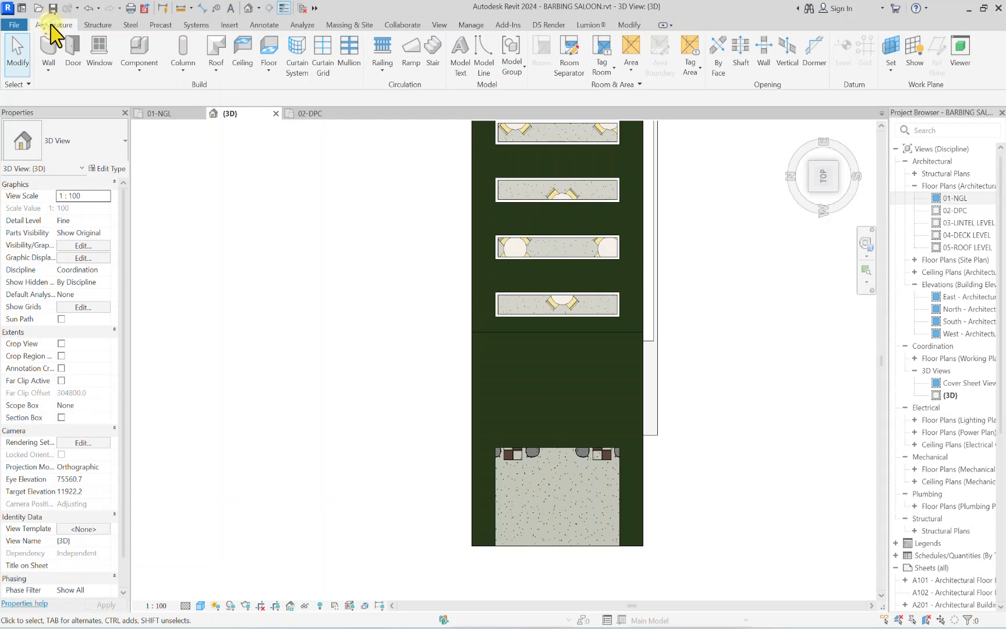
{"action": "left_click", "coordinate": [483, 56]}
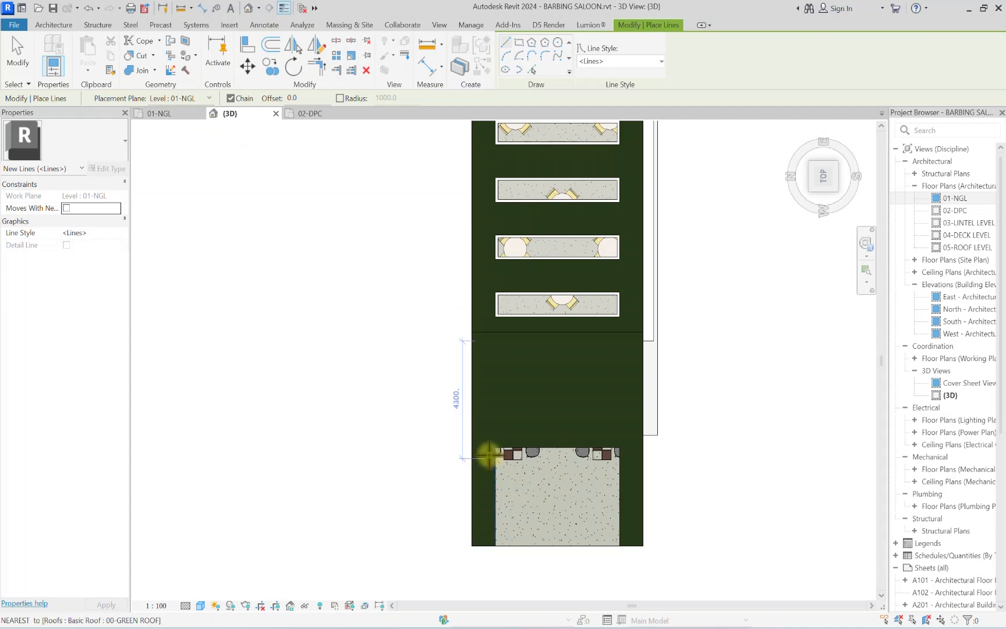
{"action": "scroll", "coordinate": [498, 449], "scroll_direction": "up", "scroll_amount": 6}
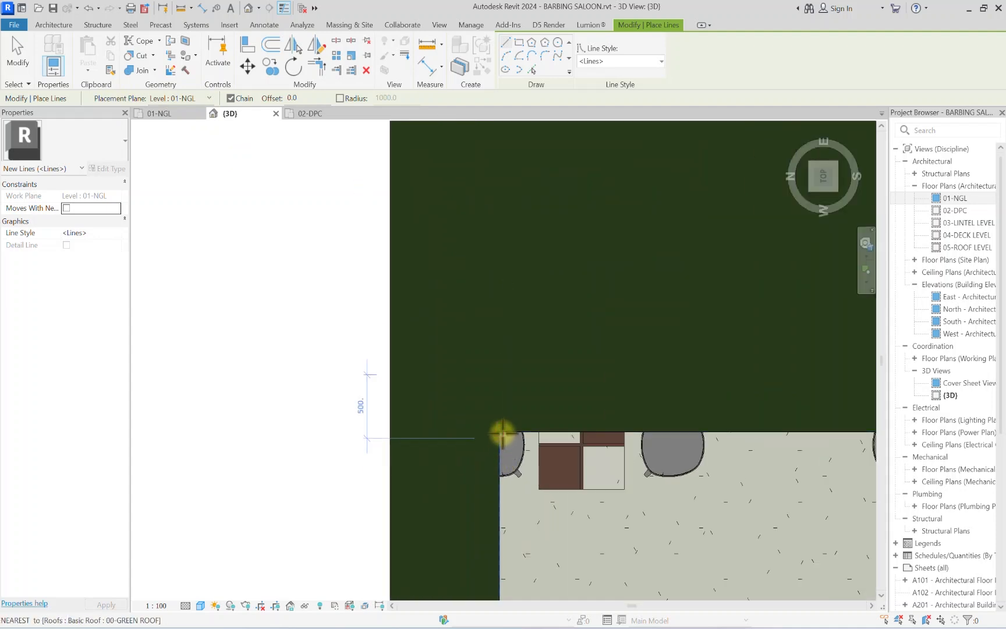
{"action": "left_click", "coordinate": [500, 434]}
{"action": "scroll", "coordinate": [499, 433], "scroll_direction": "down", "scroll_amount": 5}
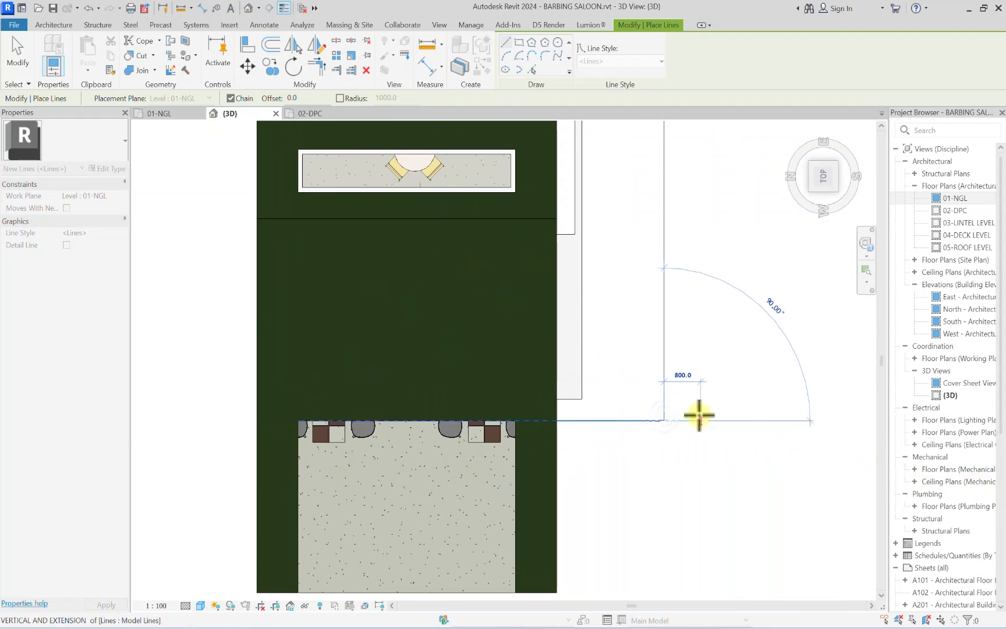
{"action": "key", "text": "Escape"}
{"action": "key", "text": "Escape"}
Step: Draw a vertical reference plane in the 01-NGL floor plan along the model line, crossing the outdoor seating and extending beyond both building sides
{"action": "double_click", "coordinate": [938, 200]}
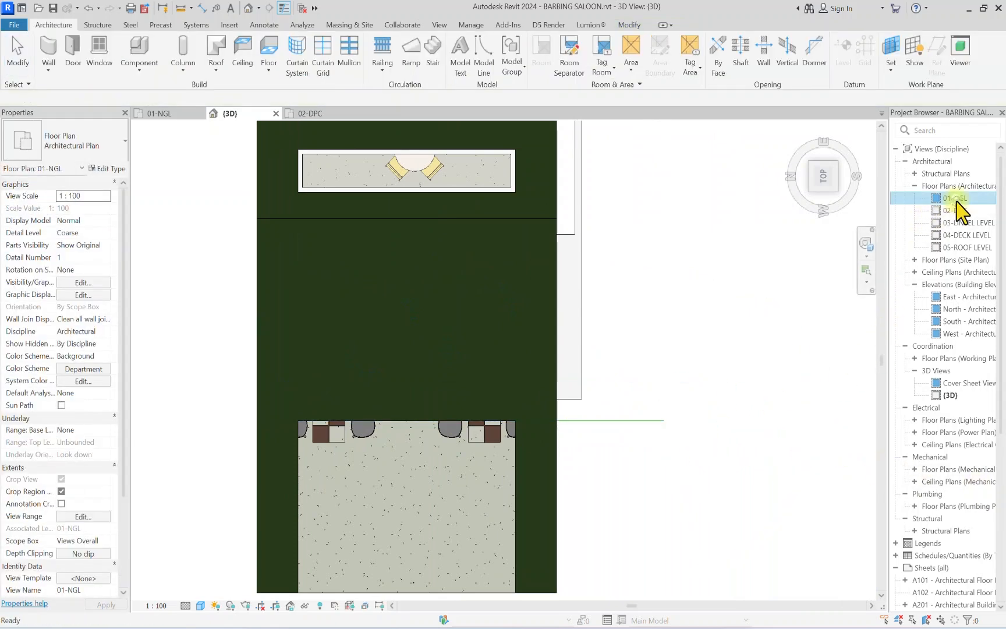
{"action": "scroll", "coordinate": [567, 460], "scroll_direction": "up", "scroll_amount": 1}
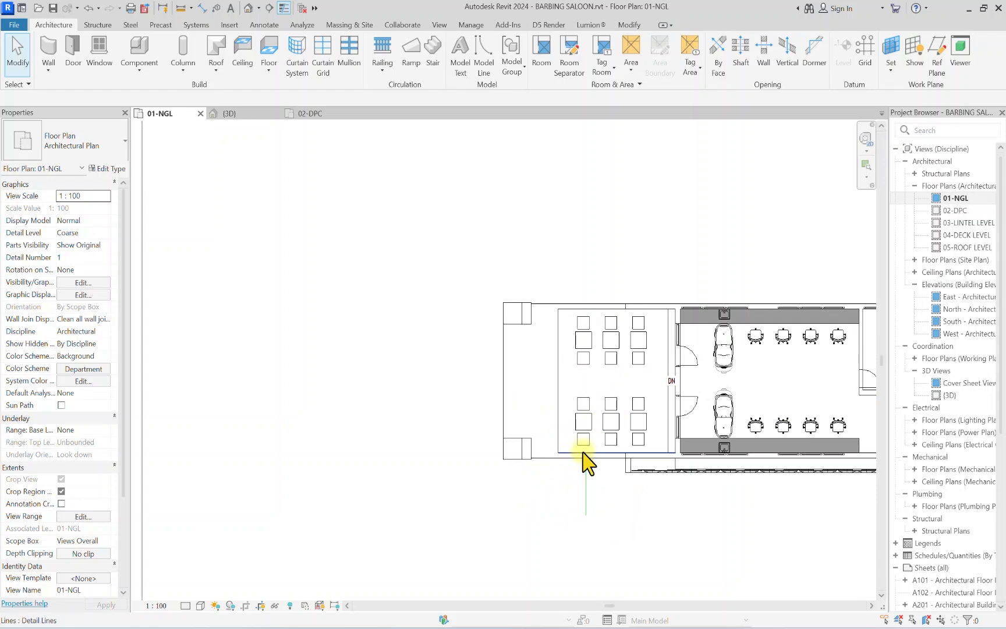
{"action": "scroll", "coordinate": [585, 463], "scroll_direction": "down", "scroll_amount": 1}
{"action": "scroll", "coordinate": [559, 373], "scroll_direction": "down", "scroll_amount": 5}
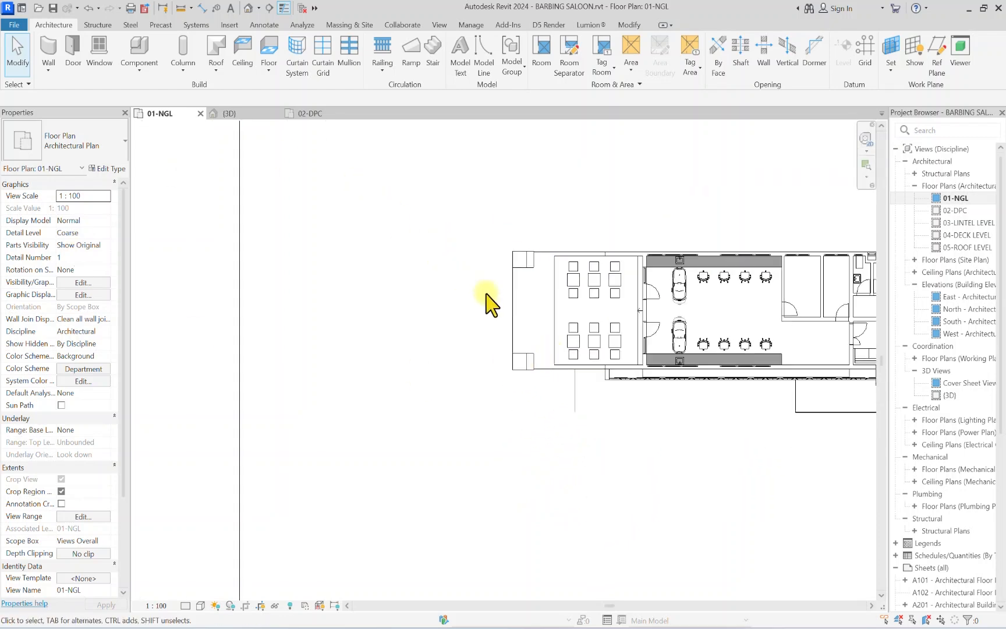
{"action": "scroll", "coordinate": [558, 382], "scroll_direction": "up", "scroll_amount": 3}
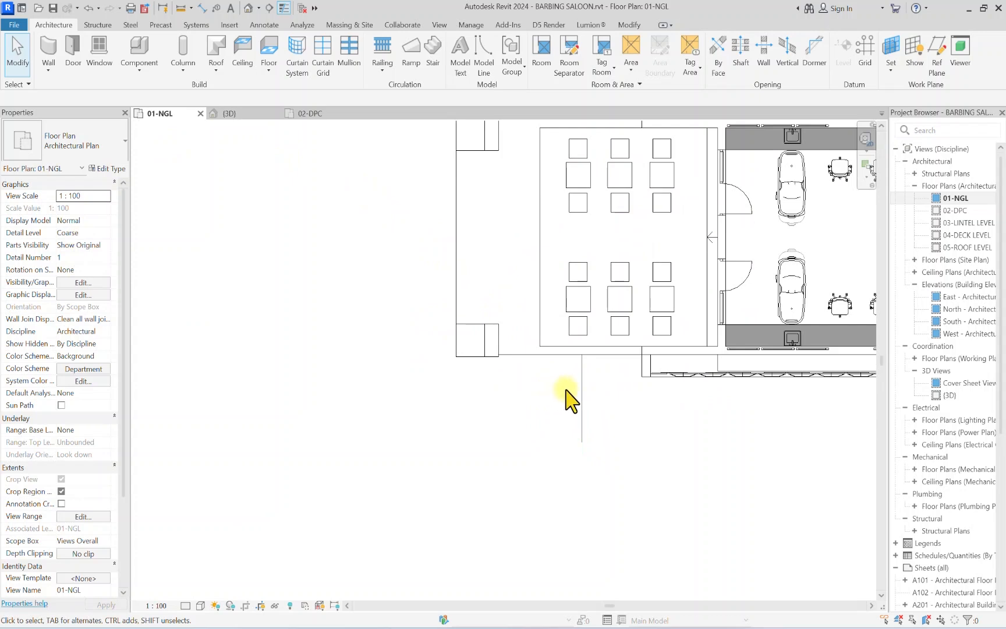
{"action": "key", "text": "r"}
{"action": "key", "text": "p"}
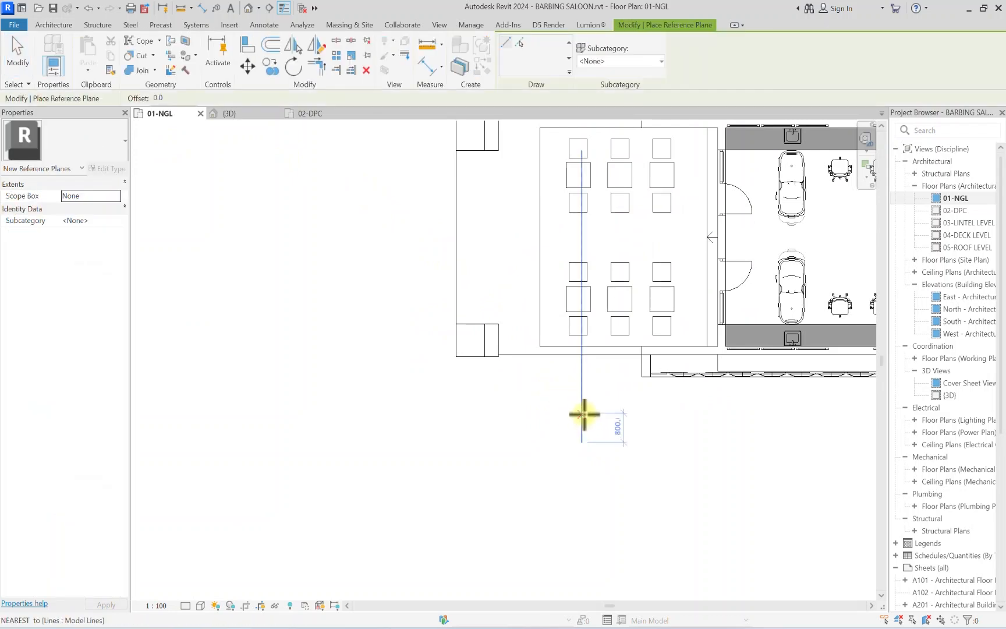
{"action": "scroll", "coordinate": [582, 417], "scroll_direction": "down", "scroll_amount": 2}
{"action": "left_click", "coordinate": [582, 221]}
{"action": "left_click", "coordinate": [582, 432]}
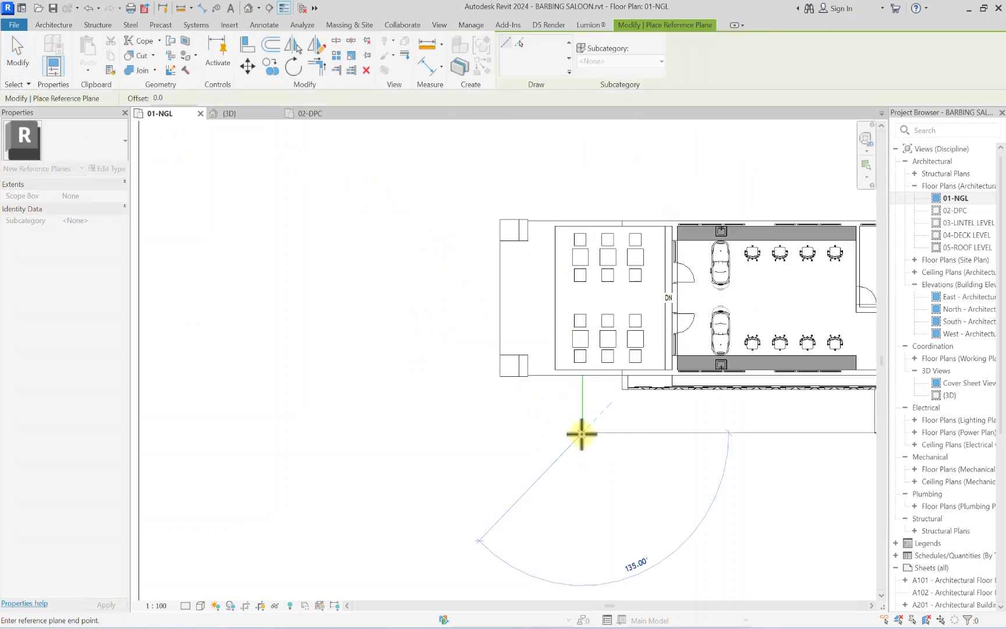
{"action": "middle_click_drag", "start_coordinate": [582, 165], "coordinate": [579, 314]}
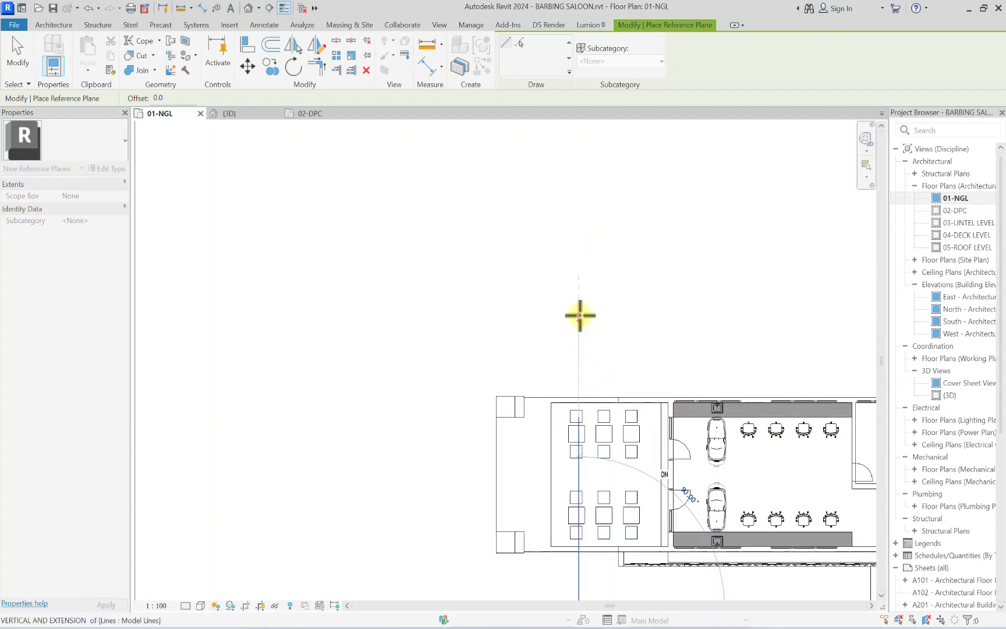
{"action": "left_click", "coordinate": [580, 314]}
{"action": "scroll", "coordinate": [584, 325], "scroll_direction": "up", "scroll_amount": 2}
{"action": "key", "text": "Escape"}
{"action": "key", "text": "Escape"}
{"action": "scroll", "coordinate": [574, 366], "scroll_direction": "down", "scroll_amount": 3}
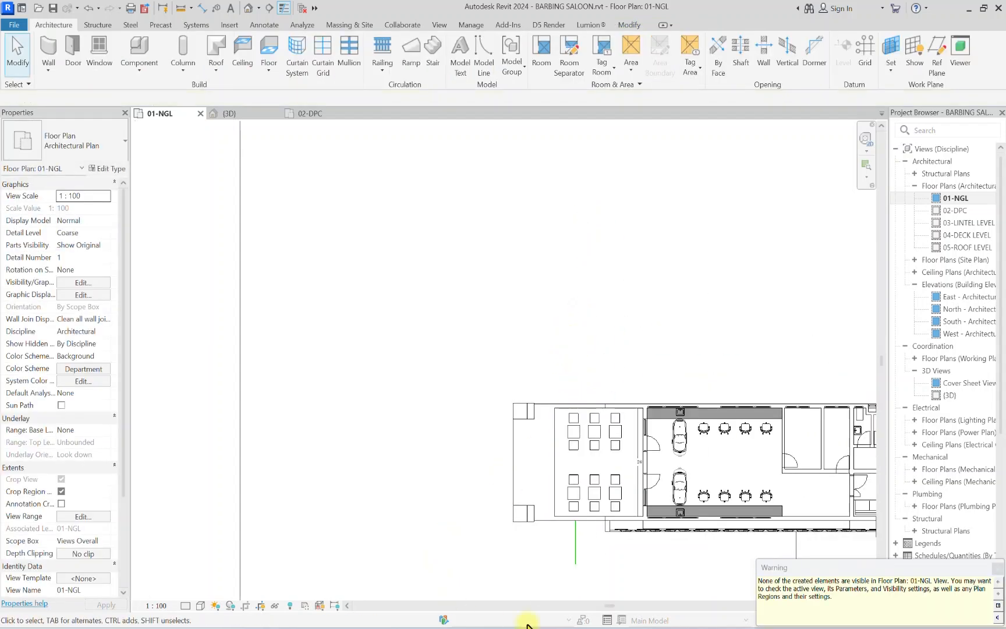
Step: Reveal the hidden elements in the floor plan, name the new reference plane SIT OUT, and leave the reveal mode
{"action": "middle_click_drag", "start_coordinate": [520, 528], "coordinate": [440, 422]}
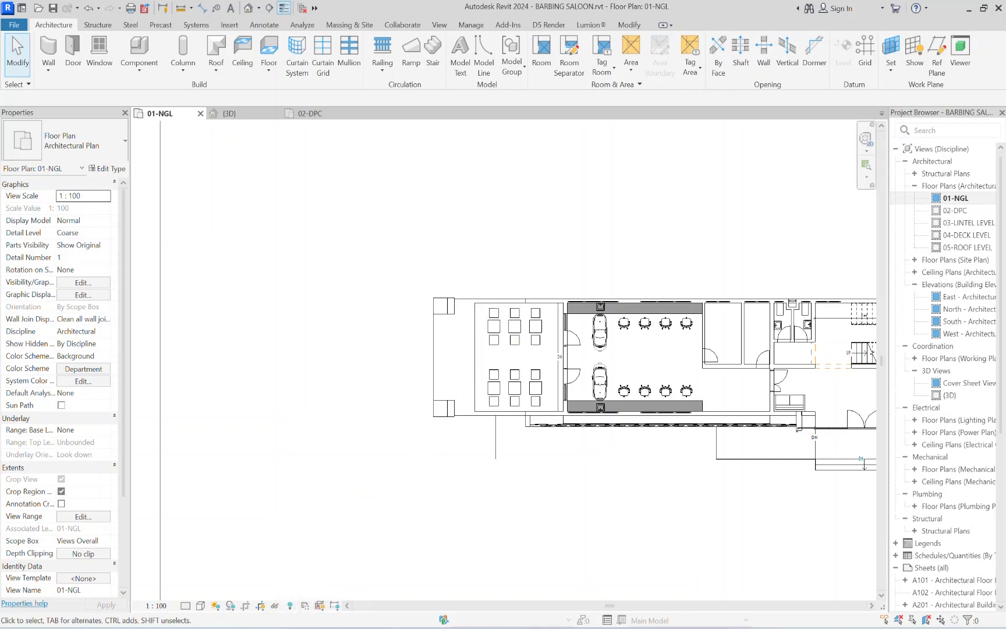
{"action": "left_click", "coordinate": [290, 606]}
{"action": "scroll", "coordinate": [508, 271], "scroll_direction": "up", "scroll_amount": 2}
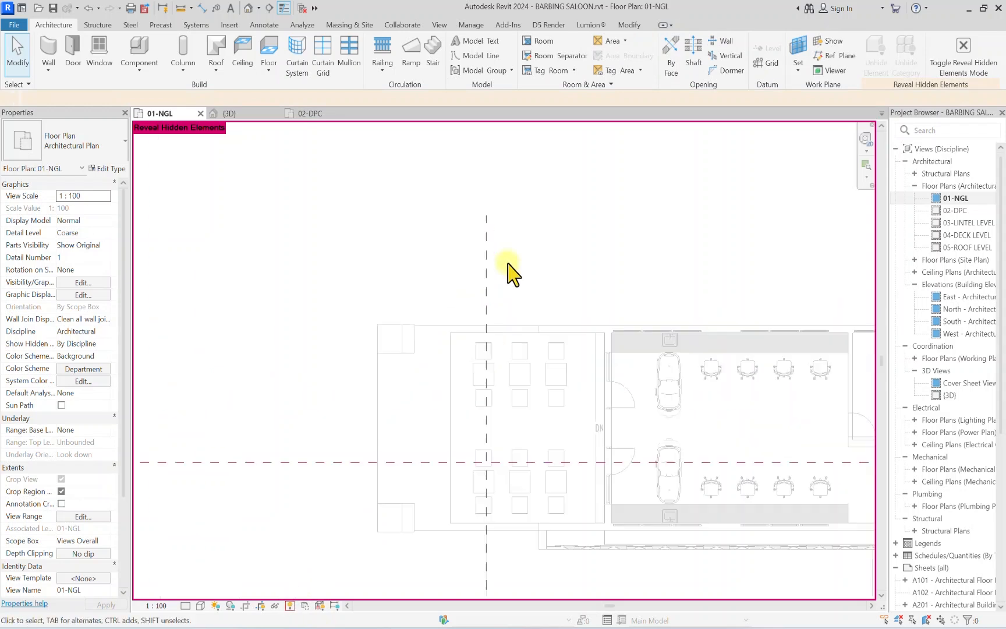
{"action": "left_click", "coordinate": [487, 253]}
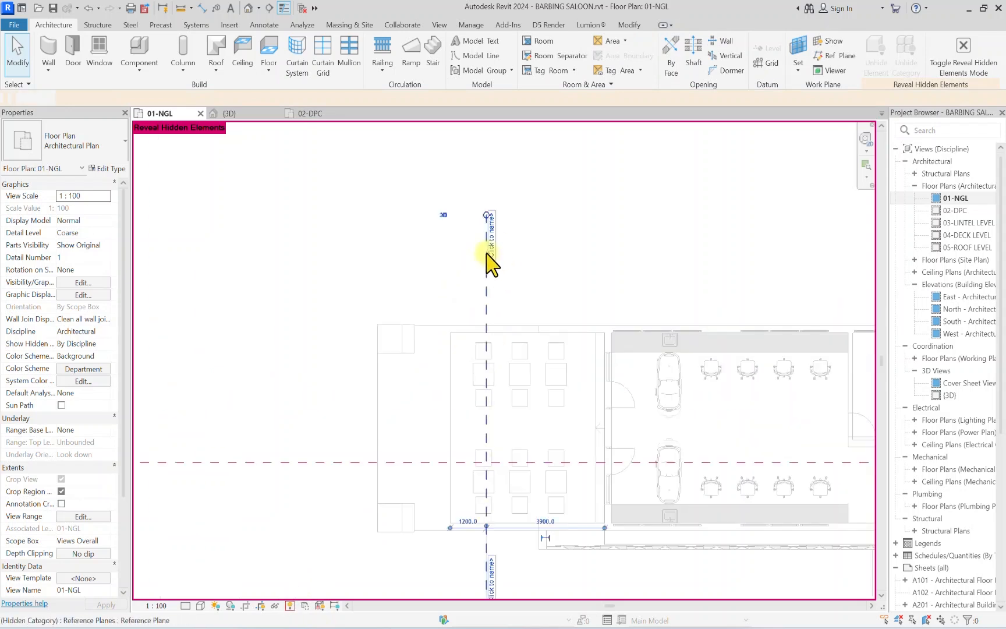
{"action": "scroll", "coordinate": [488, 233], "scroll_direction": "up", "scroll_amount": 1}
{"action": "left_click", "coordinate": [481, 220]}
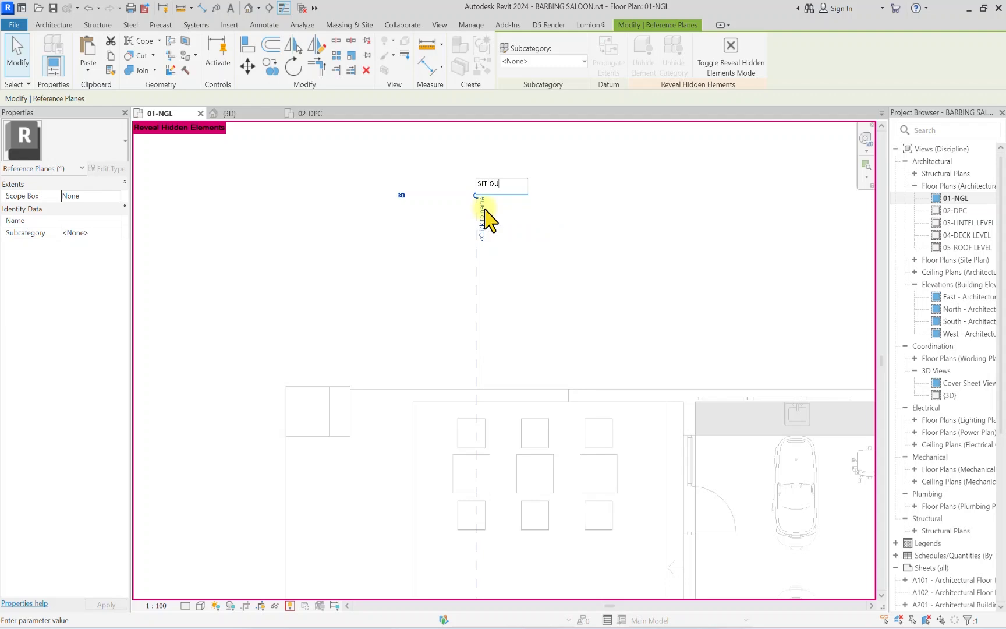
{"action": "left_click", "coordinate": [518, 296]}
{"action": "scroll", "coordinate": [518, 294], "scroll_direction": "down", "scroll_amount": 4}
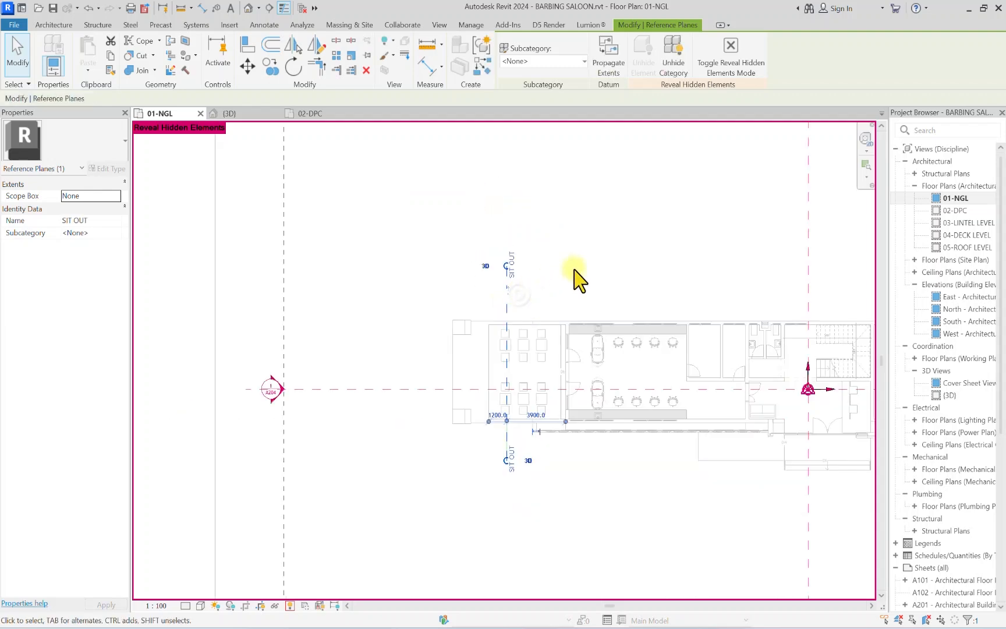
{"action": "left_click", "coordinate": [561, 272]}
{"action": "scroll", "coordinate": [394, 431], "scroll_direction": "down", "scroll_amount": 2}
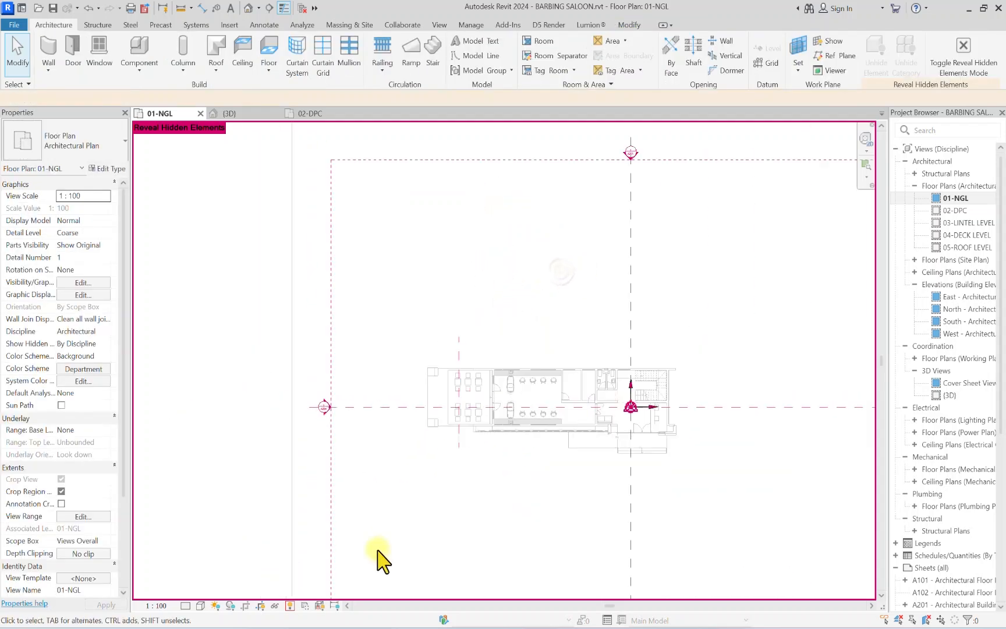
{"action": "left_click", "coordinate": [290, 606]}
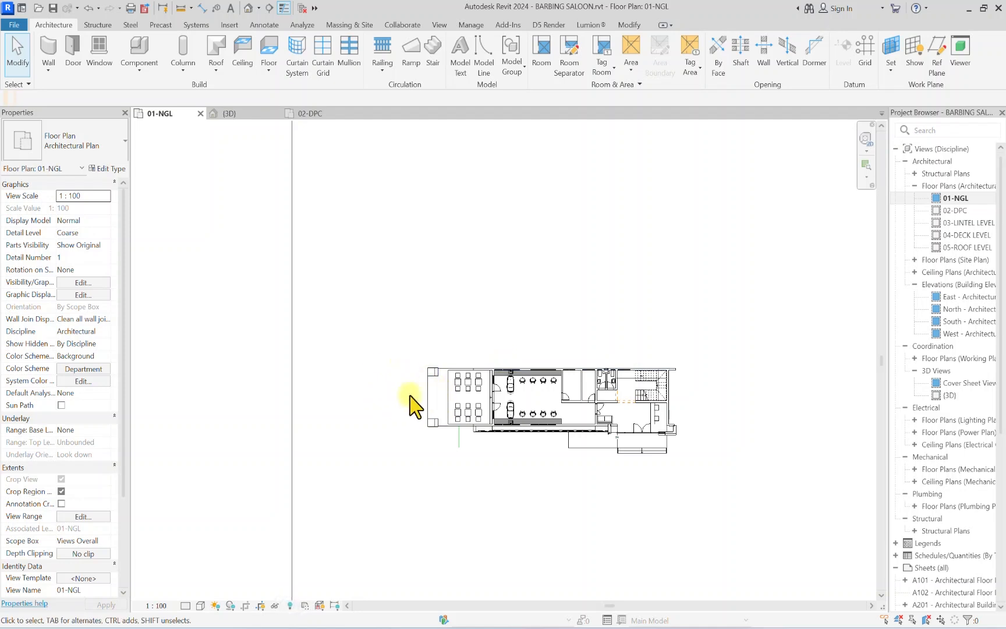
Step: Start a new in-place Casework model in the 3D view, accepting the default name
{"action": "left_click", "coordinate": [249, 9]}
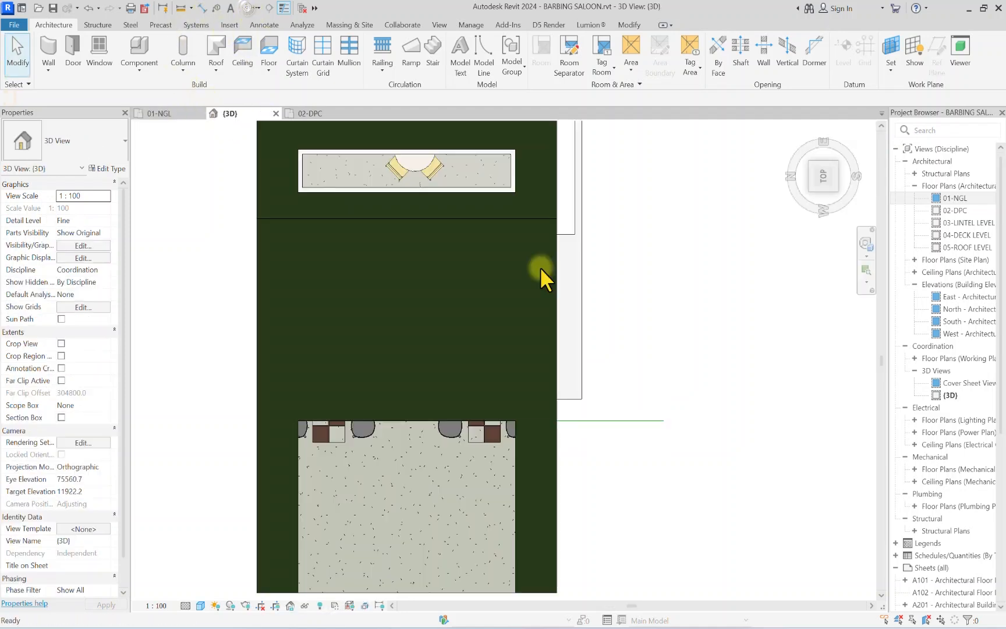
{"action": "left_click", "coordinate": [141, 66]}
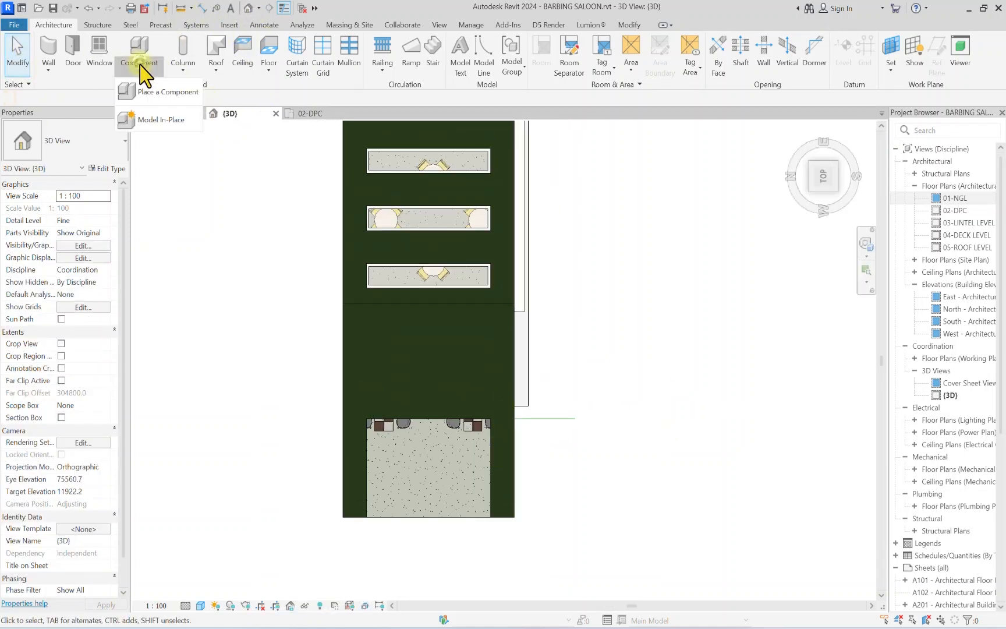
{"action": "left_click", "coordinate": [155, 122]}
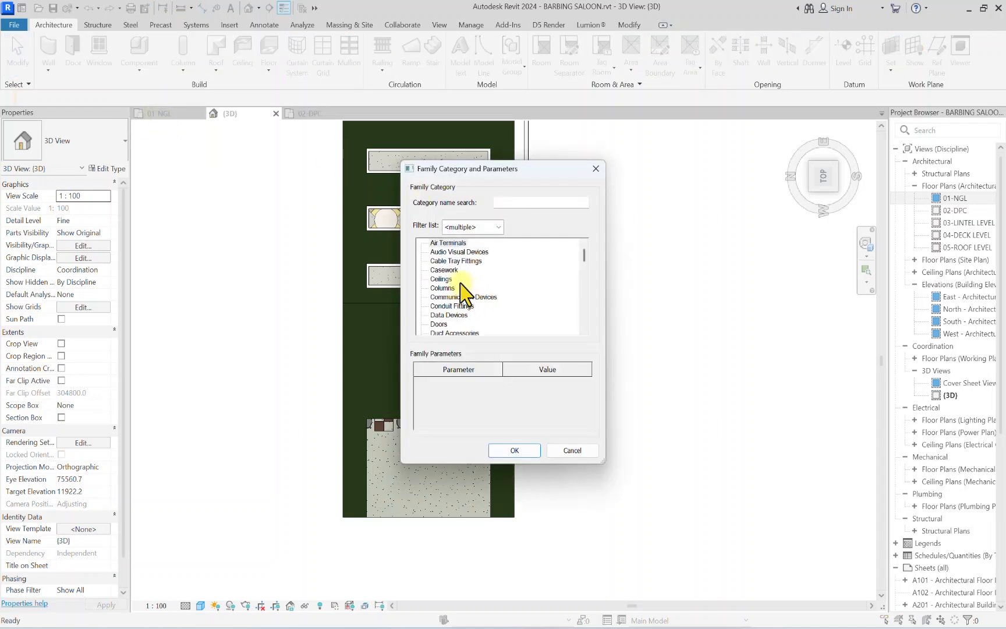
{"action": "left_click", "coordinate": [515, 451]}
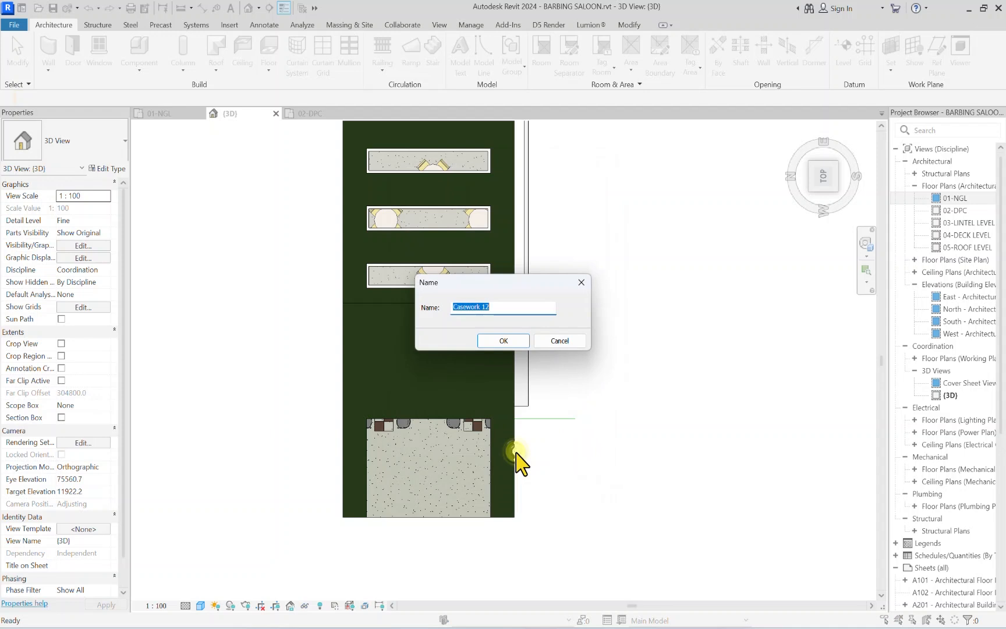
{"action": "left_click", "coordinate": [504, 341]}
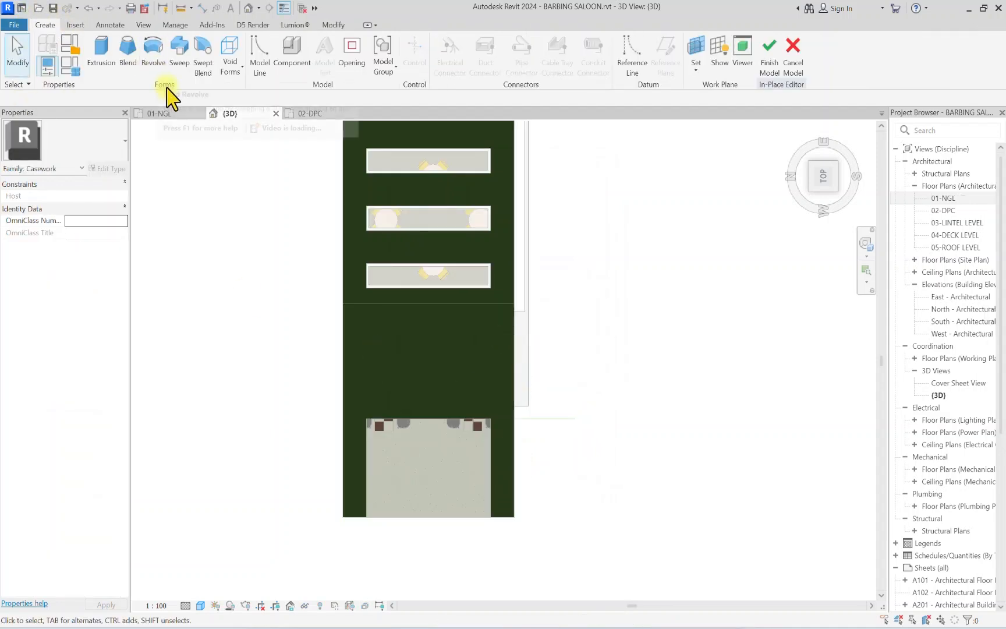
Step: Start a sketched sweep path with its work plane set to Reference Plane : SIT OUT, facing the open roof end
{"action": "left_click", "coordinate": [186, 58]}
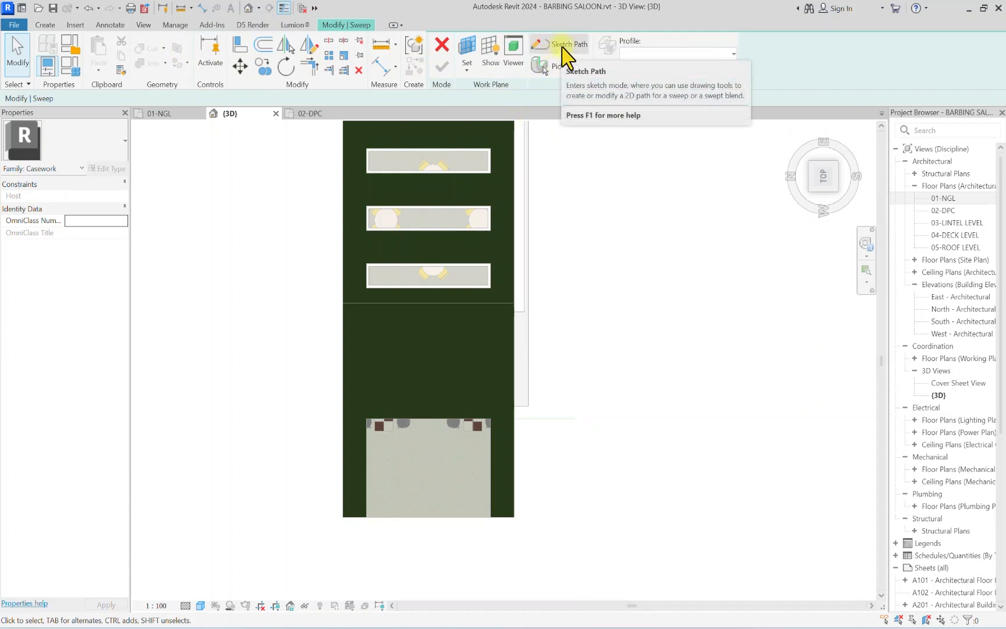
{"action": "left_click", "coordinate": [557, 44]}
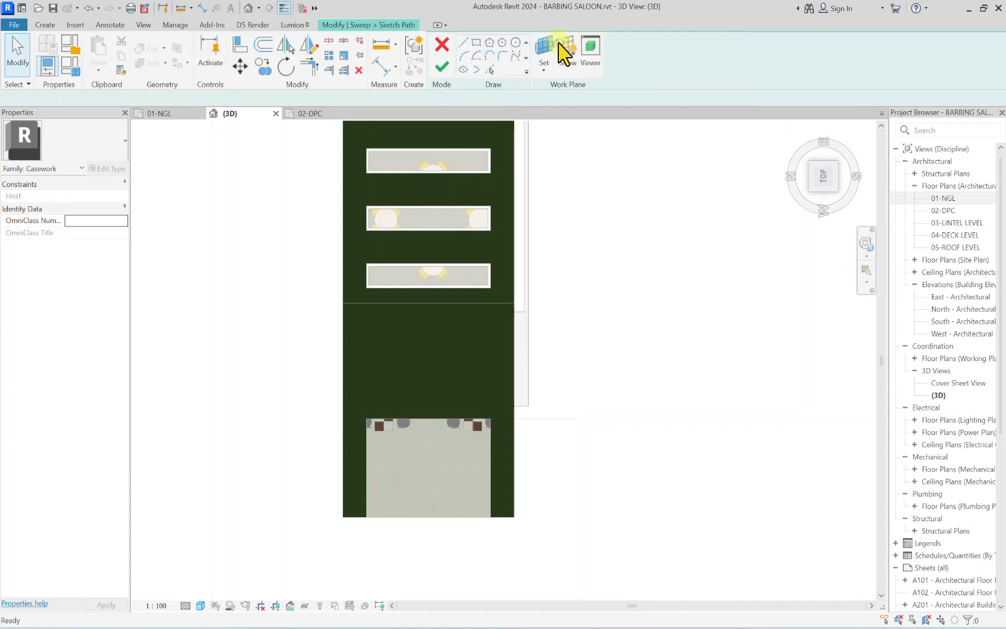
{"action": "left_click", "coordinate": [543, 70]}
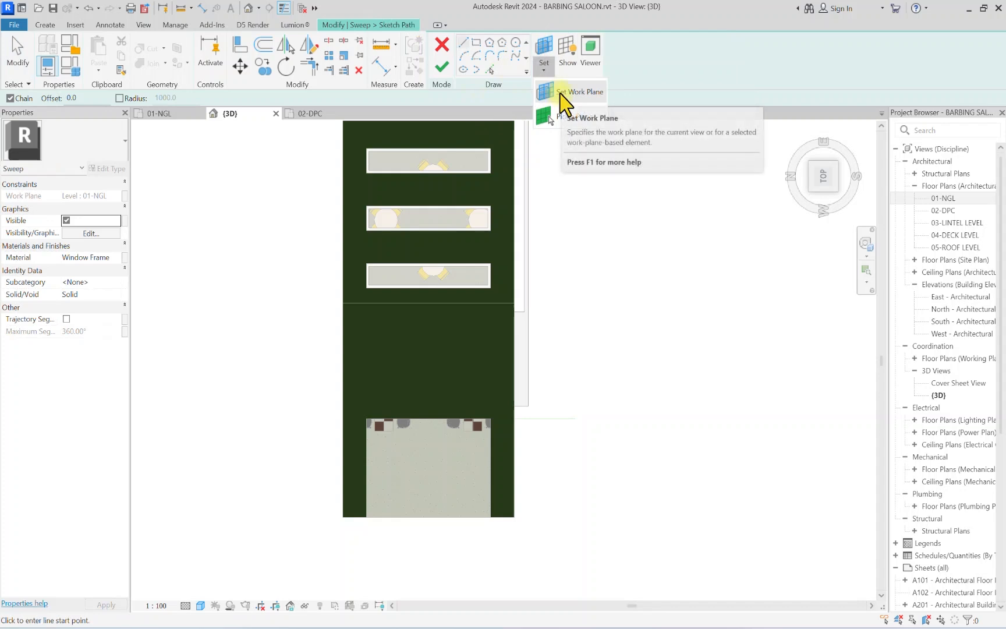
{"action": "left_click", "coordinate": [563, 95]}
{"action": "left_click", "coordinate": [524, 319]}
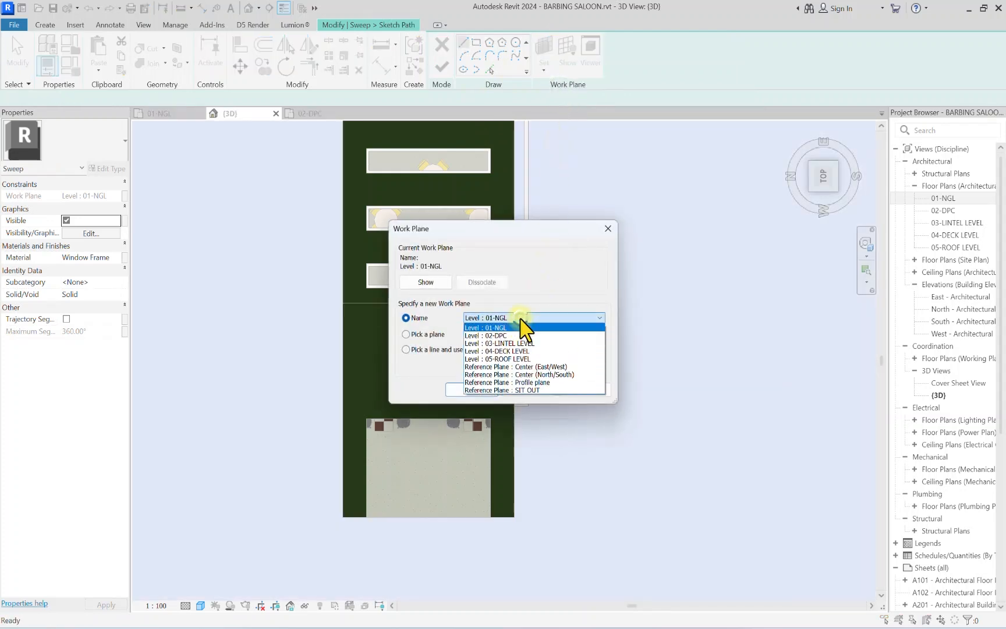
{"action": "left_click", "coordinate": [512, 389]}
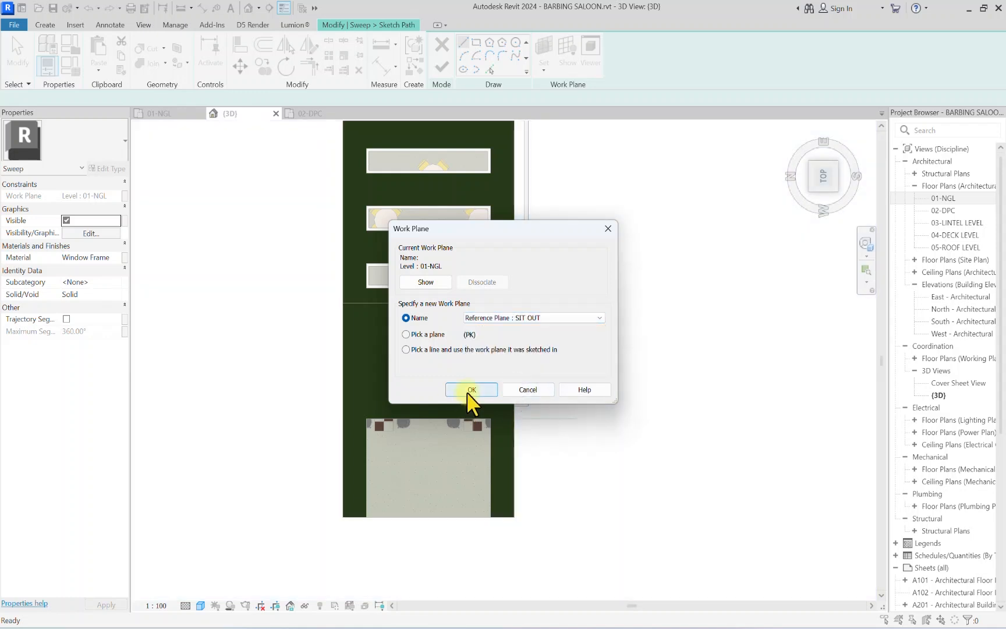
{"action": "left_click", "coordinate": [472, 389]}
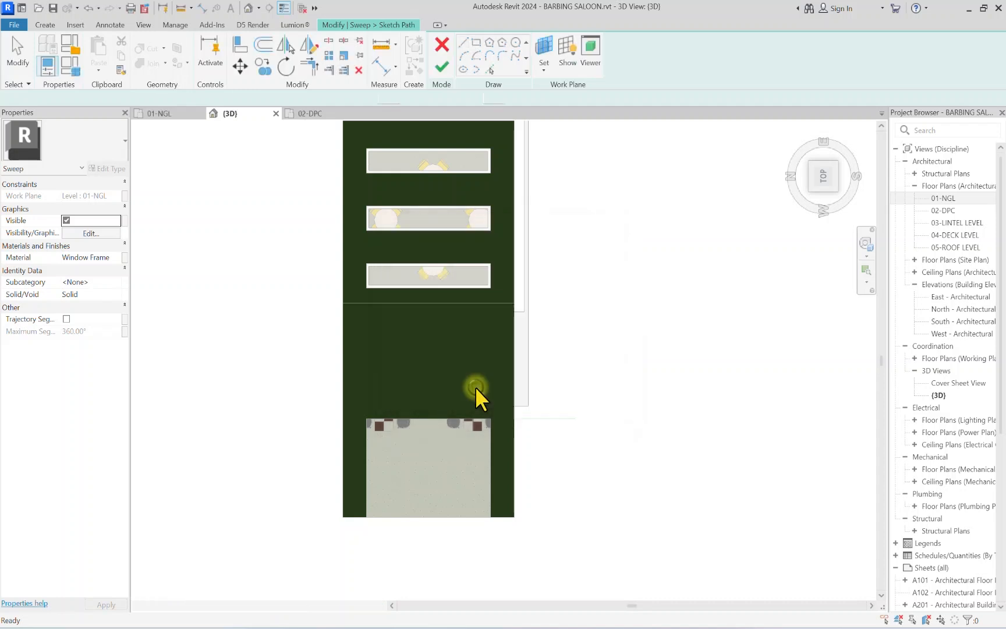
{"action": "left_click", "coordinate": [828, 201]}
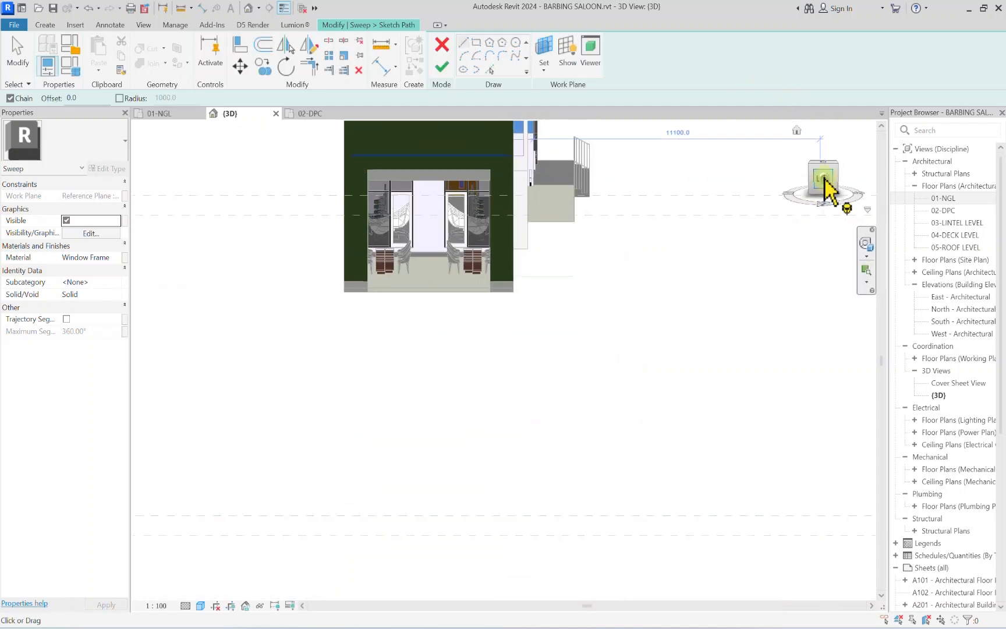
Step: Sketch the sweep path as three connected straight lines along the roof opening's top edge and down both sides to the roof's base
{"action": "left_click", "coordinate": [828, 192]}
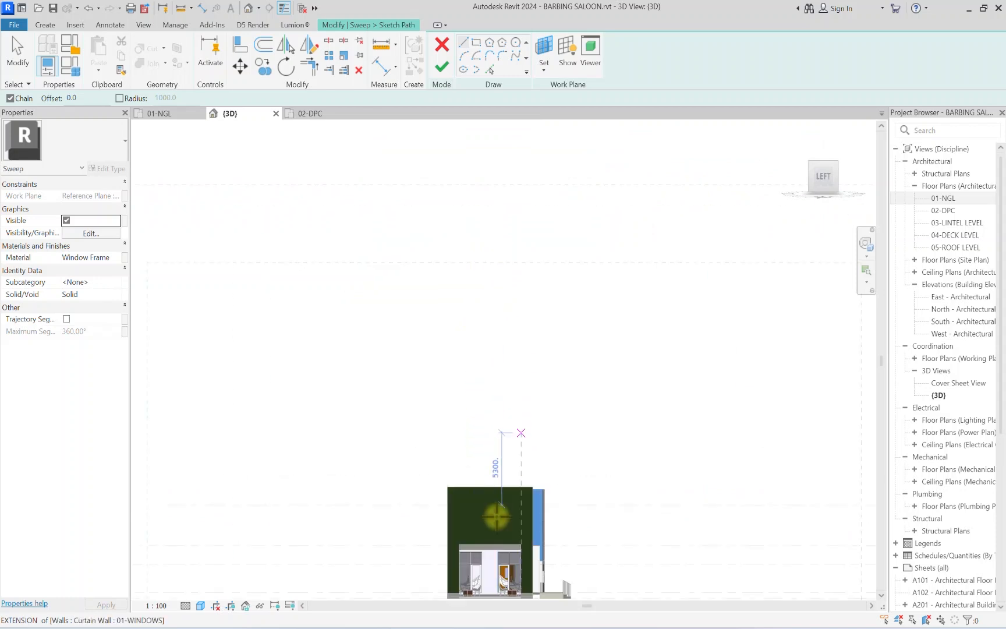
{"action": "scroll", "coordinate": [496, 516], "scroll_direction": "up", "scroll_amount": 5}
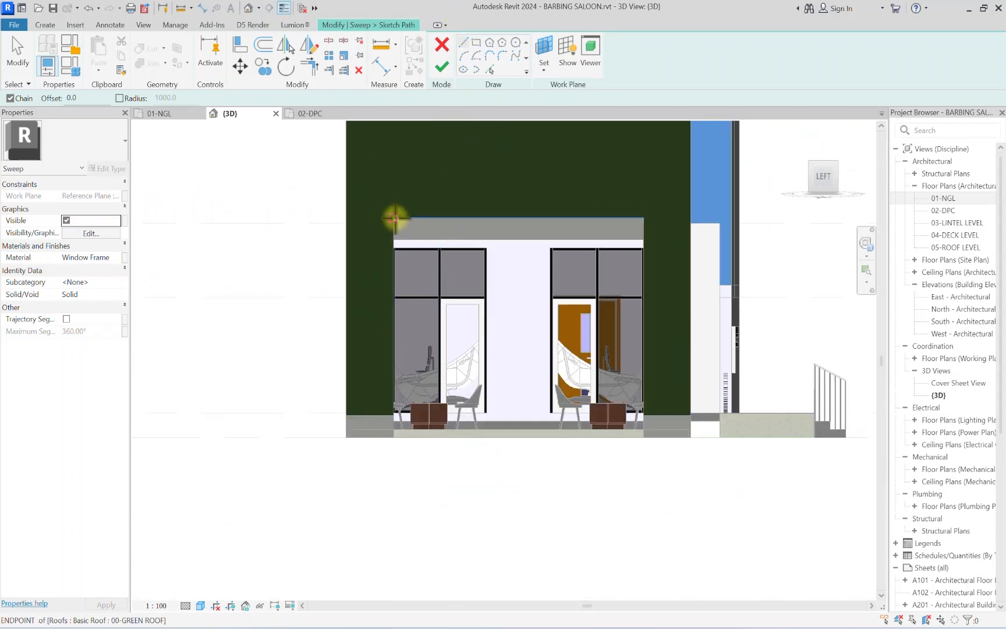
{"action": "left_click", "coordinate": [644, 218]}
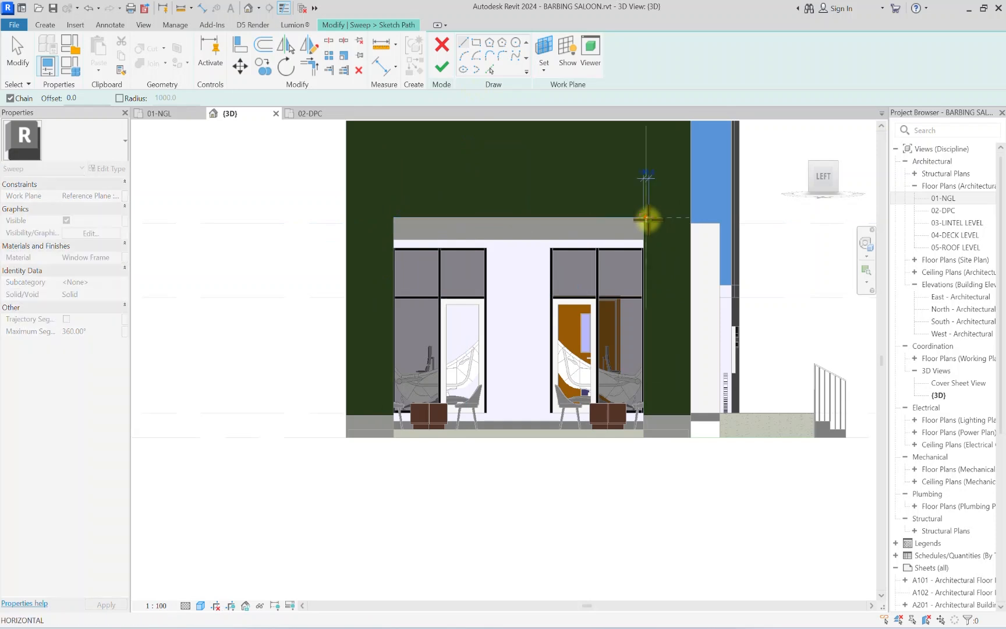
{"action": "left_click", "coordinate": [394, 218]}
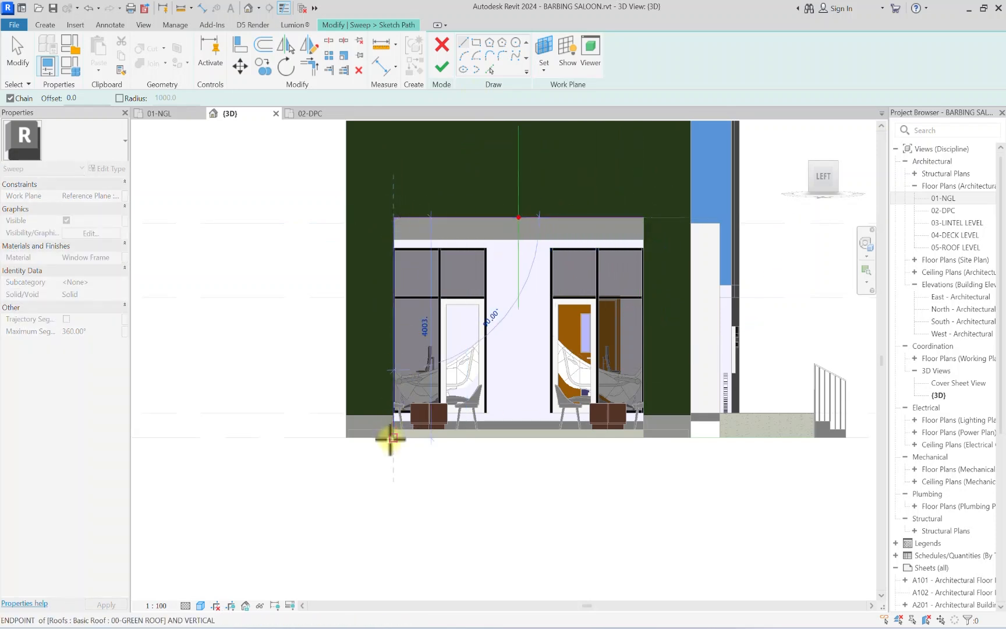
{"action": "key", "text": "Escape"}
{"action": "left_click", "coordinate": [646, 218]}
{"action": "left_click", "coordinate": [640, 437]}
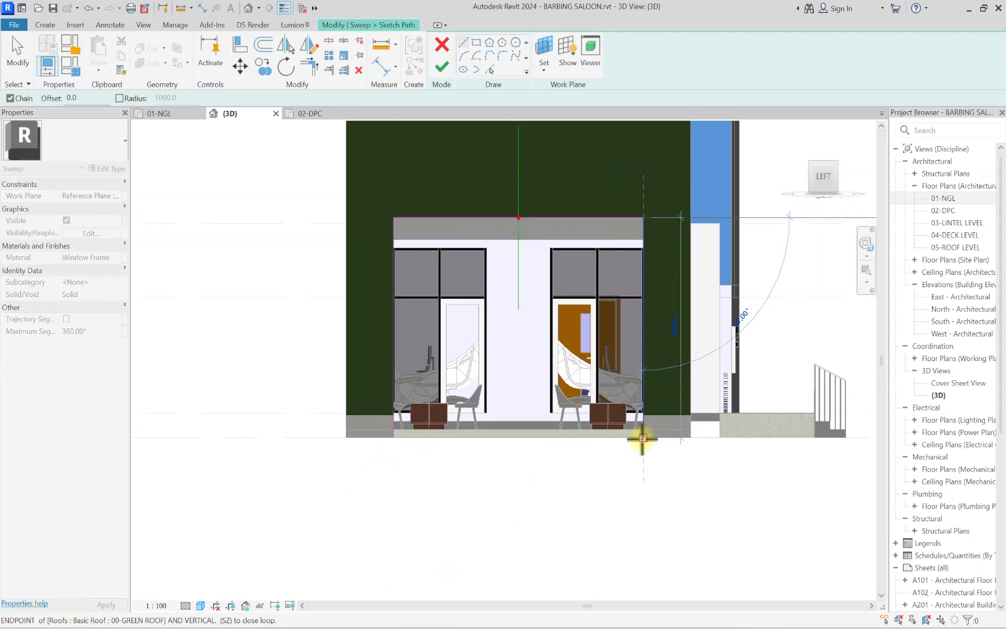
{"action": "key", "text": "Escape"}
{"action": "key", "text": "Escape"}
{"action": "scroll", "coordinate": [629, 433], "scroll_direction": "down", "scroll_amount": 3}
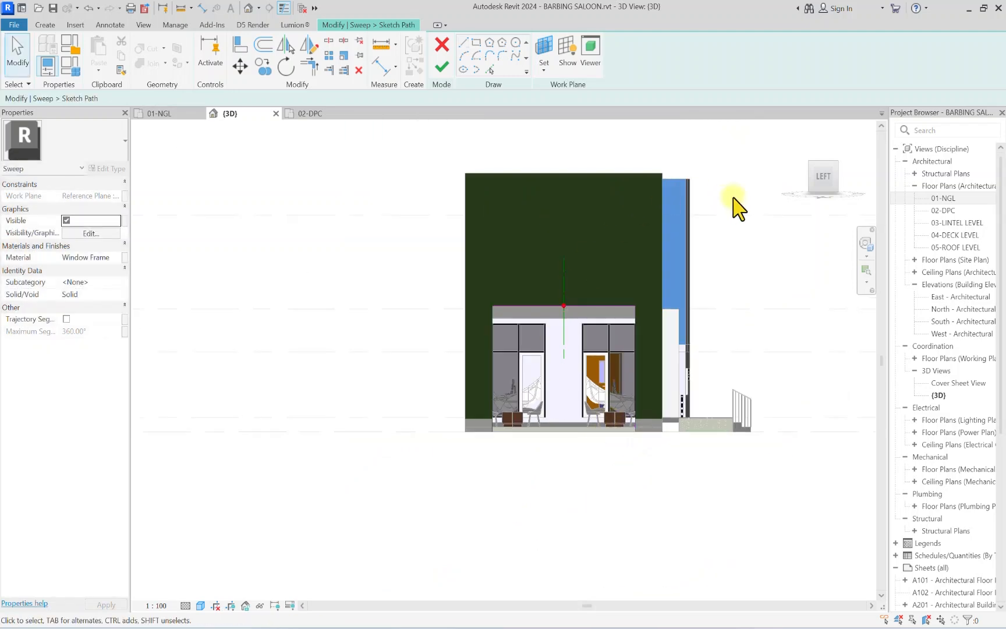
{"action": "left_click", "coordinate": [844, 178]}
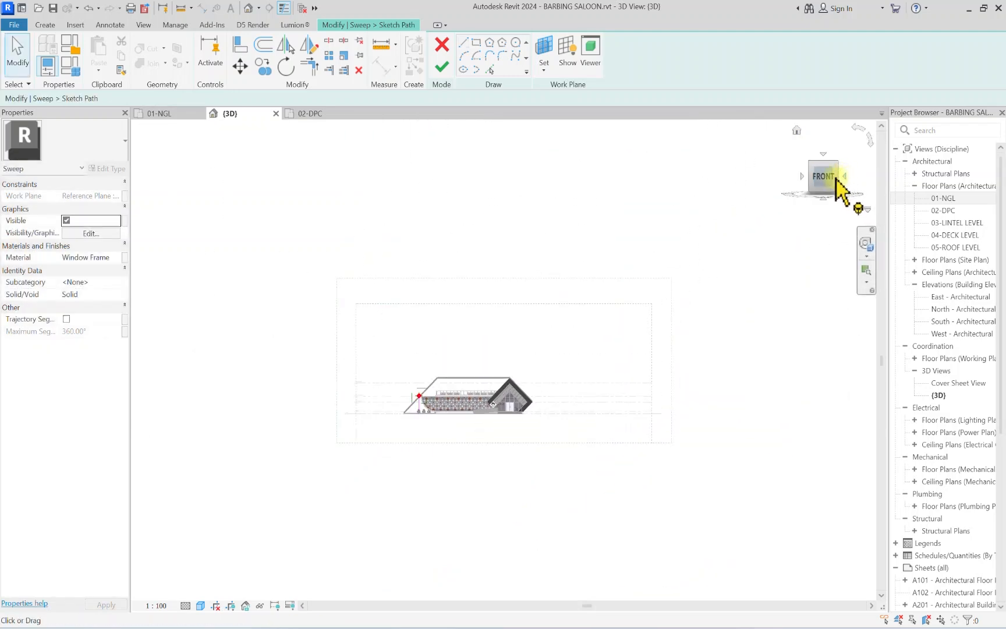
Step: Finish the sweep's path sketch and start editing its profile
{"action": "scroll", "coordinate": [512, 387], "scroll_direction": "up", "scroll_amount": 8}
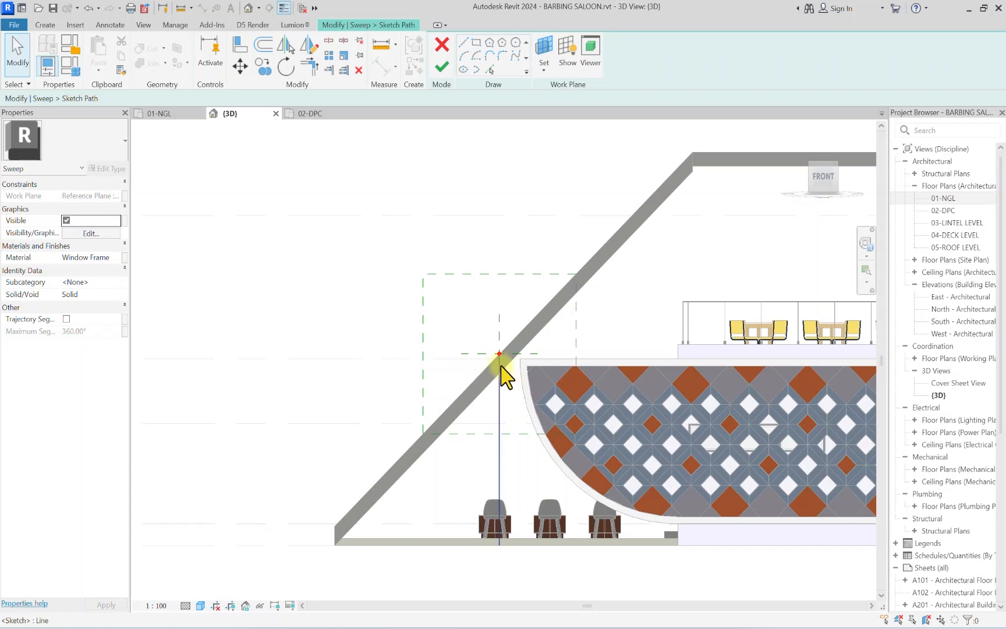
{"action": "left_click", "coordinate": [442, 75]}
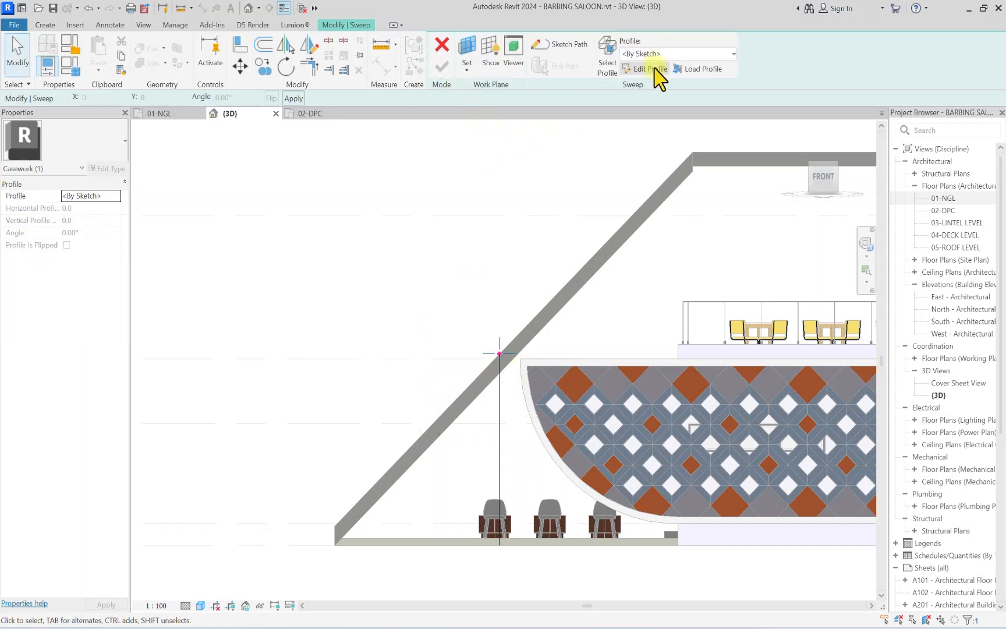
{"action": "left_click", "coordinate": [651, 69]}
Step: Sketch a closed rectangular profile about 75 mm wide, with its upper-right corner at the path's reference point on the roof edge
{"action": "scroll", "coordinate": [523, 350], "scroll_direction": "up", "scroll_amount": 6}
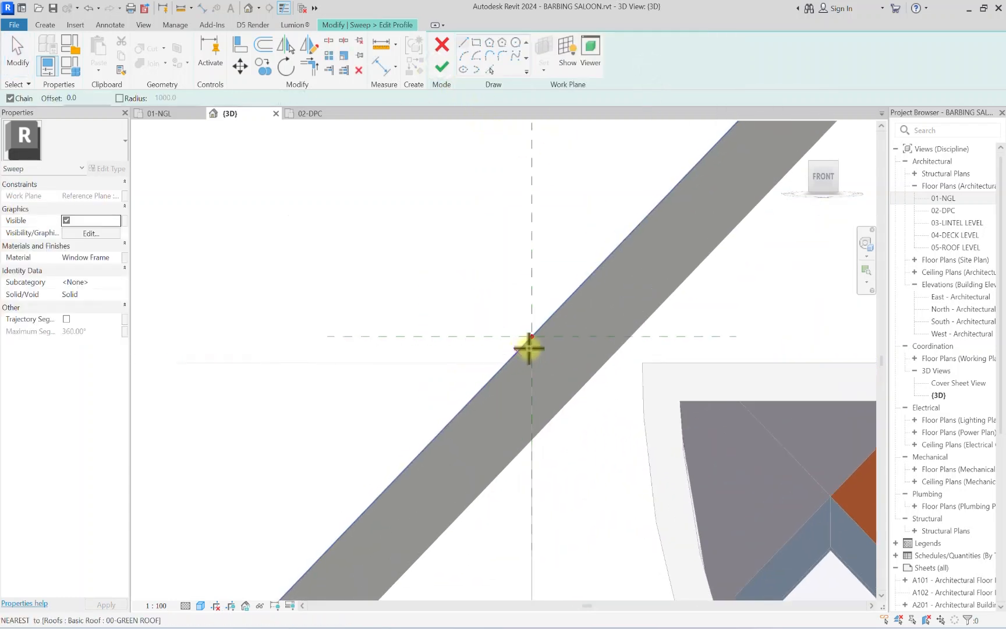
{"action": "scroll", "coordinate": [528, 348], "scroll_direction": "up", "scroll_amount": 3}
{"action": "left_click", "coordinate": [533, 321]}
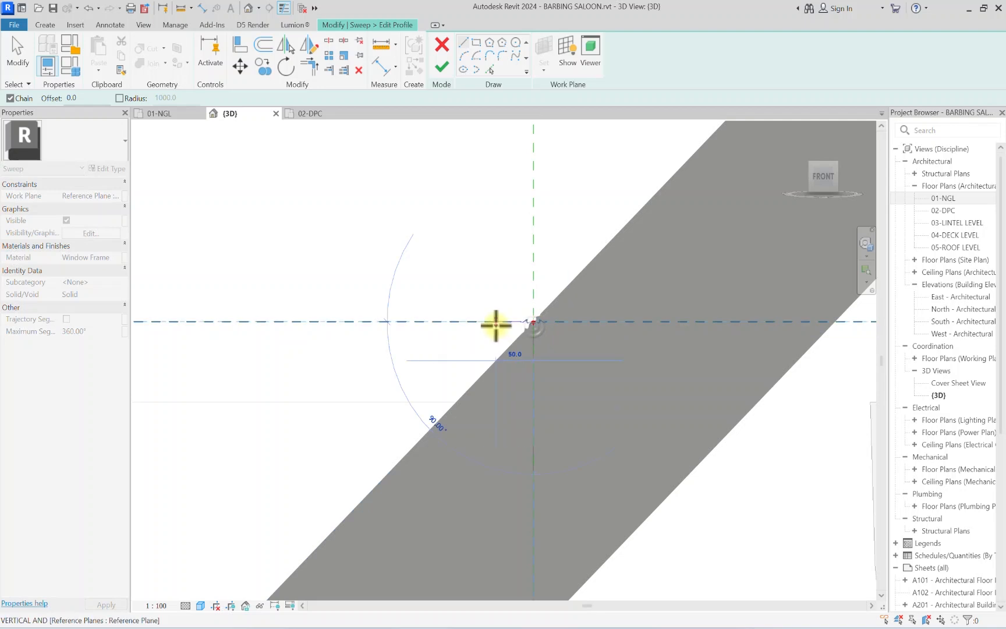
{"action": "scroll", "coordinate": [495, 323], "scroll_direction": "up", "scroll_amount": 3}
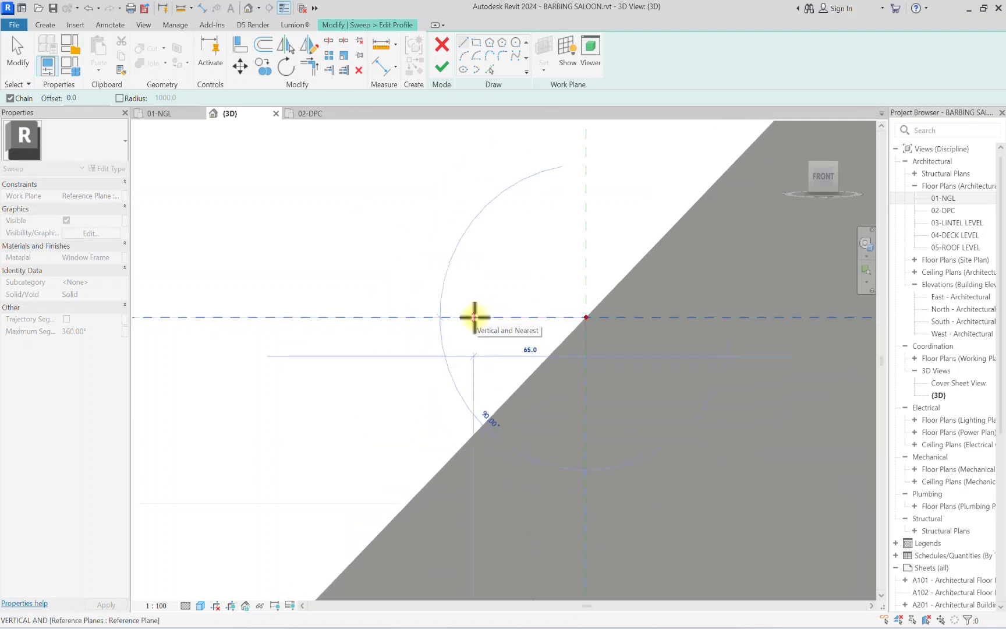
{"action": "left_click", "coordinate": [458, 317]}
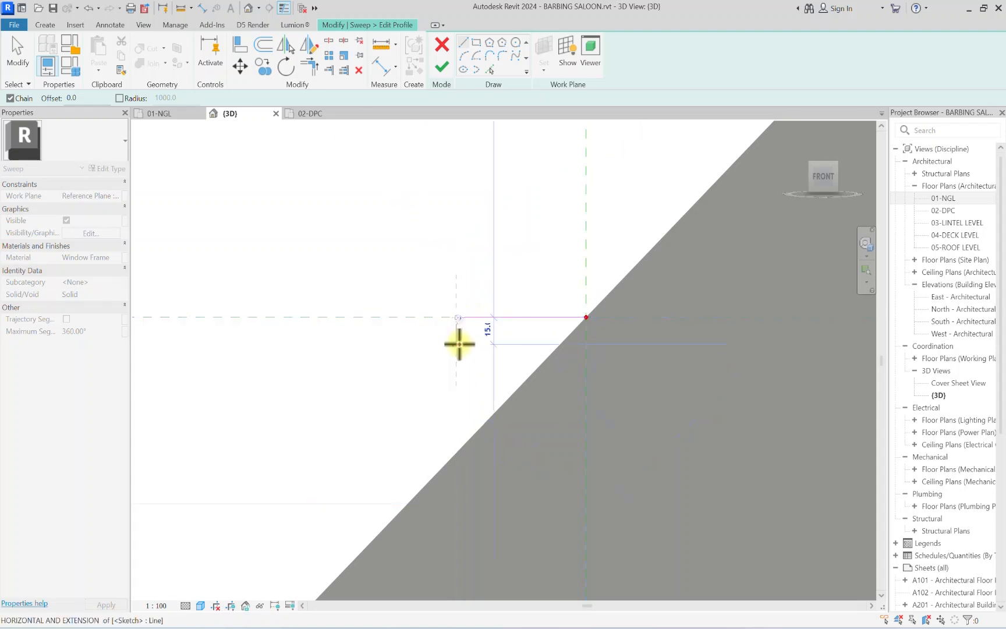
{"action": "left_click", "coordinate": [456, 361]}
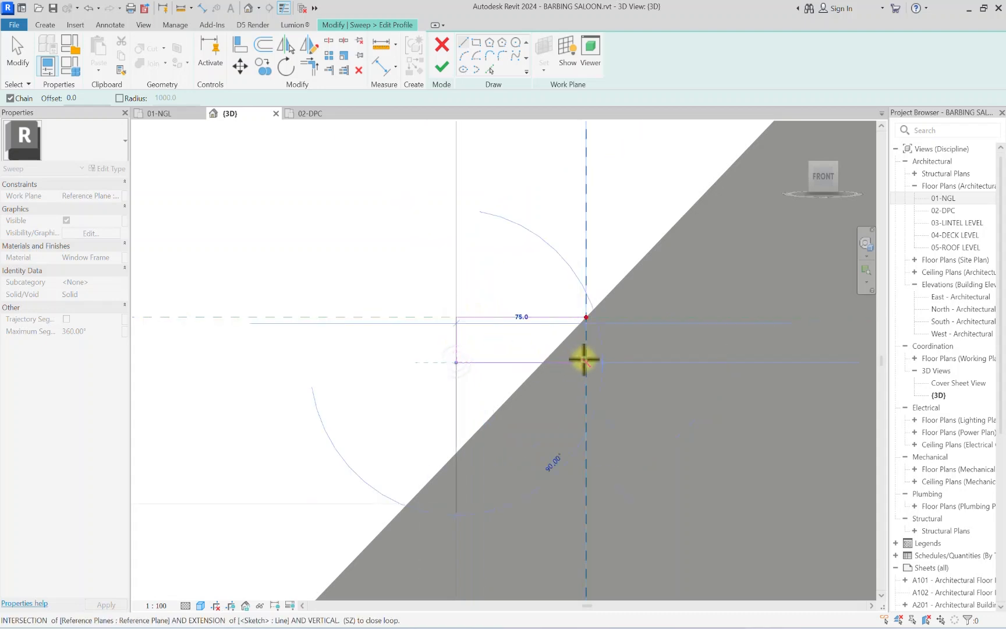
{"action": "left_click", "coordinate": [584, 361]}
{"action": "left_click", "coordinate": [584, 317]}
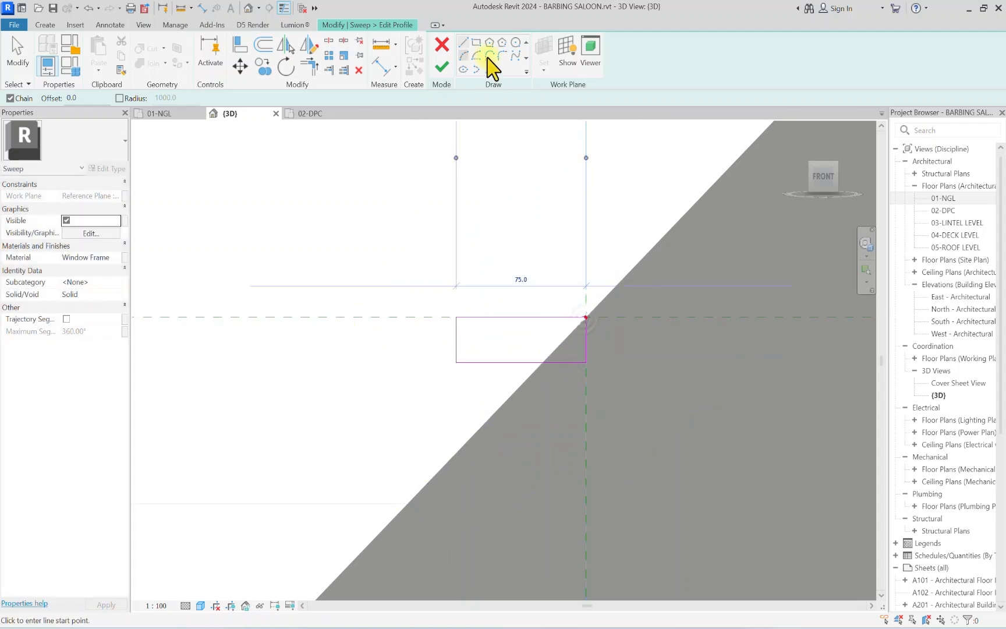
Step: Round the two left corners of the rectangle with fillet arcs of about 5 mm radius
{"action": "left_click", "coordinate": [502, 56]}
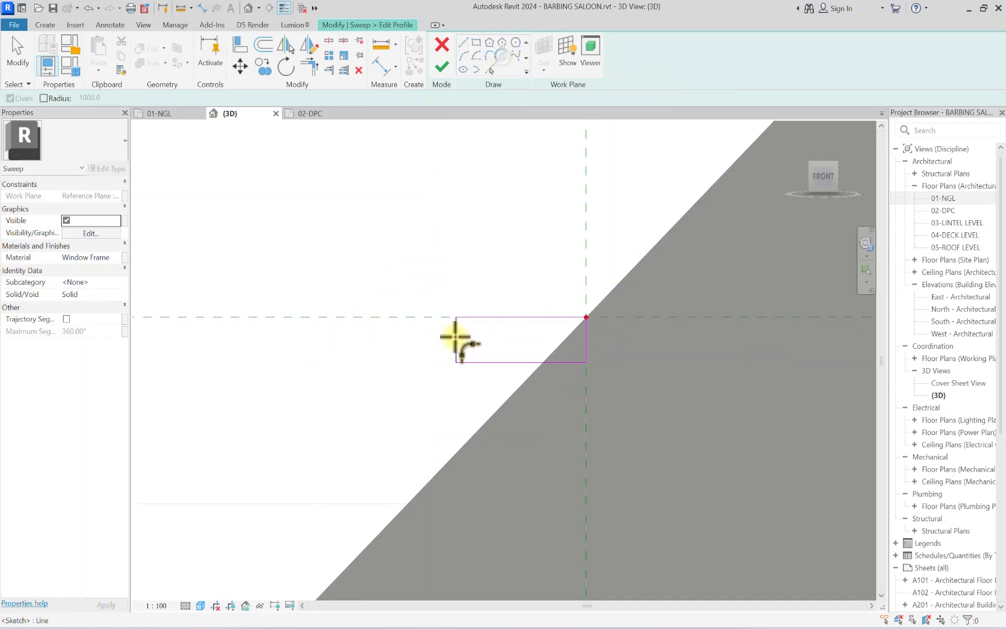
{"action": "scroll", "coordinate": [456, 326], "scroll_direction": "up", "scroll_amount": 2}
{"action": "left_click", "coordinate": [455, 327]}
{"action": "left_click", "coordinate": [466, 313]}
{"action": "scroll", "coordinate": [461, 317], "scroll_direction": "up", "scroll_amount": 2}
{"action": "left_click", "coordinate": [458, 317]}
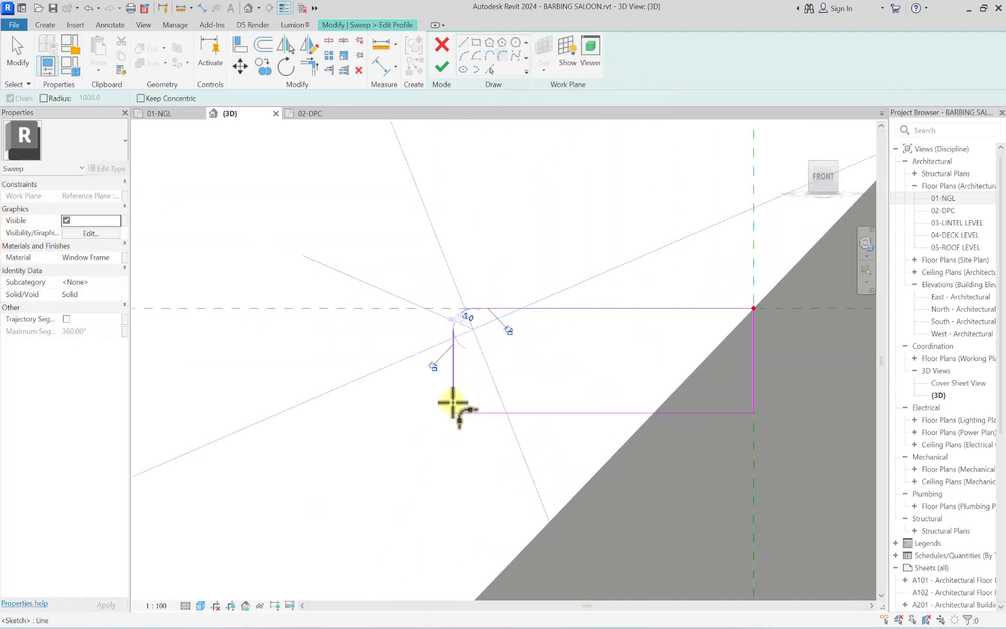
{"action": "left_click", "coordinate": [469, 414]}
{"action": "left_click", "coordinate": [453, 403]}
{"action": "scroll", "coordinate": [456, 410], "scroll_direction": "up", "scroll_amount": 1}
{"action": "left_click", "coordinate": [463, 407]}
Step: Round the two right corners of the rectangle with fillet arcs of about 10 mm radius
{"action": "scroll", "coordinate": [454, 391], "scroll_direction": "down", "scroll_amount": 3}
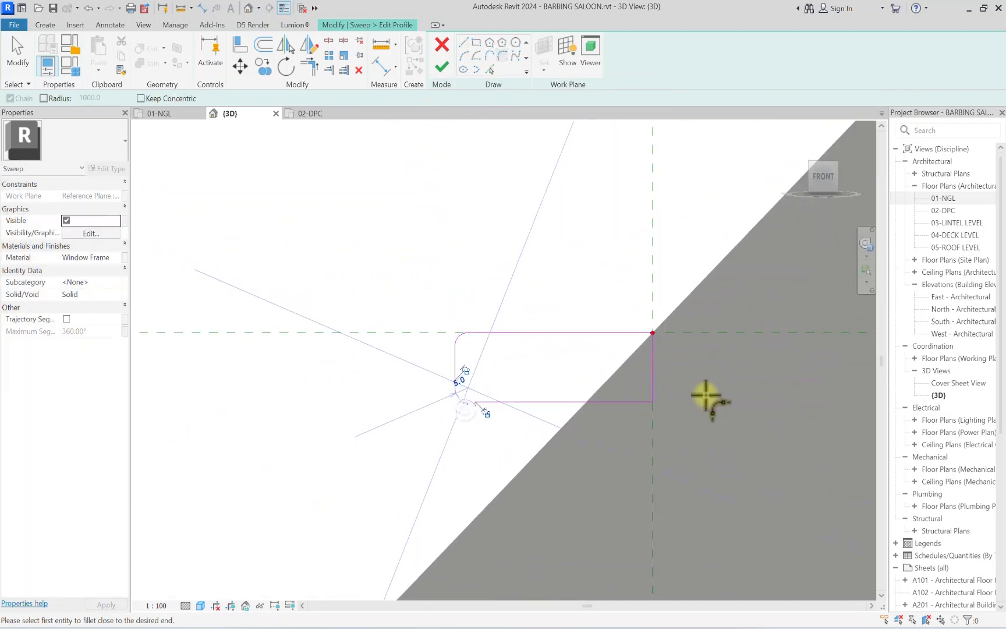
{"action": "left_click", "coordinate": [641, 400]}
{"action": "left_click", "coordinate": [650, 391]}
{"action": "scroll", "coordinate": [644, 393], "scroll_direction": "up", "scroll_amount": 2}
{"action": "left_click", "coordinate": [643, 391]}
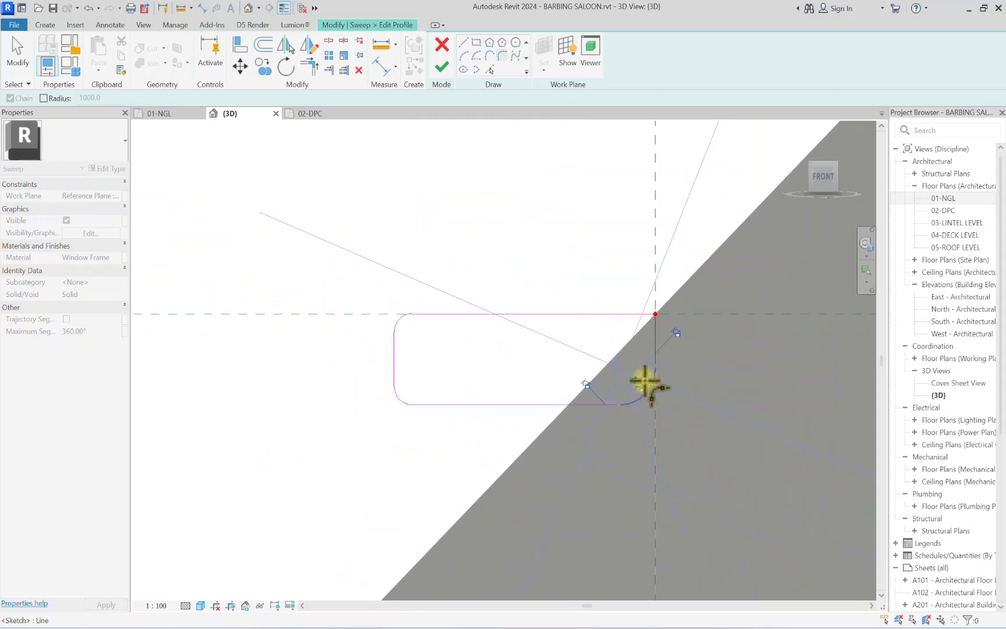
{"action": "left_click", "coordinate": [640, 315]}
{"action": "left_click", "coordinate": [652, 332]}
{"action": "scroll", "coordinate": [642, 328], "scroll_direction": "up", "scroll_amount": 4}
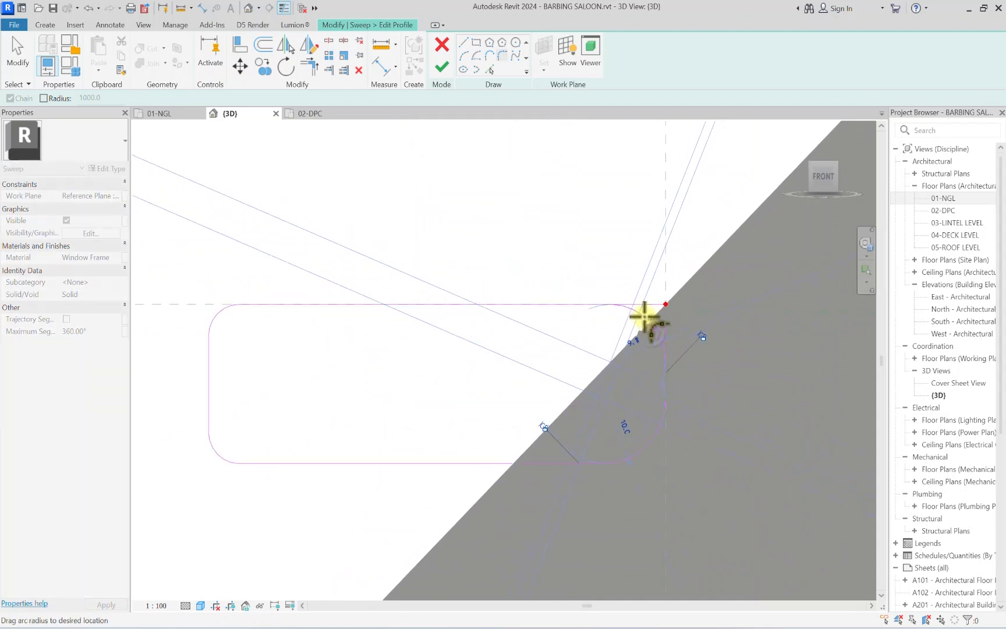
{"action": "left_click", "coordinate": [644, 319]}
{"action": "scroll", "coordinate": [645, 324], "scroll_direction": "down", "scroll_amount": 3}
Step: Set the radius of both right corner arcs of the profile to 5 mm
{"action": "key", "text": "Escape"}
{"action": "left_click", "coordinate": [611, 325]}
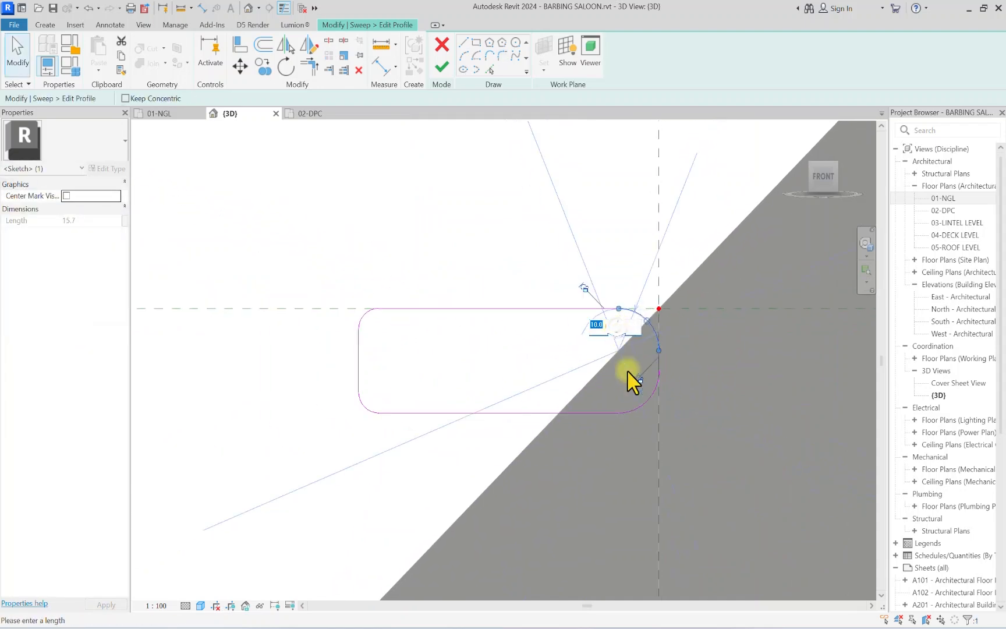
{"action": "type", "text": "5"}
{"action": "key", "text": "Return"}
{"action": "left_click", "coordinate": [642, 405]}
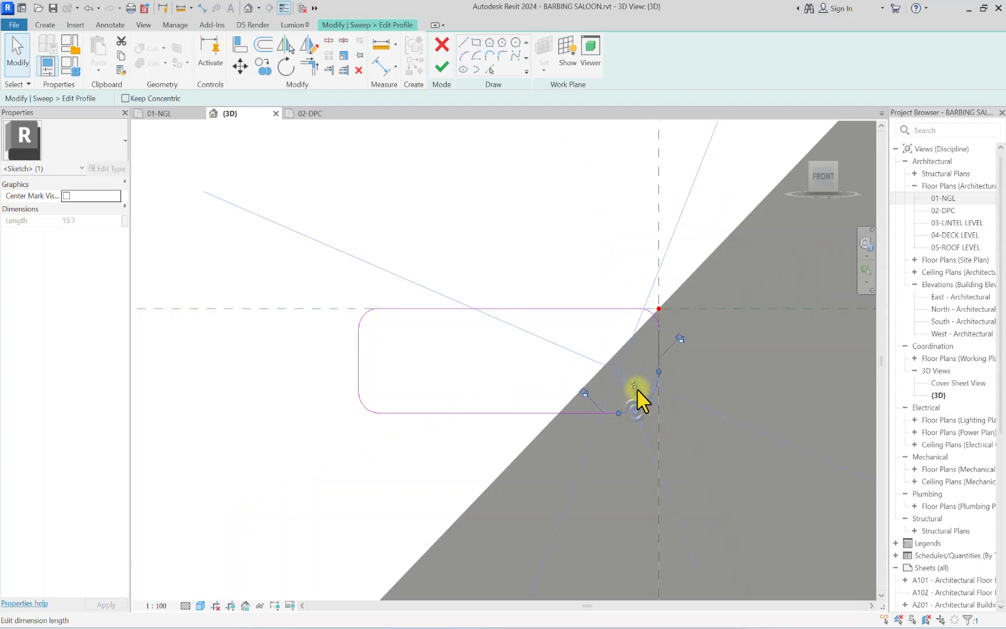
{"action": "left_click", "coordinate": [637, 387]}
{"action": "type", "text": "5"}
{"action": "key", "text": "Return"}
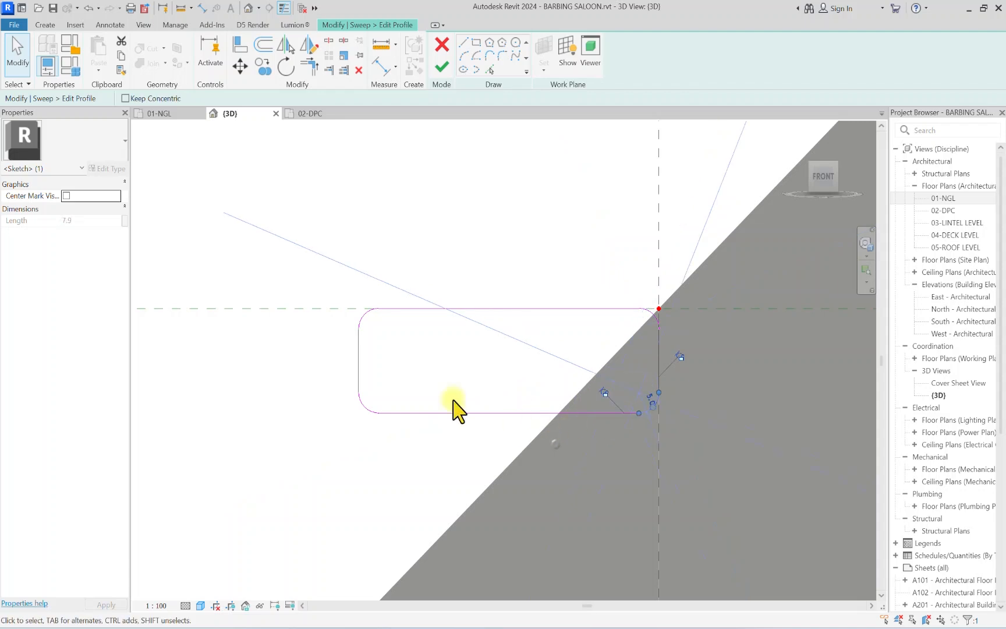
Step: Set the radius of both left corner arcs of the profile to exactly 5 mm
{"action": "left_click", "coordinate": [358, 406]}
{"action": "left_click", "coordinate": [383, 400]}
{"action": "type", "text": "5"}
{"action": "key", "text": "Return"}
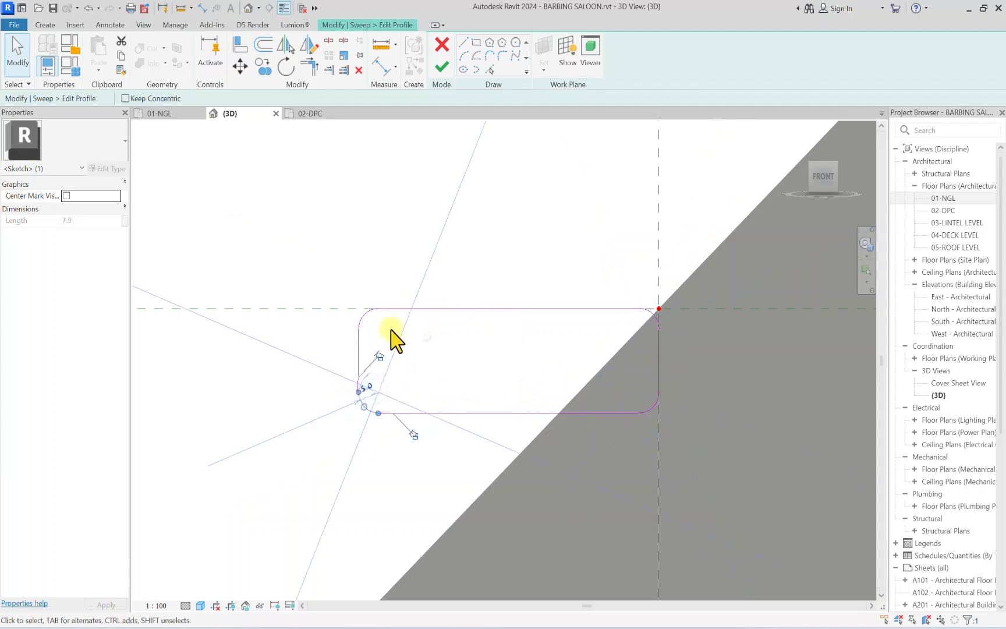
{"action": "left_click", "coordinate": [366, 313]}
{"action": "left_click", "coordinate": [376, 318]}
{"action": "type", "text": "5"}
{"action": "scroll", "coordinate": [398, 318], "scroll_direction": "down", "scroll_amount": 3}
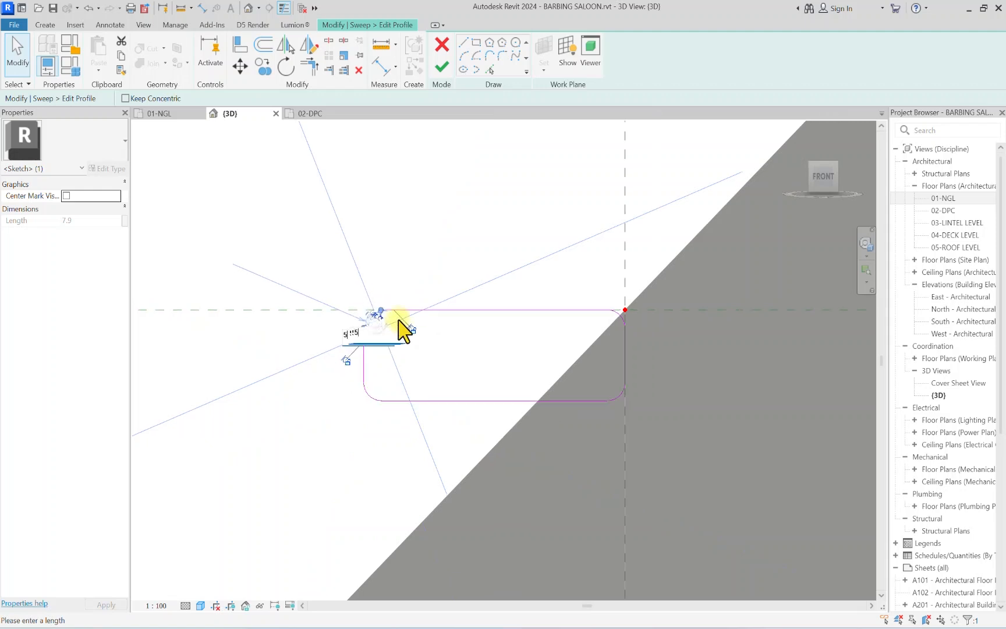
{"action": "key", "text": "Return"}
Step: Copy the whole rounded rectangle 150 mm to the left along the horizontal reference plane
{"action": "scroll", "coordinate": [430, 260], "scroll_direction": "down", "scroll_amount": 3}
{"action": "mouse_move", "coordinate": [349, 358]}
{"action": "left_mouse_down"}
{"action": "mouse_move", "coordinate": [375, 352]}
{"action": "mouse_move", "coordinate": [483, 240]}
{"action": "mouse_move", "coordinate": [468, 245]}
{"action": "left_mouse_up"}
{"action": "left_click", "coordinate": [262, 66]}
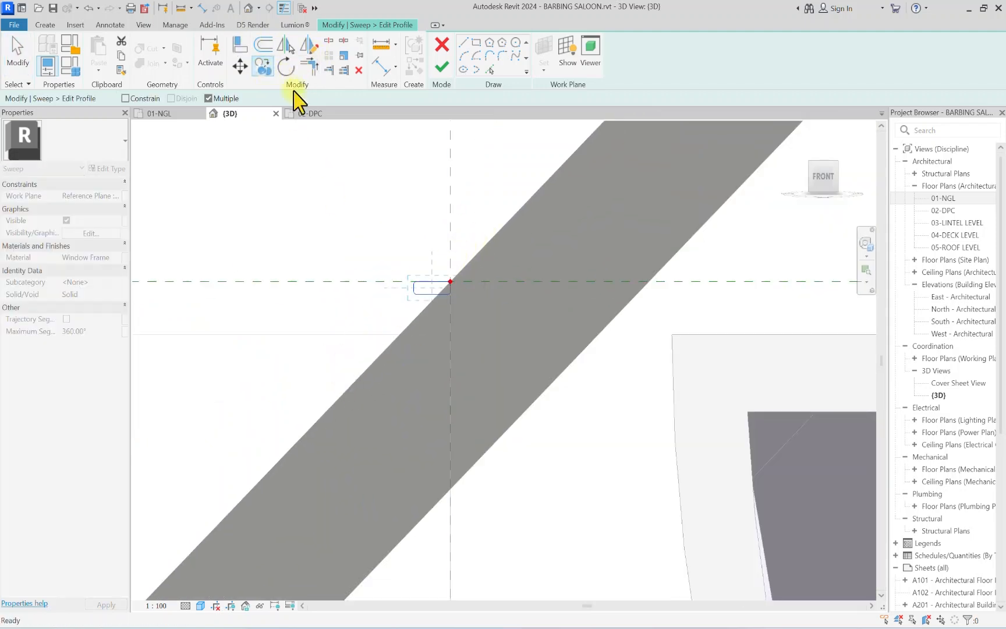
{"action": "left_click", "coordinate": [449, 281]}
{"action": "scroll", "coordinate": [434, 254], "scroll_direction": "down", "scroll_amount": 1}
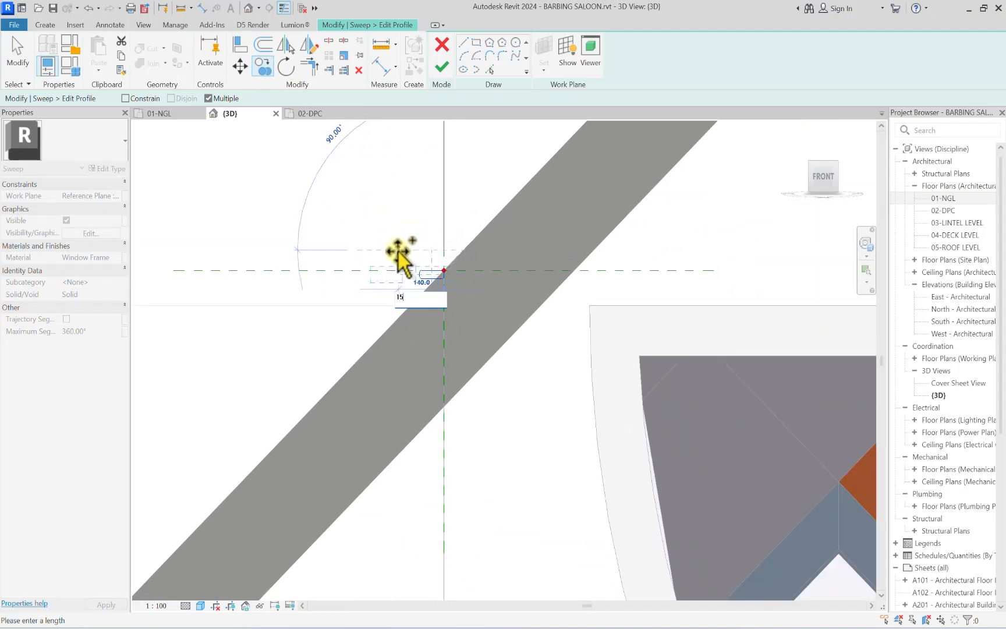
{"action": "type", "text": "150"}
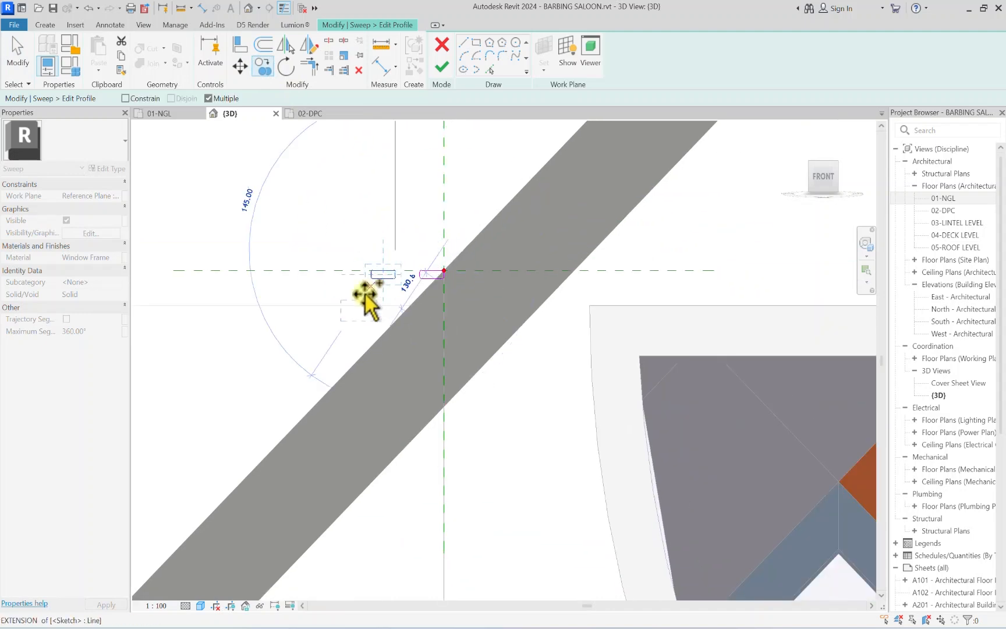
{"action": "key", "text": "Return"}
{"action": "scroll", "coordinate": [400, 276], "scroll_direction": "up", "scroll_amount": 3}
{"action": "scroll", "coordinate": [476, 263], "scroll_direction": "up", "scroll_amount": 1}
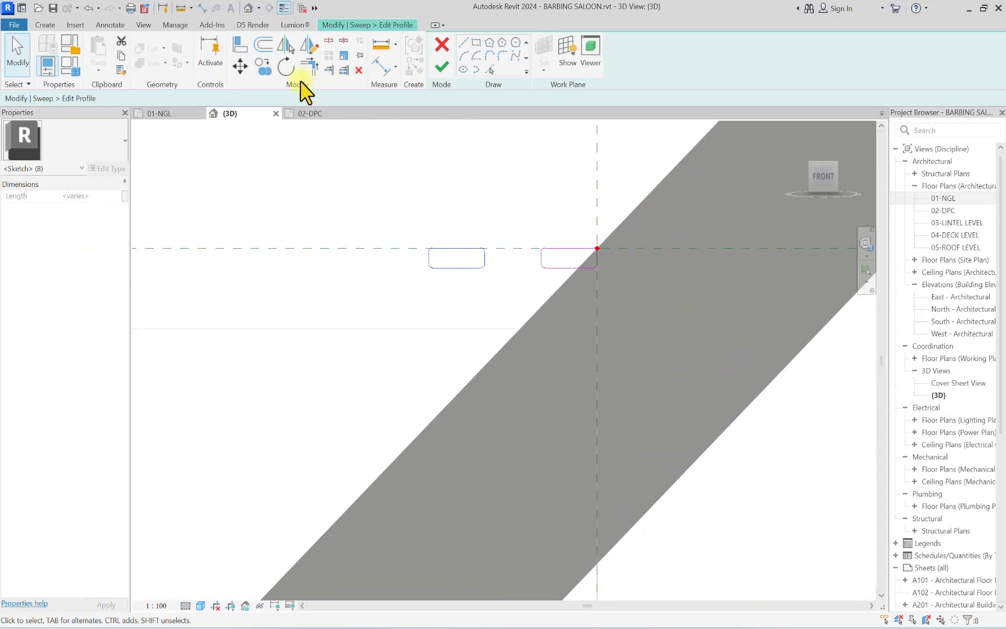
{"action": "left_click", "coordinate": [264, 74]}
{"action": "scroll", "coordinate": [530, 266], "scroll_direction": "up", "scroll_amount": 2}
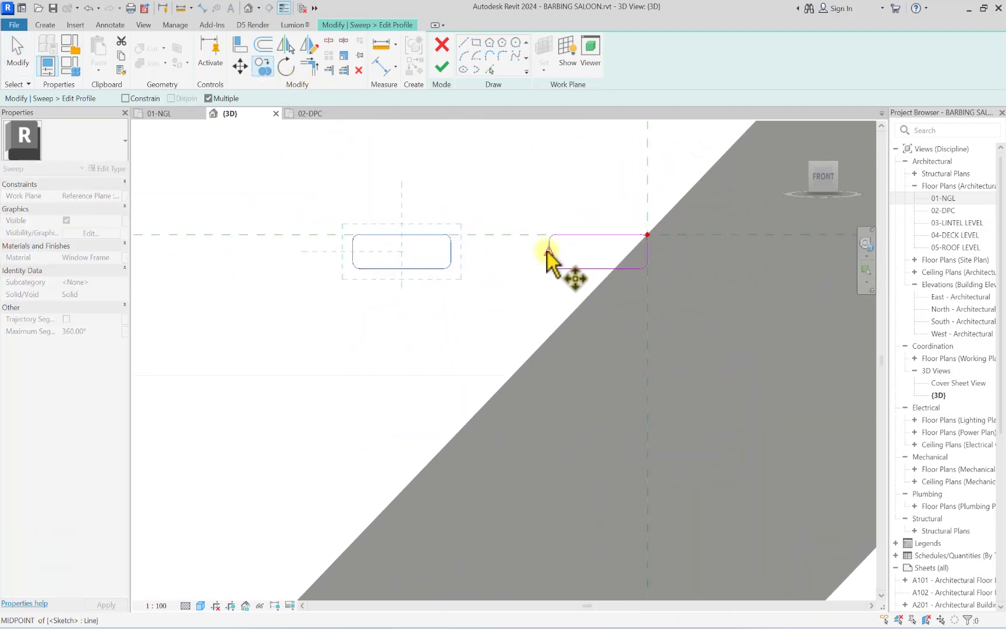
{"action": "left_click", "coordinate": [548, 251]}
{"action": "key", "text": "Escape"}
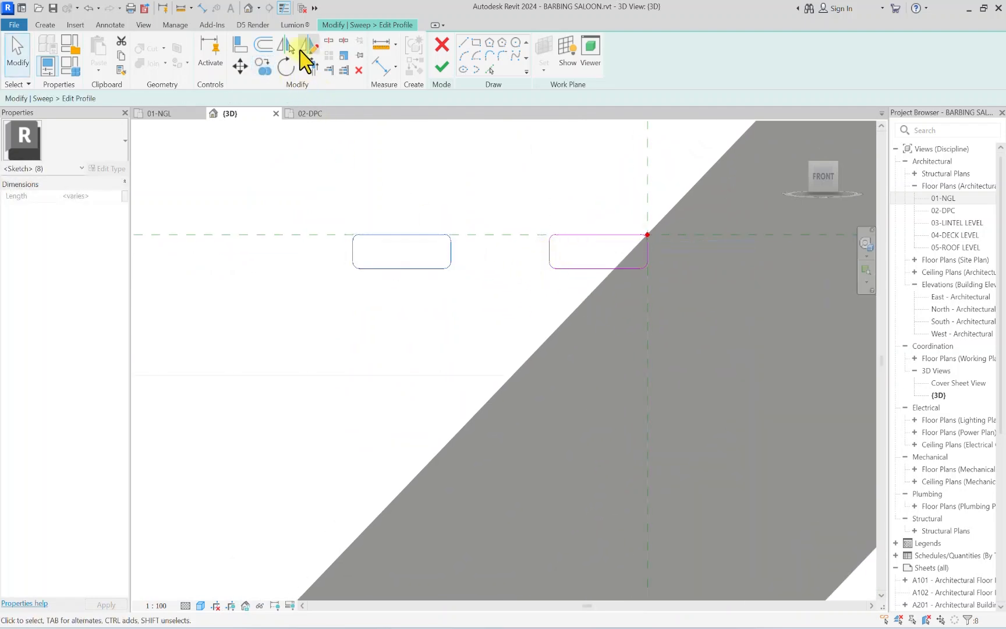
Step: Copy the second rounded rectangle to the left at the same spacing as between the first two, making three
{"action": "left_click", "coordinate": [263, 70]}
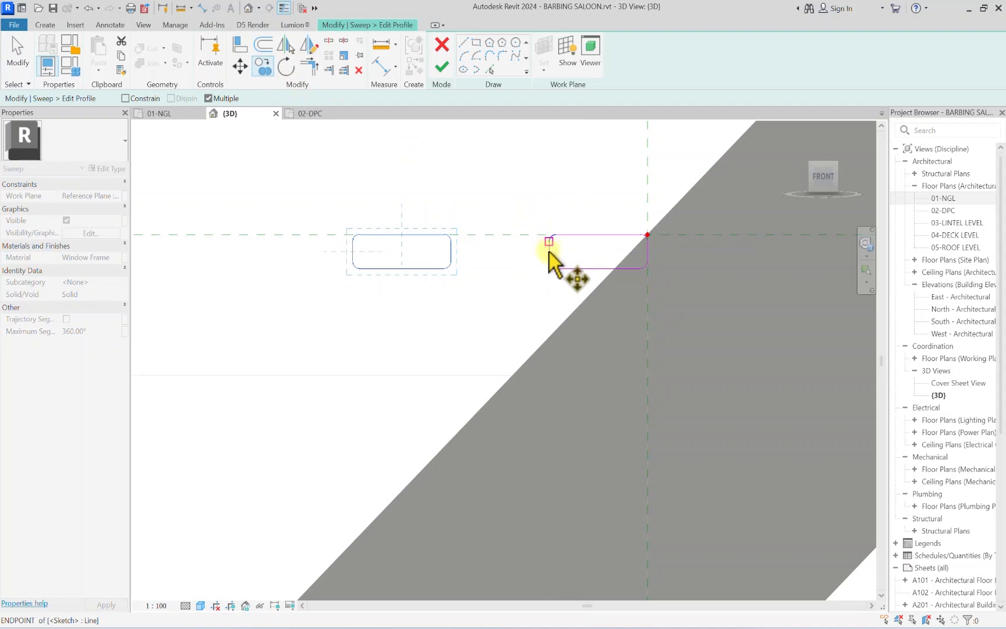
{"action": "left_click", "coordinate": [546, 252]}
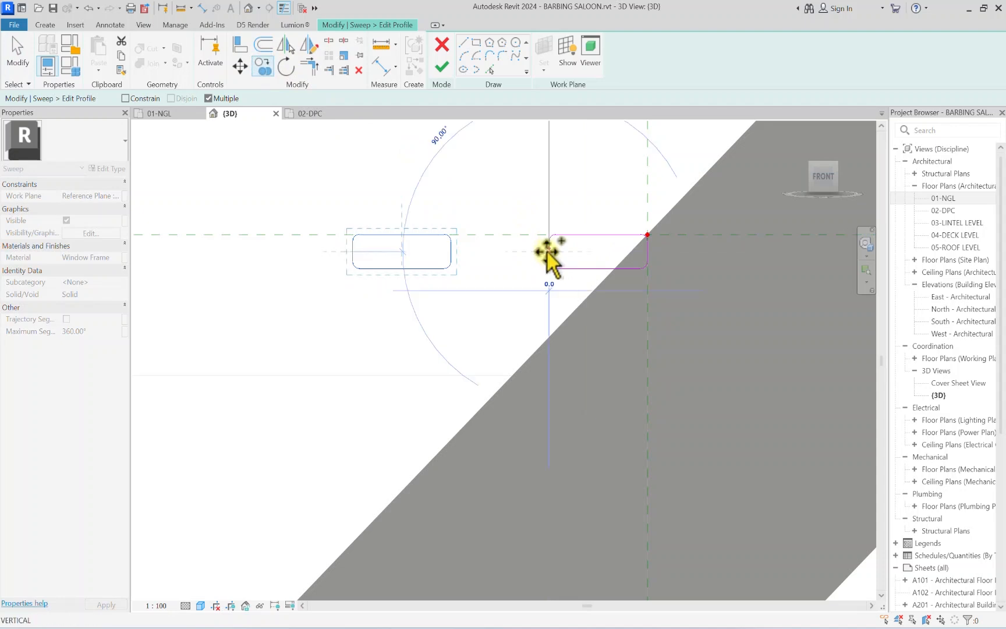
{"action": "left_click", "coordinate": [352, 252]}
{"action": "key", "text": "Escape"}
Step: Copy the two leftmost rounded rectangles farther left at the same spacing, making a row of five
{"action": "scroll", "coordinate": [354, 252], "scroll_direction": "down", "scroll_amount": 3}
{"action": "middle_click_drag", "start_coordinate": [259, 272], "coordinate": [388, 301]}
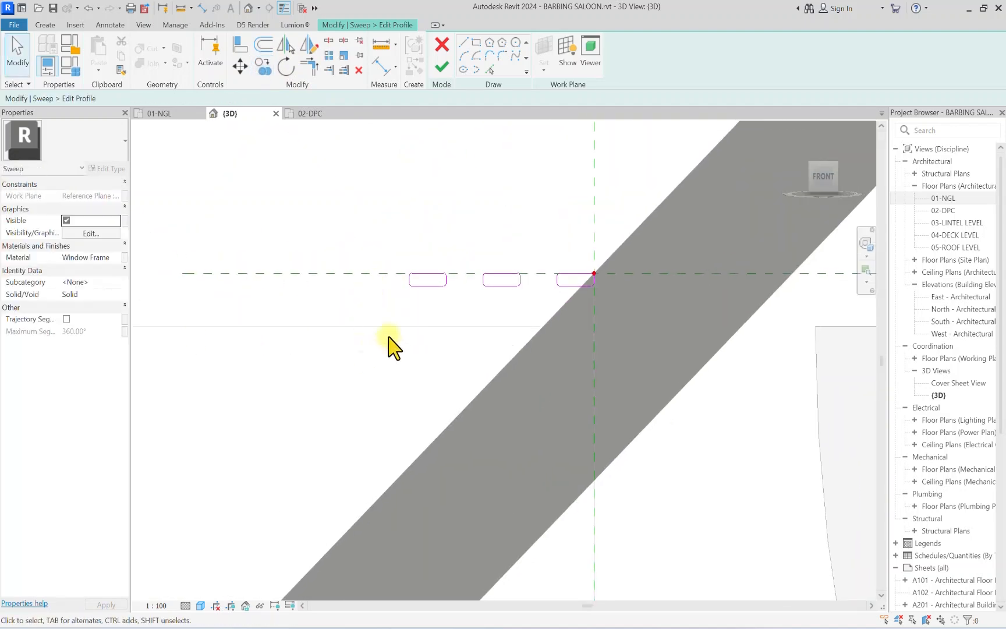
{"action": "left_click_drag", "start_coordinate": [360, 349], "coordinate": [545, 213]}
{"action": "left_click", "coordinate": [268, 73]}
{"action": "scroll", "coordinate": [547, 283], "scroll_direction": "up", "scroll_amount": 3}
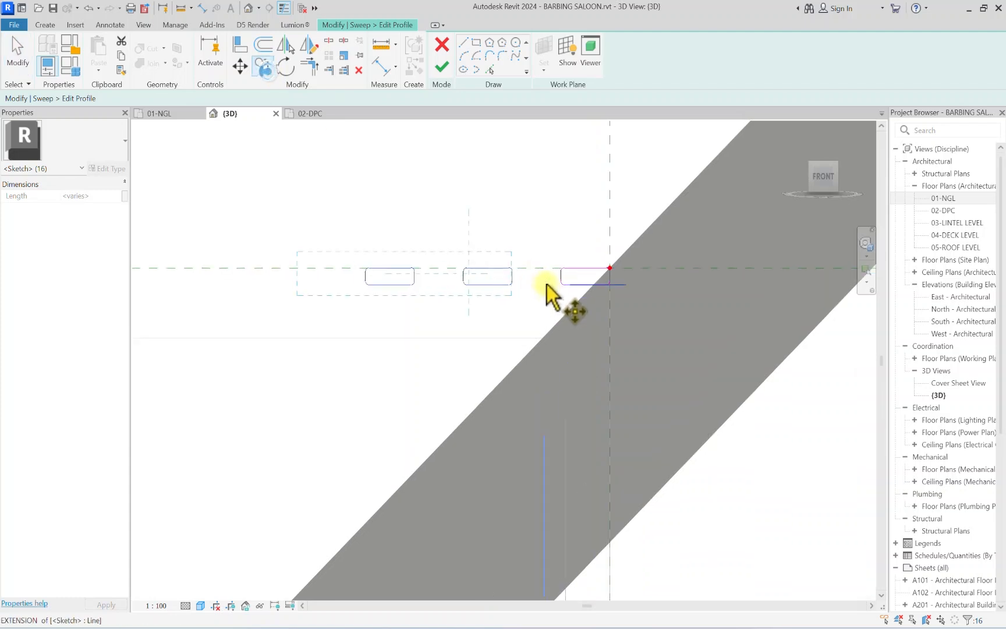
{"action": "left_click", "coordinate": [571, 267]}
{"action": "scroll", "coordinate": [571, 267], "scroll_direction": "down", "scroll_amount": 2}
{"action": "scroll", "coordinate": [349, 265], "scroll_direction": "up", "scroll_amount": 2}
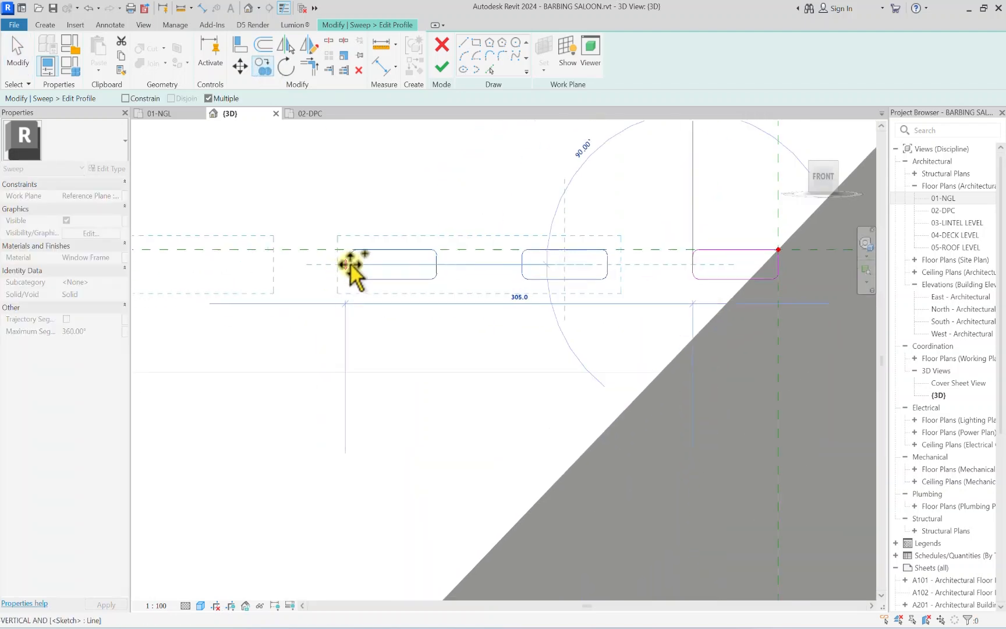
{"action": "scroll", "coordinate": [349, 260], "scroll_direction": "up", "scroll_amount": 2}
{"action": "left_click", "coordinate": [349, 260]}
{"action": "scroll", "coordinate": [350, 260], "scroll_direction": "down", "scroll_amount": 5}
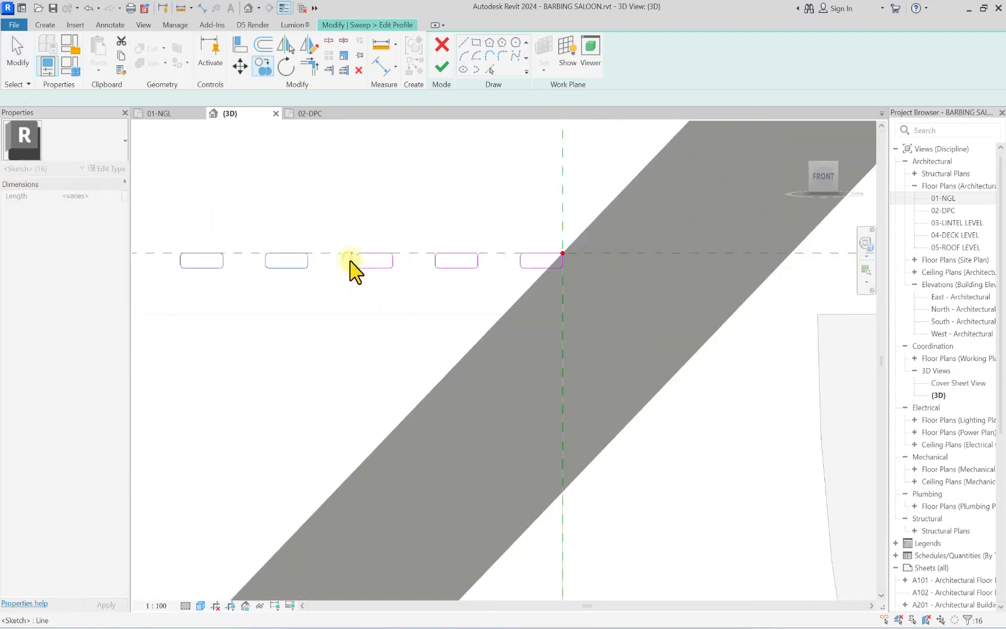
{"action": "key", "text": "Escape"}
Step: Copy the four leftmost rounded rectangles 600 mm farther left to extend the evenly spaced row to nine
{"action": "mouse_move", "coordinate": [230, 345]}
{"action": "left_mouse_down"}
{"action": "mouse_move", "coordinate": [426, 167]}
{"action": "mouse_move", "coordinate": [417, 172]}
{"action": "left_mouse_up"}
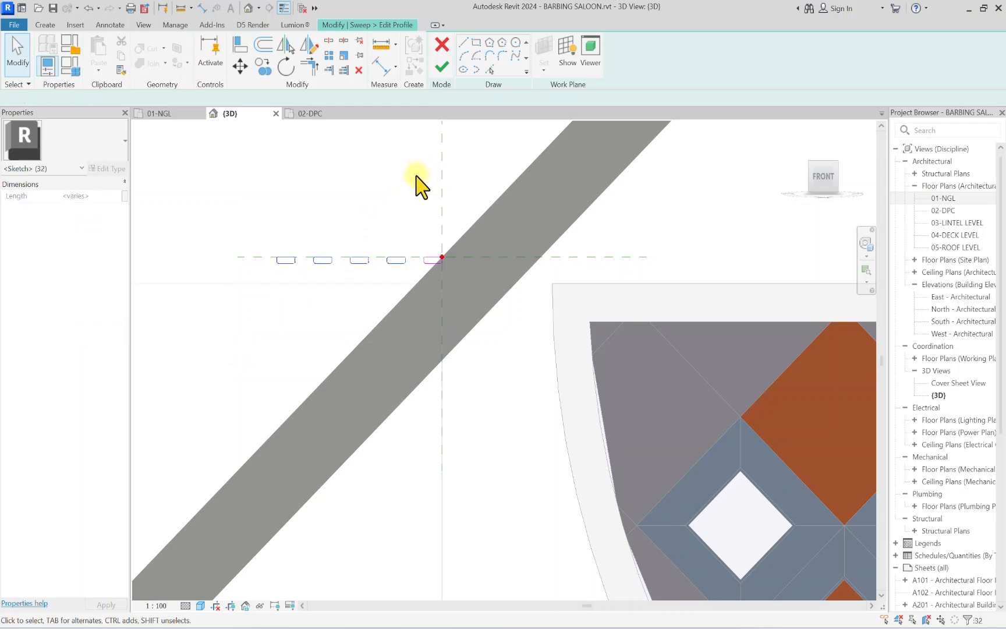
{"action": "scroll", "coordinate": [268, 49], "scroll_direction": "up", "scroll_amount": 3}
{"action": "left_click", "coordinate": [376, 26]}
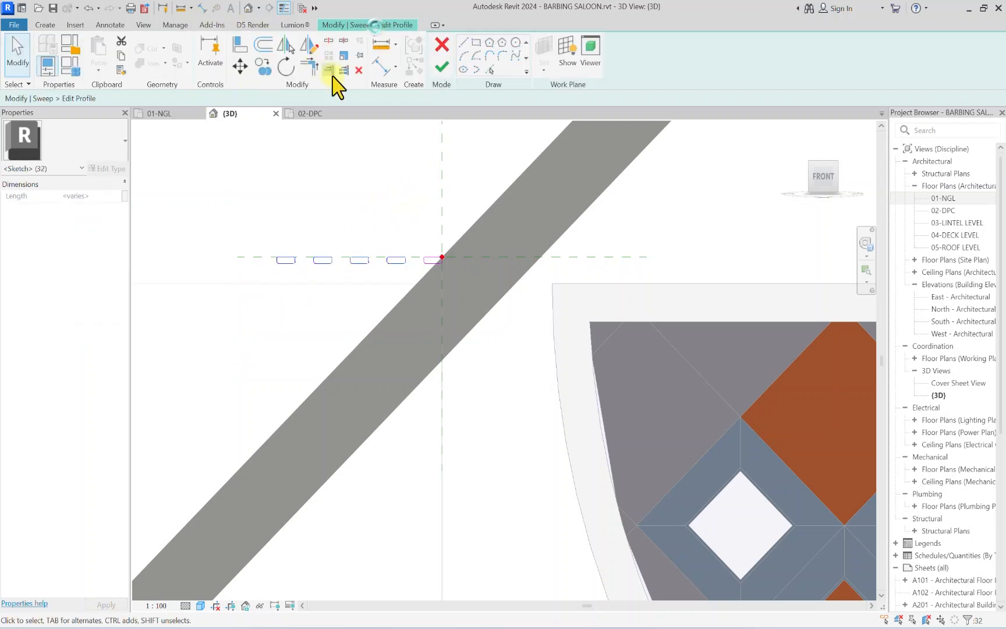
{"action": "left_click", "coordinate": [259, 70]}
{"action": "scroll", "coordinate": [396, 241], "scroll_direction": "up", "scroll_amount": 6}
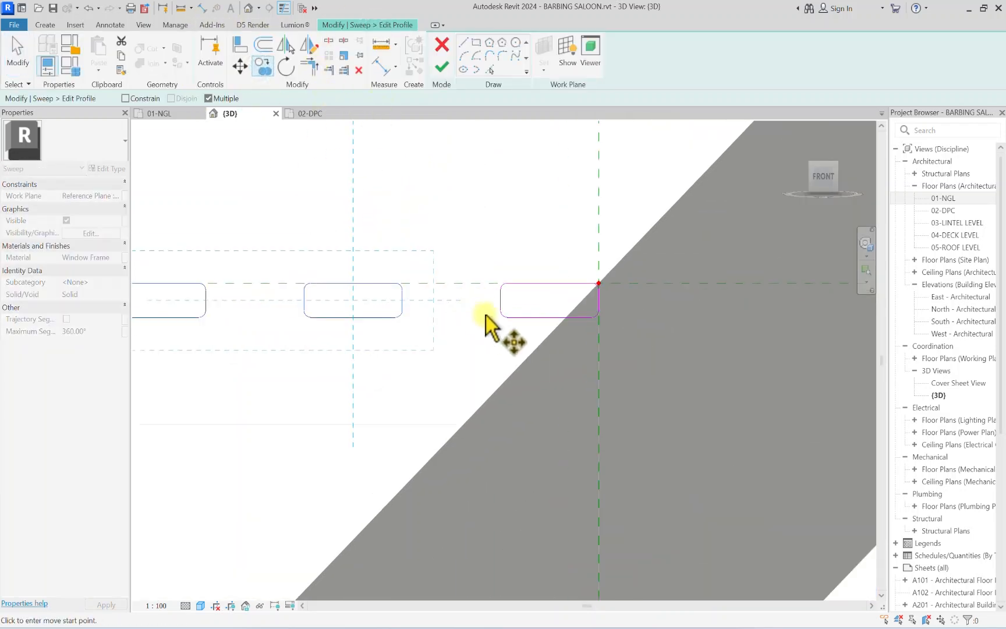
{"action": "left_click", "coordinate": [511, 307]}
{"action": "scroll", "coordinate": [265, 304], "scroll_direction": "down", "scroll_amount": 5}
{"action": "scroll", "coordinate": [198, 304], "scroll_direction": "up", "scroll_amount": 6}
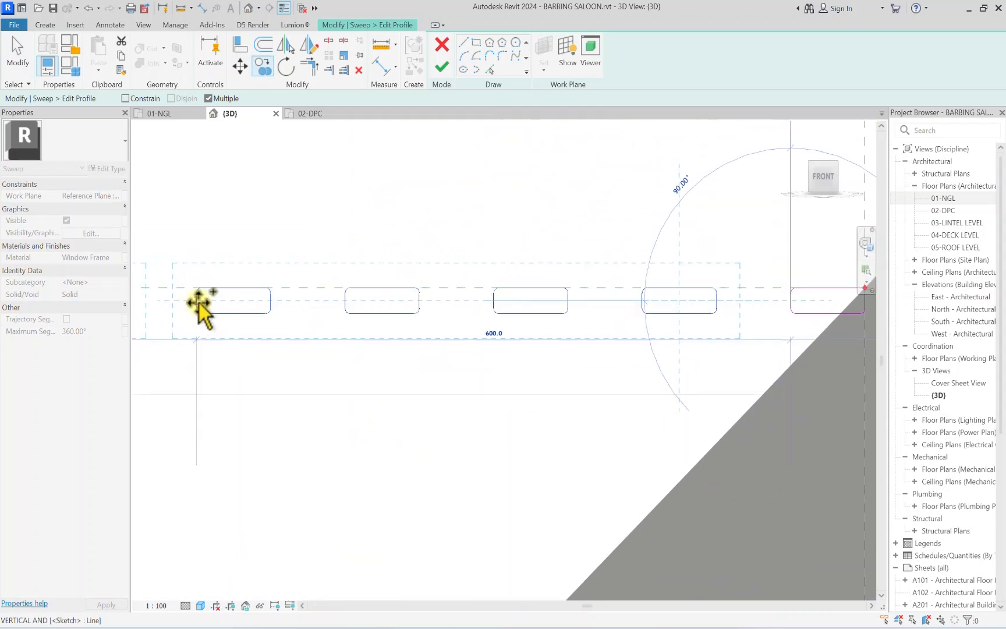
{"action": "scroll", "coordinate": [200, 300], "scroll_direction": "down", "scroll_amount": 7}
{"action": "middle_click_drag", "start_coordinate": [252, 303], "coordinate": [579, 292]}
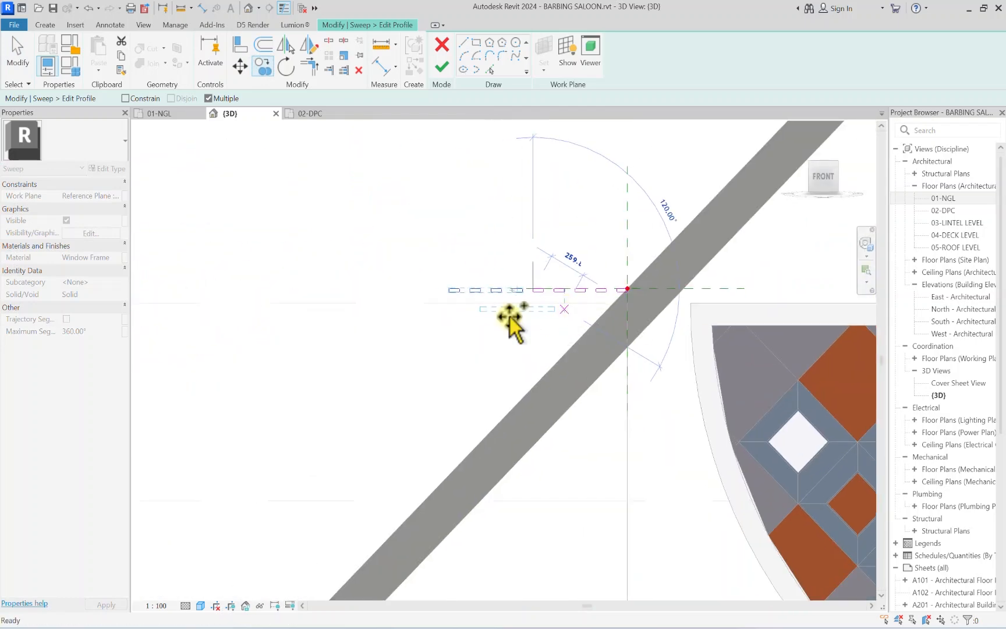
Step: Copy the eight leftmost rounded rectangles 1200 mm farther left to extend the evenly spaced row to seventeen
{"action": "key", "text": "Escape"}
{"action": "left_click_drag", "start_coordinate": [427, 320], "coordinate": [613, 262]}
{"action": "scroll", "coordinate": [477, 227], "scroll_direction": "up", "scroll_amount": 2}
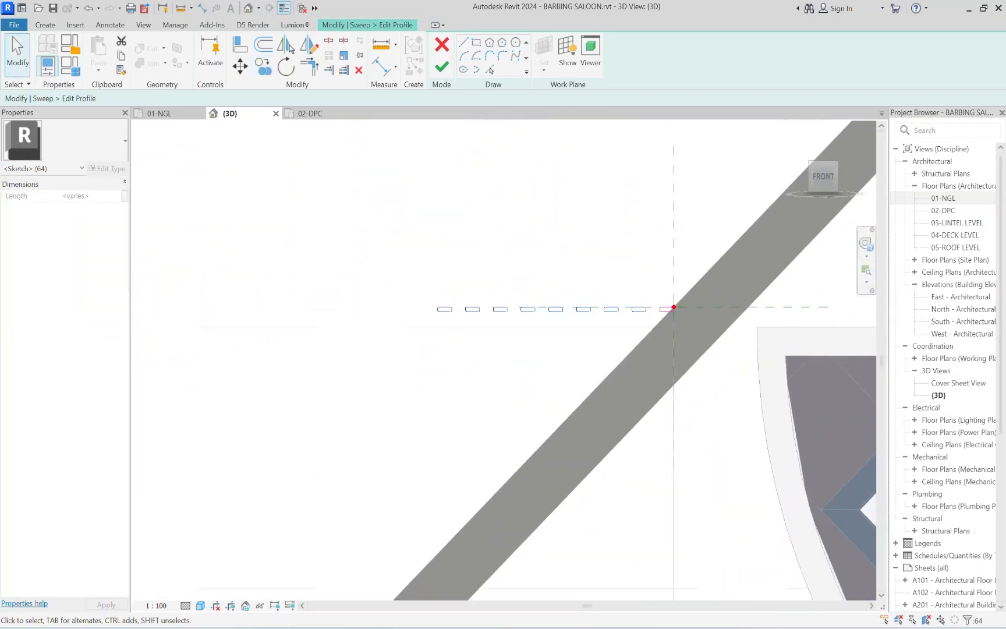
{"action": "left_click", "coordinate": [262, 66]}
{"action": "scroll", "coordinate": [660, 304], "scroll_direction": "up", "scroll_amount": 5}
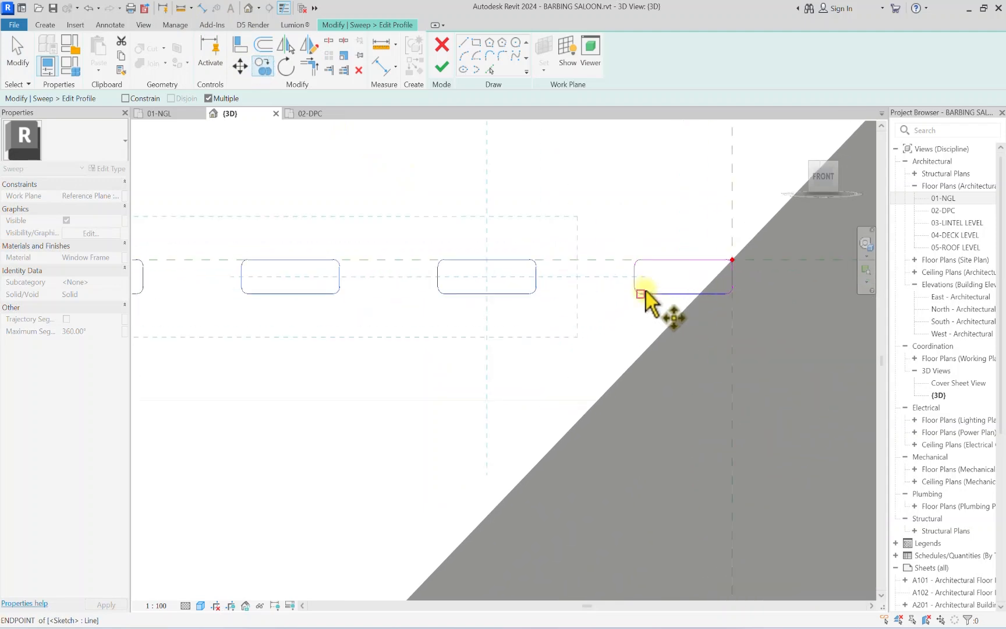
{"action": "left_click", "coordinate": [635, 276]}
{"action": "scroll", "coordinate": [635, 281], "scroll_direction": "down", "scroll_amount": 4}
{"action": "middle_click_drag", "start_coordinate": [245, 296], "coordinate": [669, 282]}
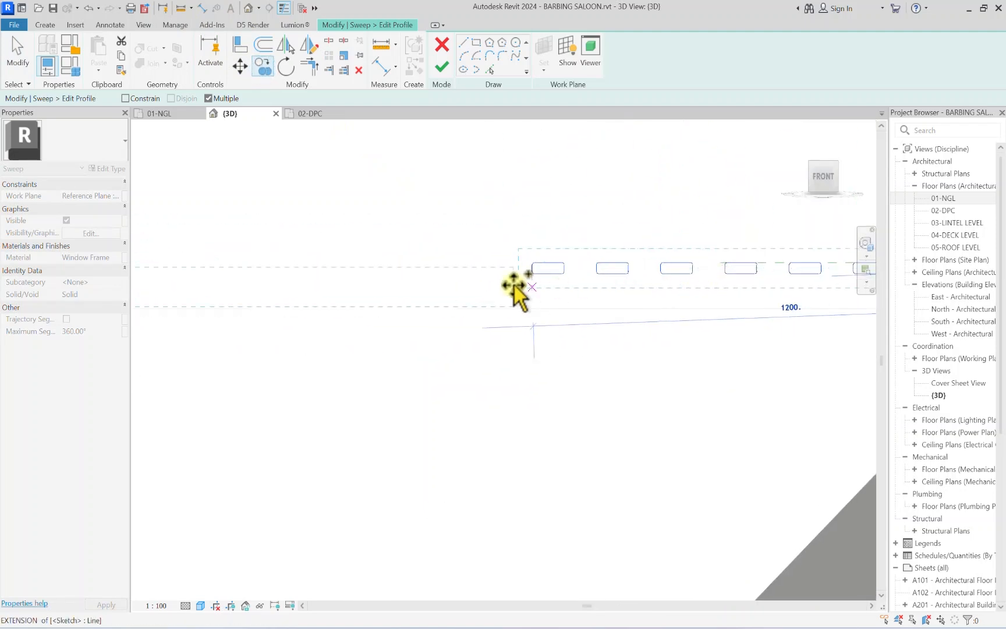
{"action": "scroll", "coordinate": [514, 284], "scroll_direction": "up", "scroll_amount": 2}
{"action": "scroll", "coordinate": [543, 257], "scroll_direction": "up", "scroll_amount": 4}
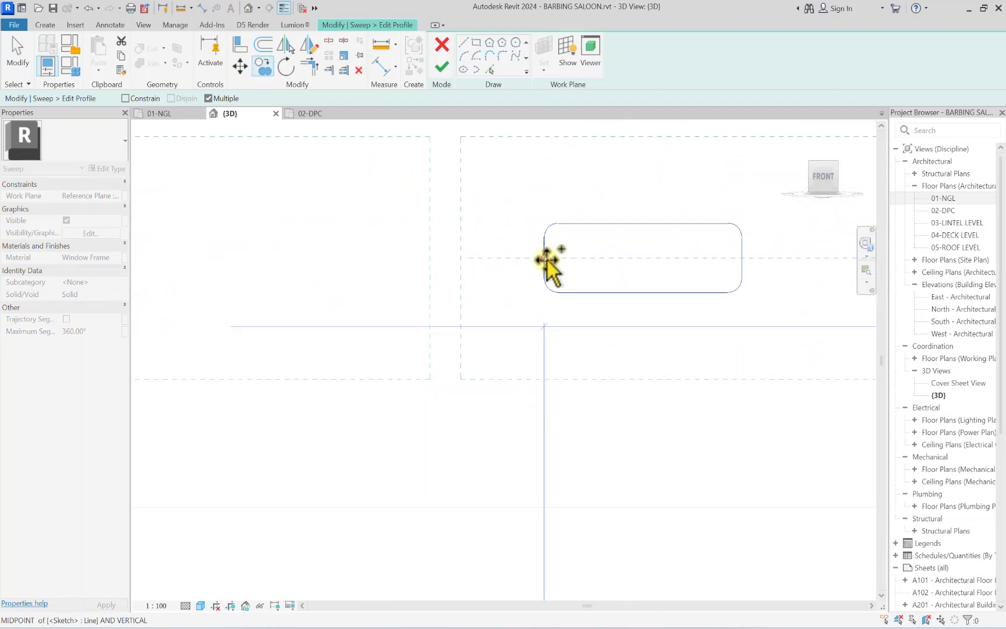
{"action": "scroll", "coordinate": [543, 258], "scroll_direction": "down", "scroll_amount": 4}
{"action": "scroll", "coordinate": [541, 263], "scroll_direction": "up", "scroll_amount": 5}
{"action": "scroll", "coordinate": [541, 264], "scroll_direction": "down", "scroll_amount": 1}
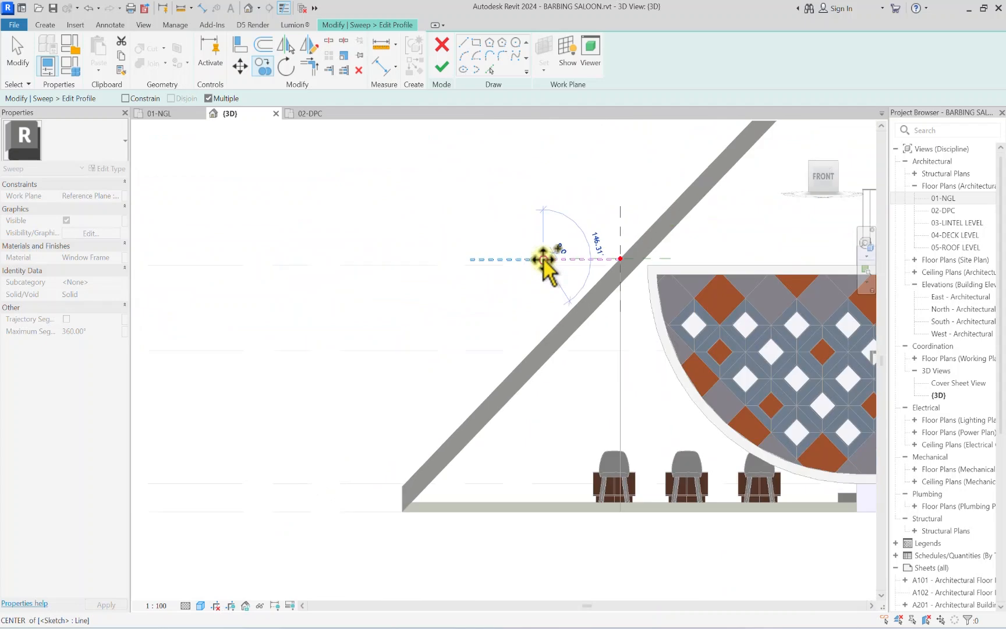
Step: Copy every rounded rectangle except the one touching the roof farther left at the same spacing, extending the row to thirty-three
{"action": "key", "text": "Escape"}
{"action": "left_click_drag", "start_coordinate": [457, 299], "coordinate": [614, 230]}
{"action": "scroll", "coordinate": [611, 233], "scroll_direction": "up", "scroll_amount": 3}
{"action": "left_click", "coordinate": [263, 65]}
{"action": "scroll", "coordinate": [618, 285], "scroll_direction": "up", "scroll_amount": 8}
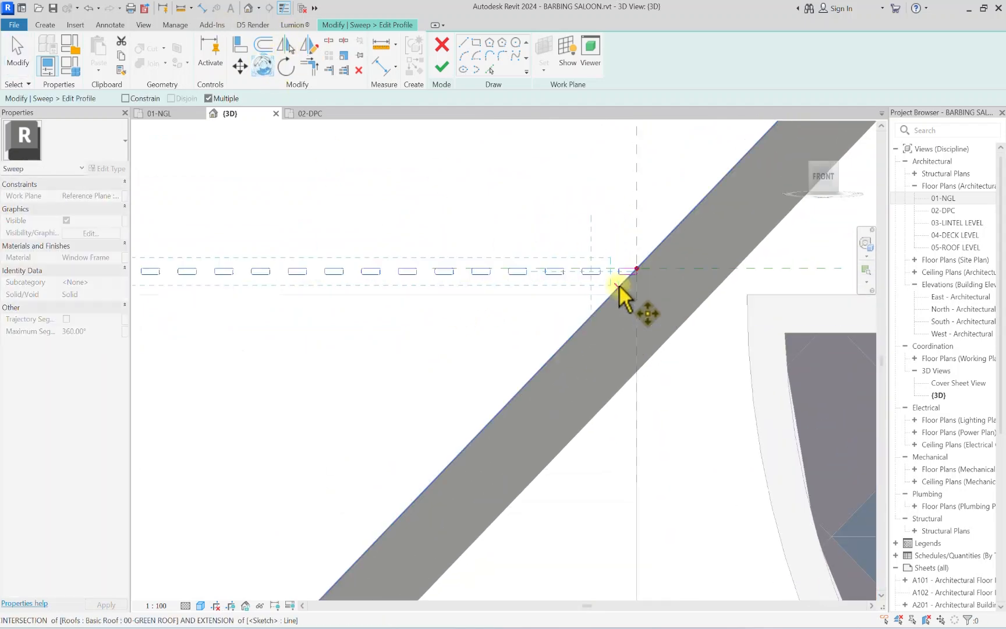
{"action": "left_click", "coordinate": [618, 245]}
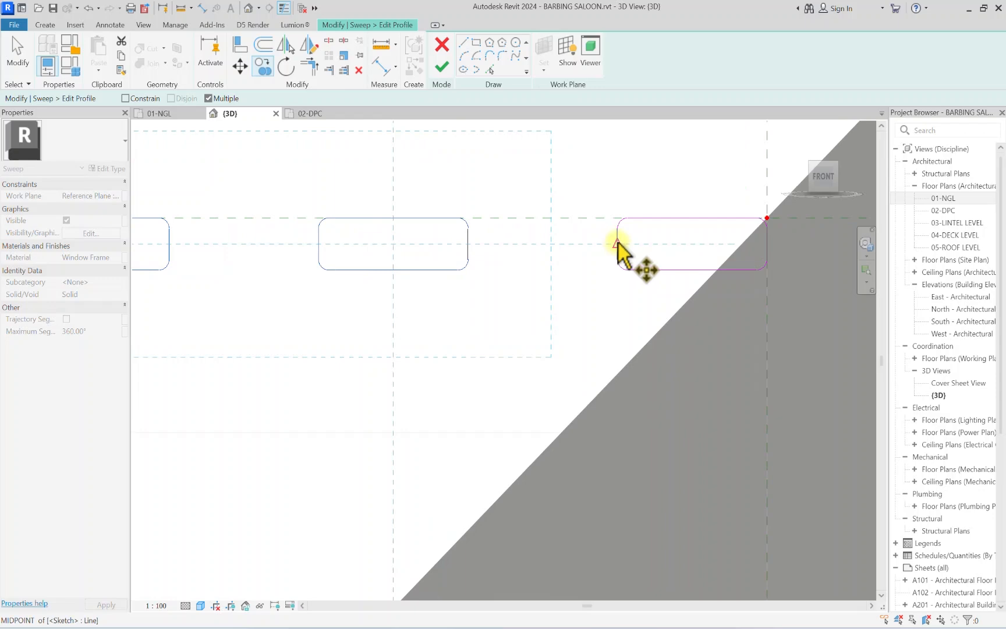
{"action": "scroll", "coordinate": [623, 241], "scroll_direction": "down", "scroll_amount": 5}
{"action": "scroll", "coordinate": [512, 258], "scroll_direction": "up", "scroll_amount": 8}
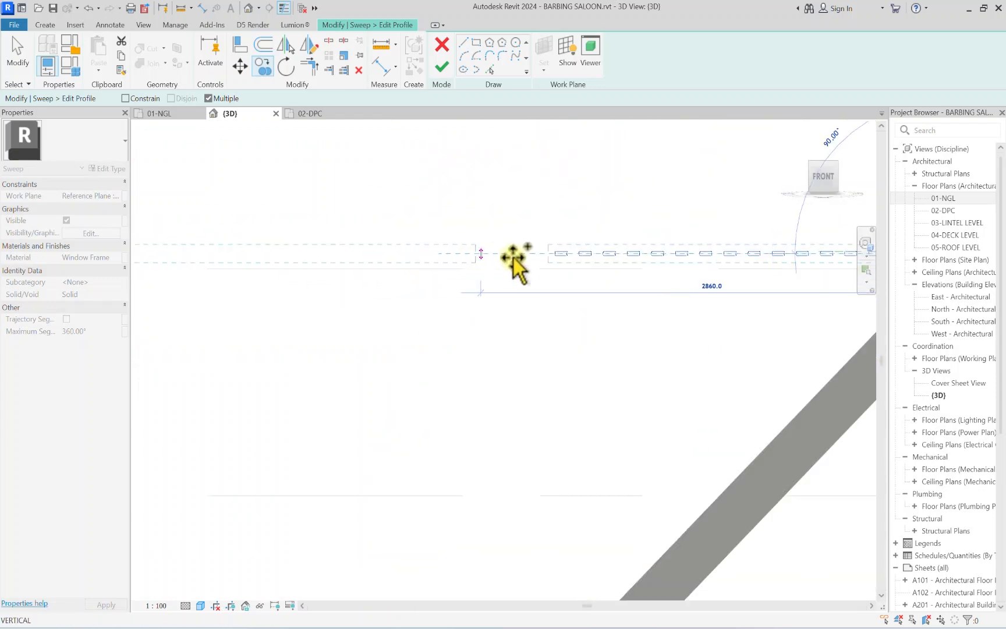
{"action": "scroll", "coordinate": [602, 256], "scroll_direction": "down", "scroll_amount": 6}
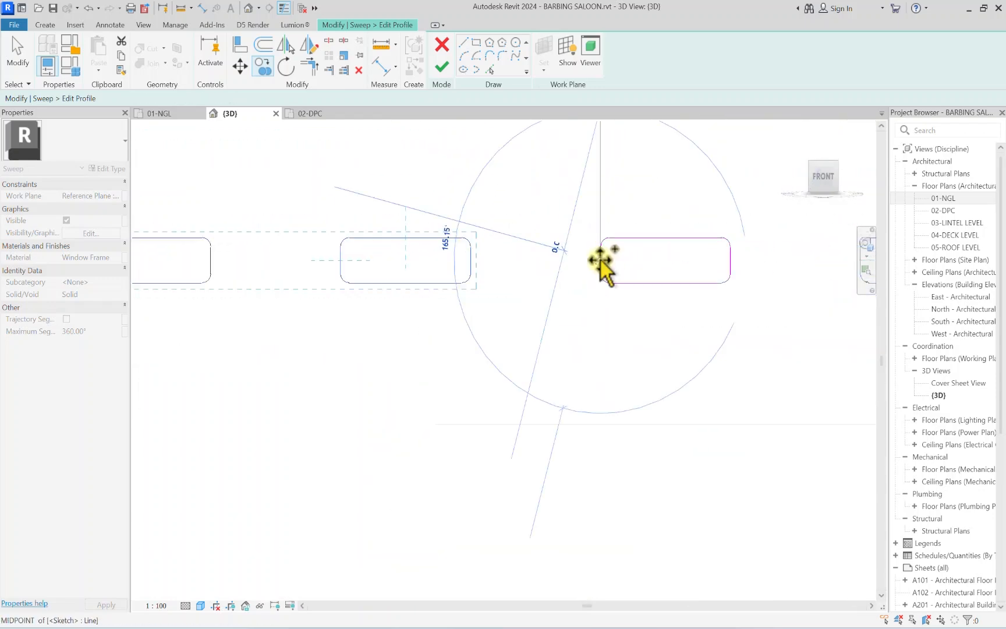
{"action": "scroll", "coordinate": [593, 262], "scroll_direction": "up", "scroll_amount": 1}
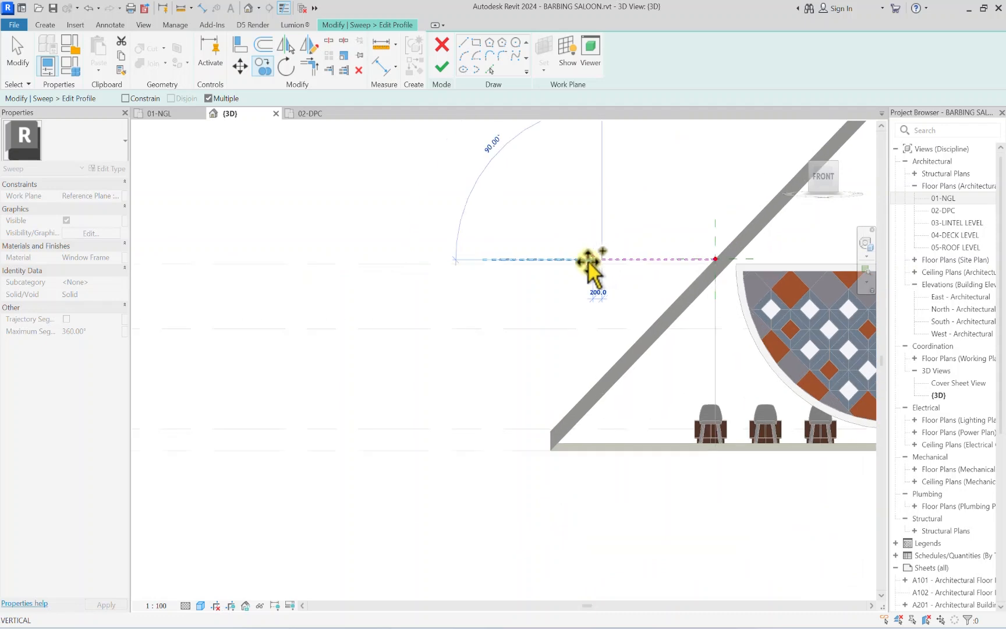
{"action": "key", "text": "Escape"}
{"action": "key", "text": "Escape"}
Step: Draw a guide line from the sloping roof's lower outer corner up and outward at 135° to about the 04-DECK LEVEL line
{"action": "scroll", "coordinate": [505, 307], "scroll_direction": "down", "scroll_amount": 2}
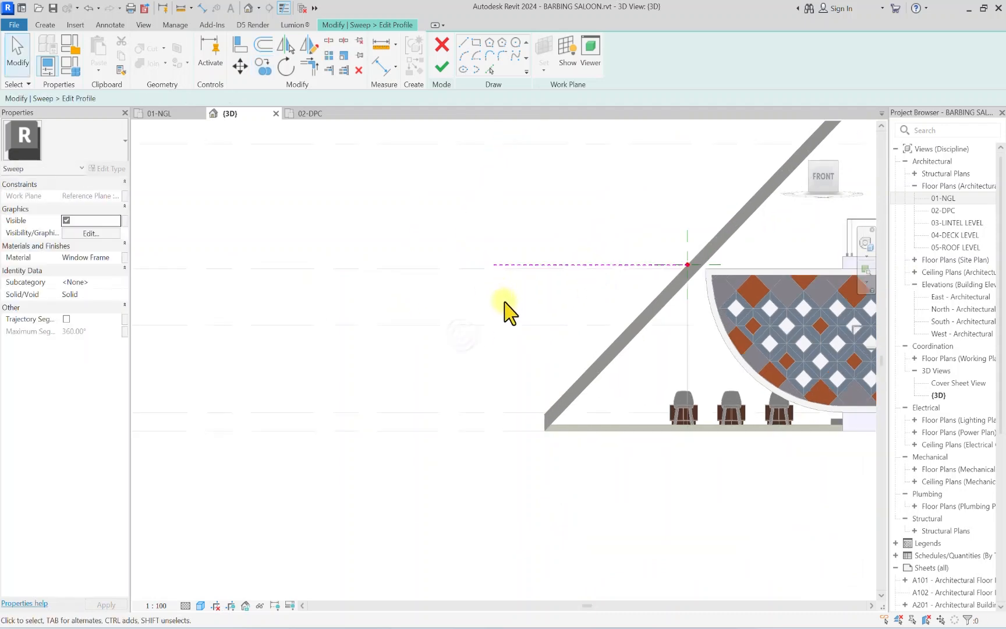
{"action": "left_click", "coordinate": [462, 45]}
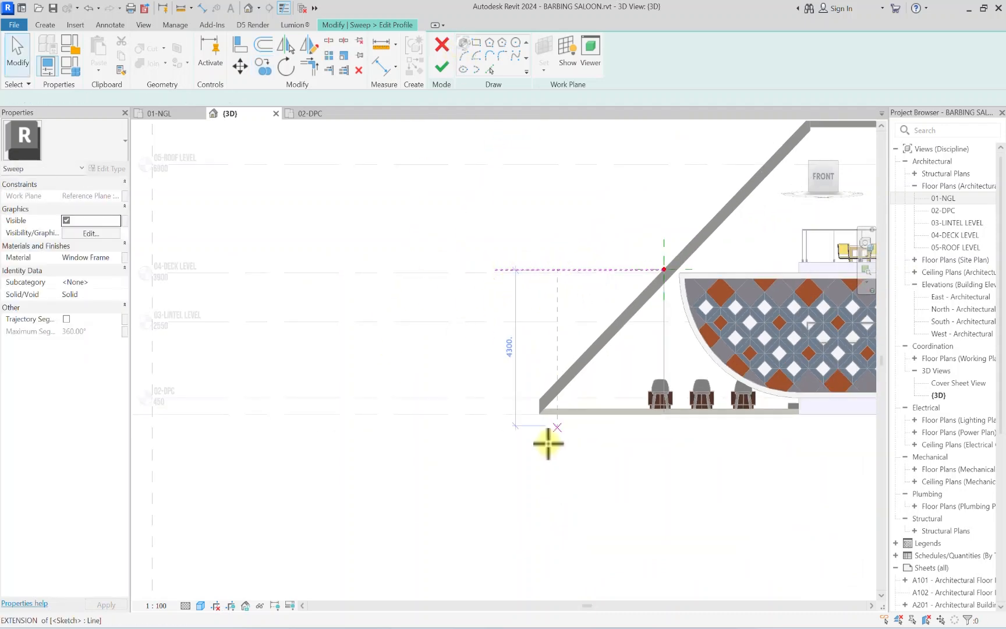
{"action": "left_click", "coordinate": [539, 415]}
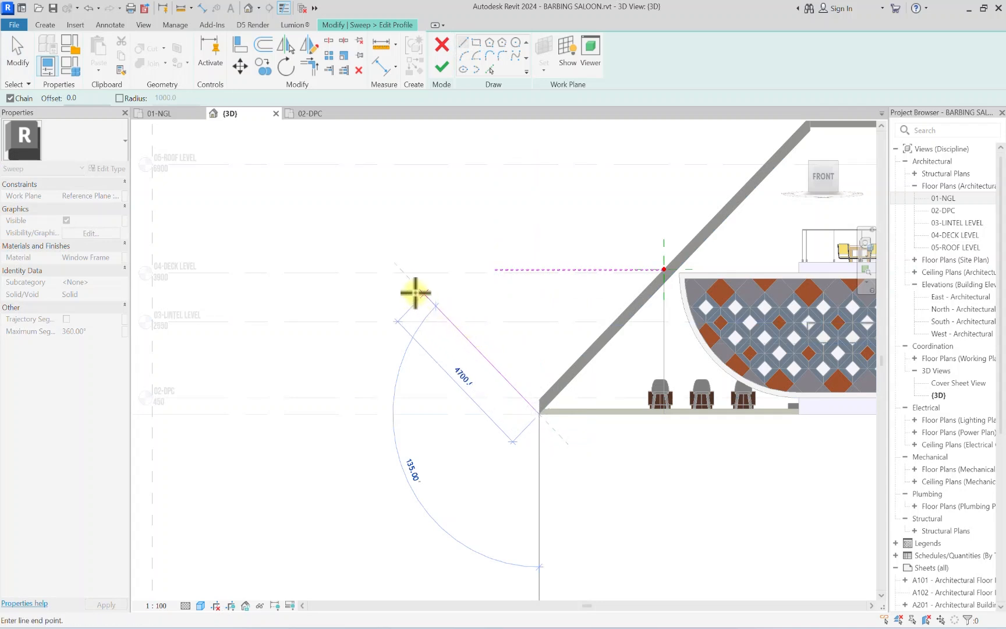
{"action": "left_click", "coordinate": [393, 266]}
{"action": "scroll", "coordinate": [415, 359], "scroll_direction": "down", "scroll_amount": 3}
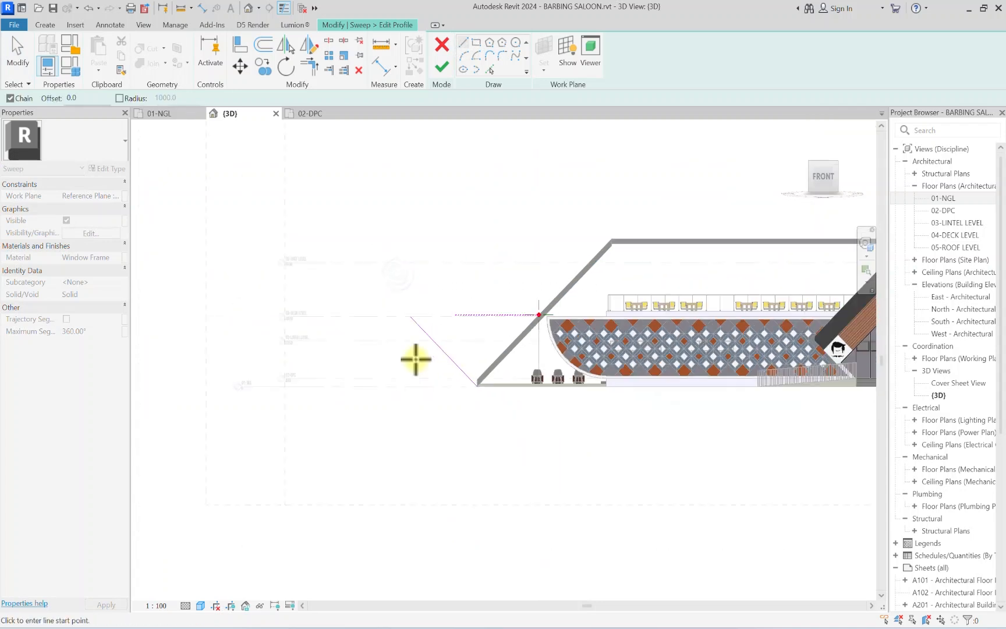
{"action": "scroll", "coordinate": [378, 261], "scroll_direction": "down", "scroll_amount": 2}
{"action": "scroll", "coordinate": [193, 307], "scroll_direction": "up", "scroll_amount": 2}
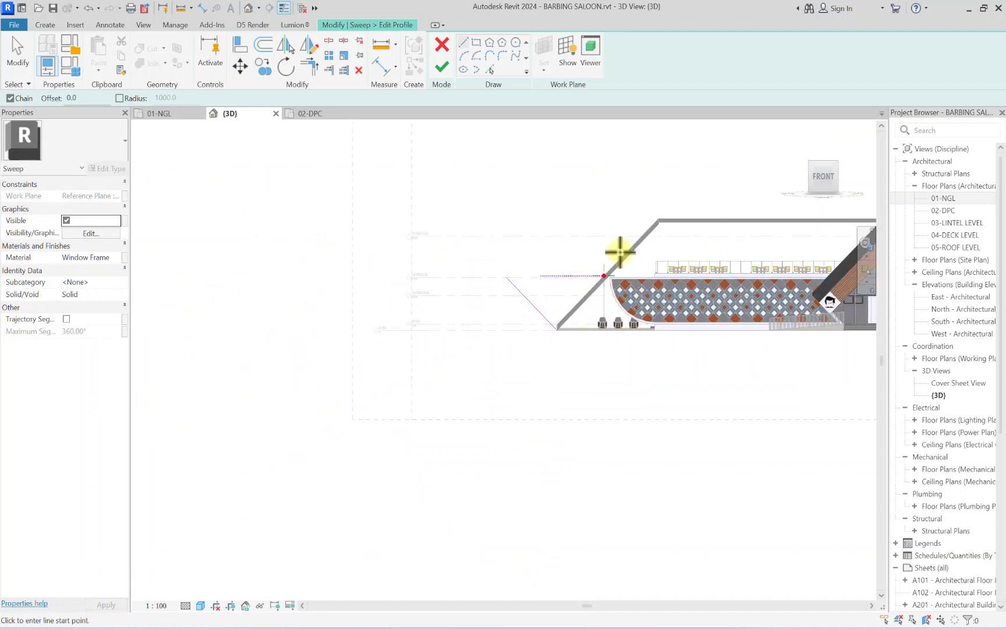
{"action": "scroll", "coordinate": [616, 308], "scroll_direction": "up", "scroll_amount": 5}
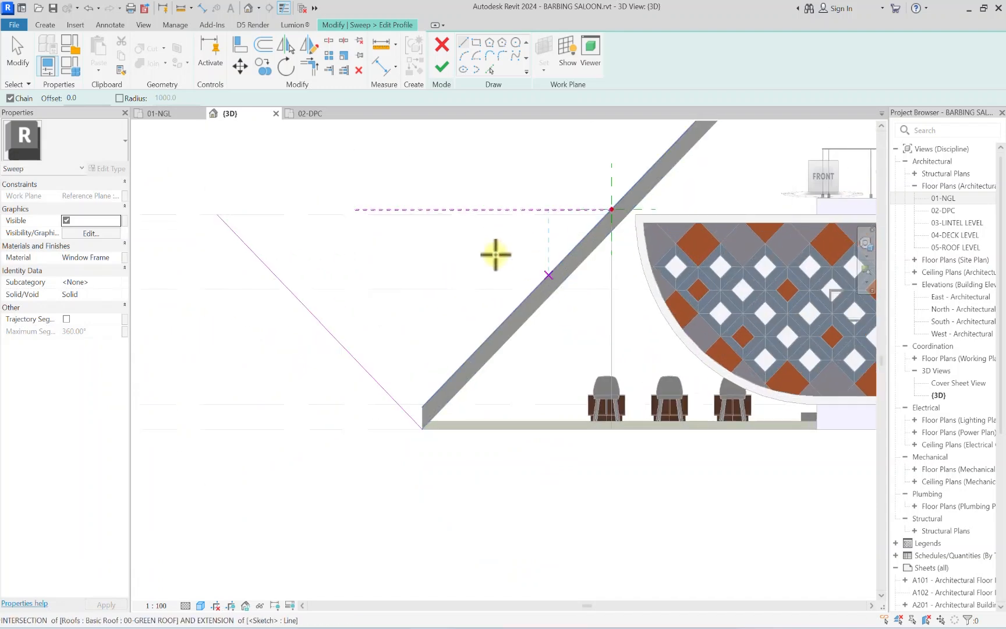
{"action": "key", "text": "Escape"}
{"action": "key", "text": "Escape"}
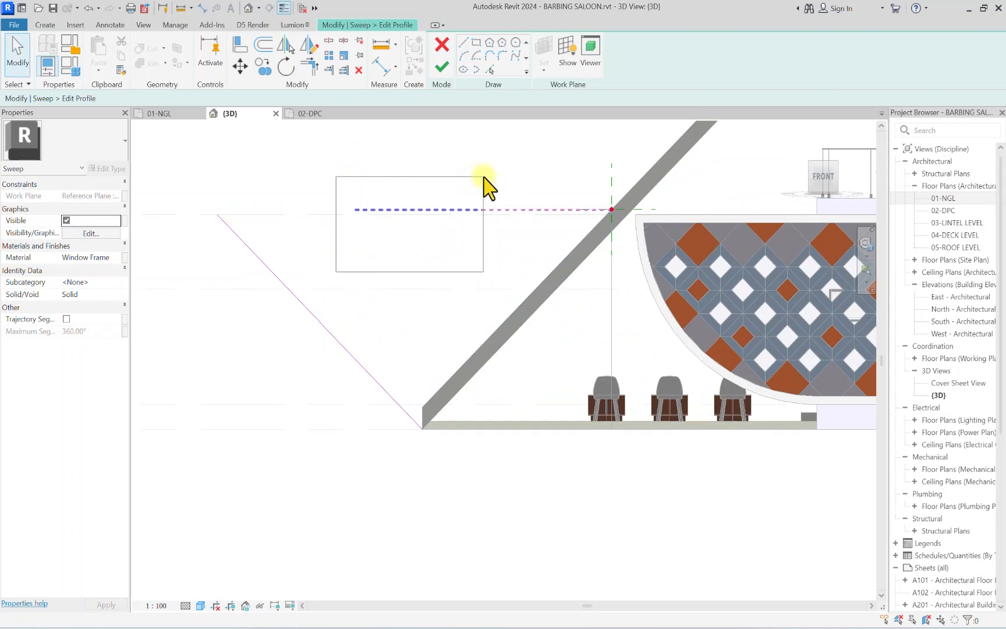
Step: Copy the seventeen leftmost rounded rectangles farther left at the same spacing, carrying the row close to the guide line's upper end
{"action": "left_click_drag", "start_coordinate": [488, 176], "coordinate": [487, 177]}
{"action": "scroll", "coordinate": [476, 207], "scroll_direction": "up", "scroll_amount": 5}
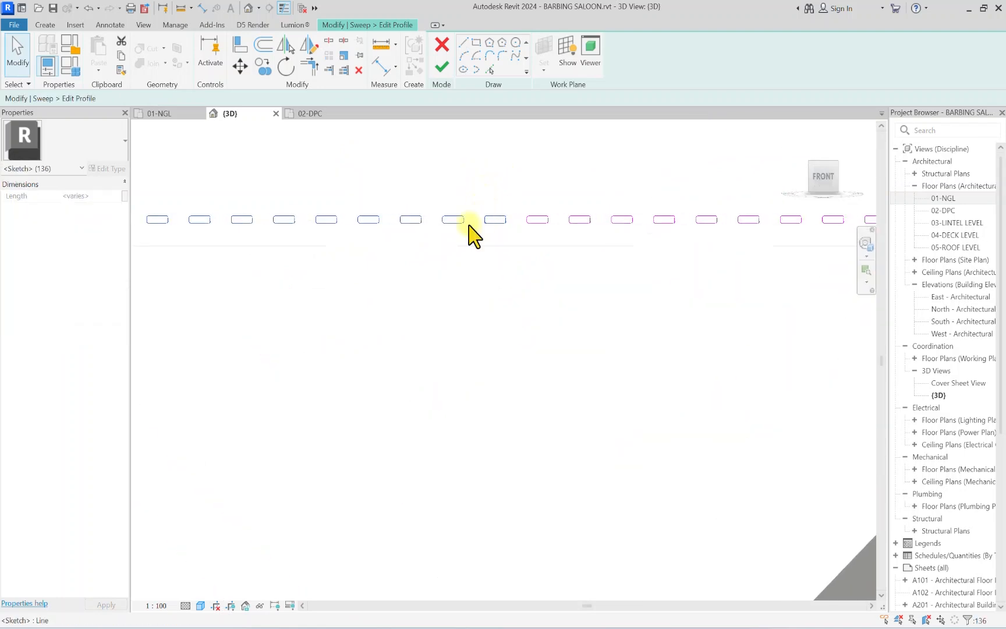
{"action": "left_click", "coordinate": [262, 66]}
{"action": "scroll", "coordinate": [536, 206], "scroll_direction": "up", "scroll_amount": 4}
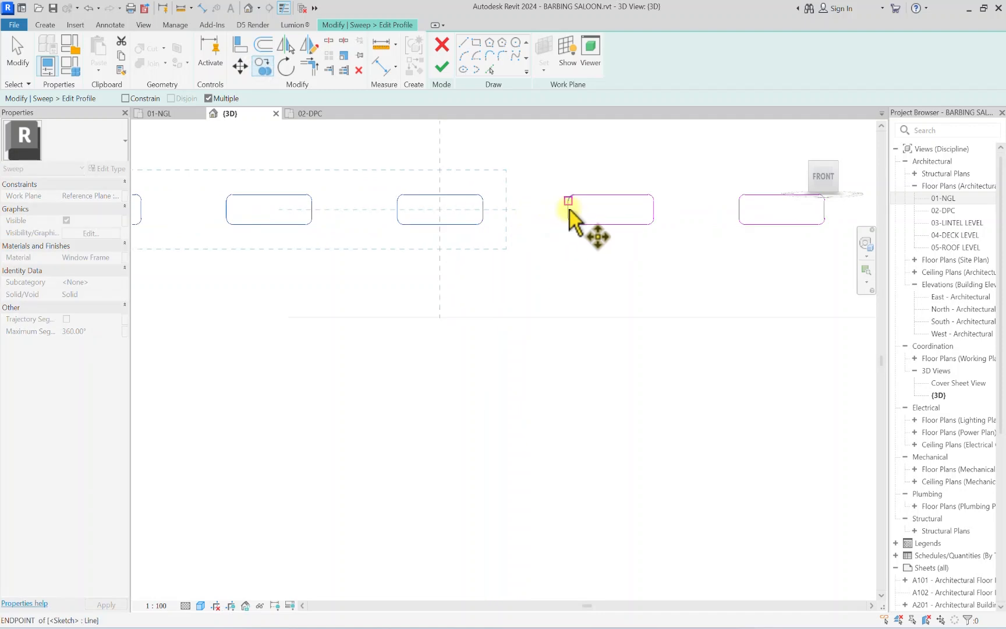
{"action": "left_click", "coordinate": [568, 214]}
{"action": "scroll", "coordinate": [567, 213], "scroll_direction": "up", "scroll_amount": 2}
{"action": "scroll", "coordinate": [559, 216], "scroll_direction": "down", "scroll_amount": 8}
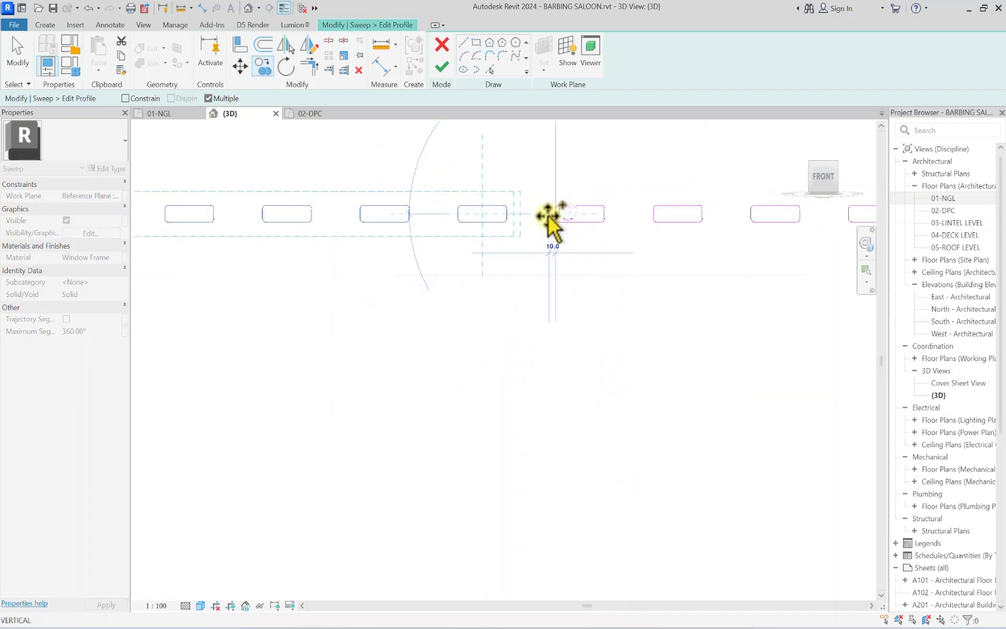
{"action": "scroll", "coordinate": [536, 218], "scroll_direction": "down", "scroll_amount": 2}
{"action": "scroll", "coordinate": [532, 218], "scroll_direction": "up", "scroll_amount": 6}
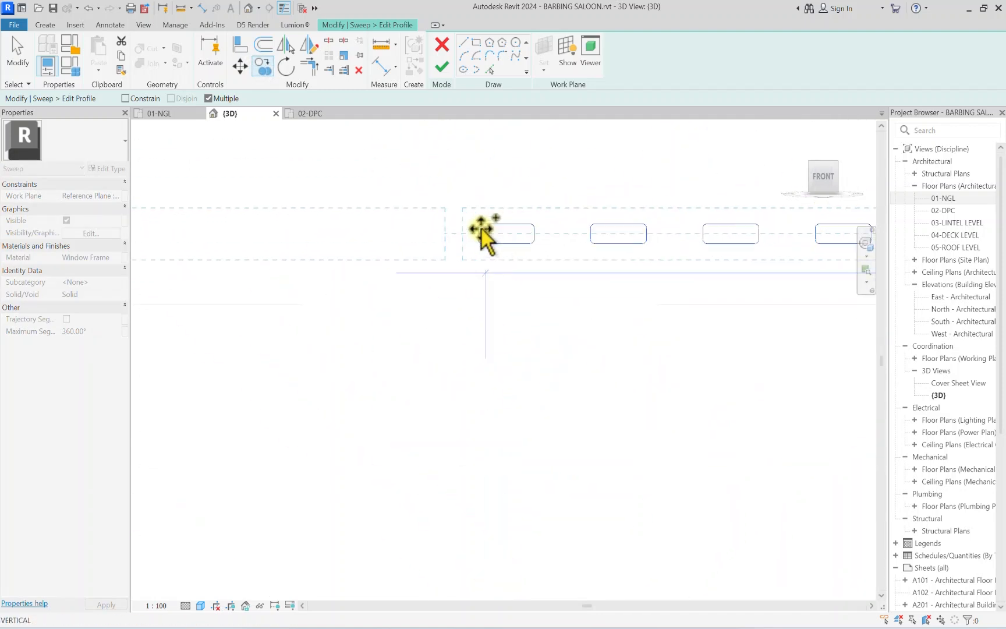
{"action": "left_click", "coordinate": [474, 238]}
{"action": "scroll", "coordinate": [474, 238], "scroll_direction": "down", "scroll_amount": 8}
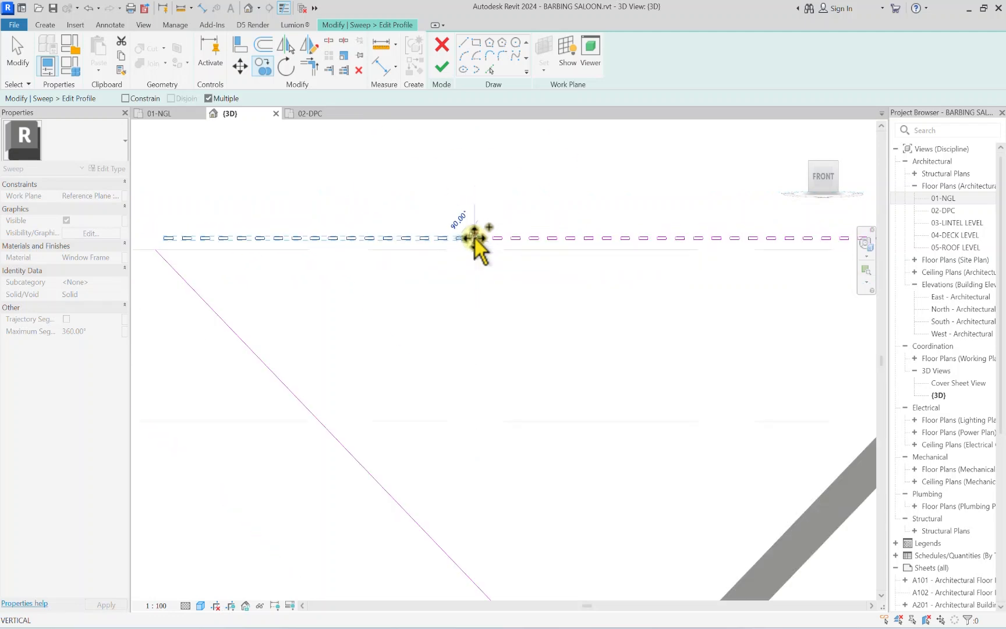
{"action": "middle_click_drag", "start_coordinate": [269, 249], "coordinate": [573, 245]}
{"action": "scroll", "coordinate": [530, 253], "scroll_direction": "up", "scroll_amount": 4}
{"action": "key", "text": "Escape"}
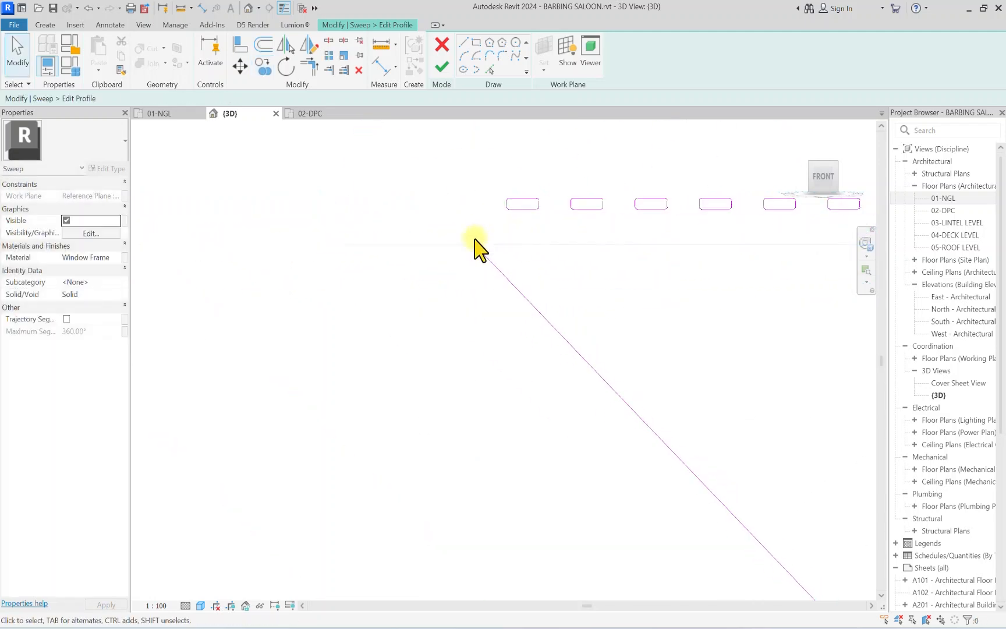
Step: Copy the leftmost rounded rectangle once more to the left at the same spacing, ending the row just past the guide line
{"action": "mouse_move", "coordinate": [475, 237]}
{"action": "left_mouse_down"}
{"action": "mouse_move", "coordinate": [576, 178]}
{"action": "mouse_move", "coordinate": [560, 177]}
{"action": "left_mouse_up"}
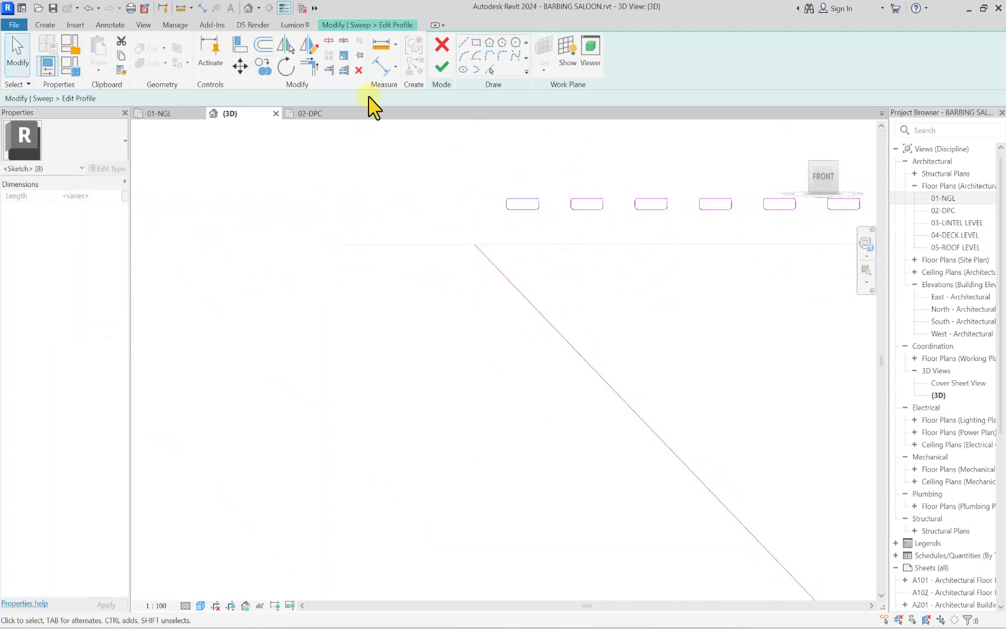
{"action": "left_click", "coordinate": [263, 65]}
{"action": "scroll", "coordinate": [588, 206], "scroll_direction": "up", "scroll_amount": 4}
{"action": "left_click", "coordinate": [541, 211]}
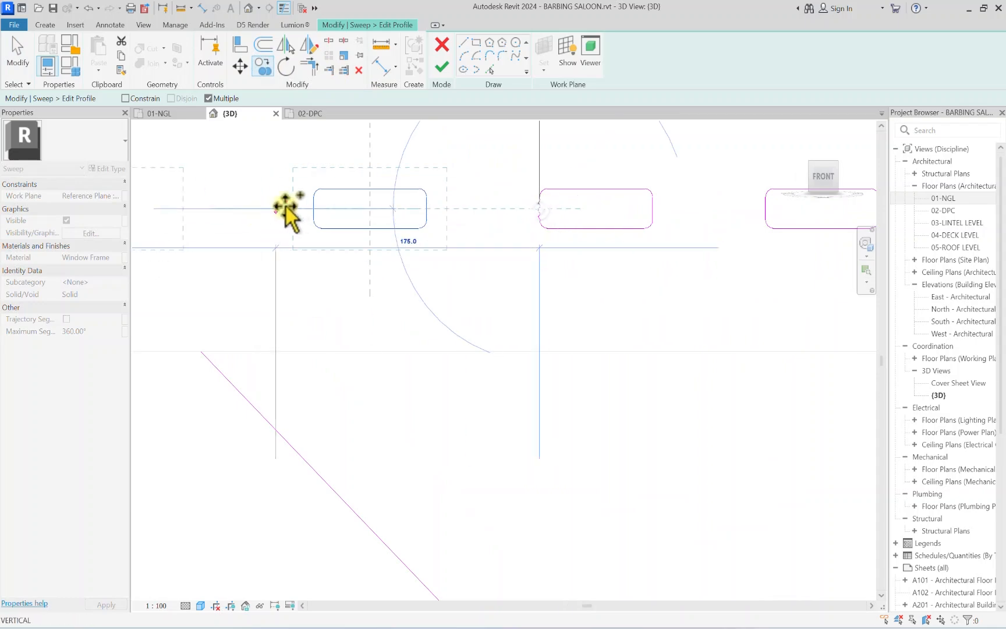
{"action": "left_click", "coordinate": [312, 207]}
{"action": "scroll", "coordinate": [321, 220], "scroll_direction": "down", "scroll_amount": 5}
{"action": "key", "text": "Escape"}
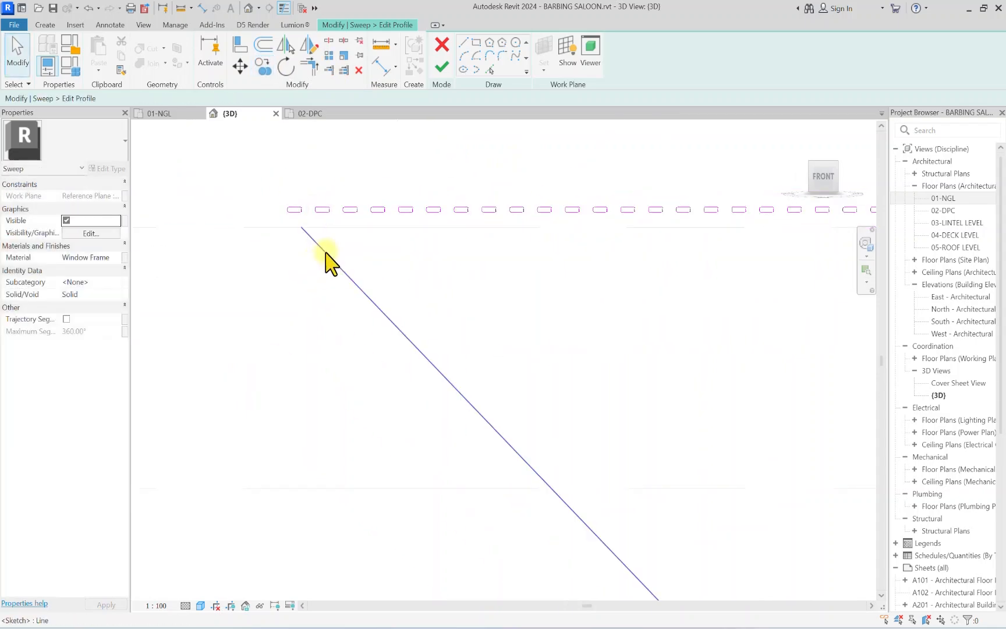
Step: Delete the diagonal guide line from the profile sketch
{"action": "left_click", "coordinate": [326, 252]}
{"action": "scroll", "coordinate": [327, 252], "scroll_direction": "down", "scroll_amount": 6}
{"action": "key", "text": "Delete"}
{"action": "scroll", "coordinate": [422, 317], "scroll_direction": "down", "scroll_amount": 1}
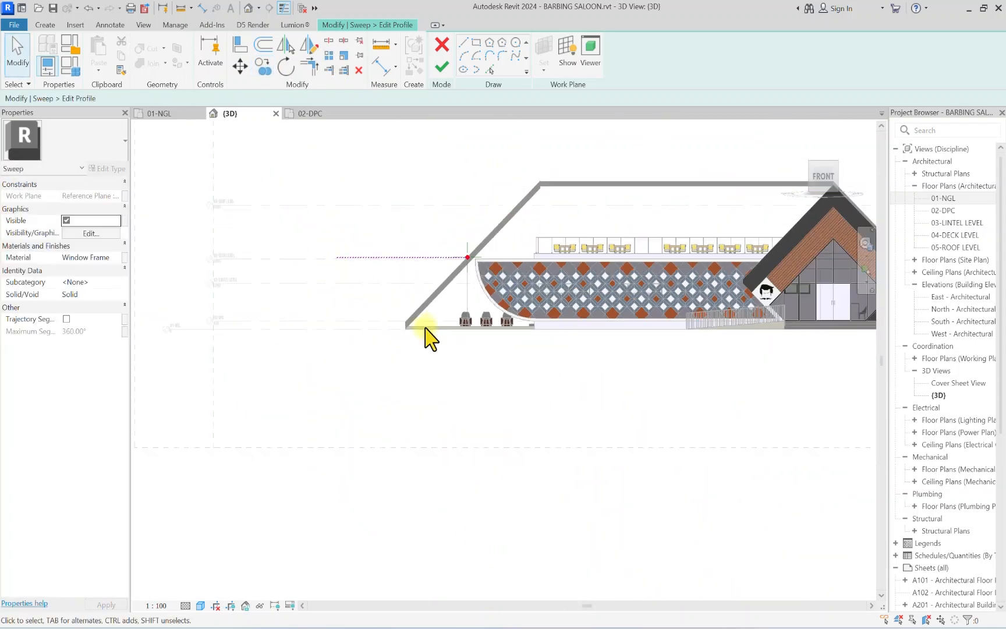
Step: Duplicate the Wood - Stained material with its assets as 00-WOODEN TRELLIS and assign it to the sweep
{"action": "middle_click_drag", "start_coordinate": [411, 270], "coordinate": [402, 321]}
{"action": "scroll", "coordinate": [401, 320], "scroll_direction": "up", "scroll_amount": 4}
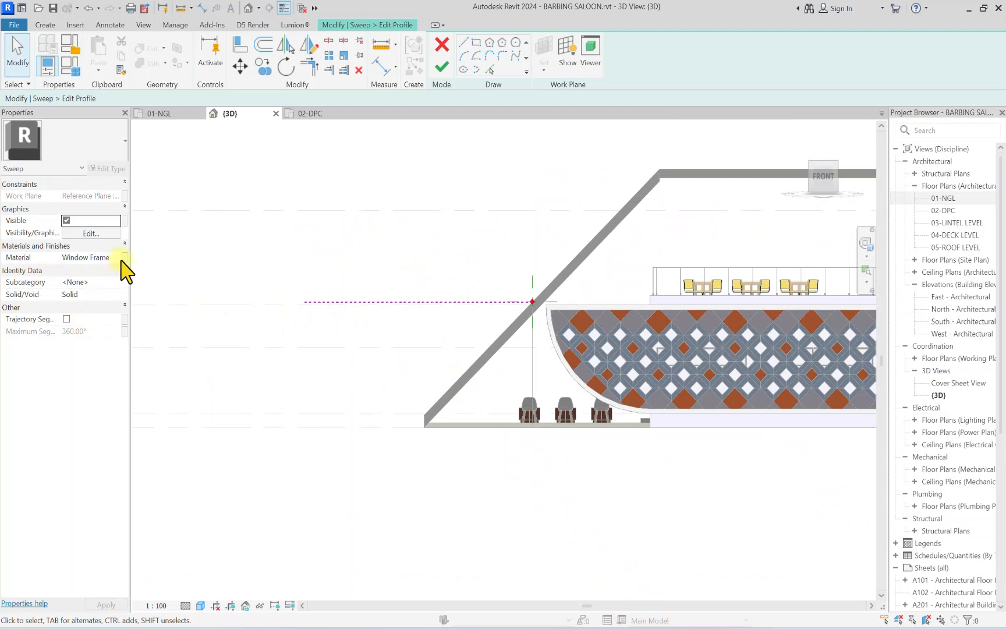
{"action": "left_click", "coordinate": [118, 257]}
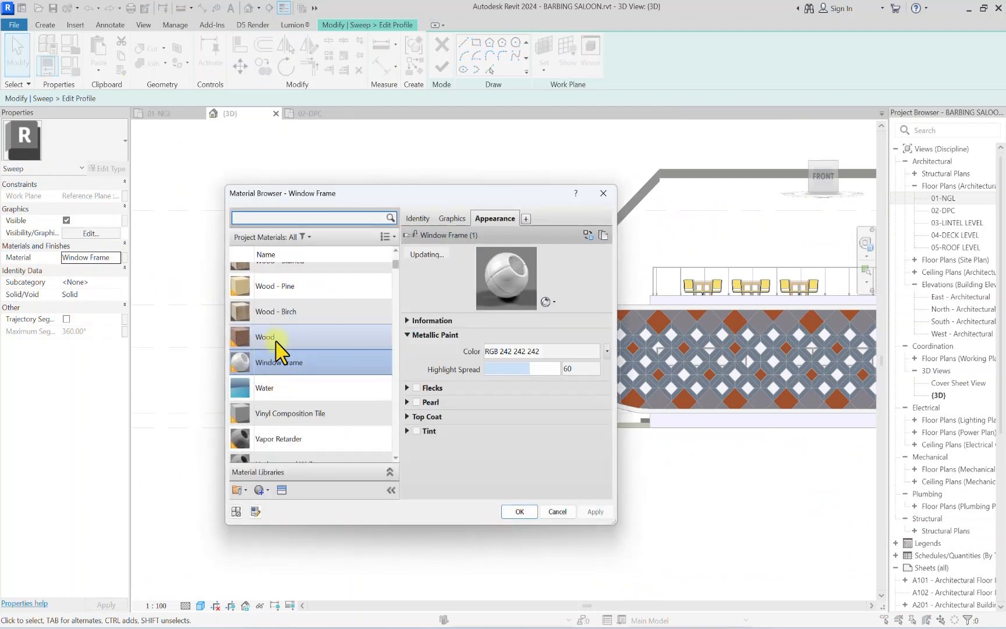
{"action": "left_click", "coordinate": [277, 341]}
{"action": "scroll", "coordinate": [285, 320], "scroll_direction": "up", "scroll_amount": 2}
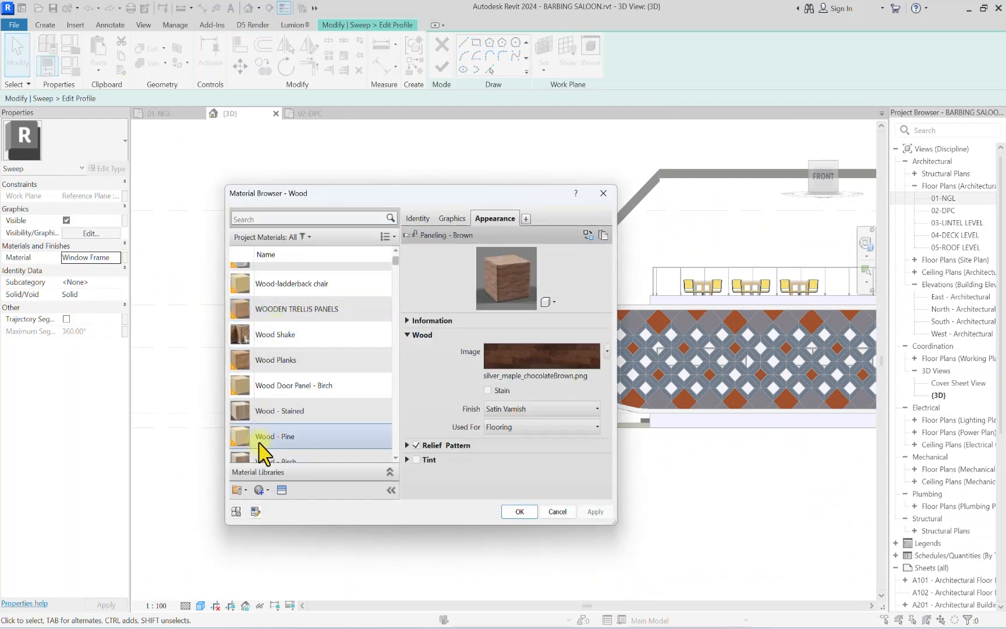
{"action": "left_click", "coordinate": [287, 437]}
{"action": "left_click", "coordinate": [284, 412]}
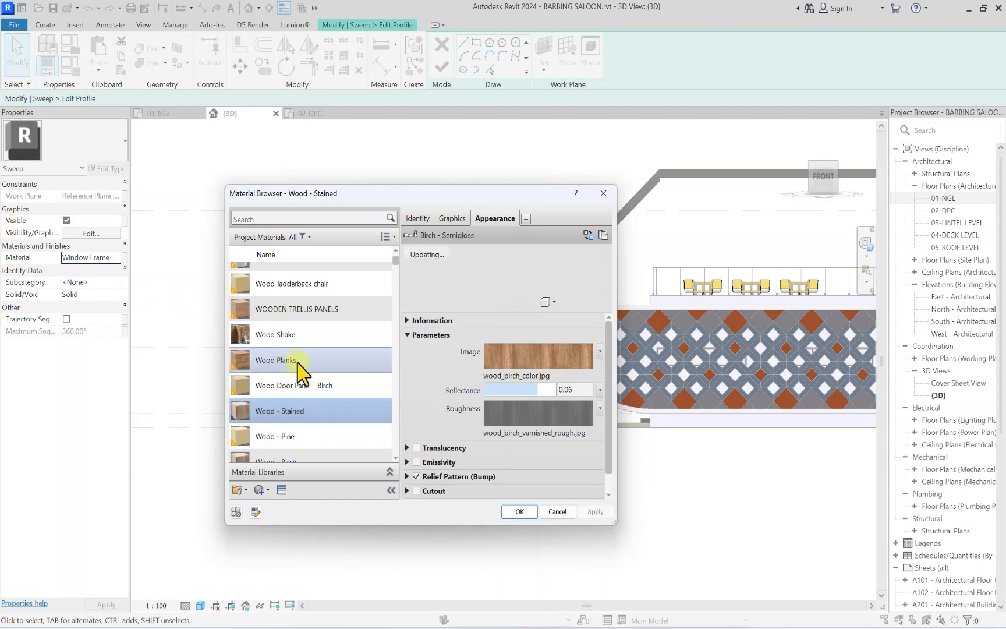
{"action": "right_click", "coordinate": [297, 404]}
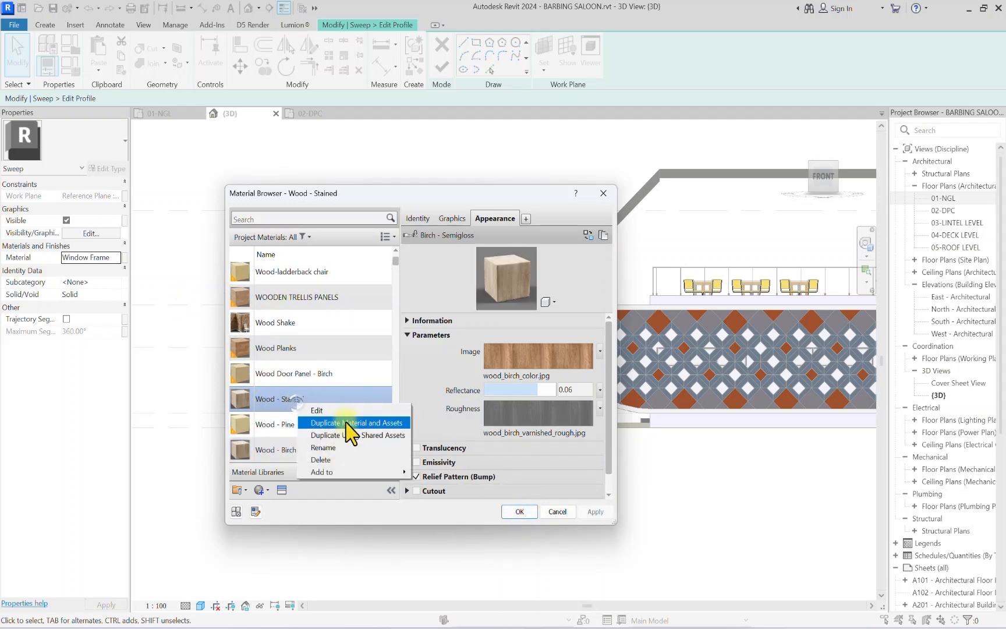
{"action": "left_click", "coordinate": [345, 424]}
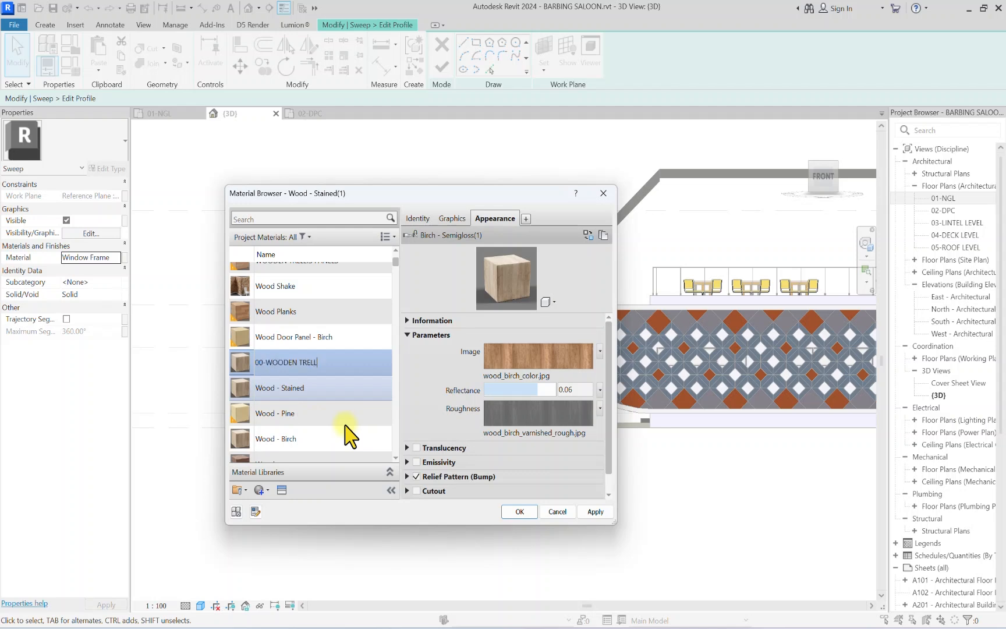
{"action": "left_click", "coordinate": [516, 506]}
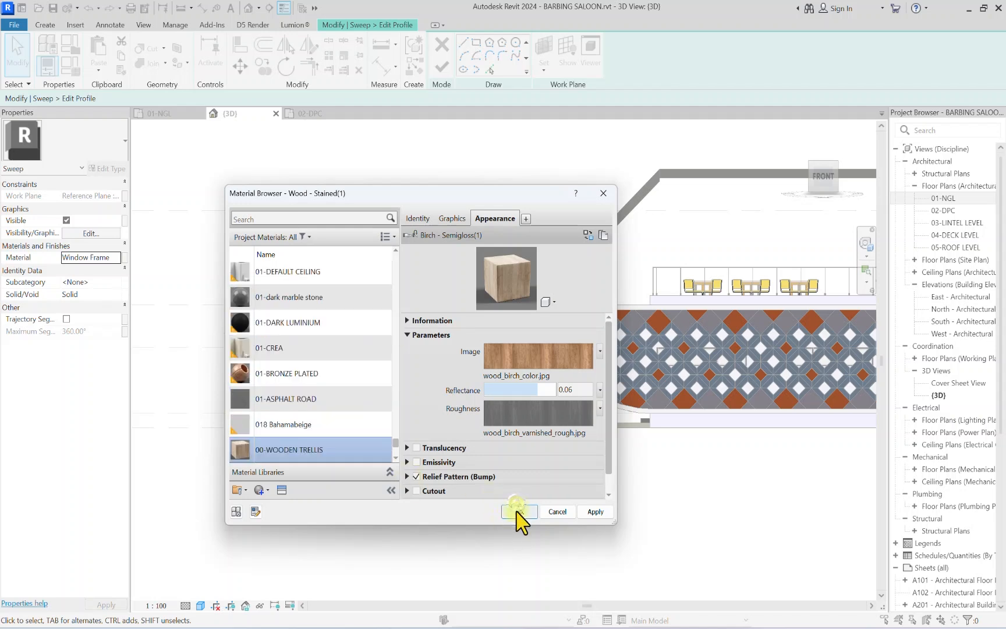
{"action": "left_click", "coordinate": [519, 512]}
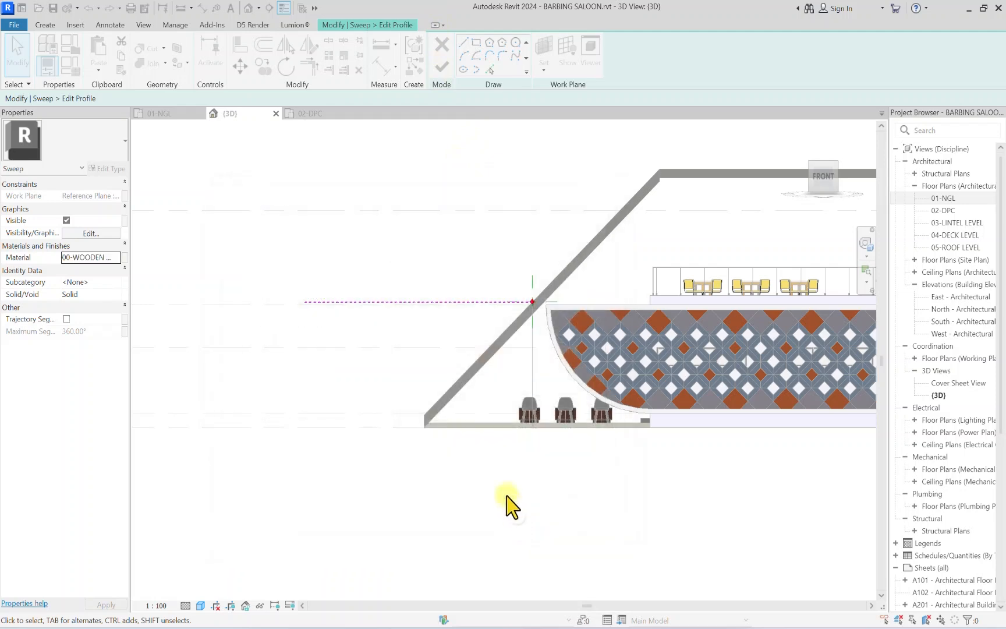
Step: Finish the rounded slat profile and complete the sweep beside the sloping roof
{"action": "left_click", "coordinate": [443, 67]}
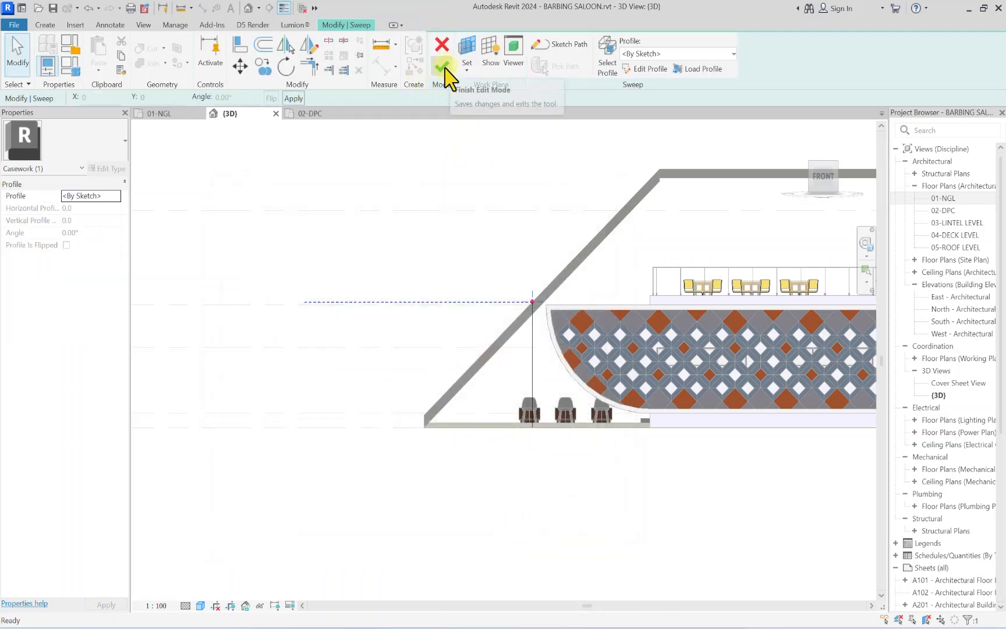
{"action": "left_click", "coordinate": [445, 73]}
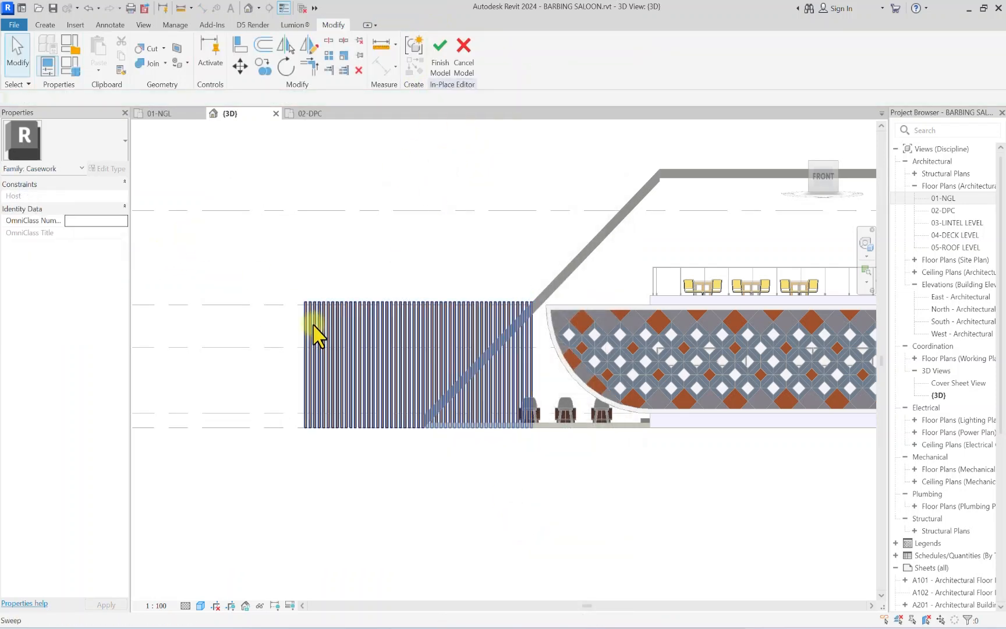
{"action": "scroll", "coordinate": [315, 373], "scroll_direction": "up", "scroll_amount": 1}
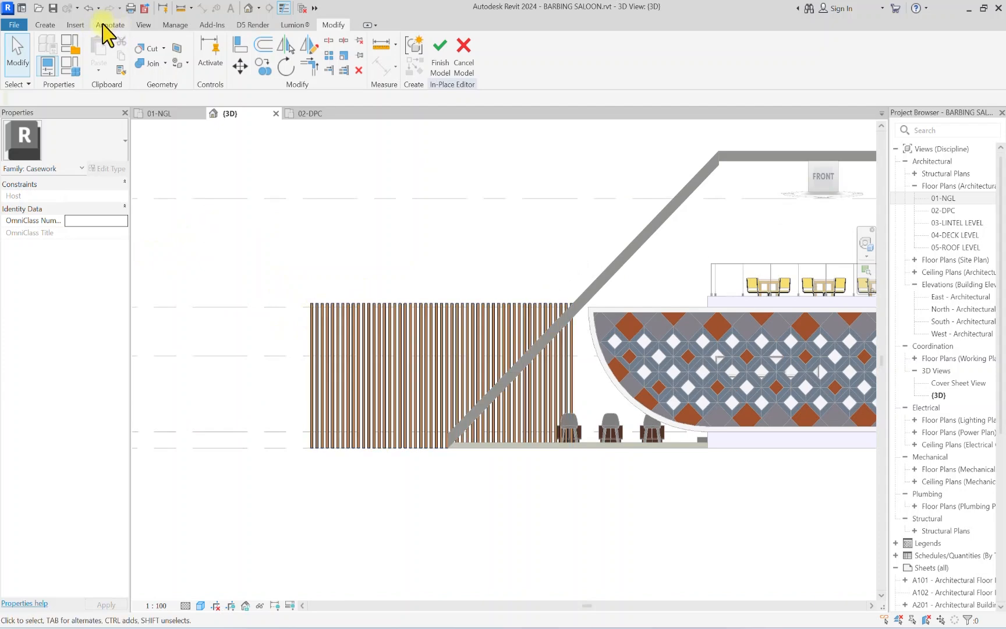
Step: Start a void extrusion in the in-place slat model
{"action": "left_click", "coordinate": [47, 25]}
{"action": "scroll", "coordinate": [315, 307], "scroll_direction": "up", "scroll_amount": 8}
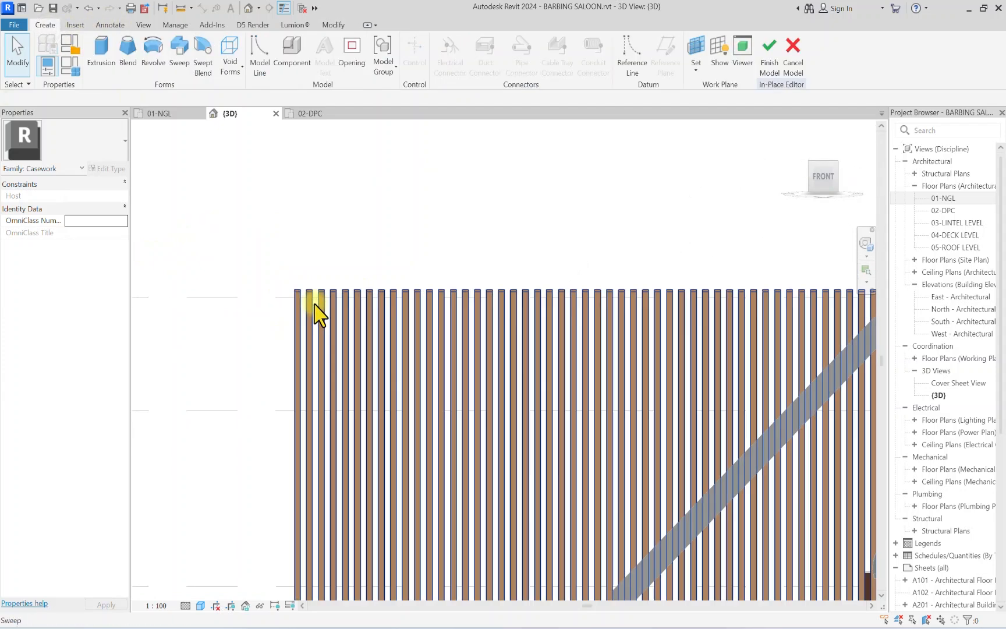
{"action": "scroll", "coordinate": [289, 304], "scroll_direction": "down", "scroll_amount": 5}
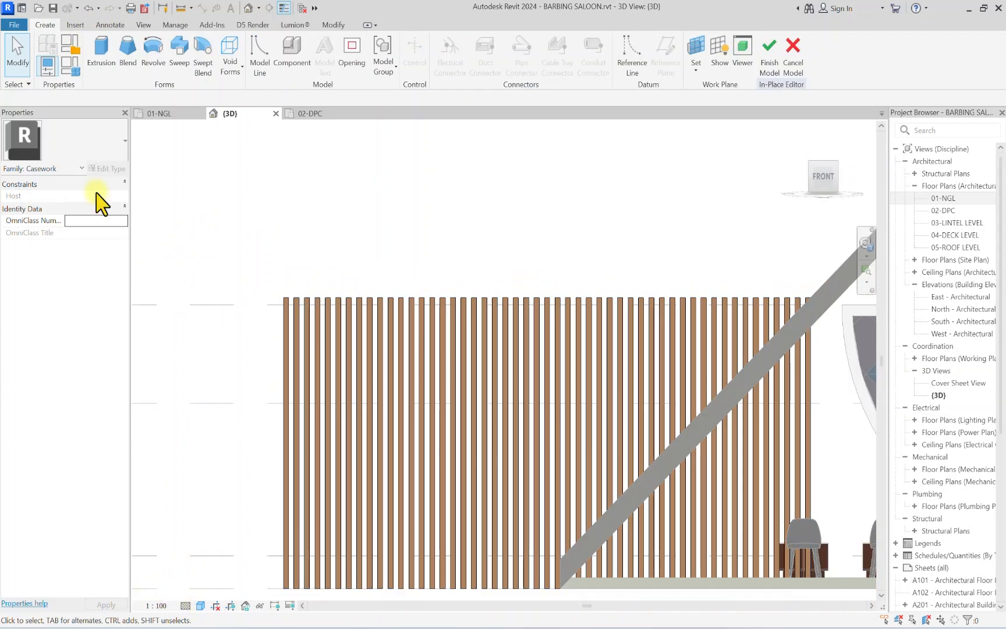
{"action": "left_click", "coordinate": [242, 76]}
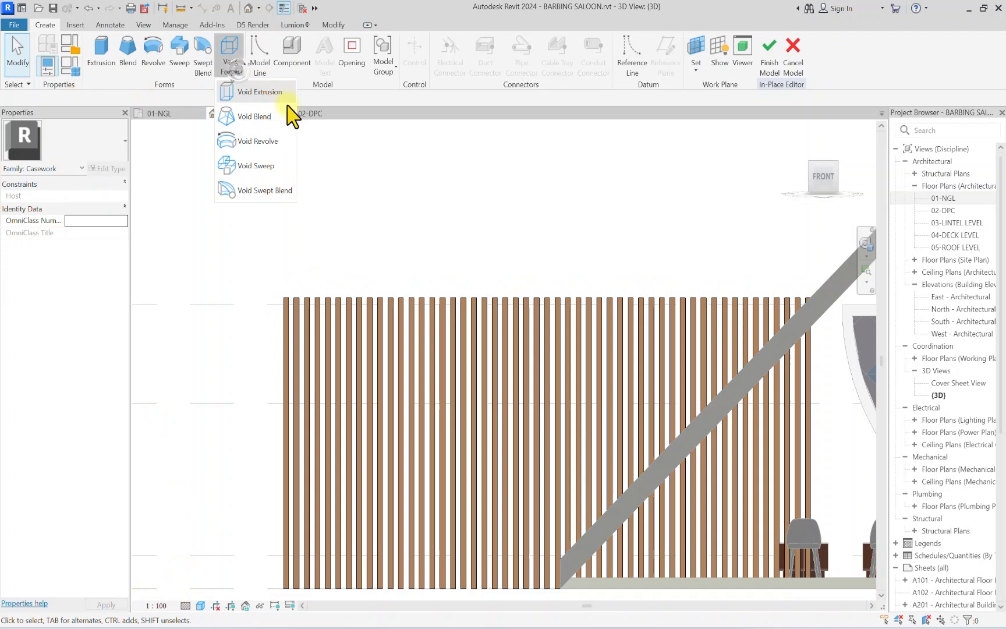
{"action": "left_click", "coordinate": [258, 93]}
{"action": "scroll", "coordinate": [296, 218], "scroll_direction": "down", "scroll_amount": 2}
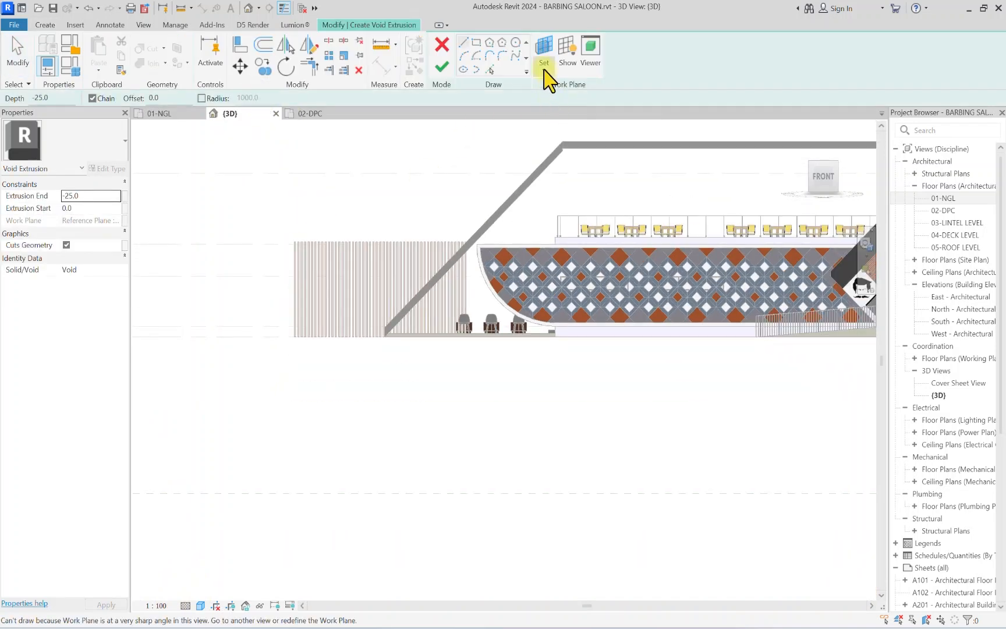
{"action": "left_click", "coordinate": [544, 69]}
{"action": "left_click", "coordinate": [575, 117]}
{"action": "scroll", "coordinate": [275, 352], "scroll_direction": "up", "scroll_amount": 6}
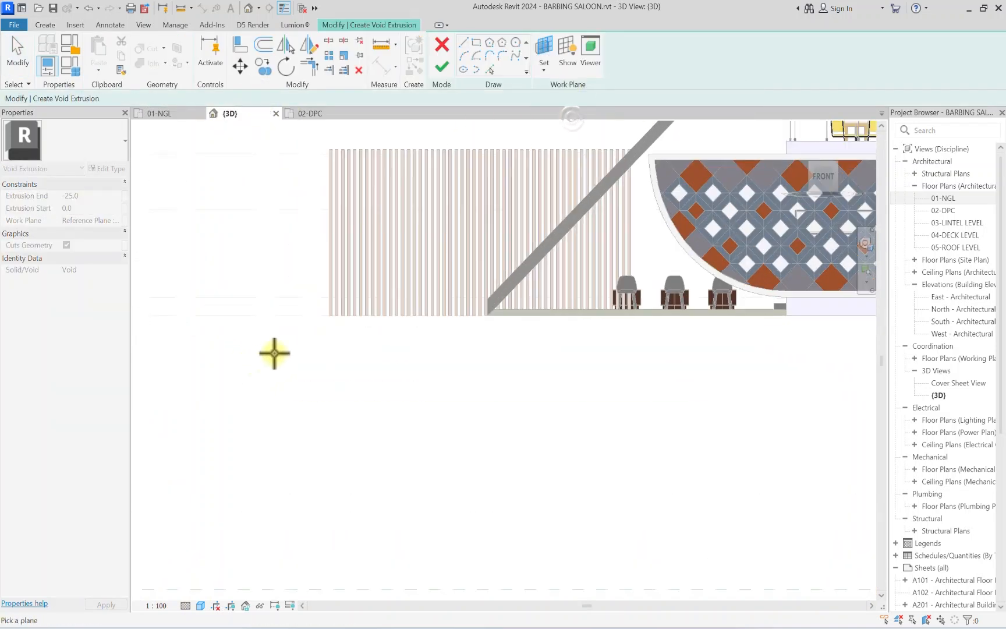
{"action": "scroll", "coordinate": [341, 308], "scroll_direction": "up", "scroll_amount": 2}
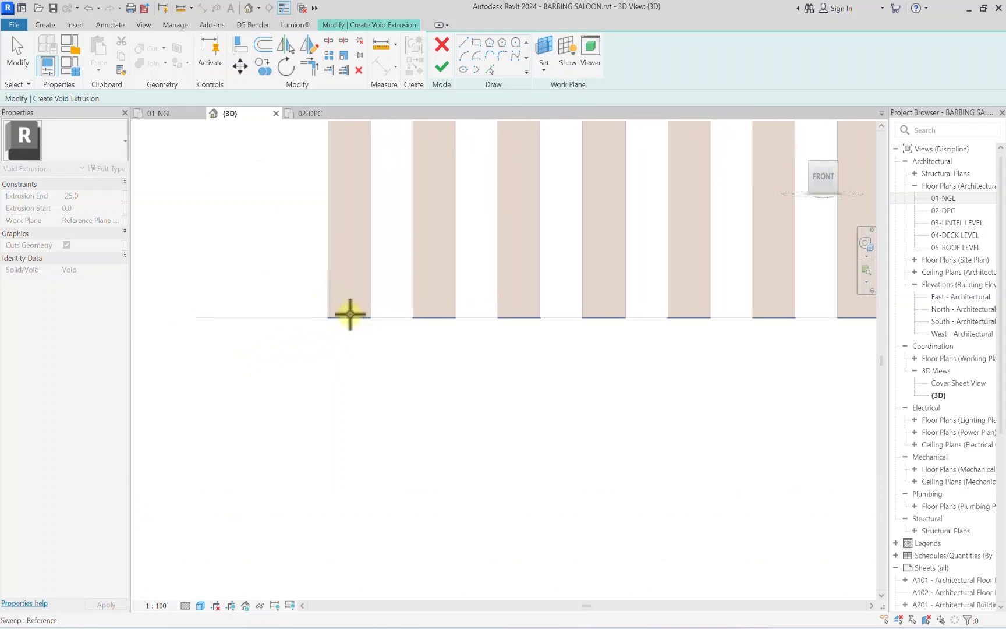
{"action": "middle_click_drag", "start_coordinate": [350, 315], "coordinate": [373, 384]}
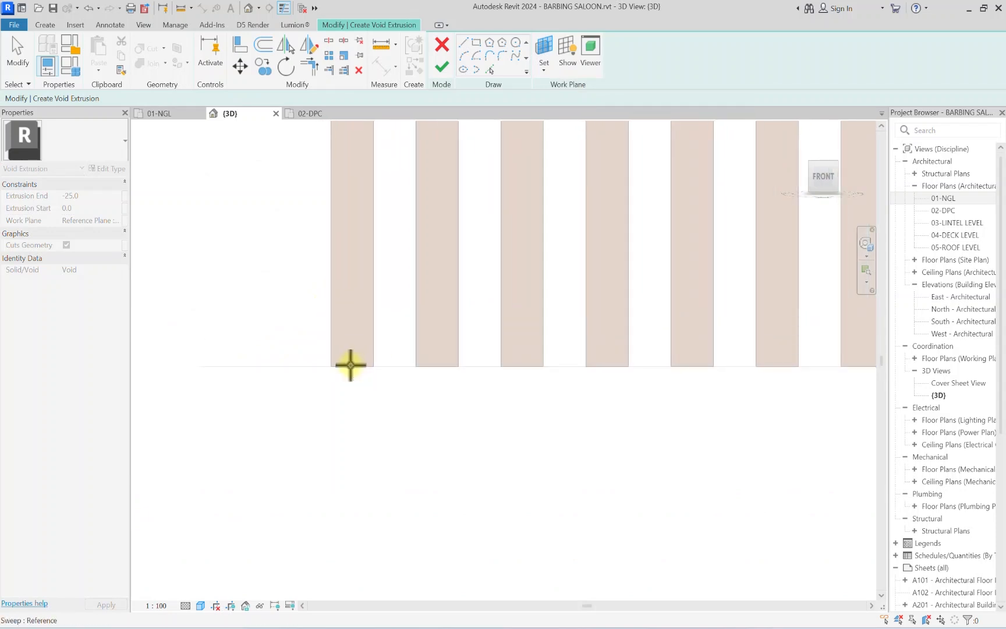
{"action": "scroll", "coordinate": [350, 368], "scroll_direction": "down", "scroll_amount": 5}
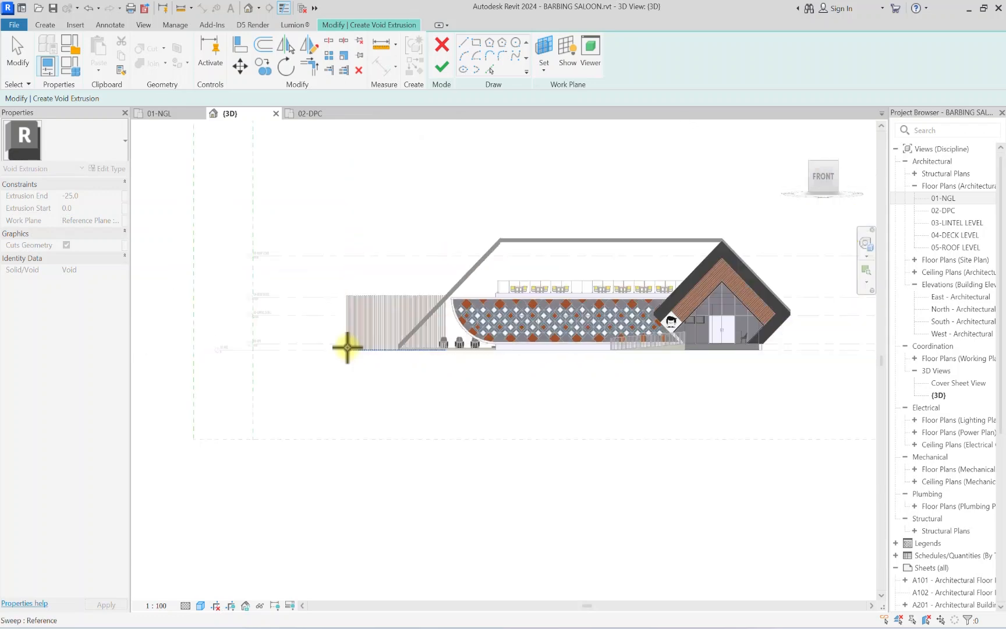
{"action": "scroll", "coordinate": [351, 362], "scroll_direction": "up", "scroll_amount": 2}
{"action": "scroll", "coordinate": [351, 360], "scroll_direction": "up", "scroll_amount": 2}
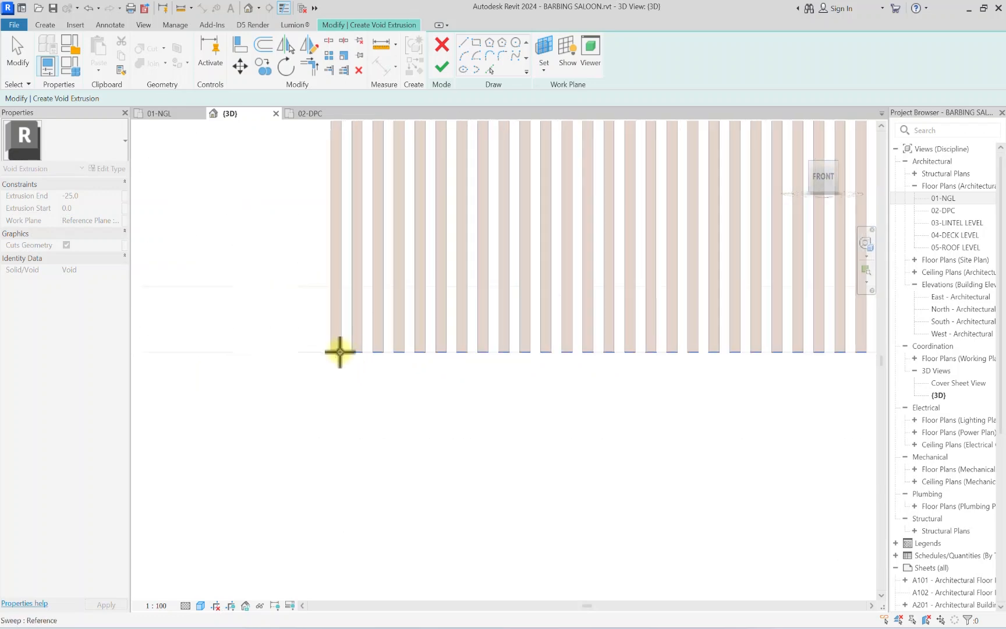
{"action": "scroll", "coordinate": [340, 352], "scroll_direction": "down", "scroll_amount": 5}
{"action": "scroll", "coordinate": [332, 285], "scroll_direction": "up", "scroll_amount": 7}
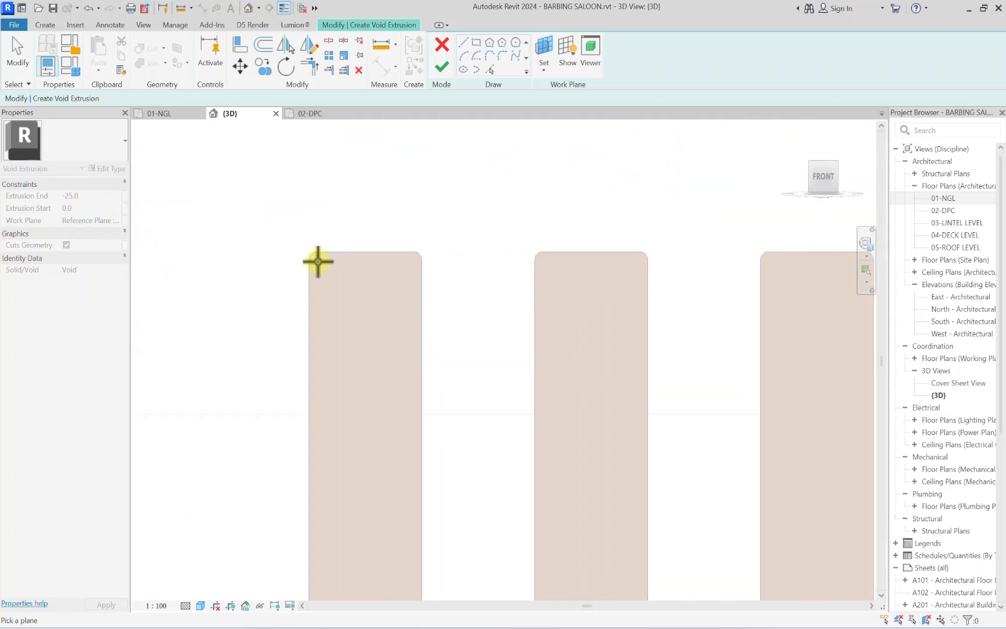
{"action": "scroll", "coordinate": [318, 261], "scroll_direction": "up", "scroll_amount": 1}
{"action": "scroll", "coordinate": [317, 261], "scroll_direction": "down", "scroll_amount": 10}
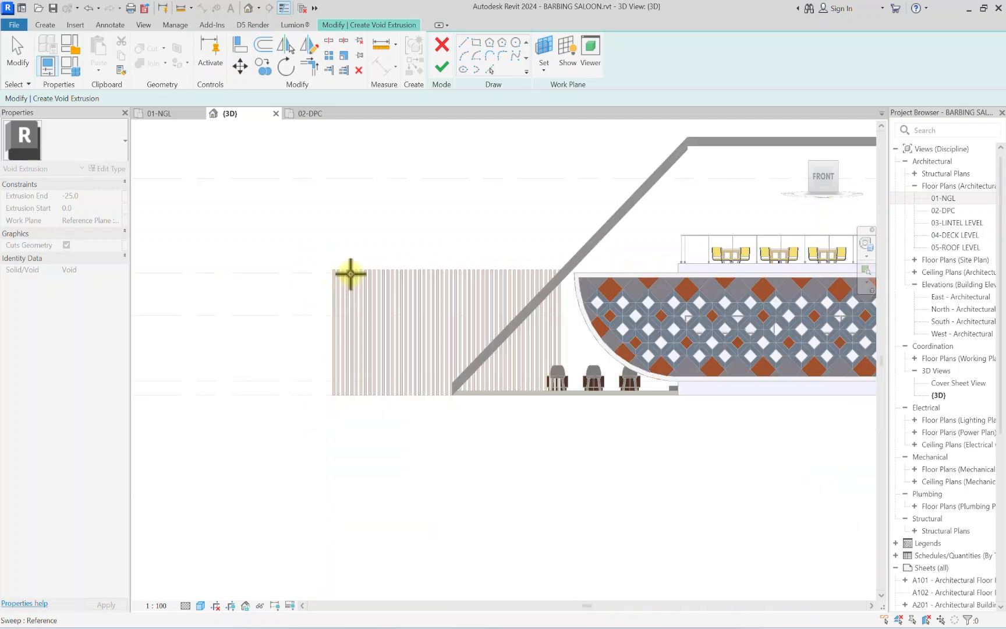
{"action": "key", "text": "Escape"}
{"action": "scroll", "coordinate": [486, 301], "scroll_direction": "down", "scroll_amount": 1}
{"action": "middle_click_drag", "start_coordinate": [615, 329], "coordinate": [539, 294]}
{"action": "scroll", "coordinate": [544, 302], "scroll_direction": "down", "scroll_amount": 3}
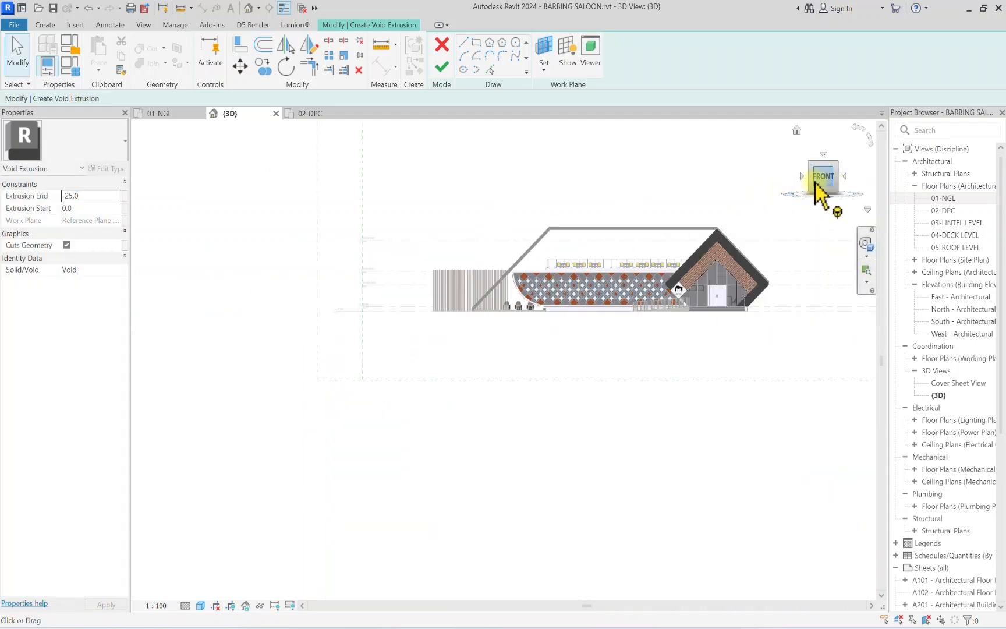
Step: Try to pick a slat face as the void extrusion's work plane in an underside view of the model
{"action": "left_click_drag", "start_coordinate": [818, 185], "coordinate": [157, 131]}
{"action": "scroll", "coordinate": [487, 173], "scroll_direction": "up", "scroll_amount": 7}
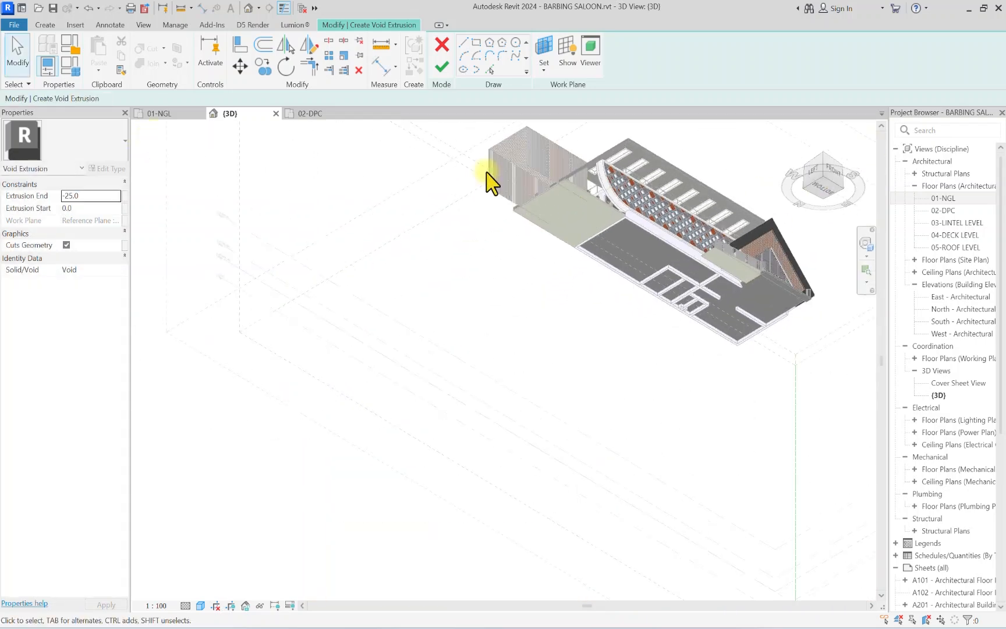
{"action": "middle_click_drag", "start_coordinate": [582, 176], "coordinate": [383, 323]}
{"action": "scroll", "coordinate": [382, 323], "scroll_direction": "up", "scroll_amount": 5}
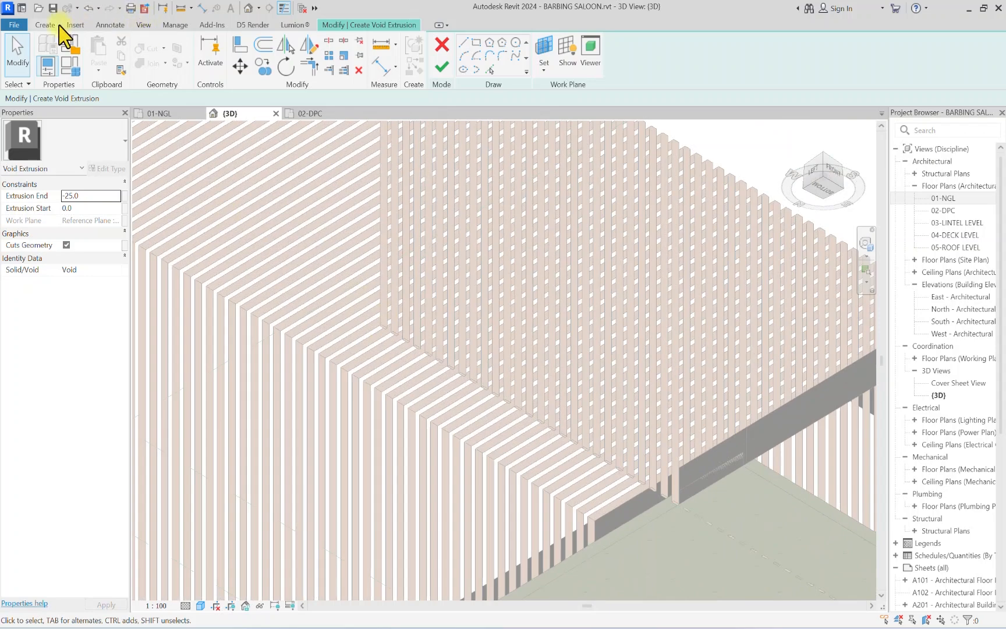
{"action": "left_click", "coordinate": [46, 25]}
{"action": "left_click", "coordinate": [396, 25]}
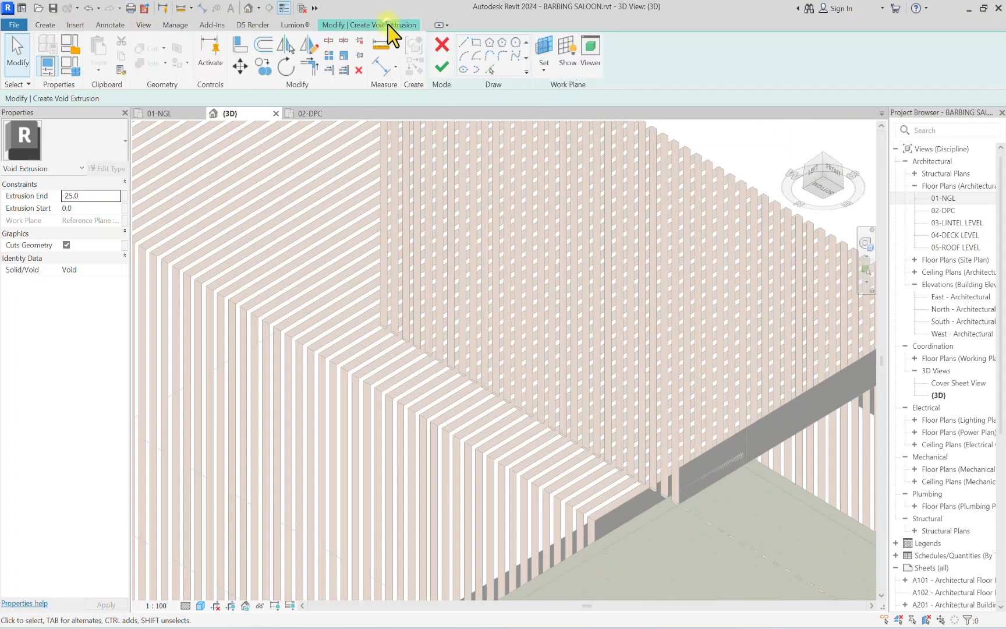
{"action": "left_click", "coordinate": [544, 69]}
{"action": "left_click", "coordinate": [556, 115]}
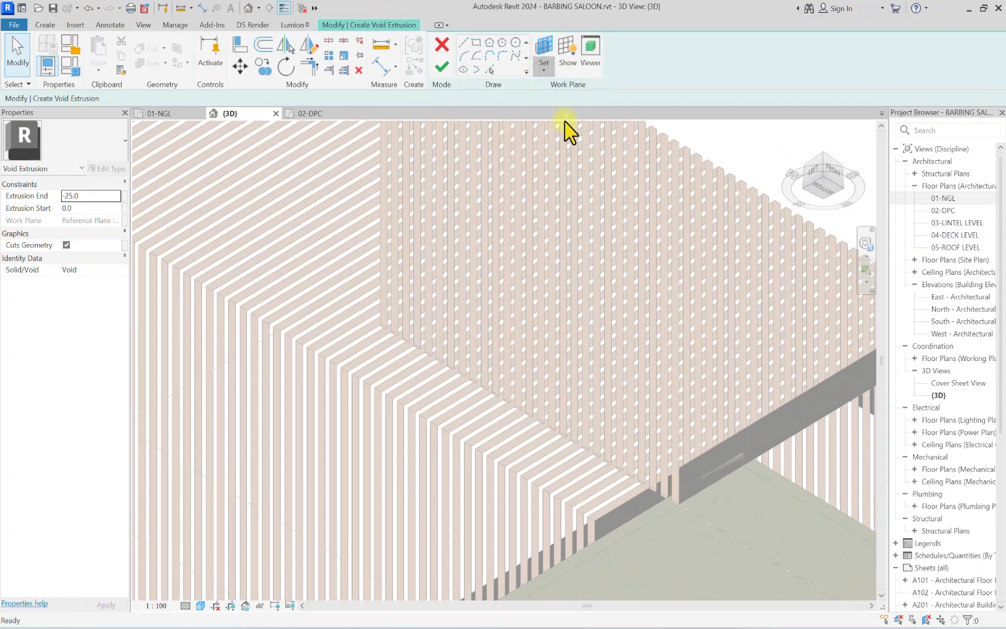
{"action": "scroll", "coordinate": [425, 314], "scroll_direction": "up", "scroll_amount": 3}
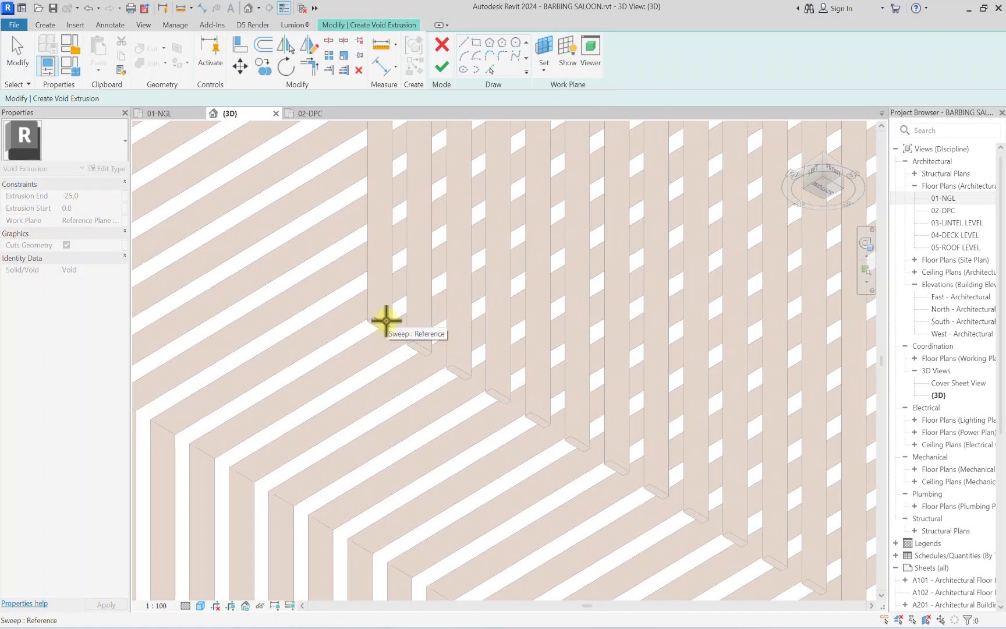
{"action": "middle_click_drag", "start_coordinate": [385, 320], "coordinate": [503, 370]}
{"action": "scroll", "coordinate": [500, 388], "scroll_direction": "down", "scroll_amount": 4}
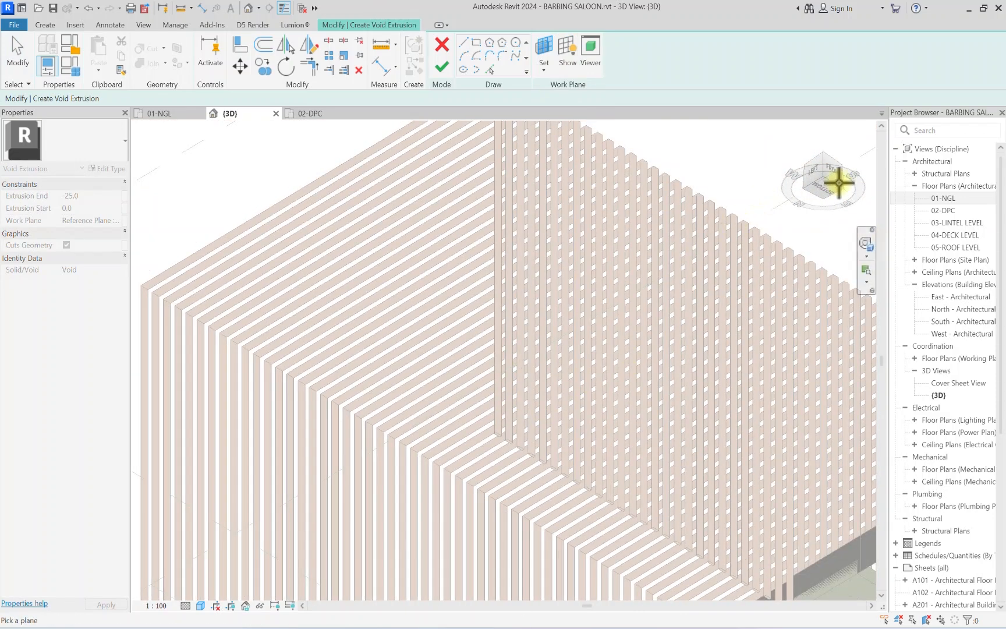
Step: Set the void extrusion's work plane to the edge face of the concrete floor slab beside the slats
{"action": "left_click_drag", "start_coordinate": [823, 175], "coordinate": [828, 154]}
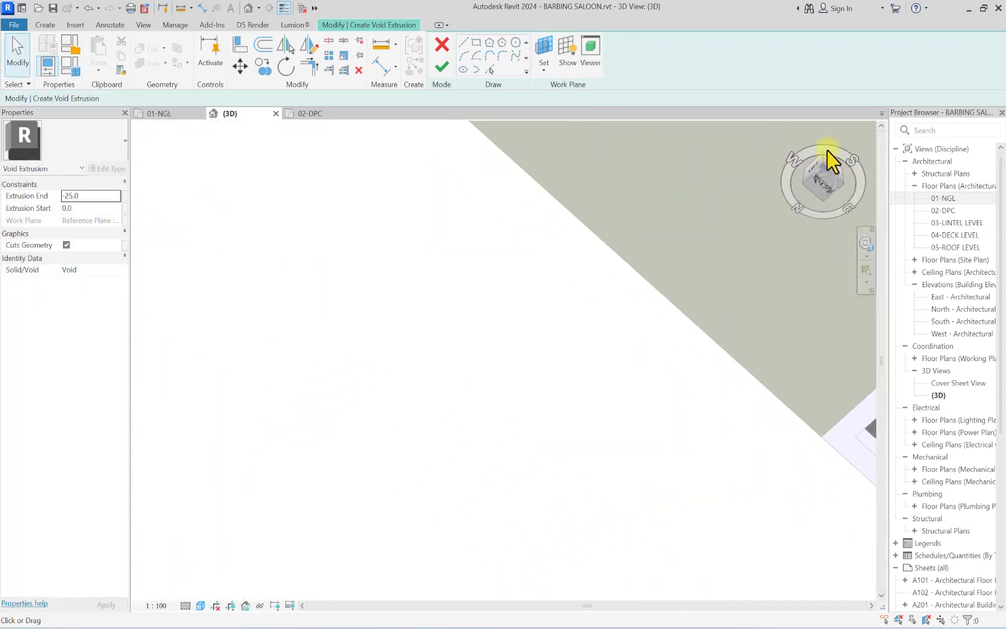
{"action": "middle_click_drag", "start_coordinate": [604, 283], "coordinate": [410, 616]}
{"action": "scroll", "coordinate": [565, 370], "scroll_direction": "down", "scroll_amount": 3}
{"action": "scroll", "coordinate": [375, 243], "scroll_direction": "up", "scroll_amount": 1}
{"action": "middle_click_drag", "start_coordinate": [375, 242], "coordinate": [501, 352]}
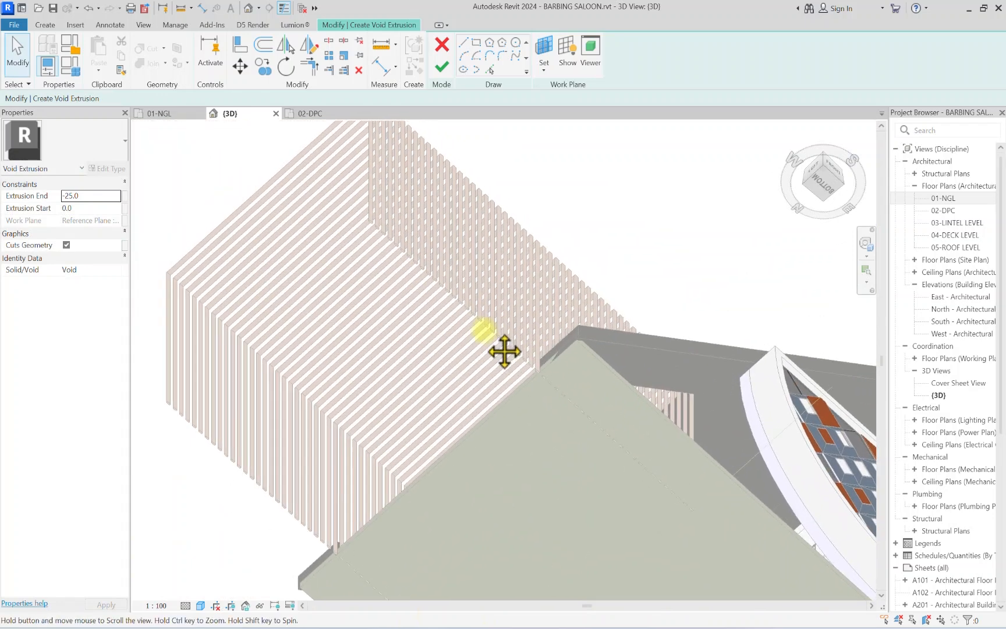
{"action": "scroll", "coordinate": [553, 347], "scroll_direction": "up", "scroll_amount": 3}
{"action": "middle_click_drag", "start_coordinate": [609, 401], "coordinate": [436, 356]}
{"action": "scroll", "coordinate": [461, 339], "scroll_direction": "up", "scroll_amount": 3}
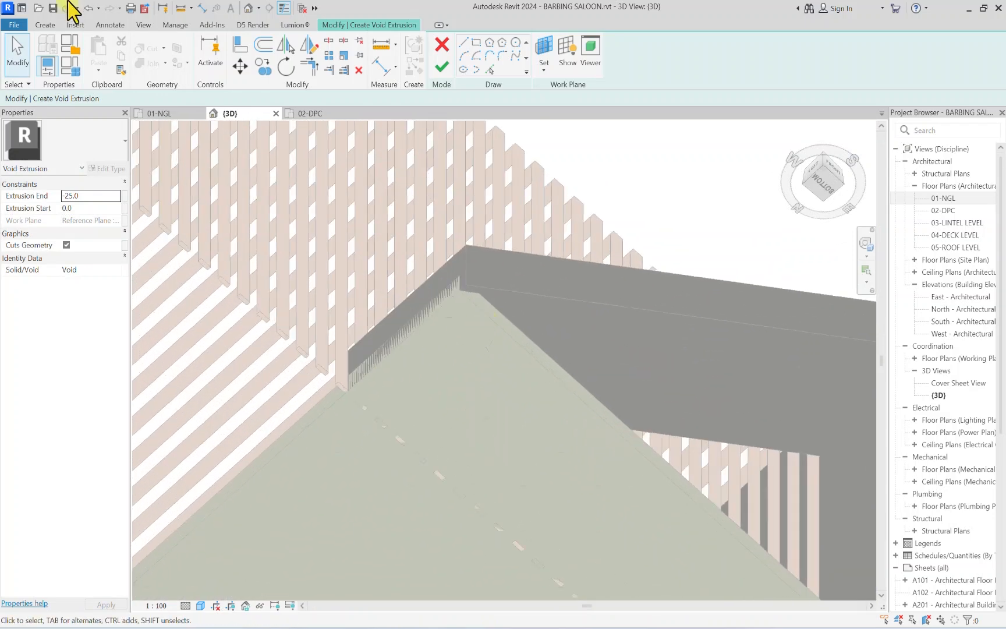
{"action": "left_click", "coordinate": [45, 24]}
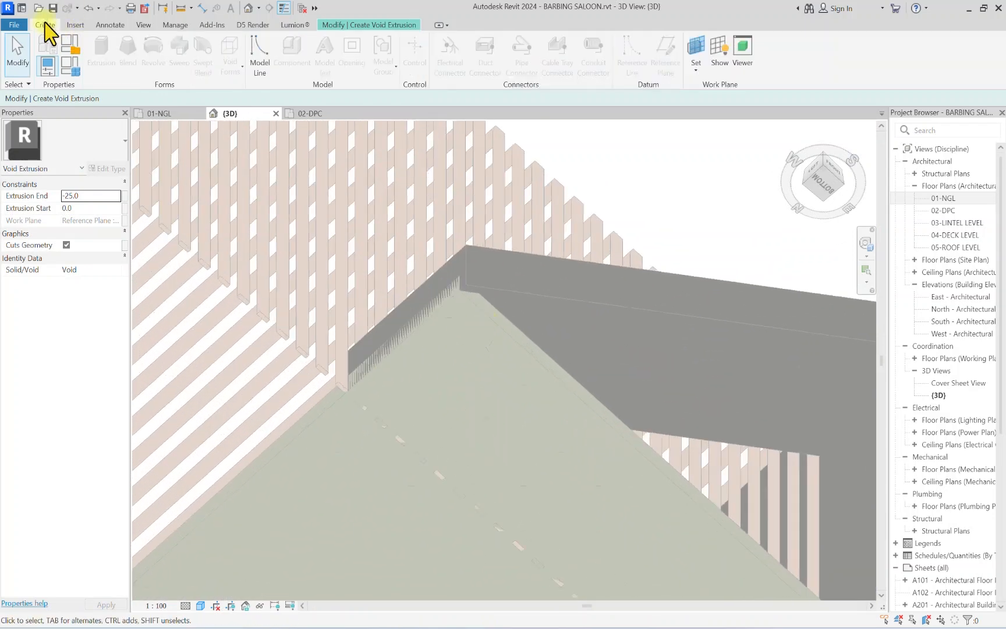
{"action": "left_click", "coordinate": [388, 24]}
{"action": "left_click", "coordinate": [543, 69]}
{"action": "left_click", "coordinate": [574, 116]}
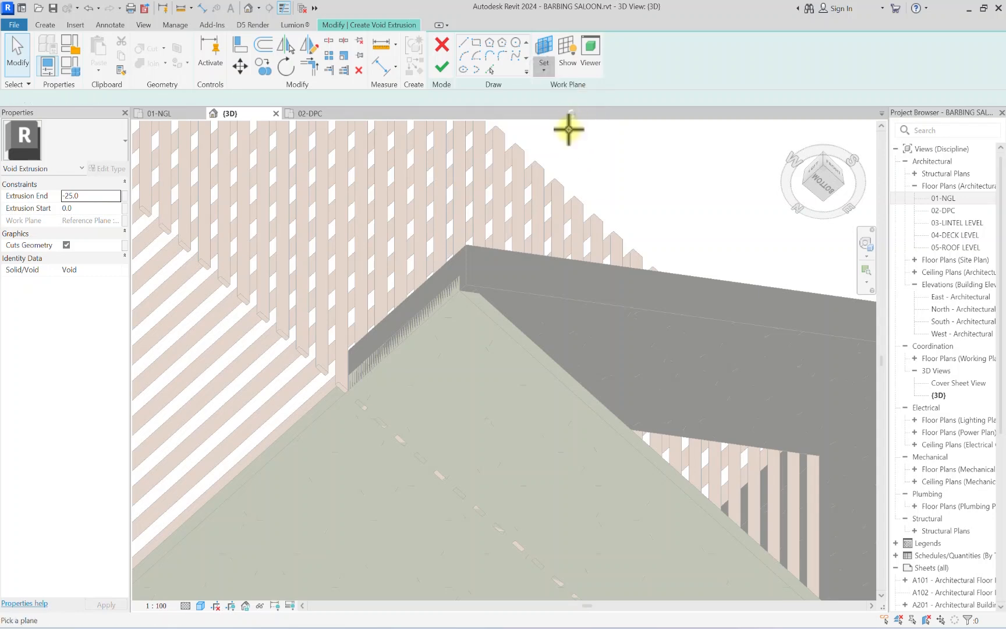
{"action": "scroll", "coordinate": [487, 308], "scroll_direction": "up", "scroll_amount": 4}
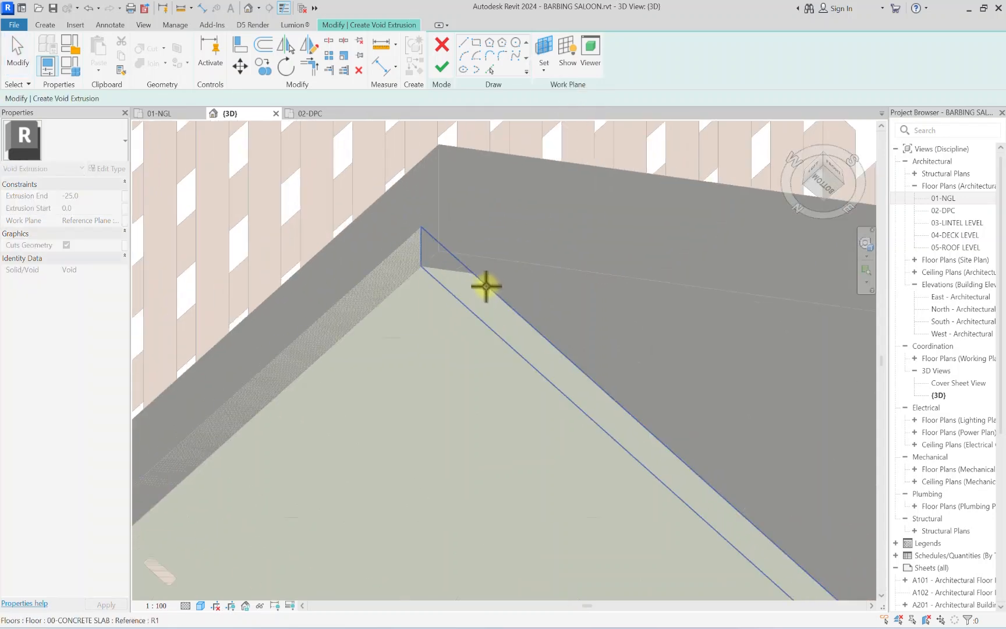
{"action": "left_click", "coordinate": [486, 285]}
Step: Turn the 3D view to the front and switch its visual style to Wireframe at the leftmost slat's top
{"action": "scroll", "coordinate": [489, 285], "scroll_direction": "down", "scroll_amount": 4}
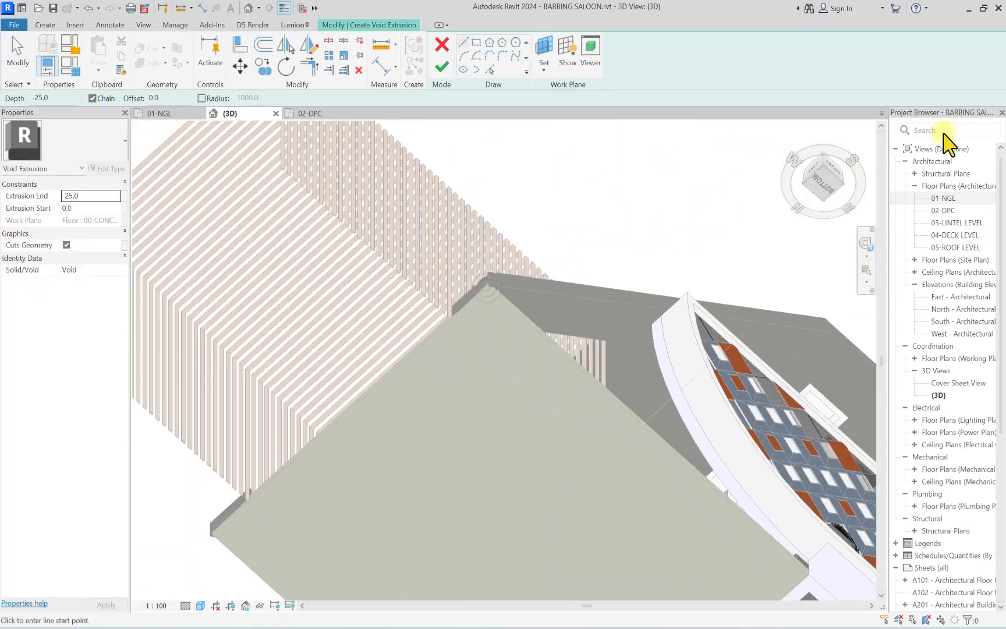
{"action": "left_click", "coordinate": [836, 174]}
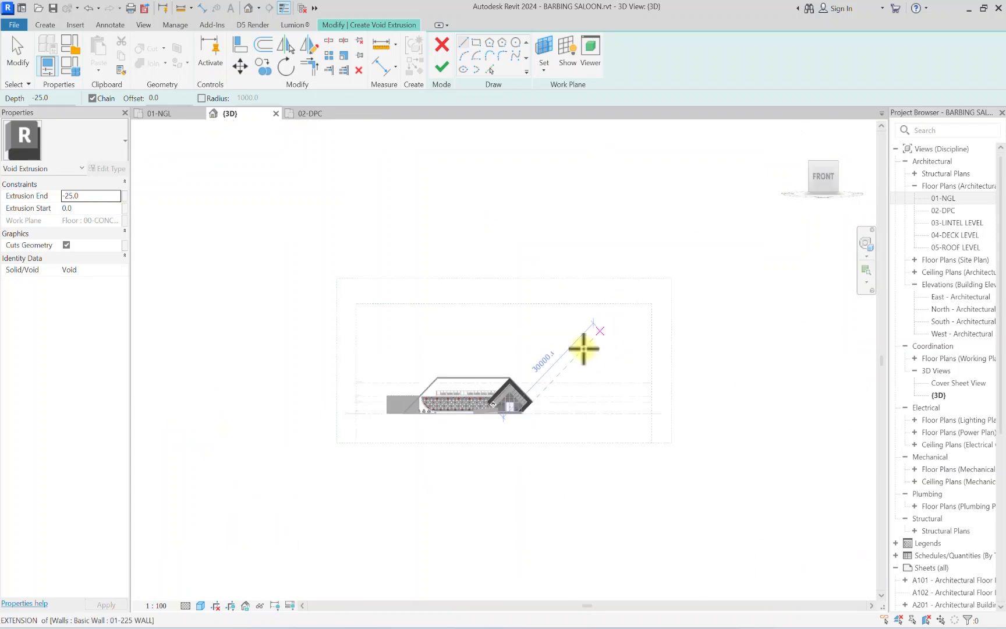
{"action": "scroll", "coordinate": [442, 417], "scroll_direction": "up", "scroll_amount": 10}
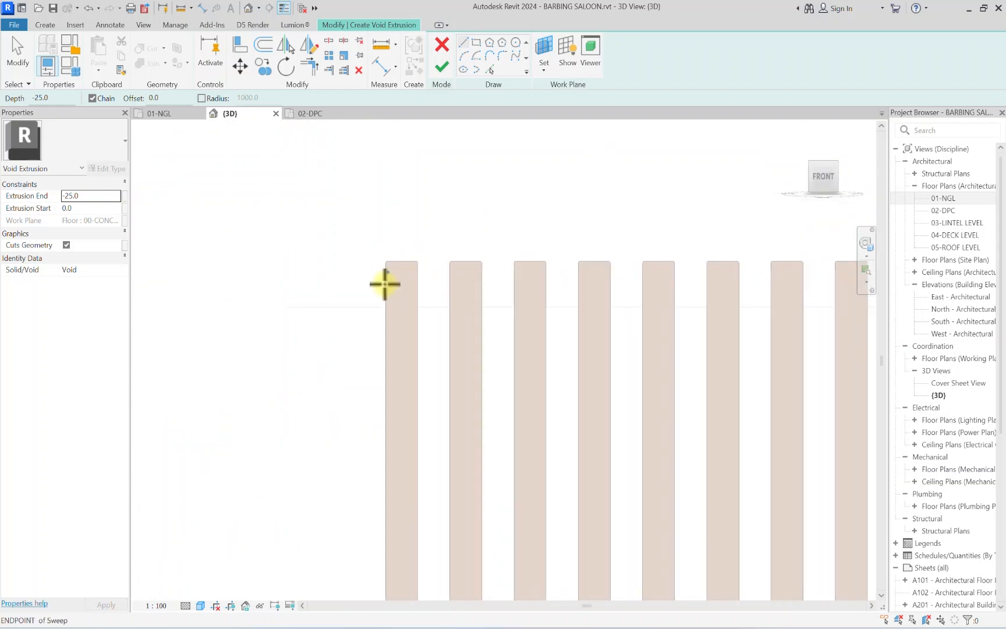
{"action": "scroll", "coordinate": [386, 276], "scroll_direction": "up", "scroll_amount": 5}
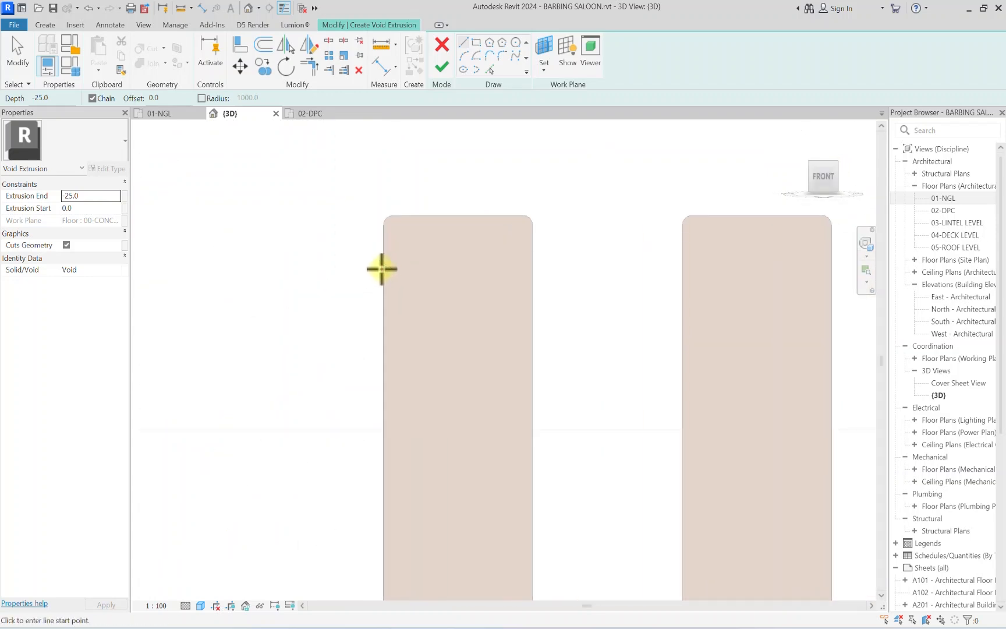
{"action": "left_click", "coordinate": [200, 605]}
{"action": "left_click", "coordinate": [218, 531]}
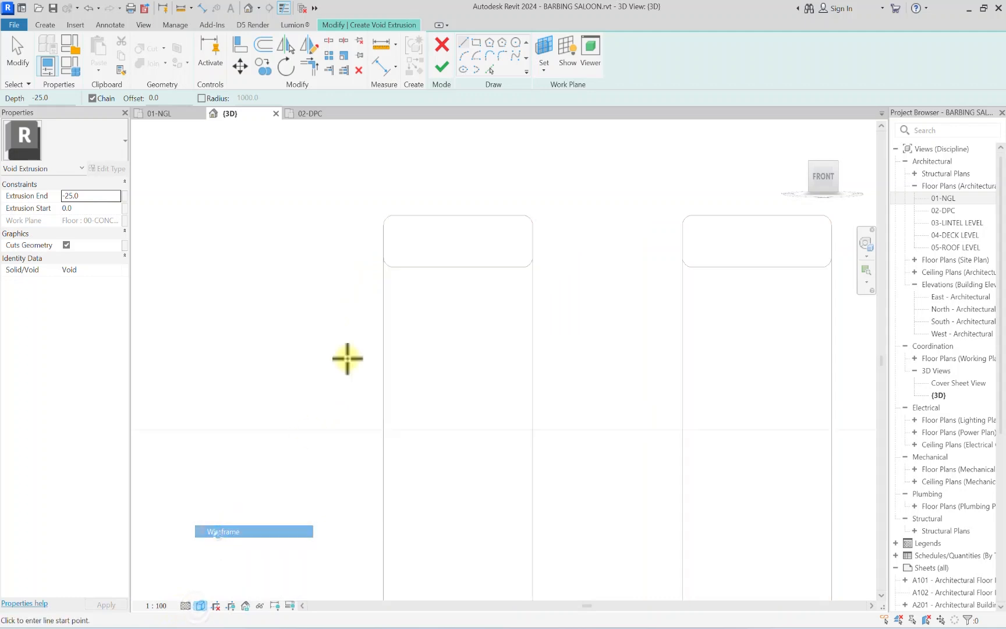
Step: Sketch the void's diagonal line between the leftmost slat's upper outer corner and the foot of the sloping roof, at 45 degrees to the slats
{"action": "scroll", "coordinate": [388, 267], "scroll_direction": "up", "scroll_amount": 3}
{"action": "left_click", "coordinate": [359, 270]}
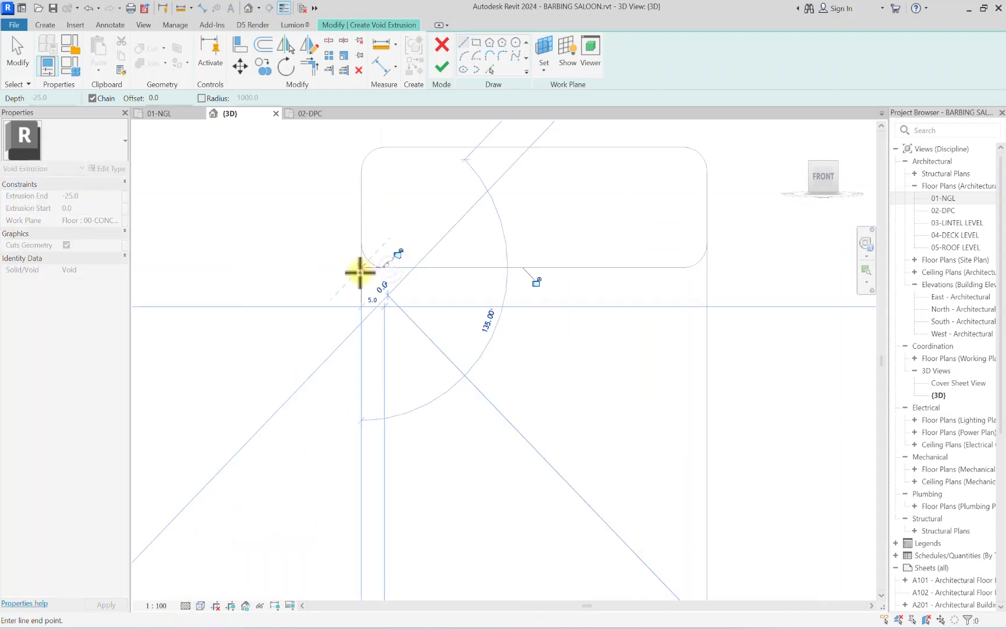
{"action": "scroll", "coordinate": [349, 282], "scroll_direction": "down", "scroll_amount": 5}
{"action": "scroll", "coordinate": [349, 297], "scroll_direction": "up", "scroll_amount": 3}
{"action": "scroll", "coordinate": [344, 299], "scroll_direction": "down", "scroll_amount": 6}
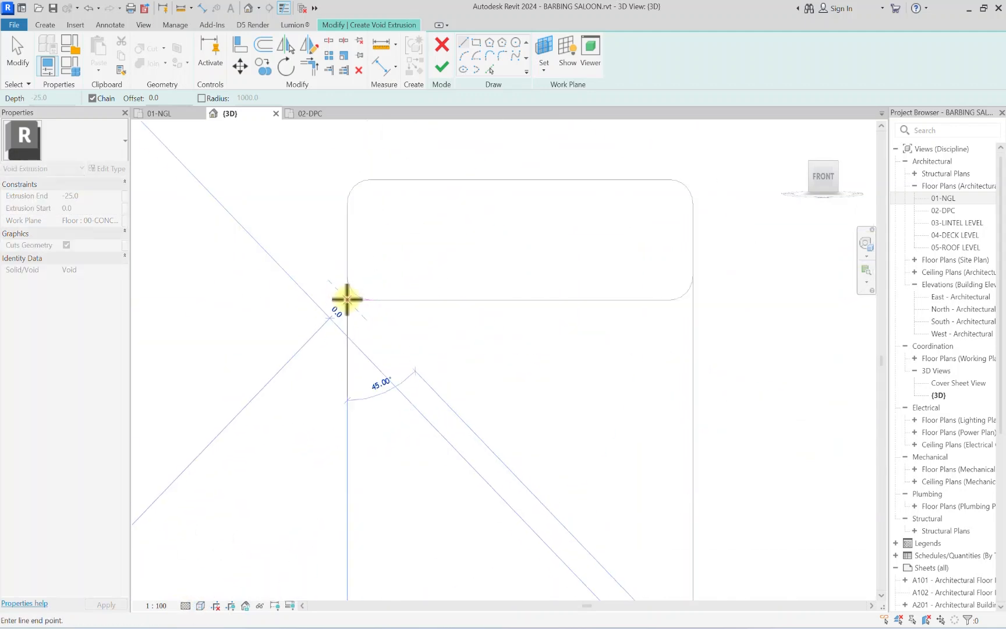
{"action": "scroll", "coordinate": [346, 297], "scroll_direction": "down", "scroll_amount": 3}
{"action": "scroll", "coordinate": [492, 456], "scroll_direction": "up", "scroll_amount": 4}
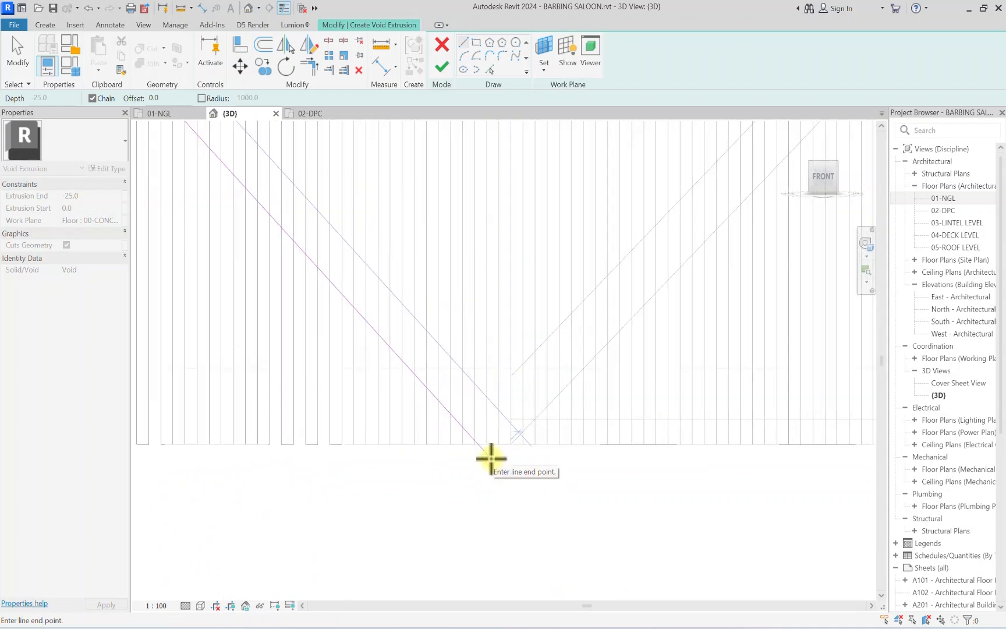
{"action": "scroll", "coordinate": [511, 447], "scroll_direction": "up", "scroll_amount": 5}
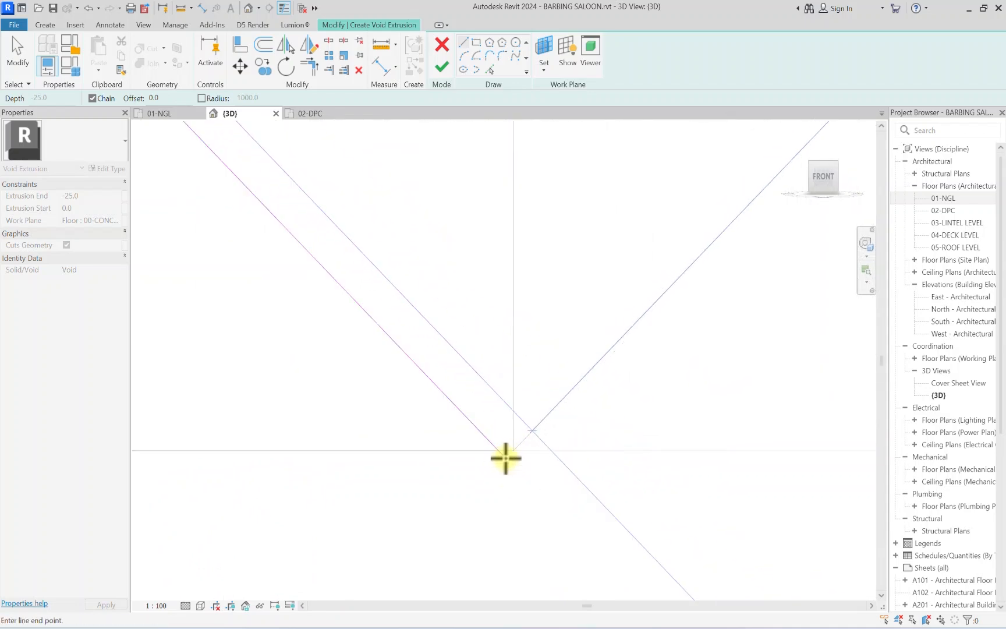
{"action": "left_click", "coordinate": [511, 452]}
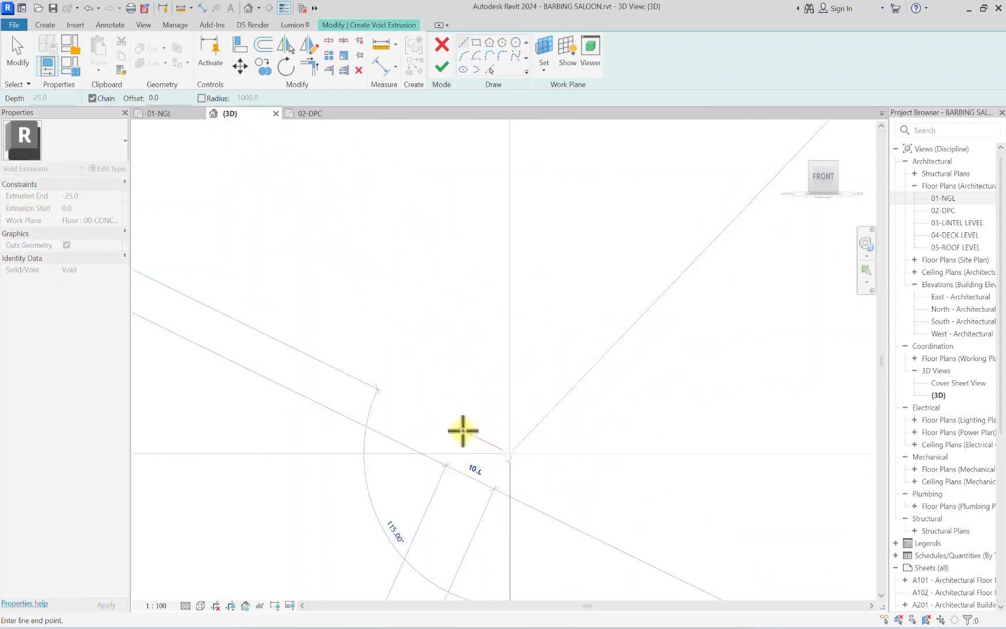
{"action": "scroll", "coordinate": [463, 430], "scroll_direction": "down", "scroll_amount": 7}
{"action": "middle_click_drag", "start_coordinate": [216, 206], "coordinate": [464, 434]}
{"action": "scroll", "coordinate": [417, 362], "scroll_direction": "down", "scroll_amount": 4}
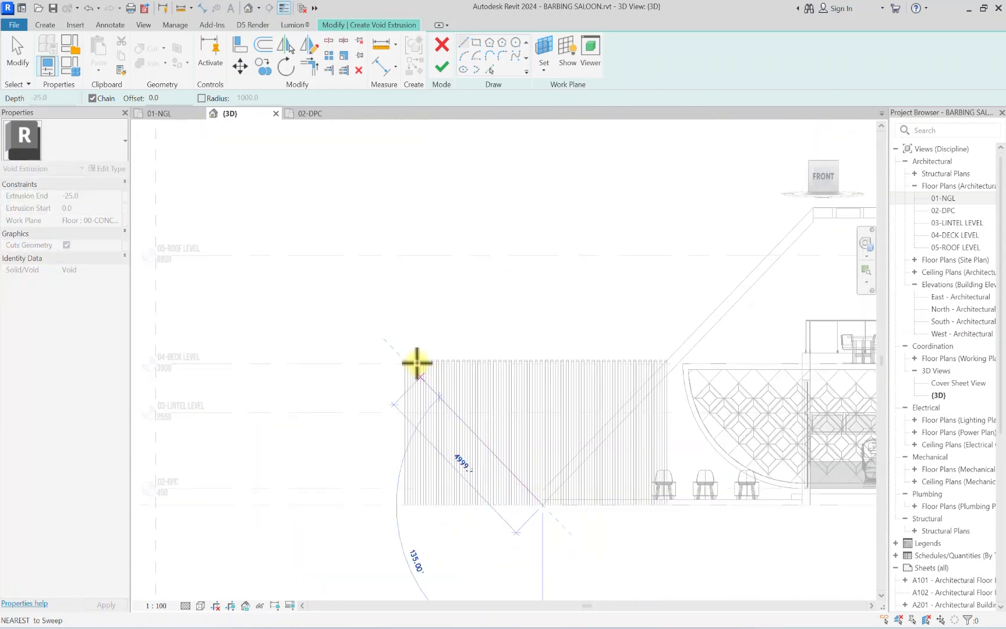
{"action": "scroll", "coordinate": [410, 369], "scroll_direction": "up", "scroll_amount": 10}
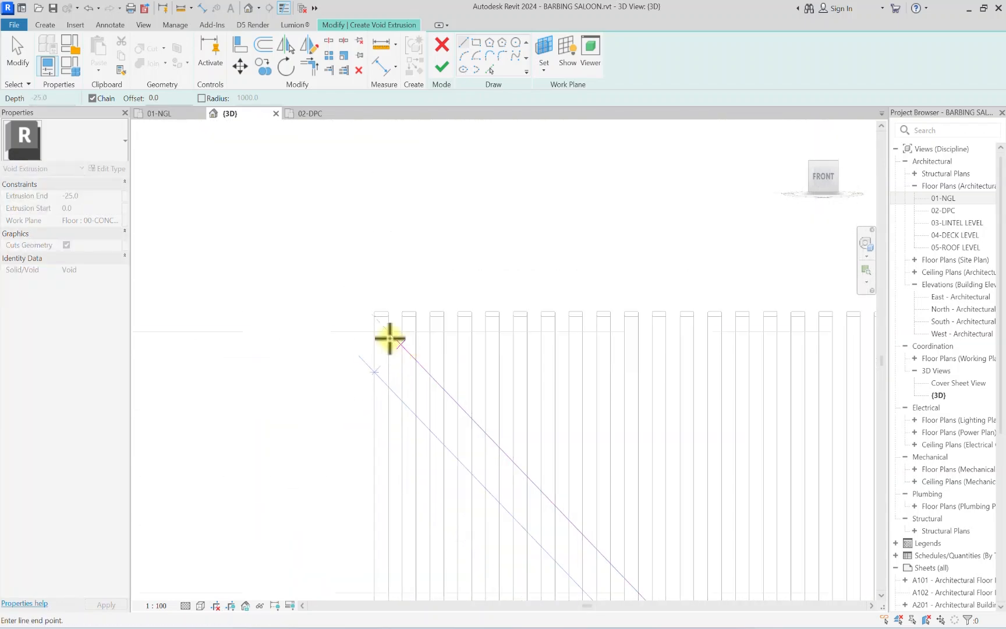
{"action": "scroll", "coordinate": [339, 268], "scroll_direction": "up", "scroll_amount": 2}
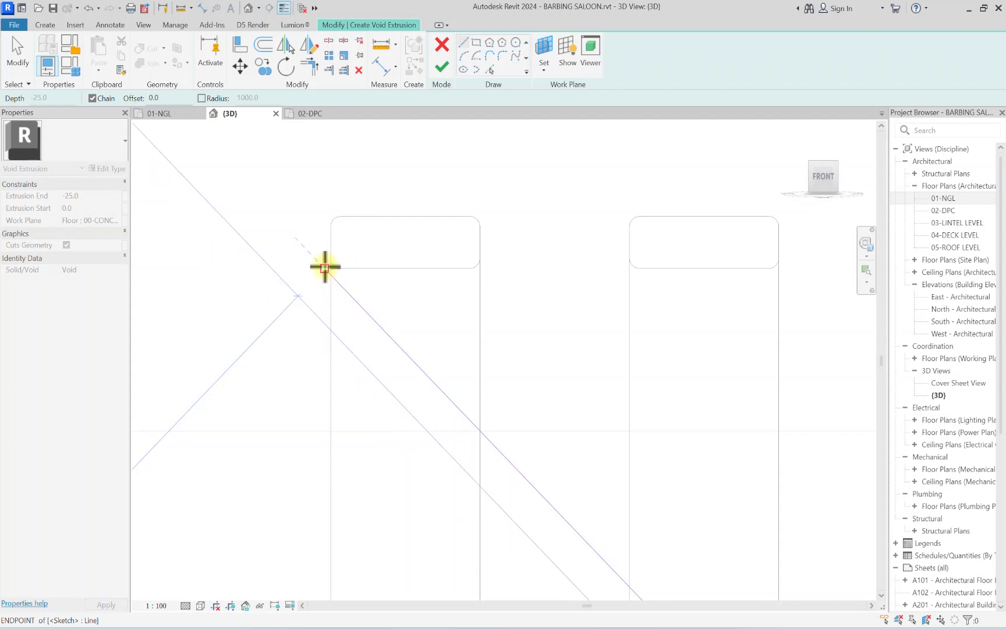
{"action": "scroll", "coordinate": [325, 267], "scroll_direction": "up", "scroll_amount": 3}
{"action": "left_click", "coordinate": [325, 267]}
Step: Sketch a line about 5091 mm long from the diagonal's lower end along the underside of the sloping roof to the rightmost slat
{"action": "scroll", "coordinate": [324, 312], "scroll_direction": "down", "scroll_amount": 10}
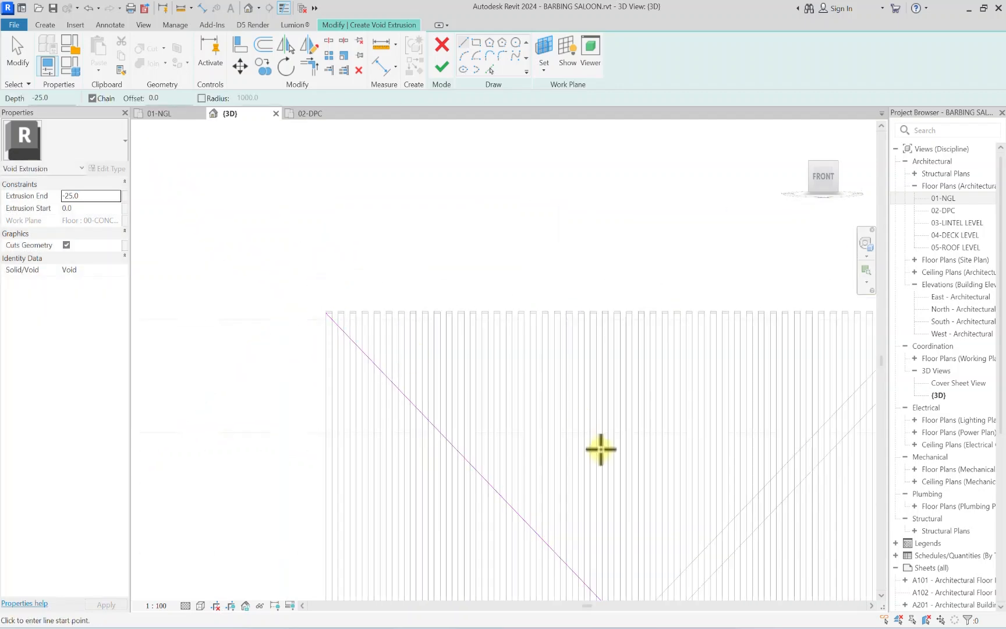
{"action": "middle_click_drag", "start_coordinate": [675, 547], "coordinate": [419, 312]}
{"action": "middle_click_drag", "start_coordinate": [390, 420], "coordinate": [386, 469]}
{"action": "left_click", "coordinate": [387, 469]}
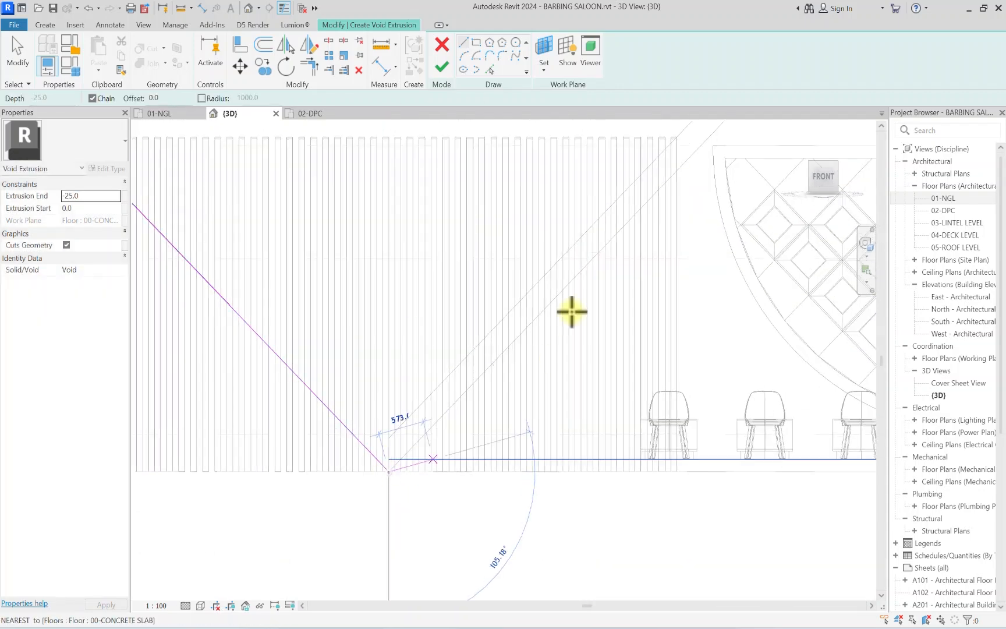
{"action": "middle_click_drag", "start_coordinate": [639, 220], "coordinate": [426, 413]}
{"action": "scroll", "coordinate": [454, 387], "scroll_direction": "up", "scroll_amount": 2}
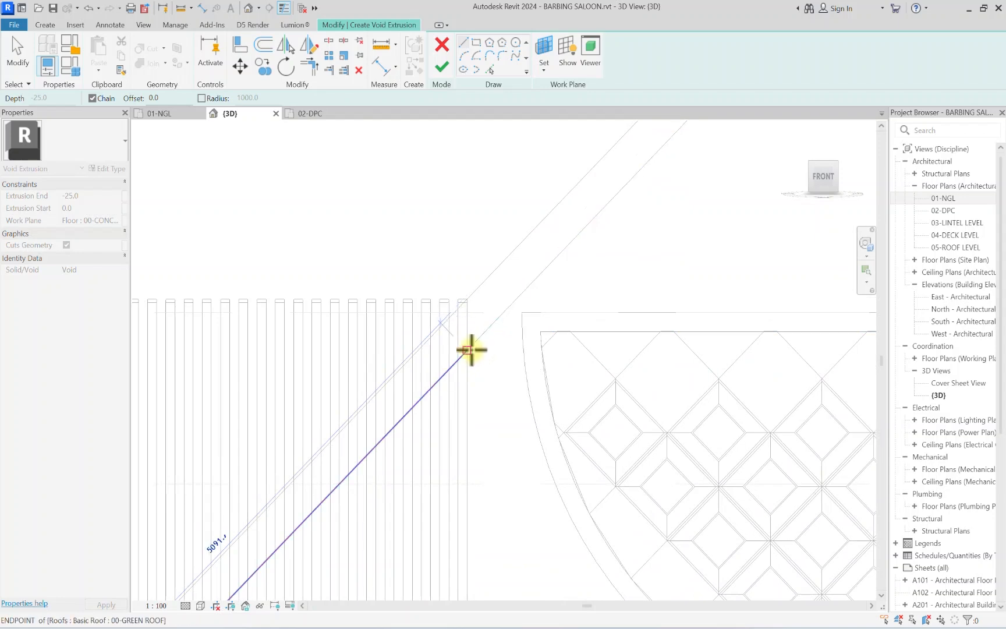
{"action": "left_click", "coordinate": [468, 350]}
Step: Continue the void outline down, below the slats and up past their outer side, and trim its open corner to the diagonal
{"action": "scroll", "coordinate": [469, 407], "scroll_direction": "down", "scroll_amount": 5}
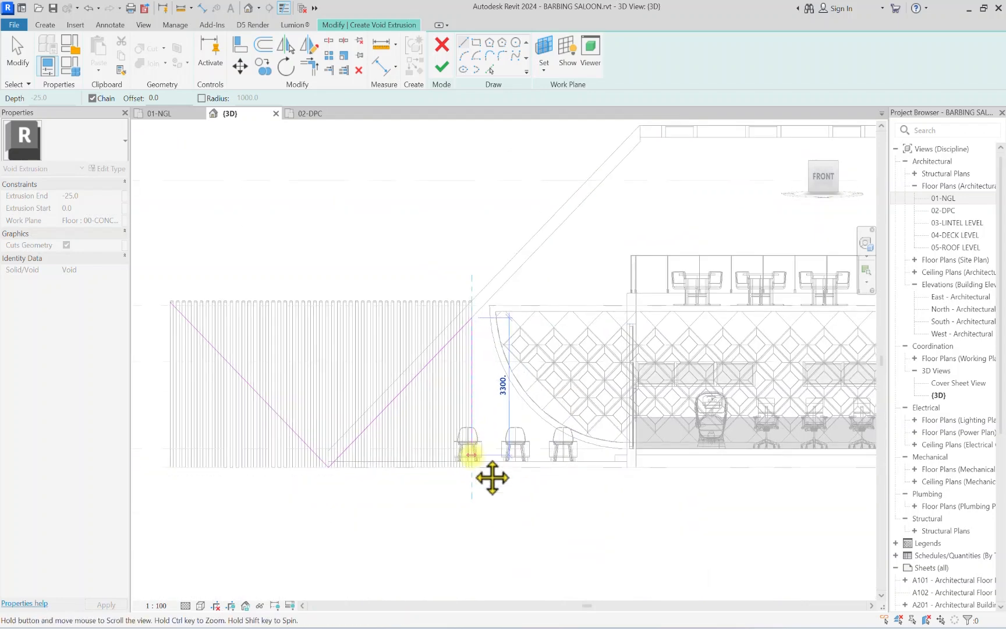
{"action": "left_click", "coordinate": [470, 509]}
{"action": "middle_click_drag", "start_coordinate": [209, 512], "coordinate": [316, 511]}
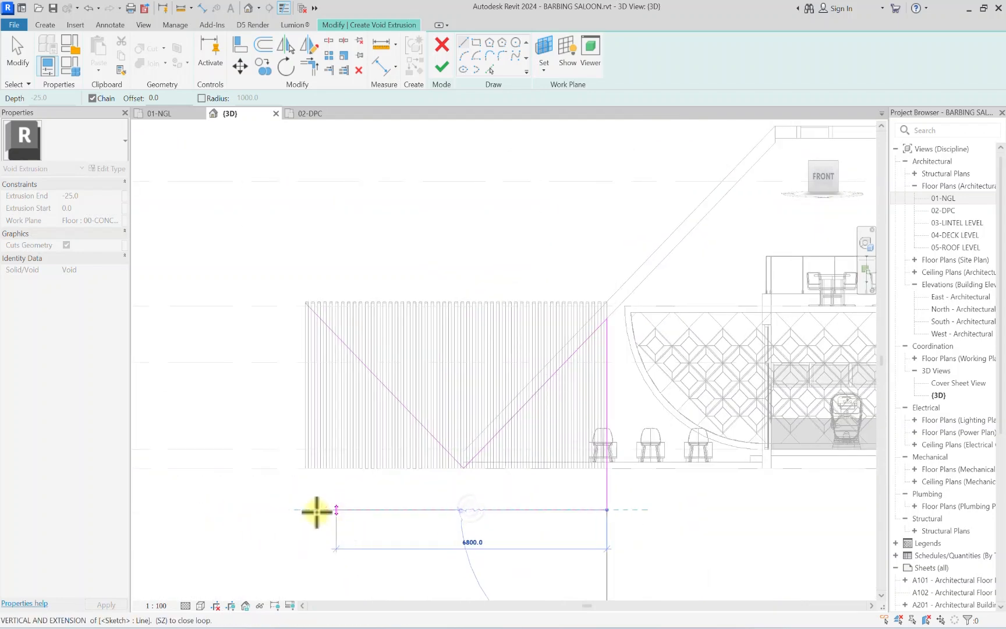
{"action": "left_click", "coordinate": [291, 511]}
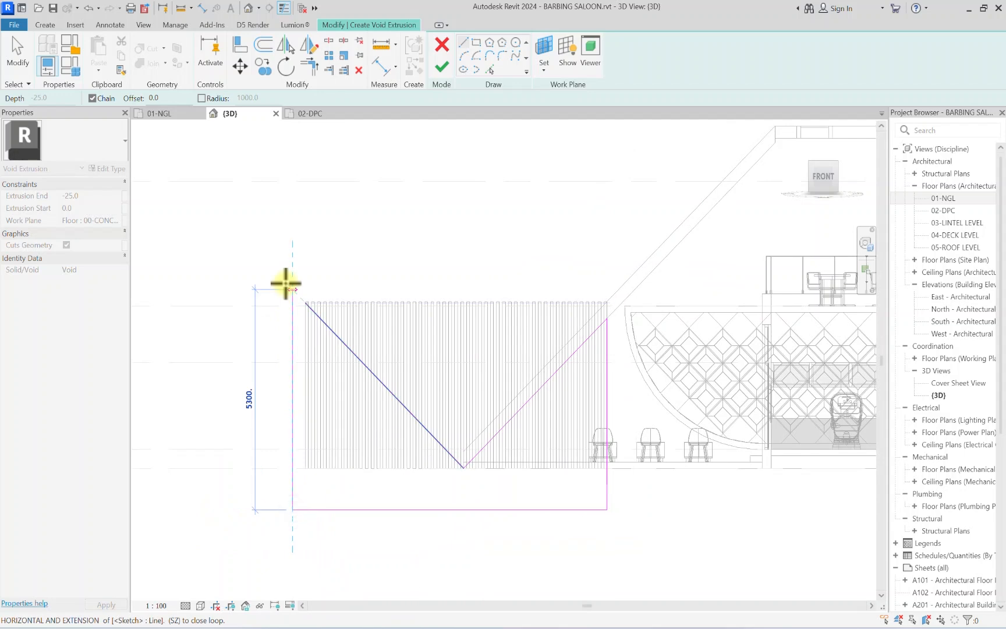
{"action": "left_click", "coordinate": [285, 284]}
{"action": "key", "text": "Escape"}
{"action": "left_click", "coordinate": [309, 66]}
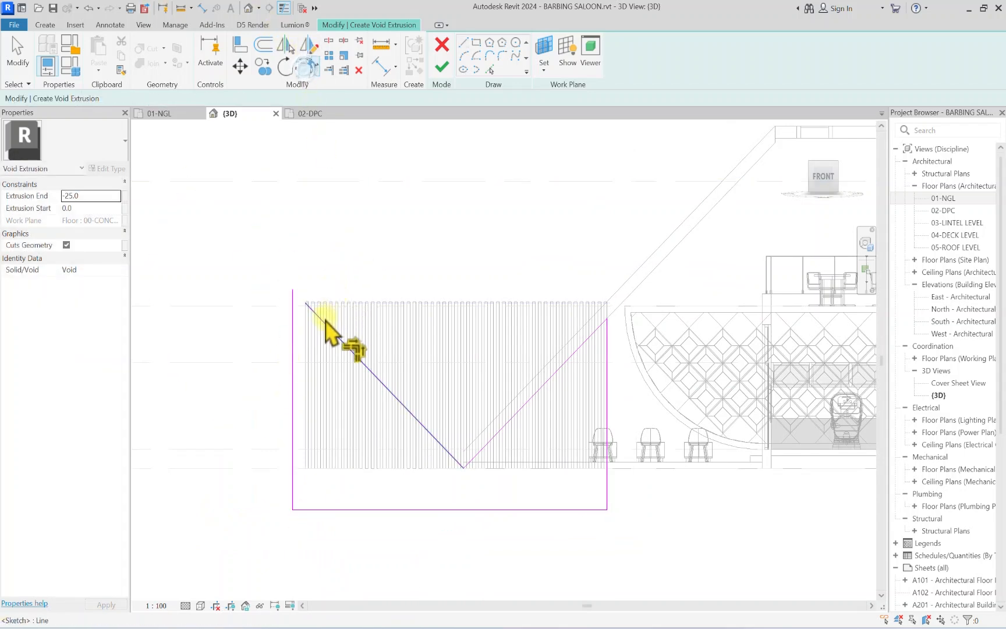
{"action": "key", "text": "Escape"}
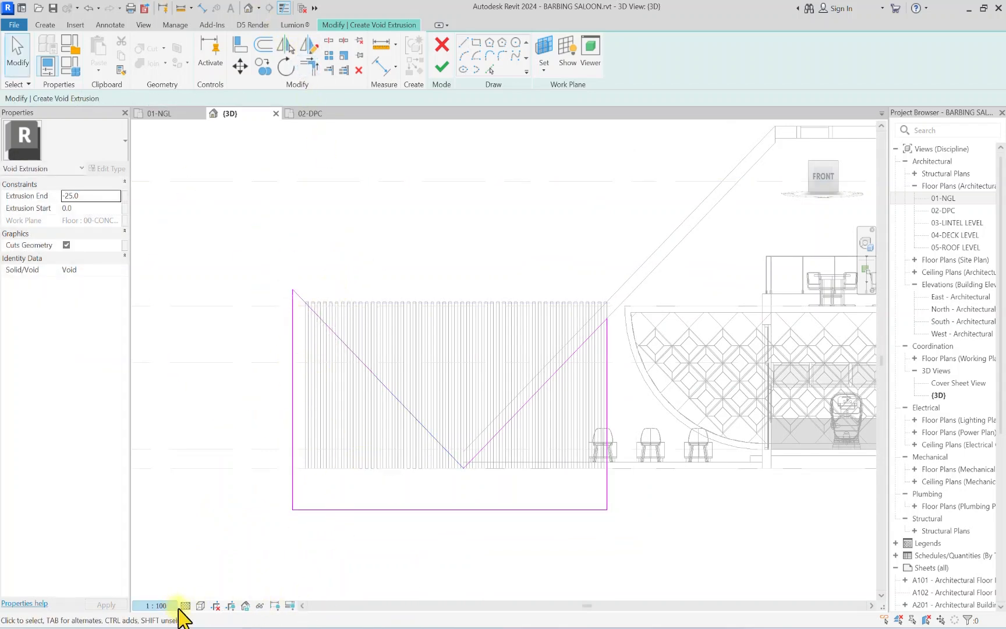
Step: Set the 3D view's visual style to Consistent Colors and check the diagonal line against the leftmost slat's top
{"action": "left_click", "coordinate": [201, 606]}
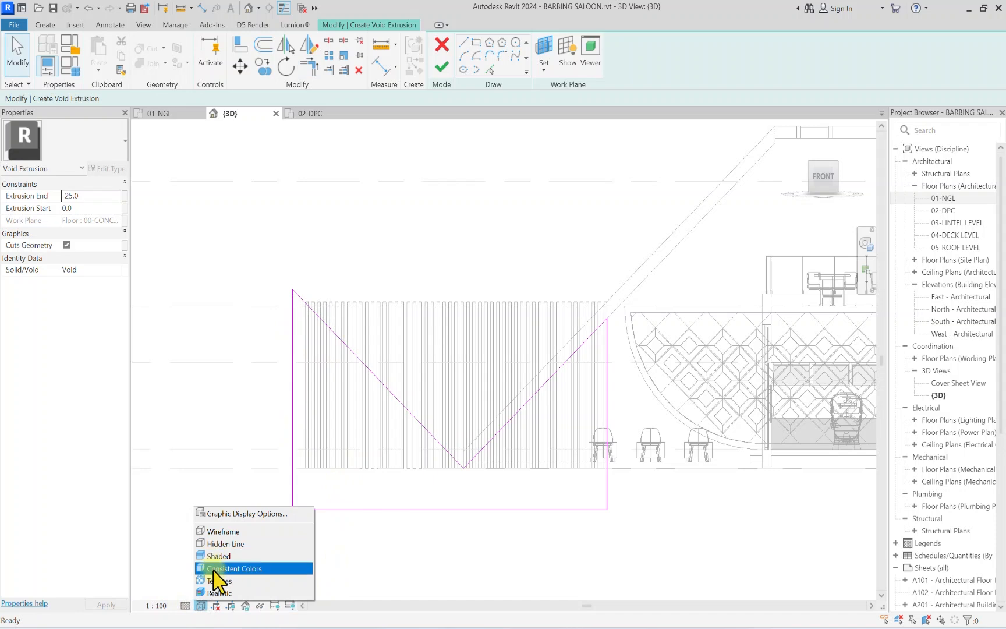
{"action": "left_click", "coordinate": [213, 569]}
{"action": "scroll", "coordinate": [310, 298], "scroll_direction": "up", "scroll_amount": 6}
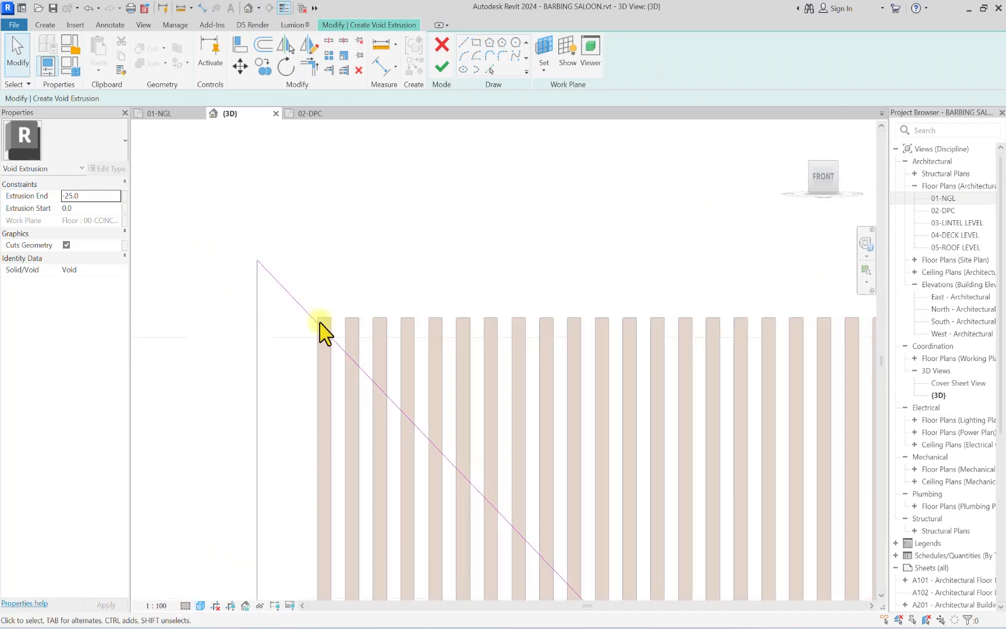
{"action": "scroll", "coordinate": [321, 326], "scroll_direction": "up", "scroll_amount": 8}
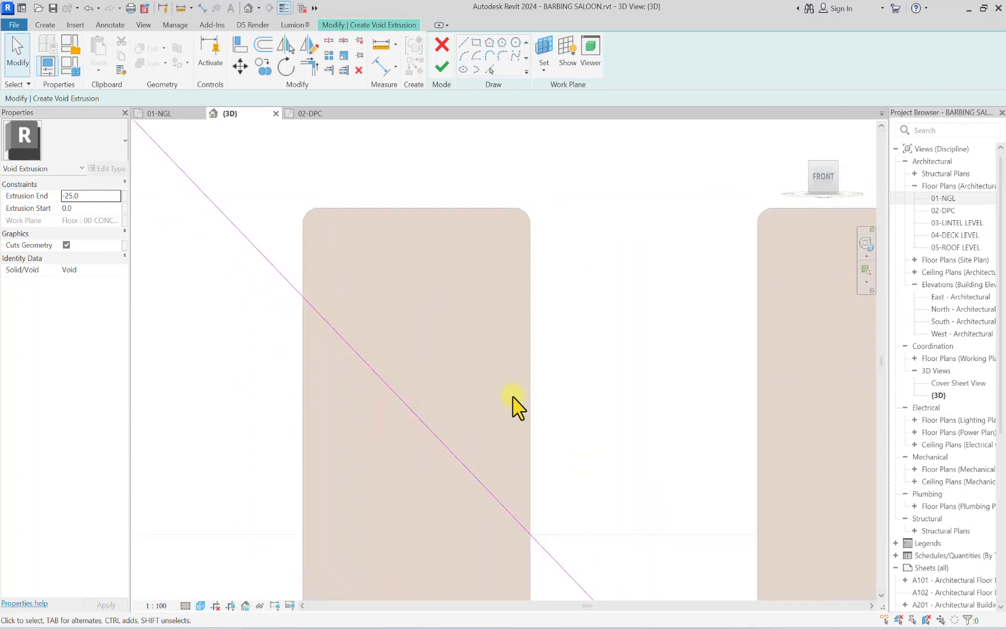
Step: Set the void's extrusion end to 6000 and finish the void extrusion sketch
{"action": "scroll", "coordinate": [518, 407], "scroll_direction": "down", "scroll_amount": 15}
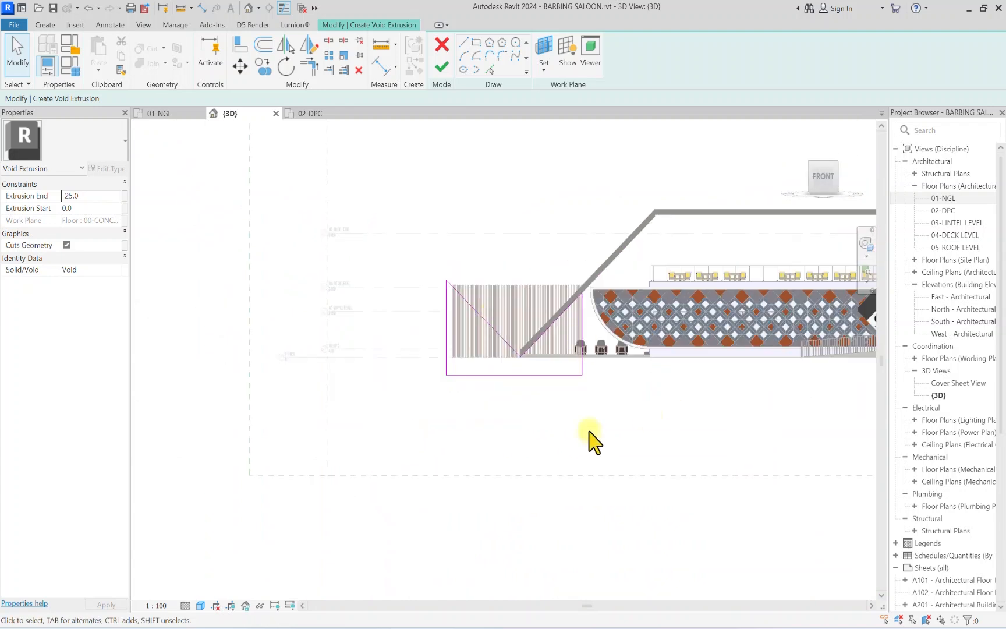
{"action": "scroll", "coordinate": [512, 360], "scroll_direction": "up", "scroll_amount": 3}
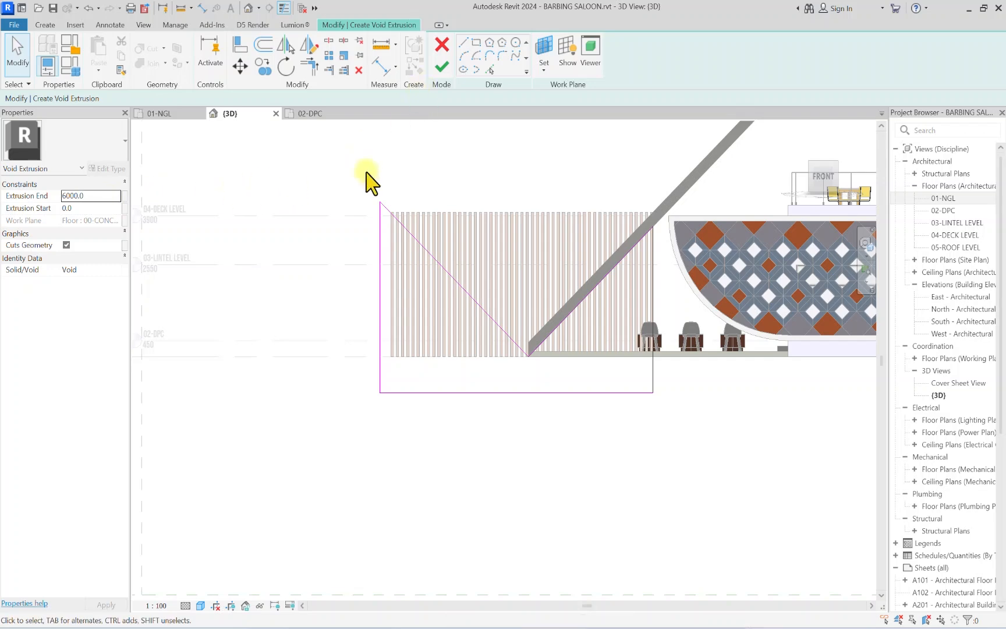
{"action": "left_click", "coordinate": [442, 67]}
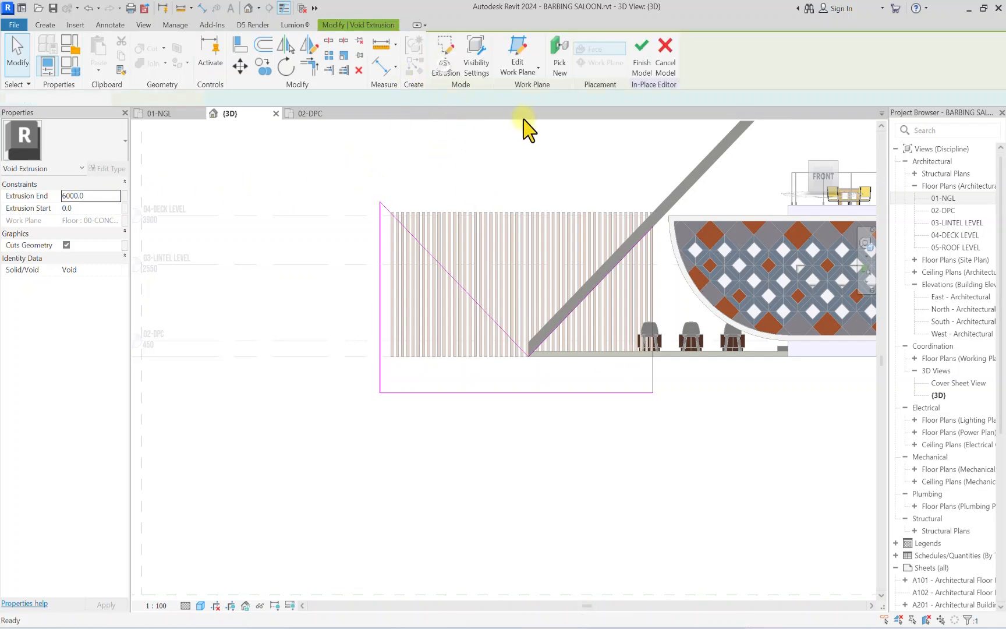
Step: Examine the diagonally cut slat ends from the front-left corner and from the underside of the model
{"action": "left_click_drag", "start_coordinate": [829, 174], "coordinate": [148, 154]}
{"action": "middle_click_drag", "start_coordinate": [603, 205], "coordinate": [497, 365]}
{"action": "scroll", "coordinate": [386, 292], "scroll_direction": "up", "scroll_amount": 10}
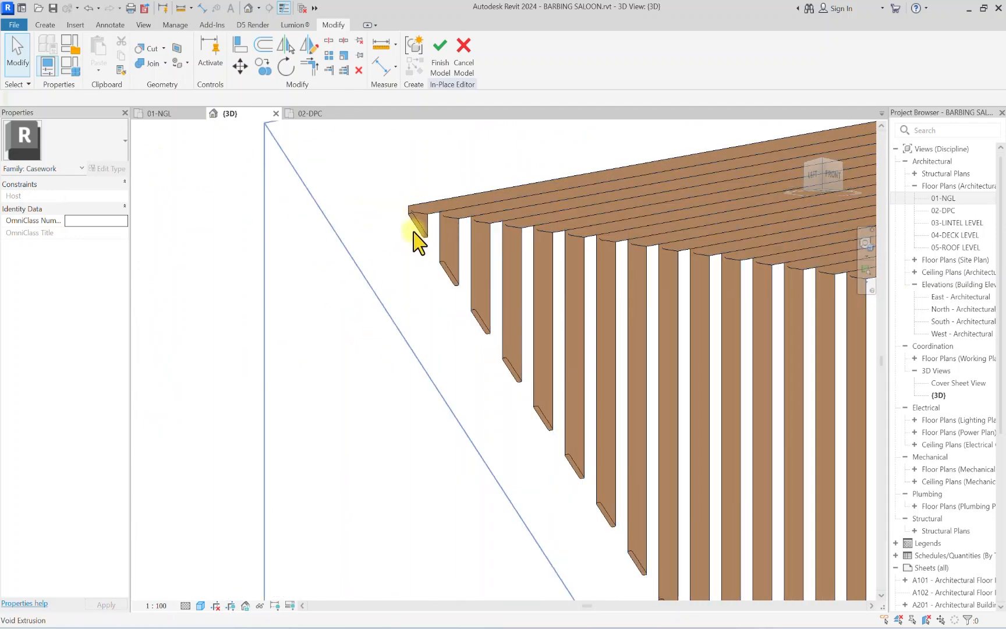
{"action": "scroll", "coordinate": [416, 225], "scroll_direction": "up", "scroll_amount": 5}
{"action": "middle_click_drag", "start_coordinate": [417, 195], "coordinate": [477, 317]}
{"action": "scroll", "coordinate": [467, 314], "scroll_direction": "down", "scroll_amount": 6}
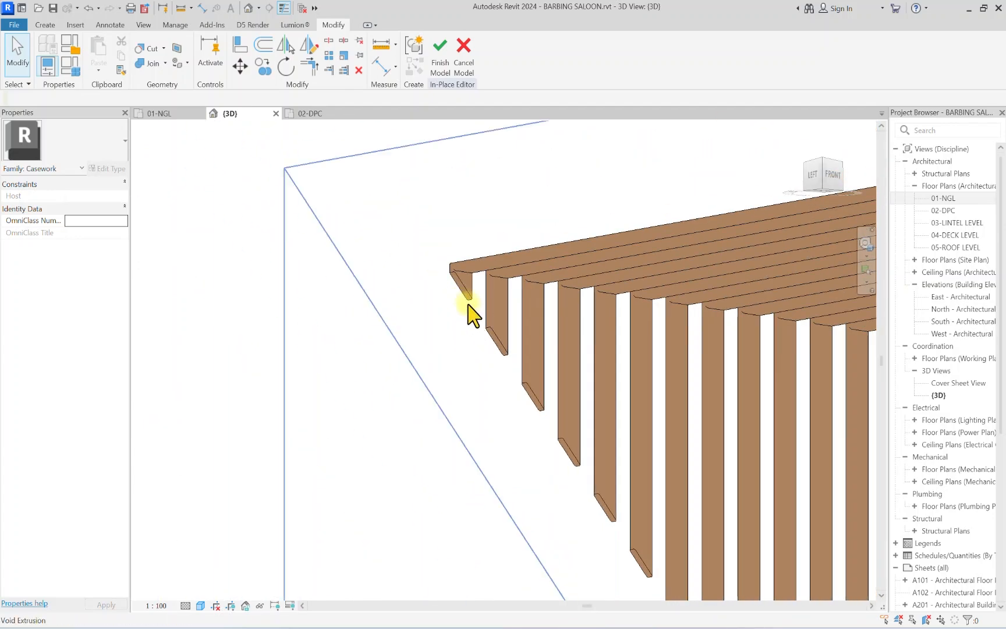
{"action": "scroll", "coordinate": [605, 276], "scroll_direction": "up", "scroll_amount": 3}
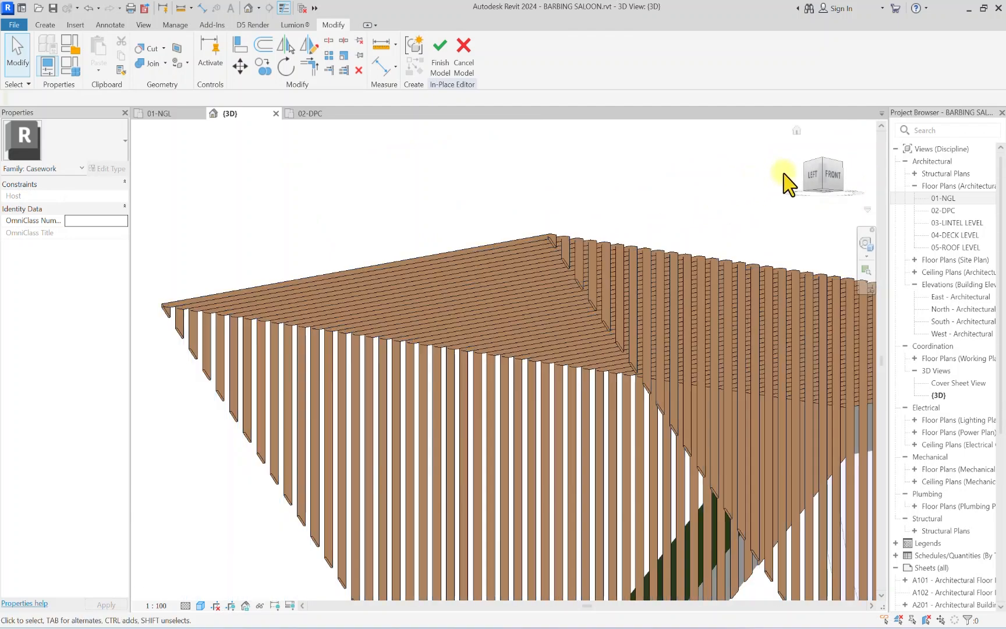
{"action": "left_click_drag", "start_coordinate": [826, 168], "coordinate": [835, 154]}
{"action": "middle_click_drag", "start_coordinate": [725, 234], "coordinate": [401, 569]}
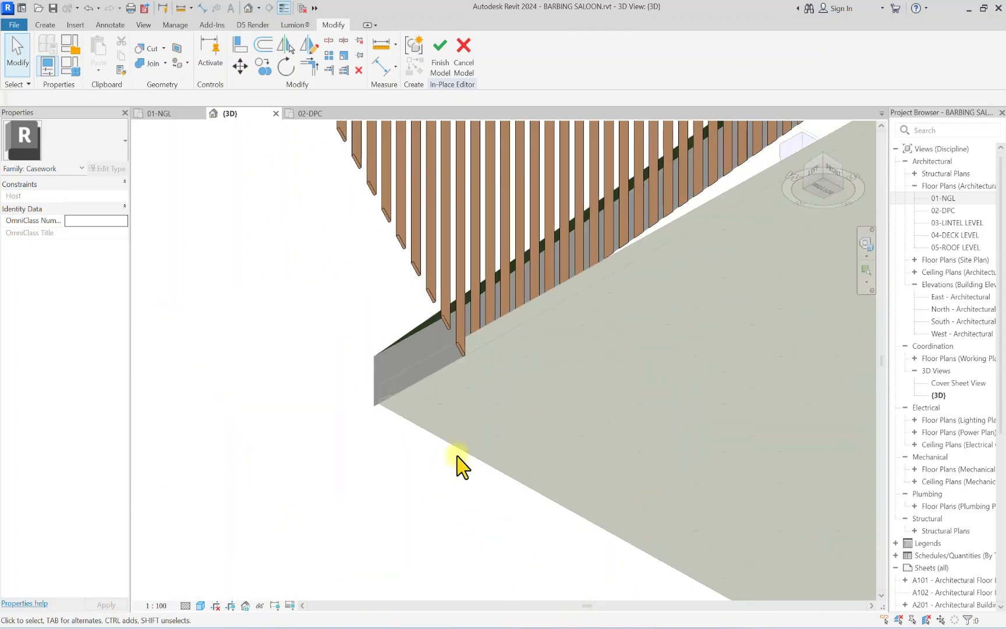
{"action": "middle_click_drag", "start_coordinate": [458, 466], "coordinate": [539, 568]}
{"action": "scroll", "coordinate": [538, 568], "scroll_direction": "down", "scroll_amount": 4}
Step: Start a solid extrusion in the in-place model and set its work plane to the sloping cut end faces of the slats
{"action": "left_click", "coordinate": [43, 24]}
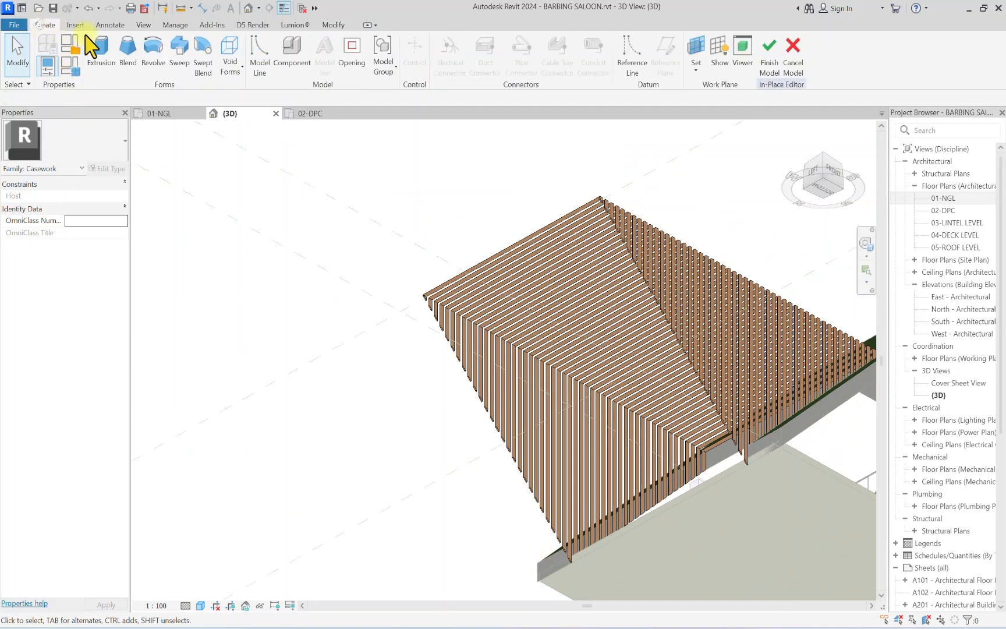
{"action": "left_click", "coordinate": [102, 52]}
{"action": "left_click", "coordinate": [545, 70]}
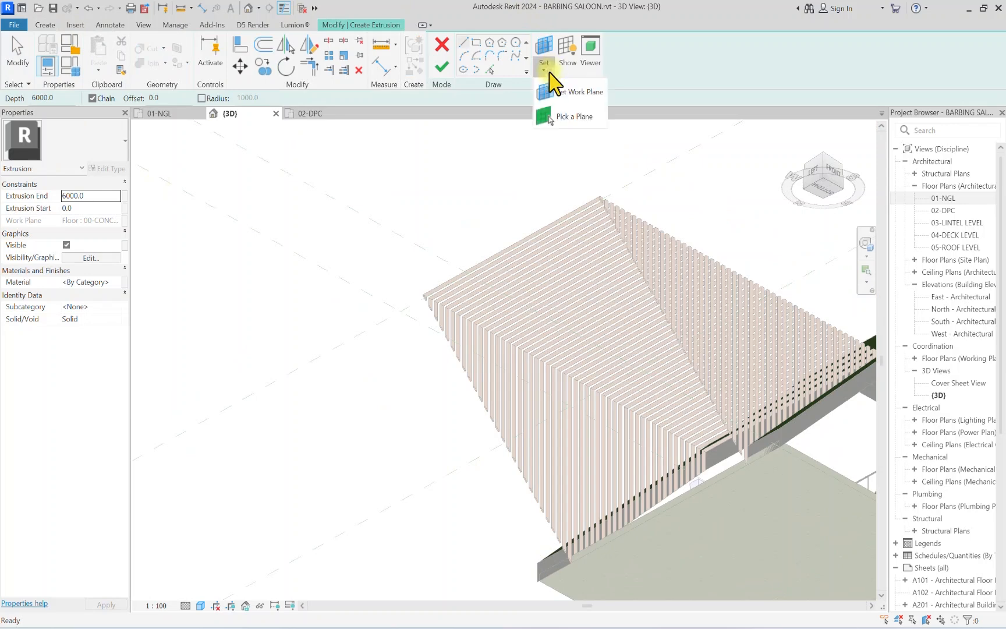
{"action": "left_click", "coordinate": [567, 120]}
{"action": "scroll", "coordinate": [599, 192], "scroll_direction": "up", "scroll_amount": 8}
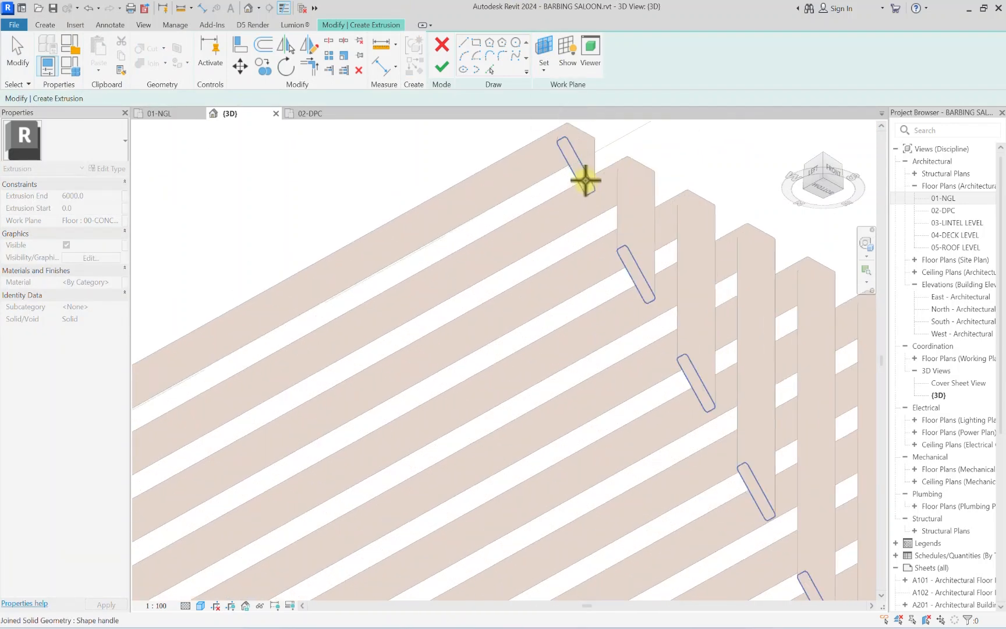
{"action": "left_click", "coordinate": [579, 168]}
{"action": "scroll", "coordinate": [579, 168], "scroll_direction": "down", "scroll_amount": 5}
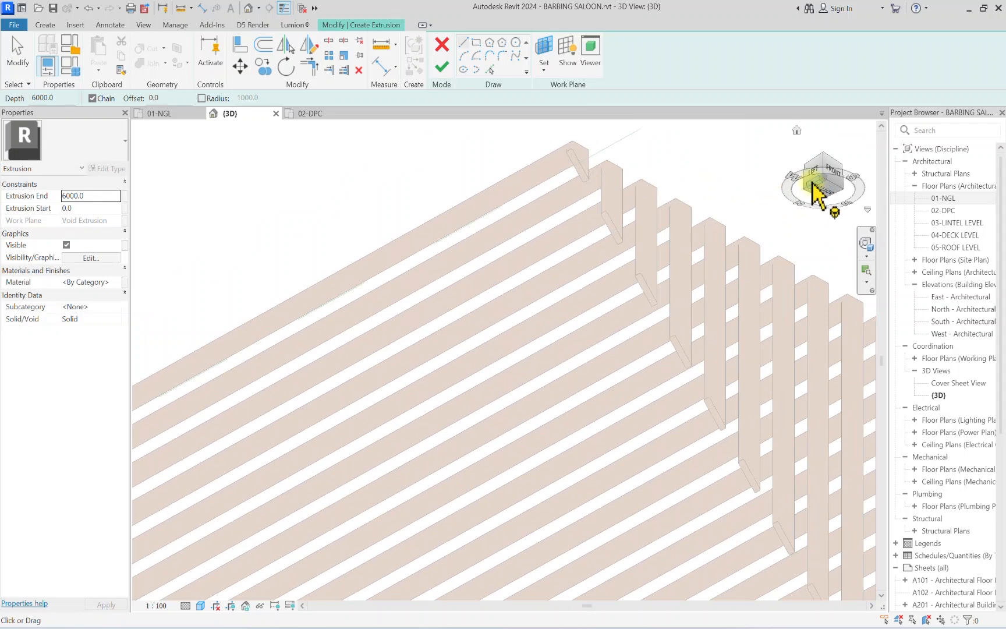
Step: From the bottom view, sketch a narrow rectangle over the sloping cut ends along one side of the trellis, corner to corner
{"action": "left_click", "coordinate": [812, 183]}
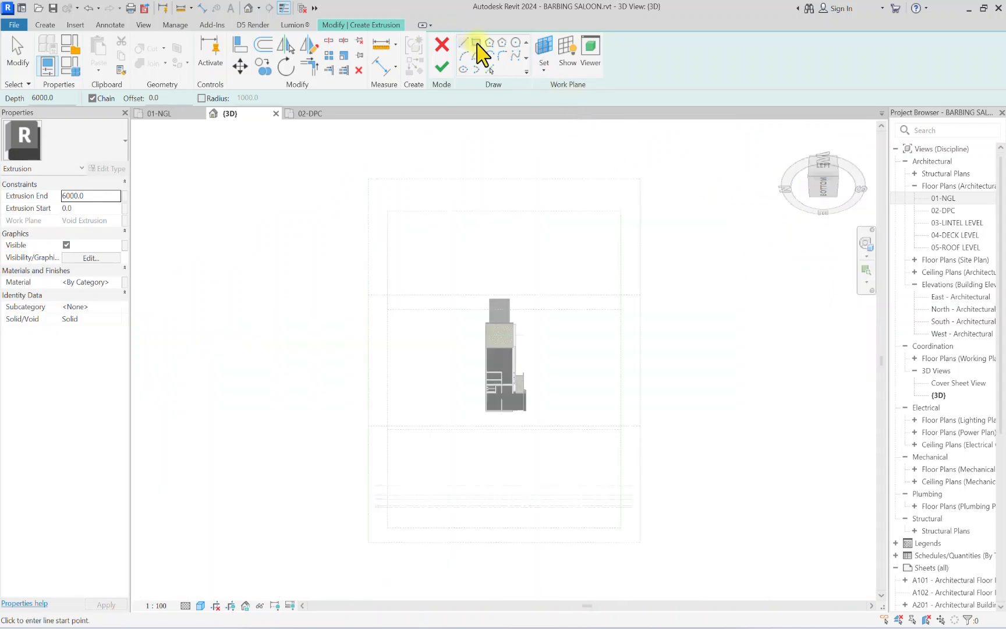
{"action": "left_click", "coordinate": [477, 44]}
{"action": "scroll", "coordinate": [431, 221], "scroll_direction": "up", "scroll_amount": 5}
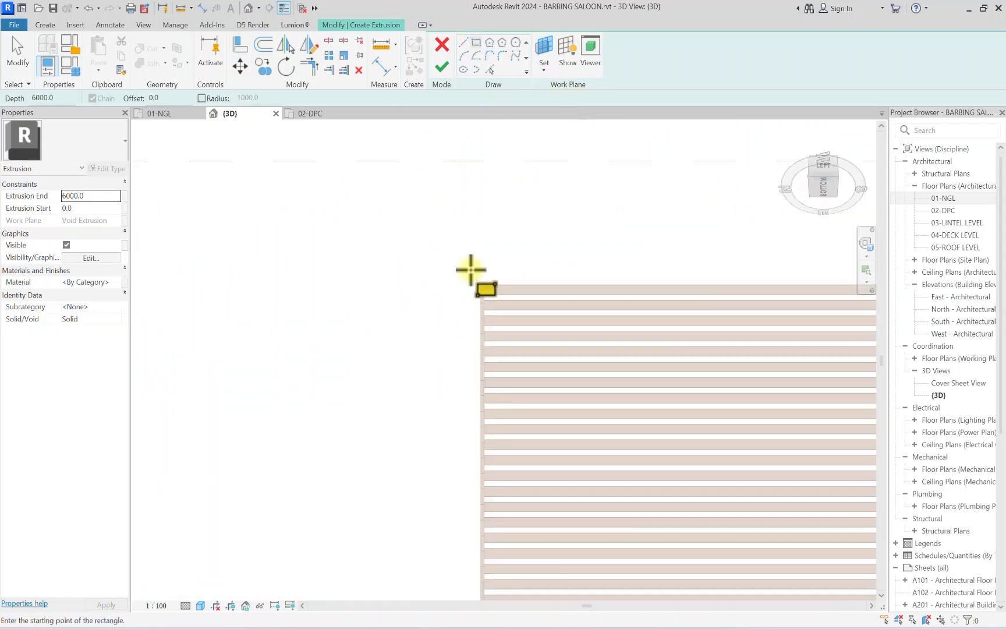
{"action": "scroll", "coordinate": [470, 270], "scroll_direction": "up", "scroll_amount": 3}
{"action": "scroll", "coordinate": [442, 262], "scroll_direction": "up", "scroll_amount": 3}
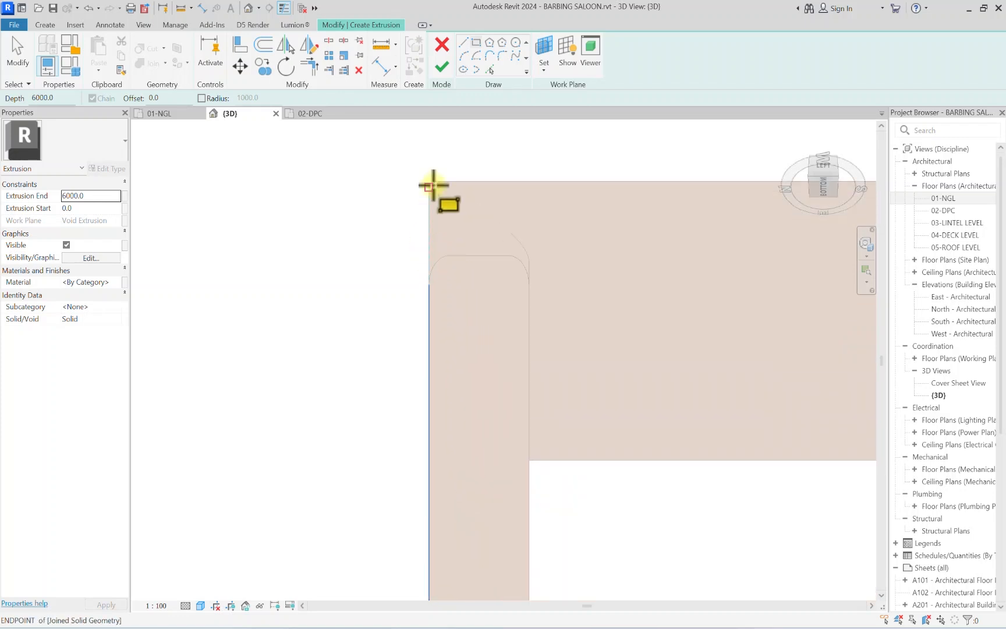
{"action": "left_click", "coordinate": [430, 249]}
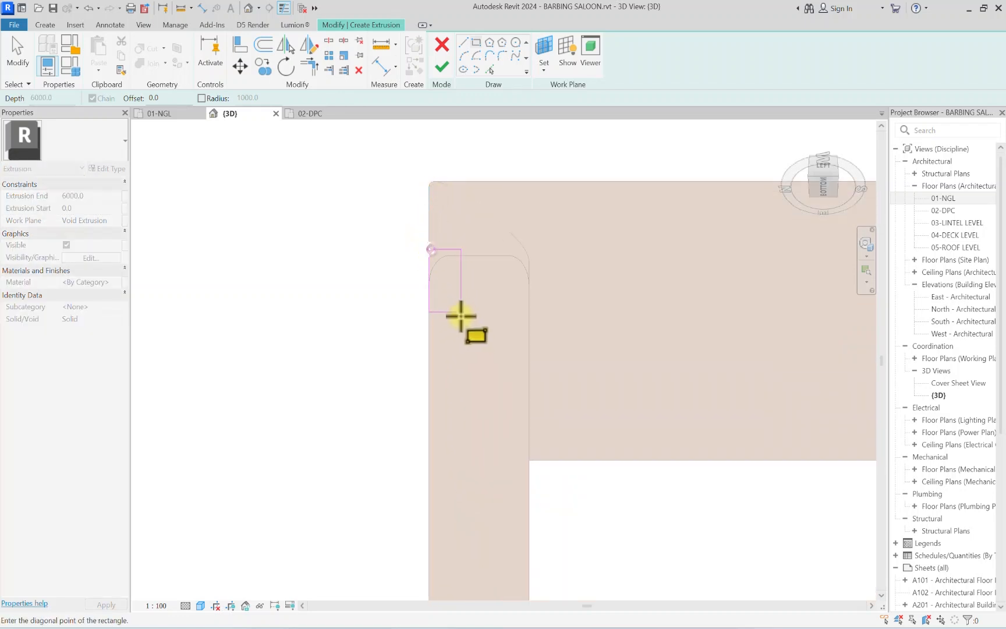
{"action": "scroll", "coordinate": [454, 288], "scroll_direction": "down", "scroll_amount": 8}
{"action": "middle_click_drag", "start_coordinate": [468, 492], "coordinate": [455, 119]}
{"action": "scroll", "coordinate": [444, 229], "scroll_direction": "up", "scroll_amount": 9}
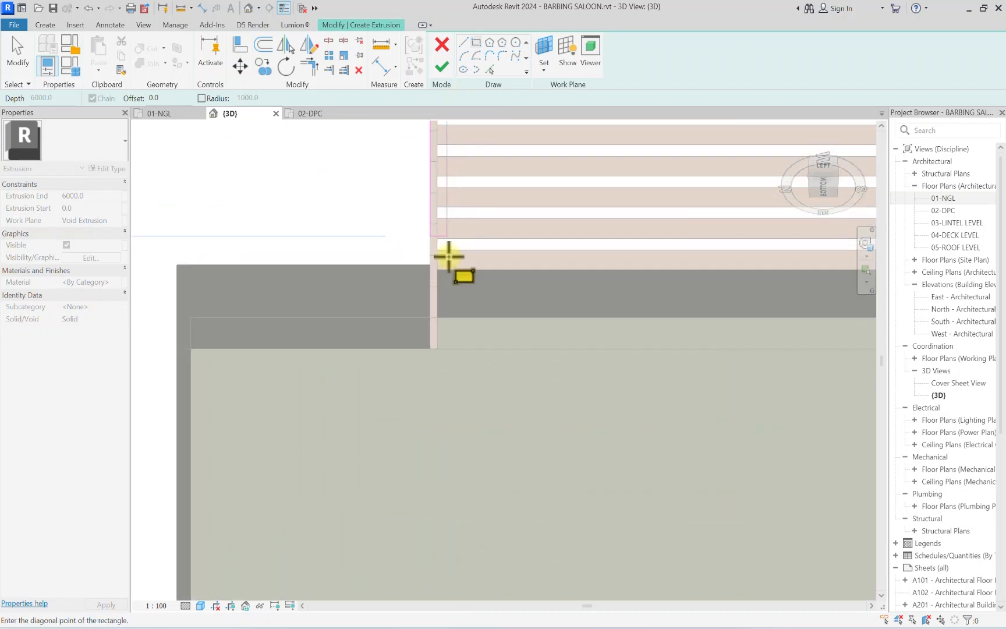
{"action": "scroll", "coordinate": [423, 361], "scroll_direction": "down", "scroll_amount": 2}
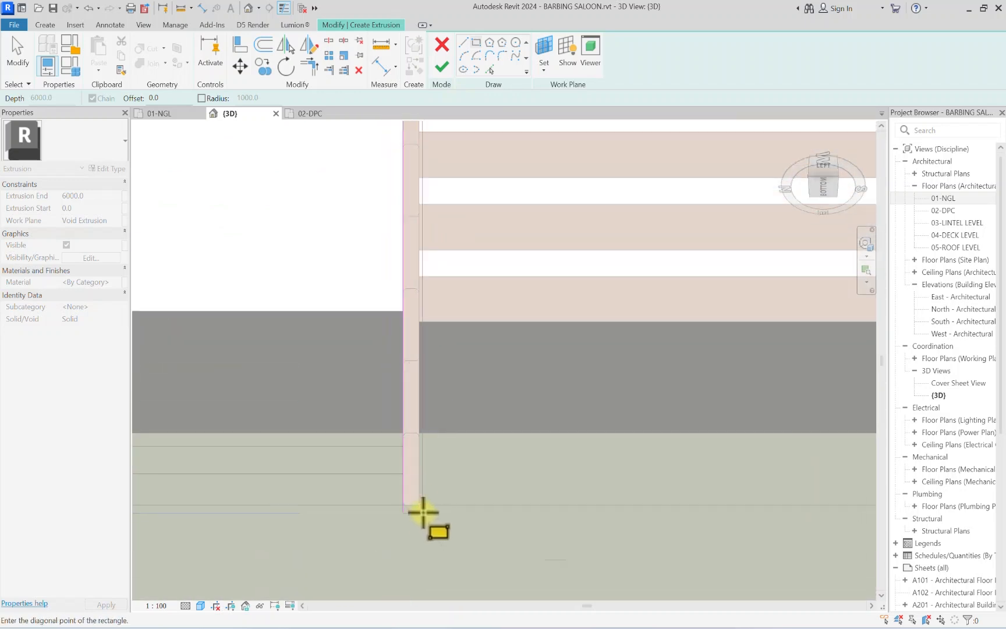
{"action": "scroll", "coordinate": [417, 506], "scroll_direction": "up", "scroll_amount": 5}
{"action": "left_click", "coordinate": [414, 504]}
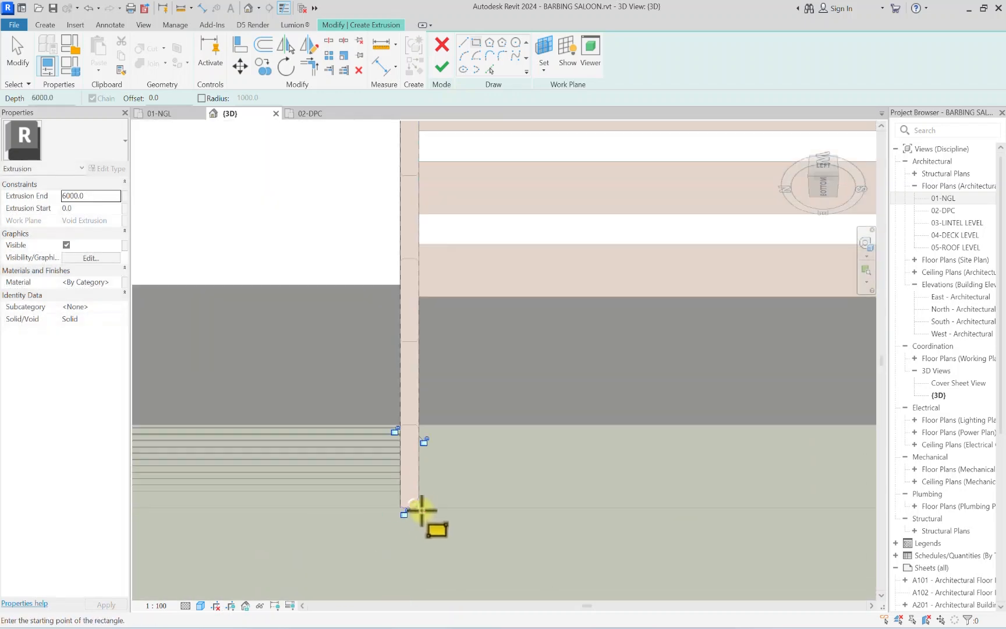
Step: Offset the sketched rectangle outward by 25 without keeping a copy of the original
{"action": "left_click", "coordinate": [263, 44]}
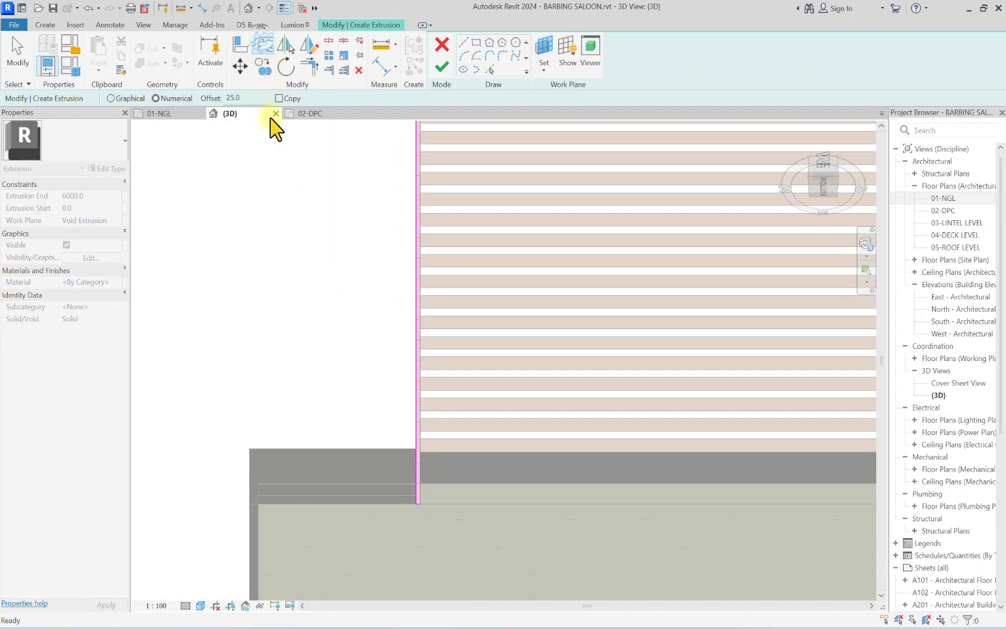
{"action": "left_click", "coordinate": [414, 392]}
{"action": "scroll", "coordinate": [429, 380], "scroll_direction": "down", "scroll_amount": 7}
{"action": "key", "text": "Escape"}
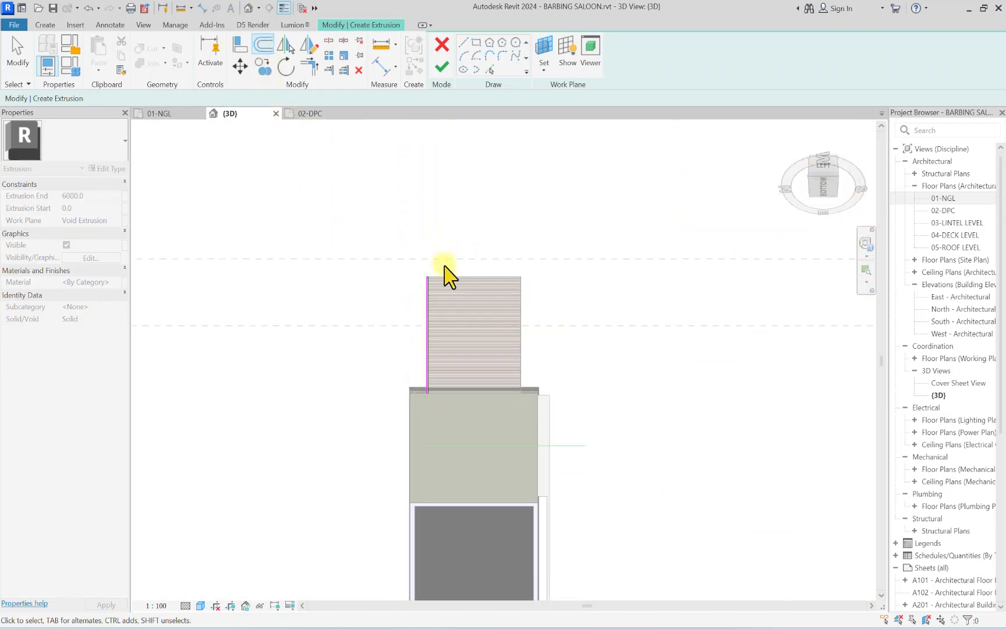
Step: Copy the offset rectangle from the midpoint of its slat end to the matching midpoint on the trellis's opposite side
{"action": "mouse_move", "coordinate": [454, 237]}
{"action": "left_mouse_down"}
{"action": "mouse_move", "coordinate": [436, 368]}
{"action": "mouse_move", "coordinate": [398, 426]}
{"action": "left_mouse_up"}
{"action": "scroll", "coordinate": [417, 246], "scroll_direction": "up", "scroll_amount": 6}
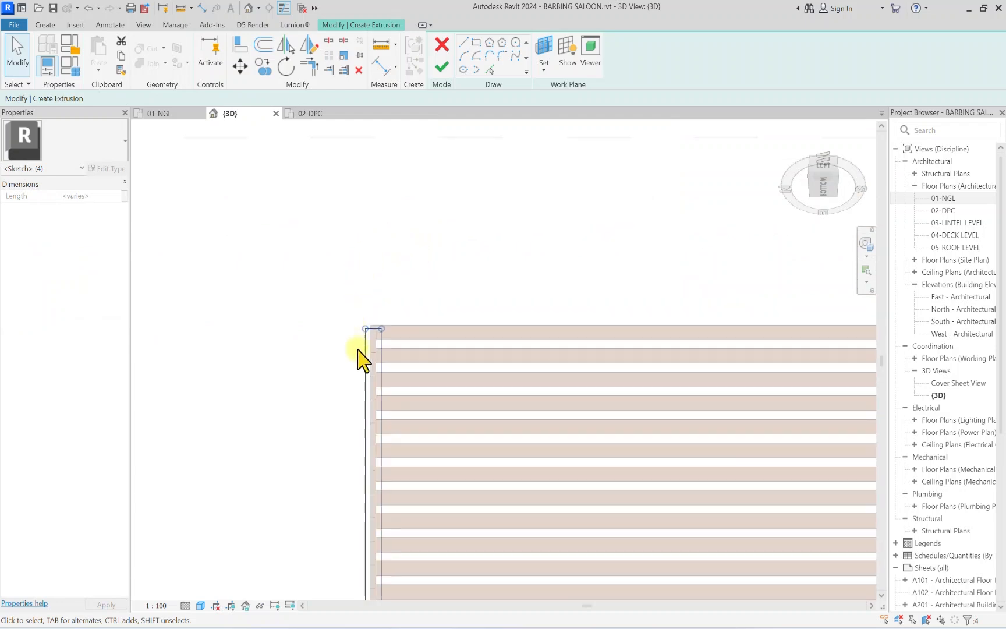
{"action": "left_click", "coordinate": [265, 68]}
{"action": "scroll", "coordinate": [416, 349], "scroll_direction": "up", "scroll_amount": 4}
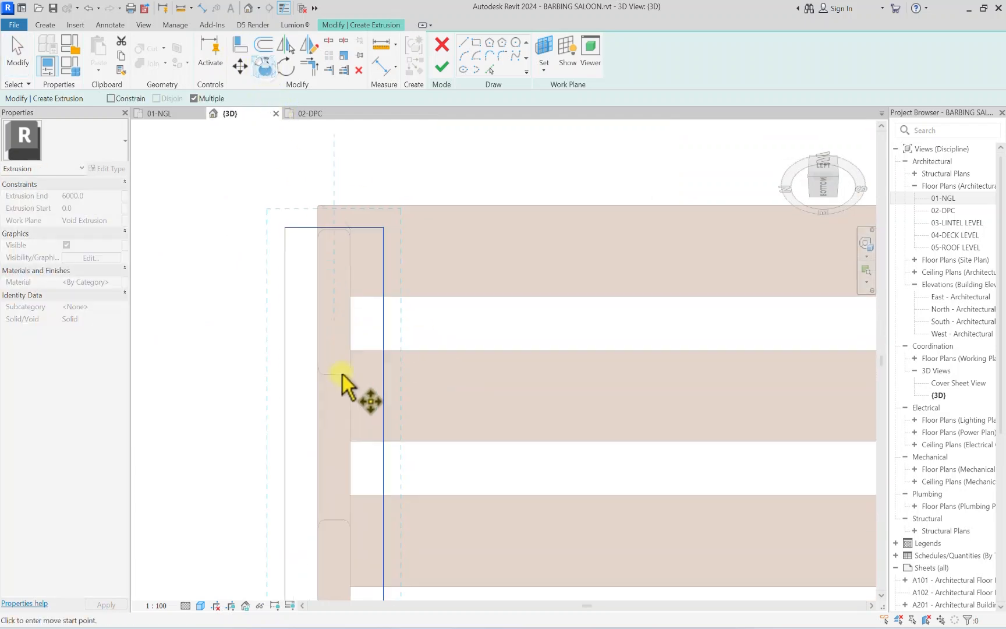
{"action": "left_click", "coordinate": [333, 374]}
{"action": "scroll", "coordinate": [353, 380], "scroll_direction": "down", "scroll_amount": 6}
{"action": "middle_click_drag", "start_coordinate": [370, 370], "coordinate": [116, 352]}
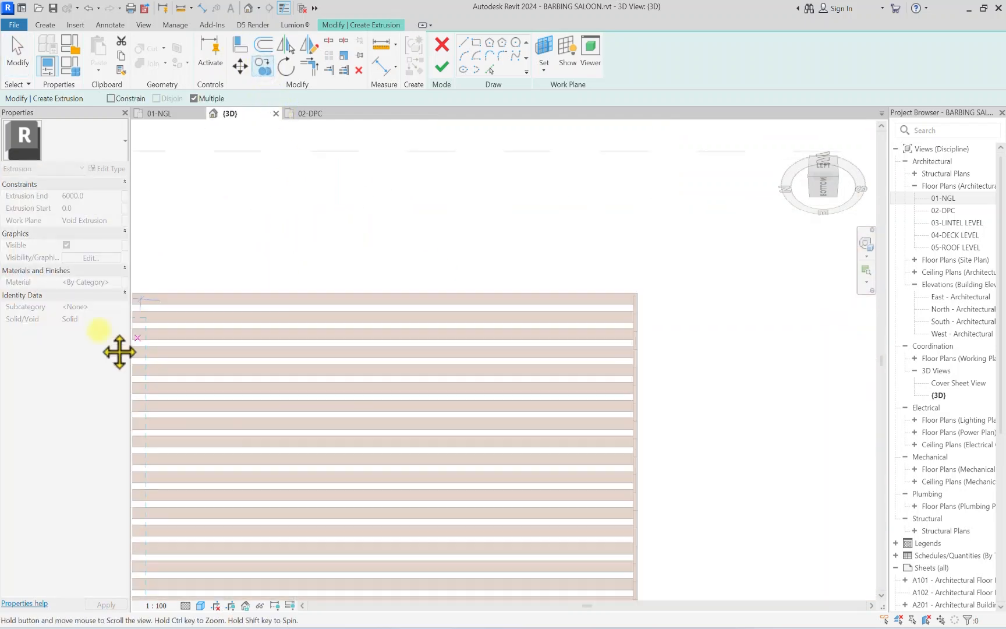
{"action": "scroll", "coordinate": [589, 297], "scroll_direction": "up", "scroll_amount": 4}
{"action": "scroll", "coordinate": [588, 294], "scroll_direction": "up", "scroll_amount": 5}
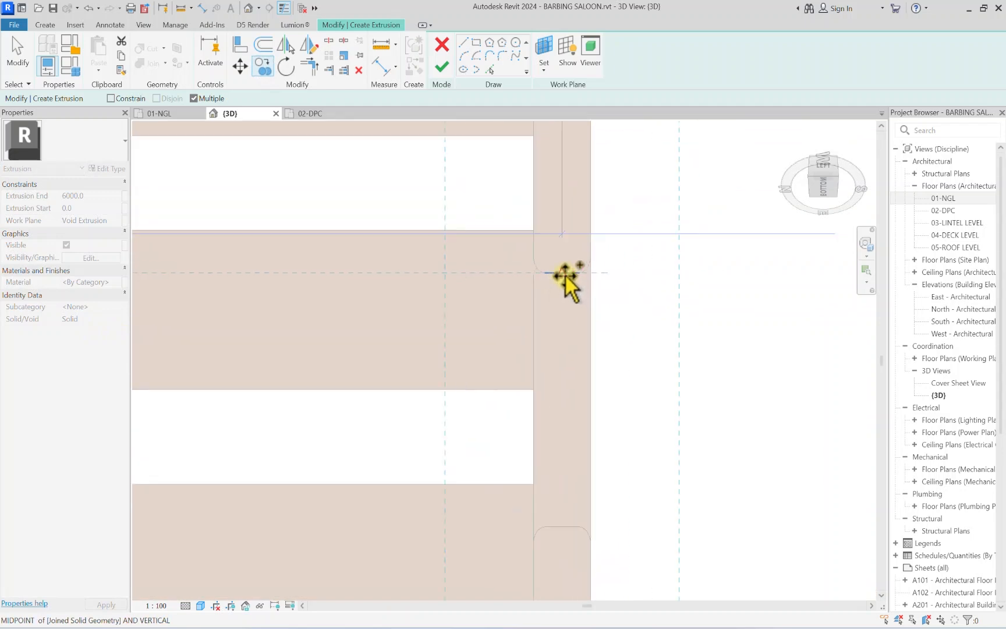
{"action": "scroll", "coordinate": [564, 275], "scroll_direction": "down", "scroll_amount": 3}
{"action": "scroll", "coordinate": [562, 278], "scroll_direction": "down", "scroll_amount": 4}
{"action": "key", "text": "Escape"}
{"action": "key", "text": "Escape"}
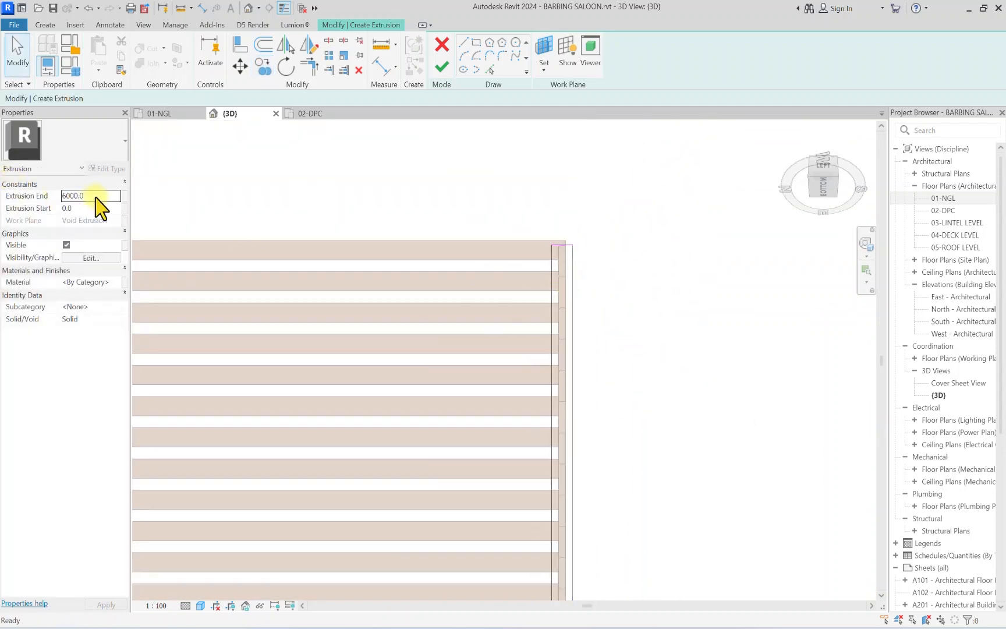
Step: Set the extrusion end to 10 and the material to 00-WOODEN TRELLIS, and finish the extrusion sketch
{"action": "left_click", "coordinate": [93, 198]}
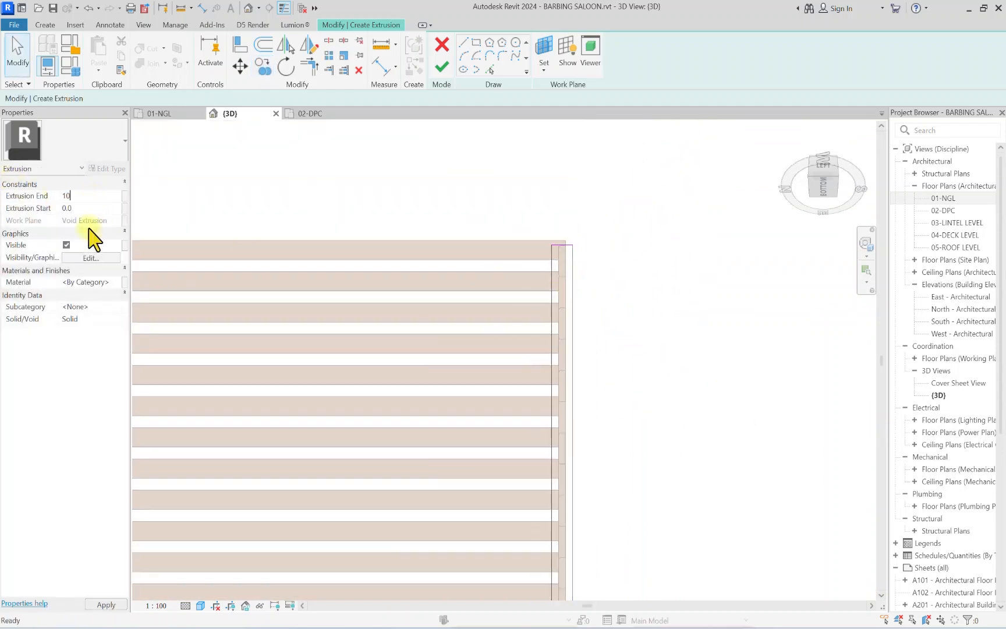
{"action": "left_click", "coordinate": [115, 282]}
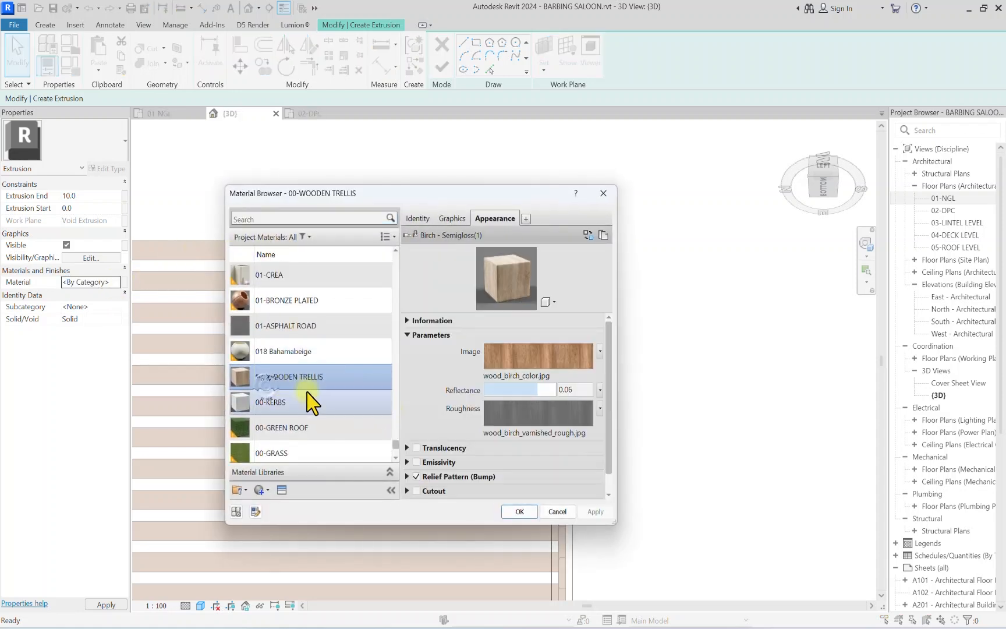
{"action": "left_click", "coordinate": [520, 511]}
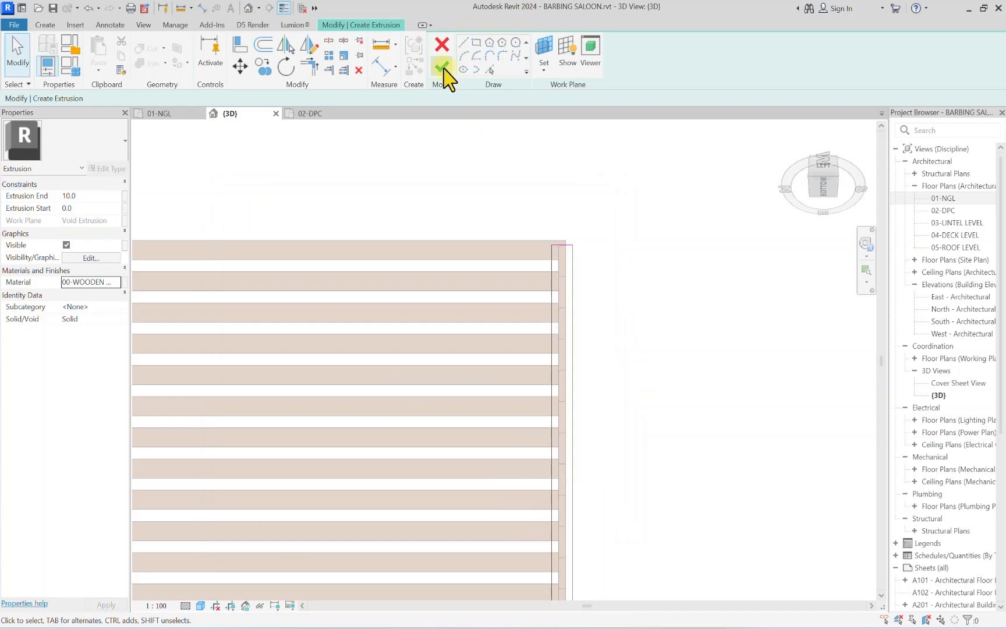
{"action": "left_click", "coordinate": [443, 67]}
Step: Check the new edge strips from the front-left side and finish the in-place trellis model
{"action": "scroll", "coordinate": [605, 192], "scroll_direction": "down", "scroll_amount": 6}
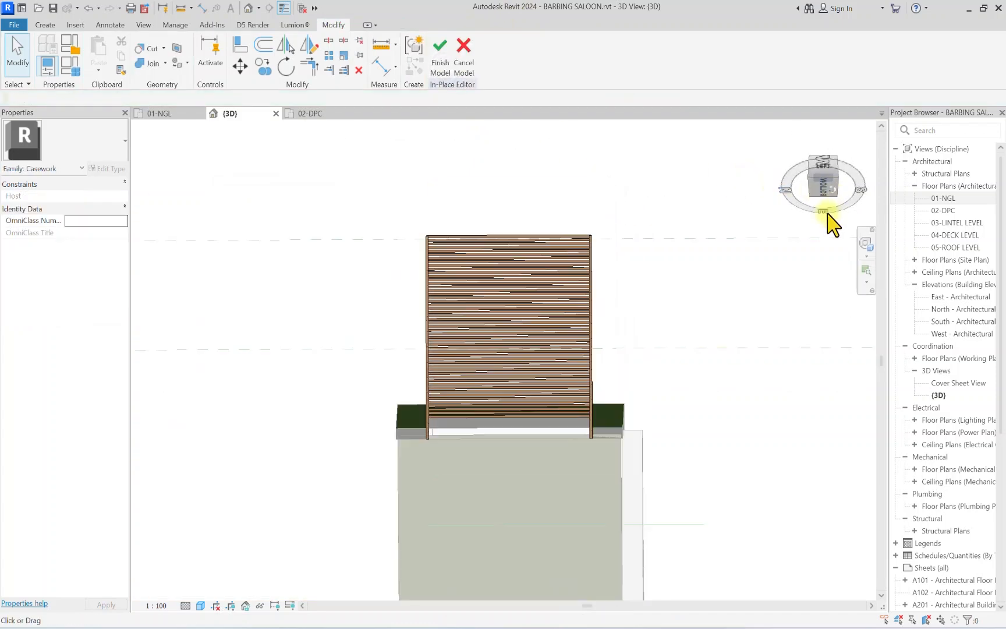
{"action": "left_click", "coordinate": [827, 213]}
{"action": "scroll", "coordinate": [531, 496], "scroll_direction": "up", "scroll_amount": 3}
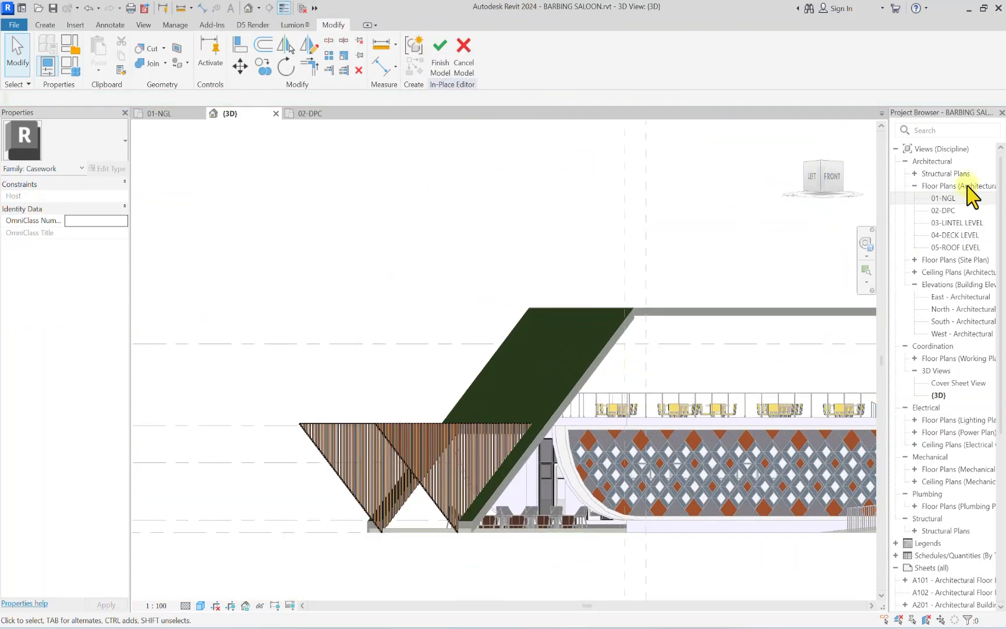
{"action": "left_click", "coordinate": [441, 65]}
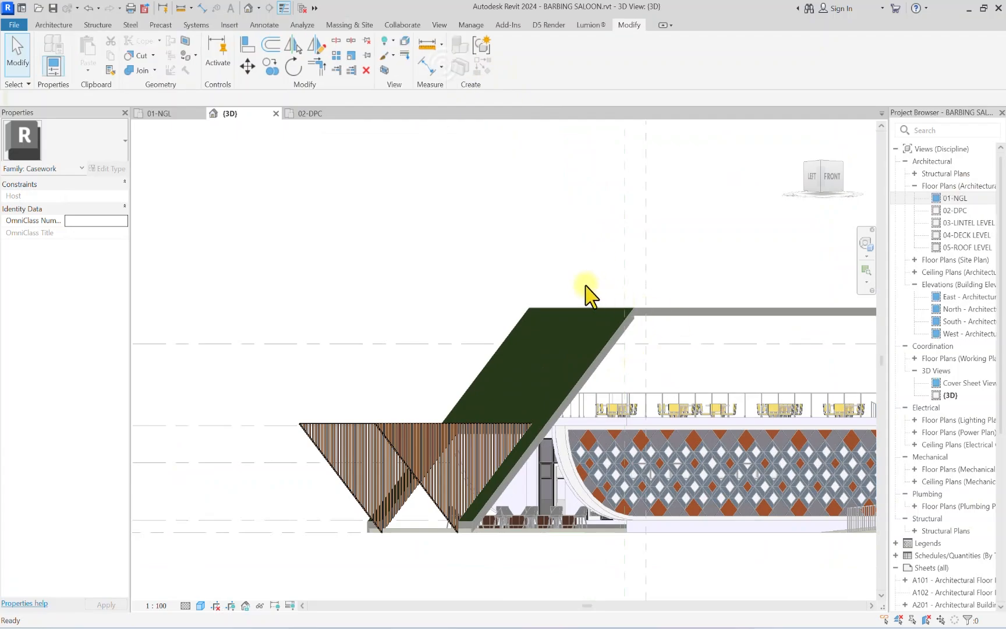
Step: Examine the completed trellis against the sloping green roof from the top front-left corner and from the front
{"action": "left_click", "coordinate": [838, 210]}
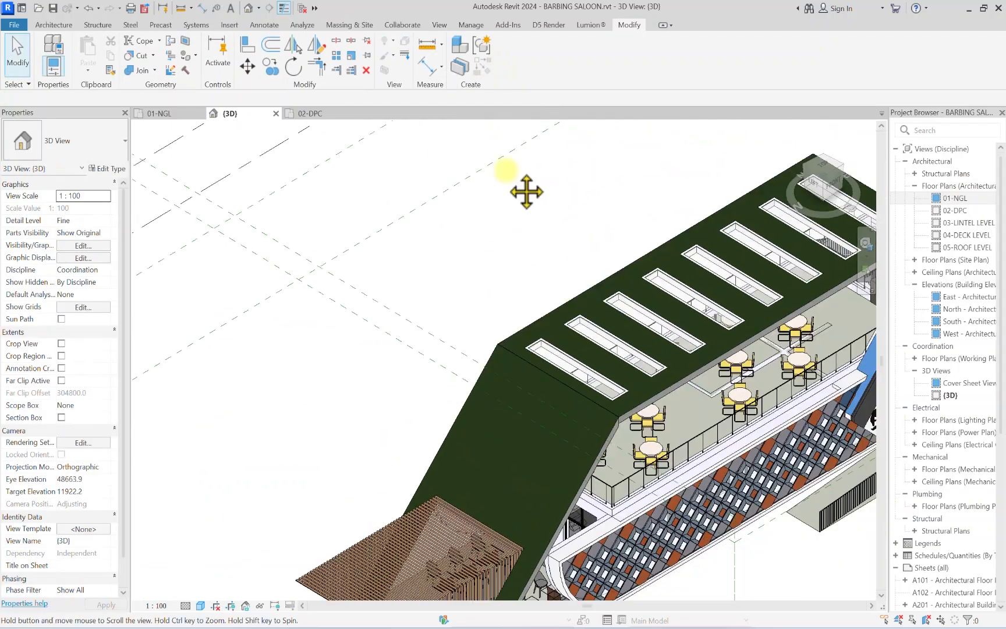
{"action": "middle_click_drag", "start_coordinate": [527, 191], "coordinate": [446, 23]}
{"action": "scroll", "coordinate": [325, 435], "scroll_direction": "up", "scroll_amount": 3}
{"action": "scroll", "coordinate": [238, 303], "scroll_direction": "down", "scroll_amount": 5}
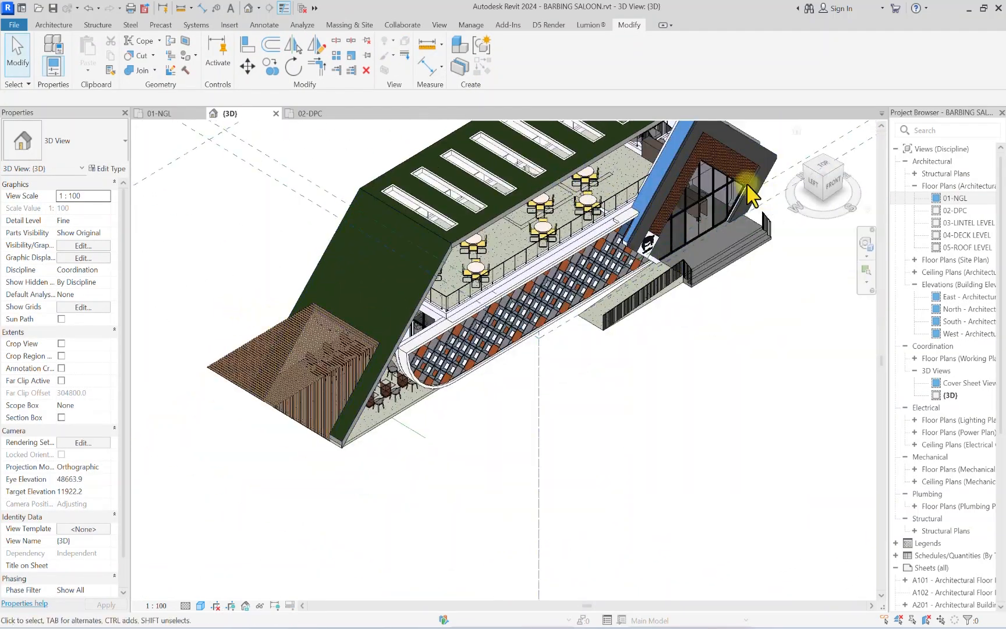
{"action": "left_click", "coordinate": [829, 188]}
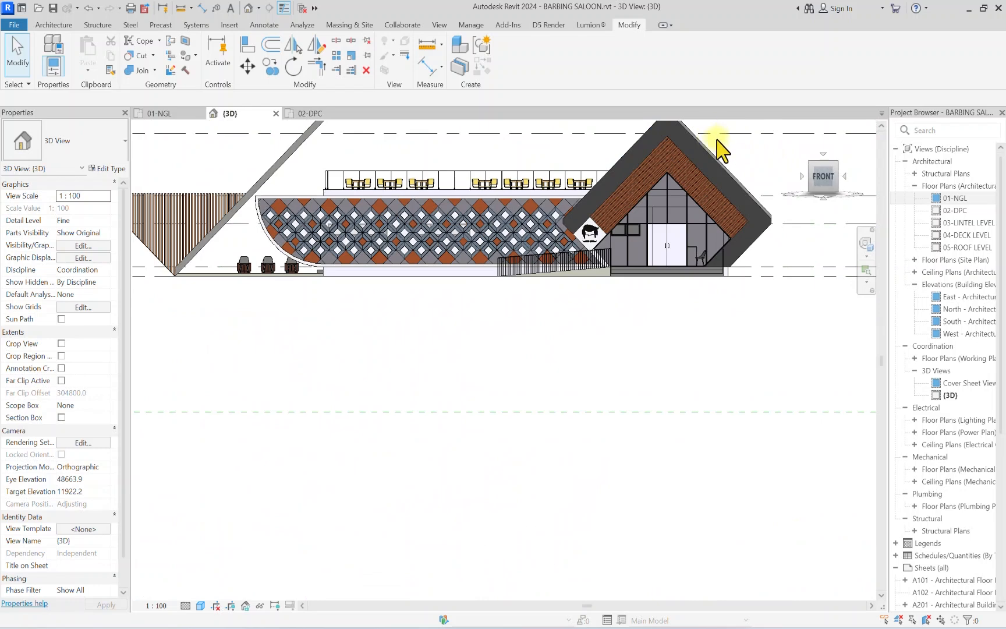
{"action": "middle_click_drag", "start_coordinate": [377, 358], "coordinate": [409, 528]}
{"action": "scroll", "coordinate": [310, 476], "scroll_direction": "up", "scroll_amount": 1}
{"action": "scroll", "coordinate": [243, 414], "scroll_direction": "up", "scroll_amount": 1}
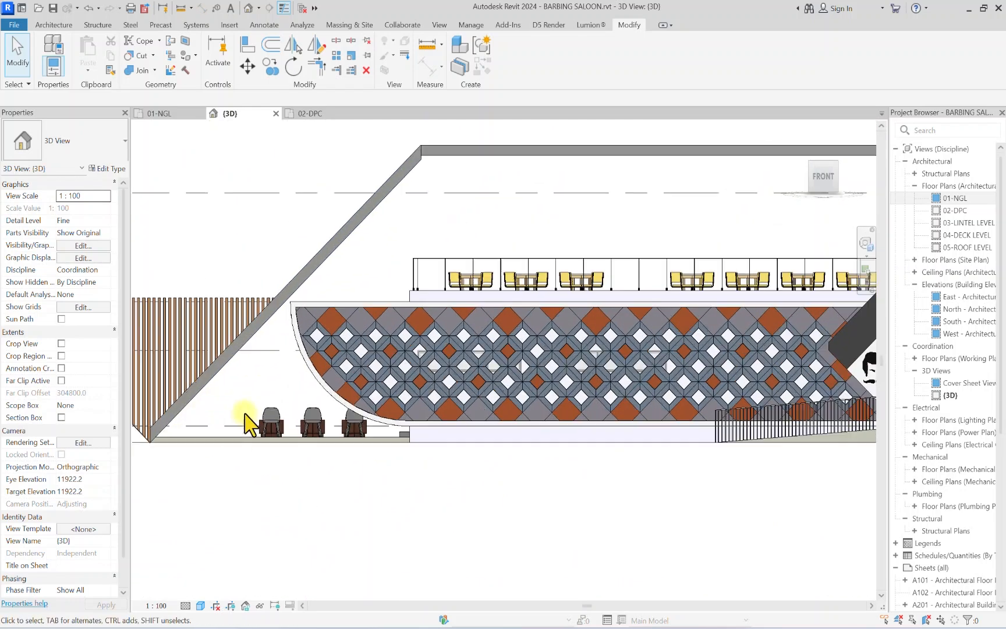
{"action": "scroll", "coordinate": [326, 300], "scroll_direction": "down", "scroll_amount": 1}
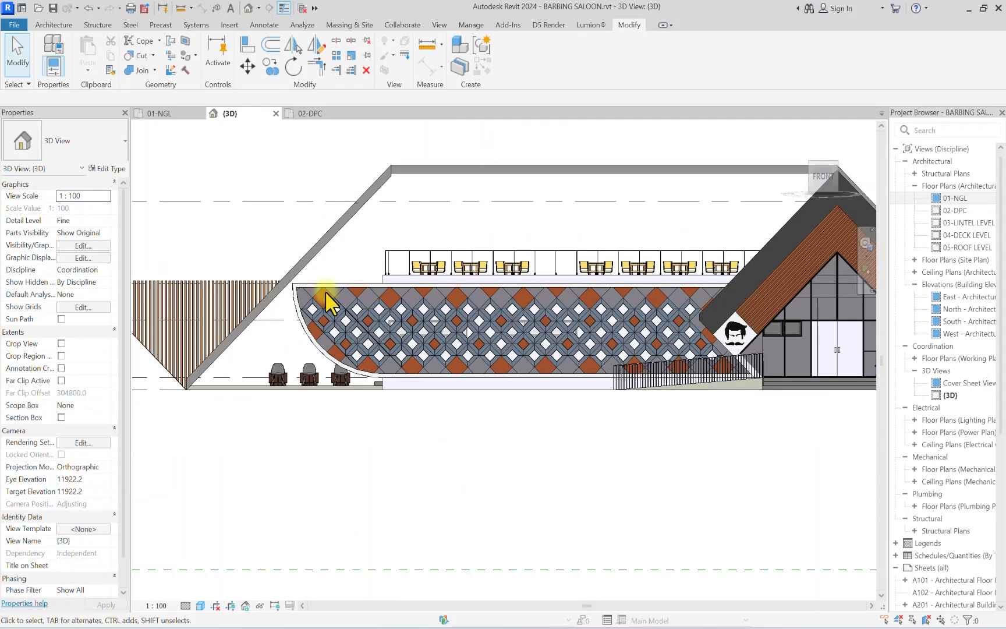
{"action": "scroll", "coordinate": [363, 209], "scroll_direction": "up", "scroll_amount": 1}
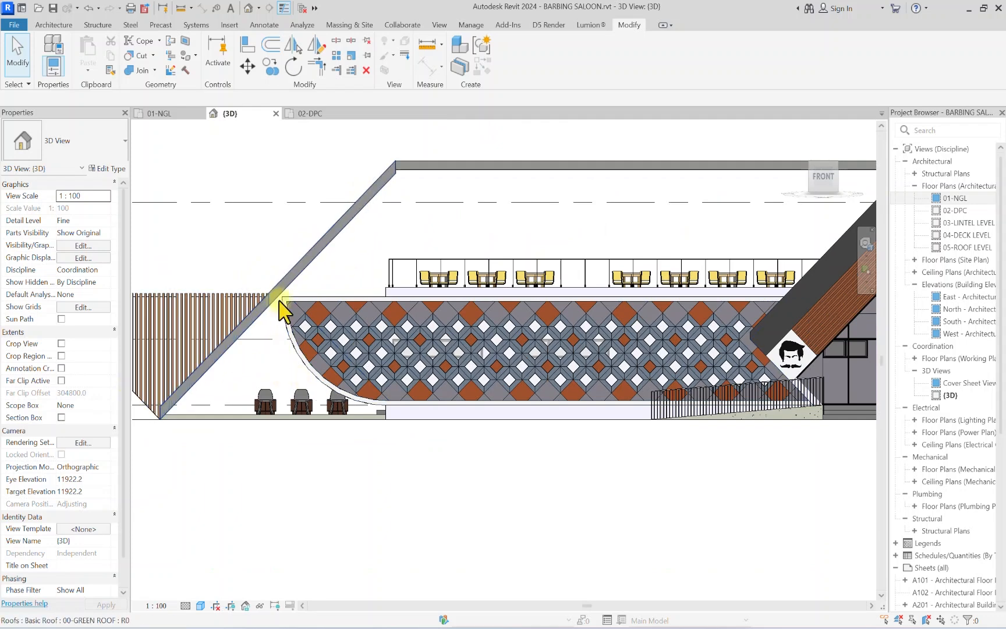
{"action": "scroll", "coordinate": [281, 349], "scroll_direction": "down", "scroll_amount": 1}
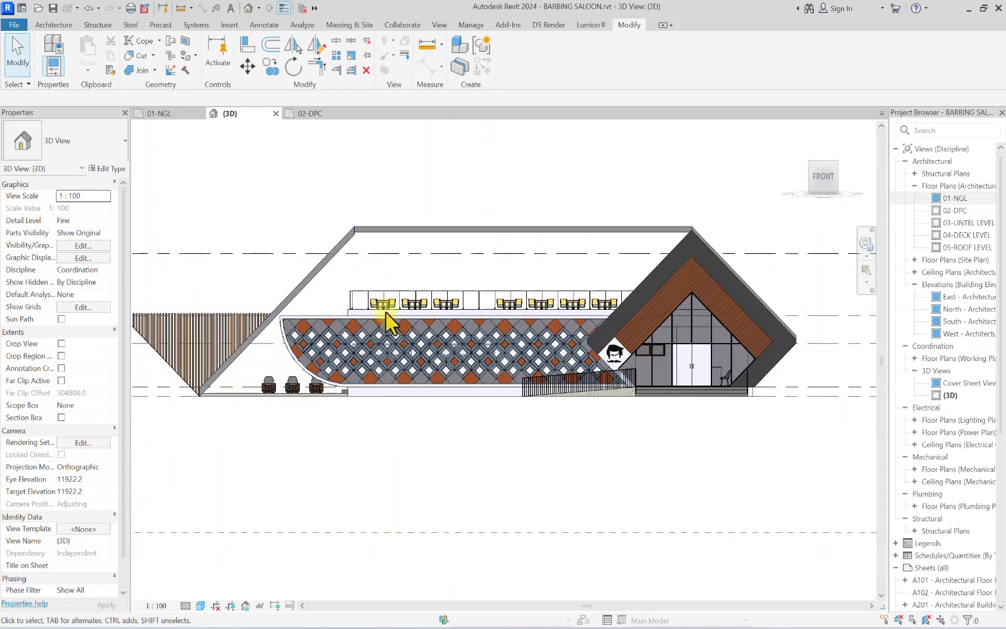
{"action": "scroll", "coordinate": [361, 349], "scroll_direction": "up", "scroll_amount": 1}
{"action": "scroll", "coordinate": [218, 476], "scroll_direction": "up", "scroll_amount": 1}
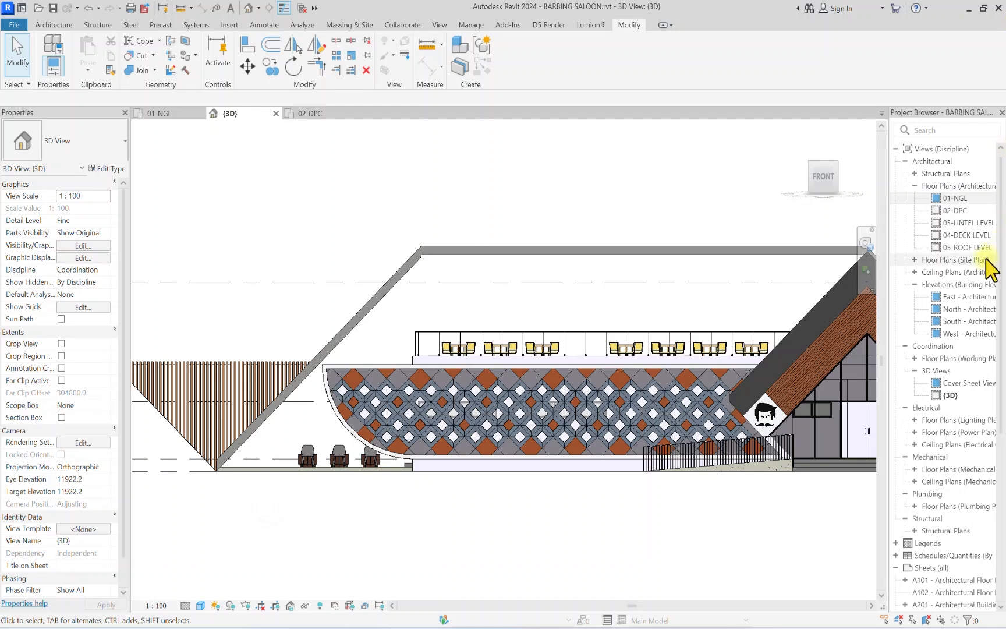
Step: Open the 01-NGL floor plan at the outdoor seating end and save the project
{"action": "double_click", "coordinate": [970, 199]}
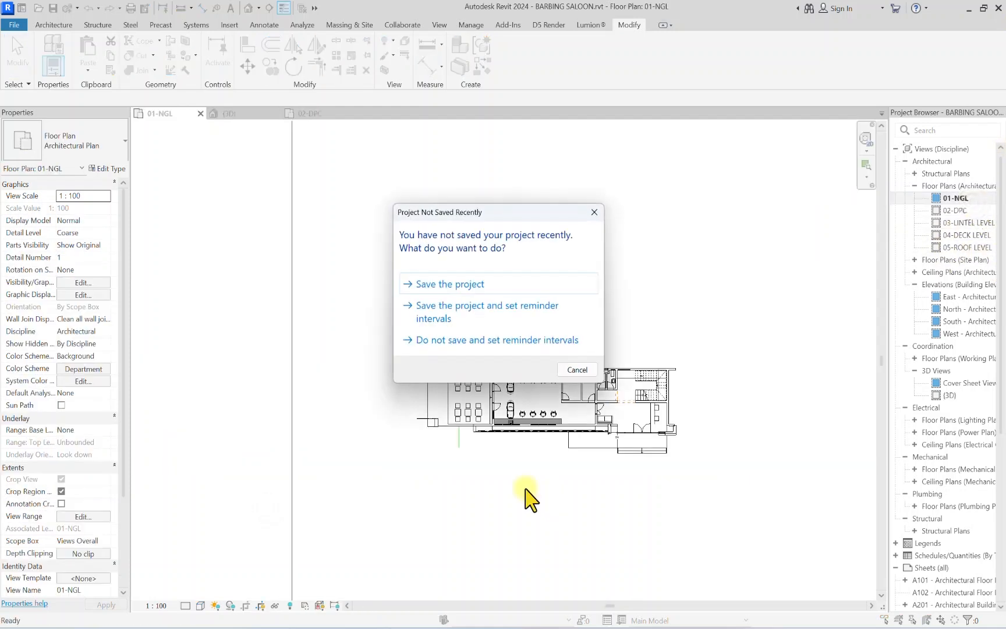
{"action": "left_click", "coordinate": [442, 283]}
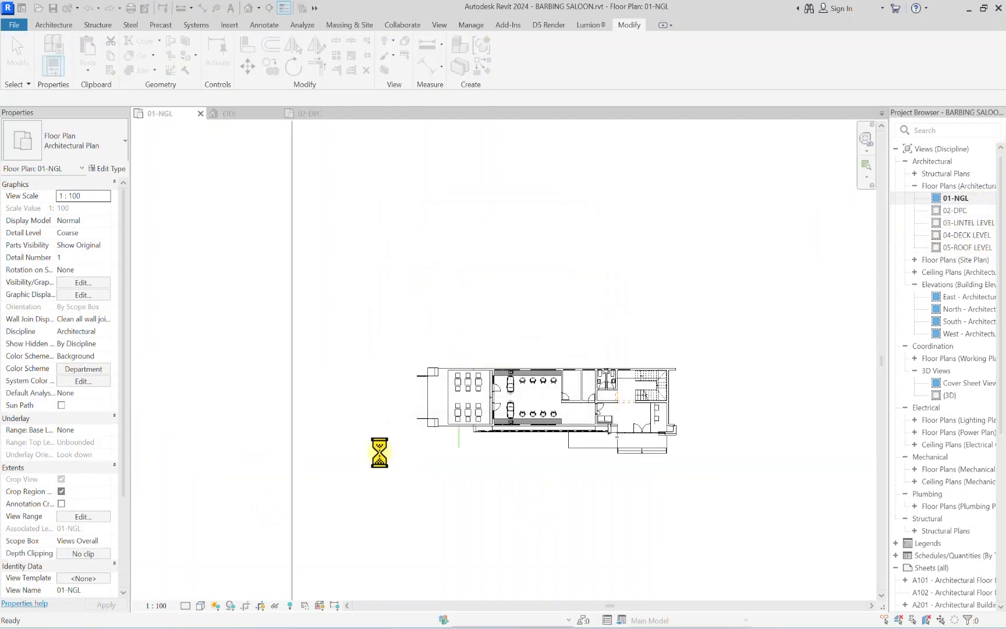
{"action": "scroll", "coordinate": [431, 419], "scroll_direction": "up", "scroll_amount": 2}
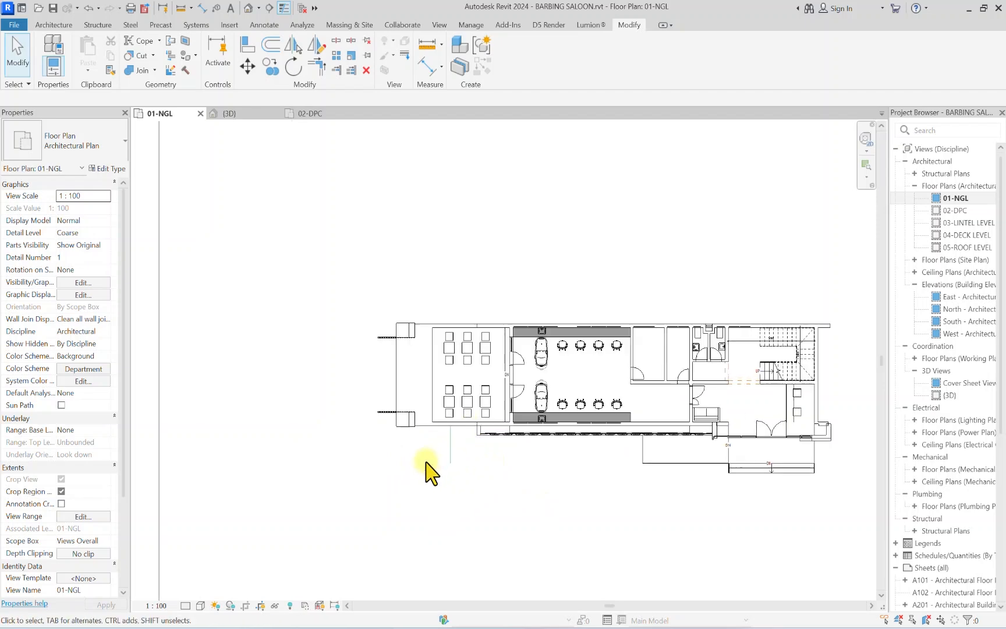
{"action": "scroll", "coordinate": [442, 426], "scroll_direction": "down", "scroll_amount": 2}
{"action": "scroll", "coordinate": [434, 444], "scroll_direction": "up", "scroll_amount": 2}
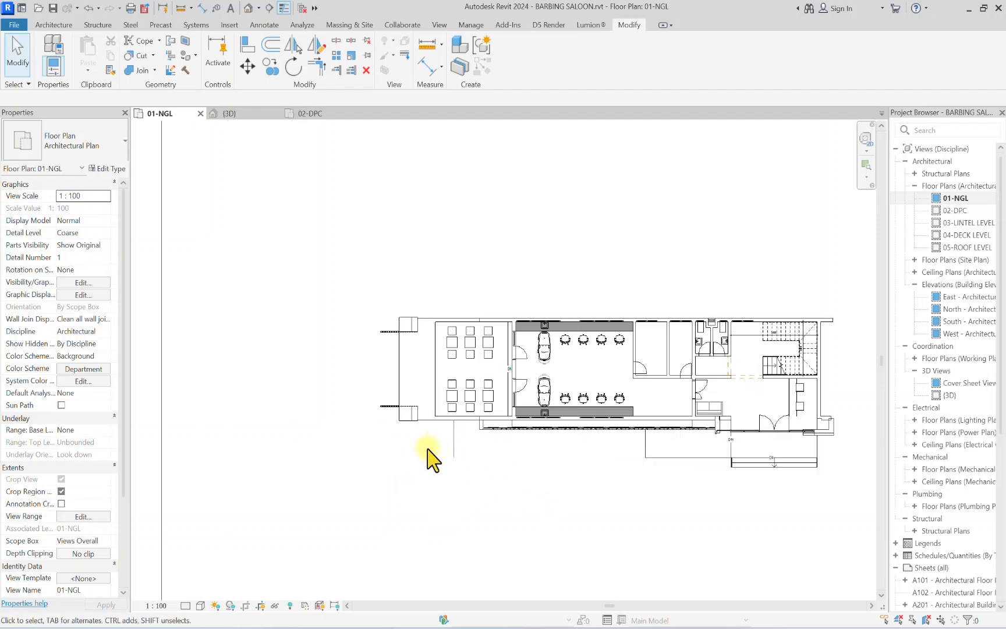
{"action": "scroll", "coordinate": [447, 441], "scroll_direction": "up", "scroll_amount": 2}
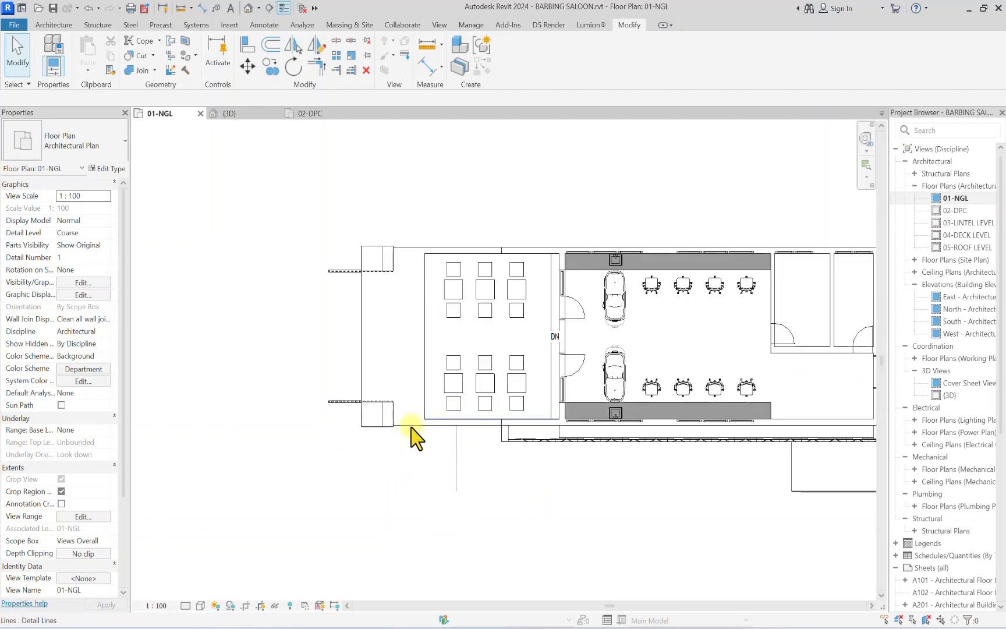
{"action": "scroll", "coordinate": [447, 442], "scroll_direction": "down", "scroll_amount": 1}
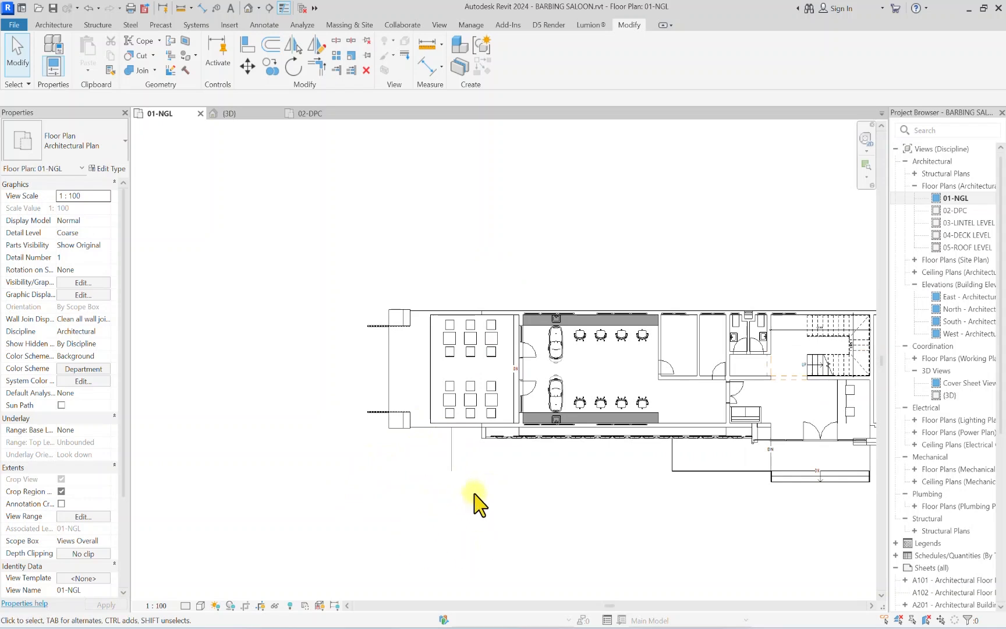
{"action": "middle_click_drag", "start_coordinate": [469, 508], "coordinate": [462, 498]}
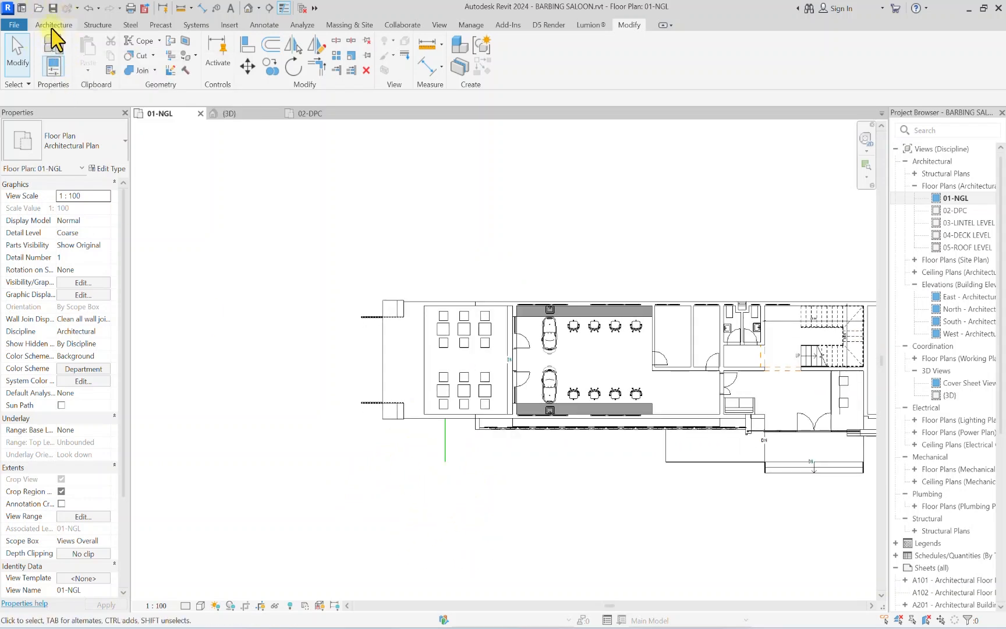
Step: Start a wall and duplicate the 00-SUN SHADIND DEVICE curtain wall type as 00-SUN SHADING DEVICE 2
{"action": "left_click", "coordinate": [52, 26]}
{"action": "left_click", "coordinate": [46, 40]}
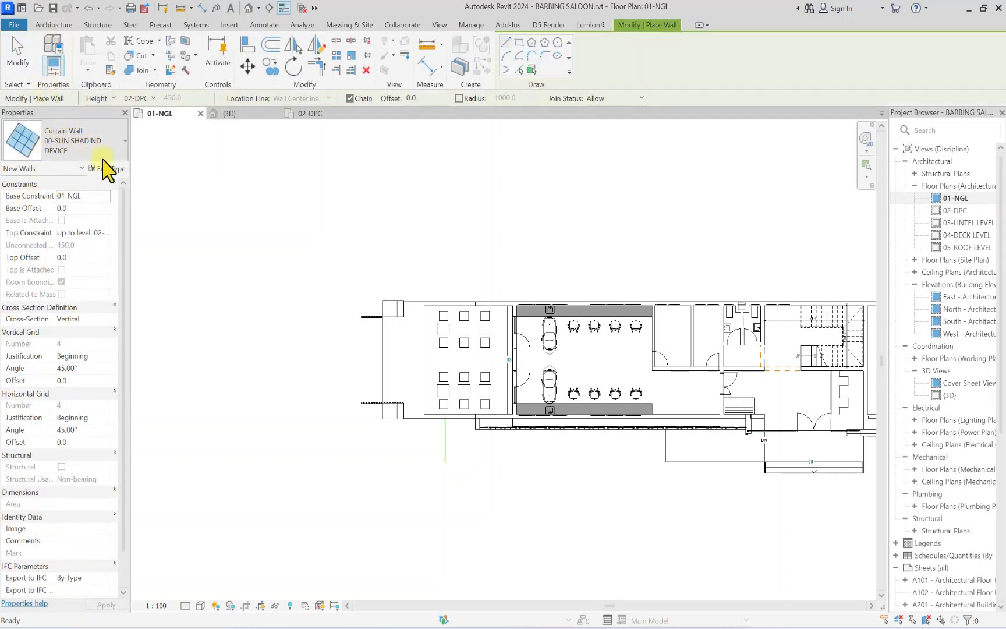
{"action": "left_click", "coordinate": [108, 168]}
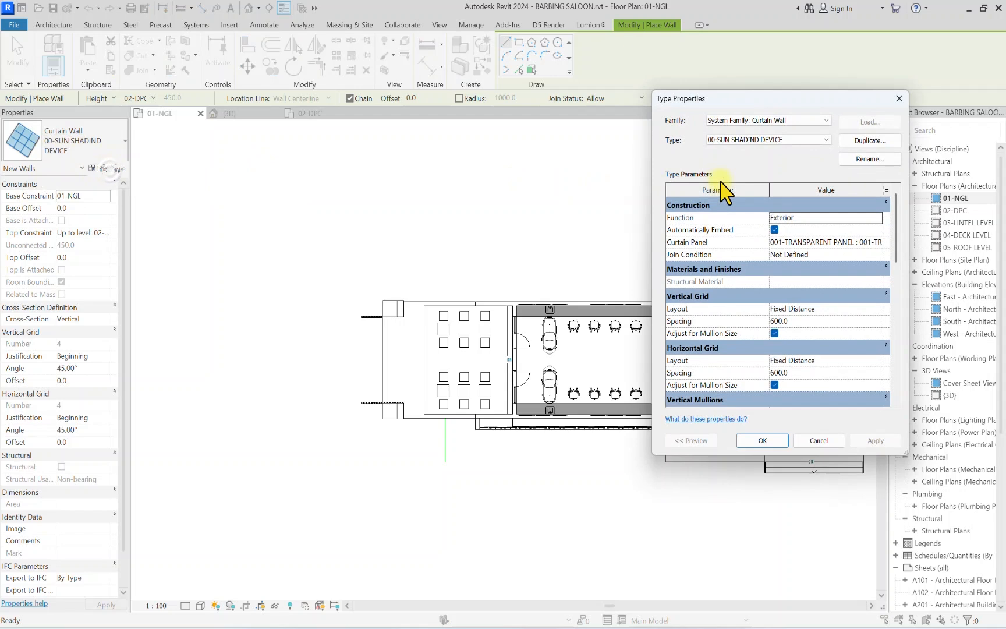
{"action": "left_click", "coordinate": [868, 159]}
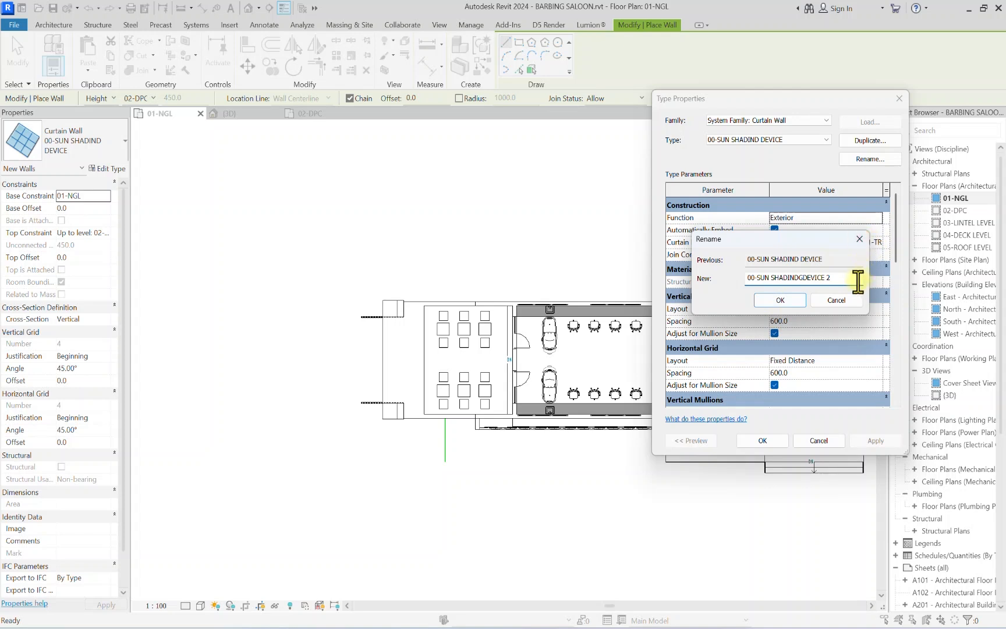
{"action": "left_click", "coordinate": [838, 300]}
{"action": "left_click", "coordinate": [870, 140]}
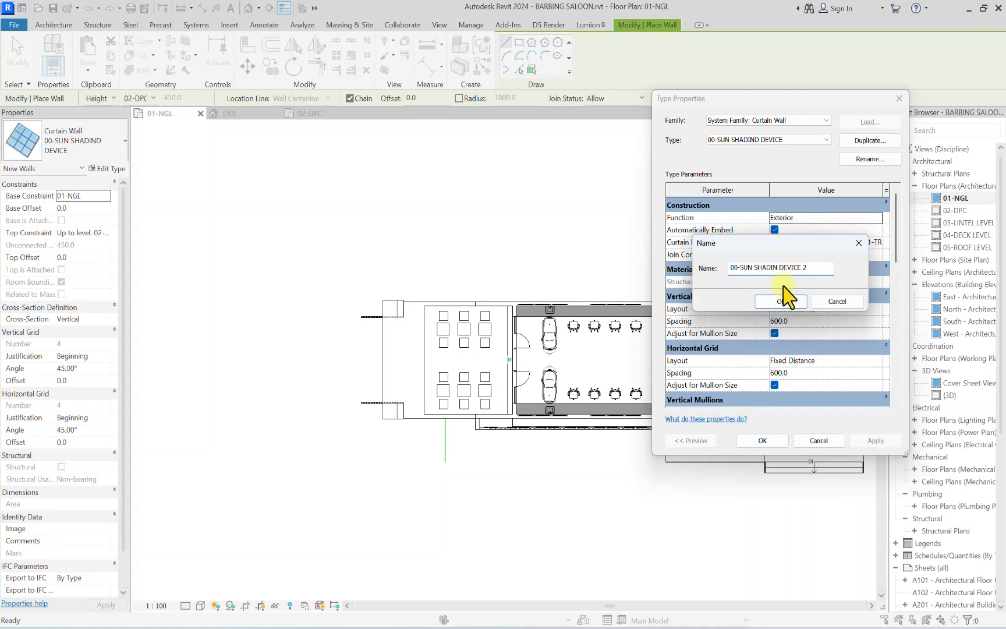
{"action": "type", "text": "G"}
{"action": "left_click", "coordinate": [779, 302]}
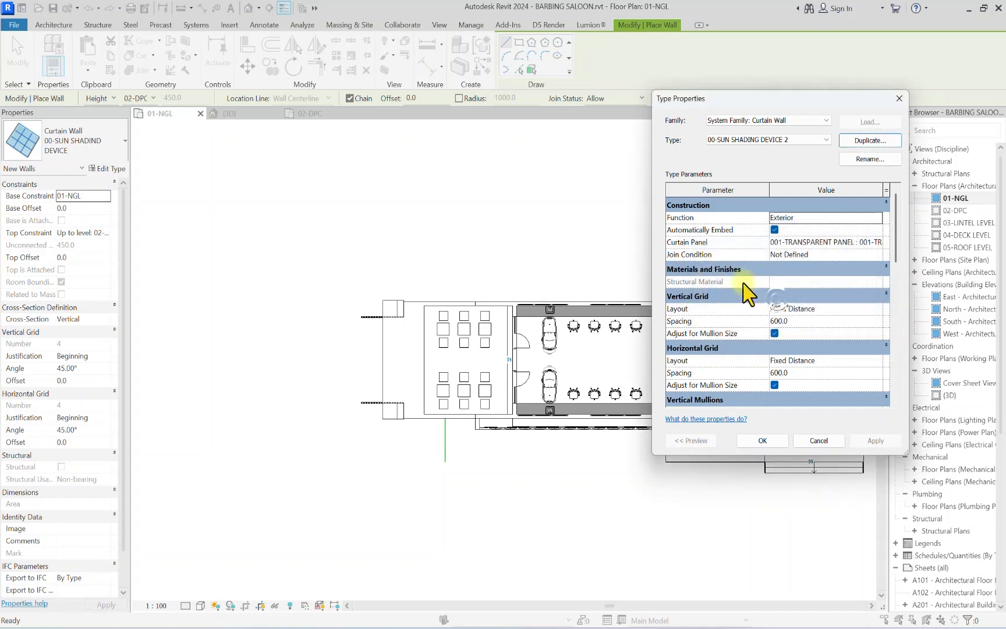
Step: Set the new curtain wall type's curtain panel to None
{"action": "left_click", "coordinate": [793, 243]}
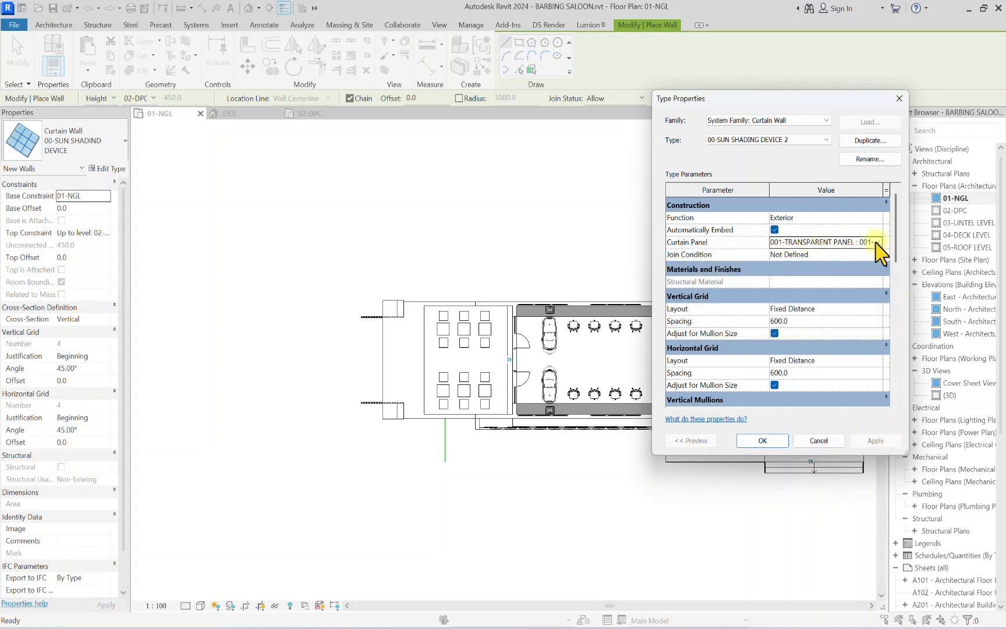
{"action": "left_click", "coordinate": [877, 241]}
{"action": "left_click", "coordinate": [680, 255]}
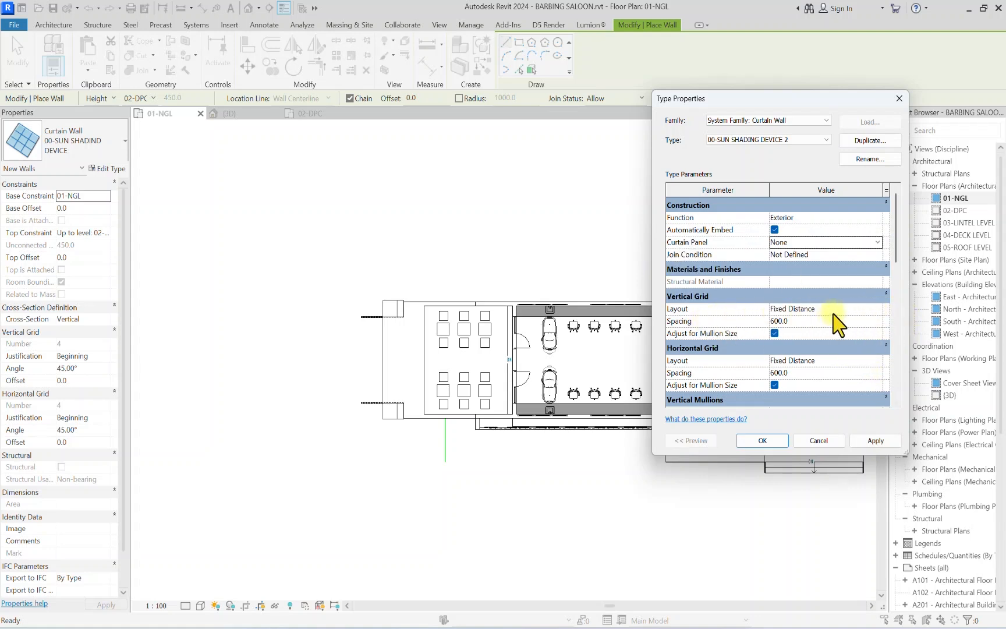
Step: Set the vertical grid to Fixed Distance with 150 spacing and the horizontal grid layout to None
{"action": "left_click", "coordinate": [877, 312]}
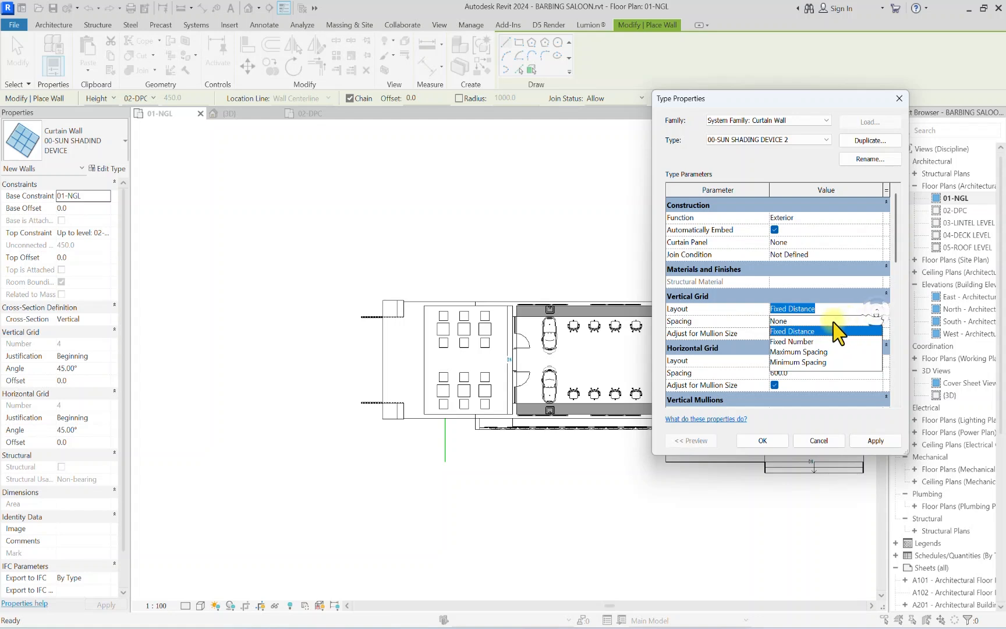
{"action": "left_click", "coordinate": [795, 323]}
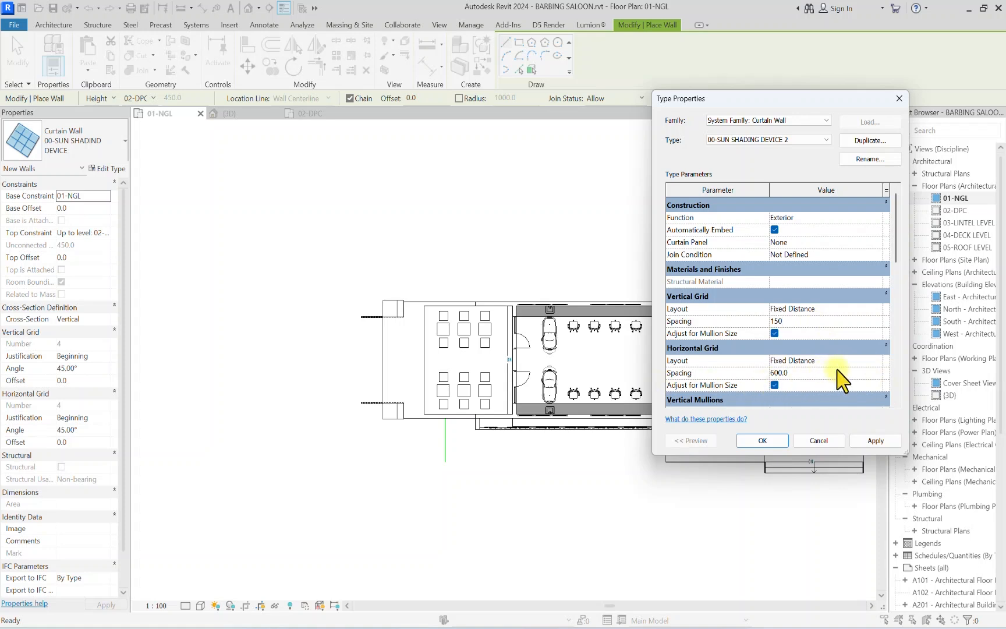
{"action": "left_click", "coordinate": [877, 360]}
{"action": "left_click", "coordinate": [780, 371]}
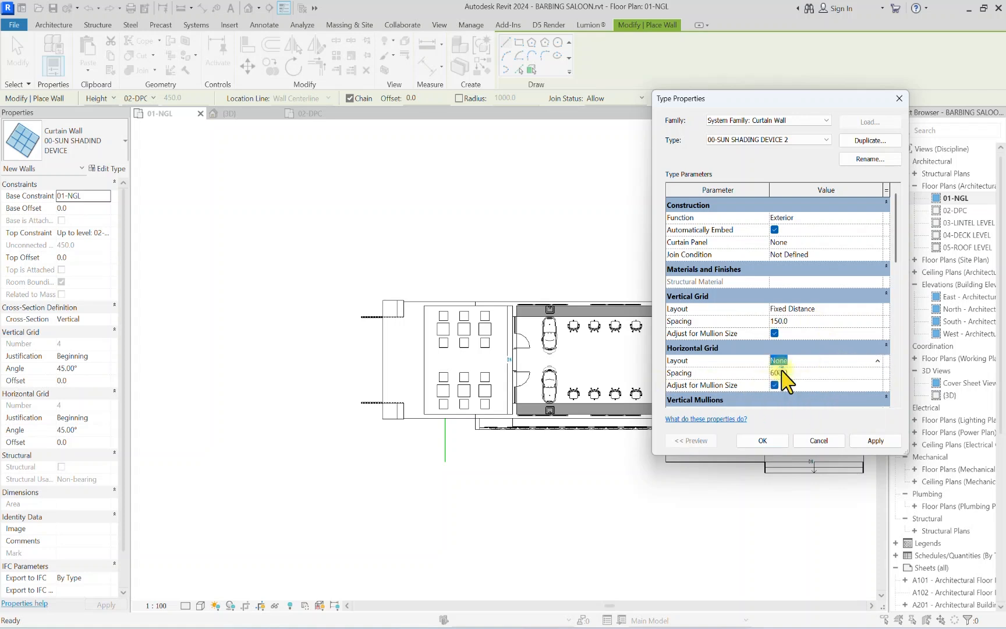
Step: Assign Rectangular Mullion : 01-MAIN MULLION to the vertical mullions' interior, border 1 and border 2 types
{"action": "scroll", "coordinate": [792, 355], "scroll_direction": "down", "scroll_amount": 5}
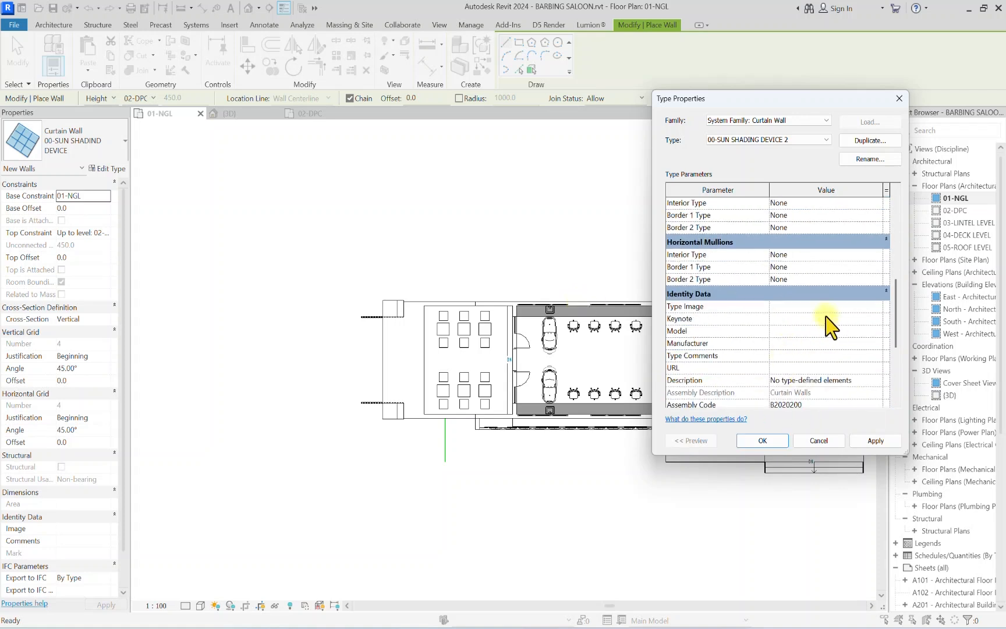
{"action": "scroll", "coordinate": [778, 326], "scroll_direction": "up", "scroll_amount": 2}
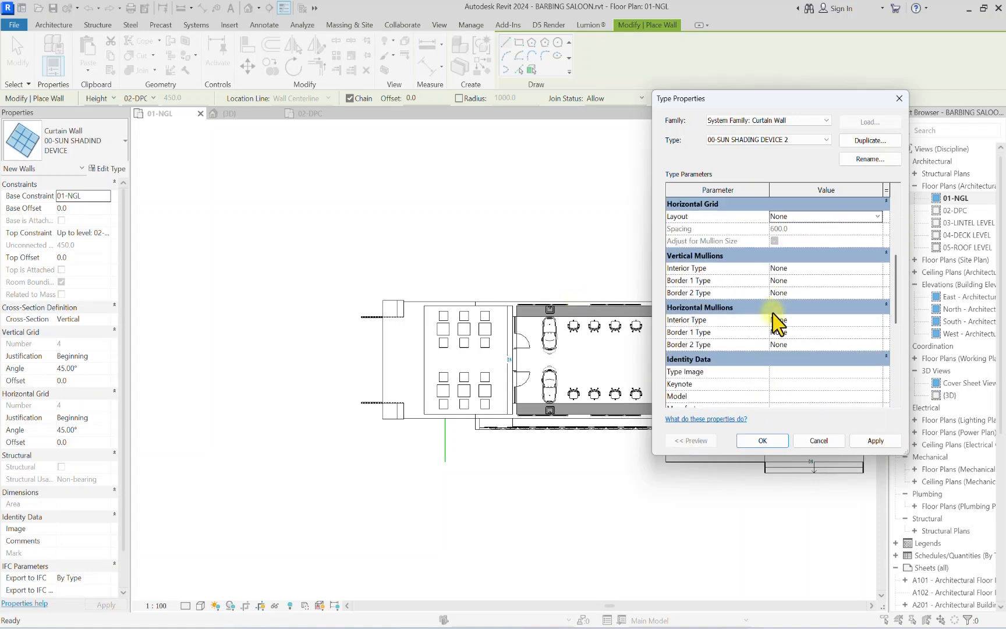
{"action": "left_click", "coordinate": [878, 268]}
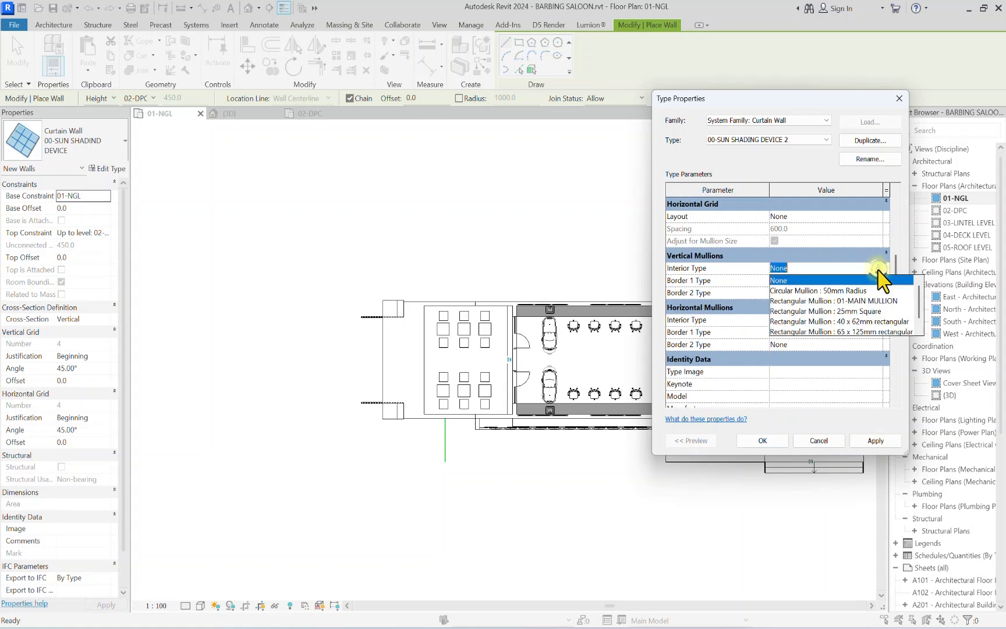
{"action": "left_click", "coordinate": [862, 301]}
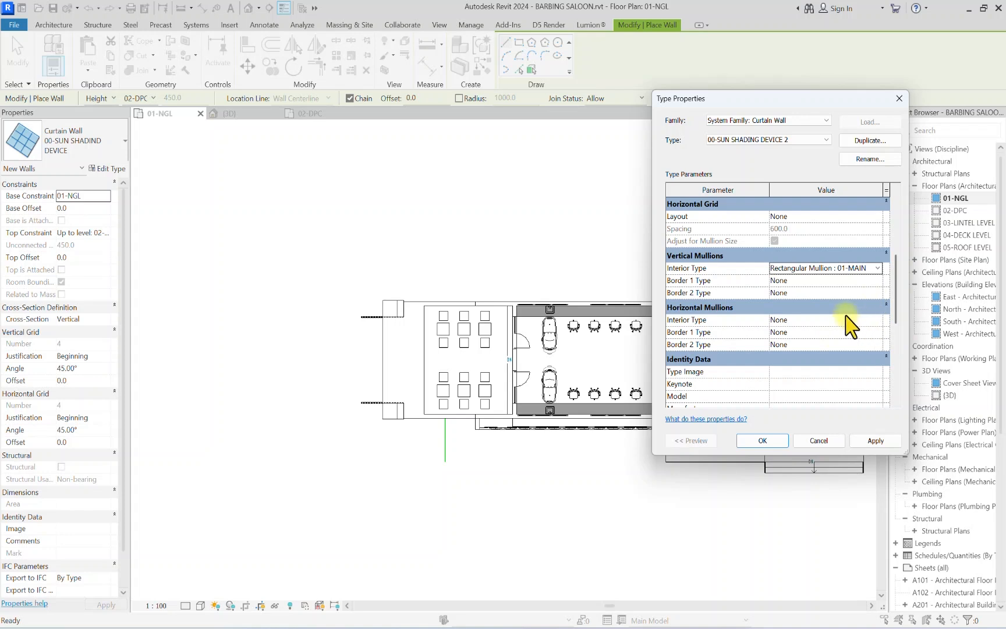
{"action": "left_click", "coordinate": [877, 281]}
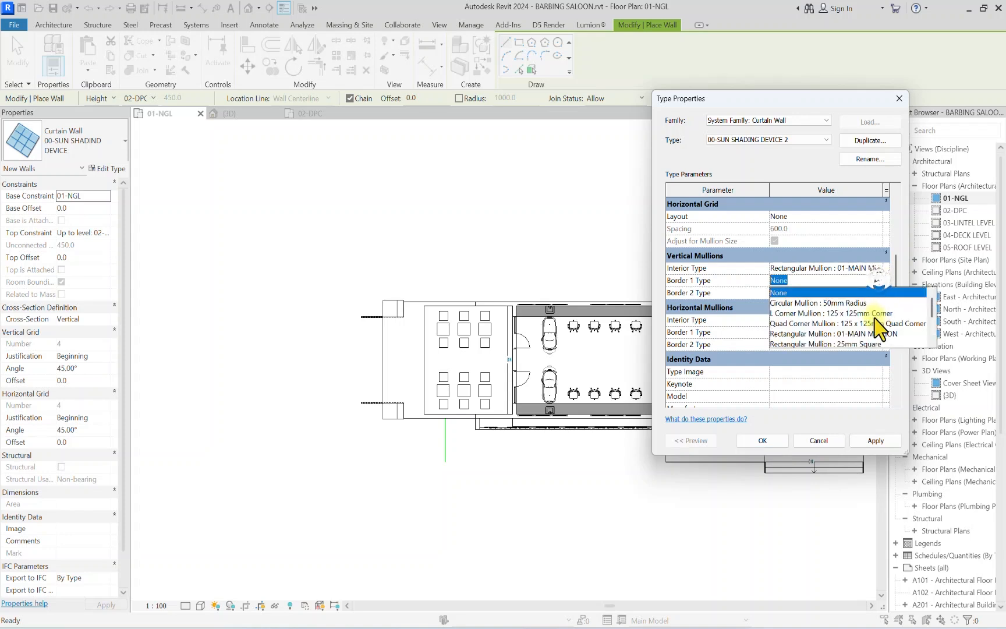
{"action": "left_click", "coordinate": [874, 334]}
{"action": "left_click", "coordinate": [879, 294]}
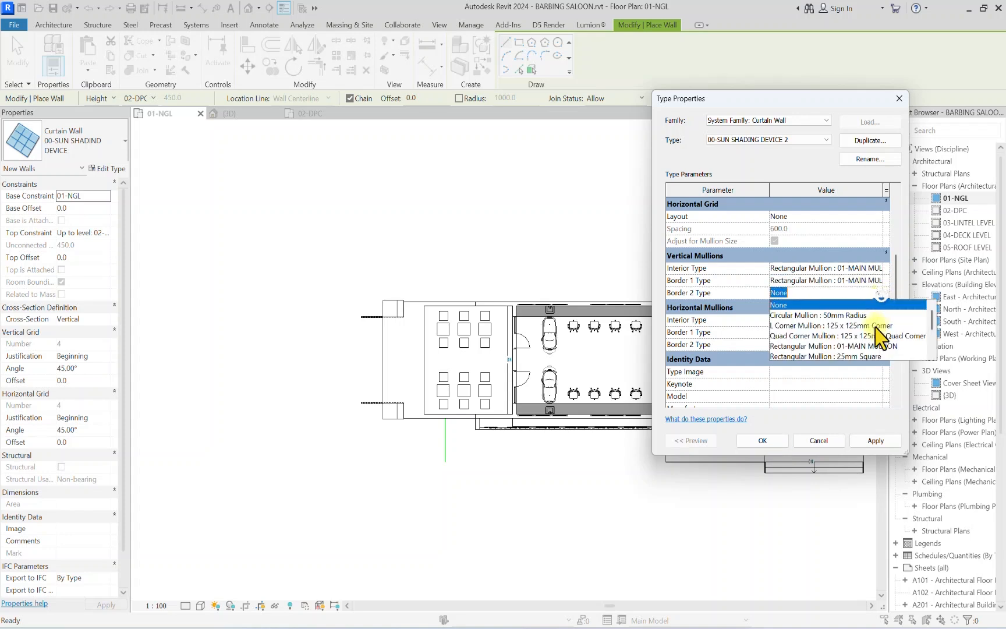
{"action": "left_click", "coordinate": [869, 347]}
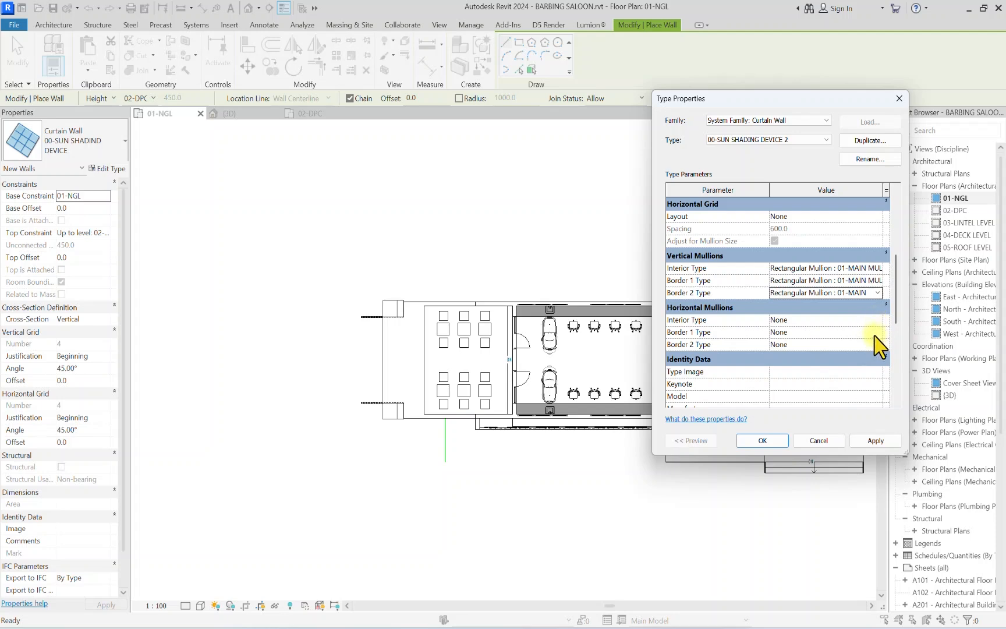
Step: Assign Rectangular Mullion : 01-MAIN MULLION to both horizontal border mullions and accept the curtain wall type
{"action": "left_click", "coordinate": [873, 332]}
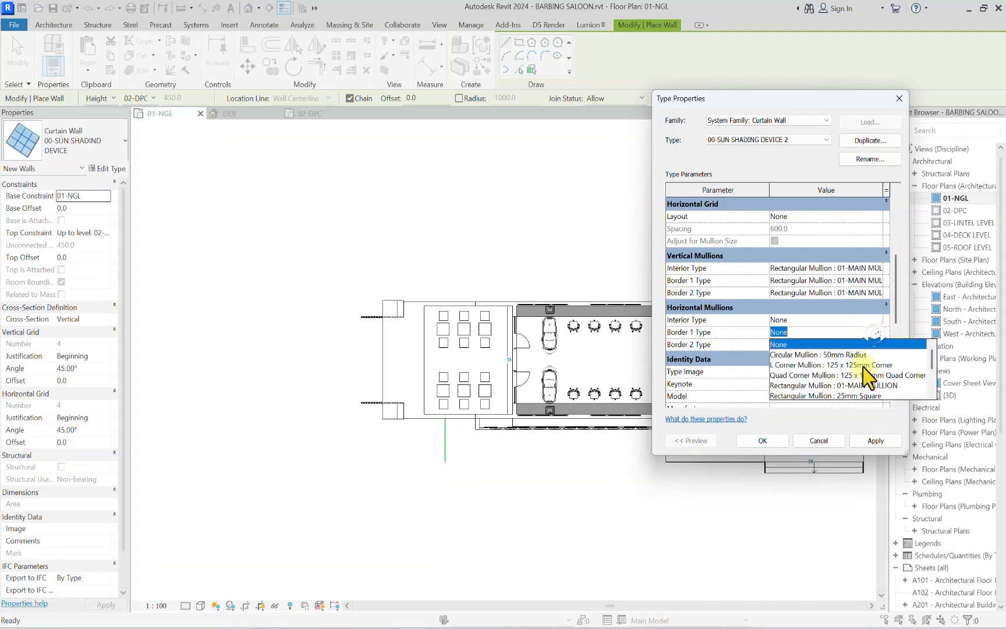
{"action": "left_click", "coordinate": [866, 385]}
{"action": "left_click", "coordinate": [867, 345]}
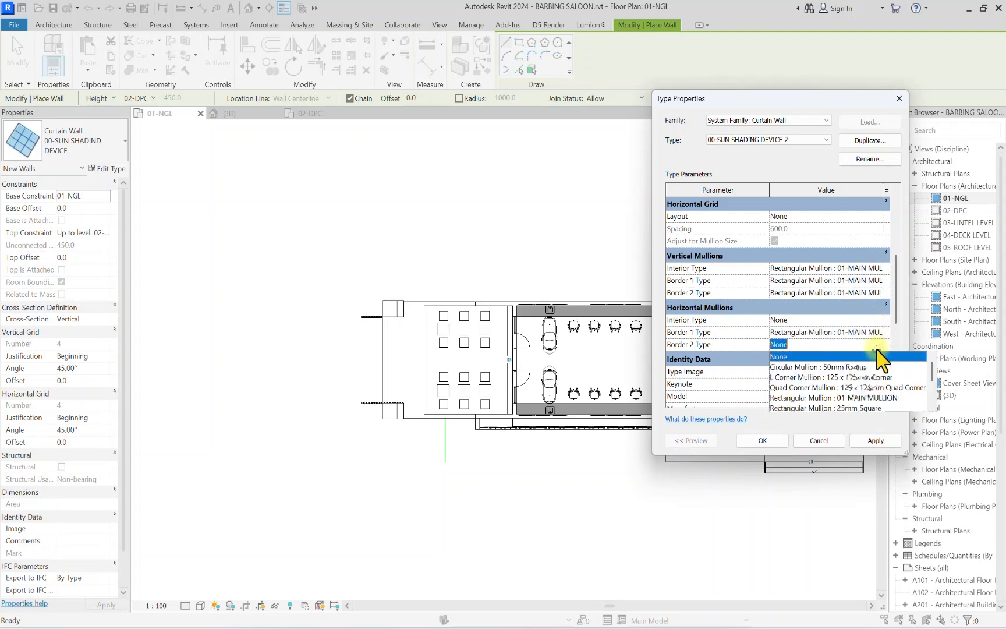
{"action": "left_click", "coordinate": [862, 399]}
{"action": "left_click", "coordinate": [762, 440]}
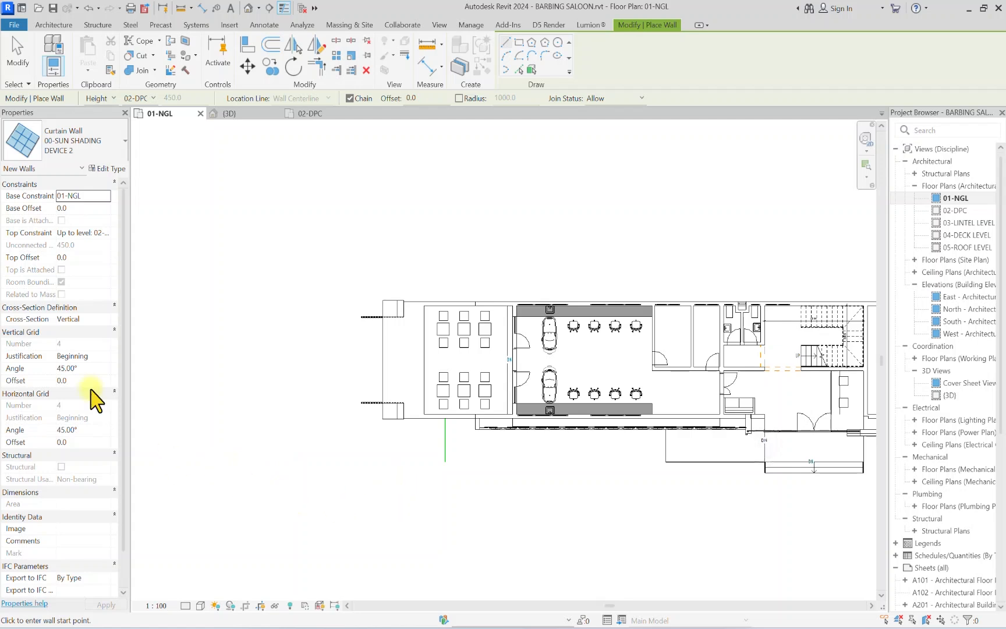
Step: Draw a short horizontal curtain wall segment in the empty area below the outdoor seating end of the plan
{"action": "scroll", "coordinate": [358, 518], "scroll_direction": "up", "scroll_amount": 1}
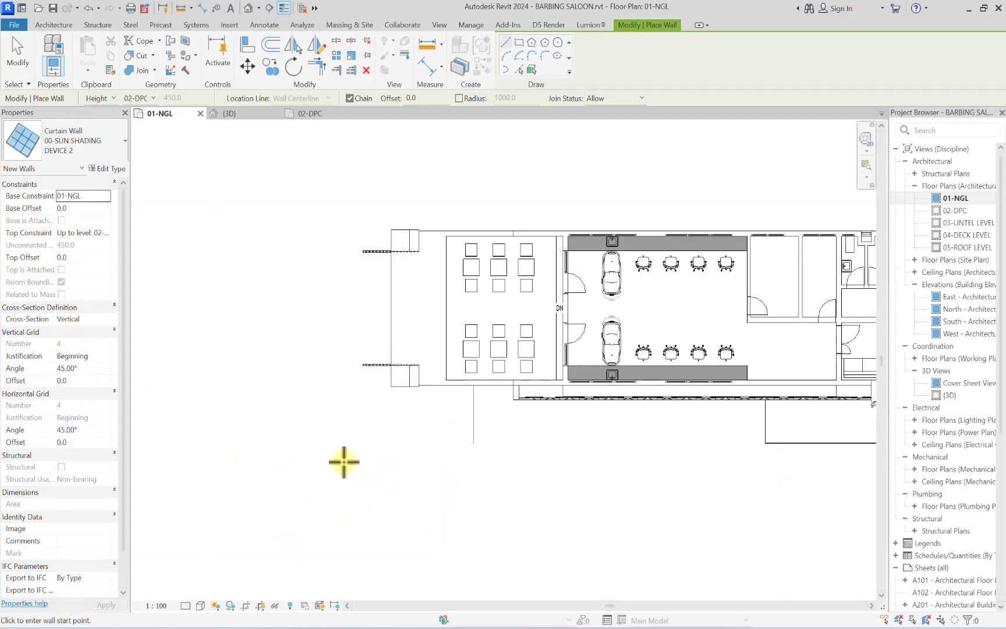
{"action": "left_click", "coordinate": [385, 469]}
{"action": "key", "text": "Escape"}
{"action": "key", "text": "Escape"}
{"action": "scroll", "coordinate": [382, 482], "scroll_direction": "up", "scroll_amount": 5}
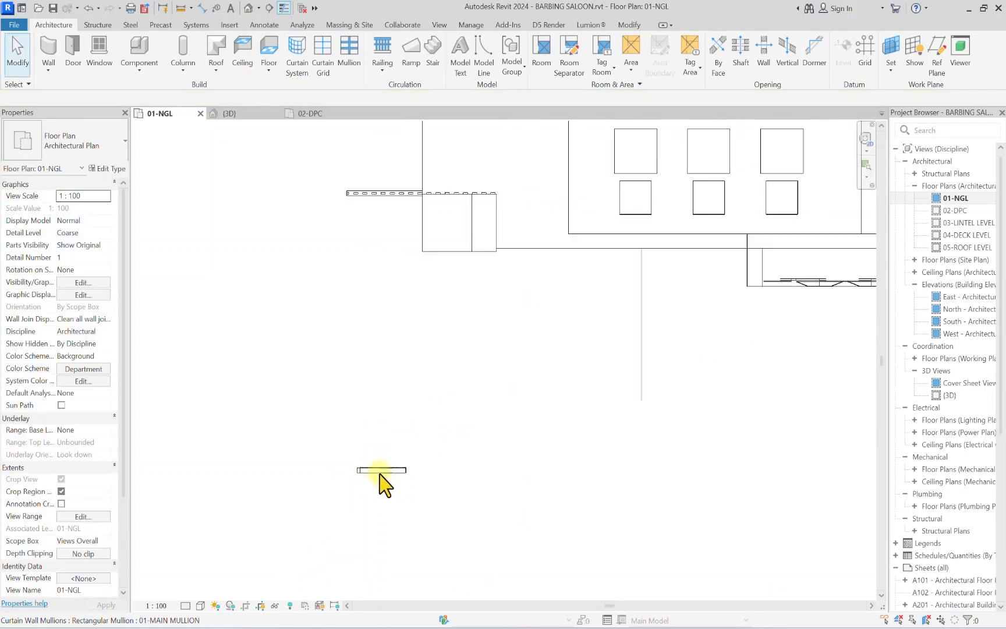
Step: Examine the new curtain wall segment close up from the front in the 3D view
{"action": "left_click", "coordinate": [246, 10]}
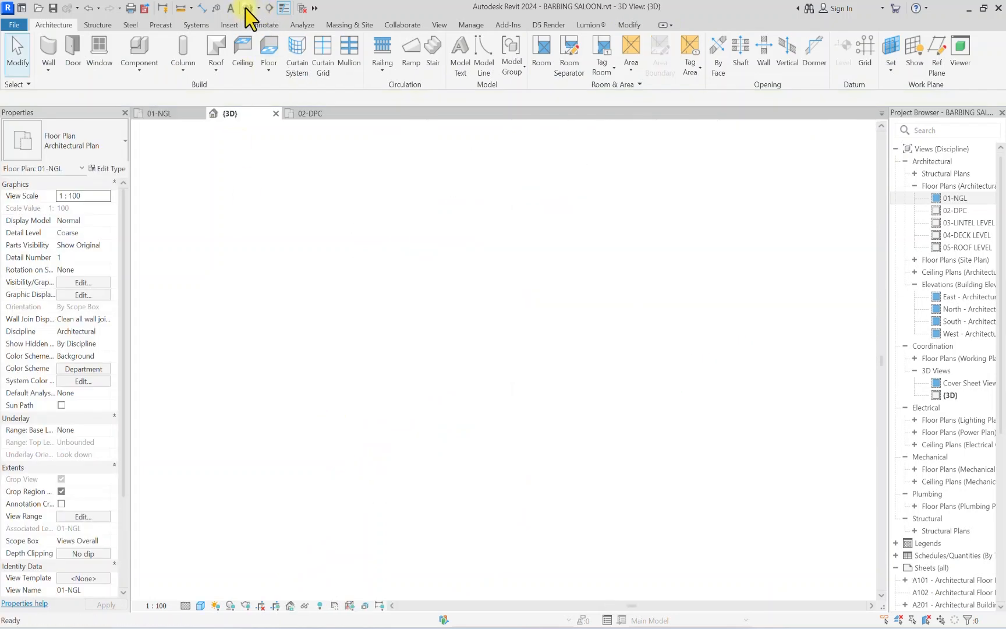
{"action": "middle_click_drag", "start_coordinate": [371, 416], "coordinate": [366, 480]}
{"action": "scroll", "coordinate": [434, 460], "scroll_direction": "up", "scroll_amount": 3}
{"action": "scroll", "coordinate": [431, 449], "scroll_direction": "up", "scroll_amount": 3}
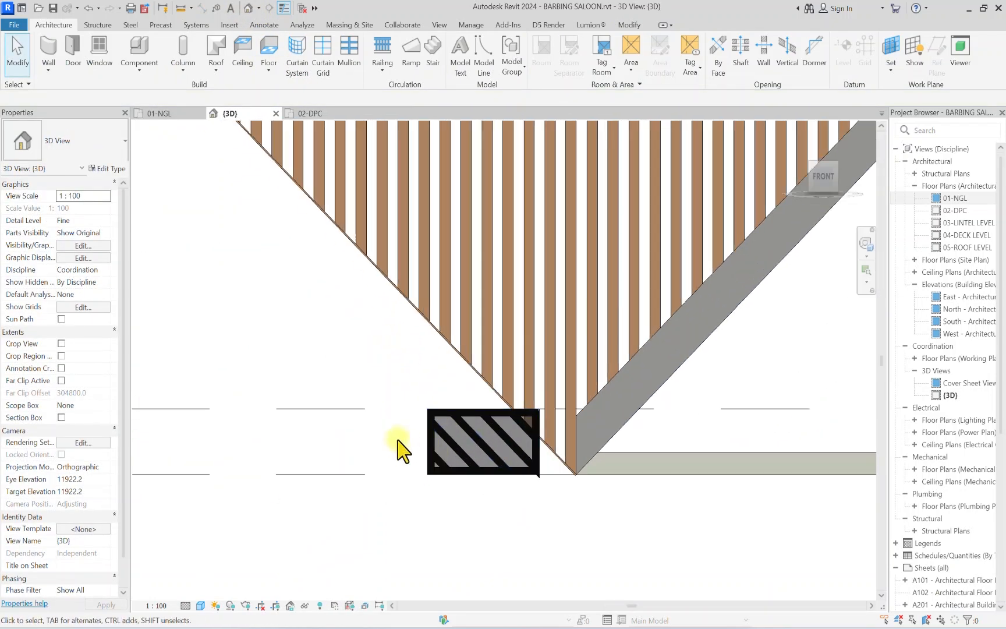
{"action": "left_click", "coordinate": [433, 435]}
{"action": "left_click", "coordinate": [413, 442]}
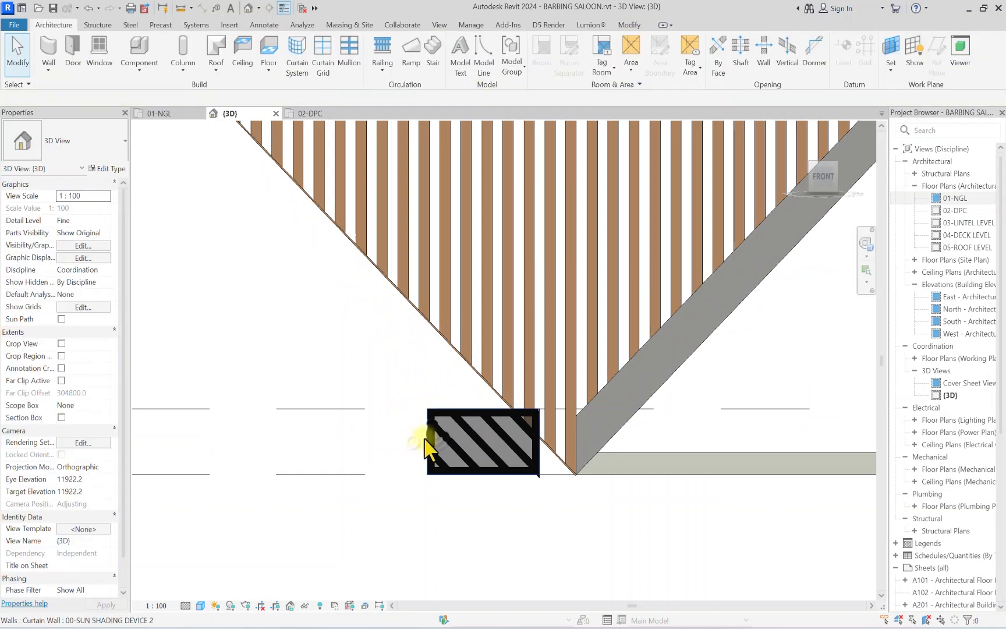
{"action": "left_click", "coordinate": [426, 443]}
{"action": "left_click", "coordinate": [430, 520]}
{"action": "scroll", "coordinate": [443, 430], "scroll_direction": "up", "scroll_amount": 3}
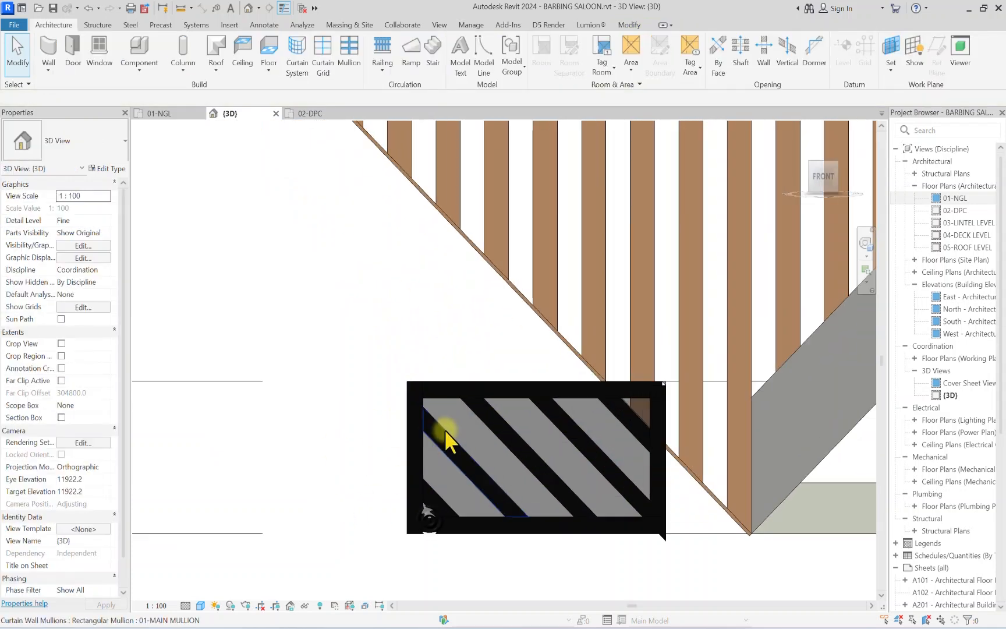
Step: Select a diagonal mullion in the new curtain wall and duplicate its type as 00-SHADIND MULLIONS
{"action": "key", "text": "Tab"}
{"action": "key", "text": "Tab"}
{"action": "key", "text": "Tab"}
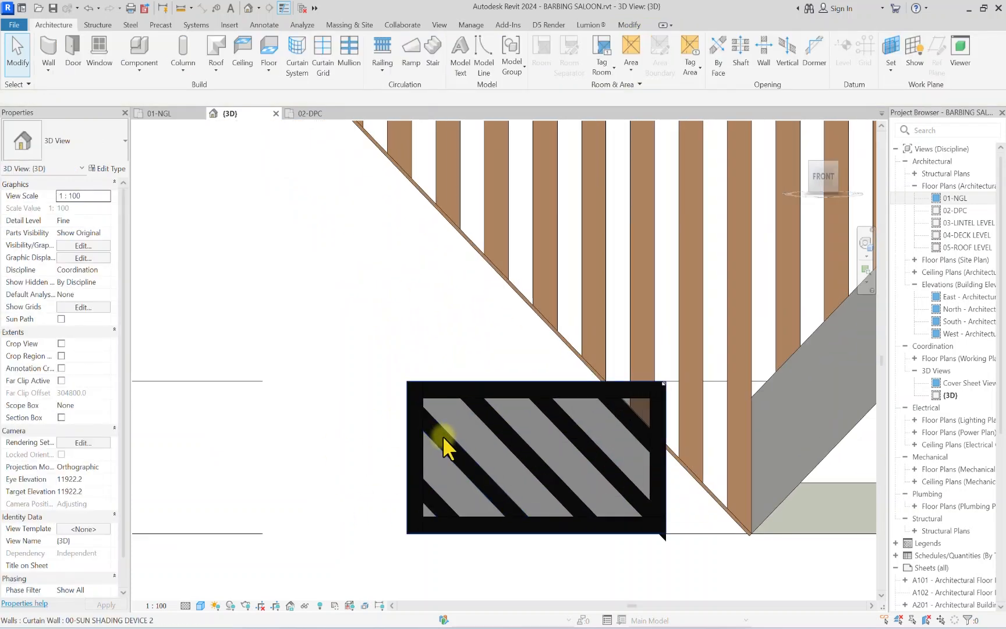
{"action": "scroll", "coordinate": [441, 439], "scroll_direction": "up", "scroll_amount": 3}
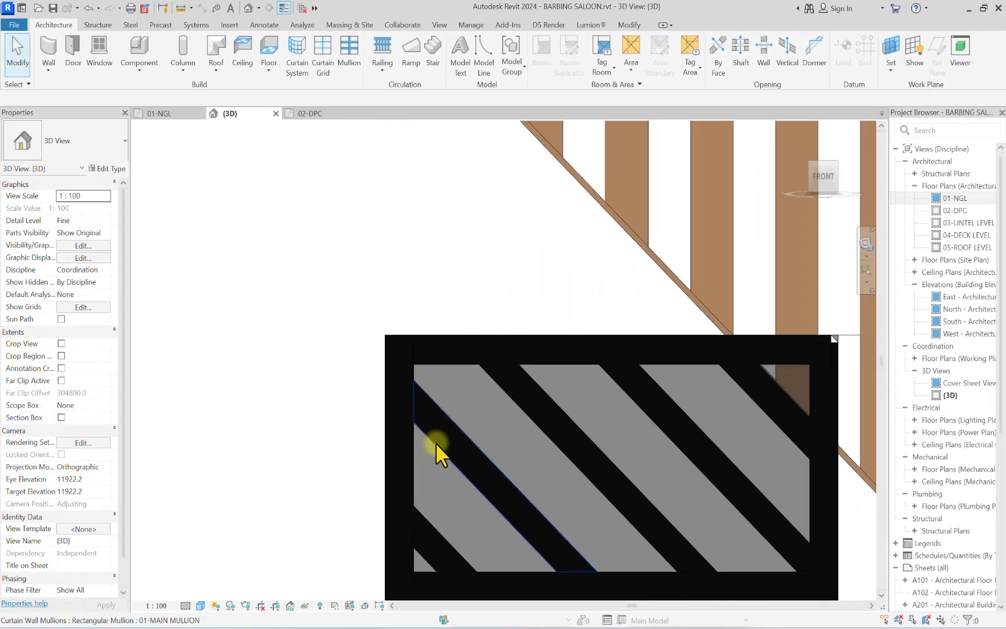
{"action": "left_click", "coordinate": [435, 447]}
{"action": "scroll", "coordinate": [451, 446], "scroll_direction": "down", "scroll_amount": 3}
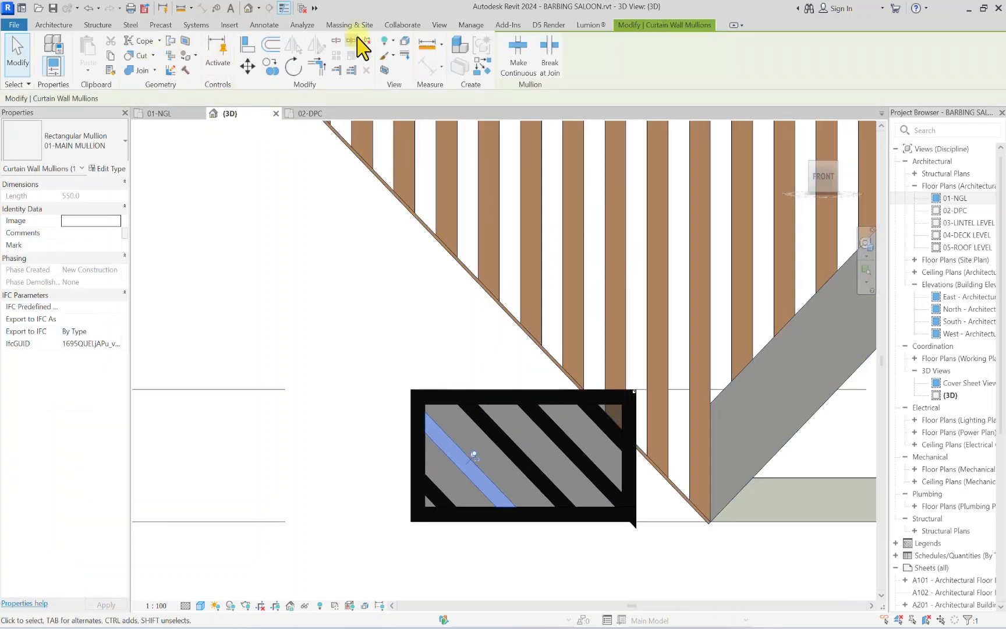
{"action": "left_click", "coordinate": [104, 171]}
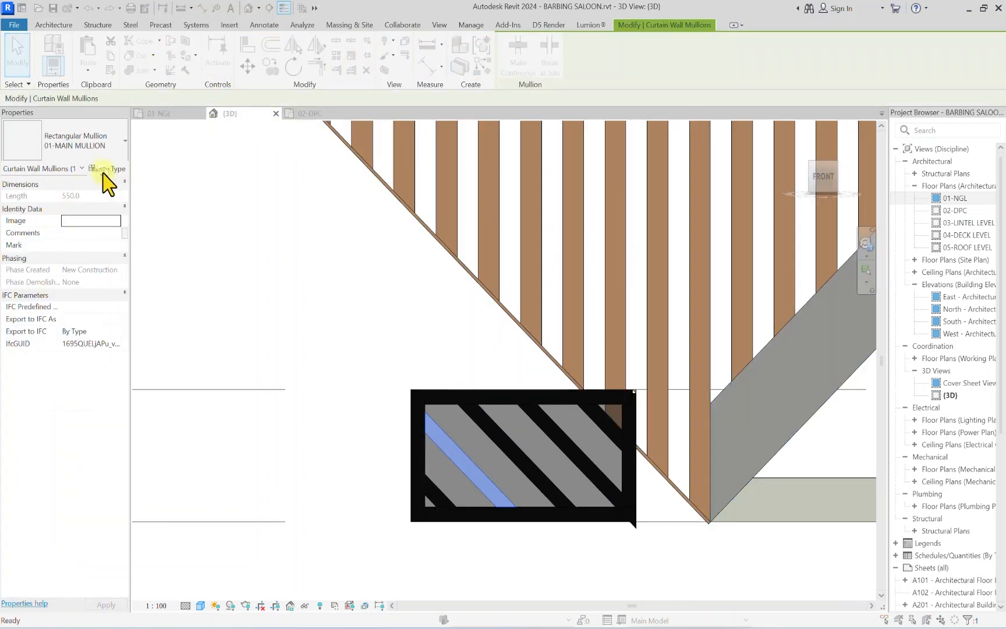
{"action": "left_click", "coordinate": [856, 140]}
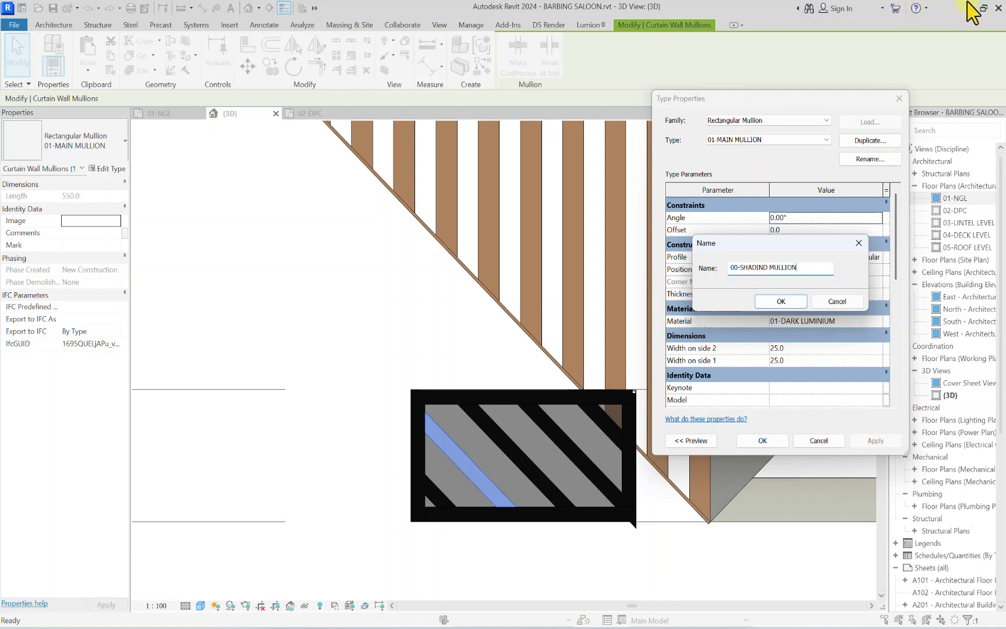
{"action": "left_click", "coordinate": [796, 302]}
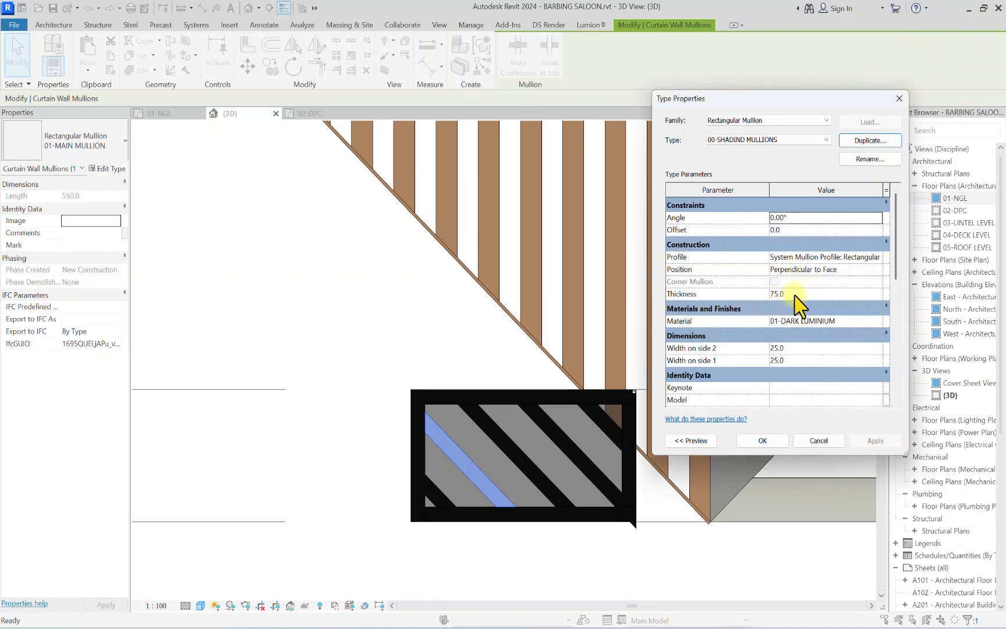
Step: Set the 00-SHADIND MULLIONS type's thickness to 15 and its material to 01-wooden panels
{"action": "left_click", "coordinate": [795, 295]}
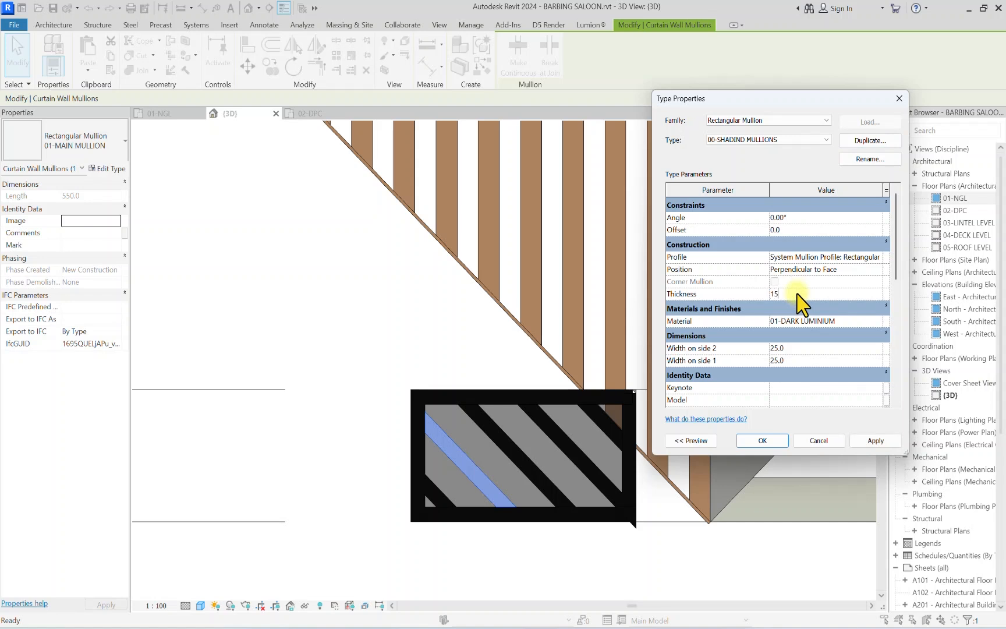
{"action": "left_click", "coordinate": [879, 321]}
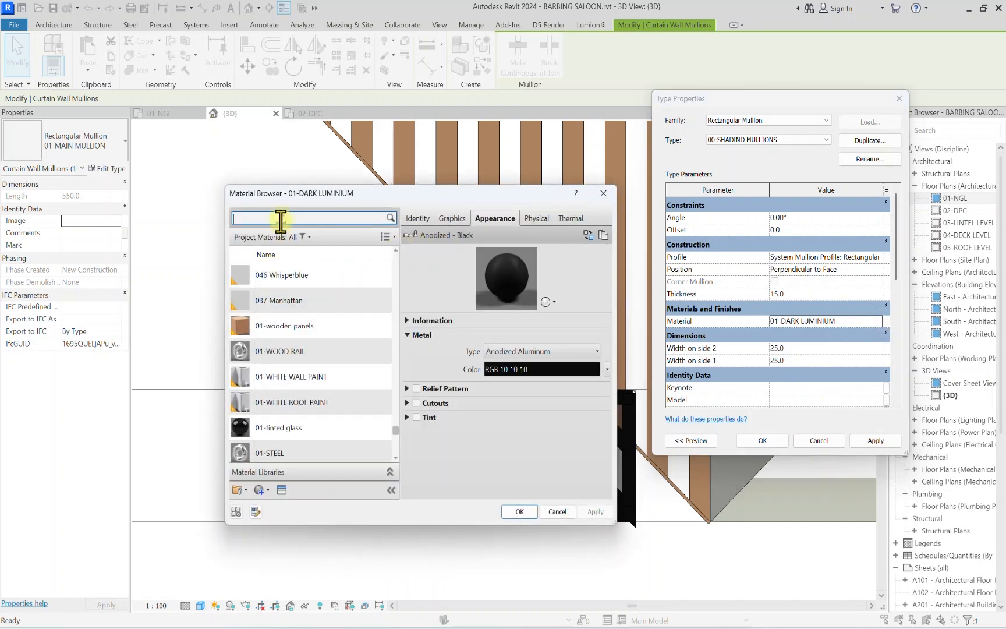
{"action": "left_click", "coordinate": [279, 325]}
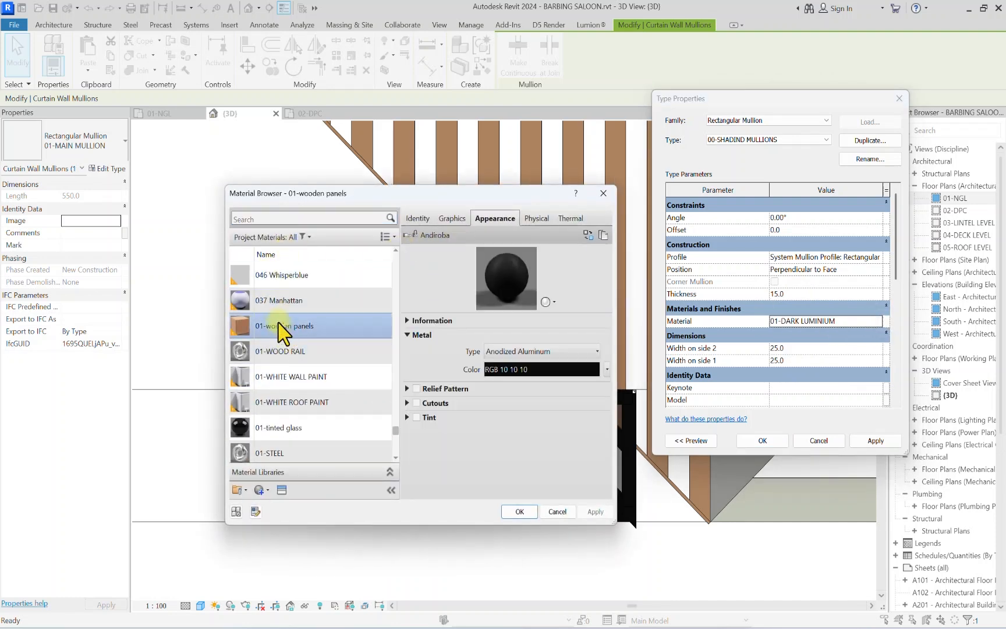
{"action": "left_click", "coordinate": [521, 572]}
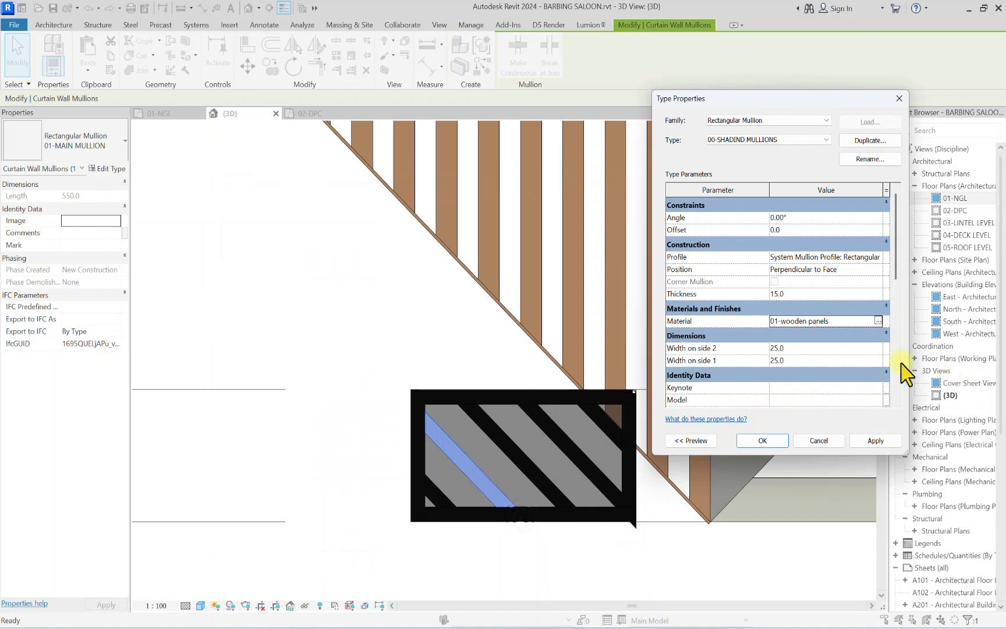
Step: Set the width on both sides of the 00-SHADIND MULLIONS type to 37.5 and accept the type
{"action": "left_click", "coordinate": [821, 349]}
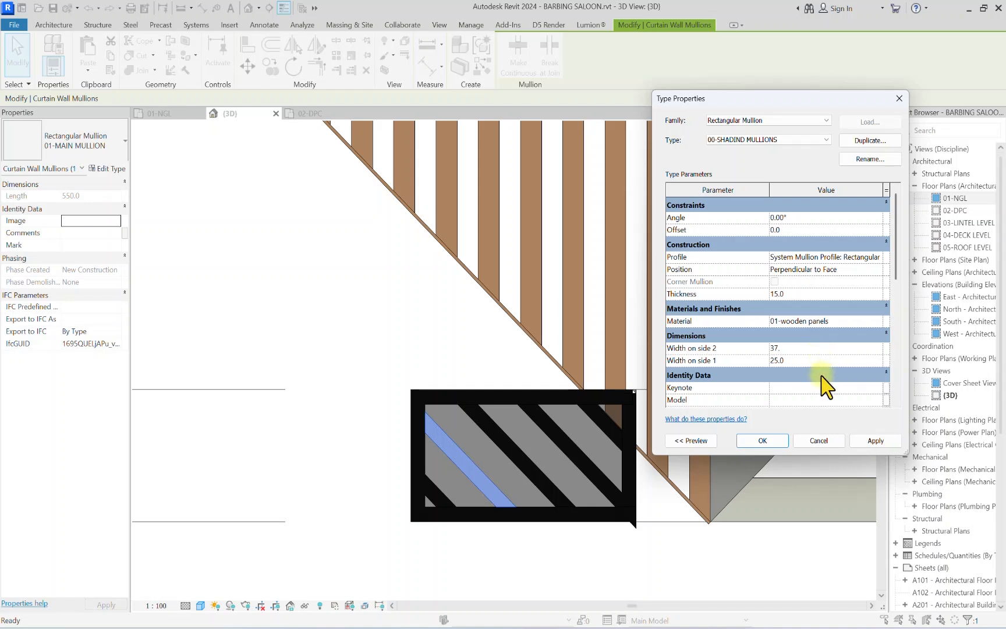
{"action": "type", "text": "5"}
{"action": "scroll", "coordinate": [802, 373], "scroll_direction": "down", "scroll_amount": 6}
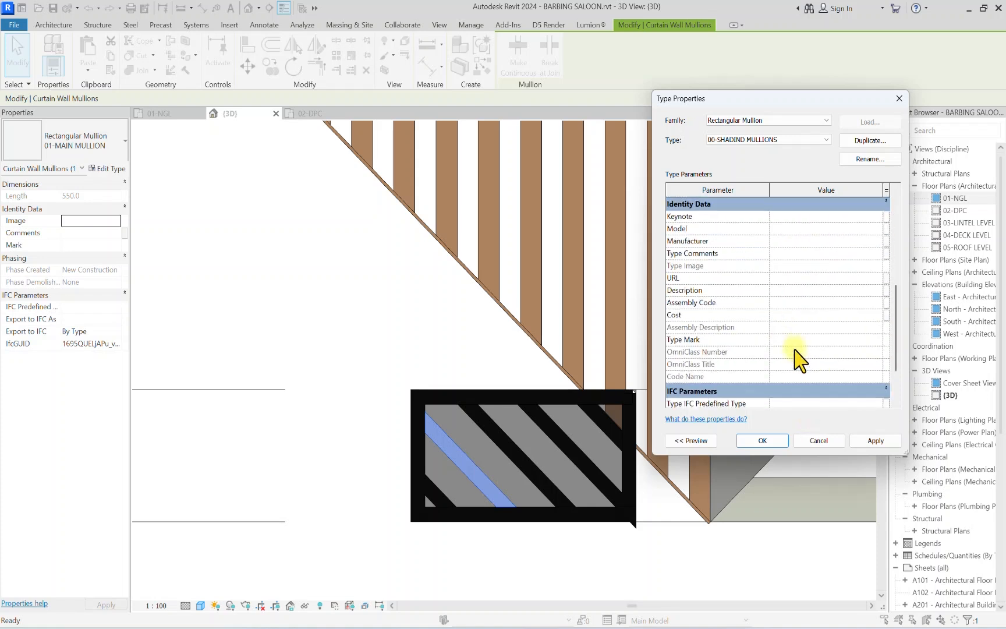
{"action": "left_click", "coordinate": [763, 441]}
{"action": "left_click", "coordinate": [411, 555]}
Step: Unpin the upper segment of the curtain wall's left border mullion and change its type to 00-SHADIND MULLIONS
{"action": "scroll", "coordinate": [436, 448], "scroll_direction": "up", "scroll_amount": 2}
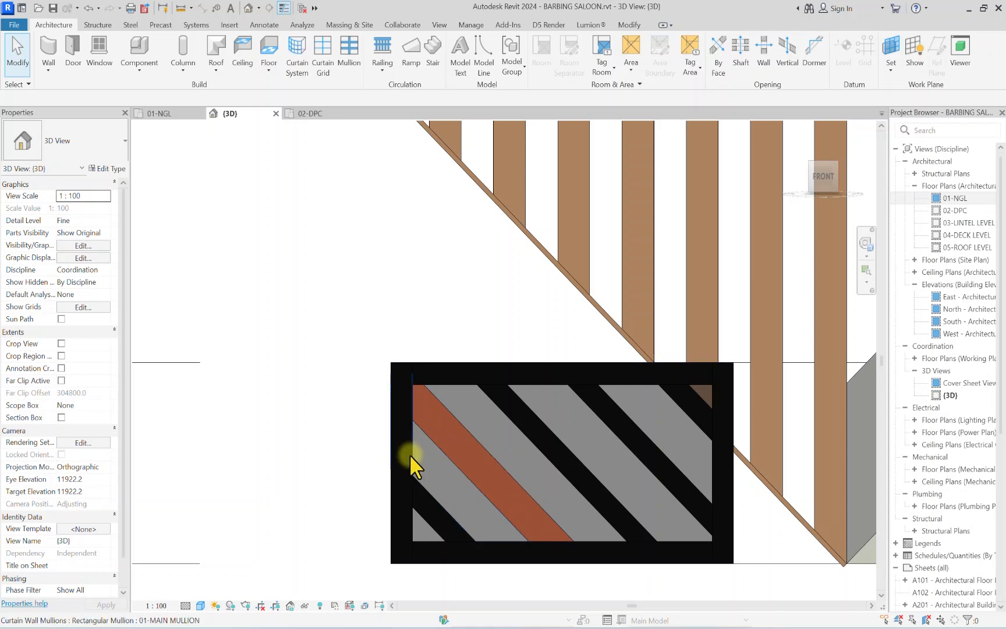
{"action": "left_click", "coordinate": [390, 461]}
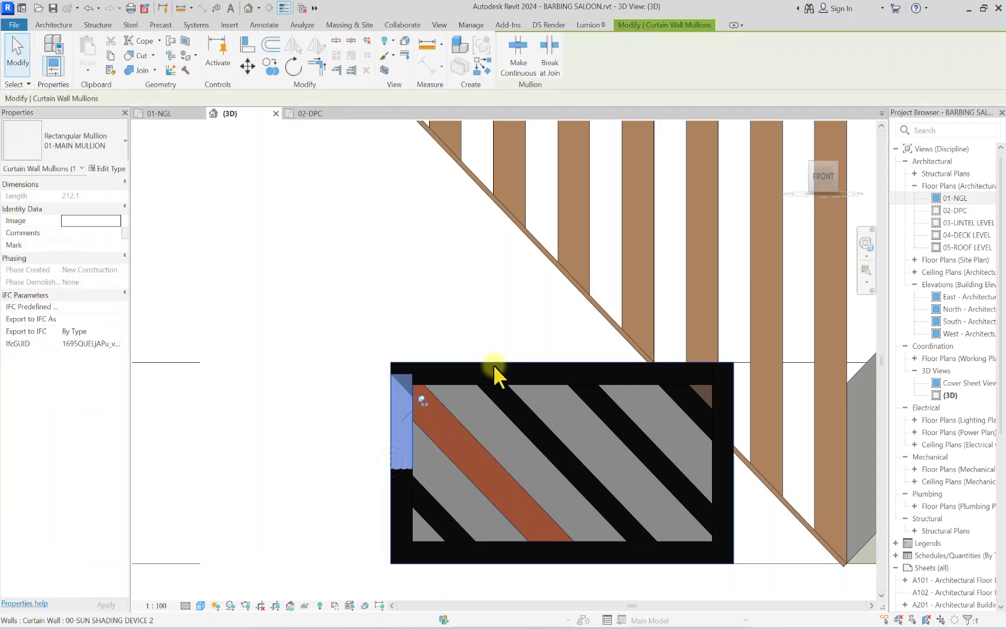
{"action": "left_click", "coordinate": [420, 398]}
{"action": "left_click", "coordinate": [70, 150]}
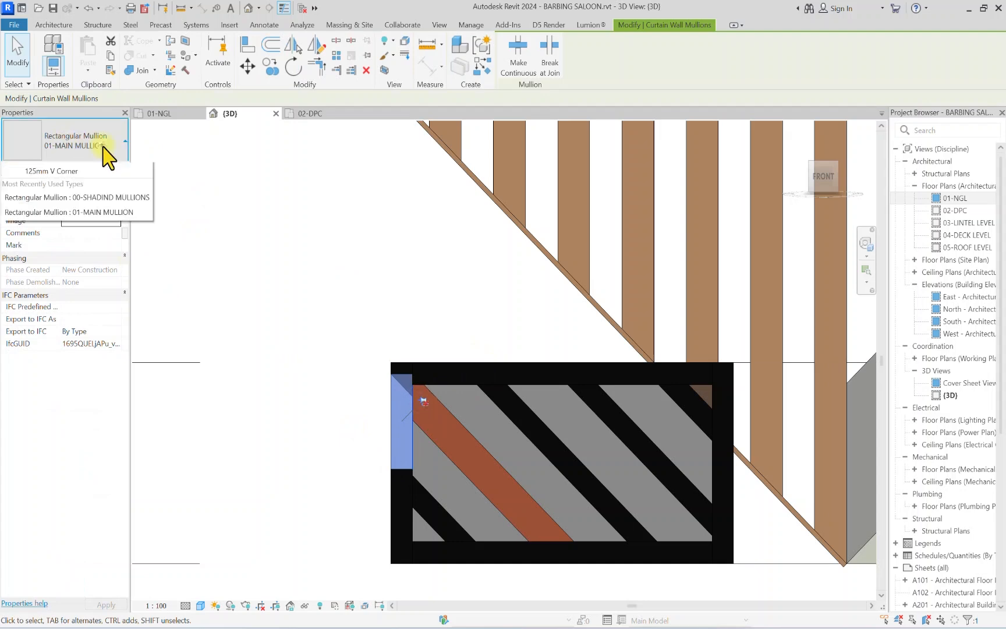
{"action": "left_click", "coordinate": [70, 295]}
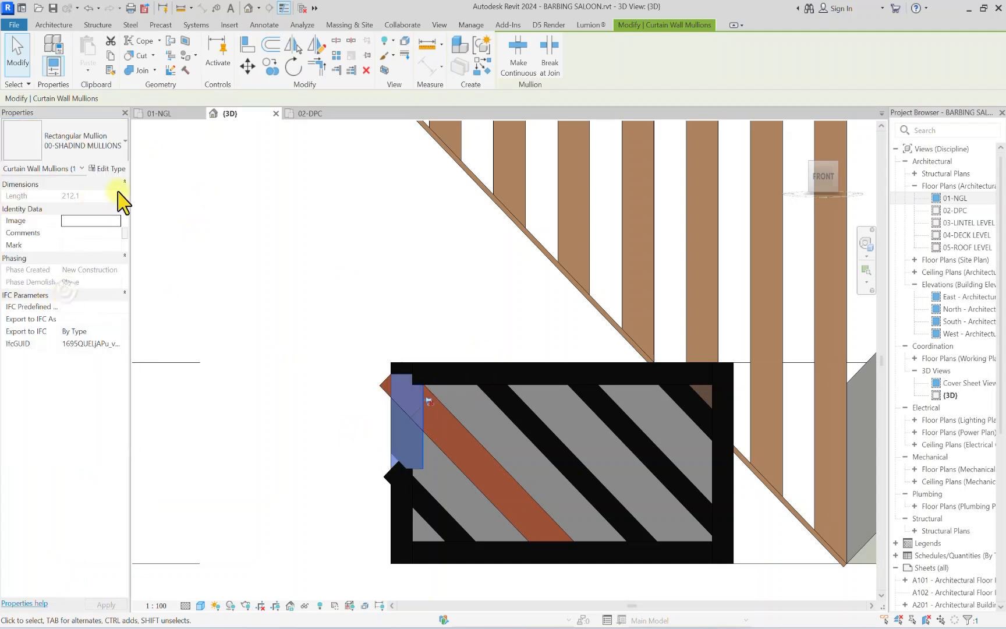
Step: Duplicate the border mullion's type as 00-SHADIND MULLIONS 2, set its thickness to 75 and accept the type
{"action": "left_click", "coordinate": [106, 169]}
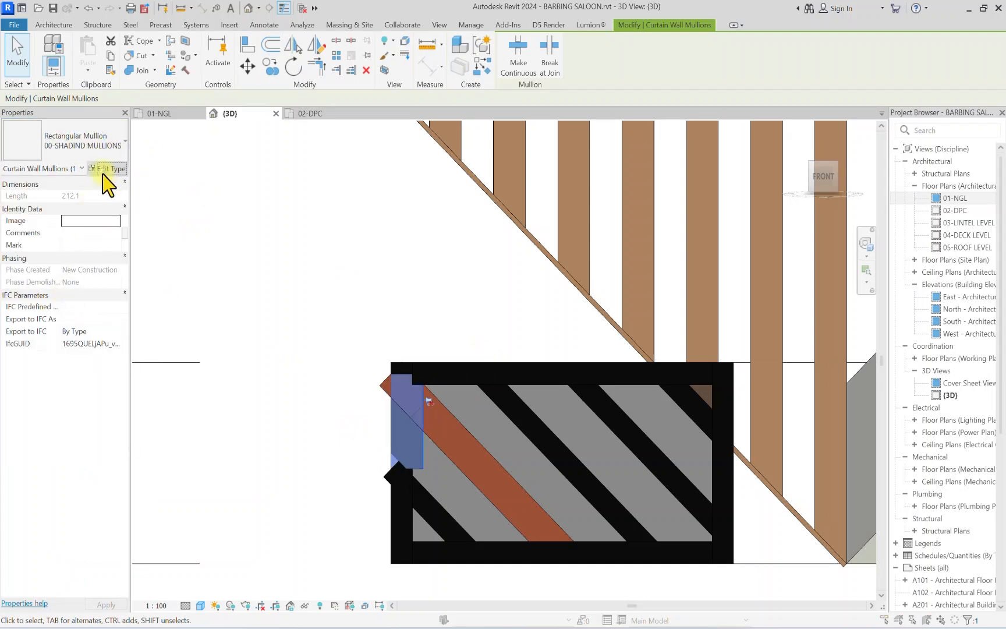
{"action": "left_click", "coordinate": [869, 141]}
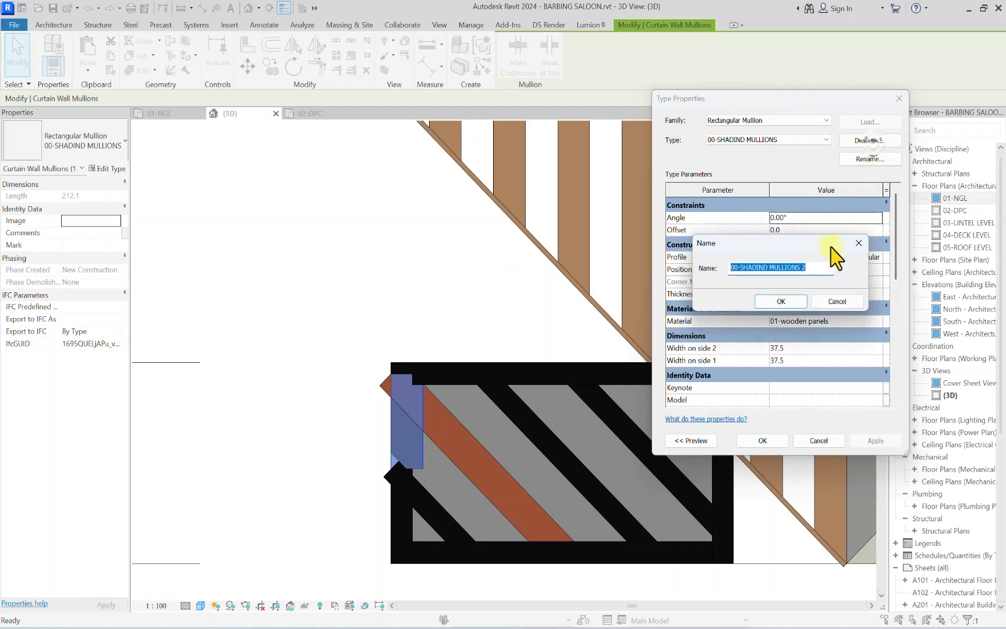
{"action": "left_click", "coordinate": [781, 302]}
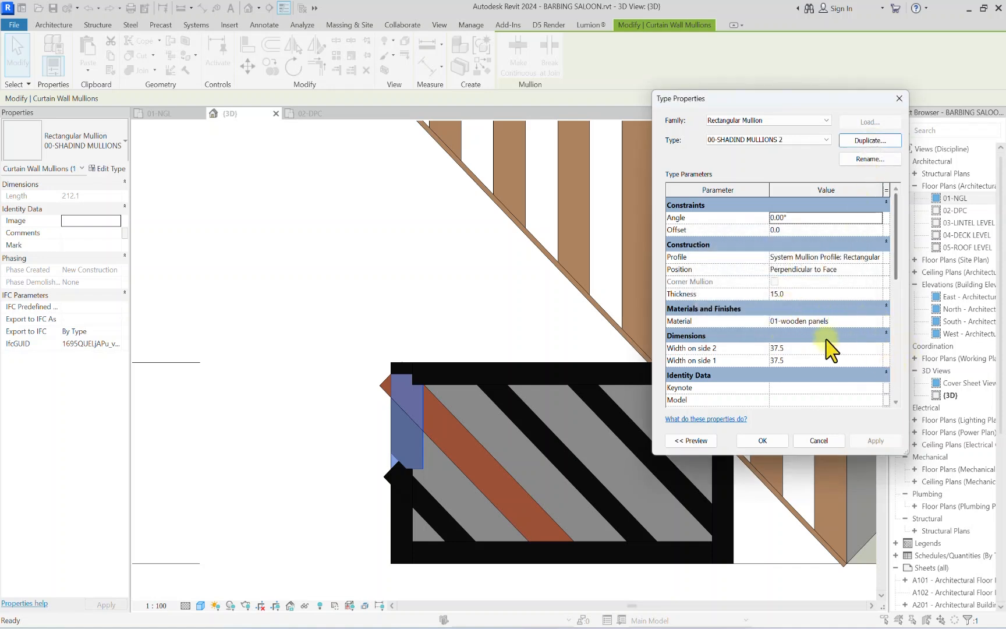
{"action": "left_click", "coordinate": [793, 296]}
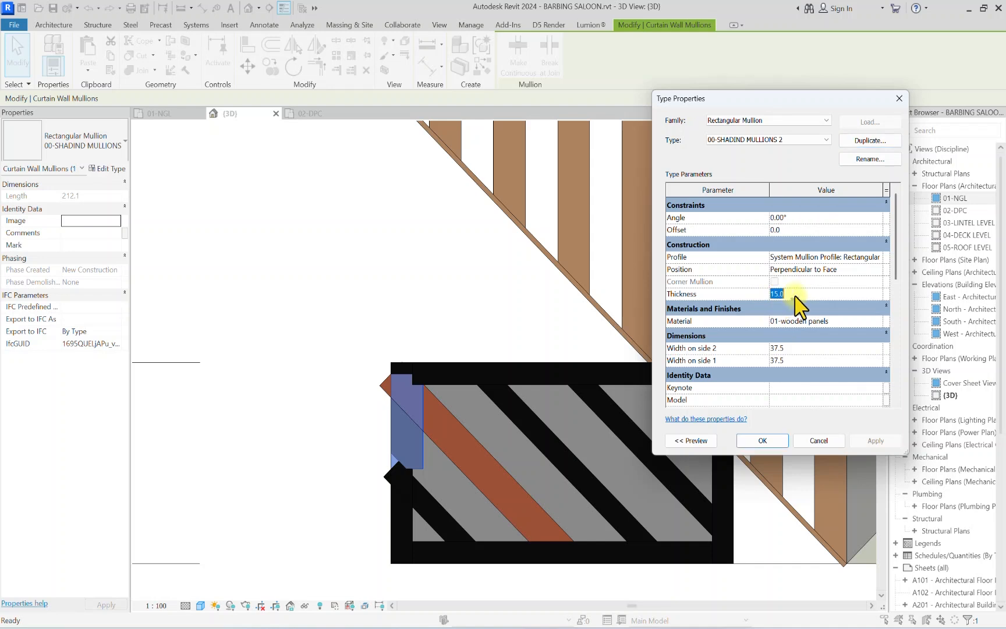
{"action": "type", "text": "75"}
{"action": "left_click", "coordinate": [763, 441]}
{"action": "left_click", "coordinate": [303, 442]}
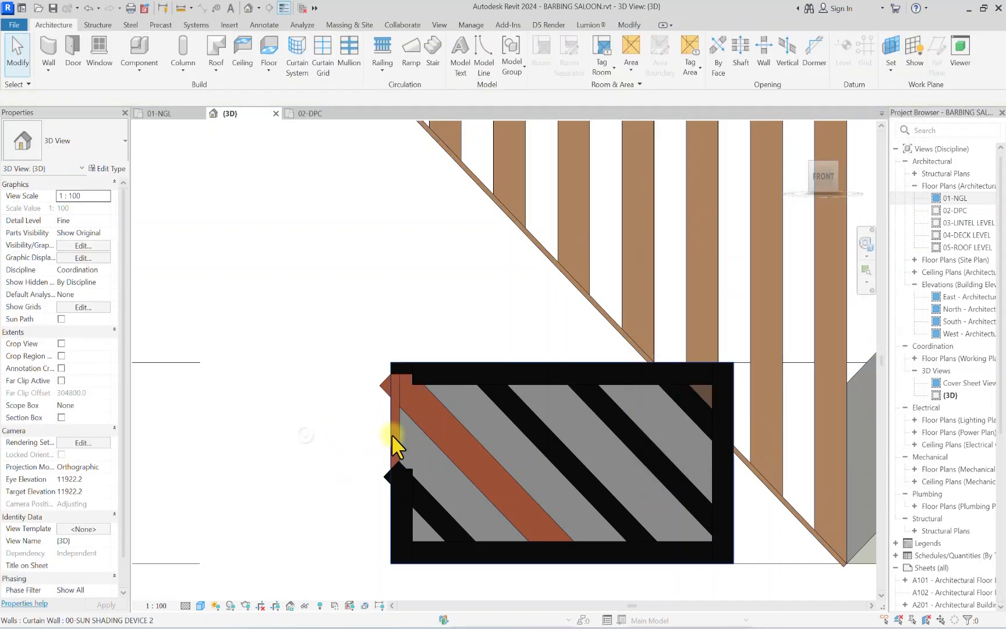
Step: In the 00-SUN SHADING DEVICE 2 type, assign 00-SHADIND MULLIONS to the vertical interior mullions and 00-SHADIND MULLIONS 2 to both vertical borders
{"action": "scroll", "coordinate": [392, 434], "scroll_direction": "down", "scroll_amount": 3}
{"action": "scroll", "coordinate": [384, 402], "scroll_direction": "down", "scroll_amount": 2}
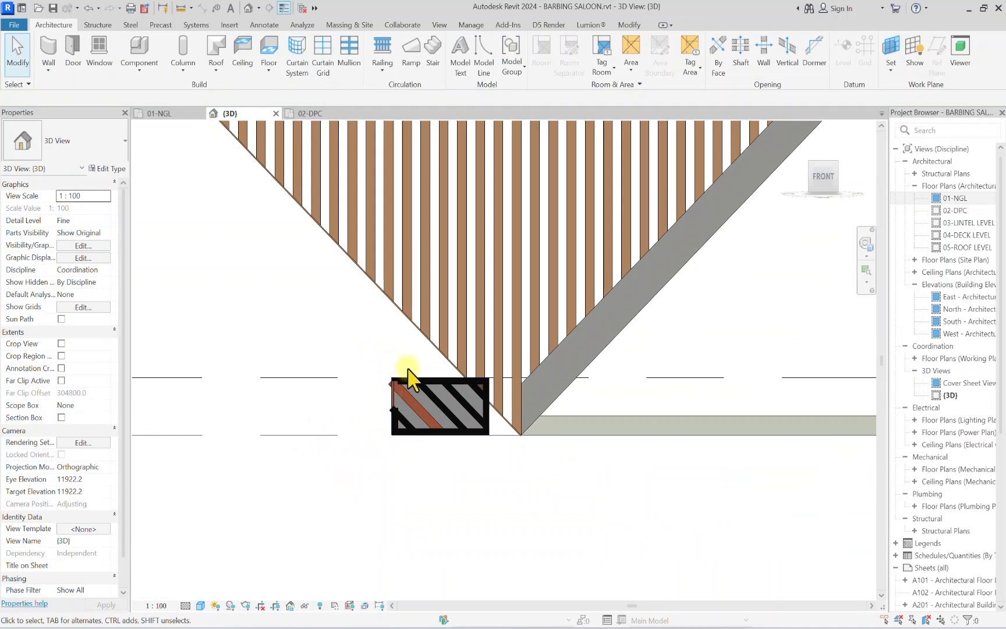
{"action": "left_click", "coordinate": [410, 384]}
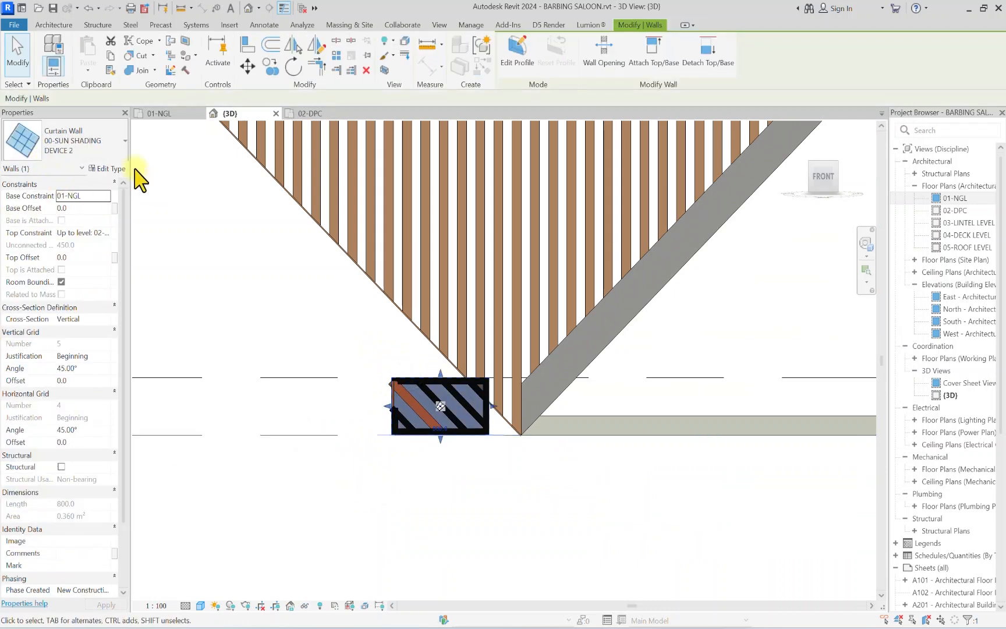
{"action": "left_click", "coordinate": [110, 169]}
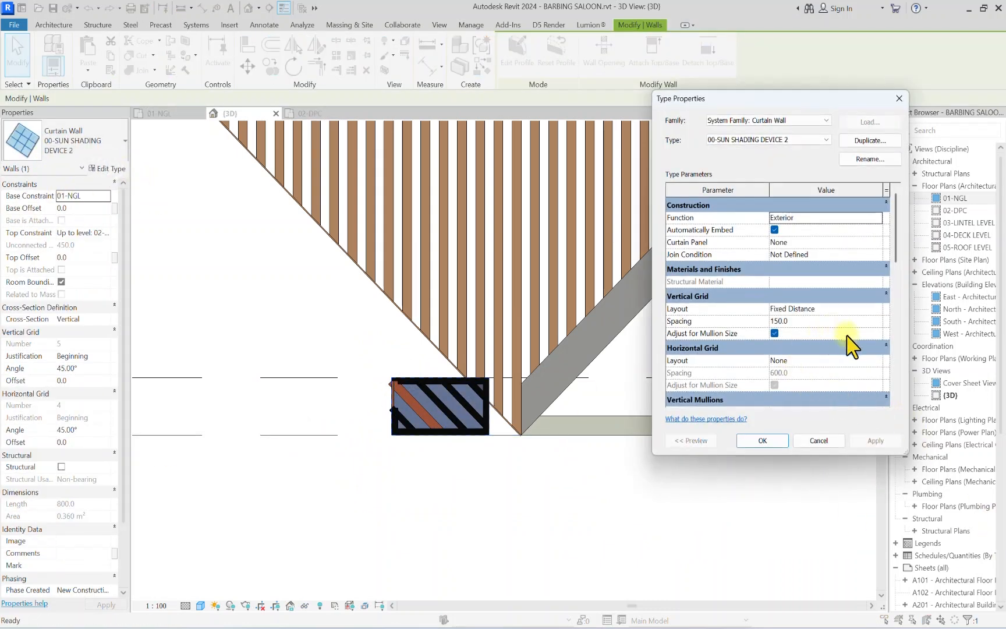
{"action": "scroll", "coordinate": [838, 349], "scroll_direction": "down", "scroll_amount": 5}
{"action": "scroll", "coordinate": [887, 280], "scroll_direction": "up", "scroll_amount": 1}
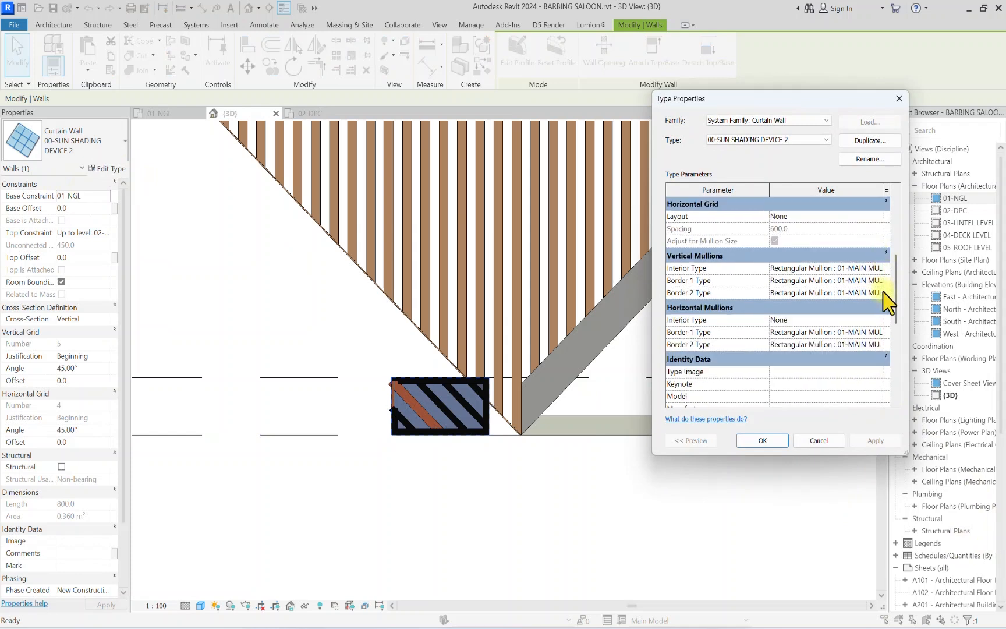
{"action": "left_click", "coordinate": [885, 272]}
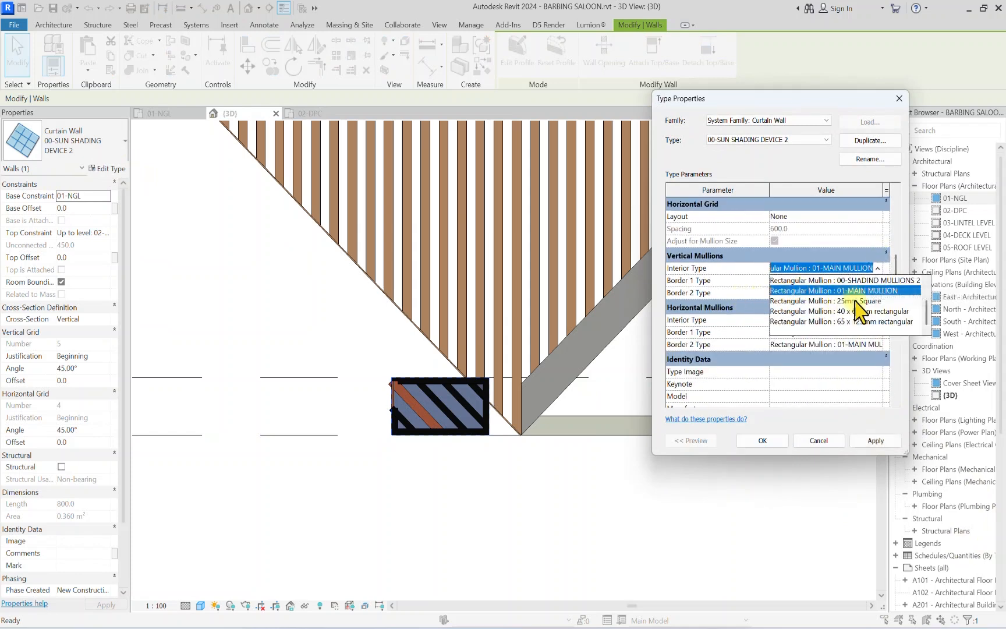
{"action": "left_click", "coordinate": [861, 296]}
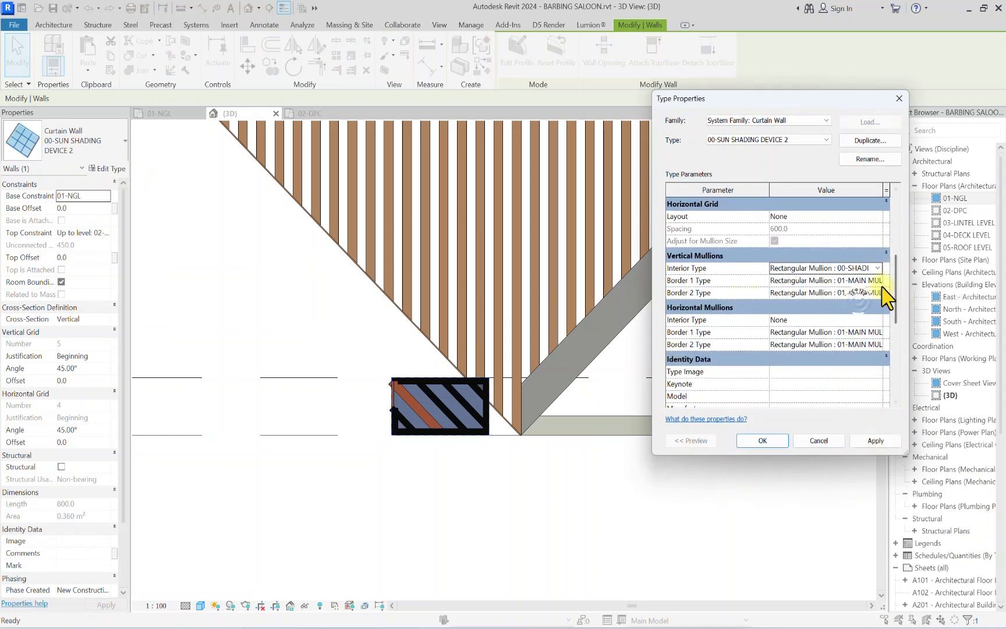
{"action": "left_click", "coordinate": [879, 281]}
{"action": "left_click", "coordinate": [876, 323]}
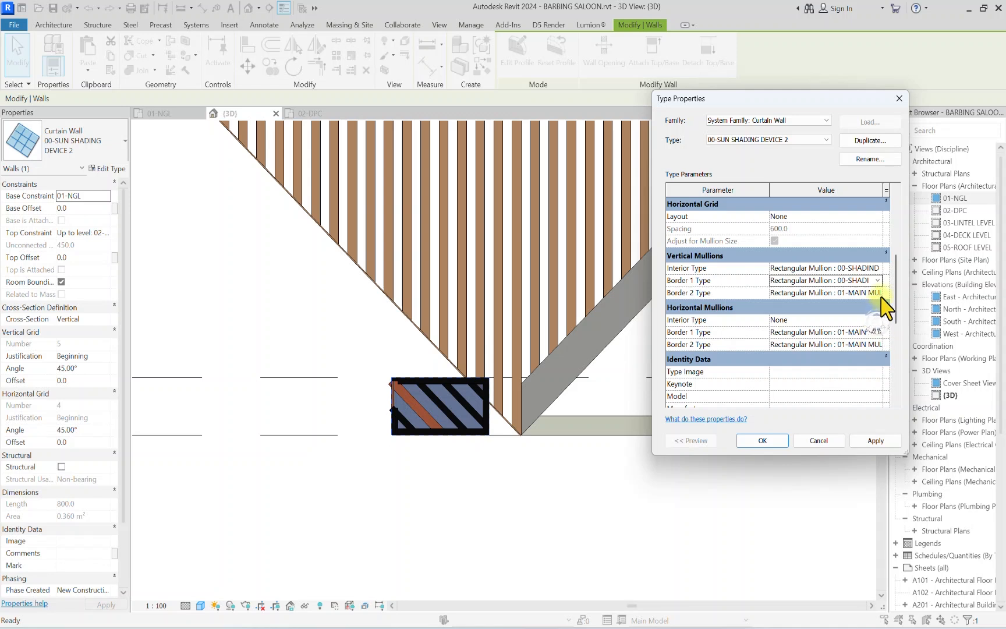
{"action": "left_click", "coordinate": [881, 294]}
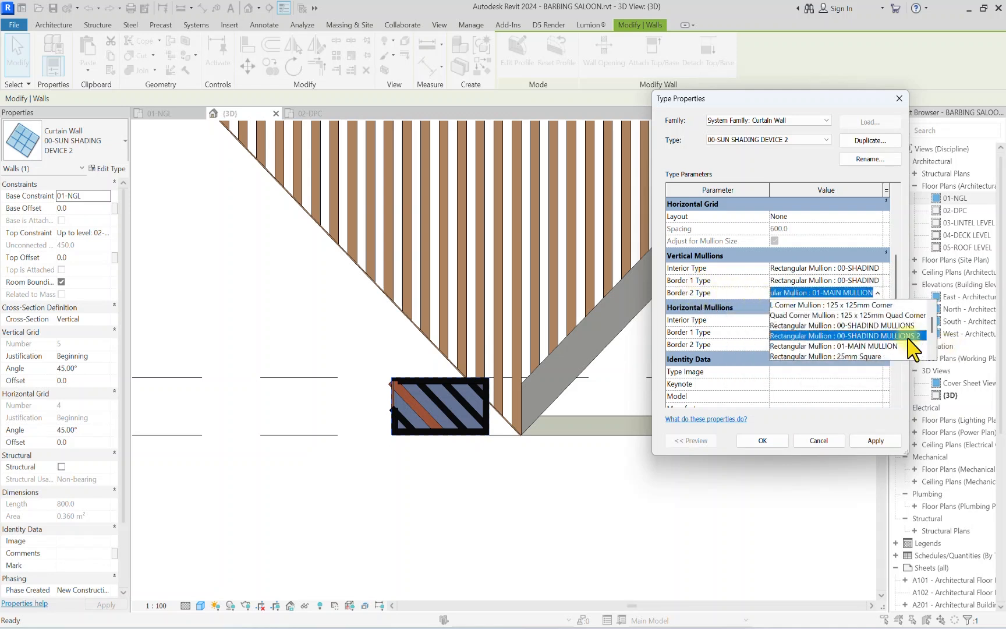
{"action": "left_click", "coordinate": [851, 325]}
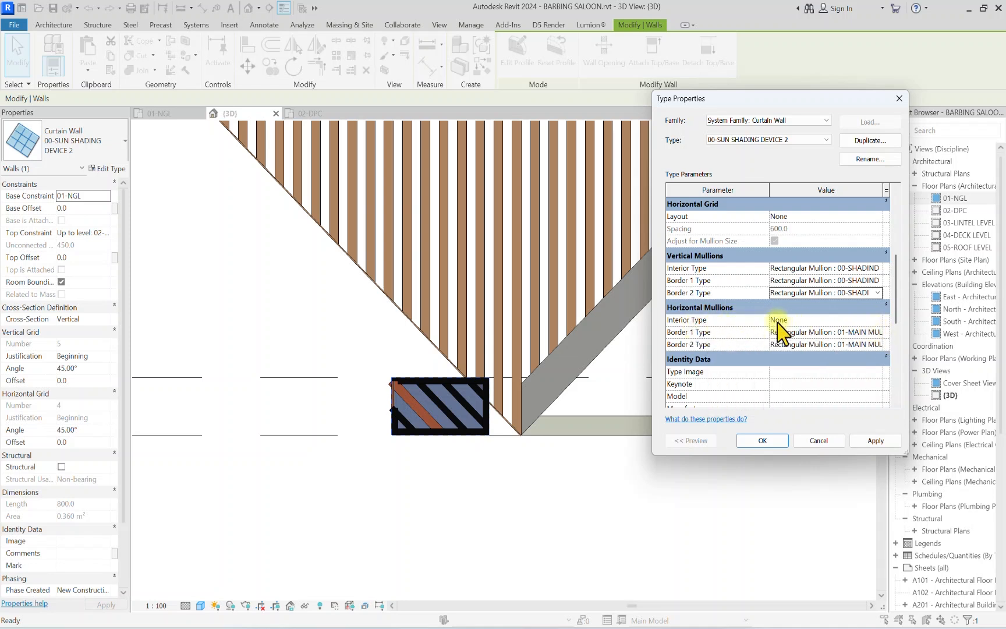
Step: Assign 00-SHADIND MULLIONS 2 to both horizontal border mullions and accept the curtain wall type
{"action": "left_click", "coordinate": [880, 332]}
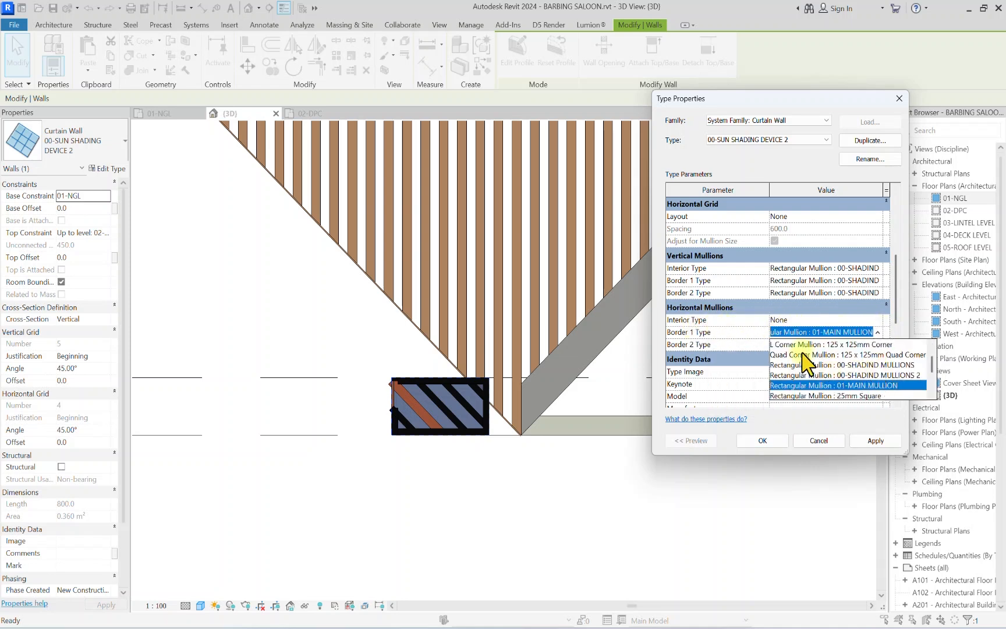
{"action": "left_click", "coordinate": [904, 367]}
{"action": "left_click", "coordinate": [880, 344]}
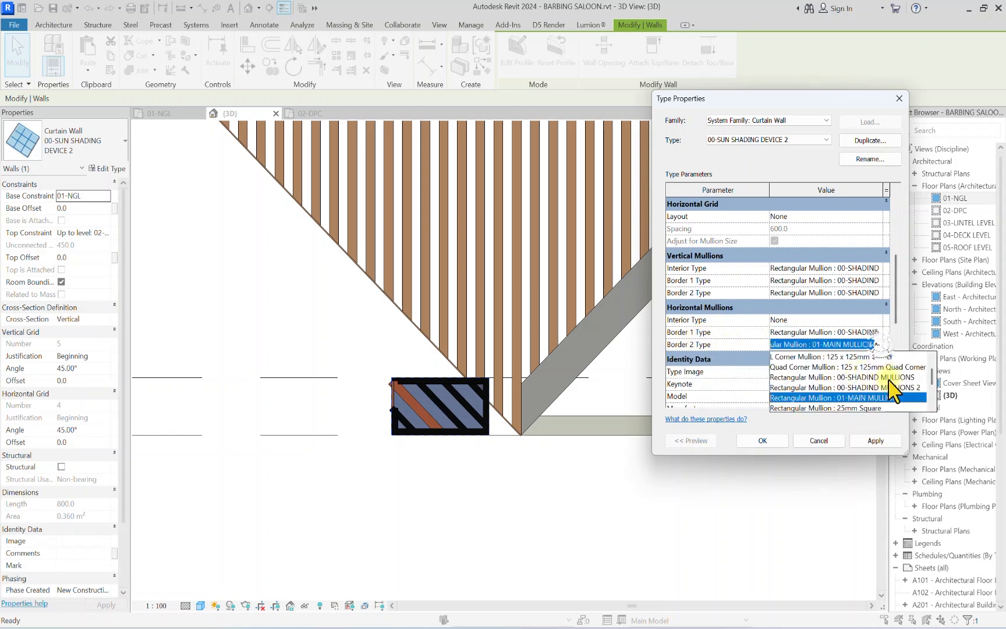
{"action": "left_click", "coordinate": [885, 382]}
{"action": "left_click", "coordinate": [872, 441]}
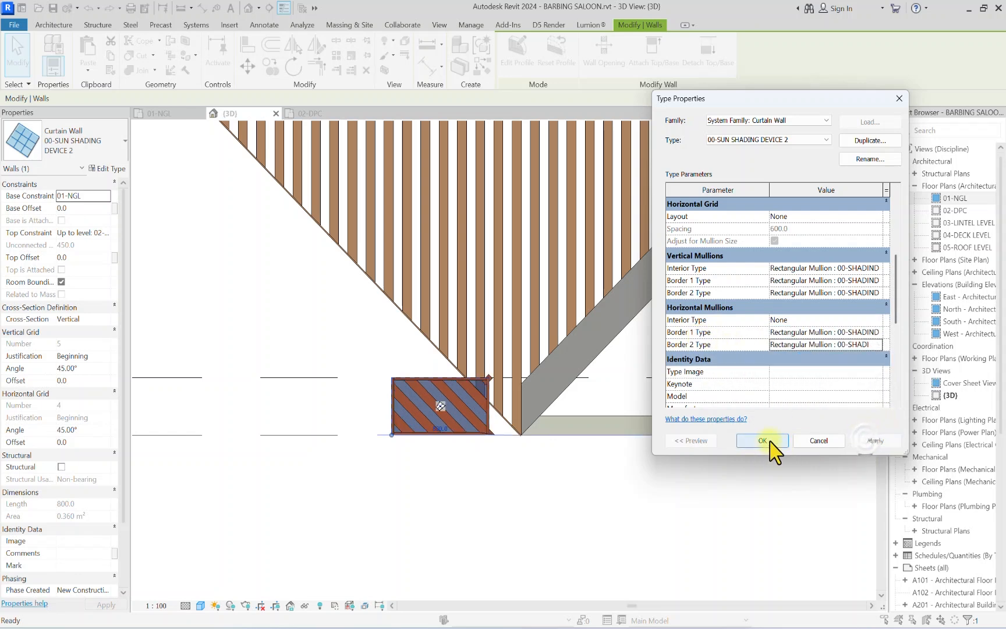
{"action": "left_click", "coordinate": [761, 441]}
{"action": "left_click", "coordinate": [380, 522]}
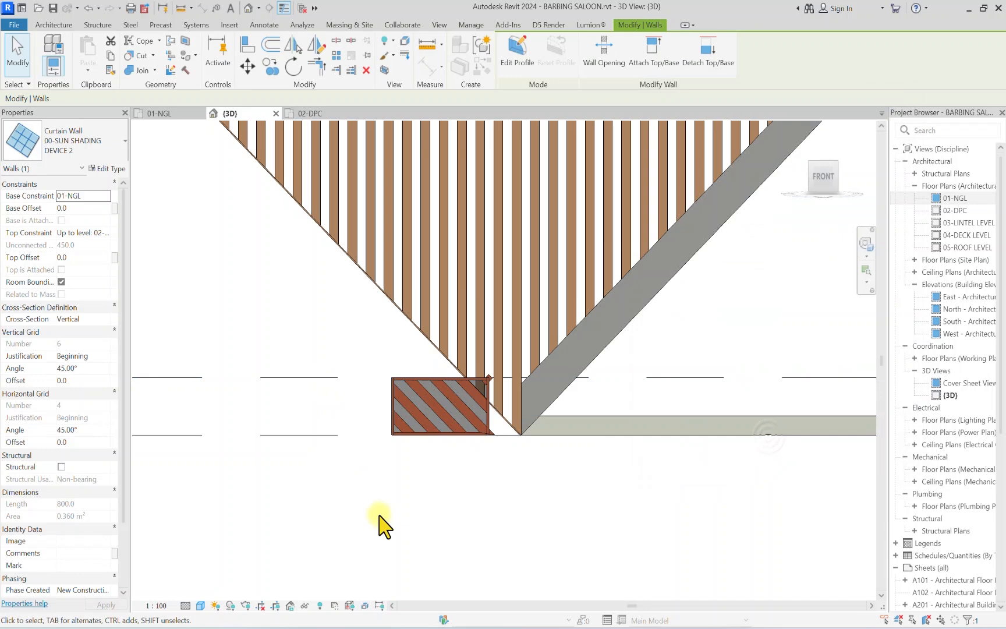
Step: Set the curtain wall segment's vertical and horizontal grid angles to 0° and delete the mullions that can no longer be placed
{"action": "left_click", "coordinate": [389, 403]}
{"action": "left_click", "coordinate": [93, 368]}
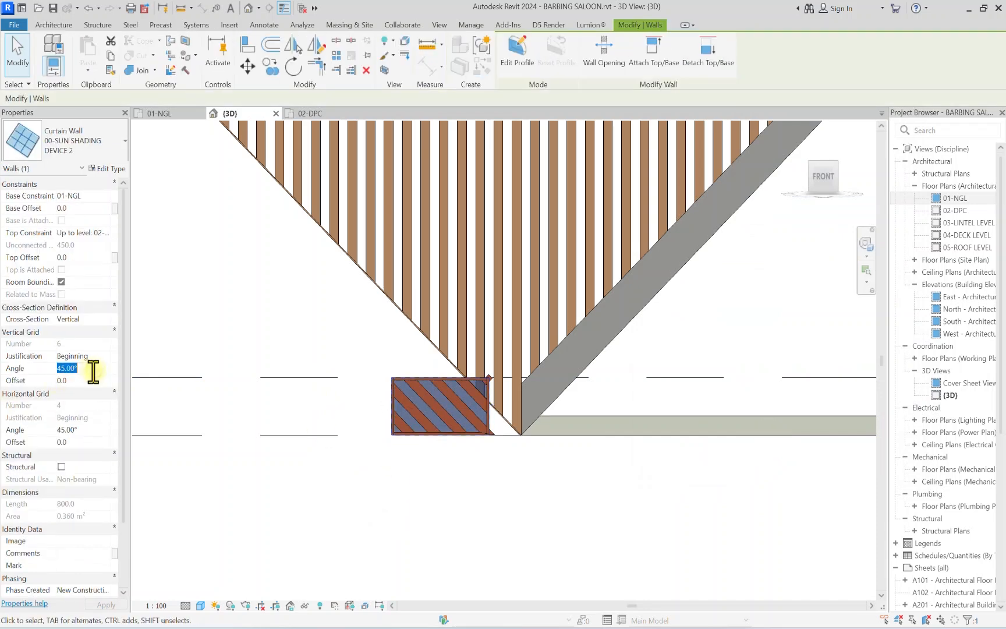
{"action": "type", "text": "0"}
{"action": "left_click", "coordinate": [74, 430]}
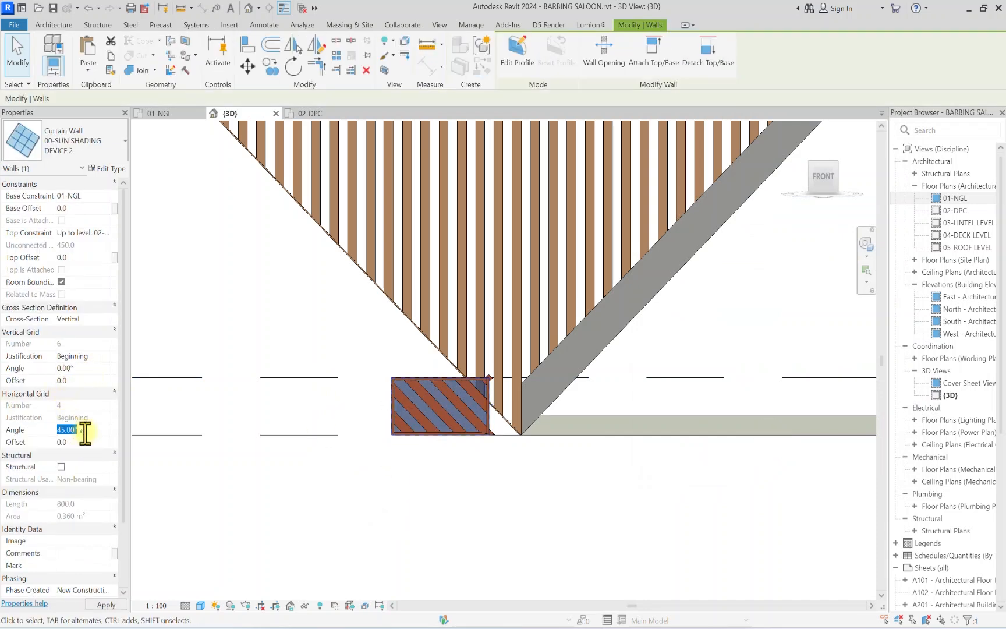
{"action": "type", "text": "0"}
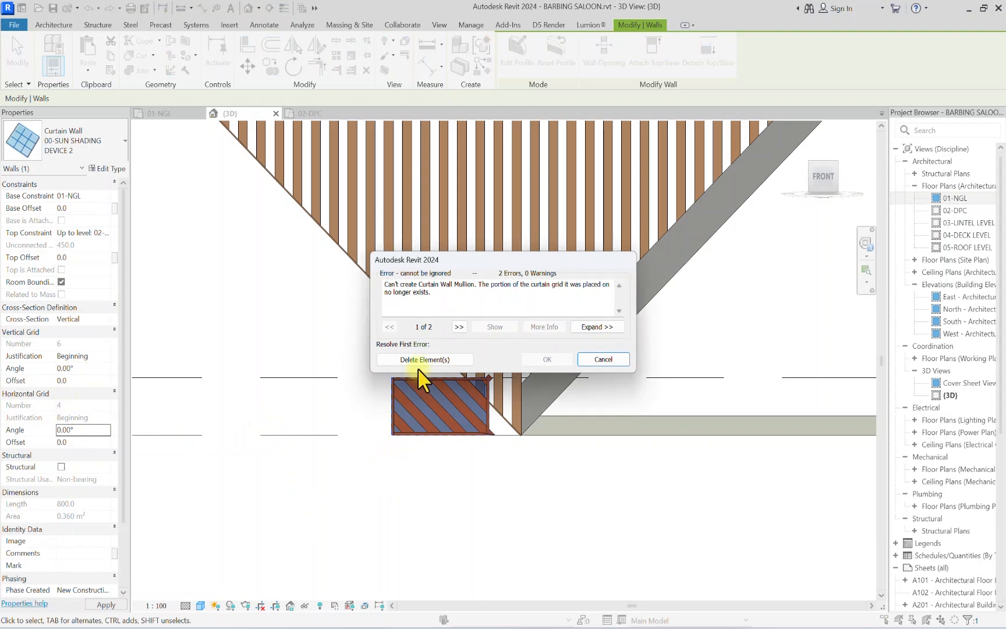
{"action": "left_click", "coordinate": [417, 361]}
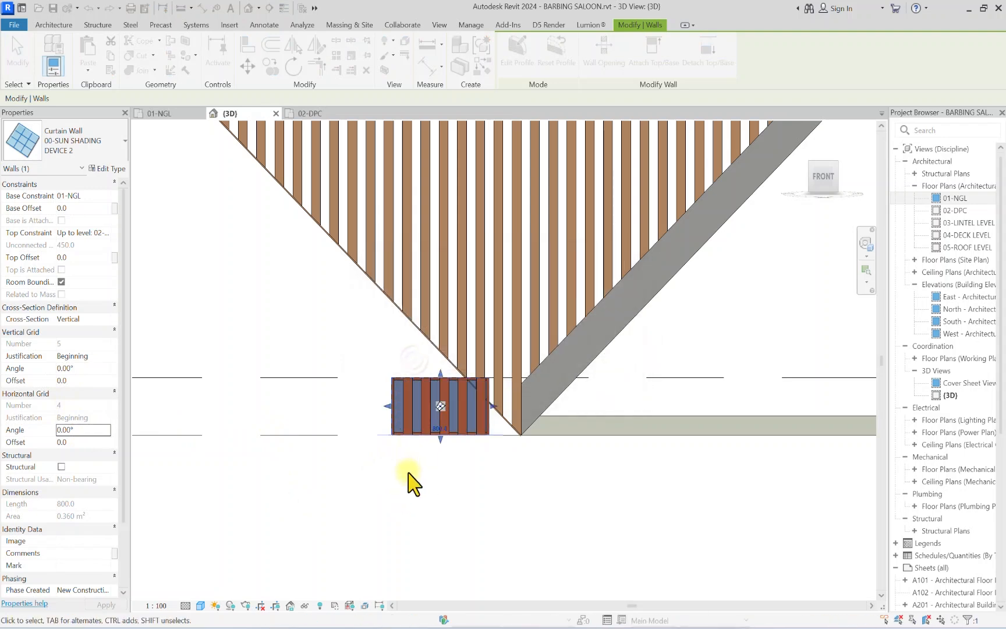
{"action": "left_click", "coordinate": [406, 465]}
Step: Duplicate the Glazed system panel type of the shading segment's end panel as 00-AIR
{"action": "scroll", "coordinate": [390, 416], "scroll_direction": "down", "scroll_amount": 3}
{"action": "scroll", "coordinate": [393, 417], "scroll_direction": "up", "scroll_amount": 4}
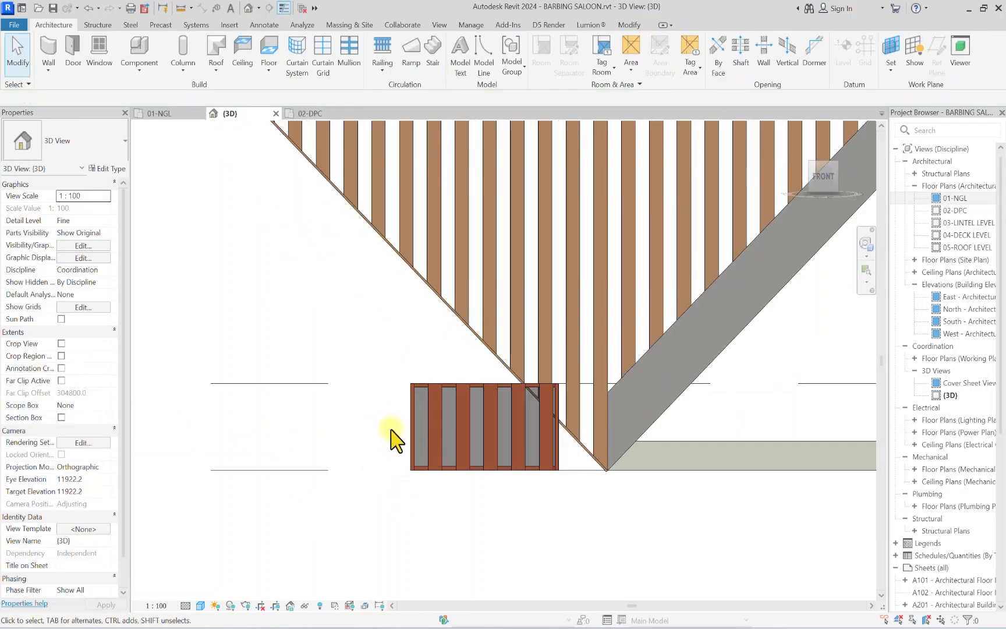
{"action": "scroll", "coordinate": [412, 419], "scroll_direction": "up", "scroll_amount": 3}
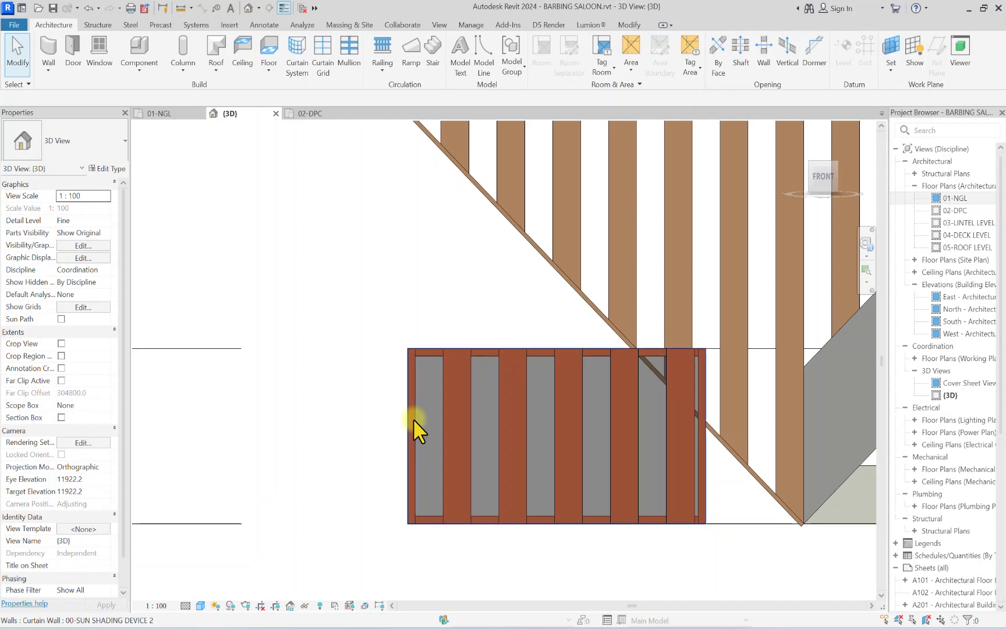
{"action": "left_click", "coordinate": [412, 419]}
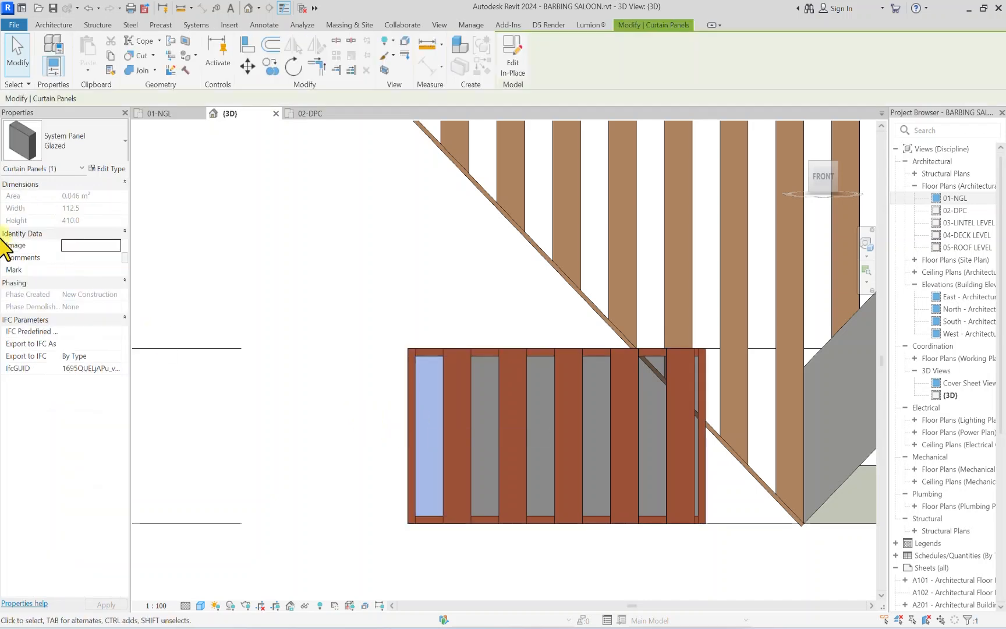
{"action": "left_click", "coordinate": [113, 168]}
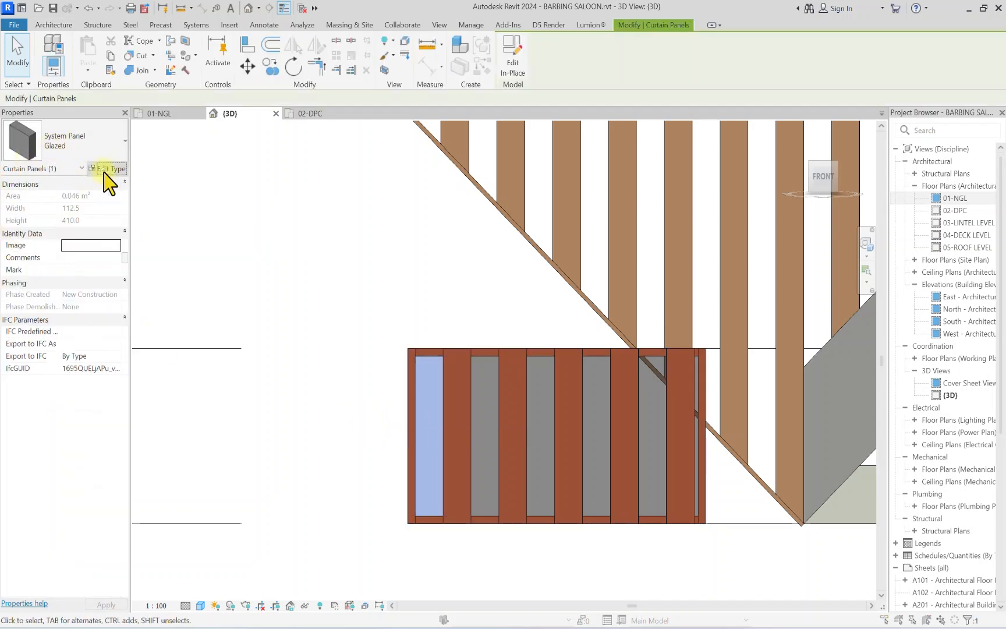
{"action": "left_click", "coordinate": [858, 142]}
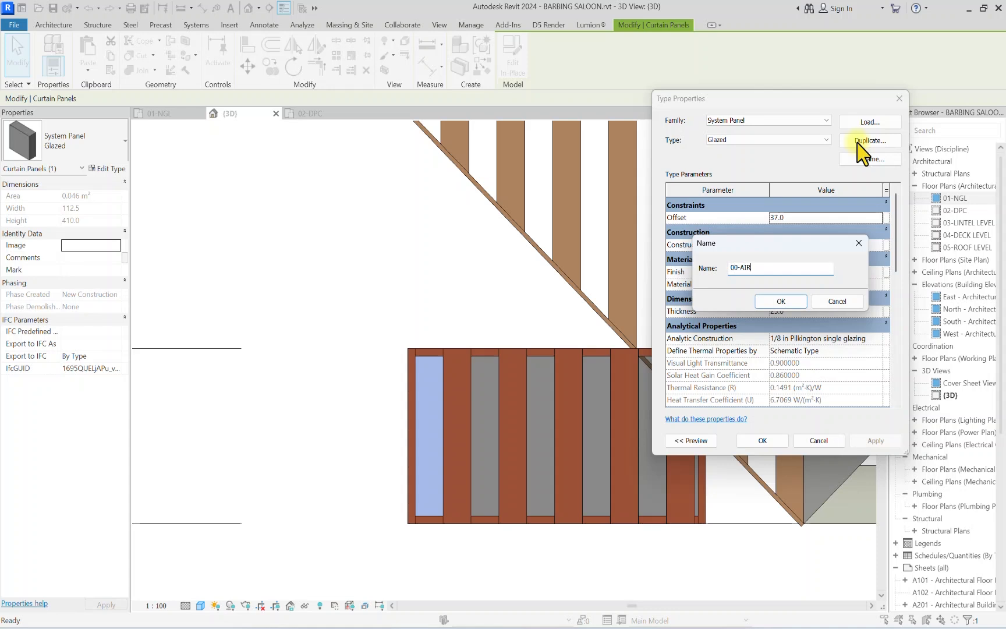
{"action": "left_click", "coordinate": [781, 301]}
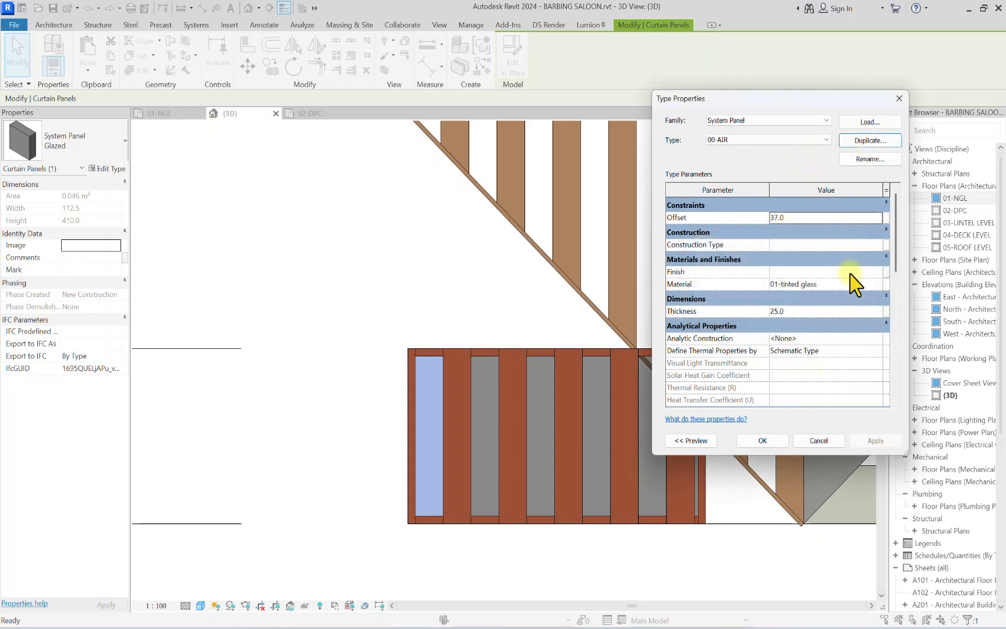
Step: Assign the Air material to the 00-AIR panel type and accept the type
{"action": "left_click", "coordinate": [877, 284]}
{"action": "left_click", "coordinate": [876, 285]}
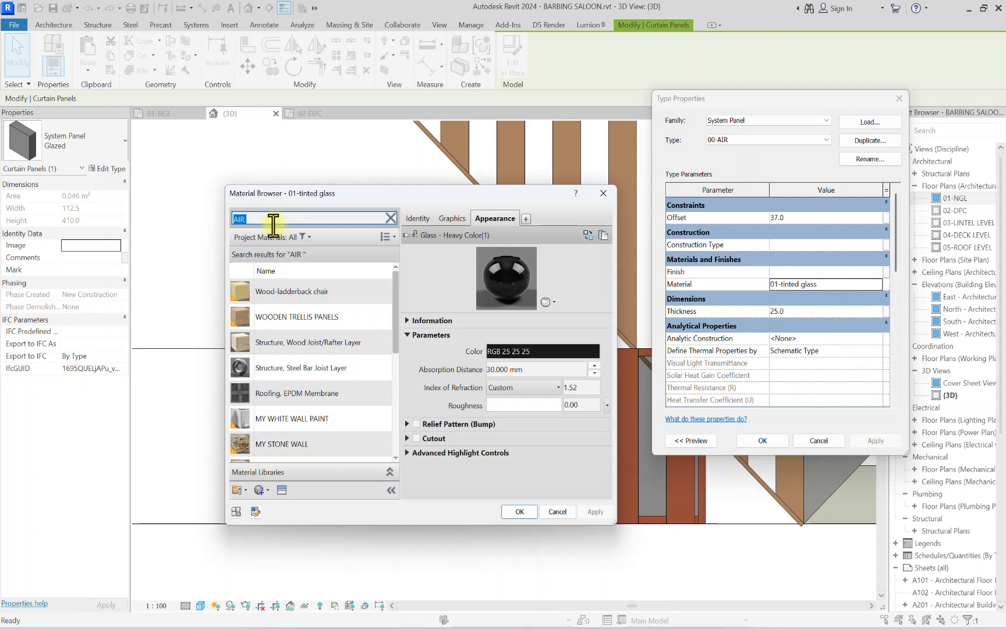
{"action": "scroll", "coordinate": [350, 315], "scroll_direction": "down", "scroll_amount": 3}
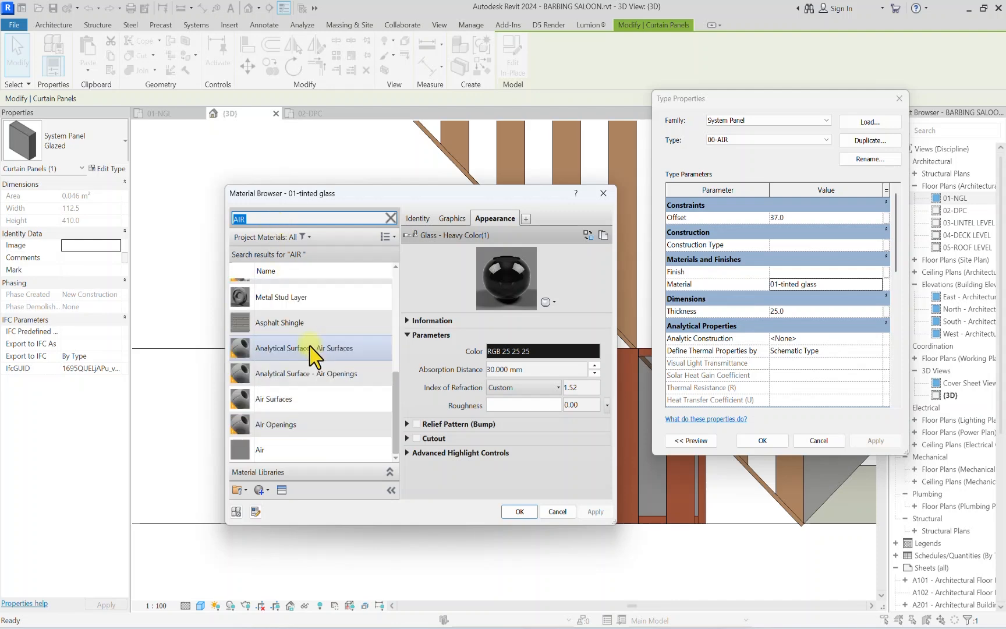
{"action": "left_click", "coordinate": [291, 454]}
{"action": "left_click", "coordinate": [451, 219]}
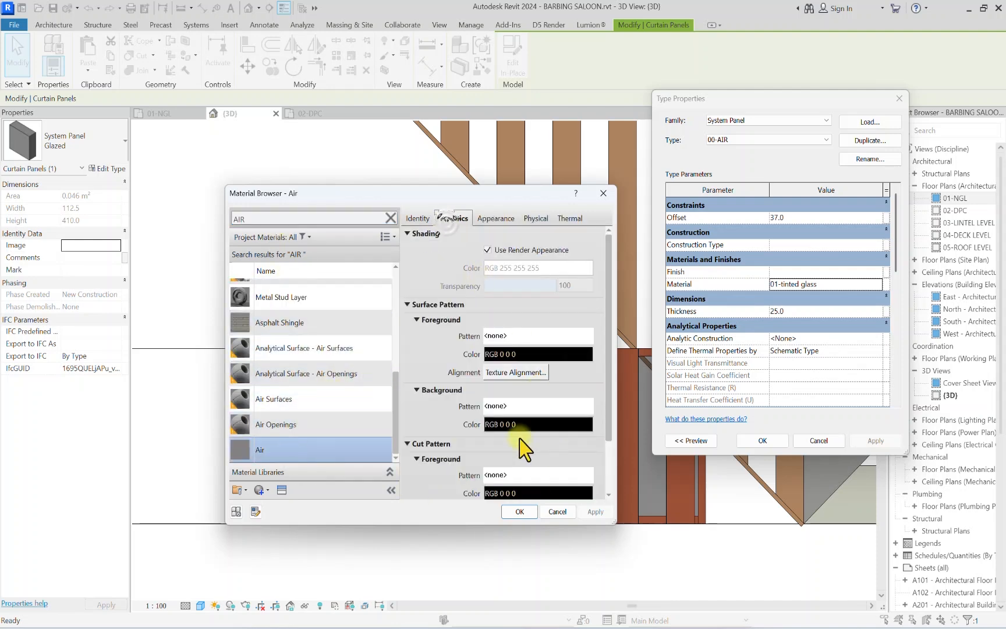
{"action": "left_click", "coordinate": [520, 512]}
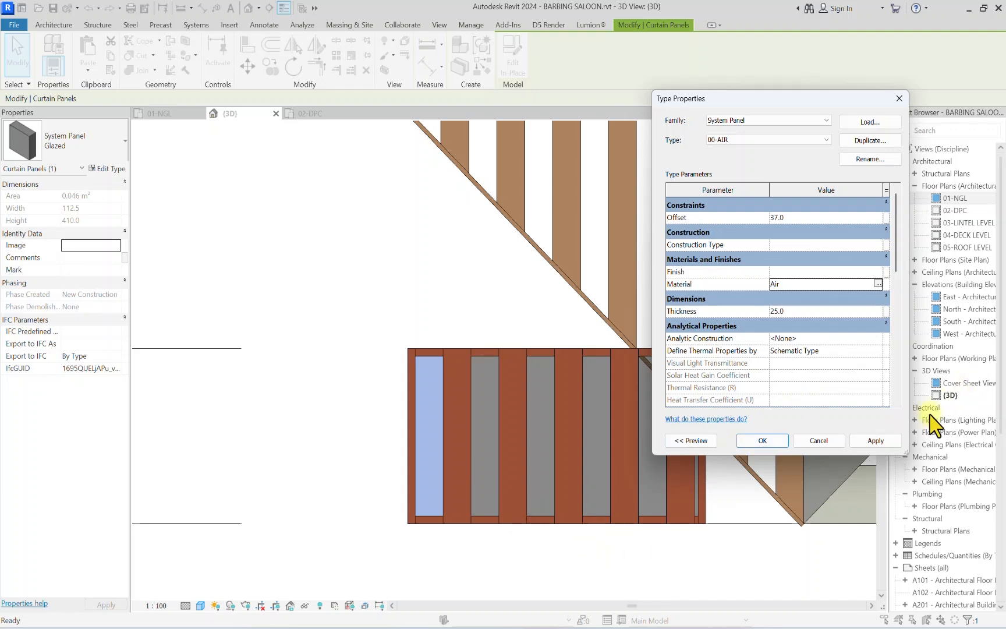
{"action": "left_click", "coordinate": [873, 440]}
{"action": "left_click", "coordinate": [768, 443]}
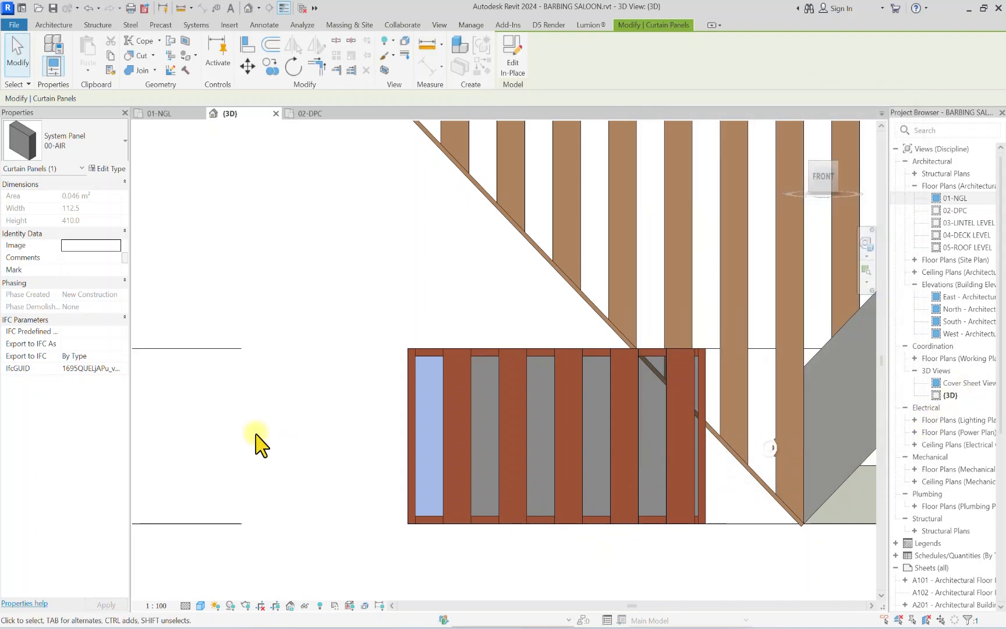
Step: Set the curtain panel of the 00-SUN SHADING DEVICE 2 wall type to System Panel : 00-AIR and accept the type
{"action": "left_click", "coordinate": [449, 416]}
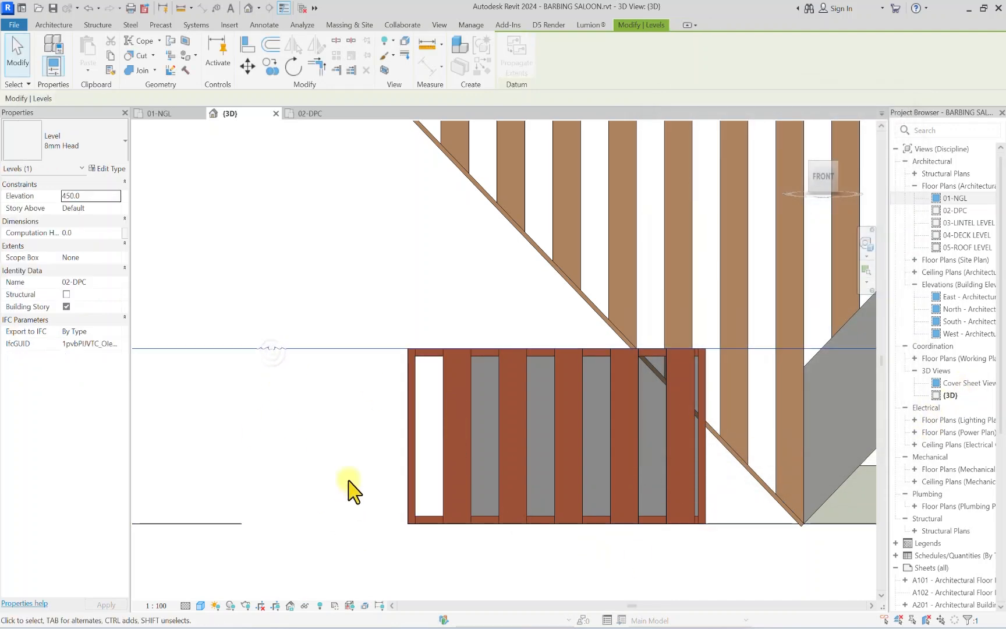
{"action": "left_click", "coordinate": [410, 407]}
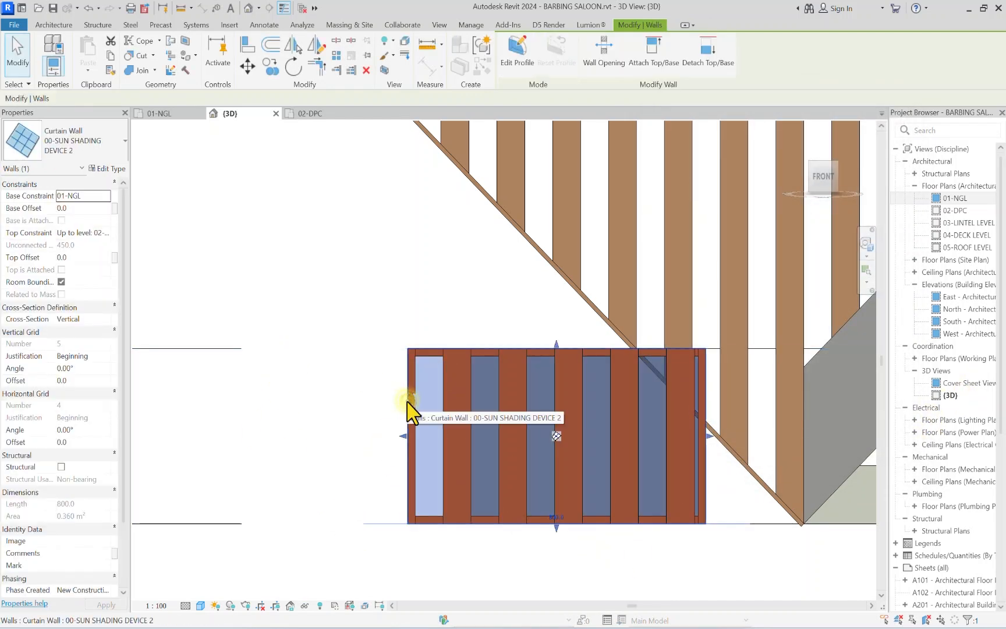
{"action": "left_click", "coordinate": [110, 169]}
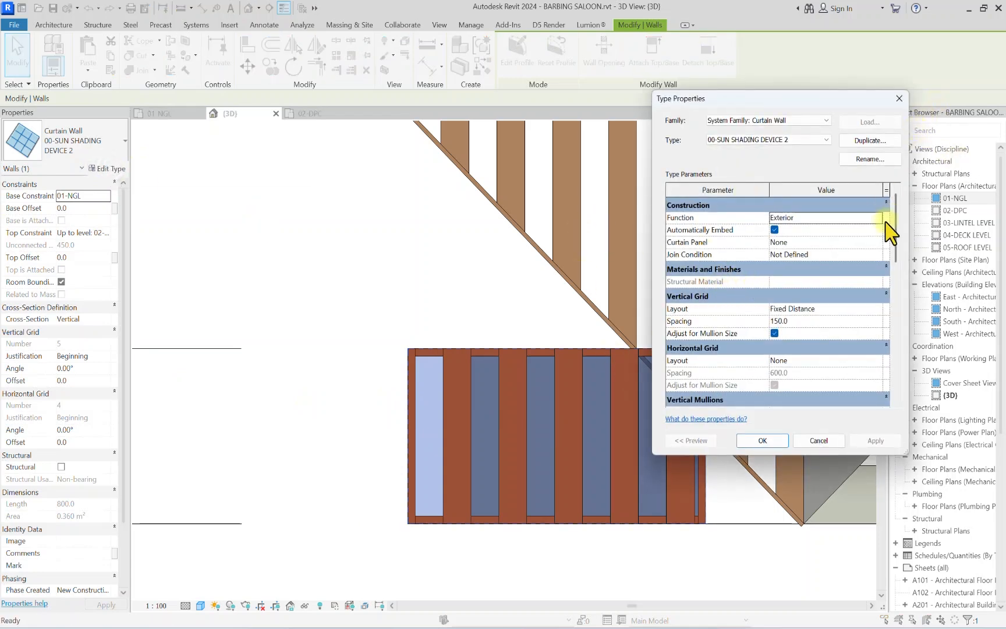
{"action": "left_click", "coordinate": [877, 242]}
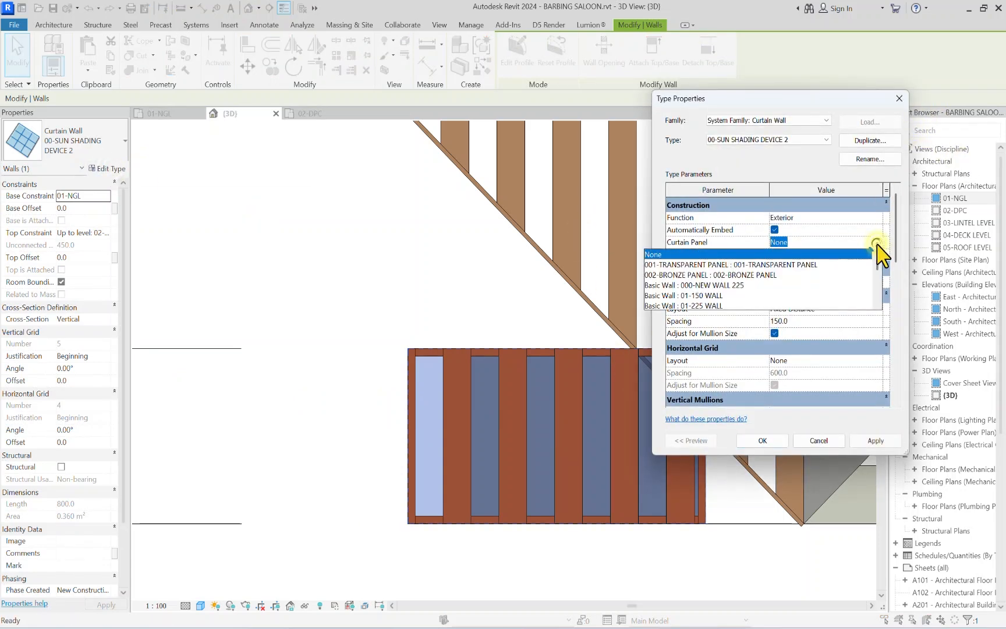
{"action": "scroll", "coordinate": [683, 291], "scroll_direction": "down", "scroll_amount": 4}
{"action": "scroll", "coordinate": [682, 298], "scroll_direction": "down", "scroll_amount": 6}
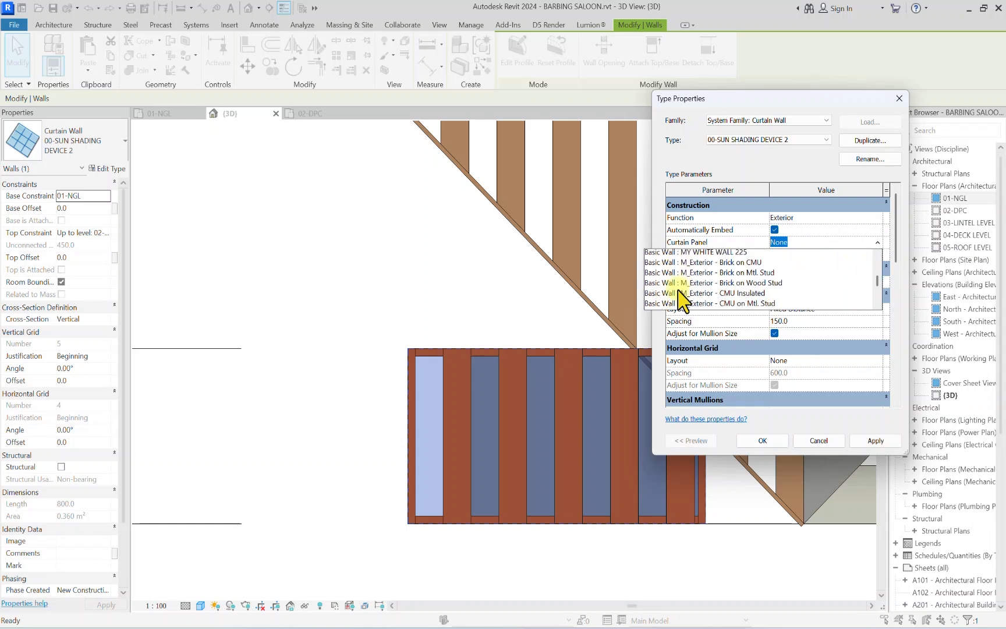
{"action": "scroll", "coordinate": [710, 299], "scroll_direction": "up", "scroll_amount": 5}
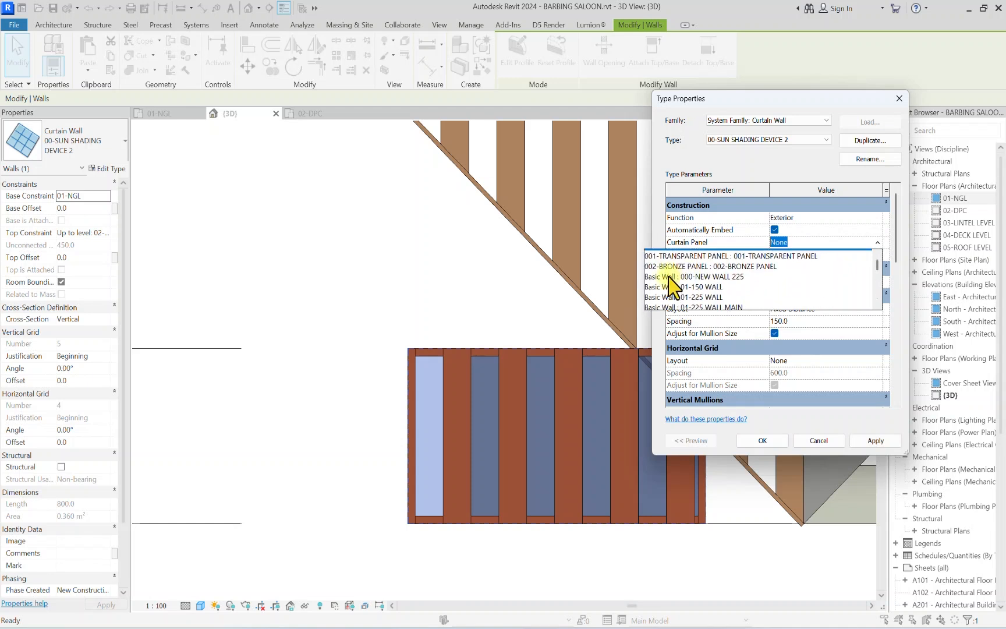
{"action": "scroll", "coordinate": [721, 294], "scroll_direction": "down", "scroll_amount": 5}
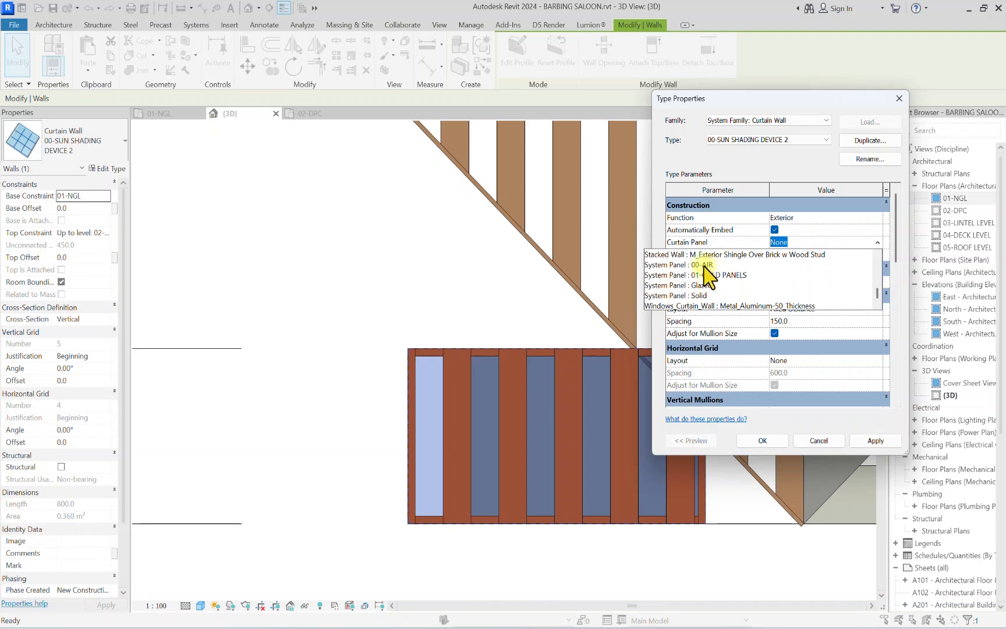
{"action": "left_click", "coordinate": [704, 265]}
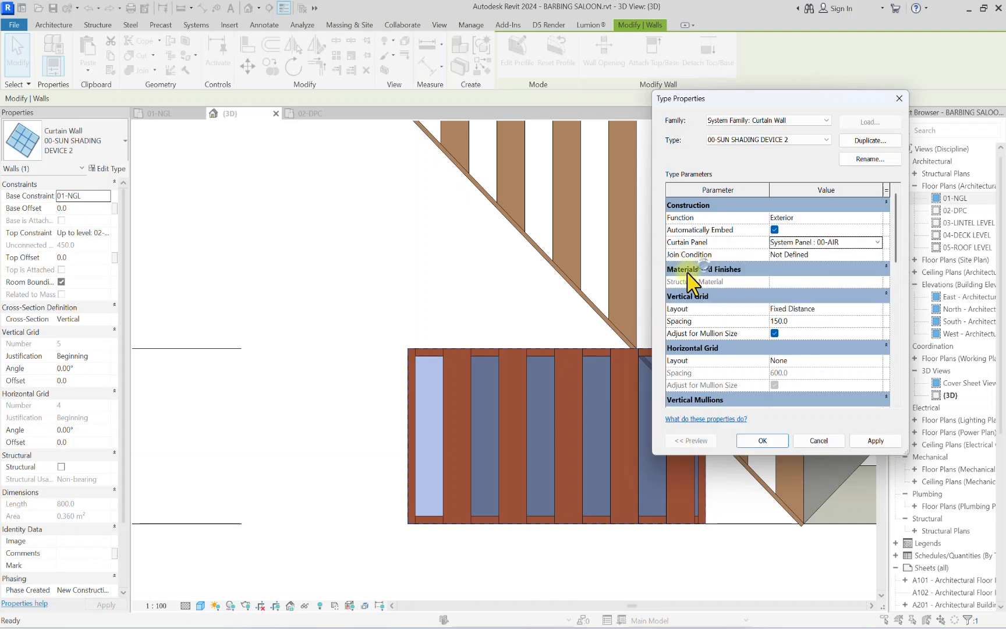
{"action": "left_click", "coordinate": [874, 441]}
{"action": "left_click", "coordinate": [781, 444]}
{"action": "scroll", "coordinate": [460, 573], "scroll_direction": "down", "scroll_amount": 5}
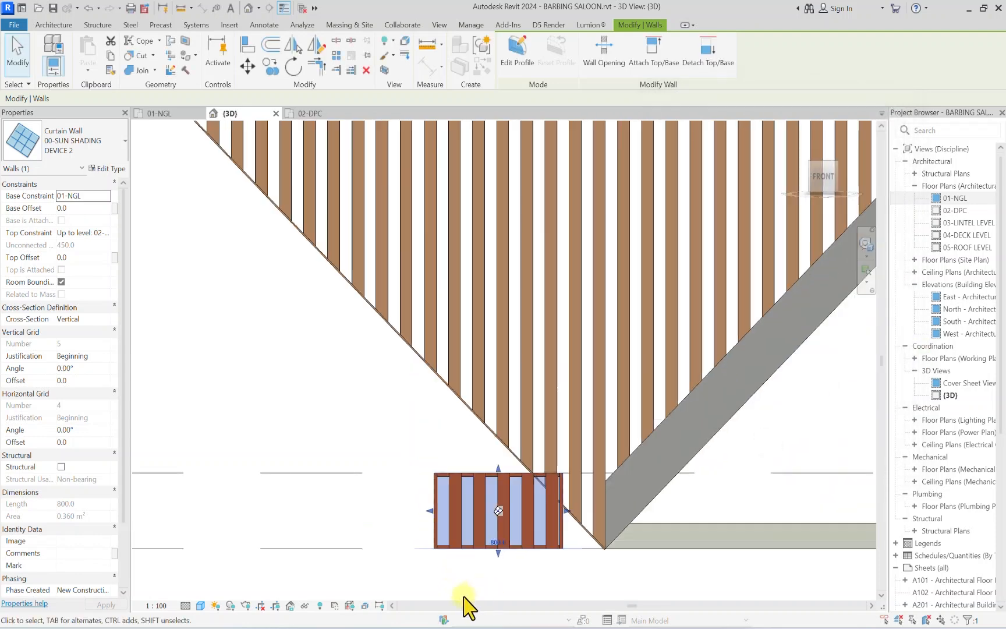
Step: Delete the short 00-SUN SHADING DEVICE 2 segment at the lower tip of the triangular slatted screen
{"action": "key", "text": "Escape"}
{"action": "left_click", "coordinate": [445, 477]}
{"action": "scroll", "coordinate": [445, 465], "scroll_direction": "down", "scroll_amount": 5}
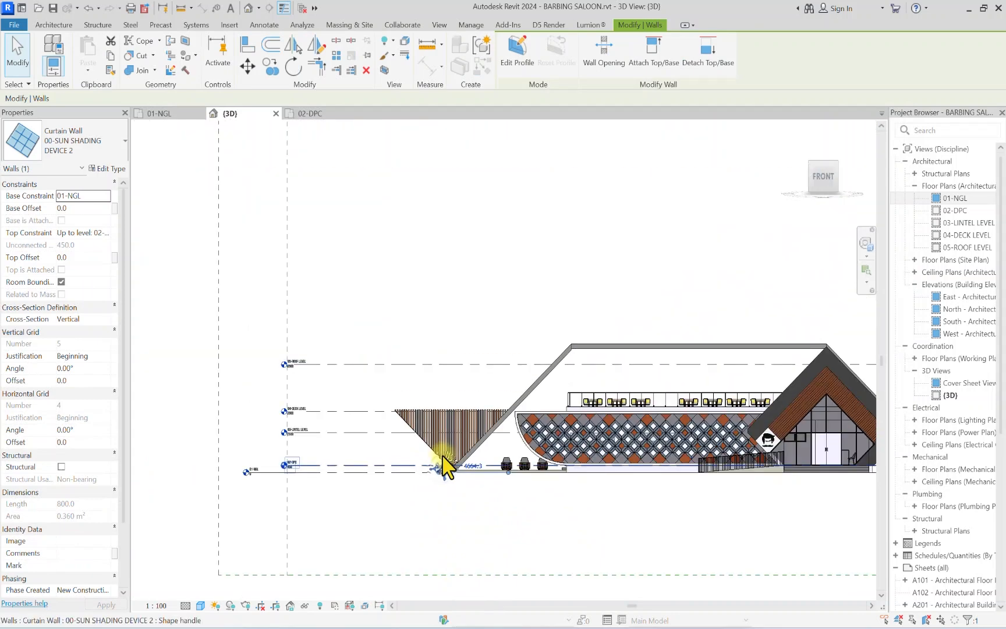
{"action": "scroll", "coordinate": [639, 451], "scroll_direction": "up", "scroll_amount": 2}
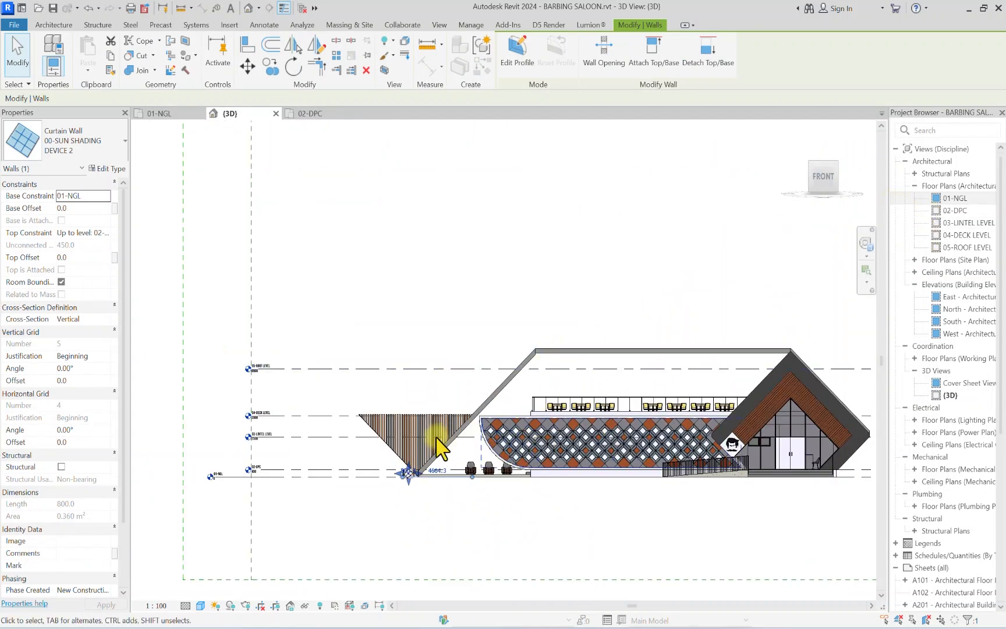
{"action": "scroll", "coordinate": [442, 466], "scroll_direction": "up", "scroll_amount": 4}
{"action": "key", "text": "Escape"}
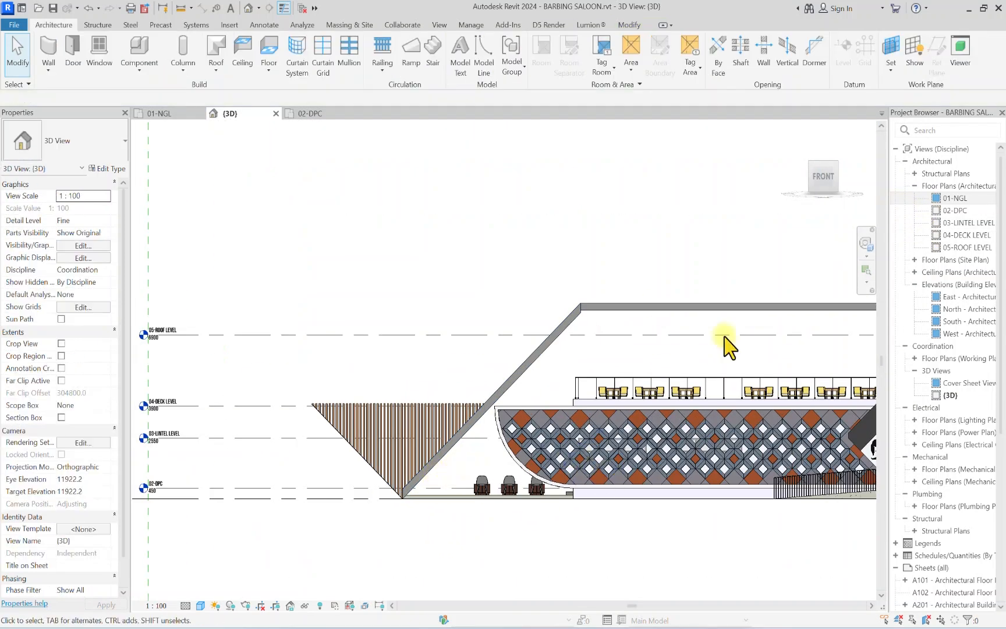
Step: Open the 01-NGL floor plan at the front edge of the outdoor seating area
{"action": "double_click", "coordinate": [955, 210]}
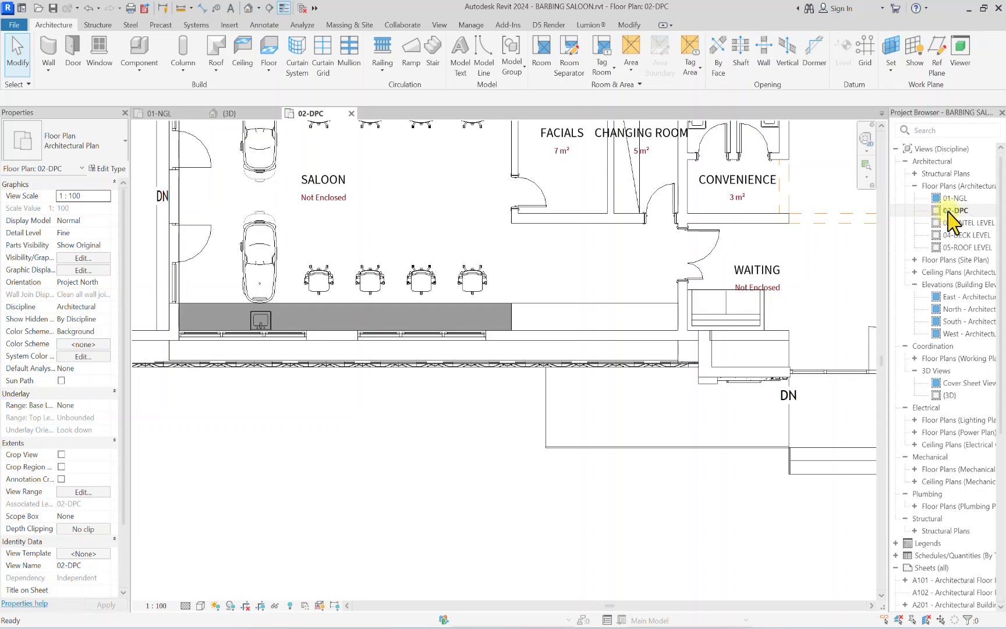
{"action": "left_click", "coordinate": [952, 209]}
{"action": "double_click", "coordinate": [954, 199]}
{"action": "middle_click_drag", "start_coordinate": [580, 355], "coordinate": [411, 391]}
{"action": "scroll", "coordinate": [560, 331], "scroll_direction": "up", "scroll_amount": 1}
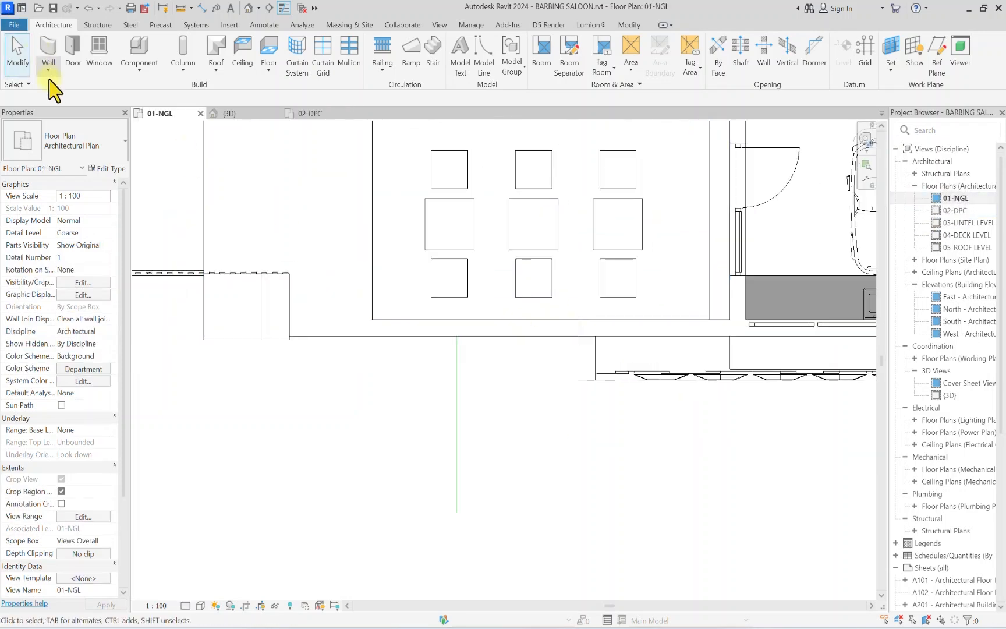
{"action": "scroll", "coordinate": [655, 329], "scroll_direction": "down", "scroll_amount": 3}
{"action": "left_click", "coordinate": [655, 330]}
{"action": "scroll", "coordinate": [653, 331], "scroll_direction": "up", "scroll_amount": 2}
{"action": "left_click", "coordinate": [644, 335]}
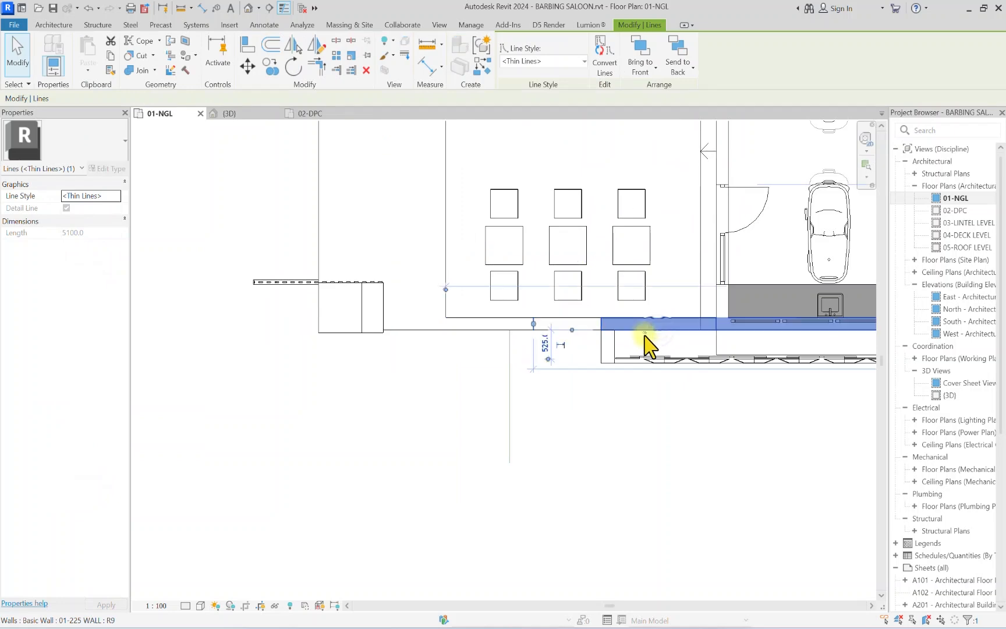
{"action": "left_click", "coordinate": [573, 458]}
Step: Draw a 5300 mm long 00-SUN SHADING DEVICE 2 wall along the seating area's front edge, with its top constraint at 03-LINTEL LEVEL
{"action": "left_click", "coordinate": [49, 46]}
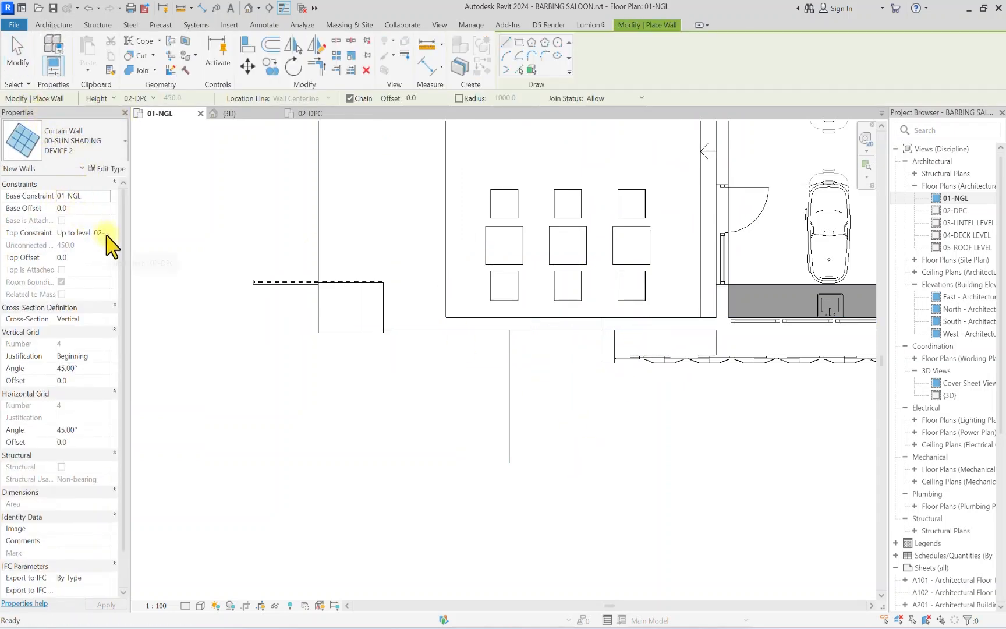
{"action": "left_click", "coordinate": [105, 233]}
{"action": "left_click", "coordinate": [118, 257]}
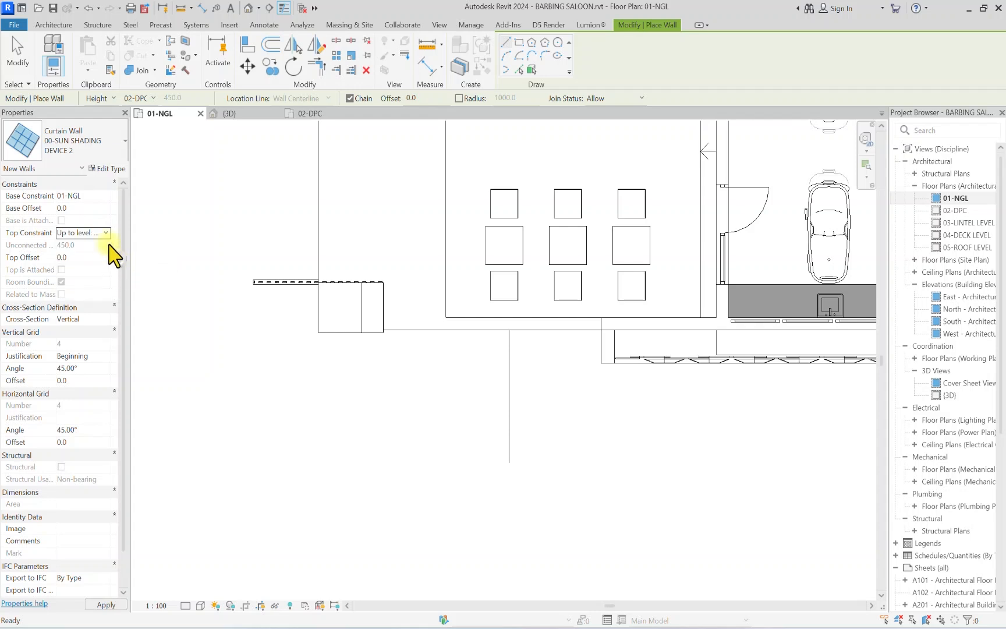
{"action": "left_click", "coordinate": [106, 233]}
{"action": "left_click", "coordinate": [100, 275]}
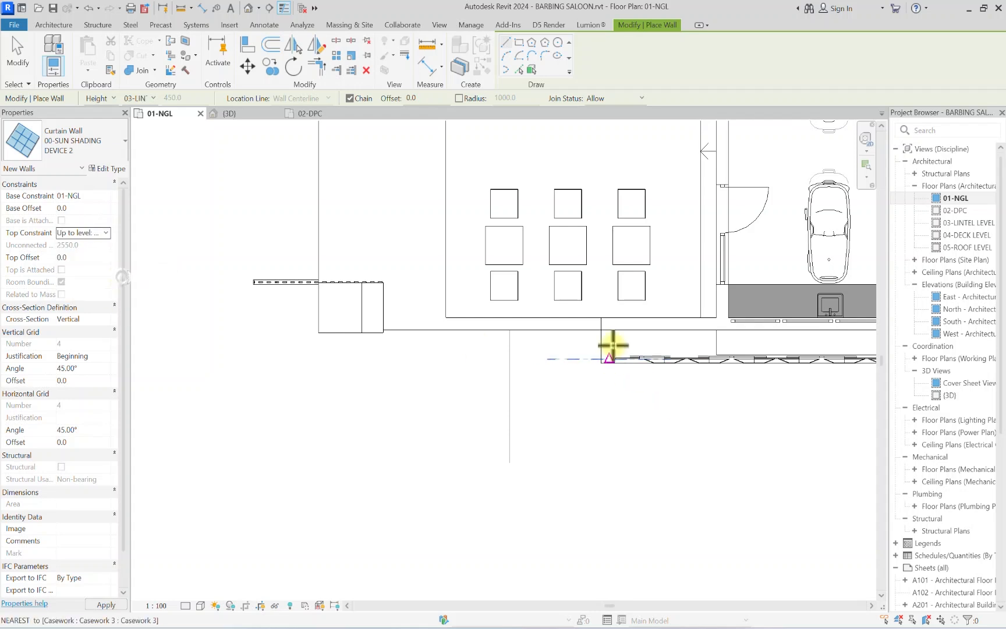
{"action": "scroll", "coordinate": [611, 321], "scroll_direction": "up", "scroll_amount": 3}
{"action": "left_click", "coordinate": [588, 329]}
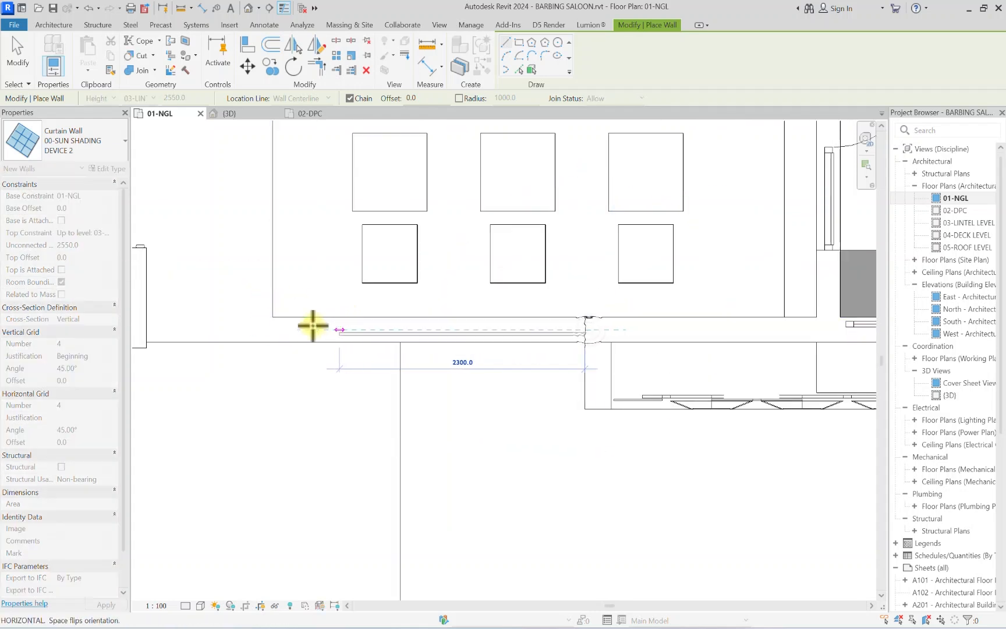
{"action": "middle_click_drag", "start_coordinate": [310, 325], "coordinate": [479, 344]}
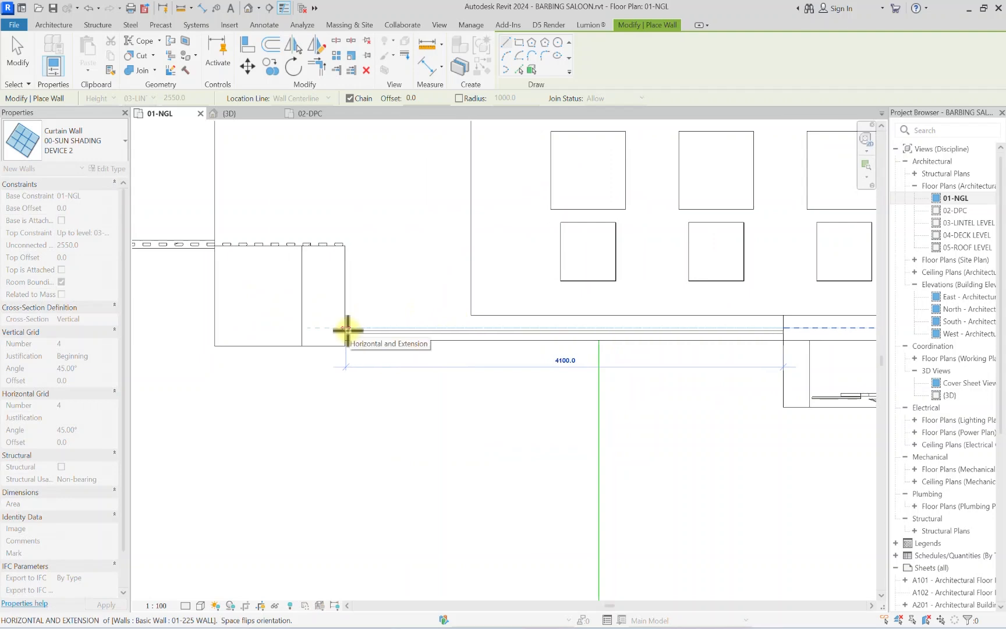
{"action": "left_click", "coordinate": [220, 331]}
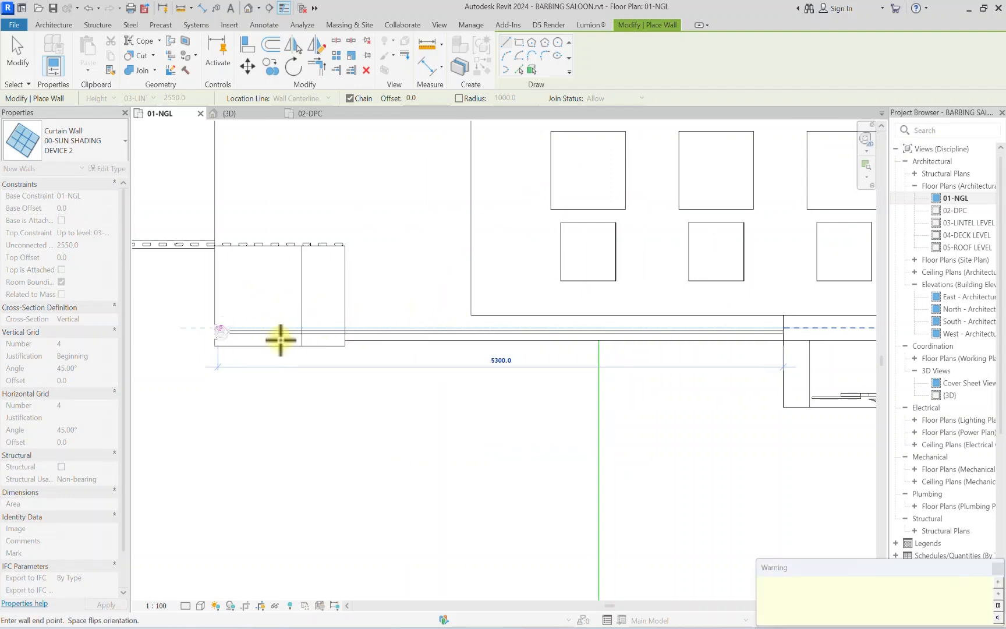
{"action": "key", "text": "Escape"}
{"action": "key", "text": "Escape"}
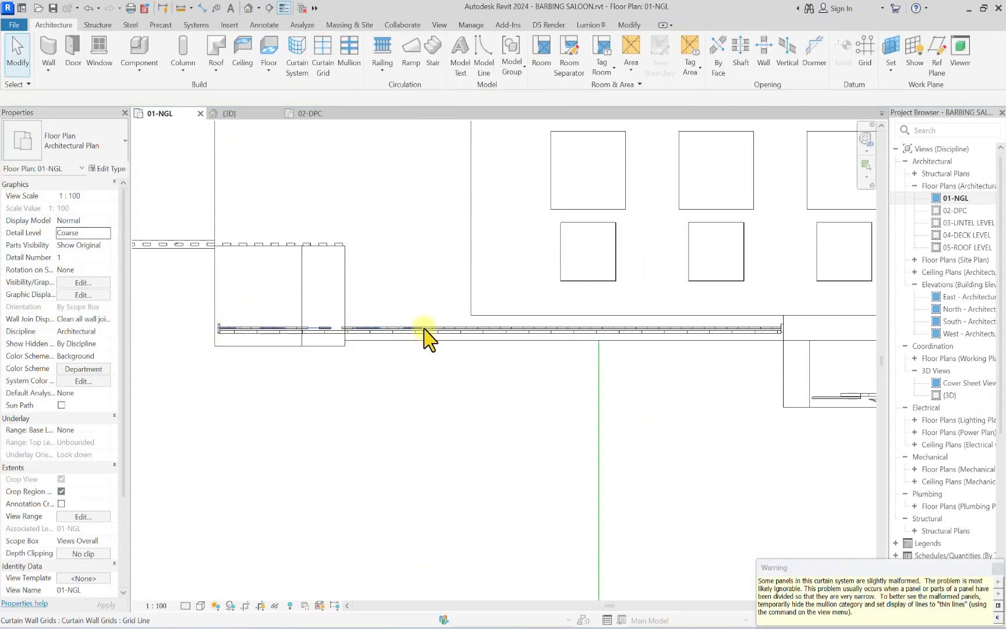
Step: In the 3D view, set the vertical and horizontal grid angles of the front 00-SUN SHADING DEVICE 2 wall to 0°
{"action": "left_click", "coordinate": [248, 8]}
{"action": "scroll", "coordinate": [498, 415], "scroll_direction": "up", "scroll_amount": 5}
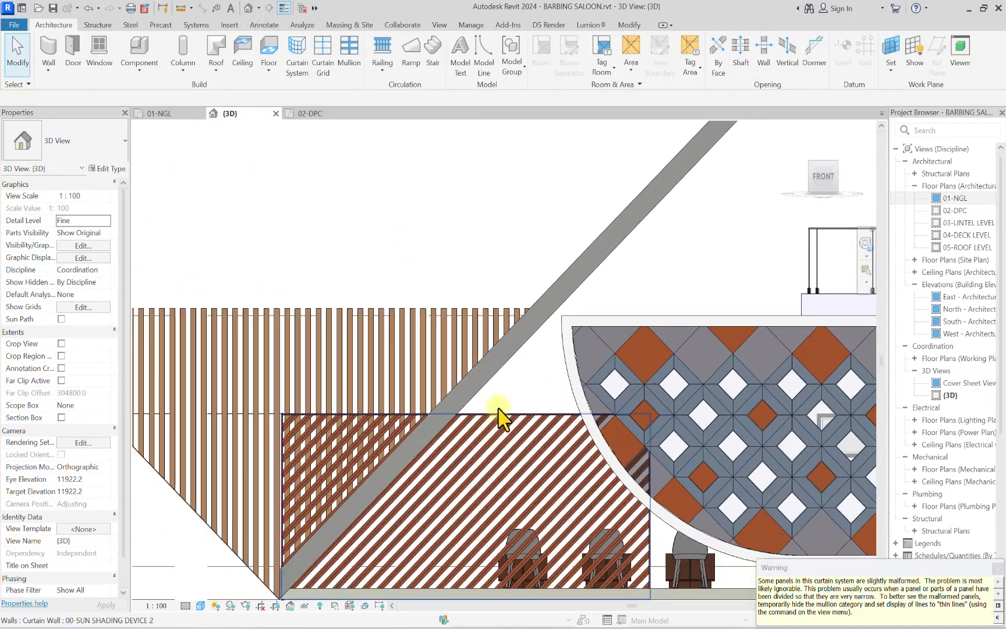
{"action": "left_click", "coordinate": [510, 415]}
{"action": "scroll", "coordinate": [510, 415], "scroll_direction": "down", "scroll_amount": 2}
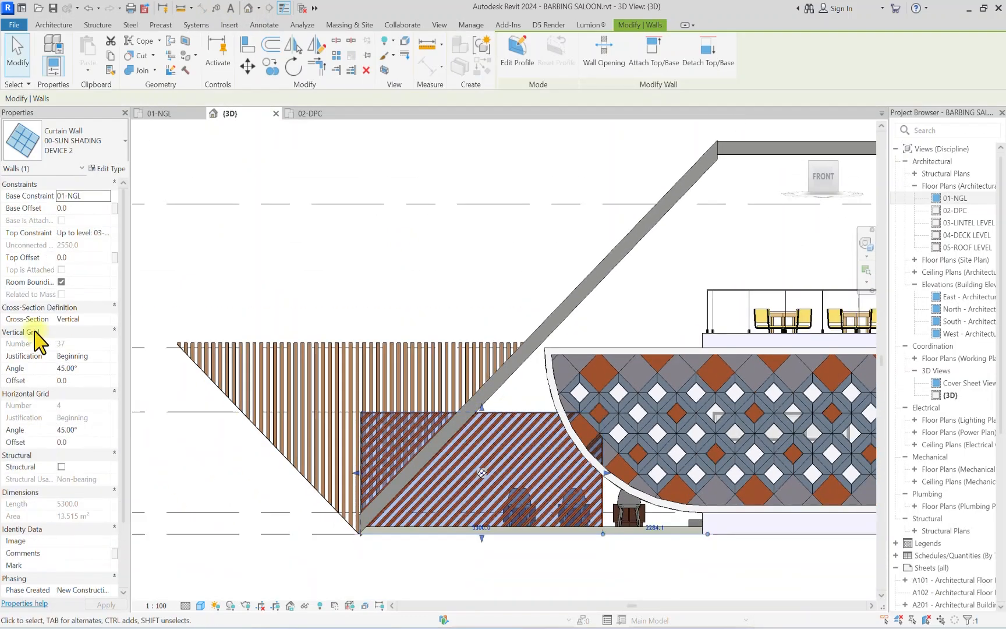
{"action": "left_click", "coordinate": [93, 368]}
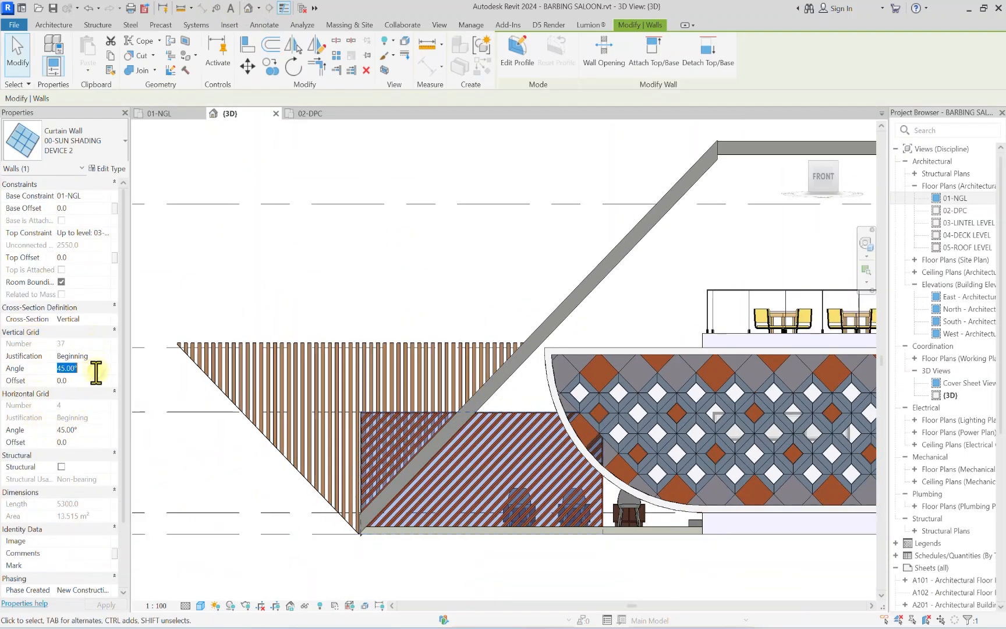
{"action": "type", "text": "0"}
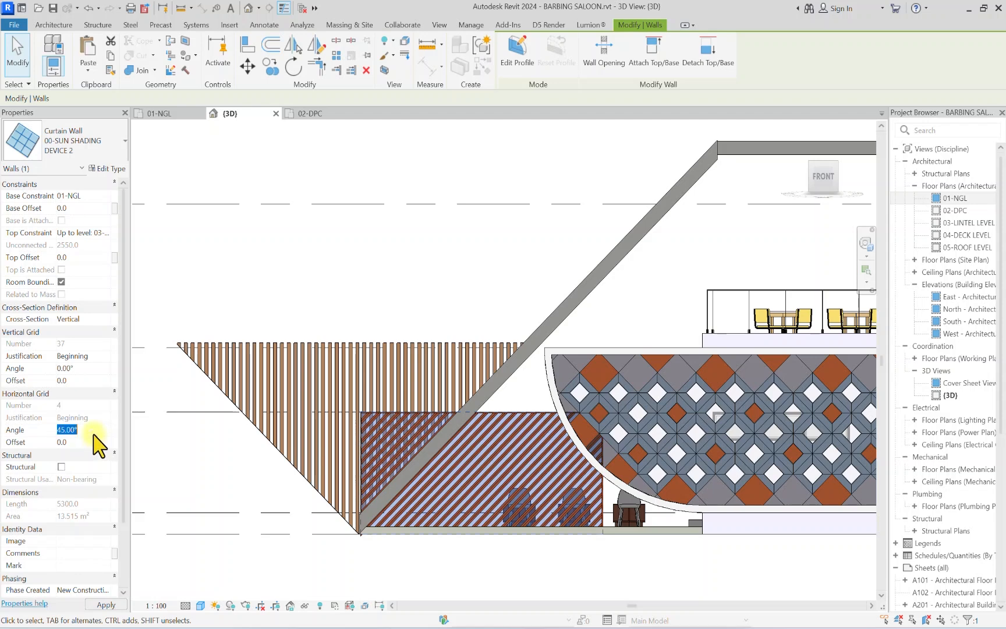
{"action": "type", "text": "0"}
{"action": "scroll", "coordinate": [524, 321], "scroll_direction": "down", "scroll_amount": 2}
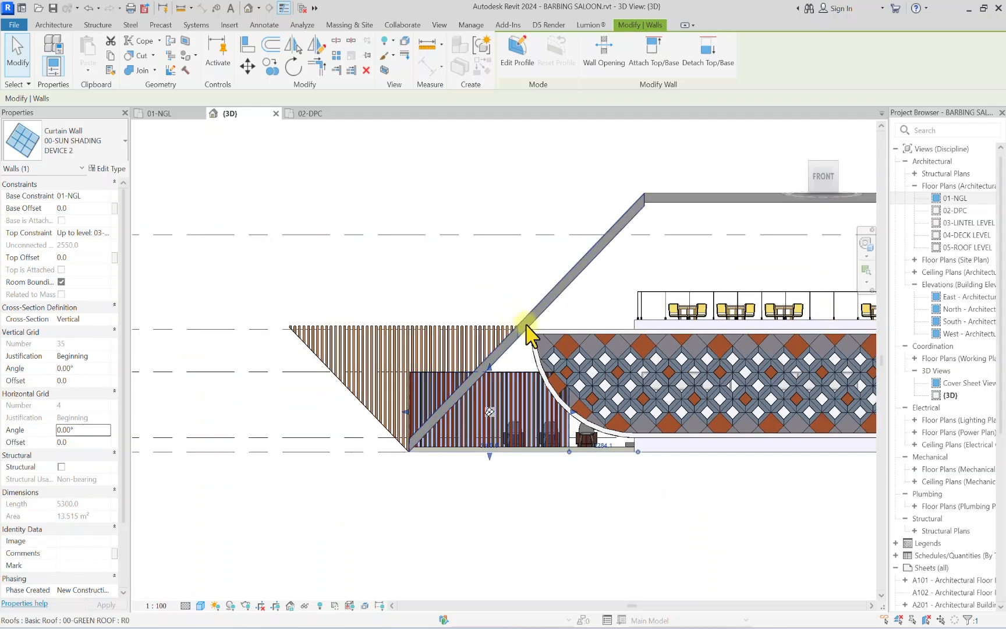
Step: Edit the shading wall's profile and add lines picked from the underside of the green roof's sloped and horizontal parts
{"action": "left_click", "coordinate": [515, 61]}
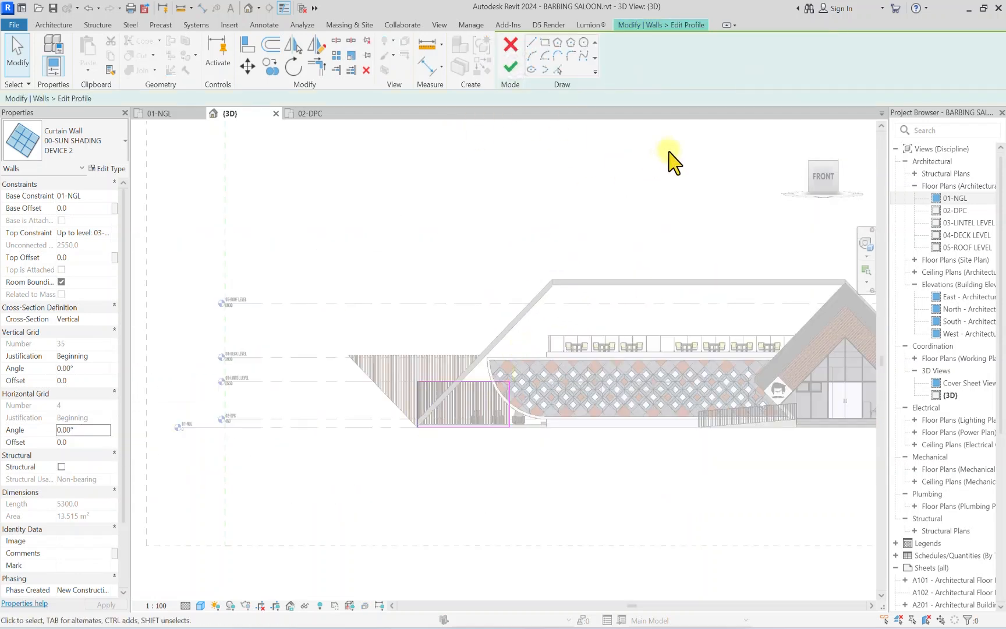
{"action": "left_click", "coordinate": [557, 69]}
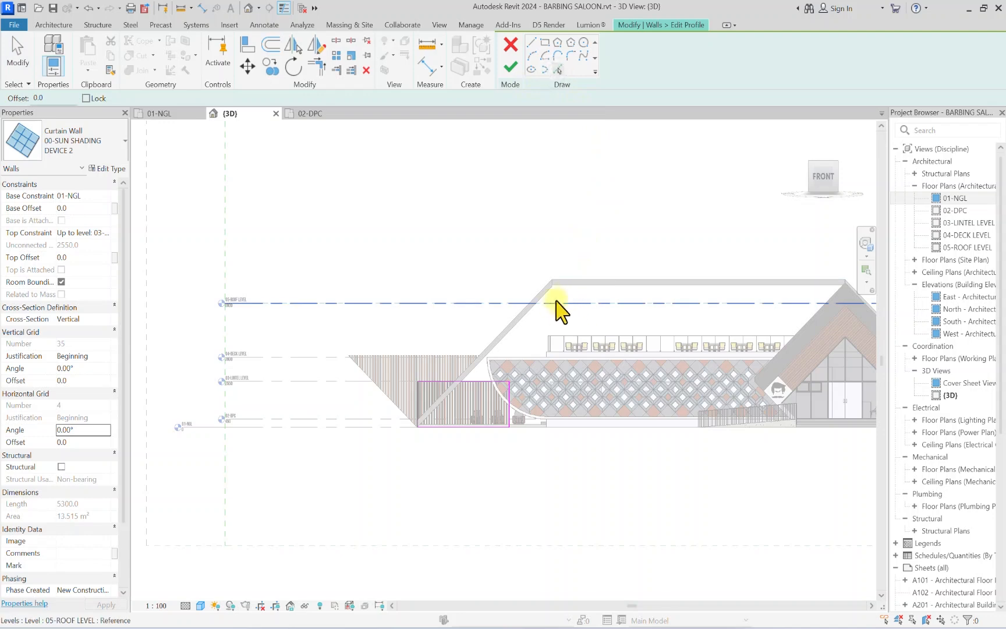
{"action": "scroll", "coordinate": [553, 309], "scroll_direction": "up", "scroll_amount": 4}
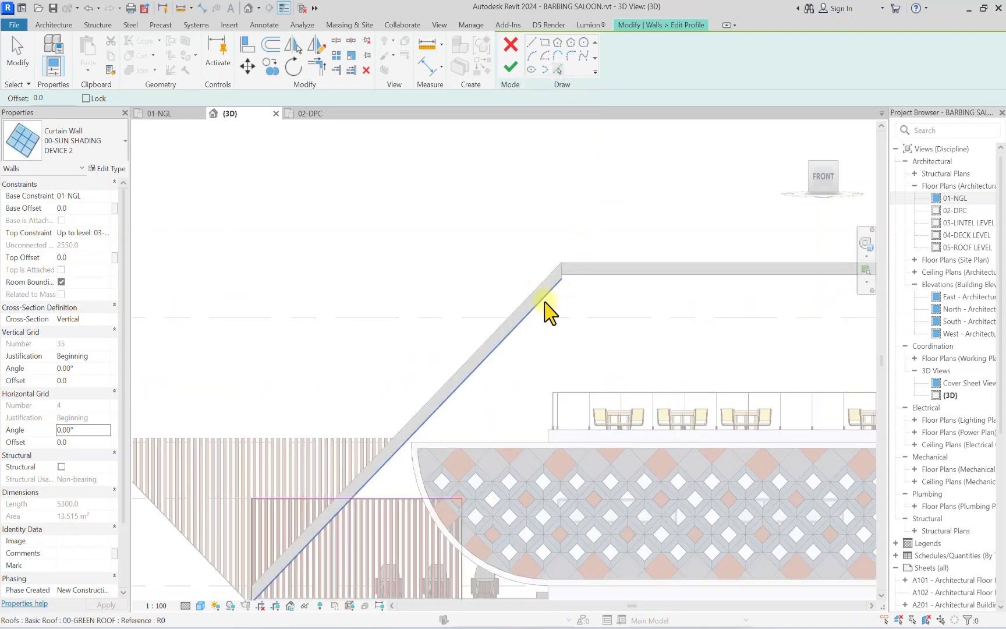
{"action": "left_click", "coordinate": [545, 292]}
{"action": "left_click", "coordinate": [605, 274]}
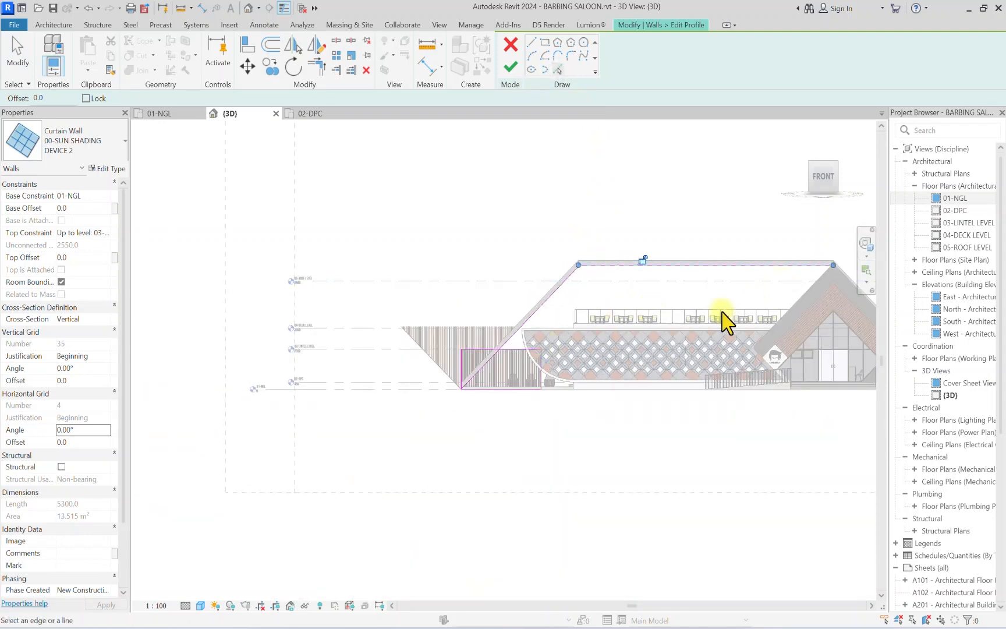
{"action": "scroll", "coordinate": [437, 385], "scroll_direction": "up", "scroll_amount": 2}
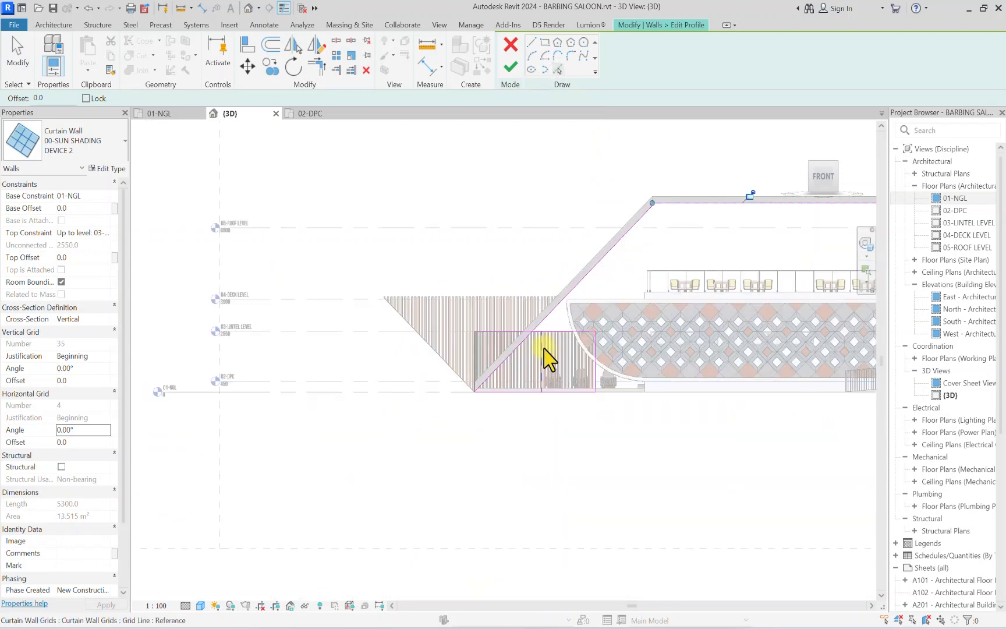
Step: Trim the sloped roof line to the profile's bottom edge at the lower tip, dropping the old vertical edge there
{"action": "left_click", "coordinate": [320, 67]}
{"action": "scroll", "coordinate": [488, 407], "scroll_direction": "up", "scroll_amount": 4}
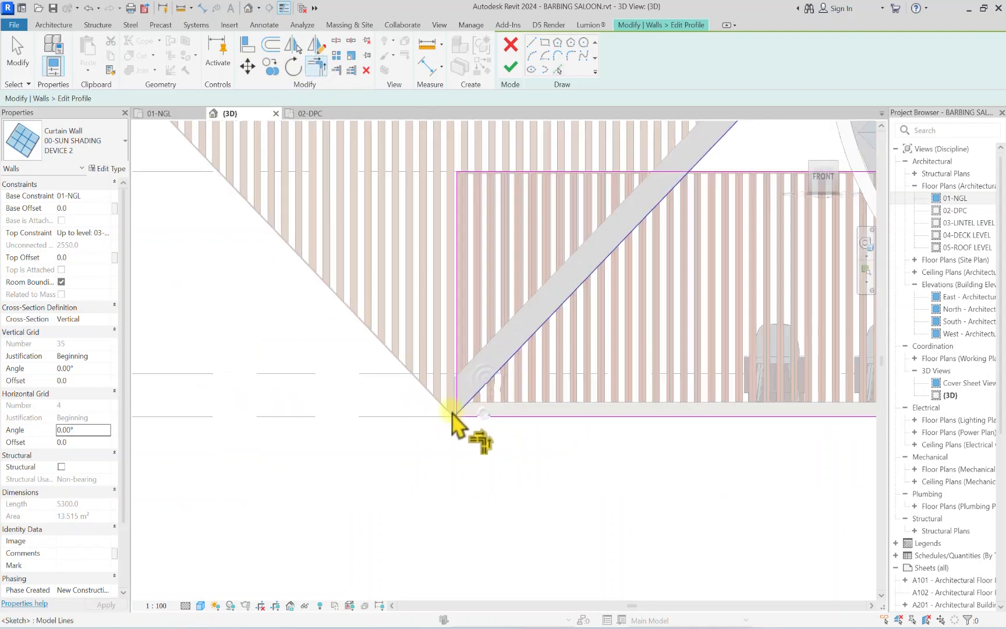
{"action": "scroll", "coordinate": [454, 411], "scroll_direction": "up", "scroll_amount": 4}
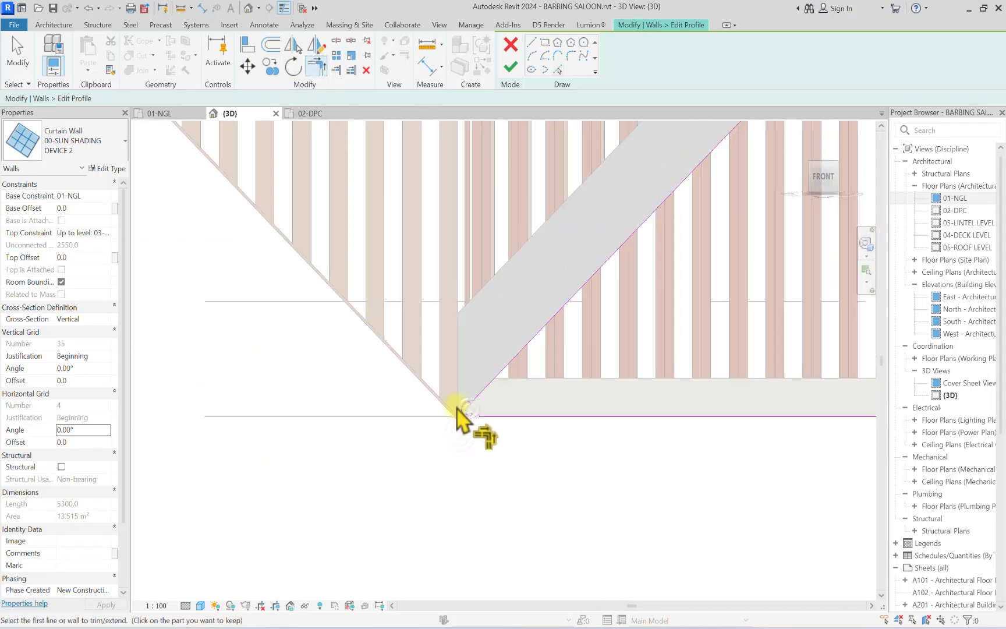
{"action": "scroll", "coordinate": [457, 411], "scroll_direction": "down", "scroll_amount": 5}
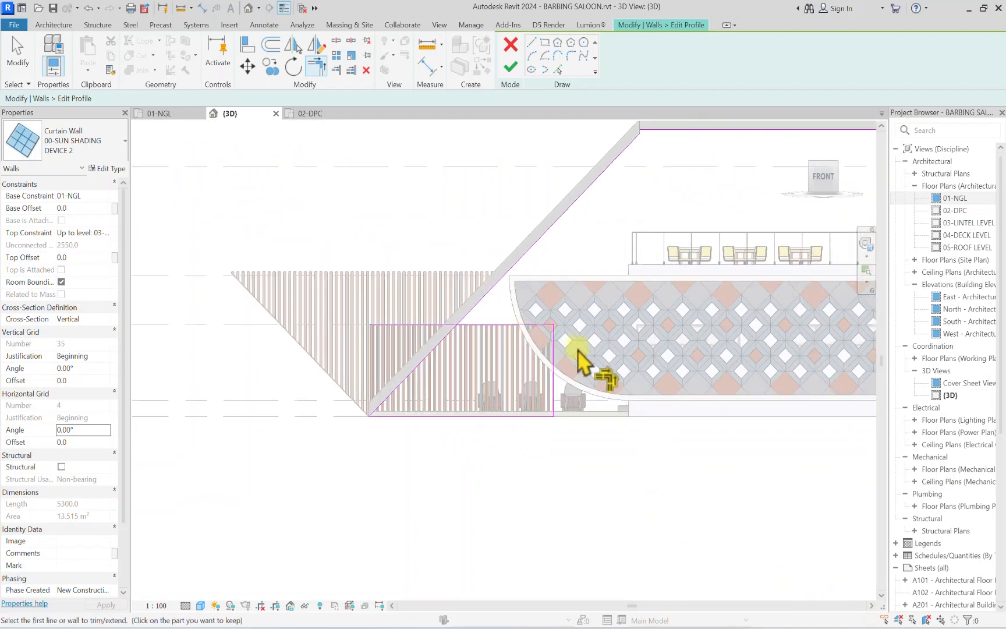
{"action": "key", "text": "Escape"}
Step: Move the profile's far vertical edge to the end of the seating area at the deck wall and delete the original top edge
{"action": "scroll", "coordinate": [554, 393], "scroll_direction": "up", "scroll_amount": 2}
{"action": "left_click", "coordinate": [553, 394]}
{"action": "left_click_drag", "start_coordinate": [552, 393], "coordinate": [656, 385]}
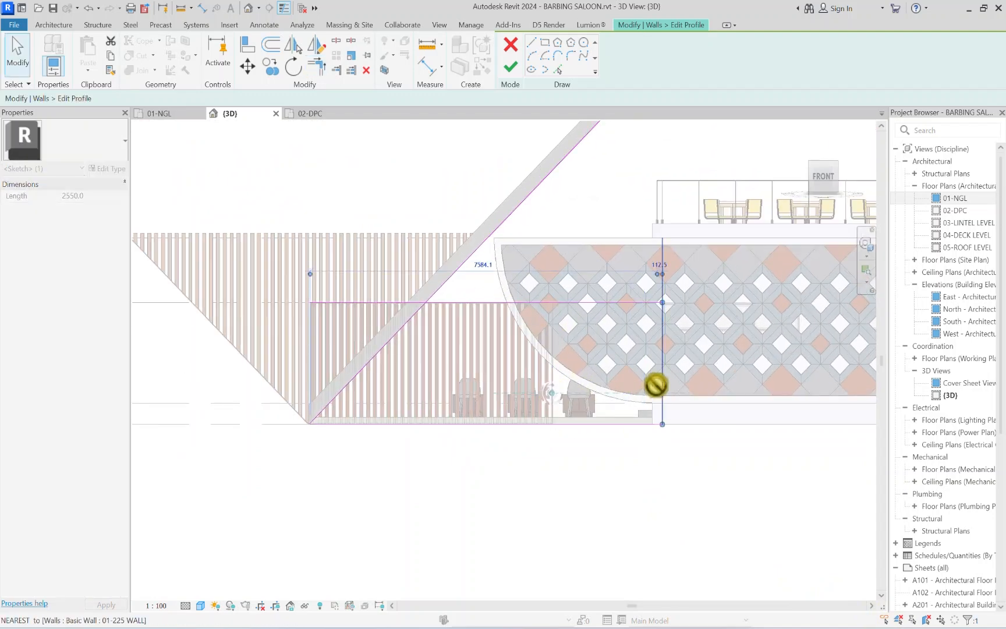
{"action": "left_click", "coordinate": [699, 477]}
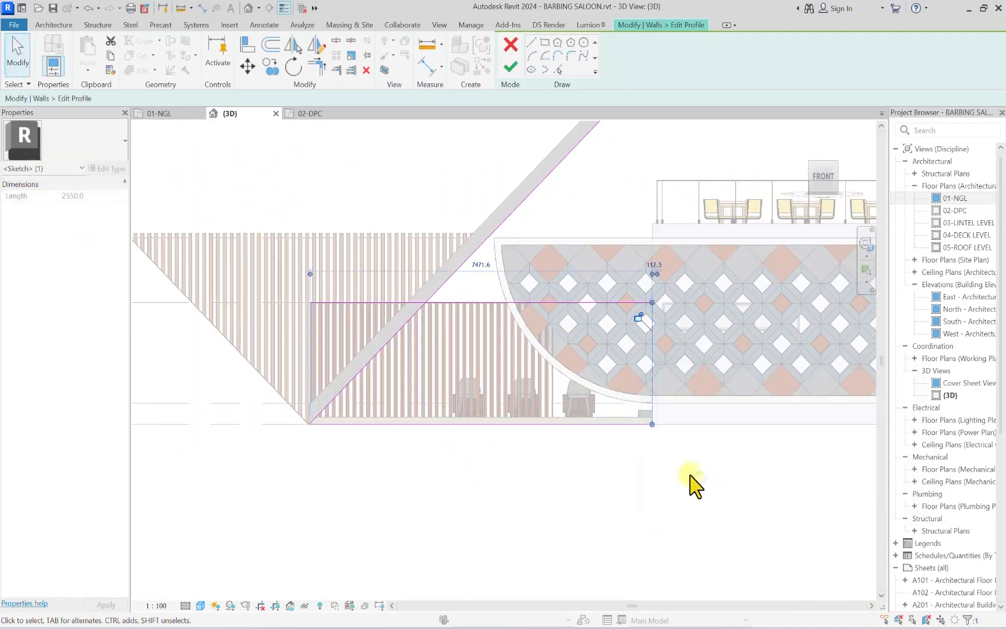
{"action": "scroll", "coordinate": [462, 336], "scroll_direction": "down", "scroll_amount": 2}
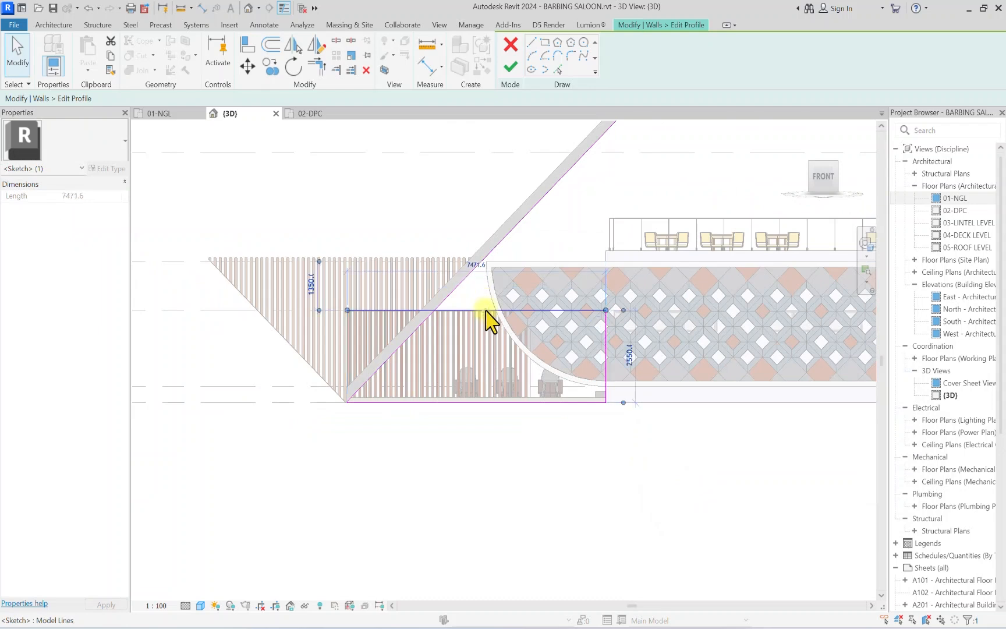
{"action": "key", "text": "Escape"}
{"action": "scroll", "coordinate": [499, 323], "scroll_direction": "down", "scroll_amount": 2}
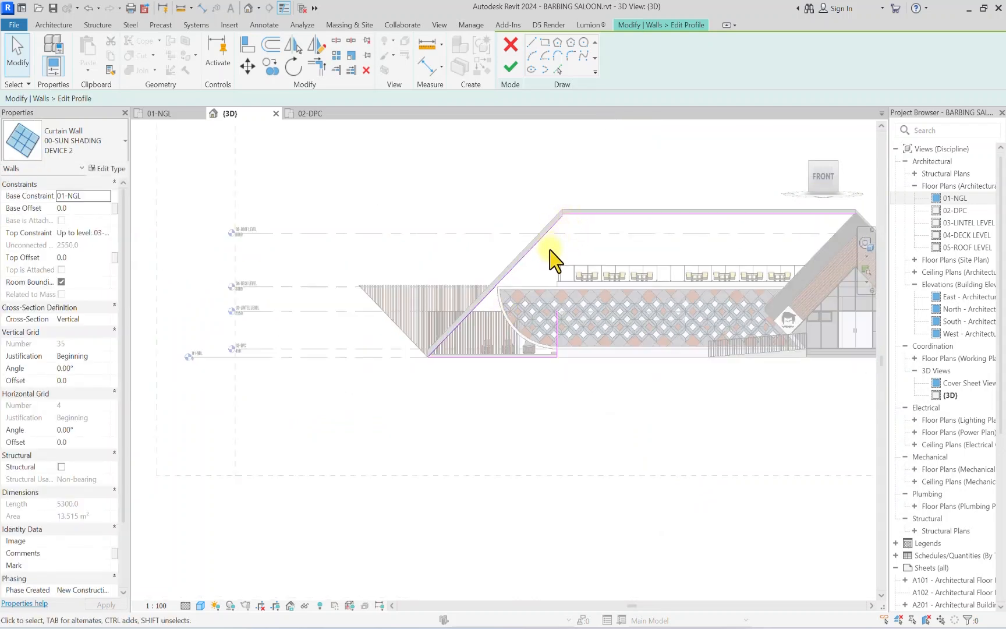
Step: Offset inward copies of the profile lines: the upper horizontal by 1800 mm, the sloped and bottom lines by 900 mm
{"action": "left_click", "coordinate": [269, 44]}
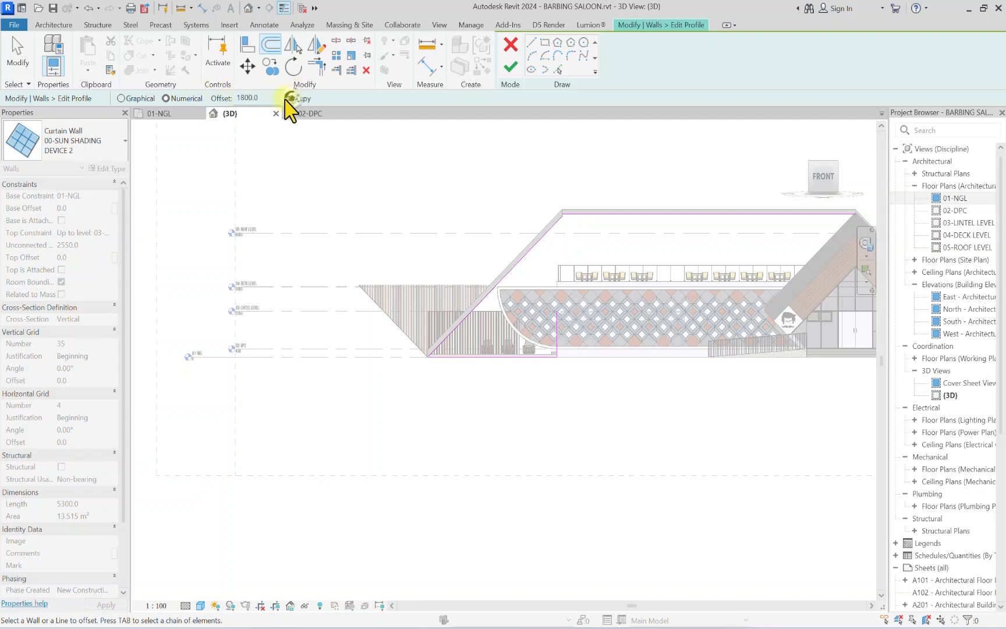
{"action": "left_click", "coordinate": [717, 216]}
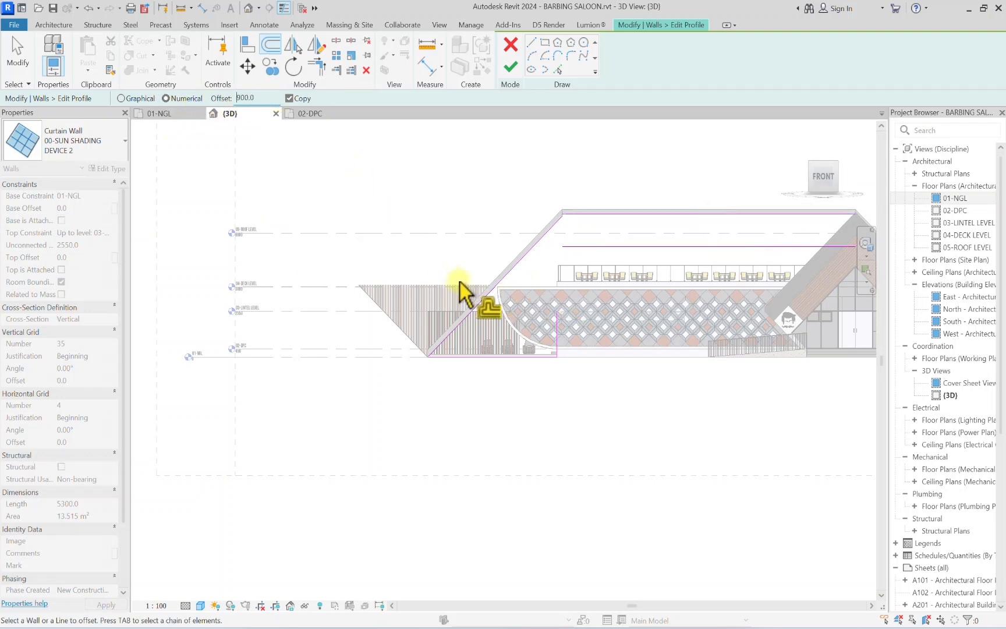
{"action": "left_click", "coordinate": [492, 292]}
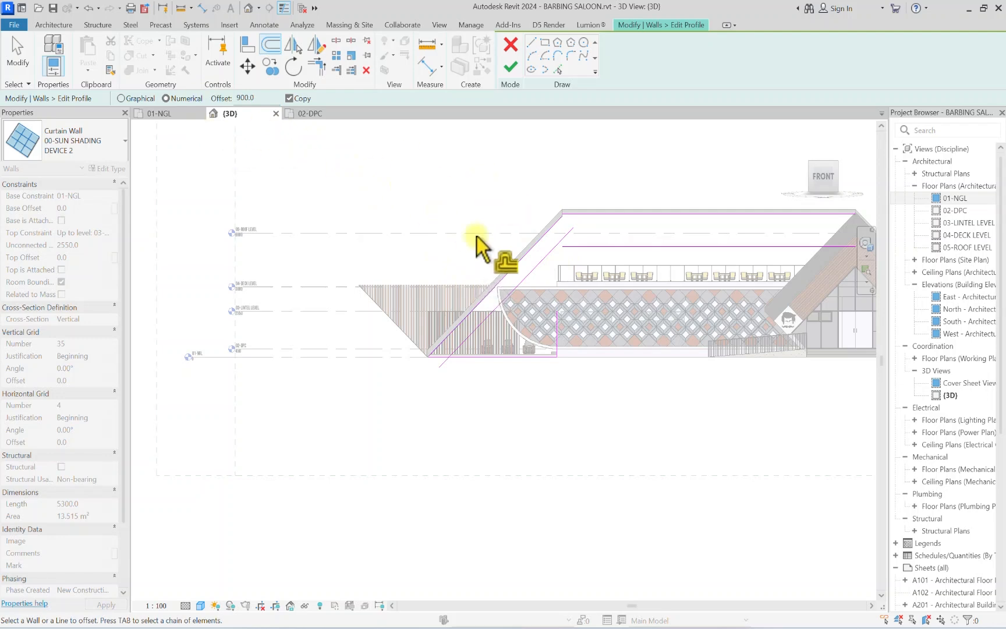
{"action": "scroll", "coordinate": [488, 352], "scroll_direction": "up", "scroll_amount": 2}
{"action": "scroll", "coordinate": [490, 339], "scroll_direction": "up", "scroll_amount": 1}
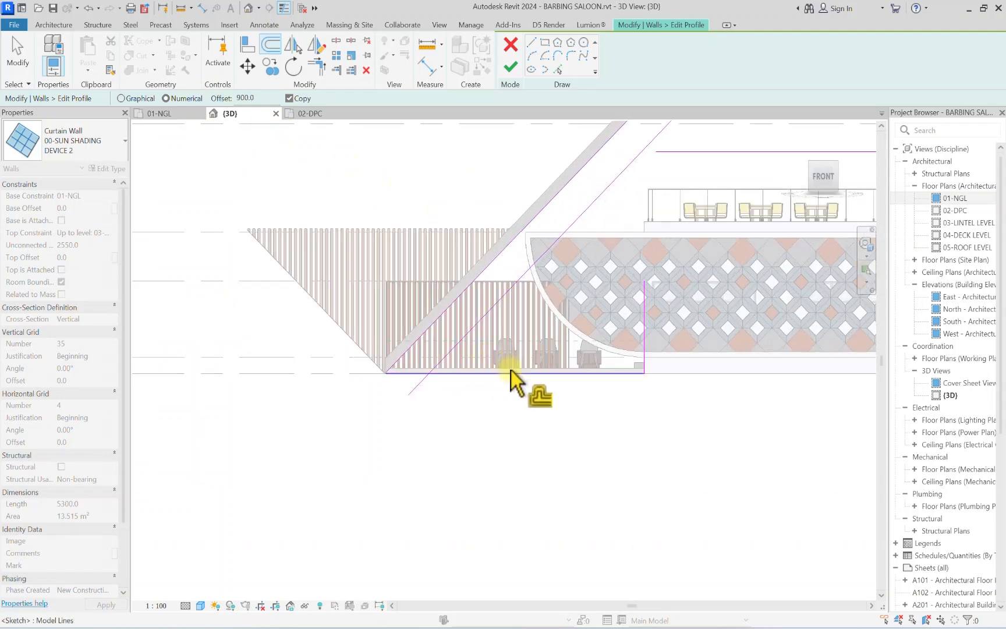
{"action": "left_click", "coordinate": [508, 369]}
{"action": "scroll", "coordinate": [447, 378], "scroll_direction": "down", "scroll_amount": 1}
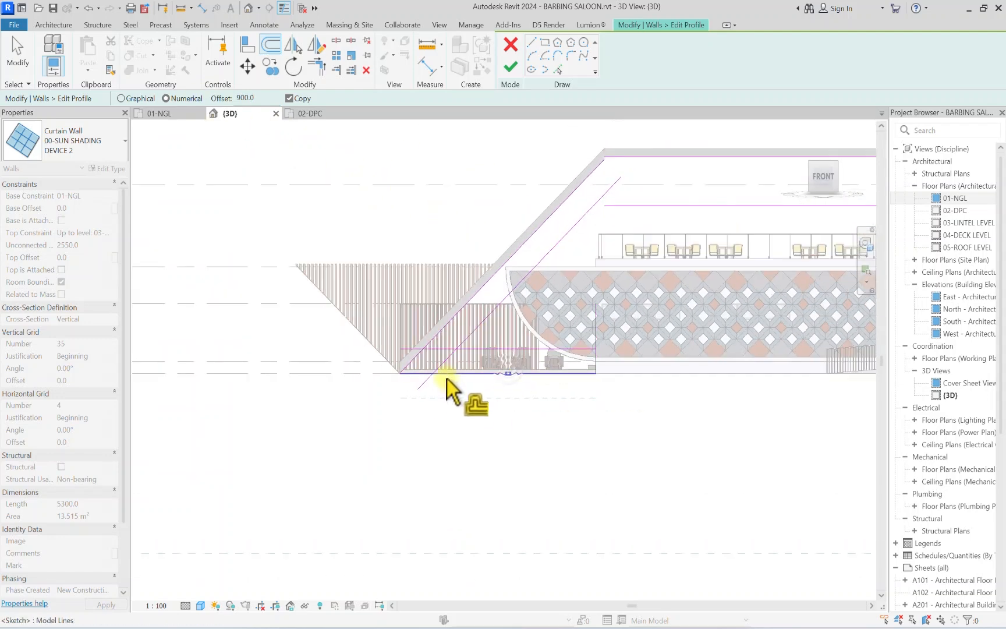
Step: Trim the offset copies into one continuous inner outline and close its lower line against the profile's far vertical edge
{"action": "left_click", "coordinate": [315, 67]}
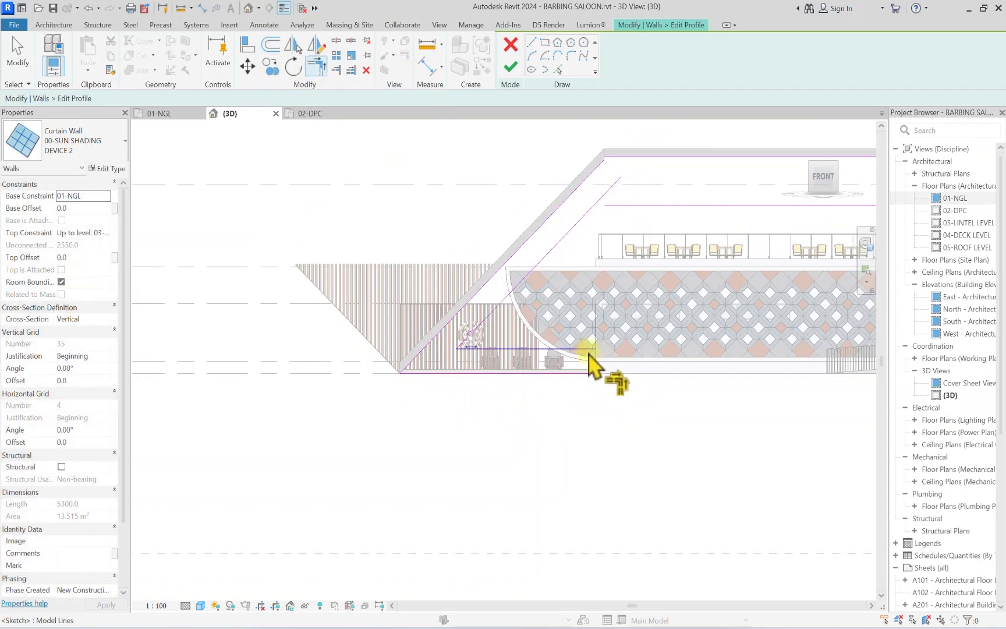
{"action": "left_click", "coordinate": [602, 207]}
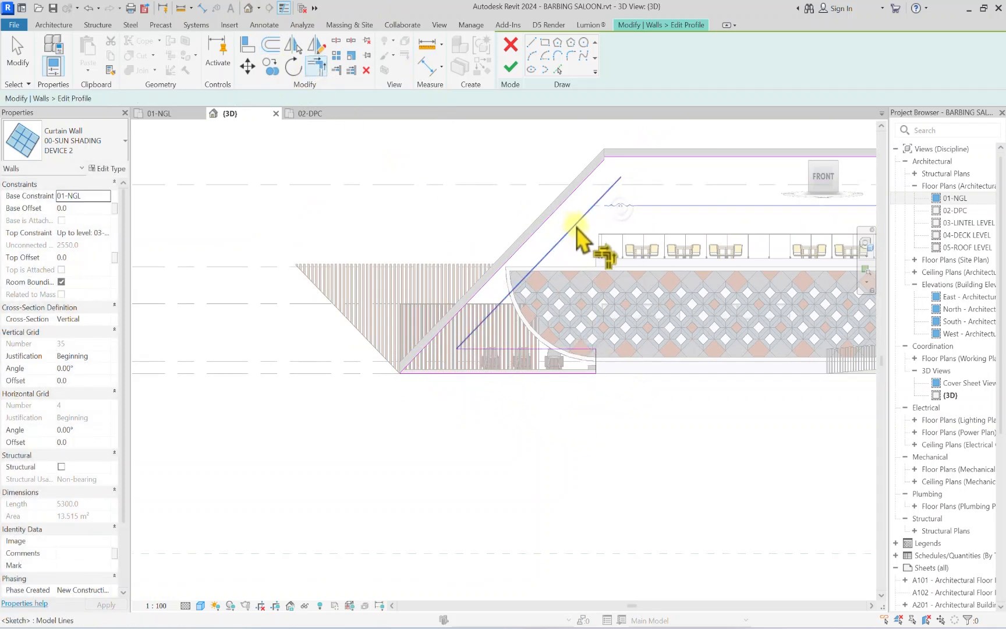
{"action": "left_click", "coordinate": [575, 228]}
{"action": "scroll", "coordinate": [480, 326], "scroll_direction": "up", "scroll_amount": 2}
{"action": "scroll", "coordinate": [463, 331], "scroll_direction": "up", "scroll_amount": 2}
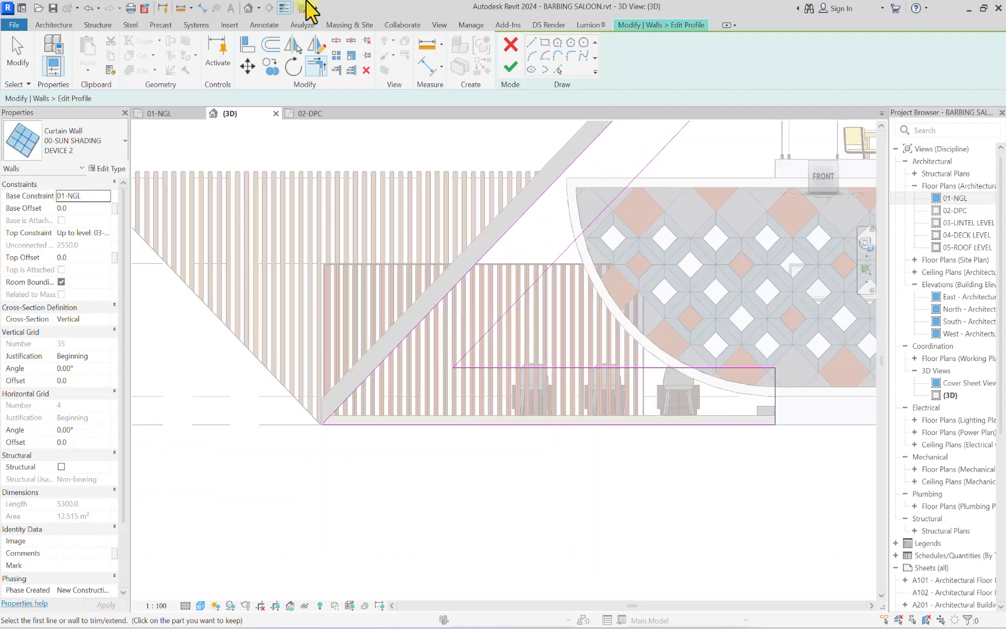
Step: Draw a vertical line from the bottom edge through the inner slope beside the first chair and trim it to the inner sloped and lower lines
{"action": "left_click", "coordinate": [532, 45]}
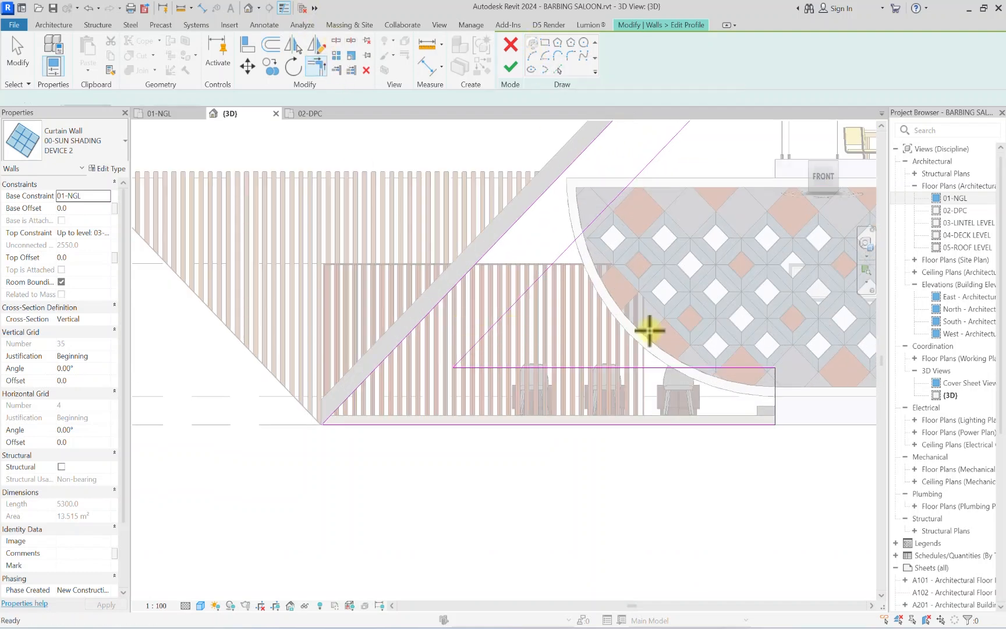
{"action": "left_click", "coordinate": [500, 423]}
{"action": "scroll", "coordinate": [503, 416], "scroll_direction": "down", "scroll_amount": 1}
{"action": "scroll", "coordinate": [505, 314], "scroll_direction": "down", "scroll_amount": 2}
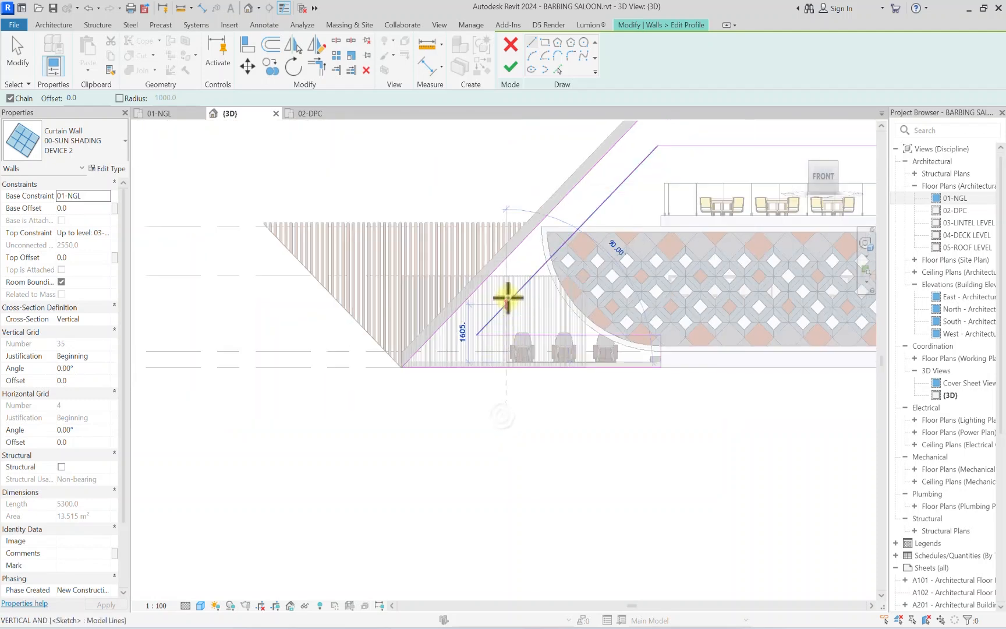
{"action": "key", "text": "Escape"}
{"action": "left_click", "coordinate": [318, 67]}
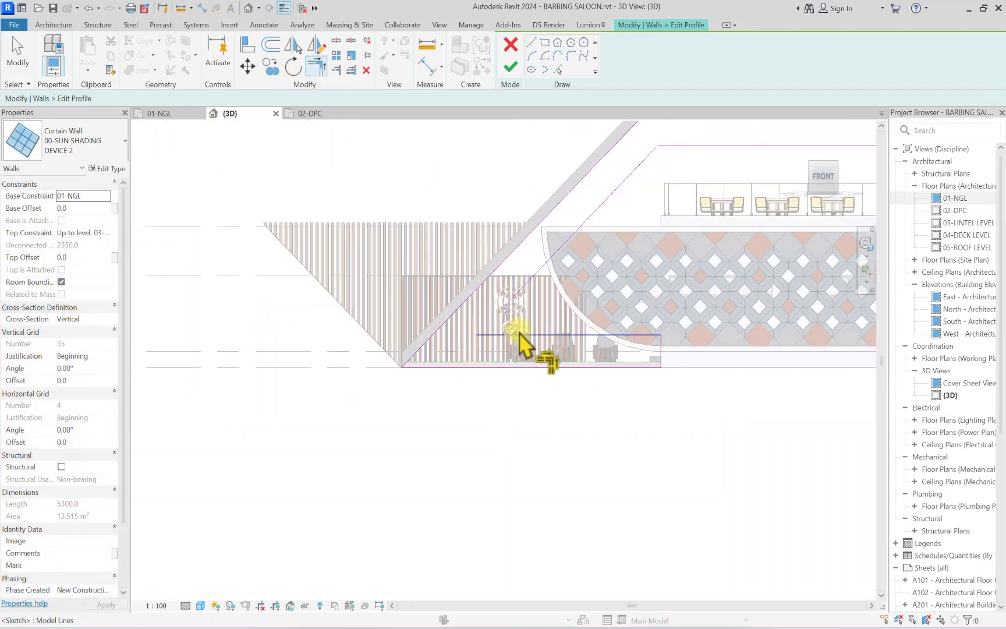
{"action": "left_click", "coordinate": [518, 334]}
{"action": "middle_click_drag", "start_coordinate": [577, 263], "coordinate": [387, 428]}
{"action": "scroll", "coordinate": [432, 403], "scroll_direction": "down", "scroll_amount": 1}
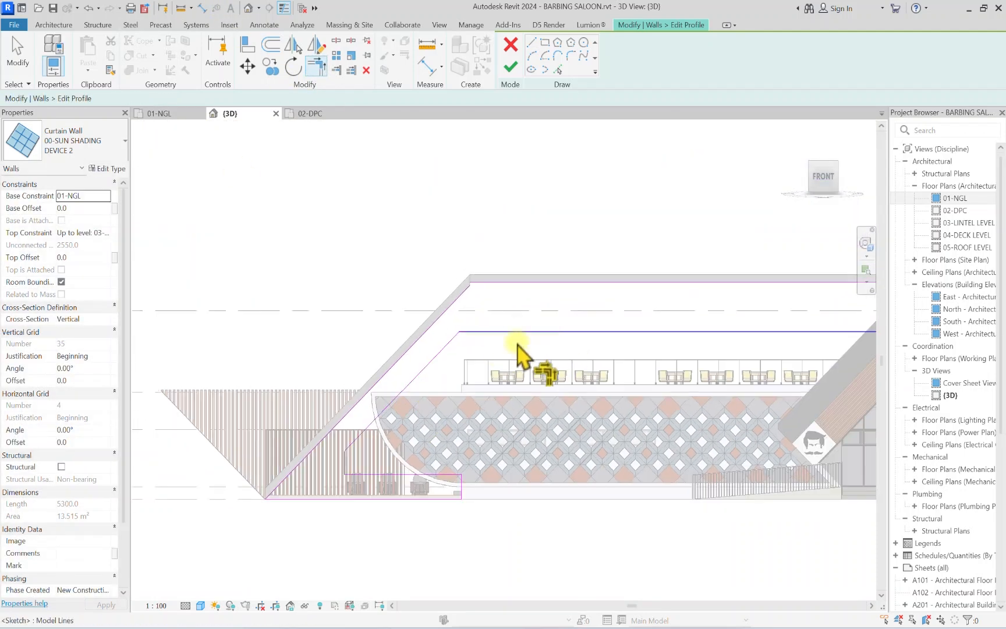
Step: Offset the inner sloped and upper horizontal lines 300 mm outward towards the roof without keeping copies
{"action": "left_click", "coordinate": [263, 43]}
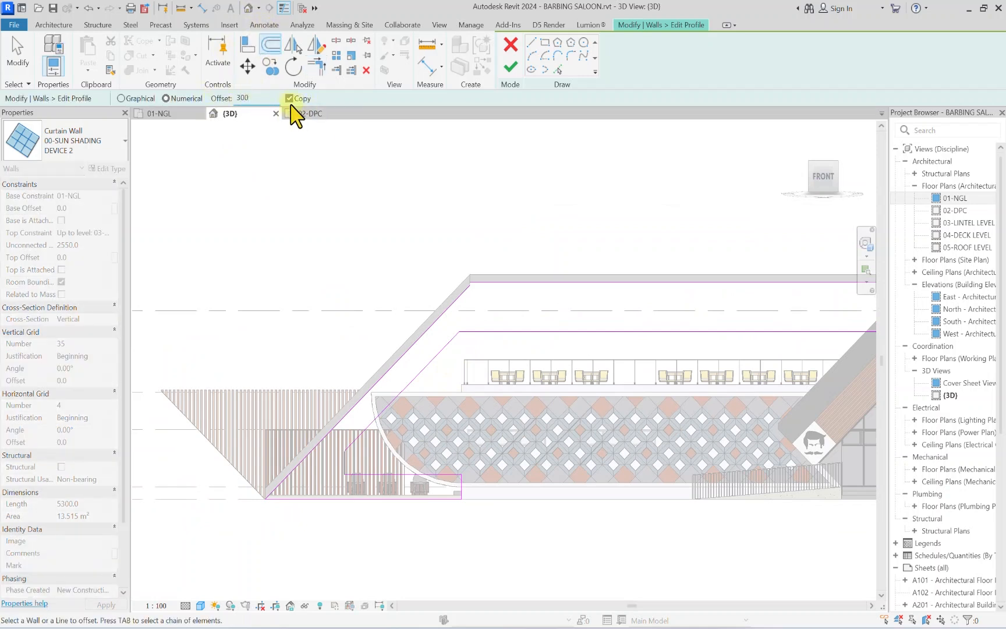
{"action": "left_click", "coordinate": [449, 337]}
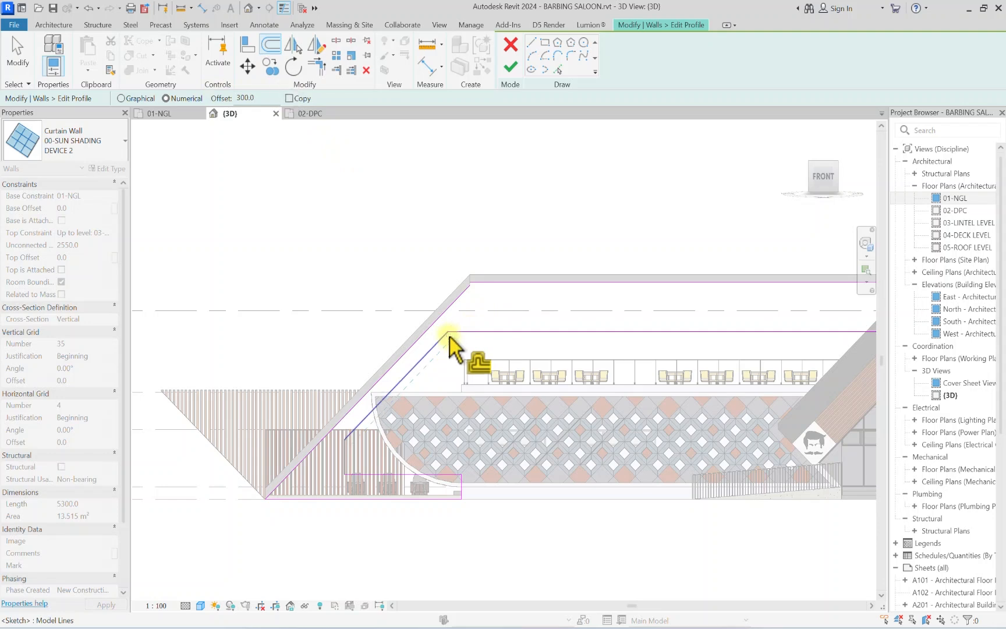
{"action": "left_click", "coordinate": [477, 330]}
{"action": "scroll", "coordinate": [490, 288], "scroll_direction": "down", "scroll_amount": 2}
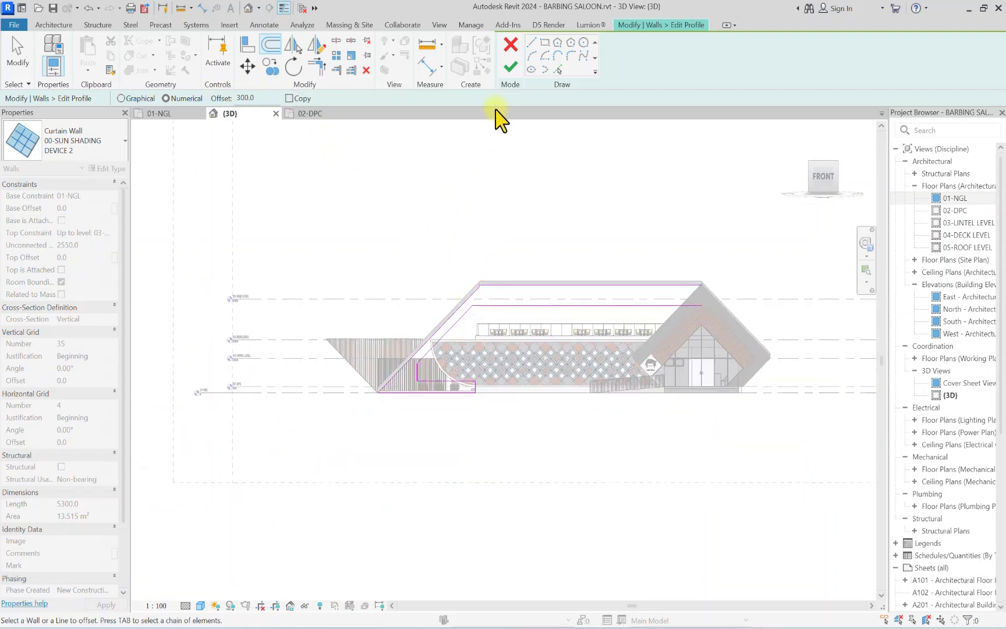
{"action": "scroll", "coordinate": [707, 318], "scroll_direction": "up", "scroll_amount": 3}
Step: Add a line picked from the gable roof's sloped edge and trim both upper horizontal profile lines to it
{"action": "left_click", "coordinate": [556, 70]}
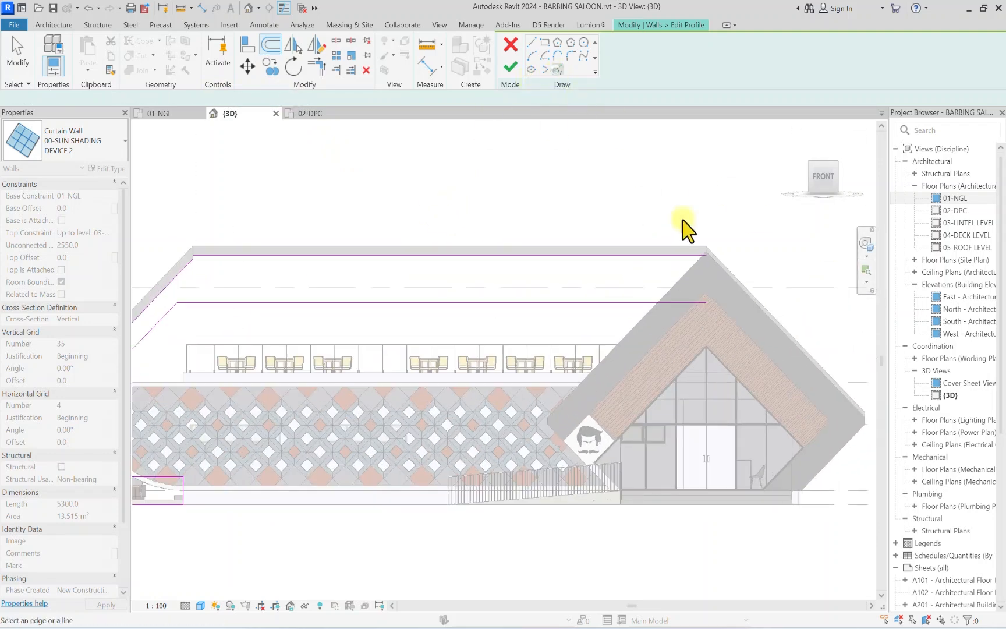
{"action": "left_click", "coordinate": [316, 67]}
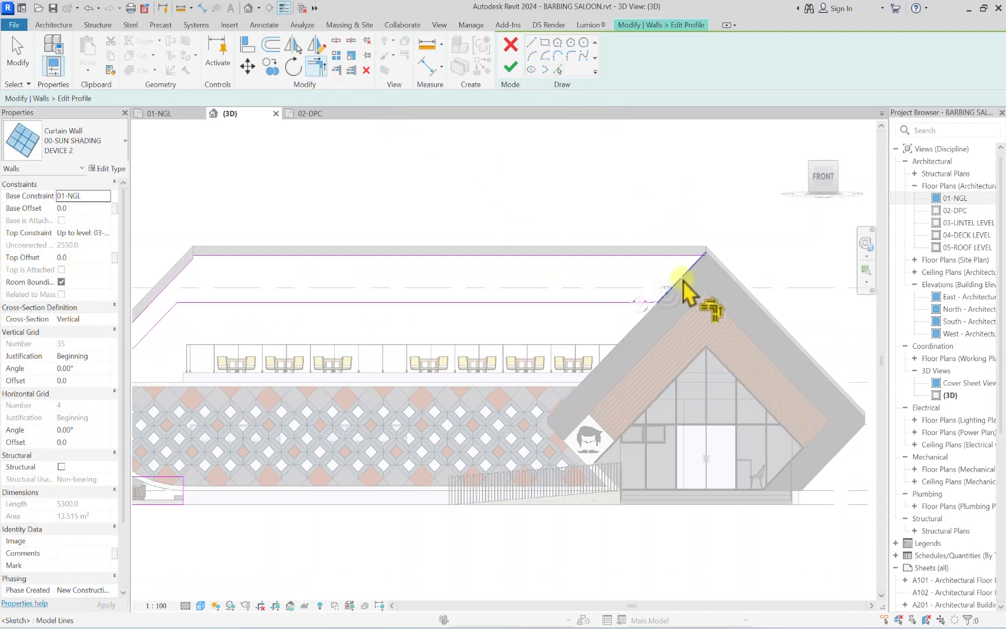
{"action": "scroll", "coordinate": [640, 271], "scroll_direction": "down", "scroll_amount": 3}
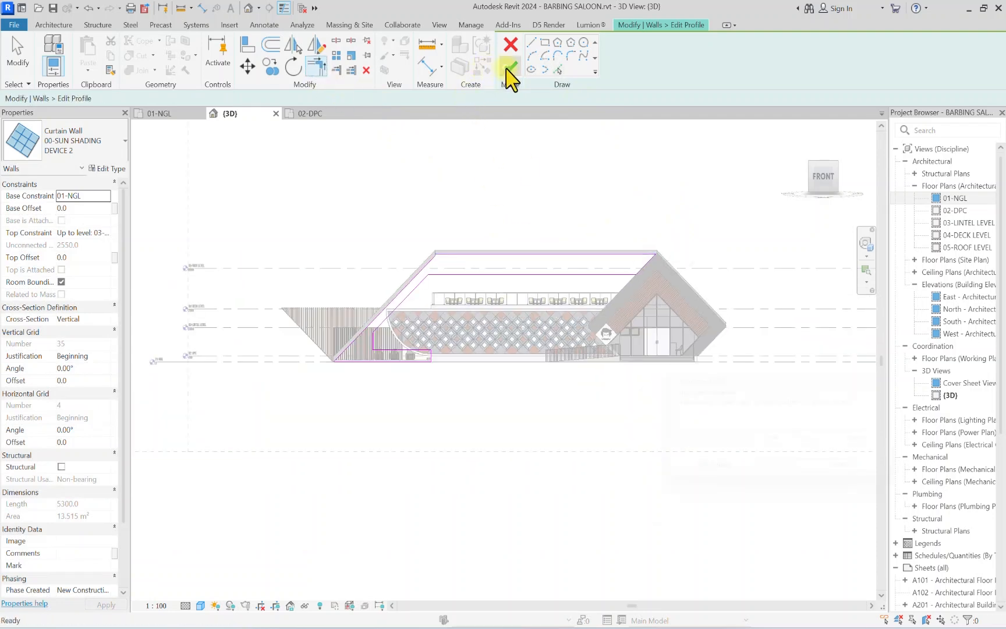
Step: Finish the shading wall's profile edit and delete the mullions whose curtain grid portion no longer exists
{"action": "left_click", "coordinate": [509, 69]}
{"action": "left_click", "coordinate": [847, 475]}
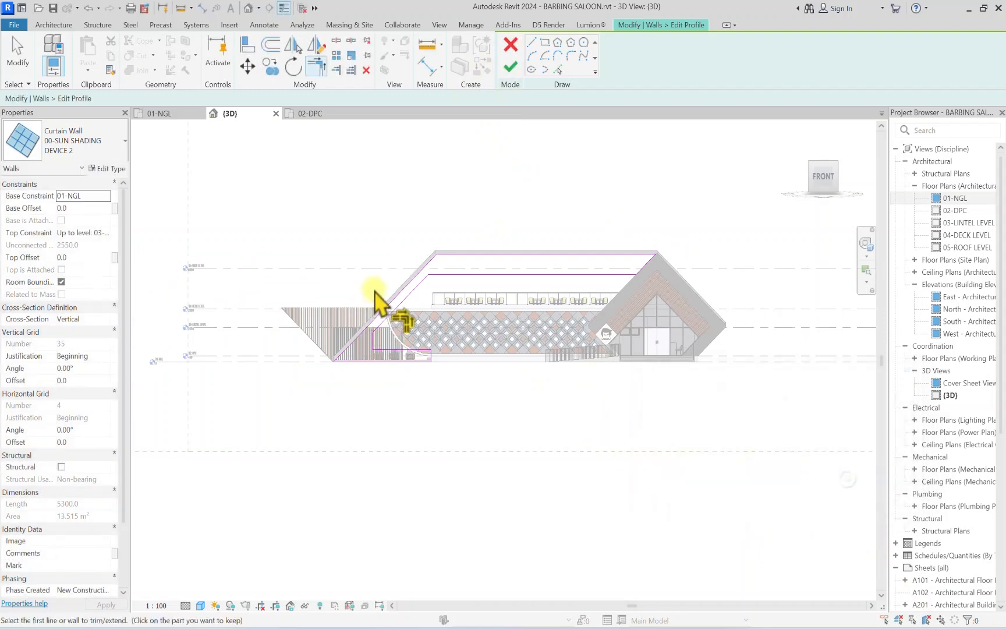
{"action": "scroll", "coordinate": [451, 256], "scroll_direction": "up", "scroll_amount": 3}
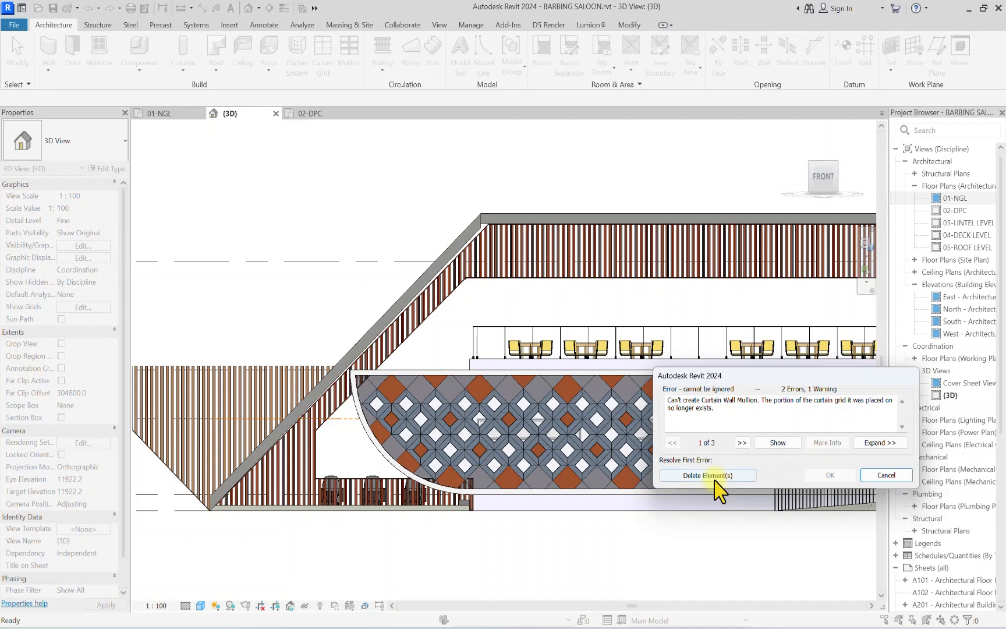
{"action": "left_click", "coordinate": [707, 475]}
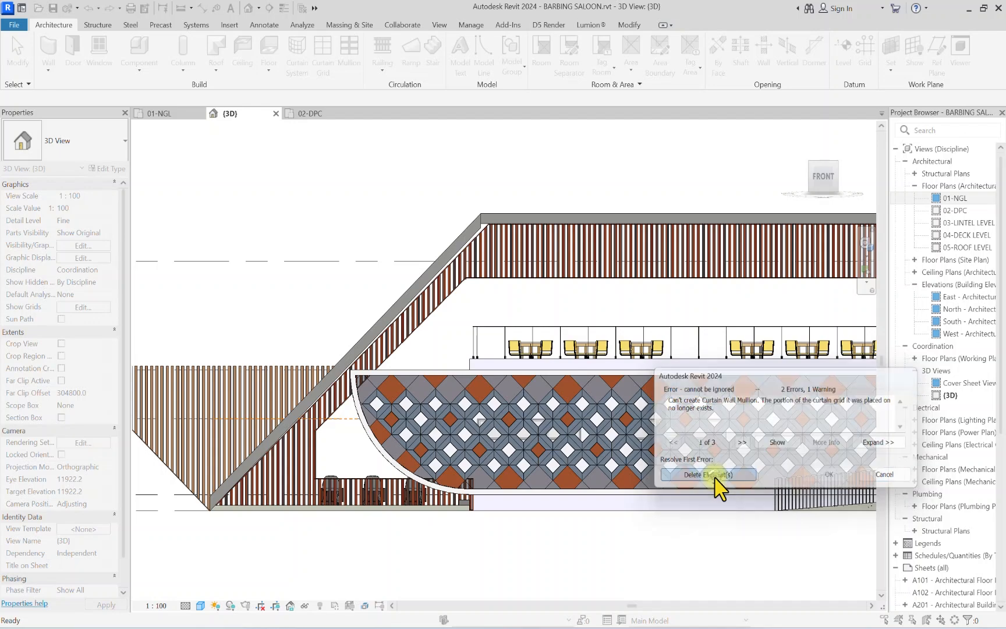
{"action": "scroll", "coordinate": [650, 509], "scroll_direction": "down", "scroll_amount": 2}
{"action": "left_click", "coordinate": [387, 571]}
{"action": "middle_click_drag", "start_coordinate": [612, 343], "coordinate": [407, 342]}
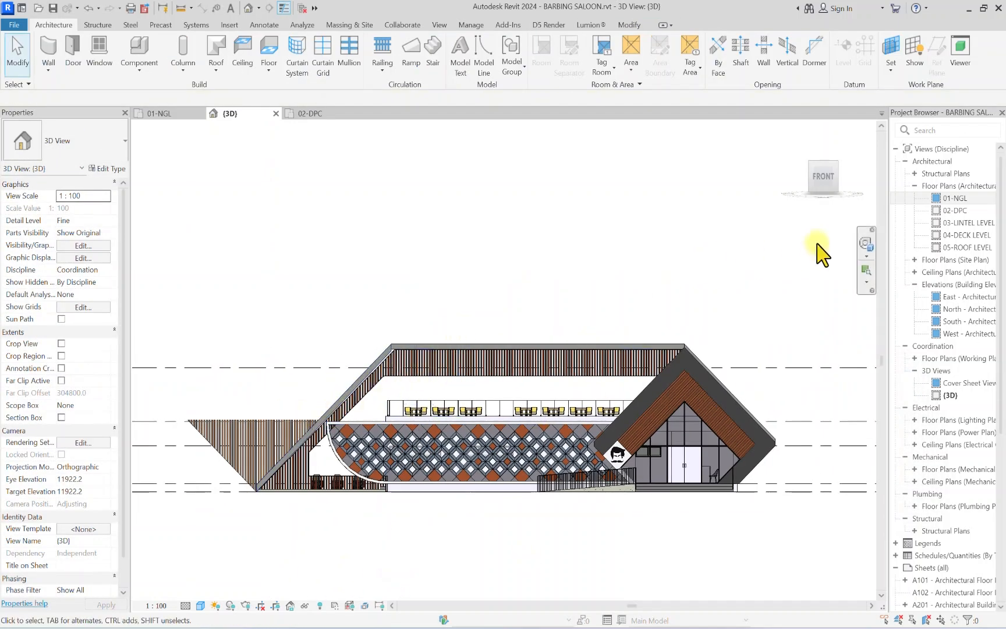
Step: Mirror a copy of the long 00-SUN SHADING DEVICE 2 wall across the building's lengthwise centreline in the 01-NGL floor plan
{"action": "mouse_move", "coordinate": [824, 193]}
{"action": "left_mouse_down"}
{"action": "mouse_move", "coordinate": [871, 205]}
{"action": "mouse_move", "coordinate": [175, 207]}
{"action": "mouse_move", "coordinate": [180, 217]}
{"action": "mouse_move", "coordinate": [875, 225]}
{"action": "mouse_move", "coordinate": [689, 218]}
{"action": "left_mouse_up"}
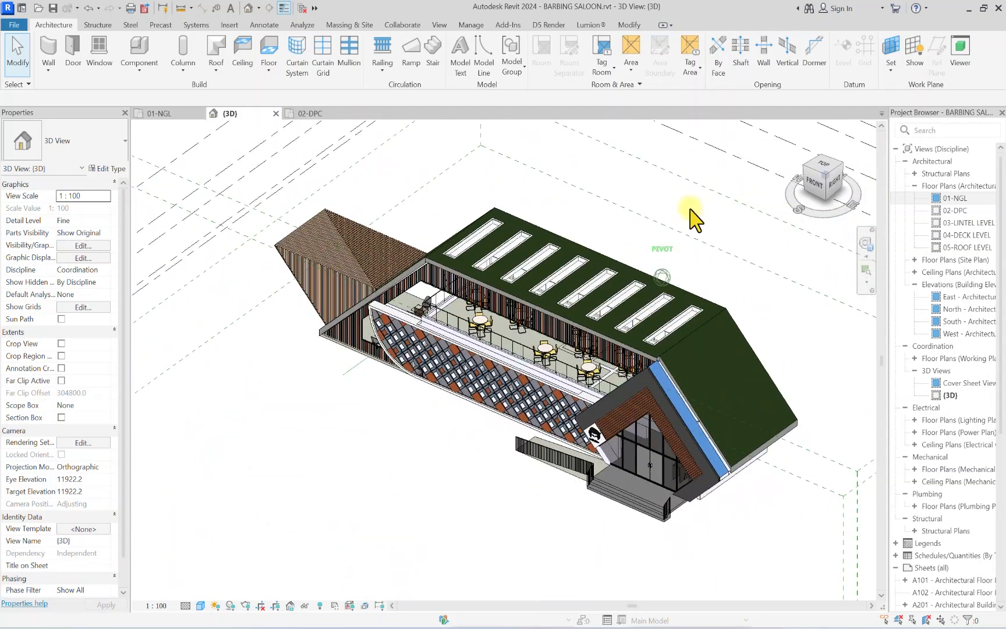
{"action": "scroll", "coordinate": [396, 319], "scroll_direction": "up", "scroll_amount": 3}
{"action": "scroll", "coordinate": [387, 326], "scroll_direction": "up", "scroll_amount": 1}
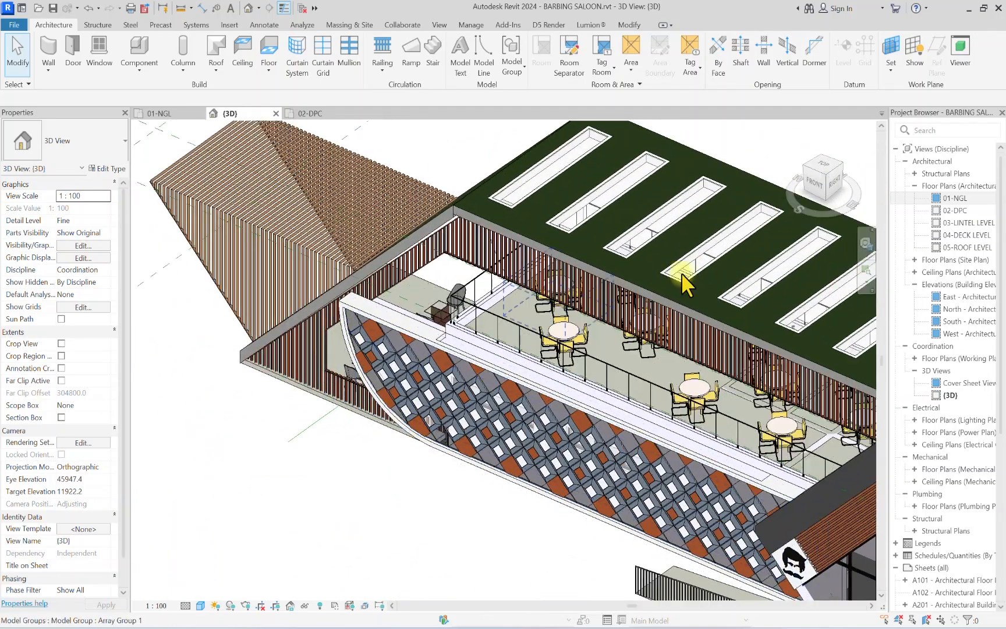
{"action": "double_click", "coordinate": [932, 198]}
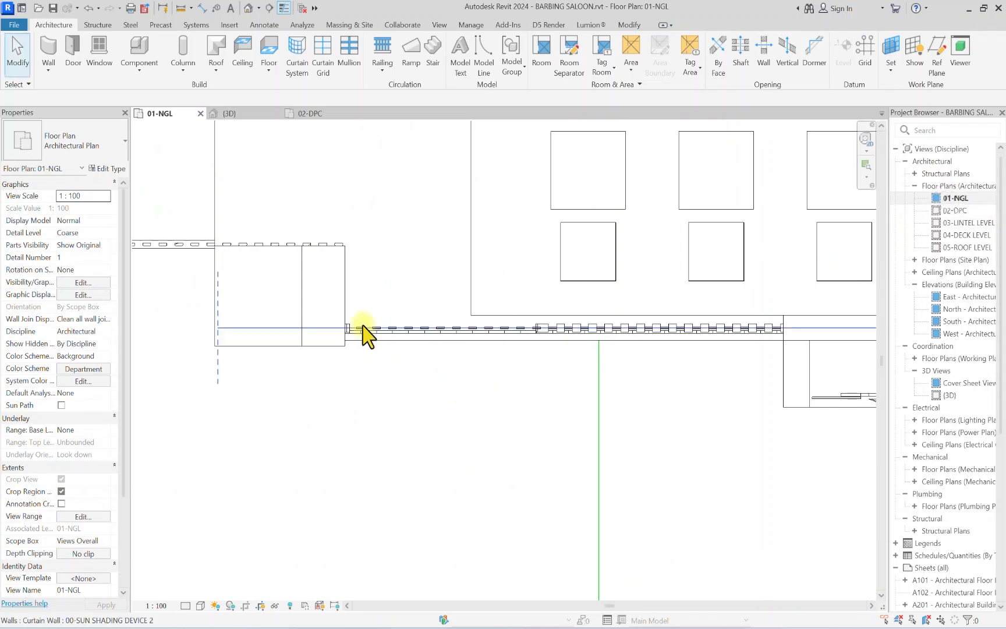
{"action": "scroll", "coordinate": [363, 333], "scroll_direction": "up", "scroll_amount": 1}
{"action": "left_click", "coordinate": [362, 333]}
{"action": "scroll", "coordinate": [360, 327], "scroll_direction": "down", "scroll_amount": 3}
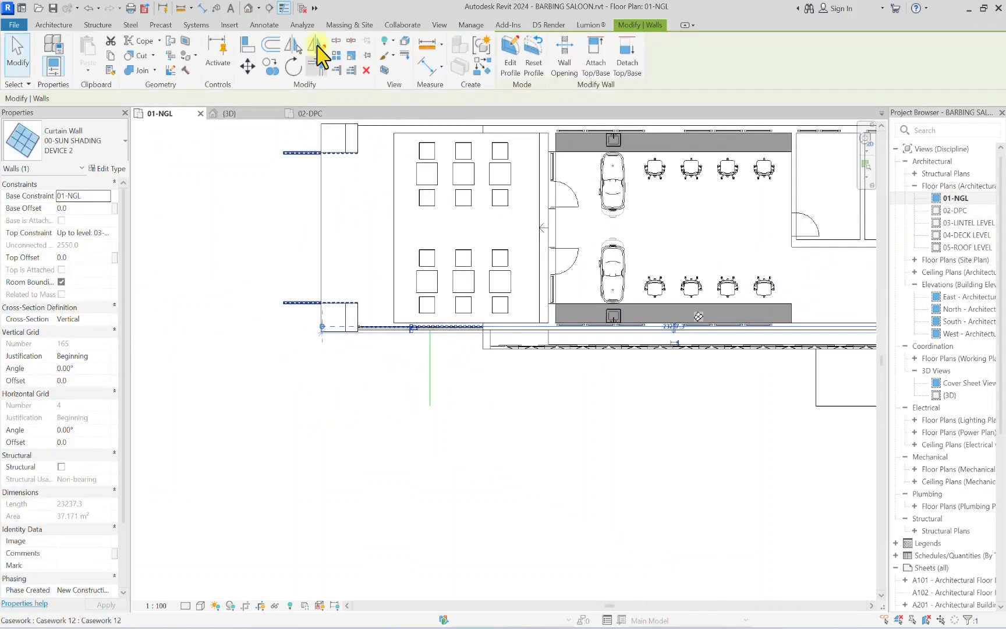
{"action": "left_click", "coordinate": [315, 47]}
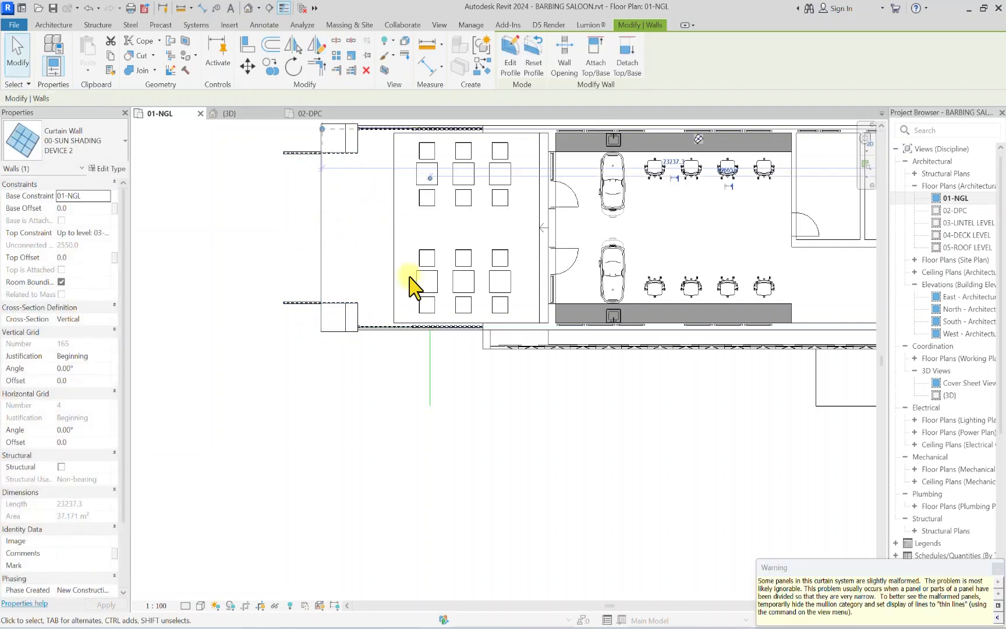
{"action": "left_click", "coordinate": [411, 401]}
Step: Inspect the mirrored slatted shading walls beneath the green roof in 3D, ending with the front view
{"action": "left_click", "coordinate": [250, 10]}
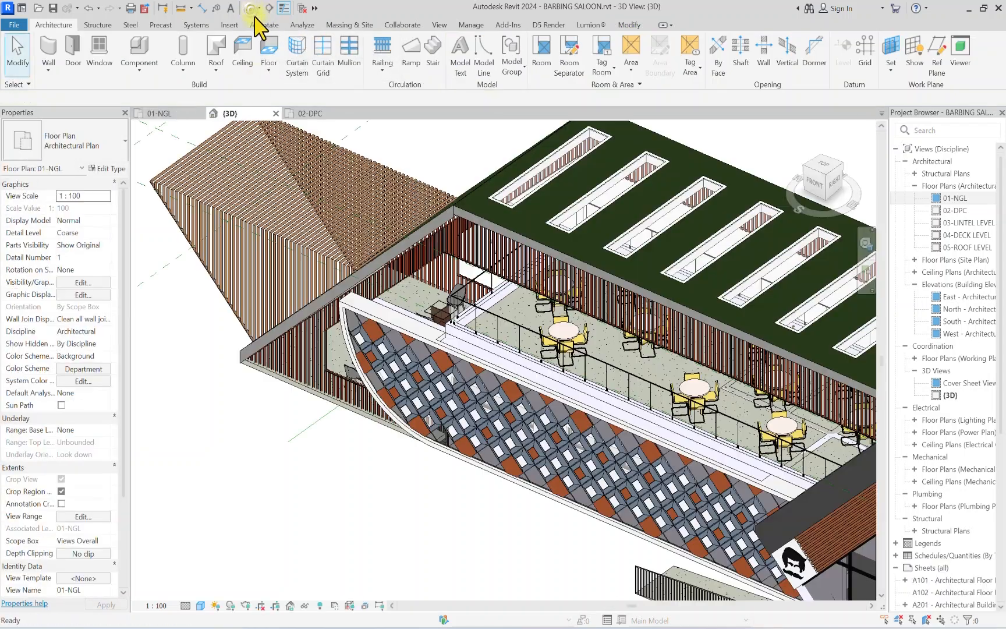
{"action": "mouse_move", "coordinate": [833, 188]}
{"action": "left_mouse_down"}
{"action": "mouse_move", "coordinate": [161, 146]}
{"action": "mouse_move", "coordinate": [288, 166]}
{"action": "mouse_move", "coordinate": [292, 189]}
{"action": "mouse_move", "coordinate": [570, 231]}
{"action": "mouse_move", "coordinate": [662, 229]}
{"action": "mouse_move", "coordinate": [704, 247]}
{"action": "mouse_move", "coordinate": [252, 235]}
{"action": "mouse_move", "coordinate": [786, 230]}
{"action": "mouse_move", "coordinate": [735, 280]}
{"action": "mouse_move", "coordinate": [857, 272]}
{"action": "mouse_move", "coordinate": [268, 262]}
{"action": "mouse_move", "coordinate": [304, 247]}
{"action": "mouse_move", "coordinate": [142, 199]}
{"action": "left_mouse_up"}
{"action": "scroll", "coordinate": [654, 301], "scroll_direction": "down", "scroll_amount": 3}
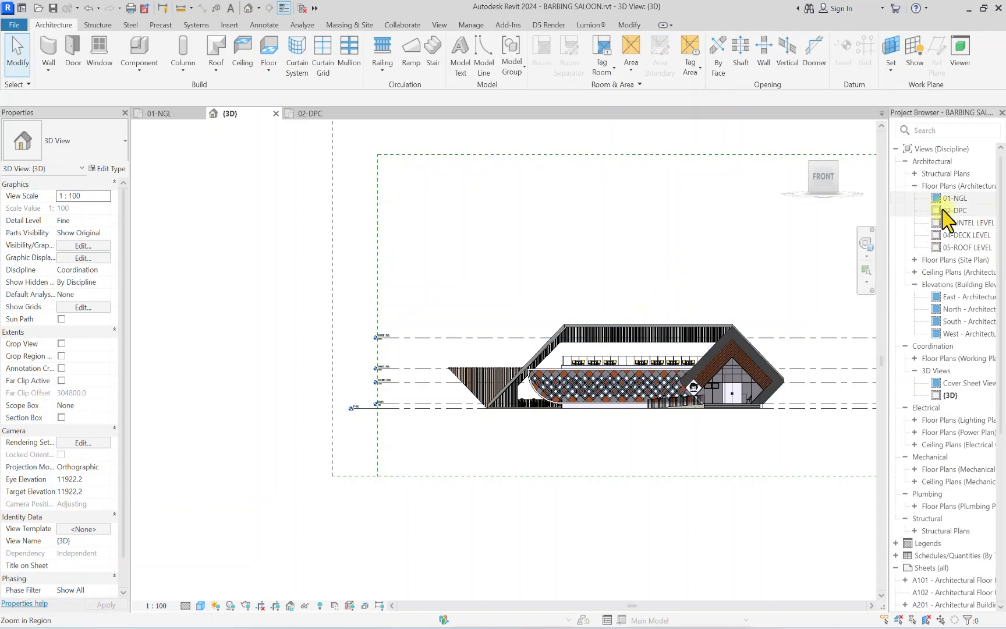
{"action": "scroll", "coordinate": [456, 393], "scroll_direction": "up", "scroll_amount": 3}
{"action": "middle_click_drag", "start_coordinate": [586, 399], "coordinate": [422, 377]}
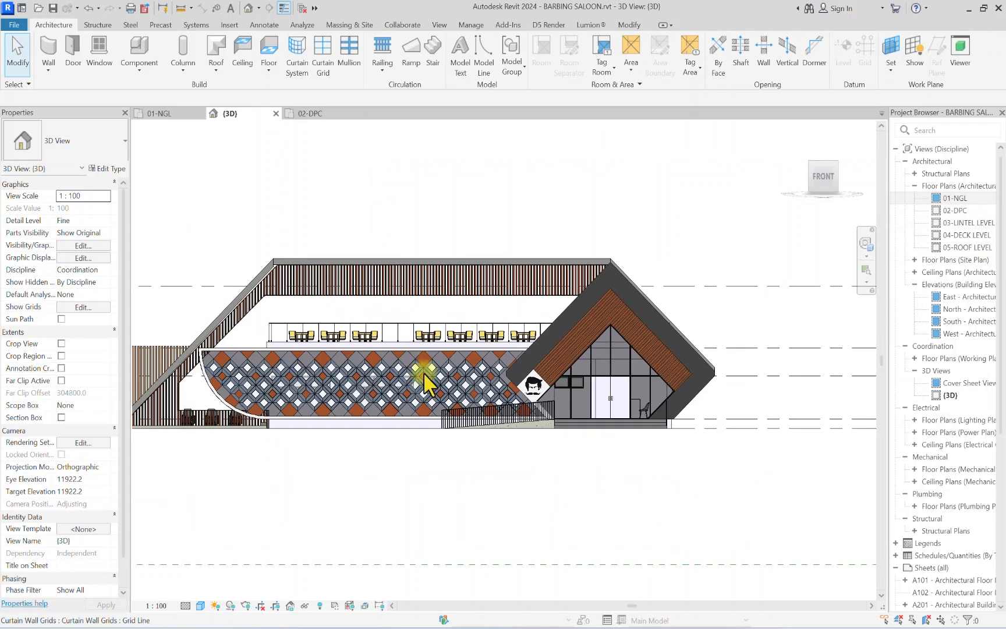
{"action": "scroll", "coordinate": [530, 357], "scroll_direction": "down", "scroll_amount": 3}
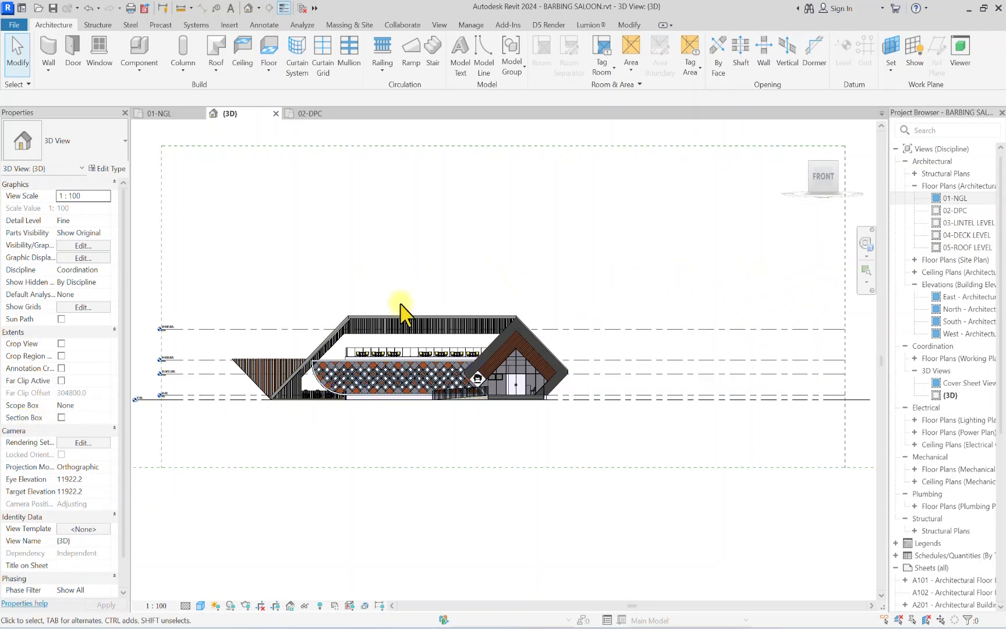
{"action": "scroll", "coordinate": [326, 397], "scroll_direction": "up", "scroll_amount": 2}
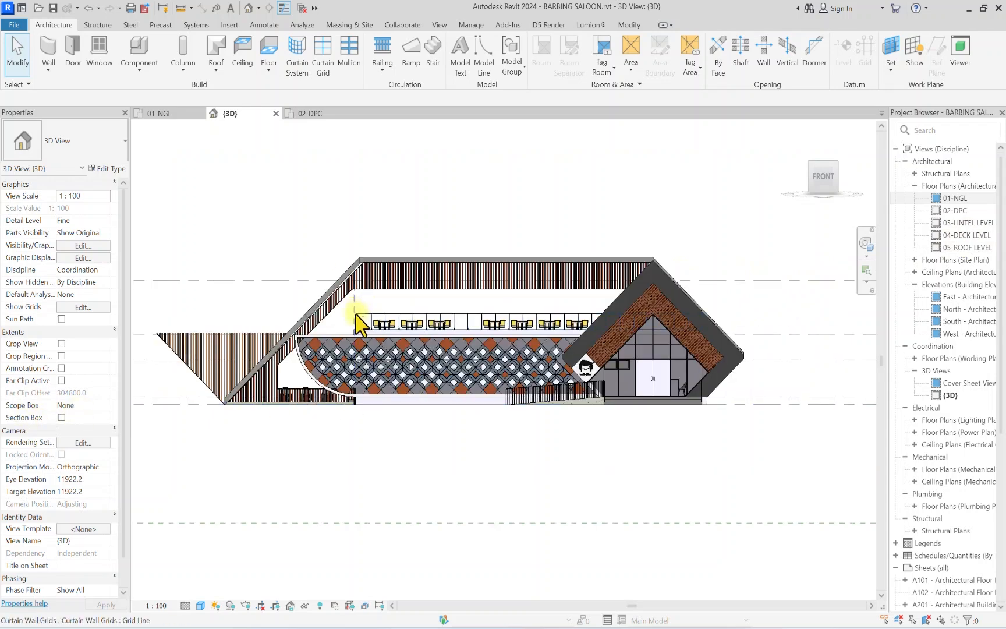
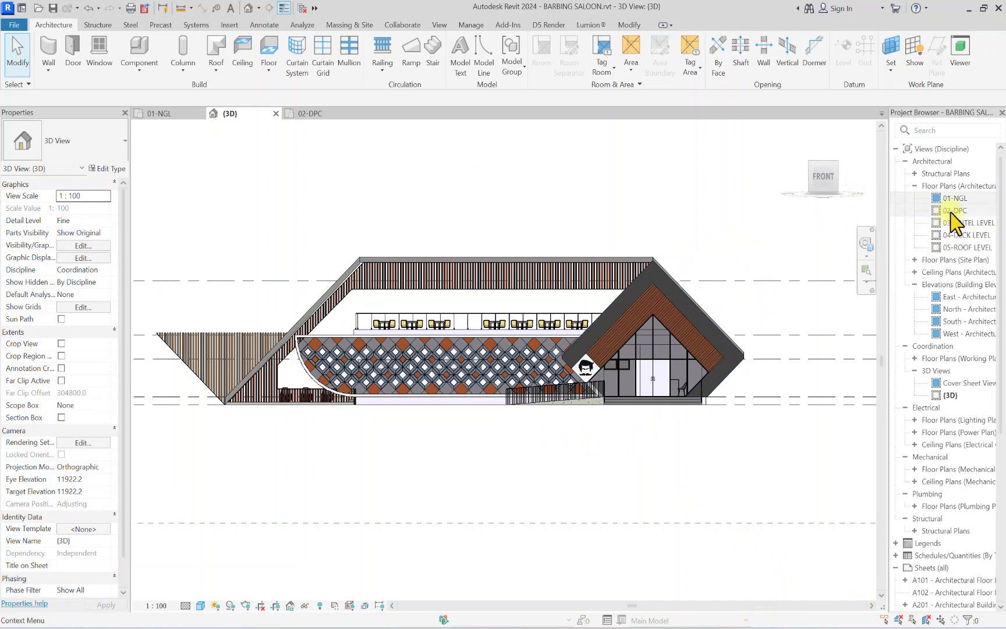
Step: Open the 02-DPC floor plan and examine the saloon room's extent and boundaries
{"action": "double_click", "coordinate": [954, 211]}
{"action": "scroll", "coordinate": [380, 336], "scroll_direction": "down", "scroll_amount": 7}
{"action": "scroll", "coordinate": [418, 279], "scroll_direction": "up", "scroll_amount": 2}
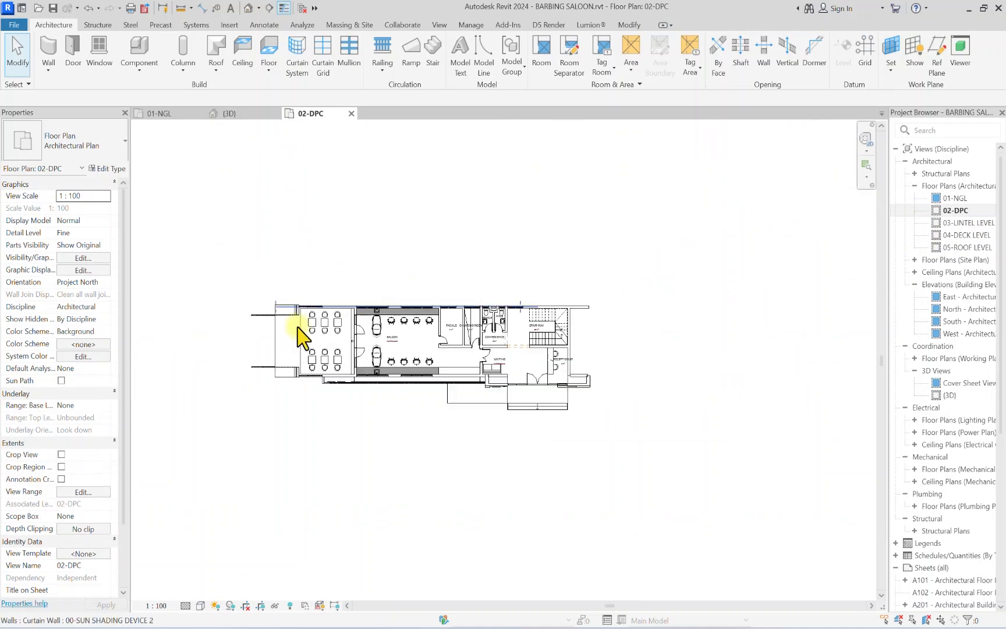
{"action": "scroll", "coordinate": [278, 322], "scroll_direction": "up", "scroll_amount": 3}
{"action": "scroll", "coordinate": [326, 338], "scroll_direction": "down", "scroll_amount": 2}
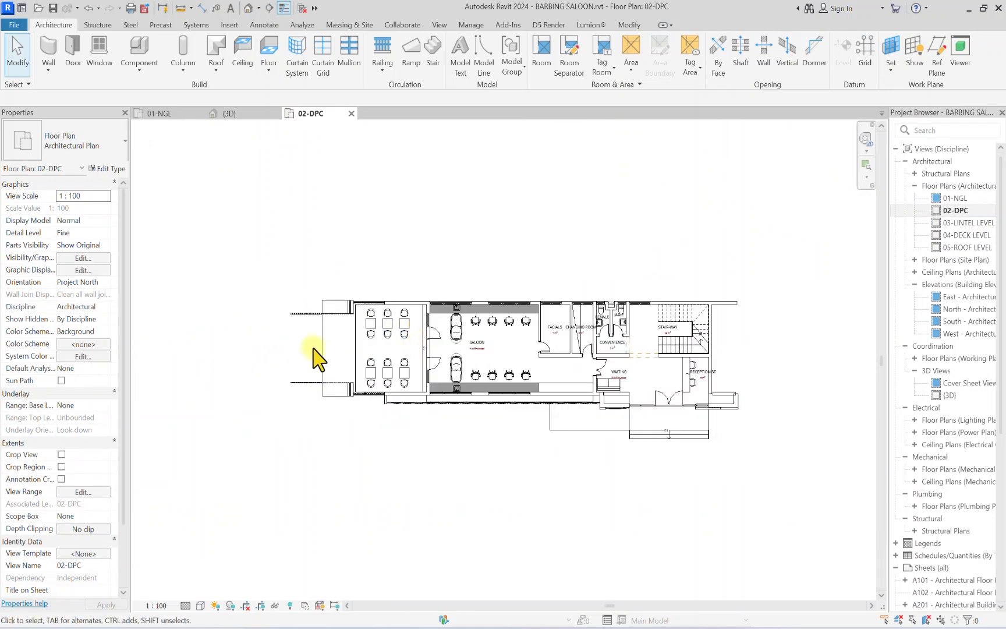
{"action": "scroll", "coordinate": [349, 353], "scroll_direction": "up", "scroll_amount": 2}
{"action": "left_click", "coordinate": [383, 344]}
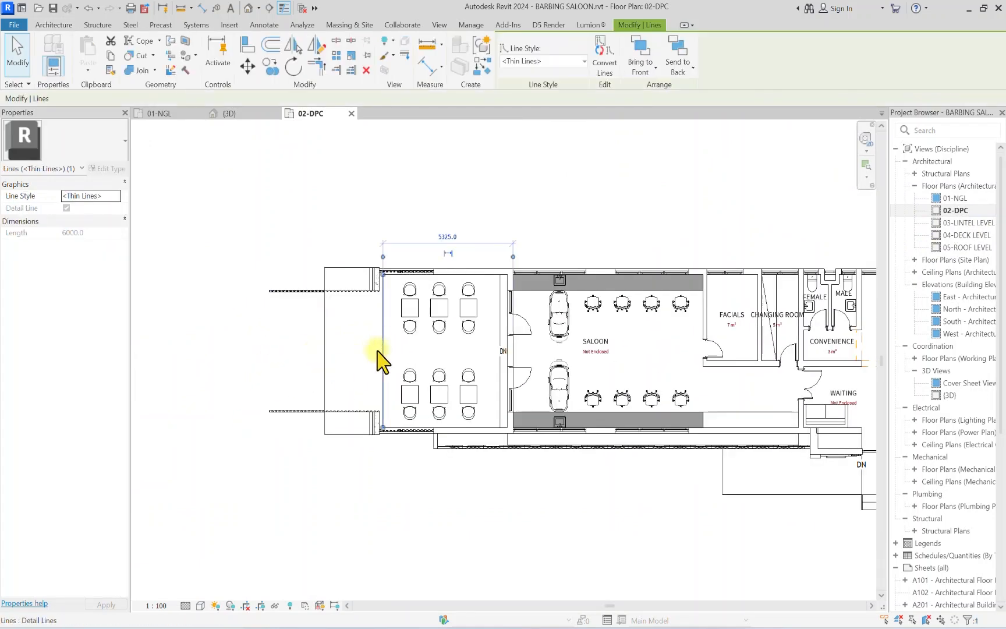
{"action": "left_click", "coordinate": [415, 346]}
{"action": "scroll", "coordinate": [537, 409], "scroll_direction": "up", "scroll_amount": 3}
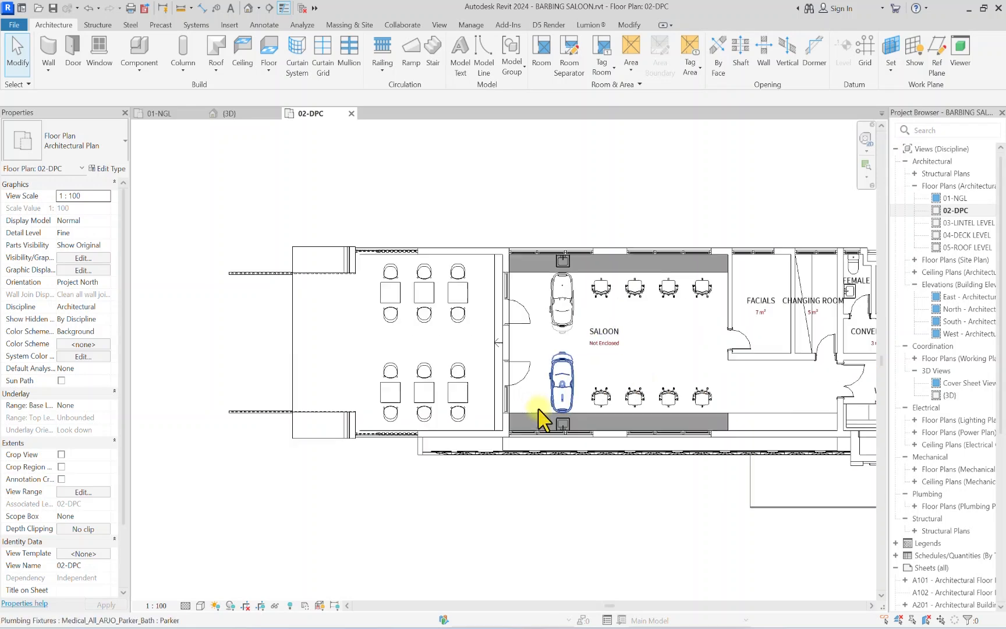
{"action": "middle_click_drag", "start_coordinate": [536, 411], "coordinate": [355, 412]}
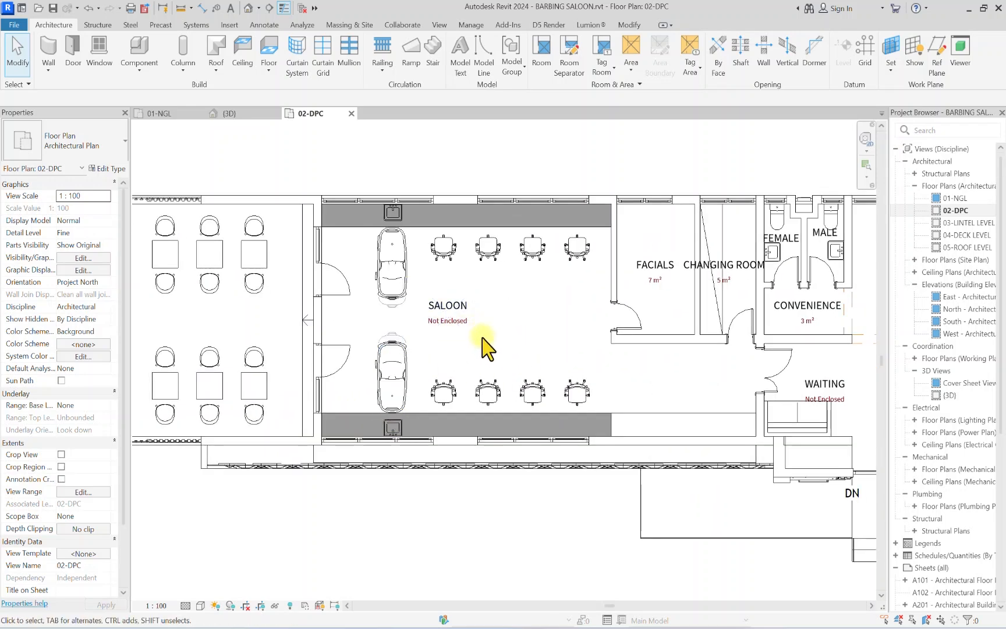
{"action": "left_click", "coordinate": [494, 343]}
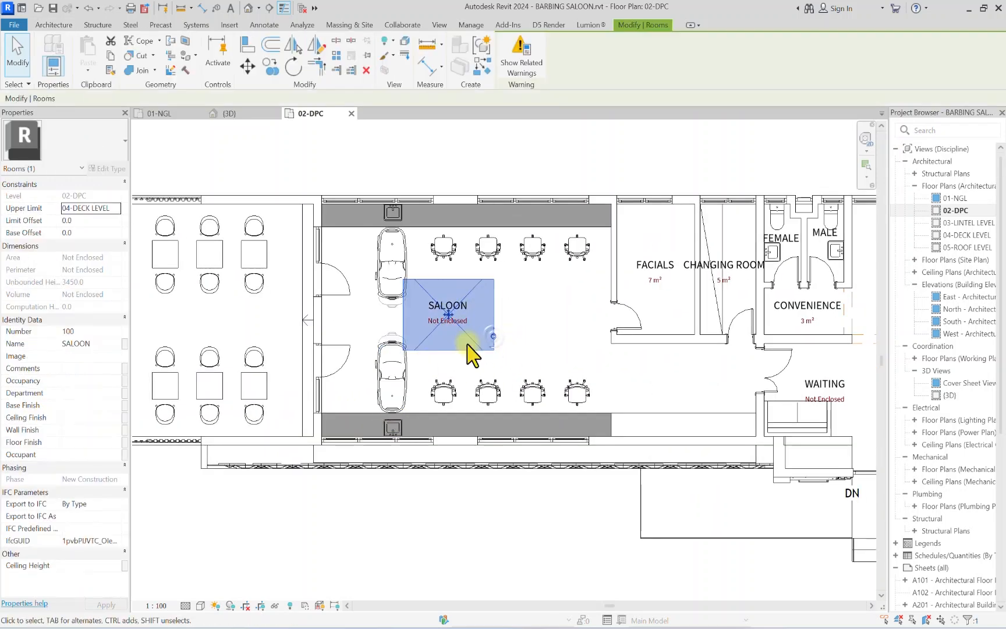
{"action": "scroll", "coordinate": [316, 318], "scroll_direction": "up", "scroll_amount": 2}
{"action": "scroll", "coordinate": [317, 330], "scroll_direction": "down", "scroll_amount": 3}
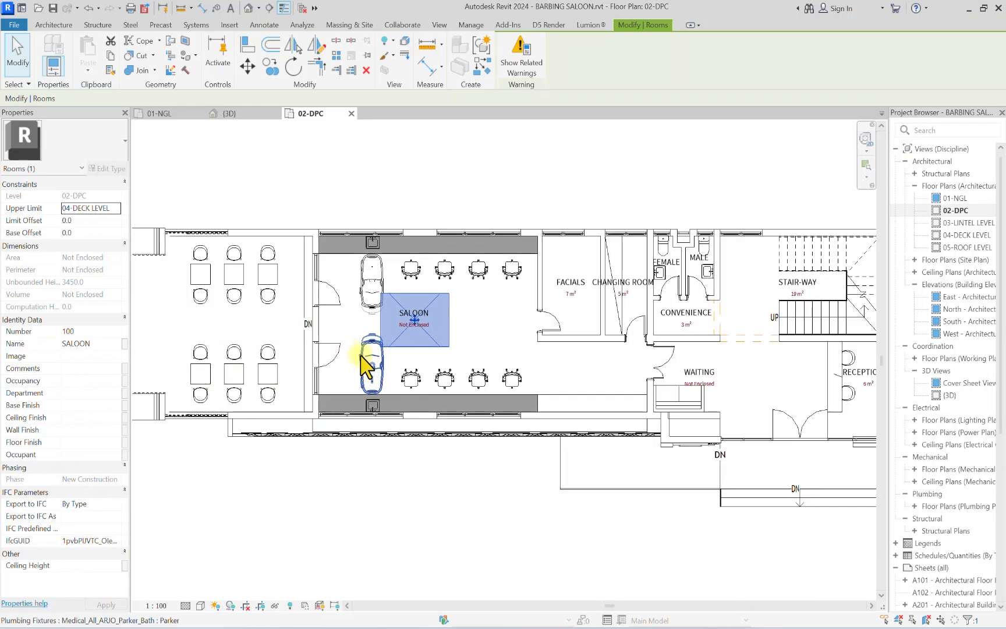
Step: Reveal the hidden elements in the 02-DPC floor plan
{"action": "left_click", "coordinate": [289, 605]}
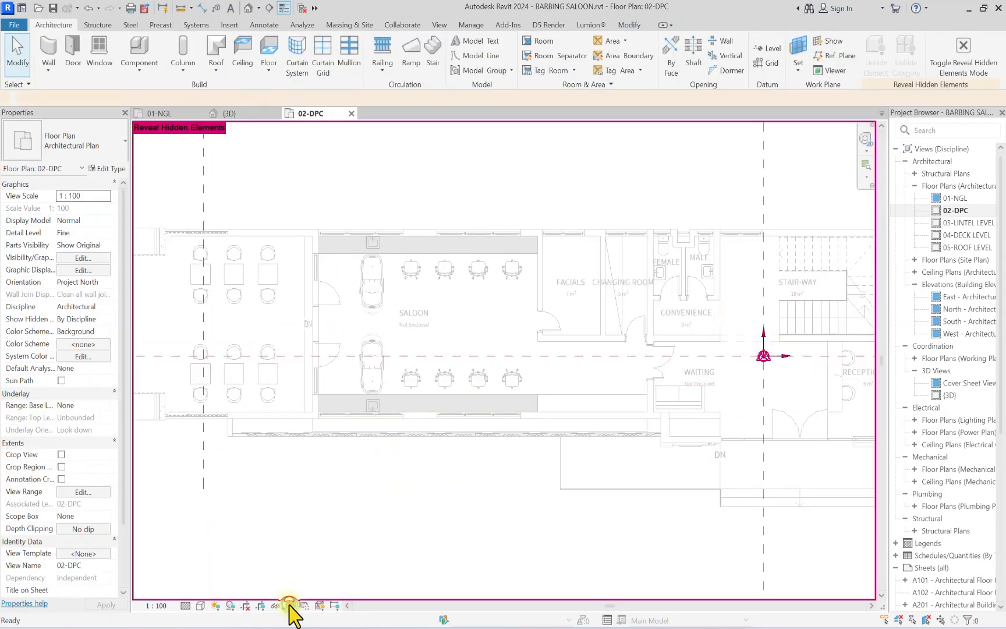
{"action": "scroll", "coordinate": [428, 317], "scroll_direction": "up", "scroll_amount": 1}
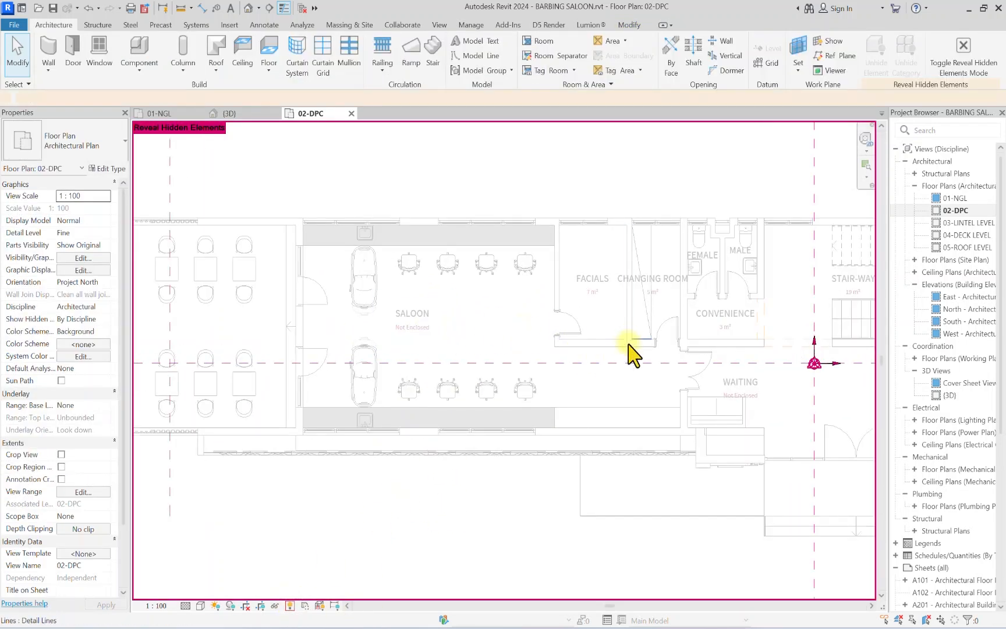
{"action": "scroll", "coordinate": [616, 391], "scroll_direction": "down", "scroll_amount": 1}
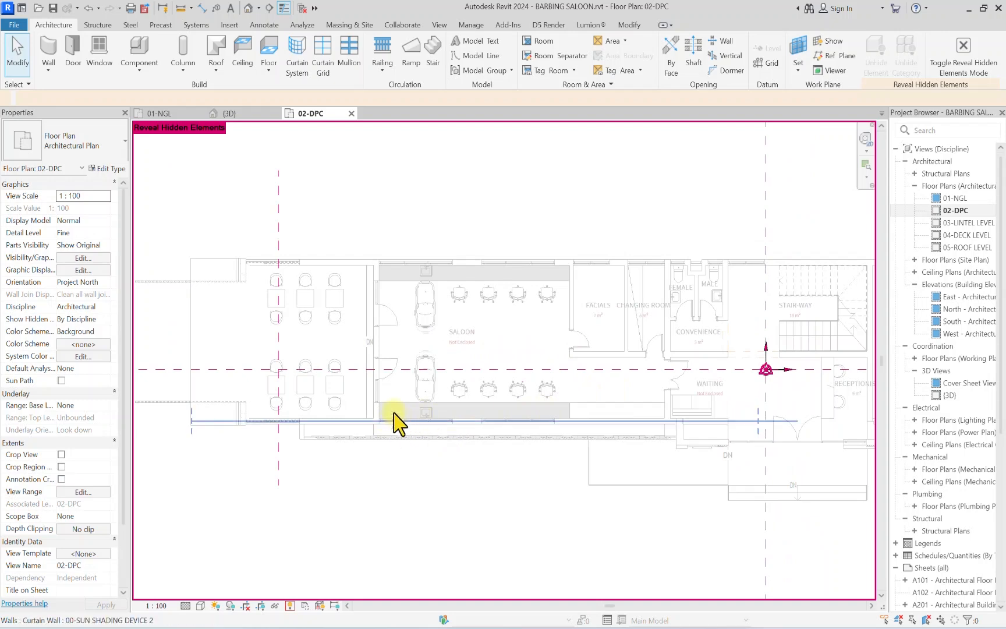
{"action": "scroll", "coordinate": [386, 364], "scroll_direction": "up", "scroll_amount": 1}
{"action": "scroll", "coordinate": [417, 302], "scroll_direction": "down", "scroll_amount": 1}
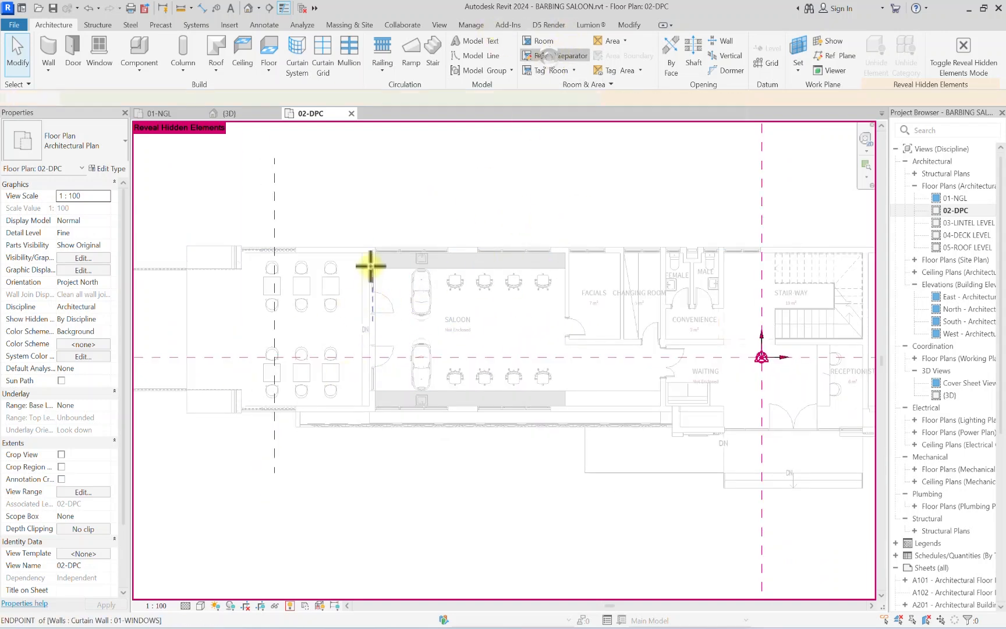
Step: Draw chained room separation lines from the saloon's upper outer corner, around the facials room, to the wall beside the waiting area's double door
{"action": "scroll", "coordinate": [373, 241], "scroll_direction": "up", "scroll_amount": 4}
{"action": "left_click", "coordinate": [373, 236]}
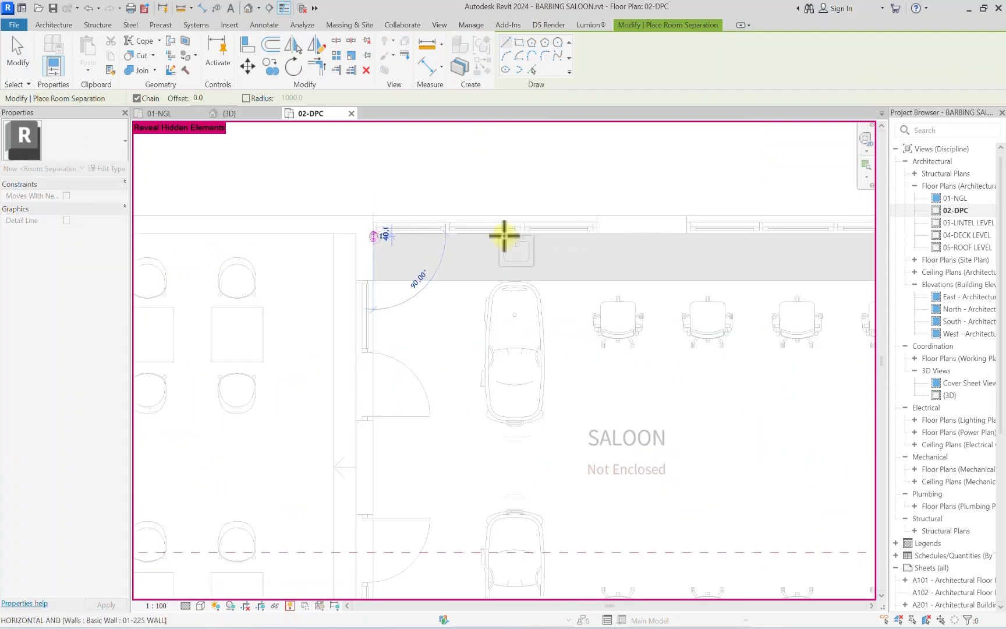
{"action": "scroll", "coordinate": [406, 218], "scroll_direction": "down", "scroll_amount": 2}
{"action": "scroll", "coordinate": [399, 227], "scroll_direction": "up", "scroll_amount": 2}
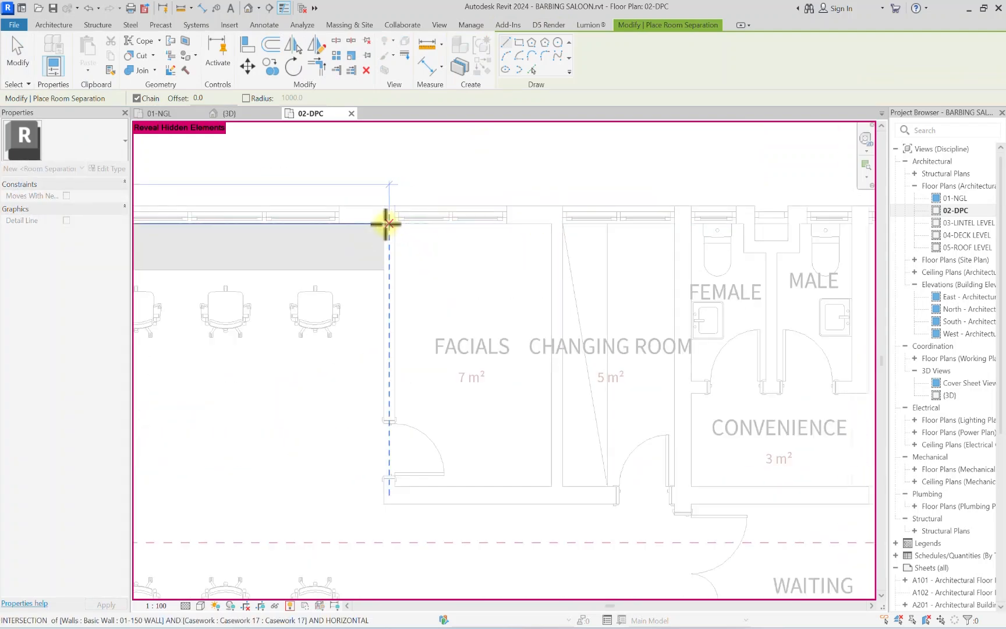
{"action": "left_click", "coordinate": [385, 223]}
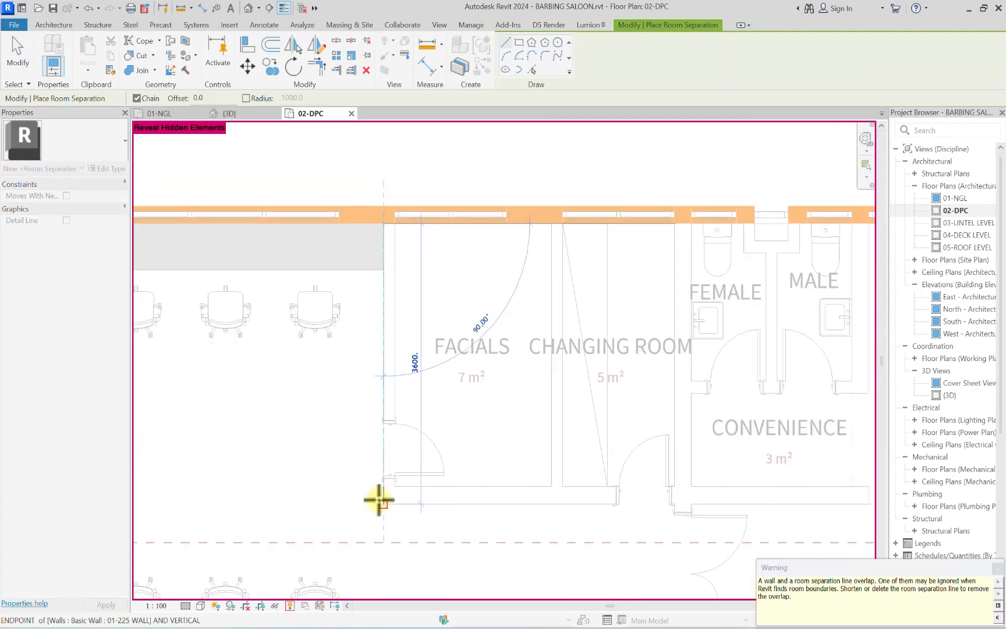
{"action": "middle_click_drag", "start_coordinate": [593, 502], "coordinate": [466, 316]}
{"action": "scroll", "coordinate": [550, 339], "scroll_direction": "up", "scroll_amount": 3}
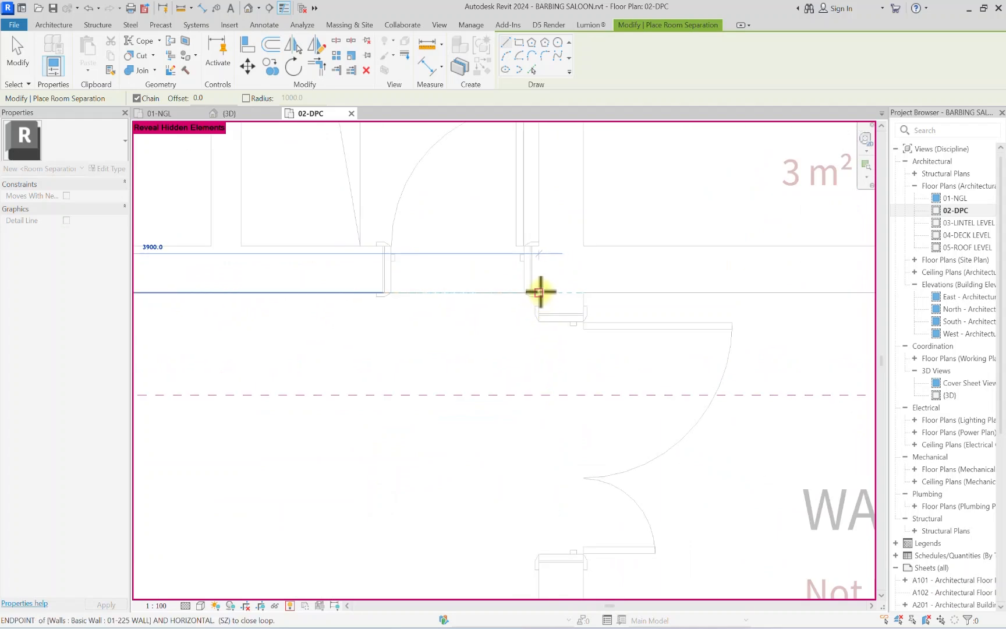
{"action": "left_click", "coordinate": [539, 292]}
Step: Continue the room separation lines along the saloon's waiting-side, lower and seating-side walls and close the loop at the upper corner
{"action": "scroll", "coordinate": [549, 301], "scroll_direction": "down", "scroll_amount": 3}
{"action": "left_click", "coordinate": [545, 459]}
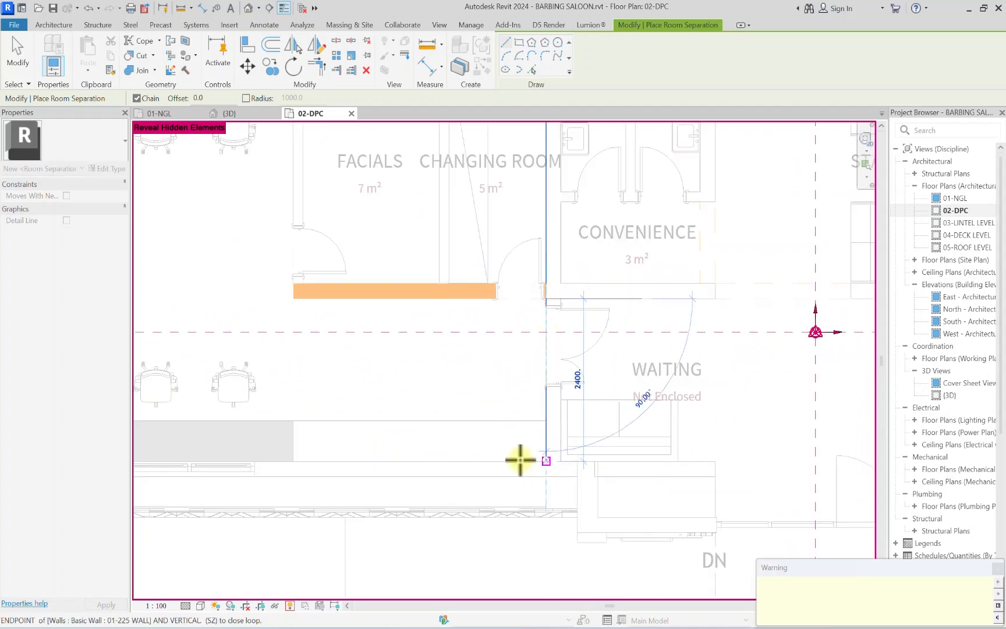
{"action": "middle_click_drag", "start_coordinate": [175, 454], "coordinate": [838, 439]}
{"action": "scroll", "coordinate": [444, 447], "scroll_direction": "up", "scroll_amount": 2}
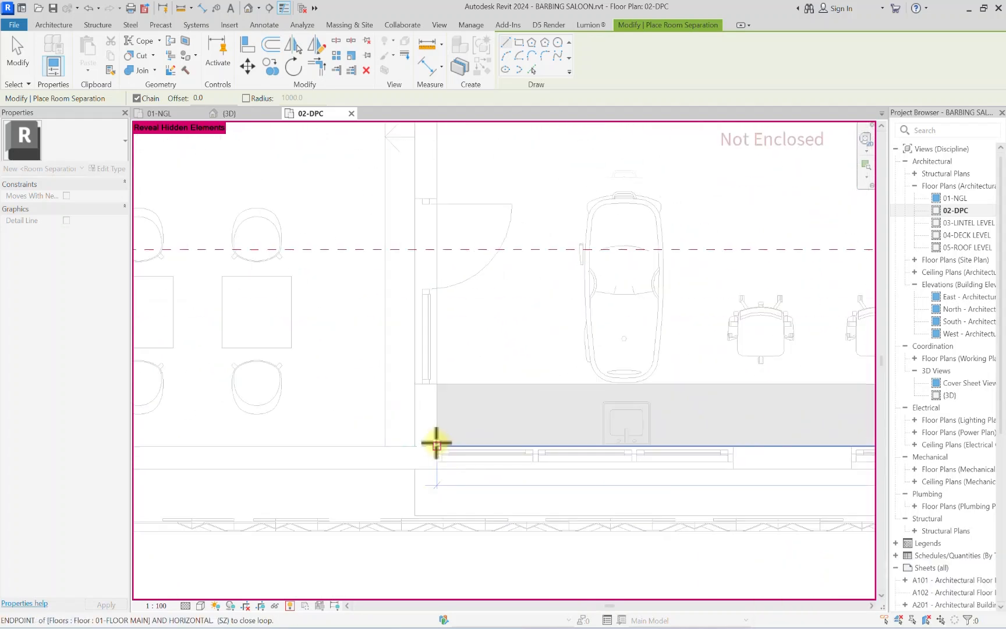
{"action": "left_click", "coordinate": [444, 447]}
{"action": "scroll", "coordinate": [452, 280], "scroll_direction": "down", "scroll_amount": 3}
{"action": "scroll", "coordinate": [438, 217], "scroll_direction": "up", "scroll_amount": 2}
{"action": "left_click", "coordinate": [438, 219]}
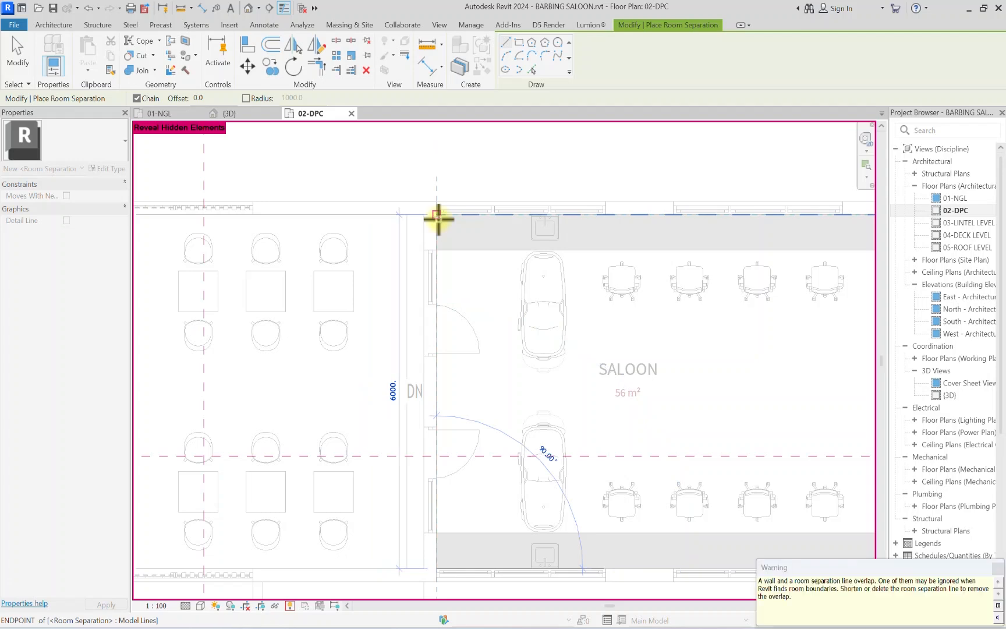
{"action": "scroll", "coordinate": [438, 219], "scroll_direction": "down", "scroll_amount": 2}
{"action": "key", "text": "Escape"}
Step: Draw chained room separation lines from the waiting area's lower wall around the front recess and along the entrance wall past the double door
{"action": "middle_click_drag", "start_coordinate": [615, 402], "coordinate": [399, 379]}
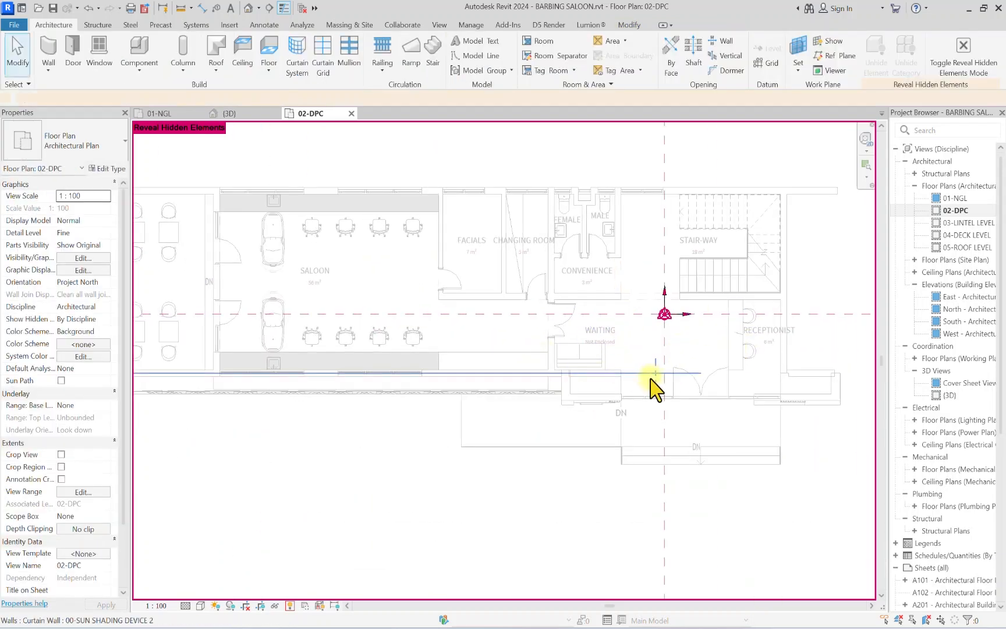
{"action": "scroll", "coordinate": [678, 384], "scroll_direction": "up", "scroll_amount": 2}
{"action": "scroll", "coordinate": [590, 384], "scroll_direction": "down", "scroll_amount": 1}
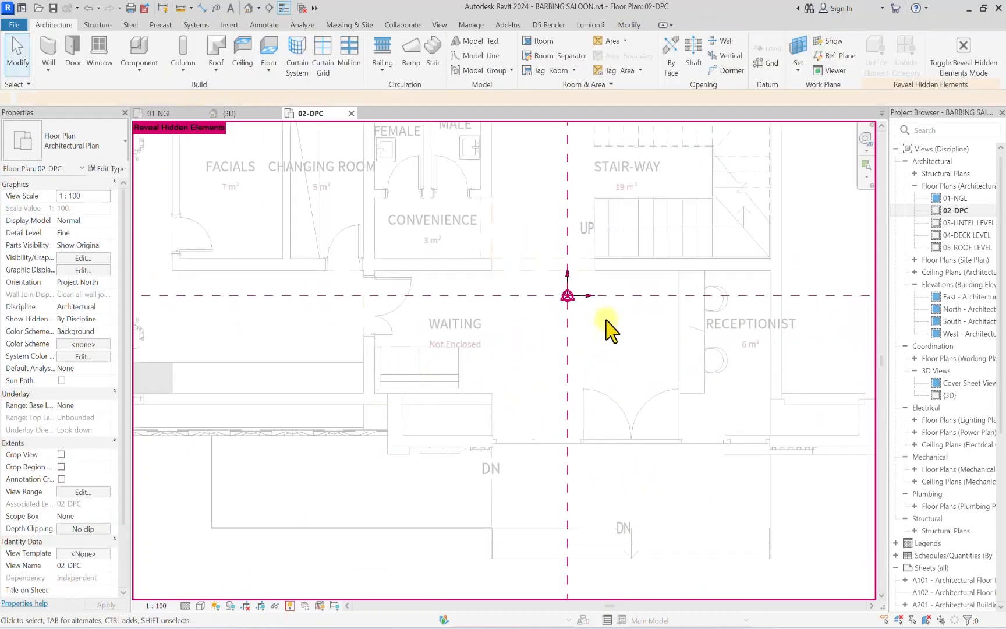
{"action": "scroll", "coordinate": [568, 348], "scroll_direction": "down", "scroll_amount": 2}
{"action": "scroll", "coordinate": [580, 337], "scroll_direction": "up", "scroll_amount": 2}
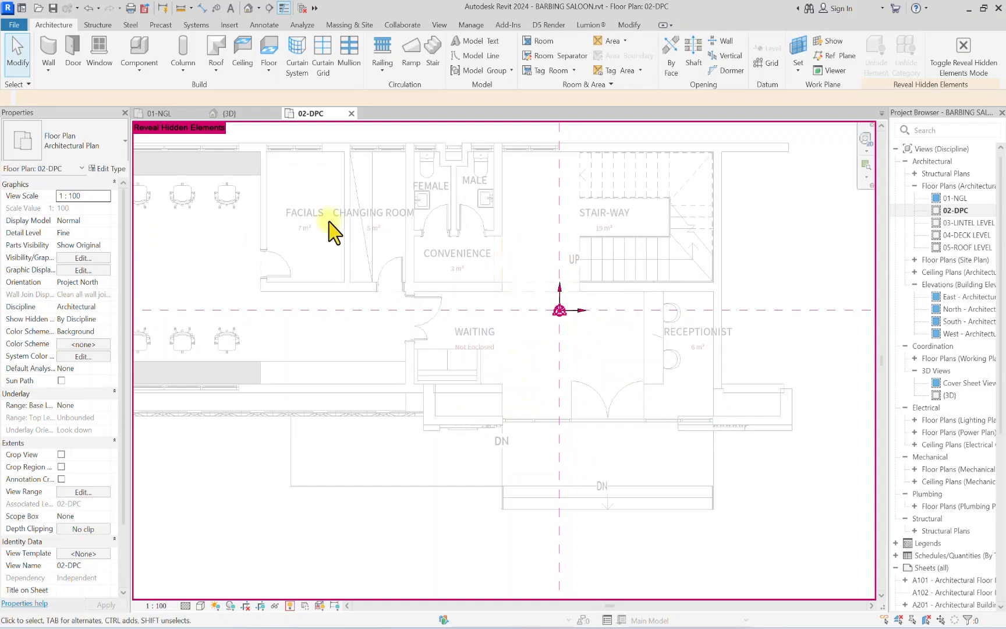
{"action": "left_click", "coordinate": [556, 56]}
{"action": "scroll", "coordinate": [410, 404], "scroll_direction": "up", "scroll_amount": 2}
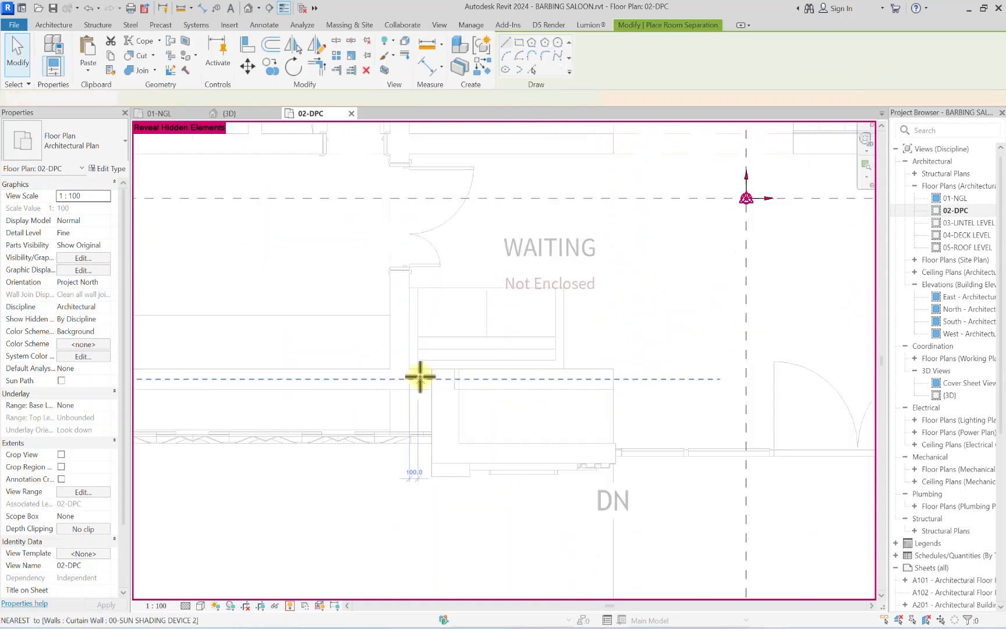
{"action": "left_click", "coordinate": [459, 369]}
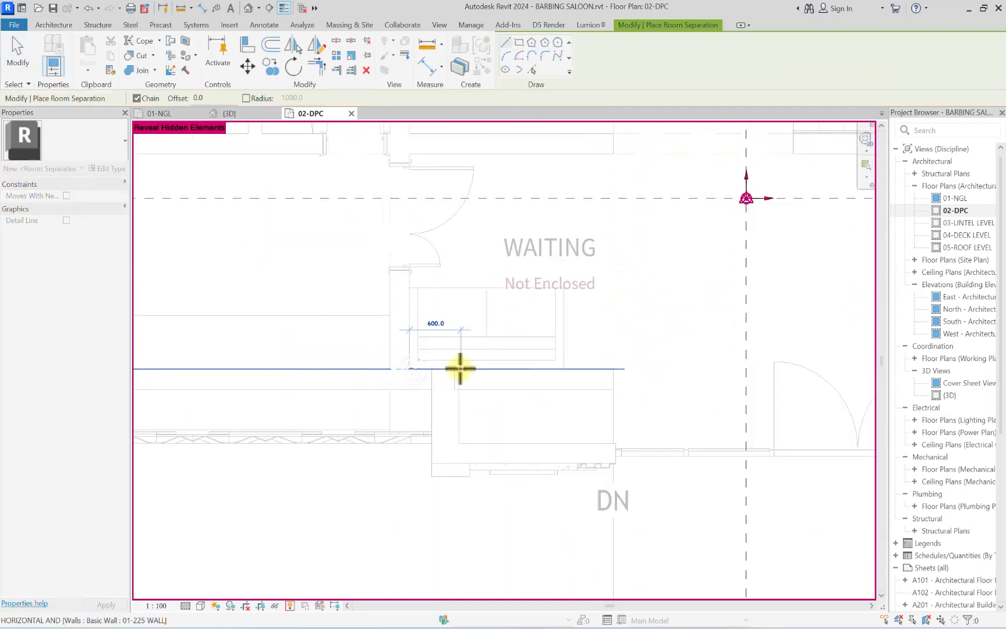
{"action": "left_click", "coordinate": [458, 441]}
{"action": "scroll", "coordinate": [506, 429], "scroll_direction": "down", "scroll_amount": 3}
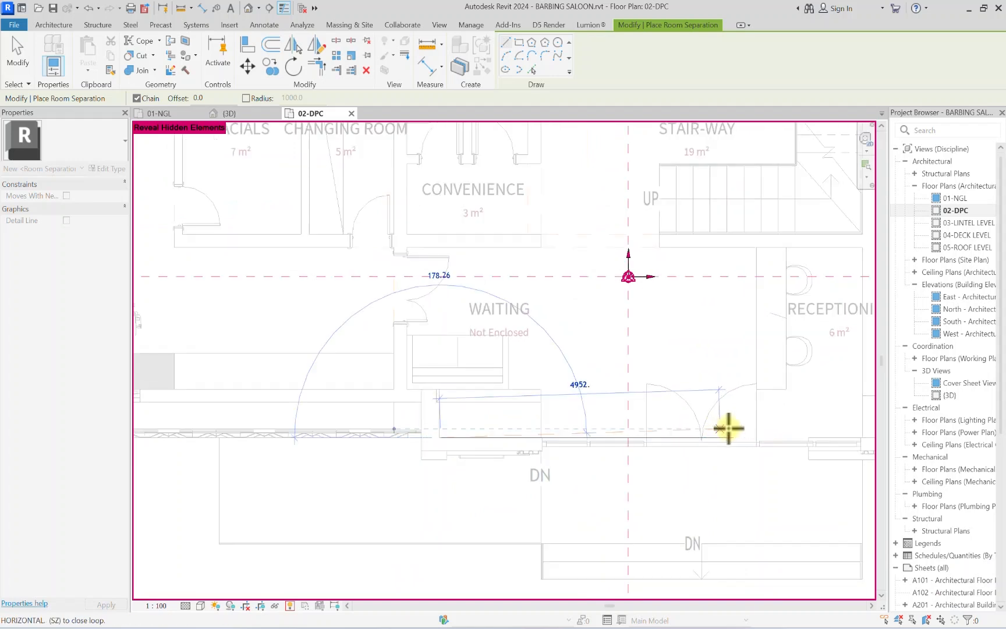
{"action": "left_click", "coordinate": [751, 438]}
{"action": "key", "text": "Escape"}
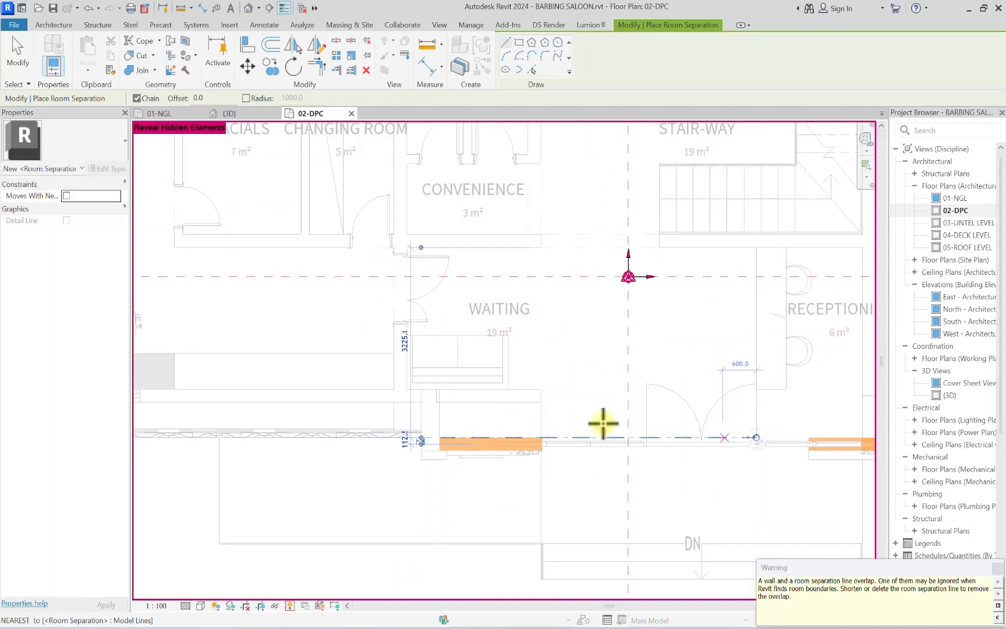
Step: Stop revealing hidden elements and draw a room separation line along the entrance porch's side edge, between the receptionist wall and the front steps
{"action": "scroll", "coordinate": [629, 477], "scroll_direction": "down", "scroll_amount": 2}
{"action": "scroll", "coordinate": [556, 434], "scroll_direction": "up", "scroll_amount": 5}
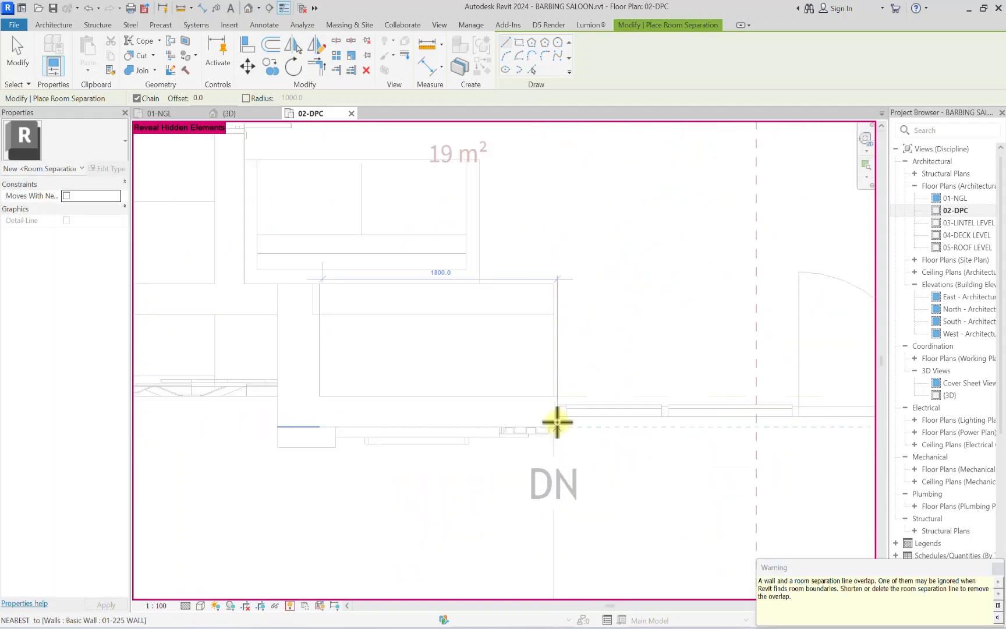
{"action": "scroll", "coordinate": [553, 428], "scroll_direction": "down", "scroll_amount": 3}
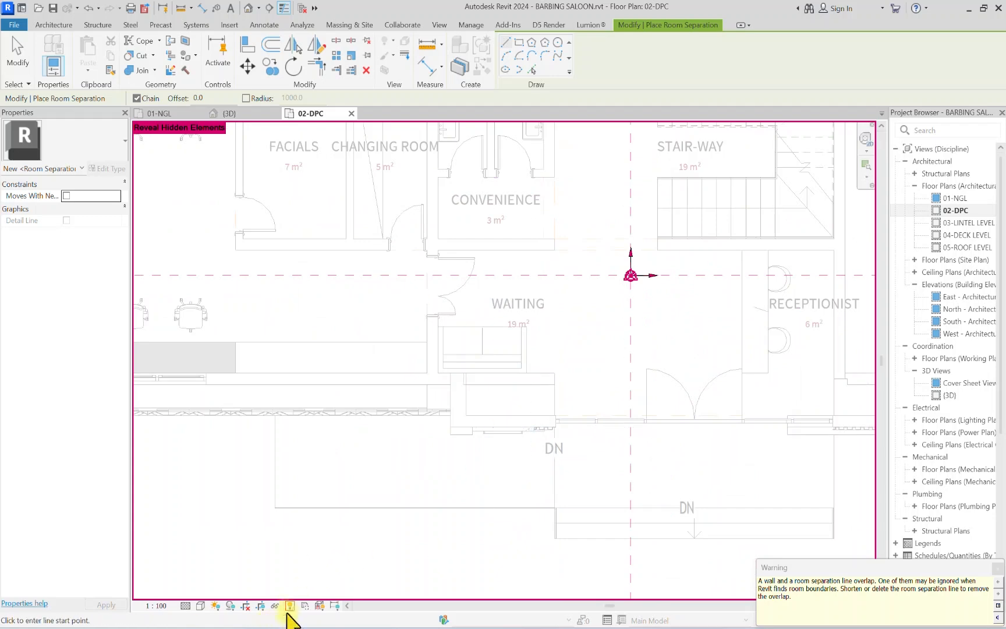
{"action": "scroll", "coordinate": [644, 476], "scroll_direction": "down", "scroll_amount": 2}
{"action": "scroll", "coordinate": [680, 460], "scroll_direction": "up", "scroll_amount": 5}
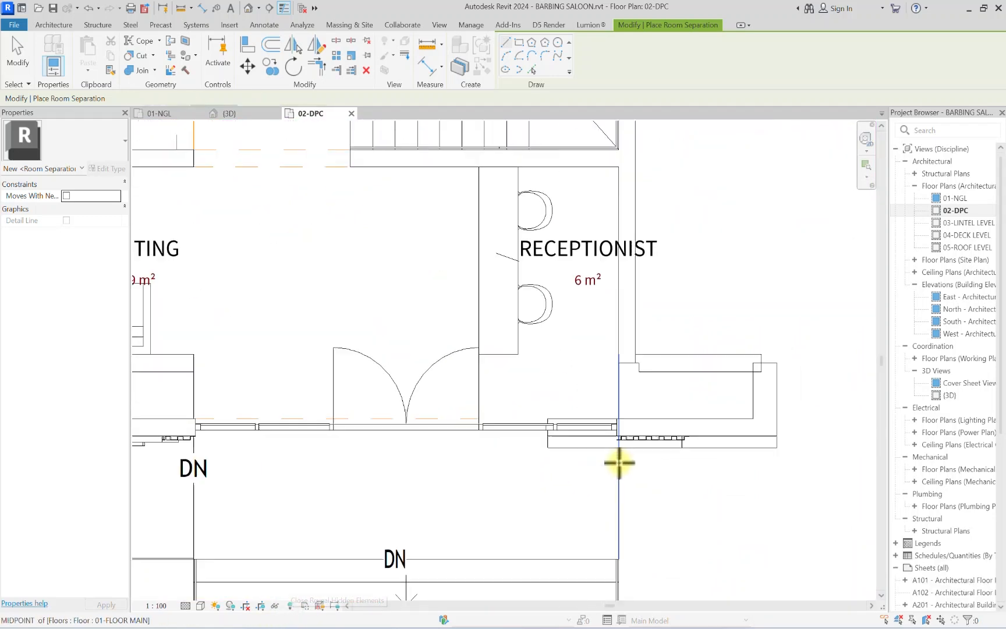
{"action": "left_click", "coordinate": [620, 572]}
{"action": "left_click", "coordinate": [618, 411]}
{"action": "scroll", "coordinate": [620, 490], "scroll_direction": "down", "scroll_amount": 2}
{"action": "key", "text": "Escape"}
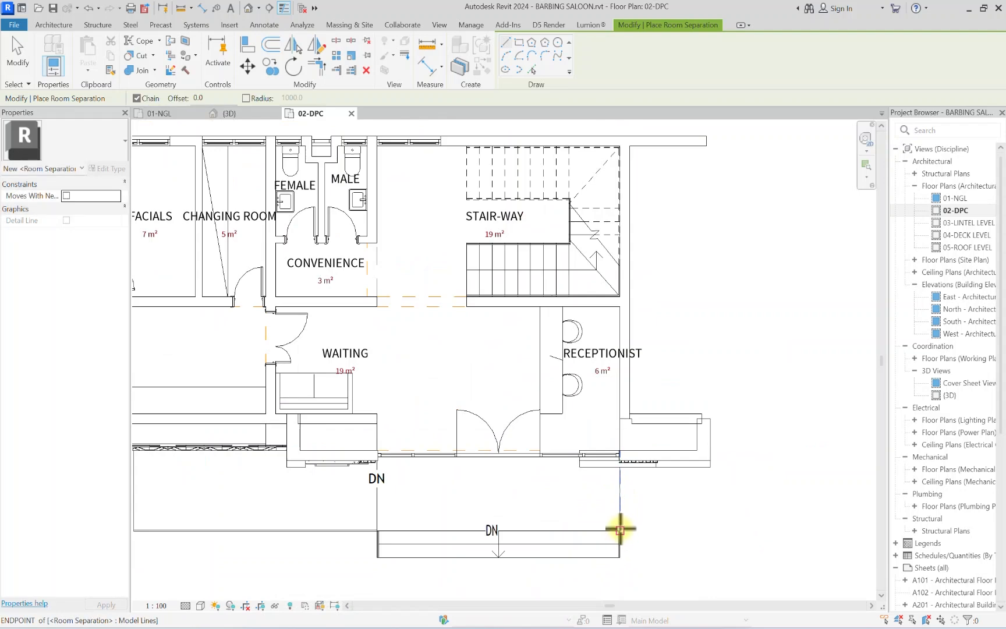
Step: Draw room separation lines along the entrance porch's front edge and back along its waiting-area side to the wall corner
{"action": "left_click", "coordinate": [621, 529]}
{"action": "scroll", "coordinate": [375, 528], "scroll_direction": "up", "scroll_amount": 4}
{"action": "scroll", "coordinate": [382, 530], "scroll_direction": "up", "scroll_amount": 2}
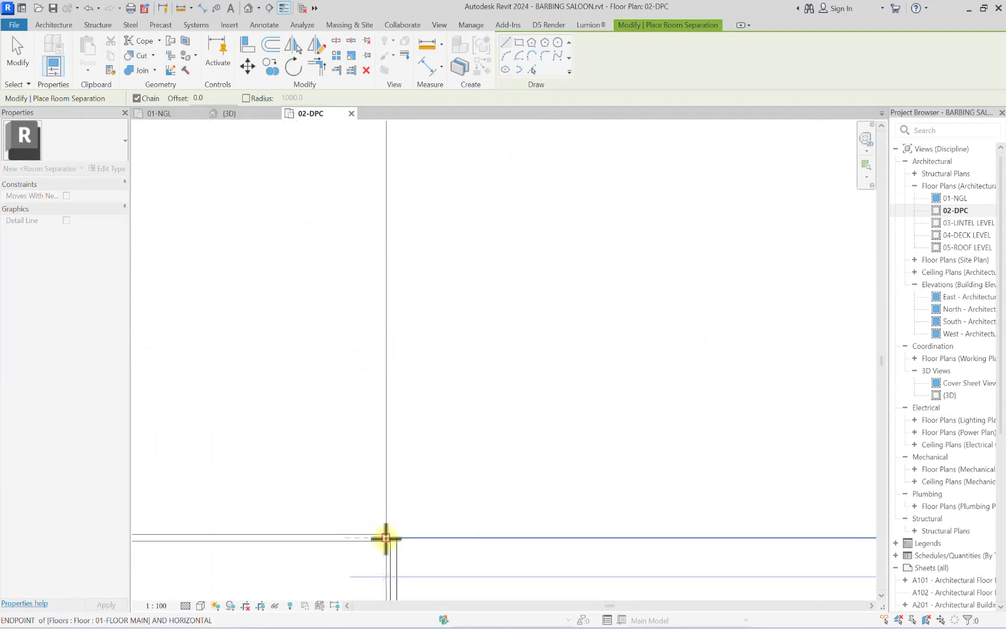
{"action": "scroll", "coordinate": [386, 536], "scroll_direction": "down", "scroll_amount": 4}
{"action": "scroll", "coordinate": [398, 317], "scroll_direction": "up", "scroll_amount": 2}
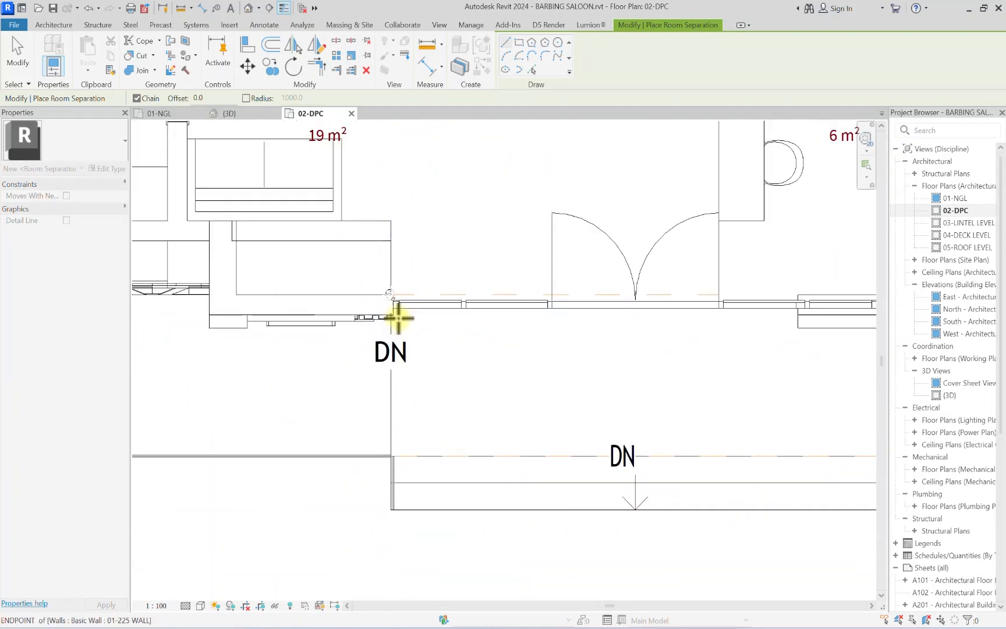
{"action": "scroll", "coordinate": [397, 317], "scroll_direction": "down", "scroll_amount": 5}
{"action": "scroll", "coordinate": [479, 311], "scroll_direction": "up", "scroll_amount": 1}
{"action": "scroll", "coordinate": [402, 252], "scroll_direction": "up", "scroll_amount": 1}
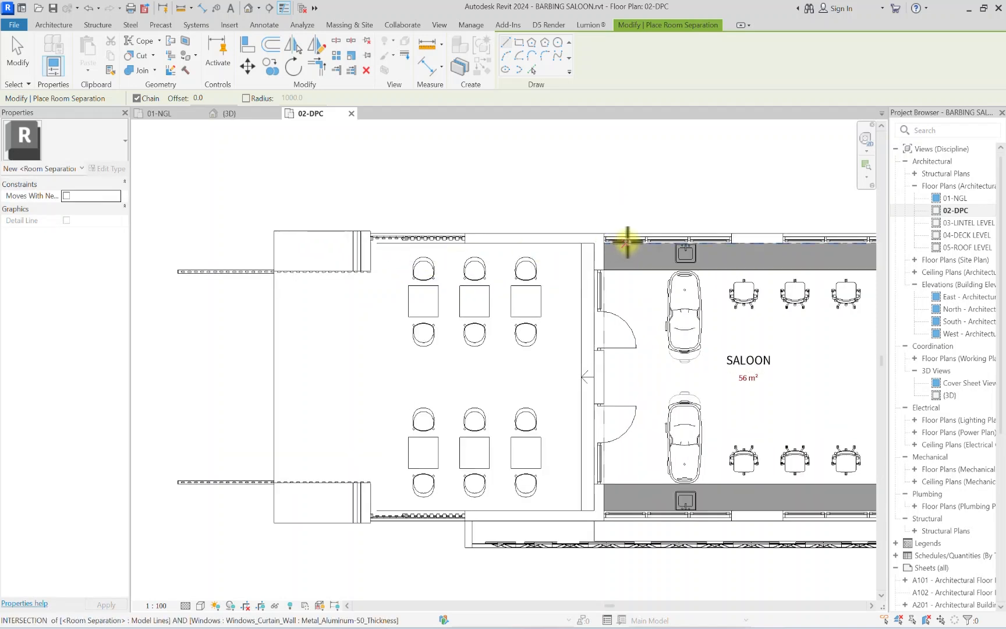
{"action": "left_click", "coordinate": [582, 244]}
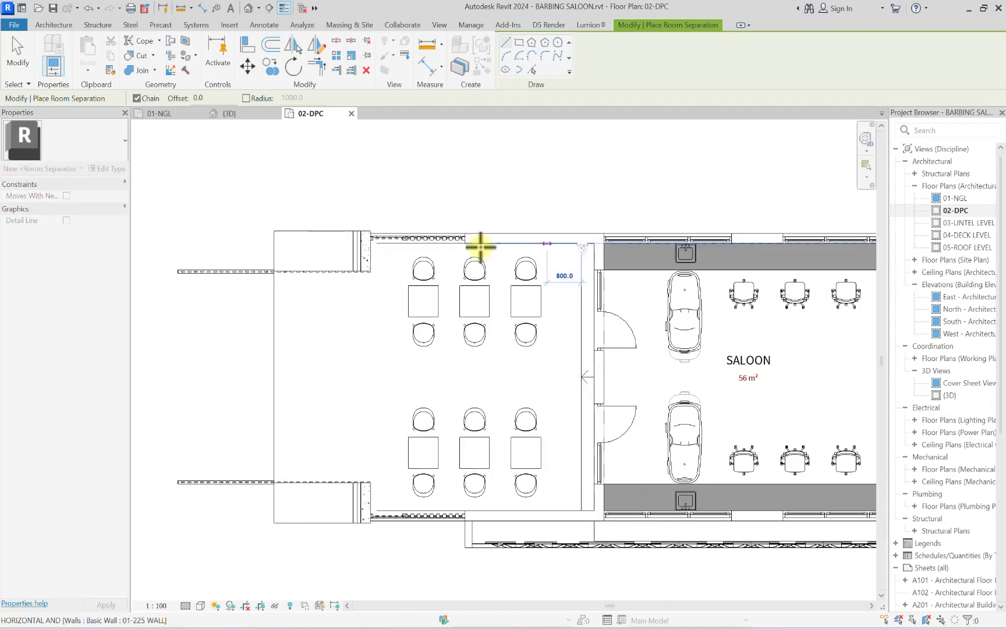
{"action": "key", "text": "Escape"}
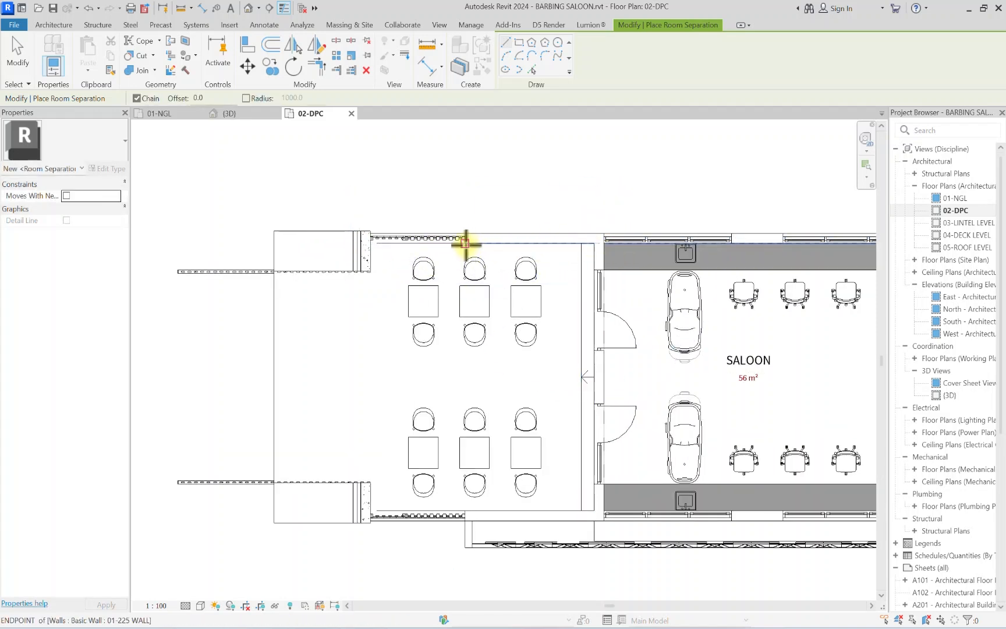
{"action": "left_click", "coordinate": [582, 245]}
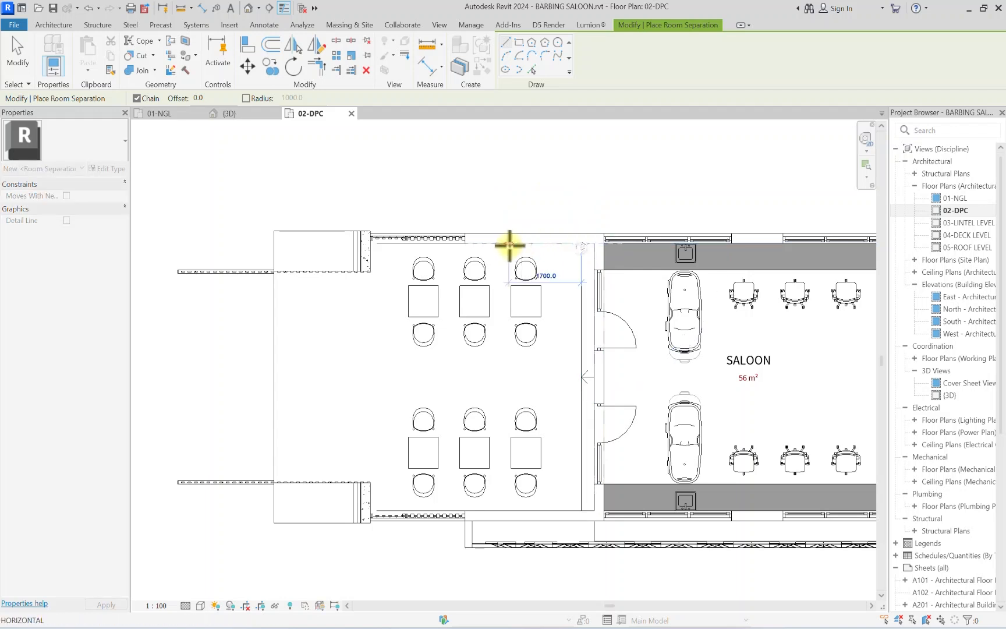
{"action": "key", "text": "Escape"}
Step: Draw room separation lines around the outdoor seating area along its upper edge, the outer slab edge and its lower edge
{"action": "left_click", "coordinate": [592, 245]}
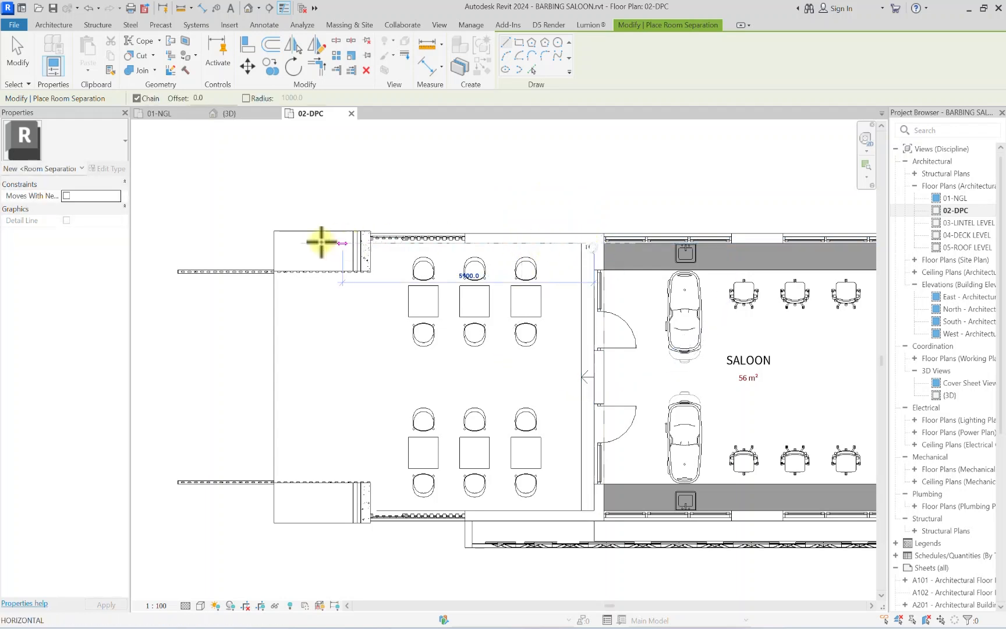
{"action": "left_click", "coordinate": [274, 241]}
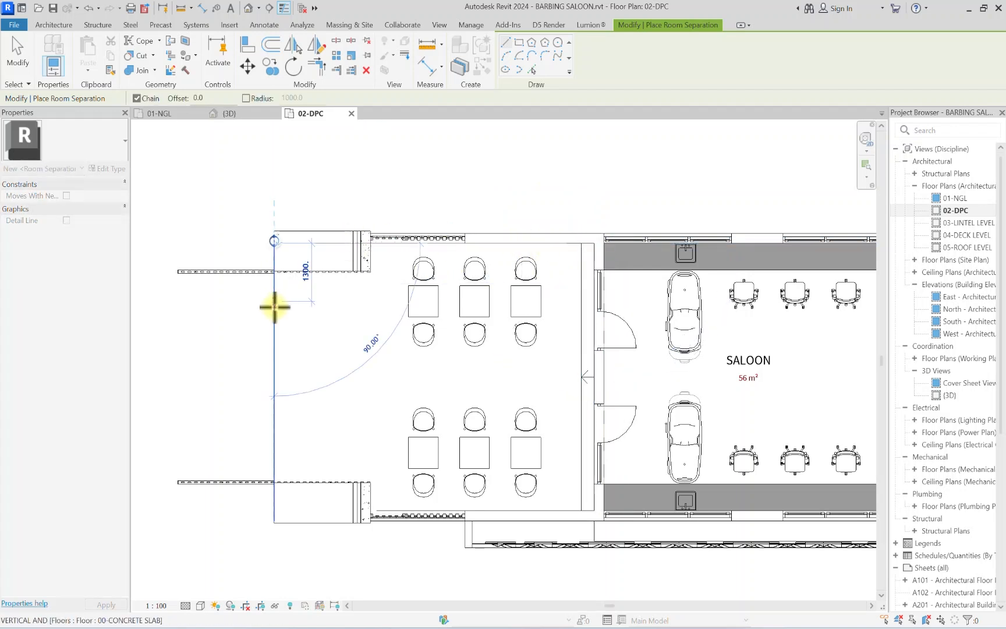
{"action": "scroll", "coordinate": [272, 460], "scroll_direction": "down", "scroll_amount": 1}
{"action": "left_click", "coordinate": [276, 491]}
{"action": "key", "text": "Escape"}
{"action": "scroll", "coordinate": [477, 499], "scroll_direction": "up", "scroll_amount": 2}
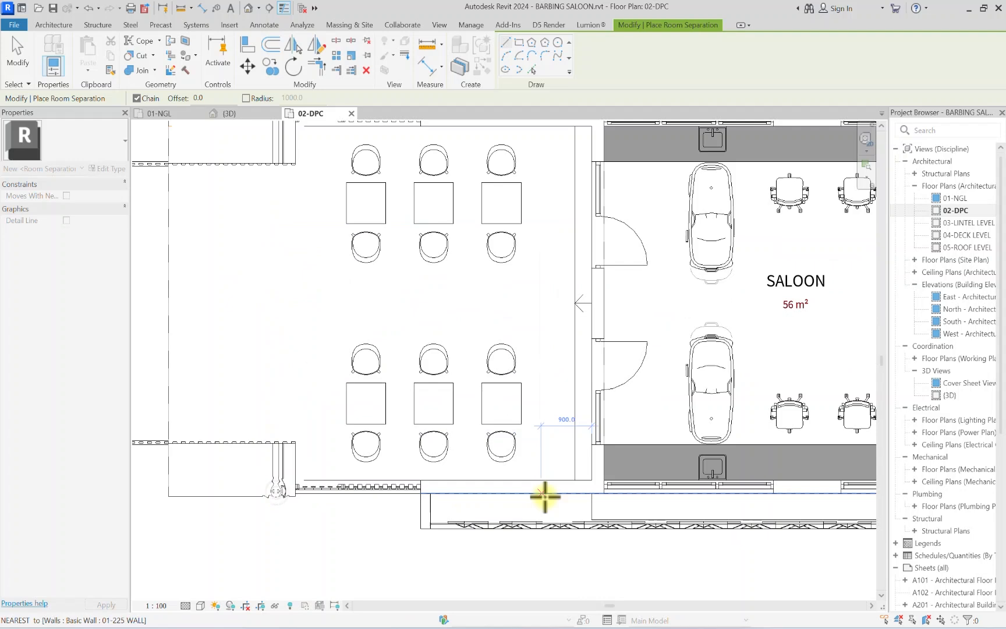
{"action": "left_click", "coordinate": [591, 478]}
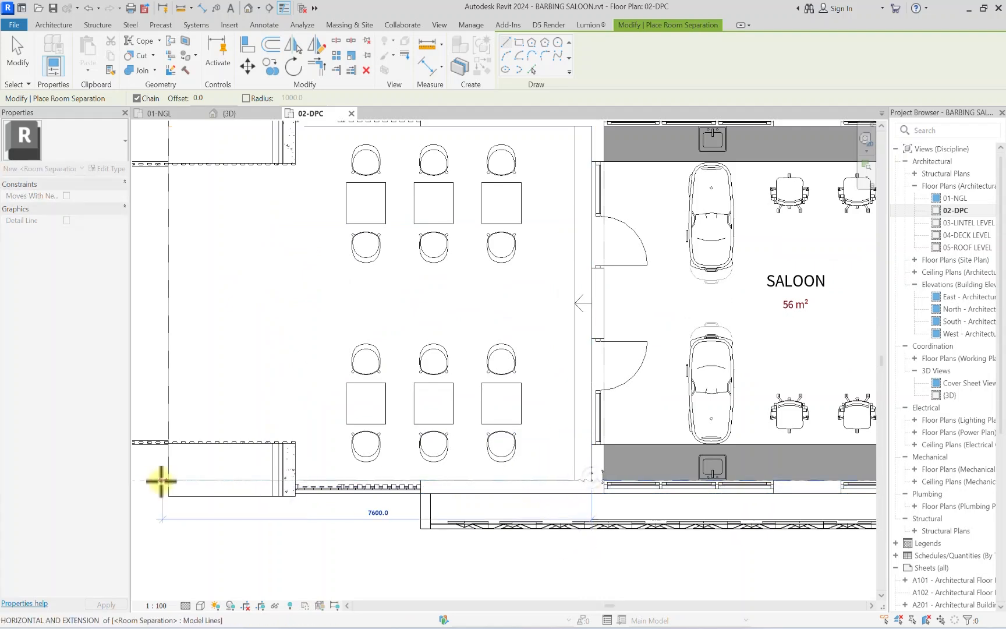
{"action": "key", "text": "Escape"}
{"action": "key", "text": "Escape"}
Step: Turn off thin line display and hide the whole room separation line category in the 02-DPC plan
{"action": "scroll", "coordinate": [188, 465], "scroll_direction": "down", "scroll_amount": 4}
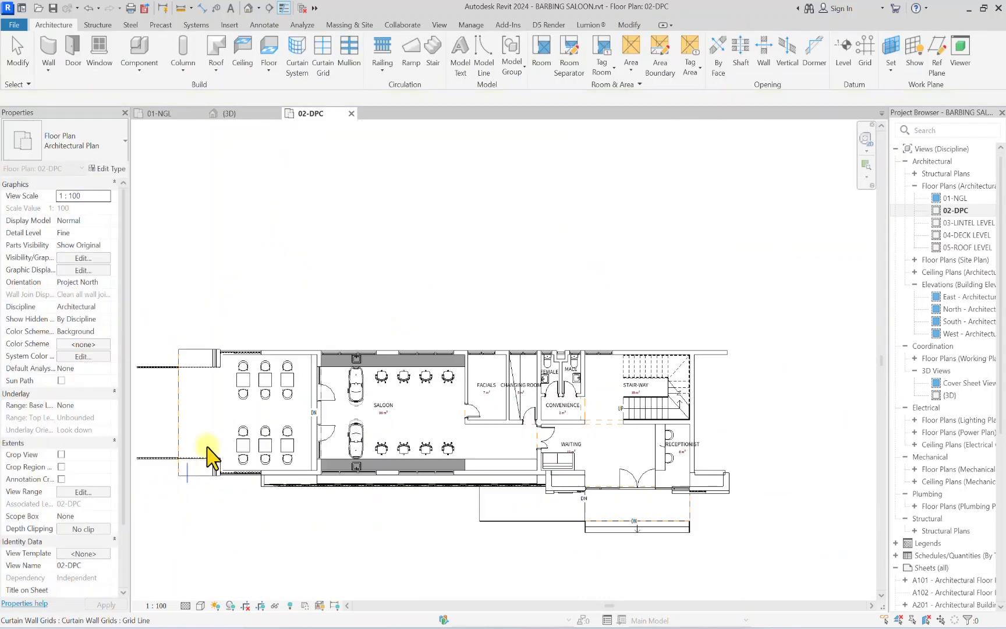
{"action": "scroll", "coordinate": [512, 385], "scroll_direction": "up", "scroll_amount": 2}
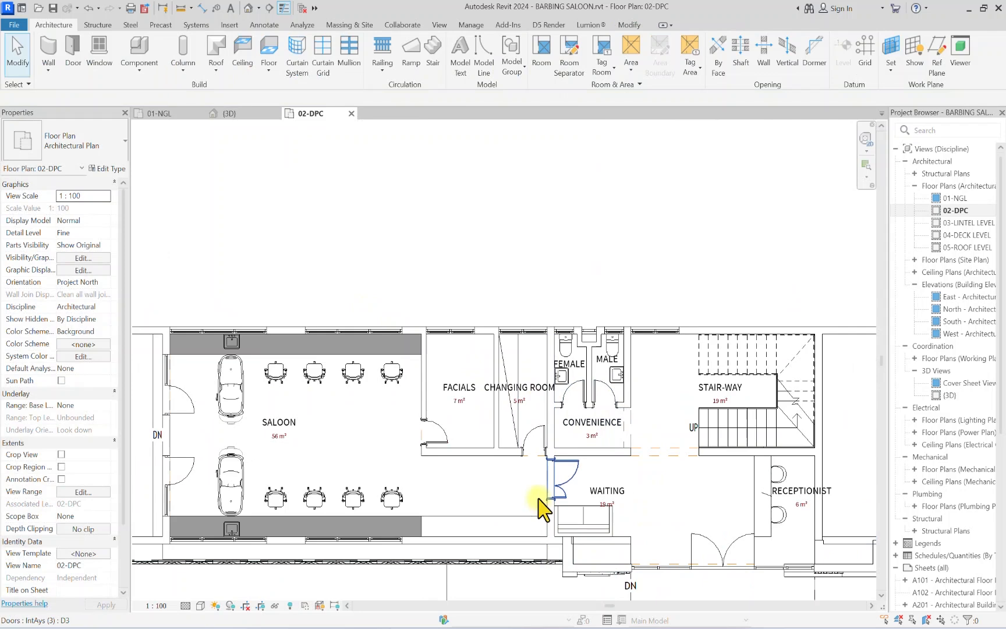
{"action": "key", "text": "l"}
{"action": "scroll", "coordinate": [618, 449], "scroll_direction": "down", "scroll_amount": 3}
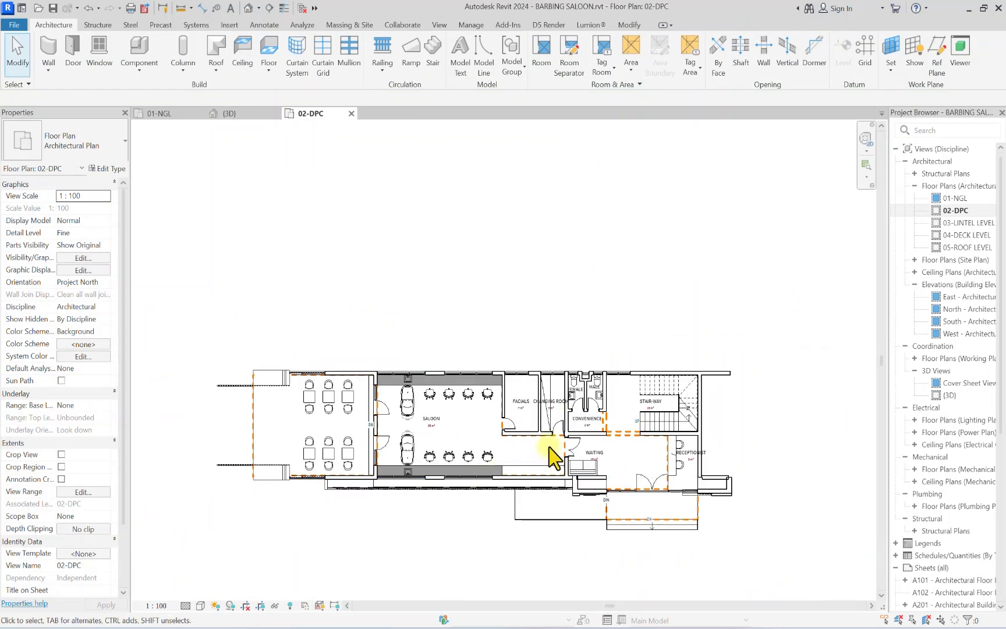
{"action": "scroll", "coordinate": [678, 534], "scroll_direction": "up", "scroll_amount": 2}
{"action": "scroll", "coordinate": [664, 424], "scroll_direction": "up", "scroll_amount": 2}
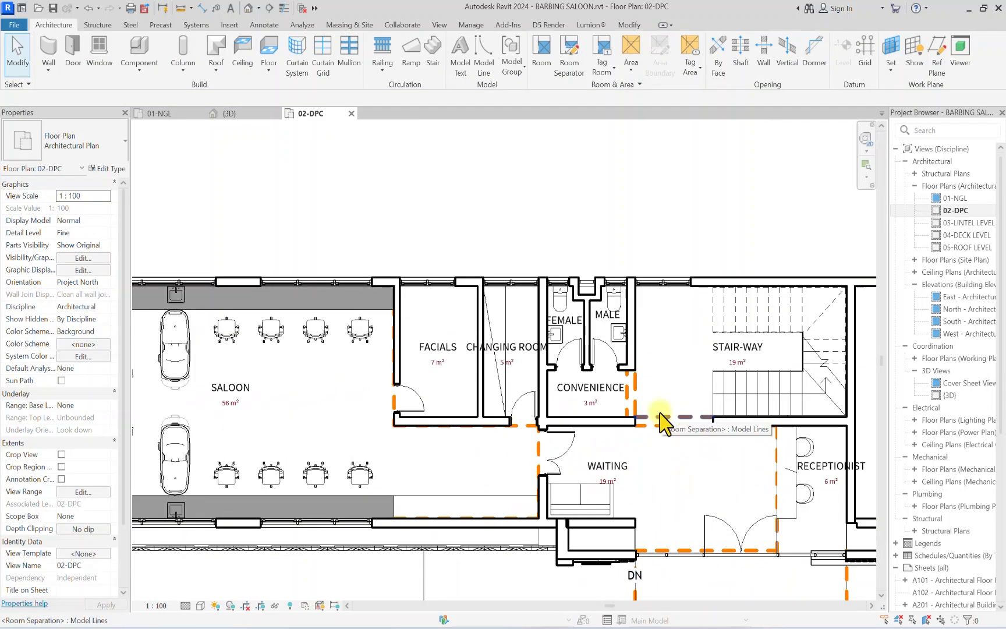
{"action": "left_click", "coordinate": [664, 417]}
{"action": "right_click", "coordinate": [664, 417]}
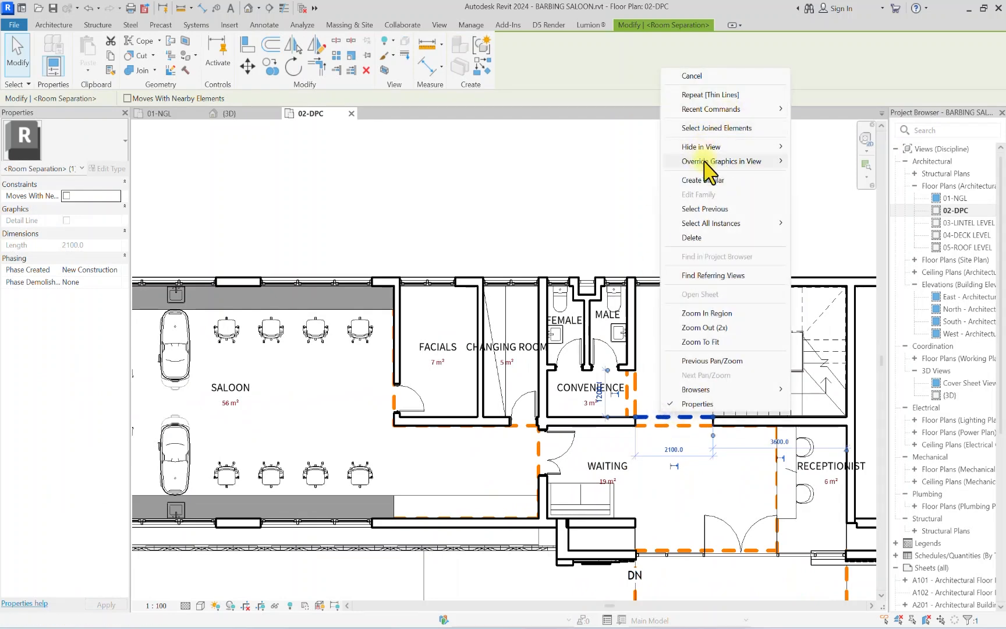
{"action": "mouse_move", "coordinate": [716, 147]}
{"action": "left_click", "coordinate": [815, 163]}
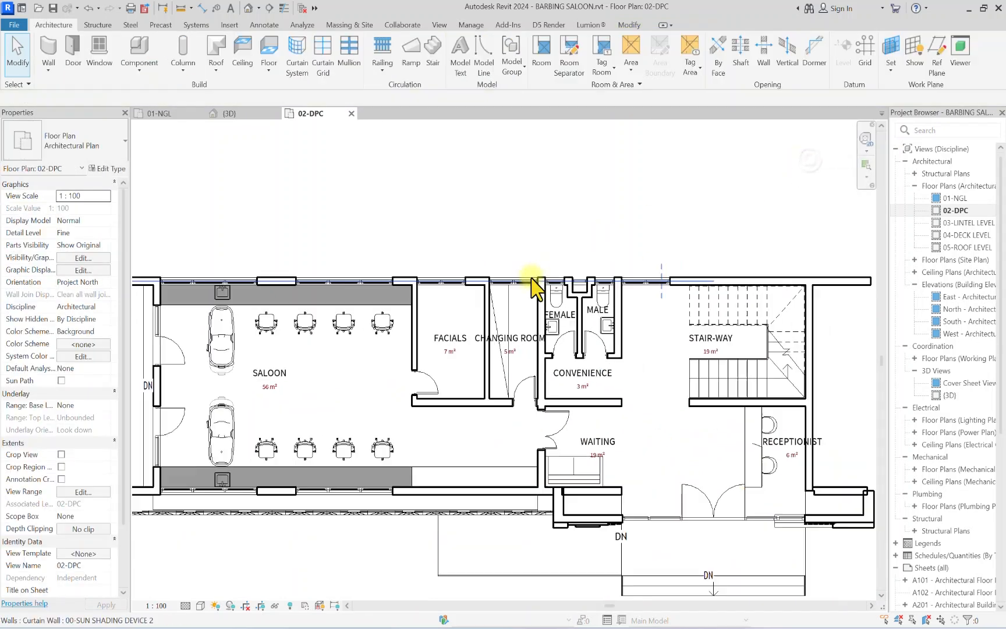
Step: Draw two <Overhead> detail lines across the convenience lobby's opening, one along each face of the wall, and end the command
{"action": "scroll", "coordinate": [469, 415], "scroll_direction": "down", "scroll_amount": 3}
{"action": "scroll", "coordinate": [586, 273], "scroll_direction": "up", "scroll_amount": 2}
{"action": "scroll", "coordinate": [601, 268], "scroll_direction": "up", "scroll_amount": 4}
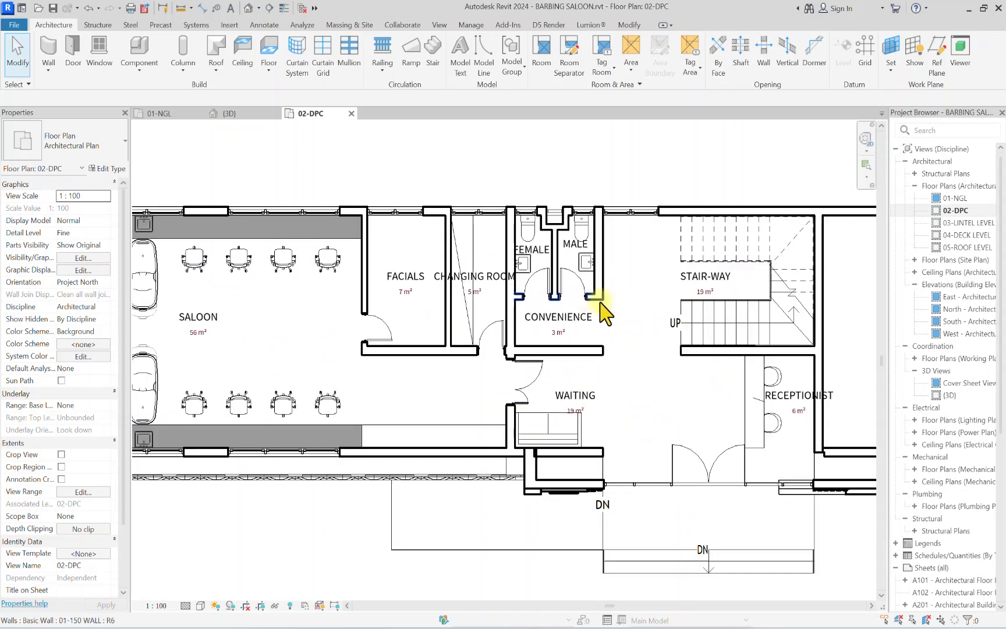
{"action": "scroll", "coordinate": [597, 246], "scroll_direction": "down", "scroll_amount": 3}
{"action": "scroll", "coordinate": [599, 315], "scroll_direction": "up", "scroll_amount": 5}
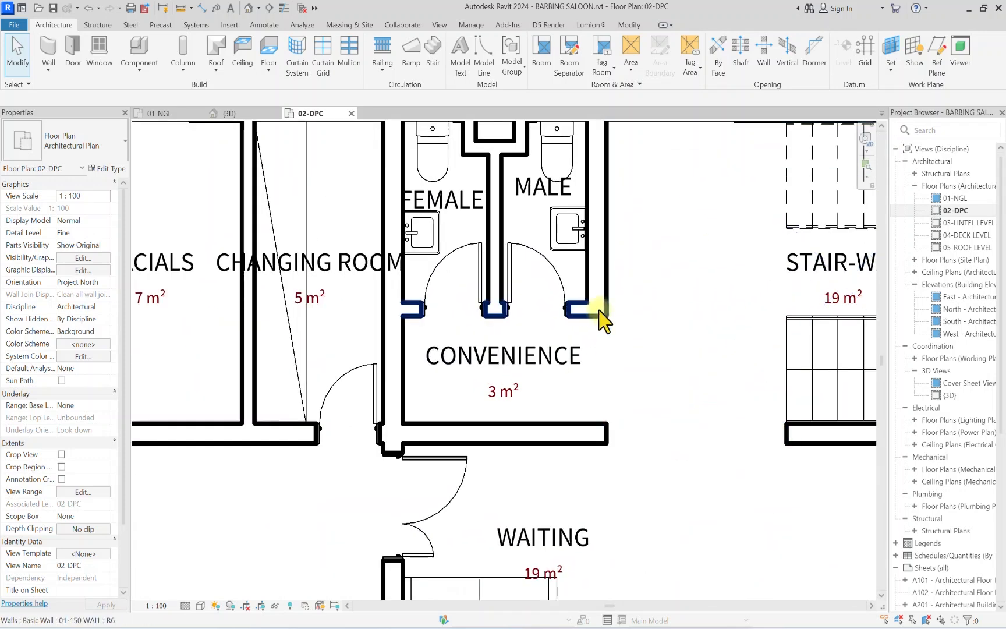
{"action": "scroll", "coordinate": [600, 319], "scroll_direction": "down", "scroll_amount": 4}
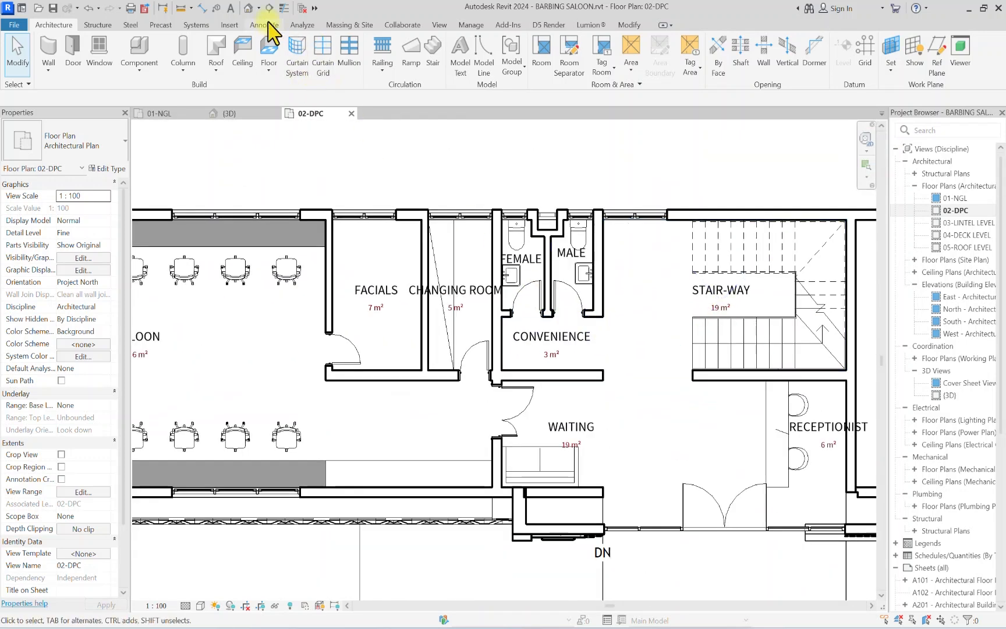
{"action": "left_click", "coordinate": [265, 24]}
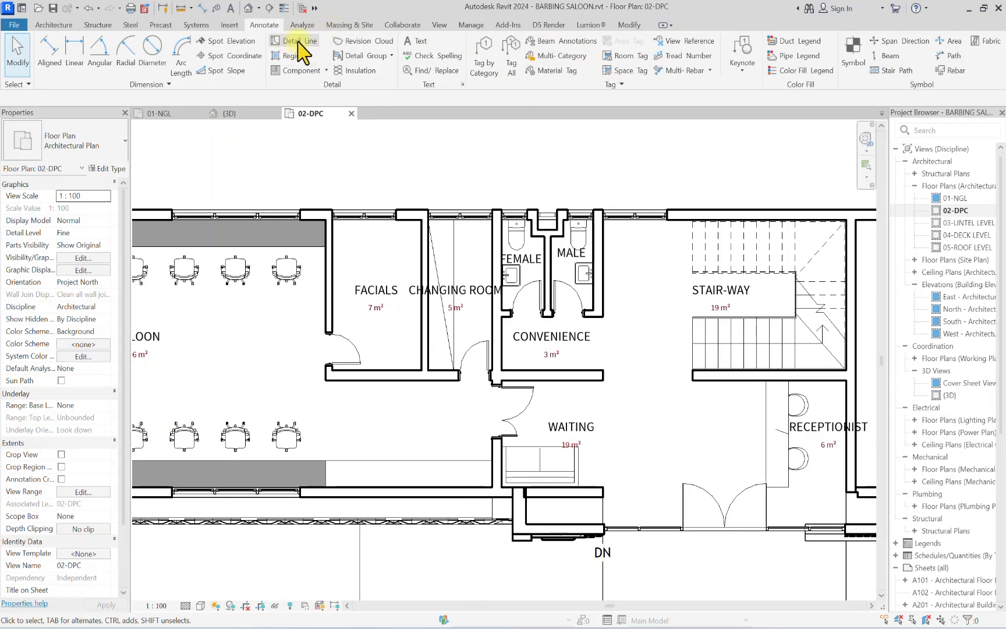
{"action": "left_click", "coordinate": [298, 44]}
{"action": "left_click", "coordinate": [624, 60]}
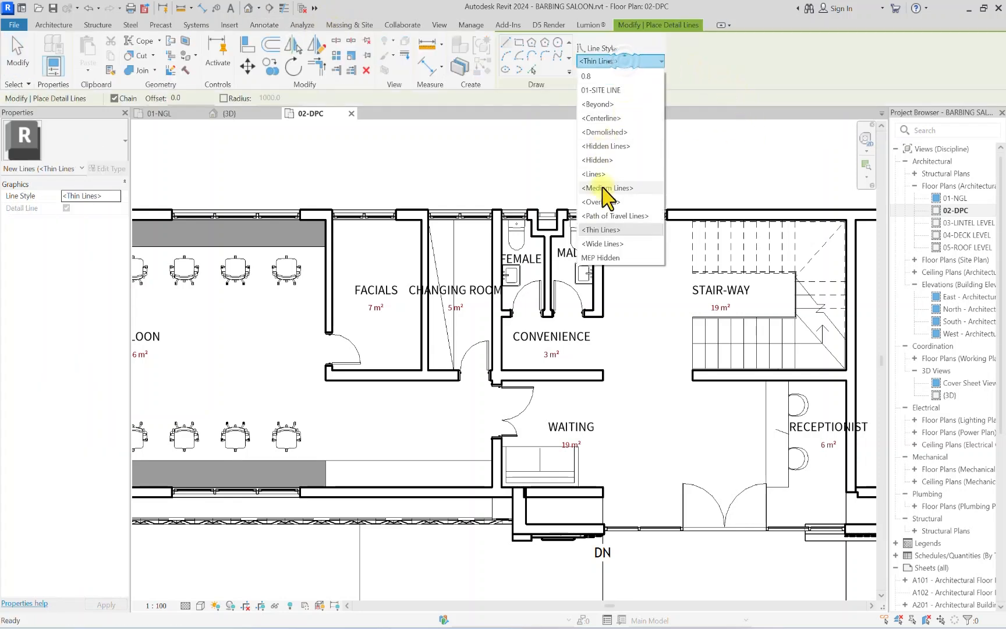
{"action": "left_click", "coordinate": [600, 201]}
{"action": "scroll", "coordinate": [605, 314], "scroll_direction": "up", "scroll_amount": 2}
{"action": "left_click", "coordinate": [607, 315]}
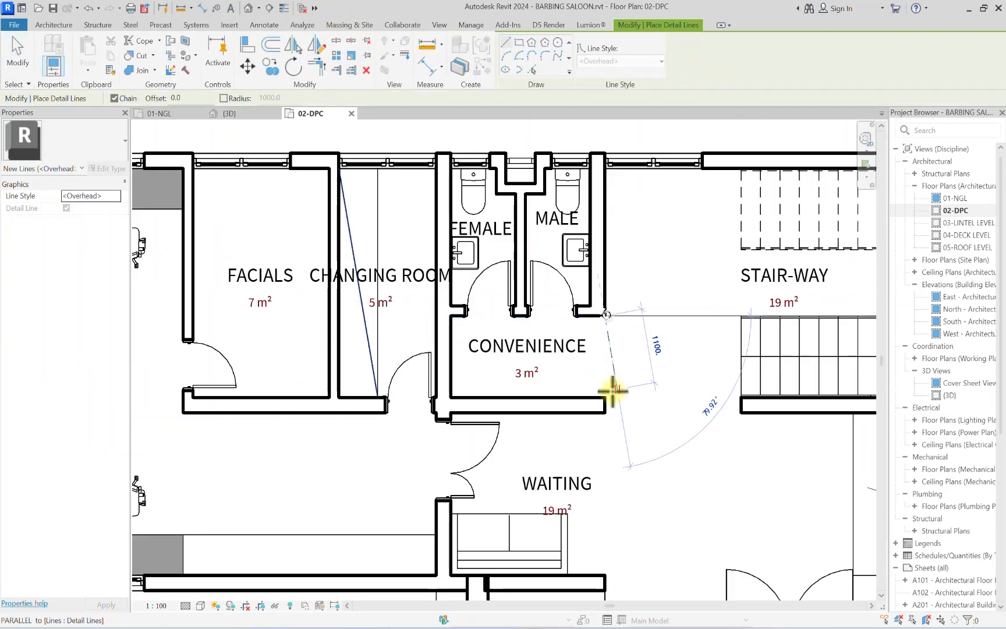
{"action": "scroll", "coordinate": [587, 322], "scroll_direction": "up", "scroll_amount": 3}
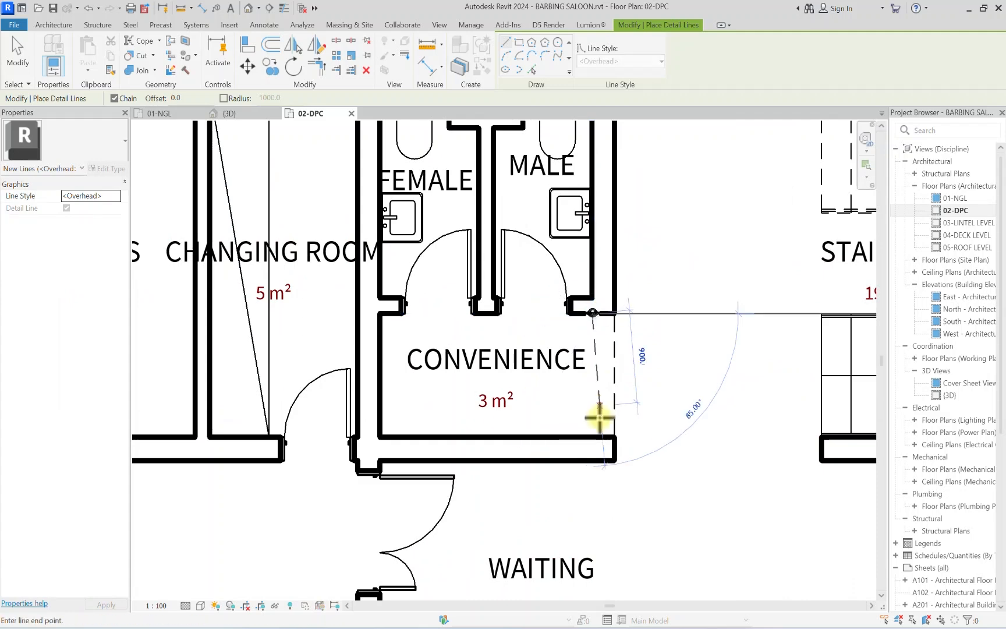
{"action": "left_click", "coordinate": [595, 437]}
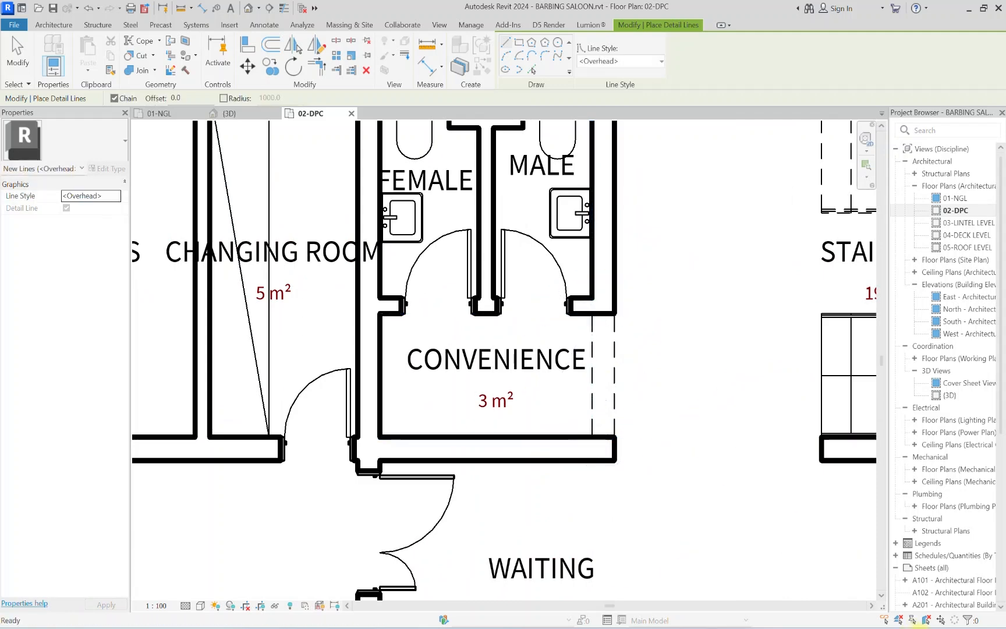
{"action": "scroll", "coordinate": [383, 308], "scroll_direction": "down", "scroll_amount": 4}
{"action": "scroll", "coordinate": [451, 404], "scroll_direction": "down", "scroll_amount": 3}
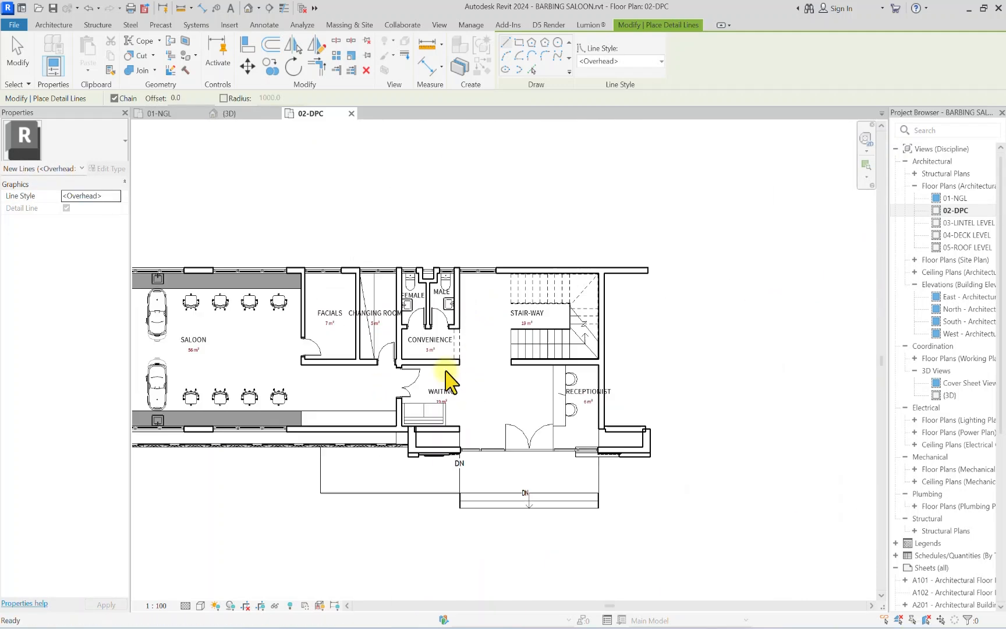
{"action": "middle_click_drag", "start_coordinate": [237, 362], "coordinate": [530, 356]}
{"action": "key", "text": "Escape"}
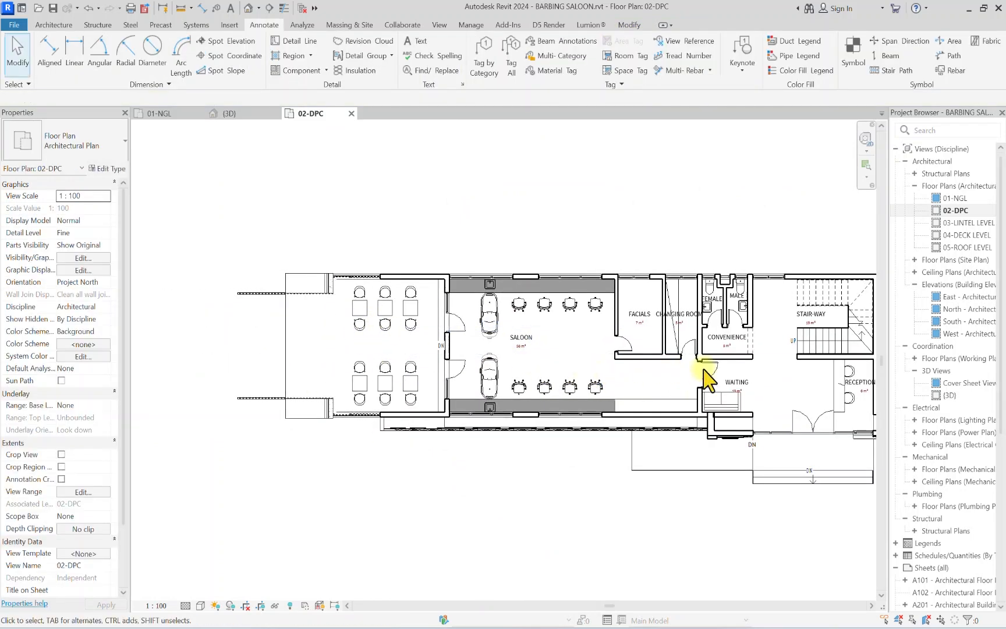
Step: Examine the 02-DPC plan from the waiting area across the saloon to the outdoor seating area
{"action": "scroll", "coordinate": [701, 352], "scroll_direction": "up", "scroll_amount": 4}
{"action": "scroll", "coordinate": [732, 355], "scroll_direction": "down", "scroll_amount": 6}
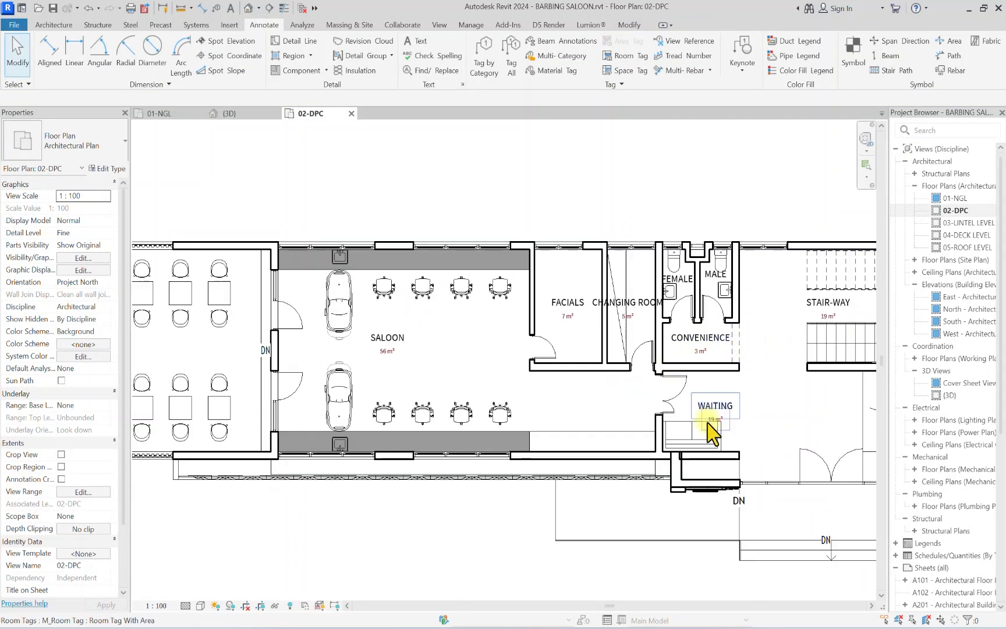
{"action": "scroll", "coordinate": [344, 349], "scroll_direction": "up", "scroll_amount": 5}
{"action": "scroll", "coordinate": [341, 337], "scroll_direction": "up", "scroll_amount": 3}
{"action": "middle_click_drag", "start_coordinate": [270, 340], "coordinate": [322, 319]}
{"action": "scroll", "coordinate": [353, 332], "scroll_direction": "down", "scroll_amount": 4}
{"action": "middle_click_drag", "start_coordinate": [207, 407], "coordinate": [367, 347]}
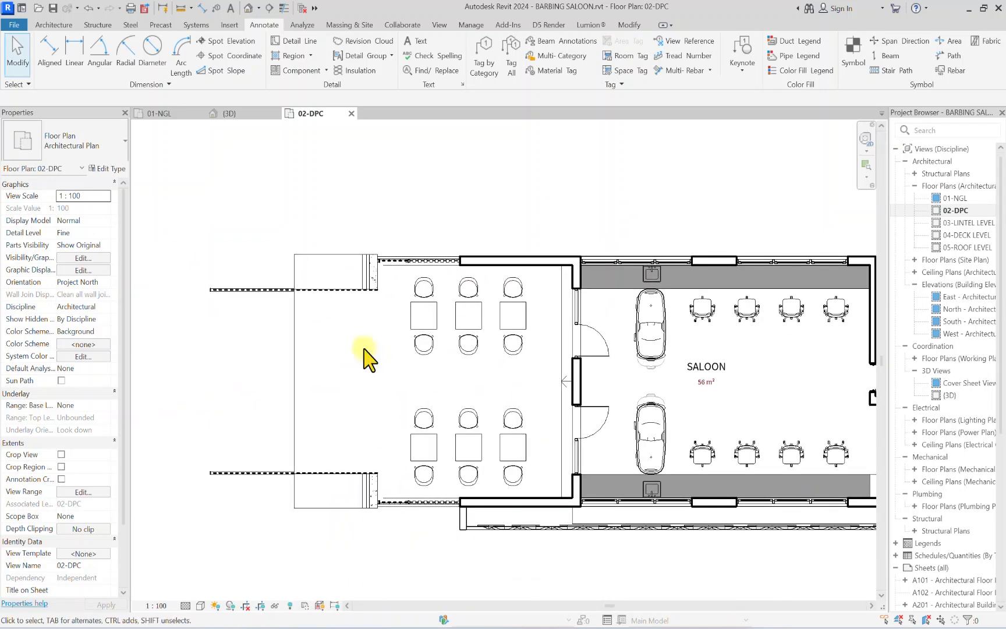
Step: Override the walls' cut pattern in the 02-DPC floor plan with a solid foreground fill in colour RGB 030-030-030
{"action": "scroll", "coordinate": [375, 324], "scroll_direction": "down", "scroll_amount": 3}
{"action": "middle_click_drag", "start_coordinate": [406, 412], "coordinate": [385, 406]}
{"action": "scroll", "coordinate": [356, 383], "scroll_direction": "down", "scroll_amount": 1}
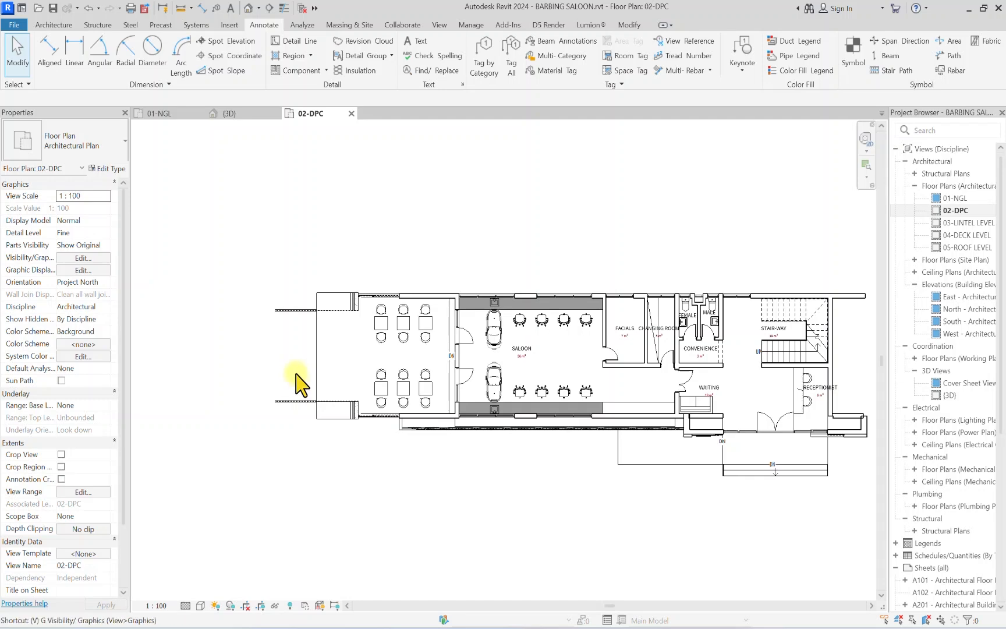
{"action": "key", "text": "g"}
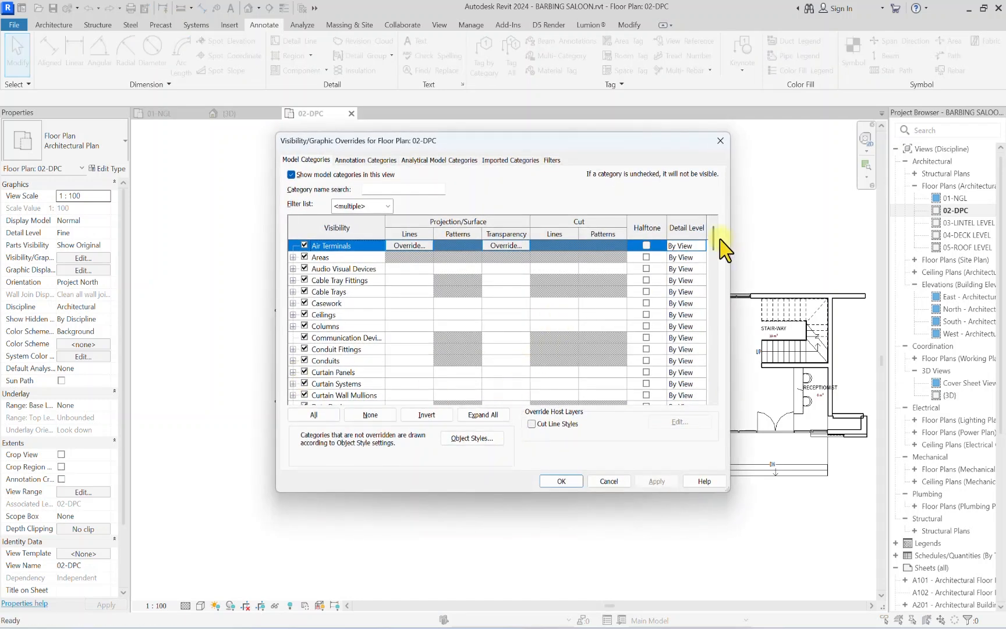
{"action": "left_click_drag", "start_coordinate": [716, 237], "coordinate": [706, 391]}
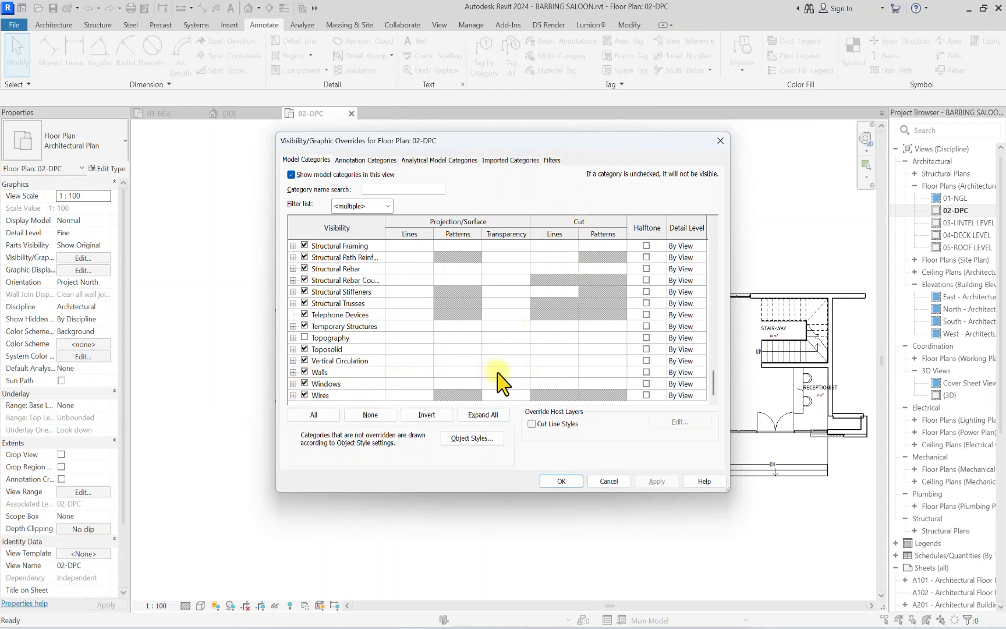
{"action": "left_click", "coordinate": [602, 372]}
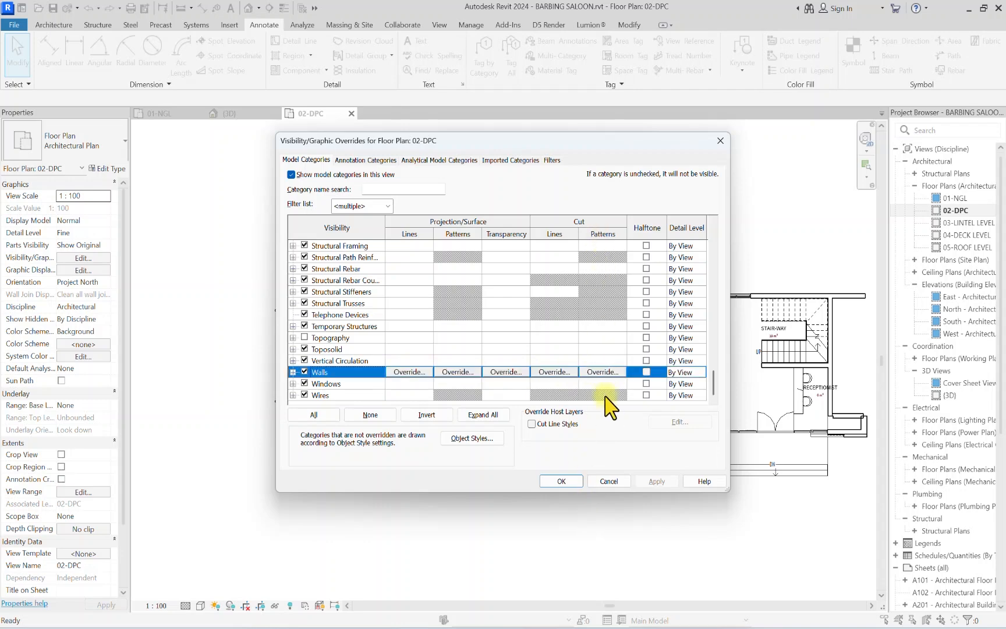
{"action": "left_click", "coordinate": [606, 373]}
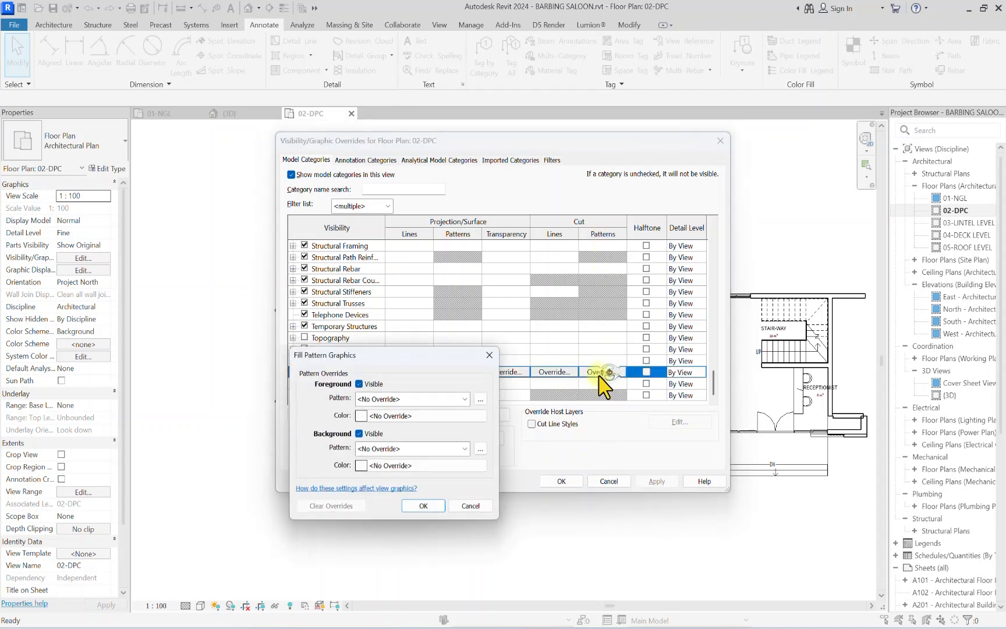
{"action": "left_click", "coordinate": [463, 399]}
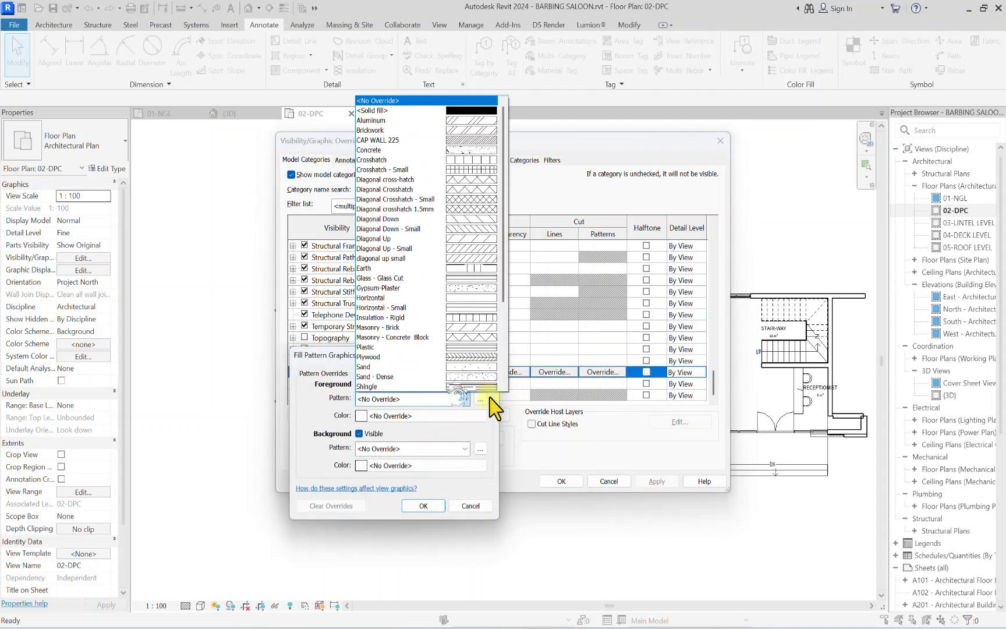
{"action": "left_click", "coordinate": [471, 111]}
{"action": "left_click", "coordinate": [412, 416]}
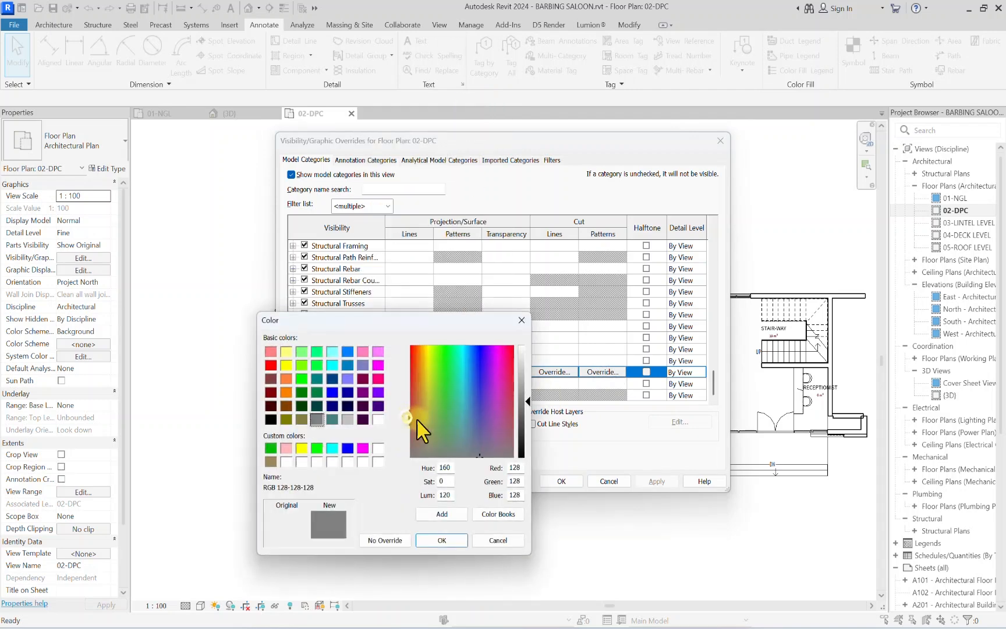
{"action": "left_click_drag", "start_coordinate": [520, 423], "coordinate": [525, 435]}
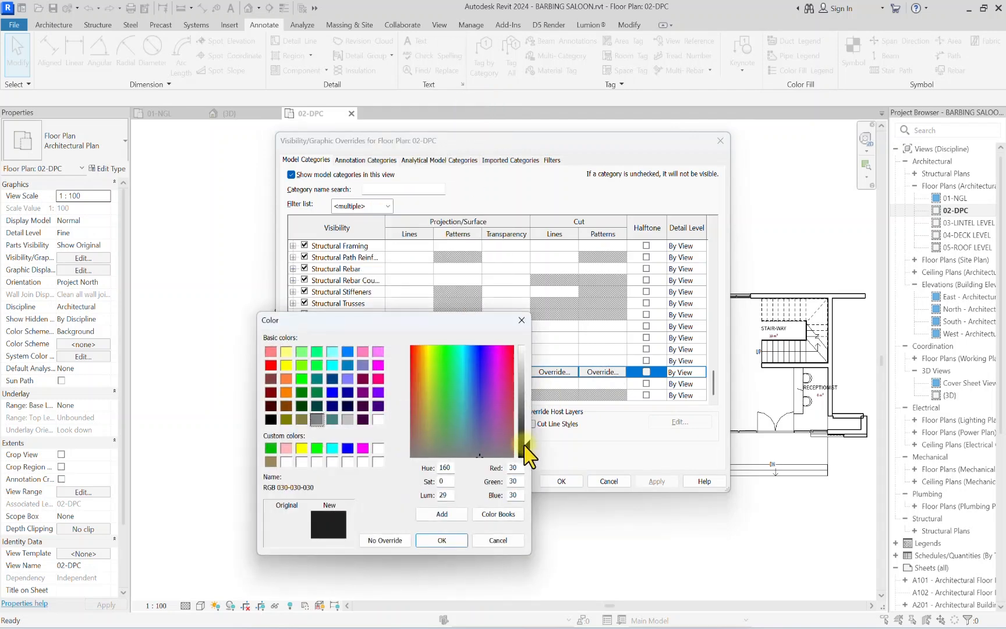
{"action": "left_click", "coordinate": [452, 541]}
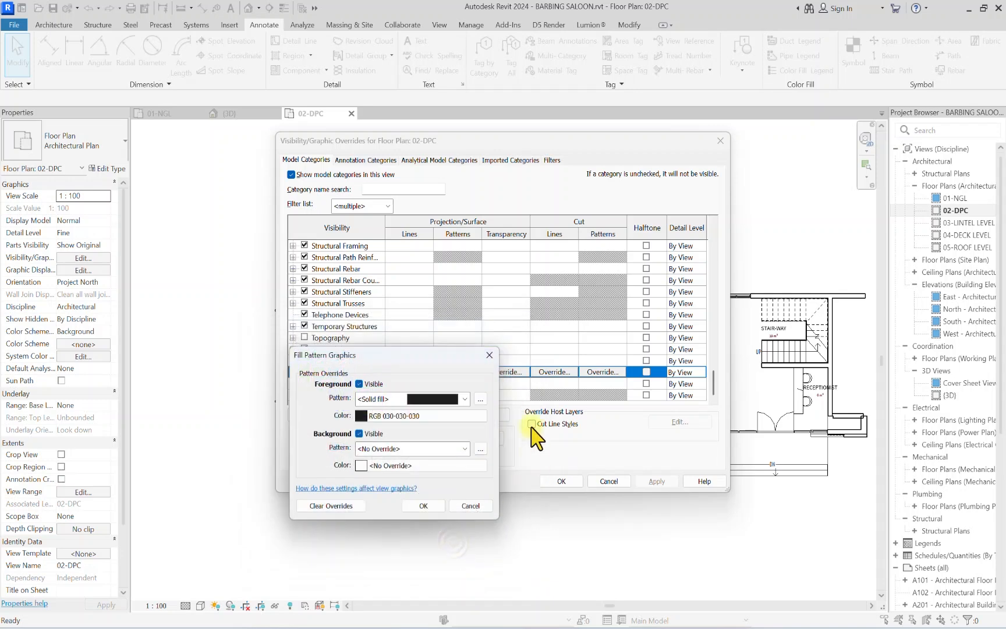
{"action": "left_click", "coordinate": [423, 505]}
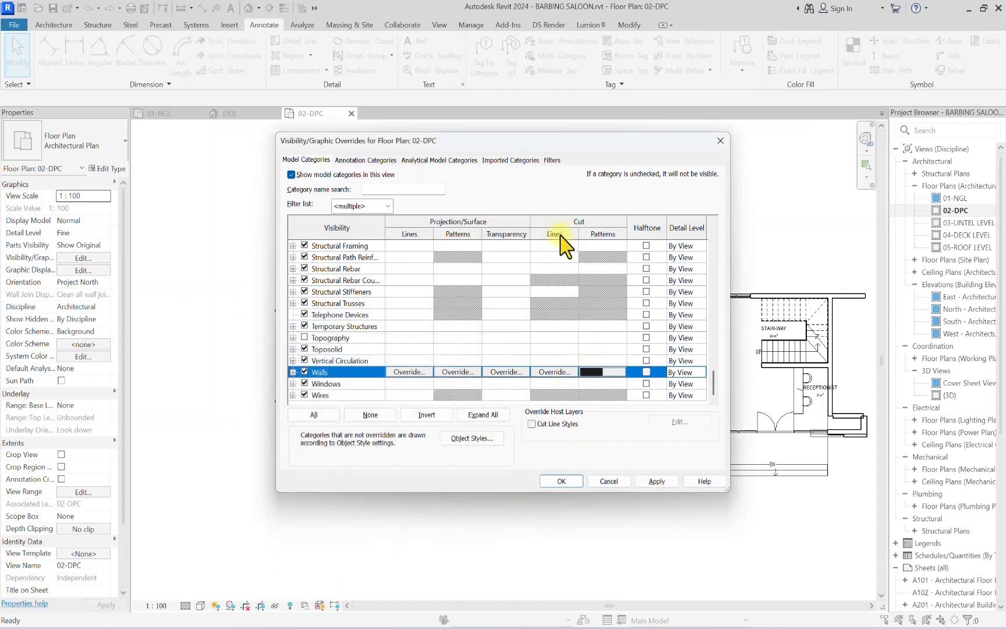
Step: Set the walls' cut line weight override to 6 and apply the graphic overrides to the plan
{"action": "left_click", "coordinate": [570, 376]}
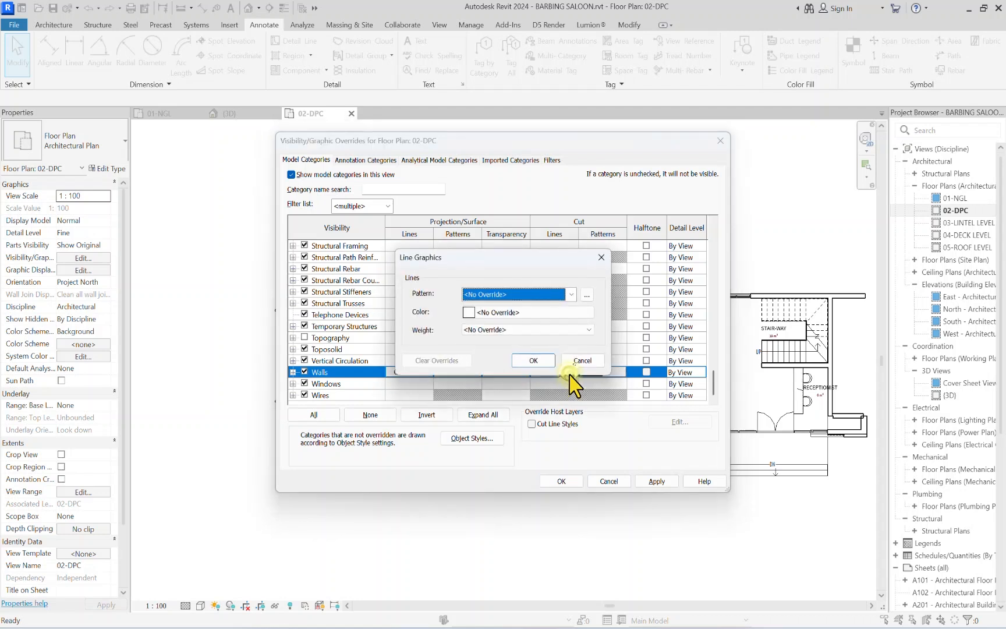
{"action": "left_click", "coordinate": [548, 330]}
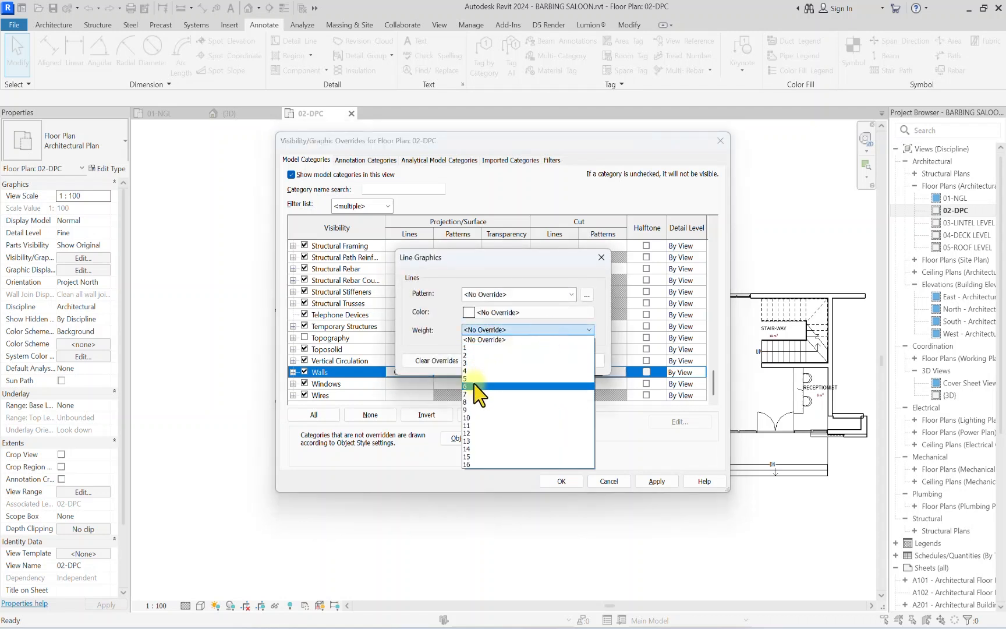
{"action": "left_click", "coordinate": [478, 387]}
{"action": "left_click", "coordinate": [533, 360]}
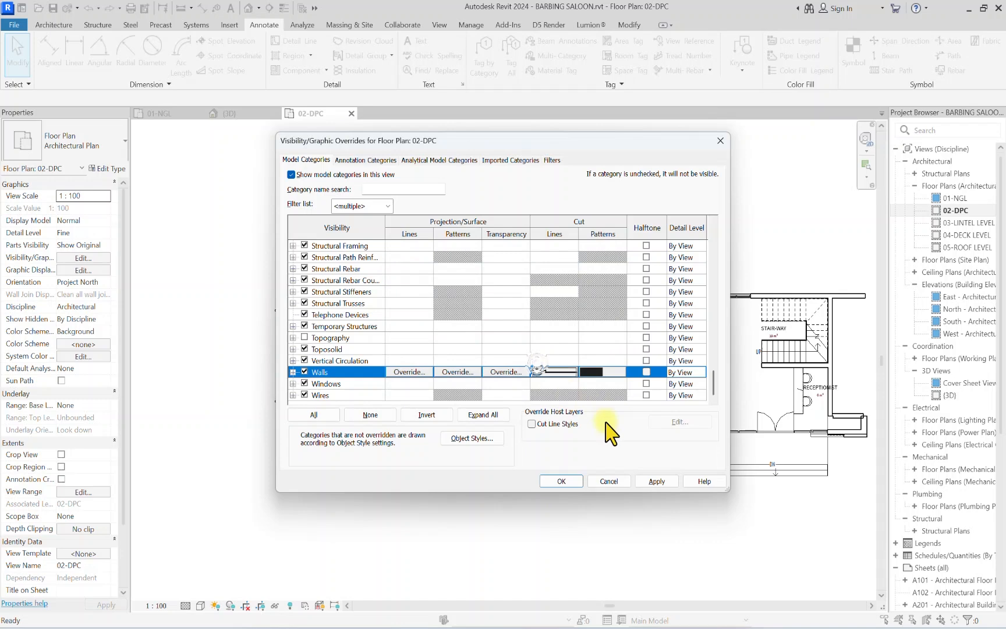
{"action": "left_click", "coordinate": [656, 482]}
{"action": "left_click", "coordinate": [563, 483]}
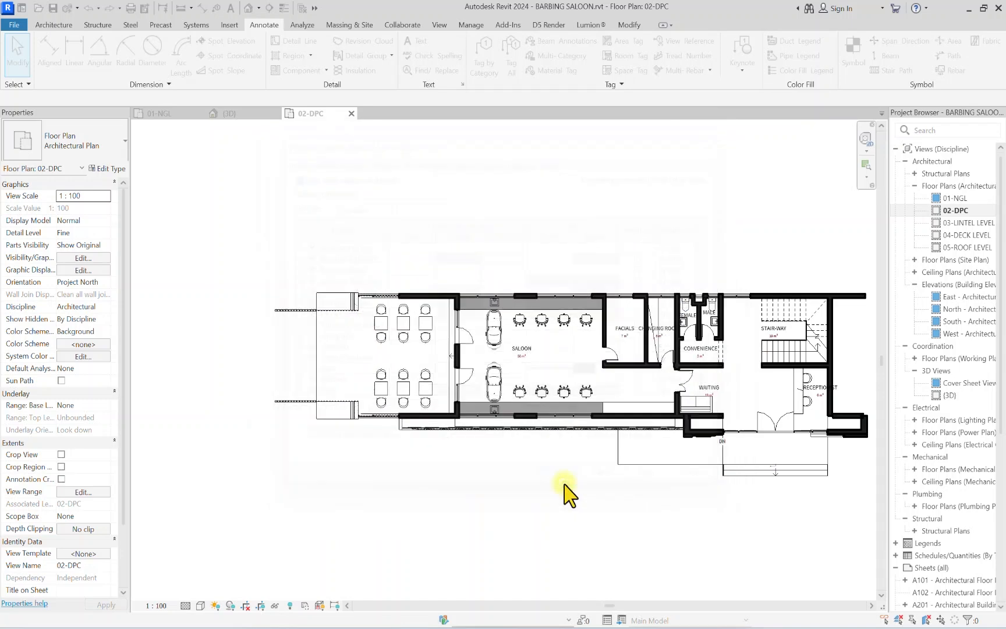
Step: Examine the wall fill and line weight across the floor plan, from the outdoor seating area to the reception
{"action": "scroll", "coordinate": [469, 248], "scroll_direction": "up", "scroll_amount": 2}
{"action": "scroll", "coordinate": [251, 319], "scroll_direction": "down", "scroll_amount": 2}
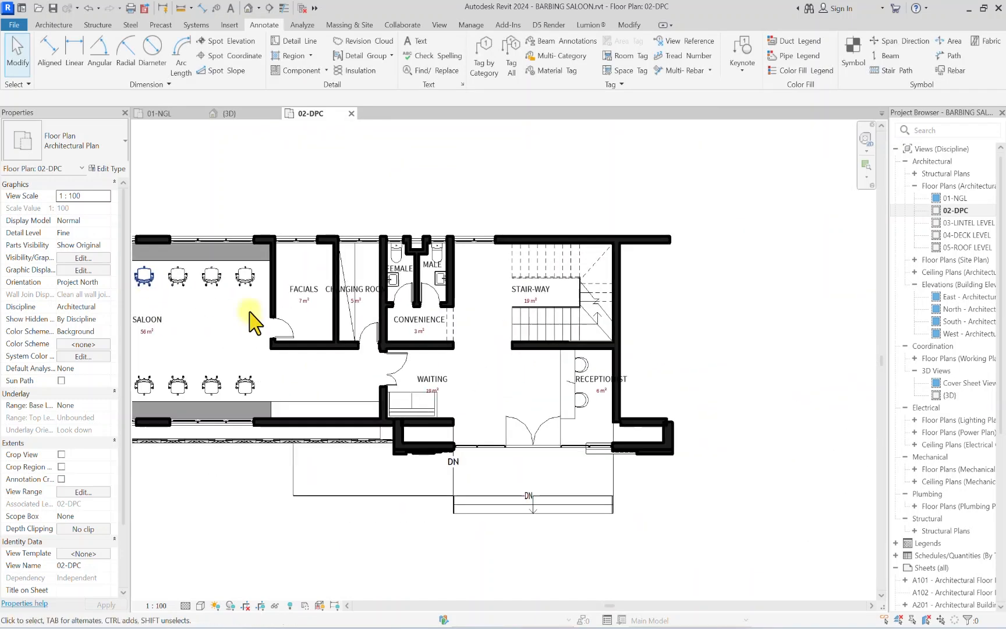
{"action": "scroll", "coordinate": [404, 386], "scroll_direction": "down", "scroll_amount": 2}
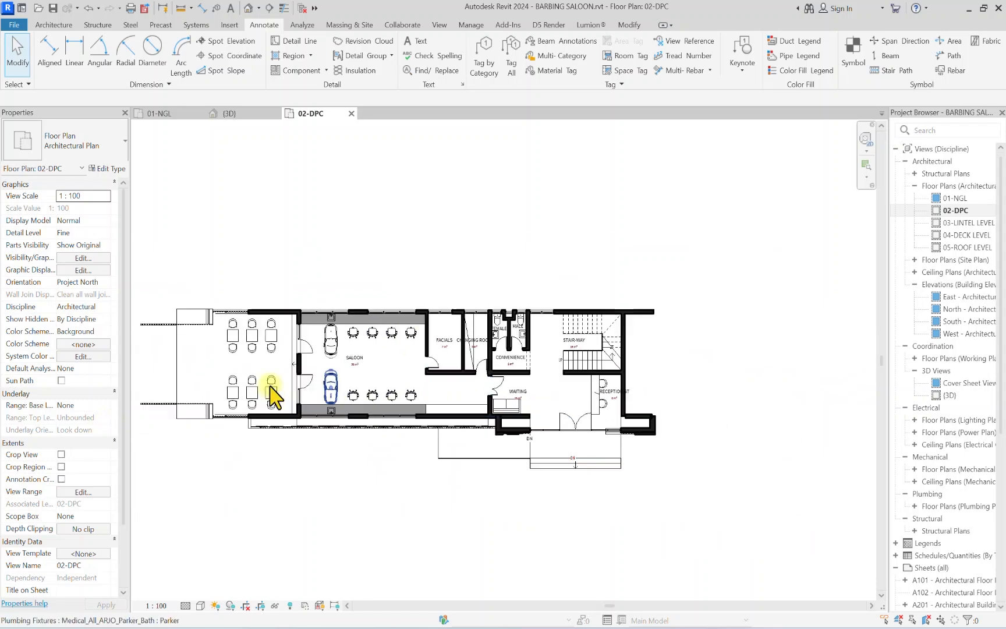
{"action": "scroll", "coordinate": [245, 358], "scroll_direction": "up", "scroll_amount": 2}
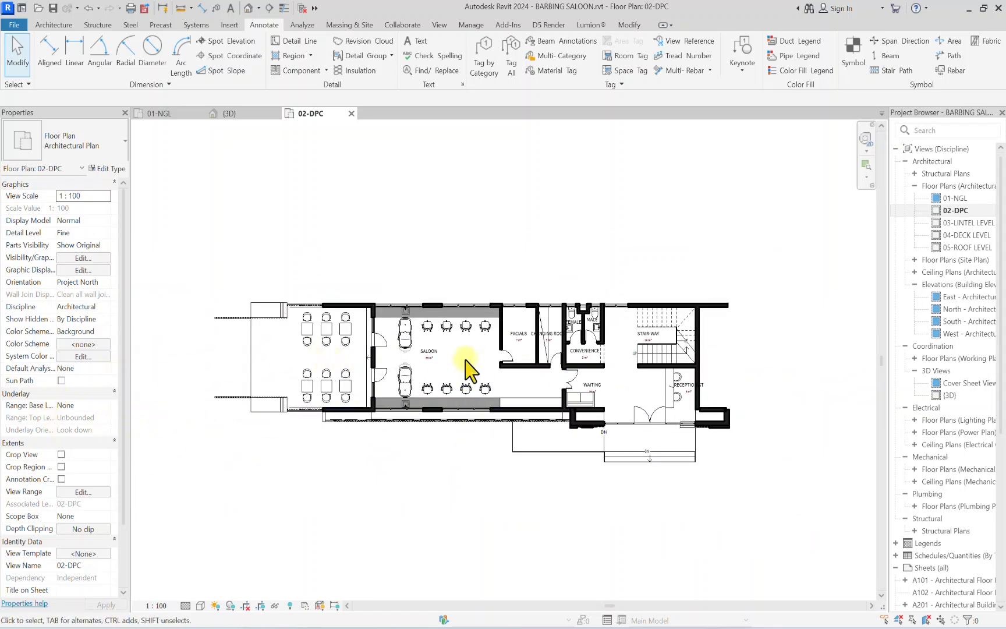
{"action": "scroll", "coordinate": [202, 466], "scroll_direction": "down", "scroll_amount": 1}
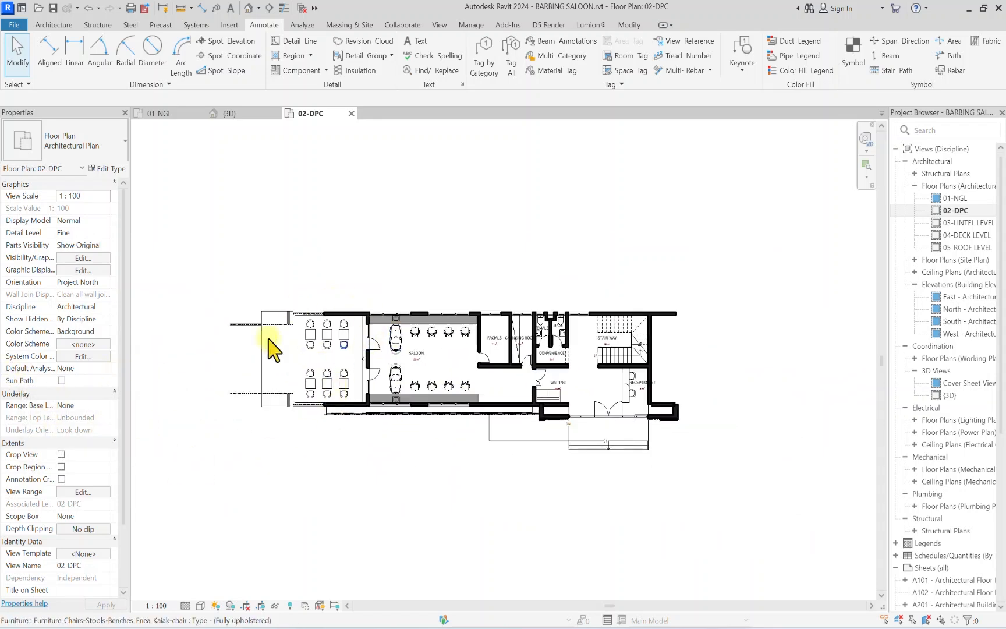
{"action": "scroll", "coordinate": [276, 291], "scroll_direction": "up", "scroll_amount": 2}
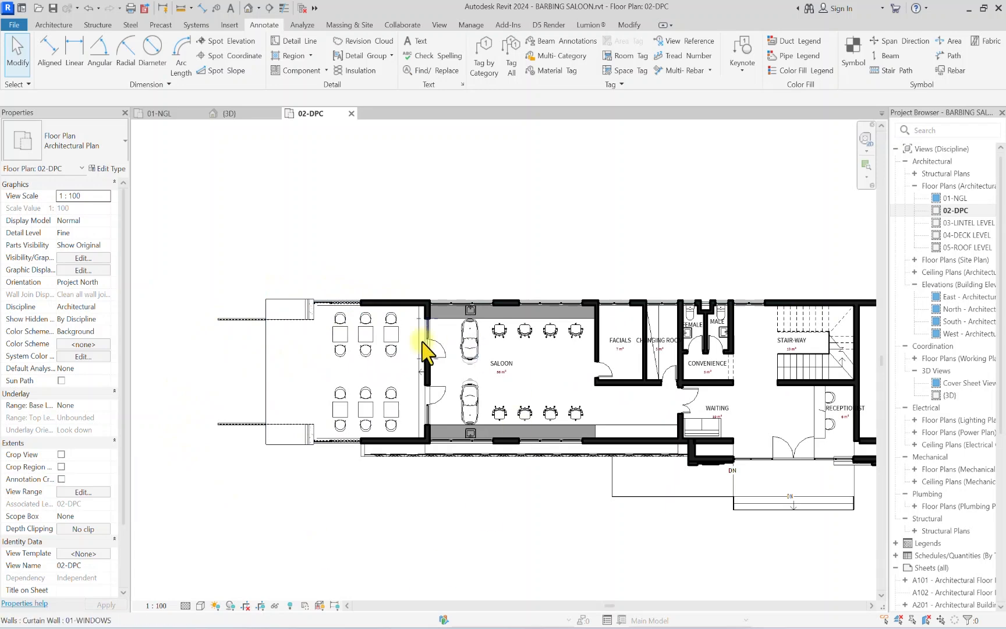
{"action": "scroll", "coordinate": [305, 355], "scroll_direction": "up", "scroll_amount": 2}
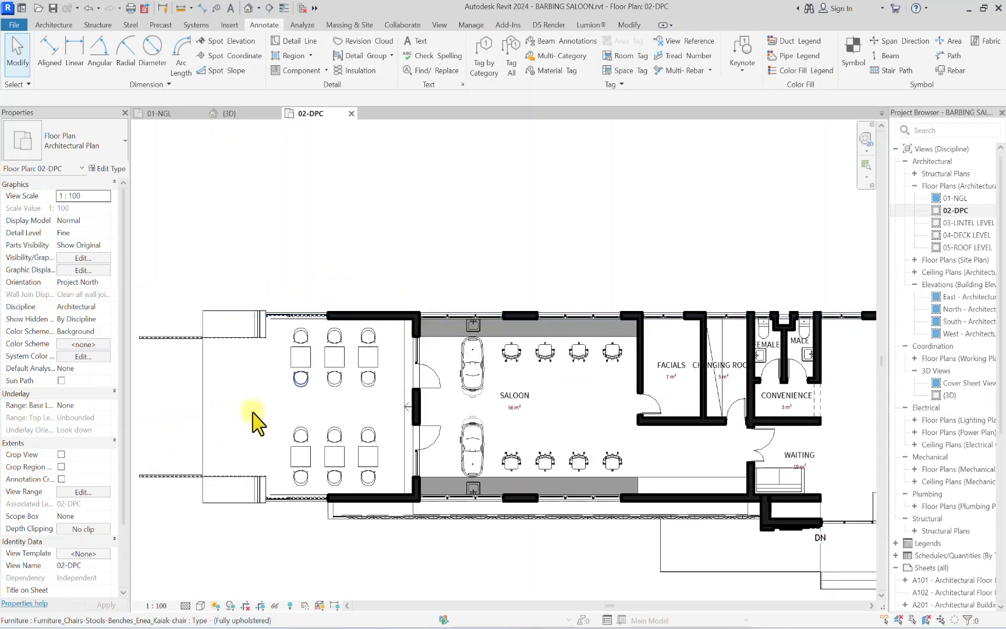
{"action": "scroll", "coordinate": [485, 471], "scroll_direction": "up", "scroll_amount": 2}
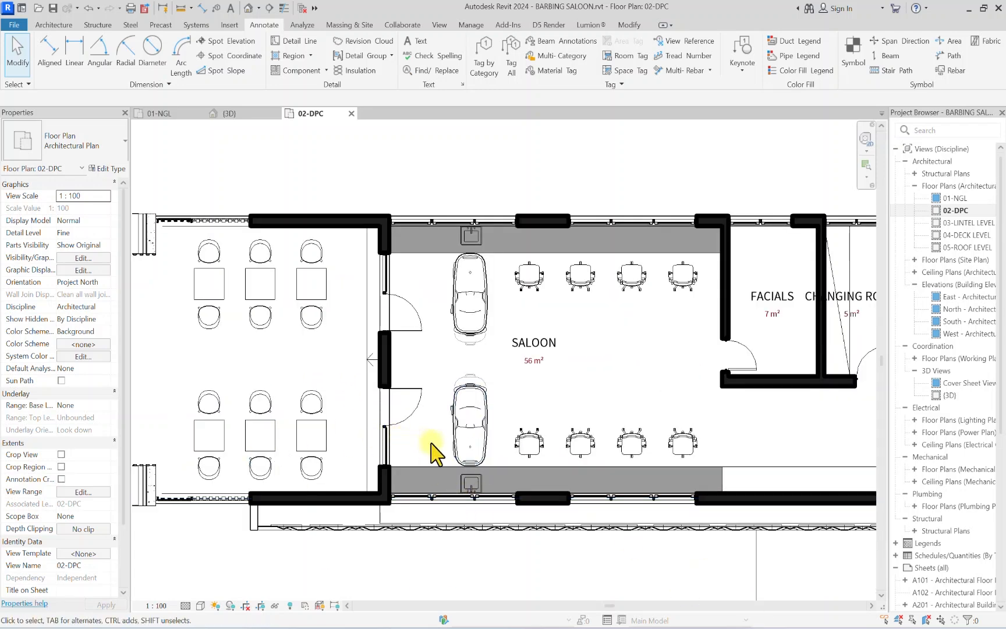
{"action": "scroll", "coordinate": [433, 448], "scroll_direction": "down", "scroll_amount": 2}
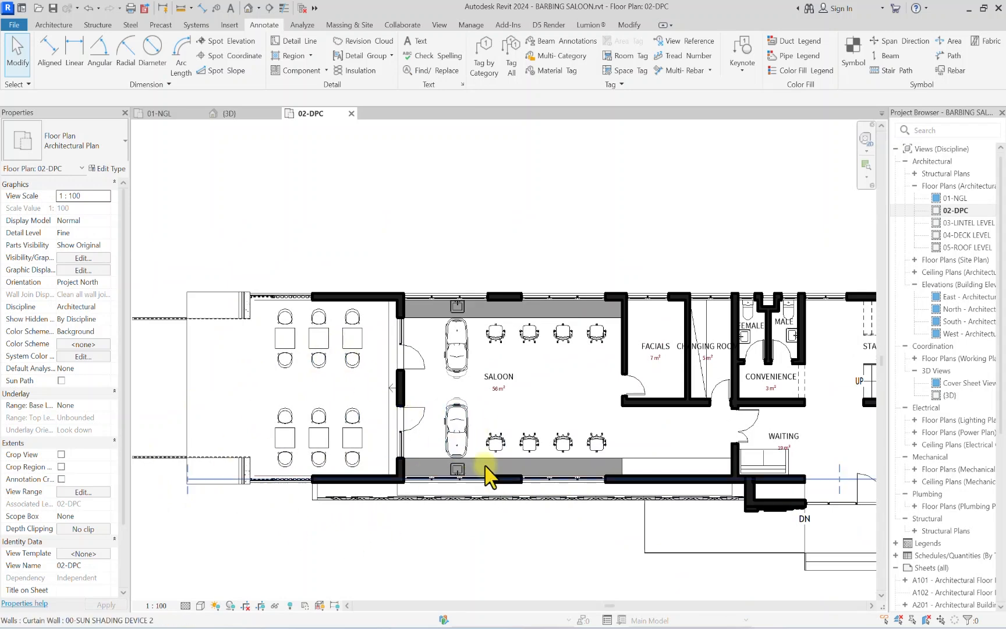
{"action": "scroll", "coordinate": [433, 341], "scroll_direction": "up", "scroll_amount": 2}
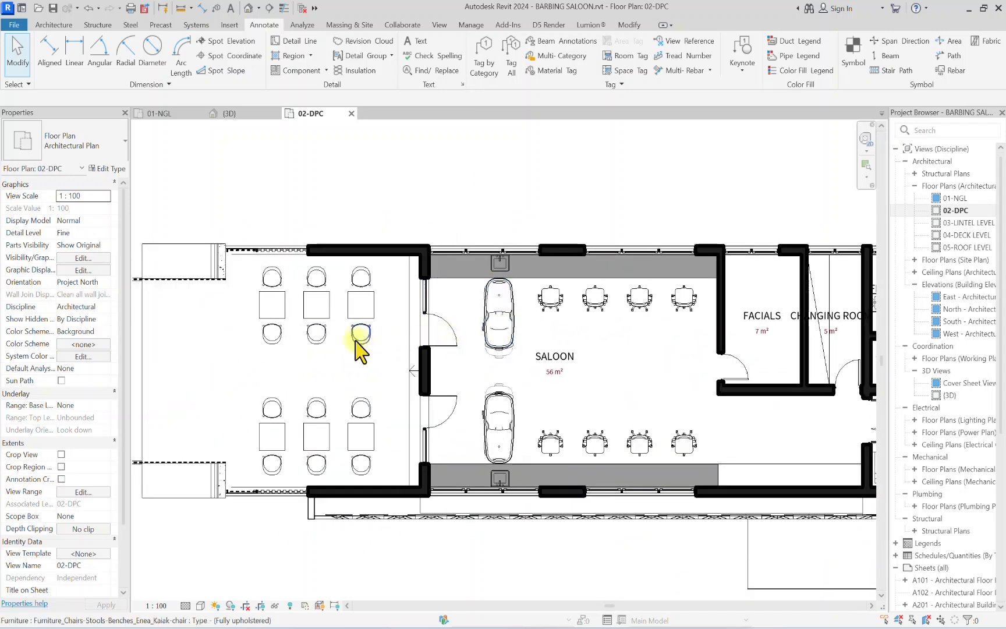
{"action": "scroll", "coordinate": [465, 323], "scroll_direction": "down", "scroll_amount": 2}
{"action": "scroll", "coordinate": [494, 308], "scroll_direction": "up", "scroll_amount": 2}
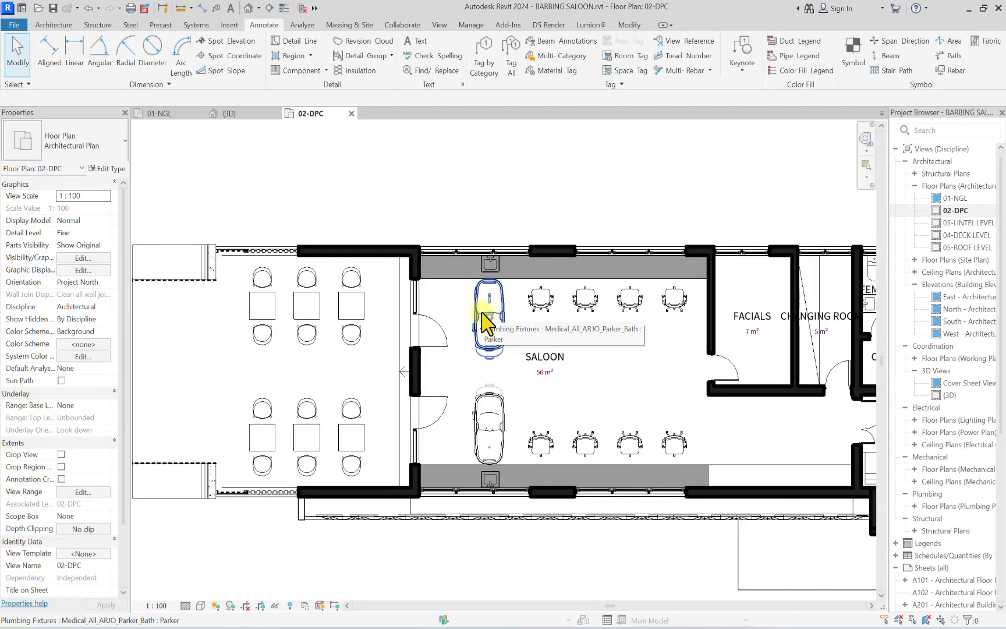
{"action": "scroll", "coordinate": [466, 380], "scroll_direction": "down", "scroll_amount": 3}
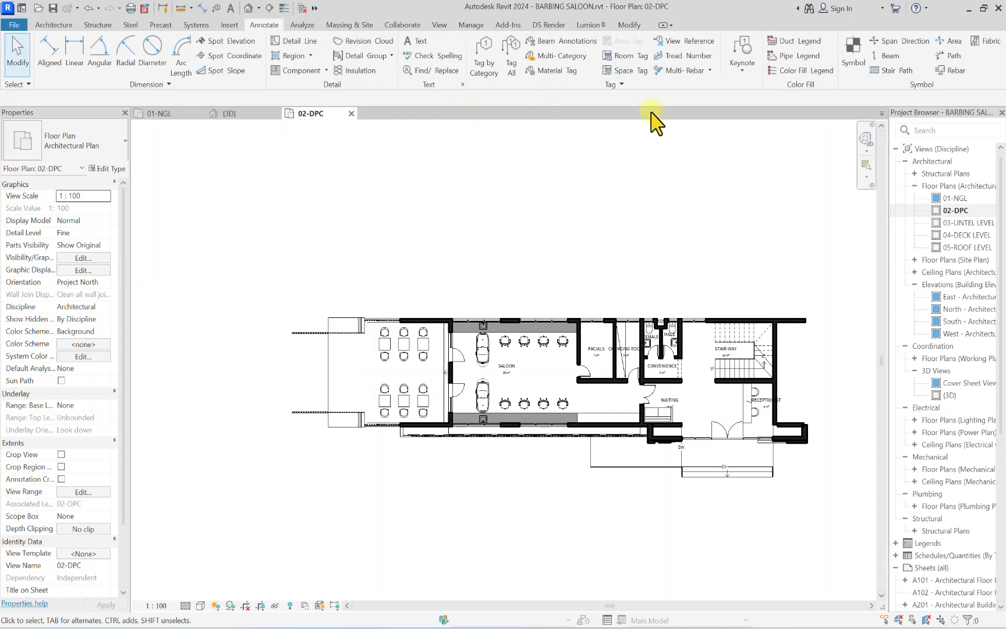
{"action": "scroll", "coordinate": [381, 393], "scroll_direction": "up", "scroll_amount": 1}
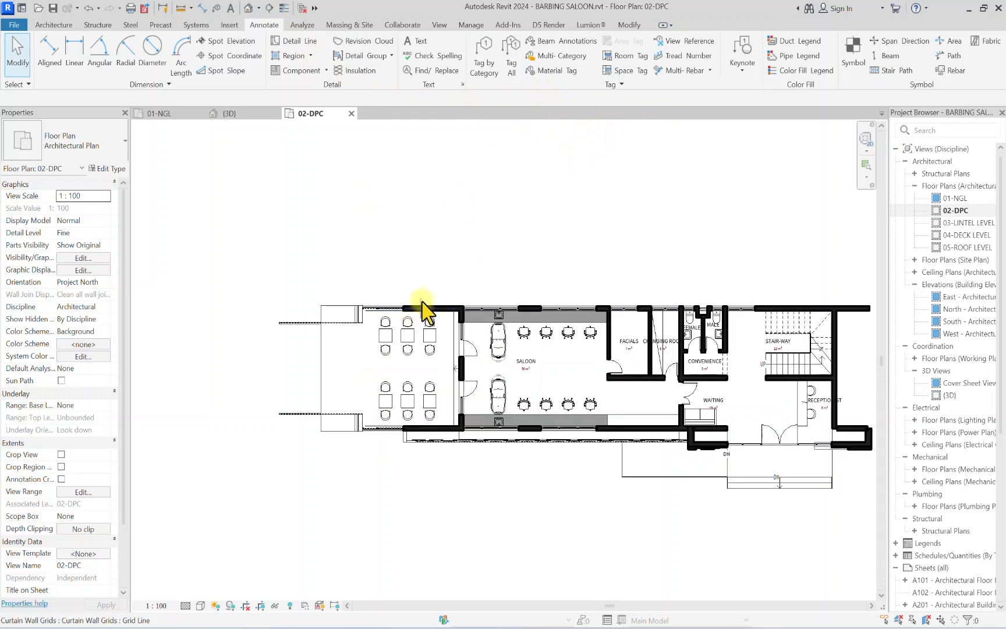
{"action": "scroll", "coordinate": [419, 311], "scroll_direction": "up", "scroll_amount": 3}
{"action": "scroll", "coordinate": [438, 319], "scroll_direction": "down", "scroll_amount": 4}
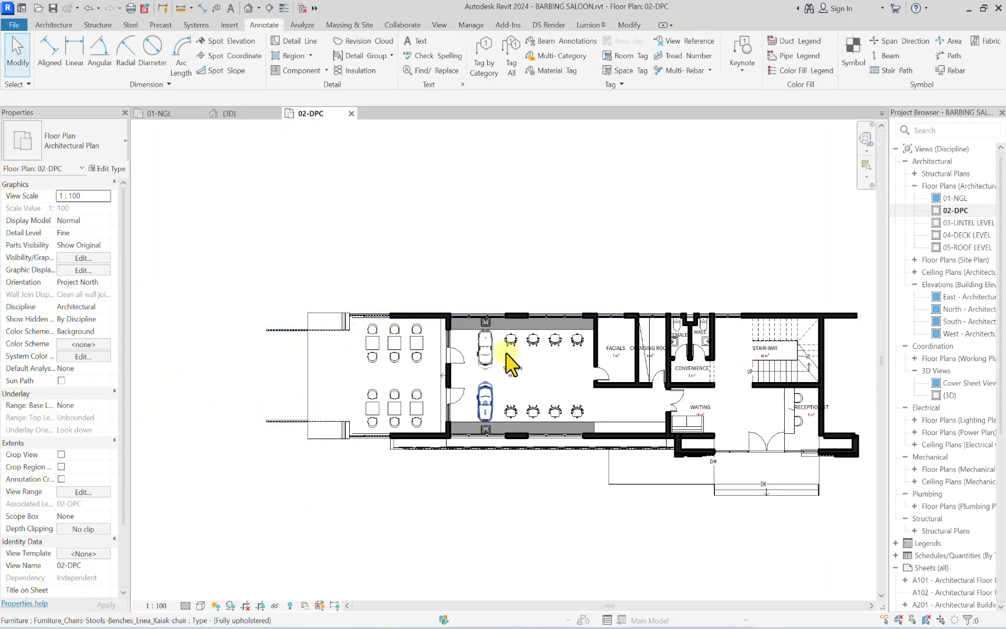
{"action": "scroll", "coordinate": [371, 348], "scroll_direction": "up", "scroll_amount": 3}
{"action": "scroll", "coordinate": [326, 326], "scroll_direction": "up", "scroll_amount": 2}
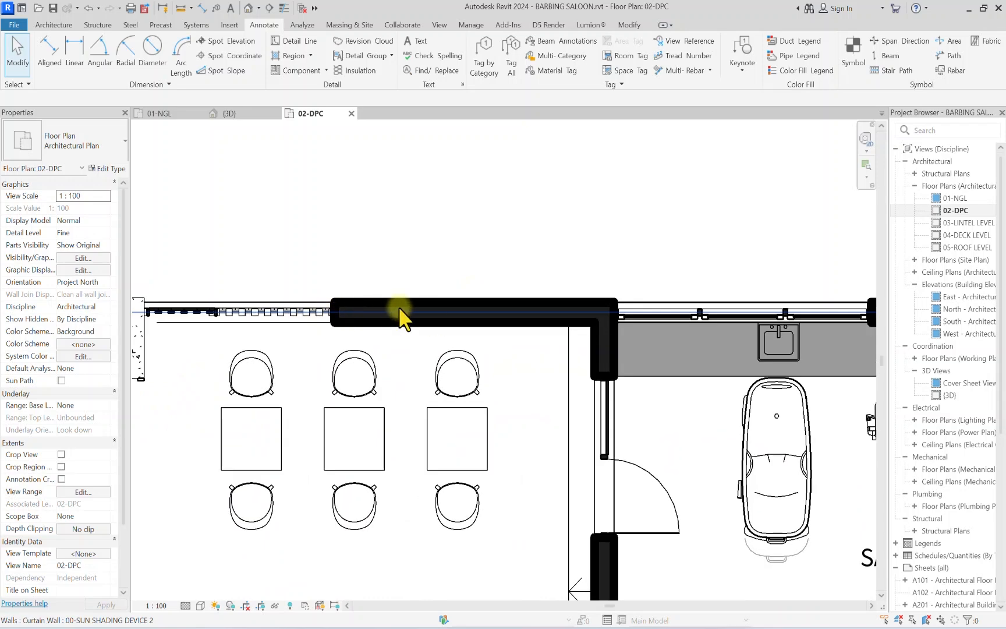
{"action": "scroll", "coordinate": [382, 314], "scroll_direction": "down", "scroll_amount": 5}
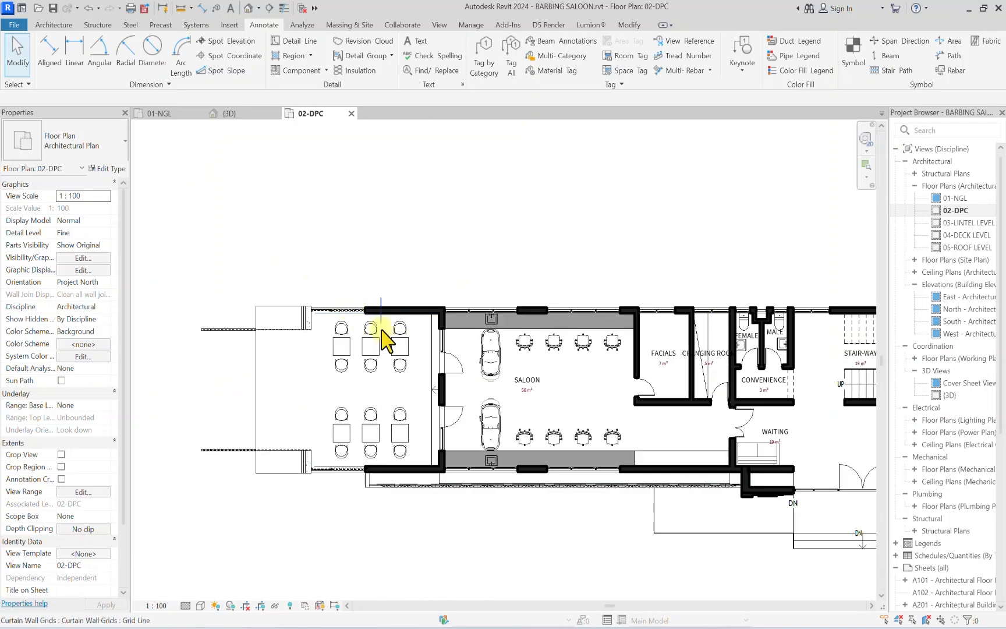
{"action": "scroll", "coordinate": [386, 337], "scroll_direction": "up", "scroll_amount": 2}
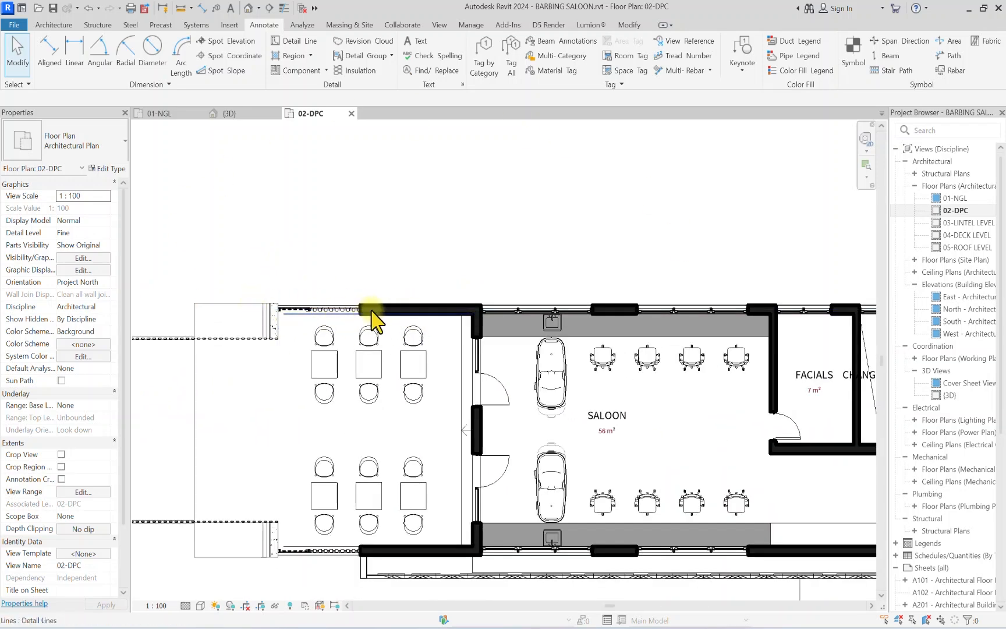
{"action": "scroll", "coordinate": [427, 337], "scroll_direction": "down", "scroll_amount": 2}
{"action": "scroll", "coordinate": [314, 355], "scroll_direction": "up", "scroll_amount": 2}
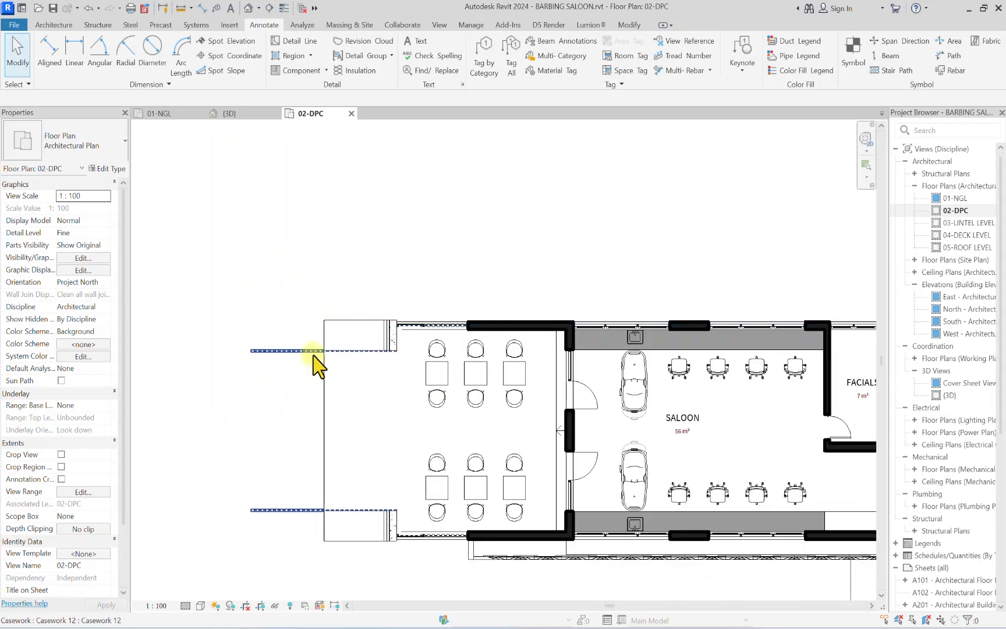
{"action": "scroll", "coordinate": [280, 330], "scroll_direction": "down", "scroll_amount": 2}
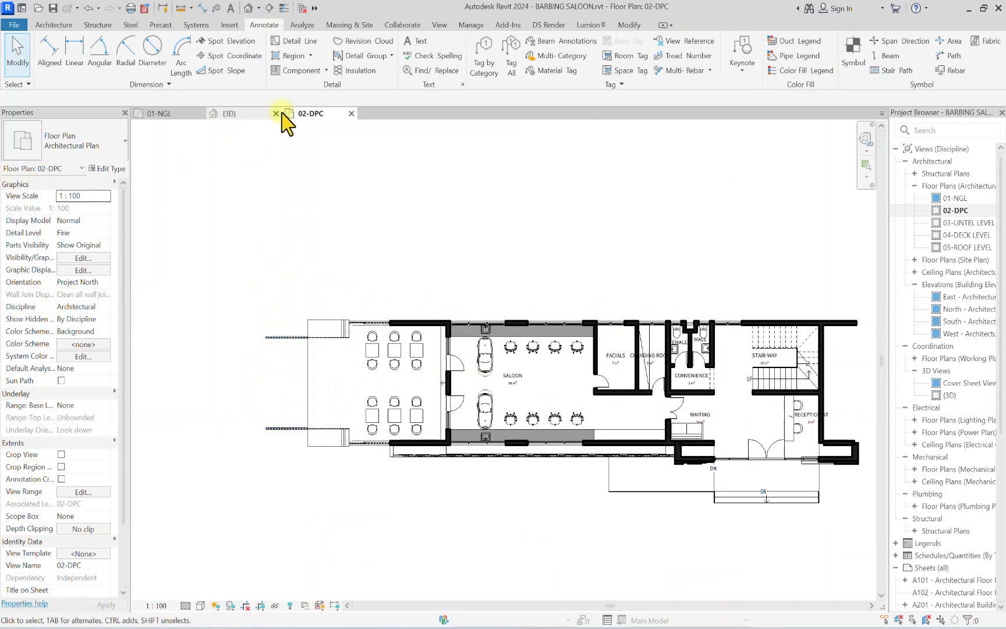
{"action": "scroll", "coordinate": [343, 259], "scroll_direction": "down", "scroll_amount": 1}
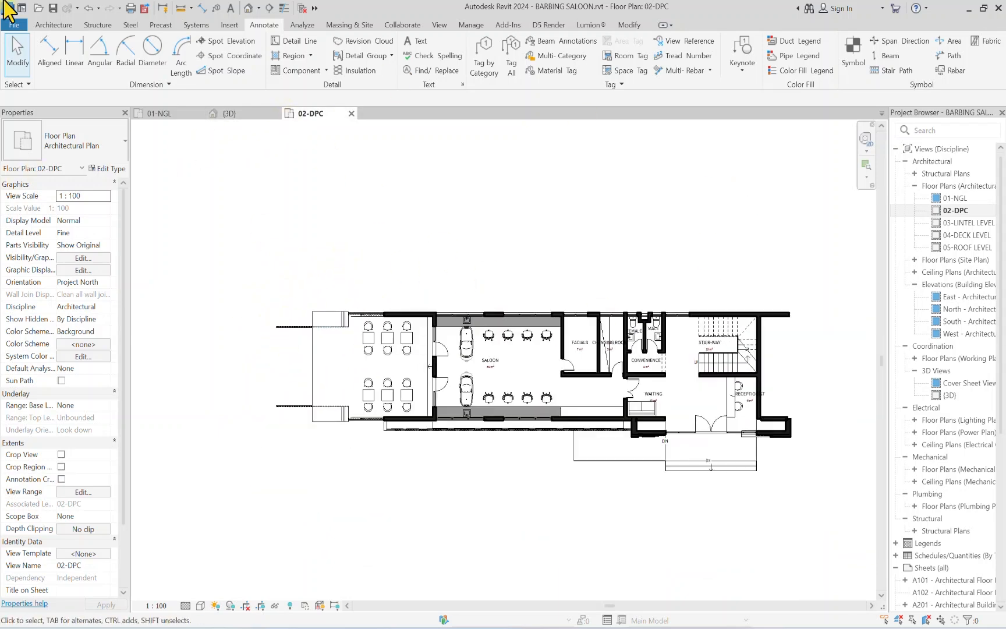
Step: Start the Grid command with the 8mm Bubble type and review its type properties, keeping the bubbles at both ends
{"action": "left_click", "coordinate": [49, 25]}
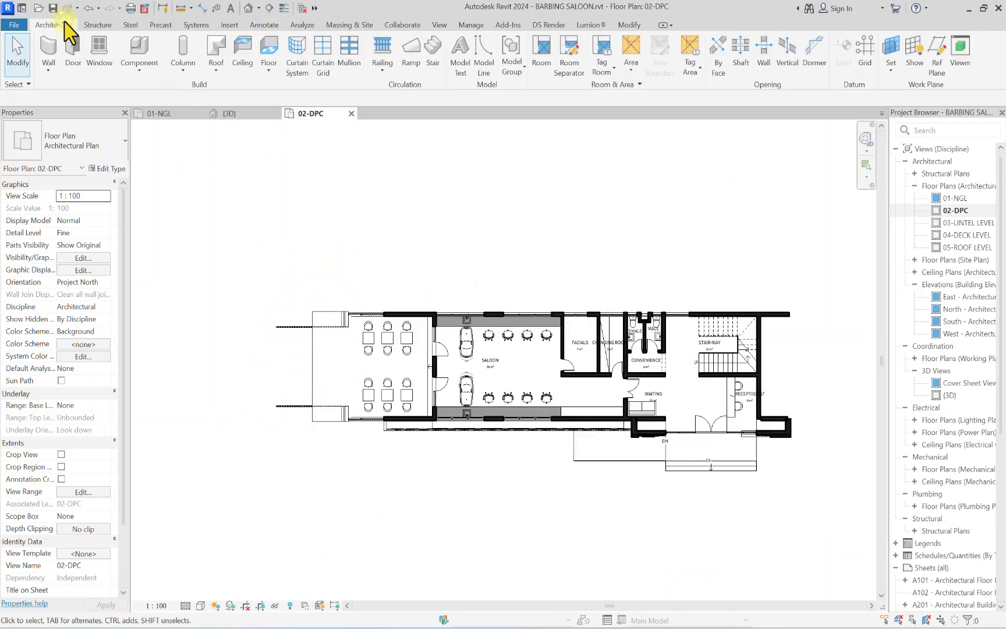
{"action": "left_click", "coordinate": [860, 60]}
{"action": "left_click", "coordinate": [88, 145]}
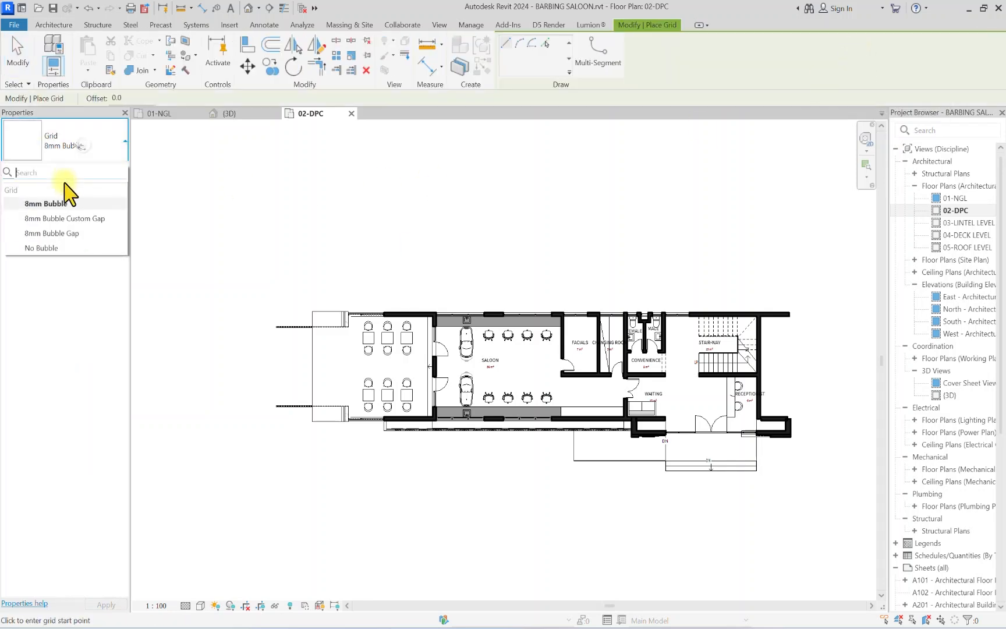
{"action": "left_click", "coordinate": [47, 204]}
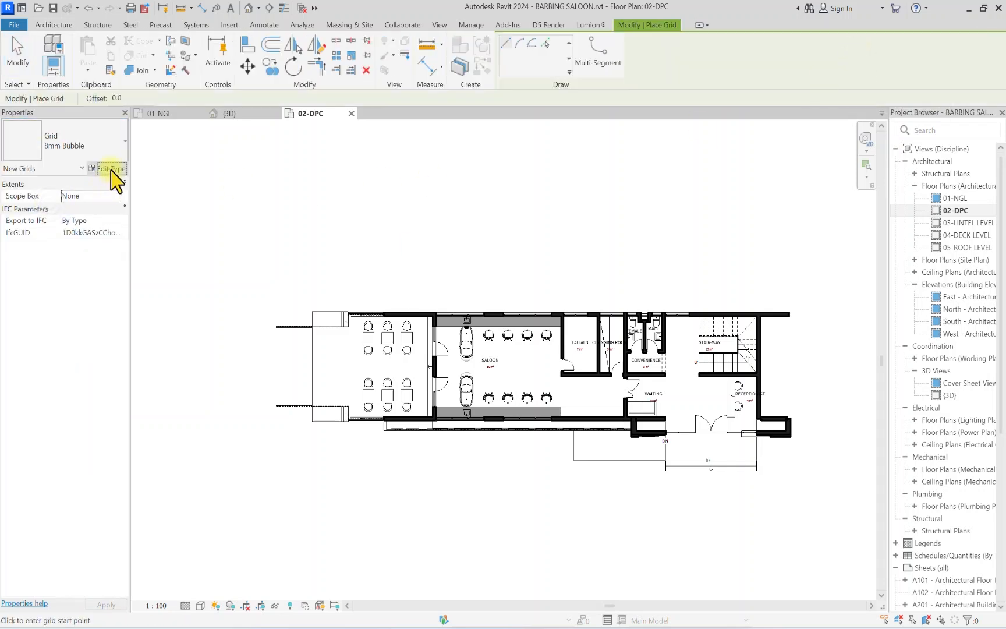
{"action": "left_click", "coordinate": [111, 169]}
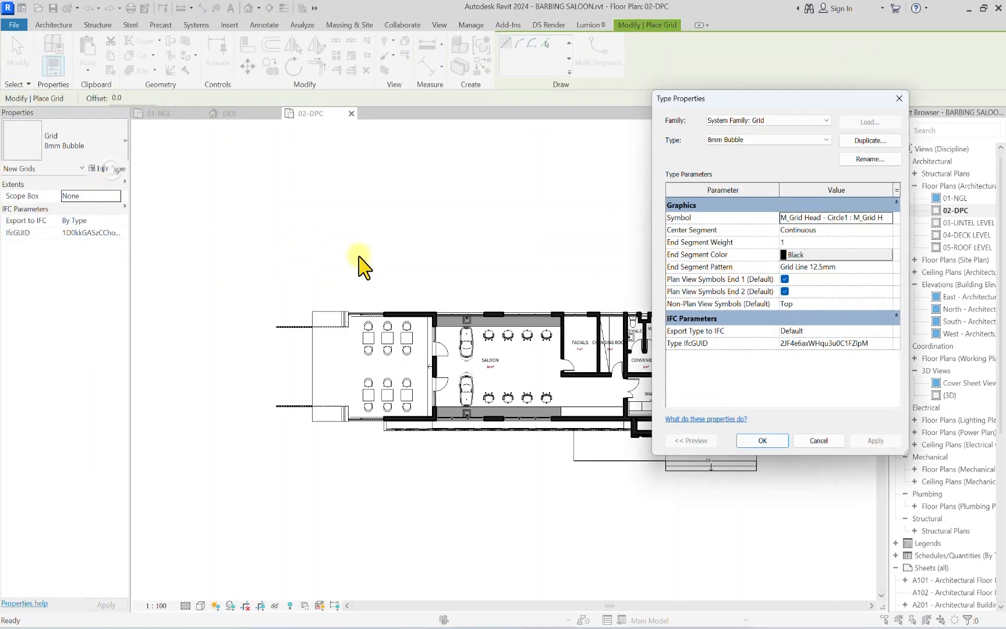
{"action": "left_click", "coordinate": [762, 441]}
Step: Draw a horizontal grid line along the centre of the upper exterior wall, from its left end to just beyond its right end
{"action": "scroll", "coordinate": [368, 304], "scroll_direction": "up", "scroll_amount": 6}
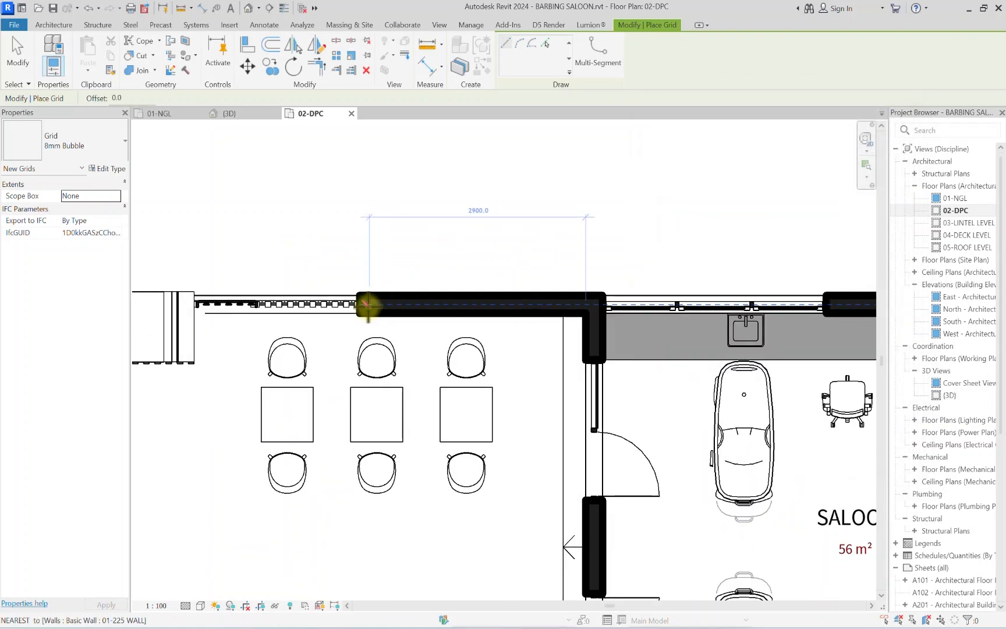
{"action": "left_click", "coordinate": [368, 304]}
{"action": "scroll", "coordinate": [377, 300], "scroll_direction": "down", "scroll_amount": 5}
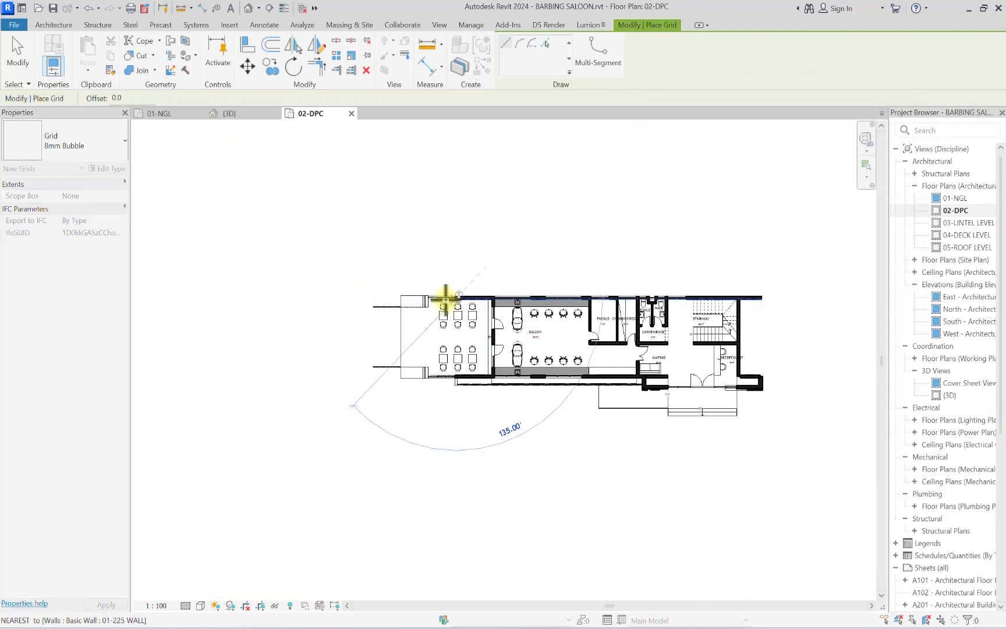
{"action": "scroll", "coordinate": [731, 292], "scroll_direction": "up", "scroll_amount": 3}
{"action": "scroll", "coordinate": [244, 300], "scroll_direction": "up", "scroll_amount": 2}
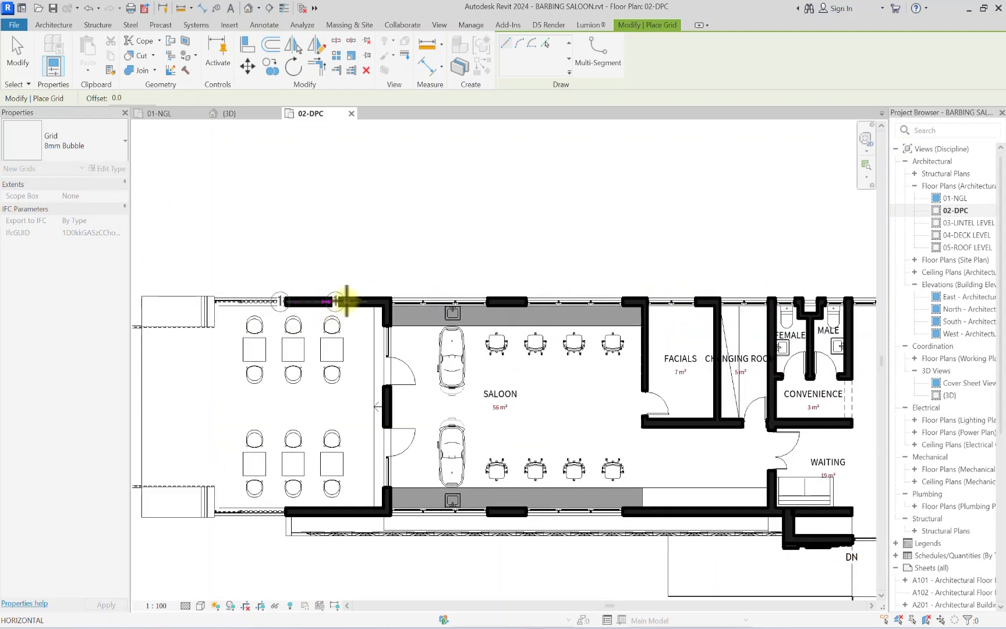
{"action": "scroll", "coordinate": [407, 297], "scroll_direction": "down", "scroll_amount": 2}
{"action": "middle_click_drag", "start_coordinate": [653, 297], "coordinate": [404, 301]}
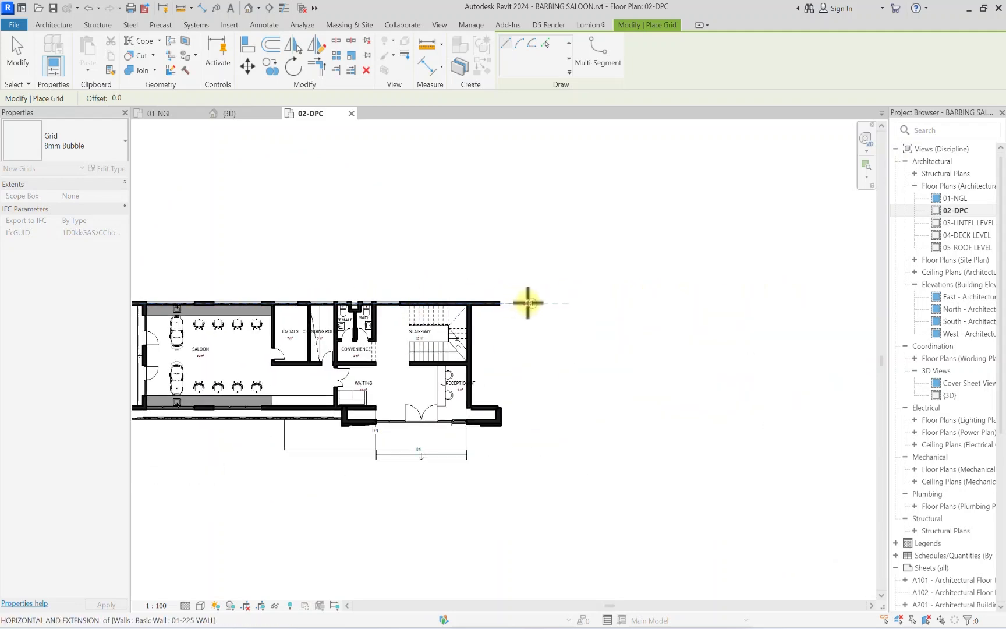
{"action": "left_click", "coordinate": [527, 303]}
Step: Draw a second horizontal grid line along the wall below the facials room and stairway, ending in line with the first grid
{"action": "middle_click_drag", "start_coordinate": [315, 325], "coordinate": [494, 323]}
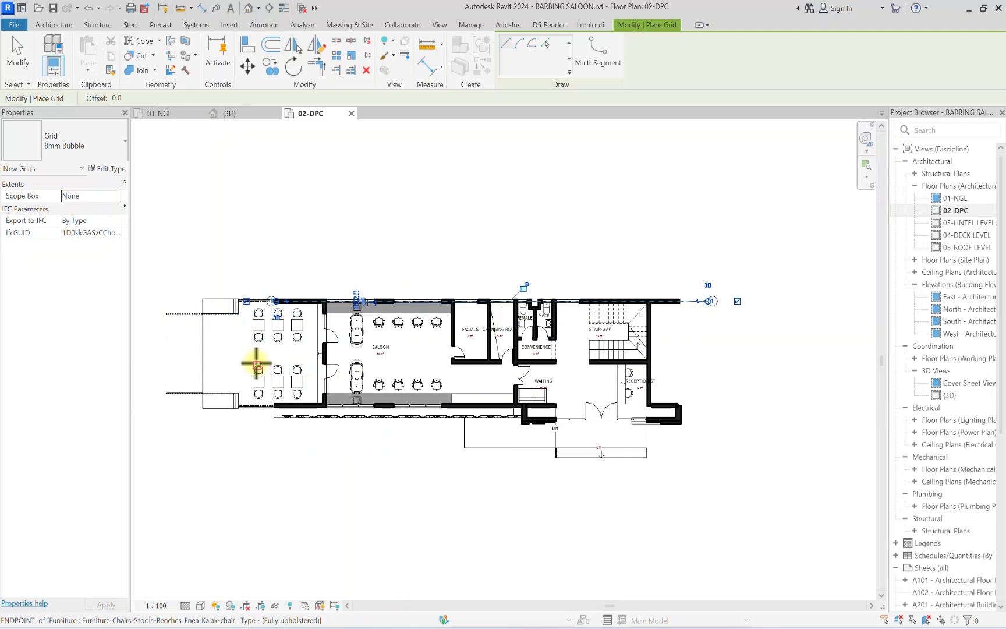
{"action": "scroll", "coordinate": [240, 321], "scroll_direction": "up", "scroll_amount": 3}
{"action": "scroll", "coordinate": [263, 298], "scroll_direction": "down", "scroll_amount": 3}
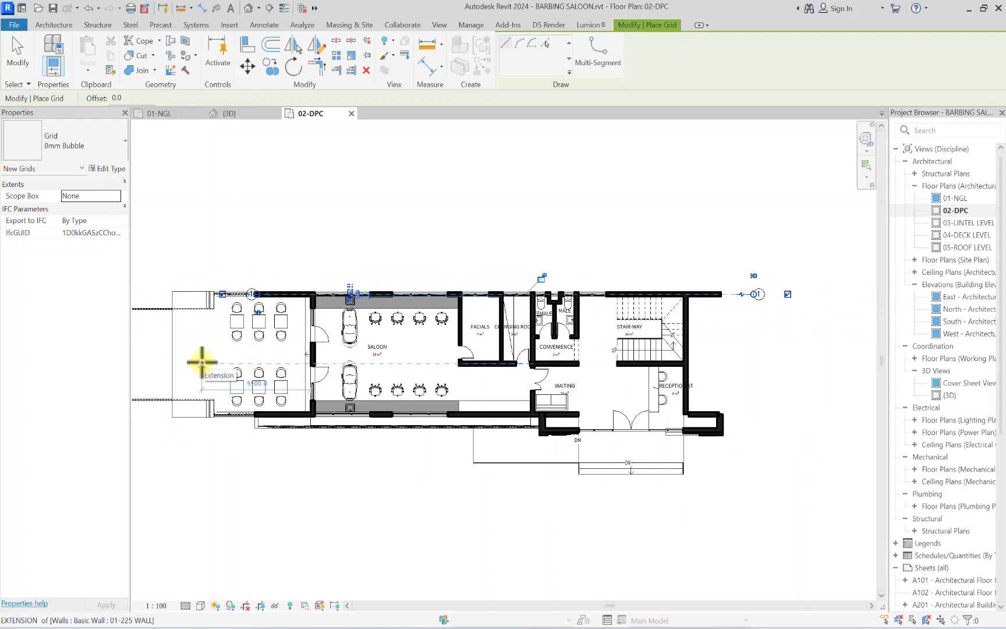
{"action": "scroll", "coordinate": [478, 364], "scroll_direction": "up", "scroll_amount": 2}
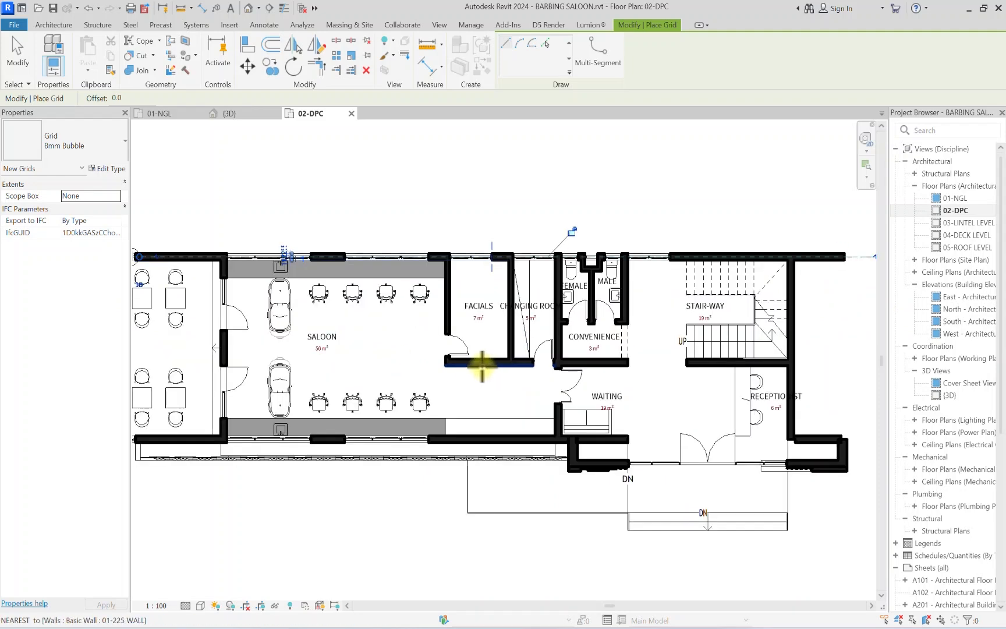
{"action": "scroll", "coordinate": [433, 355], "scroll_direction": "up", "scroll_amount": 4}
{"action": "left_click", "coordinate": [433, 359]}
{"action": "scroll", "coordinate": [429, 362], "scroll_direction": "down", "scroll_amount": 8}
{"action": "scroll", "coordinate": [429, 362], "scroll_direction": "up", "scroll_amount": 4}
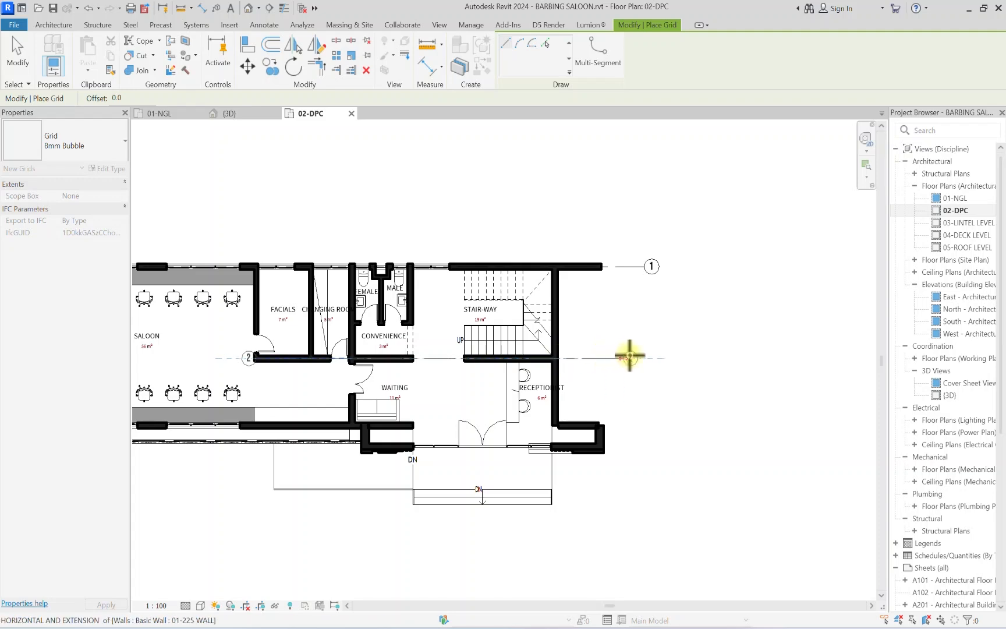
{"action": "left_click", "coordinate": [647, 356]}
Step: Draw a third horizontal grid line along the saloon's lower exterior wall, from its left end to beyond the reception
{"action": "middle_click_drag", "start_coordinate": [356, 419], "coordinate": [702, 399]}
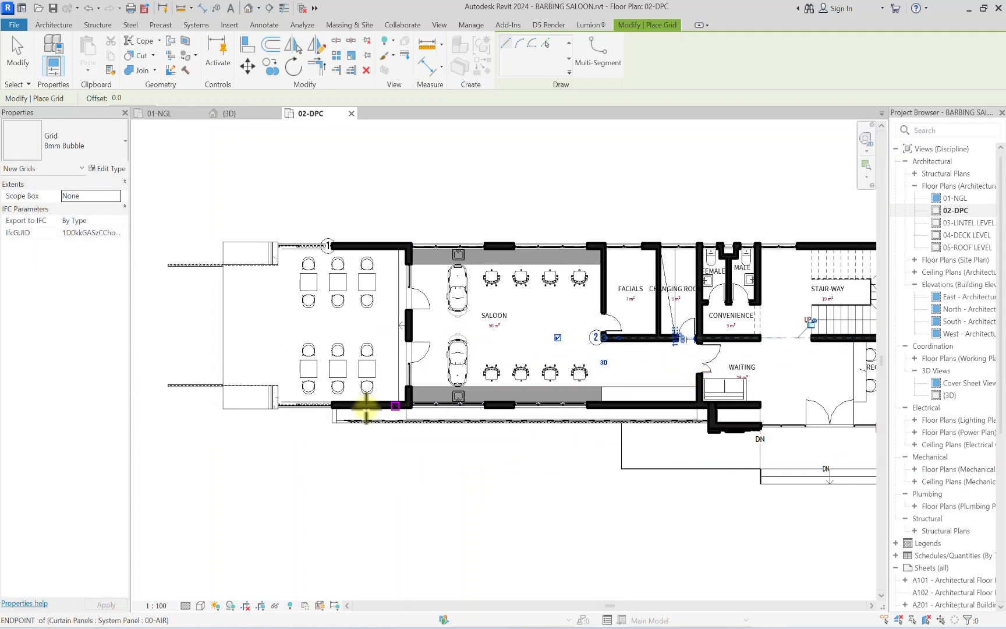
{"action": "scroll", "coordinate": [365, 405], "scroll_direction": "up", "scroll_amount": 5}
{"action": "left_click", "coordinate": [258, 393]}
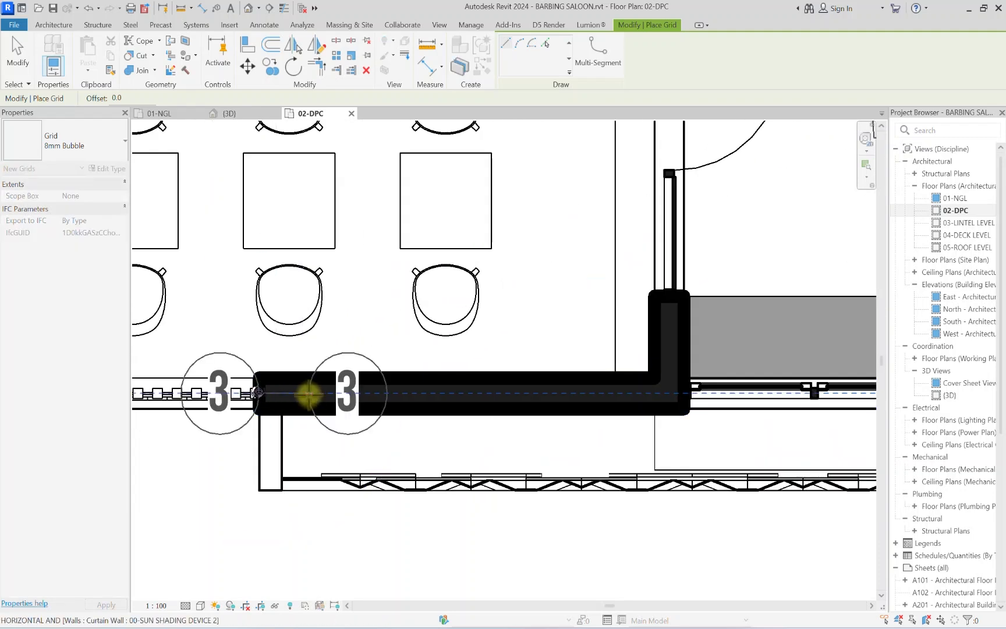
{"action": "scroll", "coordinate": [308, 394], "scroll_direction": "down", "scroll_amount": 5}
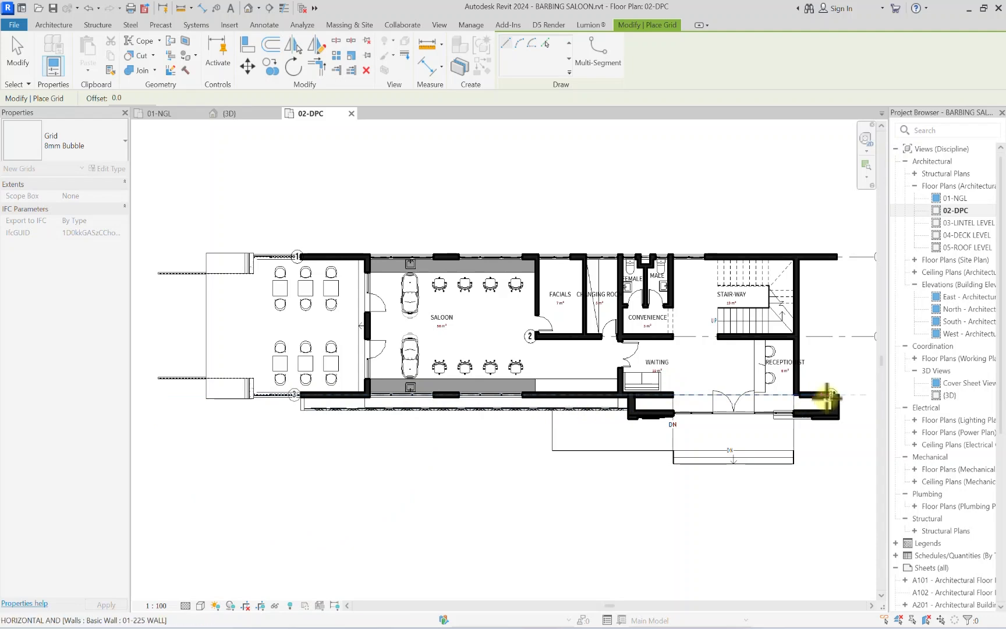
{"action": "middle_click_drag", "start_coordinate": [829, 398], "coordinate": [708, 389]}
{"action": "left_click", "coordinate": [701, 387]}
Step: Draw a fourth horizontal grid line along the entrance wall below the waiting area, ending in line with the other grids
{"action": "scroll", "coordinate": [456, 408], "scroll_direction": "up", "scroll_amount": 5}
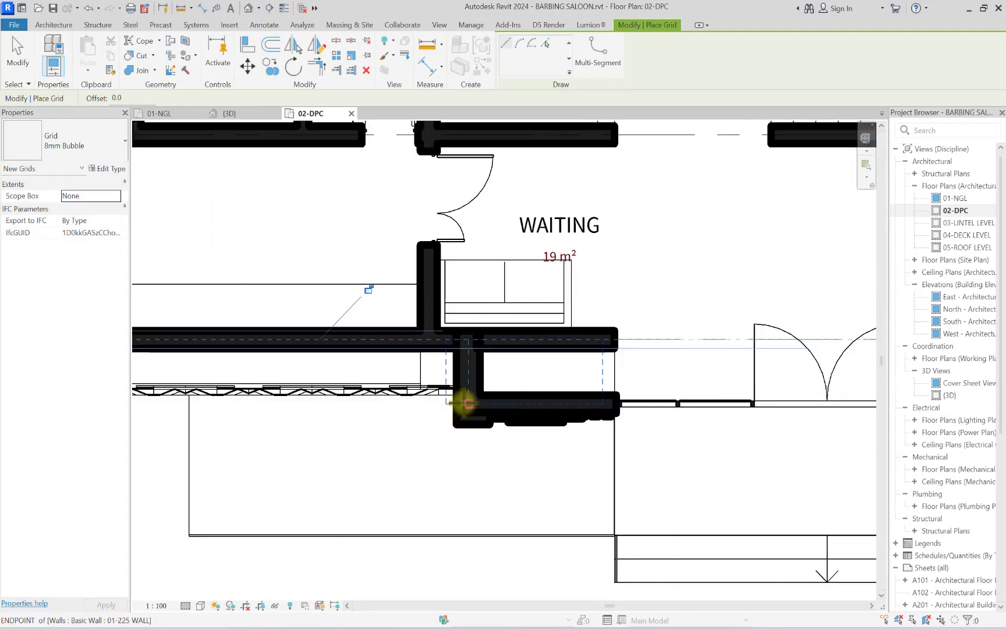
{"action": "left_click", "coordinate": [466, 402]}
{"action": "scroll", "coordinate": [403, 407], "scroll_direction": "down", "scroll_amount": 5}
{"action": "scroll", "coordinate": [716, 399], "scroll_direction": "up", "scroll_amount": 3}
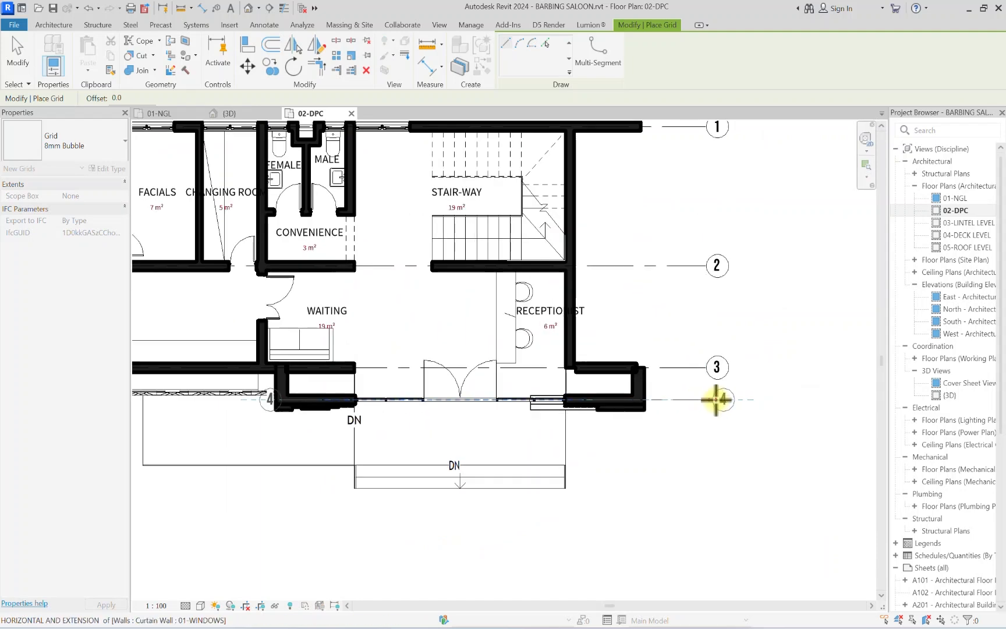
{"action": "left_click", "coordinate": [705, 399]}
{"action": "scroll", "coordinate": [704, 400], "scroll_direction": "down", "scroll_amount": 4}
{"action": "key", "text": "Escape"}
{"action": "key", "text": "Escape"}
Step: Extend the left ends of grids 4 and 2 across the plan to align with the left end of grid 1
{"action": "scroll", "coordinate": [367, 288], "scroll_direction": "up", "scroll_amount": 1}
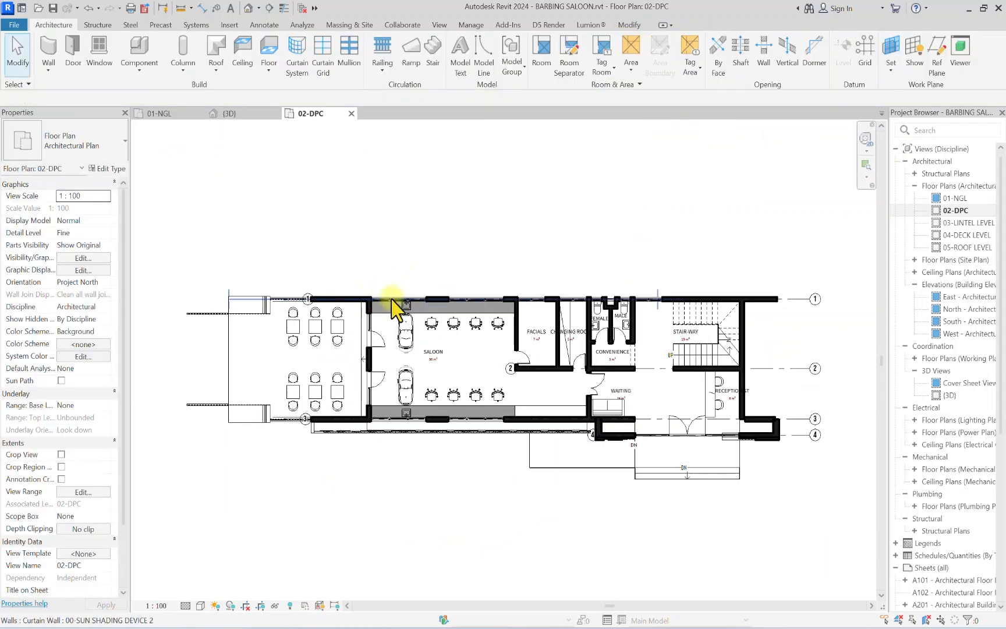
{"action": "scroll", "coordinate": [392, 298], "scroll_direction": "up", "scroll_amount": 1}
{"action": "scroll", "coordinate": [549, 394], "scroll_direction": "down", "scroll_amount": 1}
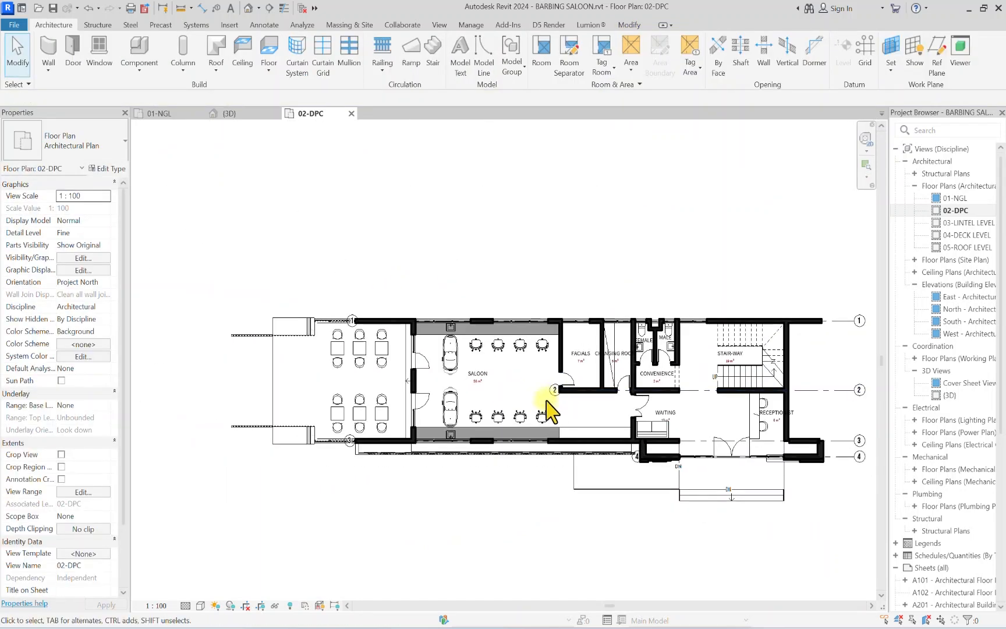
{"action": "left_click", "coordinate": [838, 457]}
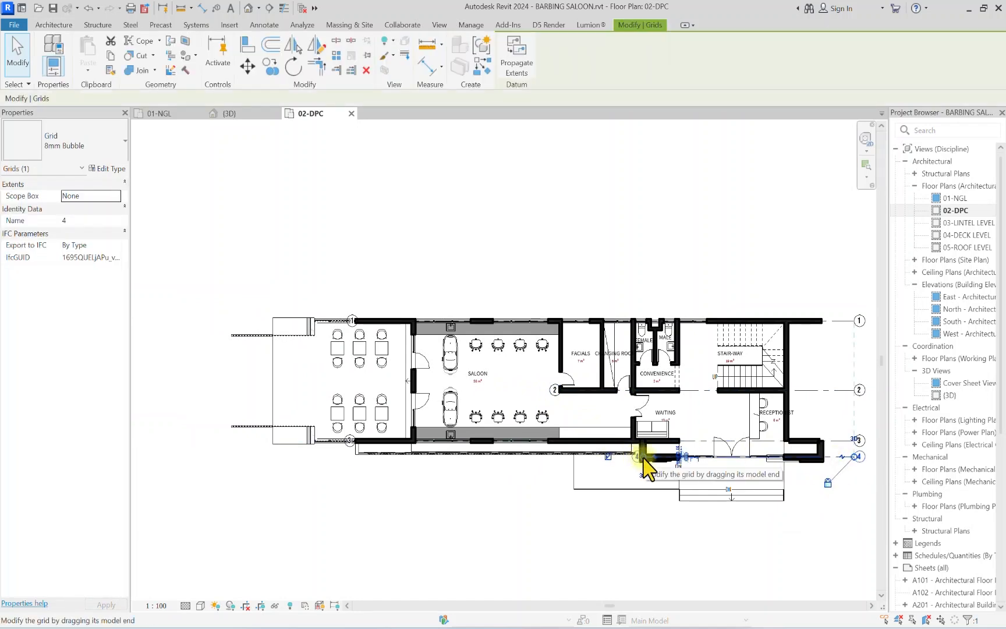
{"action": "left_click_drag", "start_coordinate": [643, 458], "coordinate": [352, 457]}
Step: Extend the left ends of grids 1, 2 and 4 beyond the outdoor seating area and align grid 3's left end with them
{"action": "scroll", "coordinate": [333, 404], "scroll_direction": "up", "scroll_amount": 2}
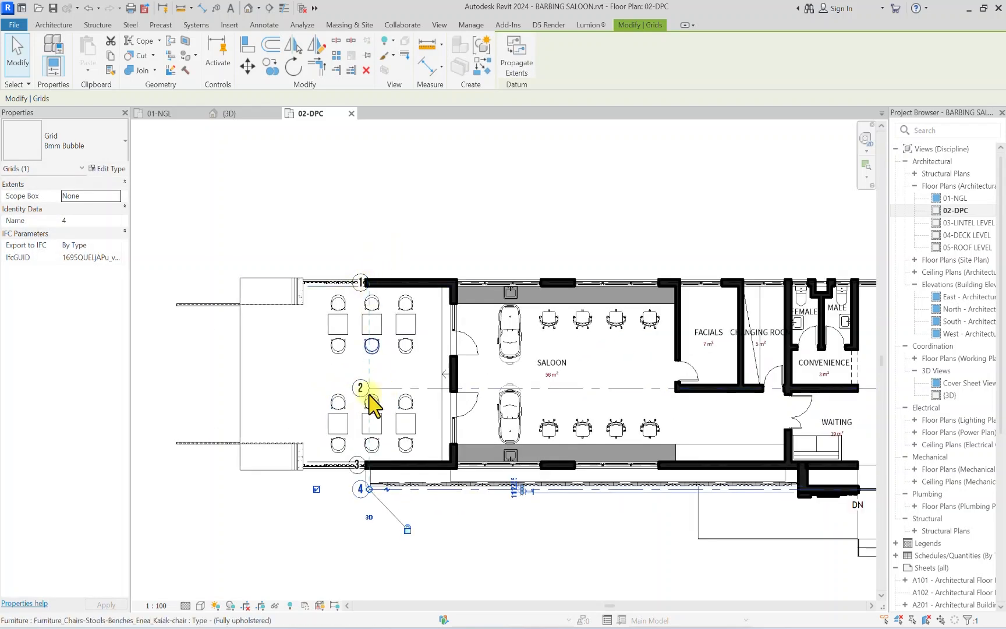
{"action": "left_click", "coordinate": [363, 391]}
{"action": "left_click_drag", "start_coordinate": [367, 389], "coordinate": [184, 387]}
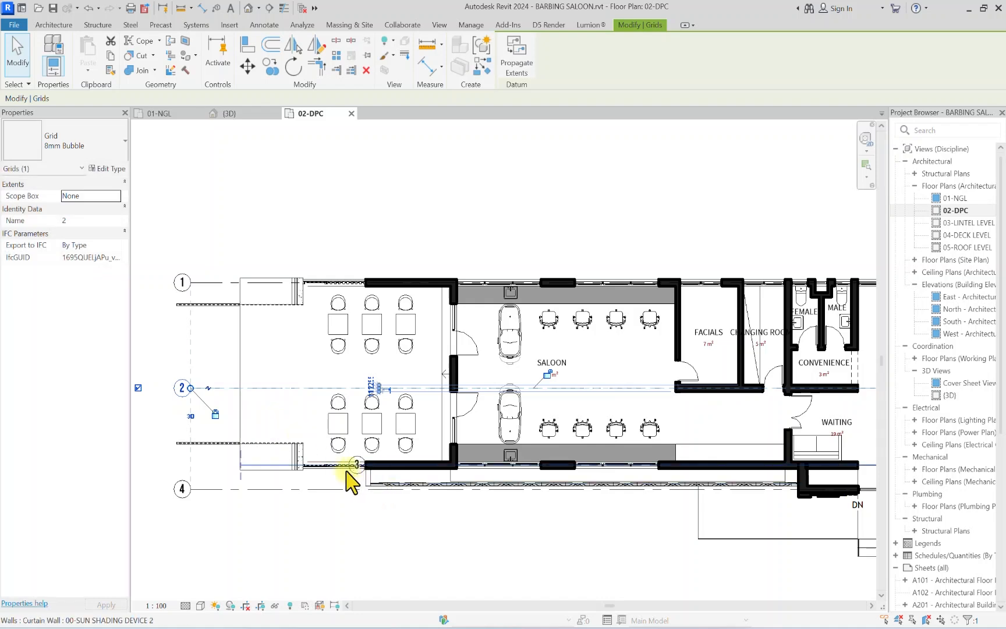
{"action": "scroll", "coordinate": [348, 476], "scroll_direction": "up", "scroll_amount": 3}
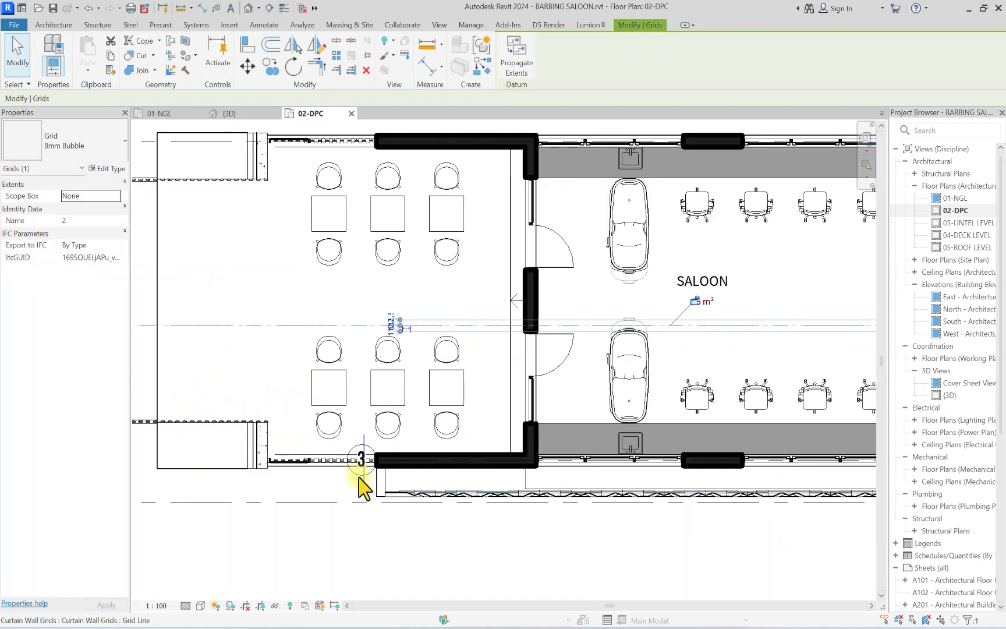
{"action": "left_click", "coordinate": [359, 479]}
{"action": "scroll", "coordinate": [361, 474], "scroll_direction": "down", "scroll_amount": 2}
{"action": "left_click_drag", "start_coordinate": [368, 463], "coordinate": [171, 453]}
Step: Move the aligned left ends of grids 1 to 4 further out, clear of the casework lines beside the seating area
{"action": "middle_click_drag", "start_coordinate": [185, 441], "coordinate": [307, 439]}
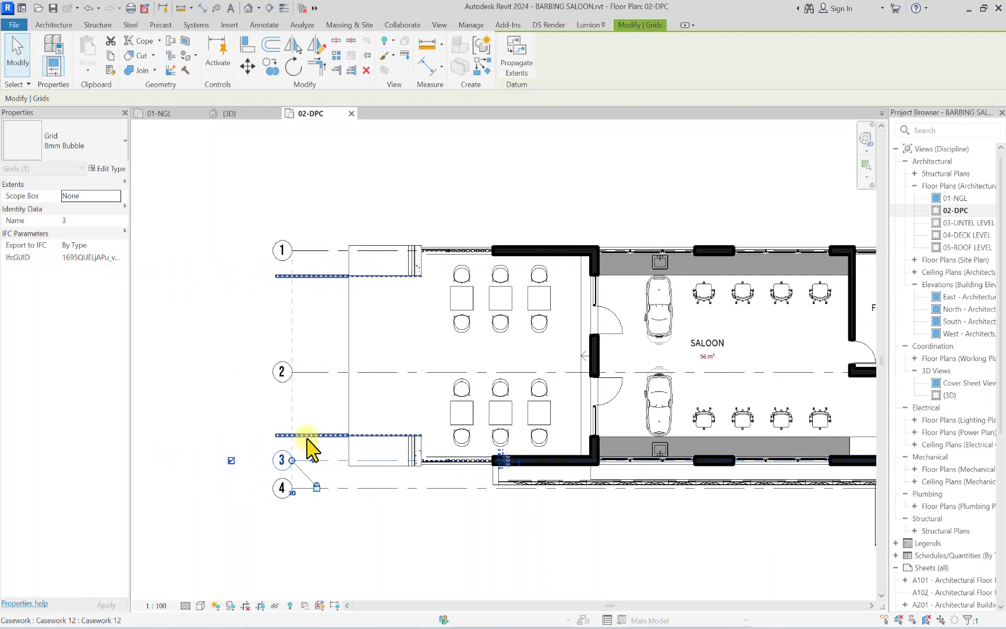
{"action": "left_click", "coordinate": [292, 375]}
{"action": "left_click_drag", "start_coordinate": [292, 375], "coordinate": [254, 372]}
{"action": "left_click", "coordinate": [285, 325]}
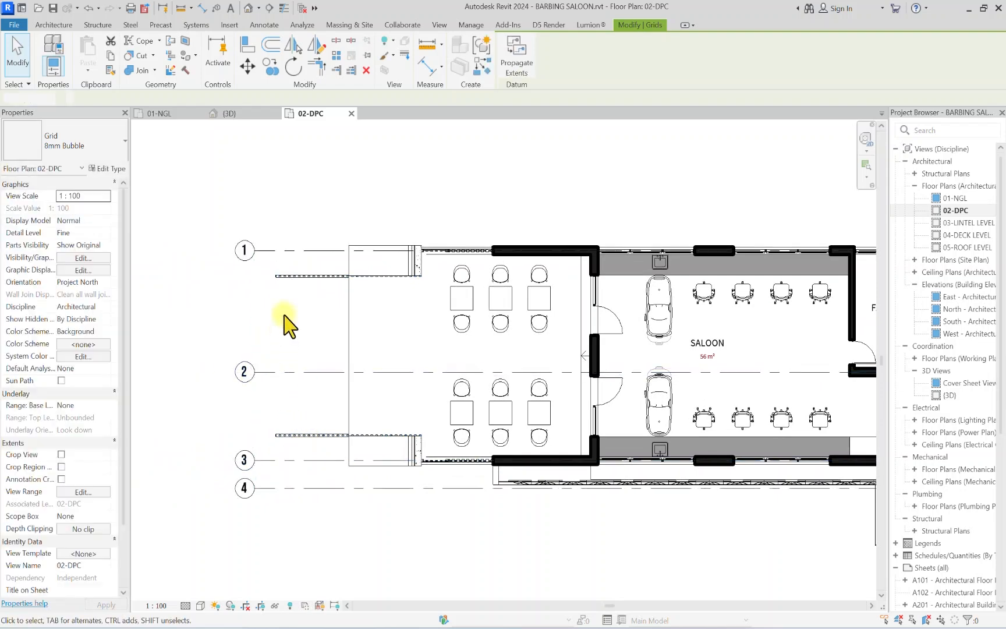
Step: Draw a vertical grid line along the wall between the outdoor seating and the saloon, from the upper exterior wall to below grid 4
{"action": "scroll", "coordinate": [370, 321], "scroll_direction": "down", "scroll_amount": 3}
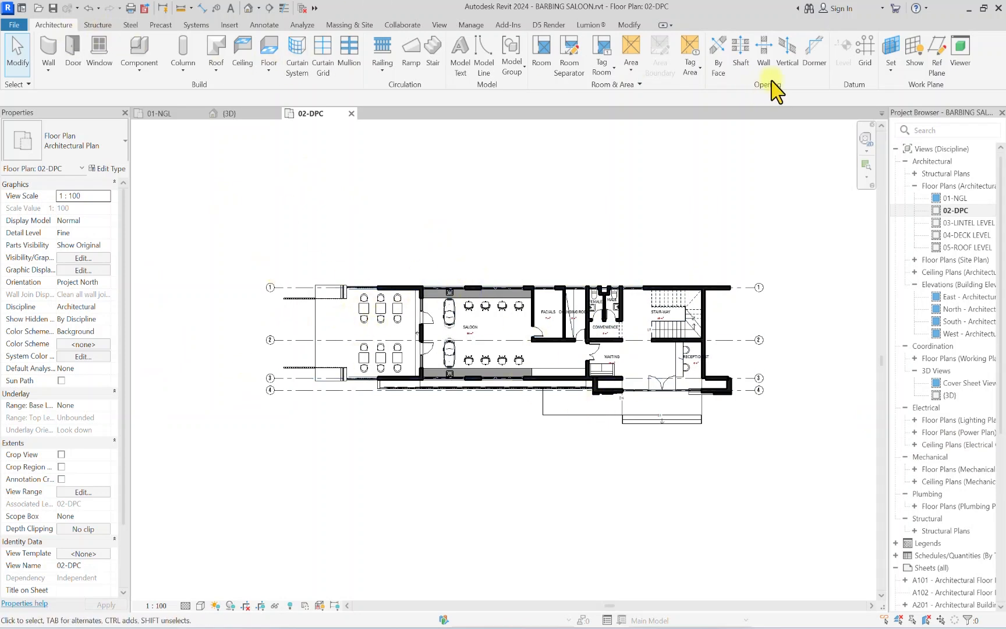
{"action": "scroll", "coordinate": [273, 289], "scroll_direction": "up", "scroll_amount": 2}
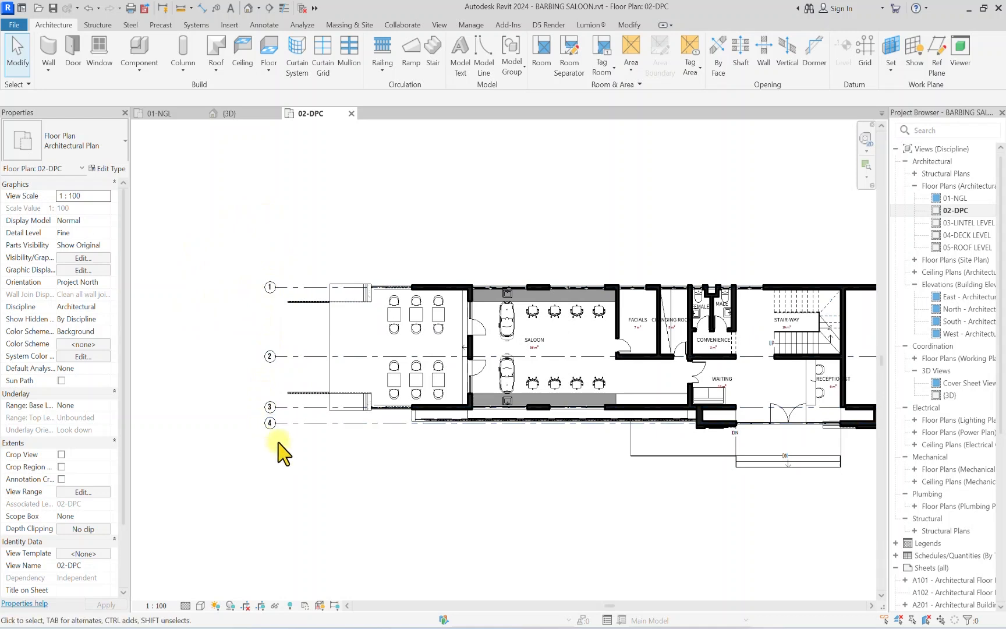
{"action": "scroll", "coordinate": [318, 289], "scroll_direction": "down", "scroll_amount": 2}
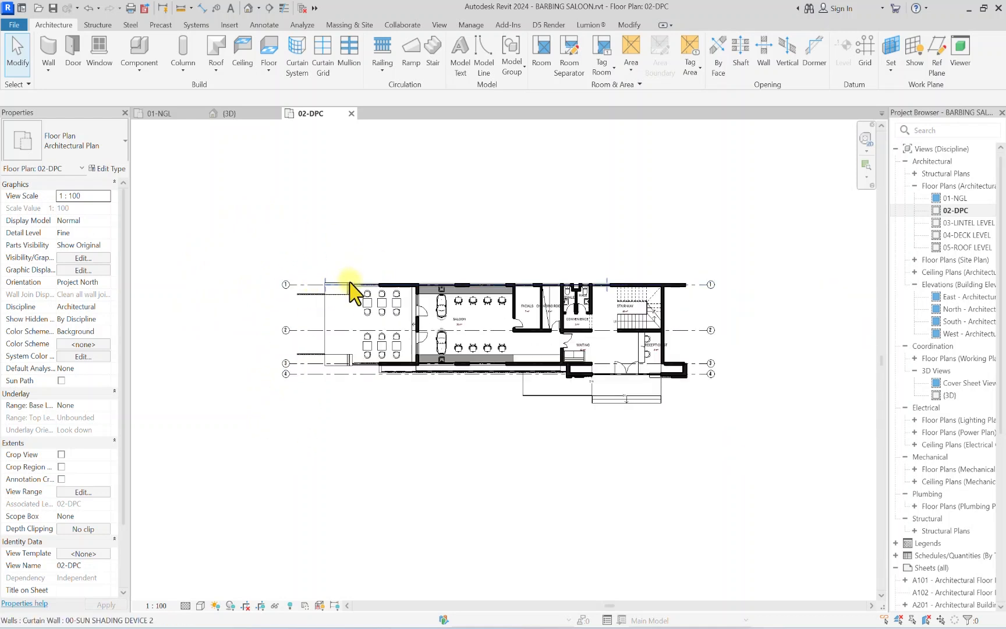
{"action": "left_click", "coordinate": [865, 55]}
{"action": "scroll", "coordinate": [325, 288], "scroll_direction": "up", "scroll_amount": 6}
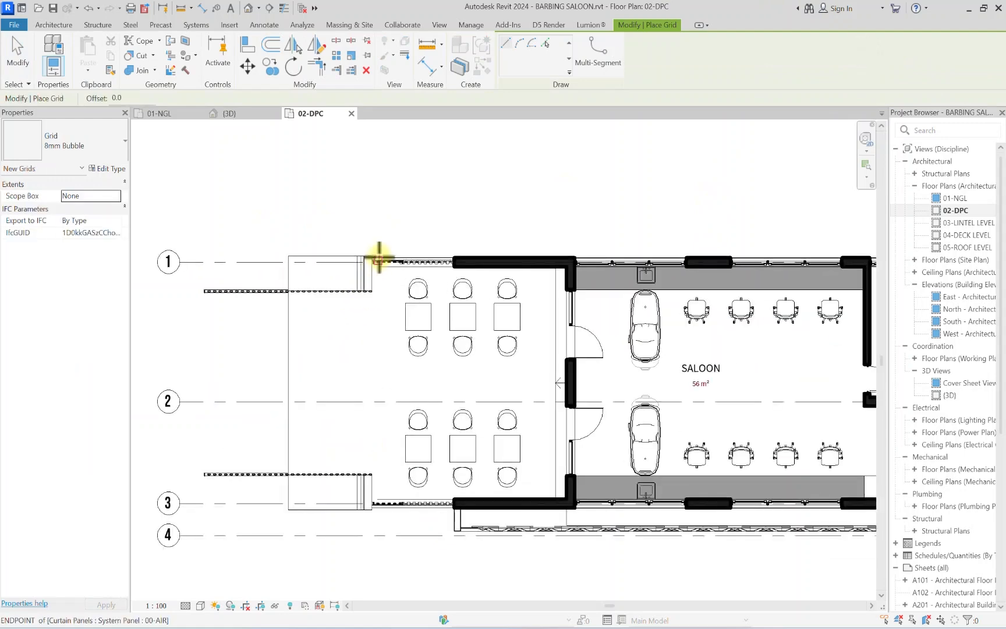
{"action": "scroll", "coordinate": [406, 272], "scroll_direction": "down", "scroll_amount": 1}
{"action": "middle_click_drag", "start_coordinate": [513, 408], "coordinate": [459, 340]}
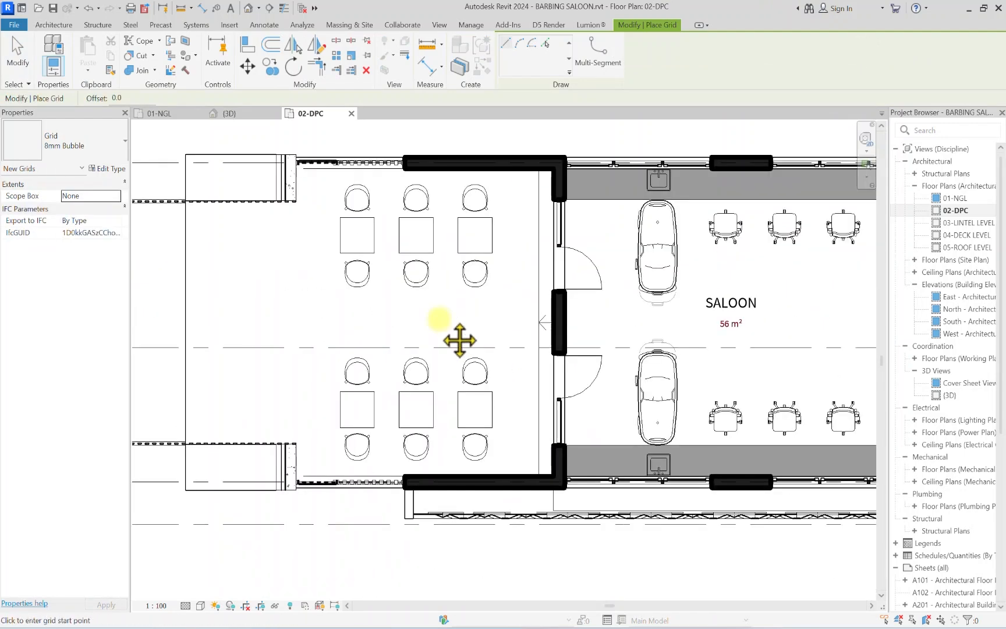
{"action": "scroll", "coordinate": [570, 170], "scroll_direction": "up", "scroll_amount": 2}
{"action": "left_click", "coordinate": [555, 161]}
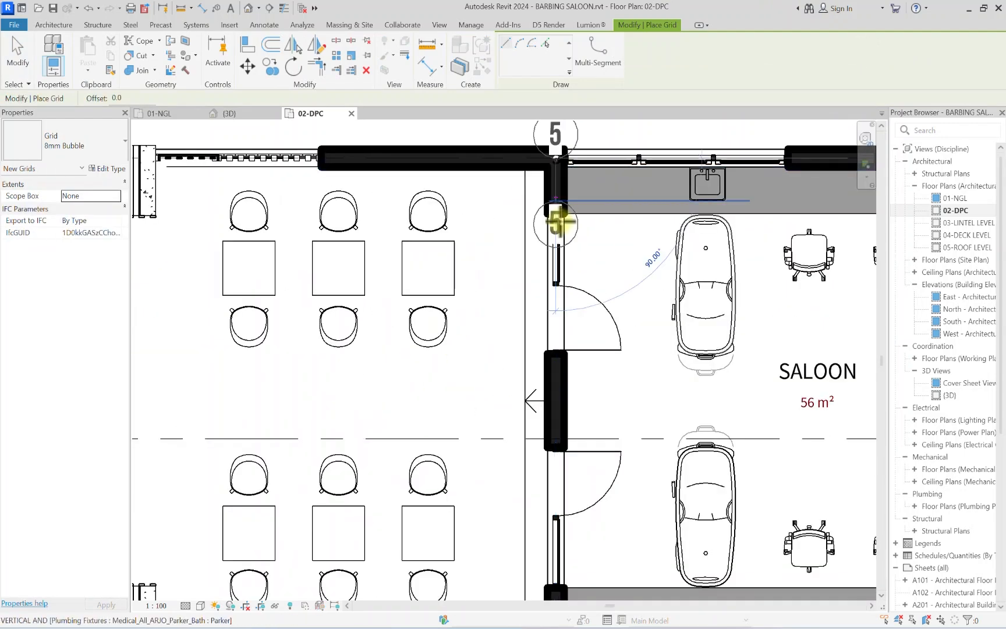
{"action": "scroll", "coordinate": [556, 219], "scroll_direction": "down", "scroll_amount": 3}
{"action": "left_click", "coordinate": [558, 454]}
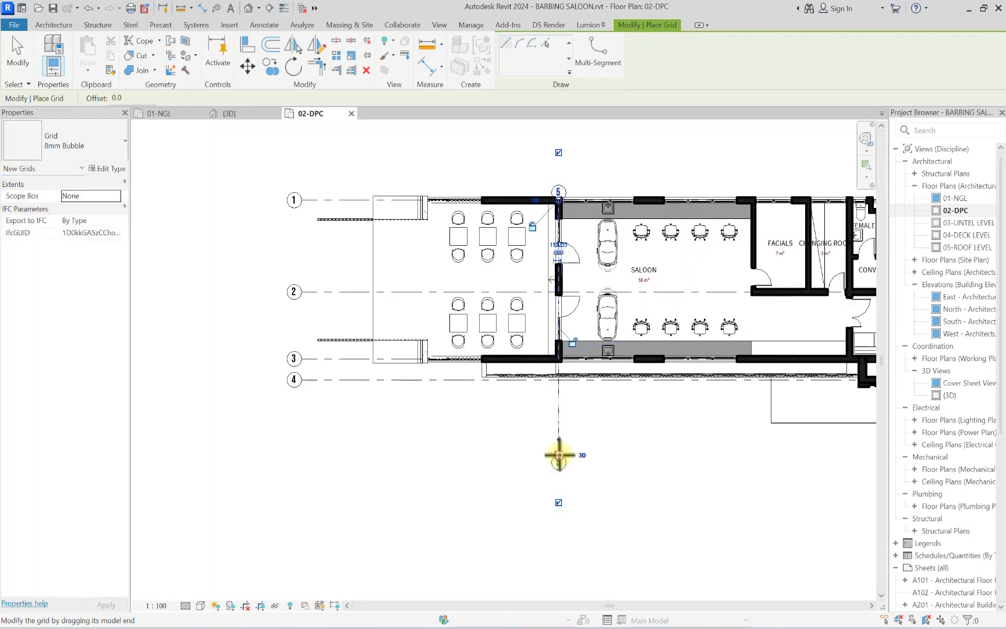
{"action": "key", "text": "Escape"}
{"action": "key", "text": "Escape"}
Step: Rename the vertical grid line as A
{"action": "scroll", "coordinate": [559, 457], "scroll_direction": "up", "scroll_amount": 2}
{"action": "middle_click_drag", "start_coordinate": [553, 461], "coordinate": [547, 452]}
{"action": "scroll", "coordinate": [478, 420], "scroll_direction": "down", "scroll_amount": 3}
{"action": "scroll", "coordinate": [454, 433], "scroll_direction": "up", "scroll_amount": 5}
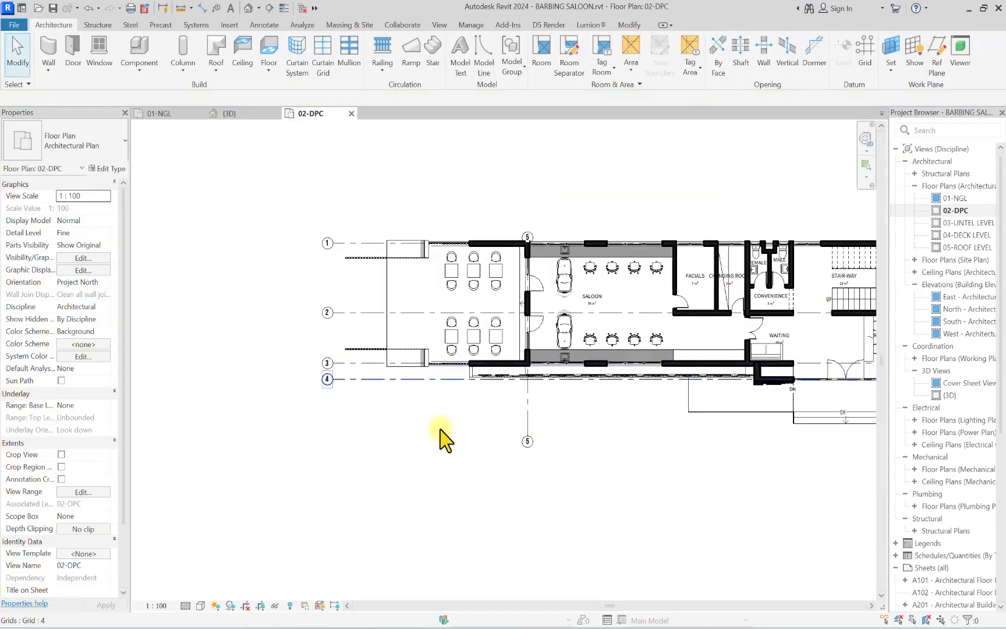
{"action": "left_click", "coordinate": [513, 424]}
{"action": "scroll", "coordinate": [513, 423], "scroll_direction": "up", "scroll_amount": 1}
{"action": "left_click", "coordinate": [513, 424]}
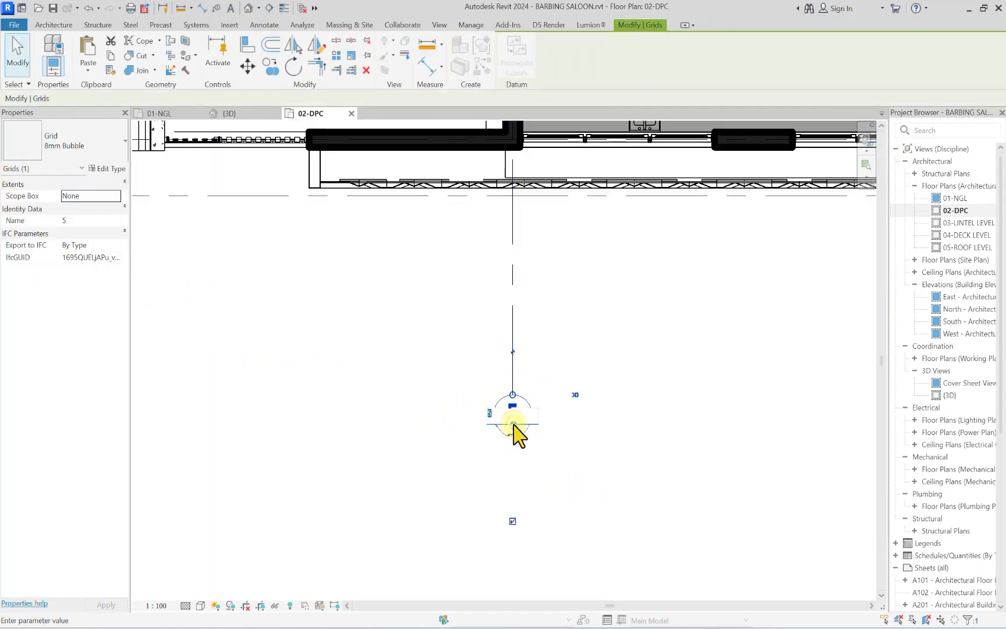
{"action": "type", "text": "A"}
{"action": "key", "text": "Return"}
{"action": "scroll", "coordinate": [557, 465], "scroll_direction": "down", "scroll_amount": 5}
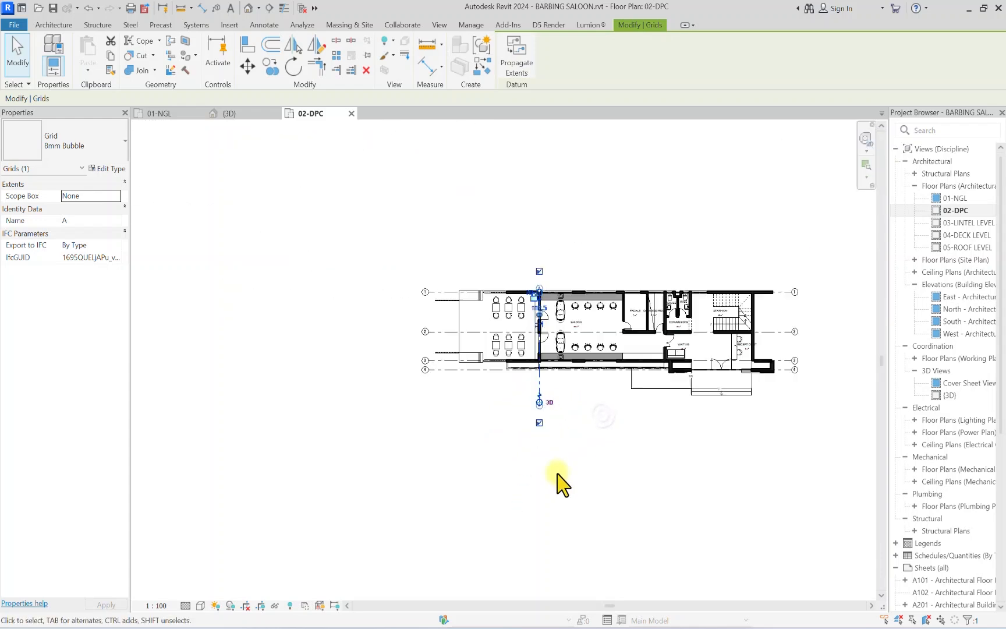
Step: Draw a vertical grid line along the wall between the saloon and the facials room, level with both ends of grid A
{"action": "key", "text": "Escape"}
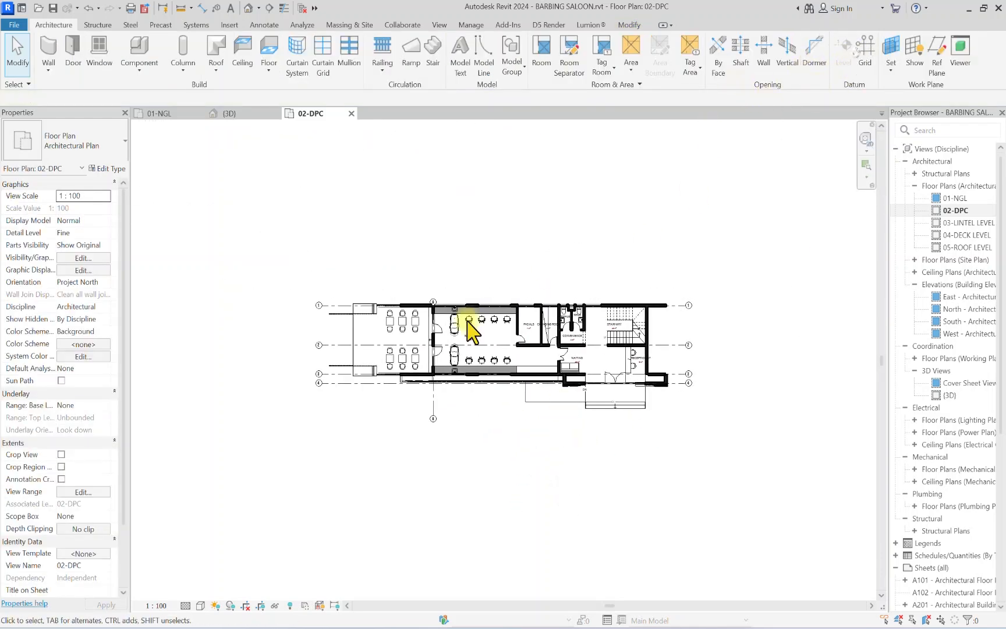
{"action": "scroll", "coordinate": [473, 332], "scroll_direction": "up", "scroll_amount": 4}
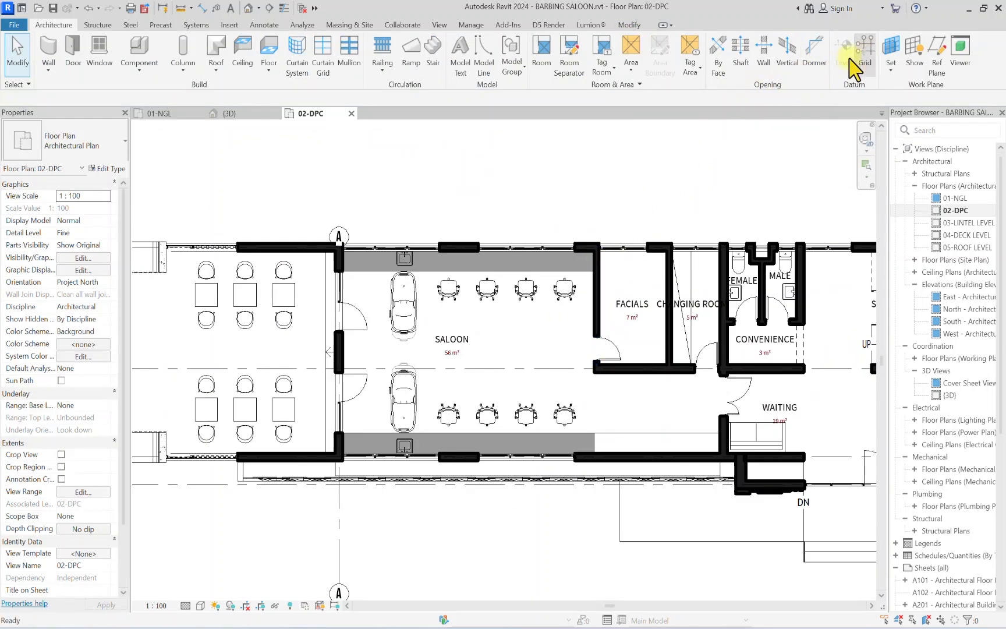
{"action": "left_click", "coordinate": [855, 67]}
{"action": "scroll", "coordinate": [579, 229], "scroll_direction": "up", "scroll_amount": 1}
{"action": "scroll", "coordinate": [627, 273], "scroll_direction": "up", "scroll_amount": 3}
{"action": "scroll", "coordinate": [618, 273], "scroll_direction": "down", "scroll_amount": 5}
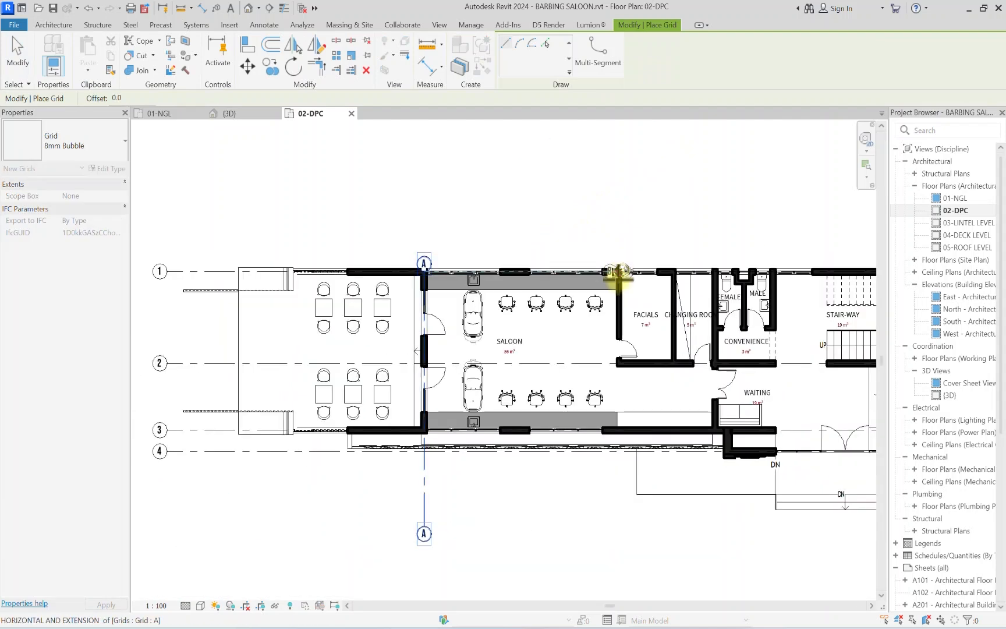
{"action": "left_click", "coordinate": [618, 270]}
{"action": "left_click", "coordinate": [618, 526]}
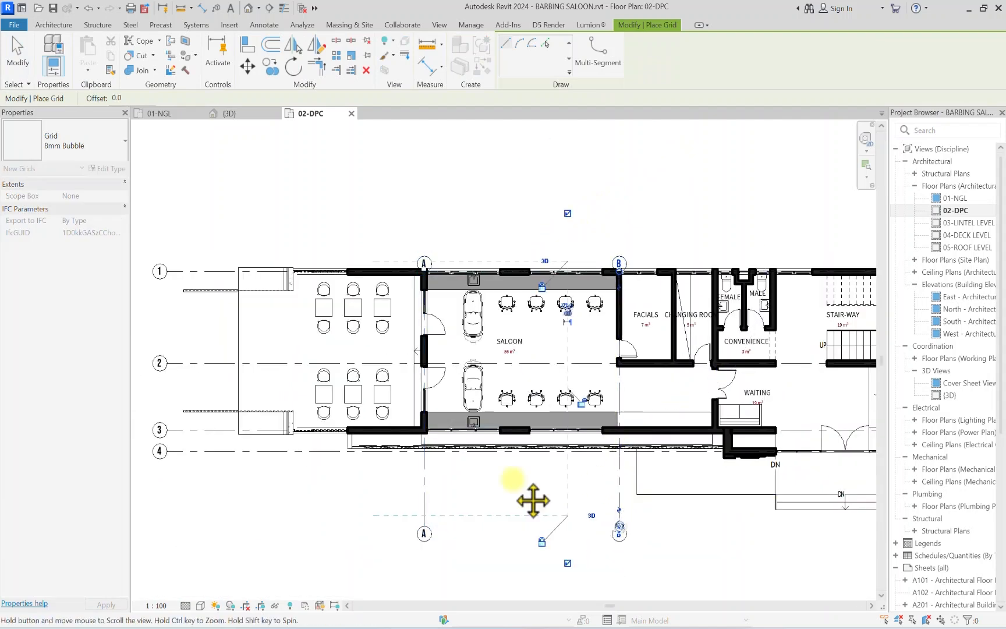
Step: Draw a vertical grid line along the wall between the changing room and the female toilet, ending level with grid B
{"action": "scroll", "coordinate": [561, 217], "scroll_direction": "up", "scroll_amount": 1}
{"action": "scroll", "coordinate": [588, 307], "scroll_direction": "up", "scroll_amount": 5}
{"action": "left_click", "coordinate": [592, 282]}
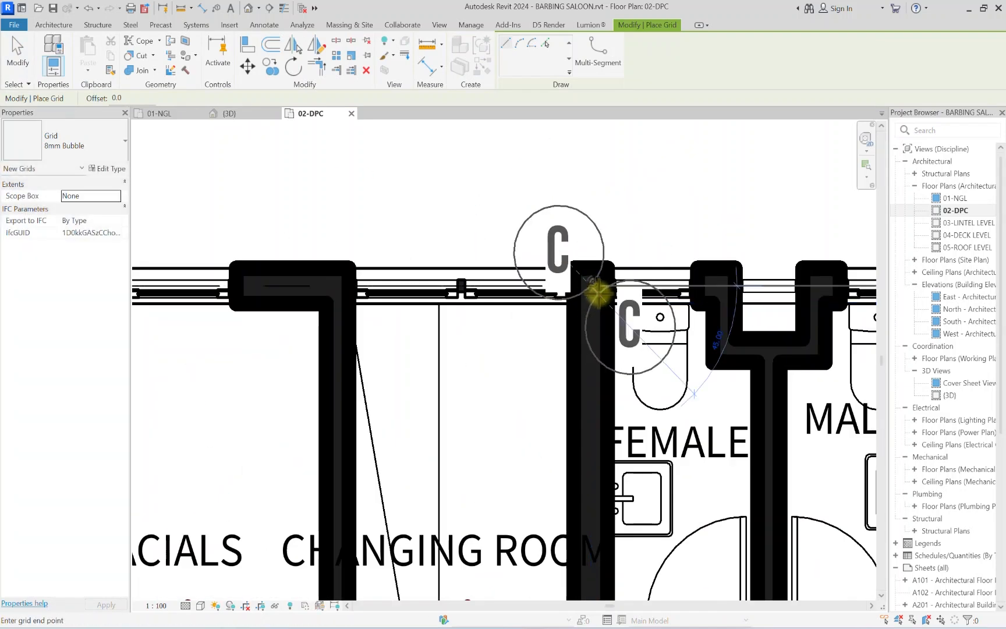
{"action": "scroll", "coordinate": [600, 387], "scroll_direction": "down", "scroll_amount": 6}
{"action": "left_click", "coordinate": [646, 428]}
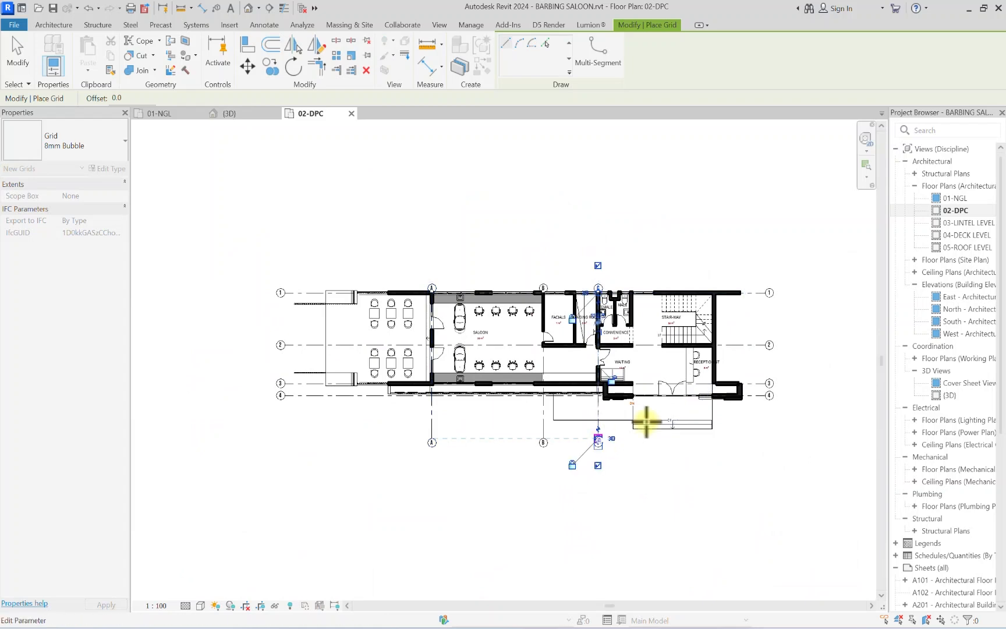
Step: Draw a vertical grid line along the wall between the male toilet and the stairway, ending level with grid C
{"action": "scroll", "coordinate": [525, 333], "scroll_direction": "up", "scroll_amount": 5}
{"action": "scroll", "coordinate": [489, 323], "scroll_direction": "up", "scroll_amount": 3}
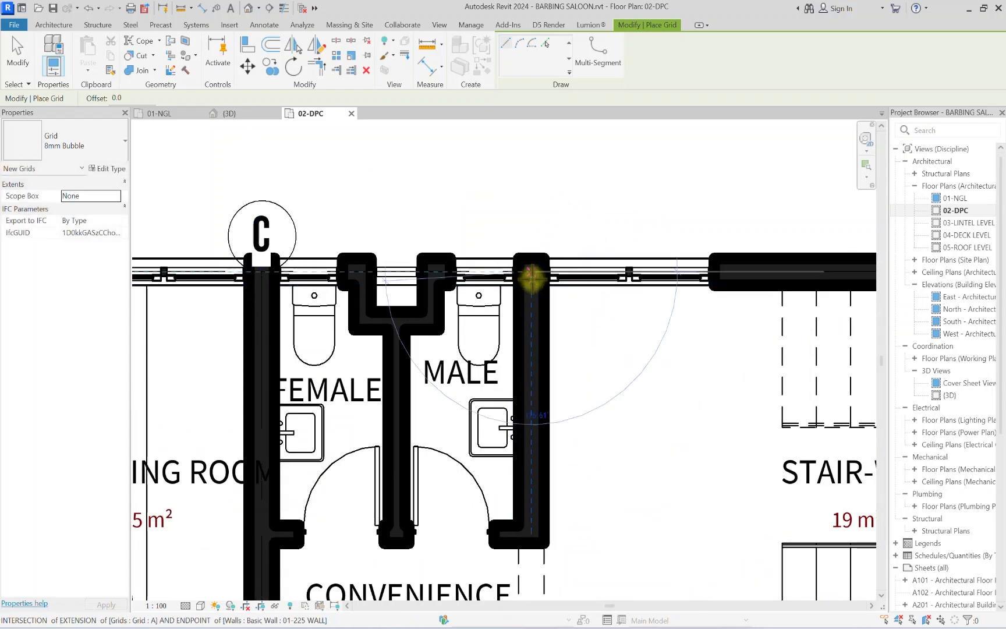
{"action": "left_click", "coordinate": [519, 306]}
{"action": "scroll", "coordinate": [525, 314], "scroll_direction": "down", "scroll_amount": 6}
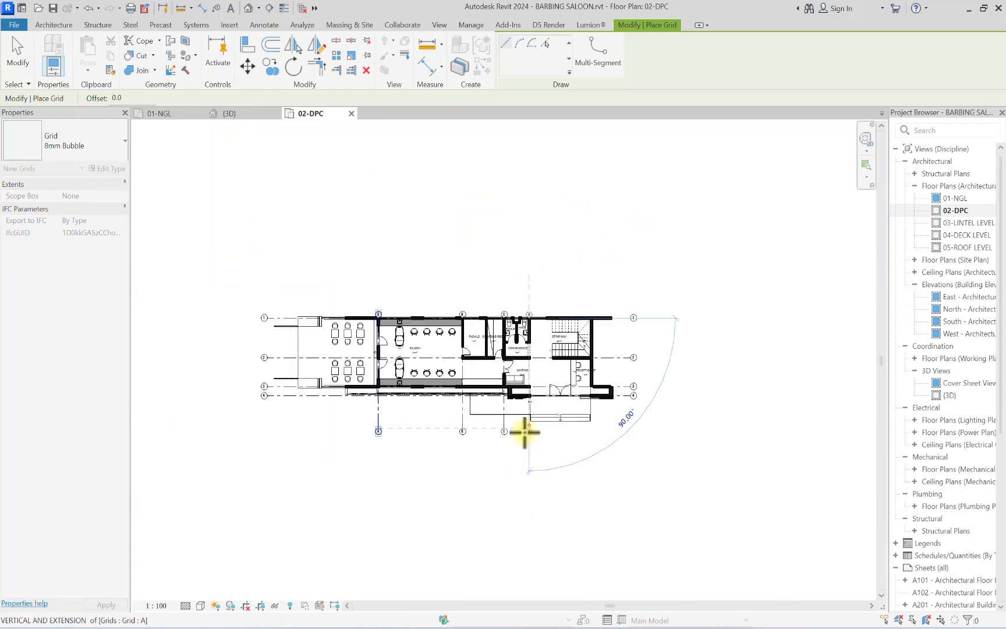
{"action": "left_click", "coordinate": [524, 431]}
Step: Draw a vertical grid line along the outer wall beside the stairway and reception, ending level with grid D
{"action": "scroll", "coordinate": [646, 307], "scroll_direction": "up", "scroll_amount": 5}
{"action": "left_click", "coordinate": [646, 304]}
{"action": "scroll", "coordinate": [647, 337], "scroll_direction": "down", "scroll_amount": 5}
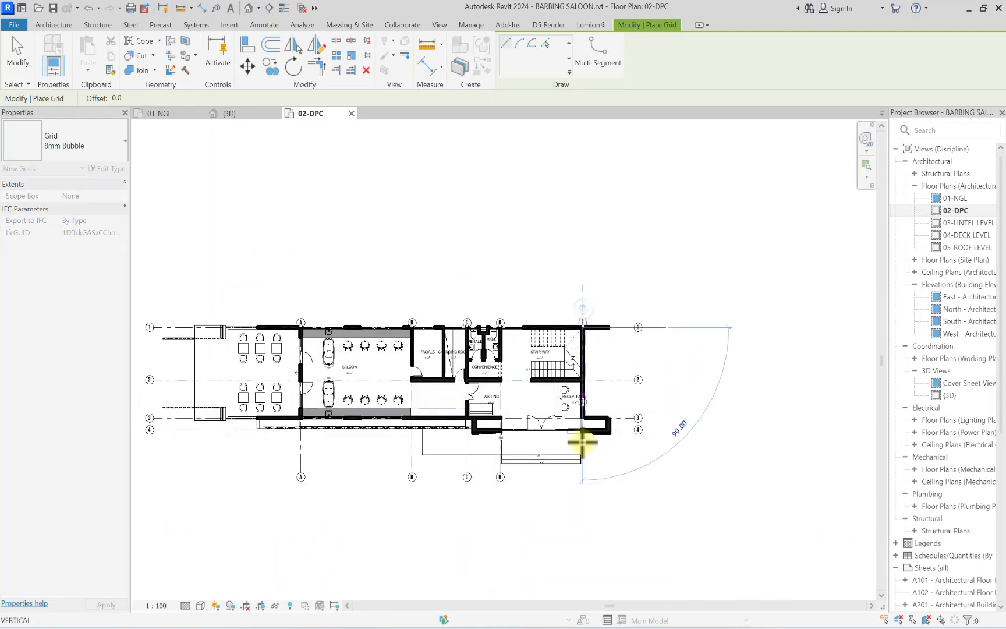
{"action": "left_click", "coordinate": [581, 475]}
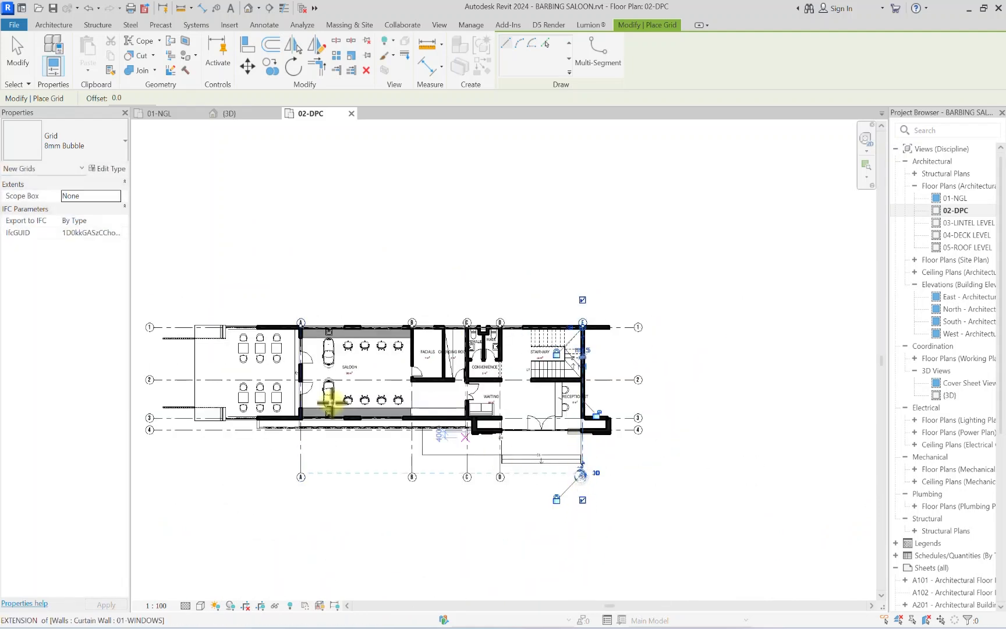
{"action": "key", "text": "Escape"}
{"action": "key", "text": "Escape"}
Step: Extend the aligned upper ends of grids A to E further out, clear of the upper exterior wall
{"action": "left_click", "coordinate": [292, 311]}
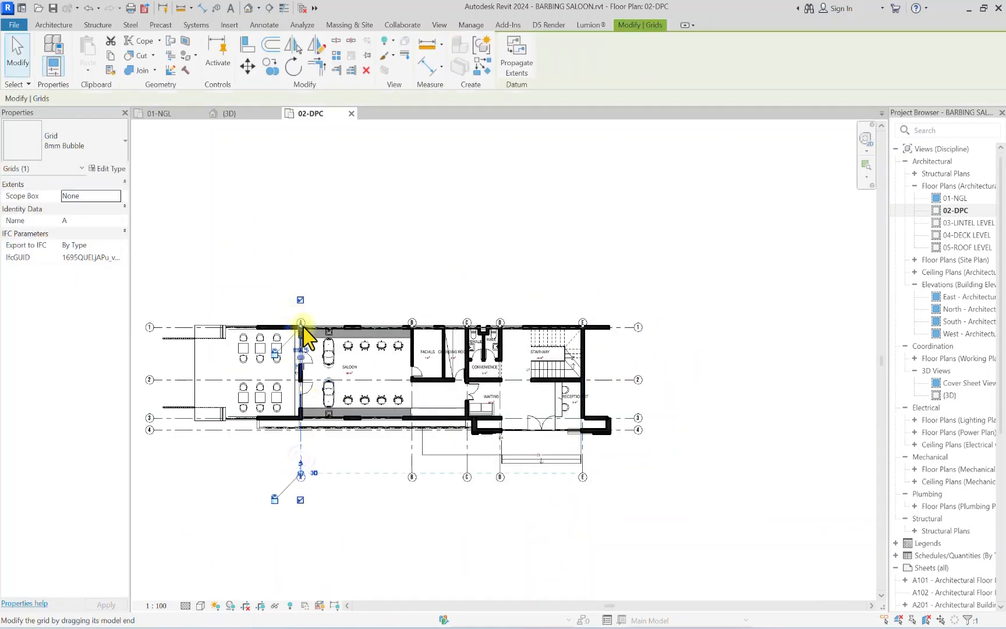
{"action": "left_click_drag", "start_coordinate": [301, 323], "coordinate": [302, 291]}
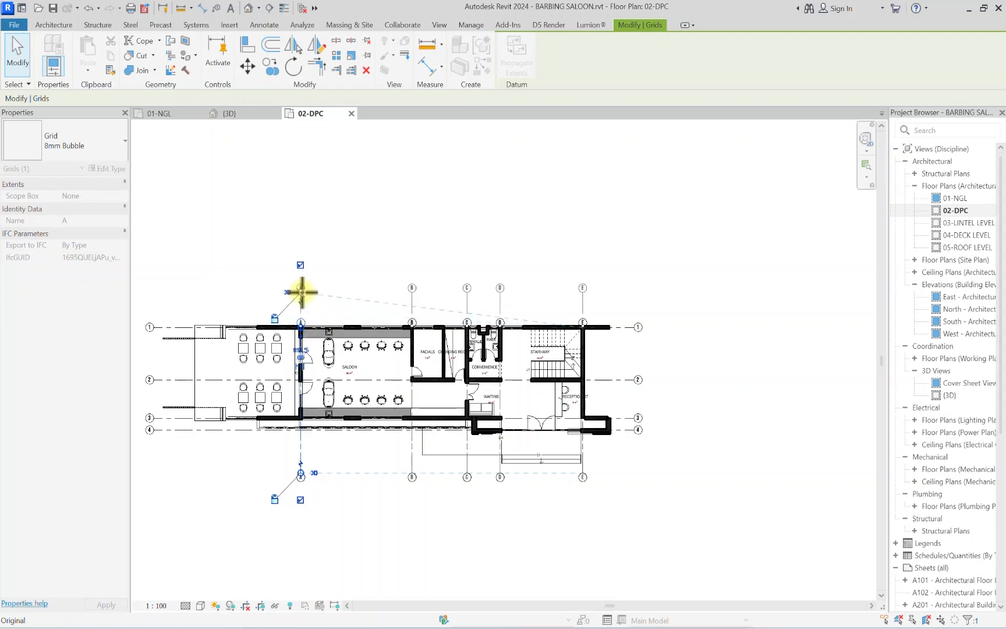
{"action": "left_click", "coordinate": [406, 240]}
{"action": "scroll", "coordinate": [472, 367], "scroll_direction": "down", "scroll_amount": 3}
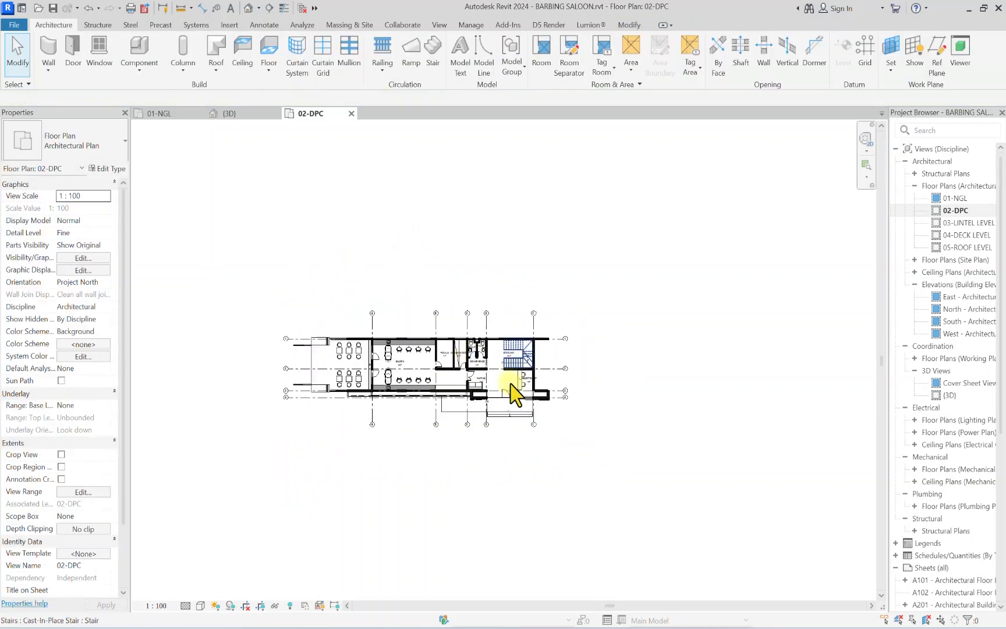
{"action": "scroll", "coordinate": [515, 393], "scroll_direction": "up", "scroll_amount": 3}
{"action": "middle_click_drag", "start_coordinate": [357, 484], "coordinate": [517, 466]}
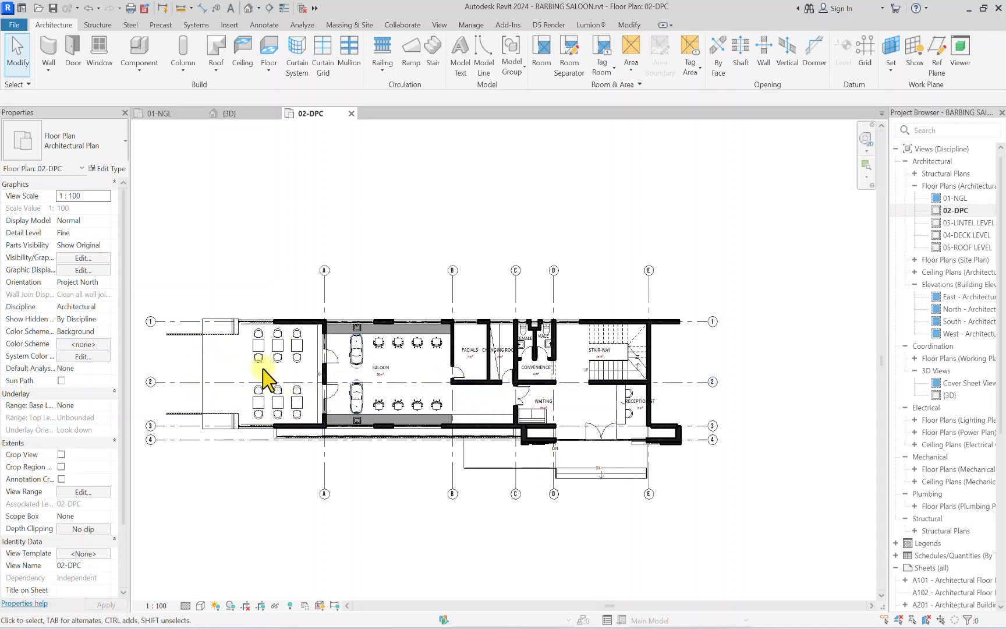
Step: Place tagged rooms in the entrance platform outside the waiting area and in the outdoor seating area
{"action": "left_click", "coordinate": [540, 49]}
{"action": "scroll", "coordinate": [589, 411], "scroll_direction": "up", "scroll_amount": 5}
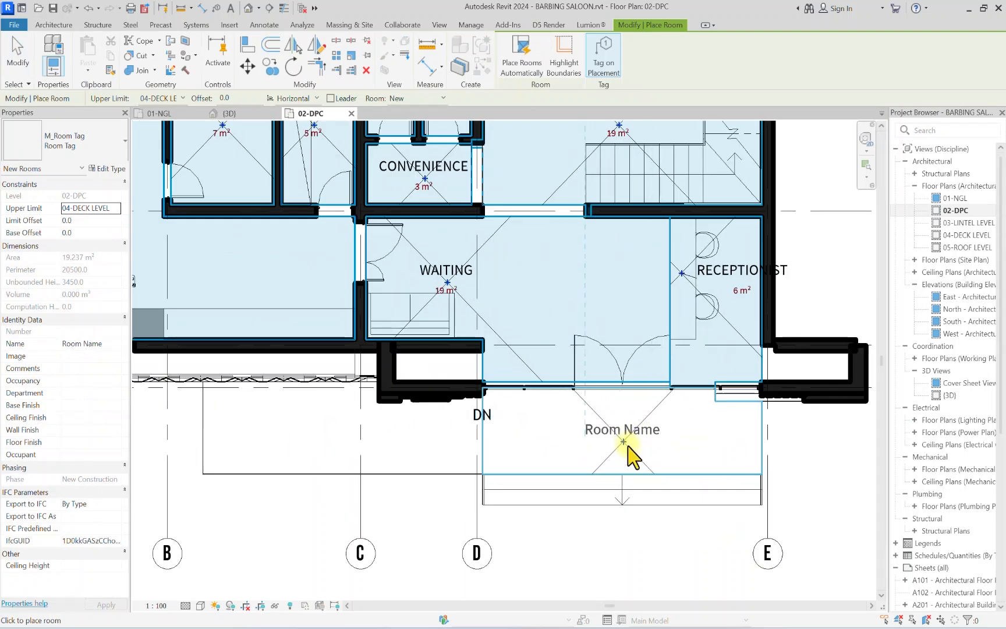
{"action": "left_click", "coordinate": [618, 446]}
{"action": "scroll", "coordinate": [618, 444], "scroll_direction": "down", "scroll_amount": 3}
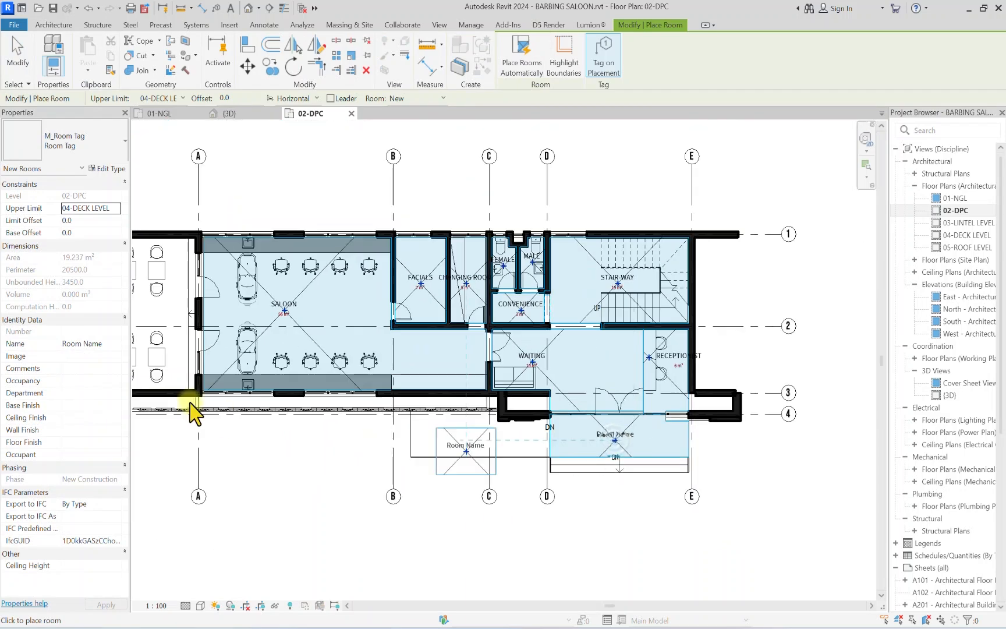
{"action": "middle_click_drag", "start_coordinate": [254, 349], "coordinate": [479, 367]}
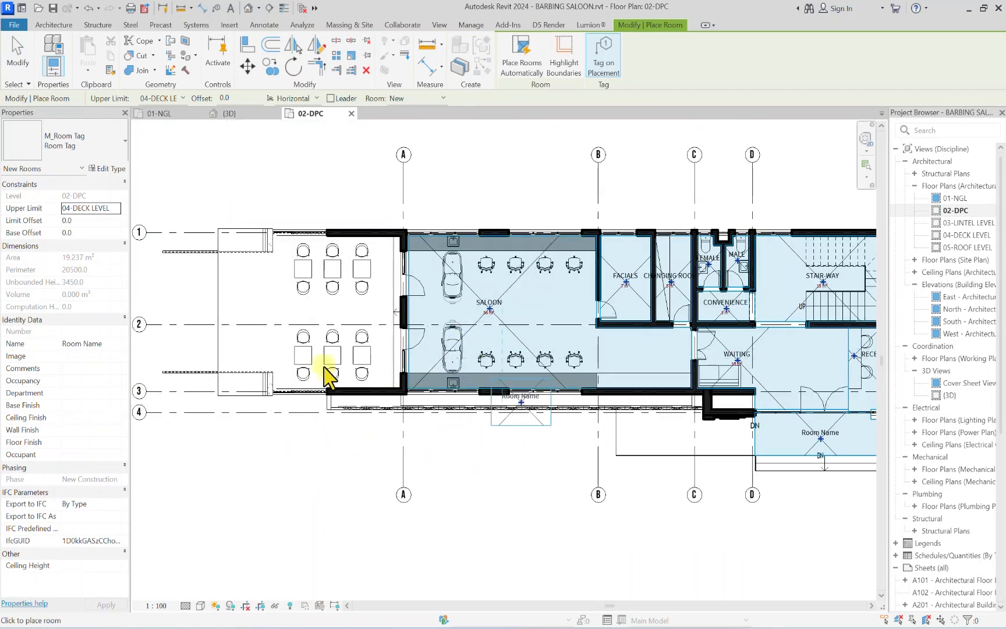
{"action": "left_click", "coordinate": [306, 315]}
{"action": "key", "text": "Escape"}
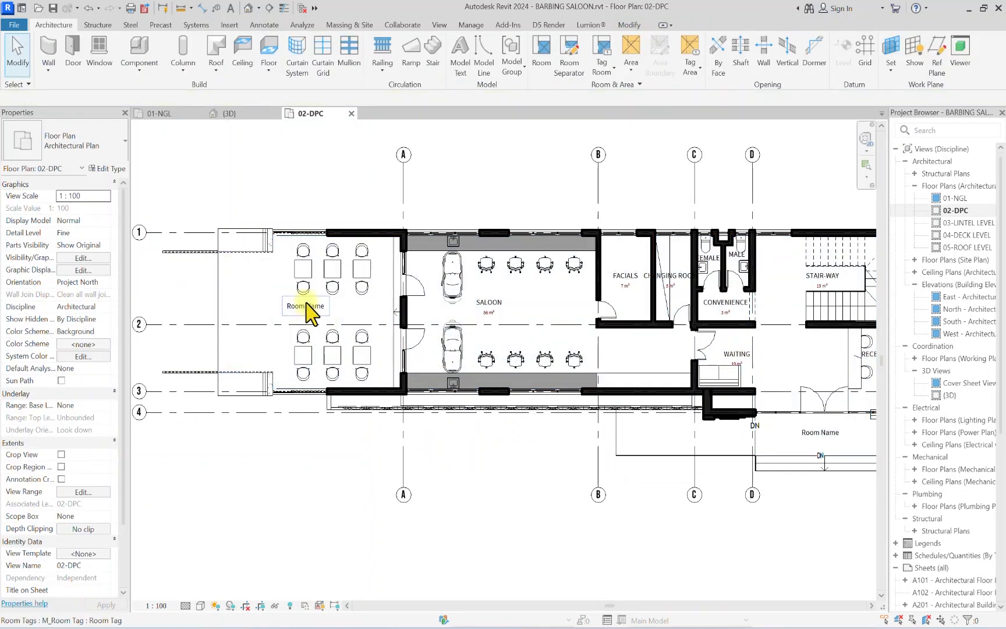
Step: Change the two new room tags to the Room Tag With Area type
{"action": "left_click", "coordinate": [305, 306]}
{"action": "left_click", "coordinate": [842, 439], "text": "ctrl"}
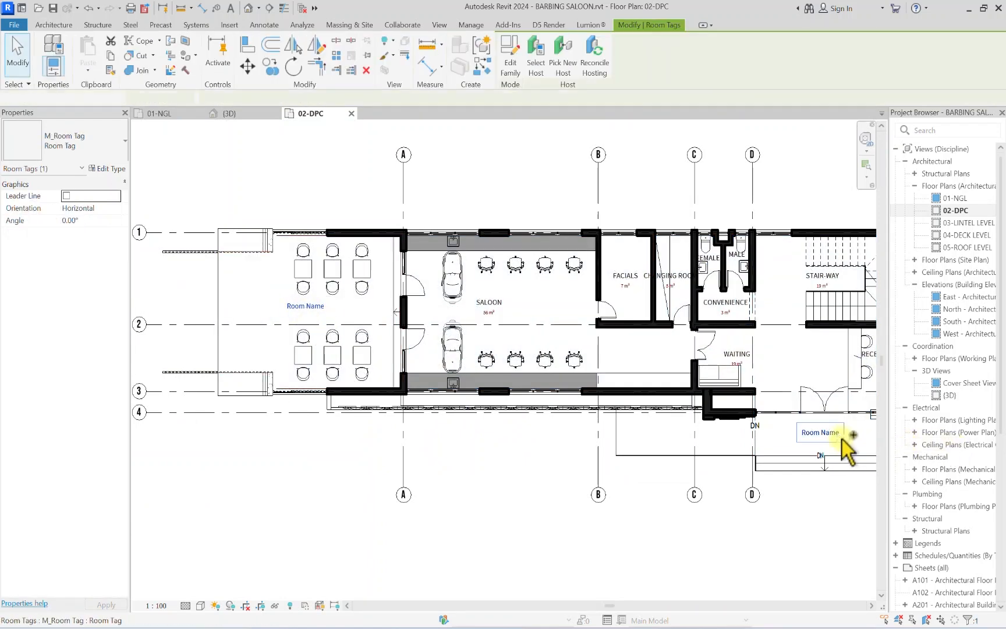
{"action": "left_click", "coordinate": [97, 153]}
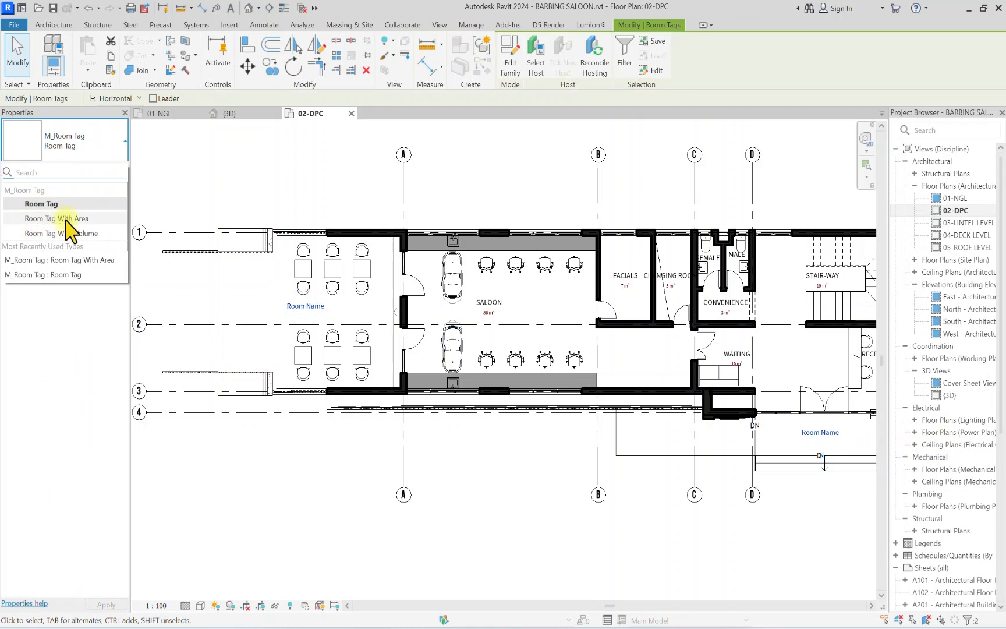
{"action": "left_click", "coordinate": [67, 219]}
{"action": "key", "text": "Escape"}
{"action": "scroll", "coordinate": [291, 311], "scroll_direction": "up", "scroll_amount": 3}
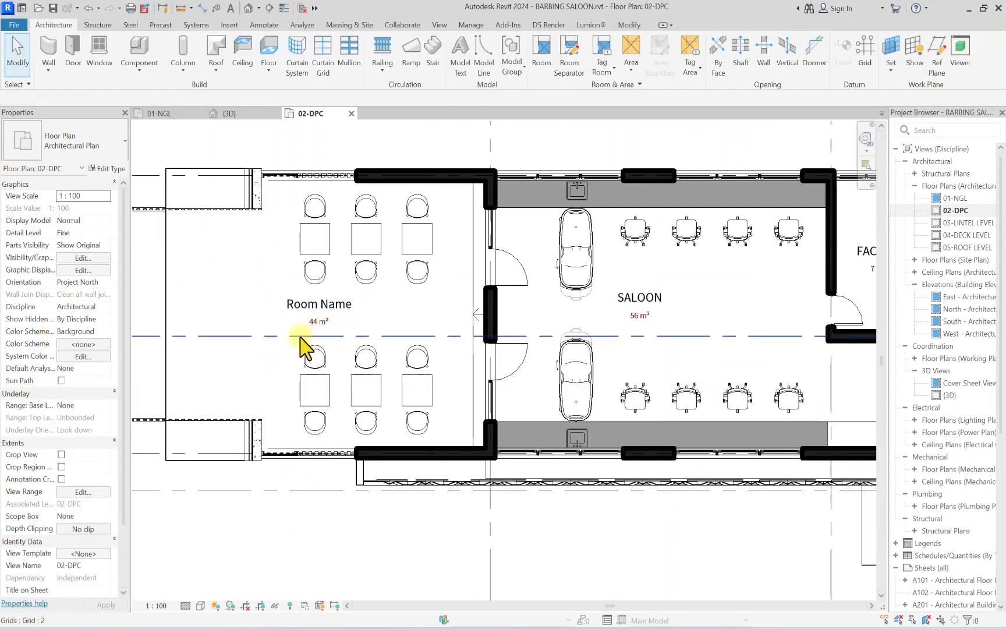
{"action": "scroll", "coordinate": [337, 312], "scroll_direction": "down", "scroll_amount": 3}
Step: Rename the outdoor seating room as OUTDOOR TERRACE
{"action": "scroll", "coordinate": [349, 313], "scroll_direction": "up", "scroll_amount": 5}
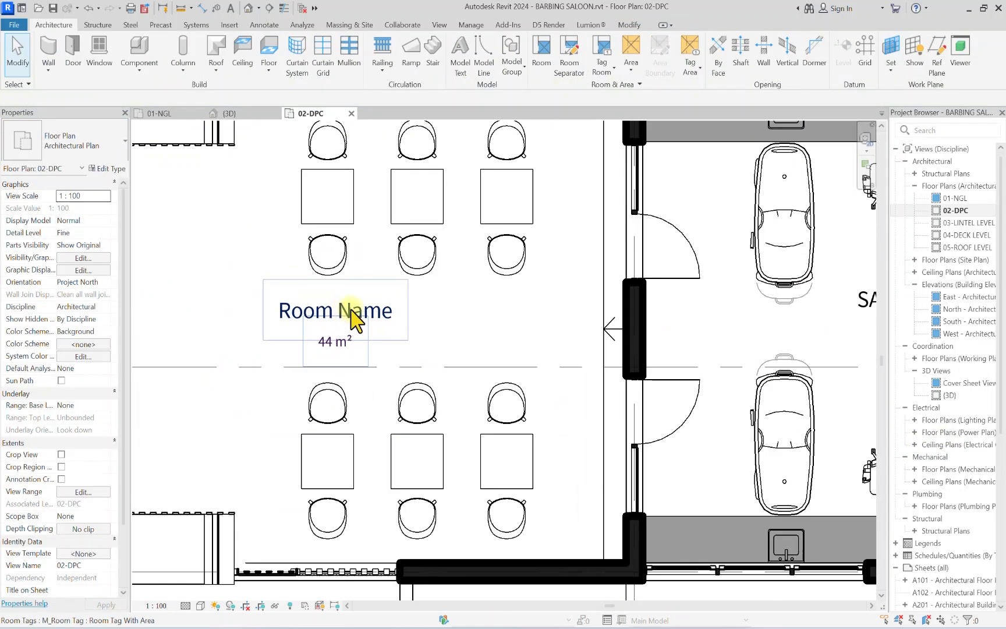
{"action": "double_click", "coordinate": [351, 314]}
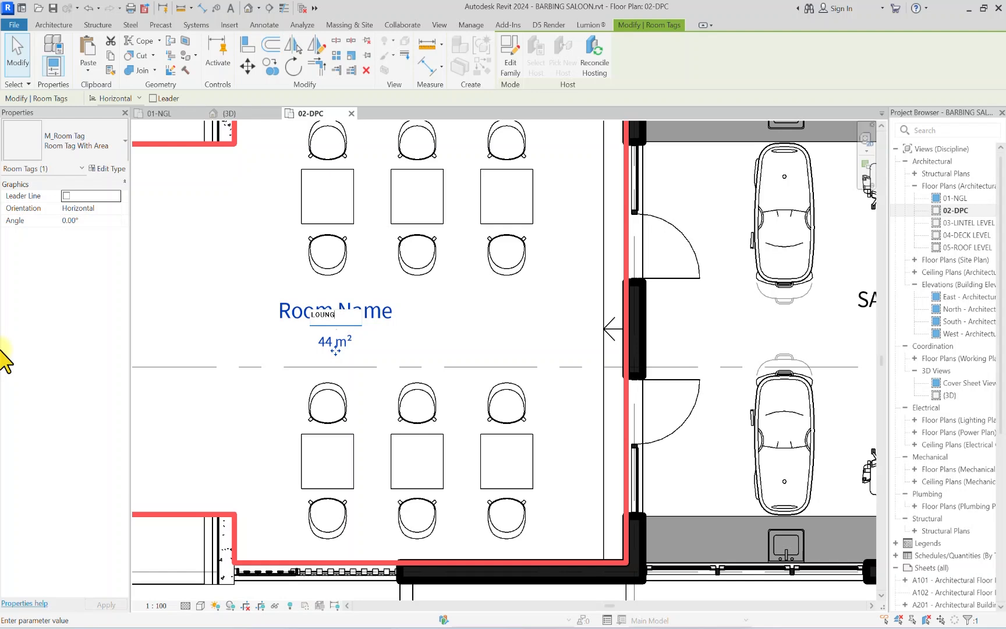
{"action": "left_click", "coordinate": [370, 317]}
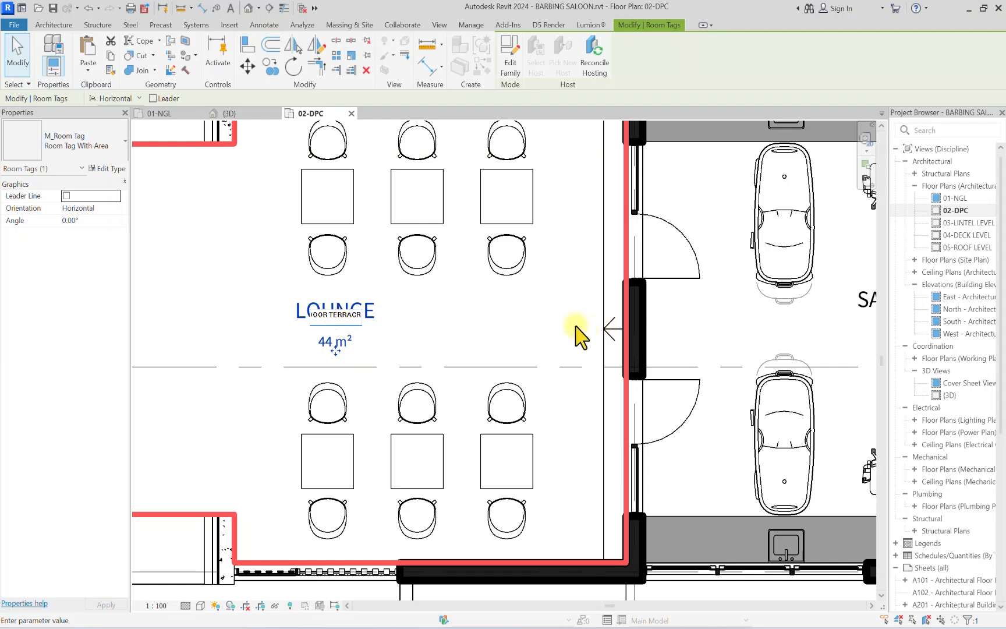
{"action": "key", "text": "Return"}
{"action": "scroll", "coordinate": [406, 291], "scroll_direction": "down", "scroll_amount": 8}
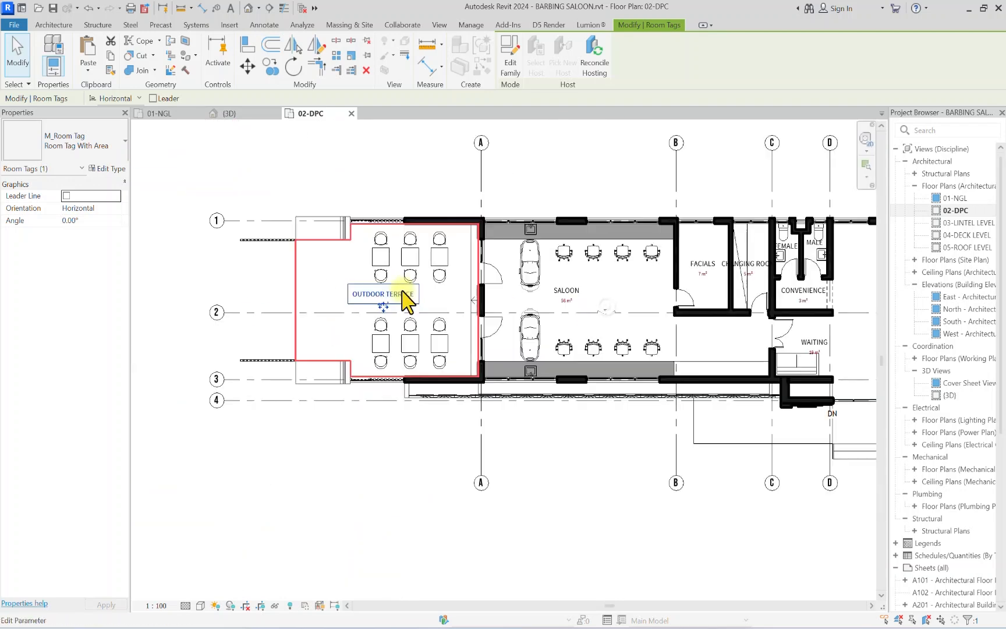
{"action": "left_click", "coordinate": [613, 413]}
Step: Rename the room on the entrance platform as ENTRANCE
{"action": "scroll", "coordinate": [605, 334], "scroll_direction": "up", "scroll_amount": 7}
{"action": "double_click", "coordinate": [706, 426]}
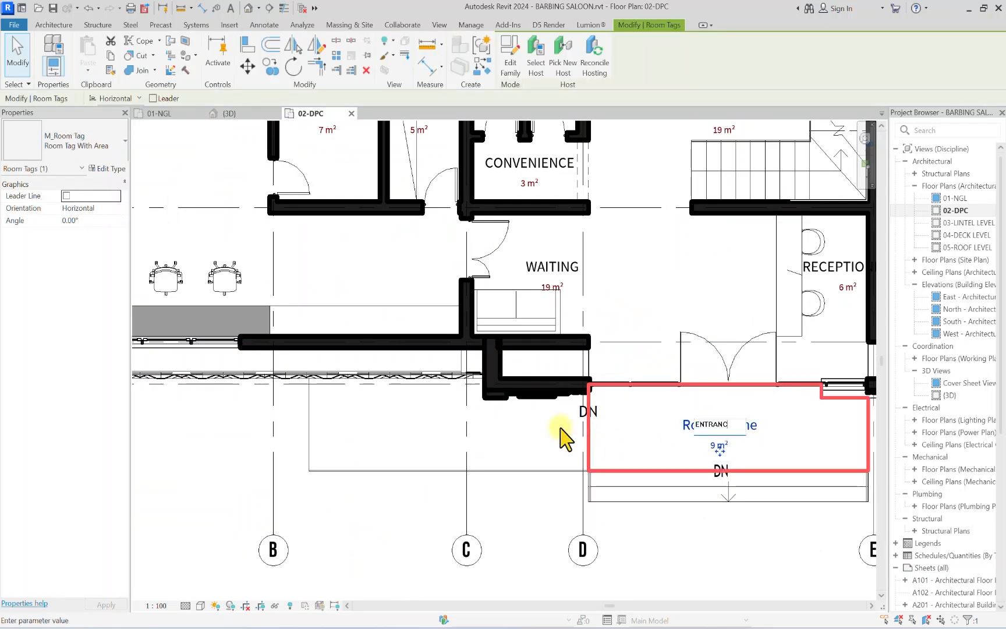
{"action": "key", "text": "Return"}
{"action": "scroll", "coordinate": [576, 422], "scroll_direction": "down", "scroll_amount": 5}
{"action": "left_click", "coordinate": [572, 494]}
Step: Draw a Thin Lines detail line from the entrance ramp's upper outer corner to the midpoint of its edge at the entrance platform
{"action": "scroll", "coordinate": [582, 378], "scroll_direction": "up", "scroll_amount": 6}
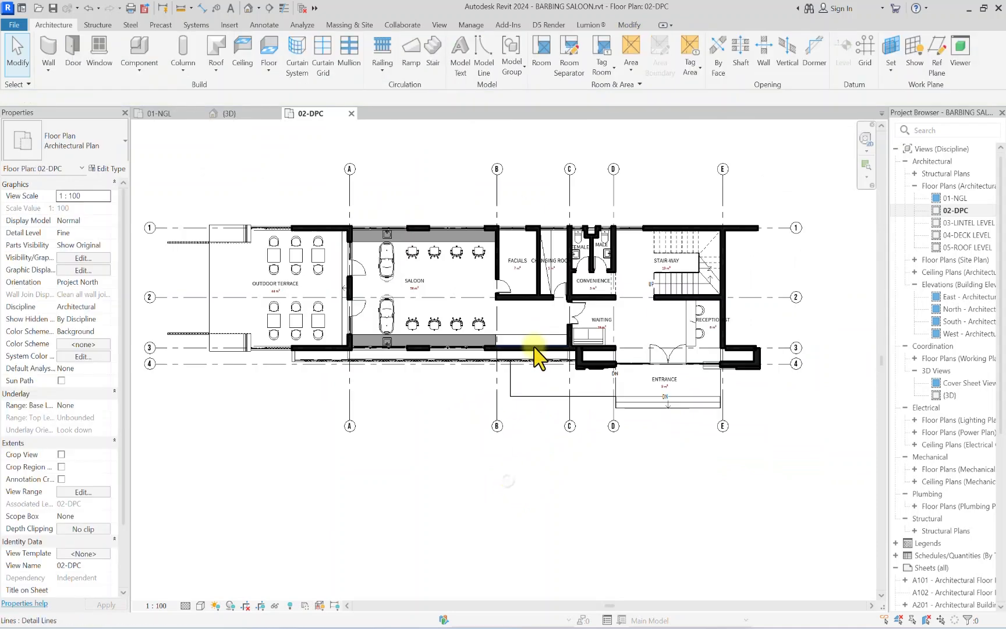
{"action": "scroll", "coordinate": [531, 370], "scroll_direction": "up", "scroll_amount": 3}
{"action": "scroll", "coordinate": [511, 373], "scroll_direction": "down", "scroll_amount": 3}
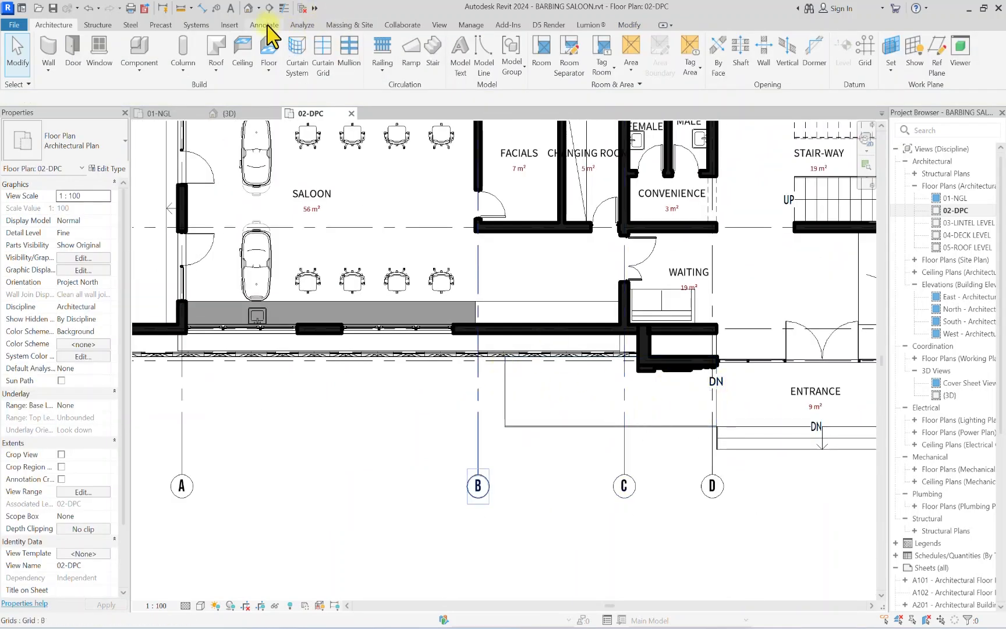
{"action": "left_click", "coordinate": [265, 25]}
{"action": "left_click", "coordinate": [309, 42]}
{"action": "scroll", "coordinate": [519, 353], "scroll_direction": "up", "scroll_amount": 4}
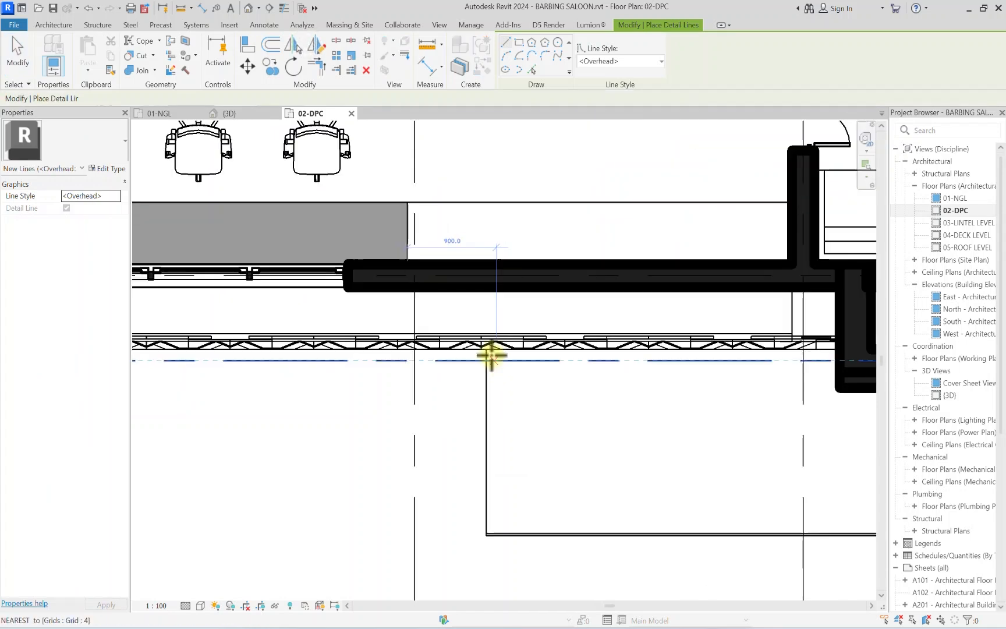
{"action": "left_click", "coordinate": [608, 61]}
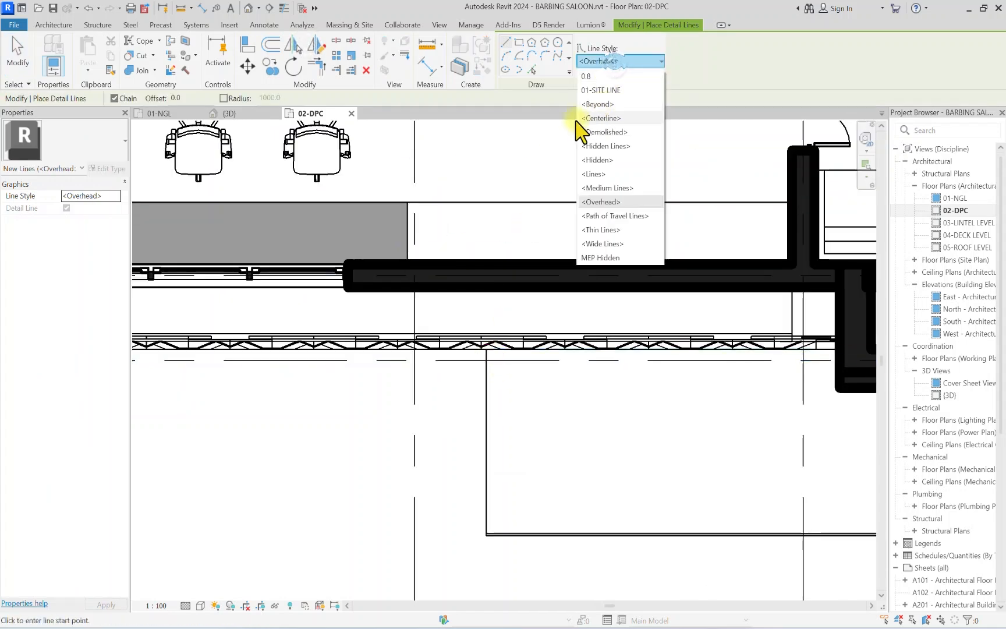
{"action": "left_click", "coordinate": [600, 229]}
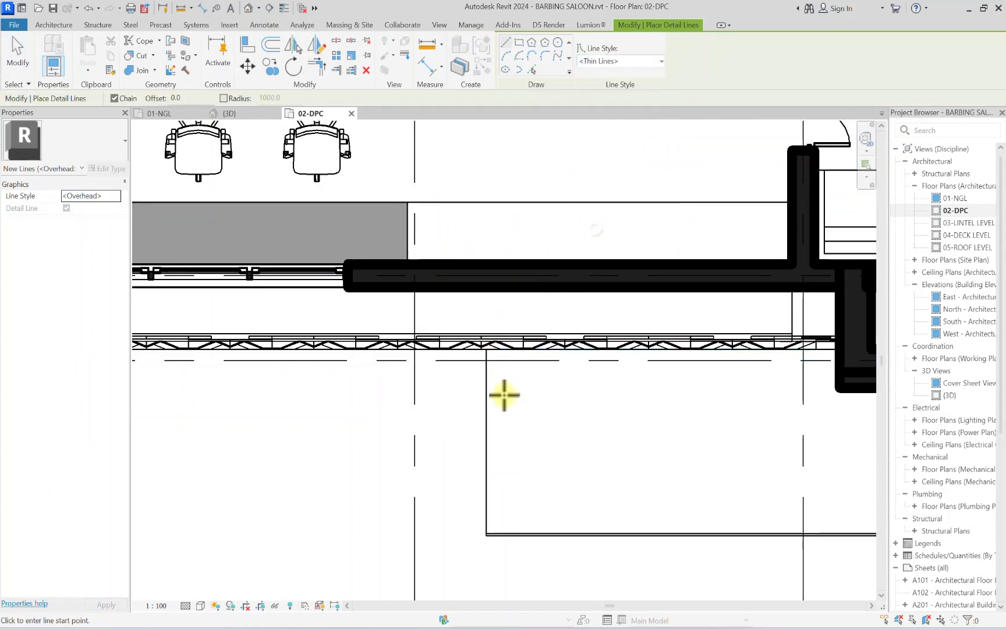
{"action": "left_click", "coordinate": [490, 352]}
{"action": "scroll", "coordinate": [490, 353], "scroll_direction": "down", "scroll_amount": 3}
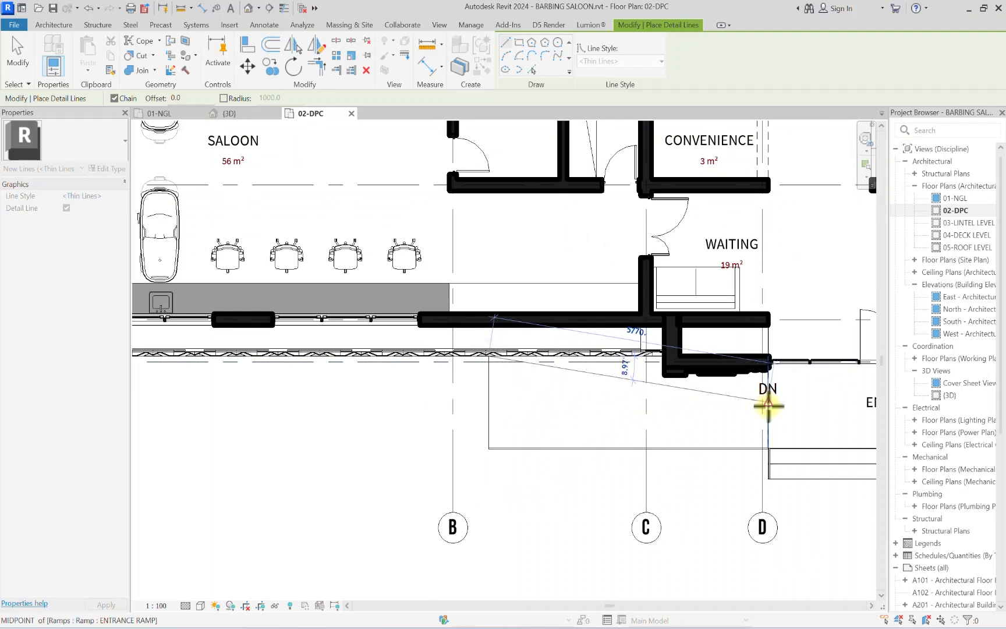
{"action": "left_click", "coordinate": [768, 404]}
{"action": "key", "text": "Escape"}
Step: Draw a second thin detail line from the ramp's lower outer corner to the first line's endpoint at the entrance platform
{"action": "scroll", "coordinate": [484, 447], "scroll_direction": "up", "scroll_amount": 5}
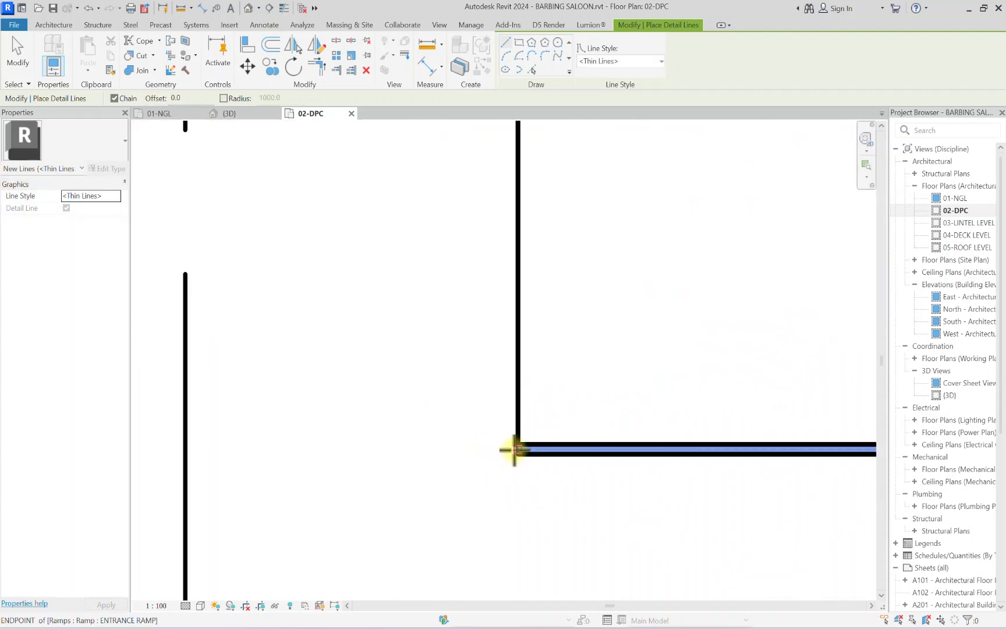
{"action": "left_click", "coordinate": [495, 452]}
{"action": "scroll", "coordinate": [506, 445], "scroll_direction": "down", "scroll_amount": 5}
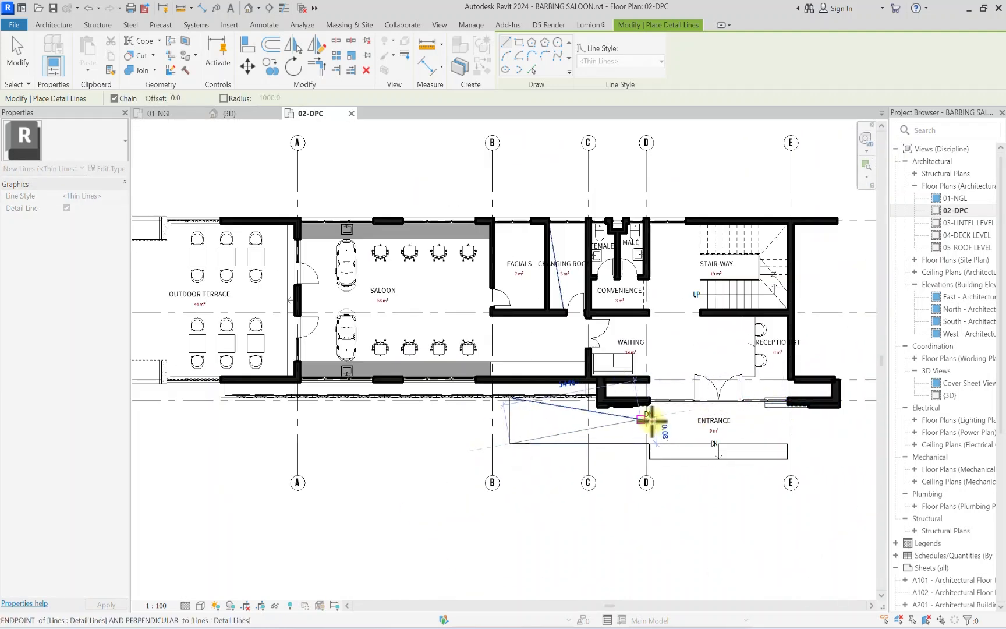
{"action": "left_click", "coordinate": [648, 421]}
{"action": "key", "text": "Escape"}
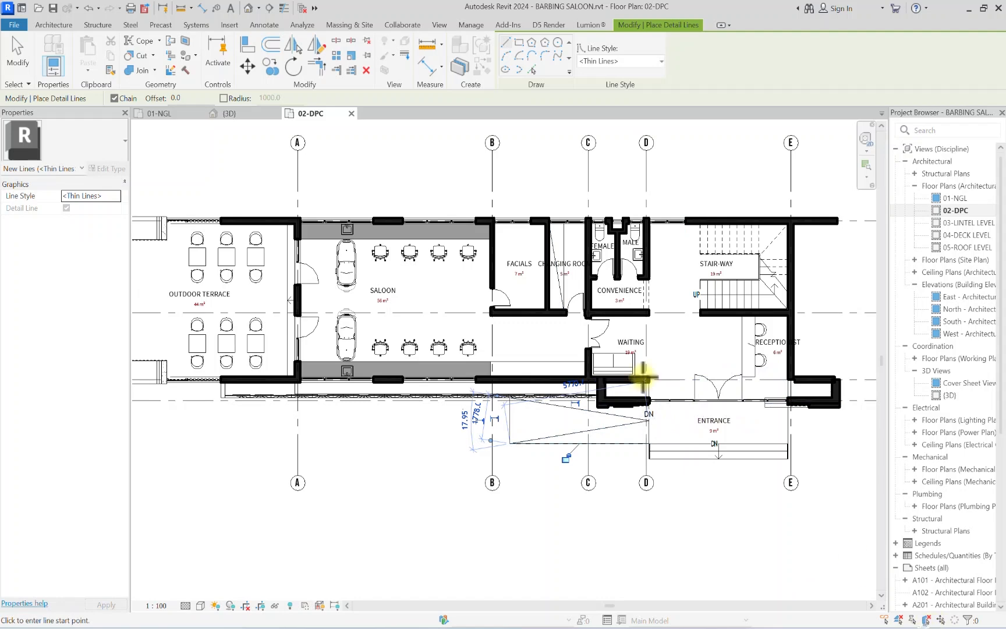
Step: Draw two crossing Thin Lines detail lines between opposite corners of the small duct recess between the FEMALE and MALE toilets
{"action": "scroll", "coordinate": [621, 345], "scroll_direction": "down", "scroll_amount": 2}
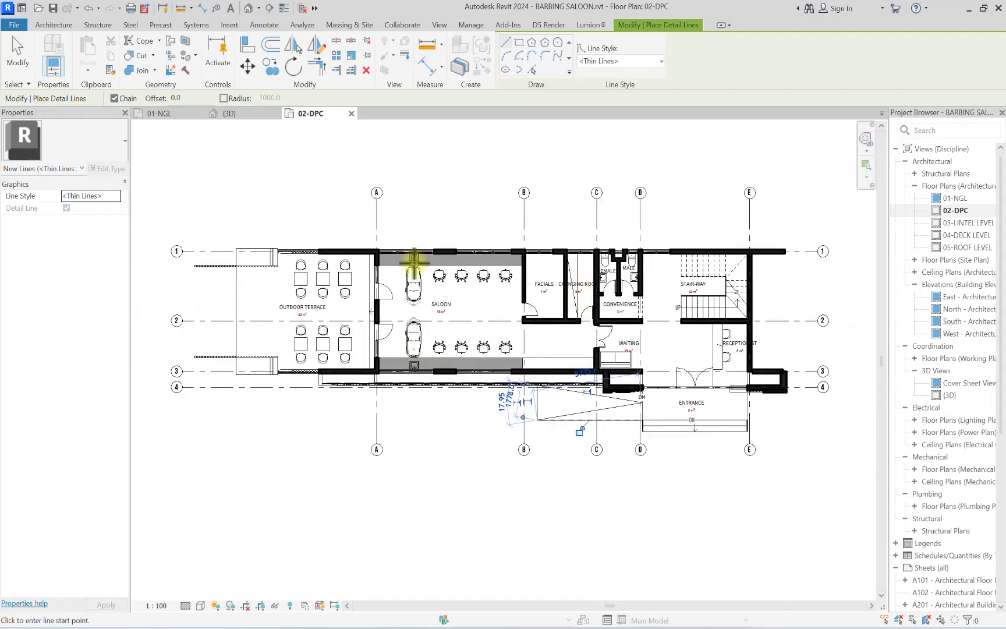
{"action": "scroll", "coordinate": [590, 321], "scroll_direction": "up", "scroll_amount": 3}
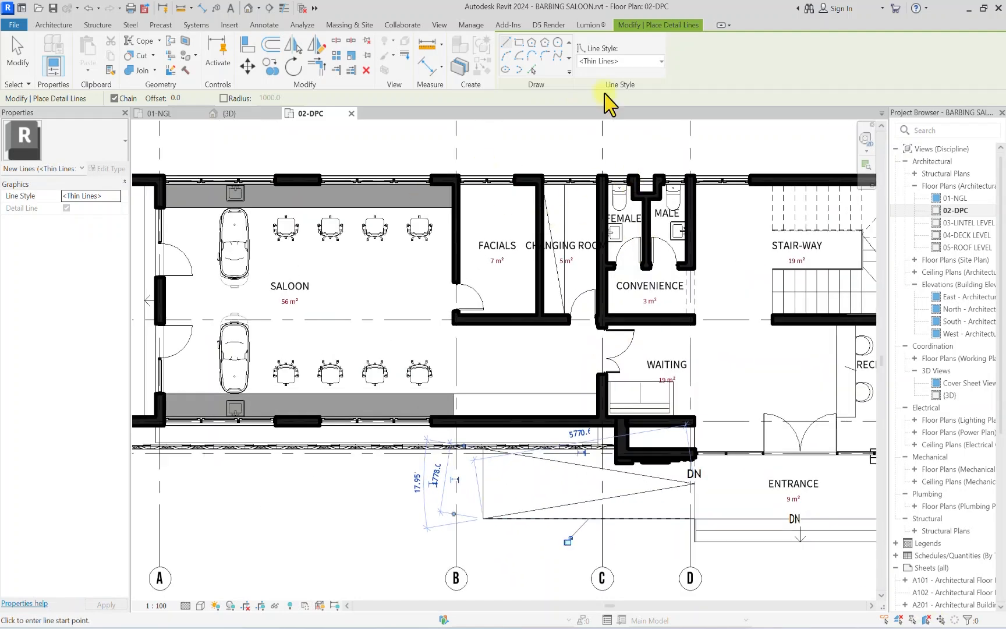
{"action": "scroll", "coordinate": [672, 195], "scroll_direction": "up", "scroll_amount": 5}
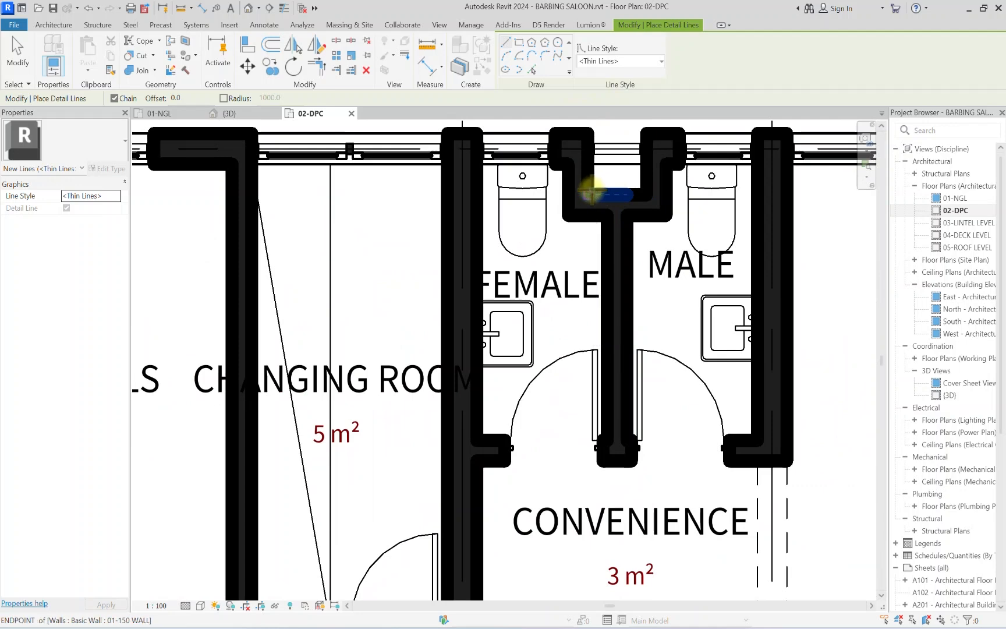
{"action": "scroll", "coordinate": [640, 163], "scroll_direction": "up", "scroll_amount": 2}
{"action": "left_click", "coordinate": [642, 172]}
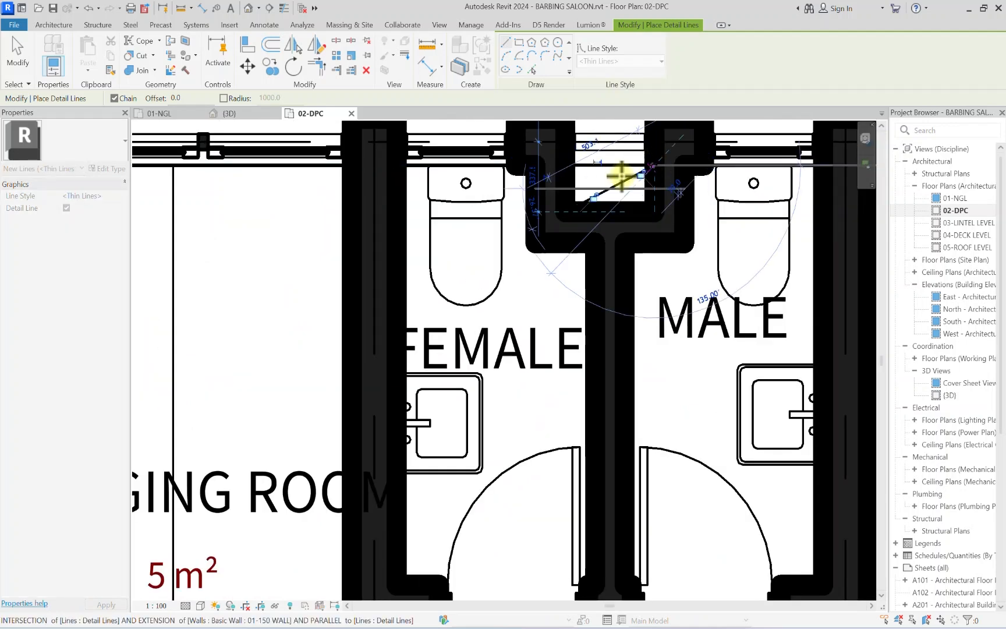
{"action": "key", "text": "Escape"}
{"action": "left_click", "coordinate": [570, 166]}
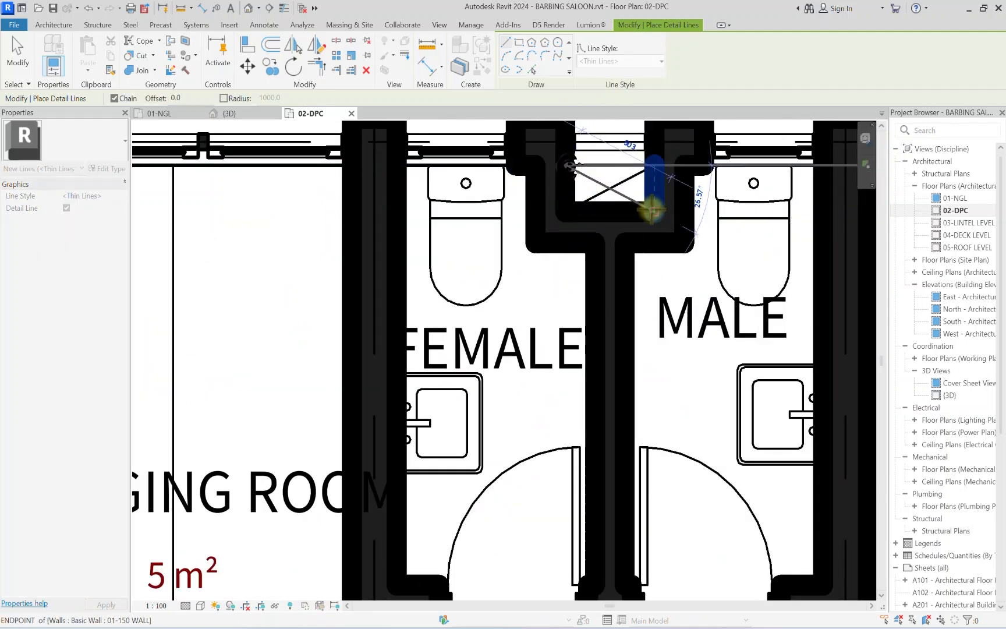
{"action": "left_click", "coordinate": [652, 209]}
{"action": "scroll", "coordinate": [610, 247], "scroll_direction": "down", "scroll_amount": 8}
{"action": "key", "text": "Escape"}
{"action": "key", "text": "Escape"}
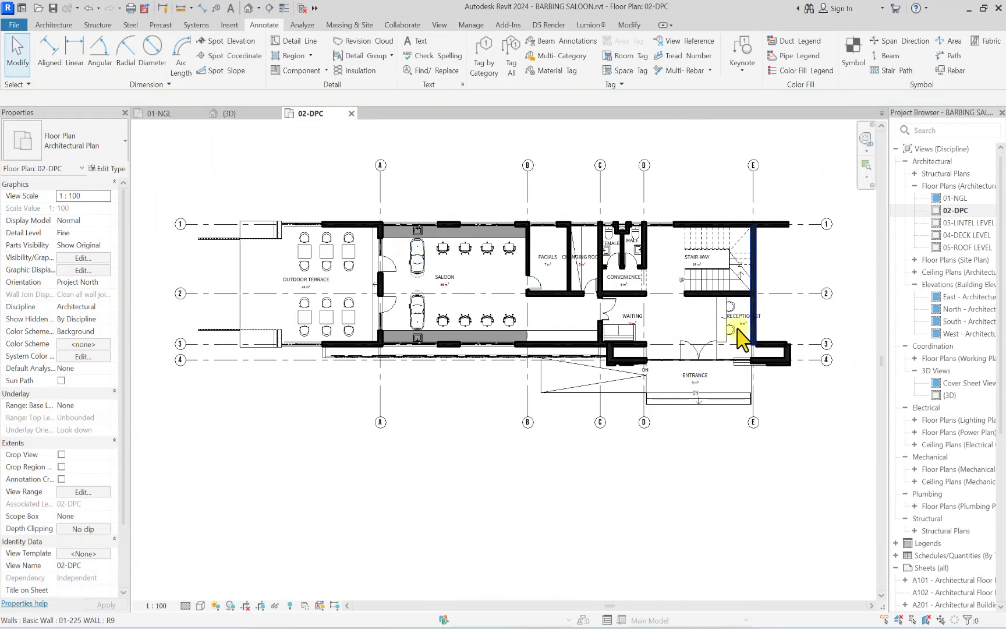
Step: Copy the 01-WINDOWS curtain wall window of the CHANGING ROOM to the empty area outside the stairway's outer wall
{"action": "scroll", "coordinate": [740, 339], "scroll_direction": "up", "scroll_amount": 3}
{"action": "scroll", "coordinate": [687, 317], "scroll_direction": "up", "scroll_amount": 2}
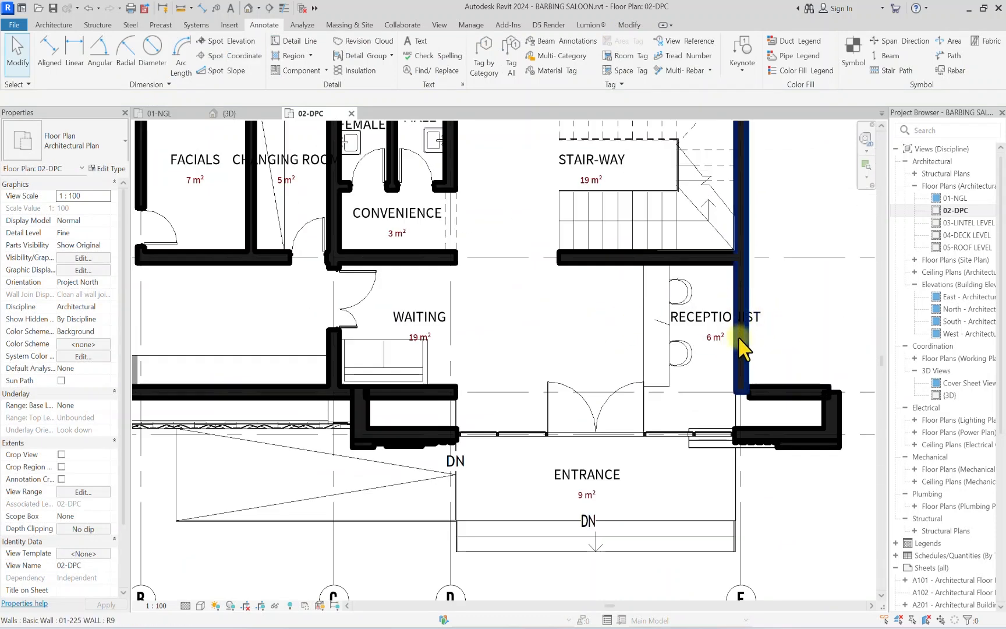
{"action": "scroll", "coordinate": [742, 349], "scroll_direction": "down", "scroll_amount": 3}
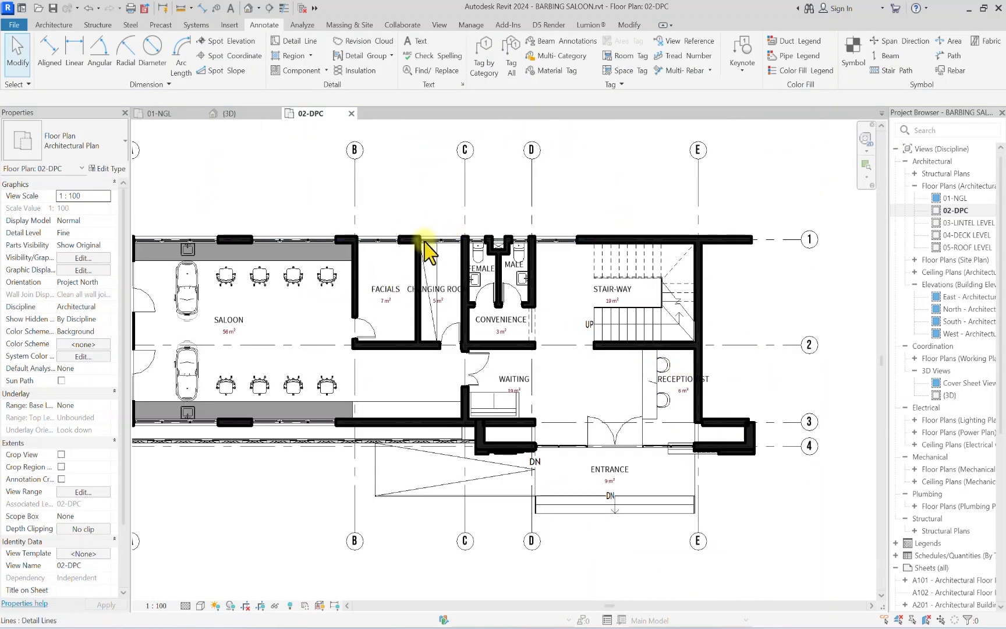
{"action": "scroll", "coordinate": [423, 243], "scroll_direction": "up", "scroll_amount": 2}
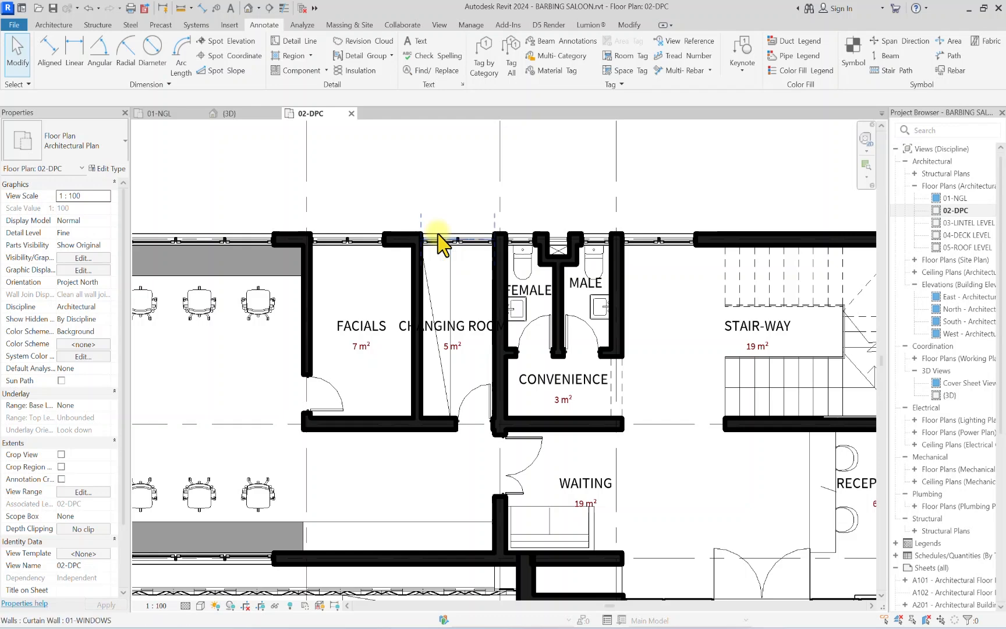
{"action": "left_click", "coordinate": [438, 235]}
{"action": "left_click", "coordinate": [270, 66]}
{"action": "scroll", "coordinate": [411, 225], "scroll_direction": "up", "scroll_amount": 4}
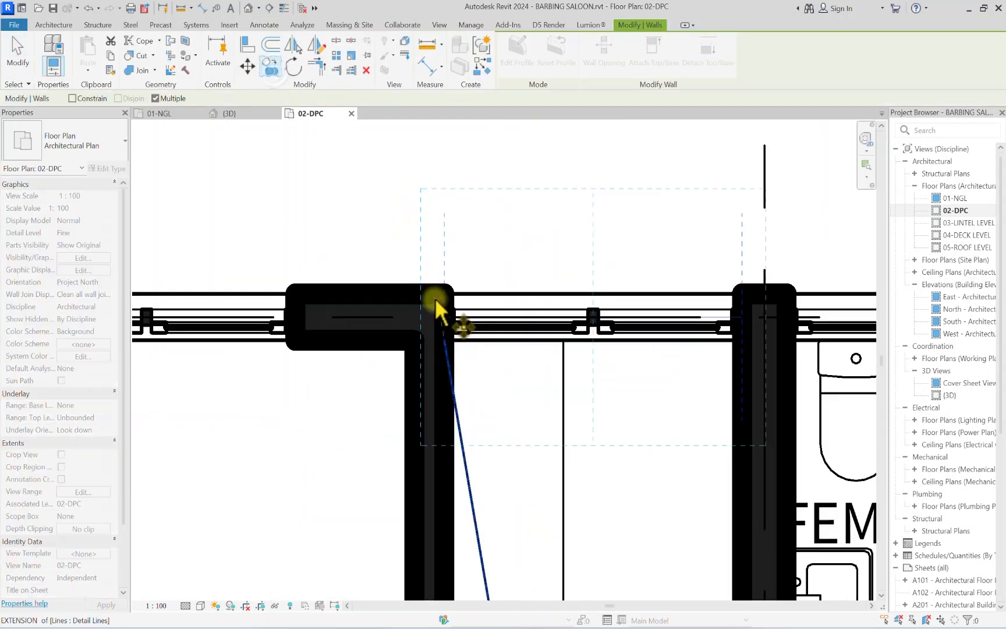
{"action": "left_click", "coordinate": [442, 318]}
{"action": "scroll", "coordinate": [352, 209], "scroll_direction": "down", "scroll_amount": 8}
{"action": "middle_click_drag", "start_coordinate": [765, 355], "coordinate": [678, 337]}
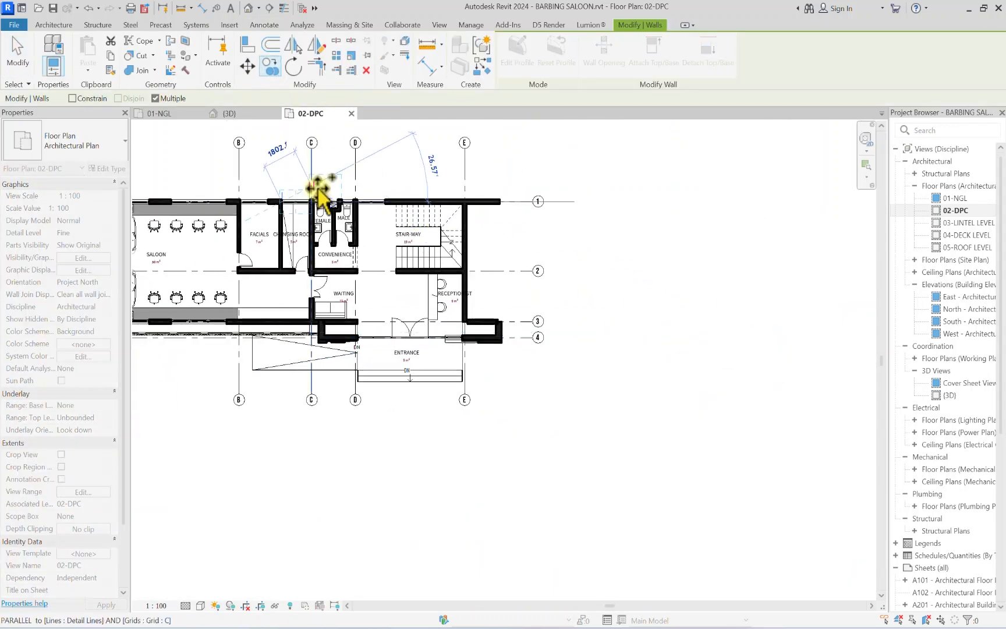
{"action": "scroll", "coordinate": [334, 198], "scroll_direction": "up", "scroll_amount": 3}
{"action": "left_click", "coordinate": [692, 308]}
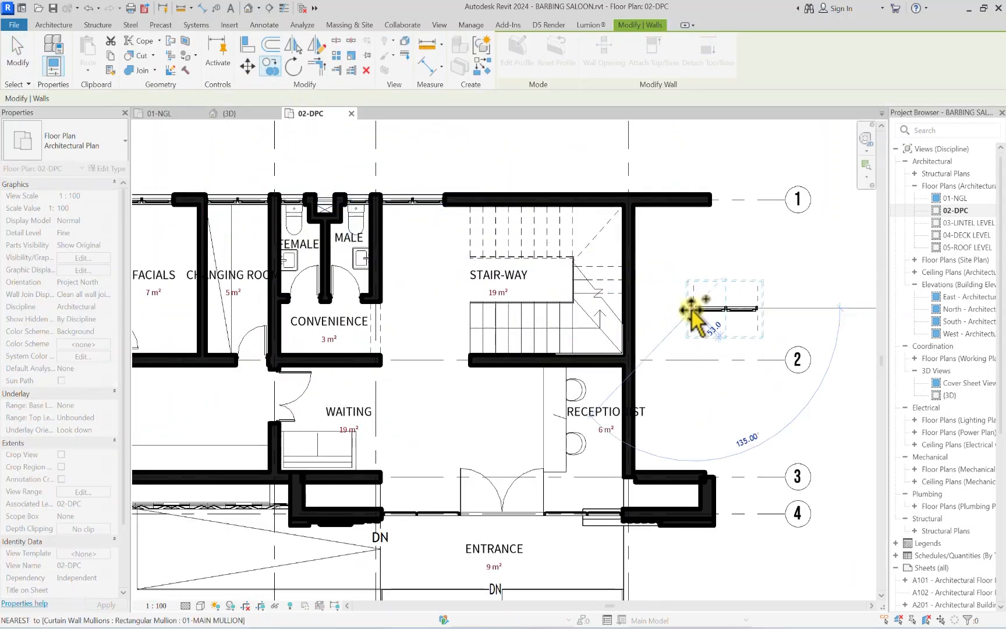
Step: Rotate the copied window by a quarter turn so it runs parallel to the receptionist's outer wall on grid E
{"action": "left_click", "coordinate": [294, 66]}
{"action": "left_click", "coordinate": [794, 307]}
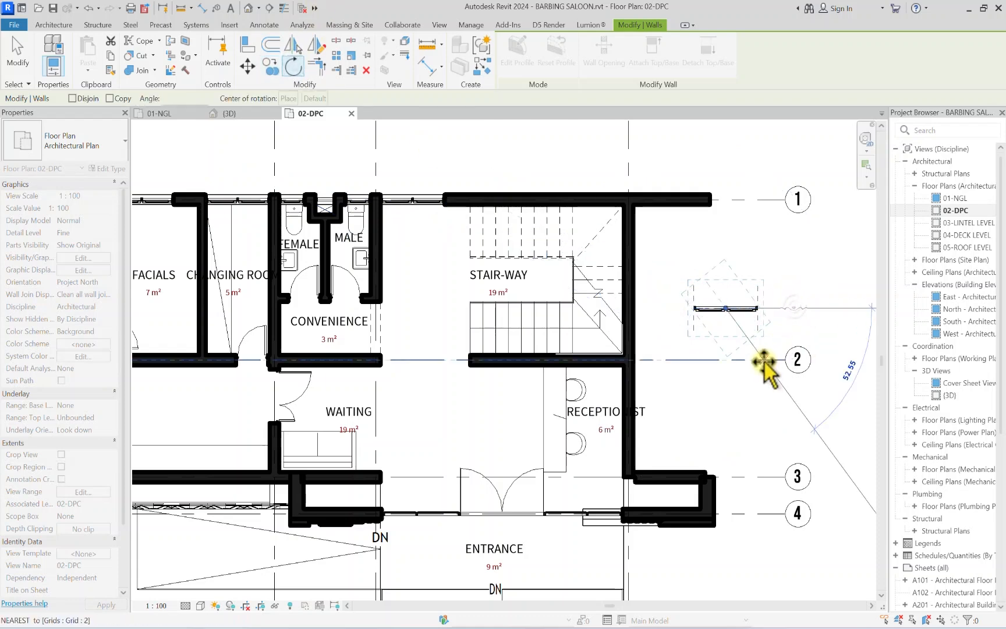
{"action": "key", "text": "Return"}
Step: Move the rotated window by its lower endpoint into the RECEPTIONIST room's outer wall on grid E, just above the corner near grid 3
{"action": "scroll", "coordinate": [716, 323], "scroll_direction": "up", "scroll_amount": 2}
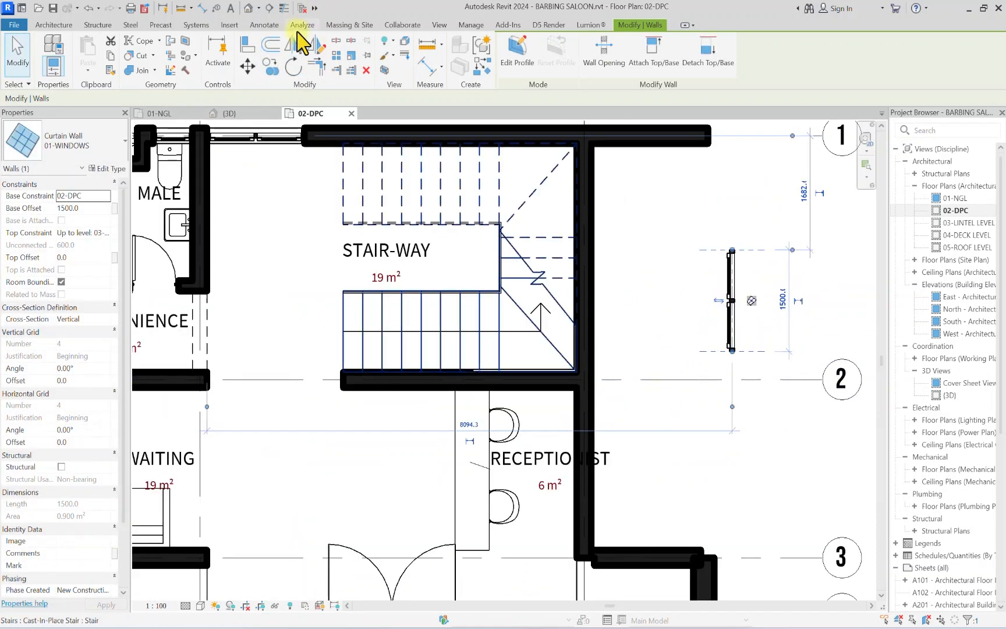
{"action": "left_click", "coordinate": [250, 66]}
{"action": "scroll", "coordinate": [754, 359], "scroll_direction": "up", "scroll_amount": 4}
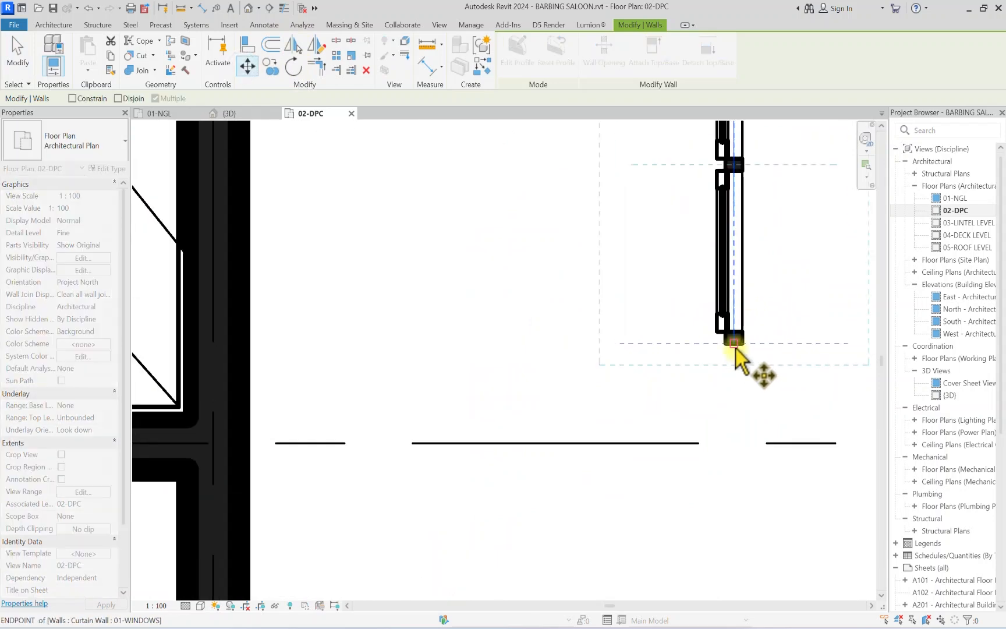
{"action": "left_click", "coordinate": [734, 343]}
{"action": "scroll", "coordinate": [715, 326], "scroll_direction": "down", "scroll_amount": 7}
{"action": "scroll", "coordinate": [549, 571], "scroll_direction": "up", "scroll_amount": 3}
{"action": "left_click", "coordinate": [551, 555]}
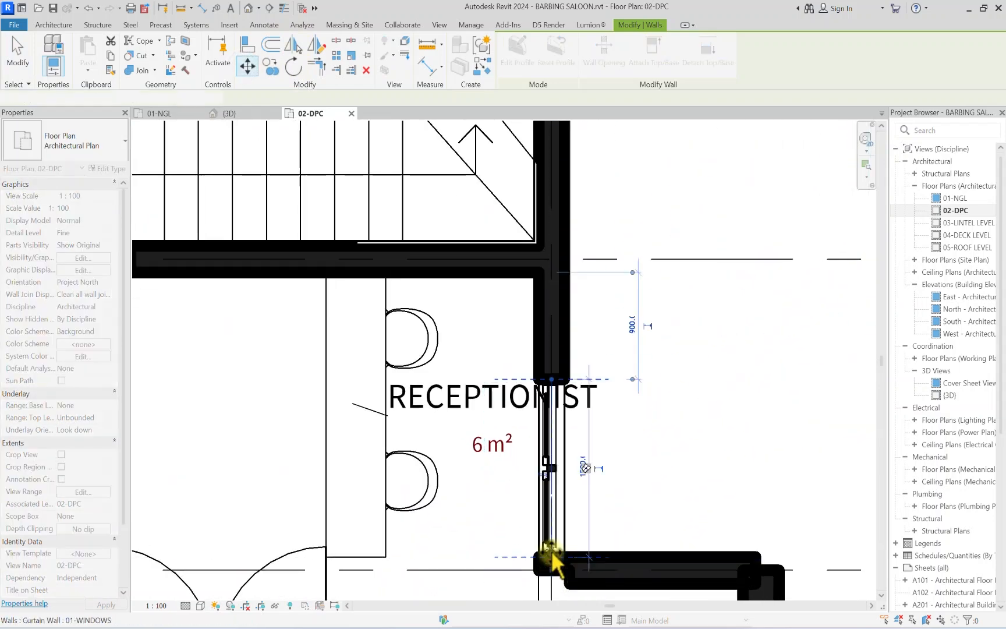
{"action": "key", "text": "Escape"}
{"action": "scroll", "coordinate": [553, 541], "scroll_direction": "down", "scroll_amount": 8}
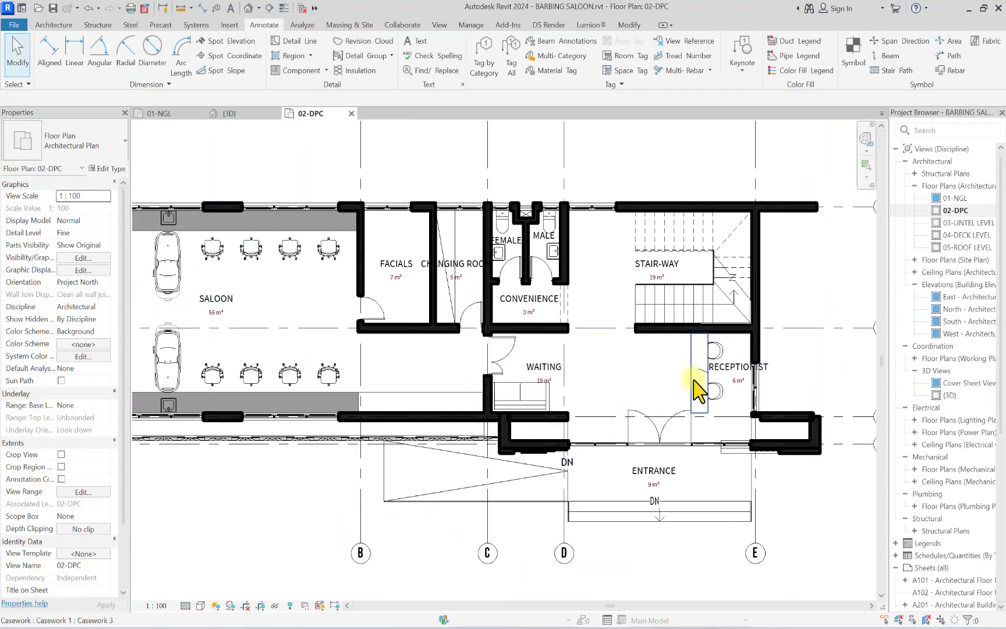
Step: Override the view graphics of the coffee table's Furniture category with Halftone
{"action": "scroll", "coordinate": [498, 325], "scroll_direction": "down", "scroll_amount": 3}
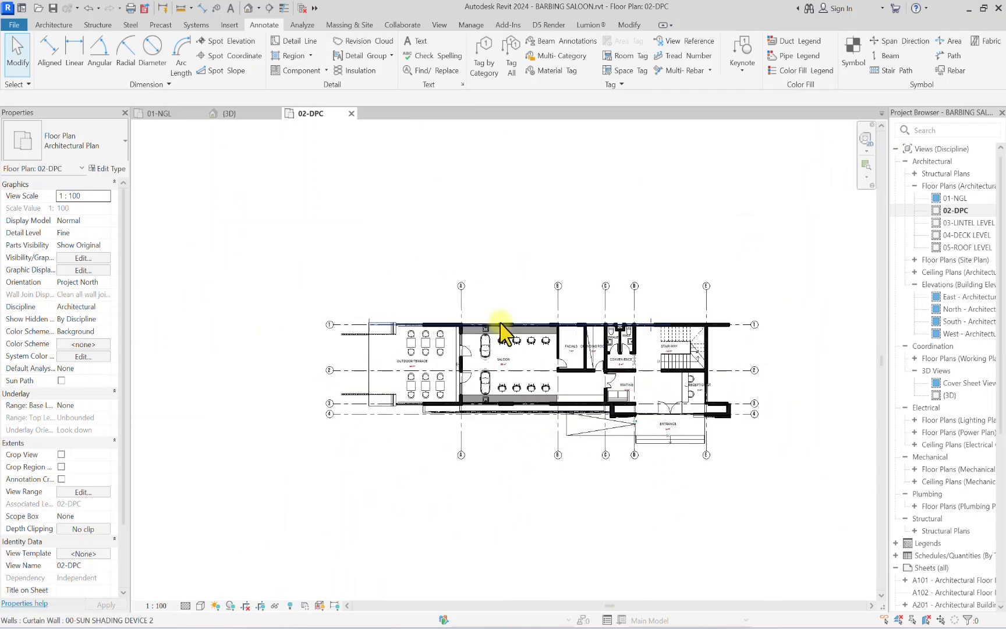
{"action": "scroll", "coordinate": [474, 416], "scroll_direction": "up", "scroll_amount": 3}
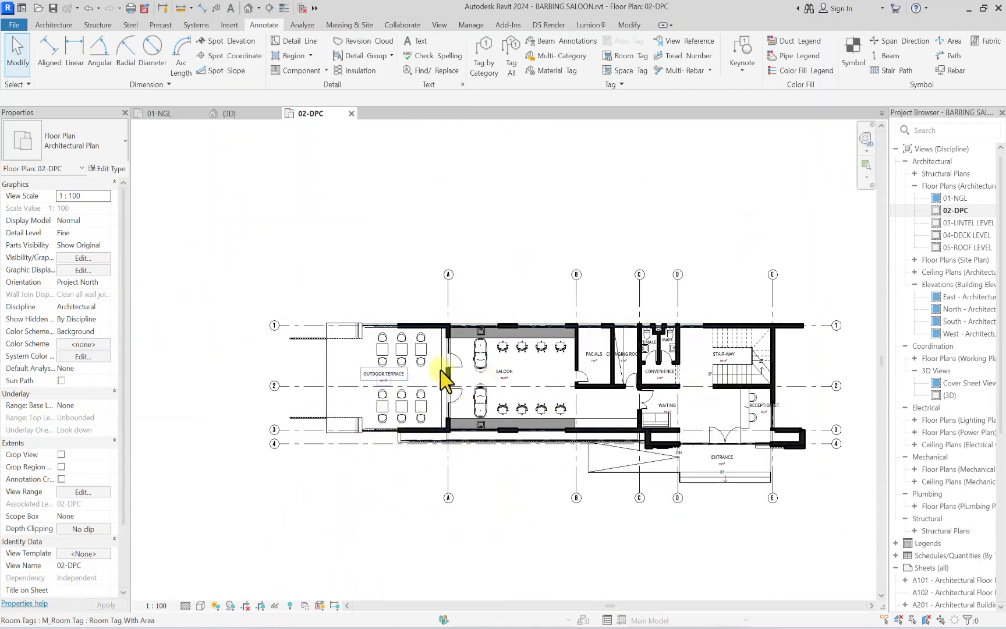
{"action": "scroll", "coordinate": [432, 379], "scroll_direction": "up", "scroll_amount": 3}
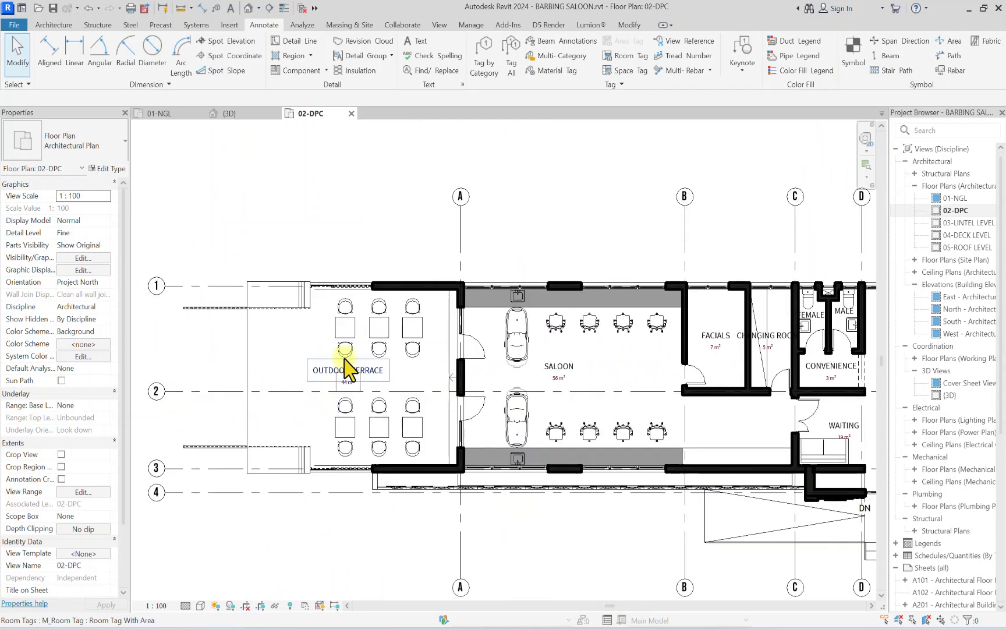
{"action": "scroll", "coordinate": [348, 368], "scroll_direction": "up", "scroll_amount": 2}
{"action": "left_click", "coordinate": [388, 319]}
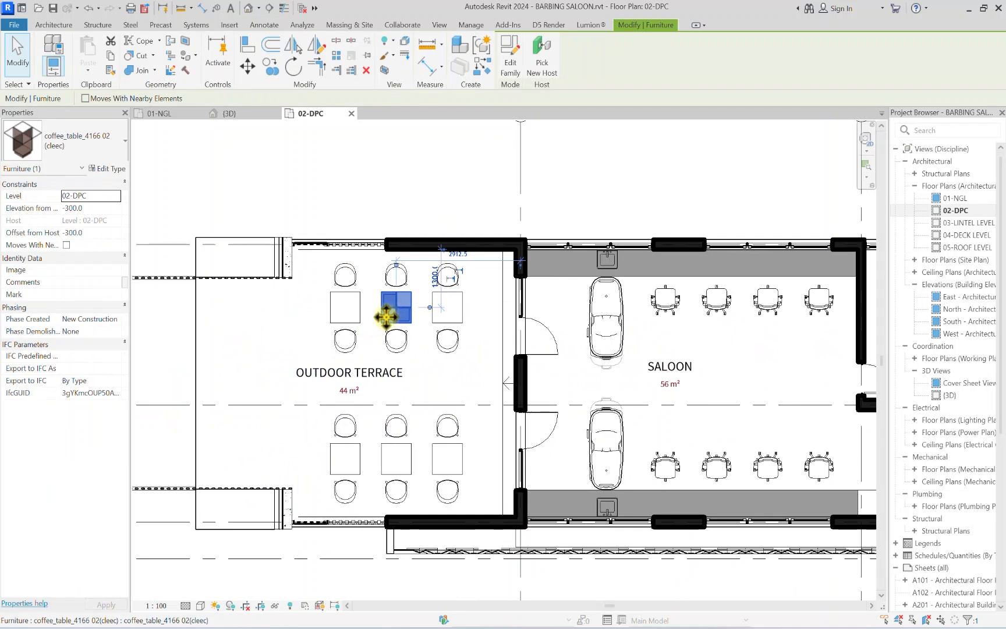
{"action": "right_click", "coordinate": [387, 302]}
{"action": "mouse_move", "coordinate": [457, 378]}
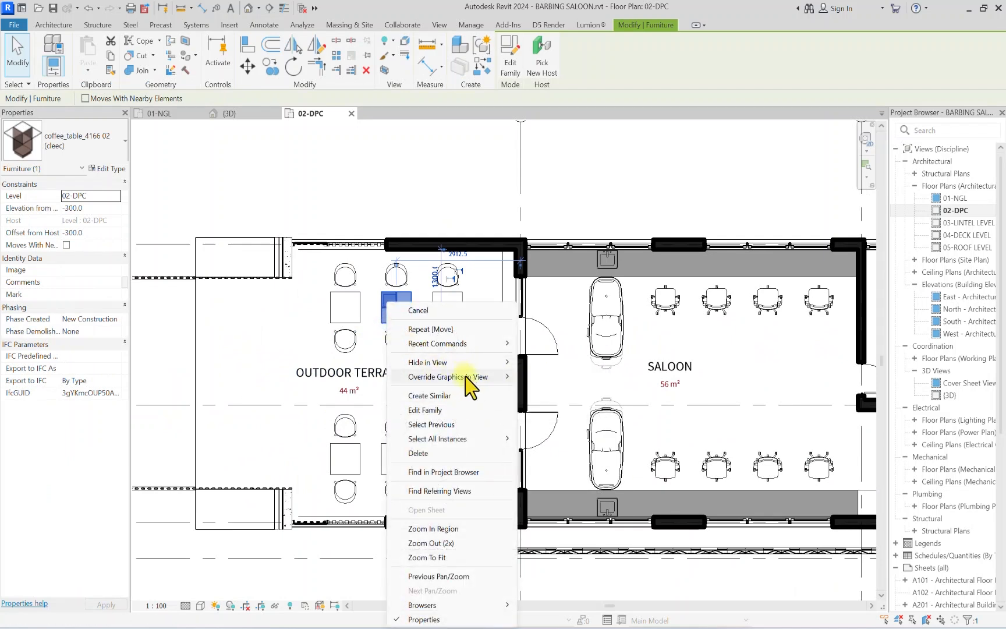
{"action": "left_click", "coordinate": [548, 394]}
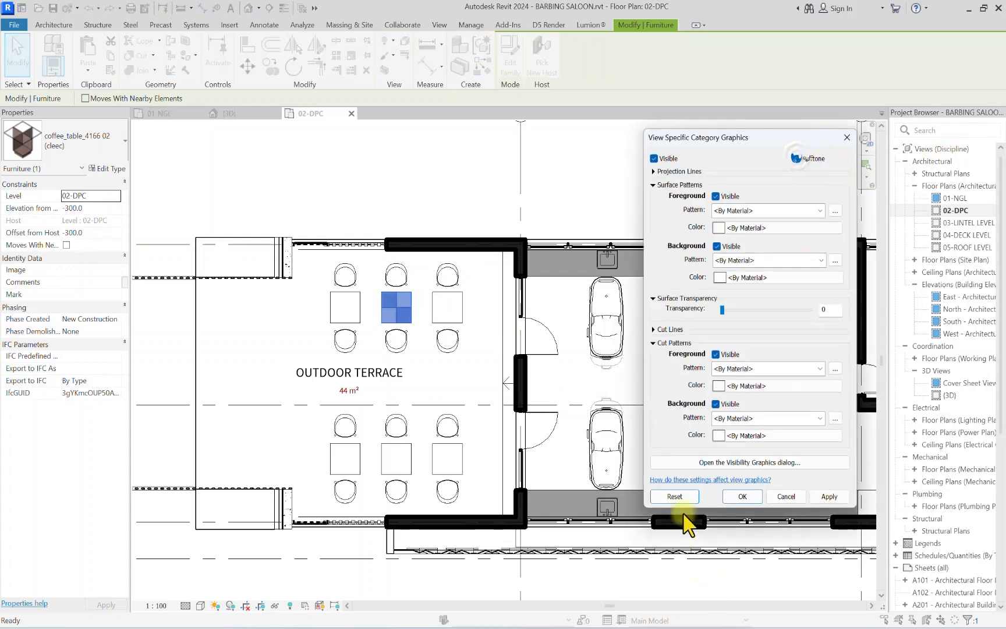
{"action": "left_click", "coordinate": [742, 496]}
Step: Override the view graphics of the saloon bath unit's Plumbing Fixtures category with Halftone and clear the selection
{"action": "scroll", "coordinate": [383, 352], "scroll_direction": "down", "scroll_amount": 4}
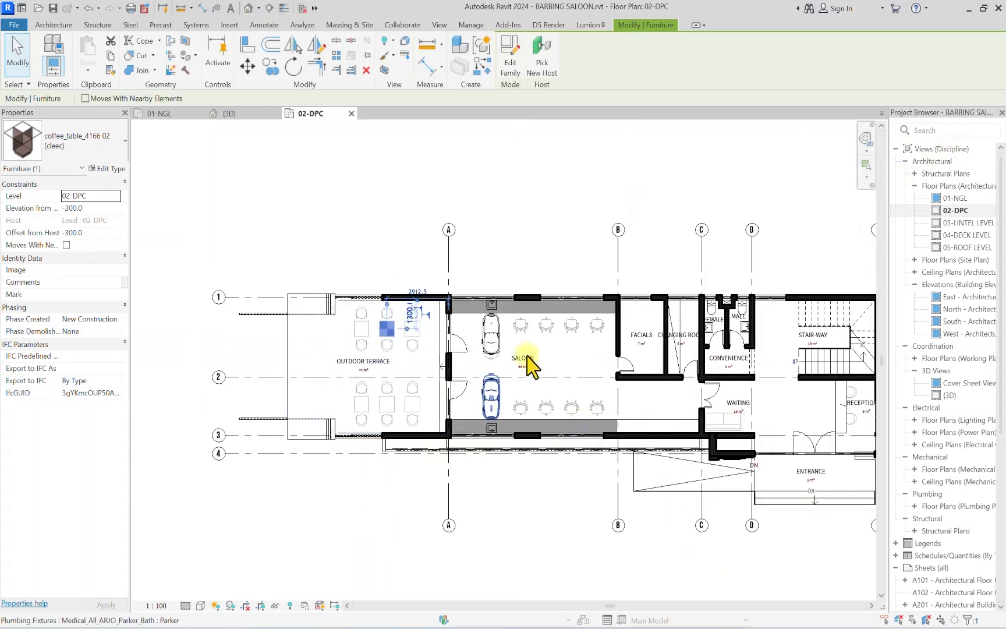
{"action": "scroll", "coordinate": [524, 364], "scroll_direction": "up", "scroll_amount": 4}
{"action": "left_click", "coordinate": [413, 347]}
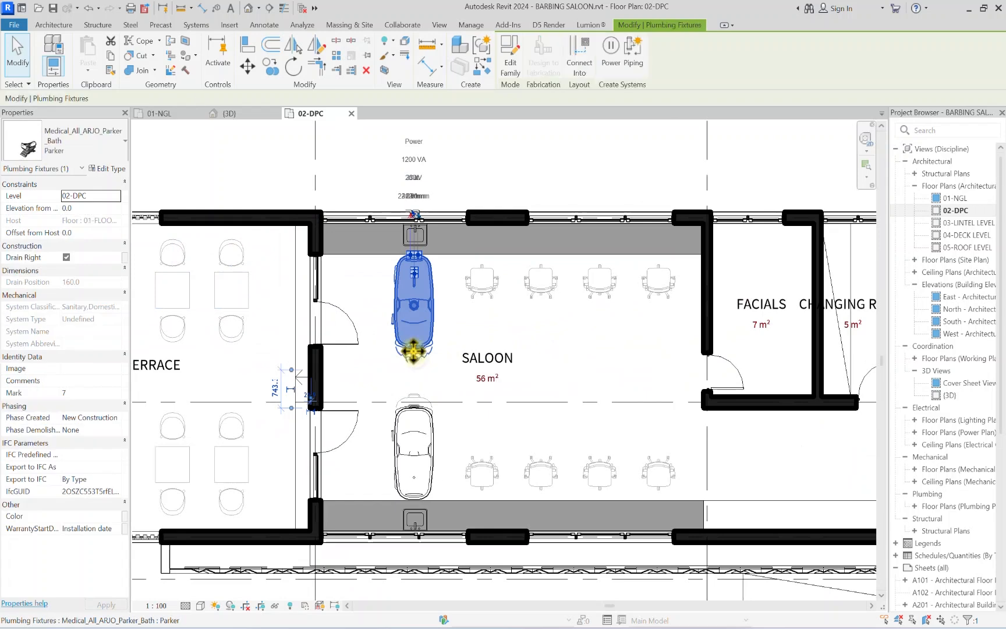
{"action": "right_click", "coordinate": [413, 350]}
{"action": "mouse_move", "coordinate": [489, 100]}
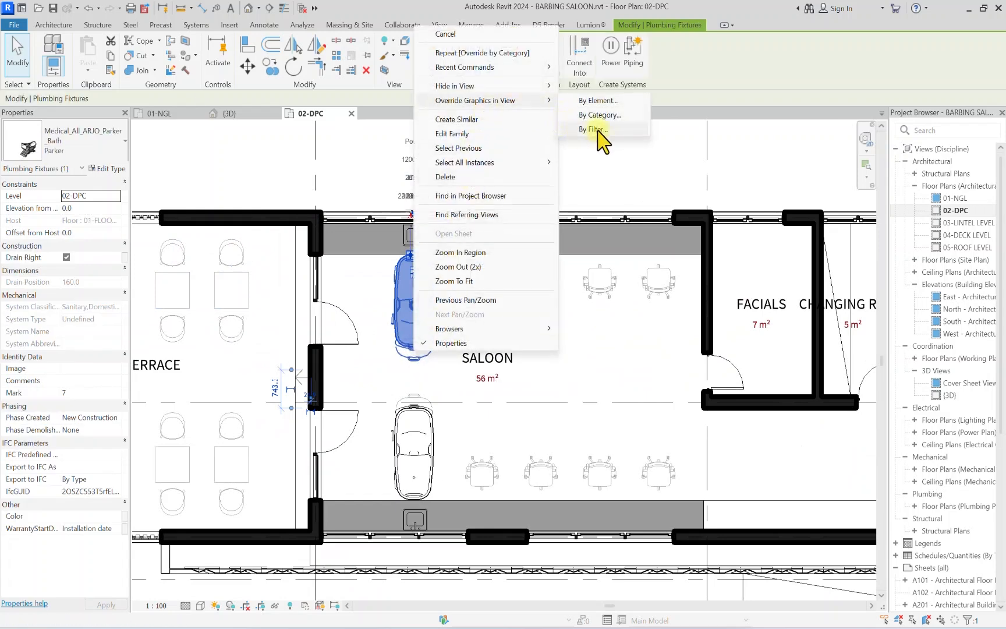
{"action": "left_click", "coordinate": [603, 115]}
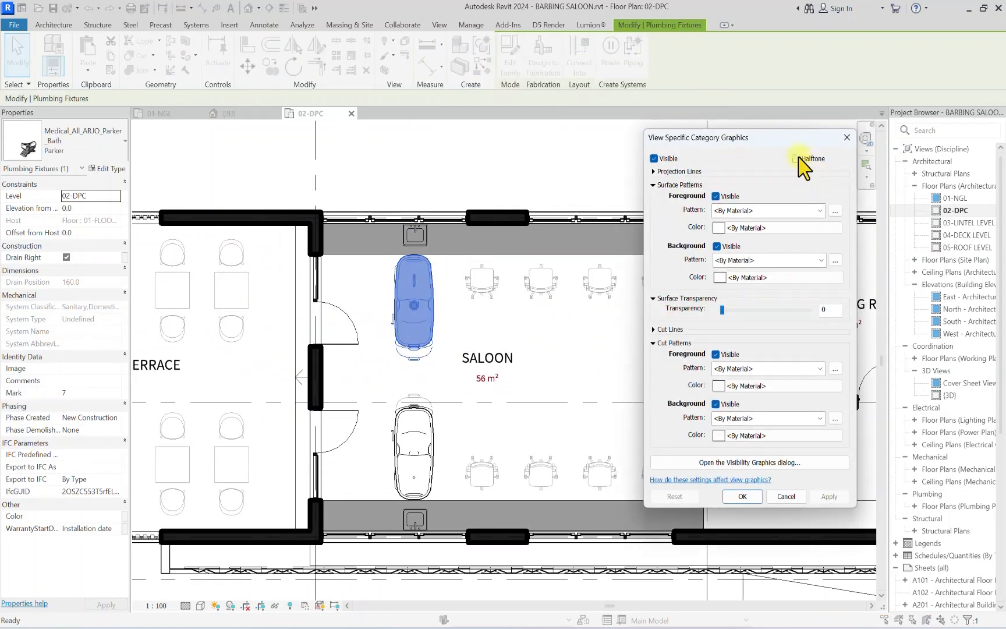
{"action": "left_click", "coordinate": [742, 496]}
{"action": "scroll", "coordinate": [422, 415], "scroll_direction": "down", "scroll_amount": 5}
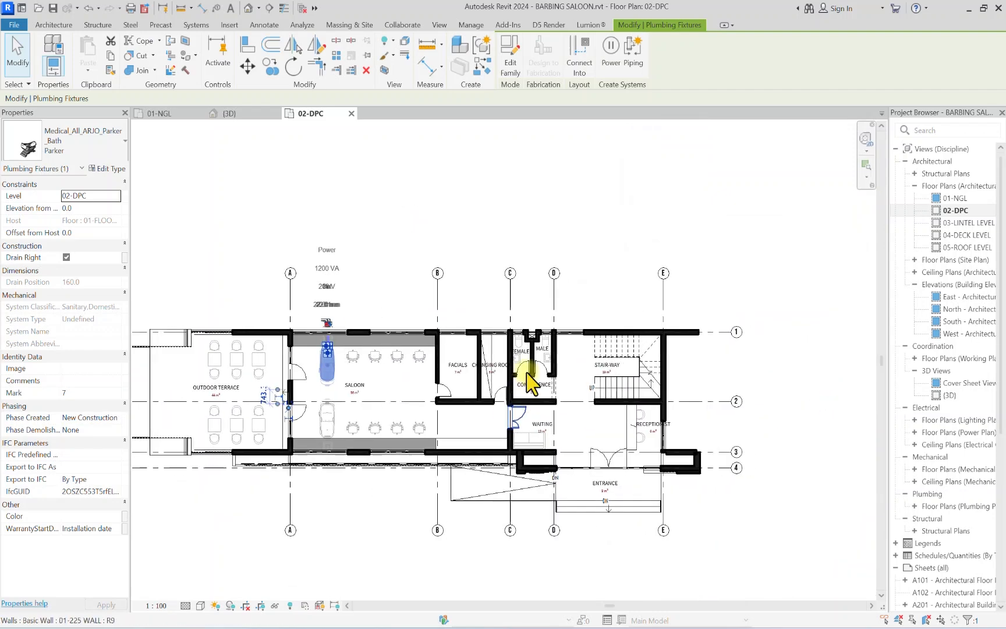
{"action": "scroll", "coordinate": [527, 377], "scroll_direction": "up", "scroll_amount": 6}
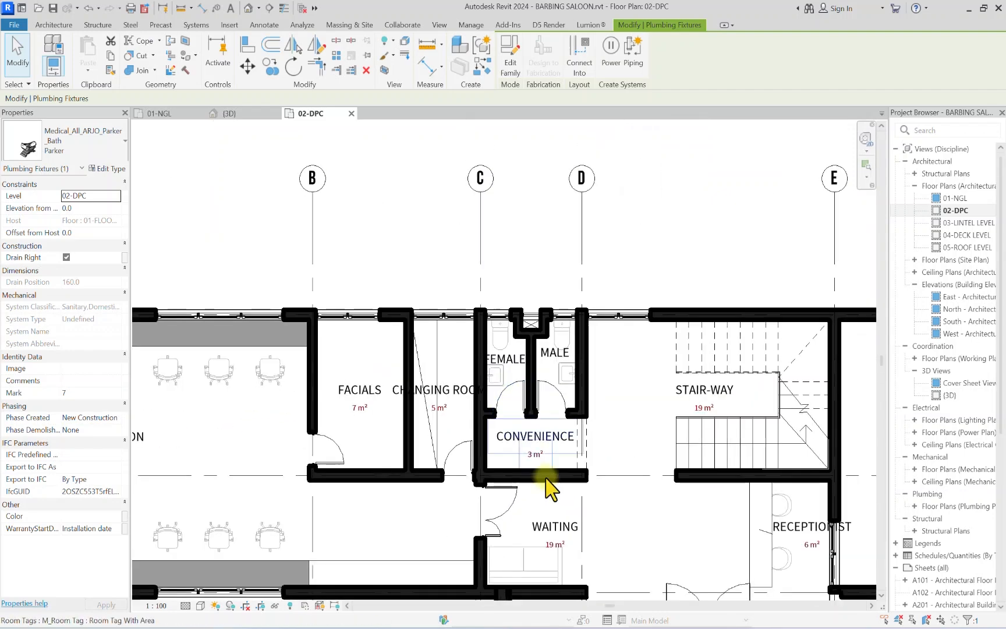
{"action": "scroll", "coordinate": [547, 488], "scroll_direction": "down", "scroll_amount": 7}
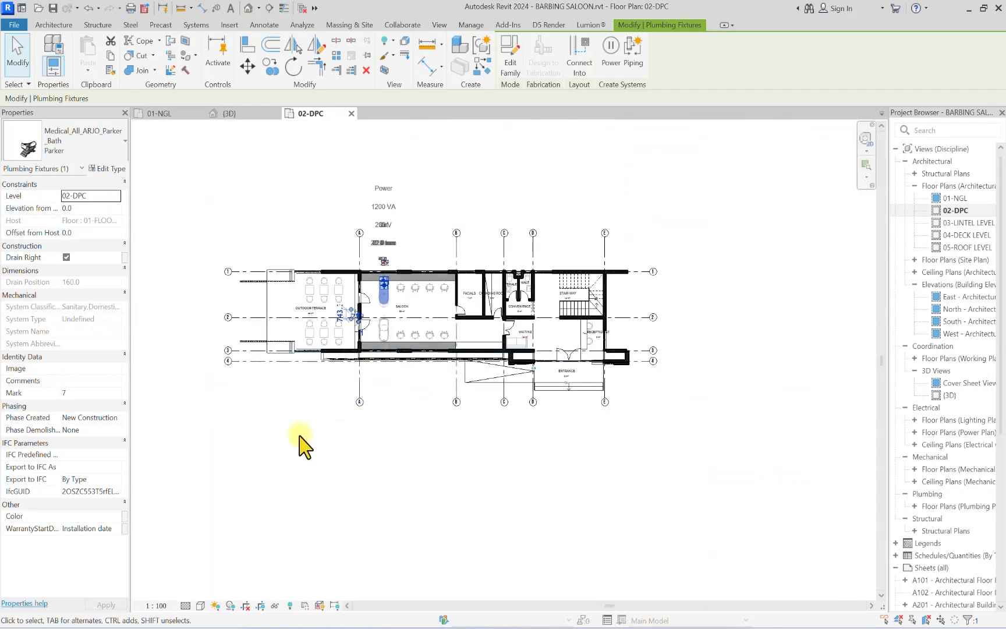
{"action": "left_click", "coordinate": [299, 437]}
{"action": "middle_click_drag", "start_coordinate": [385, 293], "coordinate": [428, 358]}
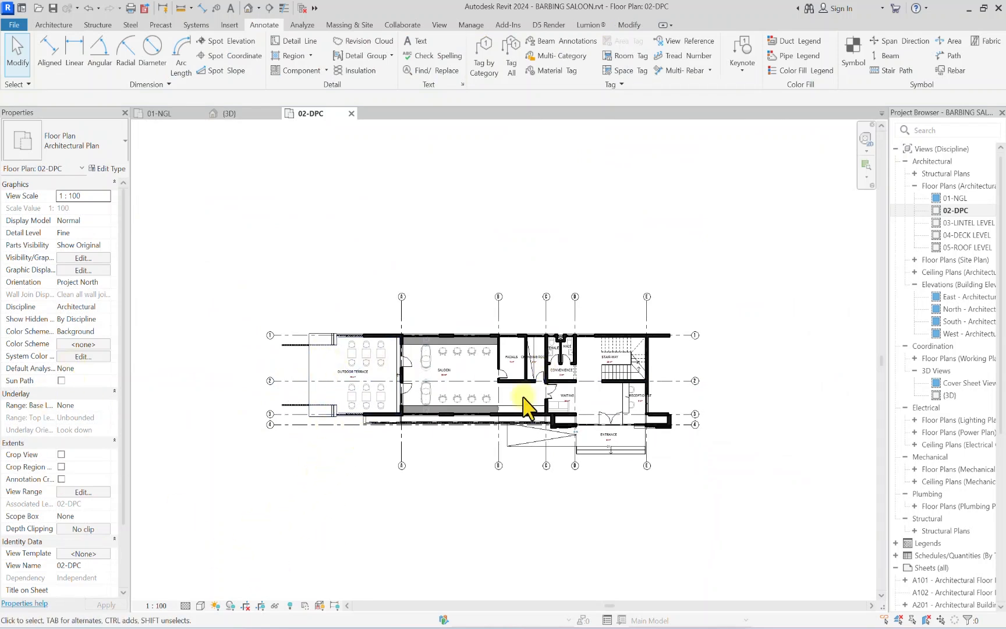
{"action": "scroll", "coordinate": [279, 383], "scroll_direction": "up", "scroll_amount": 2}
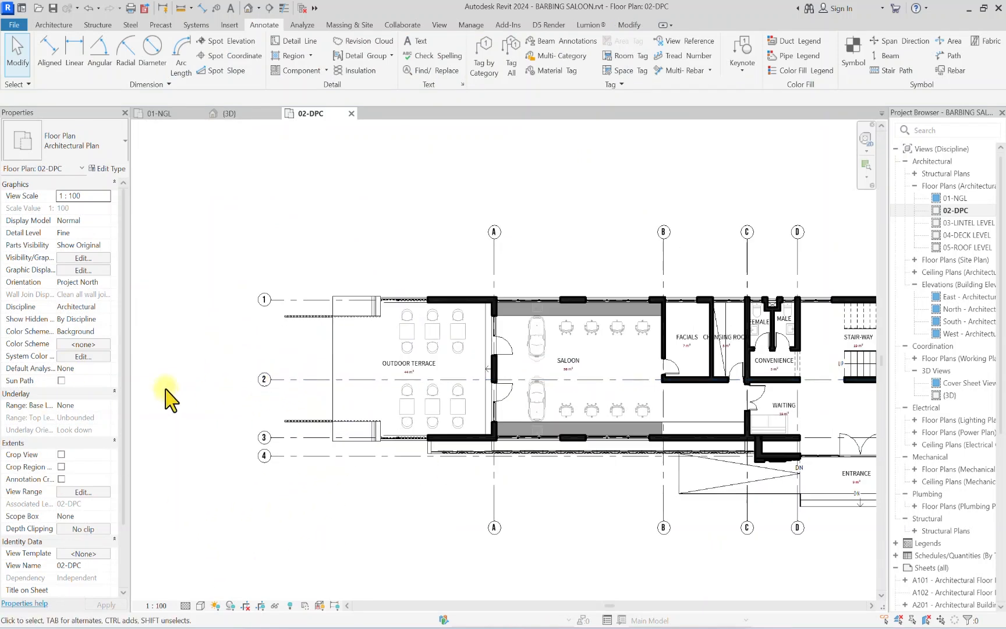
{"action": "scroll", "coordinate": [281, 385], "scroll_direction": "down", "scroll_amount": 2}
{"action": "scroll", "coordinate": [280, 404], "scroll_direction": "up", "scroll_amount": 2}
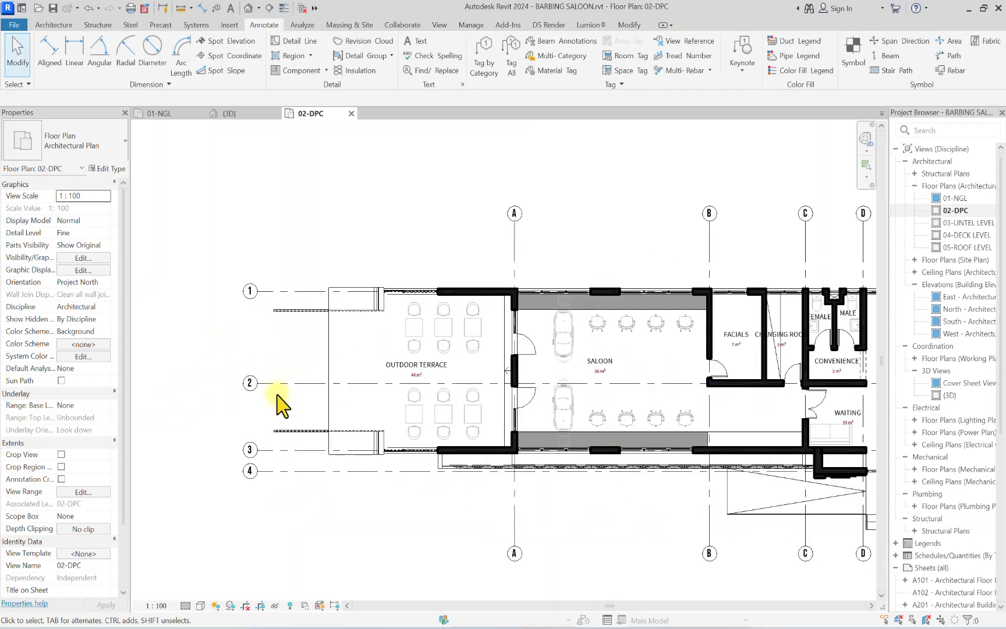
{"action": "scroll", "coordinate": [265, 393], "scroll_direction": "down", "scroll_amount": 1}
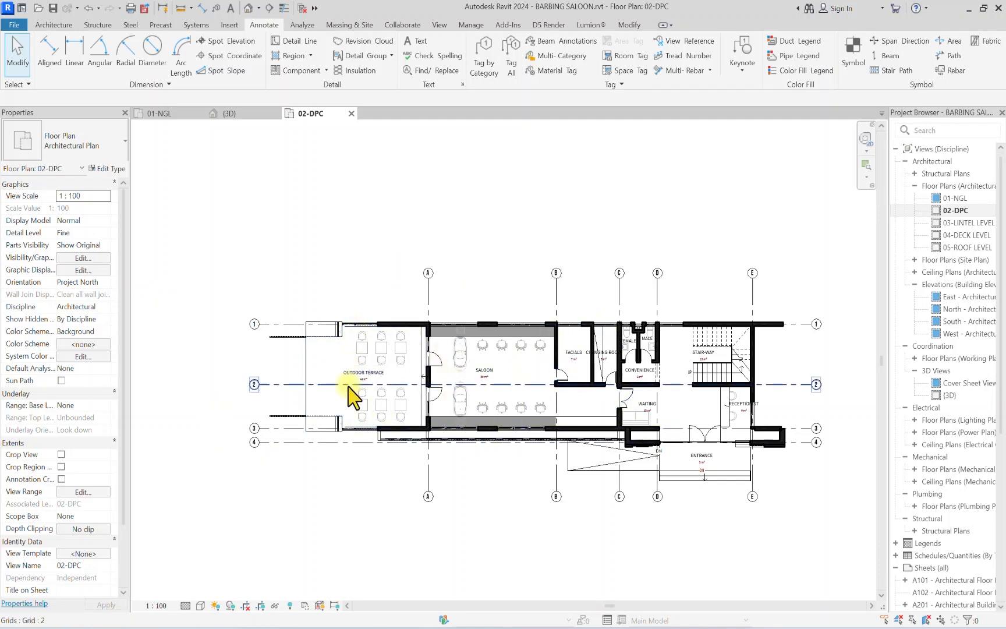
{"action": "scroll", "coordinate": [348, 396], "scroll_direction": "up", "scroll_amount": 1}
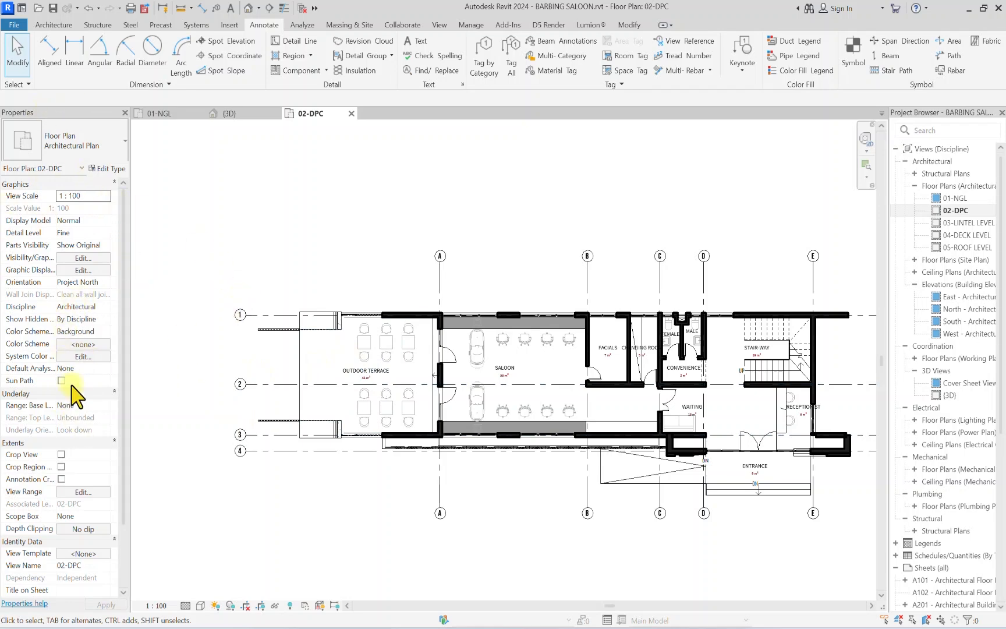
Step: Apply the Rooms colour scheme by Name to the 02-DPC floor plan, colouring by value
{"action": "left_click", "coordinate": [83, 344]}
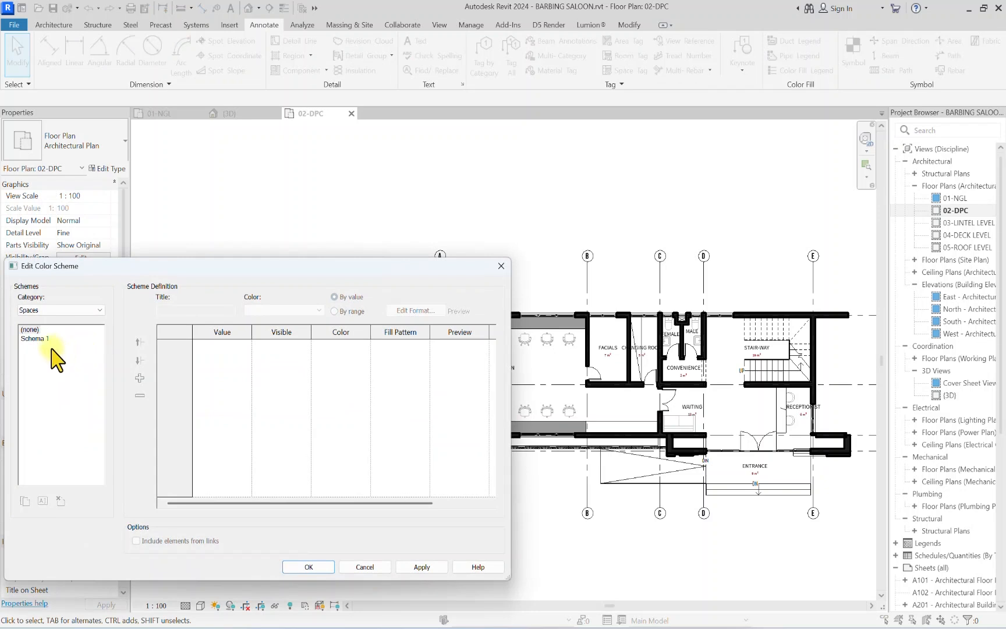
{"action": "left_click", "coordinate": [57, 310]}
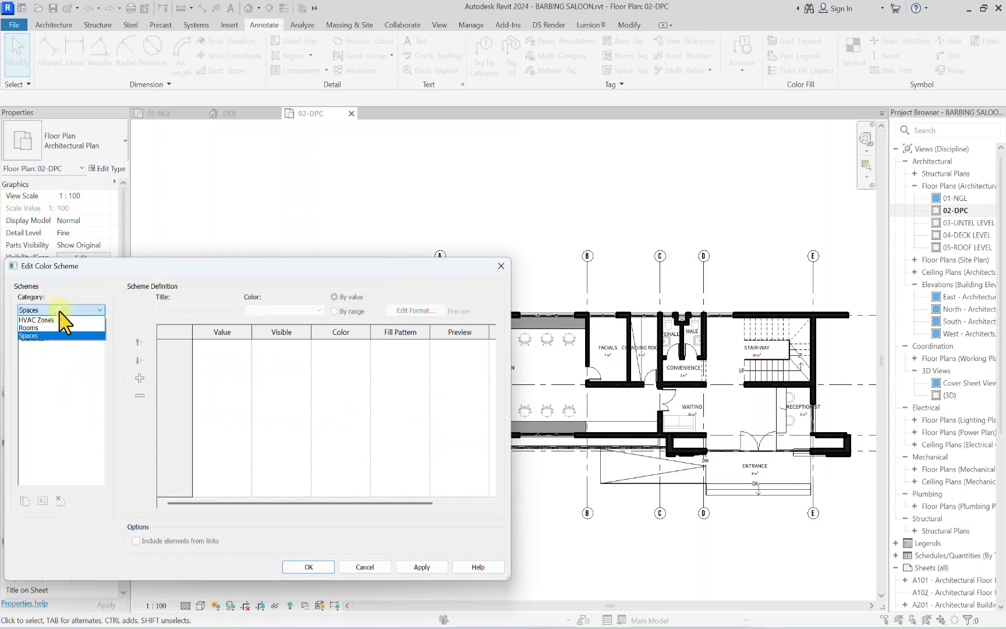
{"action": "left_click", "coordinate": [33, 328]}
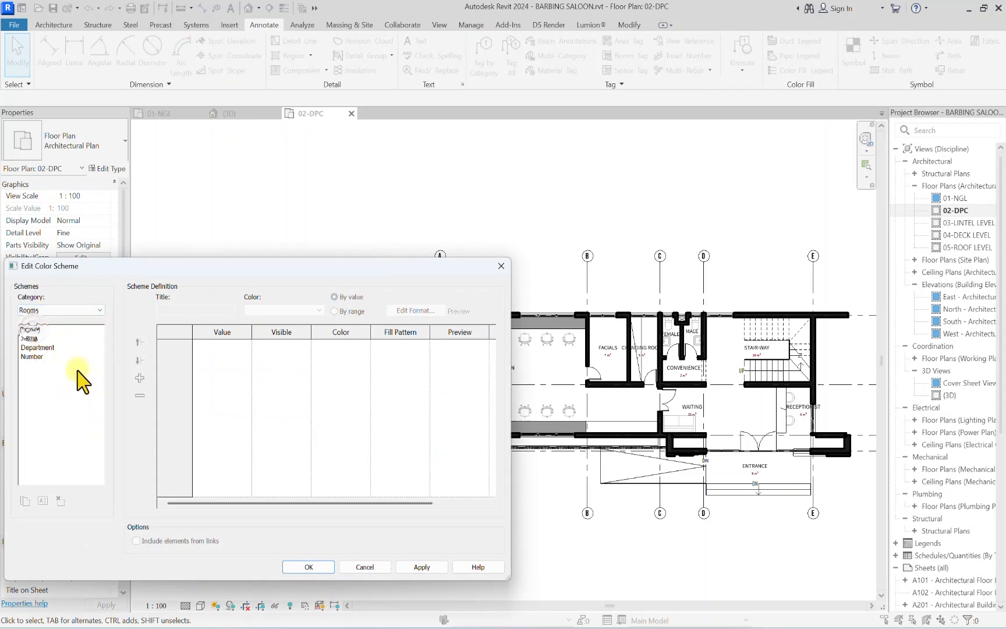
{"action": "left_click", "coordinate": [29, 338]}
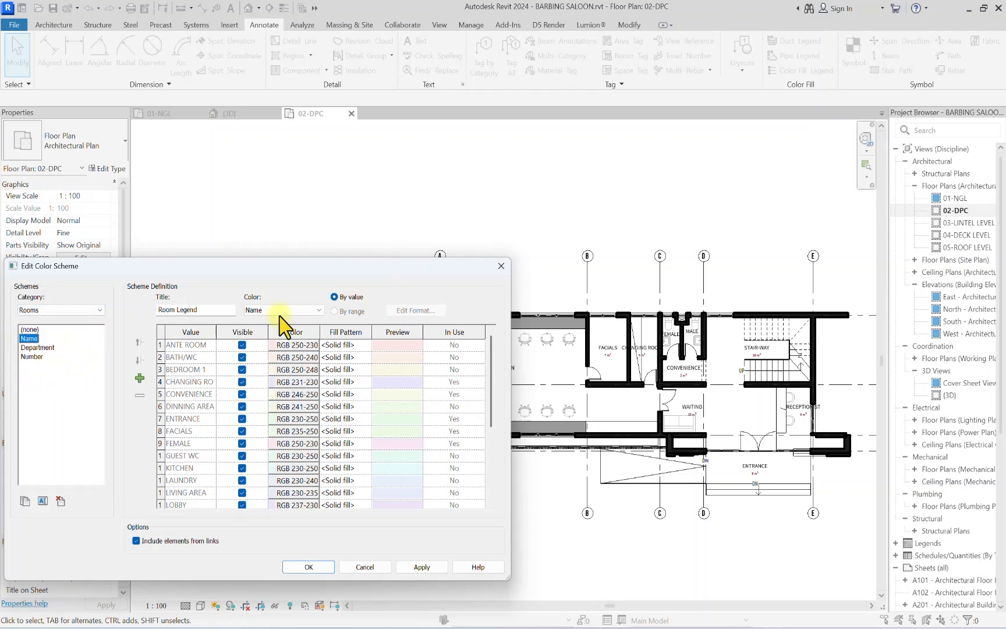
{"action": "left_click", "coordinate": [334, 297]}
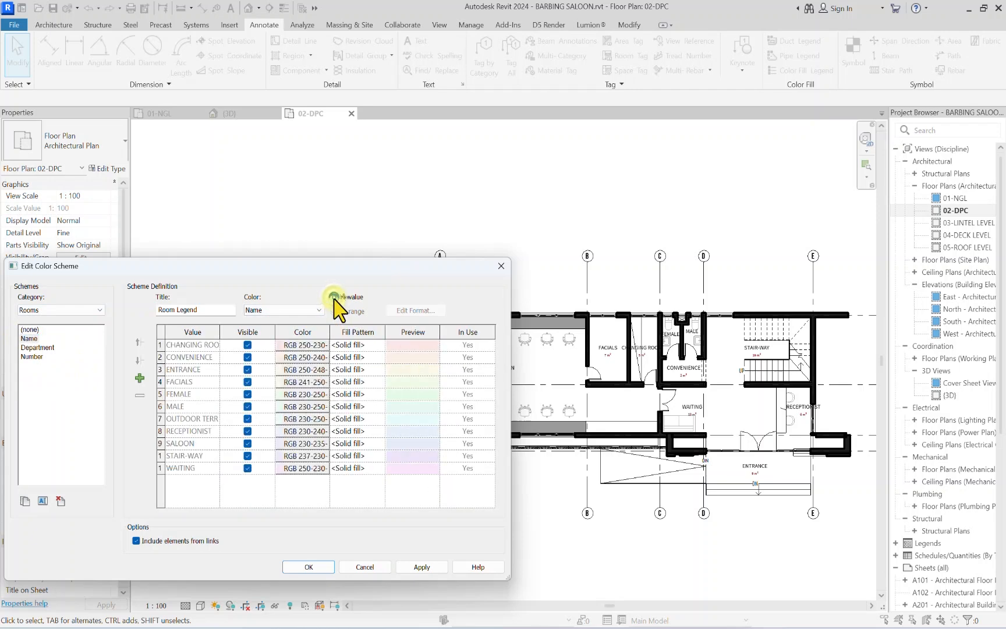
{"action": "left_click", "coordinate": [319, 568]}
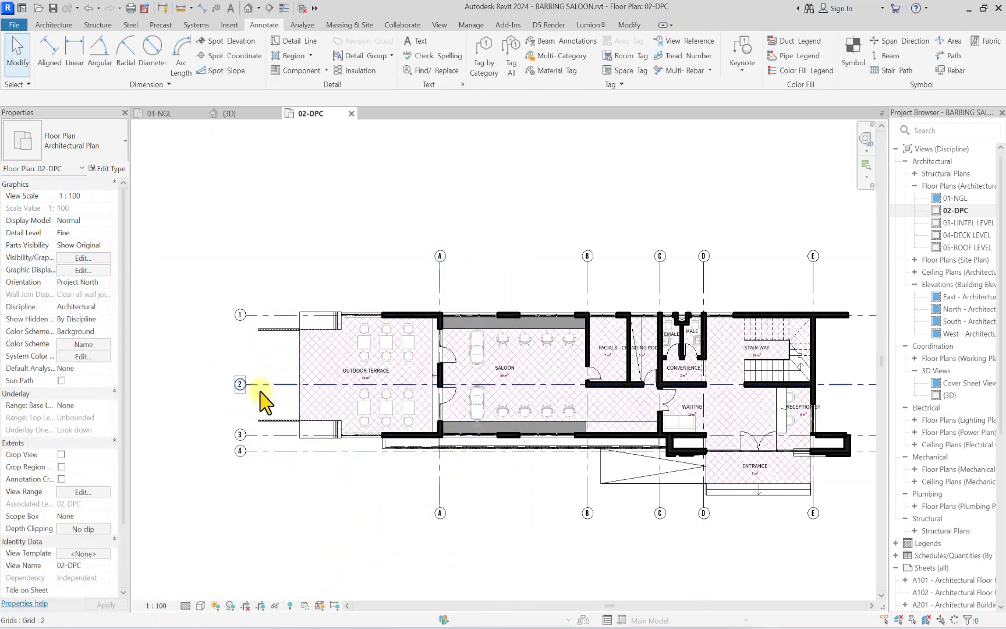
Step: Examine the room colour fills and room tags across the plan, from the reception area to the outdoor terrace
{"action": "scroll", "coordinate": [482, 346], "scroll_direction": "down", "scroll_amount": 2}
{"action": "scroll", "coordinate": [438, 366], "scroll_direction": "up", "scroll_amount": 2}
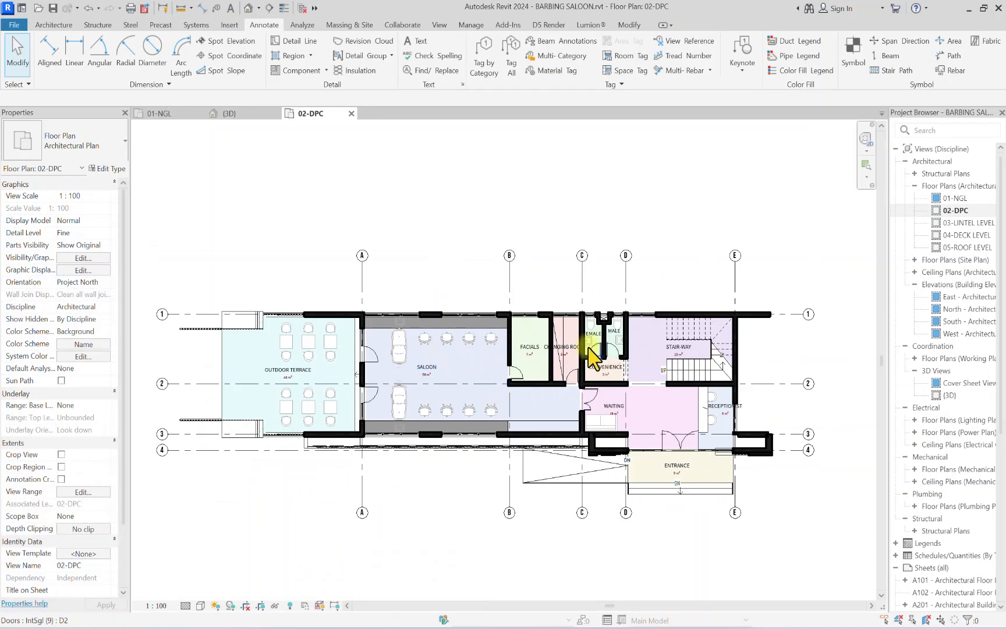
{"action": "scroll", "coordinate": [439, 355], "scroll_direction": "up", "scroll_amount": 2}
{"action": "scroll", "coordinate": [381, 391], "scroll_direction": "down", "scroll_amount": 3}
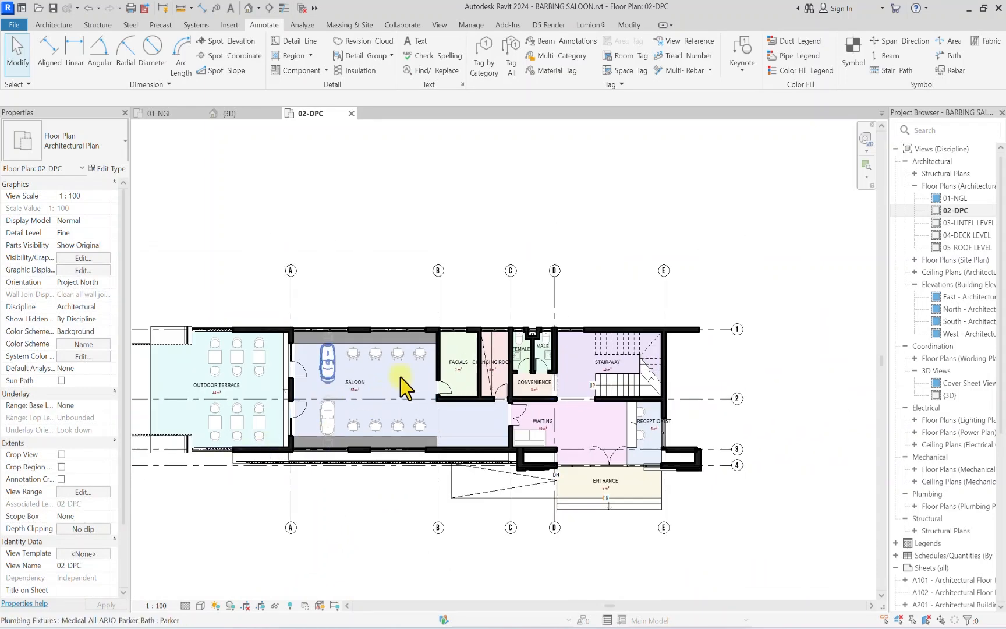
{"action": "scroll", "coordinate": [370, 388], "scroll_direction": "up", "scroll_amount": 6}
{"action": "middle_click_drag", "start_coordinate": [307, 399], "coordinate": [573, 389]}
{"action": "scroll", "coordinate": [323, 378], "scroll_direction": "down", "scroll_amount": 2}
{"action": "scroll", "coordinate": [408, 376], "scroll_direction": "down", "scroll_amount": 1}
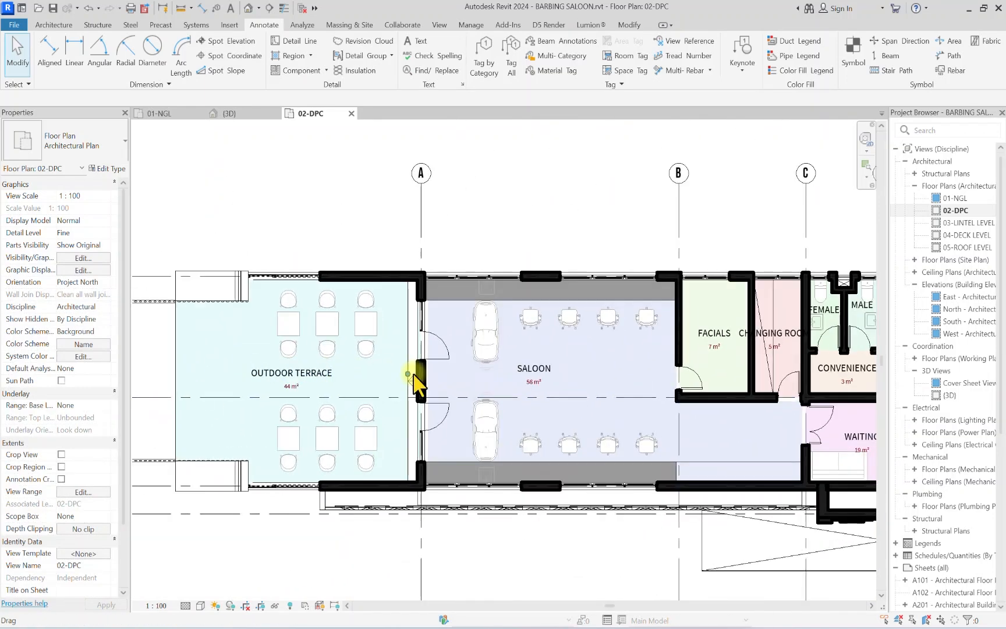
{"action": "scroll", "coordinate": [541, 371], "scroll_direction": "up", "scroll_amount": 1}
{"action": "scroll", "coordinate": [541, 370], "scroll_direction": "up", "scroll_amount": 3}
{"action": "scroll", "coordinate": [516, 382], "scroll_direction": "down", "scroll_amount": 2}
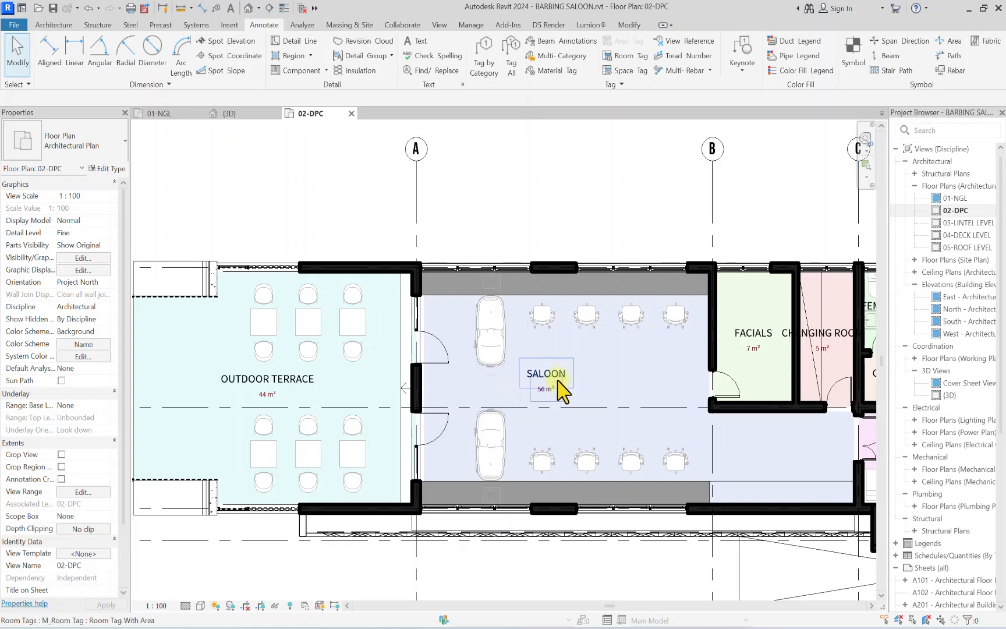
Step: Open the SALOON room tag's family for editing and set the room name label type's background to Opaque
{"action": "scroll", "coordinate": [556, 379], "scroll_direction": "up", "scroll_amount": 2}
{"action": "left_click", "coordinate": [550, 375]}
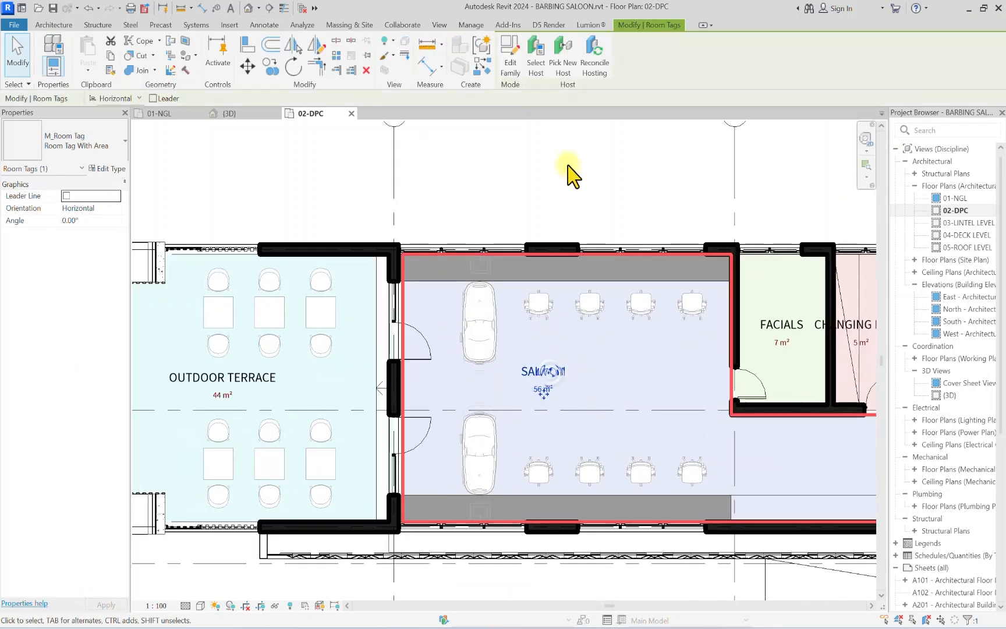
{"action": "left_click", "coordinate": [504, 65]}
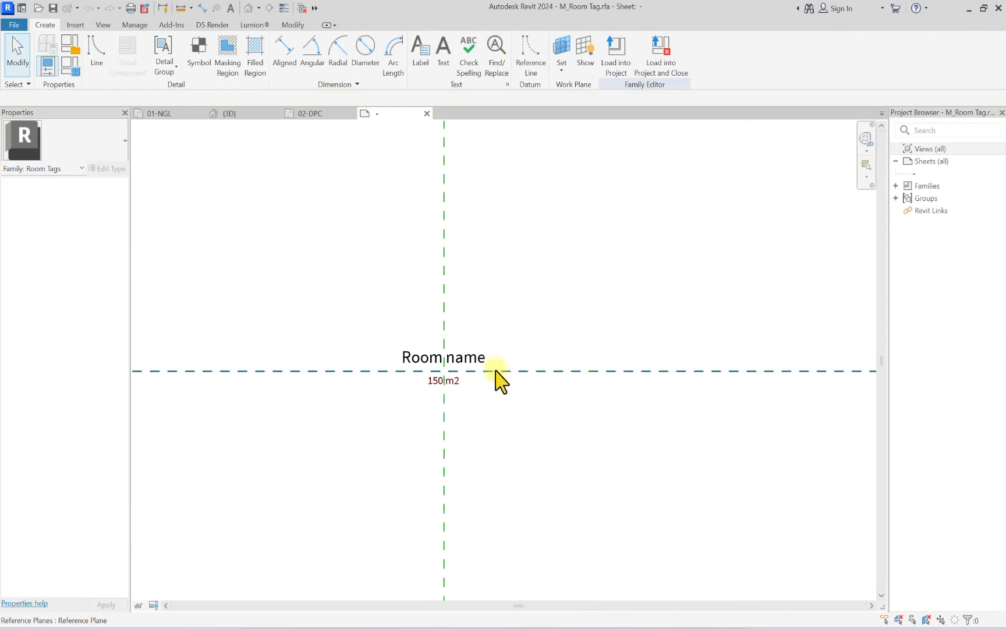
{"action": "scroll", "coordinate": [499, 381], "scroll_direction": "up", "scroll_amount": 3}
{"action": "left_click", "coordinate": [451, 346]}
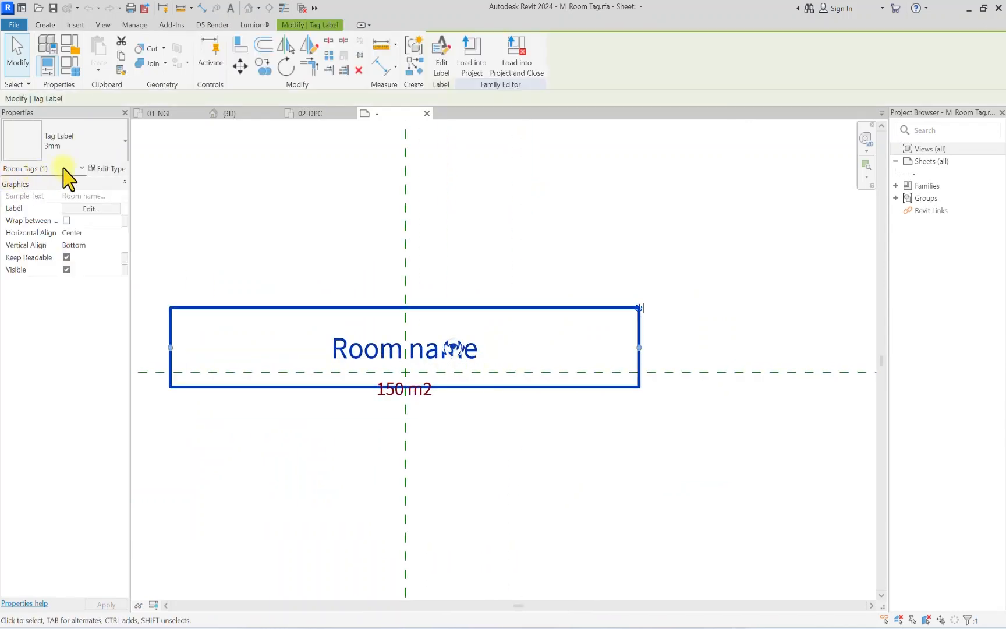
{"action": "left_click", "coordinate": [108, 169]}
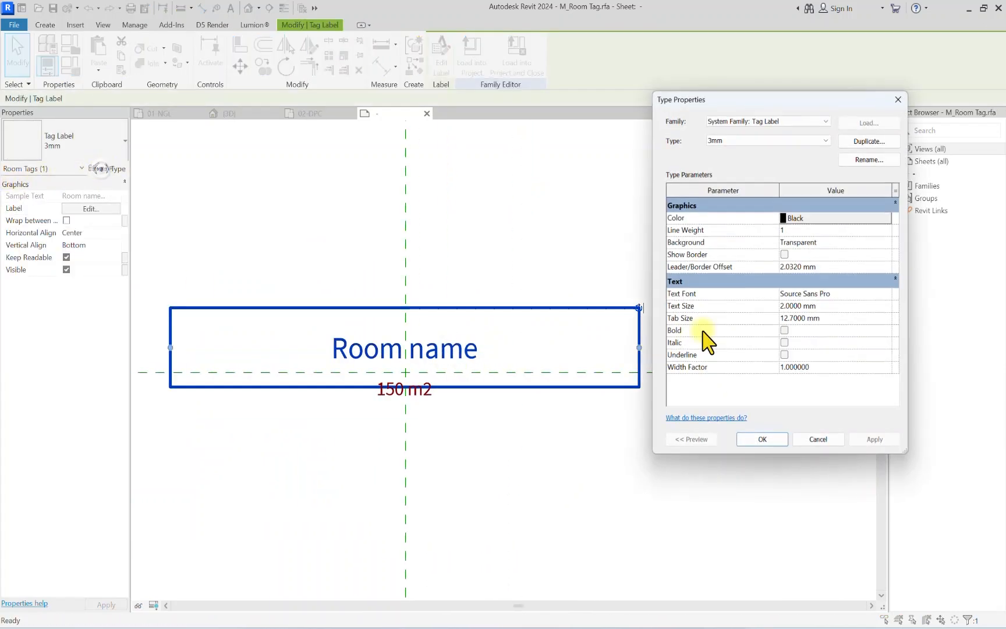
{"action": "left_click", "coordinate": [884, 243]}
{"action": "left_click", "coordinate": [802, 255]}
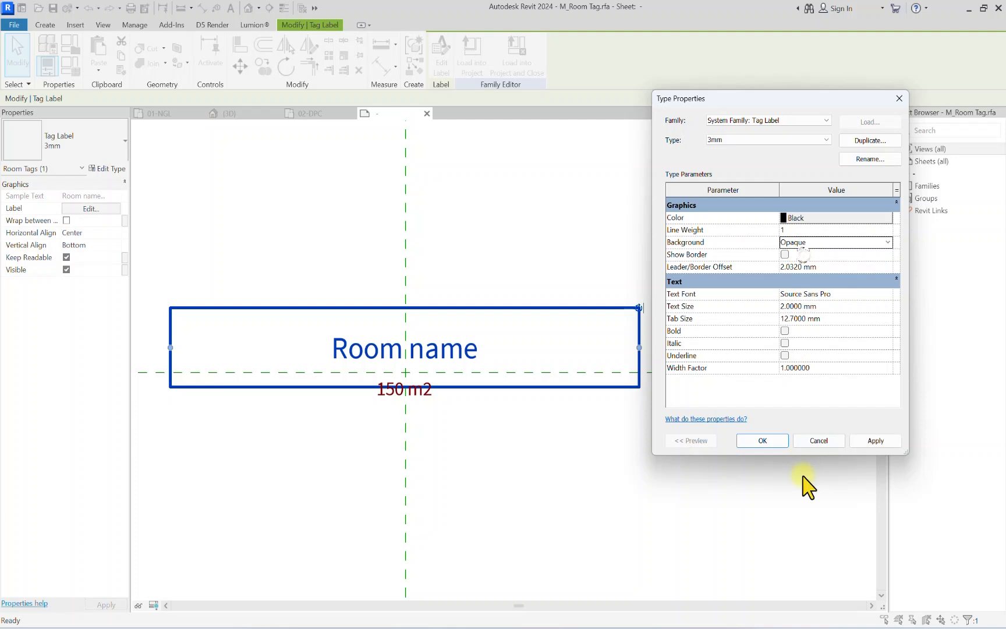
{"action": "left_click", "coordinate": [762, 441]}
Step: Set the background of the room tag's area label type to Opaque
{"action": "left_click", "coordinate": [410, 400]}
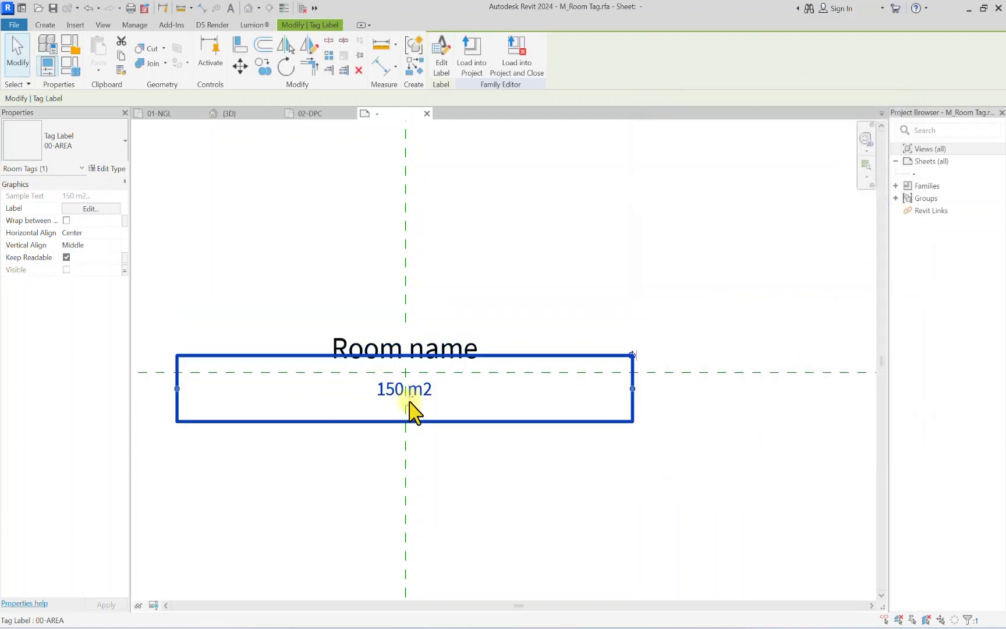
{"action": "left_click", "coordinate": [110, 168]}
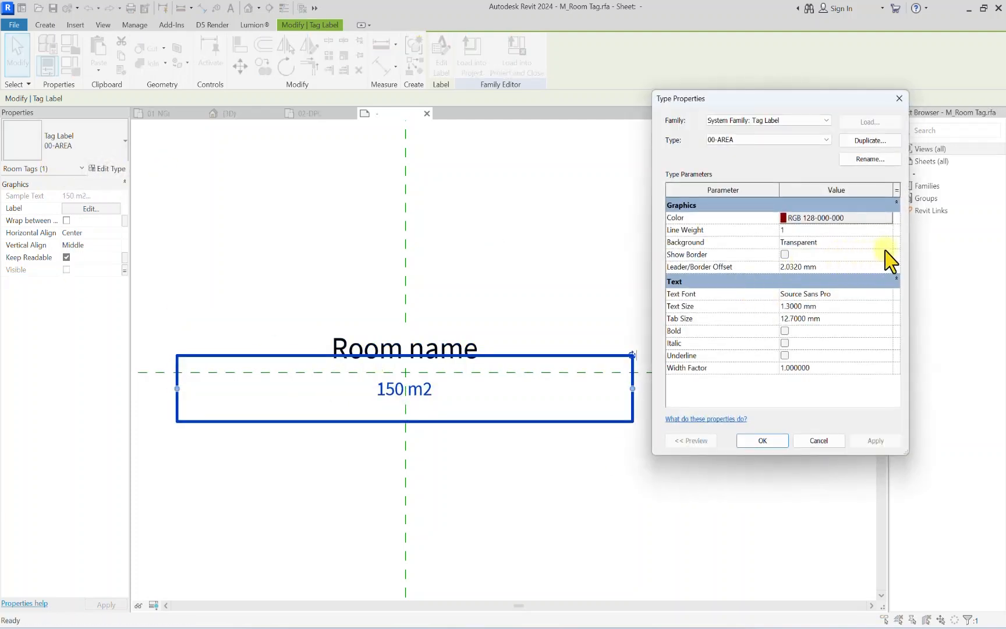
{"action": "left_click", "coordinate": [889, 242]}
{"action": "left_click", "coordinate": [803, 254]}
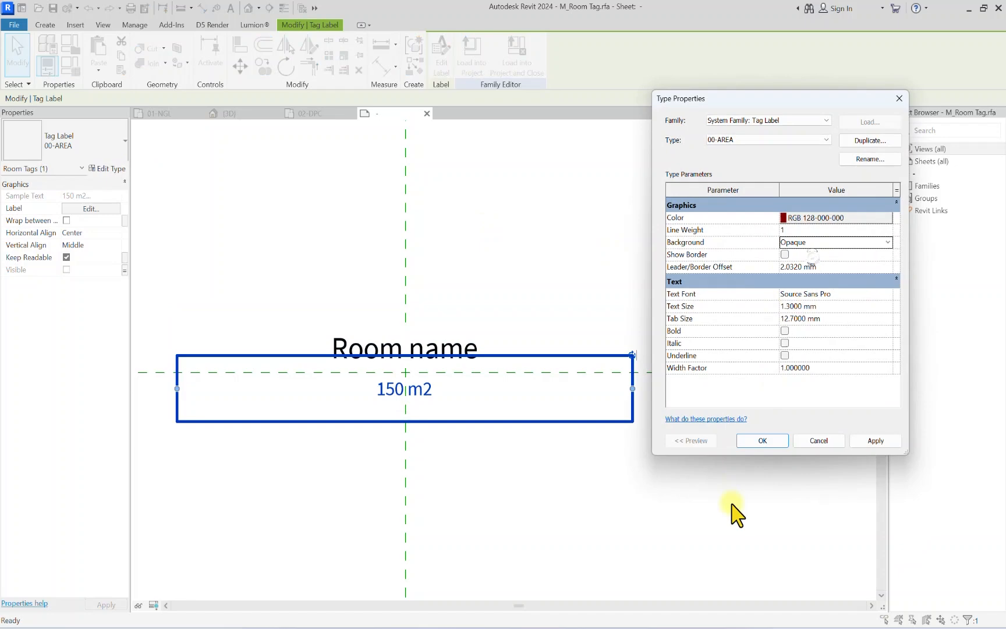
{"action": "left_click", "coordinate": [763, 440]}
Step: Load the room tag family into the project and close it without saving, overwriting the existing version and its parameter values
{"action": "left_click", "coordinate": [527, 244]}
{"action": "left_click", "coordinate": [505, 63]}
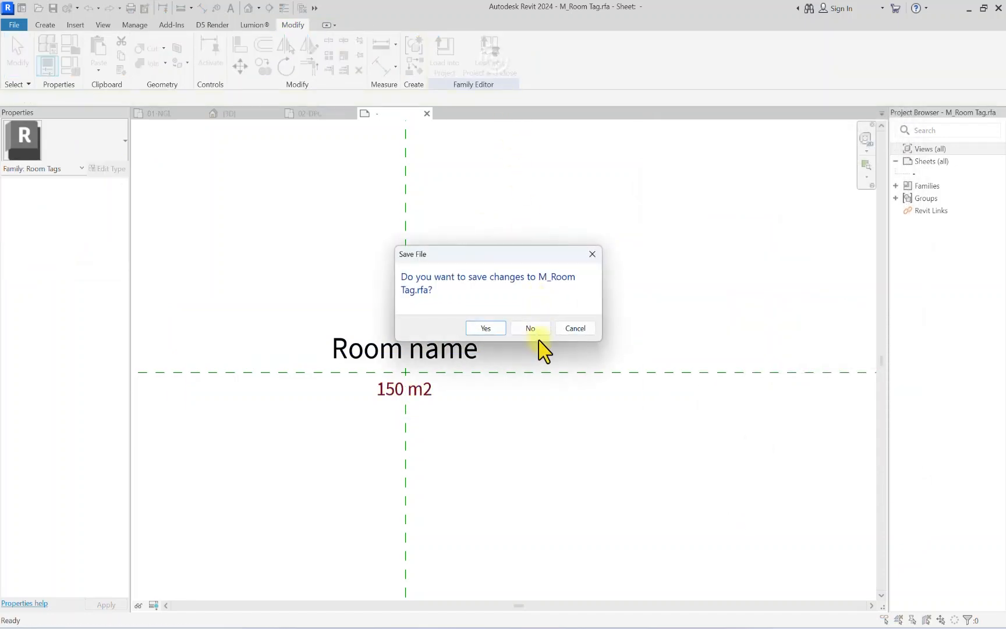
{"action": "left_click", "coordinate": [537, 329]}
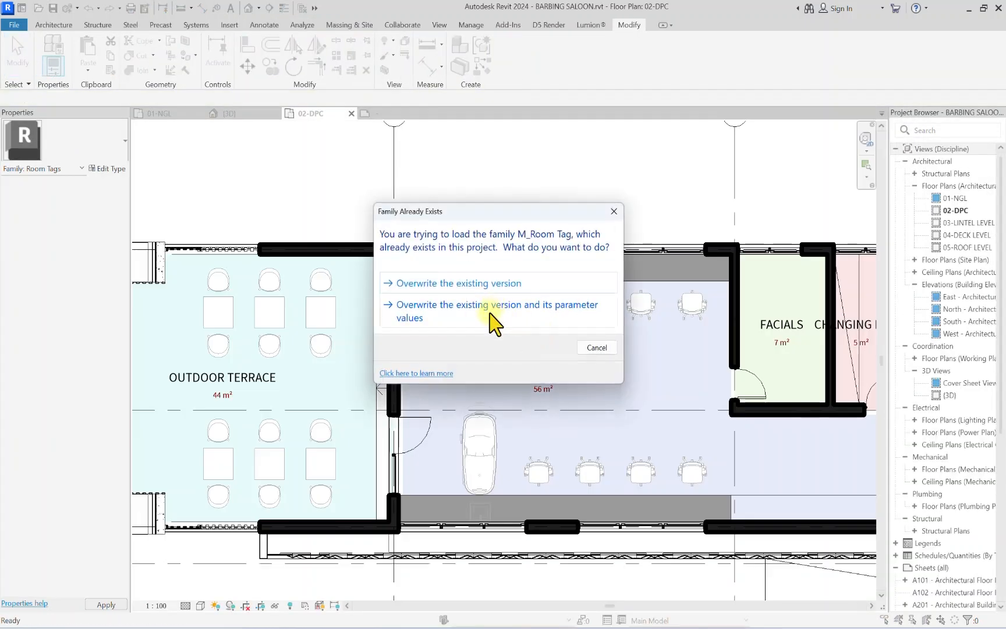
{"action": "left_click", "coordinate": [489, 319]}
{"action": "scroll", "coordinate": [539, 375], "scroll_direction": "down", "scroll_amount": 4}
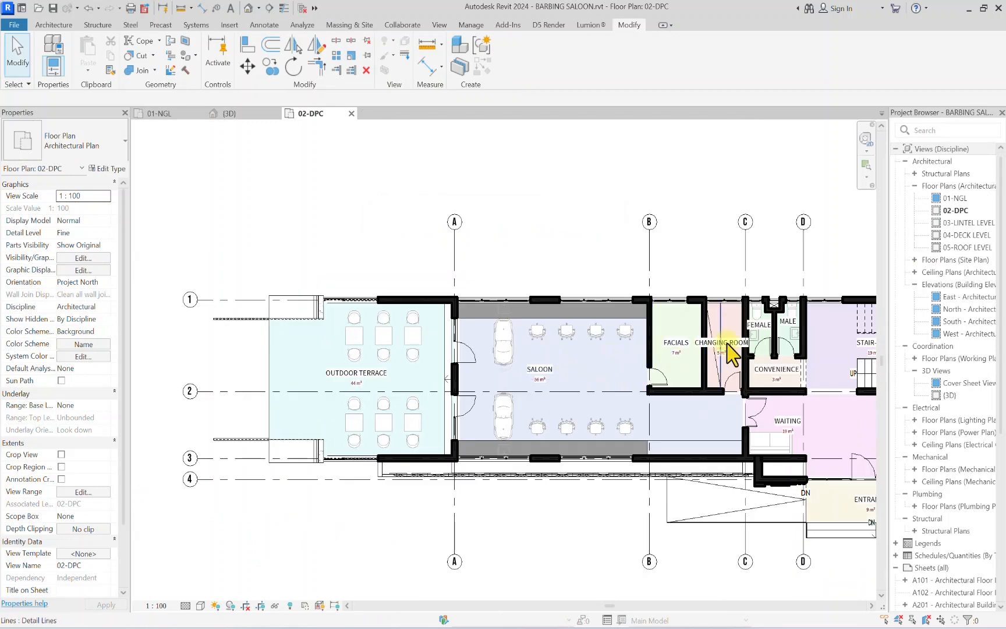
{"action": "scroll", "coordinate": [727, 352], "scroll_direction": "down", "scroll_amount": 4}
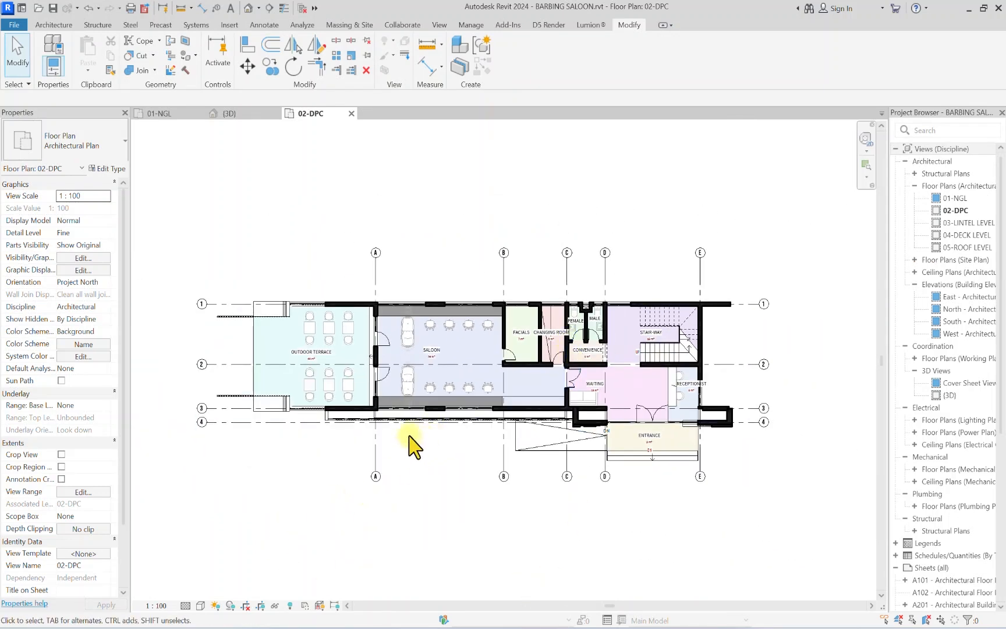
Step: Enable anti-aliased lines, cast shadows and ambient shadows in the plan's graphic display options, with shadow intensity 5
{"action": "key", "text": "g"}
{"action": "key", "text": "d"}
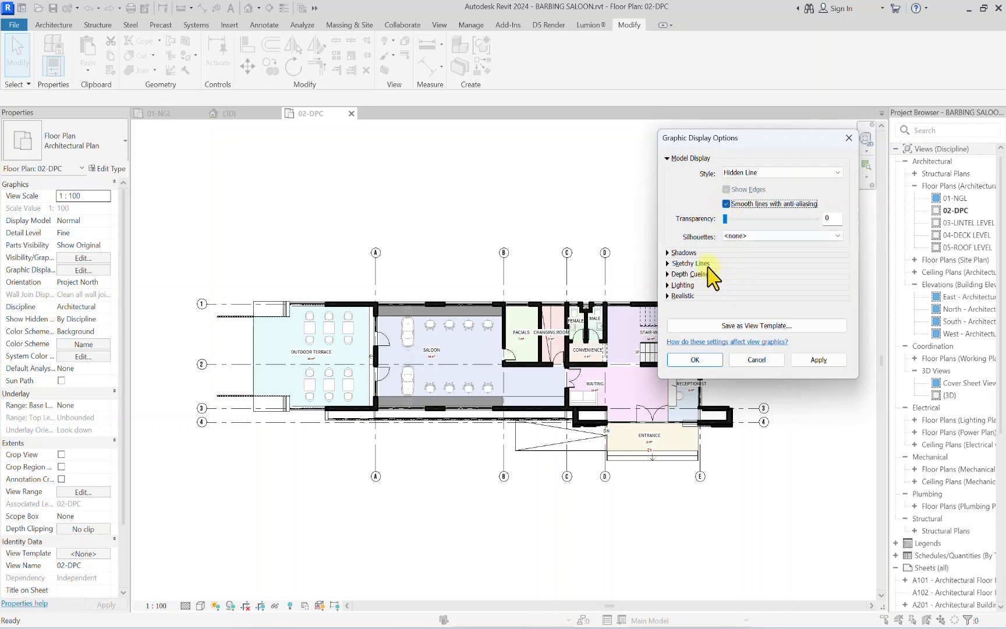
{"action": "left_click", "coordinate": [668, 253]}
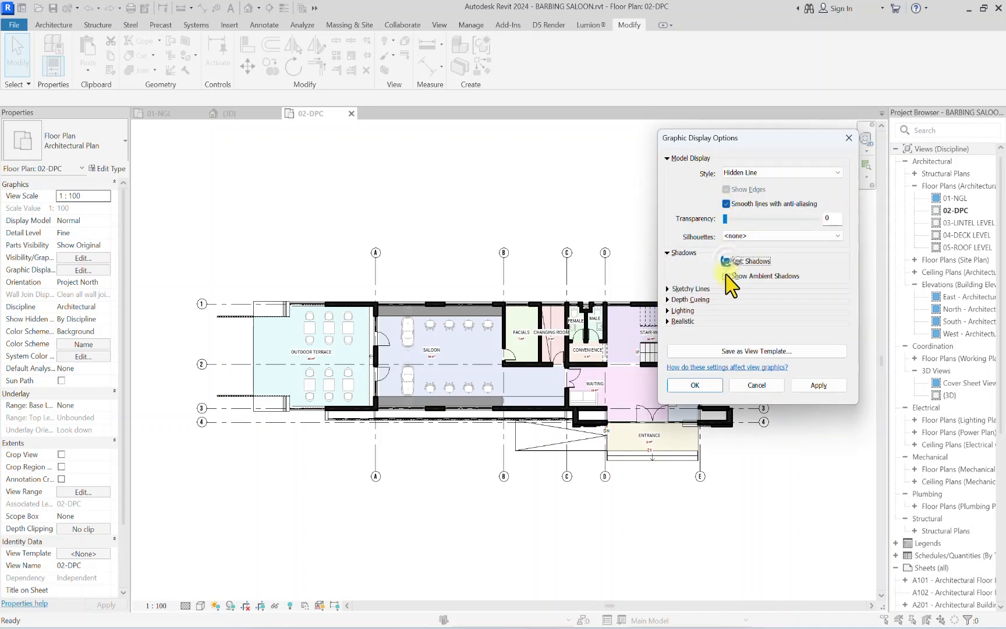
{"action": "left_click", "coordinate": [667, 311]}
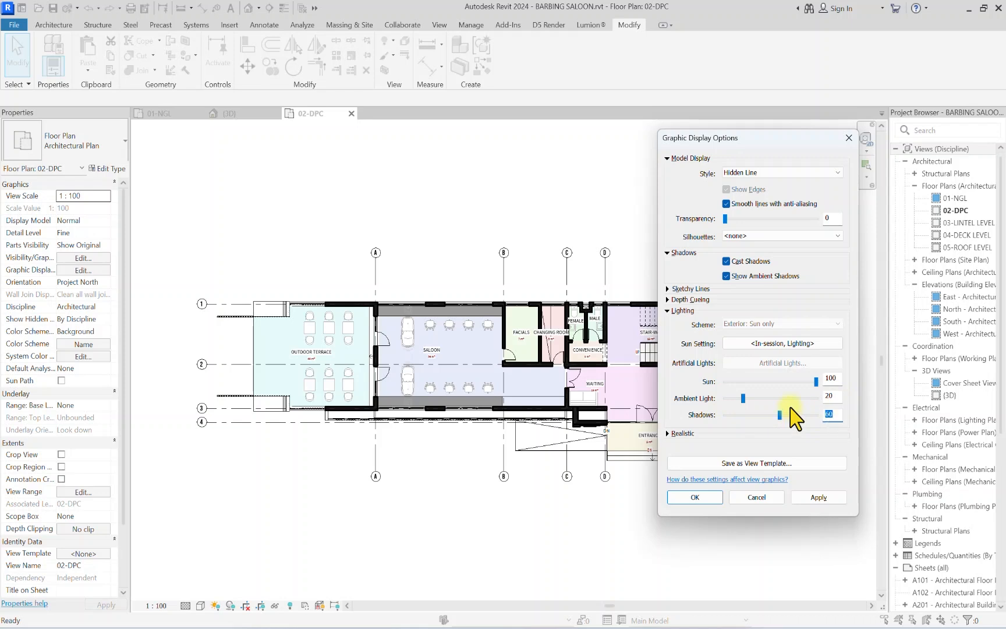
Step: Set the plan's sun setting to the Sunlight from Top Right lighting preset and apply the graphic display options
{"action": "left_click", "coordinate": [767, 343]}
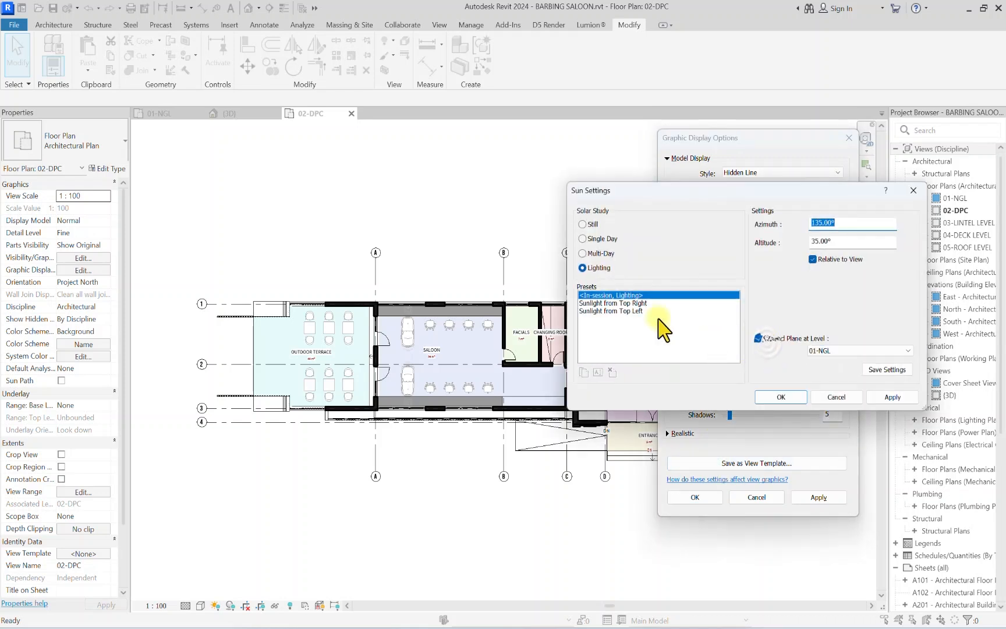
{"action": "left_click", "coordinate": [598, 304]}
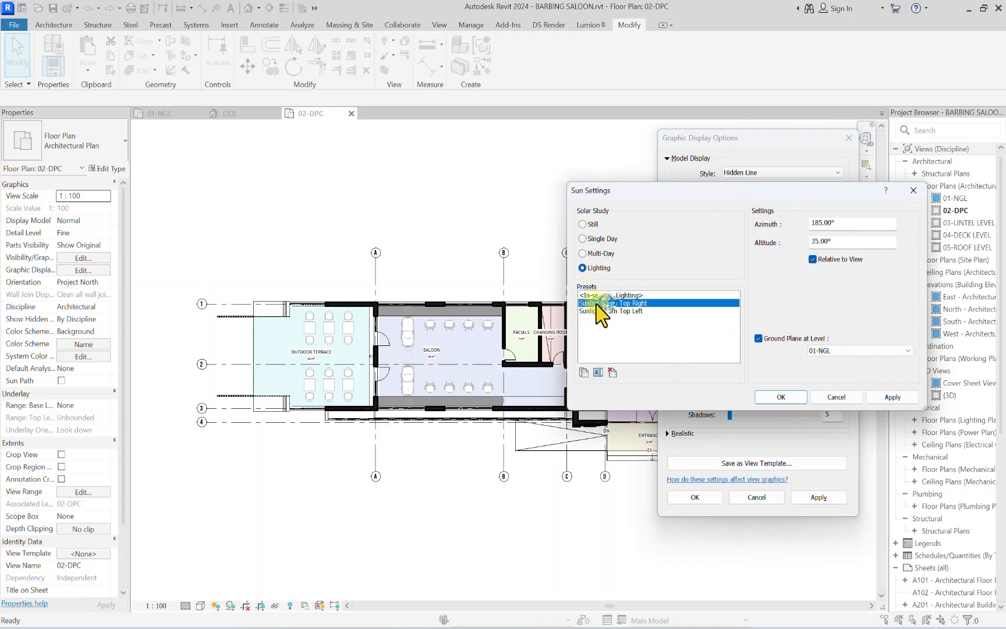
{"action": "left_click", "coordinate": [780, 397]}
{"action": "left_click", "coordinate": [815, 498]}
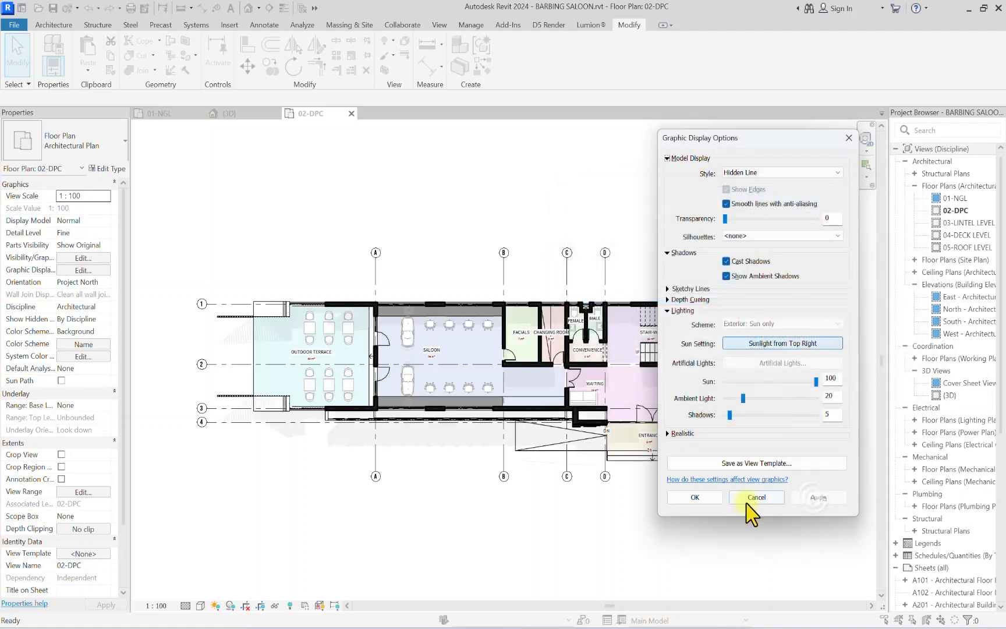
{"action": "left_click", "coordinate": [696, 498]}
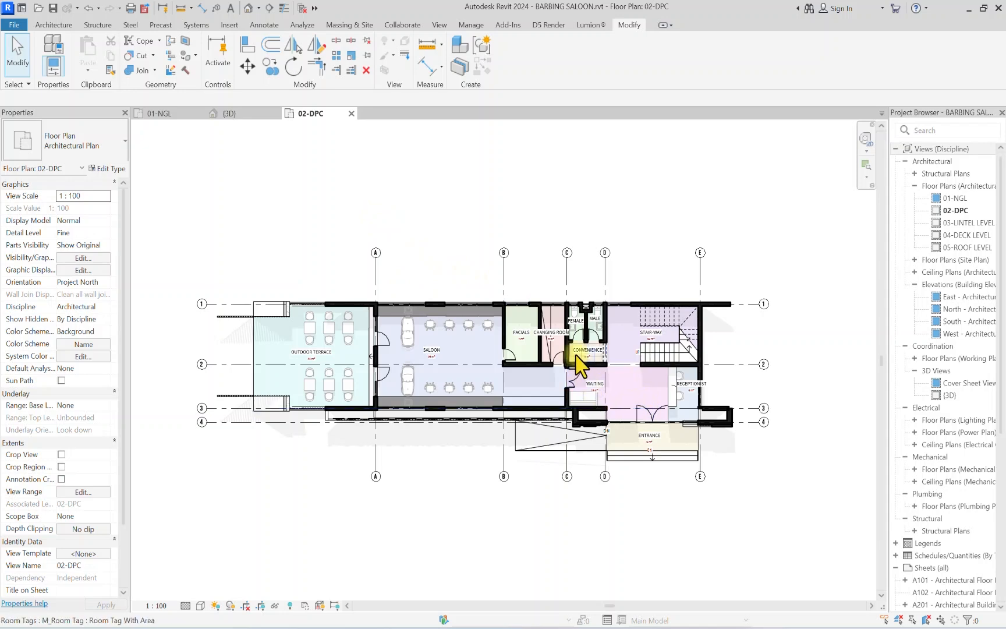
Step: Create a view template named 00-PLAN PRES from the current 02-DPC floor plan, keeping all its included properties
{"action": "scroll", "coordinate": [540, 327], "scroll_direction": "down", "scroll_amount": 2}
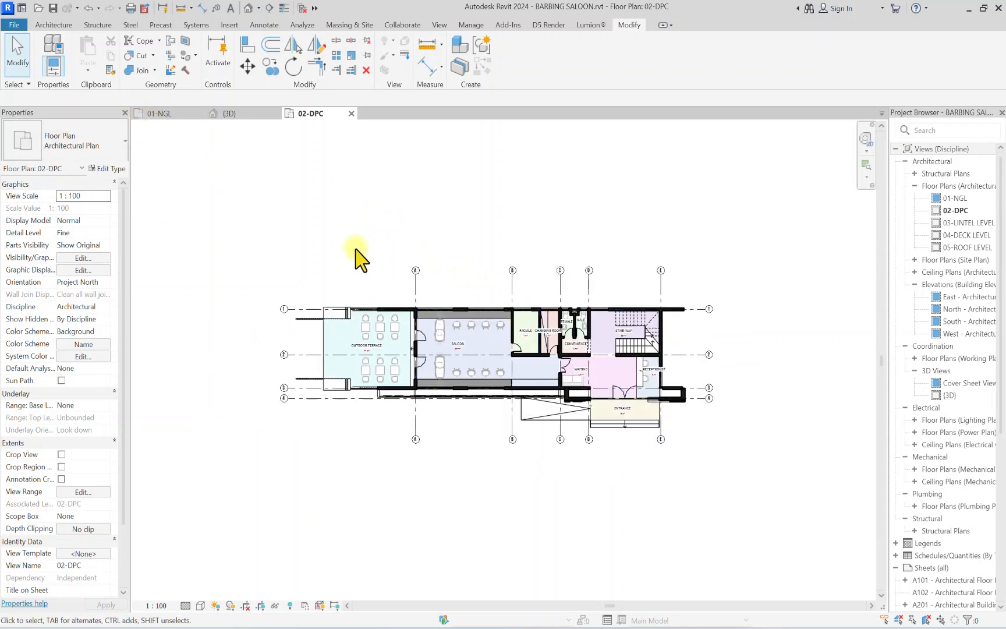
{"action": "left_click", "coordinate": [420, 25]}
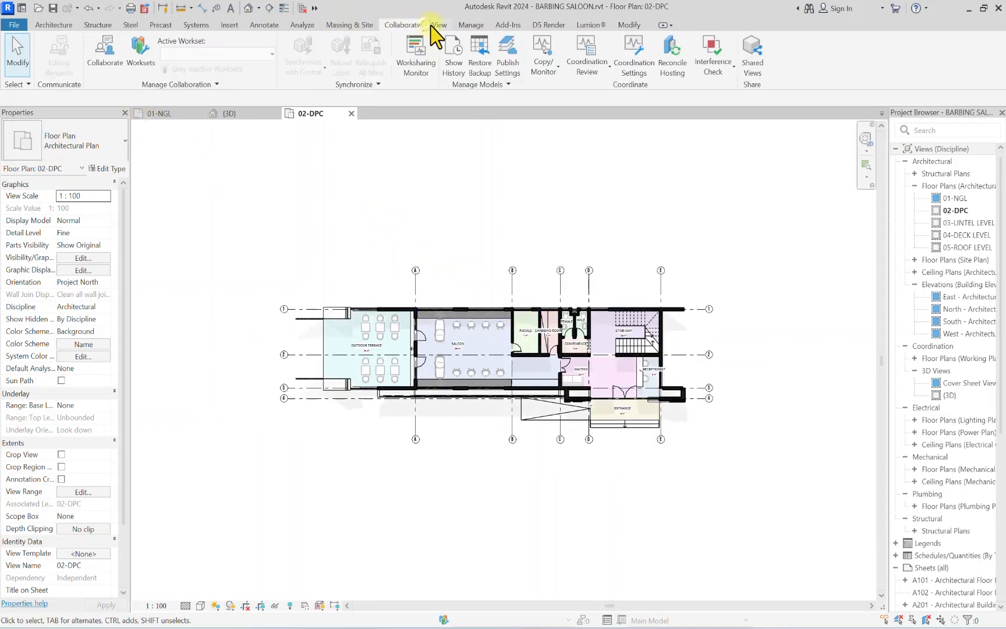
{"action": "left_click", "coordinate": [437, 25]}
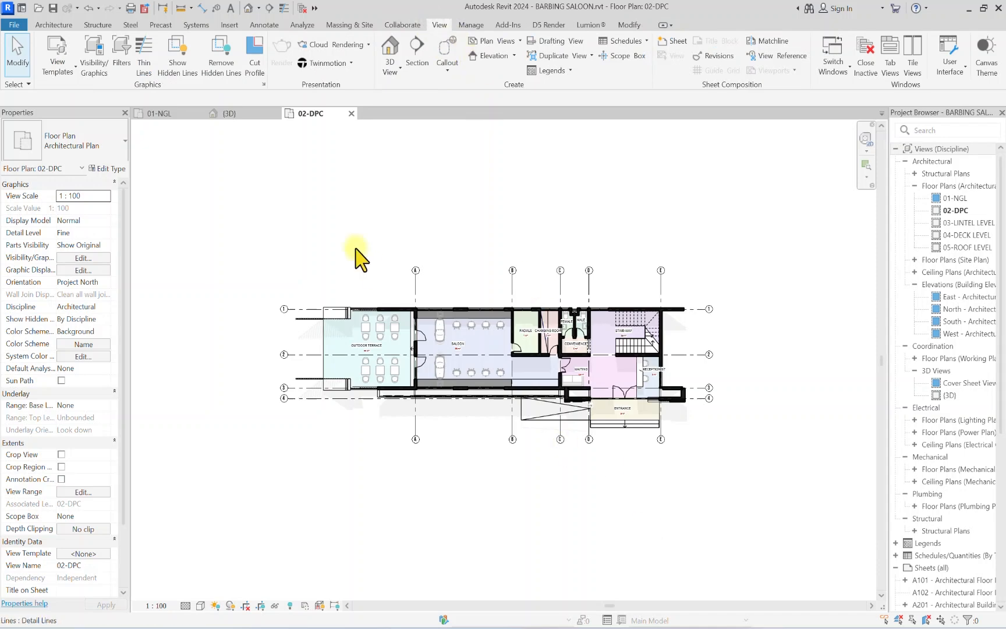
{"action": "scroll", "coordinate": [484, 320], "scroll_direction": "up", "scroll_amount": 2}
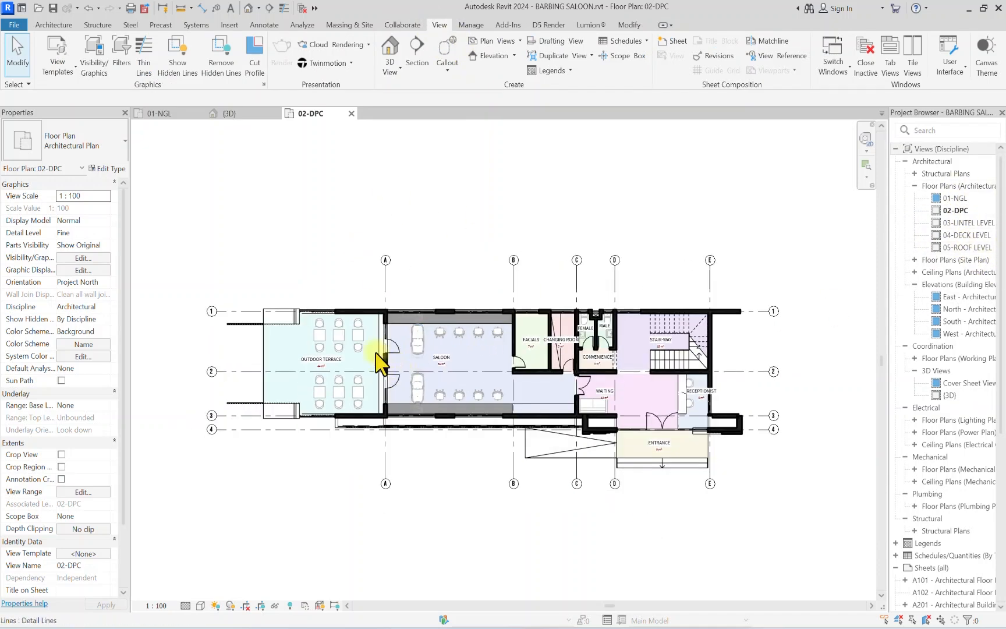
{"action": "scroll", "coordinate": [636, 348], "scroll_direction": "up", "scroll_amount": 2}
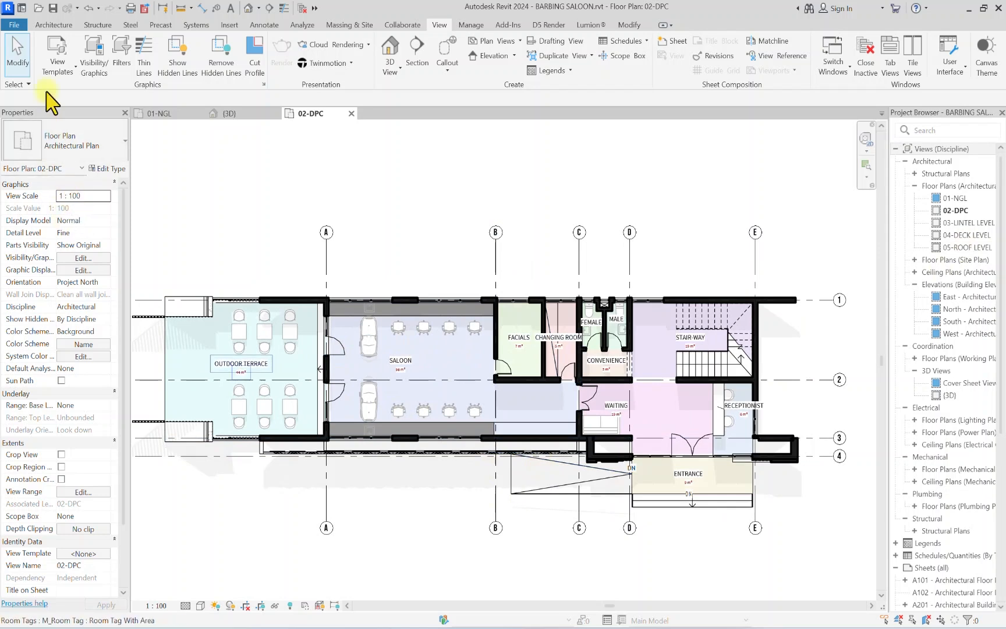
{"action": "left_click", "coordinate": [57, 71]}
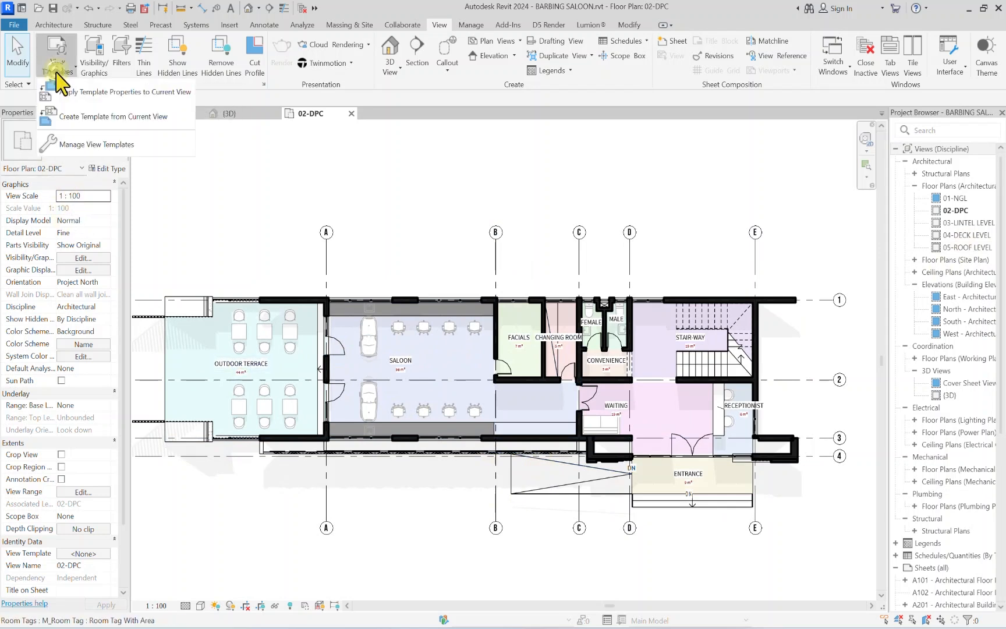
{"action": "left_click", "coordinate": [77, 117]}
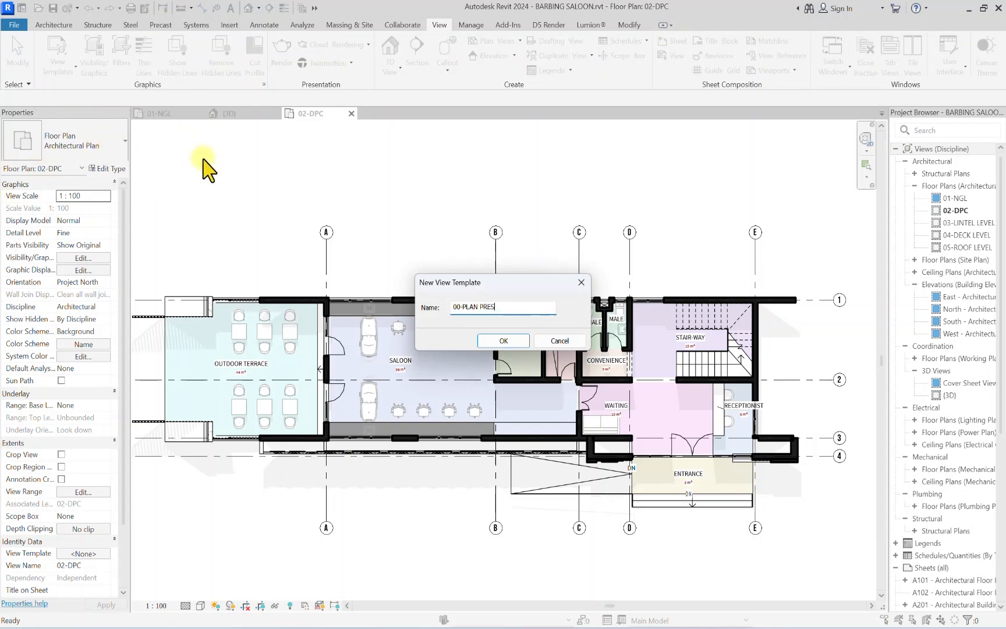
{"action": "left_click", "coordinate": [489, 341]}
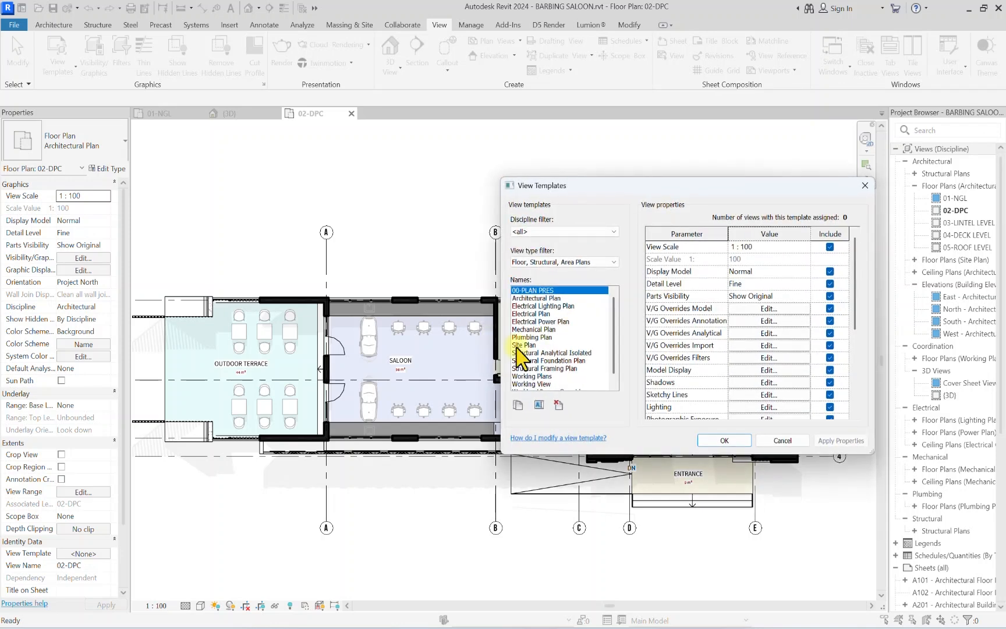
{"action": "left_click", "coordinate": [720, 440]}
Step: Close the open recess at grid D beside the entrance with a 01-225 WALL, top constraint Up to level: 04-DECK LEVEL
{"action": "scroll", "coordinate": [408, 347], "scroll_direction": "down", "scroll_amount": 3}
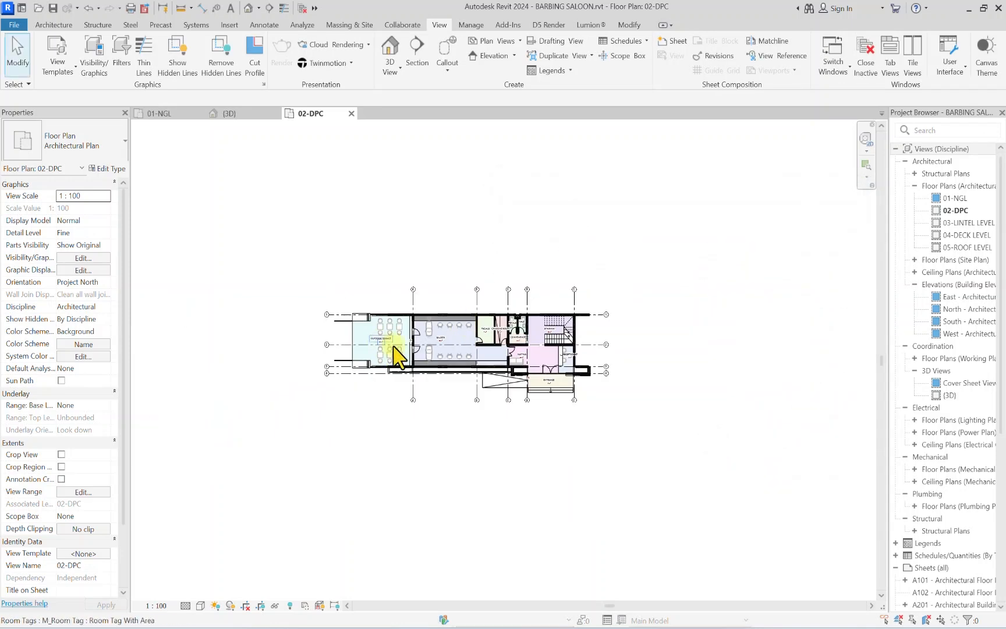
{"action": "scroll", "coordinate": [460, 336], "scroll_direction": "up", "scroll_amount": 5}
{"action": "scroll", "coordinate": [577, 332], "scroll_direction": "up", "scroll_amount": 2}
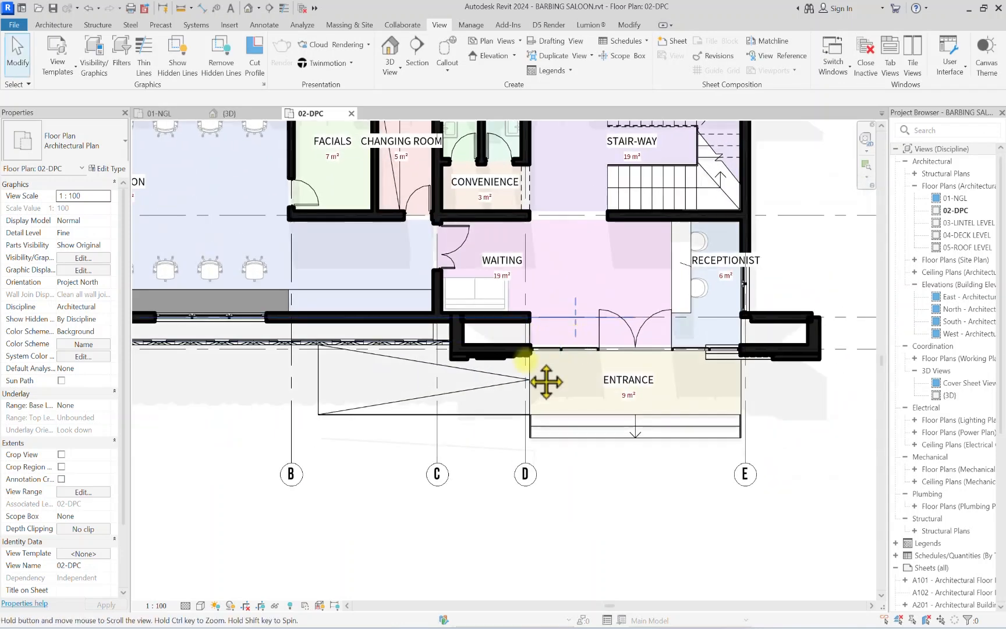
{"action": "scroll", "coordinate": [605, 384], "scroll_direction": "up", "scroll_amount": 3}
{"action": "scroll", "coordinate": [605, 384], "scroll_direction": "down", "scroll_amount": 3}
{"action": "left_click", "coordinate": [51, 24]}
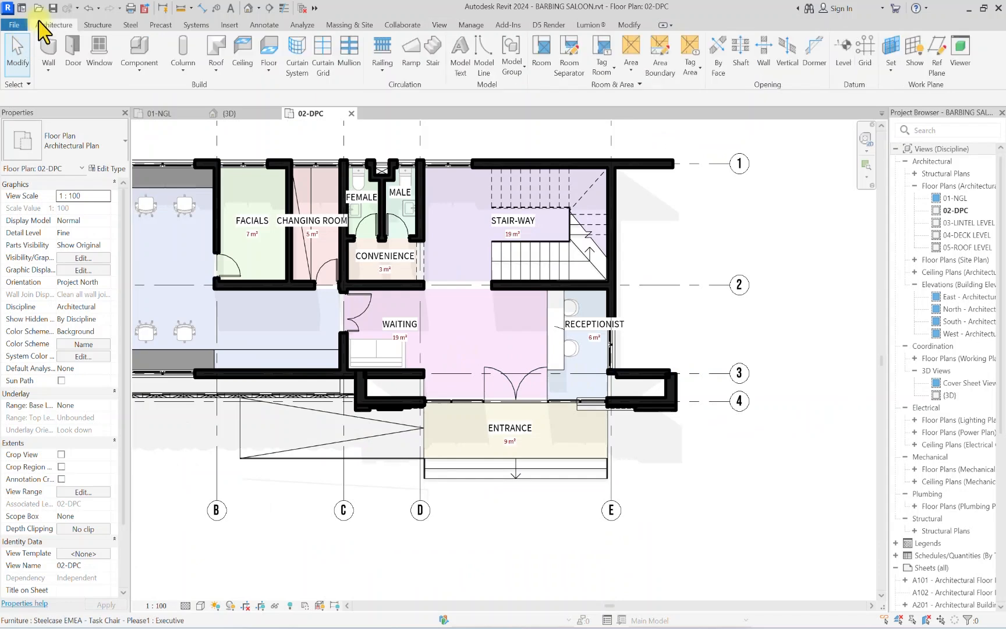
{"action": "left_click", "coordinate": [41, 47]}
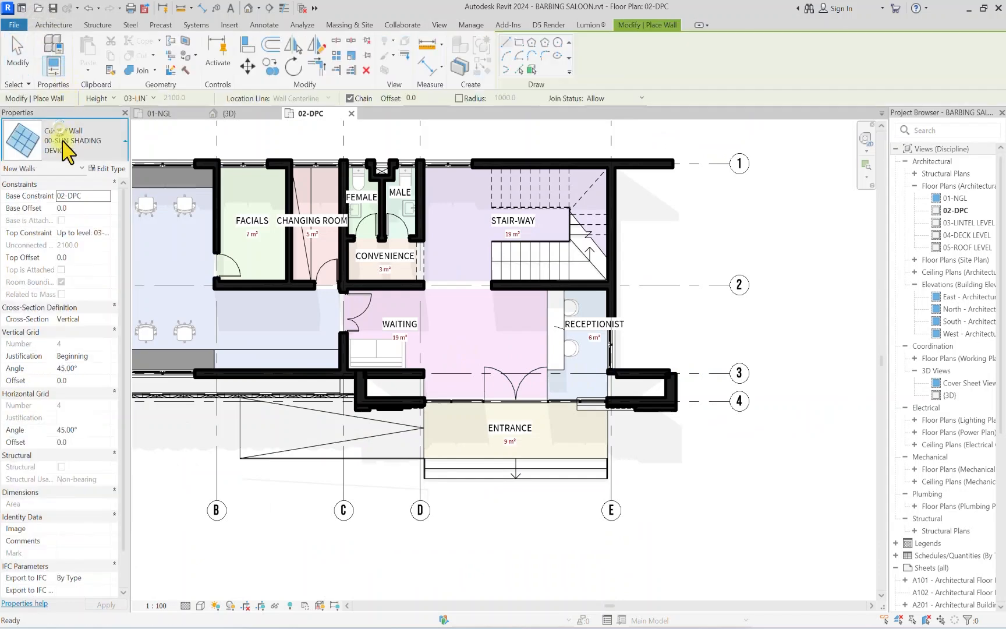
{"action": "left_click", "coordinate": [66, 140]}
{"action": "left_click", "coordinate": [55, 254]}
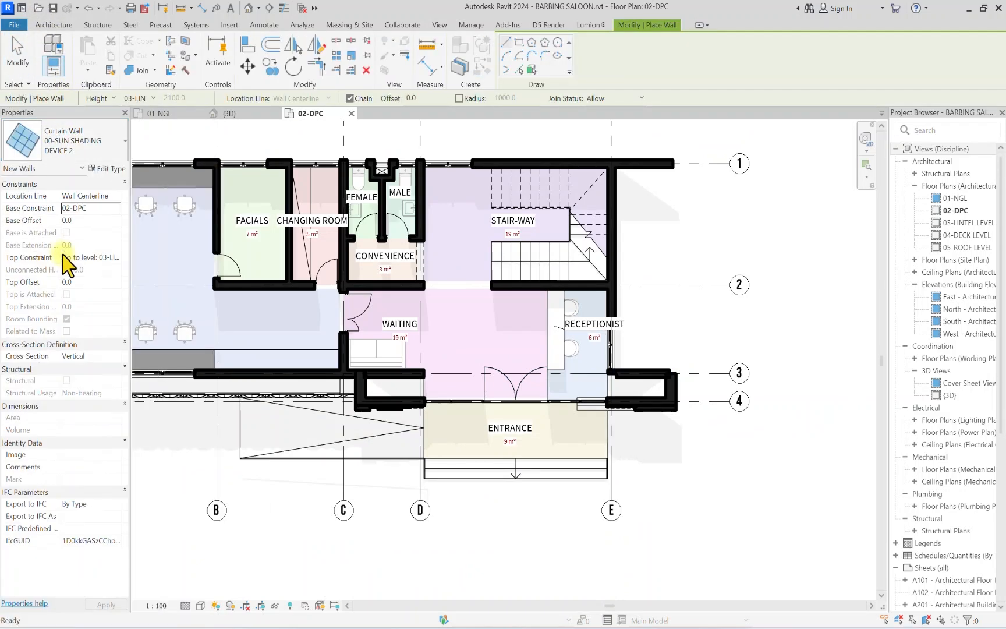
{"action": "left_click", "coordinate": [107, 257]}
{"action": "left_click", "coordinate": [115, 256]}
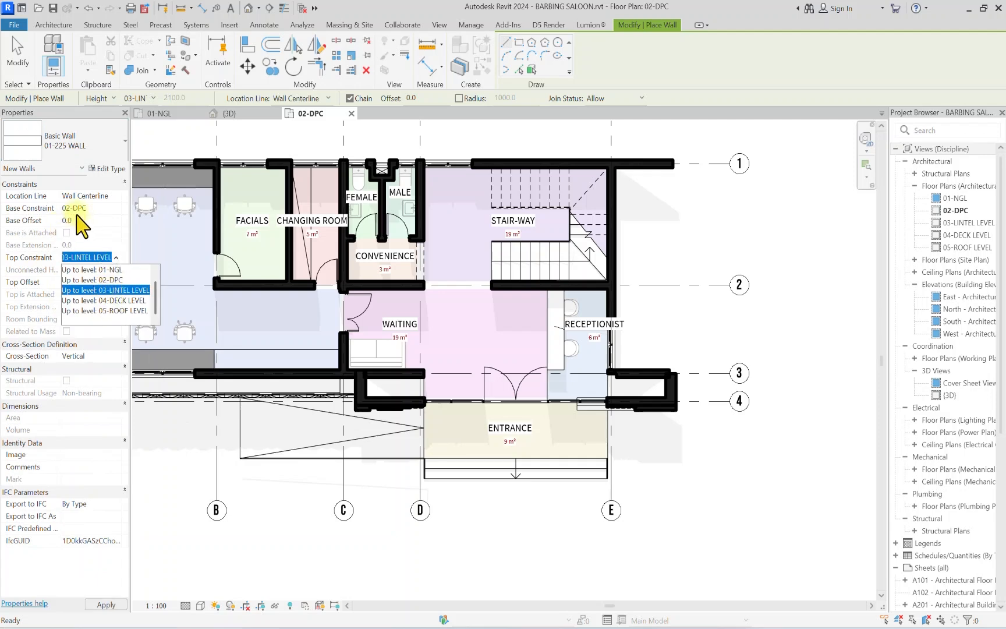
{"action": "left_click", "coordinate": [123, 301]}
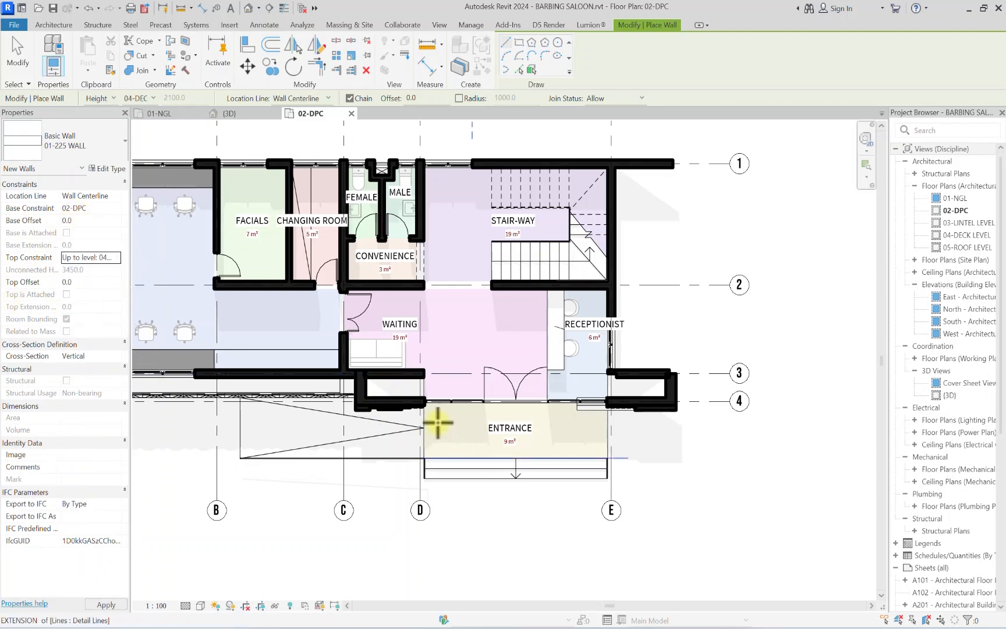
{"action": "scroll", "coordinate": [424, 402], "scroll_direction": "up", "scroll_amount": 3}
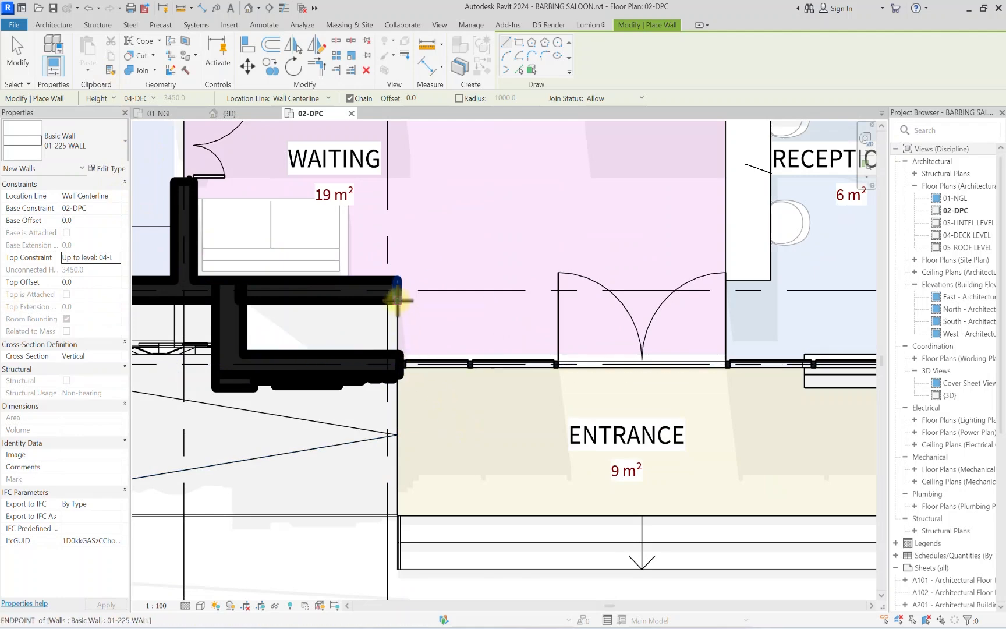
{"action": "left_click", "coordinate": [384, 290]}
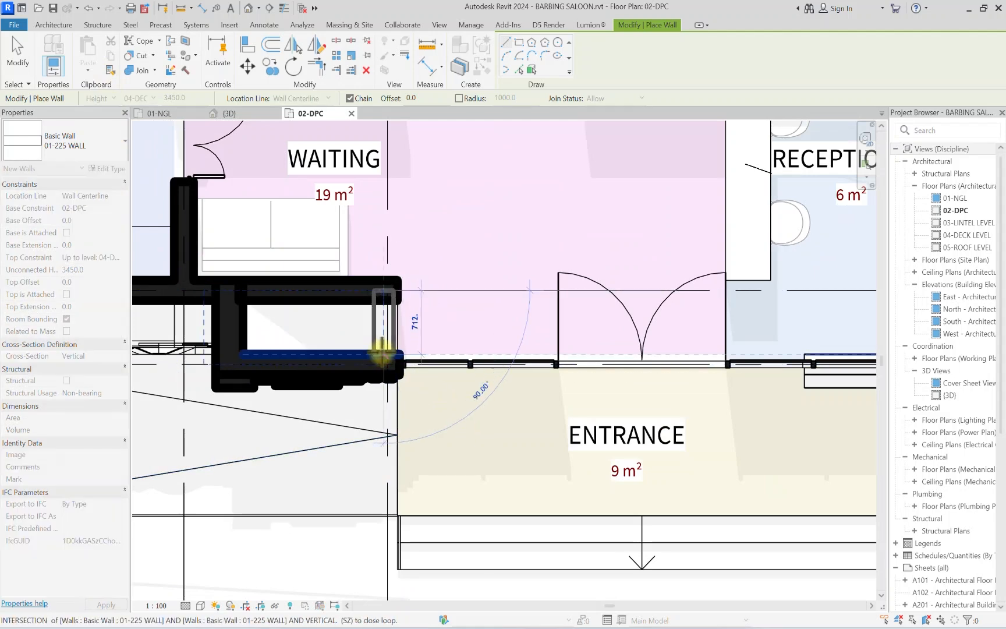
{"action": "key", "text": "Escape"}
Step: Close the open recess at grid E with a matching 01-225 WALL between the two parallel walls beside the receptionist area
{"action": "scroll", "coordinate": [593, 325], "scroll_direction": "down", "scroll_amount": 2}
{"action": "scroll", "coordinate": [736, 307], "scroll_direction": "up", "scroll_amount": 4}
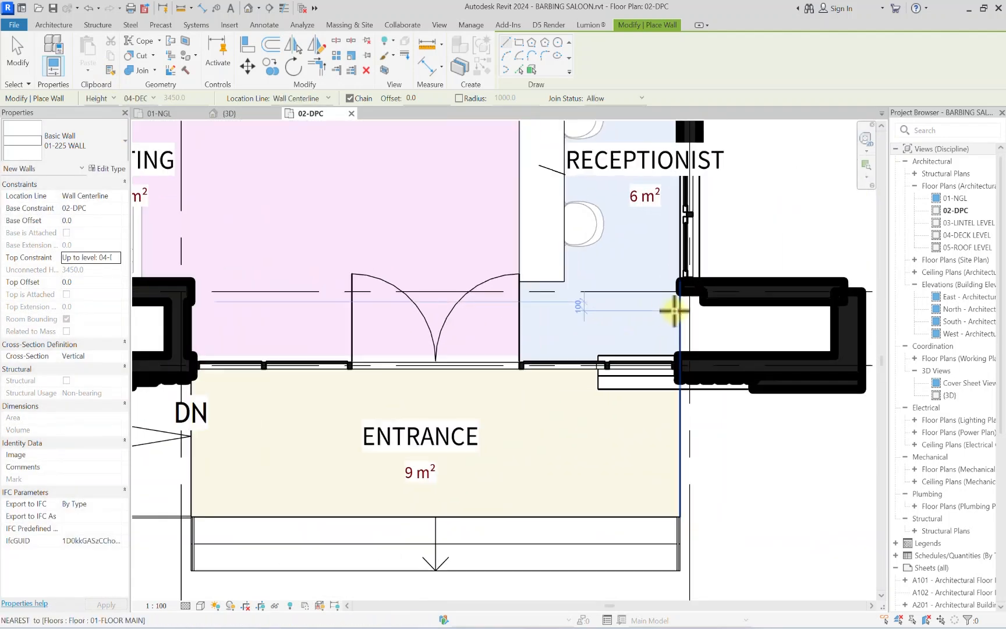
{"action": "left_click", "coordinate": [697, 281]}
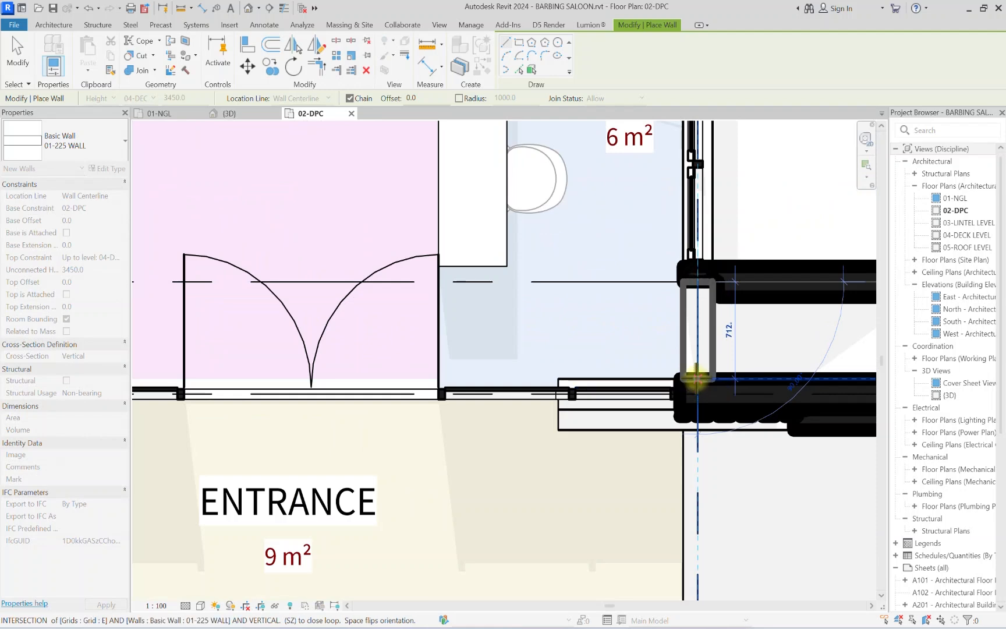
{"action": "left_click", "coordinate": [696, 378]}
{"action": "key", "text": "Escape"}
{"action": "key", "text": "Escape"}
{"action": "left_click", "coordinate": [706, 312]}
{"action": "scroll", "coordinate": [635, 306], "scroll_direction": "down", "scroll_amount": 5}
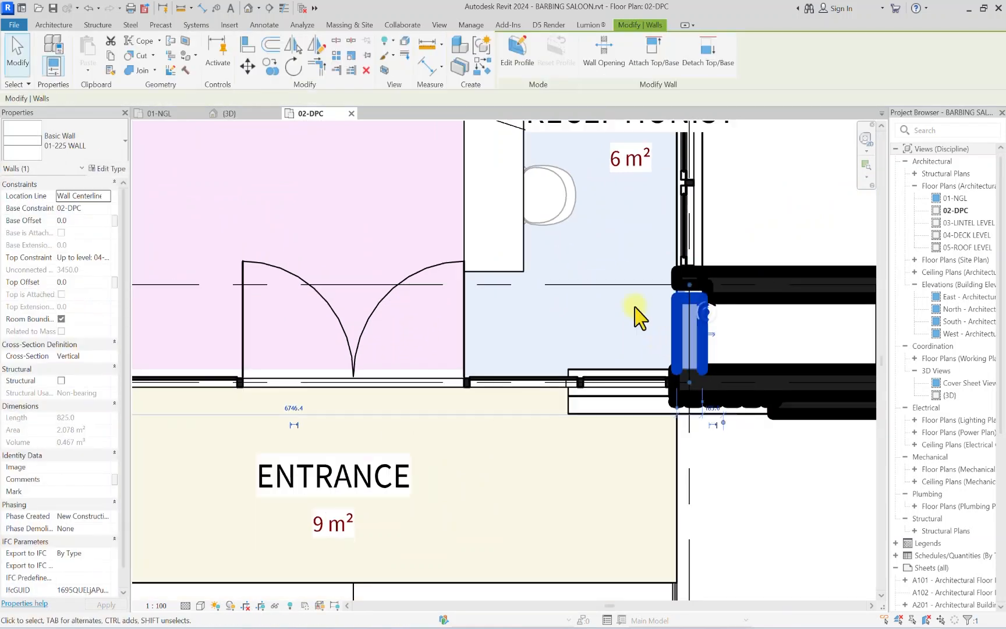
{"action": "key", "text": "Escape"}
Step: Draw two crossing diagonal detail lines in Thin Lines style, corner to corner inside the enclosed void at grid E
{"action": "scroll", "coordinate": [658, 326], "scroll_direction": "down", "scroll_amount": 3}
{"action": "scroll", "coordinate": [640, 299], "scroll_direction": "up", "scroll_amount": 3}
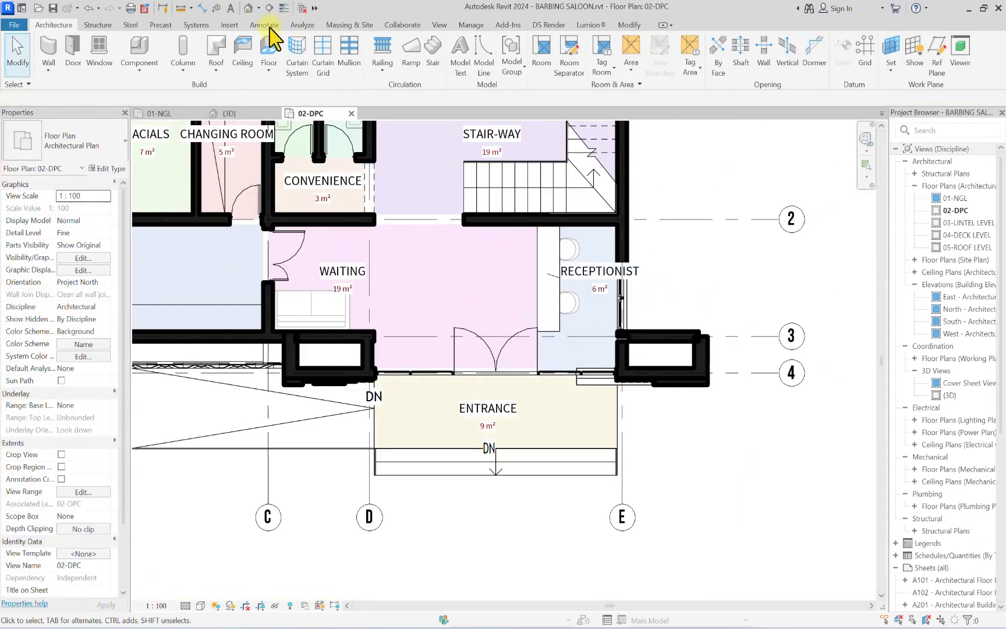
{"action": "left_click", "coordinate": [258, 26]}
{"action": "left_click", "coordinate": [285, 44]}
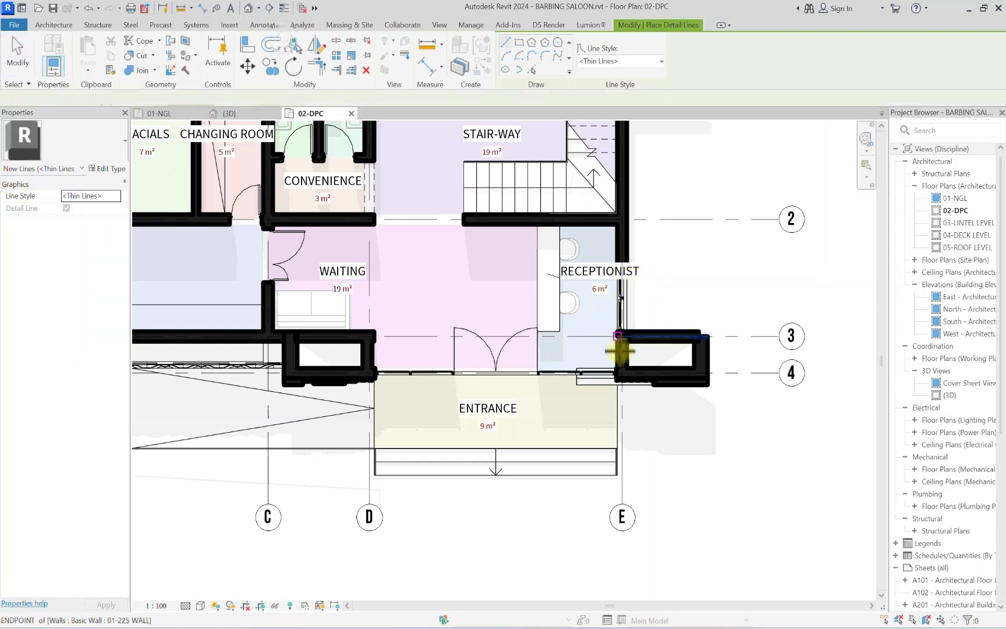
{"action": "scroll", "coordinate": [631, 349], "scroll_direction": "up", "scroll_amount": 2}
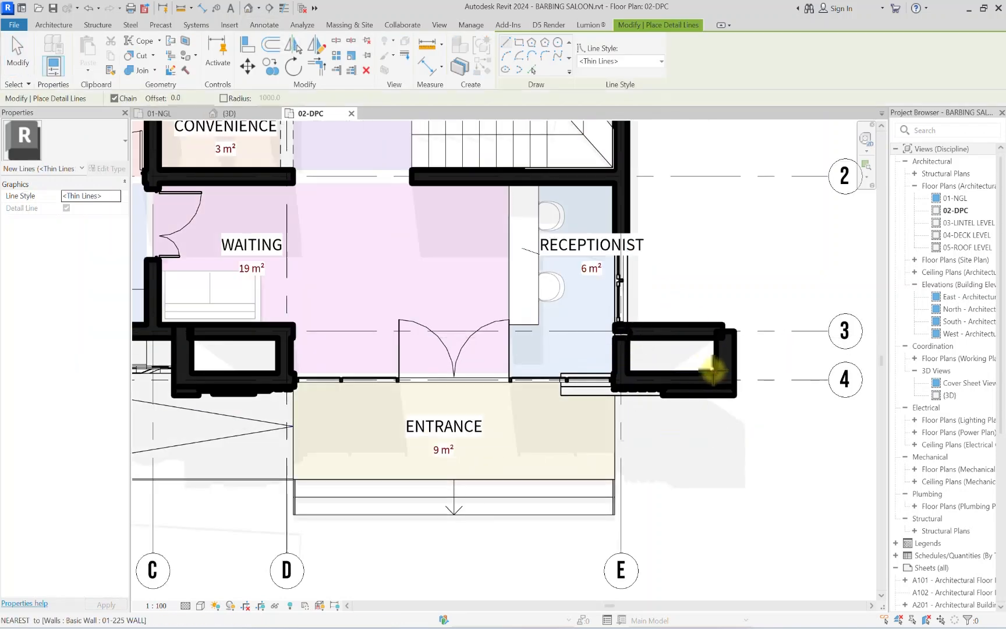
{"action": "left_click", "coordinate": [713, 370]}
{"action": "left_click", "coordinate": [629, 339]}
{"action": "key", "text": "Escape"}
{"action": "left_click", "coordinate": [630, 370]}
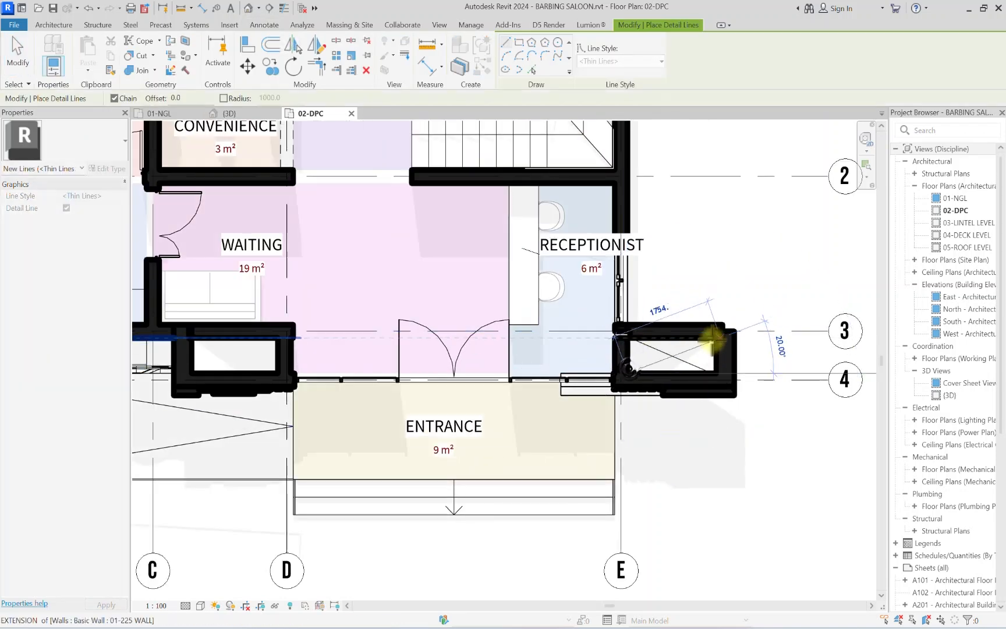
{"action": "left_click", "coordinate": [713, 340]}
{"action": "key", "text": "Escape"}
Step: Draw the same pair of crossing diagonal detail lines inside the enclosed void between grids C and D
{"action": "left_click", "coordinate": [192, 337]}
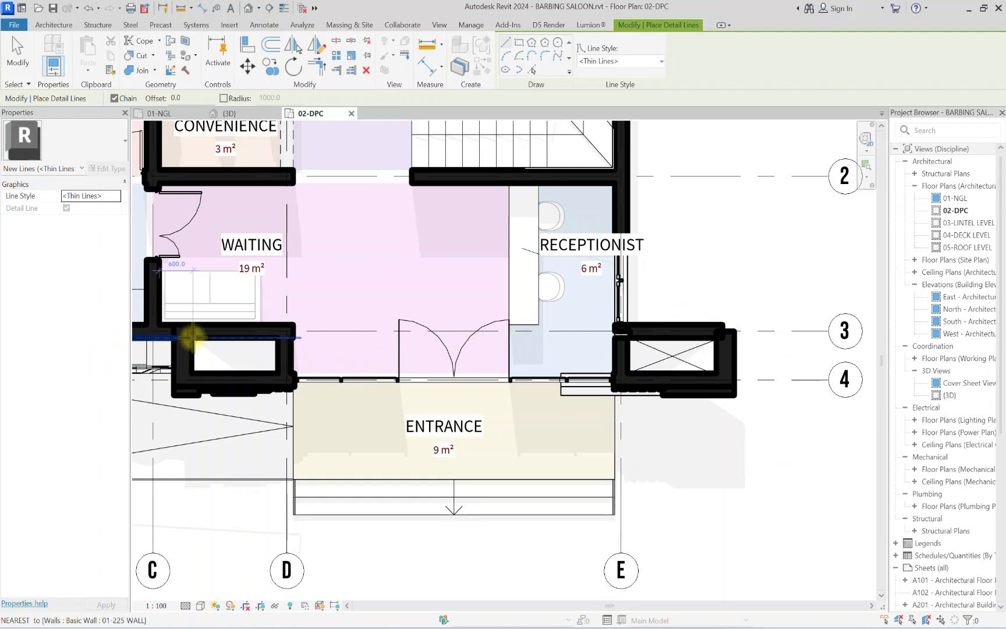
{"action": "left_click", "coordinate": [278, 368]}
{"action": "key", "text": "Escape"}
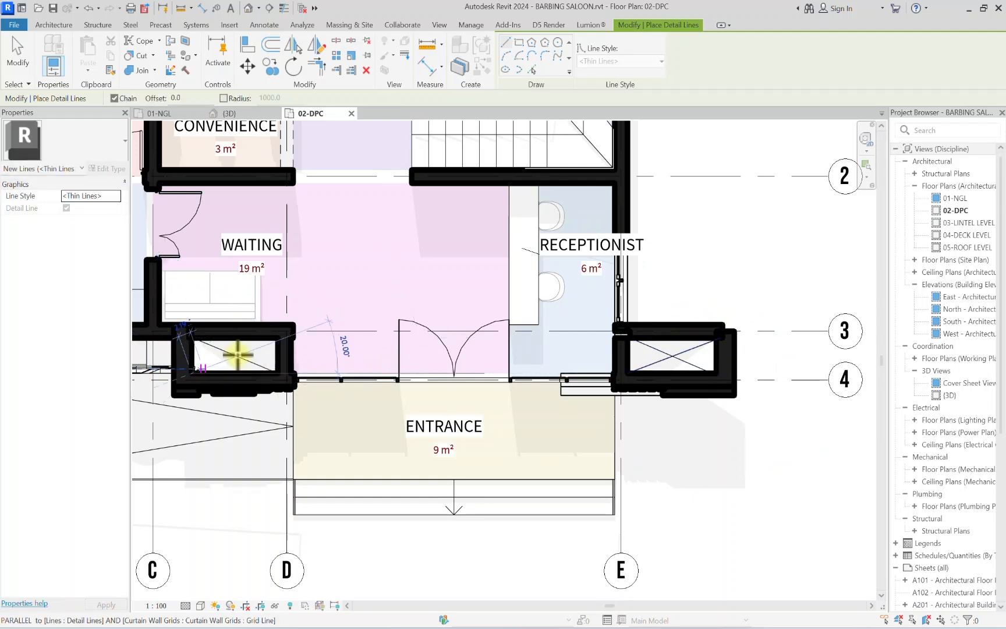
{"action": "left_click", "coordinate": [196, 368]}
{"action": "left_click", "coordinate": [273, 338]}
{"action": "key", "text": "Escape"}
{"action": "key", "text": "Escape"}
Step: Rename the 02-DPC floor plan view as 02-GROUND FLOOR PLAN without renaming the corresponding level and views
{"action": "scroll", "coordinate": [291, 337], "scroll_direction": "down", "scroll_amount": 5}
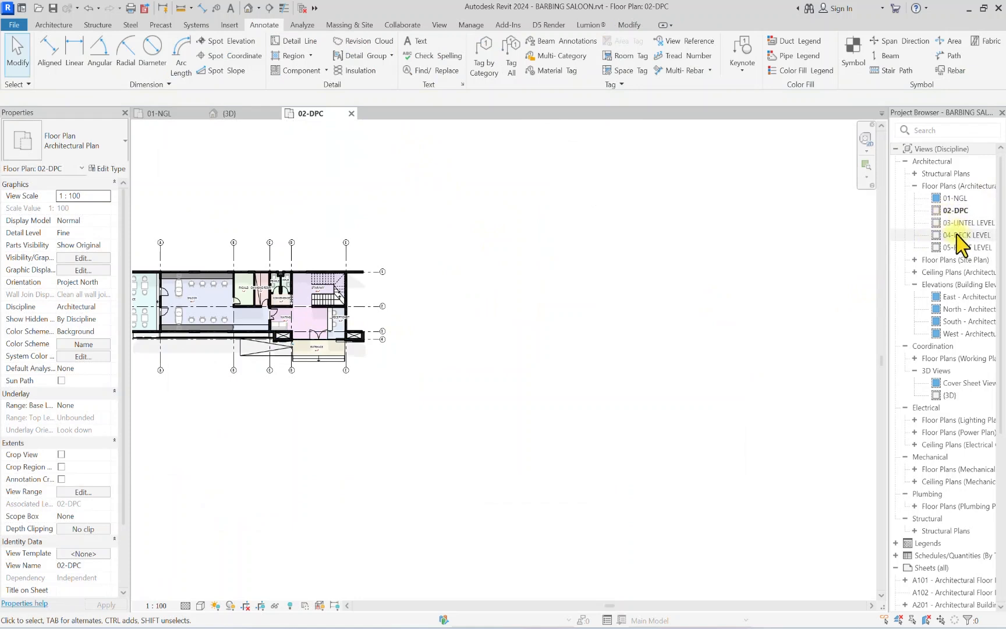
{"action": "right_click", "coordinate": [957, 212]}
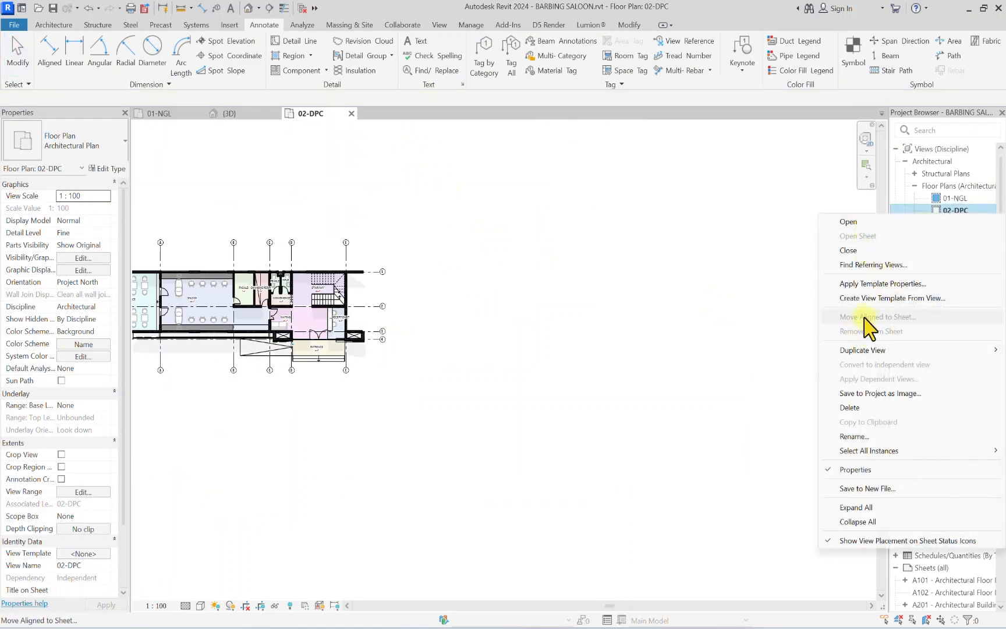
{"action": "left_click", "coordinate": [854, 437]}
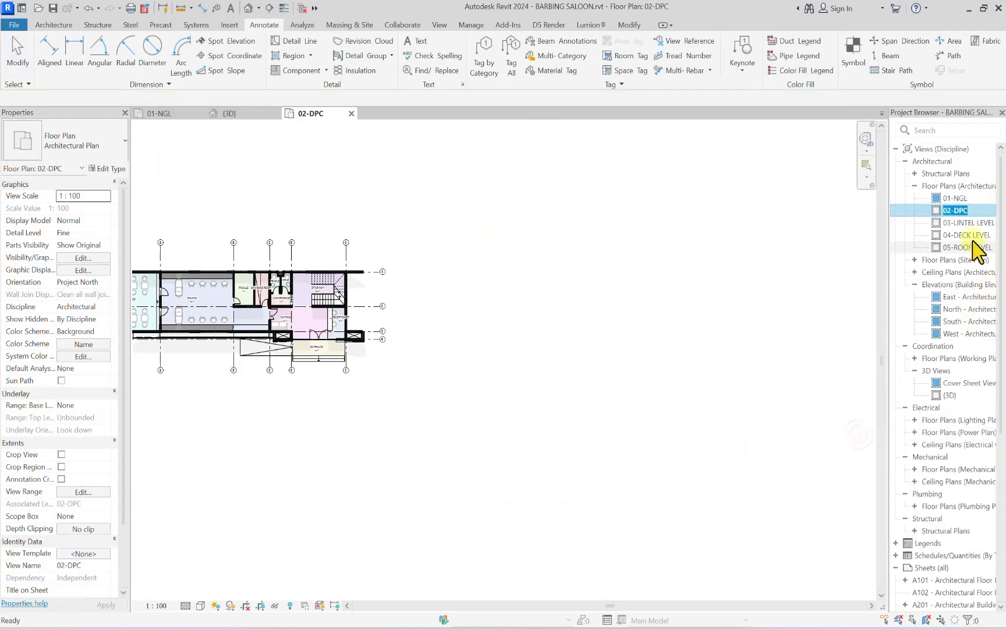
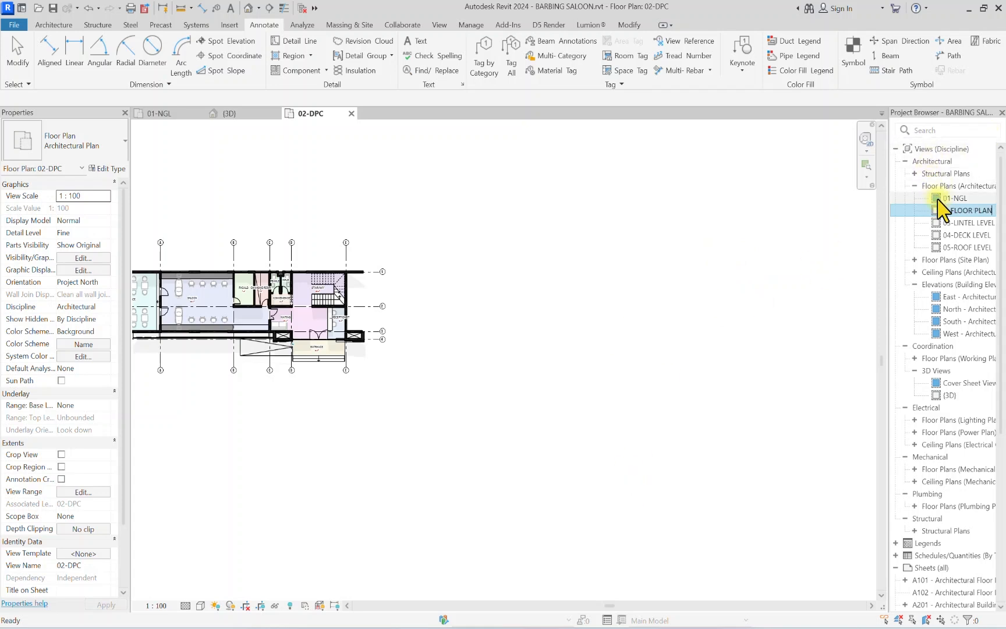
{"action": "left_click", "coordinate": [605, 315]}
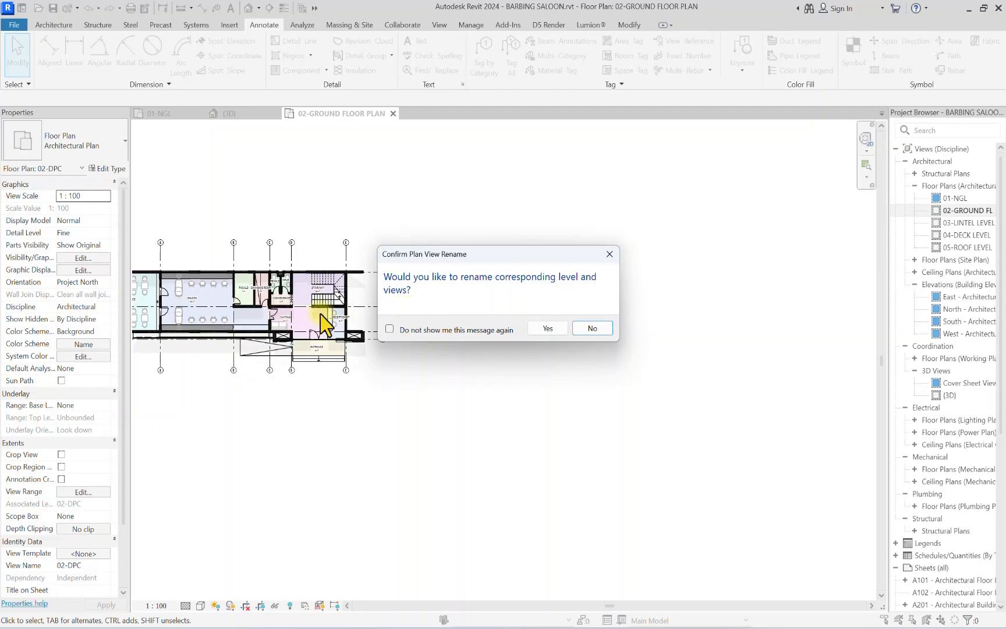
{"action": "left_click", "coordinate": [592, 329]}
{"action": "scroll", "coordinate": [349, 314], "scroll_direction": "down", "scroll_amount": 3}
{"action": "middle_click_drag", "start_coordinate": [280, 315], "coordinate": [425, 344]}
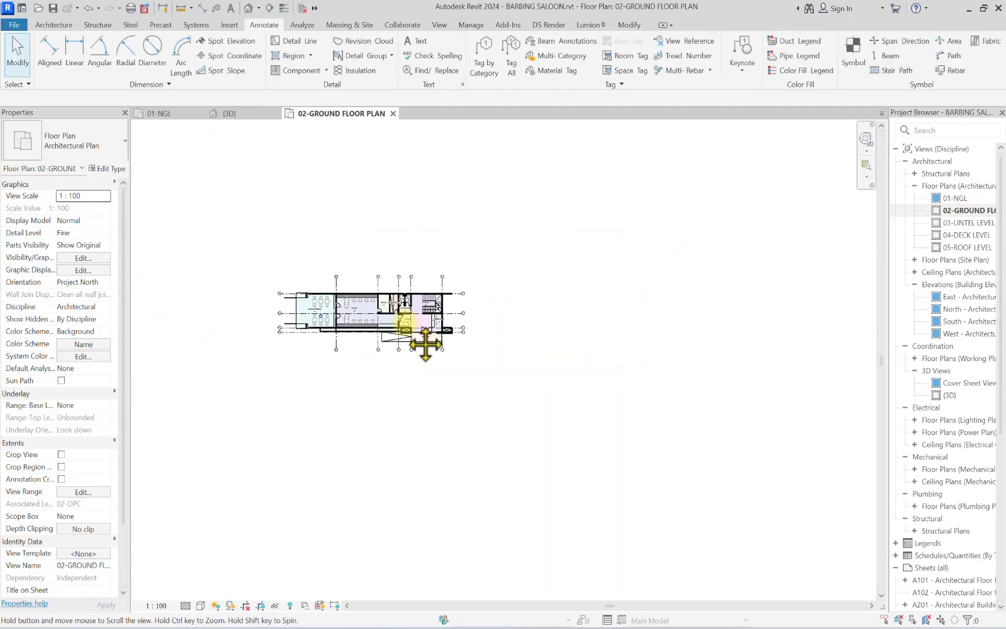
{"action": "scroll", "coordinate": [429, 335], "scroll_direction": "up", "scroll_amount": 4}
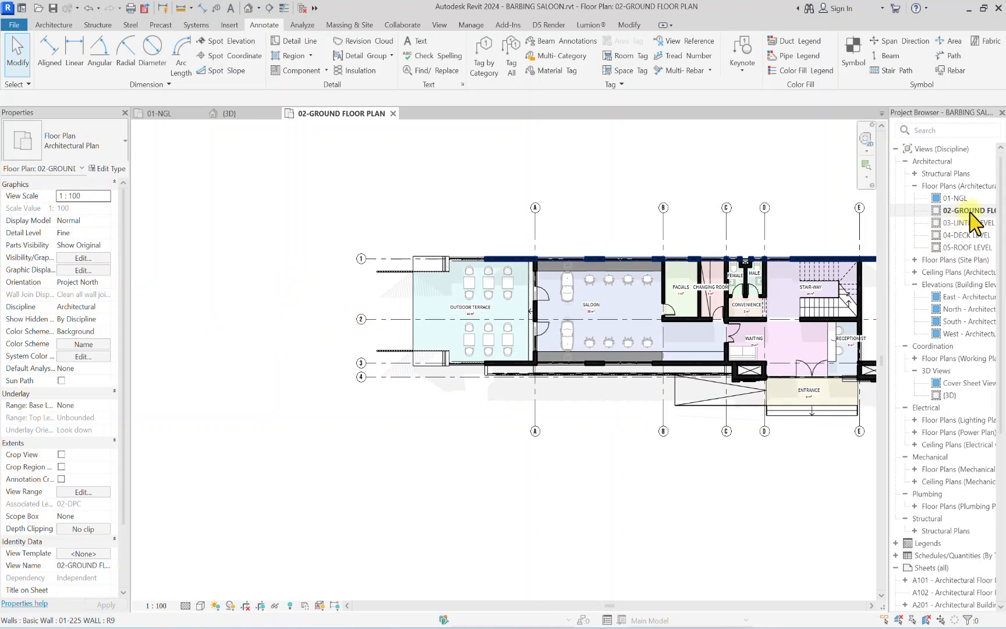
{"action": "scroll", "coordinate": [847, 291], "scroll_direction": "down", "scroll_amount": 2}
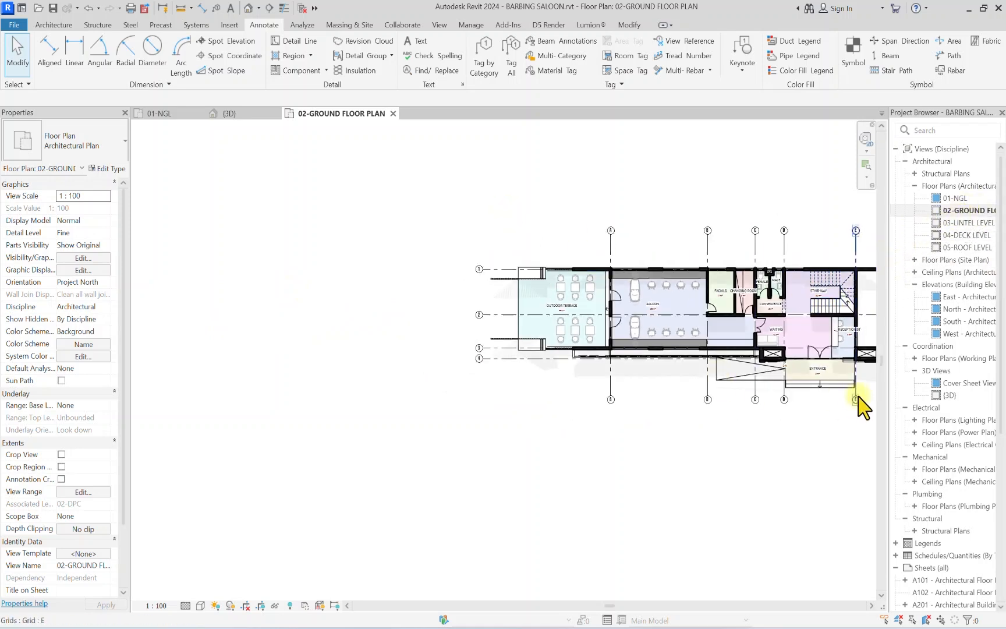
{"action": "middle_click_drag", "start_coordinate": [763, 331], "coordinate": [632, 343]}
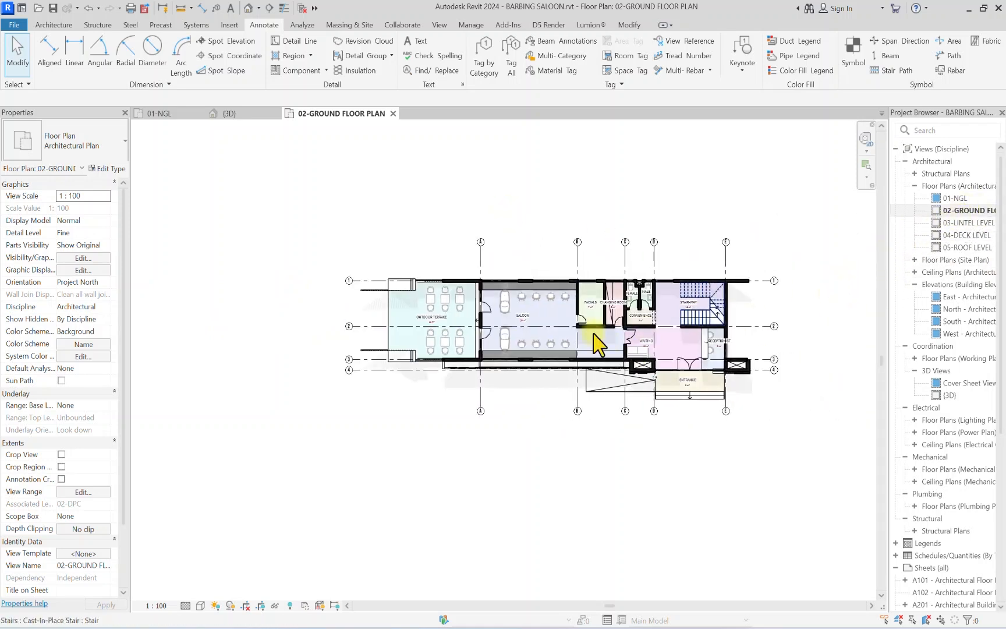
Step: Open the 04-DECK LEVEL floor plan and apply the 00-PLAN PRES view template to it
{"action": "double_click", "coordinate": [960, 235]}
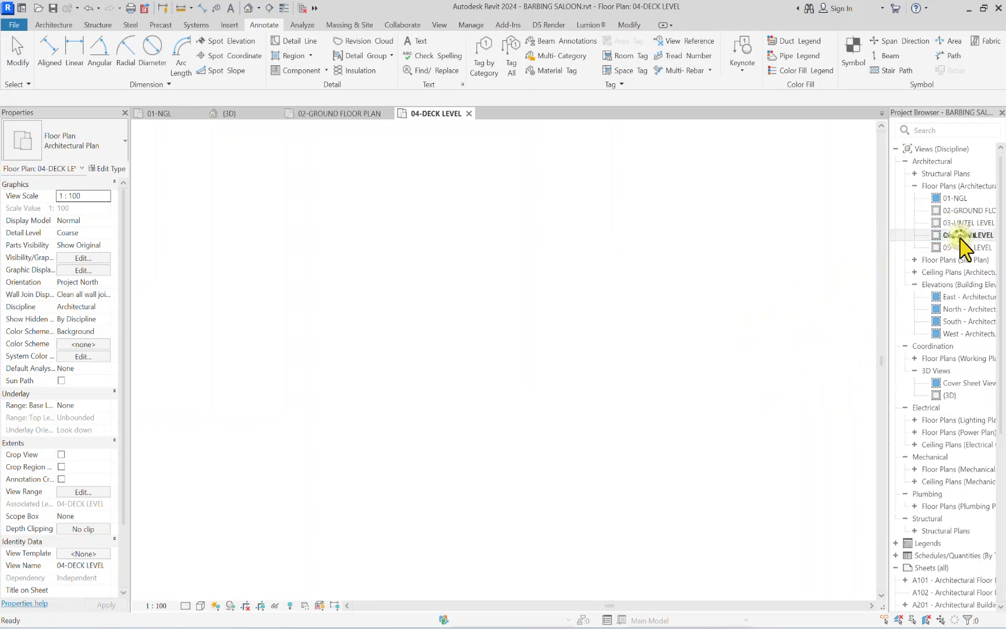
{"action": "scroll", "coordinate": [448, 319], "scroll_direction": "down", "scroll_amount": 3}
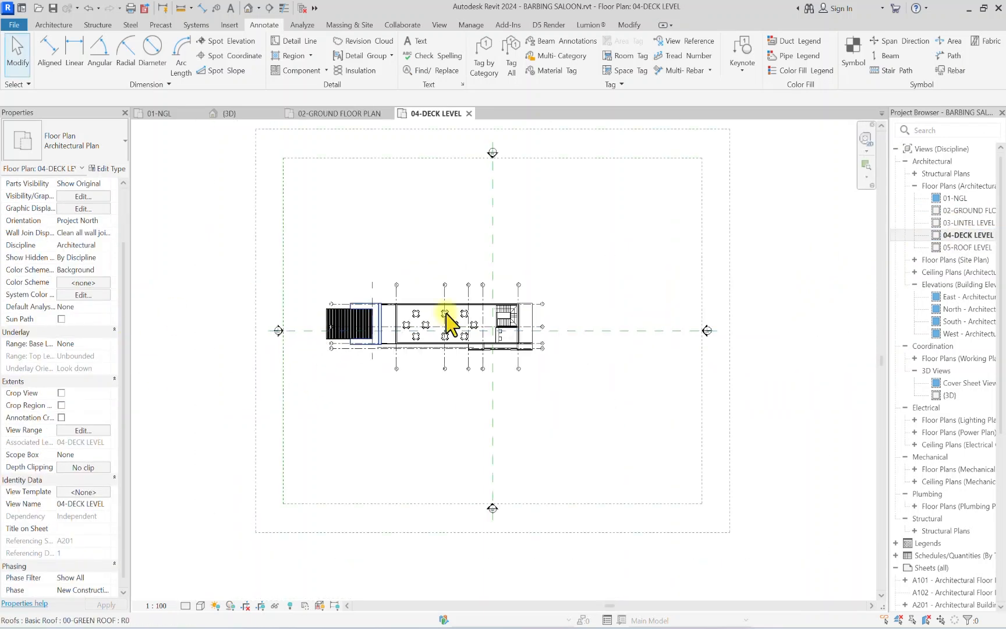
{"action": "scroll", "coordinate": [455, 319], "scroll_direction": "up", "scroll_amount": 3}
{"action": "scroll", "coordinate": [431, 350], "scroll_direction": "down", "scroll_amount": 5}
{"action": "scroll", "coordinate": [357, 330], "scroll_direction": "up", "scroll_amount": 2}
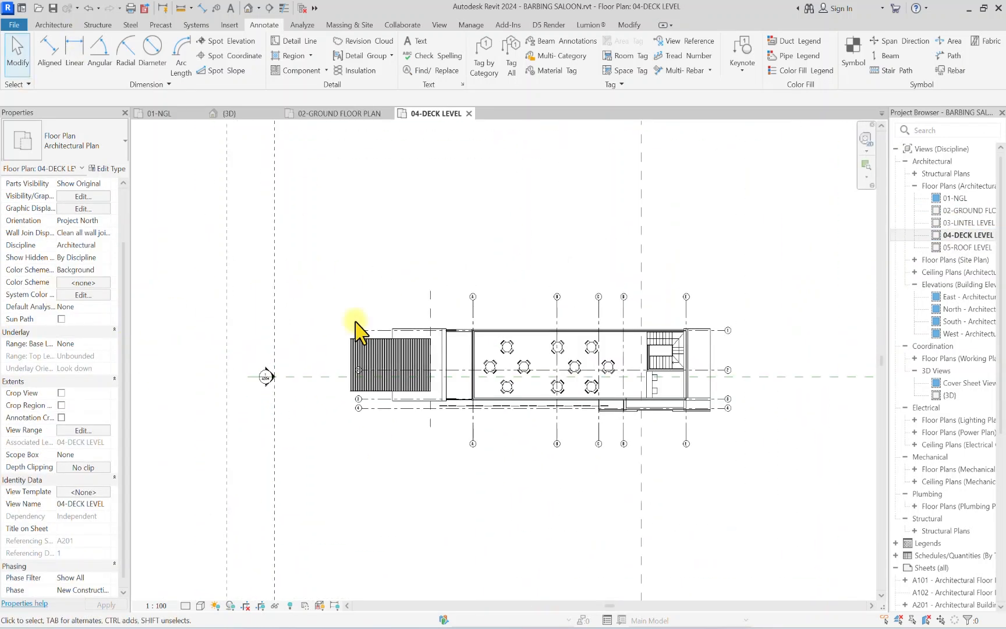
{"action": "scroll", "coordinate": [641, 373], "scroll_direction": "up", "scroll_amount": 2}
{"action": "scroll", "coordinate": [618, 395], "scroll_direction": "down", "scroll_amount": 1}
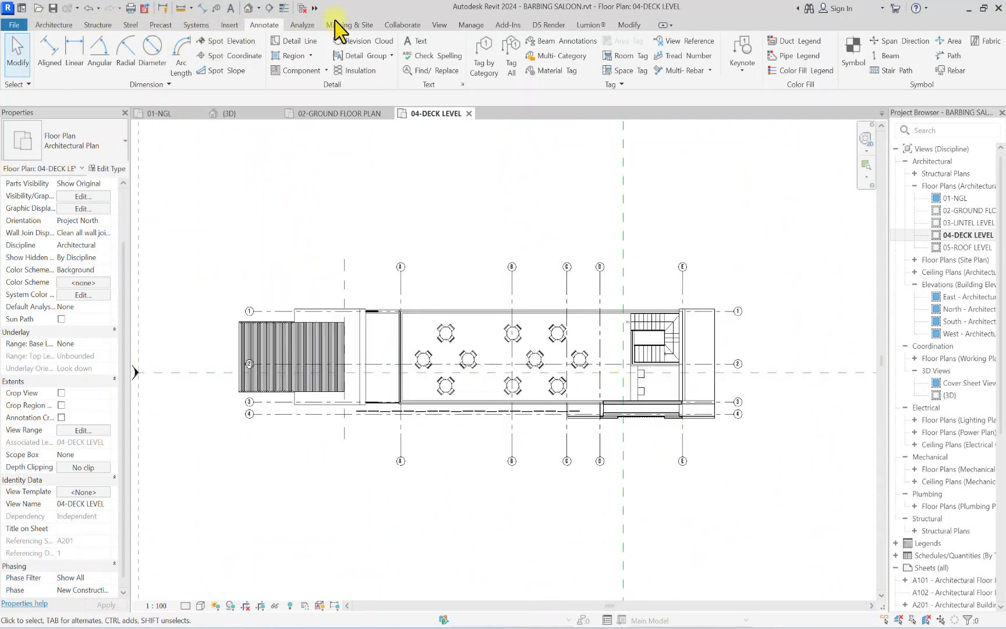
{"action": "left_click", "coordinate": [438, 24]}
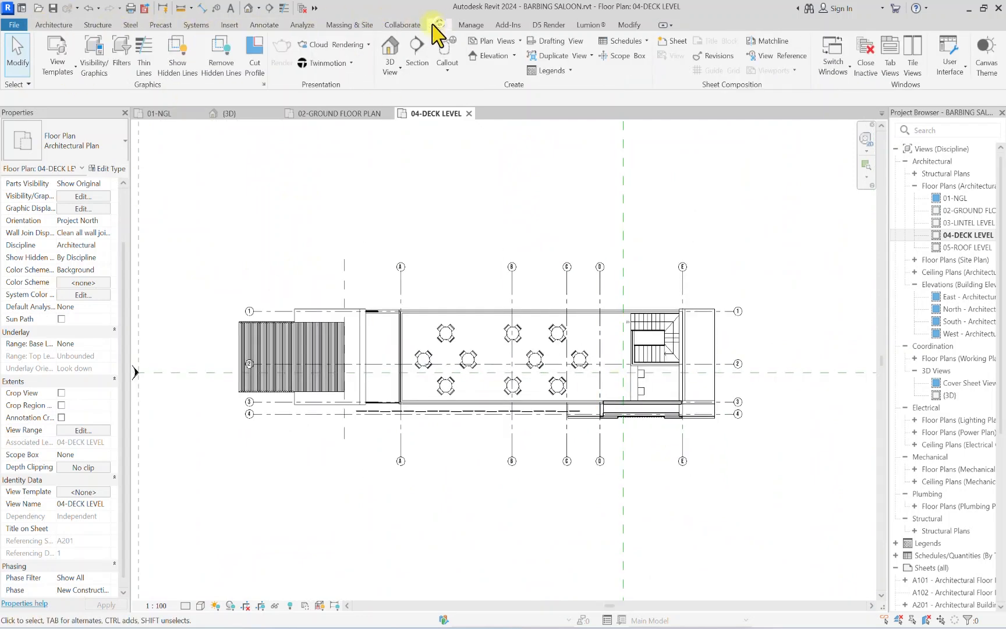
{"action": "left_click", "coordinate": [58, 69]}
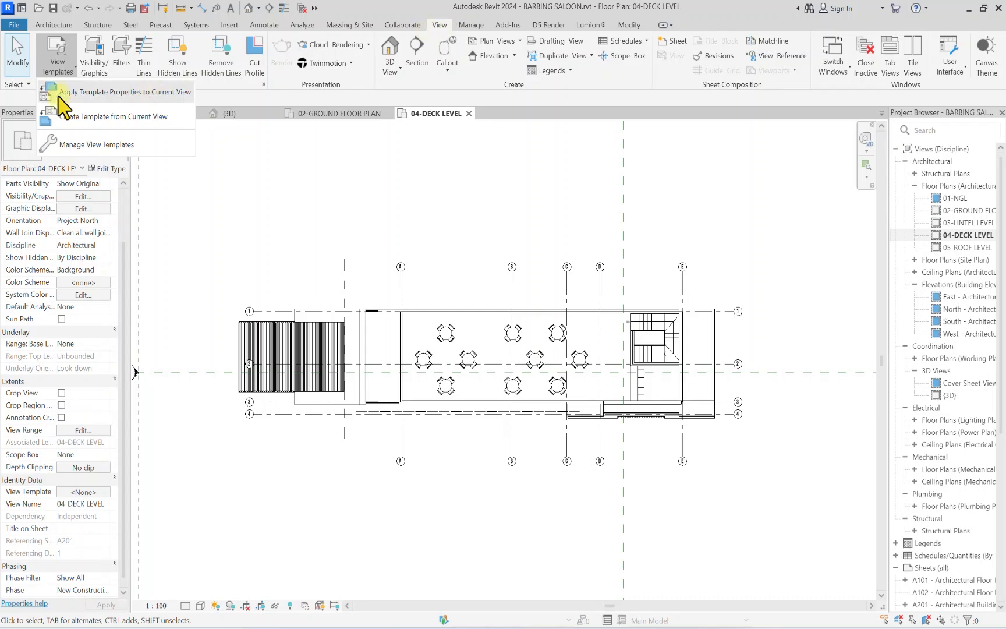
{"action": "left_click", "coordinate": [79, 99]}
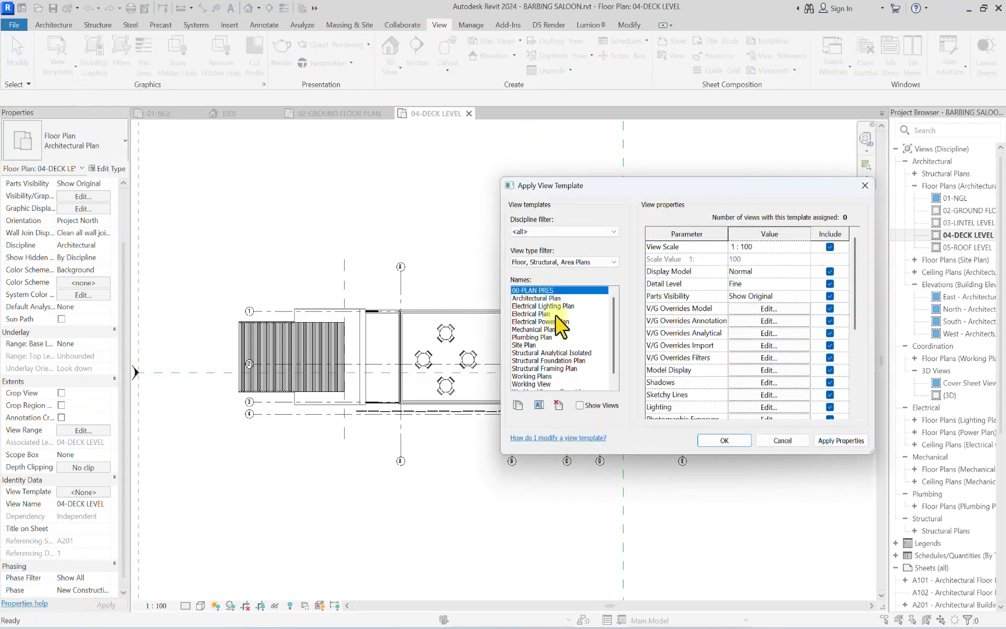
{"action": "left_click", "coordinate": [711, 440]}
Step: Draw a vertical room separation line along the open side of the staircase and counter, from the grid 1 wall to the grid 3 wall
{"action": "scroll", "coordinate": [466, 407], "scroll_direction": "down", "scroll_amount": 3}
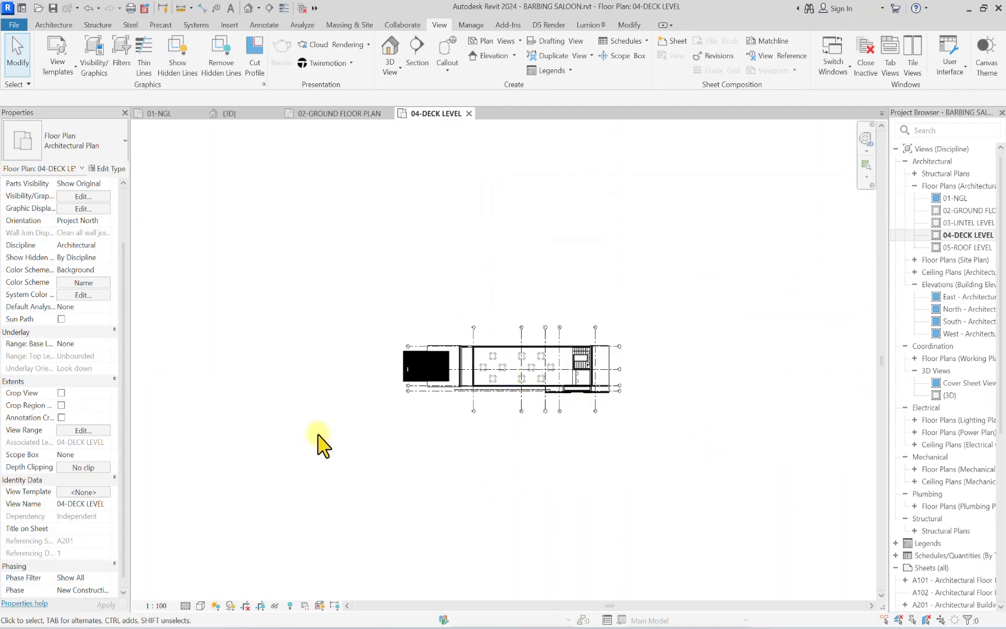
{"action": "scroll", "coordinate": [451, 375], "scroll_direction": "up", "scroll_amount": 4}
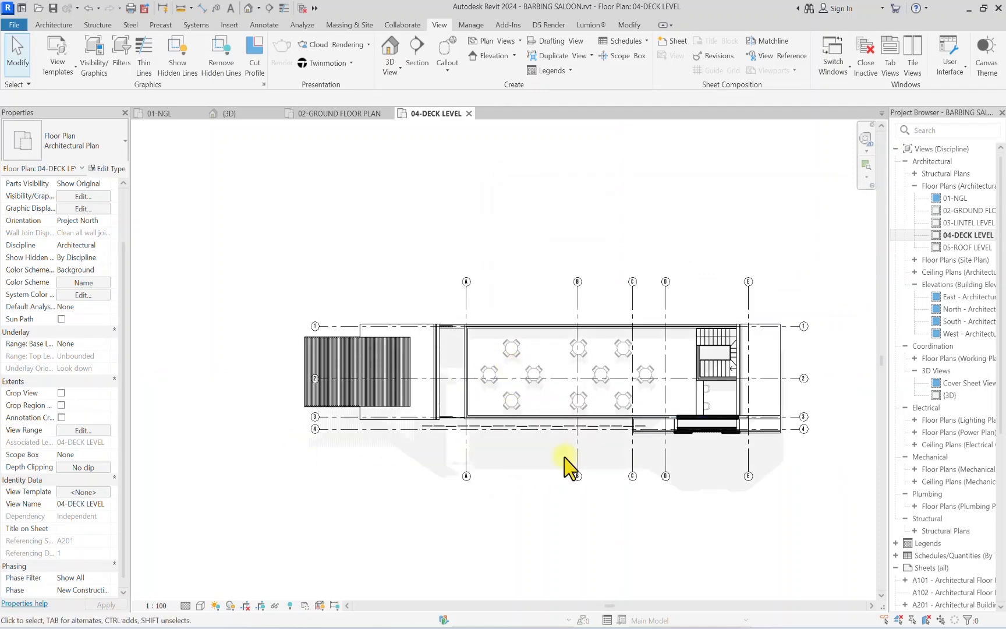
{"action": "scroll", "coordinate": [447, 388], "scroll_direction": "up", "scroll_amount": 2}
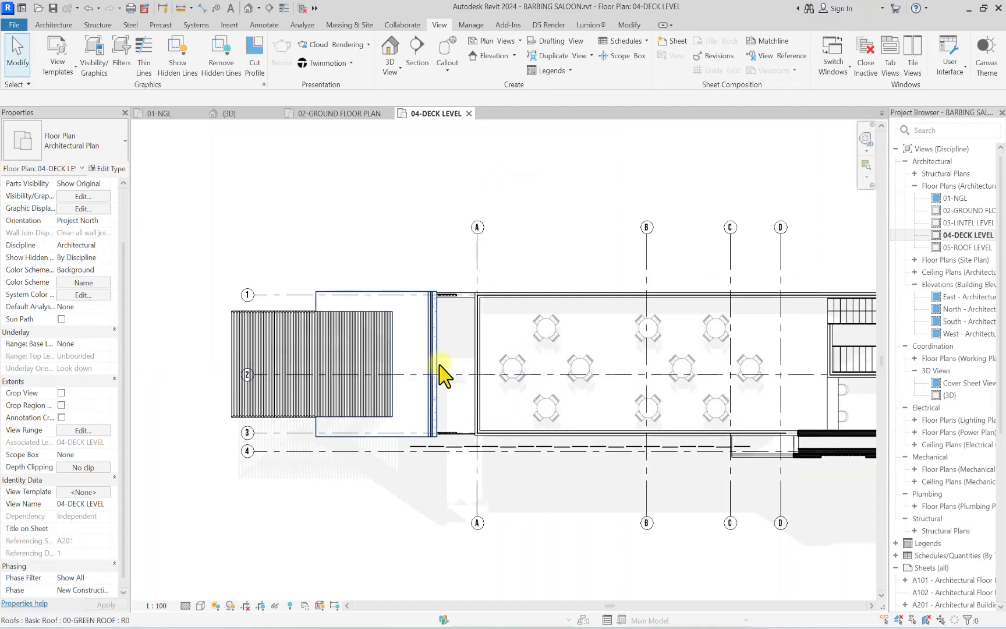
{"action": "middle_click_drag", "start_coordinate": [575, 382], "coordinate": [371, 403]}
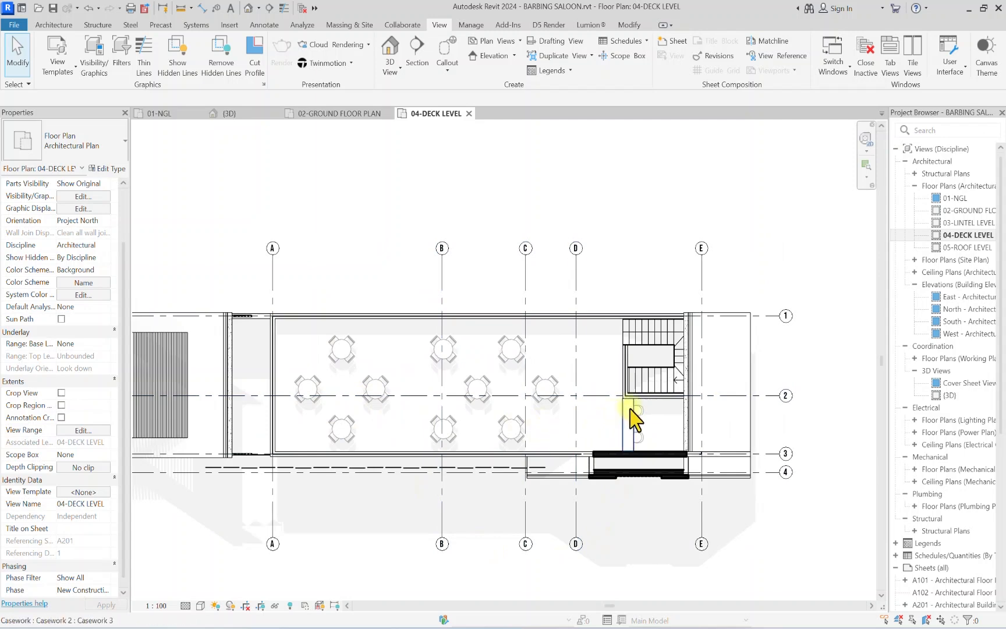
{"action": "scroll", "coordinate": [635, 411], "scroll_direction": "up", "scroll_amount": 2}
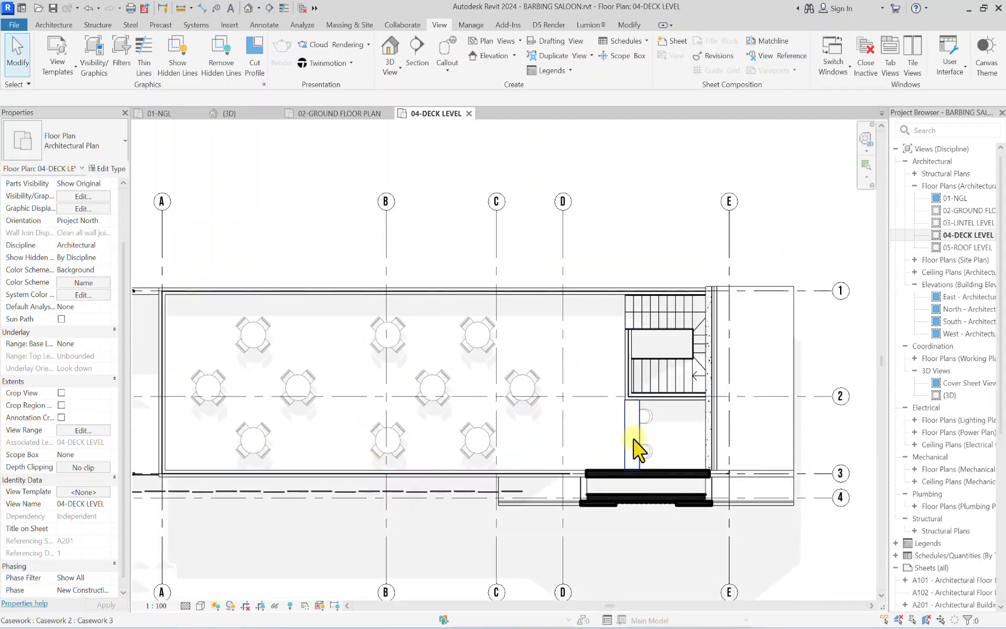
{"action": "middle_click_drag", "start_coordinate": [638, 451], "coordinate": [543, 438]}
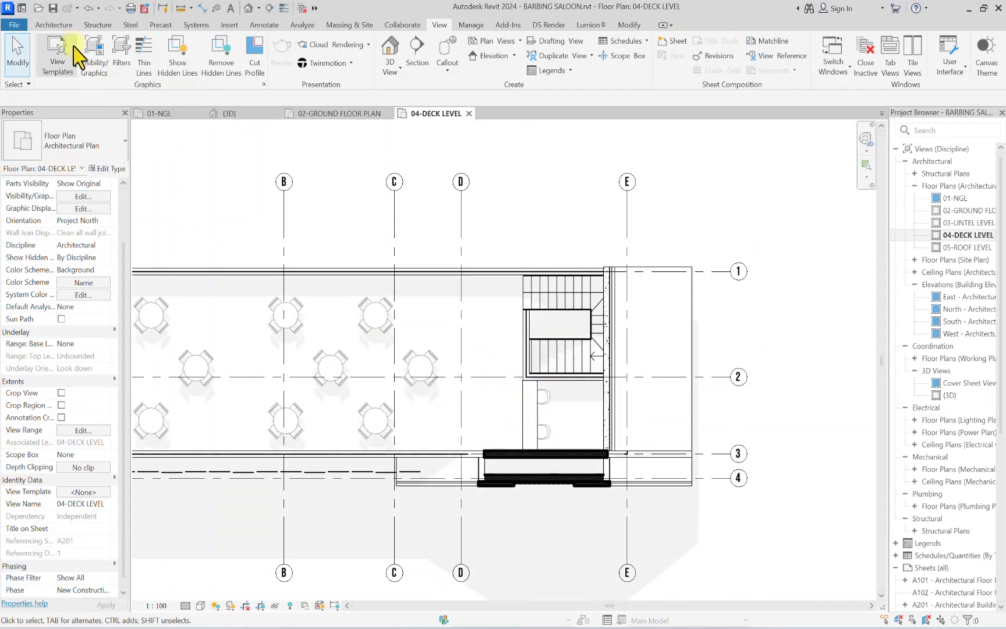
{"action": "left_click", "coordinate": [53, 24]}
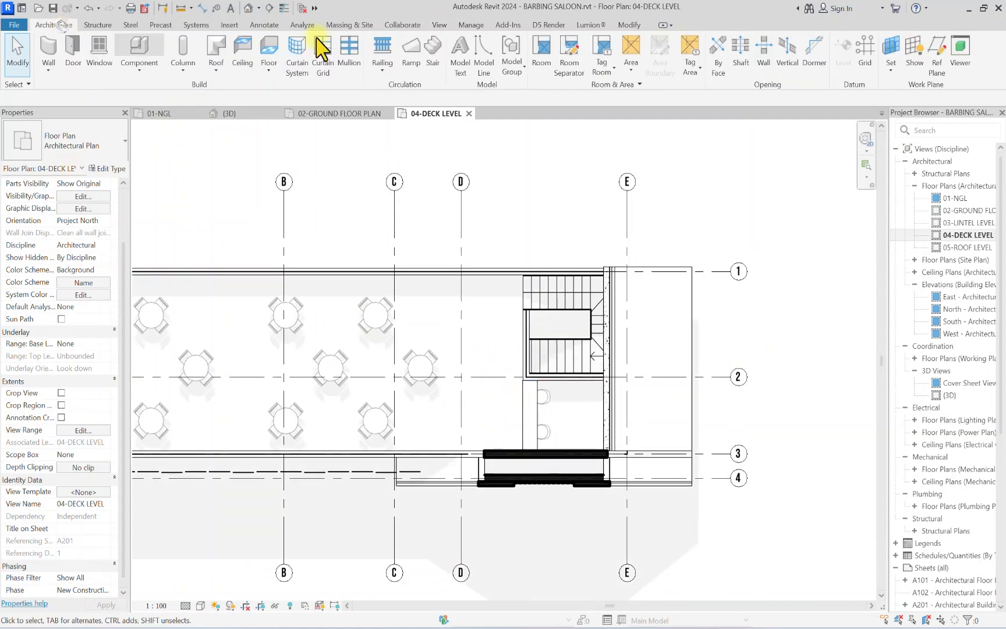
{"action": "left_click", "coordinate": [568, 56]}
{"action": "scroll", "coordinate": [511, 395], "scroll_direction": "up", "scroll_amount": 2}
{"action": "scroll", "coordinate": [526, 373], "scroll_direction": "up", "scroll_amount": 2}
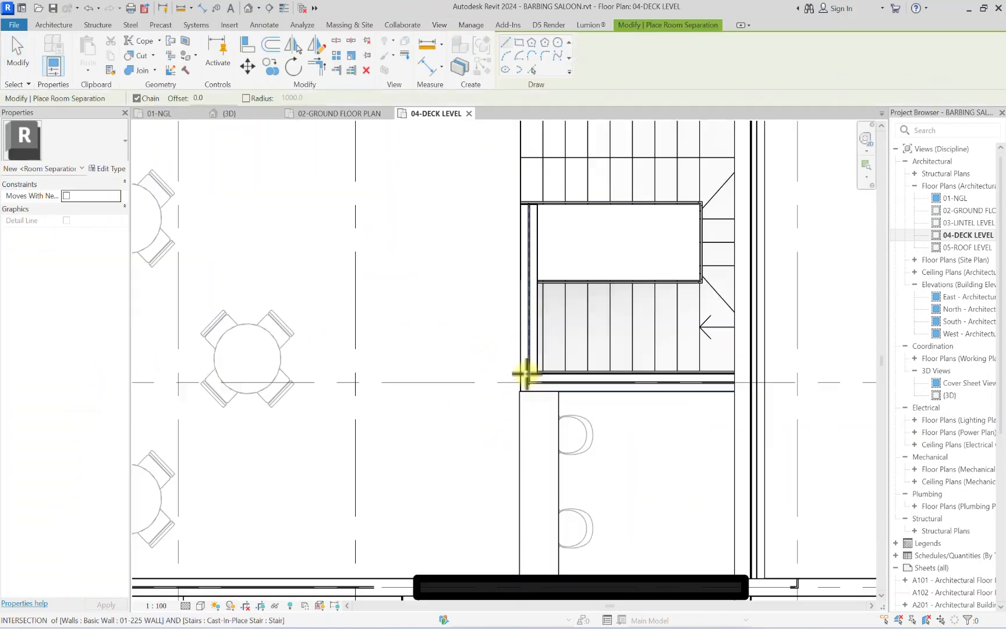
{"action": "scroll", "coordinate": [518, 391], "scroll_direction": "up", "scroll_amount": 2}
{"action": "scroll", "coordinate": [523, 256], "scroll_direction": "down", "scroll_amount": 2}
{"action": "scroll", "coordinate": [521, 166], "scroll_direction": "down", "scroll_amount": 1}
{"action": "middle_click_drag", "start_coordinate": [519, 164], "coordinate": [502, 353]}
{"action": "scroll", "coordinate": [503, 263], "scroll_direction": "up", "scroll_amount": 1}
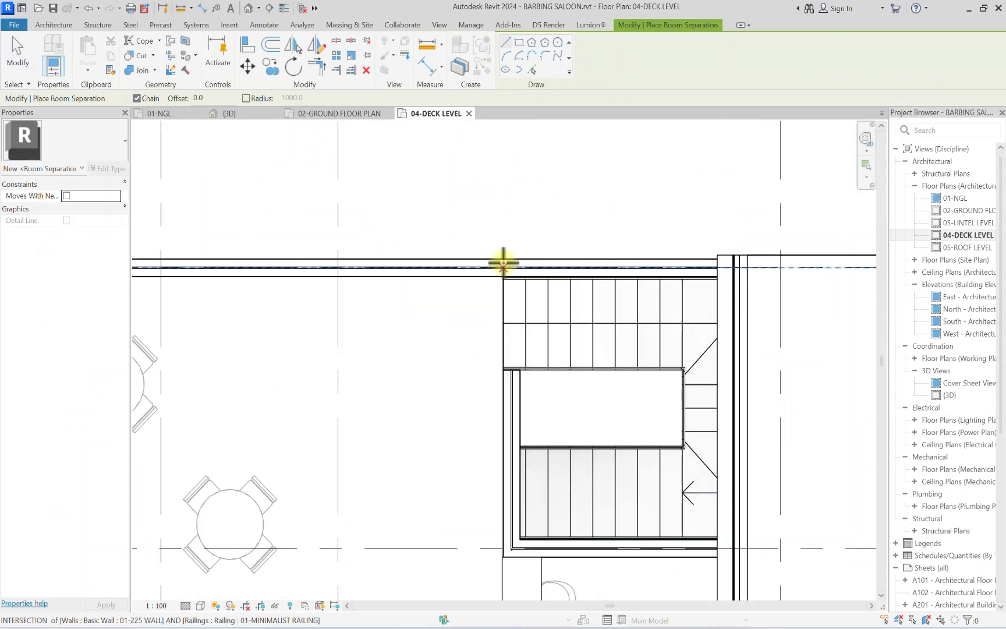
{"action": "scroll", "coordinate": [503, 265], "scroll_direction": "up", "scroll_amount": 4}
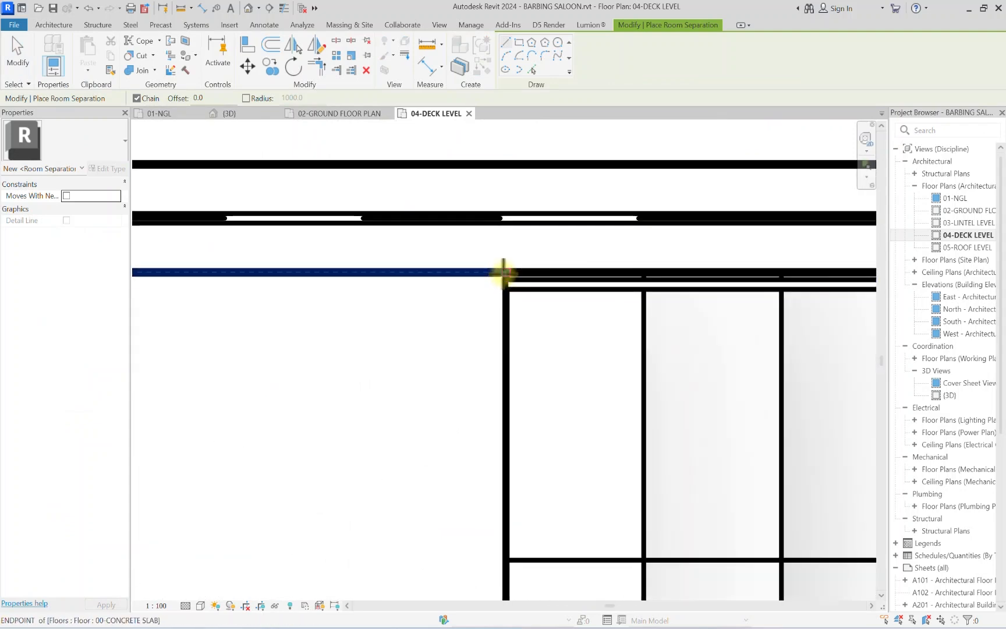
{"action": "left_click", "coordinate": [503, 271]}
{"action": "scroll", "coordinate": [504, 273], "scroll_direction": "down", "scroll_amount": 4}
{"action": "scroll", "coordinate": [504, 510], "scroll_direction": "up", "scroll_amount": 3}
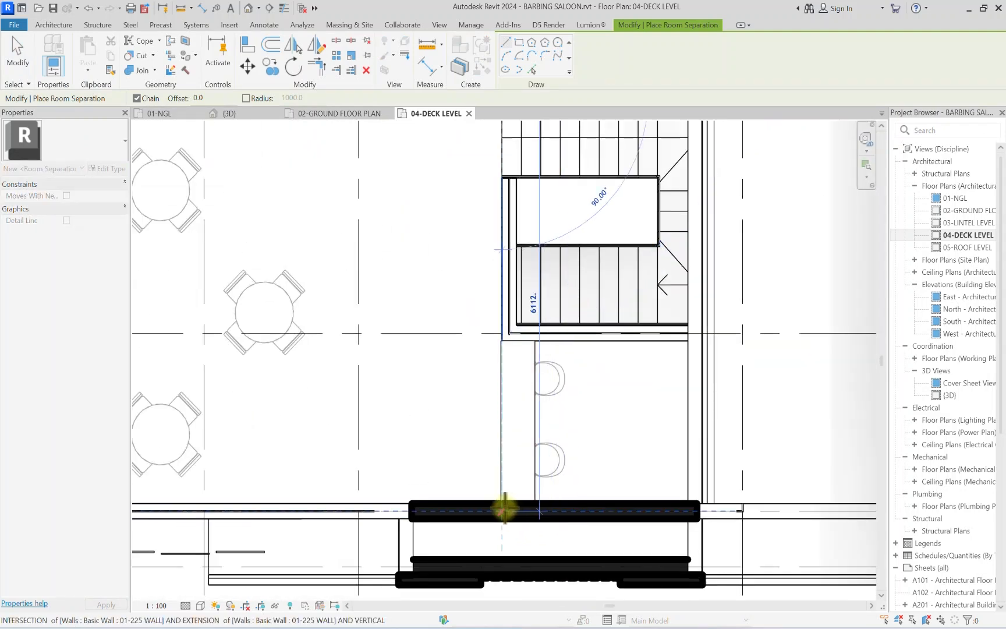
{"action": "left_click", "coordinate": [504, 510]}
{"action": "key", "text": "Escape"}
{"action": "key", "text": "Escape"}
{"action": "scroll", "coordinate": [504, 510], "scroll_direction": "down", "scroll_amount": 3}
{"action": "scroll", "coordinate": [505, 512], "scroll_direction": "down", "scroll_amount": 1}
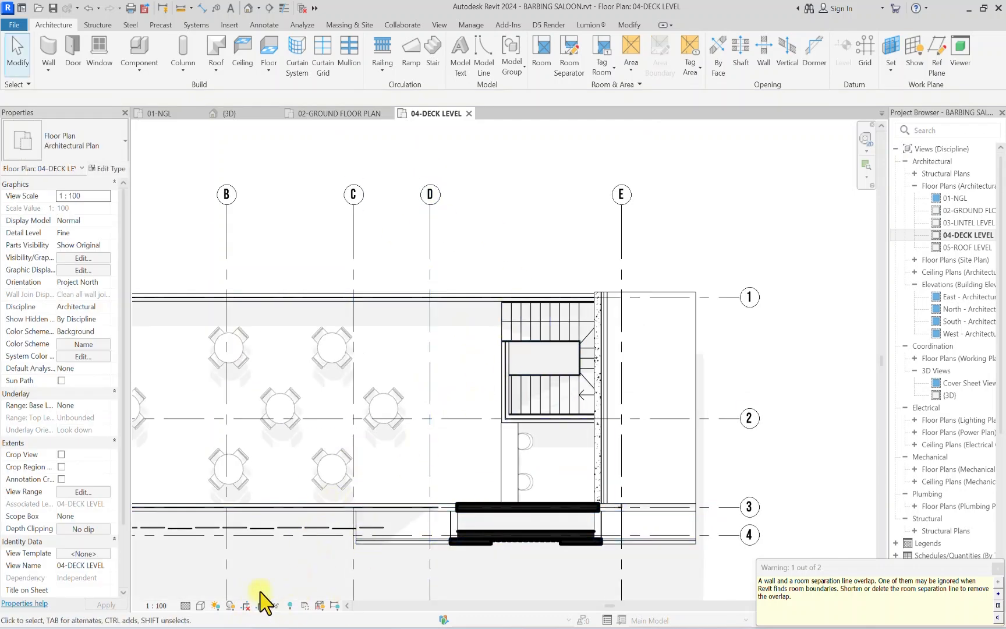
Step: Reveal the hidden elements to check the room separation line beside the staircase, and restore the normal view display
{"action": "left_click", "coordinate": [289, 605]}
{"action": "scroll", "coordinate": [521, 325], "scroll_direction": "up", "scroll_amount": 4}
{"action": "scroll", "coordinate": [530, 319], "scroll_direction": "down", "scroll_amount": 1}
{"action": "left_click", "coordinate": [525, 311]}
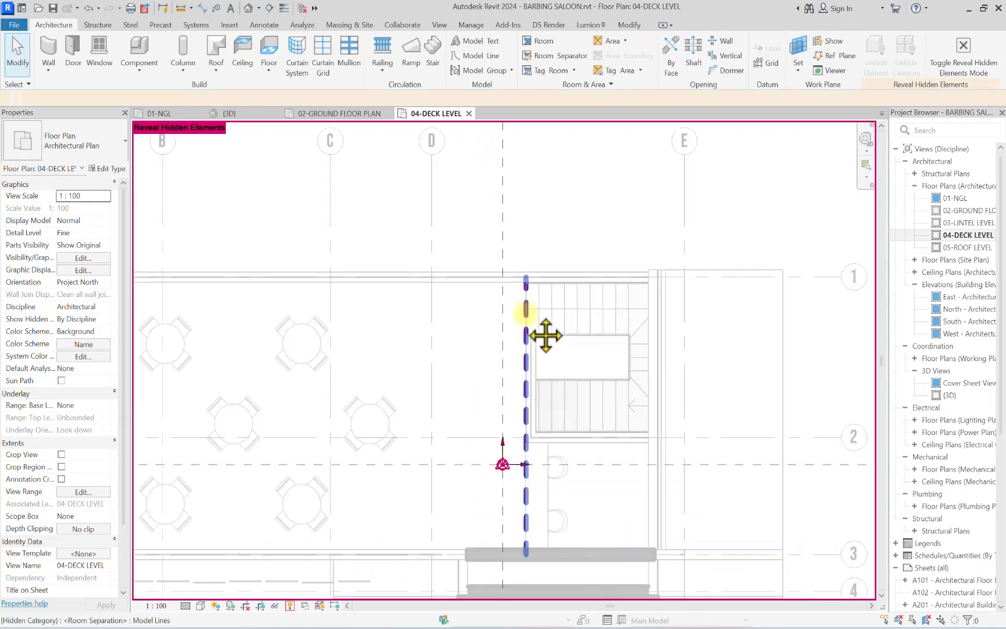
{"action": "scroll", "coordinate": [525, 313], "scroll_direction": "down", "scroll_amount": 3}
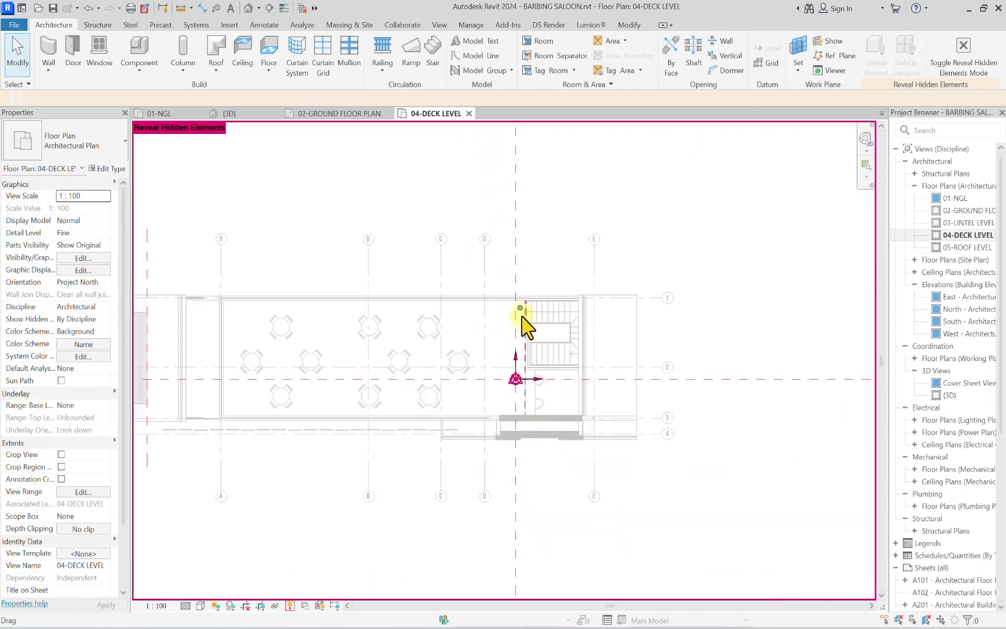
{"action": "left_click", "coordinate": [289, 605]}
{"action": "scroll", "coordinate": [337, 392], "scroll_direction": "down", "scroll_amount": 1}
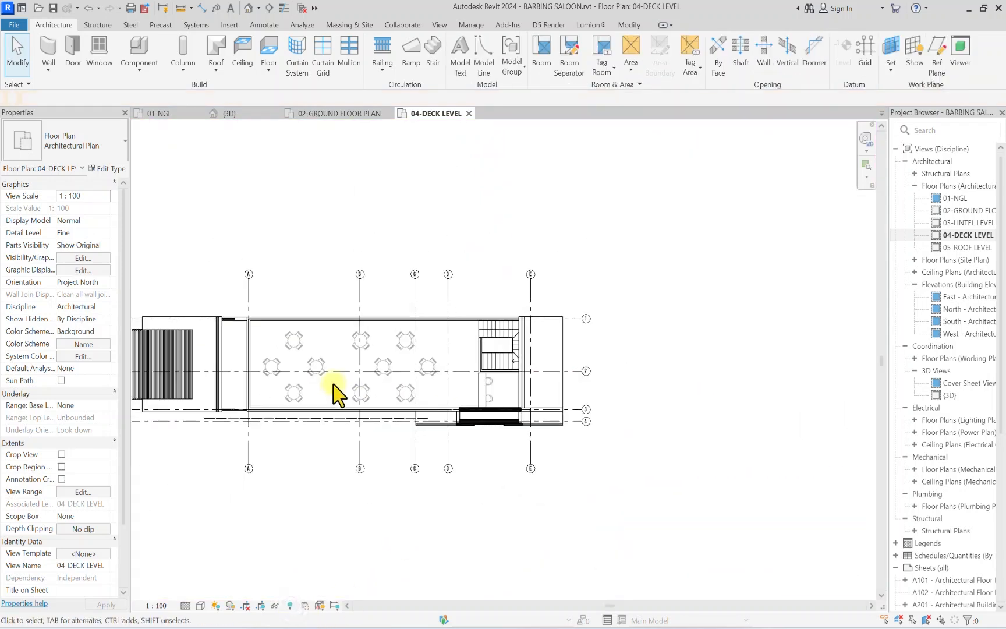
Step: Start placing rooms with the upper limit set to 05-ROOF LEVEL and a limit offset of 0
{"action": "left_click", "coordinate": [542, 61]}
{"action": "scroll", "coordinate": [353, 378], "scroll_direction": "up", "scroll_amount": 2}
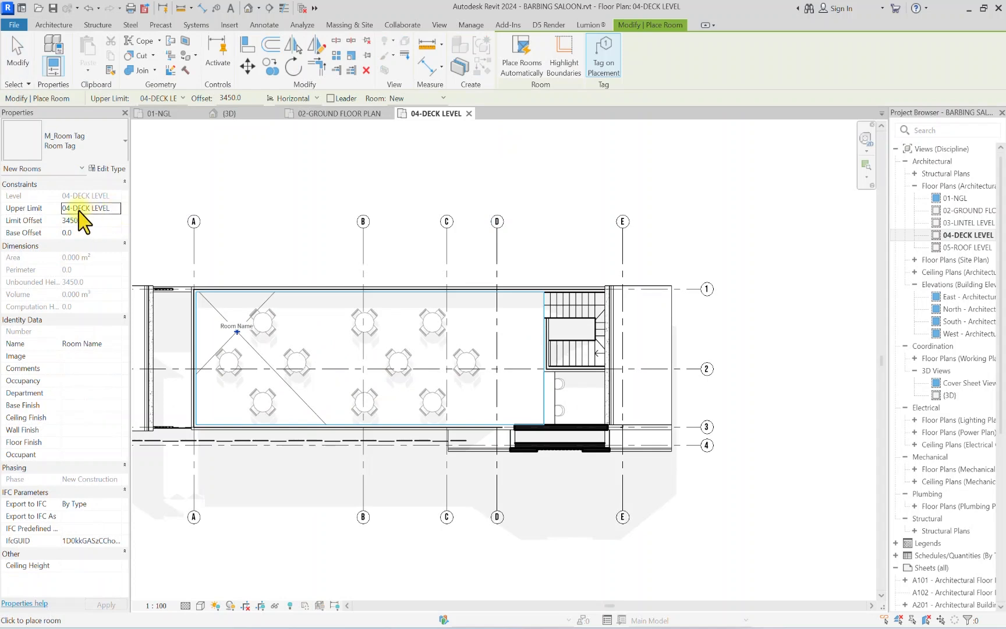
{"action": "left_click", "coordinate": [113, 208]}
{"action": "left_click", "coordinate": [87, 262]}
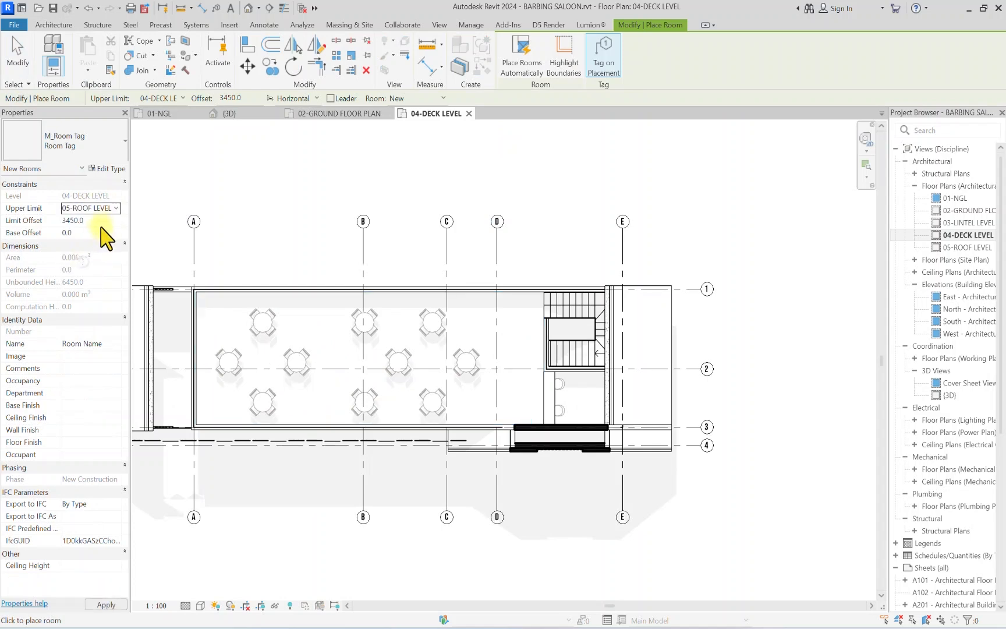
{"action": "type", "text": "0"}
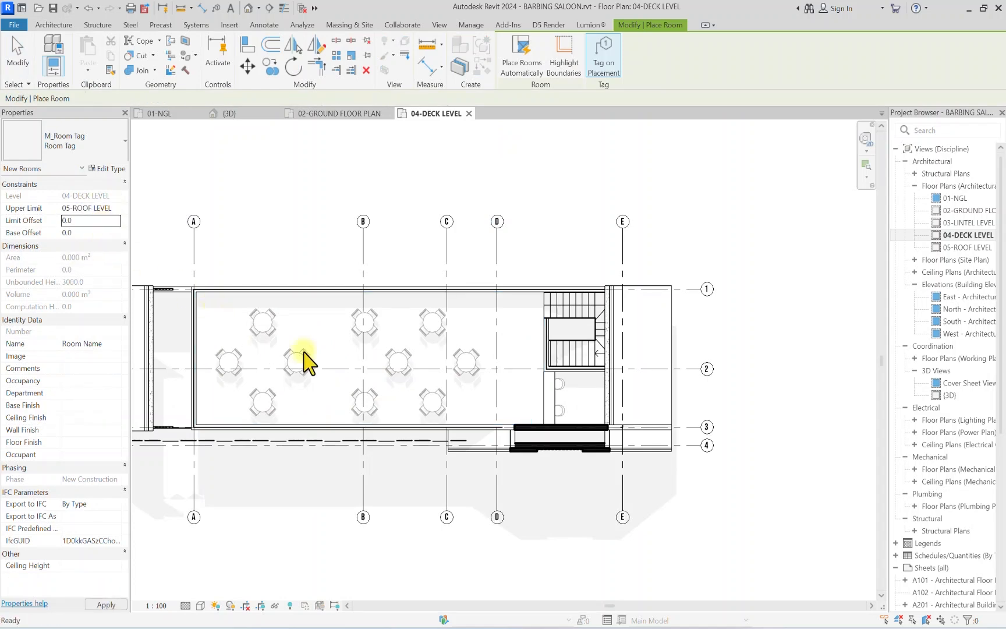
{"action": "left_click", "coordinate": [409, 387]}
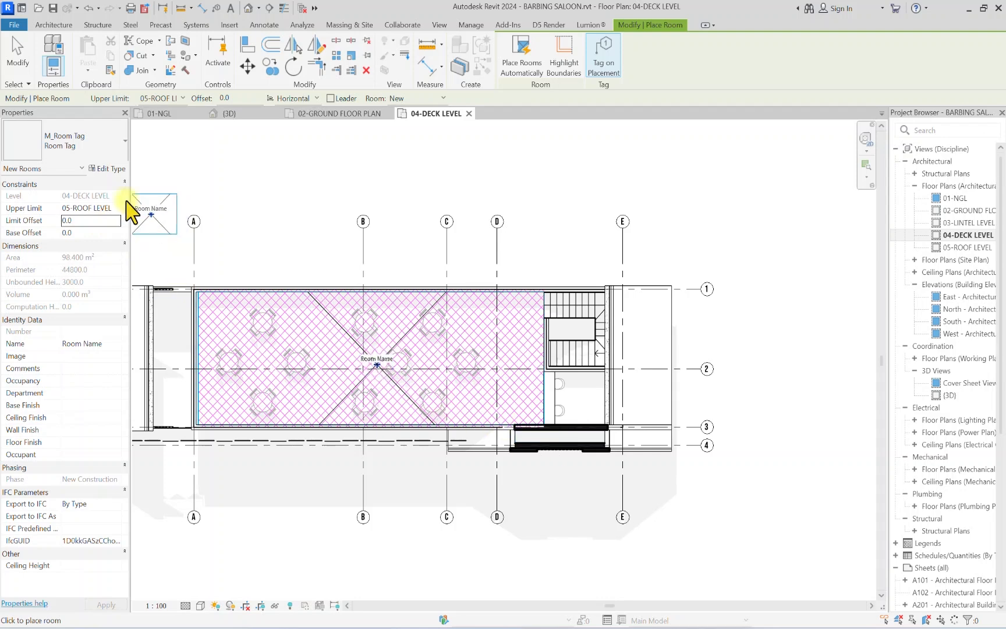
{"action": "left_click", "coordinate": [95, 146]}
{"action": "left_click", "coordinate": [57, 220]}
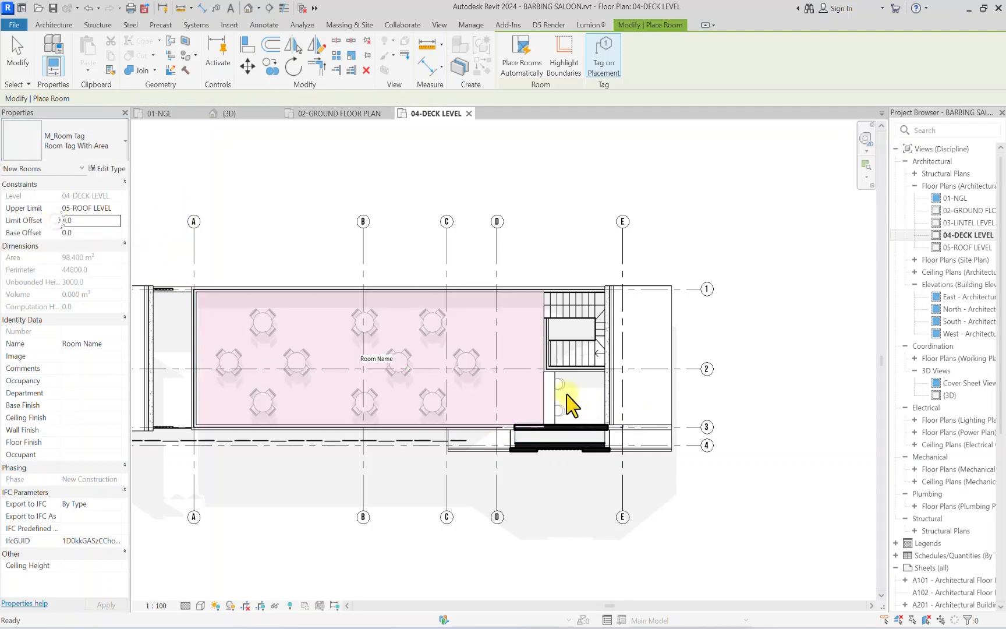
{"action": "key", "text": "ctrl+z"}
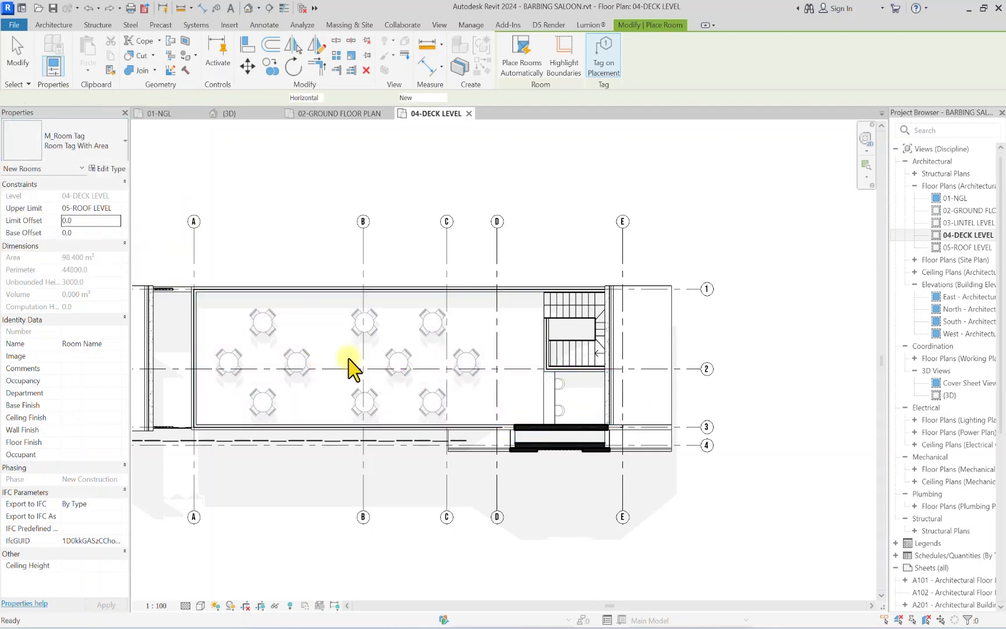
Step: Place rooms tagged with Room Tag With Area in the seating deck, the staircase and the counter area
{"action": "left_click", "coordinate": [108, 150]}
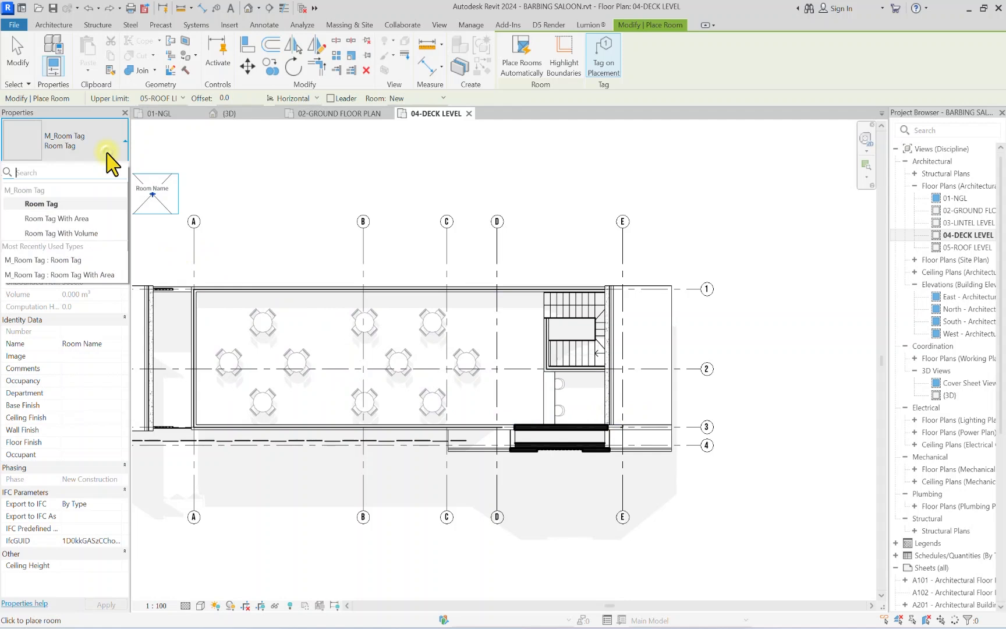
{"action": "left_click", "coordinate": [70, 220]}
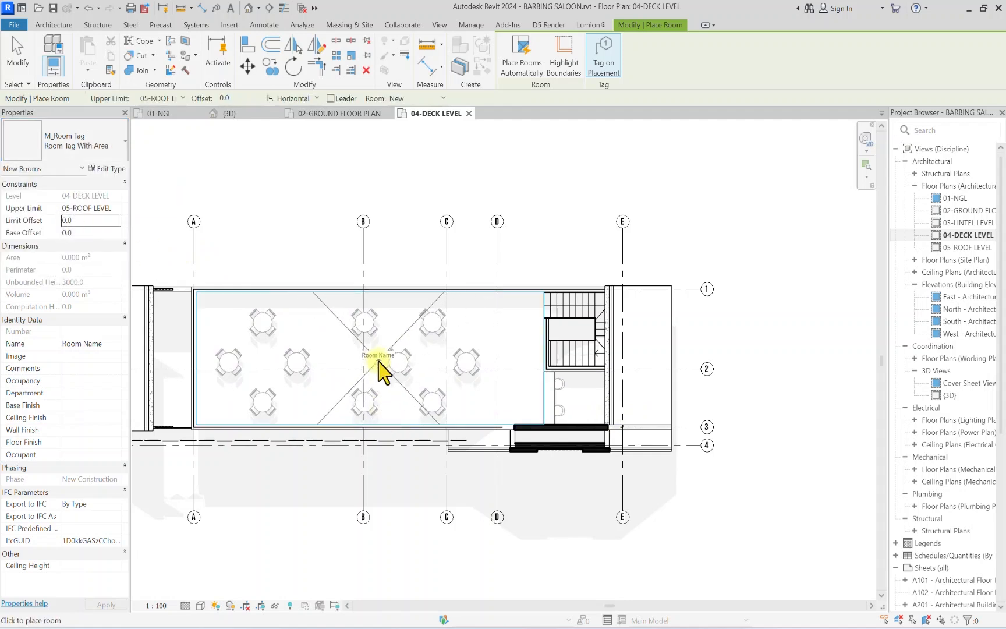
{"action": "left_click", "coordinate": [379, 360]}
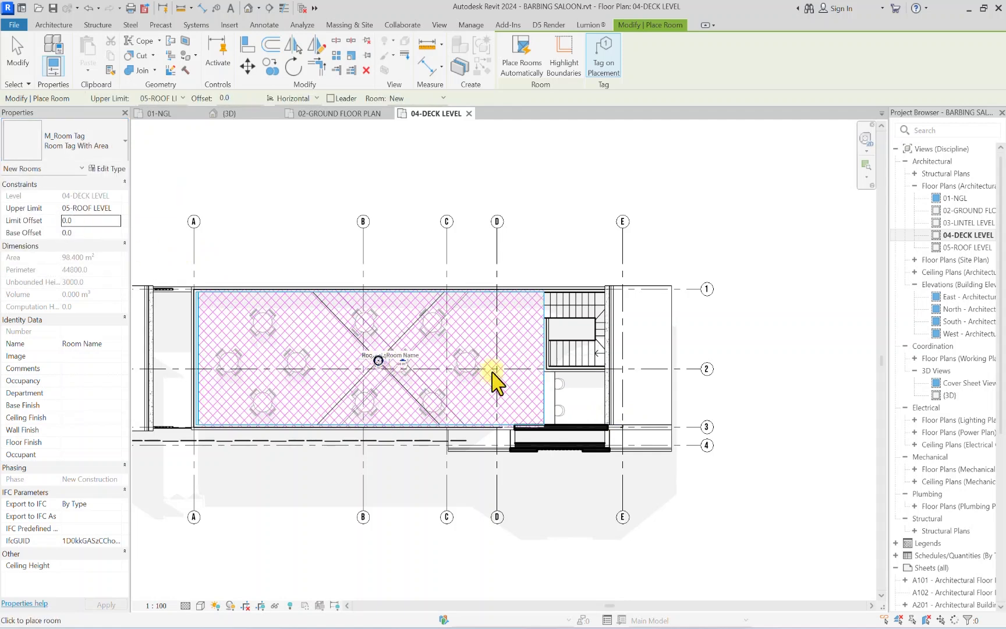
{"action": "left_click", "coordinate": [576, 343]}
{"action": "key", "text": "Escape"}
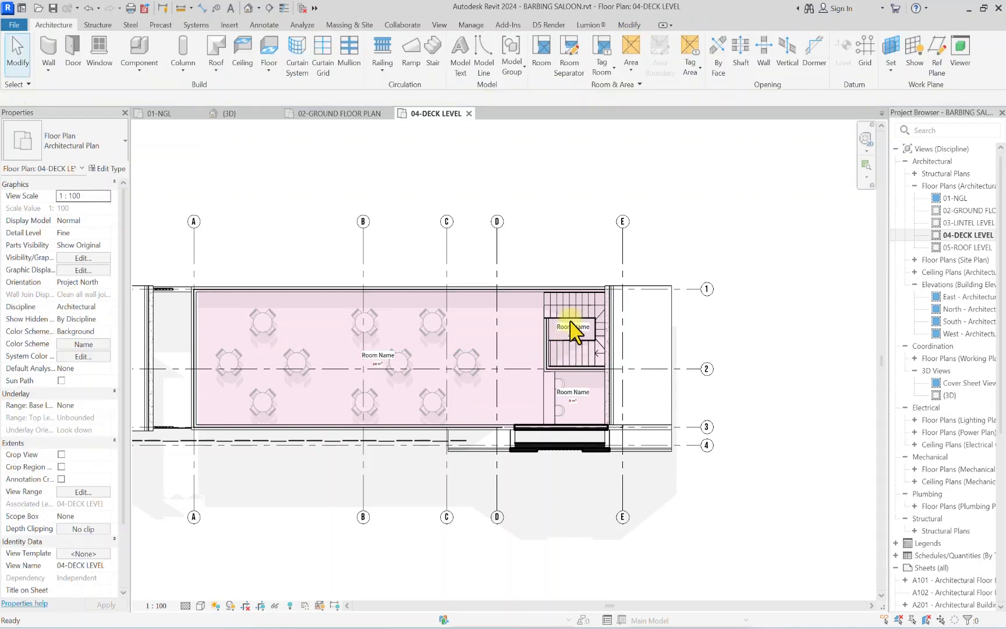
Step: Rename the large seating deck room as ROOF DECK TERRACE through its room tag
{"action": "scroll", "coordinate": [512, 407], "scroll_direction": "up", "scroll_amount": 3}
{"action": "scroll", "coordinate": [249, 430], "scroll_direction": "down", "scroll_amount": 2}
{"action": "scroll", "coordinate": [285, 409], "scroll_direction": "up", "scroll_amount": 3}
{"action": "left_click", "coordinate": [283, 401]}
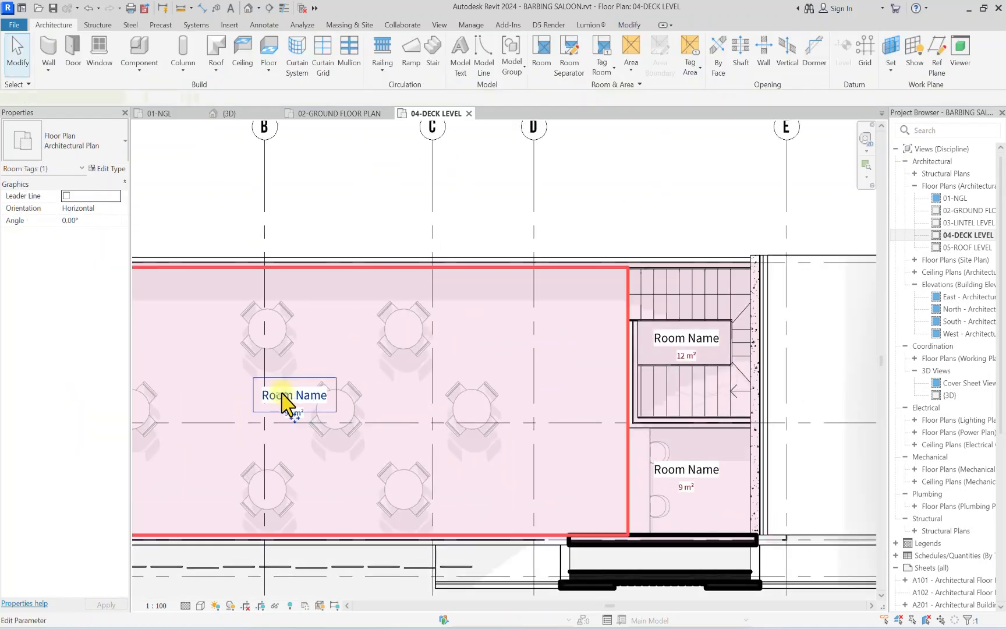
{"action": "left_click", "coordinate": [281, 393]}
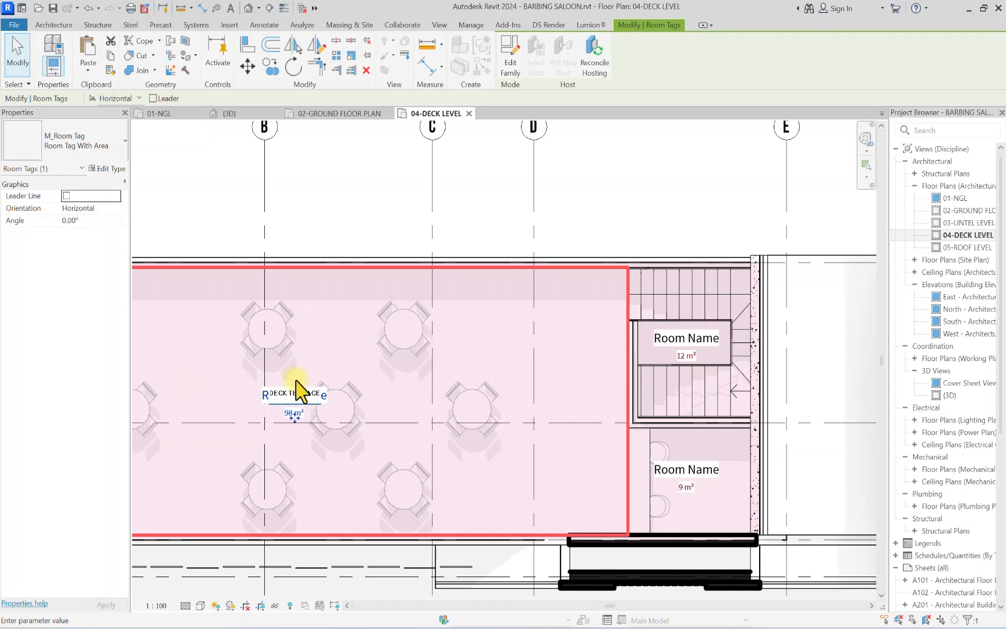
{"action": "left_click", "coordinate": [365, 347]}
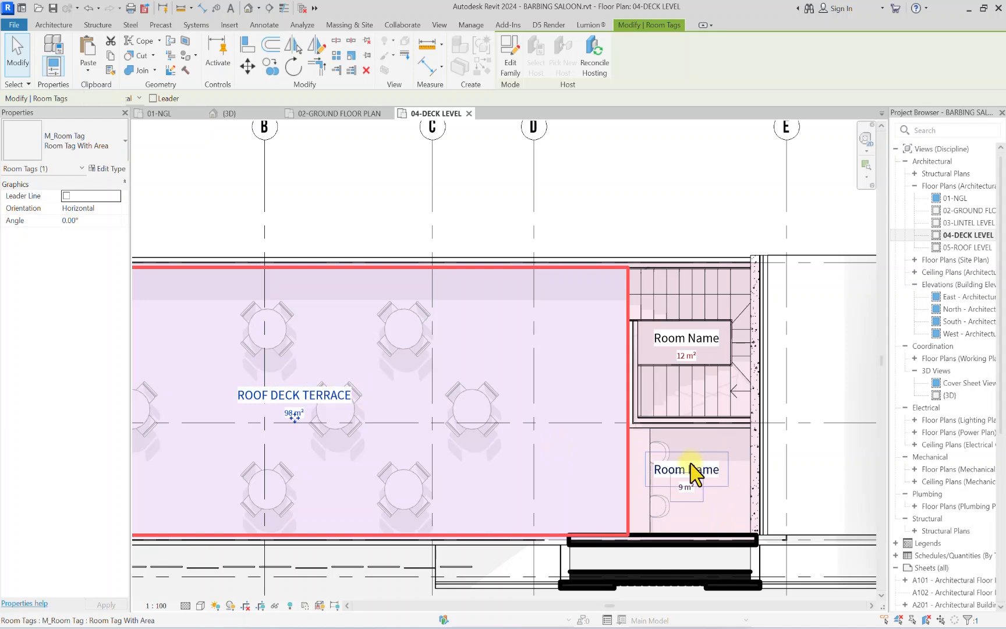
Step: Rename the counter area room as SERVERY and the staircase room as STAIR-WAY through their room tags
{"action": "double_click", "coordinate": [693, 470]}
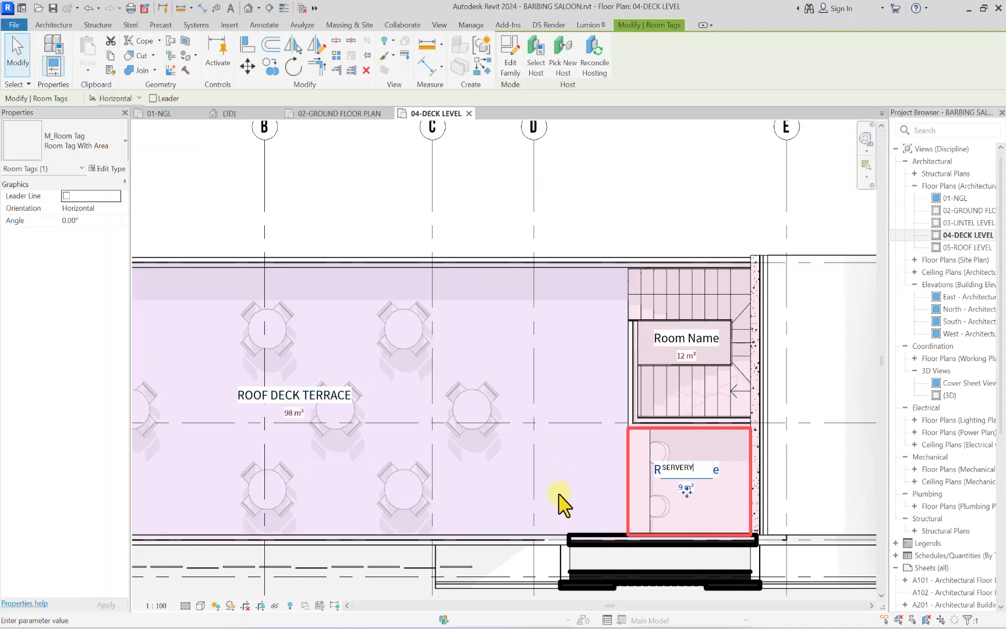
{"action": "left_click", "coordinate": [468, 445]}
{"action": "double_click", "coordinate": [714, 339]}
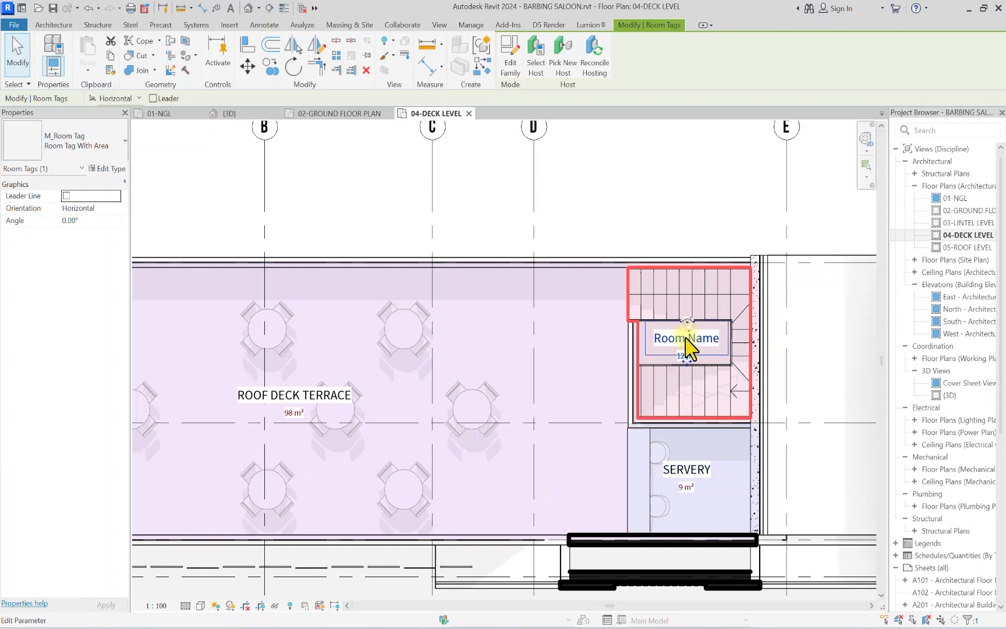
{"action": "scroll", "coordinate": [687, 338], "scroll_direction": "up", "scroll_amount": 1}
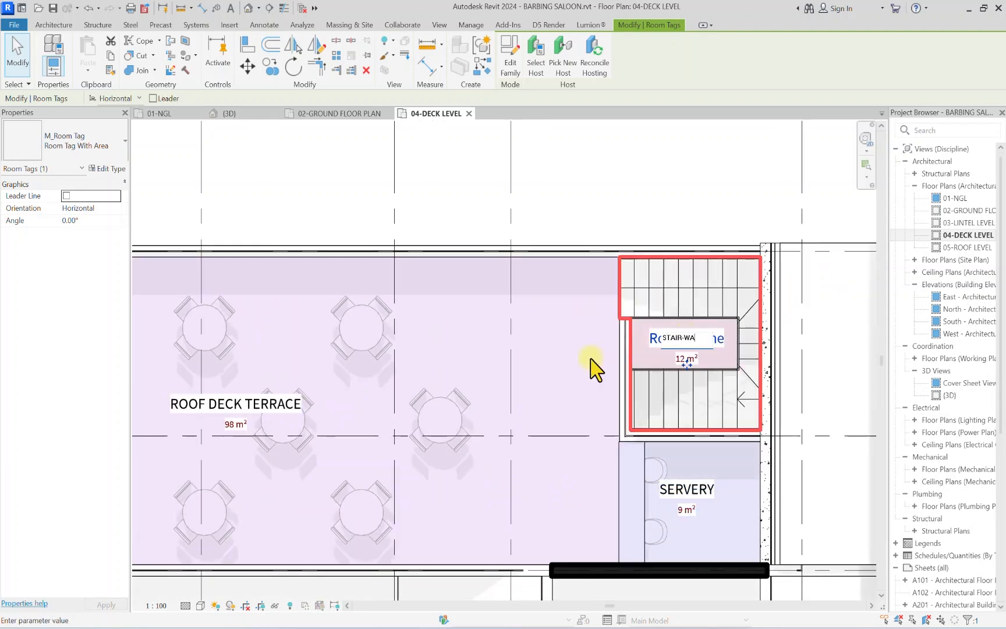
{"action": "left_click", "coordinate": [465, 384]}
{"action": "scroll", "coordinate": [532, 184], "scroll_direction": "down", "scroll_amount": 5}
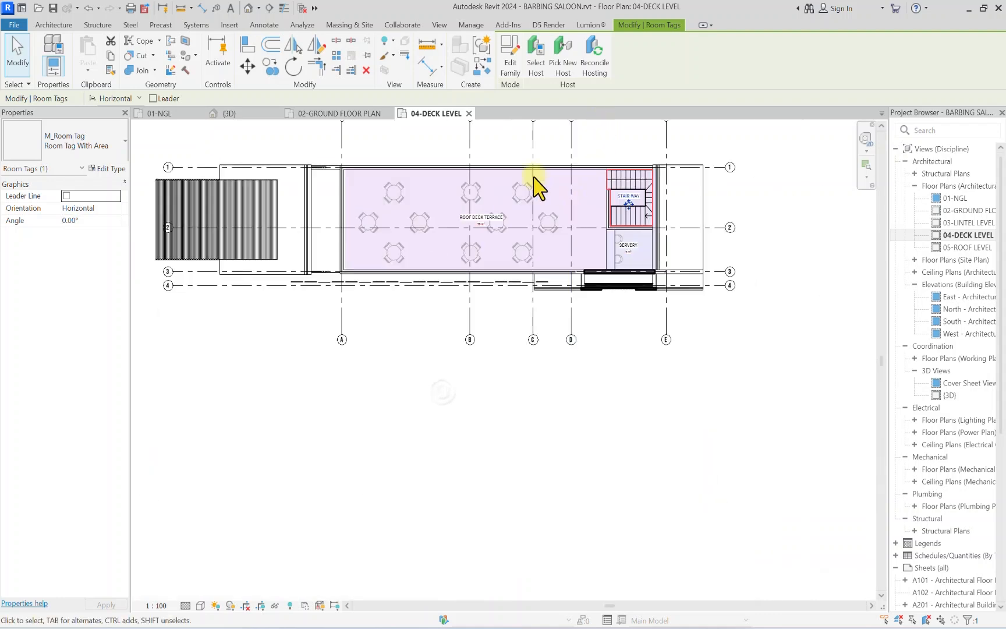
{"action": "scroll", "coordinate": [393, 431], "scroll_direction": "down", "scroll_amount": 2}
{"action": "left_click", "coordinate": [395, 419]}
Step: Review the deck level plan and check its room colour scheme definition by Name
{"action": "scroll", "coordinate": [202, 337], "scroll_direction": "up", "scroll_amount": 5}
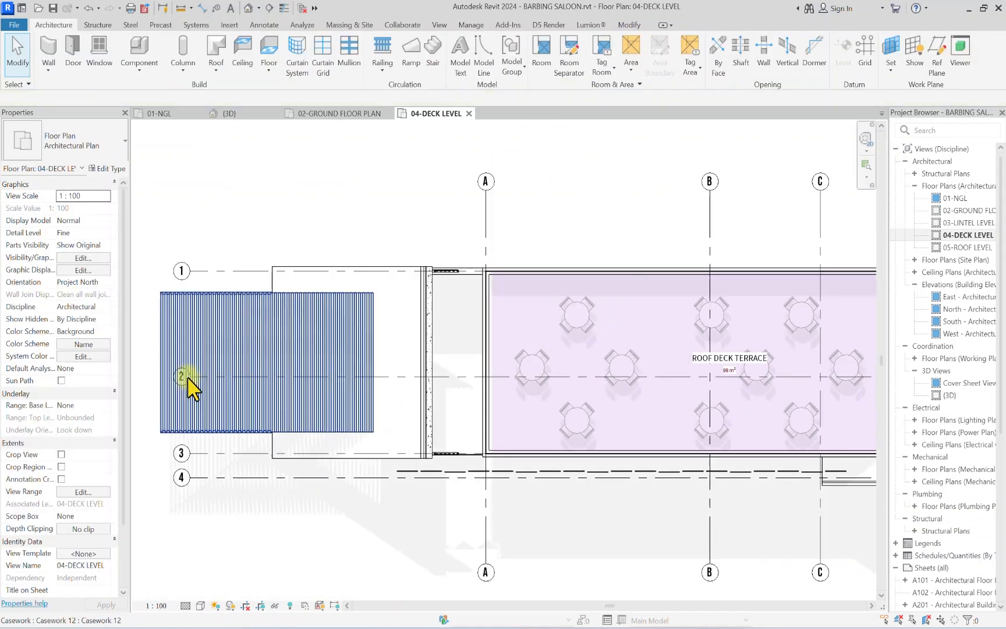
{"action": "scroll", "coordinate": [247, 299], "scroll_direction": "down", "scroll_amount": 2}
{"action": "scroll", "coordinate": [419, 405], "scroll_direction": "down", "scroll_amount": 1}
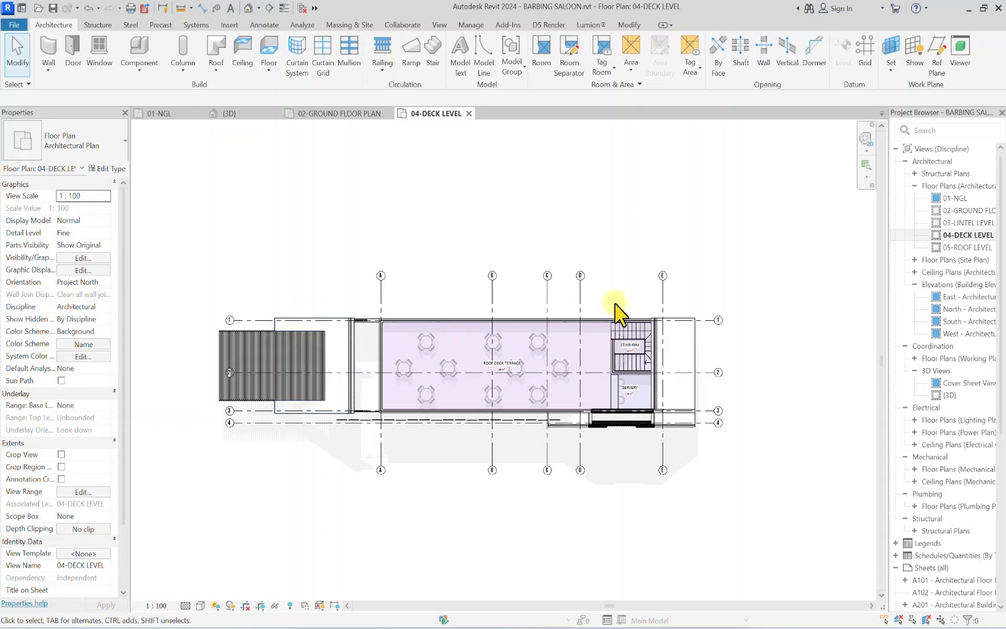
{"action": "scroll", "coordinate": [514, 343], "scroll_direction": "up", "scroll_amount": 4}
{"action": "scroll", "coordinate": [474, 414], "scroll_direction": "down", "scroll_amount": 1}
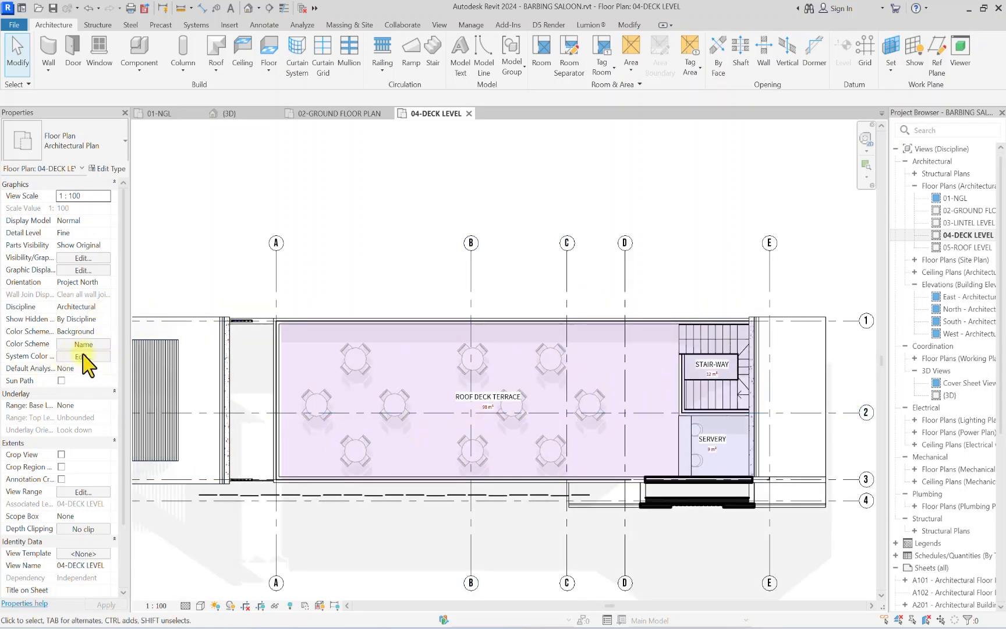
{"action": "left_click", "coordinate": [83, 344]}
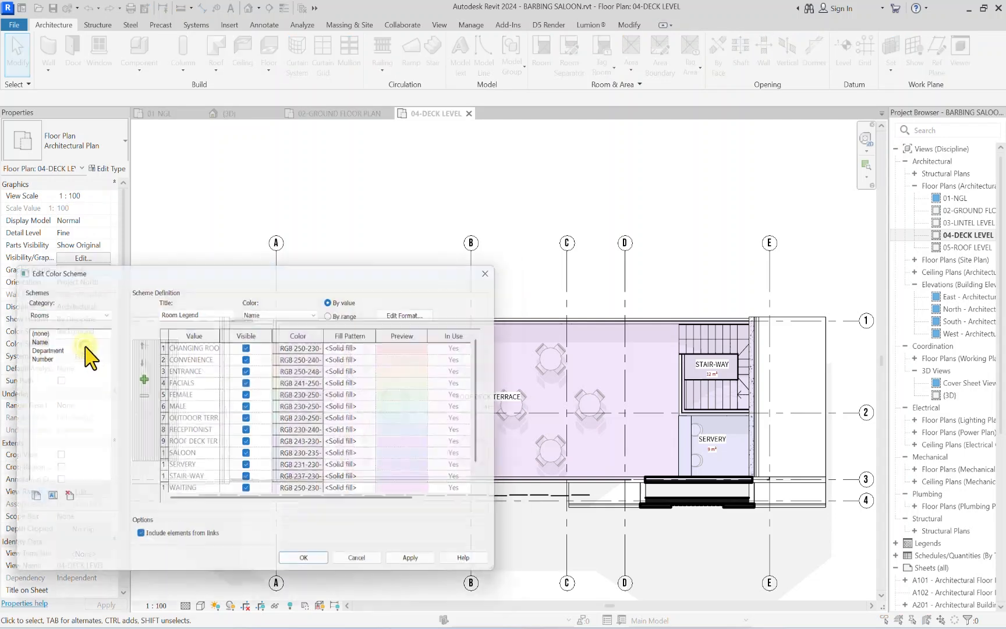
{"action": "left_click", "coordinate": [334, 297]}
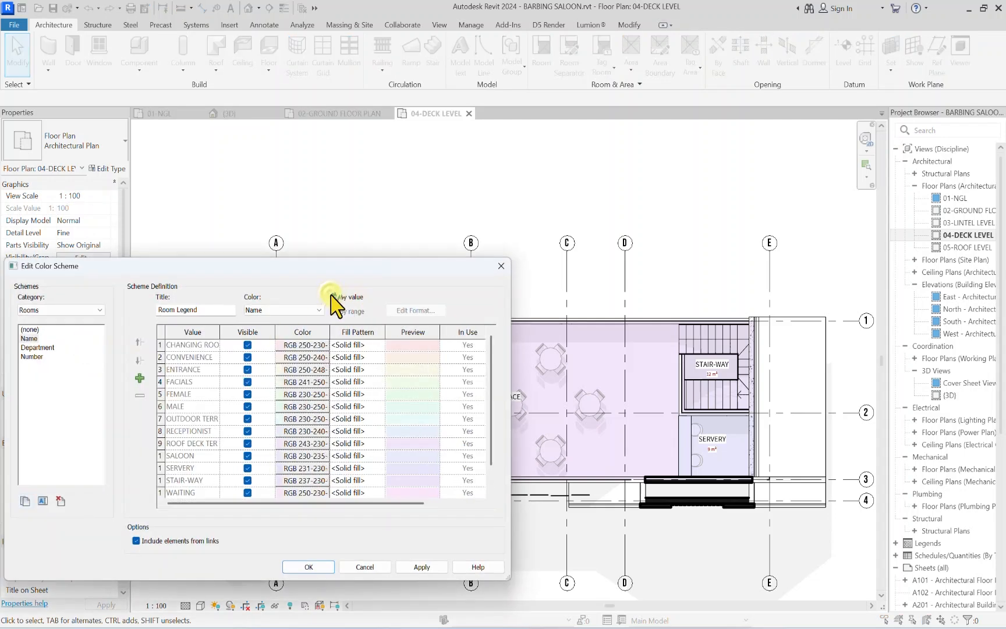
{"action": "left_click", "coordinate": [309, 566]}
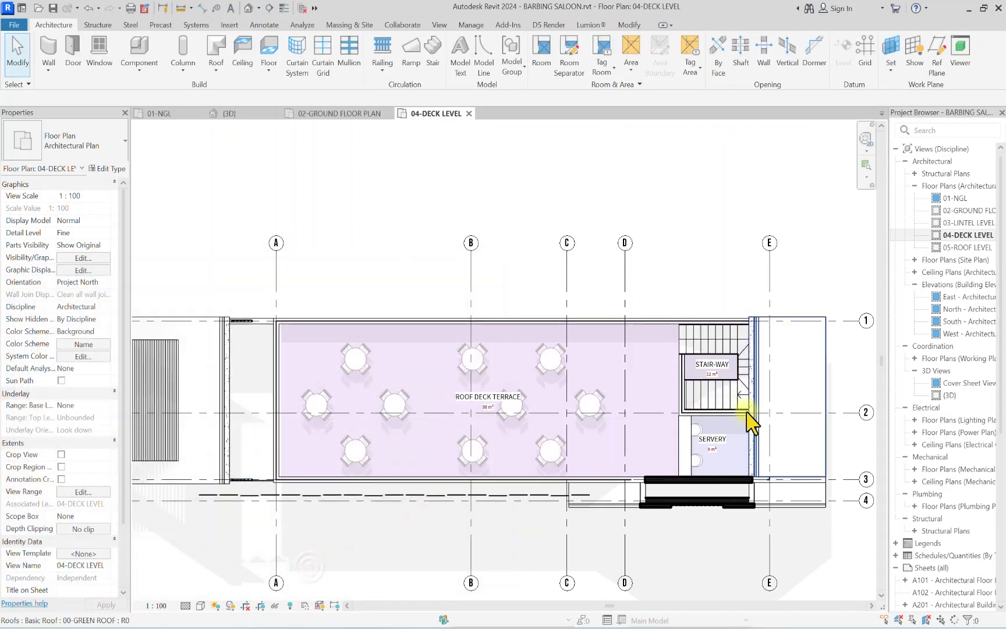
{"action": "left_click", "coordinate": [568, 275]}
{"action": "left_click", "coordinate": [754, 220]}
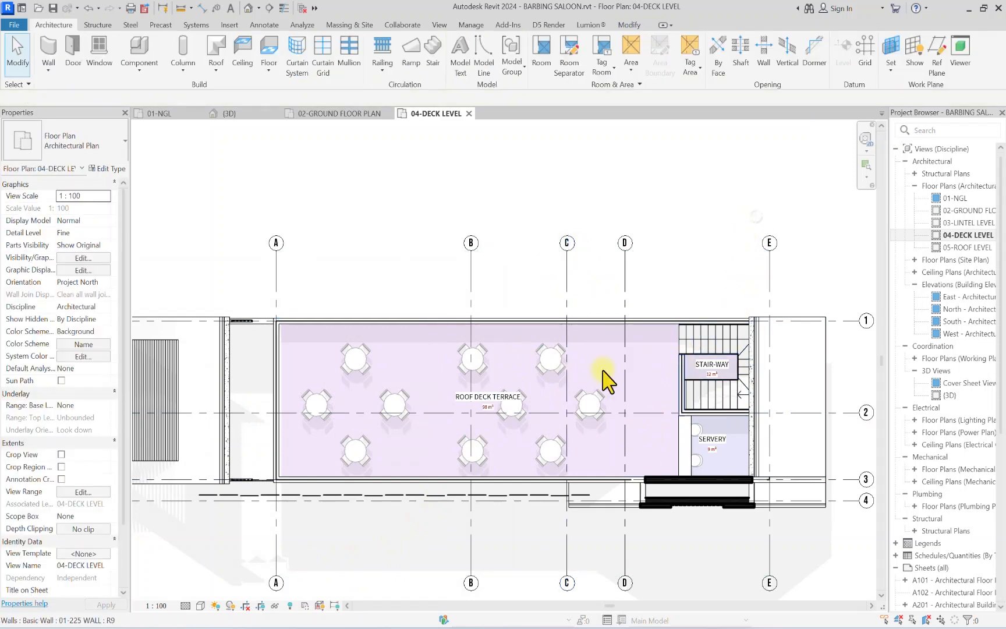
{"action": "scroll", "coordinate": [710, 443], "scroll_direction": "down", "scroll_amount": 4}
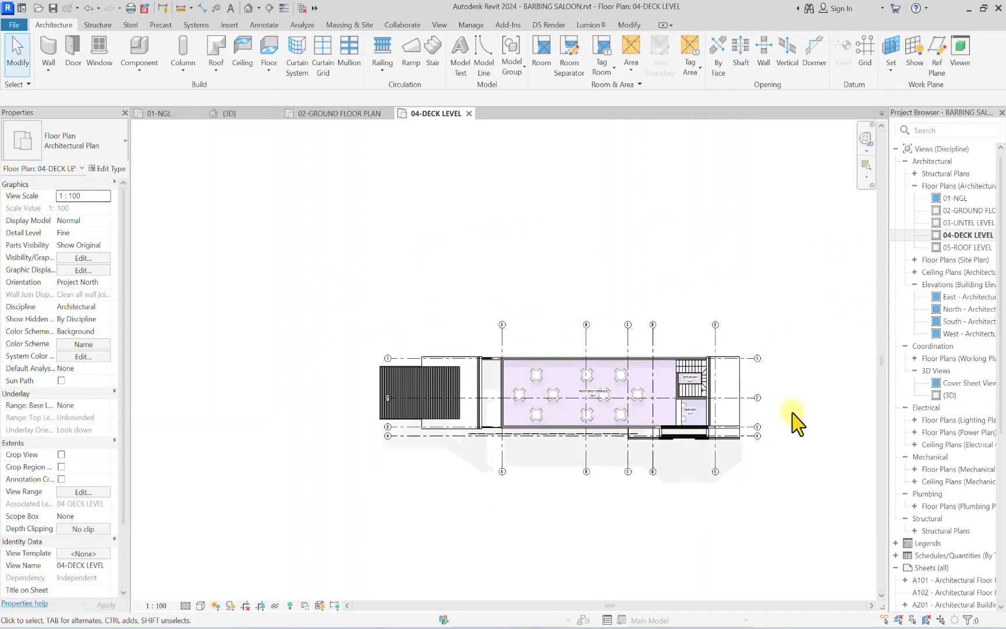
{"action": "scroll", "coordinate": [790, 417], "scroll_direction": "up", "scroll_amount": 2}
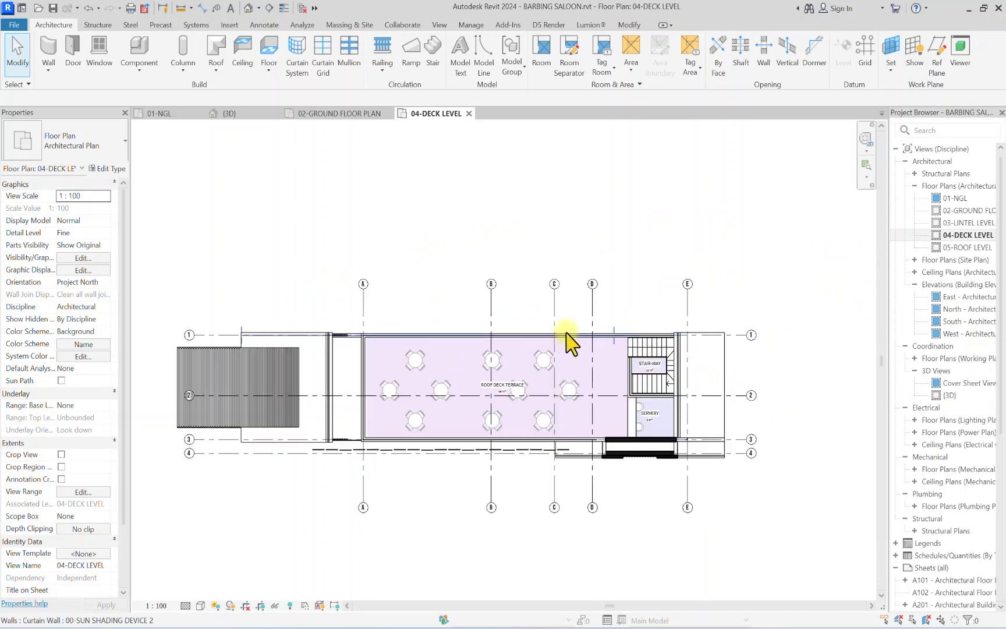
Step: Open the 02-GROUND FLOOR PLAN view and review its coloured rooms and area tags
{"action": "double_click", "coordinate": [965, 210]}
{"action": "scroll", "coordinate": [487, 361], "scroll_direction": "down", "scroll_amount": 2}
{"action": "scroll", "coordinate": [621, 343], "scroll_direction": "up", "scroll_amount": 2}
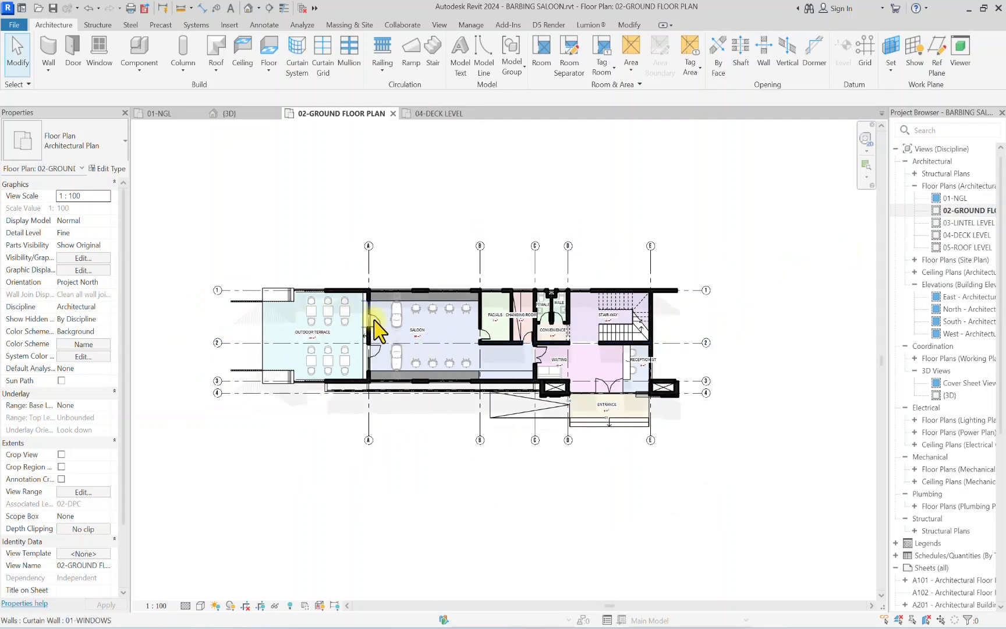
{"action": "scroll", "coordinate": [386, 269], "scroll_direction": "down", "scroll_amount": 1}
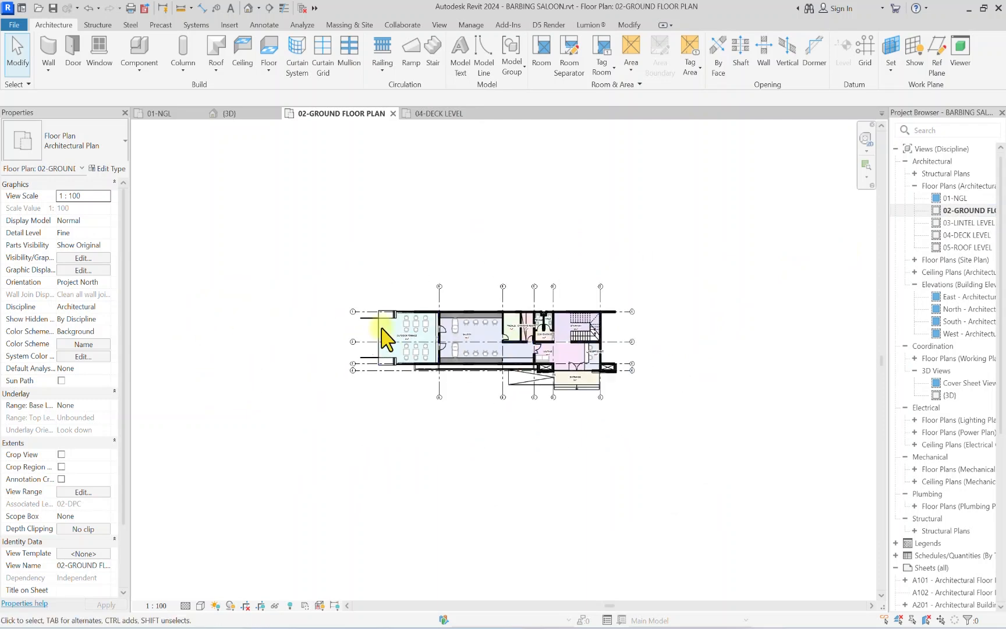
{"action": "scroll", "coordinate": [539, 337], "scroll_direction": "up", "scroll_amount": 3}
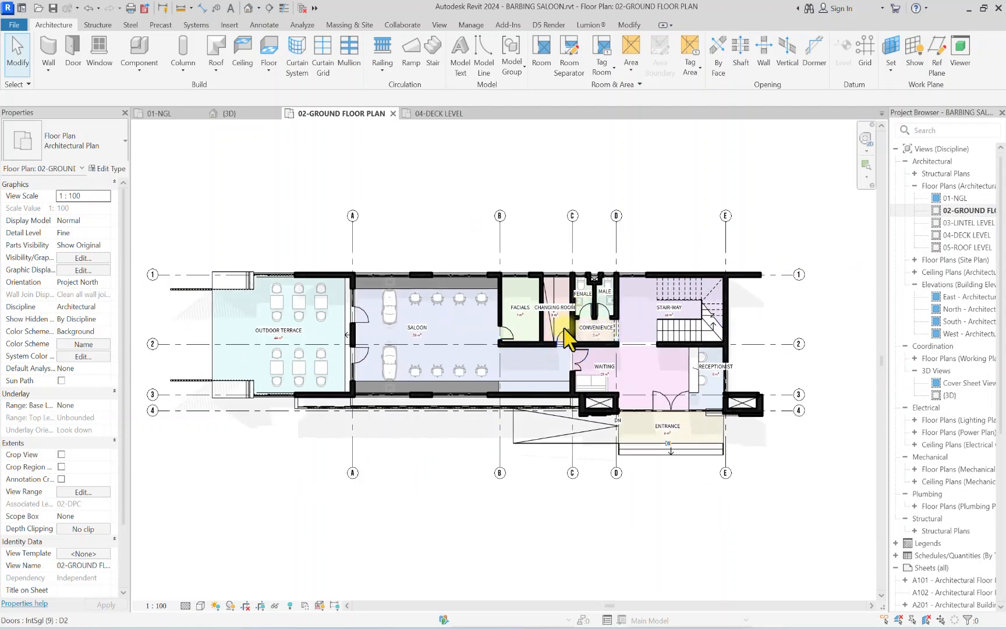
{"action": "scroll", "coordinate": [567, 338], "scroll_direction": "down", "scroll_amount": 3}
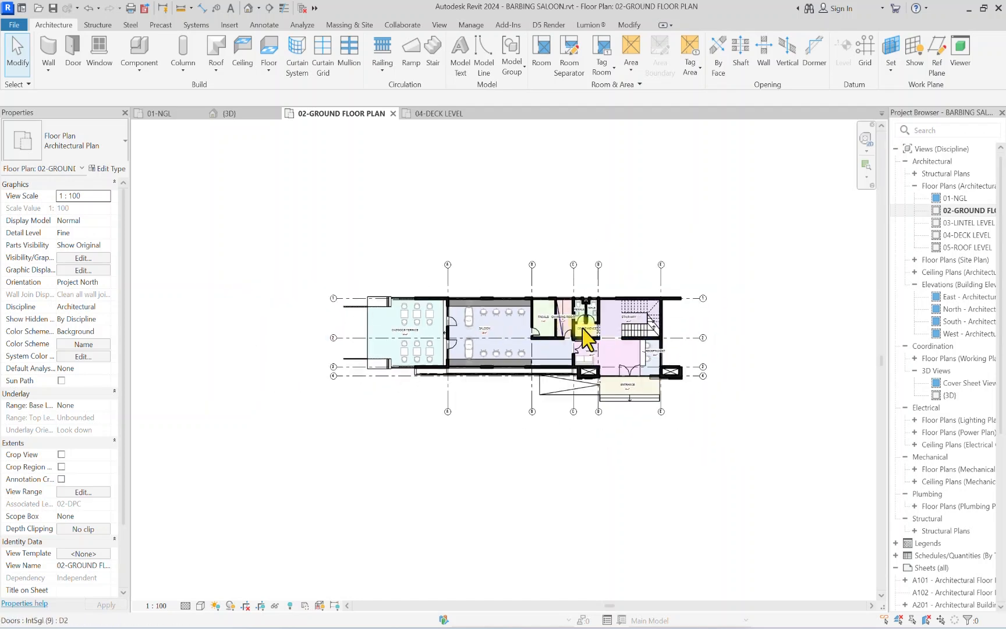
{"action": "scroll", "coordinate": [635, 321], "scroll_direction": "up", "scroll_amount": 3}
{"action": "scroll", "coordinate": [663, 283], "scroll_direction": "down", "scroll_amount": 2}
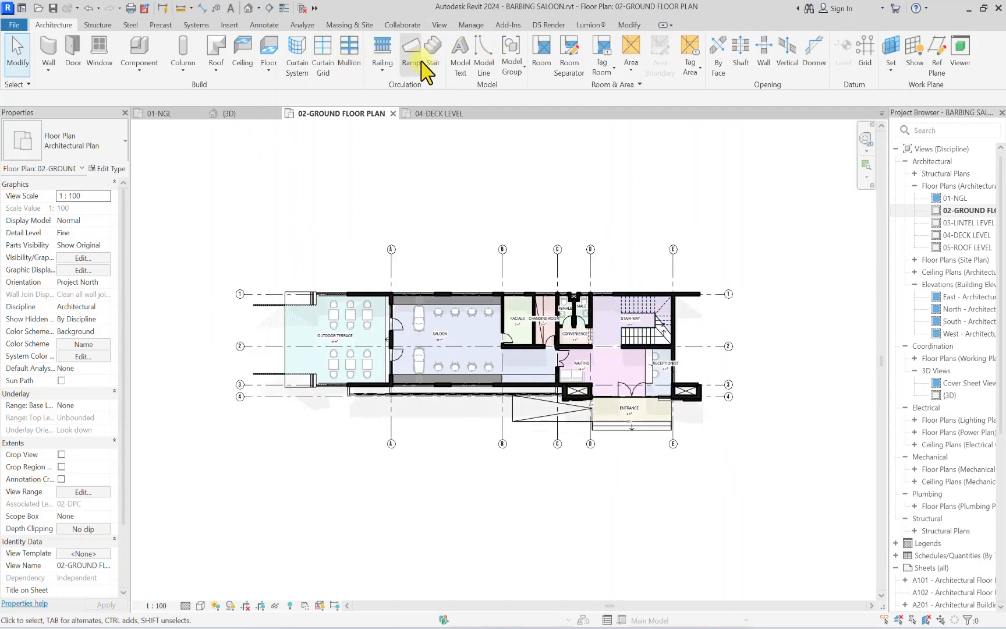
Step: Draw a horizontal building section across the ground floor plan, from beyond grid E through the staircase and saloon to beyond the outdoor terrace
{"action": "left_click", "coordinate": [440, 25]}
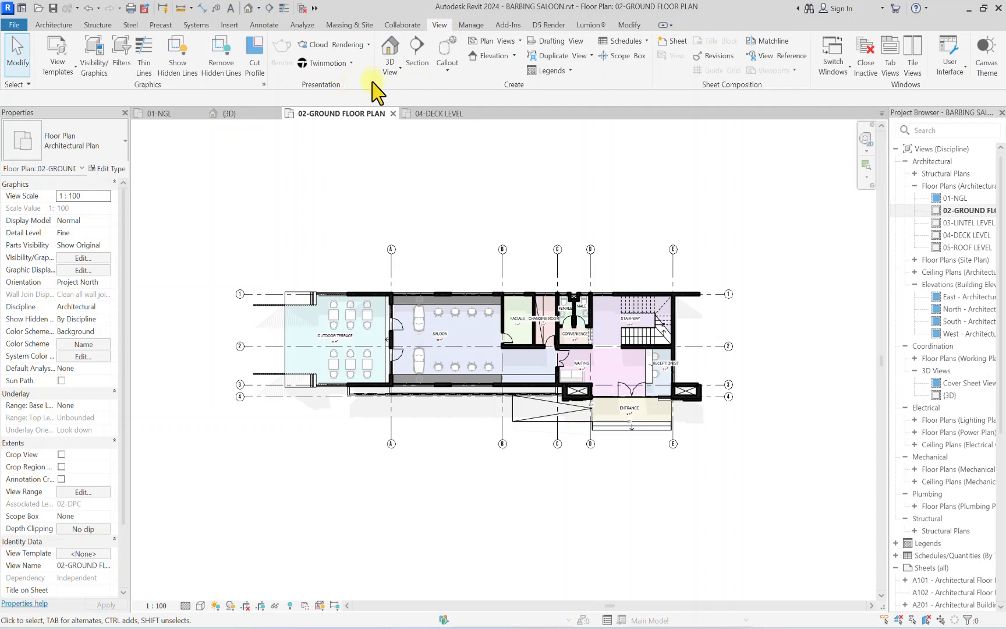
{"action": "left_click", "coordinate": [416, 55]}
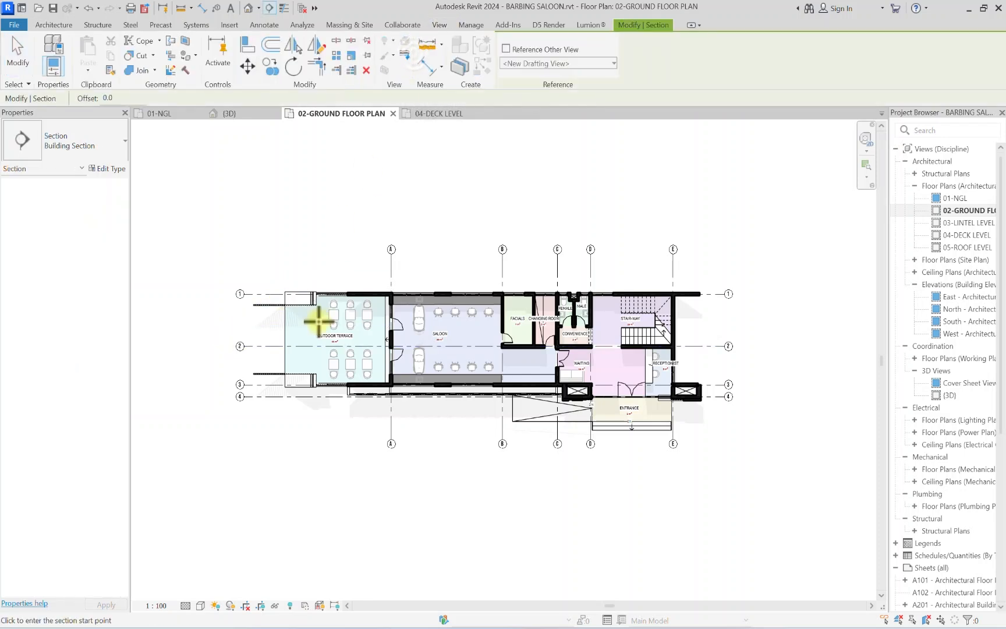
{"action": "scroll", "coordinate": [265, 333], "scroll_direction": "up", "scroll_amount": 2}
{"action": "middle_click_drag", "start_coordinate": [761, 330], "coordinate": [637, 345]}
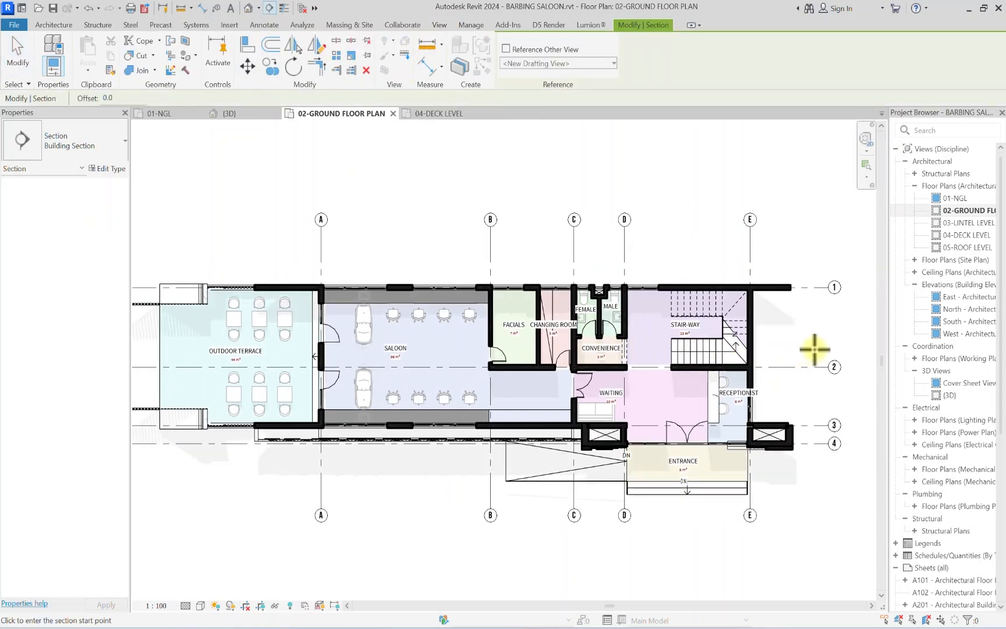
{"action": "left_click", "coordinate": [817, 349]}
{"action": "scroll", "coordinate": [678, 351], "scroll_direction": "down", "scroll_amount": 2}
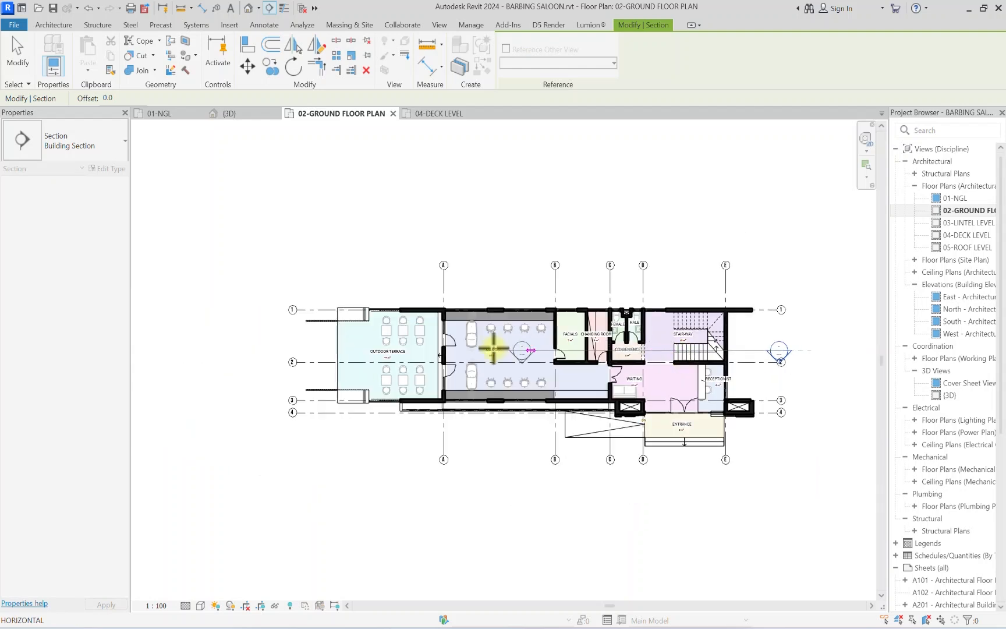
{"action": "left_click", "coordinate": [301, 349]}
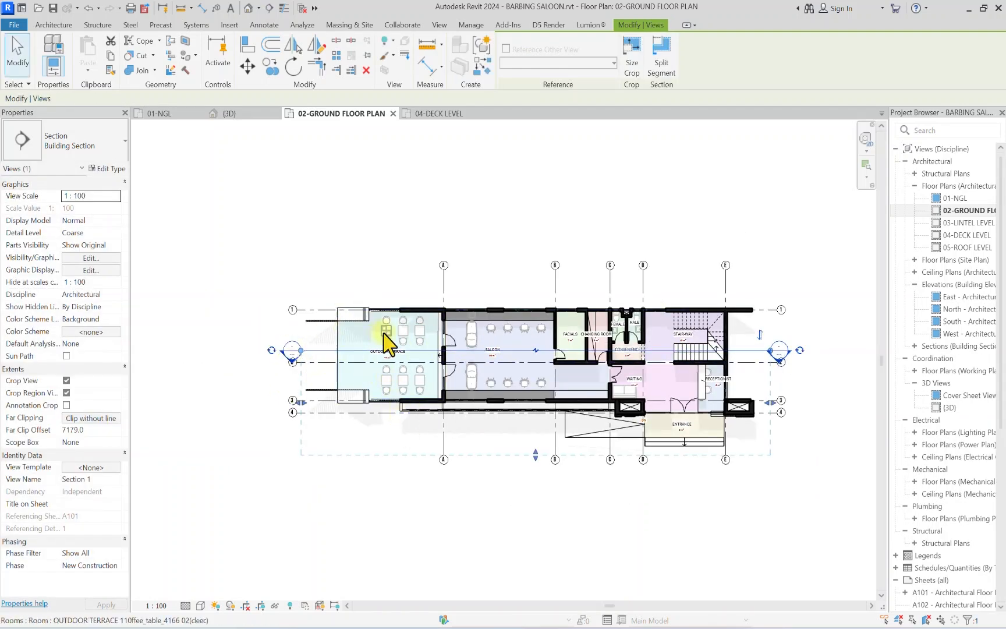
{"action": "key", "text": "Escape"}
Step: Break the section line across the plan and shorten both segments to the outer edge of the outdoor terrace and the wall at grid E
{"action": "left_click", "coordinate": [397, 352]}
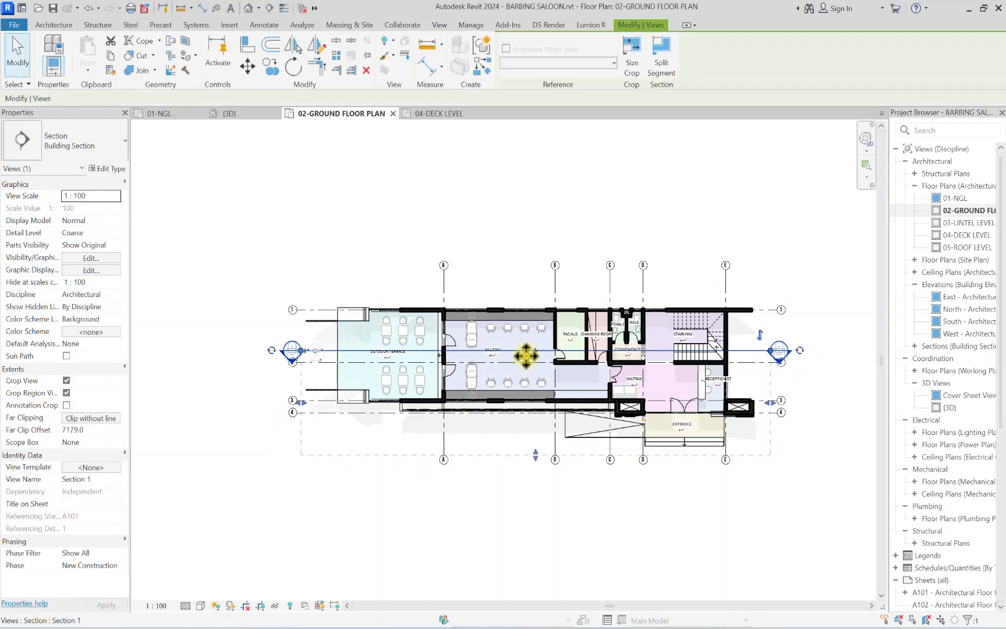
{"action": "scroll", "coordinate": [534, 352], "scroll_direction": "up", "scroll_amount": 2}
{"action": "scroll", "coordinate": [579, 366], "scroll_direction": "down", "scroll_amount": 3}
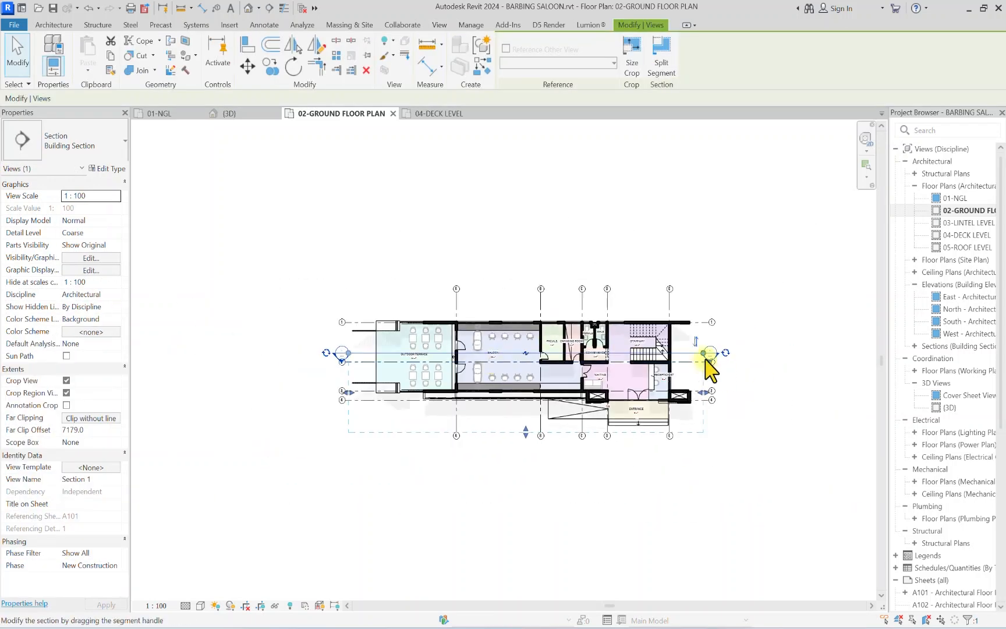
{"action": "scroll", "coordinate": [698, 355], "scroll_direction": "up", "scroll_amount": 5}
{"action": "scroll", "coordinate": [633, 362], "scroll_direction": "down", "scroll_amount": 1}
{"action": "middle_click_drag", "start_coordinate": [511, 369], "coordinate": [695, 387]}
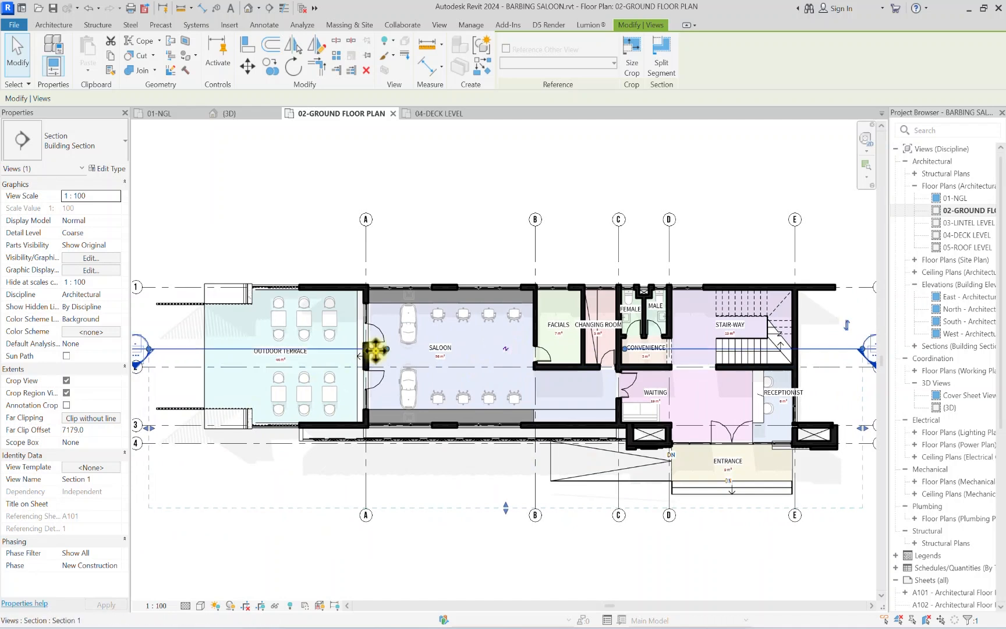
{"action": "left_click_drag", "start_coordinate": [387, 349], "coordinate": [203, 348]}
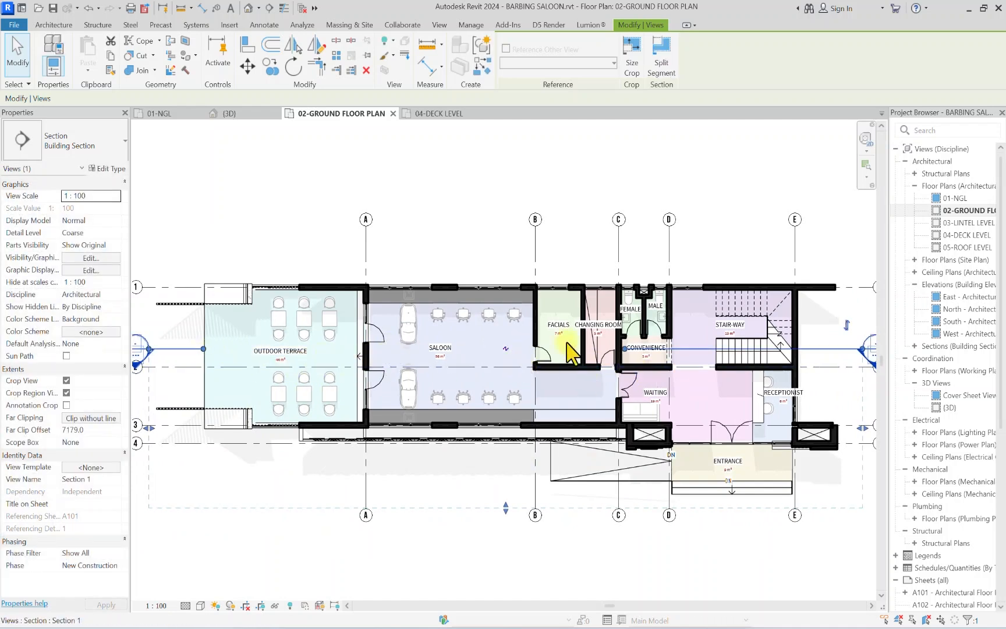
{"action": "left_click_drag", "start_coordinate": [624, 349], "coordinate": [796, 350]}
{"action": "scroll", "coordinate": [774, 352], "scroll_direction": "down", "scroll_amount": 3}
{"action": "left_click", "coordinate": [561, 448]}
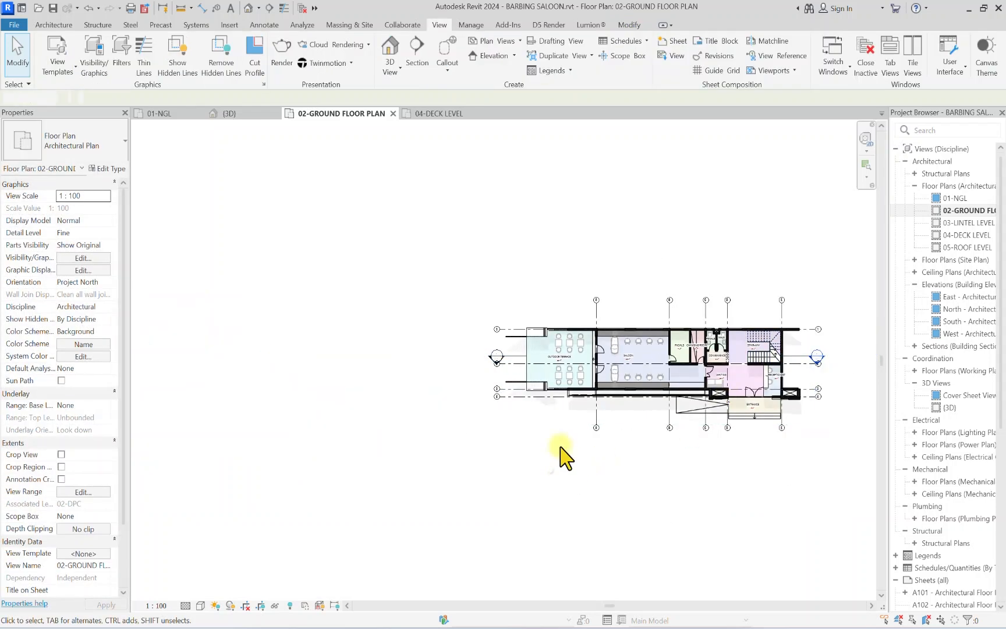
Step: Open the building section's view from its marker beside grid E
{"action": "scroll", "coordinate": [829, 365], "scroll_direction": "up", "scroll_amount": 3}
{"action": "scroll", "coordinate": [809, 371], "scroll_direction": "up", "scroll_amount": 2}
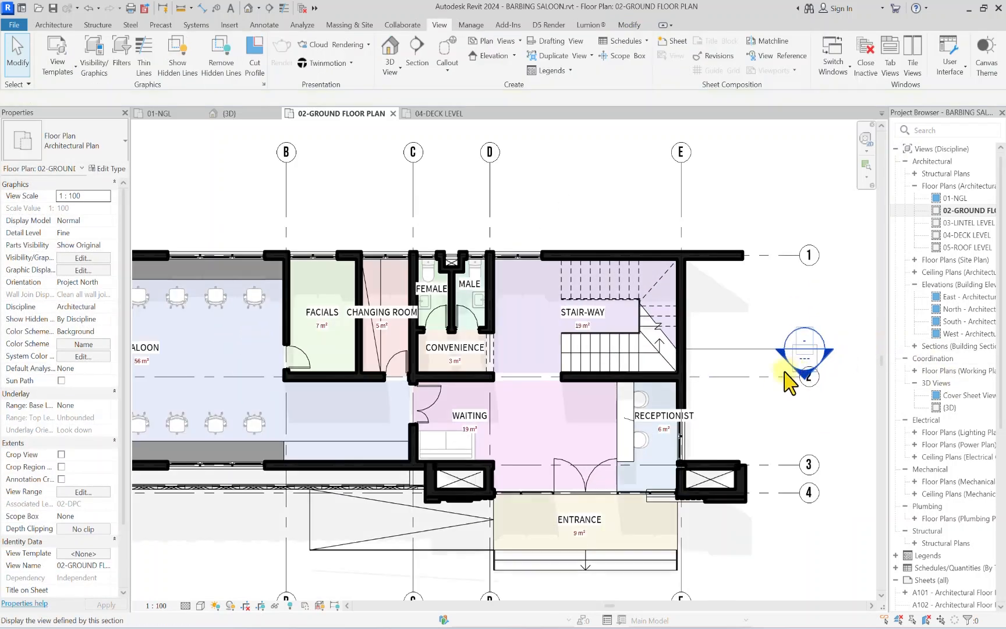
{"action": "double_click", "coordinate": [793, 377]}
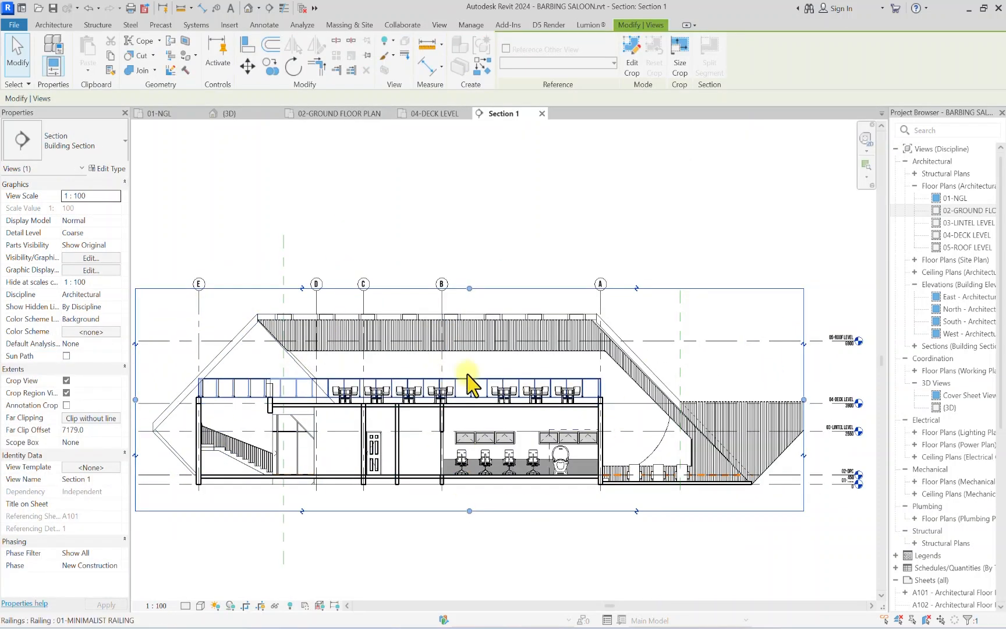
Step: Examine the section view's staircase, interior rooms, roof deck, level lines and crop boundary
{"action": "scroll", "coordinate": [518, 463], "scroll_direction": "up", "scroll_amount": 2}
{"action": "scroll", "coordinate": [518, 463], "scroll_direction": "down", "scroll_amount": 3}
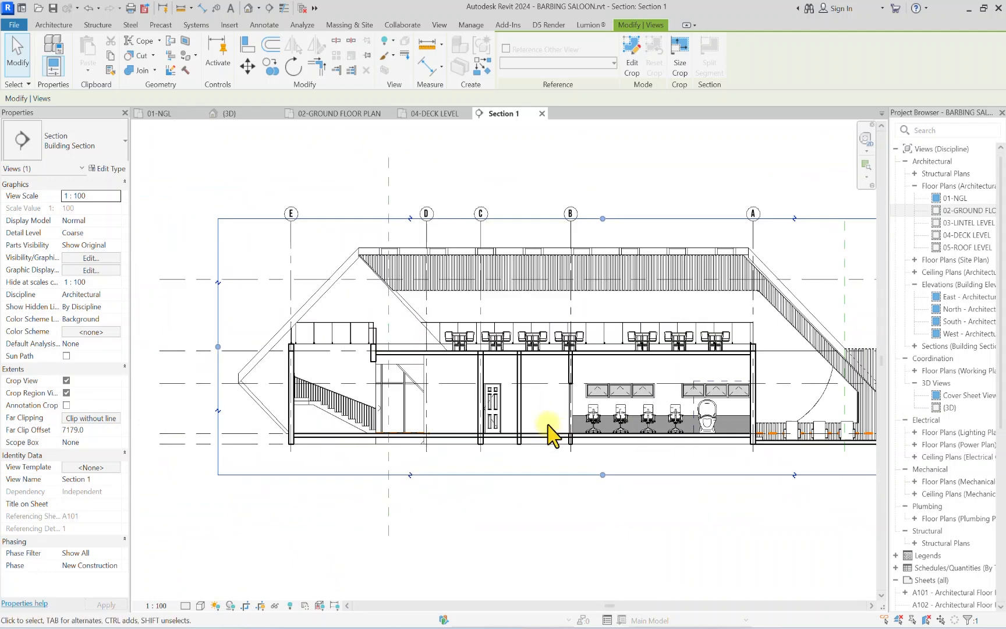
{"action": "scroll", "coordinate": [373, 288], "scroll_direction": "down", "scroll_amount": 4}
{"action": "scroll", "coordinate": [494, 308], "scroll_direction": "up", "scroll_amount": 3}
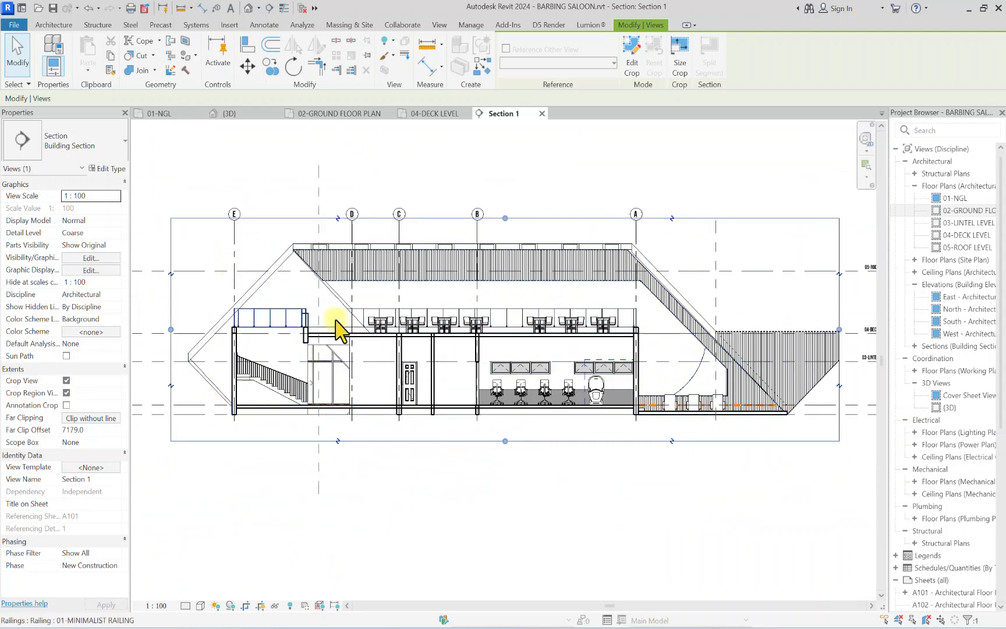
{"action": "scroll", "coordinate": [244, 349], "scroll_direction": "up", "scroll_amount": 1}
{"action": "scroll", "coordinate": [273, 367], "scroll_direction": "down", "scroll_amount": 1}
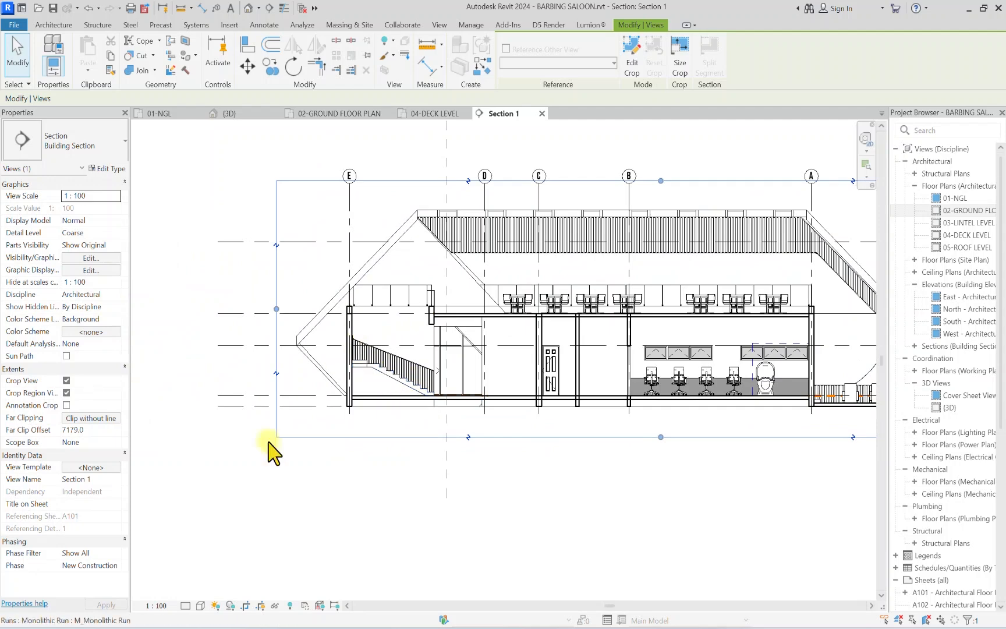
{"action": "scroll", "coordinate": [274, 451], "scroll_direction": "down", "scroll_amount": 1}
{"action": "scroll", "coordinate": [326, 407], "scroll_direction": "down", "scroll_amount": 1}
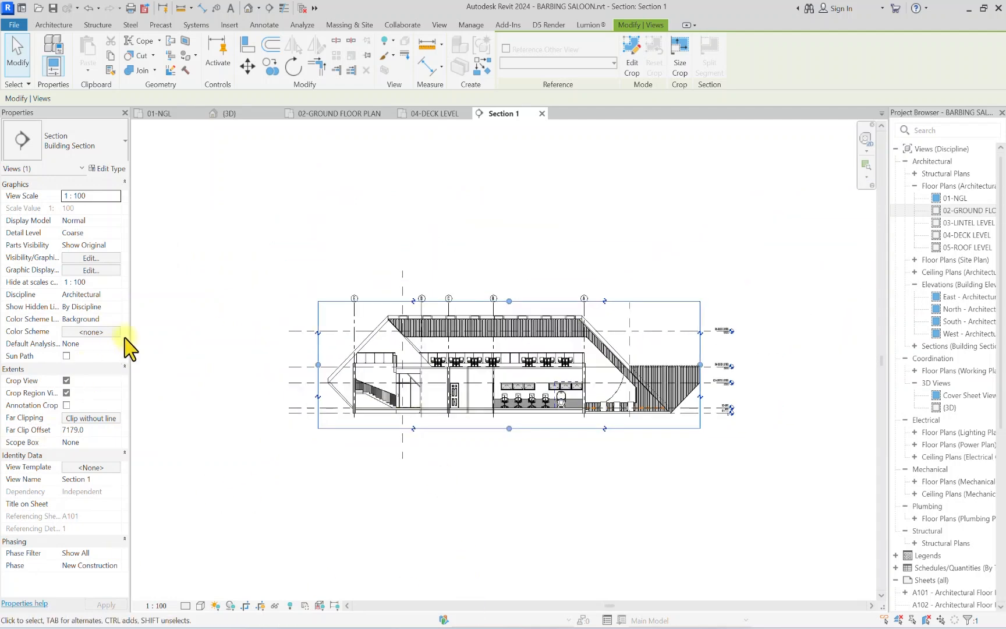
{"action": "scroll", "coordinate": [417, 483], "scroll_direction": "up", "scroll_amount": 1}
{"action": "left_click", "coordinate": [413, 507]}
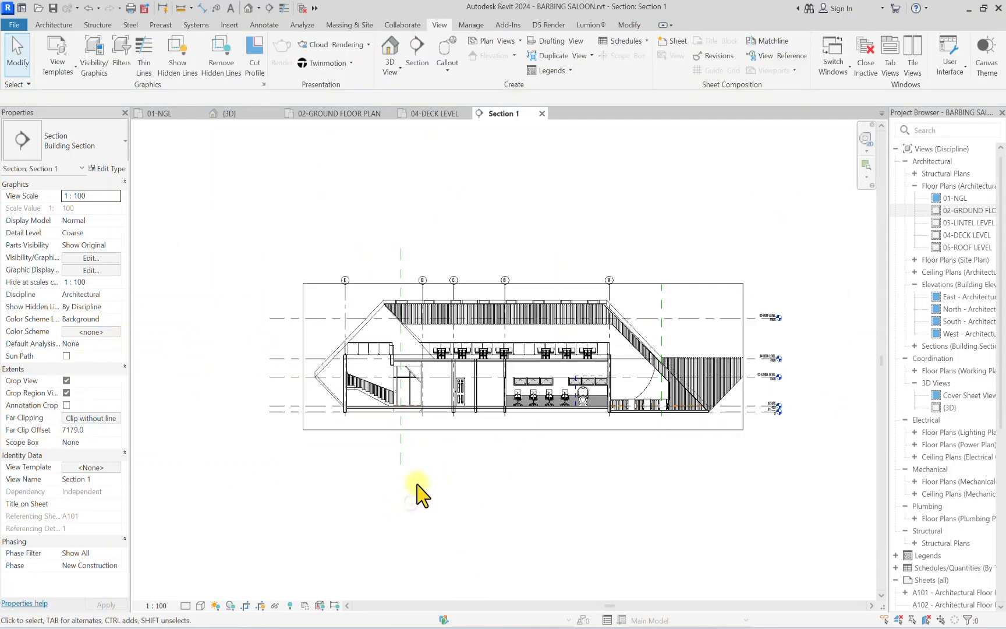
Step: Hide the reference planes category and the crop region boundary in the section view
{"action": "left_click", "coordinate": [399, 462]}
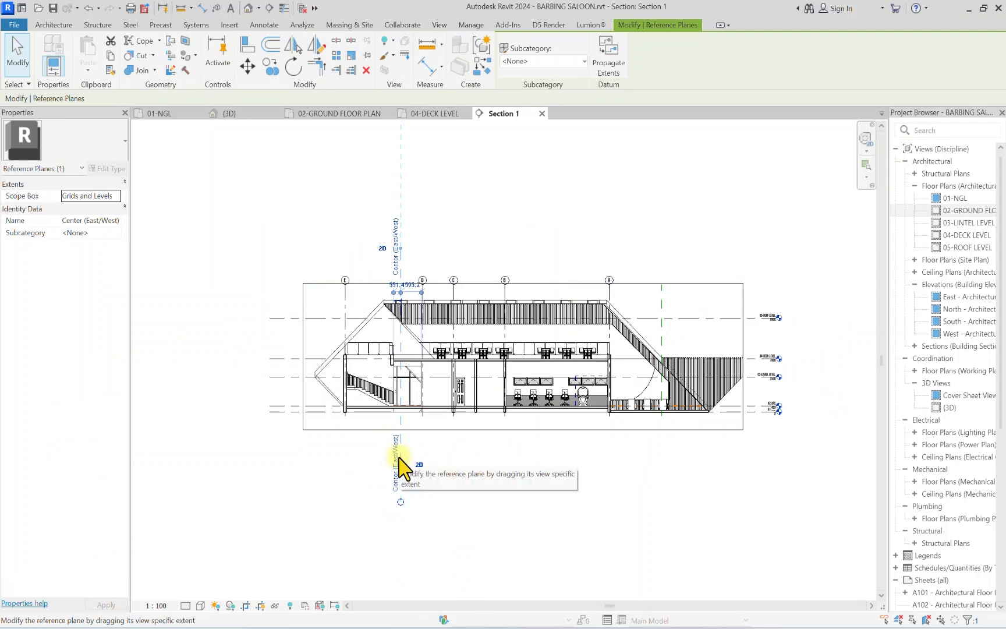
{"action": "right_click", "coordinate": [400, 462]}
{"action": "mouse_move", "coordinate": [523, 193]}
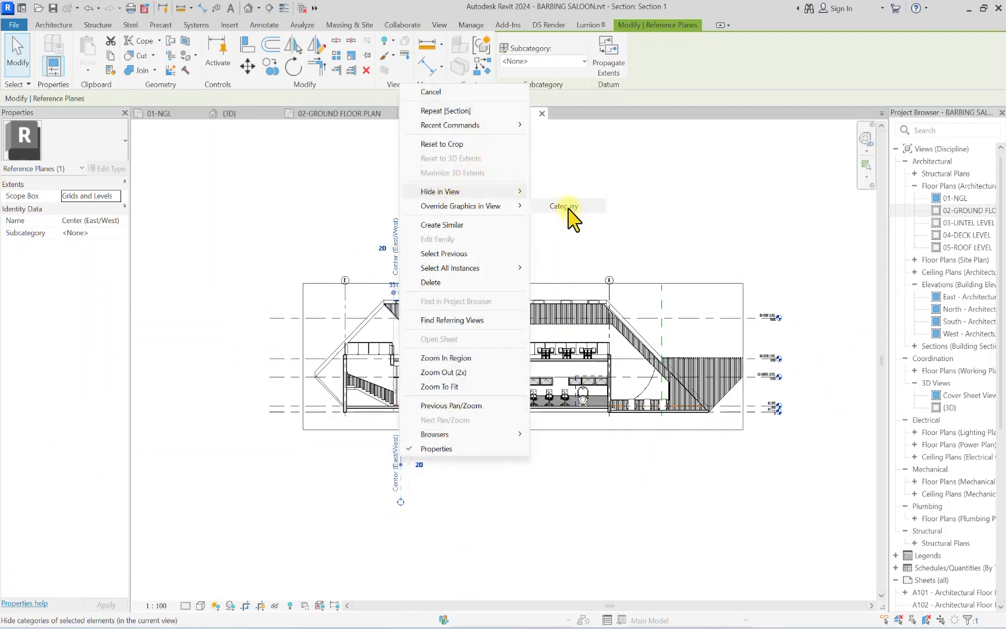
{"action": "left_click", "coordinate": [565, 206]}
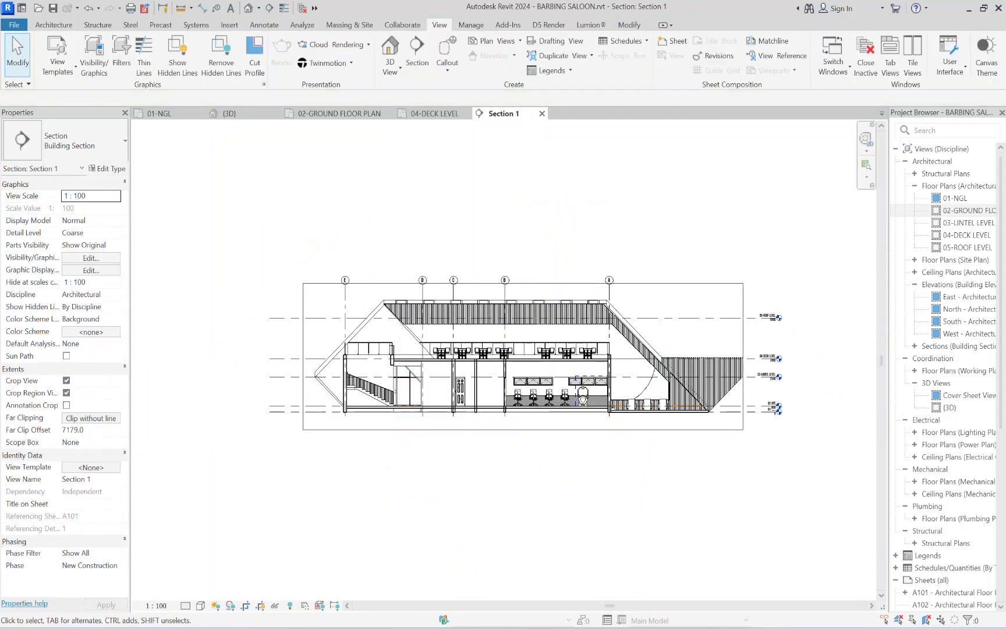
{"action": "left_click", "coordinate": [259, 606]}
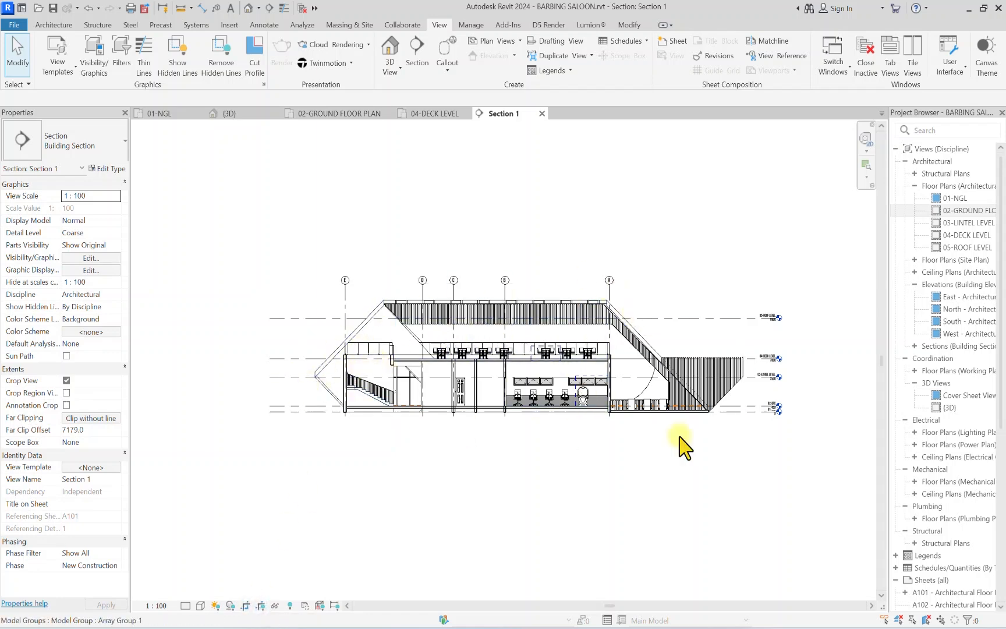
Step: Hide the room separation lines category in the section view, using the dashed line at the outdoor terrace
{"action": "scroll", "coordinate": [658, 402], "scroll_direction": "up", "scroll_amount": 5}
{"action": "scroll", "coordinate": [653, 396], "scroll_direction": "up", "scroll_amount": 1}
{"action": "left_click", "coordinate": [691, 389]}
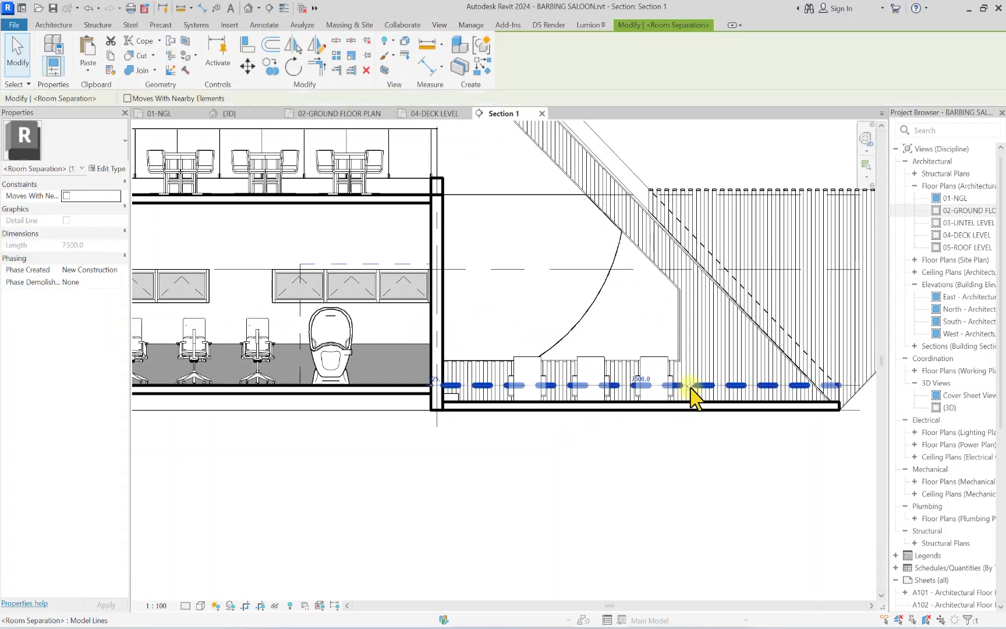
{"action": "left_click", "coordinate": [704, 431]}
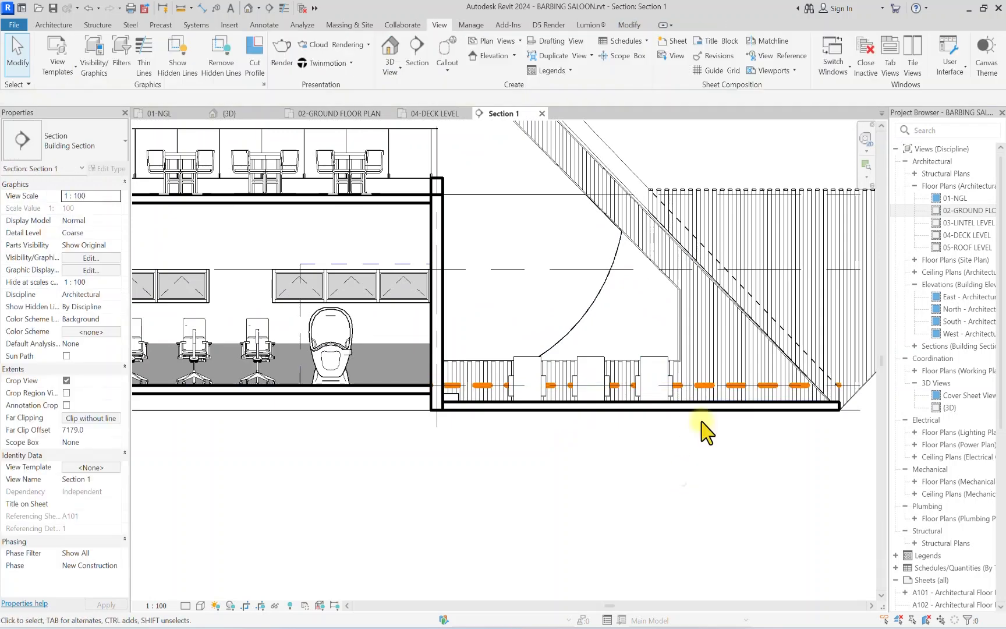
{"action": "left_click", "coordinate": [698, 391]}
{"action": "right_click", "coordinate": [696, 390]}
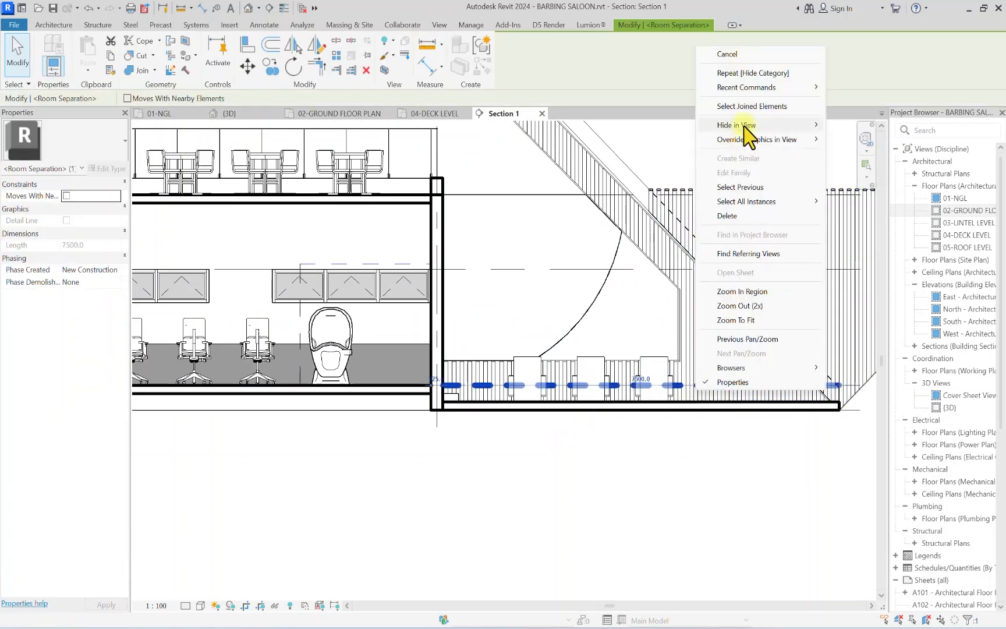
{"action": "mouse_move", "coordinate": [741, 126]}
{"action": "left_click", "coordinate": [853, 142]}
{"action": "scroll", "coordinate": [557, 352], "scroll_direction": "down", "scroll_amount": 2}
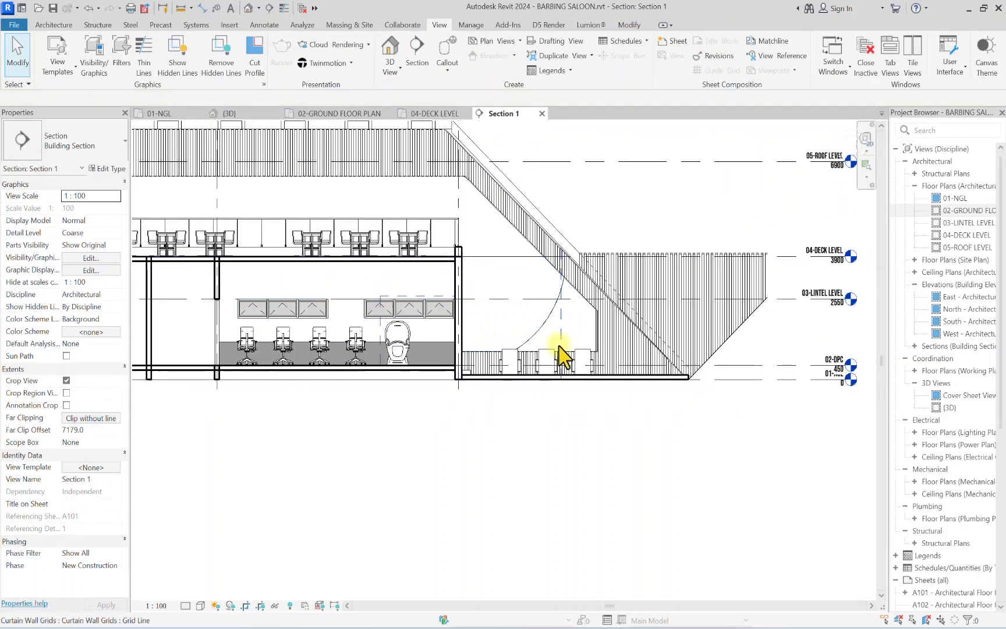
Step: Tag the saloon, outdoor terrace and roof deck terrace rooms in the section view with Tag Room
{"action": "scroll", "coordinate": [319, 323], "scroll_direction": "down", "scroll_amount": 4}
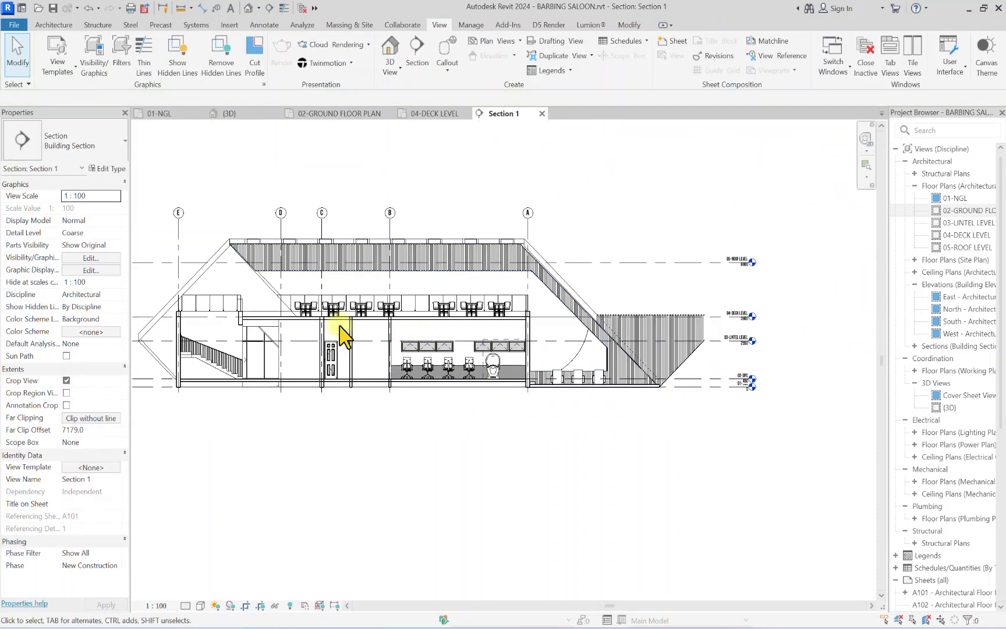
{"action": "scroll", "coordinate": [407, 343], "scroll_direction": "up", "scroll_amount": 1}
{"action": "scroll", "coordinate": [489, 337], "scroll_direction": "up", "scroll_amount": 2}
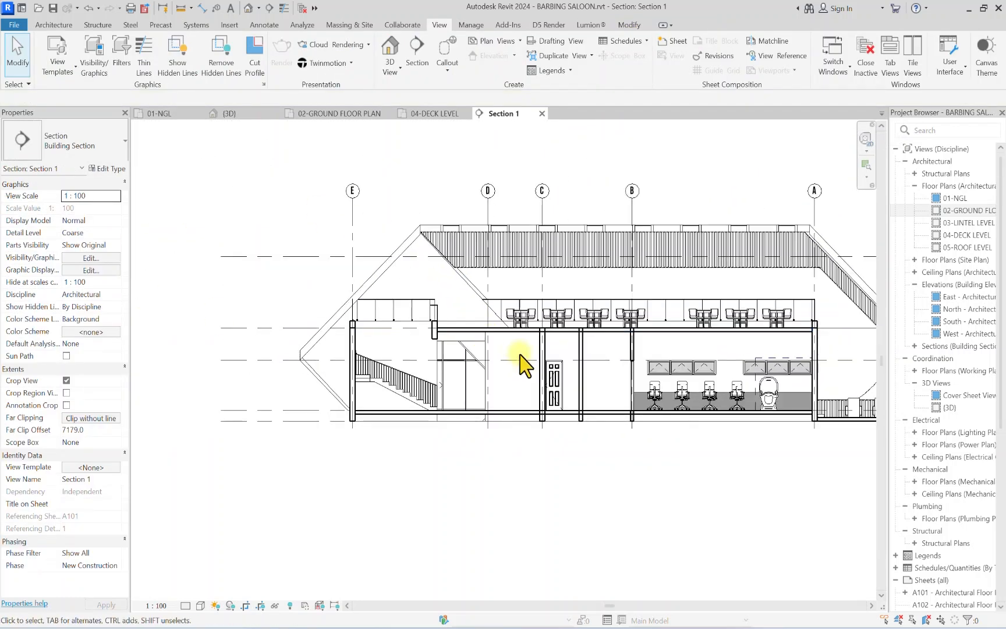
{"action": "middle_click_drag", "start_coordinate": [533, 351], "coordinate": [406, 377]}
{"action": "scroll", "coordinate": [314, 294], "scroll_direction": "down", "scroll_amount": 2}
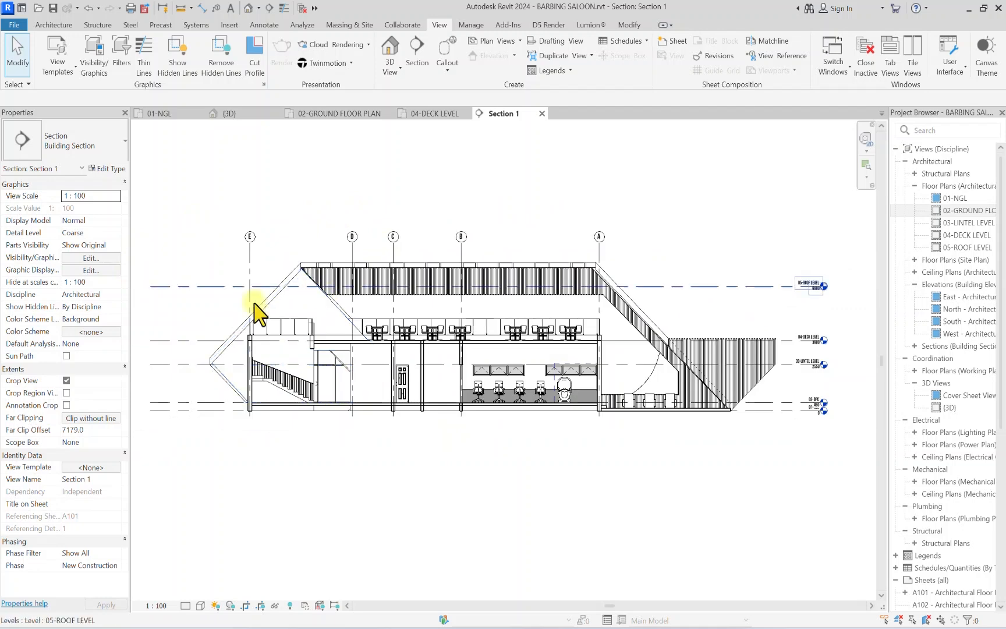
{"action": "scroll", "coordinate": [326, 280], "scroll_direction": "up", "scroll_amount": 1}
{"action": "left_click", "coordinate": [54, 25]}
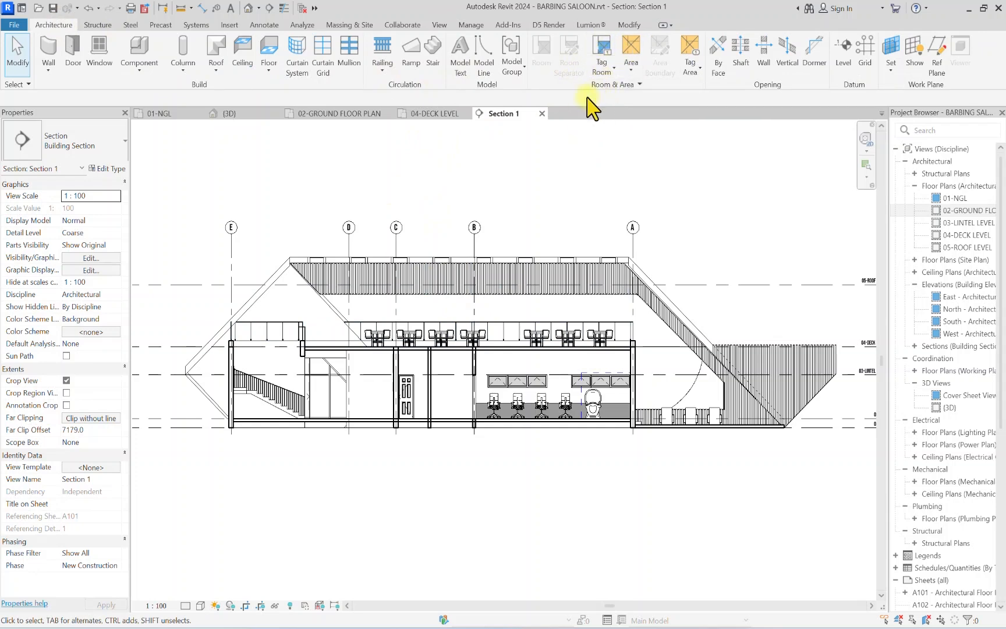
{"action": "left_click", "coordinate": [602, 68]}
{"action": "scroll", "coordinate": [538, 407], "scroll_direction": "up", "scroll_amount": 2}
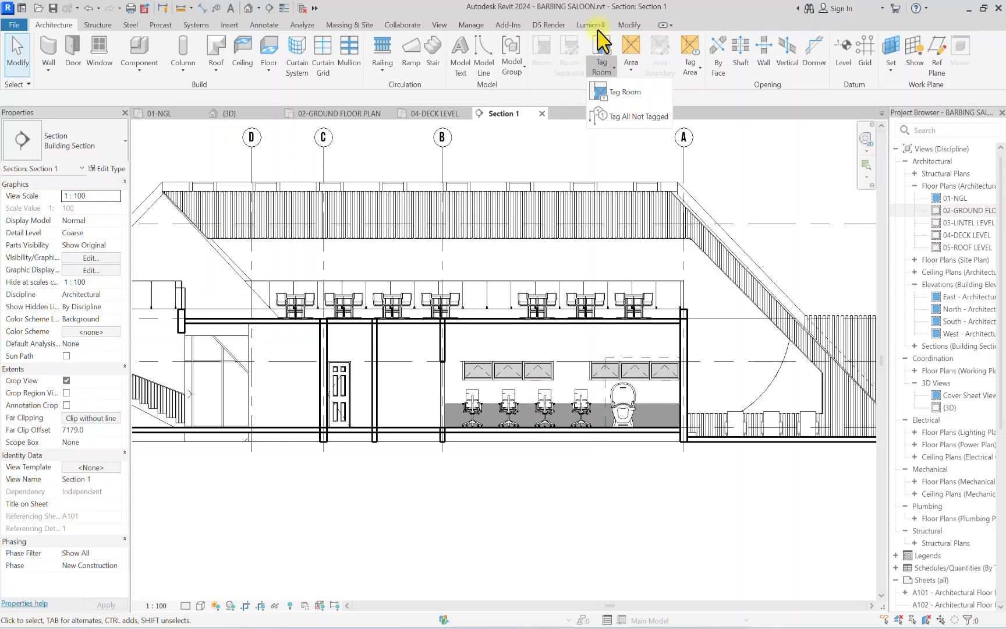
{"action": "left_click", "coordinate": [612, 94]}
{"action": "scroll", "coordinate": [552, 384], "scroll_direction": "down", "scroll_amount": 2}
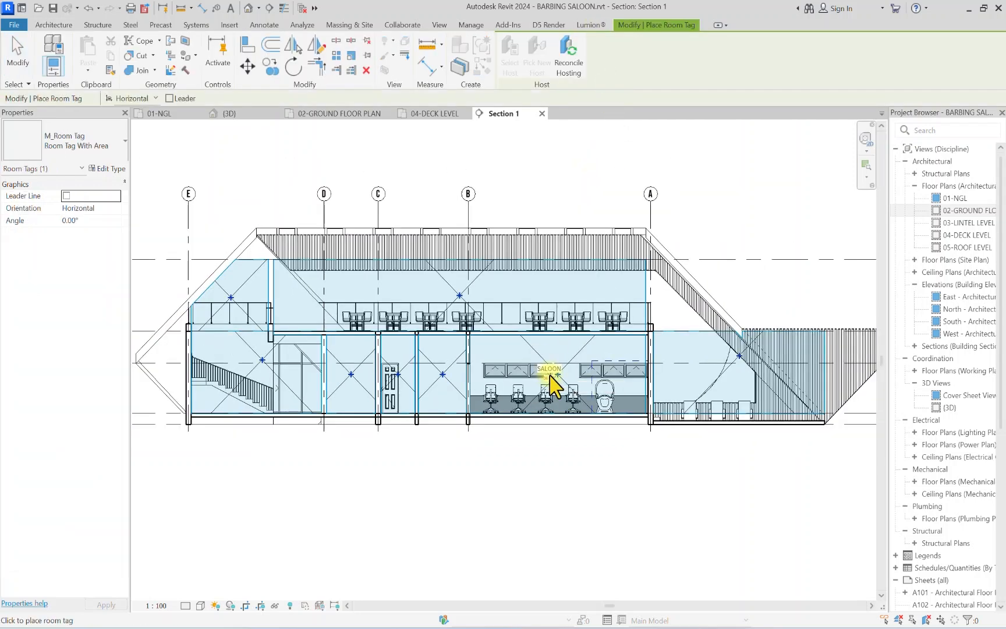
{"action": "left_click", "coordinate": [550, 375]}
{"action": "left_click", "coordinate": [705, 379]}
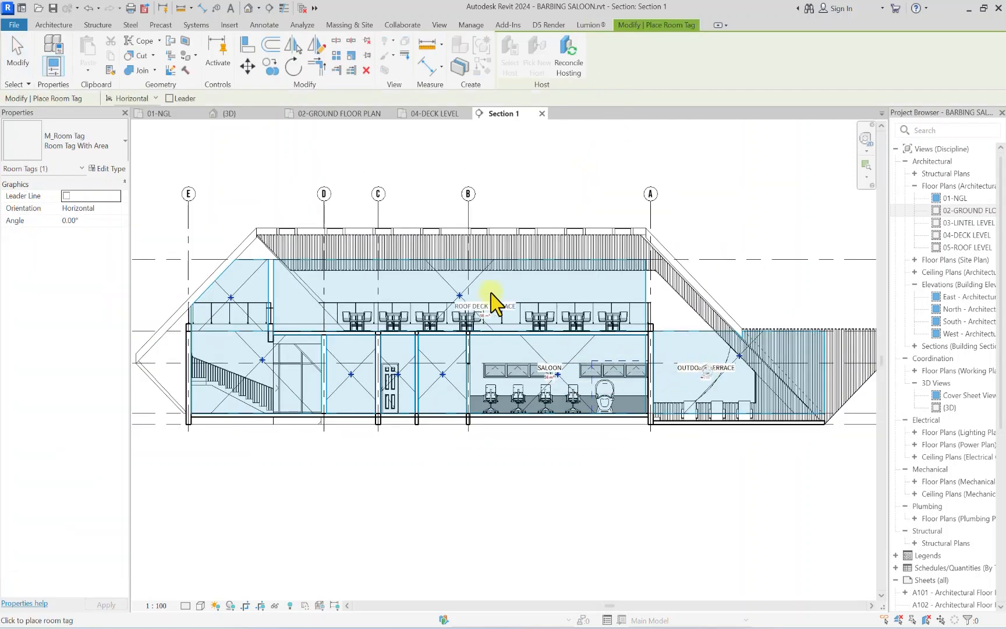
{"action": "left_click", "coordinate": [479, 287]}
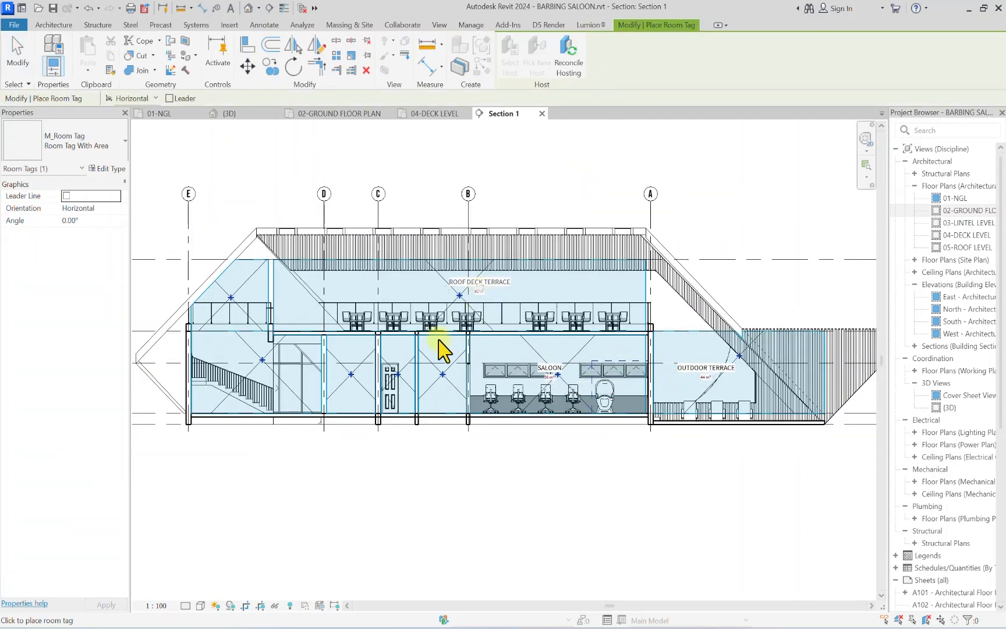
Step: Tag the facials room, changing room, convenience and both stair-way rooms in the section, and end room tagging
{"action": "left_click", "coordinate": [423, 380]}
{"action": "scroll", "coordinate": [416, 381], "scroll_direction": "up", "scroll_amount": 2}
{"action": "left_click", "coordinate": [395, 378]}
{"action": "left_click", "coordinate": [321, 377]}
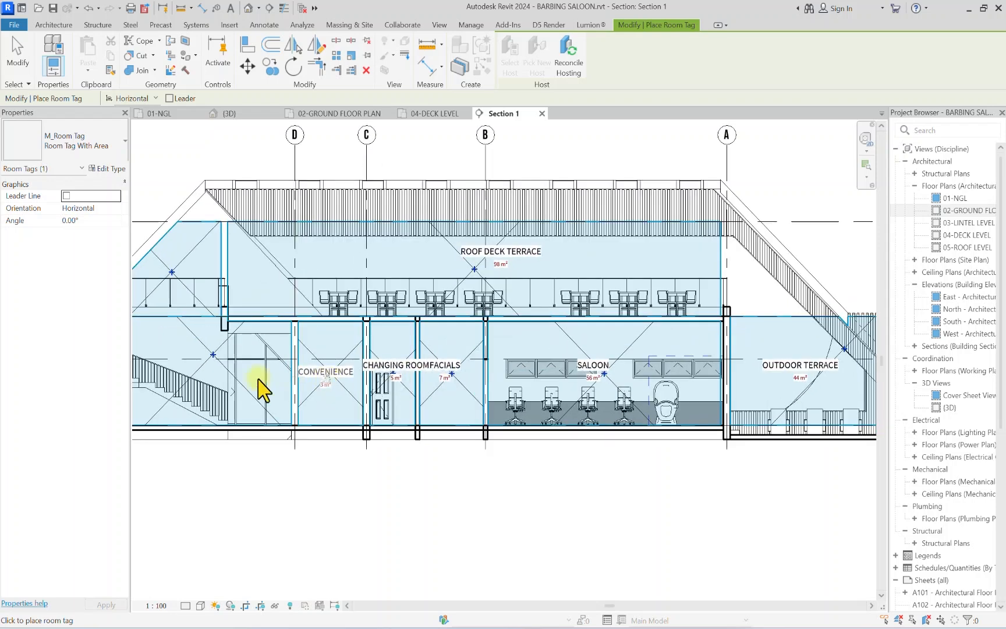
{"action": "middle_click_drag", "start_coordinate": [222, 383], "coordinate": [352, 370]}
{"action": "left_click", "coordinate": [340, 360]}
{"action": "left_click", "coordinate": [312, 271]}
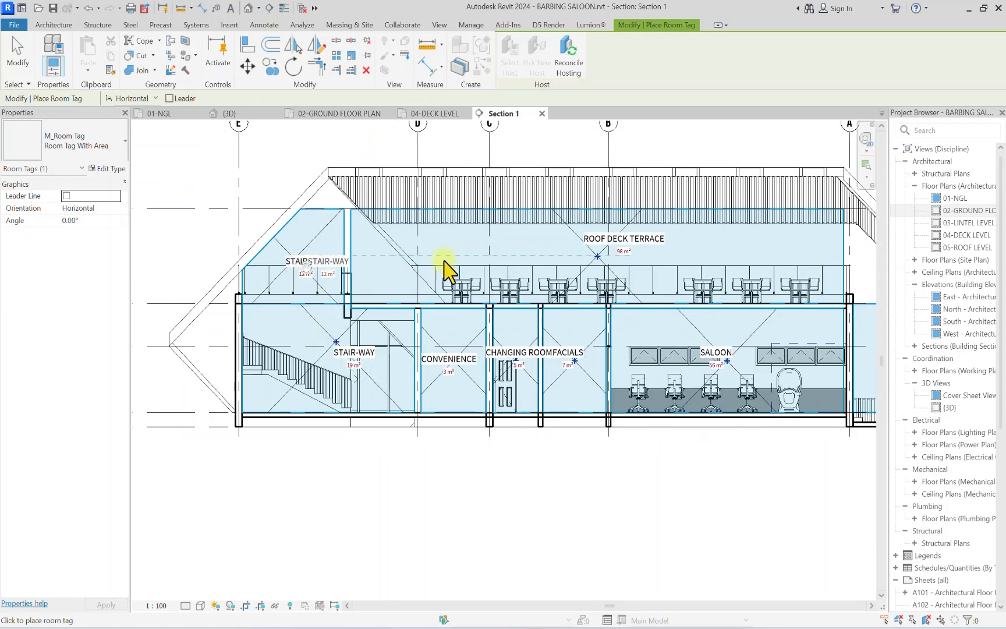
{"action": "key", "text": "Escape"}
{"action": "key", "text": "Escape"}
{"action": "scroll", "coordinate": [407, 344], "scroll_direction": "down", "scroll_amount": 3}
{"action": "scroll", "coordinate": [659, 319], "scroll_direction": "up", "scroll_amount": 1}
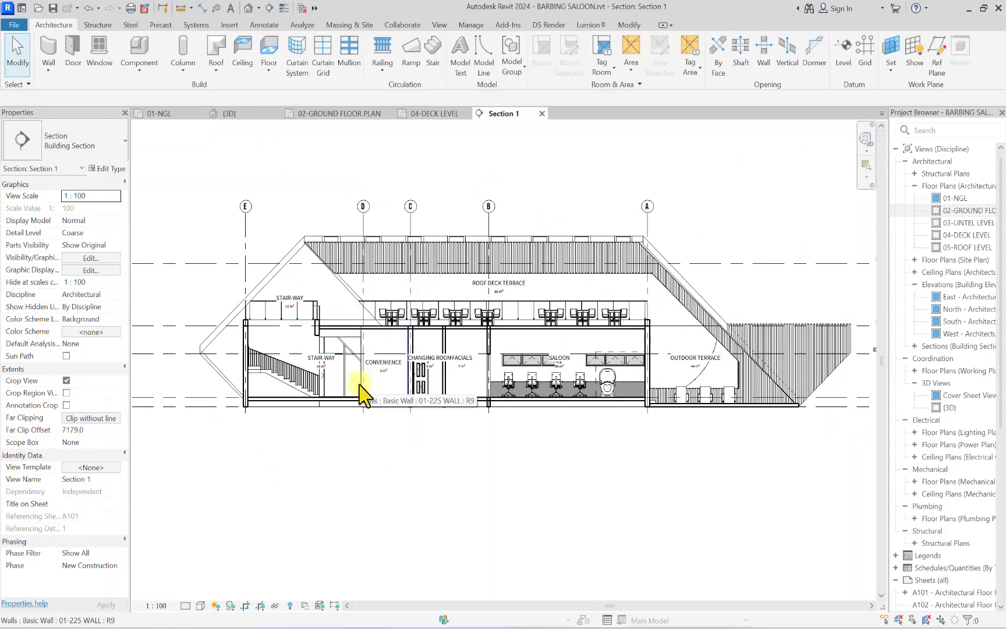
Step: Override the floors' cut pattern in the section's visibility graphics with a solid foreground fill coloured RGB 011-011-011
{"action": "key", "text": "v"}
{"action": "key", "text": "g"}
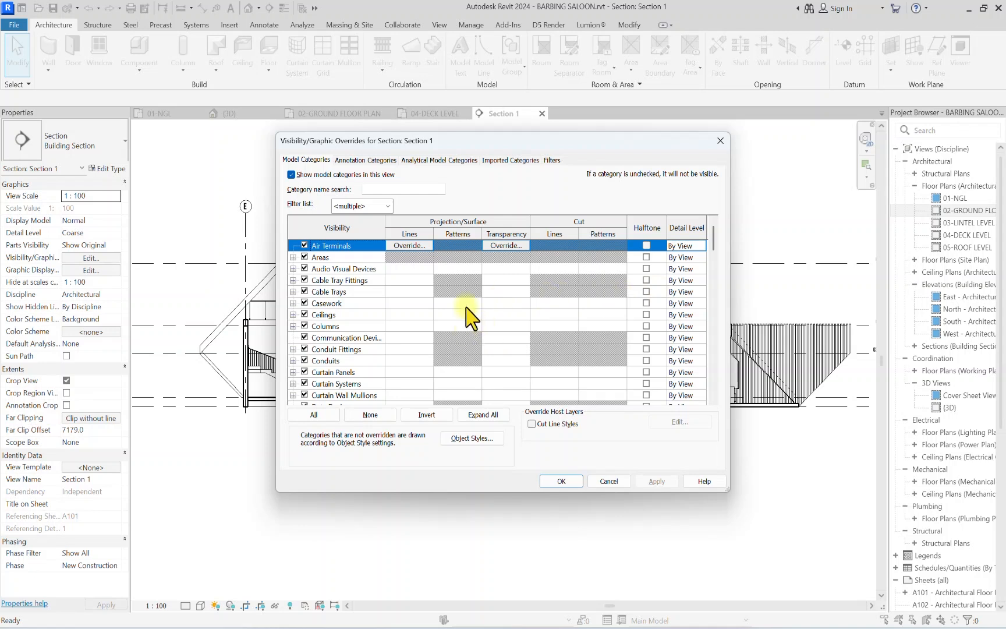
{"action": "scroll", "coordinate": [454, 317], "scroll_direction": "down", "scroll_amount": 5}
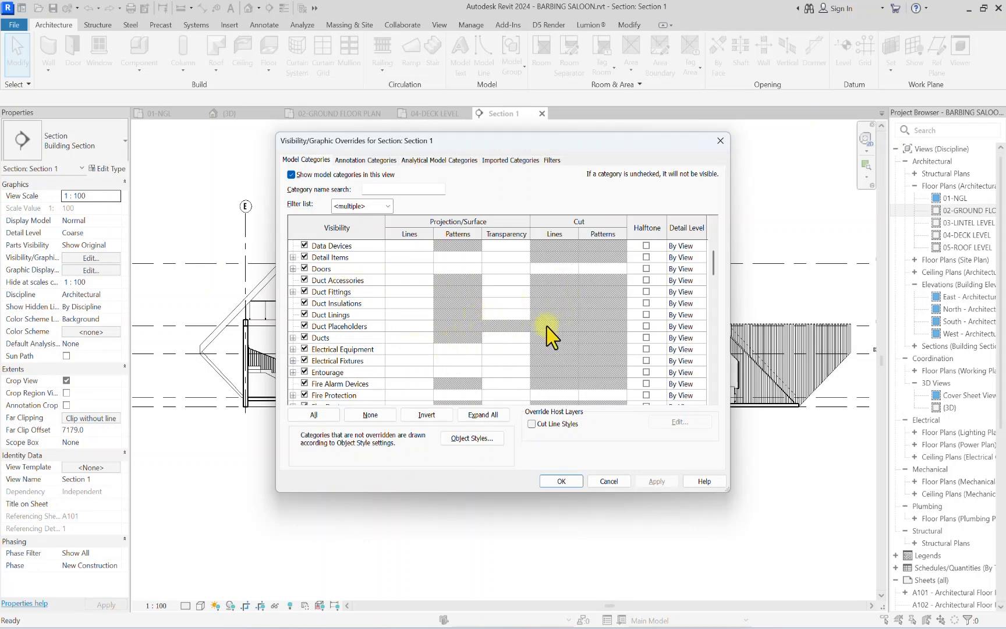
{"action": "scroll", "coordinate": [533, 337], "scroll_direction": "up", "scroll_amount": 3}
{"action": "scroll", "coordinate": [419, 338], "scroll_direction": "up", "scroll_amount": 2}
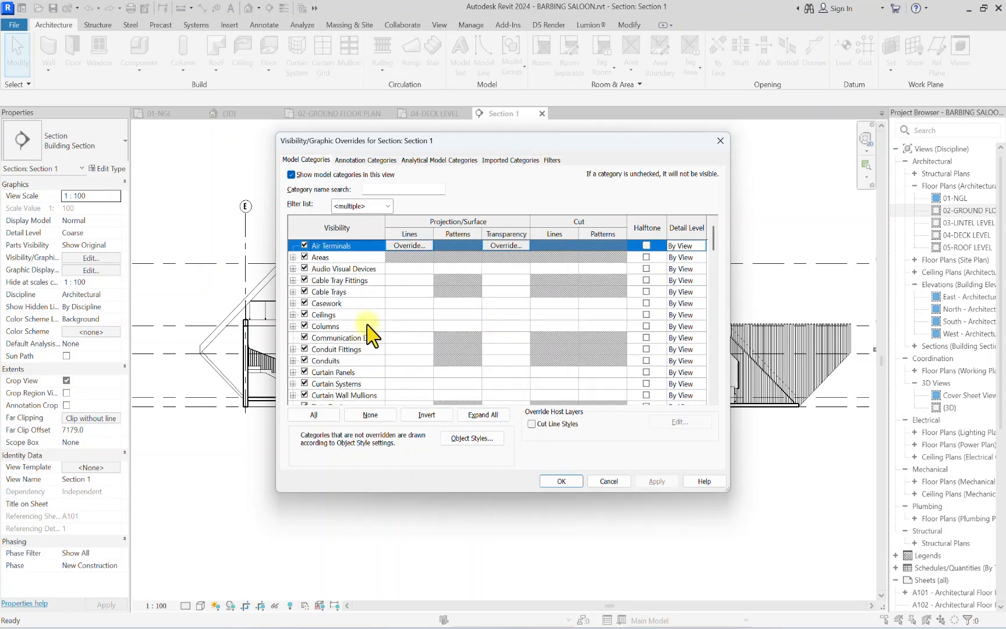
{"action": "scroll", "coordinate": [396, 303], "scroll_direction": "down", "scroll_amount": 6}
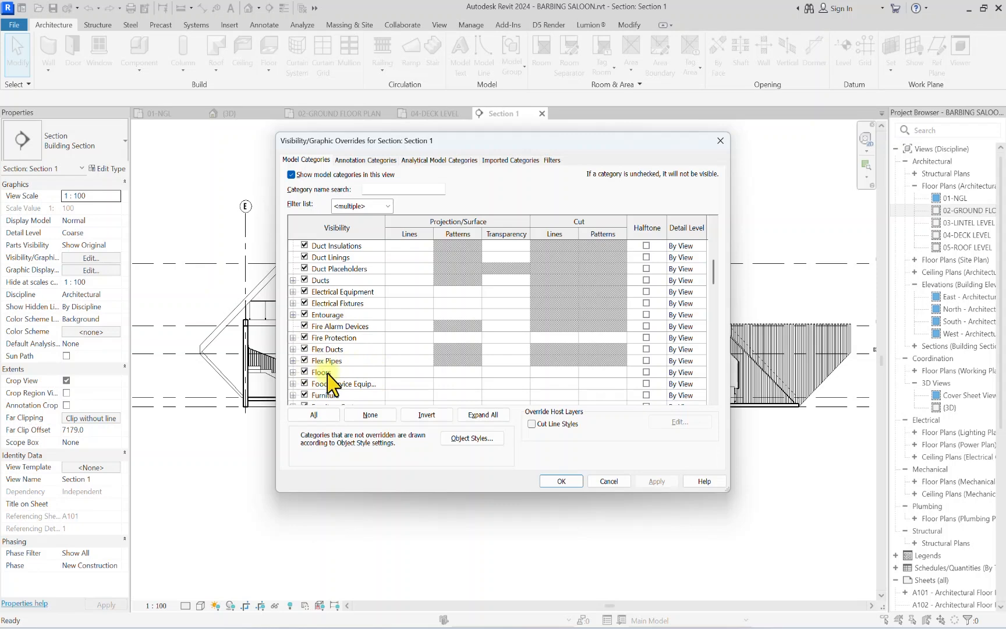
{"action": "left_click", "coordinate": [600, 373]}
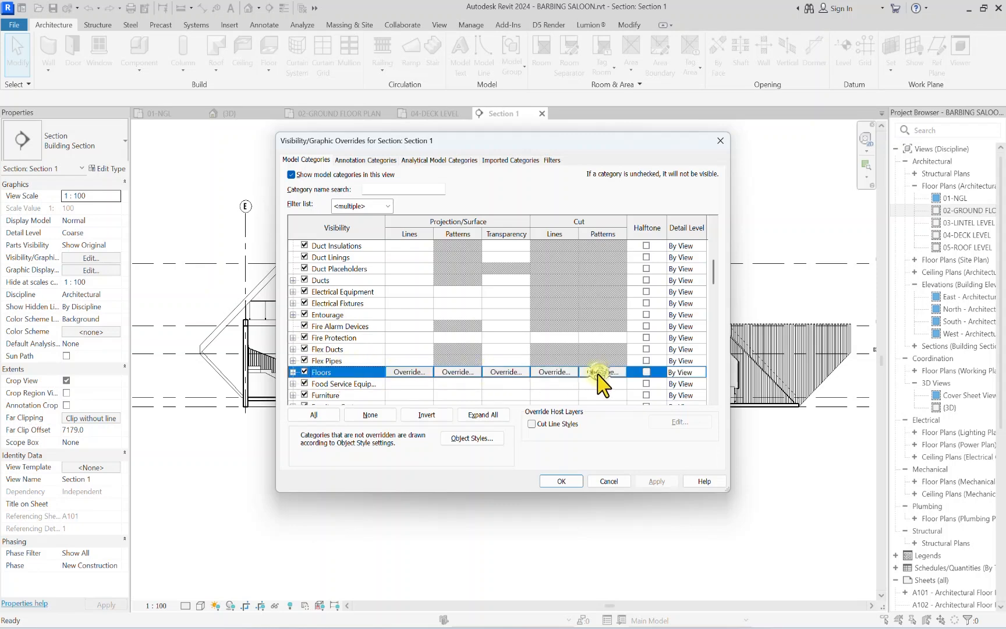
{"action": "left_click", "coordinate": [606, 373]}
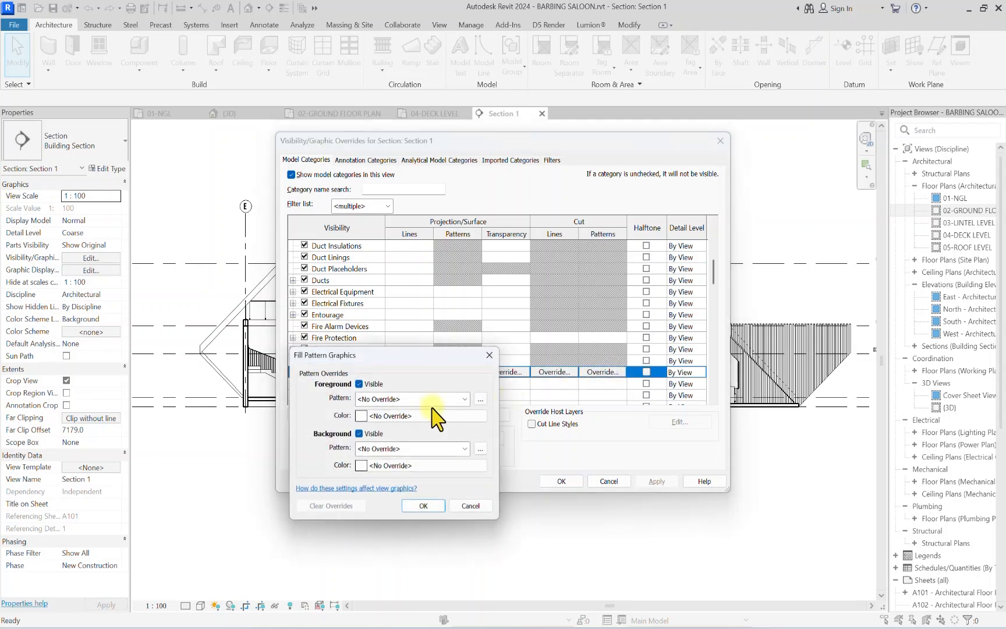
{"action": "left_click", "coordinate": [456, 399]}
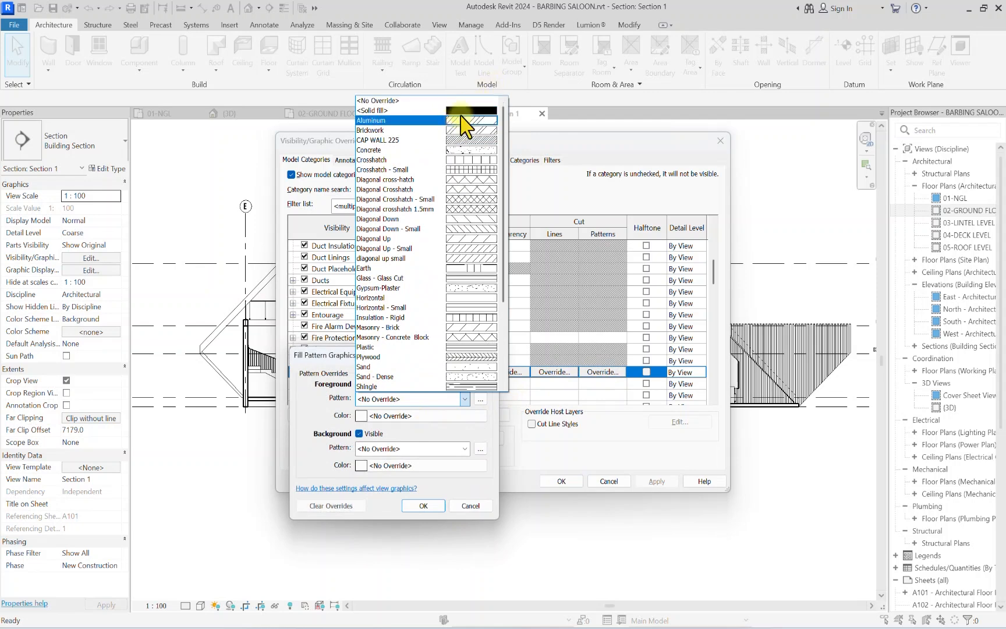
{"action": "left_click", "coordinate": [461, 111]}
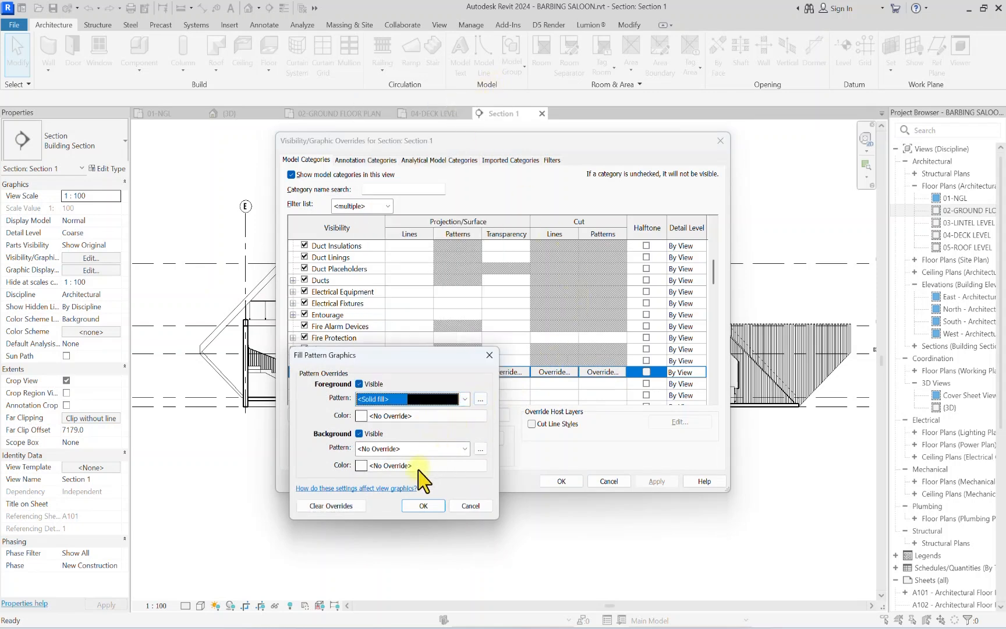
{"action": "left_click", "coordinate": [437, 416]}
{"action": "left_click_drag", "start_coordinate": [526, 417], "coordinate": [528, 463]}
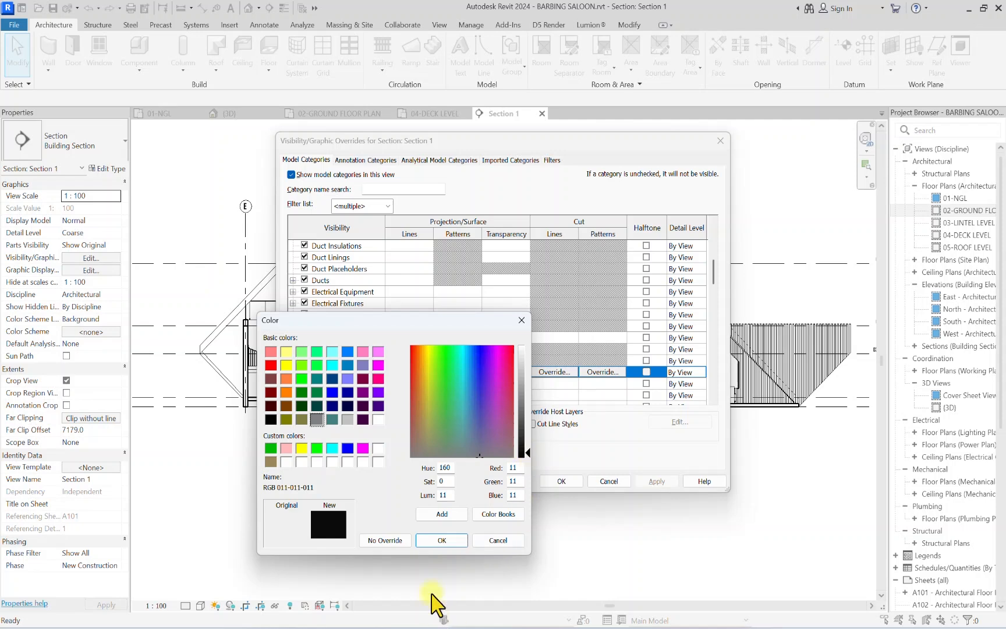
{"action": "left_click", "coordinate": [442, 541]}
{"action": "left_click", "coordinate": [423, 505]}
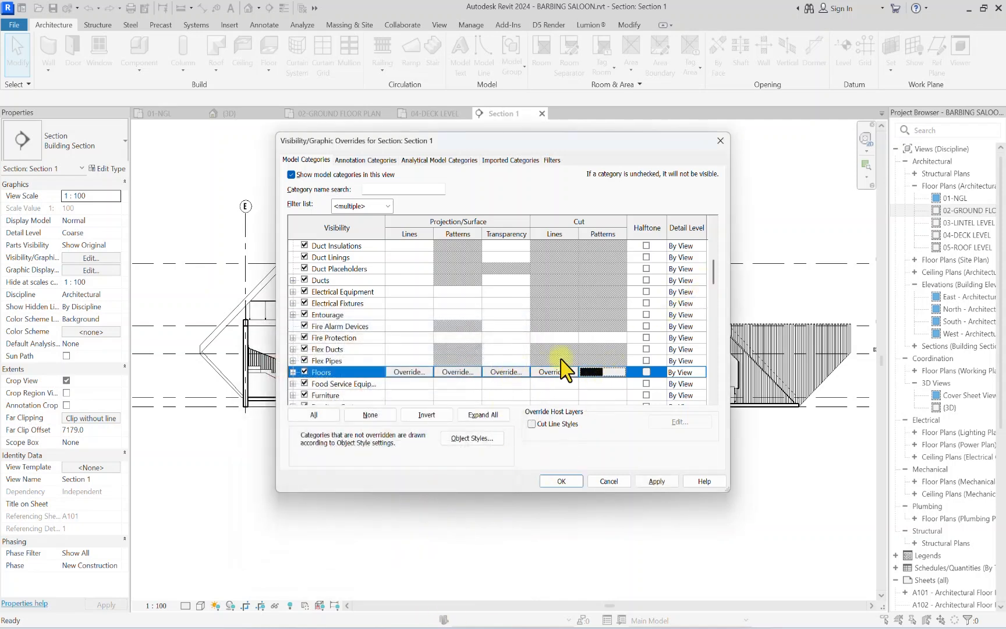
Step: Override the floors' cut line weight with 6 in the section's visibility graphics
{"action": "left_click", "coordinate": [550, 373]}
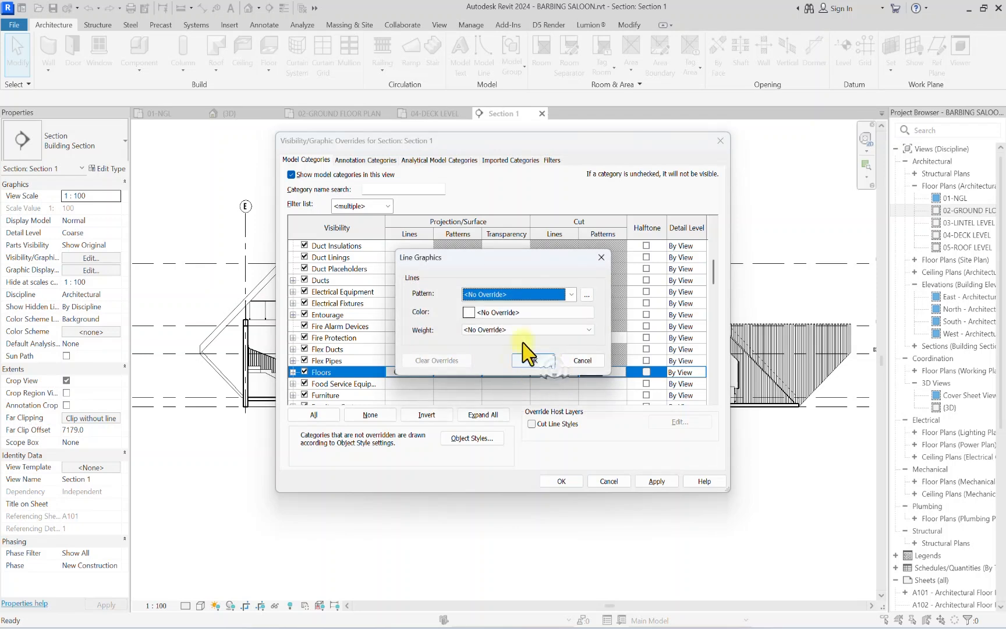
{"action": "left_click", "coordinate": [541, 329]}
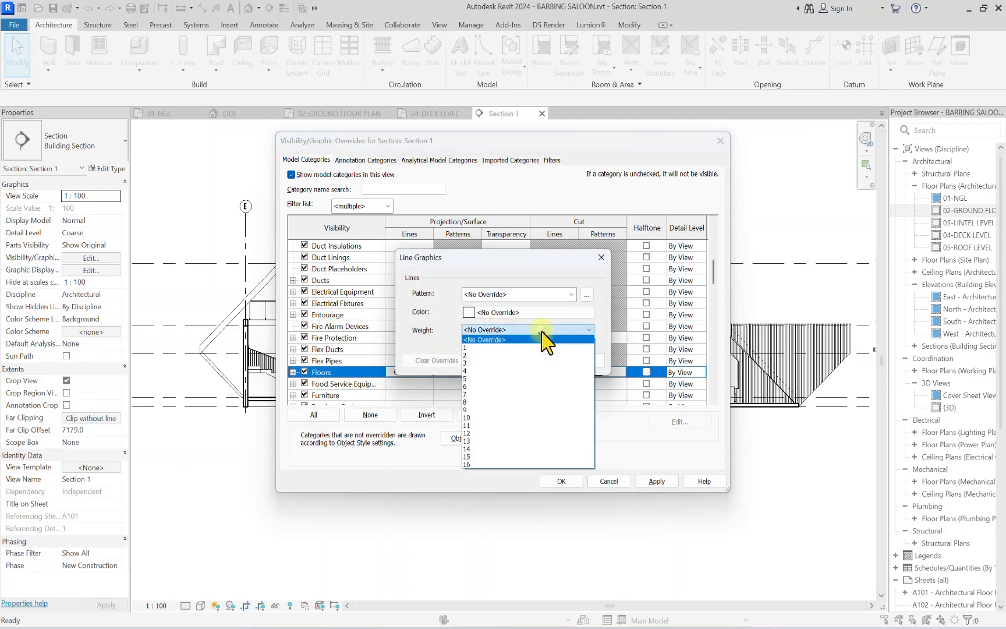
{"action": "left_click", "coordinate": [468, 387]}
{"action": "left_click", "coordinate": [525, 361]}
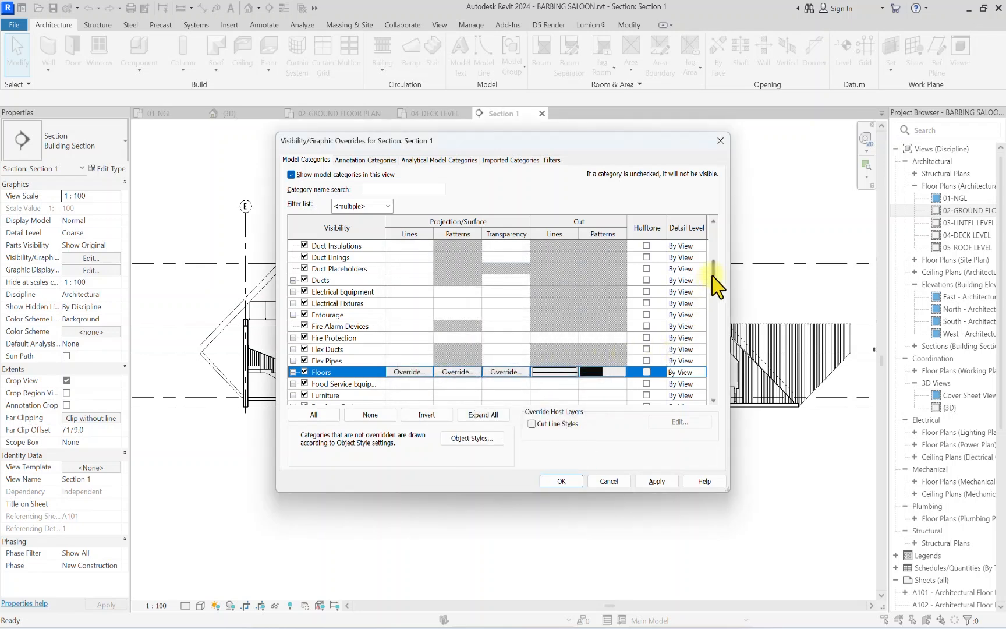
Step: Override the walls' cut pattern in the section's visibility graphics with a black solid foreground fill
{"action": "left_click_drag", "start_coordinate": [712, 275], "coordinate": [703, 400]}
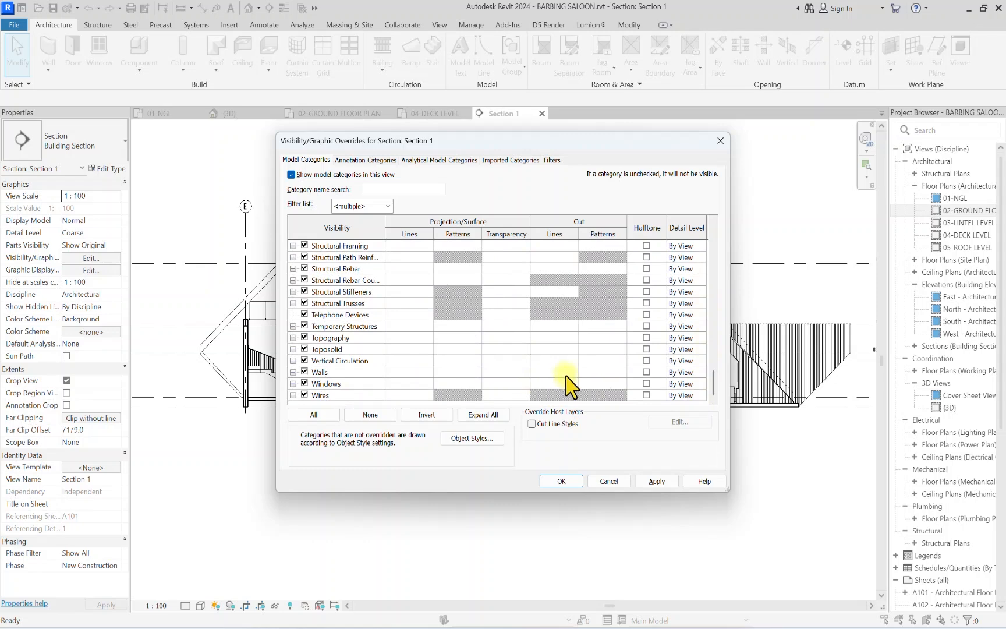
{"action": "left_click", "coordinate": [600, 372]}
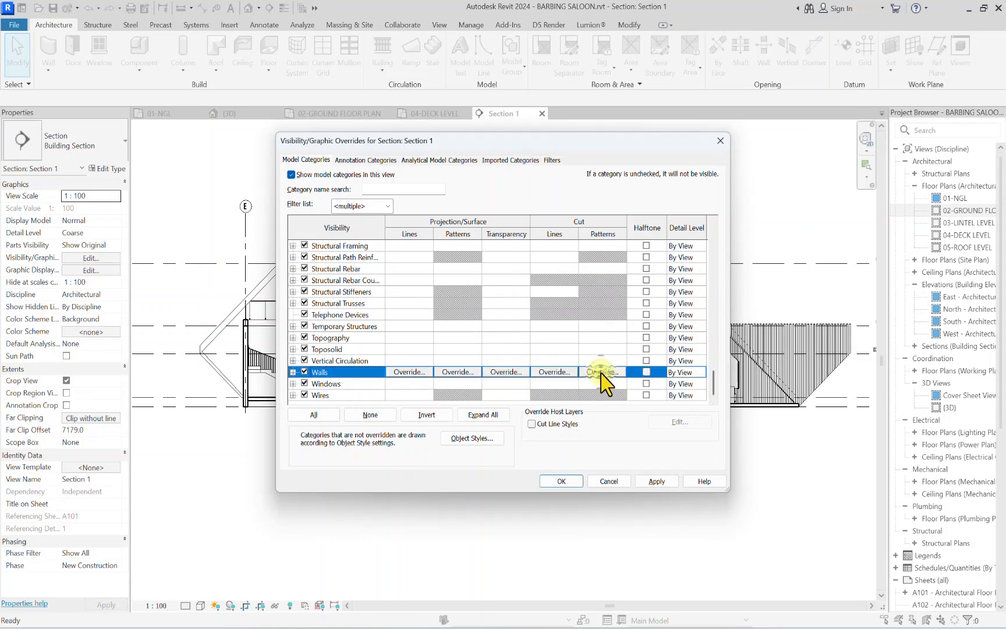
{"action": "left_click", "coordinate": [600, 373]}
{"action": "left_click", "coordinate": [448, 399]}
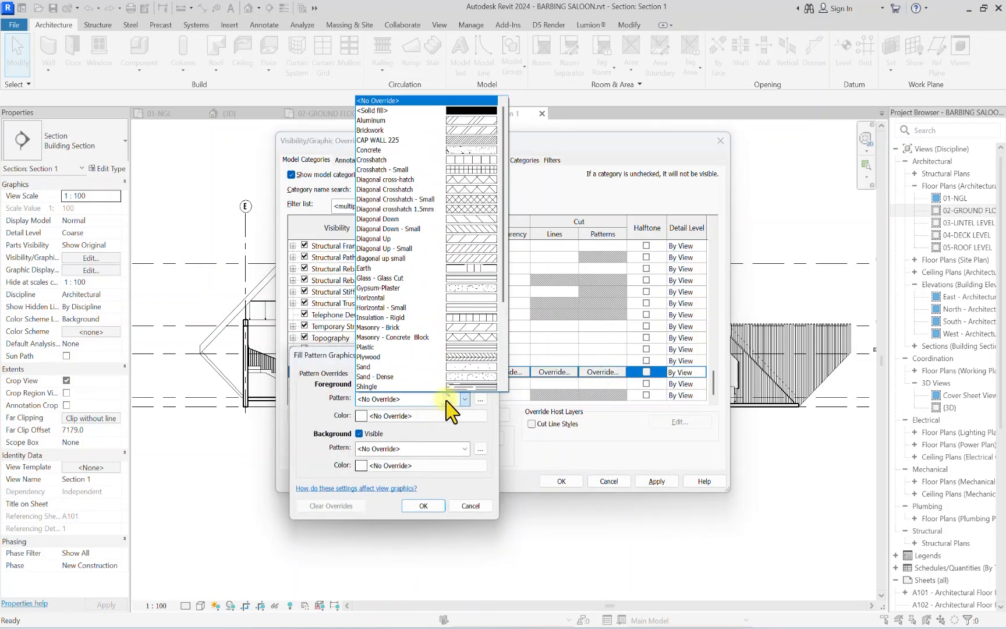
{"action": "left_click", "coordinate": [476, 110]}
{"action": "left_click", "coordinate": [432, 415]}
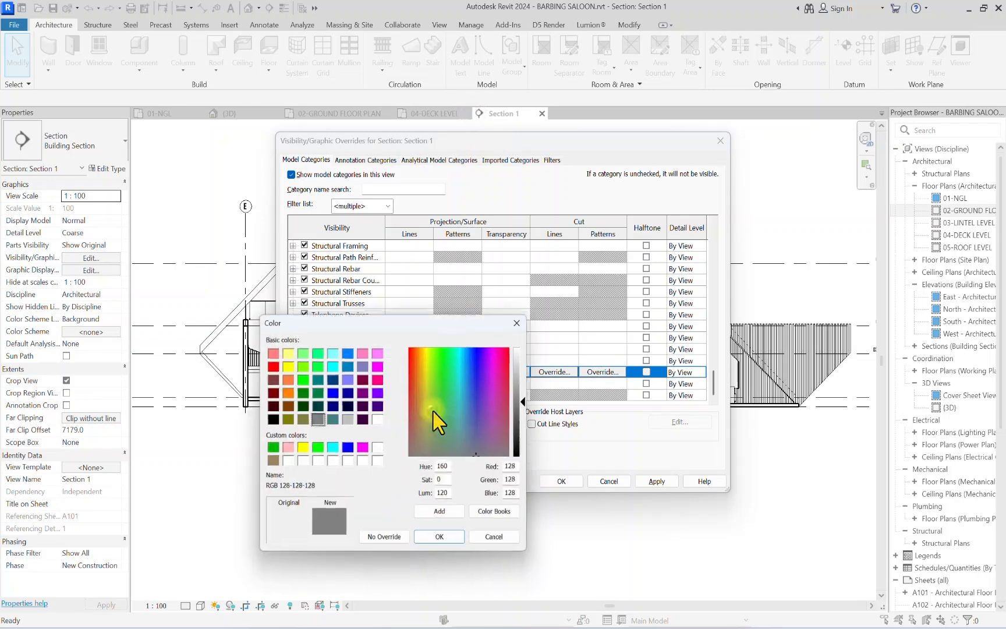
{"action": "left_click_drag", "start_coordinate": [527, 402], "coordinate": [526, 454]}
{"action": "left_click", "coordinate": [442, 540]}
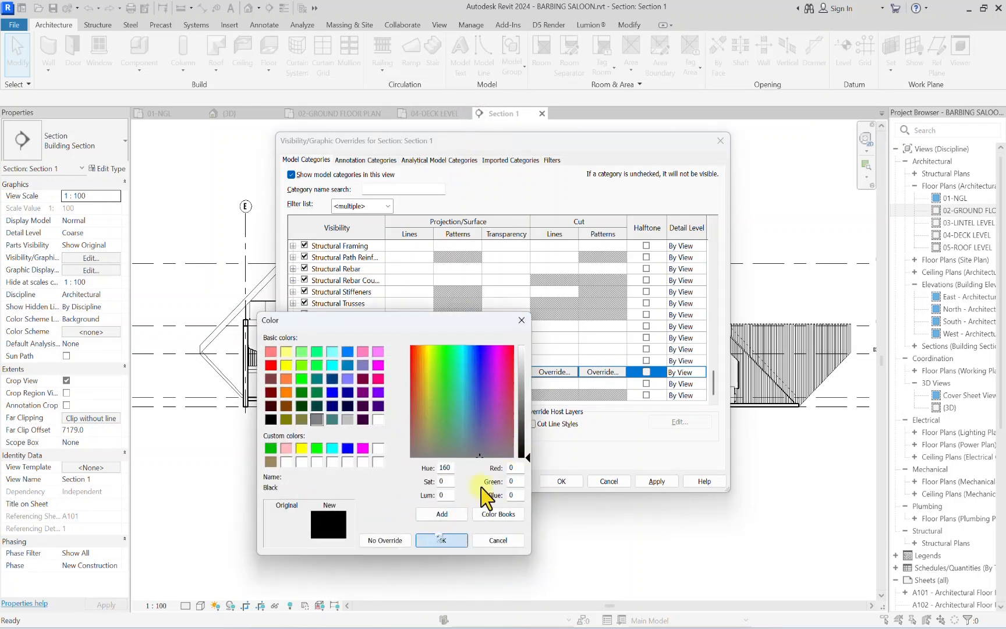
{"action": "left_click", "coordinate": [423, 505]}
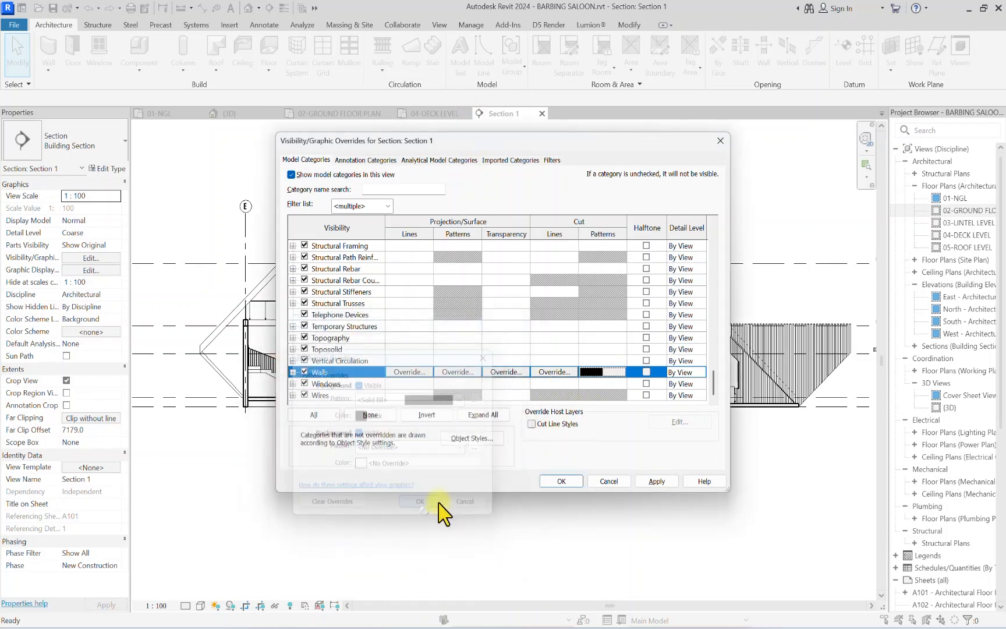
Step: Override the walls' cut line weight with 6 and accept the section's visibility graphics
{"action": "left_click", "coordinate": [556, 372]}
{"action": "left_click", "coordinate": [534, 330]}
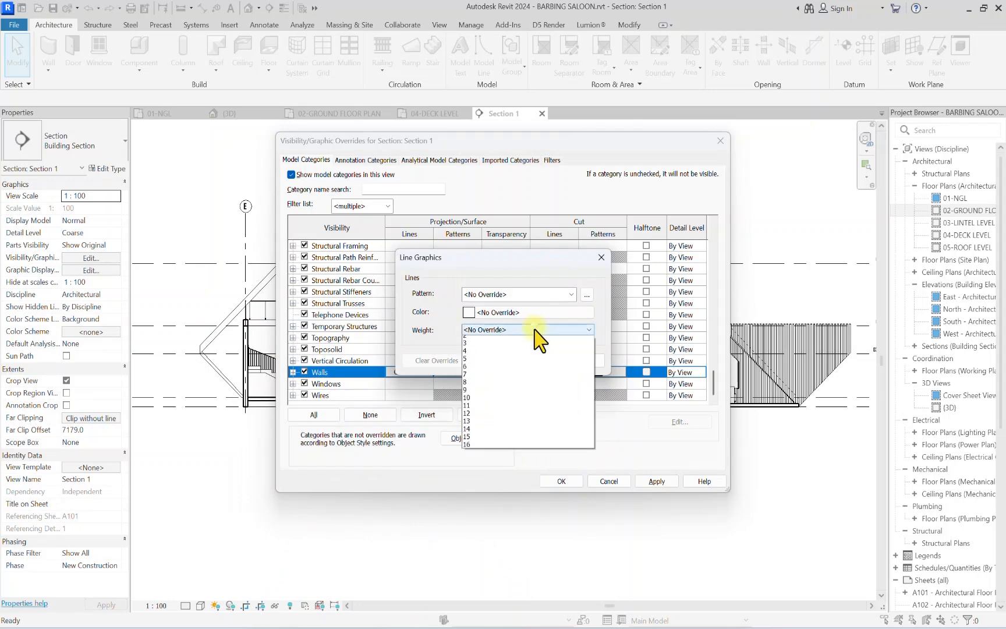
{"action": "left_click", "coordinate": [471, 402]}
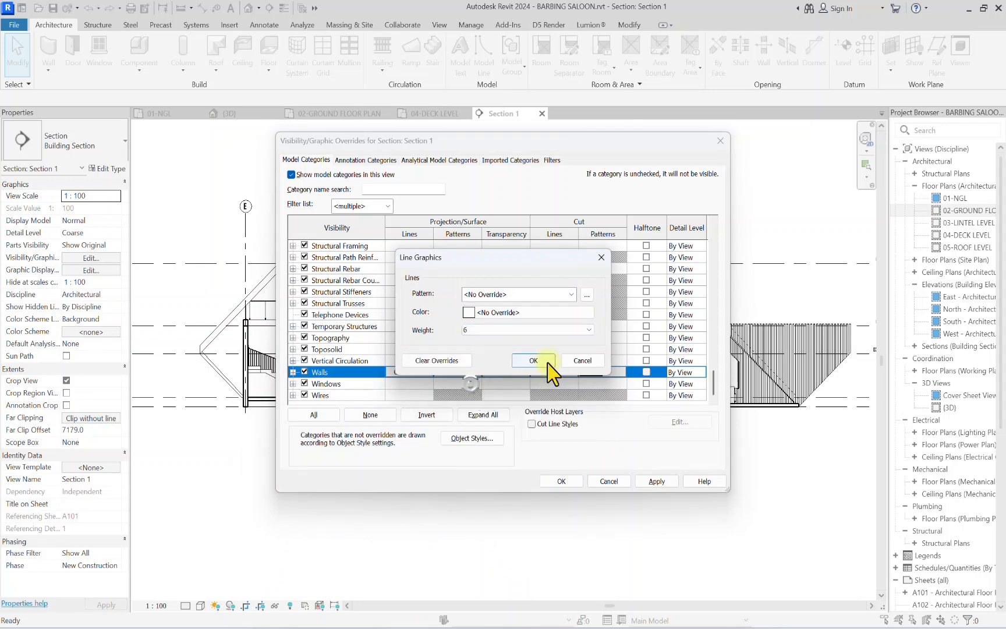
{"action": "left_click", "coordinate": [500, 361]}
{"action": "left_click", "coordinate": [560, 481]}
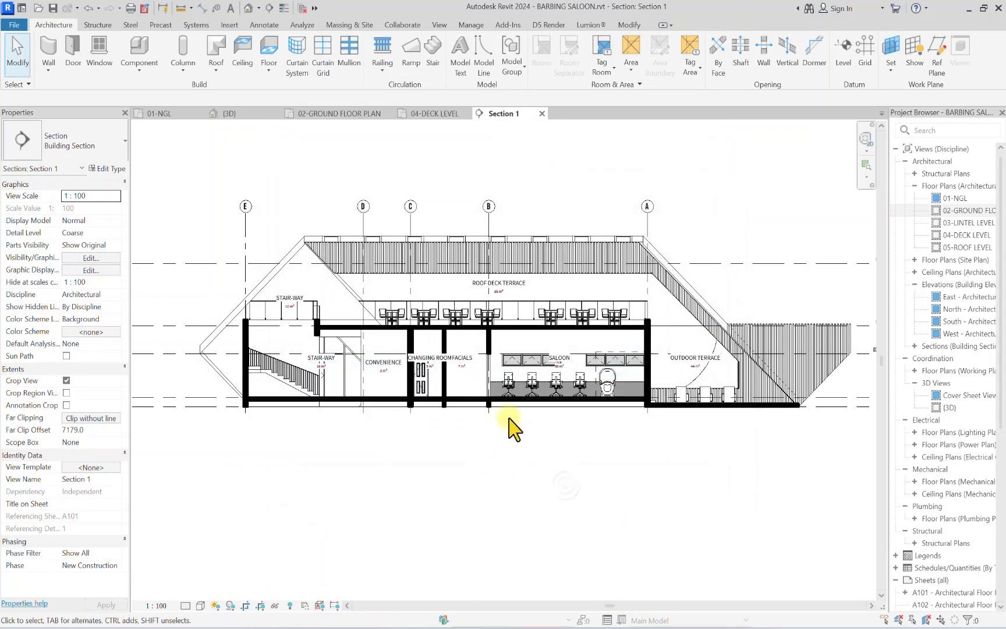
{"action": "scroll", "coordinate": [402, 434], "scroll_direction": "down", "scroll_amount": 2}
{"action": "scroll", "coordinate": [300, 440], "scroll_direction": "up", "scroll_amount": 2}
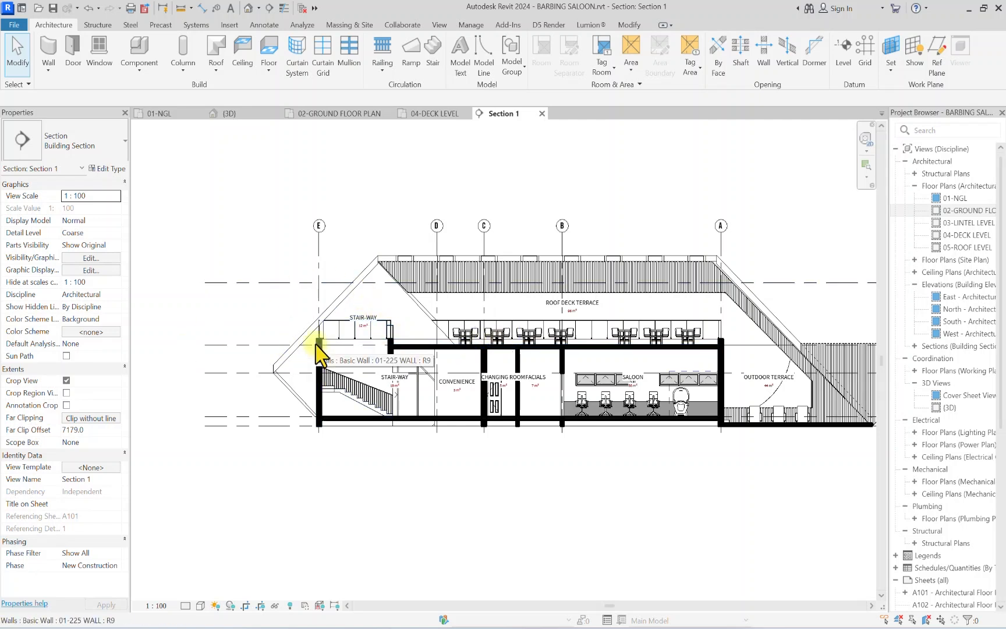
Step: In the section's graphic display options, enable anti-aliased lines and cast shadows, with sun 70, ambient light 20 and shadows 5
{"action": "key", "text": "g"}
{"action": "key", "text": "d"}
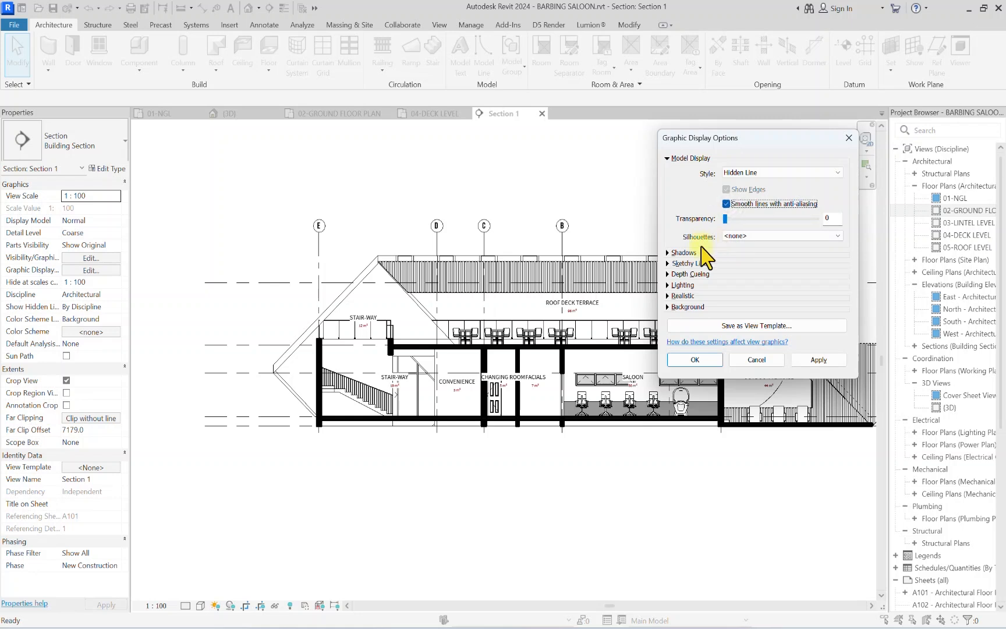
{"action": "left_click", "coordinate": [667, 252]}
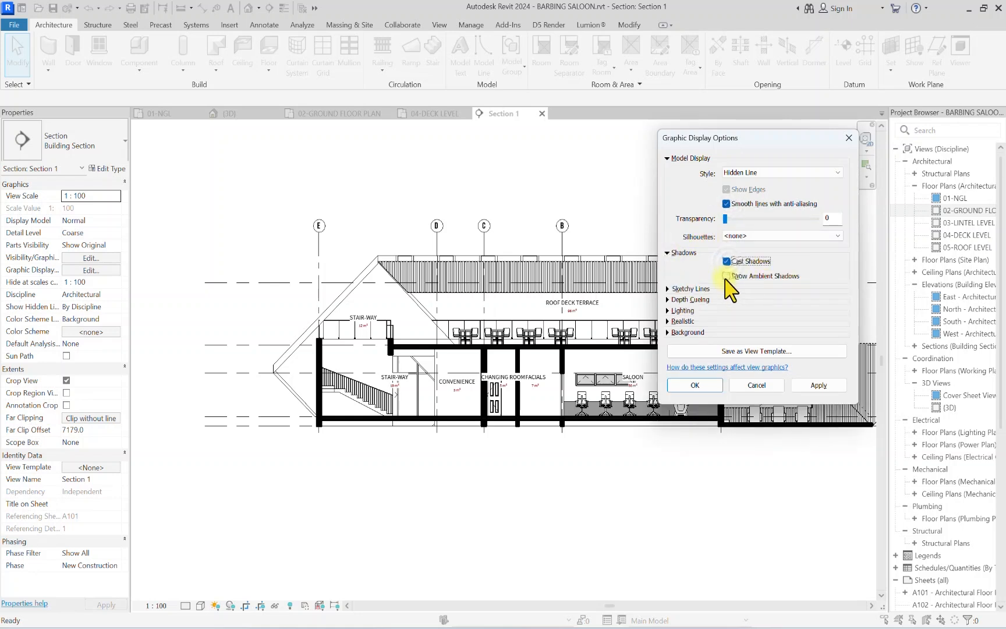
{"action": "left_click", "coordinate": [669, 310]}
{"action": "left_click", "coordinate": [800, 381]}
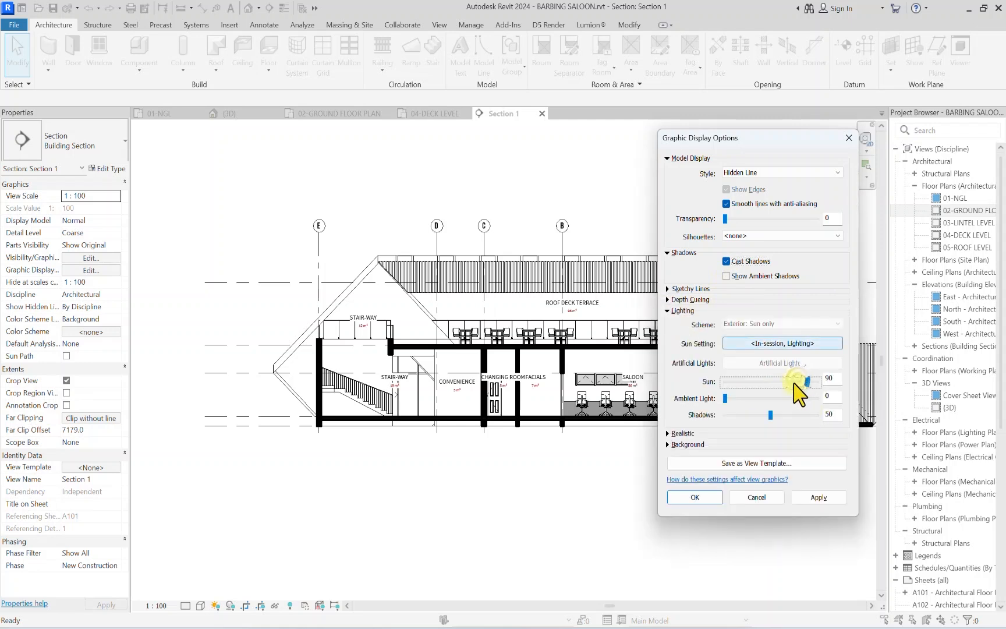
{"action": "left_click", "coordinate": [746, 398]}
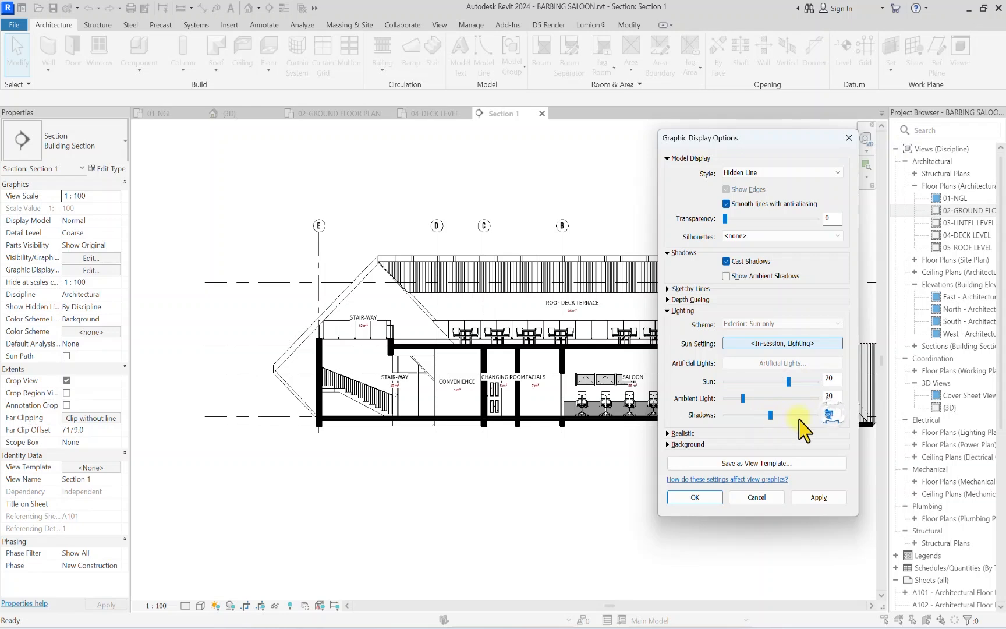
Step: Set the section's sun setting to the Sunlight from Top Left preset and accept the graphic display options
{"action": "left_click", "coordinate": [787, 345]}
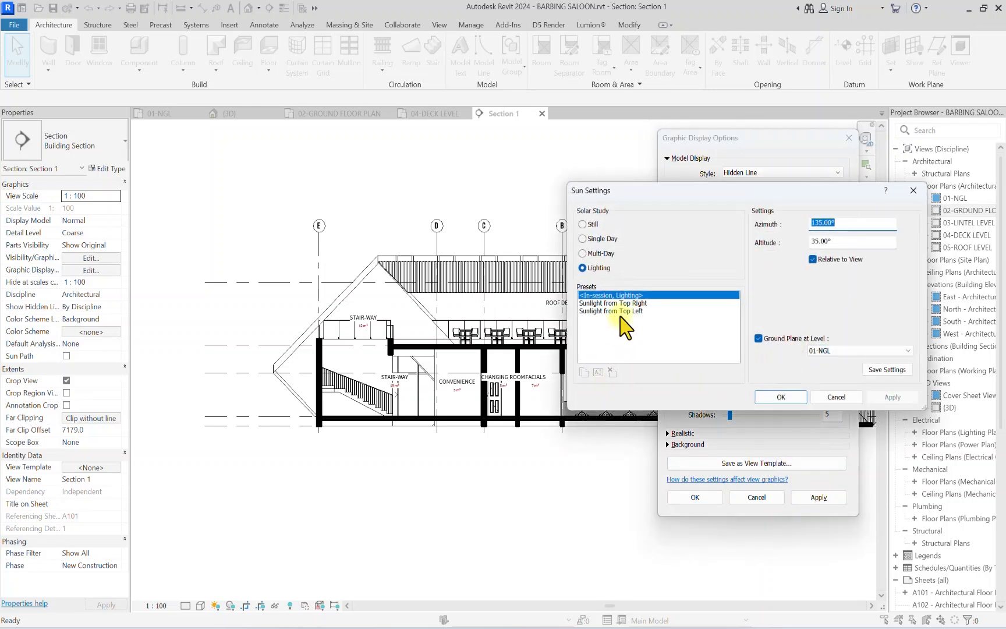
{"action": "left_click", "coordinate": [624, 312]}
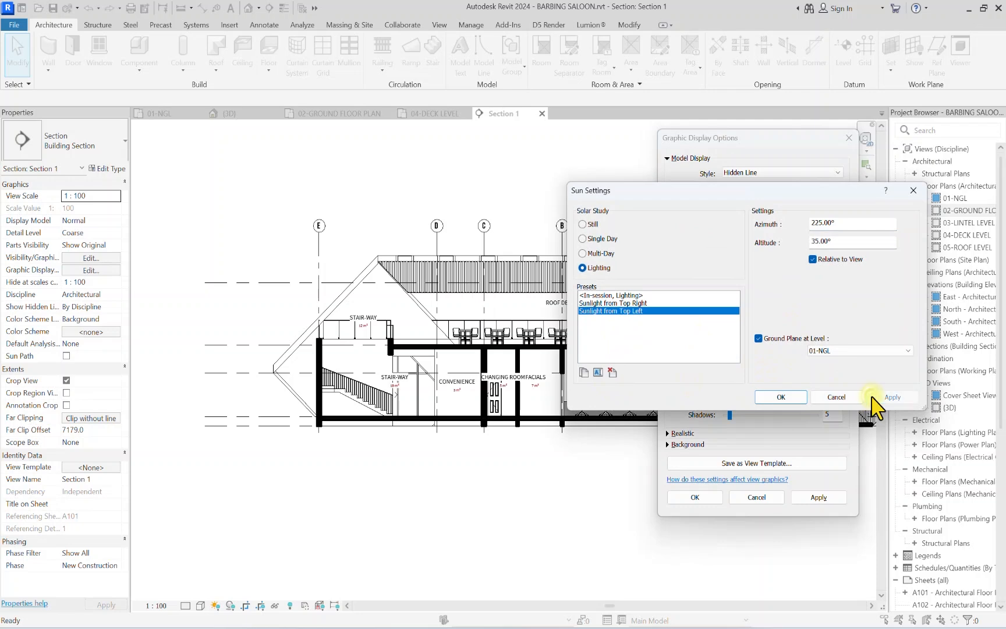
{"action": "left_click", "coordinate": [780, 397]}
{"action": "left_click", "coordinate": [819, 497]}
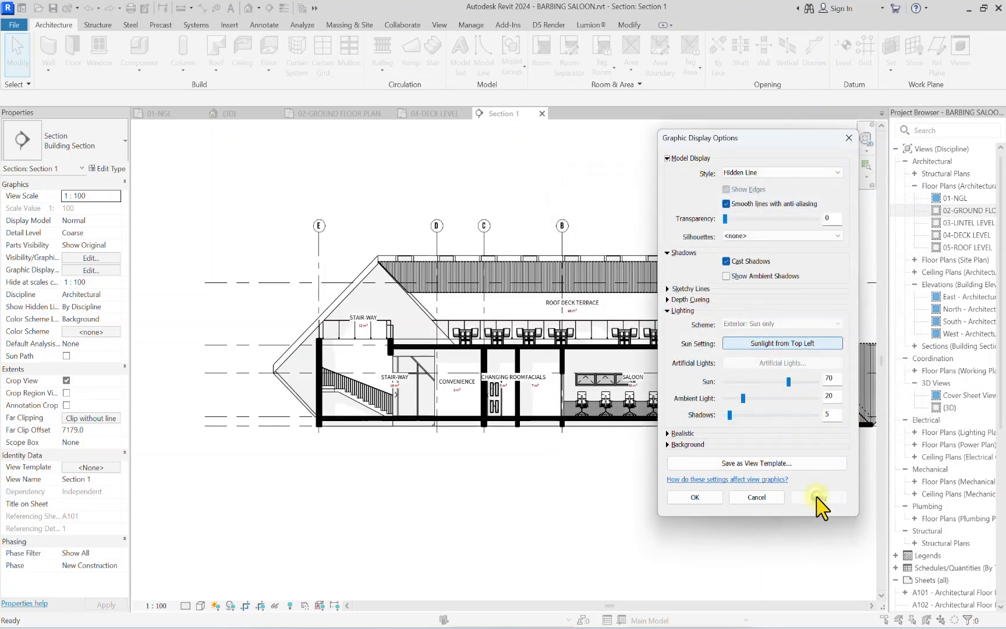
{"action": "left_click", "coordinate": [695, 497]}
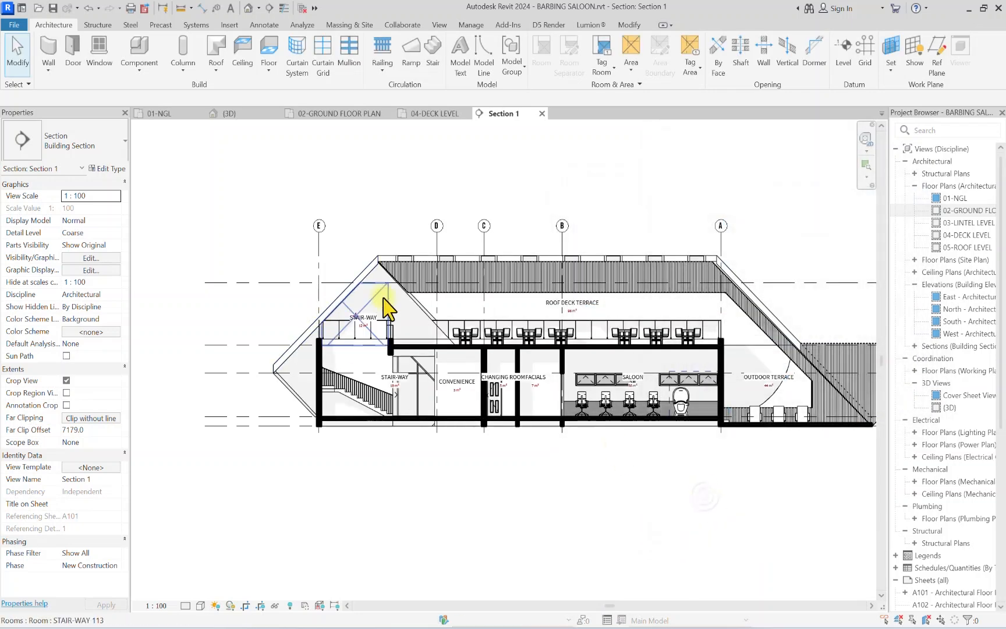
Step: Examine the shadows and the solid-filled walls and floors in the section, especially the wall base at grid E
{"action": "scroll", "coordinate": [668, 251], "scroll_direction": "down", "scroll_amount": 2}
{"action": "scroll", "coordinate": [302, 140], "scroll_direction": "up", "scroll_amount": 3}
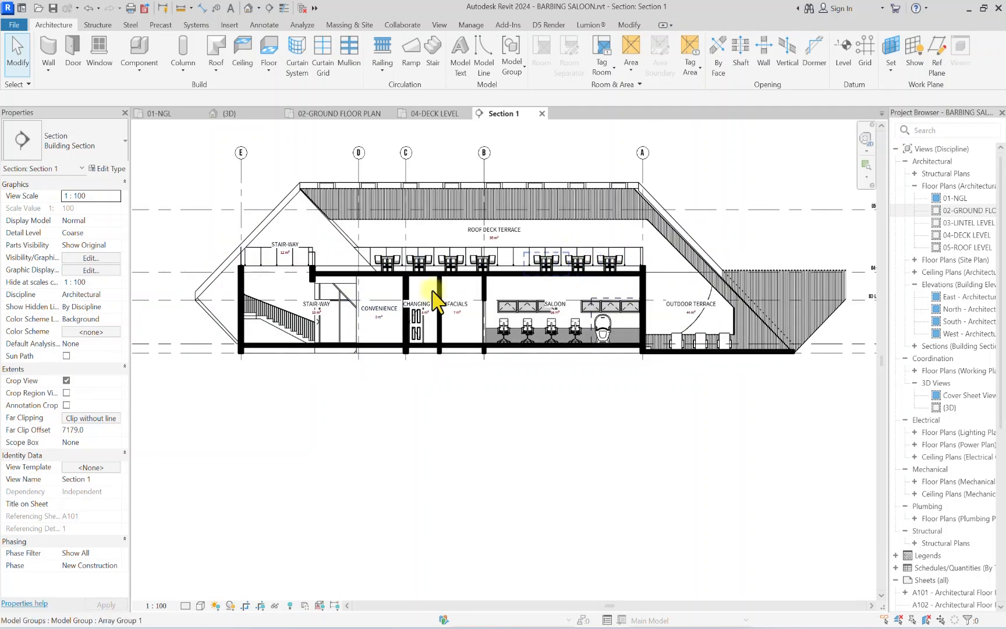
{"action": "scroll", "coordinate": [416, 304], "scroll_direction": "up", "scroll_amount": 3}
{"action": "scroll", "coordinate": [365, 395], "scroll_direction": "up", "scroll_amount": 2}
{"action": "scroll", "coordinate": [372, 398], "scroll_direction": "down", "scroll_amount": 1}
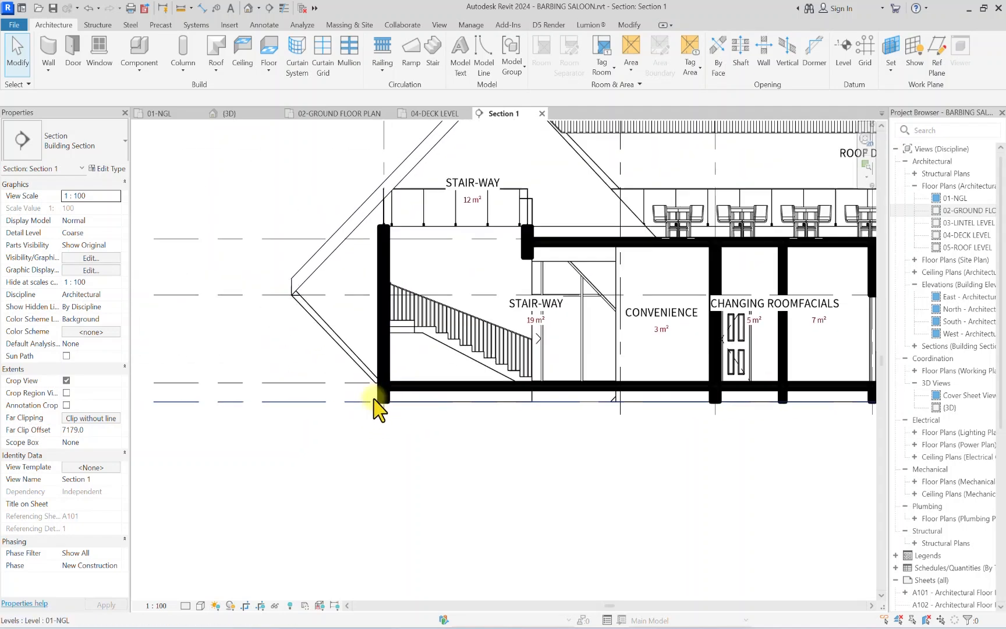
{"action": "scroll", "coordinate": [381, 404], "scroll_direction": "up", "scroll_amount": 1}
{"action": "scroll", "coordinate": [385, 395], "scroll_direction": "down", "scroll_amount": 2}
{"action": "scroll", "coordinate": [384, 373], "scroll_direction": "down", "scroll_amount": 3}
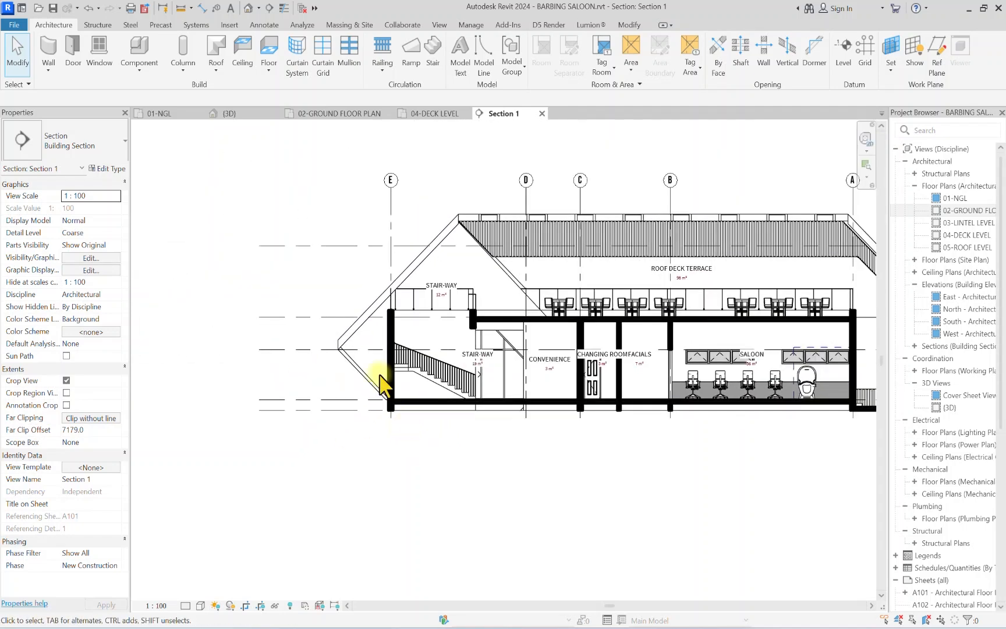
{"action": "scroll", "coordinate": [428, 388], "scroll_direction": "up", "scroll_amount": 3}
{"action": "scroll", "coordinate": [425, 378], "scroll_direction": "up", "scroll_amount": 1}
{"action": "scroll", "coordinate": [403, 405], "scroll_direction": "down", "scroll_amount": 1}
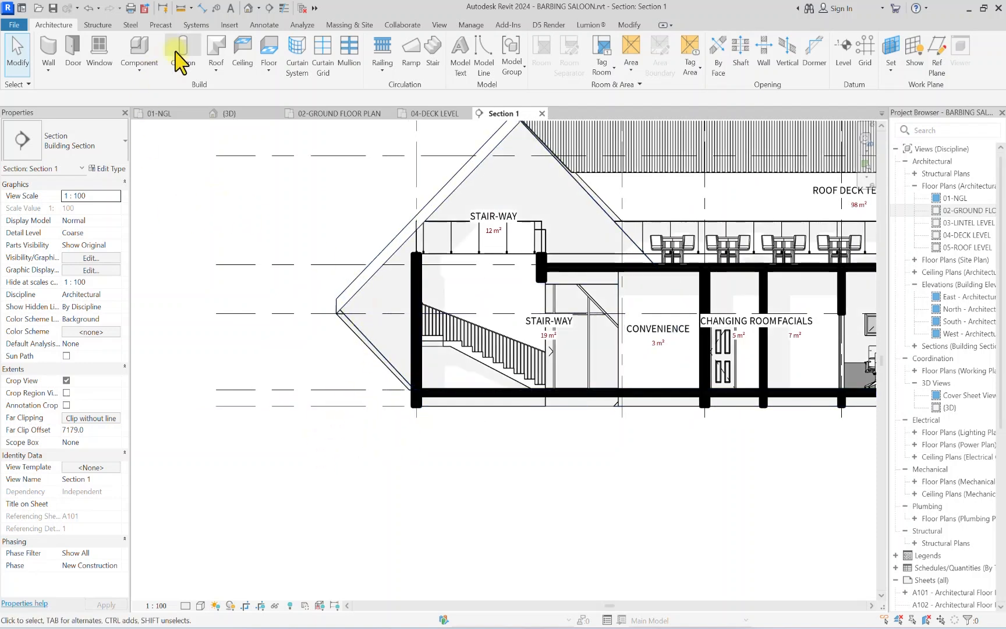
Step: Start a filled region of type OP_Solid Black 2 with the Wide Lines line style
{"action": "left_click", "coordinate": [269, 25]}
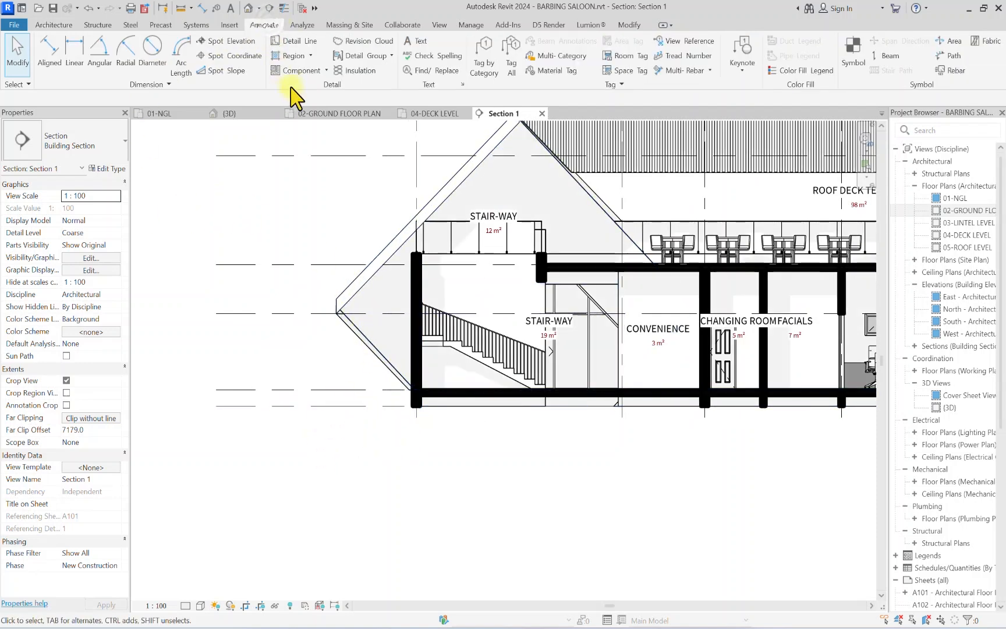
{"action": "left_click", "coordinate": [294, 57]}
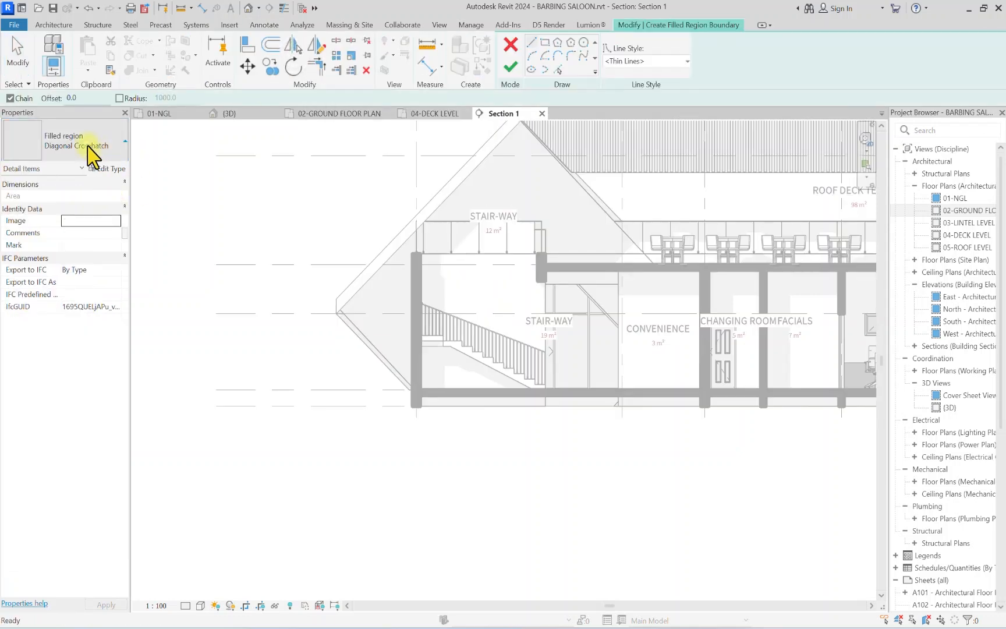
{"action": "left_click", "coordinate": [87, 145]}
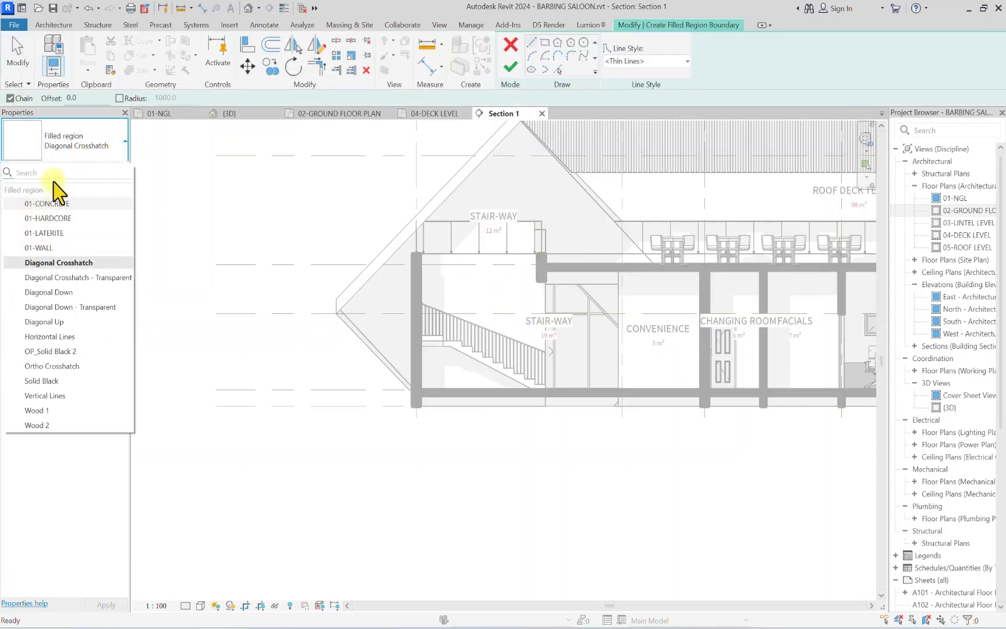
{"action": "type", "text": "solid"}
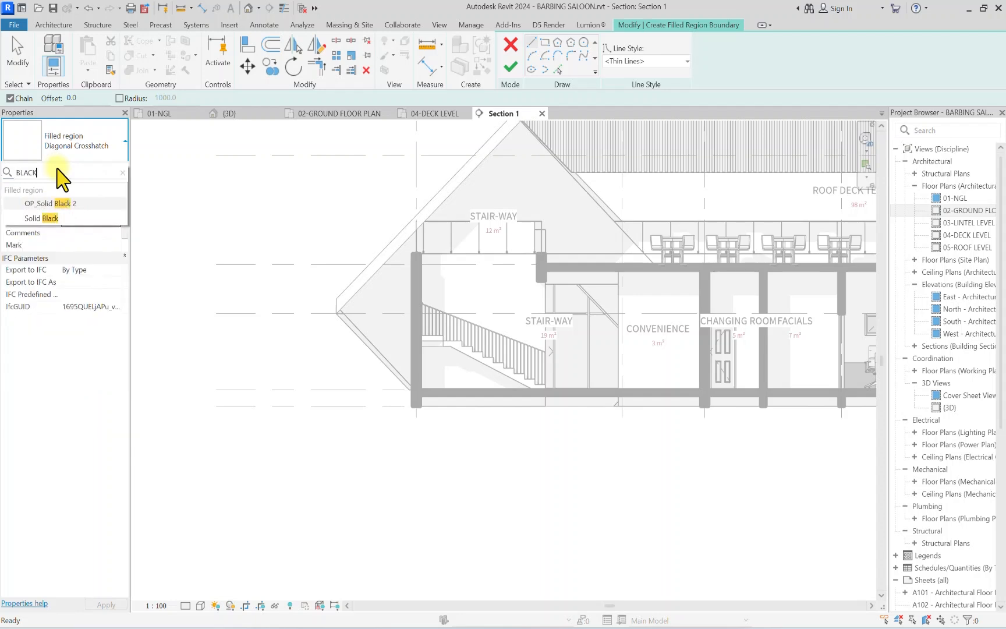
{"action": "left_click", "coordinate": [55, 216]}
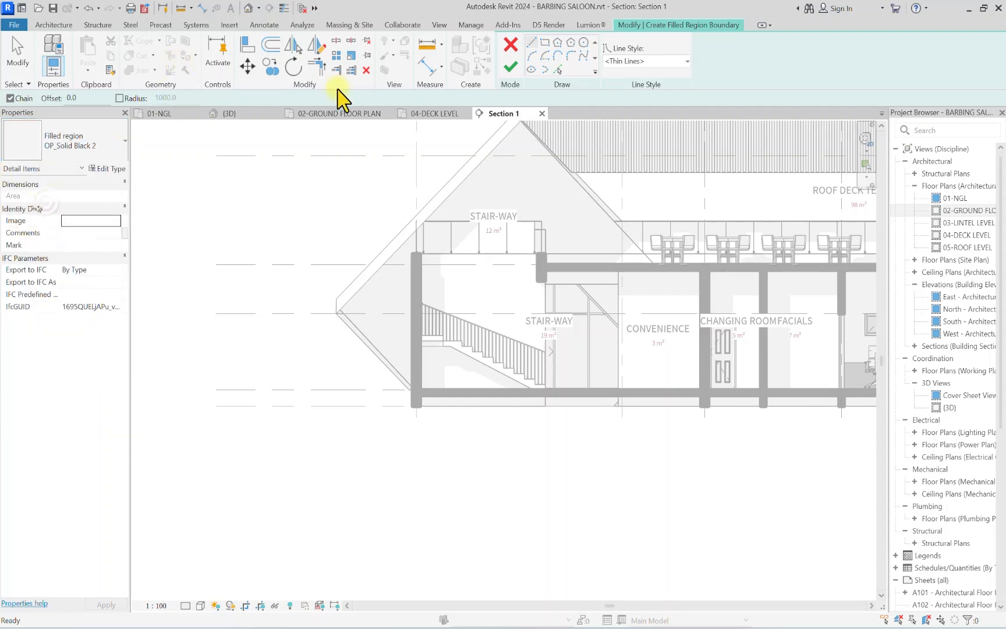
{"action": "left_click", "coordinate": [644, 62]}
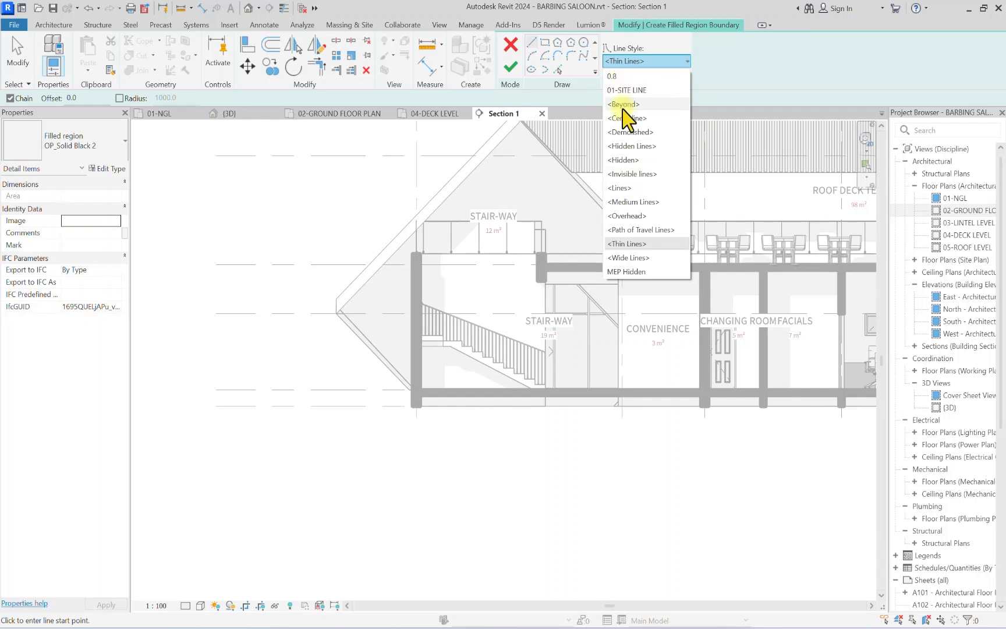
{"action": "left_click", "coordinate": [632, 257]}
Step: Sketch the upper part of the foundation wall outline below the grid E wall, 225 mm wide and open at its lower end
{"action": "scroll", "coordinate": [398, 443], "scroll_direction": "up", "scroll_amount": 5}
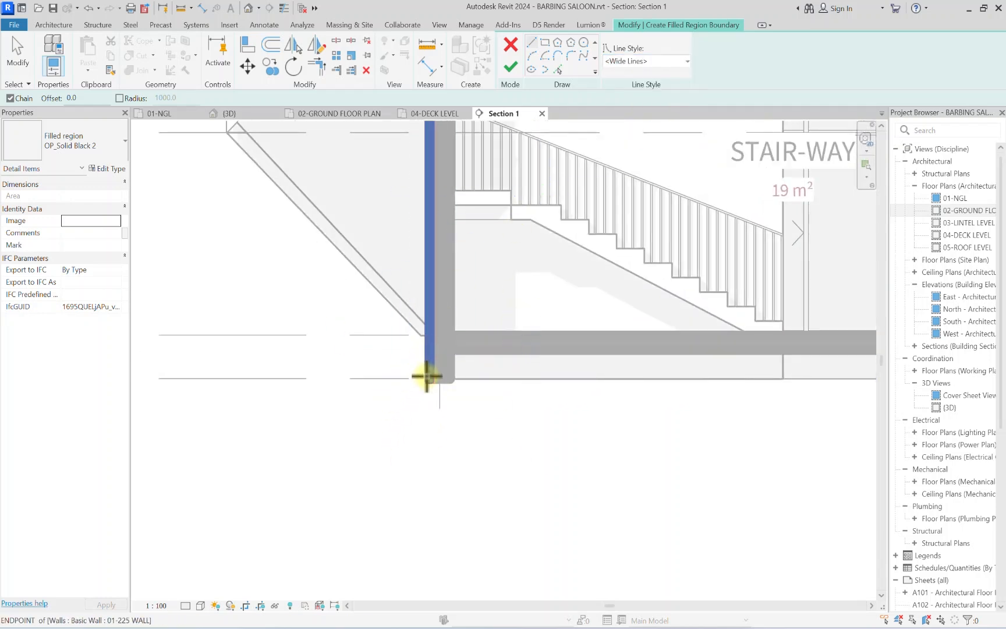
{"action": "left_click", "coordinate": [450, 354]}
{"action": "scroll", "coordinate": [451, 386], "scroll_direction": "down", "scroll_amount": 3}
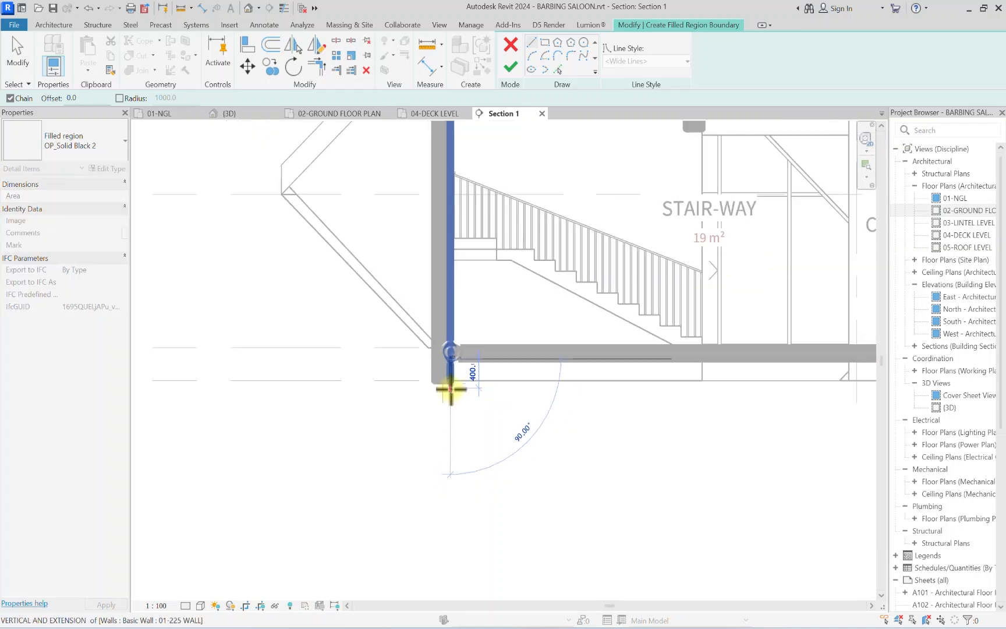
{"action": "left_click", "coordinate": [450, 418]}
{"action": "left_click", "coordinate": [436, 362]}
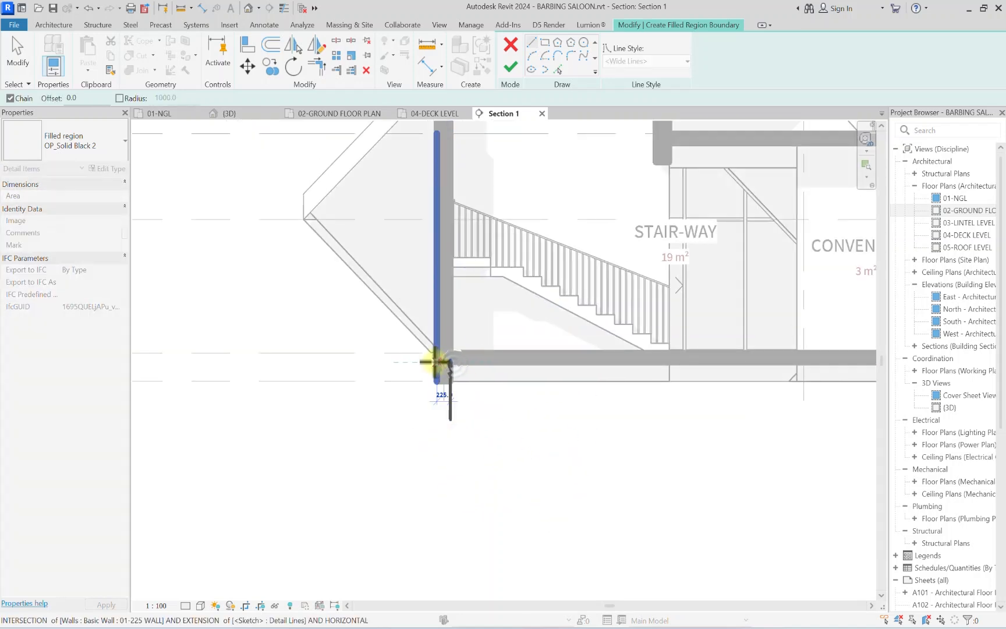
{"action": "left_click", "coordinate": [436, 416]}
{"action": "key", "text": "Escape"}
{"action": "key", "text": "Escape"}
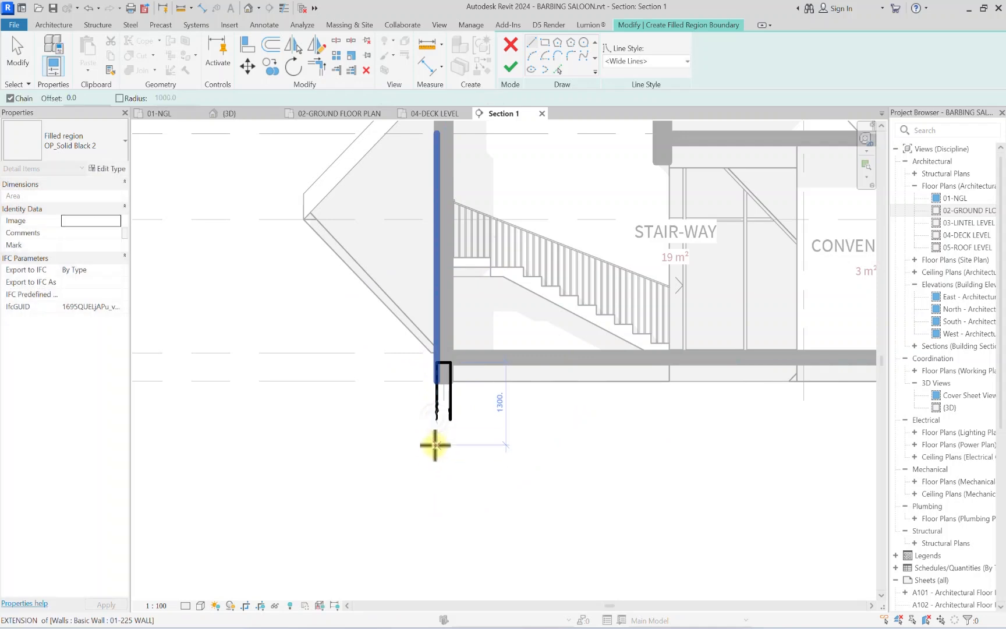
Step: Sketch the lower part of the foundation wall outline, 225 mm wide and about 800 mm high, open at its upper end
{"action": "scroll", "coordinate": [435, 445], "scroll_direction": "up", "scroll_amount": 1}
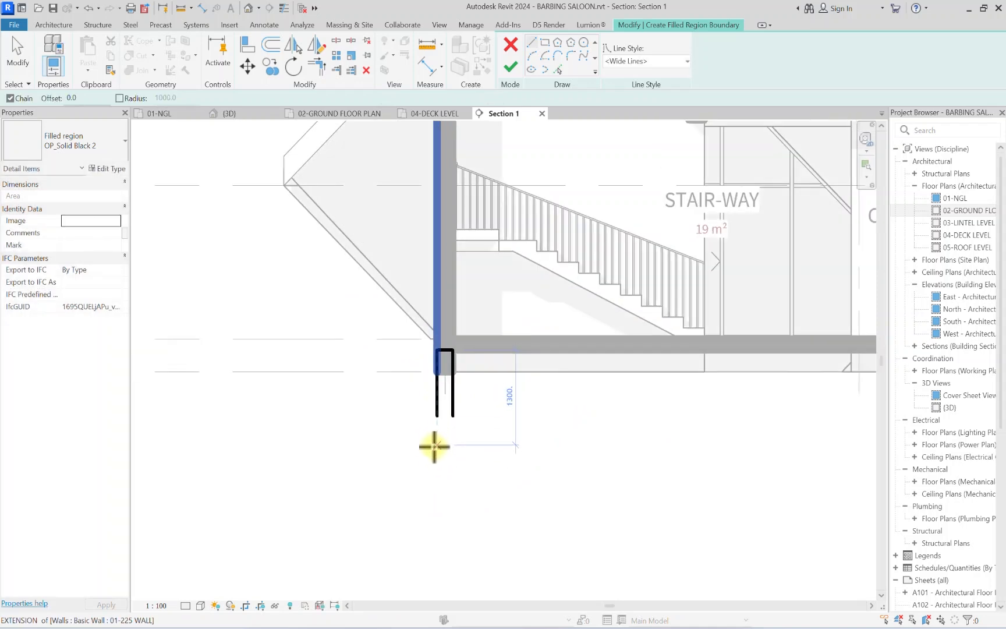
{"action": "left_click", "coordinate": [436, 437]}
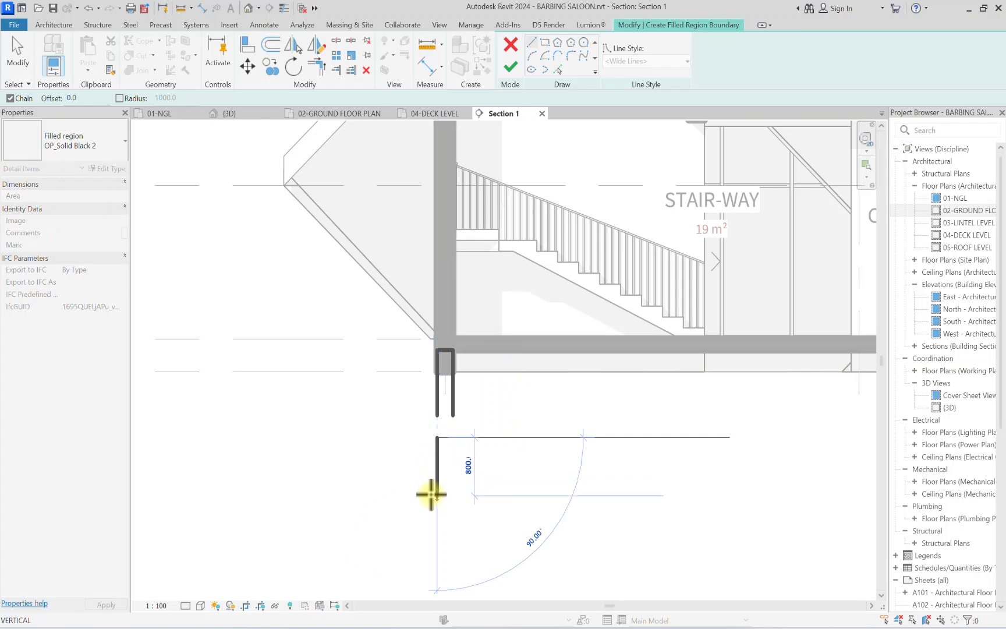
{"action": "left_click", "coordinate": [436, 496]}
{"action": "left_click", "coordinate": [452, 496]}
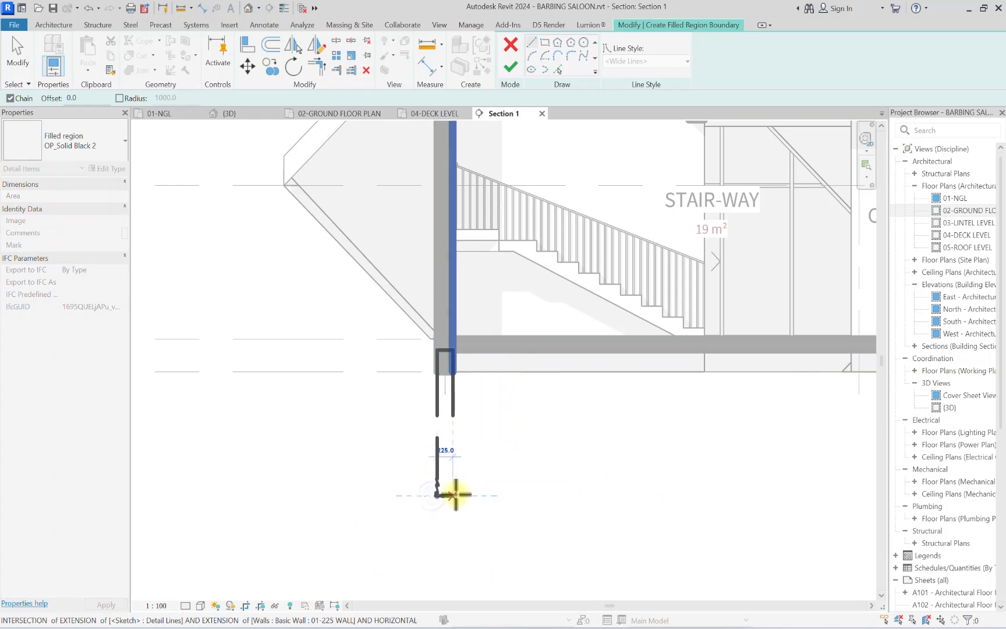
{"action": "left_click", "coordinate": [453, 436]}
Step: Draw a zigzag break line in the Thin Lines style across the open lower end of the upper wall outline
{"action": "scroll", "coordinate": [415, 393], "scroll_direction": "up", "scroll_amount": 3}
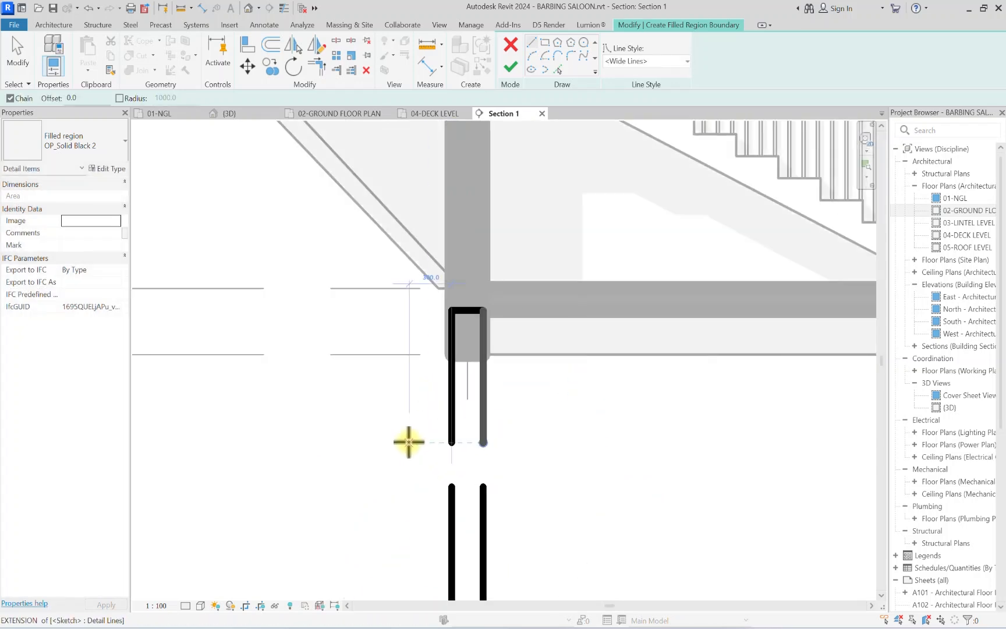
{"action": "scroll", "coordinate": [538, 399], "scroll_direction": "down", "scroll_amount": 3}
{"action": "scroll", "coordinate": [427, 456], "scroll_direction": "up", "scroll_amount": 3}
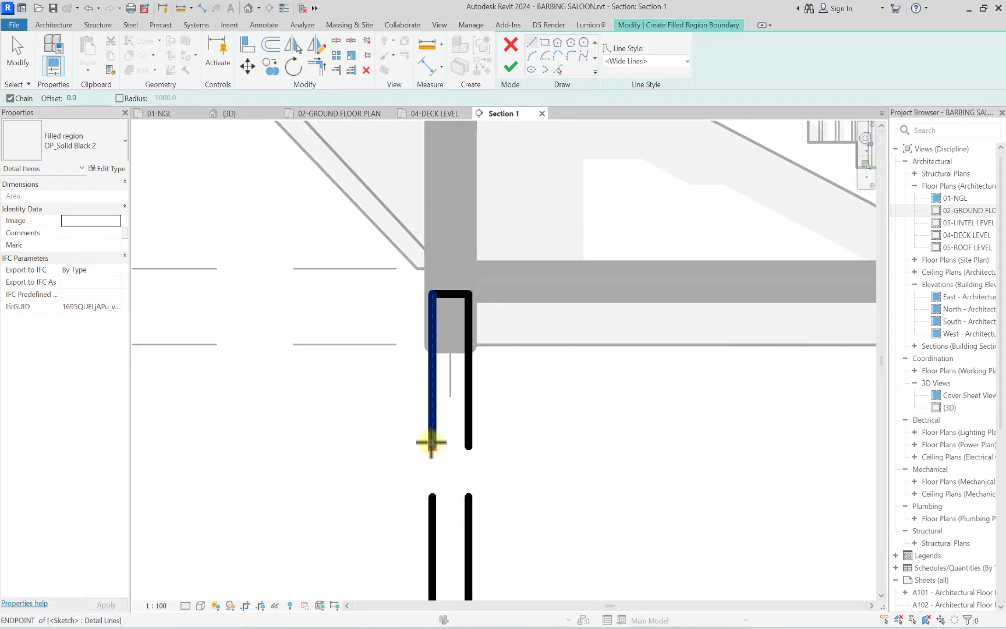
{"action": "scroll", "coordinate": [377, 363], "scroll_direction": "down", "scroll_amount": 2}
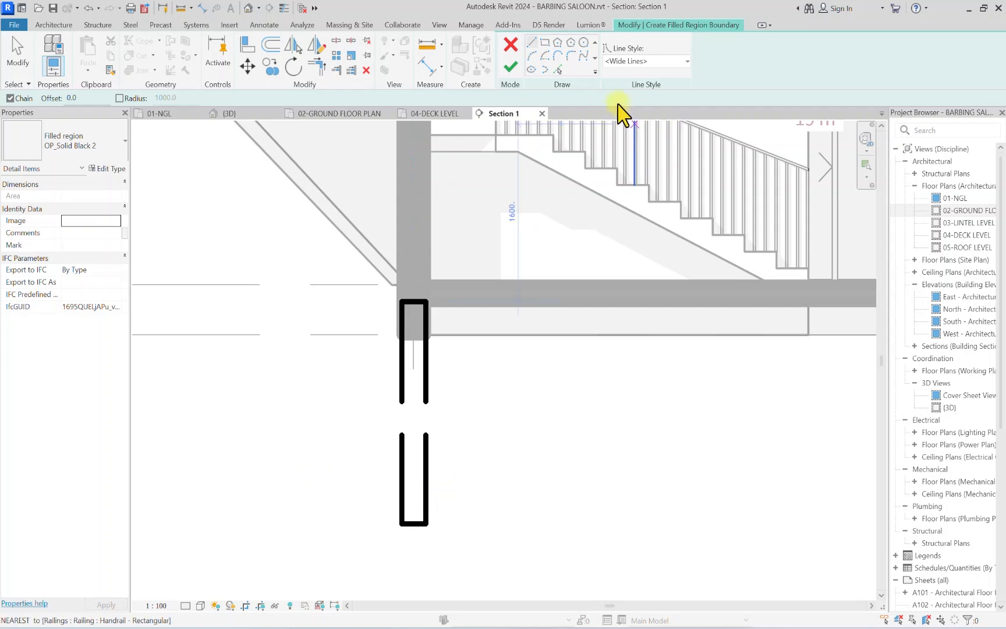
{"action": "scroll", "coordinate": [405, 391], "scroll_direction": "up", "scroll_amount": 2}
{"action": "scroll", "coordinate": [400, 415], "scroll_direction": "down", "scroll_amount": 1}
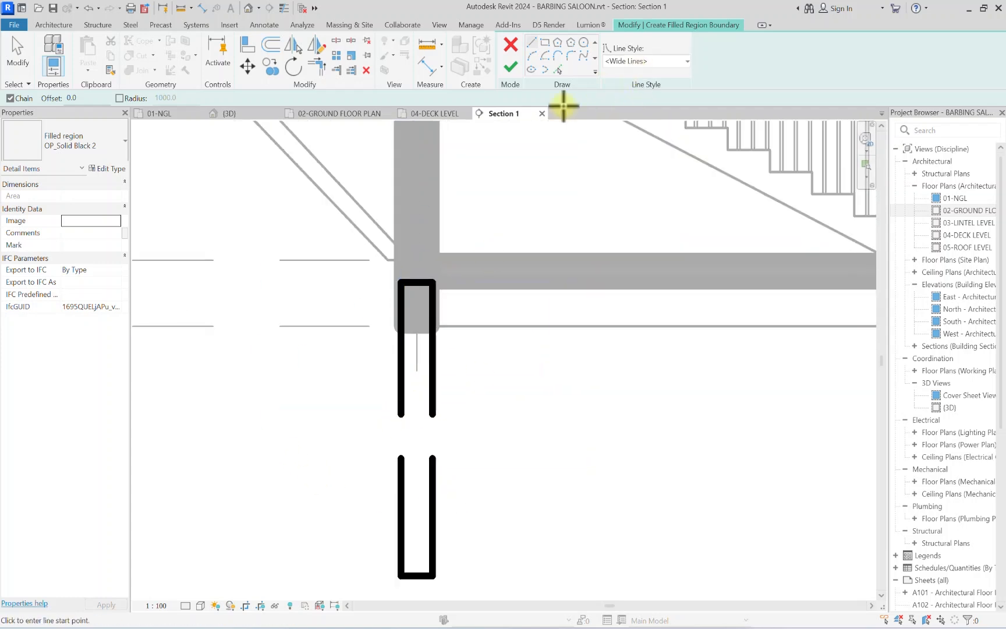
{"action": "left_click", "coordinate": [644, 61]}
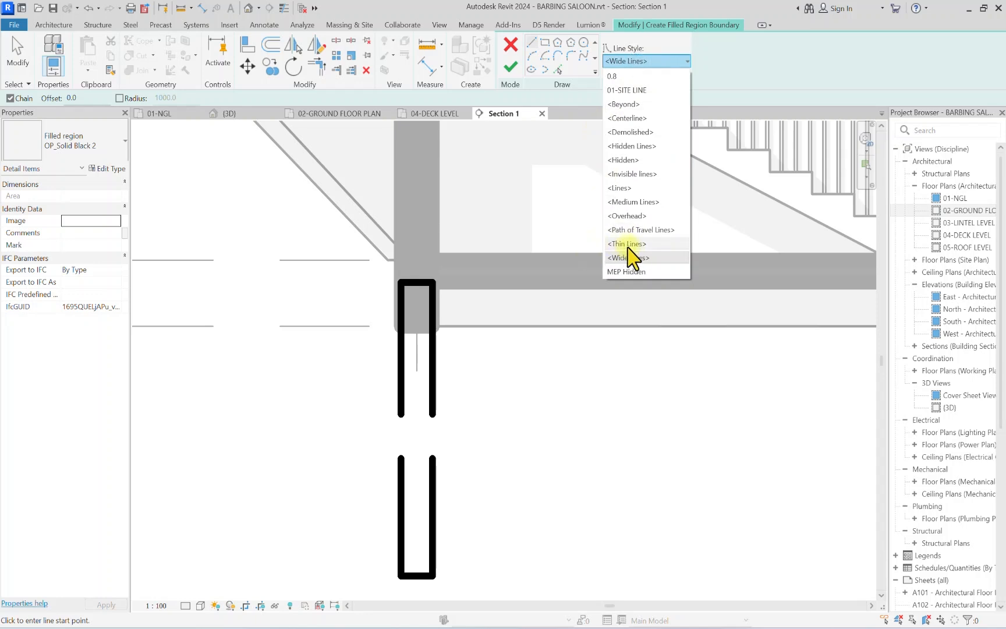
{"action": "left_click", "coordinate": [645, 243]}
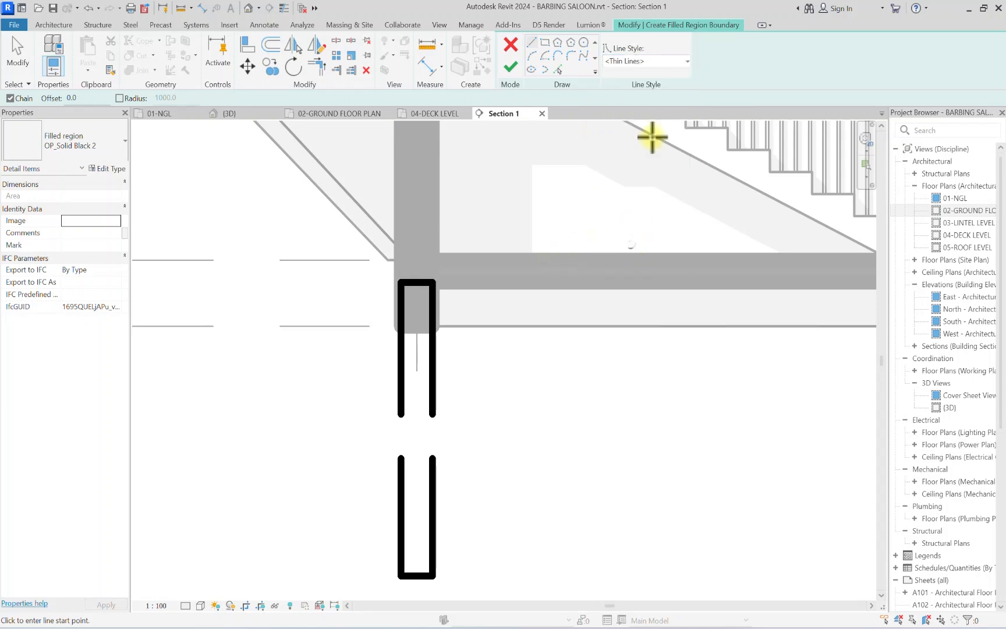
{"action": "scroll", "coordinate": [400, 413], "scroll_direction": "up", "scroll_amount": 3}
{"action": "left_click", "coordinate": [395, 421]}
{"action": "scroll", "coordinate": [408, 415], "scroll_direction": "up", "scroll_amount": 2}
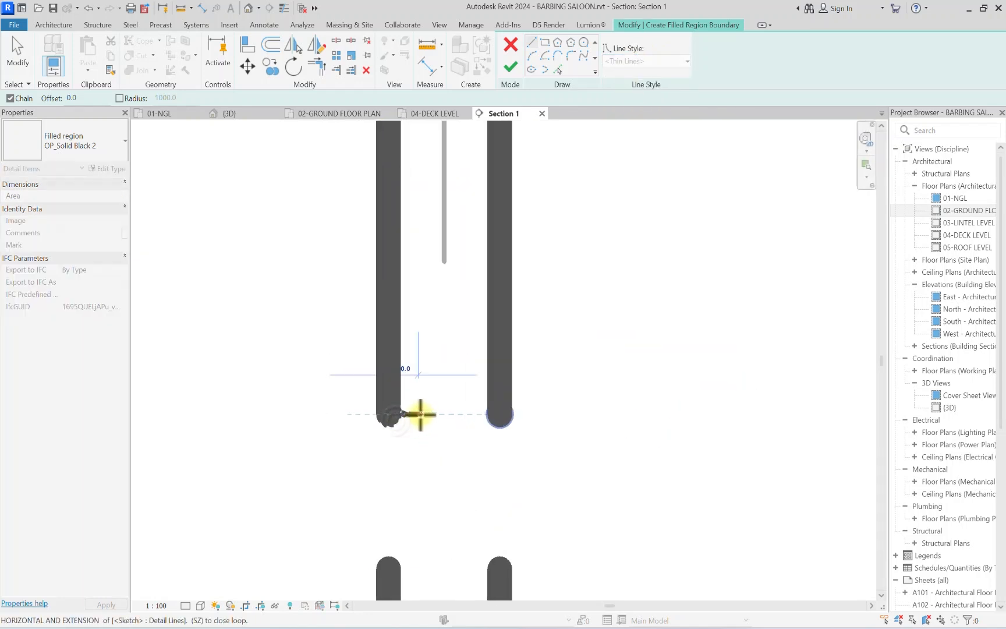
{"action": "left_click", "coordinate": [419, 415]}
{"action": "left_click", "coordinate": [423, 351]}
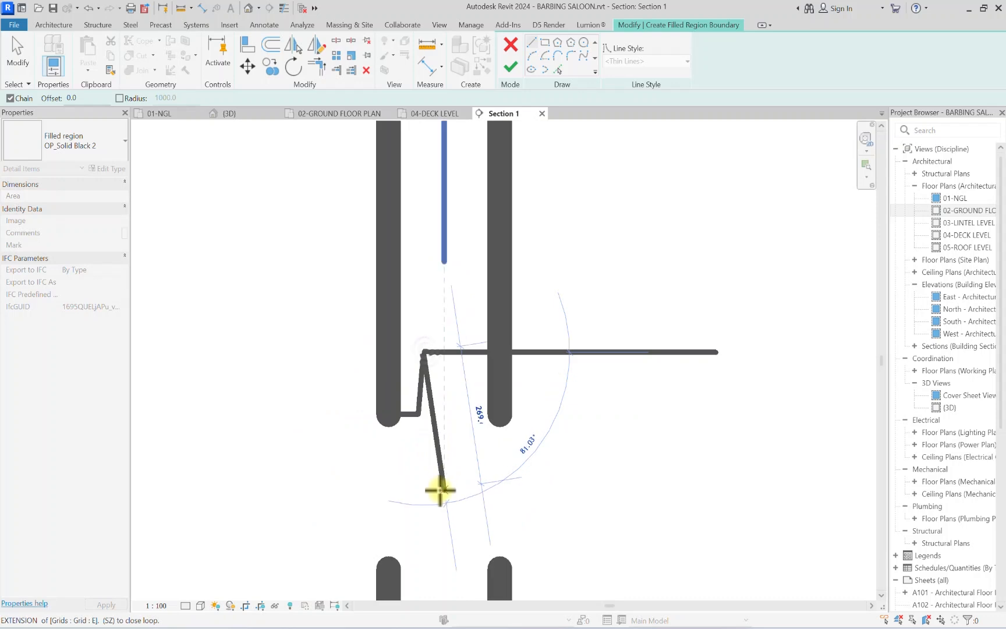
{"action": "left_click", "coordinate": [442, 488]}
{"action": "left_click", "coordinate": [457, 415]}
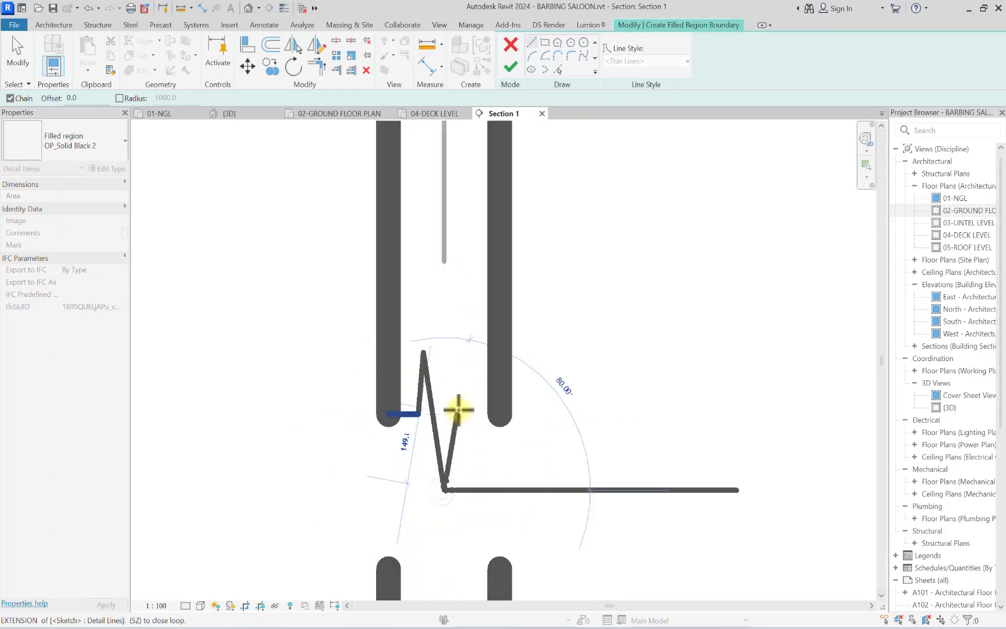
{"action": "left_click", "coordinate": [498, 416]}
{"action": "scroll", "coordinate": [498, 416], "scroll_direction": "down", "scroll_amount": 2}
{"action": "key", "text": "Escape"}
{"action": "scroll", "coordinate": [498, 416], "scroll_direction": "down", "scroll_amount": 1}
{"action": "scroll", "coordinate": [469, 393], "scroll_direction": "up", "scroll_amount": 2}
{"action": "scroll", "coordinate": [480, 406], "scroll_direction": "down", "scroll_amount": 3}
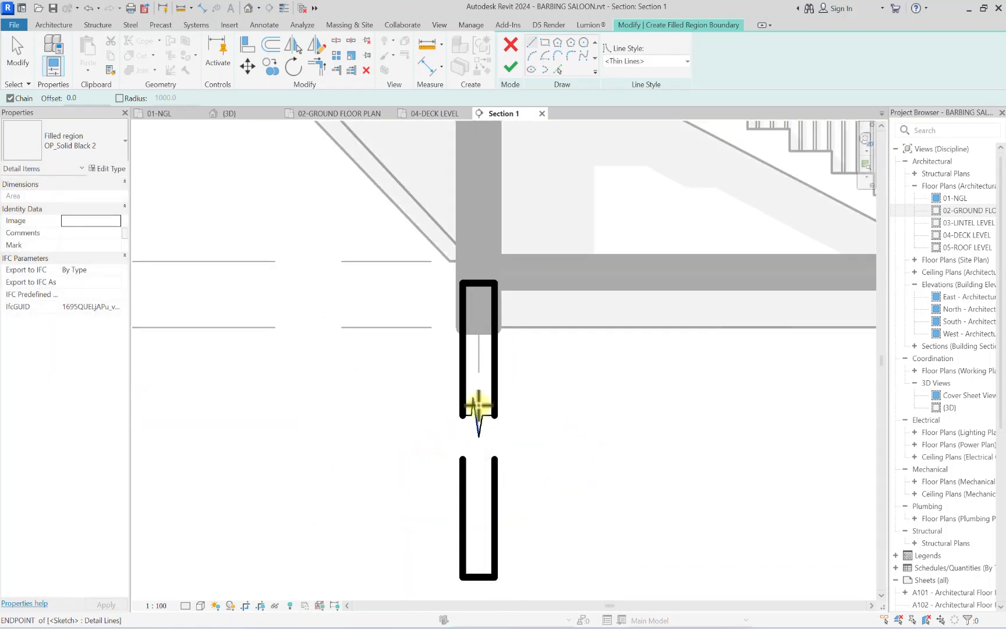
{"action": "scroll", "coordinate": [478, 405], "scroll_direction": "up", "scroll_amount": 1}
{"action": "key", "text": "Escape"}
Step: Copy the zigzag break line onto the open upper end of the lower wall outline
{"action": "scroll", "coordinate": [480, 406], "scroll_direction": "up", "scroll_amount": 3}
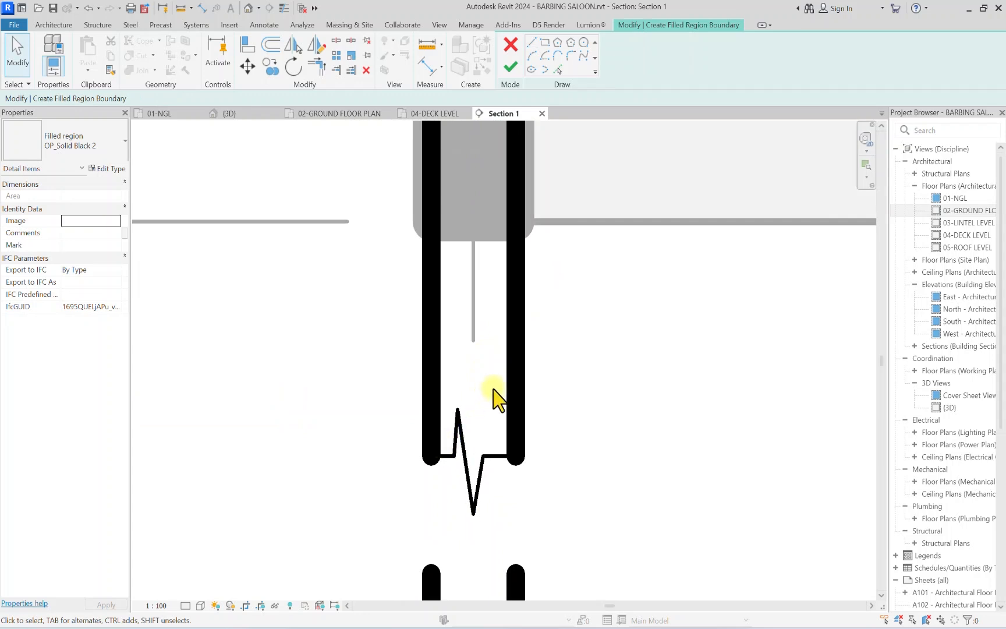
{"action": "left_click_drag", "start_coordinate": [493, 386], "coordinate": [444, 520]}
{"action": "middle_click_drag", "start_coordinate": [445, 520], "coordinate": [434, 277]}
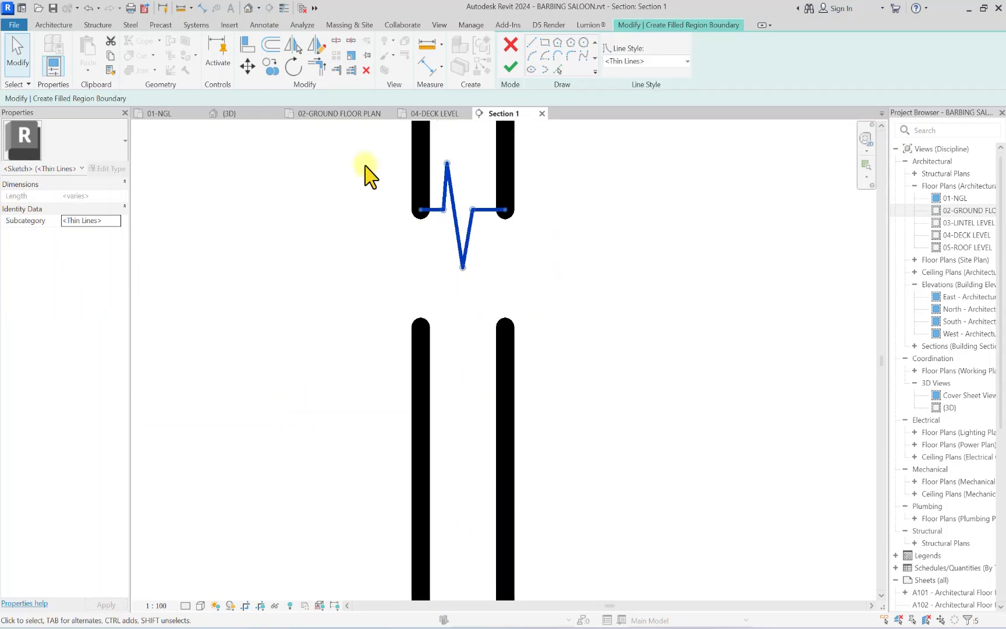
{"action": "left_click", "coordinate": [270, 66]}
{"action": "left_click", "coordinate": [504, 208]}
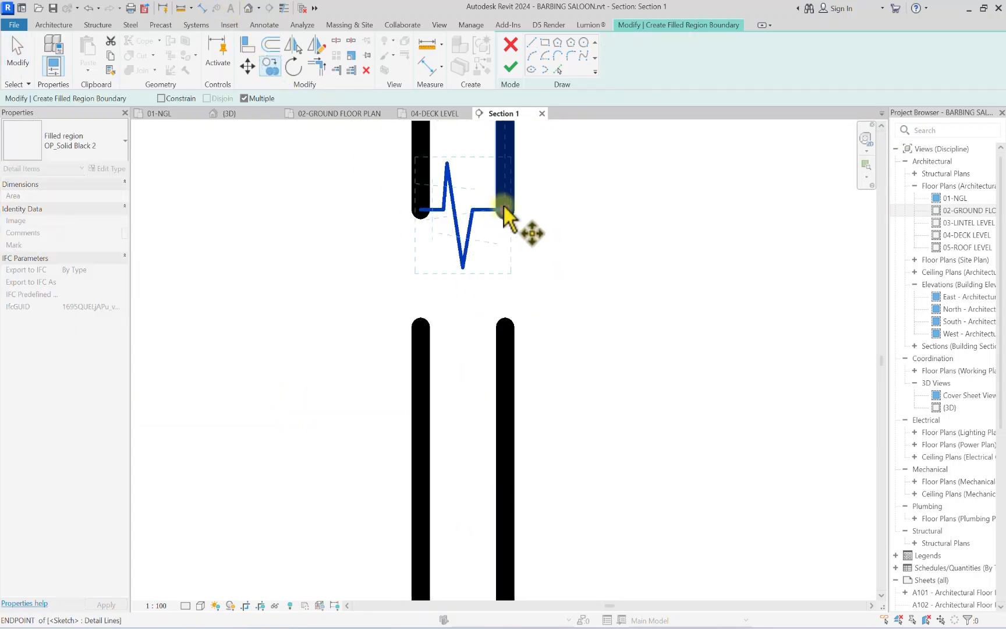
{"action": "left_click", "coordinate": [502, 326]}
{"action": "scroll", "coordinate": [413, 348], "scroll_direction": "down", "scroll_amount": 3}
{"action": "key", "text": "Escape"}
{"action": "scroll", "coordinate": [453, 262], "scroll_direction": "down", "scroll_amount": 2}
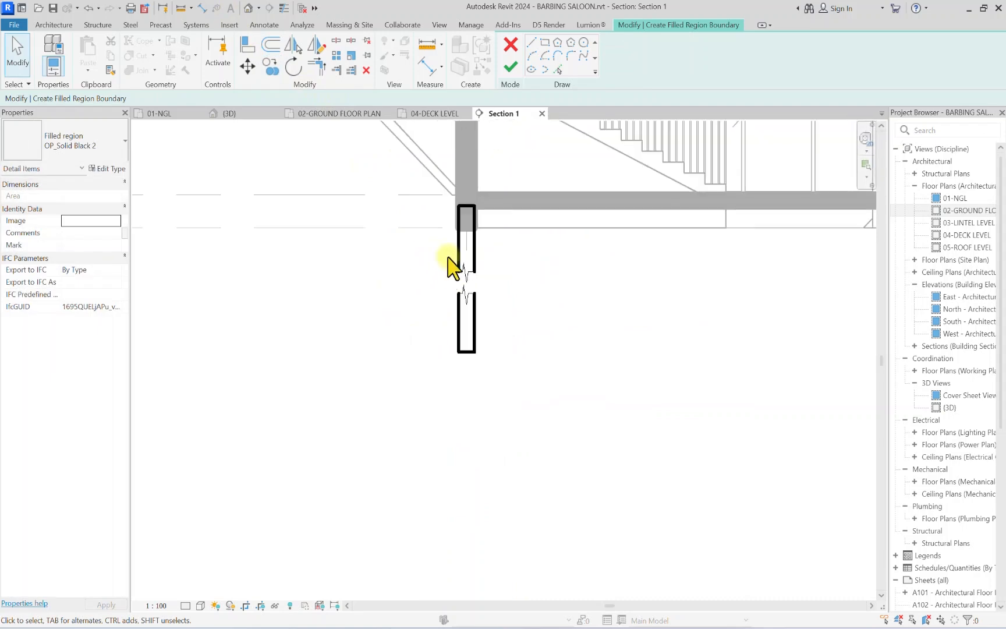
Step: Using Wide Lines, sketch the footing's inner projection and underside, 150 mm deep and reaching 450 mm back to the wall's outer face
{"action": "left_click", "coordinate": [532, 44]}
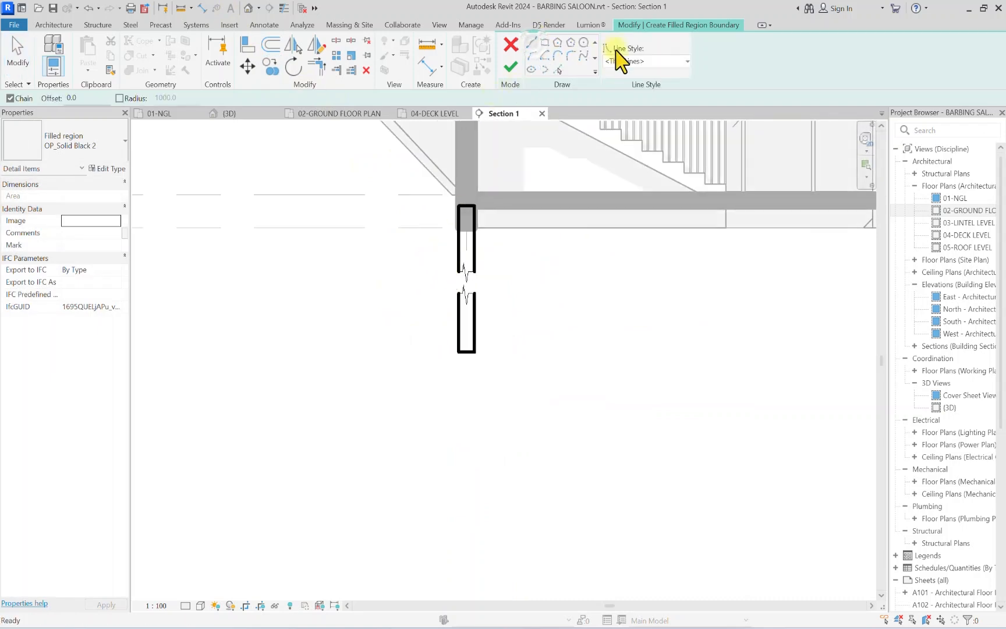
{"action": "left_click", "coordinate": [624, 61]}
{"action": "left_click", "coordinate": [608, 272]}
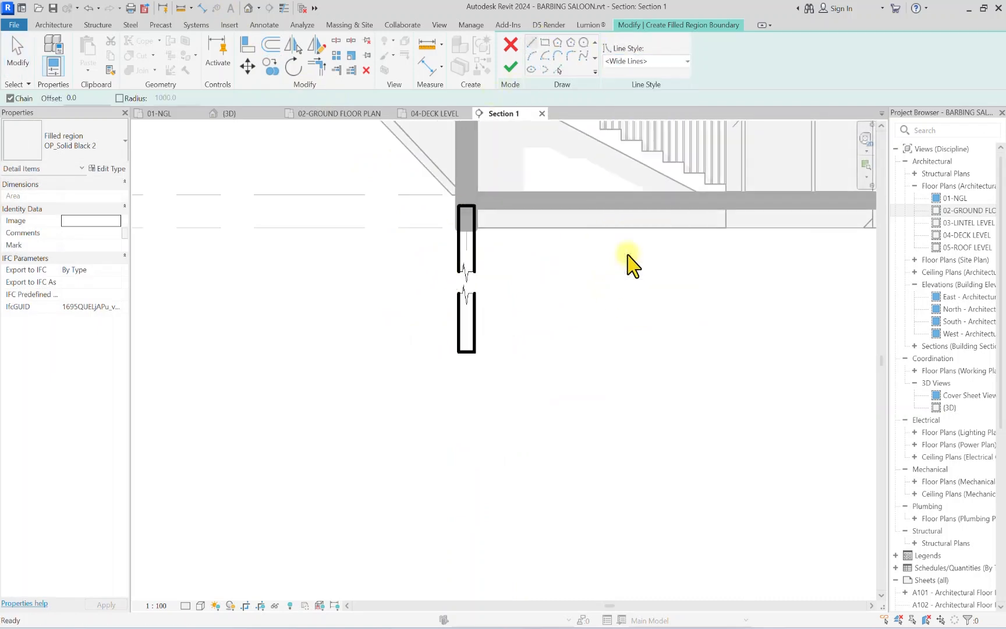
{"action": "scroll", "coordinate": [475, 364], "scroll_direction": "up", "scroll_amount": 2}
{"action": "left_click", "coordinate": [474, 344]}
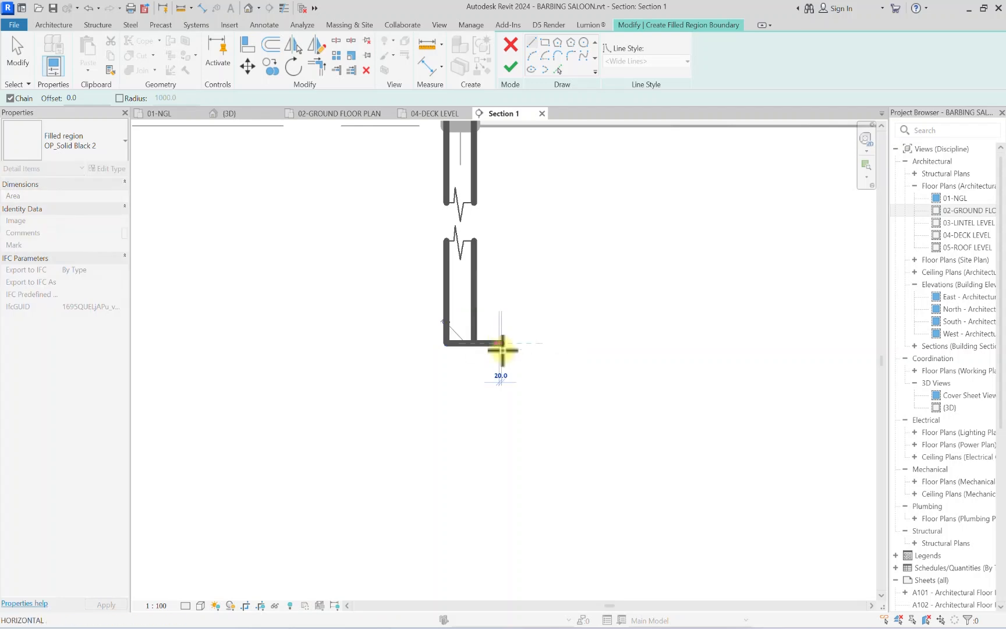
{"action": "left_click", "coordinate": [501, 345]}
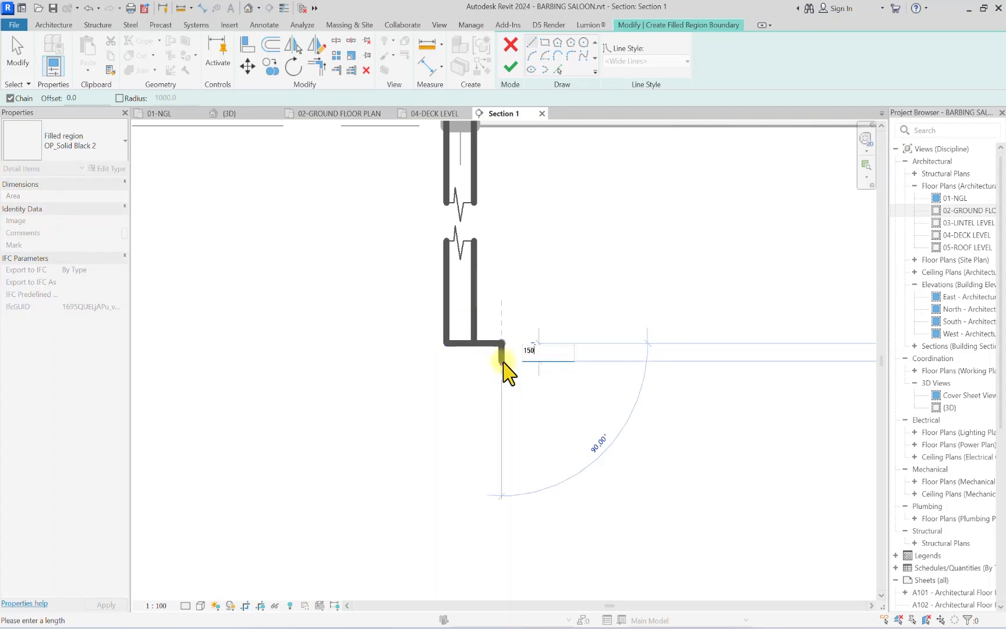
{"action": "key", "text": "Return"}
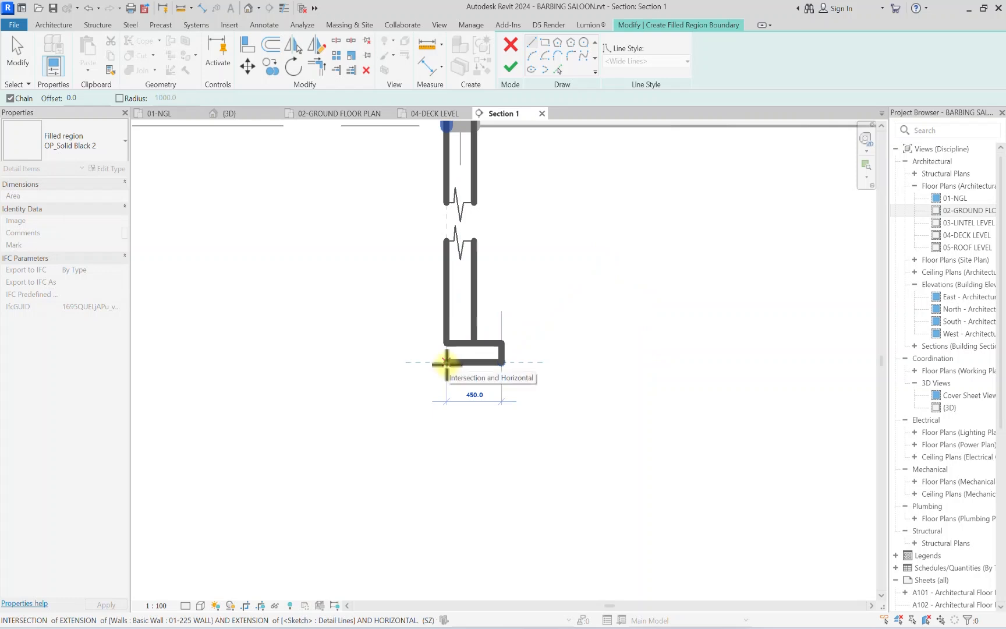
{"action": "left_click", "coordinate": [447, 362]}
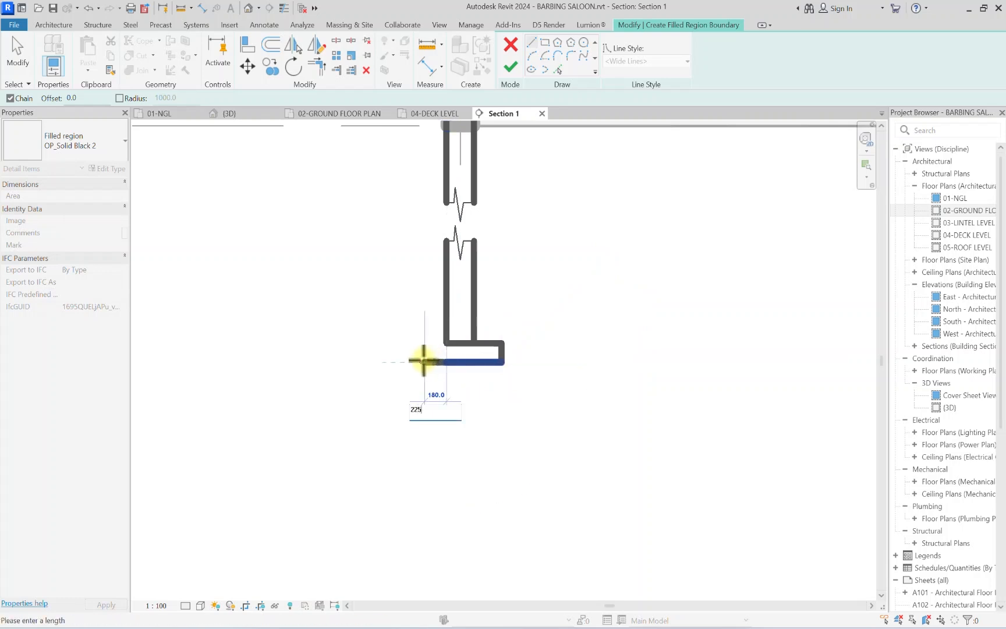
Step: Extend the footing underside 225 mm beyond the wall's outer face and close its outline back to the wall
{"action": "type", "text": "225"}
{"action": "key", "text": "Return"}
{"action": "left_click", "coordinate": [418, 343]}
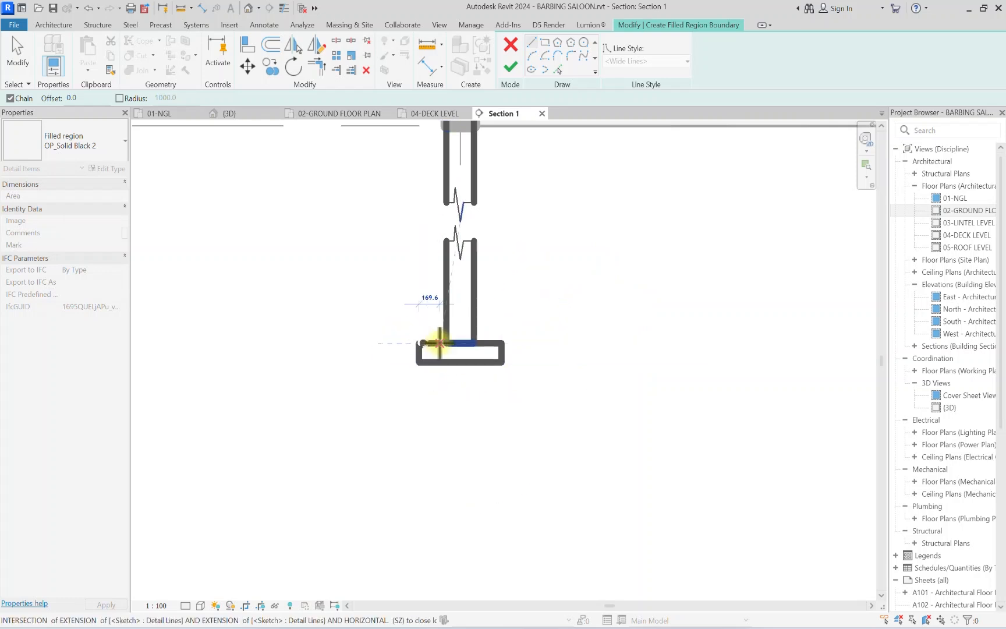
{"action": "left_click", "coordinate": [443, 342]}
{"action": "key", "text": "Escape"}
{"action": "key", "text": "Escape"}
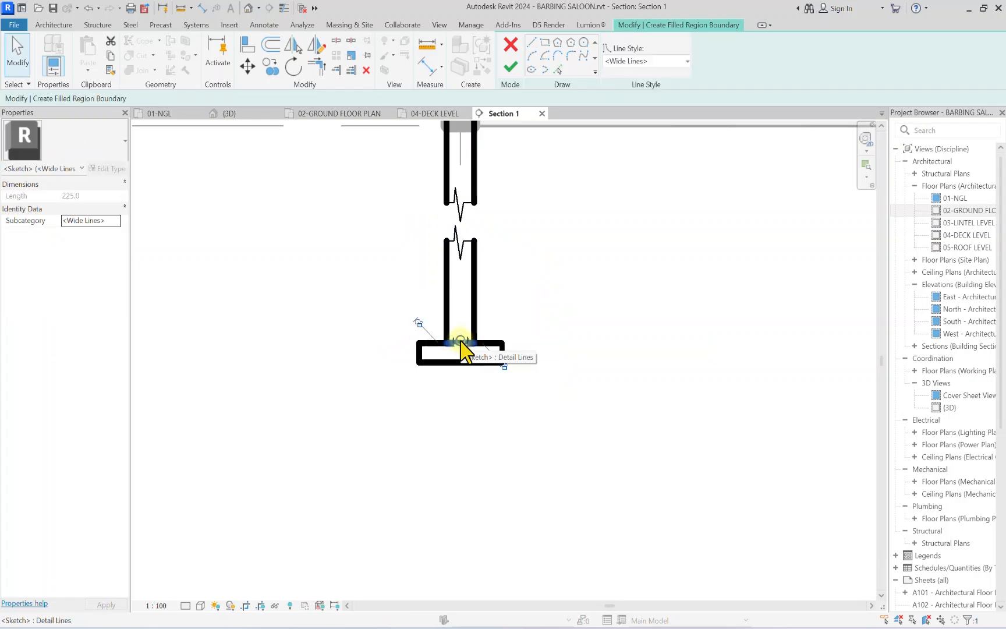
Step: Delete the sketch line separating the foundation wall from its footing and finish the filled region
{"action": "scroll", "coordinate": [477, 349], "scroll_direction": "down", "scroll_amount": 4}
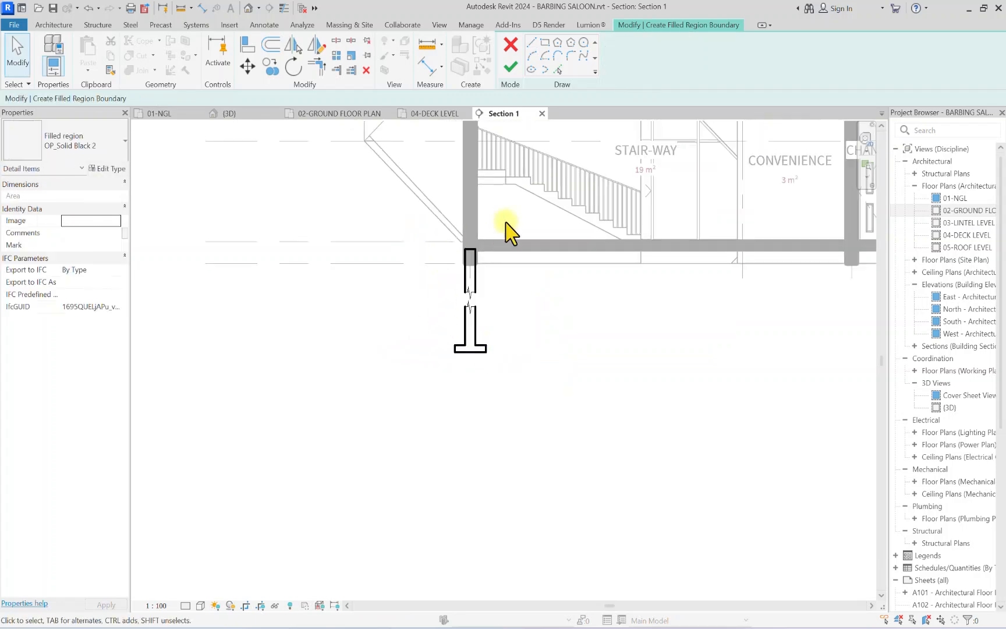
{"action": "left_click", "coordinate": [510, 69]}
{"action": "scroll", "coordinate": [485, 301], "scroll_direction": "down", "scroll_amount": 4}
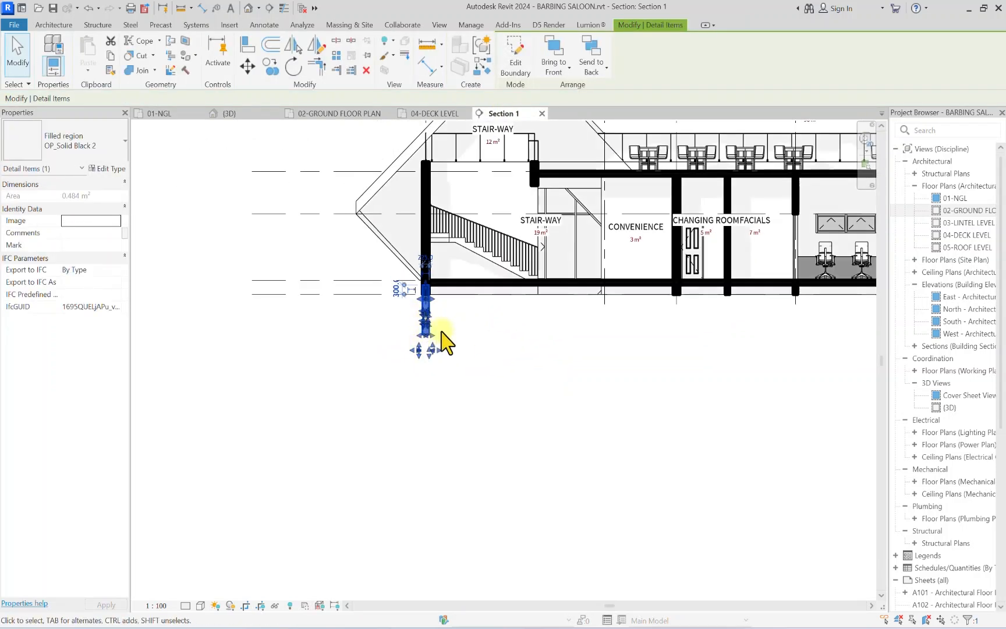
Step: Copy the foundation filled region from the grid E wall to beneath the two cut walls on either side of the changing room
{"action": "scroll", "coordinate": [442, 341], "scroll_direction": "up", "scroll_amount": 2}
{"action": "left_click", "coordinate": [271, 65]}
{"action": "scroll", "coordinate": [419, 269], "scroll_direction": "up", "scroll_amount": 3}
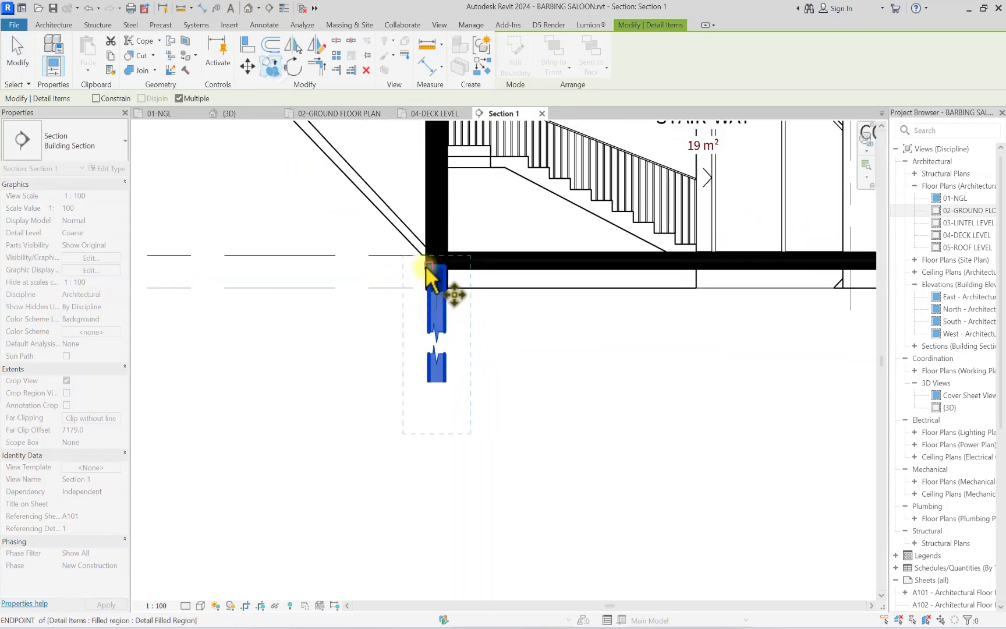
{"action": "left_click", "coordinate": [436, 264]}
{"action": "scroll", "coordinate": [436, 270], "scroll_direction": "down", "scroll_amount": 3}
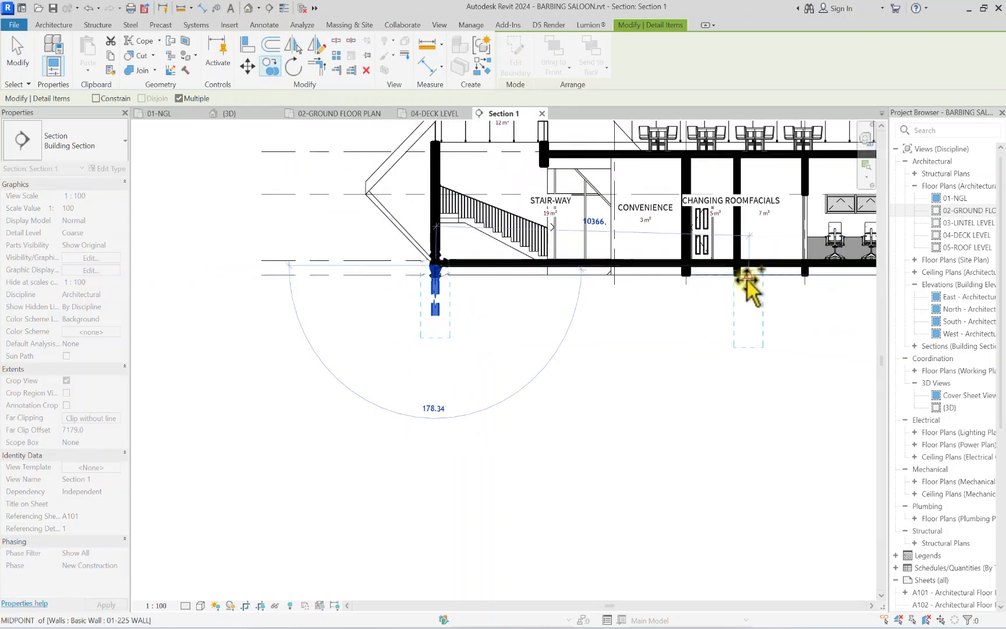
{"action": "scroll", "coordinate": [649, 259], "scroll_direction": "up", "scroll_amount": 4}
{"action": "scroll", "coordinate": [627, 254], "scroll_direction": "down", "scroll_amount": 3}
{"action": "scroll", "coordinate": [709, 265], "scroll_direction": "up", "scroll_amount": 3}
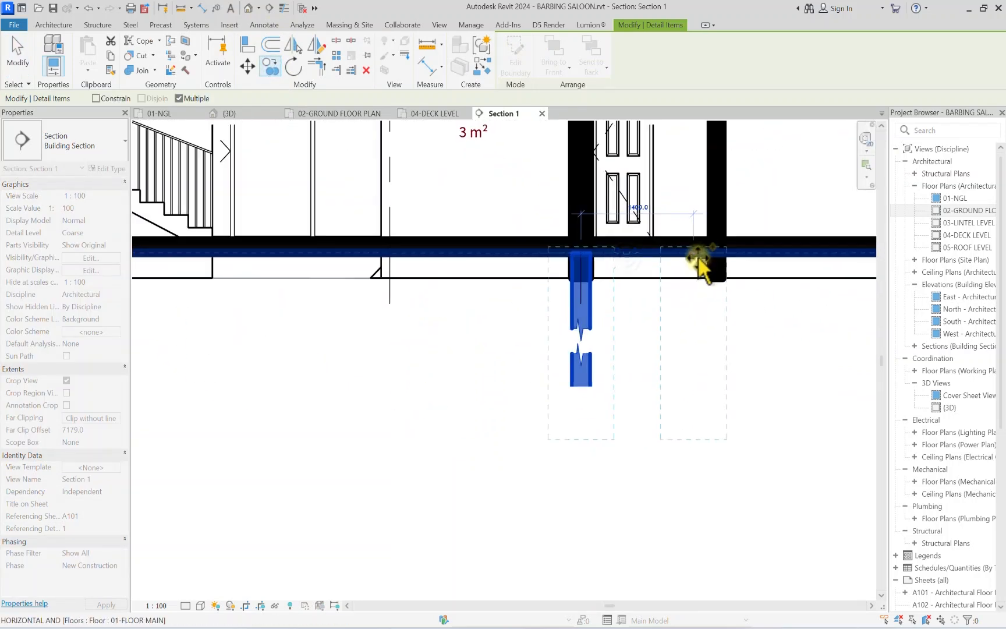
{"action": "scroll", "coordinate": [719, 262], "scroll_direction": "down", "scroll_amount": 3}
{"action": "middle_click_drag", "start_coordinate": [748, 258], "coordinate": [574, 269]}
Step: Copy the foundation filled region beneath the wall between Facials and Saloon and the wall between Saloon and Outdoor Terrace
{"action": "scroll", "coordinate": [585, 261], "scroll_direction": "up", "scroll_amount": 2}
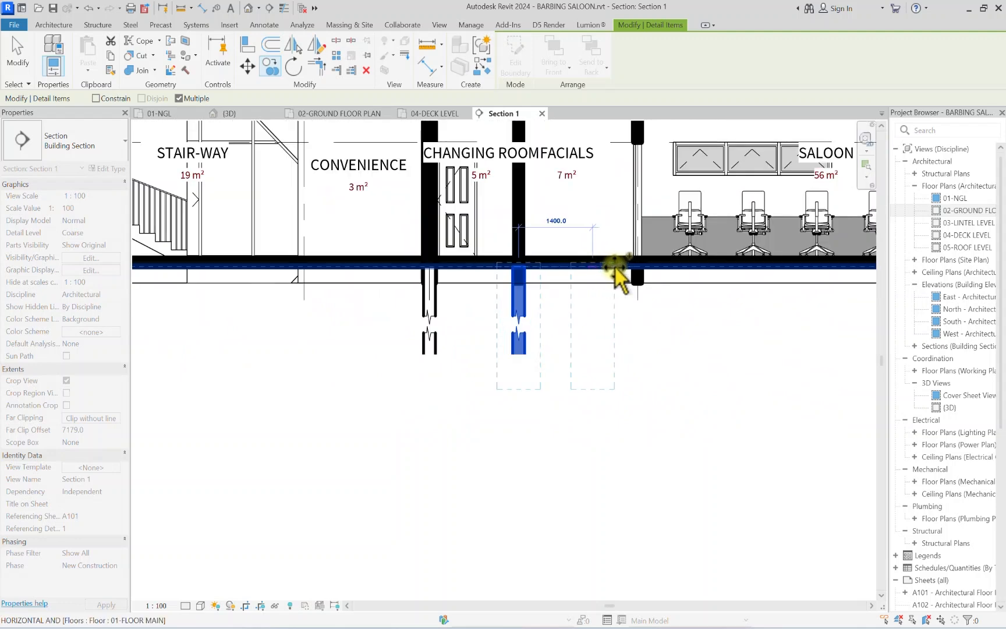
{"action": "left_click", "coordinate": [639, 265]}
{"action": "scroll", "coordinate": [669, 277], "scroll_direction": "down", "scroll_amount": 4}
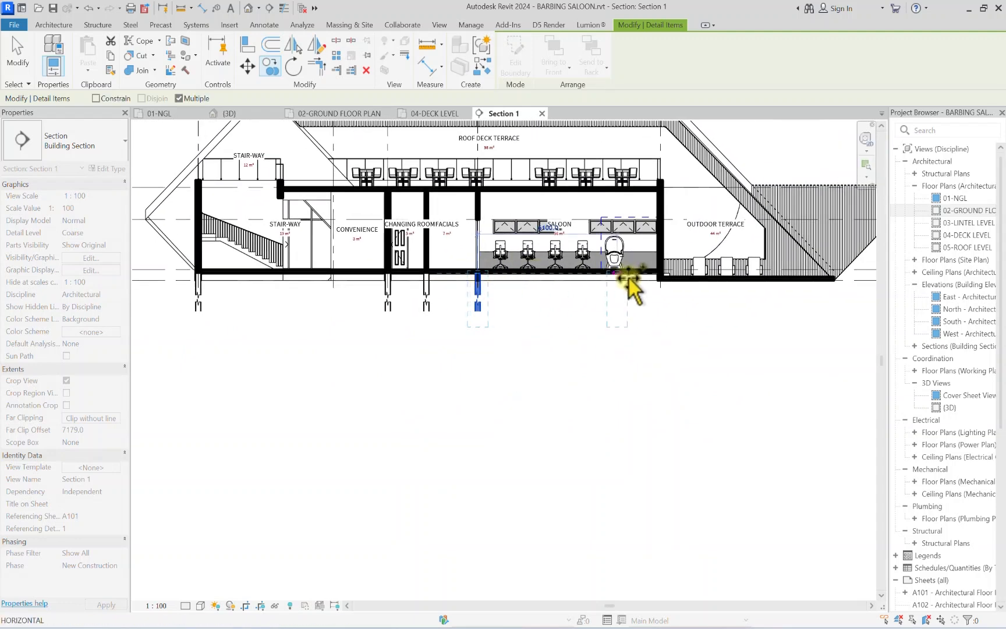
{"action": "scroll", "coordinate": [646, 280], "scroll_direction": "up", "scroll_amount": 5}
{"action": "left_click", "coordinate": [660, 265]}
{"action": "scroll", "coordinate": [655, 268], "scroll_direction": "down", "scroll_amount": 3}
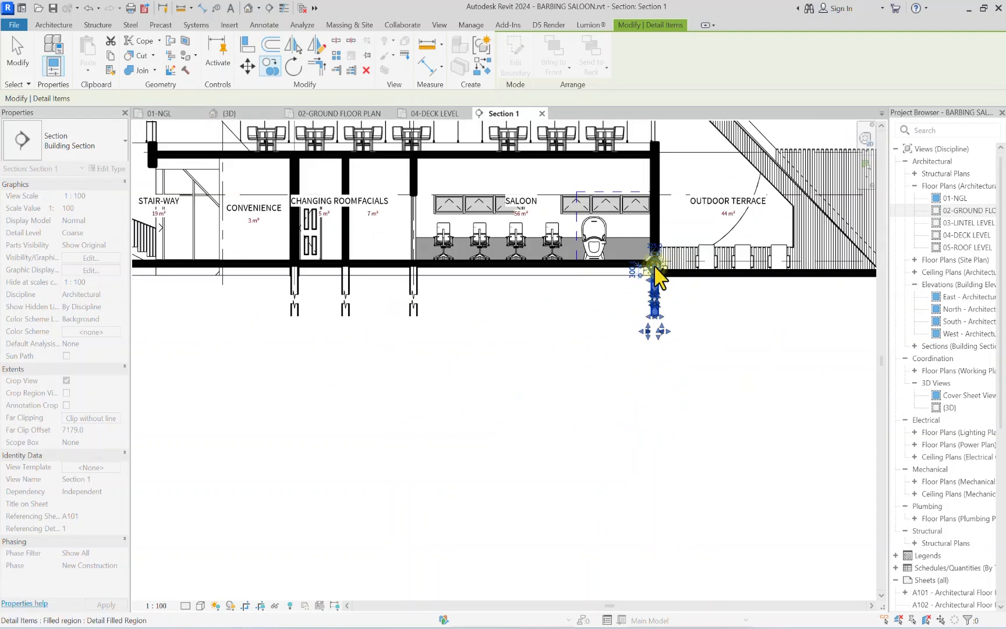
{"action": "key", "text": "Escape"}
{"action": "key", "text": "Escape"}
{"action": "scroll", "coordinate": [401, 314], "scroll_direction": "down", "scroll_amount": 3}
Step: Select the foundation filled region beneath the wall between Convenience and Changing Room
{"action": "scroll", "coordinate": [377, 291], "scroll_direction": "up", "scroll_amount": 4}
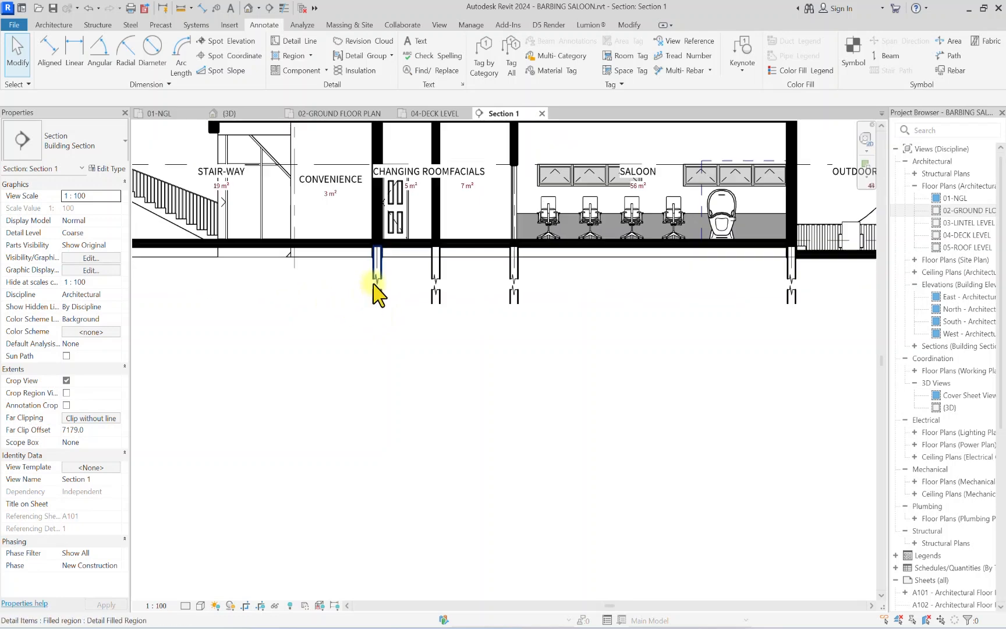
{"action": "left_click", "coordinate": [380, 280]}
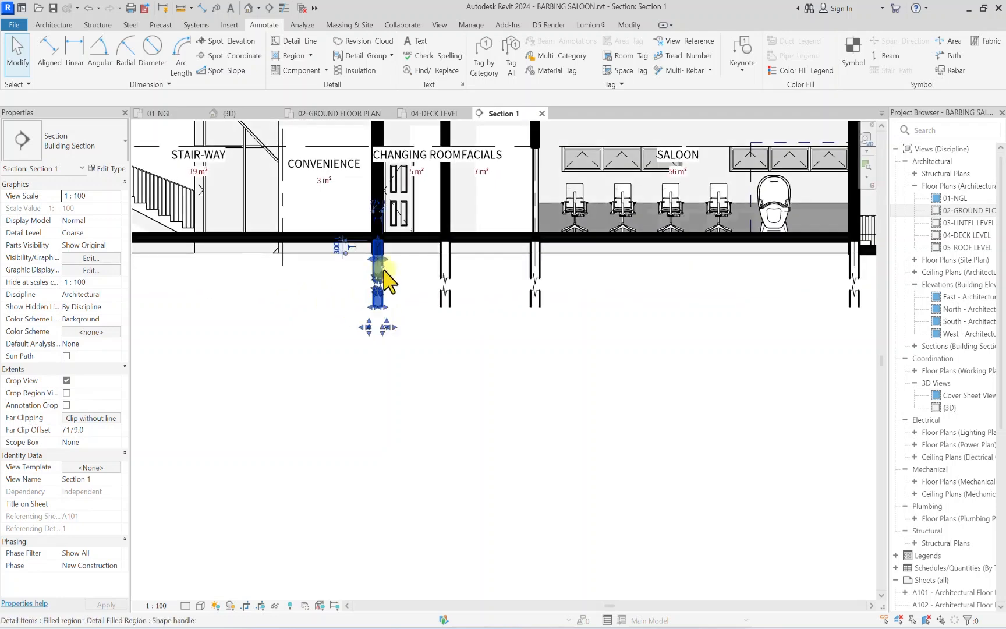
Step: Set the foreground pattern color of the OP_Solid Black 2 filled region type to black and apply it
{"action": "left_click", "coordinate": [108, 169]}
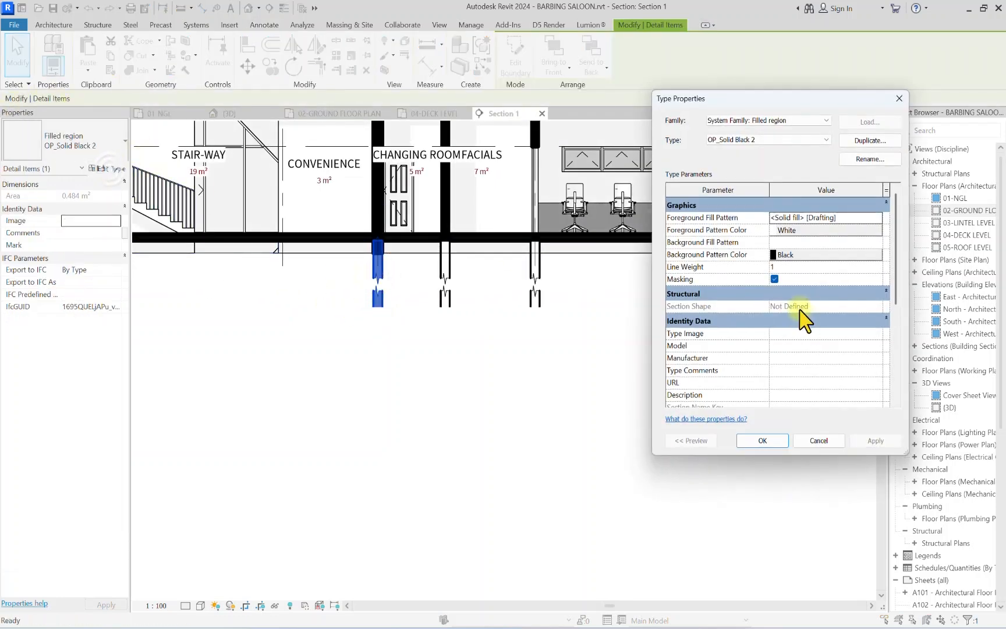
{"action": "left_click", "coordinate": [775, 230]}
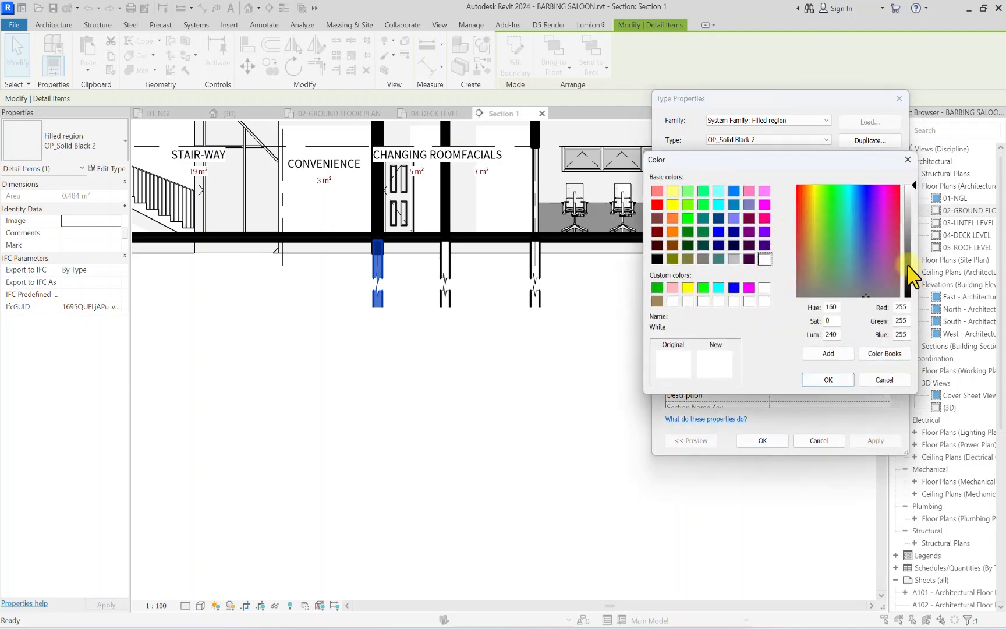
{"action": "left_click_drag", "start_coordinate": [908, 265], "coordinate": [909, 297]}
{"action": "left_click", "coordinate": [827, 380]}
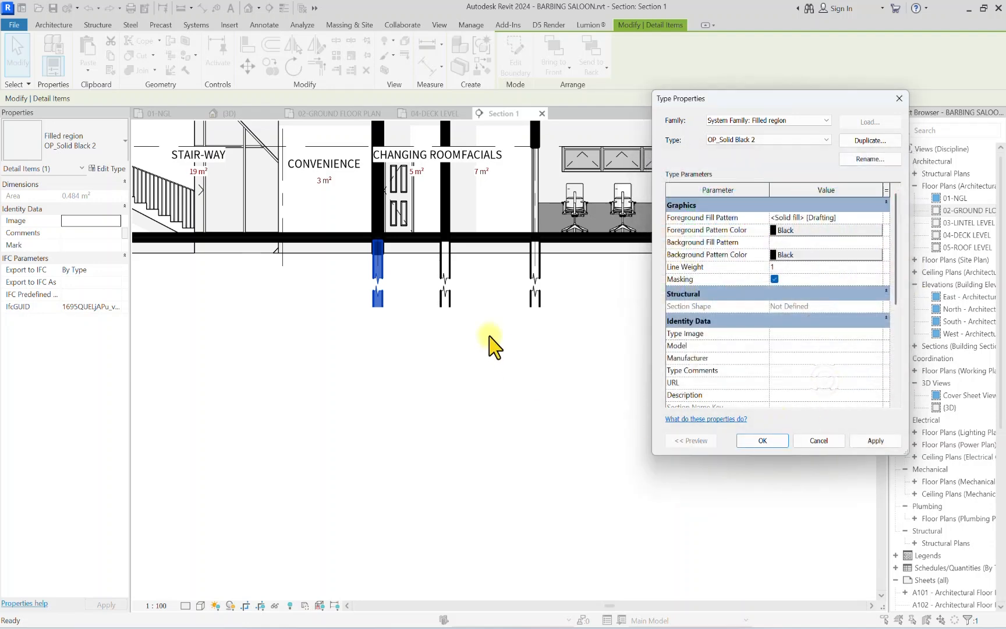
{"action": "left_click", "coordinate": [883, 443]}
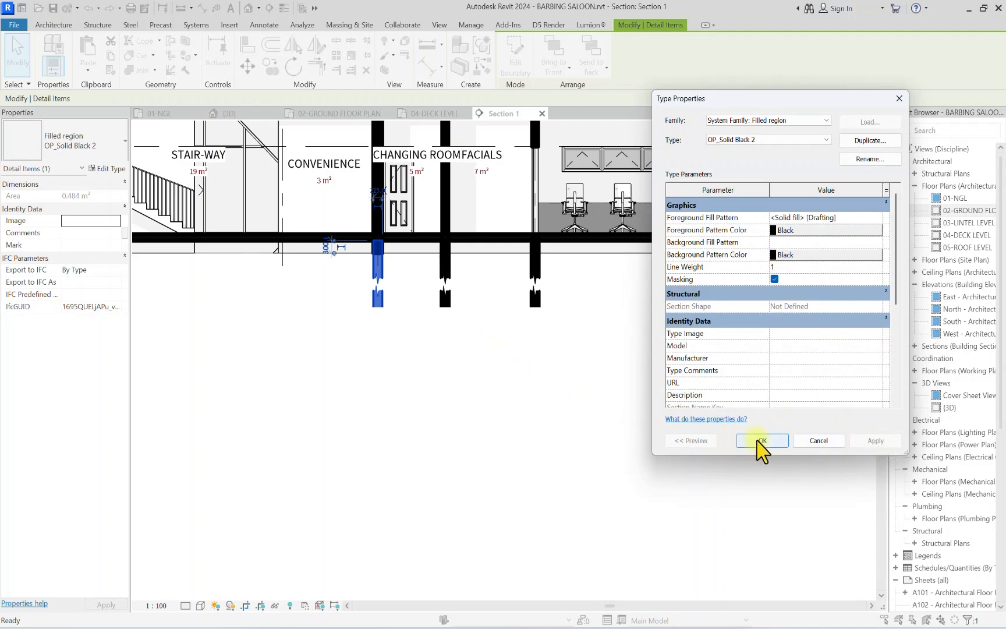
{"action": "left_click", "coordinate": [756, 440]}
{"action": "scroll", "coordinate": [742, 421], "scroll_direction": "down", "scroll_amount": 3}
{"action": "left_click", "coordinate": [616, 469]}
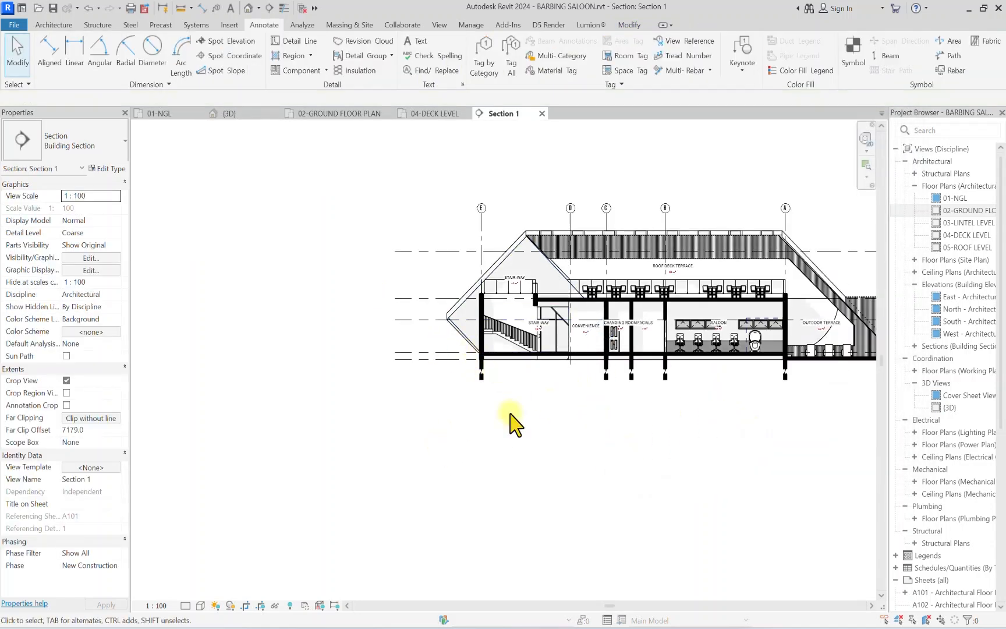
Step: Show the section's crop region, extend its lower edge below the foundation footings, and hide the crop region again
{"action": "left_click", "coordinate": [261, 607]}
{"action": "left_click", "coordinate": [721, 381]}
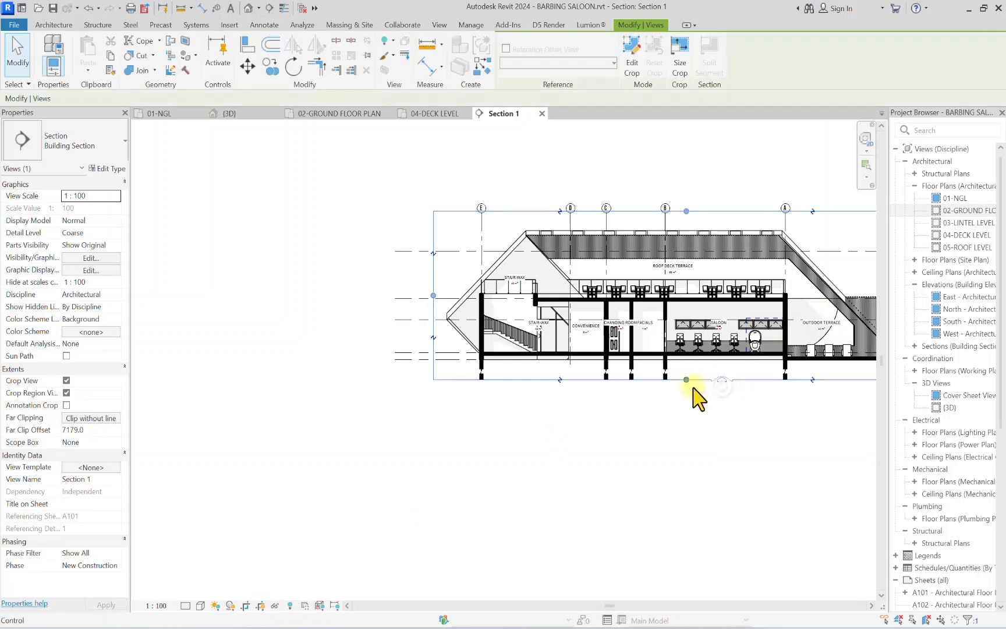
{"action": "left_click_drag", "start_coordinate": [688, 382], "coordinate": [680, 423]}
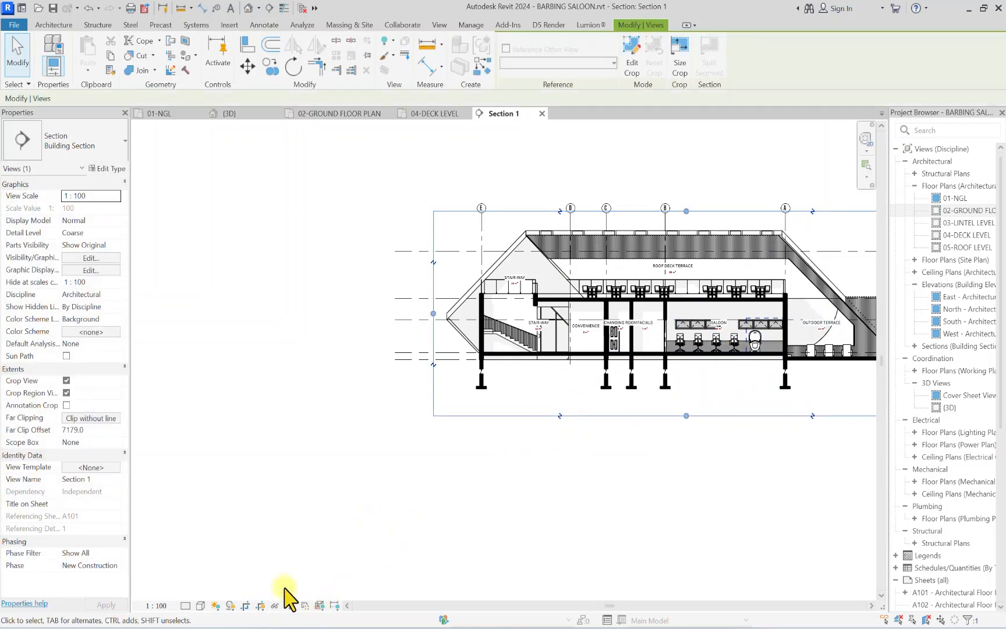
{"action": "left_click", "coordinate": [262, 606]}
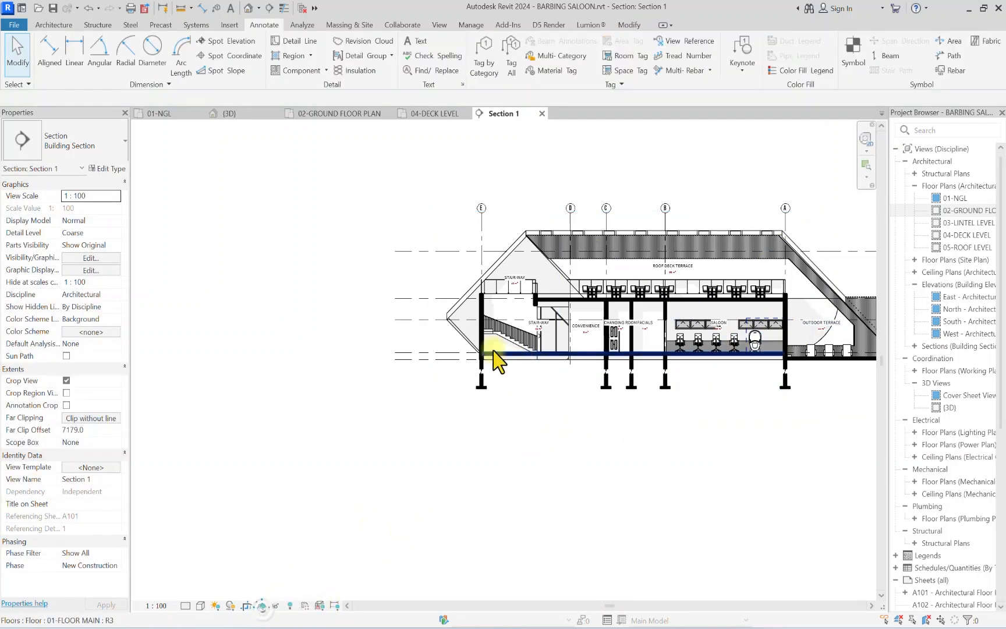
Step: Create a rectangular 01-HARDCORE filled region directly beneath the ground floor slab, spanning from the stairway's outer wall to the saloon's outer wall
{"action": "scroll", "coordinate": [667, 378], "scroll_direction": "up", "scroll_amount": 4}
{"action": "scroll", "coordinate": [670, 340], "scroll_direction": "down", "scroll_amount": 3}
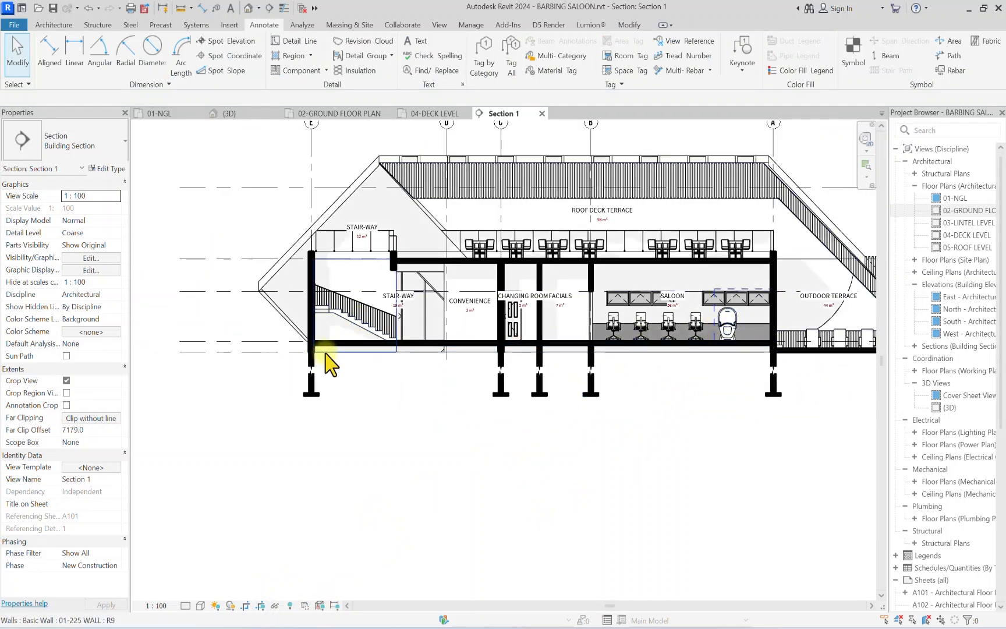
{"action": "left_click", "coordinate": [285, 55]}
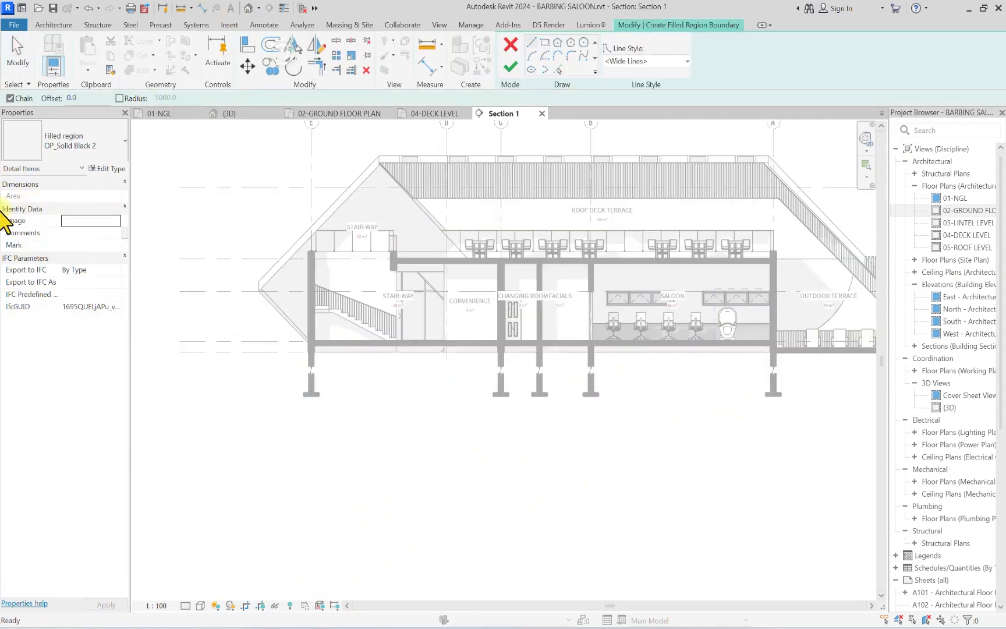
{"action": "left_click", "coordinate": [91, 148]}
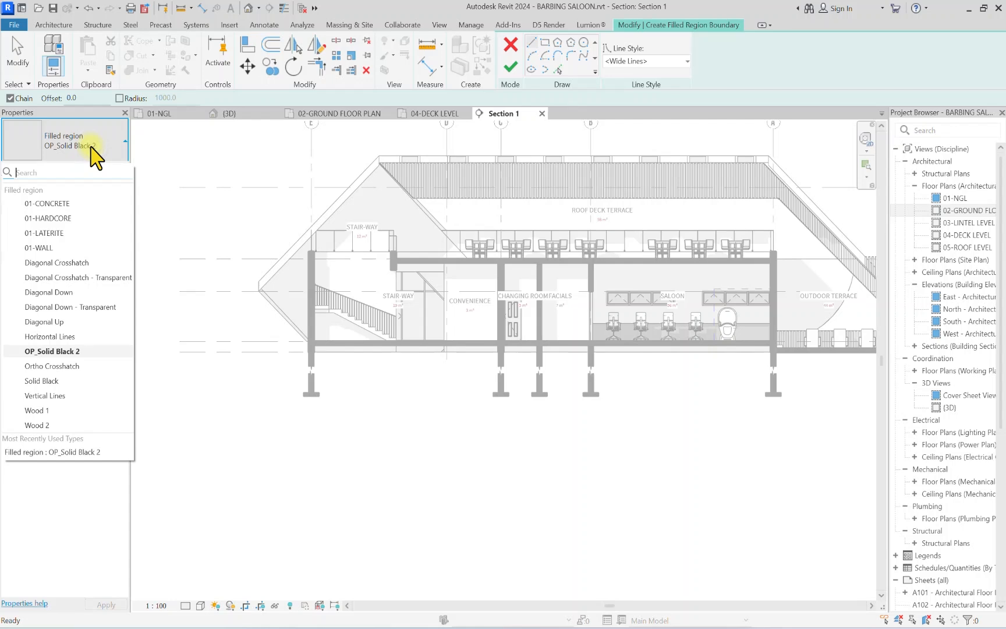
{"action": "left_click", "coordinate": [58, 218]}
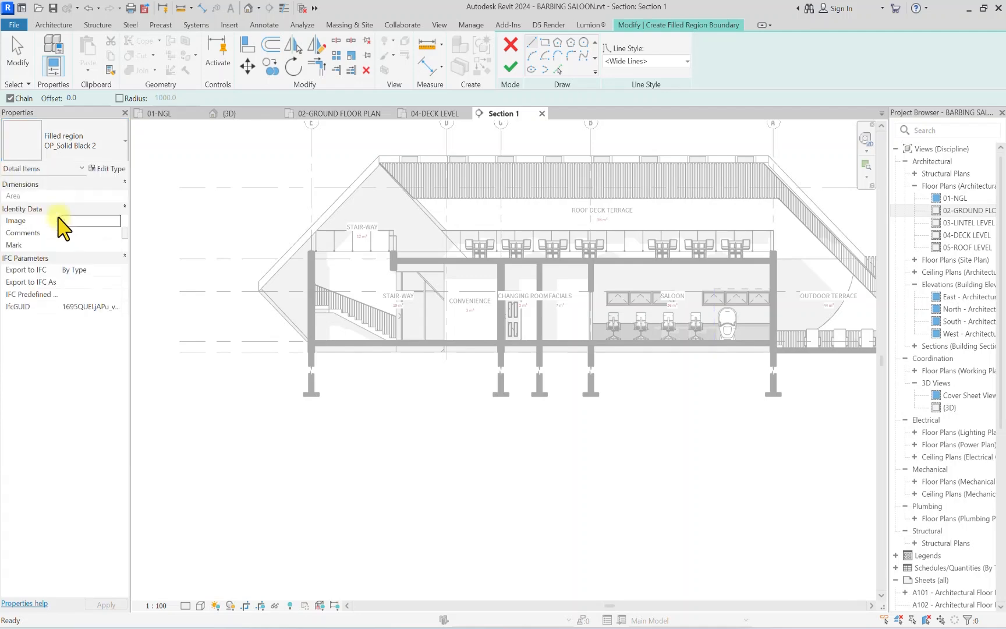
{"action": "left_click", "coordinate": [544, 42]}
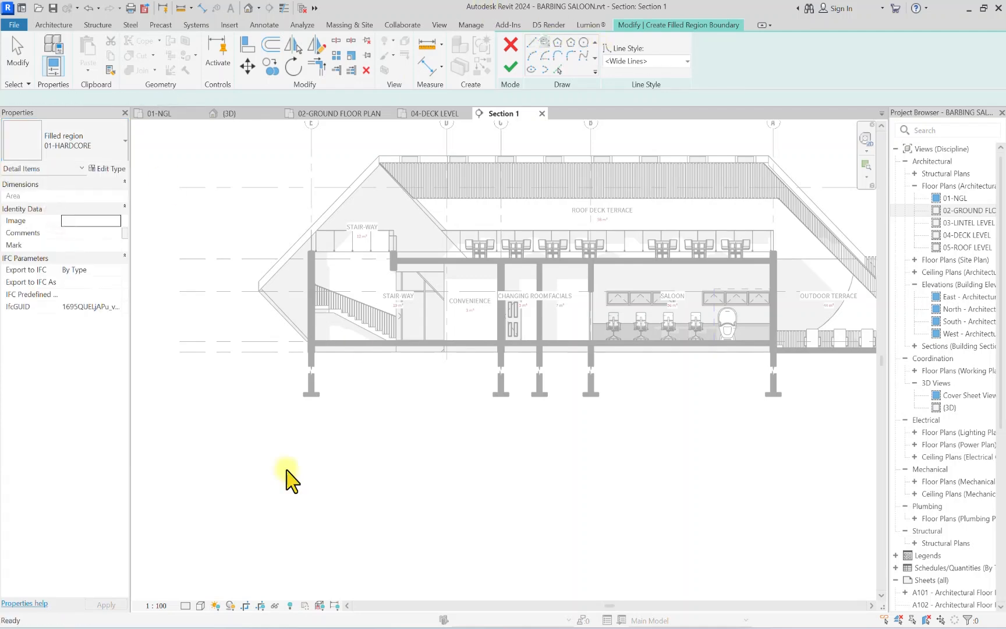
{"action": "scroll", "coordinate": [308, 344], "scroll_direction": "up", "scroll_amount": 2}
{"action": "left_click", "coordinate": [307, 341]}
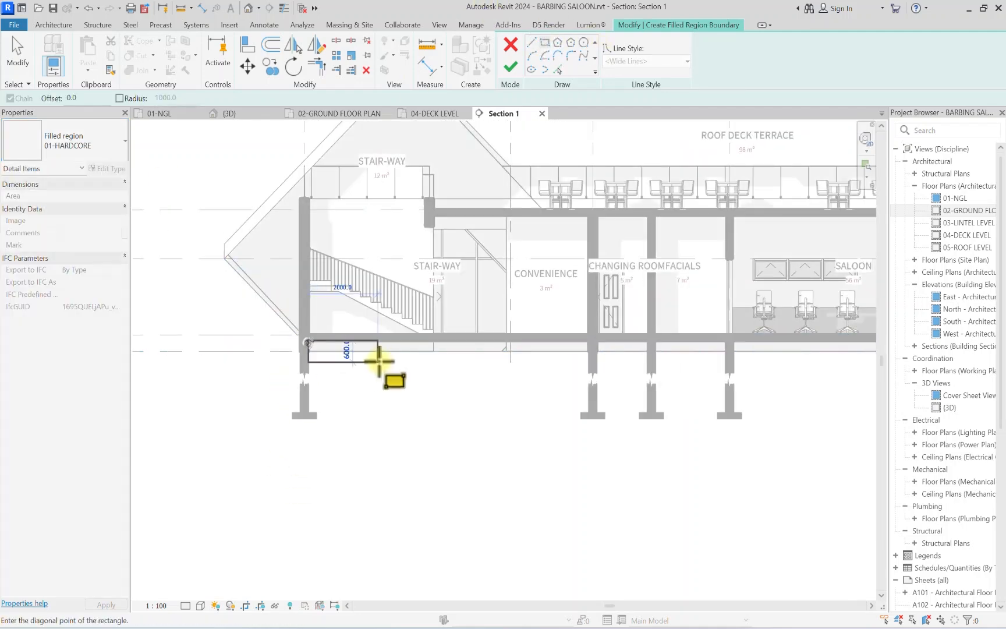
{"action": "scroll", "coordinate": [752, 437], "scroll_direction": "down", "scroll_amount": 3}
{"action": "scroll", "coordinate": [714, 401], "scroll_direction": "up", "scroll_amount": 4}
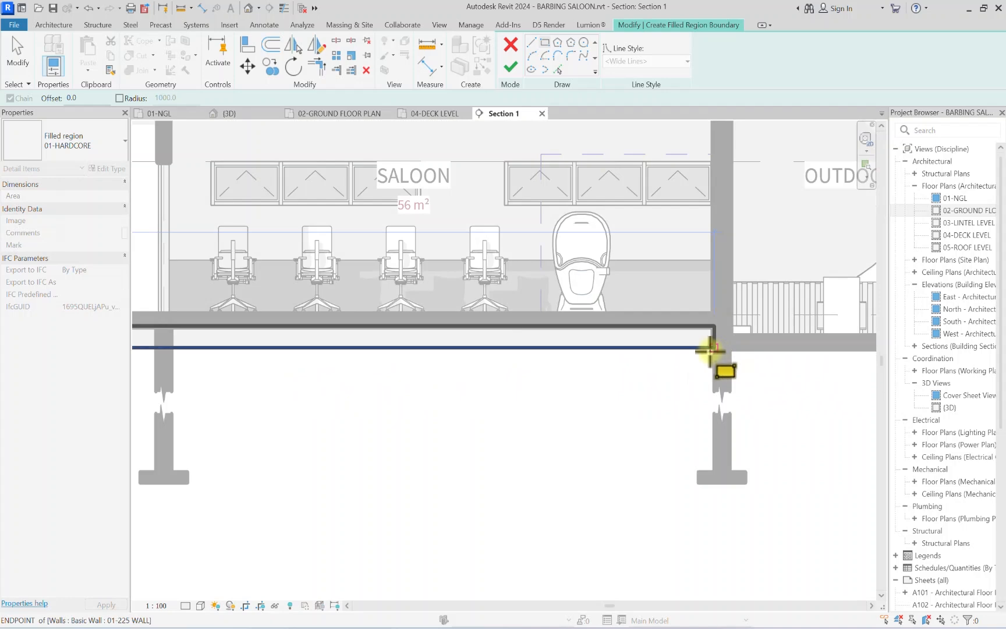
{"action": "left_click", "coordinate": [712, 350]}
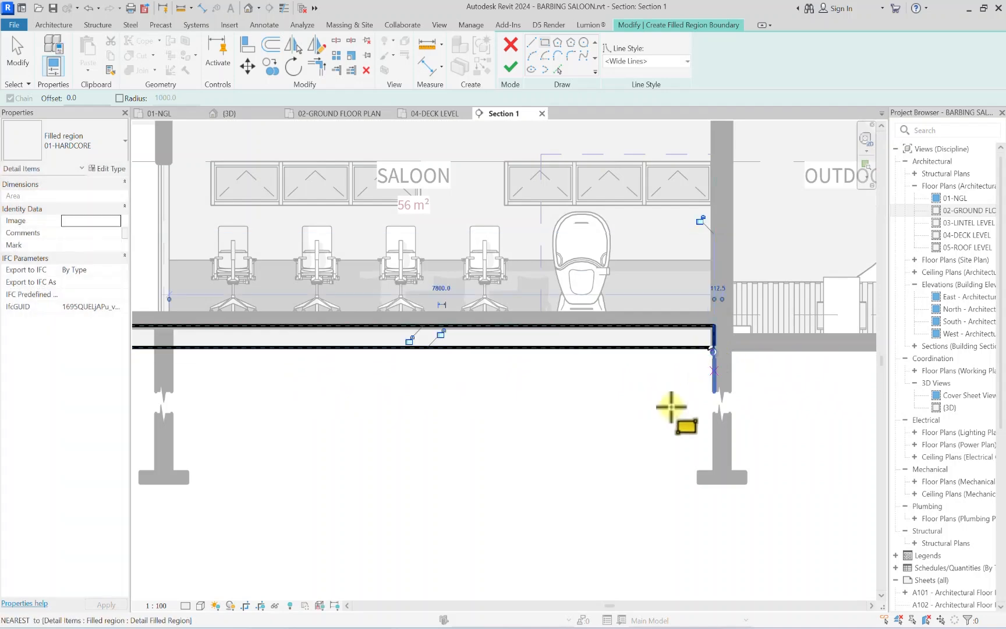
{"action": "scroll", "coordinate": [485, 132], "scroll_direction": "down", "scroll_amount": 2}
{"action": "left_click", "coordinate": [511, 66]}
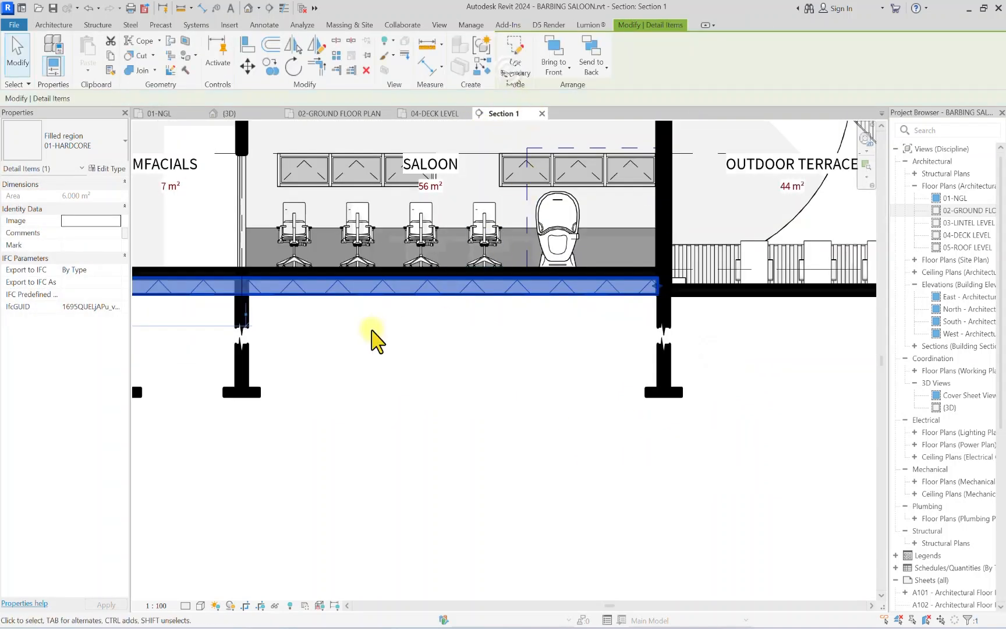
{"action": "left_click", "coordinate": [350, 347]}
Step: Send the hardcore filled region backward behind the black foundation wall fills
{"action": "scroll", "coordinate": [684, 348], "scroll_direction": "down", "scroll_amount": 3}
{"action": "scroll", "coordinate": [483, 299], "scroll_direction": "up", "scroll_amount": 4}
{"action": "middle_click_drag", "start_coordinate": [483, 299], "coordinate": [585, 311]}
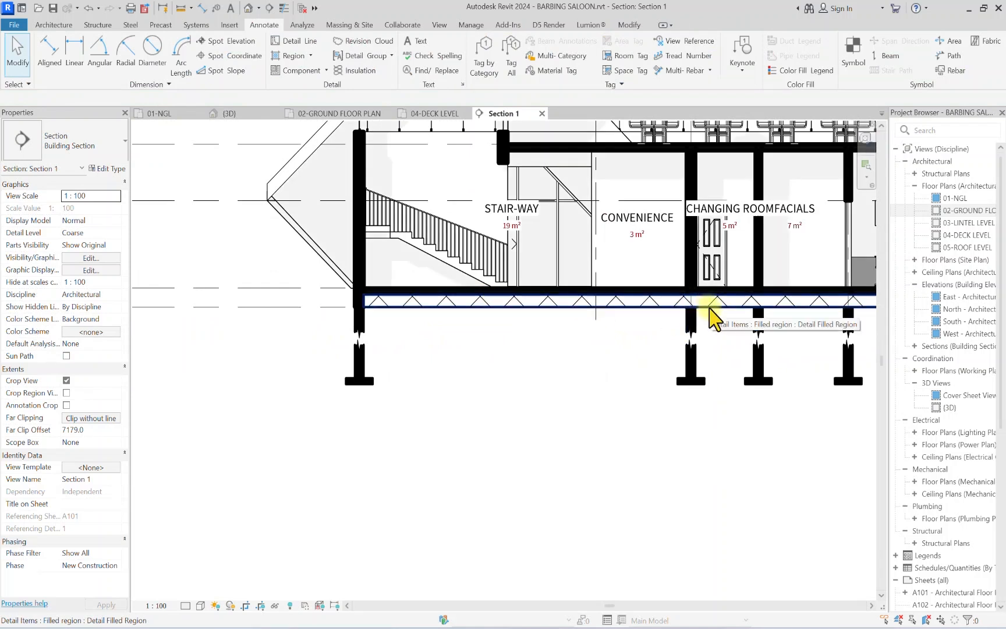
{"action": "left_click", "coordinate": [721, 304]}
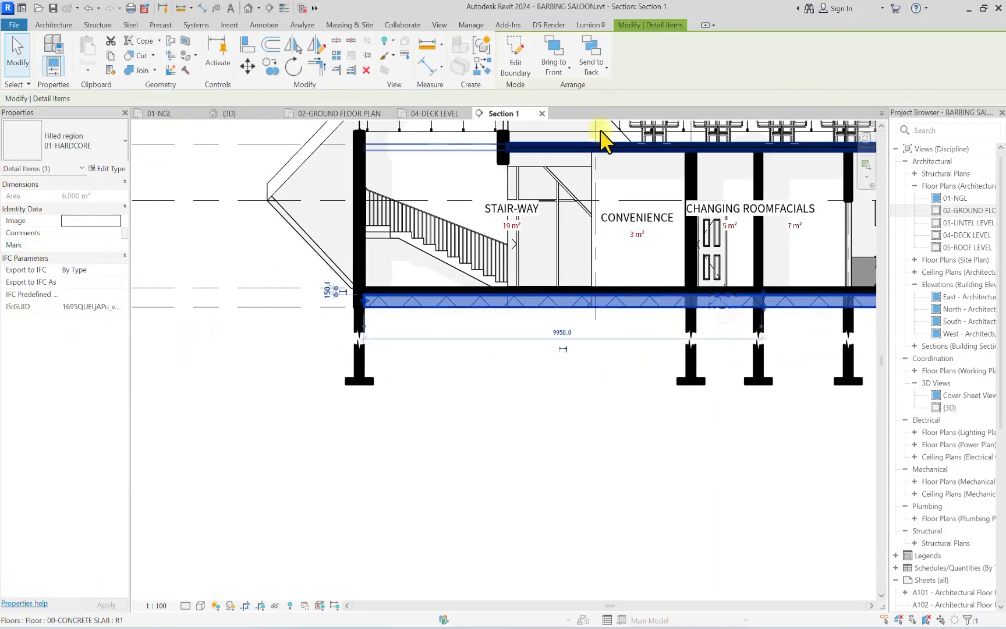
{"action": "left_click", "coordinate": [588, 70]}
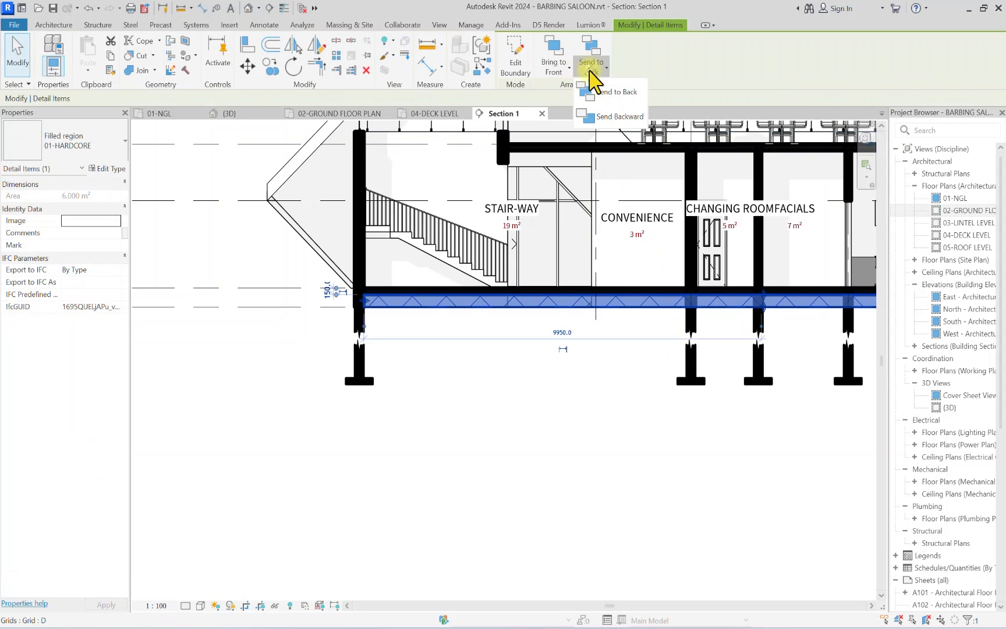
{"action": "left_click", "coordinate": [598, 108]}
{"action": "left_click", "coordinate": [539, 381]}
{"action": "scroll", "coordinate": [460, 359], "scroll_direction": "down", "scroll_amount": 4}
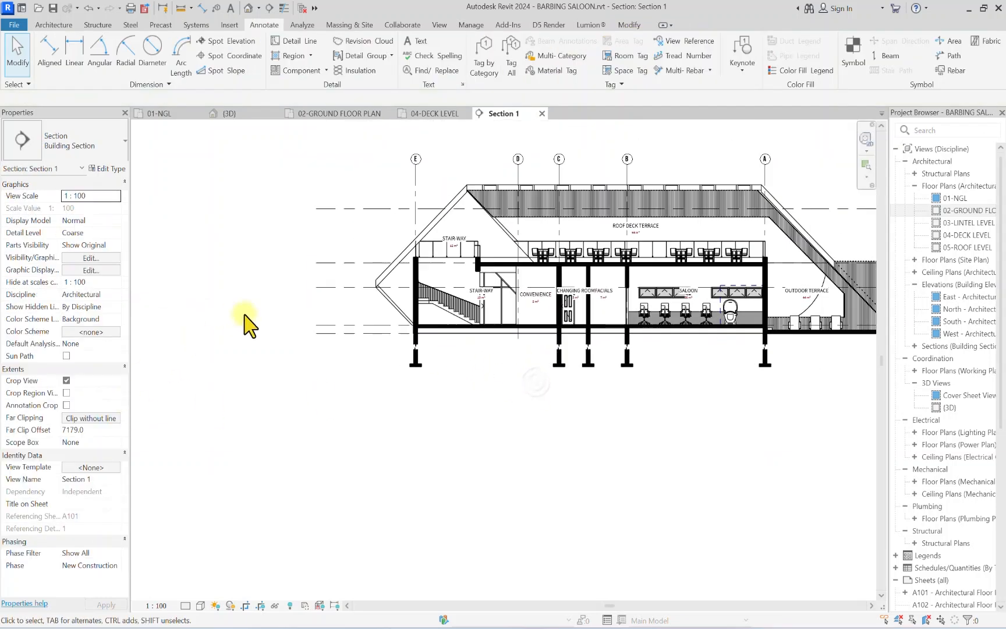
Step: Create a rectangular 01-LATERITE filled region of about 344 m² below the 01-NGL level line, extending past both ends of the building
{"action": "middle_click_drag", "start_coordinate": [352, 364], "coordinate": [292, 365]}
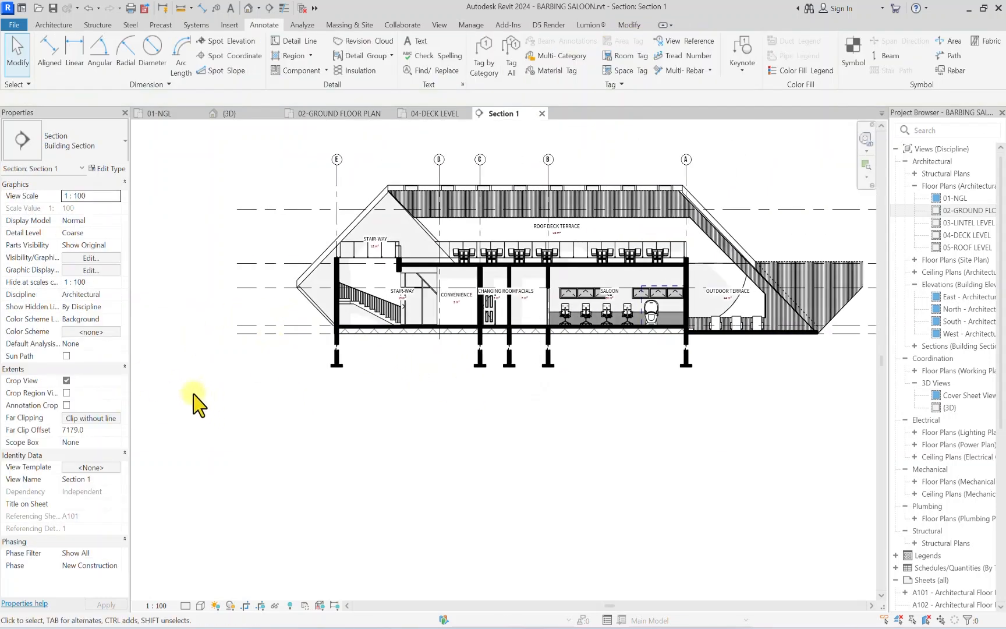
{"action": "left_click", "coordinate": [52, 26]}
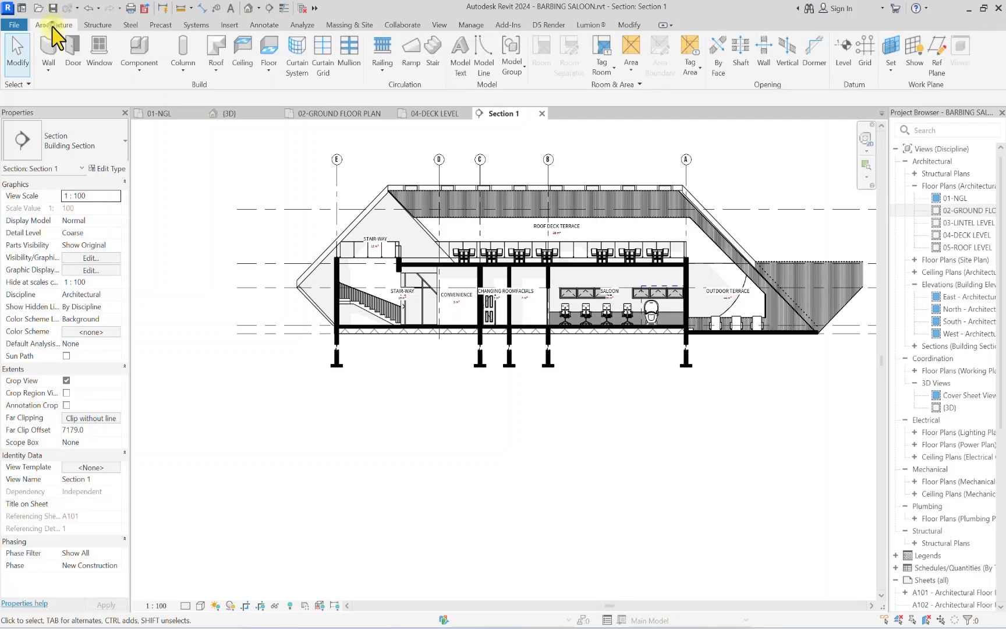
{"action": "left_click", "coordinate": [265, 26]}
{"action": "left_click", "coordinate": [293, 56]}
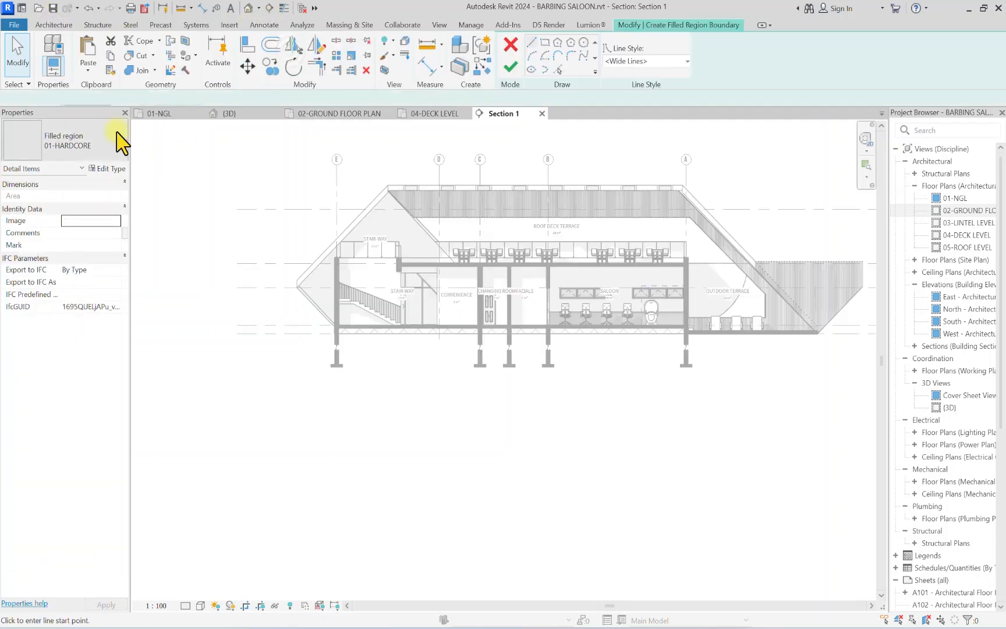
{"action": "left_click", "coordinate": [103, 146]}
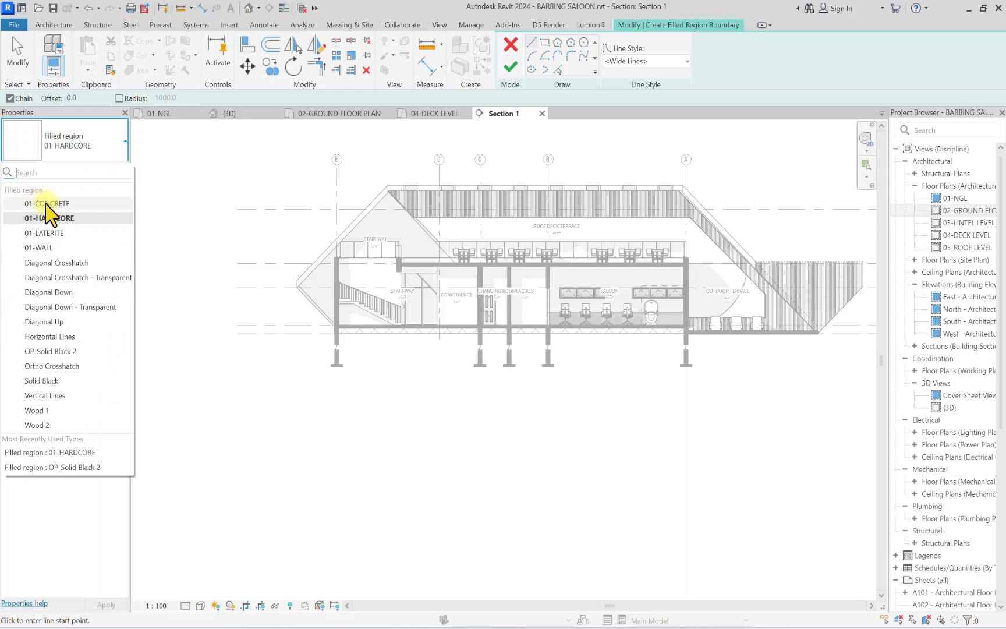
{"action": "left_click", "coordinate": [44, 232]}
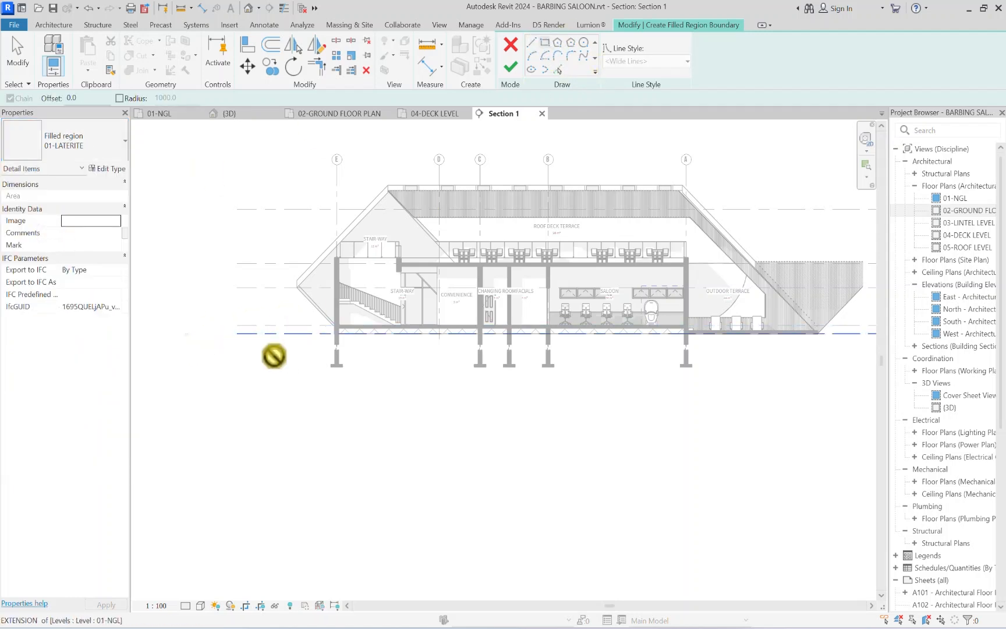
{"action": "left_click", "coordinate": [182, 333]}
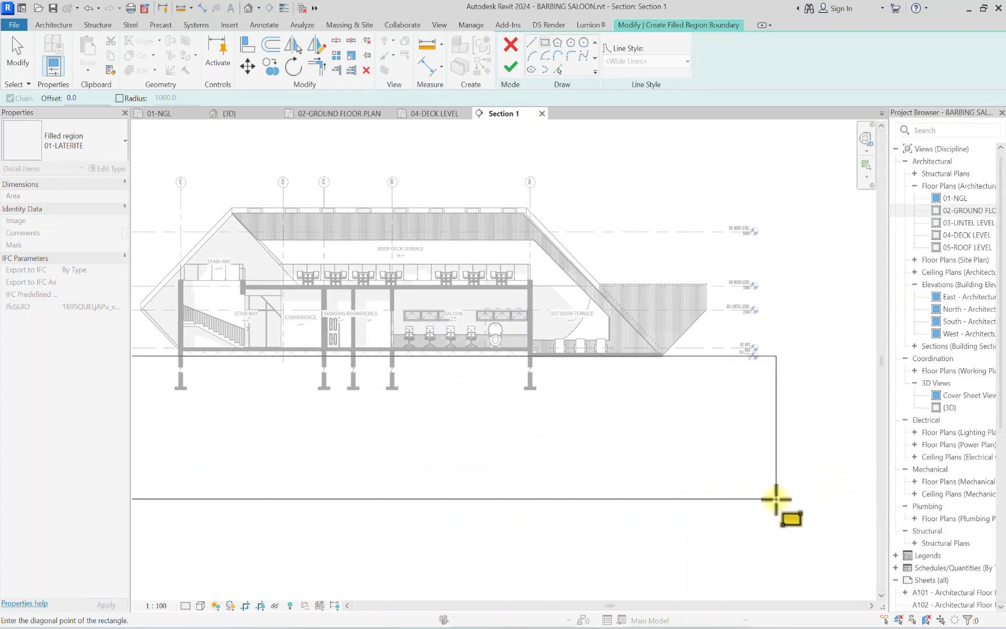
{"action": "scroll", "coordinate": [747, 440], "scroll_direction": "down", "scroll_amount": 3}
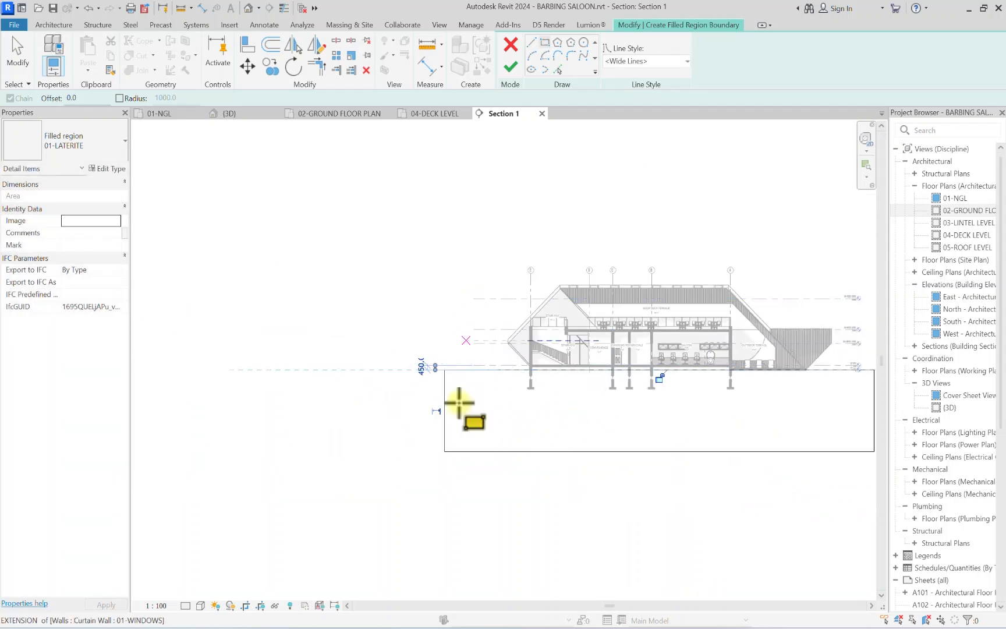
{"action": "middle_click_drag", "start_coordinate": [510, 412], "coordinate": [411, 417]}
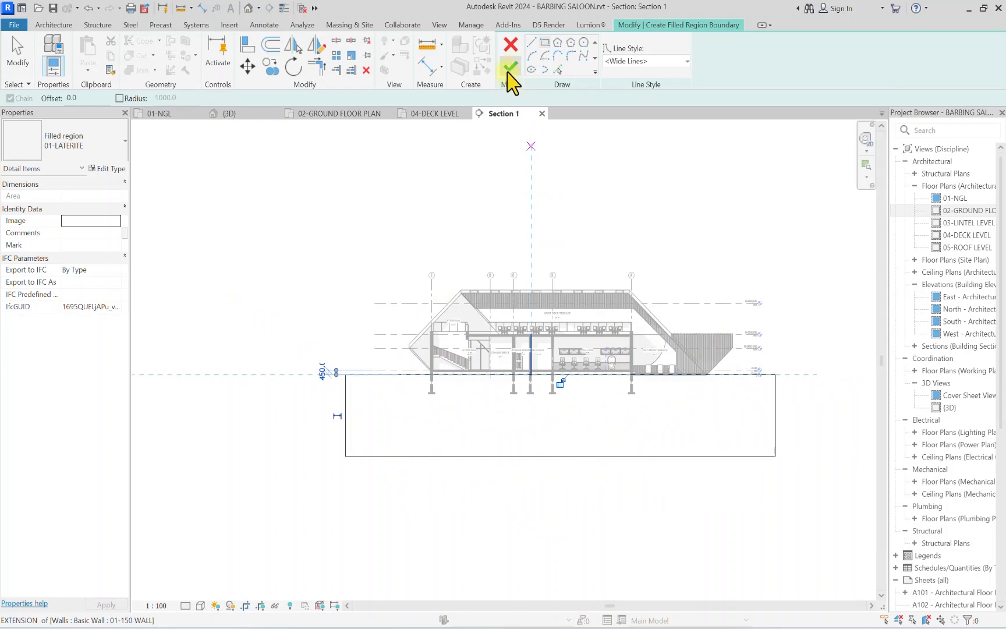
{"action": "left_click", "coordinate": [510, 79]}
{"action": "left_click", "coordinate": [339, 250]}
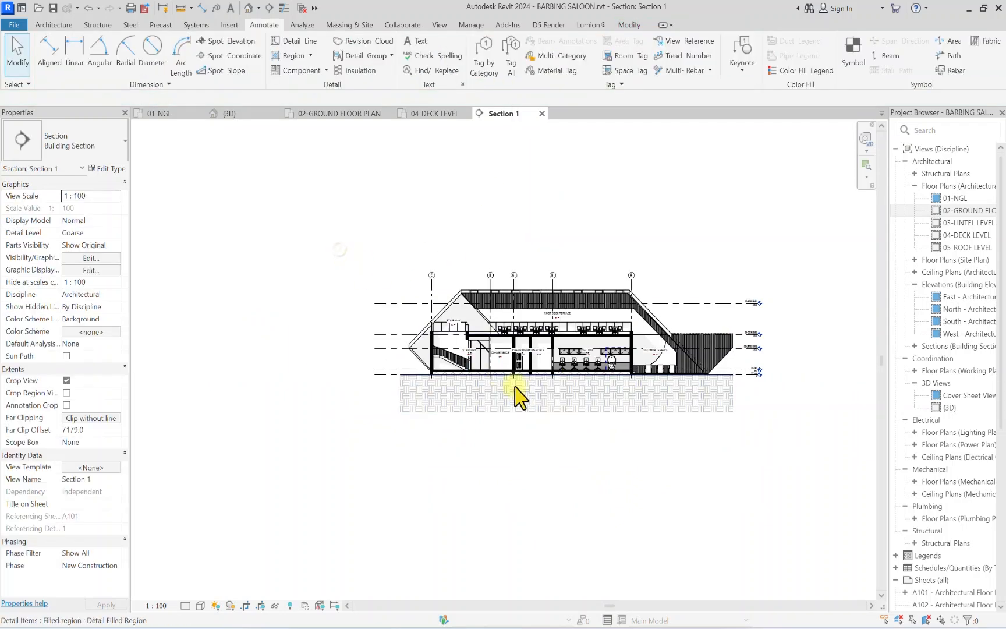
Step: Send the laterite filled region to the back, behind the foundation walls and footings
{"action": "scroll", "coordinate": [478, 366], "scroll_direction": "up", "scroll_amount": 2}
{"action": "left_click", "coordinate": [442, 355]}
{"action": "scroll", "coordinate": [332, 355], "scroll_direction": "up", "scroll_amount": 3}
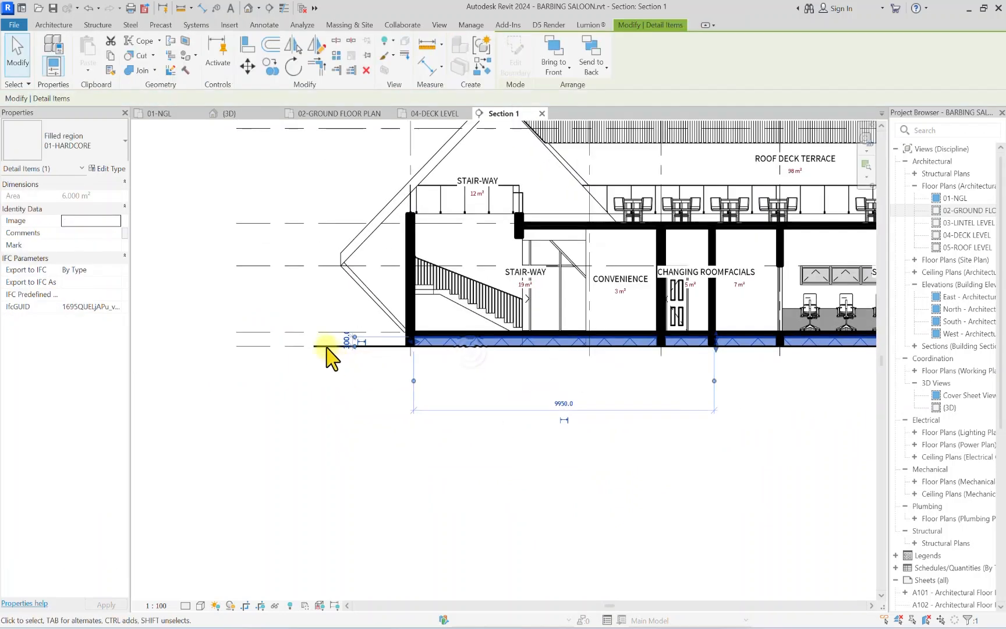
{"action": "left_click", "coordinate": [324, 345]}
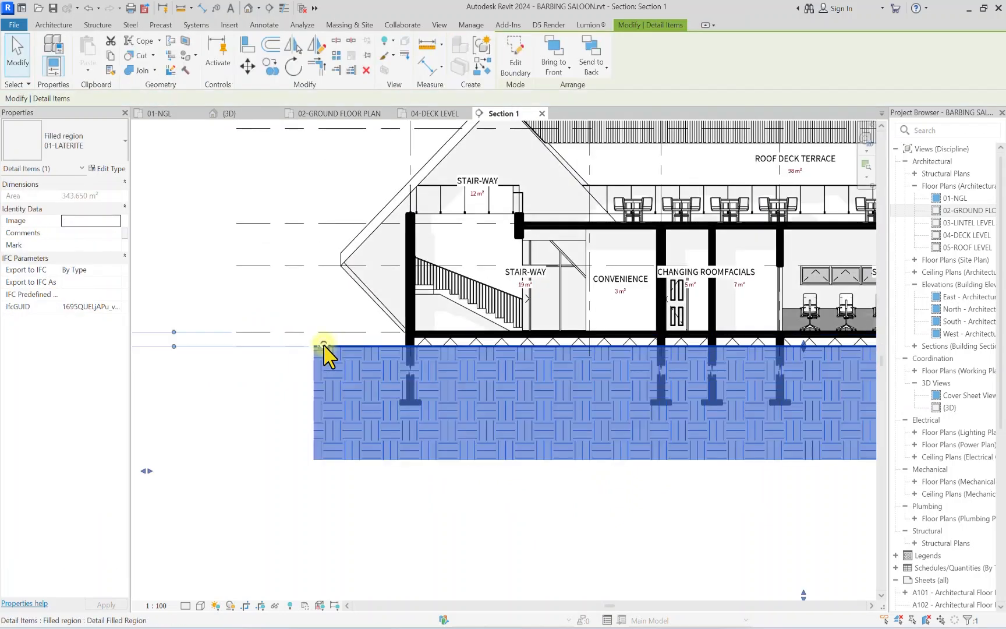
{"action": "left_click", "coordinate": [566, 70]}
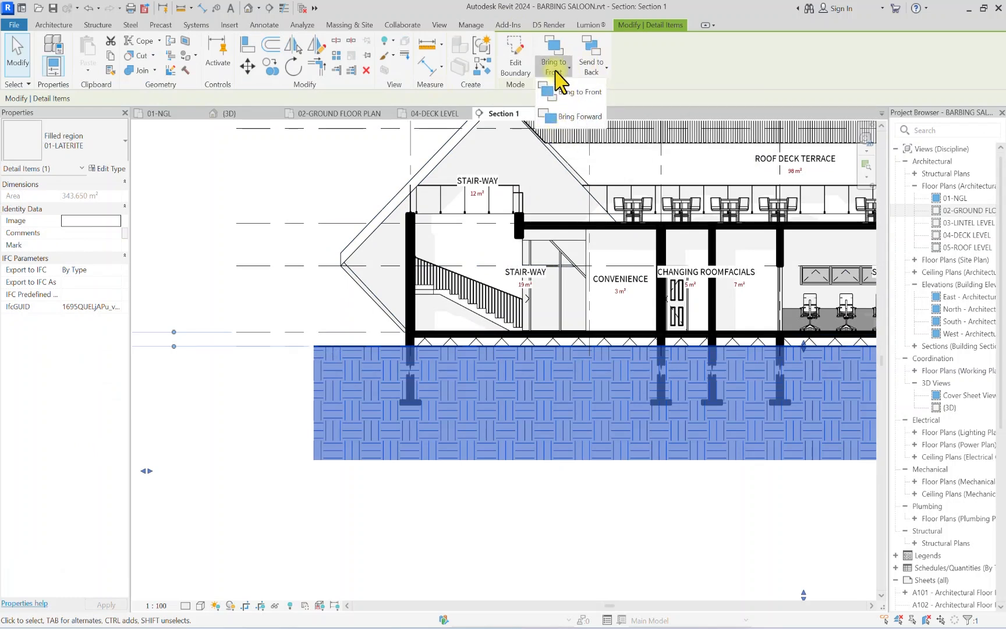
{"action": "left_click", "coordinate": [594, 71]}
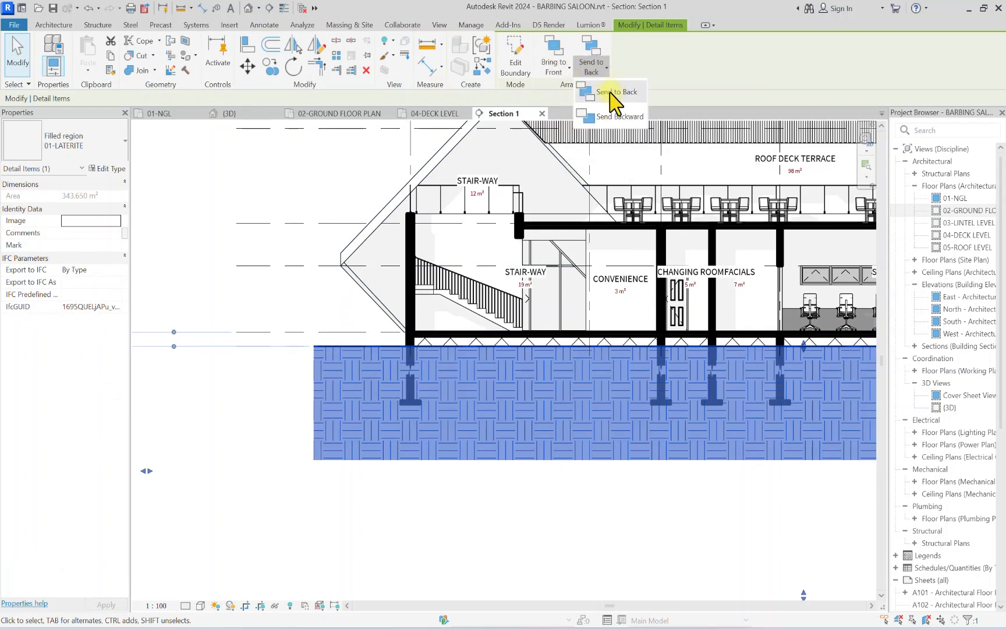
{"action": "left_click", "coordinate": [613, 94]}
{"action": "left_click", "coordinate": [431, 480]}
{"action": "scroll", "coordinate": [382, 410], "scroll_direction": "down", "scroll_amount": 3}
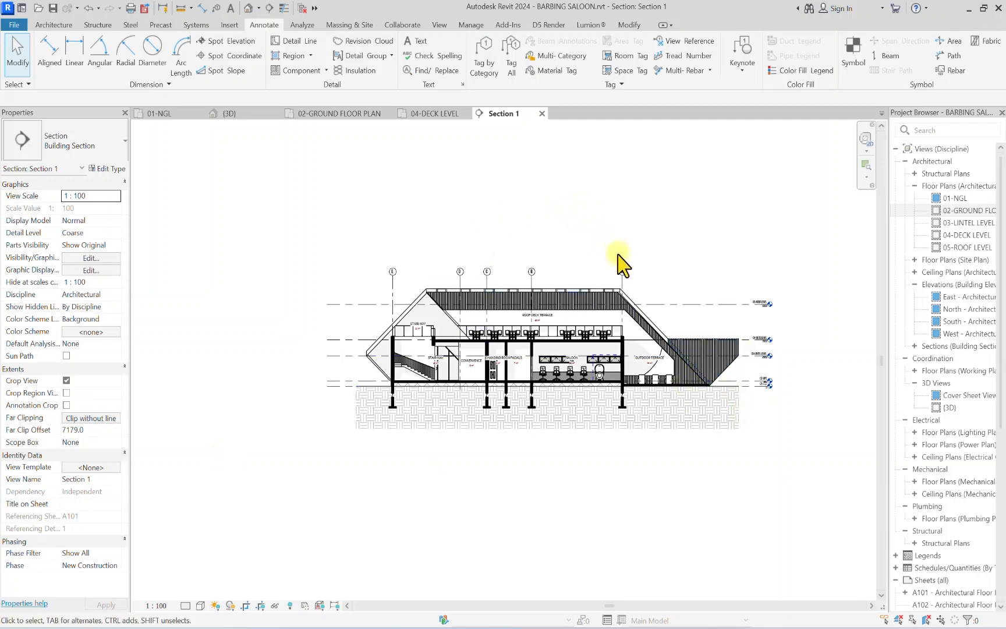
Step: Examine the finished building section from foundations to roof and look through the sheets listed in the project
{"action": "scroll", "coordinate": [487, 294], "scroll_direction": "up", "scroll_amount": 2}
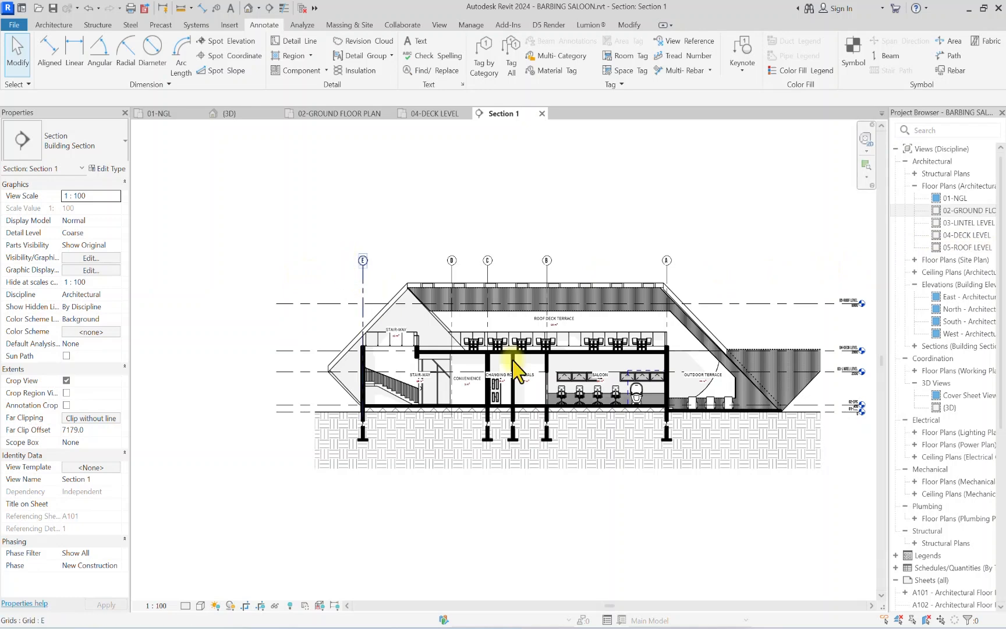
{"action": "scroll", "coordinate": [432, 294], "scroll_direction": "up", "scroll_amount": 4}
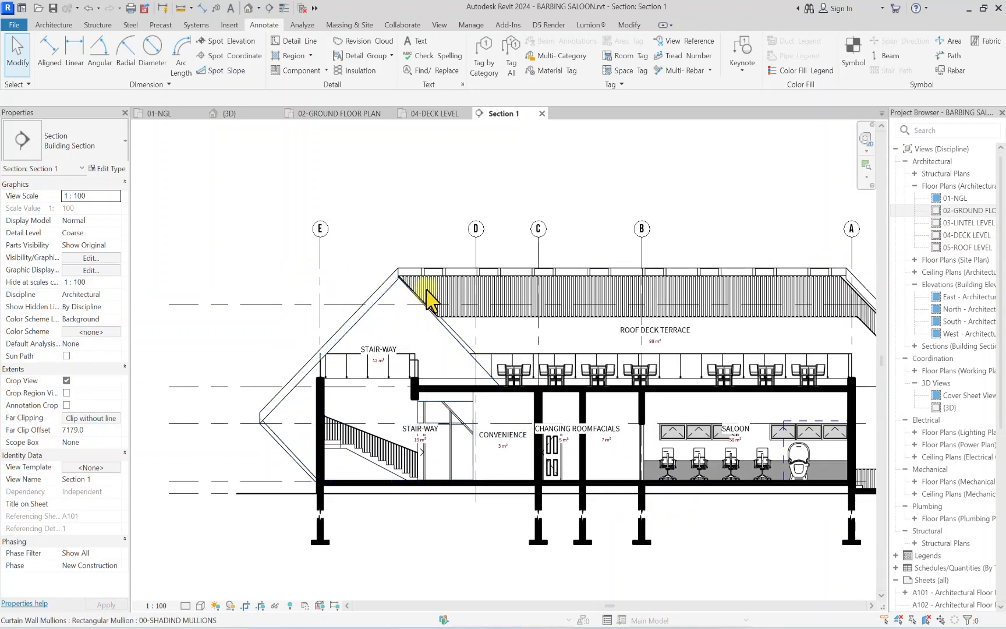
{"action": "scroll", "coordinate": [442, 365], "scroll_direction": "down", "scroll_amount": 4}
{"action": "scroll", "coordinate": [443, 365], "scroll_direction": "up", "scroll_amount": 3}
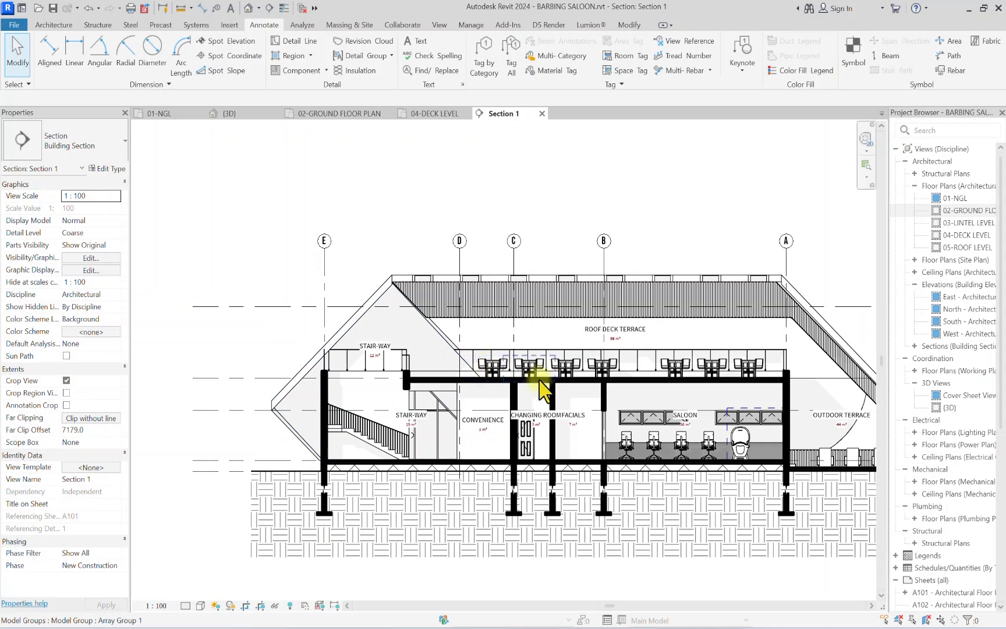
{"action": "scroll", "coordinate": [487, 396], "scroll_direction": "down", "scroll_amount": 2}
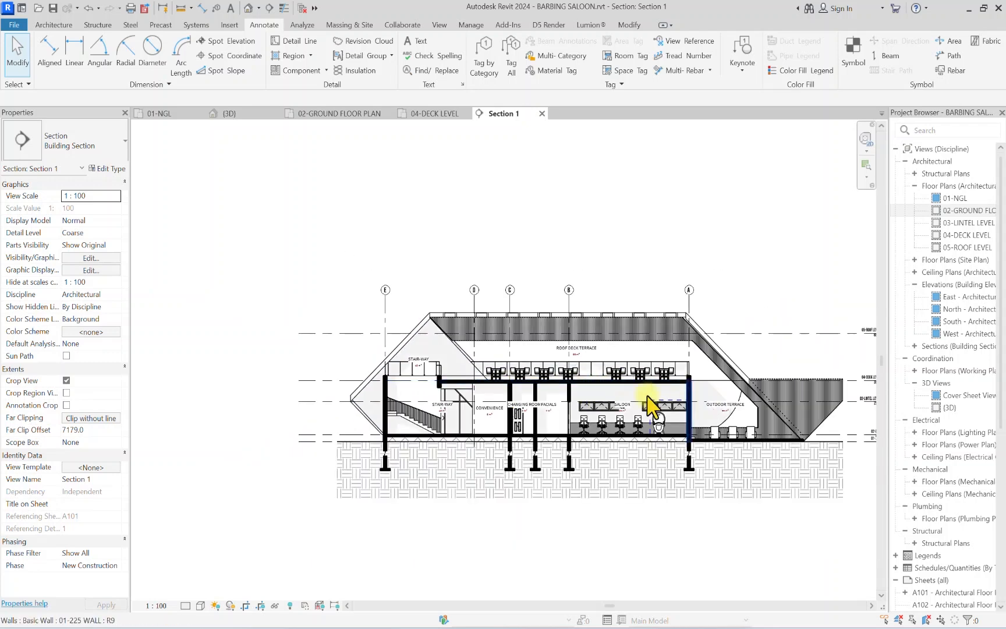
{"action": "middle_click_drag", "start_coordinate": [567, 375], "coordinate": [499, 386]}
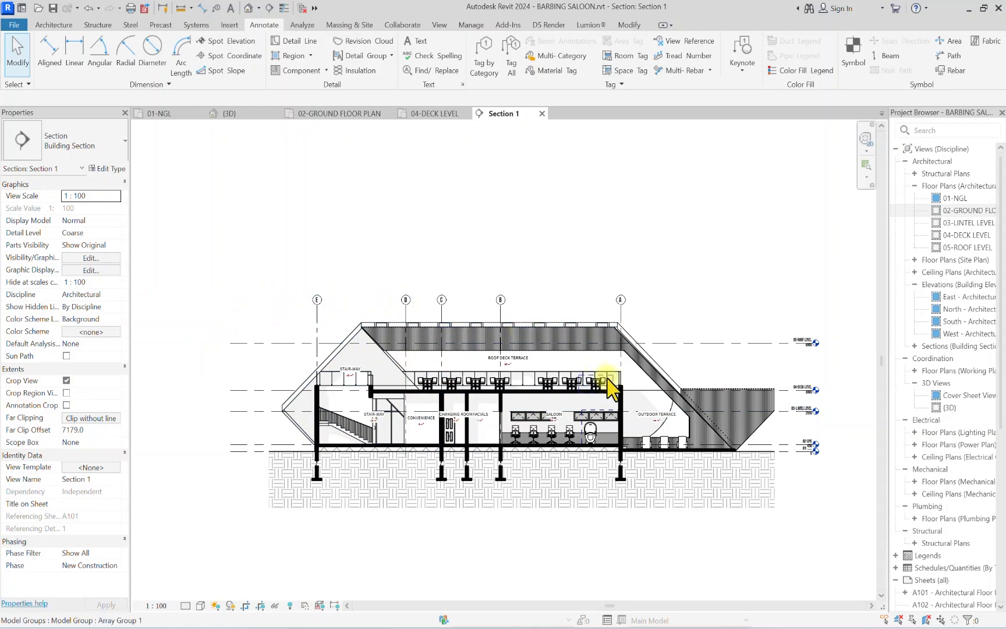
{"action": "middle_click_drag", "start_coordinate": [774, 457], "coordinate": [491, 411]}
{"action": "scroll", "coordinate": [896, 443], "scroll_direction": "down", "scroll_amount": 3}
{"action": "scroll", "coordinate": [599, 430], "scroll_direction": "down", "scroll_amount": 3}
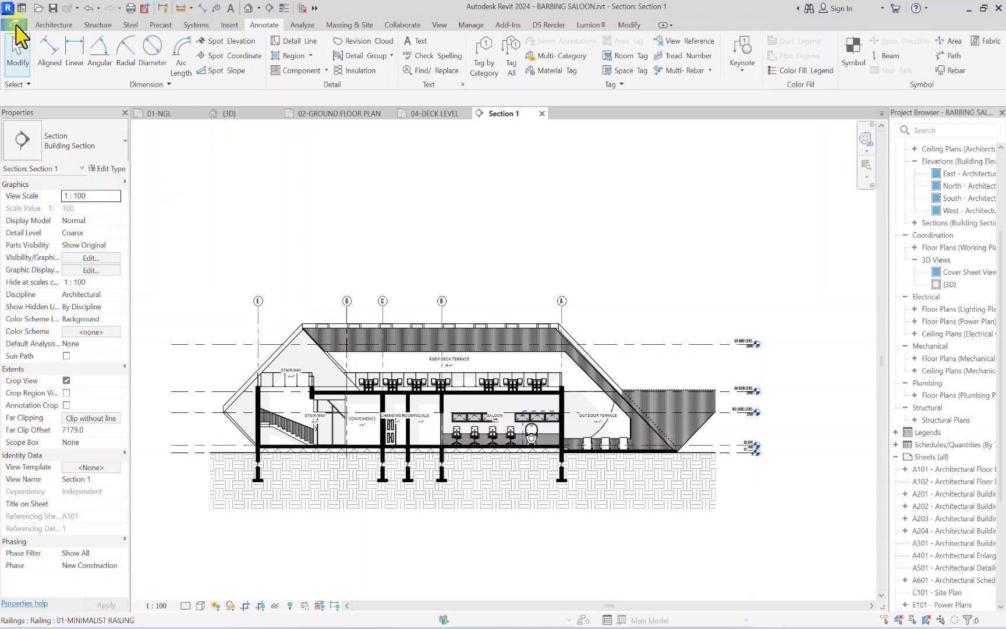
Step: Create a new title block family from the A3 metric.rft template in the English Titleblocks folder
{"action": "left_click", "coordinate": [14, 25]}
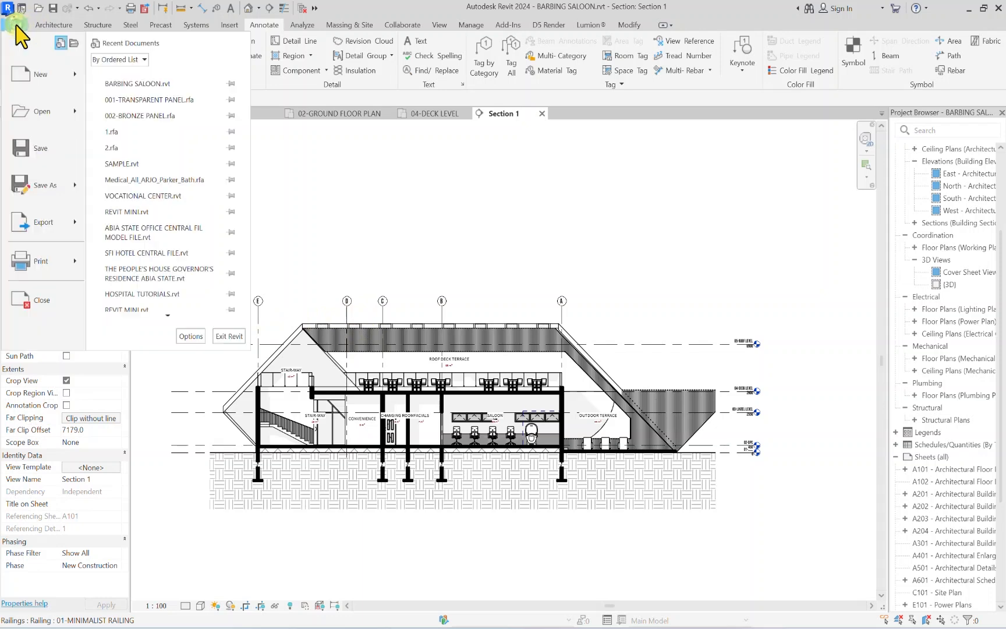
{"action": "left_click", "coordinate": [76, 75]}
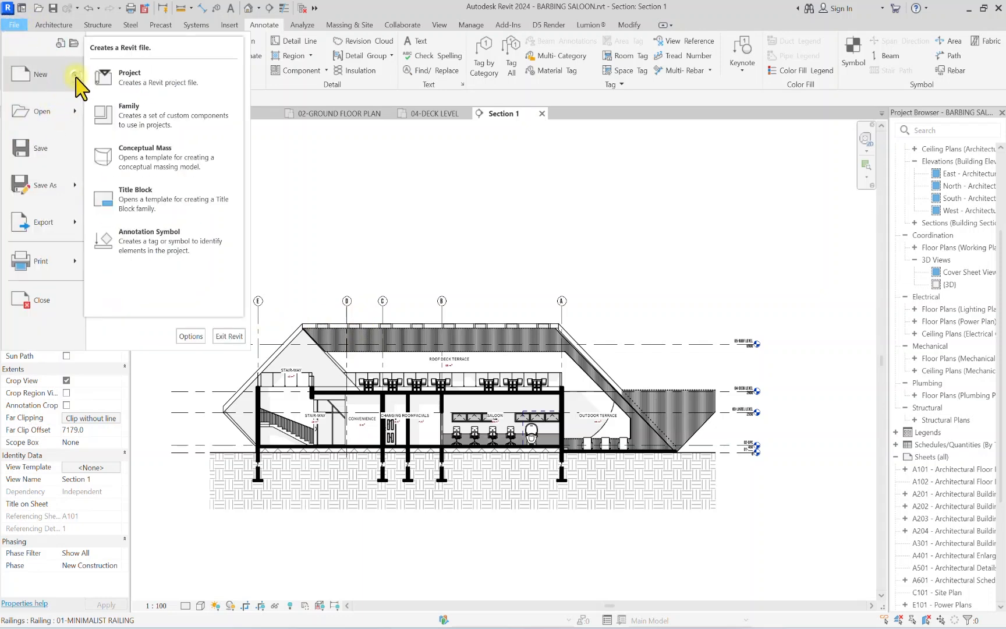
{"action": "left_click", "coordinate": [128, 118]}
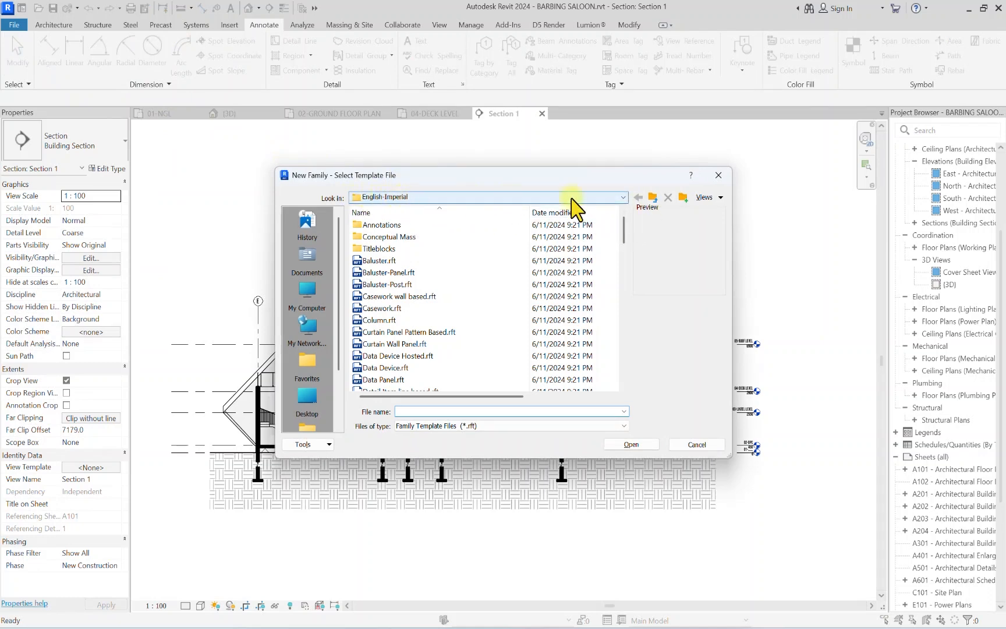
{"action": "left_click", "coordinate": [652, 198]}
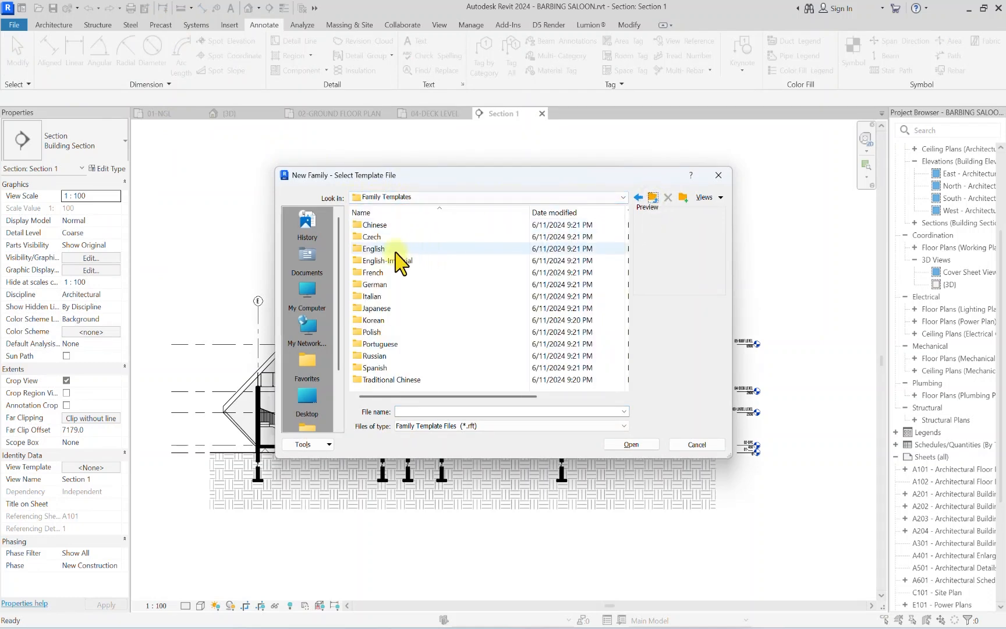
{"action": "double_click", "coordinate": [396, 250]}
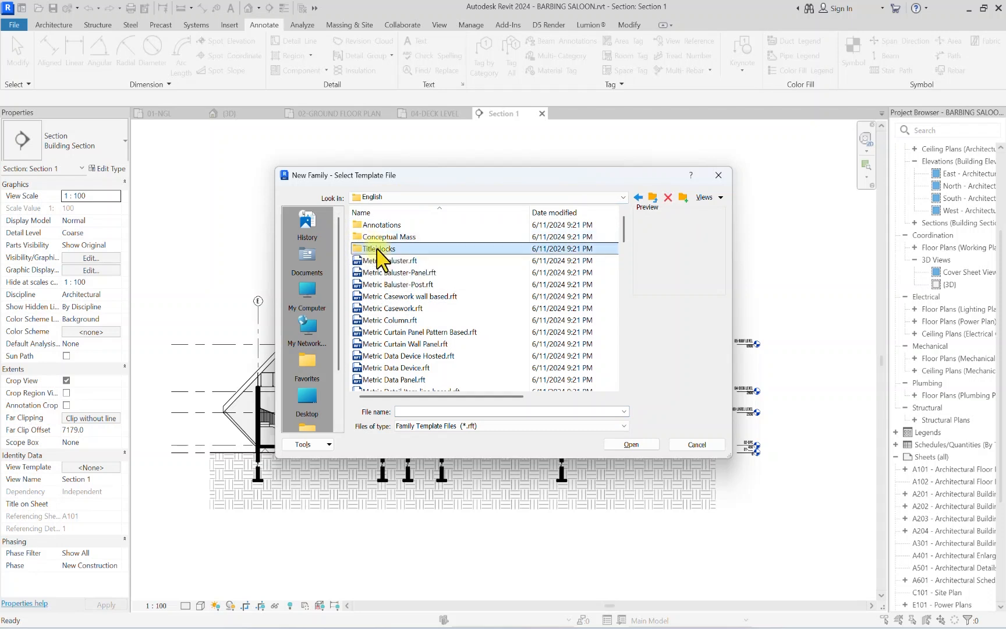
{"action": "double_click", "coordinate": [375, 249]}
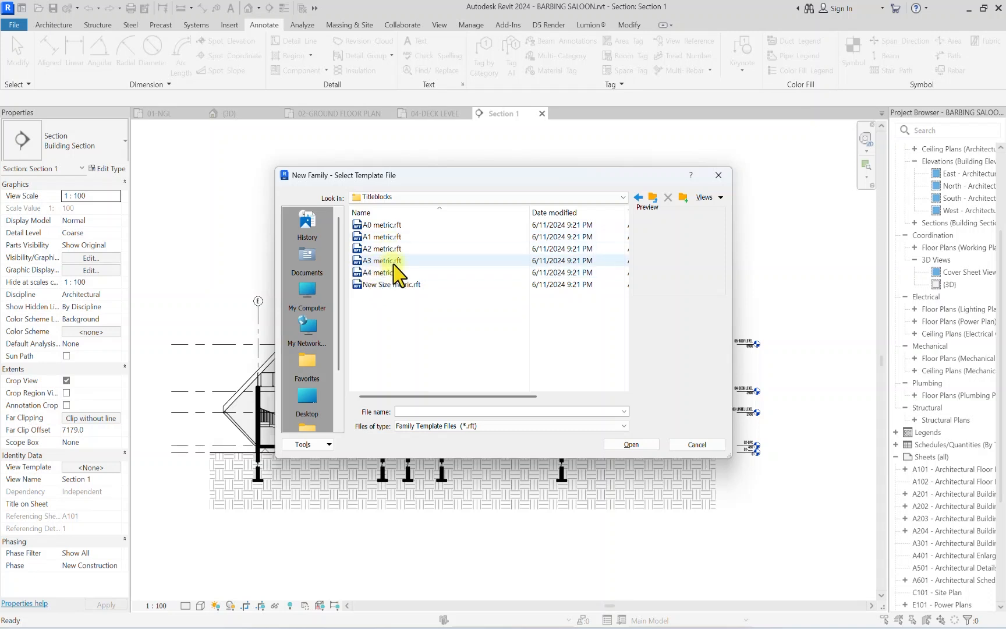
{"action": "left_click", "coordinate": [394, 262]}
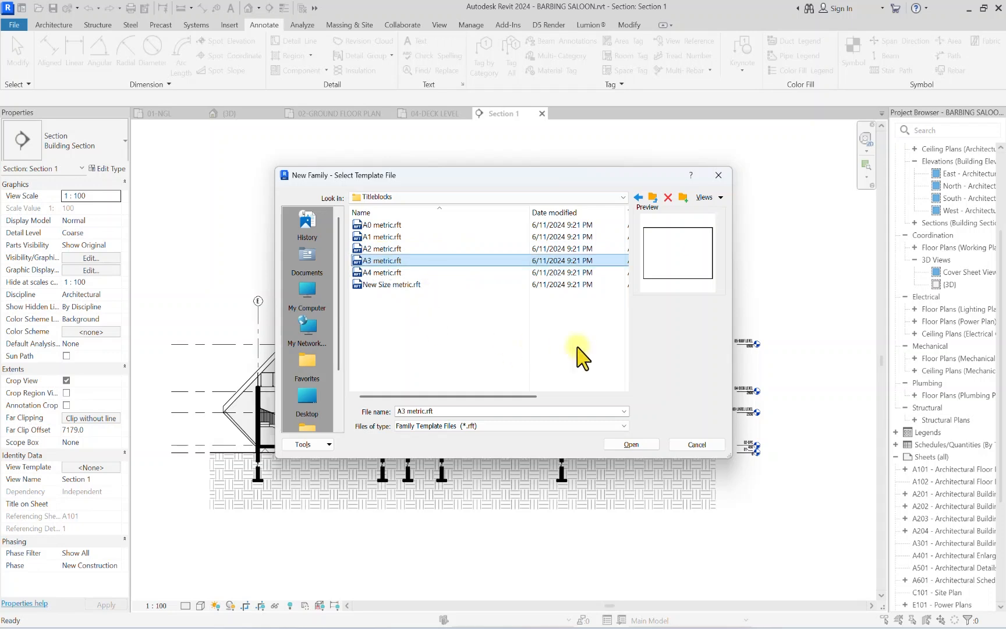
{"action": "left_click", "coordinate": [646, 445]}
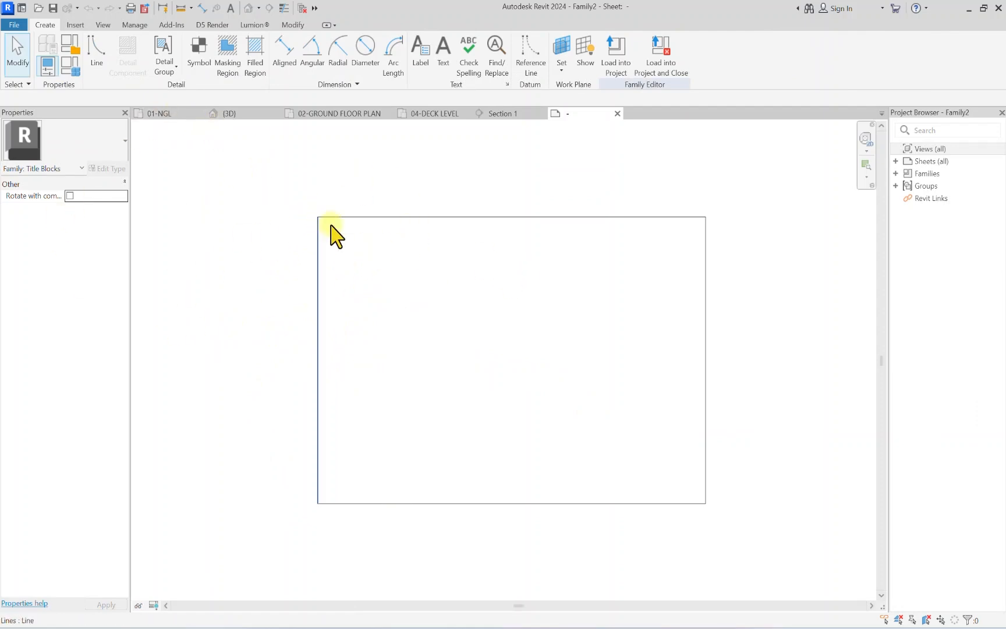
Step: Draw a rectangular border in <Wide Lines> inside the A3 sheet outline, using an offset of -5
{"action": "left_click", "coordinate": [98, 57]}
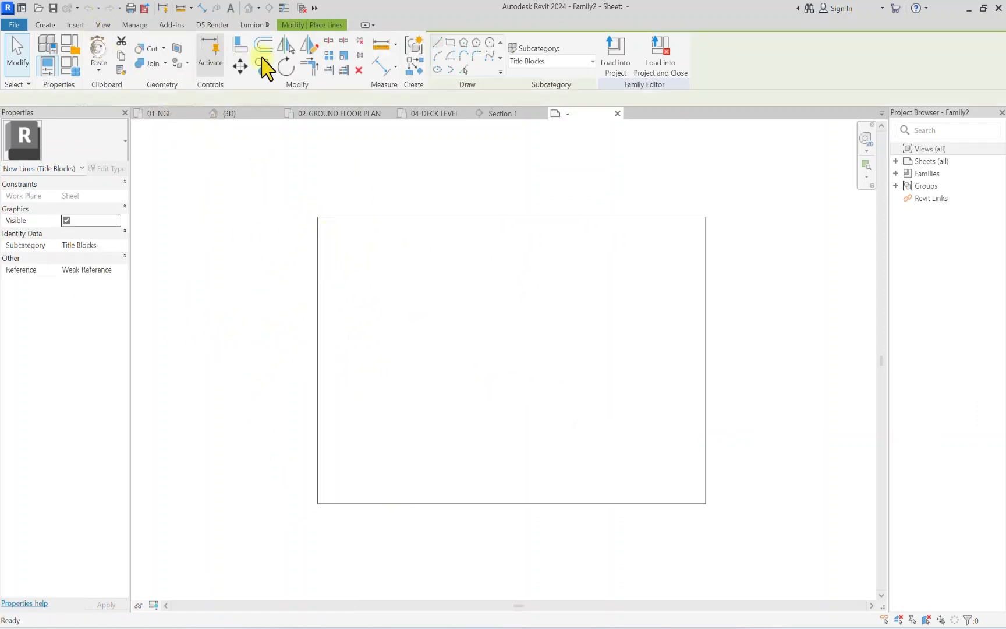
{"action": "left_click", "coordinate": [540, 61]}
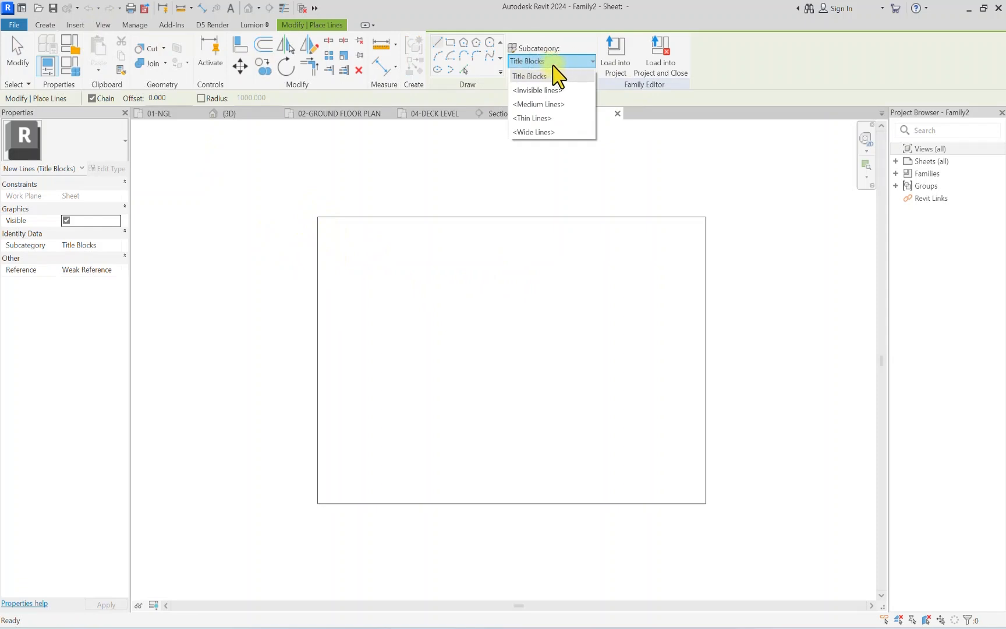
{"action": "left_click", "coordinate": [531, 131]}
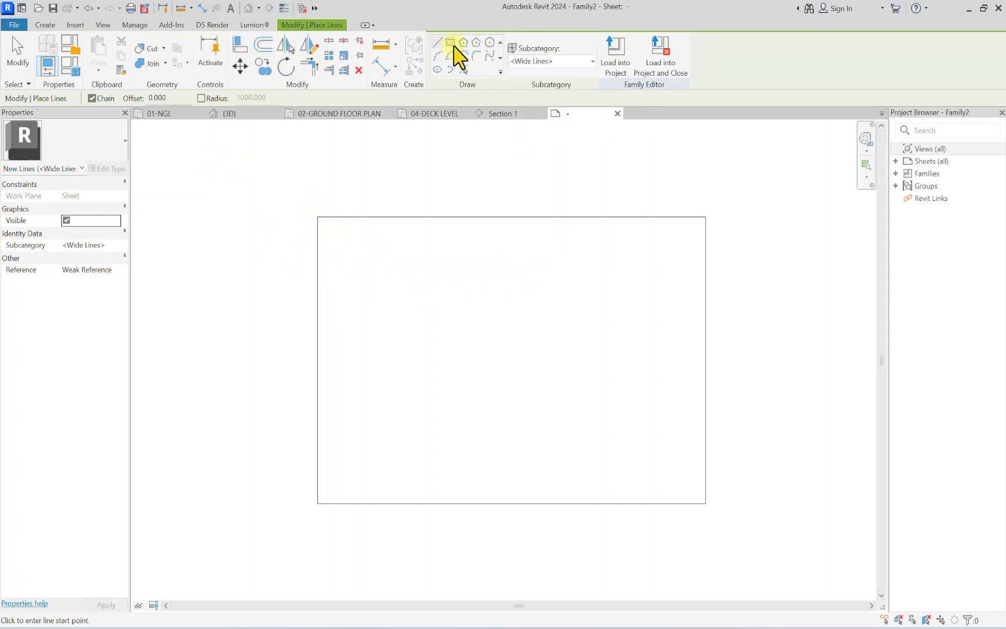
{"action": "left_click", "coordinate": [453, 44]}
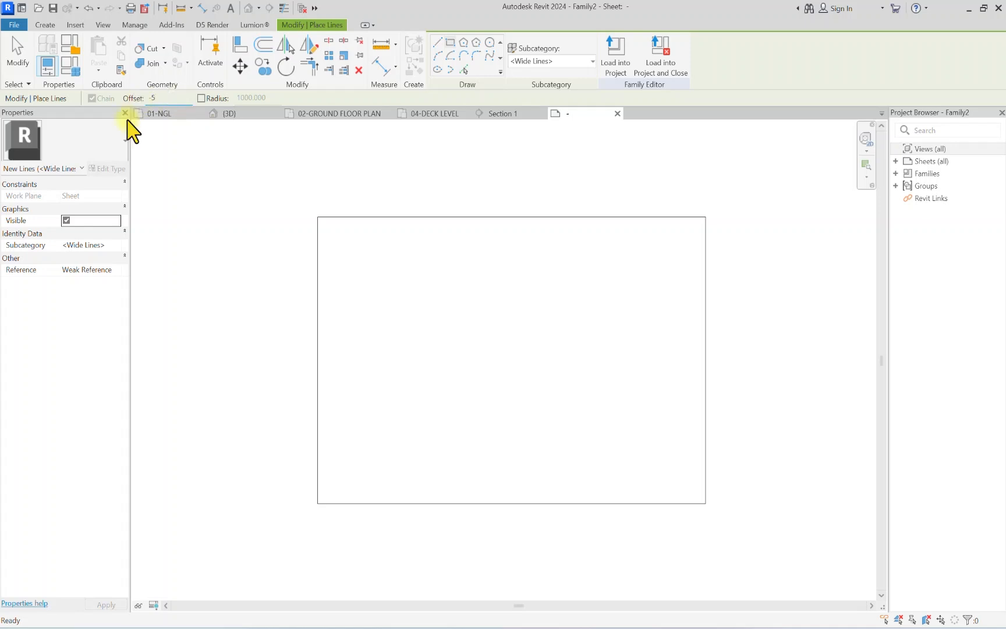
{"action": "left_click", "coordinate": [317, 217]}
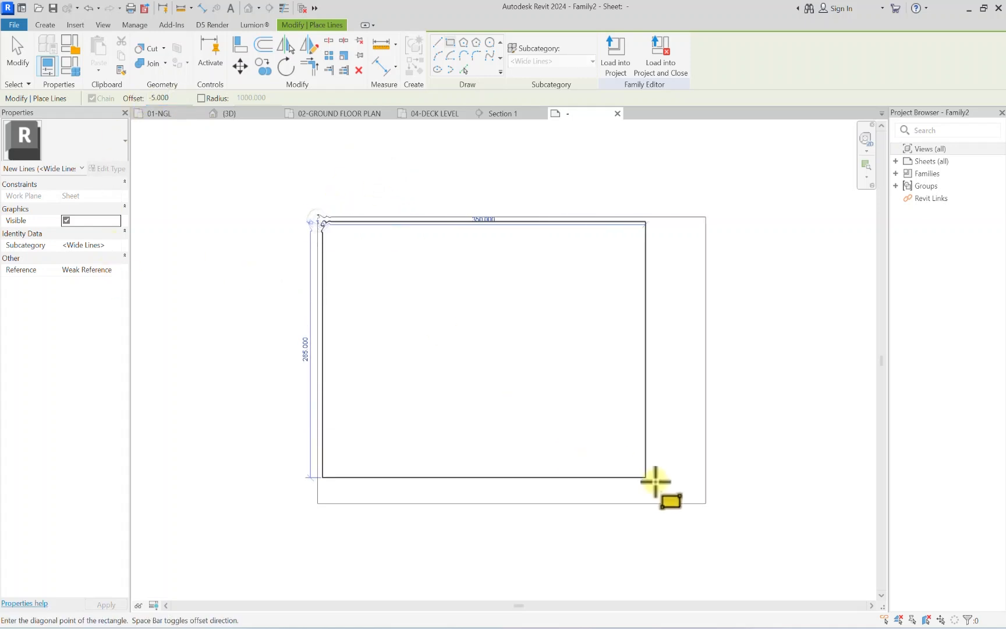
{"action": "left_click", "coordinate": [705, 504]}
{"action": "scroll", "coordinate": [507, 402], "scroll_direction": "down", "scroll_amount": 2}
{"action": "key", "text": "Escape"}
{"action": "key", "text": "Escape"}
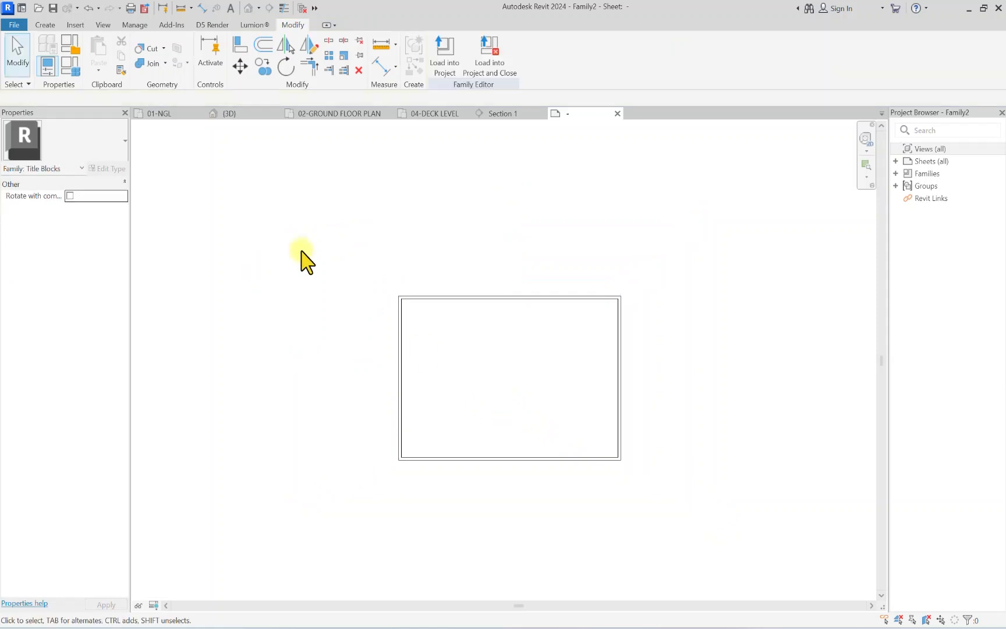
Step: Start a filled region in the title block and duplicate its type under the name 00-ORANGE
{"action": "scroll", "coordinate": [425, 326], "scroll_direction": "up", "scroll_amount": 6}
{"action": "middle_click_drag", "start_coordinate": [517, 525], "coordinate": [377, 288]}
{"action": "scroll", "coordinate": [375, 289], "scroll_direction": "down", "scroll_amount": 1}
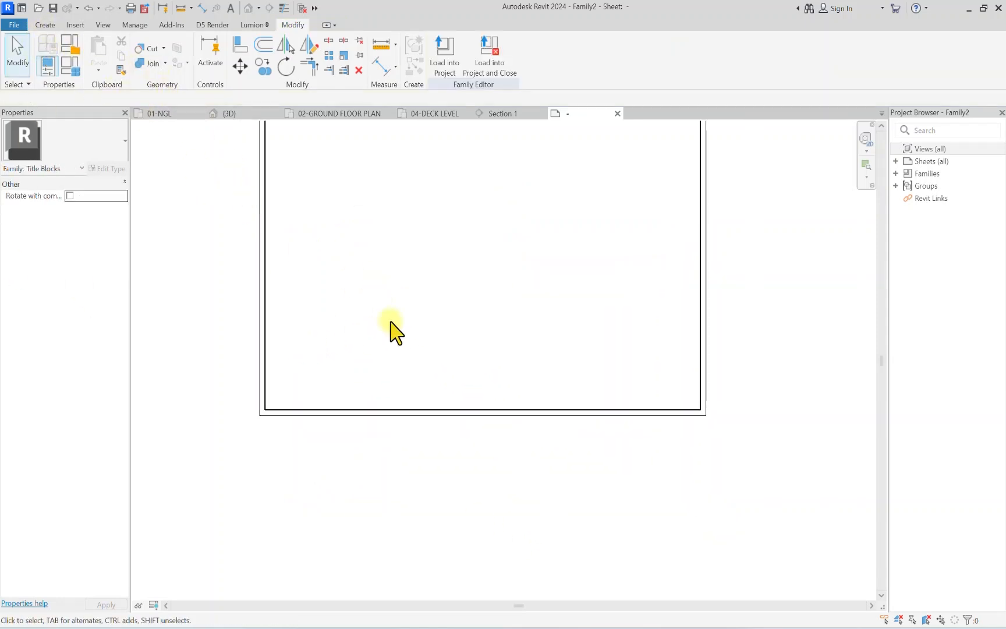
{"action": "scroll", "coordinate": [285, 410], "scroll_direction": "down", "scroll_amount": 2}
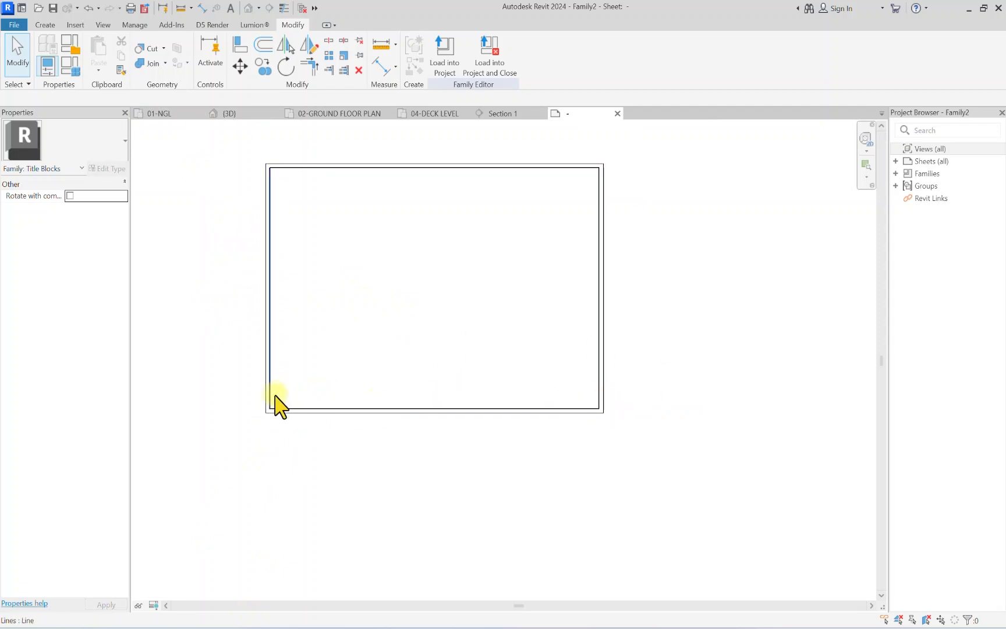
{"action": "scroll", "coordinate": [349, 405], "scroll_direction": "up", "scroll_amount": 1}
{"action": "left_click", "coordinate": [44, 25]}
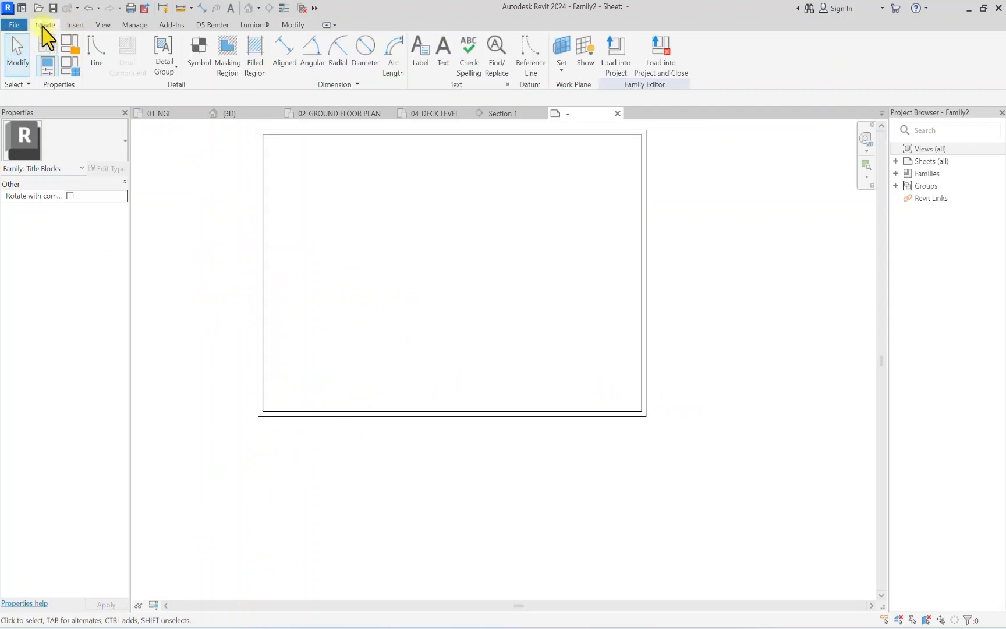
{"action": "left_click", "coordinate": [256, 51]}
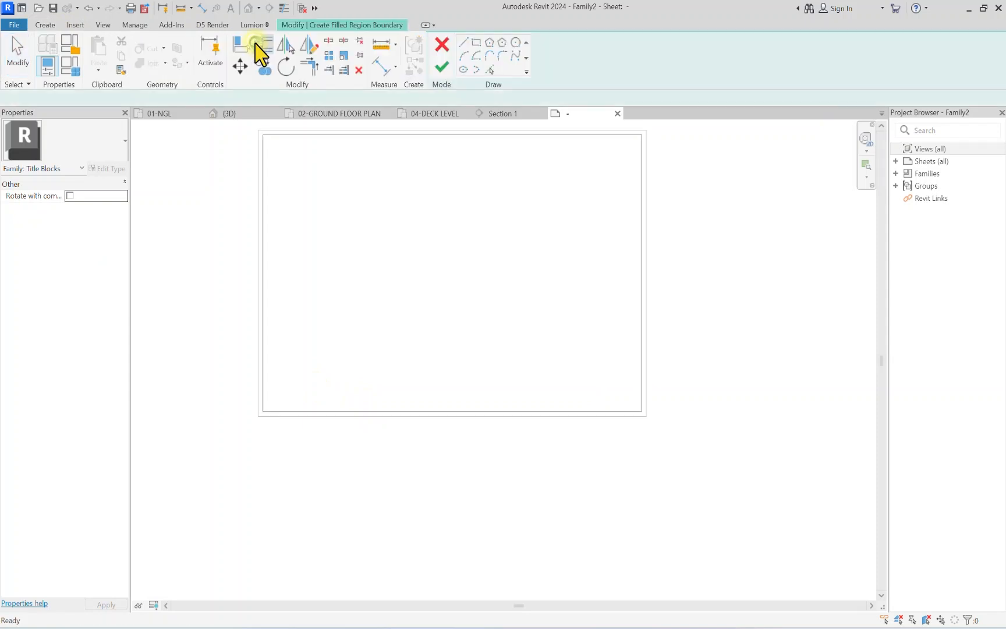
{"action": "left_click", "coordinate": [107, 168]}
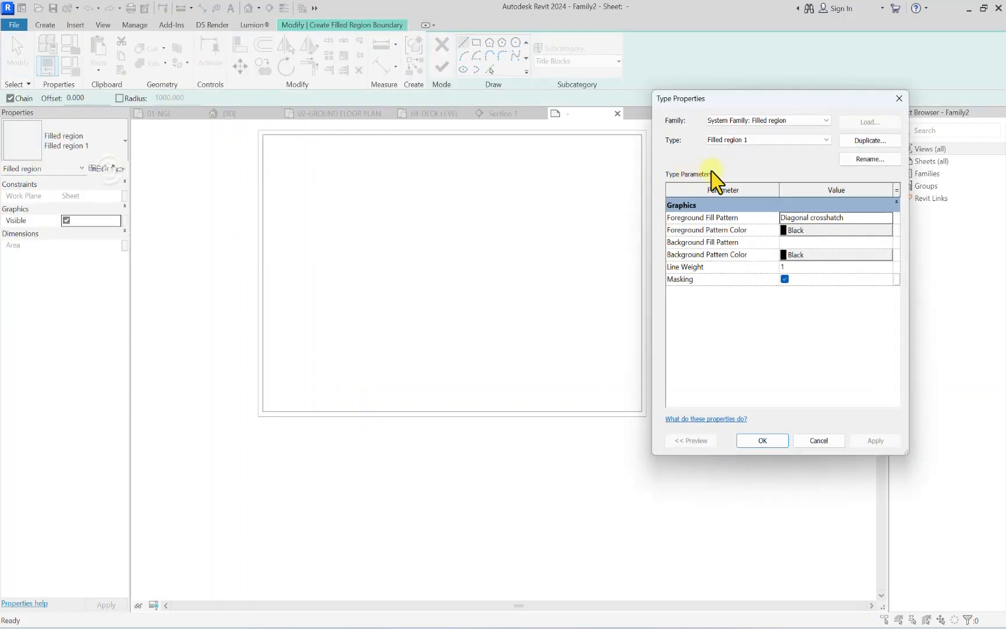
{"action": "left_click", "coordinate": [872, 141]}
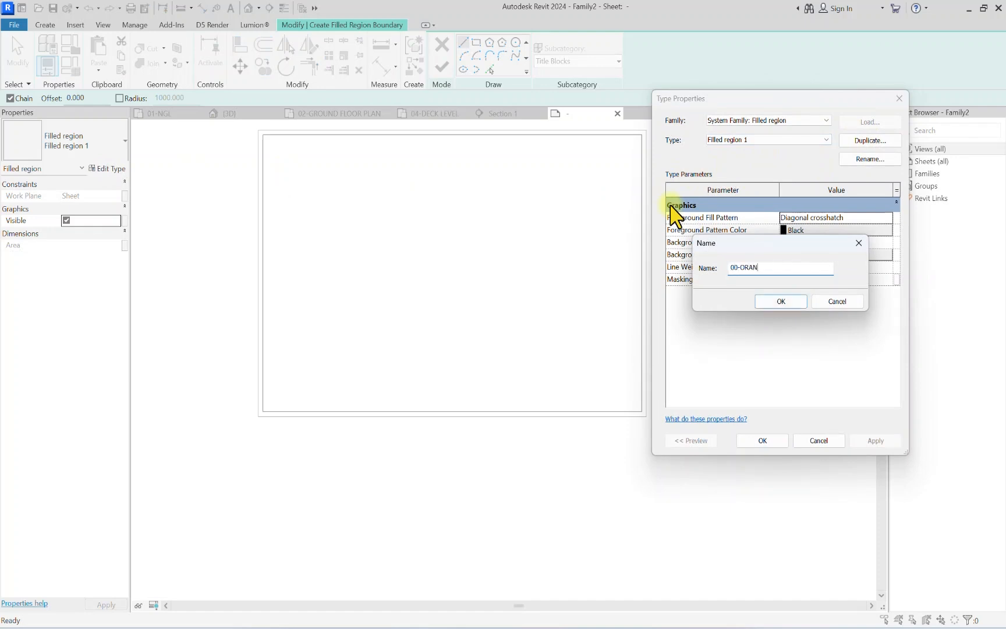
{"action": "left_click", "coordinate": [781, 301]}
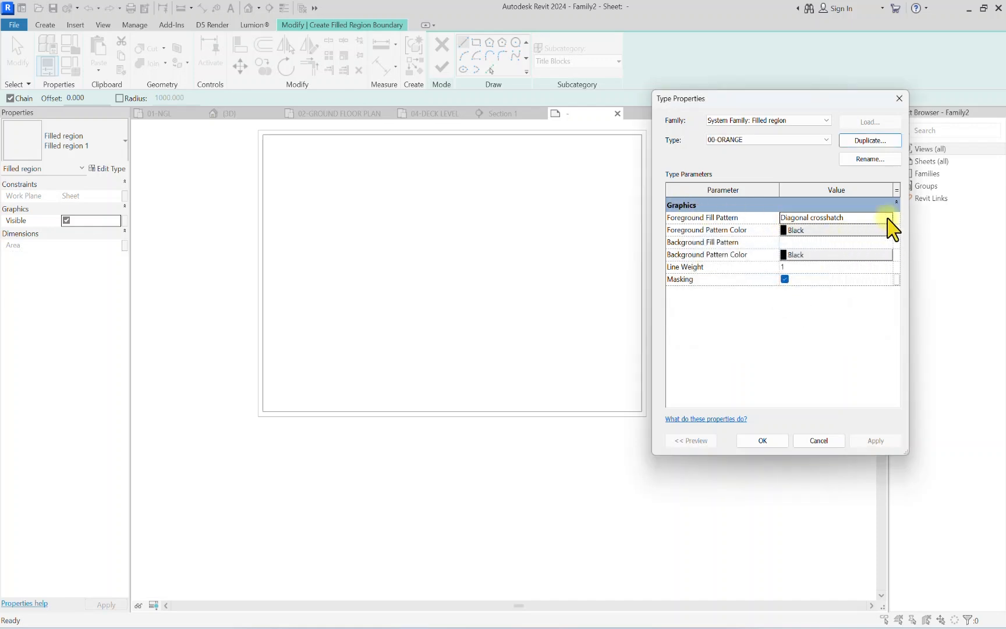
Step: Give the 00-ORANGE type a <Solid fill> foreground in RGB 252-152-061, adding that orange to the custom colors
{"action": "left_click", "coordinate": [889, 219]}
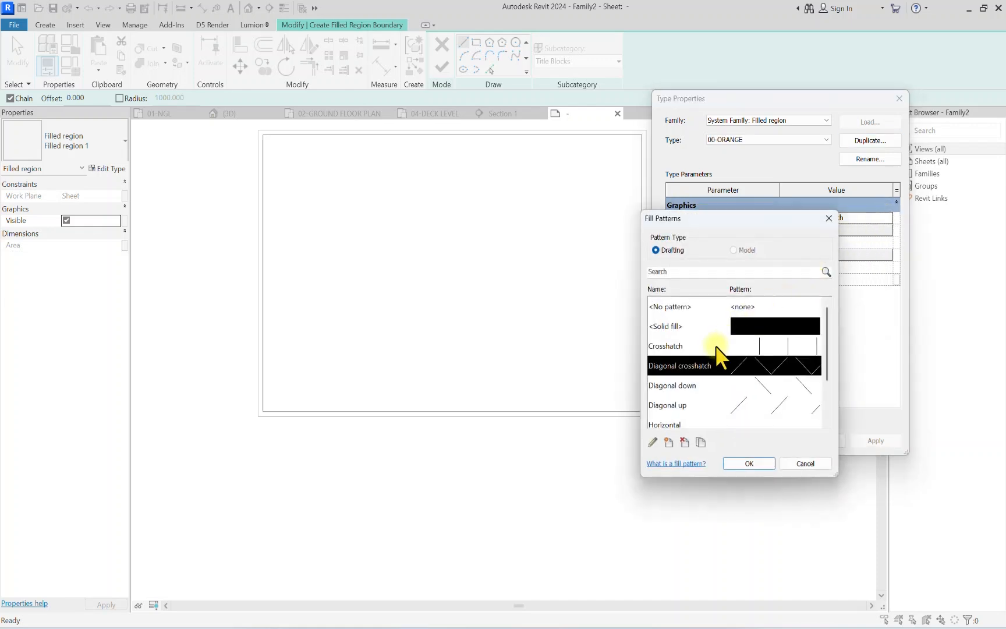
{"action": "left_click", "coordinate": [770, 327]}
{"action": "left_click", "coordinate": [749, 464]}
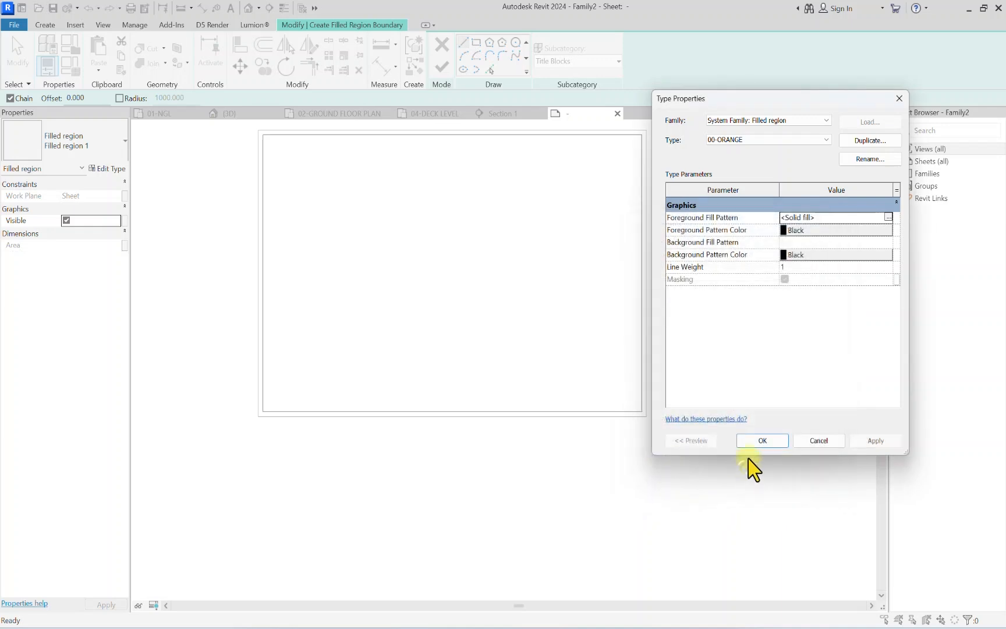
{"action": "left_click", "coordinate": [839, 231]}
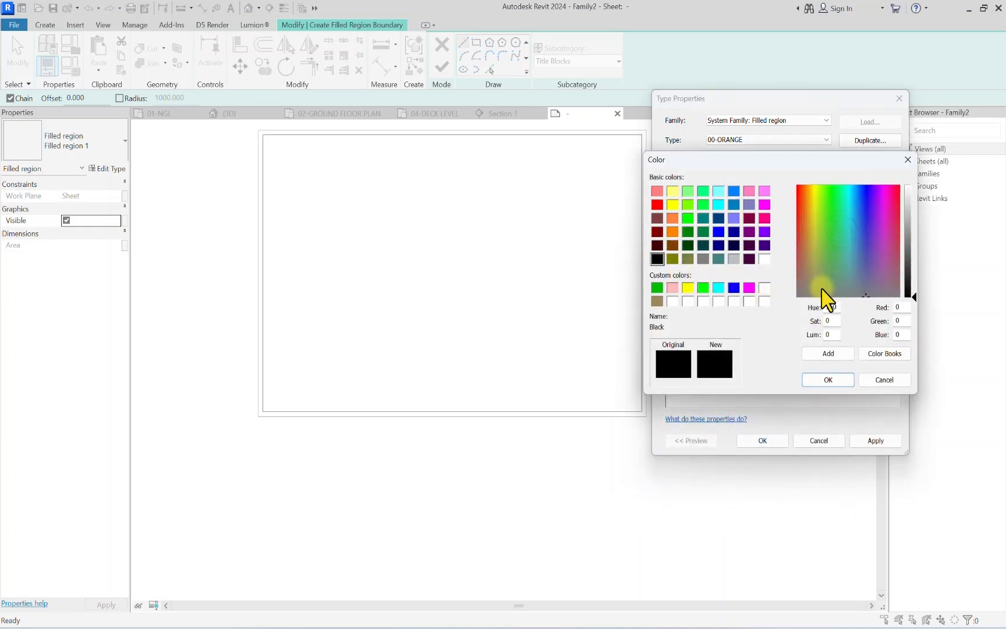
{"action": "left_click", "coordinate": [810, 272]}
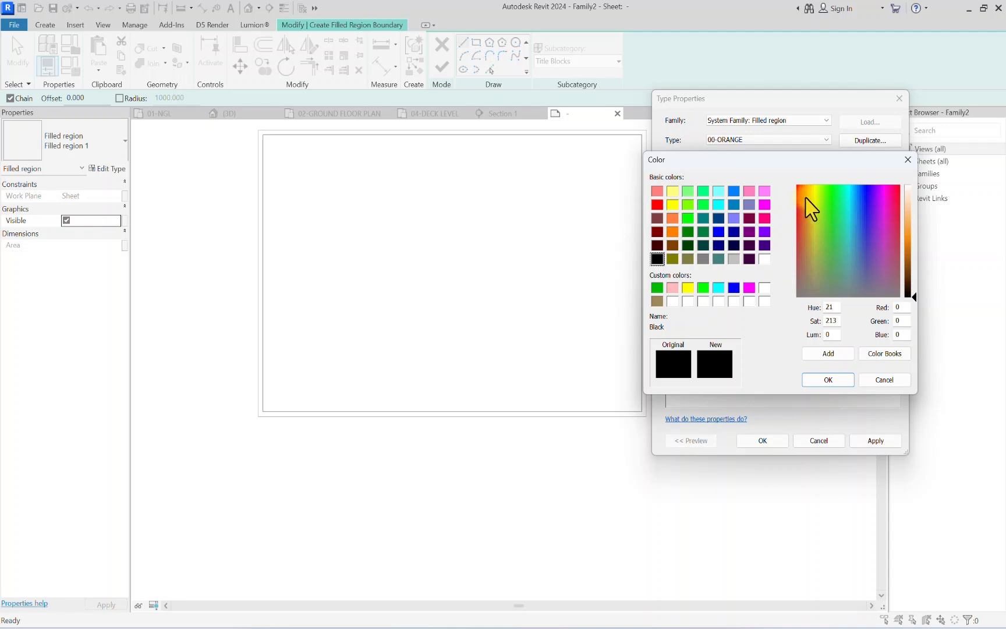
{"action": "left_click_drag", "start_coordinate": [909, 245], "coordinate": [911, 228]}
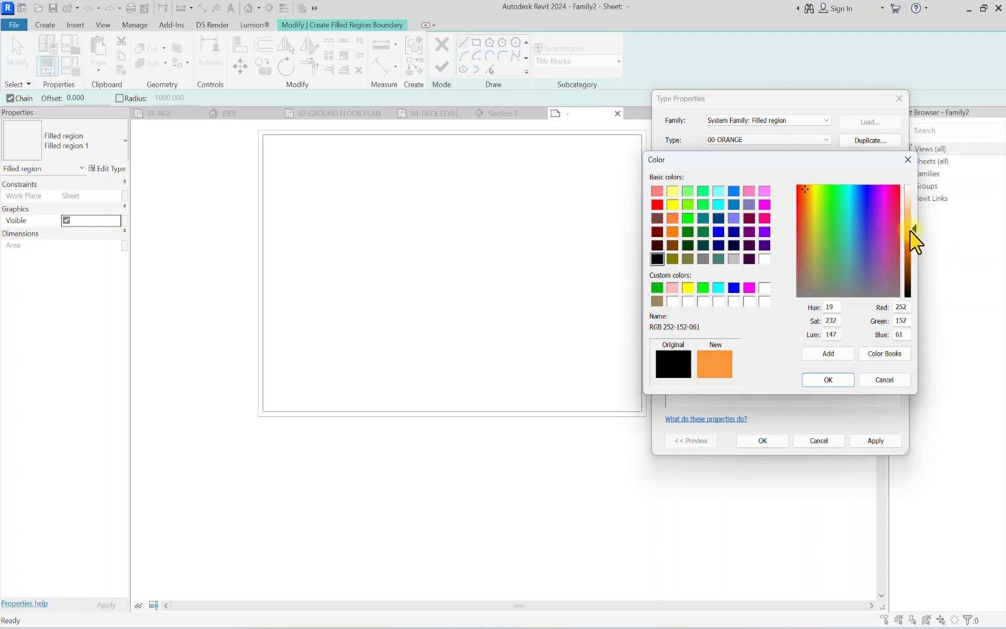
{"action": "left_click", "coordinate": [837, 361]}
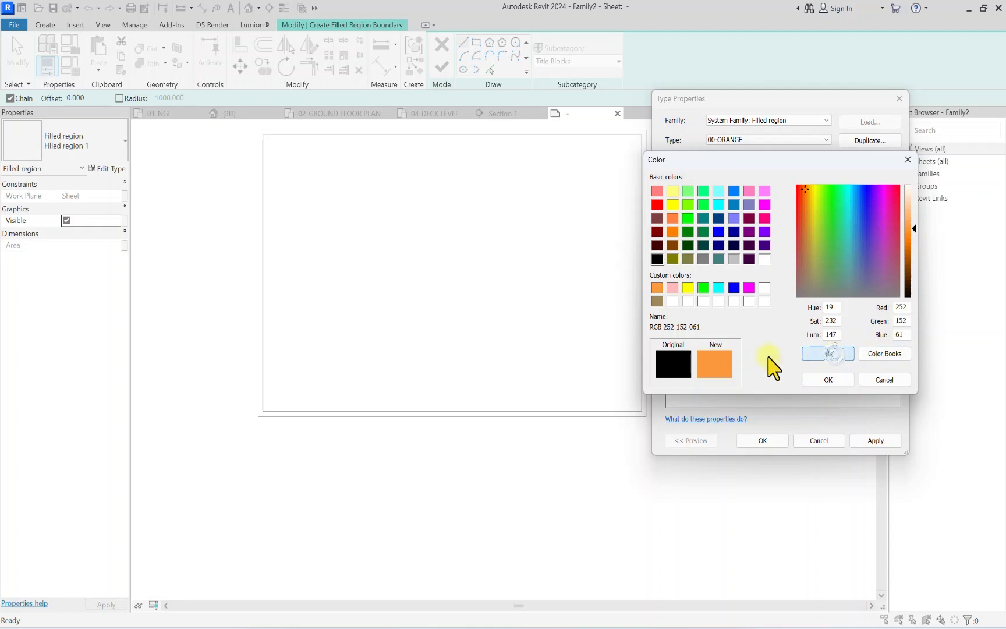
{"action": "left_click", "coordinate": [828, 380]}
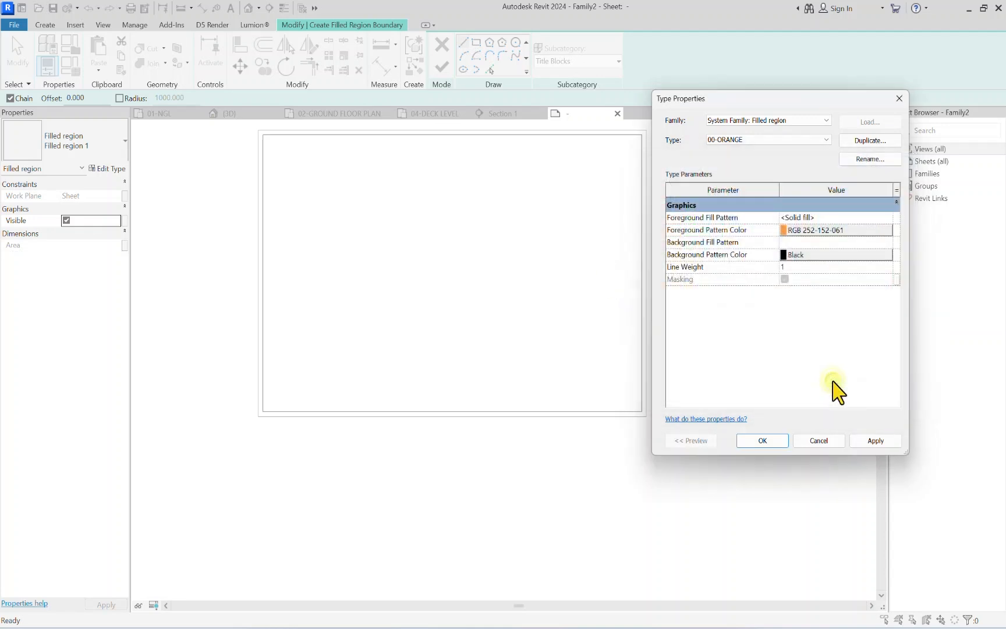
Step: Set the 00-ORANGE background pattern color to the custom orange RGB 252-152-061 and accept the type properties
{"action": "left_click", "coordinate": [787, 259]}
{"action": "left_click", "coordinate": [656, 288]}
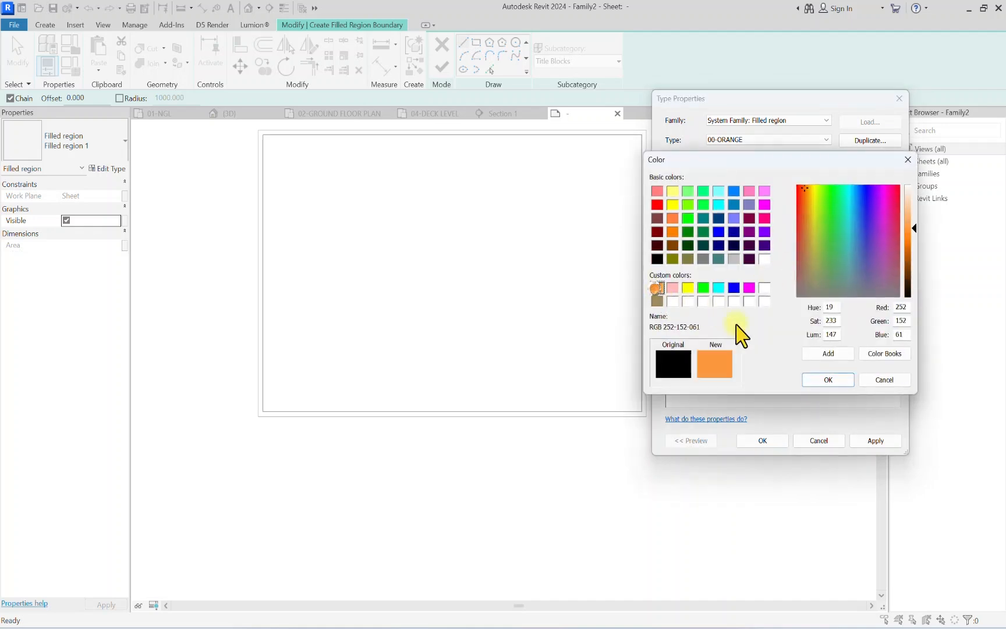
{"action": "left_click", "coordinate": [827, 380]}
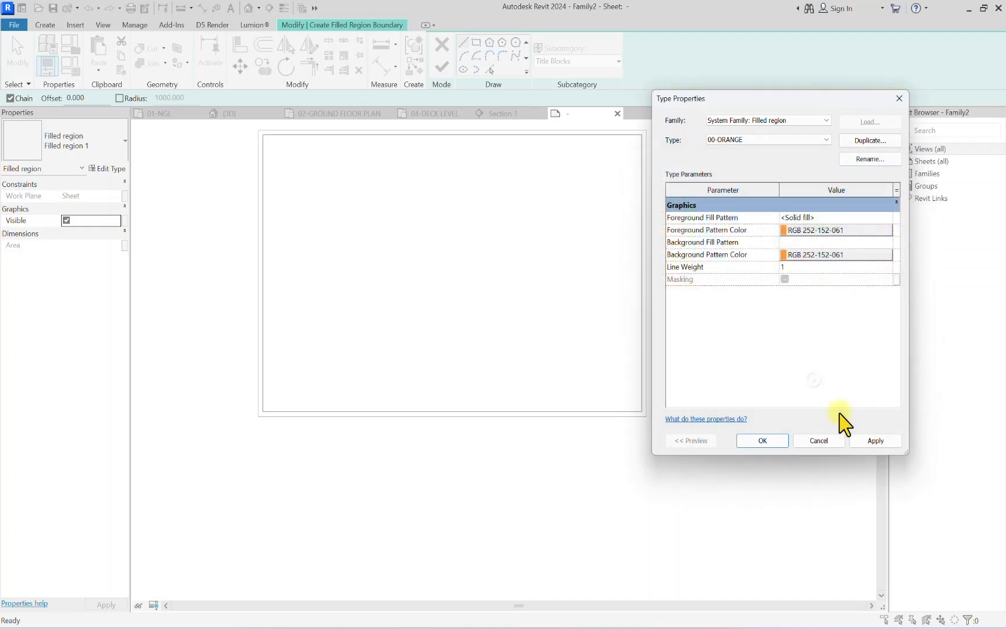
{"action": "left_click", "coordinate": [876, 441]}
{"action": "left_click", "coordinate": [762, 441]}
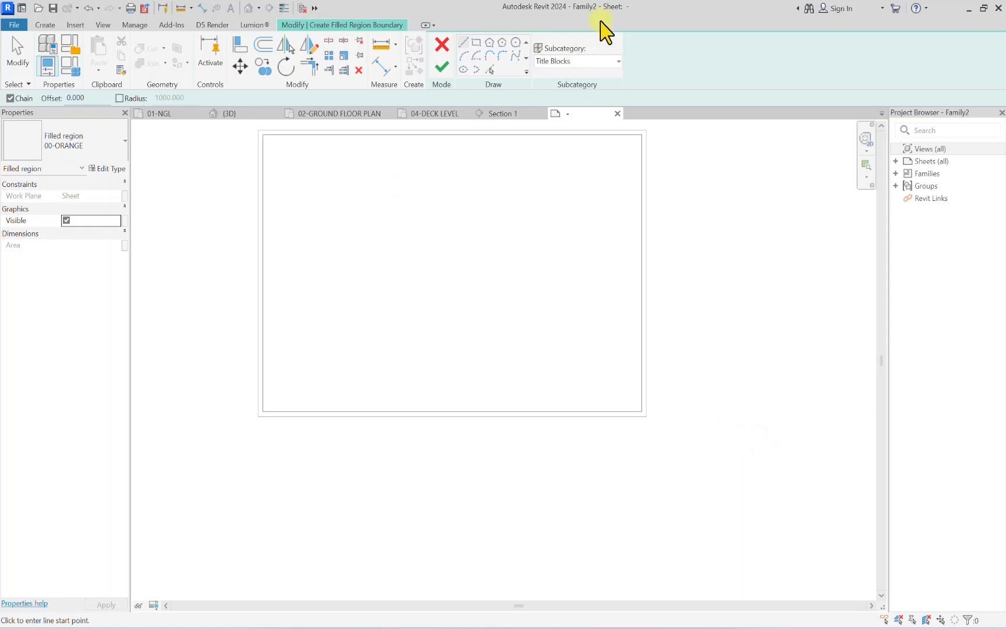
Step: Using <Invisible lines>, draw a rectangular region boundary about 150 by 10 mm from the inner border's lower-left corner
{"action": "left_click", "coordinate": [555, 62]}
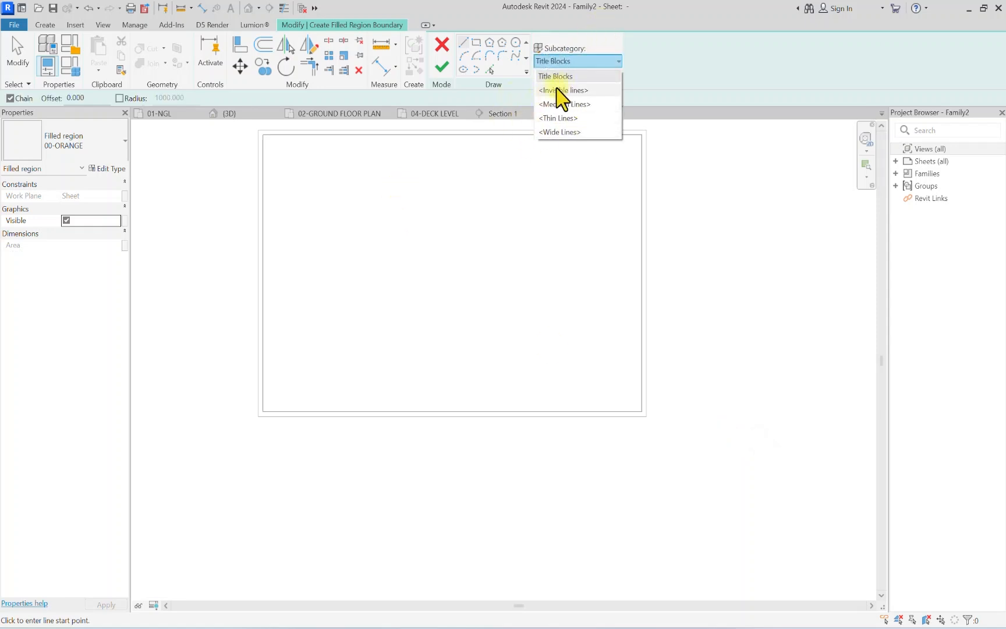
{"action": "left_click", "coordinate": [563, 91]}
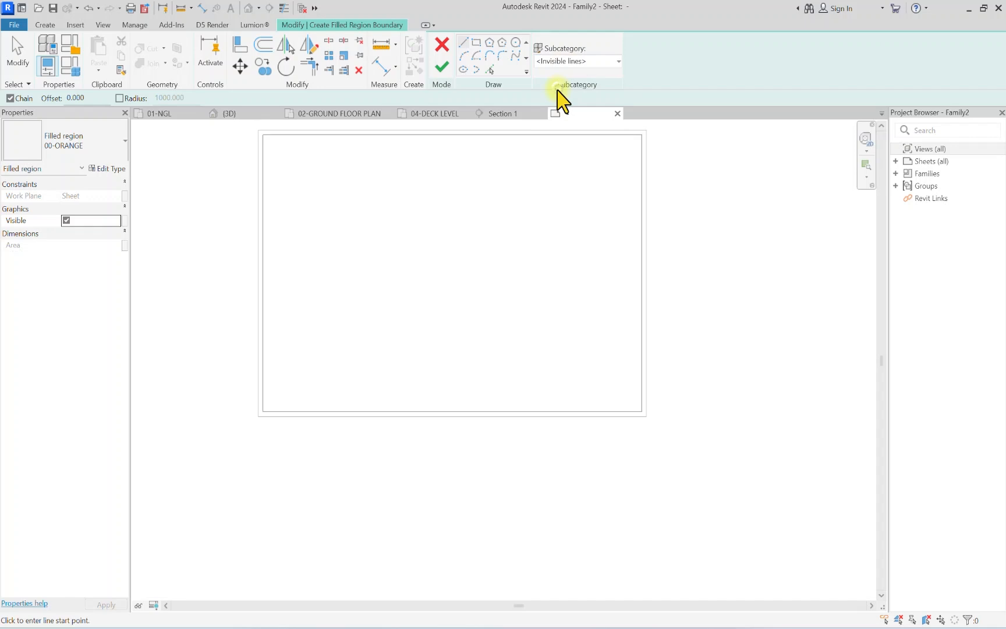
{"action": "left_click", "coordinate": [475, 42]}
{"action": "scroll", "coordinate": [256, 419], "scroll_direction": "up", "scroll_amount": 3}
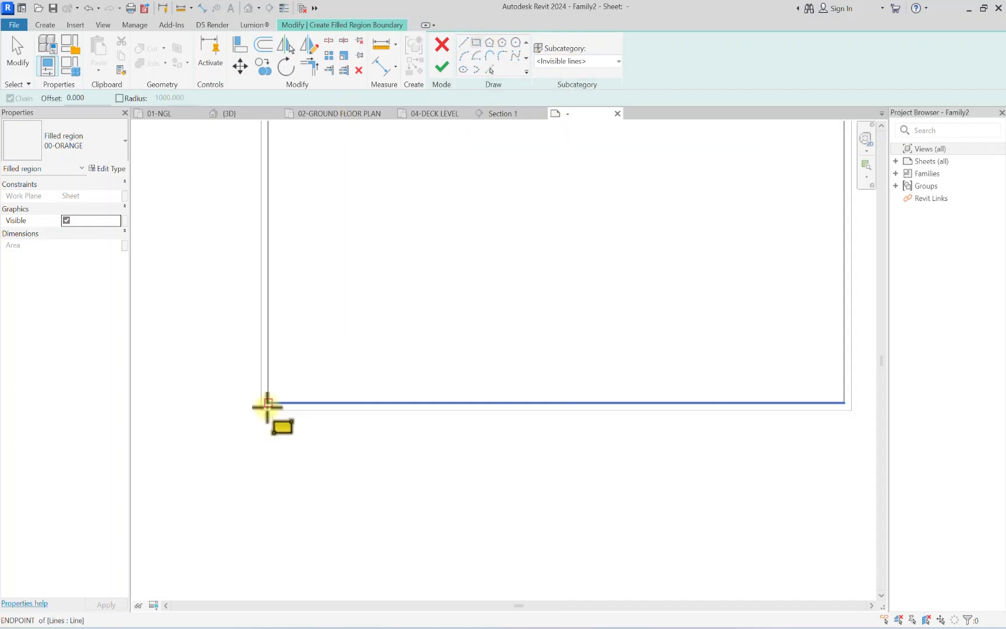
{"action": "left_click", "coordinate": [268, 402]}
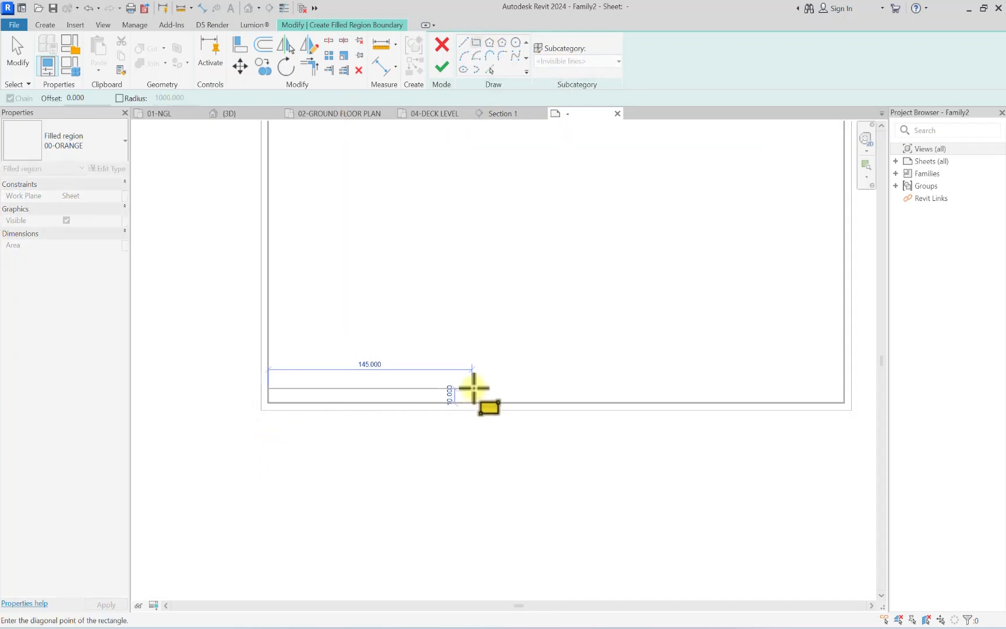
{"action": "scroll", "coordinate": [486, 386], "scroll_direction": "up", "scroll_amount": 2}
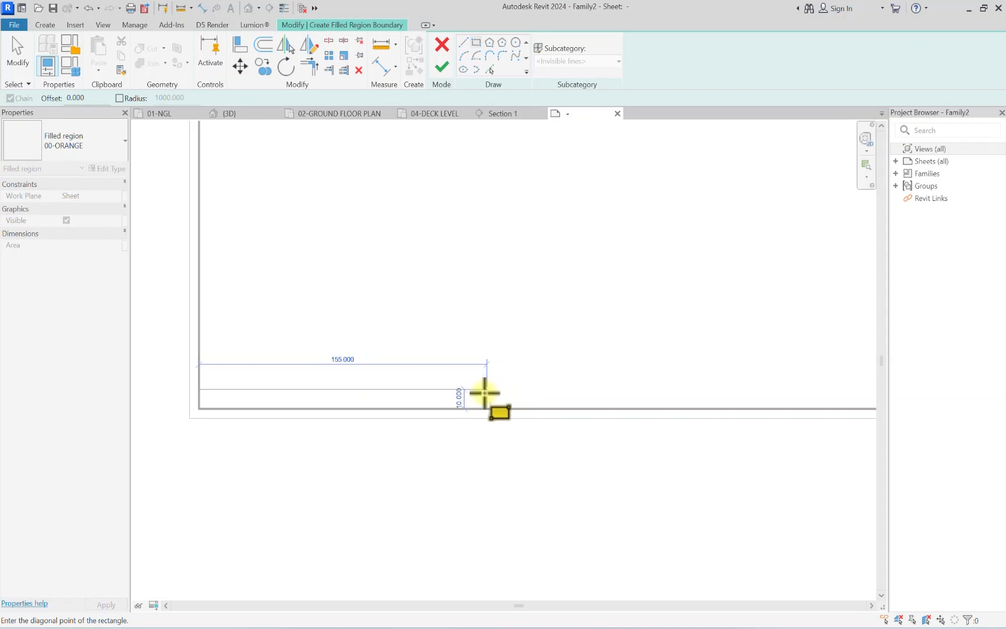
{"action": "left_click", "coordinate": [490, 391]}
{"action": "scroll", "coordinate": [684, 383], "scroll_direction": "up", "scroll_amount": 2}
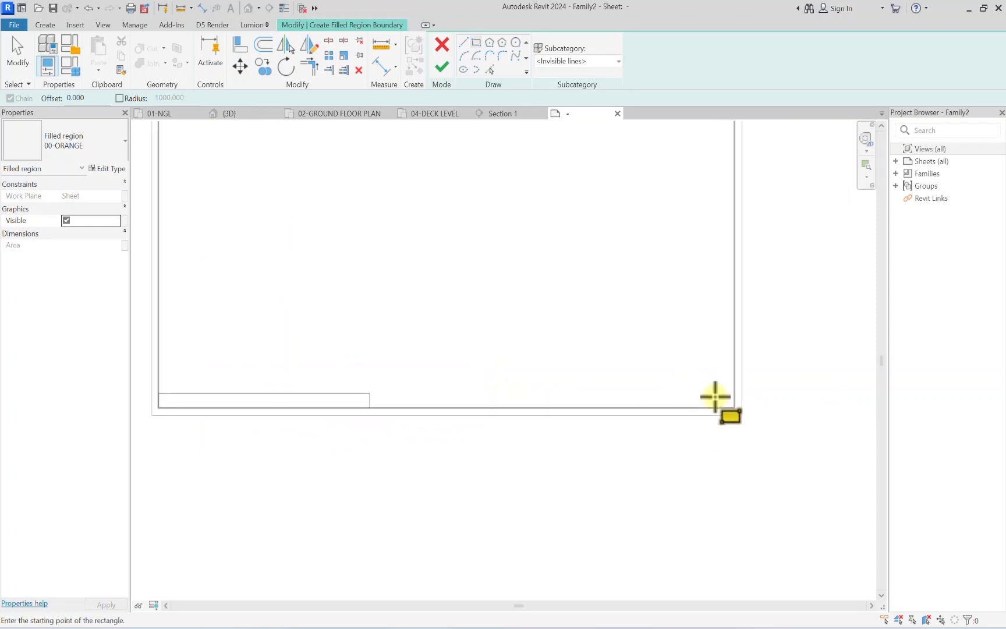
Step: Draw a second boundary rectangle about 48 by 10 mm from the inner border's lower-right corner, aligned with the first one's top
{"action": "left_click", "coordinate": [733, 407]}
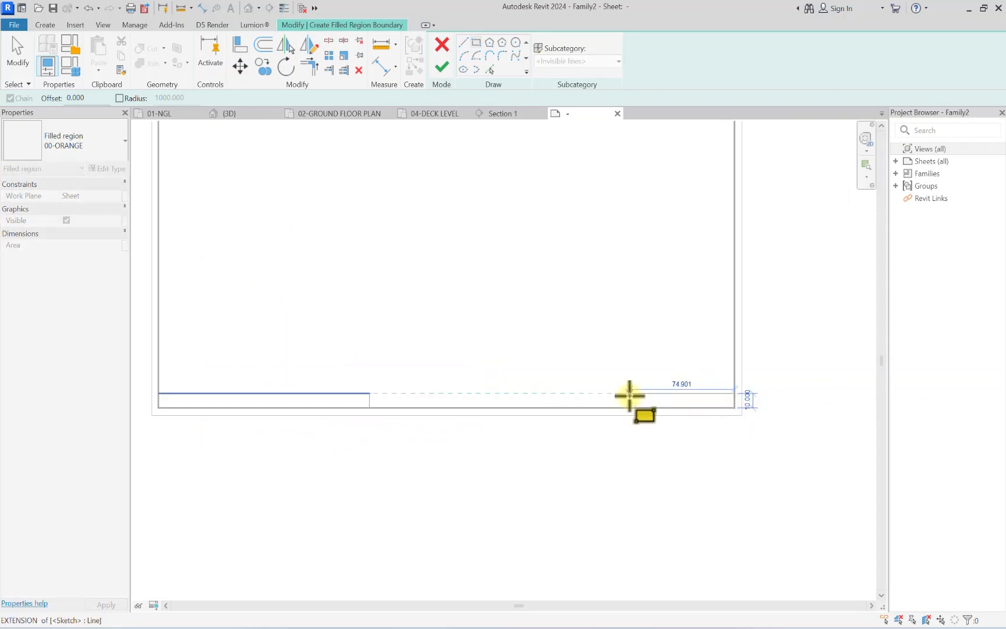
{"action": "scroll", "coordinate": [662, 396], "scroll_direction": "up", "scroll_amount": 2}
{"action": "left_click", "coordinate": [670, 393]}
{"action": "key", "text": "Escape"}
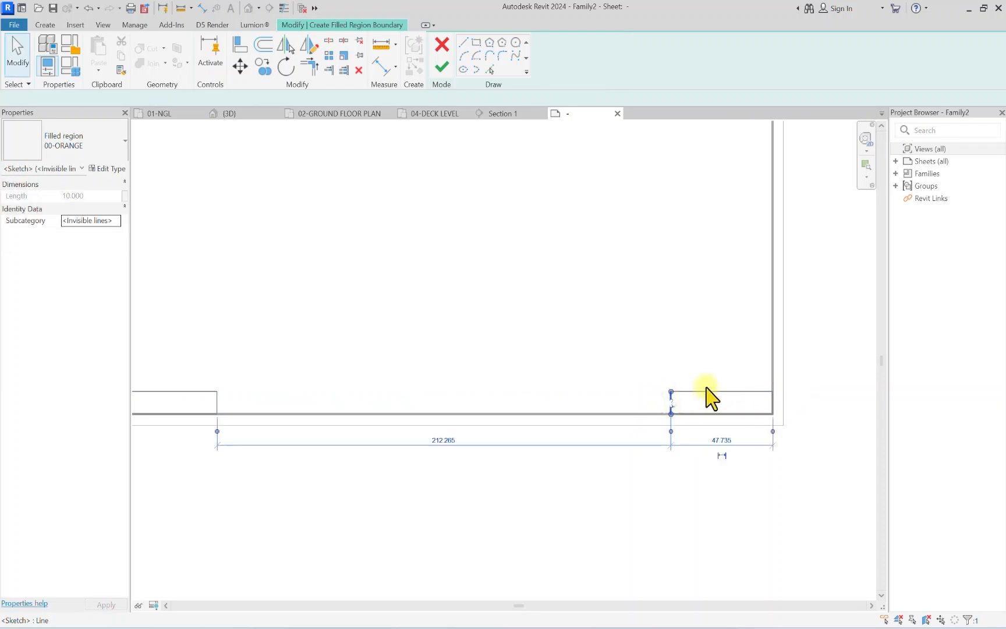
Step: Set the lower-right rectangle's width to 50 mm and finish the filled region
{"action": "left_click", "coordinate": [722, 440]}
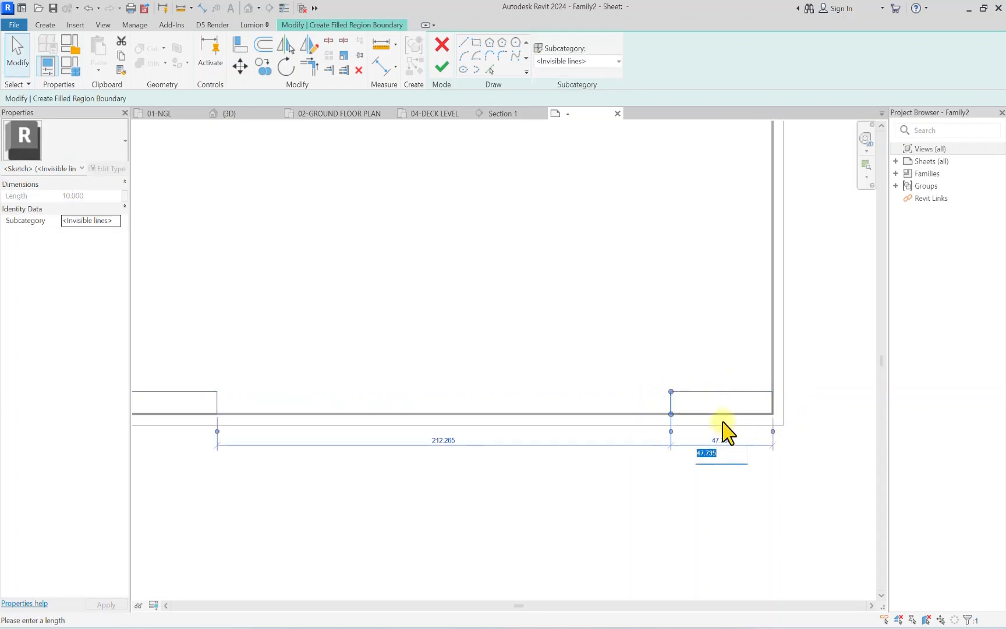
{"action": "type", "text": "50"}
{"action": "key", "text": "Return"}
{"action": "scroll", "coordinate": [622, 326], "scroll_direction": "down", "scroll_amount": 4}
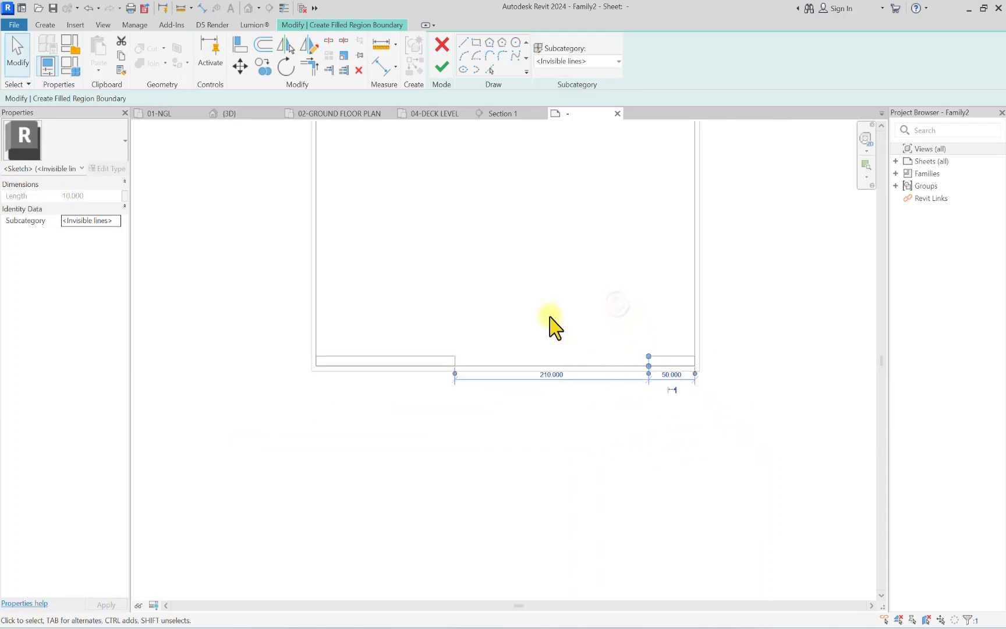
{"action": "key", "text": "Escape"}
{"action": "scroll", "coordinate": [353, 354], "scroll_direction": "up", "scroll_amount": 2}
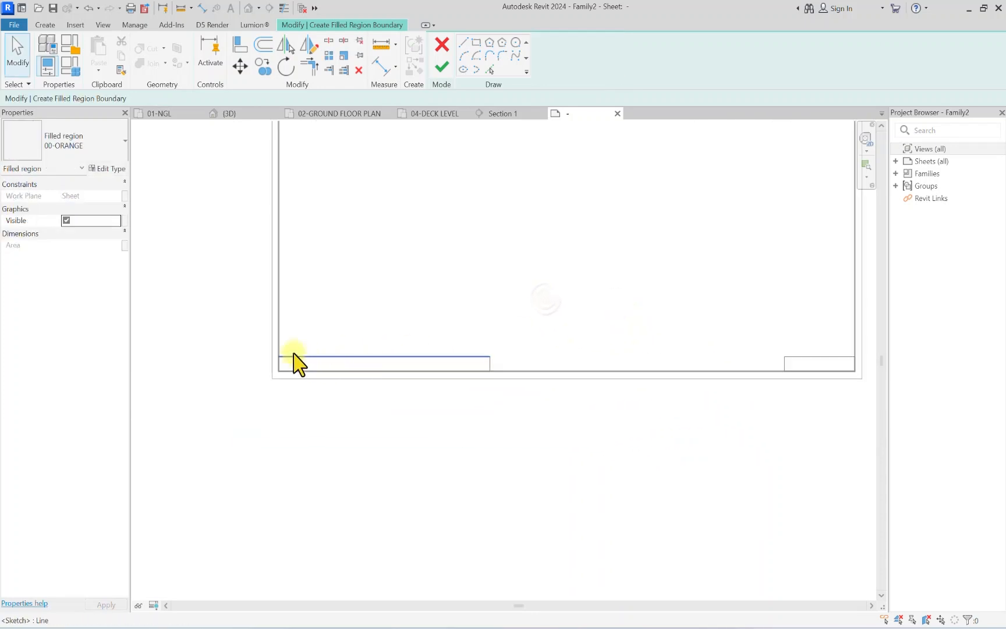
{"action": "left_click", "coordinate": [441, 67]}
{"action": "key", "text": "Escape"}
Step: Examine the two orange filled blocks along the sheet's bottom border, both close up and on the whole sheet
{"action": "scroll", "coordinate": [262, 354], "scroll_direction": "up", "scroll_amount": 4}
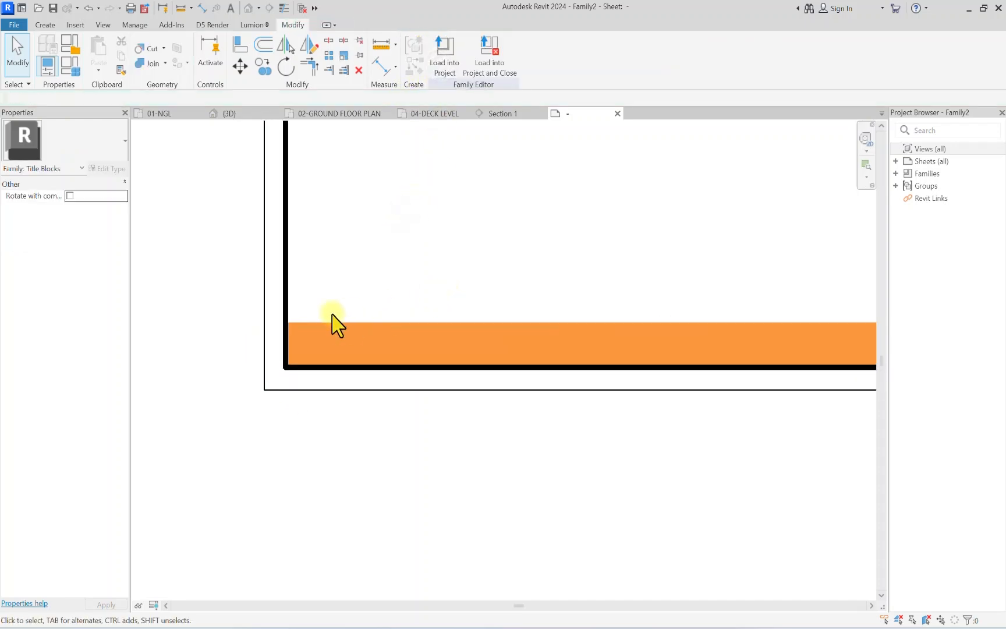
{"action": "scroll", "coordinate": [337, 325], "scroll_direction": "down", "scroll_amount": 5}
{"action": "scroll", "coordinate": [396, 334], "scroll_direction": "up", "scroll_amount": 3}
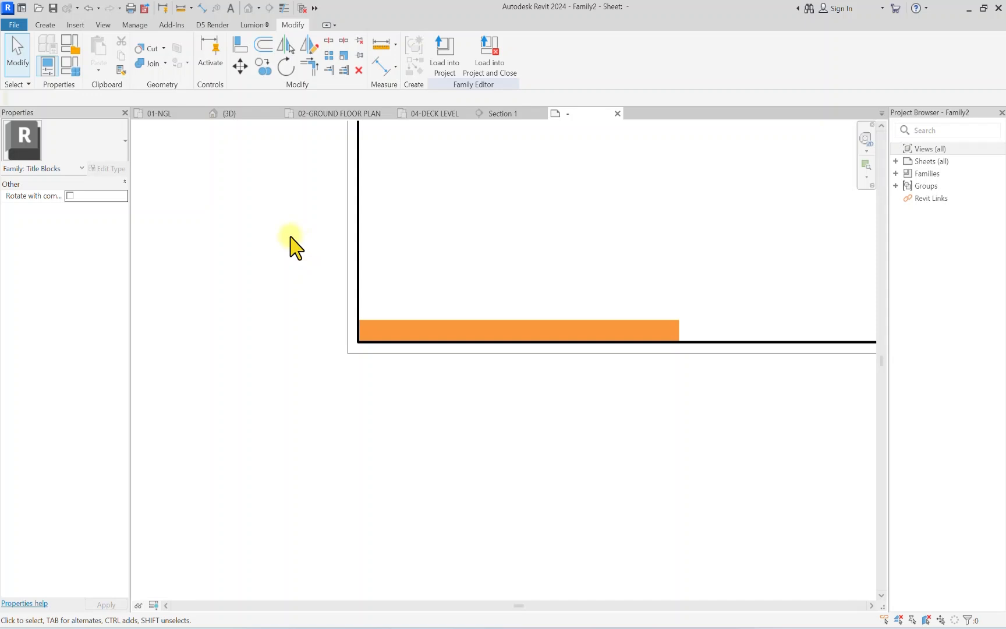
{"action": "scroll", "coordinate": [279, 221], "scroll_direction": "down", "scroll_amount": 2}
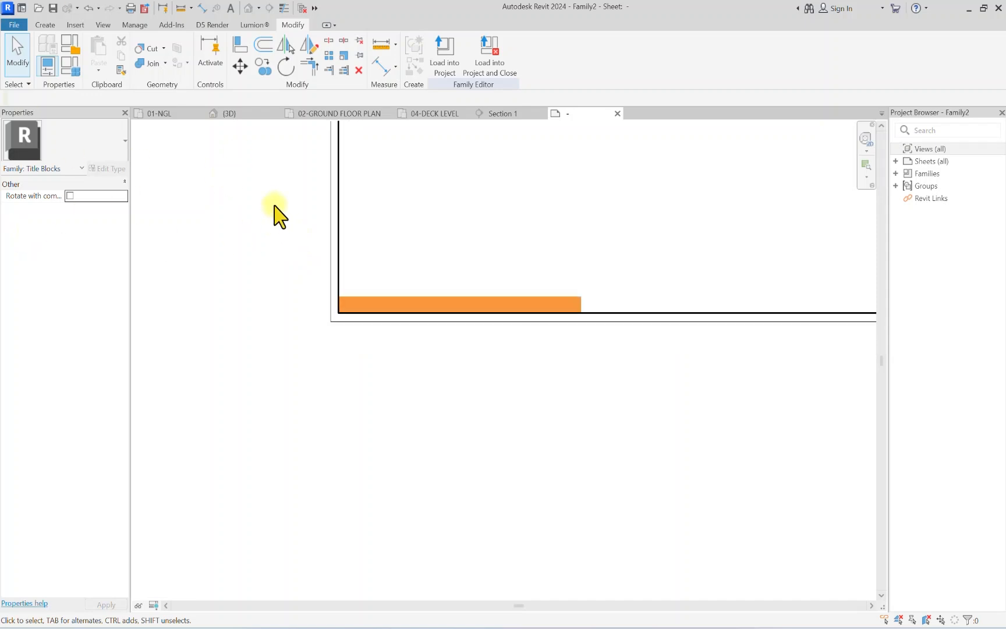
{"action": "scroll", "coordinate": [417, 280], "scroll_direction": "up", "scroll_amount": 1}
{"action": "middle_click_drag", "start_coordinate": [399, 280], "coordinate": [385, 426]}
{"action": "scroll", "coordinate": [228, 347], "scroll_direction": "down", "scroll_amount": 4}
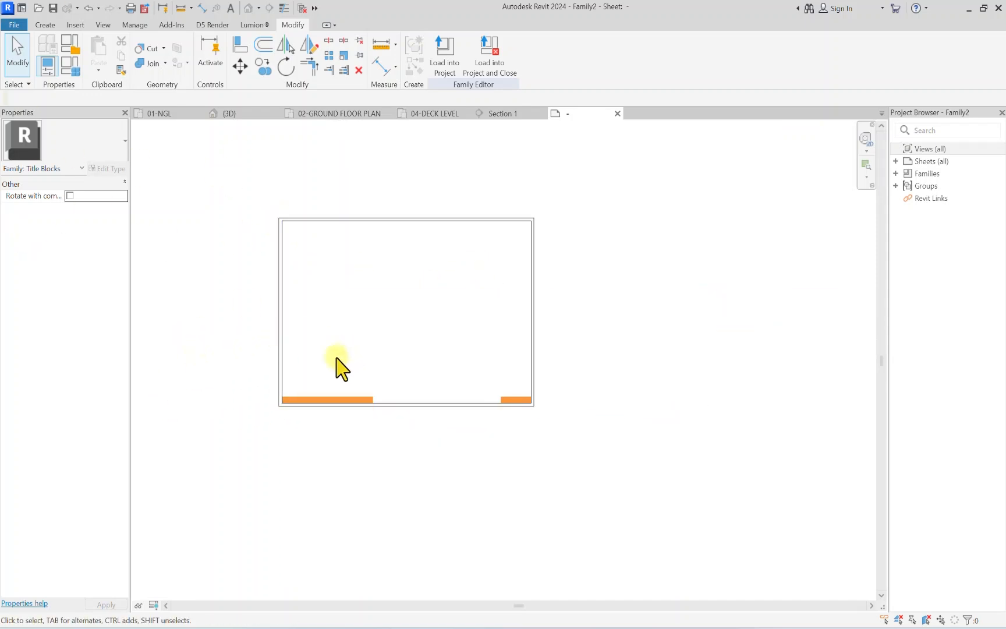
{"action": "scroll", "coordinate": [488, 390], "scroll_direction": "up", "scroll_amount": 3}
{"action": "scroll", "coordinate": [244, 370], "scroll_direction": "up", "scroll_amount": 1}
{"action": "middle_click_drag", "start_coordinate": [245, 370], "coordinate": [451, 314]}
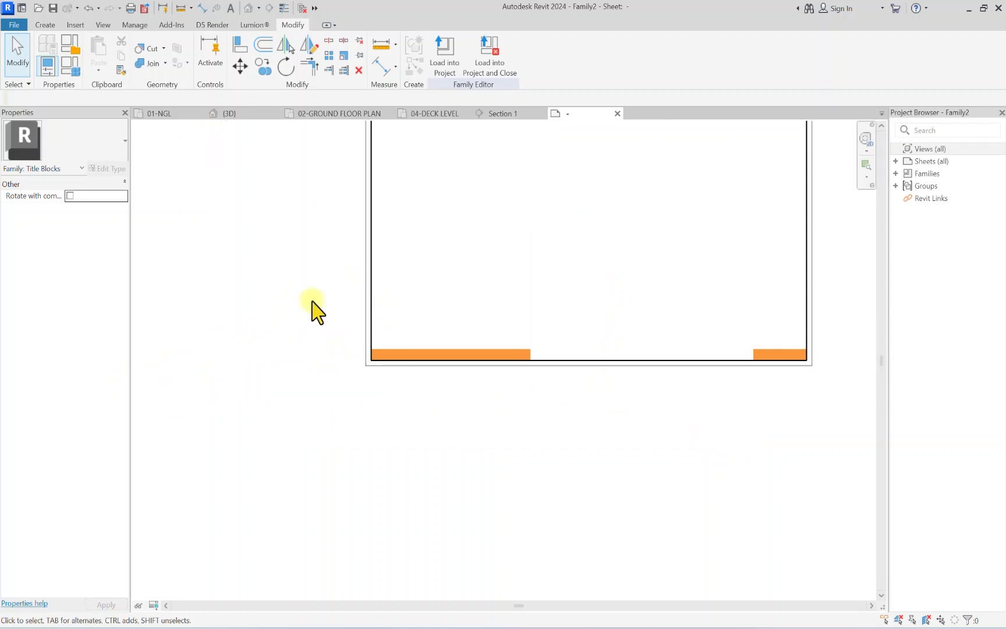
{"action": "scroll", "coordinate": [259, 250], "scroll_direction": "down", "scroll_amount": 4}
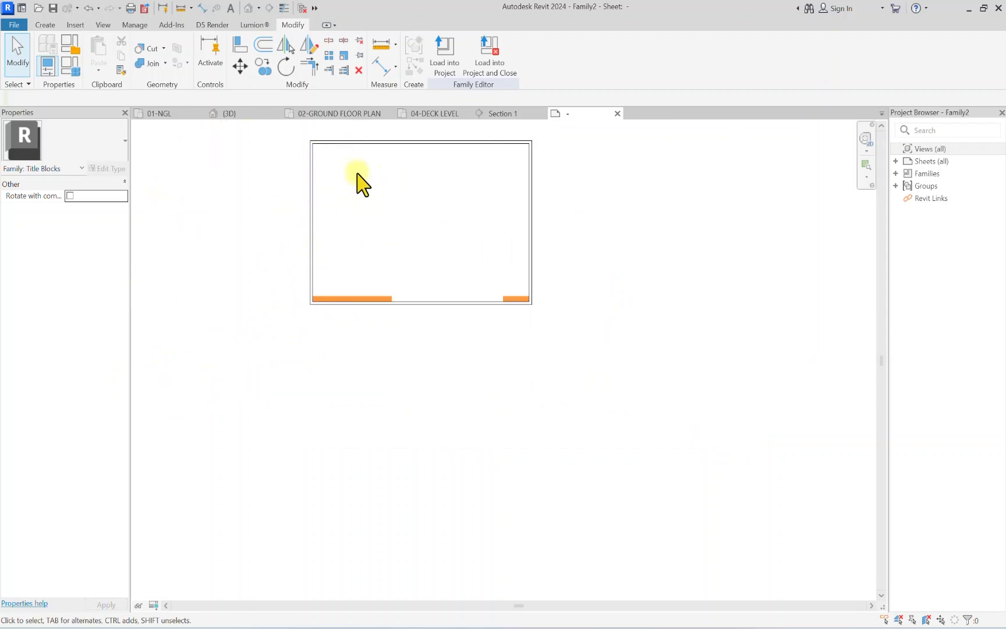
Step: Place a label with the Sheet Name parameter at the start of the lower-left orange block
{"action": "left_click", "coordinate": [45, 25]}
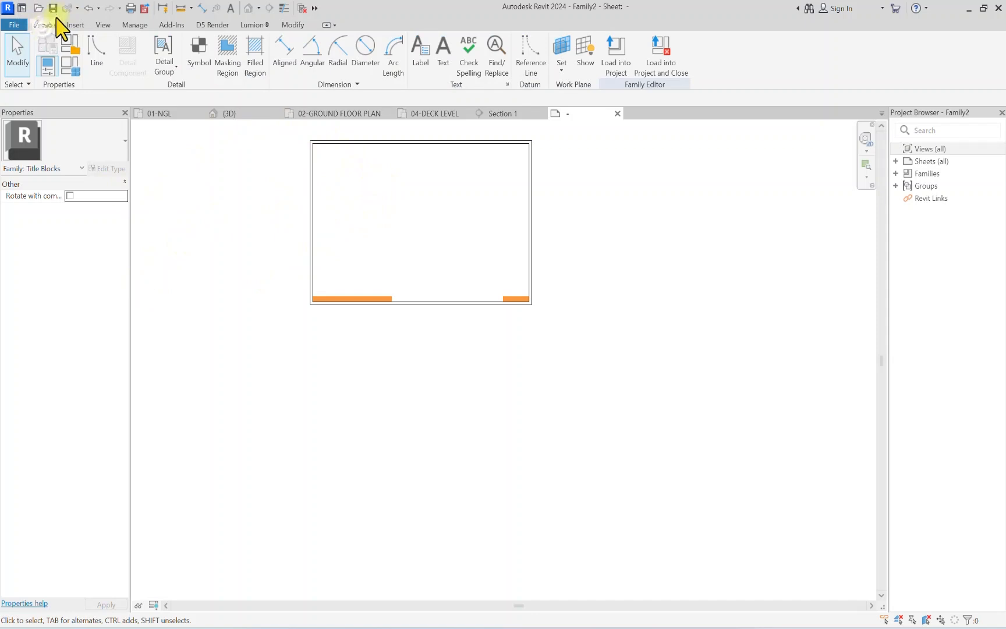
{"action": "left_click", "coordinate": [417, 58]}
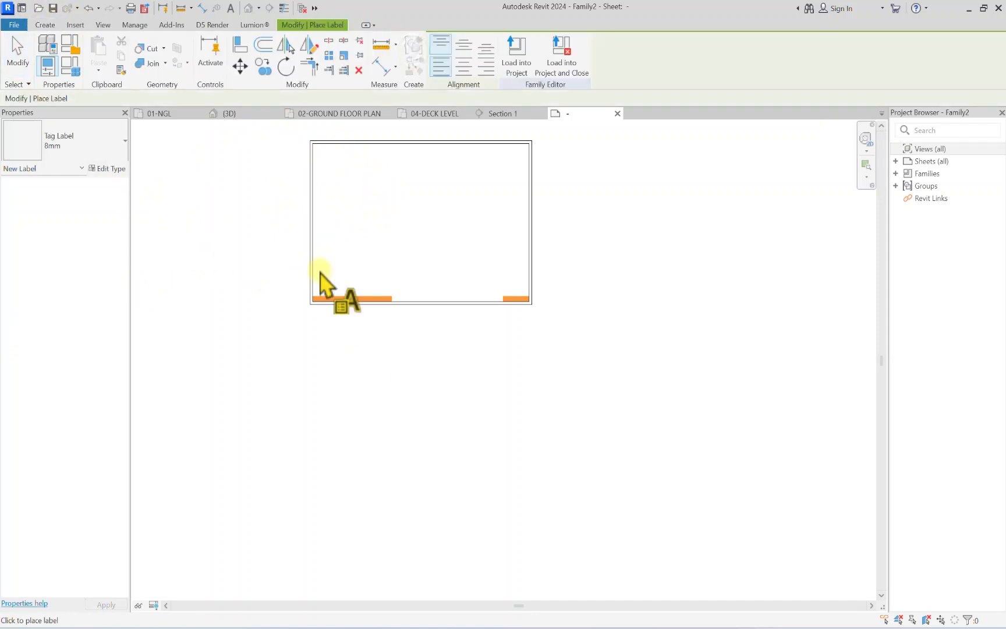
{"action": "scroll", "coordinate": [253, 285], "scroll_direction": "up", "scroll_amount": 5}
{"action": "left_click", "coordinate": [354, 303]}
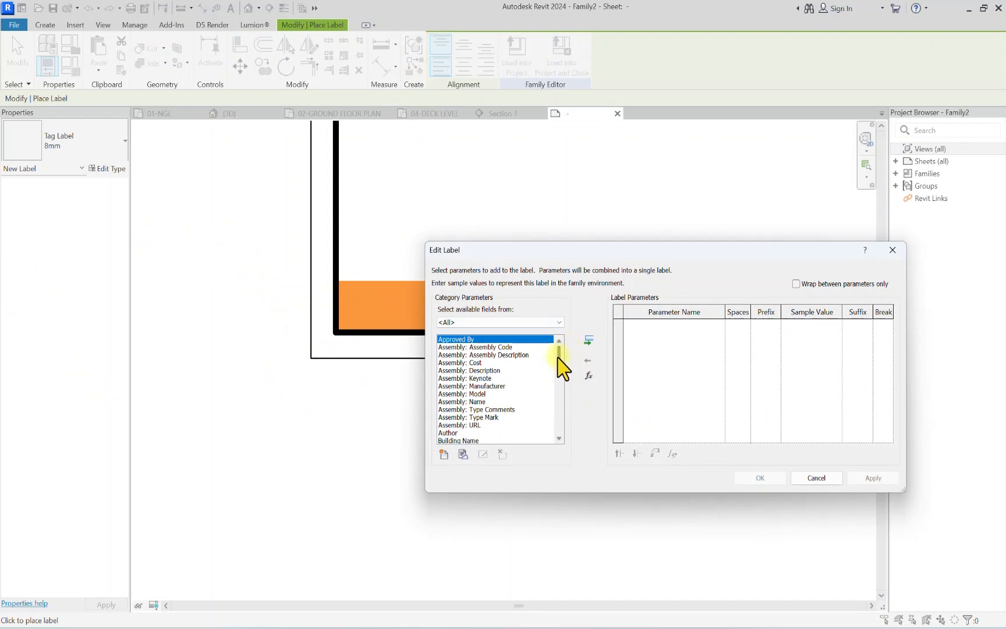
{"action": "left_click_drag", "start_coordinate": [560, 354], "coordinate": [554, 415]}
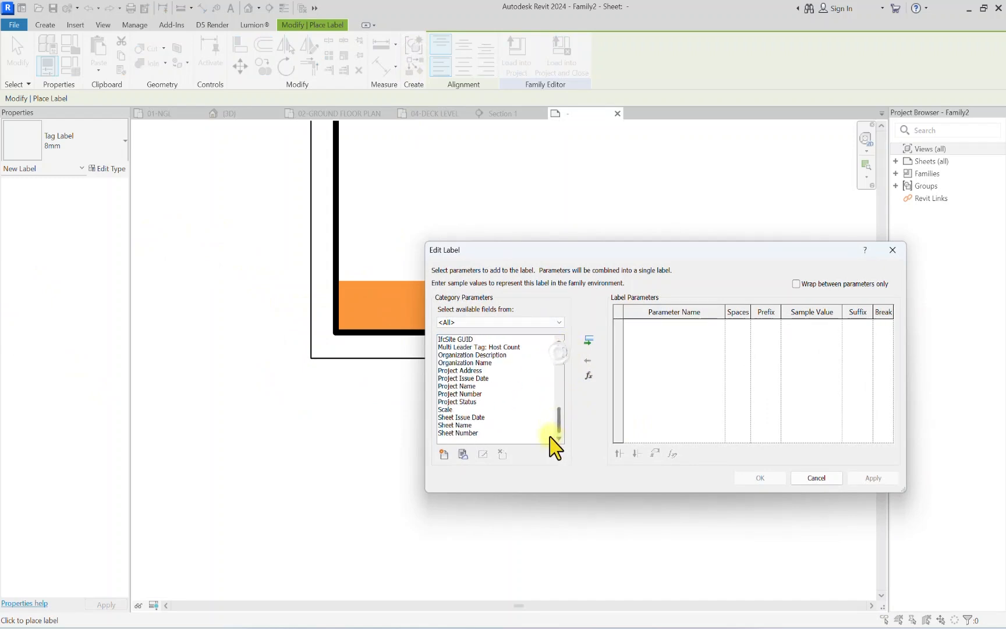
{"action": "left_click", "coordinate": [457, 425]}
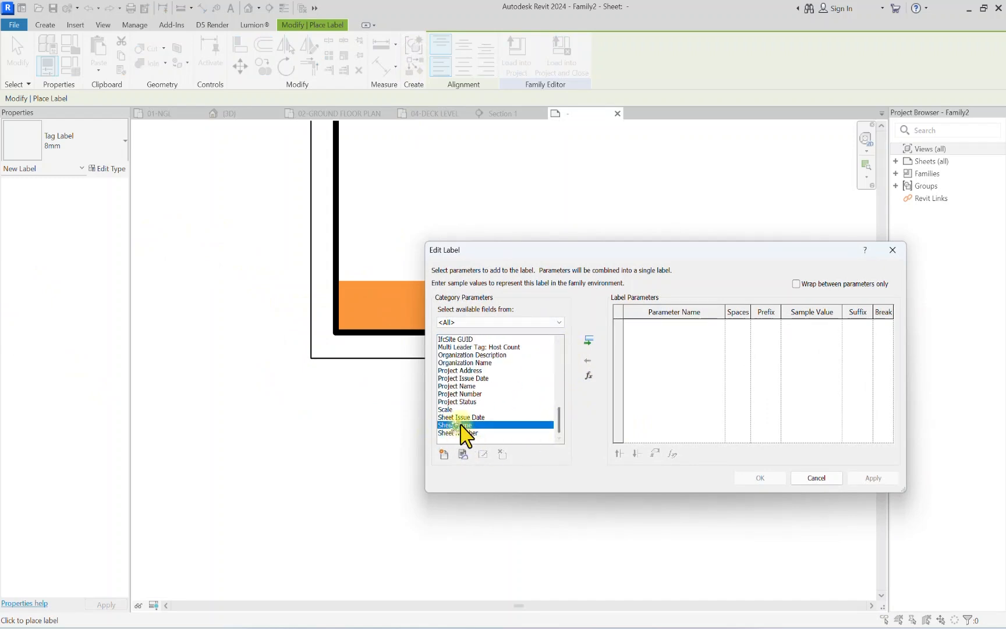
{"action": "left_click", "coordinate": [588, 341]}
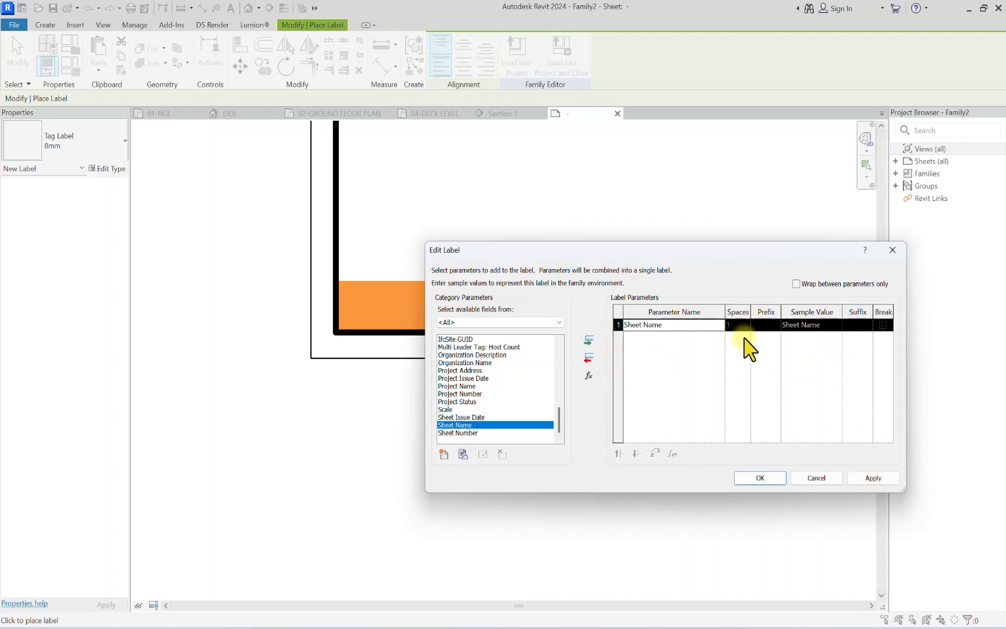
{"action": "left_click", "coordinate": [759, 477]}
{"action": "key", "text": "Escape"}
{"action": "scroll", "coordinate": [390, 319], "scroll_direction": "down", "scroll_amount": 1}
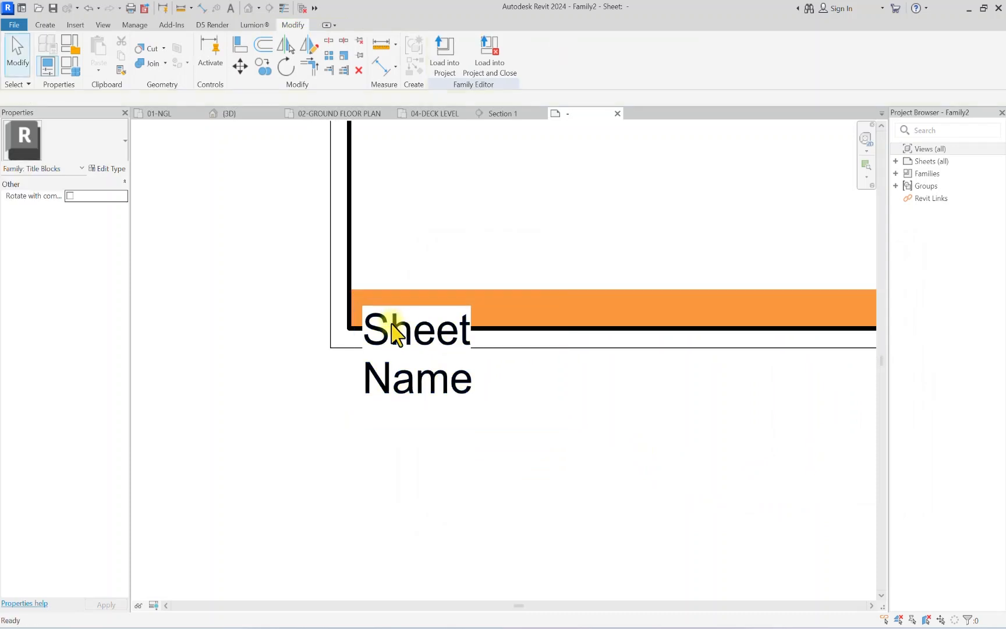
Step: Change the Sheet Name label's 8mm type to bold Source Sans Pro with a text size of 4 mm
{"action": "left_click", "coordinate": [406, 375]}
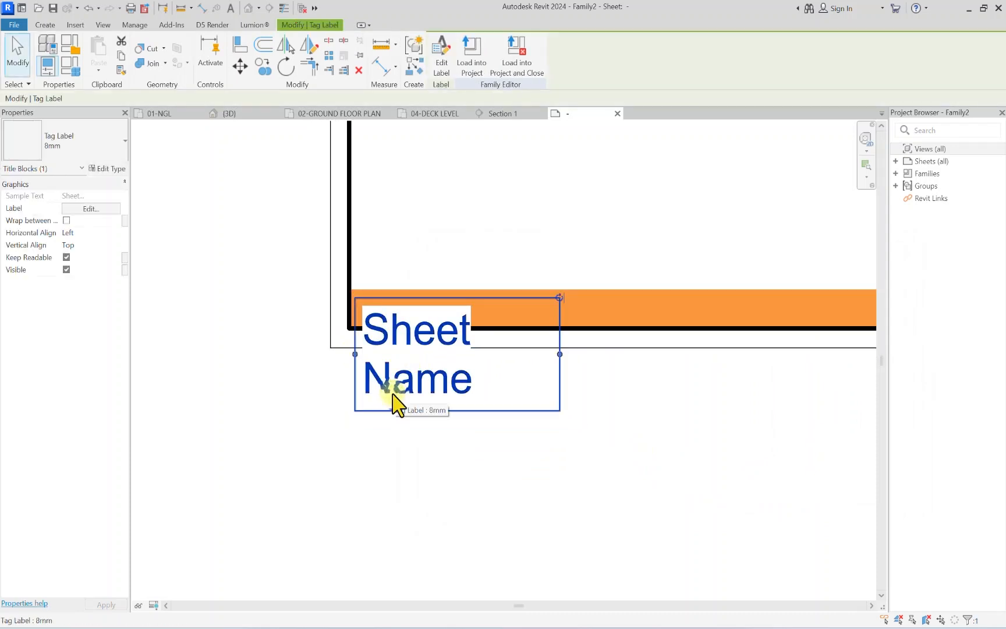
{"action": "left_click", "coordinate": [114, 173]}
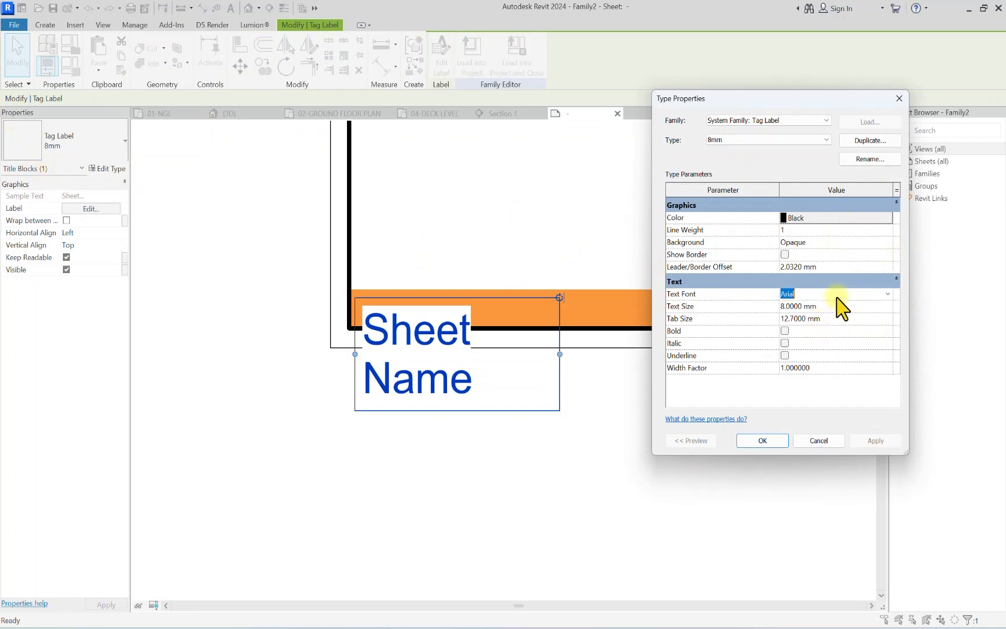
{"action": "type", "text": "Source Sans Pro"}
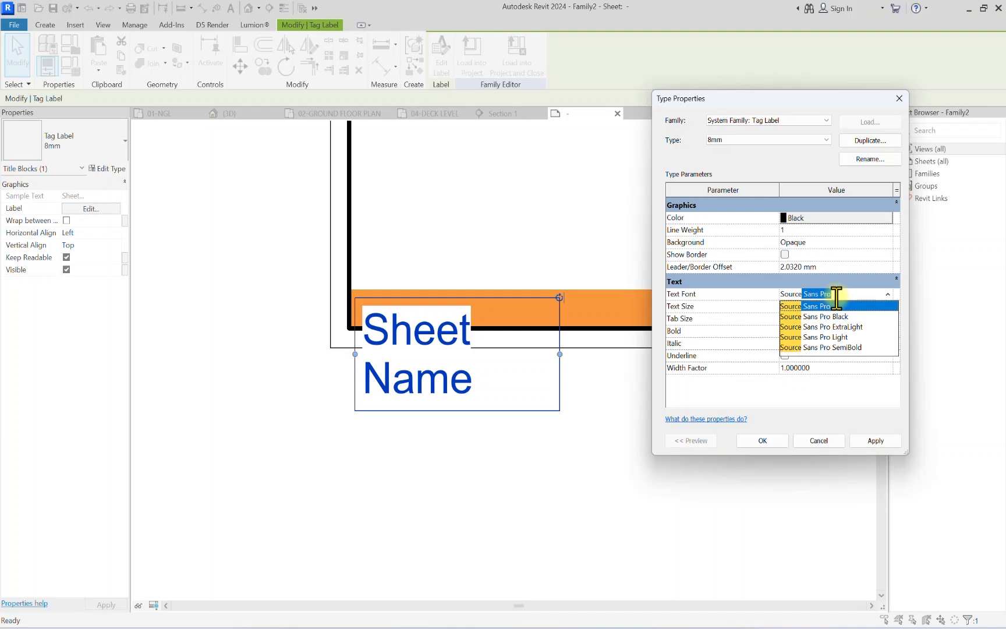
{"action": "left_click", "coordinate": [839, 306]}
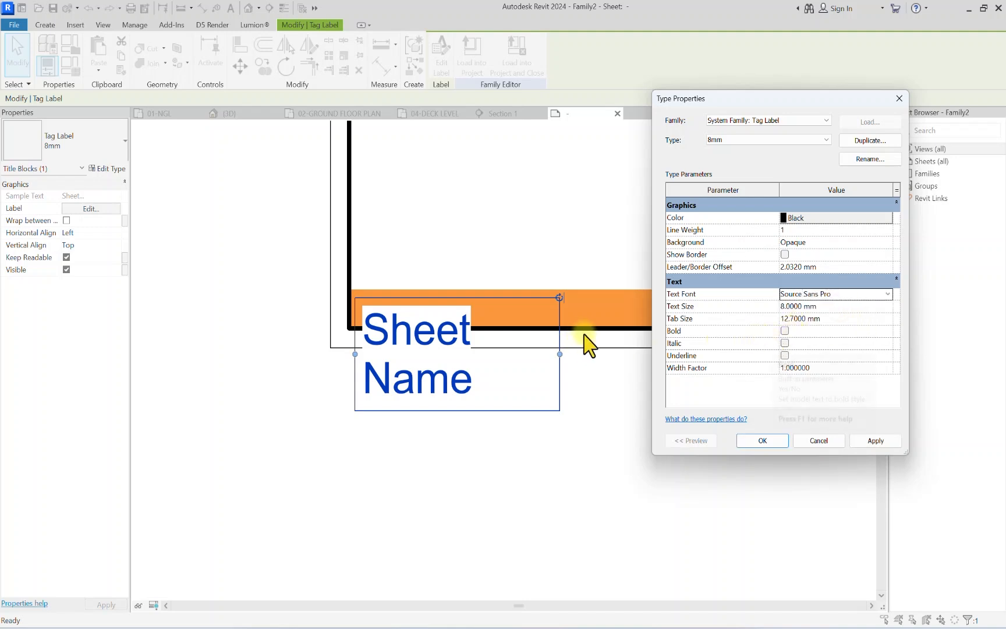
{"action": "left_click", "coordinate": [784, 331]}
{"action": "left_click", "coordinate": [844, 306]}
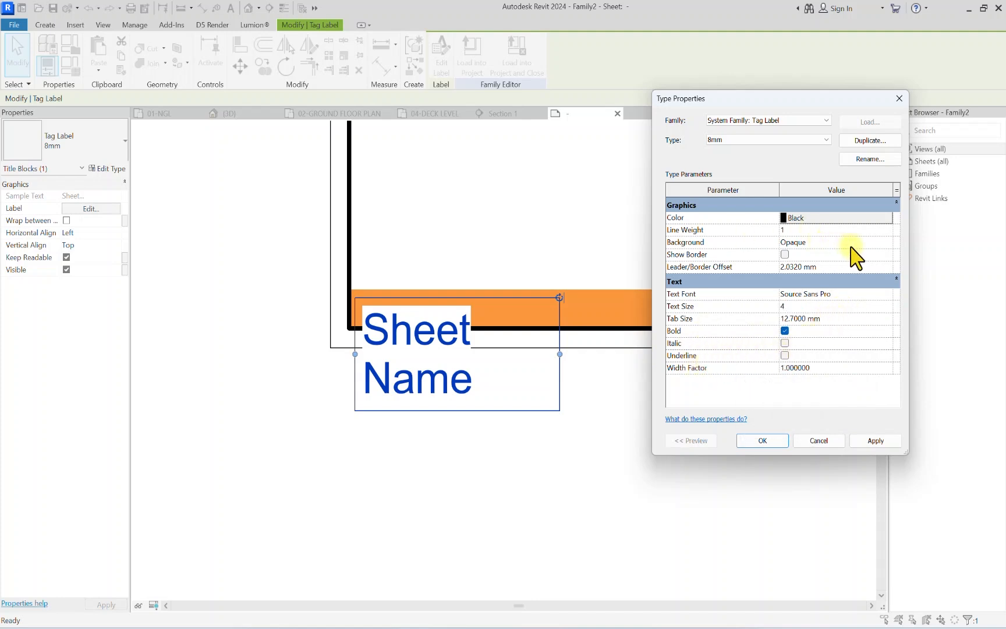
{"action": "left_click", "coordinate": [877, 441]}
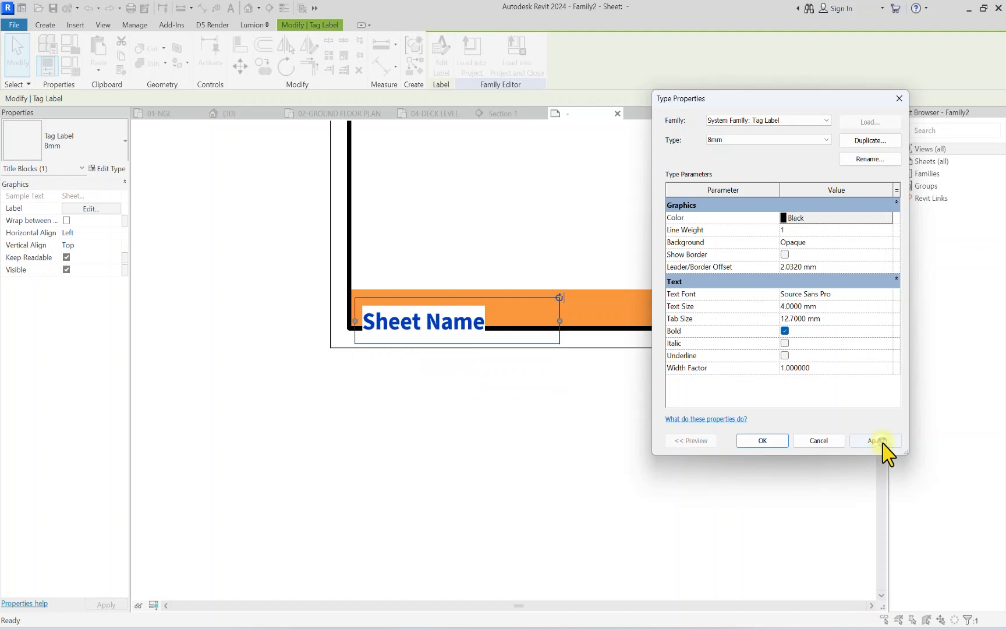
{"action": "left_click", "coordinate": [773, 445]}
{"action": "scroll", "coordinate": [252, 292], "scroll_direction": "up", "scroll_amount": 2}
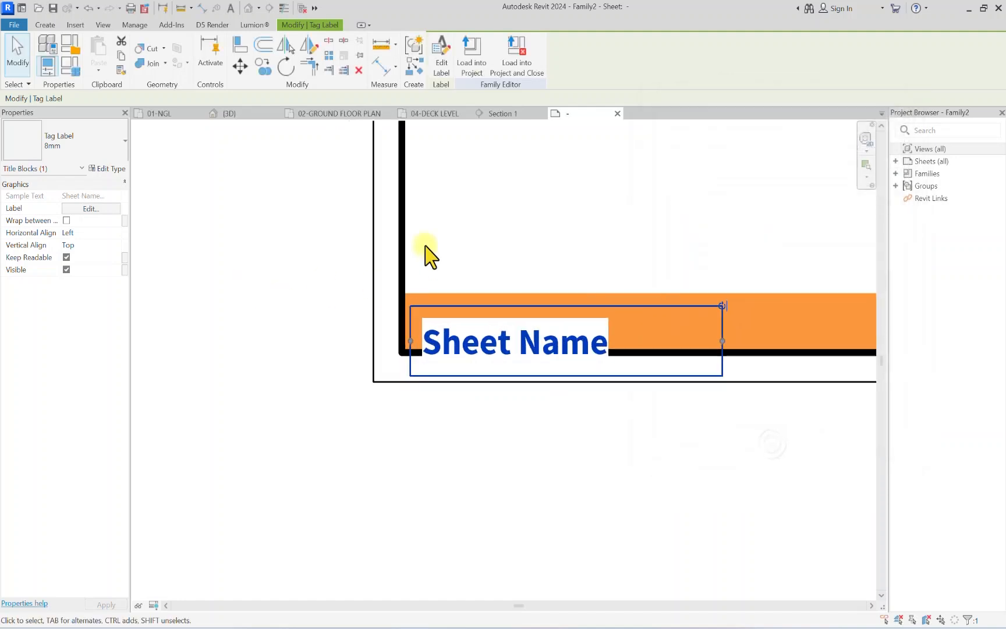
Step: Move the Sheet Name label up into the lower-left orange block and widen its box to nearly the block's full length
{"action": "key", "text": "Escape"}
{"action": "left_click_drag", "start_coordinate": [423, 320], "coordinate": [570, 337]}
{"action": "scroll", "coordinate": [393, 319], "scroll_direction": "down", "scroll_amount": 2}
{"action": "scroll", "coordinate": [443, 346], "scroll_direction": "down", "scroll_amount": 2}
{"action": "scroll", "coordinate": [419, 332], "scroll_direction": "down", "scroll_amount": 2}
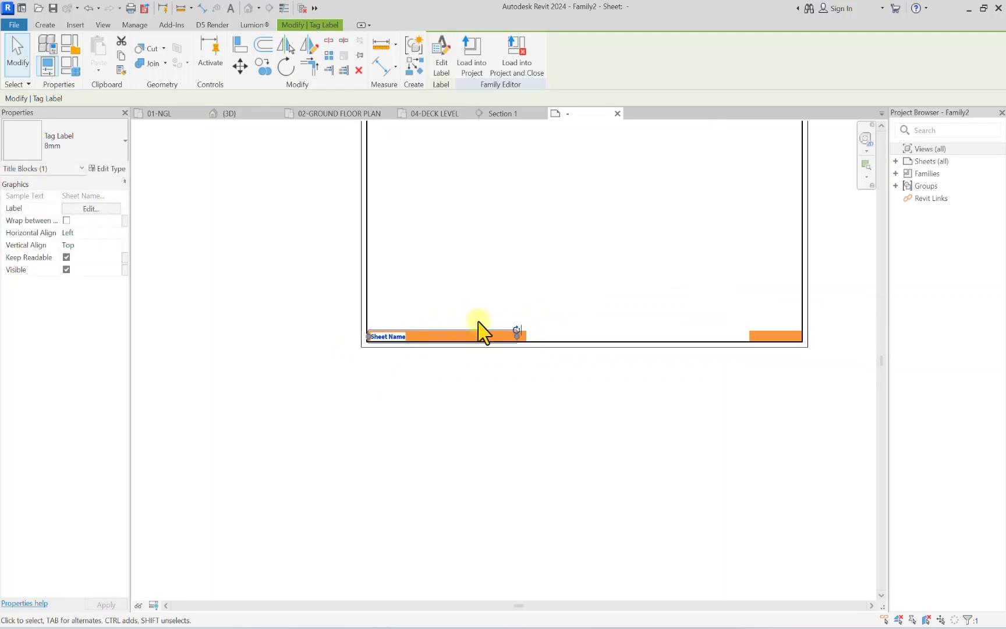
Step: Place a label with the Sheet Number parameter at the start of the lower-right orange block
{"action": "scroll", "coordinate": [524, 332], "scroll_direction": "up", "scroll_amount": 2}
{"action": "scroll", "coordinate": [245, 385], "scroll_direction": "up", "scroll_amount": 1}
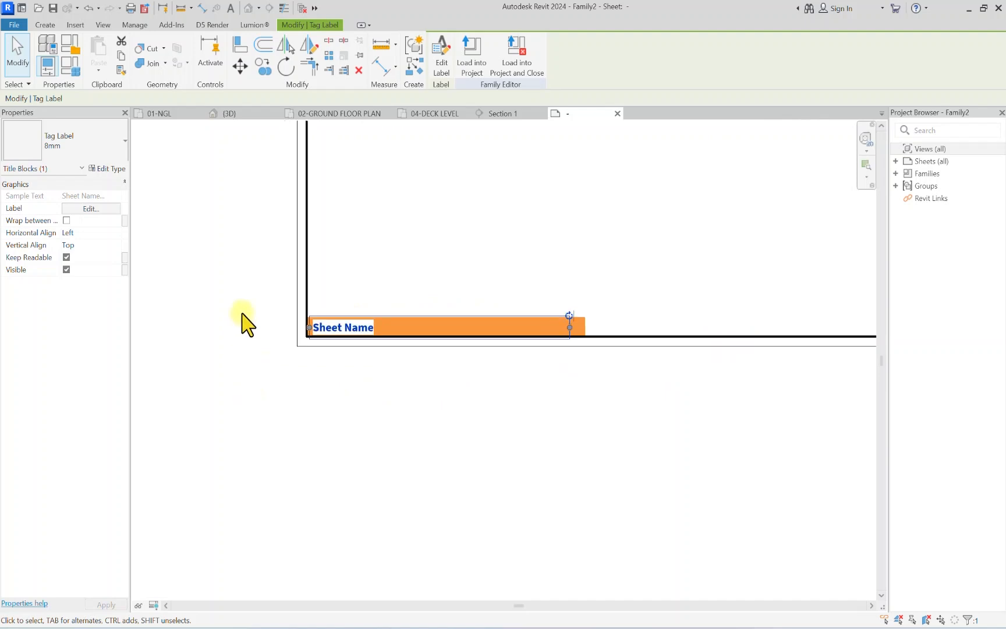
{"action": "left_click", "coordinate": [471, 229]}
{"action": "scroll", "coordinate": [471, 236], "scroll_direction": "down", "scroll_amount": 3}
{"action": "middle_click_drag", "start_coordinate": [618, 296], "coordinate": [440, 431]}
{"action": "left_click", "coordinate": [42, 25]}
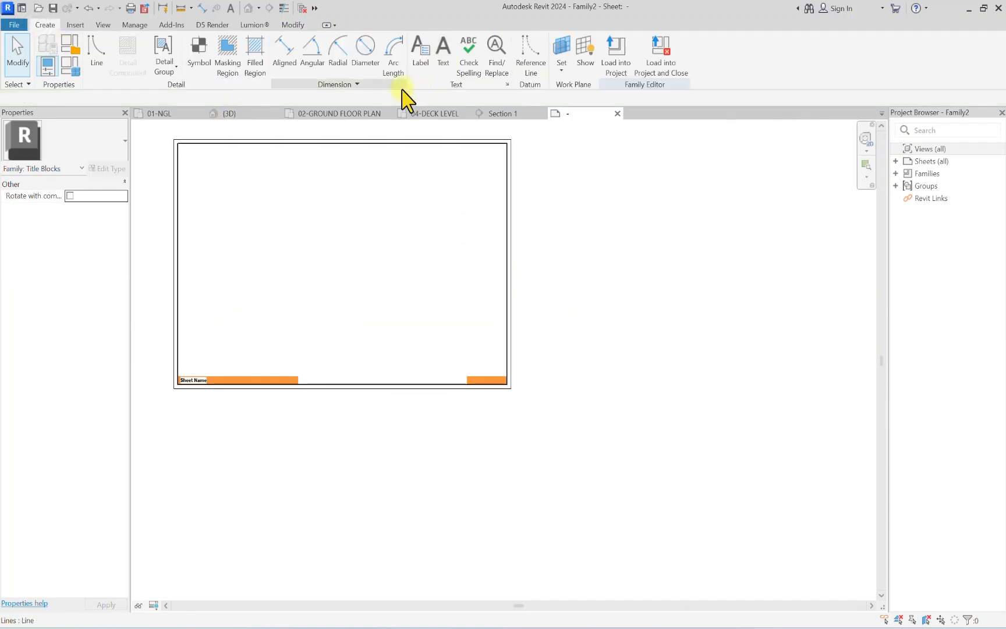
{"action": "left_click", "coordinate": [420, 55]}
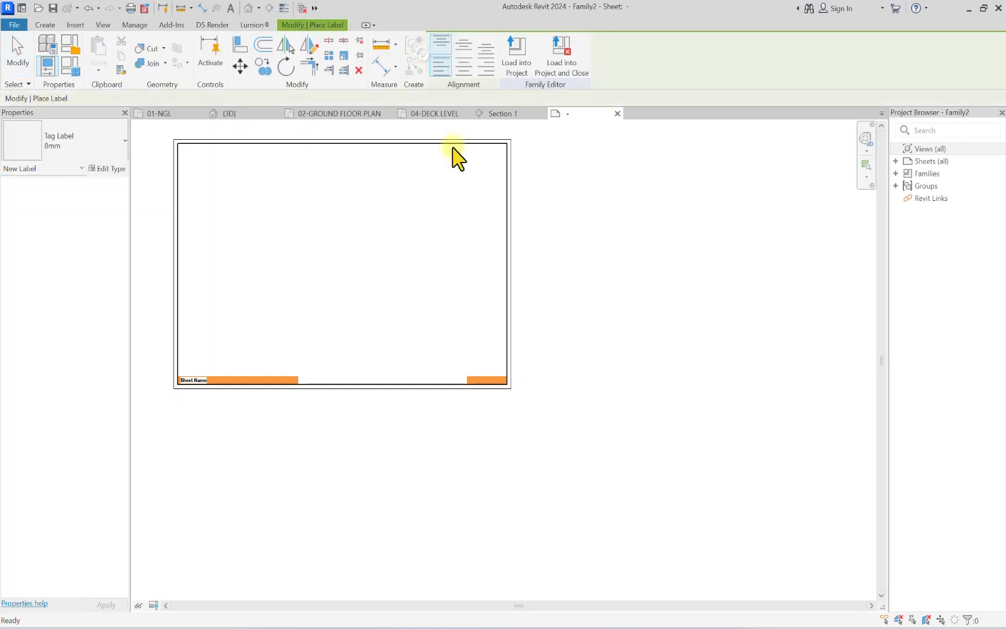
{"action": "scroll", "coordinate": [471, 407], "scroll_direction": "up", "scroll_amount": 5}
{"action": "scroll", "coordinate": [464, 411], "scroll_direction": "up", "scroll_amount": 2}
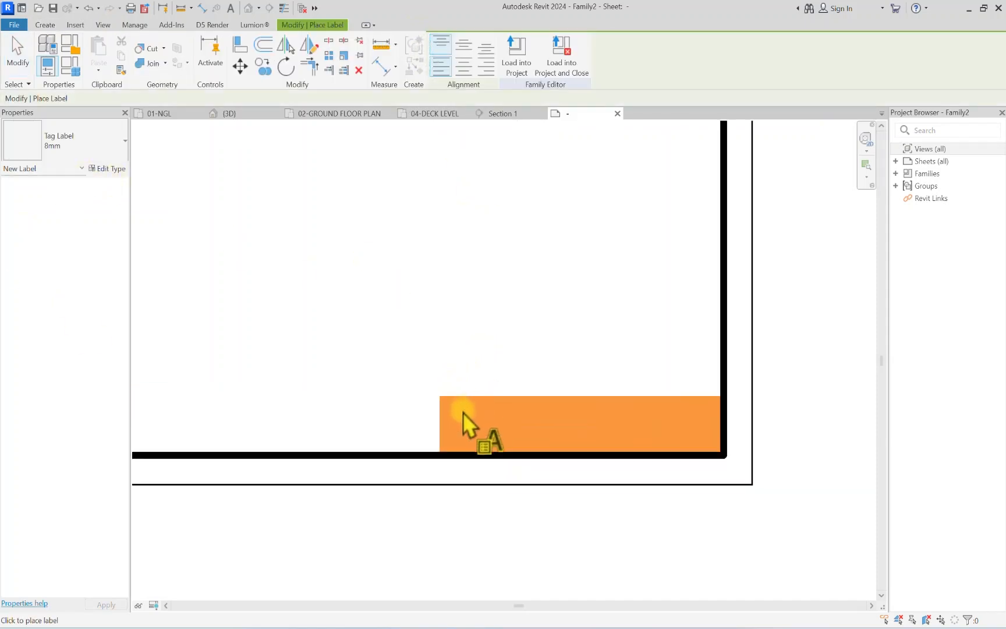
{"action": "left_click", "coordinate": [465, 411]}
{"action": "left_click_drag", "start_coordinate": [558, 352], "coordinate": [545, 445]}
{"action": "left_click", "coordinate": [444, 434]}
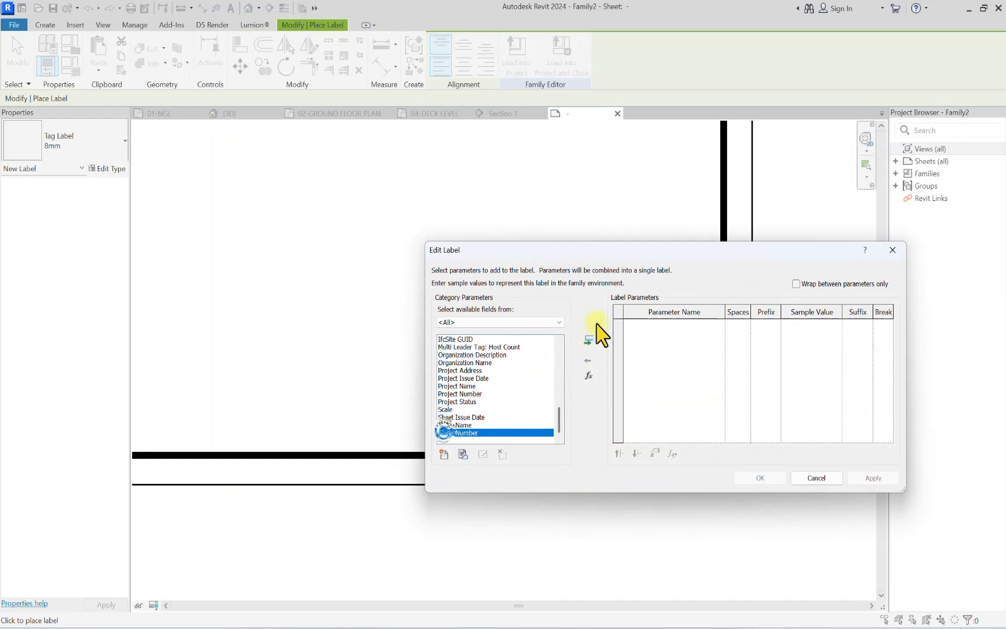
{"action": "left_click", "coordinate": [588, 340]}
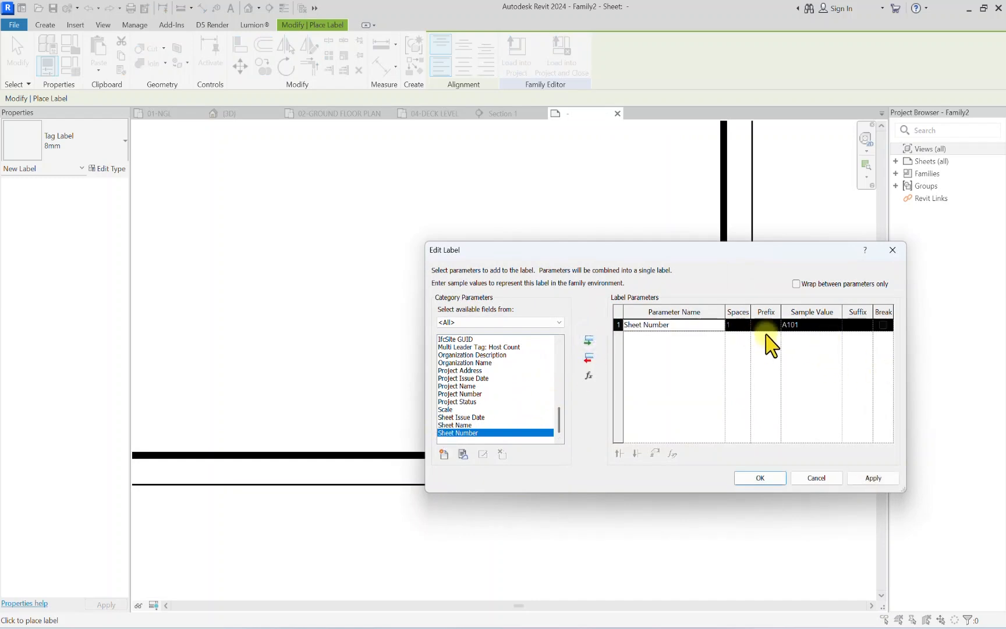
{"action": "left_click", "coordinate": [764, 479]}
Step: Nudge the Sheet Number label upward so its text sits within the lower-right orange block
{"action": "scroll", "coordinate": [480, 451], "scroll_direction": "up", "scroll_amount": 1}
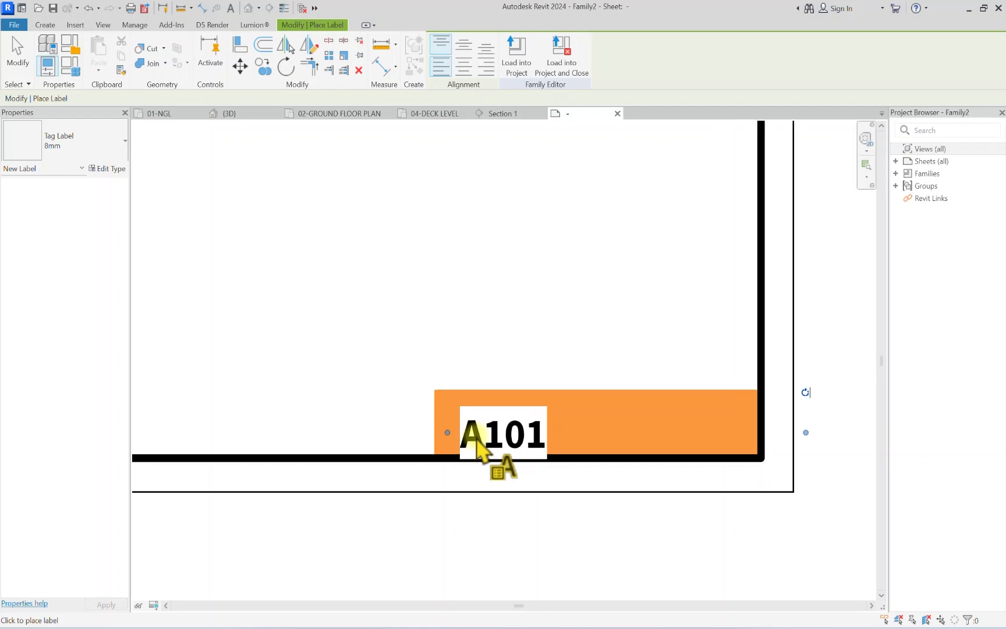
{"action": "left_click", "coordinate": [479, 449]}
{"action": "scroll", "coordinate": [477, 448], "scroll_direction": "up", "scroll_amount": 3}
{"action": "key", "text": "Up"}
{"action": "key", "text": "Up"}
{"action": "key", "text": "Up"}
{"action": "key", "text": "Up"}
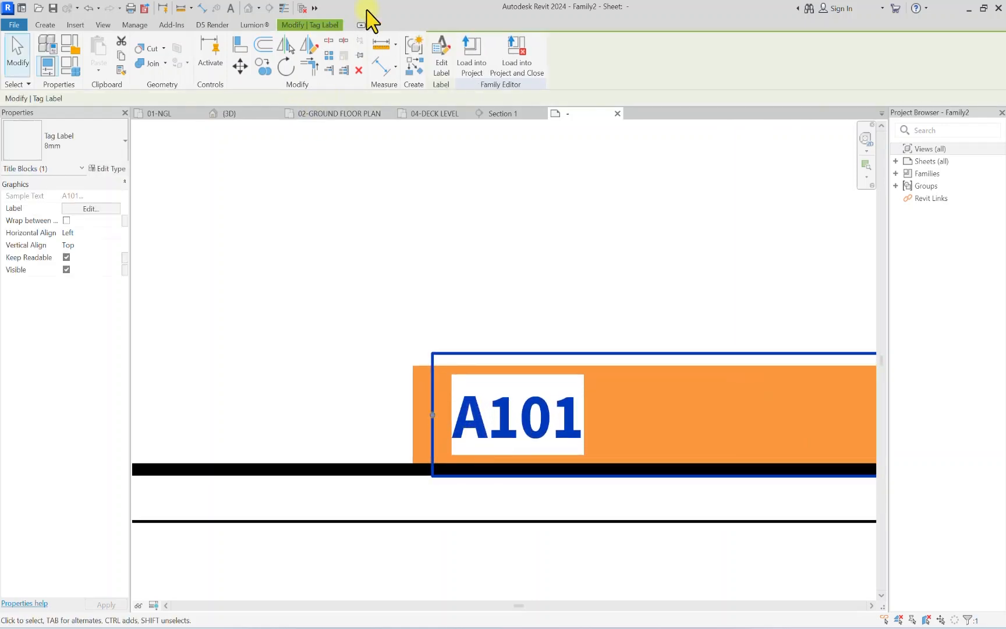
{"action": "left_click", "coordinate": [433, 272]}
Step: Save the title block family as BARBING SALOON SHEET in the 60-BARBING SALOON folder
{"action": "scroll", "coordinate": [457, 272], "scroll_direction": "down", "scroll_amount": 5}
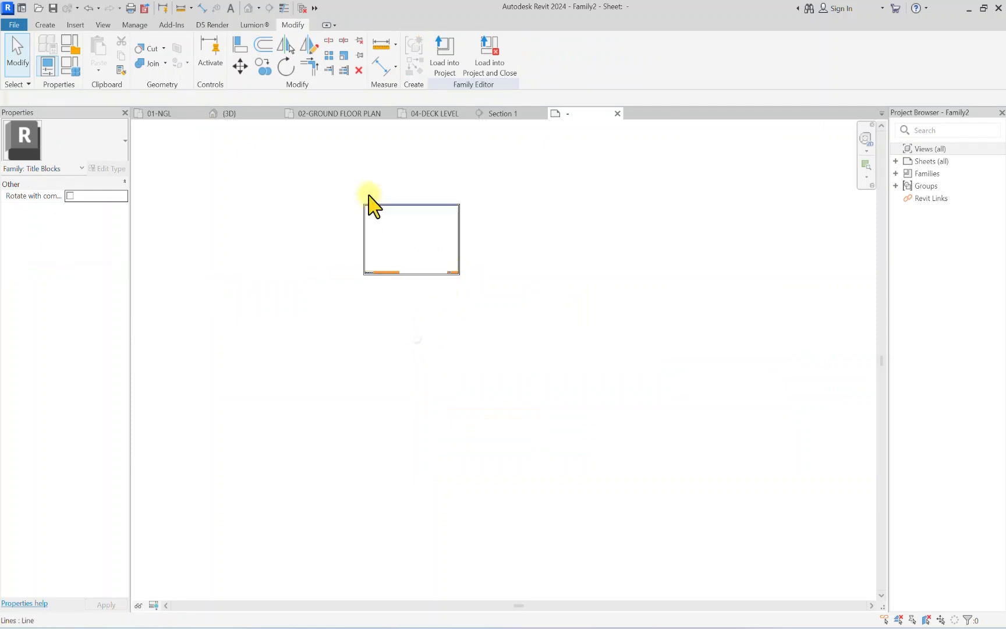
{"action": "scroll", "coordinate": [396, 256], "scroll_direction": "up", "scroll_amount": 3}
{"action": "key", "text": "ctrl+s"}
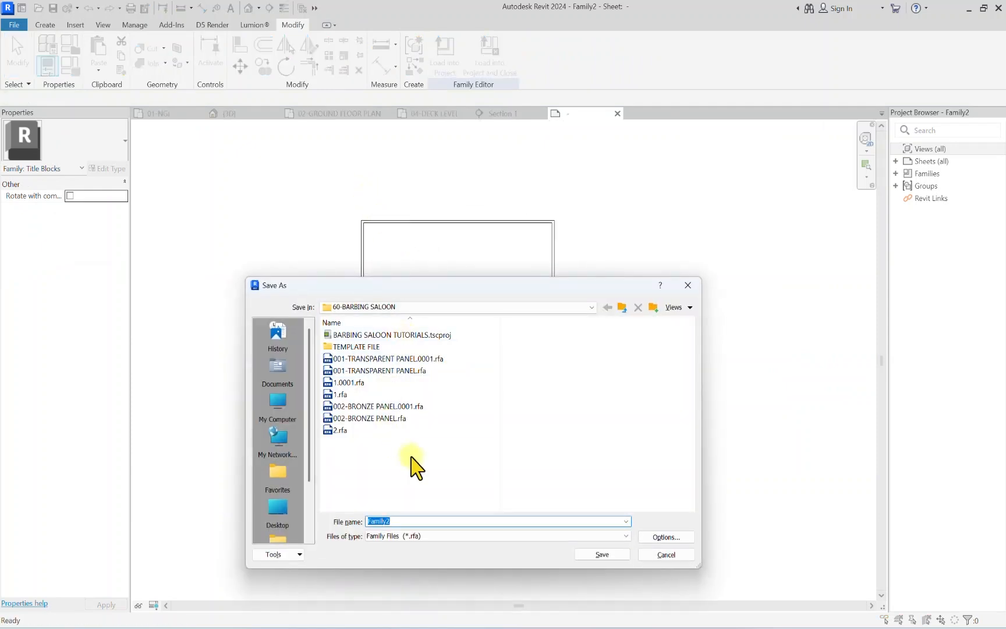
{"action": "type", "text": "B"}
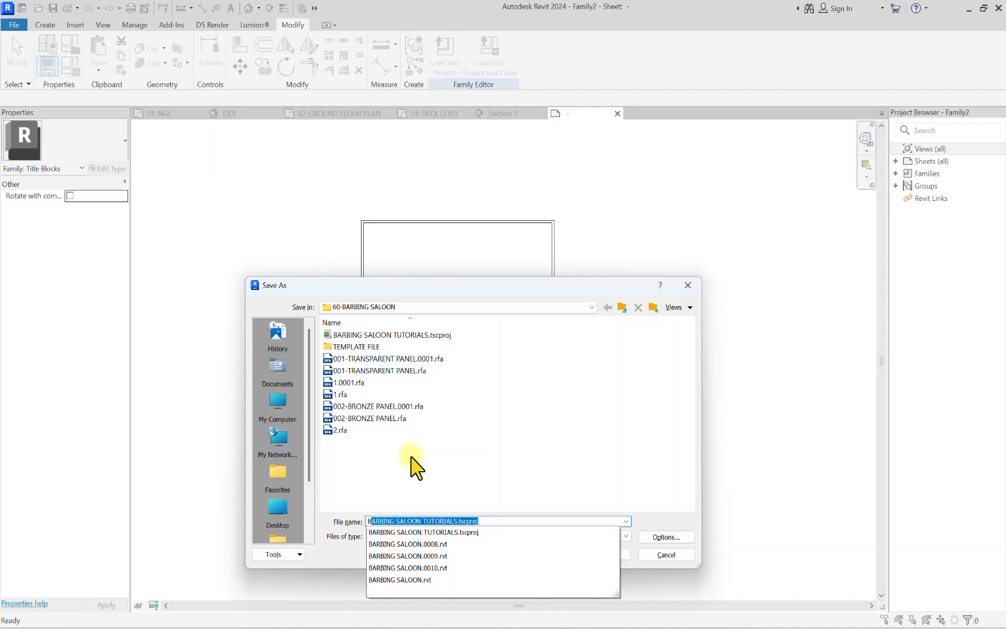
{"action": "type", "text": "ARBO"}
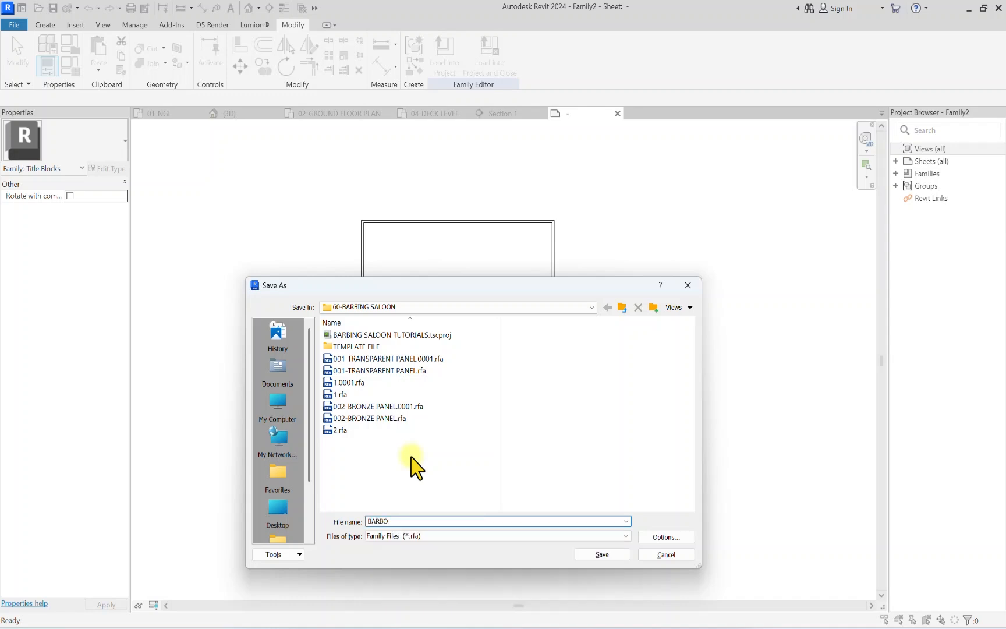
{"action": "key", "text": "BackSpace"}
{"action": "type", "text": "ING SALOON SHEET"}
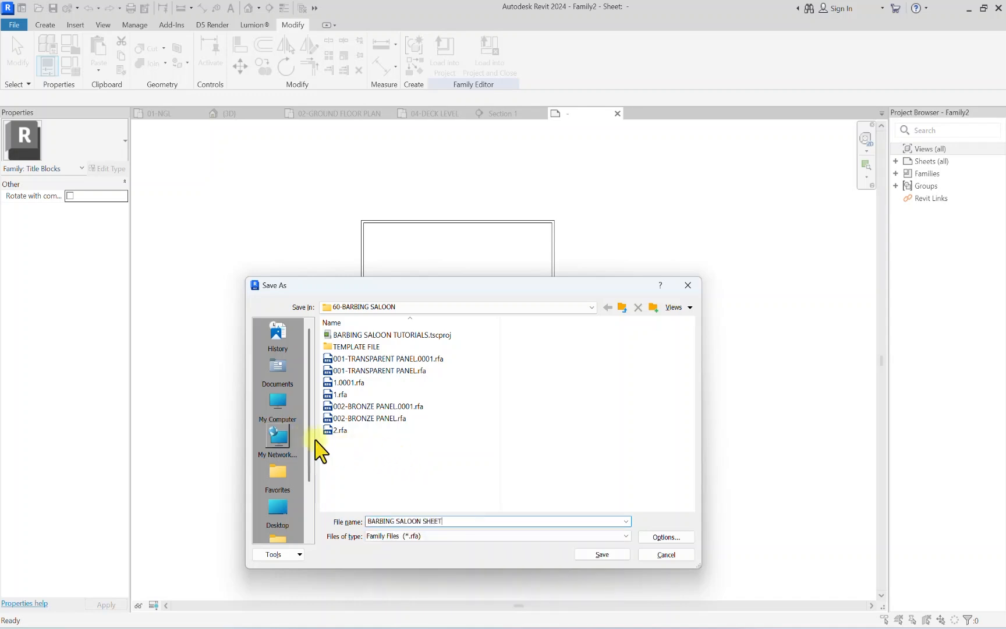
{"action": "left_click", "coordinate": [608, 556]}
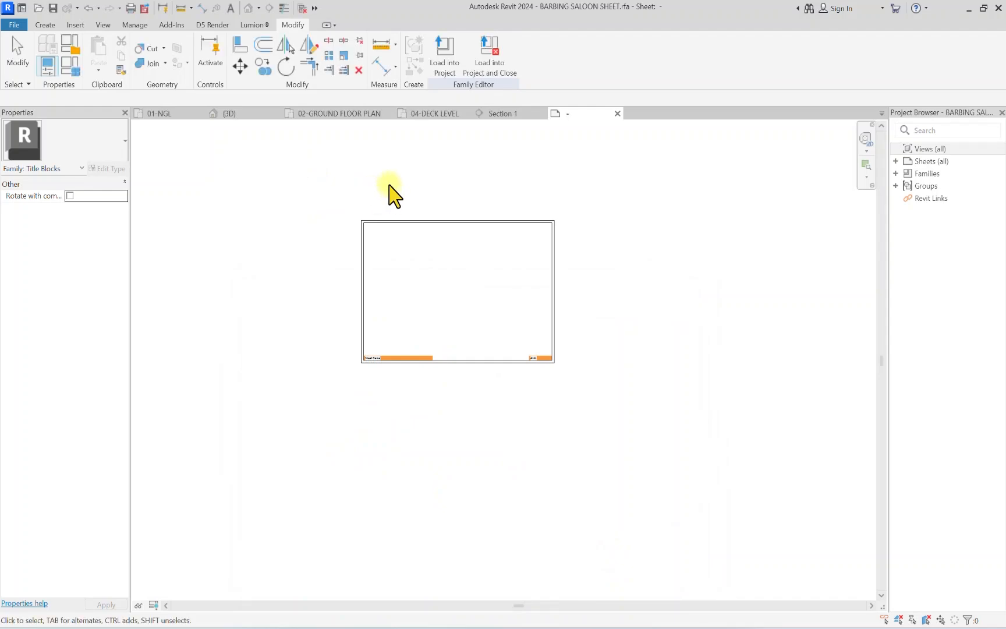
Step: Load the title block family into the BARBING SALOON project, closing the family and dismissing the warning
{"action": "left_click", "coordinate": [487, 56]}
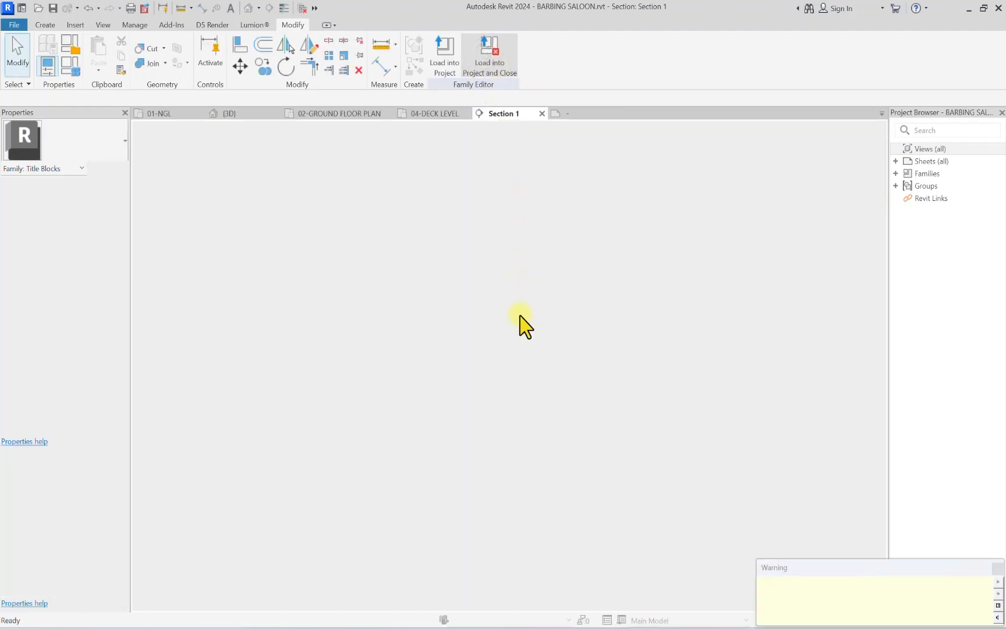
{"action": "scroll", "coordinate": [748, 442], "scroll_direction": "down", "scroll_amount": 2}
{"action": "scroll", "coordinate": [842, 382], "scroll_direction": "down", "scroll_amount": 3}
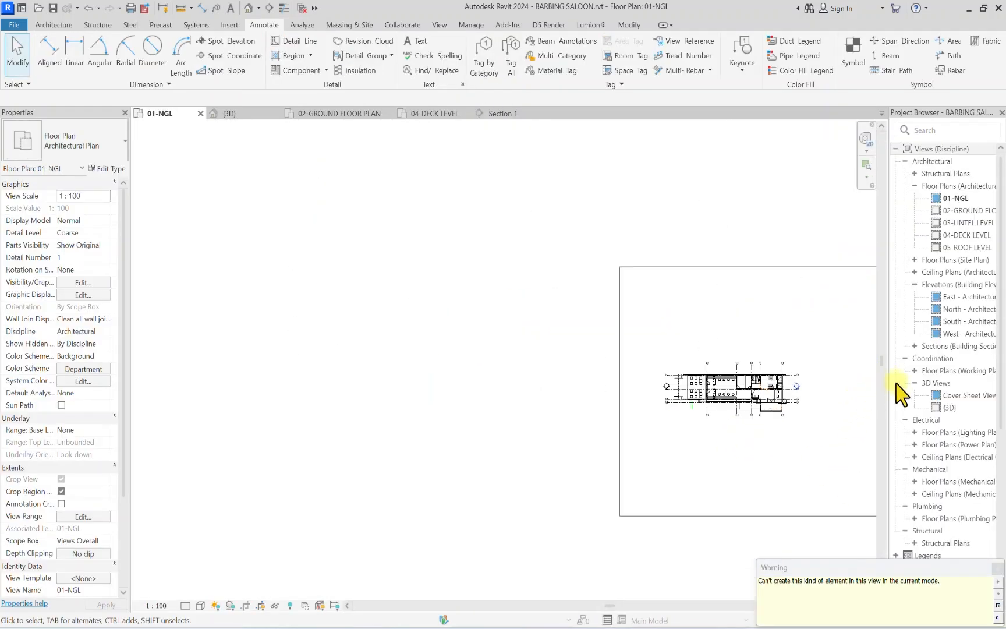
{"action": "scroll", "coordinate": [940, 454], "scroll_direction": "down", "scroll_amount": 8}
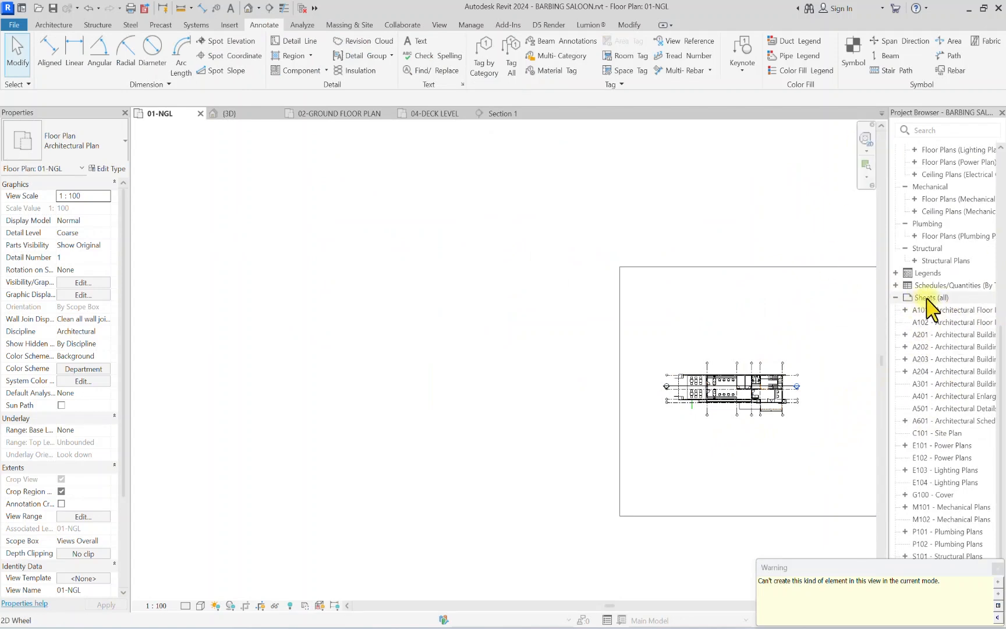
{"action": "left_click", "coordinate": [997, 569]}
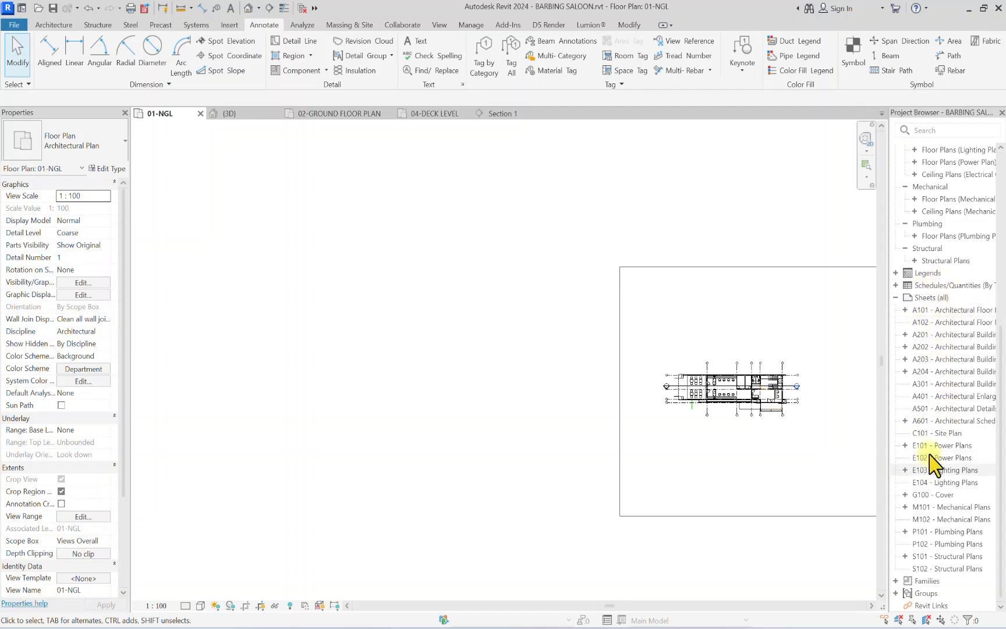
Step: Delete all the project's existing sheets, from A101 - Architectural Floor Plans through S102 - Structural Plans
{"action": "left_click", "coordinate": [936, 312]}
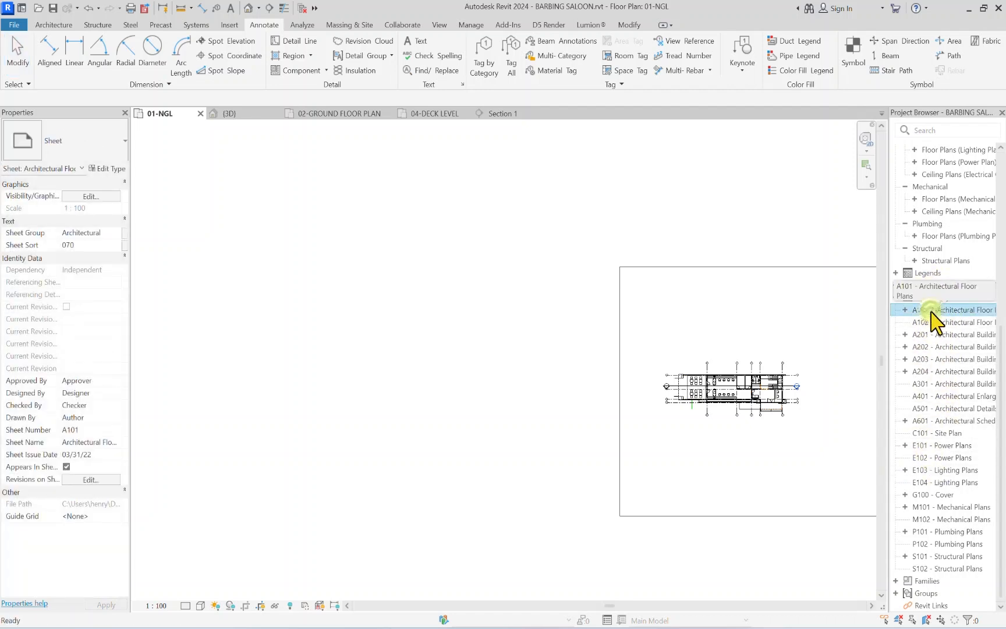
{"action": "left_click", "coordinate": [942, 568], "text": "shift"}
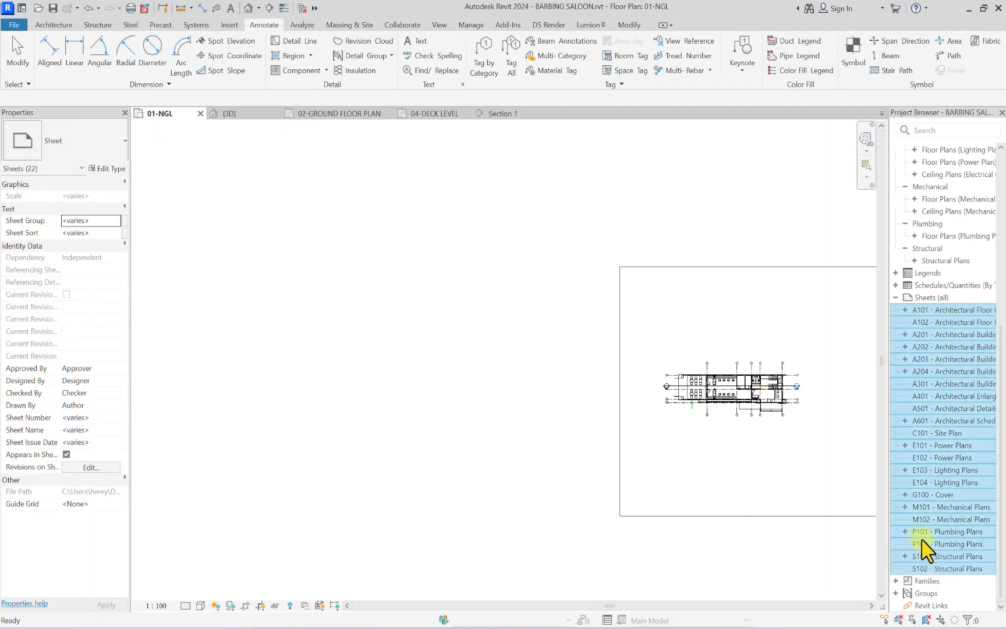
{"action": "key", "text": "Delete"}
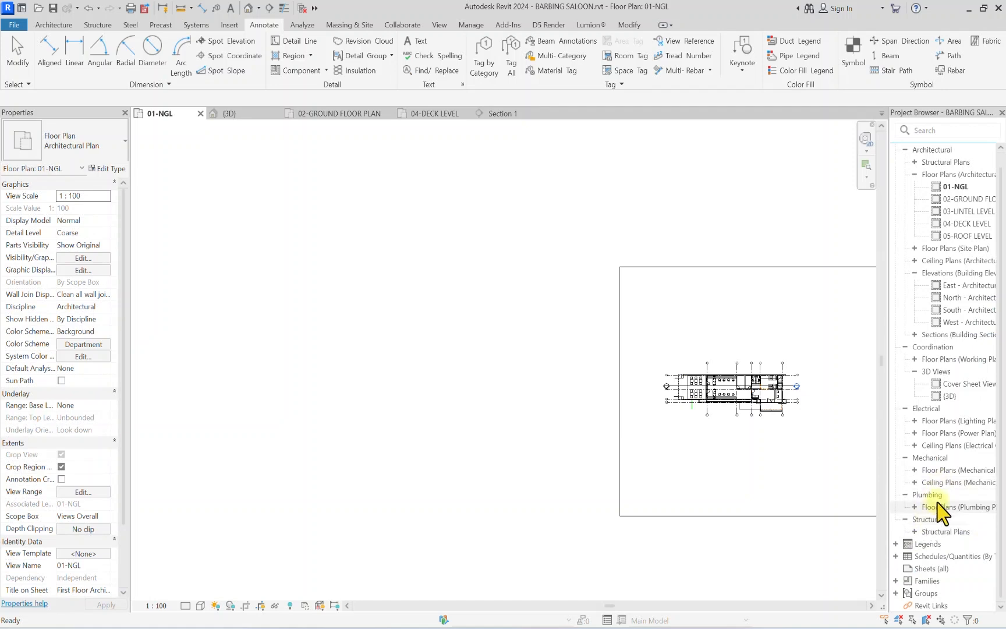
Step: Create a new sheet using the BARBING SALOON SHEET title block
{"action": "left_click", "coordinate": [924, 568]}
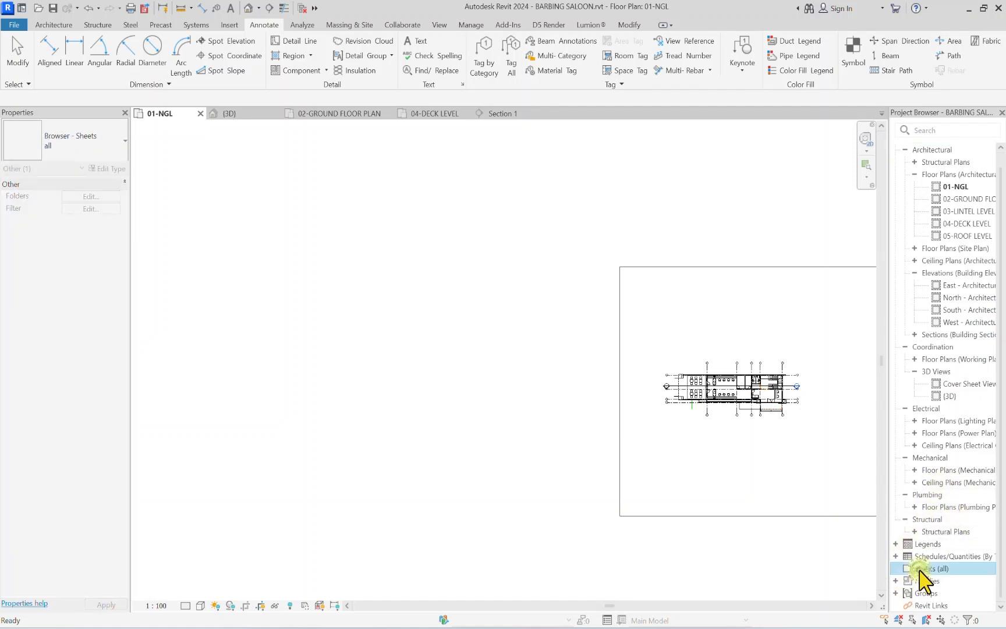
{"action": "right_click", "coordinate": [922, 571]}
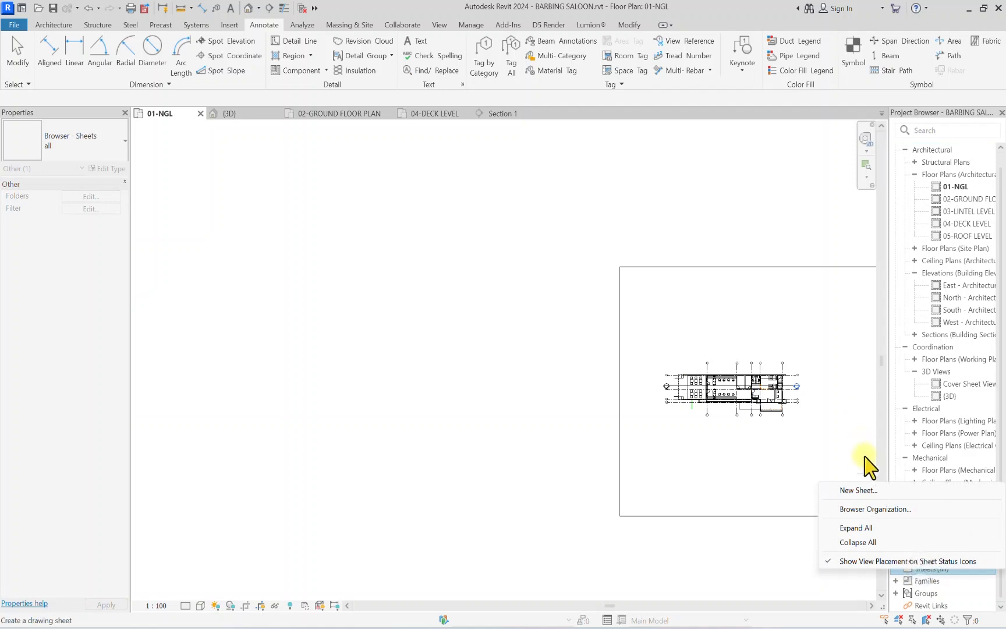
{"action": "left_click", "coordinate": [865, 549]}
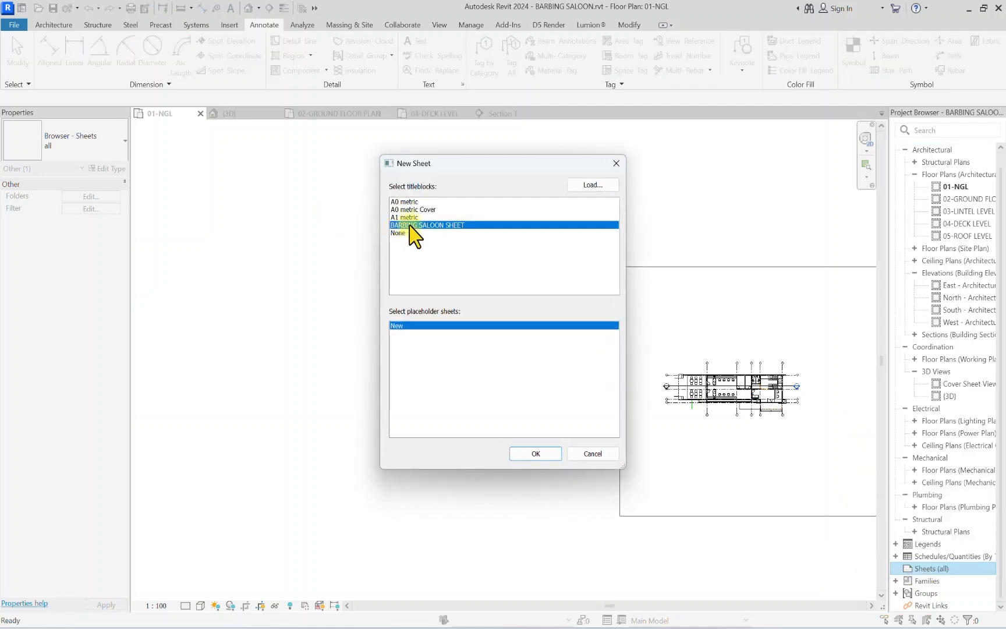
{"action": "left_click", "coordinate": [531, 454]}
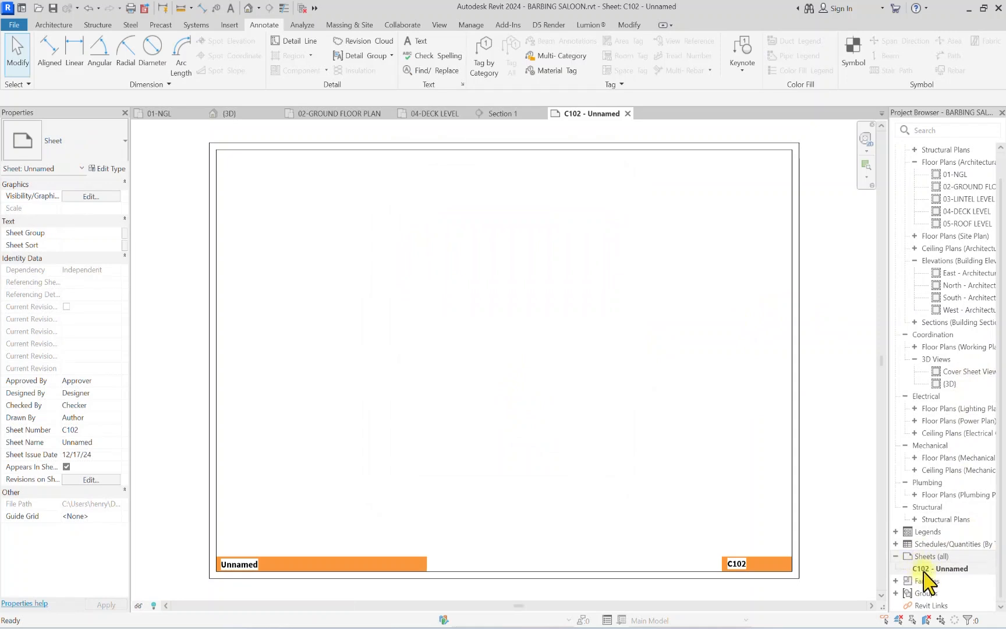
Step: Set the new sheet's number to A001 and its name to GROUND FLOOR PLAN
{"action": "right_click", "coordinate": [934, 569]}
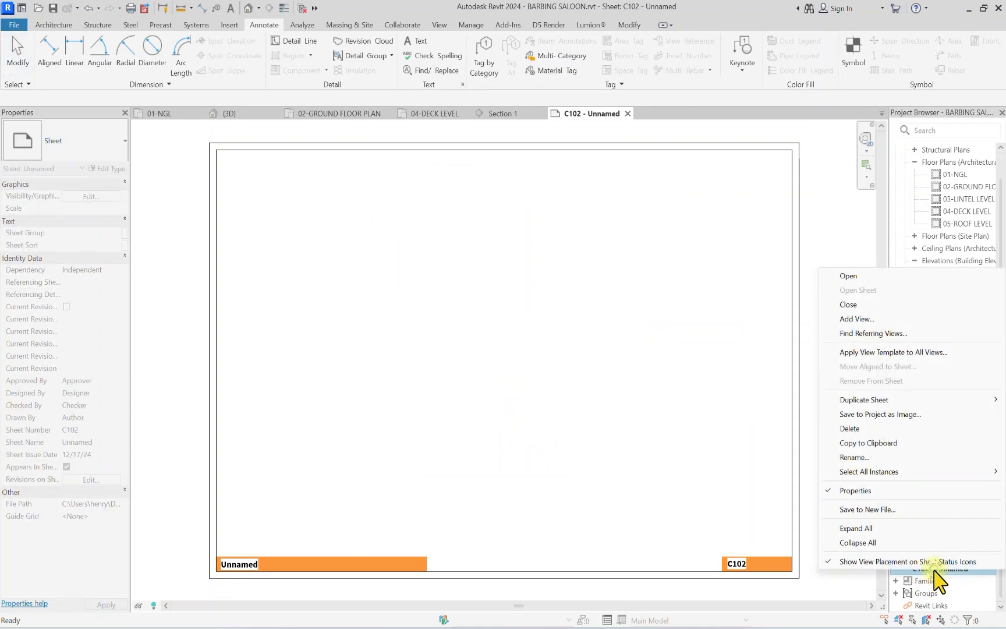
{"action": "left_click", "coordinate": [879, 457]}
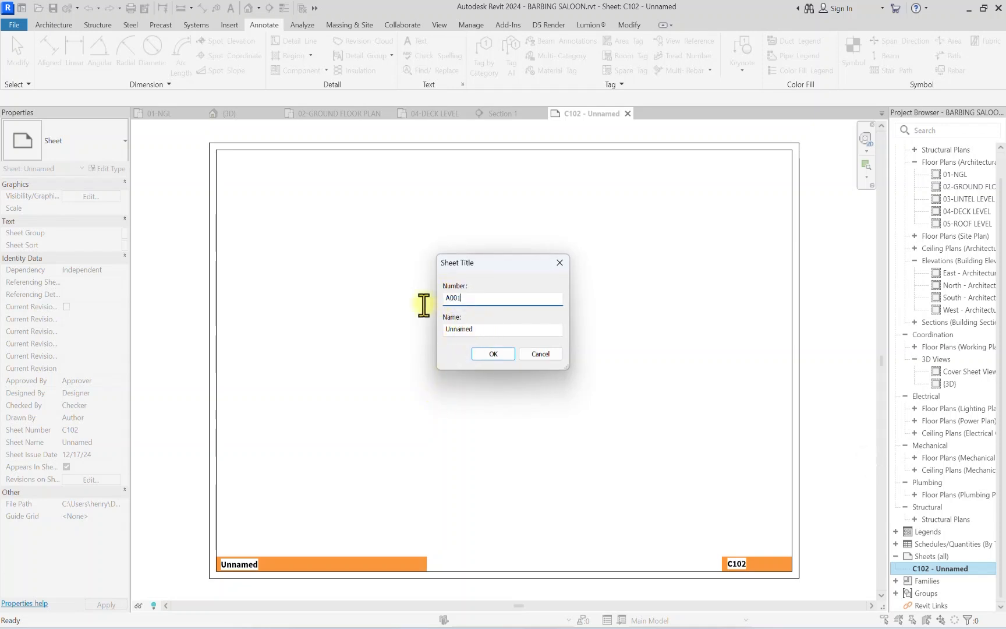
{"action": "type", "text": "A001"}
{"action": "left_click_drag", "start_coordinate": [486, 330], "coordinate": [428, 326]}
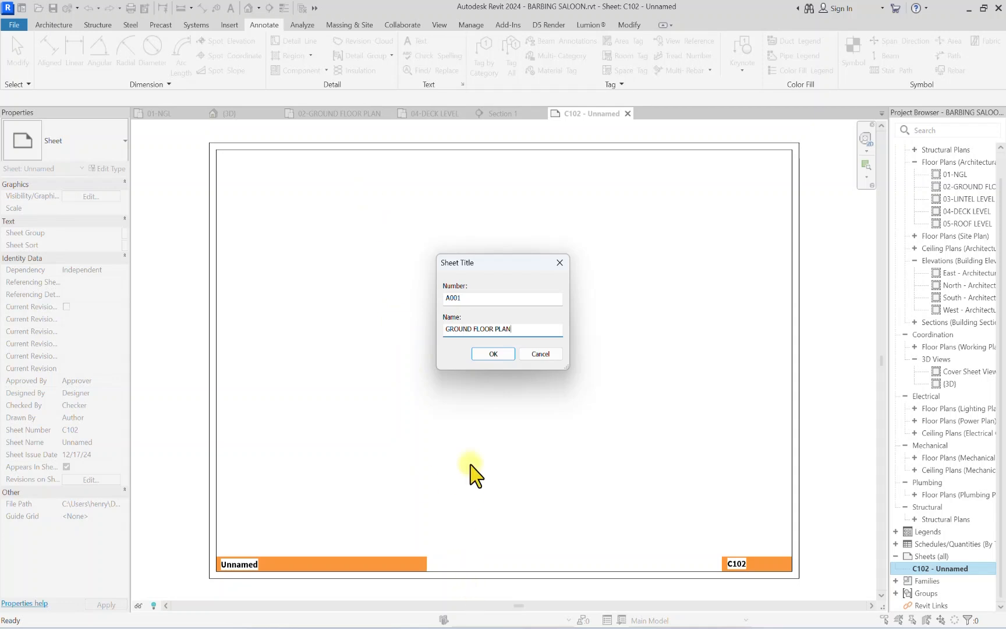
{"action": "left_click", "coordinate": [480, 354]}
{"action": "scroll", "coordinate": [486, 366], "scroll_direction": "down", "scroll_amount": 2}
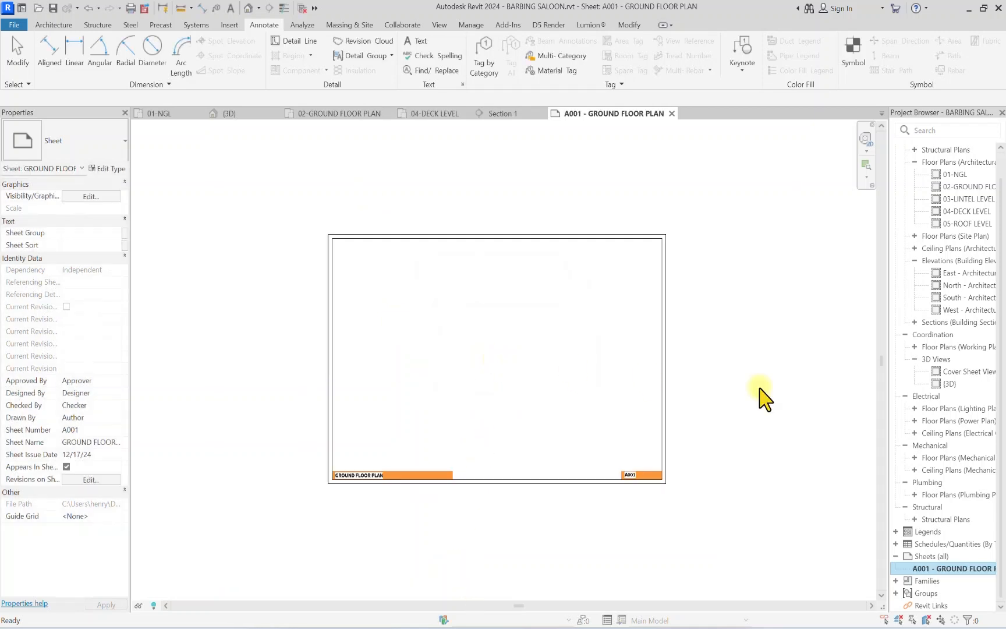
Step: Add a second sheet with the BARBING SALOON SHEET title block
{"action": "left_click", "coordinate": [935, 556]}
{"action": "right_click", "coordinate": [935, 560]}
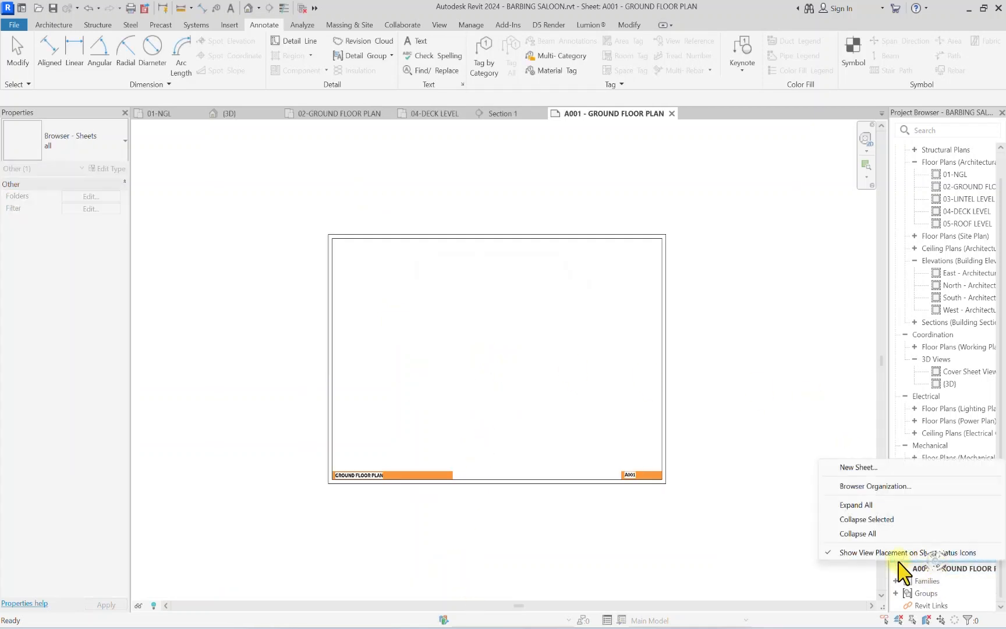
{"action": "left_click", "coordinate": [854, 464]}
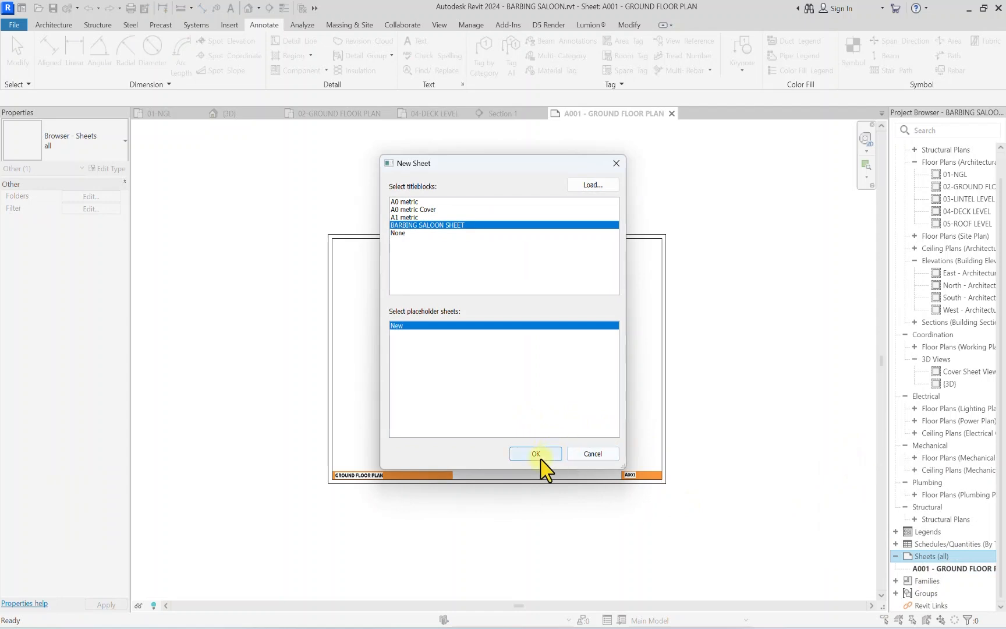
{"action": "left_click", "coordinate": [539, 454]}
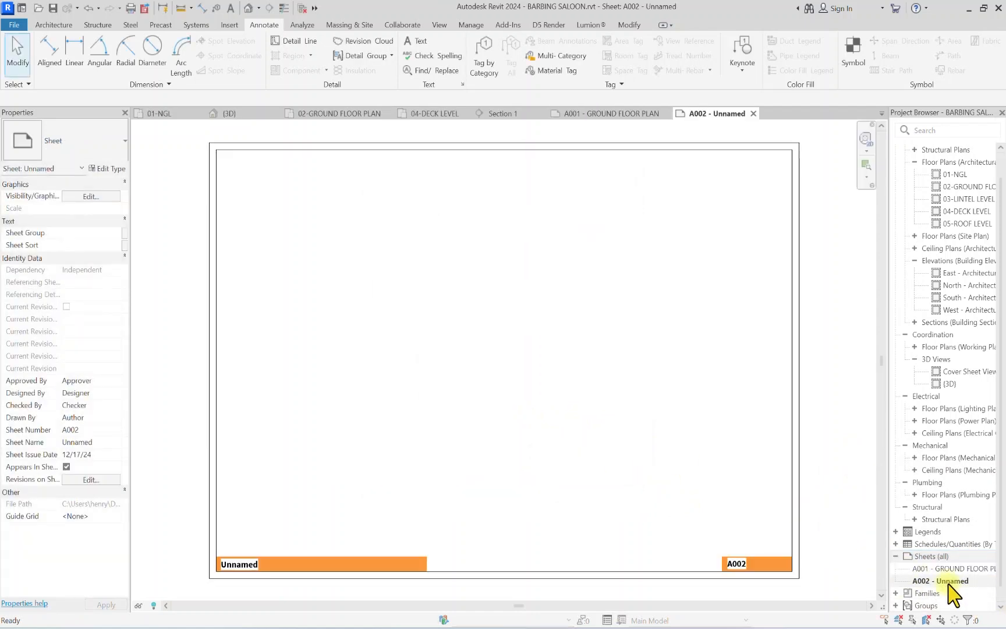
Step: Rename sheet A002 as PENT FLOOR, keeping its number
{"action": "right_click", "coordinate": [948, 581]}
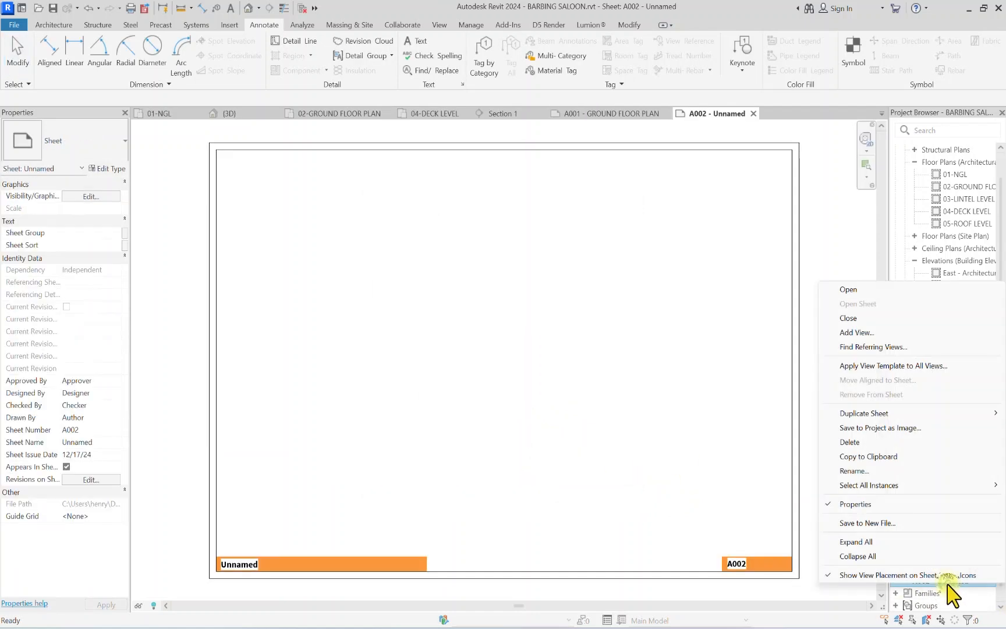
{"action": "left_click", "coordinate": [859, 472]}
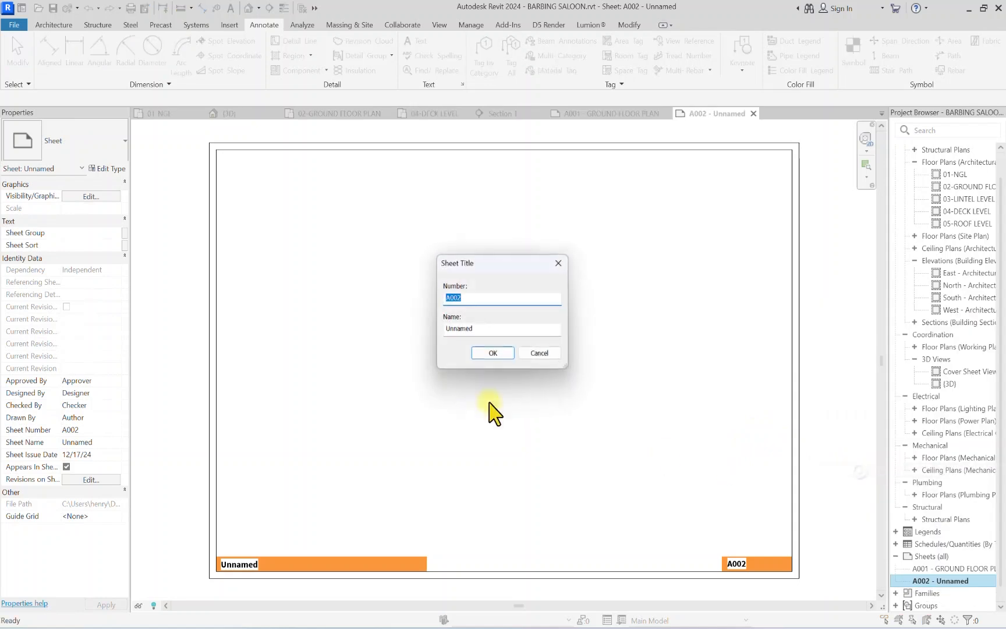
{"action": "double_click", "coordinate": [504, 330]}
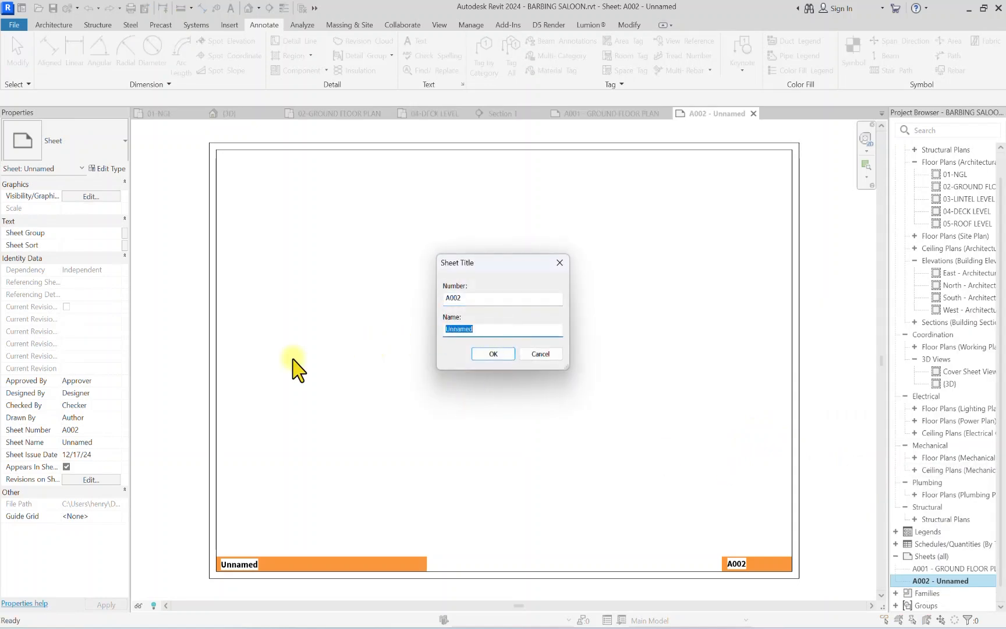
{"action": "key", "text": "BackSpace"}
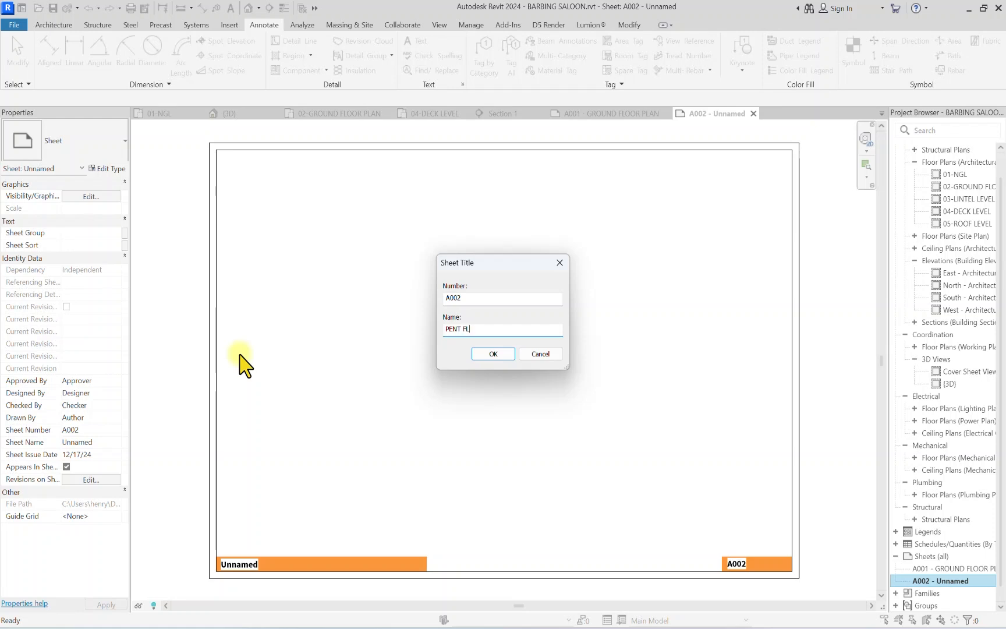
{"action": "type", "text": "PENT FLOOR"}
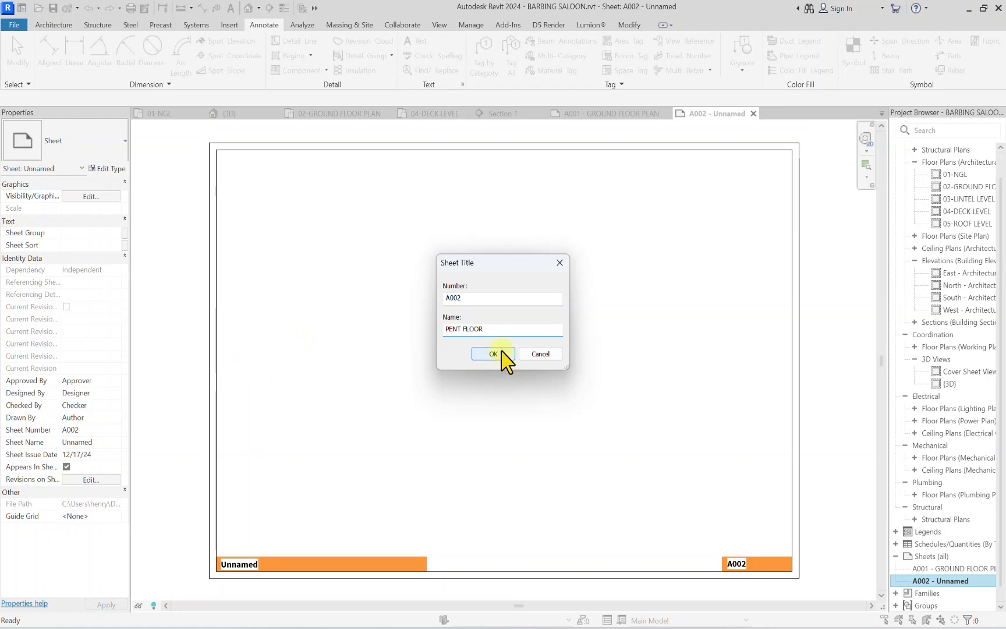
{"action": "left_click", "coordinate": [495, 354]}
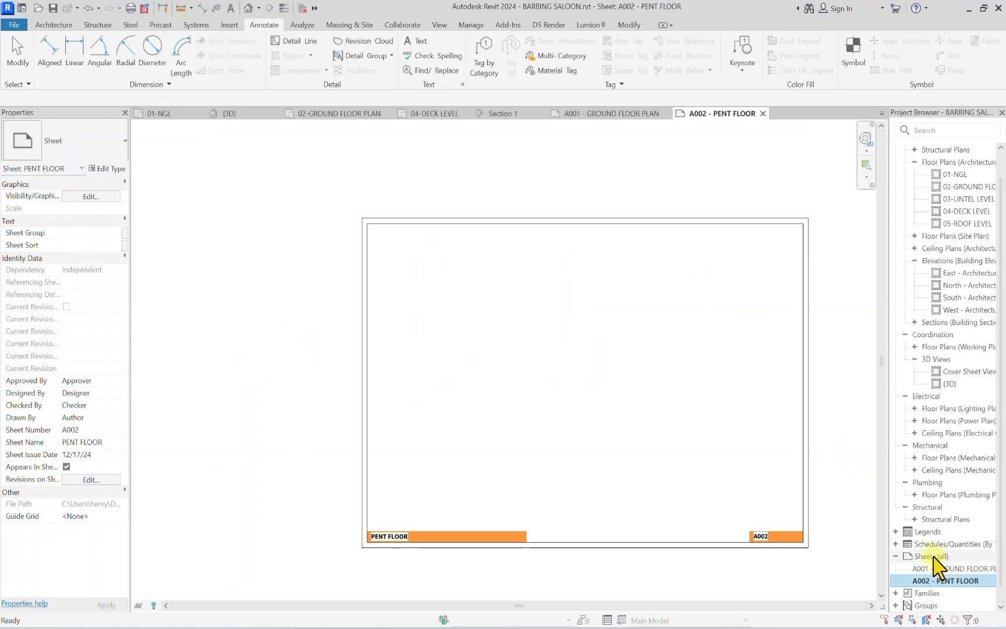
Step: Add sheet A003 with the BARBING SALOON SHEET title block and name it SECTION
{"action": "right_click", "coordinate": [910, 556]}
{"action": "left_click", "coordinate": [863, 463]}
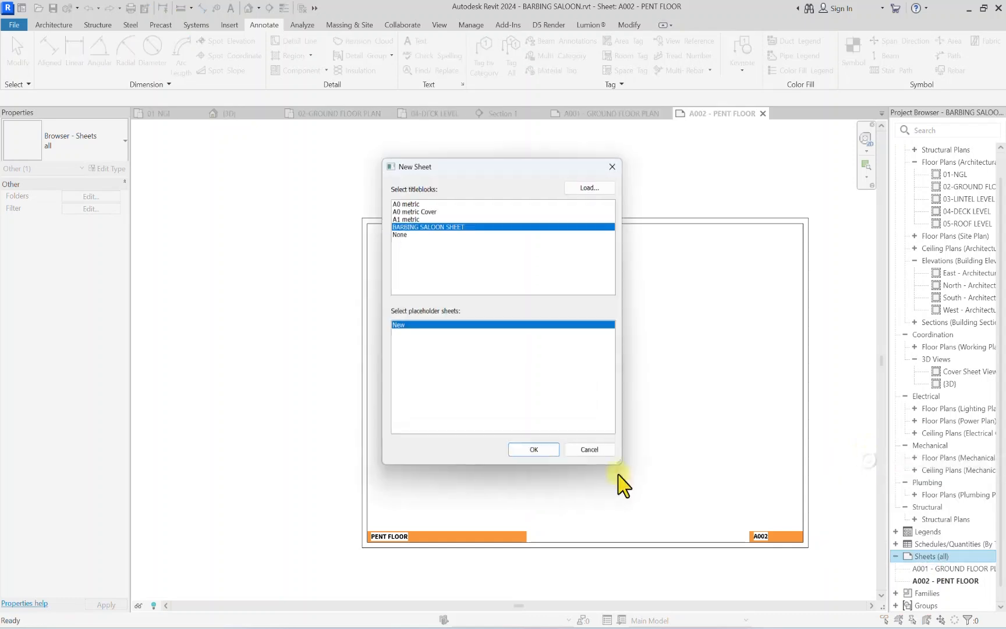
{"action": "left_click", "coordinate": [534, 454]}
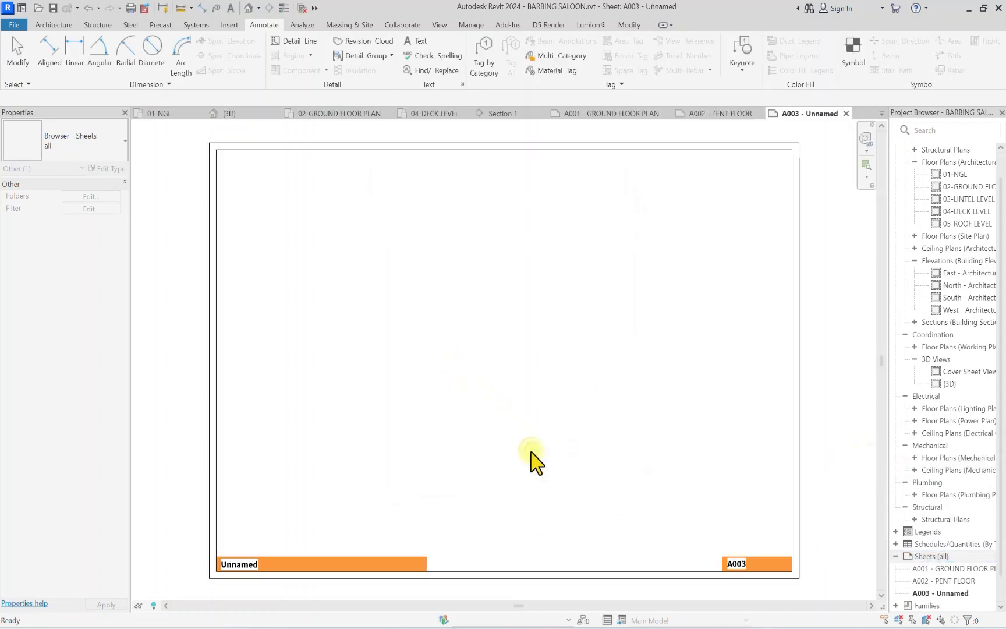
{"action": "right_click", "coordinate": [934, 593]}
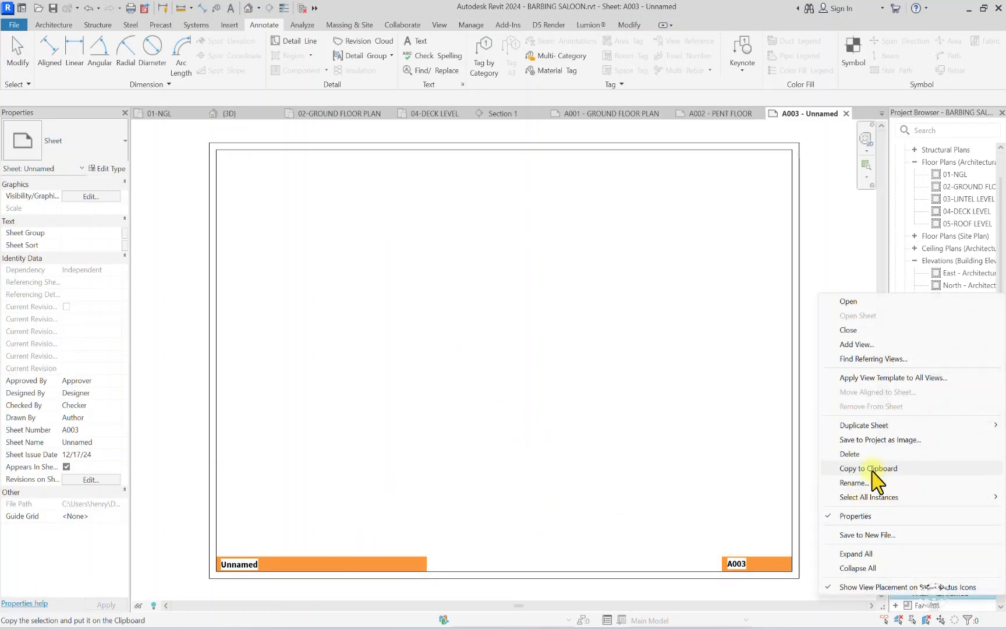
{"action": "left_click", "coordinate": [871, 543]}
{"action": "double_click", "coordinate": [509, 332]}
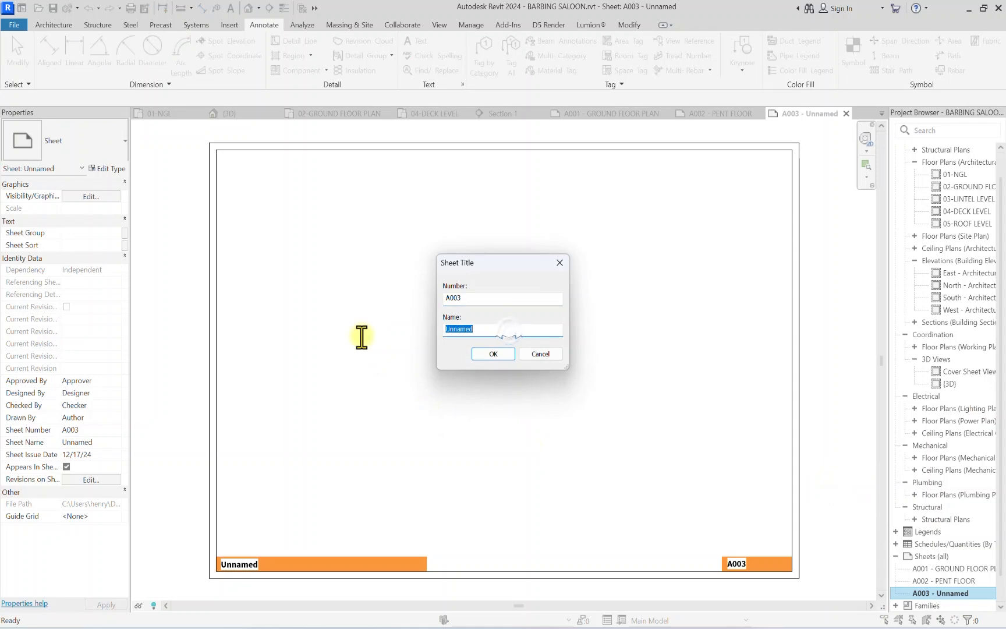
{"action": "key", "text": "BackSpace"}
{"action": "type", "text": "SECTION"}
{"action": "left_click", "coordinate": [493, 354]}
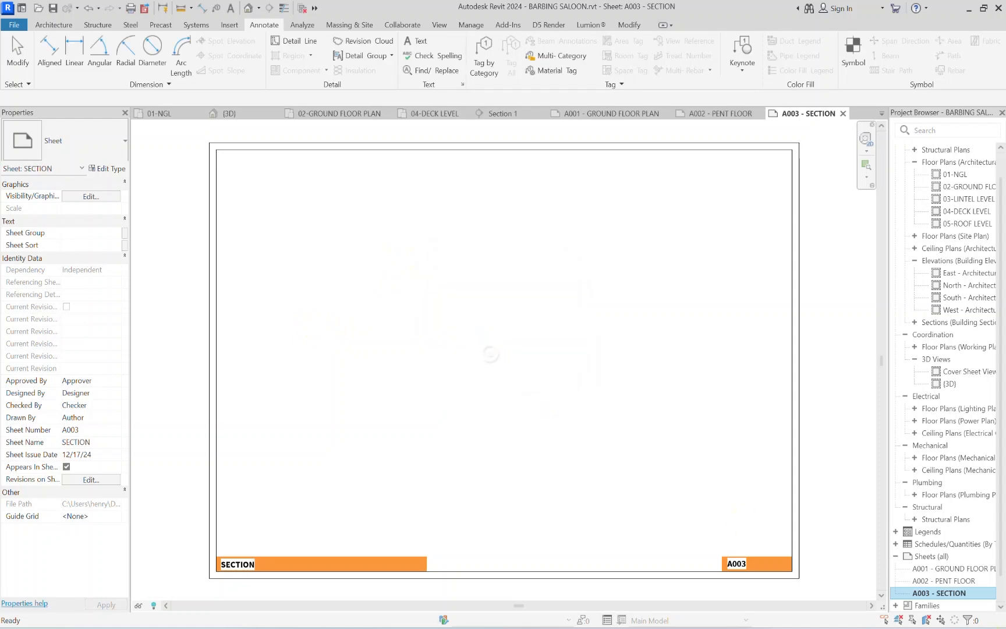
Step: Add sheet A004 with the BARBING SALOON SHEET title block and name it 3D-VIEW-1
{"action": "scroll", "coordinate": [917, 574], "scroll_direction": "down", "scroll_amount": 1}
{"action": "left_click", "coordinate": [928, 532]}
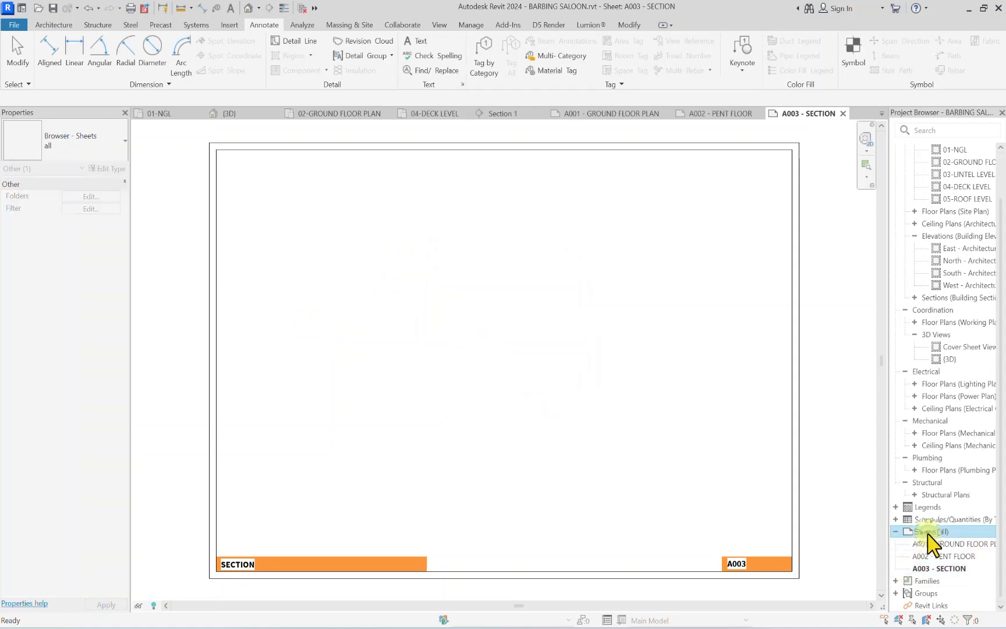
{"action": "right_click", "coordinate": [928, 532]}
{"action": "left_click", "coordinate": [860, 440]}
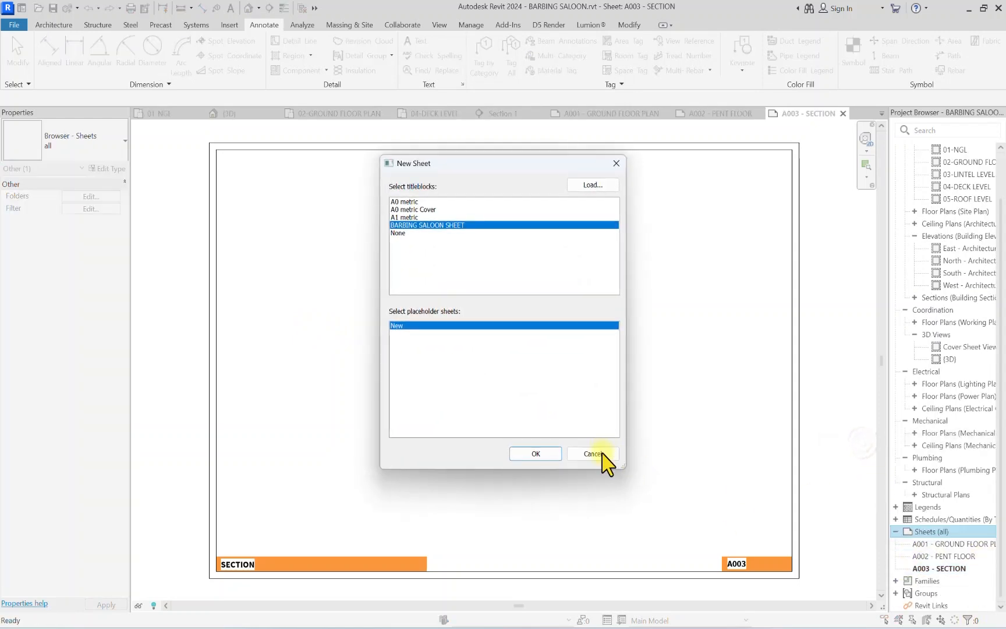
{"action": "left_click", "coordinate": [535, 453]}
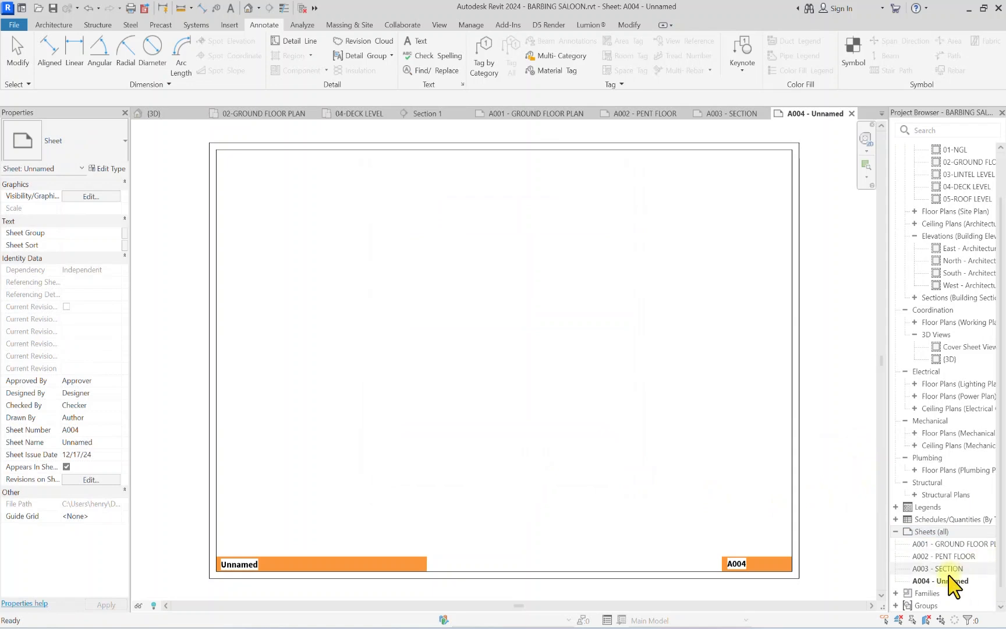
{"action": "right_click", "coordinate": [943, 581]}
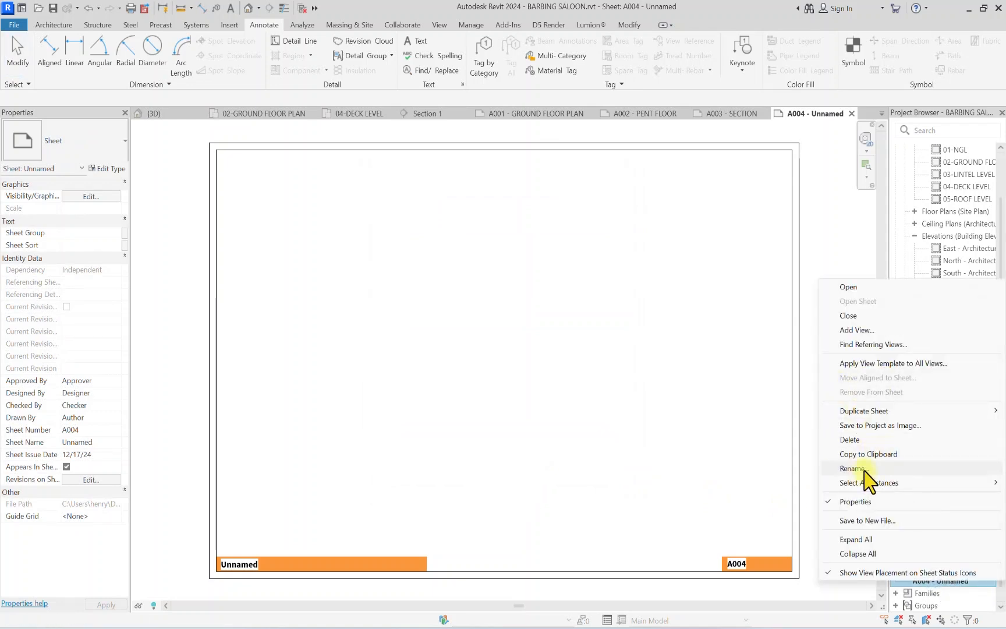
{"action": "left_click", "coordinate": [844, 469]}
{"action": "left_click_drag", "start_coordinate": [500, 330], "coordinate": [398, 332]}
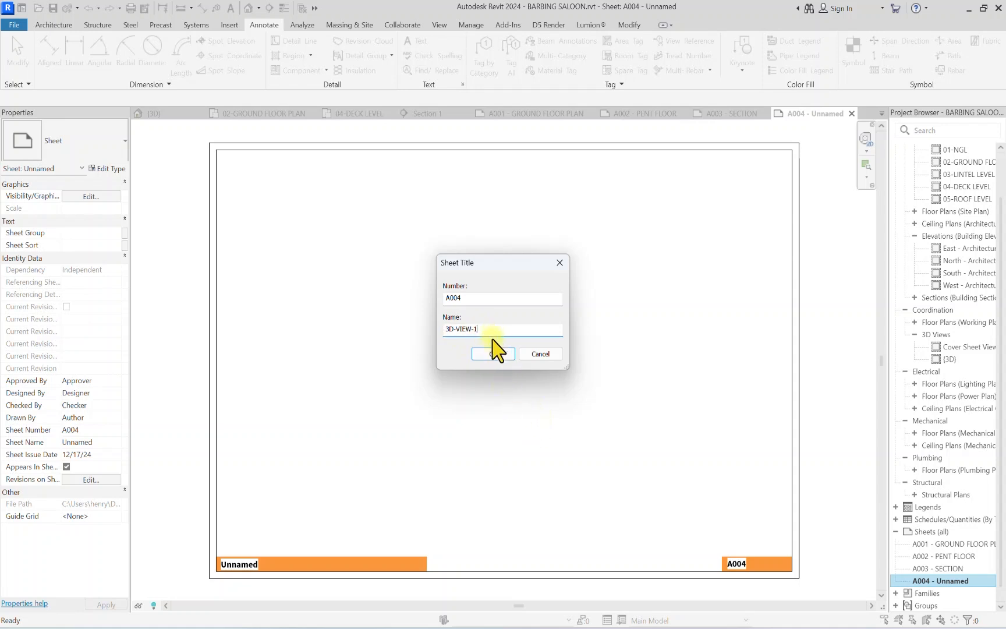
{"action": "left_click", "coordinate": [492, 353]}
Step: Add sheet A005 with the BARBING SALOON SHEET title block and name it 3D VIEW-2
{"action": "right_click", "coordinate": [927, 531]}
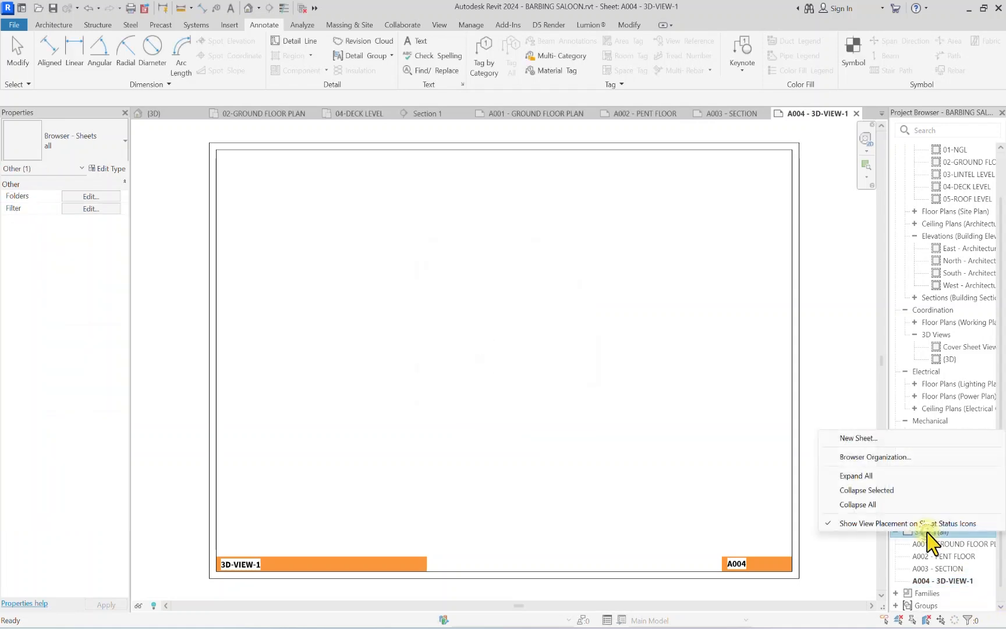
{"action": "left_click", "coordinate": [858, 438]}
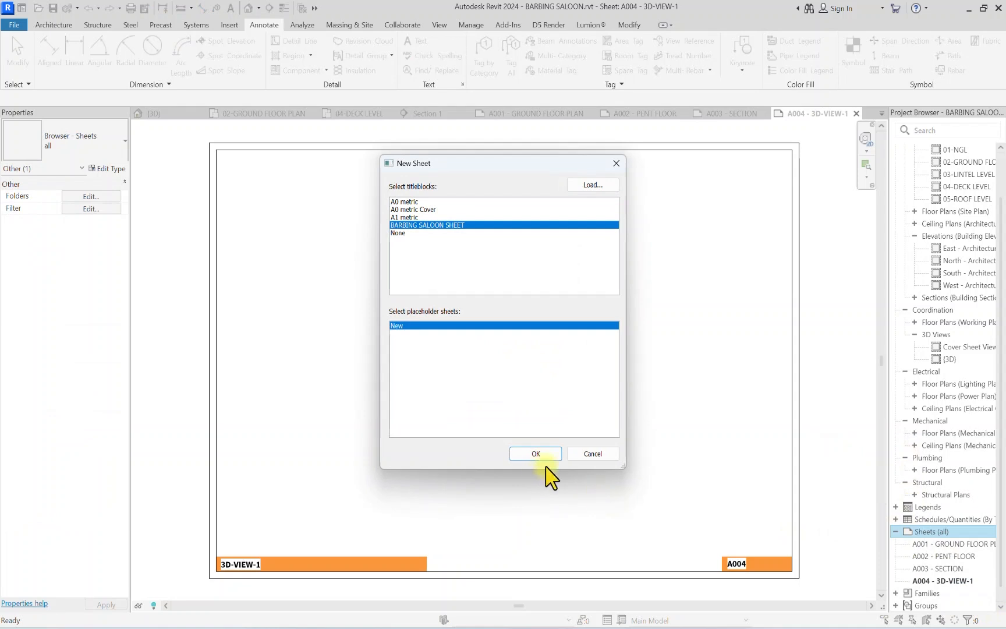
{"action": "left_click", "coordinate": [551, 455]}
{"action": "right_click", "coordinate": [940, 595]}
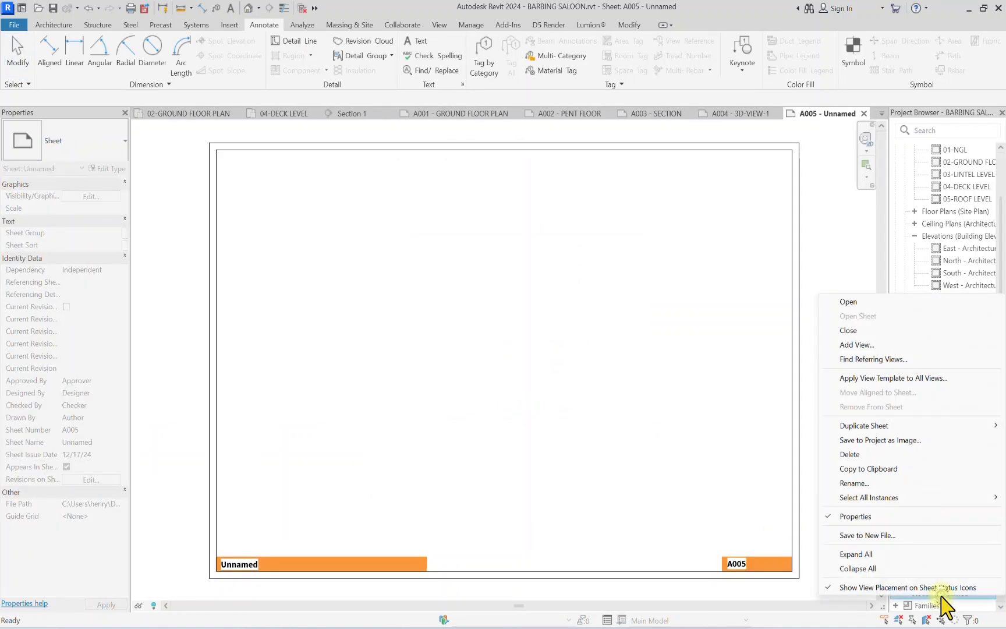
{"action": "left_click", "coordinate": [860, 484]}
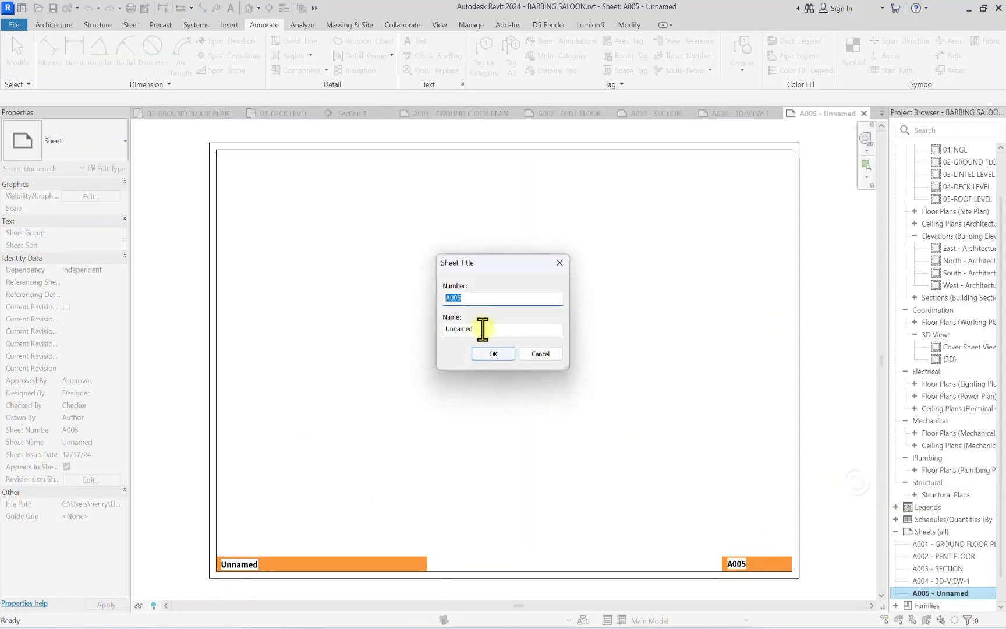
{"action": "double_click", "coordinate": [486, 333]}
{"action": "type", "text": "3D"}
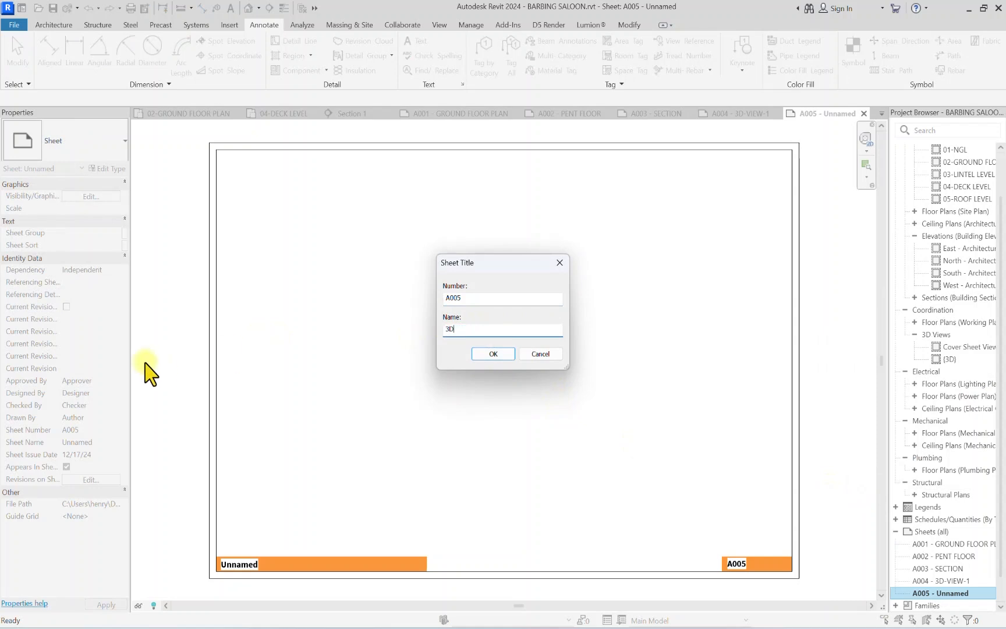
{"action": "type", "text": " VIEW-2"}
{"action": "left_click", "coordinate": [492, 353]}
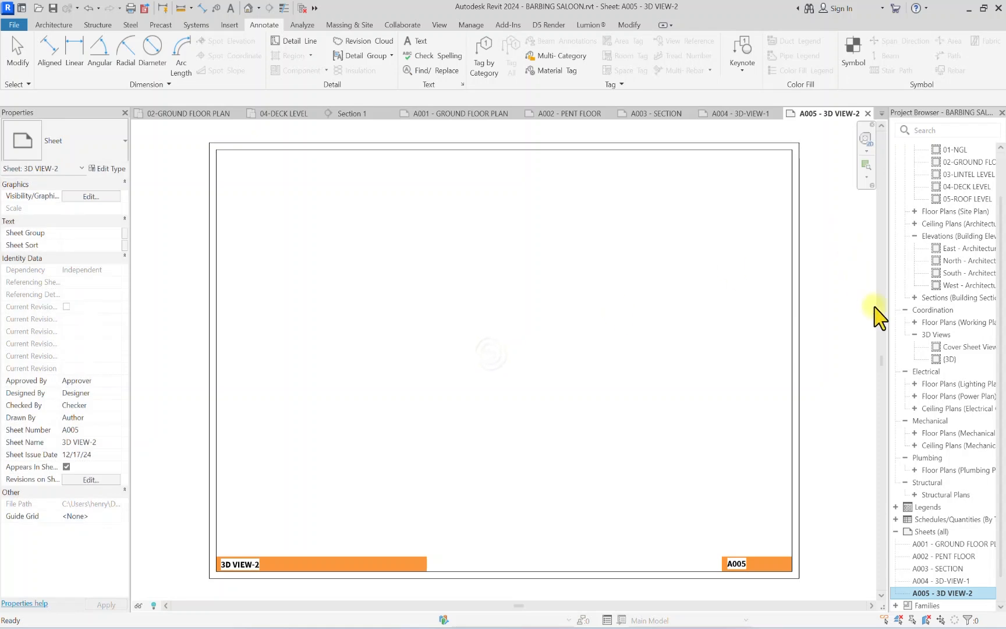
Step: Open sheet A001 - GROUND FLOOR PLAN and place the 02-GROUND FLOOR PLAN view in the middle of it
{"action": "double_click", "coordinate": [955, 545]}
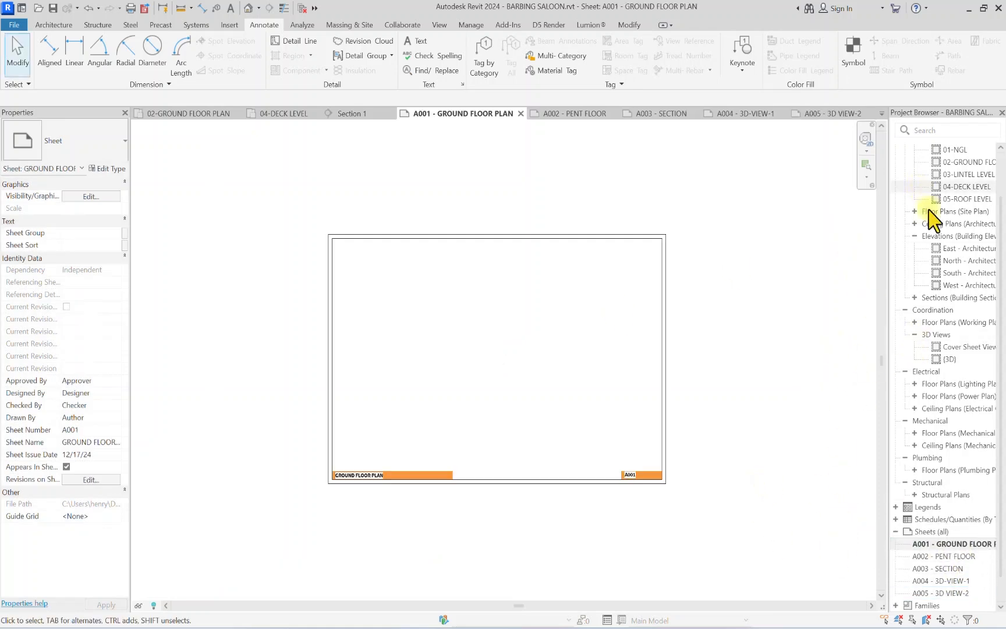
{"action": "scroll", "coordinate": [930, 220], "scroll_direction": "up", "scroll_amount": 2}
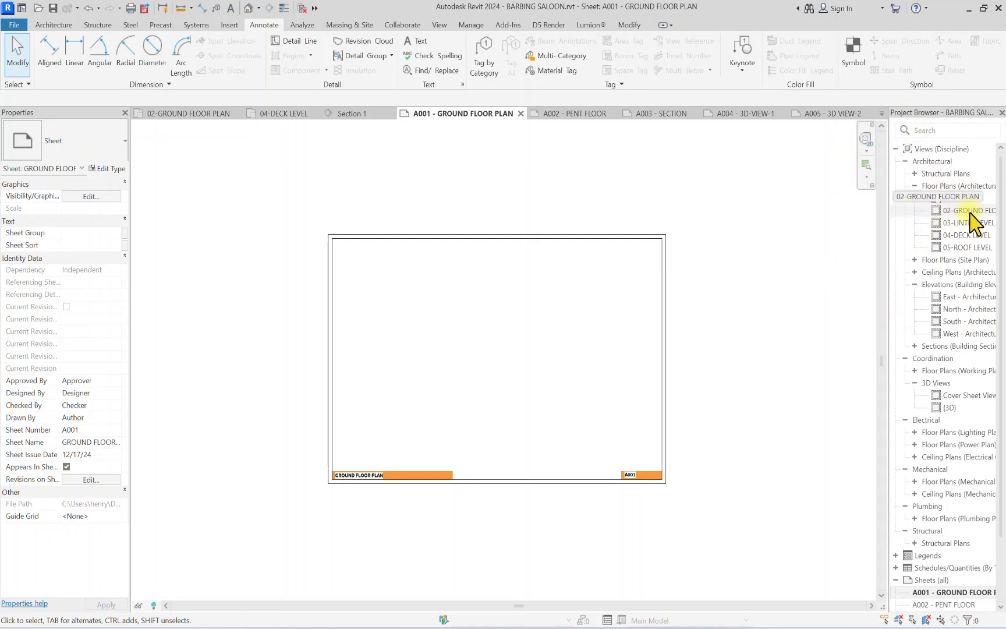
{"action": "left_click_drag", "start_coordinate": [969, 213], "coordinate": [474, 316]}
{"action": "left_click_drag", "start_coordinate": [444, 354], "coordinate": [456, 377]}
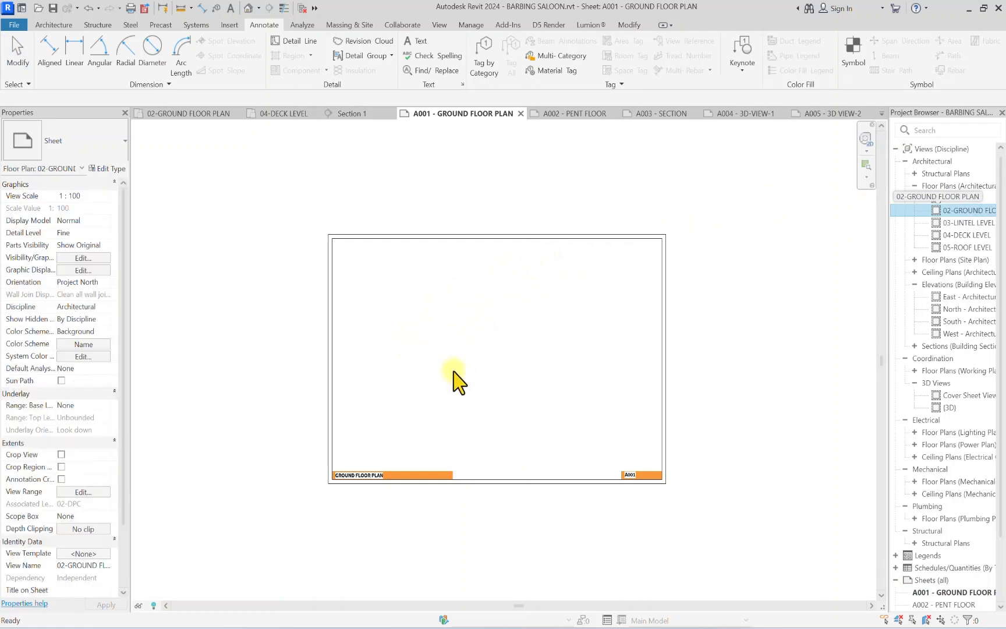
{"action": "scroll", "coordinate": [465, 368], "scroll_direction": "down", "scroll_amount": 1}
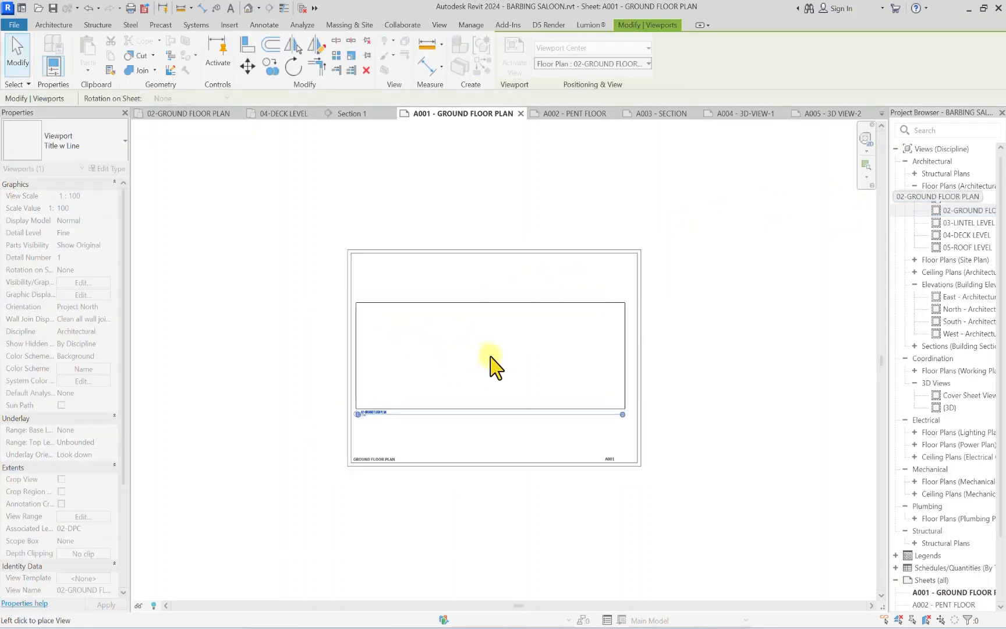
{"action": "left_click", "coordinate": [491, 365]}
{"action": "scroll", "coordinate": [493, 407], "scroll_direction": "up", "scroll_amount": 3}
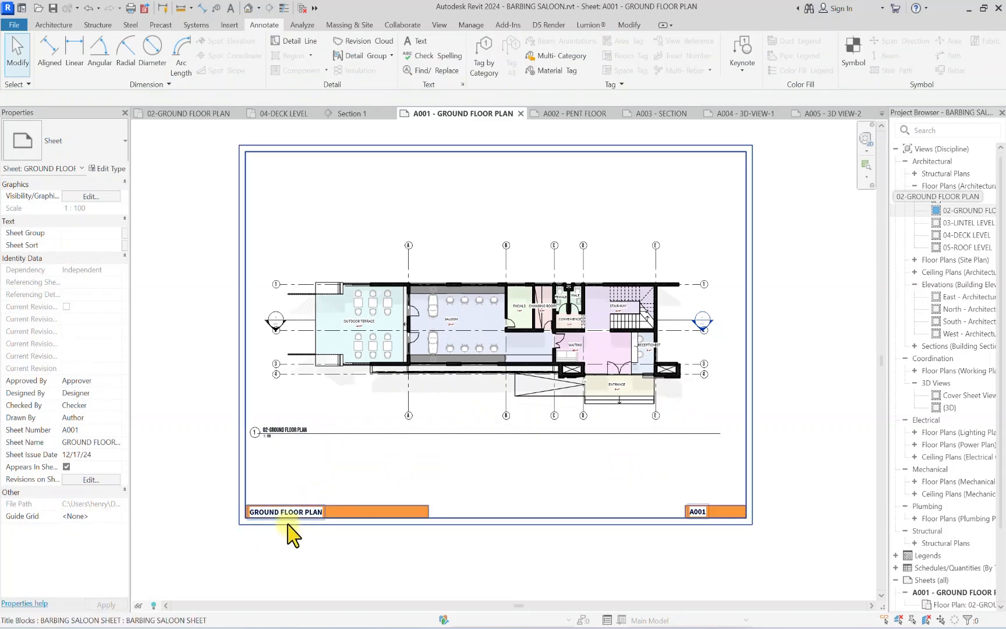
Step: Change the ground floor plan viewport on sheet A001 to the No Title type
{"action": "left_click", "coordinate": [352, 396]}
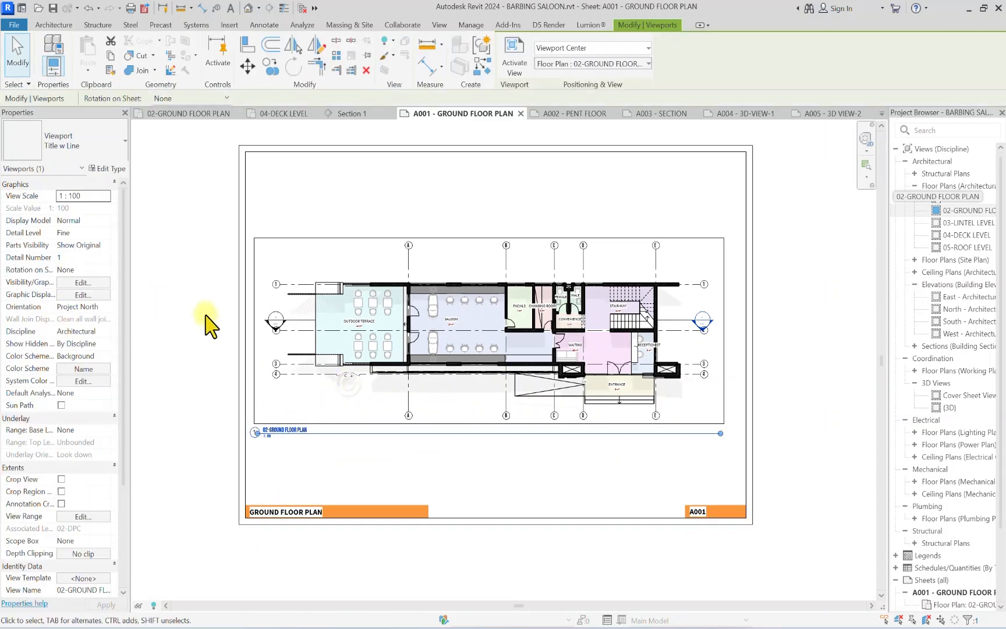
{"action": "left_click", "coordinate": [103, 154]}
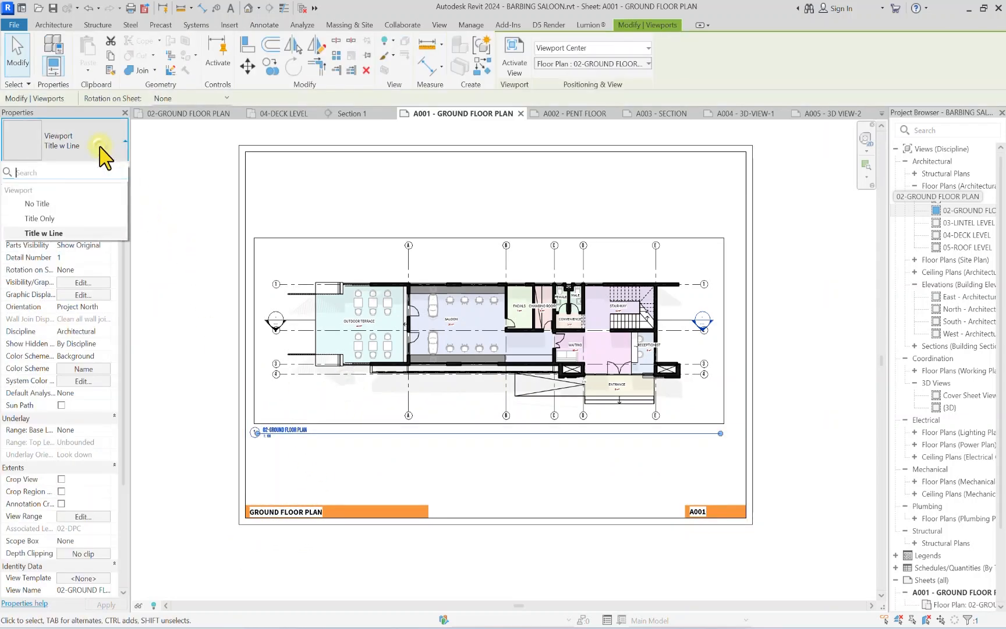
{"action": "left_click", "coordinate": [36, 203]}
{"action": "scroll", "coordinate": [490, 400], "scroll_direction": "down", "scroll_amount": 2}
{"action": "scroll", "coordinate": [362, 480], "scroll_direction": "up", "scroll_amount": 2}
{"action": "scroll", "coordinate": [473, 318], "scroll_direction": "down", "scroll_amount": 2}
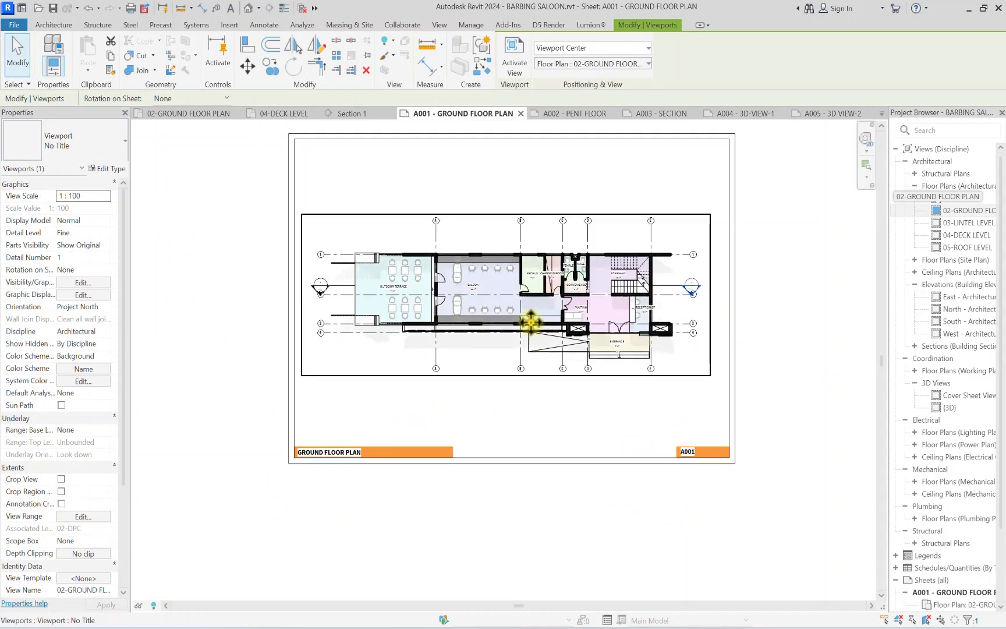
Step: Open sheet A002 - PENT FLOOR and place the 04-DECK LEVEL floor plan in the middle of it
{"action": "scroll", "coordinate": [867, 500], "scroll_direction": "down", "scroll_amount": 2}
{"action": "scroll", "coordinate": [989, 550], "scroll_direction": "down", "scroll_amount": 3}
{"action": "double_click", "coordinate": [933, 532]}
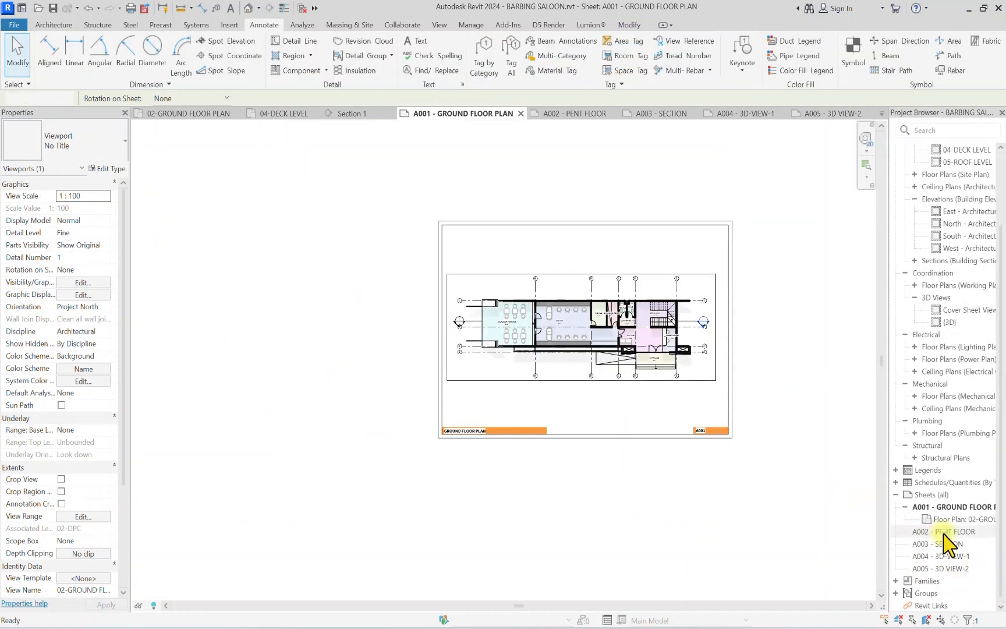
{"action": "scroll", "coordinate": [963, 244], "scroll_direction": "up", "scroll_amount": 3}
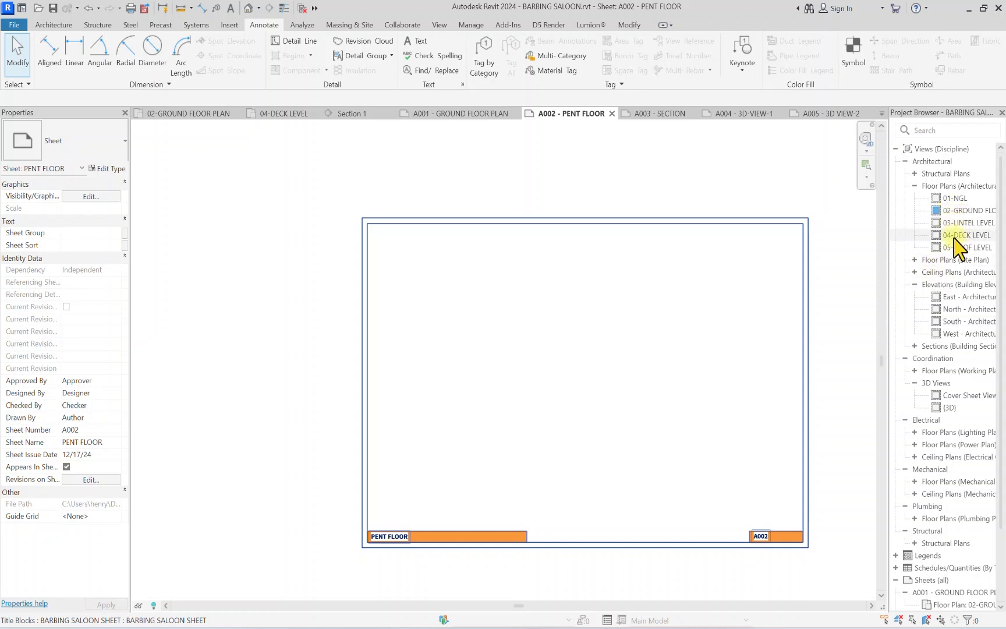
{"action": "left_click", "coordinate": [963, 235]}
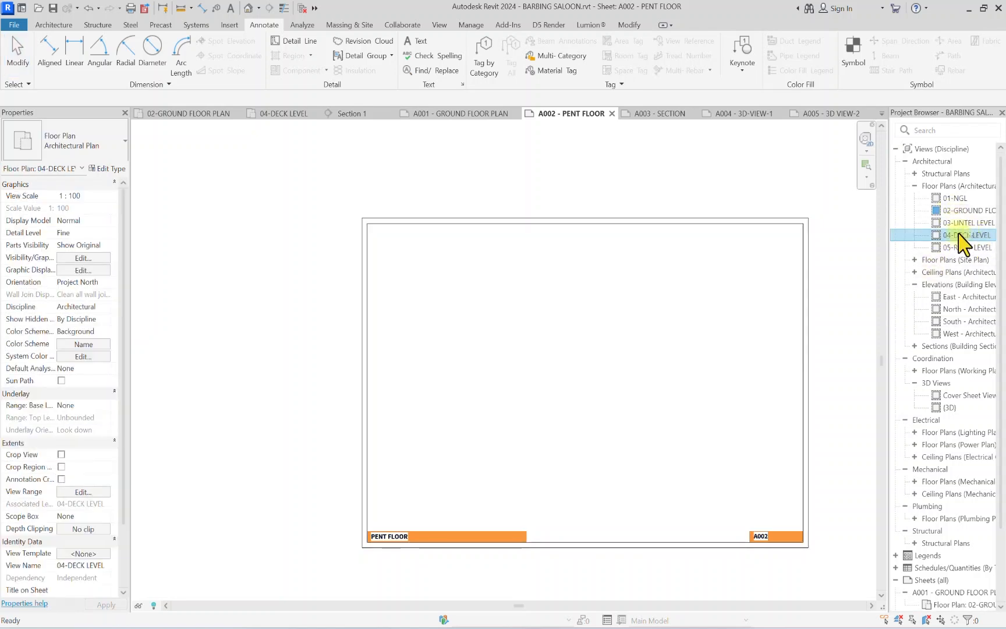
{"action": "left_click_drag", "start_coordinate": [958, 233], "coordinate": [553, 387]}
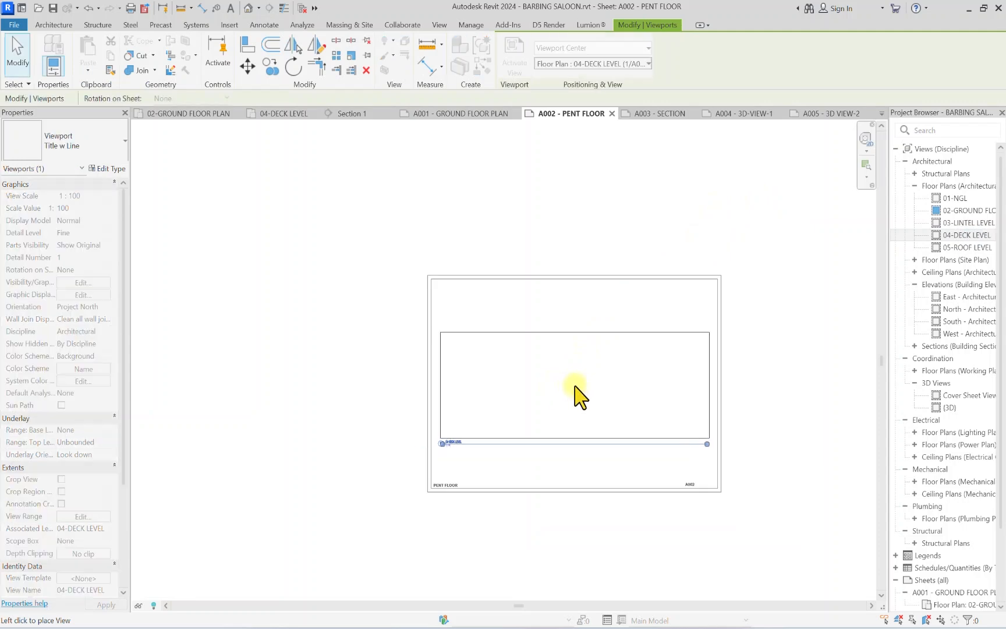
{"action": "left_click", "coordinate": [575, 387]}
{"action": "scroll", "coordinate": [579, 386], "scroll_direction": "up", "scroll_amount": 2}
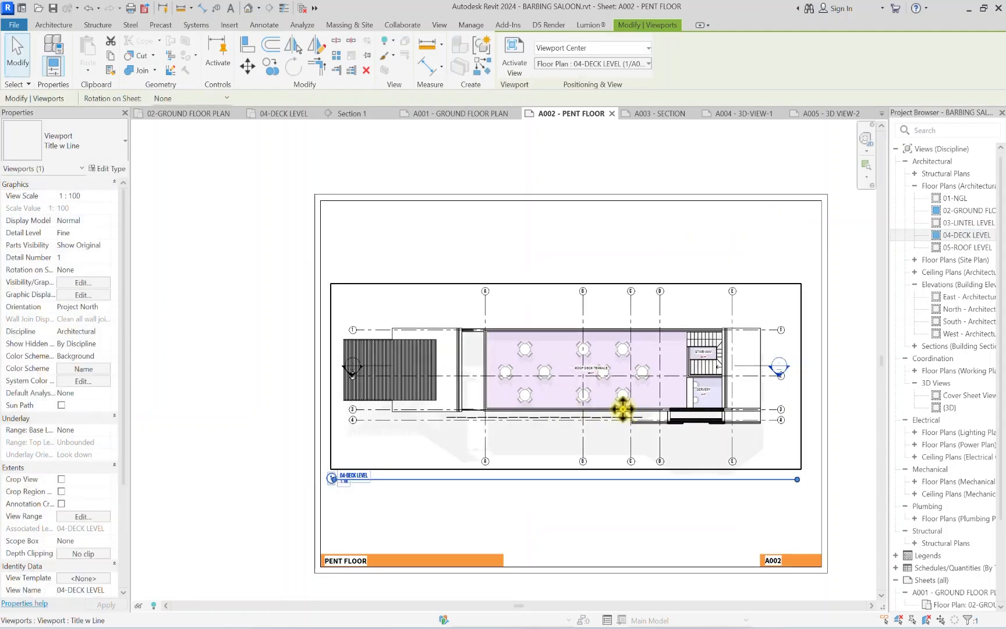
Step: Change the deck level plan viewport on sheet A002 - PENT FLOOR to the No Title type
{"action": "middle_click_drag", "start_coordinate": [481, 431], "coordinate": [486, 429]}
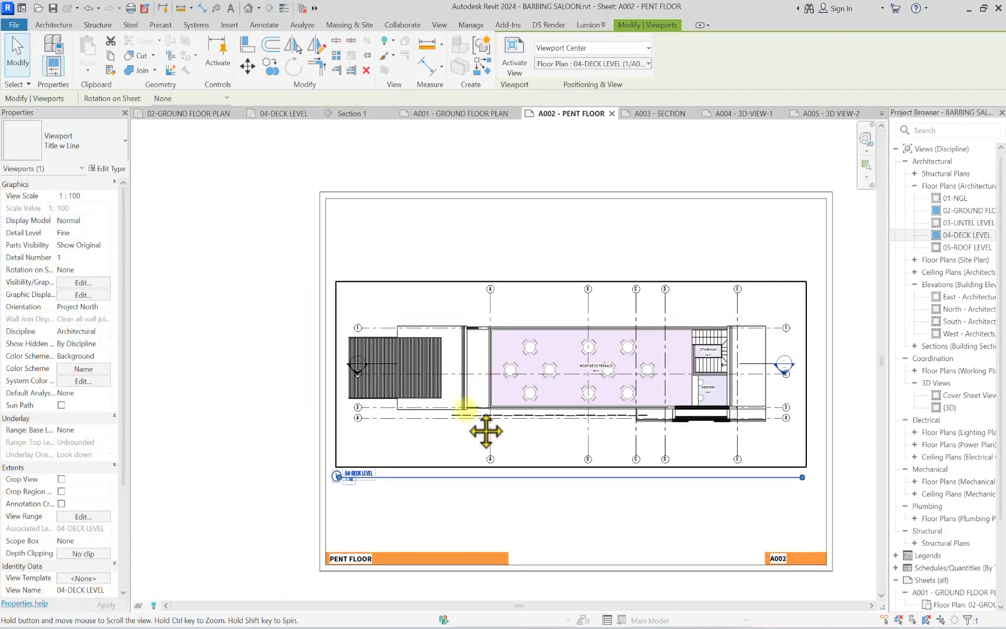
{"action": "left_click_drag", "start_coordinate": [472, 411], "coordinate": [486, 413]}
{"action": "scroll", "coordinate": [422, 404], "scroll_direction": "down", "scroll_amount": 1}
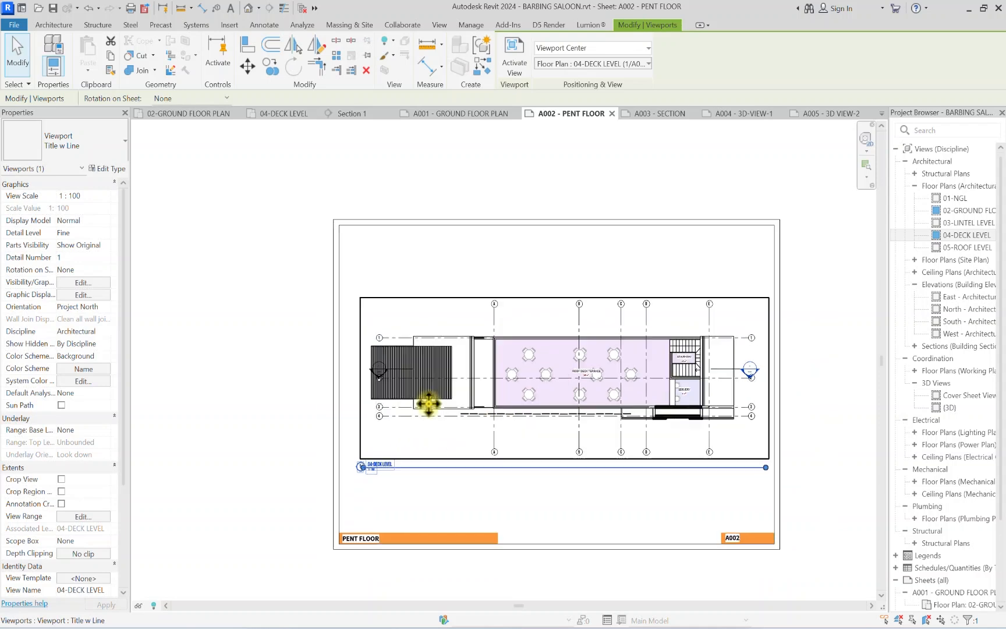
{"action": "left_click", "coordinate": [93, 149]}
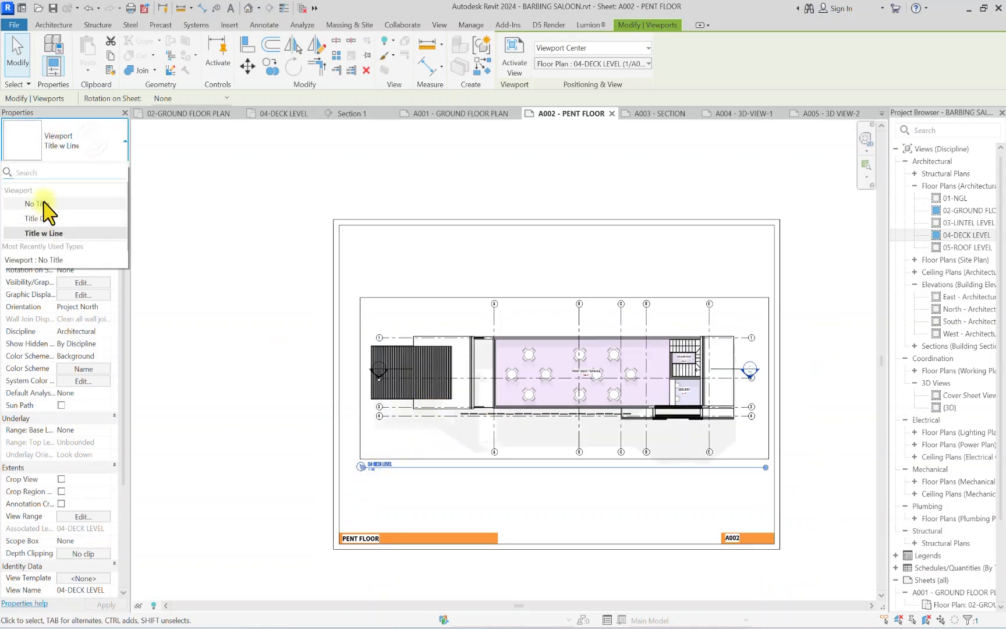
{"action": "left_click", "coordinate": [37, 204]}
{"action": "scroll", "coordinate": [349, 425], "scroll_direction": "down", "scroll_amount": 2}
{"action": "left_click", "coordinate": [326, 449]}
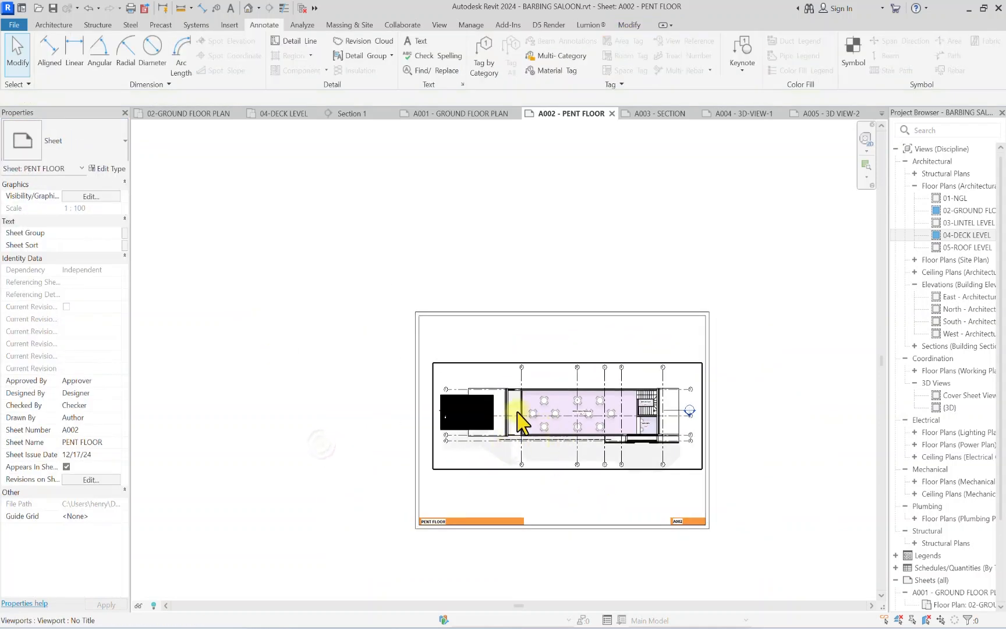
{"action": "scroll", "coordinate": [486, 459], "scroll_direction": "up", "scroll_amount": 3}
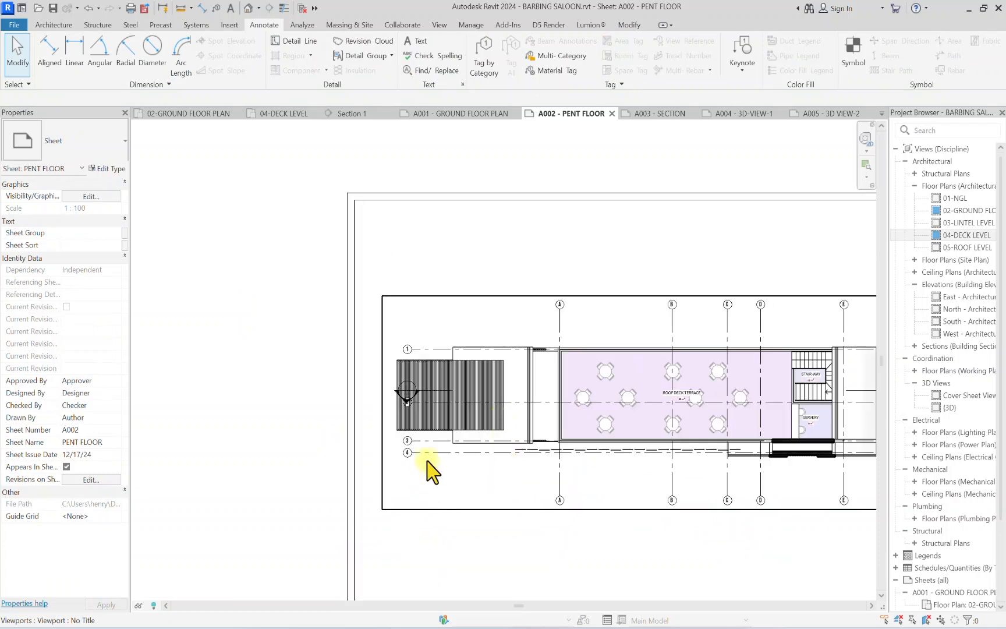
{"action": "scroll", "coordinate": [431, 464], "scroll_direction": "down", "scroll_amount": 3}
{"action": "scroll", "coordinate": [489, 436], "scroll_direction": "up", "scroll_amount": 2}
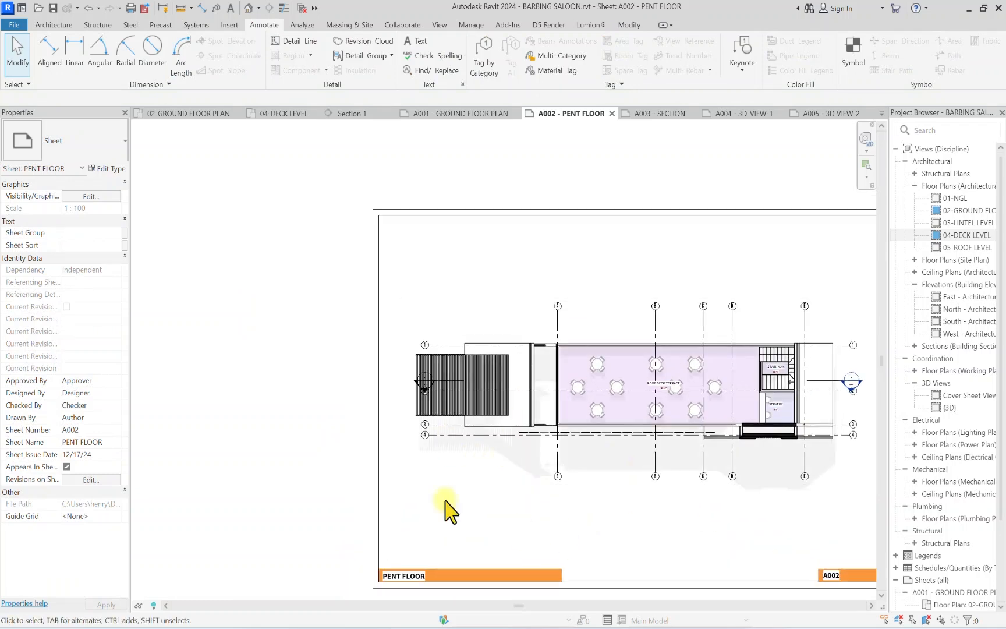
{"action": "scroll", "coordinate": [501, 436], "scroll_direction": "down", "scroll_amount": 1}
Step: Activate the deck level view on sheet A002 and extend the section line's head outward past the hatched roof edge
{"action": "double_click", "coordinate": [575, 449]}
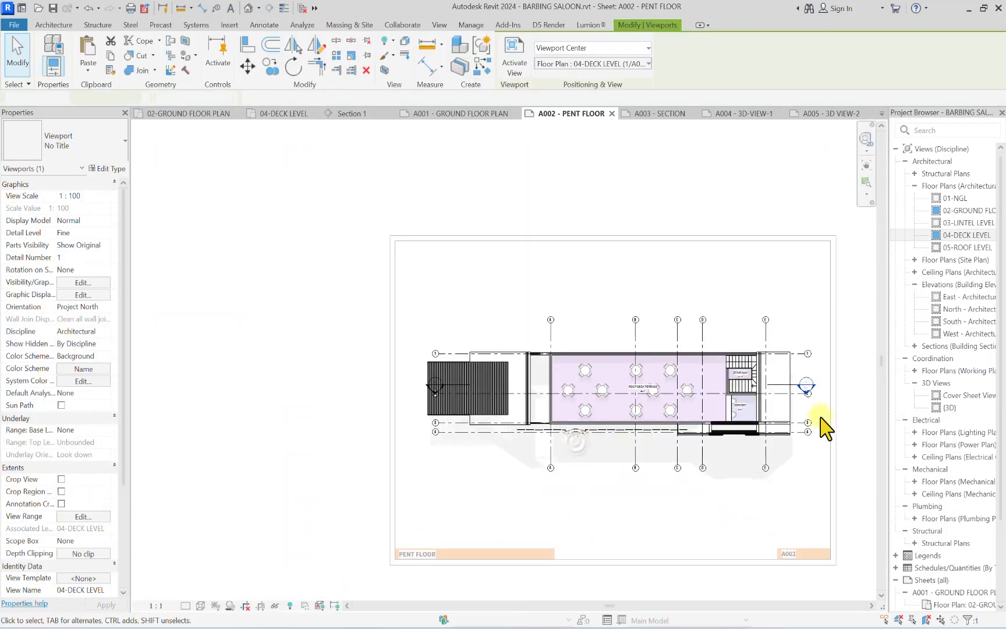
{"action": "scroll", "coordinate": [809, 407], "scroll_direction": "up", "scroll_amount": 3}
{"action": "left_click", "coordinate": [768, 375]}
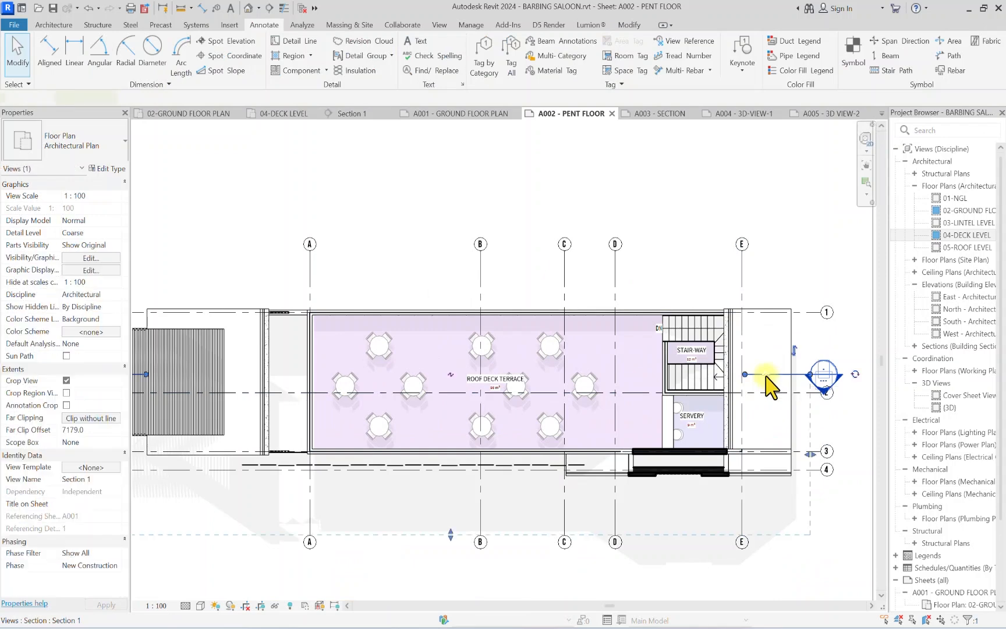
{"action": "middle_click_drag", "start_coordinate": [606, 384], "coordinate": [938, 377]}
{"action": "scroll", "coordinate": [427, 370], "scroll_direction": "up", "scroll_amount": 1}
{"action": "left_click_drag", "start_coordinate": [424, 365], "coordinate": [386, 363]}
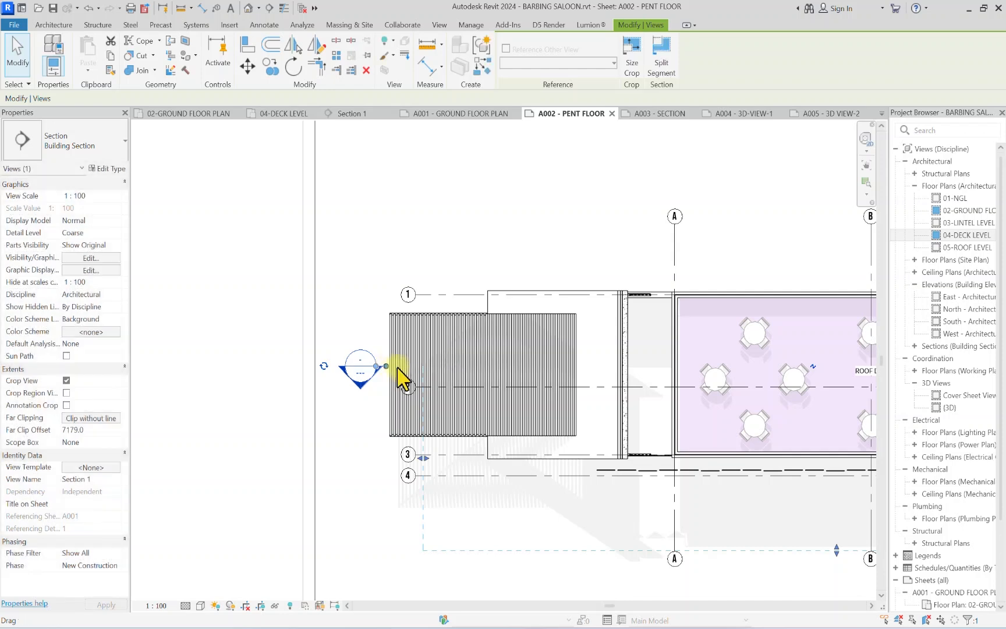
Step: Extend the numbered gridlines' bubbles outward past the hatched roof edge and deactivate the deck level view
{"action": "left_click", "coordinate": [412, 296]}
{"action": "left_click_drag", "start_coordinate": [414, 295], "coordinate": [381, 288]}
{"action": "left_click", "coordinate": [438, 243]}
{"action": "scroll", "coordinate": [438, 243], "scroll_direction": "down", "scroll_amount": 5}
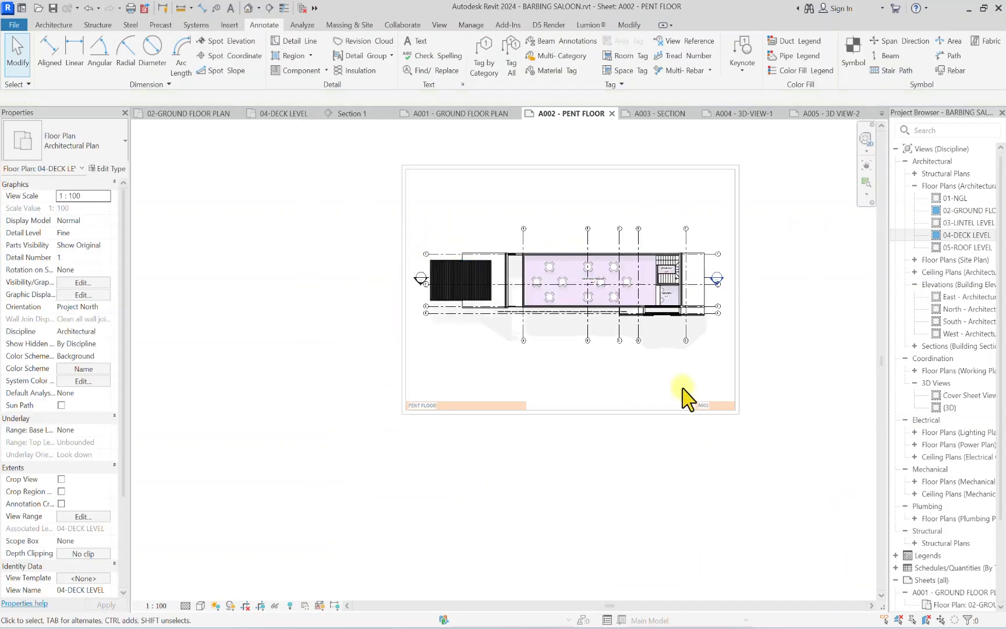
{"action": "double_click", "coordinate": [854, 360]}
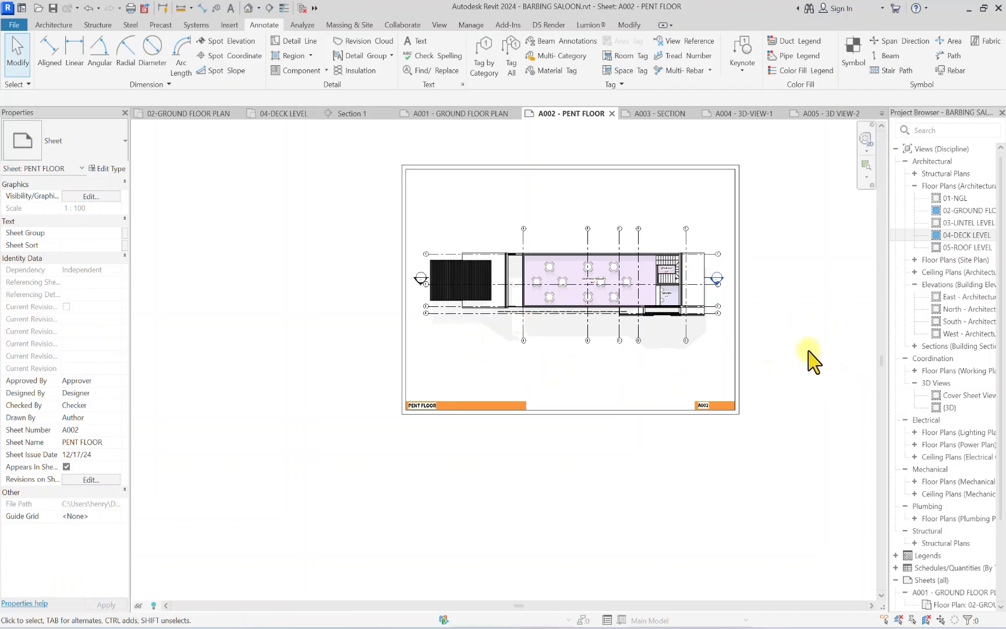
Step: Open sheet A003 - SECTION and place the Section 1 view in the middle of it
{"action": "scroll", "coordinate": [524, 379], "scroll_direction": "down", "scroll_amount": 3}
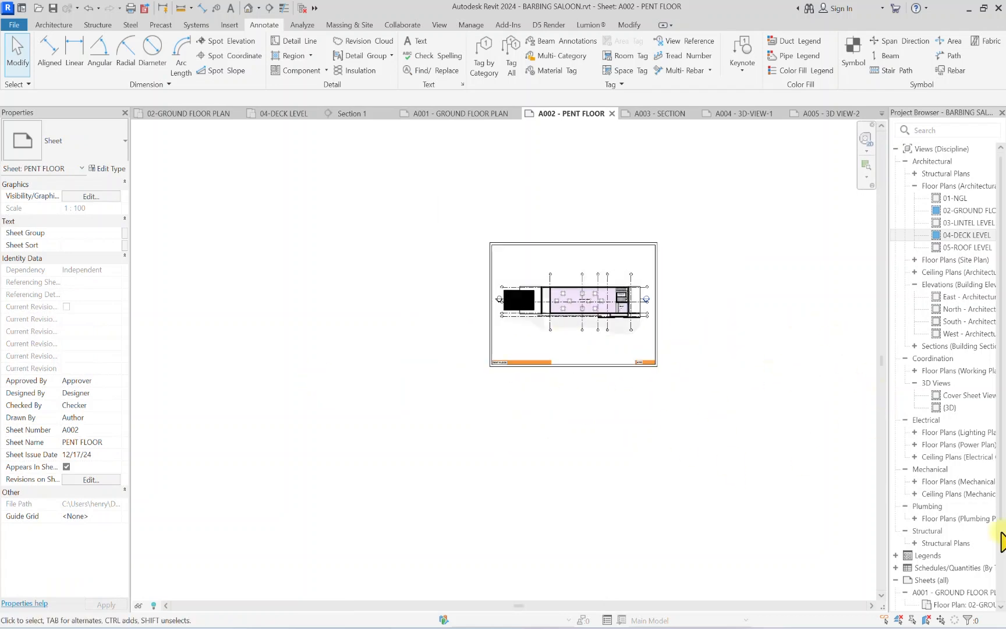
{"action": "scroll", "coordinate": [954, 559], "scroll_direction": "down", "scroll_amount": 3}
{"action": "scroll", "coordinate": [507, 378], "scroll_direction": "up", "scroll_amount": 3}
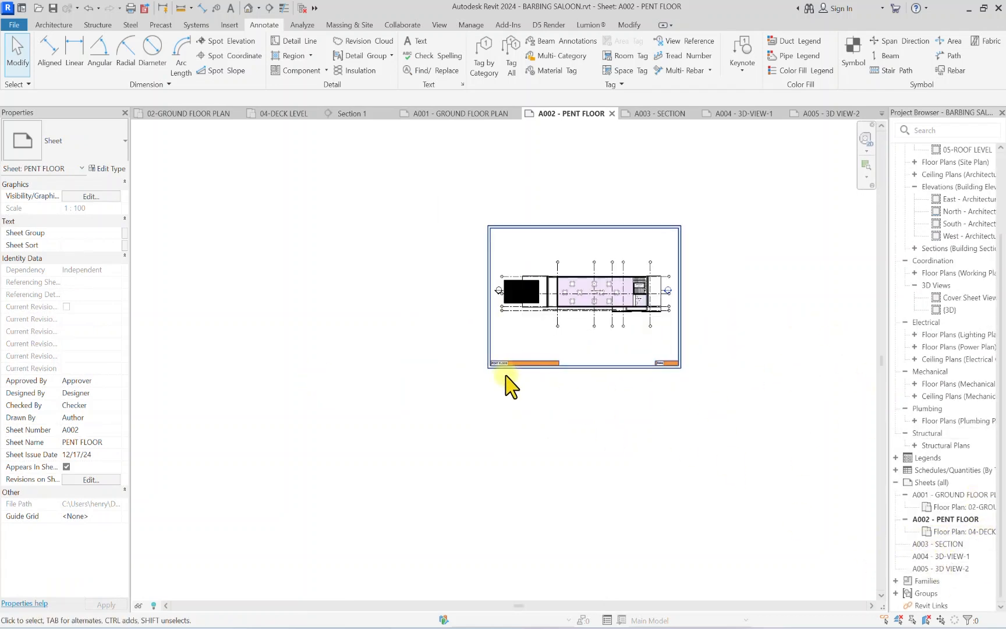
{"action": "double_click", "coordinate": [927, 543]}
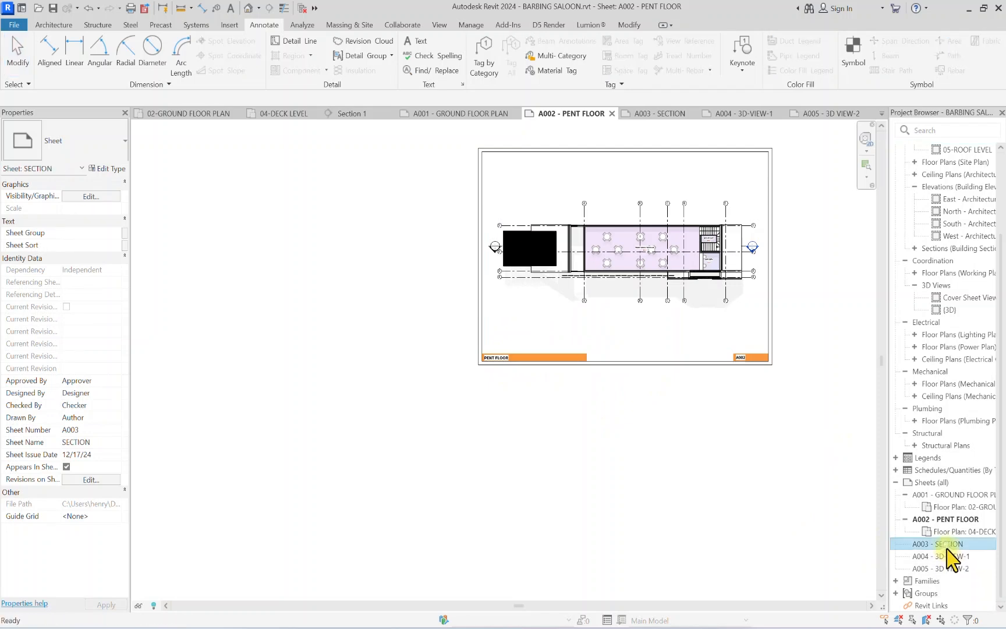
{"action": "scroll", "coordinate": [953, 469], "scroll_direction": "up", "scroll_amount": 3}
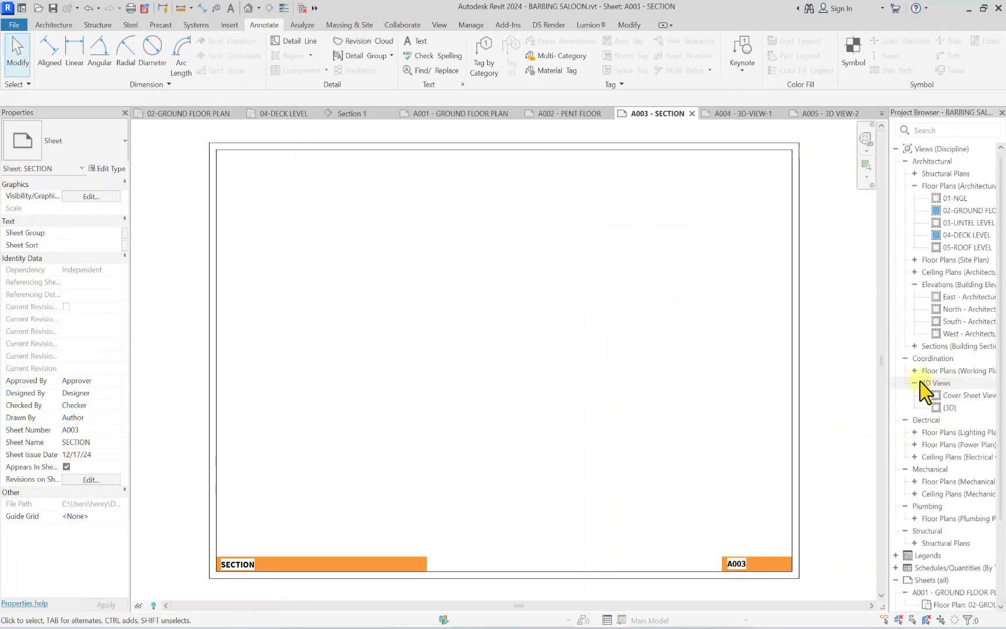
{"action": "double_click", "coordinate": [915, 347]}
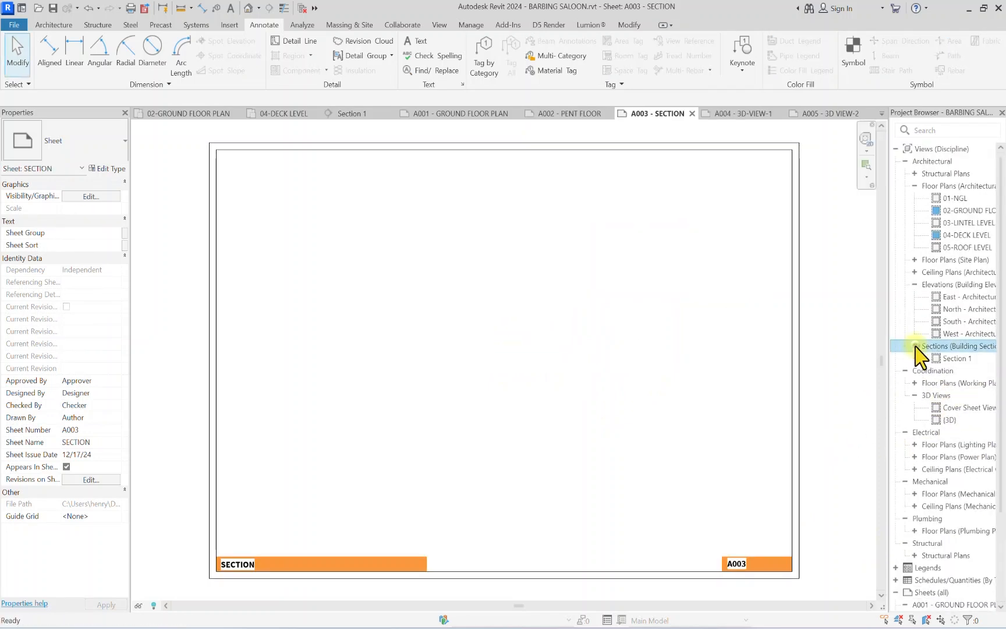
{"action": "left_click", "coordinate": [957, 359]}
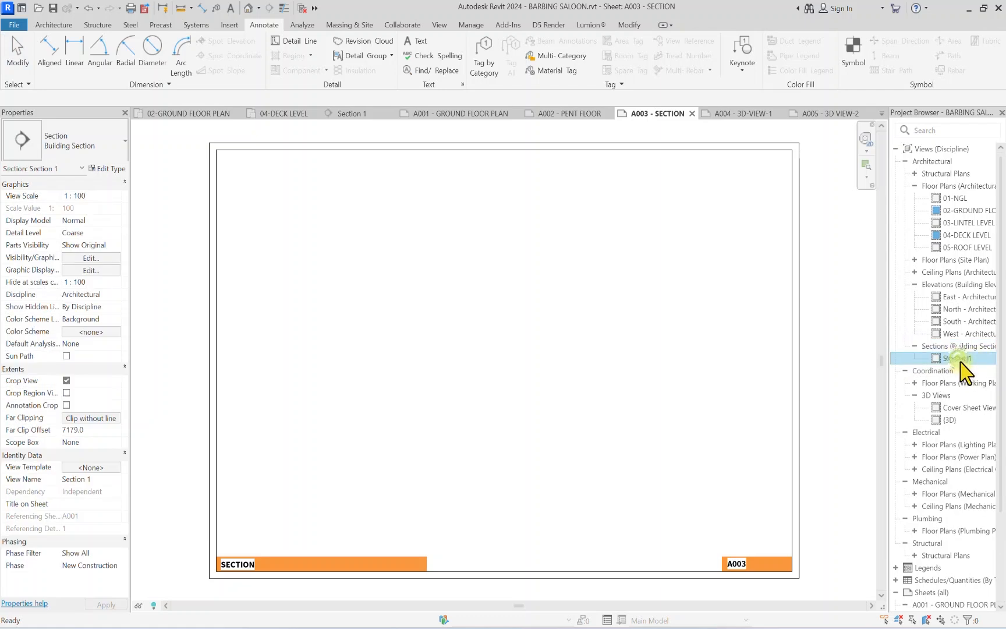
{"action": "left_click_drag", "start_coordinate": [494, 376], "coordinate": [498, 377]}
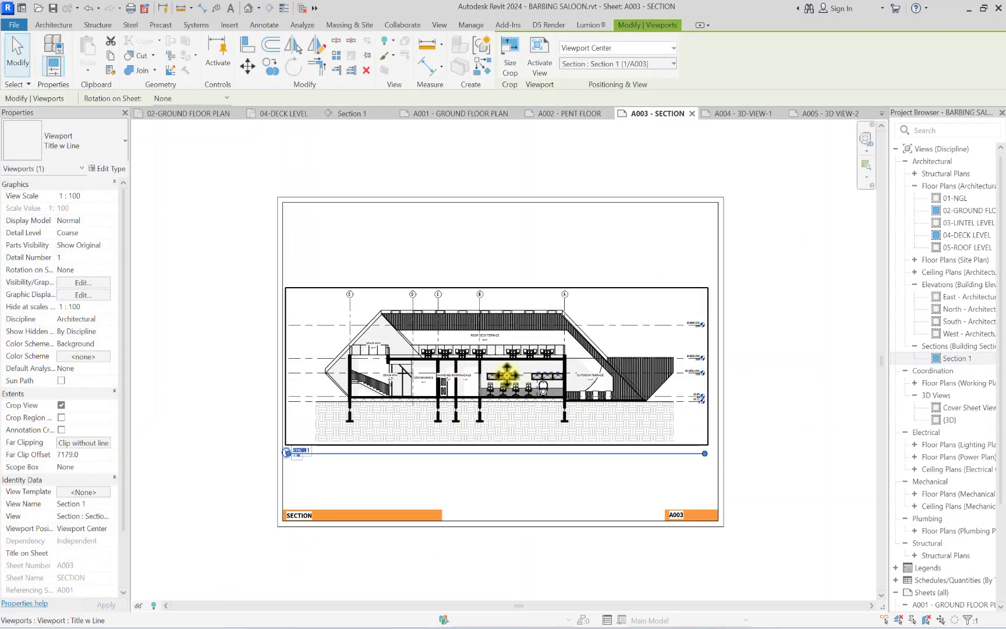
Step: Change the Section 1 viewport on sheet A003 to the No Title type
{"action": "left_click", "coordinate": [74, 146]}
{"action": "left_click", "coordinate": [39, 209]}
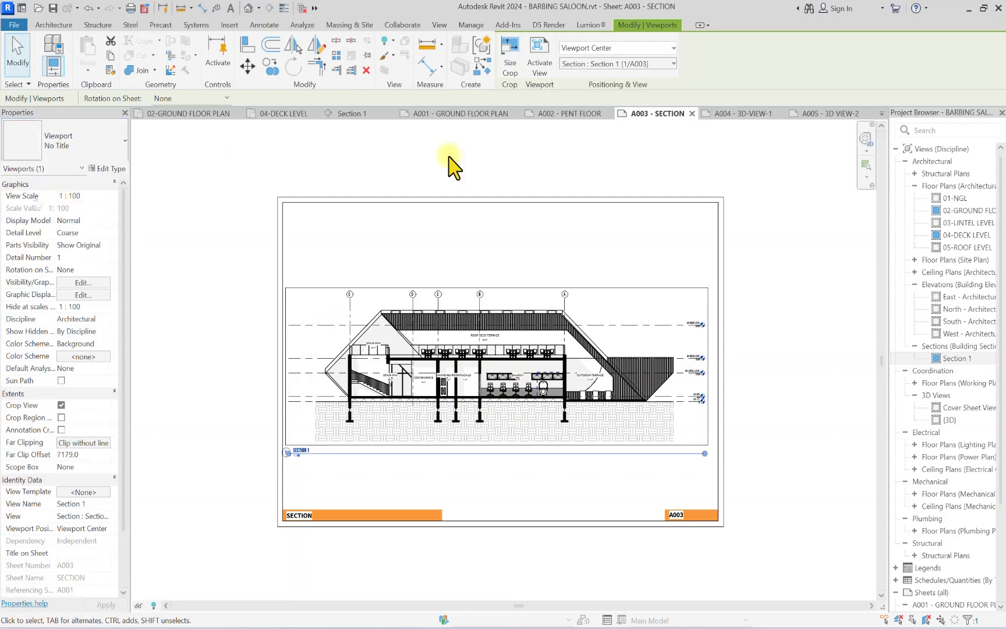
{"action": "left_click", "coordinate": [390, 172]}
Step: Open sheet A004 - 3D-VIEW-1
{"action": "scroll", "coordinate": [905, 355], "scroll_direction": "down", "scroll_amount": 3}
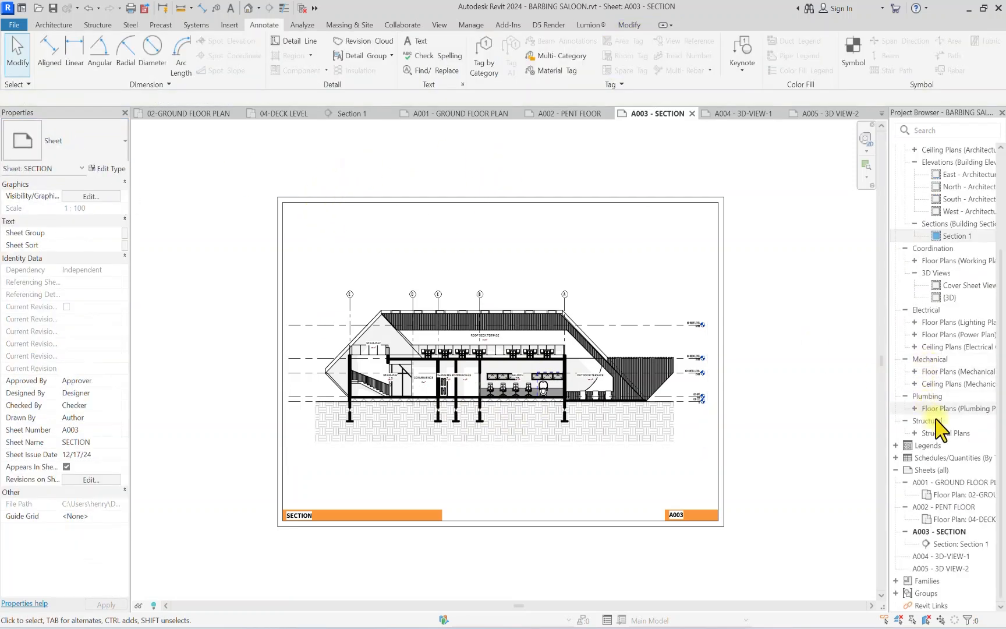
{"action": "double_click", "coordinate": [938, 555]}
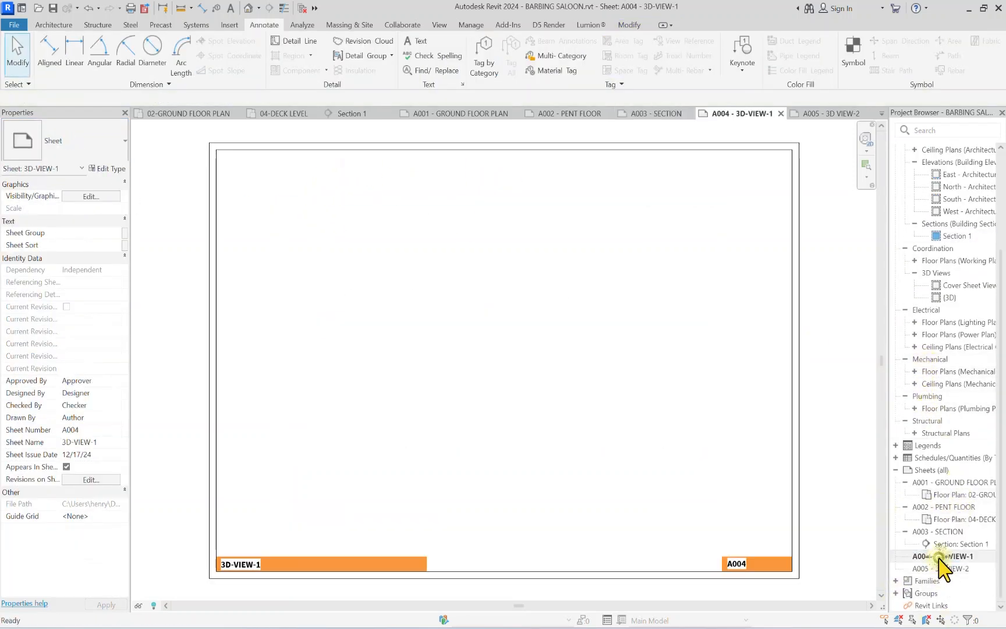
{"action": "scroll", "coordinate": [838, 356], "scroll_direction": "down", "scroll_amount": 3}
{"action": "scroll", "coordinate": [934, 244], "scroll_direction": "up", "scroll_amount": 5}
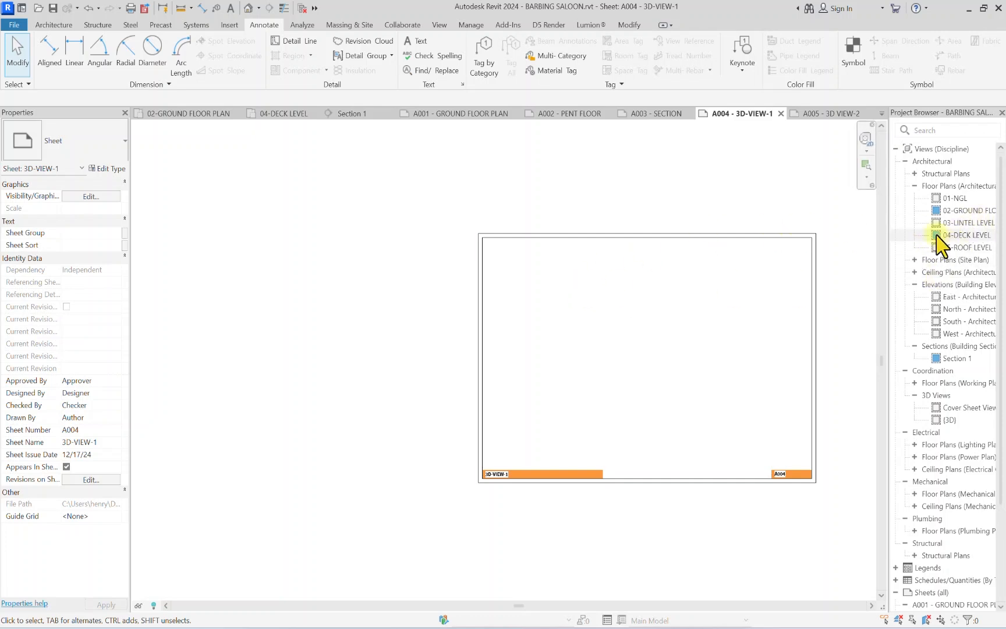
Step: Open the 01-NGL floor plan with the whole building layout in view
{"action": "double_click", "coordinate": [957, 198]}
{"action": "scroll", "coordinate": [713, 381], "scroll_direction": "up", "scroll_amount": 3}
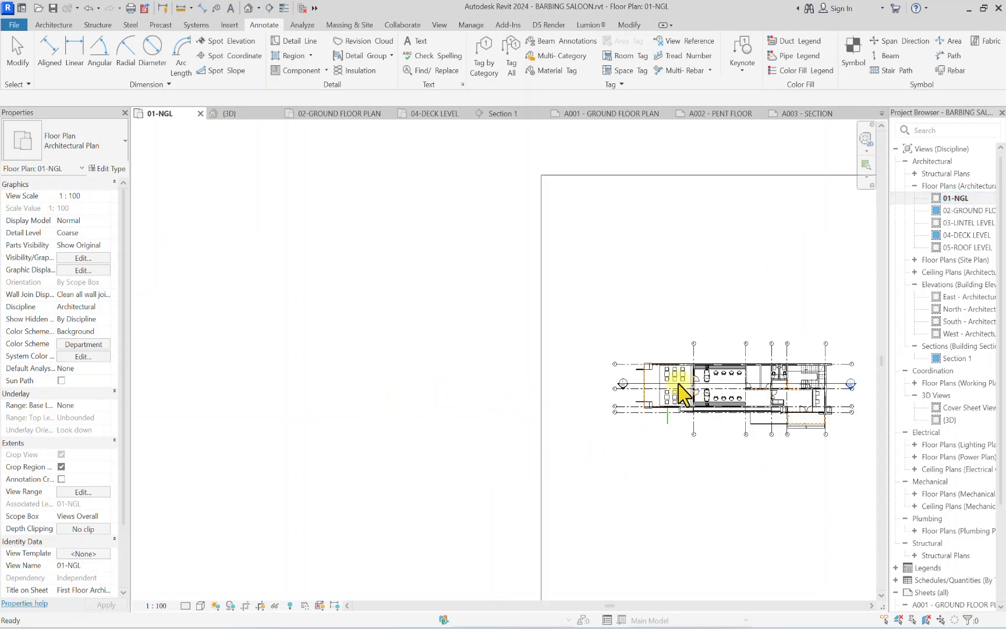
{"action": "middle_click_drag", "start_coordinate": [677, 387], "coordinate": [548, 386]}
{"action": "scroll", "coordinate": [554, 412], "scroll_direction": "up", "scroll_amount": 4}
{"action": "scroll", "coordinate": [550, 387], "scroll_direction": "down", "scroll_amount": 3}
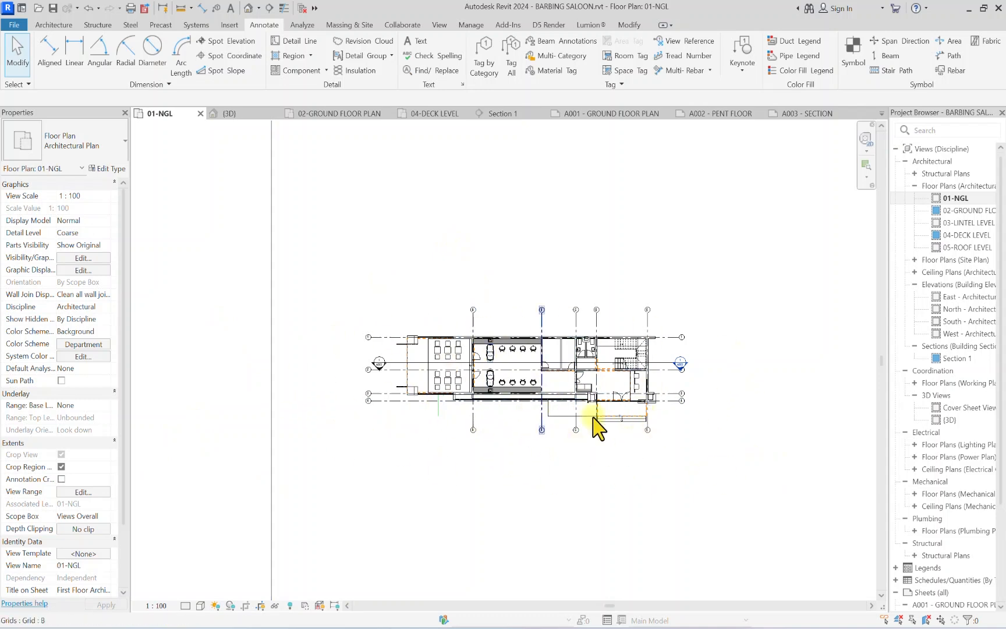
{"action": "scroll", "coordinate": [556, 459], "scroll_direction": "down", "scroll_amount": 3}
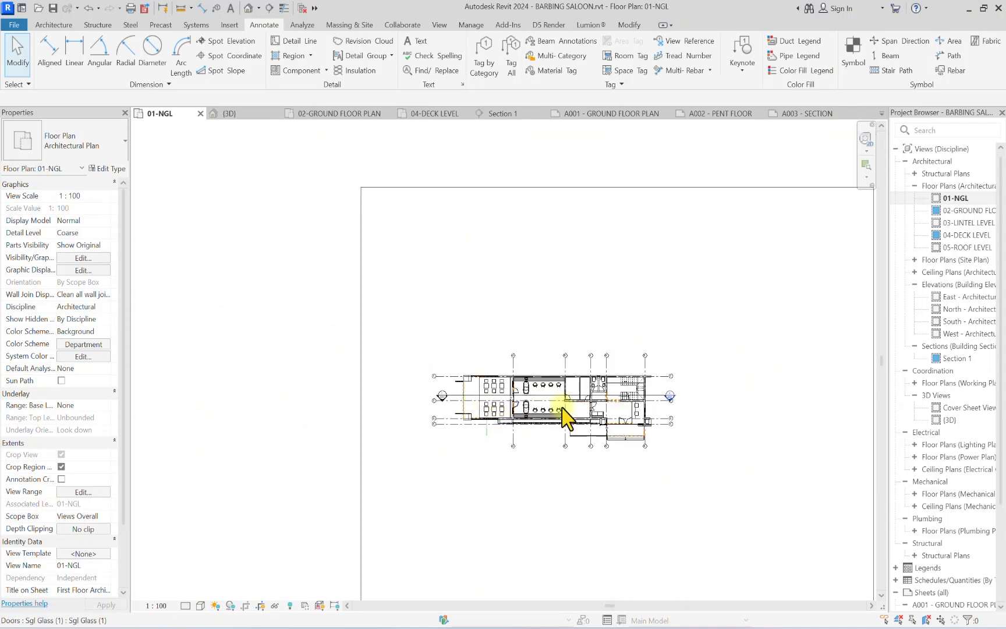
{"action": "scroll", "coordinate": [534, 417], "scroll_direction": "up", "scroll_amount": 1}
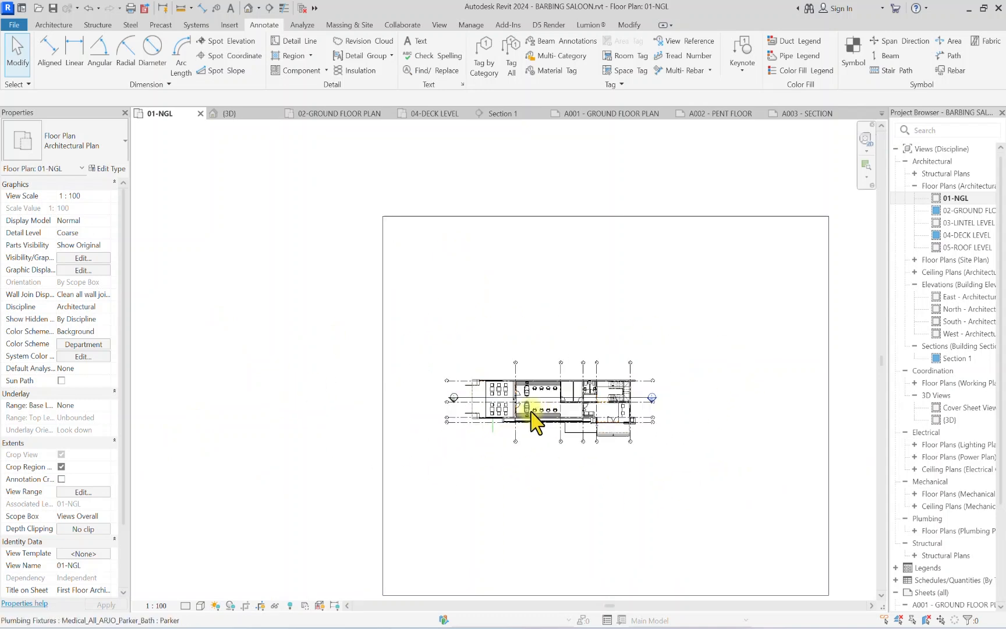
{"action": "left_click", "coordinate": [56, 25]}
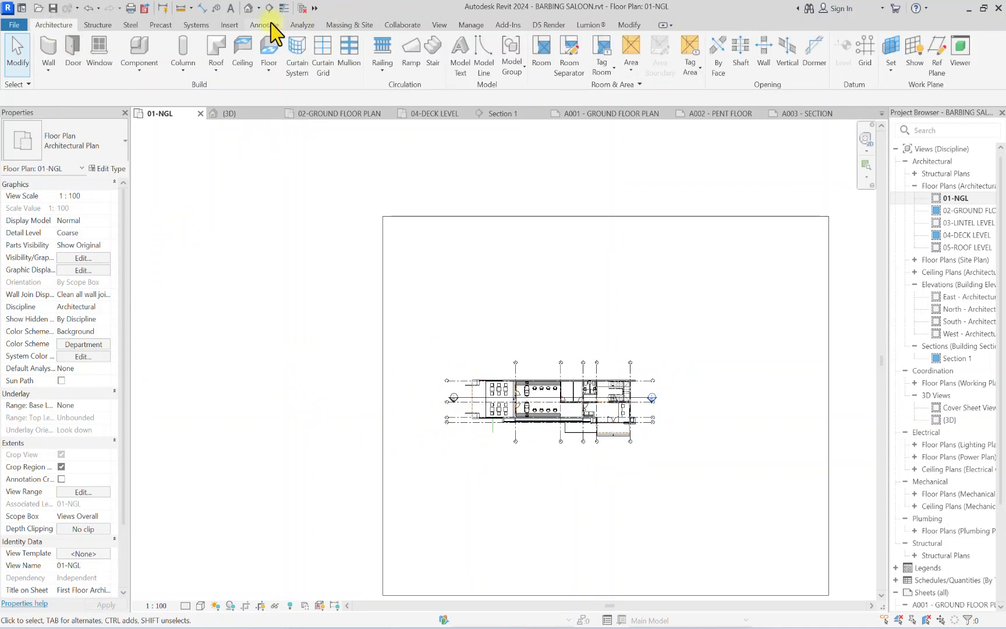
{"action": "left_click", "coordinate": [341, 26]}
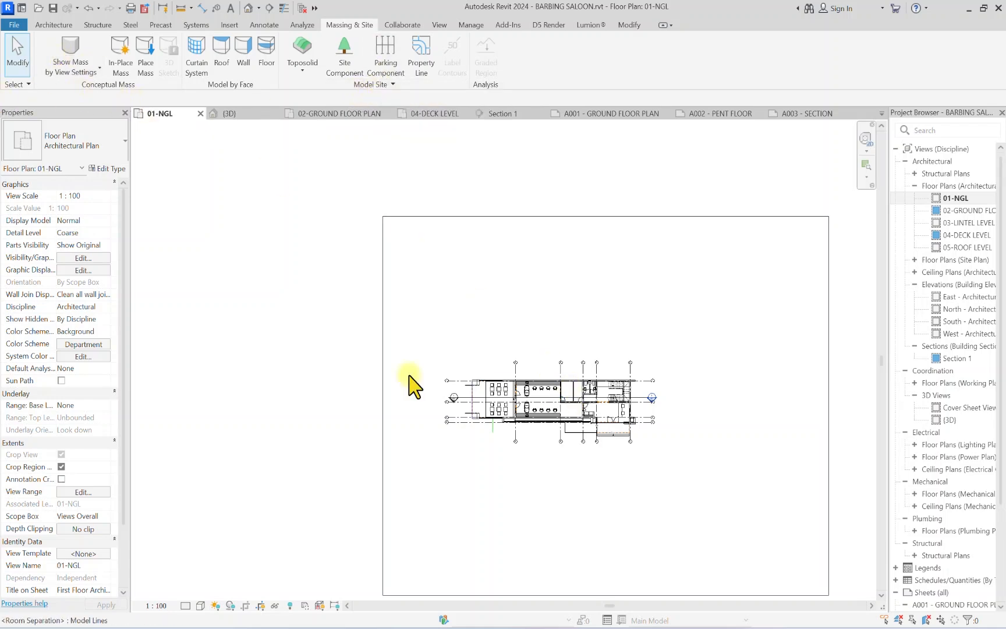
{"action": "scroll", "coordinate": [550, 442], "scroll_direction": "up", "scroll_amount": 5}
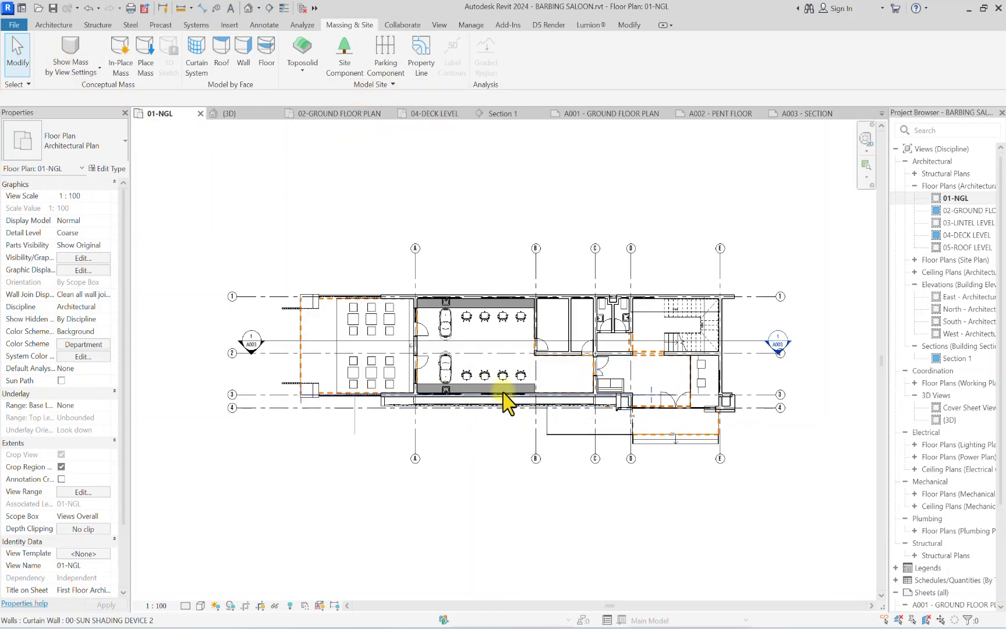
{"action": "scroll", "coordinate": [518, 408], "scroll_direction": "down", "scroll_amount": 2}
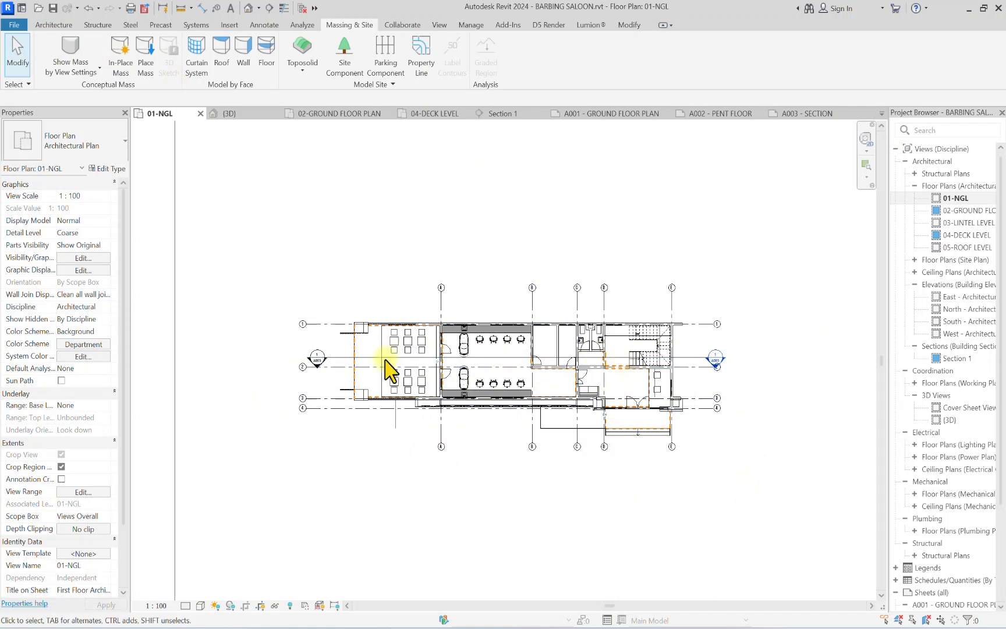
Step: Start a floor on 01-NGL and duplicate the 00-CONCRETE SLAB type as 01-PAVED AREA
{"action": "left_click", "coordinate": [51, 26]}
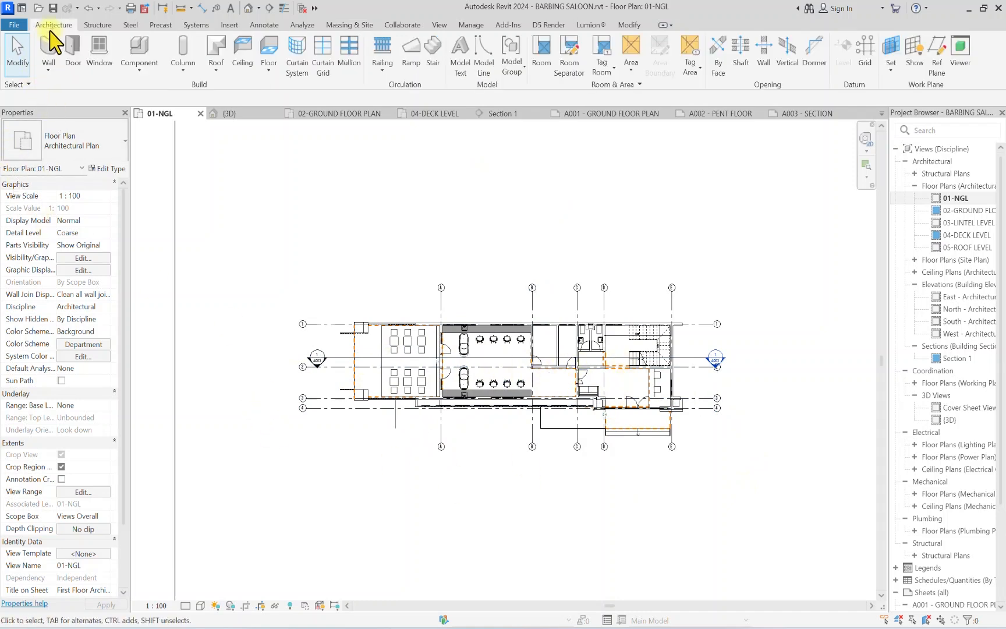
{"action": "left_click", "coordinate": [269, 53]}
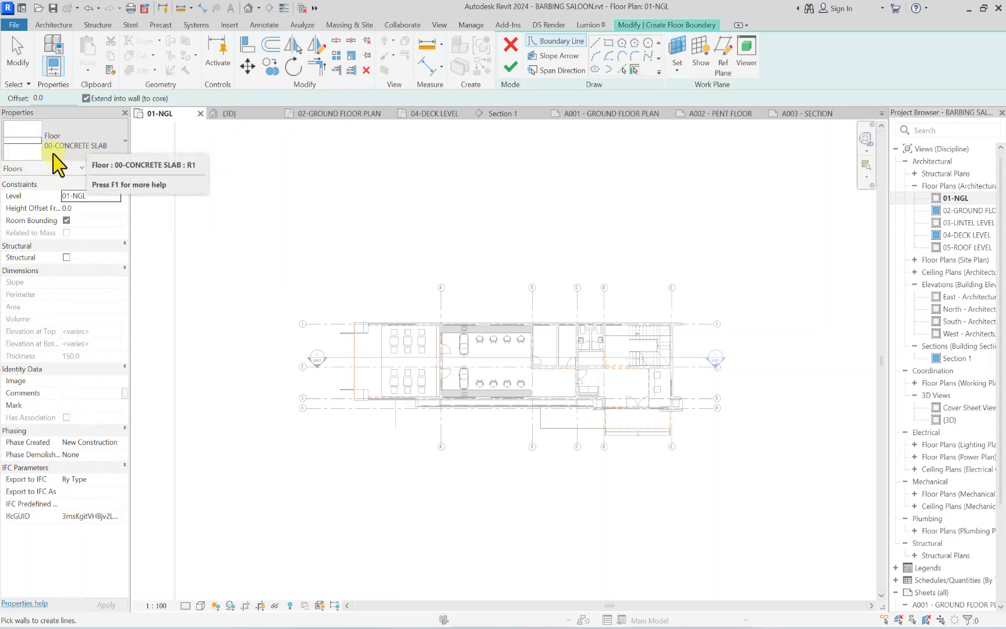
{"action": "left_click", "coordinate": [77, 150]}
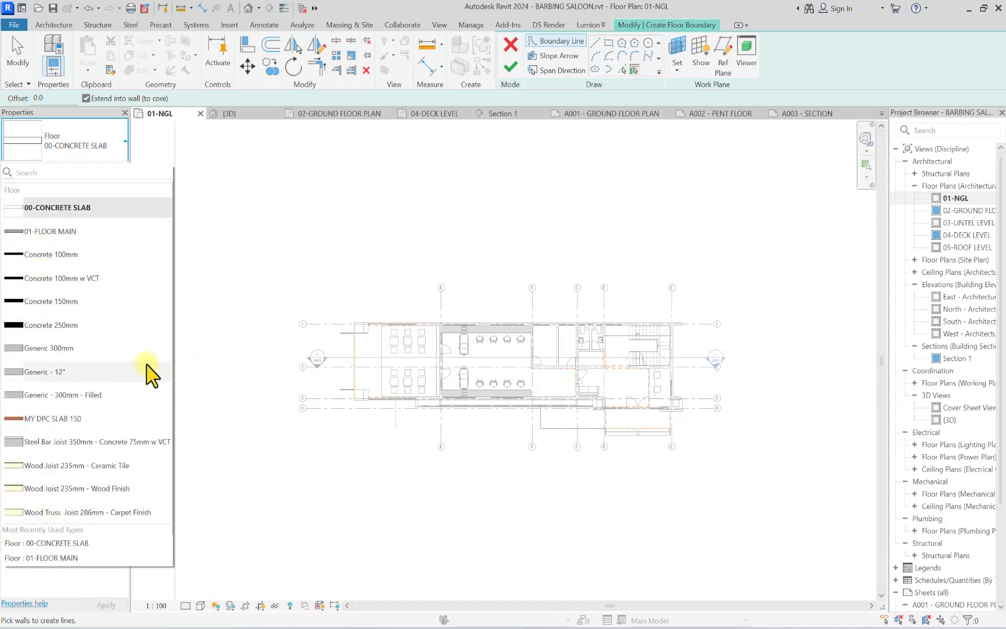
{"action": "left_click", "coordinate": [73, 209]}
{"action": "left_click", "coordinate": [111, 170]}
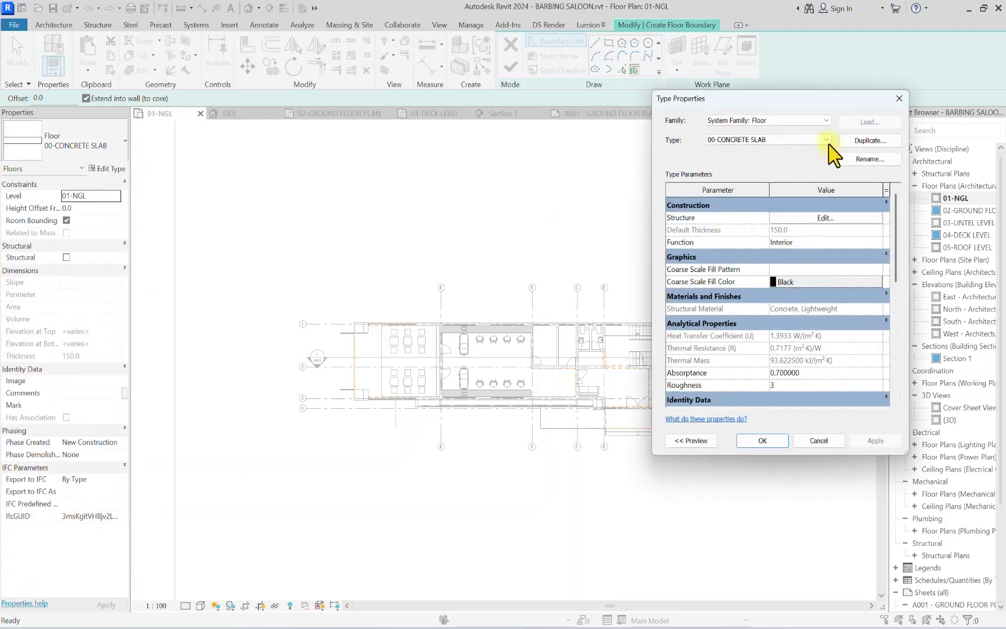
{"action": "left_click", "coordinate": [878, 142]}
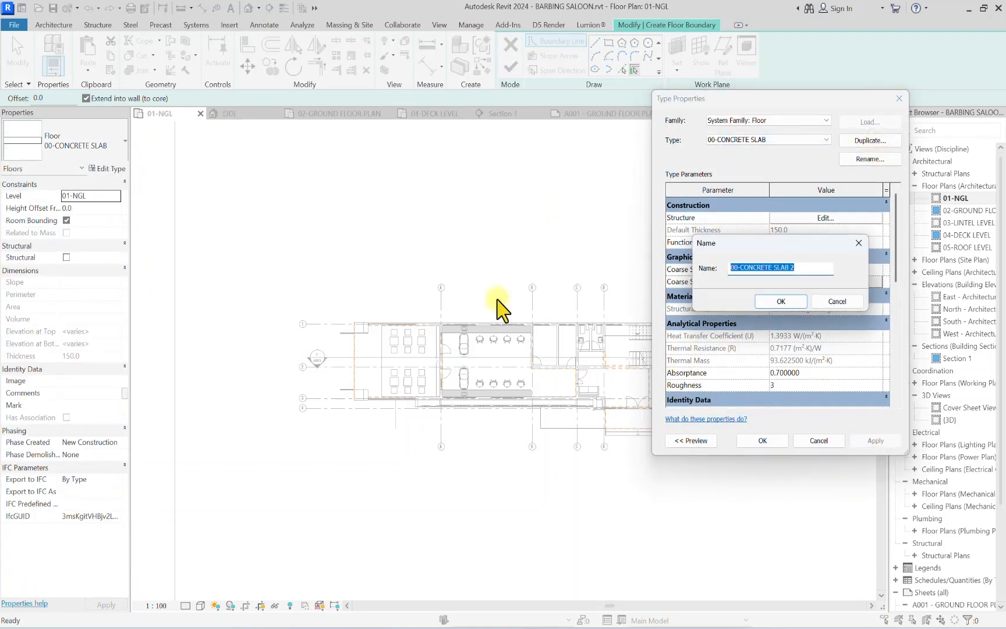
{"action": "key", "text": "BackSpace"}
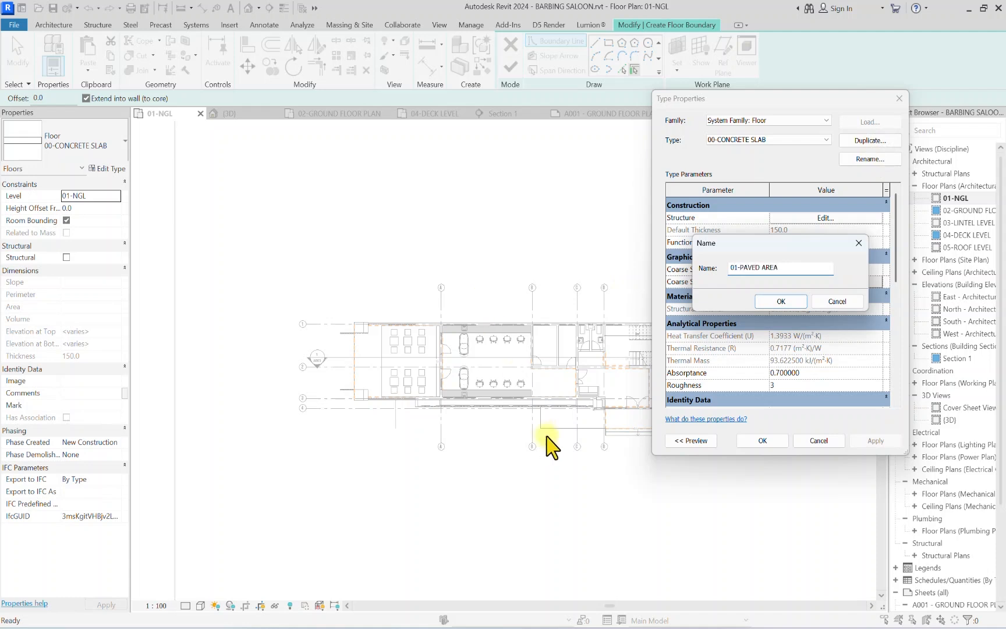
{"action": "left_click", "coordinate": [788, 299]}
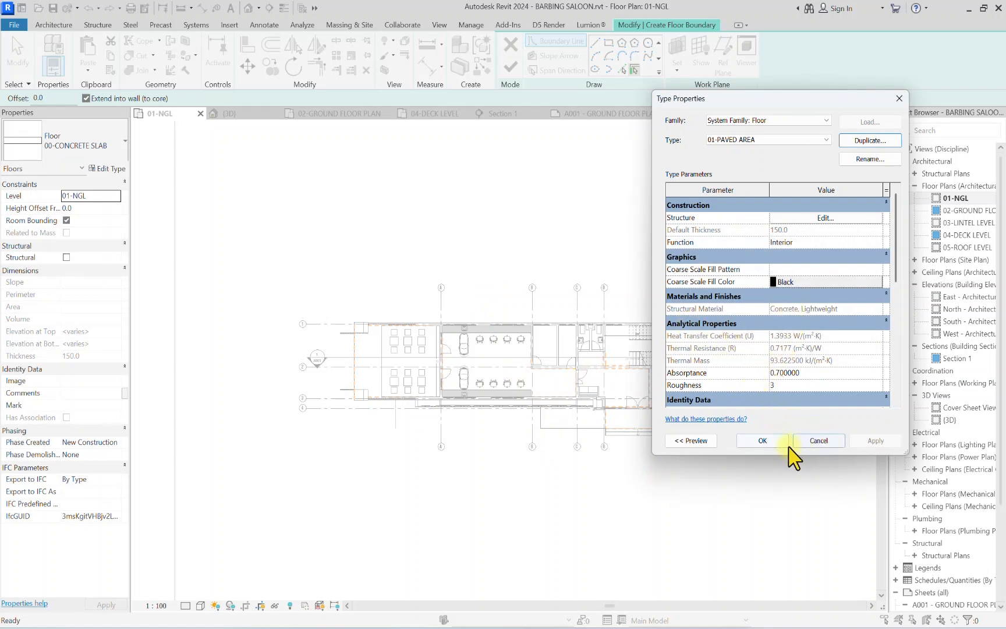
Step: In the floor type's structure layer, duplicate the Concrete, Lightweight material using shared assets and name it 00-PAVED AREA
{"action": "left_click", "coordinate": [824, 217]}
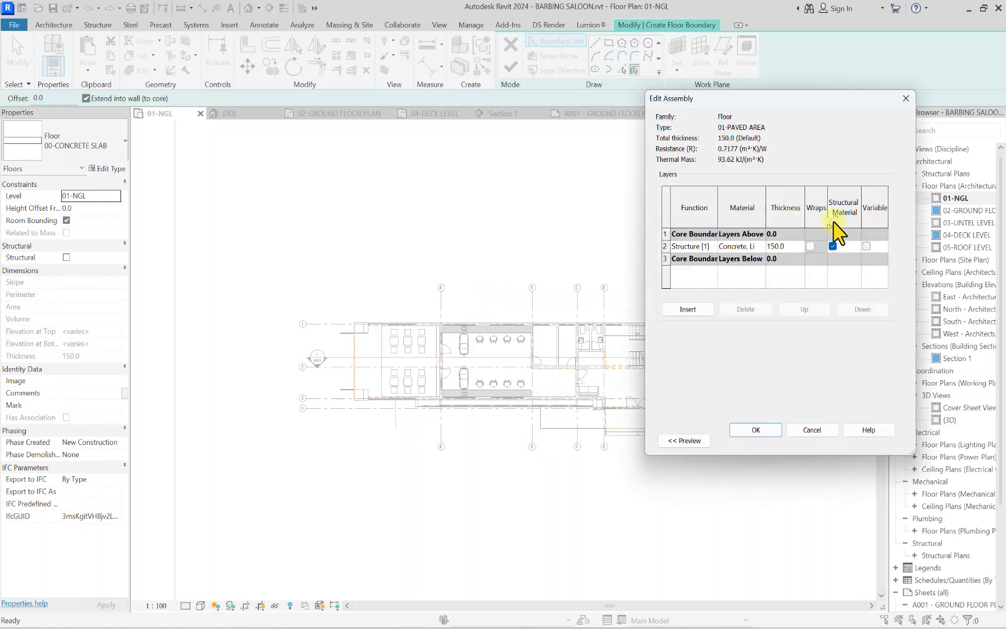
{"action": "left_click", "coordinate": [764, 245]}
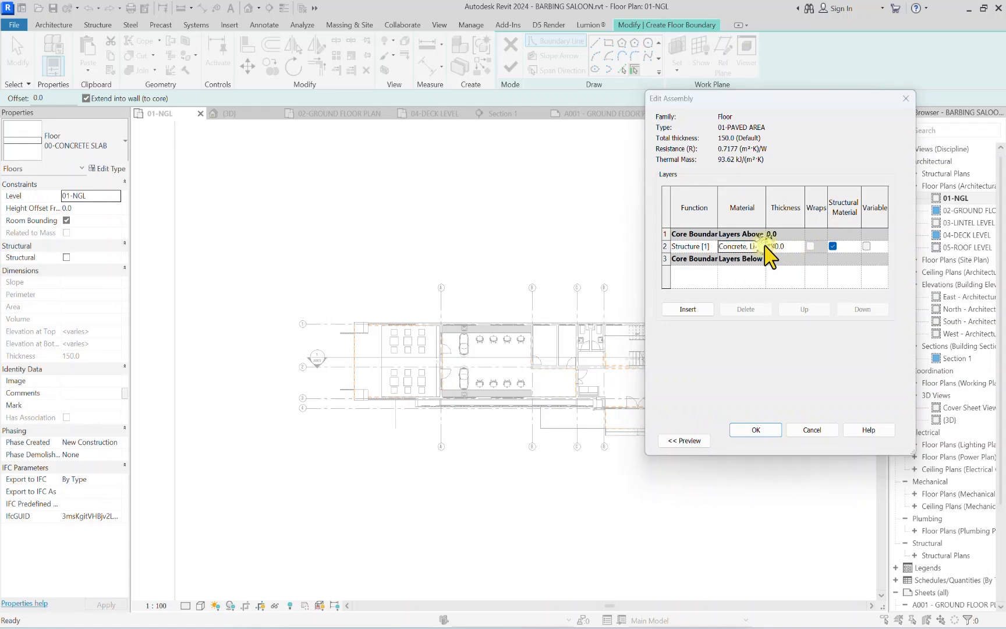
{"action": "left_click", "coordinate": [763, 246]}
{"action": "right_click", "coordinate": [265, 364]}
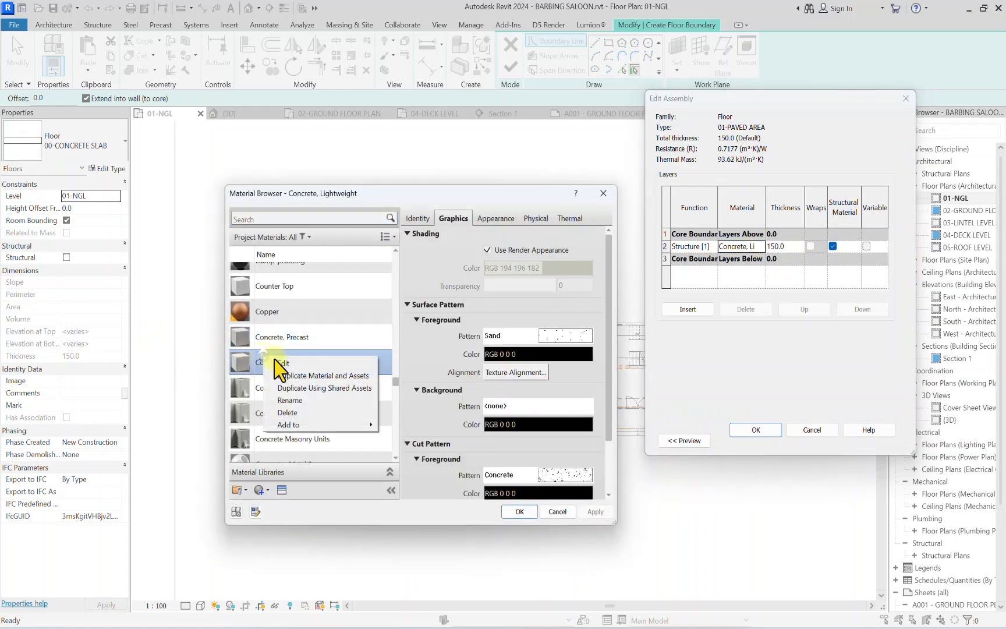
{"action": "left_click", "coordinate": [325, 387]}
{"action": "key", "text": "BackSpace"}
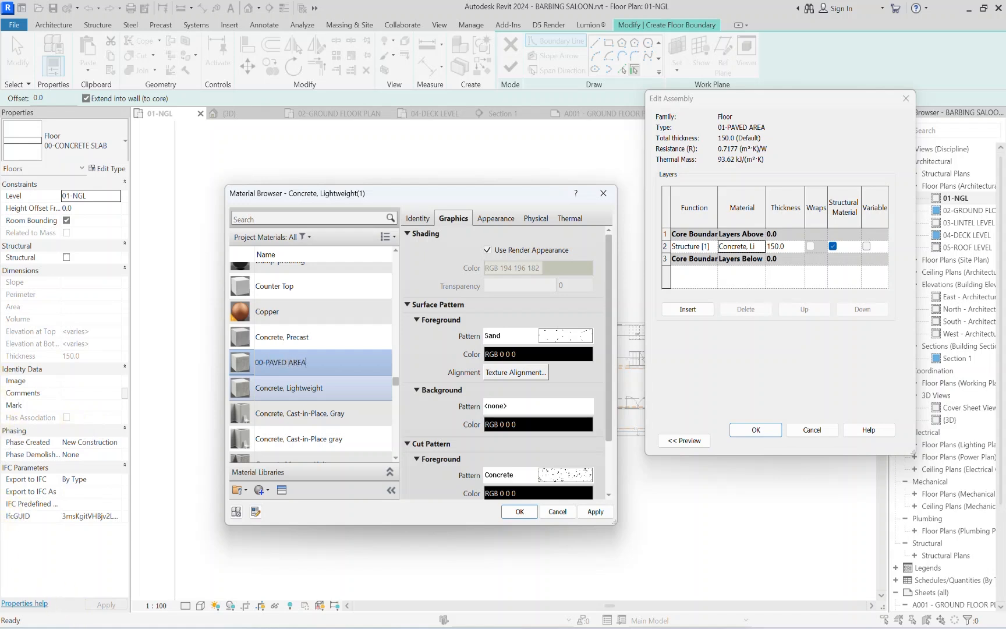
Step: Replace the 00-PAVED AREA material's appearance with the Sitework asset Cobble Stone - Faded Glazed Multi-color
{"action": "left_click", "coordinate": [281, 491]}
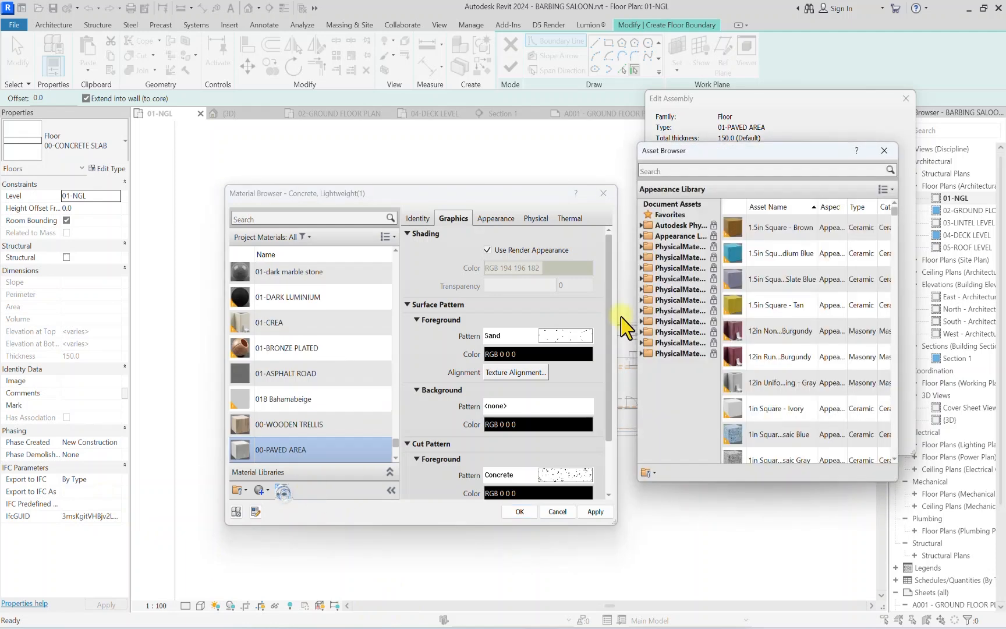
{"action": "double_click", "coordinate": [692, 236]}
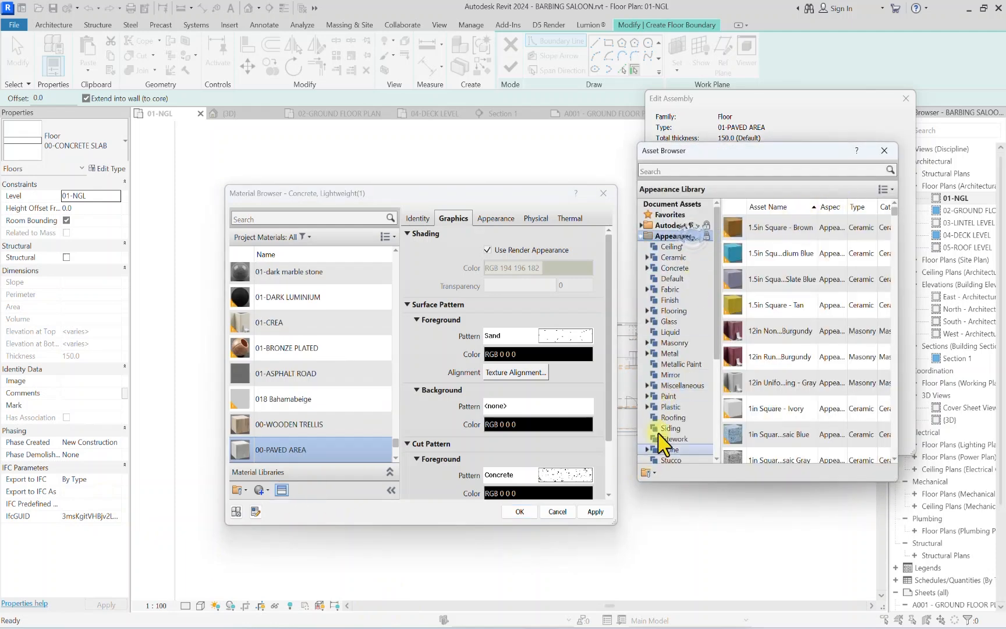
{"action": "left_click", "coordinate": [674, 439]}
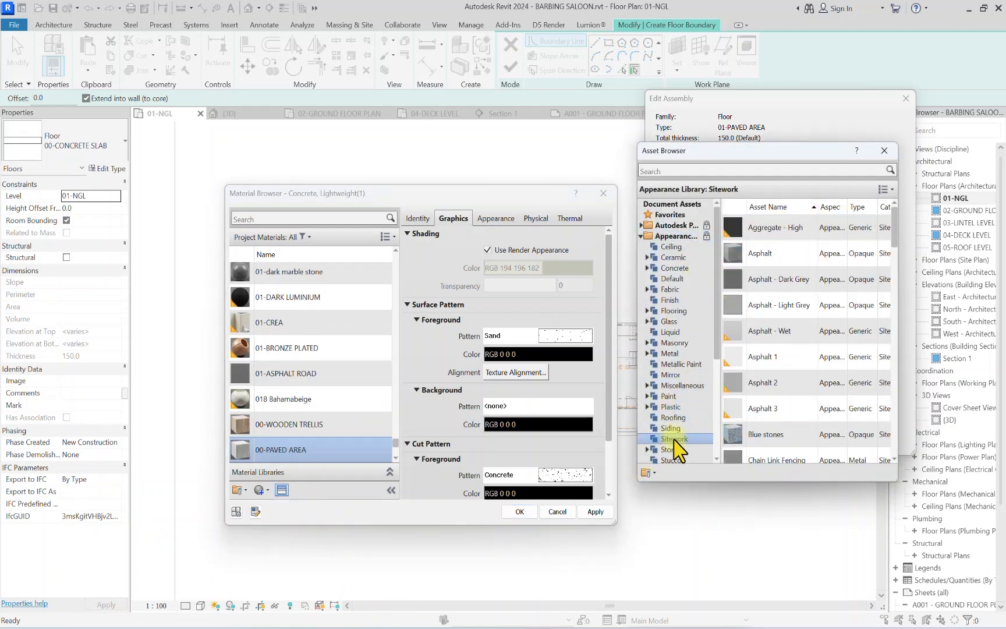
{"action": "scroll", "coordinate": [864, 314], "scroll_direction": "down", "scroll_amount": 5}
{"action": "scroll", "coordinate": [844, 291], "scroll_direction": "up", "scroll_amount": 3}
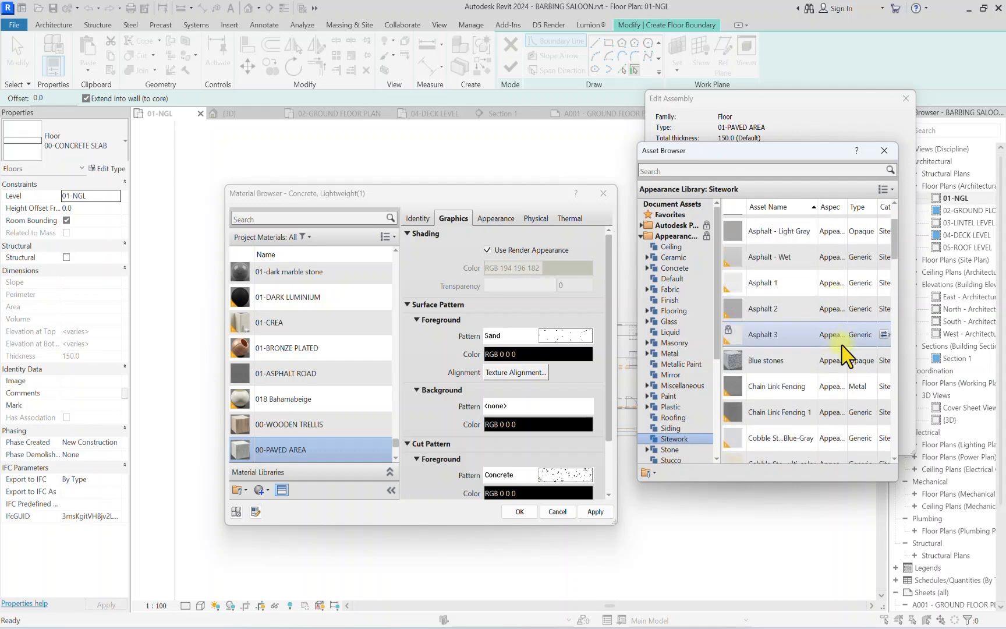
{"action": "scroll", "coordinate": [840, 407], "scroll_direction": "down", "scroll_amount": 2}
{"action": "left_click", "coordinate": [885, 316]}
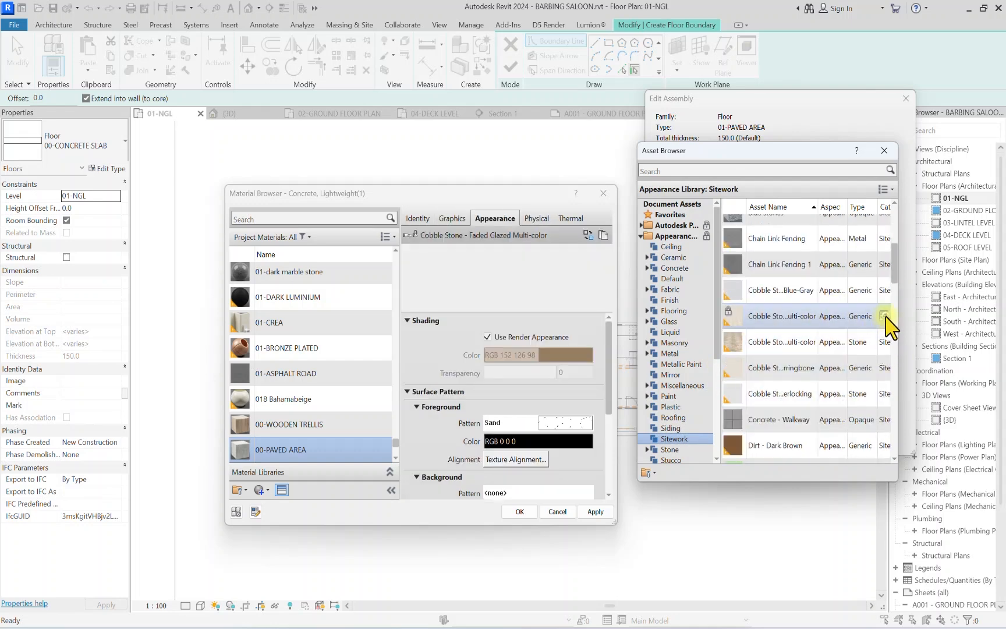
Step: Set the material's surface and cut foreground patterns to none, and apply it to the 01-PAVED AREA floor type
{"action": "left_click", "coordinate": [449, 219]}
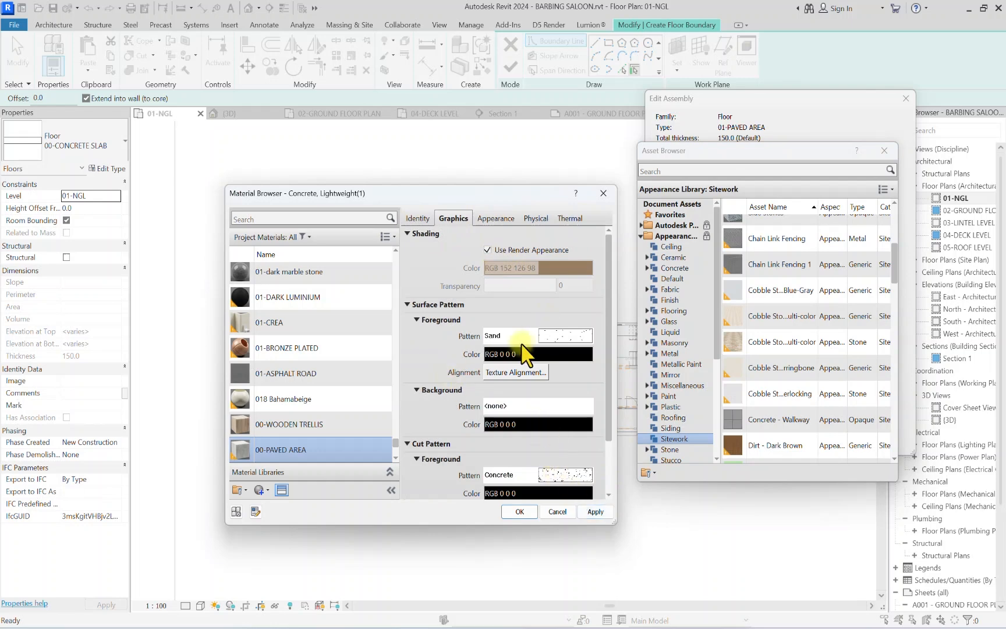
{"action": "left_click", "coordinate": [545, 335]}
{"action": "left_click_drag", "start_coordinate": [826, 368], "coordinate": [812, 304]}
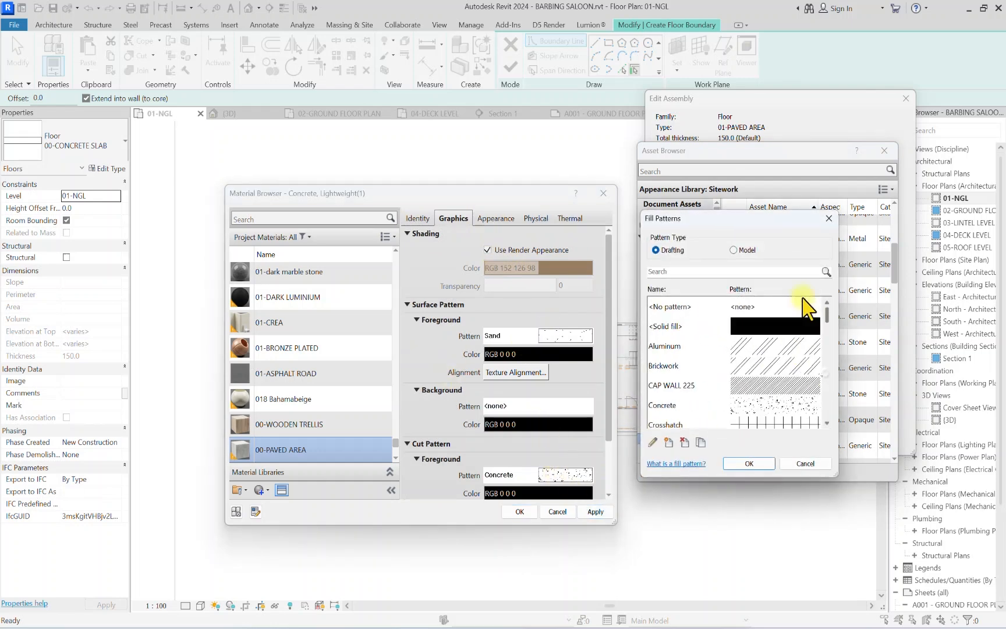
{"action": "left_click", "coordinate": [750, 306]}
{"action": "left_click", "coordinate": [749, 464]}
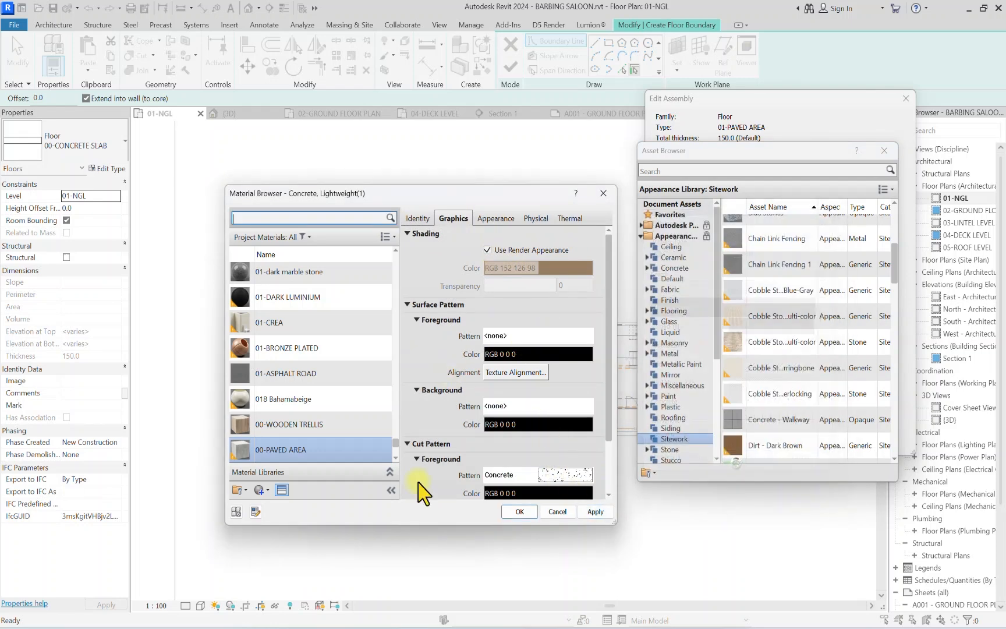
{"action": "left_click", "coordinate": [540, 475]}
{"action": "left_click", "coordinate": [809, 308]}
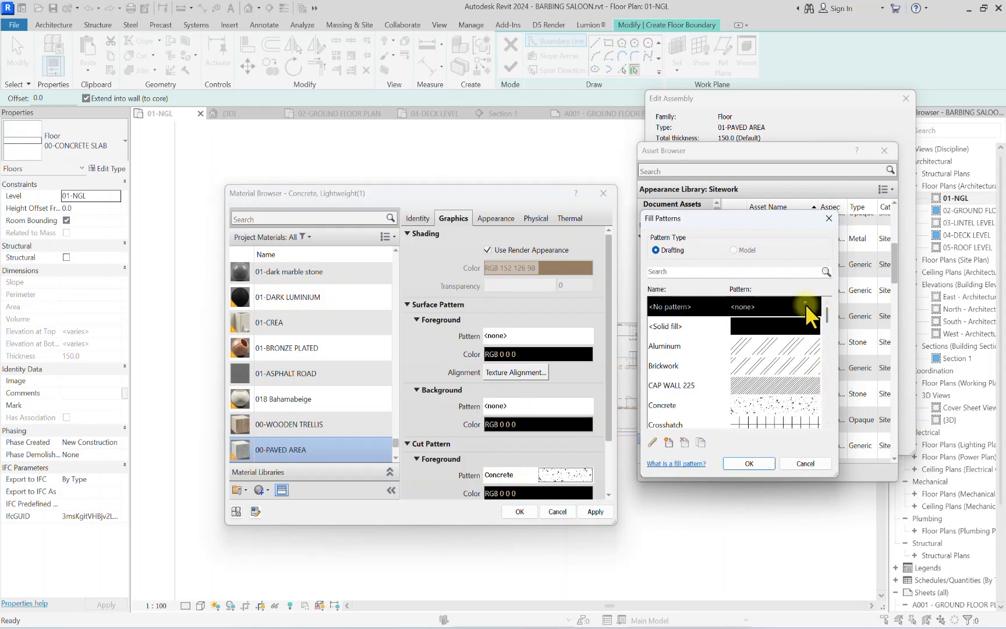
{"action": "left_click", "coordinate": [750, 463]}
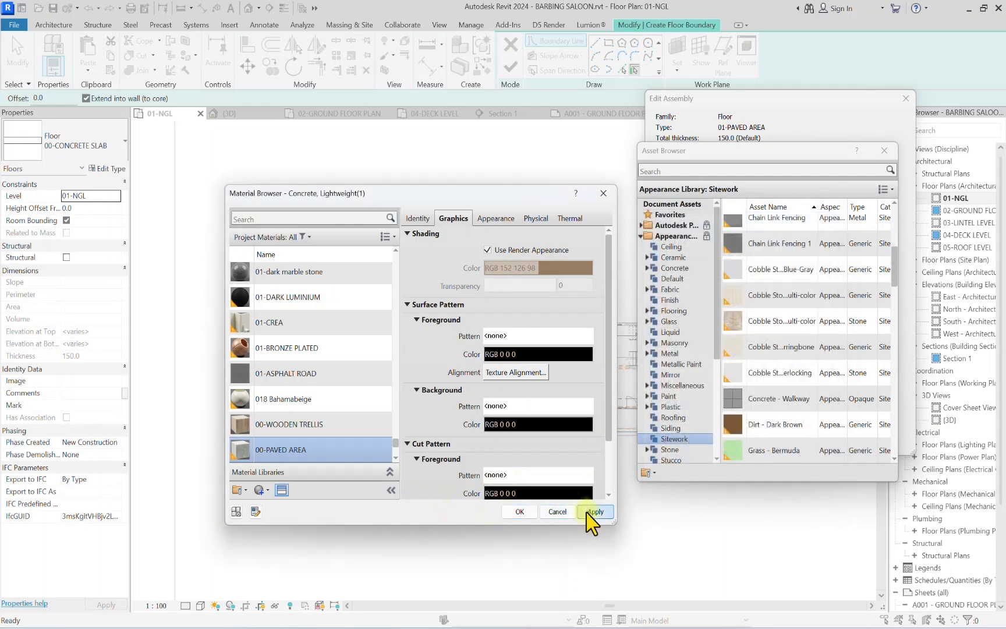
{"action": "left_click", "coordinate": [518, 512]}
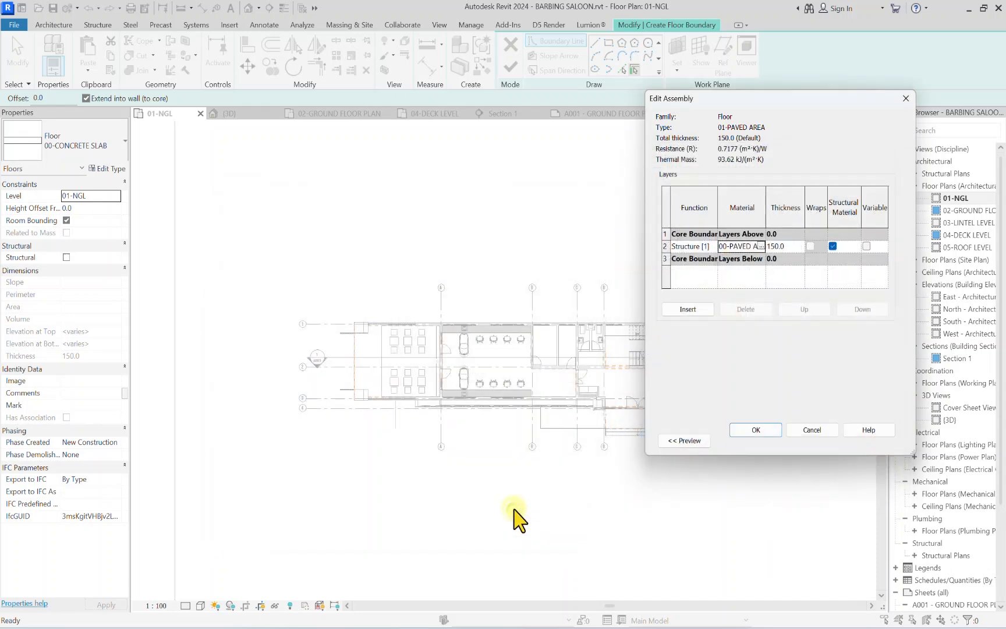
{"action": "left_click", "coordinate": [764, 432]}
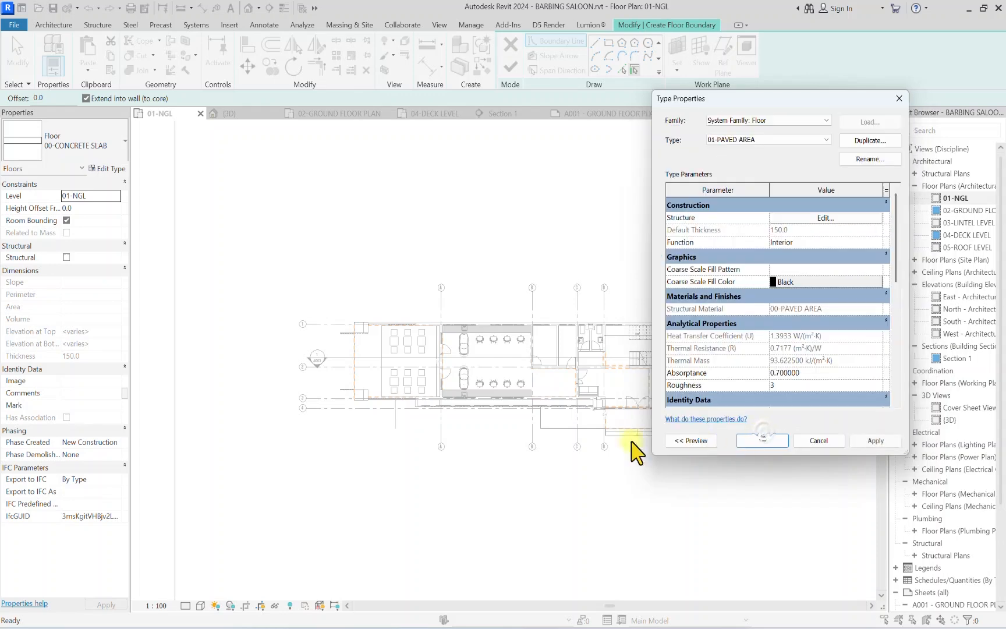
{"action": "left_click", "coordinate": [762, 441]}
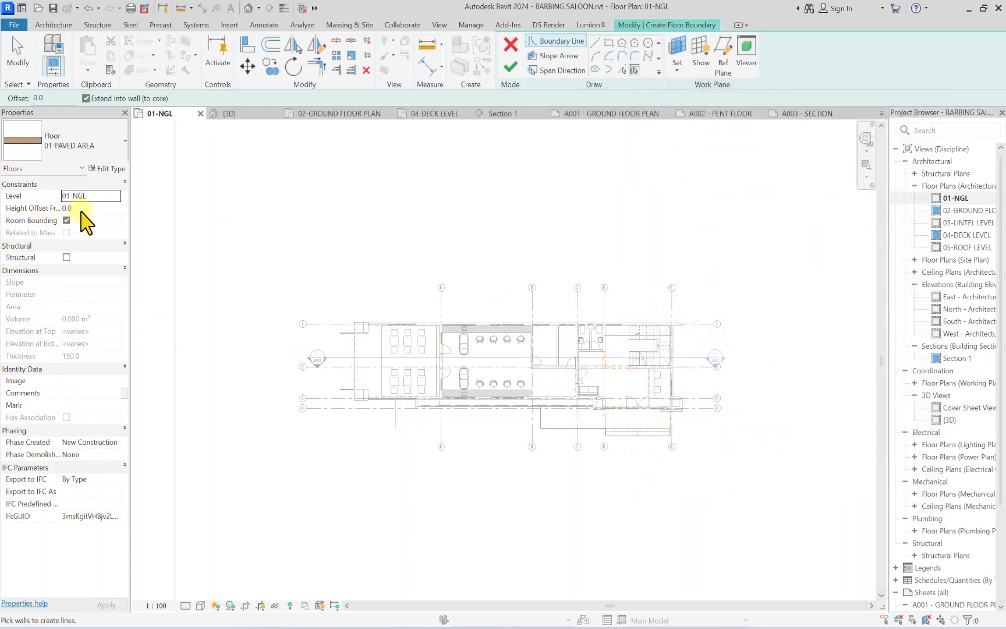
Step: Sketch a rectangular floor boundary around the building from the stair-end outer wall corner to the opposite corner of the seating area
{"action": "left_click", "coordinate": [609, 44]}
{"action": "scroll", "coordinate": [670, 326], "scroll_direction": "up", "scroll_amount": 5}
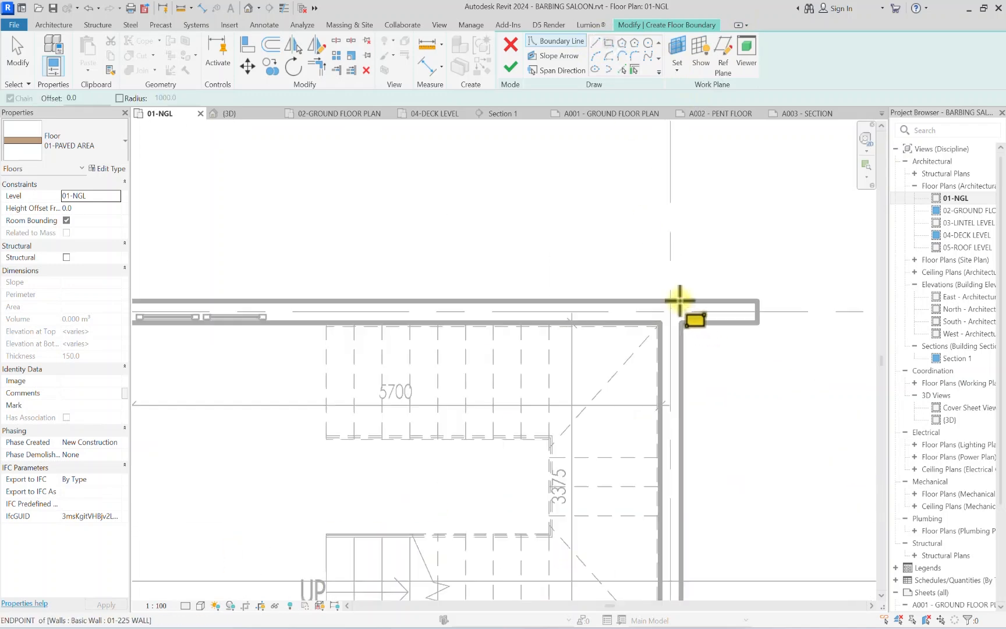
{"action": "left_click", "coordinate": [679, 301]}
{"action": "scroll", "coordinate": [678, 309], "scroll_direction": "down", "scroll_amount": 5}
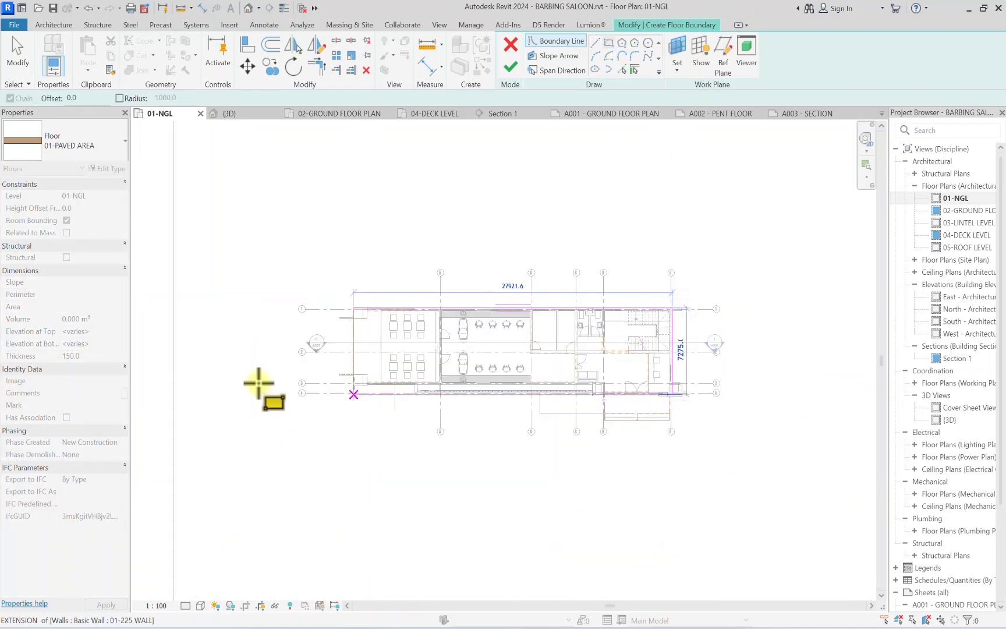
{"action": "scroll", "coordinate": [371, 384], "scroll_direction": "up", "scroll_amount": 5}
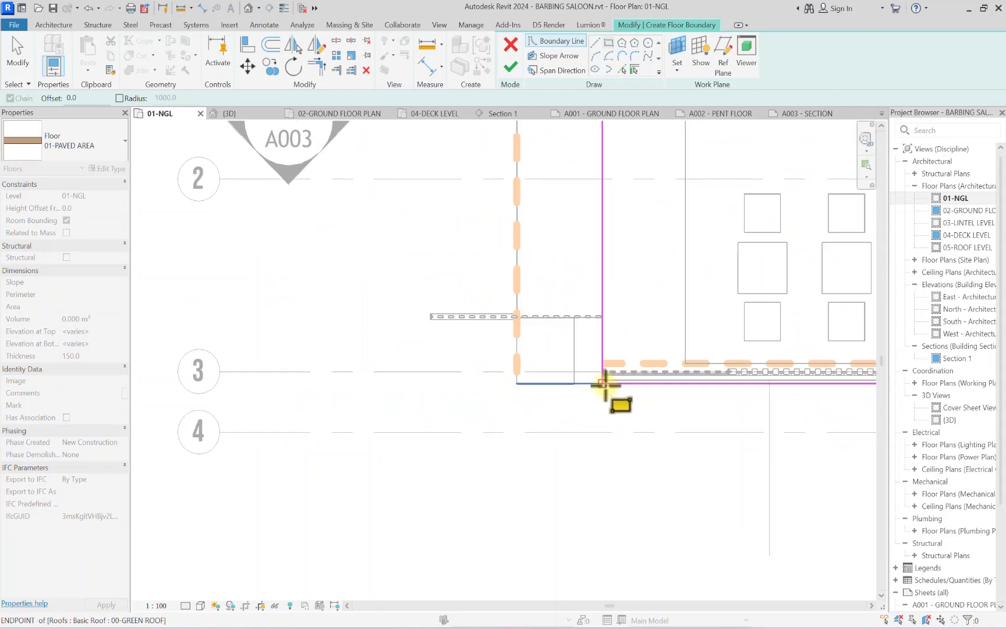
{"action": "left_click", "coordinate": [513, 382]}
{"action": "scroll", "coordinate": [513, 380], "scroll_direction": "down", "scroll_amount": 4}
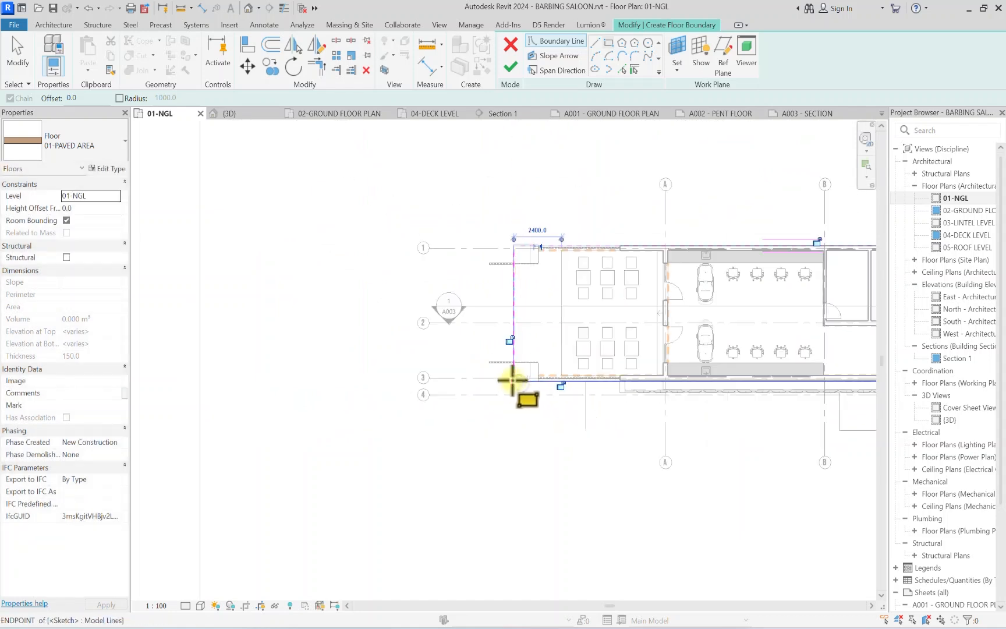
{"action": "scroll", "coordinate": [512, 380], "scroll_direction": "down", "scroll_amount": 4}
{"action": "scroll", "coordinate": [693, 436], "scroll_direction": "up", "scroll_amount": 2}
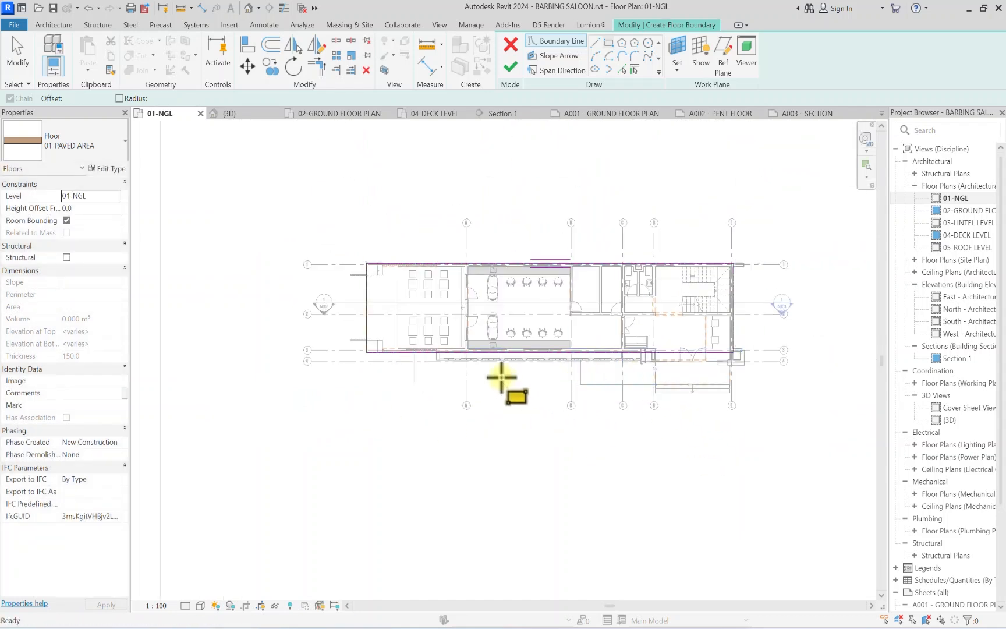
{"action": "scroll", "coordinate": [501, 377], "scroll_direction": "down", "scroll_amount": 2}
{"action": "key", "text": "Escape"}
Step: Offset a copy of the boundary's lower long edge outward by 4500
{"action": "left_click", "coordinate": [265, 50]}
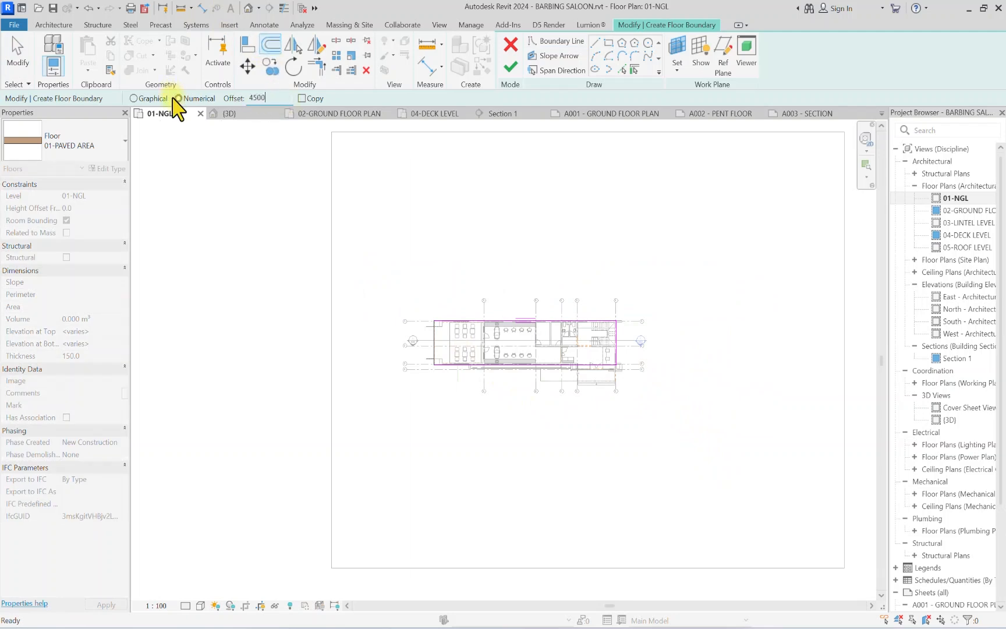
{"action": "key", "text": "Return"}
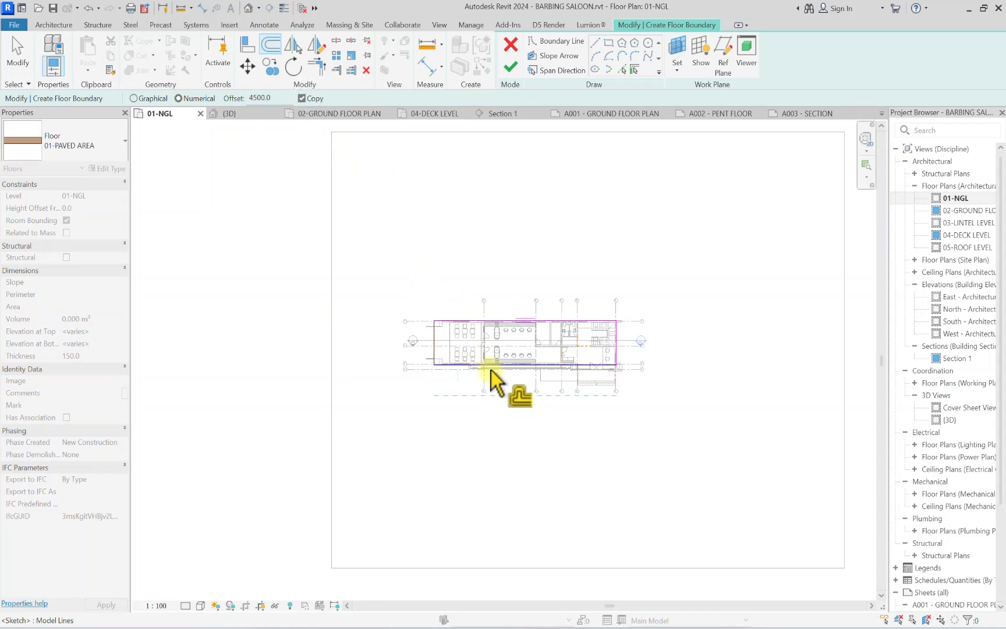
{"action": "left_click", "coordinate": [490, 370]}
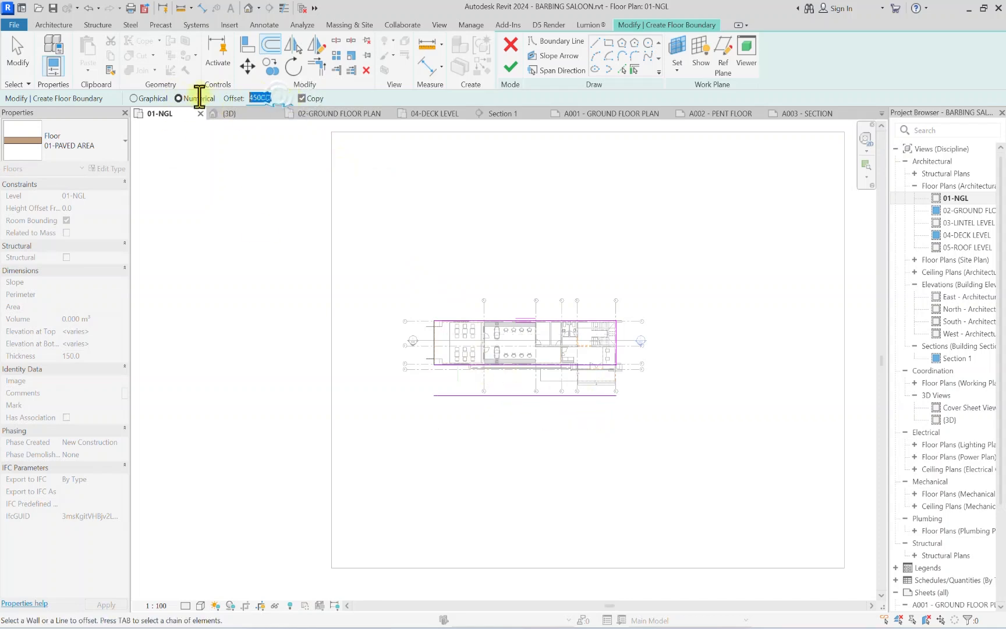
Step: Offset copies of the boundary's two short edges and upper long edge outward by 3000
{"action": "left_click", "coordinate": [432, 345]}
{"action": "left_click", "coordinate": [469, 319]}
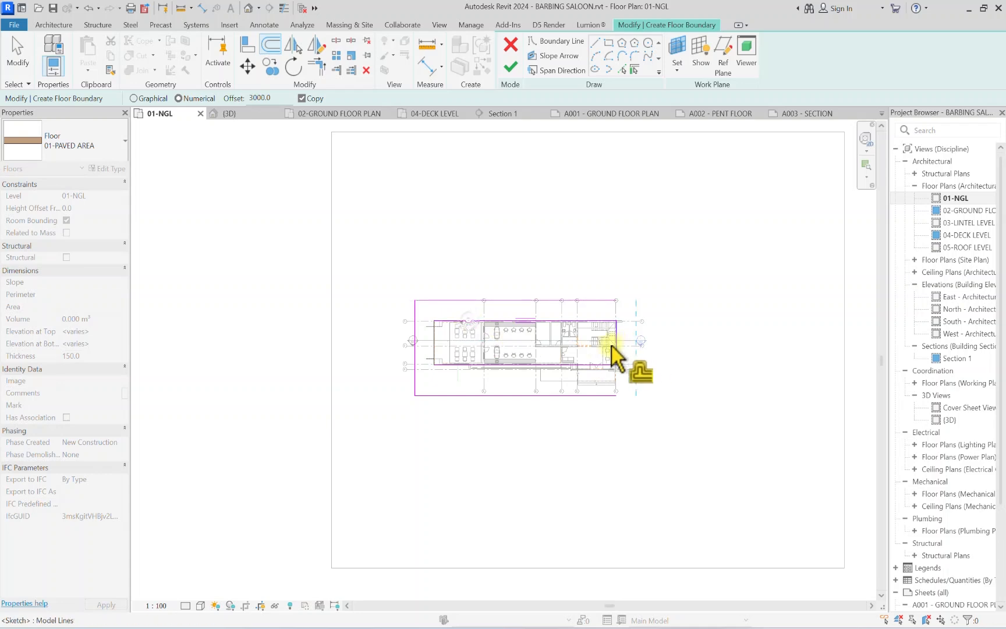
{"action": "left_click", "coordinate": [614, 348]}
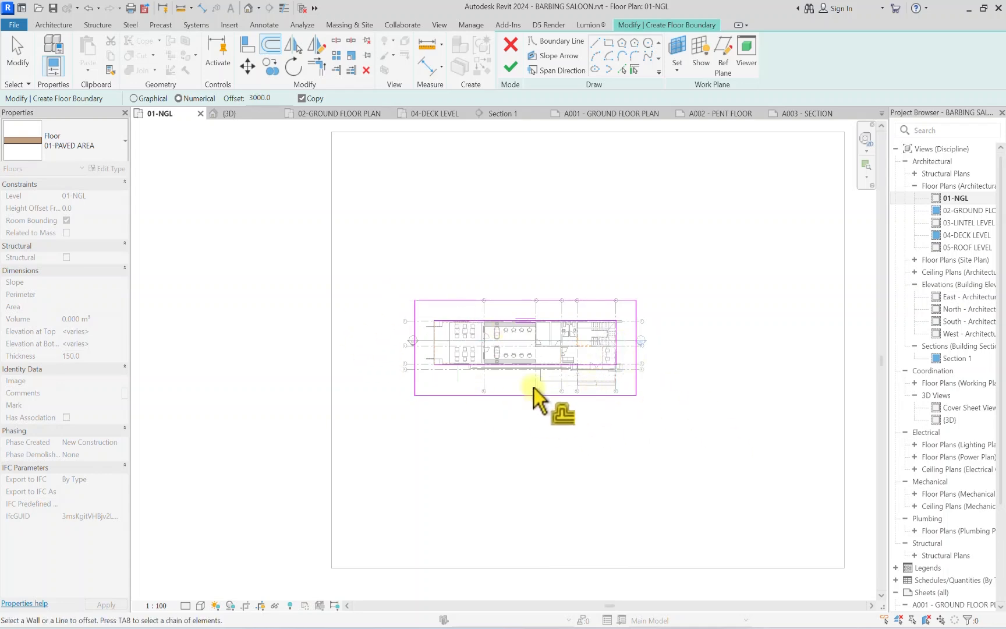
{"action": "scroll", "coordinate": [534, 388], "scroll_direction": "down", "scroll_amount": 2}
{"action": "scroll", "coordinate": [517, 395], "scroll_direction": "up", "scroll_amount": 3}
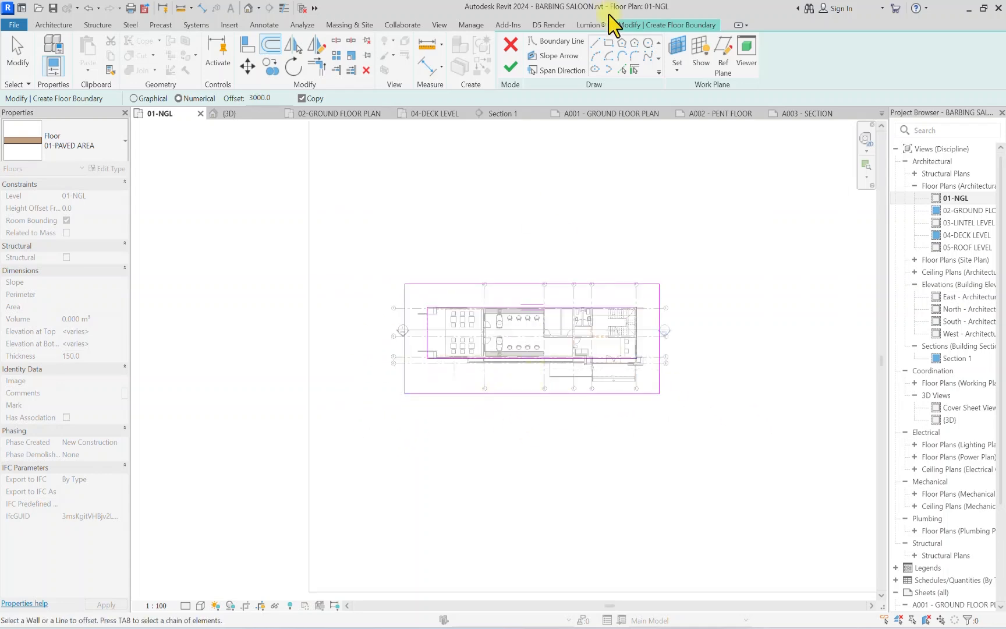
Step: Draw a boundary line from the entrance landing's outer corner at grid E down to the paving's lower edge
{"action": "left_click", "coordinate": [596, 45]}
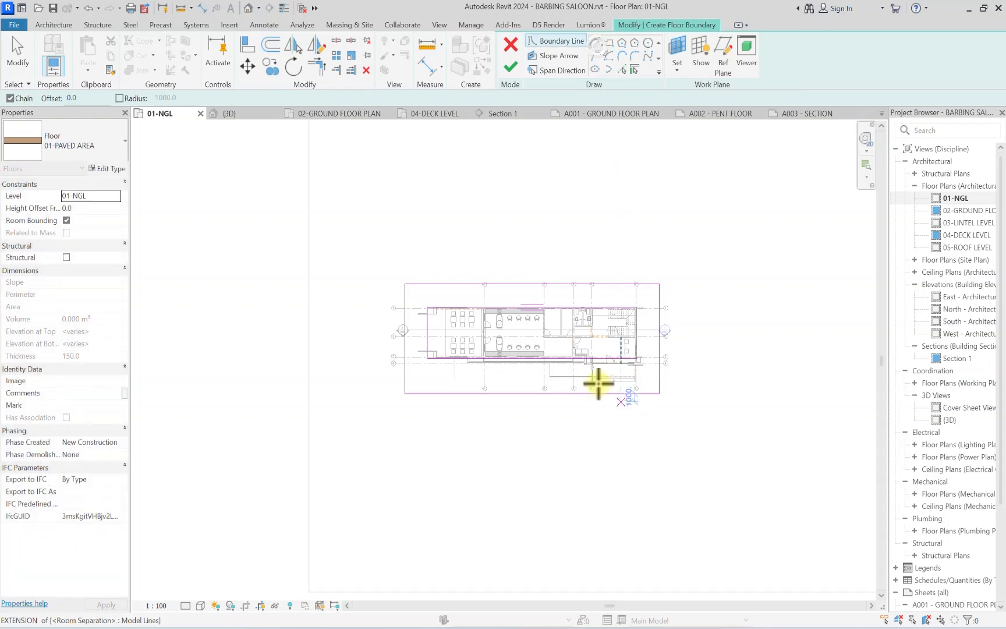
{"action": "scroll", "coordinate": [611, 395], "scroll_direction": "up", "scroll_amount": 4}
{"action": "scroll", "coordinate": [587, 382], "scroll_direction": "up", "scroll_amount": 2}
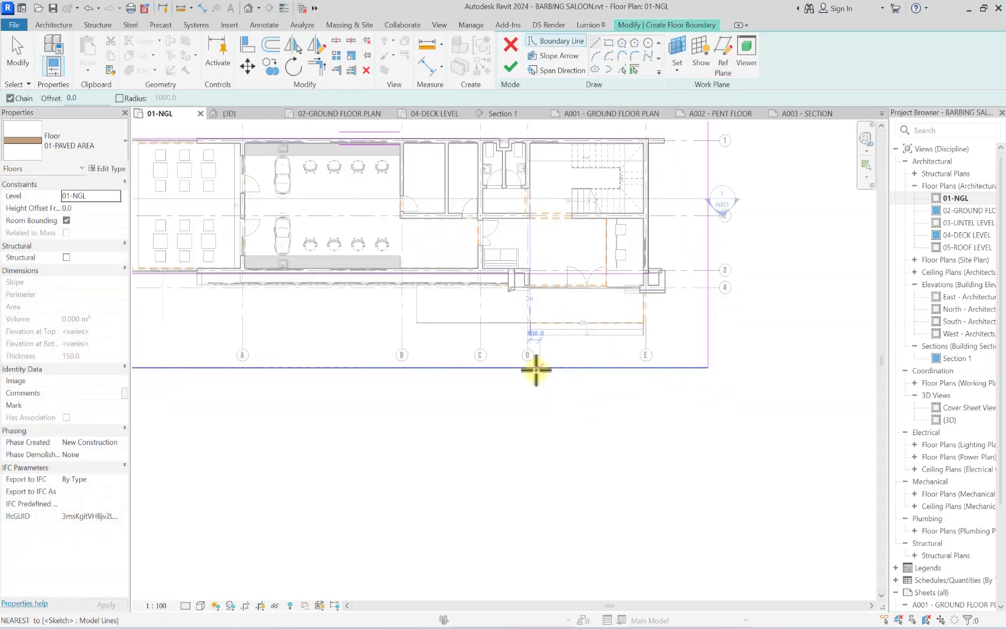
{"action": "scroll", "coordinate": [635, 352], "scroll_direction": "up", "scroll_amount": 4}
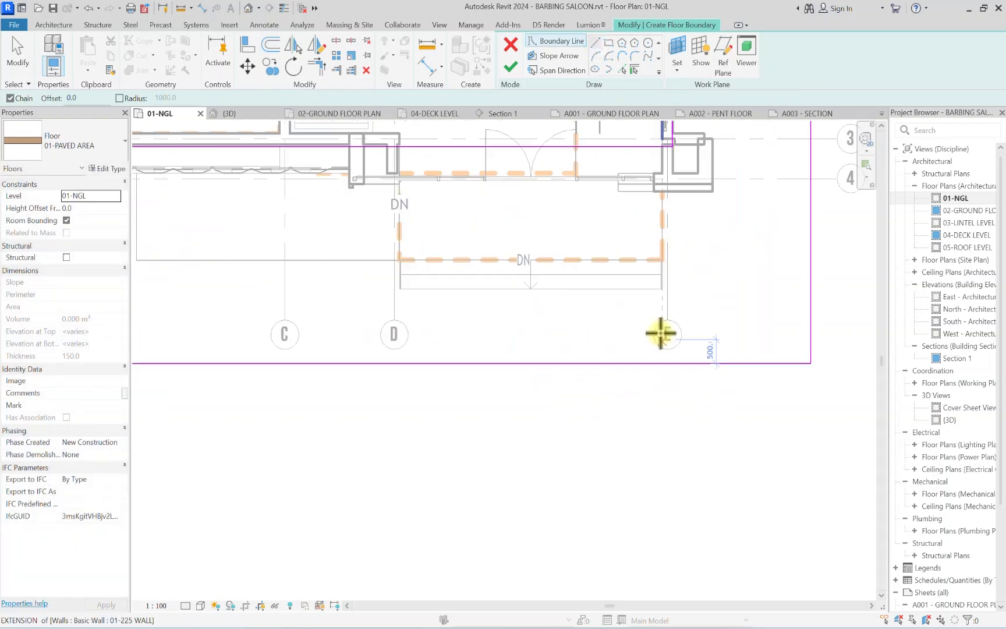
{"action": "left_click", "coordinate": [662, 260]}
{"action": "scroll", "coordinate": [664, 381], "scroll_direction": "down", "scroll_amount": 3}
{"action": "left_click", "coordinate": [661, 324]}
{"action": "scroll", "coordinate": [521, 329], "scroll_direction": "up", "scroll_amount": 2}
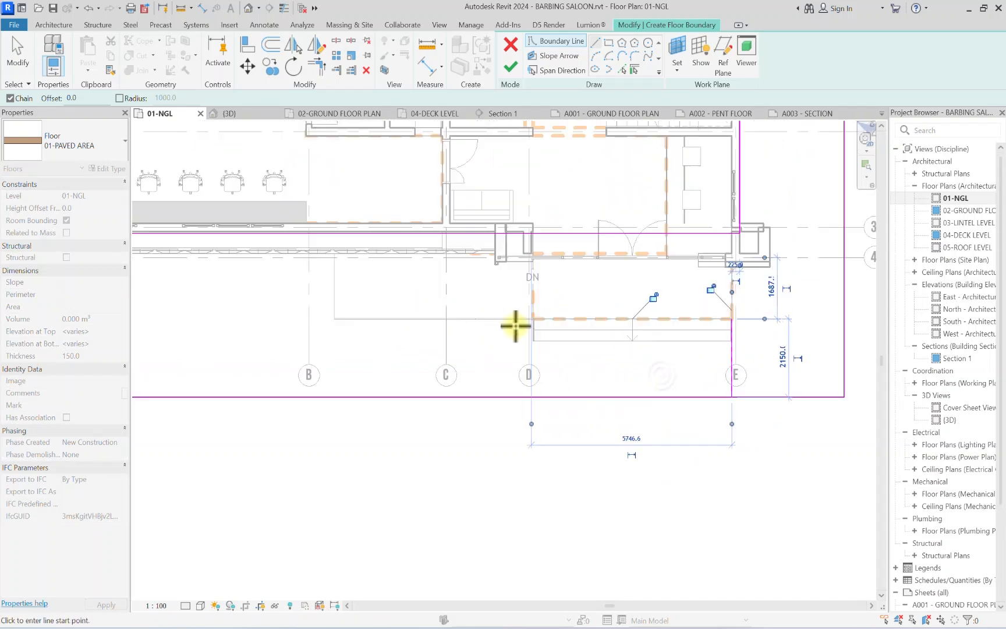
Step: Draw boundary lines from the landing's corner at grid D past the paving's lower edge and about 5665 across to grid E
{"action": "left_click", "coordinate": [532, 319]}
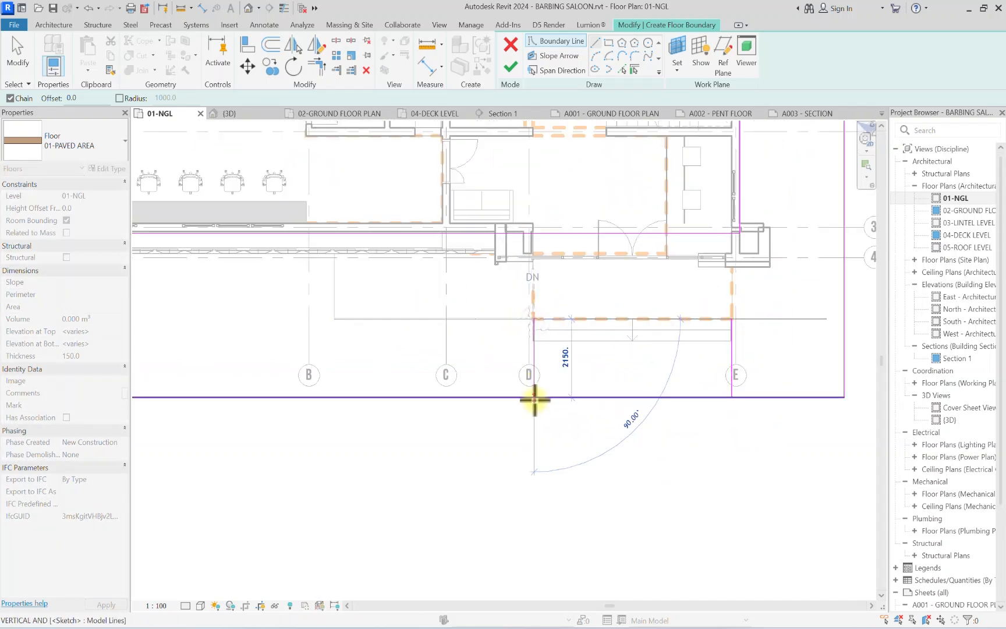
{"action": "scroll", "coordinate": [532, 408], "scroll_direction": "down", "scroll_amount": 3}
{"action": "left_click", "coordinate": [534, 395]}
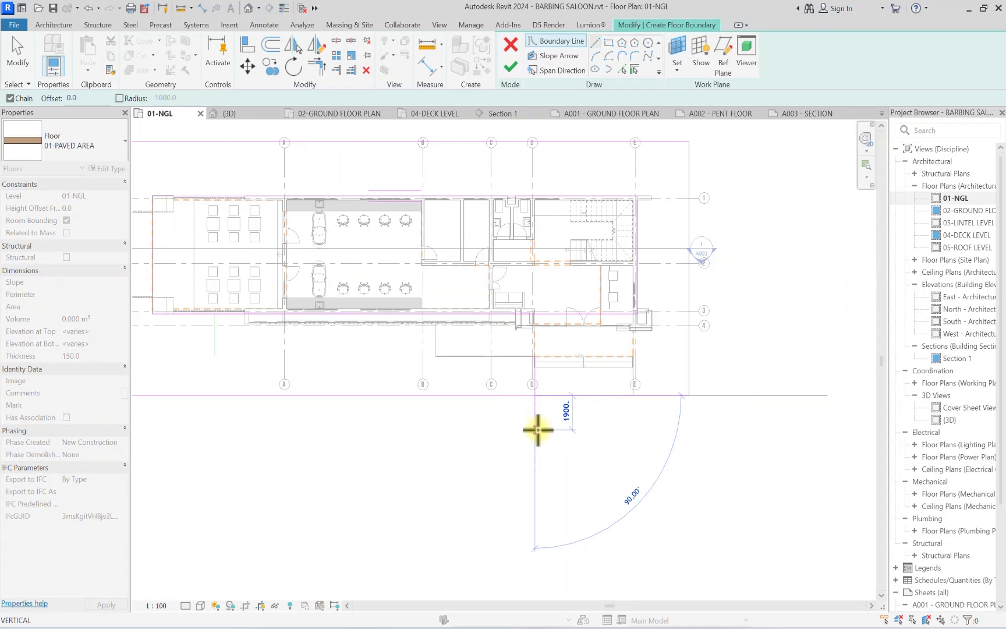
{"action": "left_click", "coordinate": [535, 422]}
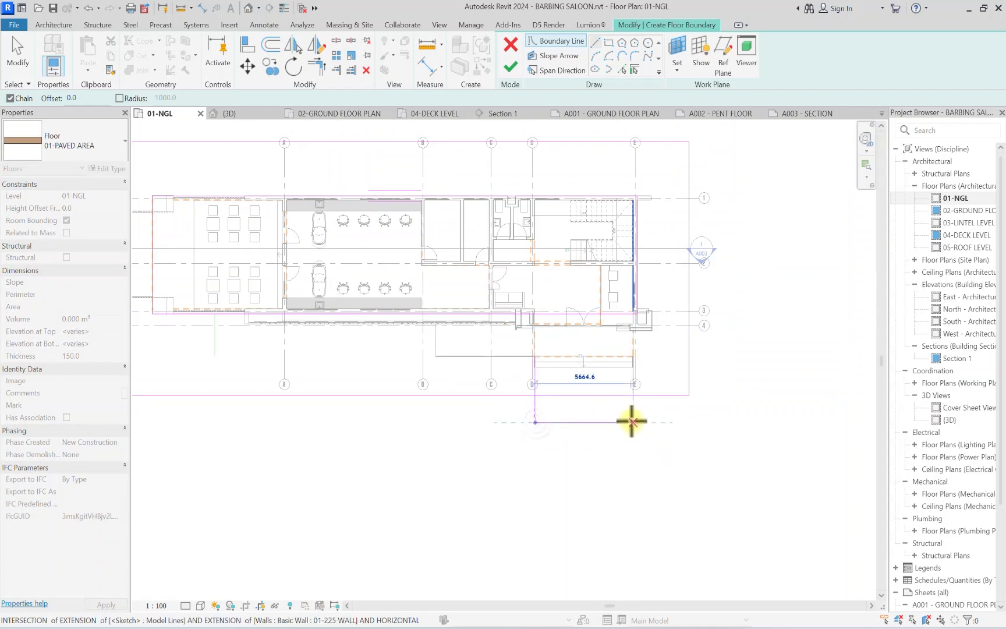
{"action": "scroll", "coordinate": [632, 421], "scroll_direction": "up", "scroll_amount": 2}
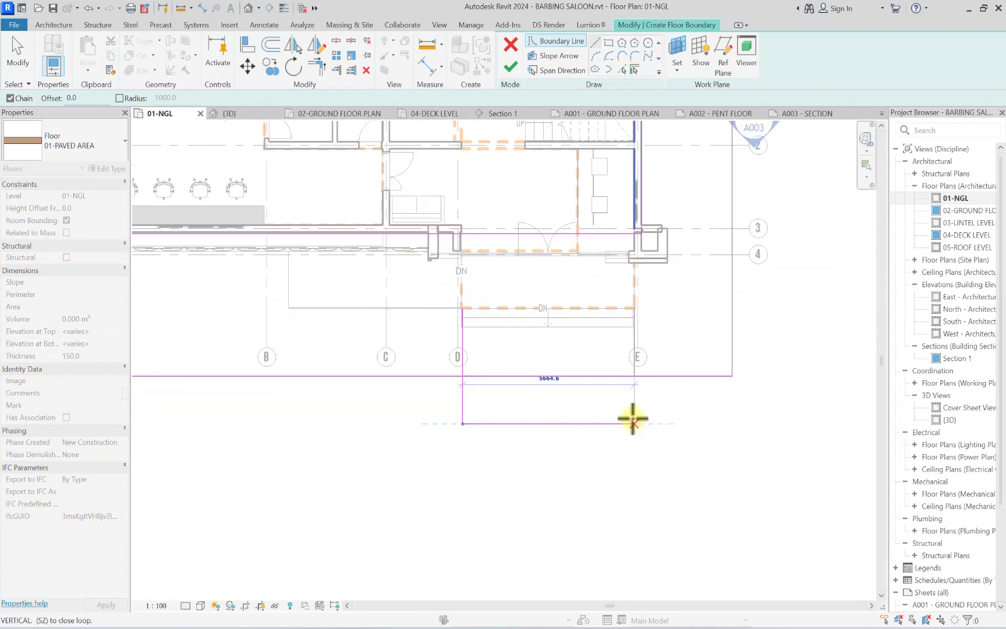
{"action": "left_click", "coordinate": [633, 421]}
{"action": "key", "text": "Escape"}
Step: Split the paving's lower edge within the entrance projection and delete the two lines between that edge and the landing
{"action": "scroll", "coordinate": [361, 326], "scroll_direction": "down", "scroll_amount": 2}
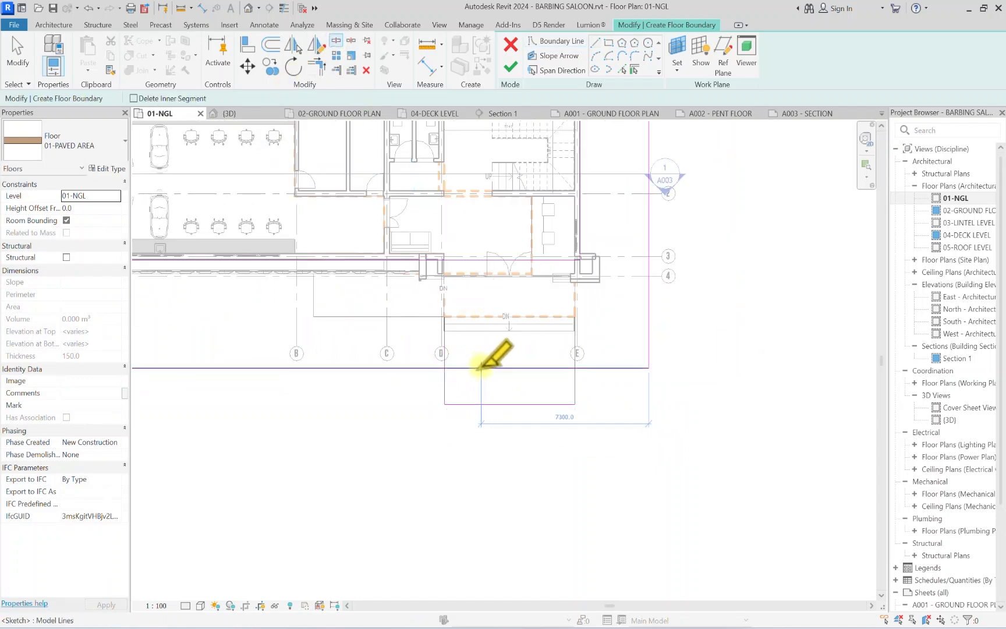
{"action": "key", "text": "Escape"}
{"action": "left_click_drag", "start_coordinate": [597, 302], "coordinate": [388, 343]}
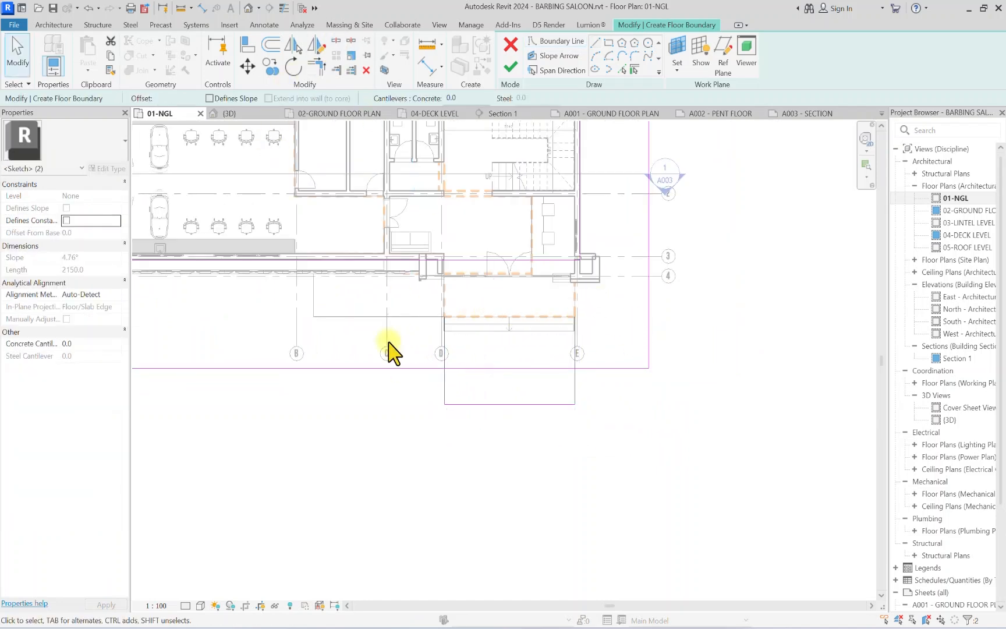
{"action": "key", "text": "Delete"}
Step: Trim both sides of the entrance projection to the paving's lower edge and finish the 01-PAVED AREA floor
{"action": "left_click", "coordinate": [316, 65]}
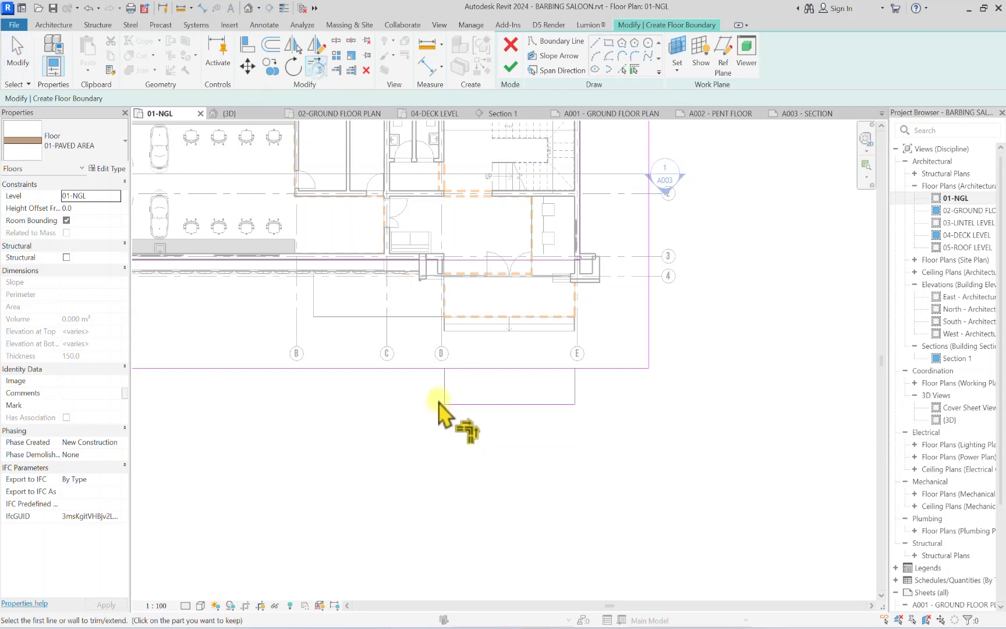
{"action": "left_click", "coordinate": [424, 368]}
{"action": "left_click", "coordinate": [576, 382]}
{"action": "left_click", "coordinate": [589, 370]}
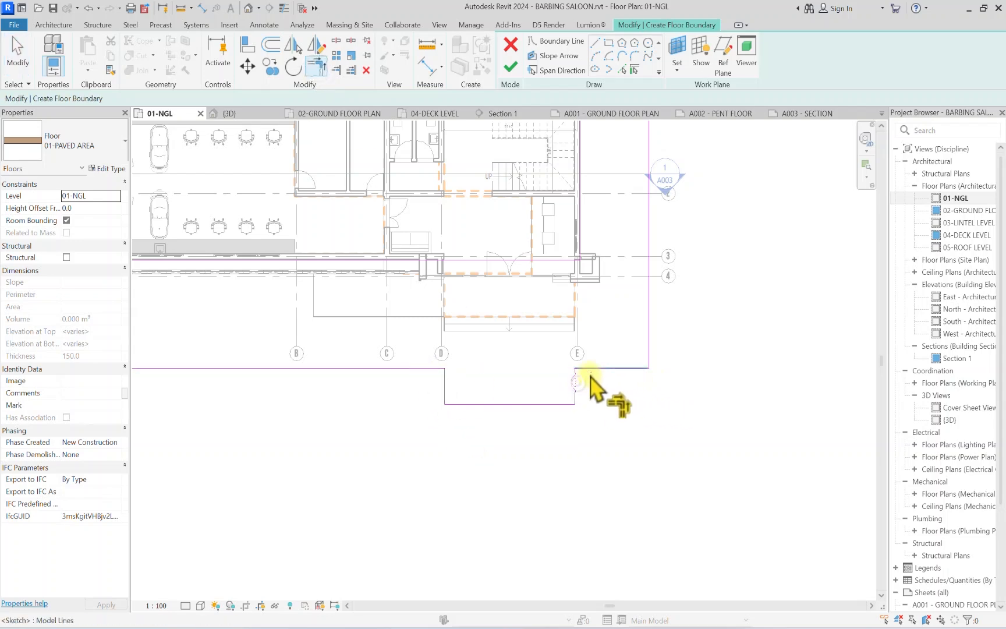
{"action": "scroll", "coordinate": [597, 373], "scroll_direction": "down", "scroll_amount": 4}
{"action": "left_click", "coordinate": [510, 69]}
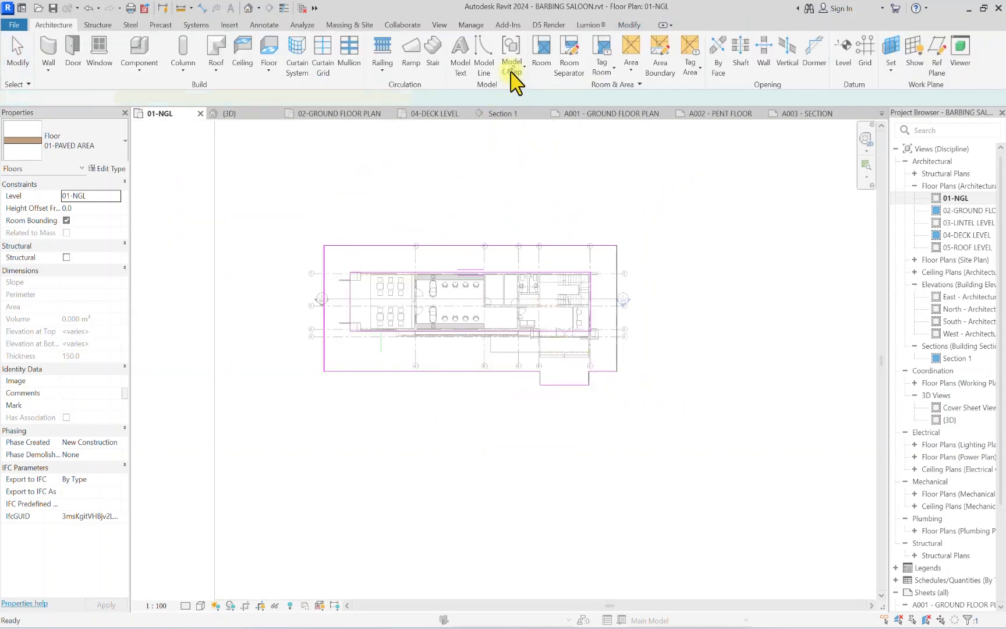
{"action": "left_click", "coordinate": [217, 314]}
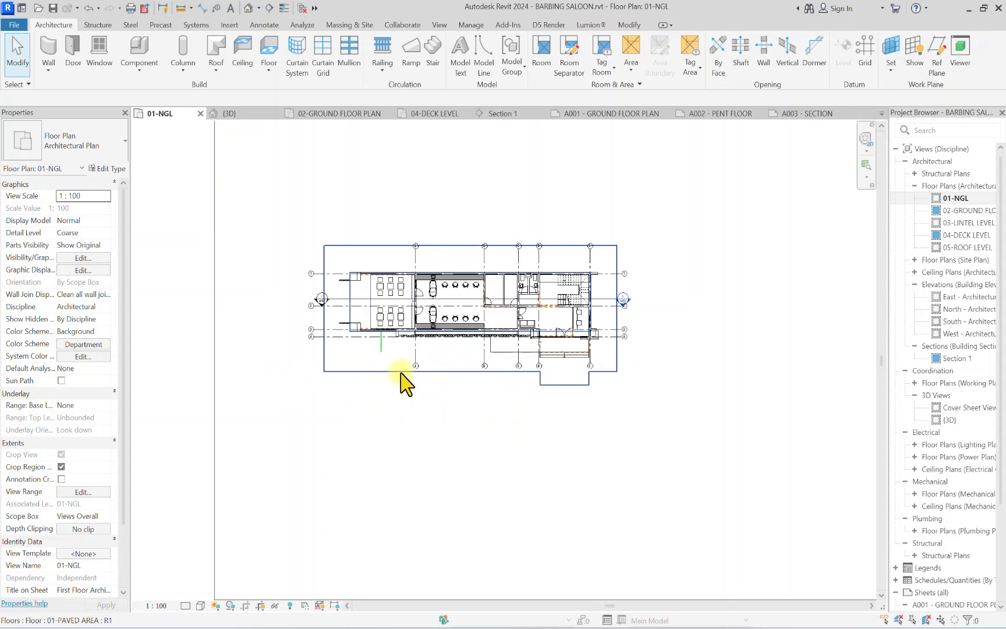
{"action": "scroll", "coordinate": [401, 381], "scroll_direction": "down", "scroll_amount": 2}
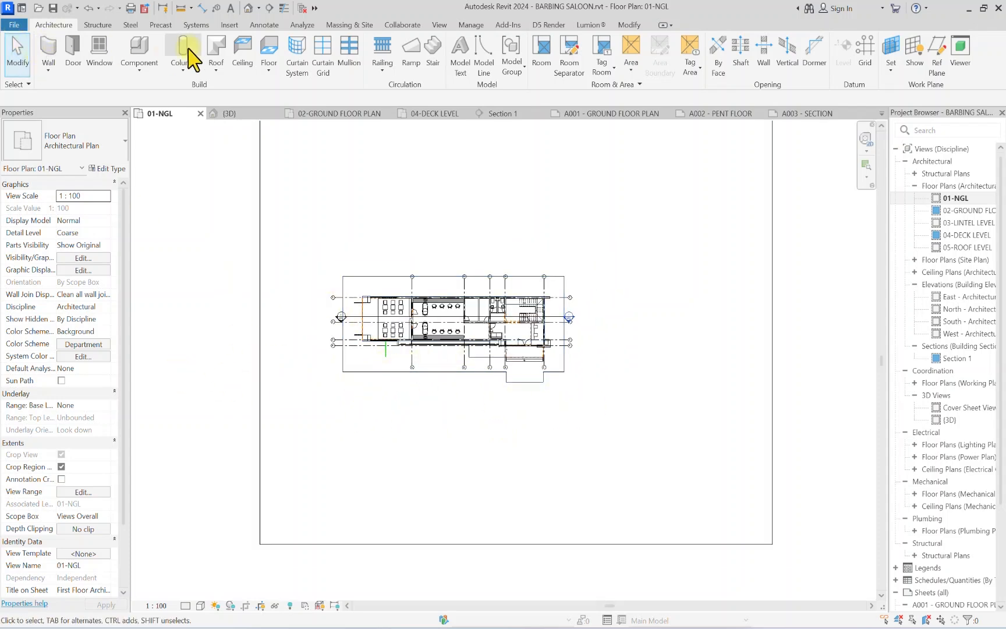
Step: Start a new floor and duplicate the 01-PAVED AREA type as 00-GREENERY
{"action": "left_click", "coordinate": [267, 46]}
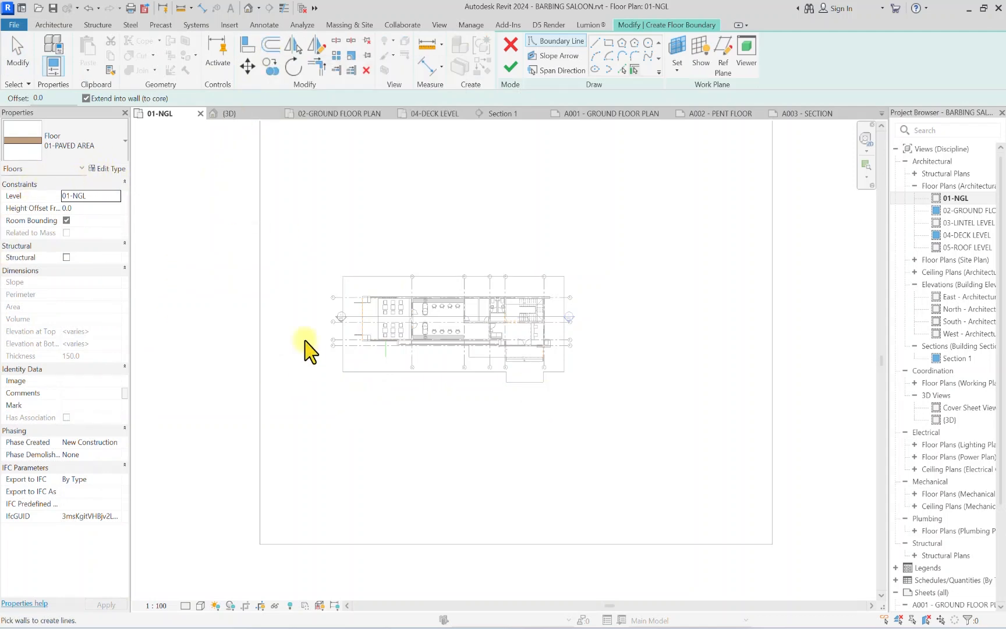
{"action": "left_click", "coordinate": [107, 168]}
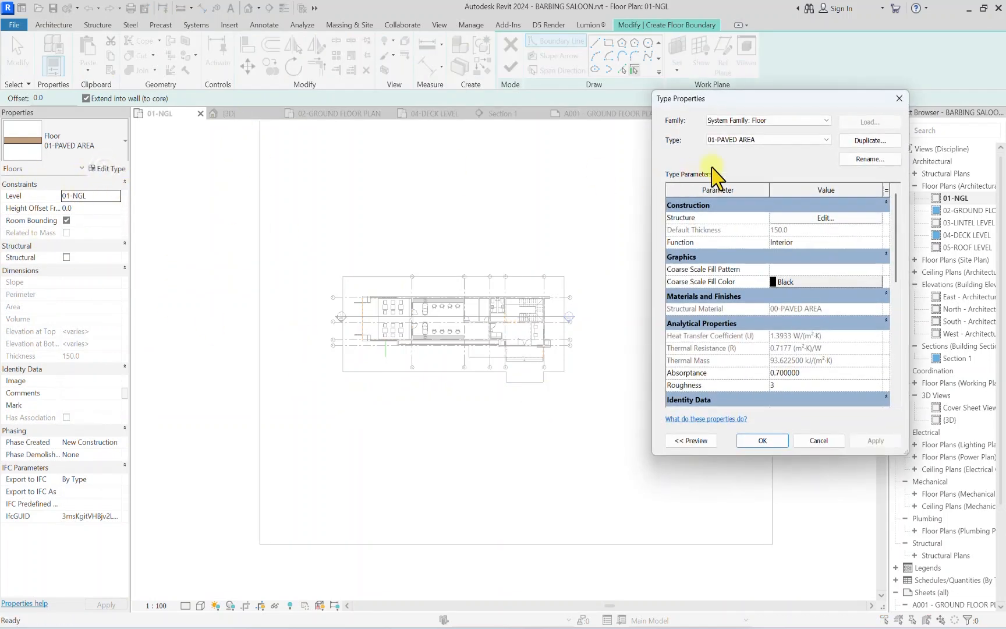
{"action": "left_click", "coordinate": [873, 142]}
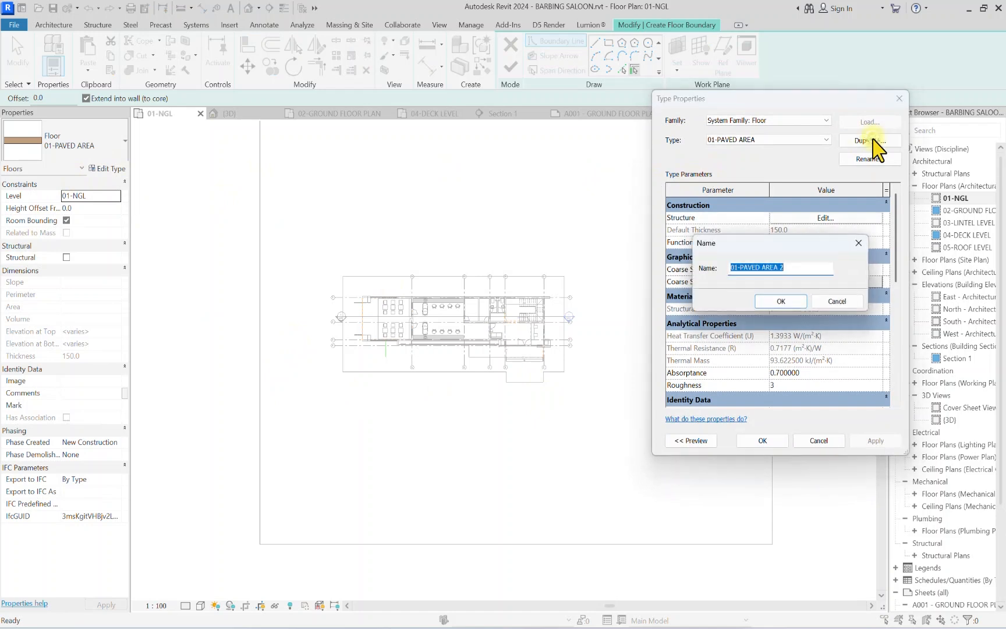
{"action": "key", "text": "BackSpace"}
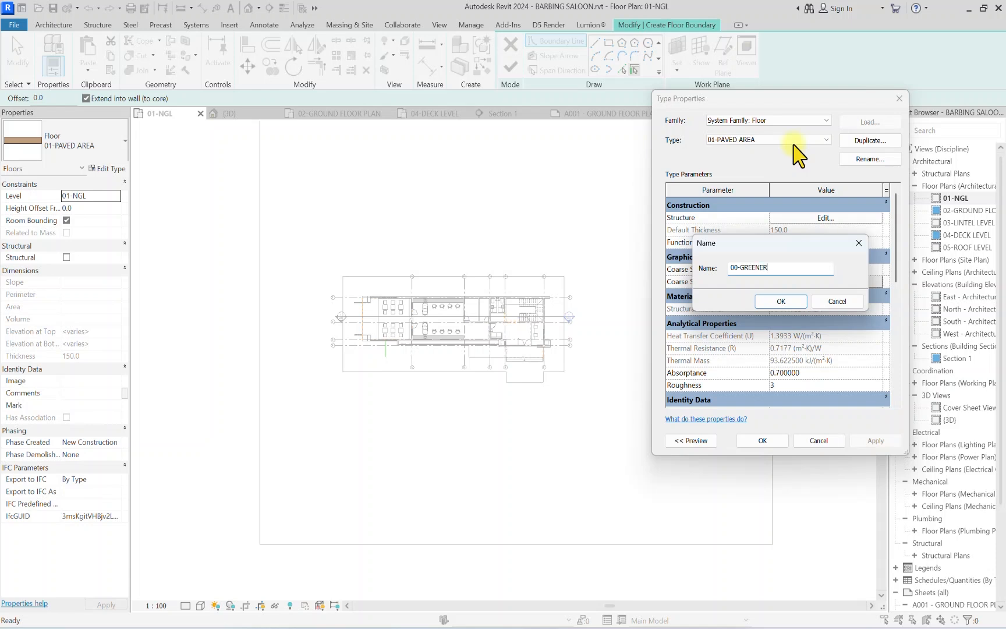
{"action": "left_click", "coordinate": [778, 301]}
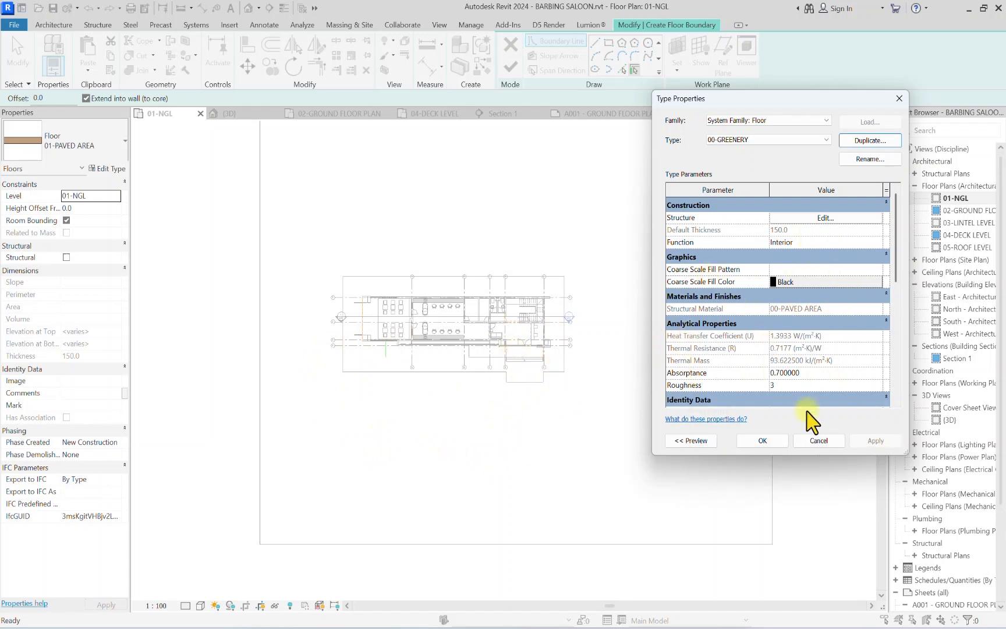
Step: Assign the 00-GRASS material to the structure layer of the 00-GREENERY floor type
{"action": "left_click", "coordinate": [832, 218]}
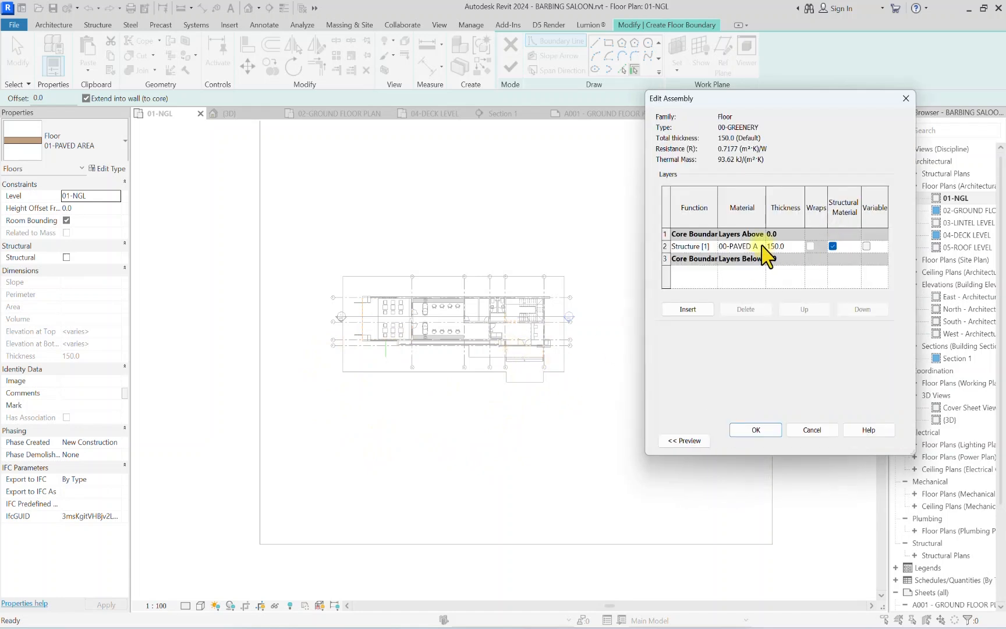
{"action": "left_click", "coordinate": [760, 245]}
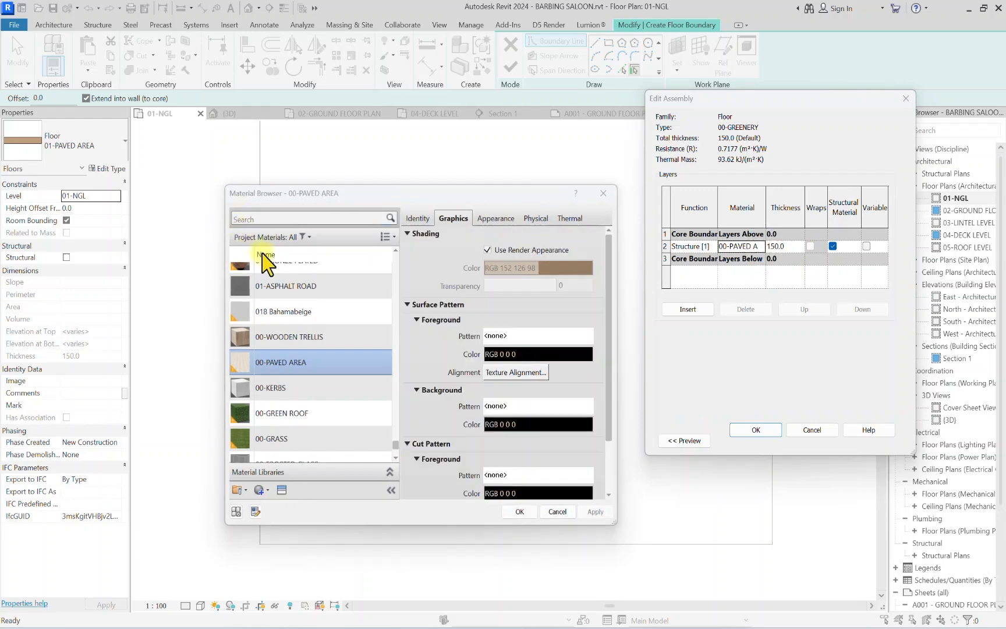
{"action": "scroll", "coordinate": [307, 407], "scroll_direction": "down", "scroll_amount": 1}
{"action": "left_click", "coordinate": [307, 449]}
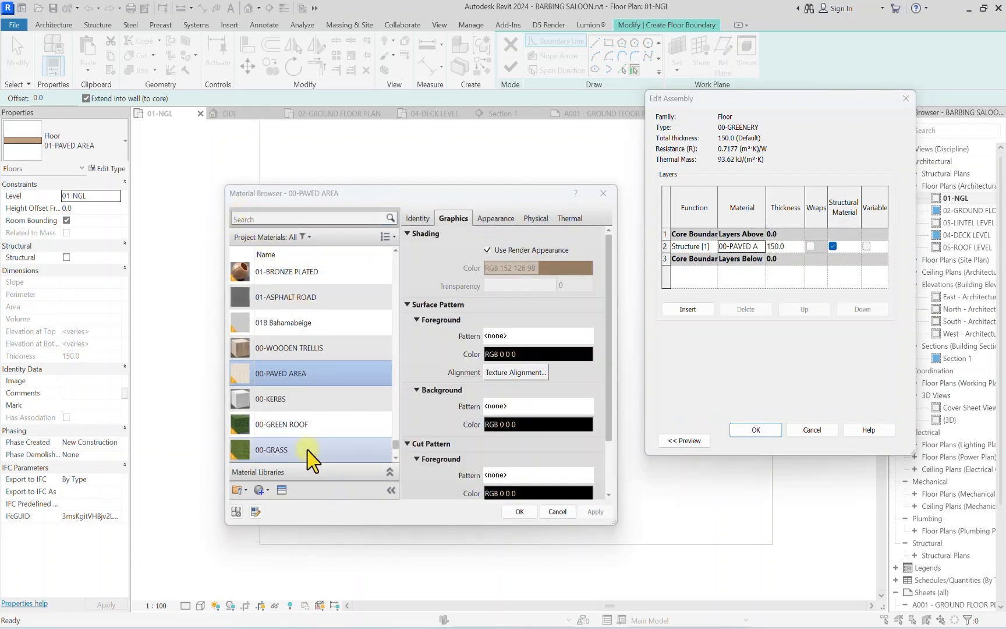
{"action": "left_click", "coordinate": [516, 511]}
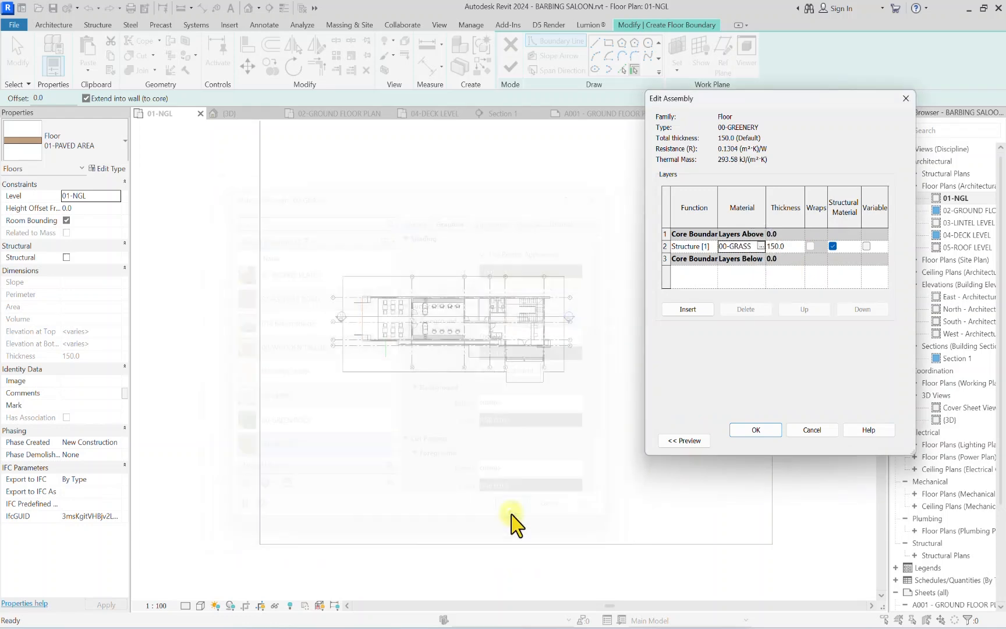
{"action": "left_click", "coordinate": [755, 431]}
{"action": "left_click", "coordinate": [762, 441]}
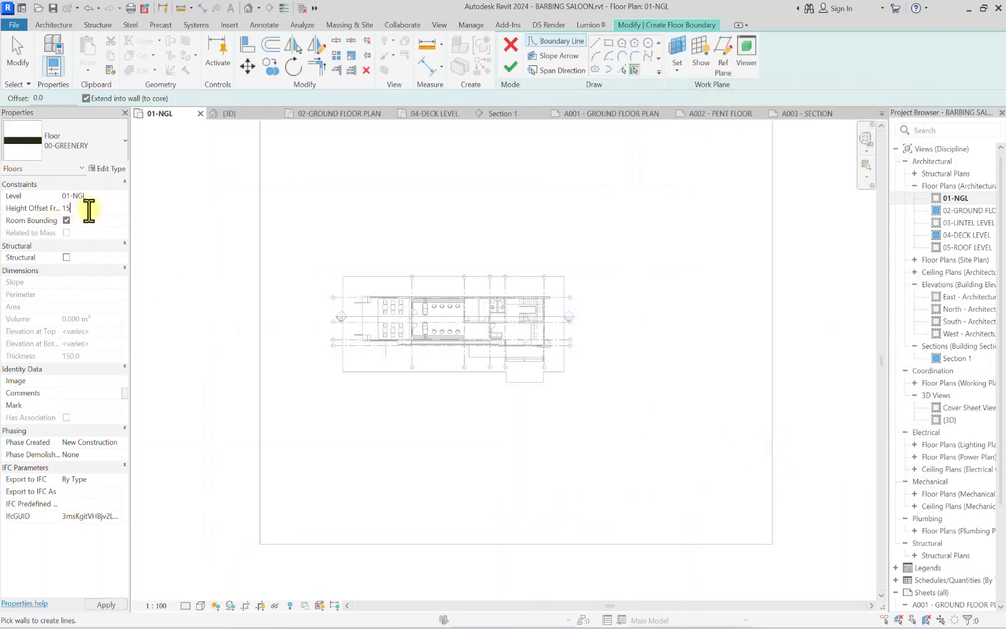
Step: Set the height offset to 150 and sketch a boundary rectangle about 3300 by 7500 below the paving's lower edge, outward from grid E
{"action": "scroll", "coordinate": [475, 375], "scroll_direction": "up", "scroll_amount": 2}
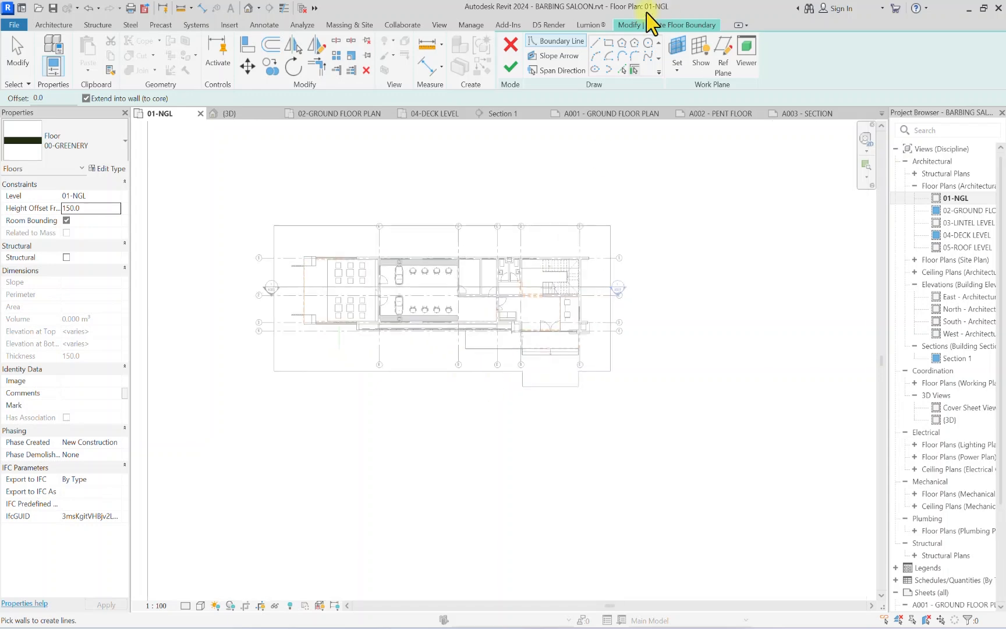
{"action": "left_click", "coordinate": [595, 43]}
{"action": "scroll", "coordinate": [565, 399], "scroll_direction": "up", "scroll_amount": 3}
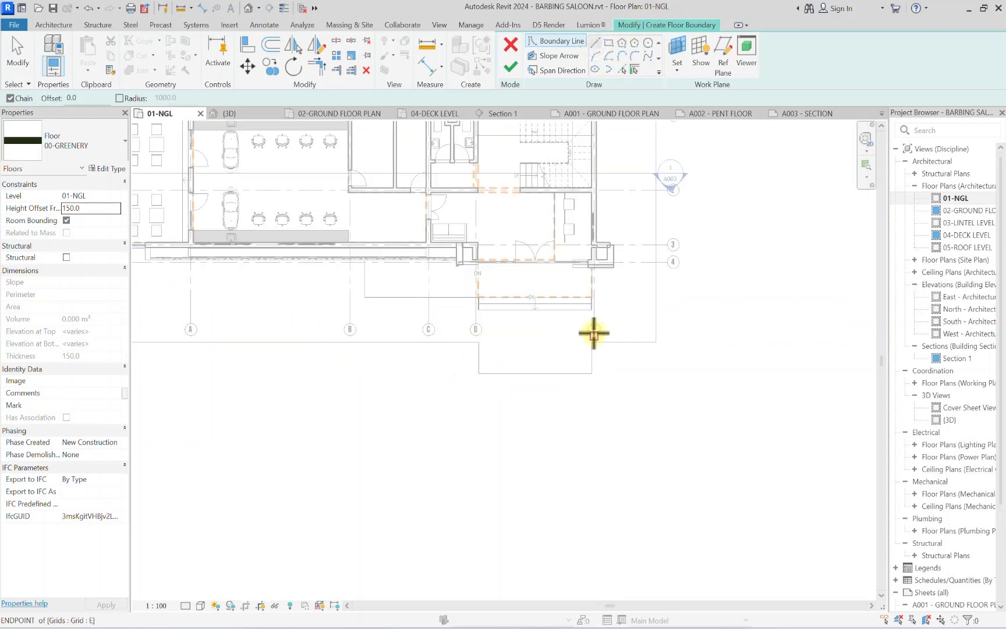
{"action": "left_click", "coordinate": [592, 342]}
{"action": "scroll", "coordinate": [594, 419], "scroll_direction": "down", "scroll_amount": 2}
{"action": "scroll", "coordinate": [594, 419], "scroll_direction": "up", "scroll_amount": 1}
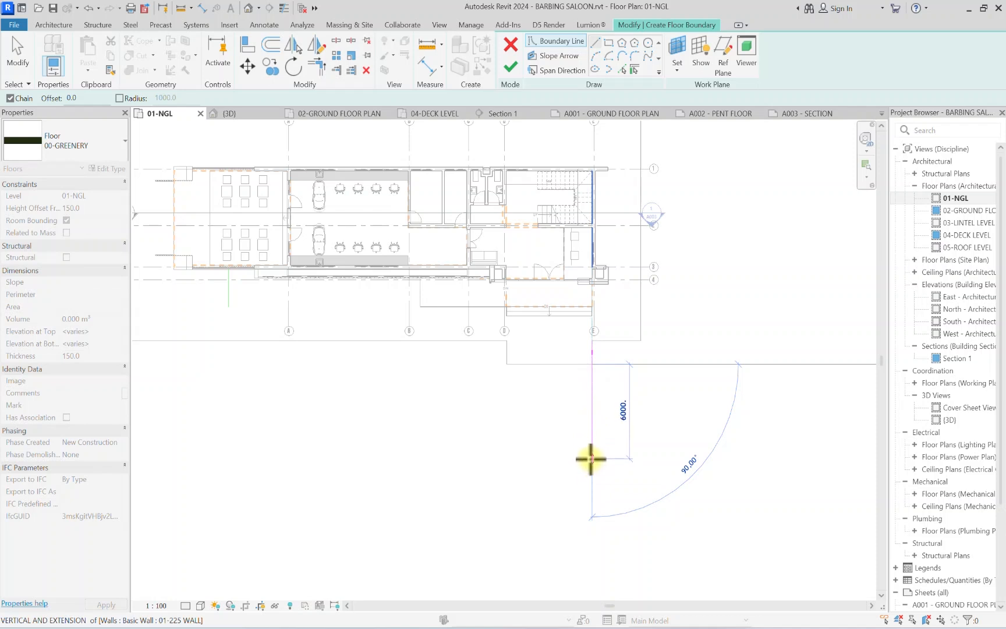
{"action": "left_click", "coordinate": [591, 458]}
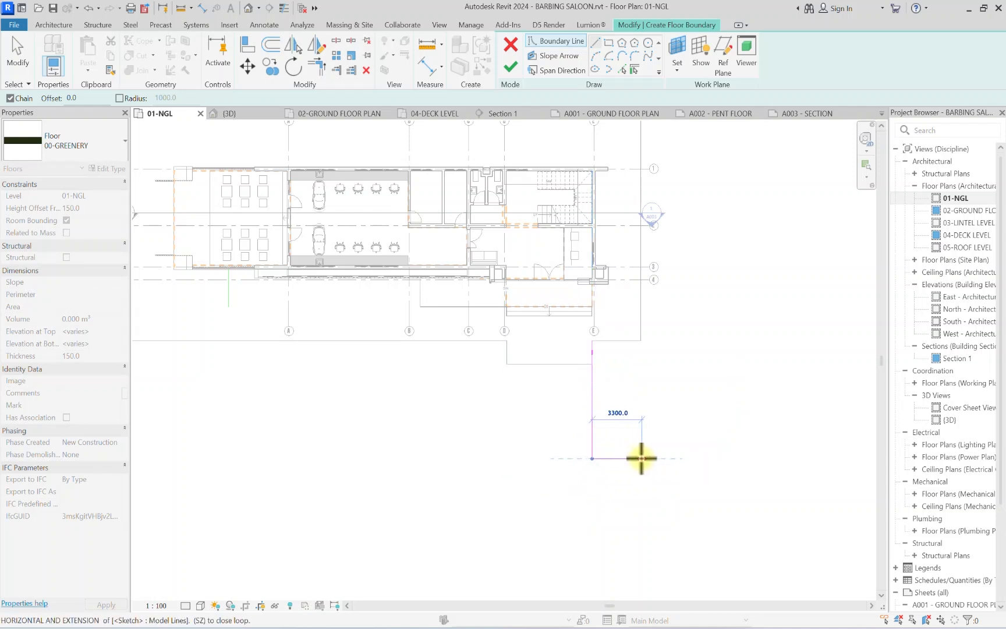
{"action": "left_click", "coordinate": [641, 458]}
{"action": "key", "text": "Escape"}
{"action": "left_click", "coordinate": [591, 341]}
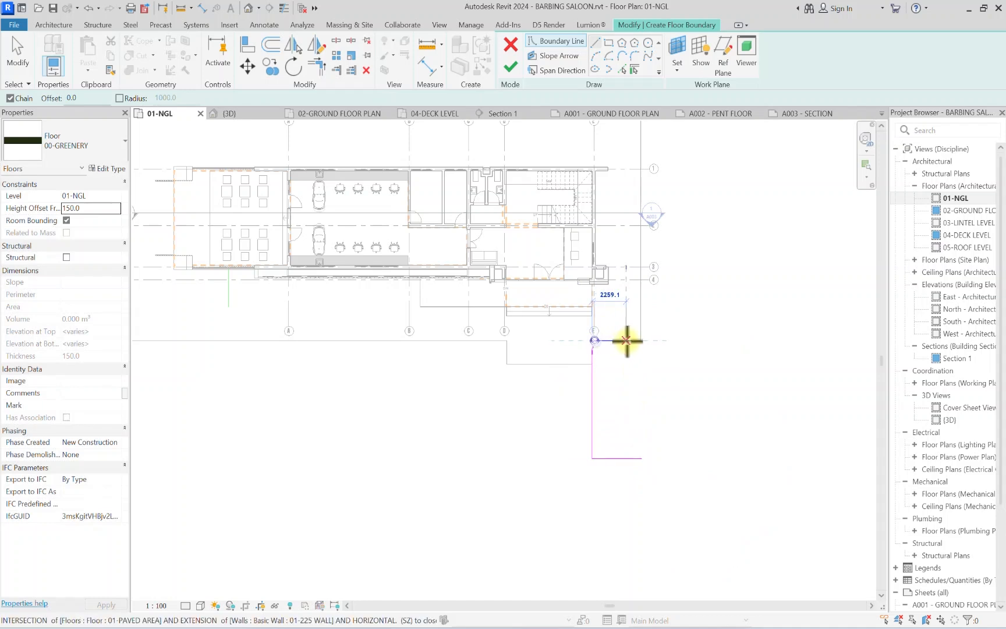
{"action": "left_click", "coordinate": [641, 341]}
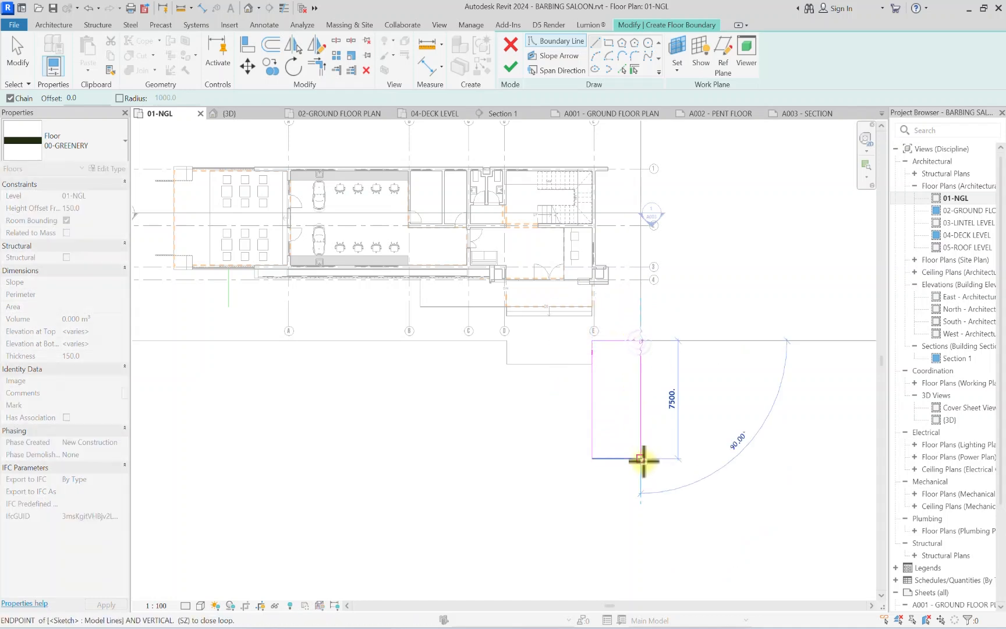
{"action": "left_click", "coordinate": [641, 458]}
Step: Draw boundary lines from the rectangle's lower grid E corner across to grid D, and from the paving's edge down to meet it
{"action": "left_click", "coordinate": [506, 364]}
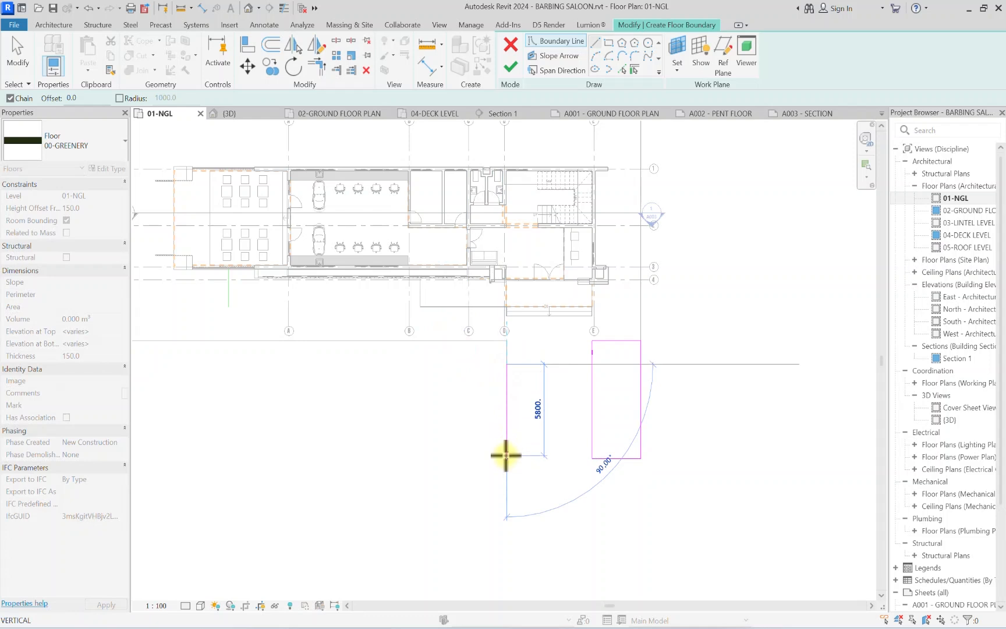
{"action": "key", "text": "Escape"}
{"action": "left_click", "coordinate": [592, 458]}
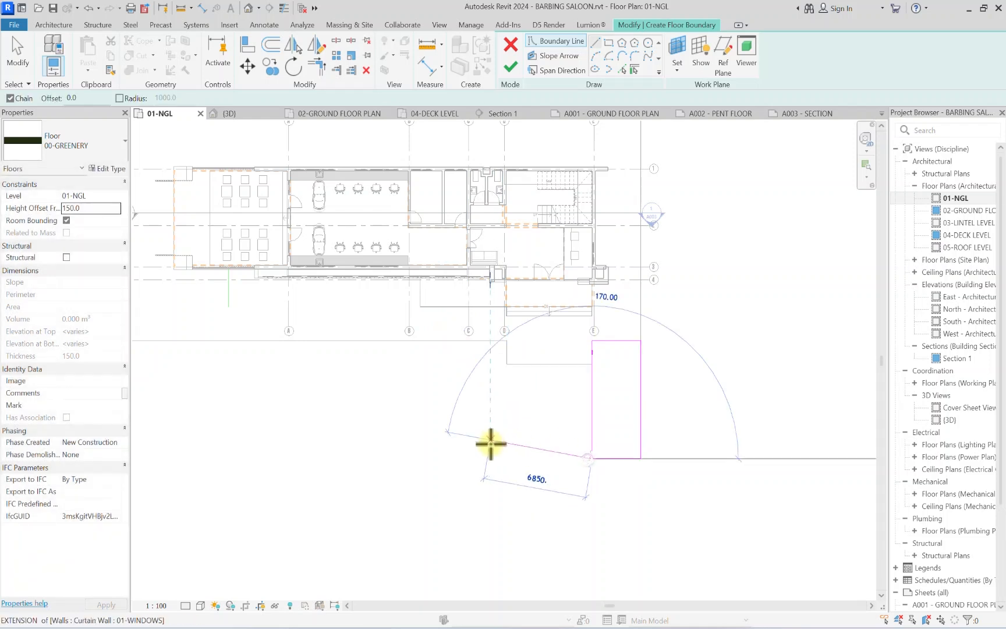
{"action": "left_click", "coordinate": [506, 458]}
{"action": "key", "text": "Escape"}
{"action": "left_click", "coordinate": [506, 340]}
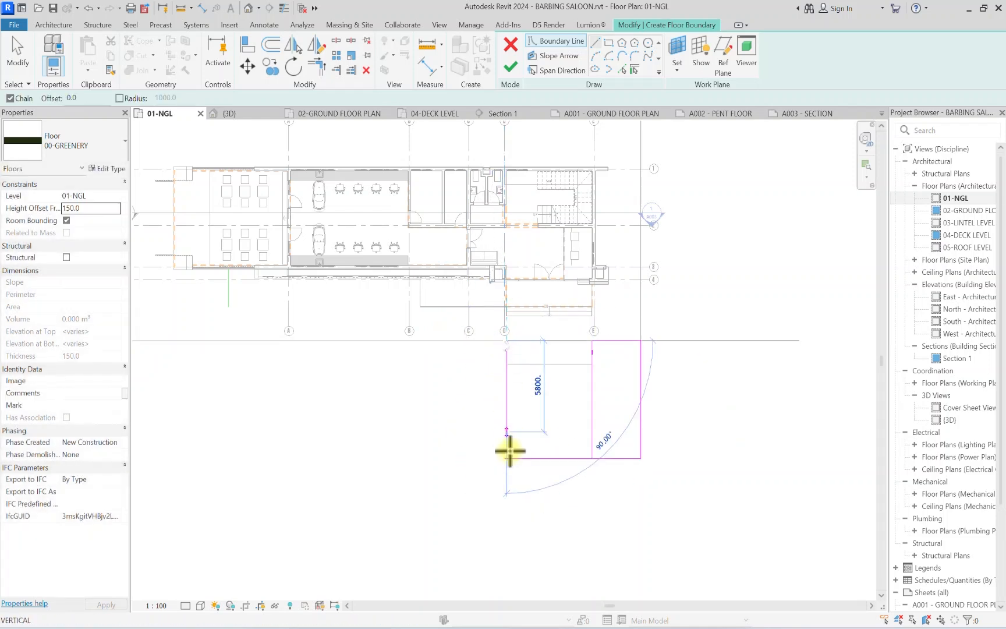
{"action": "left_click", "coordinate": [507, 458]}
{"action": "key", "text": "Escape"}
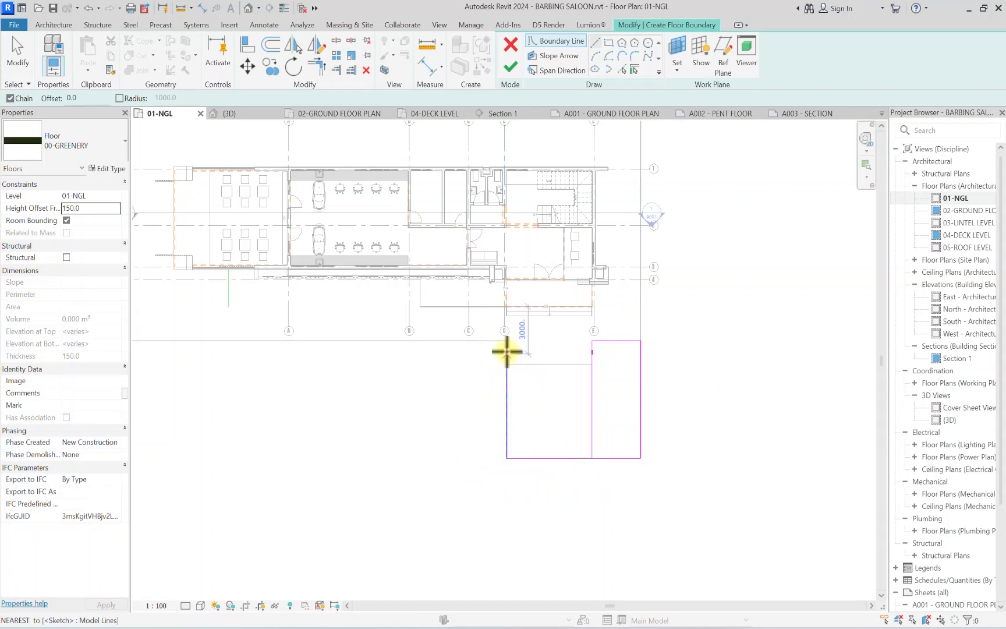
Step: Continue the greenery boundary up to the paving edge, along it to its far corner, down, 4500 across and back up
{"action": "left_click", "coordinate": [507, 341]}
{"action": "middle_click_drag", "start_coordinate": [349, 327], "coordinate": [700, 319]}
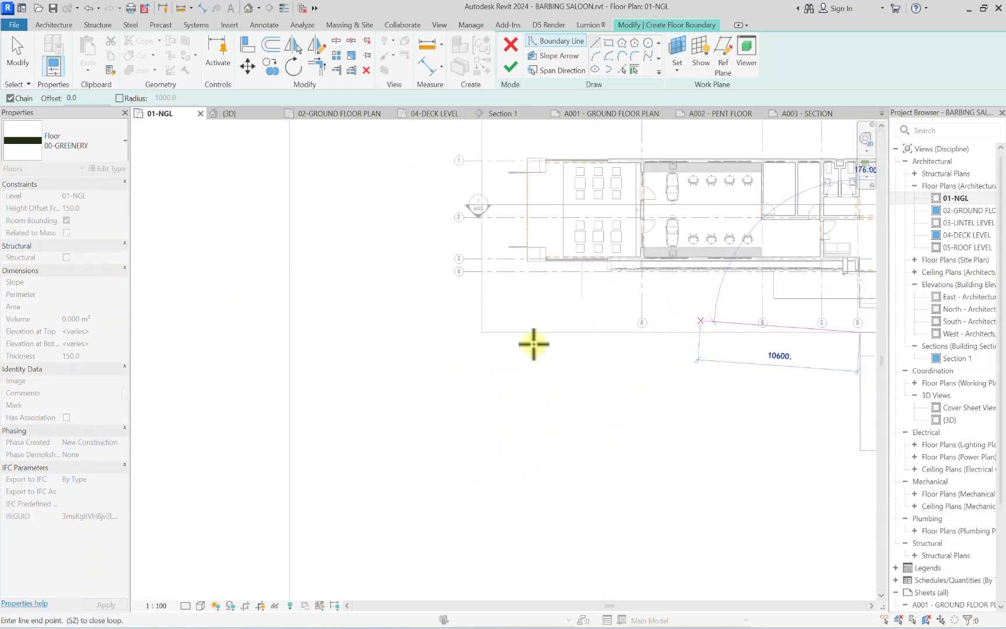
{"action": "left_click", "coordinate": [479, 332]}
{"action": "scroll", "coordinate": [442, 381], "scroll_direction": "down", "scroll_amount": 2}
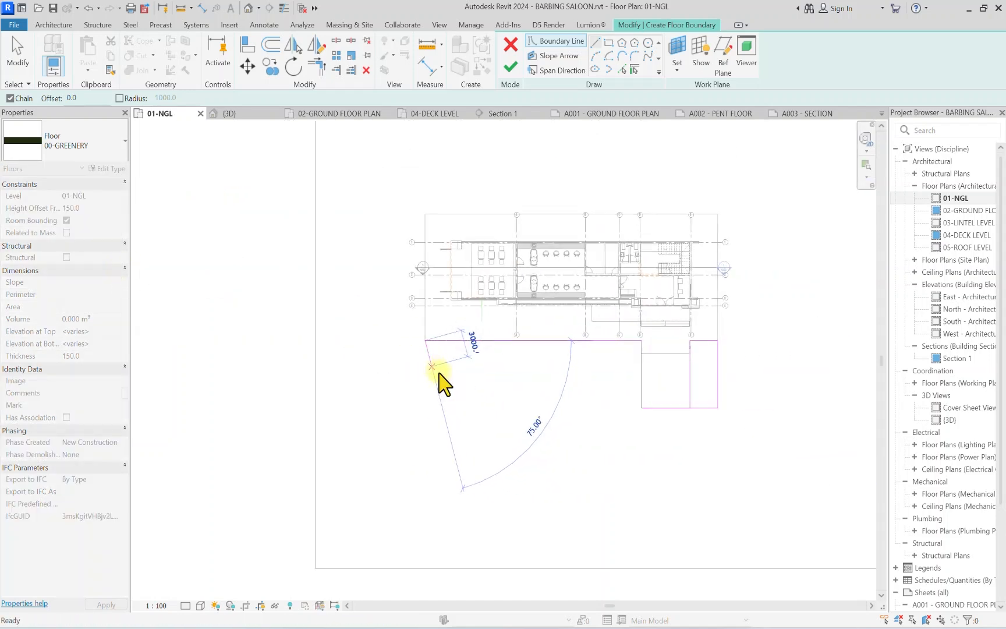
{"action": "left_click", "coordinate": [421, 419]}
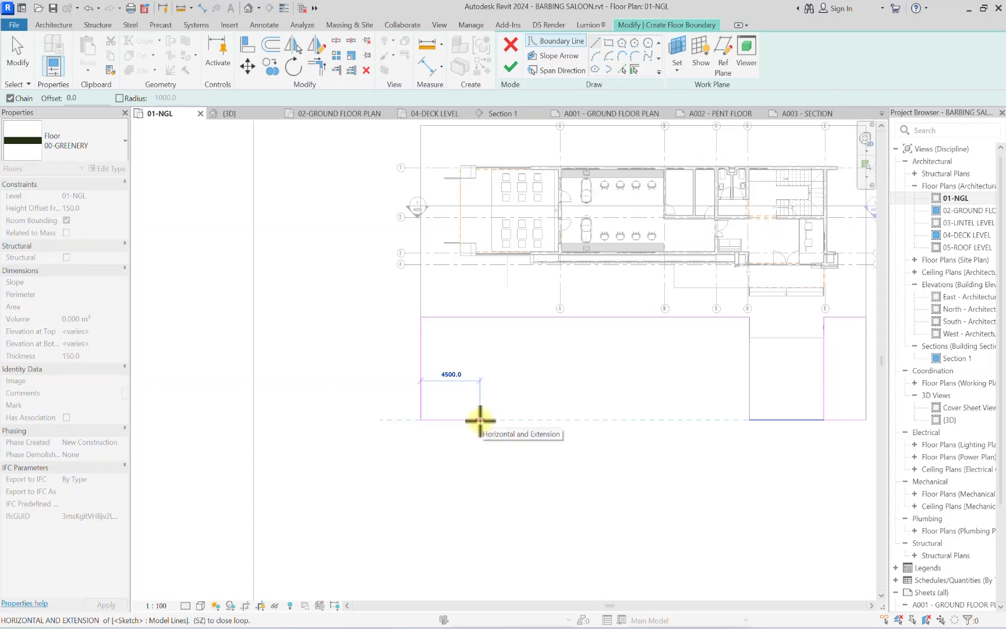
{"action": "left_click", "coordinate": [479, 419]}
{"action": "left_click", "coordinate": [480, 341]}
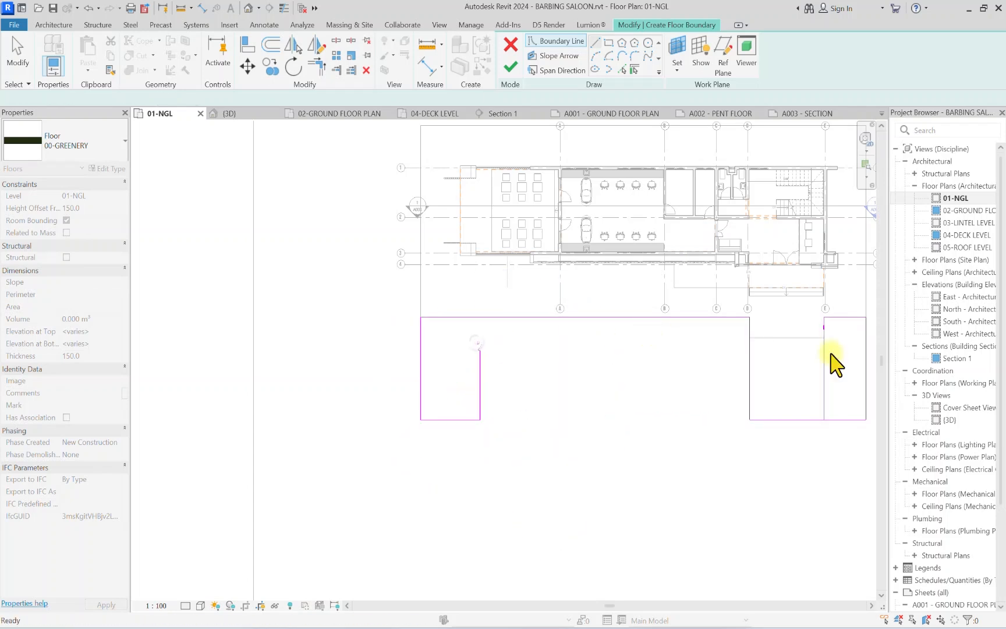
Step: Draw the inner boundary line from grid D across to the far strip, and a 4500 wide strip from grid D's lower corner up to it
{"action": "left_click", "coordinate": [749, 336]}
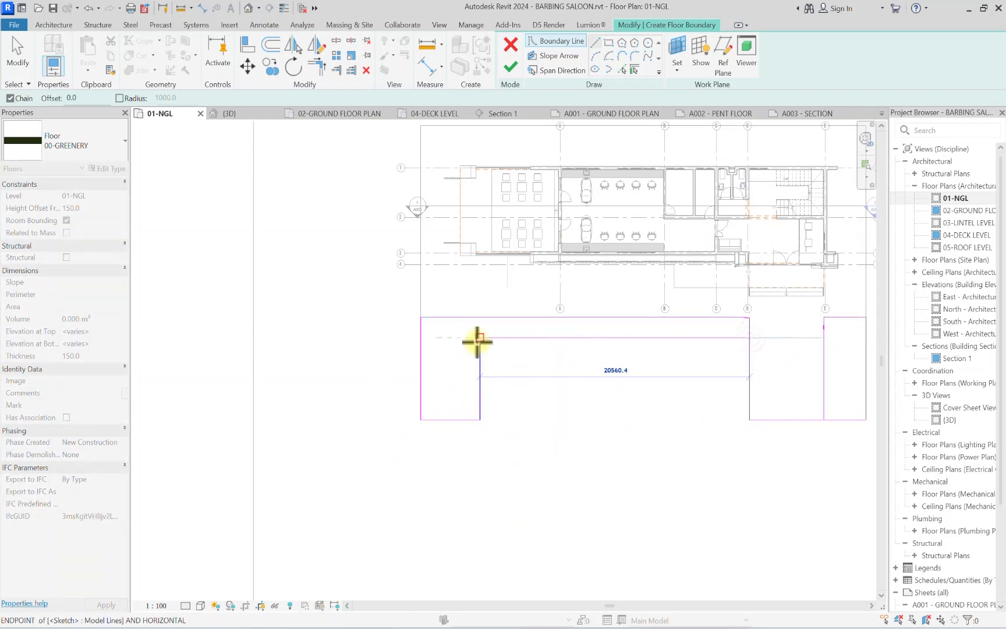
{"action": "left_click", "coordinate": [480, 340]}
{"action": "middle_click_drag", "start_coordinate": [768, 362], "coordinate": [526, 362]}
{"action": "scroll", "coordinate": [524, 362], "scroll_direction": "up", "scroll_amount": 1}
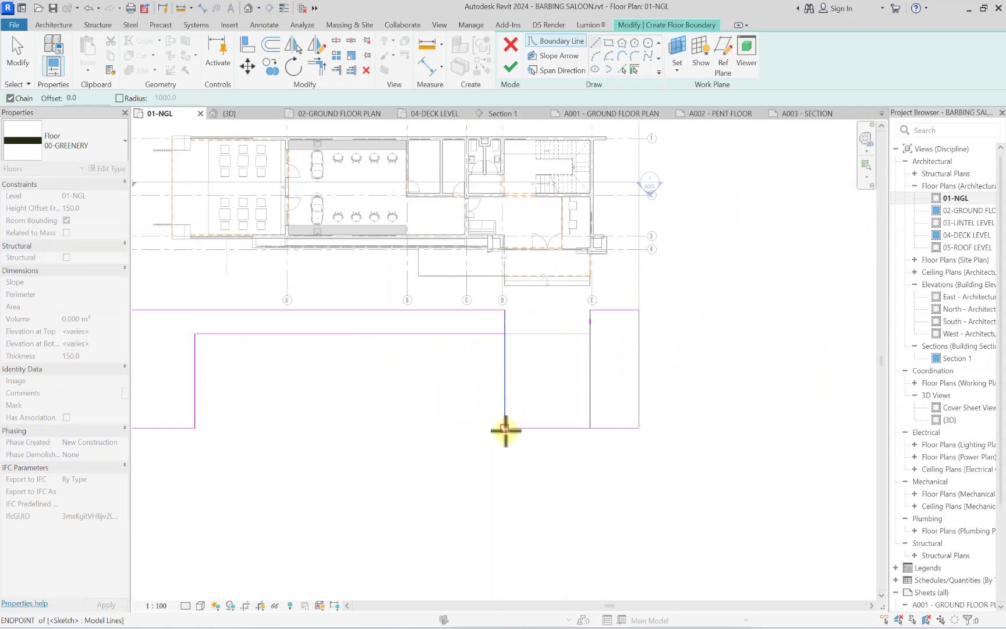
{"action": "left_click", "coordinate": [505, 428]}
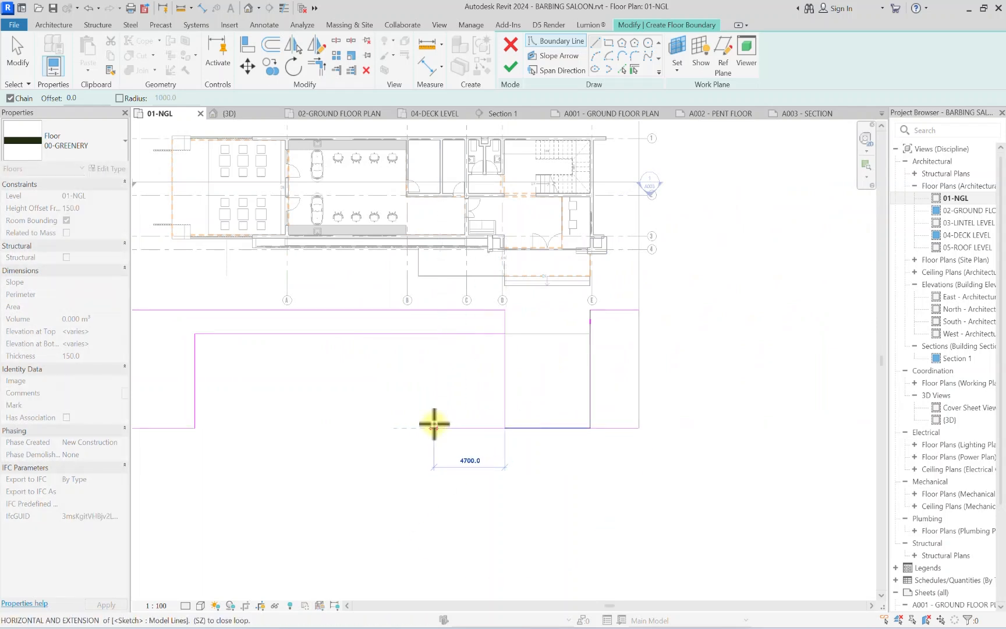
{"action": "type", "text": "4500"}
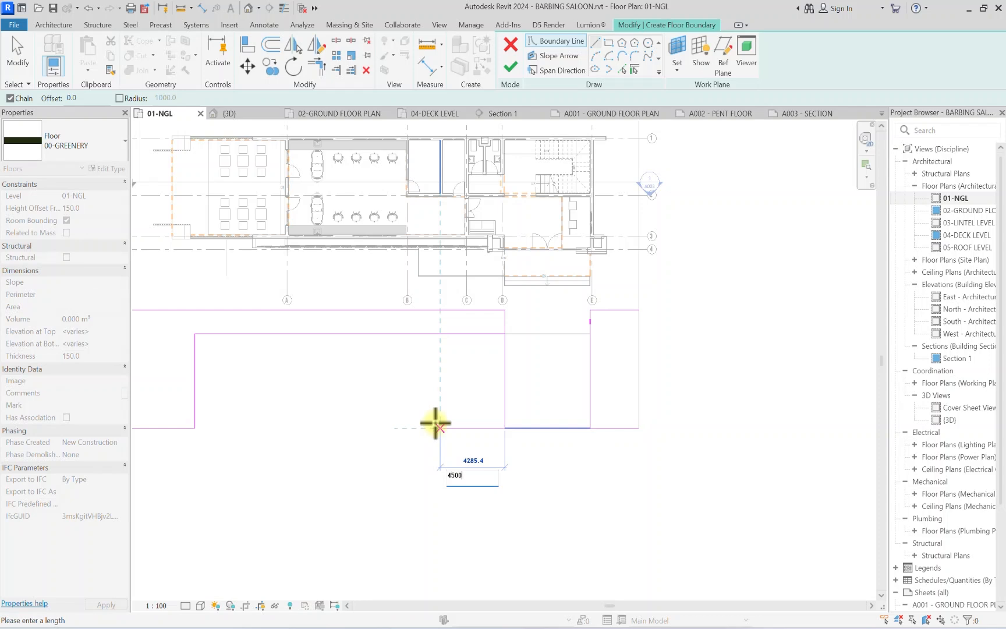
{"action": "key", "text": "Return"}
{"action": "left_click", "coordinate": [436, 334]}
Step: Trim the inner boundary line to the edge of the strip beside grid D, and delete the lower boundary segment between grids D and E
{"action": "scroll", "coordinate": [443, 331], "scroll_direction": "down", "scroll_amount": 2}
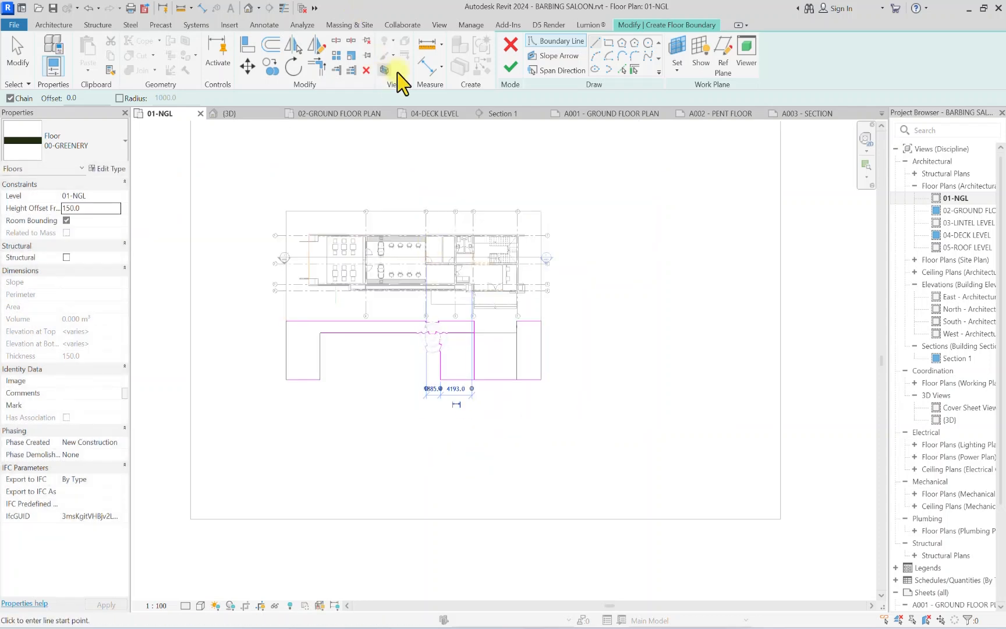
{"action": "left_click", "coordinate": [314, 66]}
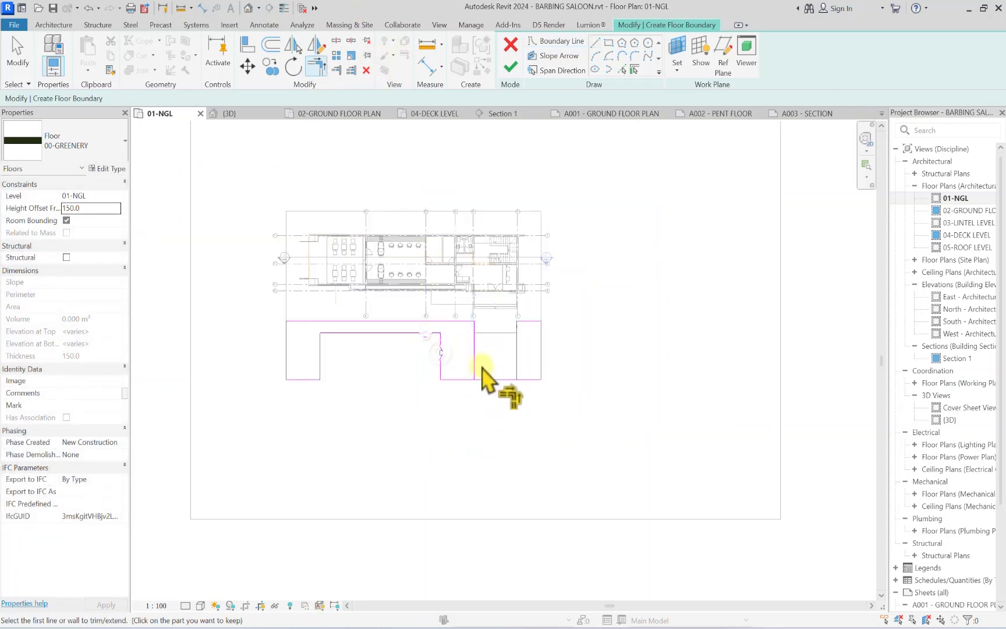
{"action": "scroll", "coordinate": [486, 384], "scroll_direction": "up", "scroll_amount": 2}
{"action": "key", "text": "Escape"}
{"action": "key", "text": "Escape"}
{"action": "left_click", "coordinate": [489, 384]}
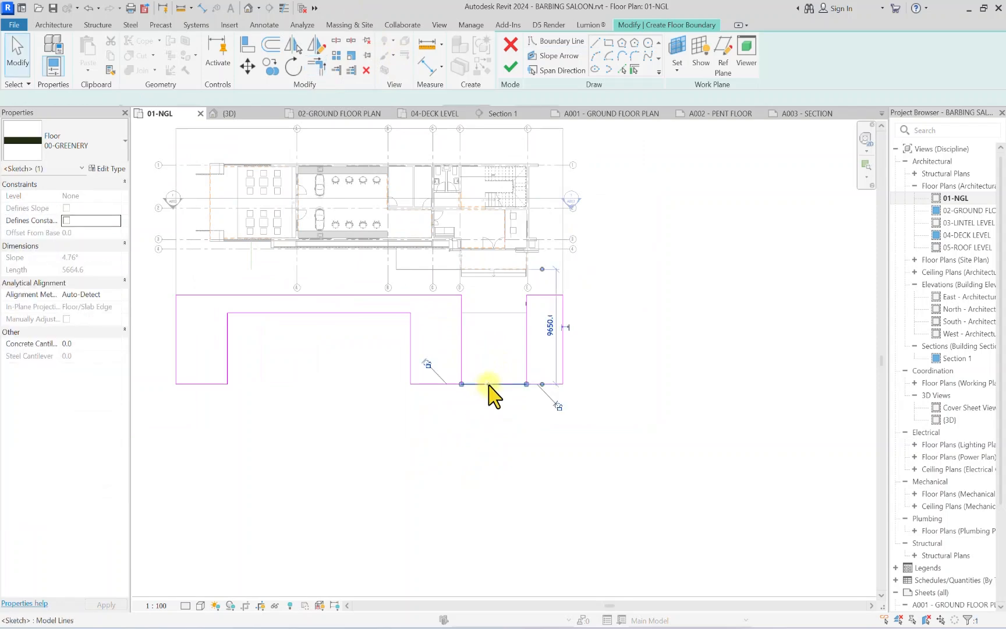
{"action": "key", "text": "Delete"}
Step: Fillet the inner lower corner of the greenery strip farthest from grid D with a radius of about 2900
{"action": "scroll", "coordinate": [520, 387], "scroll_direction": "down", "scroll_amount": 1}
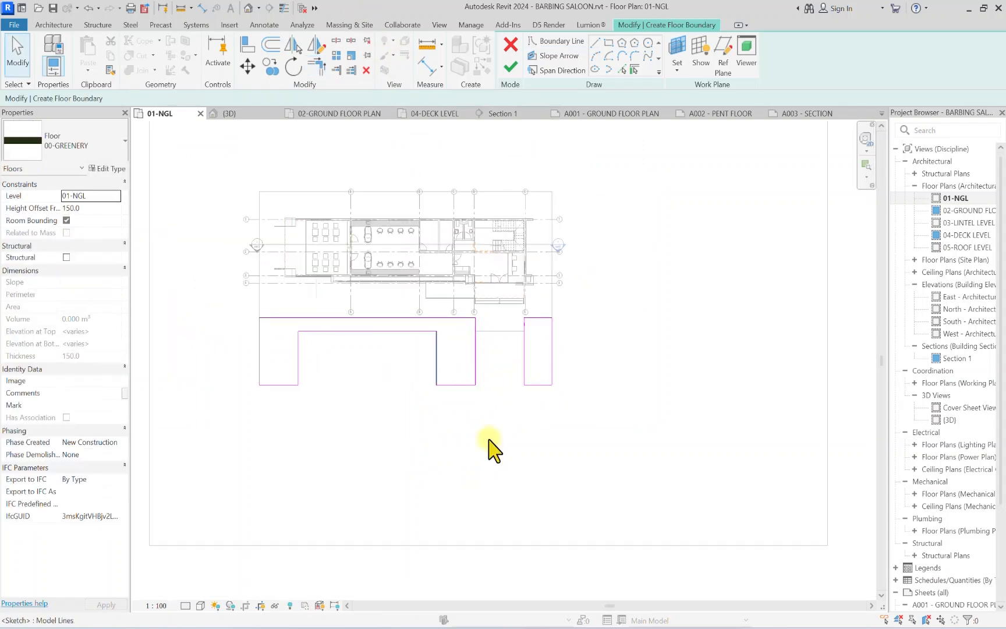
{"action": "scroll", "coordinate": [255, 381], "scroll_direction": "up", "scroll_amount": 1}
{"action": "scroll", "coordinate": [247, 382], "scroll_direction": "down", "scroll_amount": 1}
{"action": "scroll", "coordinate": [240, 381], "scroll_direction": "up", "scroll_amount": 2}
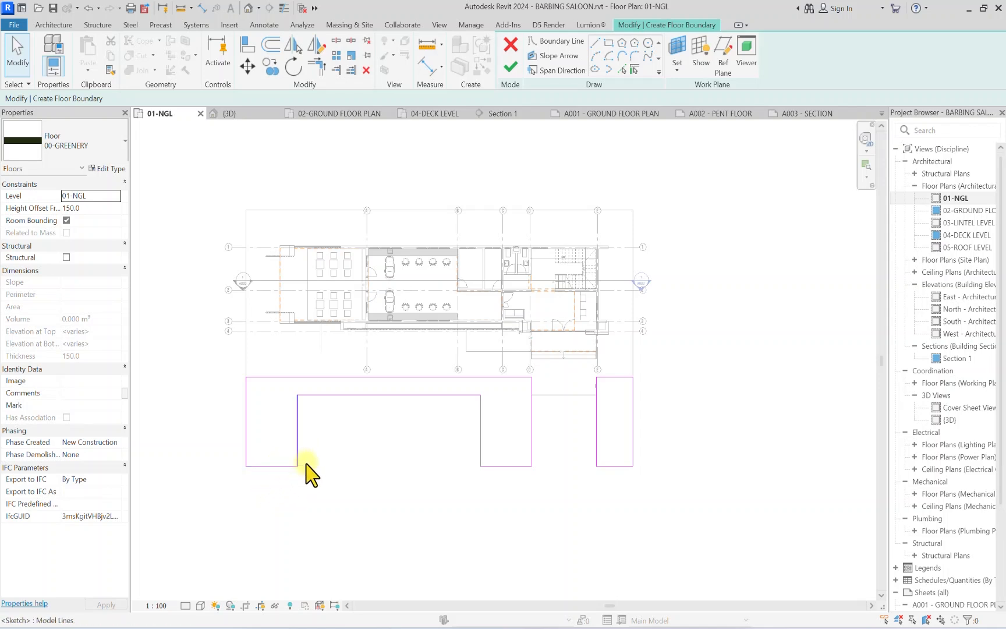
{"action": "left_click", "coordinate": [634, 58]}
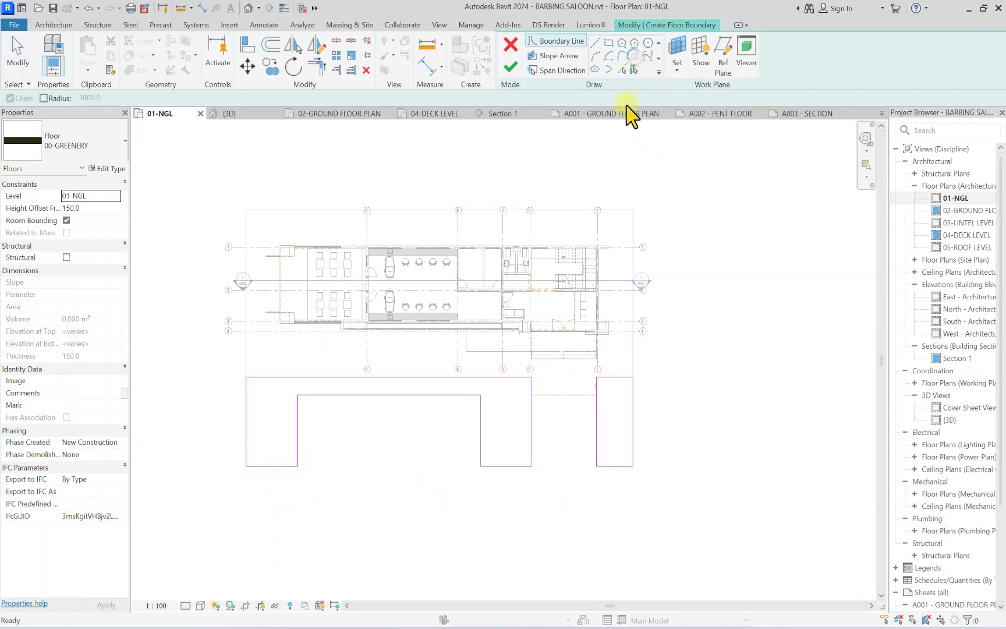
{"action": "scroll", "coordinate": [237, 475], "scroll_direction": "up", "scroll_amount": 3}
{"action": "left_click", "coordinate": [328, 423]}
{"action": "left_click", "coordinate": [299, 461]}
{"action": "scroll", "coordinate": [304, 442], "scroll_direction": "up", "scroll_amount": 2}
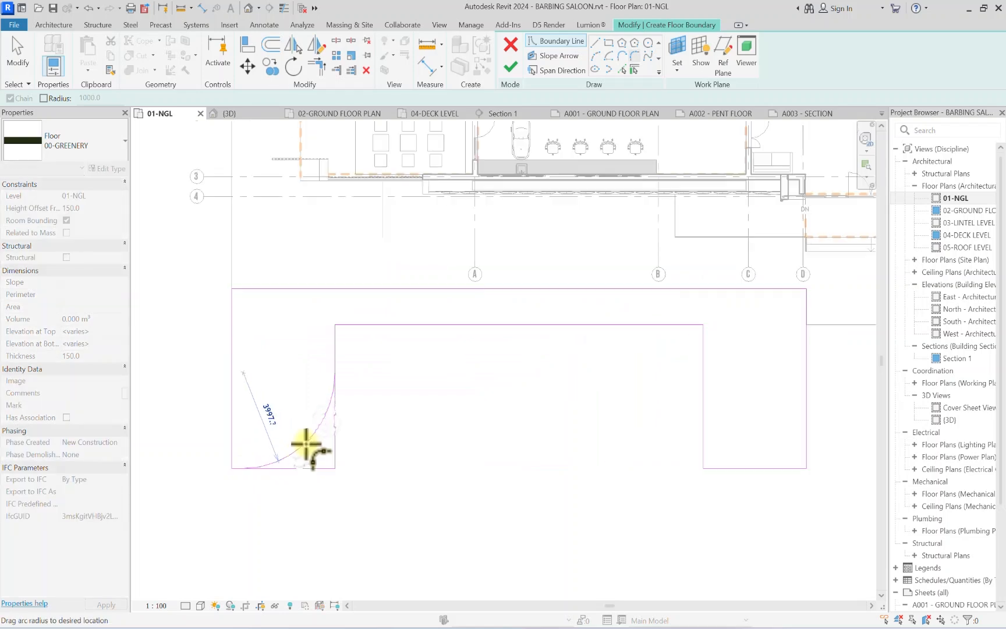
{"action": "left_click", "coordinate": [305, 457]}
{"action": "scroll", "coordinate": [305, 457], "scroll_direction": "down", "scroll_amount": 2}
Step: Fillet the inner lower corner of the greenery strip beside grid D with a radius of about 2900
{"action": "left_click", "coordinate": [566, 422]}
{"action": "left_click", "coordinate": [591, 460]}
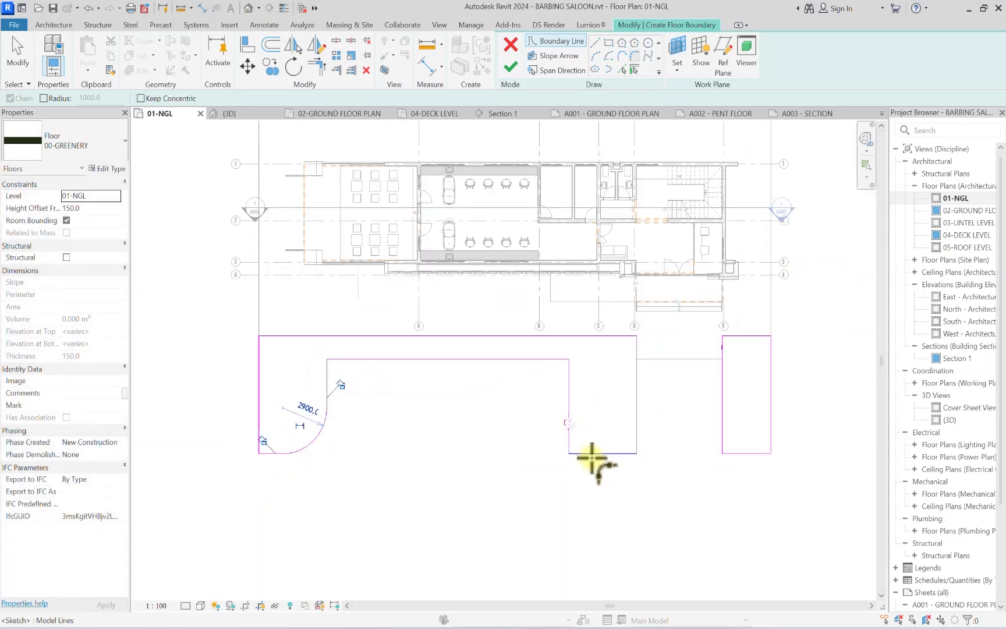
{"action": "scroll", "coordinate": [587, 443], "scroll_direction": "up", "scroll_amount": 2}
{"action": "left_click", "coordinate": [585, 446]}
{"action": "scroll", "coordinate": [579, 460], "scroll_direction": "down", "scroll_amount": 2}
{"action": "key", "text": "Escape"}
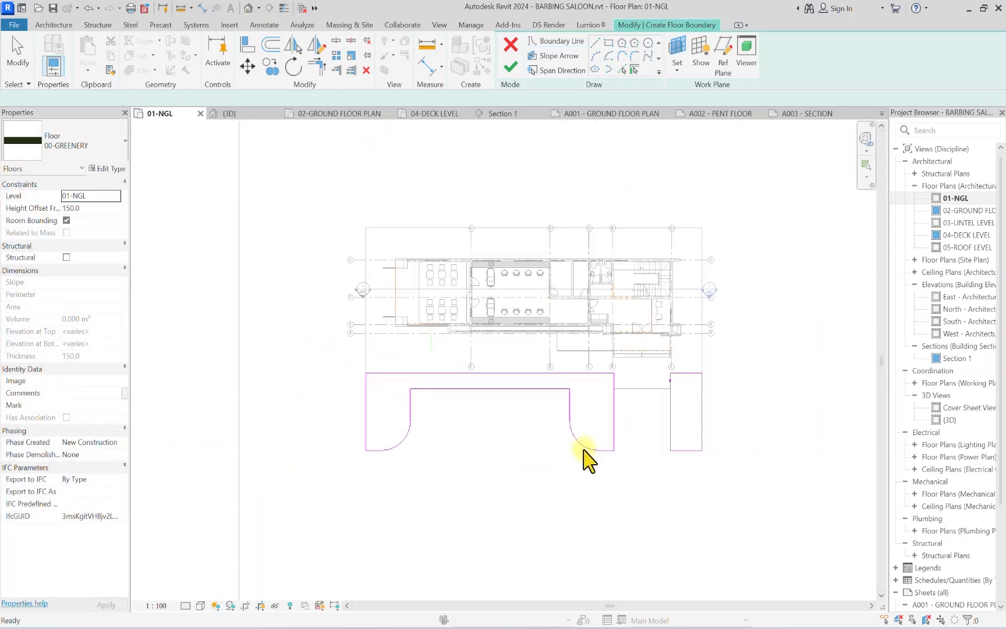
Step: Set the radius of both corner fillets to 3000 and finish the greenery floor
{"action": "scroll", "coordinate": [582, 459], "scroll_direction": "up", "scroll_amount": 1}
{"action": "left_click", "coordinate": [581, 444]}
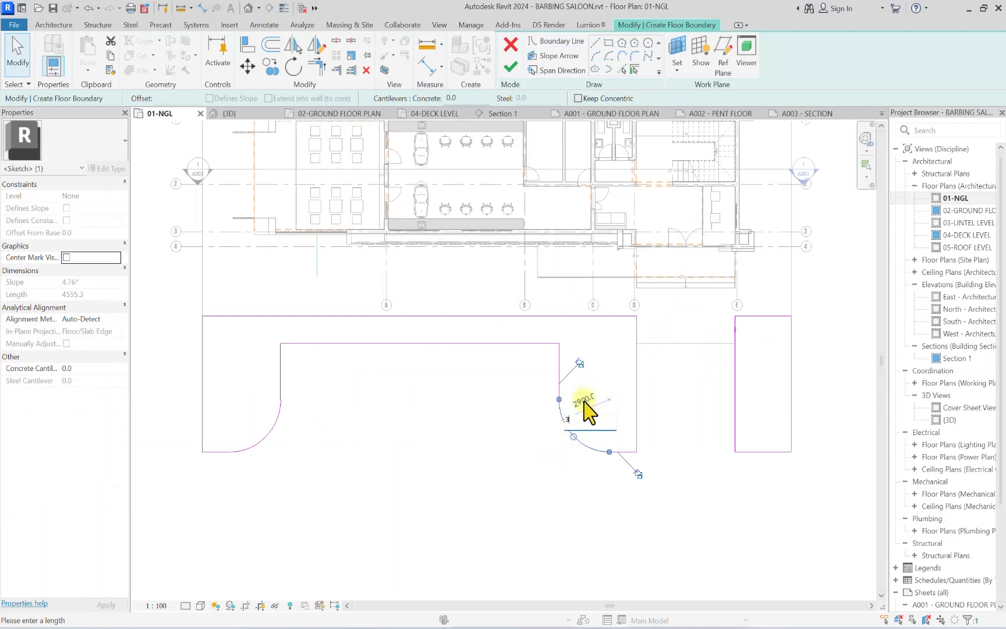
{"action": "left_click", "coordinate": [278, 416]}
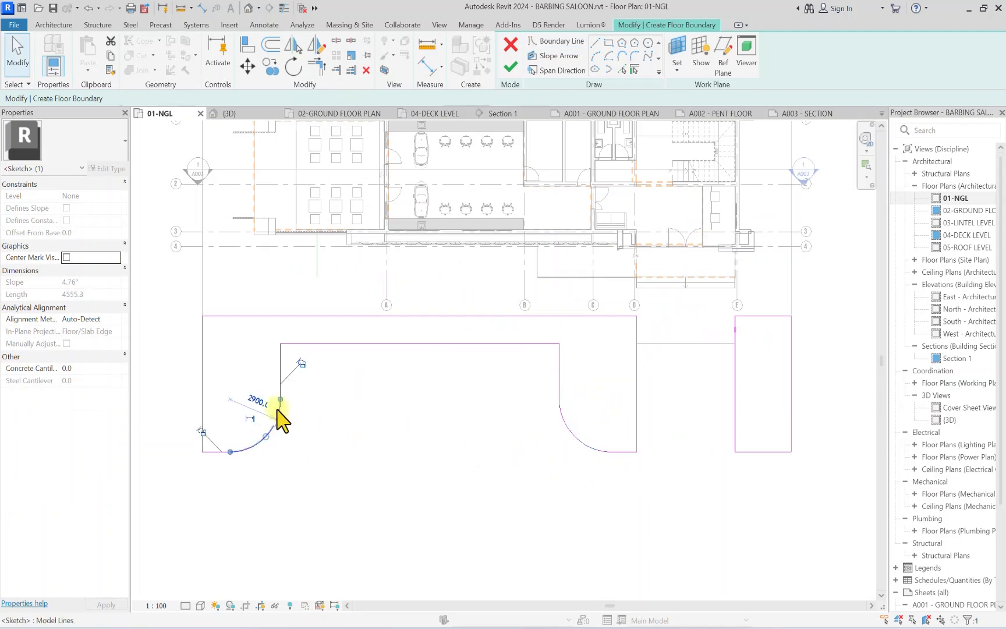
{"action": "left_click", "coordinate": [258, 402]}
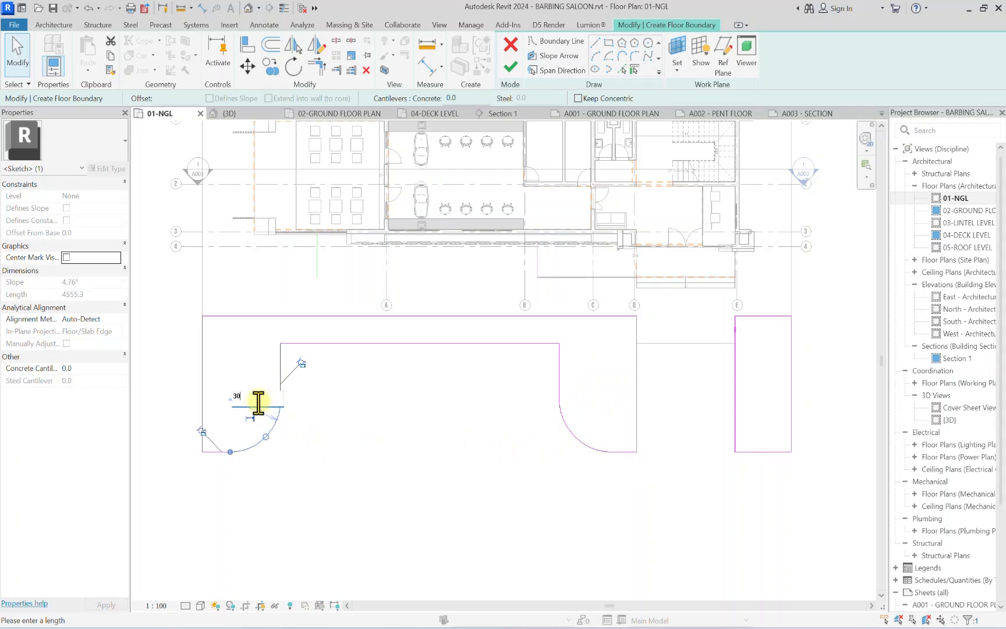
{"action": "key", "text": "Return"}
{"action": "scroll", "coordinate": [396, 448], "scroll_direction": "down", "scroll_amount": 2}
{"action": "left_click", "coordinate": [386, 442]}
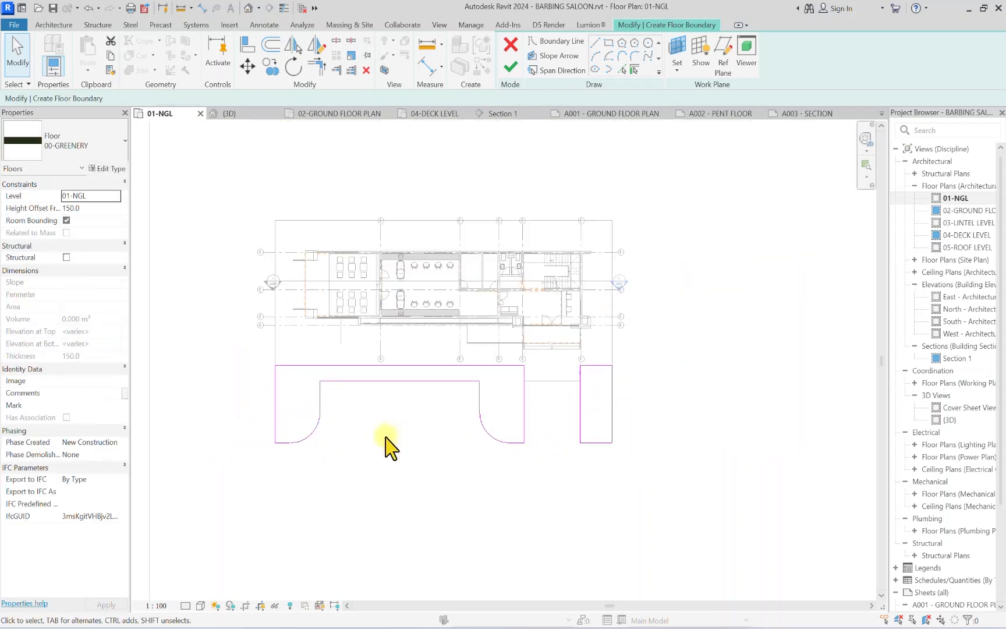
{"action": "left_click", "coordinate": [510, 68]}
{"action": "left_click", "coordinate": [459, 483]}
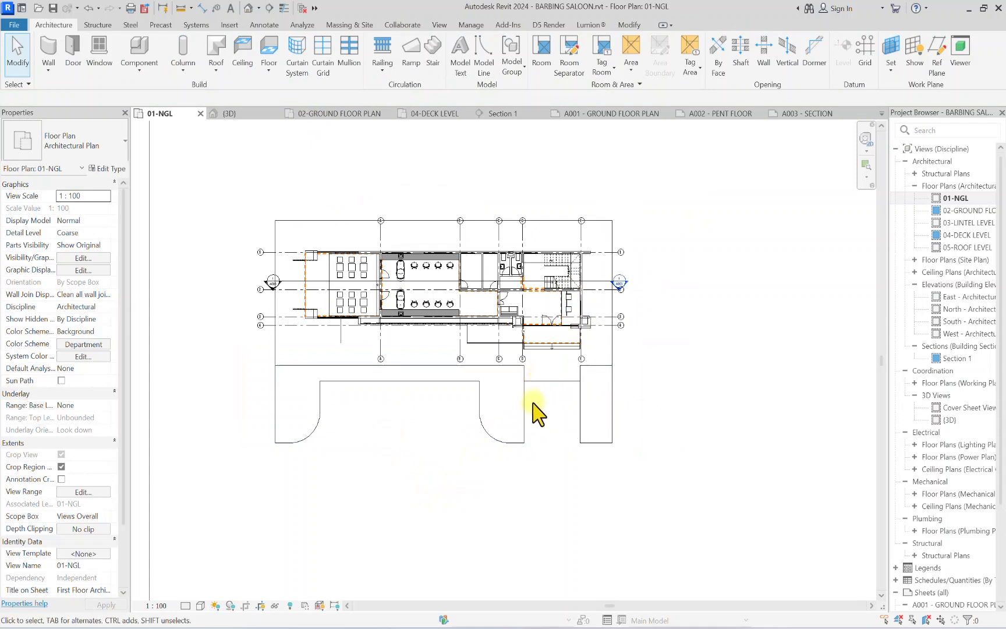
Step: Start a new floor and duplicate the 00-GREENERY floor type as 00-ASPHALT
{"action": "scroll", "coordinate": [329, 451], "scroll_direction": "down", "scroll_amount": 1}
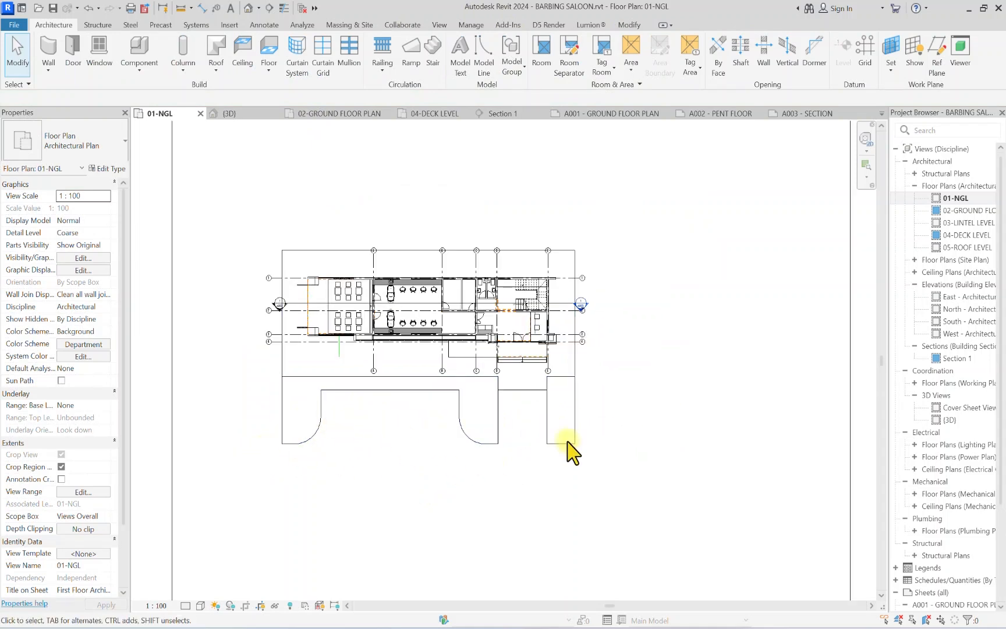
{"action": "scroll", "coordinate": [568, 448], "scroll_direction": "down", "scroll_amount": 1}
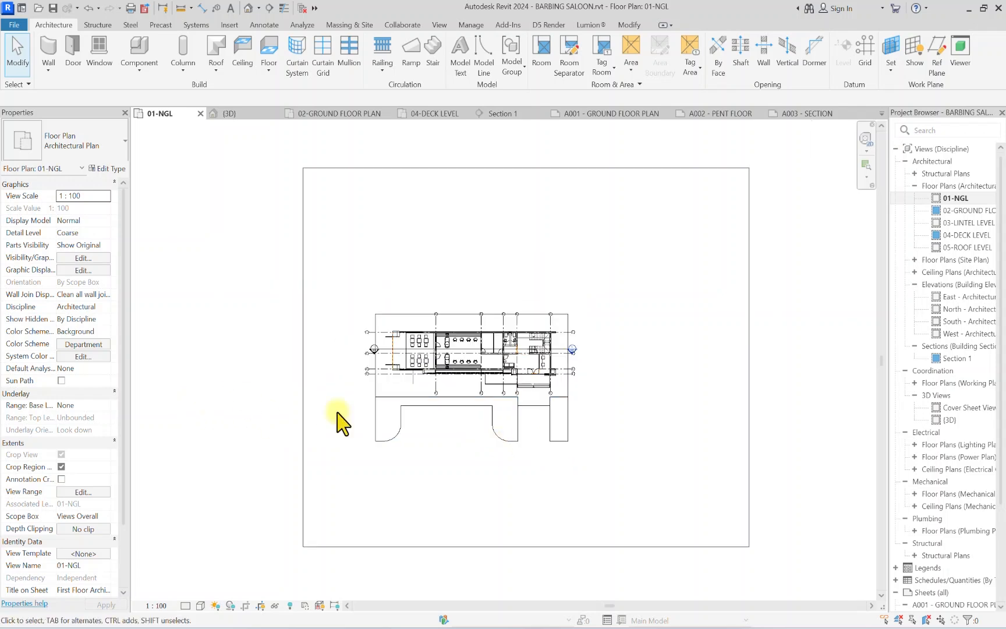
{"action": "scroll", "coordinate": [373, 421], "scroll_direction": "up", "scroll_amount": 1}
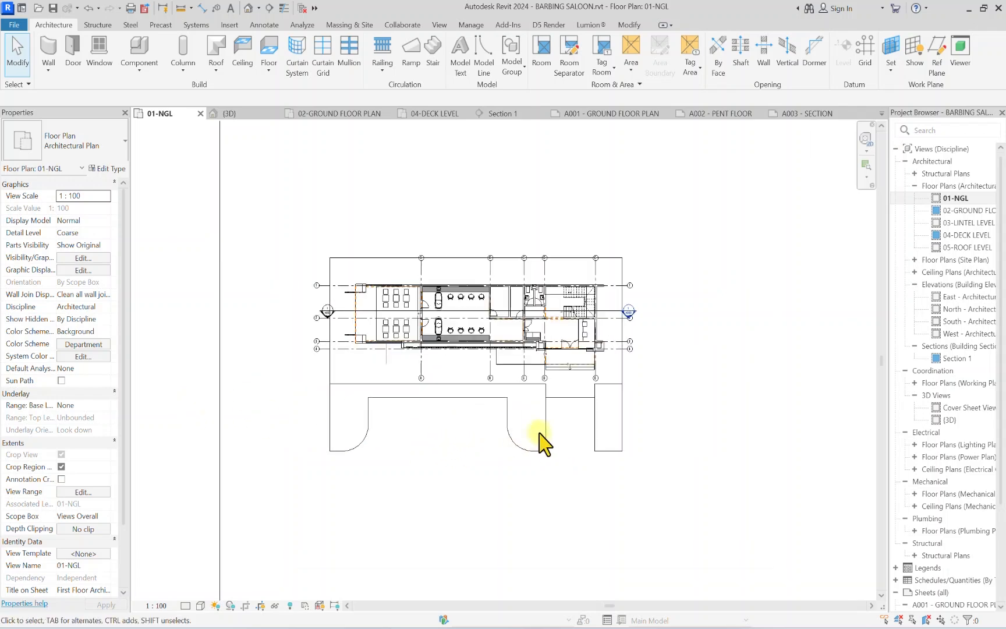
{"action": "left_click", "coordinate": [271, 46]}
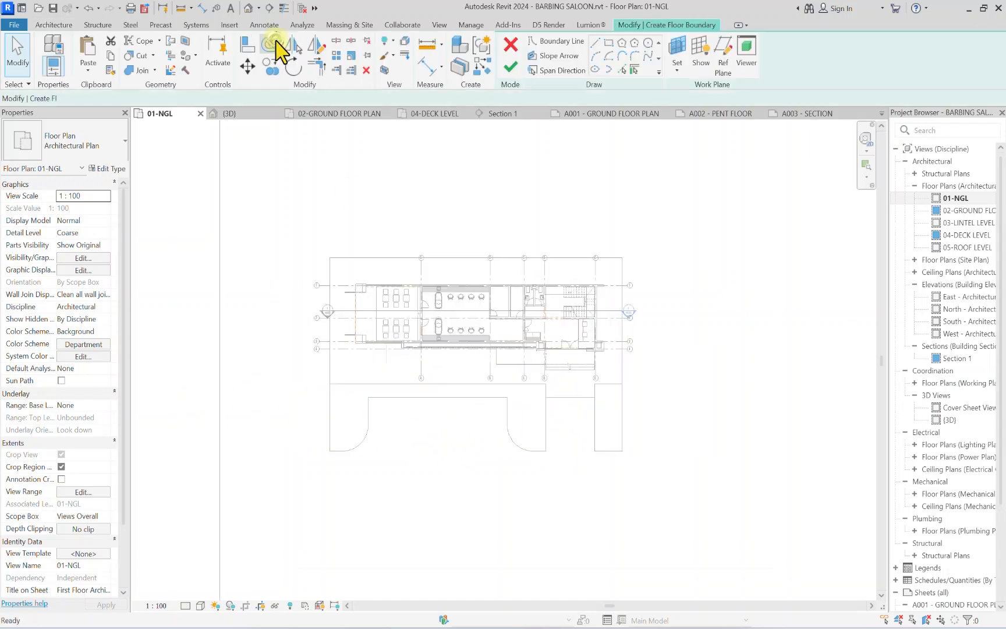
{"action": "left_click", "coordinate": [101, 169]}
{"action": "left_click", "coordinate": [849, 141]}
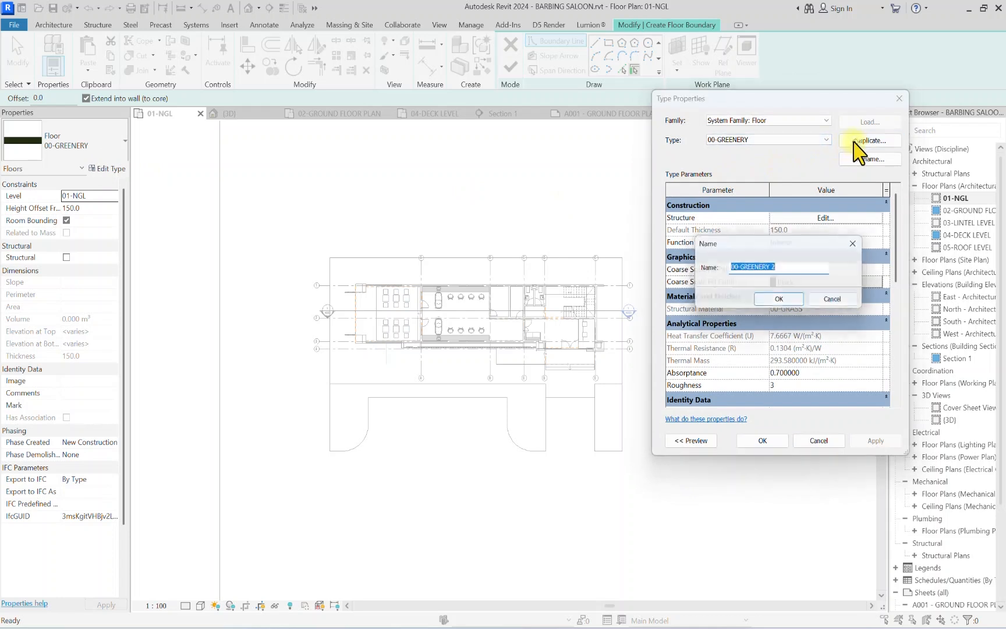
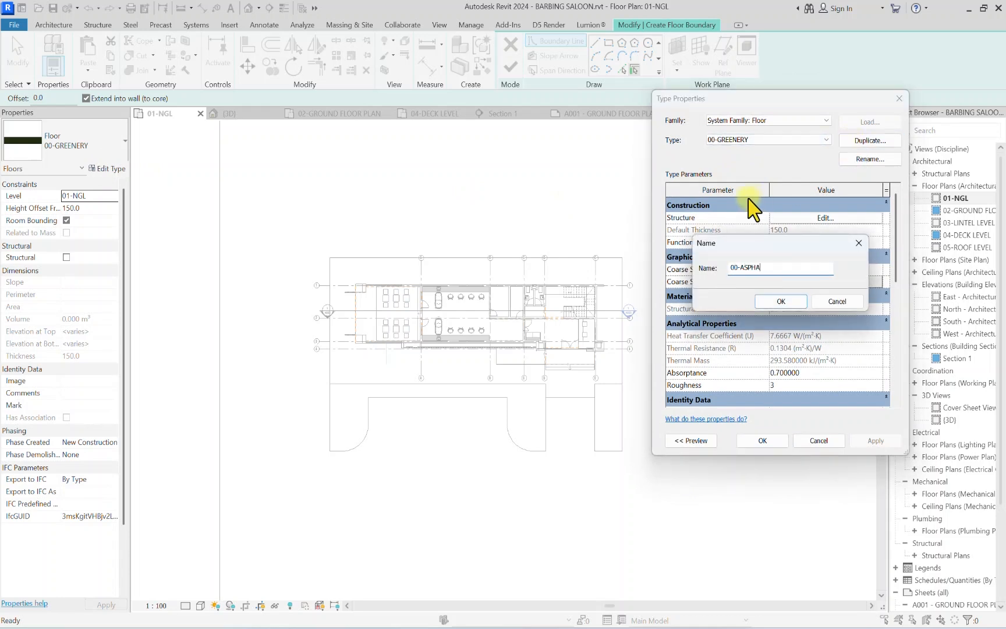
{"action": "left_click", "coordinate": [780, 301]}
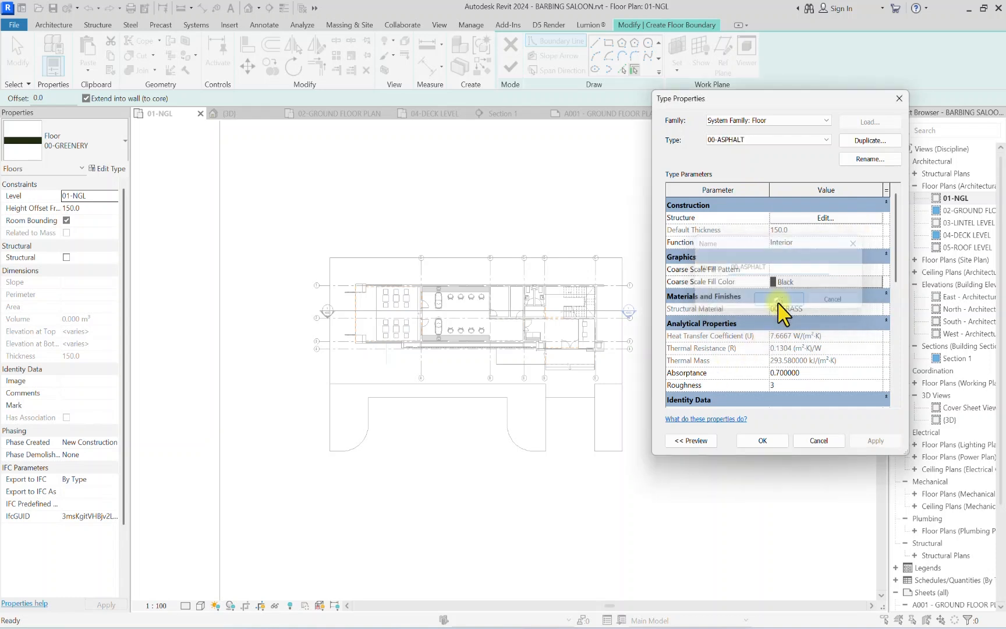
Step: In the structure layer of the 00-ASPHALT floor type, duplicate the 00-GRASS material with its assets as 00-ASPHALT
{"action": "left_click", "coordinate": [825, 218]}
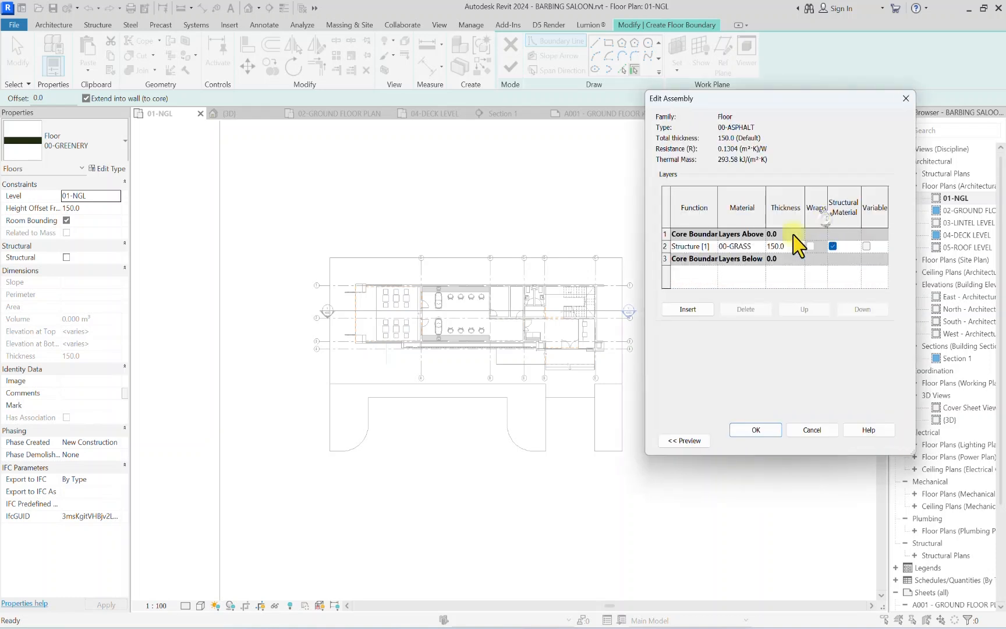
{"action": "left_click", "coordinate": [762, 247]}
{"action": "right_click", "coordinate": [296, 368]}
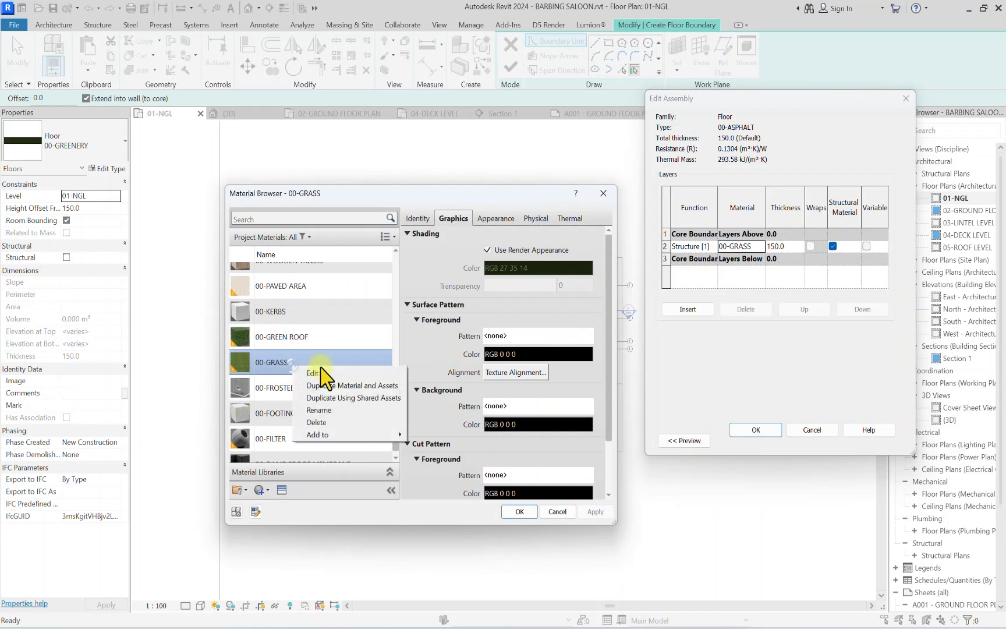
{"action": "left_click", "coordinate": [330, 386]}
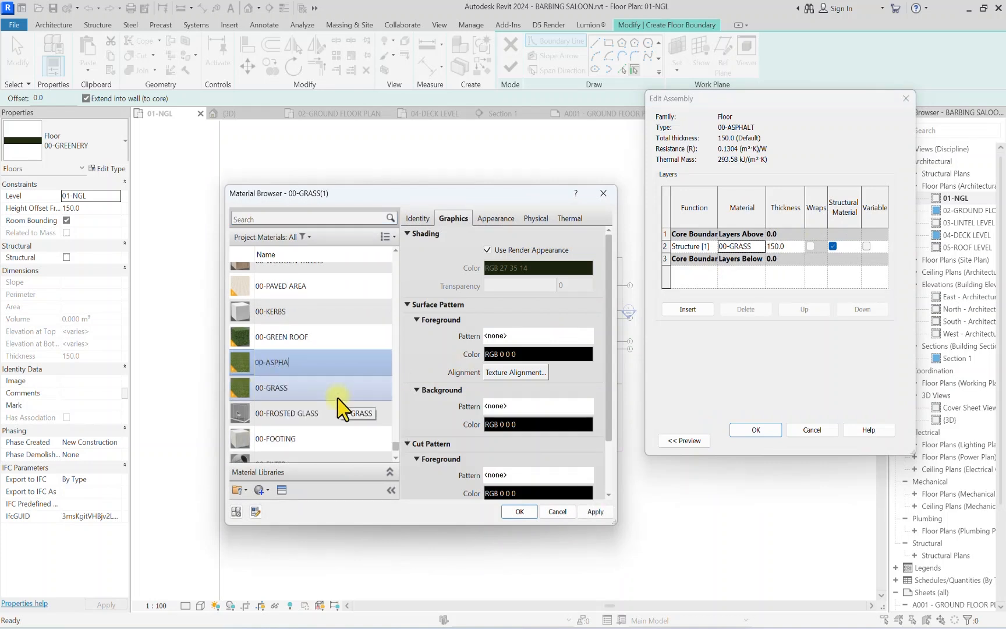
Step: Replace the 00-ASPHALT material's appearance with the Sitework asset Aggregate - High and assign the material to the floor type's structure layer
{"action": "left_click", "coordinate": [281, 489]}
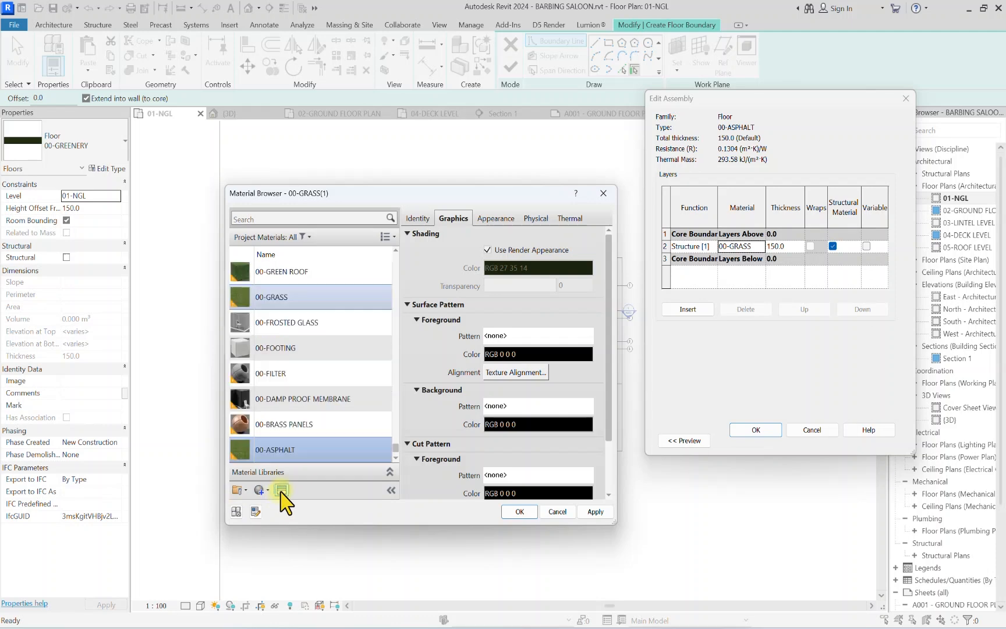
{"action": "double_click", "coordinate": [678, 236]}
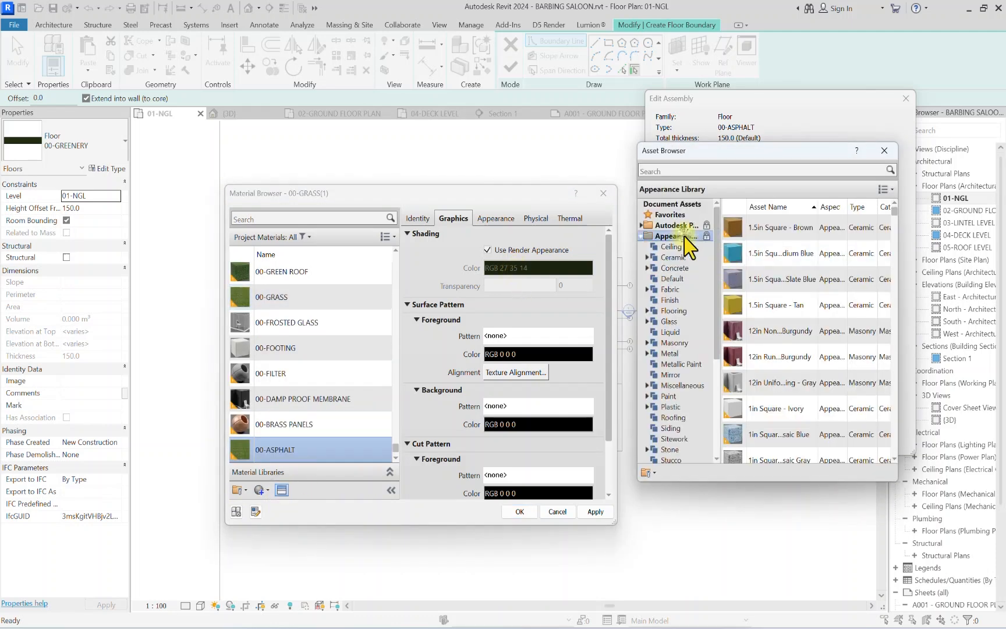
{"action": "scroll", "coordinate": [673, 349], "scroll_direction": "down", "scroll_amount": 3}
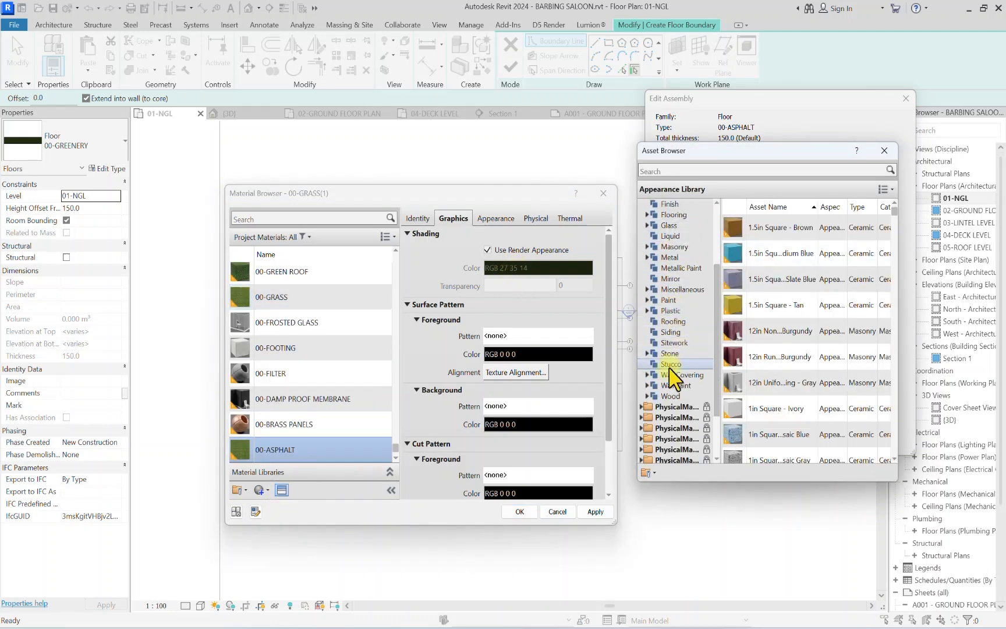
{"action": "left_click", "coordinate": [674, 343]}
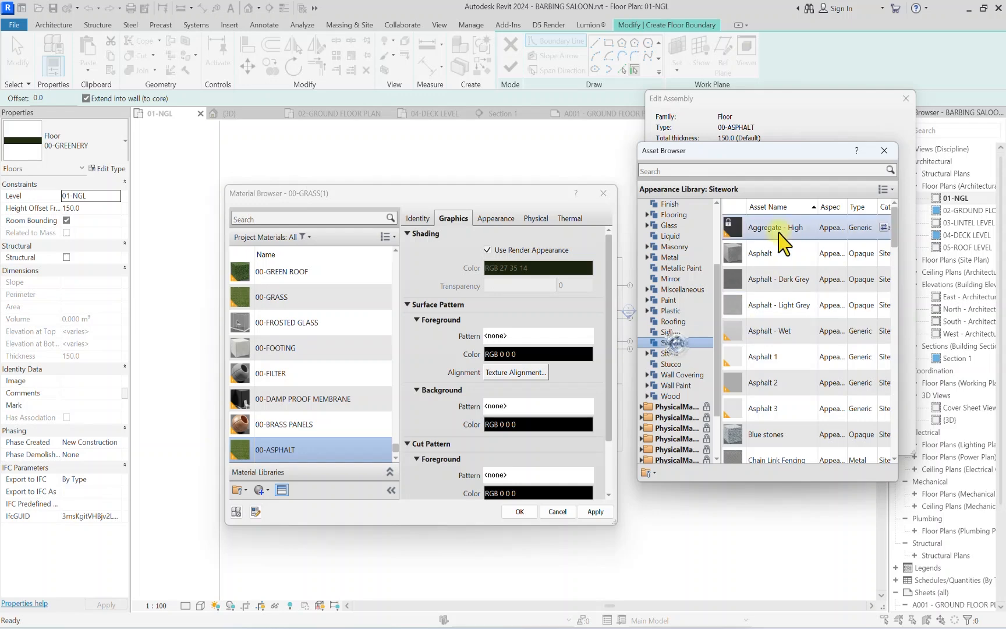
{"action": "left_click", "coordinate": [884, 227]}
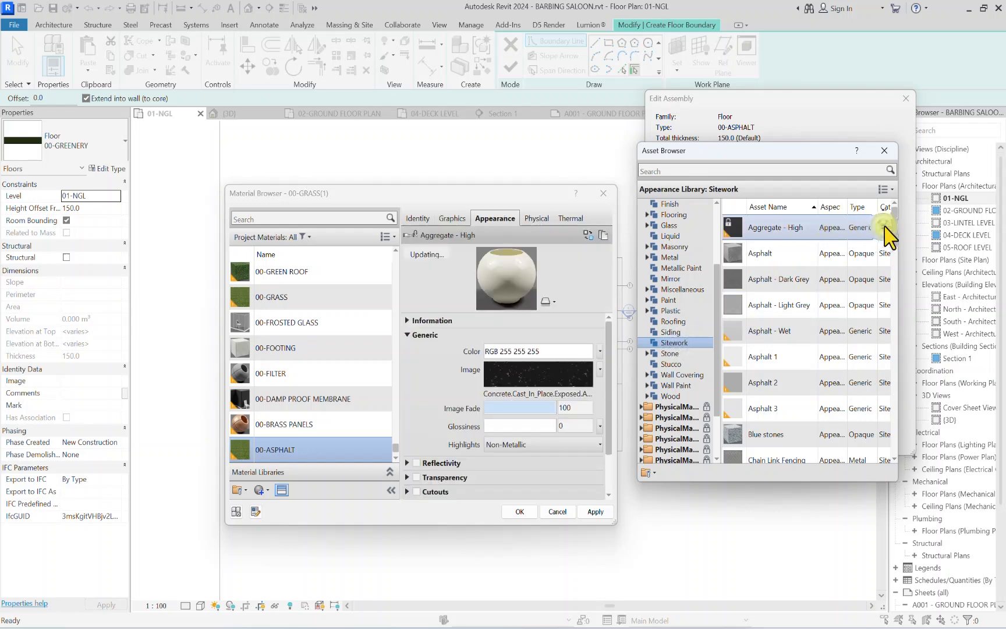
{"action": "left_click", "coordinate": [601, 510]}
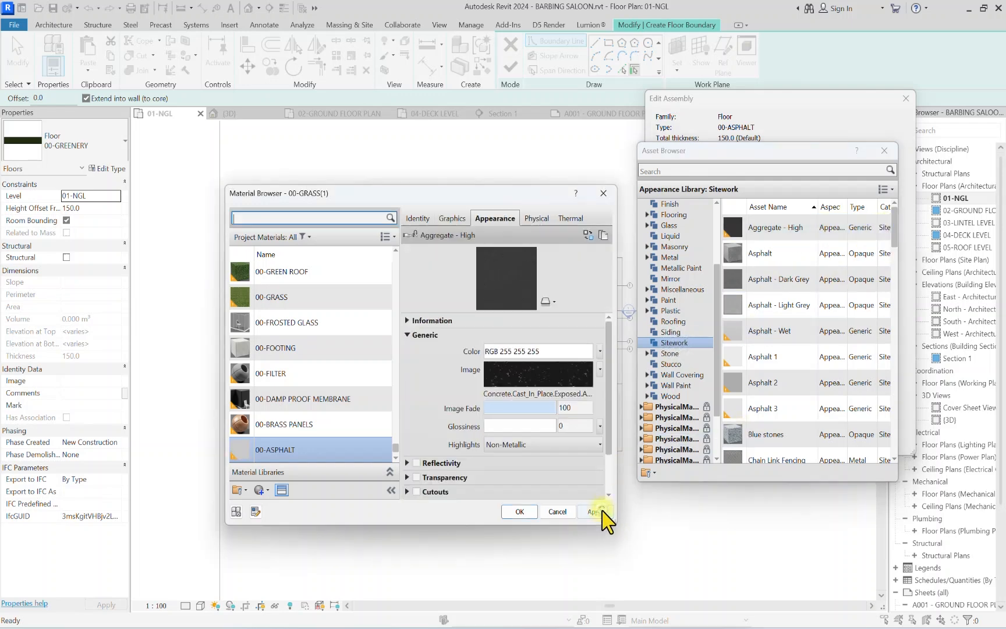
{"action": "left_click", "coordinate": [519, 511]}
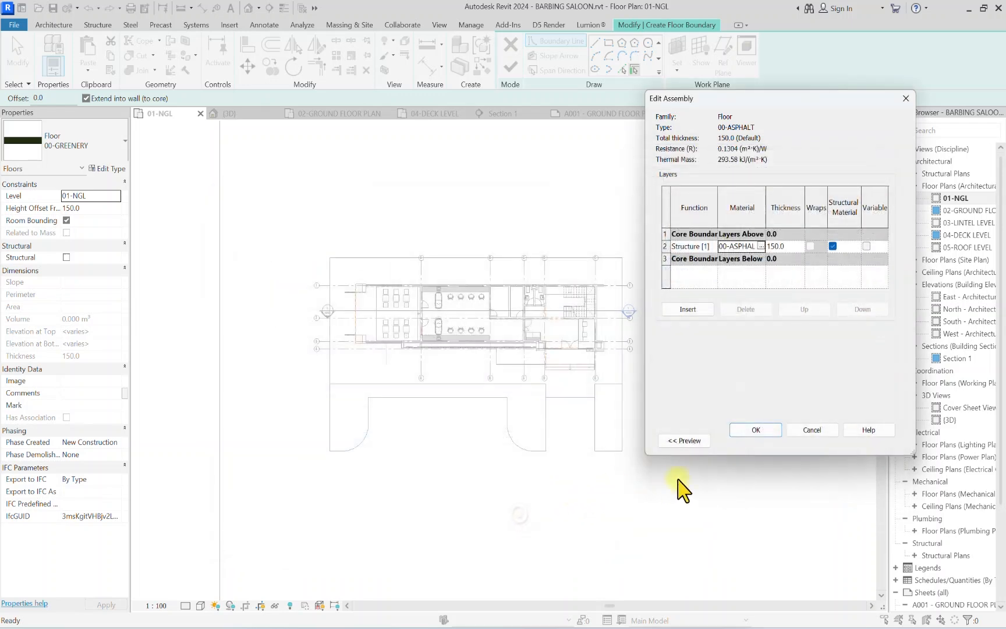
{"action": "left_click", "coordinate": [762, 434]}
{"action": "left_click", "coordinate": [761, 440]}
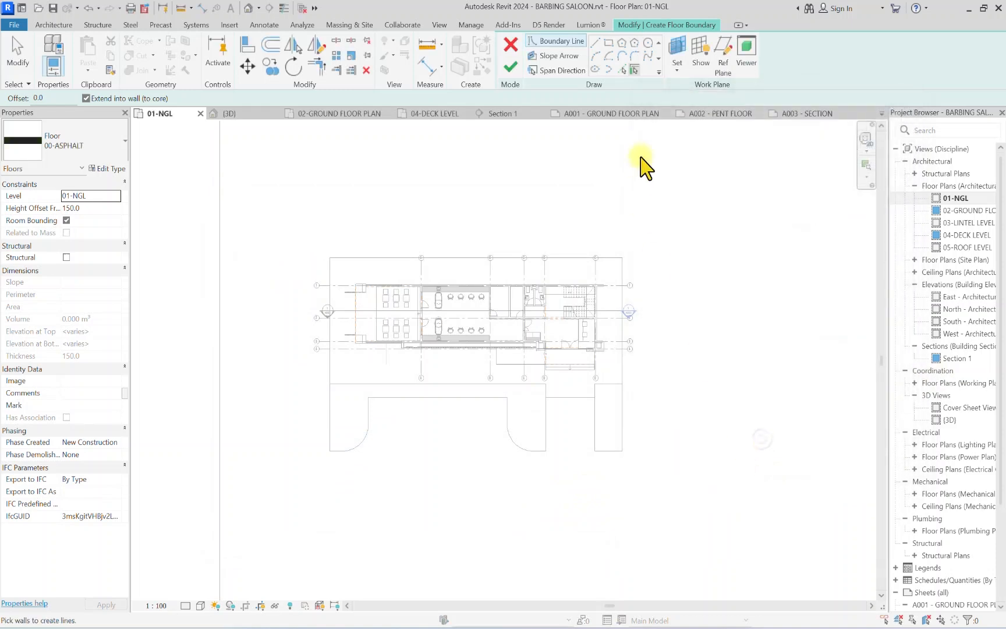
Step: Pick the inner edges and rounded corners of the U-shaped greenery strip as boundary lines for the asphalt floor
{"action": "left_click", "coordinate": [621, 70]}
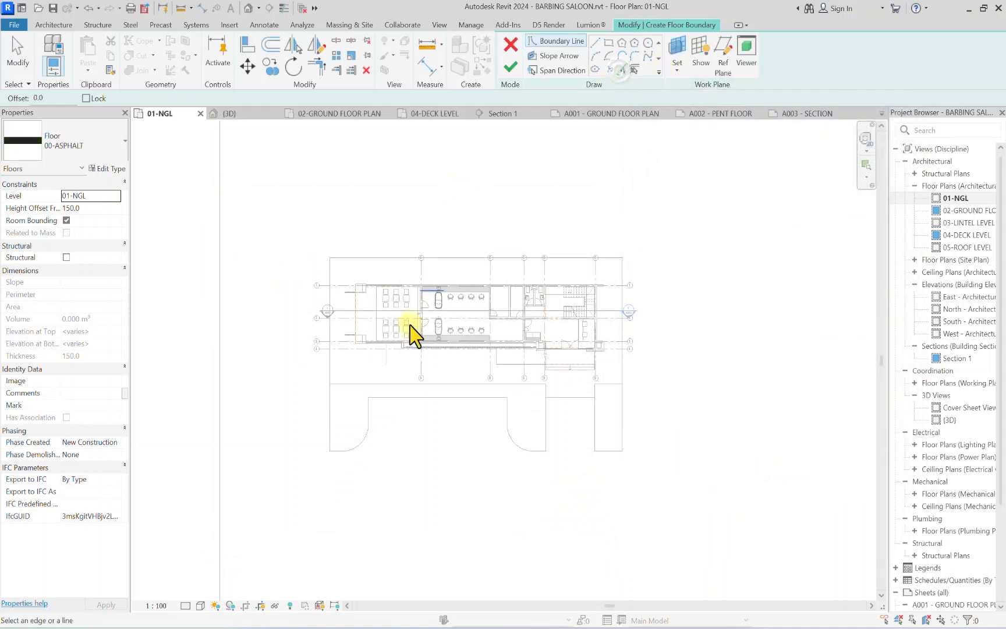
{"action": "left_click", "coordinate": [364, 418]}
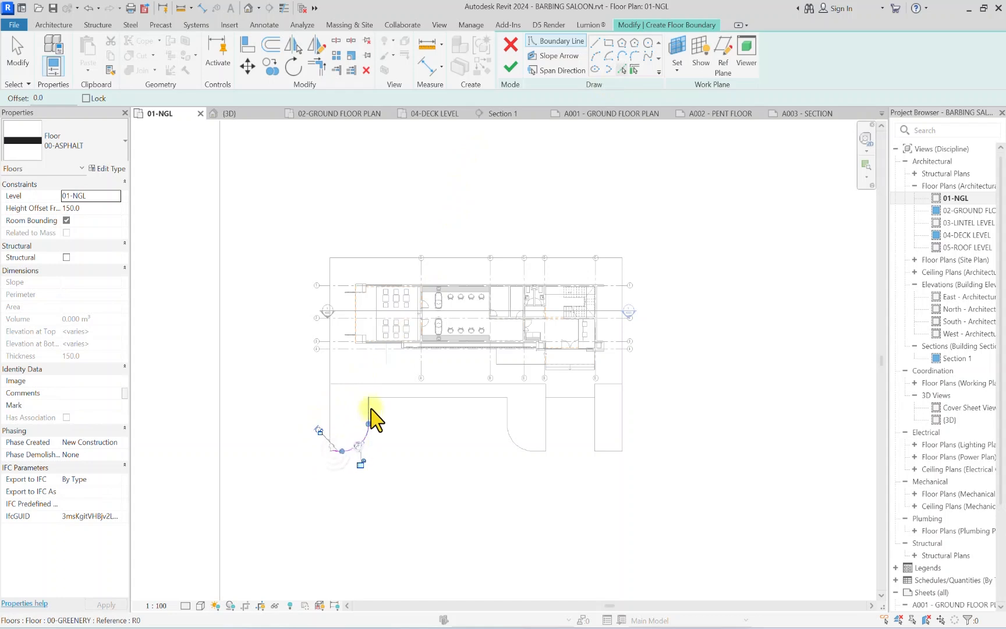
{"action": "left_click", "coordinate": [424, 398]}
{"action": "left_click", "coordinate": [516, 443]}
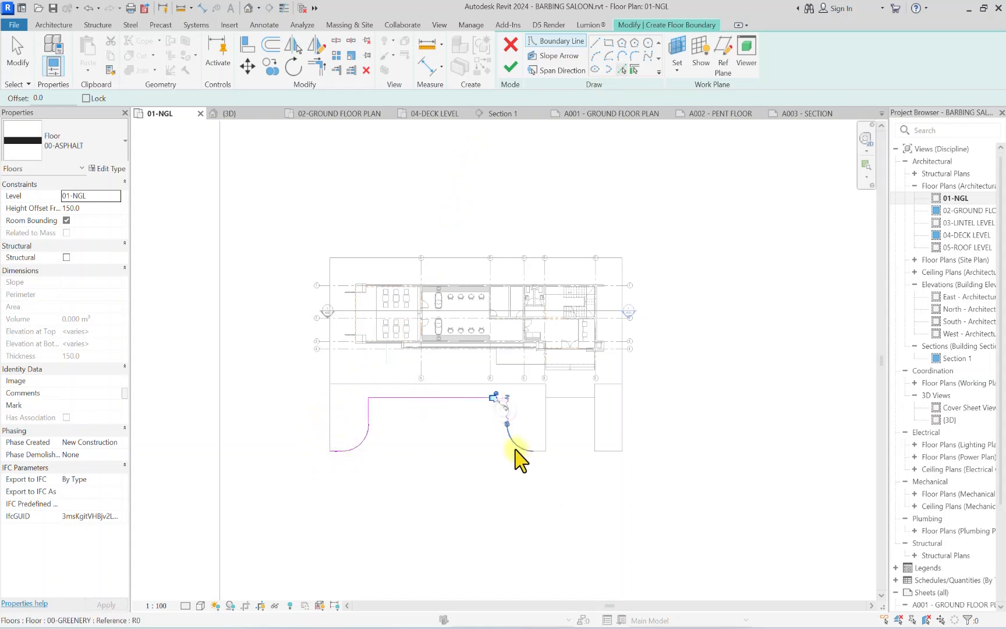
{"action": "scroll", "coordinate": [540, 455], "scroll_direction": "up", "scroll_amount": 2}
{"action": "scroll", "coordinate": [547, 459], "scroll_direction": "down", "scroll_amount": 4}
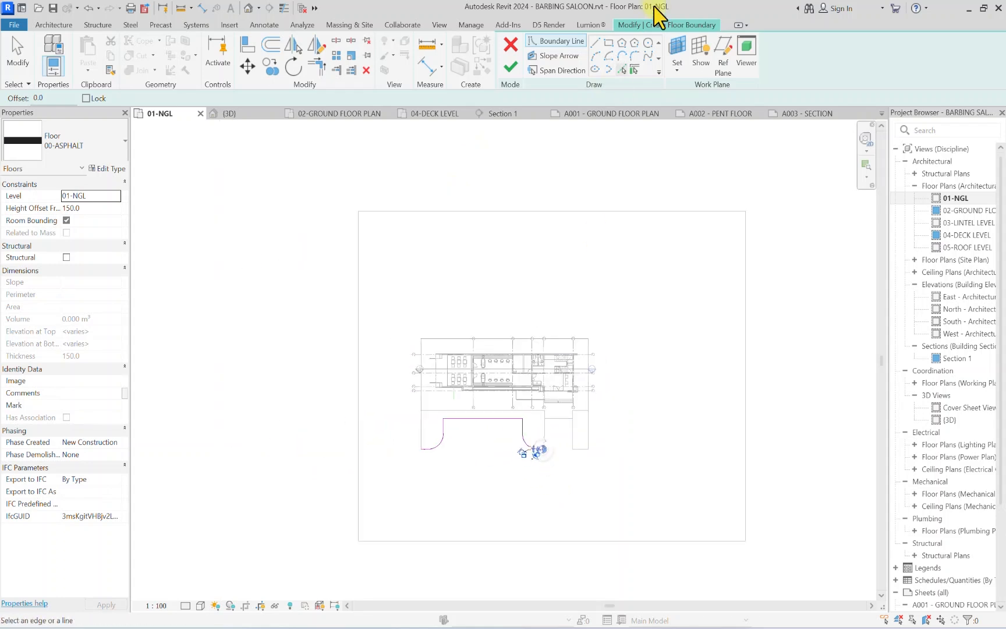
Step: Draw the rest of the asphalt boundary as a road strip about 8000 wide below the greenery, extending past both sides of the plot
{"action": "left_click", "coordinate": [594, 43]}
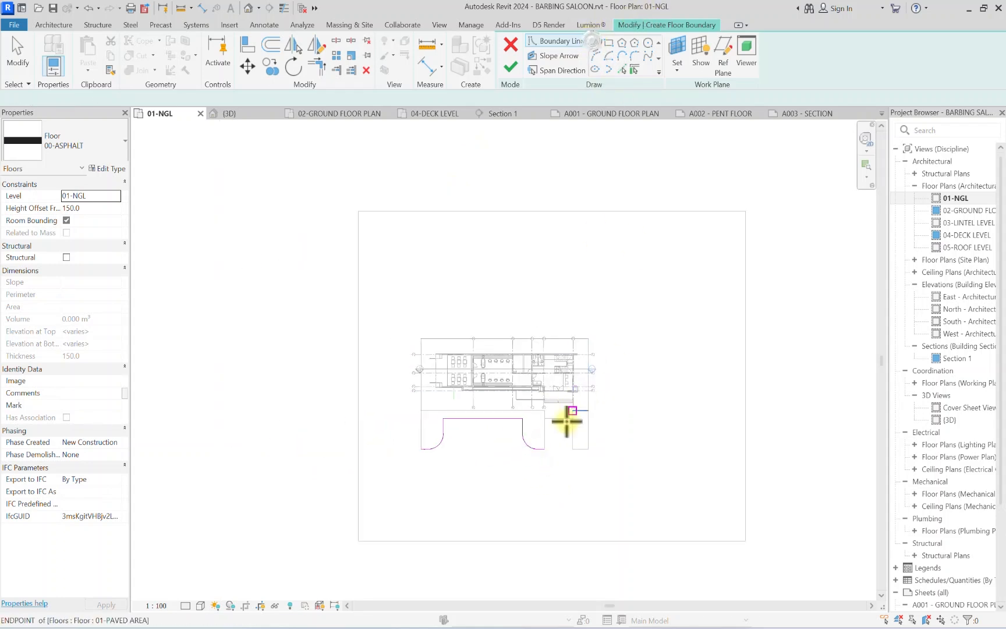
{"action": "left_click", "coordinate": [544, 449]}
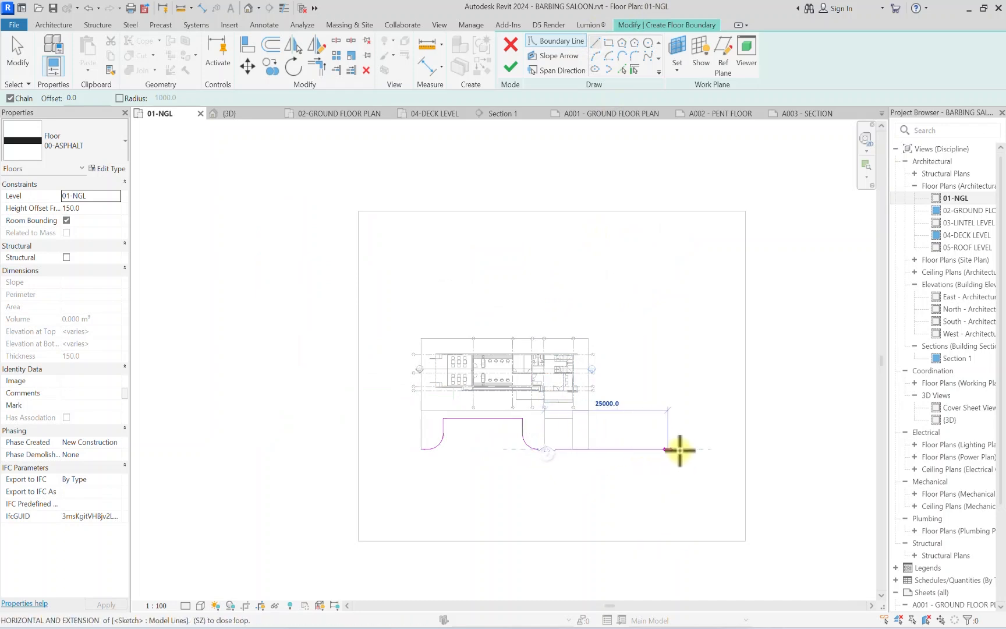
{"action": "left_click", "coordinate": [722, 448]}
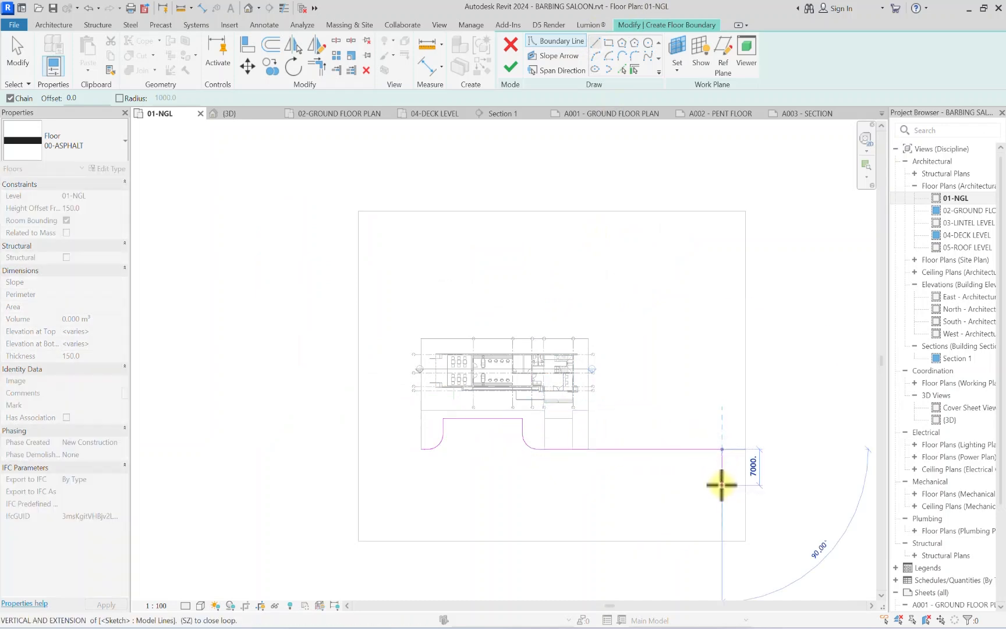
{"action": "left_click", "coordinate": [722, 490]}
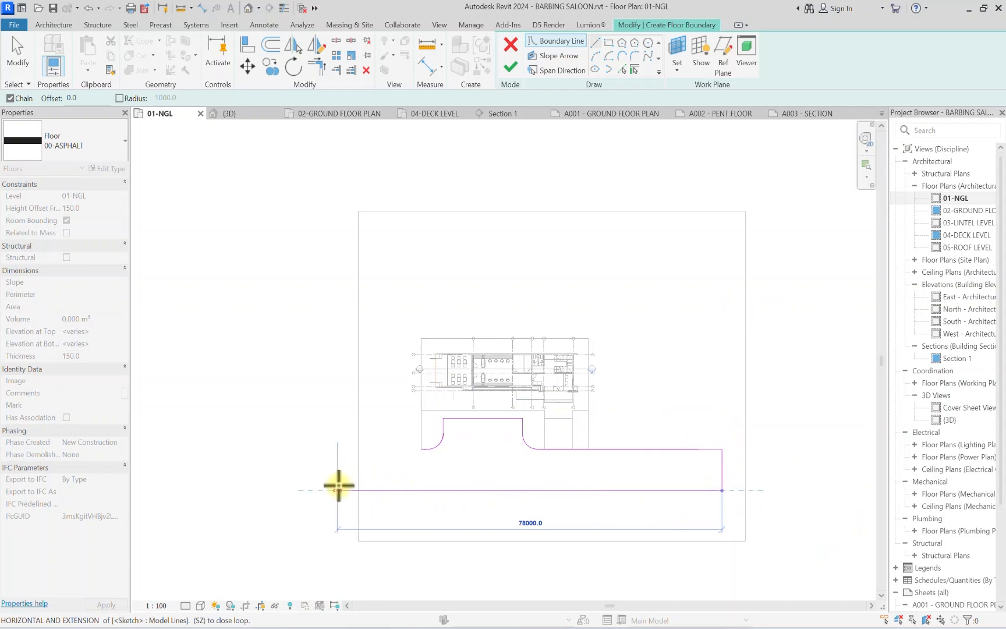
{"action": "left_click", "coordinate": [342, 490]}
{"action": "left_click", "coordinate": [342, 448]}
{"action": "left_click", "coordinate": [424, 449]}
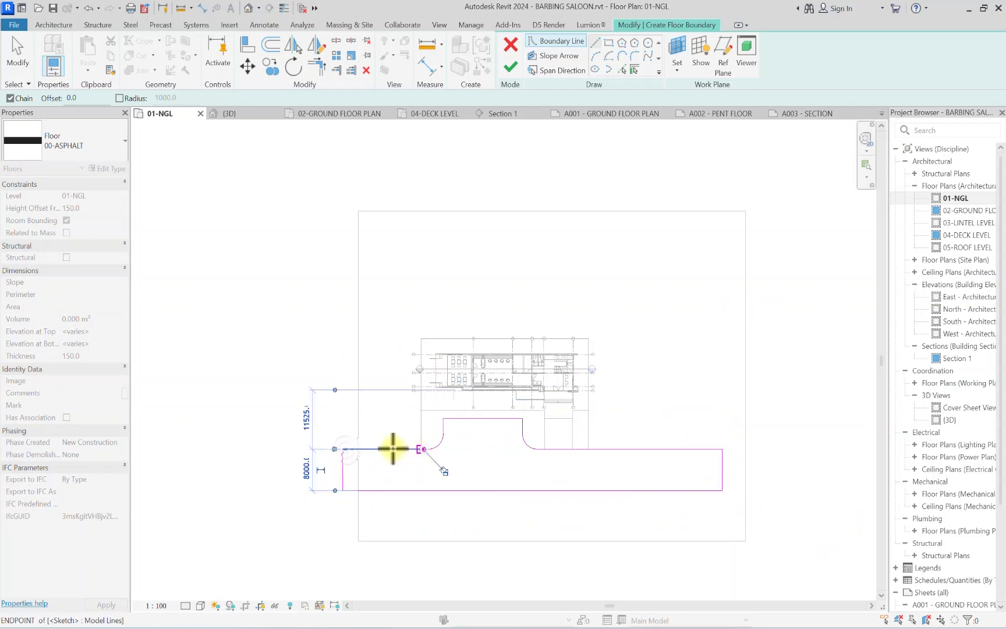
Step: Set the asphalt floor's height offset from level to 0 and finish the floor
{"action": "scroll", "coordinate": [424, 350], "scroll_direction": "down", "scroll_amount": 1}
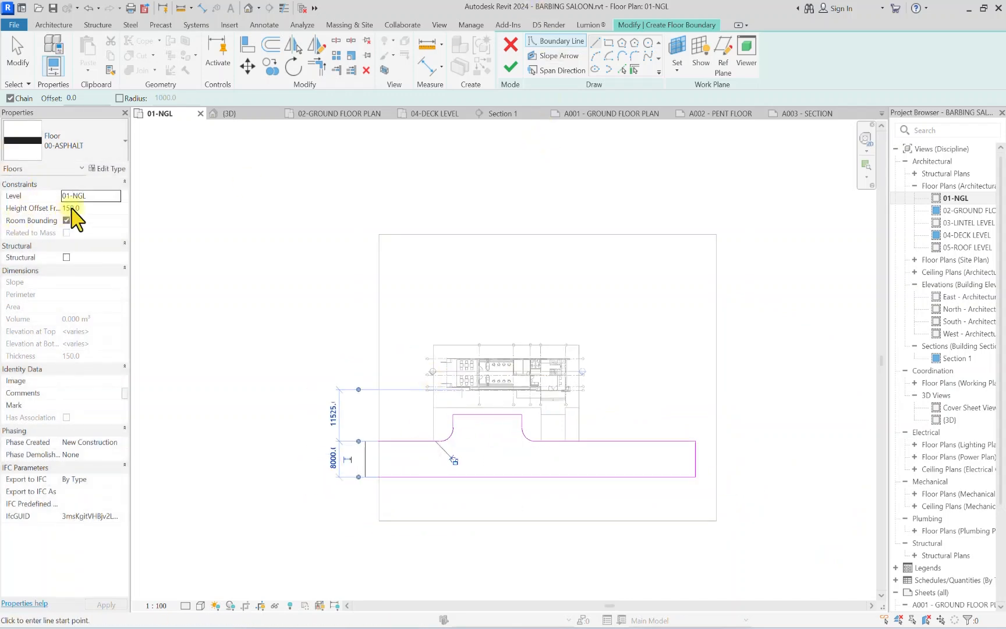
{"action": "left_click", "coordinate": [104, 208]}
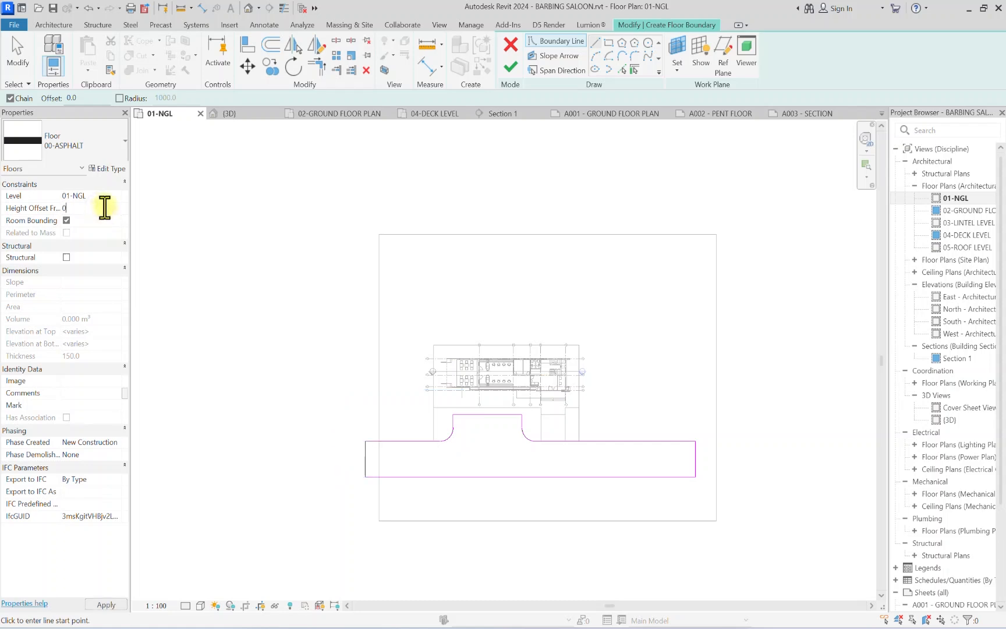
{"action": "left_click", "coordinate": [510, 67]}
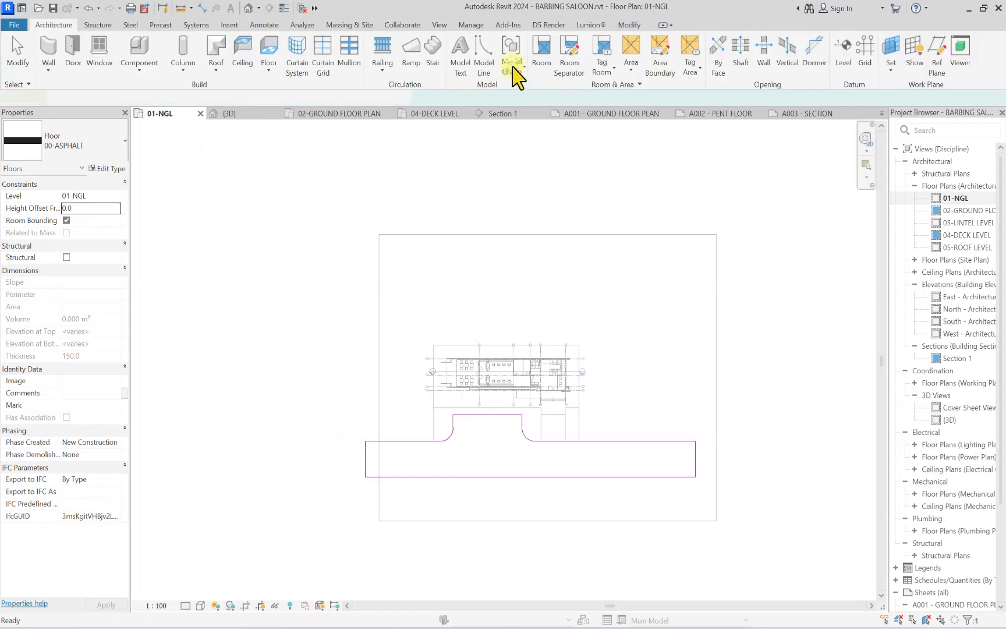
{"action": "scroll", "coordinate": [605, 384], "scroll_direction": "up", "scroll_amount": 2}
{"action": "left_click", "coordinate": [670, 404]}
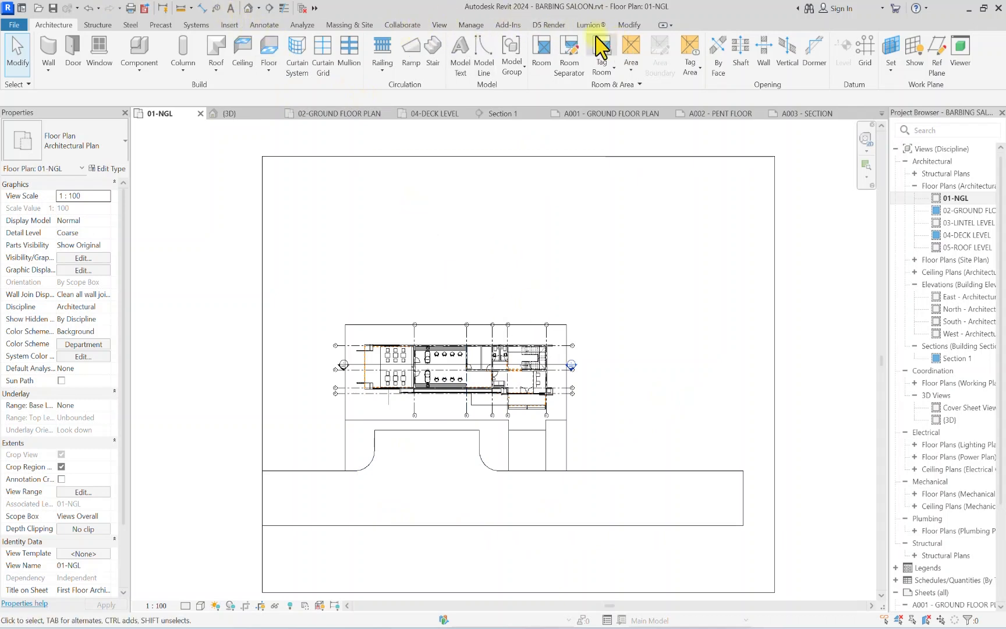
Step: Start a parking component and set its type's parking length to 5000 and parking width to 2500
{"action": "left_click", "coordinate": [352, 25]}
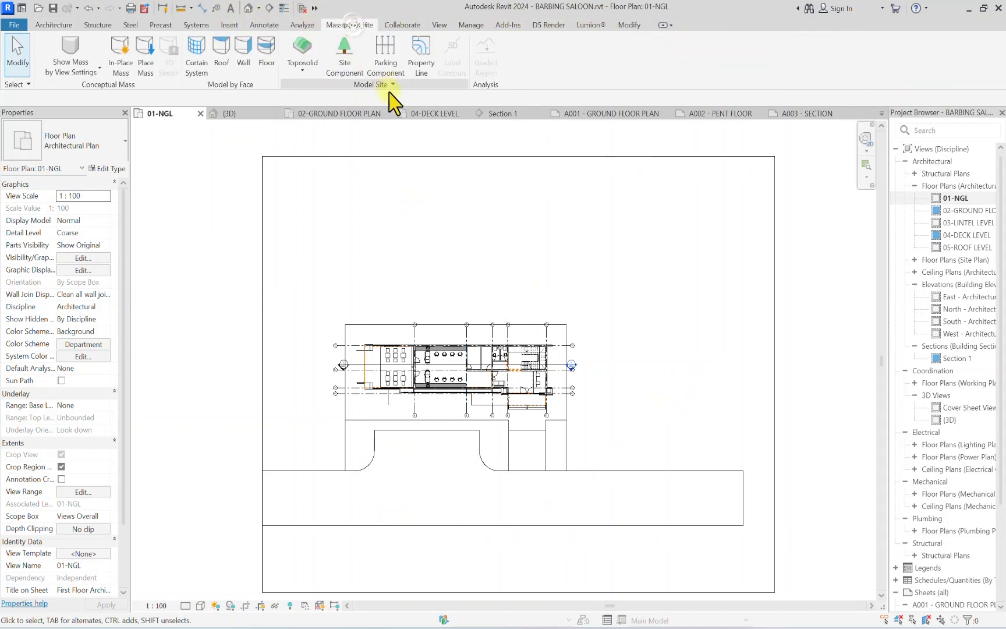
{"action": "left_click", "coordinate": [384, 52]}
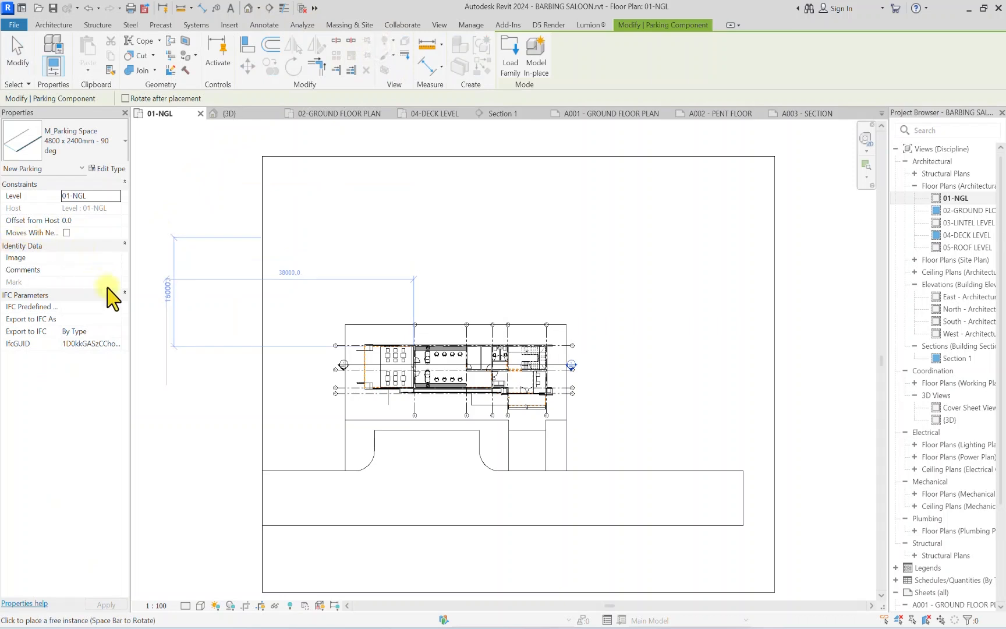
{"action": "left_click", "coordinate": [106, 168]}
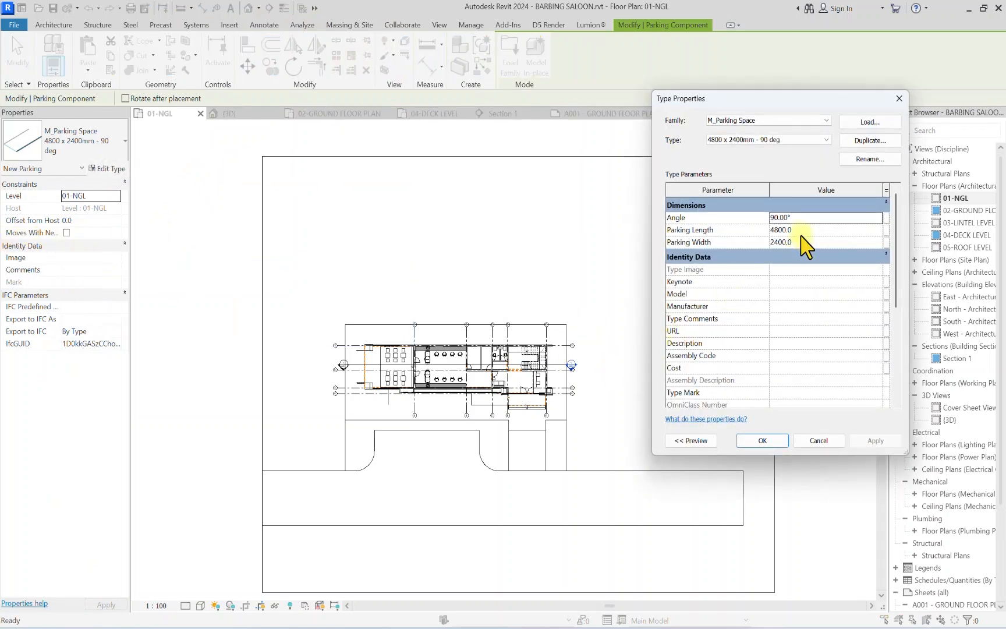
{"action": "left_click", "coordinate": [802, 231]}
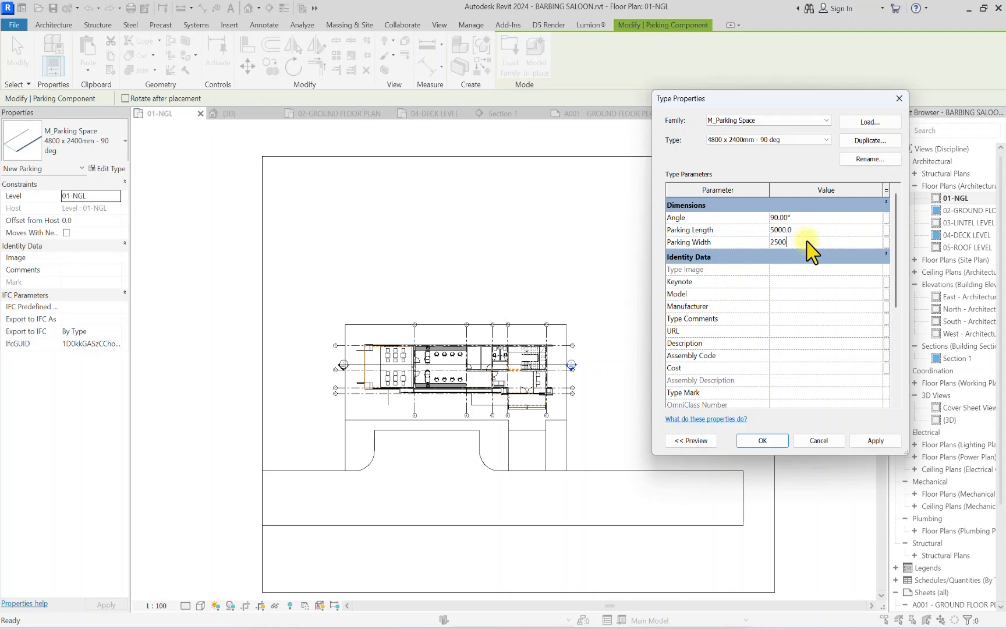
{"action": "left_click", "coordinate": [764, 440]}
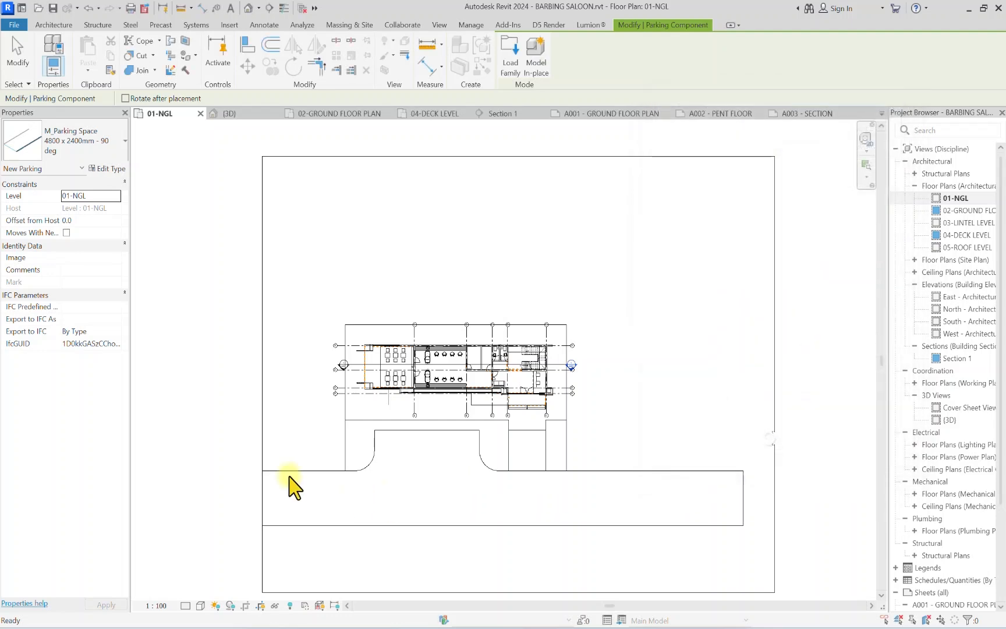
Step: Place one parking space in the upper inner corner of the greenery recess nearest grid A
{"action": "scroll", "coordinate": [416, 500], "scroll_direction": "up", "scroll_amount": 3}
{"action": "scroll", "coordinate": [404, 424], "scroll_direction": "up", "scroll_amount": 2}
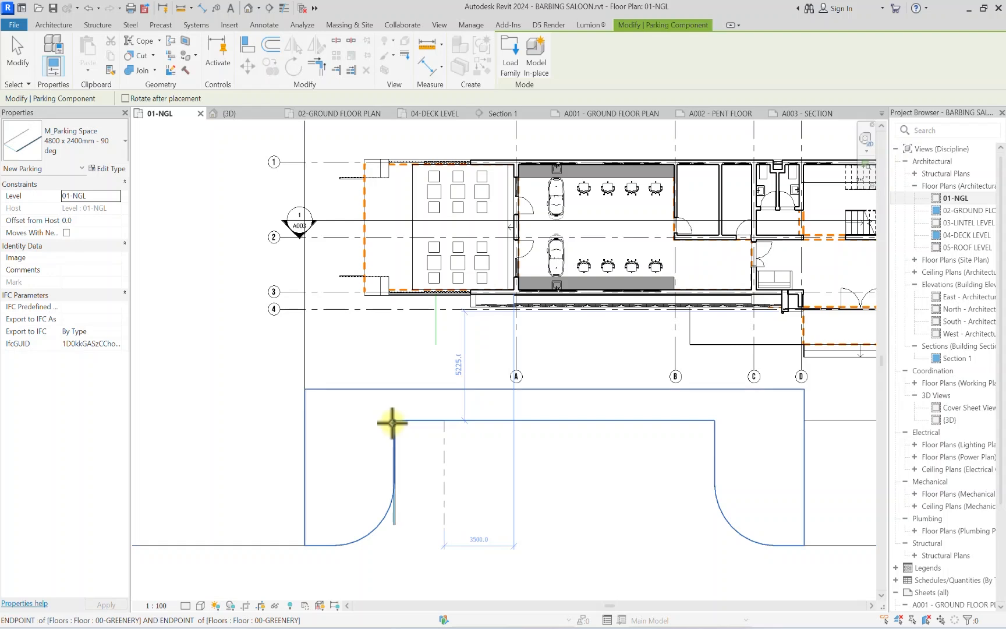
{"action": "left_click", "coordinate": [399, 423]}
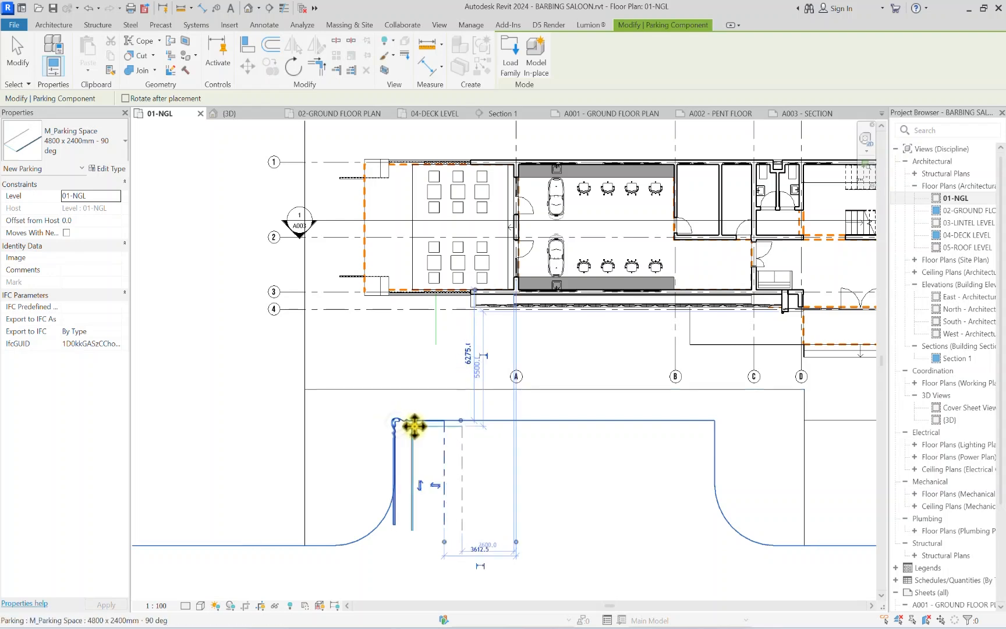
{"action": "key", "text": "Escape"}
Step: Create a linear array of 6 parking spaces along the recess's upper edge, spaced one bay width apart
{"action": "left_click", "coordinate": [442, 448]}
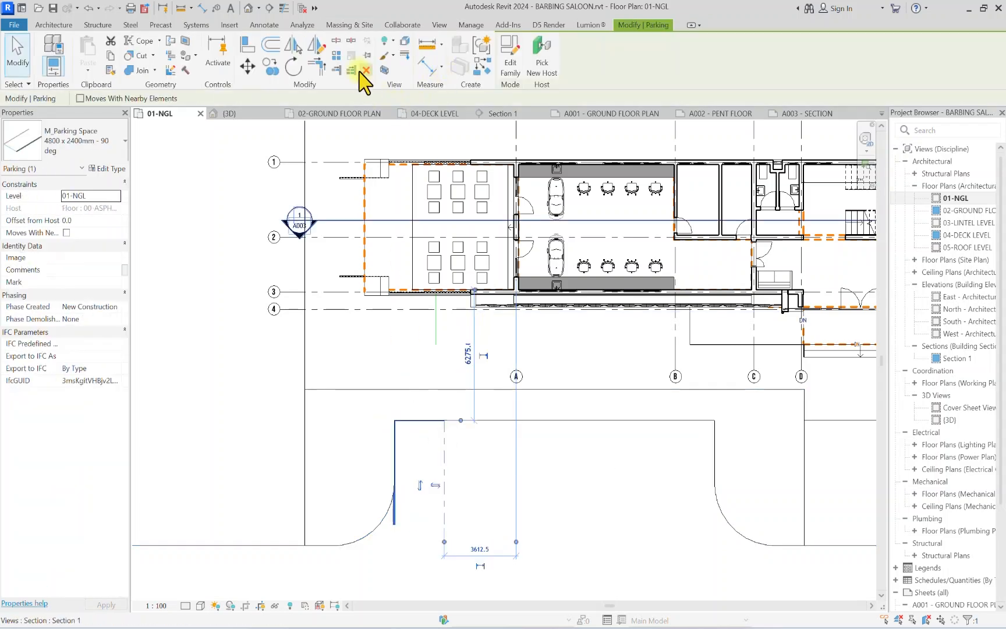
{"action": "left_click", "coordinate": [336, 55]}
{"action": "scroll", "coordinate": [392, 434], "scroll_direction": "up", "scroll_amount": 4}
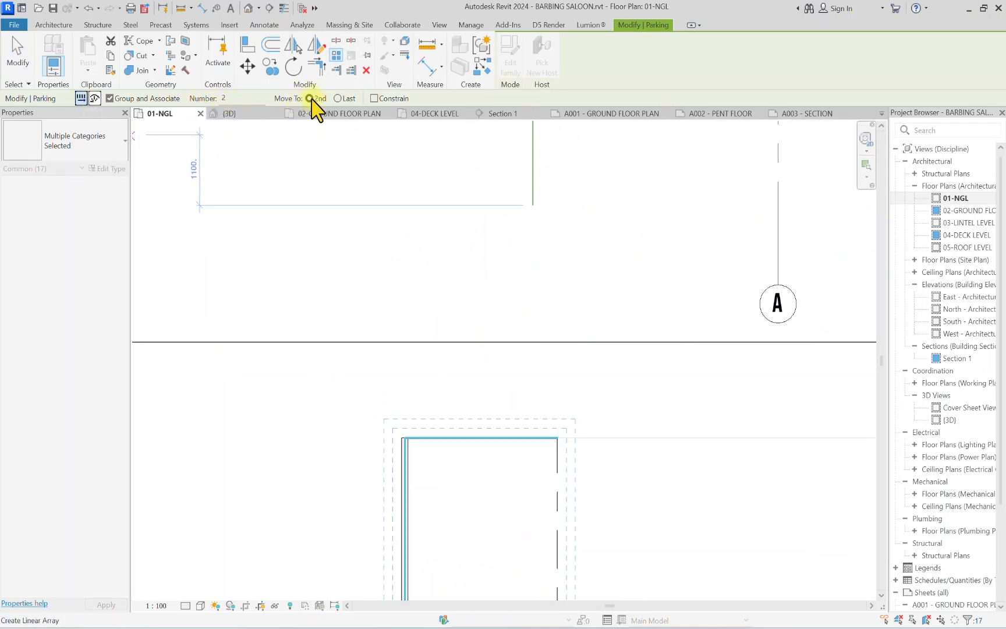
{"action": "scroll", "coordinate": [410, 440], "scroll_direction": "up", "scroll_amount": 2}
{"action": "left_click", "coordinate": [398, 440]}
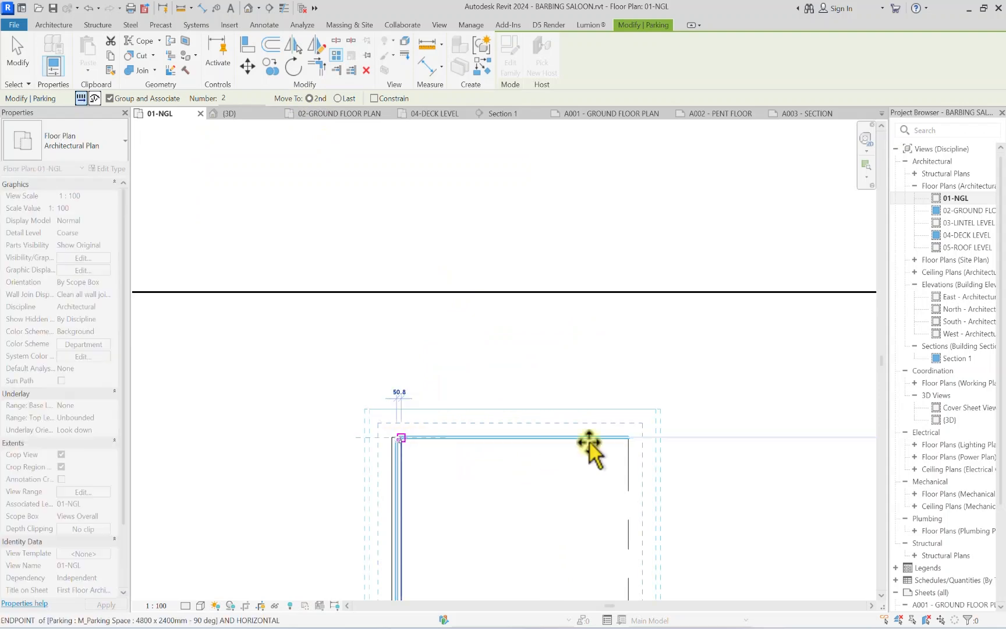
{"action": "left_click", "coordinate": [634, 438]}
{"action": "scroll", "coordinate": [628, 441], "scroll_direction": "down", "scroll_amount": 4}
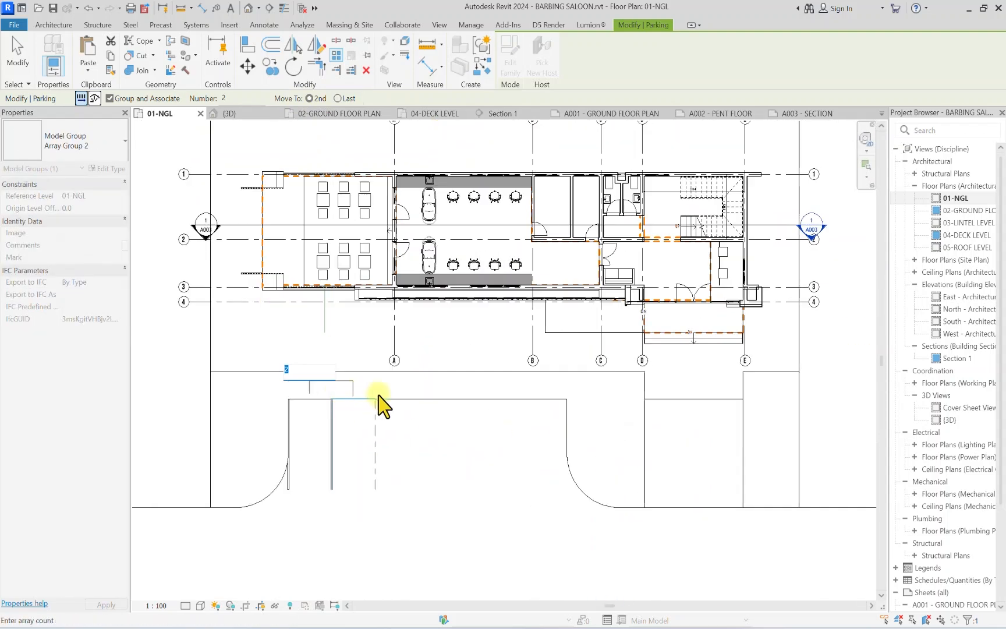
{"action": "scroll", "coordinate": [367, 419], "scroll_direction": "down", "scroll_amount": 2}
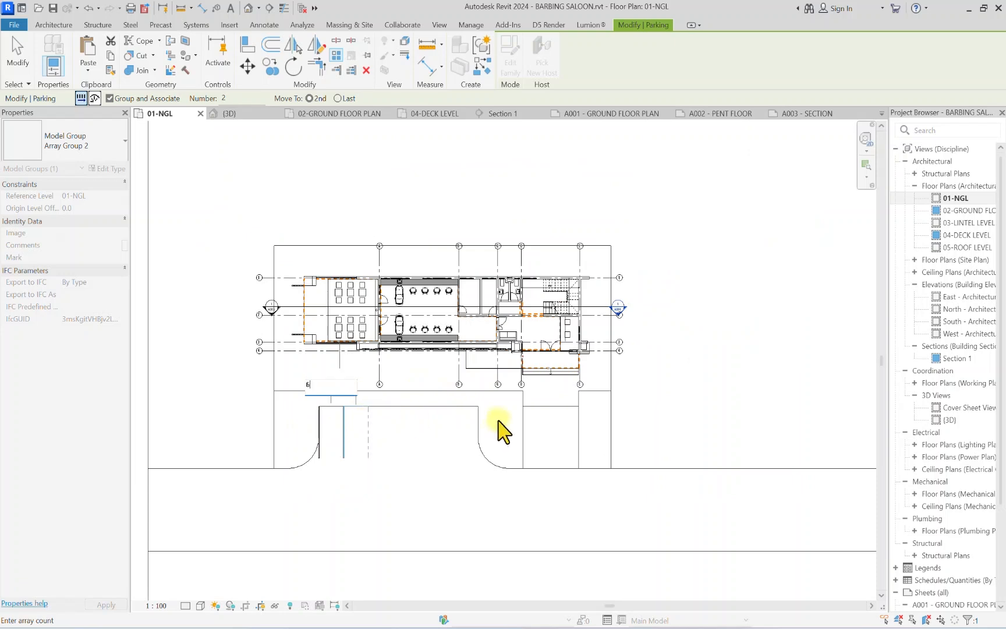
{"action": "type", "text": "6"}
{"action": "key", "text": "Return"}
{"action": "scroll", "coordinate": [547, 407], "scroll_direction": "down", "scroll_amount": 5}
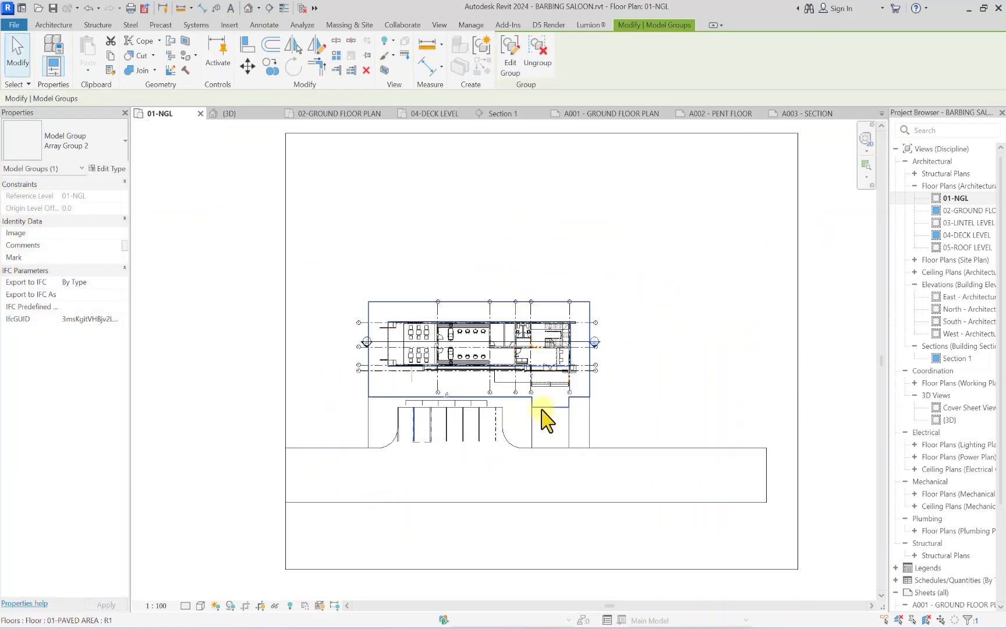
{"action": "scroll", "coordinate": [563, 438], "scroll_direction": "up", "scroll_amount": 6}
{"action": "scroll", "coordinate": [518, 404], "scroll_direction": "down", "scroll_amount": 5}
{"action": "scroll", "coordinate": [520, 389], "scroll_direction": "up", "scroll_amount": 4}
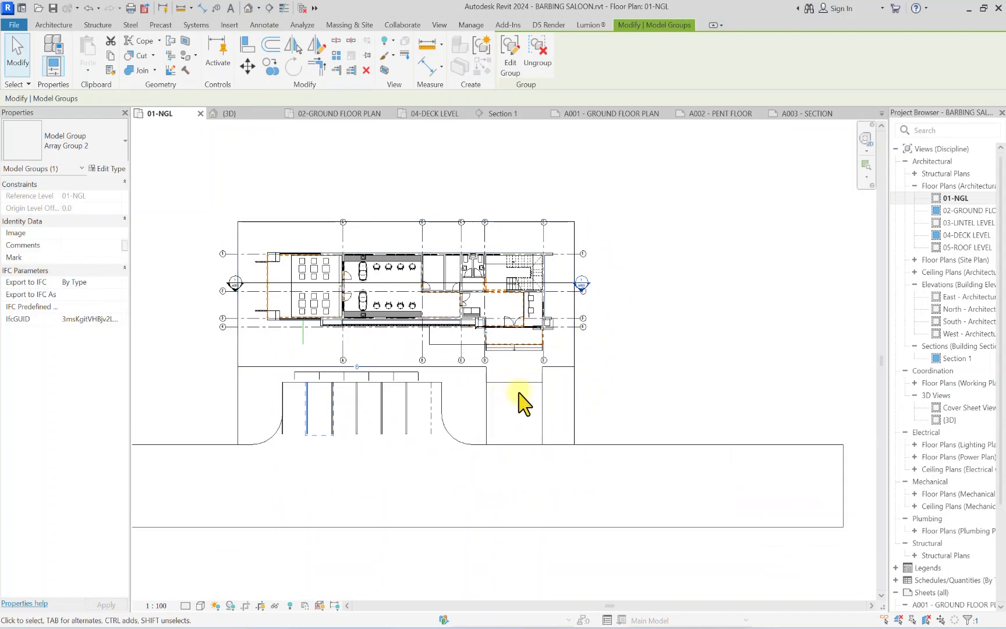
{"action": "scroll", "coordinate": [523, 402], "scroll_direction": "up", "scroll_amount": 3}
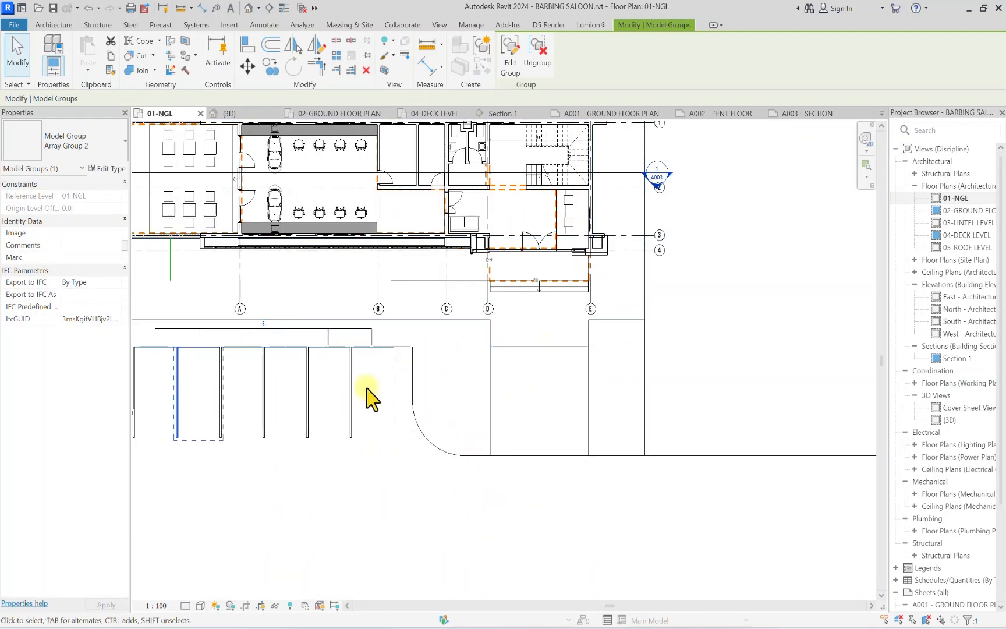
{"action": "scroll", "coordinate": [505, 372], "scroll_direction": "down", "scroll_amount": 1}
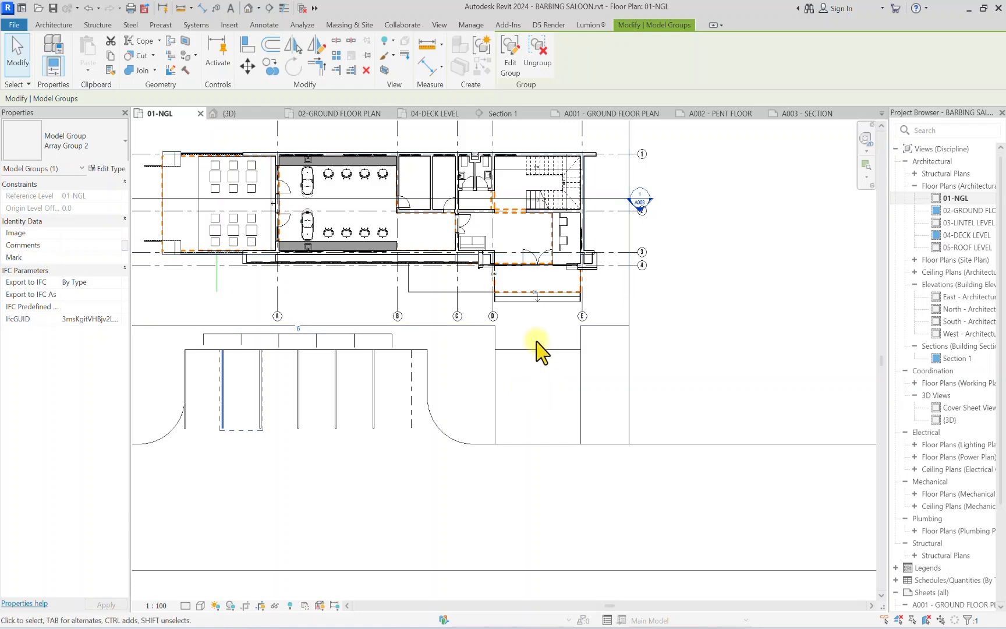
{"action": "left_click", "coordinate": [496, 374]}
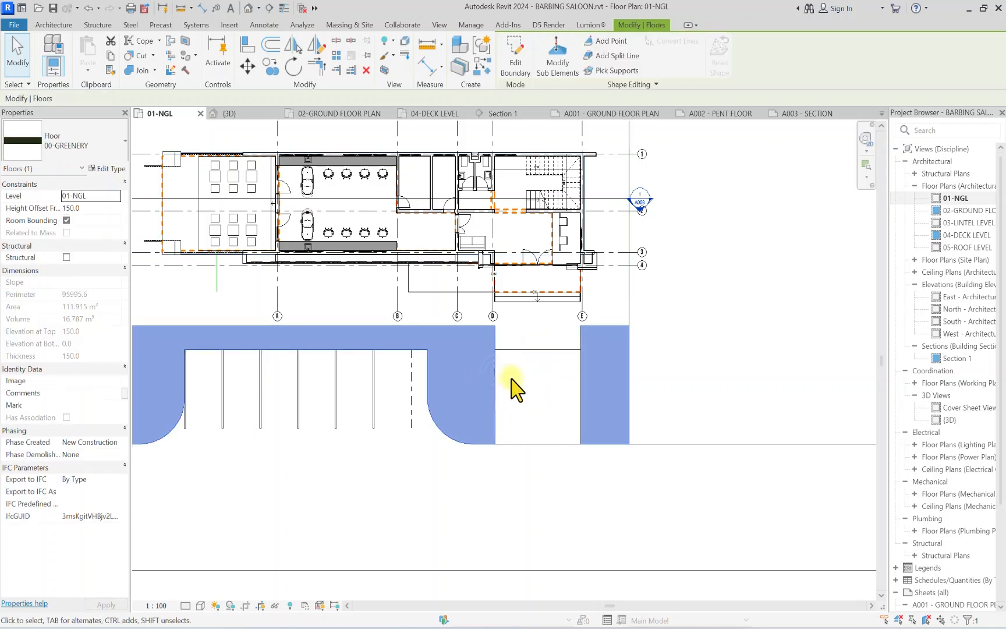
{"action": "left_click", "coordinate": [511, 379]}
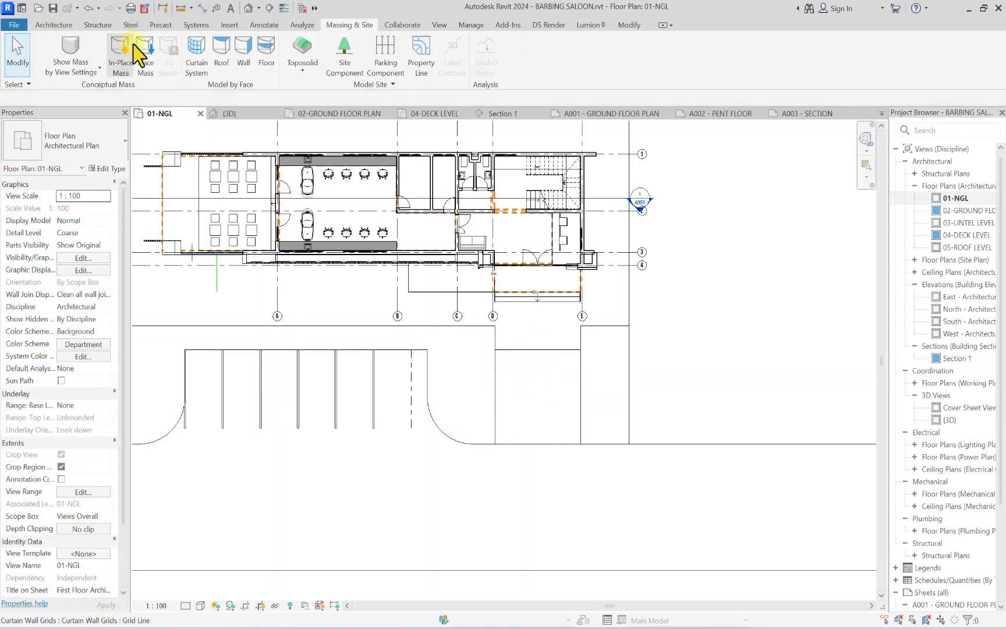
Step: Start a new floor and duplicate the 00-ASPHALT floor type as 00-GRAVEL
{"action": "left_click", "coordinate": [56, 25]}
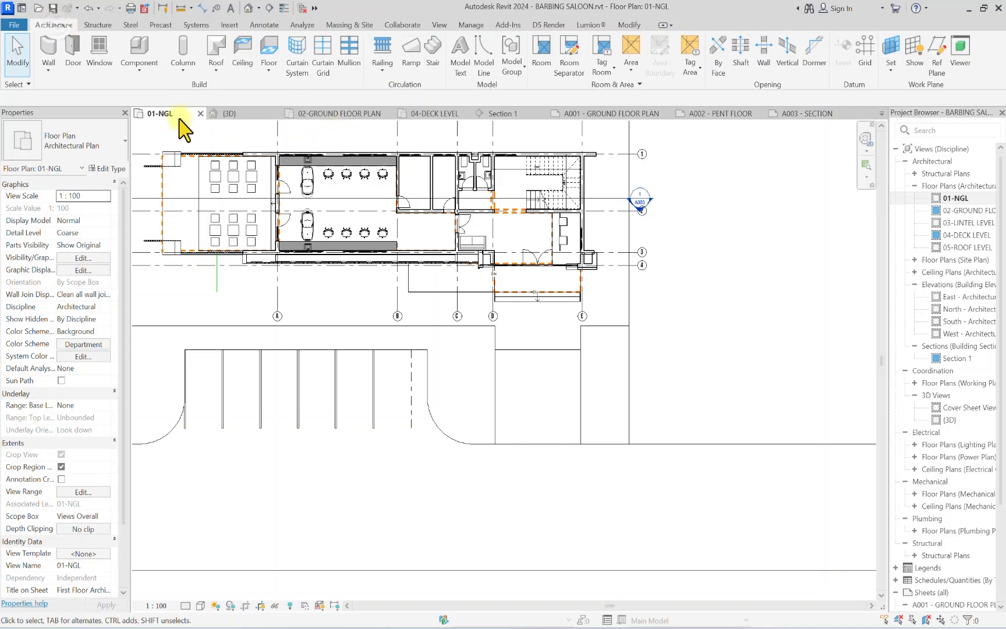
{"action": "left_click", "coordinate": [268, 51]}
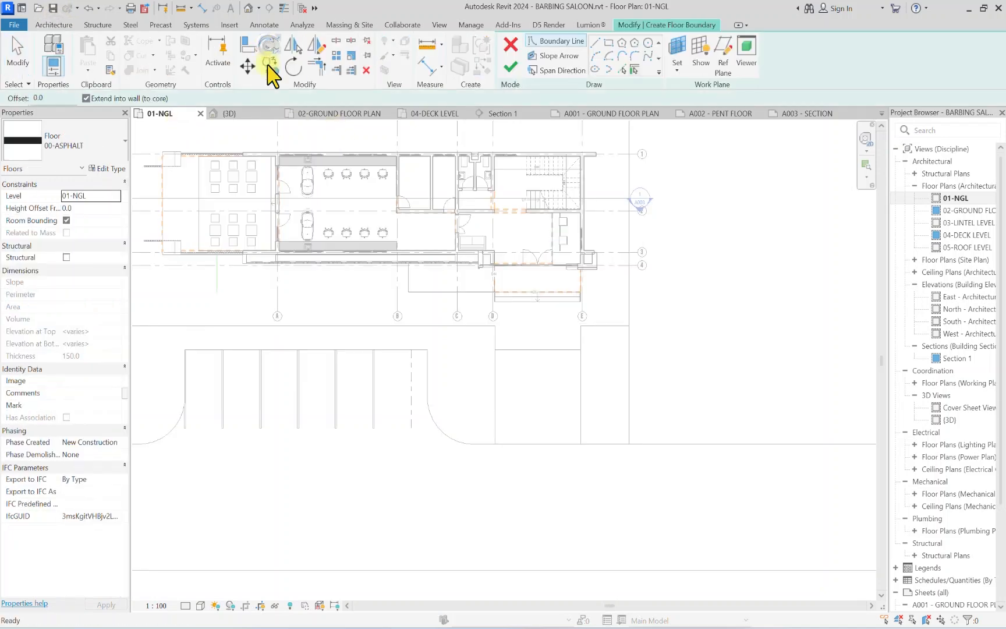
{"action": "left_click", "coordinate": [107, 168]}
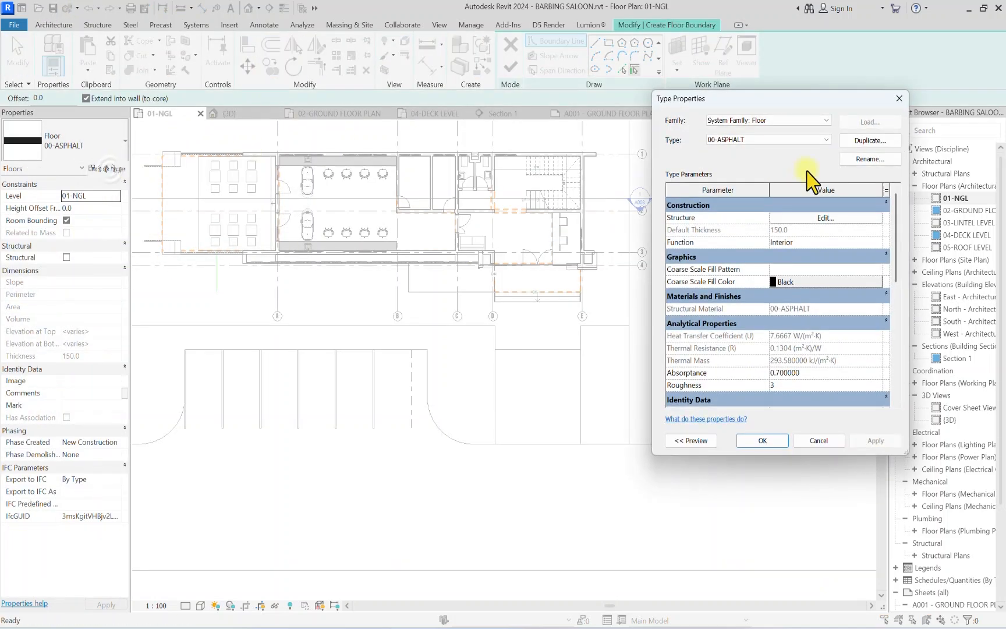
{"action": "left_click", "coordinate": [886, 145]}
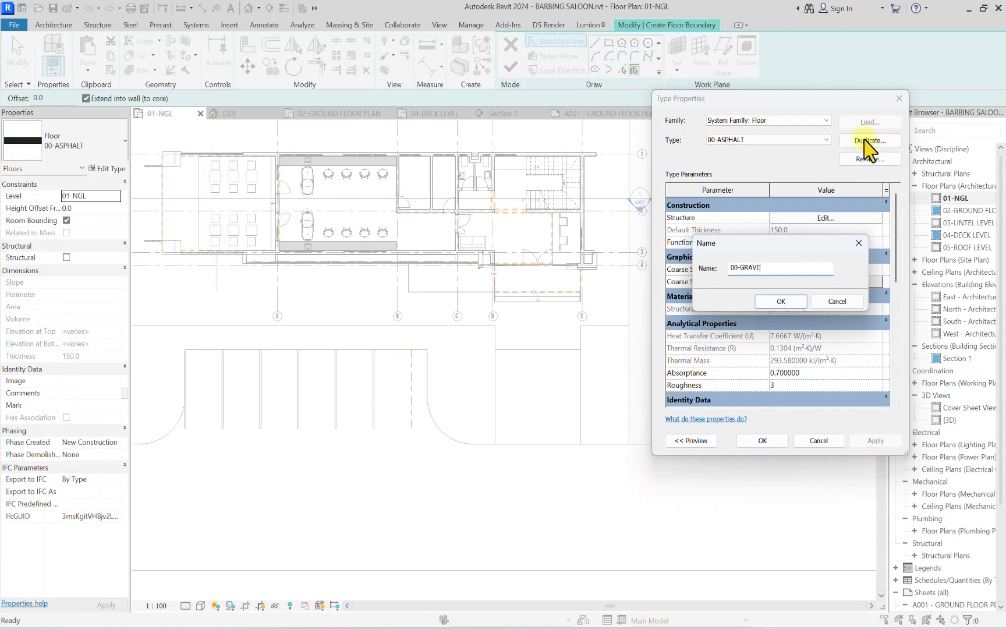
{"action": "key", "text": "Return"}
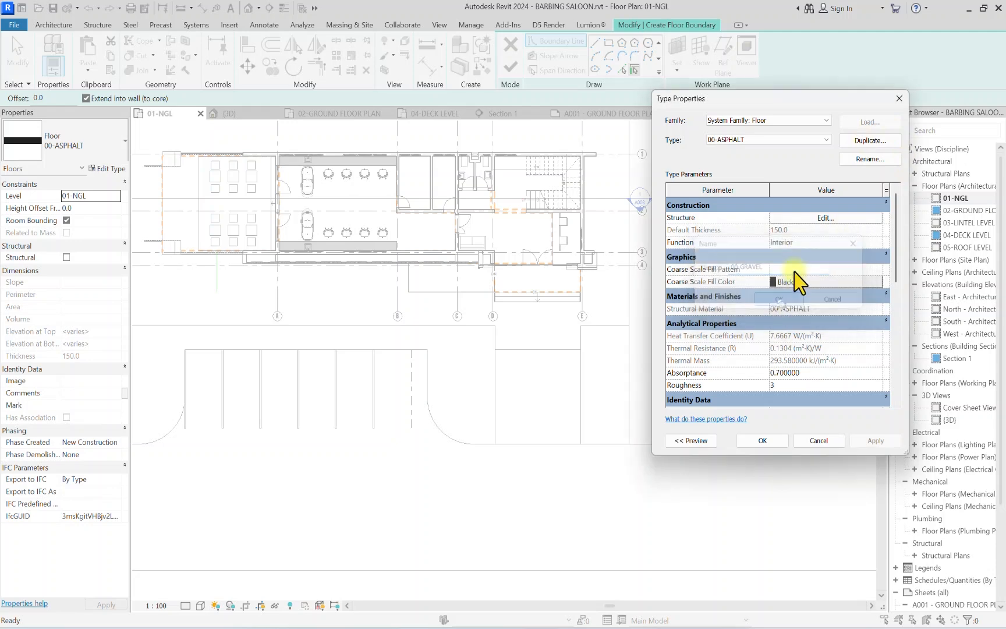
Step: In the 00-GRAVEL floor structure, duplicate the 00-ASPHALT material for the structure layer and rename the copy 00-GRAVEL
{"action": "left_click", "coordinate": [826, 217]}
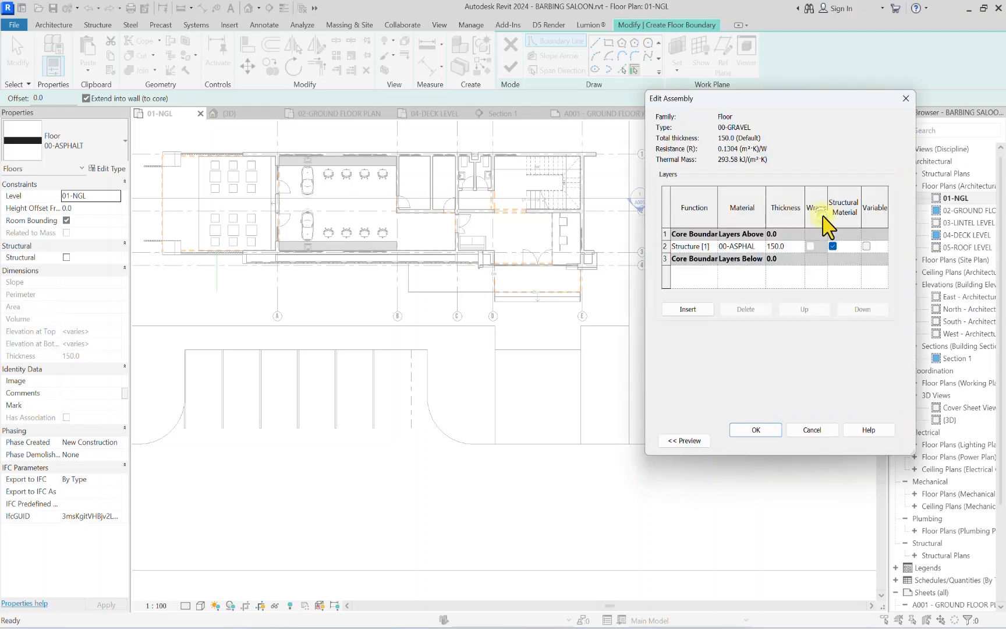
{"action": "left_click", "coordinate": [756, 246]}
{"action": "left_click", "coordinate": [762, 246]}
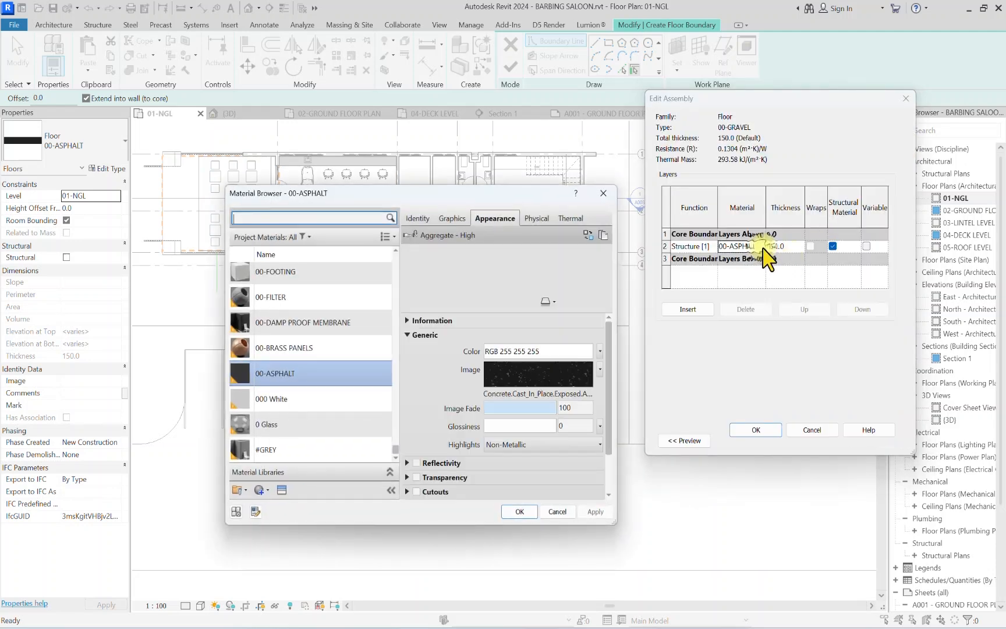
{"action": "right_click", "coordinate": [337, 384]}
{"action": "left_click", "coordinate": [337, 411]}
{"action": "key", "text": "BackSpace"}
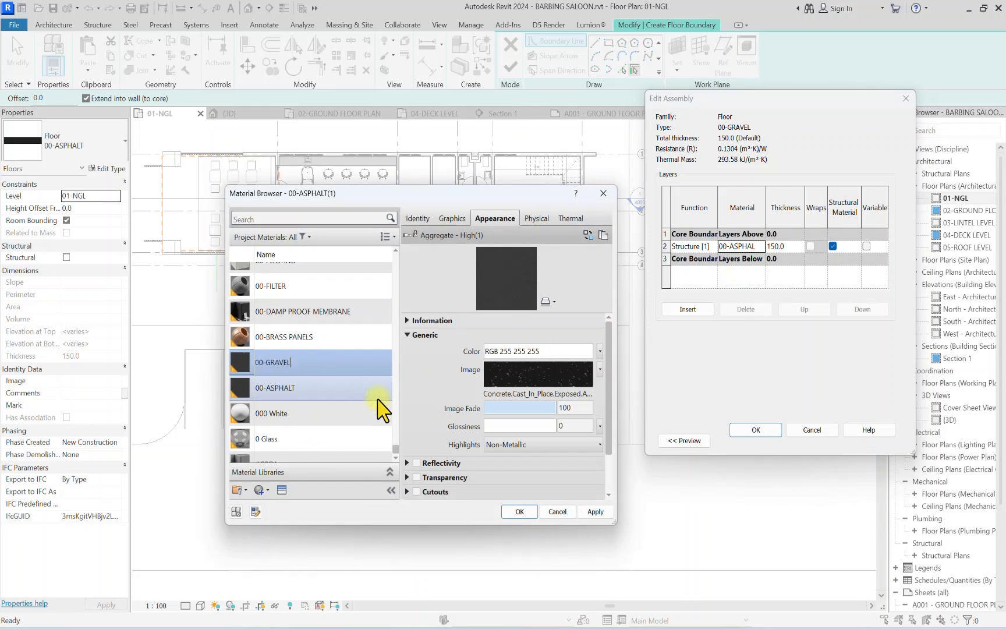
{"action": "type", "text": "00-GRAVEL"}
Step: Replace the 00-GRAVEL material's appearance with the Soil asset from the Sitework appearance library, and accept the material and floor type
{"action": "left_click", "coordinate": [282, 489]}
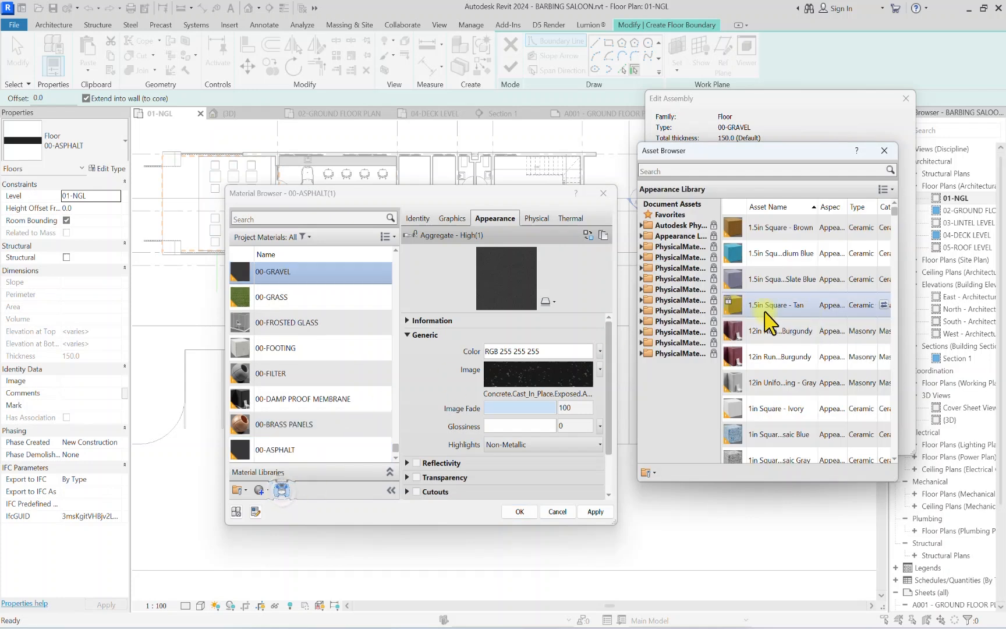
{"action": "double_click", "coordinate": [674, 236]}
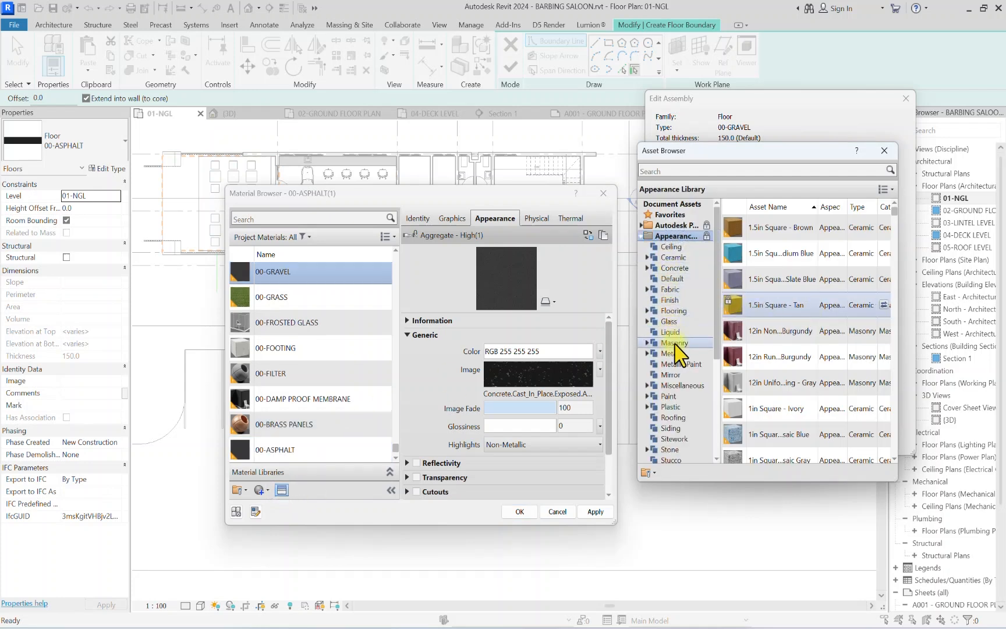
{"action": "scroll", "coordinate": [671, 372], "scroll_direction": "down", "scroll_amount": 2}
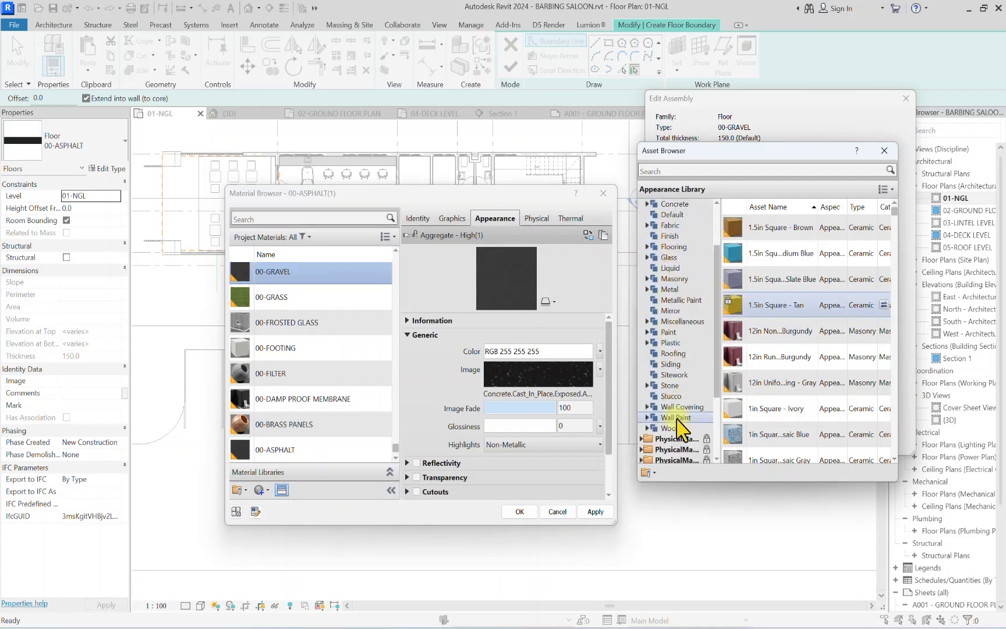
{"action": "left_click", "coordinate": [678, 374]}
{"action": "scroll", "coordinate": [838, 280], "scroll_direction": "down", "scroll_amount": 10}
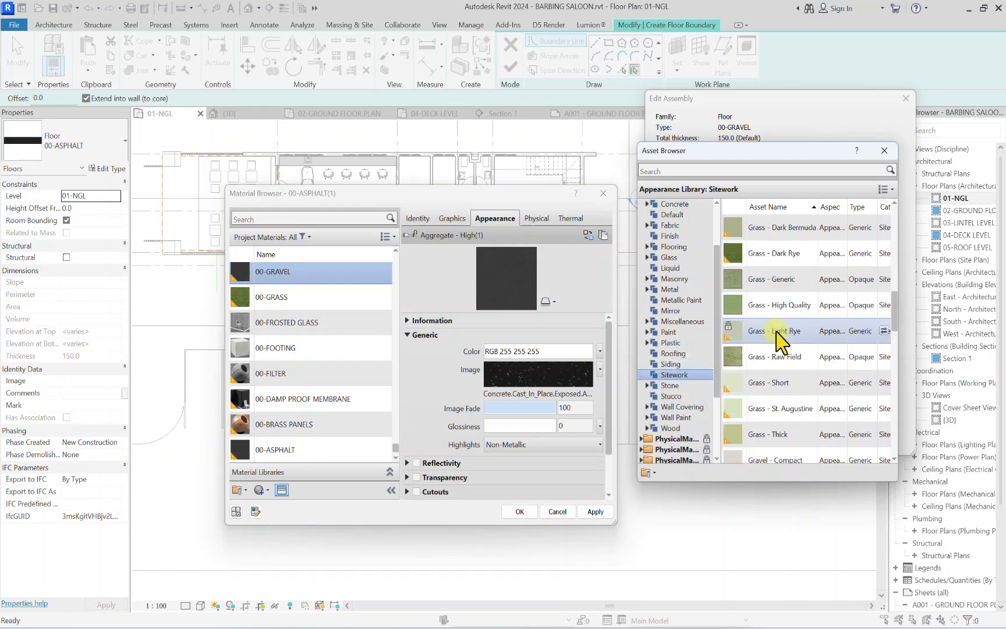
{"action": "scroll", "coordinate": [821, 408], "scroll_direction": "down", "scroll_amount": 5}
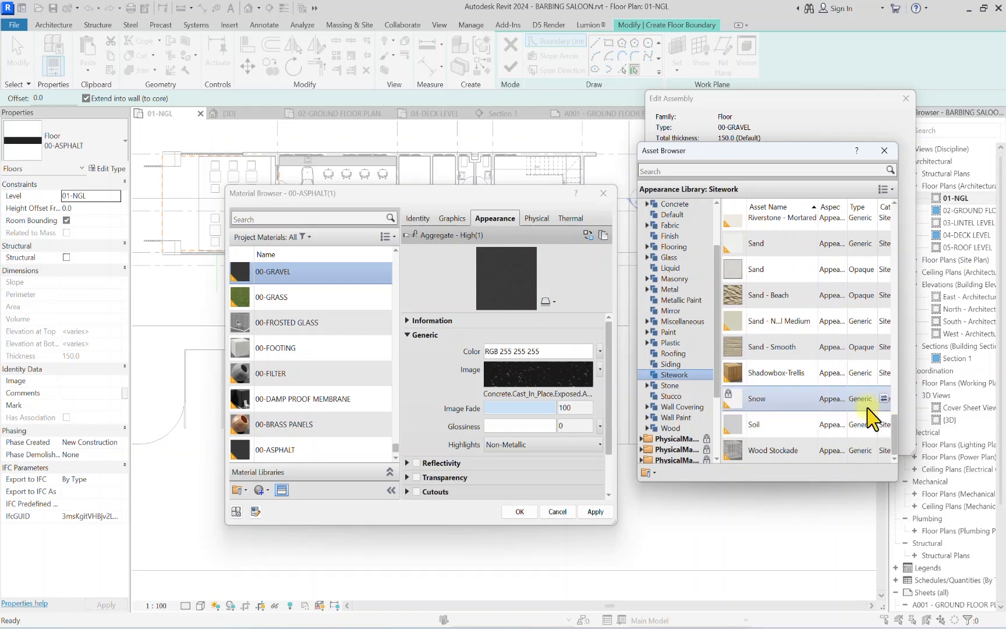
{"action": "left_click", "coordinate": [885, 423]}
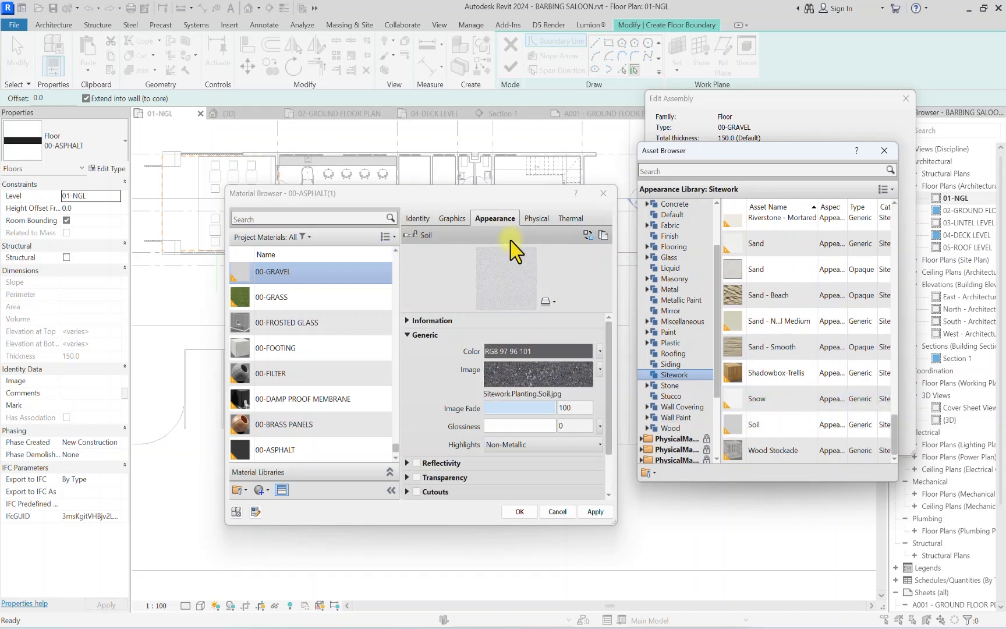
{"action": "left_click", "coordinate": [595, 512]}
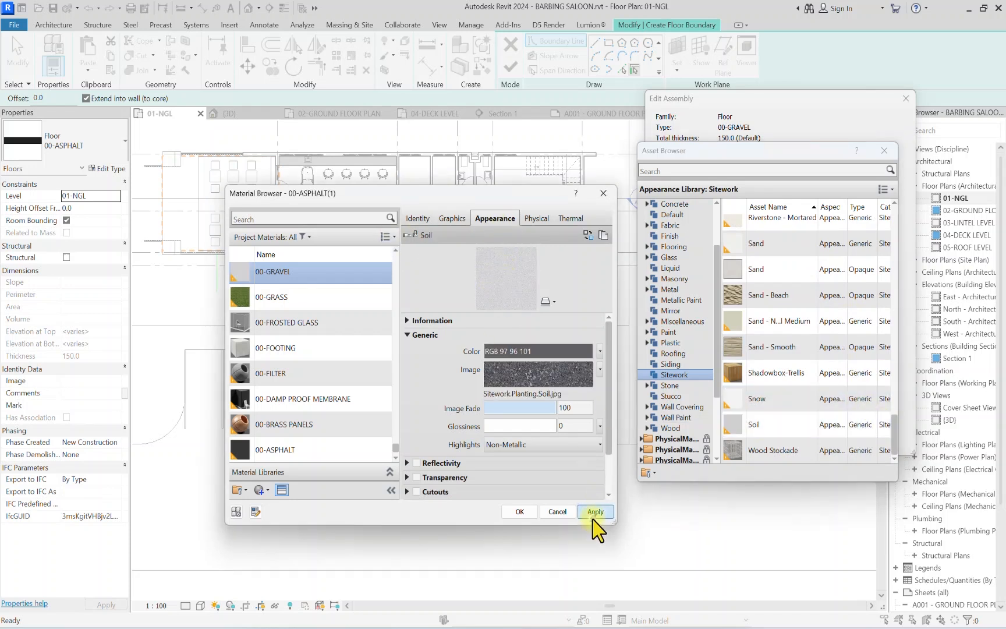
{"action": "left_click", "coordinate": [452, 218]}
{"action": "left_click", "coordinate": [517, 511]}
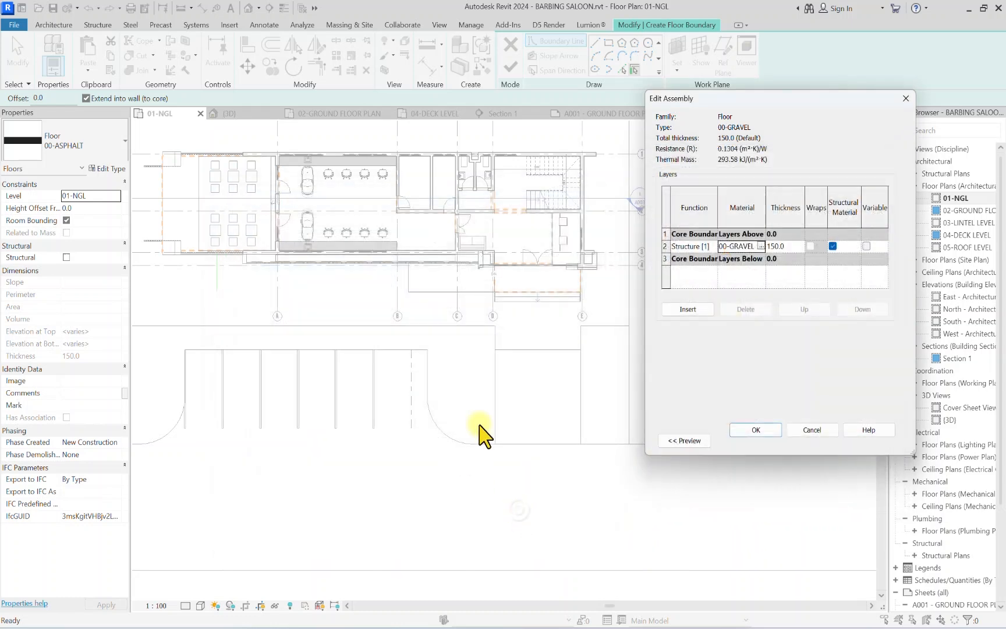
{"action": "left_click", "coordinate": [771, 431]}
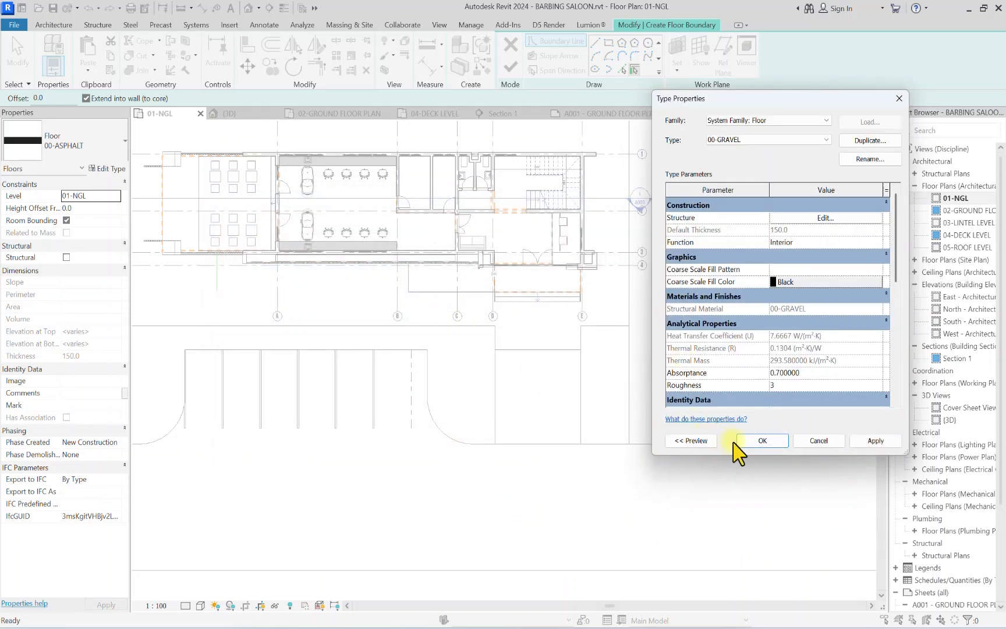
{"action": "left_click", "coordinate": [762, 440]}
Step: Sketch a rectangular floor boundary about 5665 by 6000 in the walkway gap between the greenery areas, below grids D and E
{"action": "left_click", "coordinate": [608, 43]}
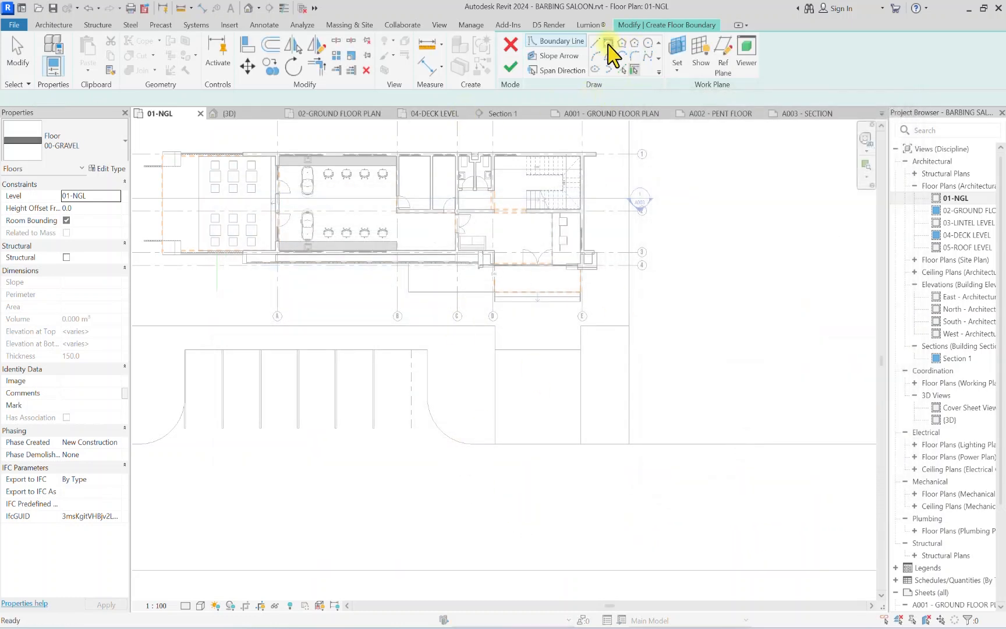
{"action": "scroll", "coordinate": [495, 349], "scroll_direction": "up", "scroll_amount": 2}
{"action": "left_click", "coordinate": [490, 341]}
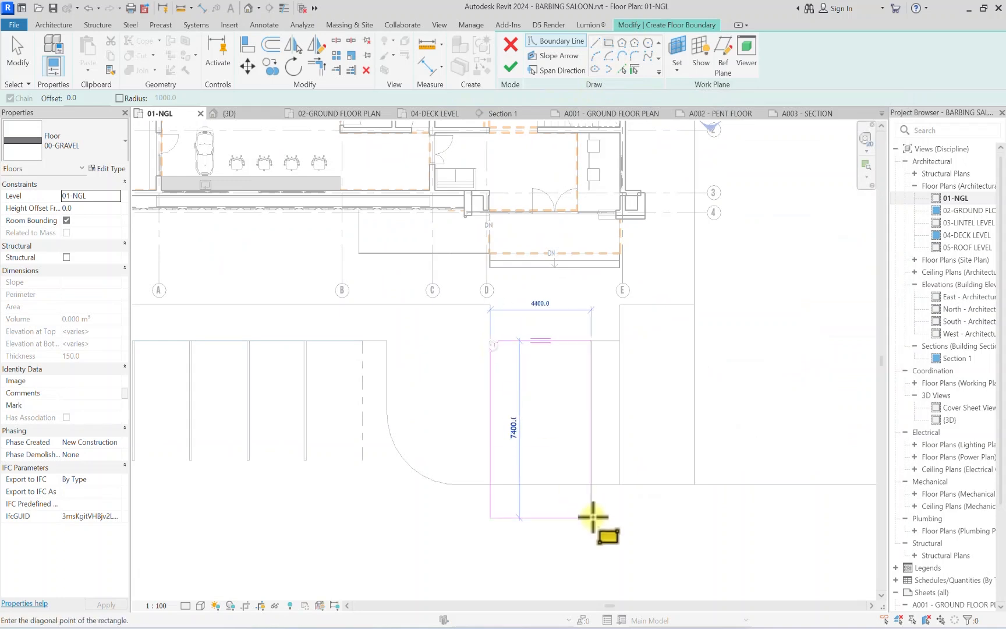
{"action": "left_click", "coordinate": [620, 483]}
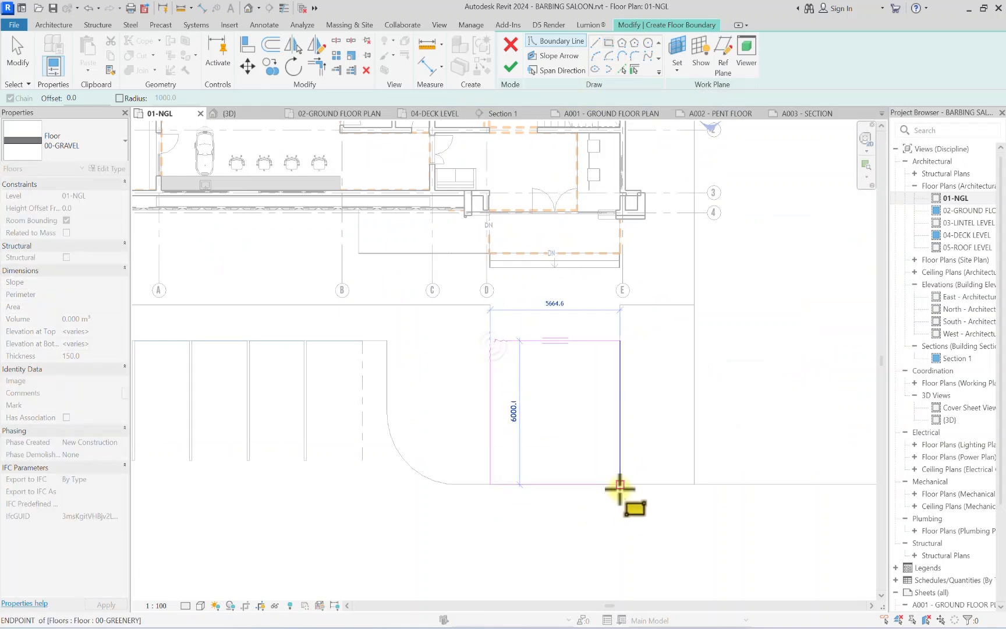
Step: Offset copies of the walkway boundary's upper edge and both side edges 150 inward
{"action": "left_click", "coordinate": [271, 44]}
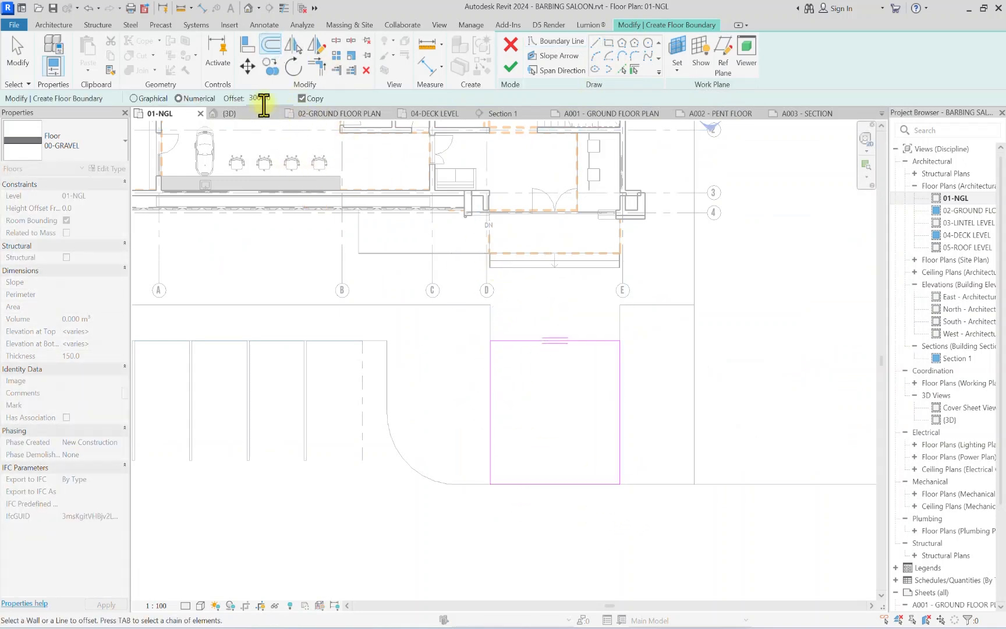
{"action": "left_click_drag", "start_coordinate": [271, 98], "coordinate": [180, 98]}
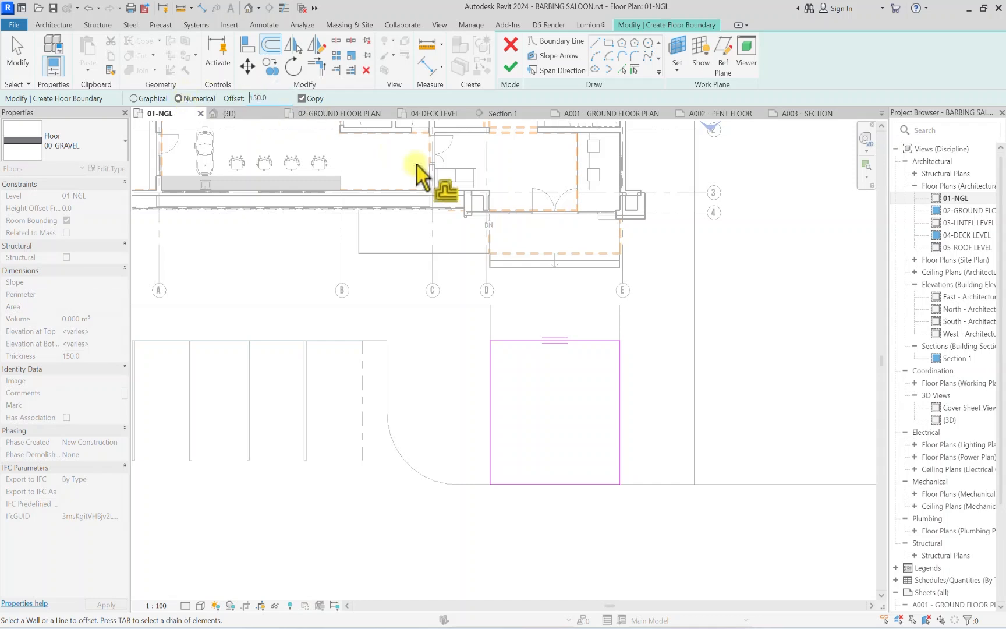
{"action": "left_click", "coordinate": [562, 344]}
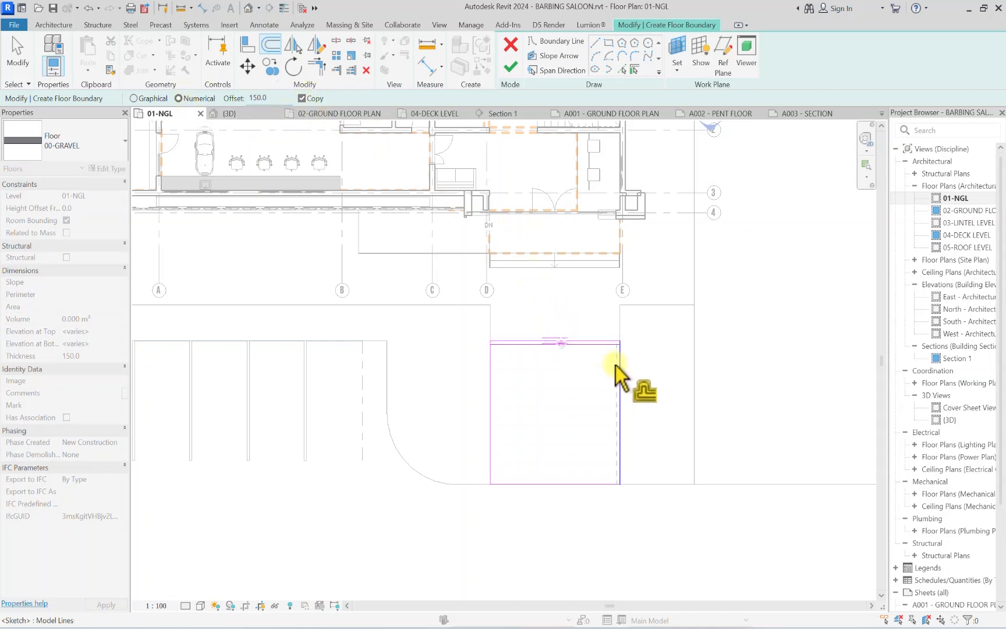
{"action": "scroll", "coordinate": [616, 365], "scroll_direction": "up", "scroll_amount": 2}
{"action": "left_click", "coordinate": [621, 366]}
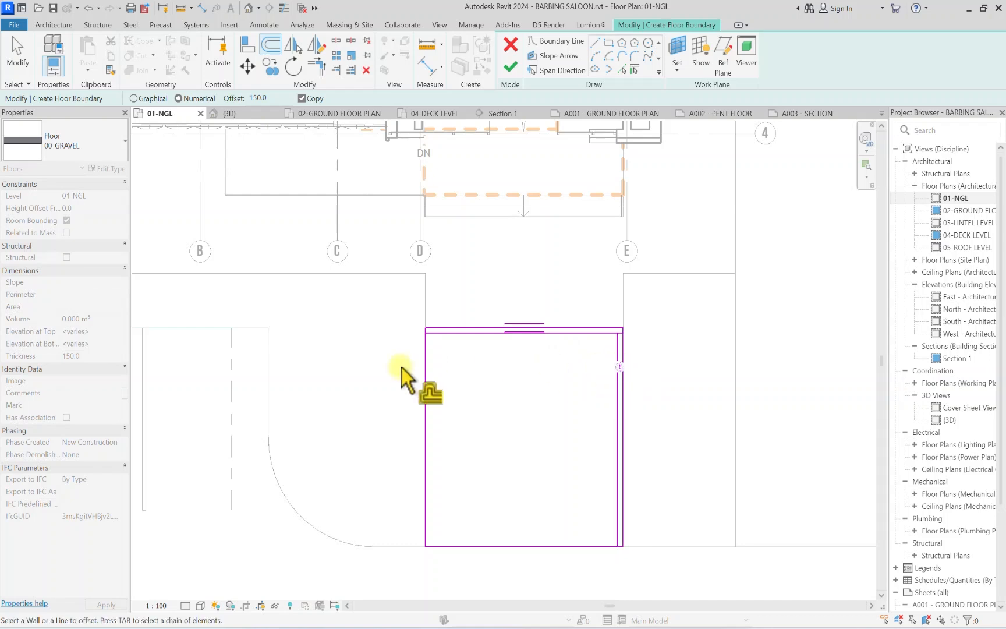
{"action": "left_click", "coordinate": [428, 357]}
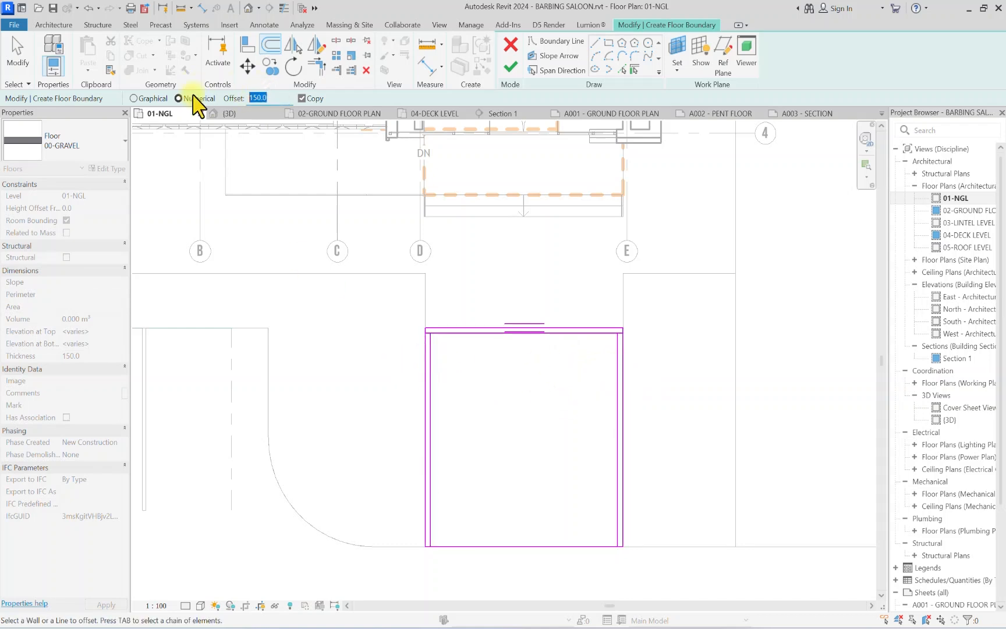
Step: Offset the inner upper line 600 down the walkway and trim the inner lines' corners into a closed rectangle
{"action": "left_click", "coordinate": [495, 337]}
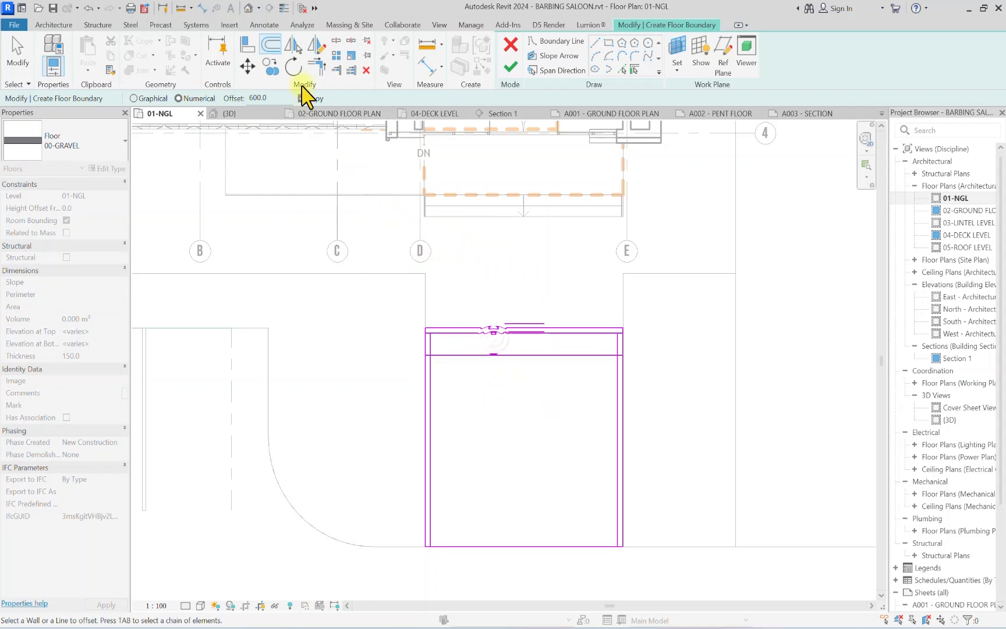
{"action": "left_click", "coordinate": [316, 66]}
{"action": "scroll", "coordinate": [438, 342], "scroll_direction": "up", "scroll_amount": 1}
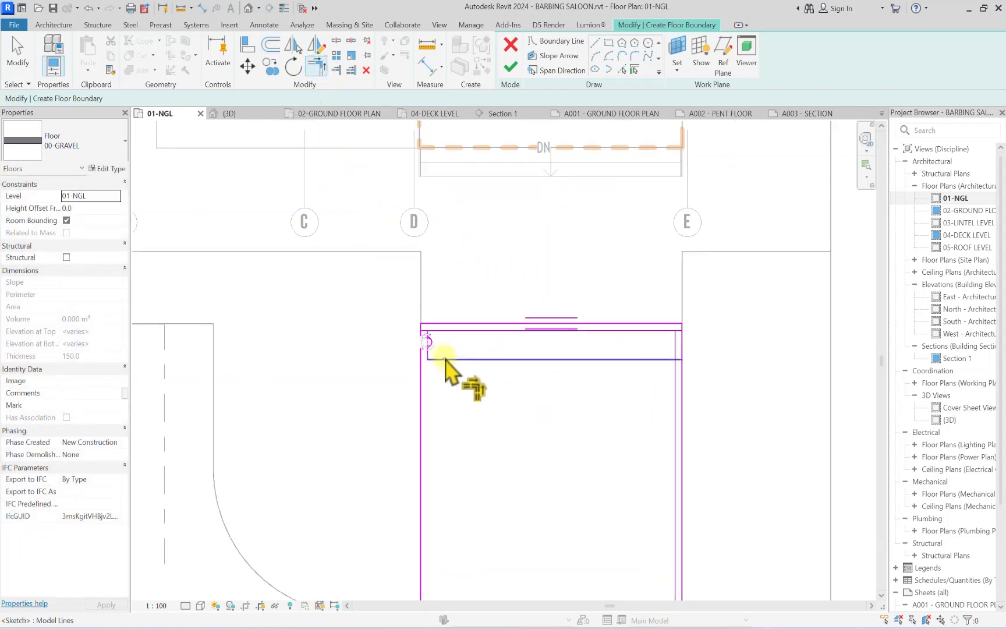
{"action": "left_click", "coordinate": [441, 332]}
{"action": "left_click", "coordinate": [674, 351]}
{"action": "left_click", "coordinate": [662, 359]}
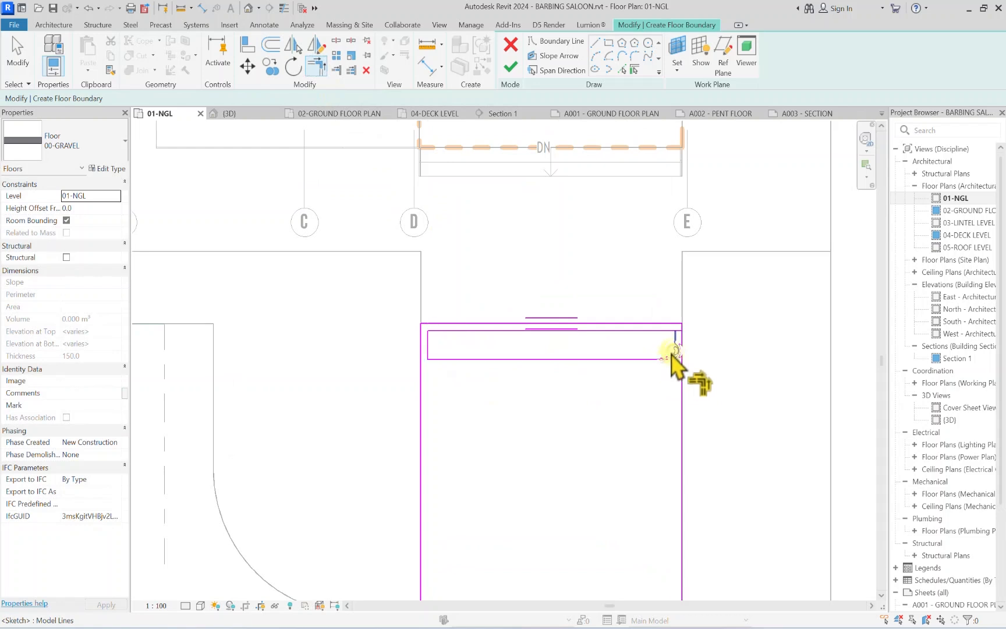
Step: Trim the right and top lines of the narrow inner rectangle into a closed corner
{"action": "left_click", "coordinate": [674, 351]}
{"action": "left_click", "coordinate": [655, 332]}
{"action": "scroll", "coordinate": [651, 336], "scroll_direction": "down", "scroll_amount": 1}
{"action": "key", "text": "Escape"}
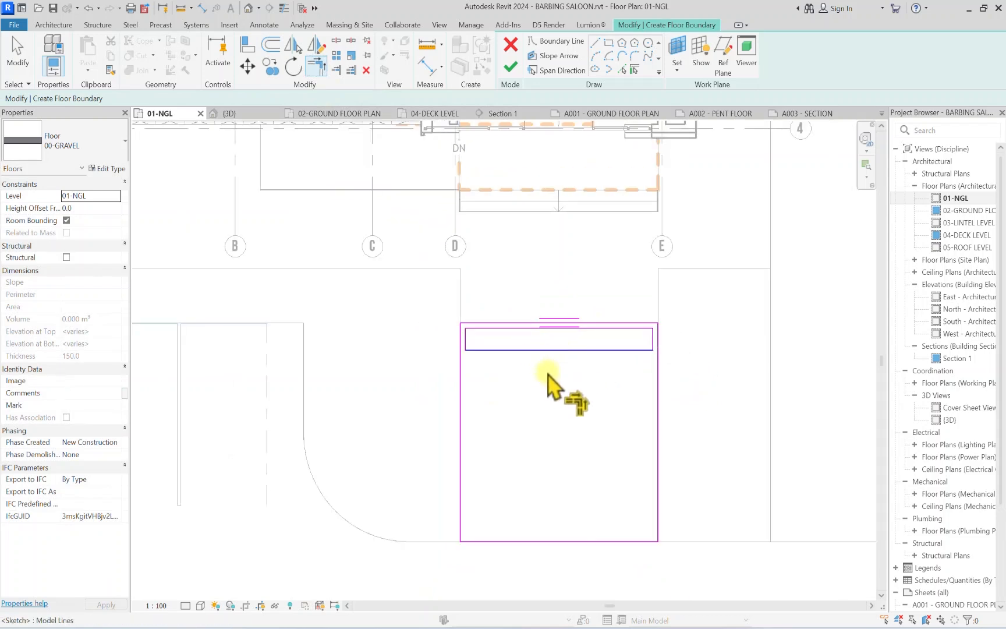
Step: Copy the inner rectangle repeatedly down the floor boundary with equal gaps, making eight stacked rectangles that reach the lower boundary line
{"action": "scroll", "coordinate": [647, 341], "scroll_direction": "up", "scroll_amount": 2}
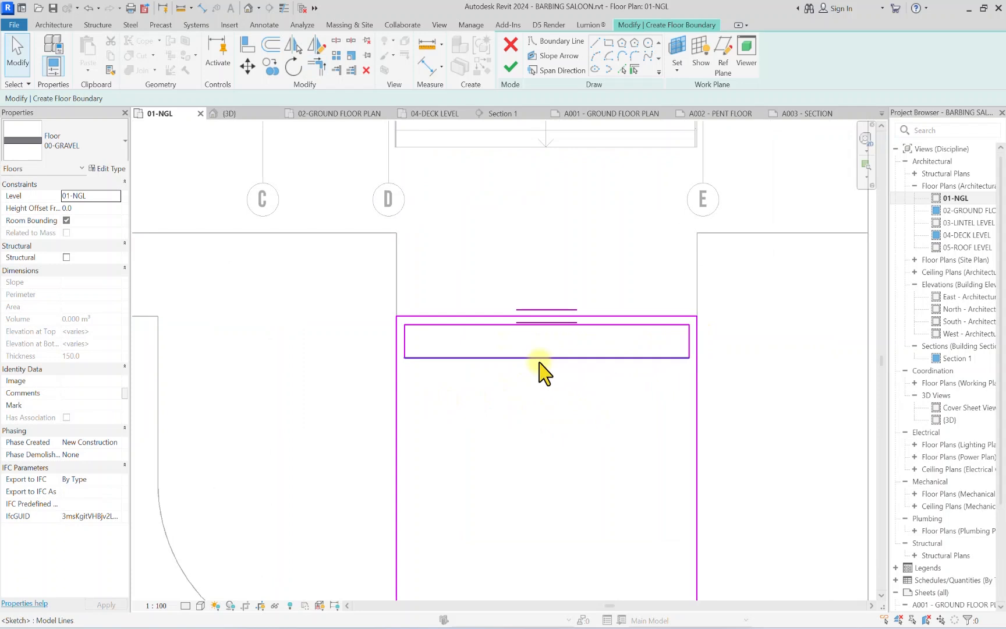
{"action": "left_click", "coordinate": [538, 370]}
{"action": "scroll", "coordinate": [539, 361], "scroll_direction": "down", "scroll_amount": 1}
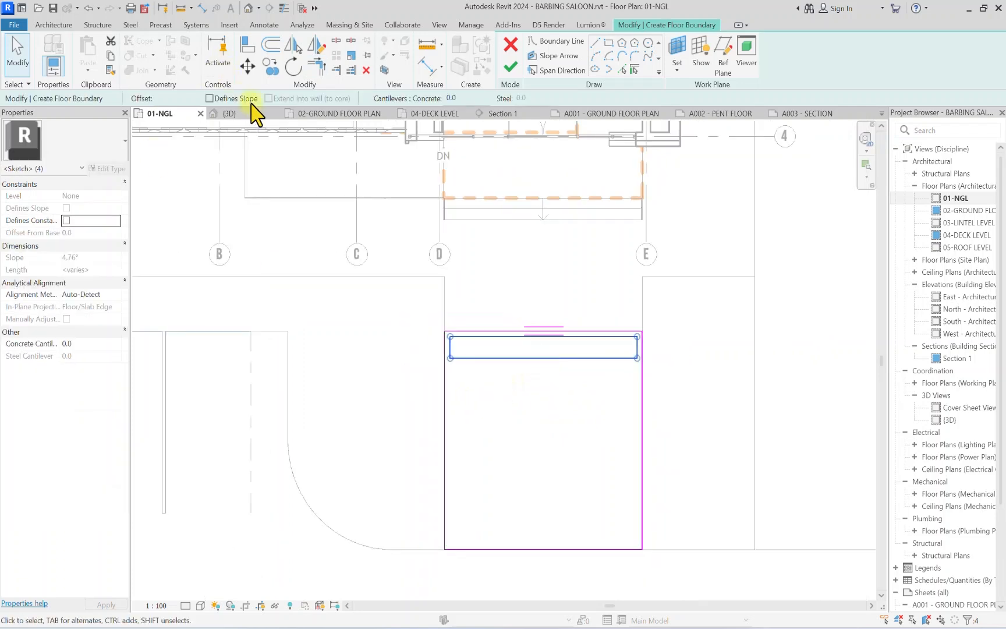
{"action": "left_click", "coordinate": [272, 62]}
{"action": "scroll", "coordinate": [474, 344], "scroll_direction": "up", "scroll_amount": 4}
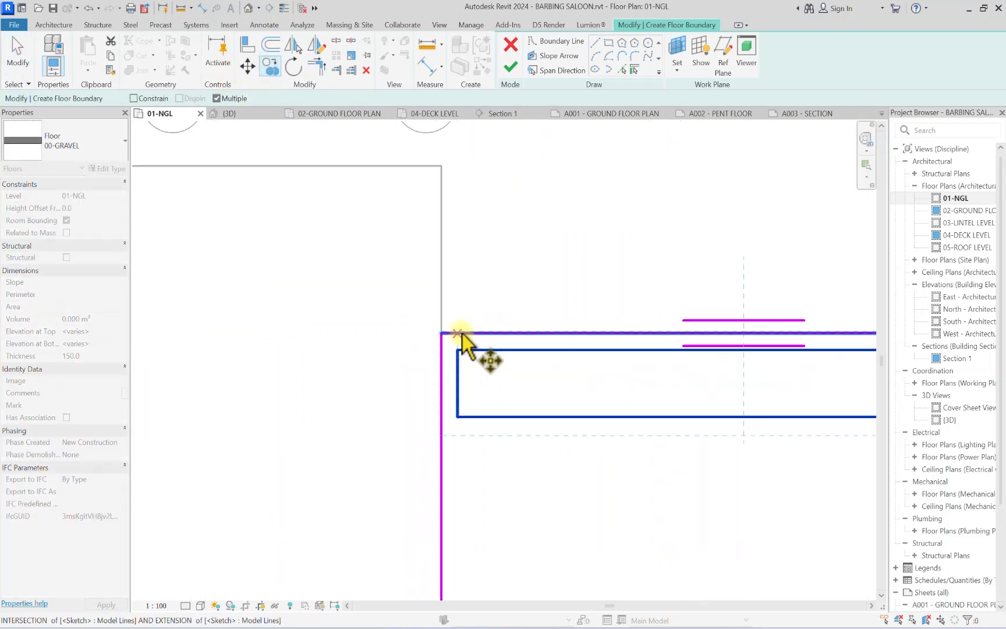
{"action": "left_click", "coordinate": [462, 333]}
{"action": "scroll", "coordinate": [458, 347], "scroll_direction": "down", "scroll_amount": 1}
{"action": "left_click", "coordinate": [457, 400]}
{"action": "middle_click_drag", "start_coordinate": [477, 491], "coordinate": [473, 384]}
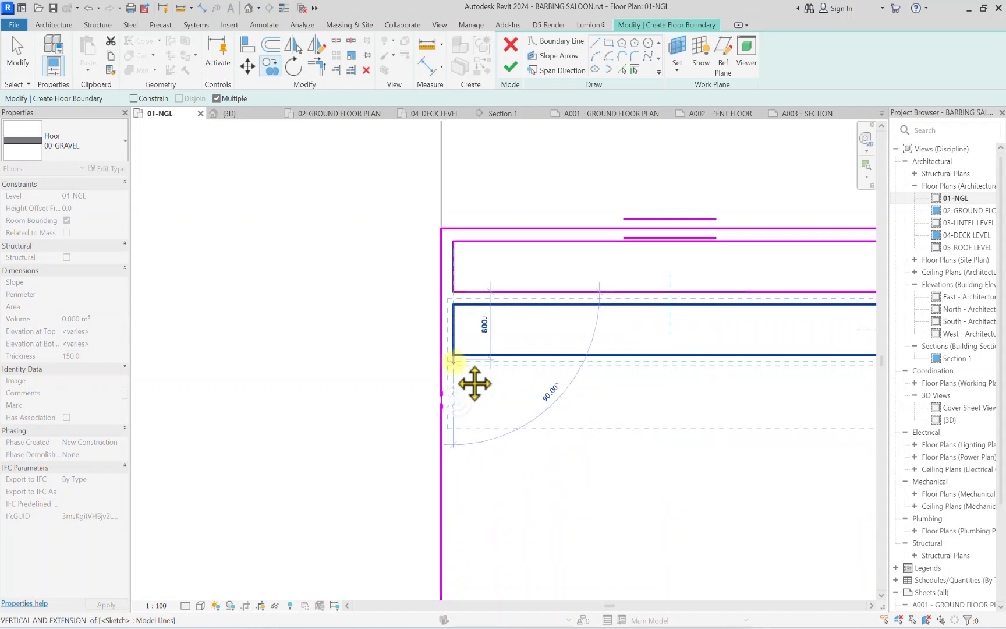
{"action": "left_click", "coordinate": [457, 356]}
{"action": "middle_click_drag", "start_coordinate": [460, 422], "coordinate": [466, 328]}
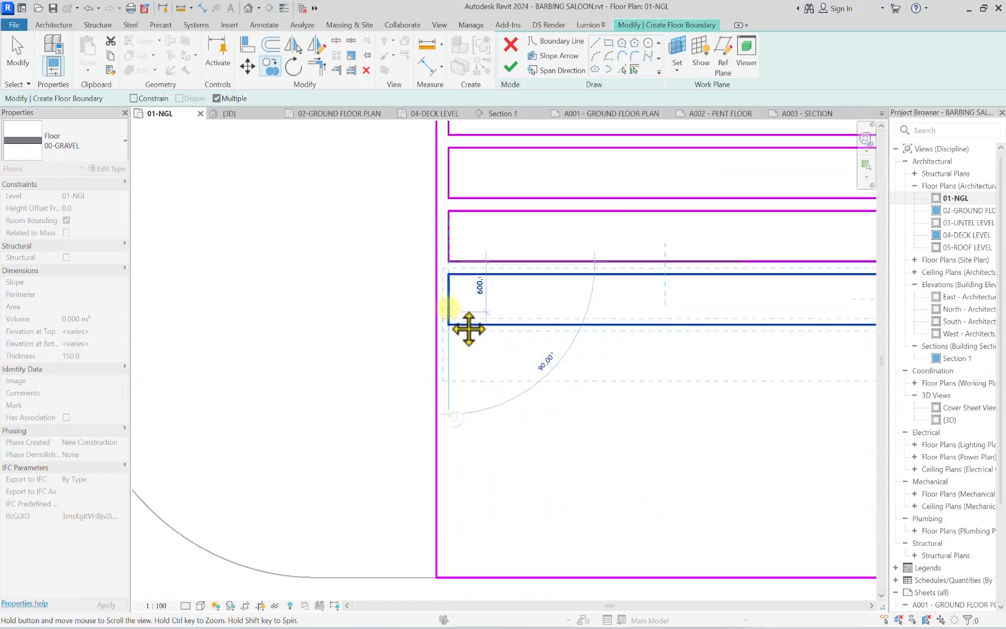
{"action": "left_click", "coordinate": [450, 327]}
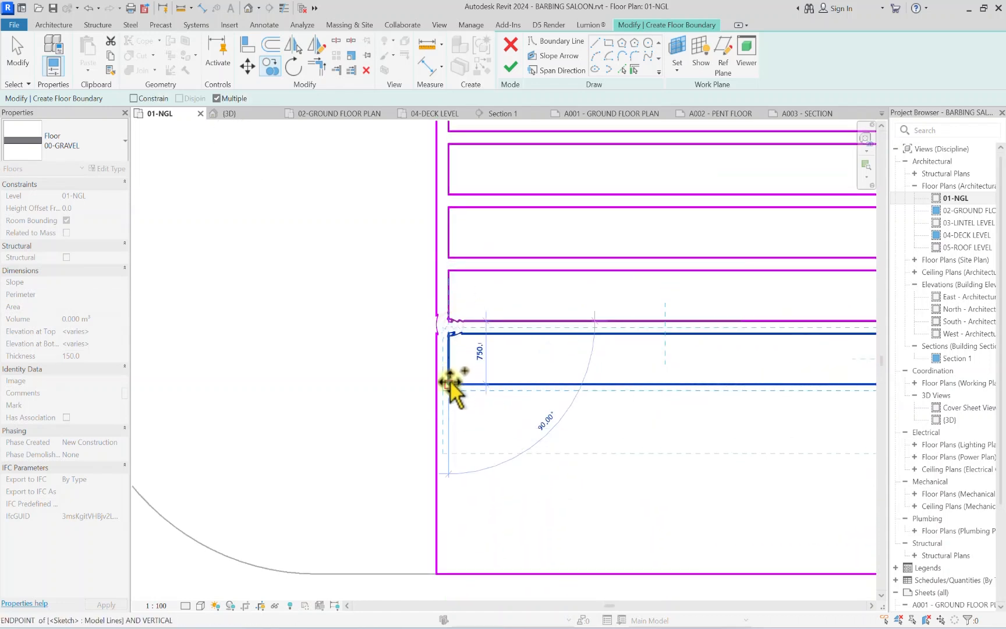
{"action": "left_click", "coordinate": [450, 388]}
{"action": "left_click", "coordinate": [451, 456]}
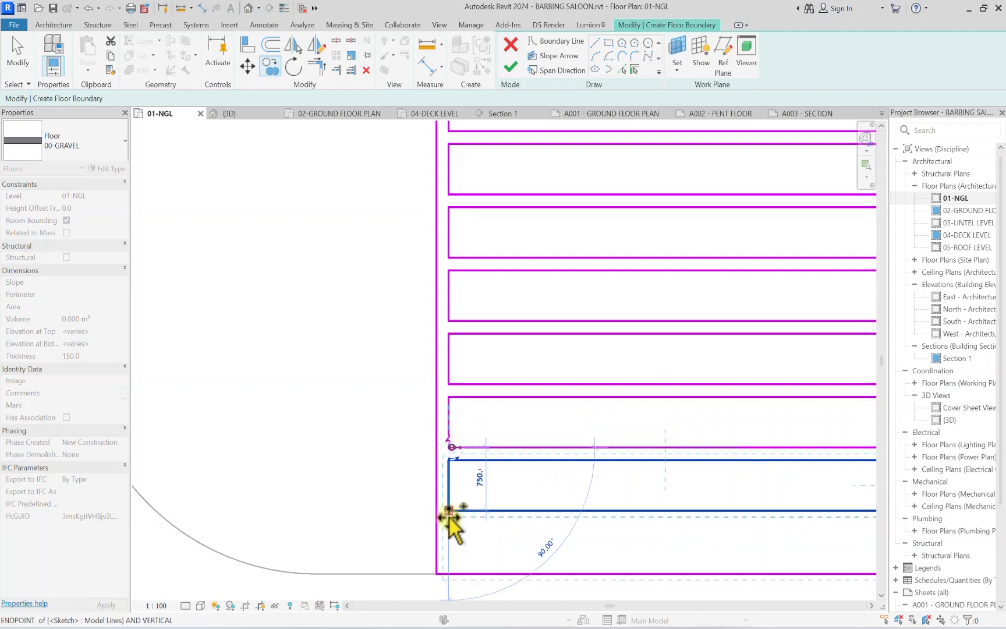
{"action": "left_click", "coordinate": [448, 512]}
{"action": "key", "text": "Escape"}
{"action": "scroll", "coordinate": [453, 515], "scroll_direction": "down", "scroll_amount": 3}
{"action": "key", "text": "Escape"}
{"action": "scroll", "coordinate": [470, 523], "scroll_direction": "up", "scroll_amount": 2}
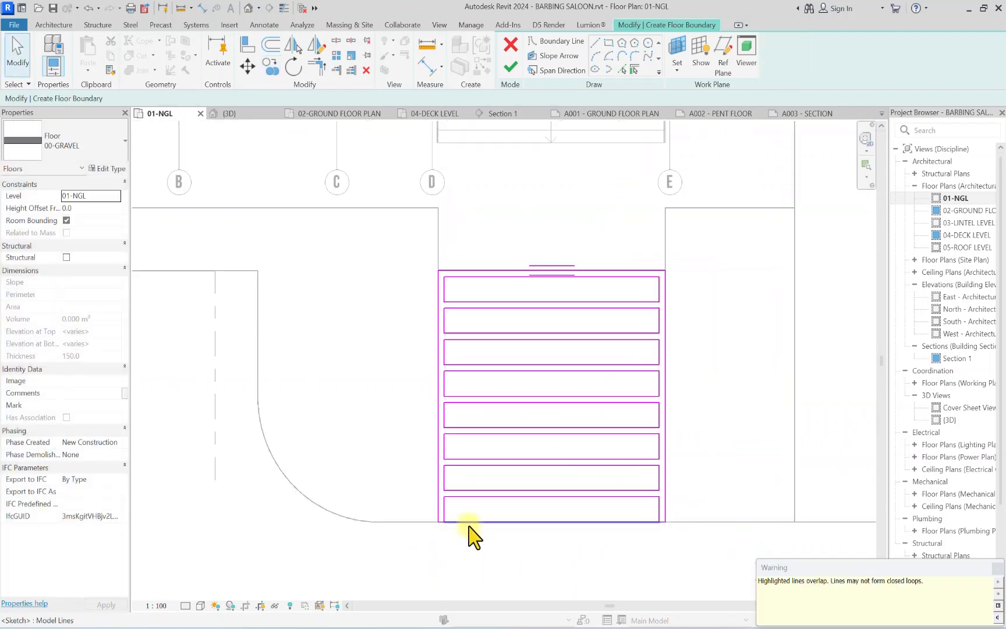
Step: Split the lower boundary line and trim both halves to the sides of the lowest rectangle, opening it at the bottom
{"action": "left_click", "coordinate": [472, 521]}
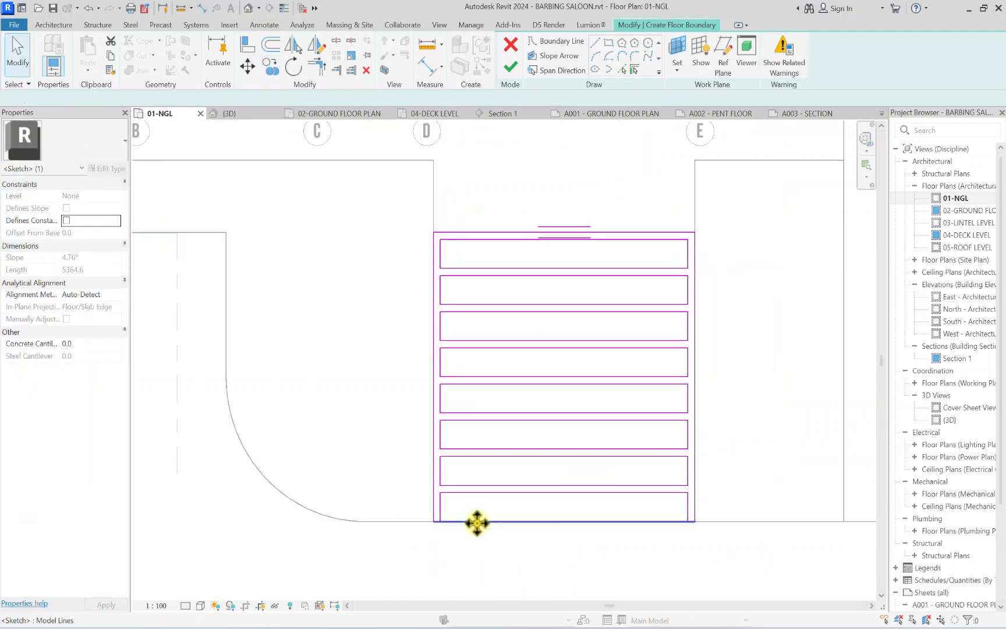
{"action": "key", "text": "Escape"}
{"action": "left_click", "coordinate": [336, 41]}
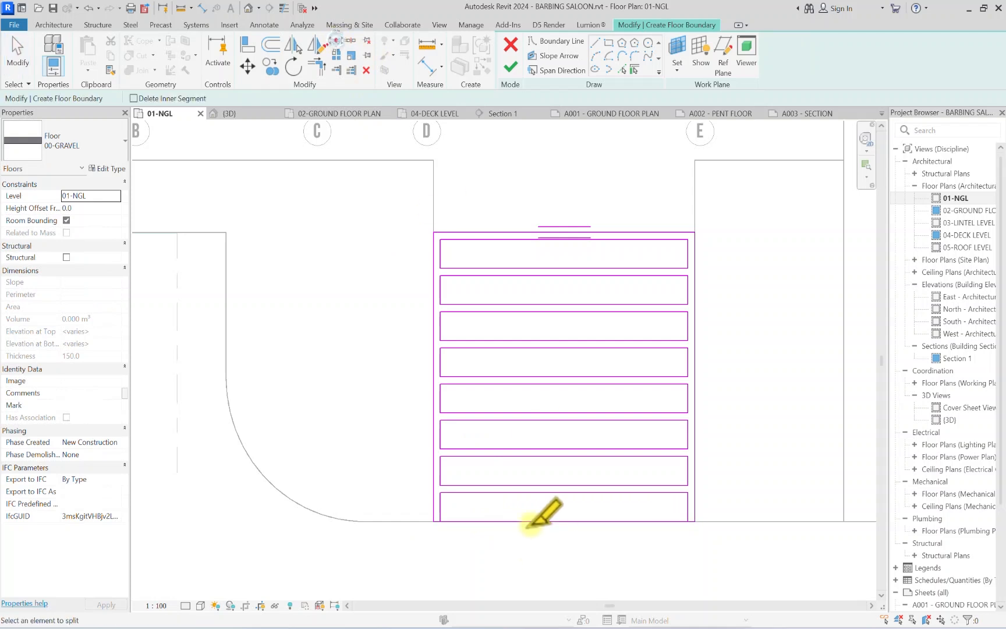
{"action": "left_click", "coordinate": [530, 521]}
{"action": "left_click", "coordinate": [313, 70]}
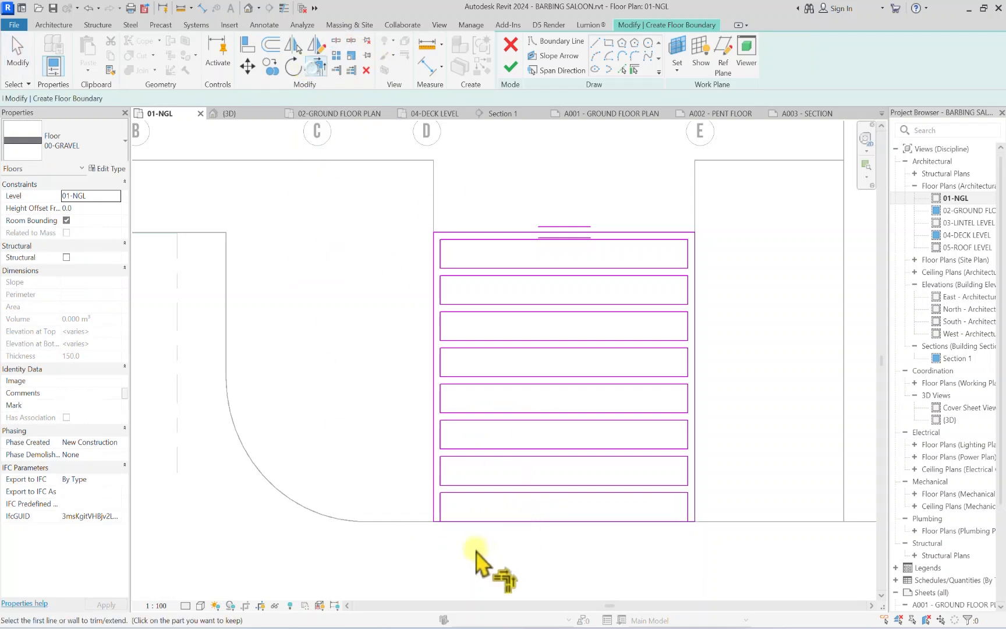
{"action": "scroll", "coordinate": [462, 537], "scroll_direction": "up", "scroll_amount": 3}
{"action": "left_click", "coordinate": [424, 501]}
{"action": "left_click", "coordinate": [418, 510]}
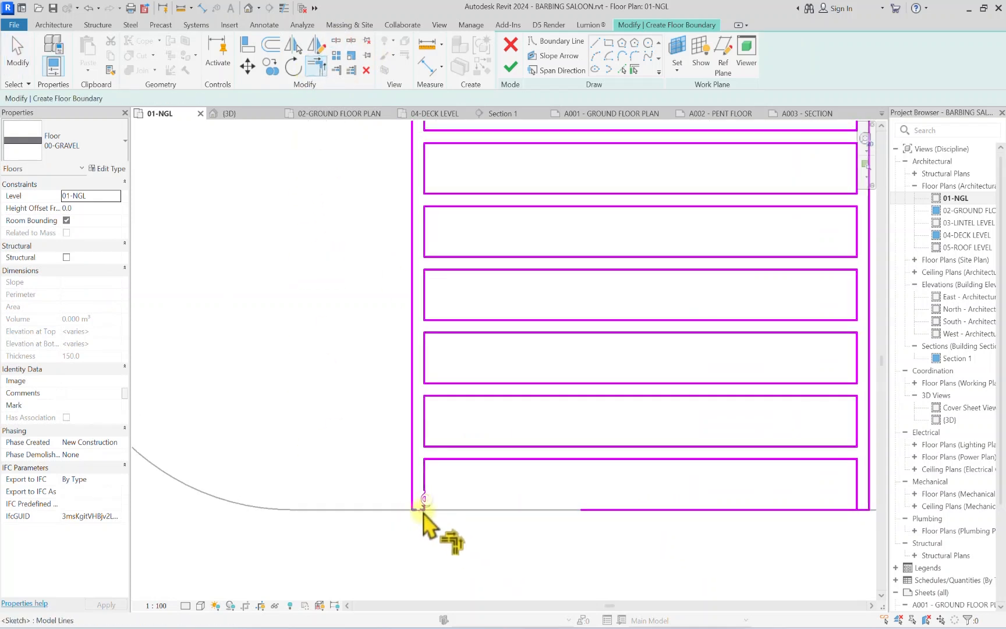
{"action": "left_click", "coordinate": [857, 502]}
{"action": "left_click", "coordinate": [865, 509]}
{"action": "scroll", "coordinate": [436, 347], "scroll_direction": "down", "scroll_amount": 4}
{"action": "scroll", "coordinate": [496, 289], "scroll_direction": "up", "scroll_amount": 2}
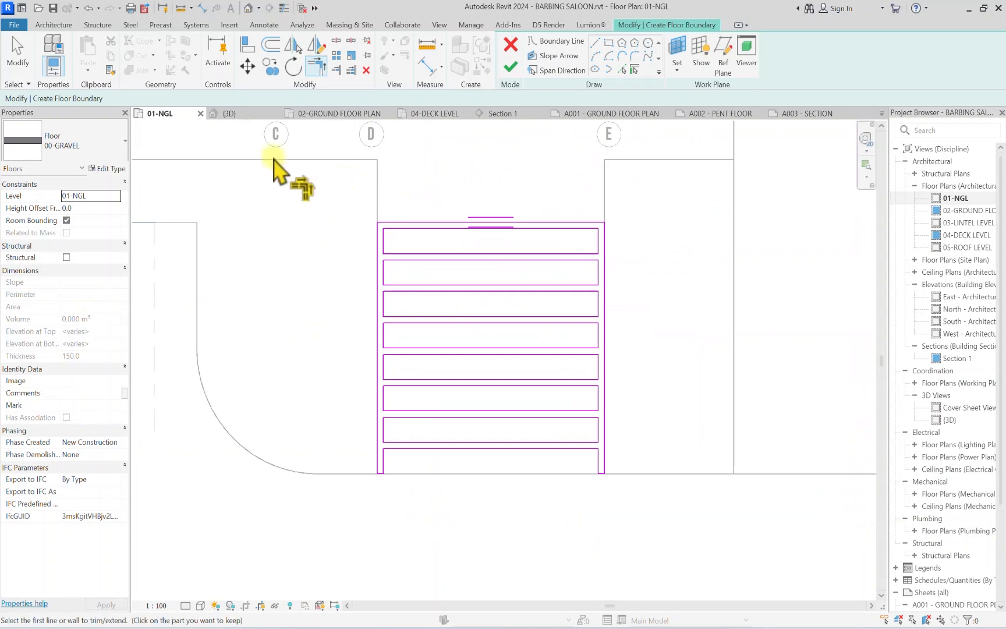
Step: Offset one short end of each rectangle inward by 900 without copying, alternating left and right ends from the top down
{"action": "left_click", "coordinate": [270, 44]}
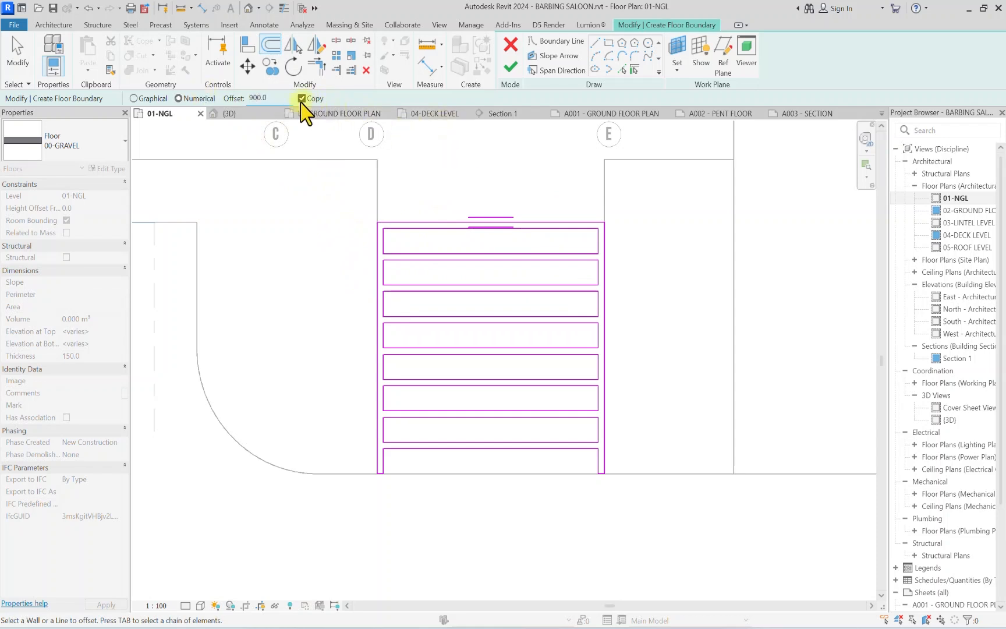
{"action": "scroll", "coordinate": [390, 238], "scroll_direction": "up", "scroll_amount": 2}
{"action": "left_click", "coordinate": [385, 236]}
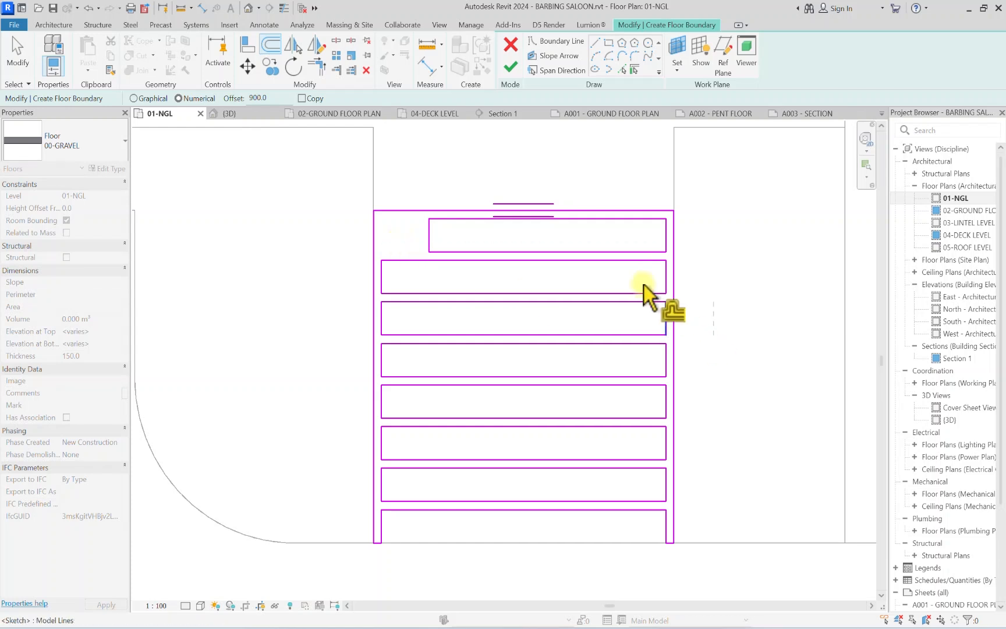
{"action": "left_click", "coordinate": [662, 280]}
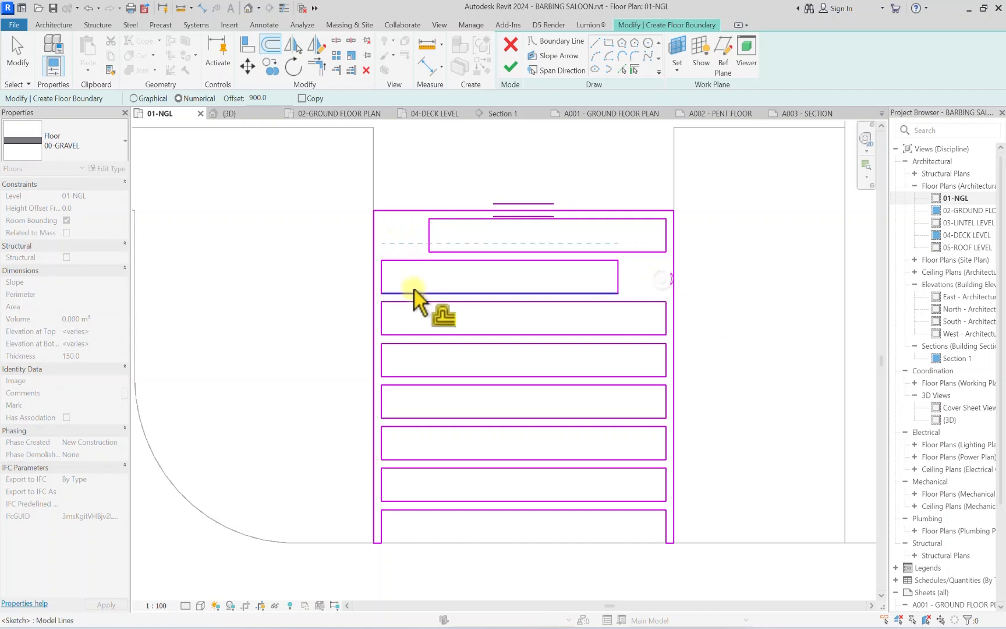
{"action": "scroll", "coordinate": [514, 287], "scroll_direction": "down", "scroll_amount": 1}
{"action": "scroll", "coordinate": [433, 310], "scroll_direction": "up", "scroll_amount": 1}
{"action": "left_click", "coordinate": [424, 303]}
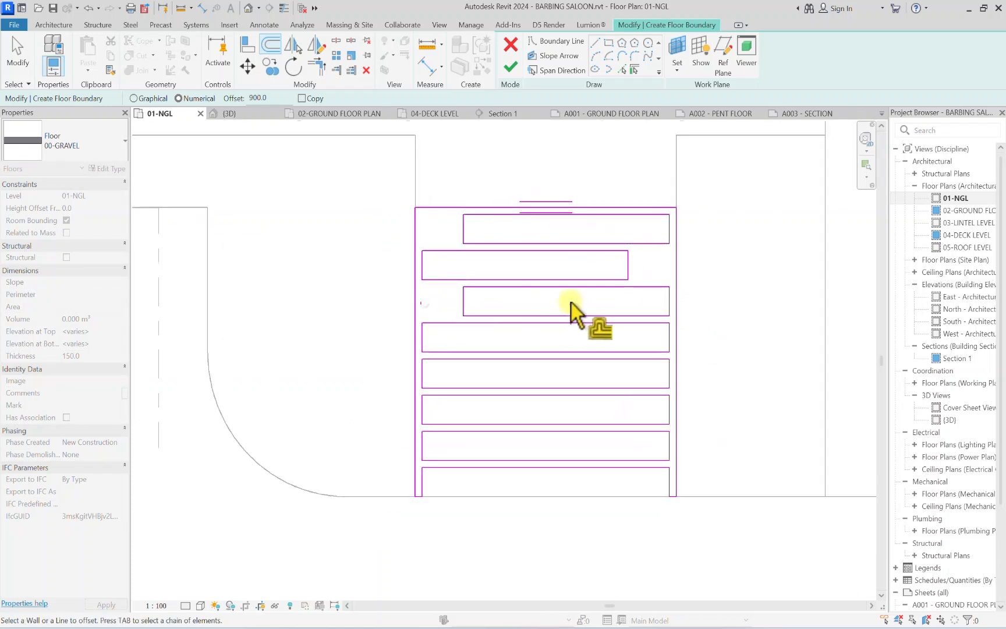
{"action": "left_click", "coordinate": [665, 341]}
{"action": "left_click", "coordinate": [427, 377]}
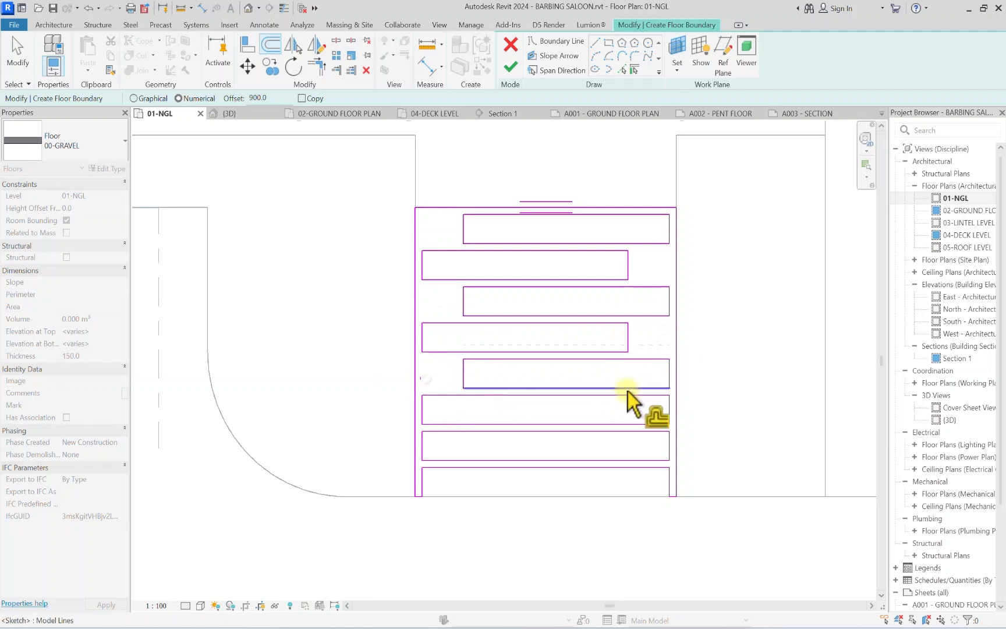
{"action": "left_click", "coordinate": [665, 411]}
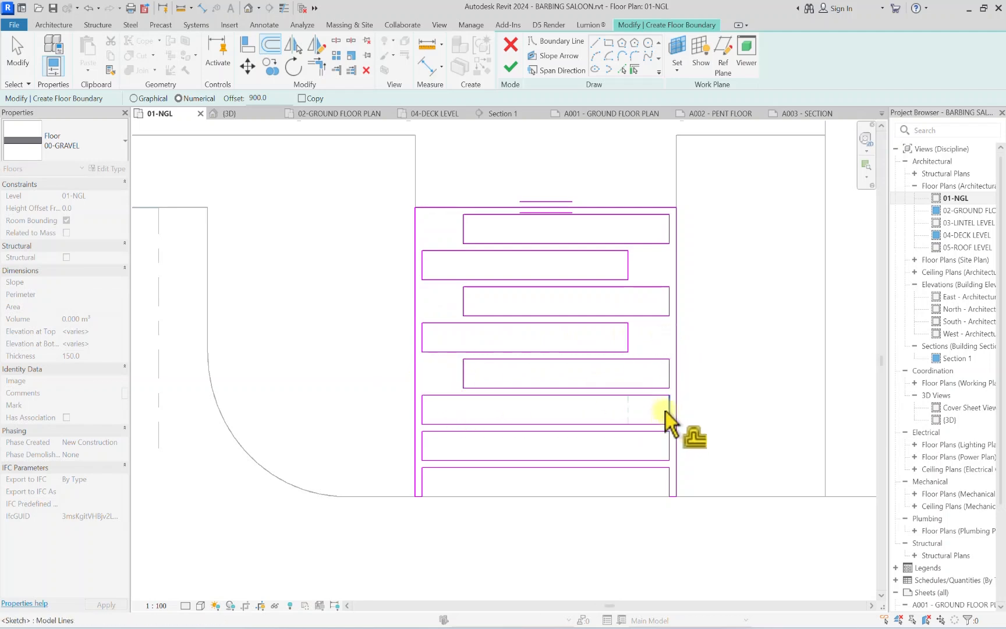
{"action": "left_click", "coordinate": [427, 453]}
{"action": "left_click", "coordinate": [664, 485]}
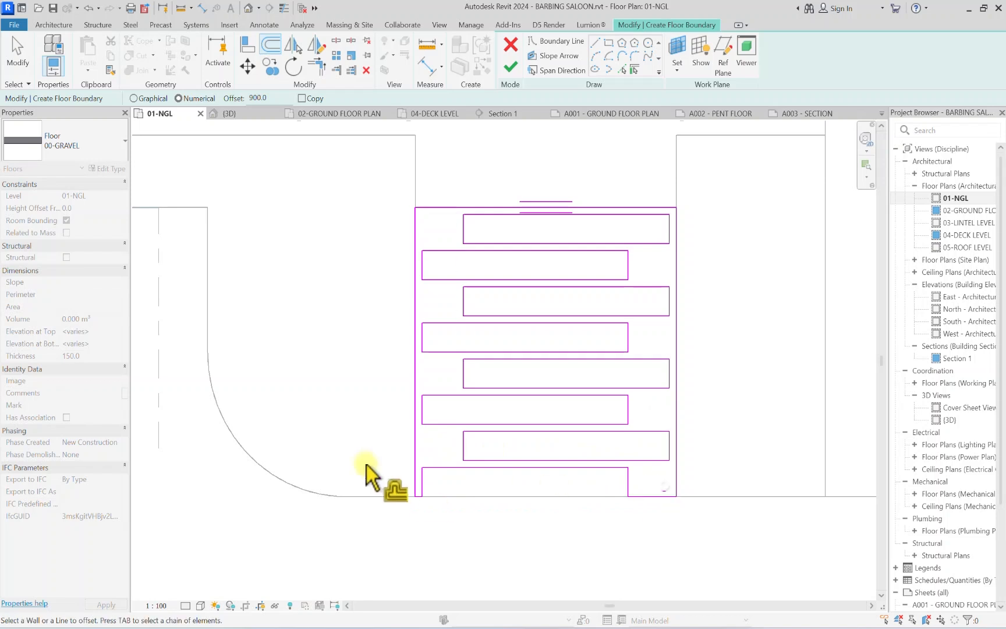
Step: Copy all the lines of the finished zigzag floor boundary to the clipboard, and clear the selection
{"action": "scroll", "coordinate": [476, 356], "scroll_direction": "down", "scroll_amount": 3}
{"action": "scroll", "coordinate": [433, 303], "scroll_direction": "down", "scroll_amount": 3}
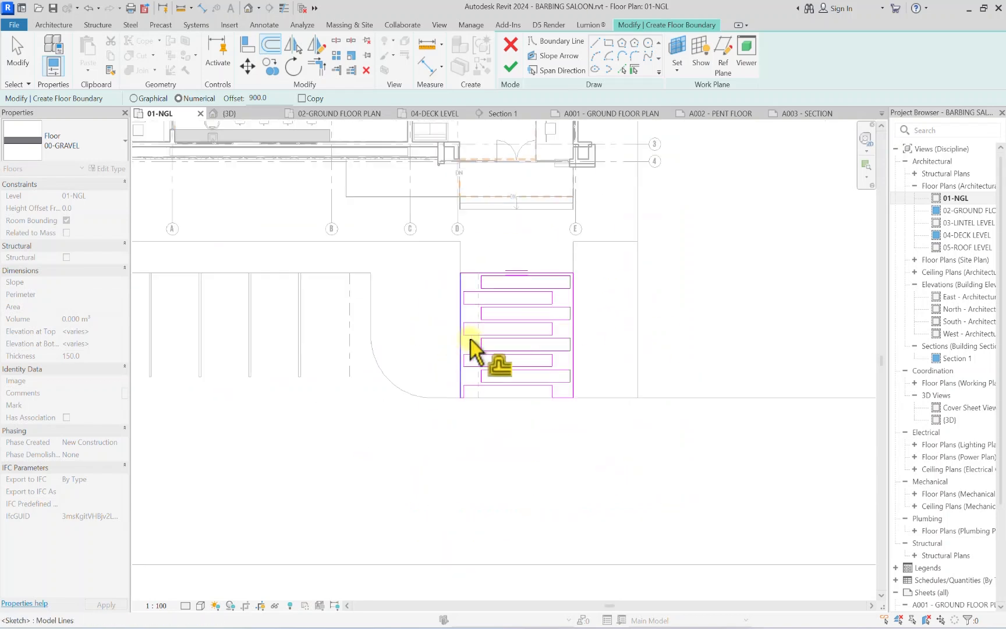
{"action": "scroll", "coordinate": [469, 345], "scroll_direction": "up", "scroll_amount": 2}
{"action": "key", "text": "Escape"}
{"action": "left_click_drag", "start_coordinate": [616, 255], "coordinate": [377, 455]}
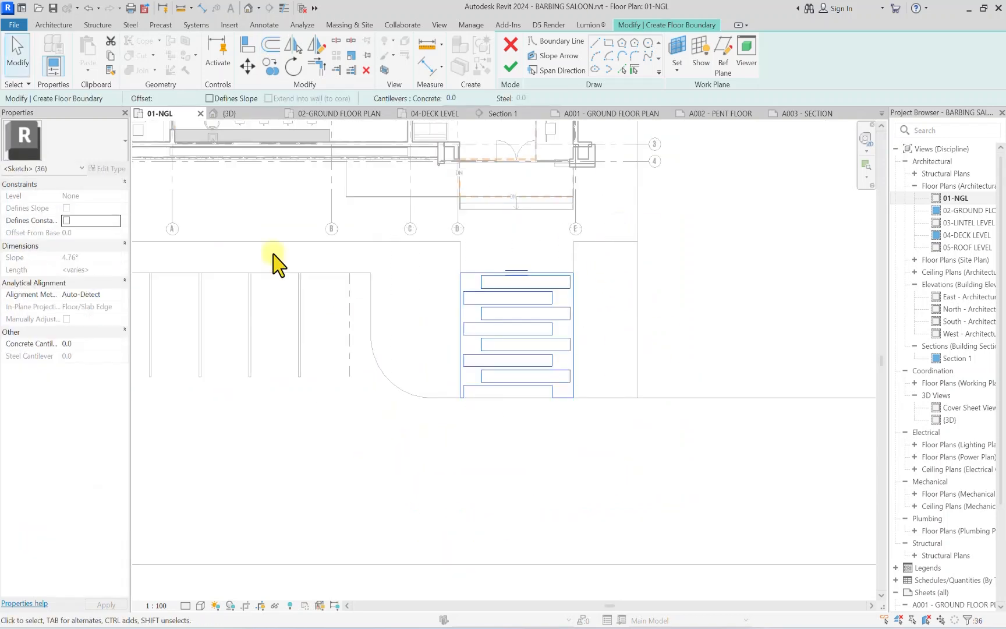
{"action": "left_click", "coordinate": [111, 57]}
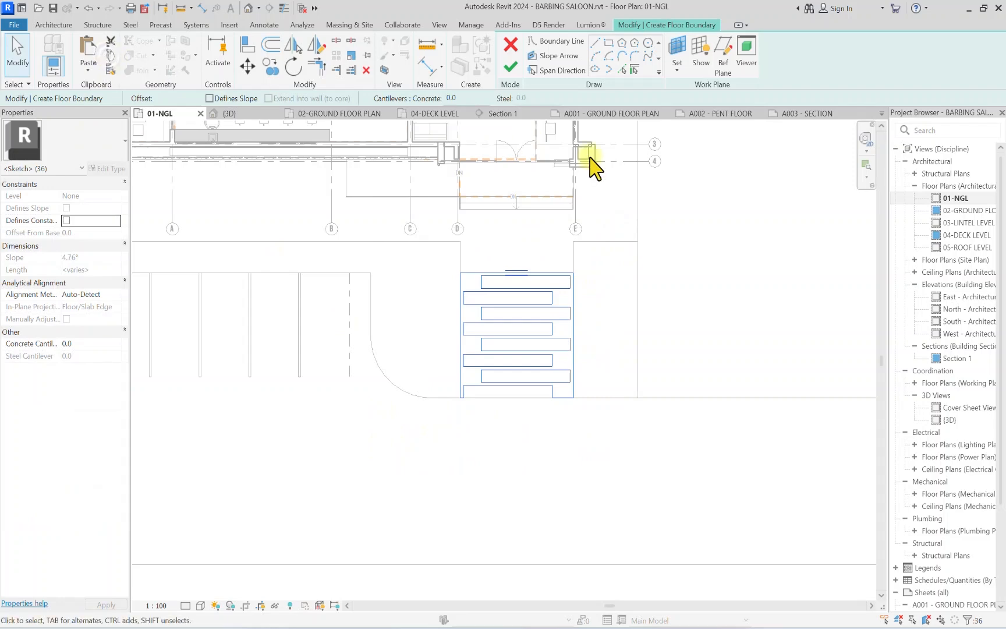
{"action": "left_click", "coordinate": [550, 225]}
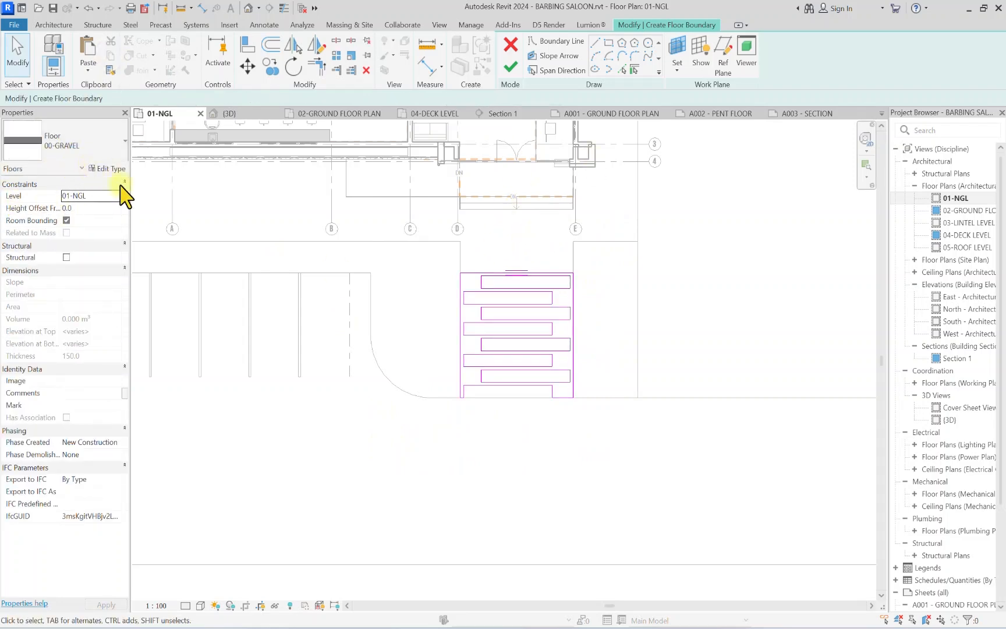
Step: Finish the 00-GRAVEL floor sketch and deselect the new floor
{"action": "left_click", "coordinate": [510, 67]}
{"action": "scroll", "coordinate": [579, 318], "scroll_direction": "down", "scroll_amount": 3}
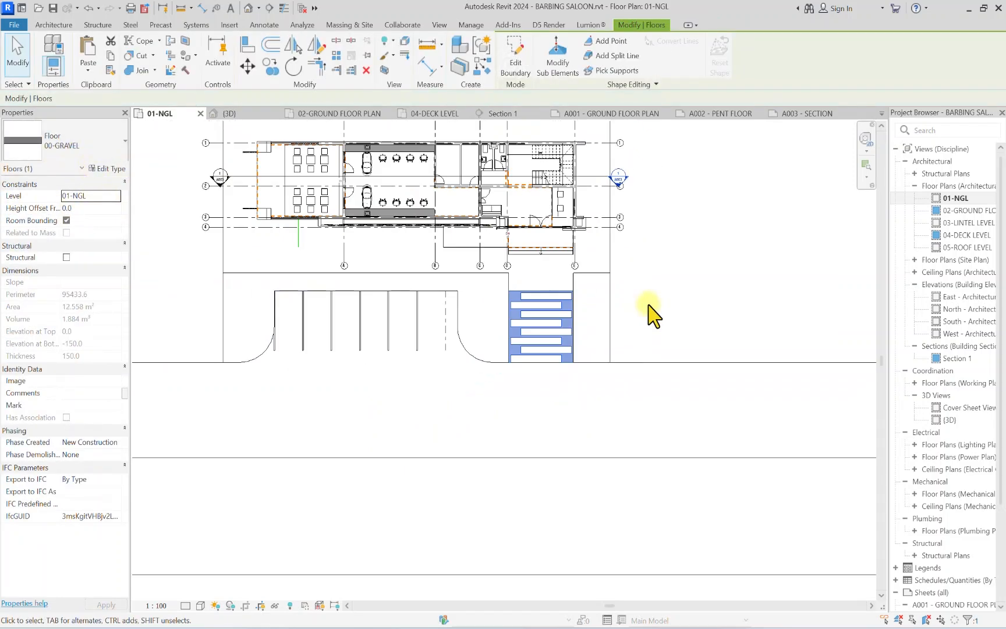
{"action": "left_click", "coordinate": [647, 306]}
{"action": "middle_click_drag", "start_coordinate": [573, 311], "coordinate": [538, 328]}
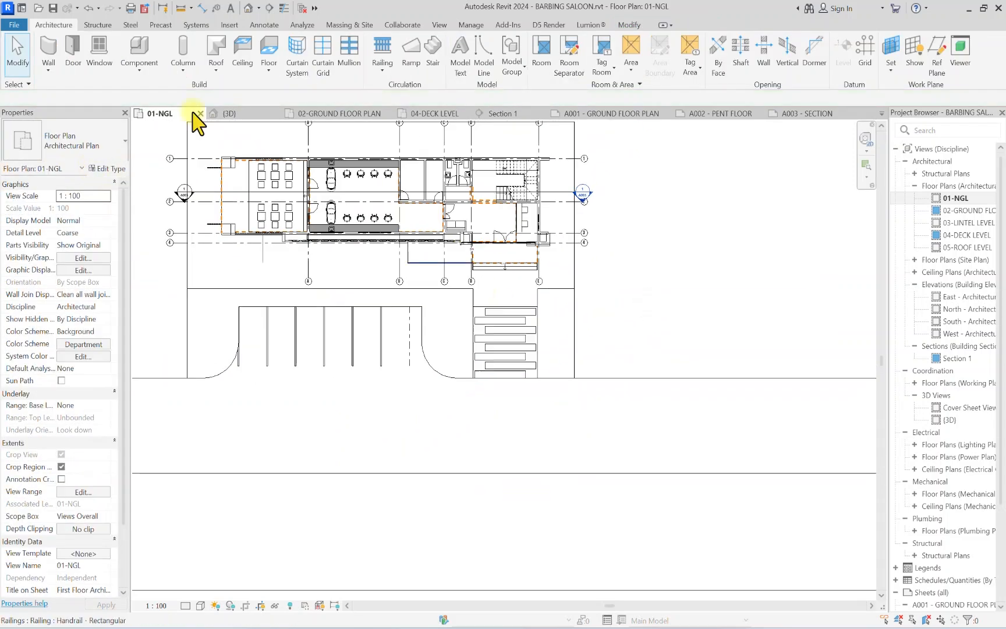
Step: Start a new architectural floor and duplicate the 00-GRAVEL type as 00-STAMPED CONCRETE
{"action": "left_click", "coordinate": [269, 48]}
{"action": "left_click", "coordinate": [98, 169]}
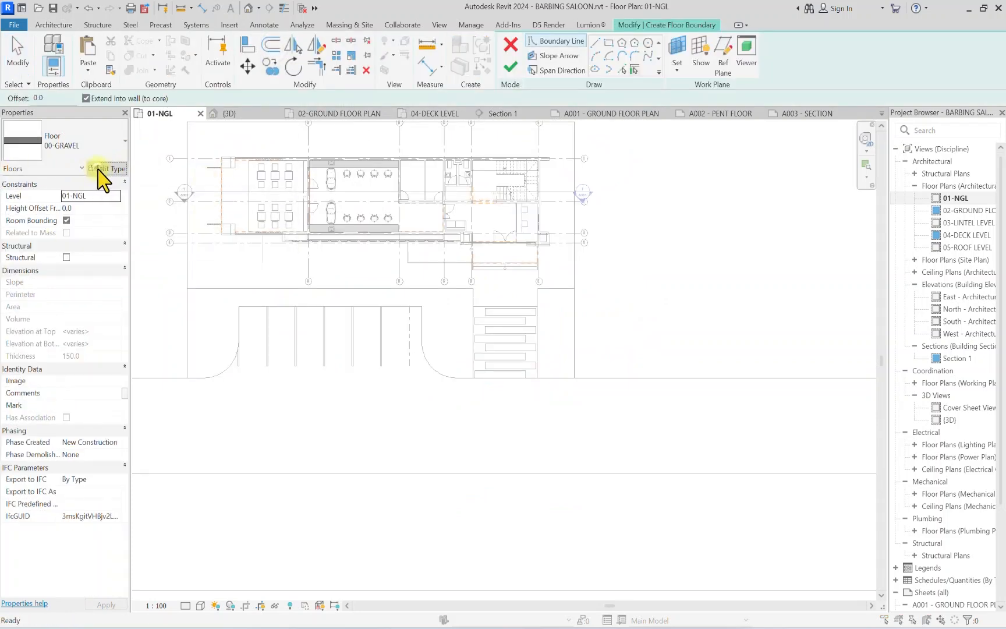
{"action": "left_click", "coordinate": [885, 142]}
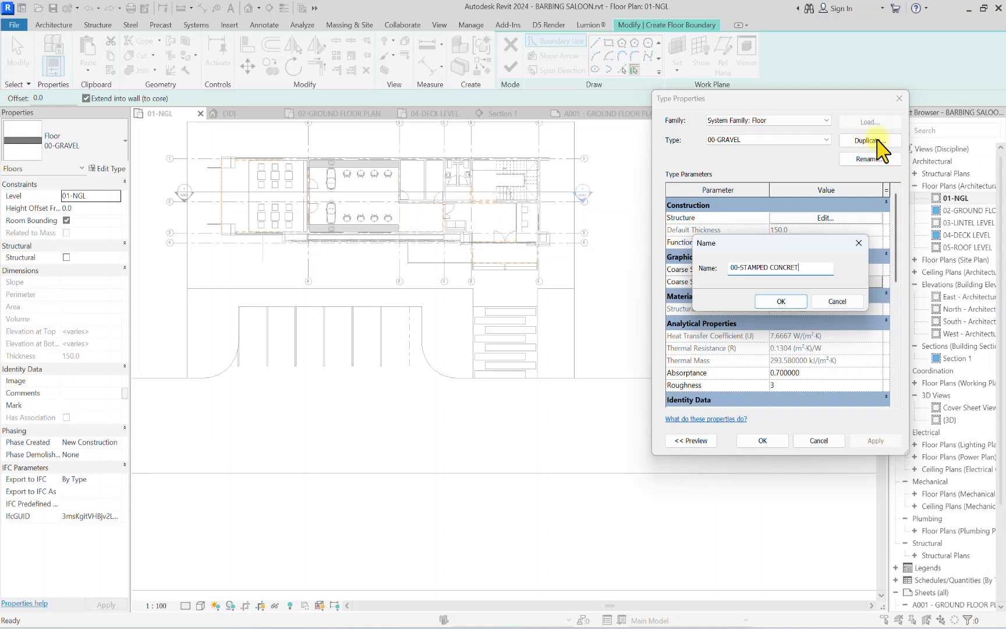
{"action": "left_click", "coordinate": [779, 301]}
Step: Duplicate the 00-GRAVEL material of the structure layer as 00-STAMPED CONCRETE and replace its appearance with the library's Concrete asset
{"action": "left_click", "coordinate": [825, 218]}
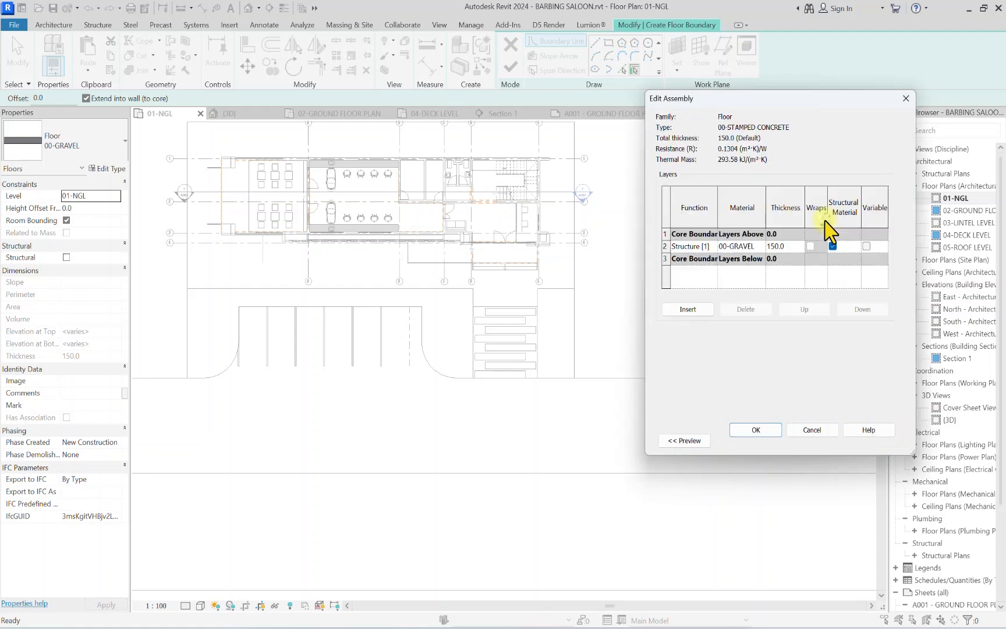
{"action": "left_click", "coordinate": [760, 246]}
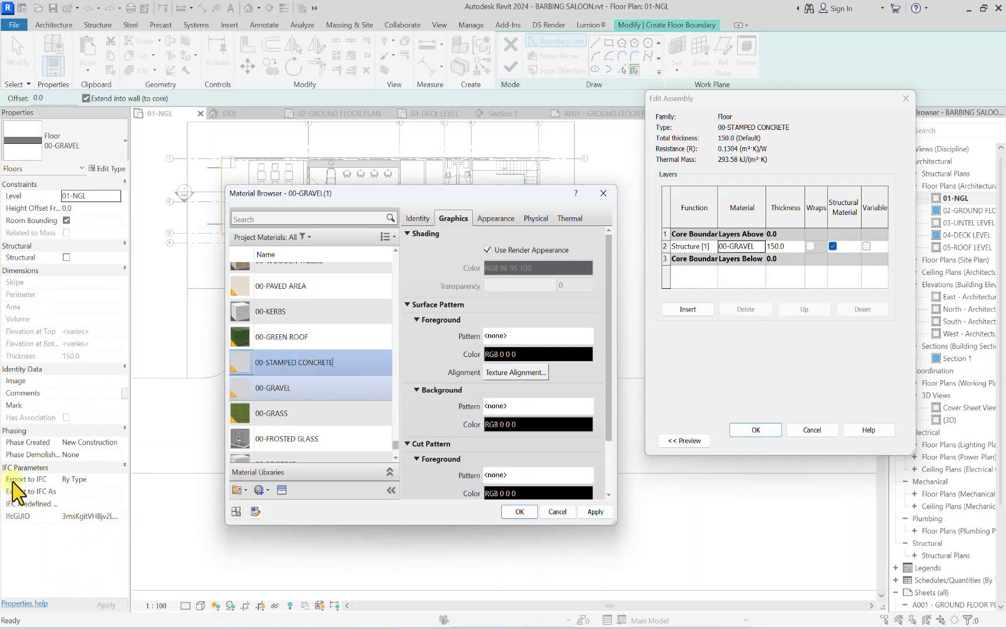
{"action": "left_click", "coordinate": [282, 490]}
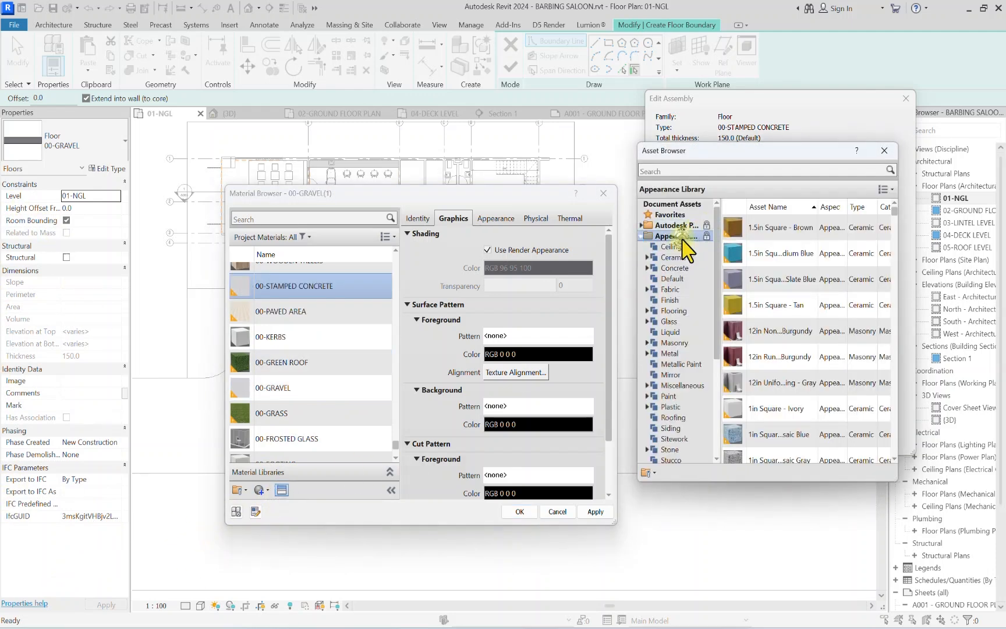
{"action": "double_click", "coordinate": [676, 267]}
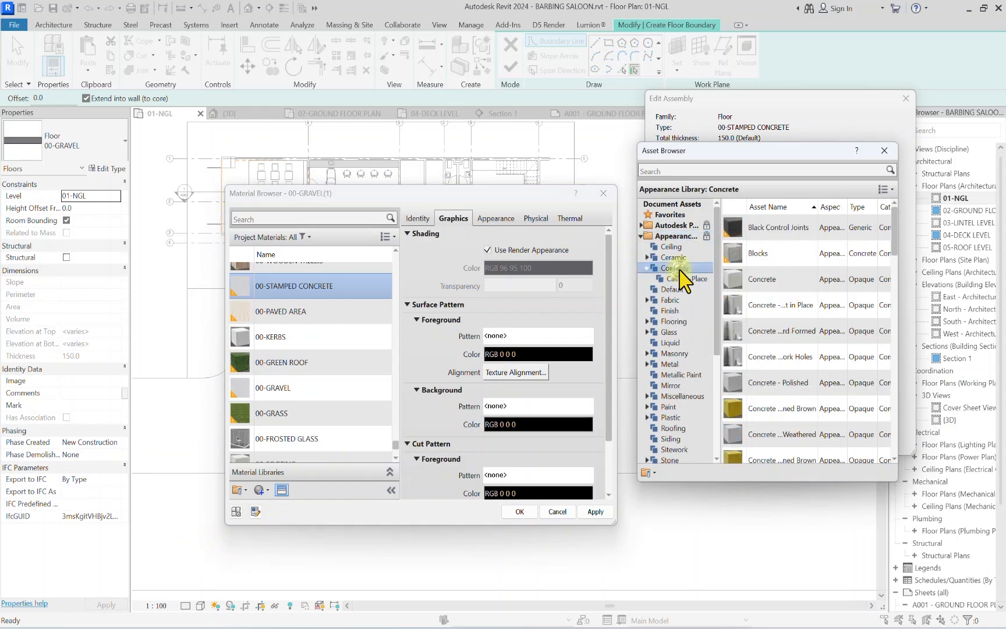
{"action": "left_click", "coordinate": [884, 279]}
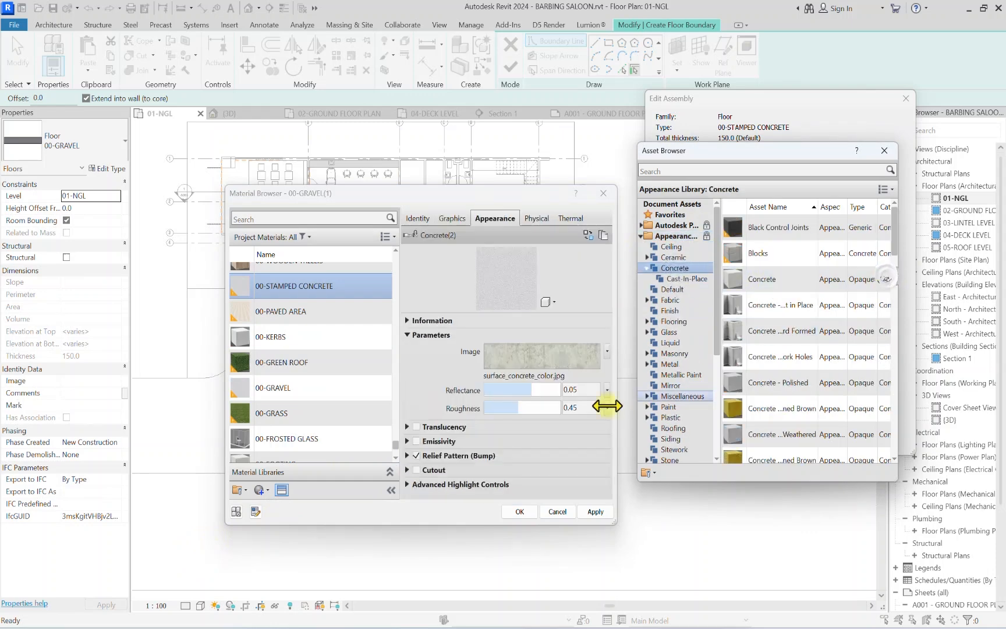
{"action": "left_click", "coordinate": [454, 226]}
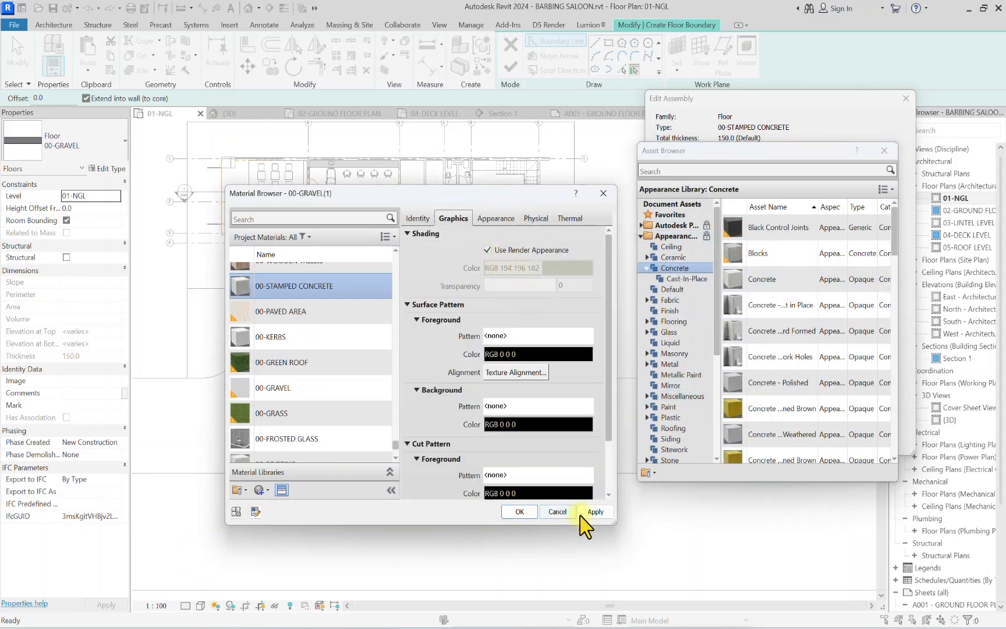
Step: Assign the 00-STAMPED CONCRETE material to the structure layer and accept the new floor type
{"action": "left_click", "coordinate": [520, 511]}
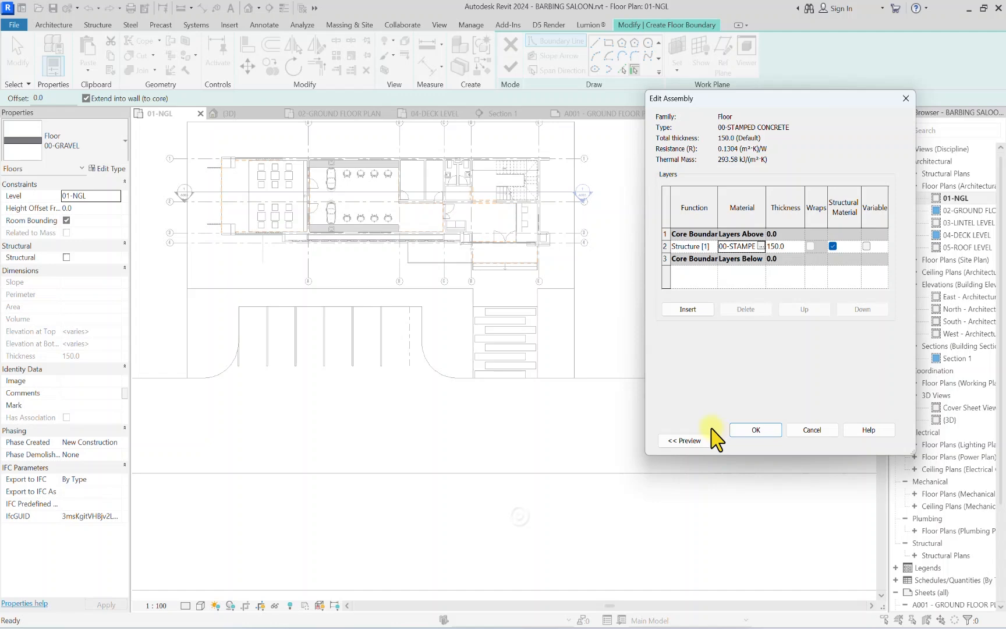
{"action": "left_click", "coordinate": [755, 430]}
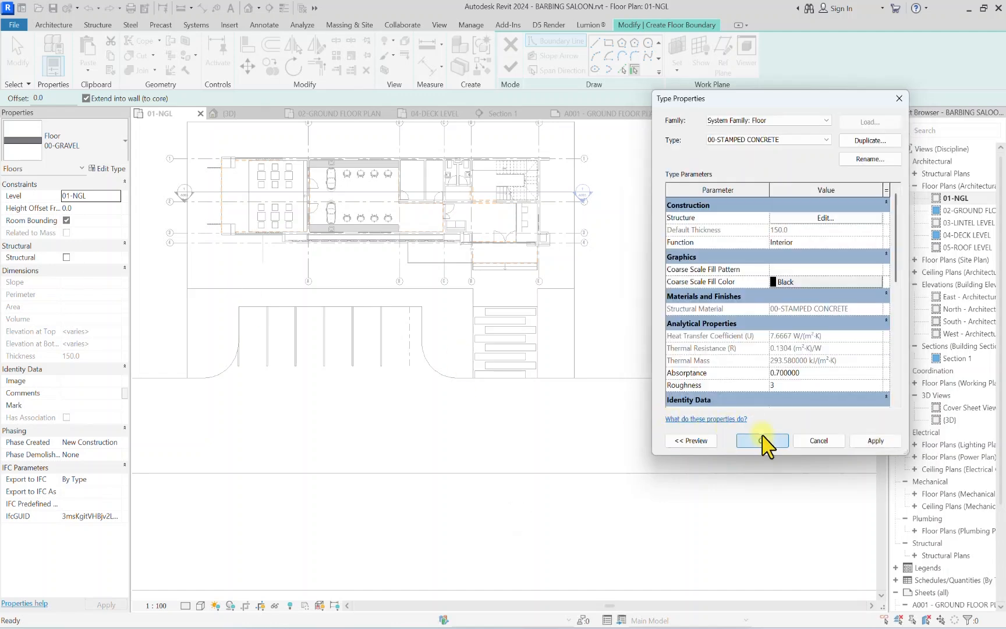
{"action": "left_click", "coordinate": [762, 441]}
Step: Set the floor's height offset to 25 and paste the copied zigzag boundary lines aligned to the current view
{"action": "scroll", "coordinate": [484, 319], "scroll_direction": "up", "scroll_amount": 3}
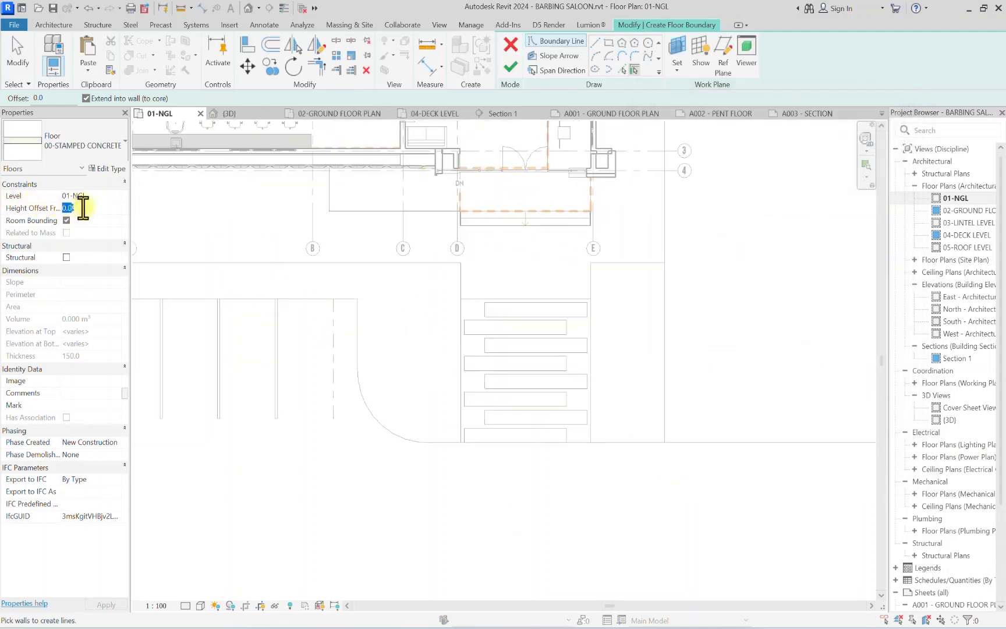
{"action": "key", "text": "Return"}
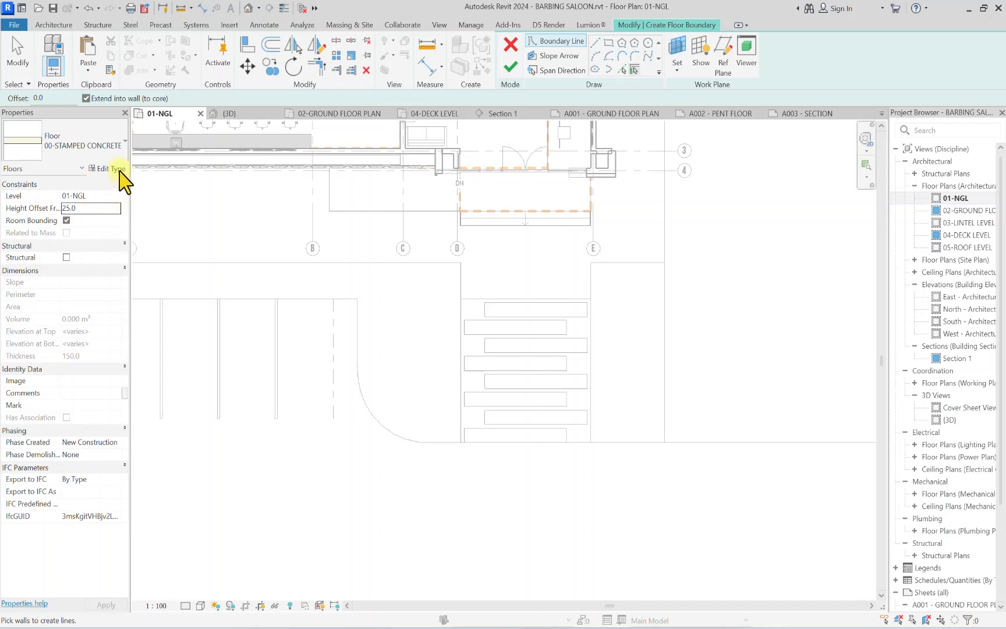
{"action": "left_click", "coordinate": [90, 67]}
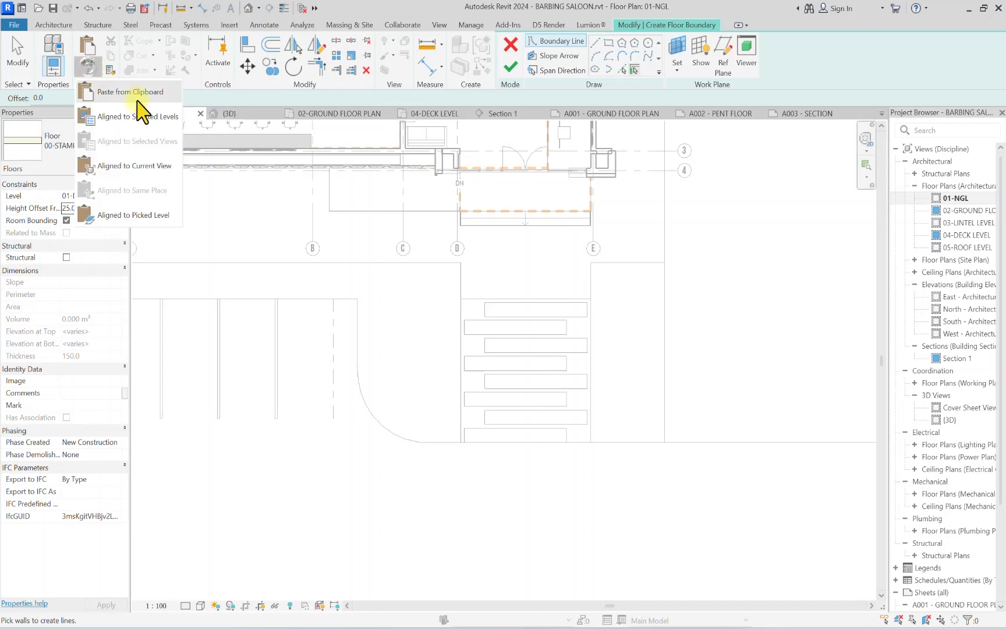
{"action": "left_click", "coordinate": [119, 161]}
{"action": "left_click", "coordinate": [488, 457]}
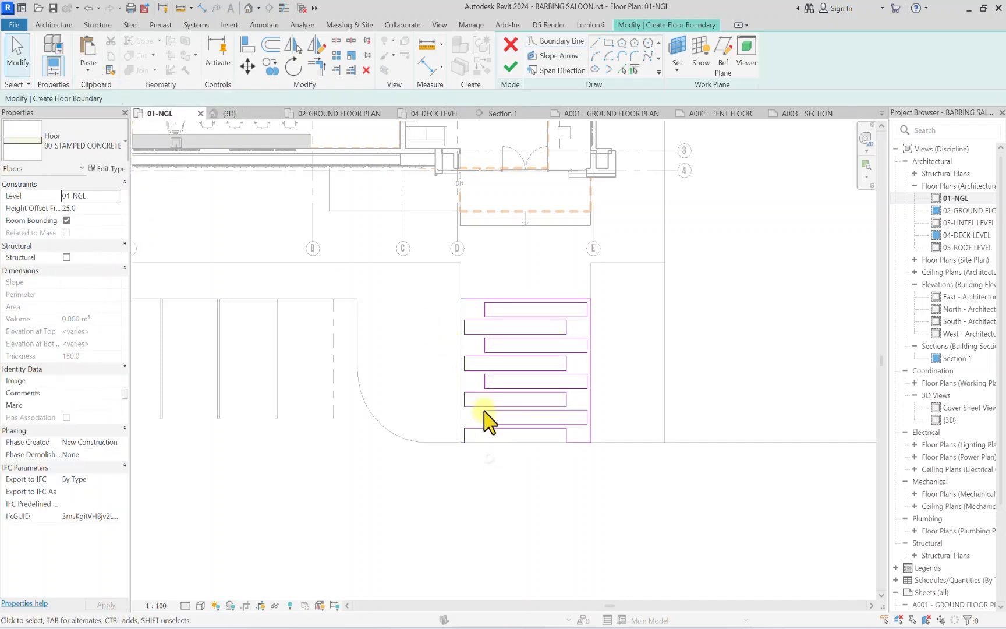
Step: Delete the outer walkway boundary lines around the slabs: the left, top and right edges and the short segment at the lower right
{"action": "scroll", "coordinate": [521, 328], "scroll_direction": "up", "scroll_amount": 2}
{"action": "scroll", "coordinate": [453, 294], "scroll_direction": "up", "scroll_amount": 2}
{"action": "scroll", "coordinate": [420, 291], "scroll_direction": "down", "scroll_amount": 2}
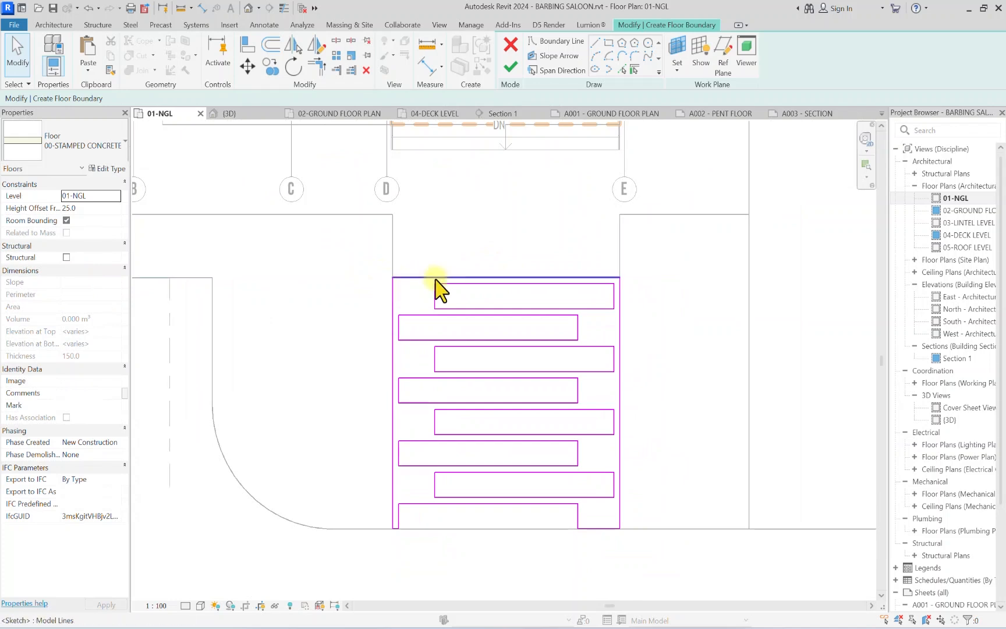
{"action": "left_click", "coordinate": [394, 289]}
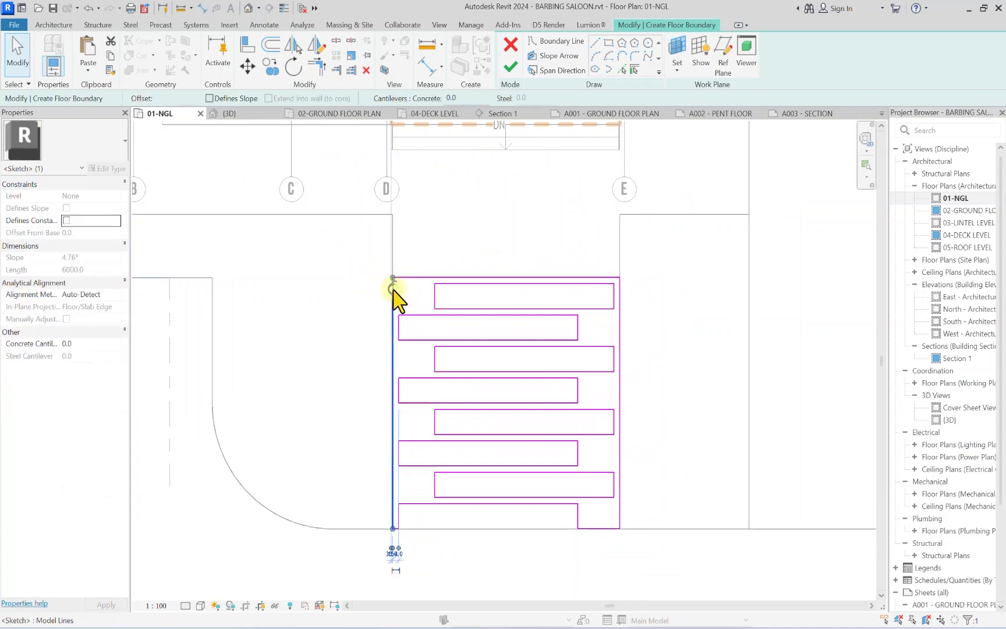
{"action": "key", "text": "Delete"}
{"action": "left_click", "coordinate": [407, 277]}
{"action": "key", "text": "Delete"}
{"action": "left_click", "coordinate": [619, 352]}
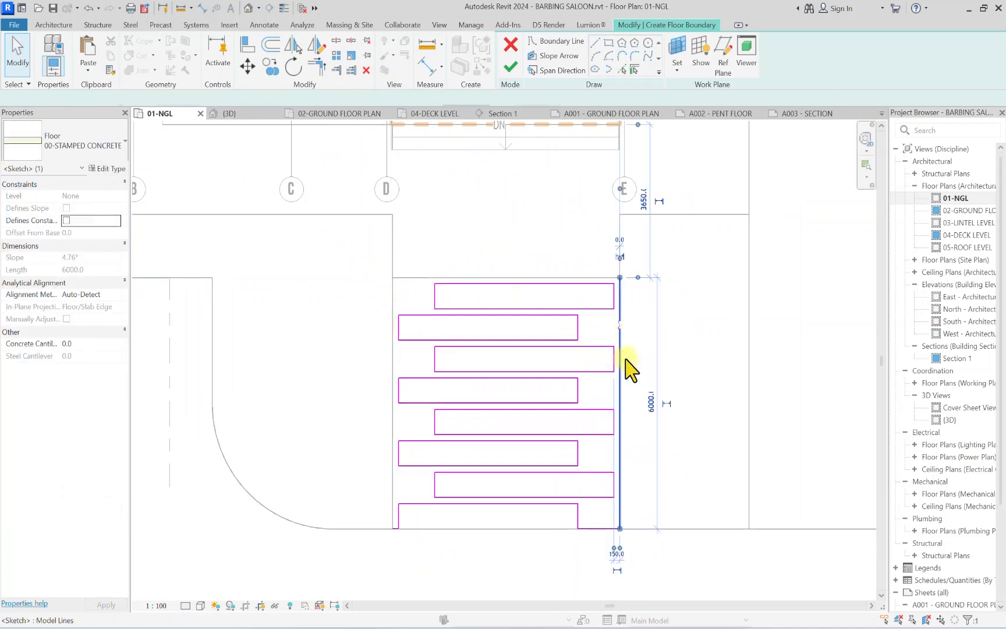
{"action": "key", "text": "Delete"}
{"action": "scroll", "coordinate": [584, 547], "scroll_direction": "up", "scroll_amount": 1}
{"action": "left_click", "coordinate": [597, 523]}
{"action": "key", "text": "Delete"}
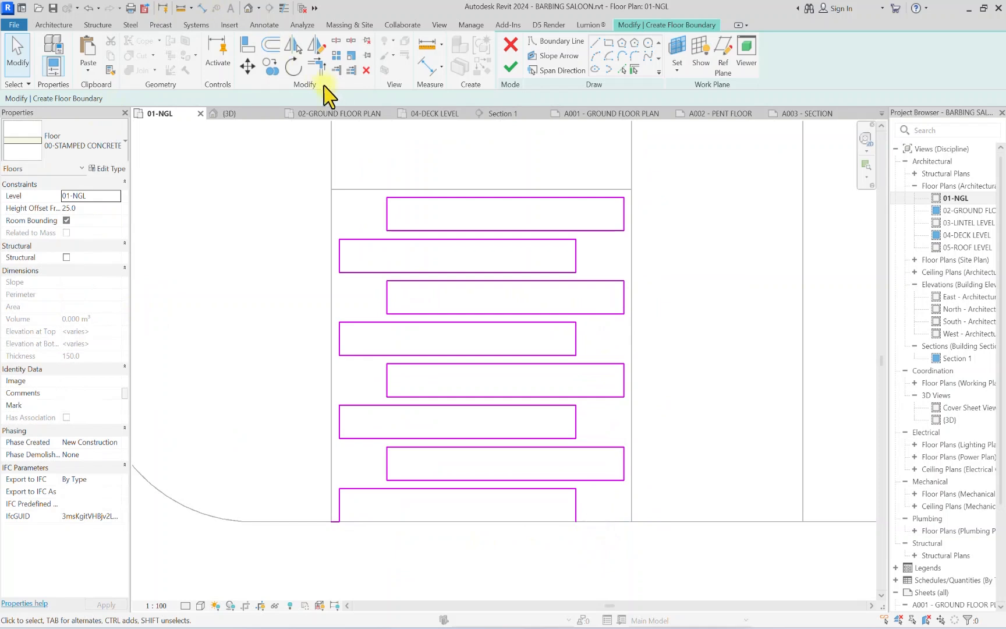
Step: Trim the leftover lower-left segment to close the lowest rectangle, and finish the stamped concrete floor sketch
{"action": "left_click", "coordinate": [316, 65]}
{"action": "scroll", "coordinate": [335, 521], "scroll_direction": "up", "scroll_amount": 1}
{"action": "left_click", "coordinate": [334, 520]}
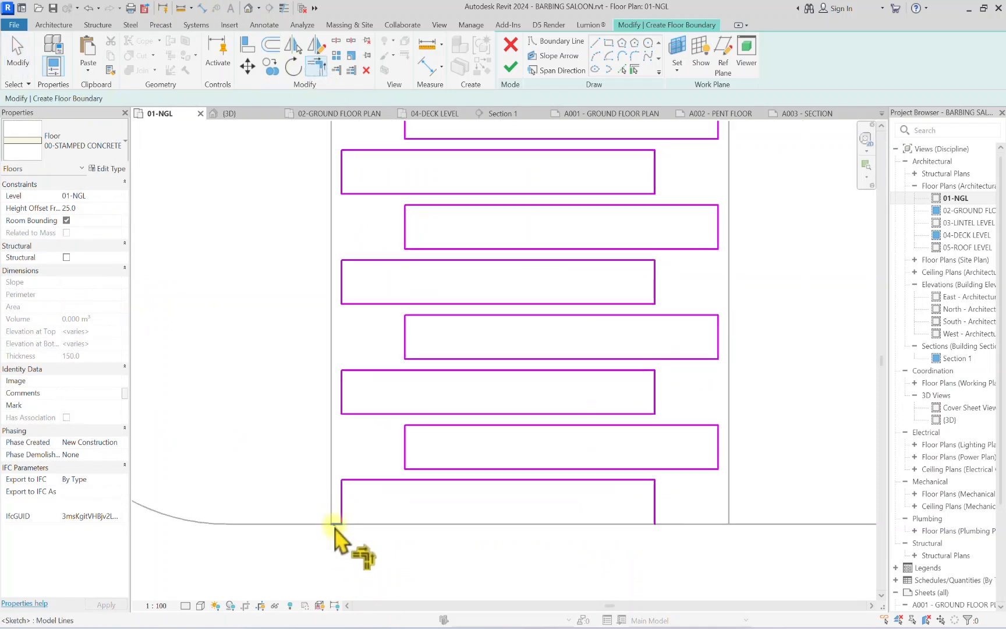
{"action": "left_click", "coordinate": [647, 521]}
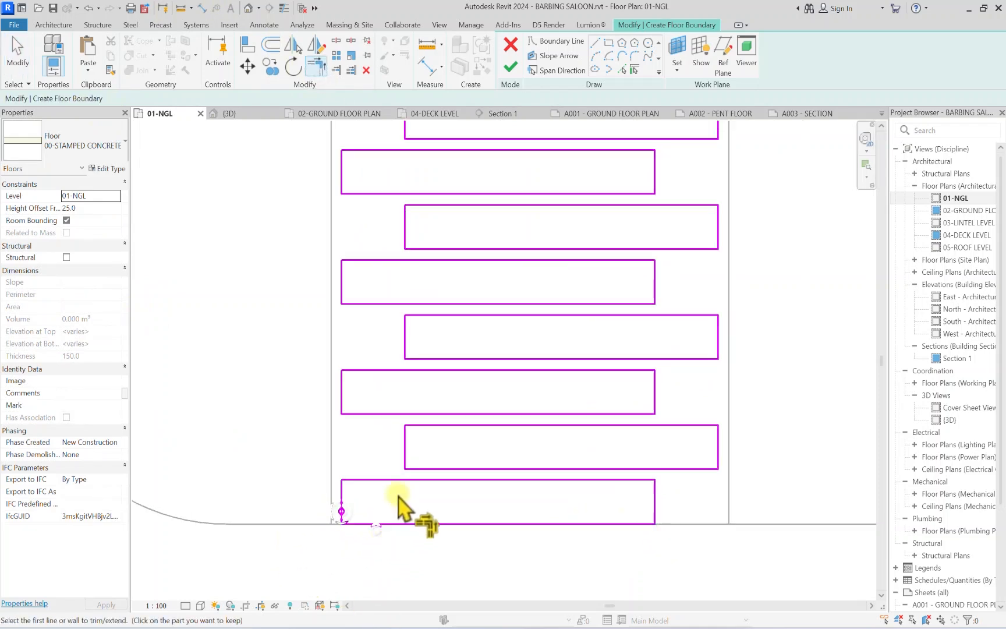
{"action": "left_click", "coordinate": [511, 69]}
{"action": "scroll", "coordinate": [742, 265], "scroll_direction": "down", "scroll_amount": 6}
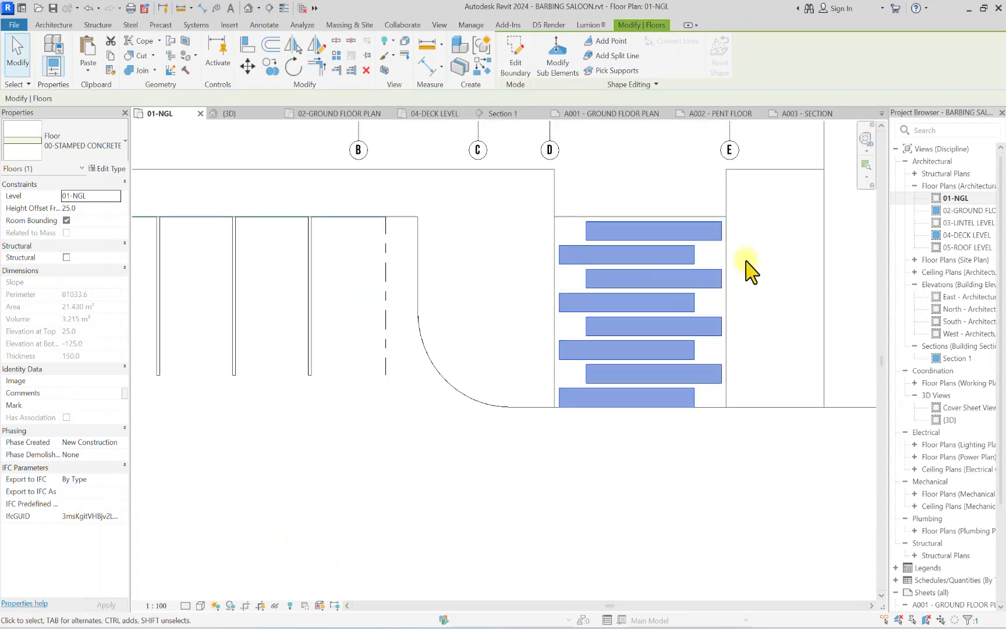
{"action": "key", "text": "Escape"}
Step: Examine the whole site plan around the building, the parking area, the walkway and the asphalt road
{"action": "scroll", "coordinate": [753, 270], "scroll_direction": "down", "scroll_amount": 4}
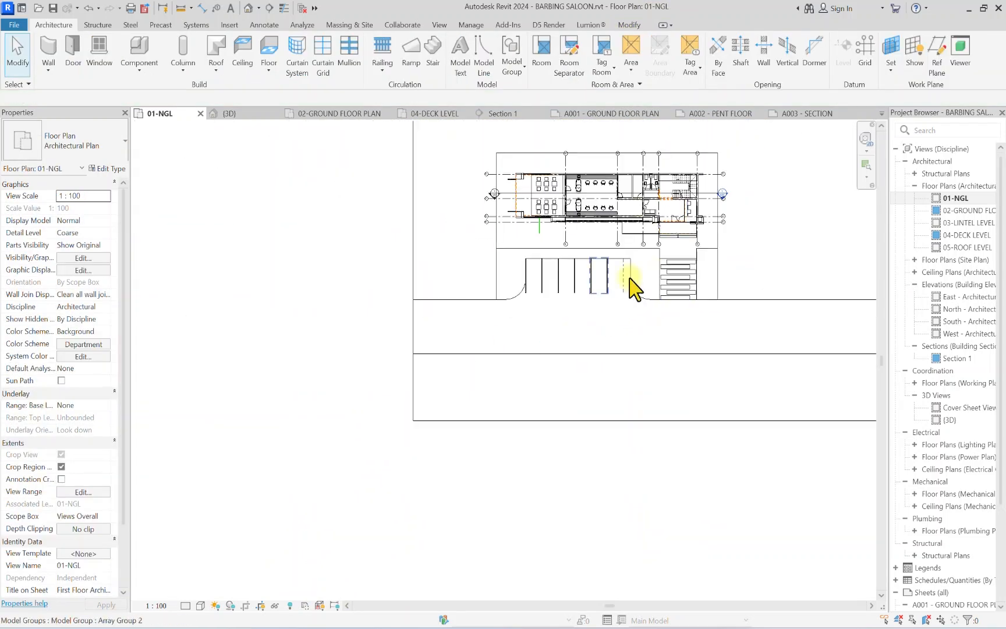
{"action": "middle_click_drag", "start_coordinate": [532, 274], "coordinate": [406, 376]}
{"action": "scroll", "coordinate": [406, 375], "scroll_direction": "down", "scroll_amount": 2}
{"action": "scroll", "coordinate": [340, 279], "scroll_direction": "up", "scroll_amount": 1}
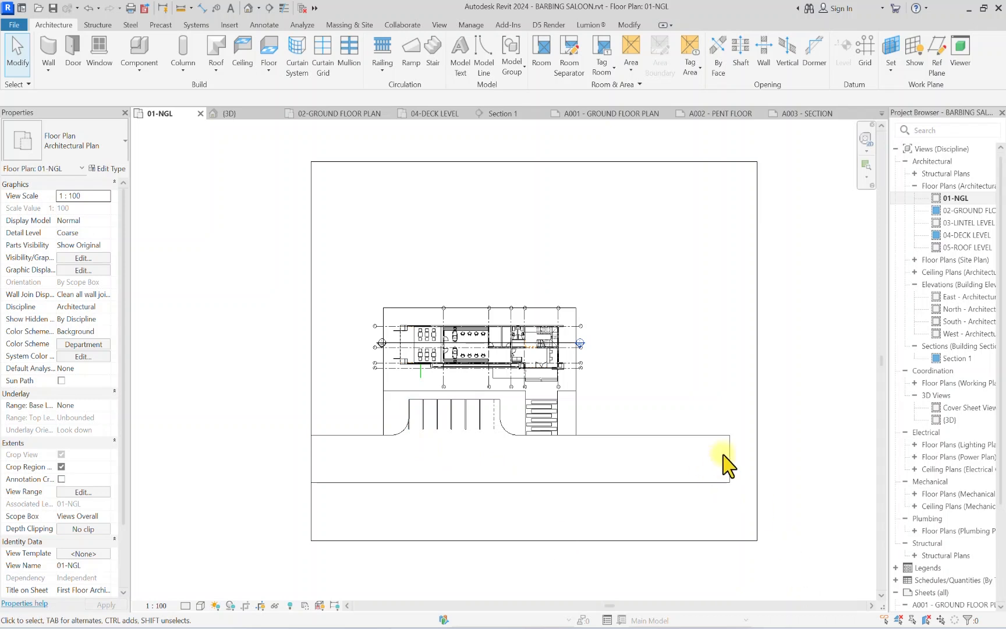
{"action": "scroll", "coordinate": [397, 449], "scroll_direction": "down", "scroll_amount": 2}
{"action": "scroll", "coordinate": [471, 432], "scroll_direction": "up", "scroll_amount": 1}
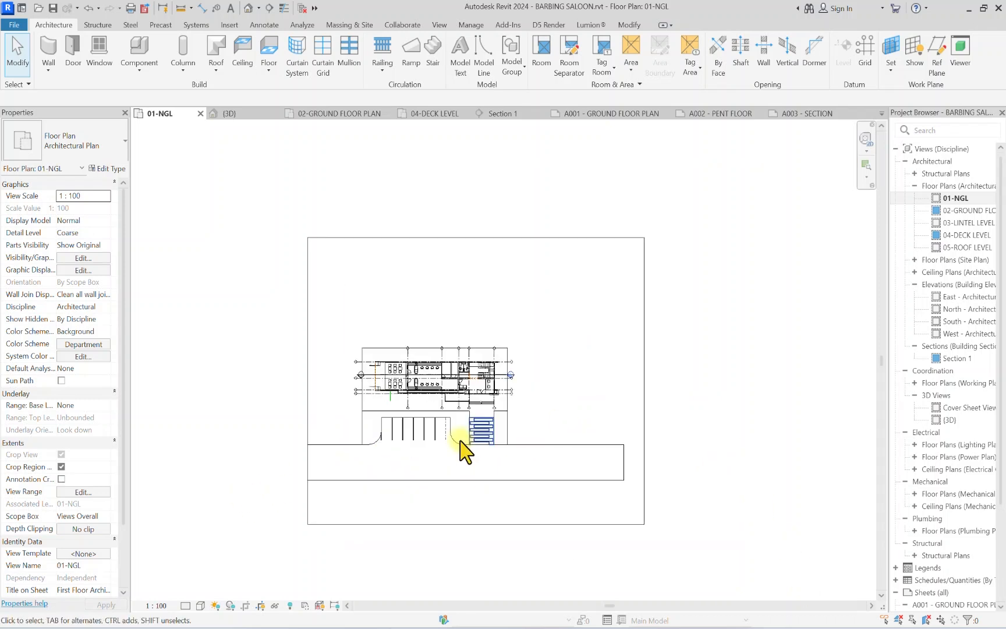
{"action": "scroll", "coordinate": [463, 451], "scroll_direction": "up", "scroll_amount": 1}
{"action": "scroll", "coordinate": [431, 375], "scroll_direction": "down", "scroll_amount": 2}
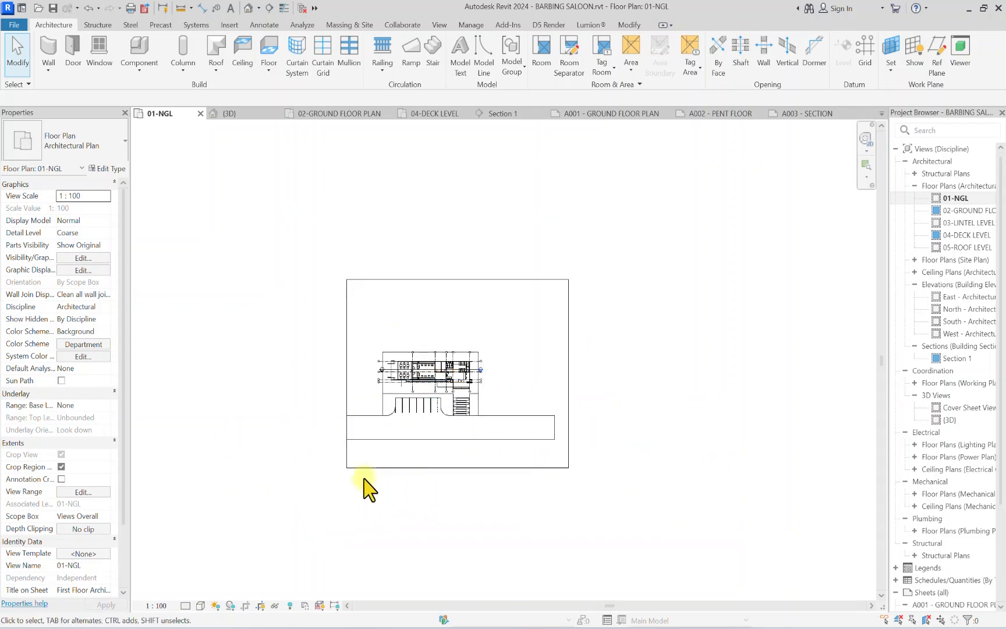
{"action": "scroll", "coordinate": [434, 444], "scroll_direction": "down", "scroll_amount": 2}
{"action": "scroll", "coordinate": [428, 441], "scroll_direction": "up", "scroll_amount": 3}
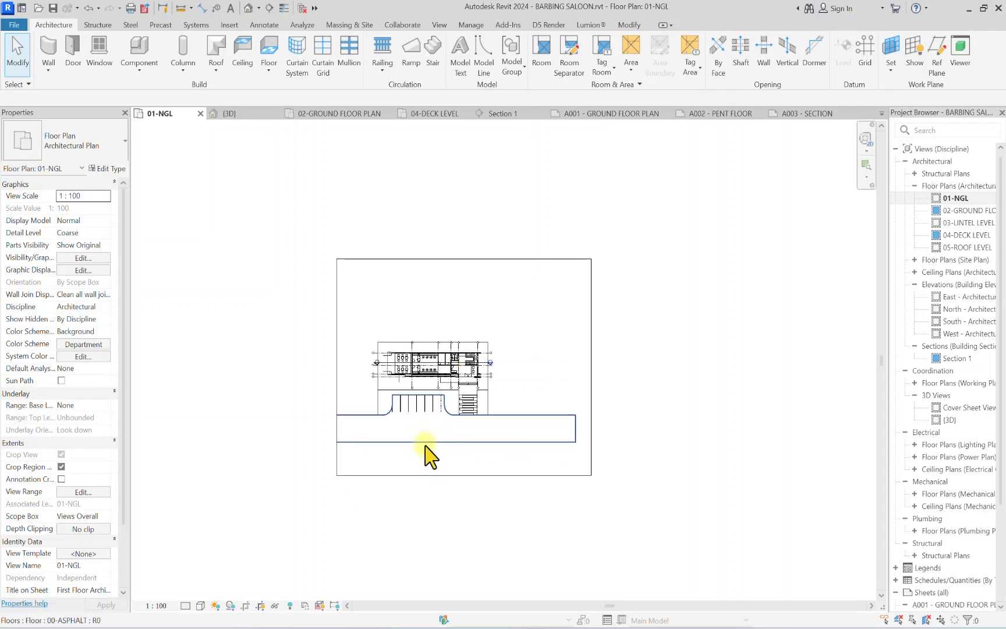
{"action": "left_click", "coordinate": [428, 448]}
{"action": "left_click", "coordinate": [508, 317]}
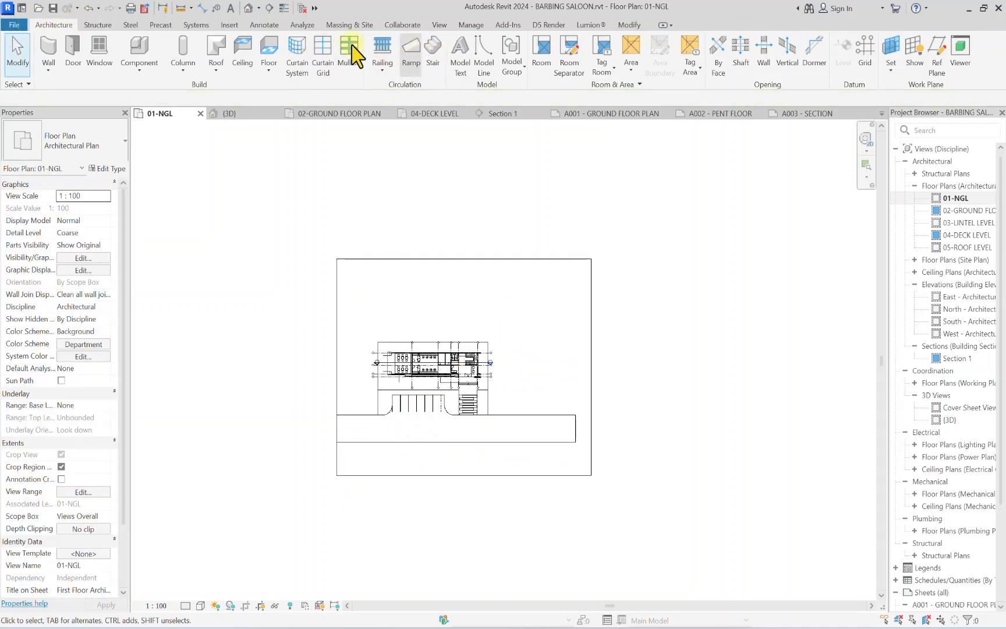
Step: Start a new floor and duplicate the 00-GREENERY type as 00-B GREEN
{"action": "left_click", "coordinate": [271, 49]}
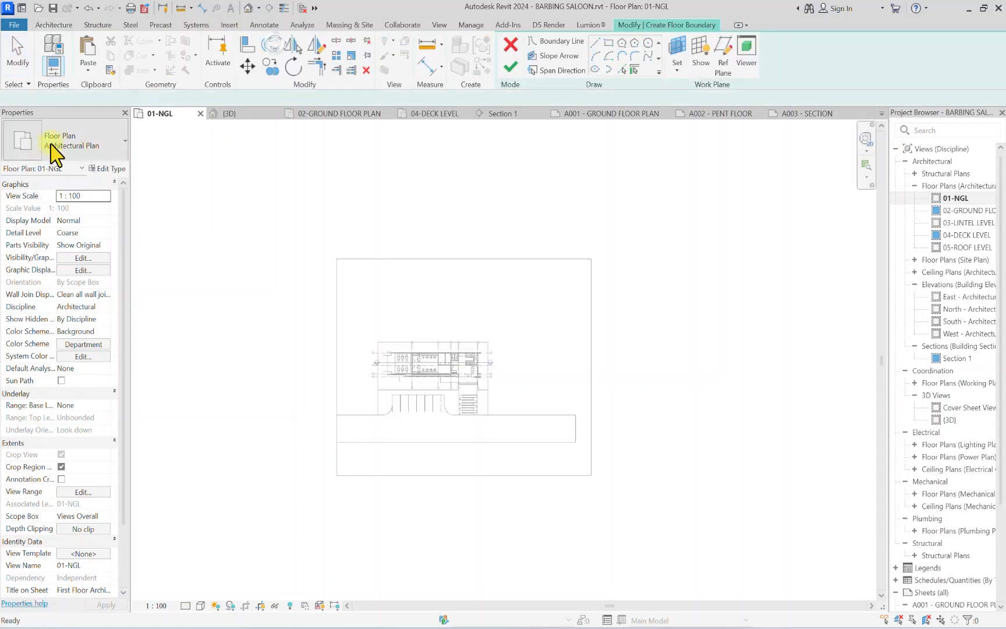
{"action": "left_click", "coordinate": [78, 143]}
{"action": "scroll", "coordinate": [35, 288], "scroll_direction": "up", "scroll_amount": 4}
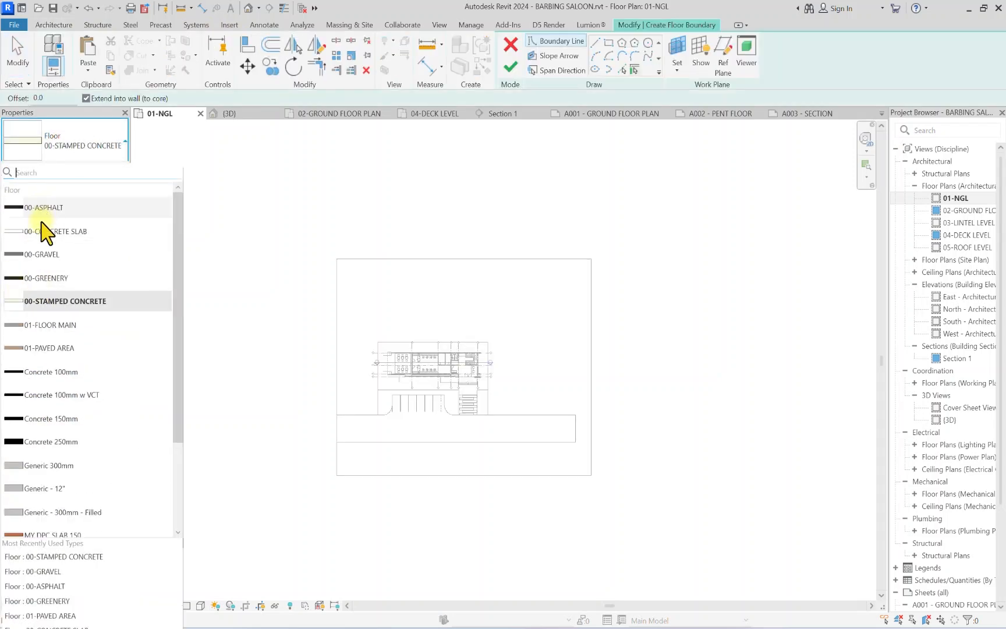
{"action": "left_click", "coordinate": [47, 278]}
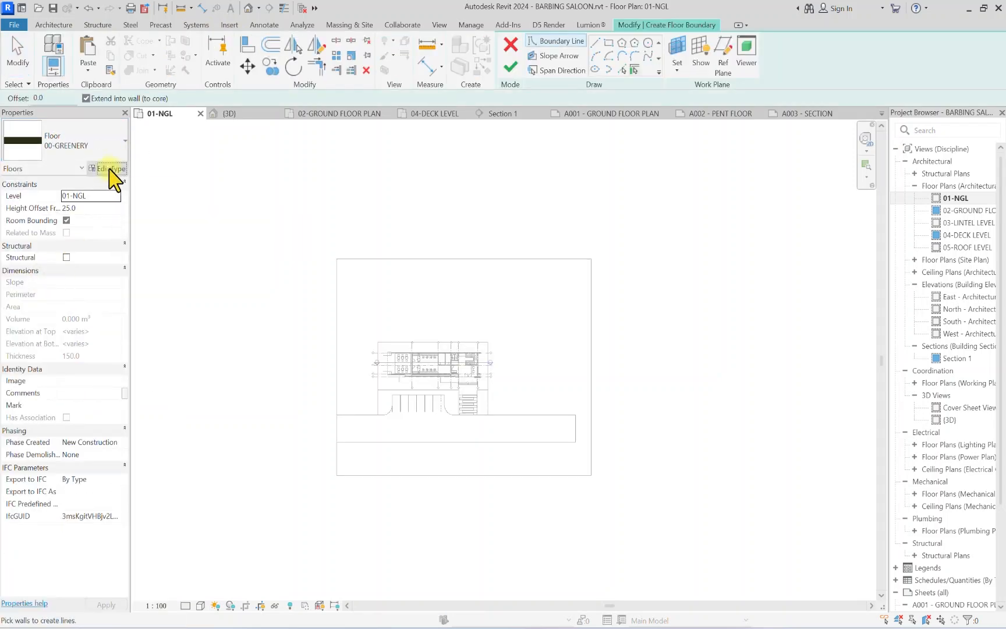
{"action": "left_click", "coordinate": [111, 168]}
{"action": "left_click", "coordinate": [862, 143]}
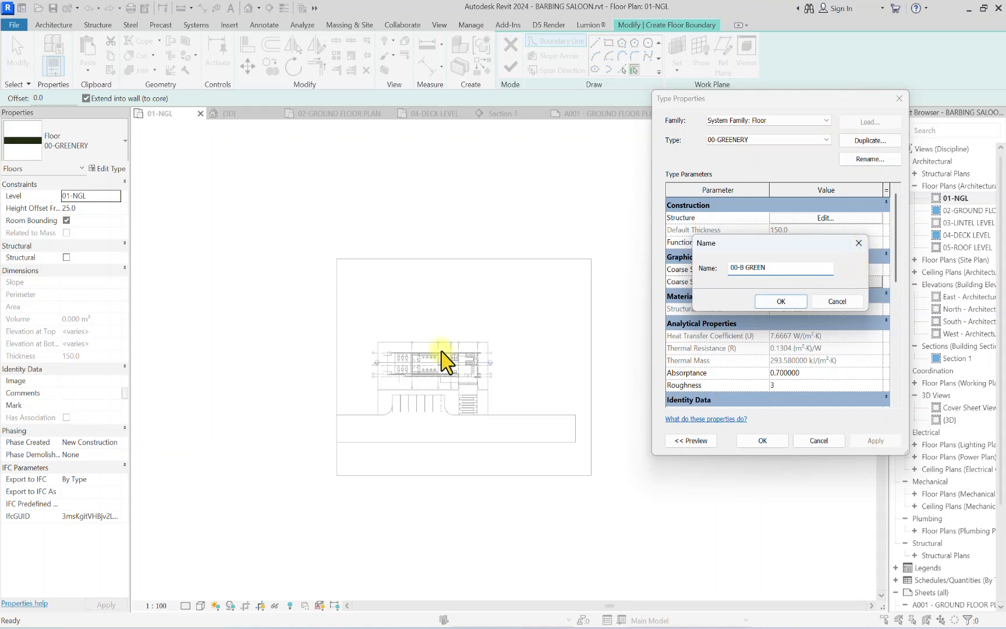
{"action": "left_click", "coordinate": [775, 305]}
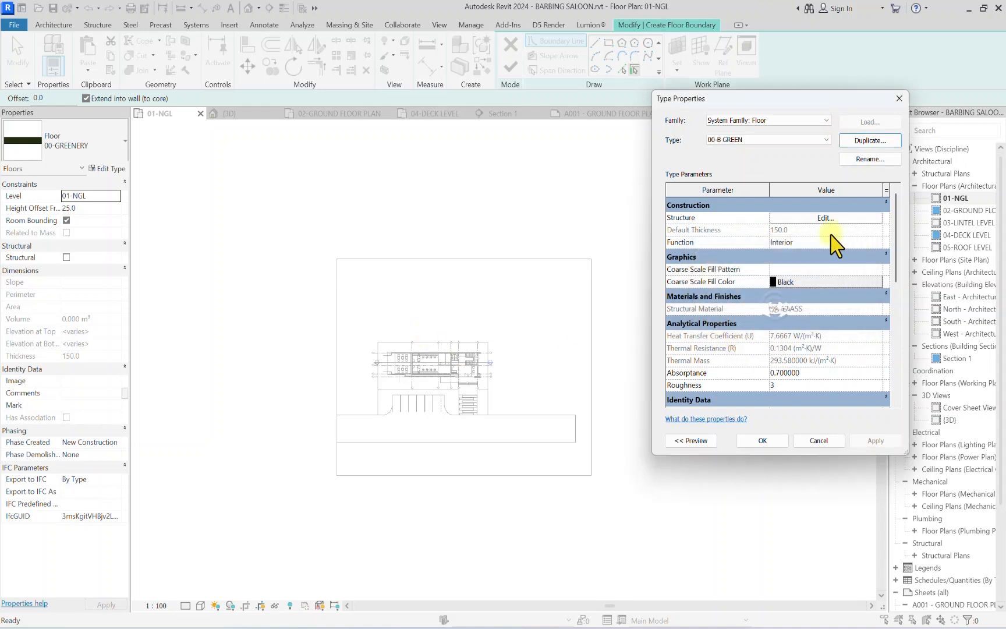
Step: Edit the 00-B GREEN floor structure and duplicate its 00-GRASS layer material as 00-BA GREEN
{"action": "left_click", "coordinate": [822, 218]}
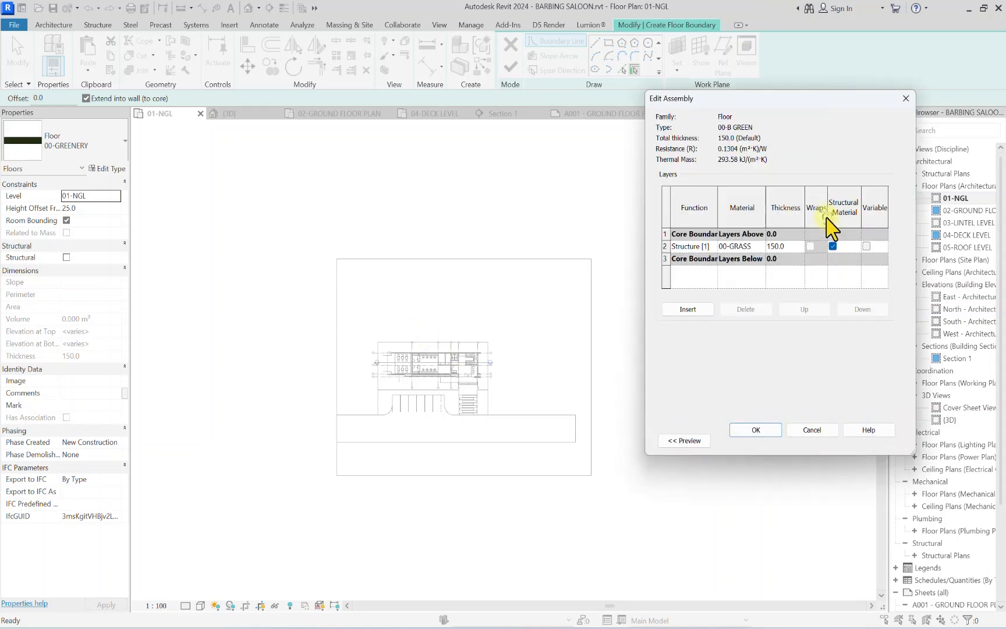
{"action": "left_click", "coordinate": [762, 245]}
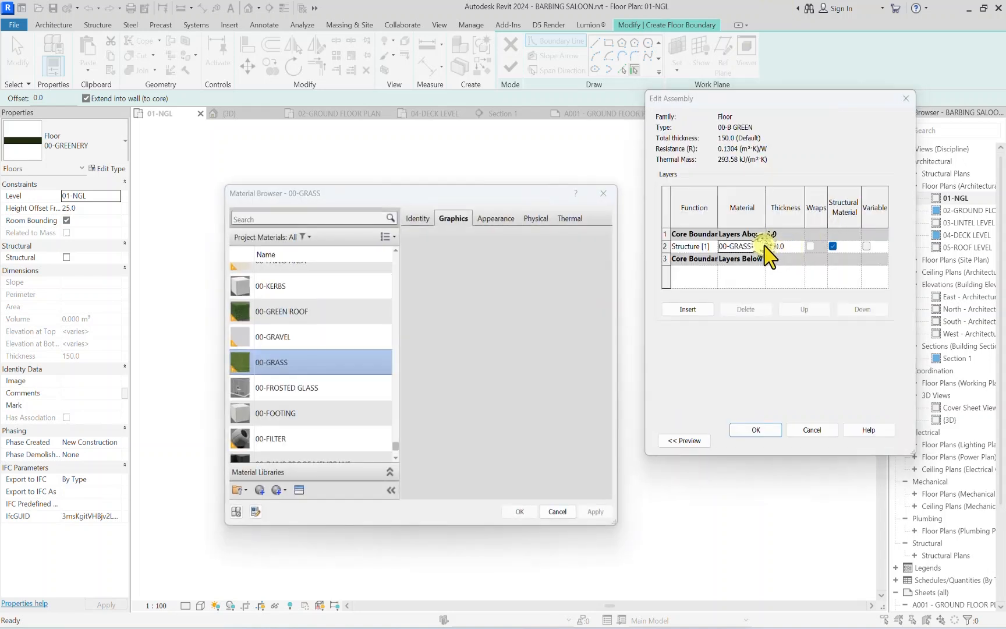
{"action": "right_click", "coordinate": [281, 363]}
{"action": "left_click", "coordinate": [321, 382]}
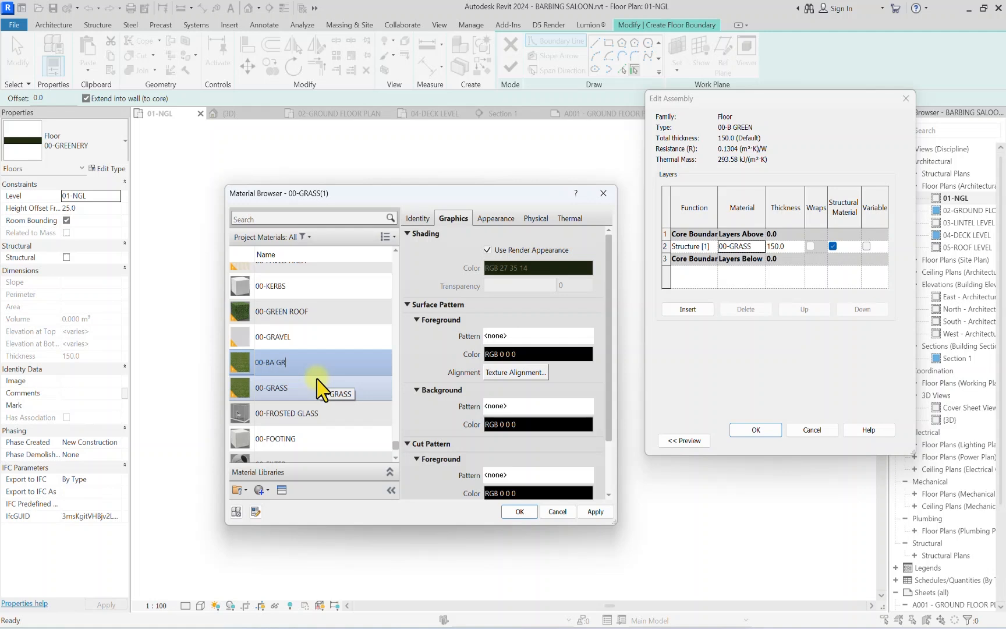
Step: Give the 00-BA GREEN material the Grass - St. Augustine sitework appearance with render-based shading, and accept it for the floor type
{"action": "left_click", "coordinate": [282, 489]}
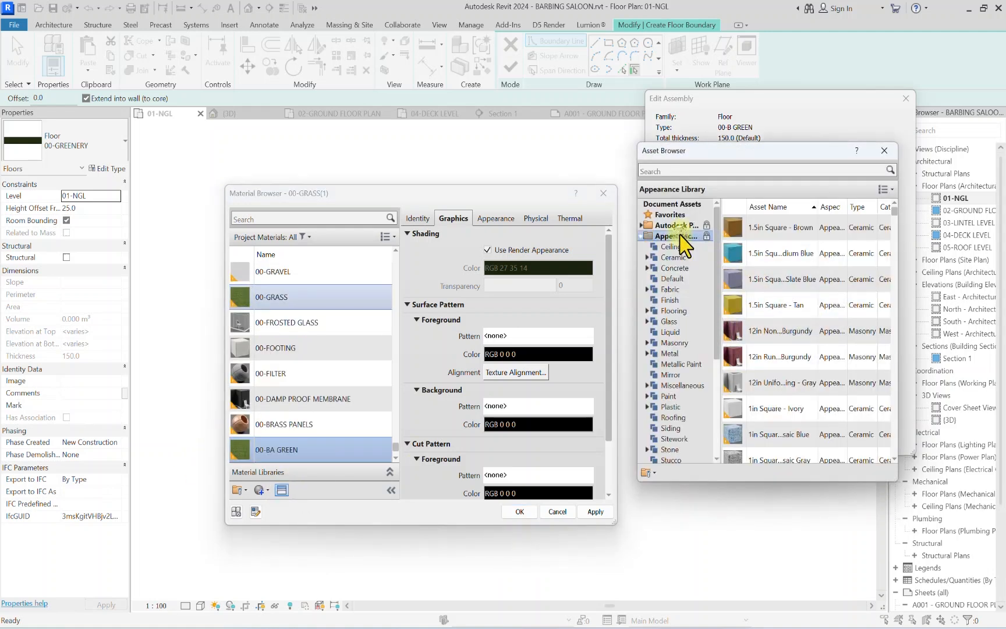
{"action": "scroll", "coordinate": [680, 332], "scroll_direction": "down", "scroll_amount": 2}
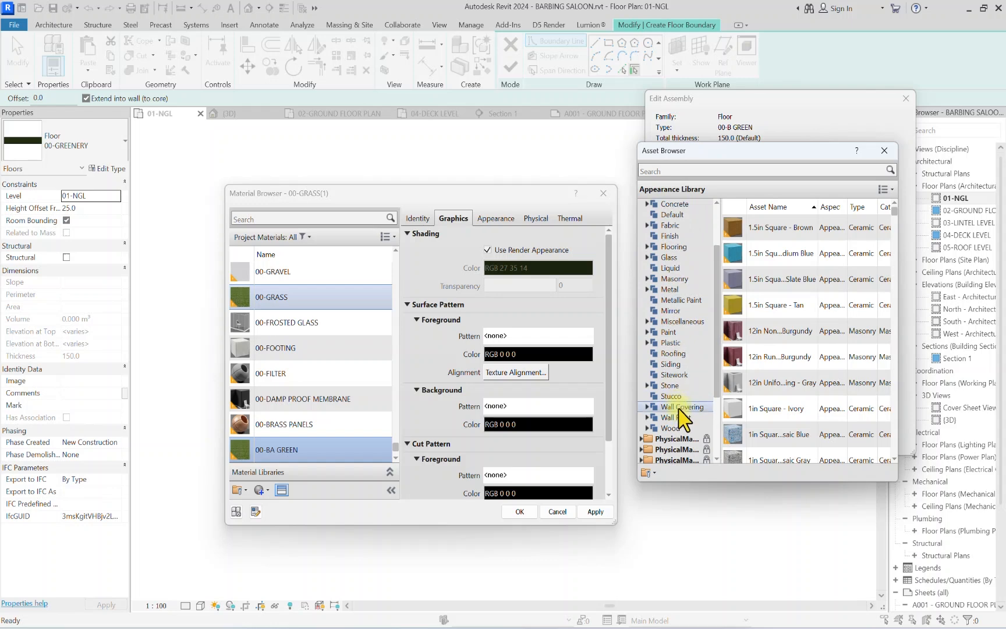
{"action": "left_click", "coordinate": [675, 374]}
{"action": "scroll", "coordinate": [774, 349], "scroll_direction": "down", "scroll_amount": 5}
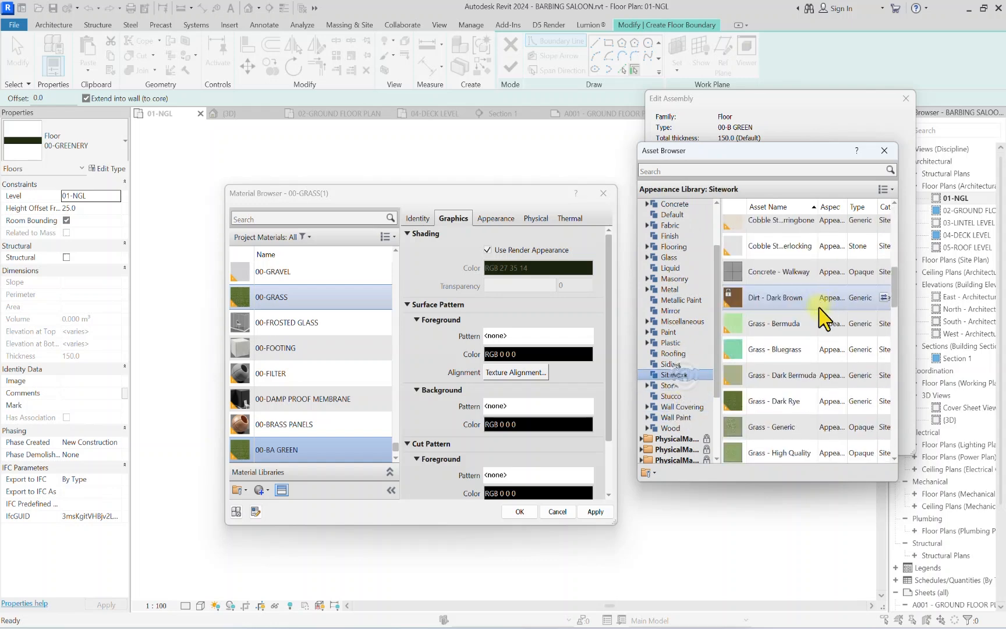
{"action": "scroll", "coordinate": [836, 375], "scroll_direction": "up", "scroll_amount": 3}
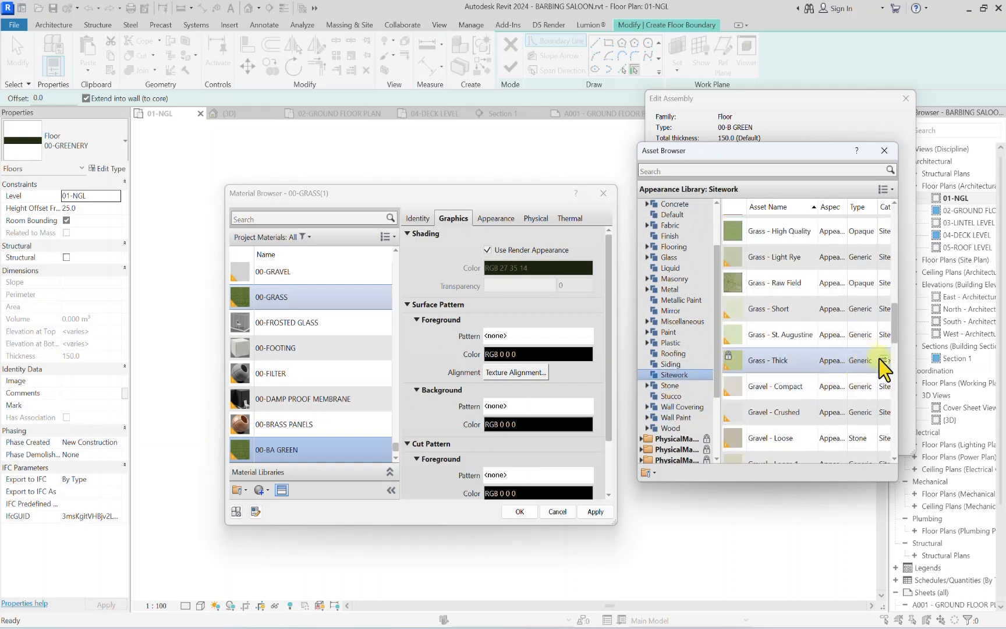
{"action": "left_click", "coordinate": [884, 335]}
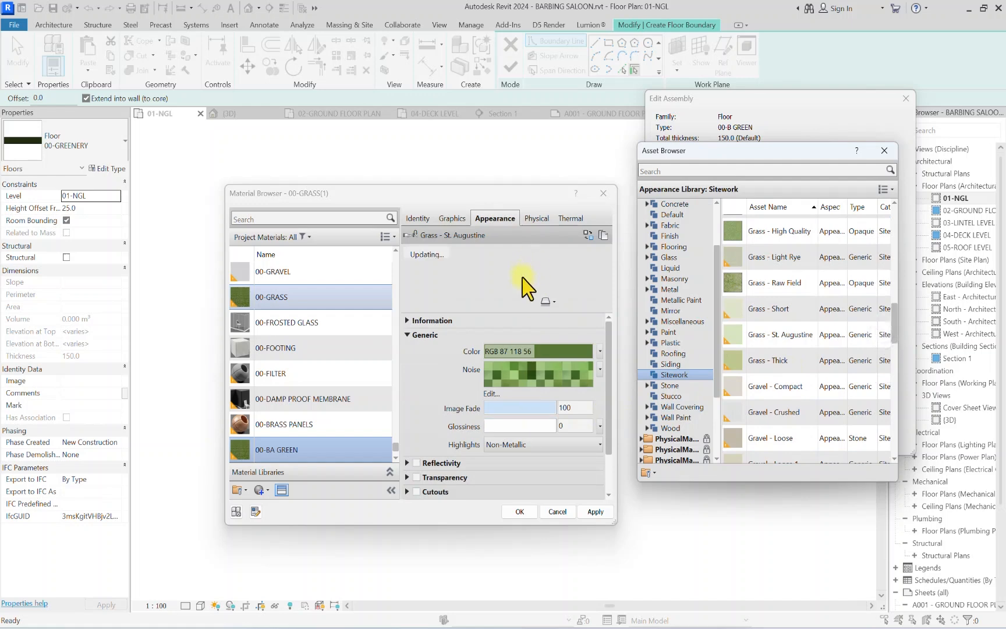
{"action": "left_click", "coordinate": [452, 218]}
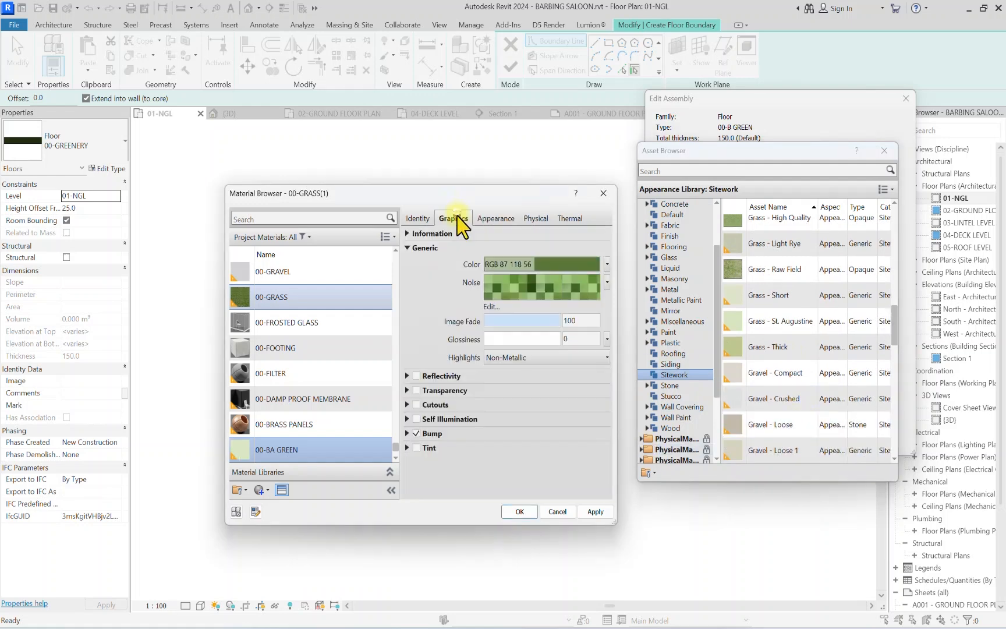
{"action": "left_click", "coordinate": [520, 511]}
{"action": "left_click", "coordinate": [756, 430]}
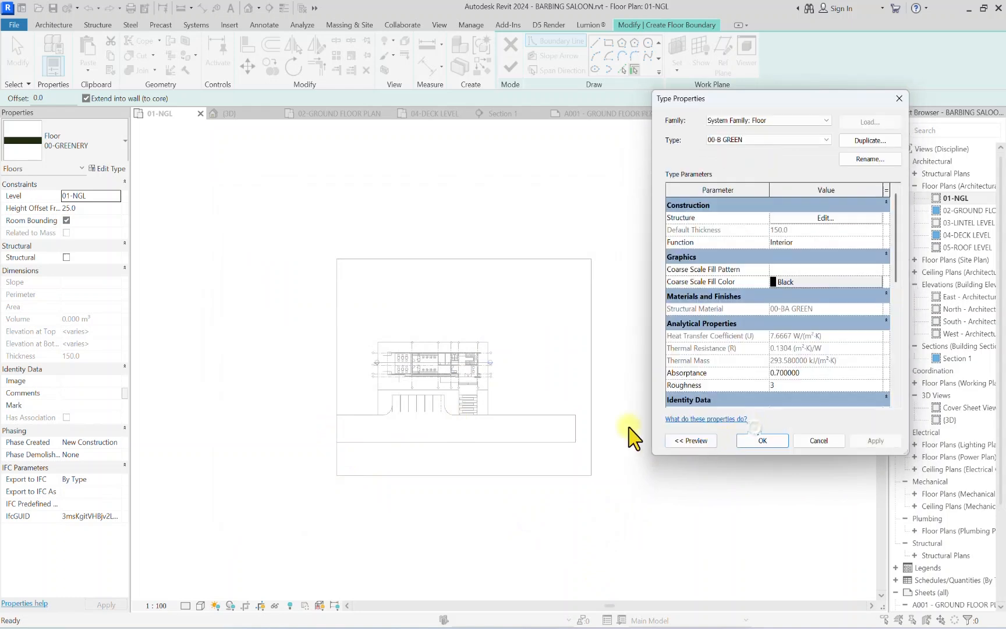
{"action": "left_click", "coordinate": [758, 441]}
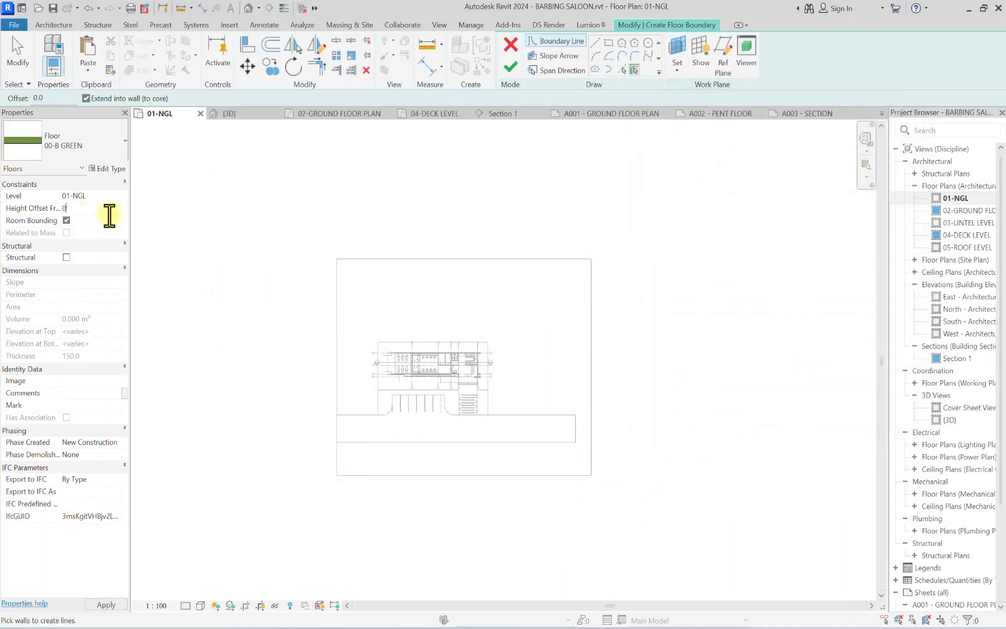
Step: At a height offset of 0, trace the floor boundary along both asphalt road edges and around the building plot, trimming the lines into corners
{"action": "left_click", "coordinate": [621, 70]}
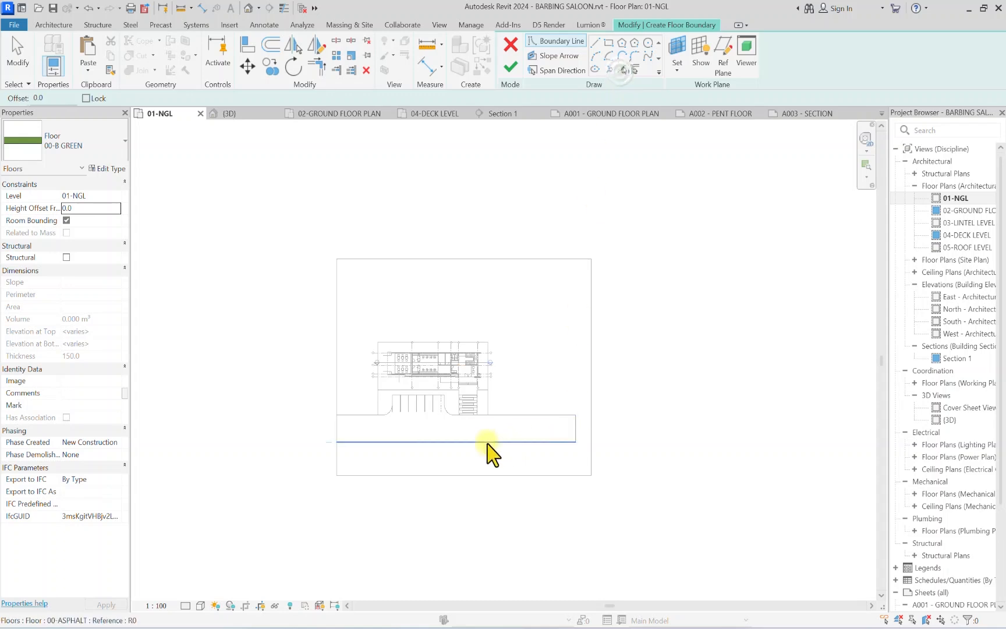
{"action": "scroll", "coordinate": [498, 413], "scroll_direction": "up", "scroll_amount": 2}
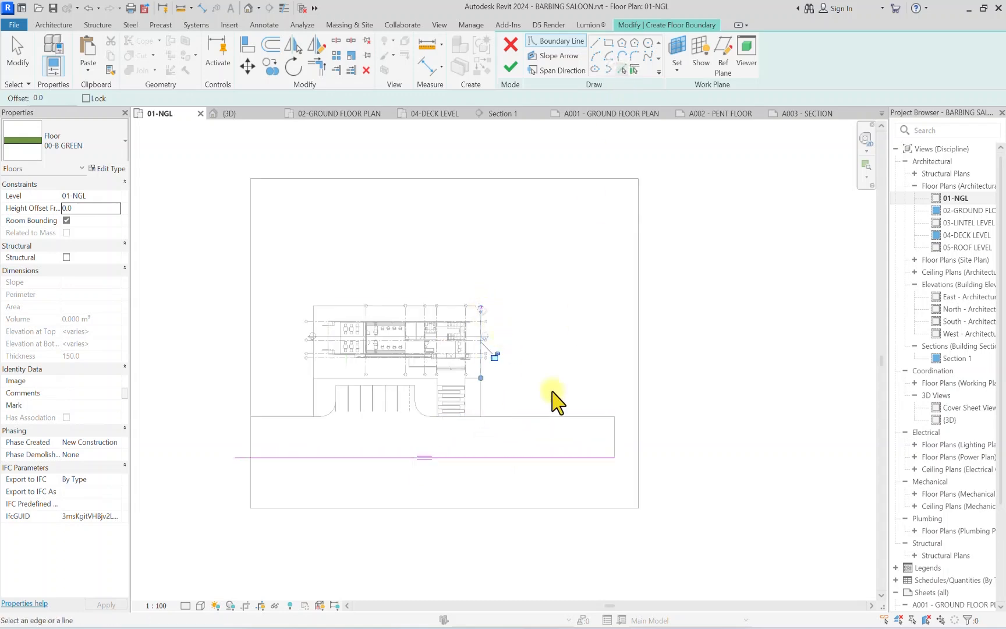
{"action": "left_click", "coordinate": [570, 416]}
{"action": "left_click", "coordinate": [274, 415]}
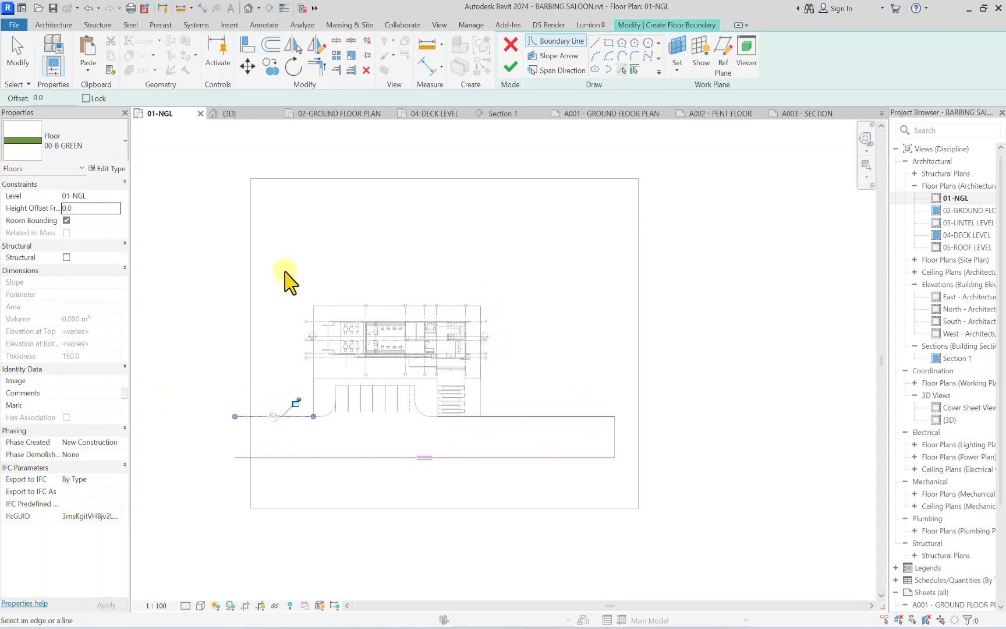
{"action": "left_click", "coordinate": [313, 324]}
{"action": "left_click", "coordinate": [340, 305]}
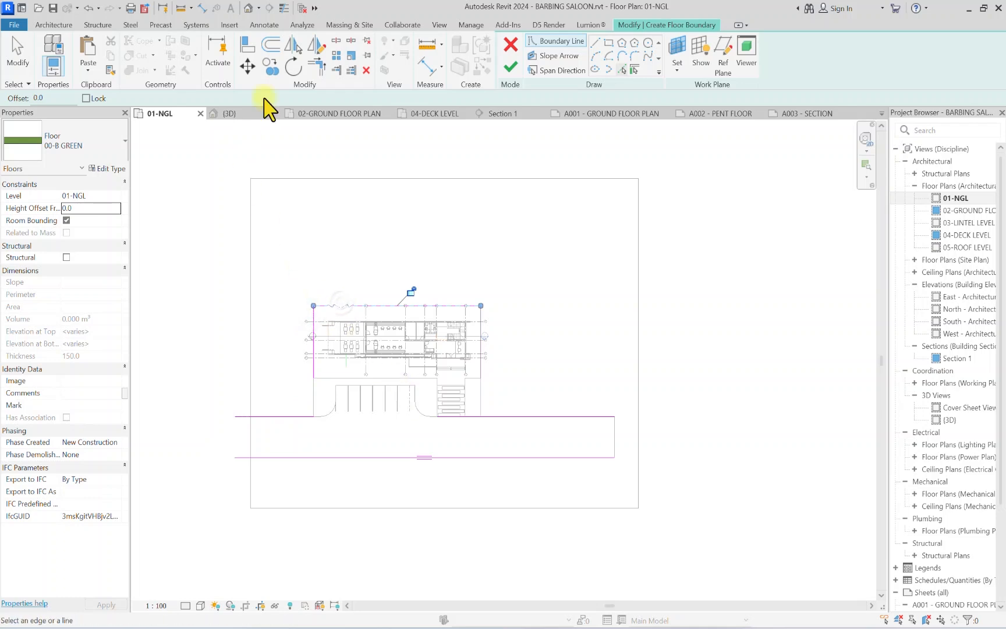
{"action": "left_click", "coordinate": [315, 67]}
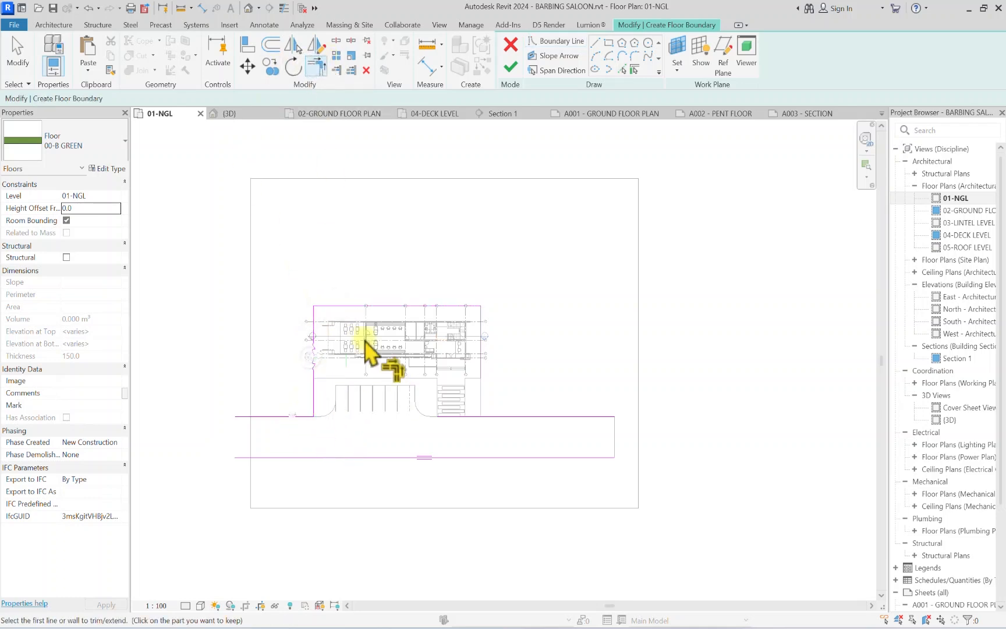
{"action": "scroll", "coordinate": [515, 395], "scroll_direction": "down", "scroll_amount": 3}
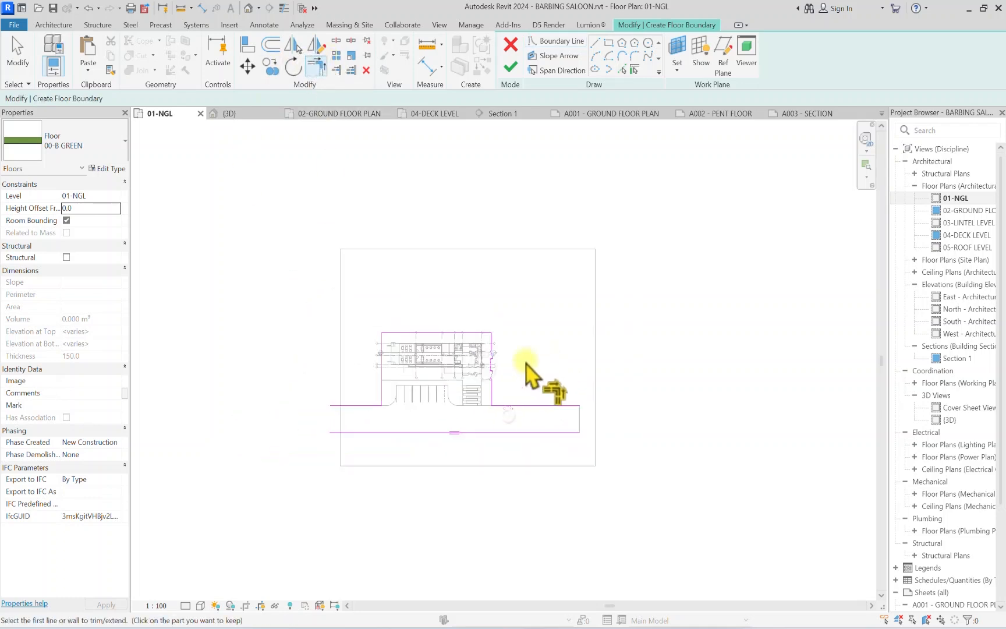
Step: Draw the outer boundary lines around the sides and back of the plot, linking both ends of the road's upper edge
{"action": "left_click", "coordinate": [595, 43]}
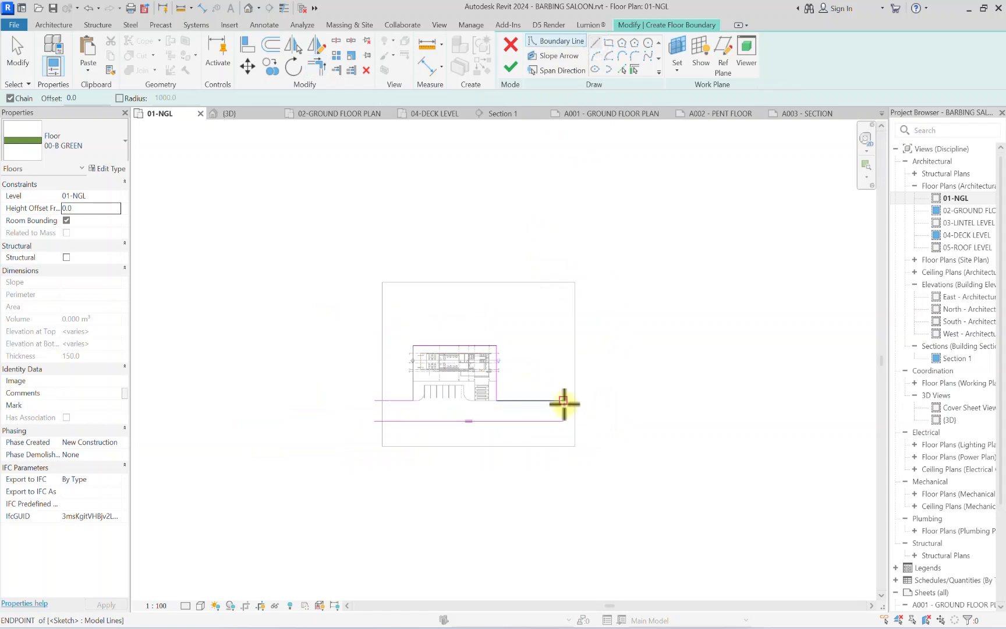
{"action": "left_click", "coordinate": [562, 419]}
{"action": "left_click", "coordinate": [564, 280]}
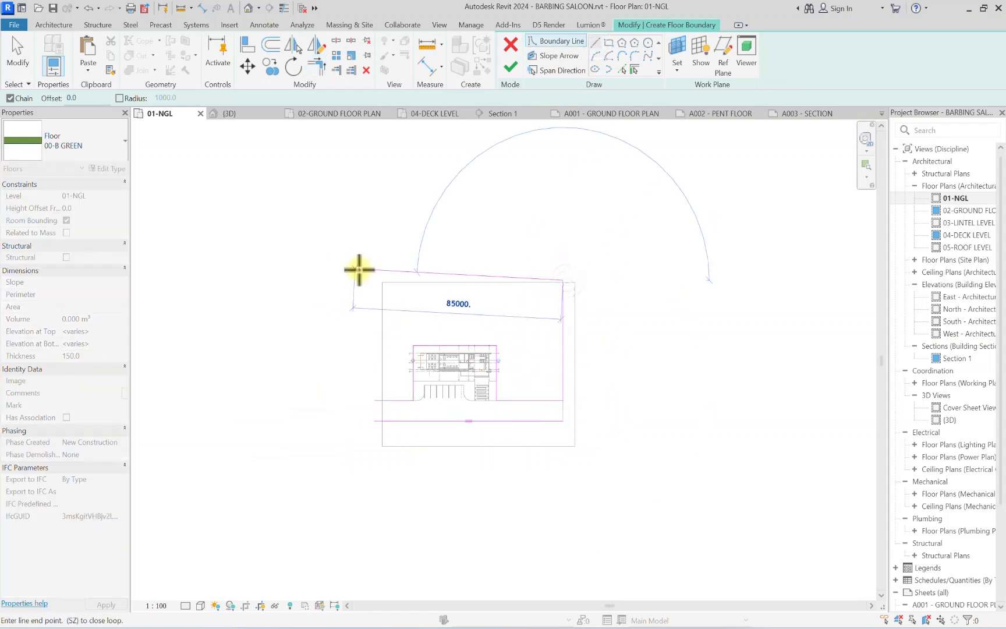
{"action": "left_click", "coordinate": [373, 280]}
{"action": "left_click", "coordinate": [374, 419]}
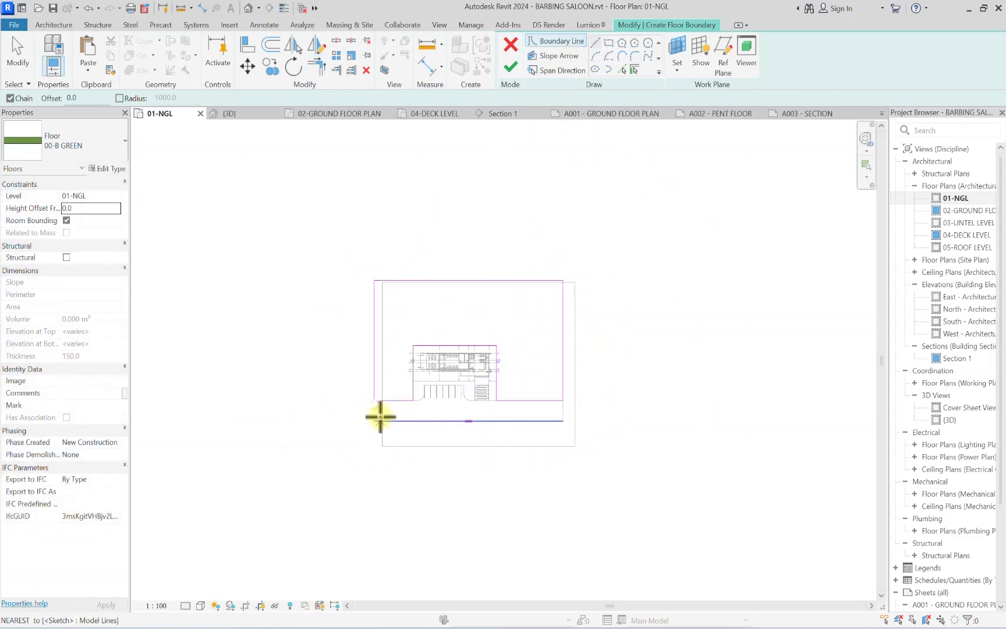
Step: Close a rectangular strip about 16000 mm deep below the road's lower edge, and finish the 00-B GREEN floor sketch
{"action": "left_click", "coordinate": [374, 461]}
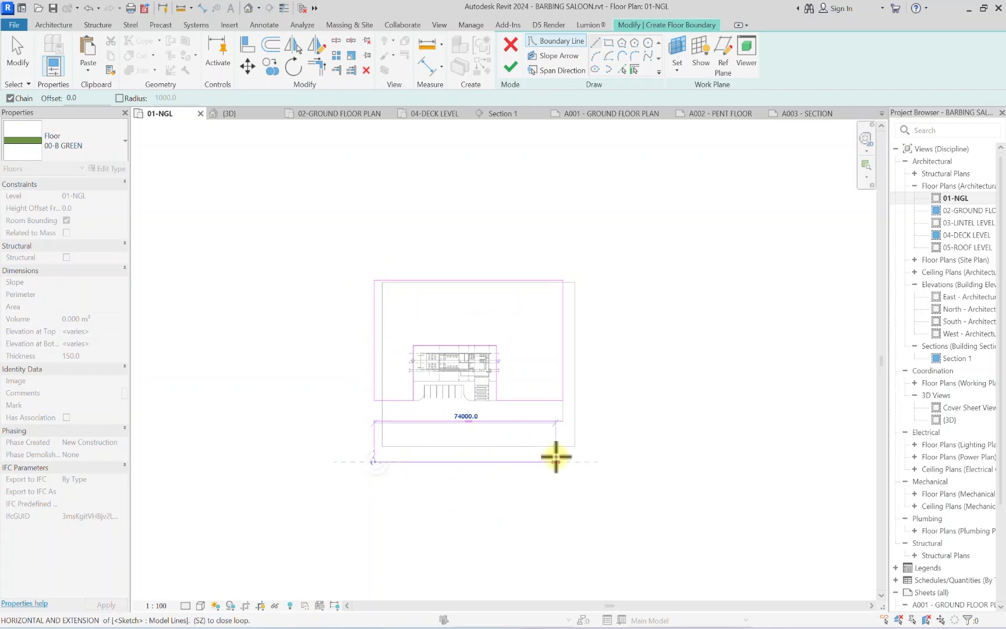
{"action": "left_click", "coordinate": [562, 462]}
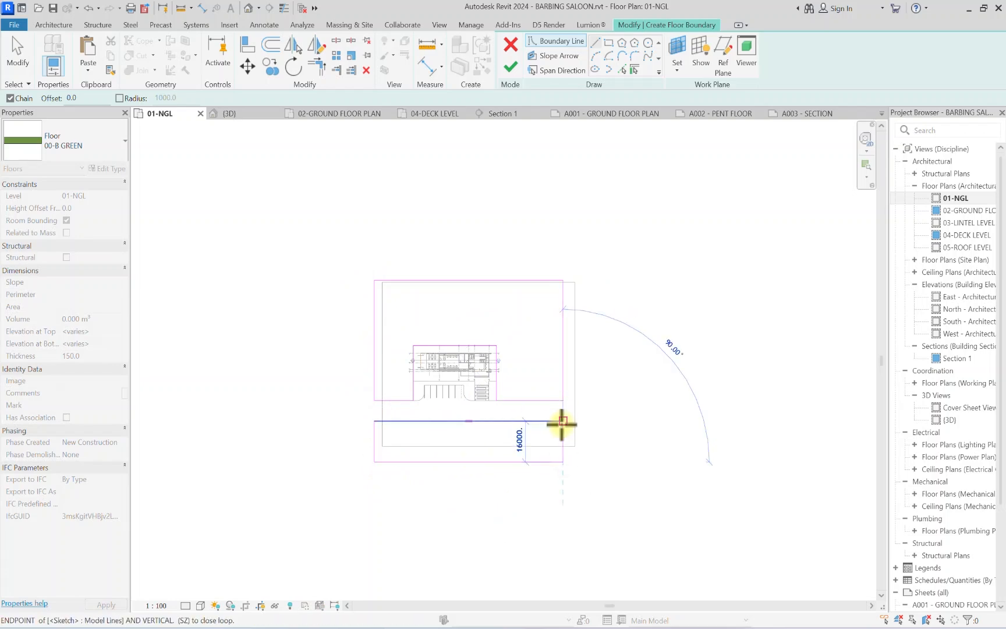
{"action": "left_click", "coordinate": [562, 423]}
{"action": "scroll", "coordinate": [457, 422], "scroll_direction": "up", "scroll_amount": 2}
{"action": "key", "text": "Escape"}
{"action": "key", "text": "Escape"}
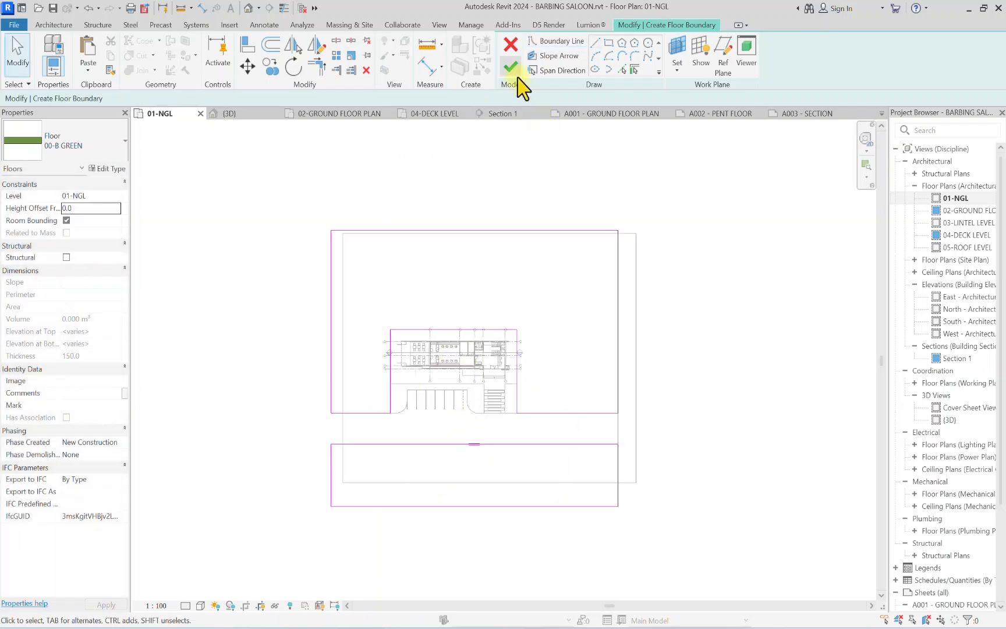
{"action": "left_click", "coordinate": [512, 70]}
{"action": "left_click", "coordinate": [763, 299]}
Step: Examine the site in plan and 3D, covering the new green floor, asphalt road, parking bays, planted beds and entrance walkway
{"action": "scroll", "coordinate": [574, 397], "scroll_direction": "up", "scroll_amount": 3}
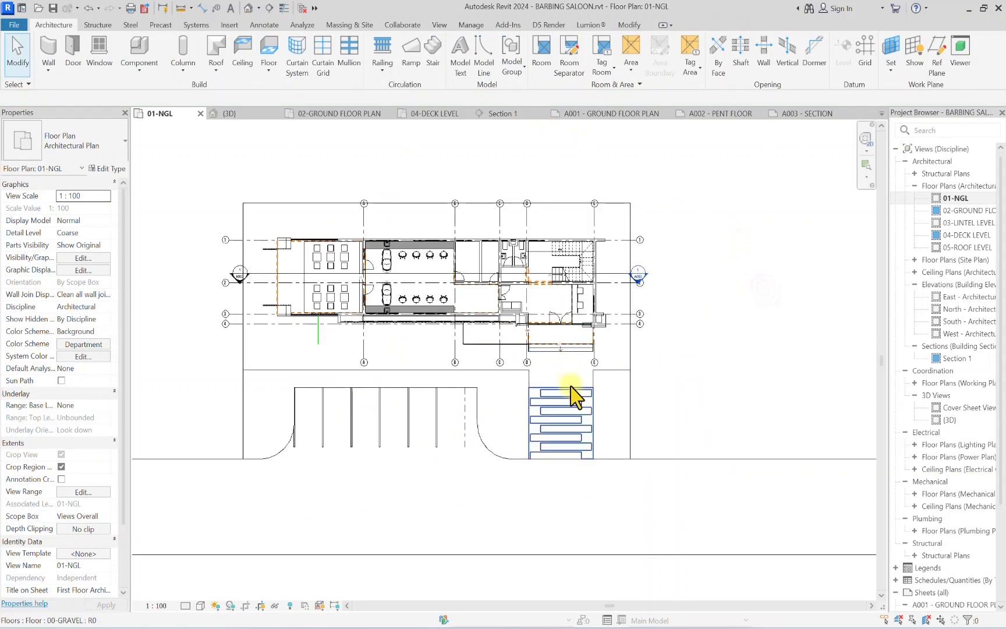
{"action": "scroll", "coordinate": [582, 364], "scroll_direction": "down", "scroll_amount": 1}
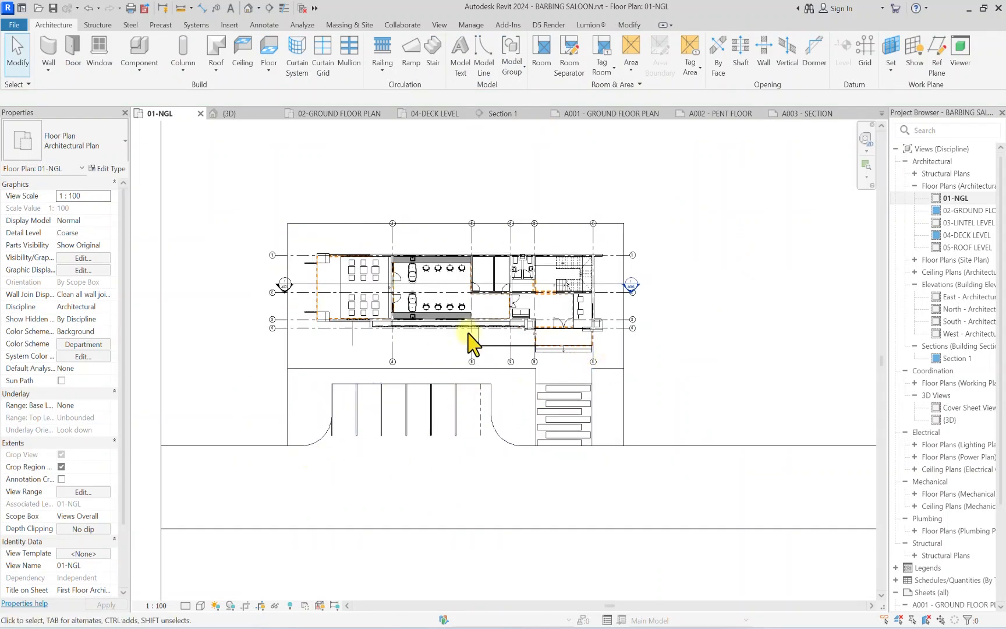
{"action": "scroll", "coordinate": [414, 428], "scroll_direction": "up", "scroll_amount": 1}
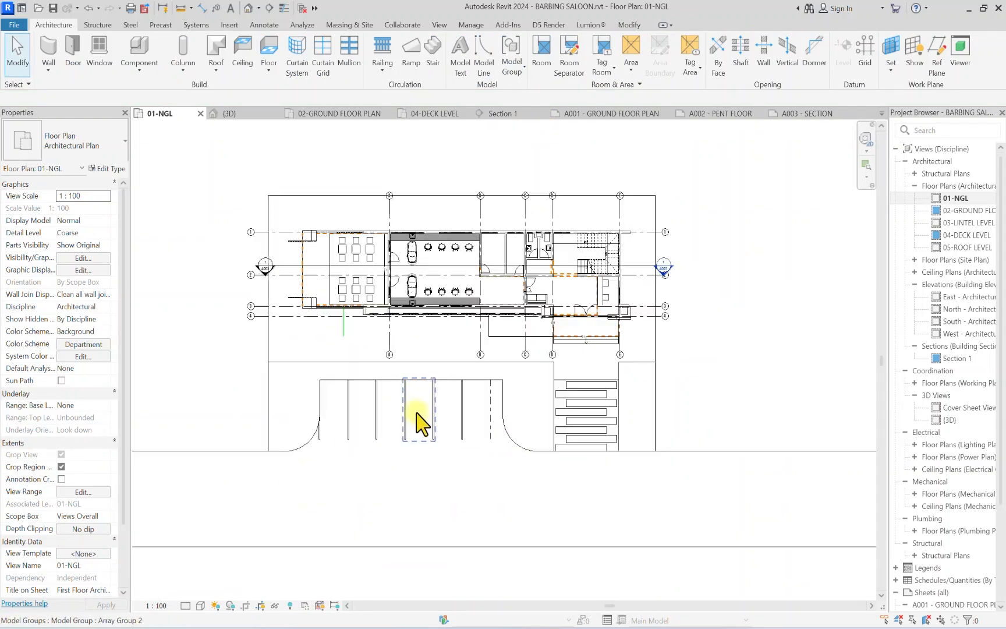
{"action": "left_click", "coordinate": [251, 8]}
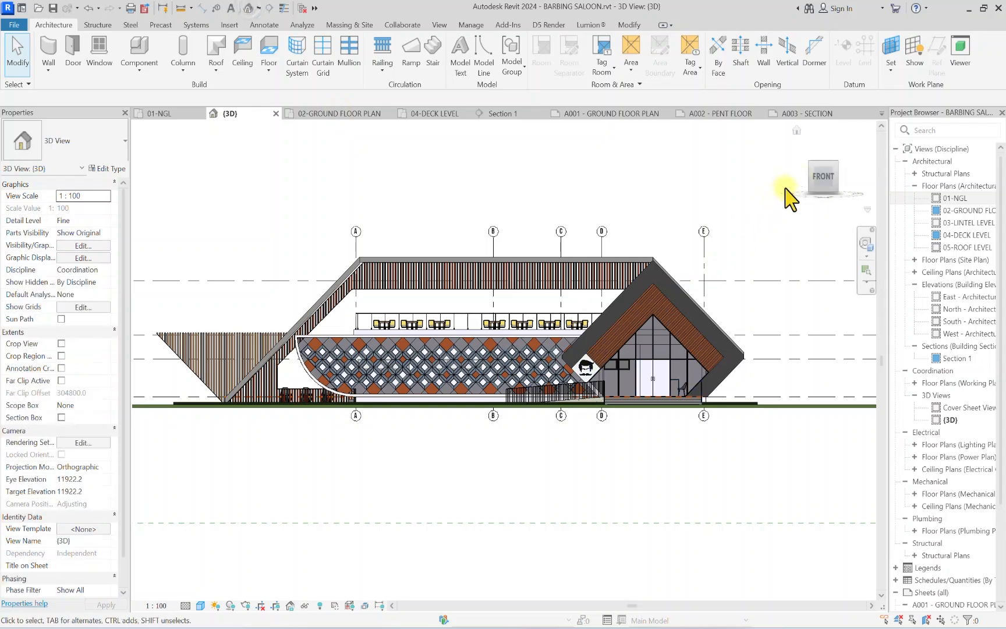
{"action": "left_click_drag", "start_coordinate": [824, 180], "coordinate": [875, 217]}
{"action": "scroll", "coordinate": [723, 319], "scroll_direction": "down", "scroll_amount": 3}
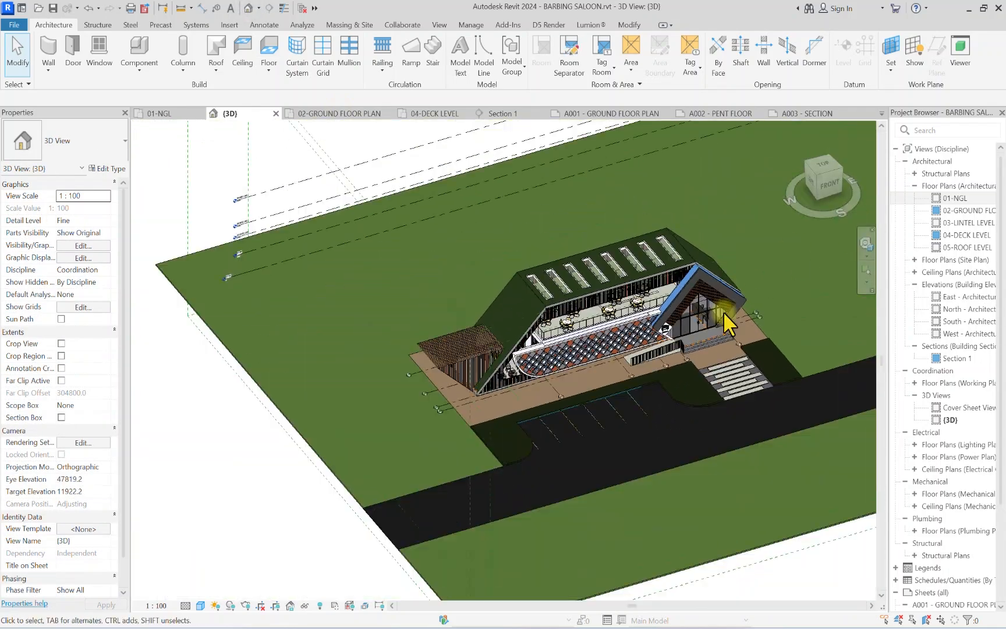
{"action": "scroll", "coordinate": [550, 439], "scroll_direction": "up", "scroll_amount": 3}
{"action": "scroll", "coordinate": [579, 377], "scroll_direction": "up", "scroll_amount": 5}
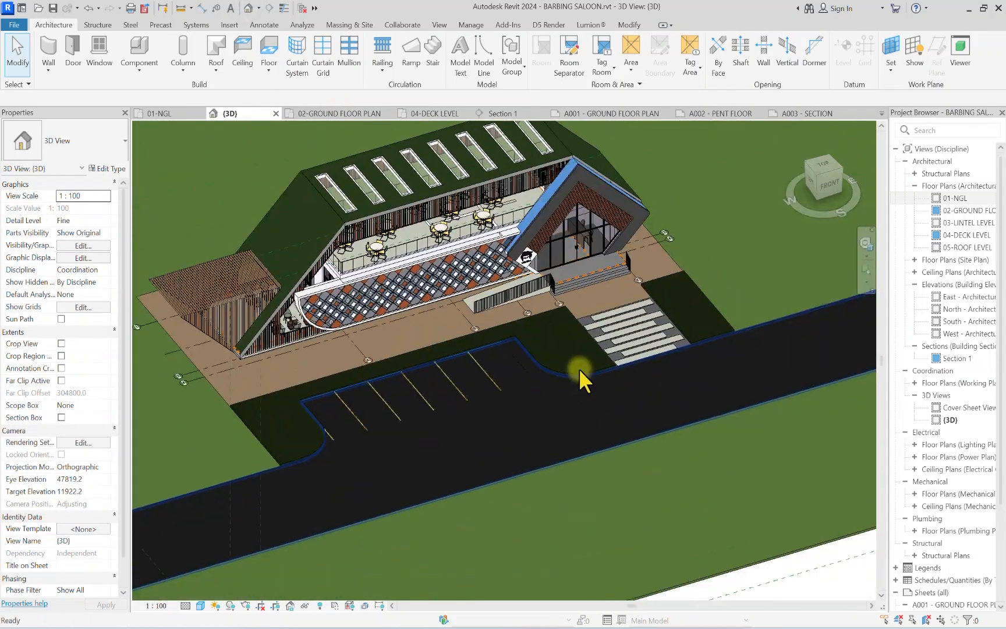
{"action": "scroll", "coordinate": [617, 294], "scroll_direction": "down", "scroll_amount": 5}
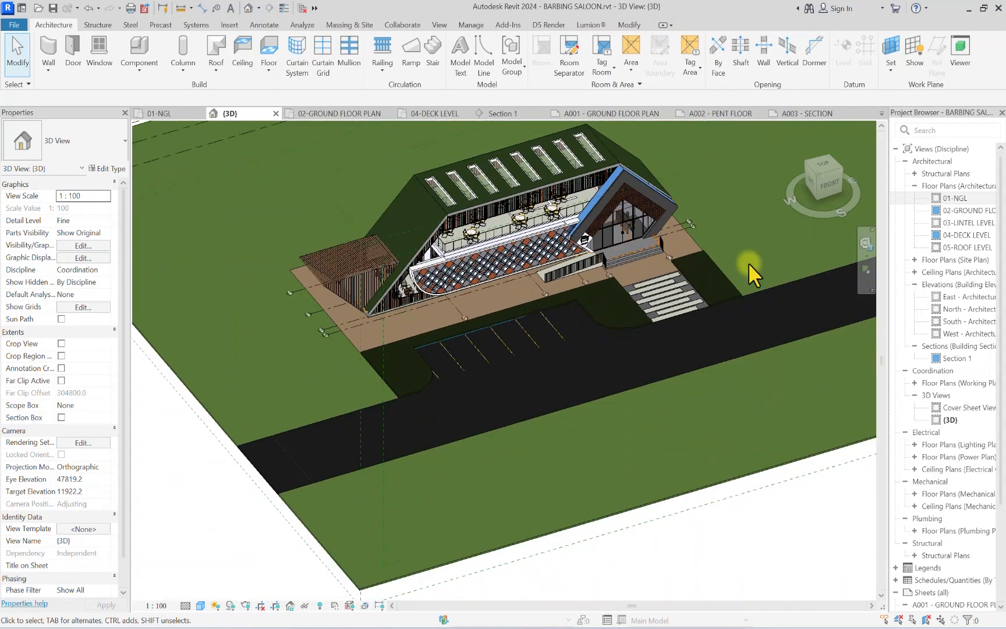
{"action": "scroll", "coordinate": [644, 267], "scroll_direction": "up", "scroll_amount": 4}
{"action": "scroll", "coordinate": [611, 278], "scroll_direction": "down", "scroll_amount": 3}
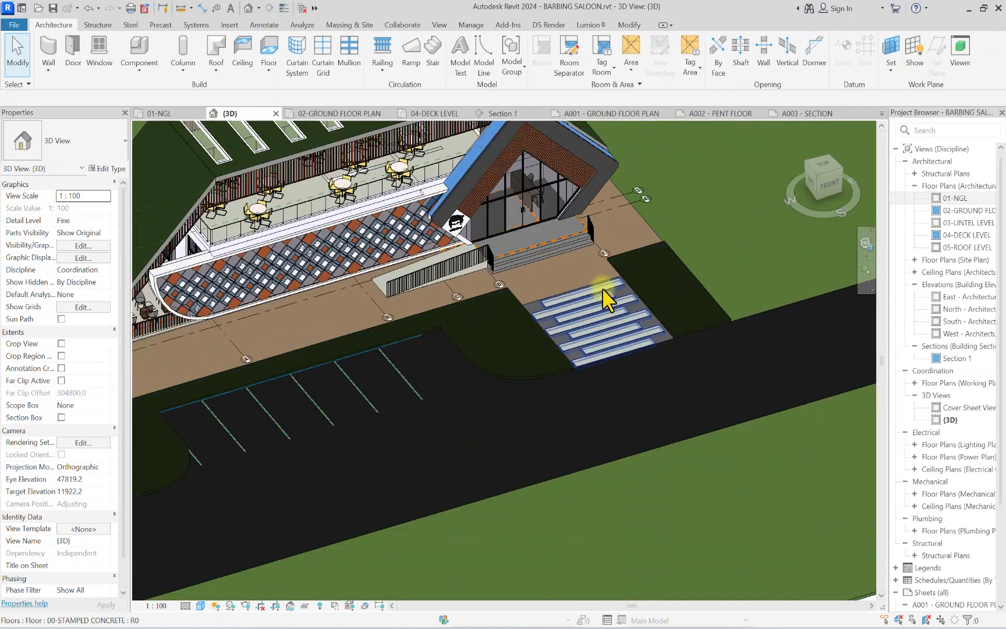
{"action": "scroll", "coordinate": [517, 286], "scroll_direction": "down", "scroll_amount": 3}
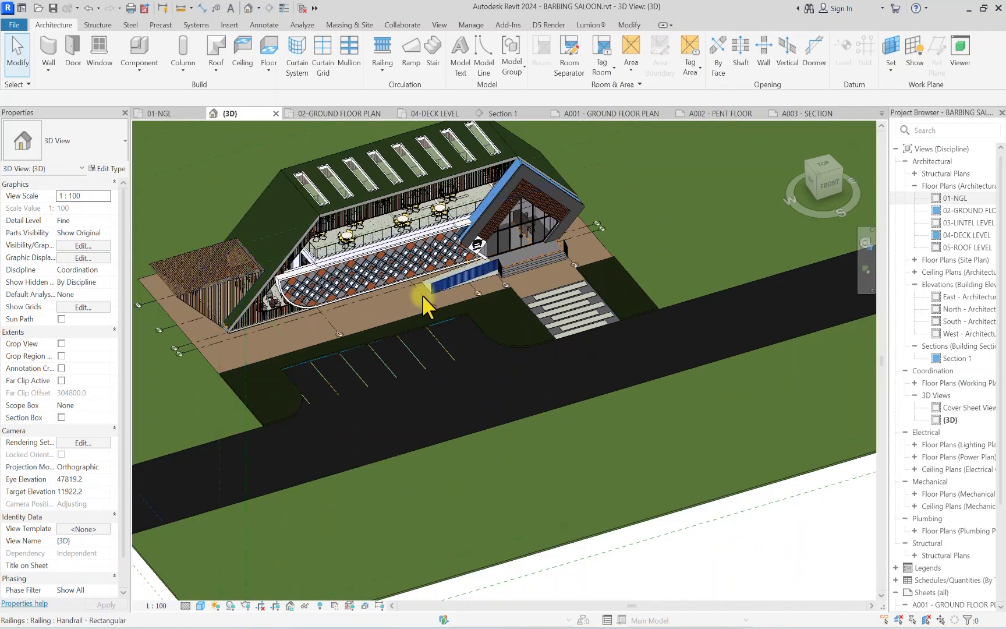
{"action": "scroll", "coordinate": [595, 341], "scroll_direction": "down", "scroll_amount": 1}
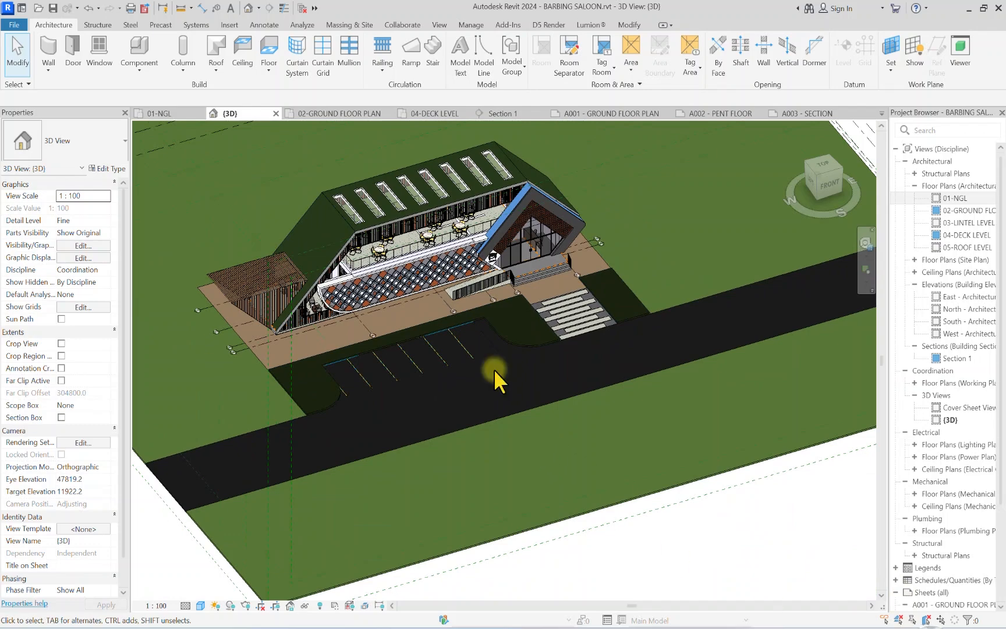
{"action": "scroll", "coordinate": [335, 330], "scroll_direction": "up", "scroll_amount": 3}
{"action": "scroll", "coordinate": [544, 341], "scroll_direction": "down", "scroll_amount": 1}
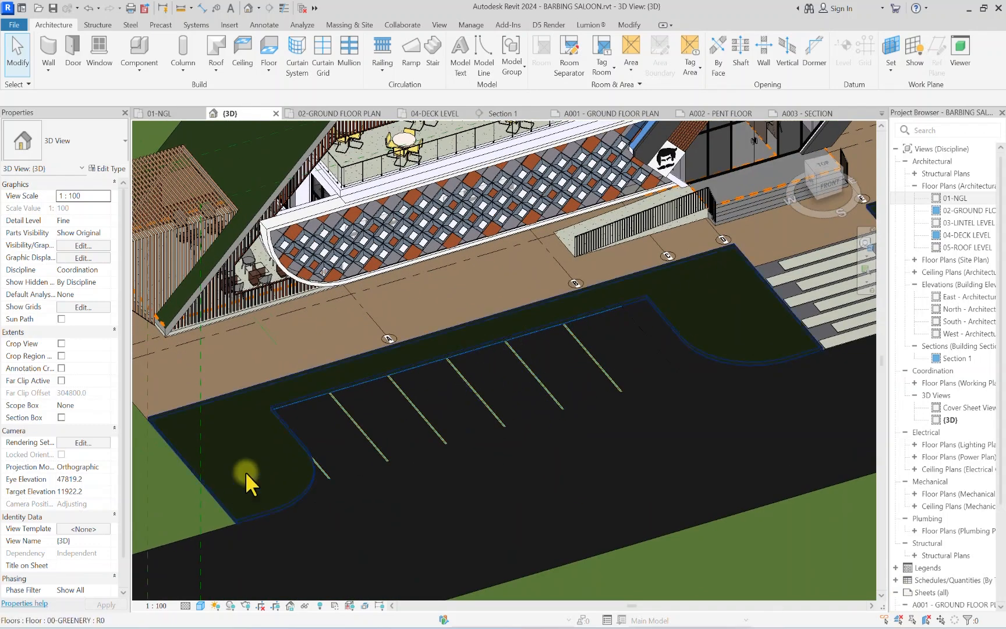
{"action": "scroll", "coordinate": [254, 425], "scroll_direction": "down", "scroll_amount": 3}
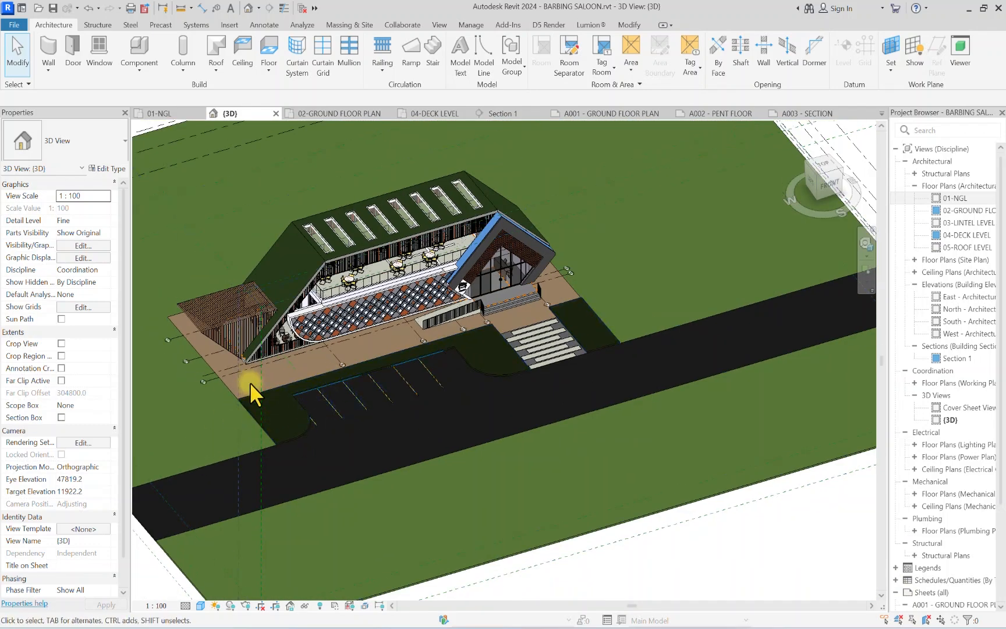
Step: Start a new family and open the English folder of metric family templates
{"action": "scroll", "coordinate": [250, 382], "scroll_direction": "up", "scroll_amount": 2}
{"action": "middle_click_drag", "start_coordinate": [296, 384], "coordinate": [381, 381]}
{"action": "scroll", "coordinate": [316, 382], "scroll_direction": "down", "scroll_amount": 1}
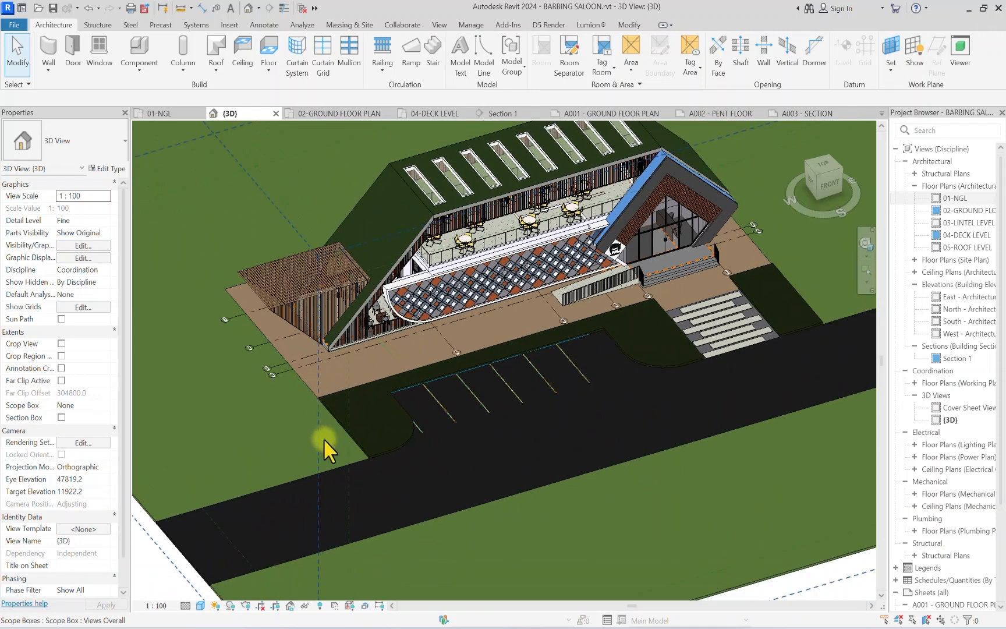
{"action": "left_click", "coordinate": [16, 25]}
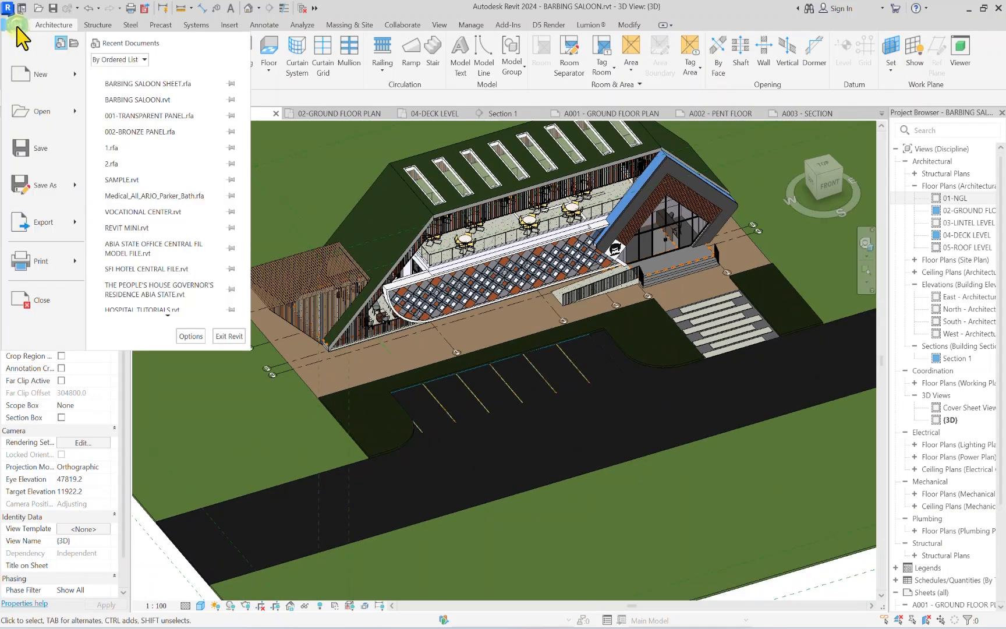
{"action": "left_click", "coordinate": [75, 75]}
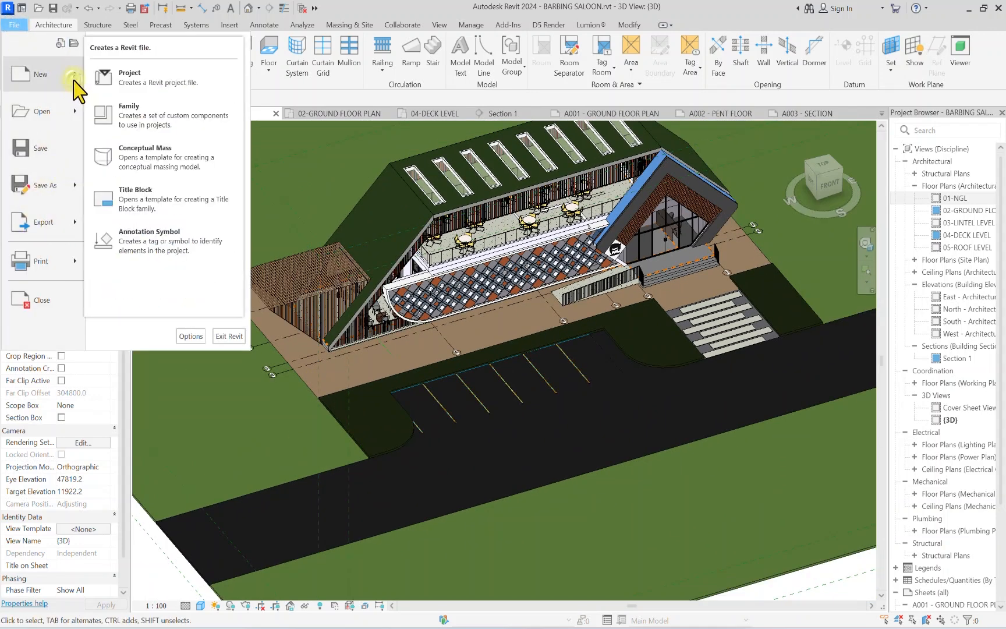
{"action": "left_click", "coordinate": [125, 113]}
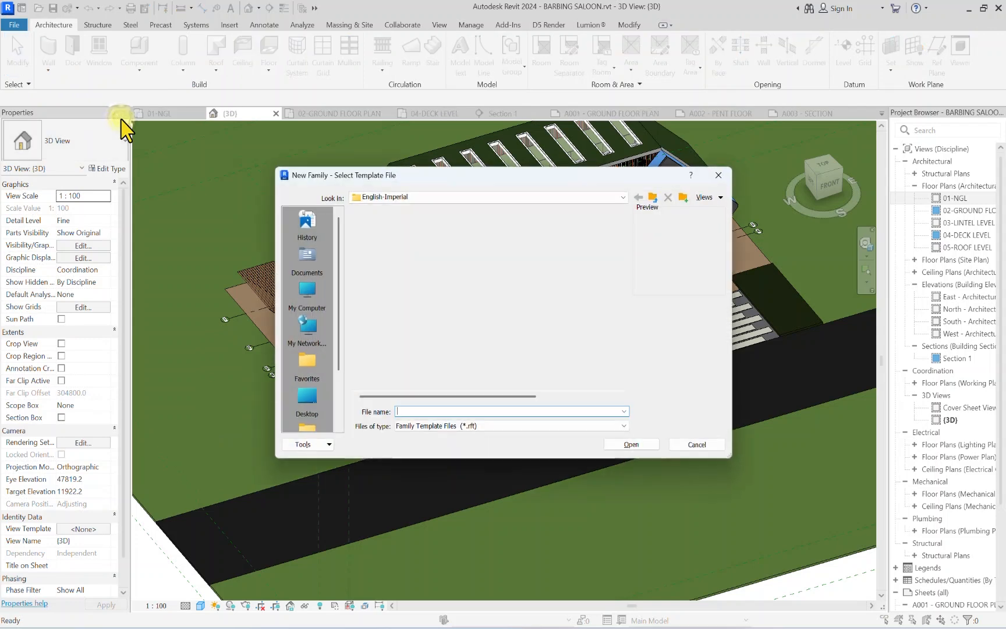
{"action": "left_click", "coordinate": [653, 198]}
{"action": "double_click", "coordinate": [375, 255]}
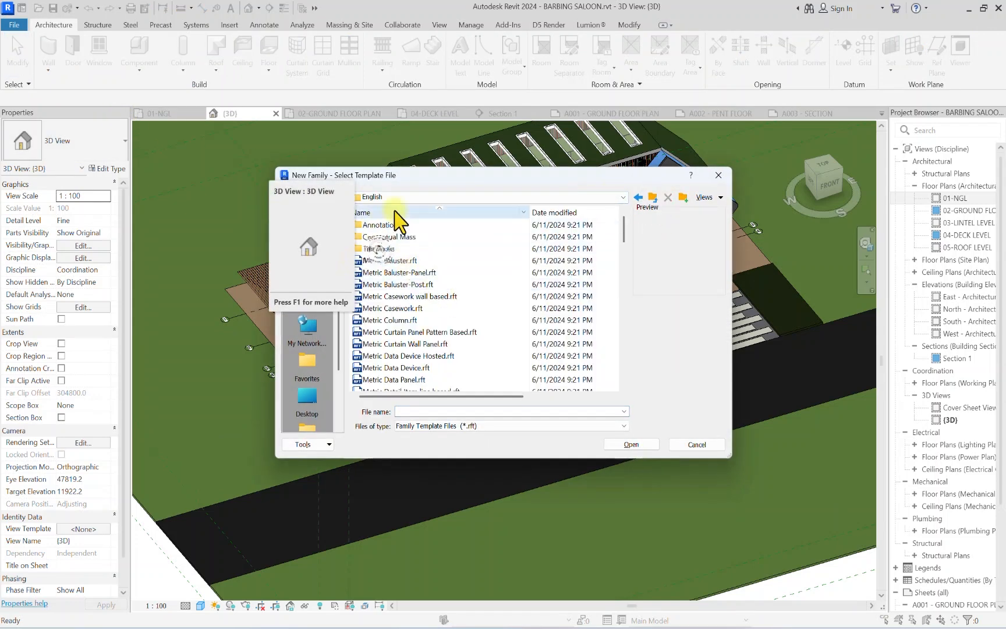
Step: Create the family from the Metric Profile.rft template
{"action": "left_click_drag", "start_coordinate": [429, 175], "coordinate": [543, 145]}
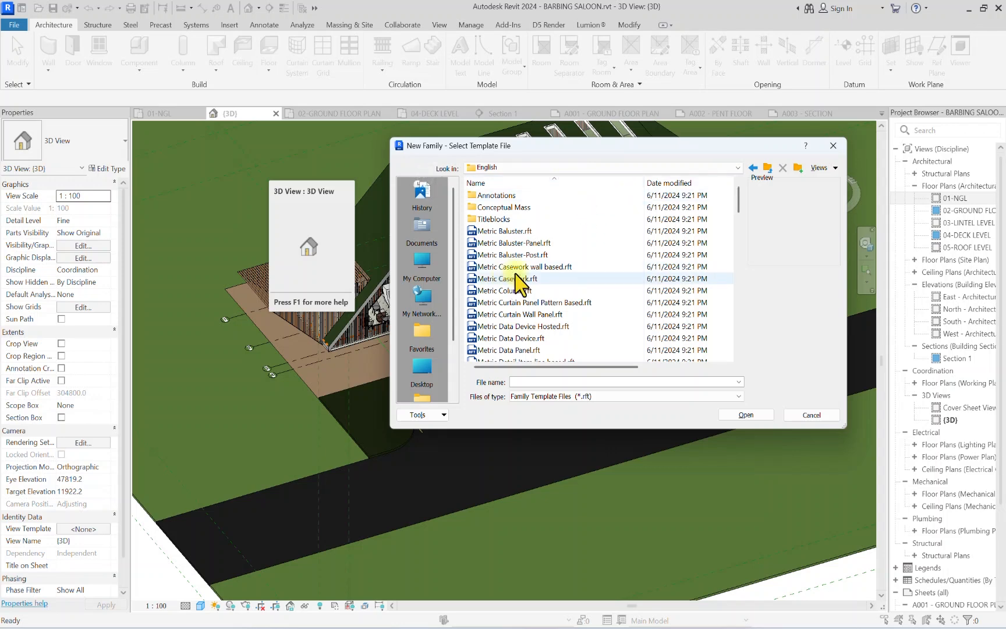
{"action": "scroll", "coordinate": [501, 270], "scroll_direction": "down", "scroll_amount": 3}
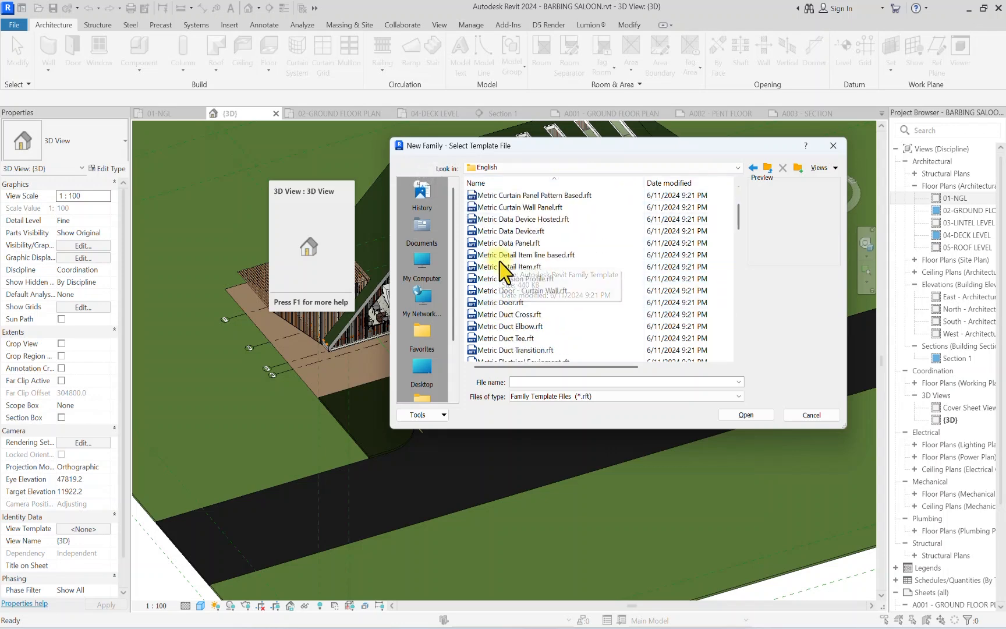
{"action": "scroll", "coordinate": [501, 270], "scroll_direction": "down", "scroll_amount": 6}
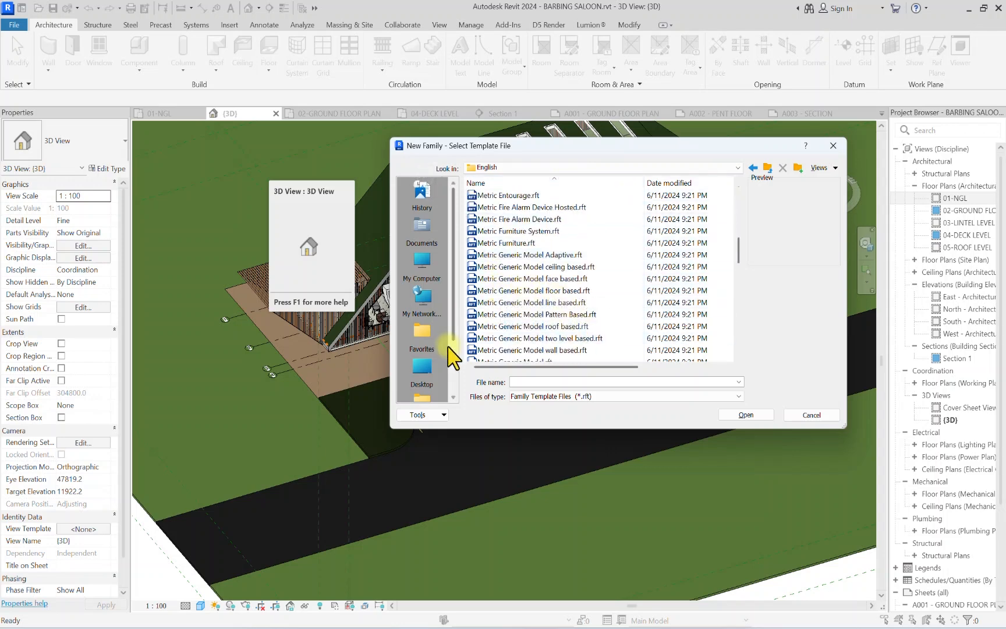
{"action": "scroll", "coordinate": [573, 317], "scroll_direction": "down", "scroll_amount": 4}
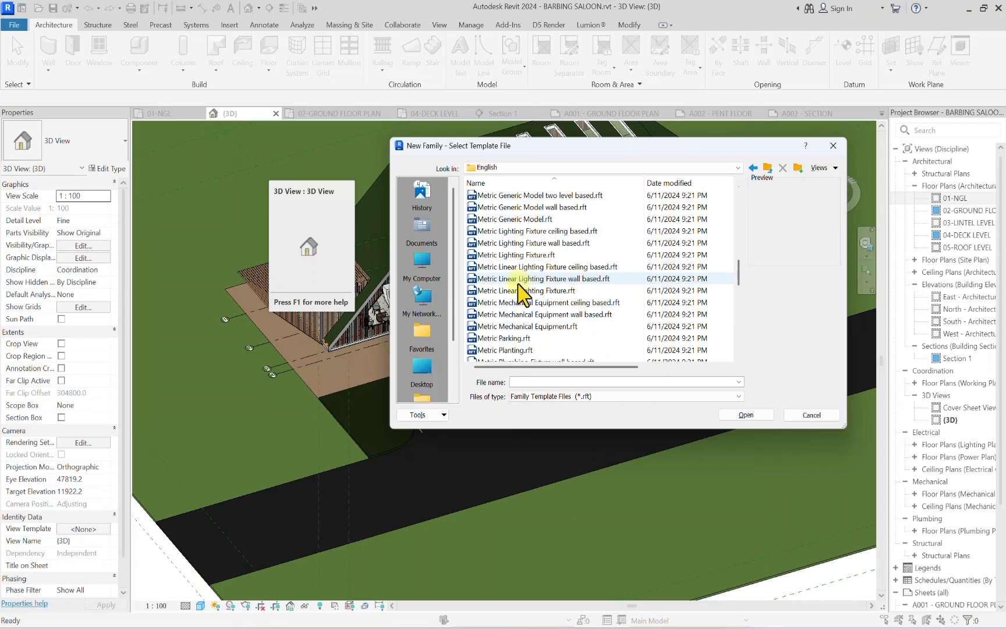
{"action": "scroll", "coordinate": [524, 291], "scroll_direction": "down", "scroll_amount": 2}
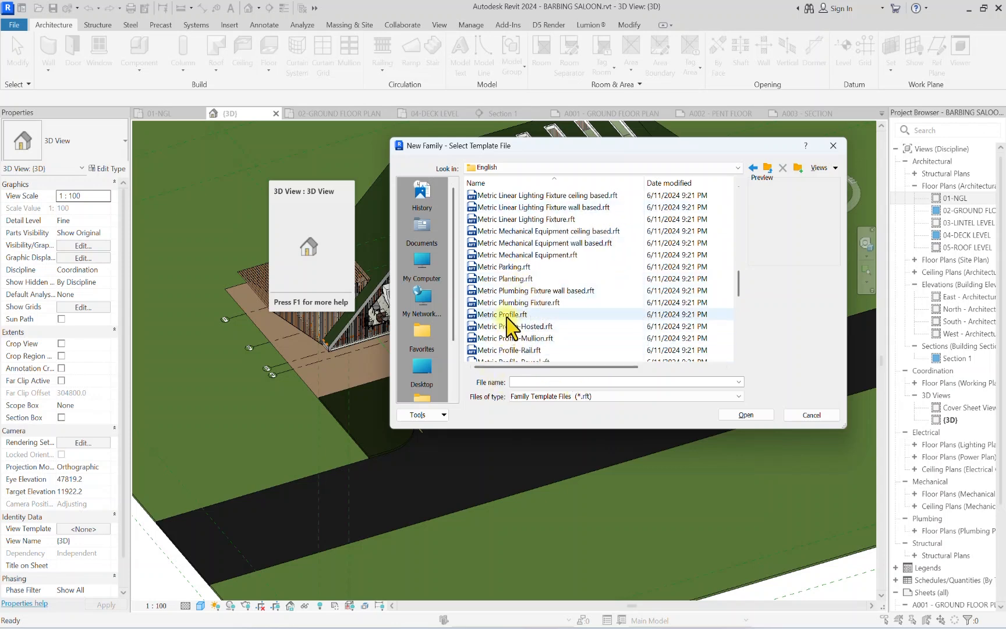
{"action": "left_click", "coordinate": [506, 317]}
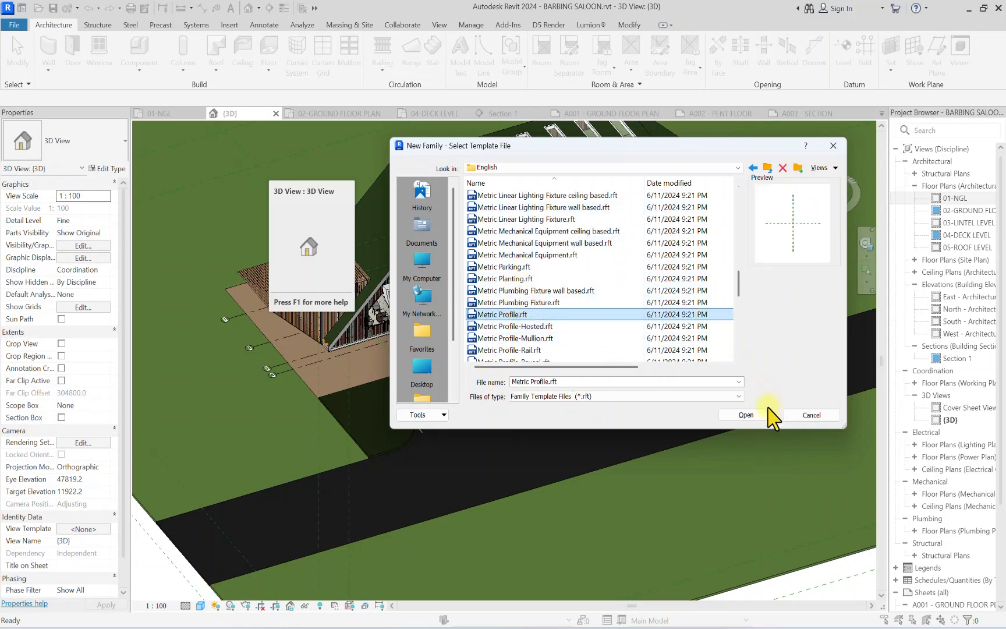
{"action": "left_click", "coordinate": [748, 413]}
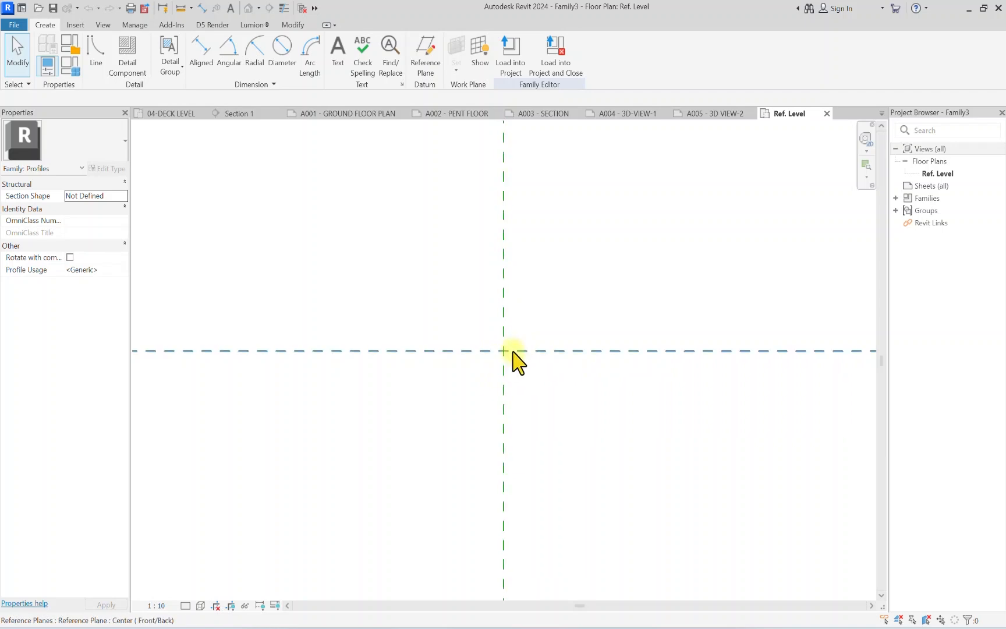
Step: Draw a 225 mm vertical profile line up from the reference plane intersection, and a 50 mm horizontal line rightward from its upper end
{"action": "scroll", "coordinate": [509, 355], "scroll_direction": "down", "scroll_amount": 3}
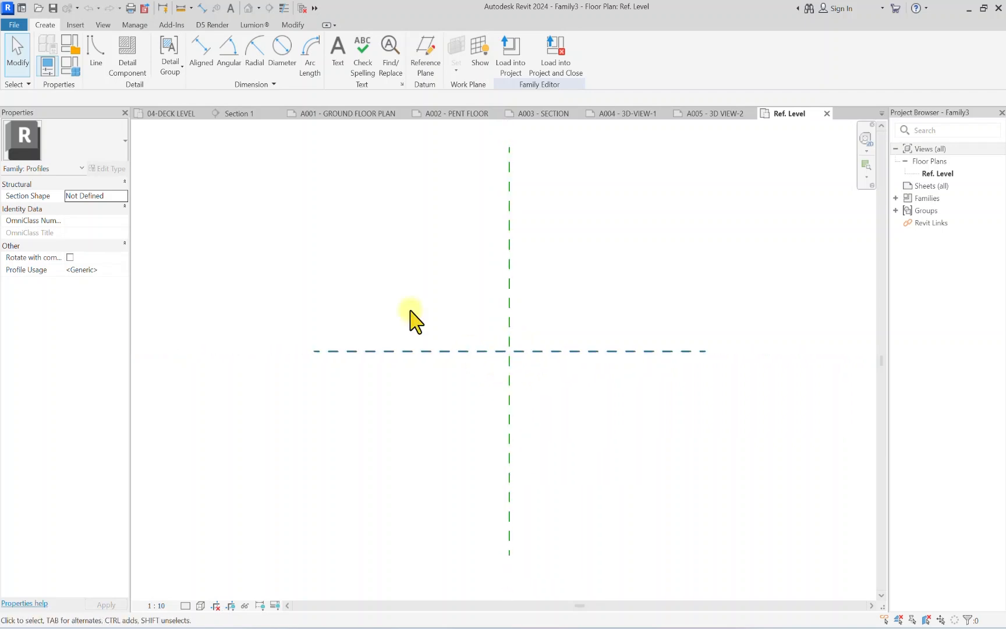
{"action": "left_click", "coordinate": [99, 59]}
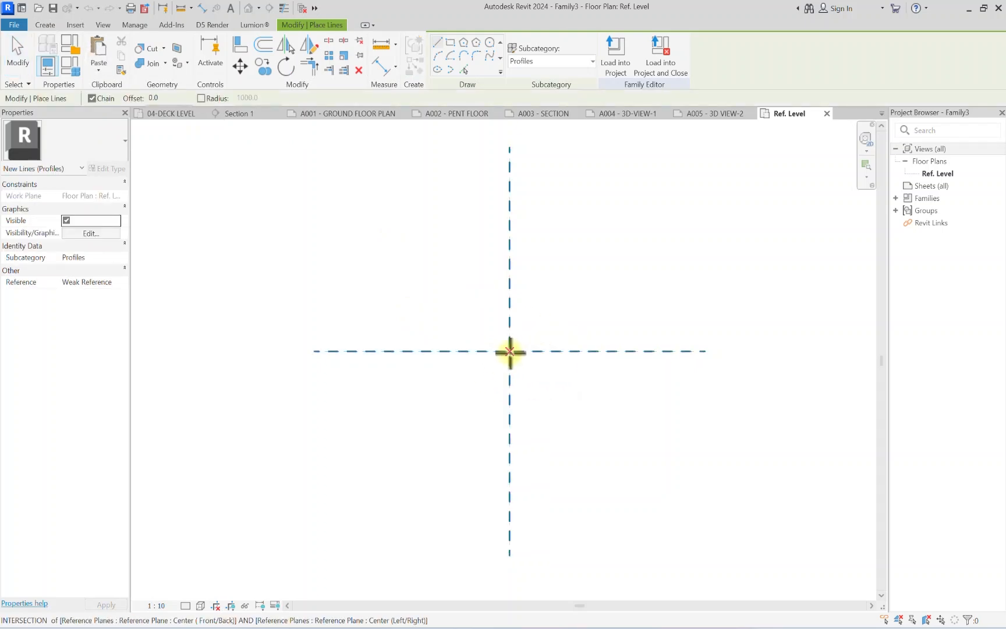
{"action": "left_click", "coordinate": [508, 351]}
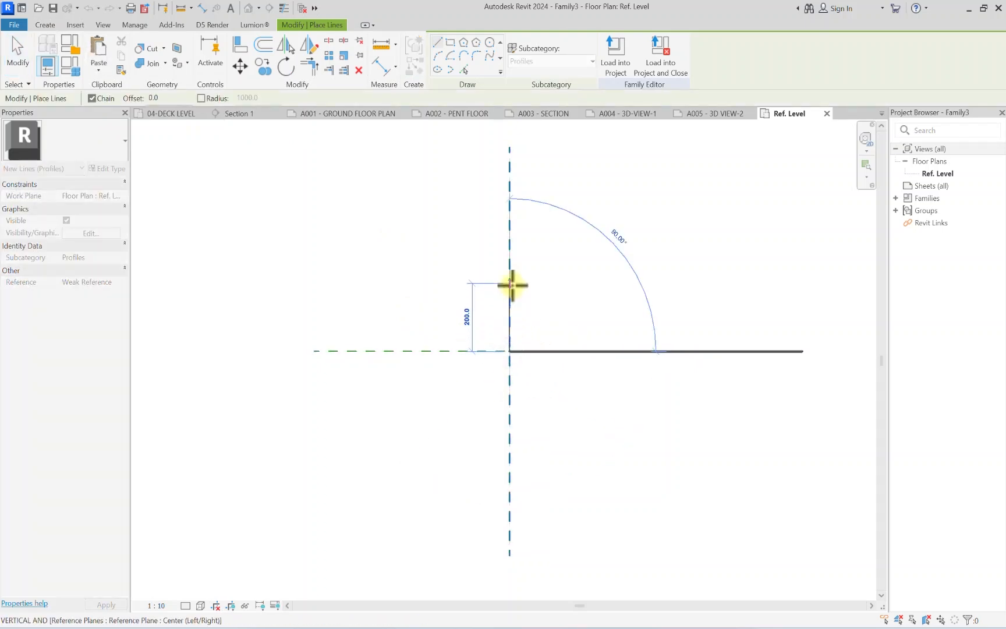
{"action": "type", "text": "22"}
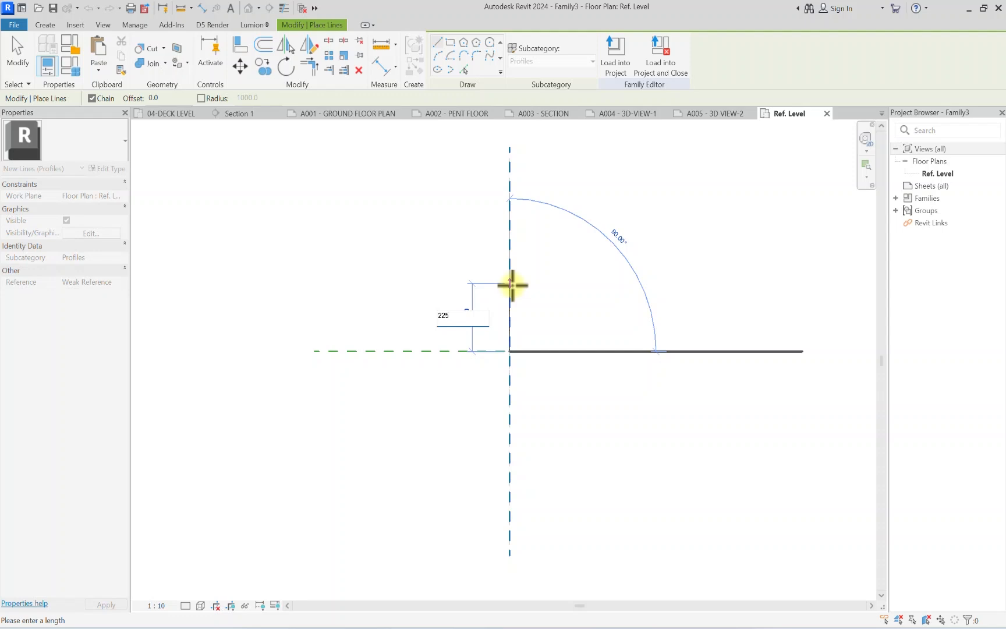
{"action": "type", "text": "5"}
{"action": "key", "text": "Return"}
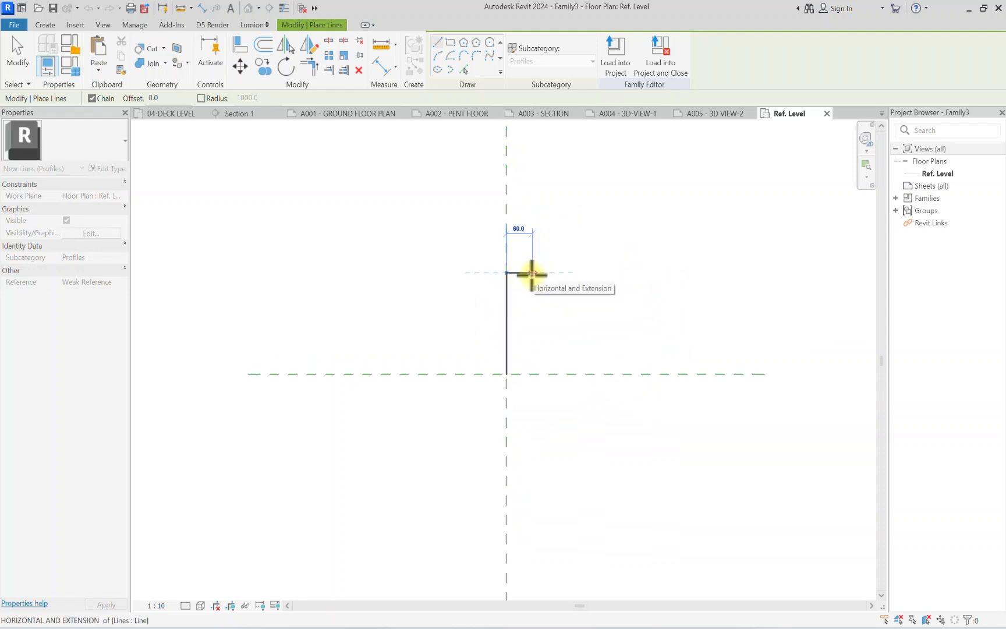
{"action": "type", "text": "50"}
{"action": "key", "text": "Return"}
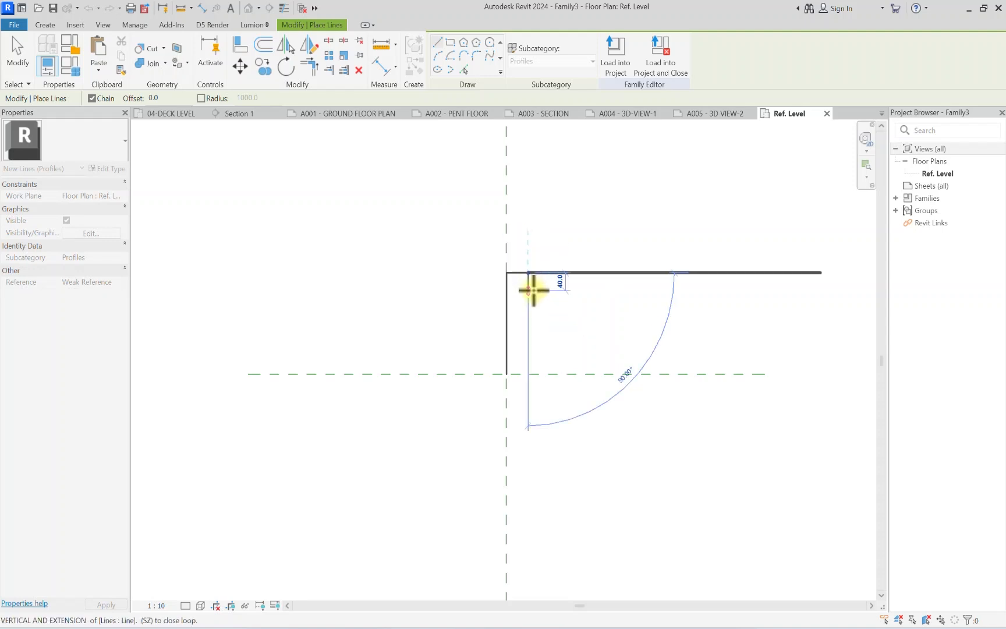
Step: Draw the profile's 125 mm base line rightward from the reference plane intersection
{"action": "key", "text": "Escape"}
{"action": "left_click", "coordinate": [505, 373]}
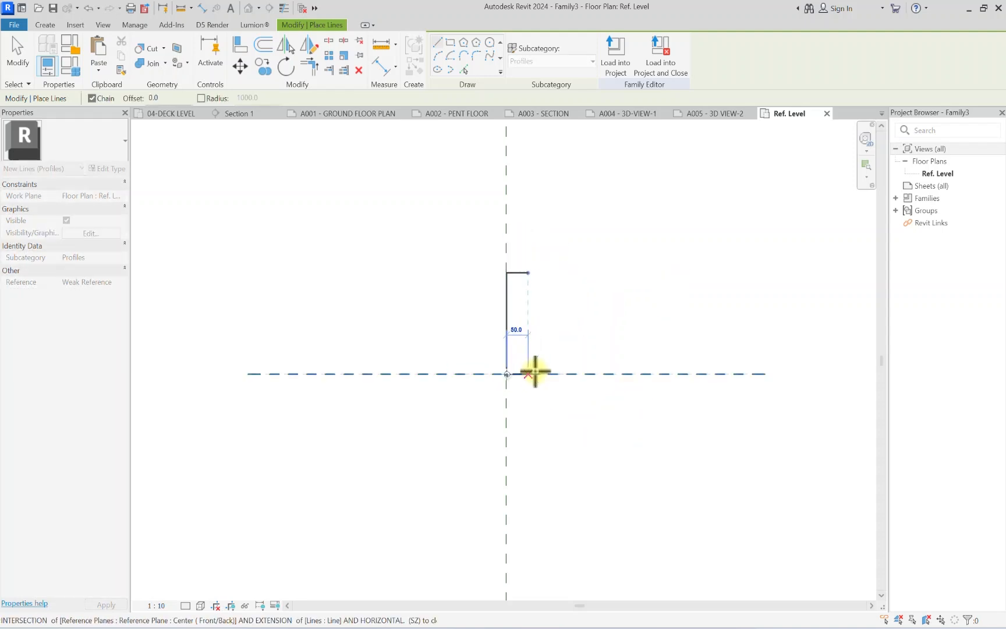
{"action": "type", "text": "125"}
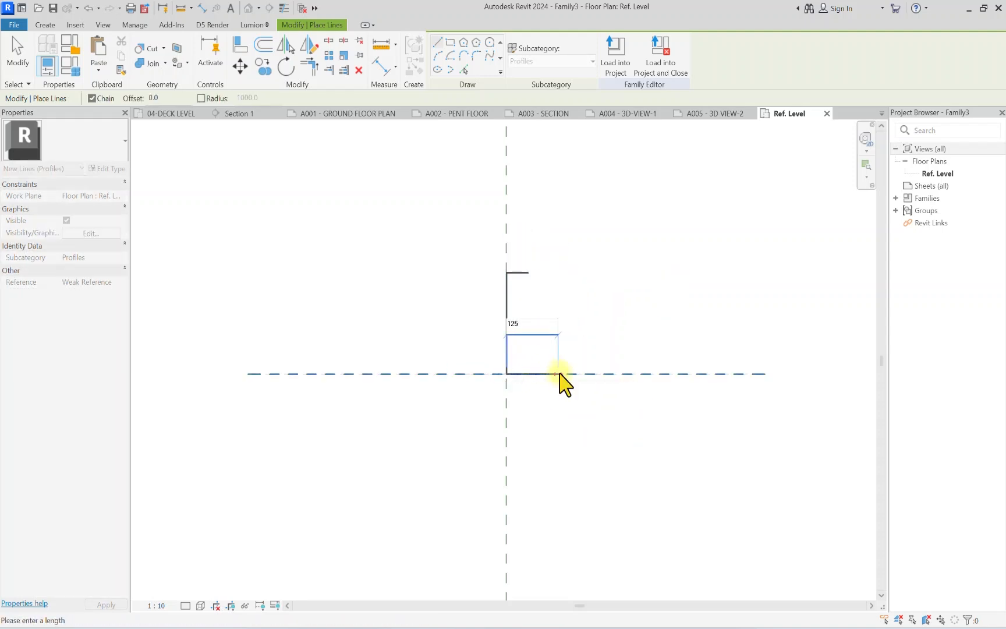
{"action": "key", "text": "Return"}
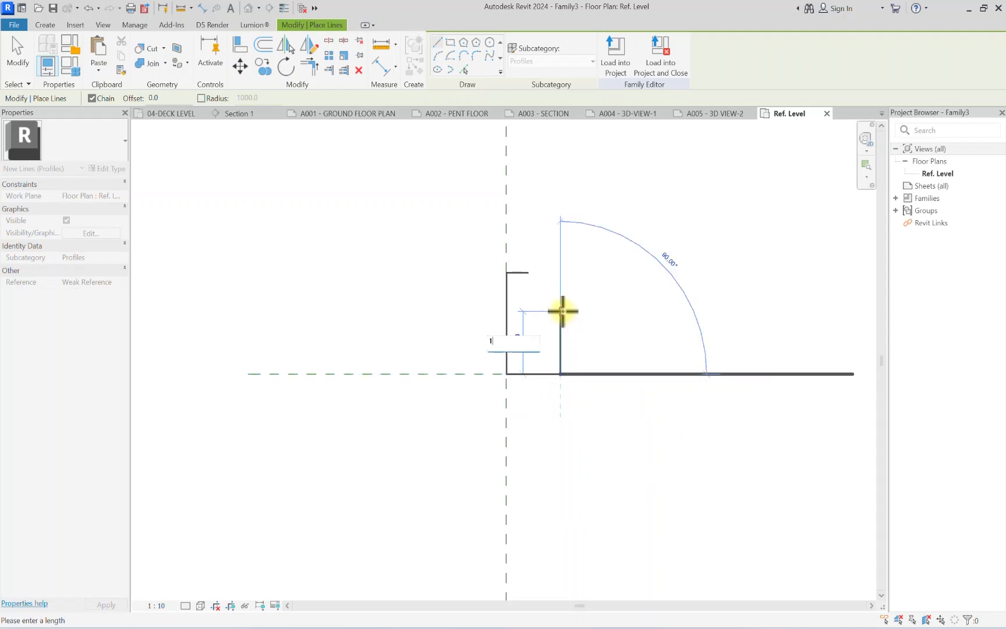
{"action": "type", "text": "150"}
{"action": "key", "text": "Return"}
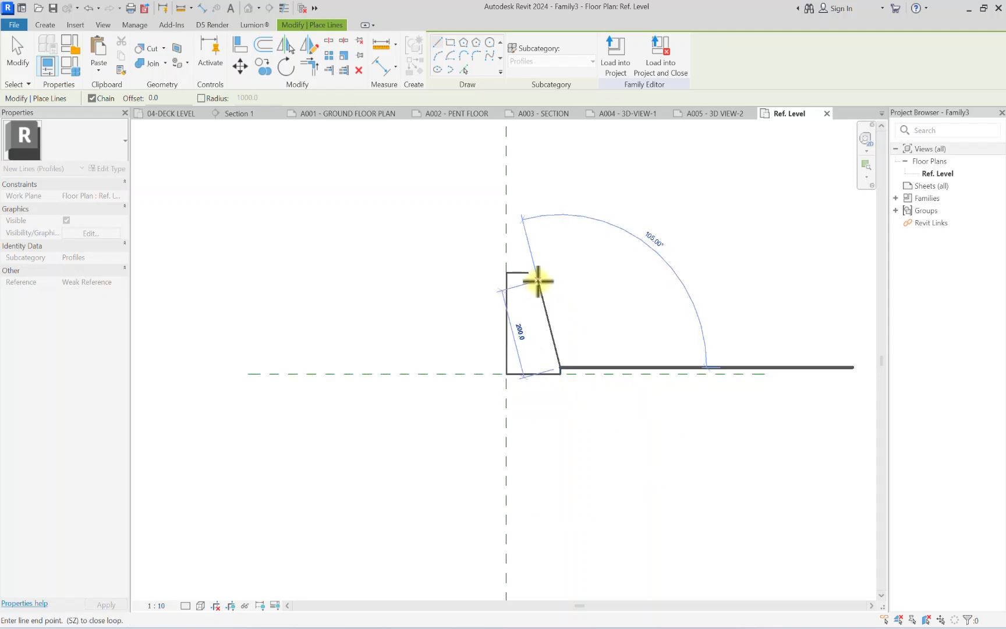
{"action": "key", "text": "Escape"}
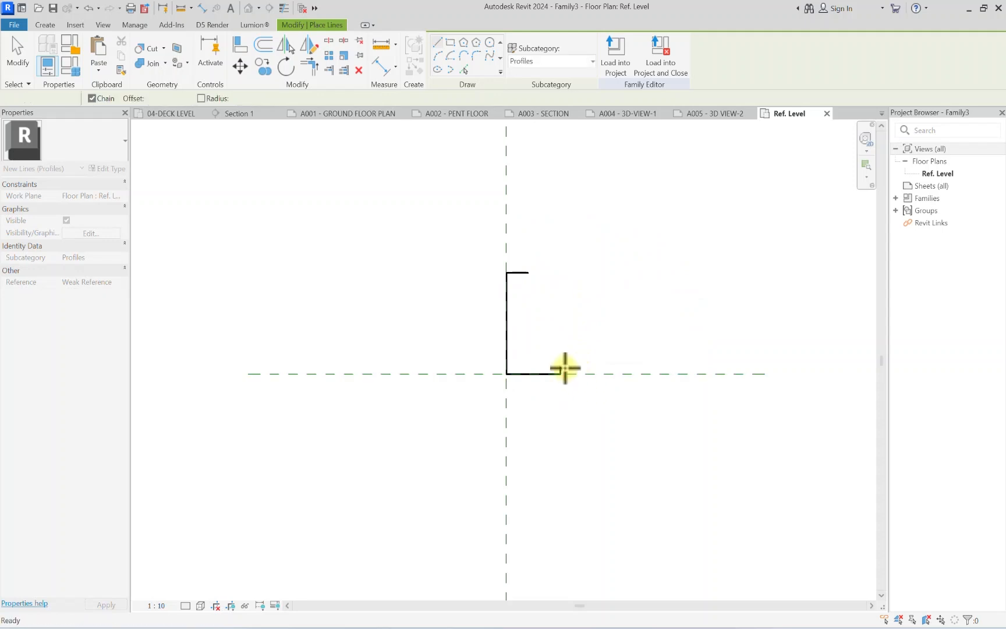
Step: Draw a 150 mm vertical line up from the base's right end and close the profile with a sloped line to the upper edge
{"action": "left_click", "coordinate": [560, 373]}
{"action": "type", "text": "150"}
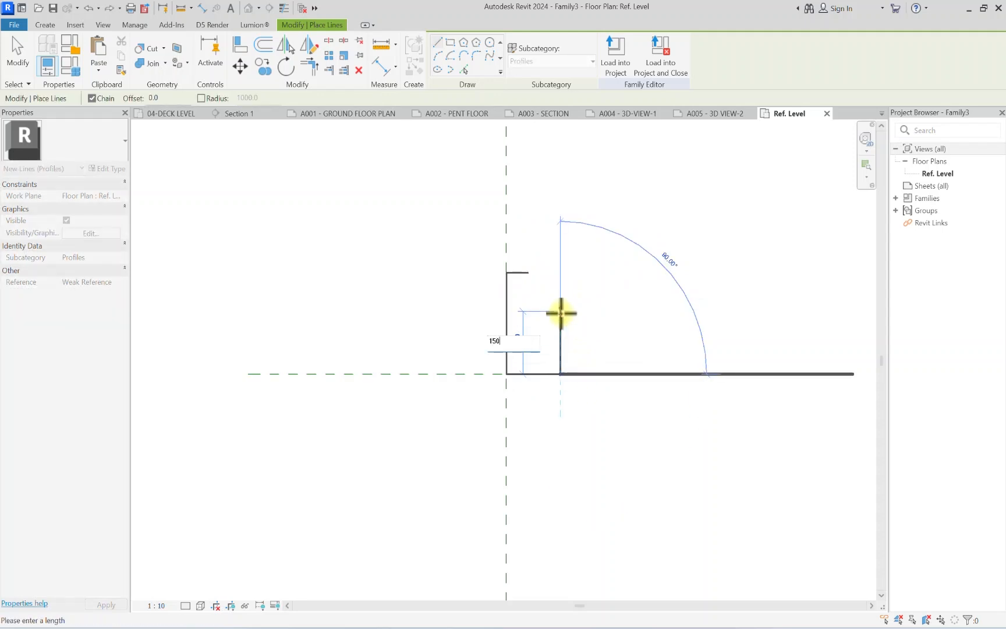
{"action": "key", "text": "Return"}
{"action": "scroll", "coordinate": [548, 274], "scroll_direction": "up", "scroll_amount": 2}
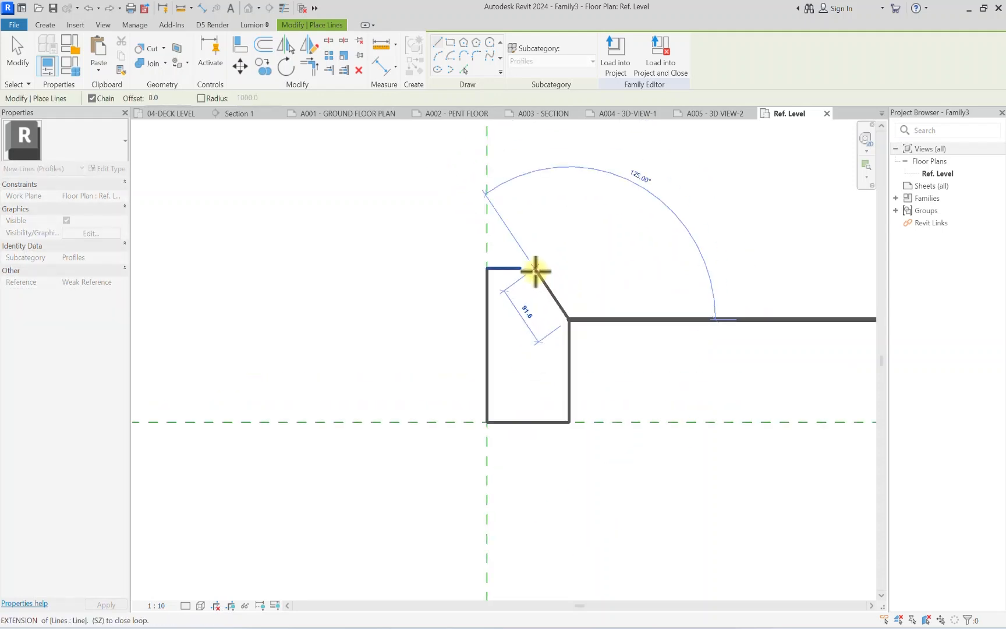
{"action": "left_click", "coordinate": [526, 269]}
{"action": "key", "text": "Escape"}
{"action": "key", "text": "Escape"}
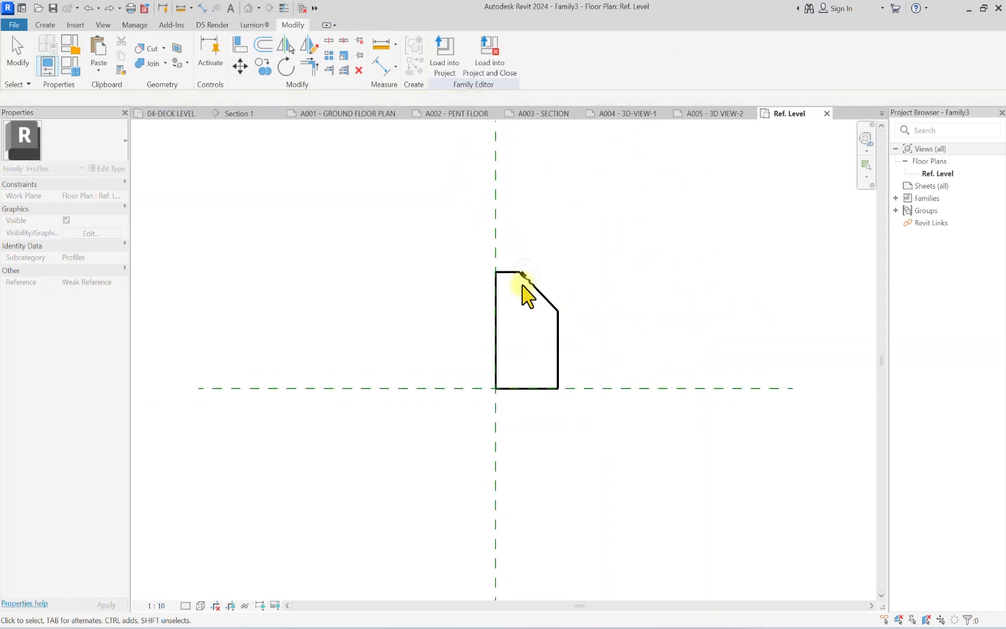
Step: Set the family's Profile Usage to Slab Edge
{"action": "scroll", "coordinate": [490, 325], "scroll_direction": "down", "scroll_amount": 3}
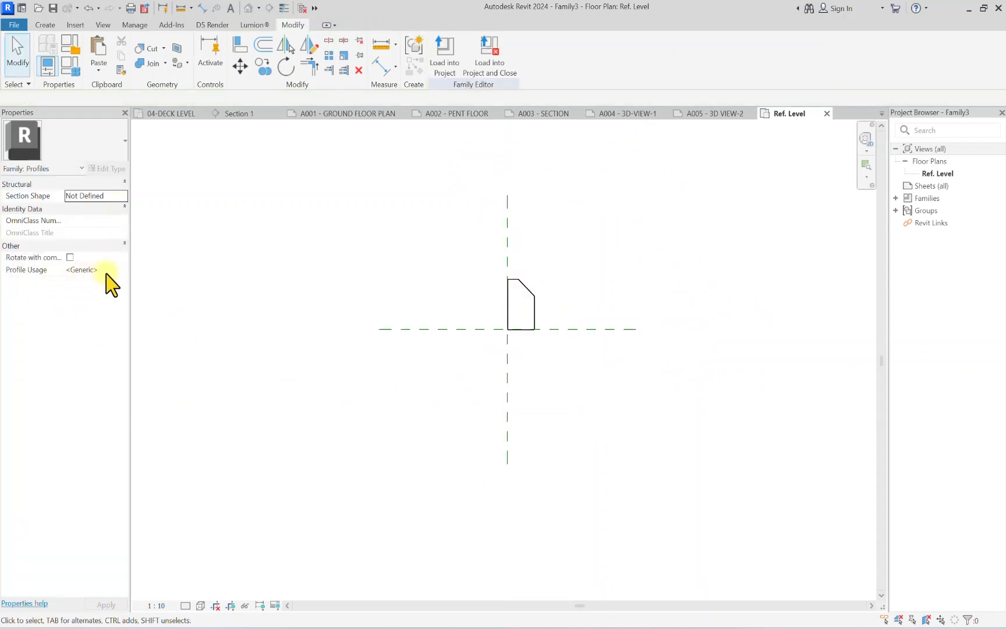
{"action": "left_click", "coordinate": [122, 270]}
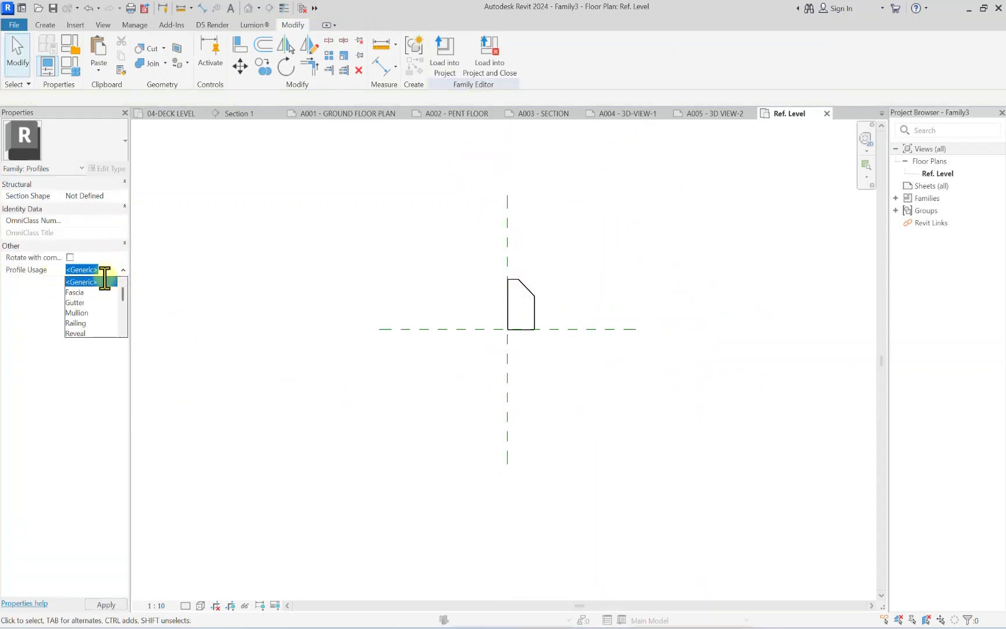
{"action": "scroll", "coordinate": [87, 297], "scroll_direction": "down", "scroll_amount": 3}
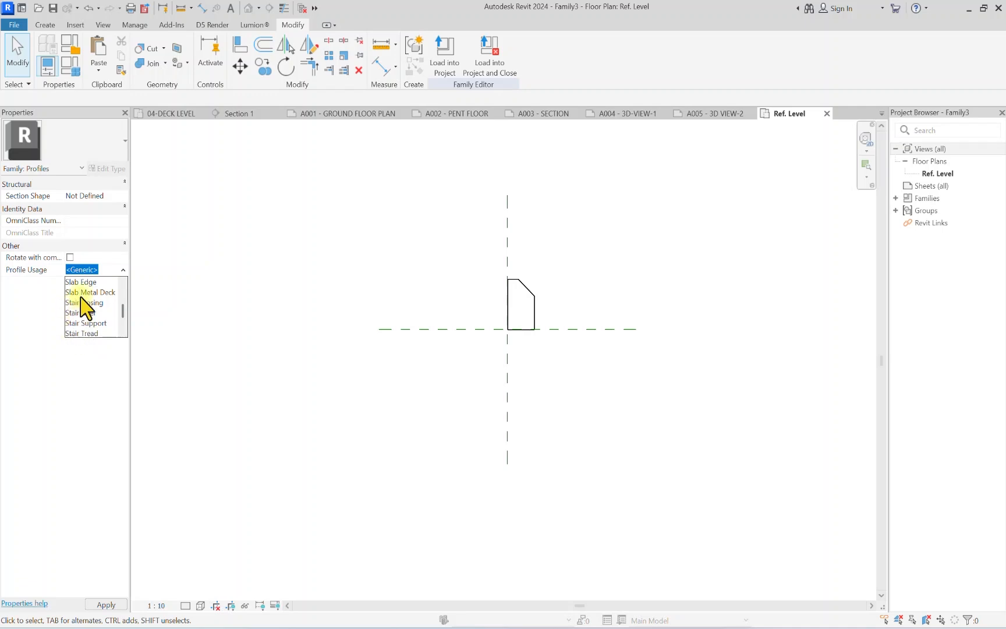
{"action": "scroll", "coordinate": [82, 301], "scroll_direction": "up", "scroll_amount": 1}
{"action": "left_click", "coordinate": [82, 309]}
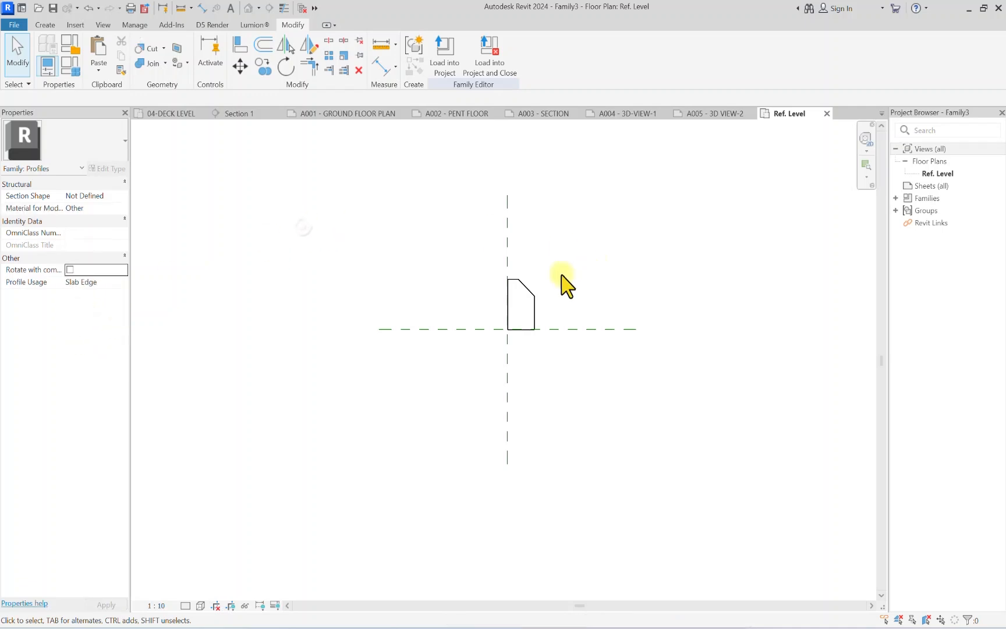
Step: Save the profile family as KERB in the 60-BARBING SALOON folder, and load it into the project while closing the family
{"action": "scroll", "coordinate": [518, 285], "scroll_direction": "up", "scroll_amount": 1}
{"action": "key", "text": "ctrl+s"}
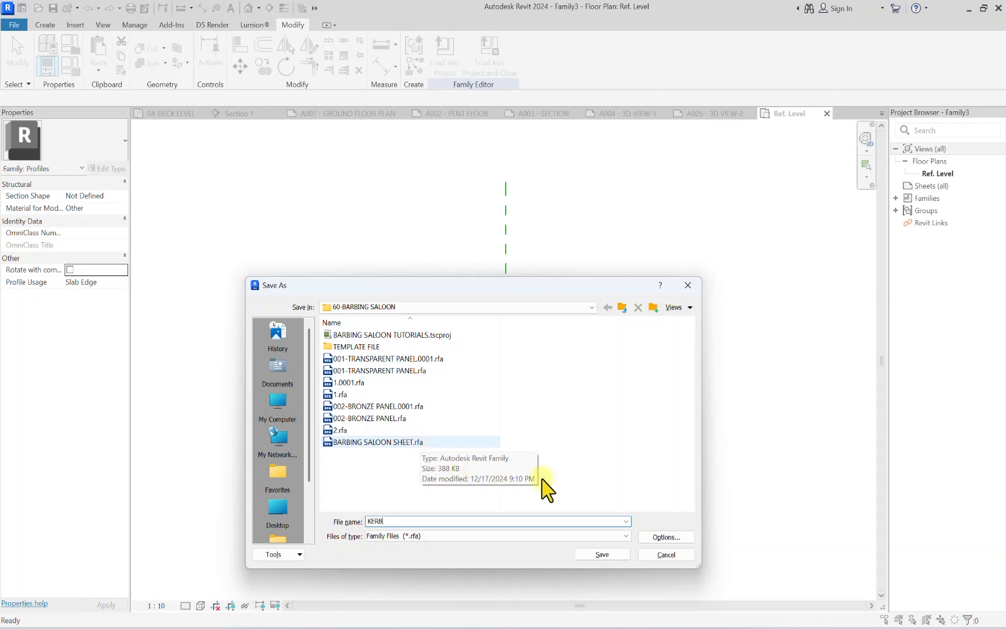
{"action": "left_click", "coordinate": [603, 555]}
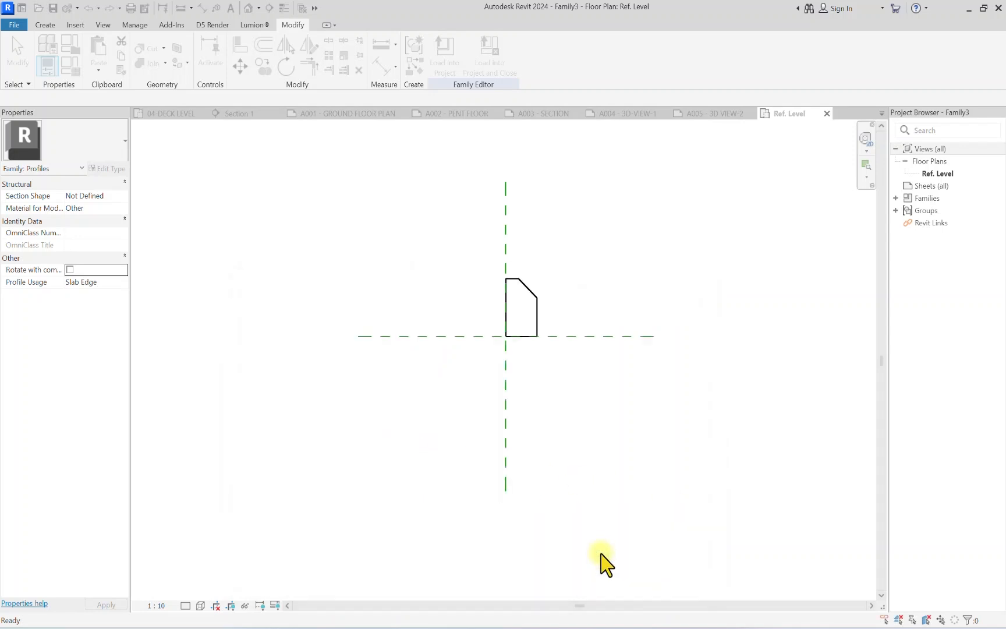
{"action": "left_click", "coordinate": [488, 64]}
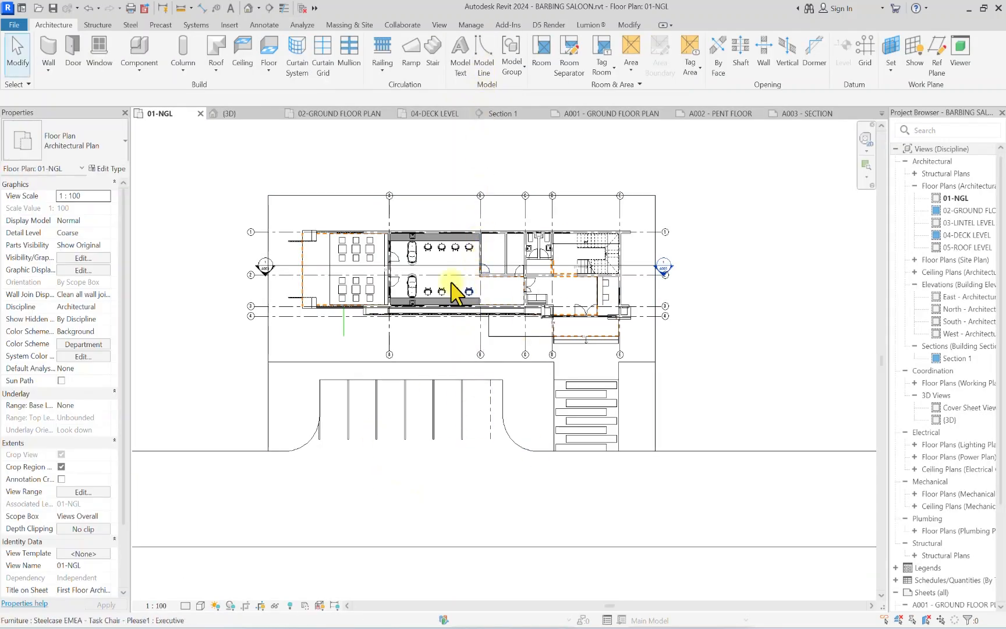
Step: In the 3D view, start a floor slab edge and duplicate its Thickened 600 x 300mm type as KERB
{"action": "scroll", "coordinate": [323, 419], "scroll_direction": "down", "scroll_amount": 3}
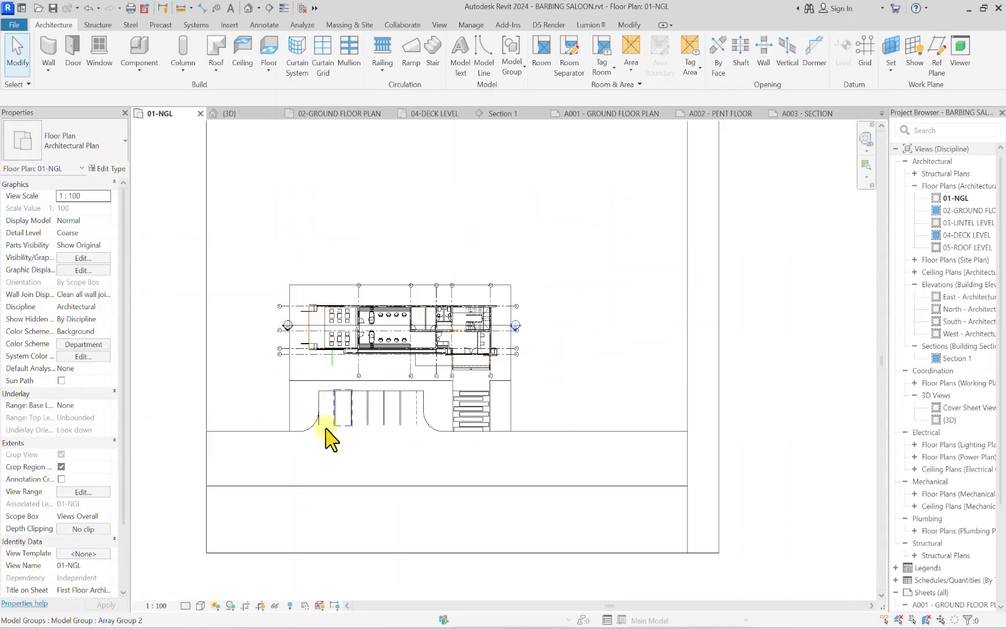
{"action": "left_click", "coordinate": [249, 8]}
{"action": "scroll", "coordinate": [390, 453], "scroll_direction": "up", "scroll_amount": 10}
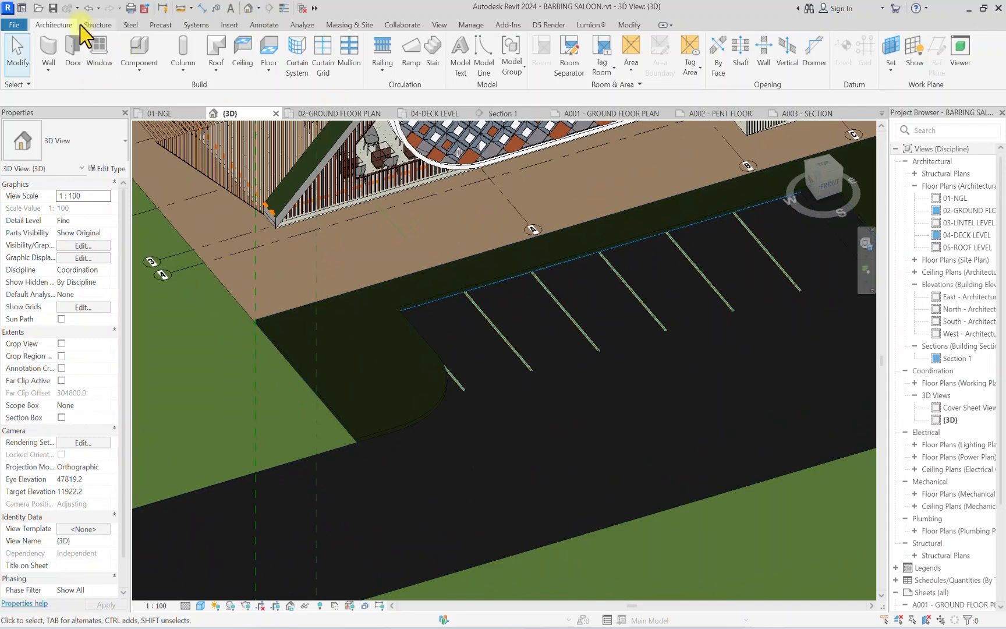
{"action": "left_click", "coordinate": [271, 75]}
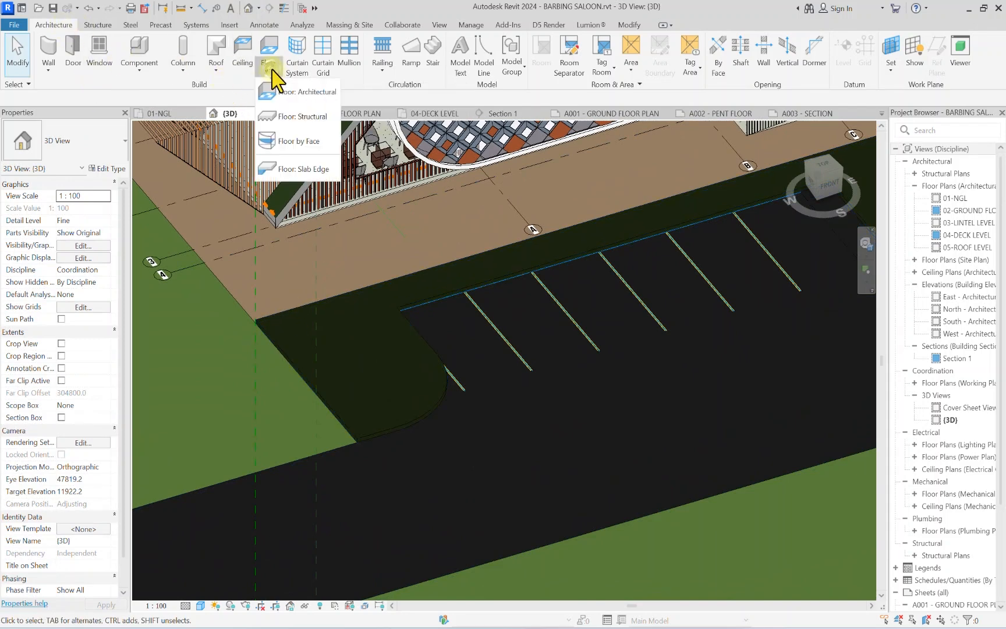
{"action": "left_click", "coordinate": [280, 169]}
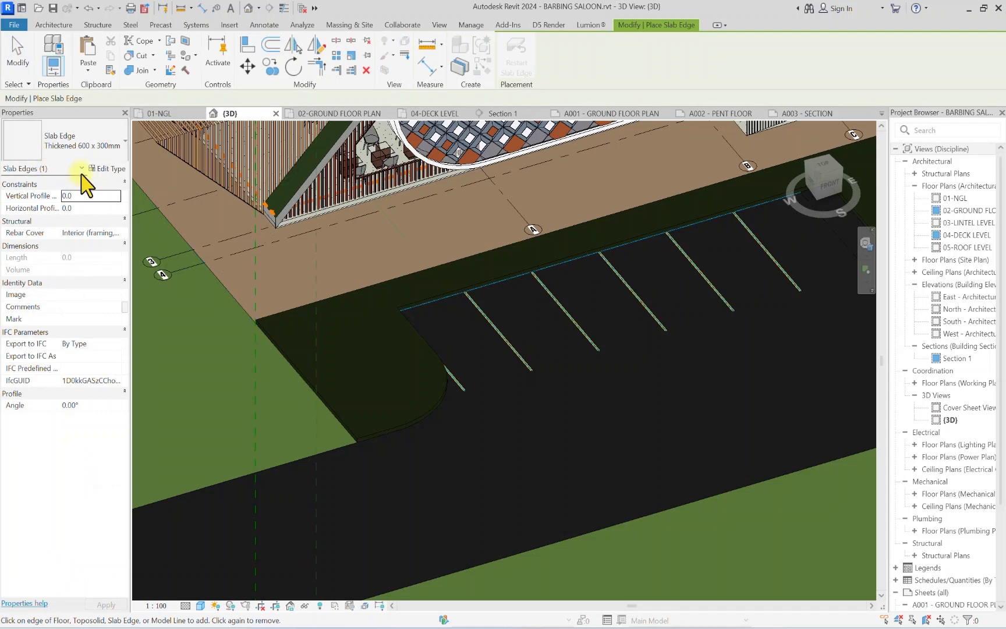
{"action": "left_click", "coordinate": [109, 168]}
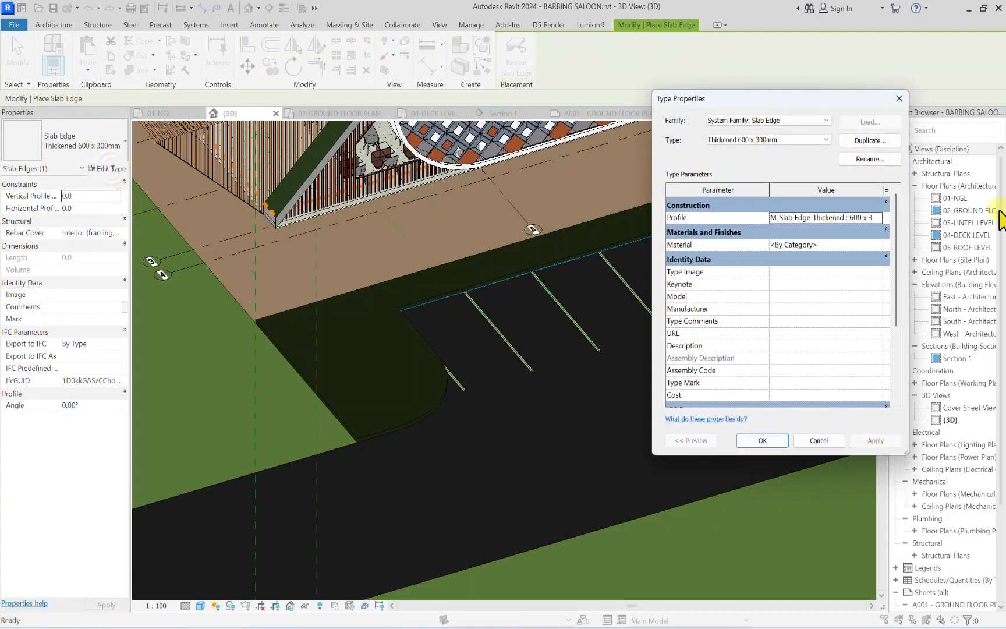
{"action": "left_click", "coordinate": [882, 140]}
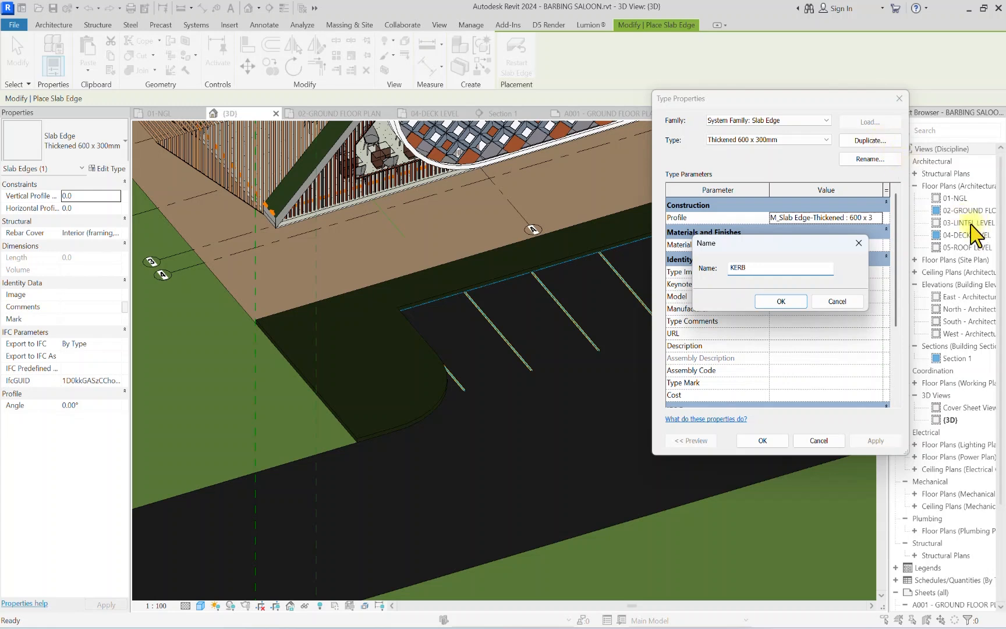
{"action": "left_click", "coordinate": [781, 301]}
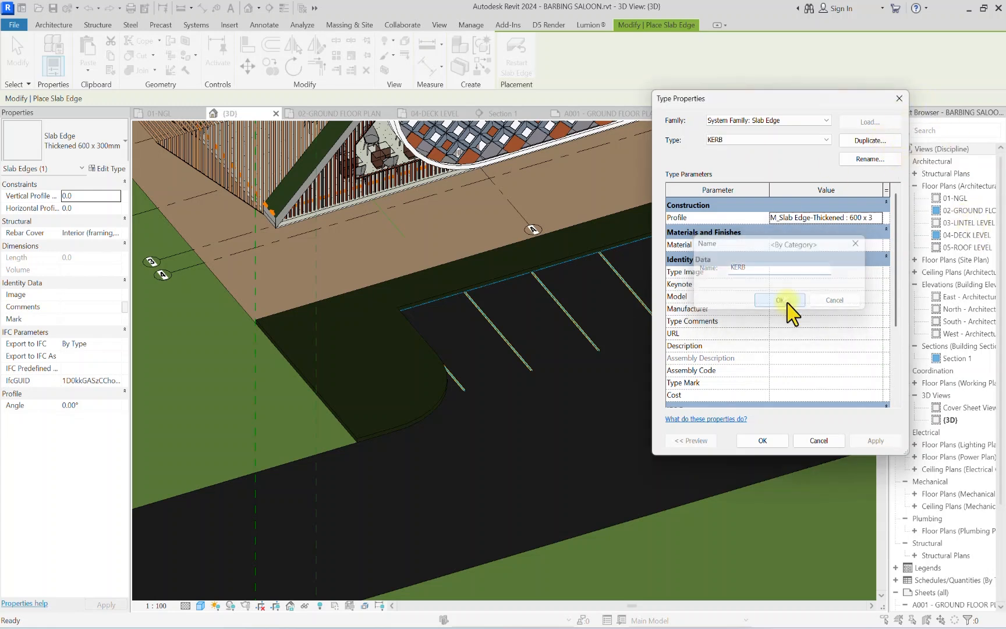
Step: Set the KERB slab edge type's profile to KERB : KERB and its material to 00-KERBS
{"action": "left_click", "coordinate": [876, 218]}
{"action": "scroll", "coordinate": [847, 291], "scroll_direction": "up", "scroll_amount": 5}
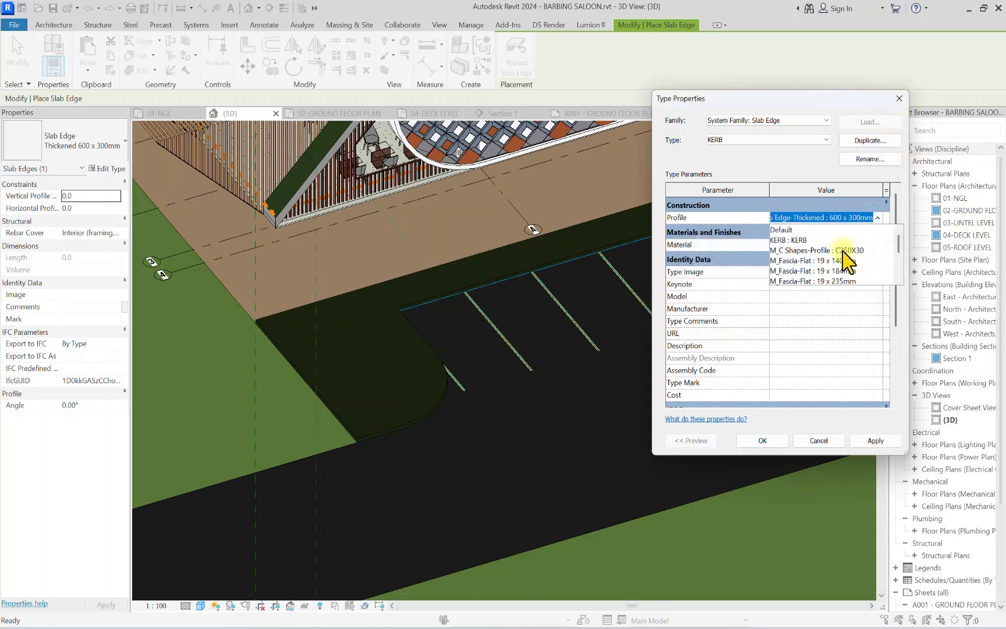
{"action": "left_click", "coordinate": [790, 240]}
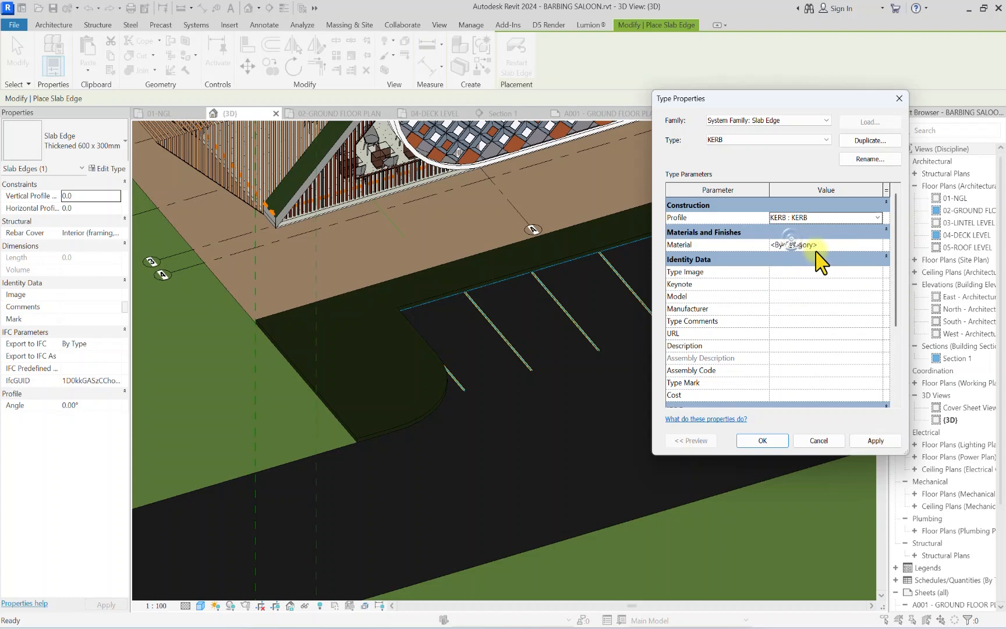
{"action": "left_click", "coordinate": [878, 245]}
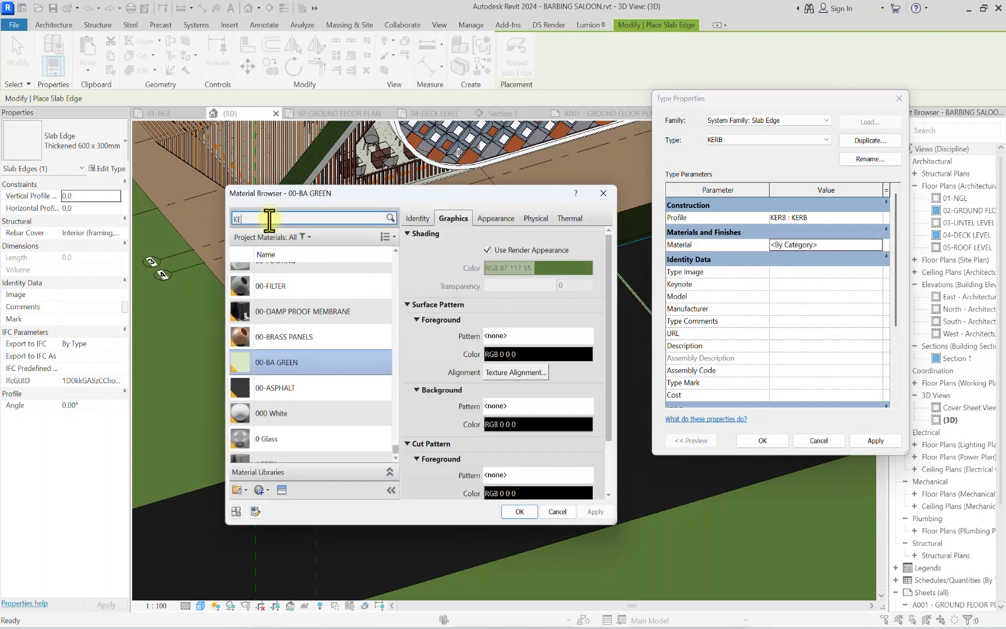
{"action": "left_click", "coordinate": [269, 218]}
{"action": "type", "text": "KERB"}
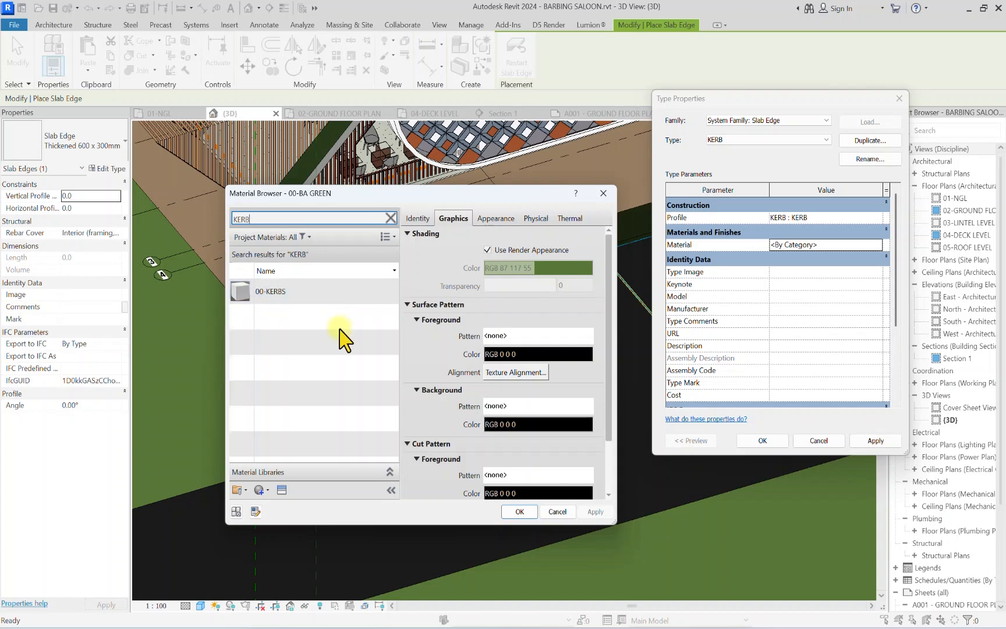
{"action": "left_click", "coordinate": [273, 293]}
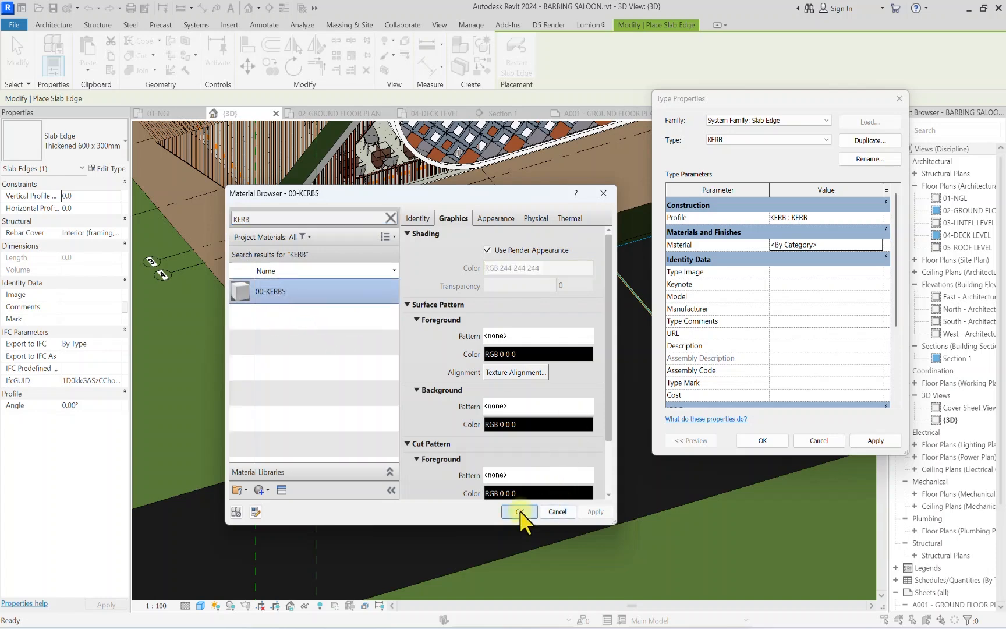
{"action": "left_click", "coordinate": [519, 512]}
{"action": "left_click", "coordinate": [759, 440]}
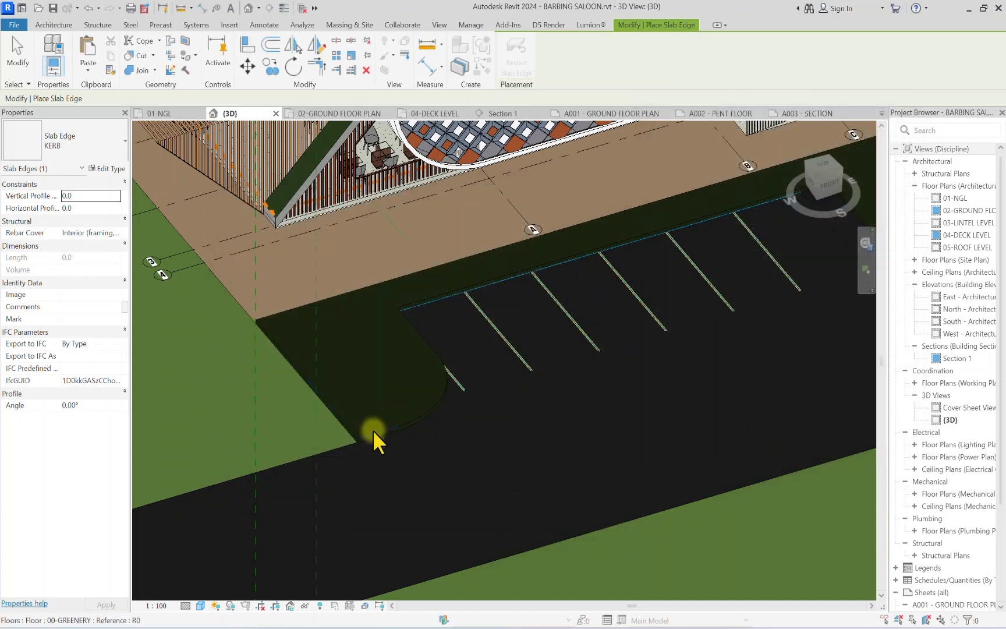
Step: Set the vertical profile offset to -225 and place the kerb along the full edge chain of the greenery floor around the parking bays
{"action": "scroll", "coordinate": [460, 416], "scroll_direction": "up", "scroll_amount": 3}
{"action": "scroll", "coordinate": [427, 422], "scroll_direction": "up", "scroll_amount": 2}
{"action": "scroll", "coordinate": [278, 425], "scroll_direction": "up", "scroll_amount": 2}
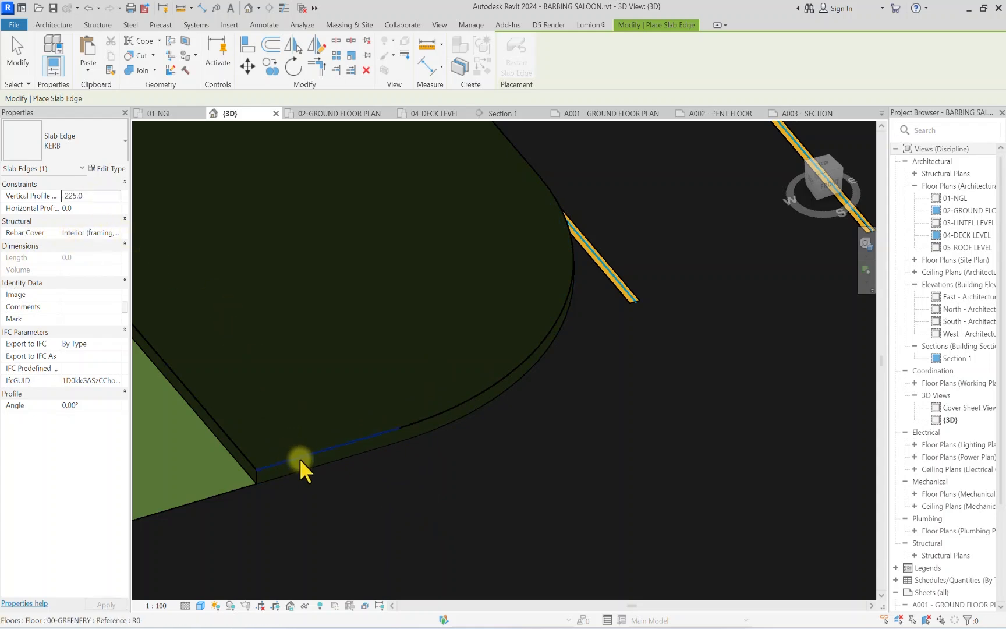
{"action": "scroll", "coordinate": [306, 445], "scroll_direction": "down", "scroll_amount": 3}
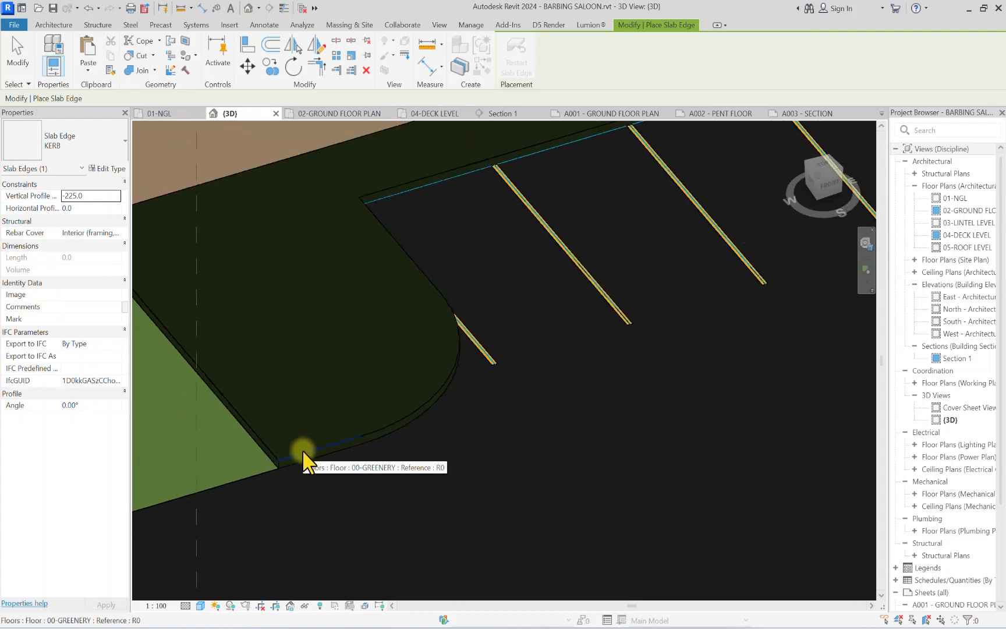
{"action": "key", "text": "Tab"}
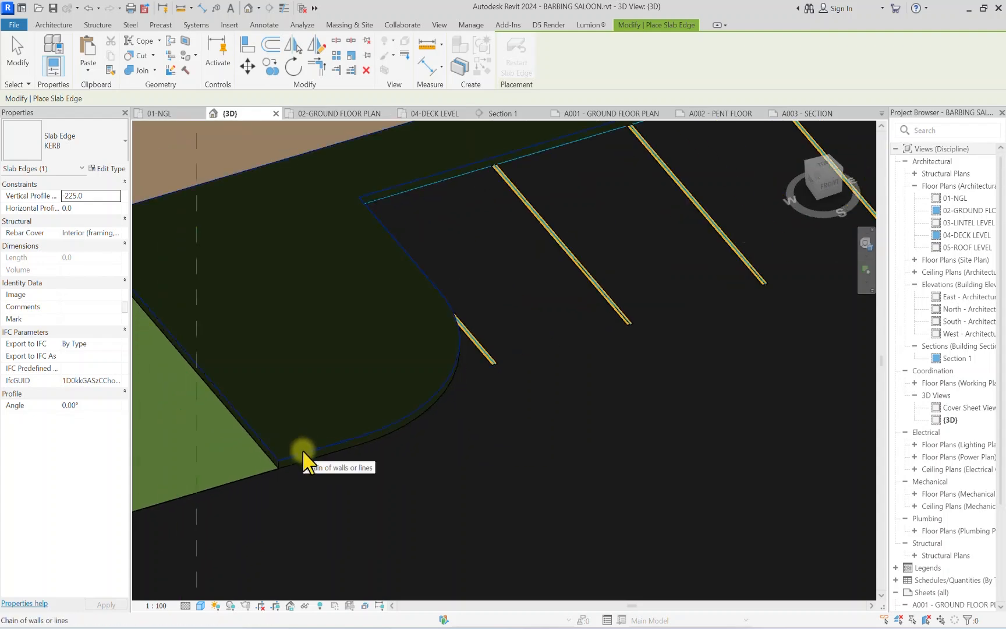
{"action": "left_click", "coordinate": [301, 449]}
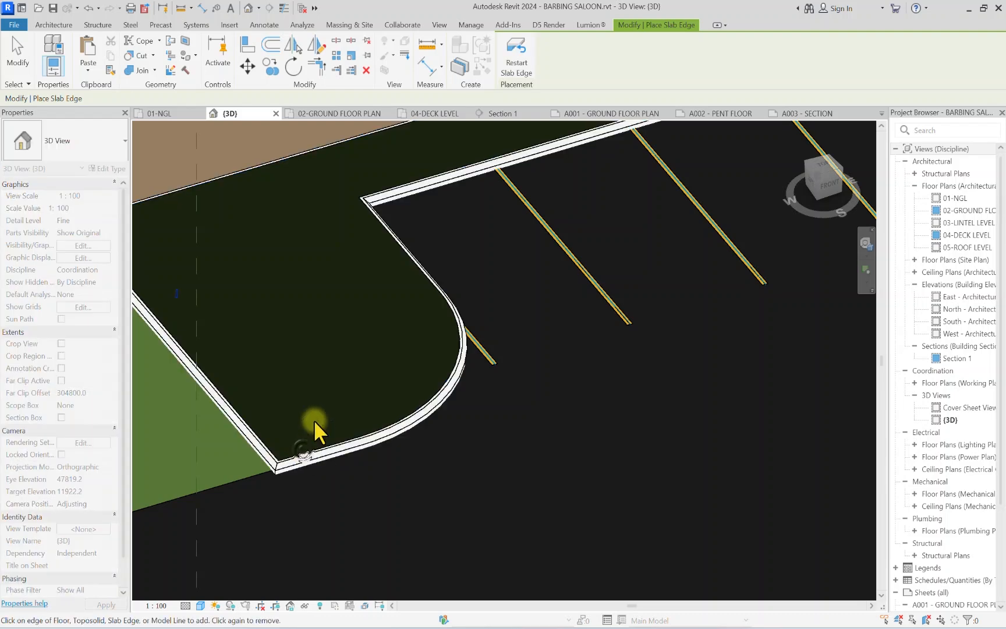
Step: Place the kerb along the full edge chain of the rectangular greenery floor beside the striped walkway, and end slab edge placement
{"action": "scroll", "coordinate": [220, 288], "scroll_direction": "down", "scroll_amount": 5}
{"action": "scroll", "coordinate": [710, 199], "scroll_direction": "up", "scroll_amount": 1}
{"action": "middle_click_drag", "start_coordinate": [720, 194], "coordinate": [178, 327]}
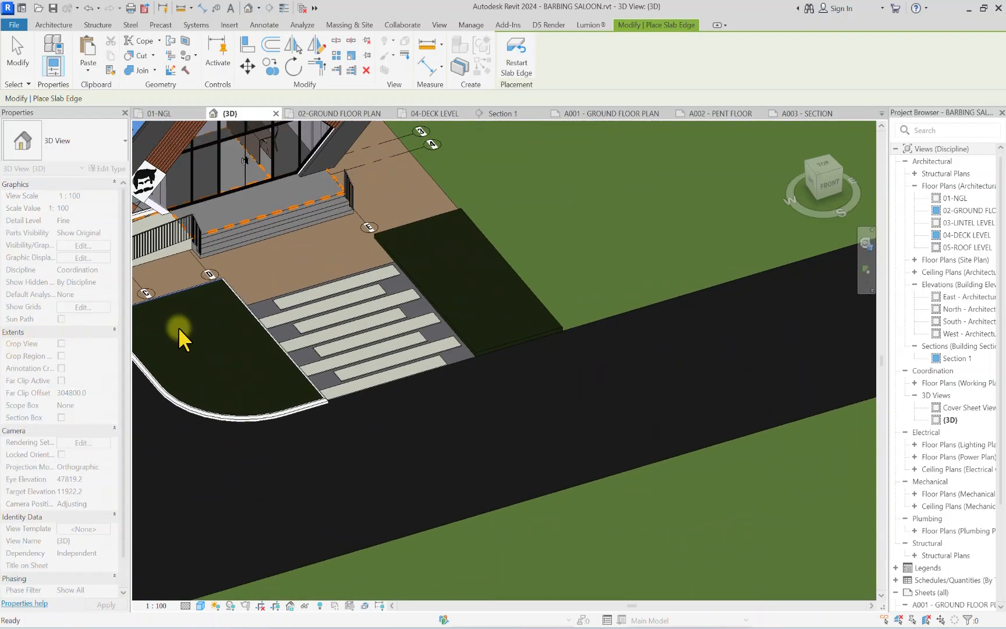
{"action": "scroll", "coordinate": [396, 280], "scroll_direction": "up", "scroll_amount": 4}
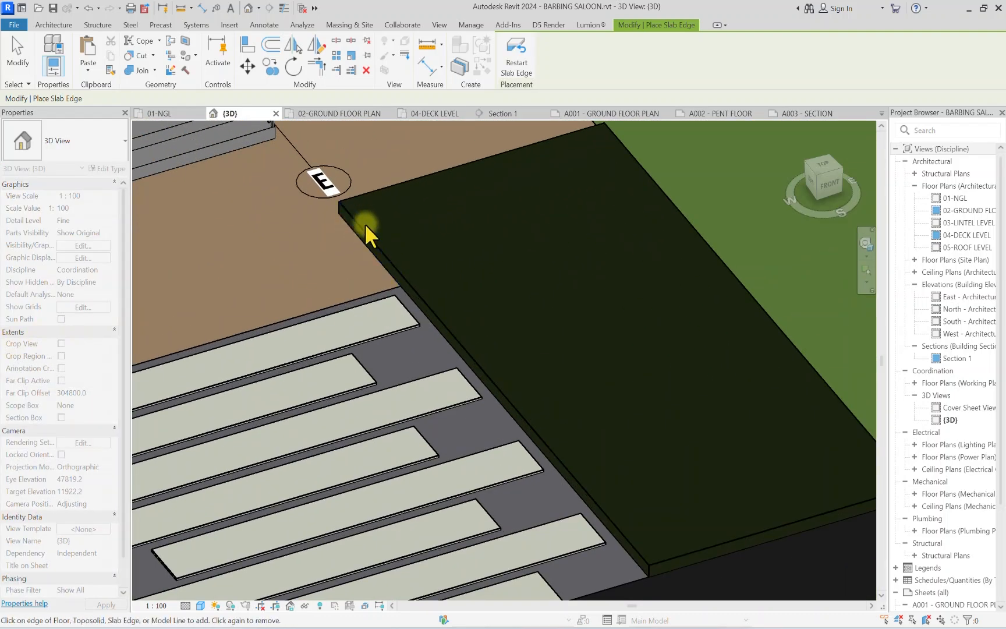
{"action": "scroll", "coordinate": [365, 223], "scroll_direction": "down", "scroll_amount": 1}
{"action": "scroll", "coordinate": [368, 223], "scroll_direction": "up", "scroll_amount": 3}
{"action": "left_click", "coordinate": [362, 227]}
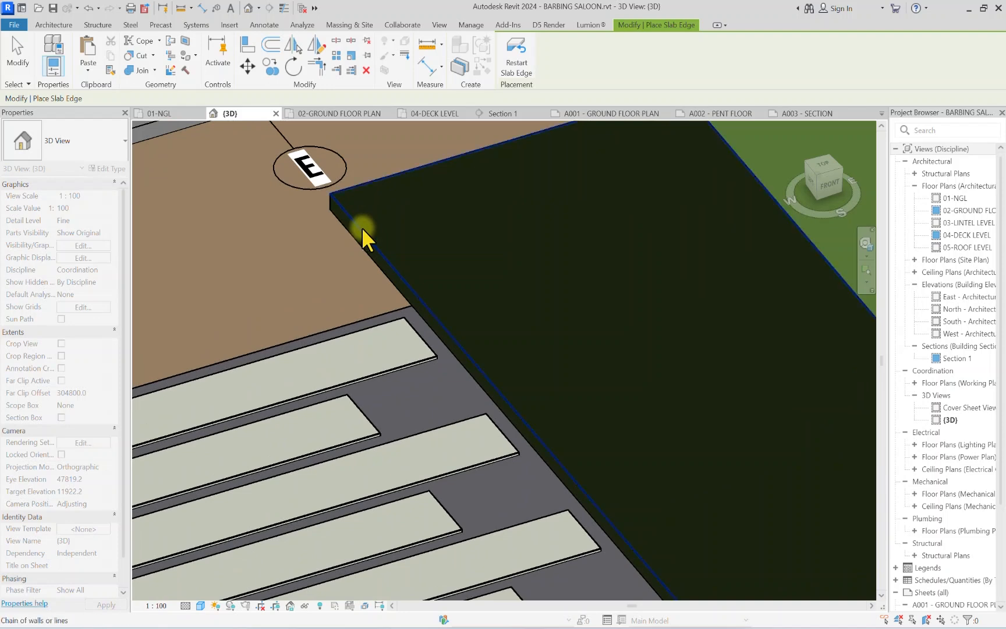
{"action": "scroll", "coordinate": [362, 228], "scroll_direction": "down", "scroll_amount": 4}
{"action": "scroll", "coordinate": [362, 230], "scroll_direction": "down", "scroll_amount": 2}
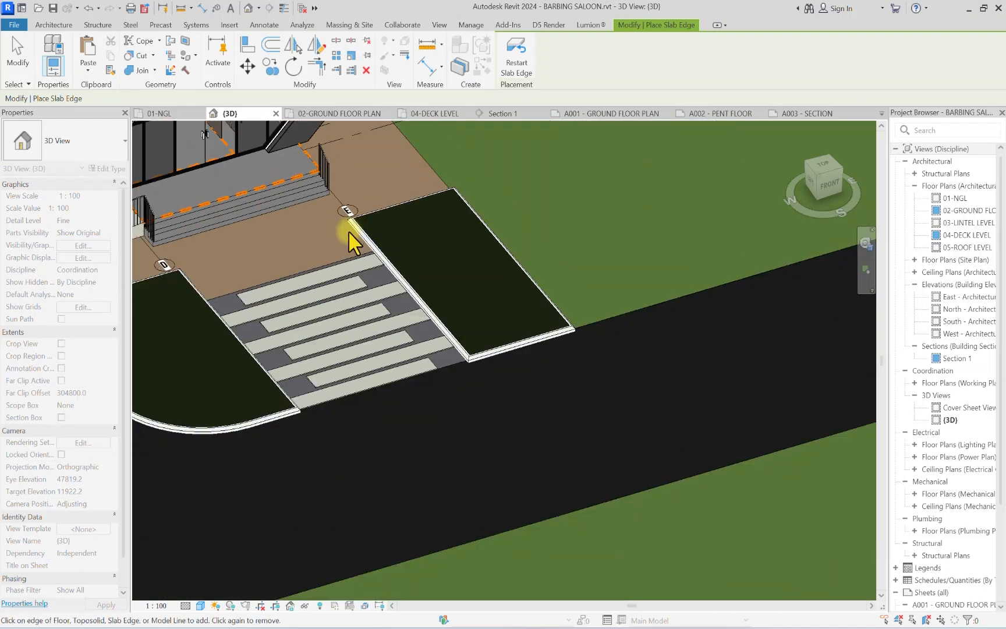
{"action": "key", "text": "Escape"}
{"action": "key", "text": "Escape"}
Step: Examine the kerbs around the greenery and parking bays and the asphalt road in front of the building
{"action": "scroll", "coordinate": [397, 238], "scroll_direction": "down", "scroll_amount": 3}
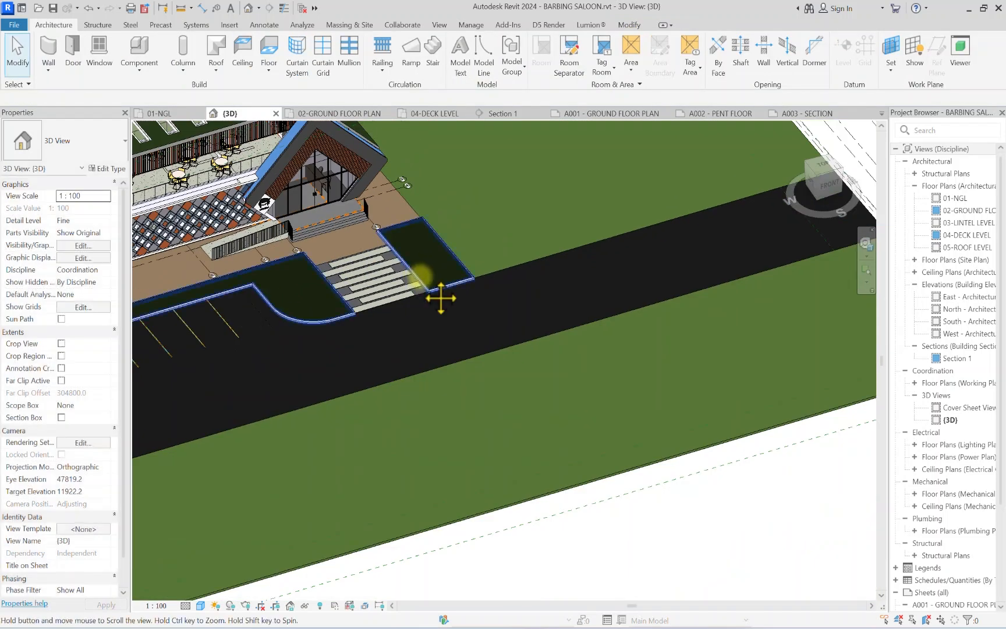
{"action": "middle_click_drag", "start_coordinate": [440, 299], "coordinate": [584, 308]}
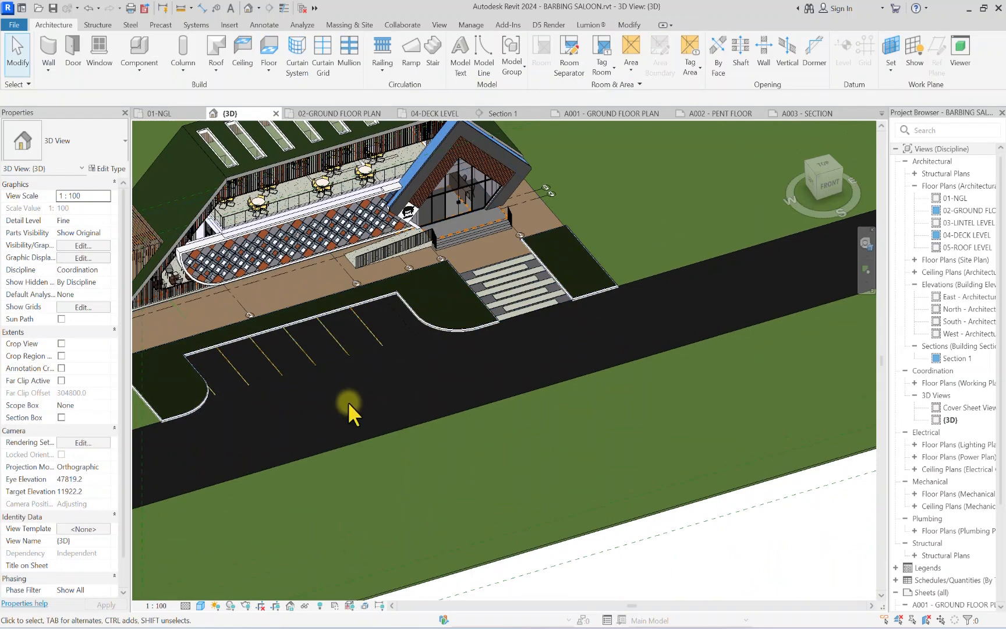
{"action": "scroll", "coordinate": [342, 333], "scroll_direction": "up", "scroll_amount": 1}
{"action": "scroll", "coordinate": [343, 332], "scroll_direction": "up", "scroll_amount": 2}
{"action": "scroll", "coordinate": [475, 410], "scroll_direction": "down", "scroll_amount": 2}
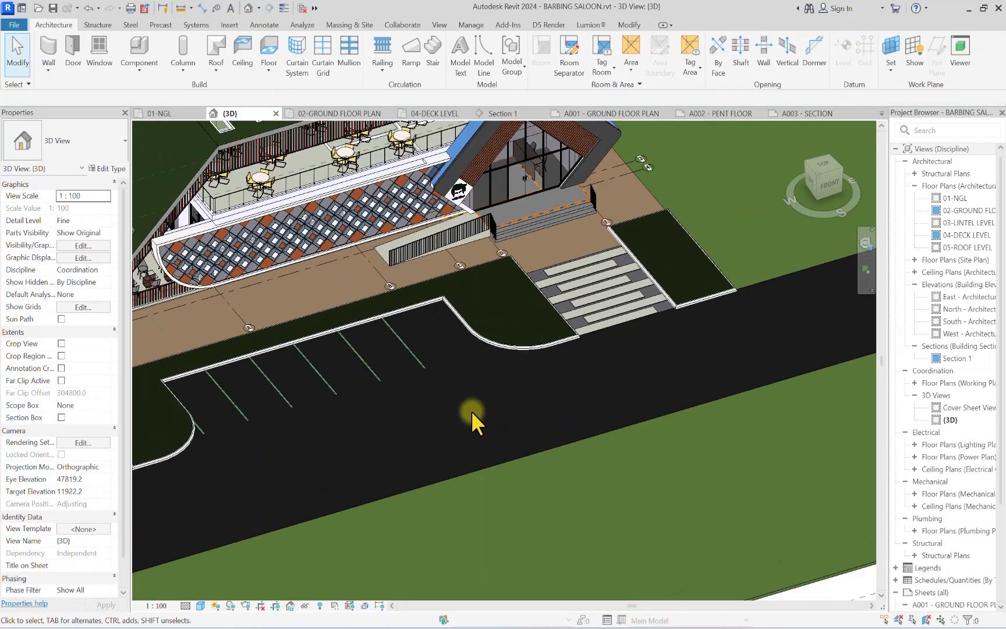
{"action": "middle_click_drag", "start_coordinate": [324, 426], "coordinate": [588, 326]}
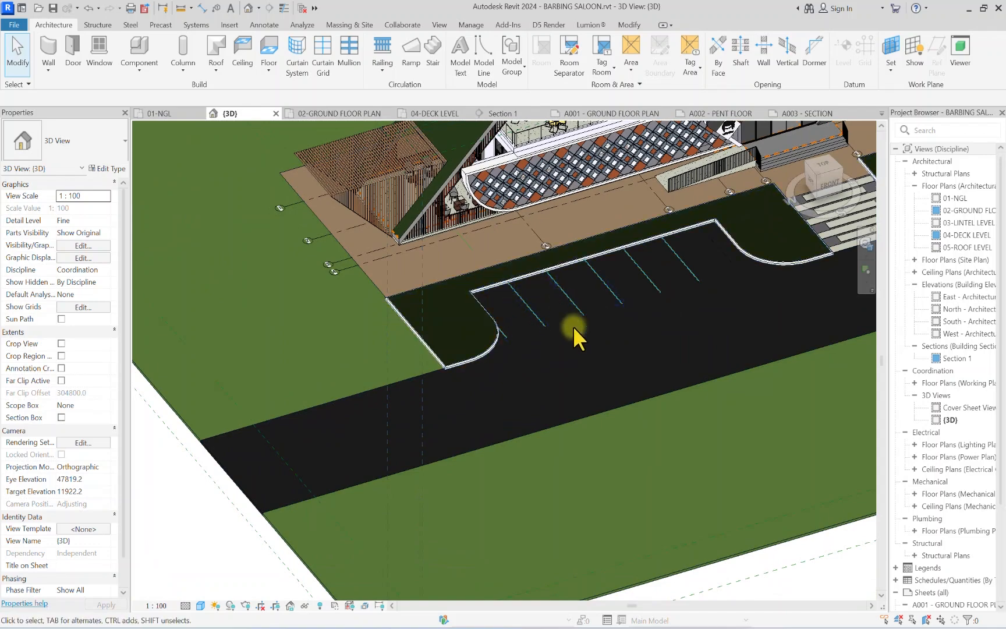
{"action": "scroll", "coordinate": [572, 330], "scroll_direction": "down", "scroll_amount": 4}
{"action": "scroll", "coordinate": [571, 392], "scroll_direction": "up", "scroll_amount": 4}
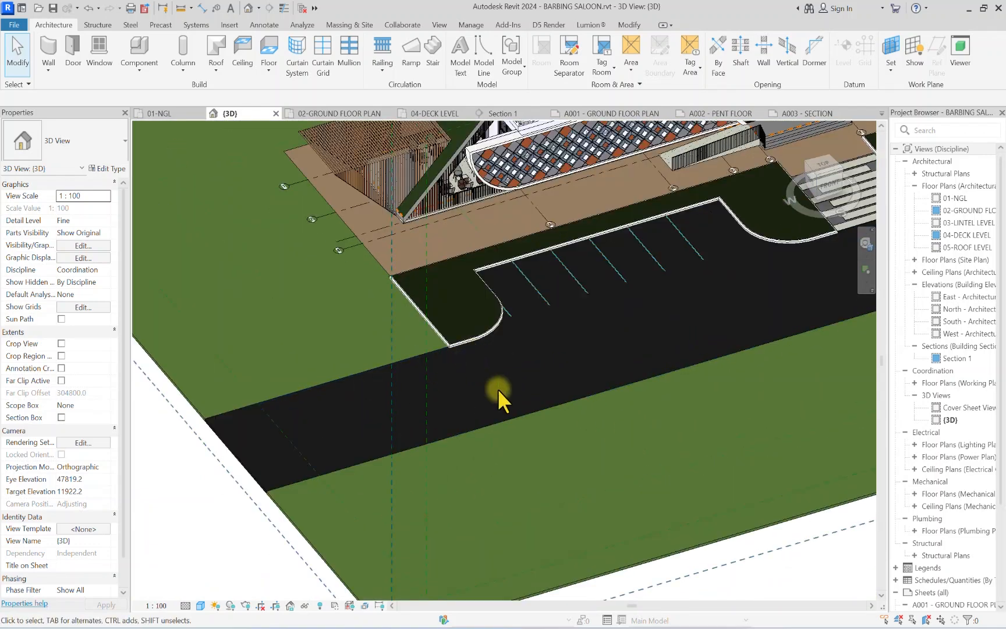
{"action": "scroll", "coordinate": [529, 328], "scroll_direction": "down", "scroll_amount": 4}
{"action": "scroll", "coordinate": [523, 325], "scroll_direction": "up", "scroll_amount": 4}
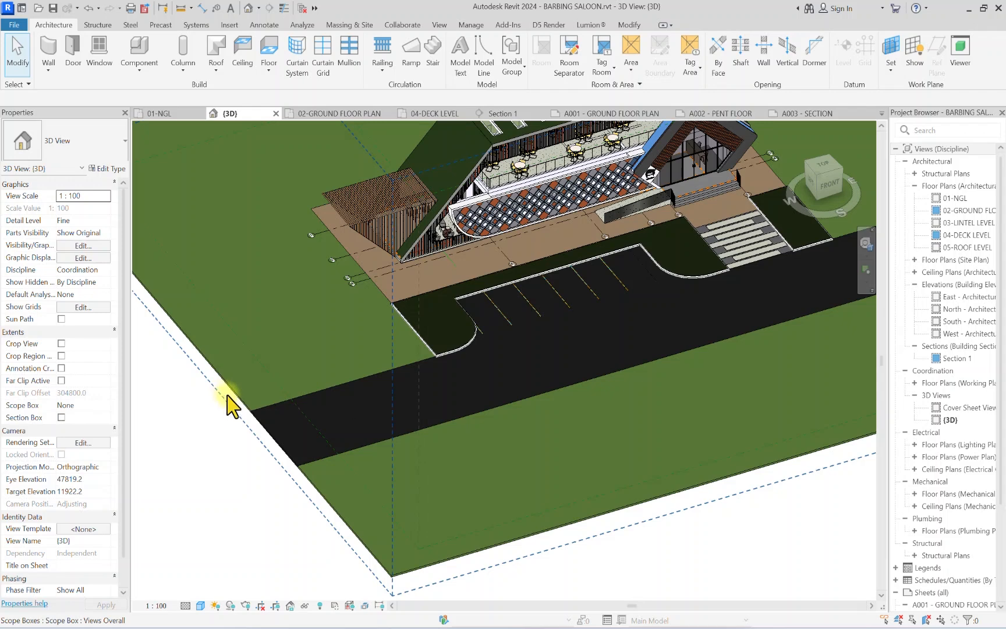
Step: Create an in-place model in the Floors category with the name Floors 1
{"action": "left_click", "coordinate": [135, 69]}
{"action": "left_click", "coordinate": [155, 120]}
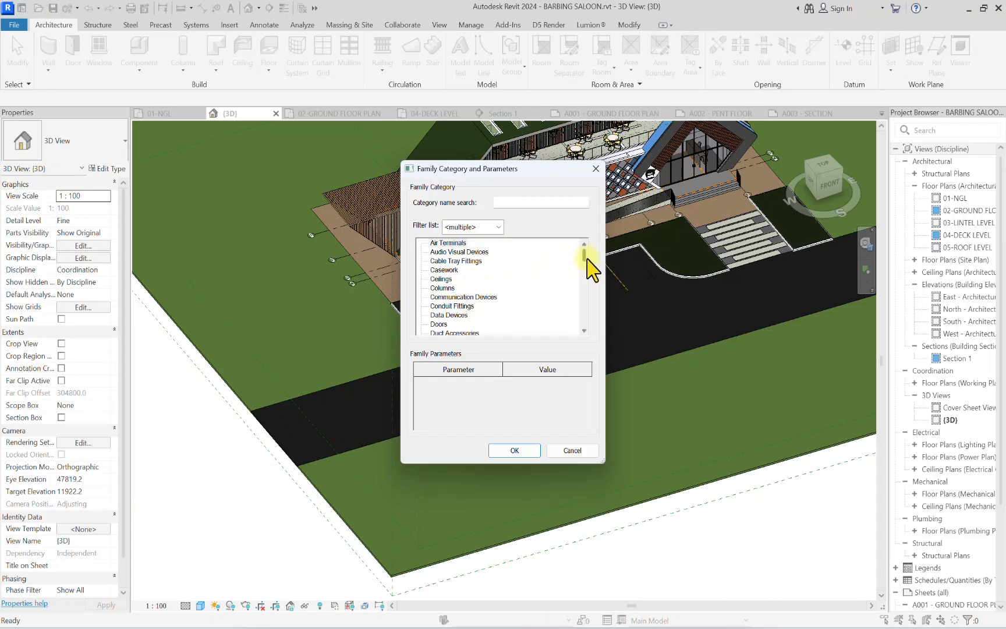
{"action": "left_click_drag", "start_coordinate": [587, 259], "coordinate": [584, 273]}
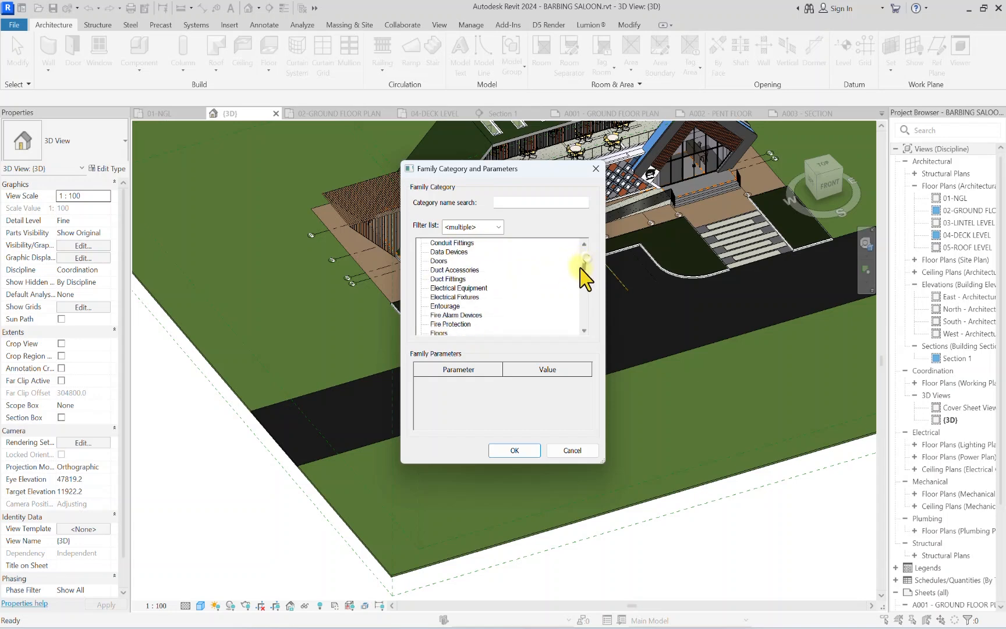
{"action": "left_click", "coordinate": [512, 453]}
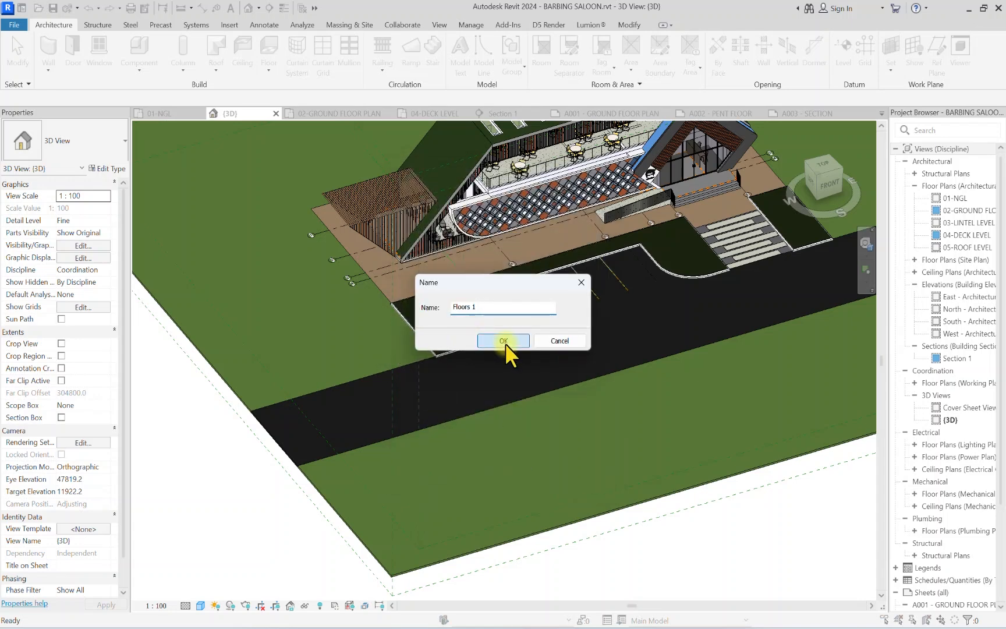
{"action": "left_click", "coordinate": [504, 343]}
Step: Start a solid extrusion and set the asphalt road floor's surface as its work plane
{"action": "left_click", "coordinate": [100, 59]}
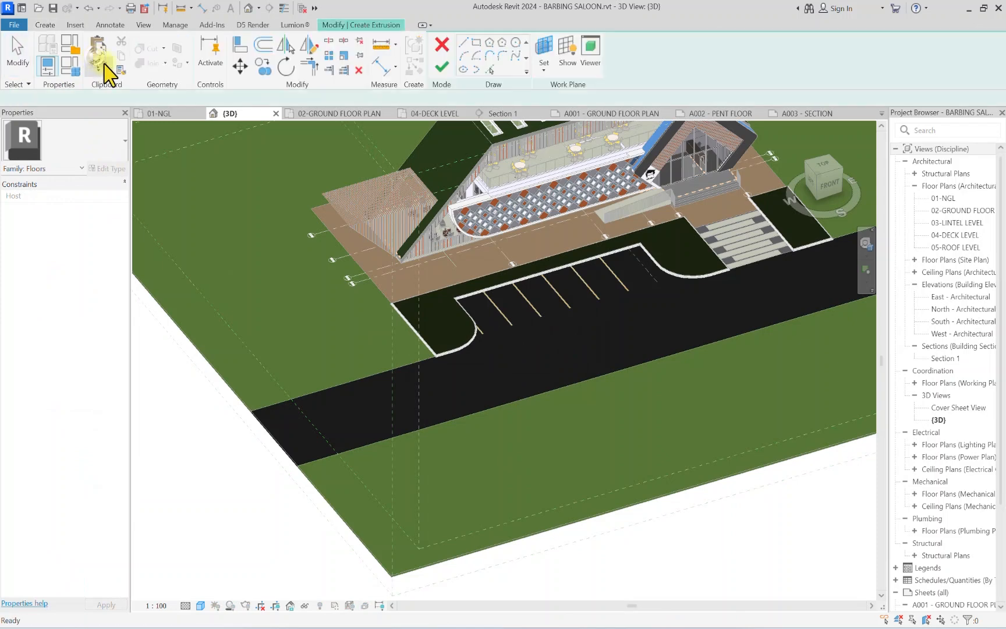
{"action": "left_click", "coordinate": [547, 71]}
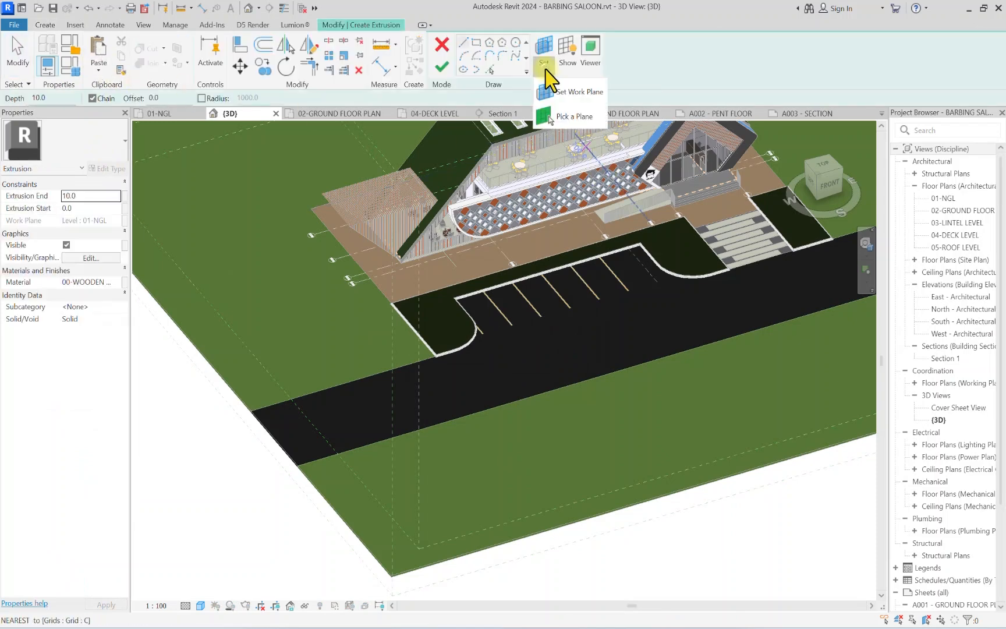
{"action": "left_click", "coordinate": [565, 122]}
{"action": "left_click", "coordinate": [269, 415]}
{"action": "scroll", "coordinate": [270, 414], "scroll_direction": "up", "scroll_amount": 5}
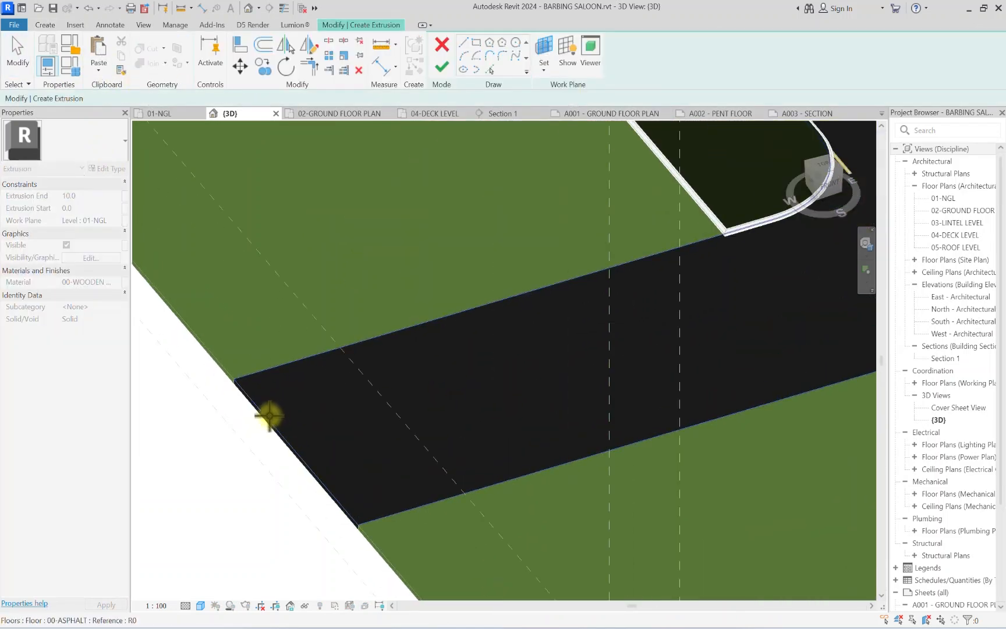
{"action": "scroll", "coordinate": [270, 415], "scroll_direction": "down", "scroll_amount": 2}
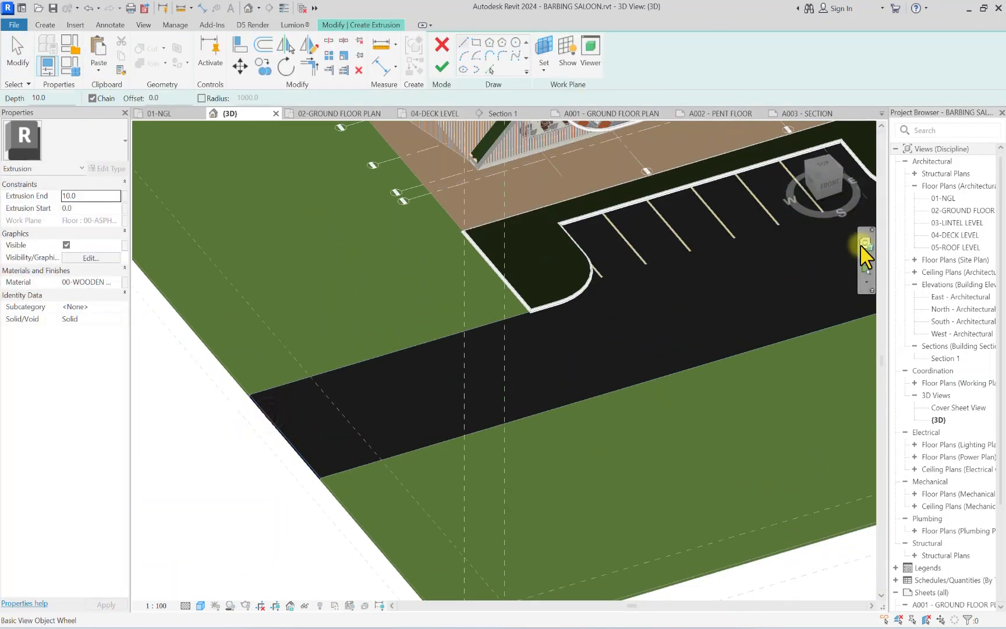
{"action": "left_click", "coordinate": [825, 178]}
{"action": "left_click", "coordinate": [441, 67]}
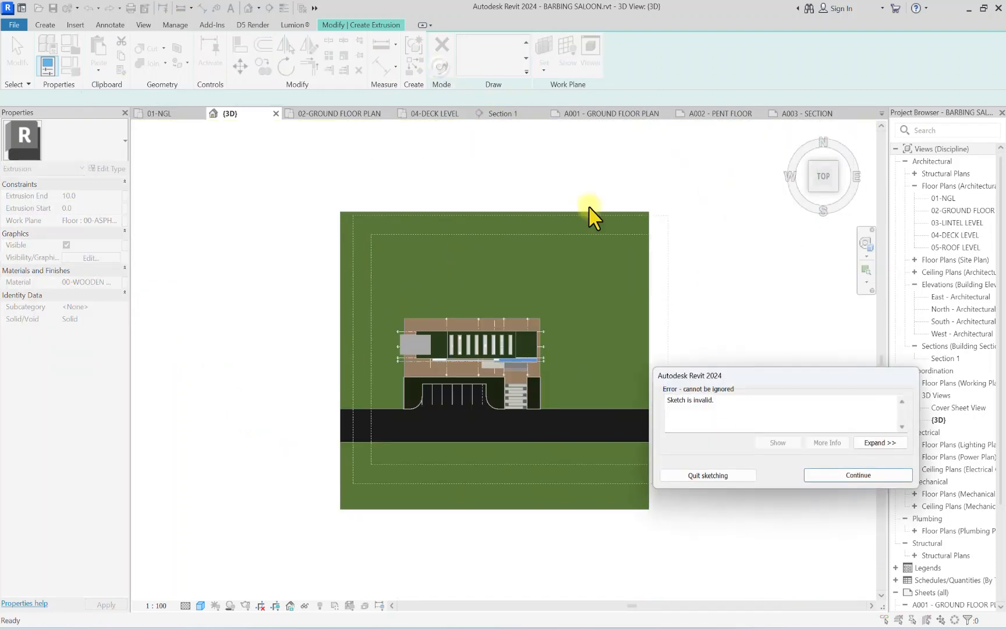
{"action": "left_click", "coordinate": [869, 474]}
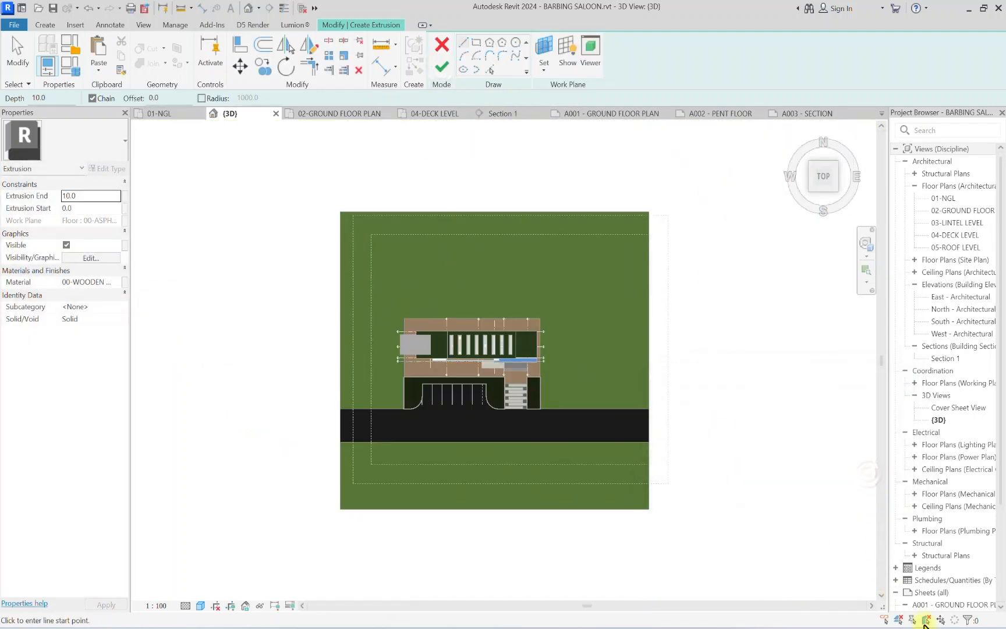
Step: Pick the road's building-side edge west of the parking, the west kerb curve, its straight side and the edge behind the bays as sketch lines
{"action": "scroll", "coordinate": [392, 410], "scroll_direction": "up", "scroll_amount": 2}
{"action": "scroll", "coordinate": [391, 411], "scroll_direction": "up", "scroll_amount": 2}
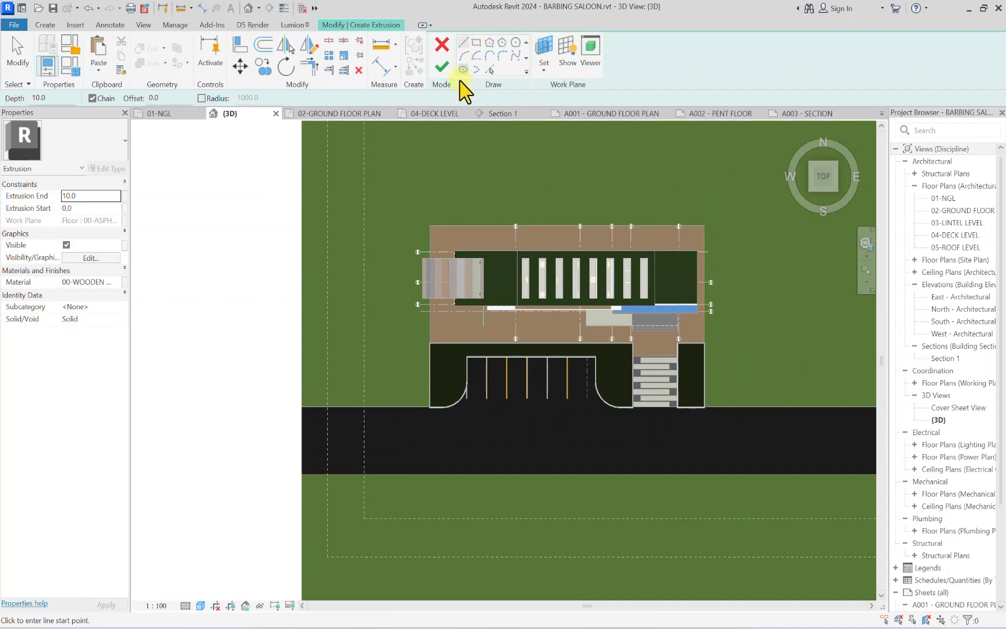
{"action": "left_click", "coordinate": [489, 68]}
{"action": "scroll", "coordinate": [391, 414], "scroll_direction": "up", "scroll_amount": 2}
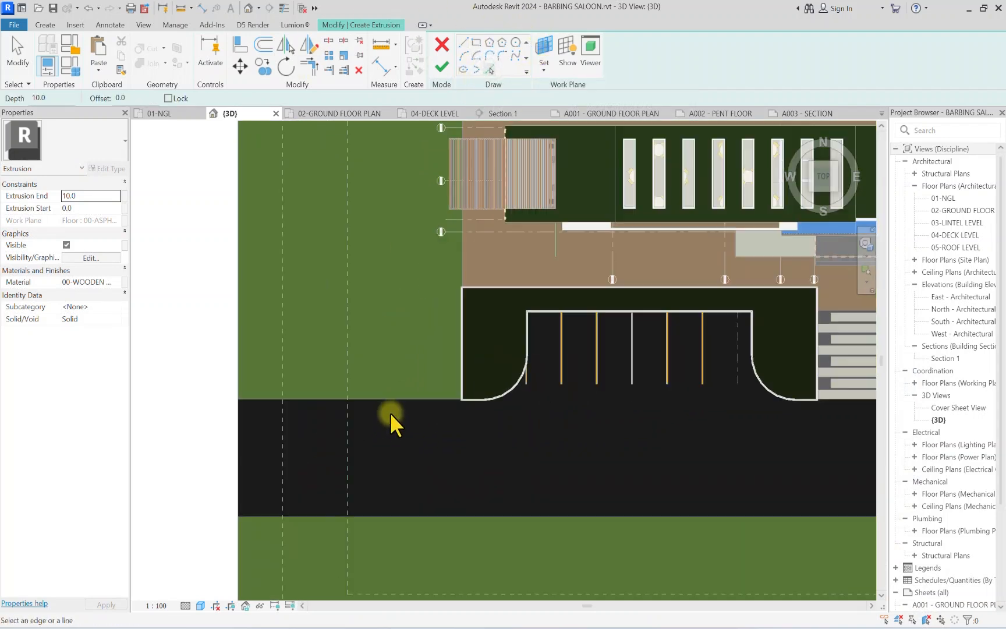
{"action": "scroll", "coordinate": [445, 400], "scroll_direction": "up", "scroll_amount": 2}
{"action": "left_click", "coordinate": [539, 377]}
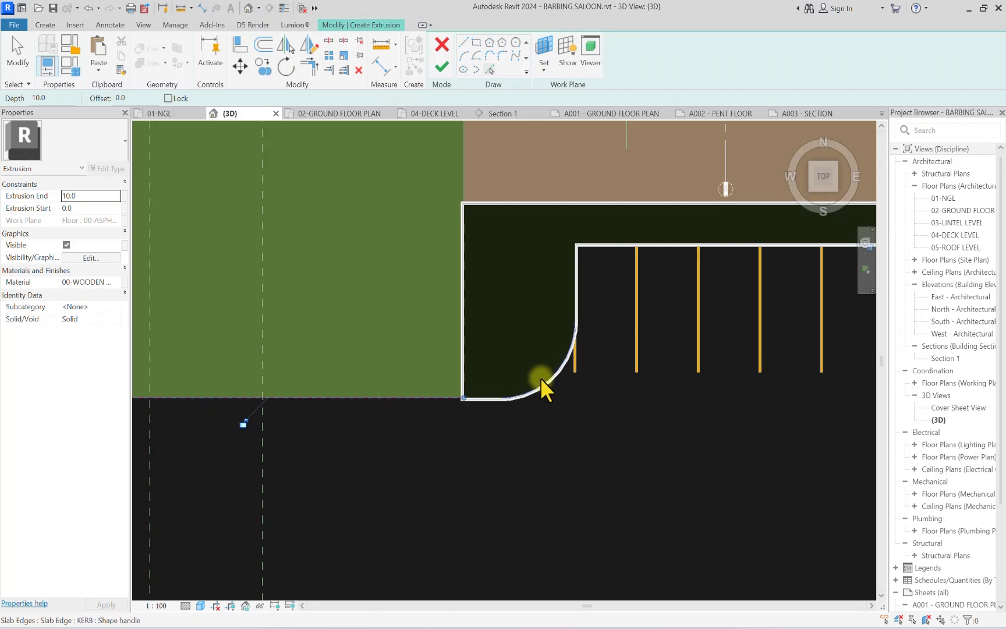
{"action": "left_click", "coordinate": [574, 287]}
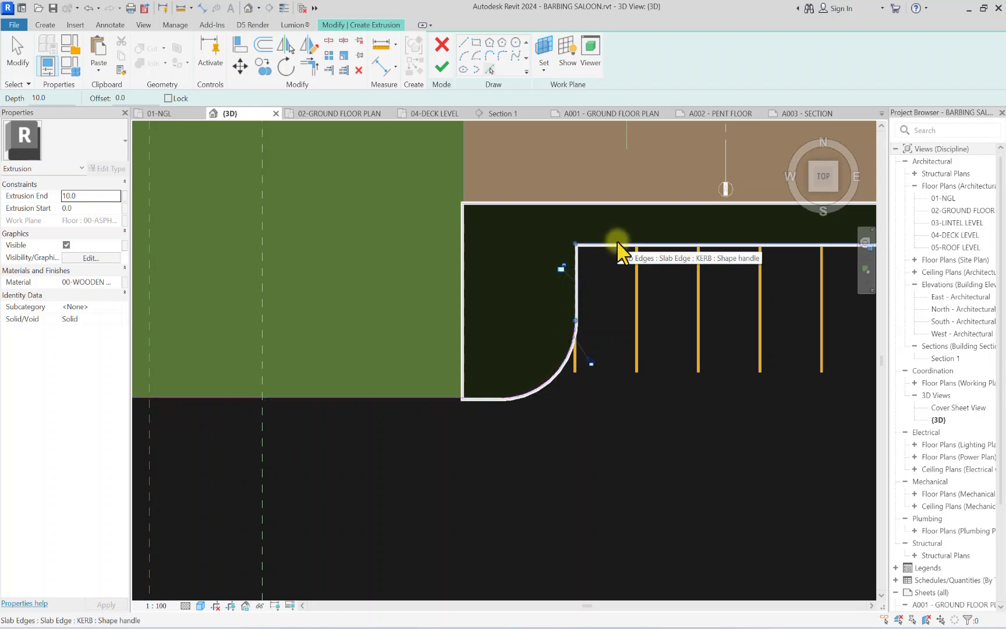
{"action": "left_click", "coordinate": [610, 245]}
{"action": "scroll", "coordinate": [611, 245], "scroll_direction": "down", "scroll_amount": 4}
Step: Open the 01-NGL floor plan and pick the remaining east kerb edges of the parking area and the road's far edge as sketch lines
{"action": "double_click", "coordinate": [899, 197]}
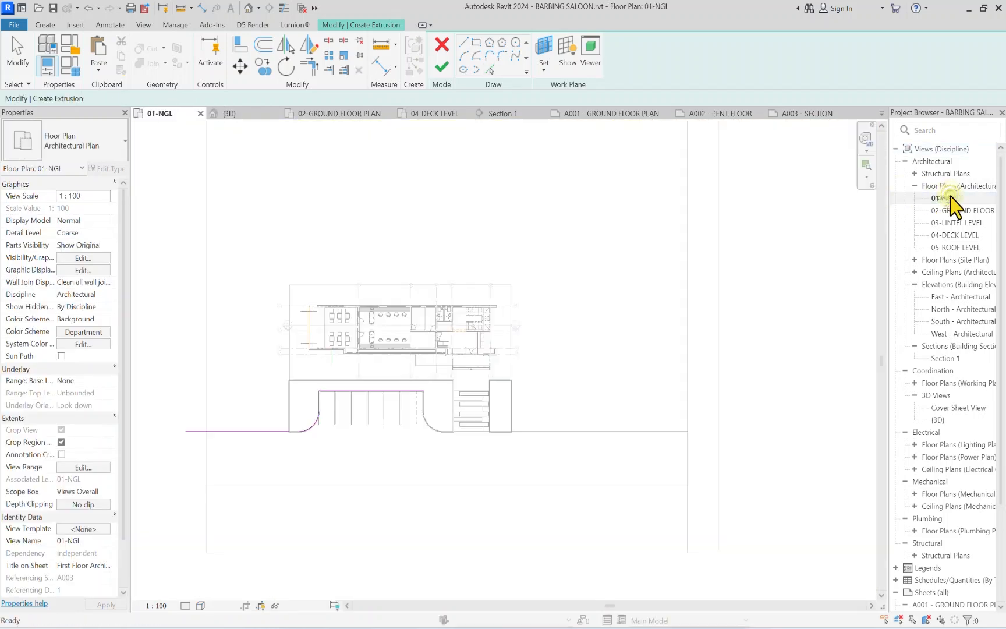
{"action": "scroll", "coordinate": [295, 496], "scroll_direction": "up", "scroll_amount": 1}
{"action": "middle_click_drag", "start_coordinate": [345, 469], "coordinate": [498, 415]}
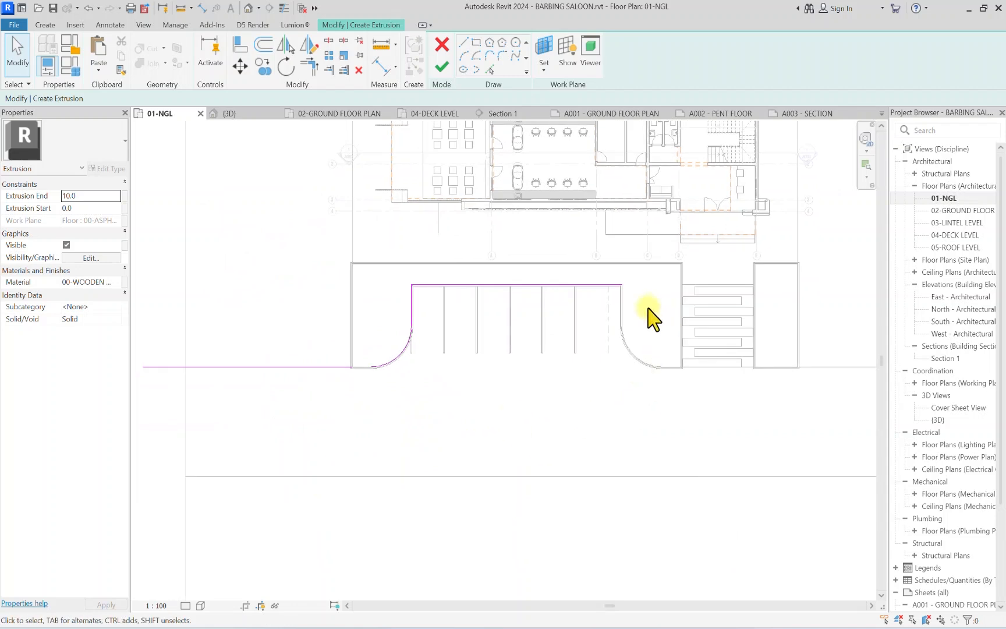
{"action": "scroll", "coordinate": [622, 314], "scroll_direction": "up", "scroll_amount": 3}
{"action": "left_click", "coordinate": [490, 70]}
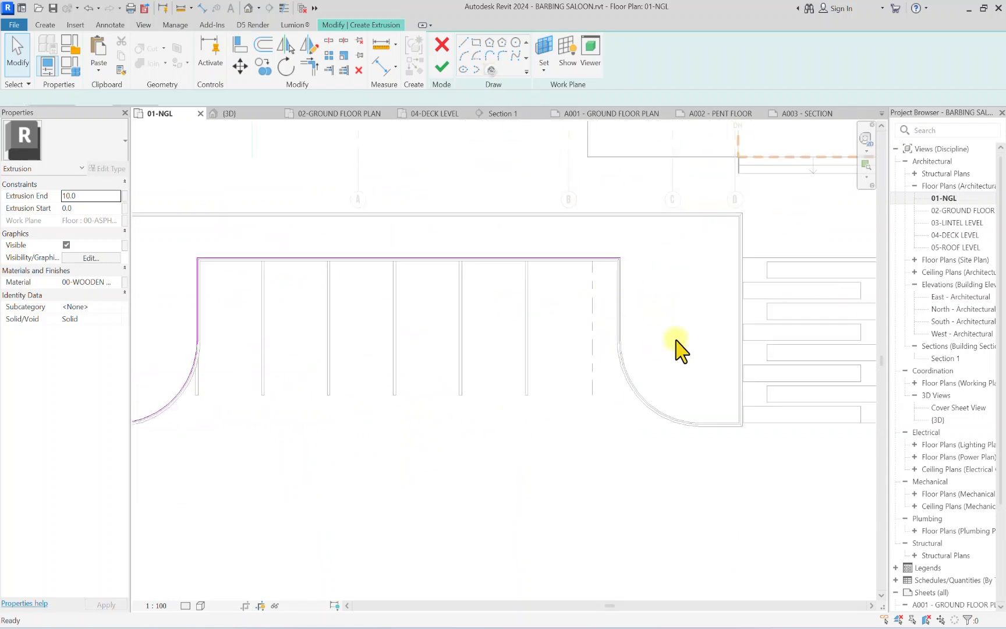
{"action": "scroll", "coordinate": [653, 393], "scroll_direction": "up", "scroll_amount": 1}
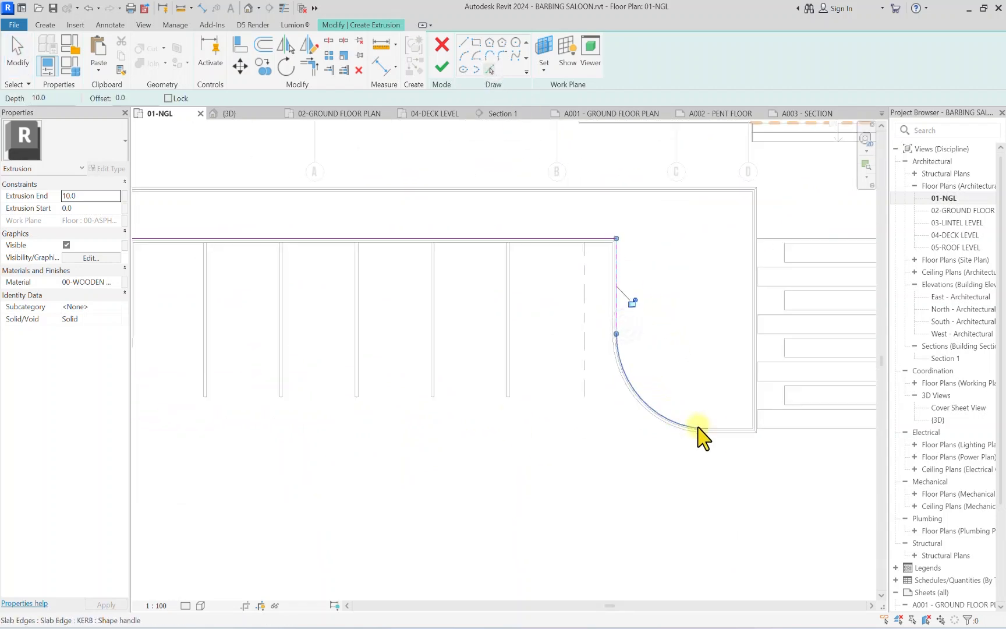
{"action": "left_click", "coordinate": [648, 409]}
{"action": "scroll", "coordinate": [631, 388], "scroll_direction": "down", "scroll_amount": 4}
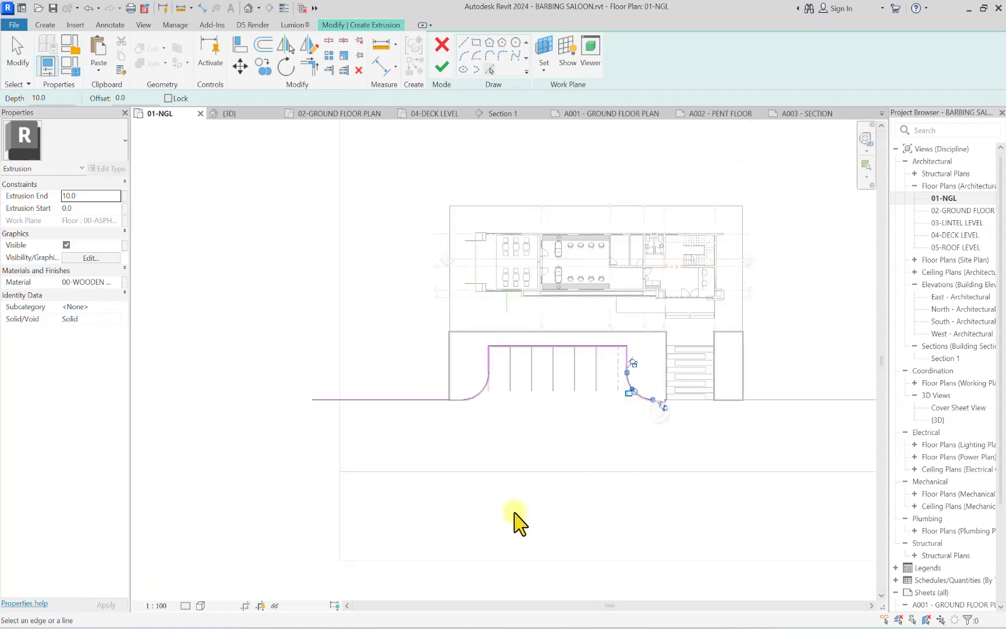
{"action": "left_click", "coordinate": [516, 471]}
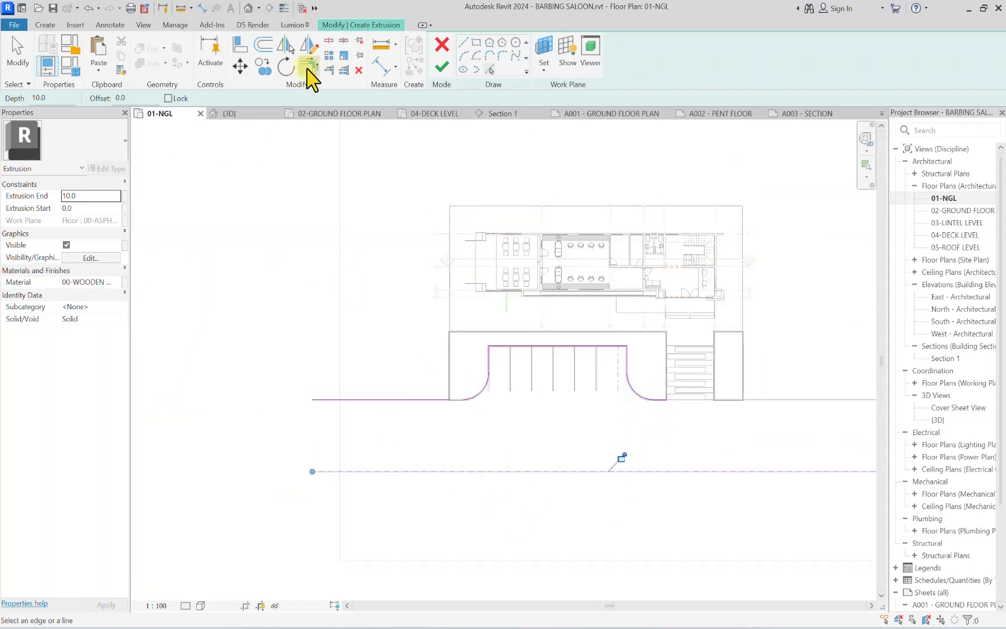
Step: Trim the road line to the west kerb curve and extend the short line beyond the east curve to 37500, reaching the road's end
{"action": "left_click", "coordinate": [308, 66]}
{"action": "left_click", "coordinate": [415, 400]}
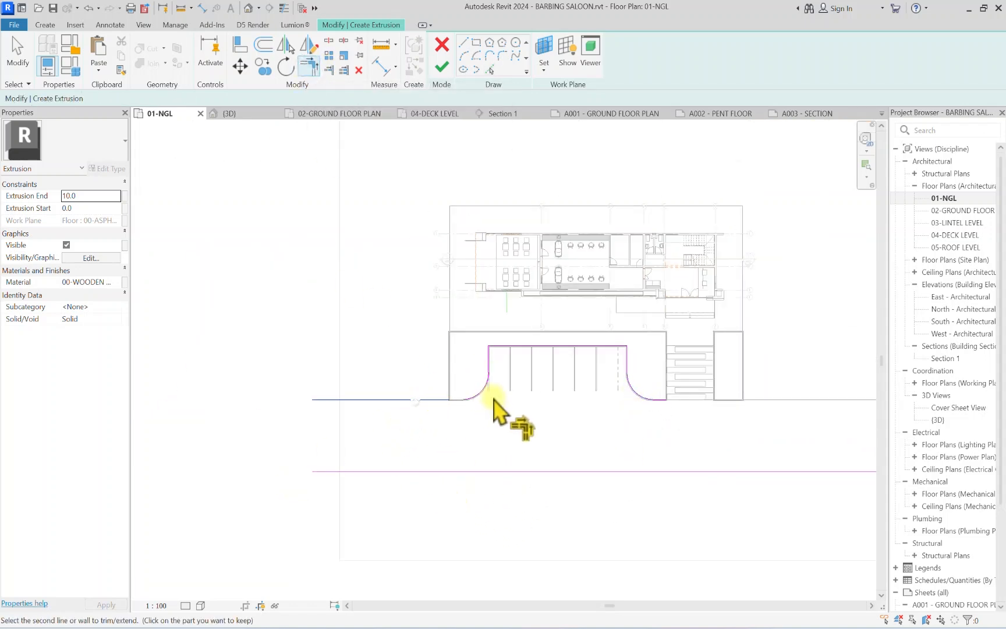
{"action": "scroll", "coordinate": [491, 368], "scroll_direction": "up", "scroll_amount": 1}
{"action": "left_click", "coordinate": [485, 386]}
{"action": "middle_click_drag", "start_coordinate": [628, 366], "coordinate": [479, 357]}
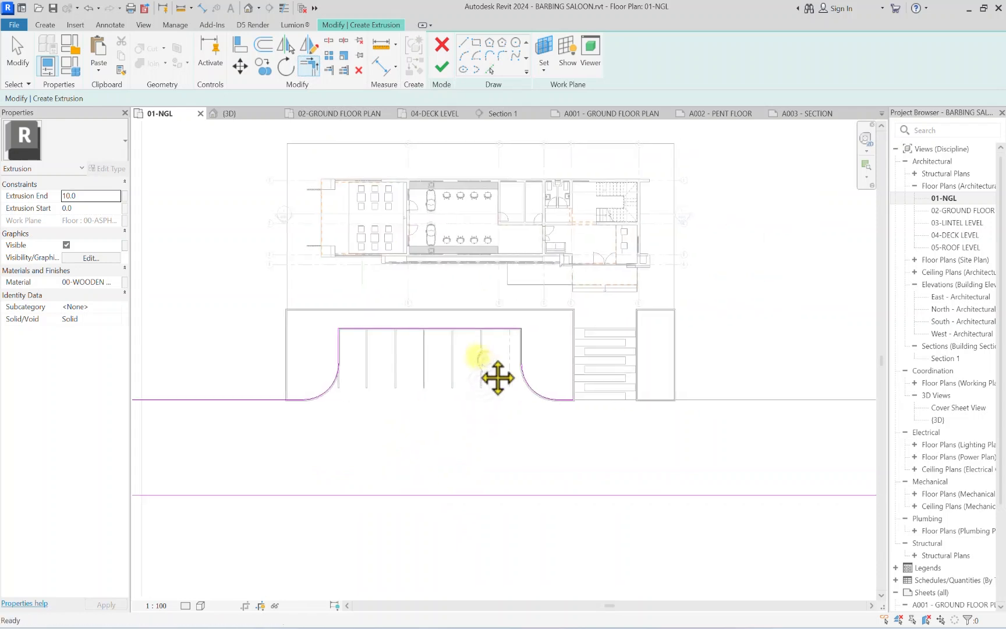
{"action": "scroll", "coordinate": [560, 408], "scroll_direction": "down", "scroll_amount": 3}
{"action": "key", "text": "Escape"}
{"action": "left_click", "coordinate": [563, 401]}
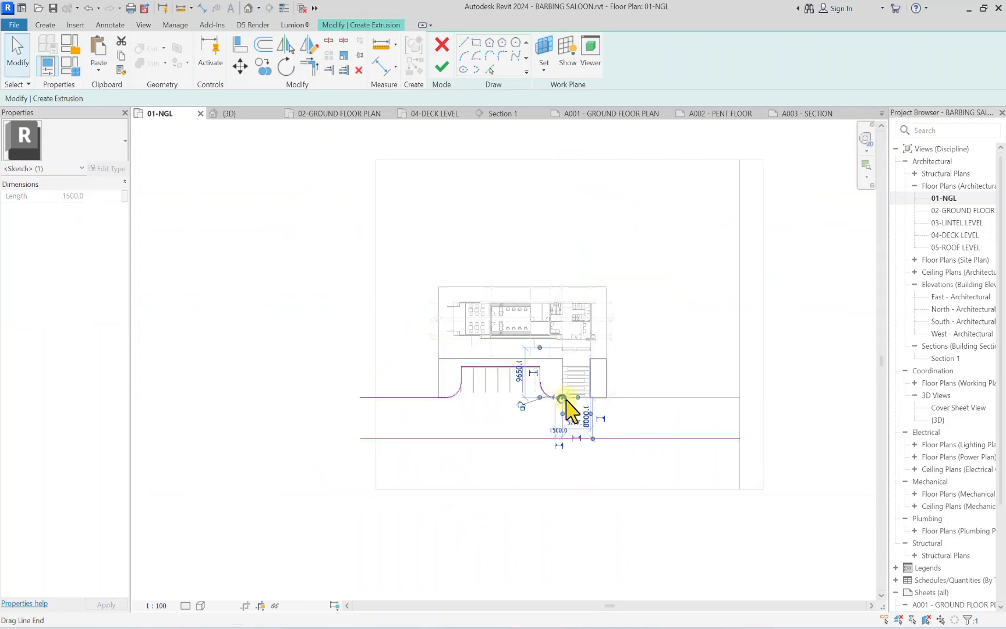
{"action": "left_click_drag", "start_coordinate": [564, 402], "coordinate": [739, 397]}
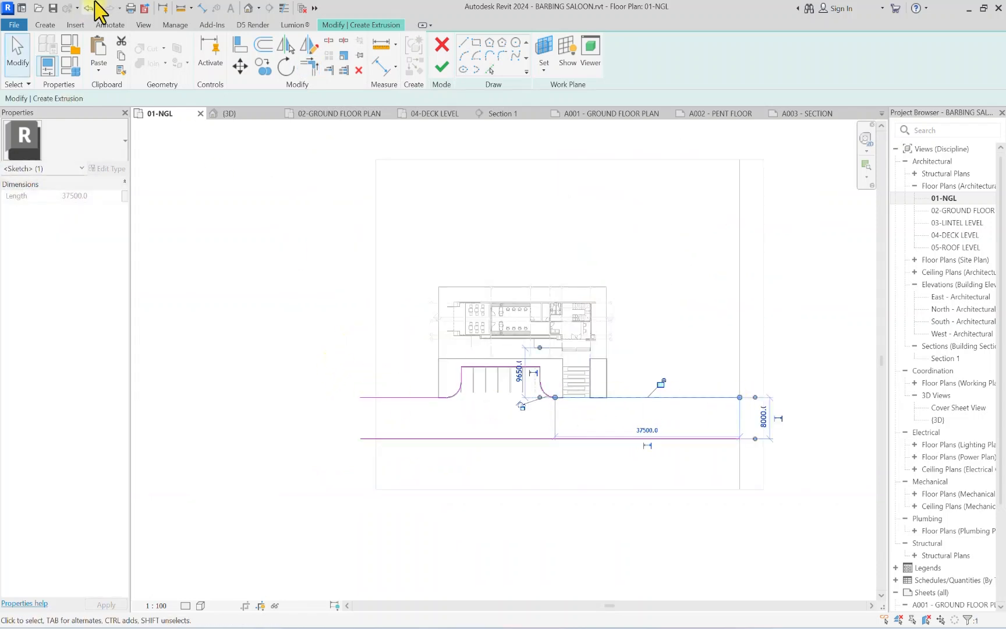
Step: Try to offset the single road line west of the parking by 600 into the road without copying, and undo it
{"action": "left_click", "coordinate": [265, 46]}
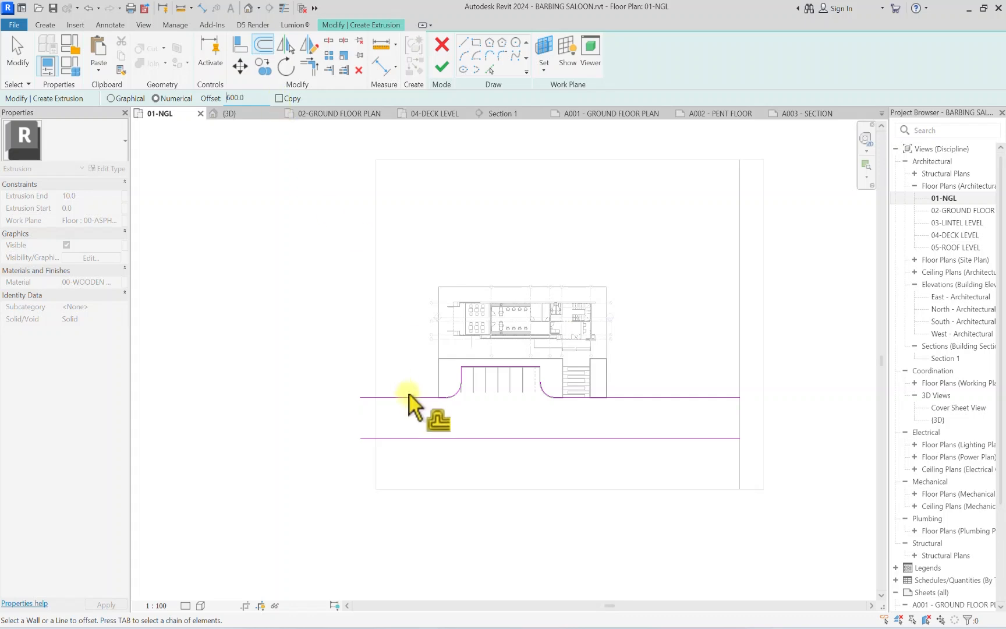
{"action": "scroll", "coordinate": [409, 395], "scroll_direction": "up", "scroll_amount": 3}
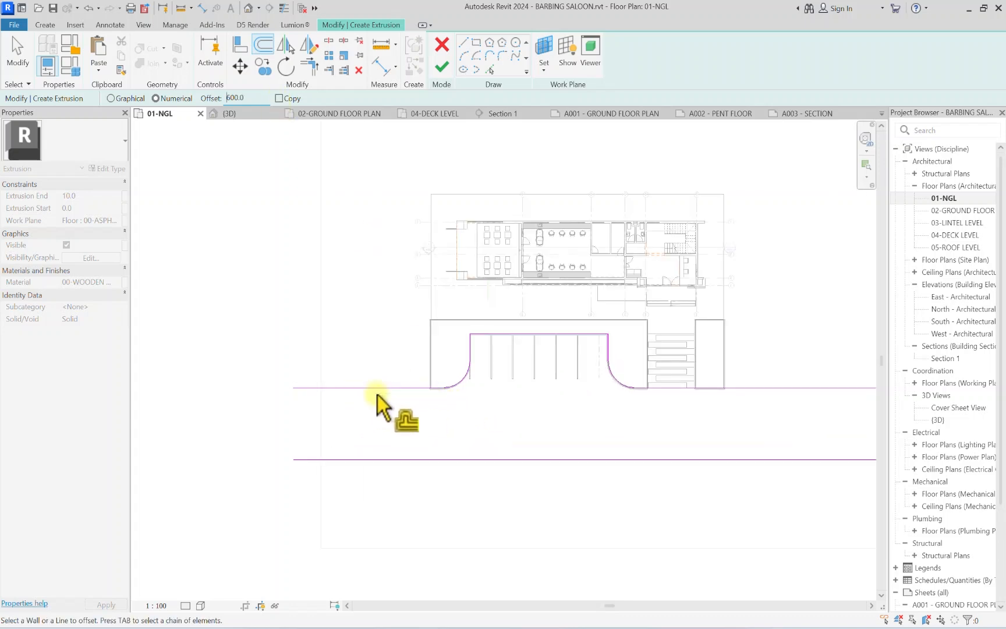
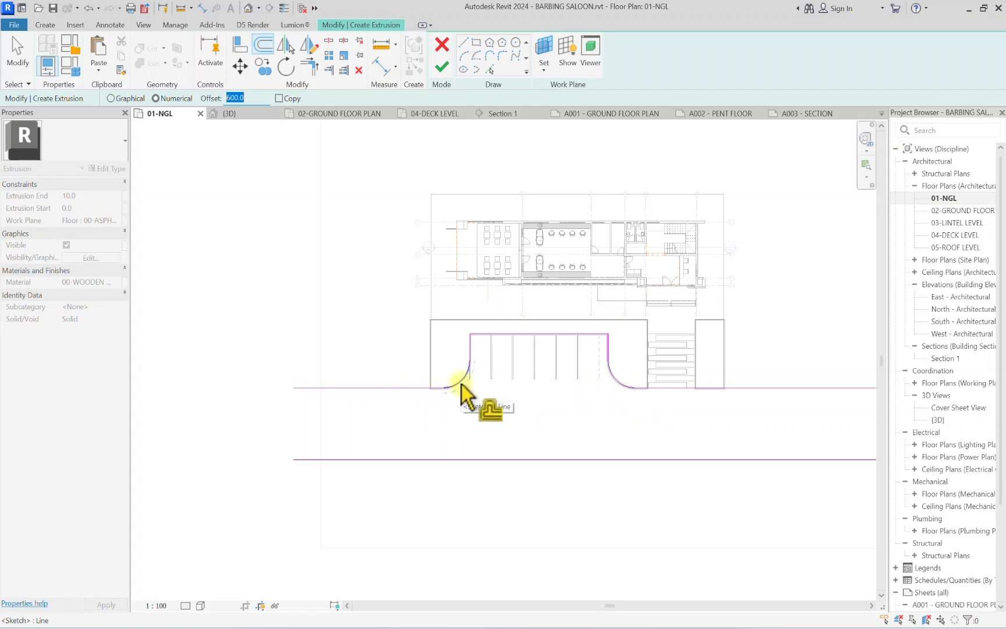
{"action": "left_click", "coordinate": [385, 393]}
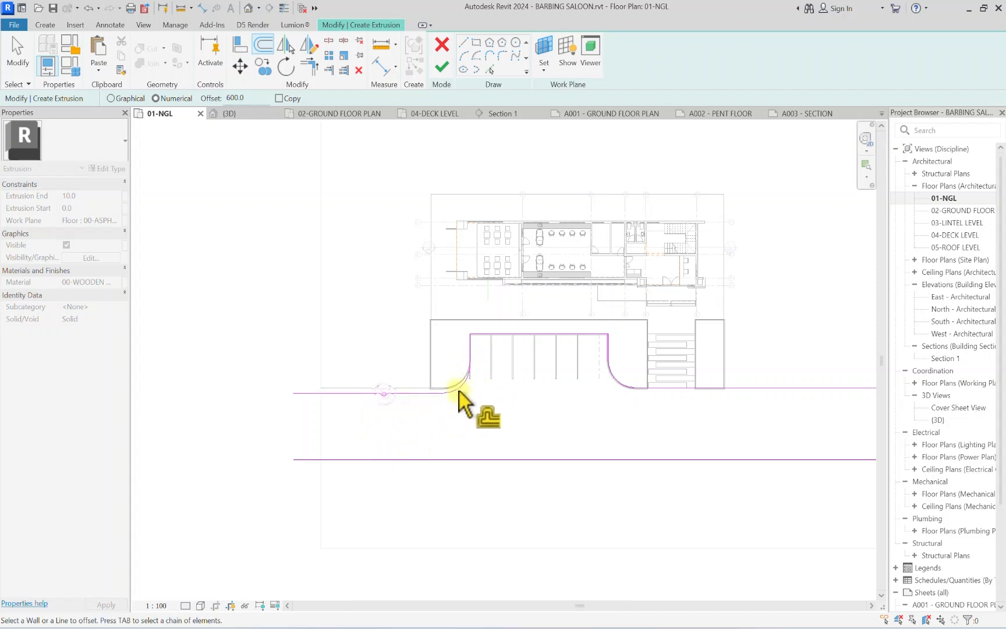
{"action": "key", "text": "ctrl+z"}
Step: Offset the whole kerb-side line chain and the road's far line by 600 into the road, keeping the originals as copies
{"action": "scroll", "coordinate": [585, 390], "scroll_direction": "down", "scroll_amount": 1}
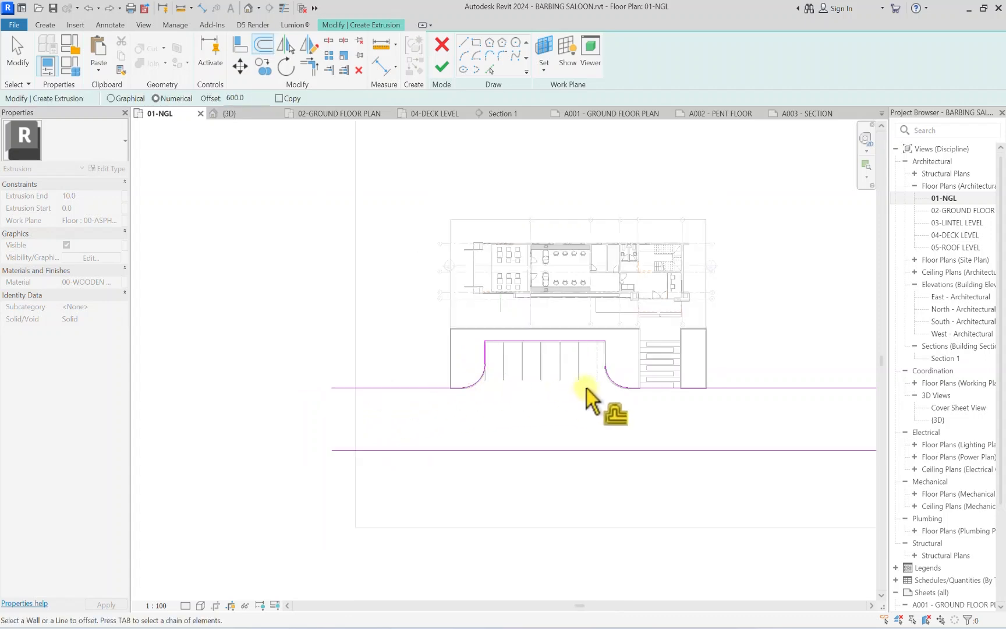
{"action": "scroll", "coordinate": [586, 388], "scroll_direction": "down", "scroll_amount": 1}
{"action": "scroll", "coordinate": [452, 391], "scroll_direction": "up", "scroll_amount": 2}
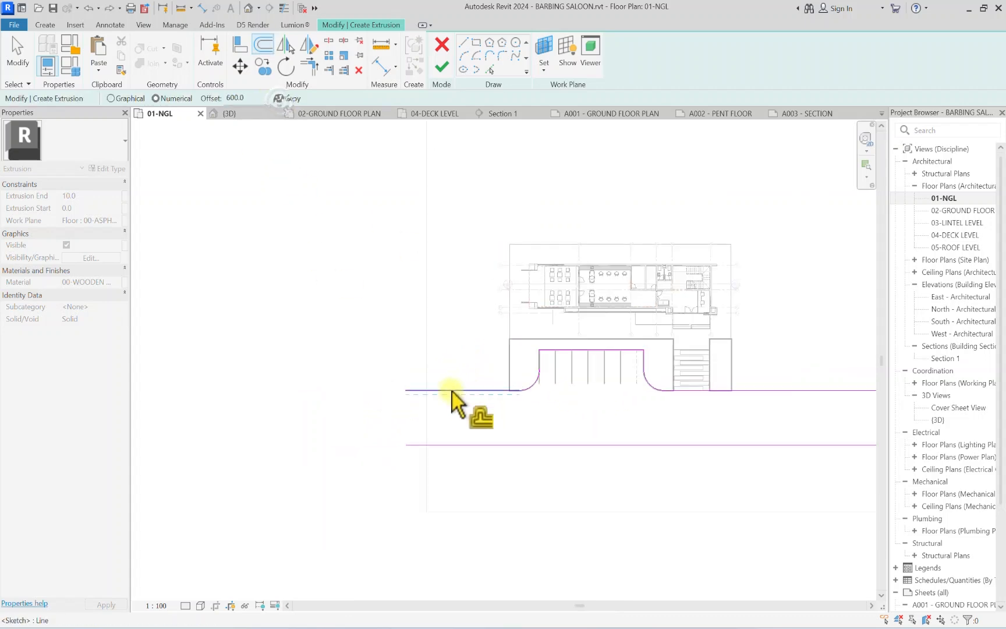
{"action": "key", "text": "Tab"}
{"action": "left_click", "coordinate": [452, 392]}
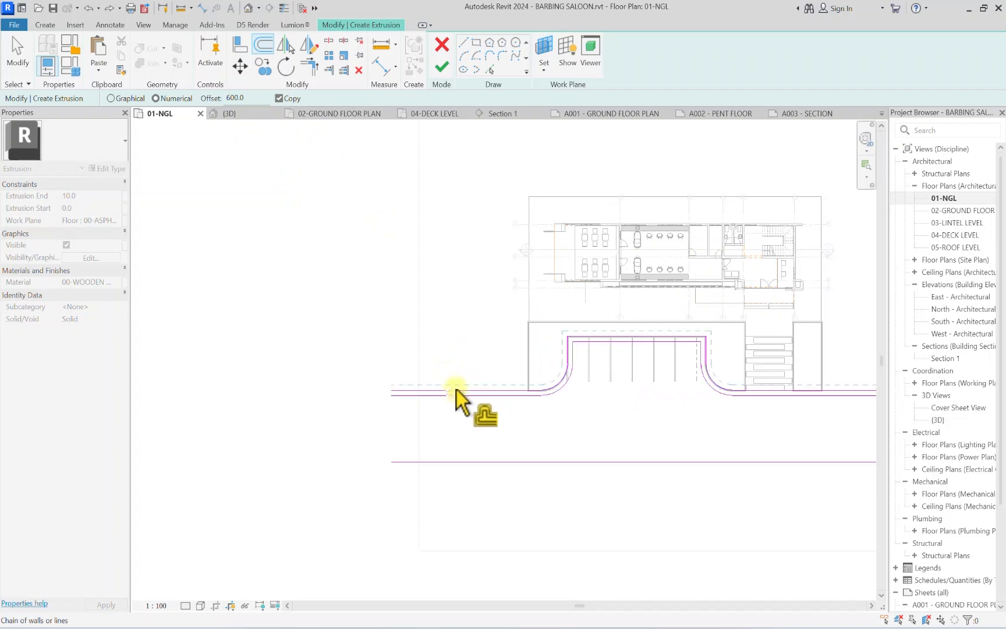
{"action": "middle_click_drag", "start_coordinate": [443, 463], "coordinate": [449, 430]}
{"action": "scroll", "coordinate": [449, 430], "scroll_direction": "down", "scroll_amount": 1}
{"action": "scroll", "coordinate": [449, 430], "scroll_direction": "up", "scroll_amount": 1}
{"action": "left_click", "coordinate": [452, 428]}
{"action": "key", "text": "Escape"}
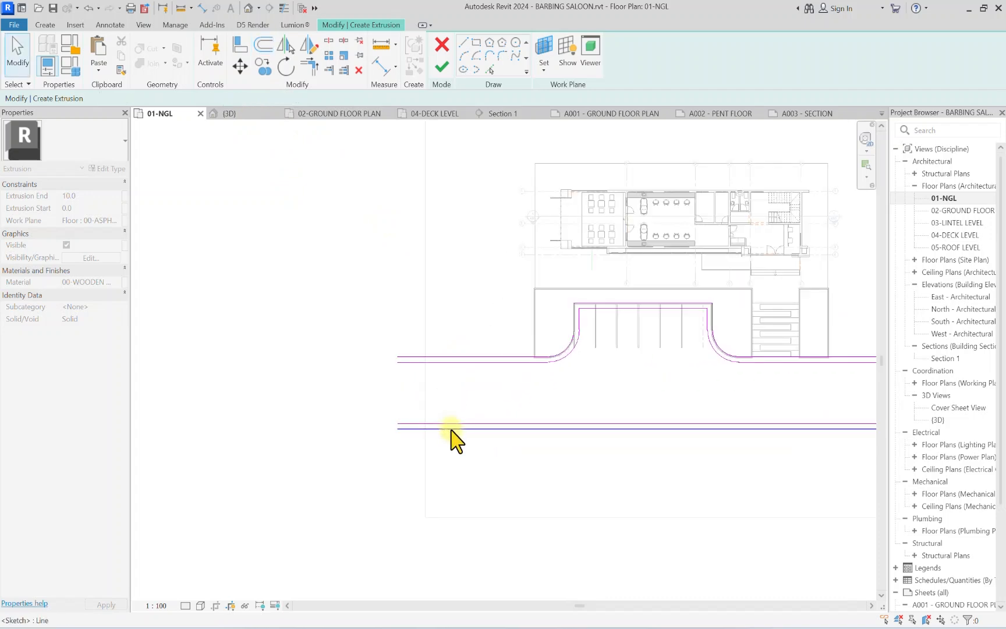
Step: Delete the original outer line on the road's far edge and the original line chain along the kerb side
{"action": "left_click", "coordinate": [451, 429]}
{"action": "key", "text": "Delete"}
{"action": "scroll", "coordinate": [473, 359], "scroll_direction": "up", "scroll_amount": 1}
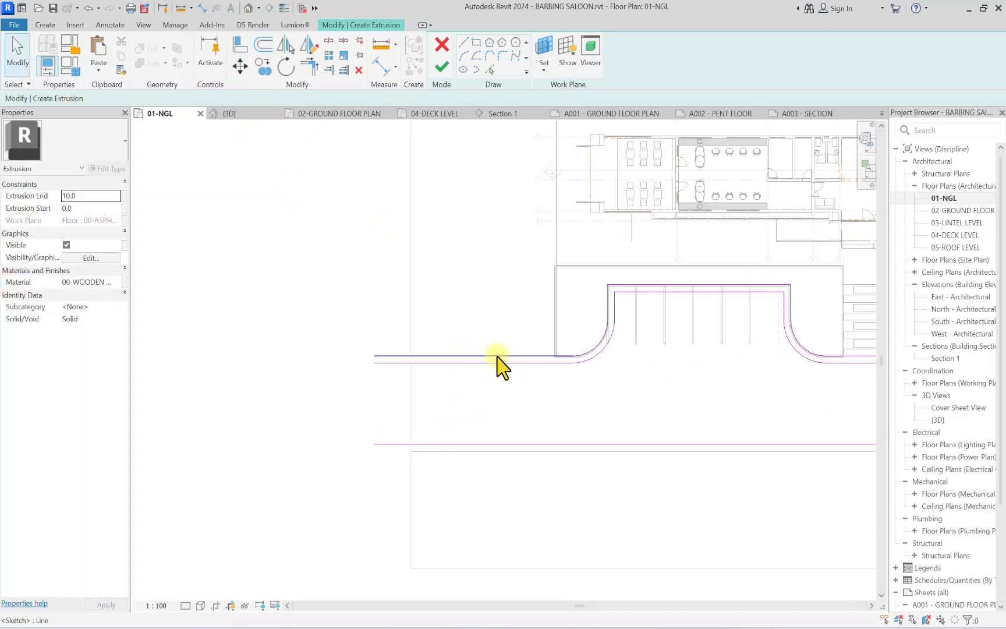
{"action": "key", "text": "Tab"}
{"action": "left_click", "coordinate": [498, 356]}
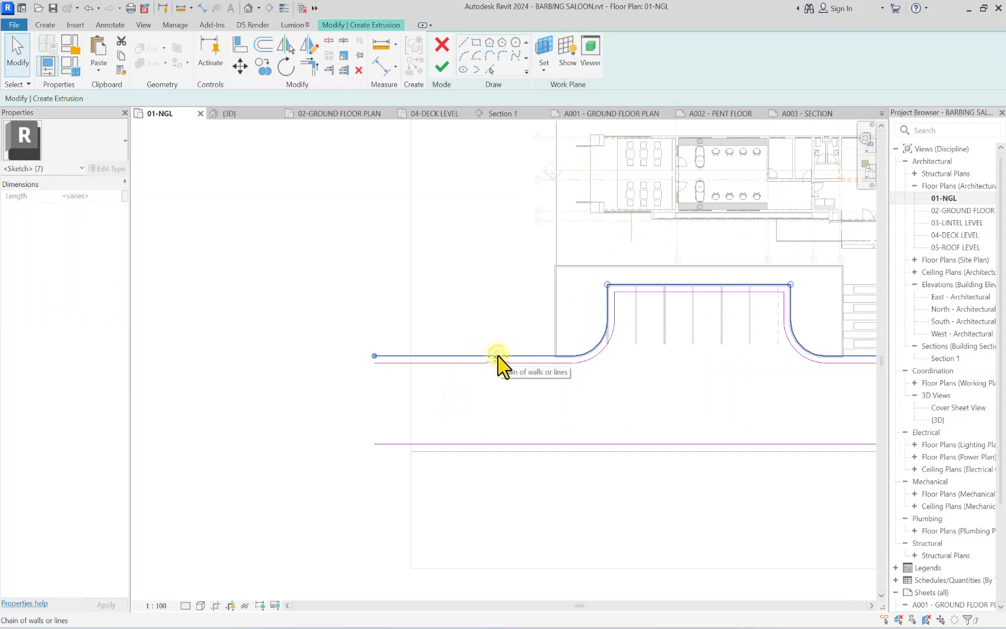
{"action": "key", "text": "Delete"}
Step: Offset copies of the road's far line and the kerb-side line chain by 100 to form the narrow marking strips
{"action": "scroll", "coordinate": [509, 375], "scroll_direction": "down", "scroll_amount": 2}
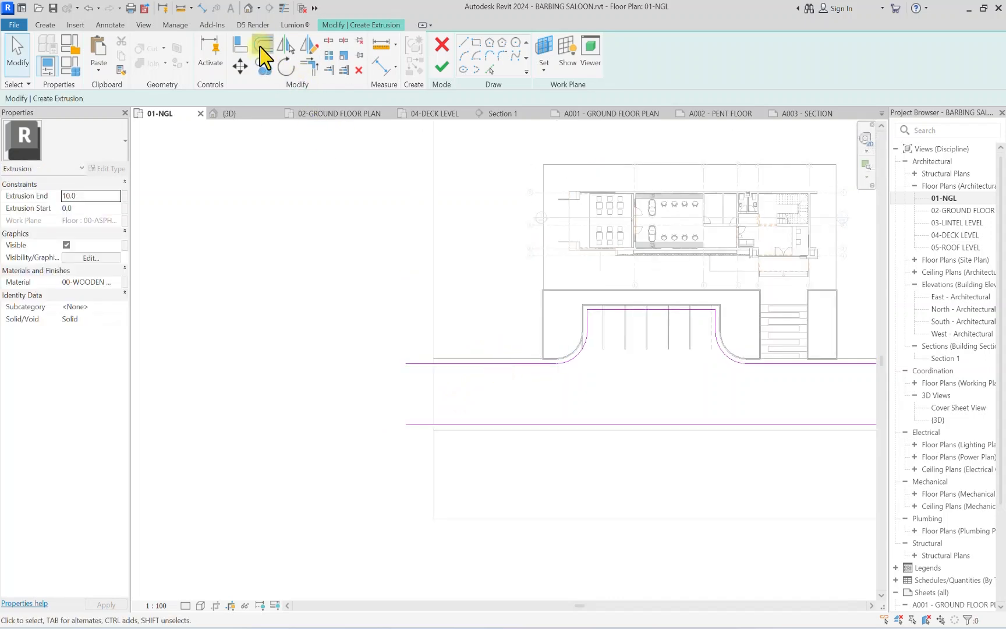
{"action": "left_click", "coordinate": [262, 45]}
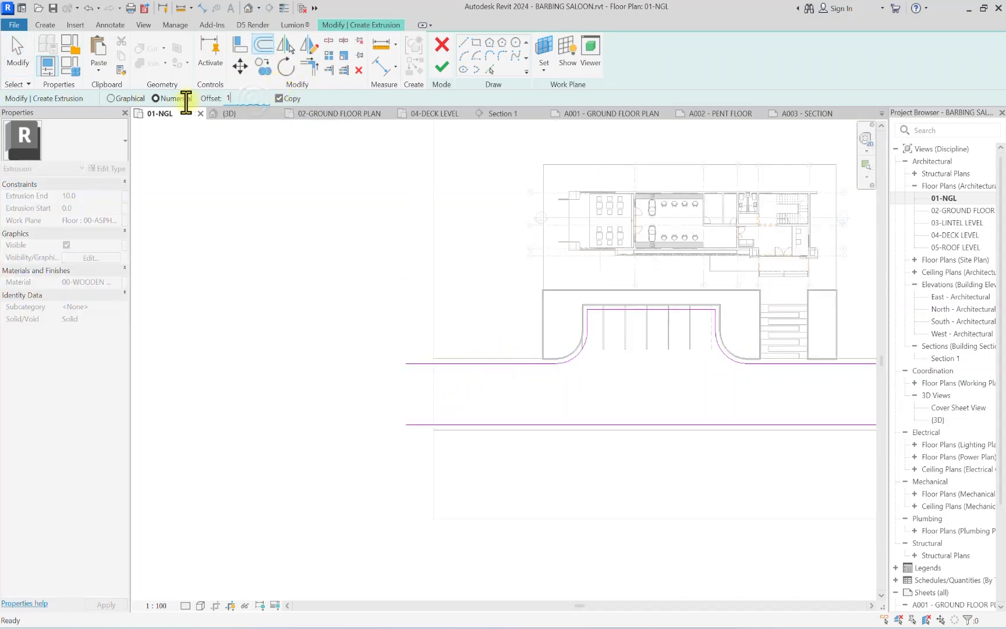
{"action": "type", "text": "100"}
{"action": "scroll", "coordinate": [492, 421], "scroll_direction": "up", "scroll_amount": 4}
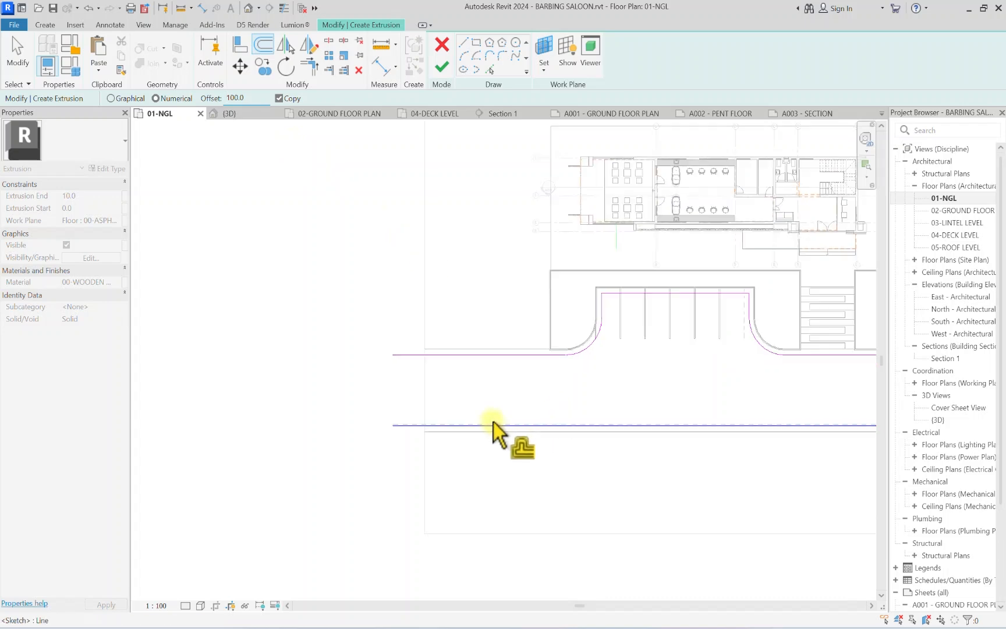
{"action": "left_click", "coordinate": [493, 422]}
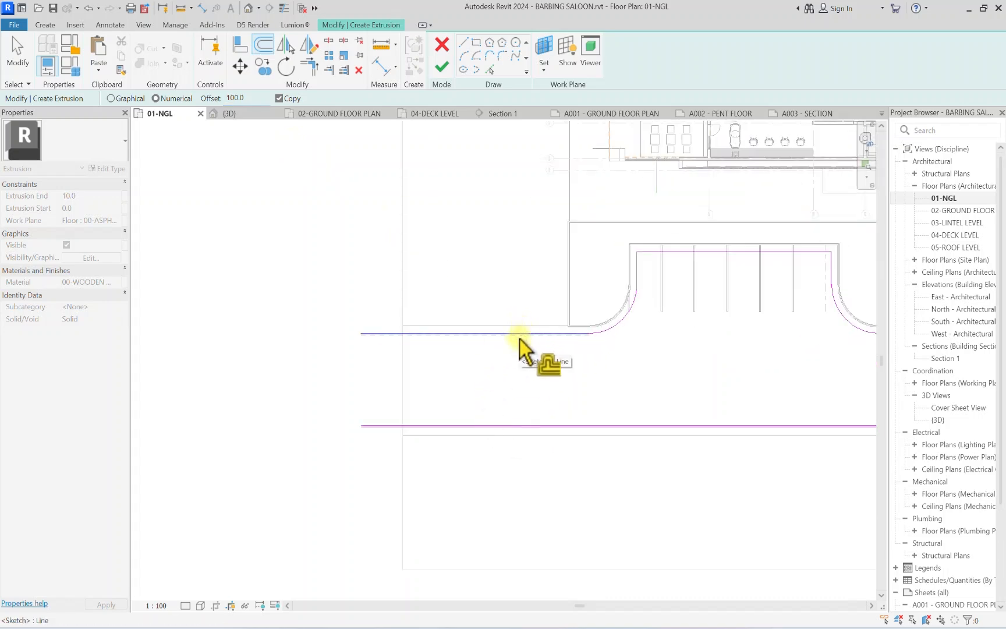
{"action": "left_click", "coordinate": [519, 335]}
{"action": "scroll", "coordinate": [519, 339], "scroll_direction": "down", "scroll_amount": 4}
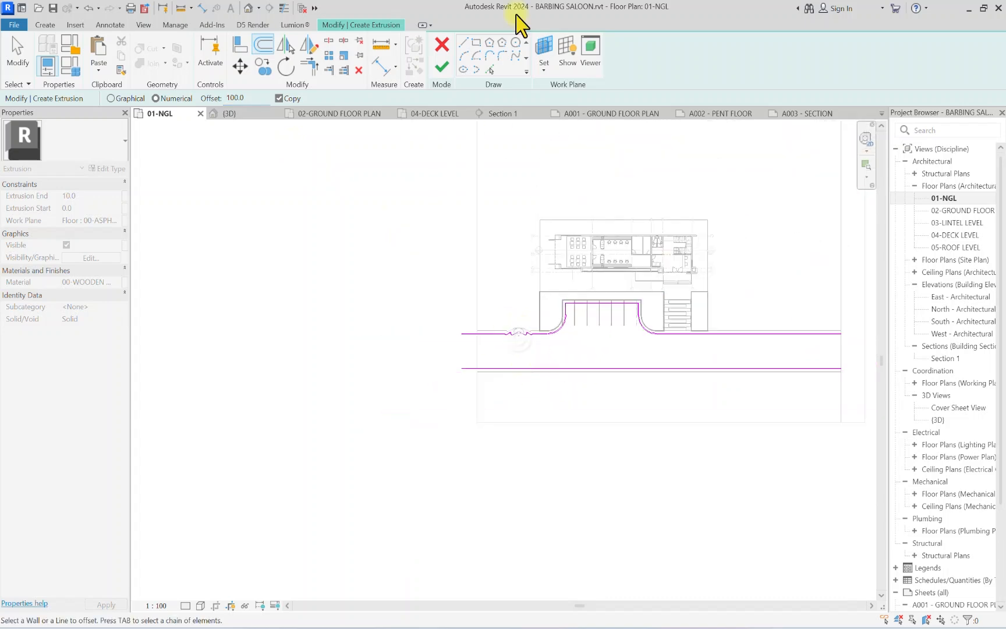
Step: Draw short closing lines across the west ends of the kerb-side and far-side road marking strips
{"action": "left_click", "coordinate": [464, 42]}
{"action": "scroll", "coordinate": [495, 325], "scroll_direction": "up", "scroll_amount": 6}
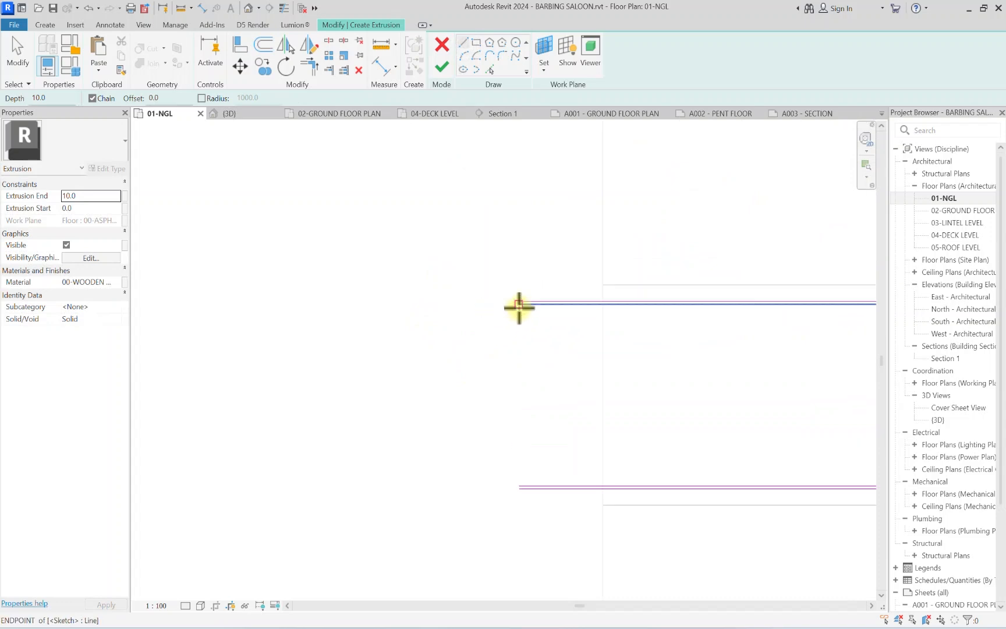
{"action": "left_click", "coordinate": [519, 307]}
{"action": "key", "text": "Escape"}
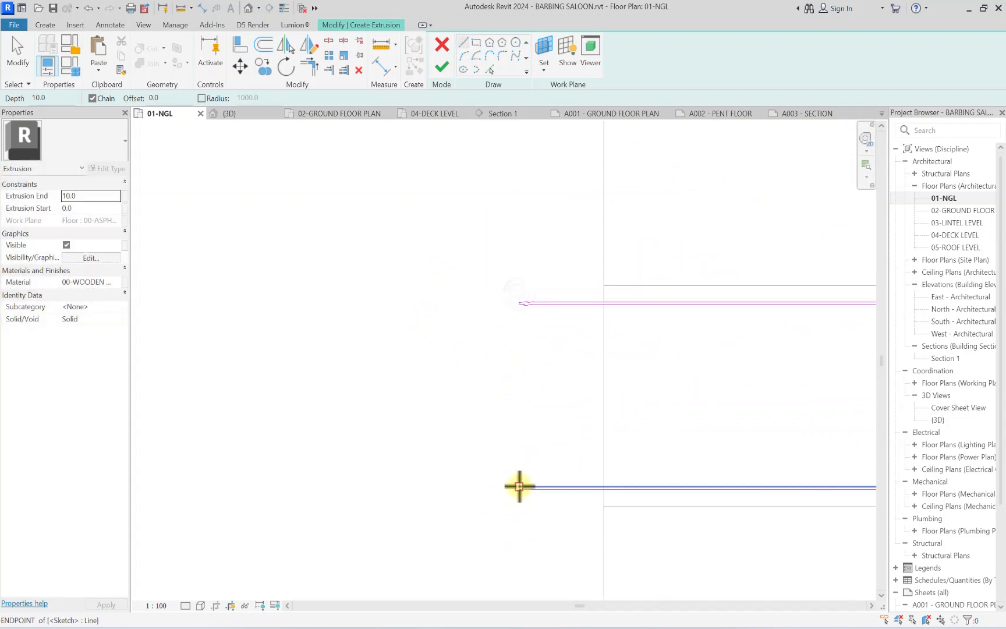
{"action": "scroll", "coordinate": [519, 489], "scroll_direction": "up", "scroll_amount": 3}
{"action": "left_click", "coordinate": [519, 493]}
{"action": "key", "text": "Escape"}
{"action": "scroll", "coordinate": [676, 476], "scroll_direction": "down", "scroll_amount": 5}
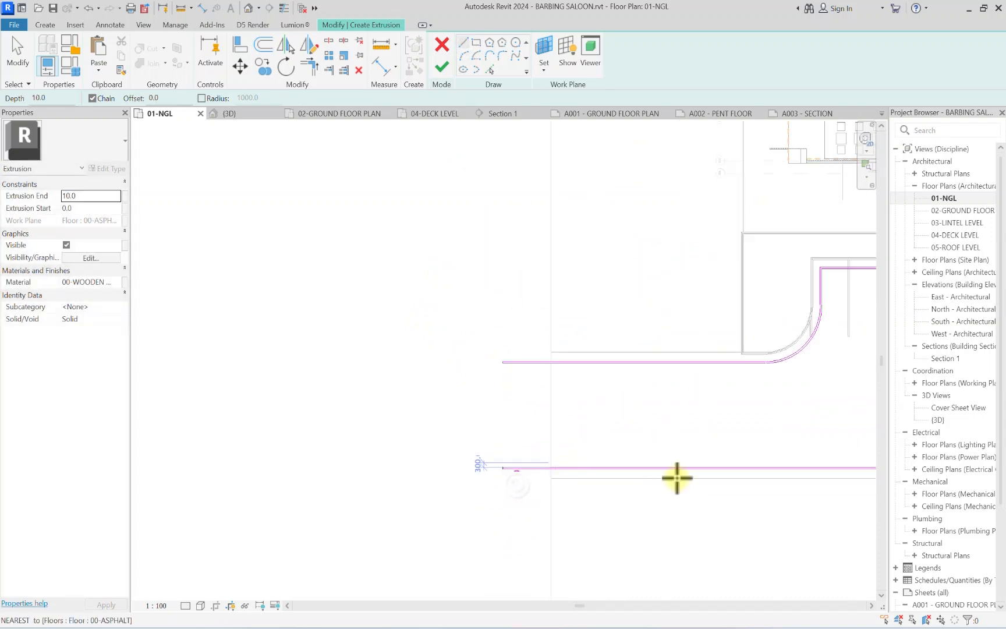
Step: Draw short closing lines across the east ends of both road marking strips
{"action": "scroll", "coordinate": [263, 391], "scroll_direction": "up", "scroll_amount": 8}
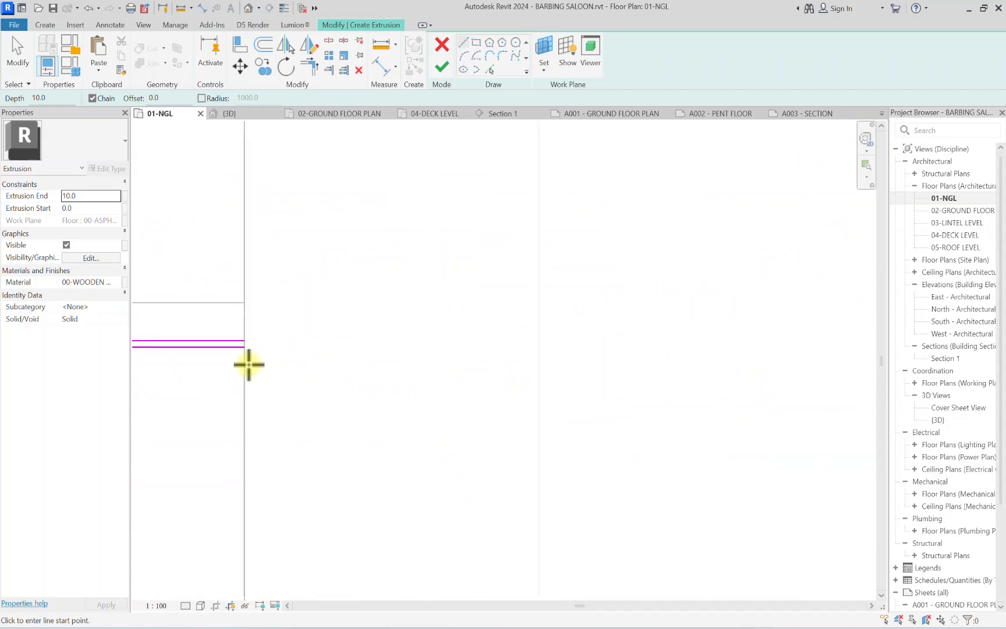
{"action": "left_click", "coordinate": [243, 348]}
{"action": "left_click", "coordinate": [243, 341]}
{"action": "middle_click_drag", "start_coordinate": [244, 346], "coordinate": [563, 170]}
{"action": "middle_click_drag", "start_coordinate": [597, 505], "coordinate": [661, 313]}
{"action": "left_click", "coordinate": [603, 445]}
{"action": "key", "text": "Escape"}
{"action": "key", "text": "Escape"}
{"action": "scroll", "coordinate": [603, 444], "scroll_direction": "down", "scroll_amount": 3}
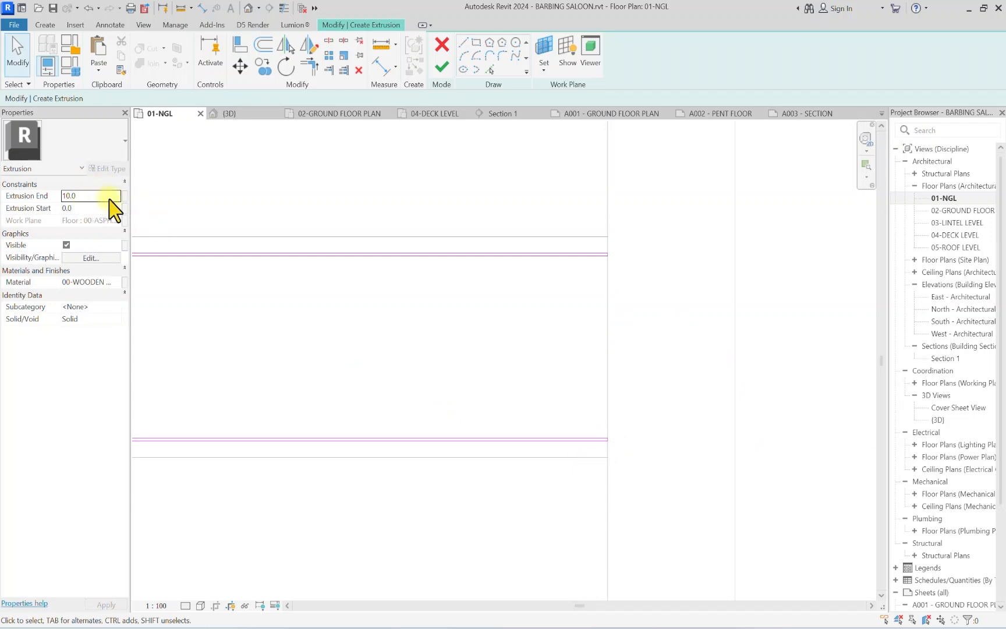
Step: Set the extrusion end of the road marking strips to 2.5
{"action": "middle_click_drag", "start_coordinate": [402, 294], "coordinate": [867, 366]}
{"action": "scroll", "coordinate": [476, 330], "scroll_direction": "down", "scroll_amount": 1}
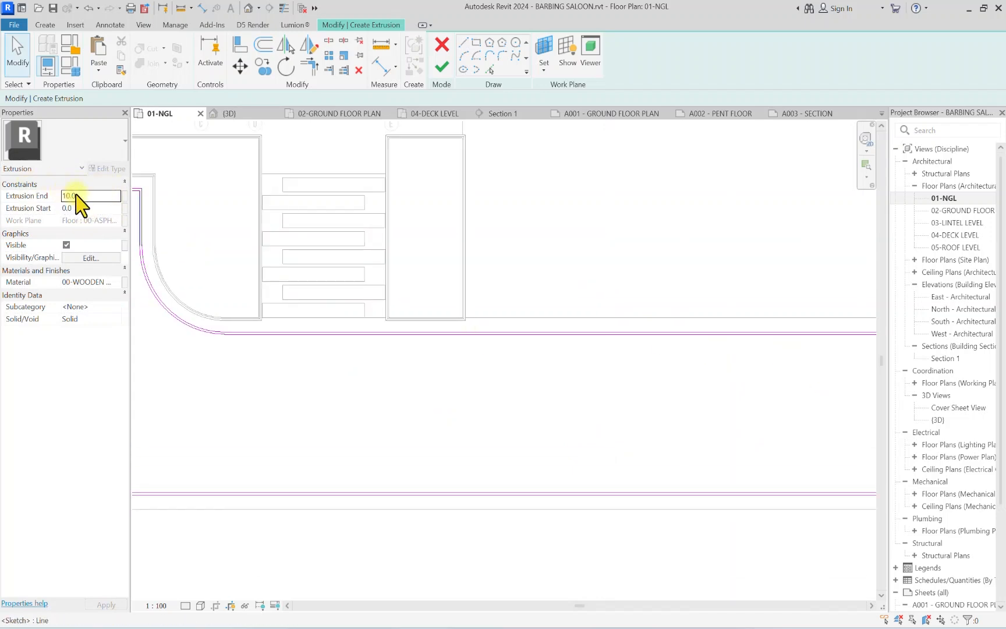
{"action": "double_click", "coordinate": [86, 196]}
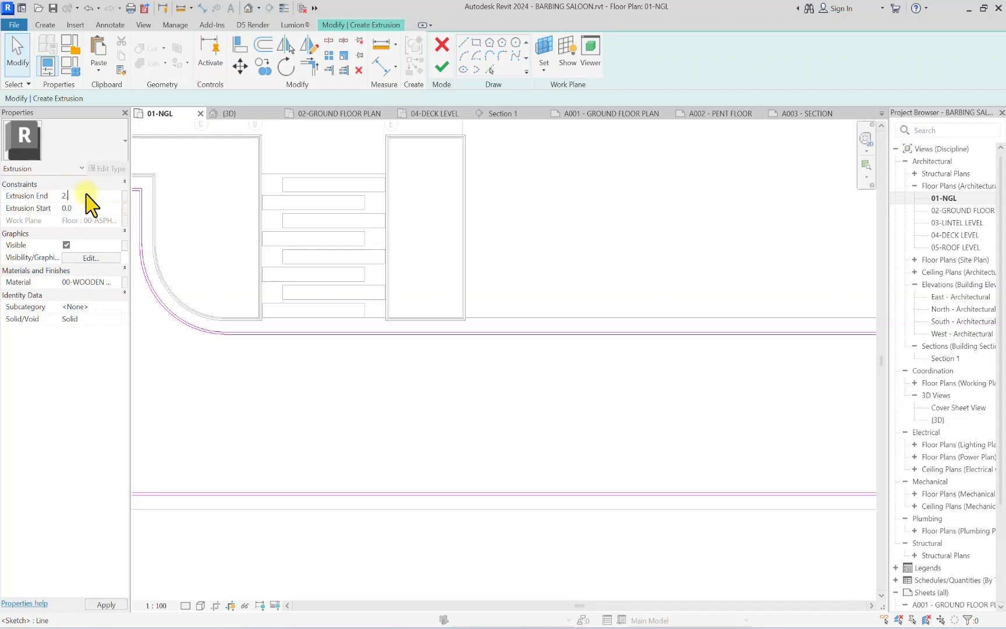
Step: Duplicate the 00-WOODEN TRELLIS material with its assets and name the copy 01-ROAD PAINT
{"action": "left_click", "coordinate": [115, 283]}
{"action": "left_click", "coordinate": [116, 283]}
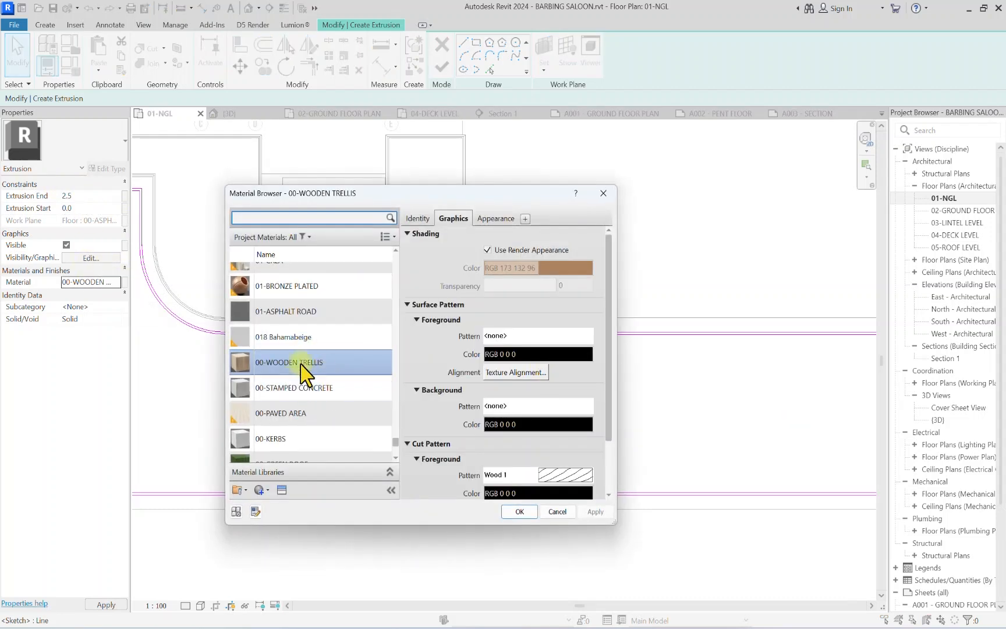
{"action": "right_click", "coordinate": [300, 363]}
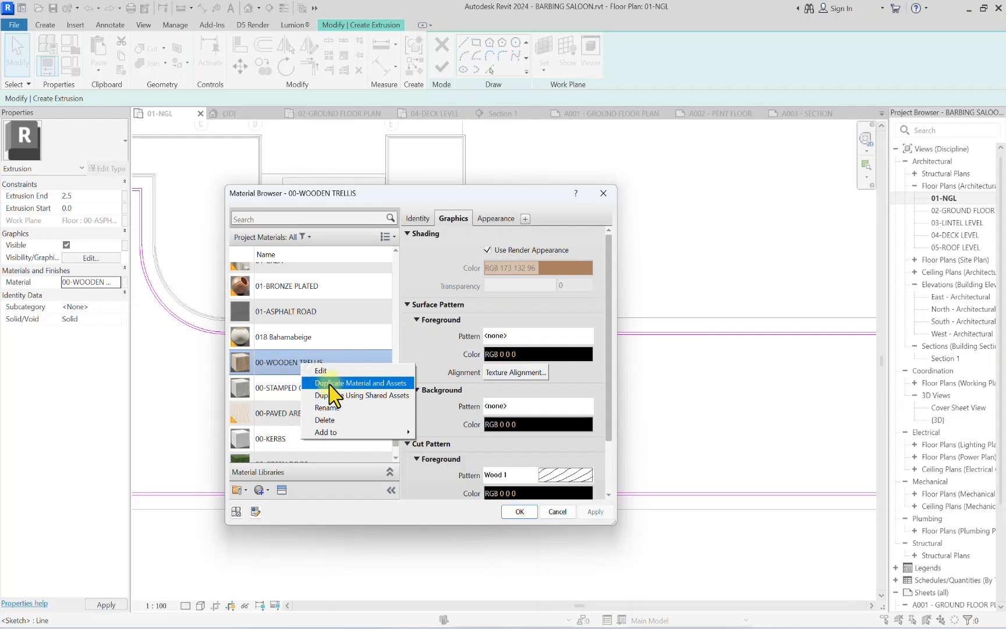
{"action": "left_click", "coordinate": [329, 383]}
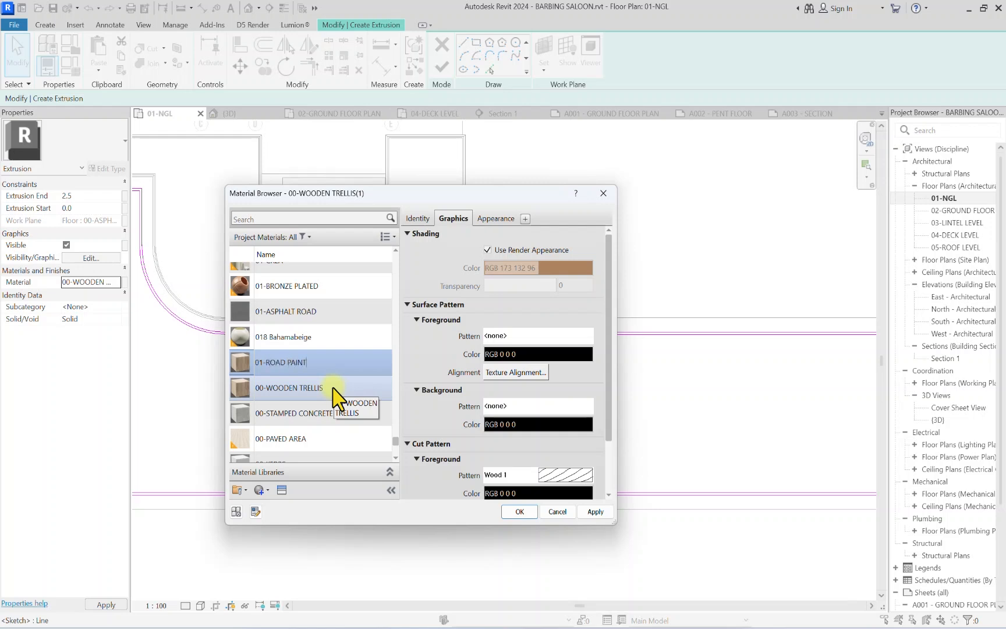
Step: Replace the 01-ROAD PAINT appearance with the Canary wall paint asset and assign the material to the extrusion
{"action": "left_click", "coordinate": [282, 489]}
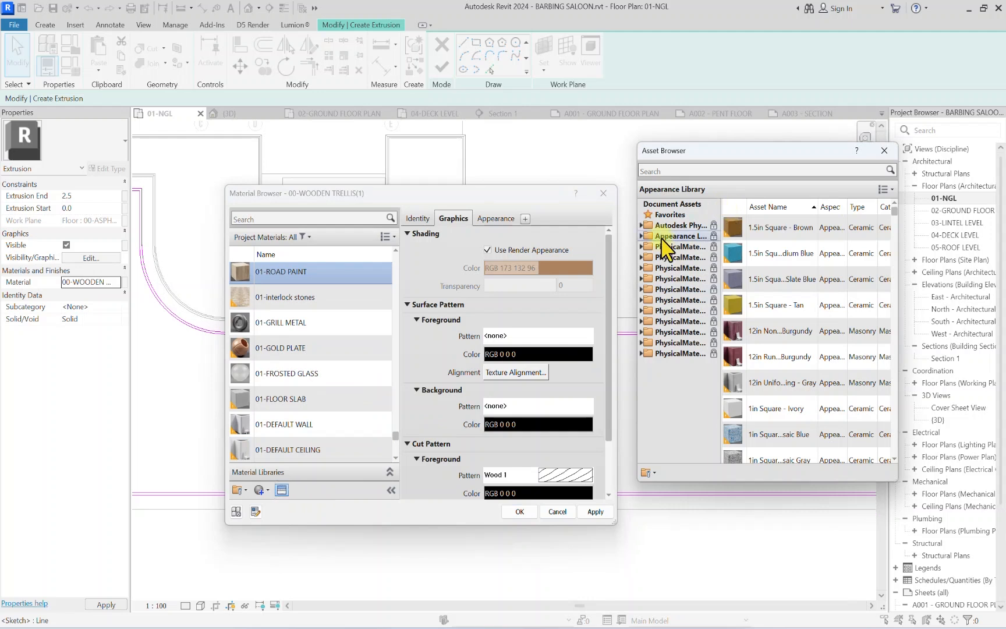
{"action": "double_click", "coordinate": [664, 235]}
{"action": "scroll", "coordinate": [670, 373], "scroll_direction": "down", "scroll_amount": 1}
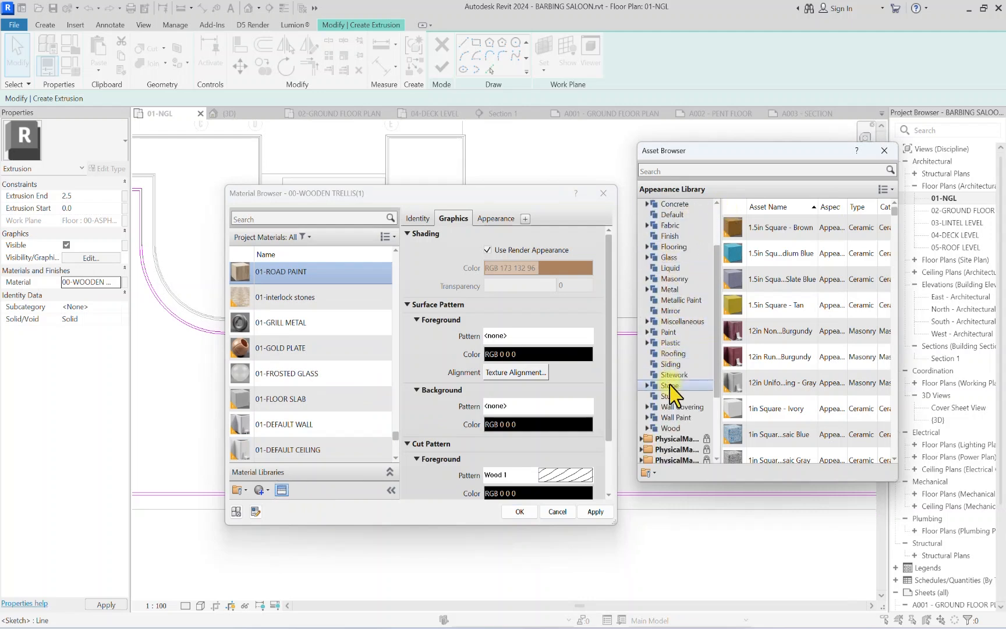
{"action": "double_click", "coordinate": [675, 417]}
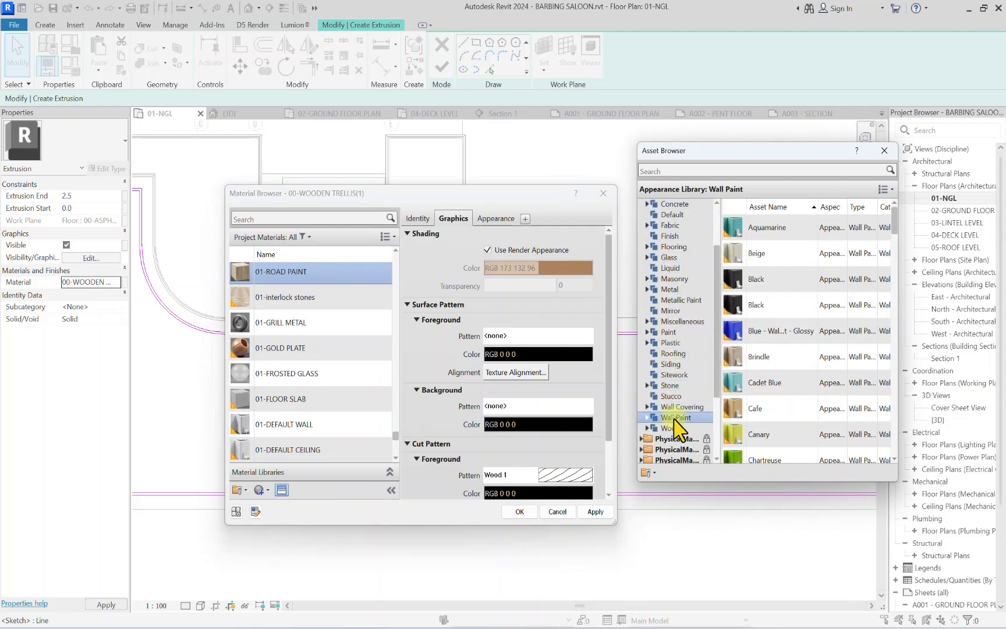
{"action": "left_click", "coordinate": [883, 434]}
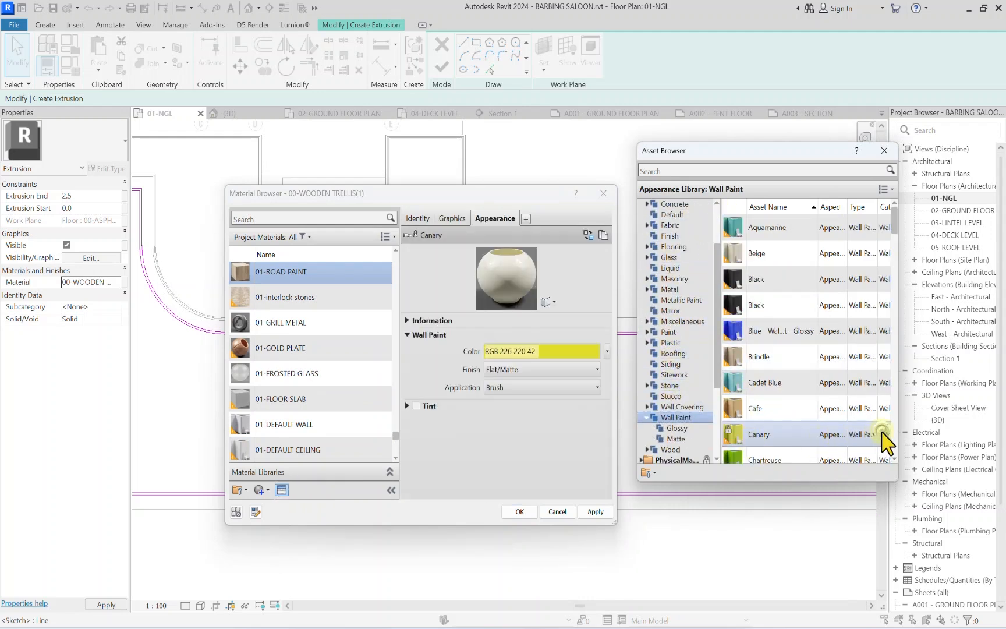
{"action": "left_click", "coordinate": [452, 219]}
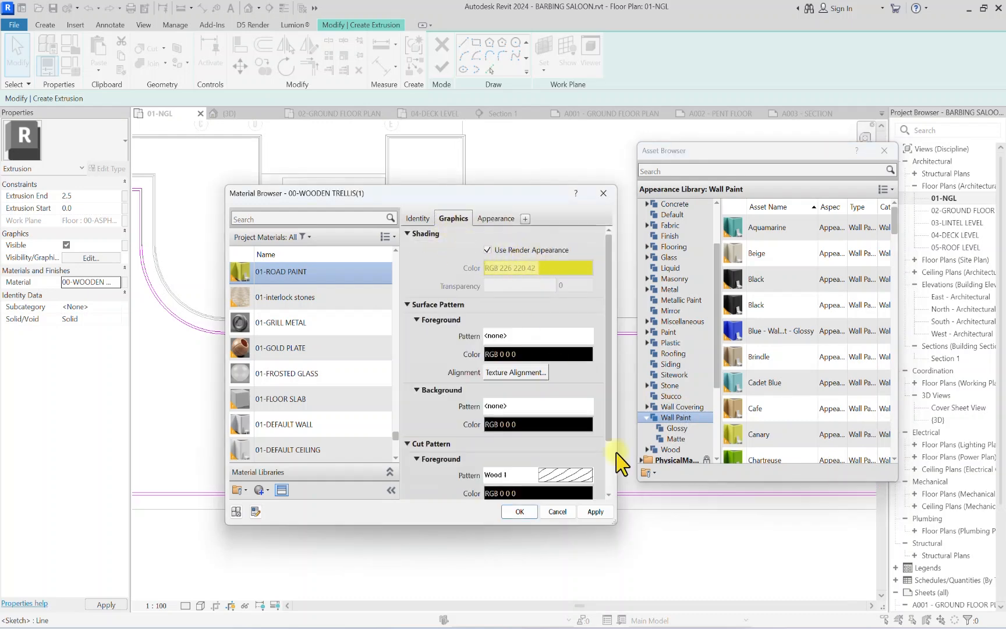
{"action": "left_click", "coordinate": [520, 512]}
Step: Finish the road marking extrusion sketch and complete the in-place model
{"action": "left_click", "coordinate": [443, 67]}
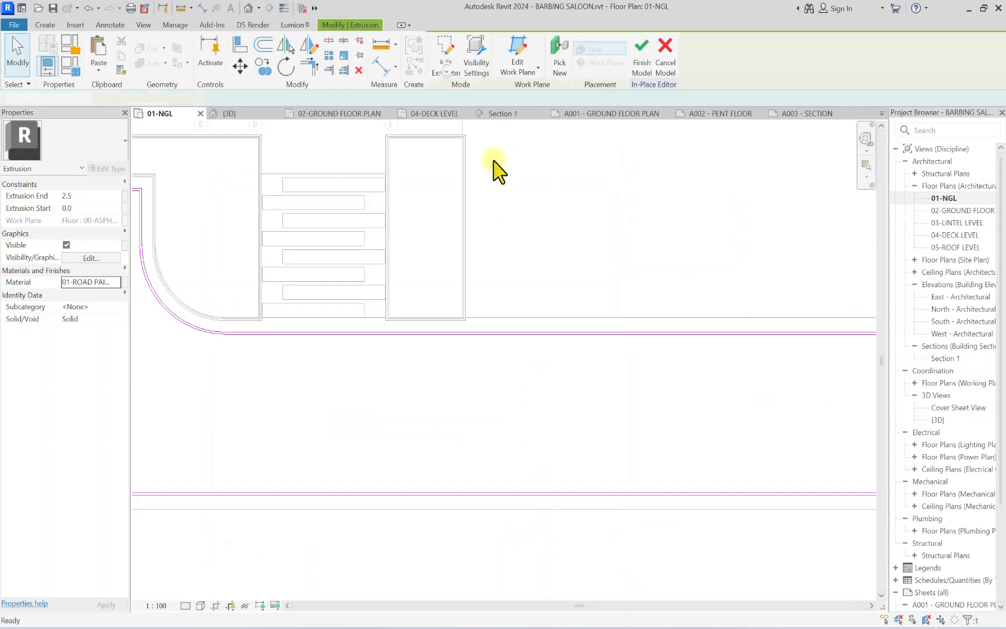
{"action": "scroll", "coordinate": [498, 168], "scroll_direction": "down", "scroll_amount": 3}
{"action": "left_click", "coordinate": [644, 73]}
{"action": "scroll", "coordinate": [541, 345], "scroll_direction": "down", "scroll_amount": 3}
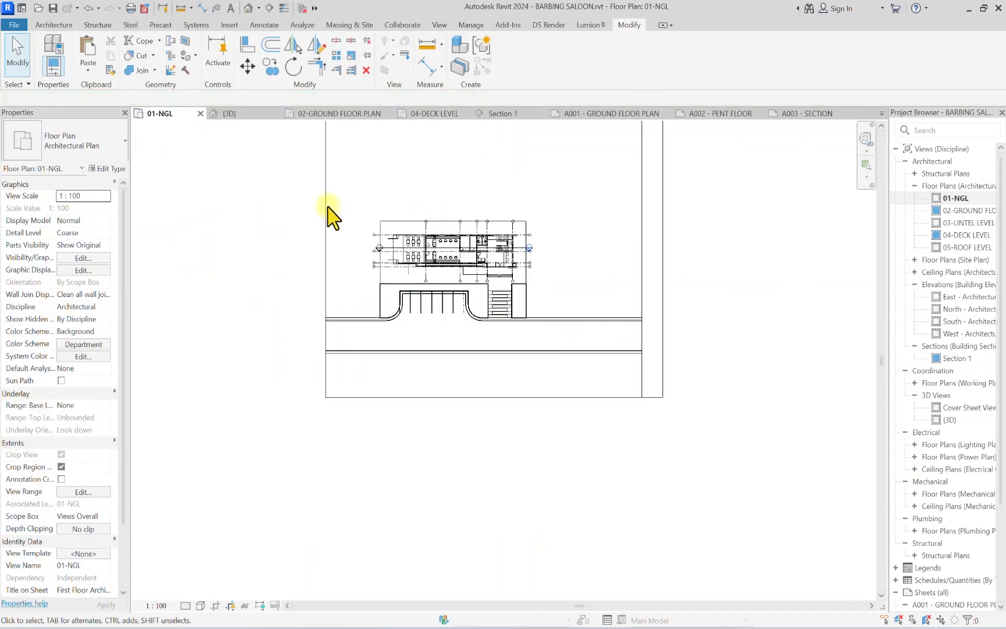
Step: In the 02-GROUND FLOOR PLAN view, hide the site, road, kerb, parking and walkway elements surrounding the building
{"action": "scroll", "coordinate": [375, 359], "scroll_direction": "up", "scroll_amount": 1}
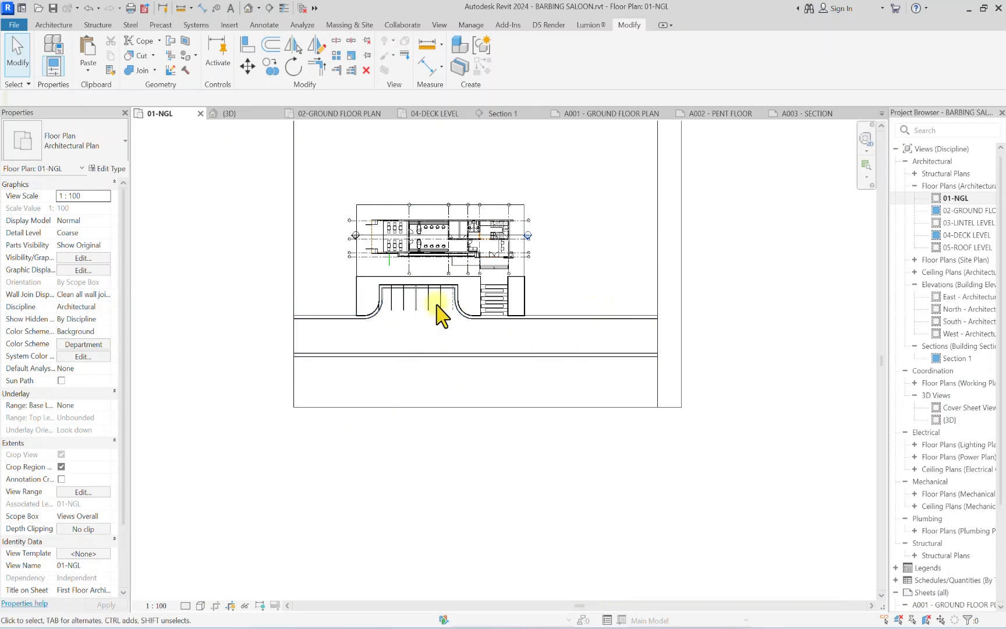
{"action": "scroll", "coordinate": [376, 282], "scroll_direction": "down", "scroll_amount": 1}
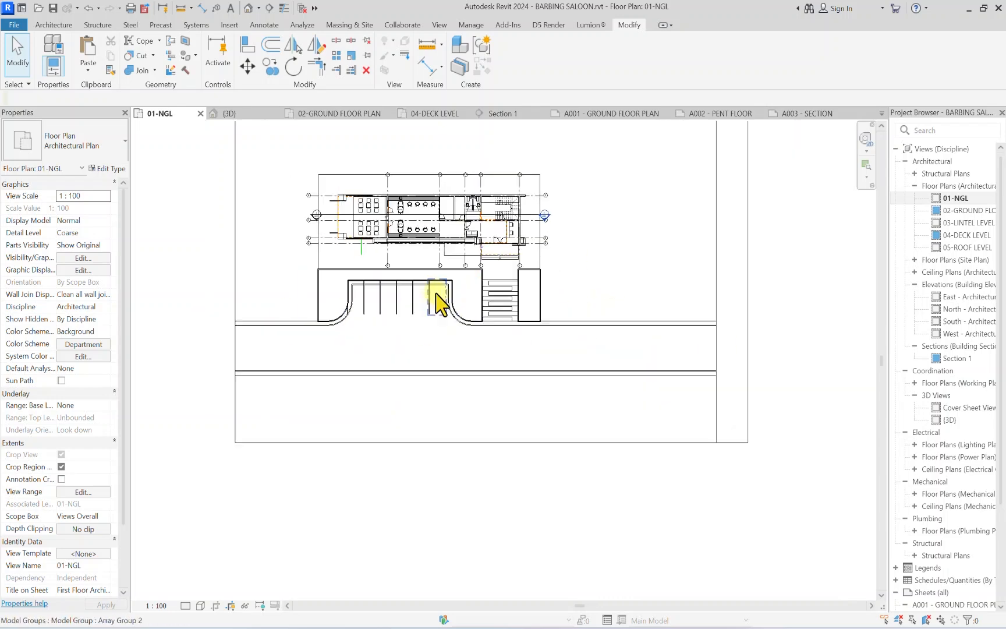
{"action": "double_click", "coordinate": [959, 211]}
{"action": "scroll", "coordinate": [605, 367], "scroll_direction": "down", "scroll_amount": 5}
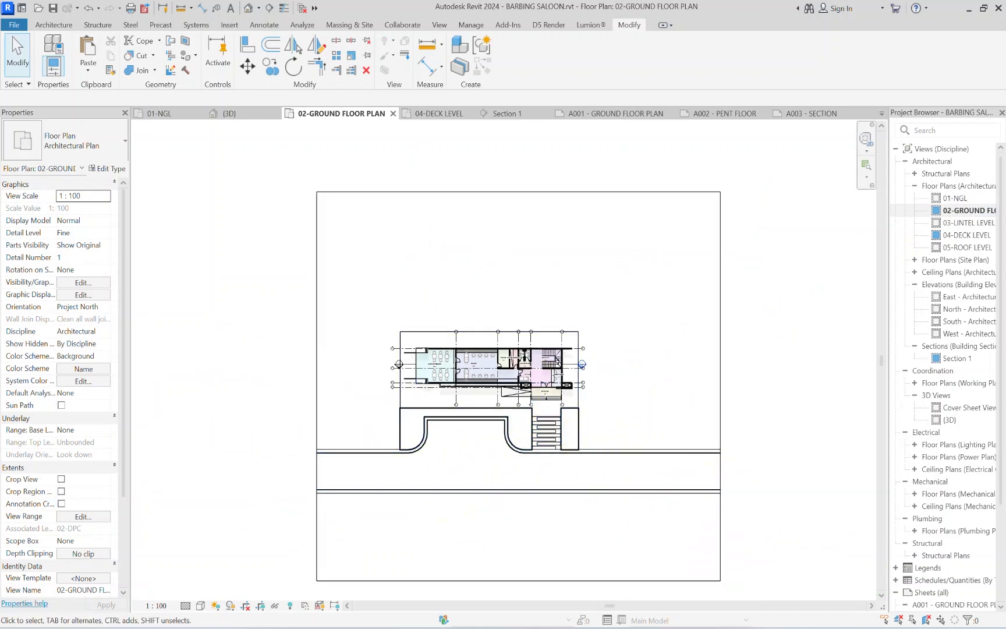
{"action": "scroll", "coordinate": [961, 250], "scroll_direction": "down", "scroll_amount": 4}
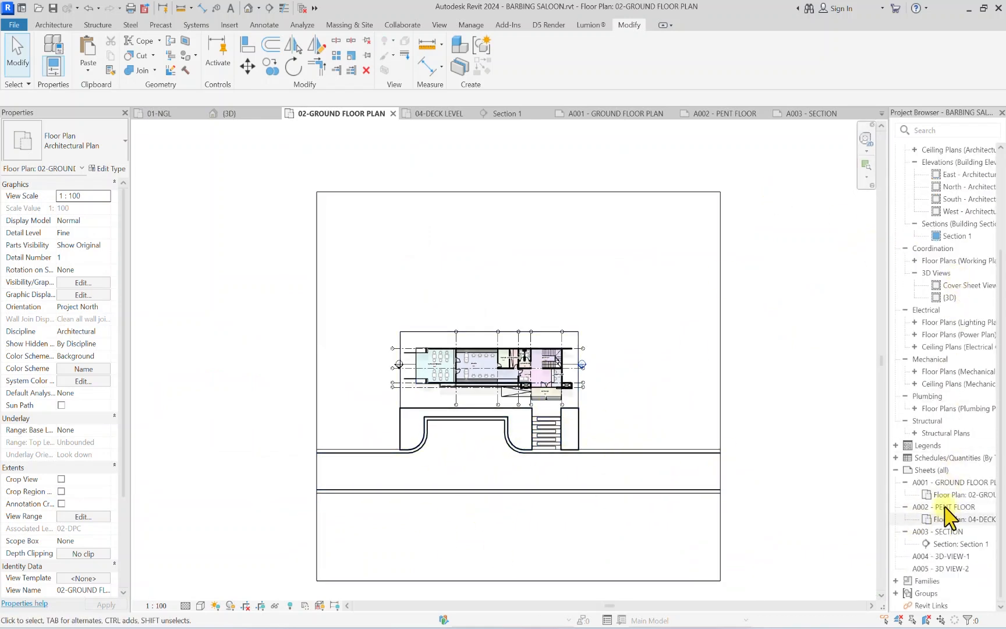
{"action": "middle_click_drag", "start_coordinate": [625, 475], "coordinate": [696, 422]}
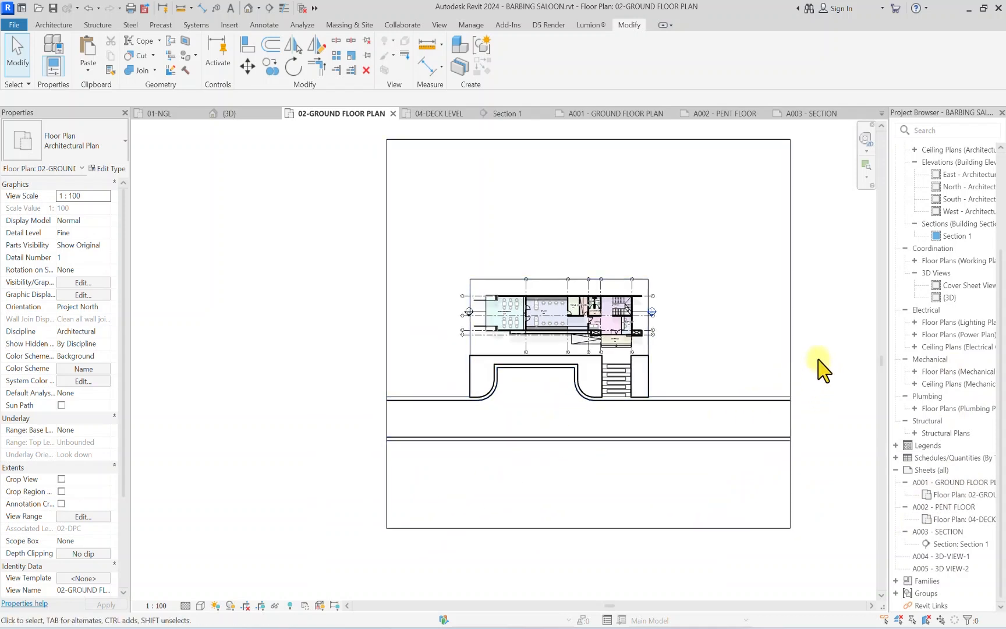
{"action": "left_click_drag", "start_coordinate": [817, 358], "coordinate": [294, 544]}
{"action": "right_click", "coordinate": [398, 405]}
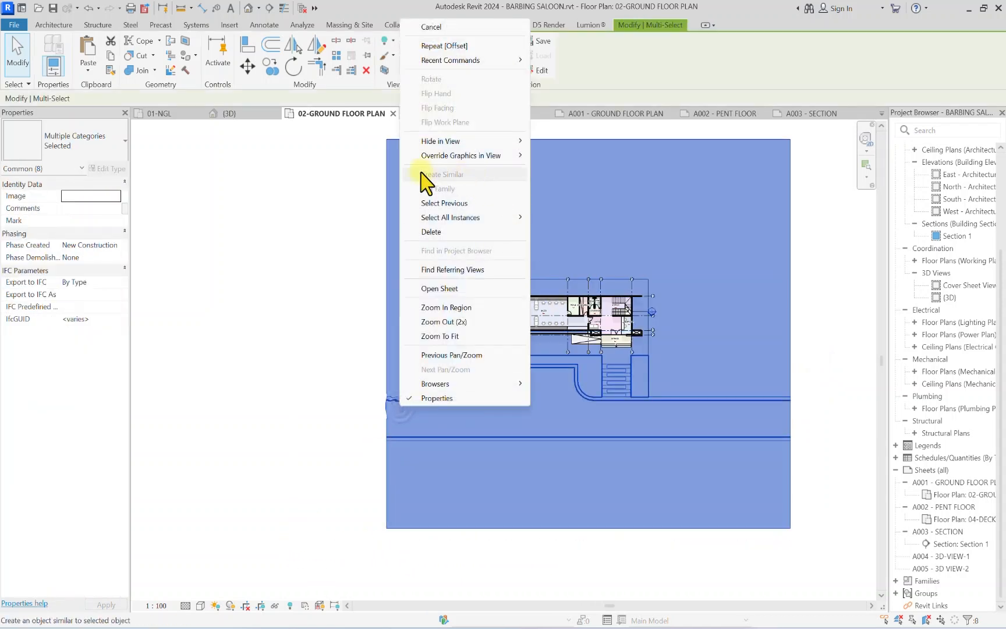
{"action": "mouse_move", "coordinate": [441, 142]}
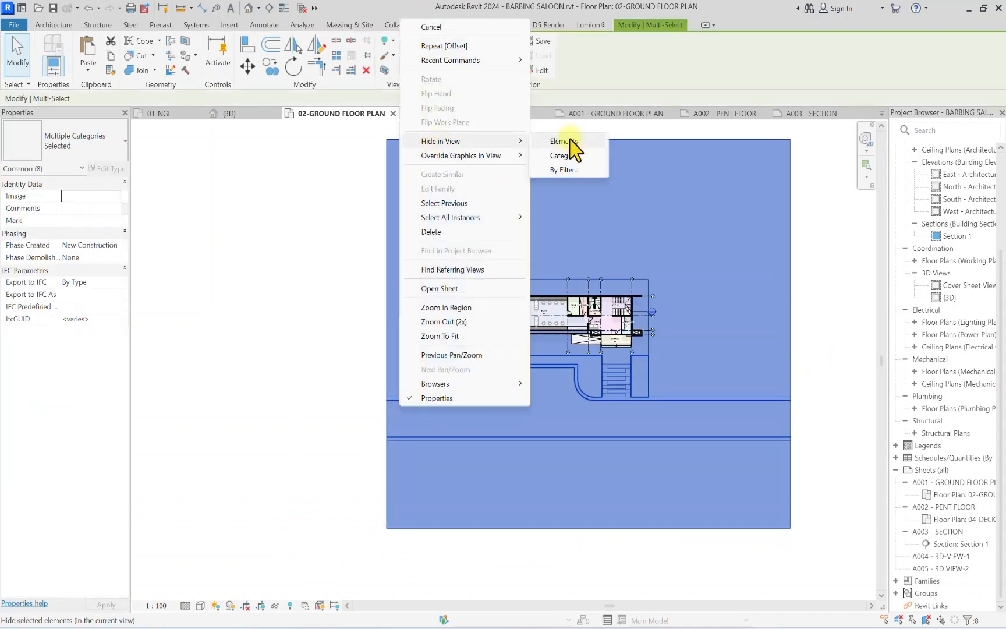
{"action": "left_click", "coordinate": [568, 141]}
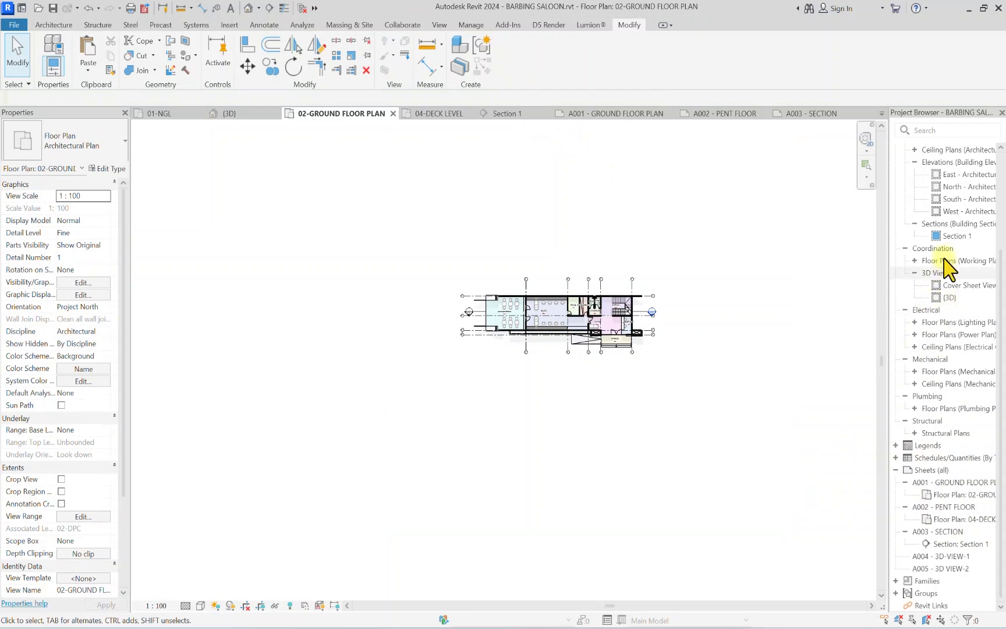
Step: Open the Section 1 view and examine the building section and its surrounding ground
{"action": "double_click", "coordinate": [948, 236]}
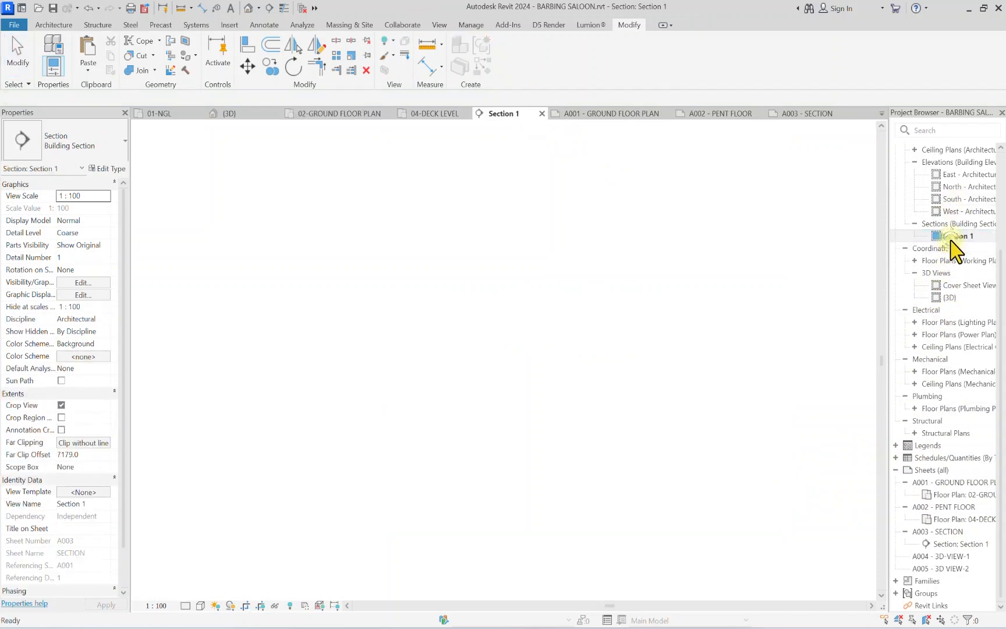
{"action": "scroll", "coordinate": [375, 509], "scroll_direction": "up", "scroll_amount": 1}
{"action": "scroll", "coordinate": [192, 446], "scroll_direction": "up", "scroll_amount": 3}
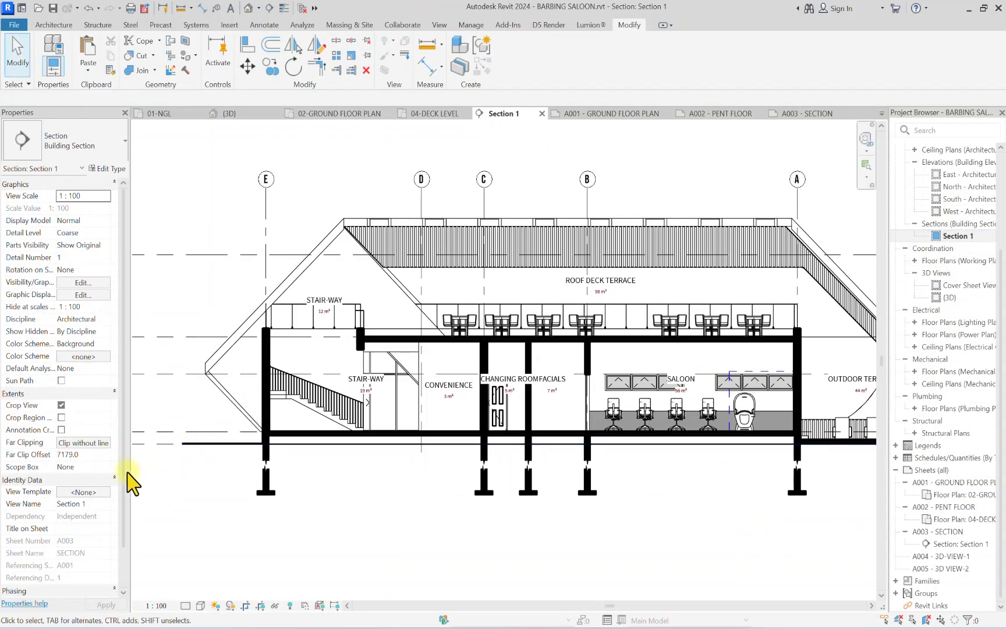
{"action": "scroll", "coordinate": [219, 412], "scroll_direction": "down", "scroll_amount": 3}
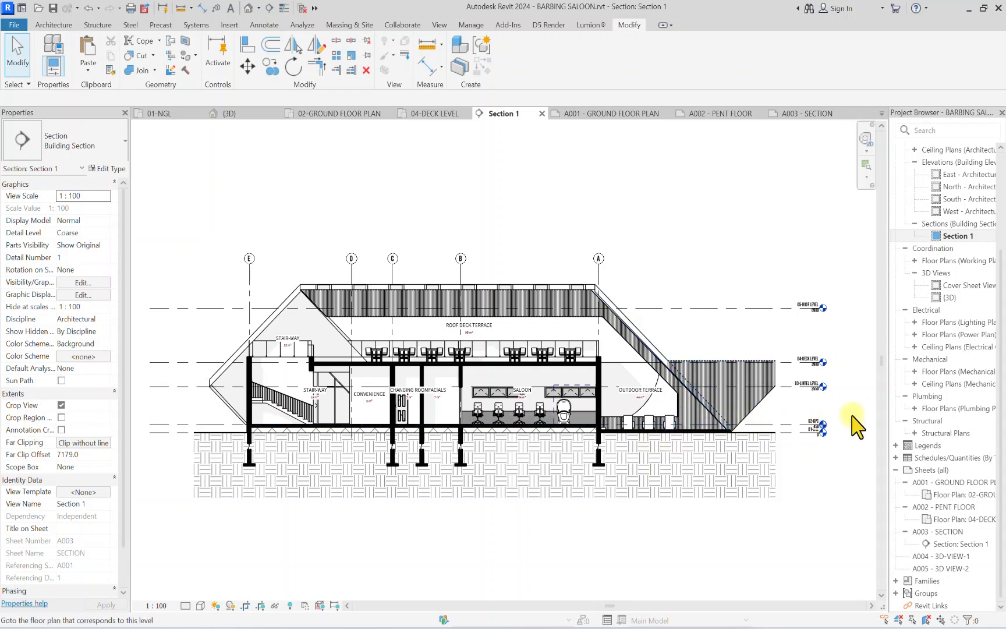
{"action": "scroll", "coordinate": [756, 401], "scroll_direction": "down", "scroll_amount": 2}
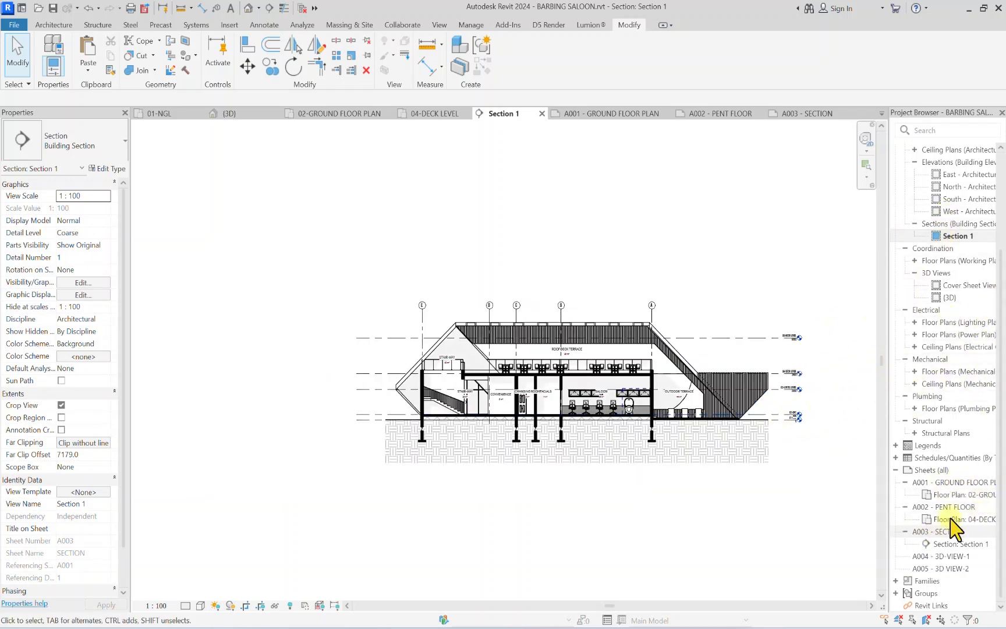
{"action": "scroll", "coordinate": [943, 192], "scroll_direction": "up", "scroll_amount": 3}
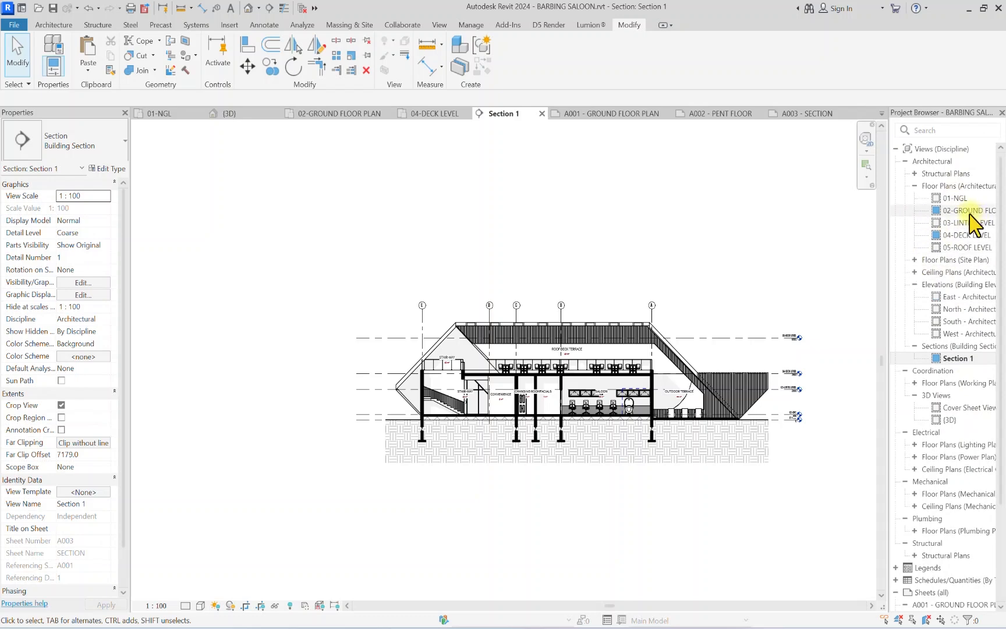
Step: In the 01-NGL plan, place a perspective camera at a 600 mm offset on the road, aimed diagonally at the building
{"action": "double_click", "coordinate": [952, 198]}
{"action": "scroll", "coordinate": [532, 330], "scroll_direction": "up", "scroll_amount": 5}
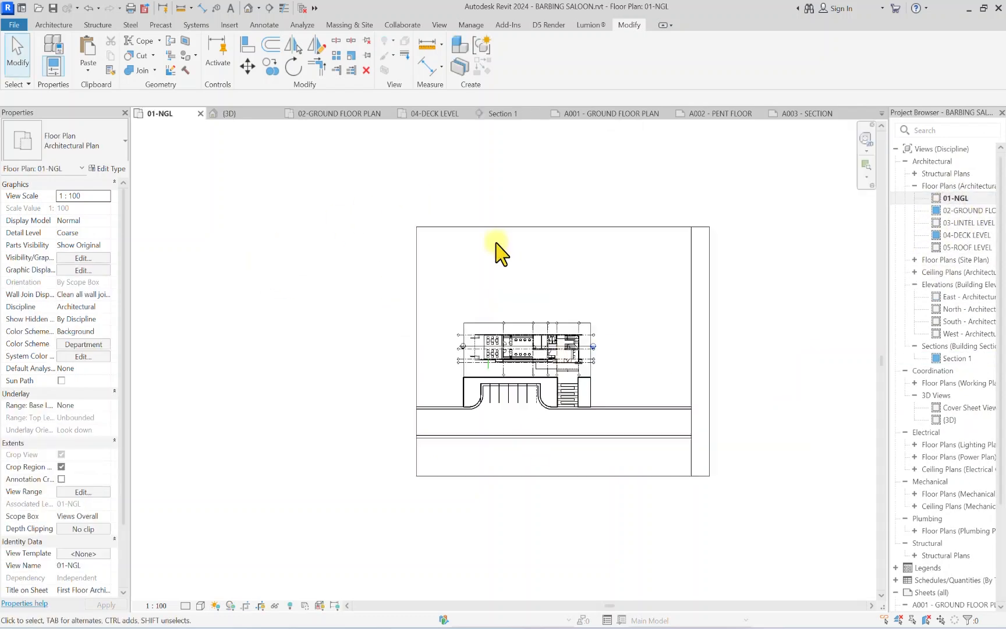
{"action": "middle_click_drag", "start_coordinate": [474, 501], "coordinate": [475, 478]}
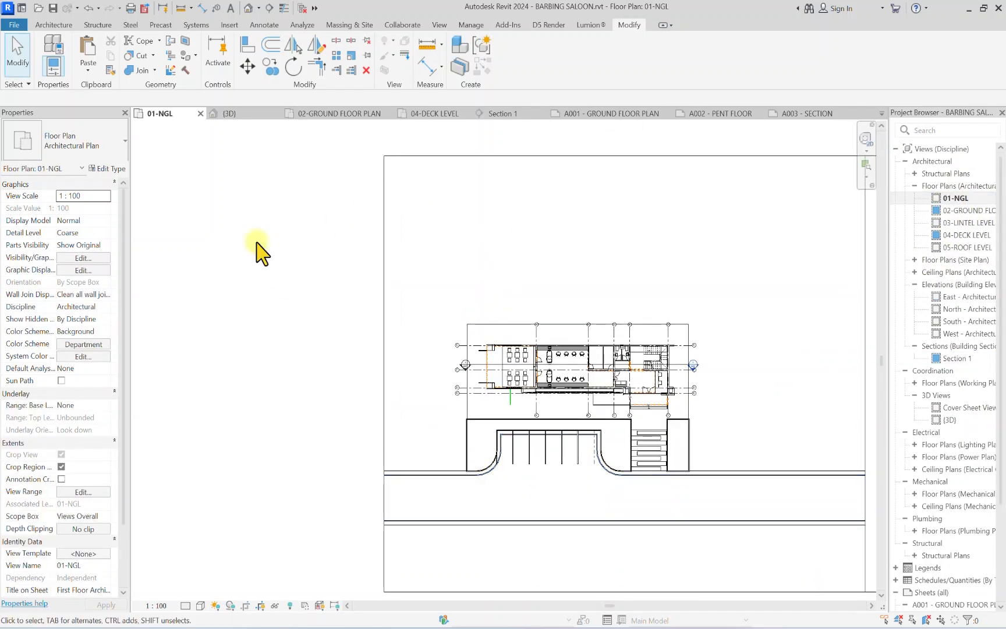
{"action": "left_click", "coordinate": [437, 25]}
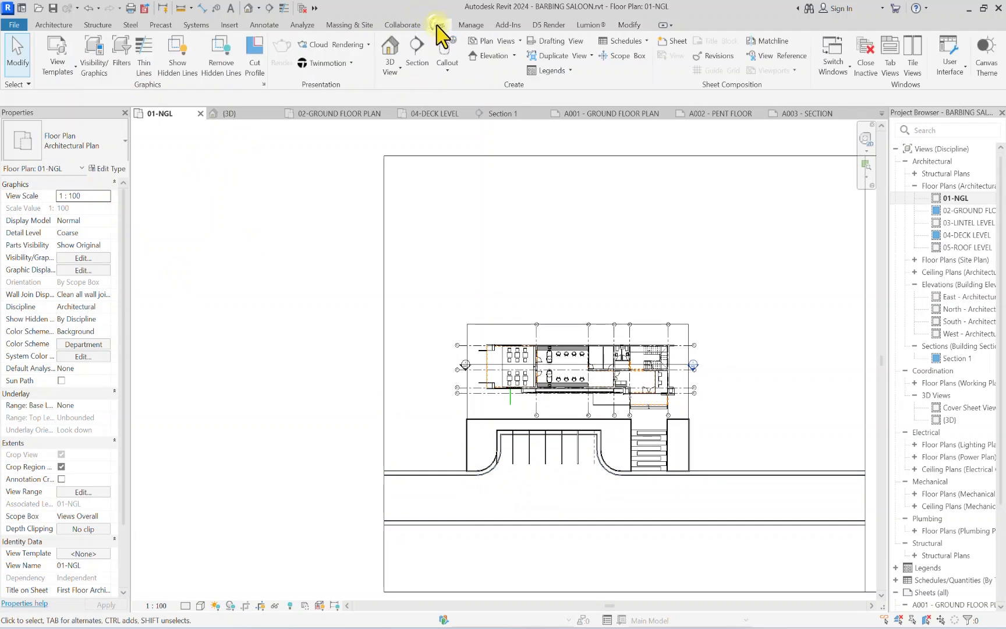
{"action": "left_click", "coordinate": [395, 70]}
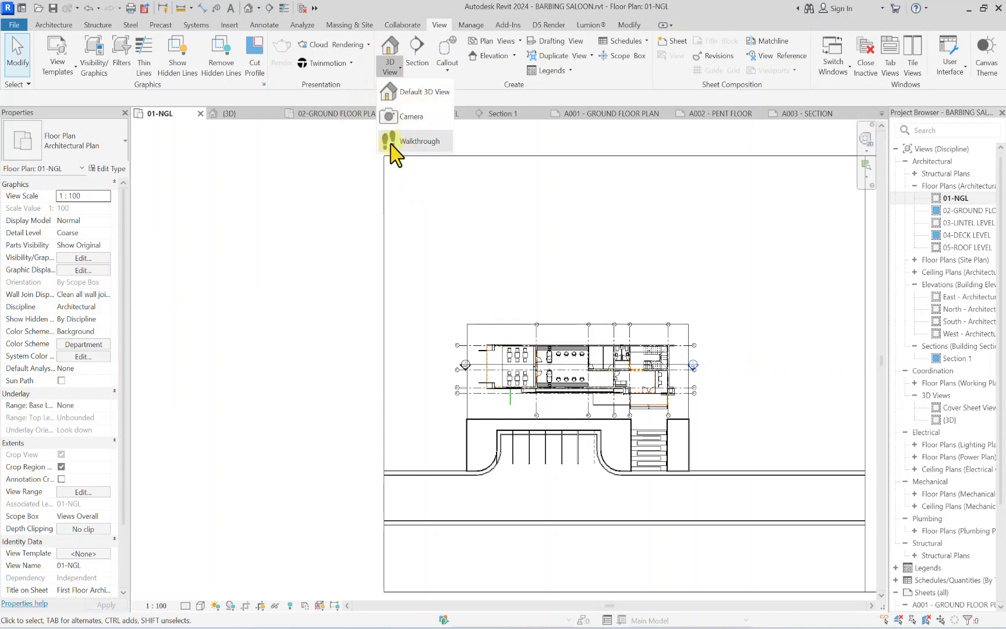
{"action": "left_click", "coordinate": [400, 116]}
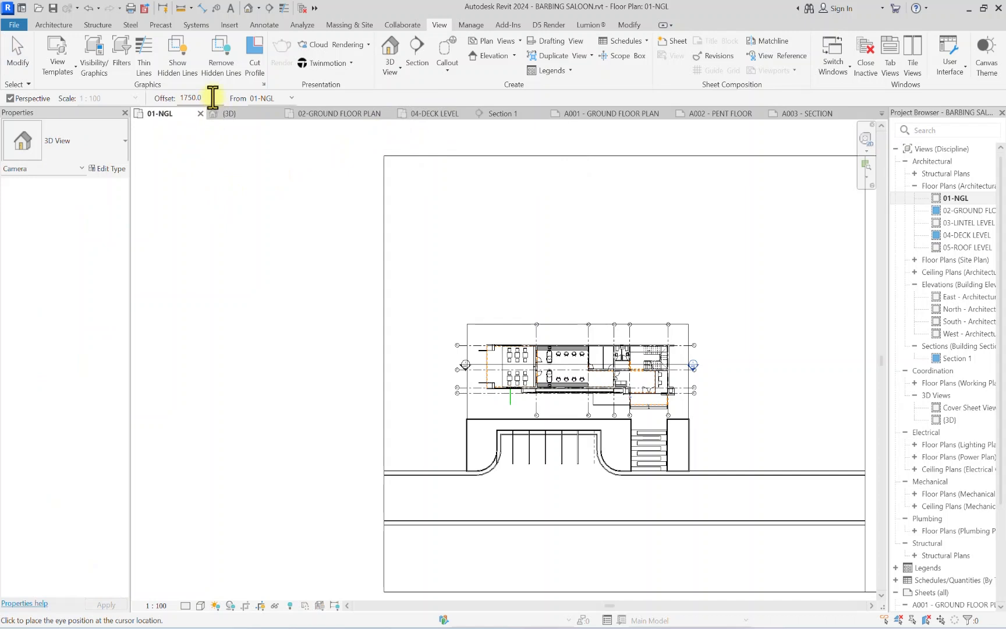
{"action": "left_click_drag", "start_coordinate": [213, 97], "coordinate": [163, 98]}
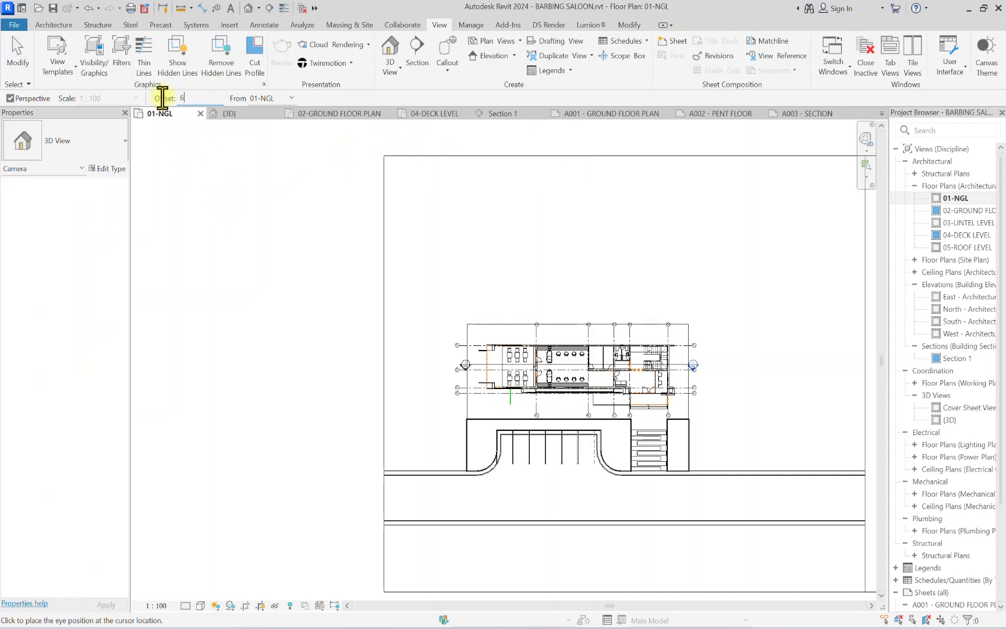
{"action": "key", "text": "Return"}
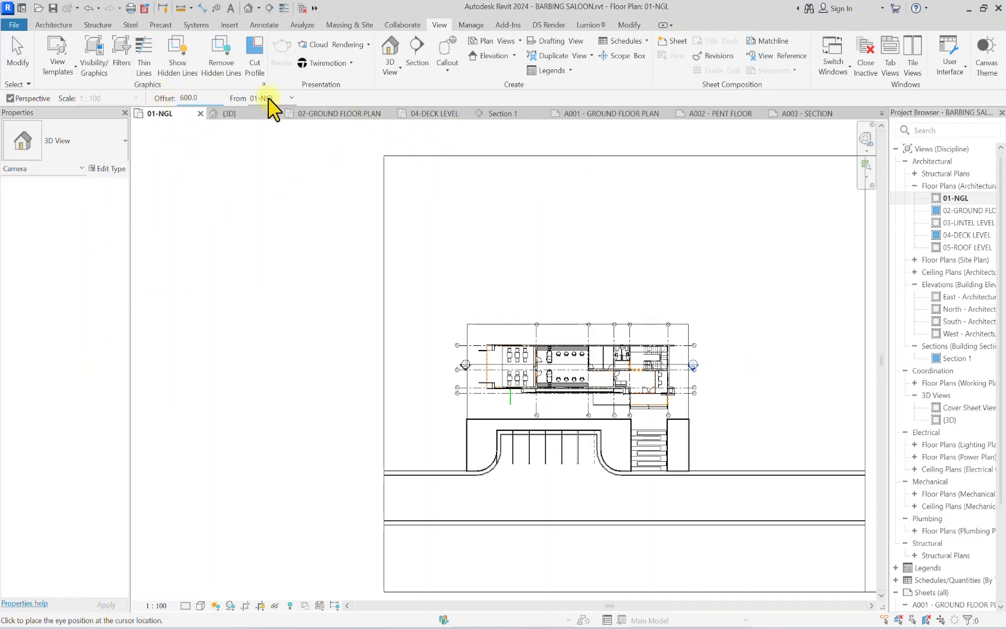
{"action": "scroll", "coordinate": [451, 142], "scroll_direction": "down", "scroll_amount": 3}
{"action": "scroll", "coordinate": [473, 308], "scroll_direction": "up", "scroll_amount": 3}
{"action": "scroll", "coordinate": [457, 249], "scroll_direction": "up", "scroll_amount": 2}
{"action": "middle_click_drag", "start_coordinate": [449, 287], "coordinate": [459, 370]}
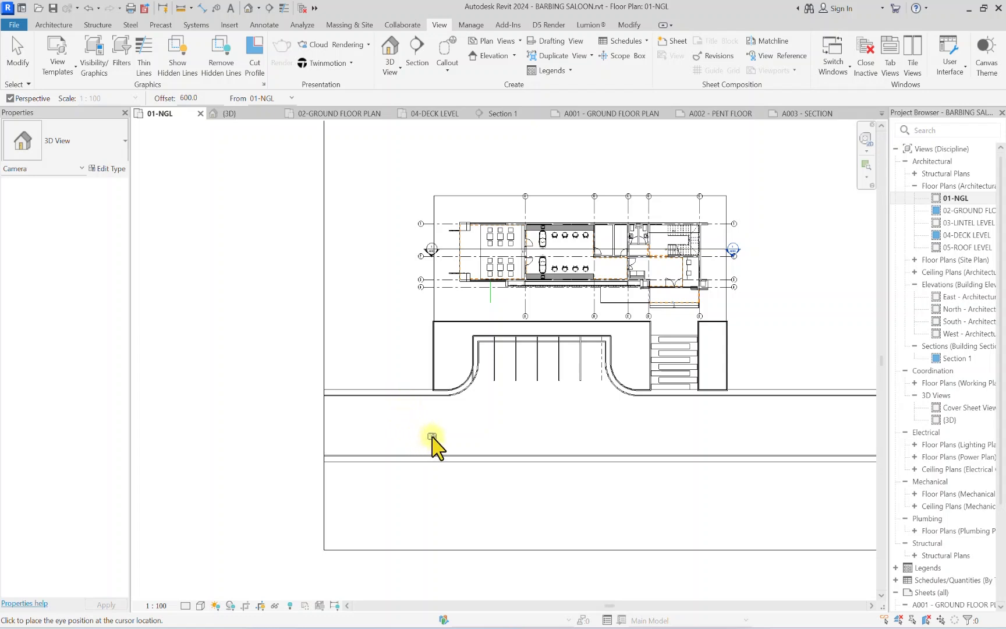
{"action": "left_click", "coordinate": [435, 418]}
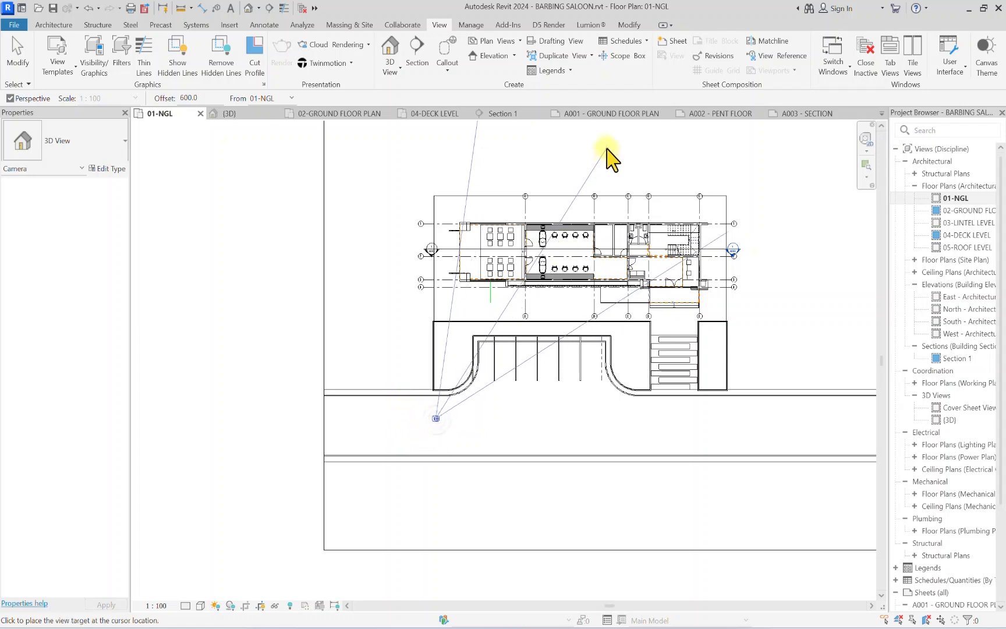
{"action": "left_click", "coordinate": [584, 311]}
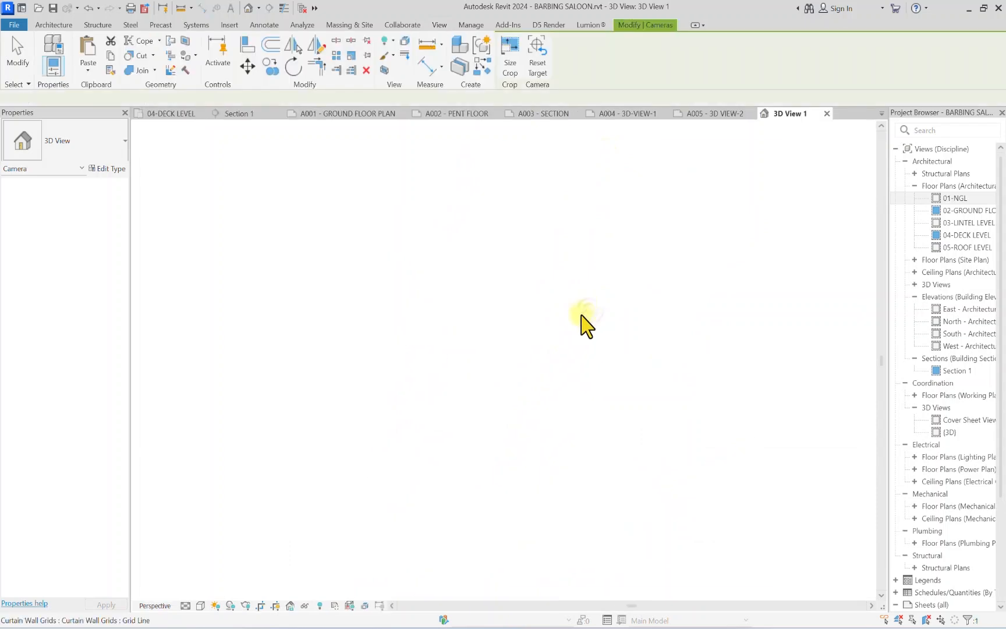
Step: Widen the new camera view's crop region on both sides to take in the slatted screen and the entrance
{"action": "scroll", "coordinate": [442, 316], "scroll_direction": "down", "scroll_amount": 2}
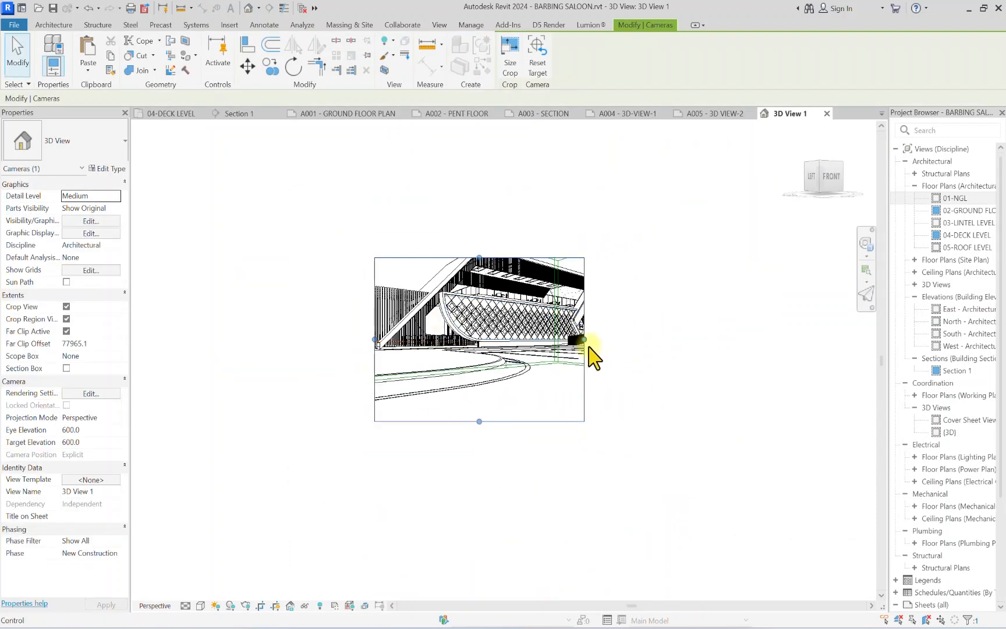
{"action": "left_click_drag", "start_coordinate": [585, 339], "coordinate": [638, 339]}
{"action": "left_click_drag", "start_coordinate": [374, 339], "coordinate": [283, 340]}
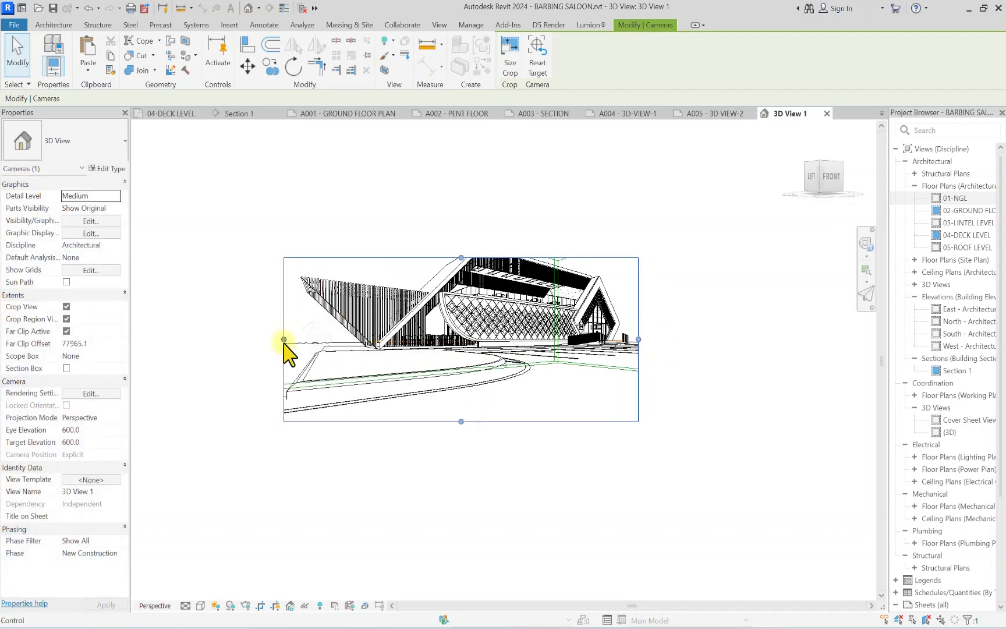
Step: In the 01-NGL plan, move the camera's eye point farther back on the road and re-aim its target behind the building
{"action": "double_click", "coordinate": [954, 198]}
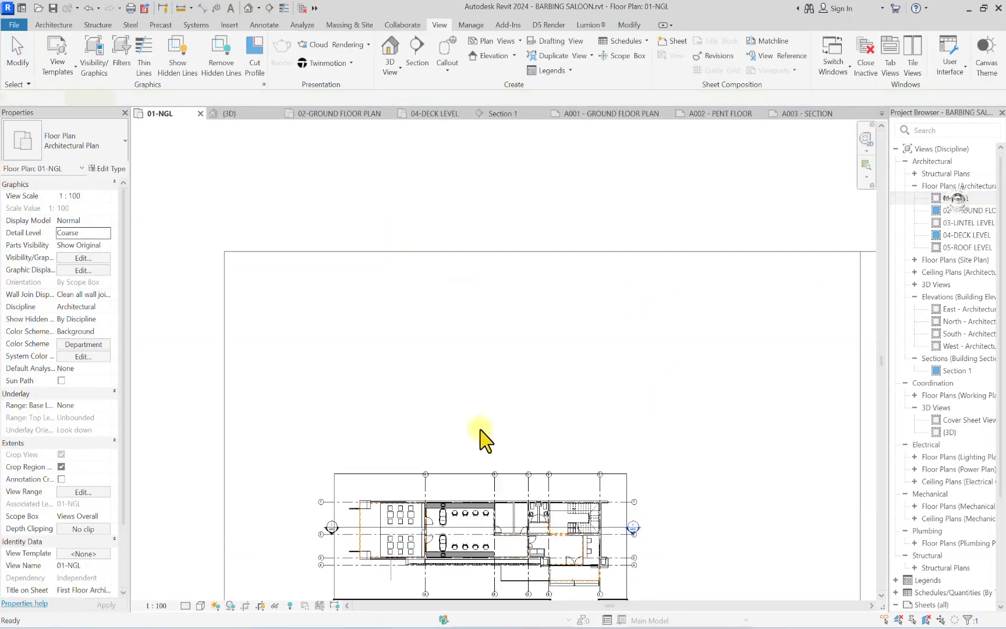
{"action": "middle_click_drag", "start_coordinate": [407, 549], "coordinate": [483, 424]}
{"action": "left_click_drag", "start_coordinate": [429, 462], "coordinate": [409, 490]}
{"action": "scroll", "coordinate": [413, 483], "scroll_direction": "down", "scroll_amount": 2}
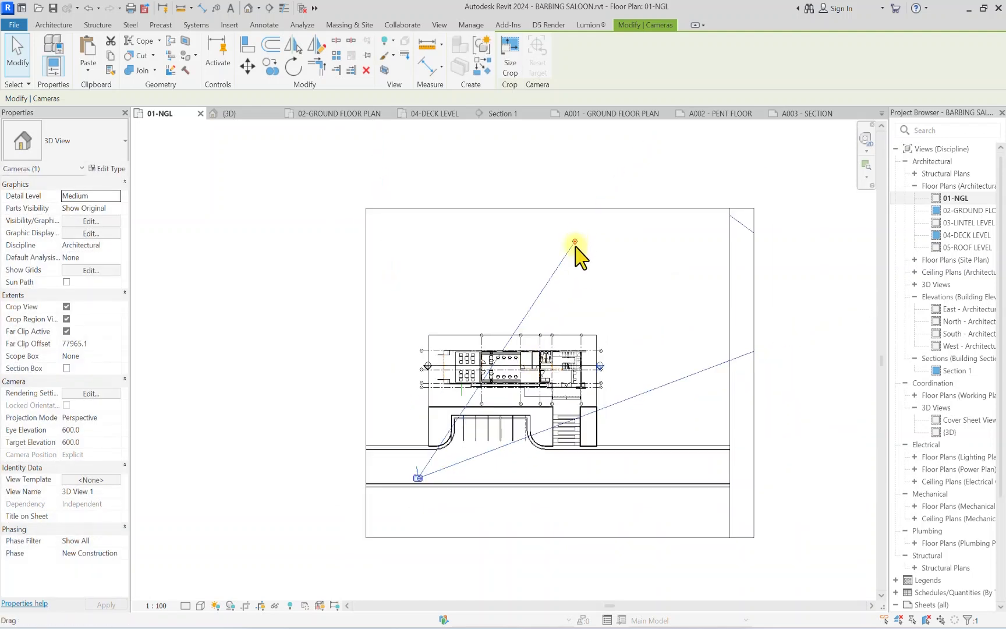
{"action": "left_click_drag", "start_coordinate": [575, 243], "coordinate": [559, 228]}
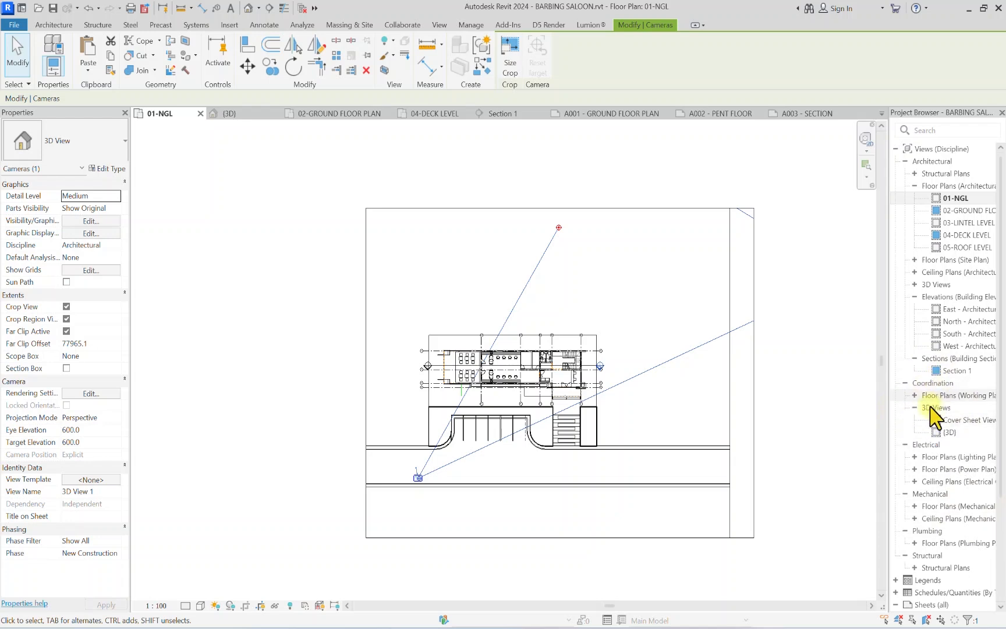
Step: Reopen 3D View 1 and narrow its crop region on the slatted screen's side
{"action": "scroll", "coordinate": [928, 384], "scroll_direction": "down", "scroll_amount": 2}
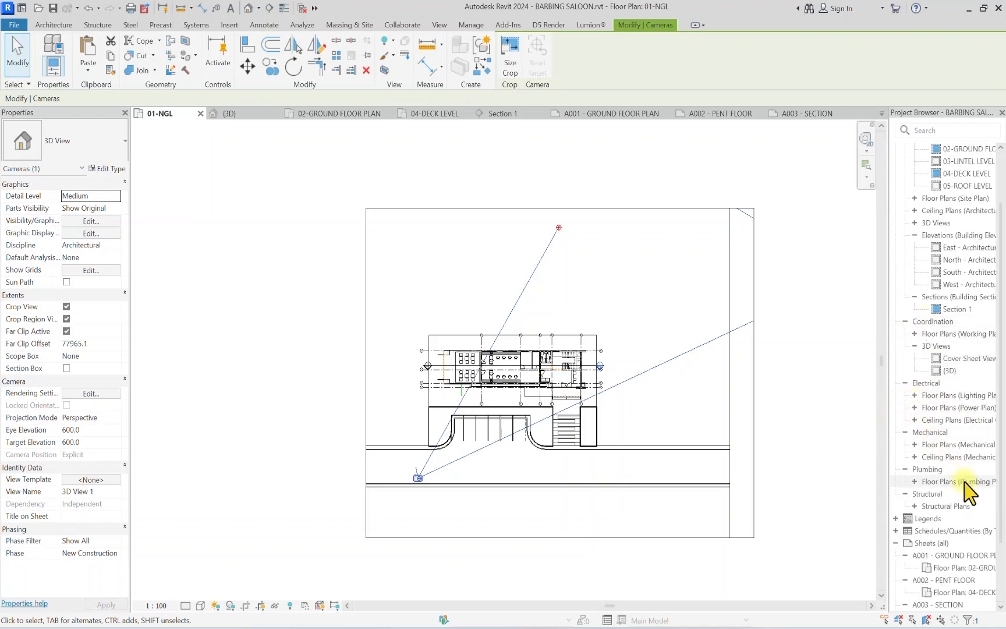
{"action": "scroll", "coordinate": [937, 431], "scroll_direction": "up", "scroll_amount": 2}
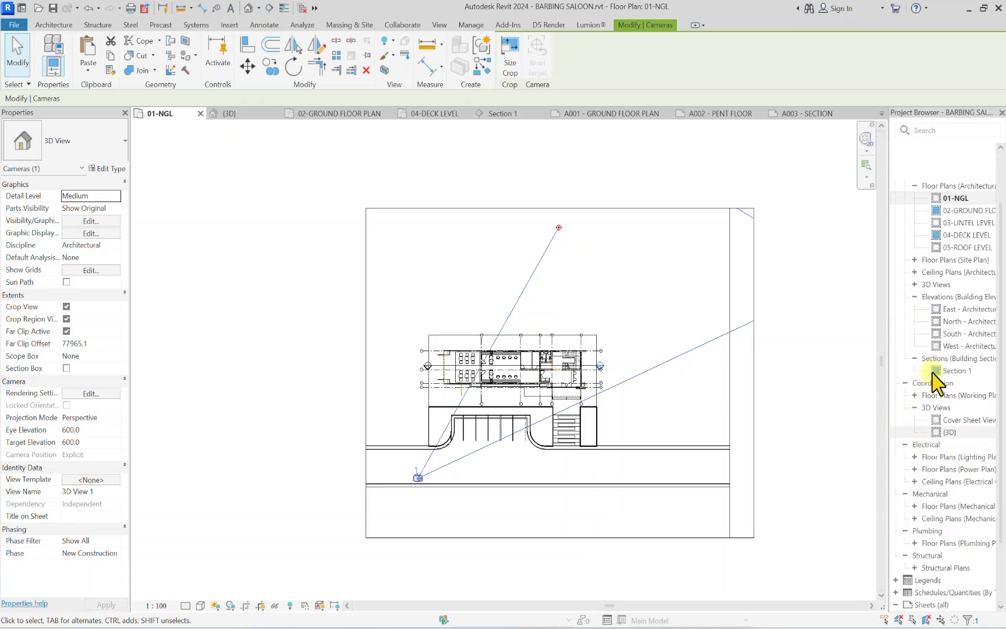
{"action": "left_click", "coordinate": [915, 285]}
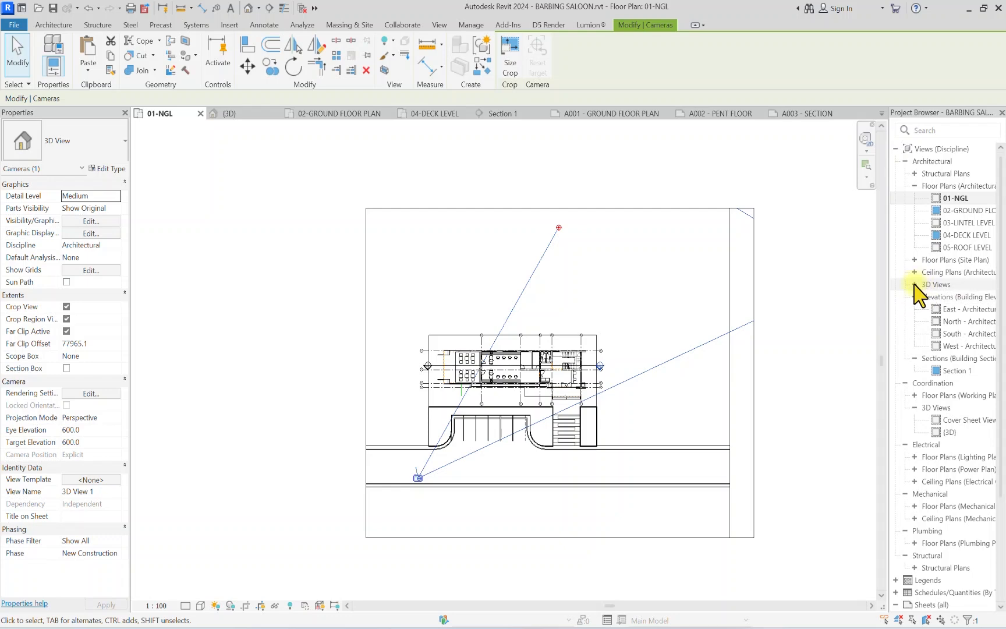
{"action": "double_click", "coordinate": [958, 296]}
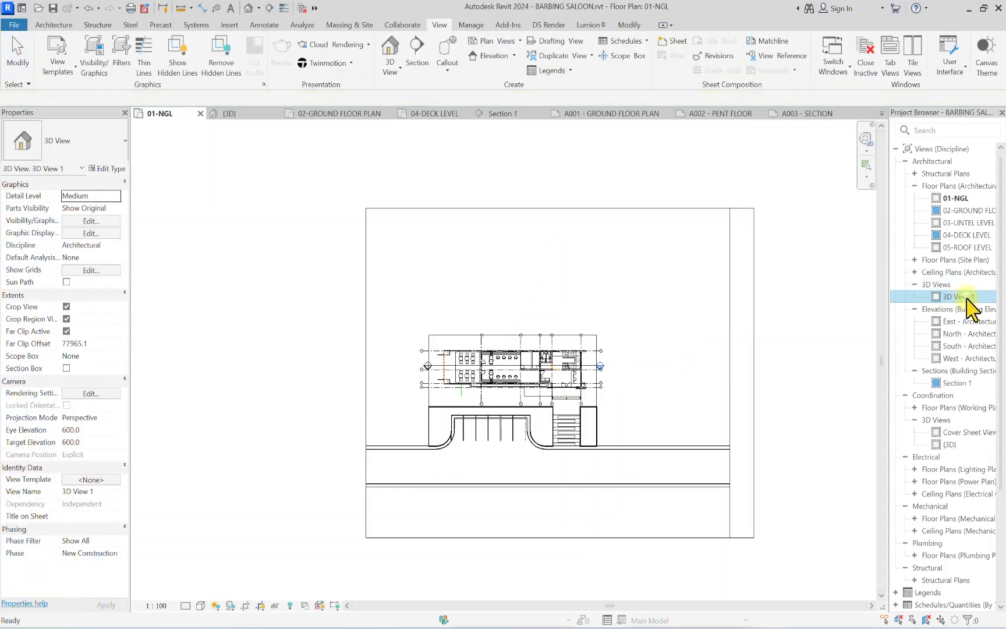
{"action": "left_click", "coordinate": [531, 257]}
{"action": "scroll", "coordinate": [534, 256], "scroll_direction": "up", "scroll_amount": 2}
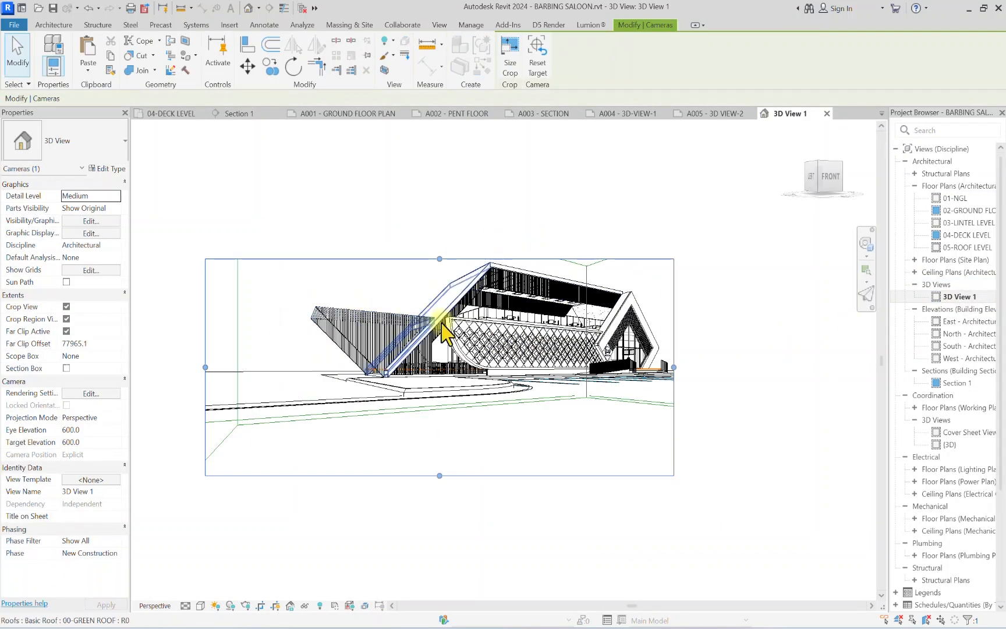
{"action": "left_click_drag", "start_coordinate": [204, 367], "coordinate": [300, 344]}
{"action": "scroll", "coordinate": [428, 252], "scroll_direction": "up", "scroll_amount": 2}
{"action": "scroll", "coordinate": [449, 285], "scroll_direction": "up", "scroll_amount": 1}
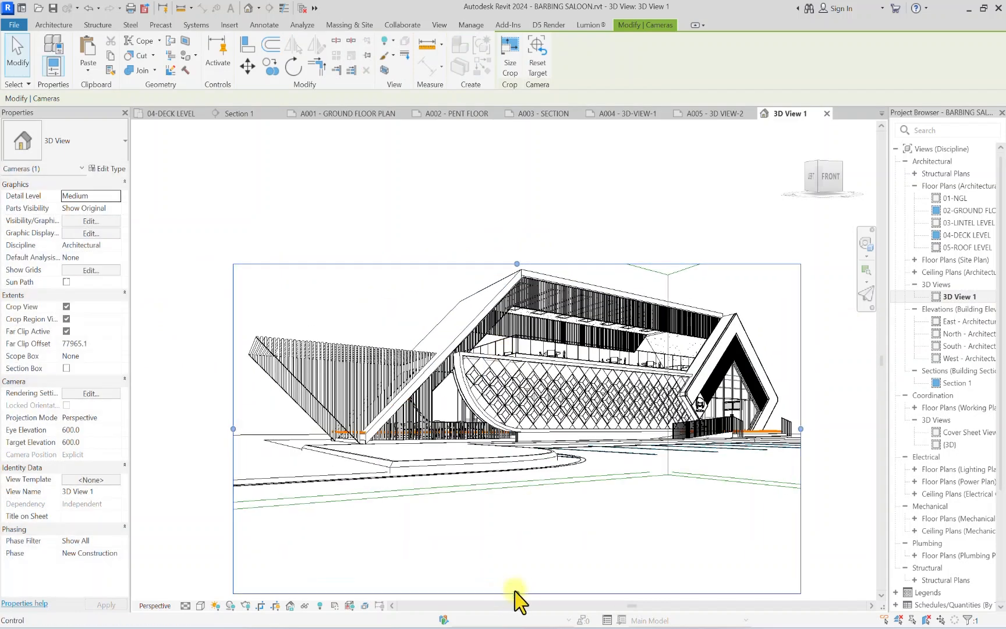
Step: Trim the foreground from 3D View 1's crop region and extend it above the roof and beyond the entrance
{"action": "left_click_drag", "start_coordinate": [516, 593], "coordinate": [565, 496]}
{"action": "left_click_drag", "start_coordinate": [516, 263], "coordinate": [518, 210]}
{"action": "left_click_drag", "start_coordinate": [801, 357], "coordinate": [827, 358]}
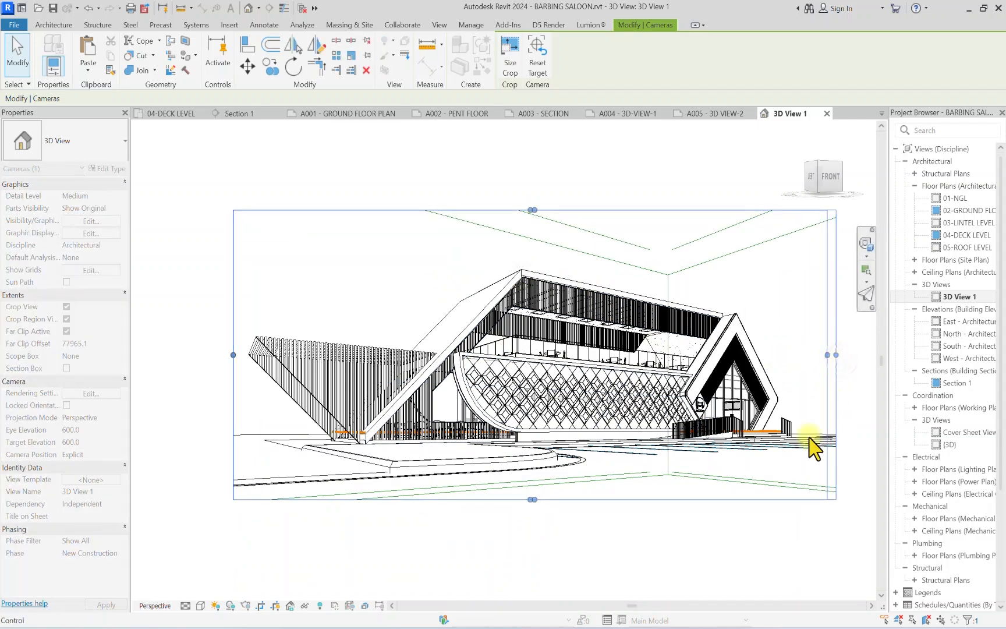
{"action": "left_click_drag", "start_coordinate": [532, 498], "coordinate": [529, 512]}
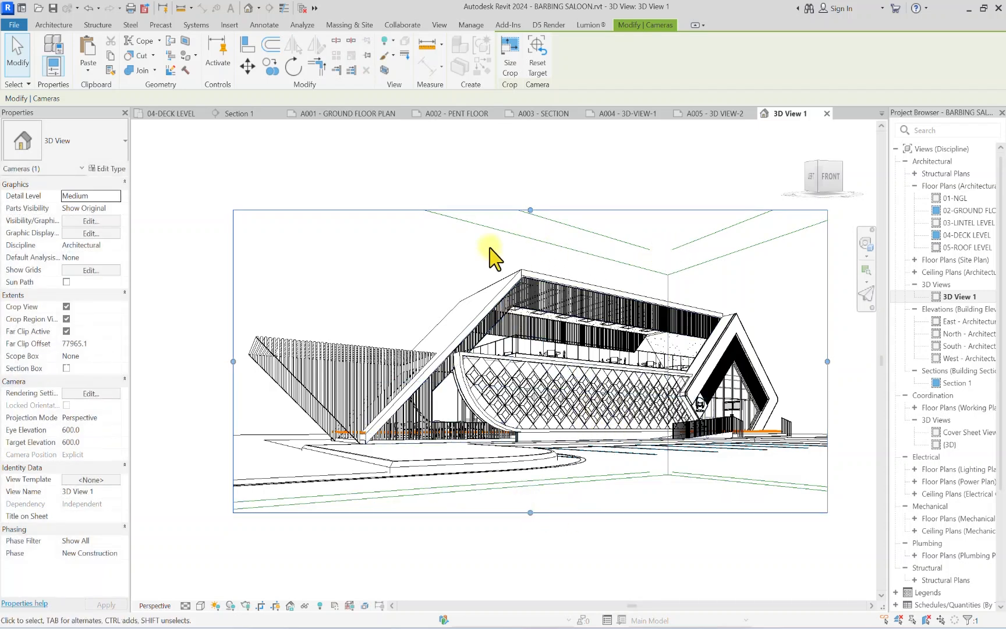
{"action": "left_click", "coordinate": [486, 253]}
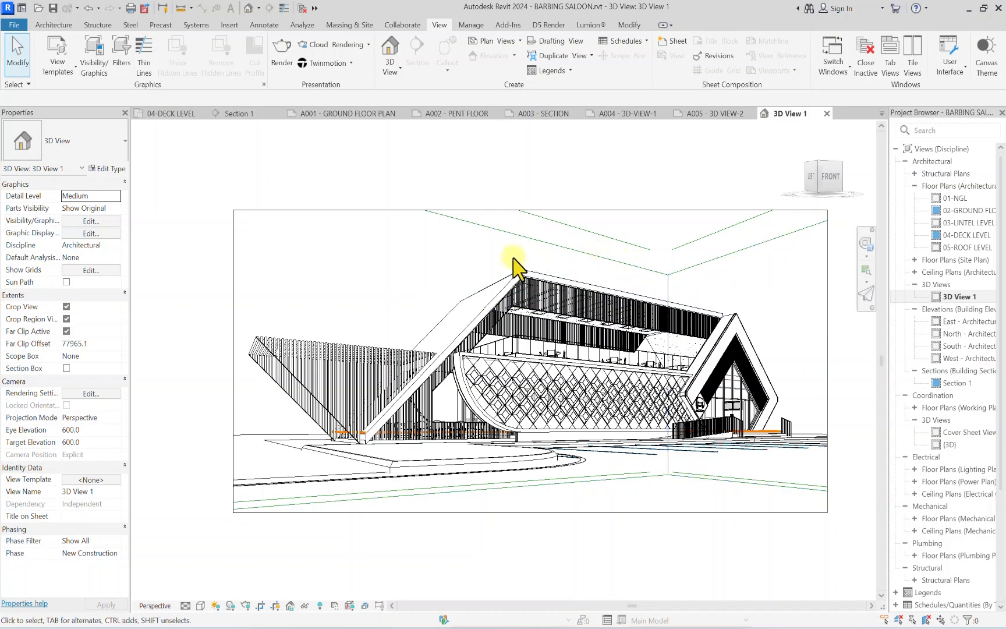
Step: Hide the scope box category in 3D View 1
{"action": "left_click", "coordinate": [558, 246]}
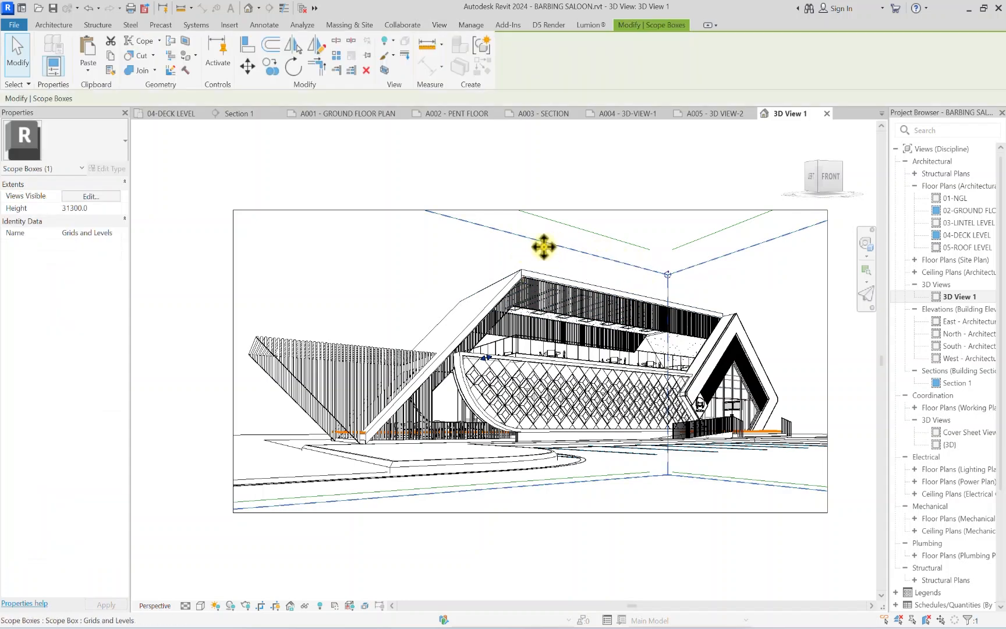
{"action": "right_click", "coordinate": [546, 247]}
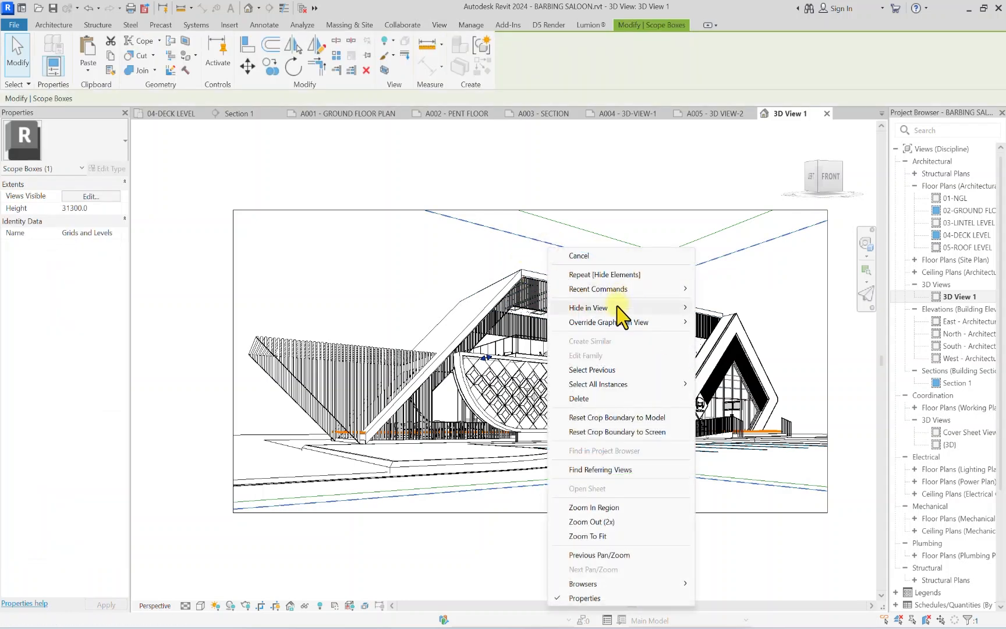
{"action": "mouse_move", "coordinate": [623, 307]}
{"action": "left_click", "coordinate": [727, 321]}
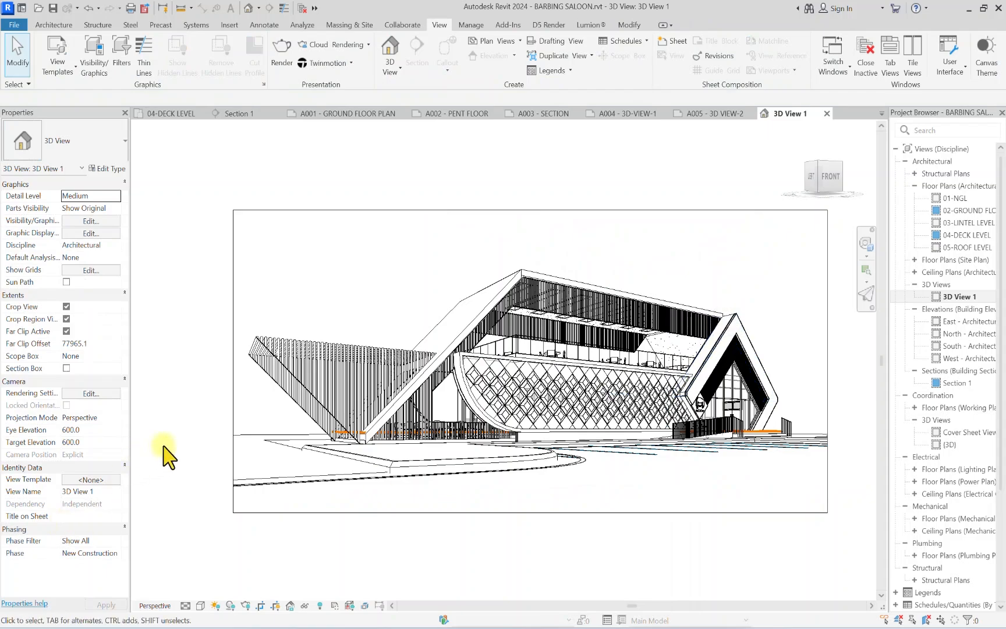
Step: Hide the room separation line category in 3D View 1, using the line behind the slatted screen
{"action": "scroll", "coordinate": [342, 417], "scroll_direction": "up", "scroll_amount": 8}
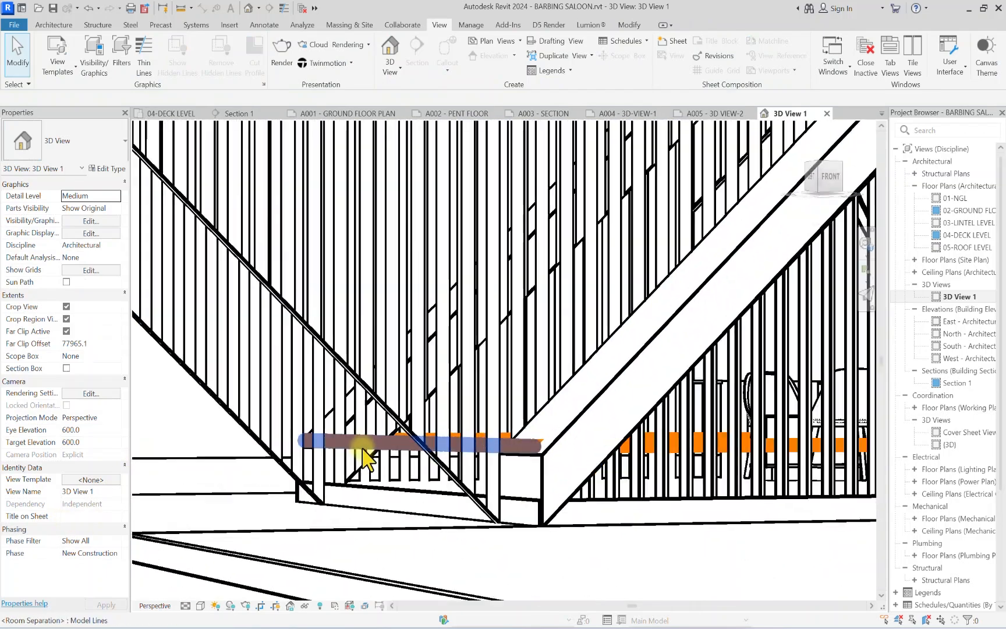
{"action": "left_click", "coordinate": [362, 457]}
{"action": "scroll", "coordinate": [362, 458], "scroll_direction": "down", "scroll_amount": 1}
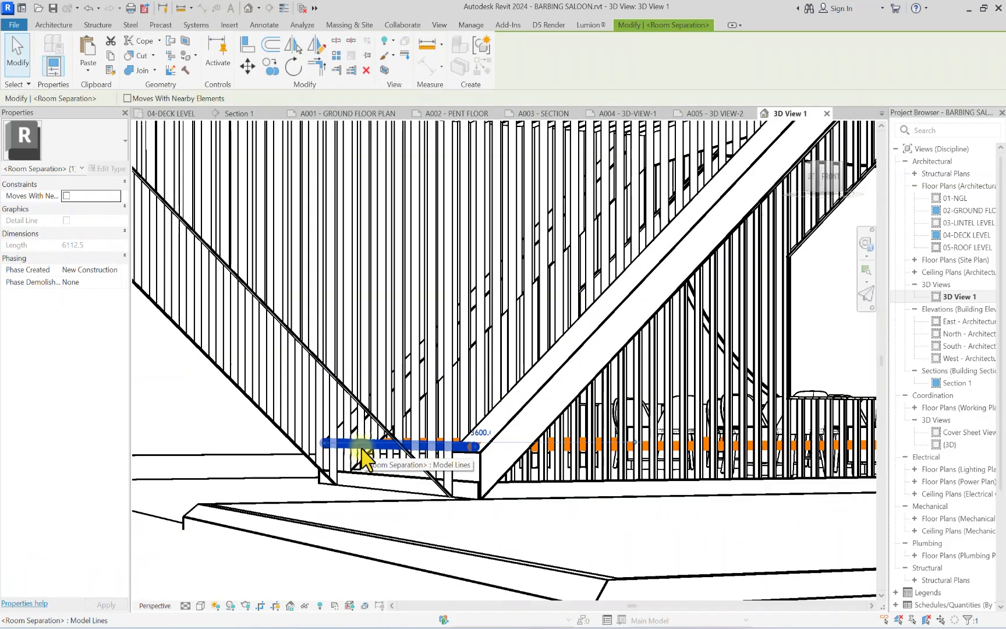
{"action": "right_click", "coordinate": [361, 447]}
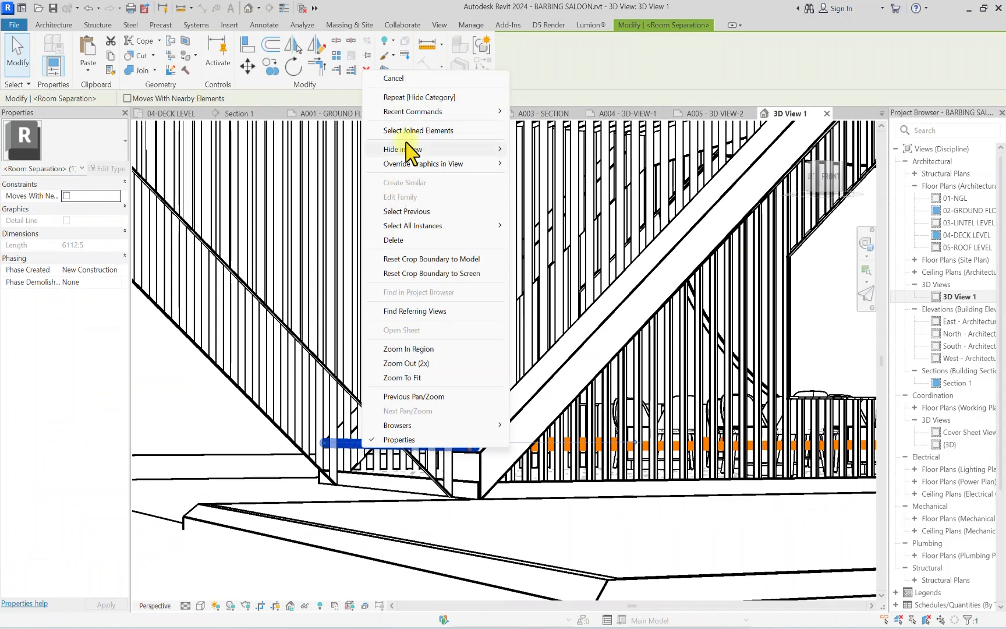
{"action": "mouse_move", "coordinate": [419, 150]}
{"action": "left_click", "coordinate": [542, 153]}
{"action": "scroll", "coordinate": [501, 395], "scroll_direction": "down", "scroll_amount": 10}
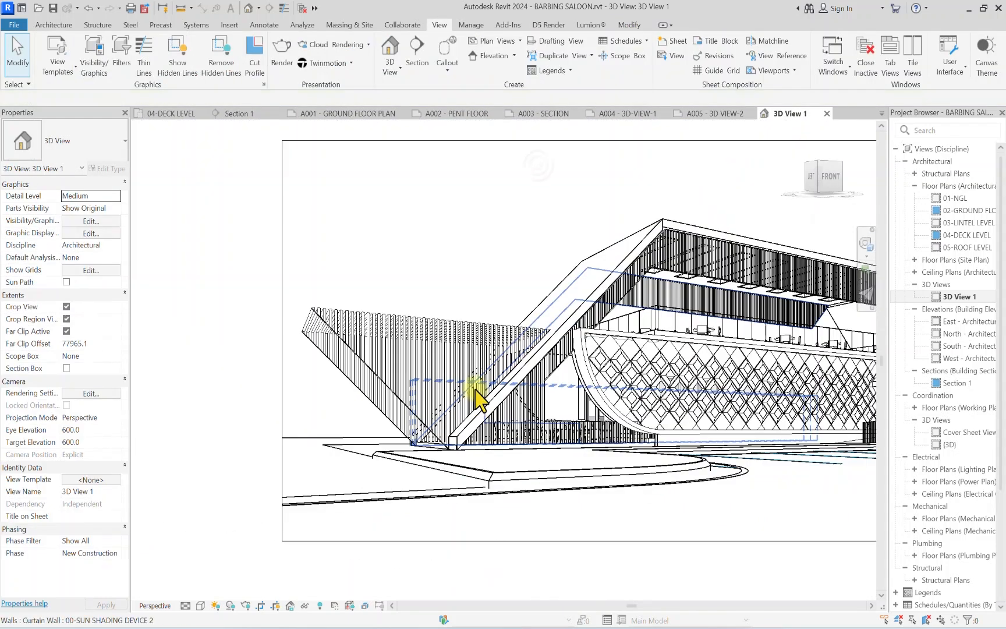
{"action": "scroll", "coordinate": [582, 440], "scroll_direction": "up", "scroll_amount": 3}
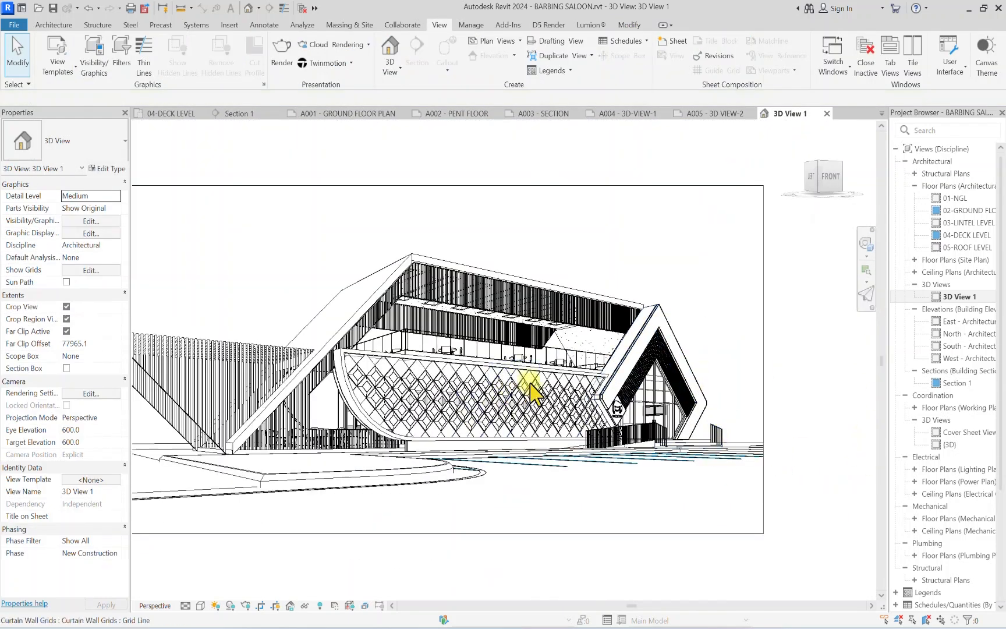
Step: Save the project
{"action": "scroll", "coordinate": [524, 378], "scroll_direction": "down", "scroll_amount": 2}
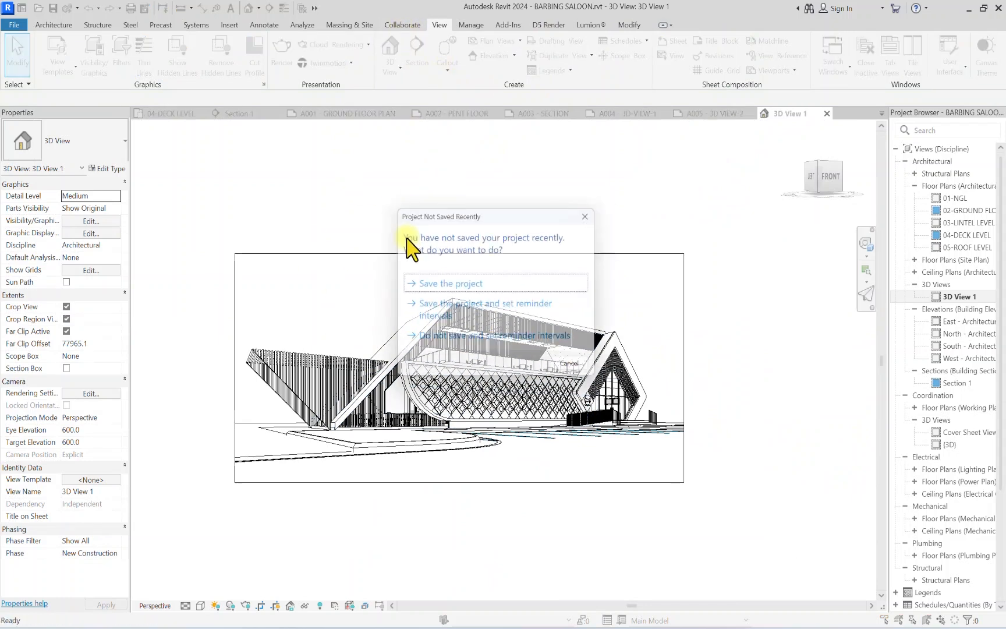
{"action": "left_click", "coordinate": [429, 284]}
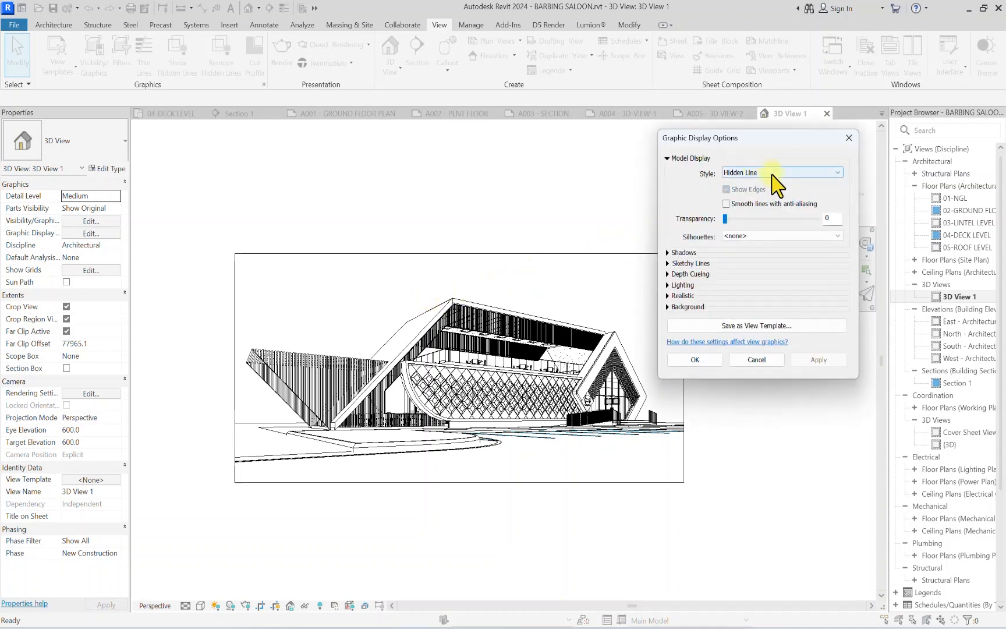
Step: Set 3D View 1 to the Shaded style without edges, with anti-aliased smooth lines, cast shadows and ambient shadows
{"action": "left_click", "coordinate": [783, 172]}
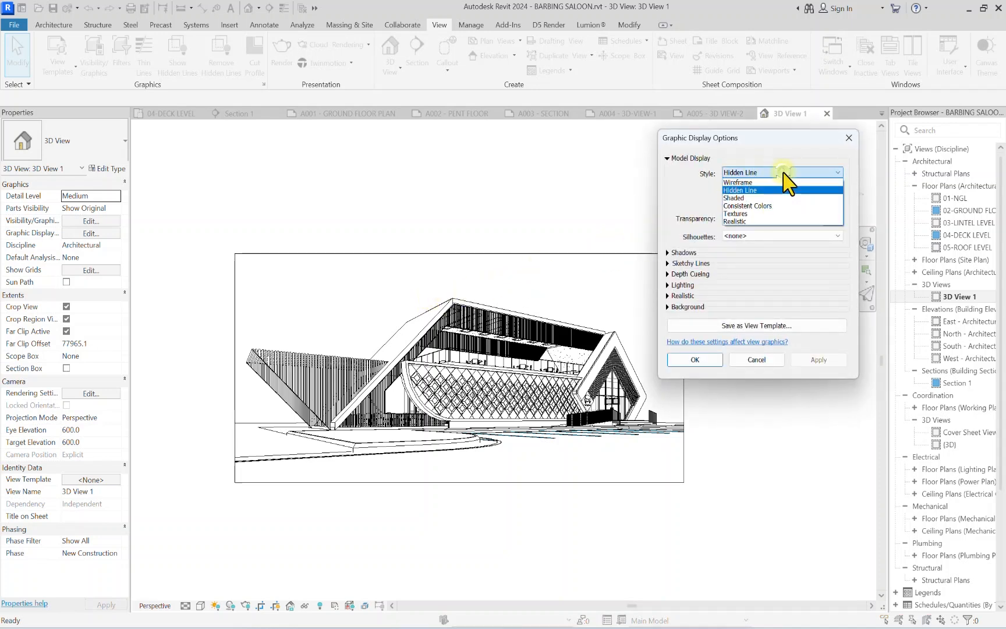
{"action": "left_click", "coordinate": [735, 198]}
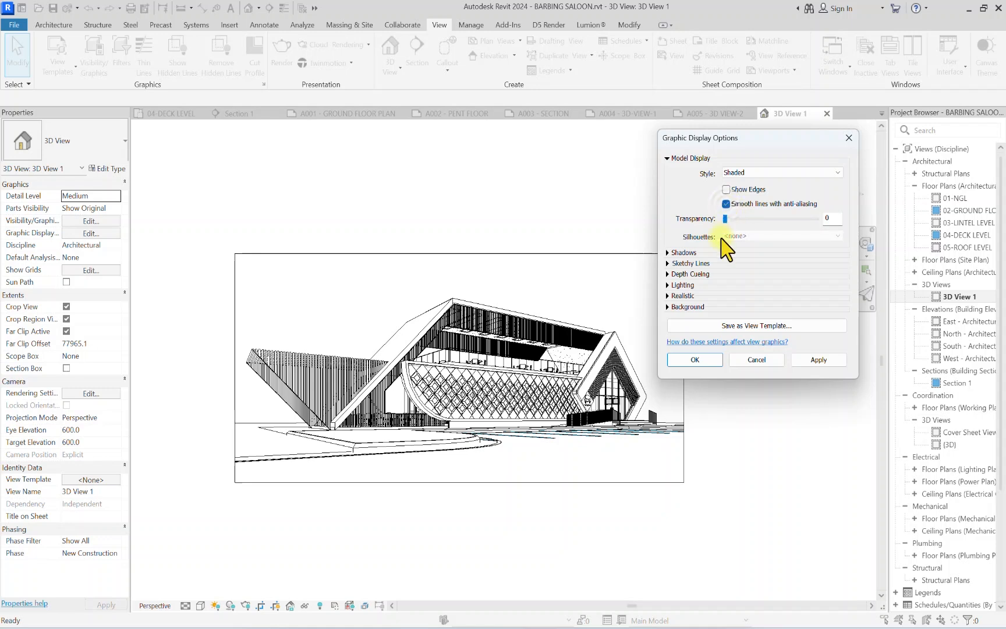
{"action": "left_click", "coordinate": [676, 254]}
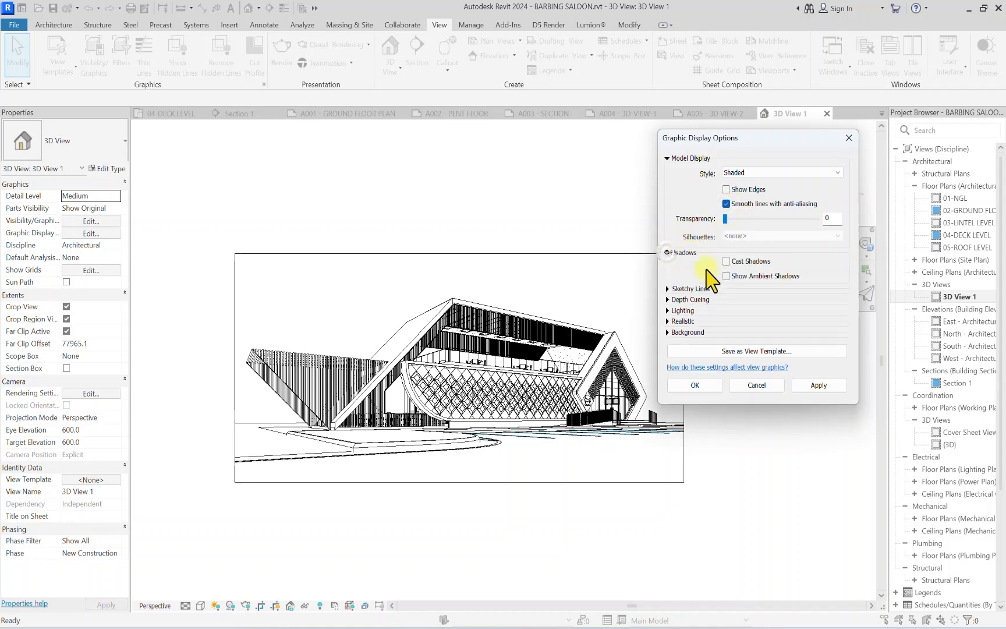
Step: Set 3D View 1's sun to a Still solar study using the Spring Equinox preset at 9:00 AM
{"action": "left_click", "coordinate": [668, 311]}
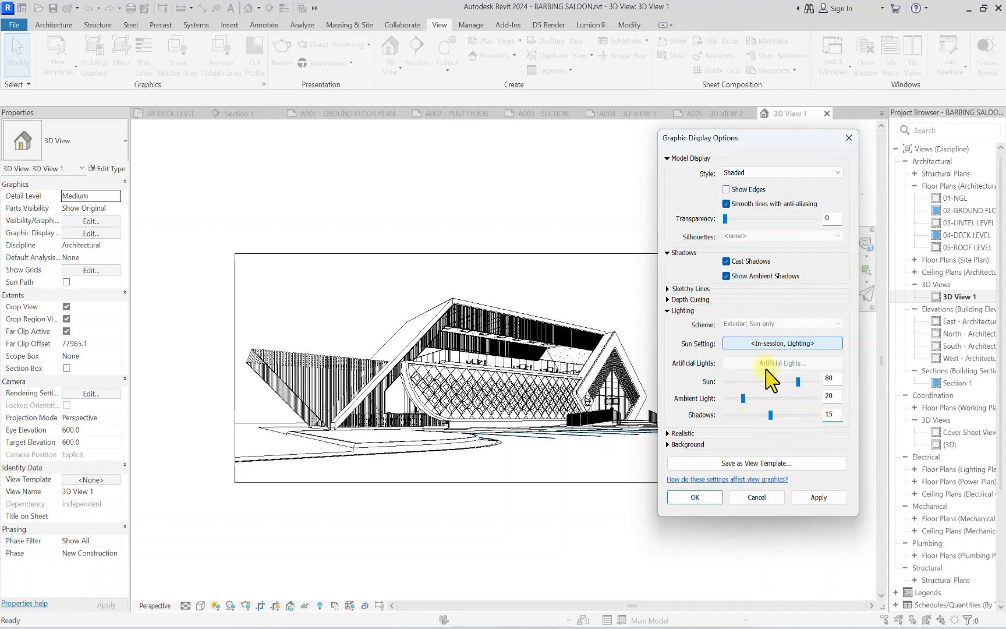
{"action": "left_click", "coordinate": [779, 345]}
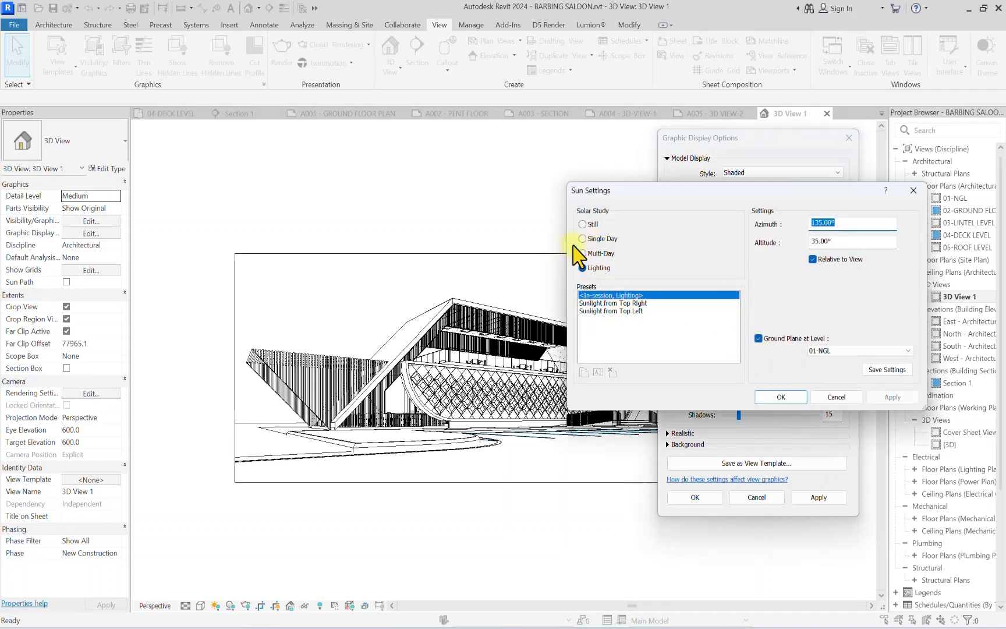
{"action": "left_click", "coordinate": [581, 225]}
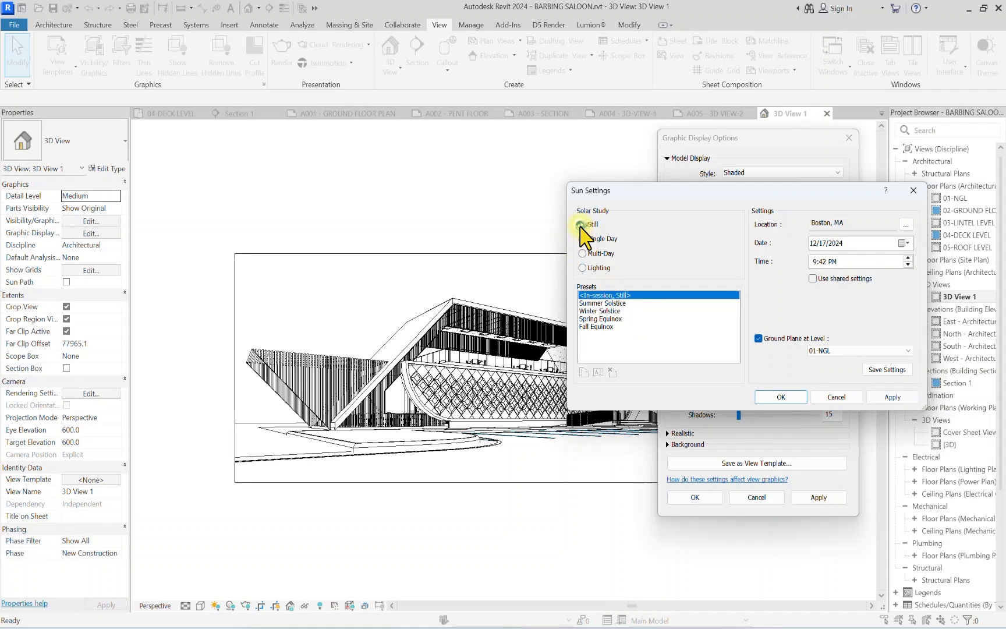
{"action": "left_click", "coordinate": [595, 319]}
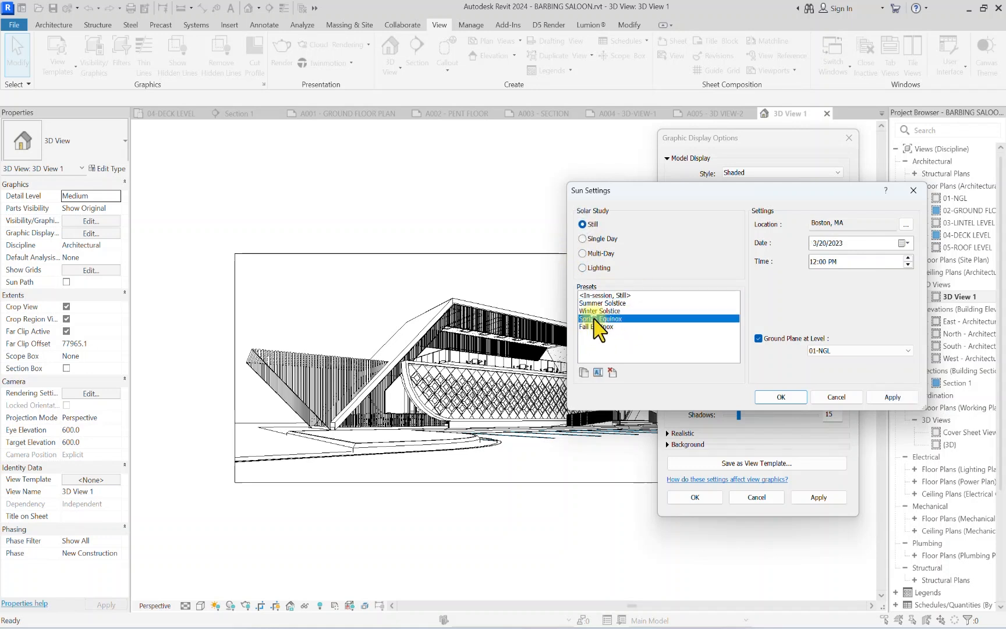
{"action": "left_click", "coordinate": [833, 261]}
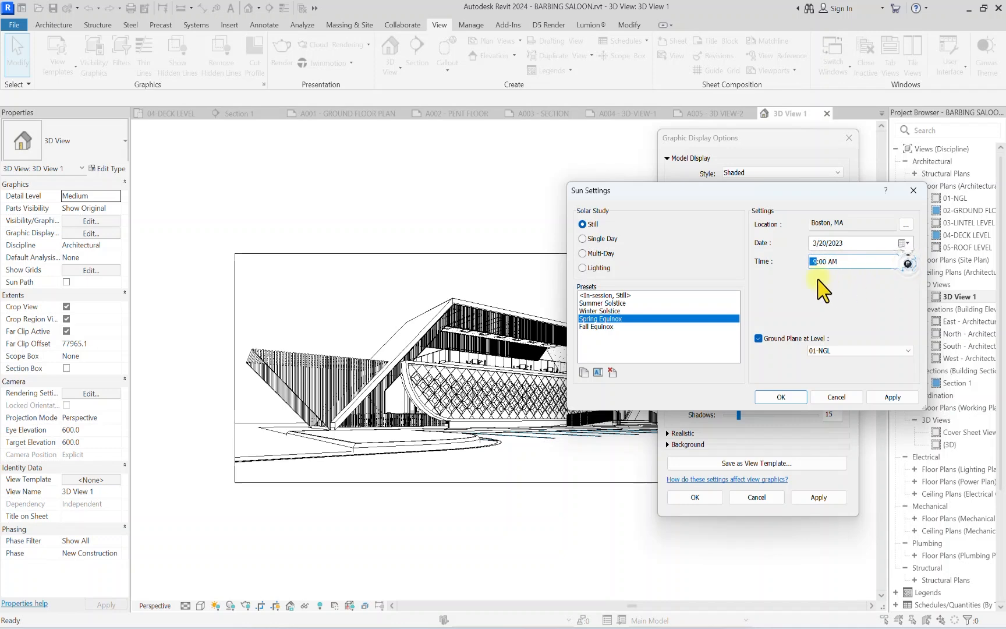
{"action": "left_click", "coordinate": [887, 398]}
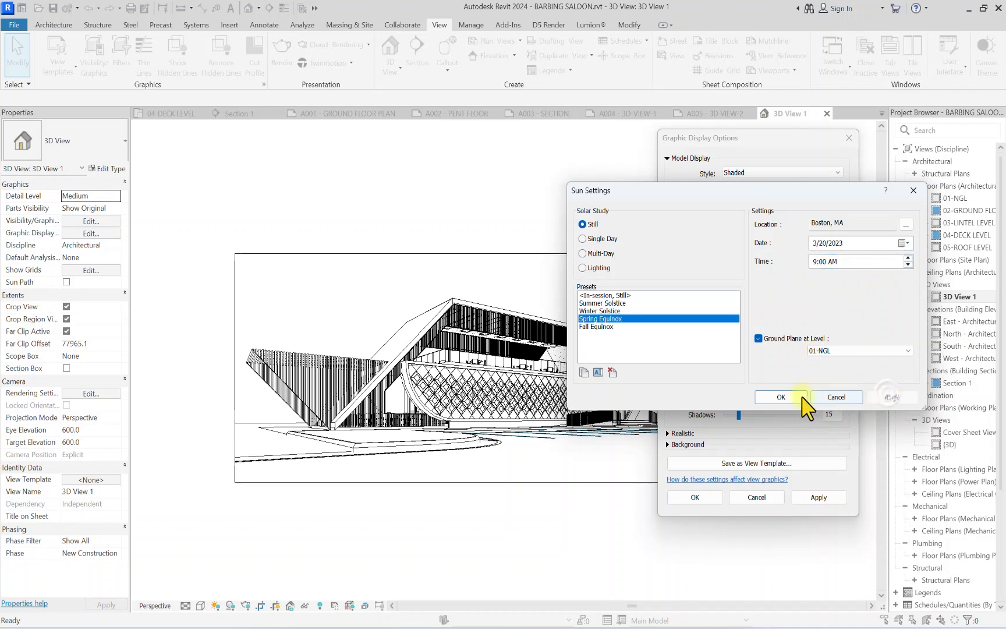
{"action": "left_click", "coordinate": [780, 398]}
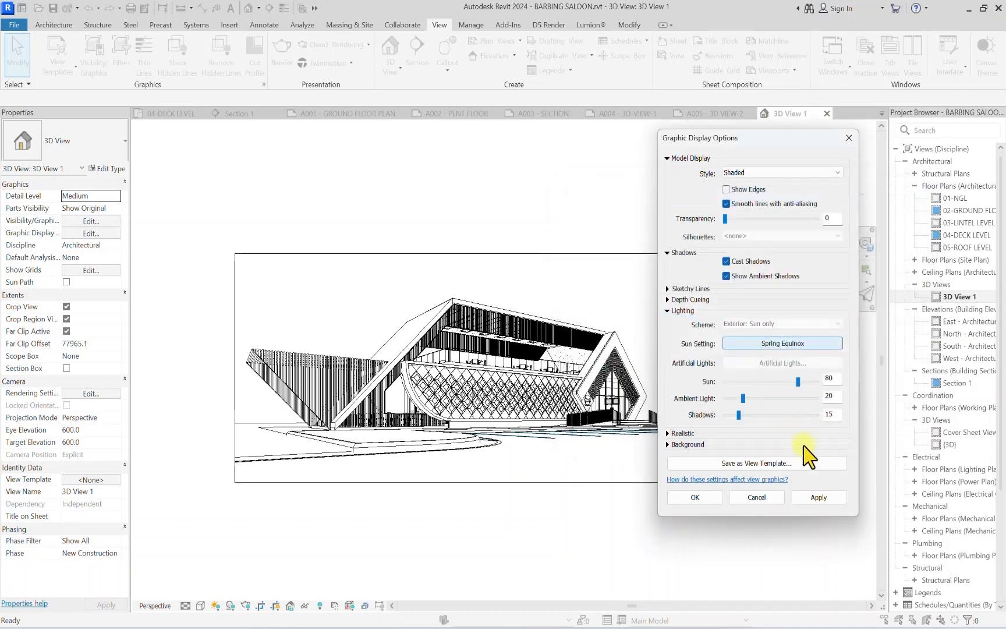
Step: Set the background of 3D View 1 to Gradient
{"action": "left_click", "coordinate": [668, 433]}
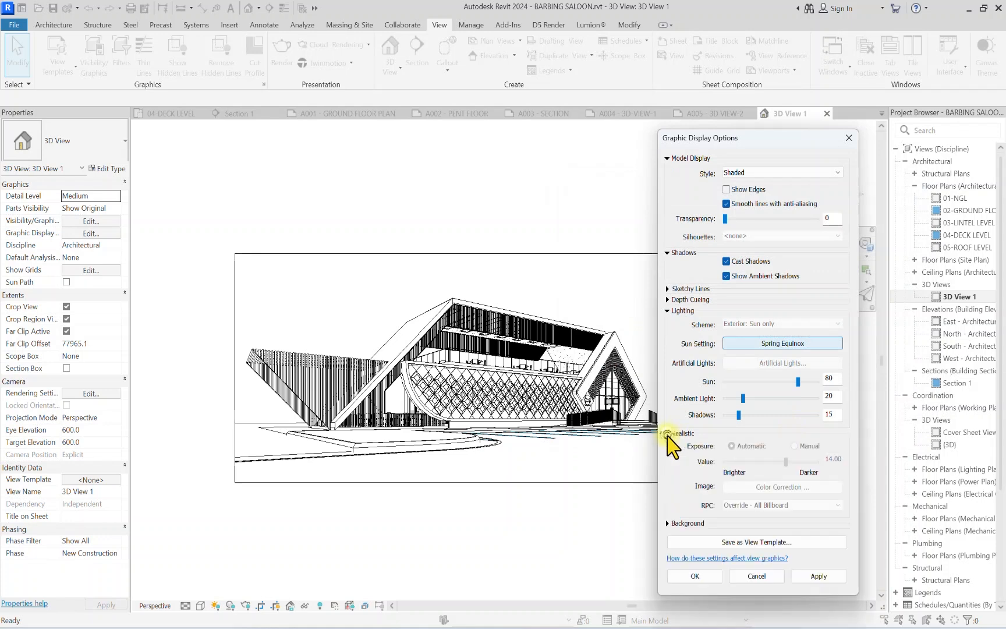
{"action": "left_click", "coordinate": [668, 433]}
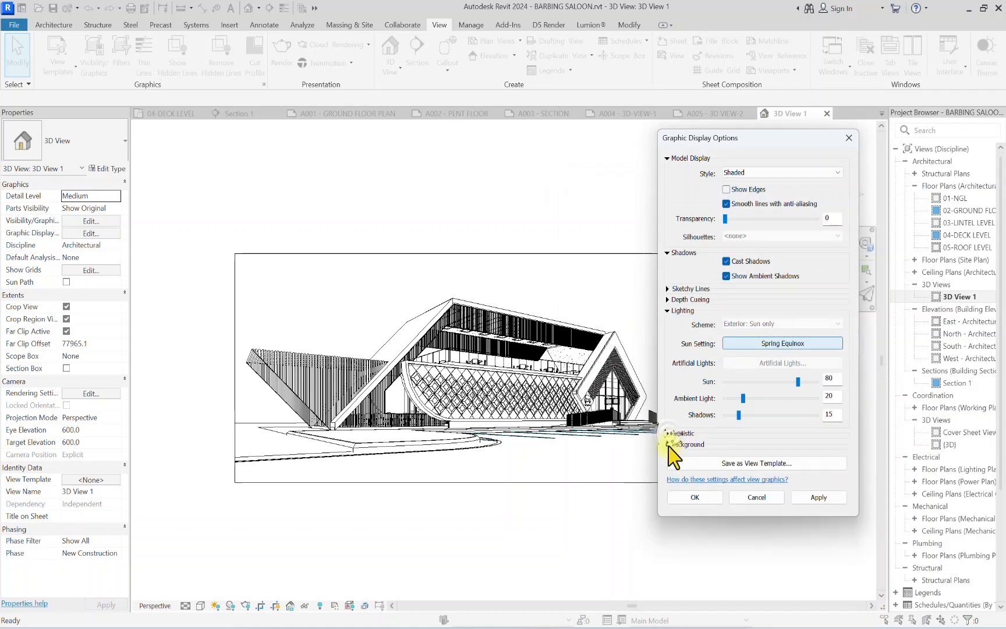
{"action": "left_click", "coordinate": [668, 445]}
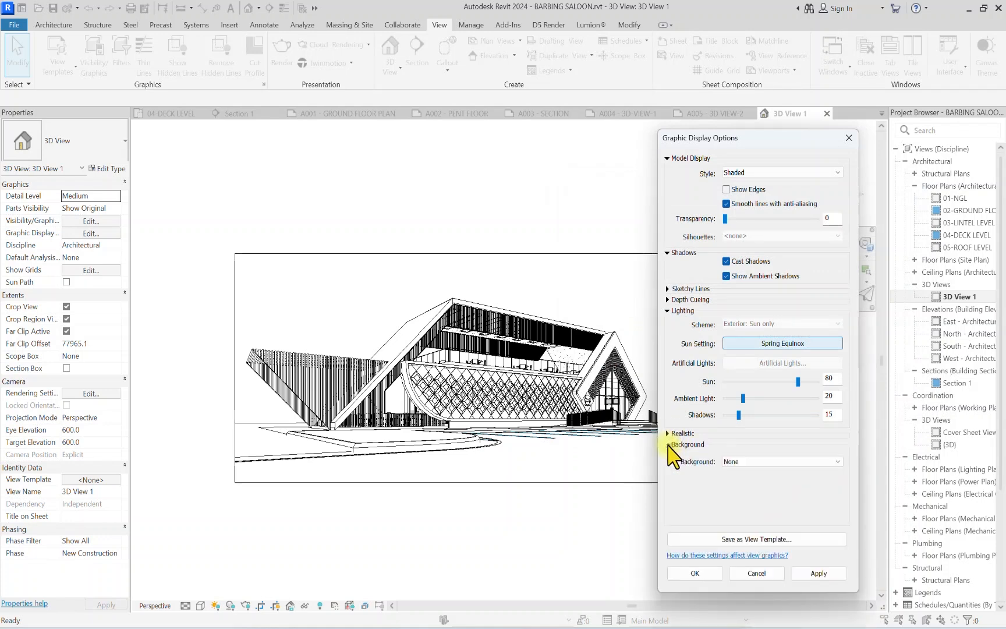
{"action": "left_click", "coordinate": [752, 462]}
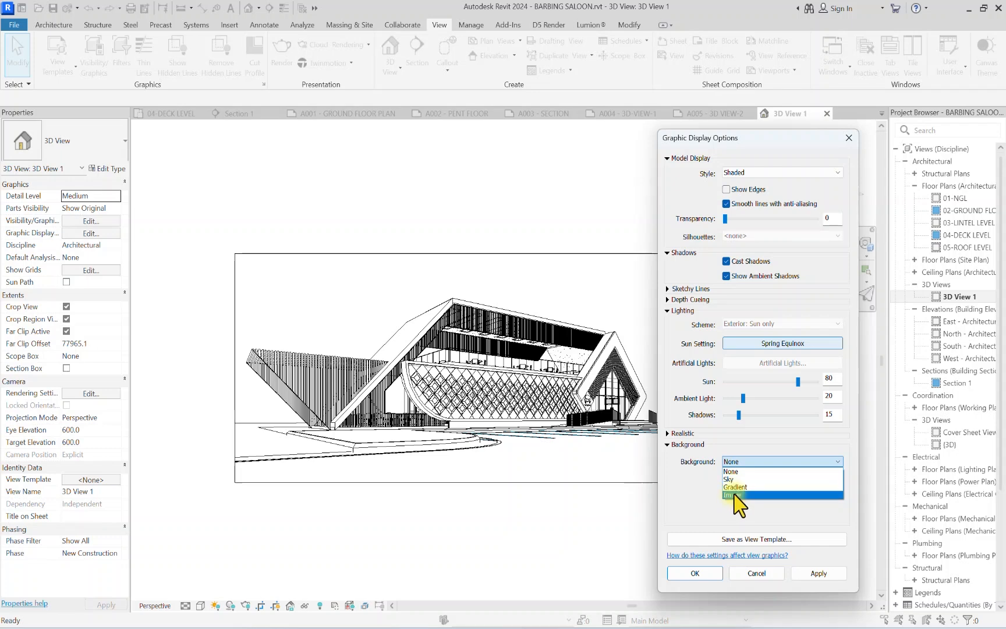
{"action": "left_click", "coordinate": [748, 487]}
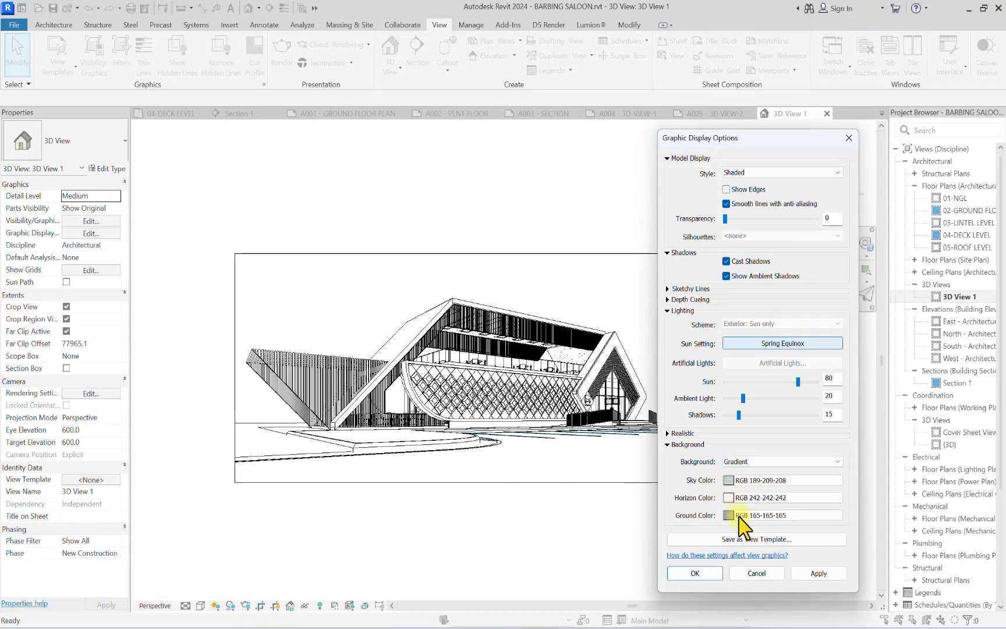
Step: Change the gradient background's sky color to a very pale blue, RGB 239-243-248
{"action": "left_click", "coordinate": [728, 480]}
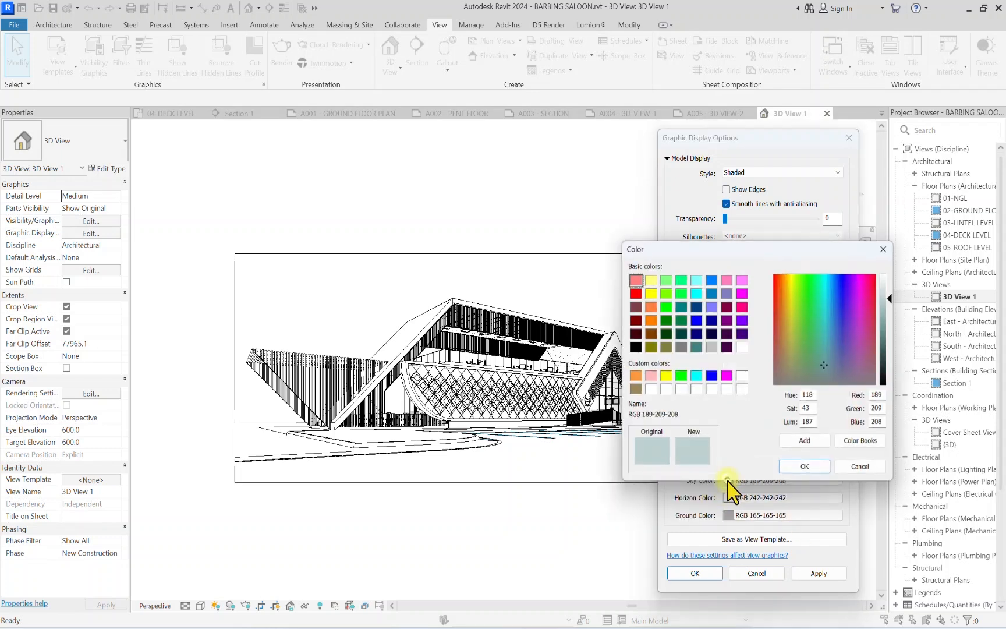
{"action": "mouse_move", "coordinate": [828, 320]}
{"action": "left_mouse_down"}
{"action": "mouse_move", "coordinate": [825, 284]}
{"action": "mouse_move", "coordinate": [825, 334]}
{"action": "left_mouse_up"}
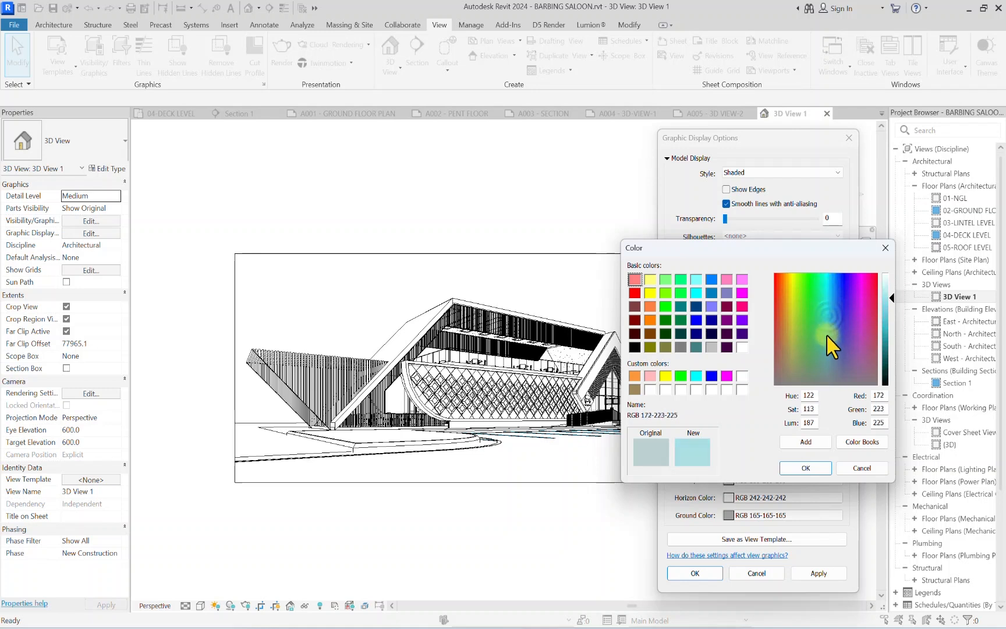
{"action": "left_click", "coordinate": [834, 346]}
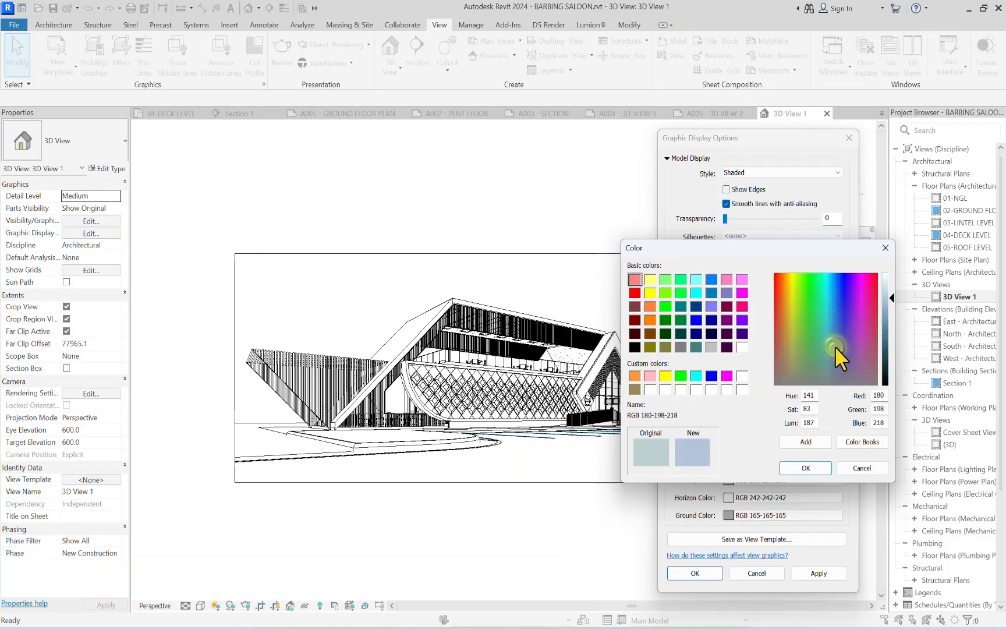
{"action": "left_click_drag", "start_coordinate": [891, 298], "coordinate": [888, 281]}
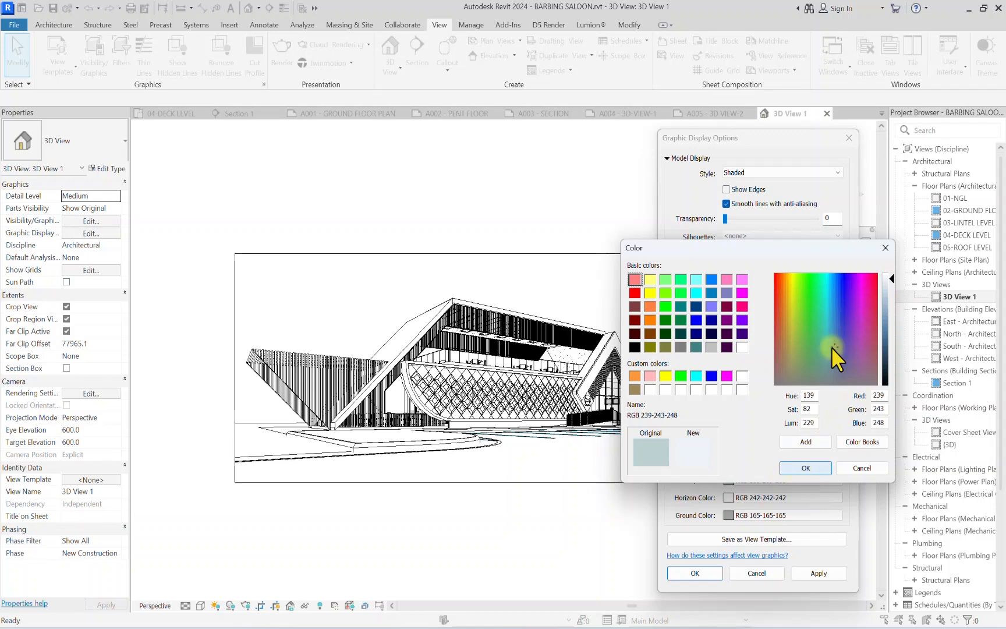
{"action": "left_click", "coordinate": [807, 468]}
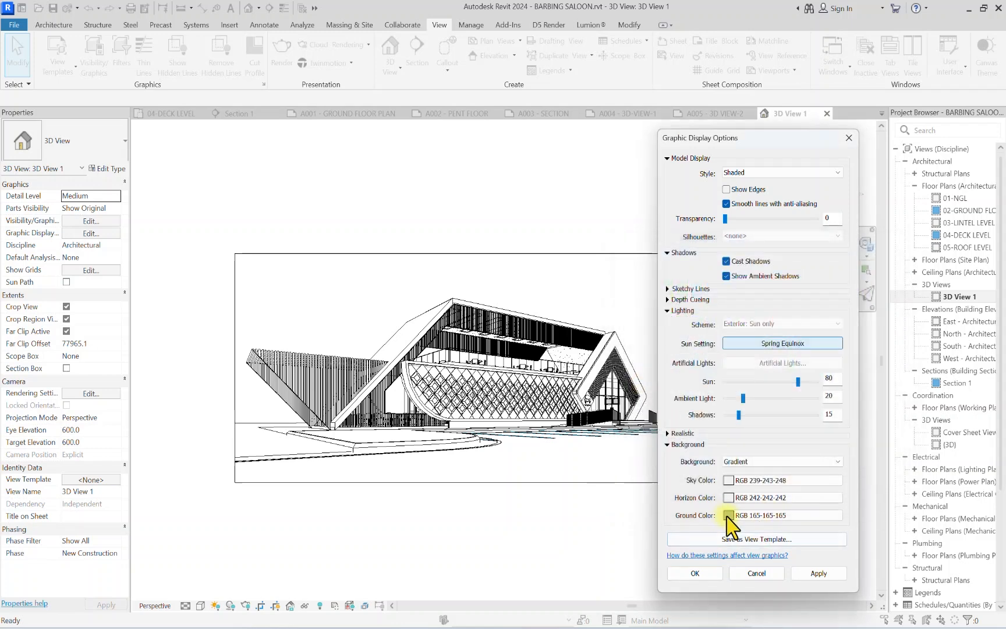
Step: Change the gradient background's ground color to dark brown, RGB 079-065-049, and apply the graphic display options to the view
{"action": "left_click", "coordinate": [729, 515]}
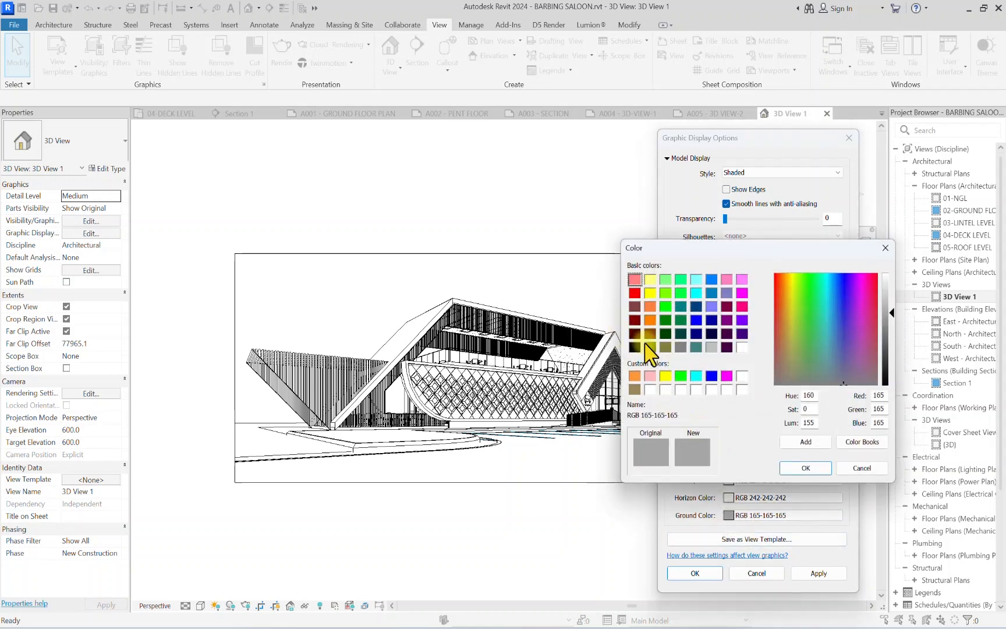
{"action": "left_click", "coordinate": [650, 335]}
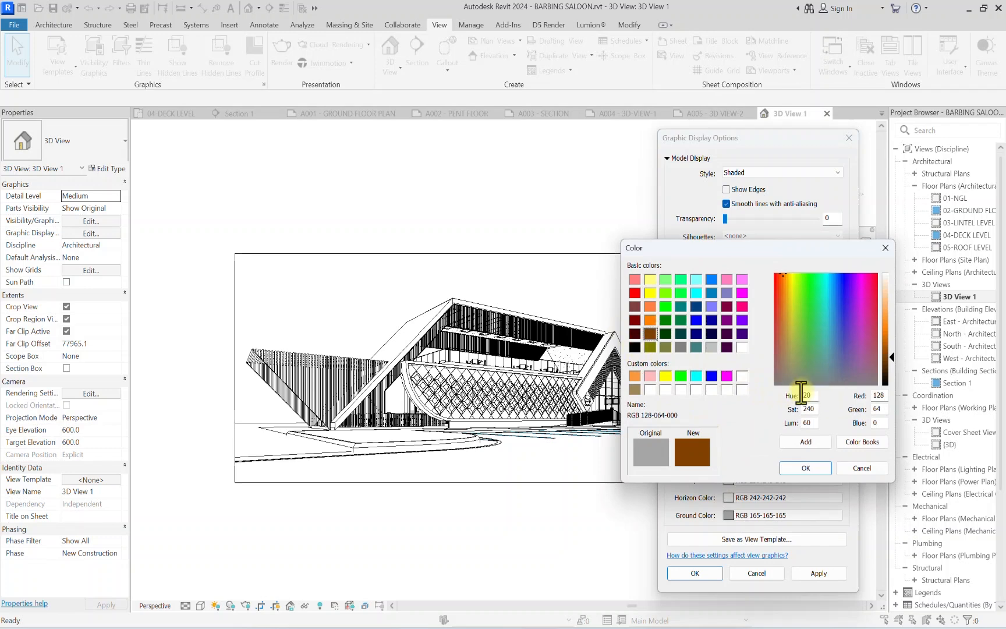
{"action": "left_click_drag", "start_coordinate": [784, 368], "coordinate": [783, 360]}
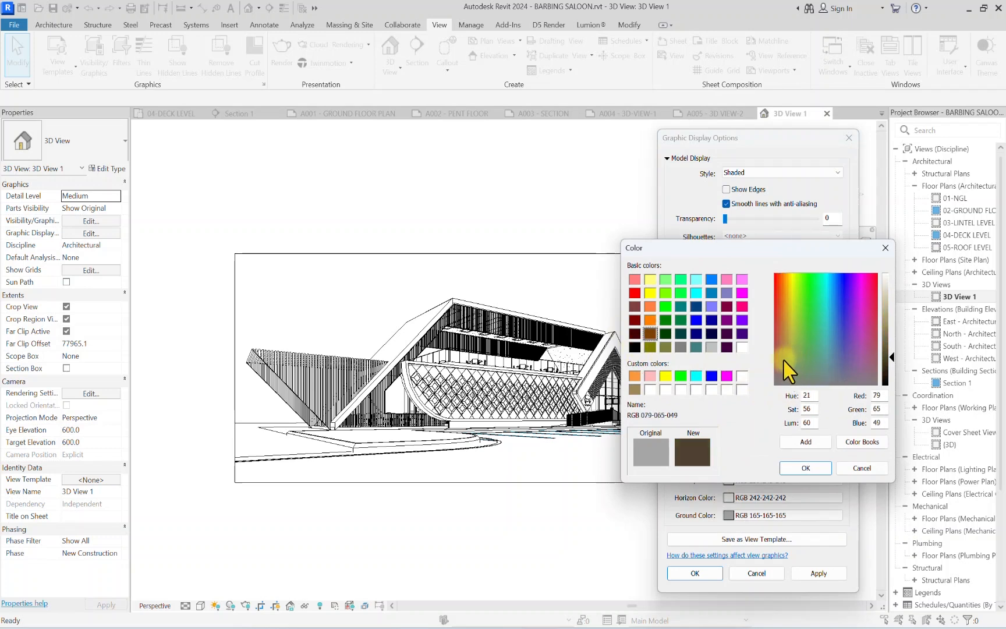
{"action": "left_click", "coordinate": [803, 469]}
{"action": "left_click", "coordinate": [817, 574]}
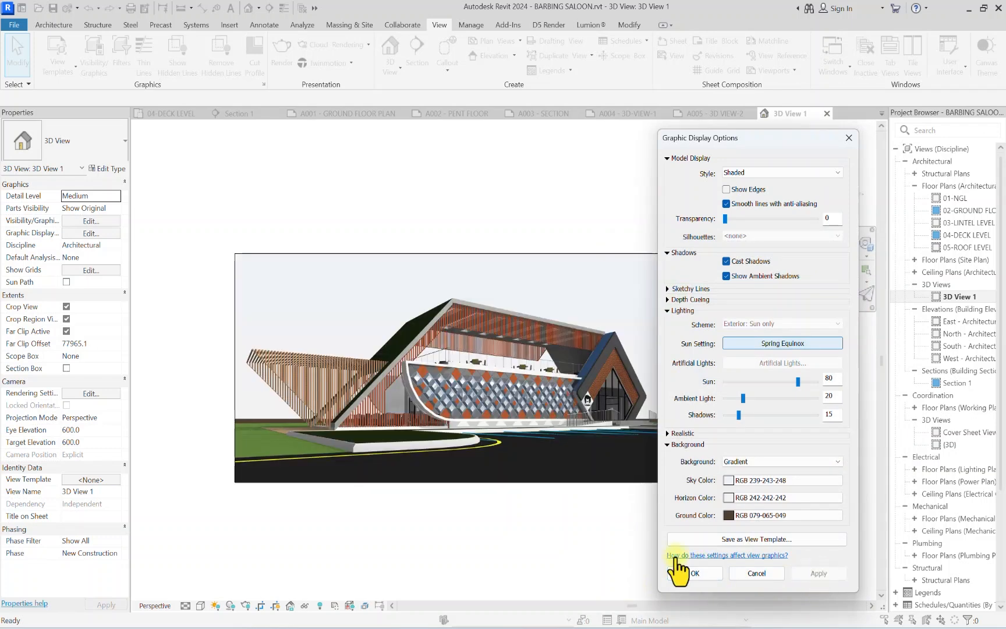
{"action": "left_click", "coordinate": [686, 573]}
Step: Brighten 3D View 1's lighting by setting the sun to 100 and the ambient light to 30
{"action": "scroll", "coordinate": [458, 343], "scroll_direction": "up", "scroll_amount": 5}
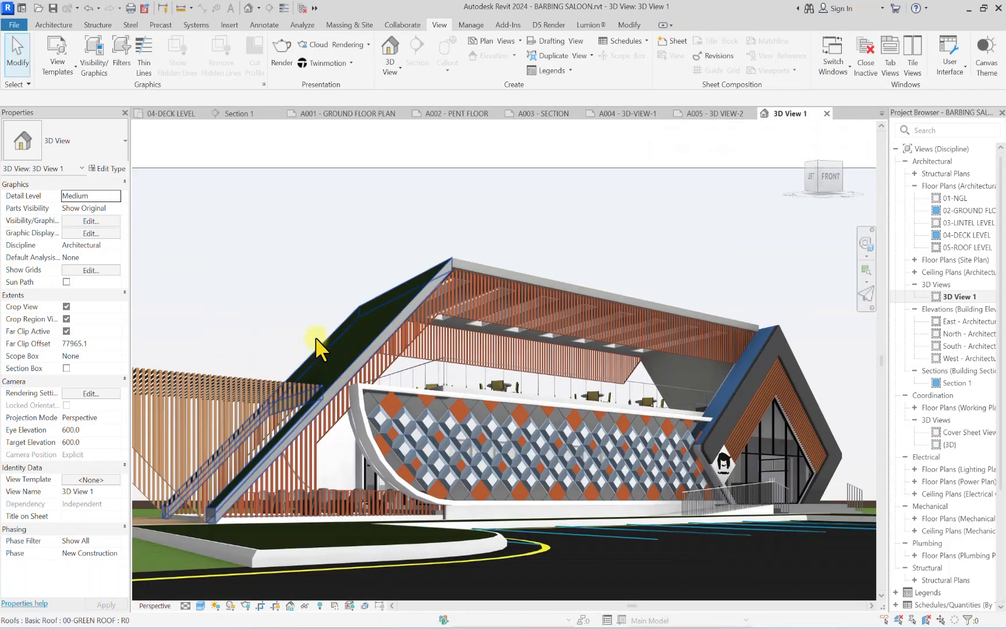
{"action": "scroll", "coordinate": [438, 281], "scroll_direction": "down", "scroll_amount": 2}
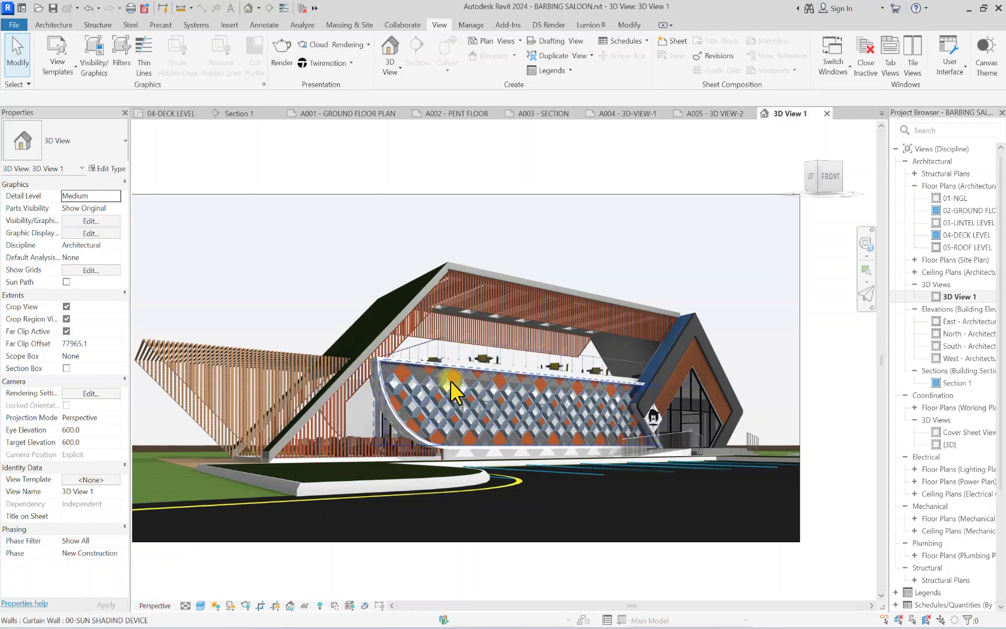
{"action": "key", "text": "d"}
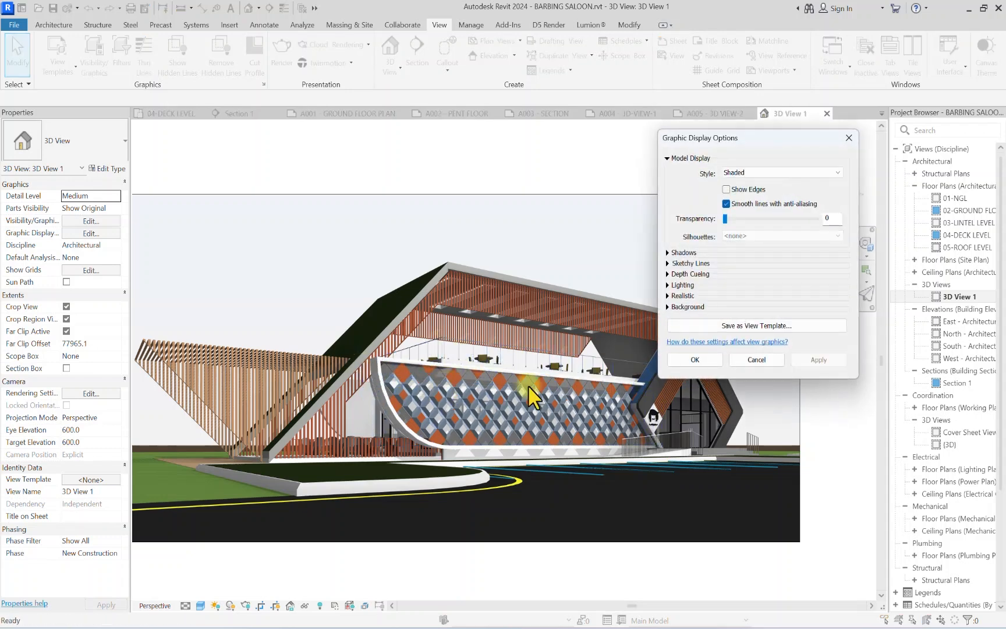
{"action": "left_click", "coordinate": [667, 285]}
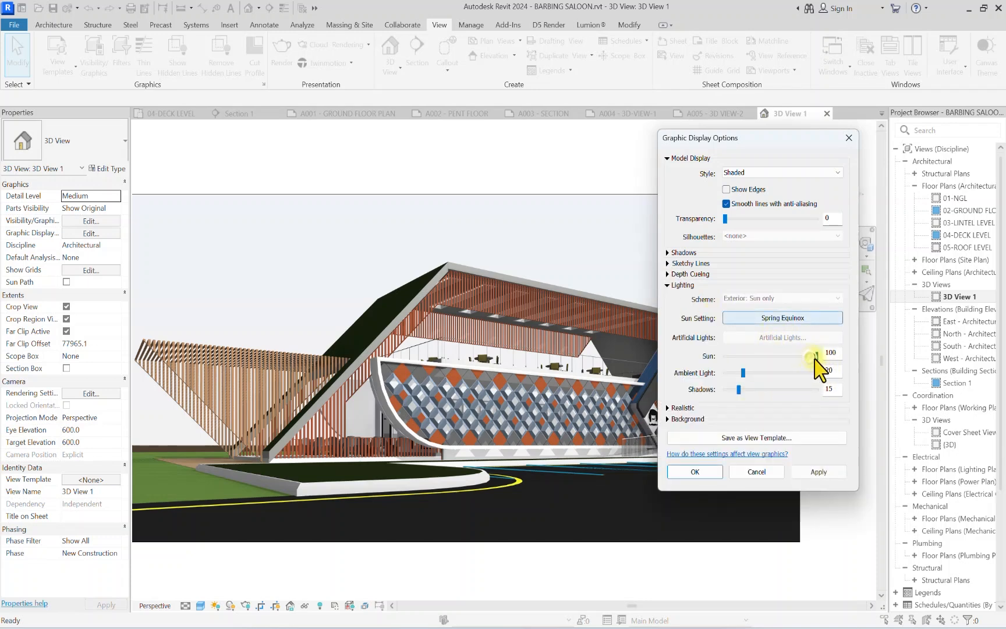
{"action": "left_click", "coordinate": [815, 471]}
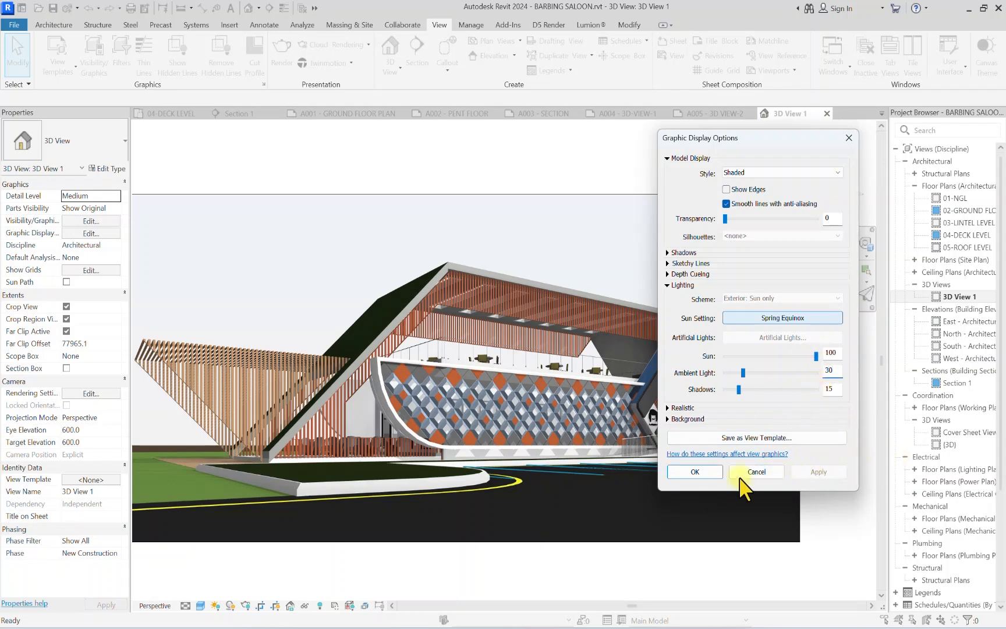
{"action": "left_click", "coordinate": [714, 474]}
Step: Hide the crop region boundary of 3D View 1 while keeping the view cropped
{"action": "scroll", "coordinate": [366, 416], "scroll_direction": "down", "scroll_amount": 3}
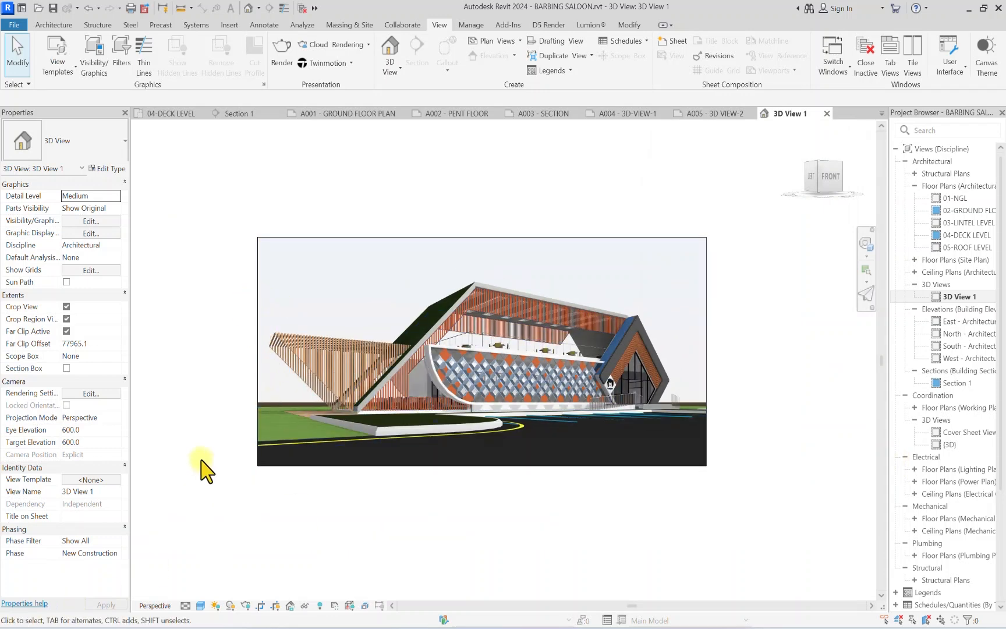
{"action": "left_click", "coordinate": [274, 605]}
{"action": "scroll", "coordinate": [382, 378], "scroll_direction": "down", "scroll_amount": 2}
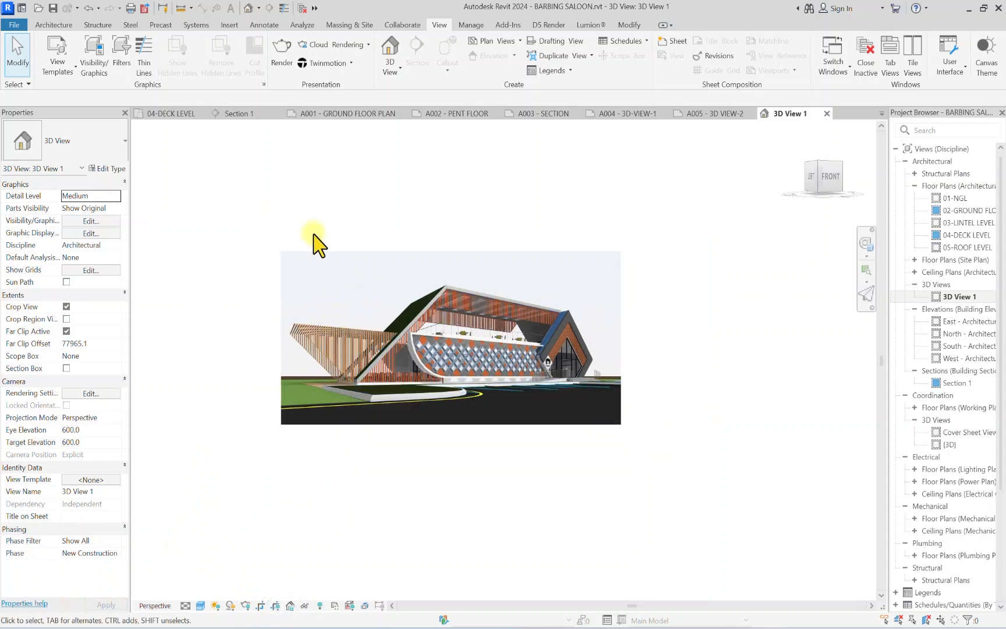
{"action": "scroll", "coordinate": [379, 355], "scroll_direction": "up", "scroll_amount": 2}
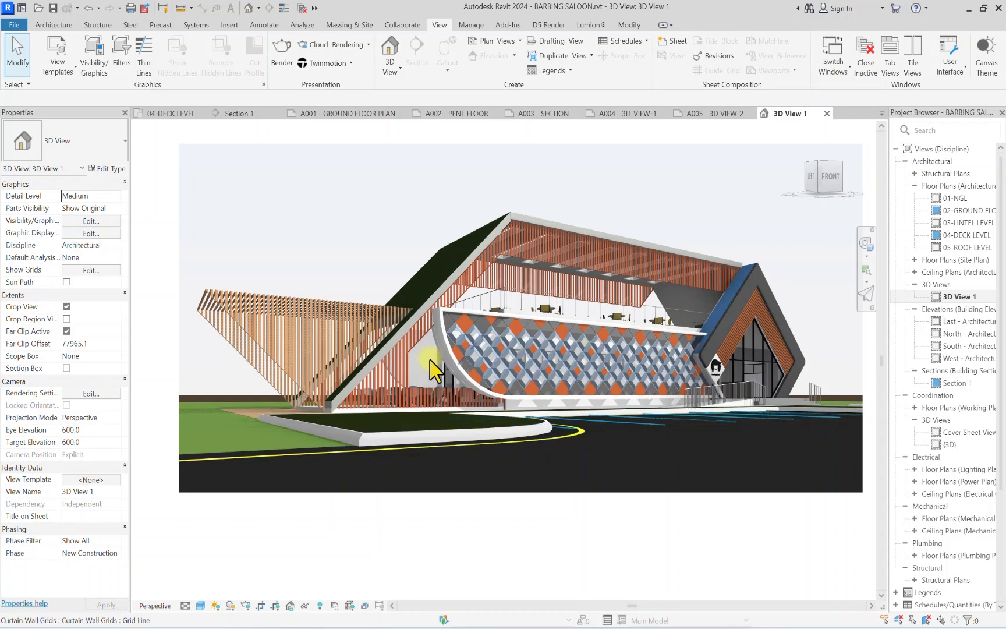
{"action": "scroll", "coordinate": [604, 396], "scroll_direction": "down", "scroll_amount": 1}
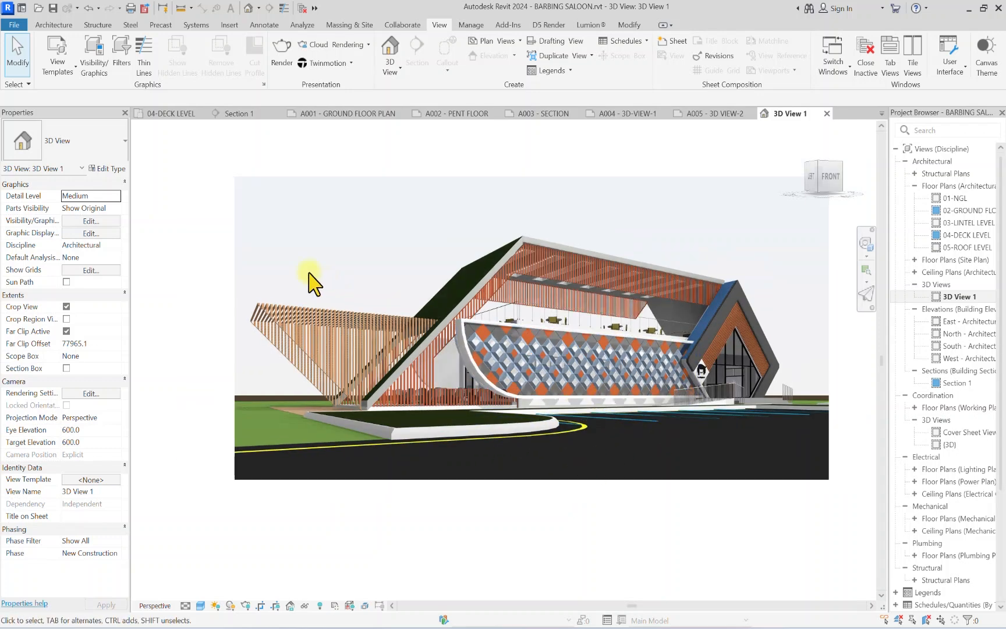
Step: Create a view template named 00-3D-VIEW from 3D View 1, keeping all its view properties included
{"action": "middle_click_drag", "start_coordinate": [406, 383], "coordinate": [466, 390]}
{"action": "left_click", "coordinate": [61, 73]}
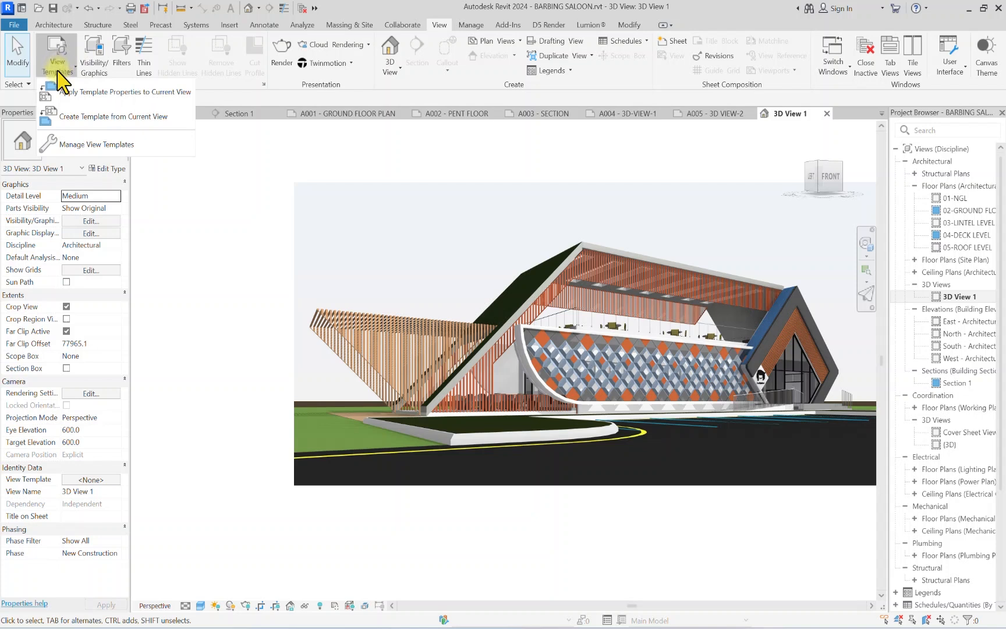
{"action": "left_click", "coordinate": [91, 116]}
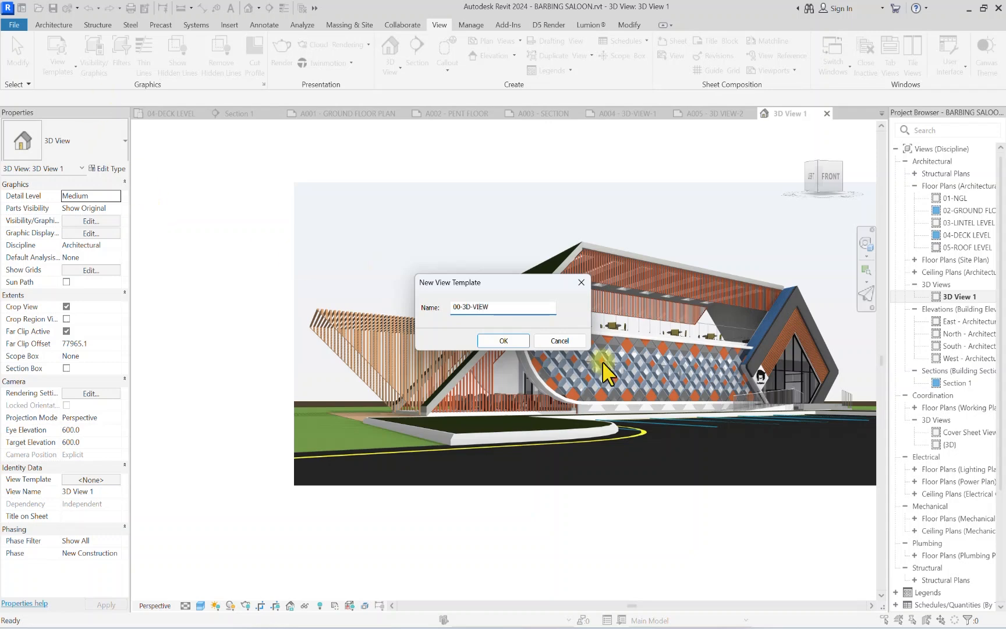
{"action": "left_click", "coordinate": [502, 341]}
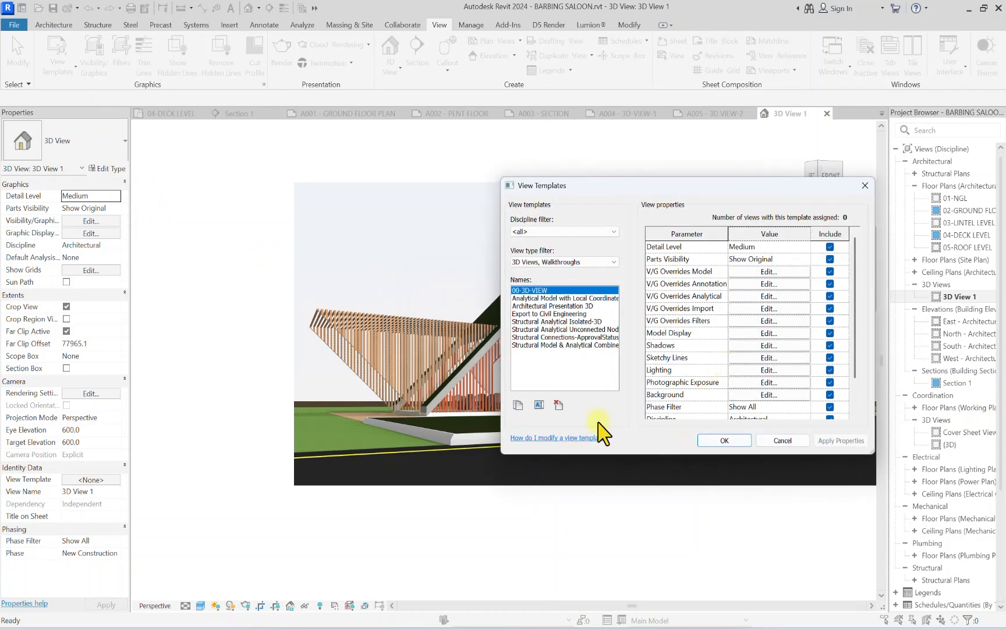
{"action": "left_click", "coordinate": [720, 440]}
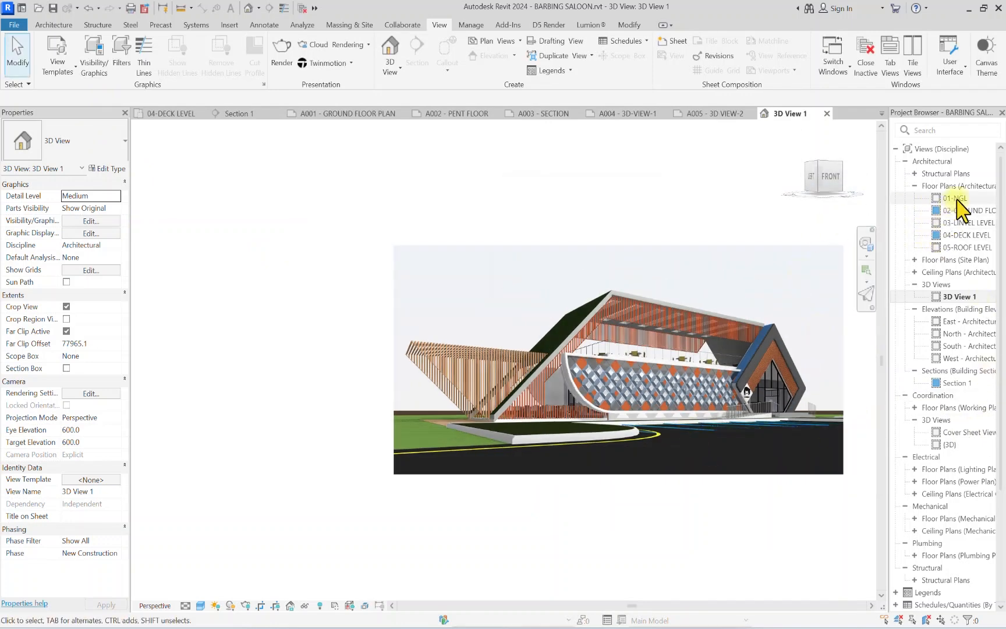
Step: From the 01-NGL floor plan, place a perspective camera at 600 offset south of the road, aimed straight north through the building
{"action": "double_click", "coordinate": [956, 198]}
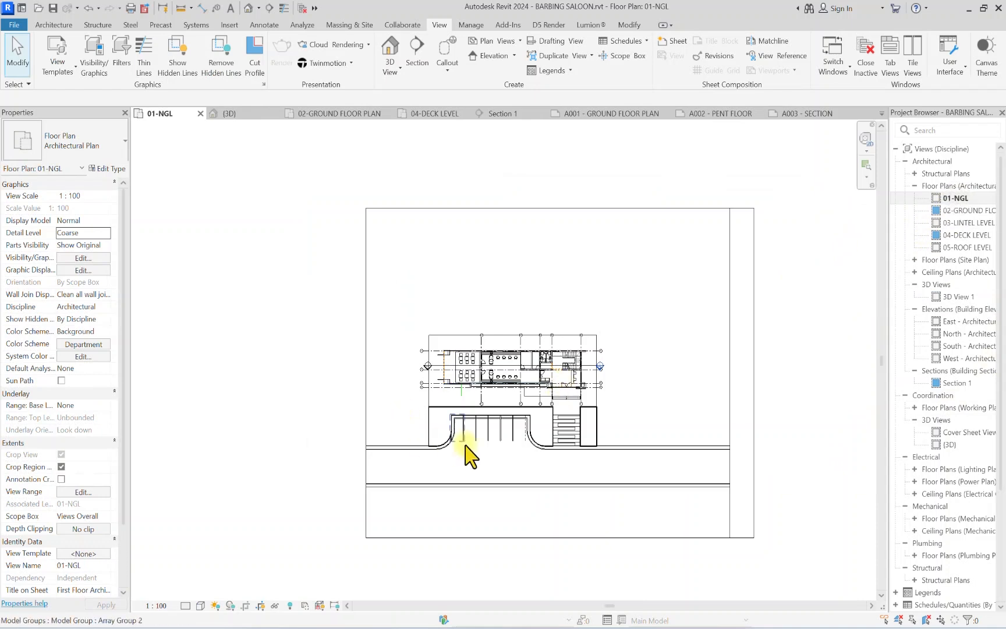
{"action": "middle_click_drag", "start_coordinate": [549, 489], "coordinate": [534, 380]}
{"action": "left_click", "coordinate": [390, 72]}
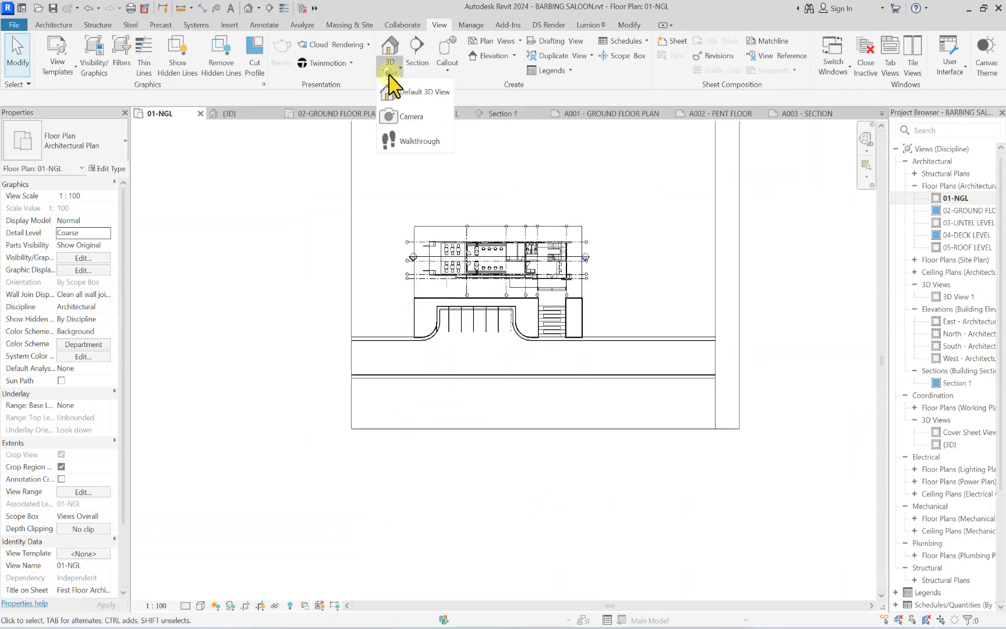
{"action": "left_click", "coordinate": [409, 119]}
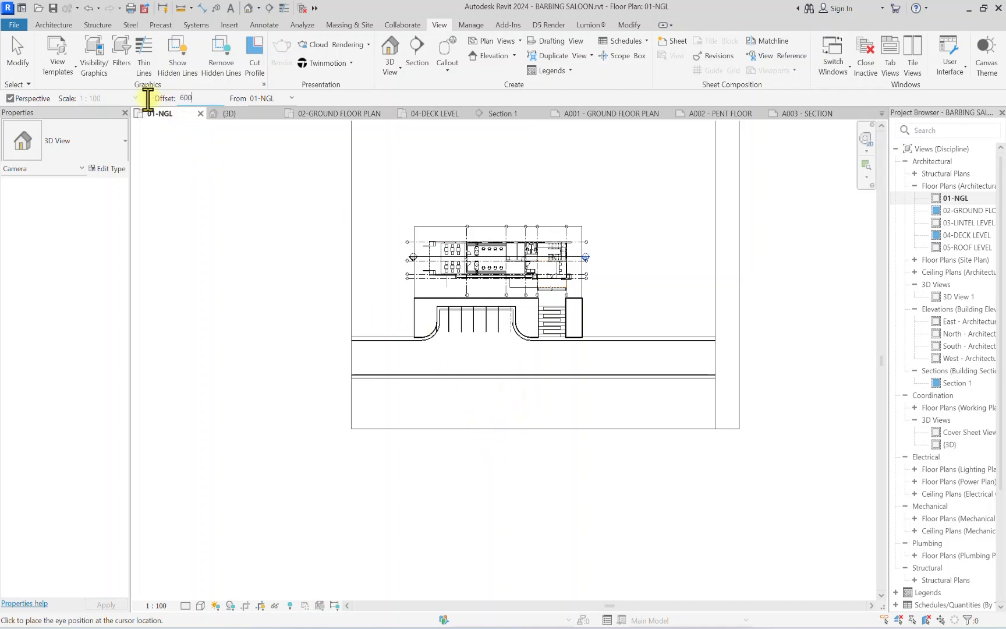
{"action": "key", "text": "Return"}
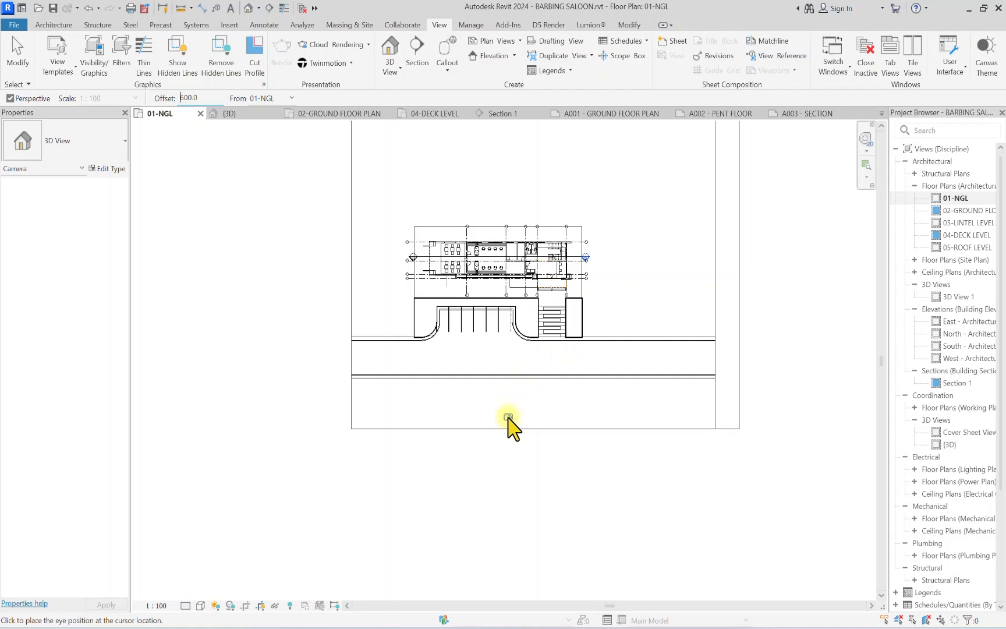
{"action": "left_click", "coordinate": [510, 420]}
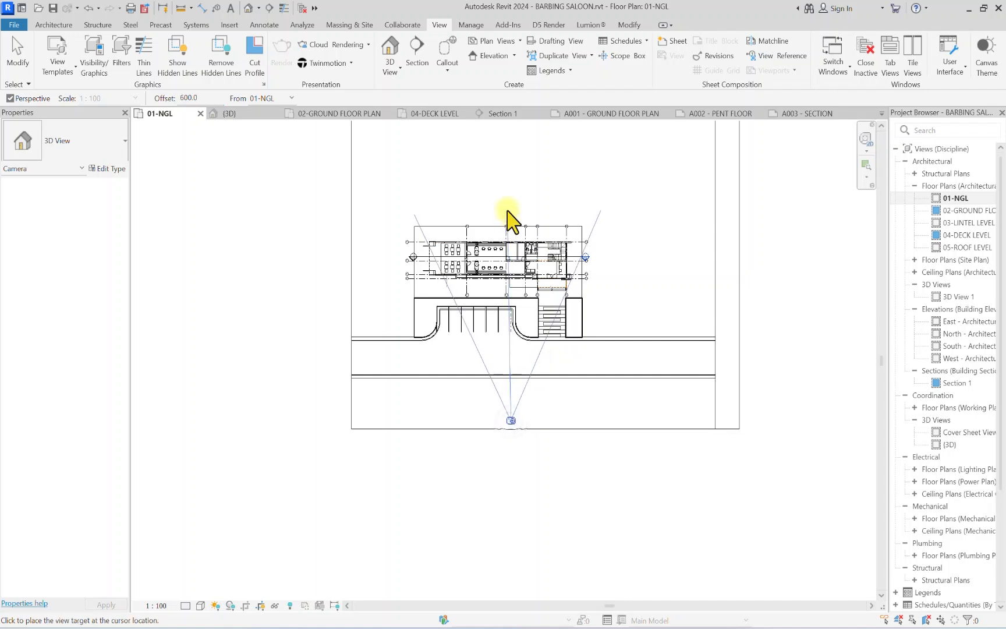
{"action": "middle_click_drag", "start_coordinate": [511, 227], "coordinate": [506, 407]}
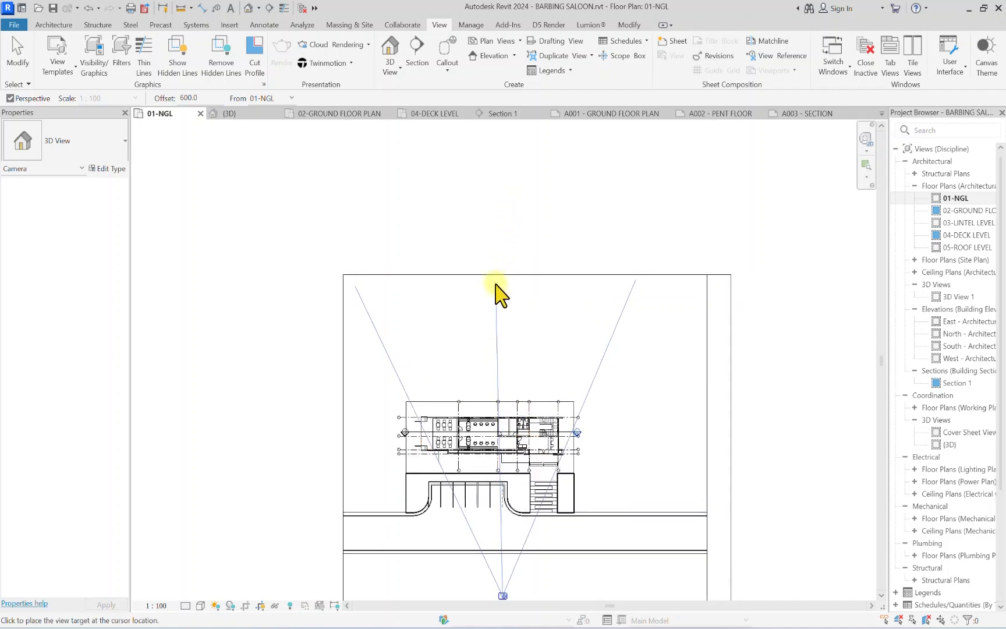
{"action": "left_click", "coordinate": [499, 286]}
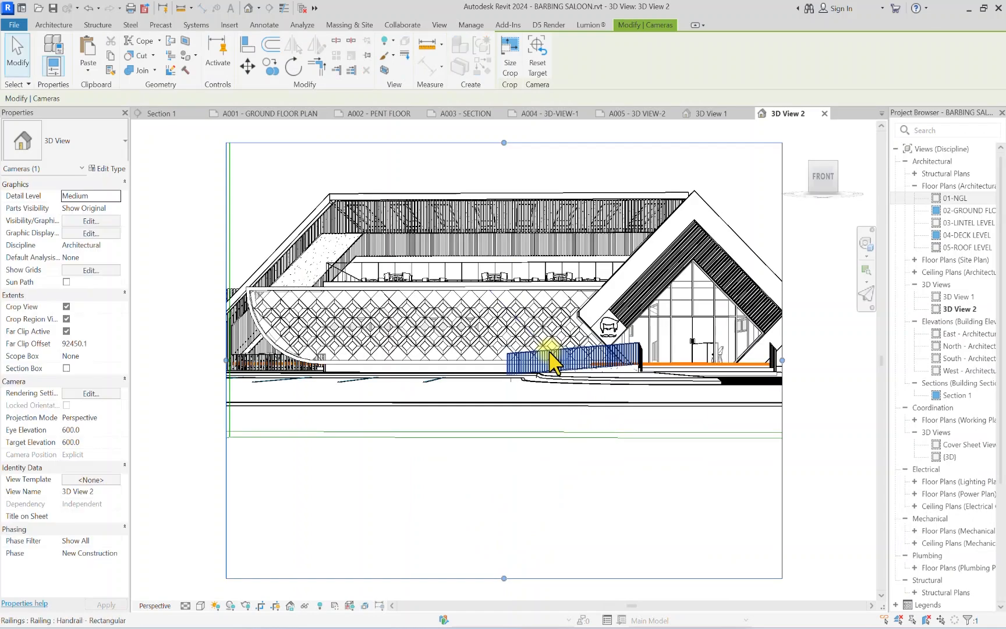
Step: Widen 3D View 2's crop region on both sides to fit the whole building, trim the empty foreground and slightly raise the upper edge
{"action": "left_click_drag", "start_coordinate": [684, 358], "coordinate": [750, 355]}
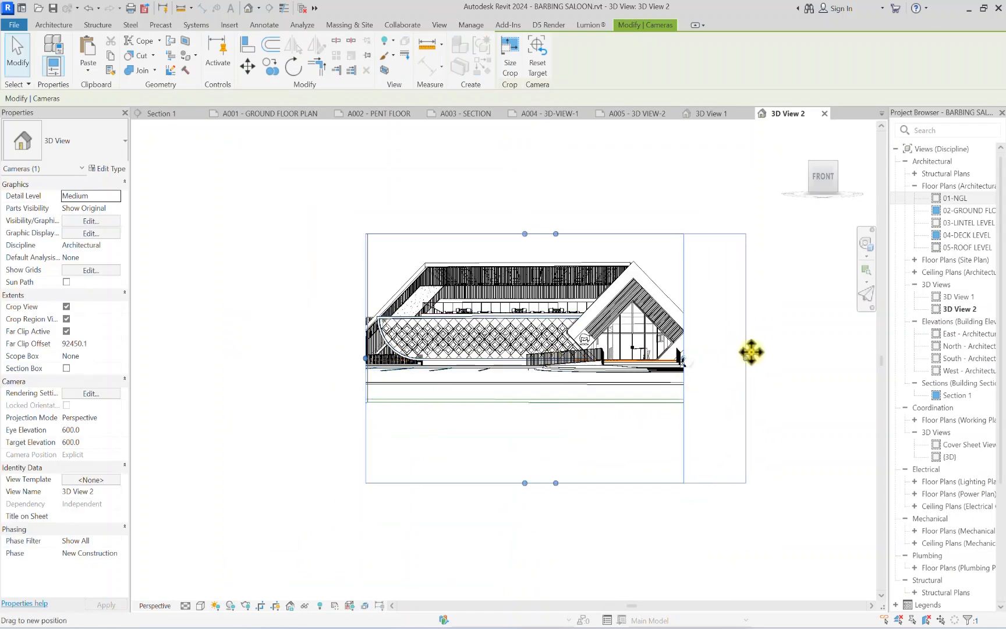
{"action": "left_click_drag", "start_coordinate": [365, 358], "coordinate": [283, 359]}
{"action": "left_click_drag", "start_coordinate": [516, 481], "coordinate": [524, 406]}
{"action": "left_click_drag", "start_coordinate": [515, 234], "coordinate": [521, 222]}
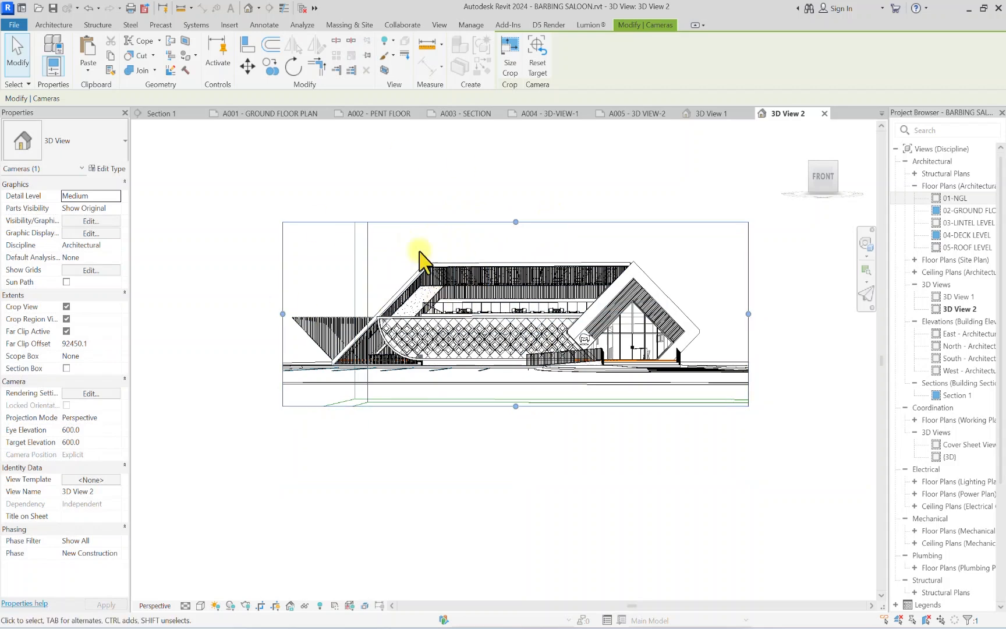
{"action": "scroll", "coordinate": [433, 275], "scroll_direction": "up", "scroll_amount": 3}
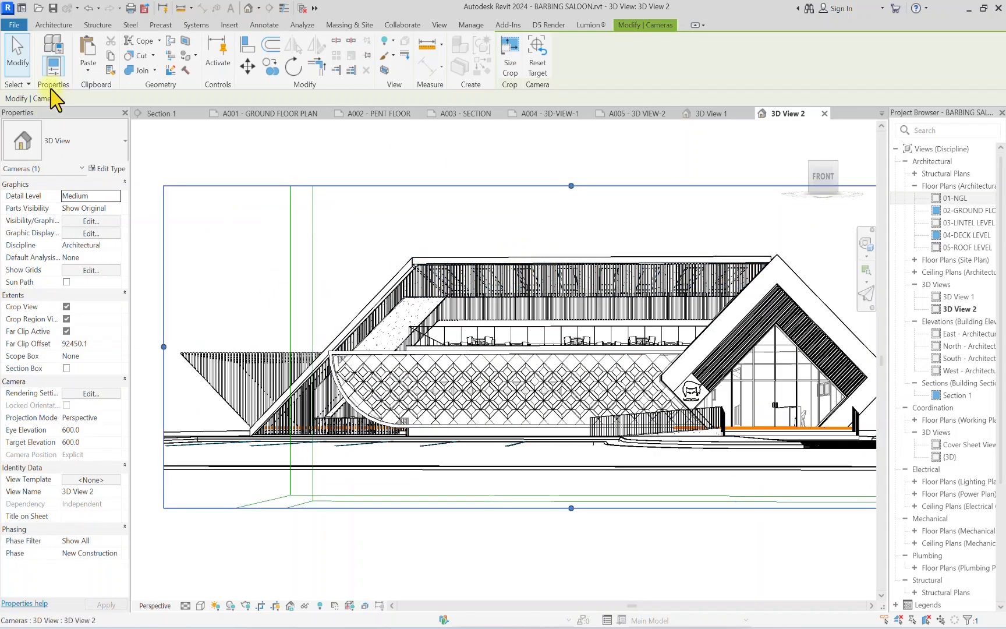
Step: Apply the 00-3D-VIEW view template's properties to 3D View 2
{"action": "left_click", "coordinate": [81, 74]}
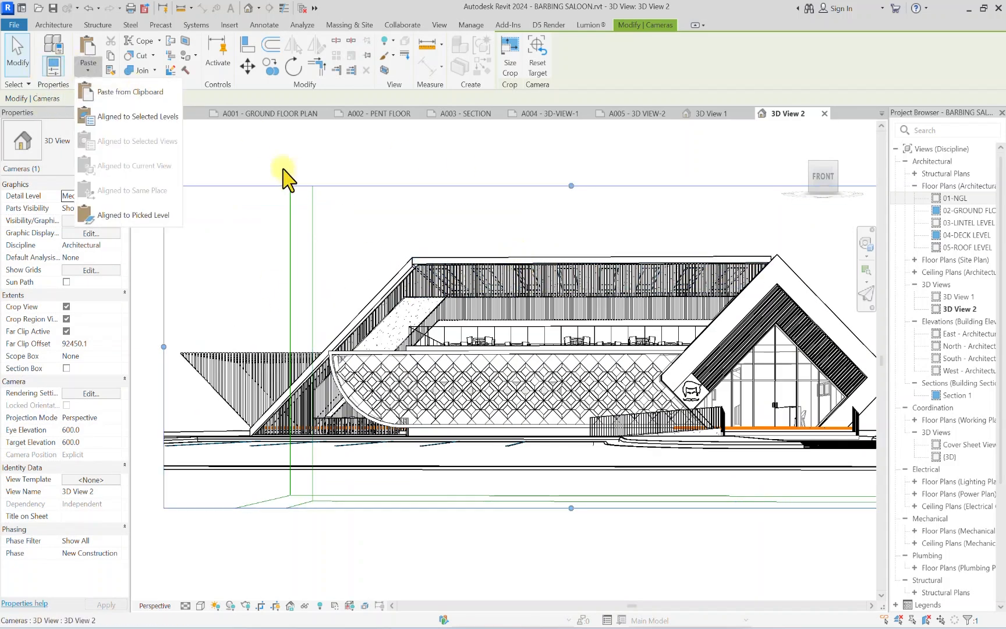
{"action": "key", "text": "Escape"}
{"action": "key", "text": "Escape"}
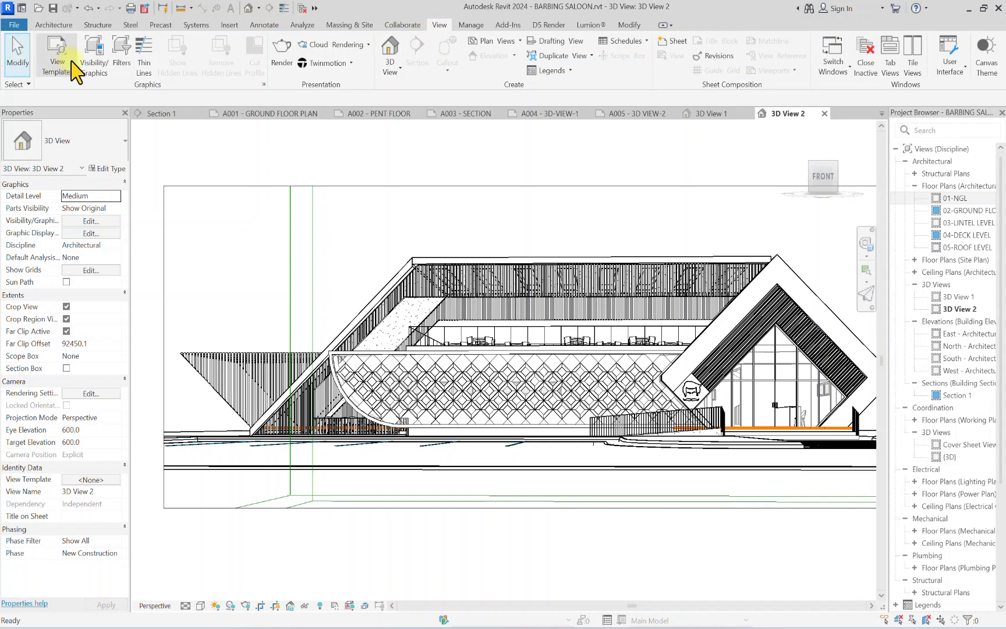
{"action": "left_click", "coordinate": [62, 70]}
{"action": "left_click", "coordinate": [74, 93]}
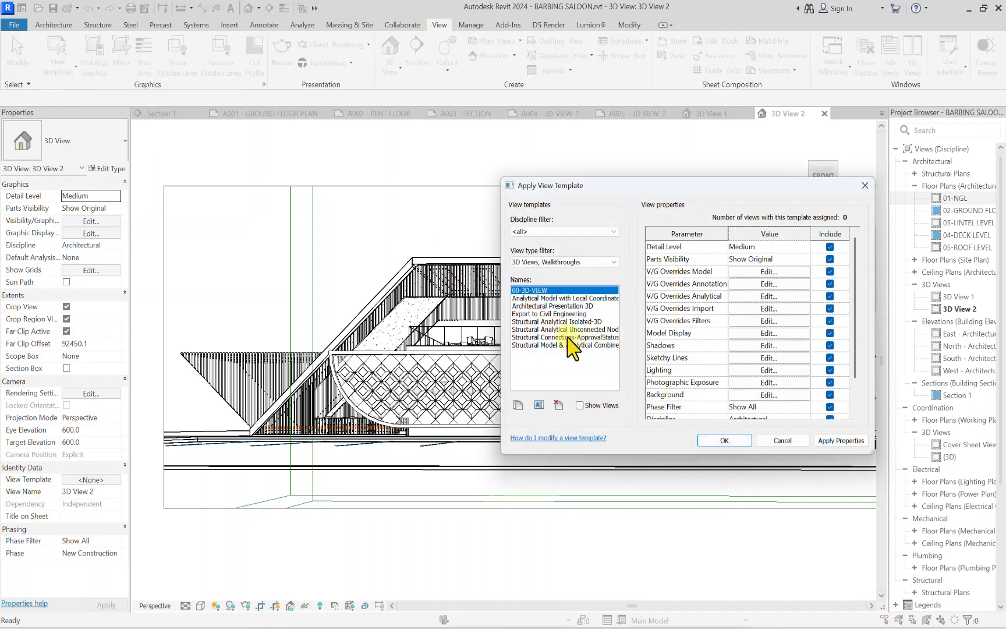
{"action": "left_click", "coordinate": [722, 441]}
{"action": "scroll", "coordinate": [373, 344], "scroll_direction": "down", "scroll_amount": 2}
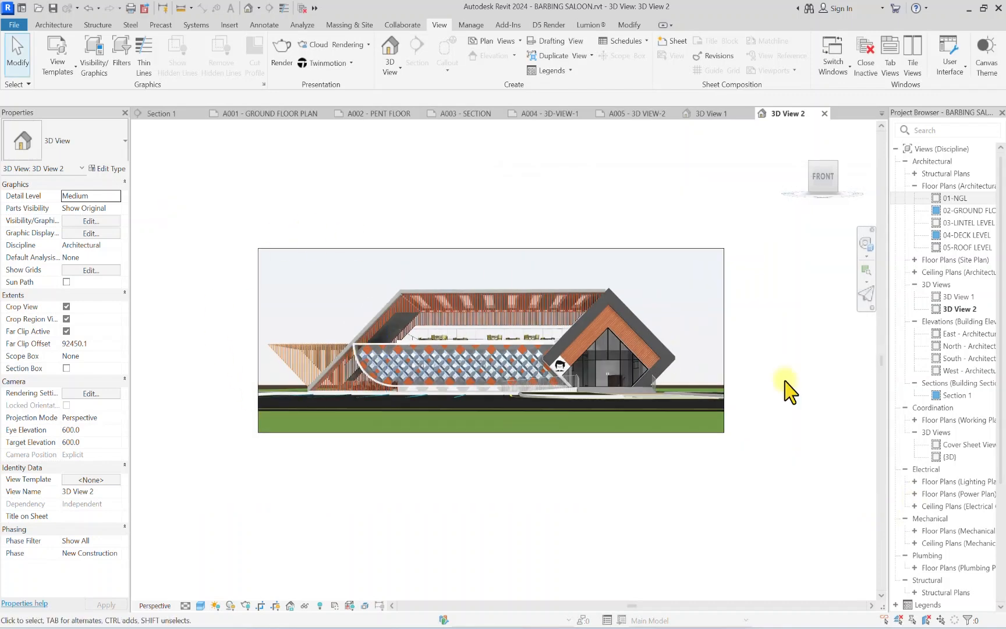
Step: Hide the crop region boundary of 3D View 2 while keeping the view cropped
{"action": "scroll", "coordinate": [457, 329], "scroll_direction": "up", "scroll_amount": 2}
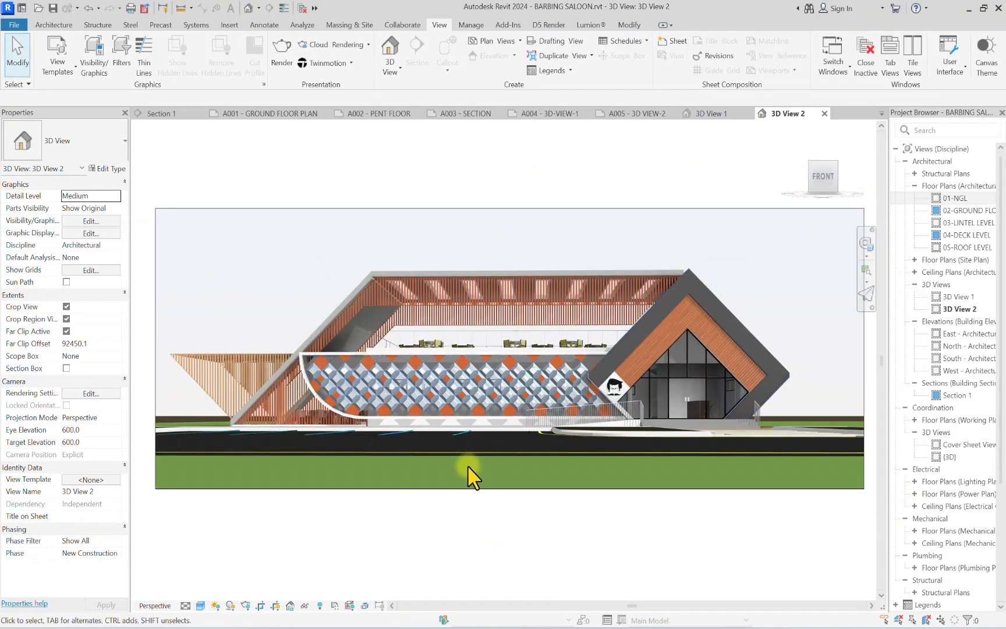
{"action": "scroll", "coordinate": [433, 386], "scroll_direction": "up", "scroll_amount": 3}
{"action": "scroll", "coordinate": [427, 393], "scroll_direction": "down", "scroll_amount": 4}
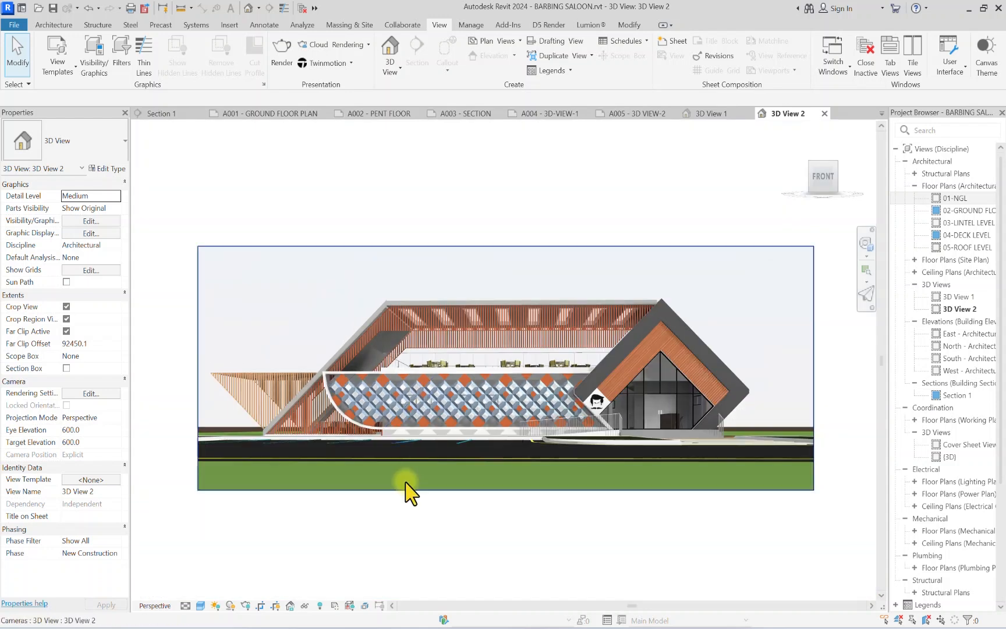
{"action": "left_click", "coordinate": [274, 605]}
{"action": "scroll", "coordinate": [545, 448], "scroll_direction": "down", "scroll_amount": 4}
Step: Open sheet A004 - 3D-VIEW-1 and place 3D View 1 near the middle of the sheet
{"action": "scroll", "coordinate": [911, 496], "scroll_direction": "down", "scroll_amount": 5}
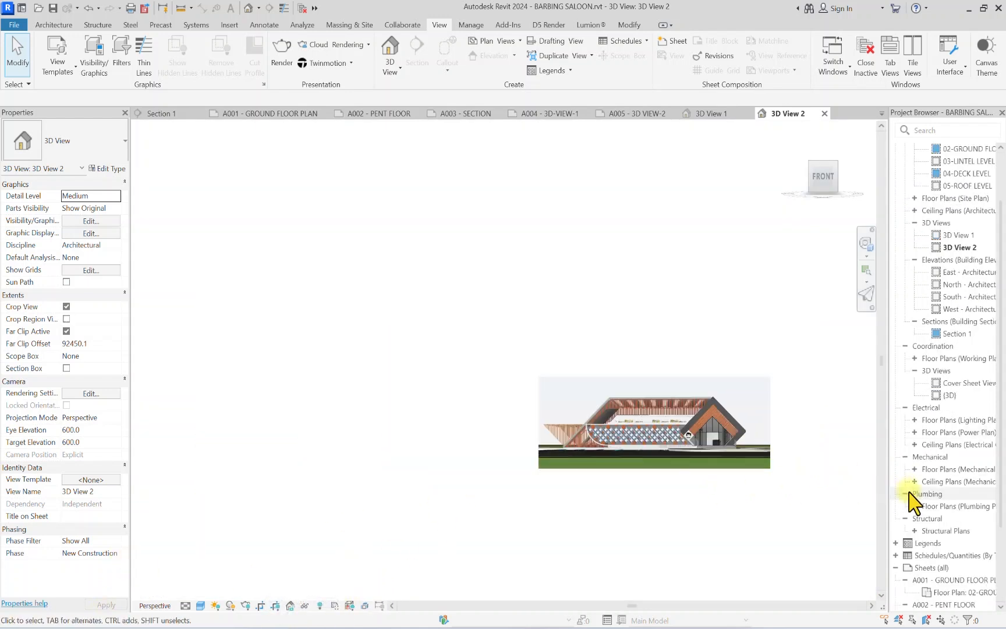
{"action": "double_click", "coordinate": [931, 556]}
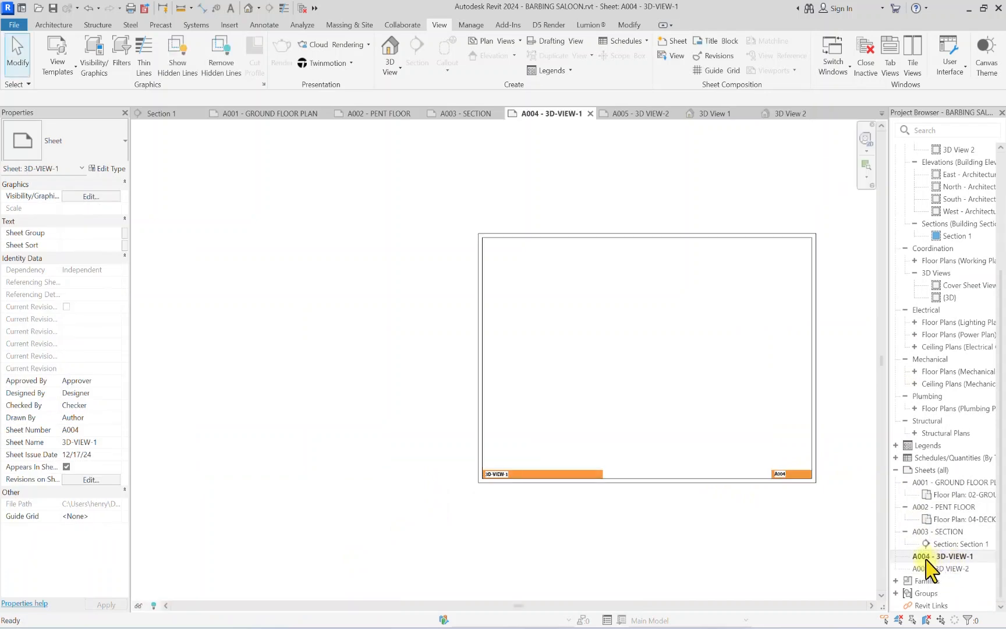
{"action": "scroll", "coordinate": [955, 285], "scroll_direction": "up", "scroll_amount": 5}
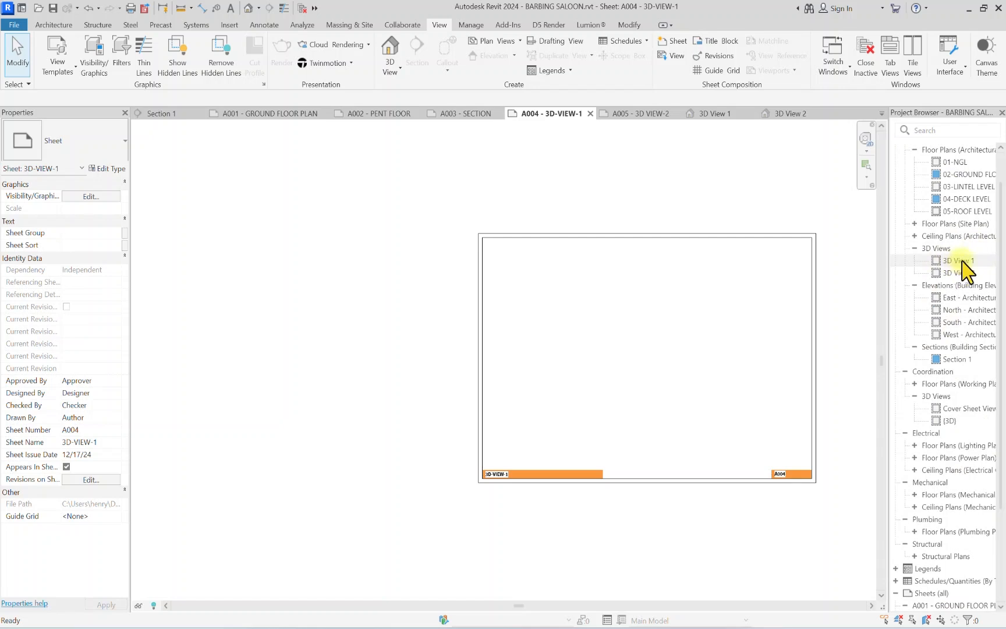
{"action": "left_click_drag", "start_coordinate": [957, 269], "coordinate": [610, 353]}
{"action": "left_click", "coordinate": [640, 357]}
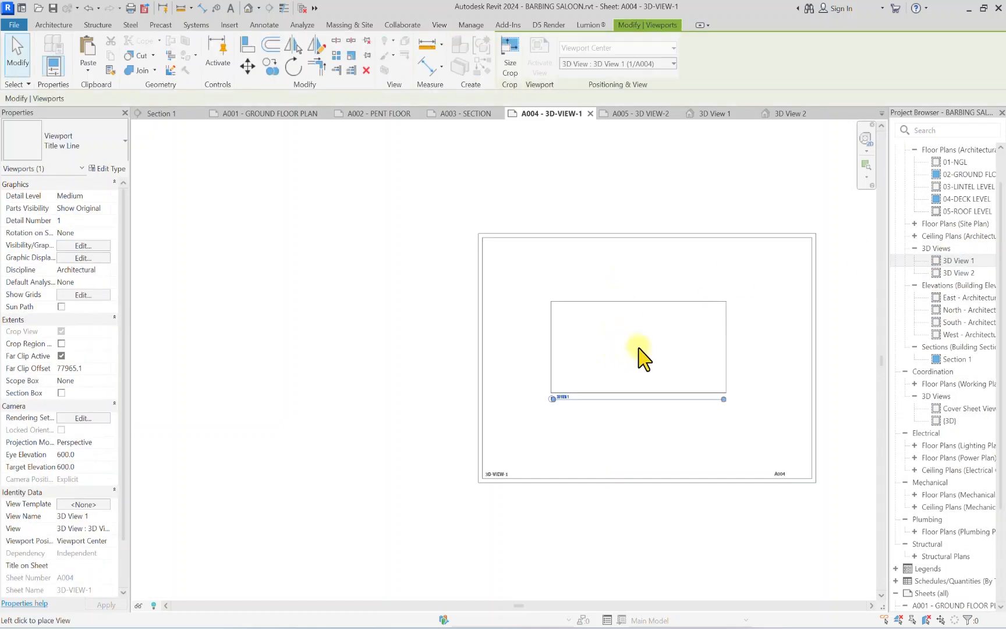
{"action": "scroll", "coordinate": [640, 356], "scroll_direction": "up", "scroll_amount": 3}
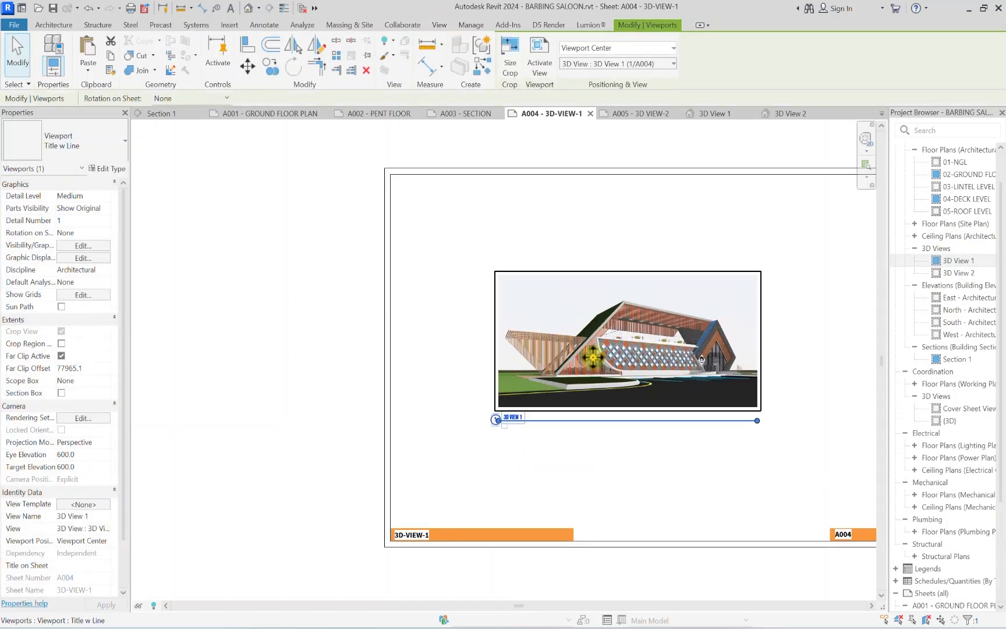
{"action": "scroll", "coordinate": [560, 383], "scroll_direction": "down", "scroll_amount": 2}
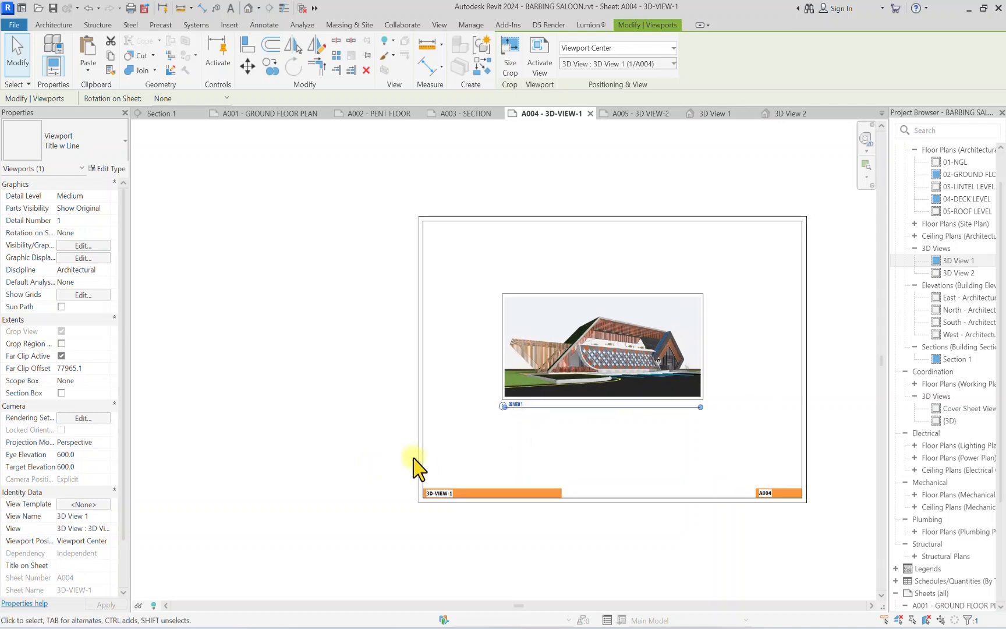
Step: Change the 3D View 1 viewport type on sheet A004 to No Title
{"action": "left_click", "coordinate": [66, 160]}
{"action": "left_click", "coordinate": [32, 214]}
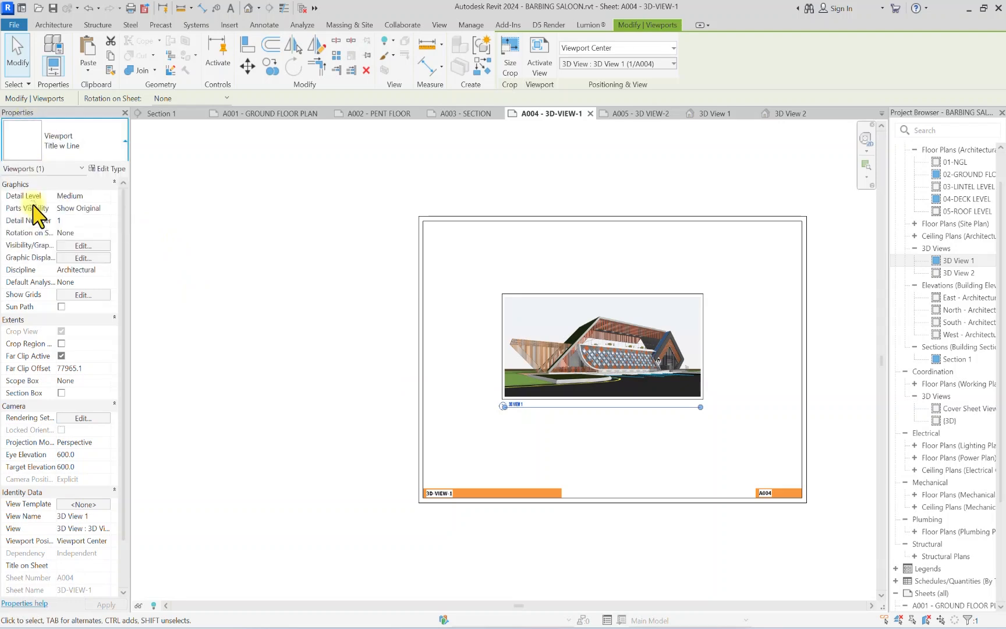
{"action": "left_click", "coordinate": [521, 524]}
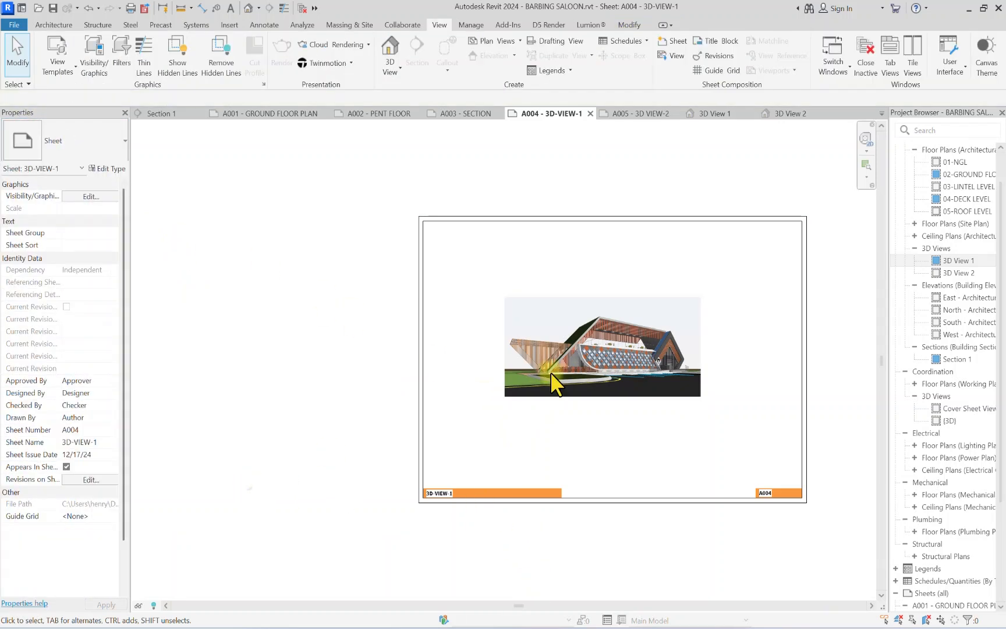
Step: Enlarge the 3D View 1 viewport's crop size by scale with locked proportions so it nearly fills the sheet's width
{"action": "left_click", "coordinate": [578, 361]}
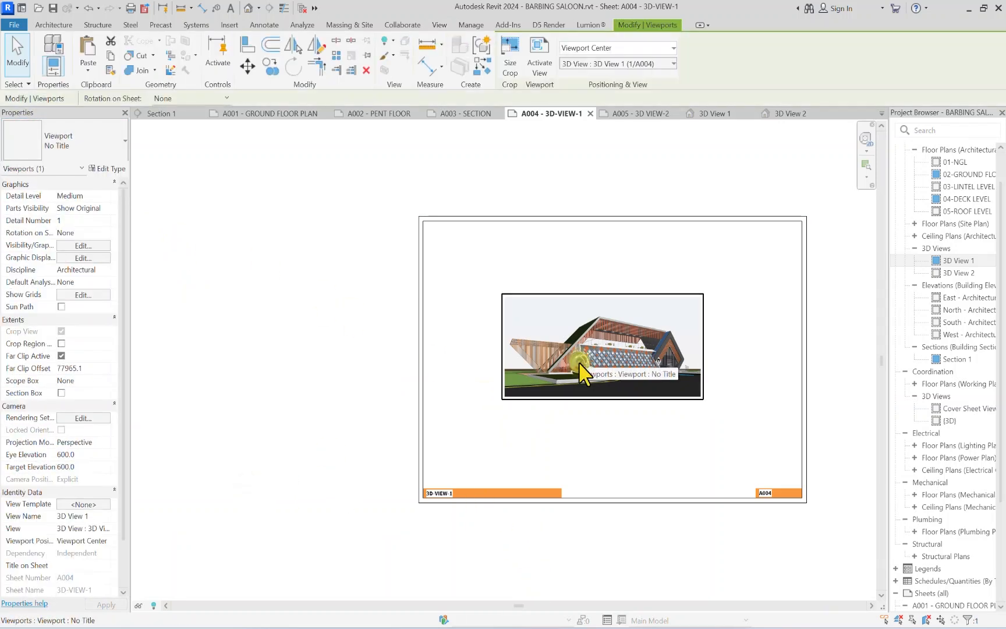
{"action": "left_click", "coordinate": [512, 69]}
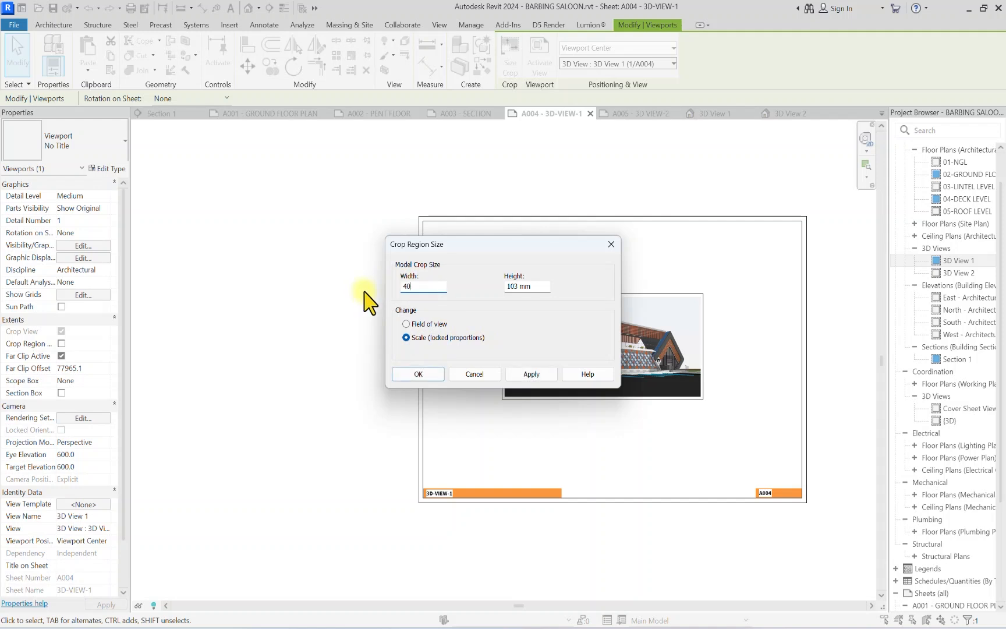
{"action": "left_click", "coordinate": [418, 373]}
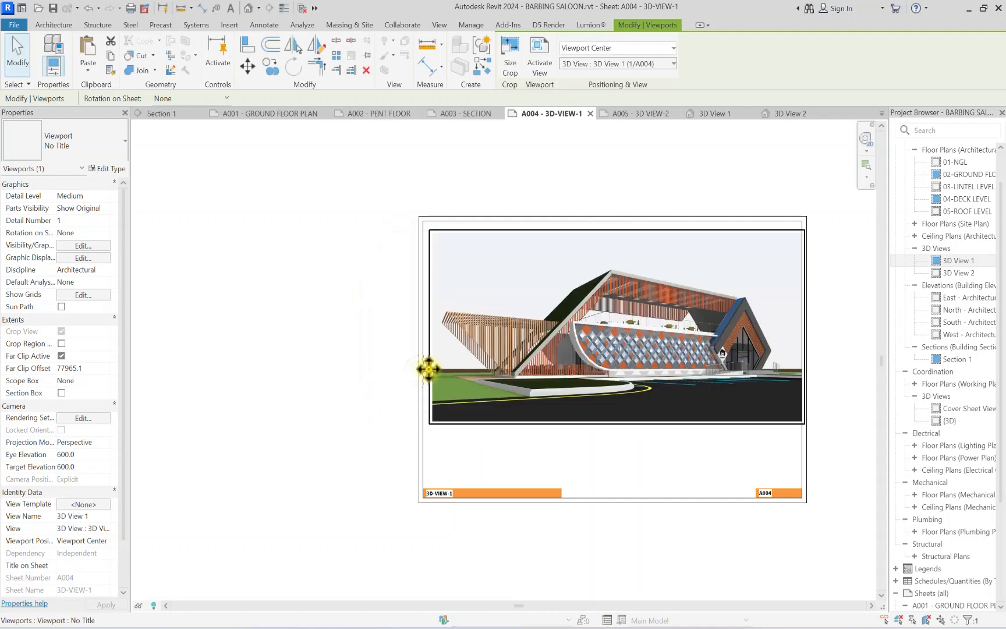
Step: Nudge the enlarged 3D View 1 viewport down and slightly left so it sits centred within the sheet border
{"action": "key", "text": "Down"}
{"action": "key", "text": "Down"}
{"action": "key", "text": "Down"}
{"action": "key", "text": "Down"}
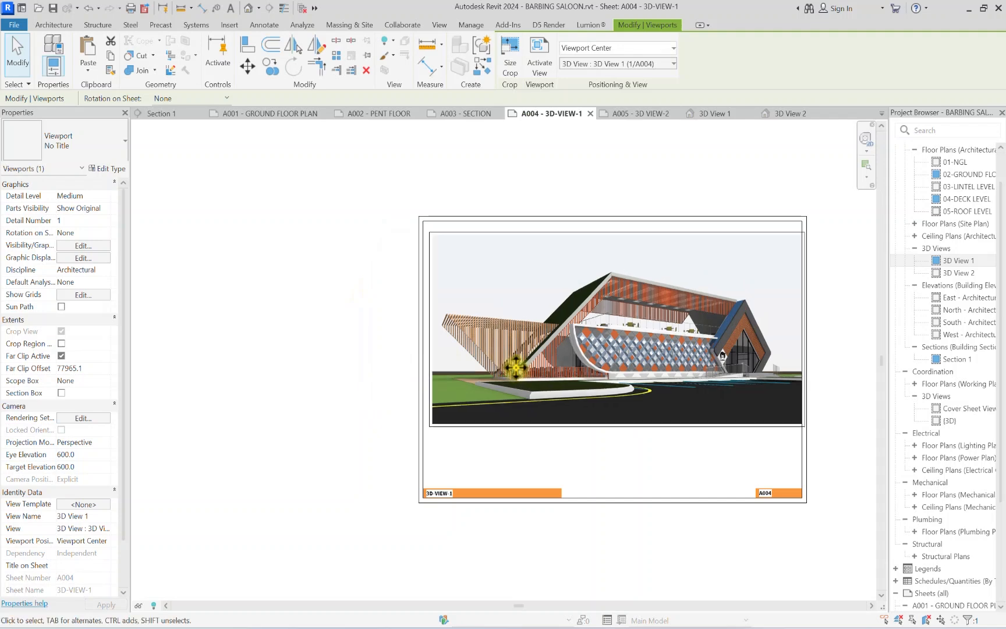
{"action": "key", "text": "Down"}
{"action": "key", "text": "Down"}
{"action": "key", "text": "Down"}
{"action": "key", "text": "Down"}
{"action": "key", "text": "Down"}
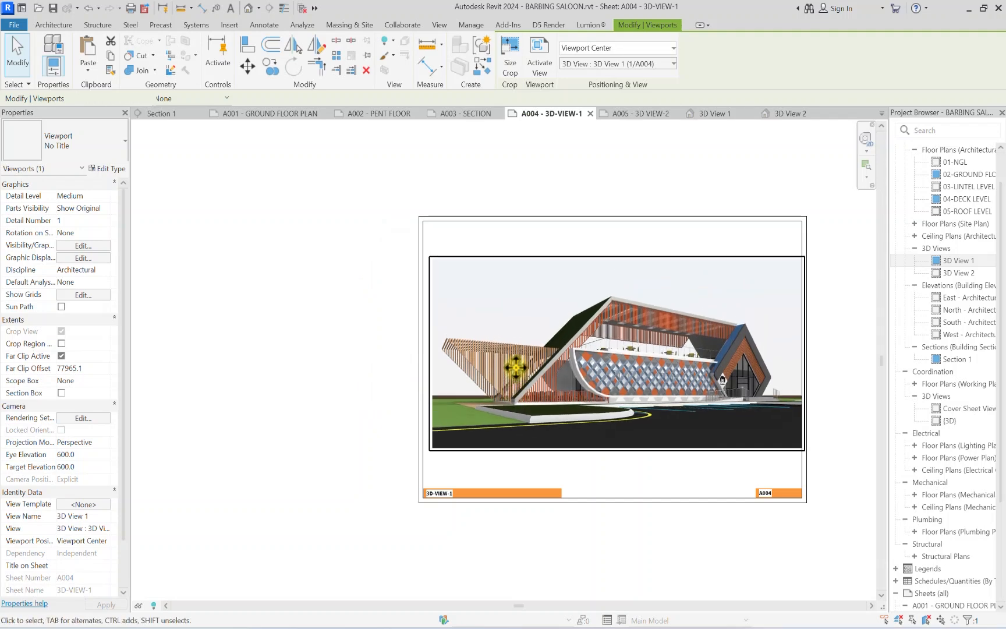
{"action": "key", "text": "Left"}
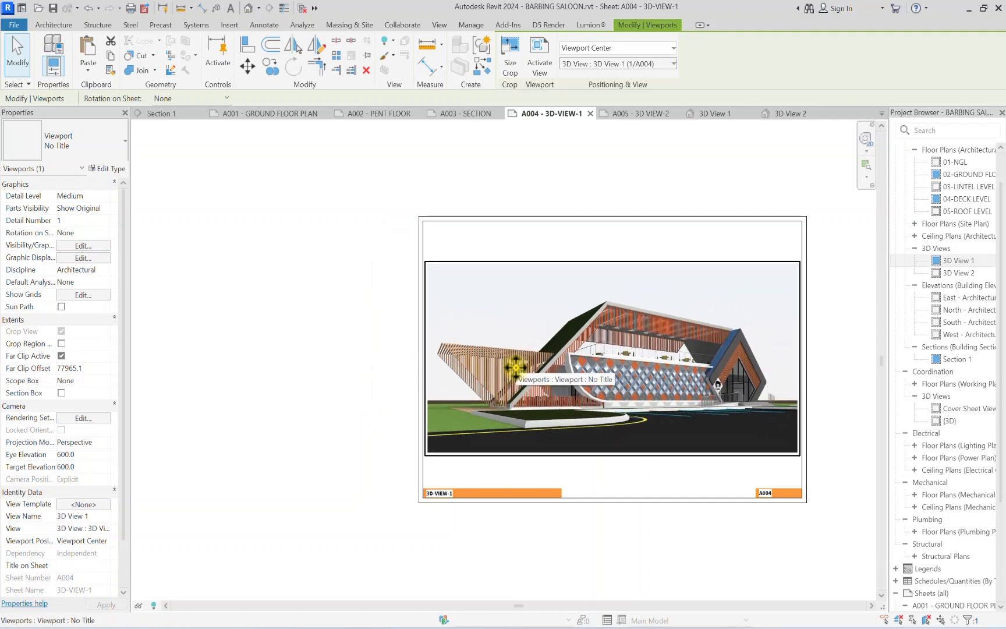
{"action": "left_click", "coordinate": [233, 436]}
{"action": "scroll", "coordinate": [237, 413], "scroll_direction": "up", "scroll_amount": 1}
{"action": "scroll", "coordinate": [632, 373], "scroll_direction": "down", "scroll_amount": 5}
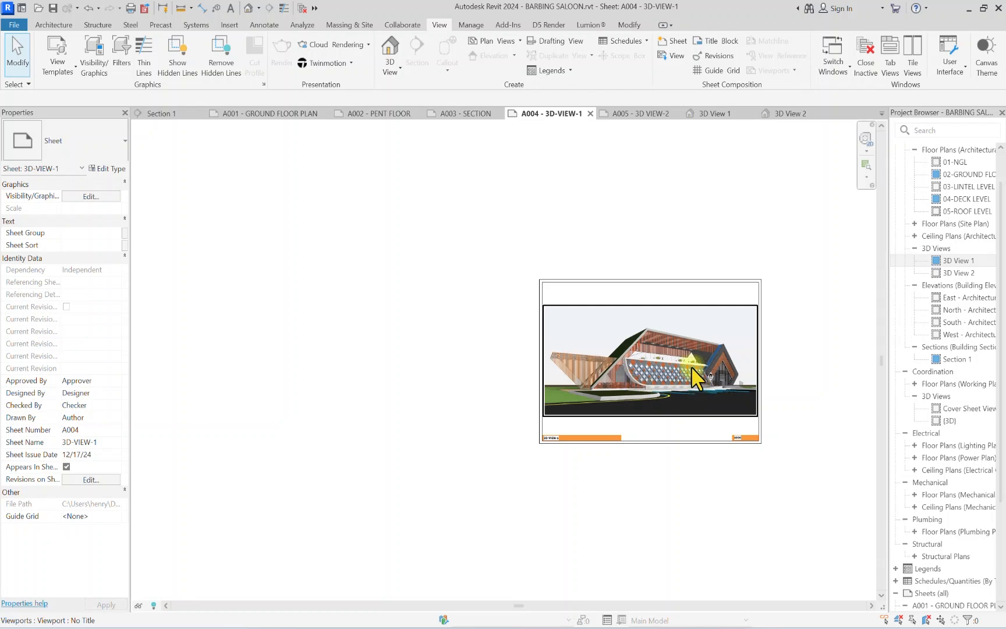
Step: Open sheet A005 - 3D VIEW-2 and place 3D View 2 near the middle of the sheet
{"action": "scroll", "coordinate": [635, 382], "scroll_direction": "up", "scroll_amount": 5}
{"action": "scroll", "coordinate": [752, 456], "scroll_direction": "down", "scroll_amount": 1}
{"action": "scroll", "coordinate": [940, 544], "scroll_direction": "down", "scroll_amount": 4}
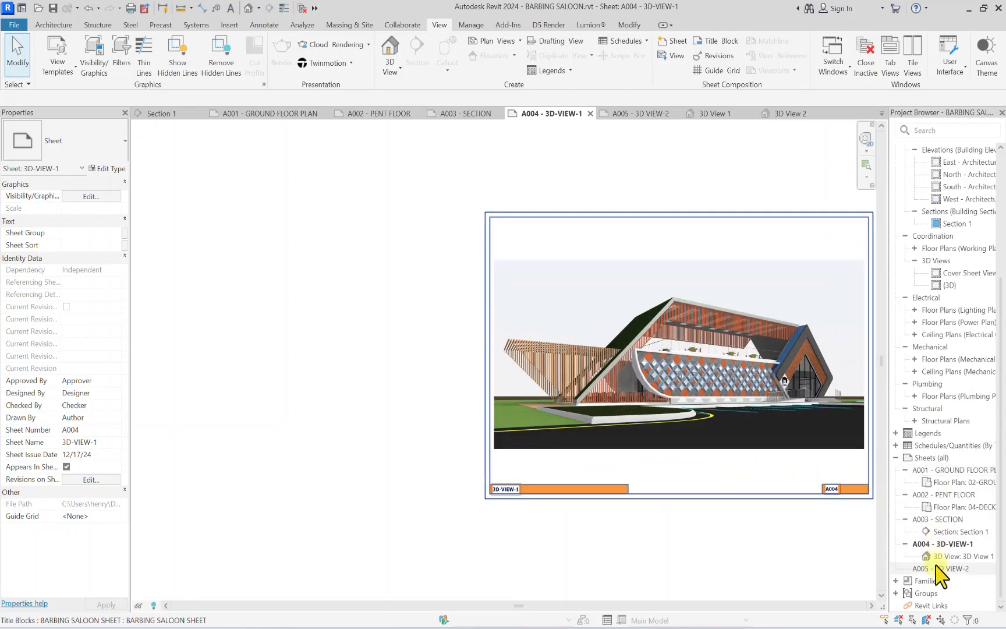
{"action": "double_click", "coordinate": [931, 568]}
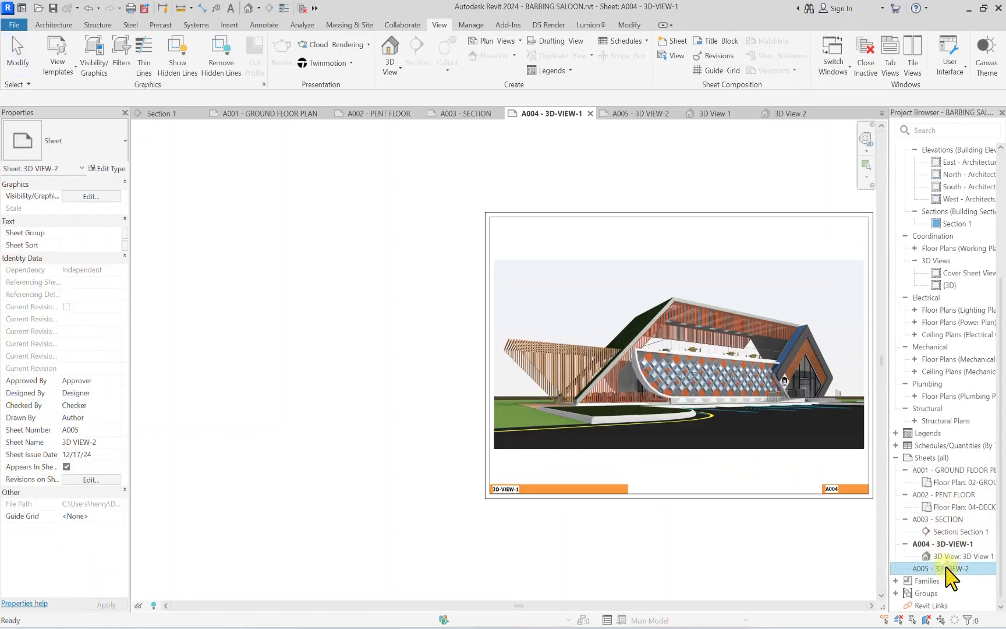
{"action": "scroll", "coordinate": [966, 277], "scroll_direction": "up", "scroll_amount": 5}
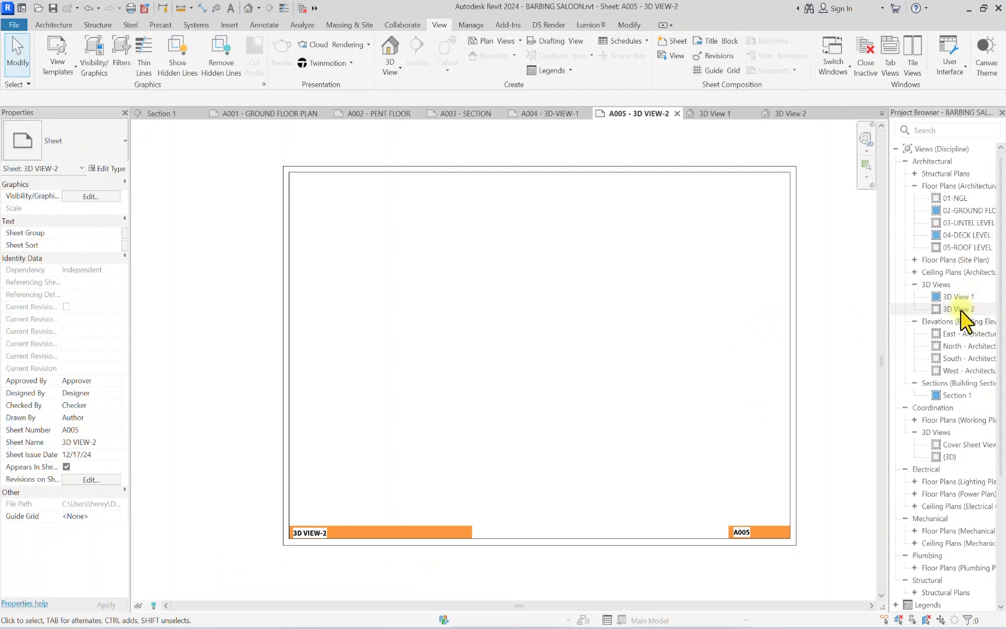
{"action": "left_click_drag", "start_coordinate": [959, 310], "coordinate": [502, 398]}
{"action": "scroll", "coordinate": [499, 386], "scroll_direction": "down", "scroll_amount": 1}
{"action": "left_click", "coordinate": [534, 358]}
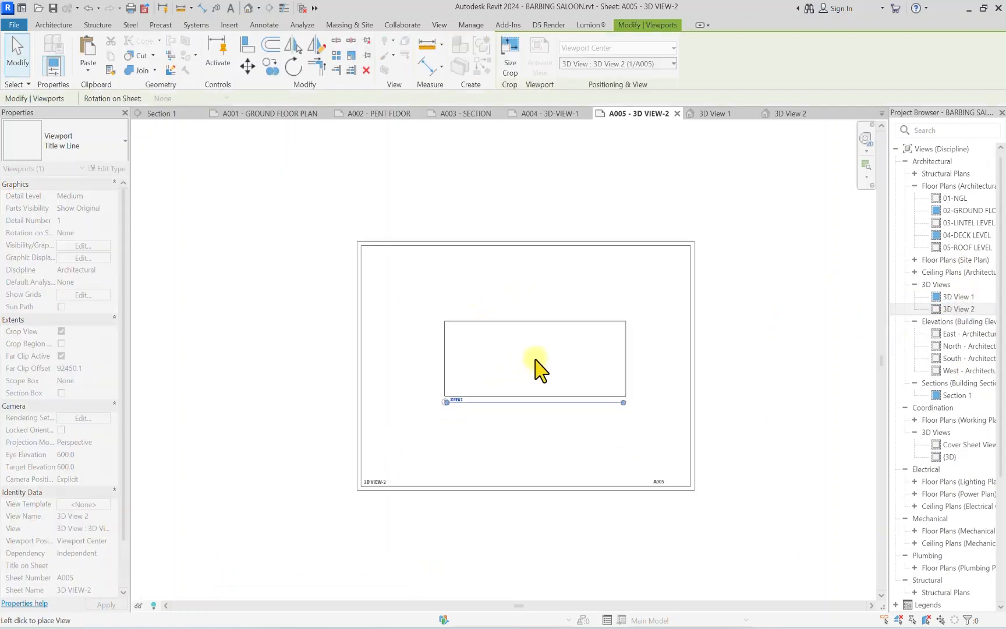
Step: Change the 3D View 2 viewport type to No Title and scale its crop region to 400 mm wide with locked proportions
{"action": "left_click", "coordinate": [506, 401]}
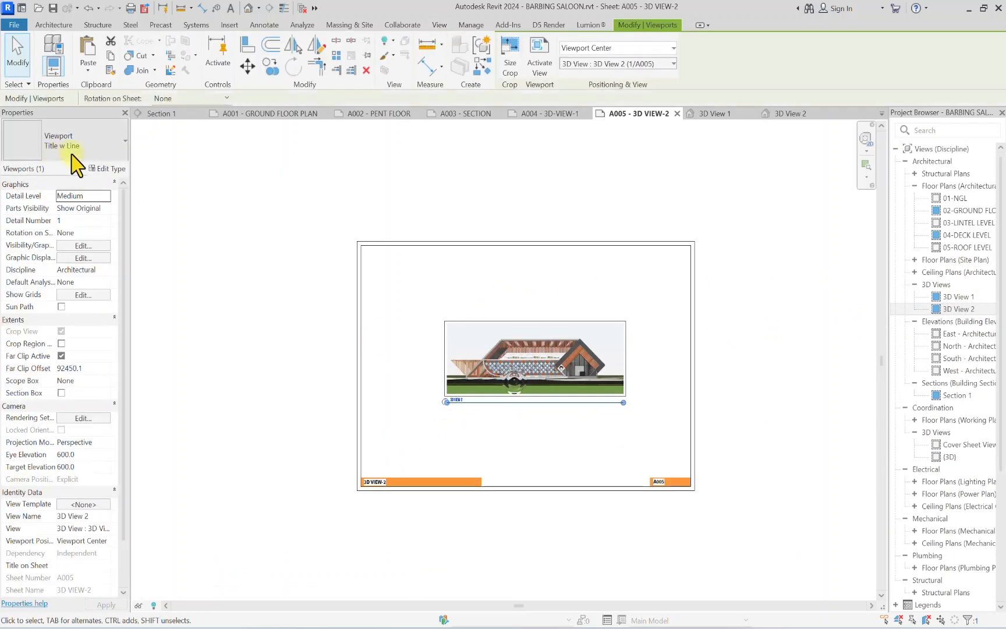
{"action": "left_click", "coordinate": [96, 152]}
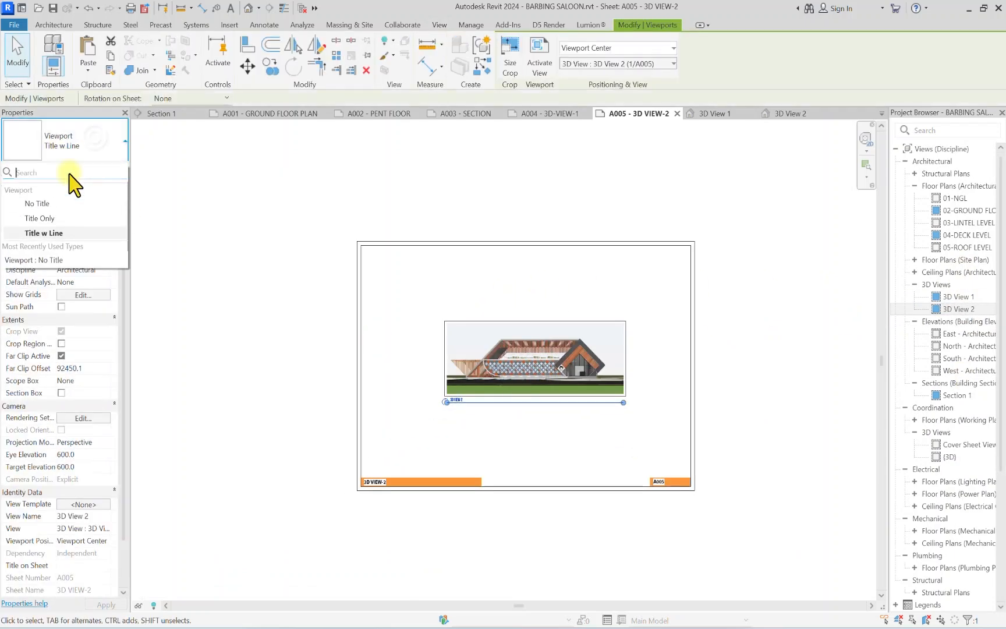
{"action": "left_click", "coordinate": [38, 203]}
{"action": "left_click", "coordinate": [510, 64]}
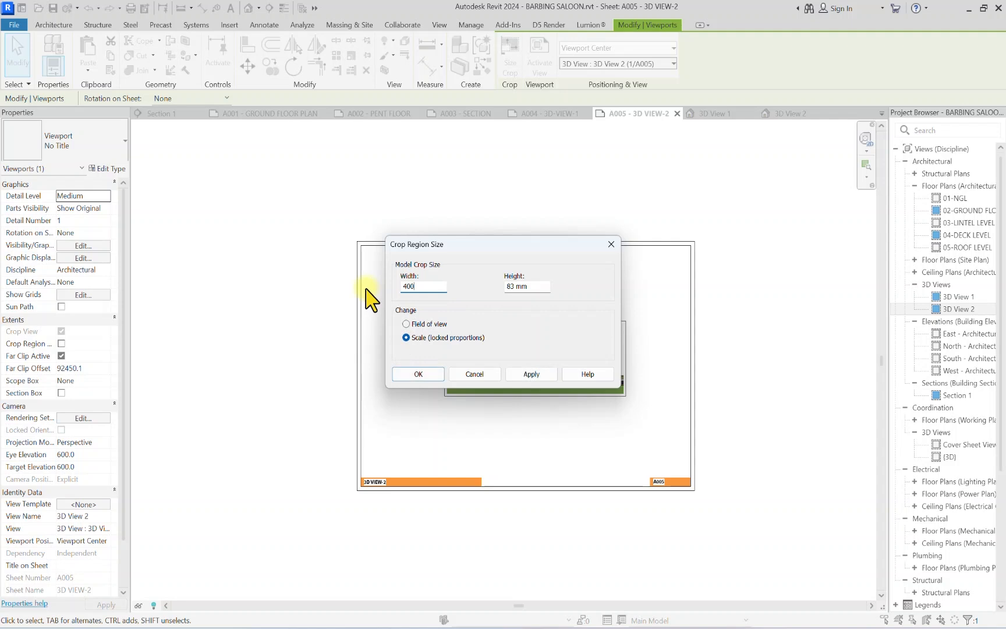
{"action": "left_click", "coordinate": [417, 374]}
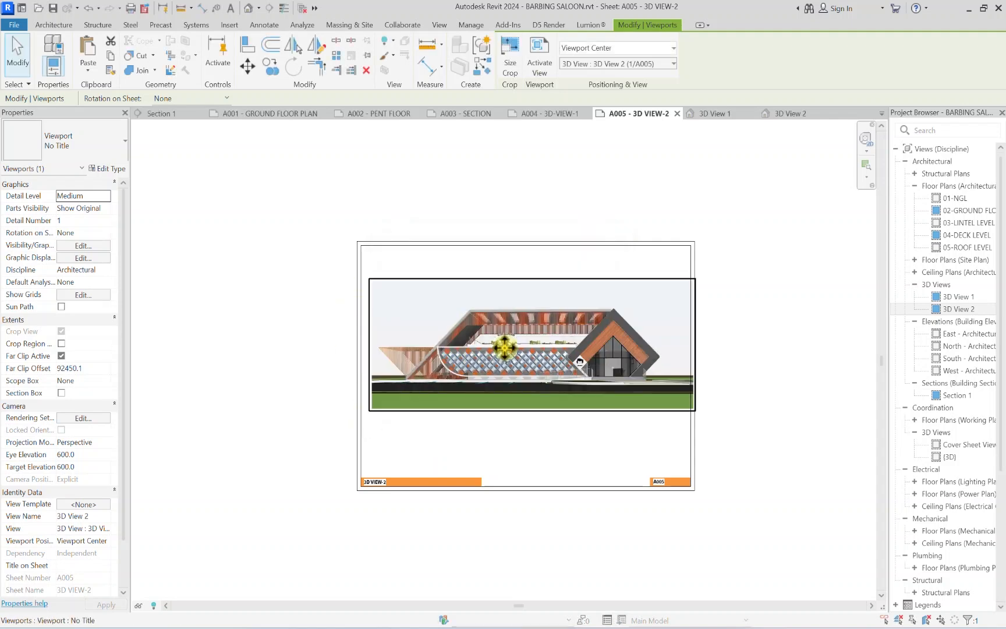
Step: Nudge the enlarged 3D View 2 viewport down and slightly left so it sits inside the sheet border, and deselect it
{"action": "key", "text": "Down"}
{"action": "key", "text": "Down"}
{"action": "key", "text": "Down"}
{"action": "key", "text": "Down"}
{"action": "key", "text": "Down"}
{"action": "key", "text": "Down"}
{"action": "key", "text": "Down"}
{"action": "key", "text": "Left"}
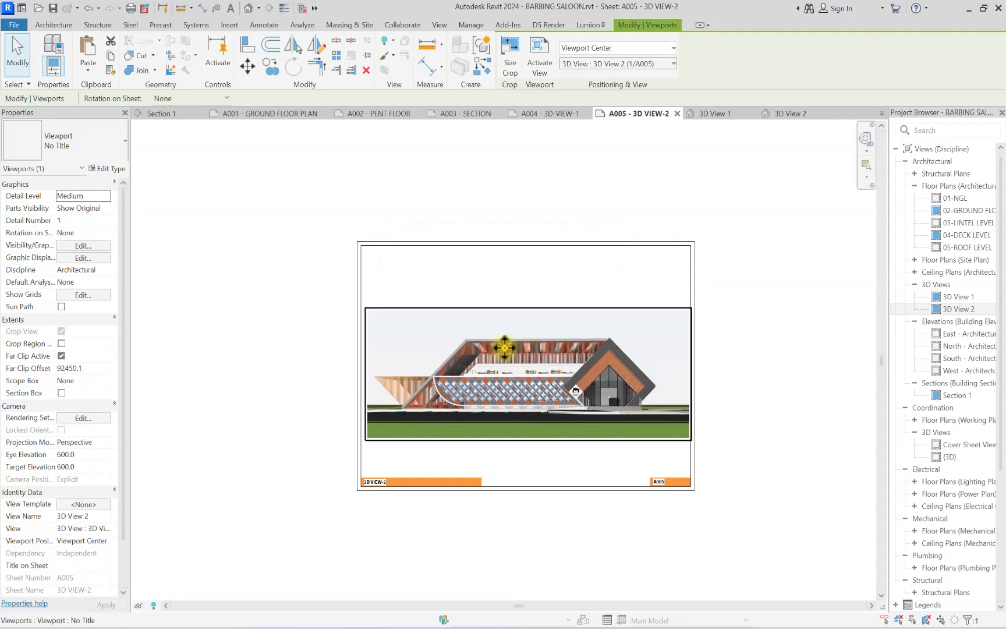
{"action": "key", "text": "Left"}
{"action": "key", "text": "Right"}
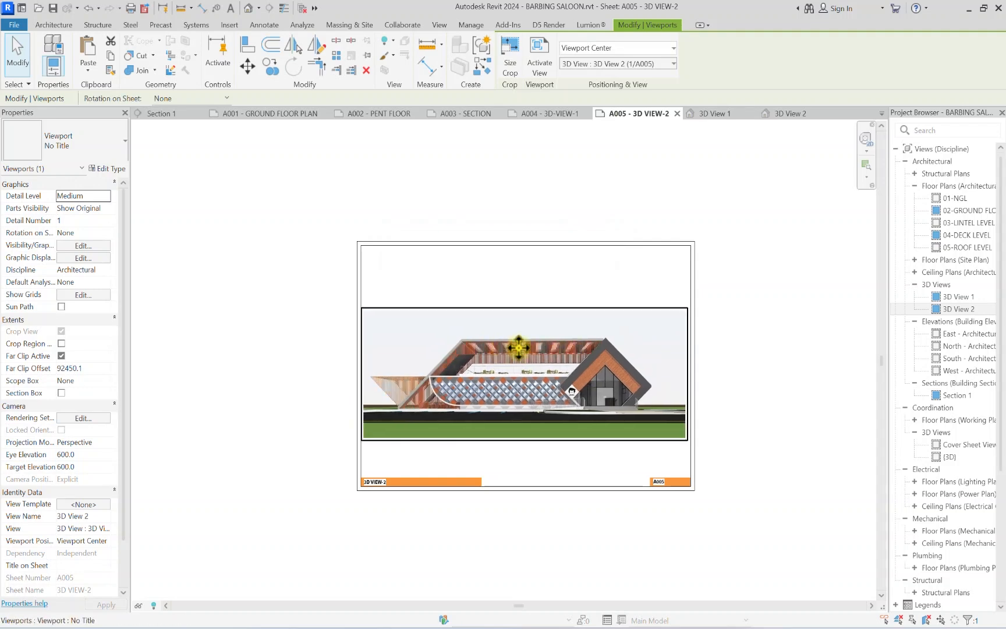
{"action": "scroll", "coordinate": [636, 314], "scroll_direction": "up", "scroll_amount": 3}
{"action": "left_click", "coordinate": [718, 278]}
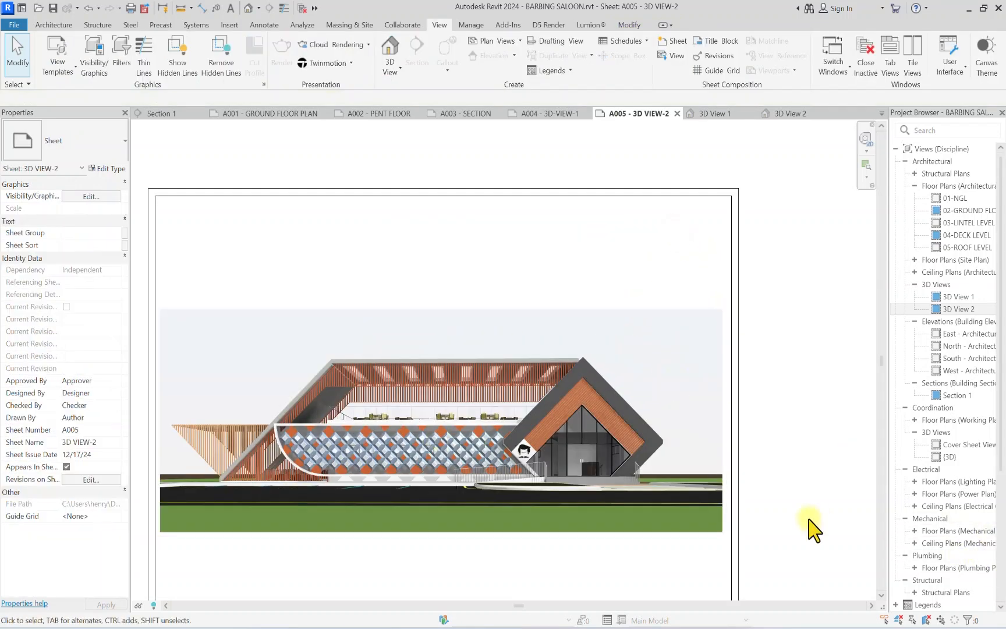
{"action": "scroll", "coordinate": [513, 466], "scroll_direction": "up", "scroll_amount": 6}
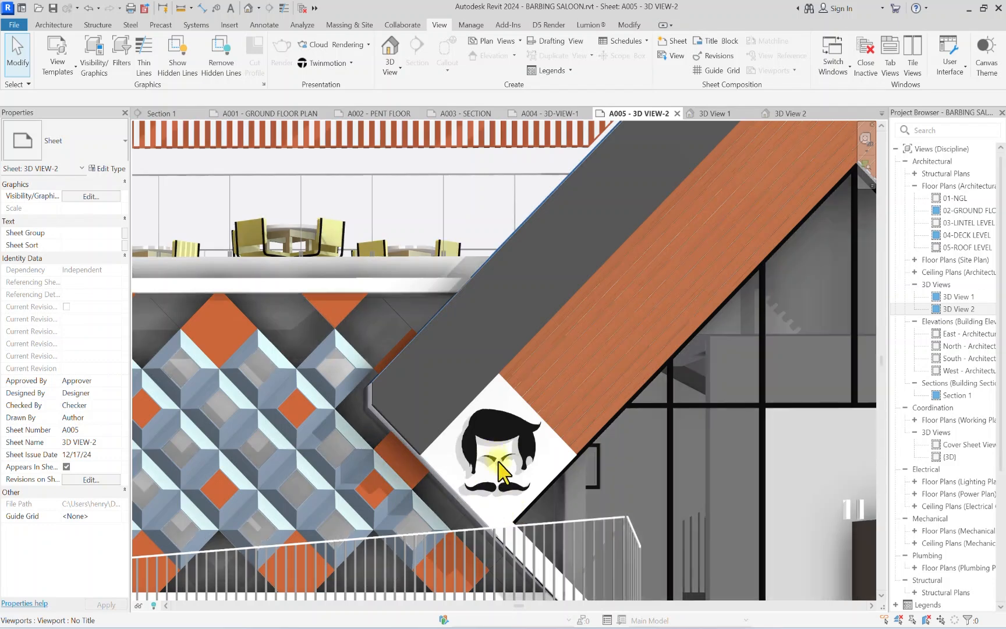
{"action": "scroll", "coordinate": [504, 474], "scroll_direction": "down", "scroll_amount": 8}
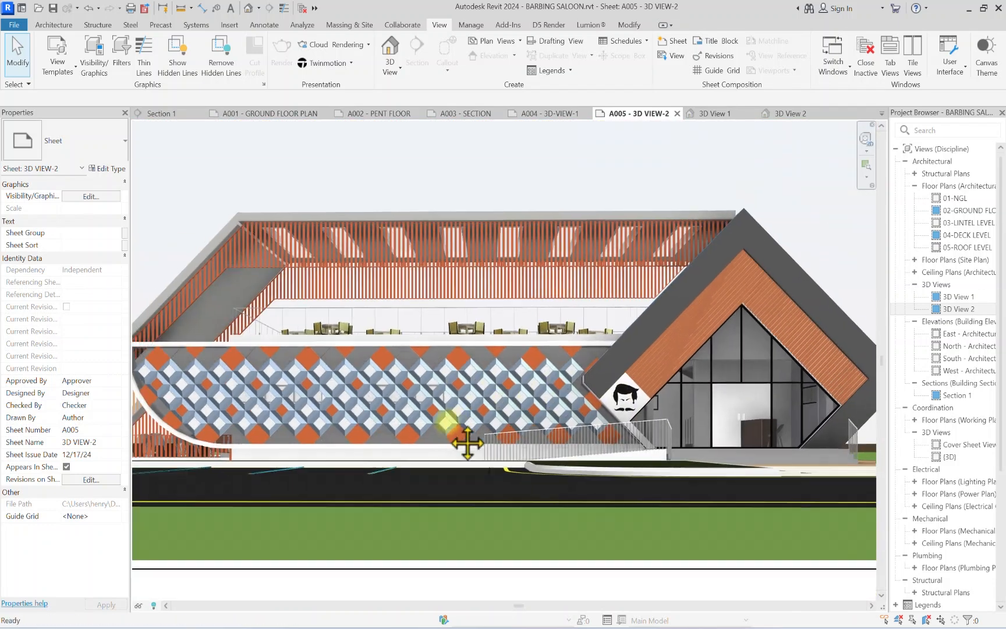
{"action": "scroll", "coordinate": [506, 372], "scroll_direction": "down", "scroll_amount": 4}
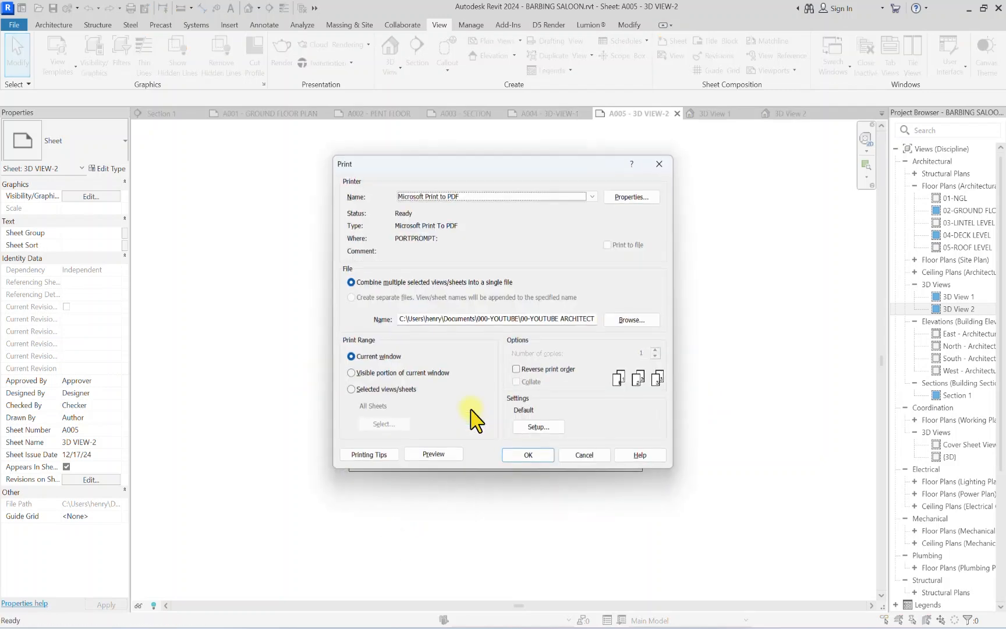
Step: Set up printing of selected views/sheets combined into a single file, and filter the selection list to show only sheets
{"action": "key", "text": "ctrl+p"}
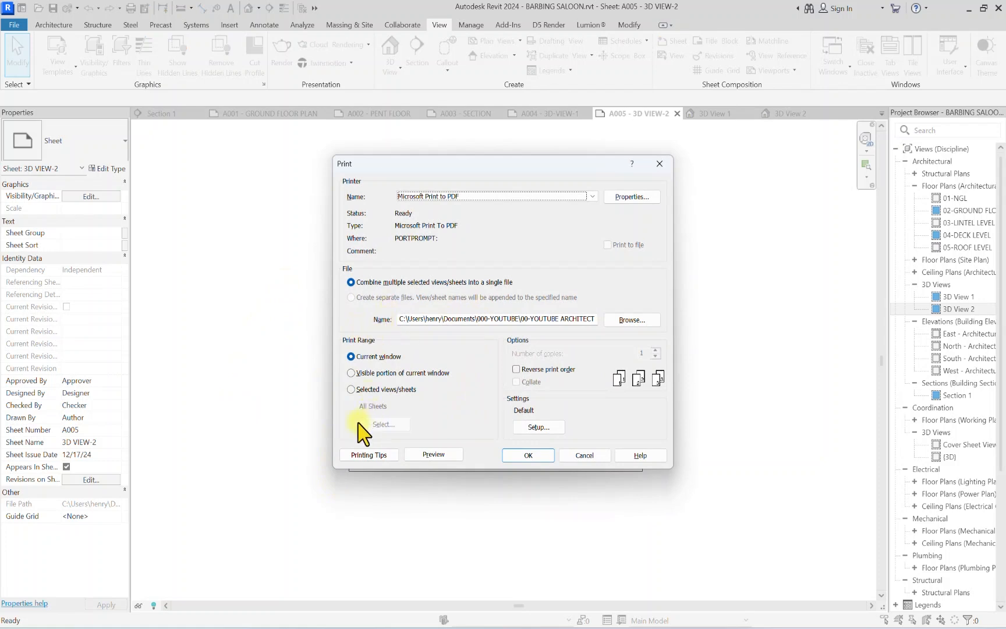
{"action": "left_click", "coordinate": [351, 389]}
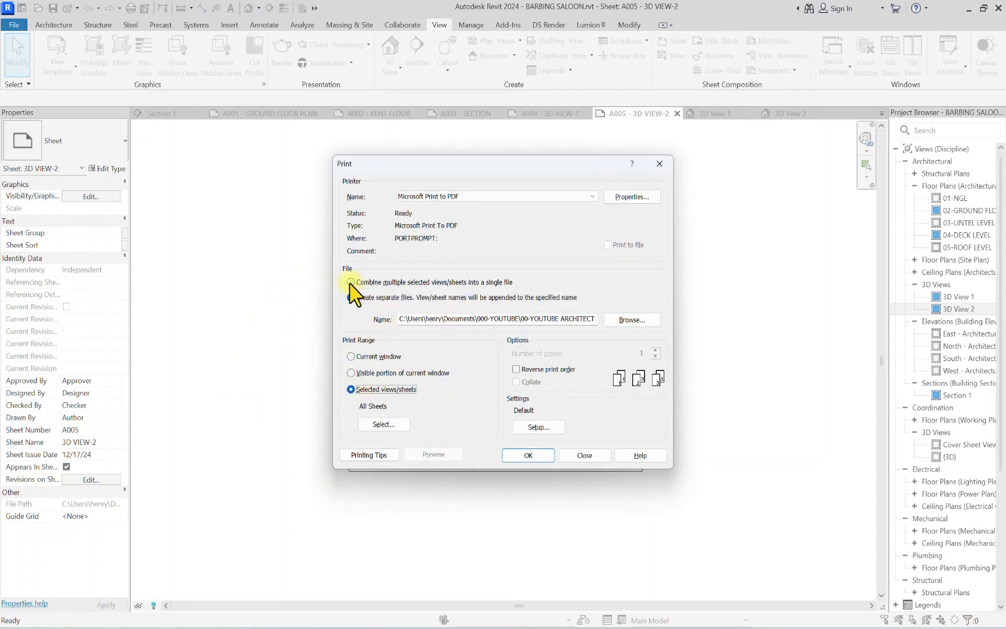
{"action": "left_click", "coordinate": [381, 425]}
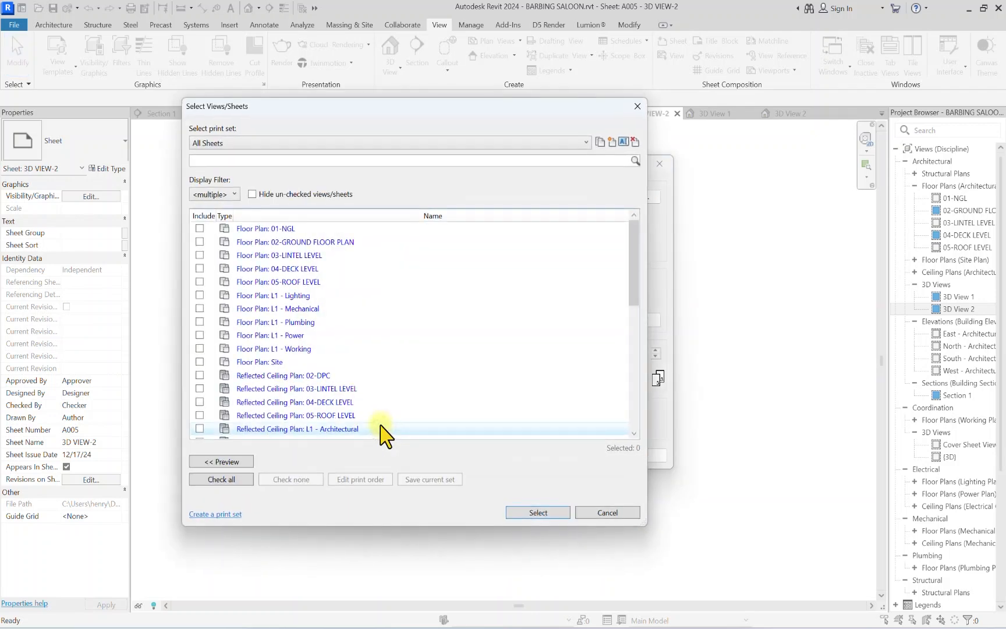
{"action": "left_click", "coordinate": [219, 195]}
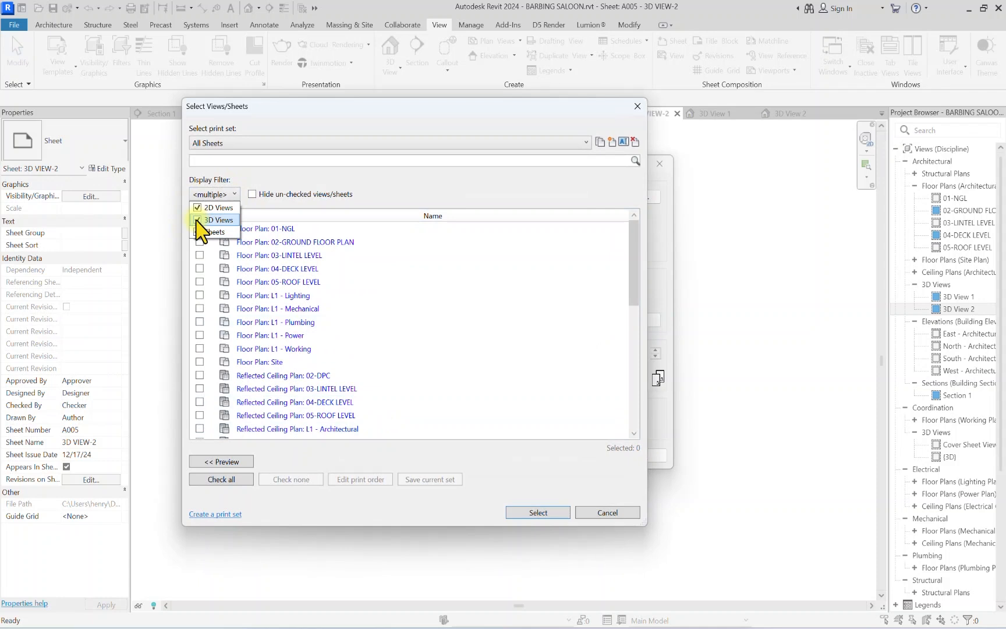
{"action": "left_click", "coordinate": [197, 220]}
{"action": "left_click", "coordinate": [197, 207]}
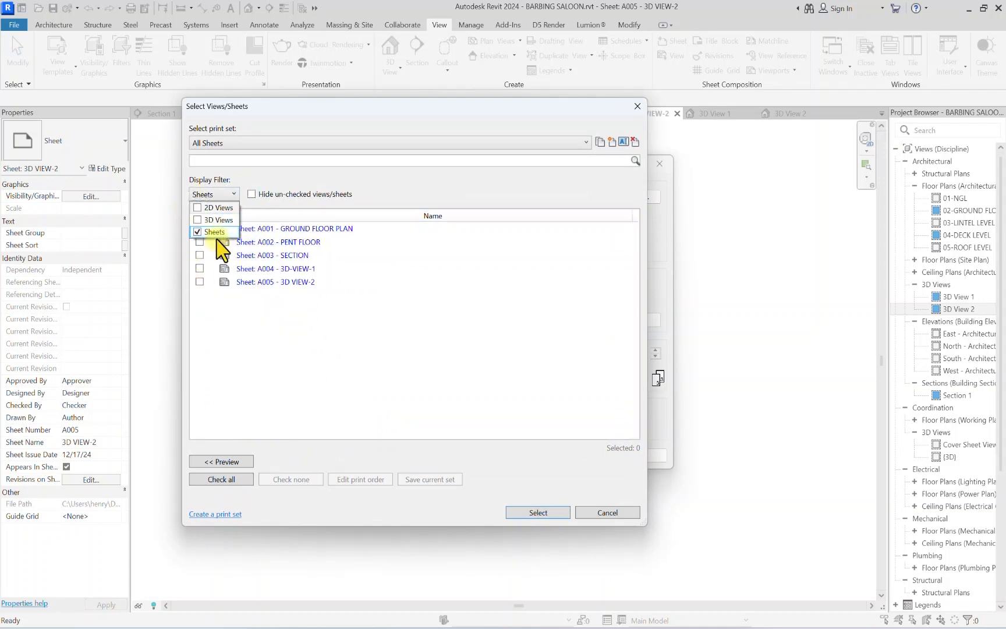
Step: Include sheets A001, A002, A003, A004 and A005 in the print selection
{"action": "left_click", "coordinate": [200, 228]}
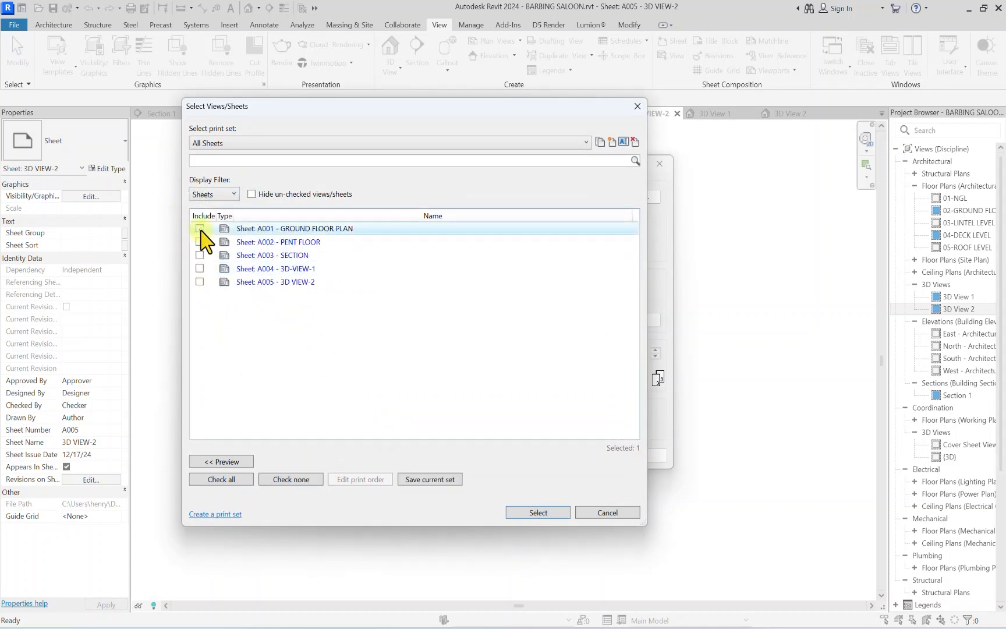
{"action": "left_click", "coordinate": [200, 242]}
{"action": "left_click", "coordinate": [200, 255]}
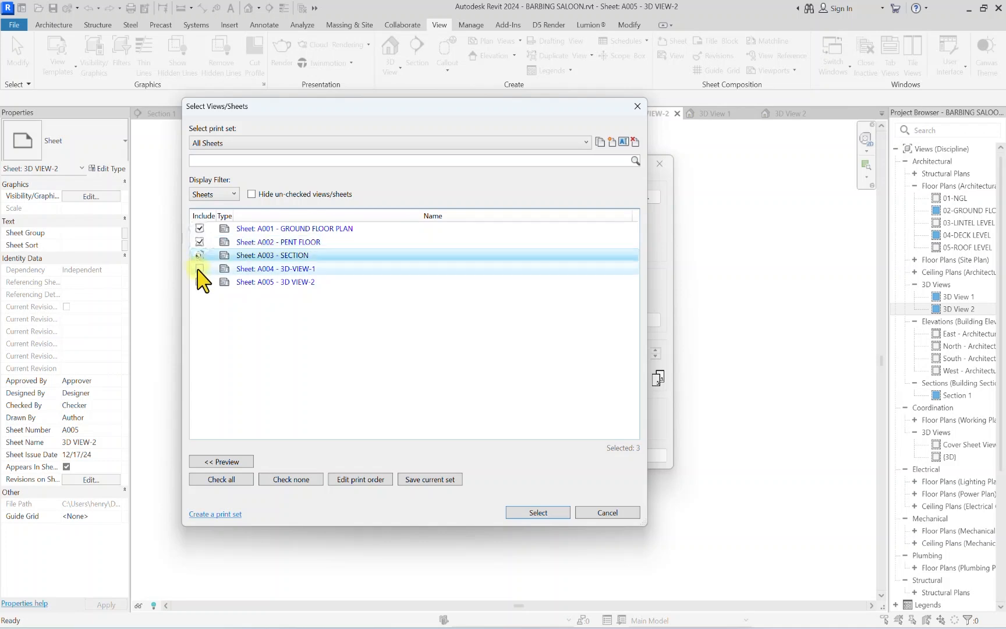
{"action": "left_click", "coordinate": [199, 269]}
{"action": "left_click", "coordinate": [200, 281]}
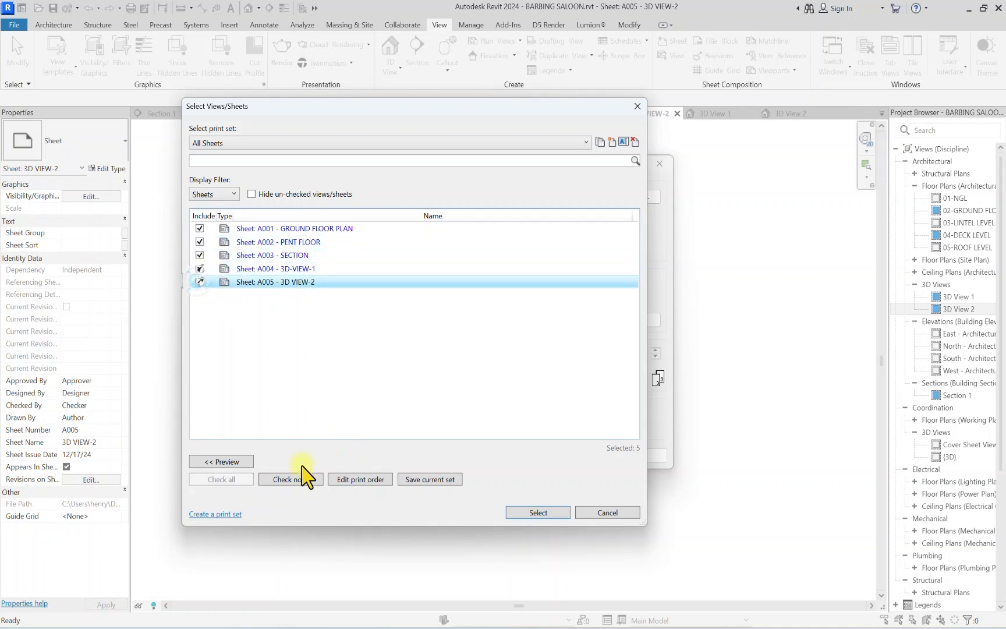
Step: Order the prints by Sheet Number (Ascending) and accept the sheet selection without saving the settings for future sessions
{"action": "left_click", "coordinate": [365, 484]}
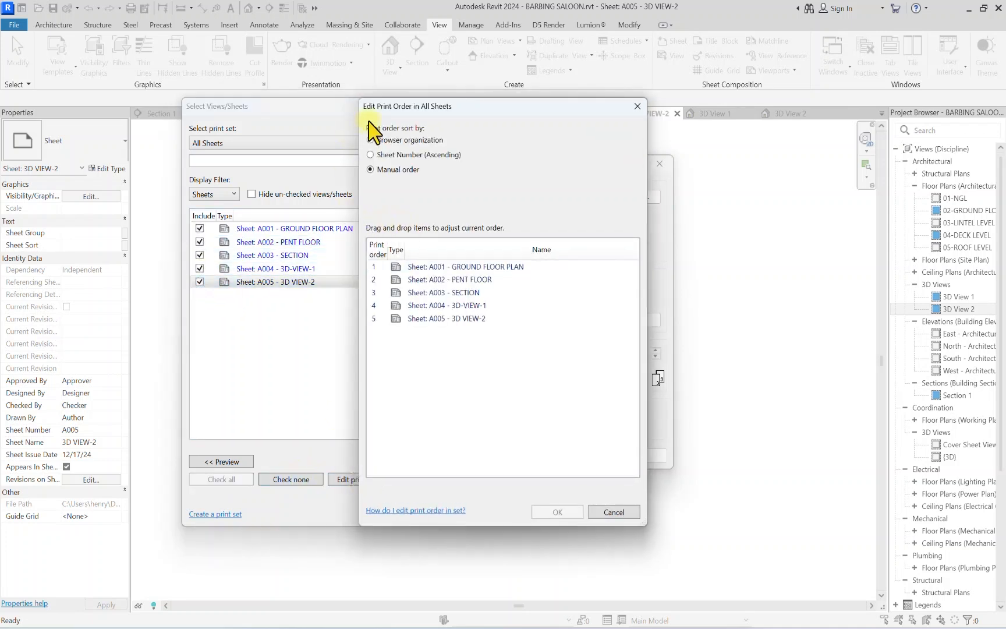
{"action": "left_click", "coordinate": [372, 155]}
{"action": "left_click", "coordinate": [523, 337]}
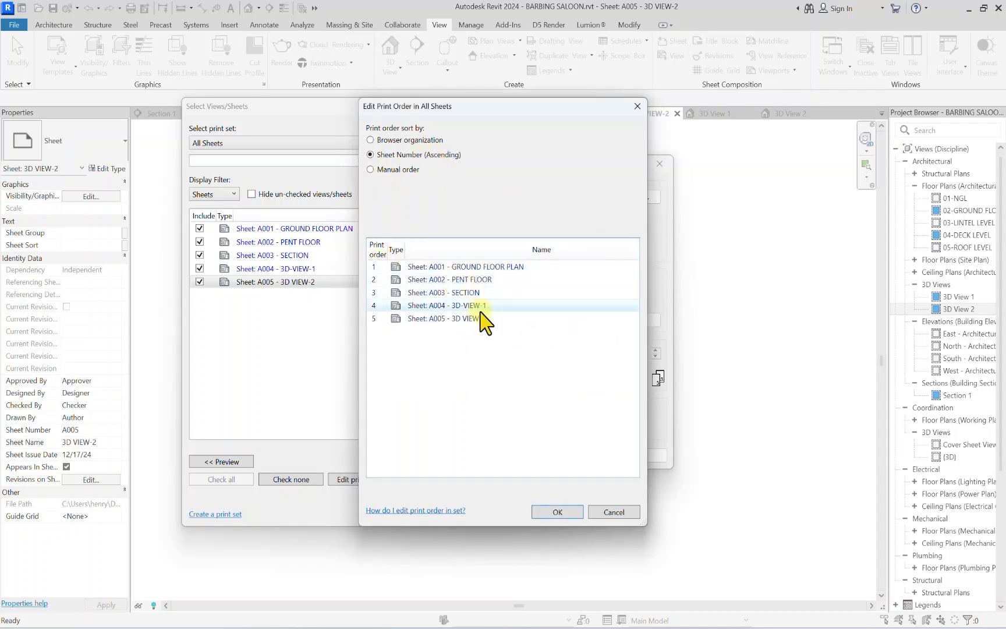
{"action": "left_click", "coordinate": [556, 512]}
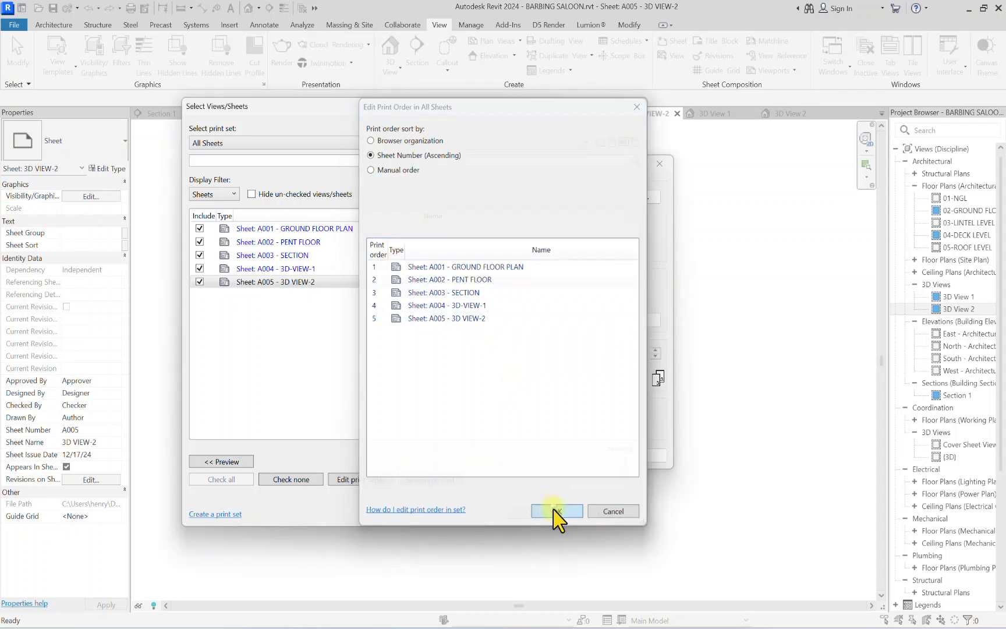
{"action": "left_click", "coordinate": [539, 512]}
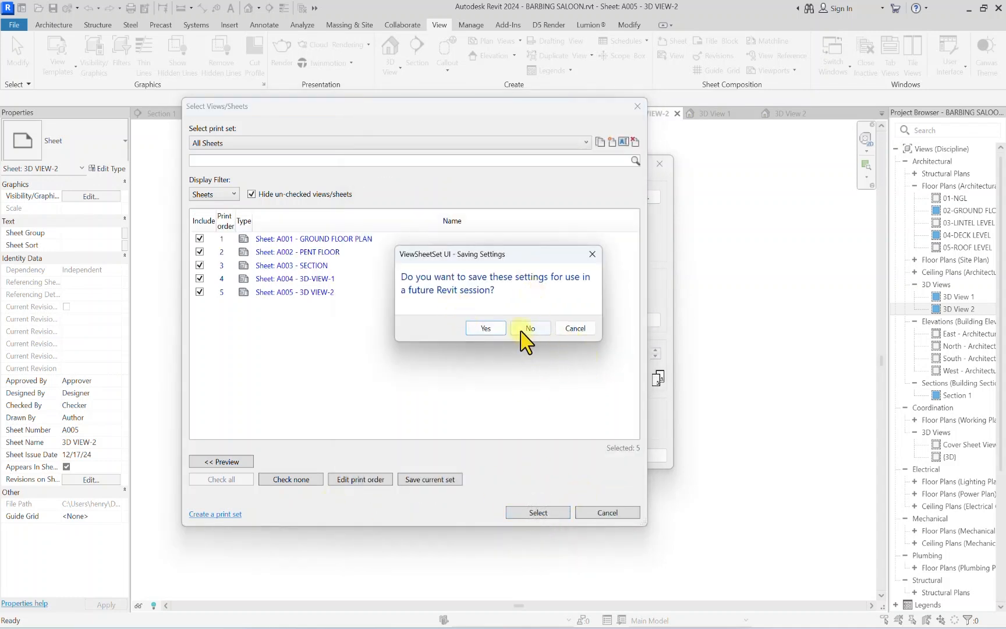
{"action": "left_click", "coordinate": [523, 333]}
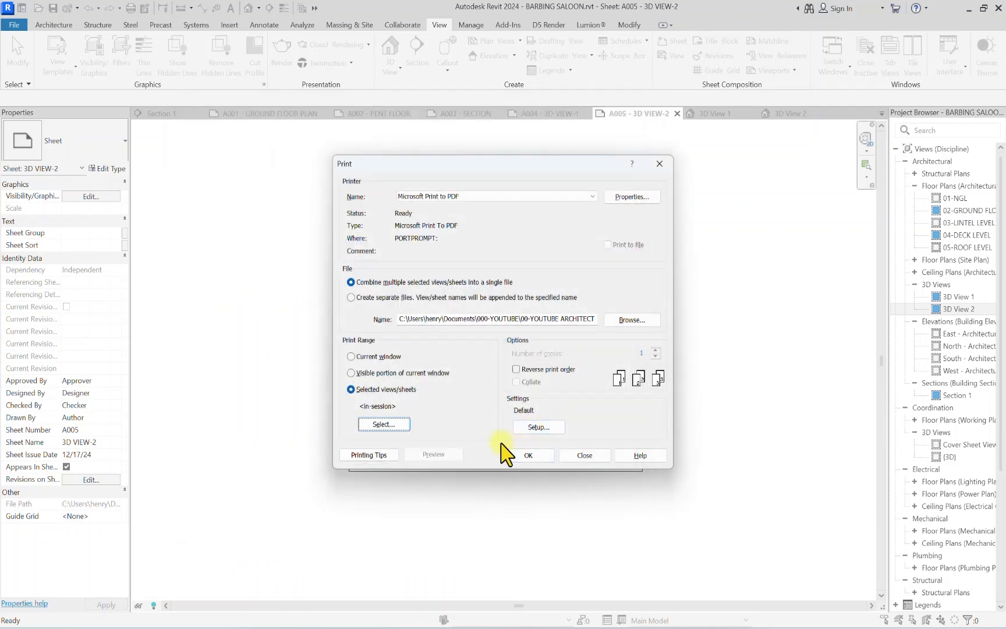
Step: Set the print setup's paper size to A3 and the zoom to 100% size
{"action": "left_click", "coordinate": [538, 427]}
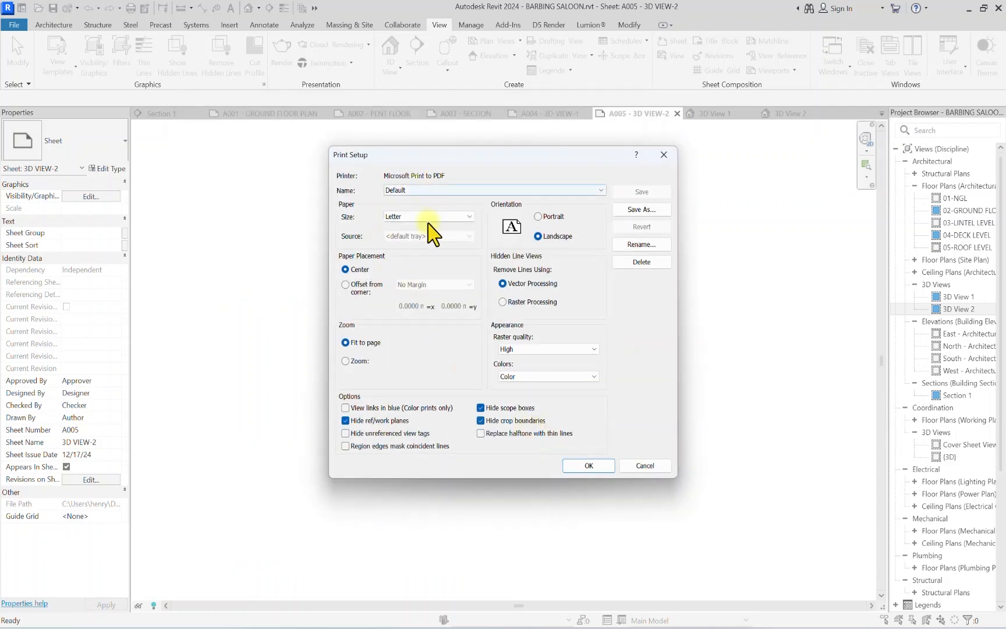
{"action": "left_click", "coordinate": [664, 154]}
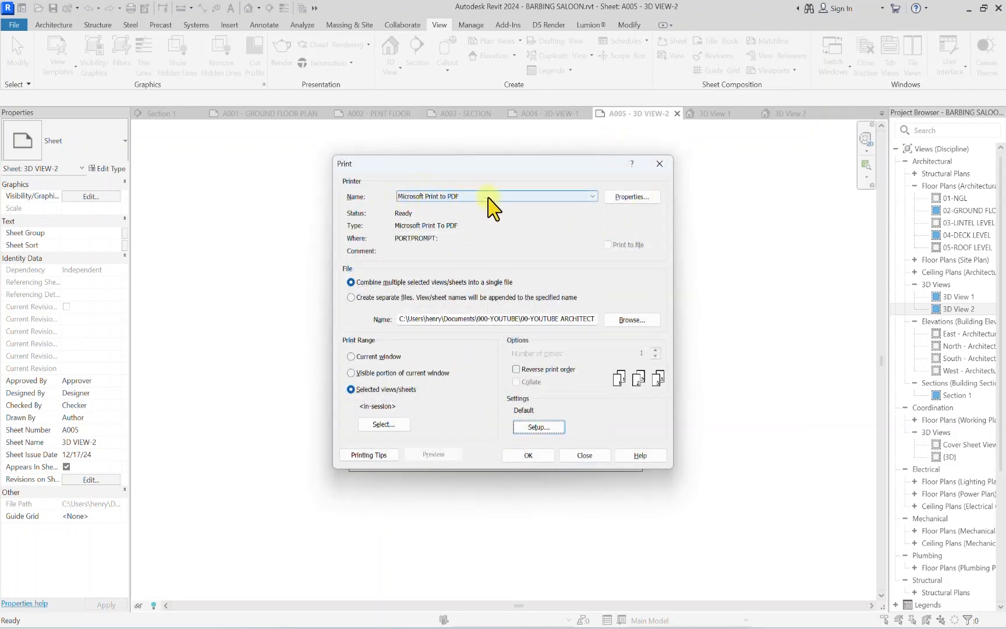
{"action": "left_click", "coordinate": [528, 428]}
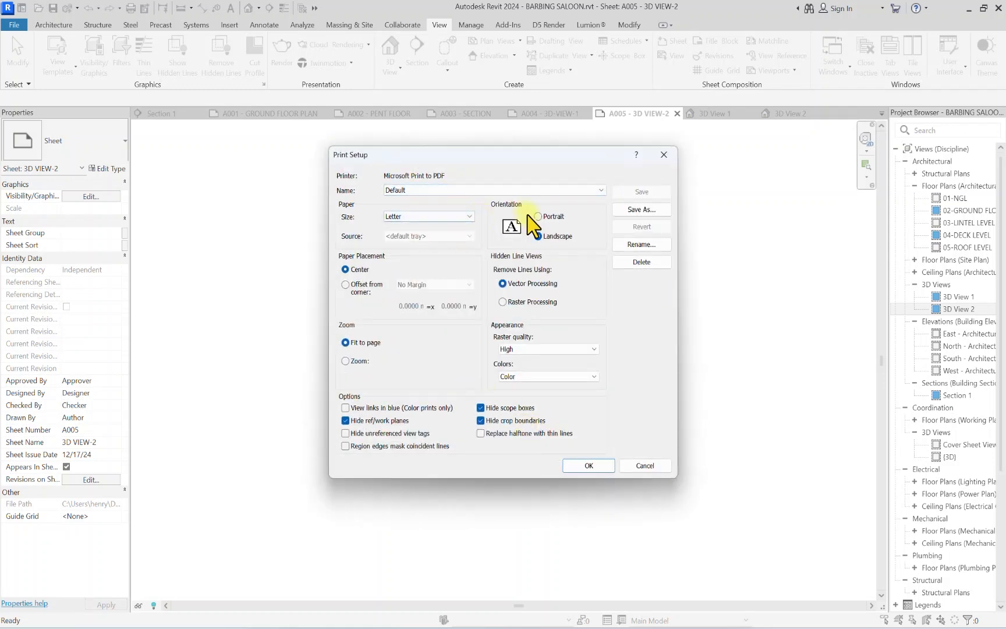
{"action": "left_click", "coordinate": [421, 216]}
{"action": "left_click", "coordinate": [396, 266]}
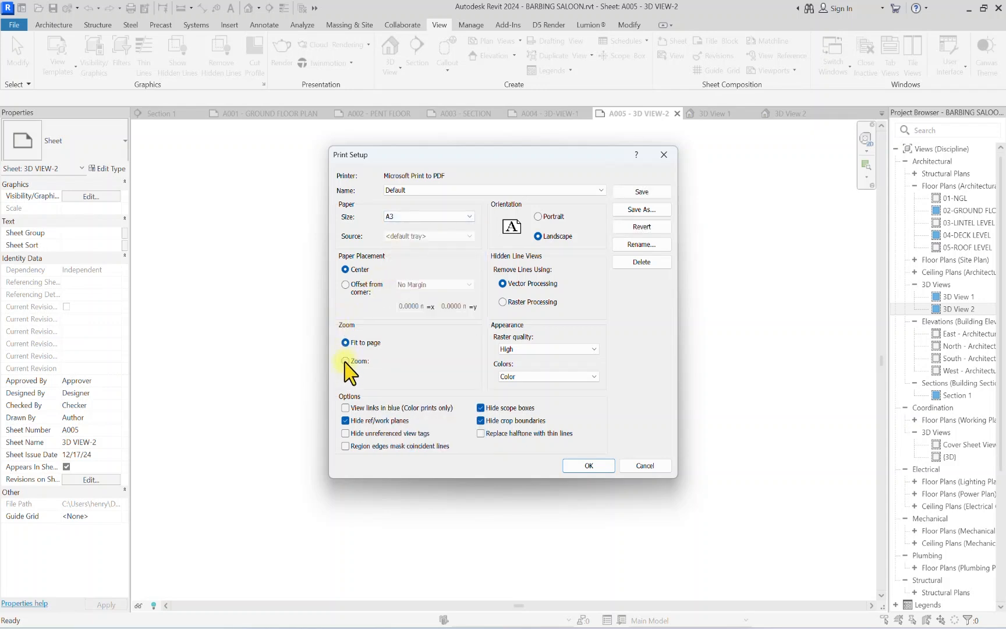
{"action": "left_click", "coordinate": [346, 361]}
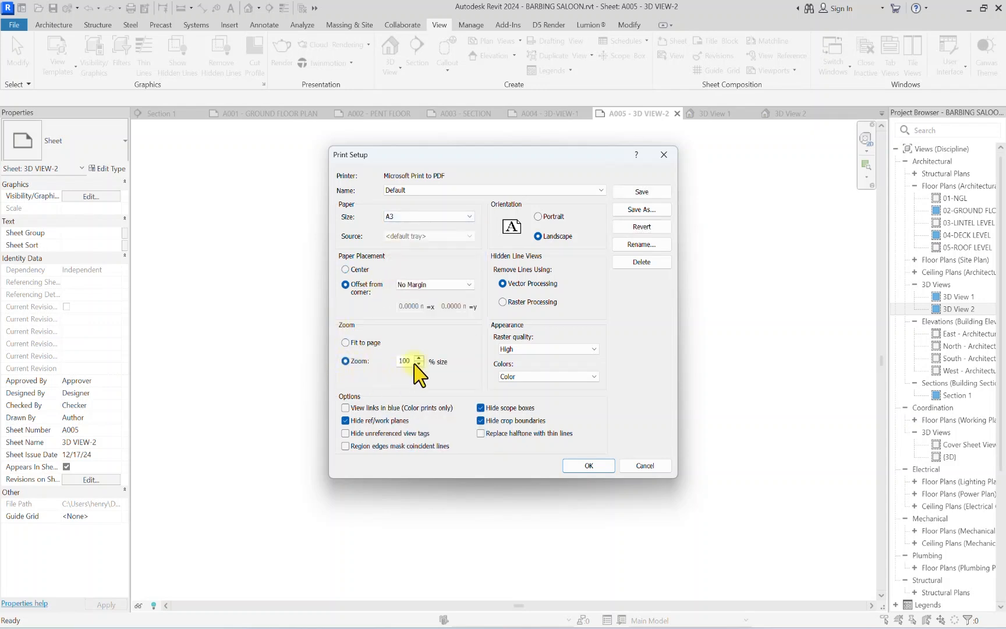
{"action": "left_click", "coordinate": [588, 465]}
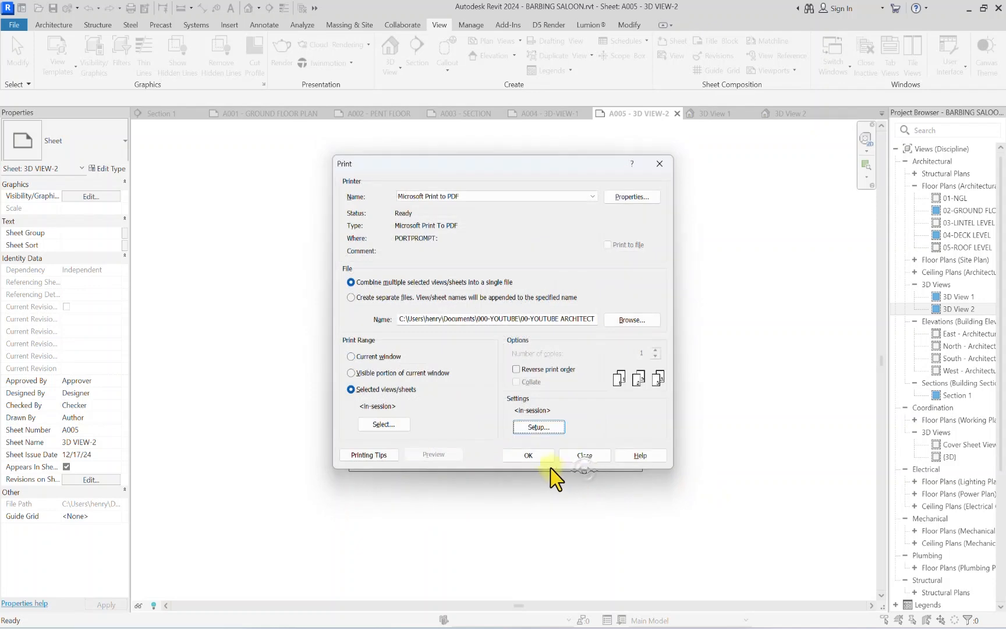
Step: Print the selected sheets and save the output as SALOON PRESENTATION in PDF format in the 60-BARBING SALOON folder
{"action": "left_click", "coordinate": [533, 458]}
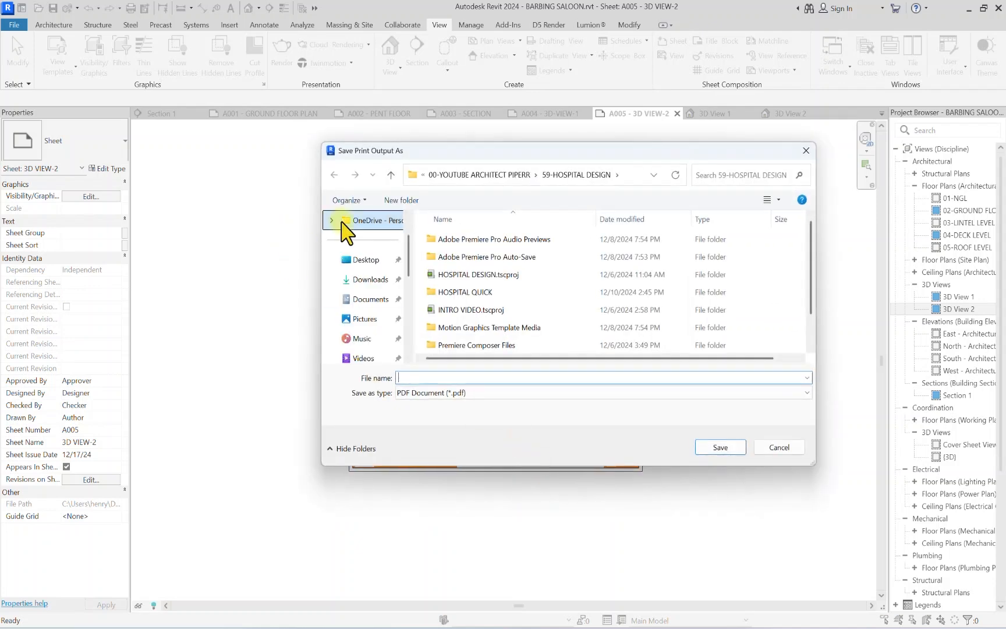
{"action": "left_click", "coordinate": [390, 175]}
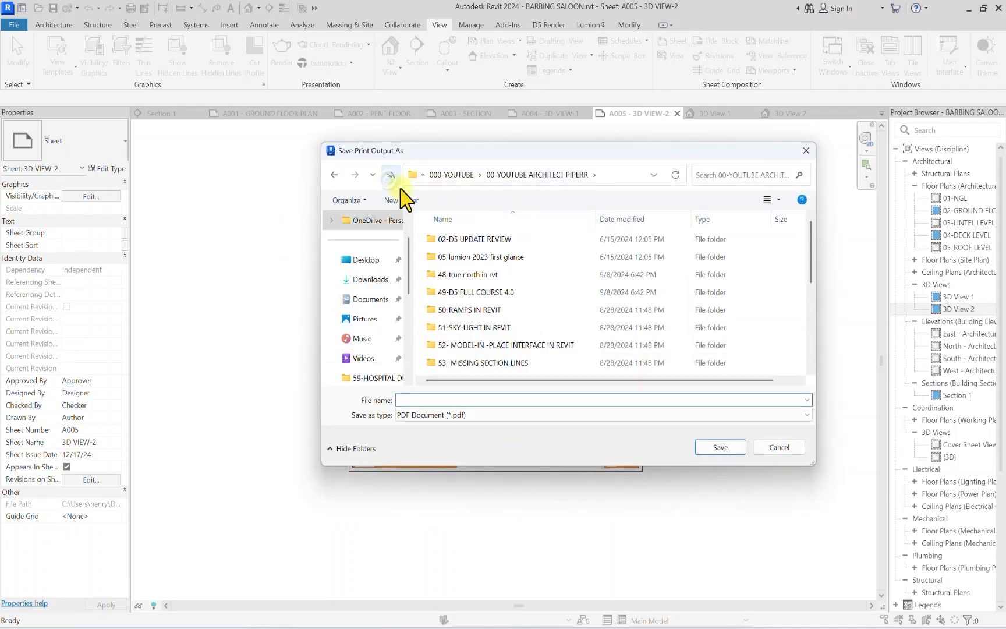
{"action": "scroll", "coordinate": [505, 263], "scroll_direction": "down", "scroll_amount": 5}
{"action": "double_click", "coordinate": [463, 295]}
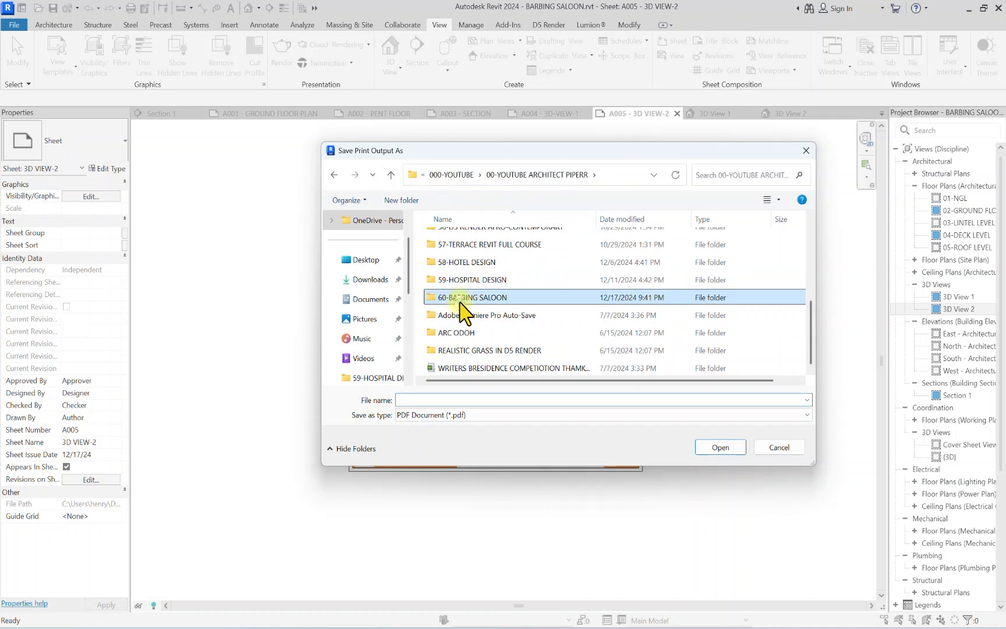
{"action": "left_click", "coordinate": [481, 400]}
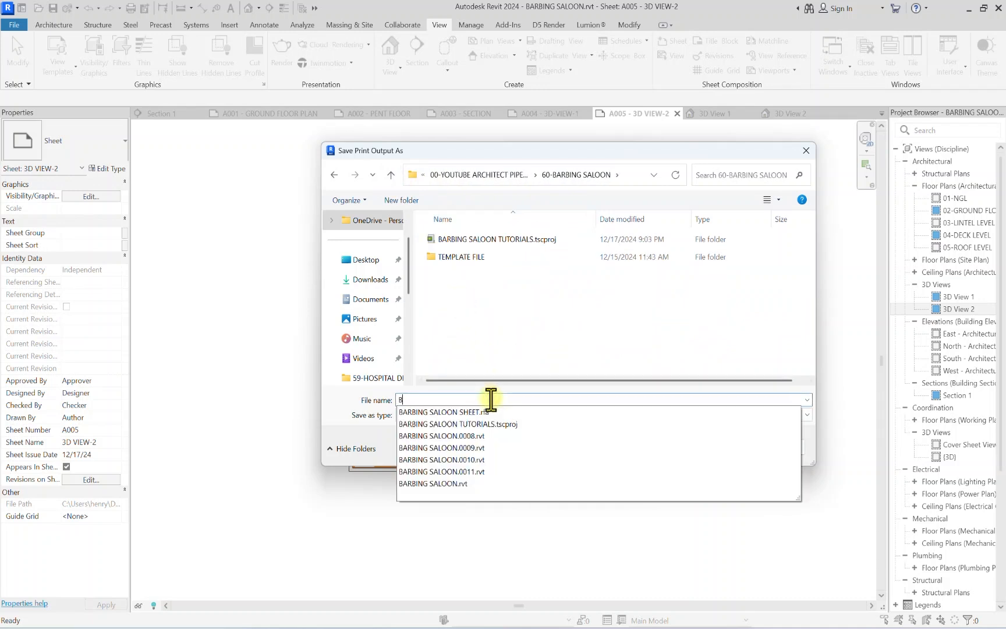
{"action": "type", "text": "SALOON PRESENTATION"}
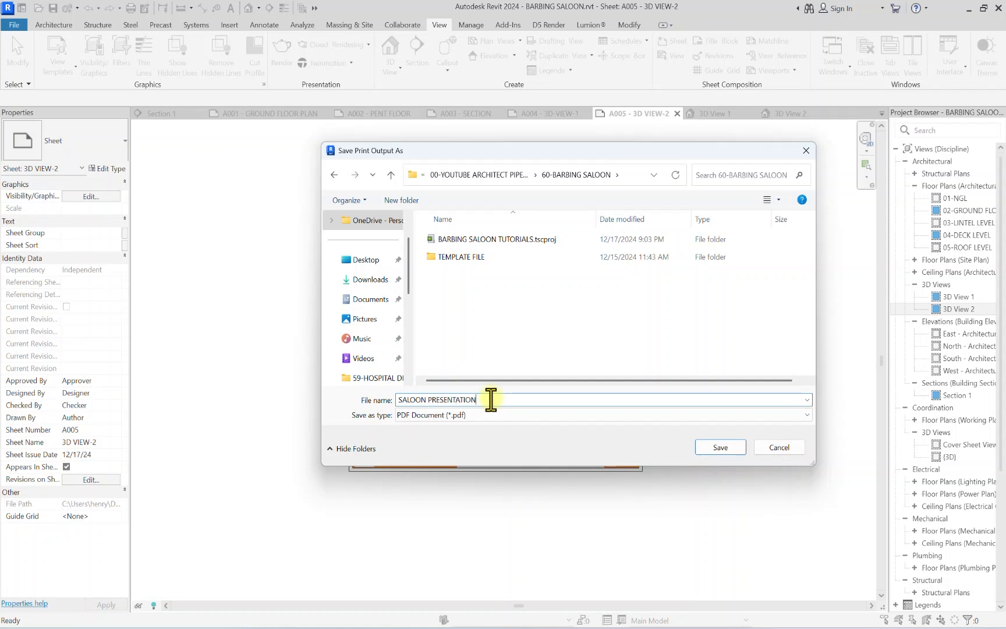
{"action": "left_click", "coordinate": [721, 448]}
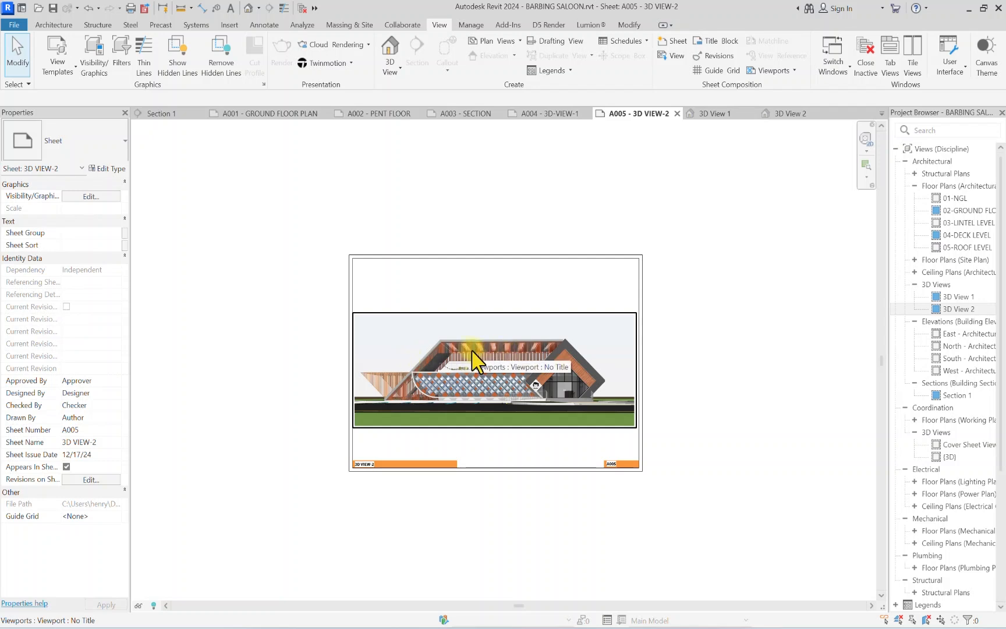
Step: Examine all five pages of SALOON PRESENTATION.pdf in a maximized Adobe Acrobat window, from the ground floor plan to 3D VIEW-2 and back
{"action": "mouse_move", "coordinate": [531, 628]}
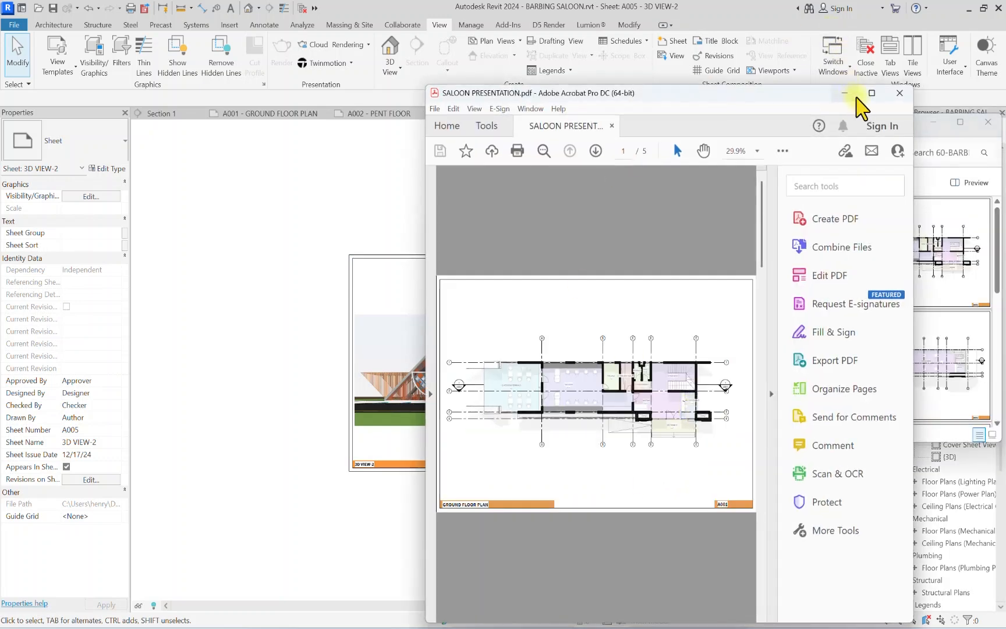
{"action": "left_click", "coordinate": [866, 96]}
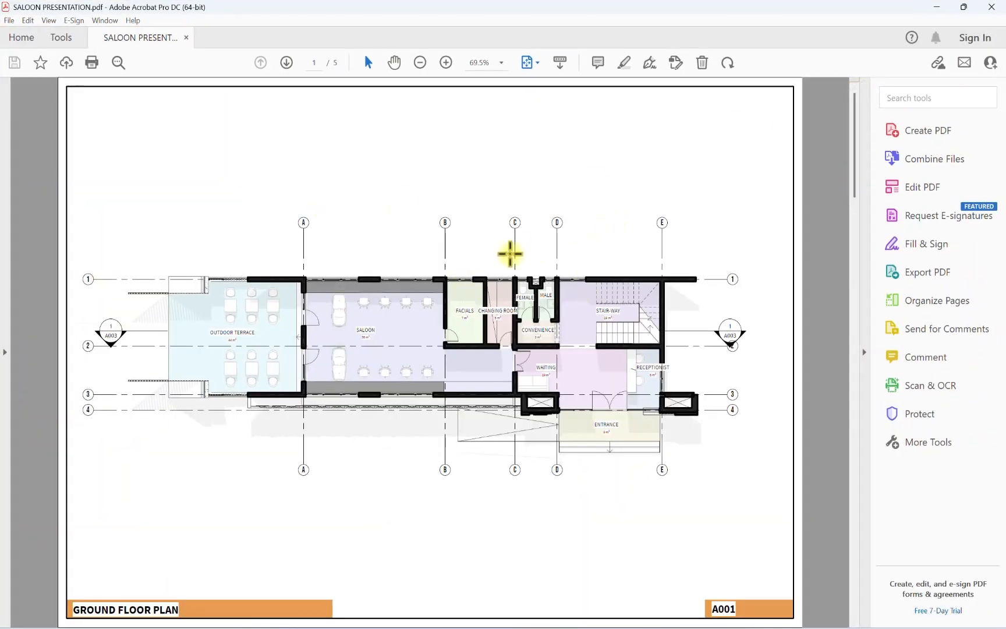
{"action": "scroll", "coordinate": [494, 229], "scroll_direction": "down", "scroll_amount": 2}
{"action": "scroll", "coordinate": [494, 231], "scroll_direction": "up", "scroll_amount": 1}
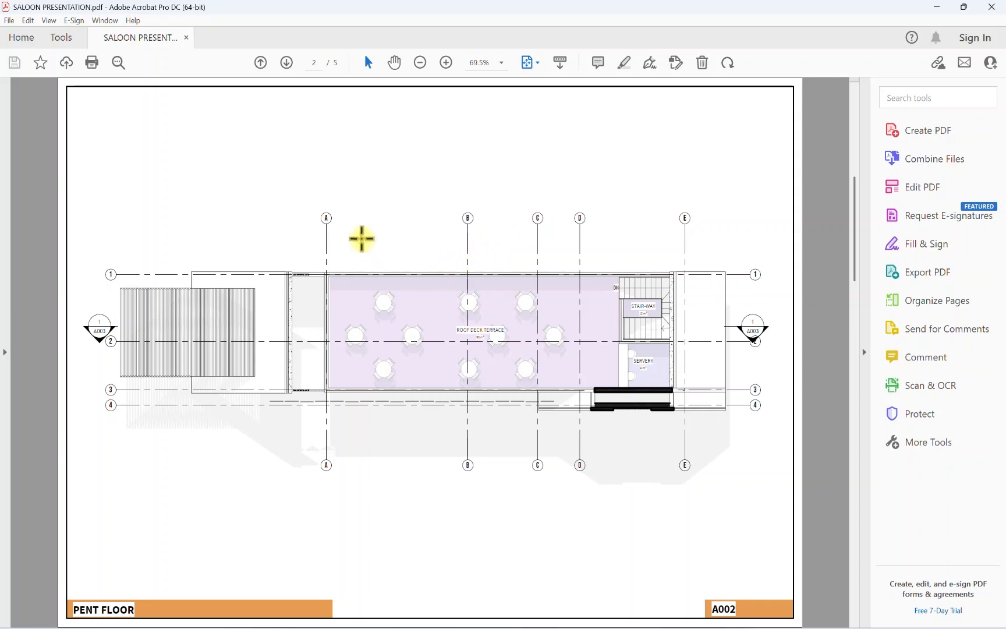
{"action": "scroll", "coordinate": [402, 273], "scroll_direction": "down", "scroll_amount": 1}
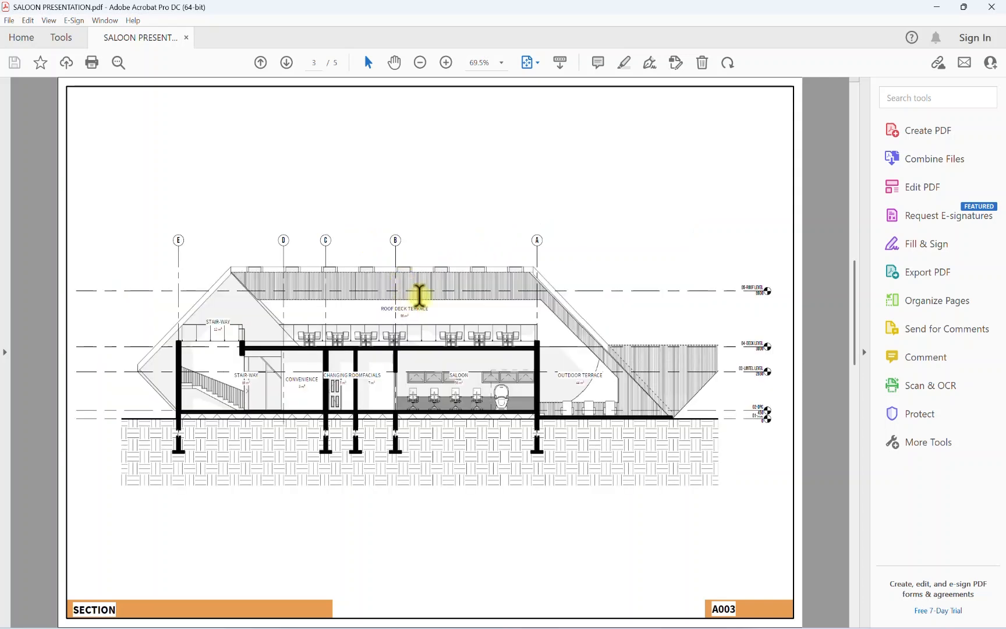
{"action": "scroll", "coordinate": [419, 294], "scroll_direction": "down", "scroll_amount": 1}
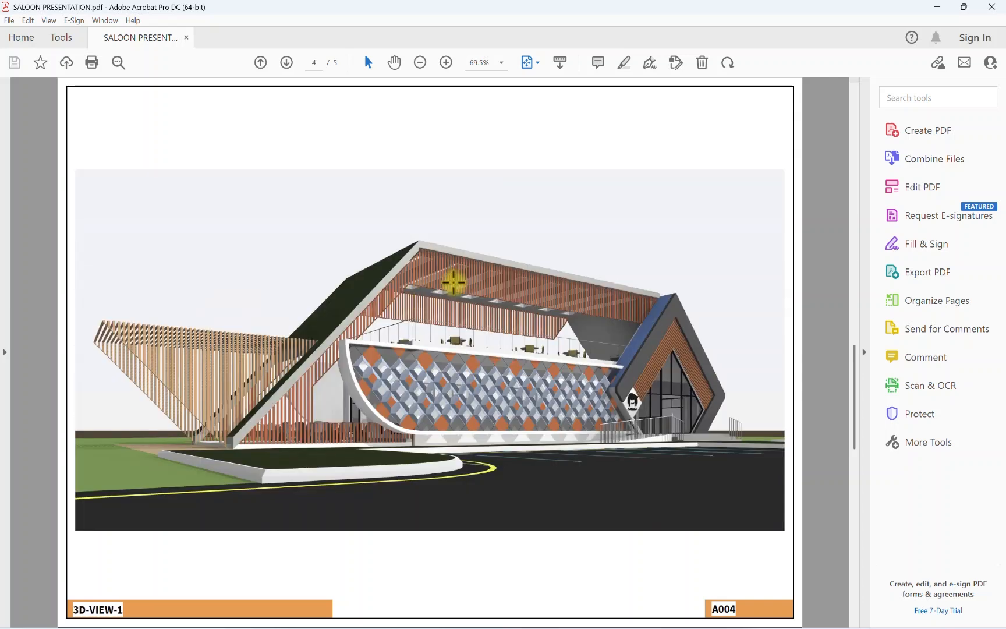
{"action": "scroll", "coordinate": [455, 280], "scroll_direction": "down", "scroll_amount": 1}
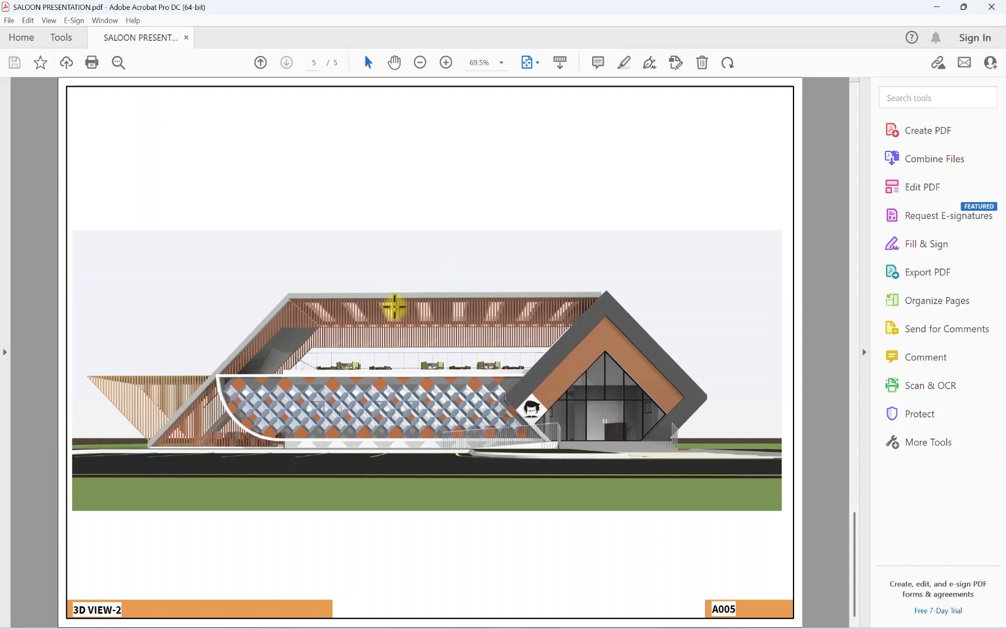
{"action": "scroll", "coordinate": [354, 288], "scroll_direction": "up", "scroll_amount": 3}
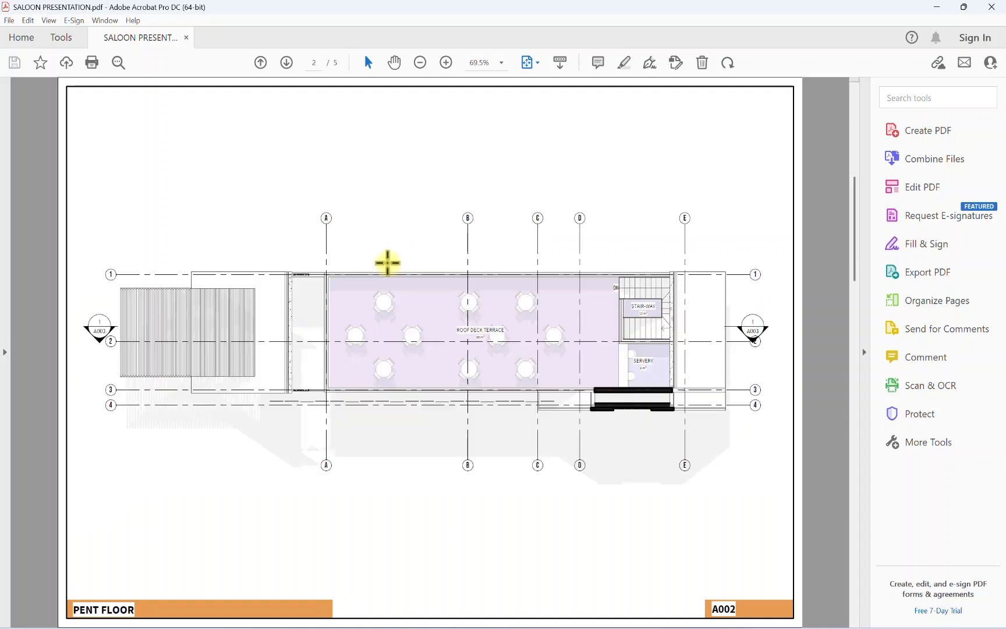
{"action": "scroll", "coordinate": [387, 263], "scroll_direction": "up", "scroll_amount": 1}
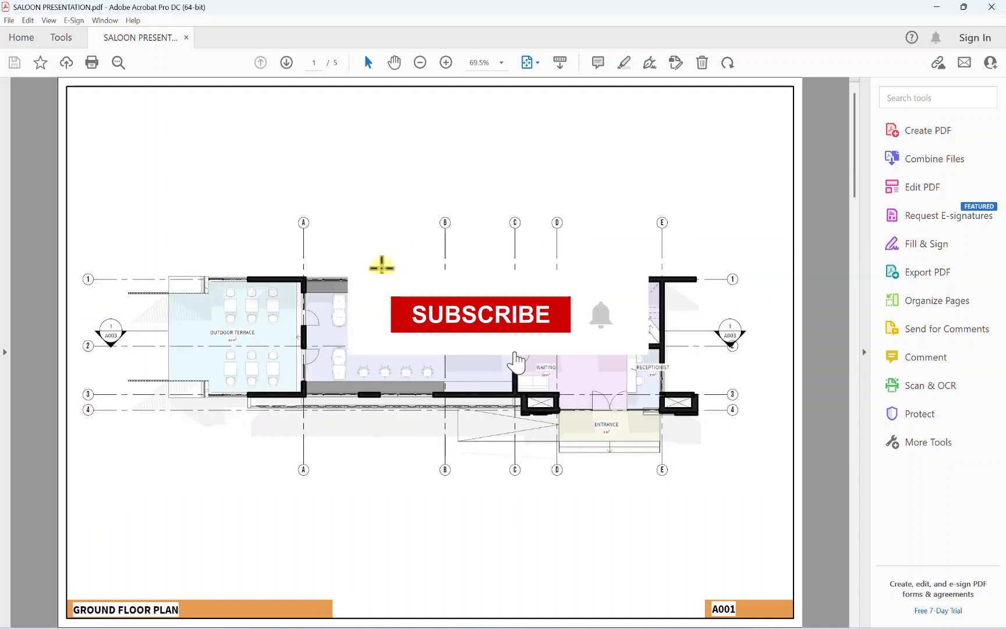